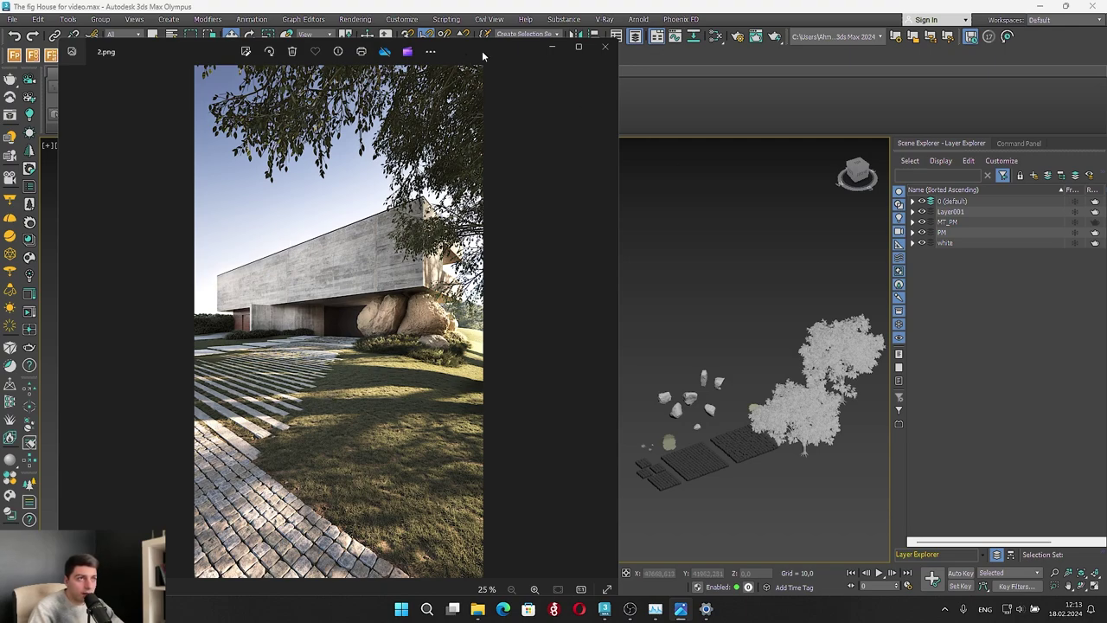
Select all the scene objects, view the 2.png render over them, and minimize the image viewer
left_click_drag(874, 540, 595, 252)
left_click(679, 609)
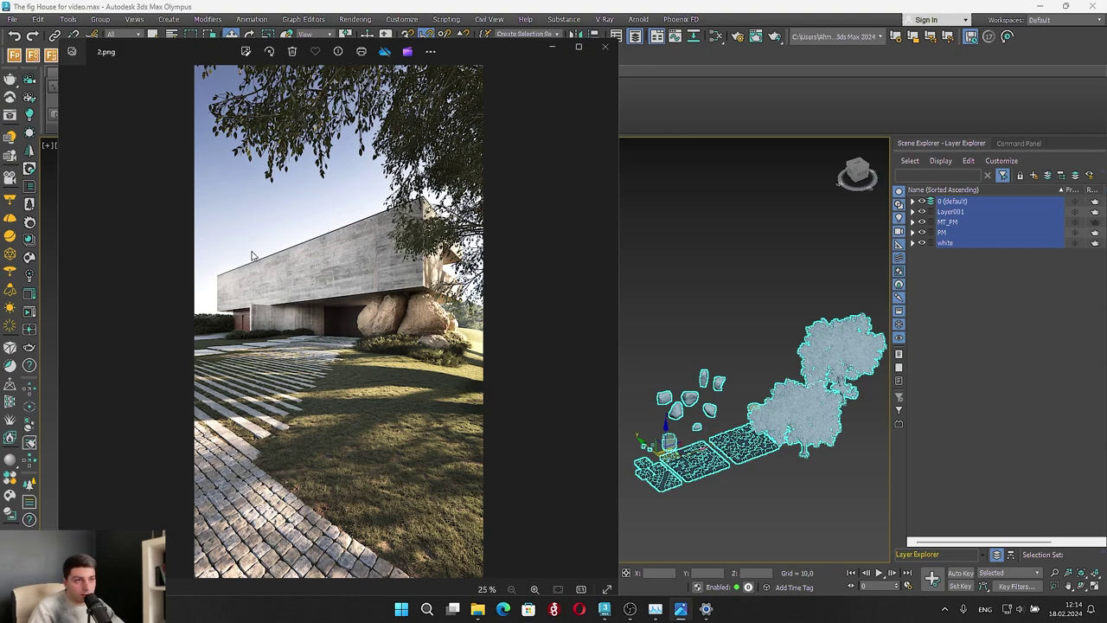
left_click(553, 48)
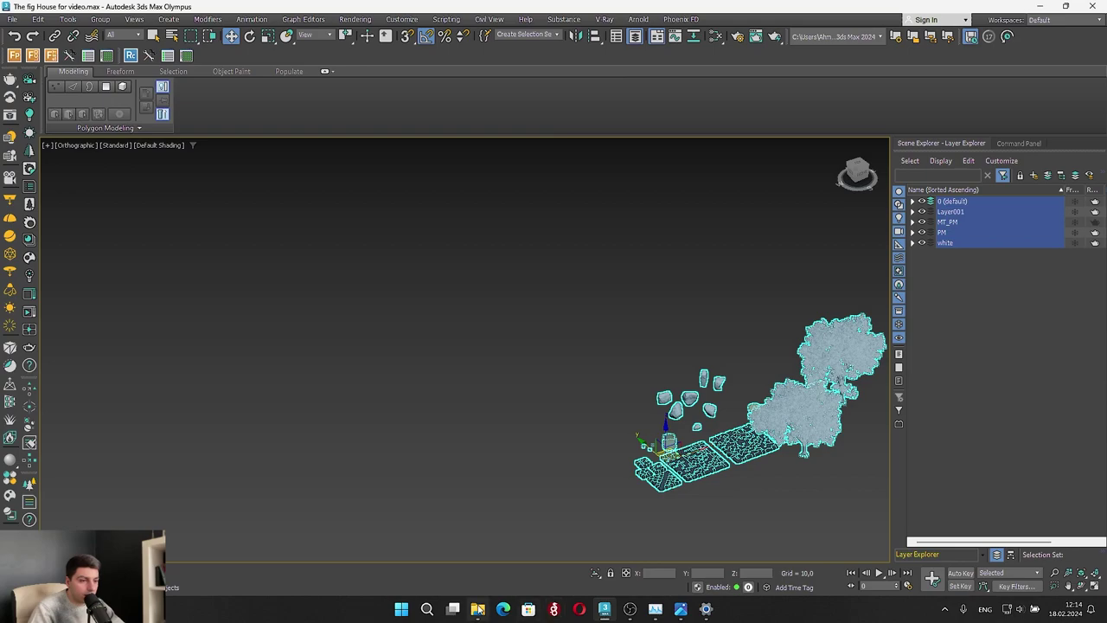
Open the reference folder inside The Fig House folder and view the photo image_2023-08-03_13-35-03
left_click(478, 608)
left_click_drag(924, 120, 1106, 105)
key("alt+Up")
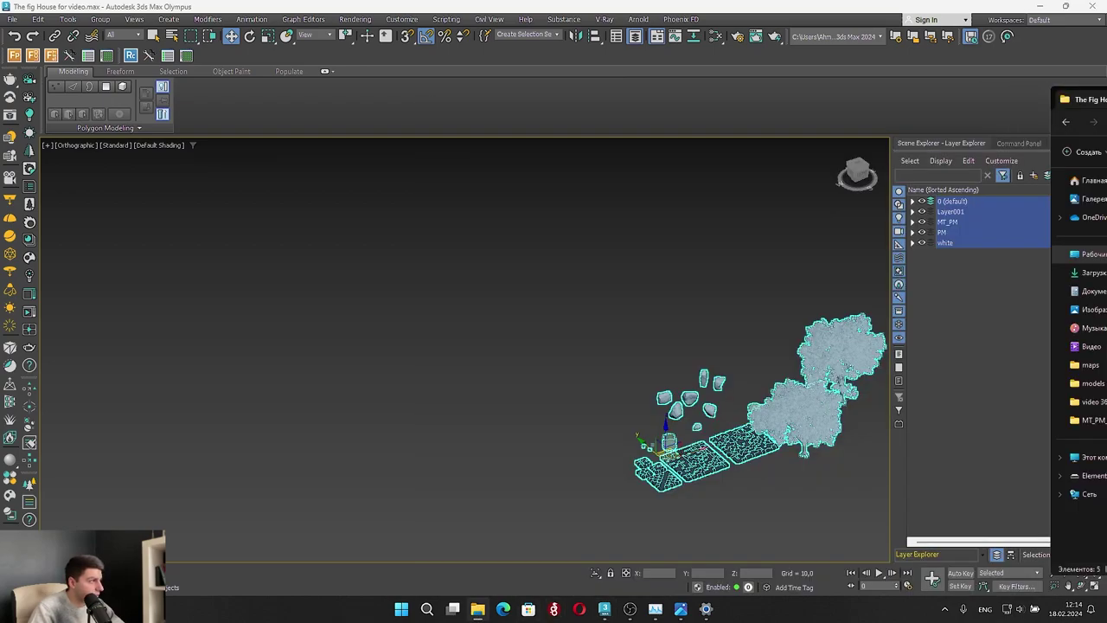
key("Return")
left_click_drag(1106, 105, 554, 124)
double_click(415, 230)
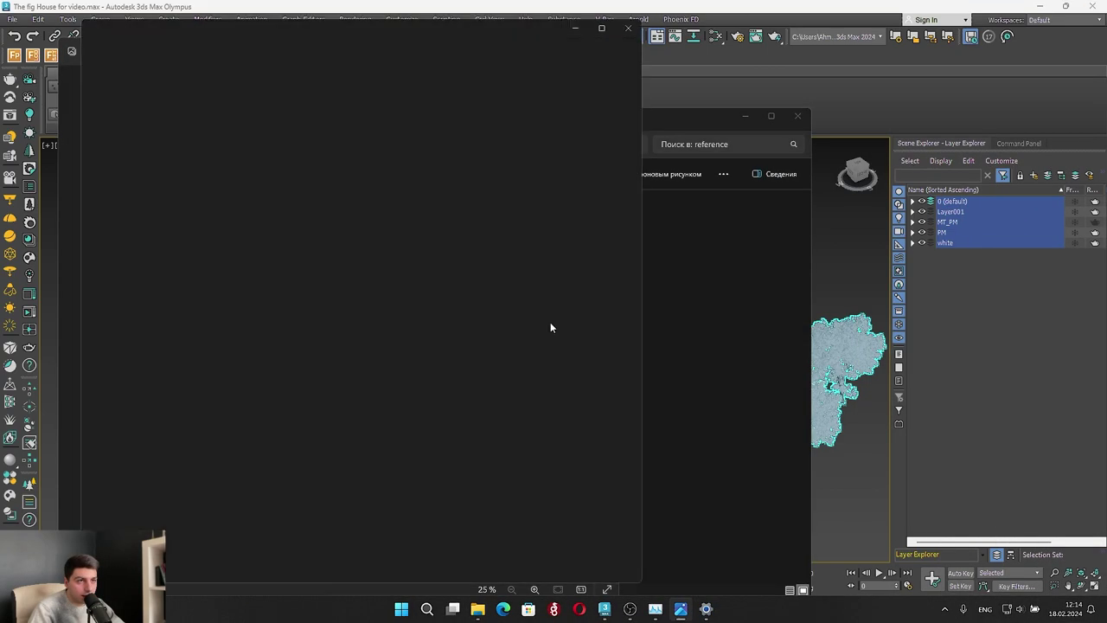
Show the 1.png render, close its viewer, and move the reference photo's window aside
left_click(66, 200)
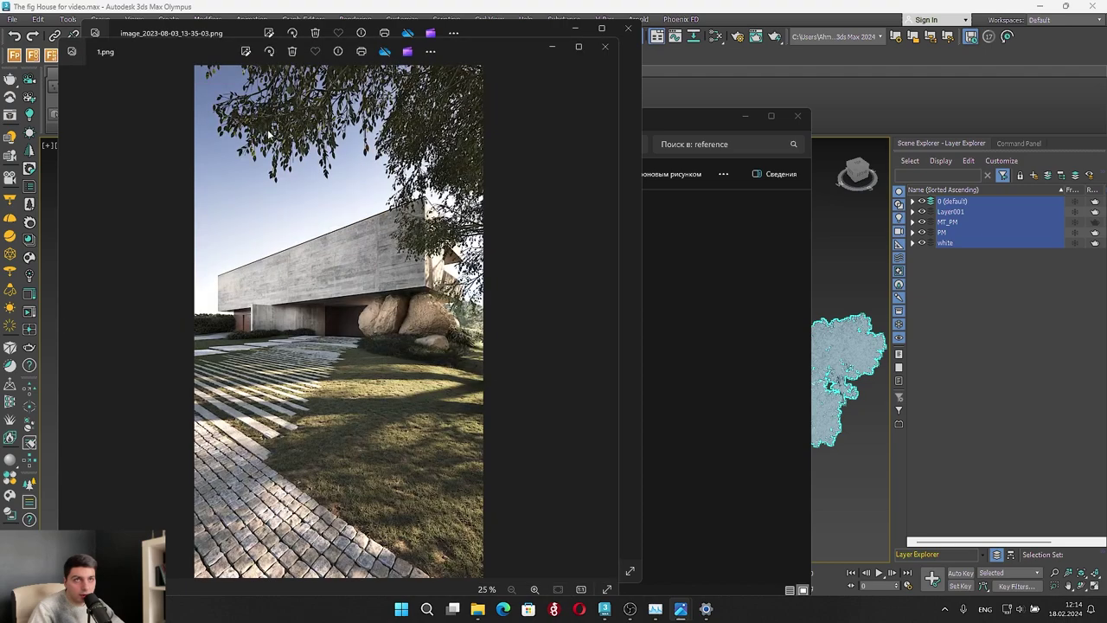
left_click(605, 46)
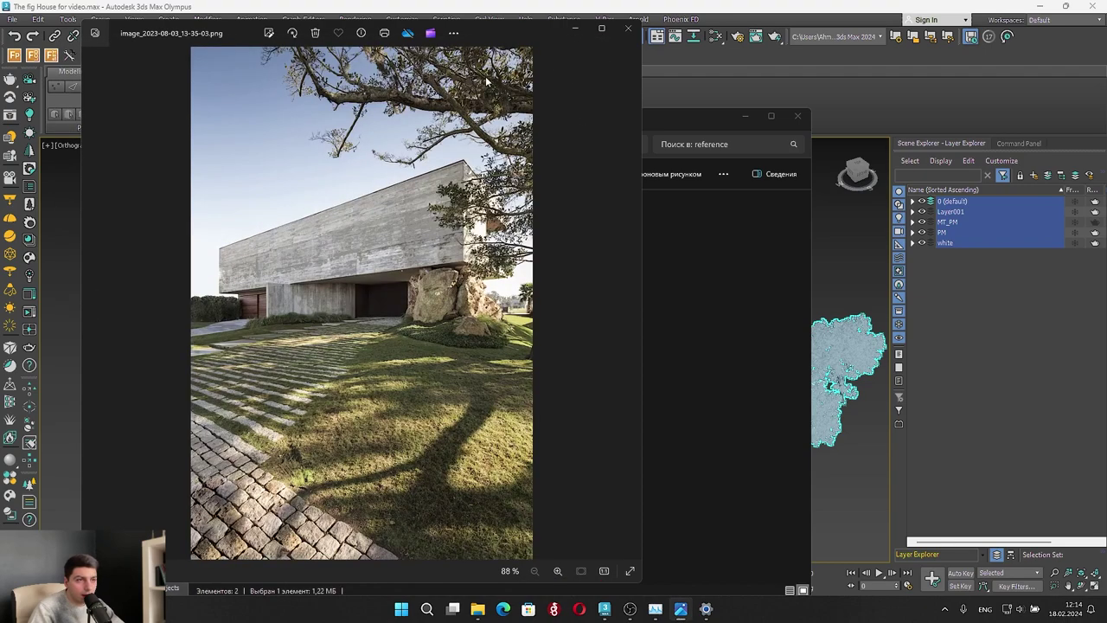
left_click_drag(532, 32, 725, 54)
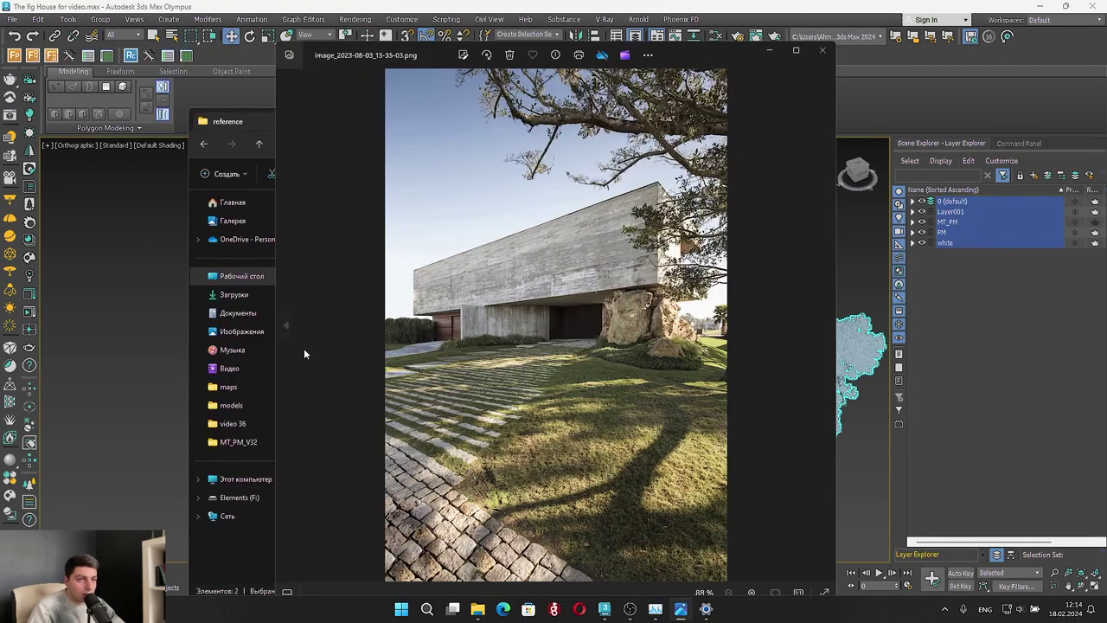
Compare the floor plan figueira_1st_floor.jpg with the house photo, and minimize the viewer and the folder window
left_click(288, 326)
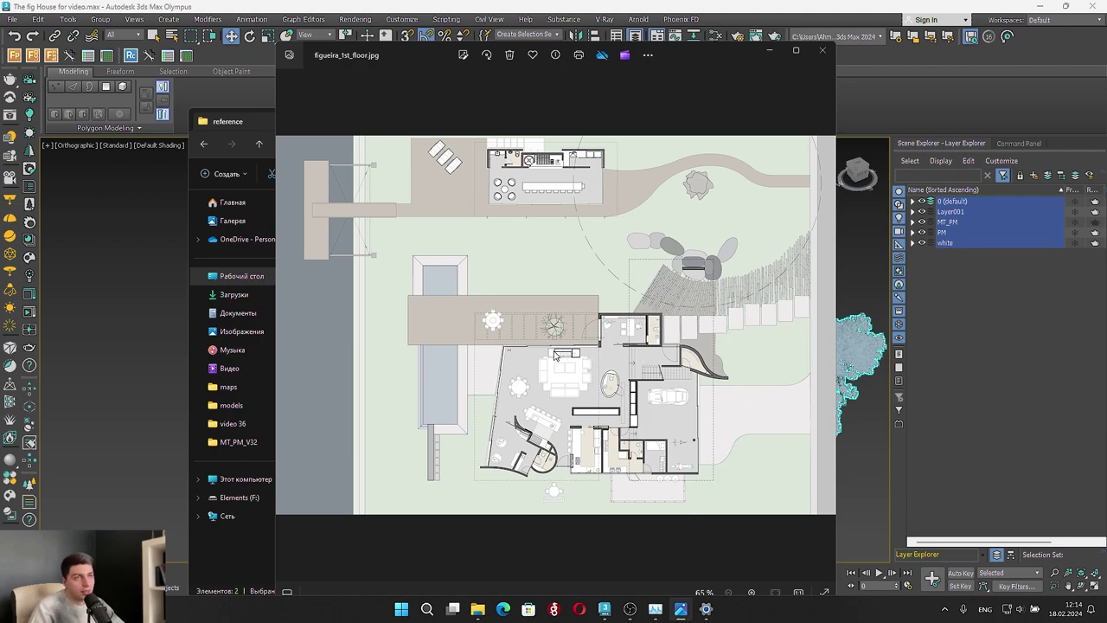
left_click(827, 331)
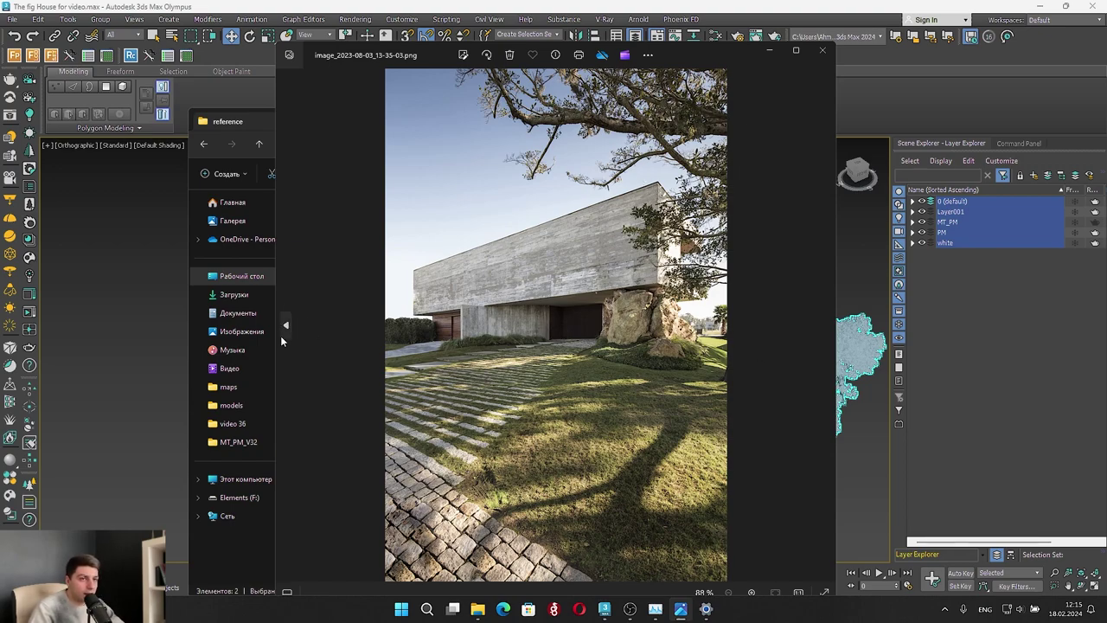
left_click(282, 334)
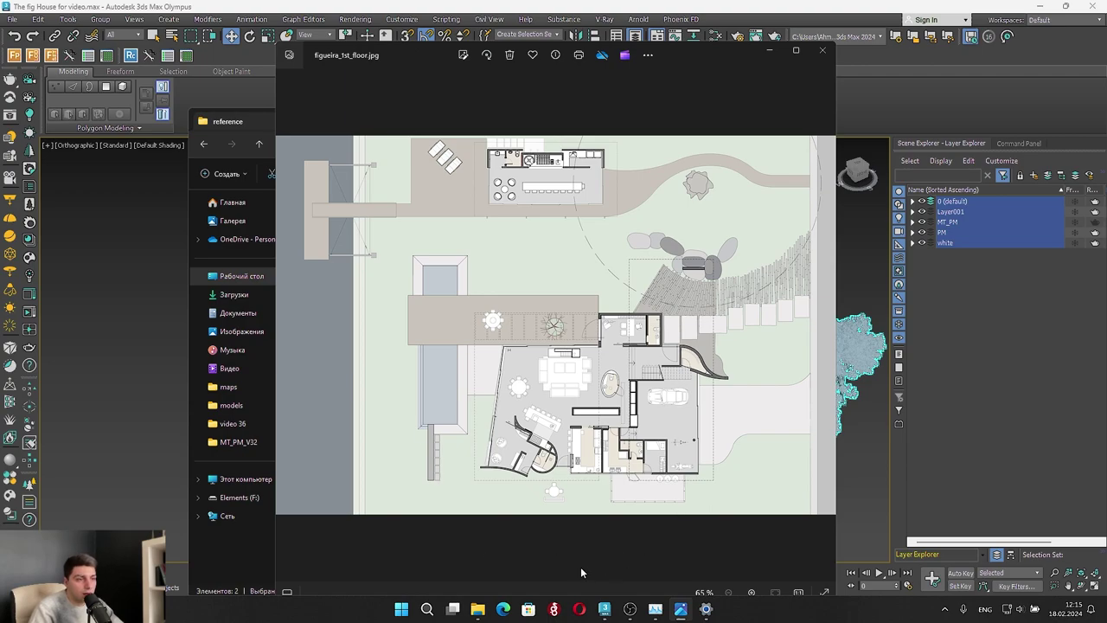
left_click(771, 51)
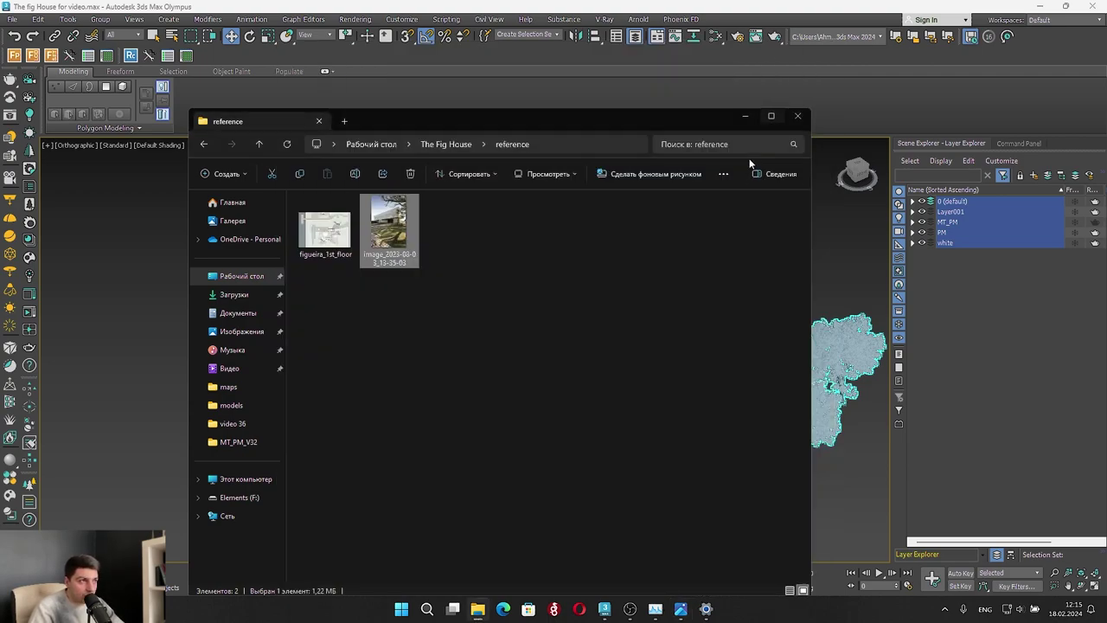
left_click(741, 114)
Switch the viewport to Top view and draw a plane about 174317 long and 154767 wide beside the existing objects
scroll(557, 239, "down", 3)
middle_click_drag(557, 239, 512, 314)
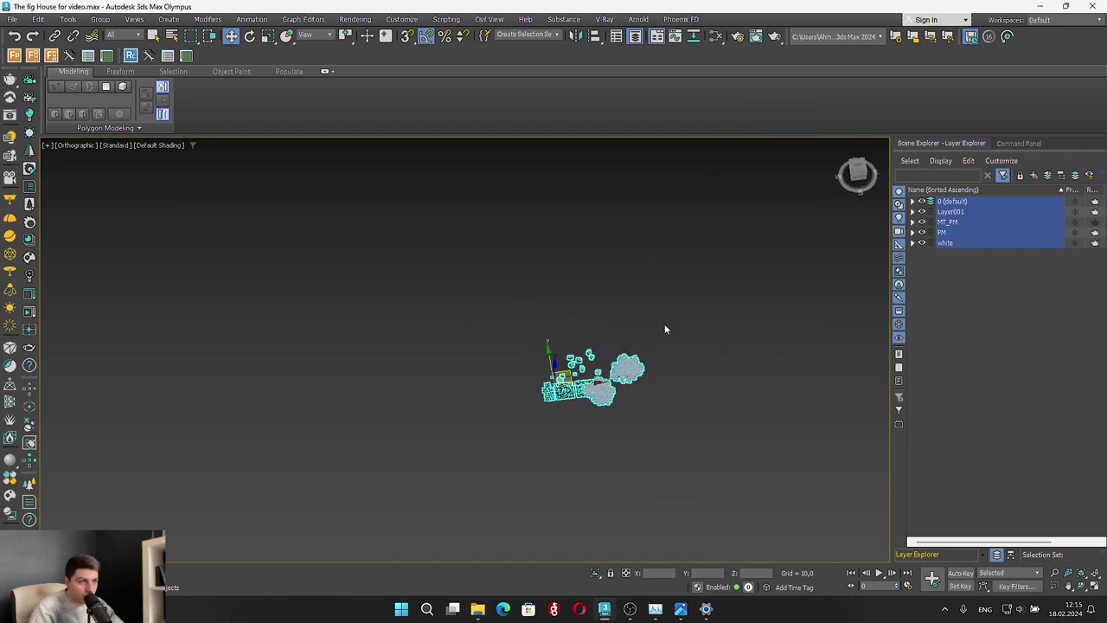
left_click(861, 178)
left_click(394, 379)
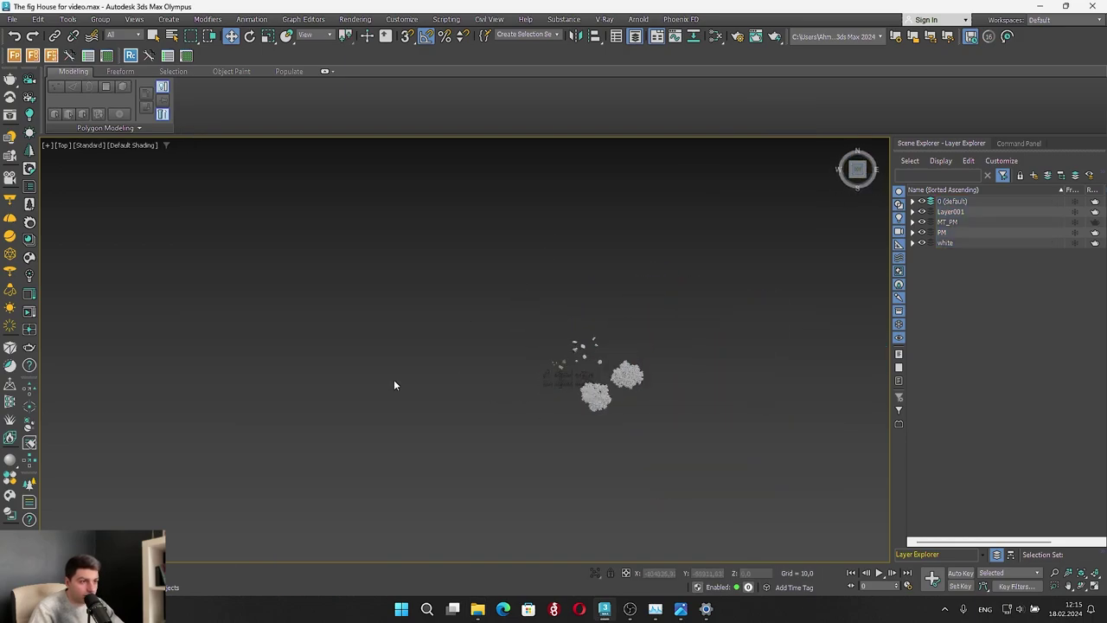
middle_click_drag(393, 379, 650, 364)
left_click(1019, 143)
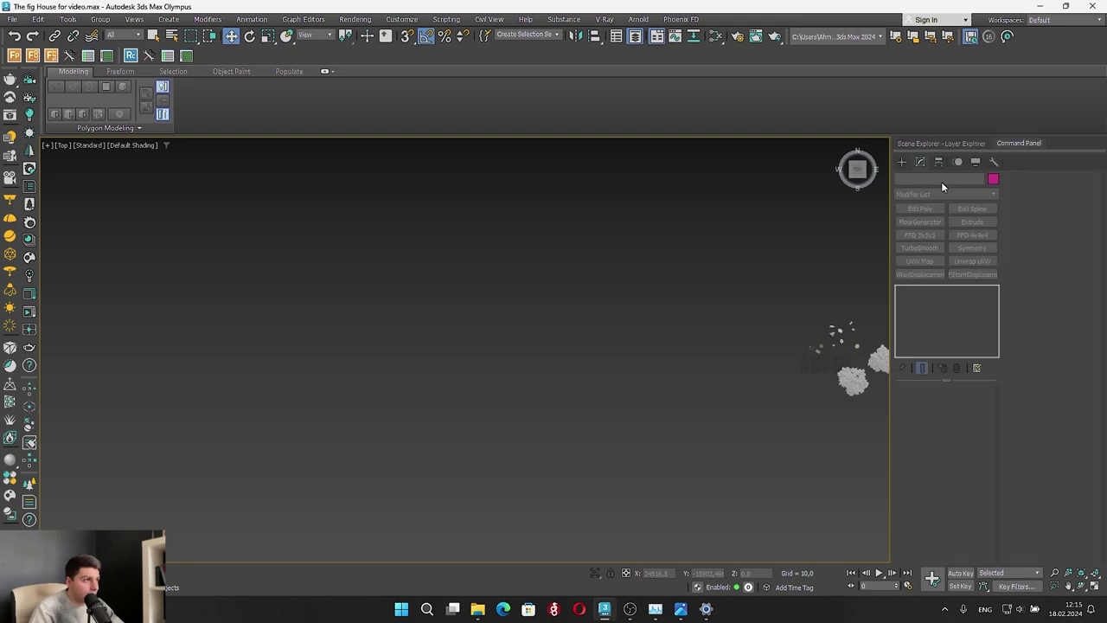
left_click(900, 162)
left_click(970, 297)
left_click_drag(414, 497, 689, 189)
Look up the pixel resolution of the figueira_1st_floor image in its file properties and minimize the folder window
left_click(478, 609)
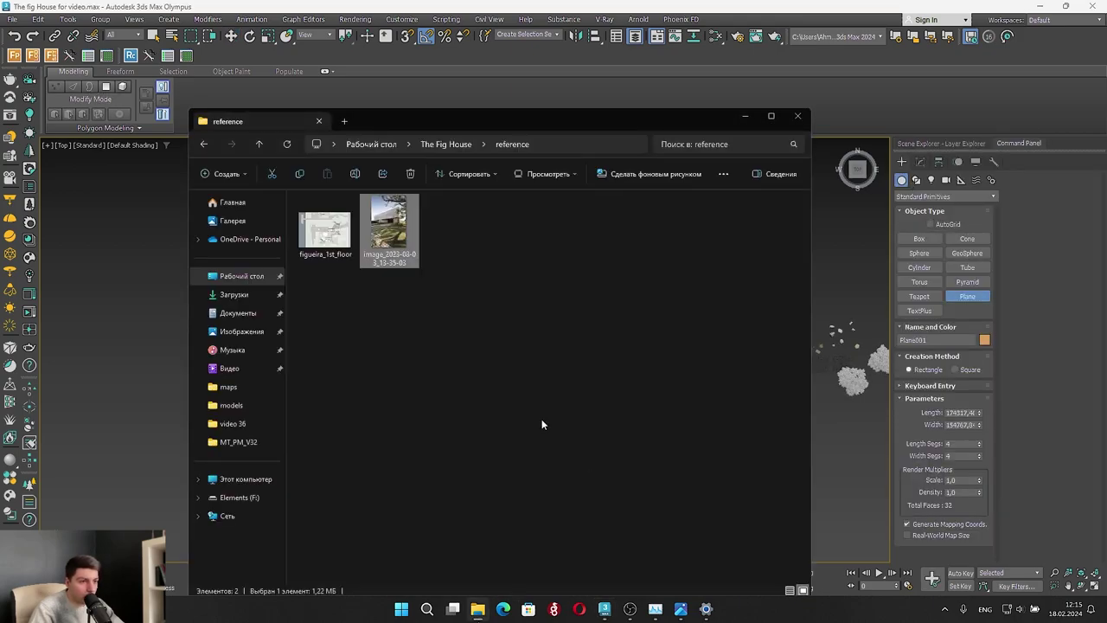
left_click(344, 246)
right_click(333, 244)
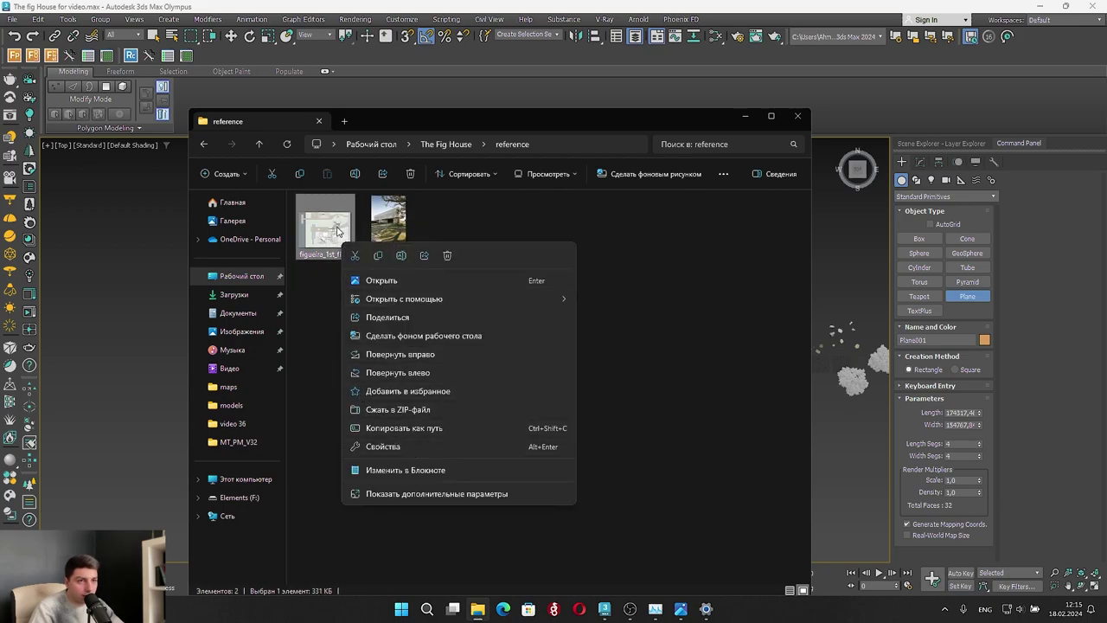
left_click(388, 449)
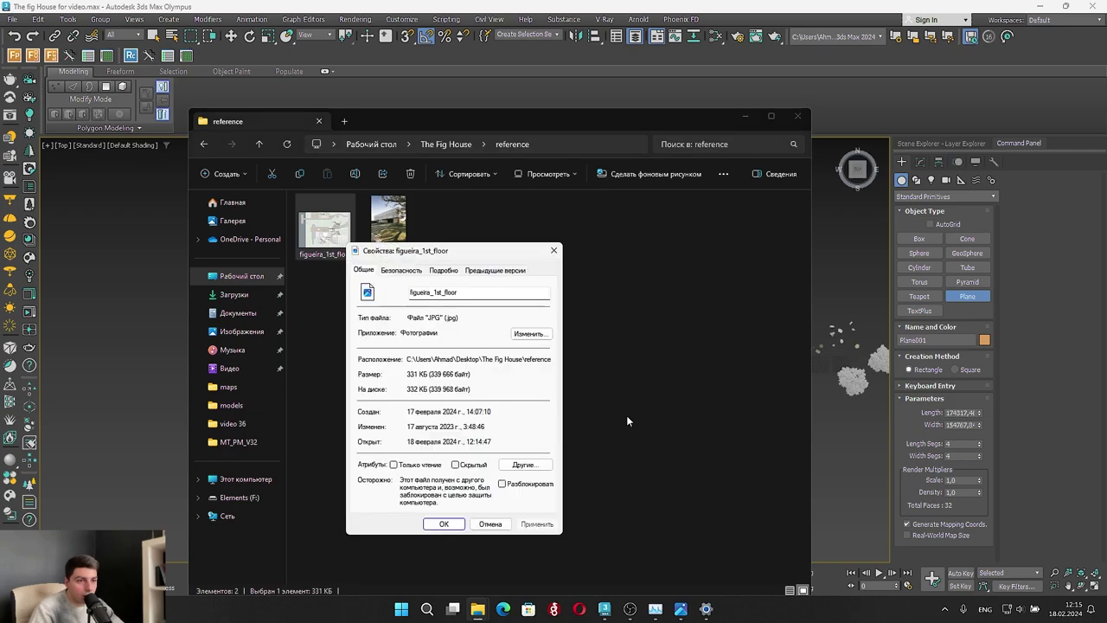
left_click(443, 270)
left_click_drag(482, 252, 685, 224)
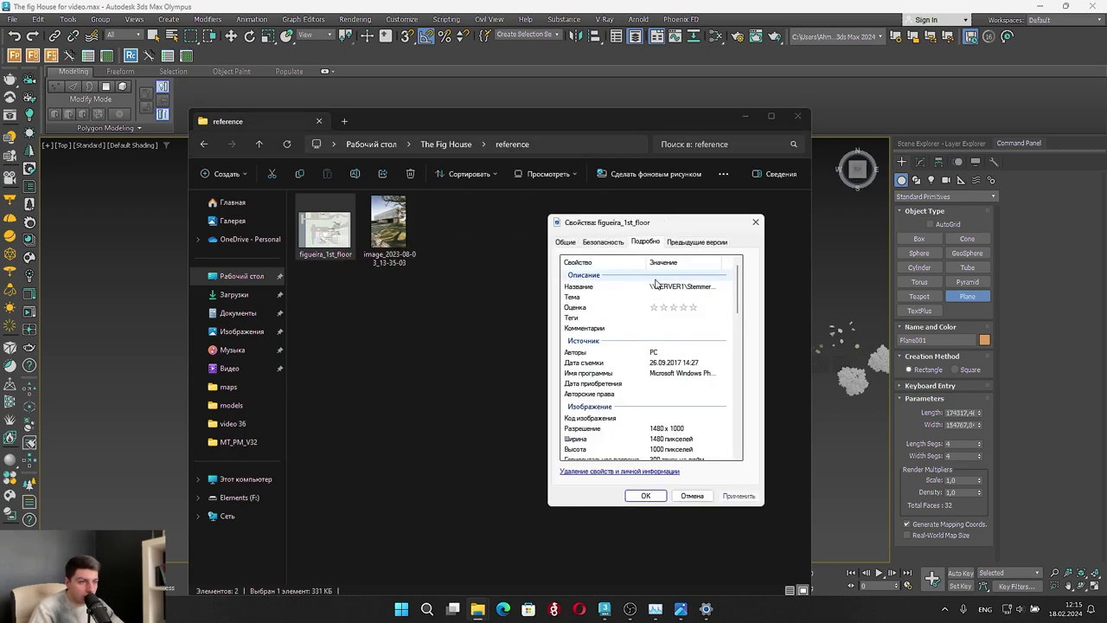
left_click(700, 427)
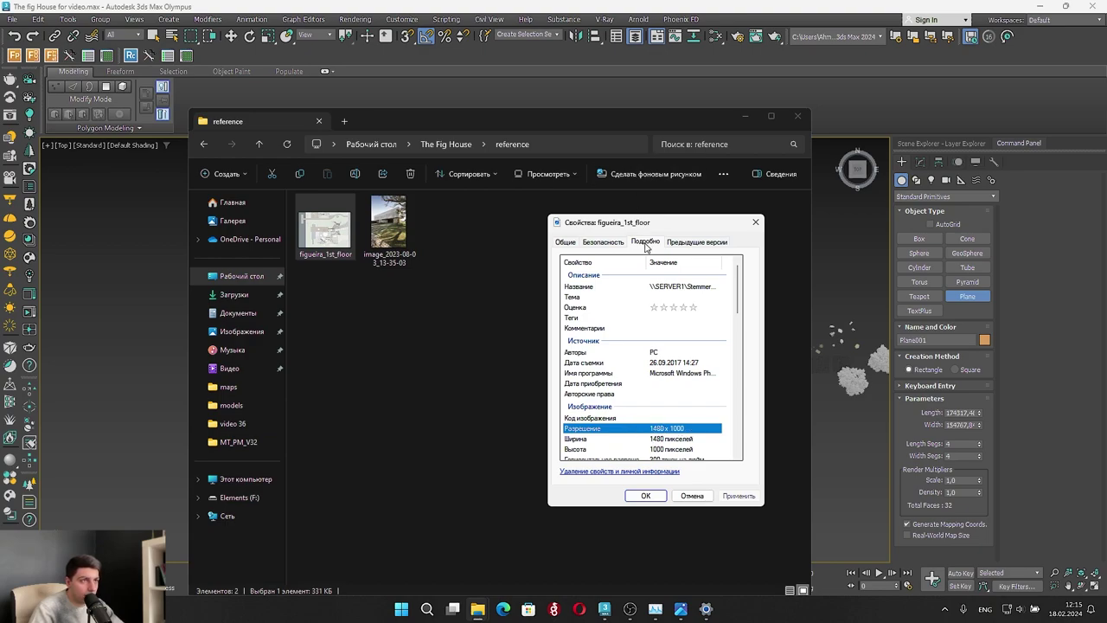
left_click(756, 222)
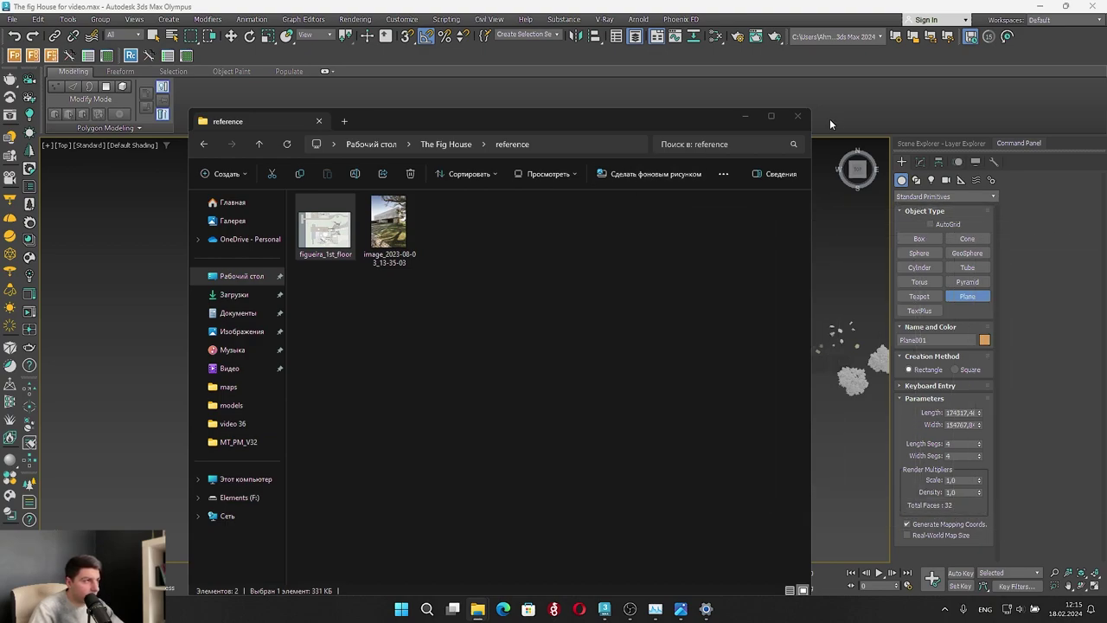
left_click(745, 117)
Set the plane's length to 1480 and its width to 1000
left_click(920, 162)
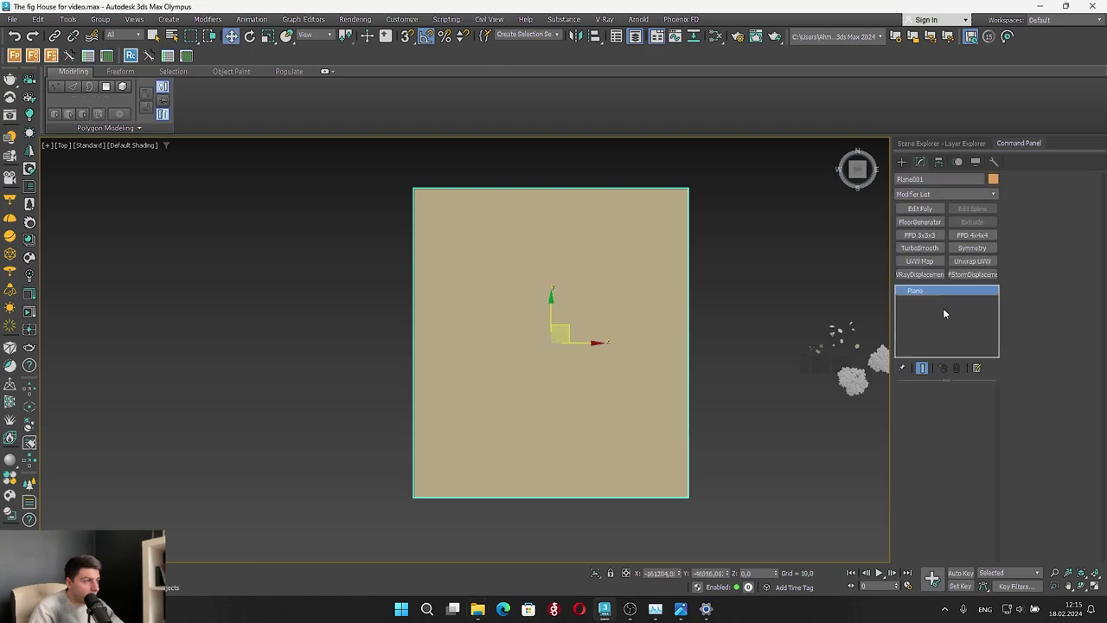
double_click(957, 406)
type("1400")
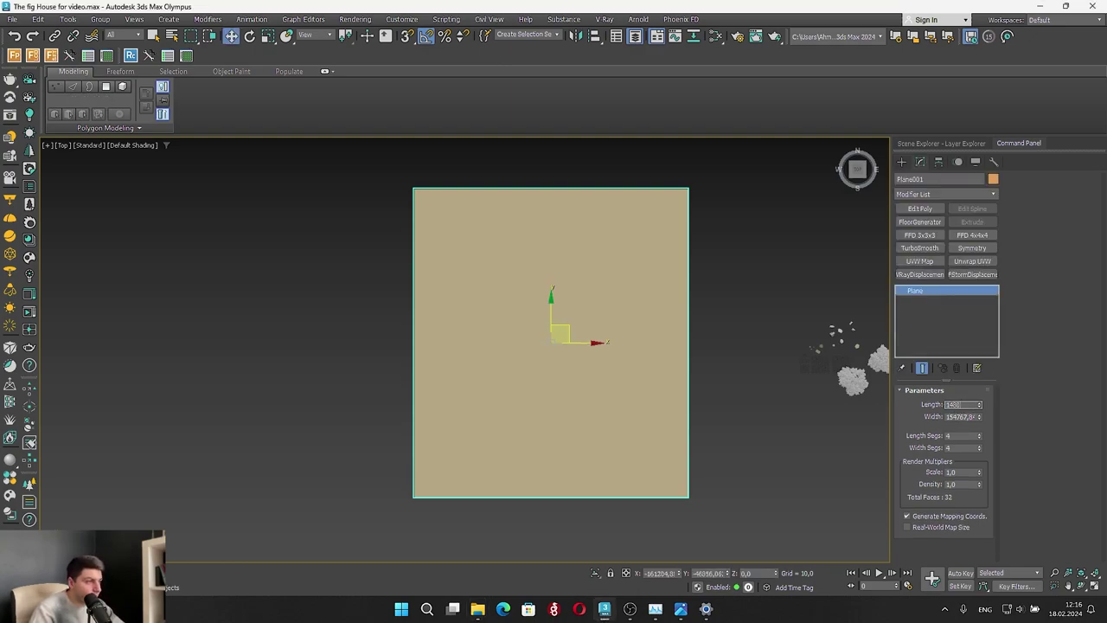
key("Return")
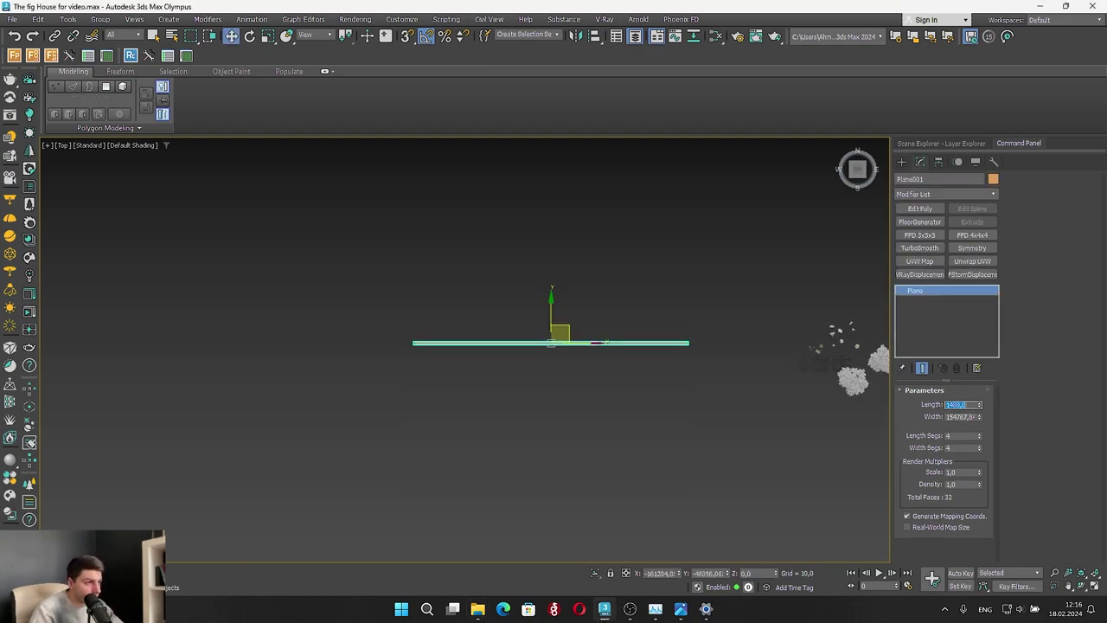
key("Tab")
type("10")
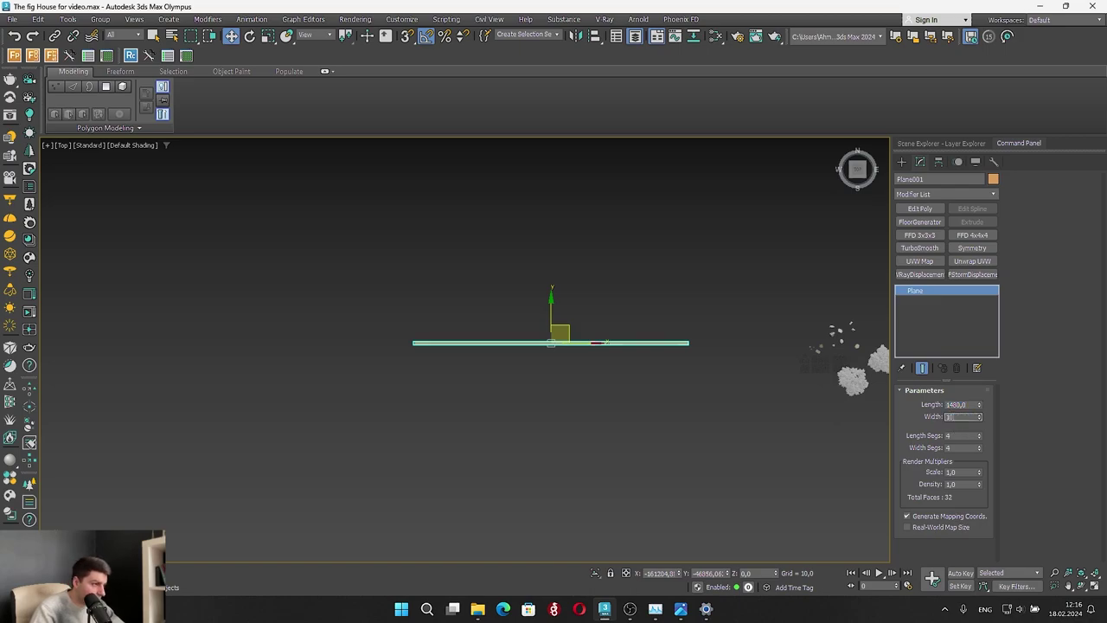
key("Return")
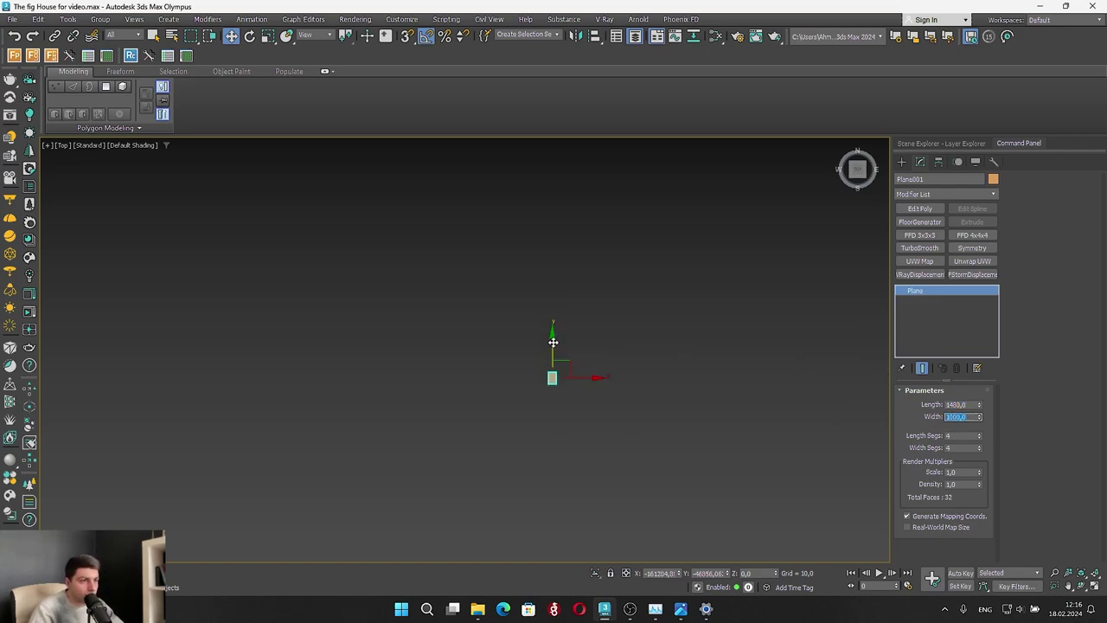
Apply the figueira_1st_floor image from the reference folder onto the plane and minimize the folder window
mouse_move(478, 609)
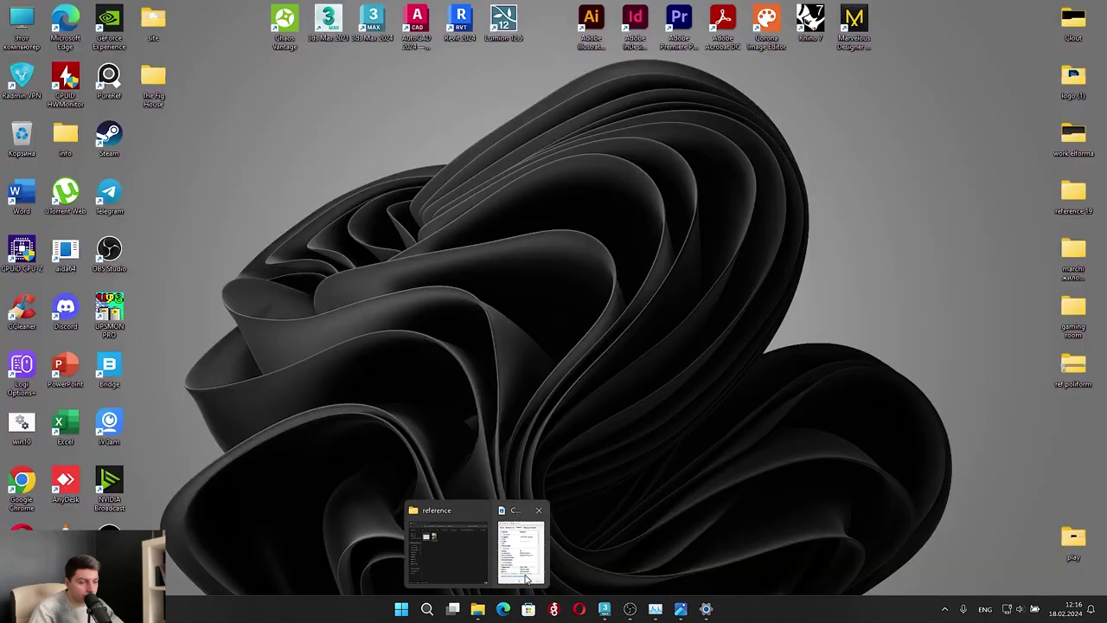
left_click(519, 580)
left_click_drag(491, 128, 919, 161)
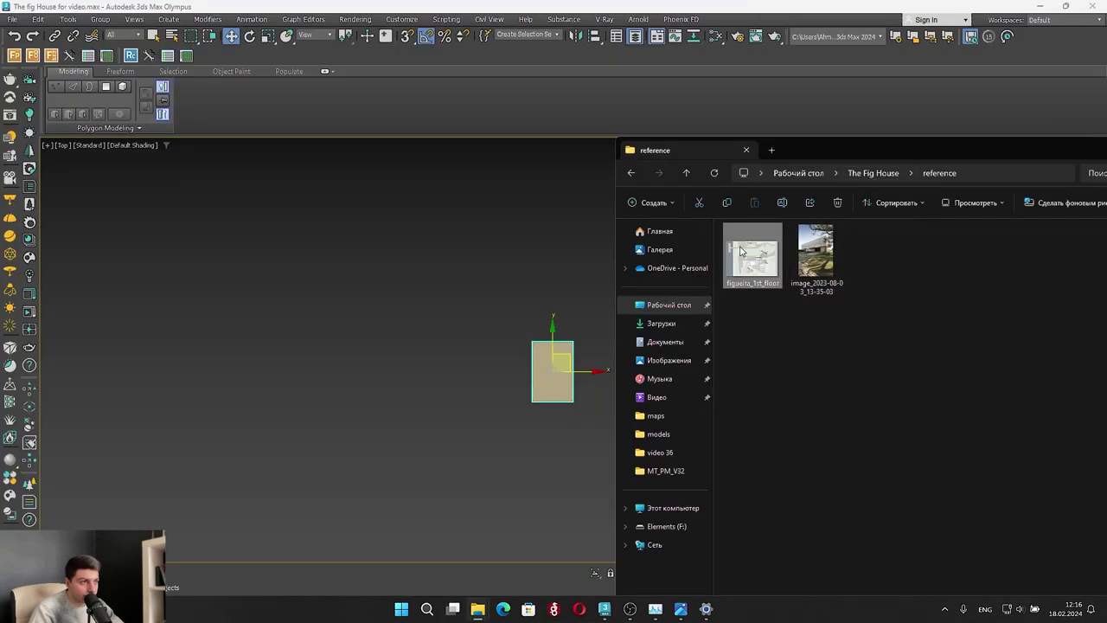
left_click_drag(740, 251, 561, 378)
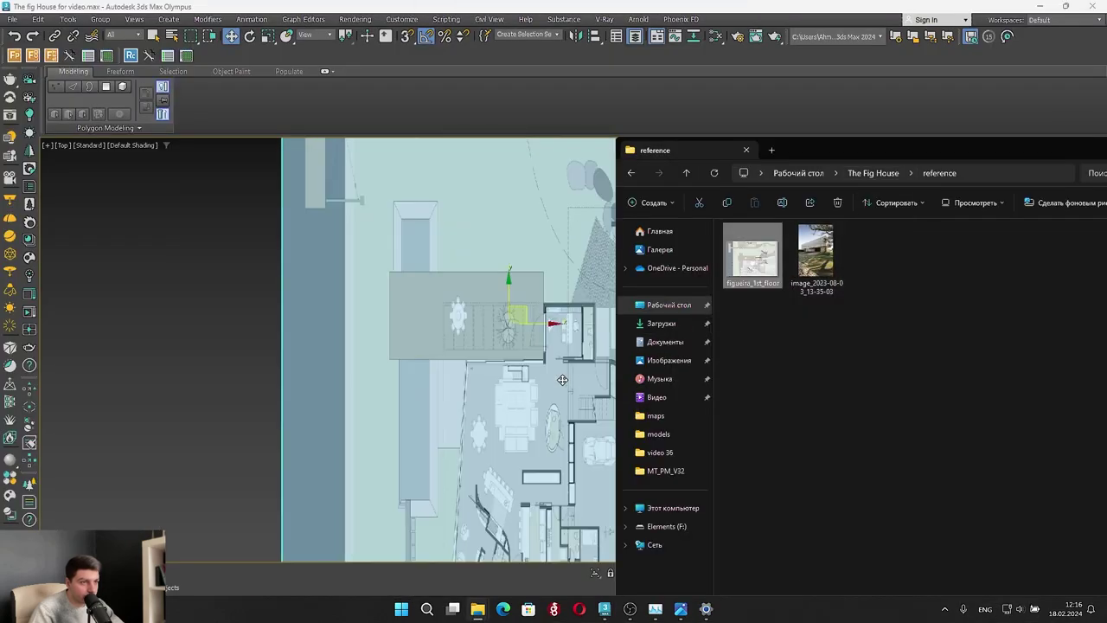
left_click_drag(994, 153, 890, 180)
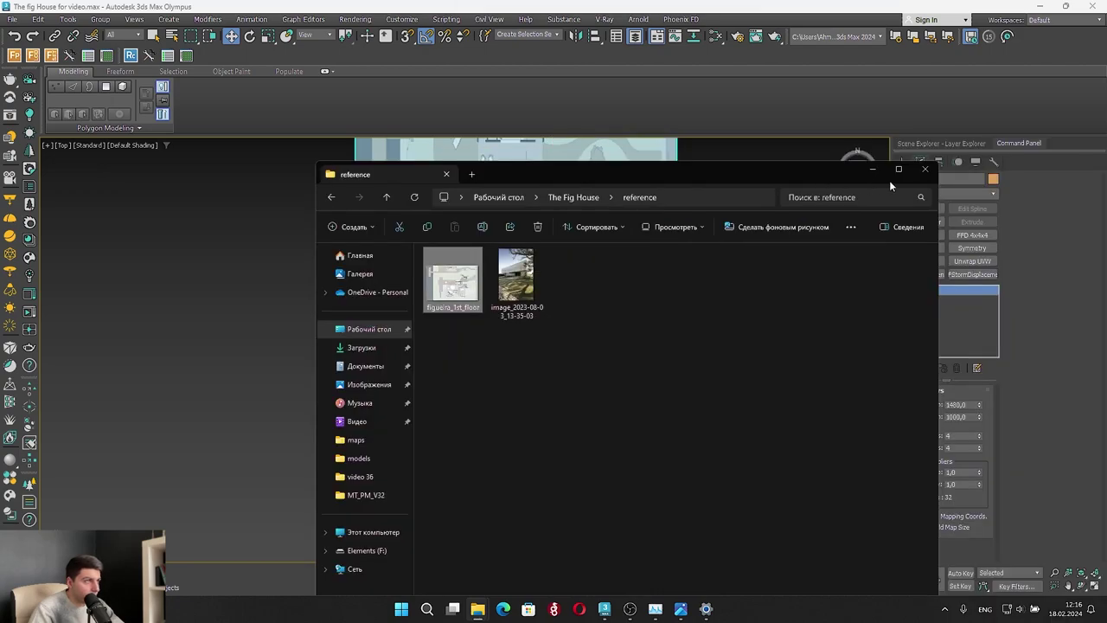
left_click(873, 169)
Set the floor plan plane's width to 1480 and length to 1000, and check the plan's proportions
double_click(956, 417)
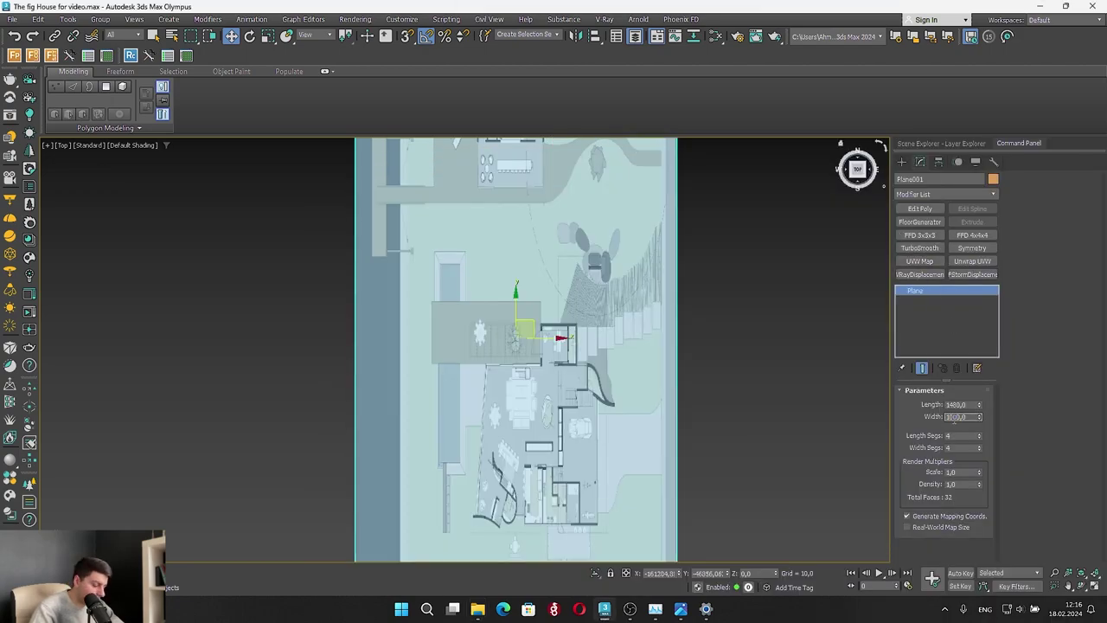
type("14")
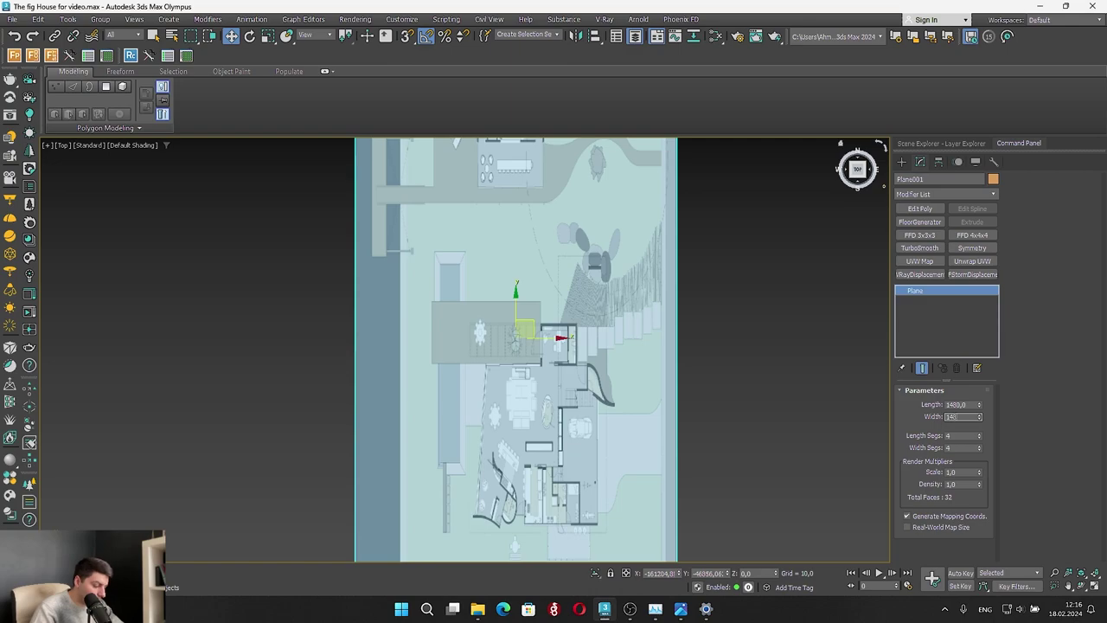
type("80")
key("Return")
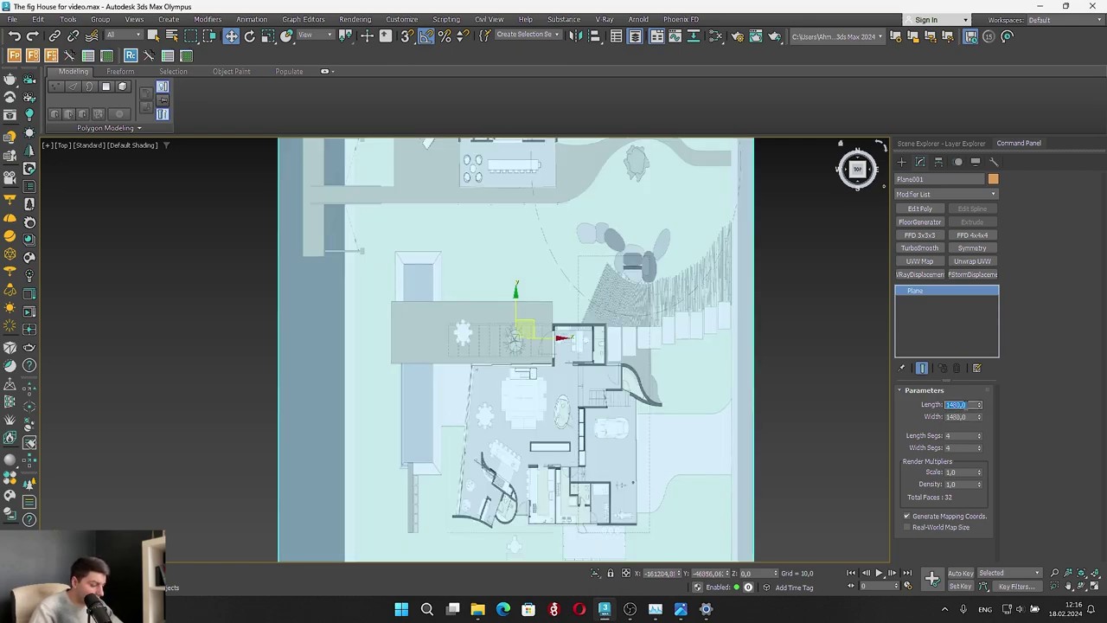
double_click(956, 404)
type("1000")
key("Return")
scroll(383, 342, "down", 5)
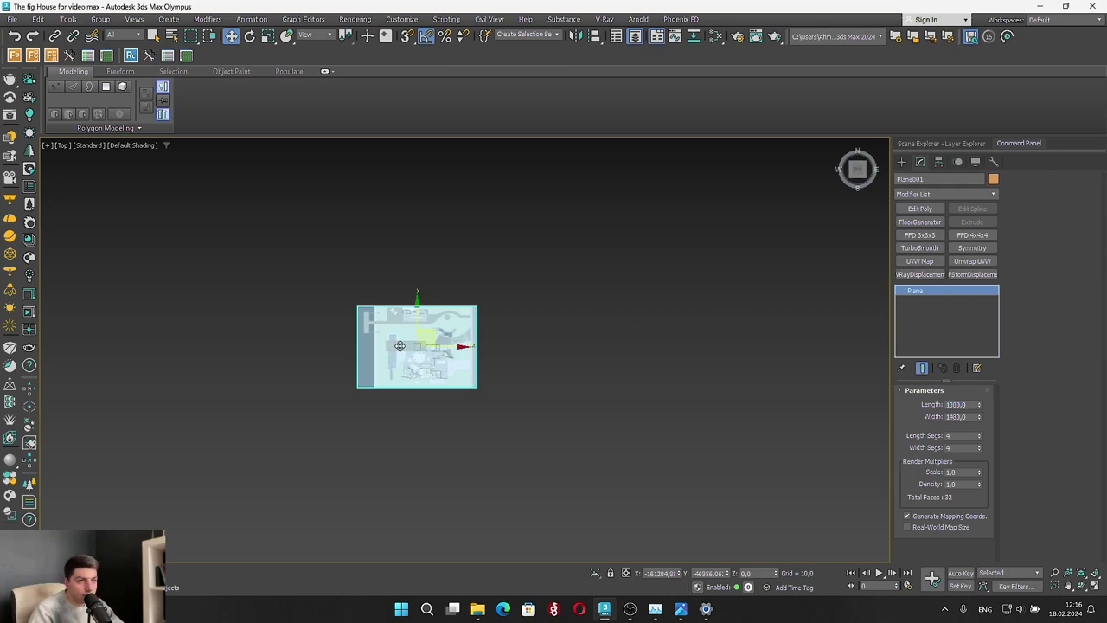
scroll(416, 350, "up", 5)
scroll(364, 355, "up", 3)
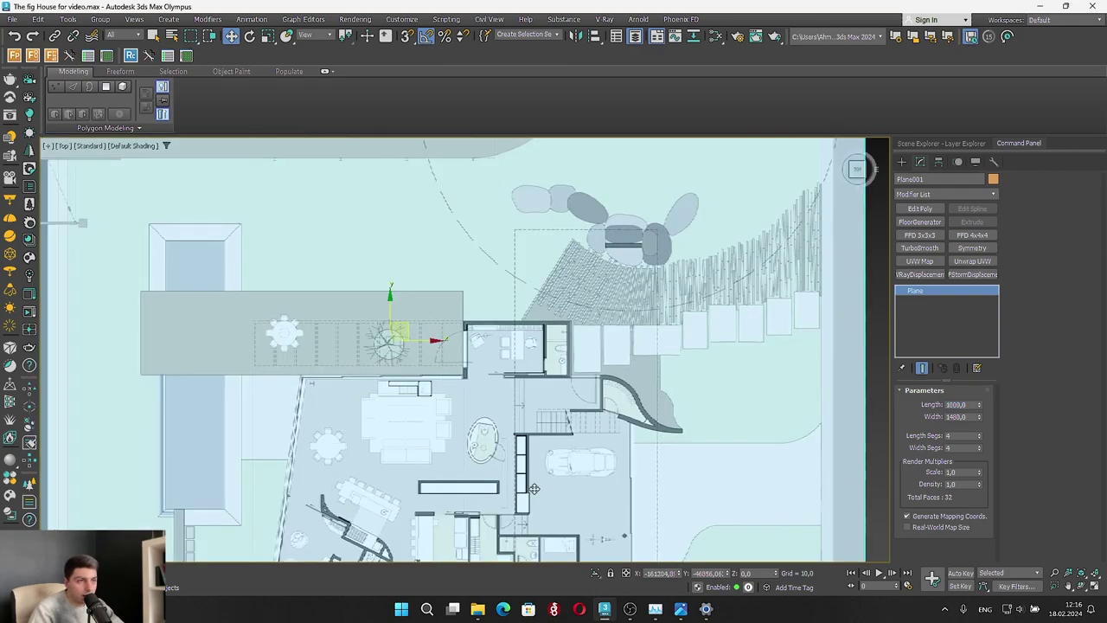
scroll(488, 315, "down", 4)
scroll(486, 352, "up", 2)
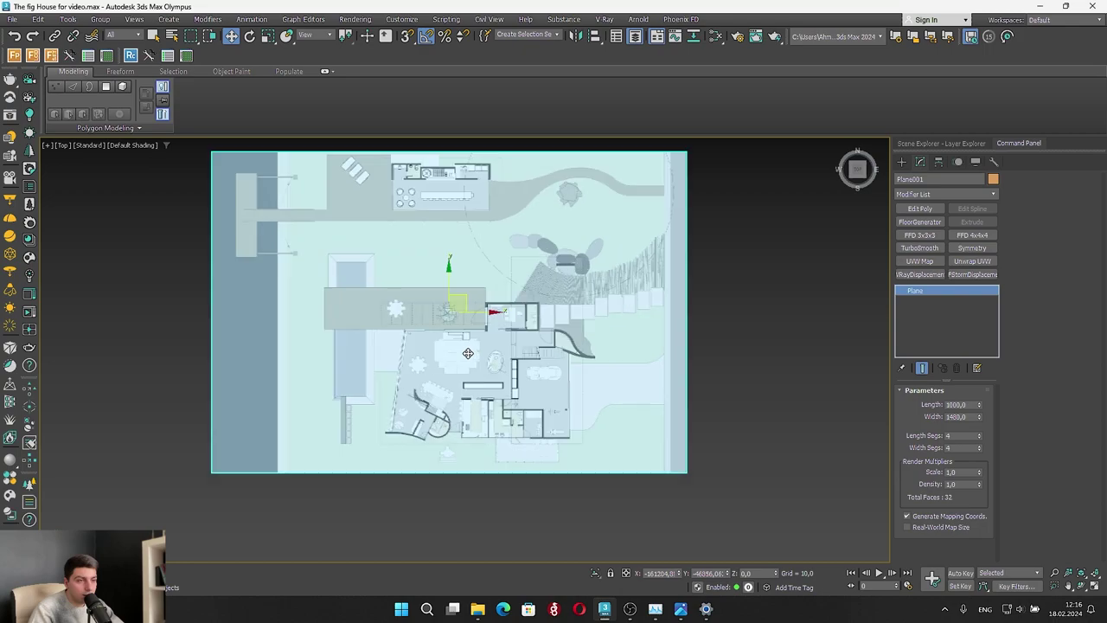
Examine the floor plan's rooms and doorways for a door that can serve as a scale reference
scroll(541, 459, "up", 4)
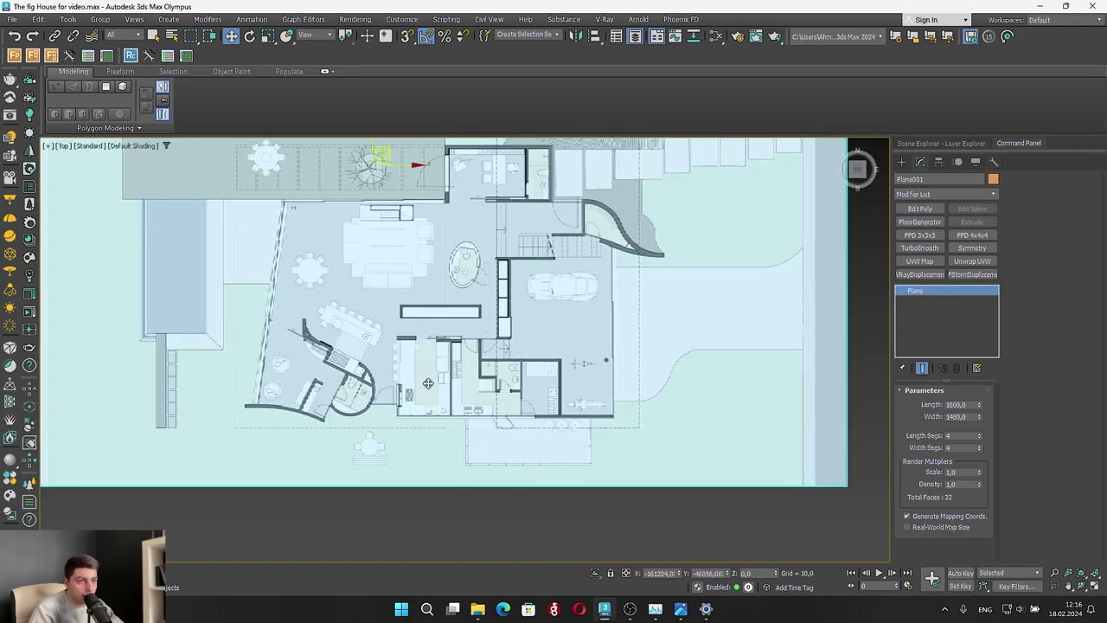
scroll(486, 415, "down", 4)
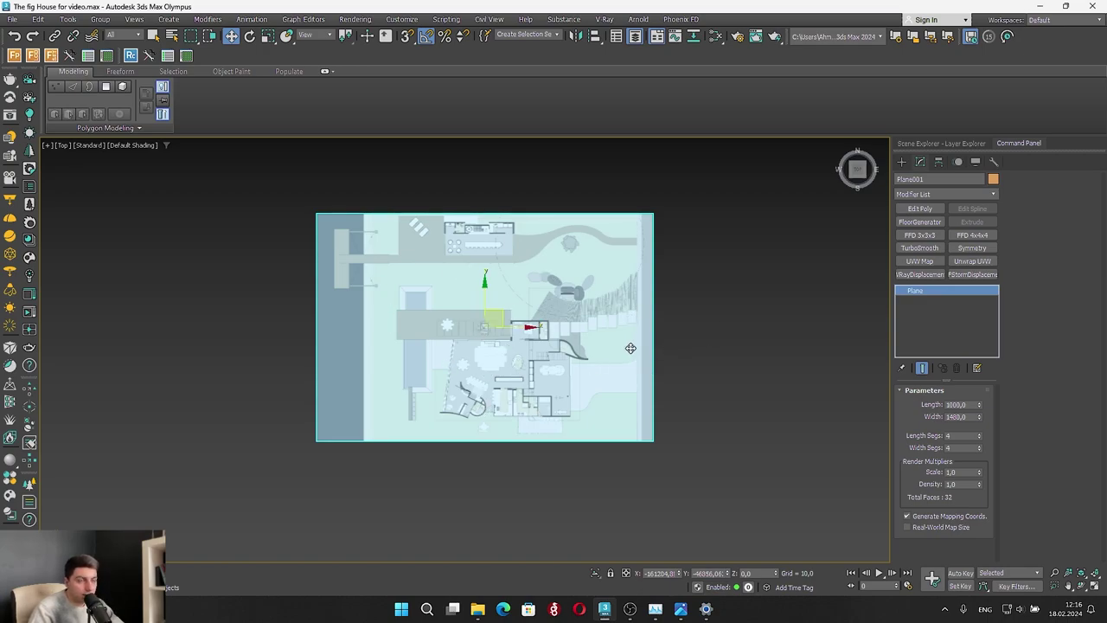
scroll(547, 309, "up", 3)
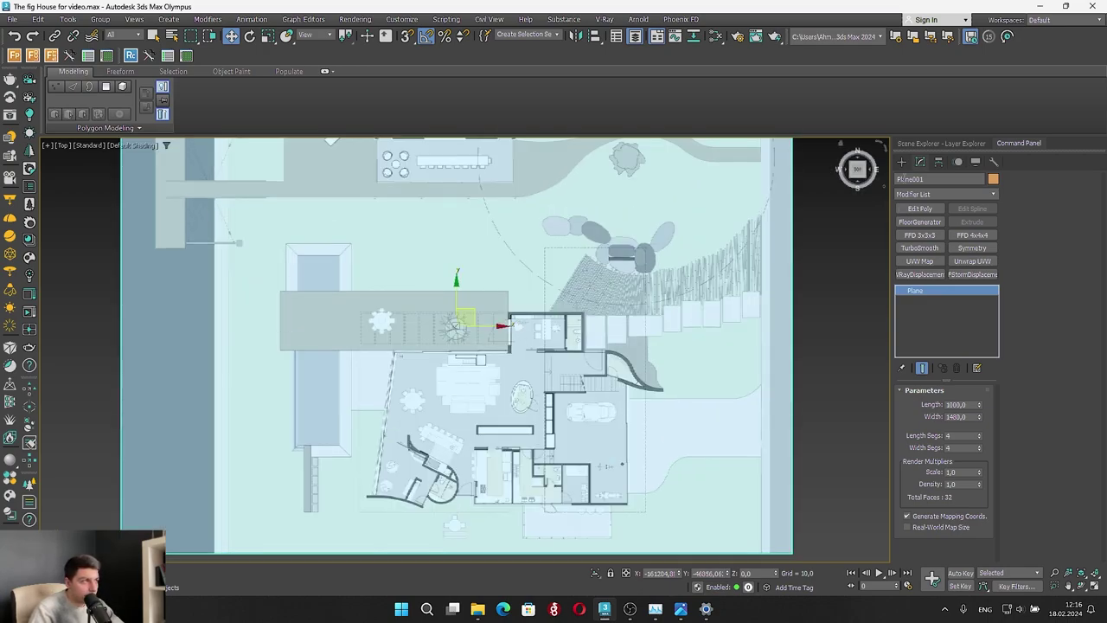
scroll(484, 417, "up", 2)
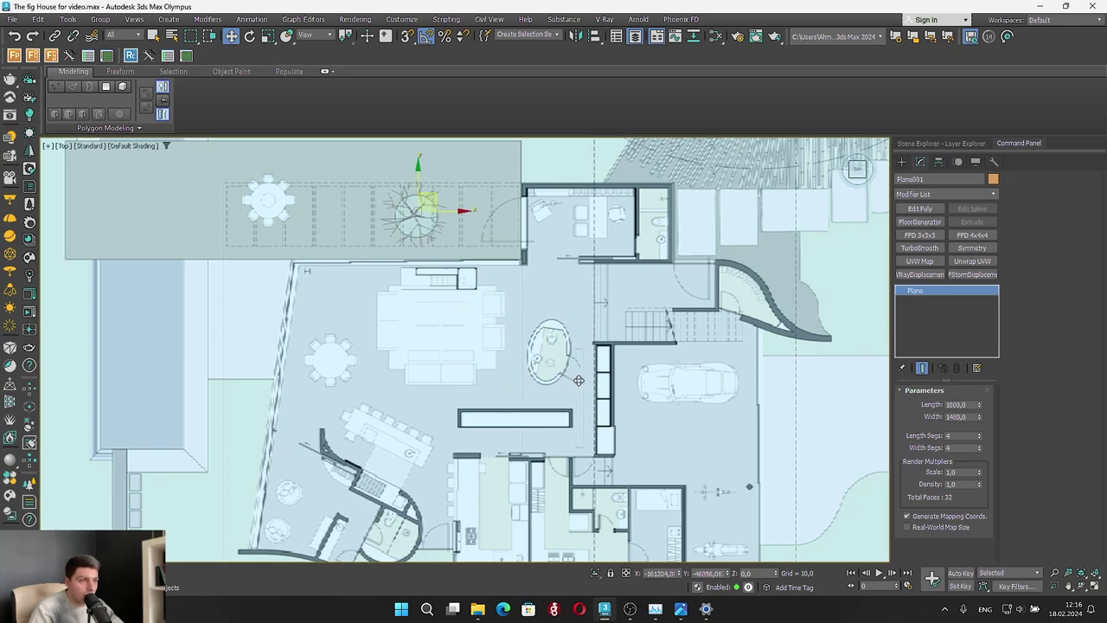
scroll(578, 381, "up", 3)
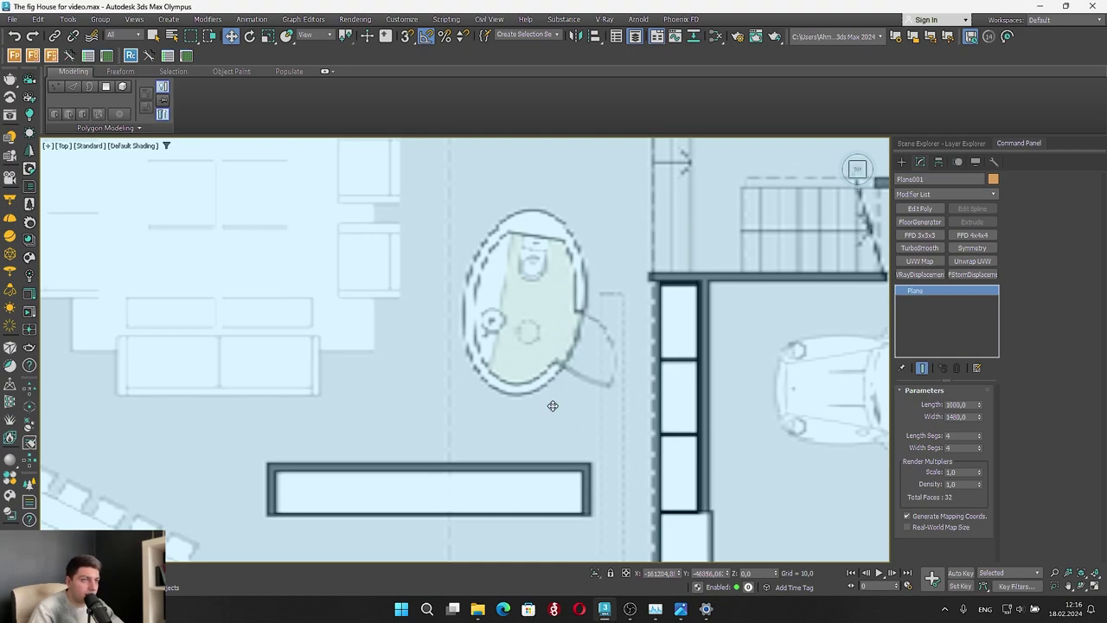
scroll(553, 406, "down", 3)
scroll(511, 223, "up", 2)
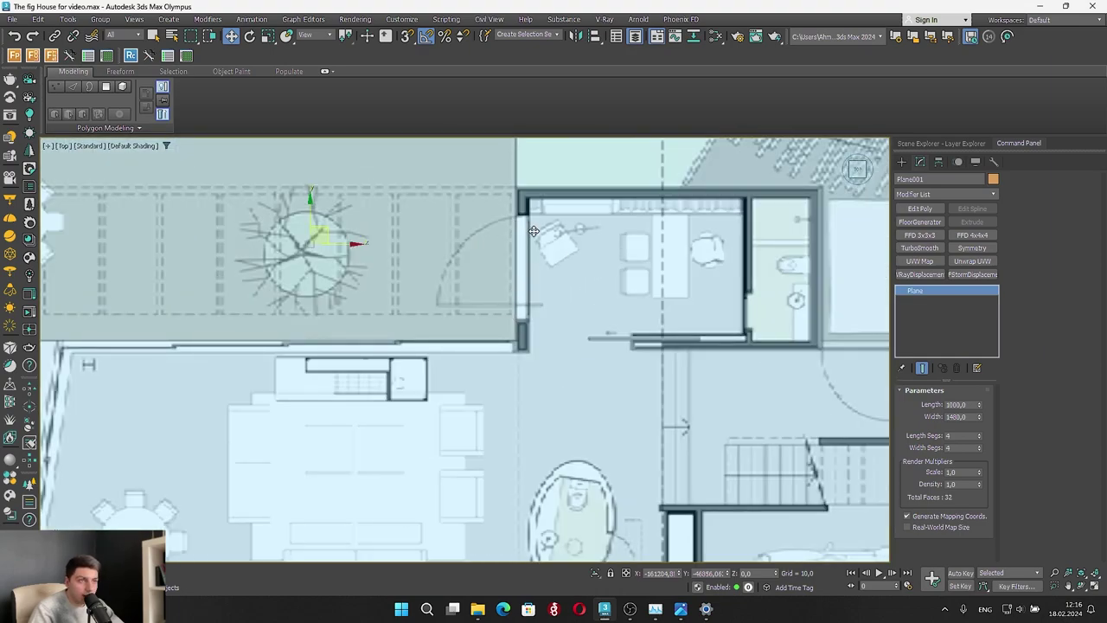
scroll(541, 255, "down", 2)
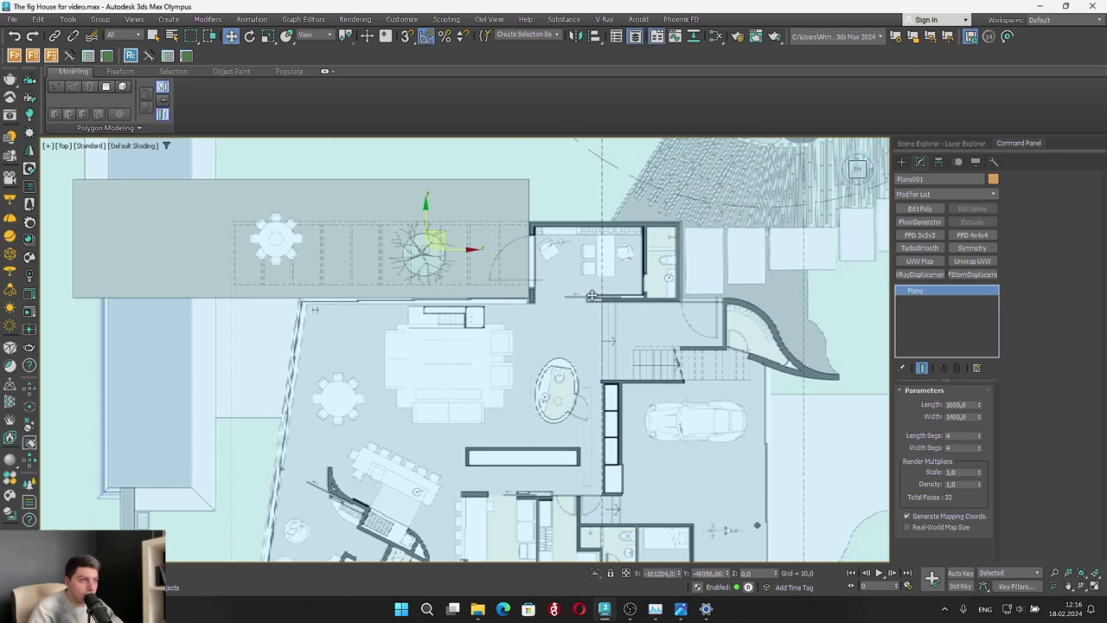
scroll(592, 295, "up", 2)
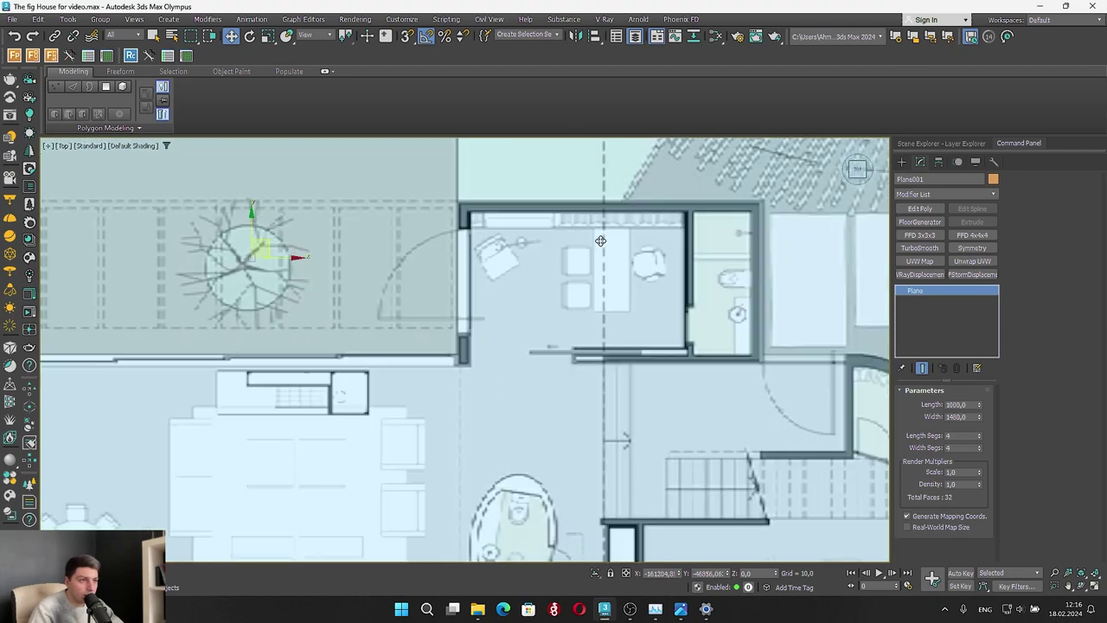
Draw a narrow plane about 856 long and 42 wide, starting at the door of the oval bathroom
left_click(902, 162)
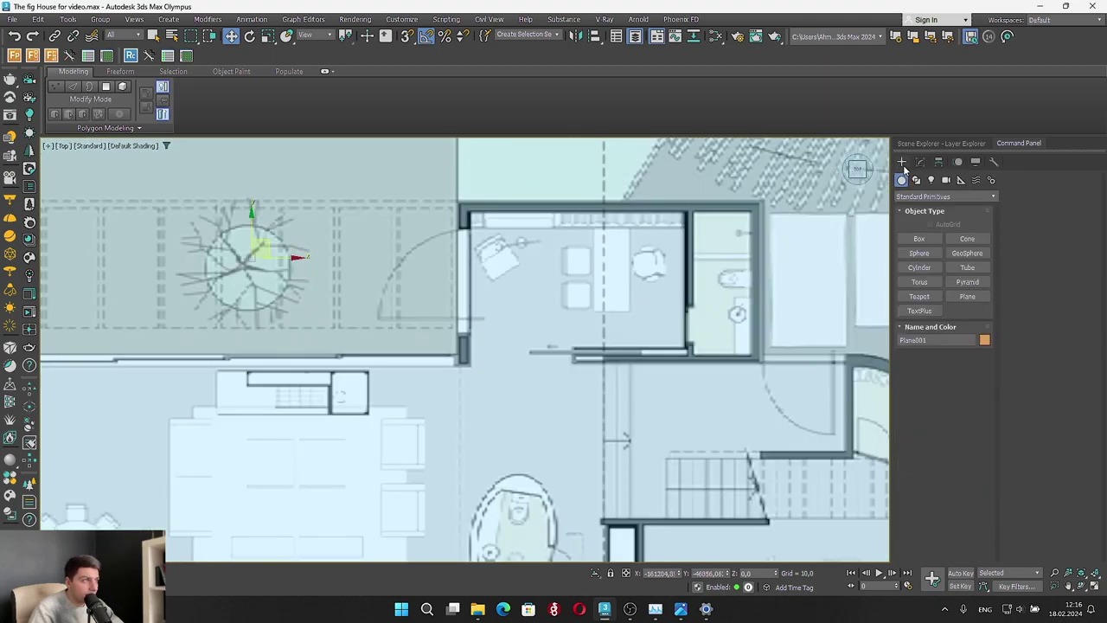
left_click(967, 296)
scroll(461, 338, "up", 1)
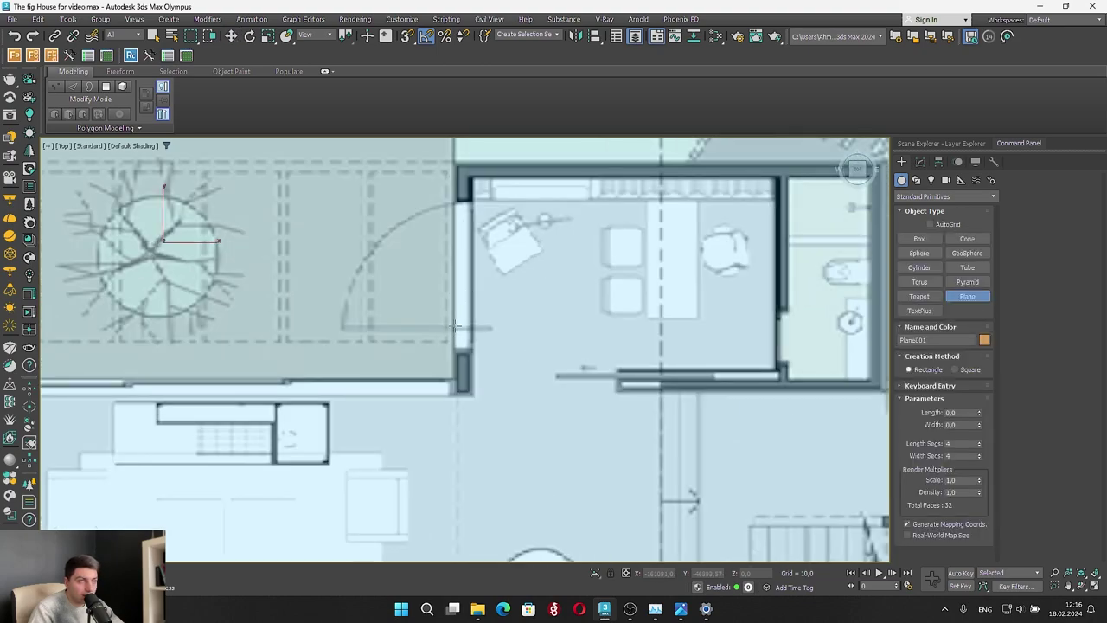
scroll(456, 326, "down", 4)
scroll(529, 493, "up", 6)
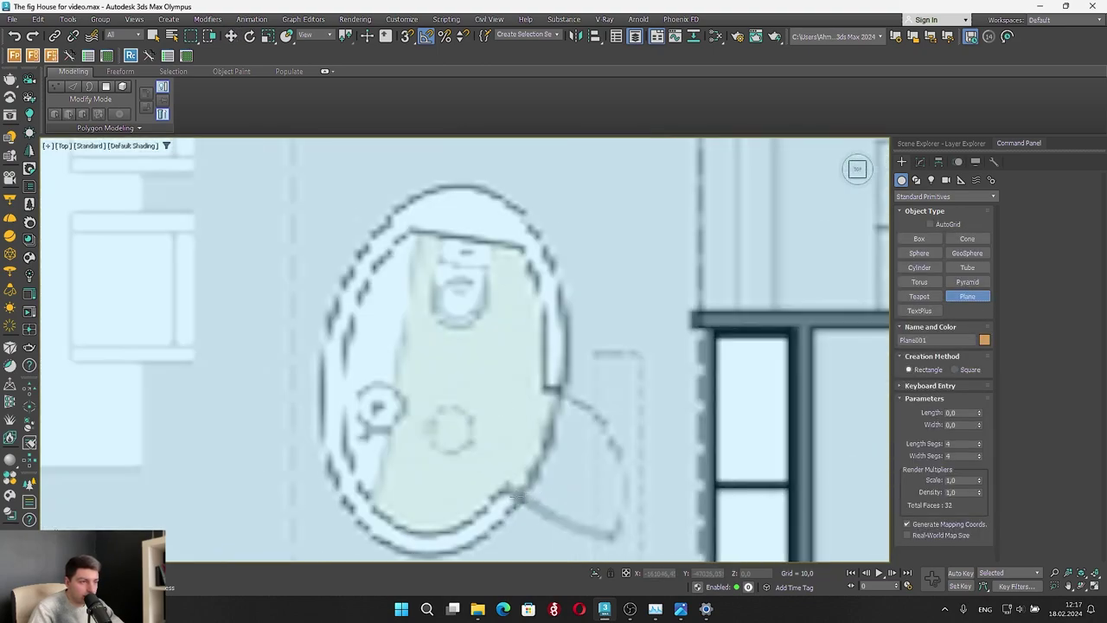
left_click_drag(516, 497, 521, 162)
scroll(505, 438, "down", 3)
scroll(505, 438, "down", 4)
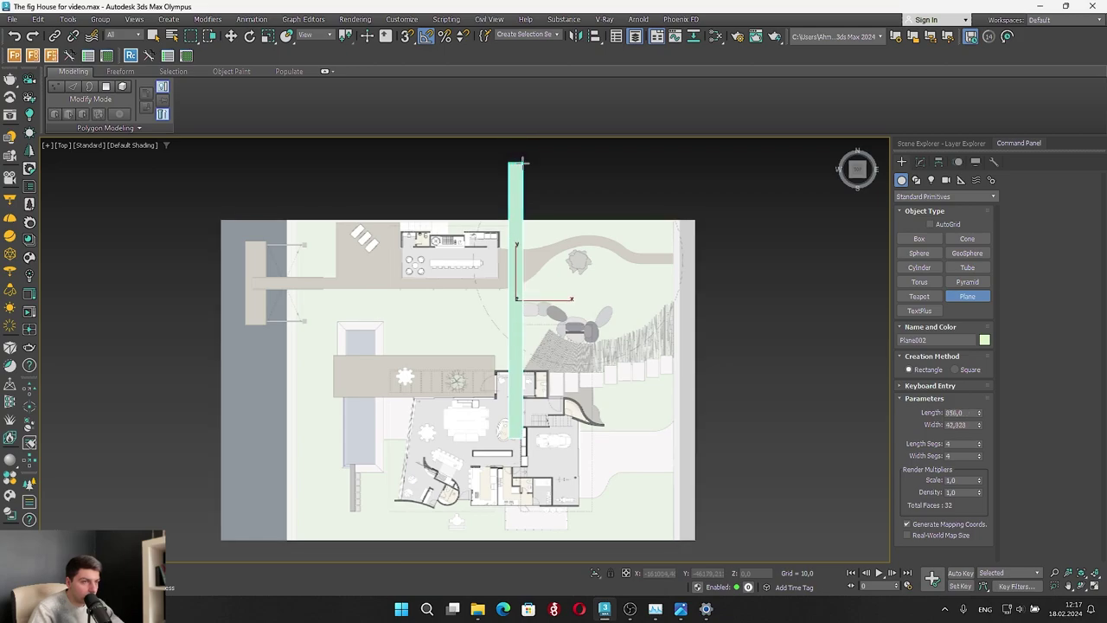
Scale the floor plan plane up to about 567% in X and Y and shift it slightly
right_click(563, 316)
left_click(456, 372)
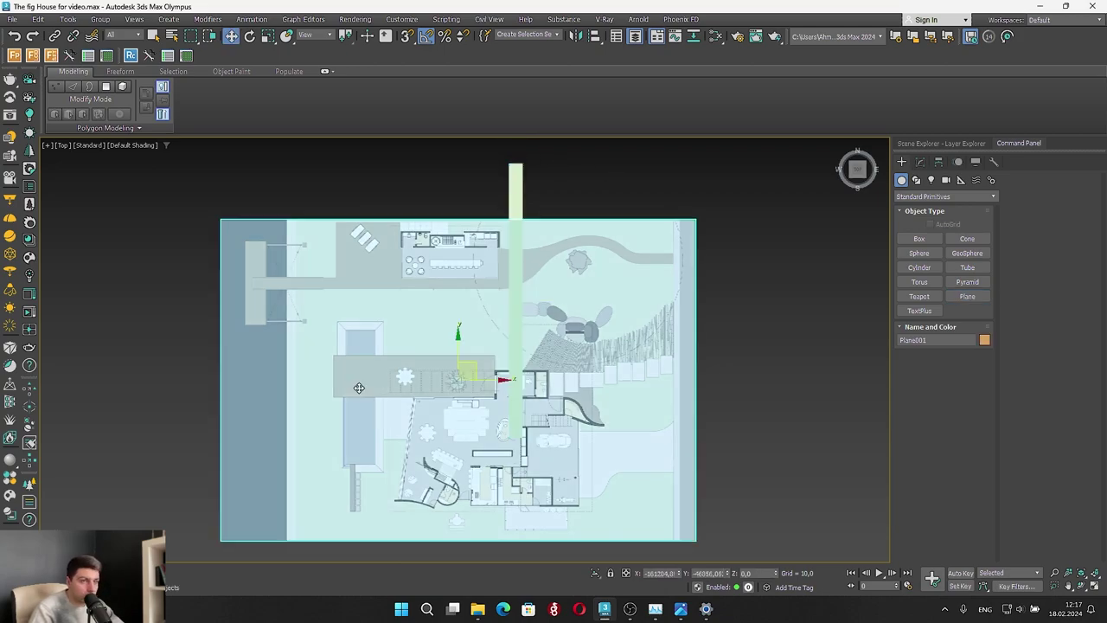
key("e")
key("r")
scroll(487, 371, "up", 8)
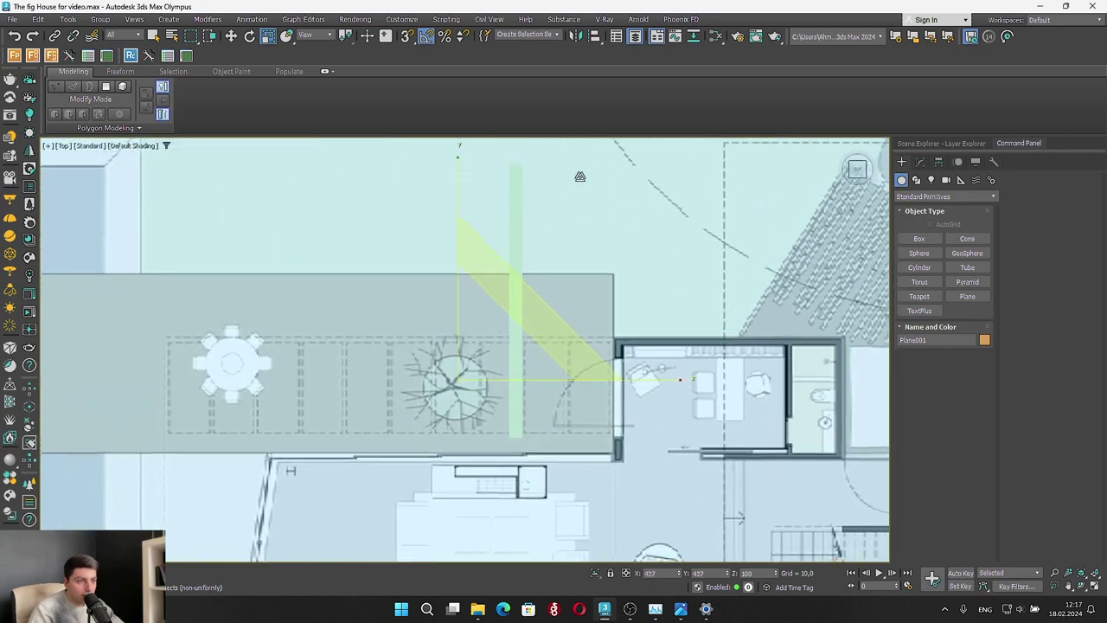
scroll(598, 257, "down", 8)
key("w")
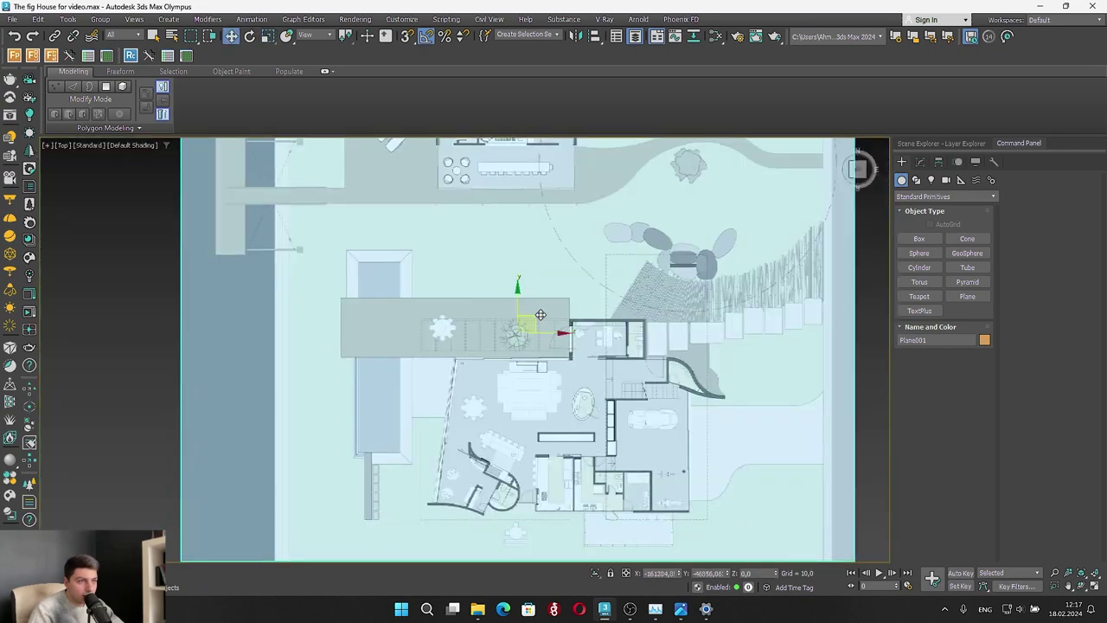
key("shift+f")
left_click_drag(486, 245, 480, 243)
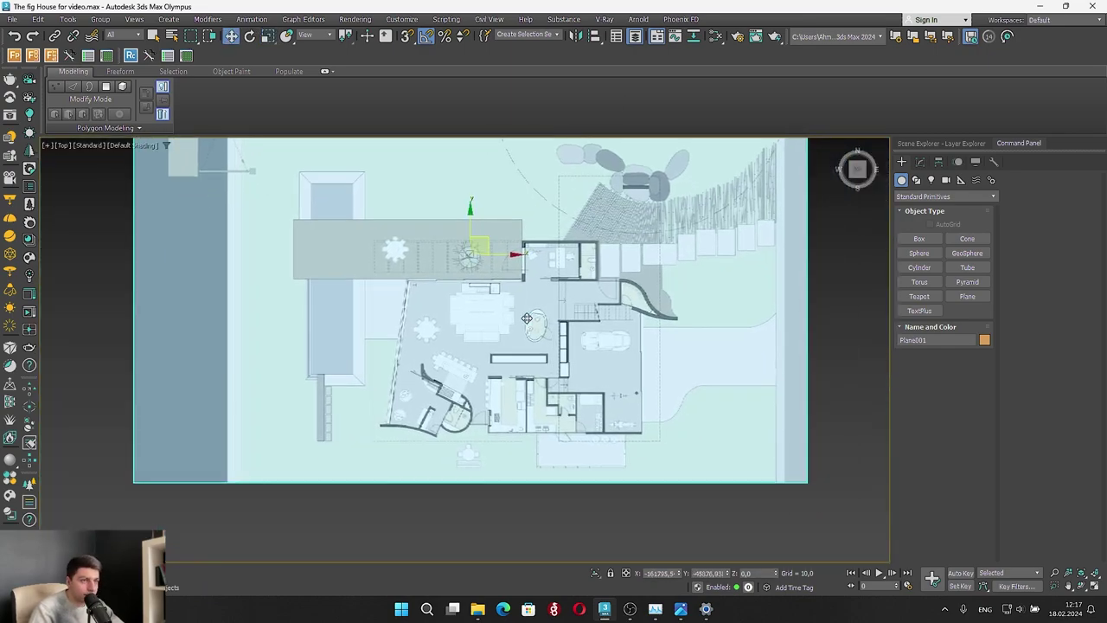
Select the narrow door-sized plane in wireframe display and set its length and width segments to 1
middle_click_drag(527, 317, 529, 208, "alt")
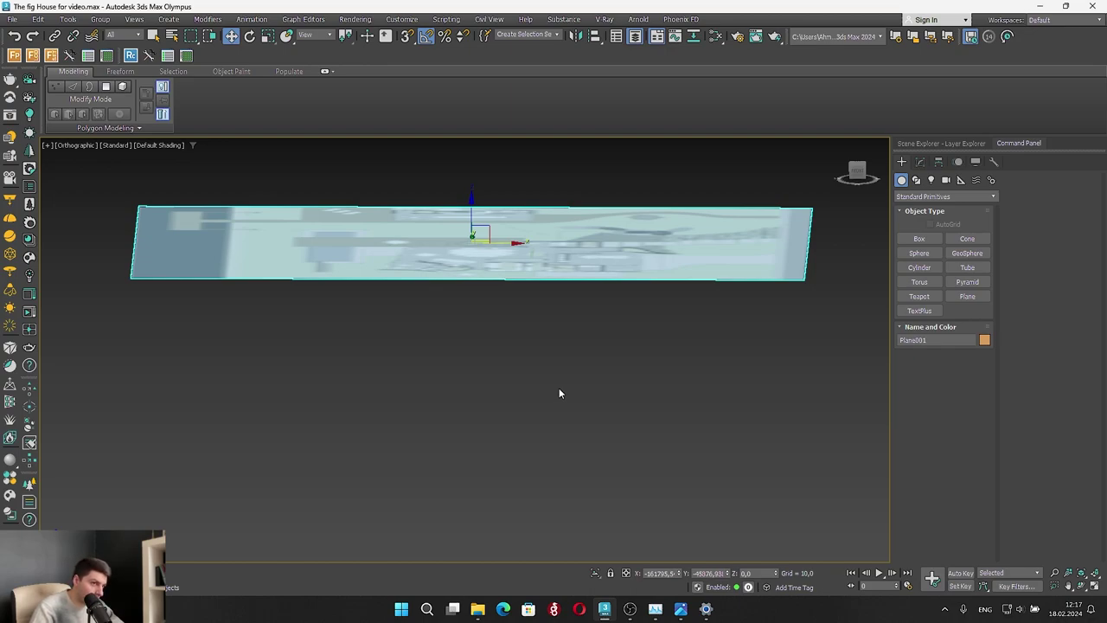
left_click(546, 369)
key("F3")
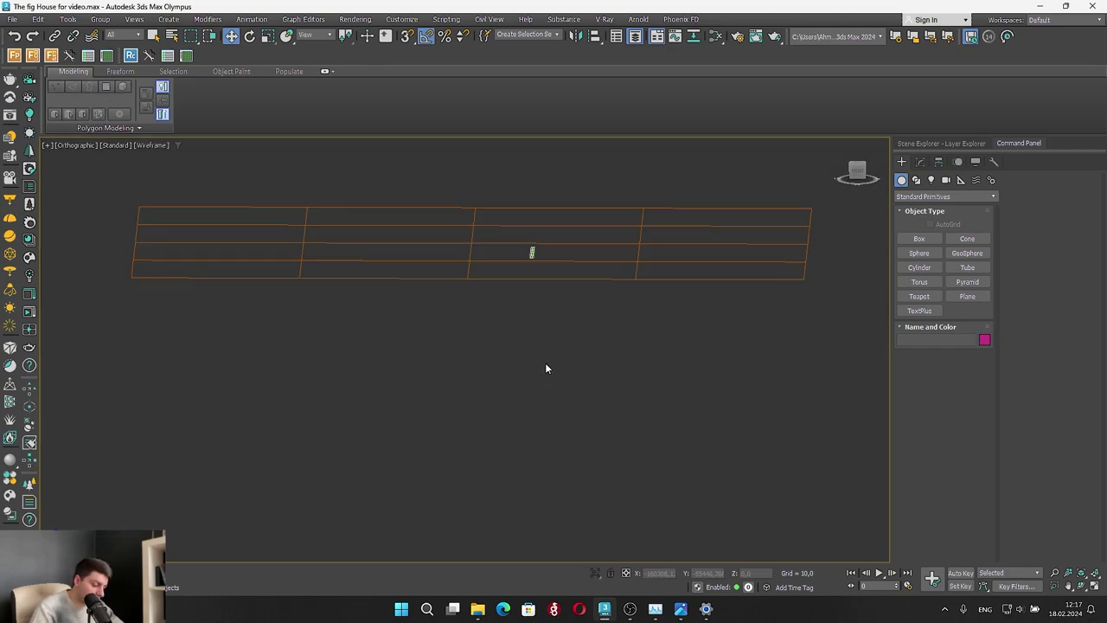
scroll(528, 247, "up", 4)
left_click(540, 261)
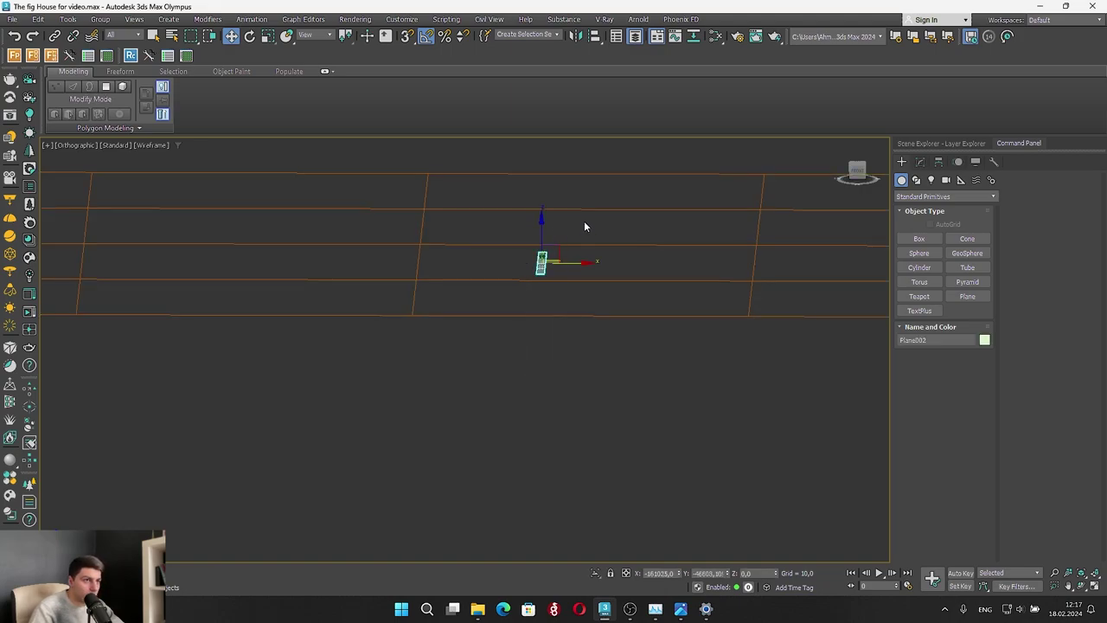
left_click(920, 163)
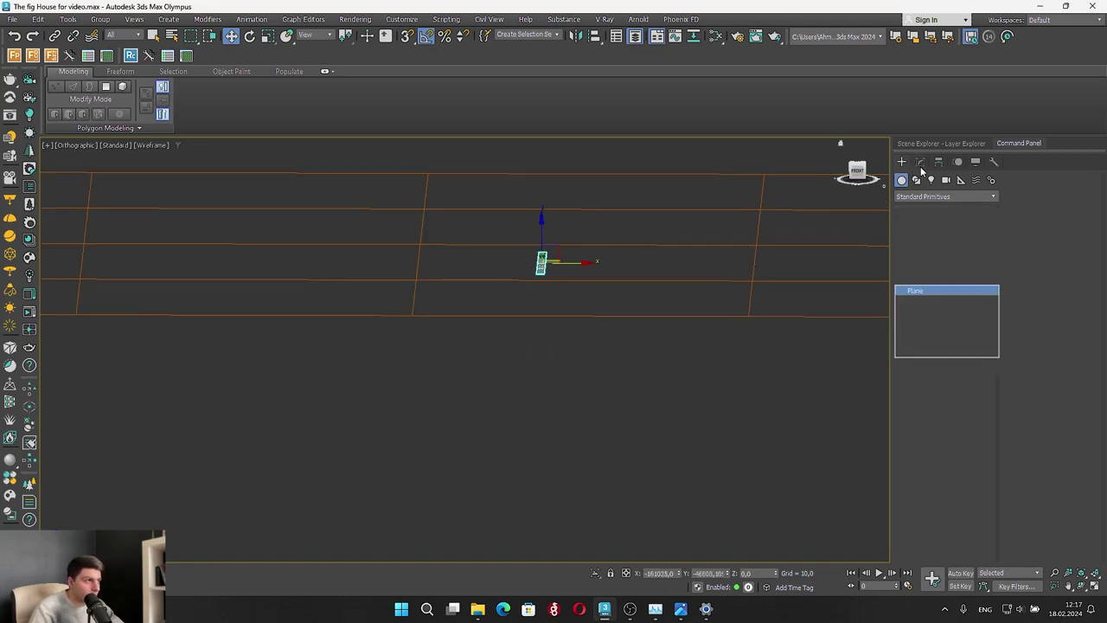
Raise the narrow plane to a height of about 226 above the floor plan and return to the shaded top view
left_click(854, 173)
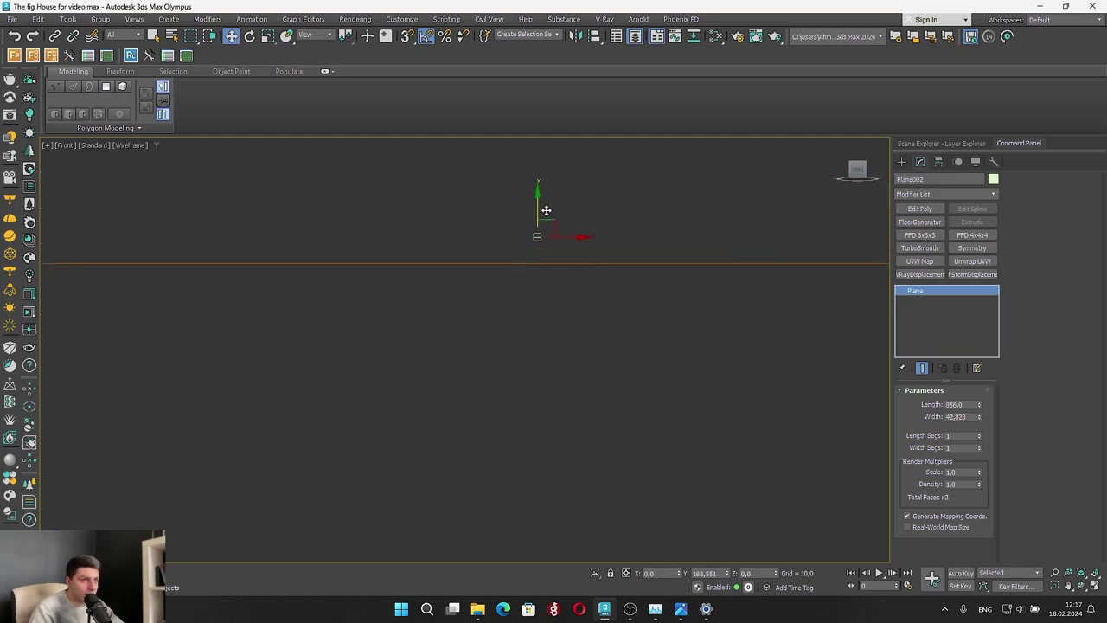
left_click_drag(546, 211, 549, 202)
key("F3")
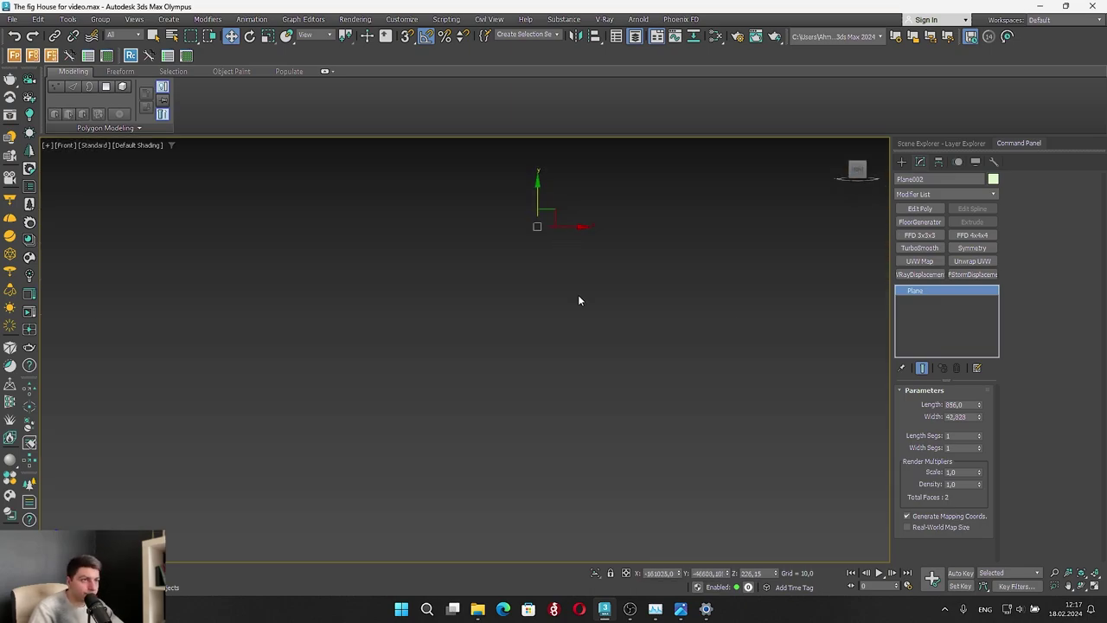
middle_click_drag(578, 295, 580, 383, "alt")
left_click(858, 169)
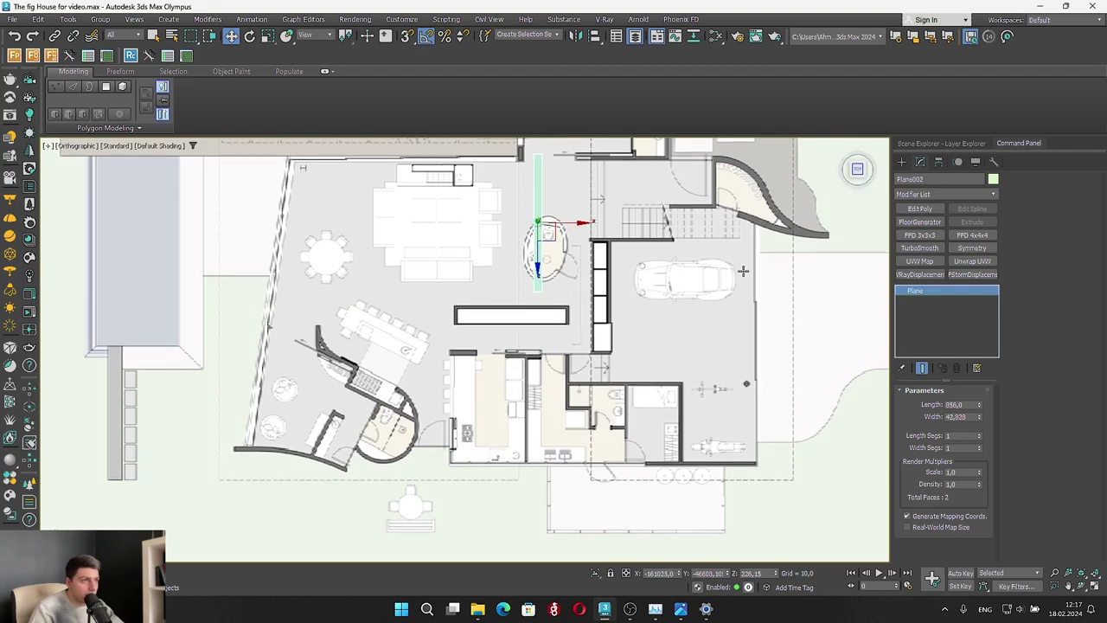
Scale the floor plan plane up further in X and Y and move it to bring the oval bathroom's door to the narrow plane
left_click(515, 219)
scroll(563, 248, "down", 5)
middle_click_drag(564, 310, 554, 390)
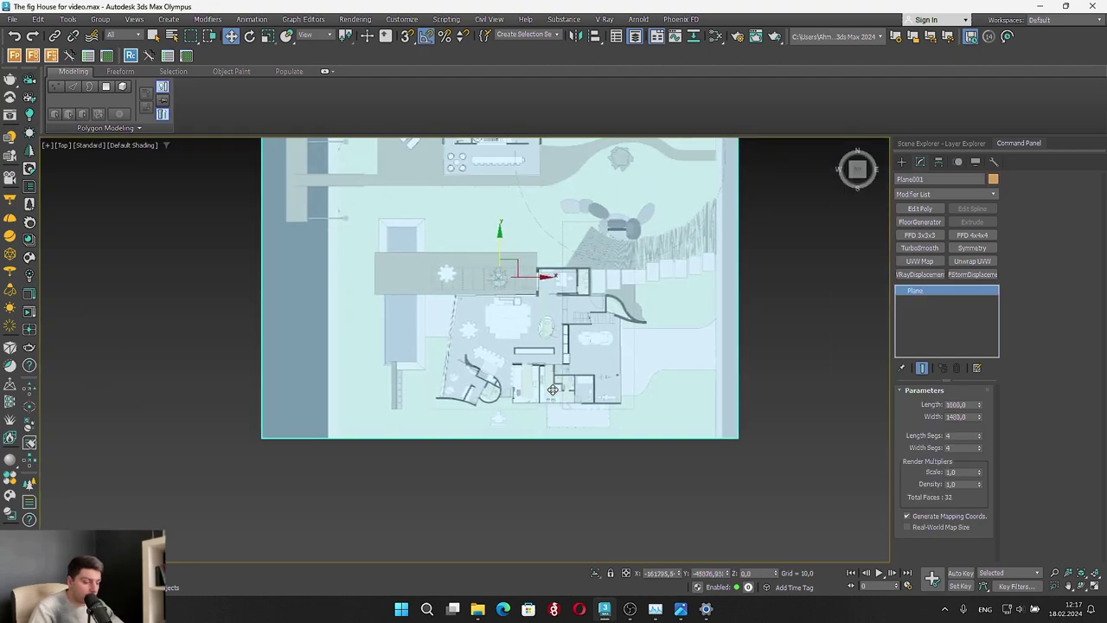
key("e")
key("r")
scroll(537, 285, "up", 8)
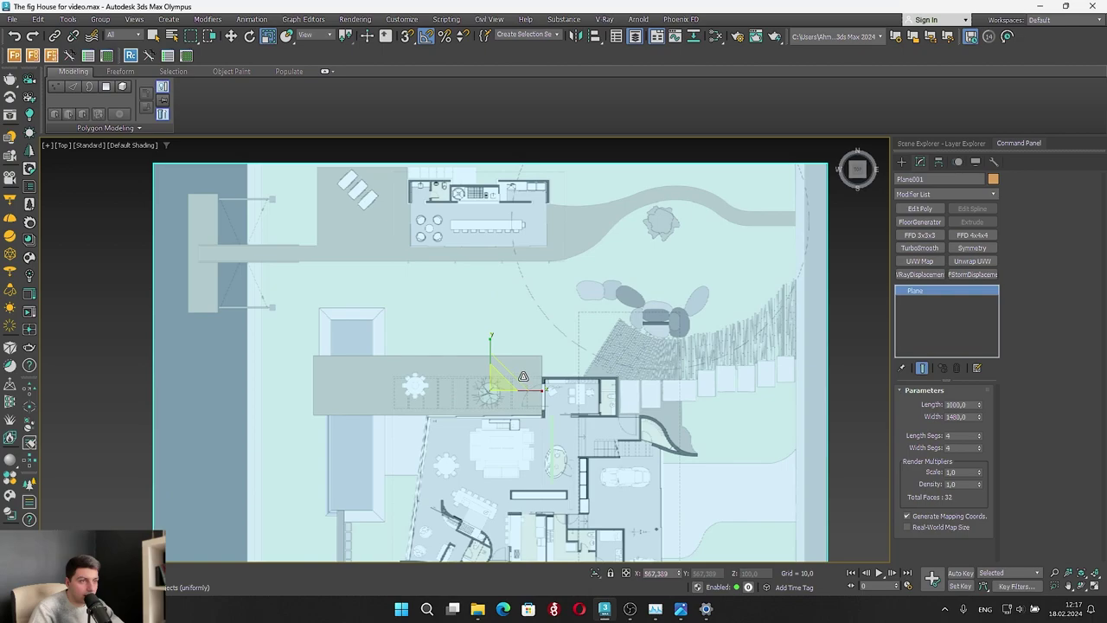
scroll(571, 298, "down", 6)
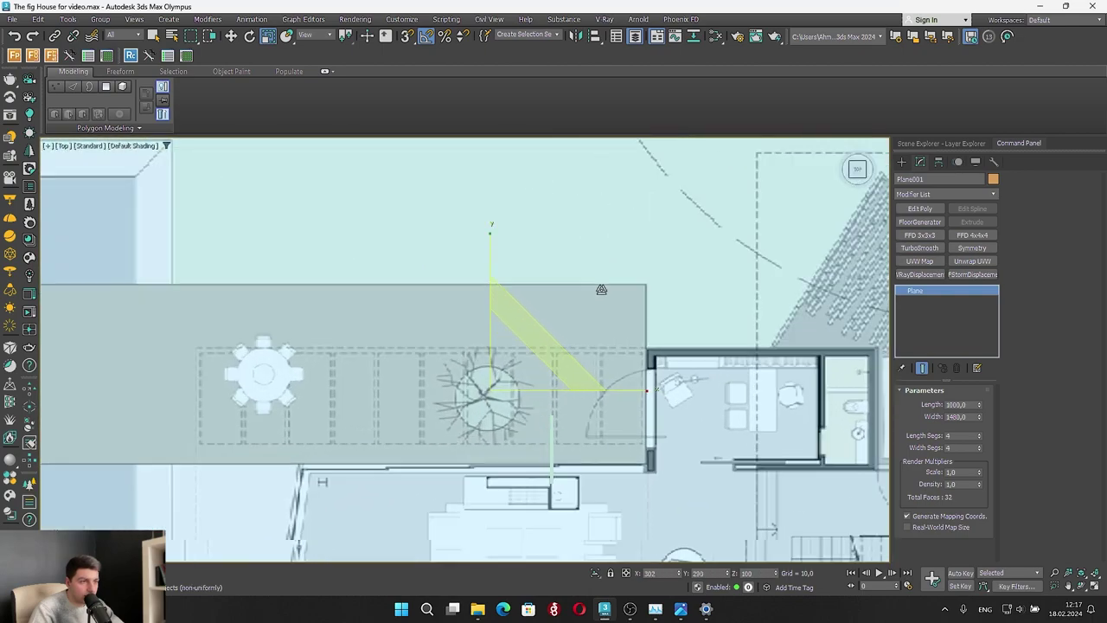
key("w")
scroll(585, 325, "up", 4)
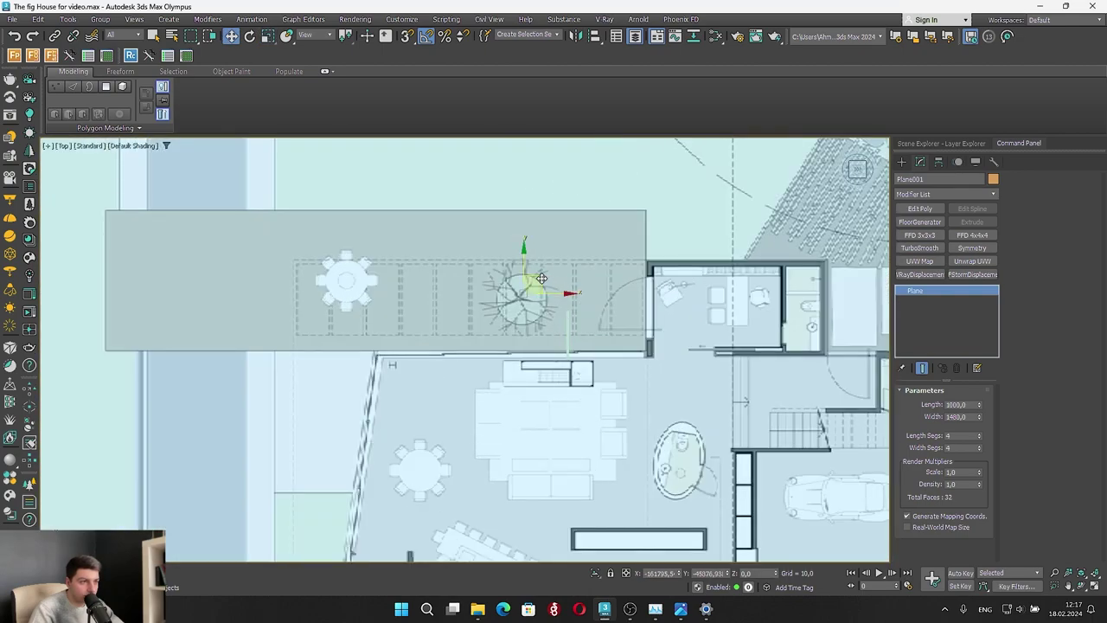
middle_click_drag(584, 326, 464, 193)
middle_click_drag(411, 85, 405, 137)
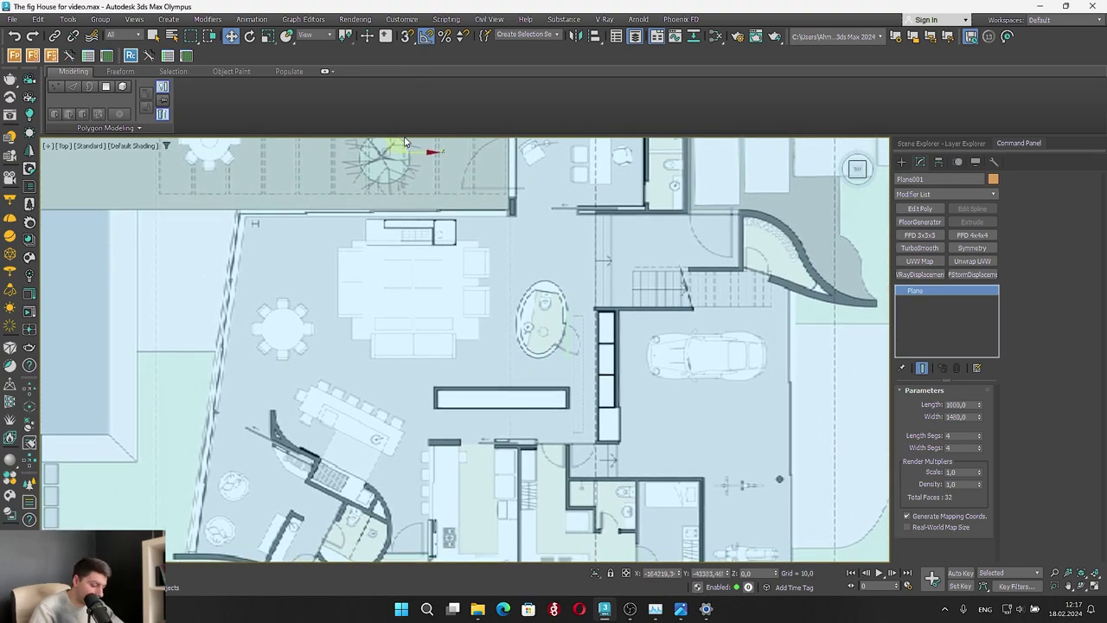
Turn on edged faces display for comparing the narrow plane with the oval bathroom's door
key("super")
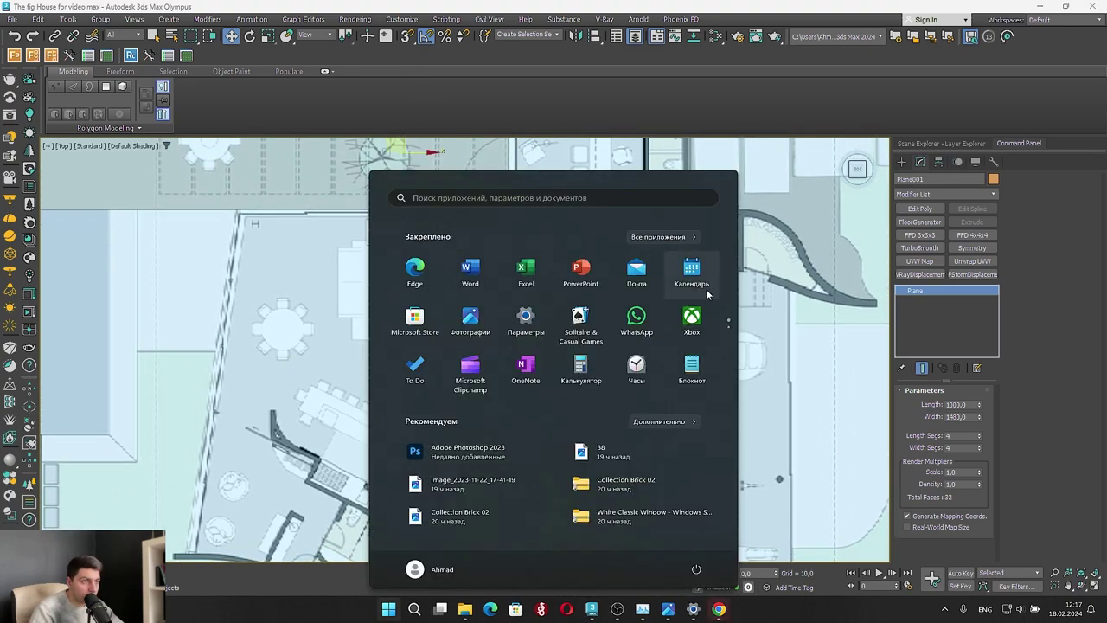
key("super")
scroll(585, 303, "up", 5)
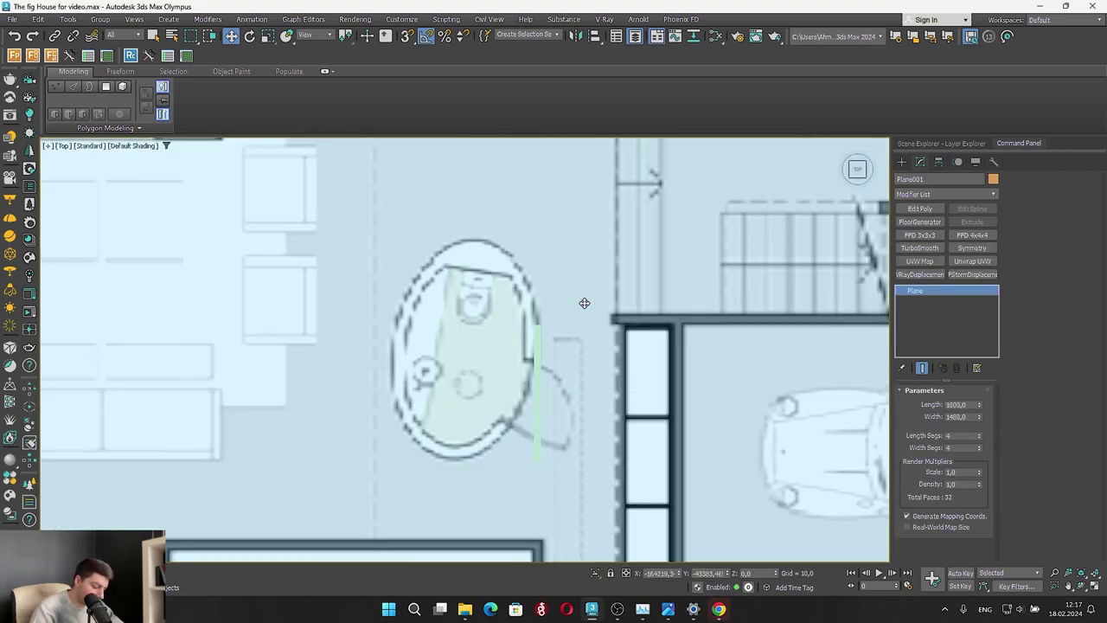
key("F4")
scroll(566, 331, "down", 4)
Scale the floor plan plane by about 120% in X and Y and reposition it relative to the narrow plane
key("e")
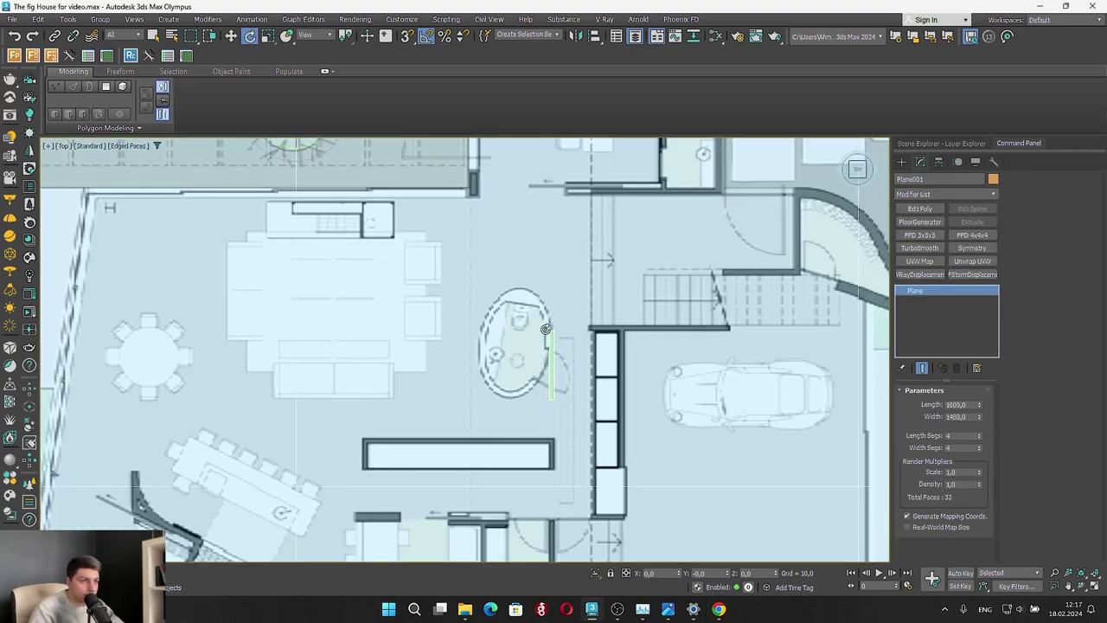
scroll(546, 329, "down", 4)
middle_click_drag(464, 282, 465, 380)
left_click(346, 240)
key("r")
scroll(375, 235, "up", 3)
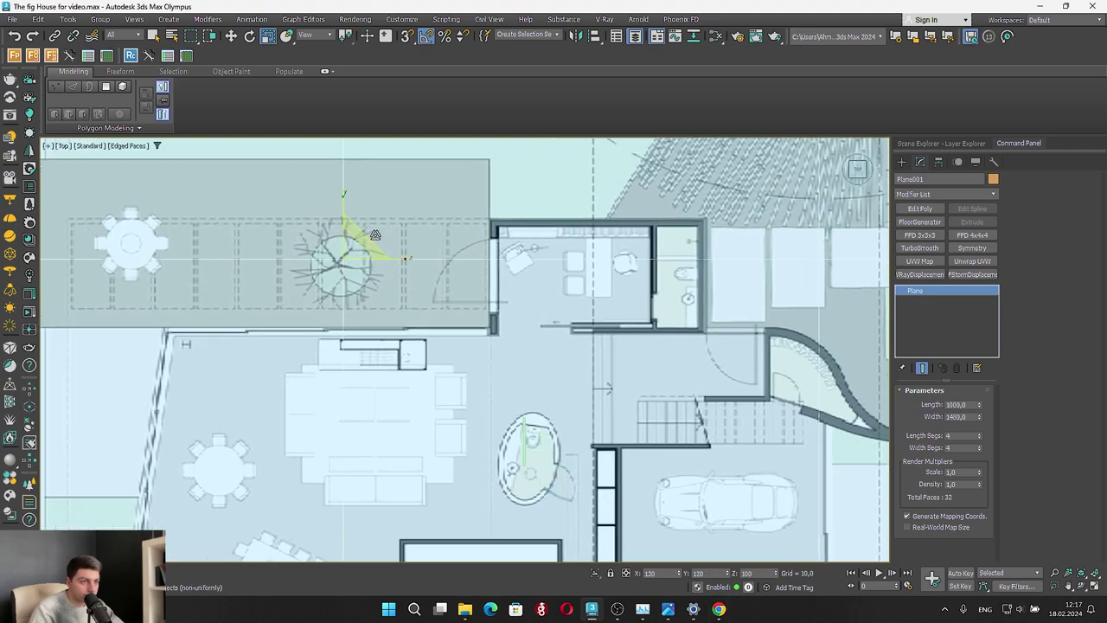
key("w")
middle_click_drag(361, 238, 320, 199)
Enlarge the floor plan plane once more in X and Y and move the oval bathroom's doorway under the narrow plane
key("r")
scroll(320, 199, "up", 2)
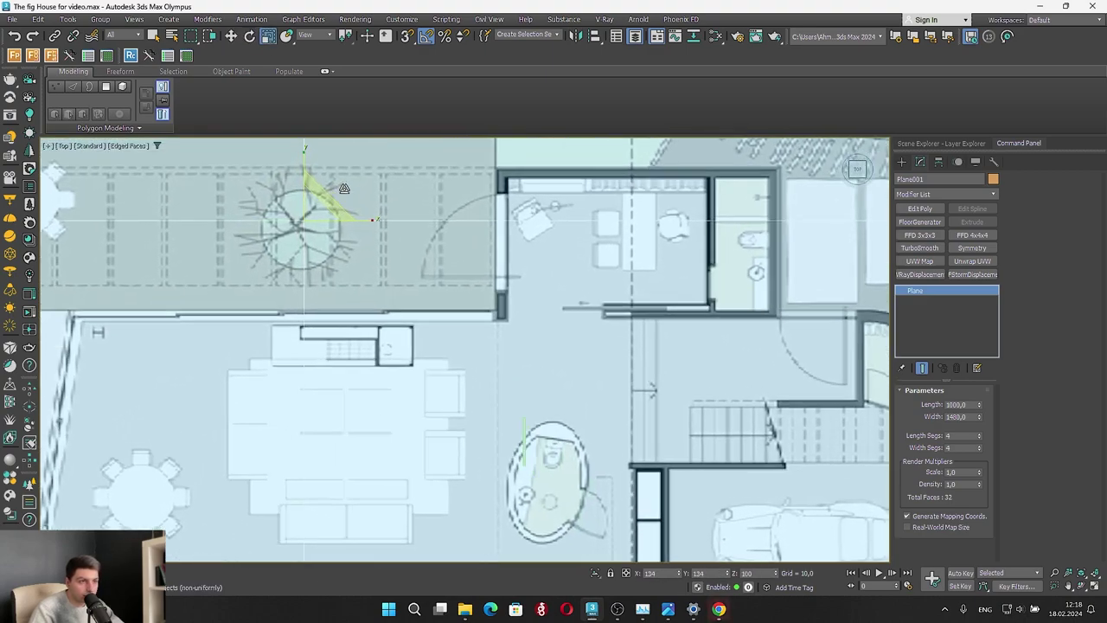
key("w")
middle_click_drag(316, 207, 236, 118)
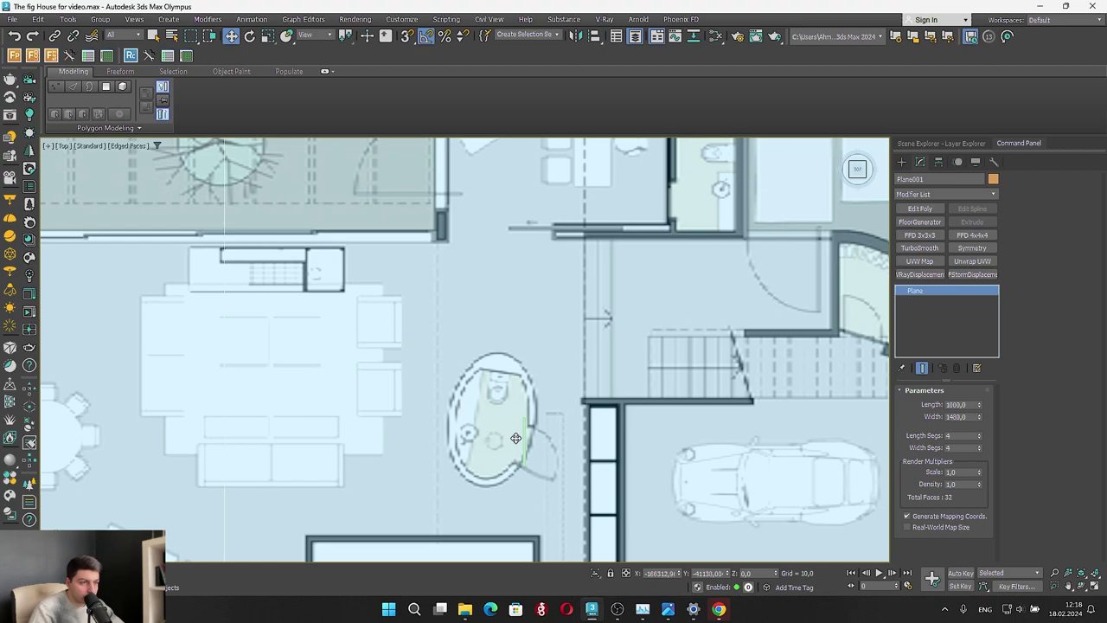
Rotate the narrow plane by -20 degrees about Z to match the slant of the oval bathroom's door opening
left_click(524, 437)
key("e")
left_click_drag(550, 410, 562, 412)
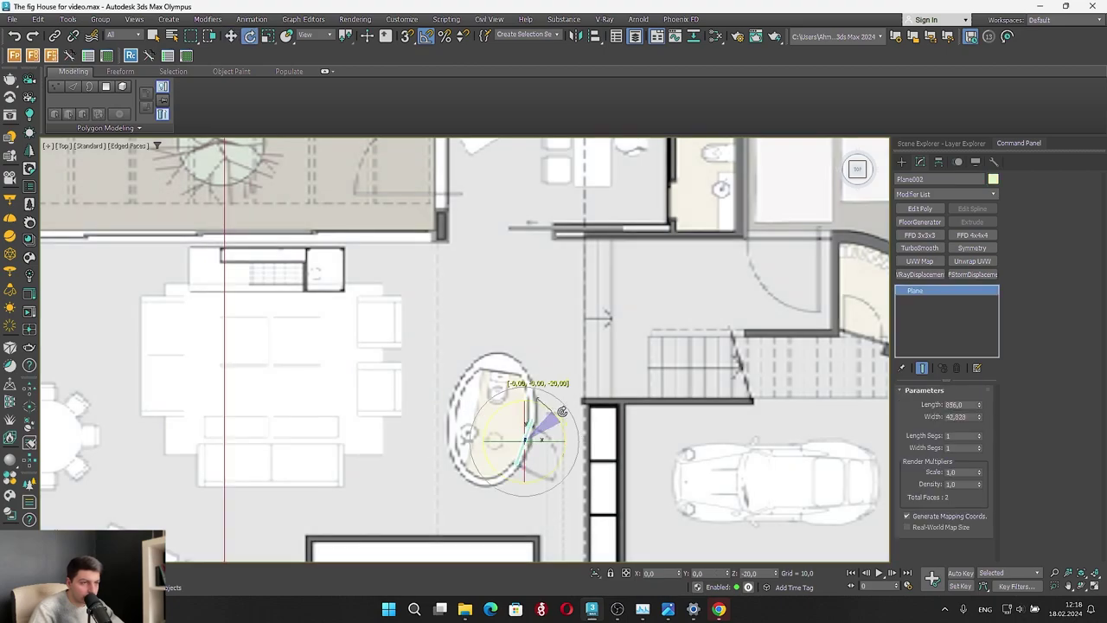
Move the floor plan plane to bring the oval bathroom's door opening under the rotated narrow plane
left_click(404, 348)
key("z")
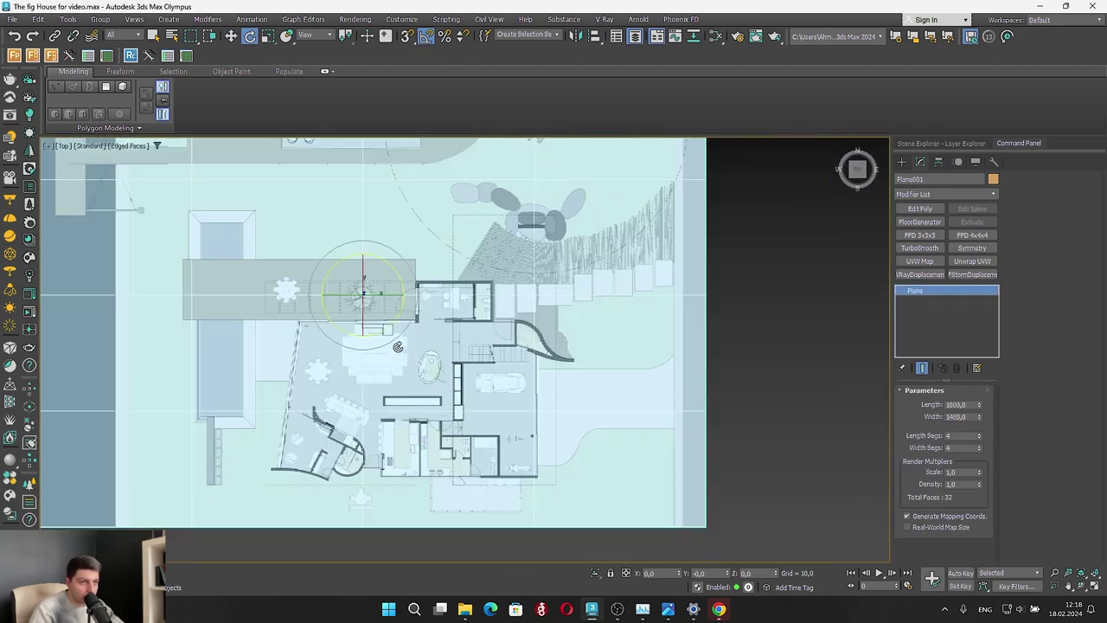
scroll(357, 275, "up", 5)
key("r")
scroll(342, 247, "up", 3)
key("w")
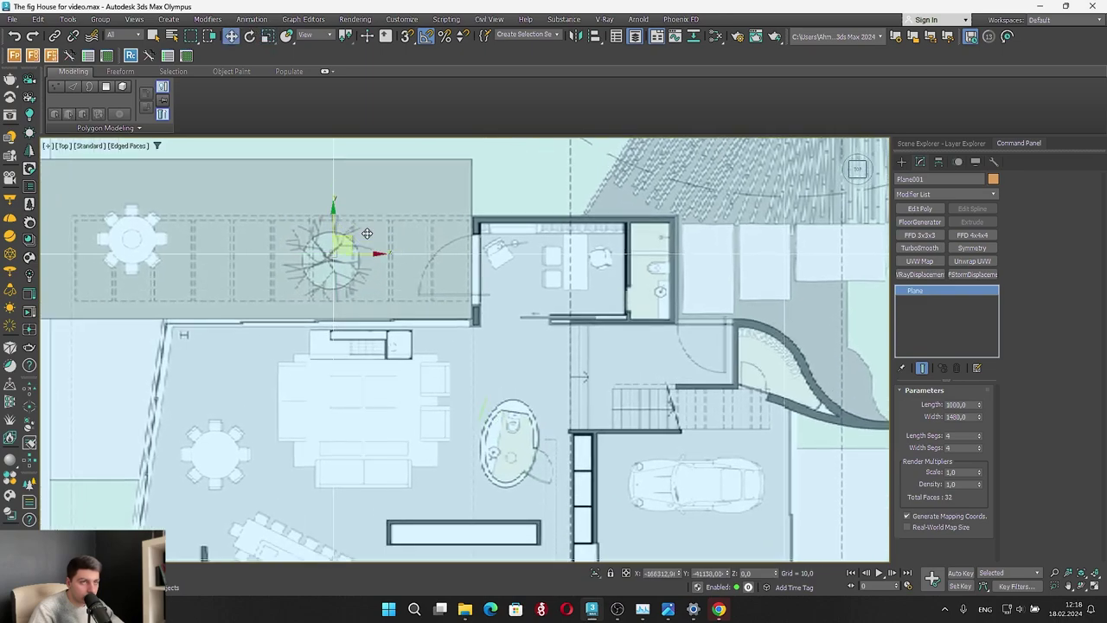
middle_click_drag(347, 238, 299, 186)
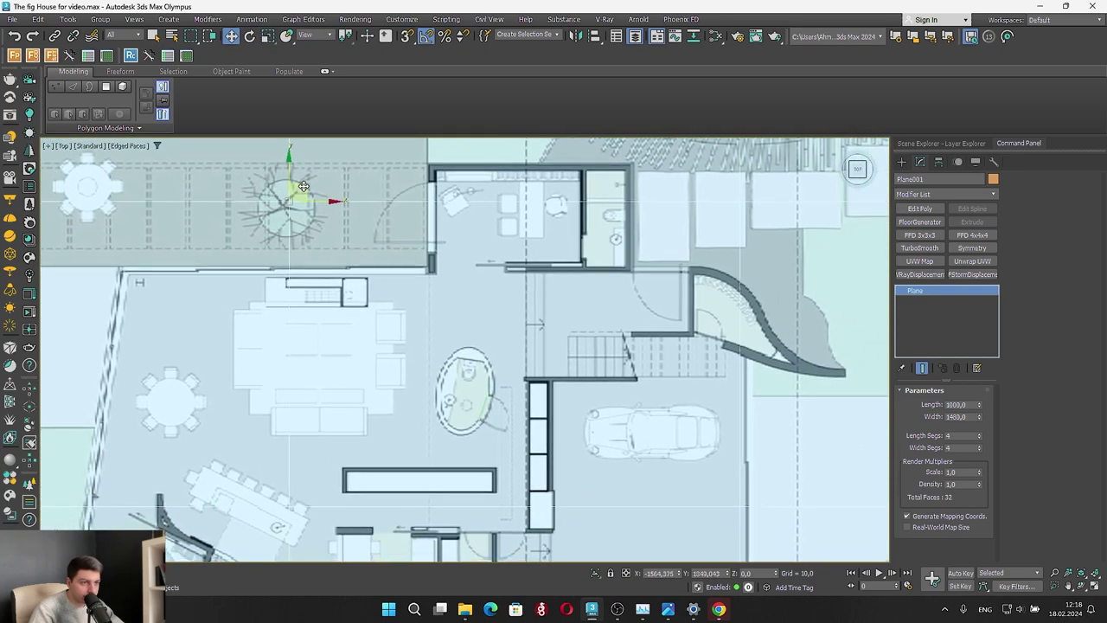
scroll(420, 354, "up", 3)
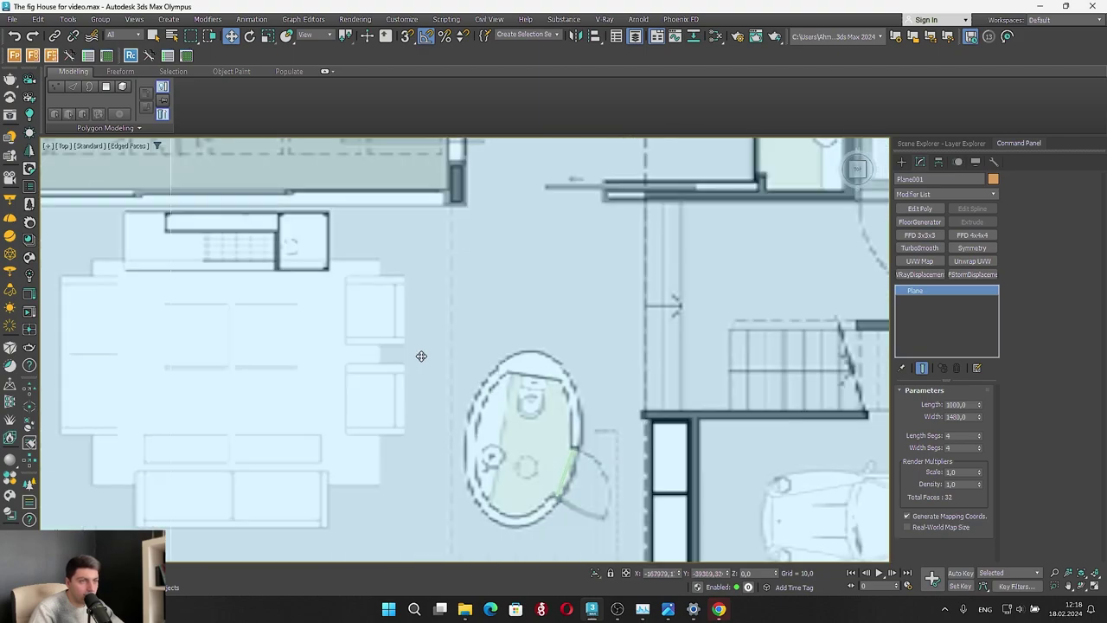
Delete the narrow measuring plane at the oval bathroom's door
left_click(569, 462)
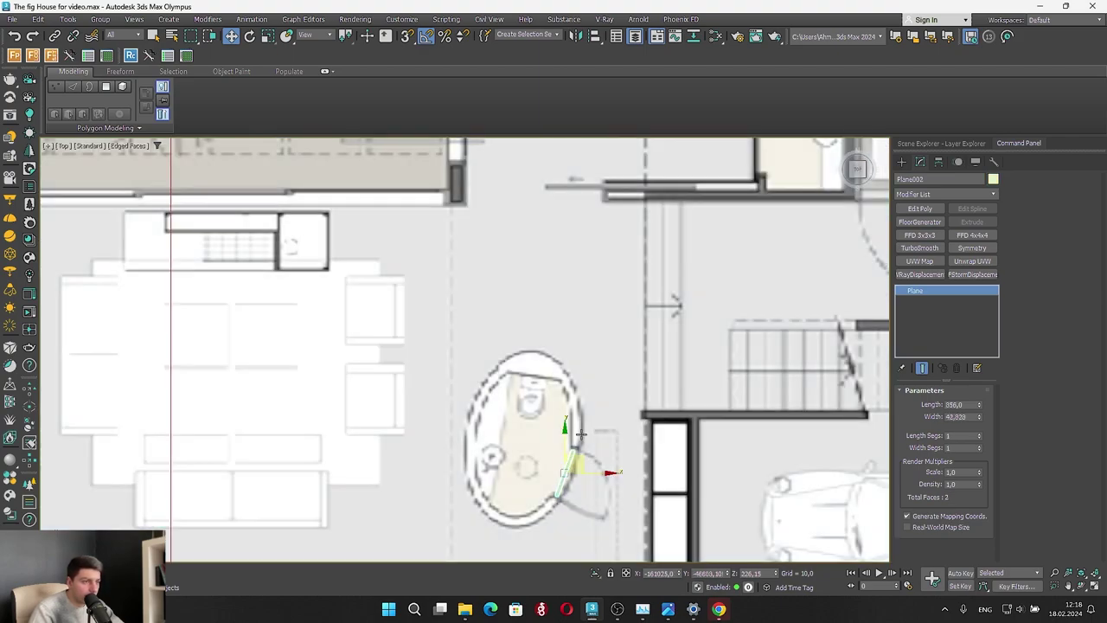
key("Delete")
scroll(512, 380, "down", 3)
scroll(624, 372, "up", 2)
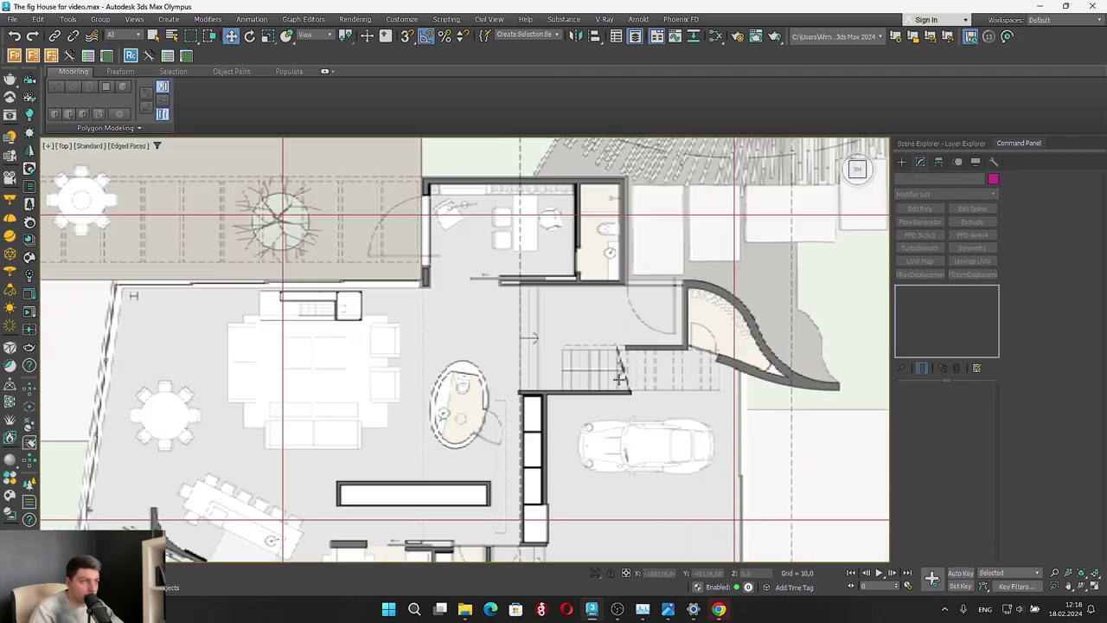
Draw a box about 525 mm long, 302 mm wide and 1138 mm high on the first stair tread
left_click(902, 161)
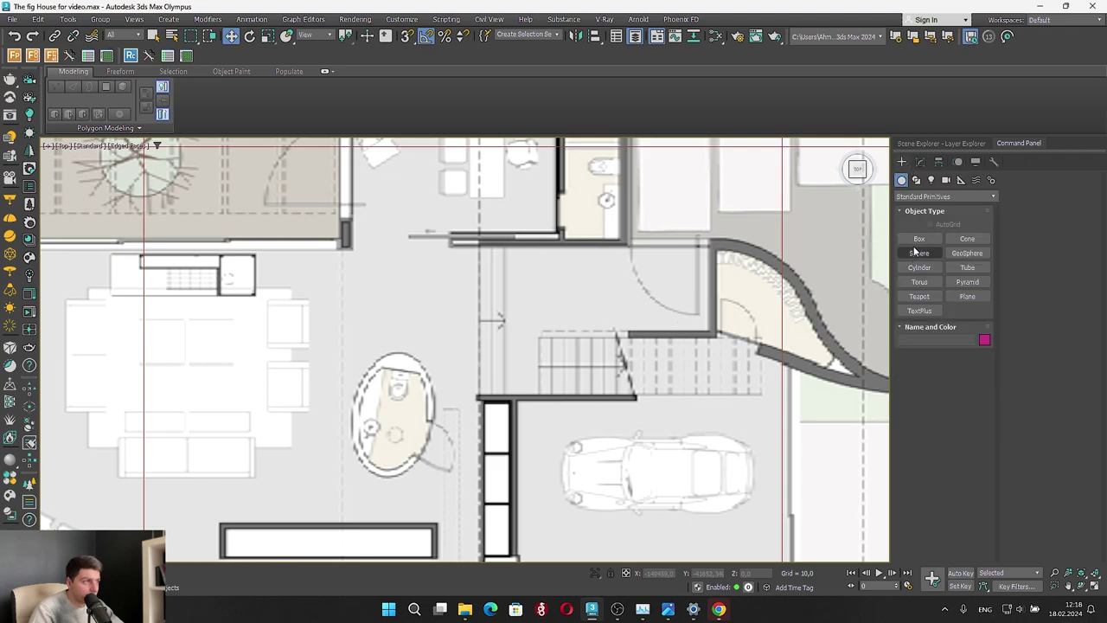
left_click(919, 239)
scroll(530, 427, "up", 4)
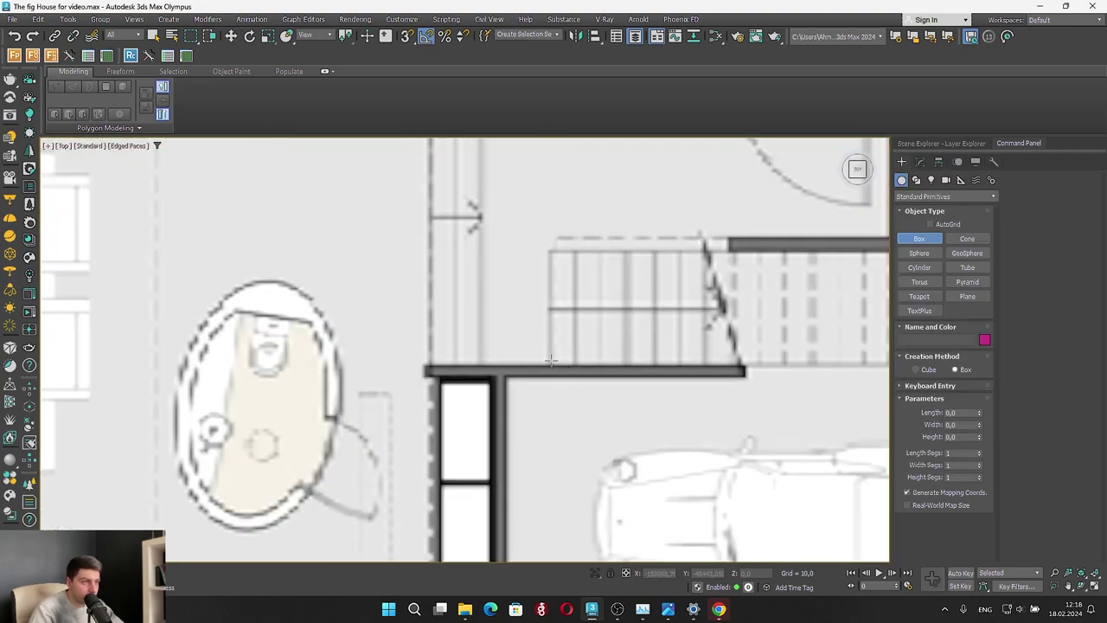
left_click_drag(549, 362, 575, 319)
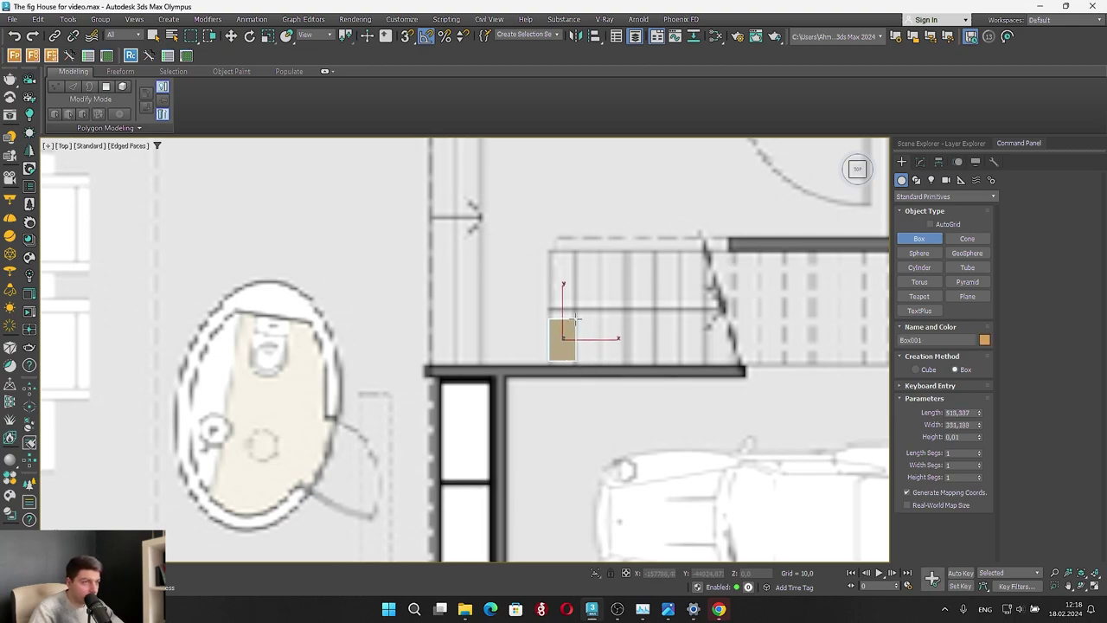
left_click_drag(576, 318, 572, 319)
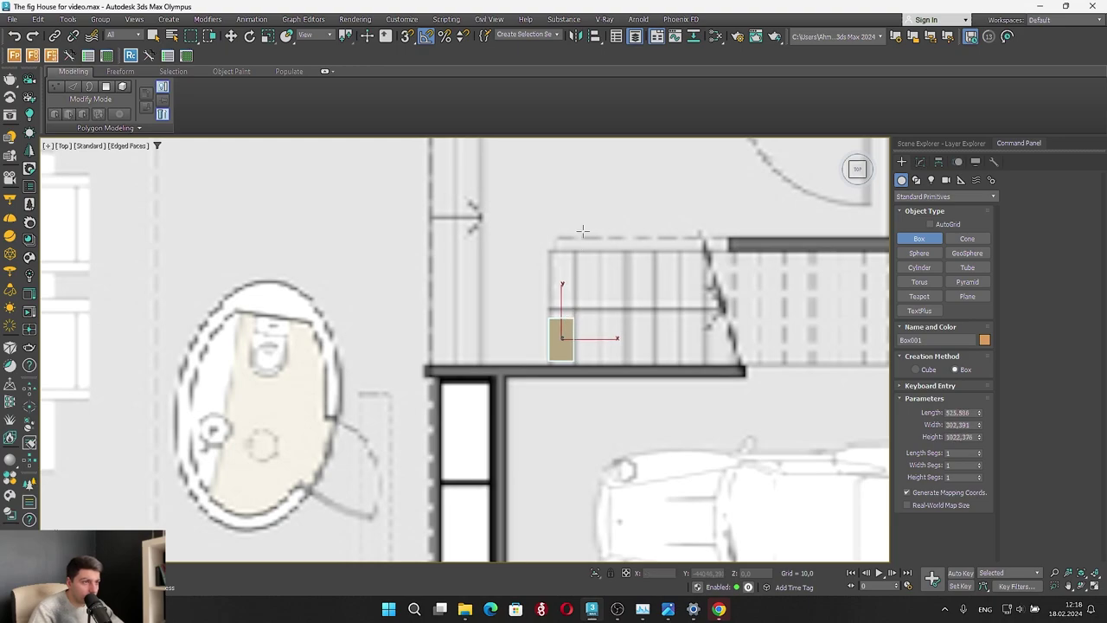
scroll(566, 300, "up", 5)
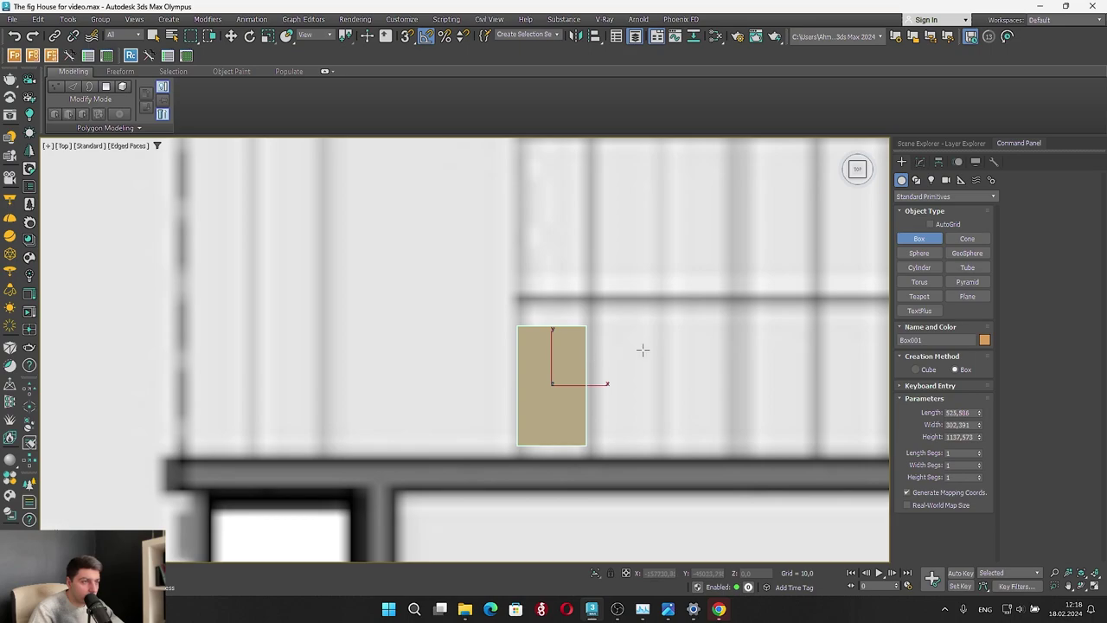
scroll(643, 350, "down", 10)
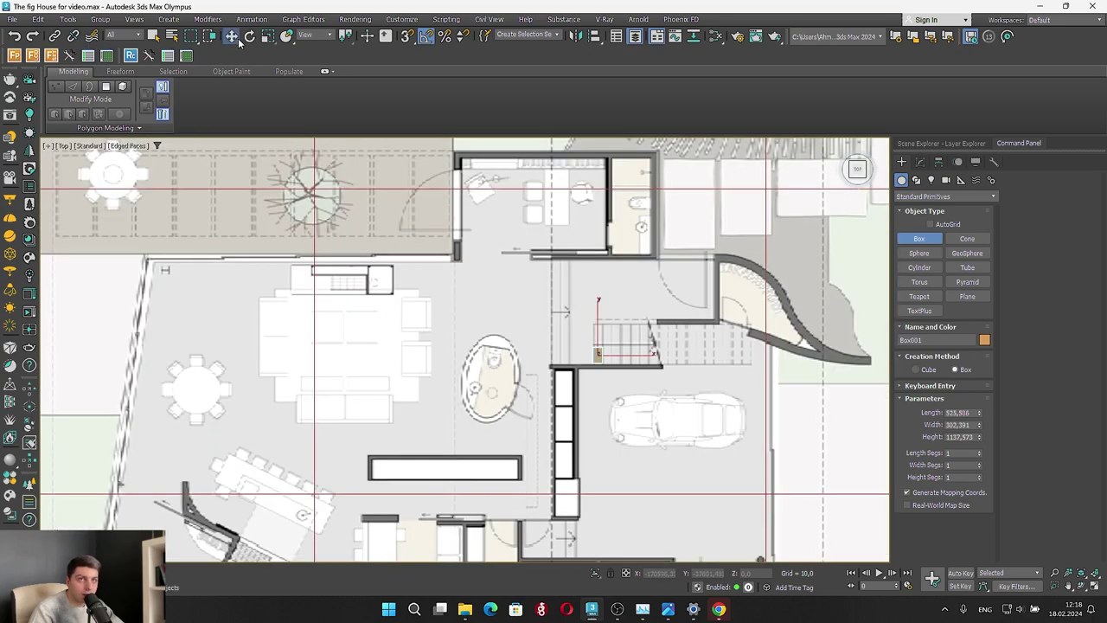
Scale the floor plan plane down slightly in X and Y
left_click(232, 36)
left_click(516, 332)
key("e")
key("r")
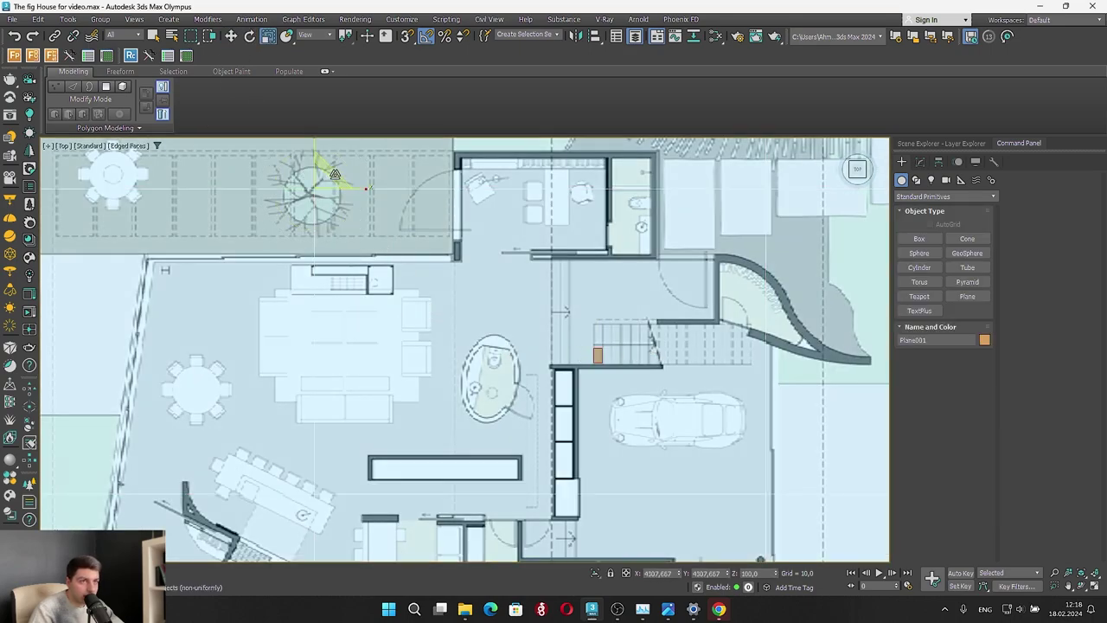
left_click_drag(338, 179, 335, 177)
key("w")
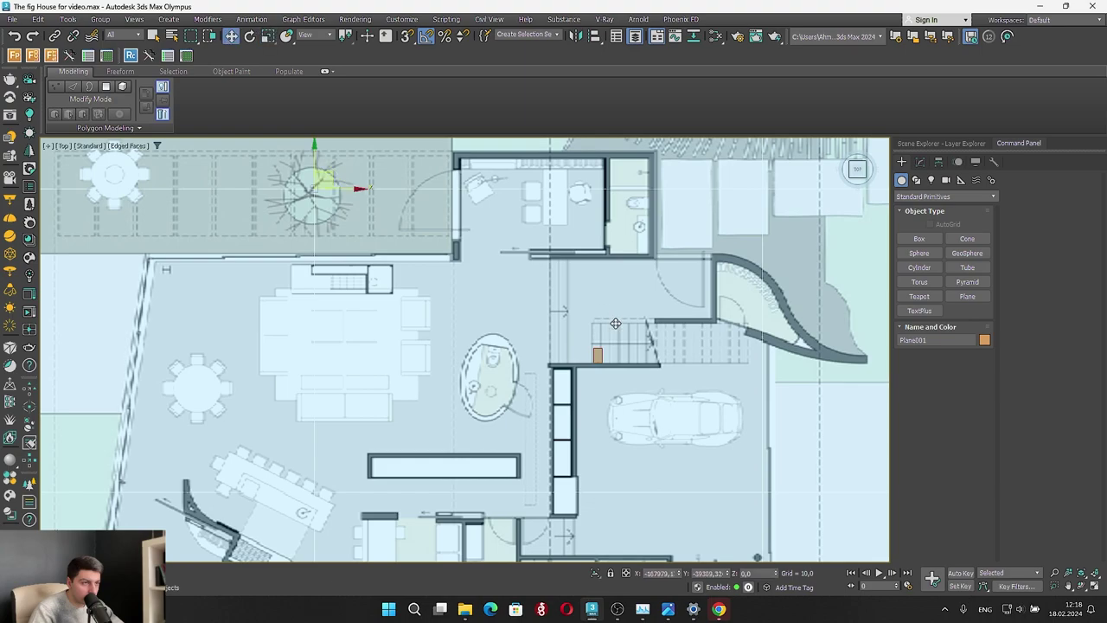
Move the box onto the first stair tread to compare its width with the tread depth
scroll(579, 369, "up", 3)
left_click(579, 369)
scroll(579, 369, "up", 3)
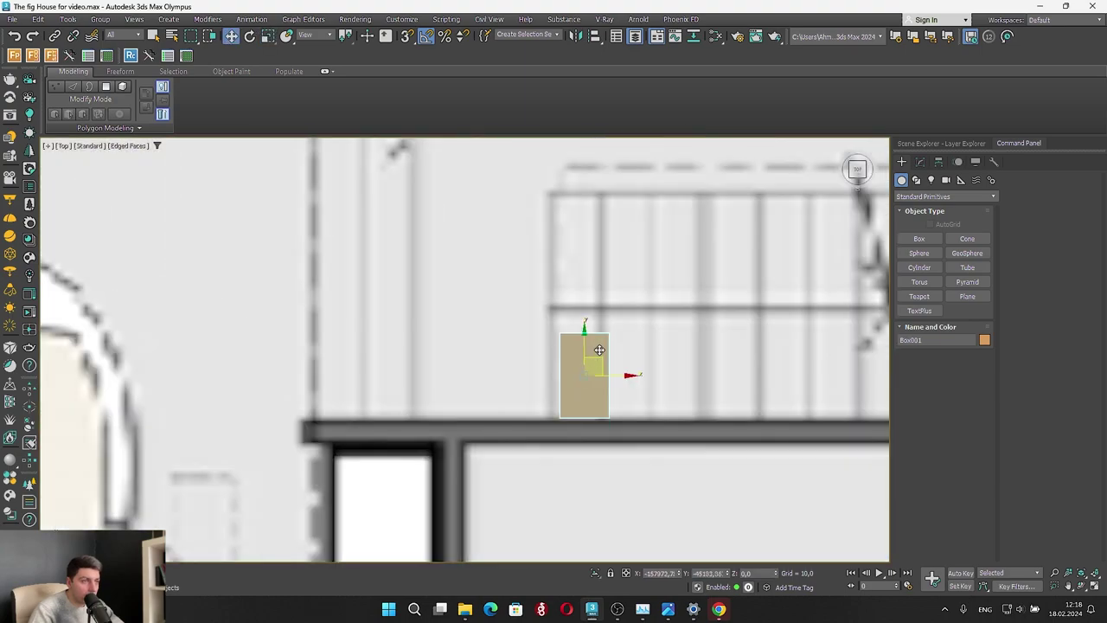
left_click_drag(600, 349, 590, 359)
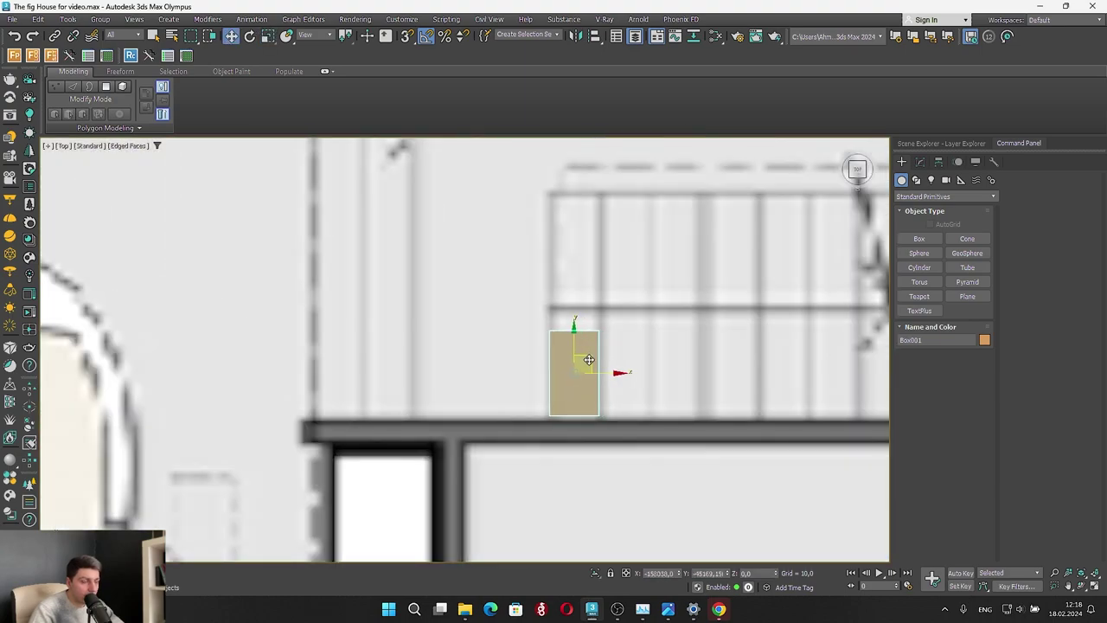
Move the box beside the oval bathroom's door and onto the office desk to compare sizes with the plan
scroll(590, 359, "down", 6)
scroll(644, 298, "up", 3)
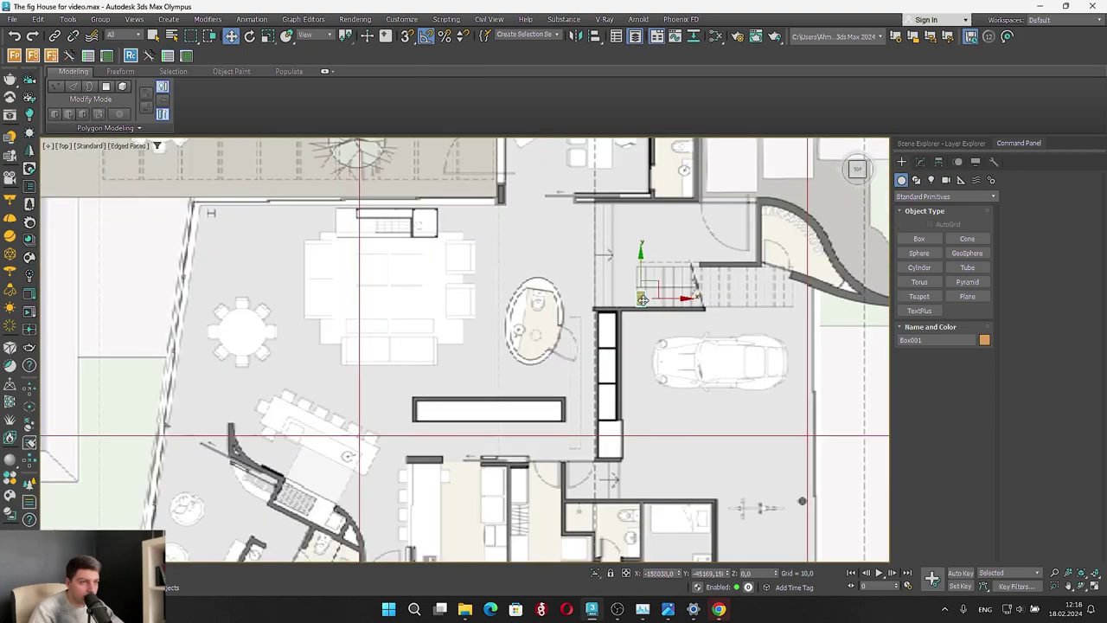
left_click_drag(659, 286, 574, 357)
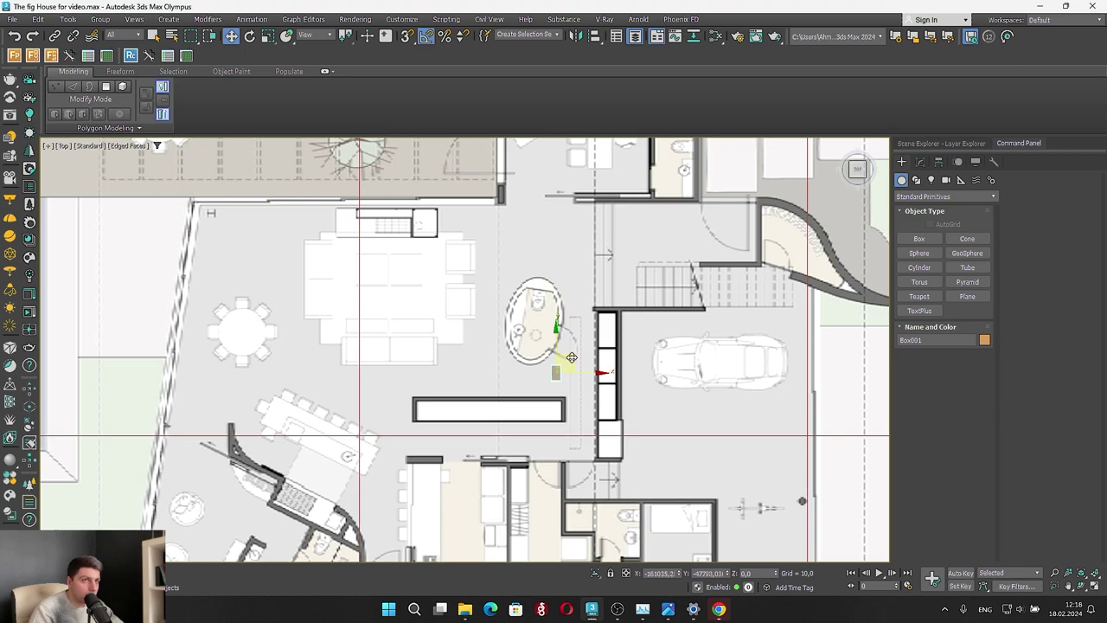
scroll(578, 332, "down", 2)
middle_click_drag(538, 309, 532, 428)
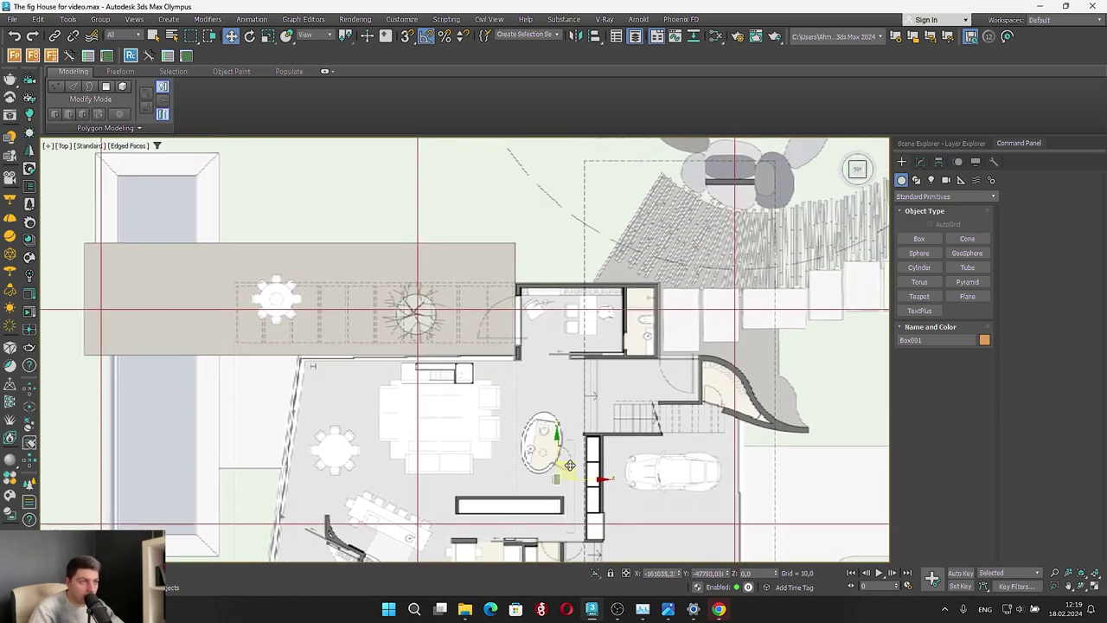
left_click_drag(570, 465, 602, 307)
scroll(601, 307, "up", 3)
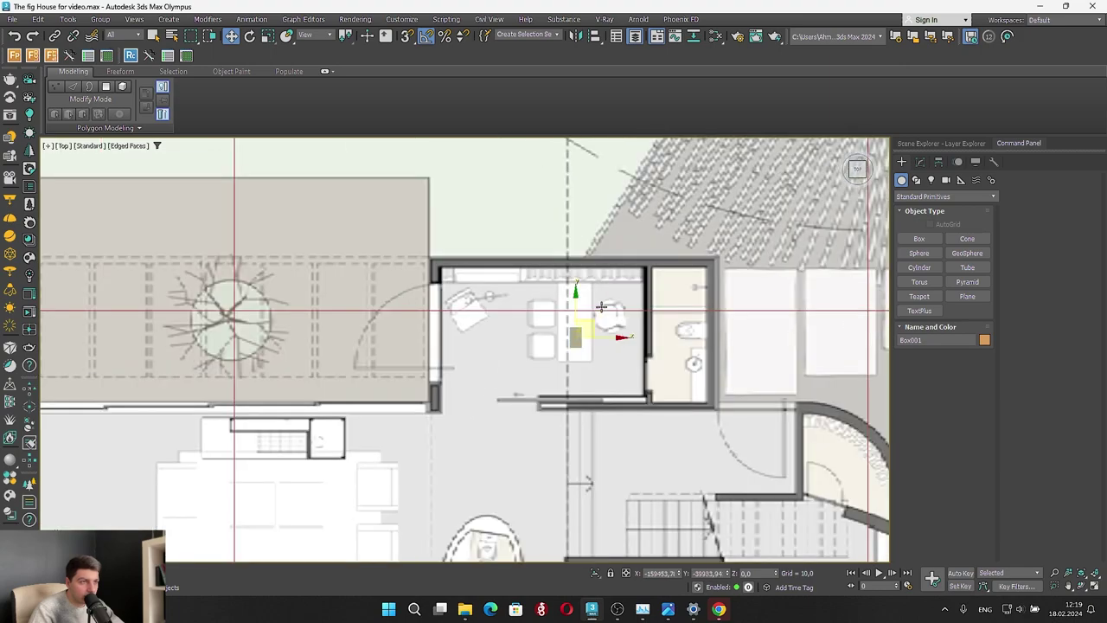
scroll(602, 306, "up", 3)
Widen the box to about 838 mm for comparison with the floor plan, and delete it
left_click(920, 162)
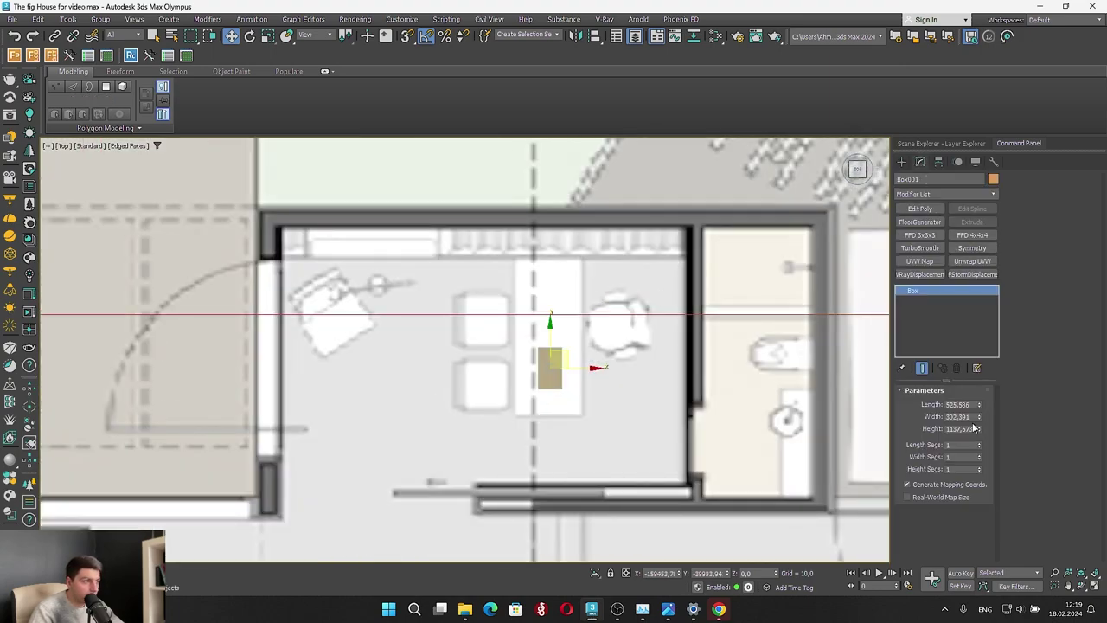
left_click_drag(978, 417, 995, 315)
scroll(571, 327, "down", 5)
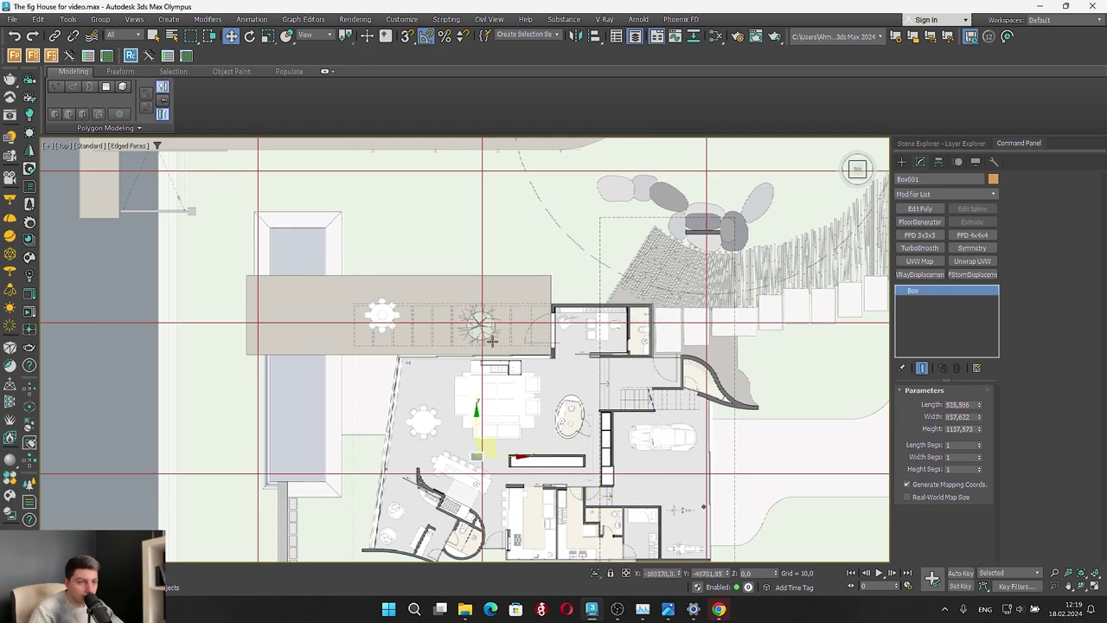
scroll(487, 337, "down", 3)
scroll(536, 351, "up", 2)
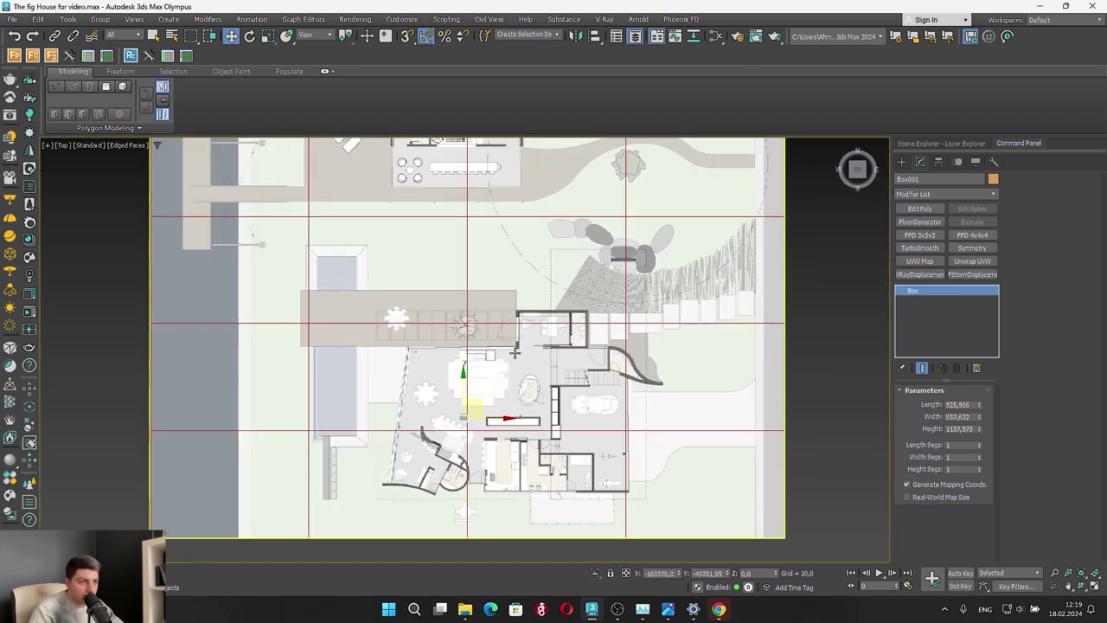
key("Delete")
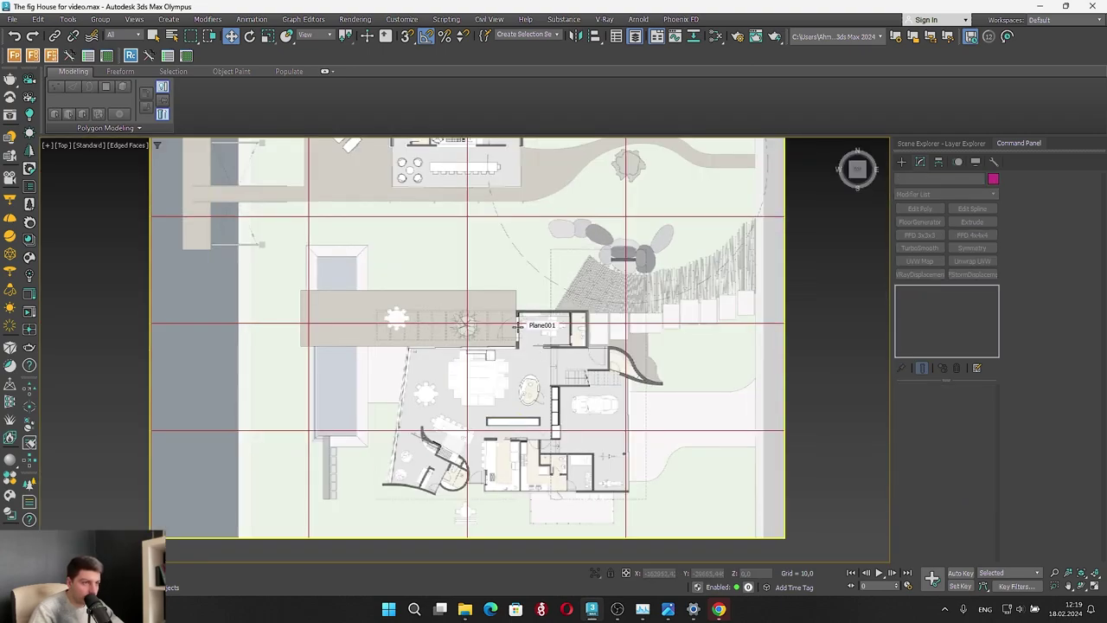
Switch to the image viewer and look over the reference figueira_1st_floor.jpg
mouse_move(616, 614)
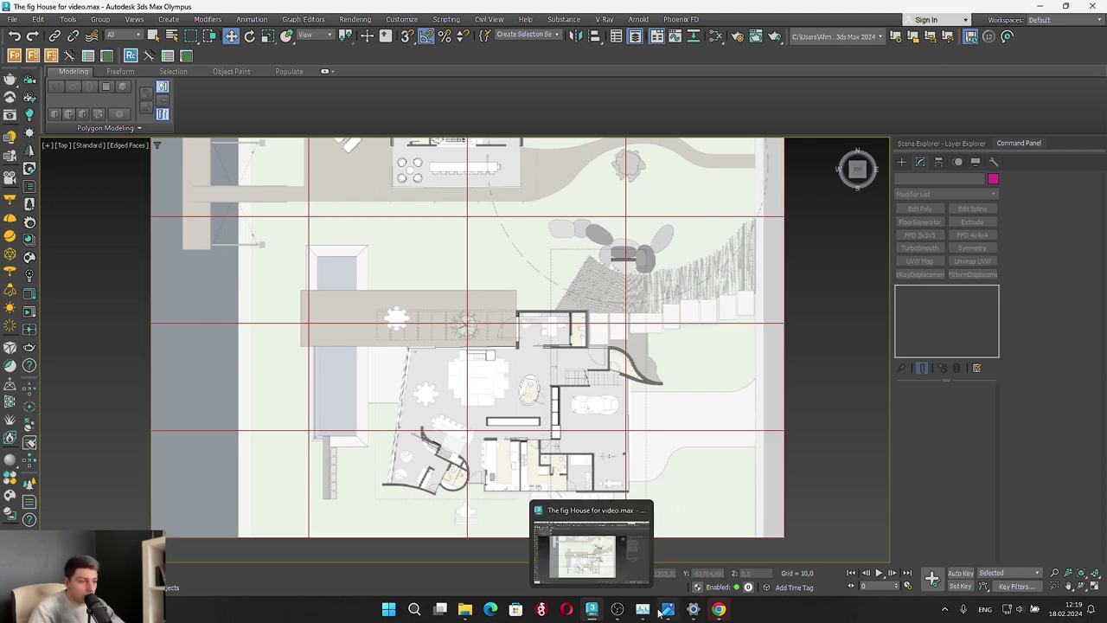
left_click(668, 609)
left_click(262, 337)
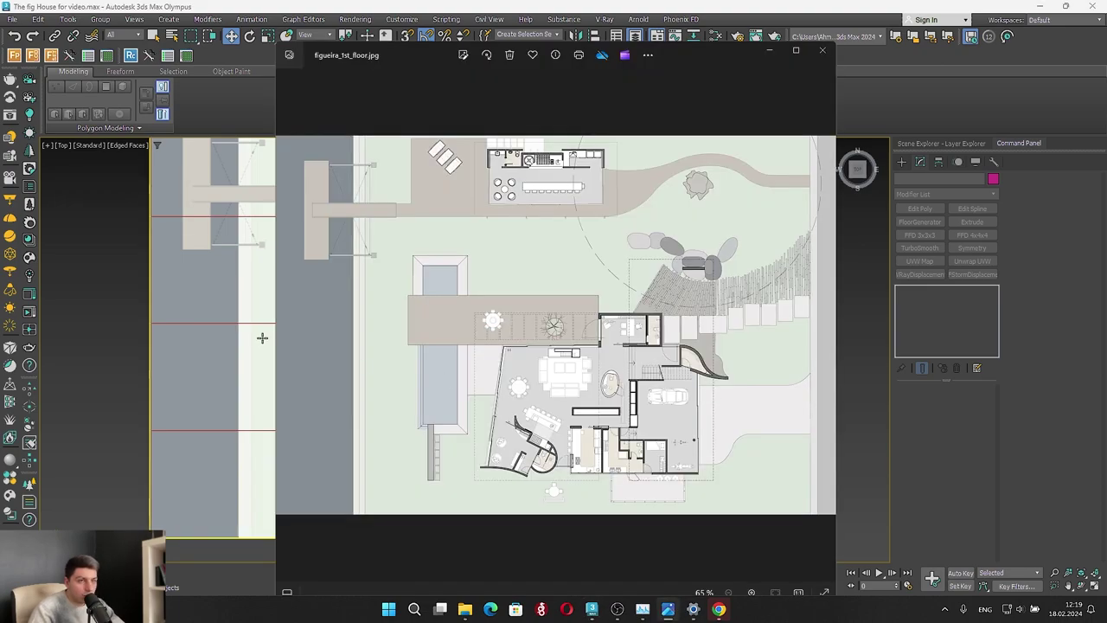
left_click(826, 326)
Reduce the floor plan plane's length and width segments to 1 each
left_click(253, 294)
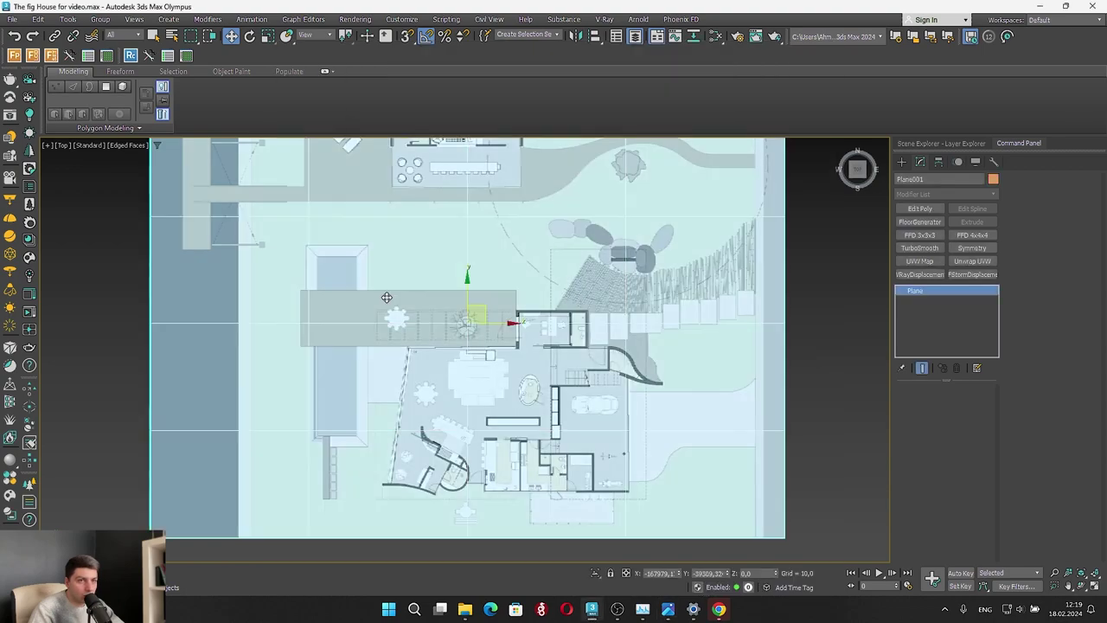
right_click(984, 445)
right_click(980, 451)
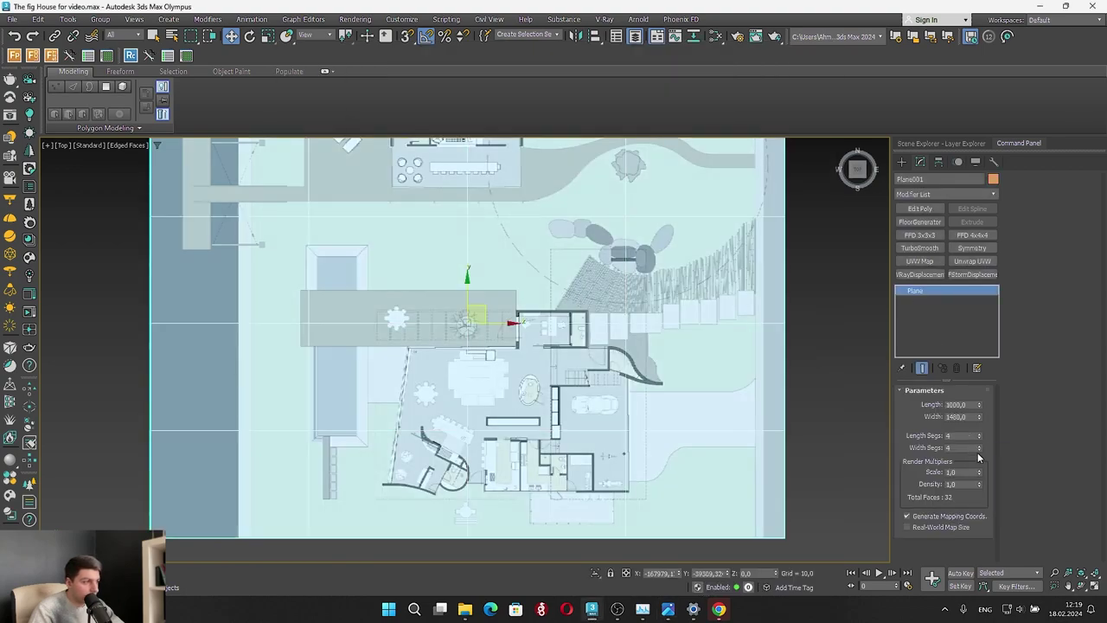
right_click(980, 449)
right_click(980, 435)
Examine the exterior reference photo of the house in the image viewer and return to 3ds Max with nothing selected
left_click(671, 610)
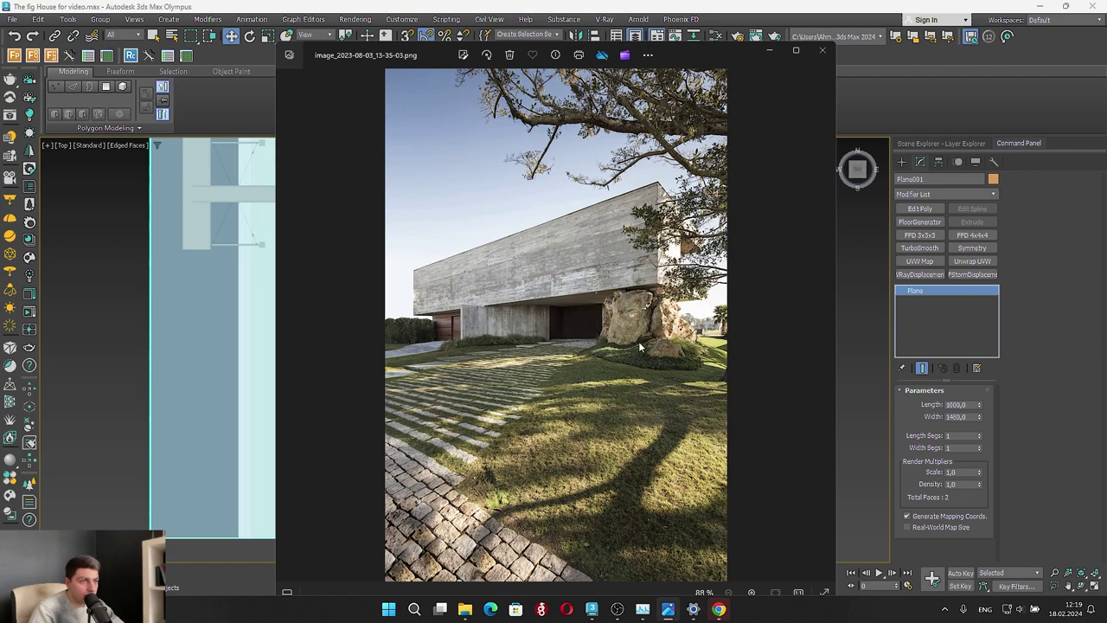
left_click(769, 50)
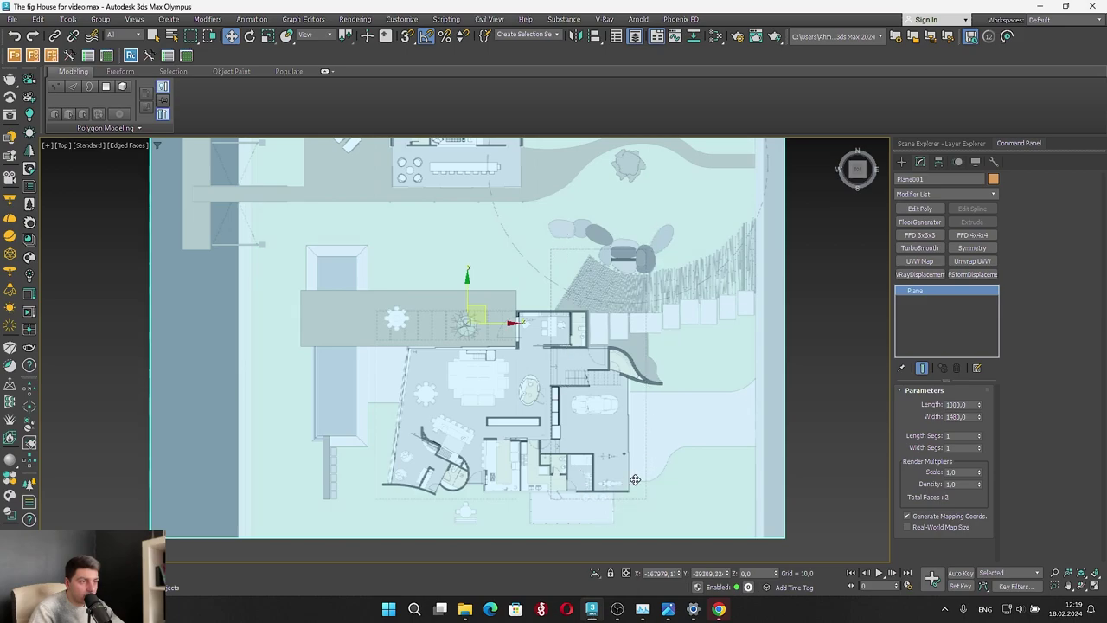
scroll(637, 481, "up", 2)
scroll(547, 389, "down", 2)
left_click(758, 403)
Draw a box about 24,940 mm long and 9,573 mm wide over the dashed rectangular outline around the garage side of the floor plan
scroll(584, 455, "up", 2)
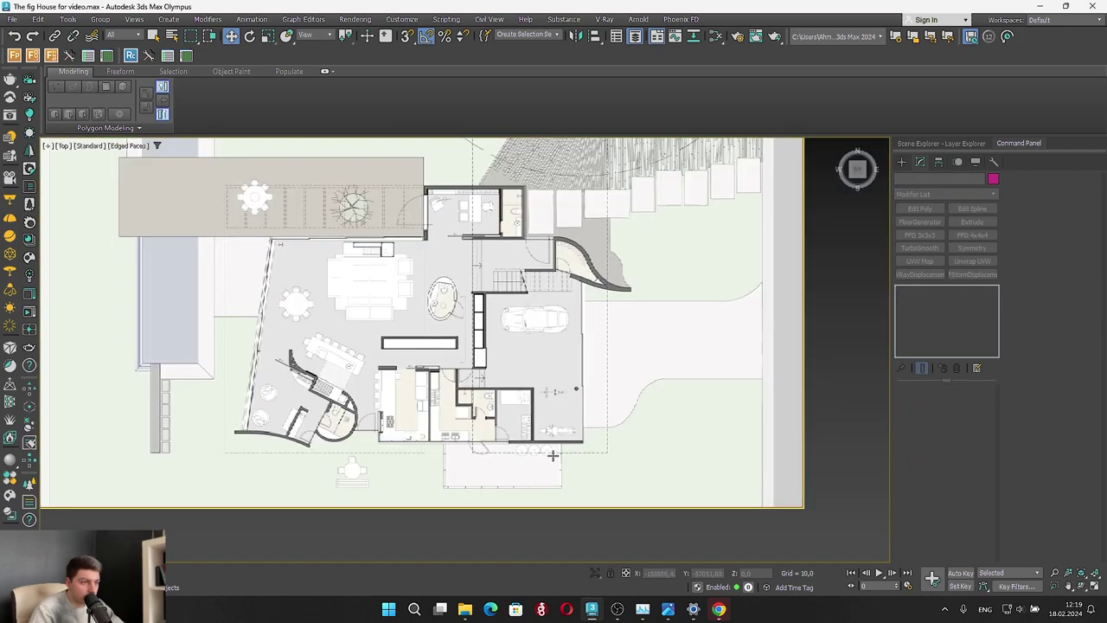
middle_click_drag(615, 213, 614, 320)
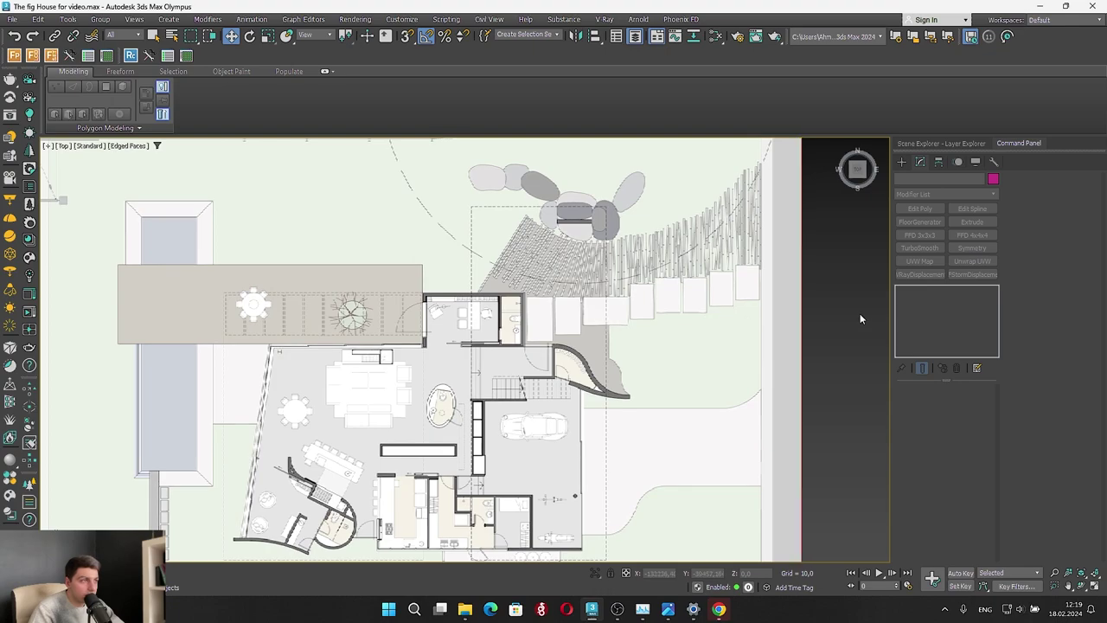
left_click(902, 162)
left_click(919, 238)
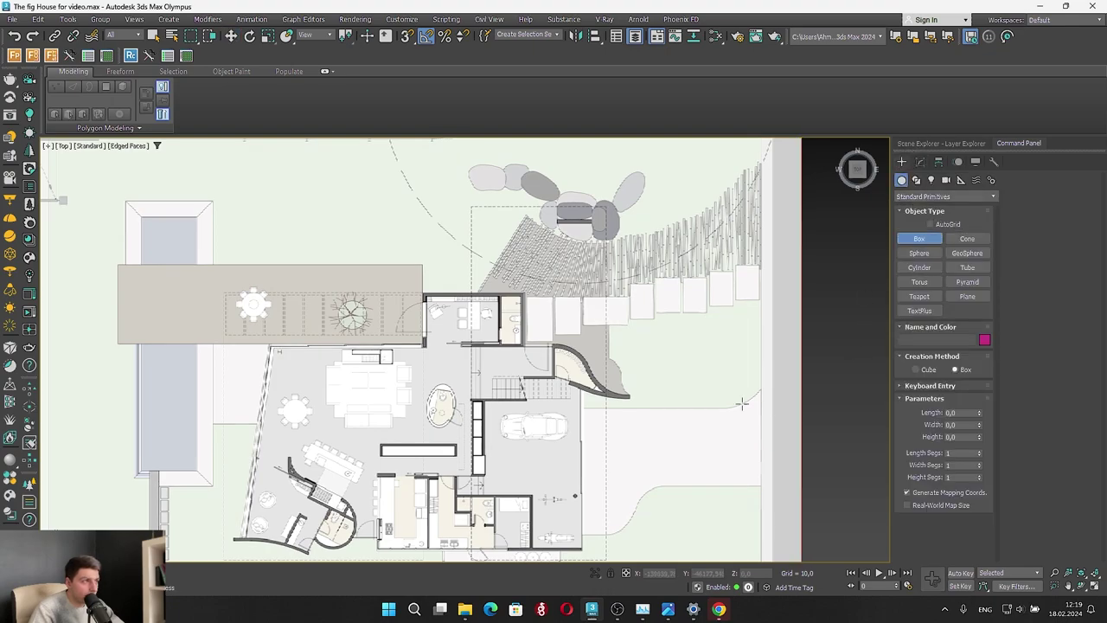
middle_click_drag(603, 507, 644, 372)
scroll(643, 381, "up", 2)
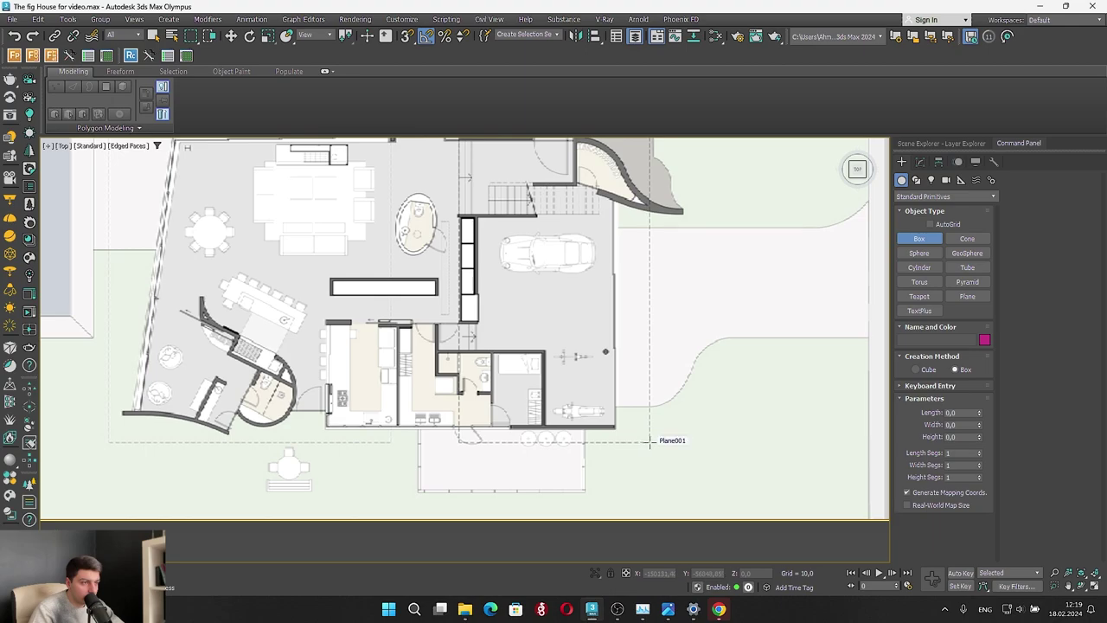
left_click_drag(650, 442, 552, 336)
scroll(567, 304, "down", 4)
middle_click_drag(551, 336, 567, 467)
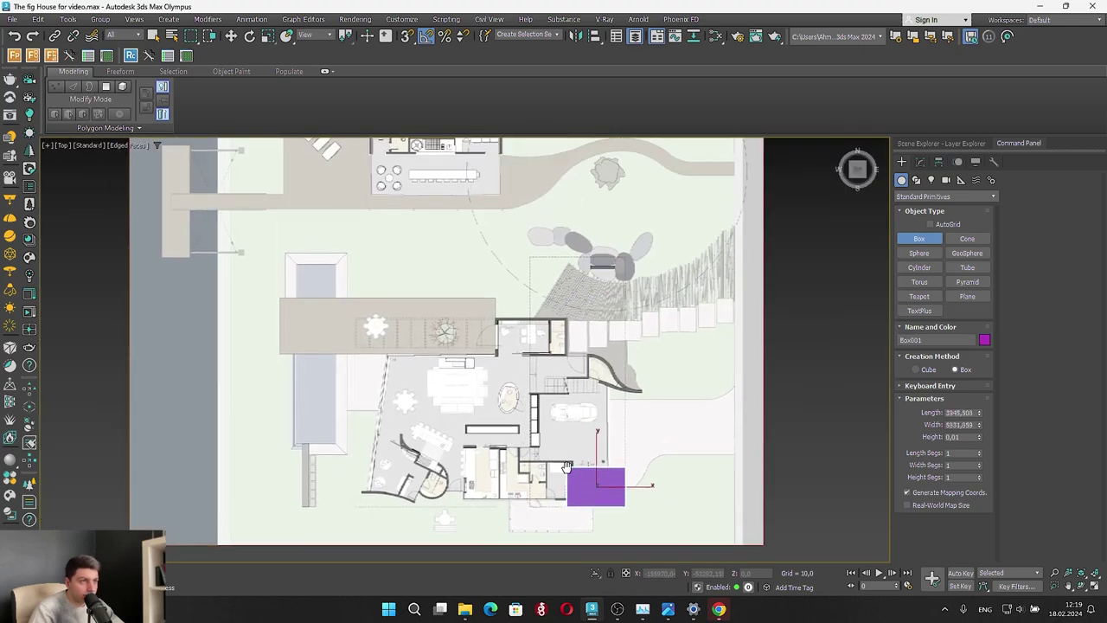
left_click_drag(566, 467, 526, 243)
scroll(524, 265, "up", 7)
scroll(525, 247, "down", 5)
middle_click_drag(525, 247, 569, 199, "alt")
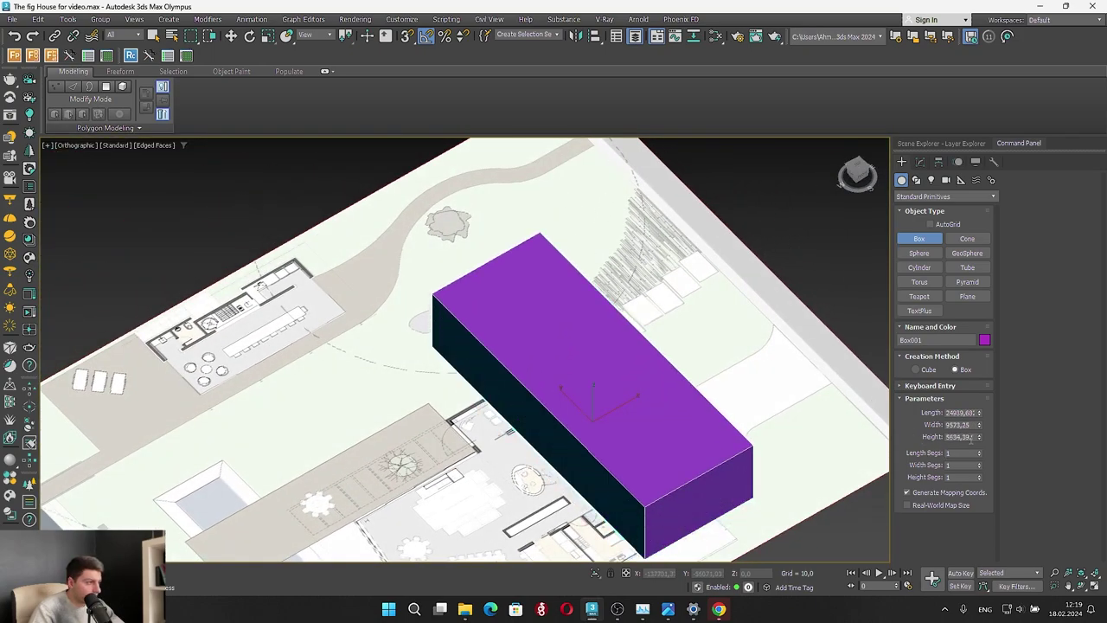
Try a height of 3300 mm for the box
double_click(963, 437)
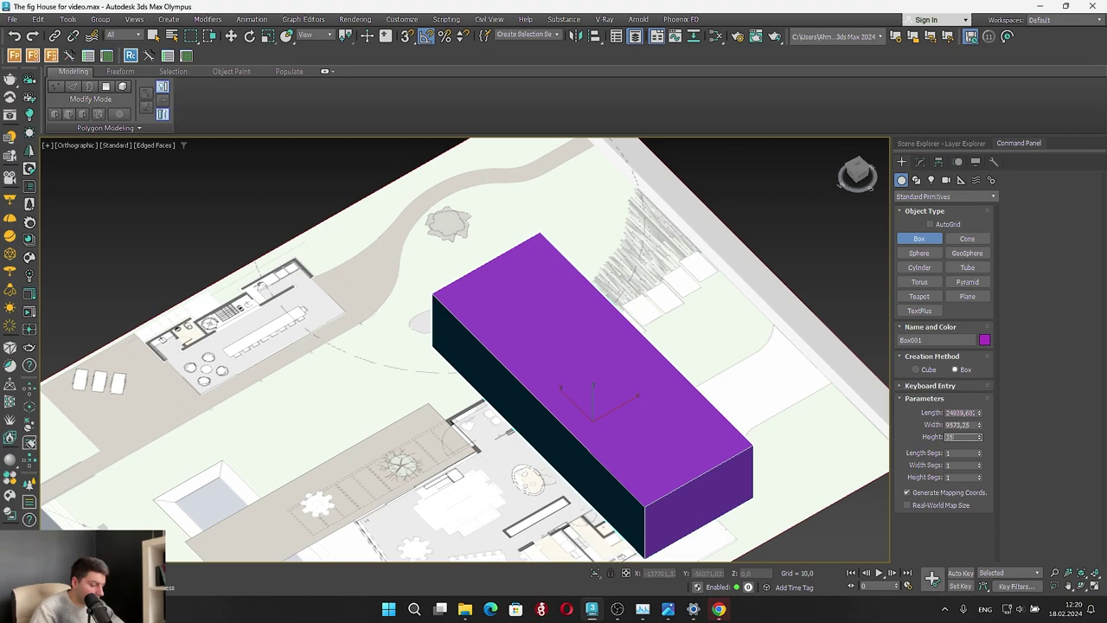
type("3300")
key("Return")
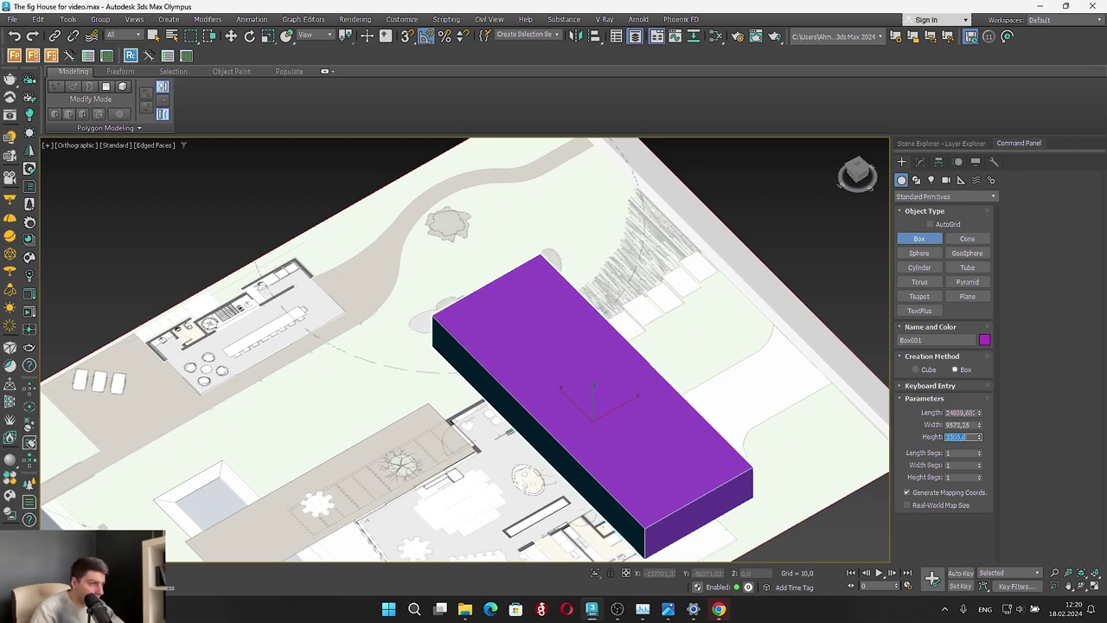
middle_click_drag(603, 403, 591, 378, "alt")
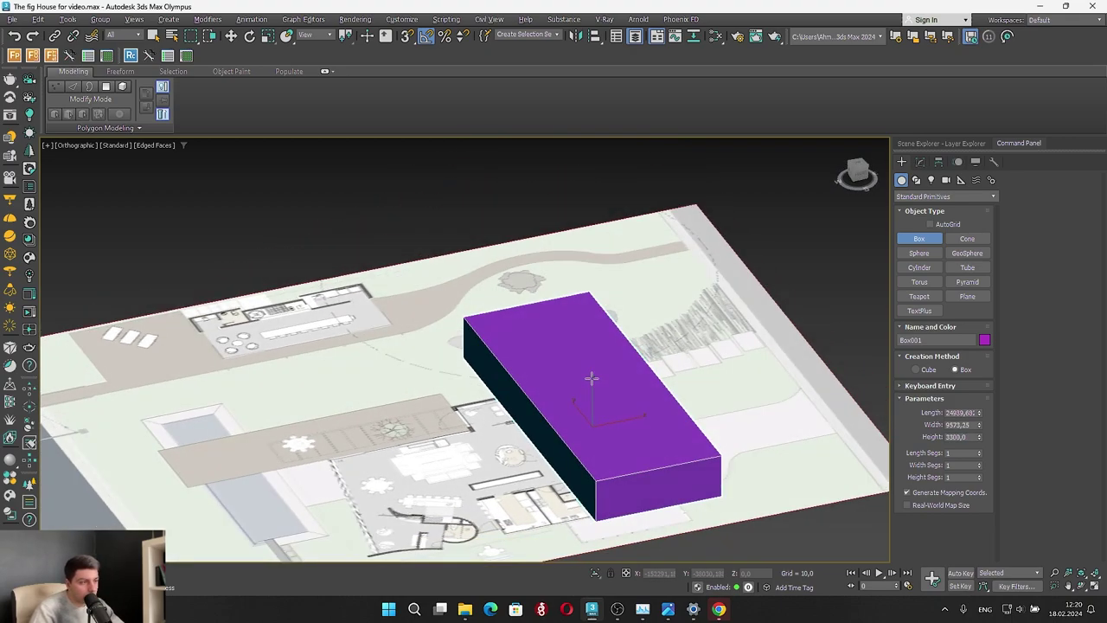
Set the box's height to 3600 mm and finish creating it
double_click(956, 437)
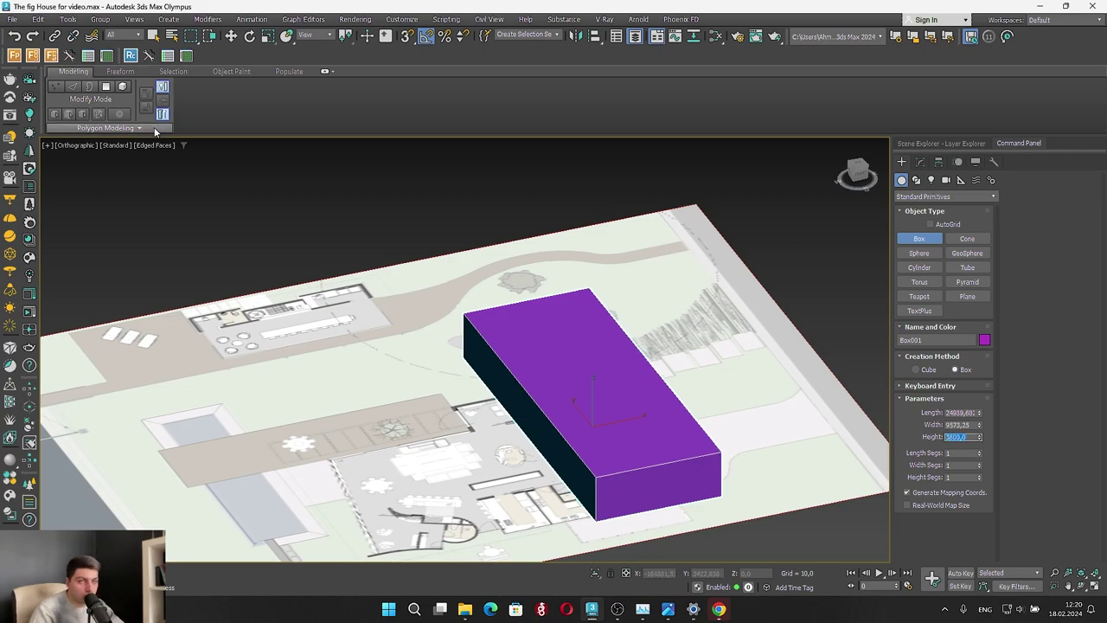
left_click(231, 35)
middle_click_drag(605, 167, 749, 234, "alt")
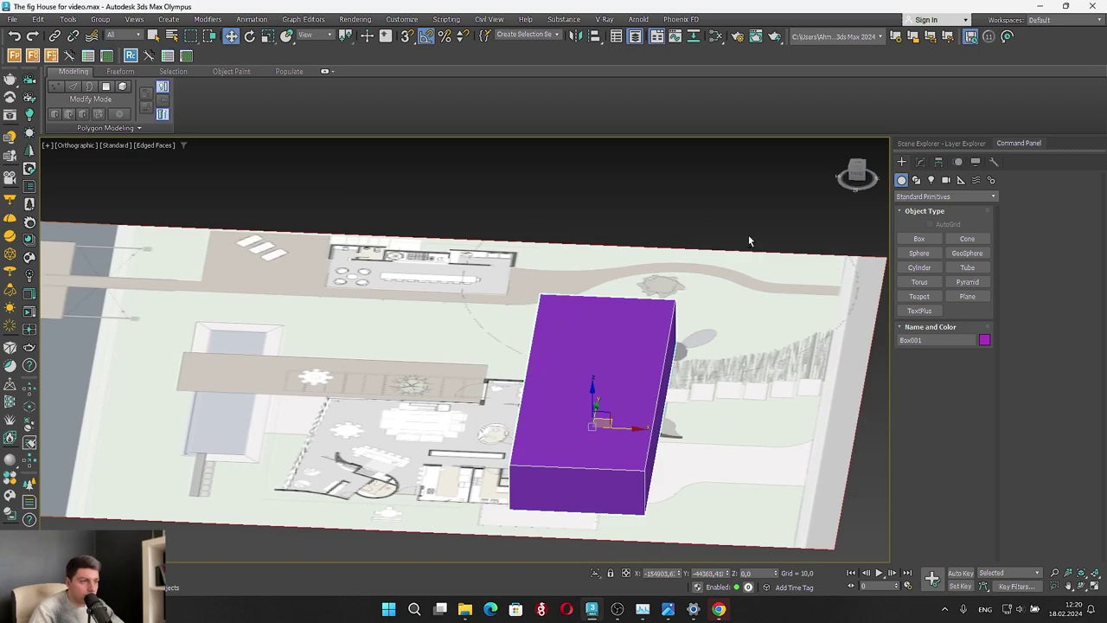
Raise the box 3000 mm above the floor plan along Z with exact transform entry
left_click(853, 169)
left_click(859, 175)
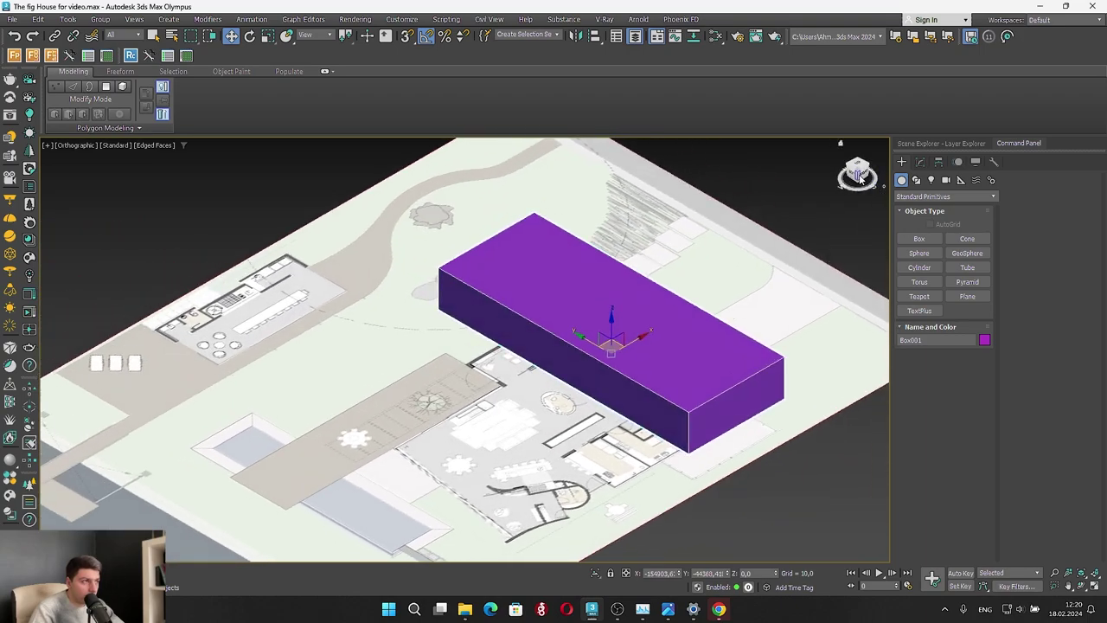
left_click(862, 176)
left_click(921, 162)
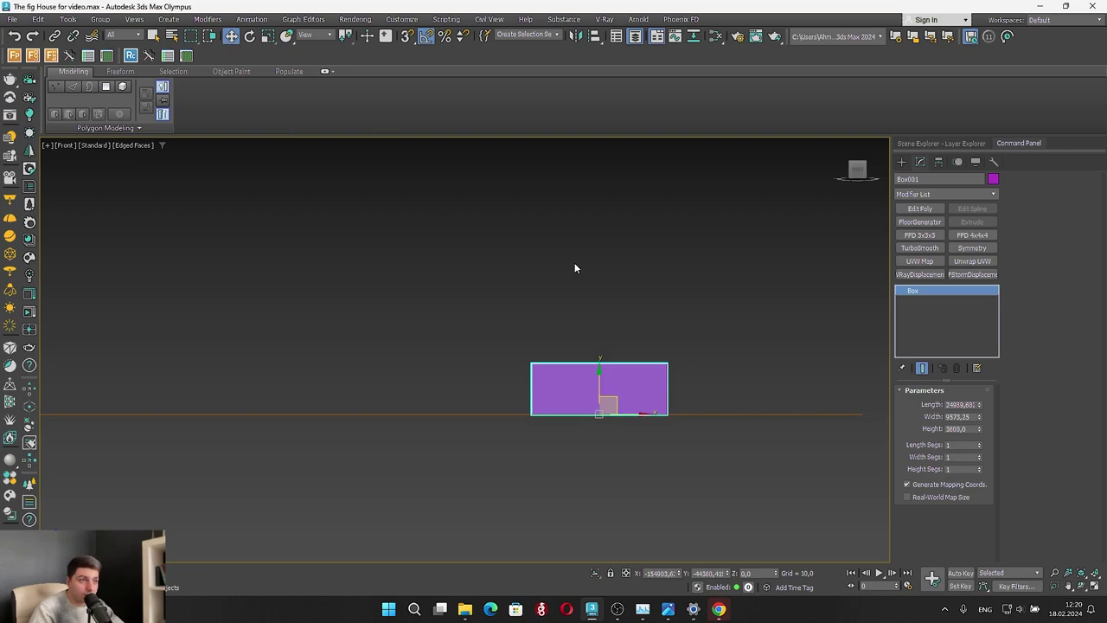
key("F12")
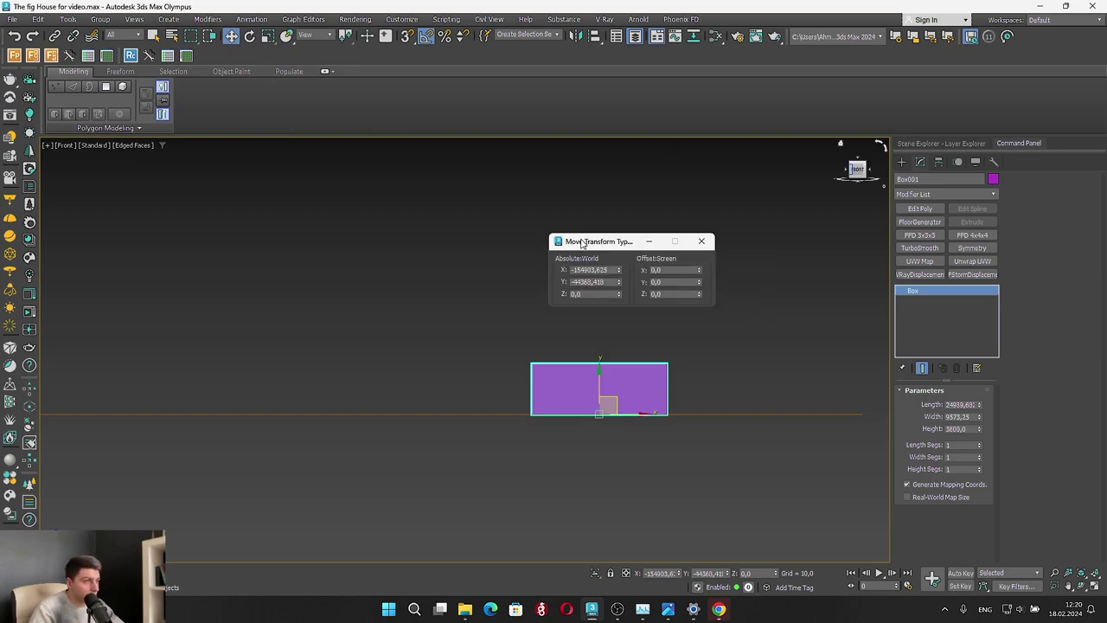
middle_click_drag(614, 359, 609, 298, "alt")
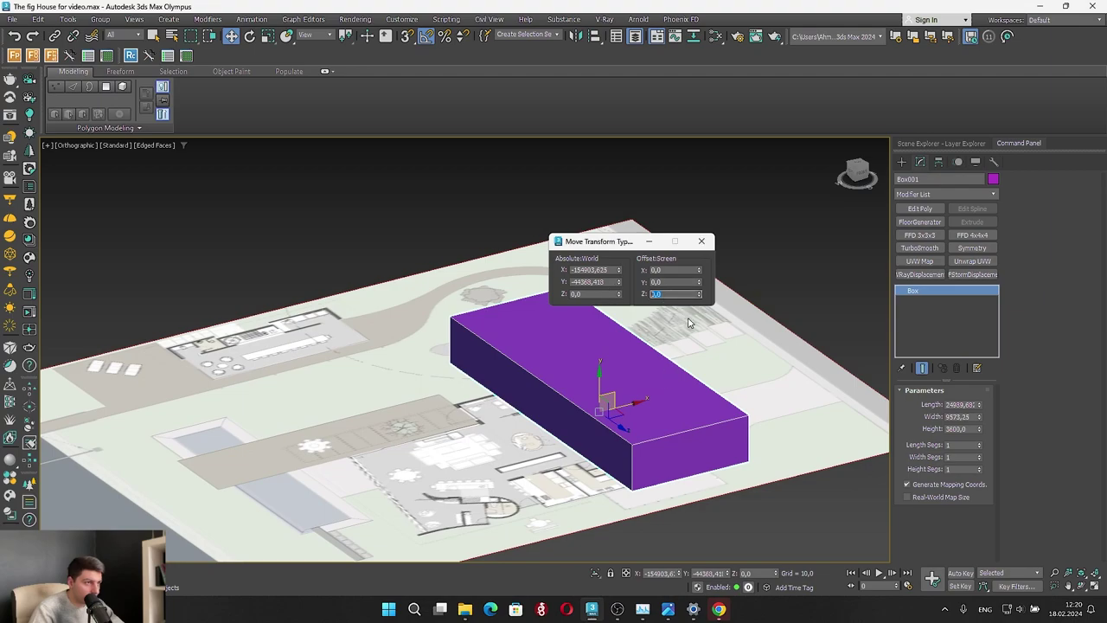
middle_click_drag(689, 323, 791, 410, "alt")
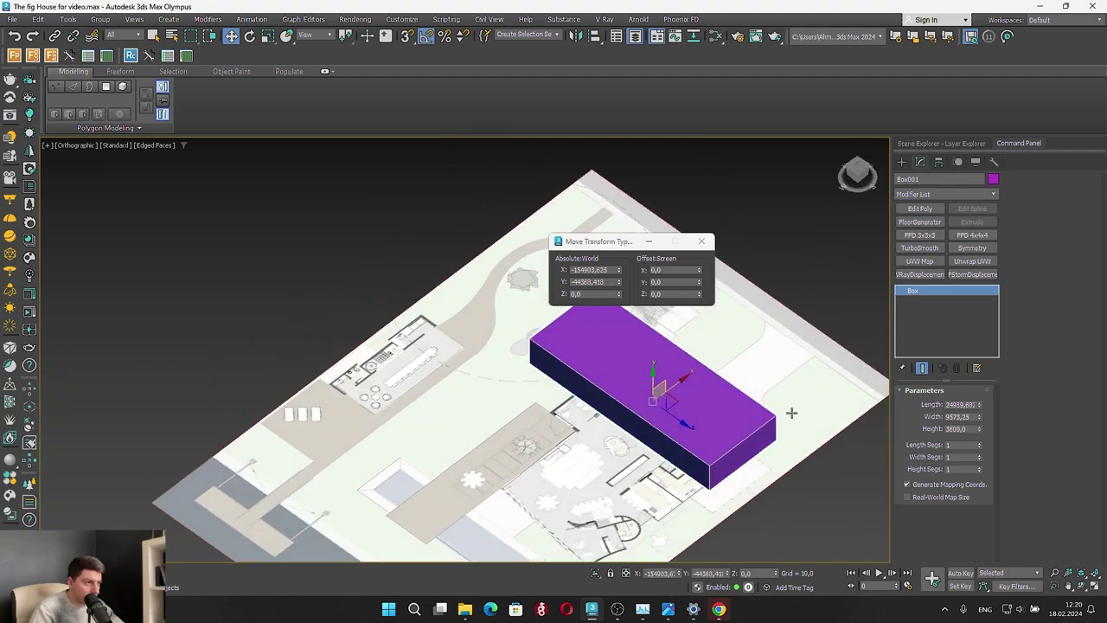
double_click(670, 294)
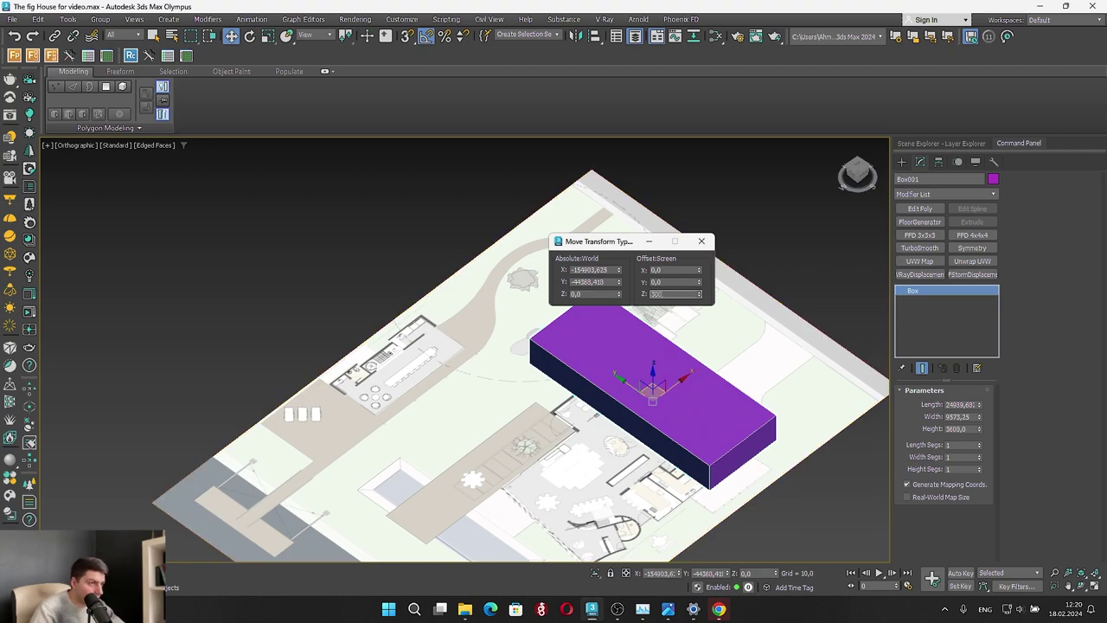
key("Return")
Make the box see-through, check it against the floor plan from above, and deselect it
middle_click_drag(640, 407, 650, 445, "alt")
key("alt+x")
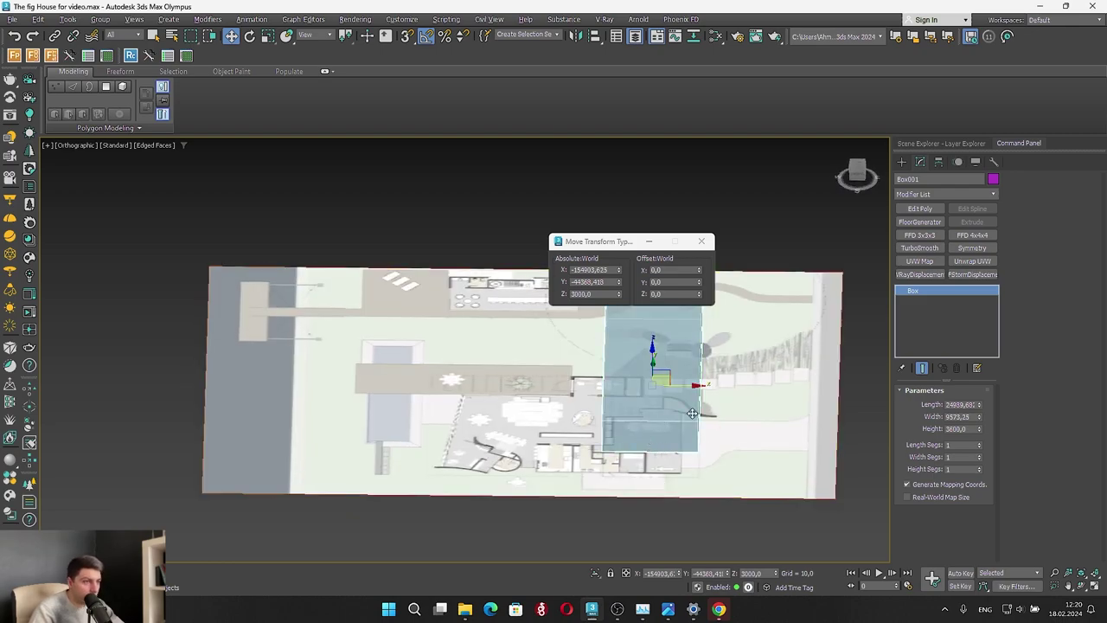
middle_click_drag(718, 394, 771, 454, "alt")
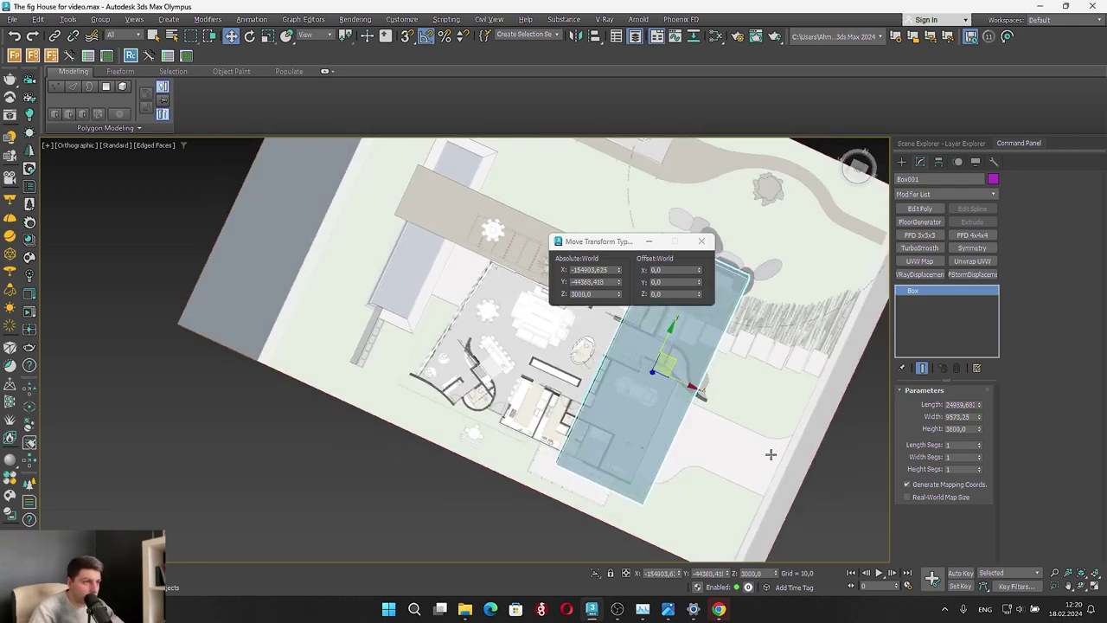
left_click(701, 241)
scroll(636, 373, "up", 2)
left_click(858, 167)
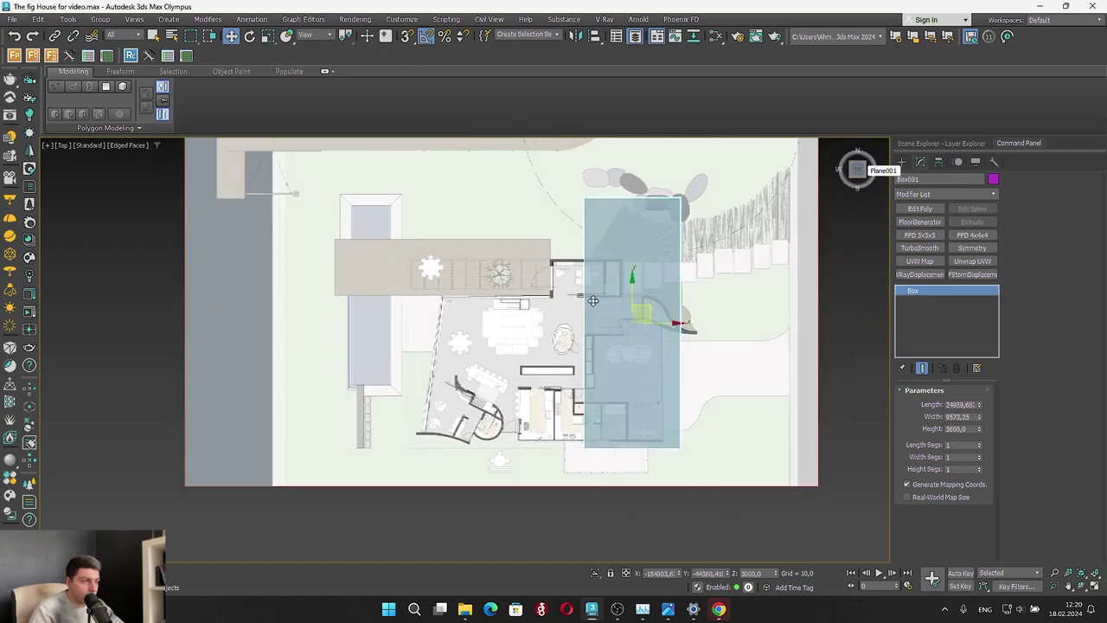
scroll(631, 254, "up", 2)
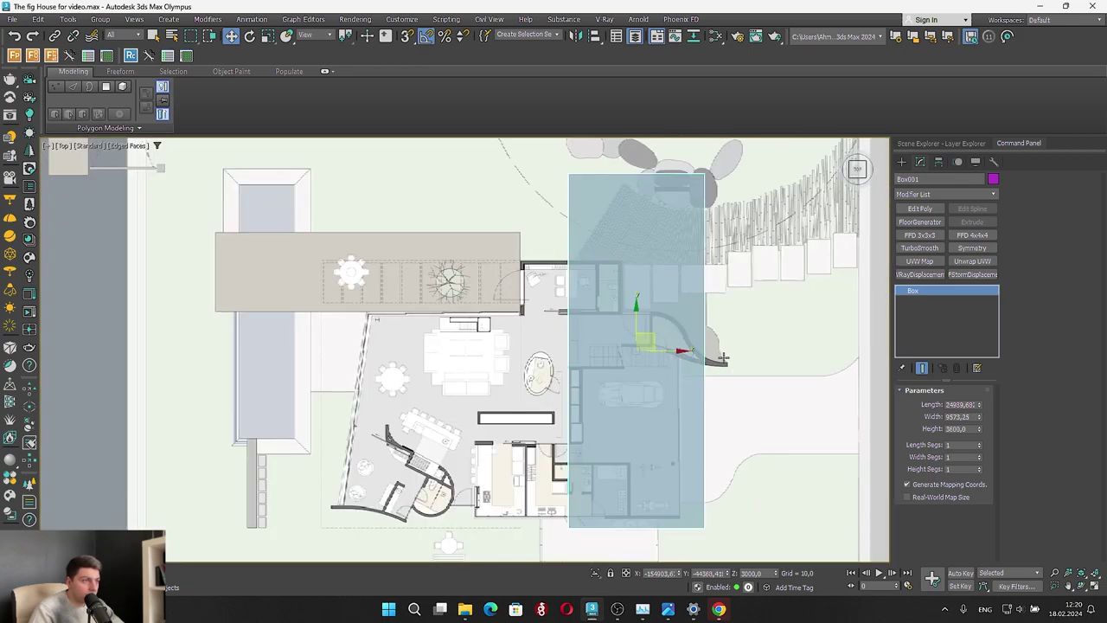
scroll(708, 374, "up", 3)
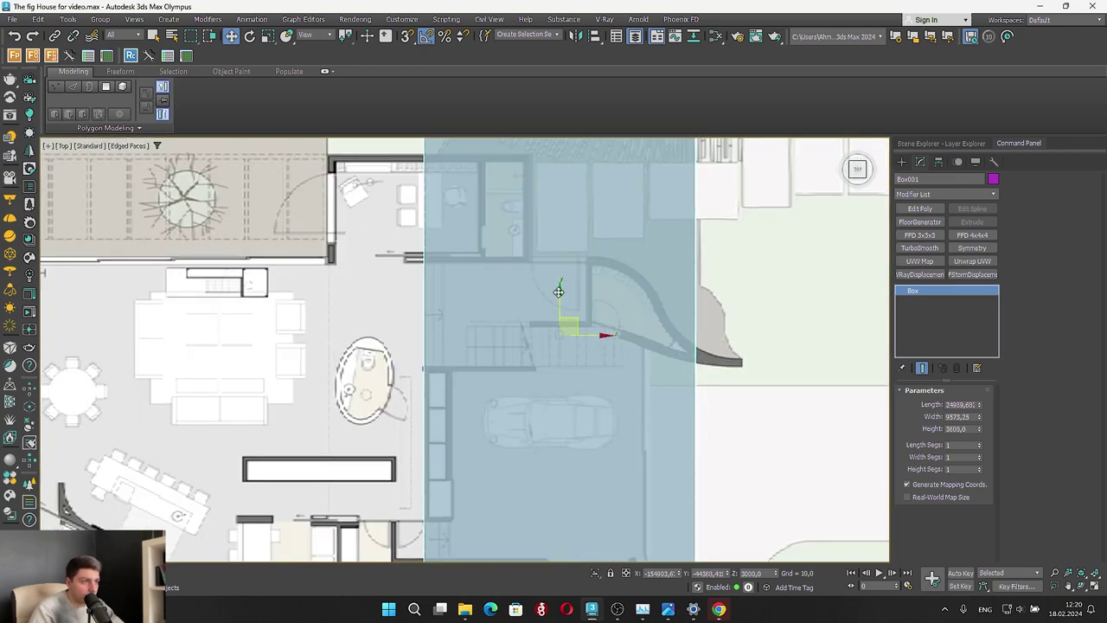
scroll(597, 321, "down", 3)
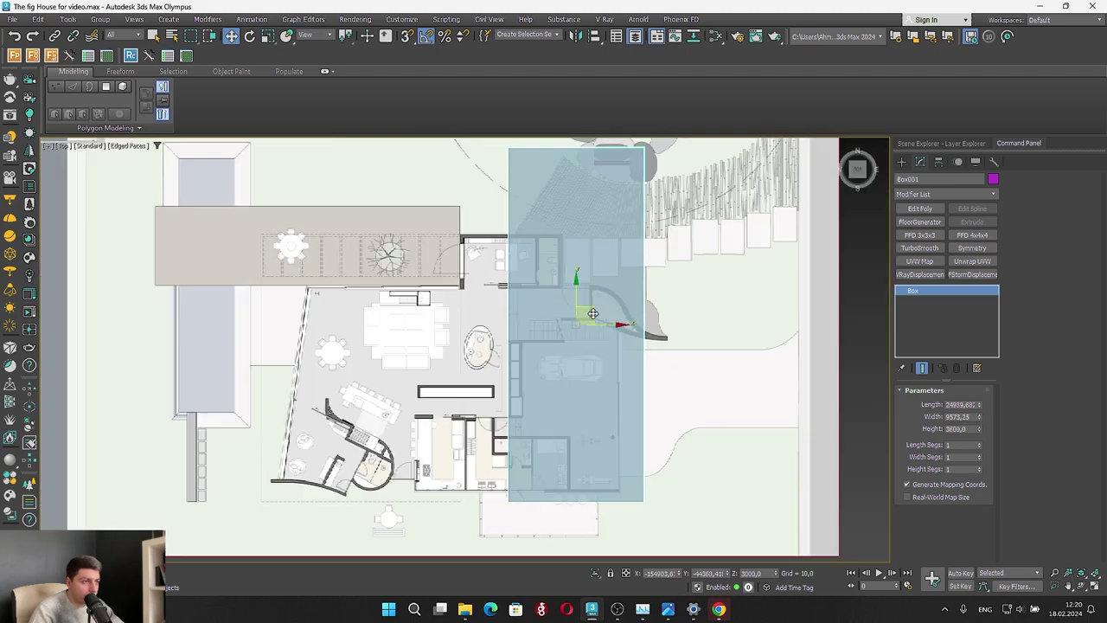
left_click(870, 295)
Start a Line spline at the outer tip of the S-shaped curved wall, with its first segment across the wall's end
left_click(902, 162)
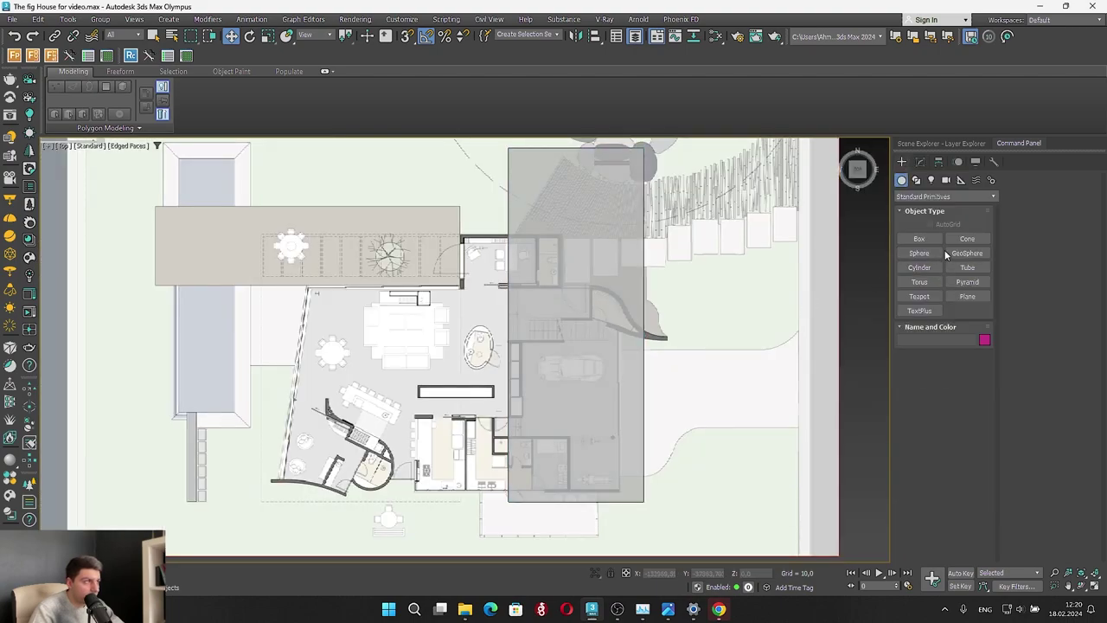
left_click(916, 180)
left_click(919, 253)
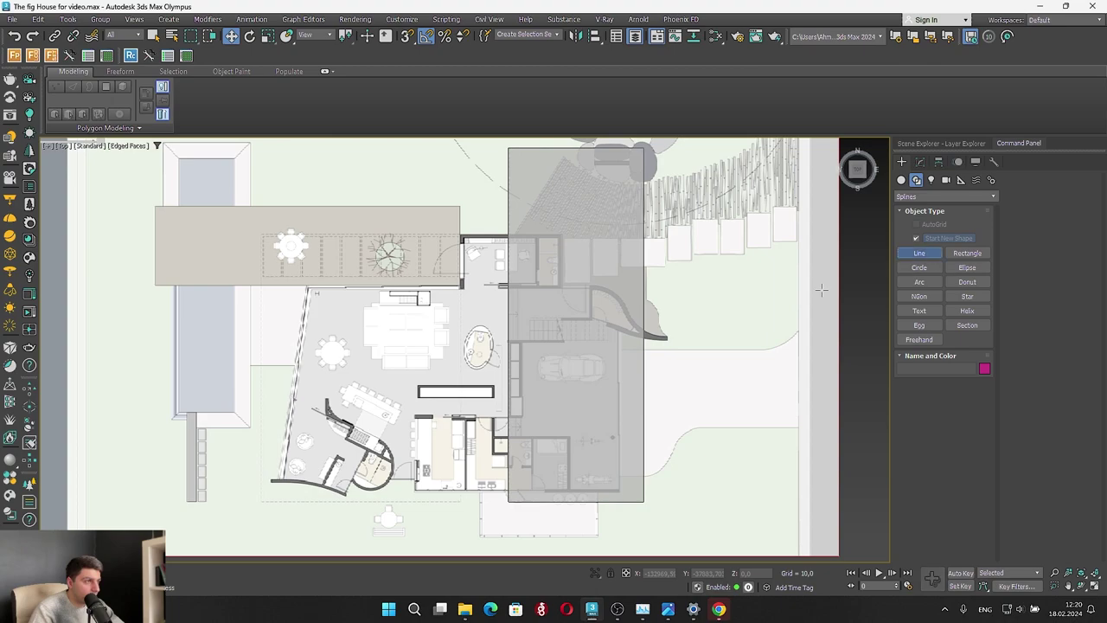
scroll(687, 305, "up", 5)
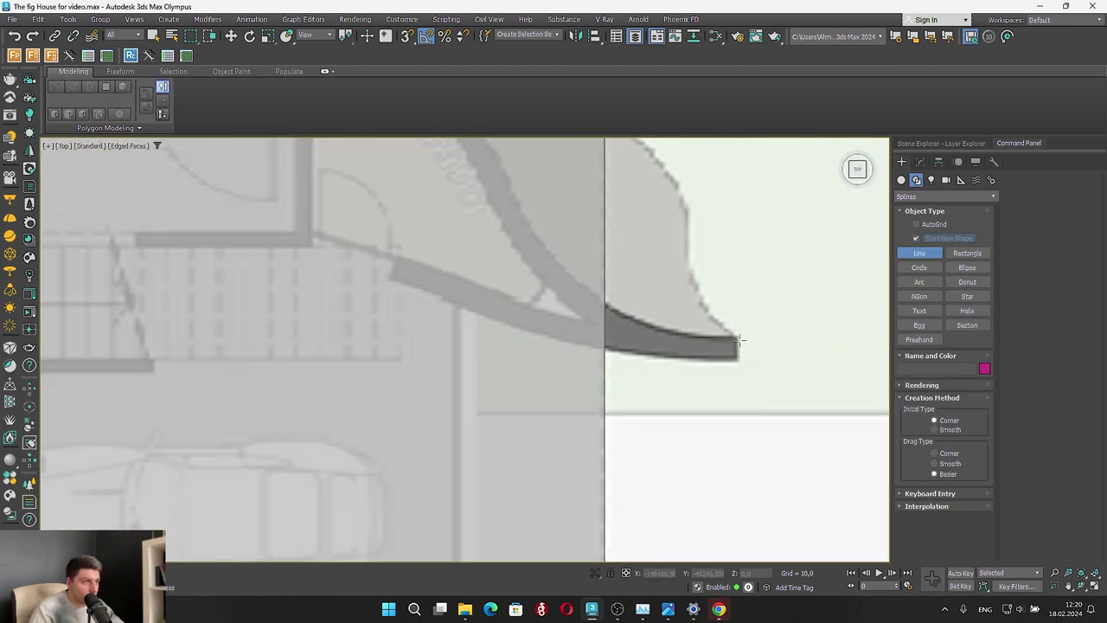
scroll(715, 362, "down", 3)
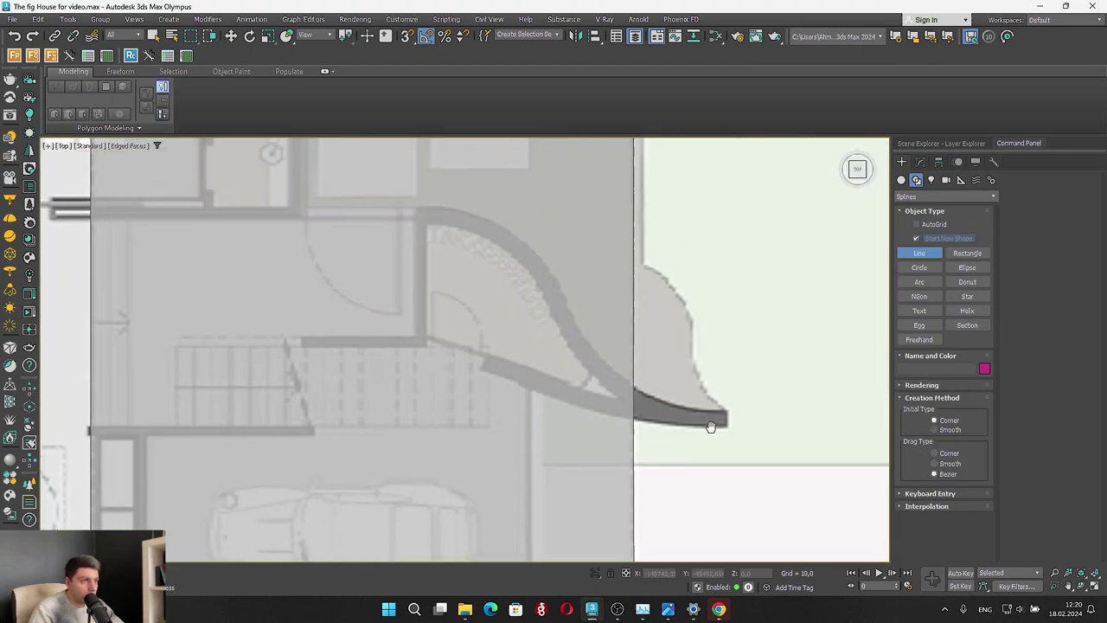
scroll(747, 422, "up", 4)
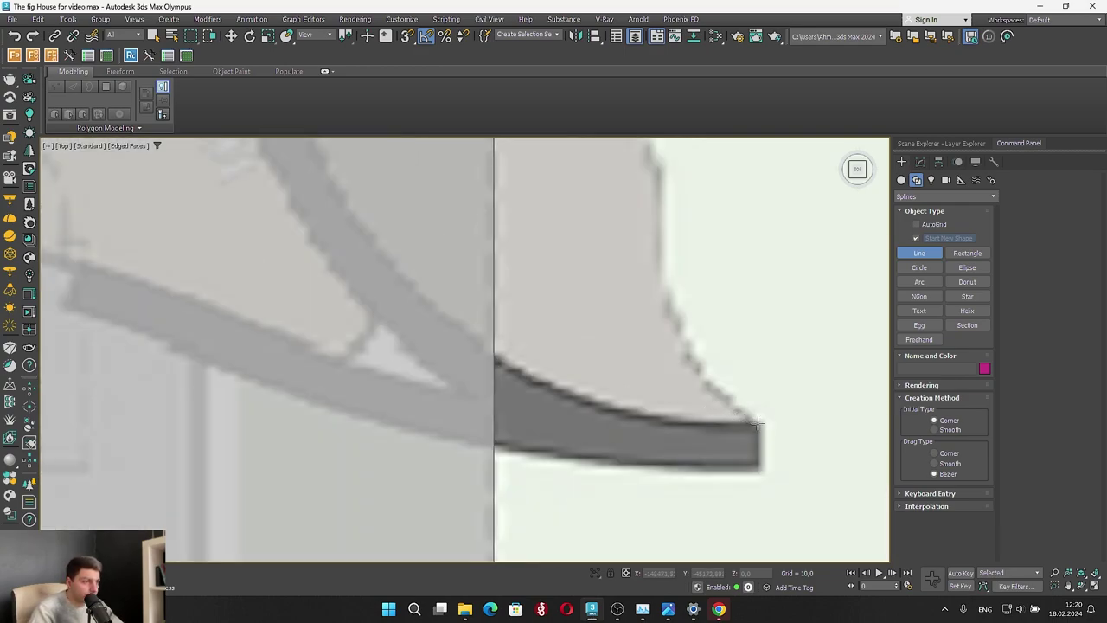
left_click(757, 423)
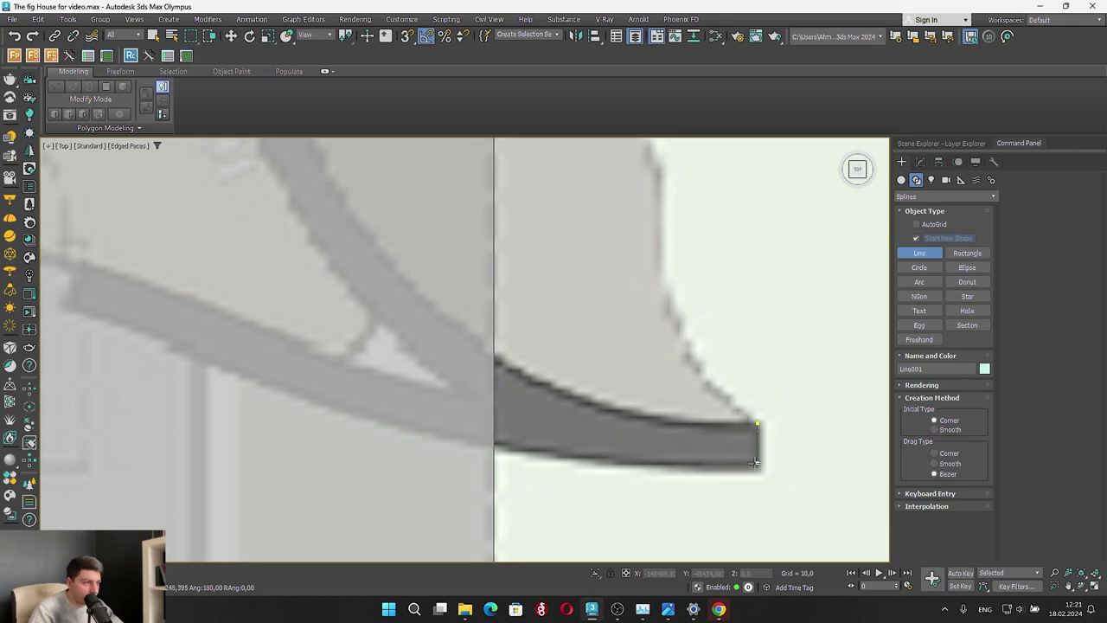
left_click(757, 465)
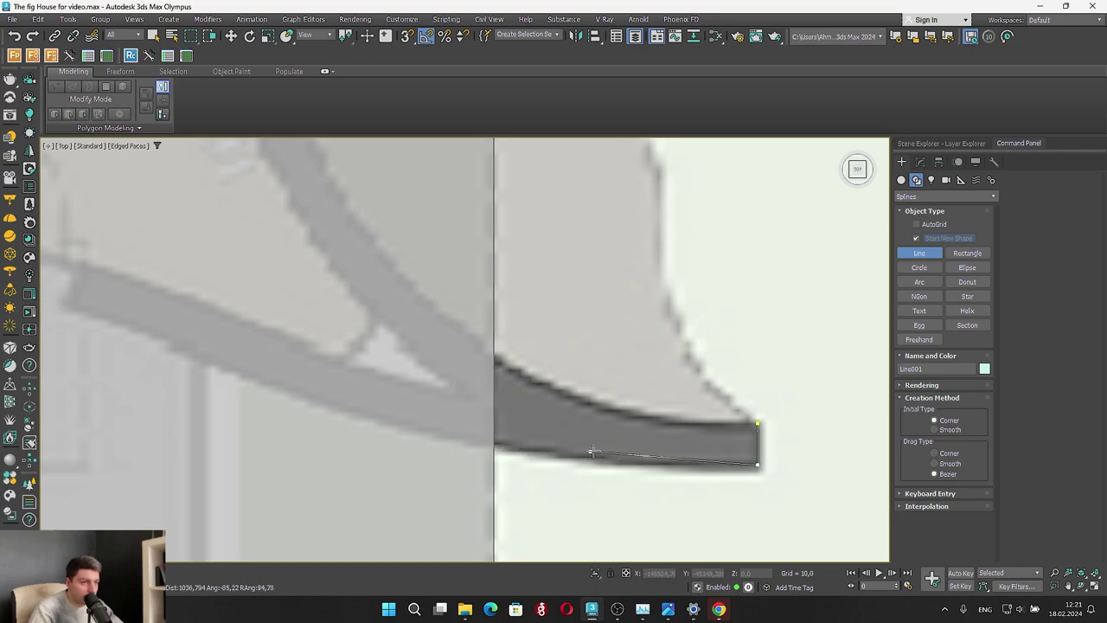
Continue the line along the lower face of the curved wall to its corner with the stair wall
scroll(610, 460, "down", 3)
scroll(511, 452, "up", 1)
scroll(560, 451, "up", 2)
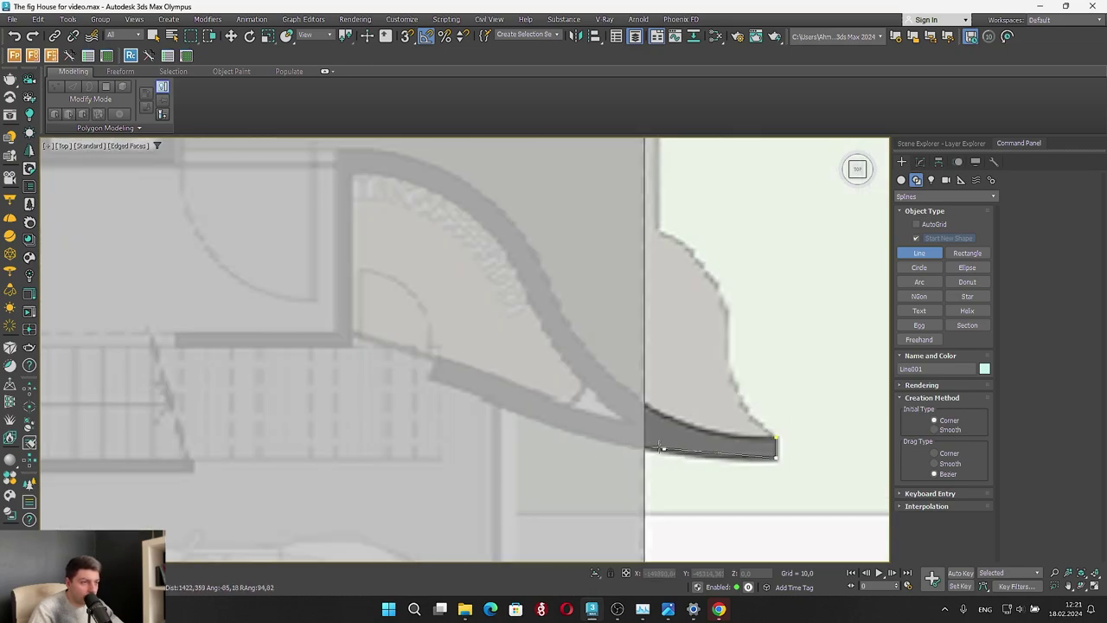
left_click(653, 449)
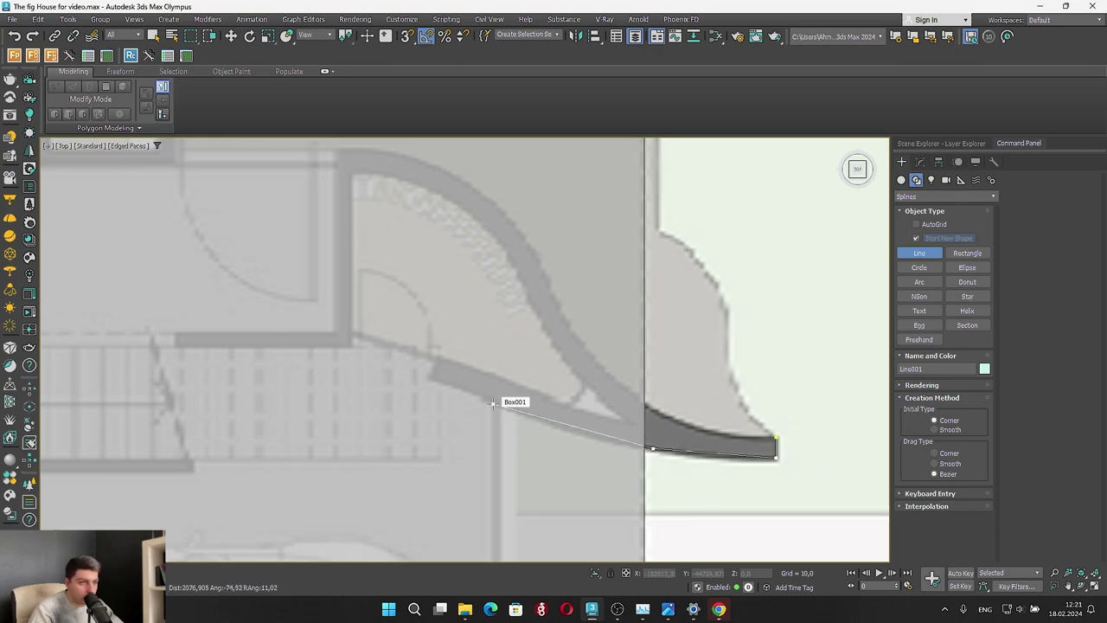
left_click(493, 404)
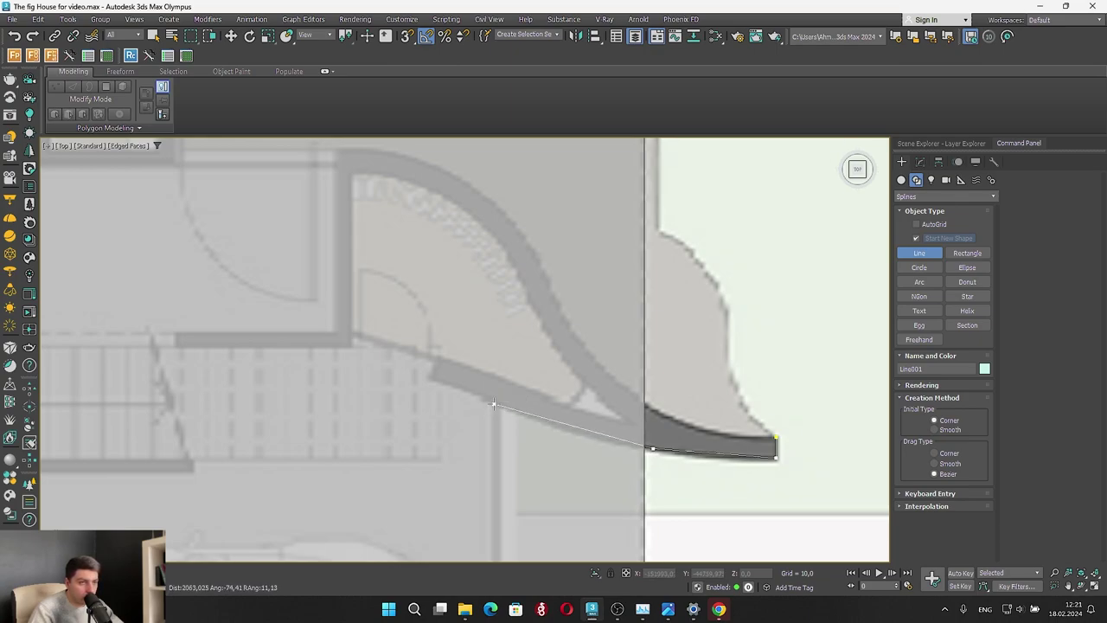
left_click(430, 379)
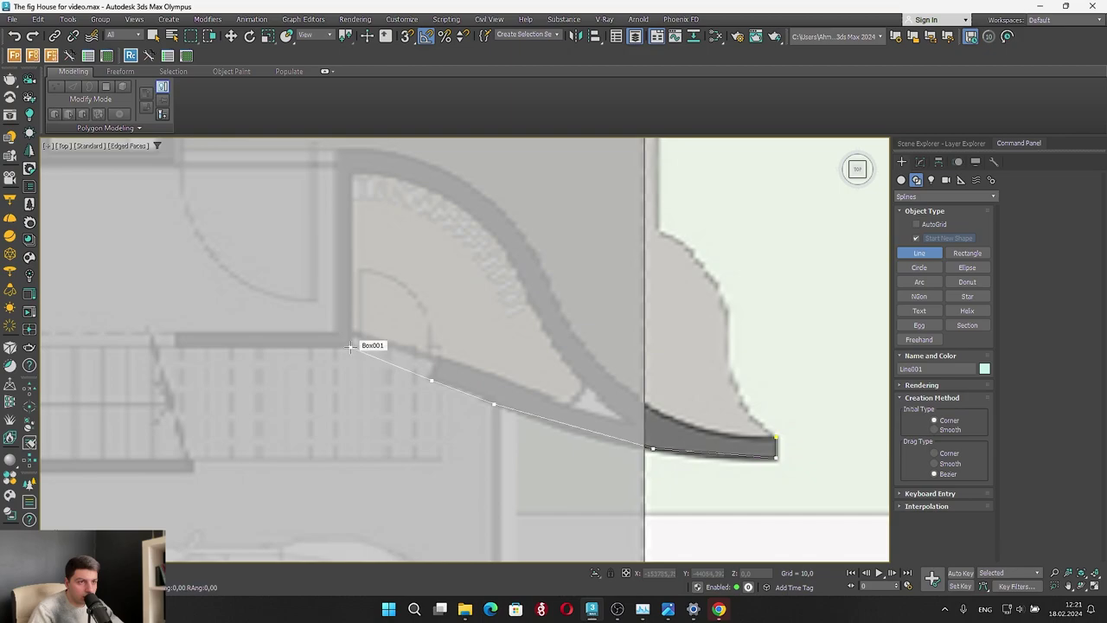
left_click(352, 348)
Trace the wall beside the stairs along its lower face, around its far end and back, including the dashed stretch
scroll(351, 348, "down", 3)
scroll(597, 385, "down", 5)
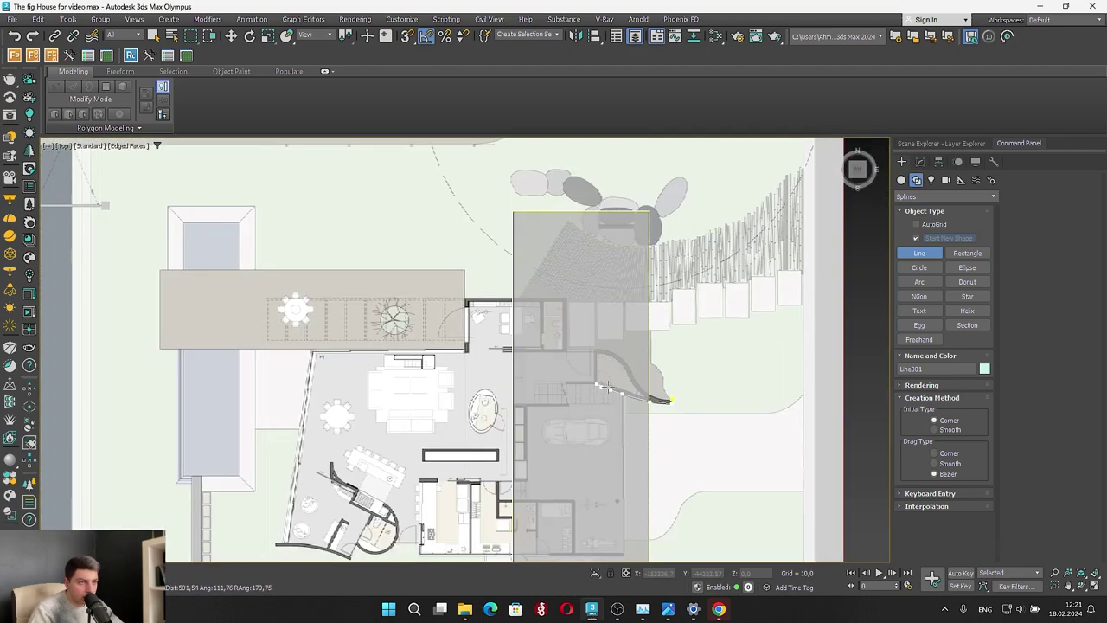
scroll(588, 385, "up", 6)
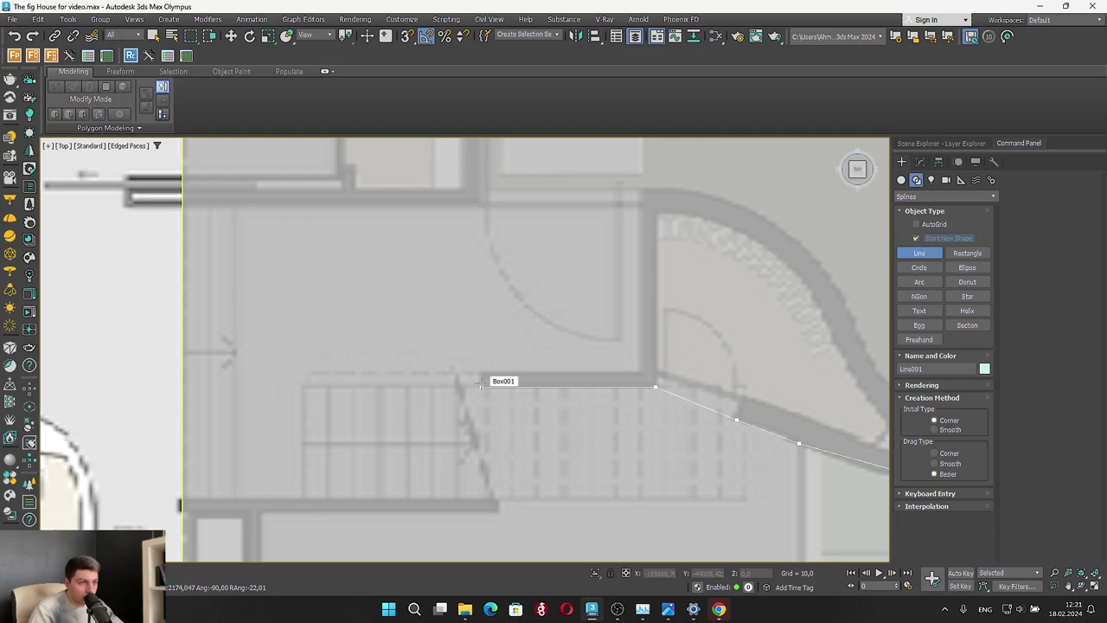
left_click(303, 372)
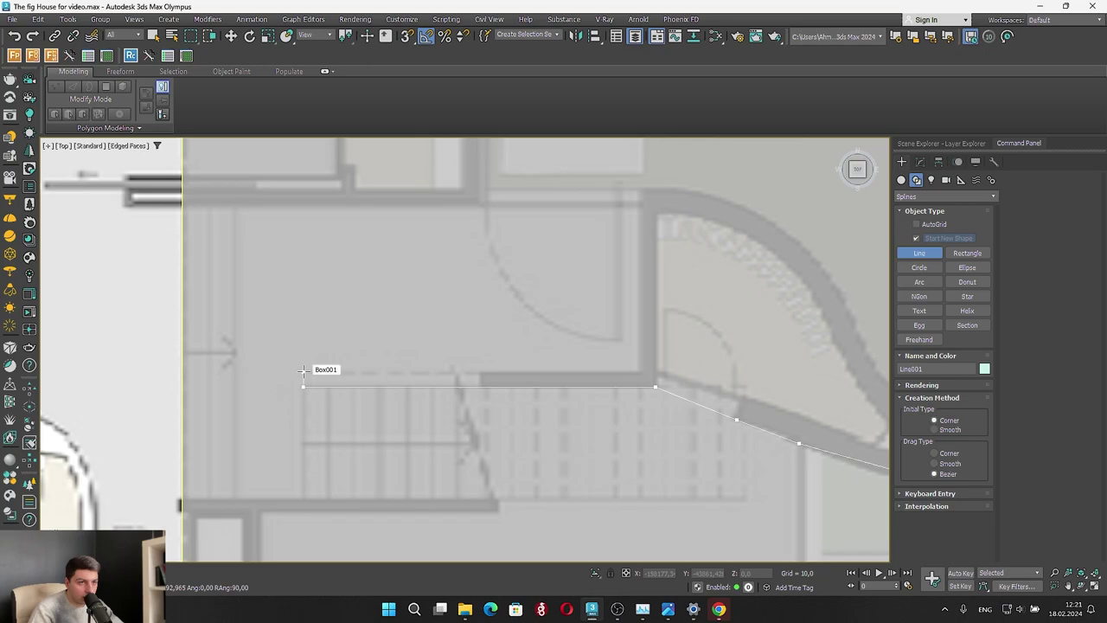
left_click(638, 373)
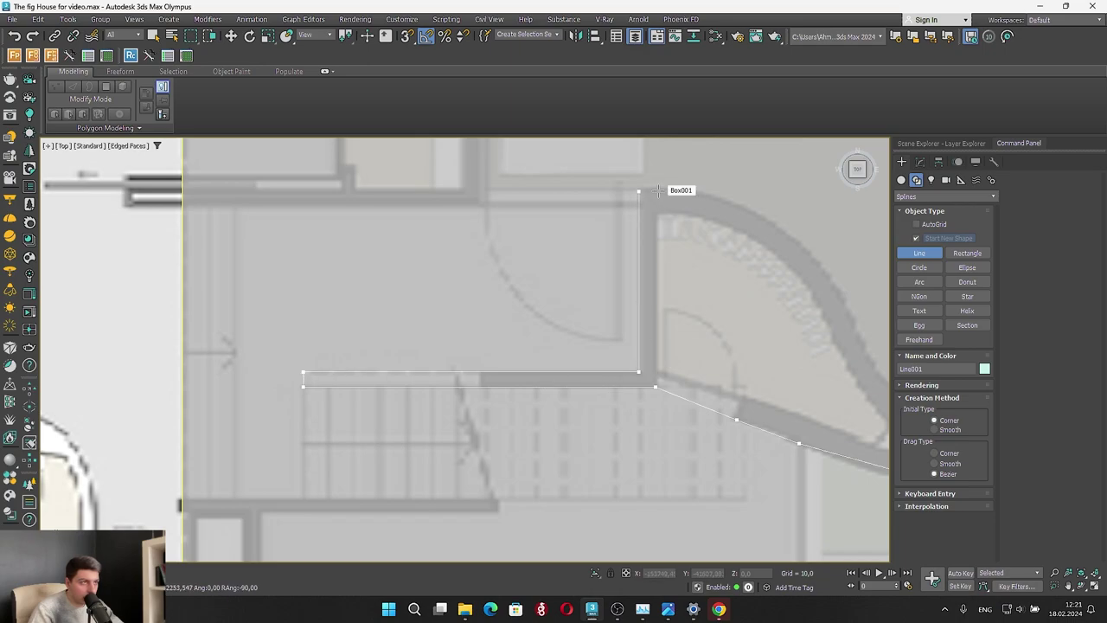
Trace the upper face of the S-shaped wall with short segments to the outer tip and close the spline
middle_click_drag(657, 188, 408, 222)
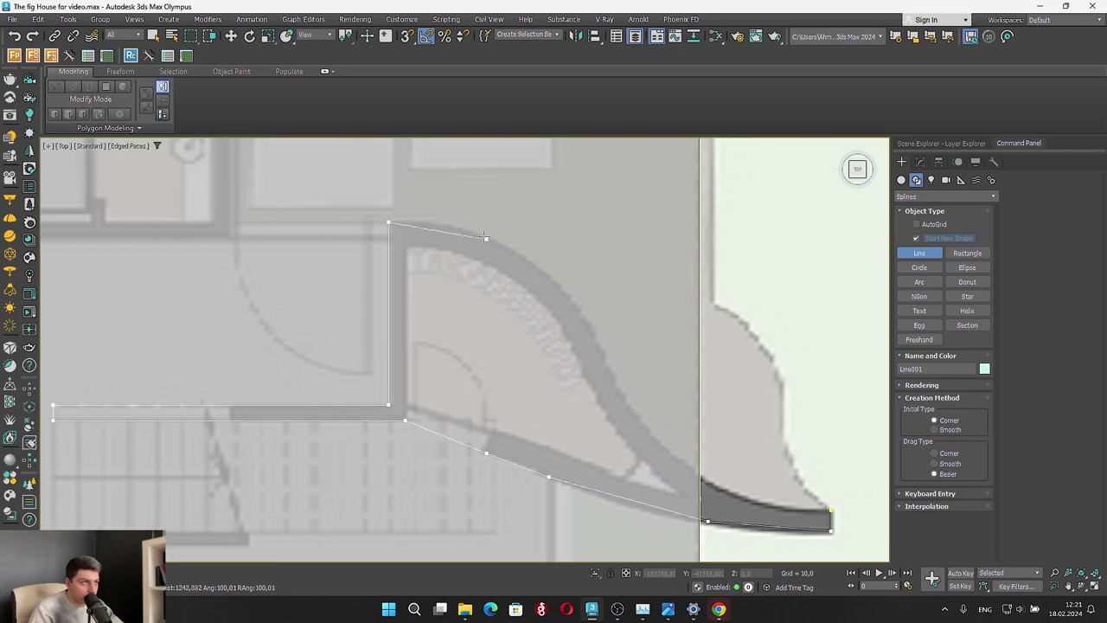
left_click(479, 232)
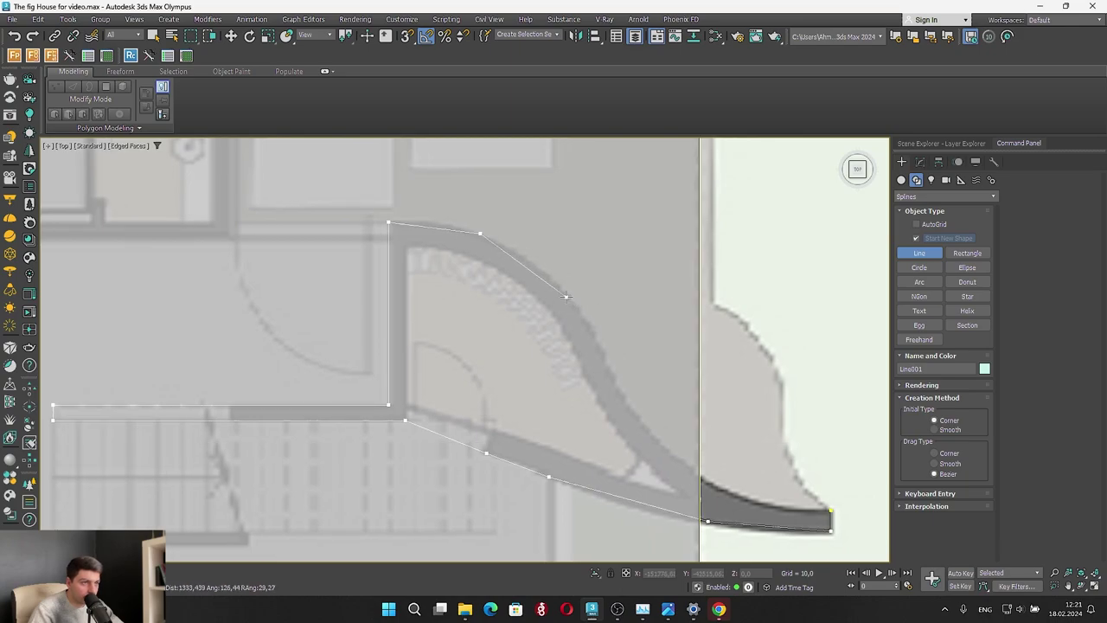
left_click(567, 295)
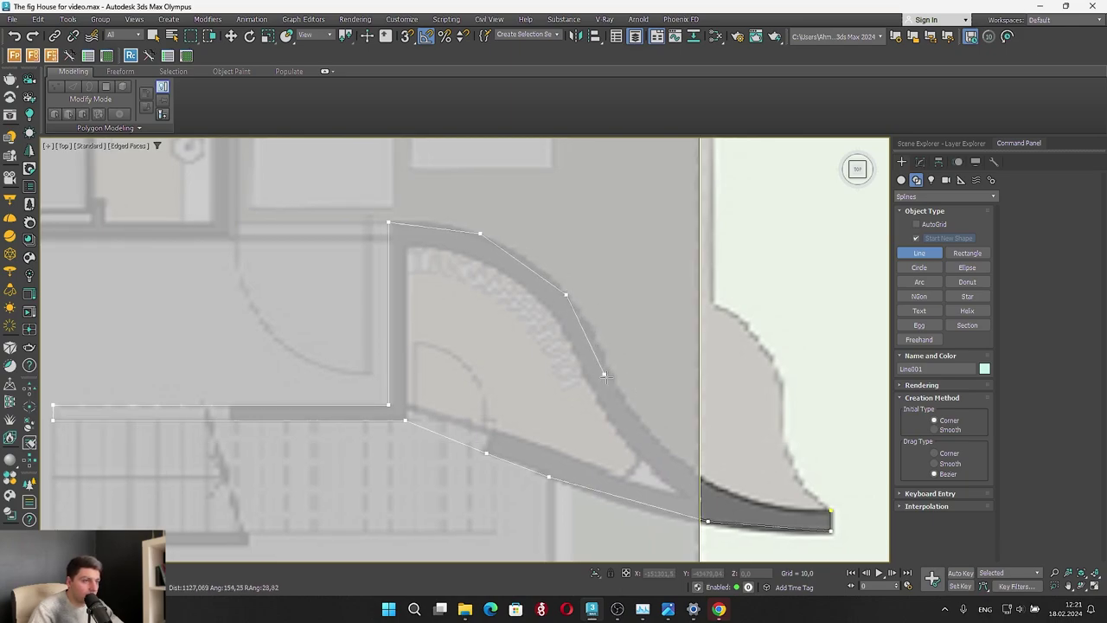
left_click(611, 378)
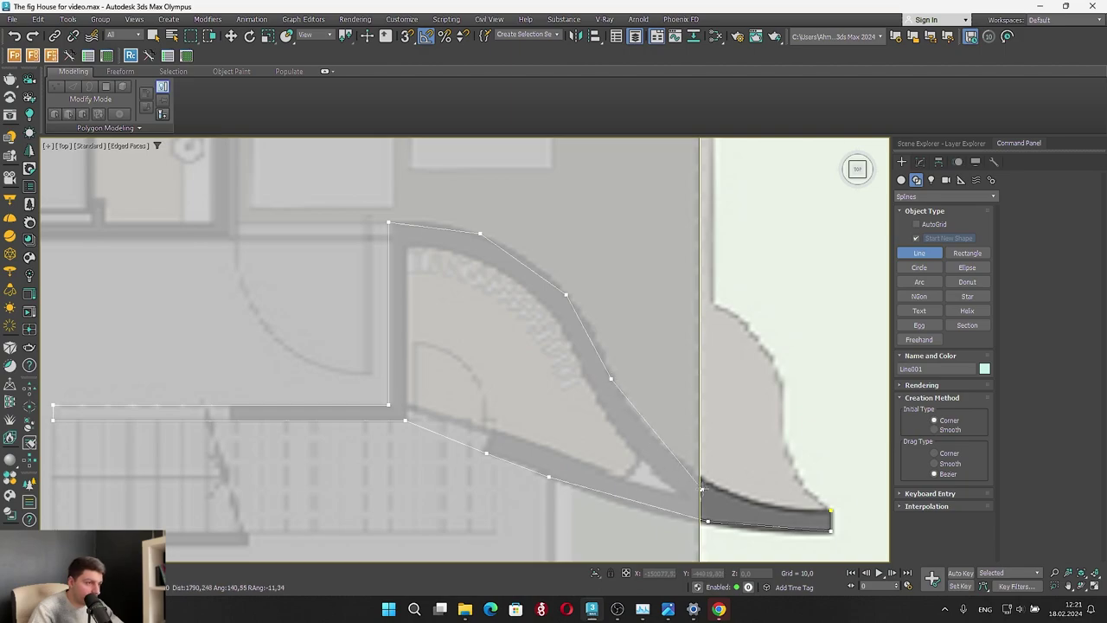
left_click(670, 453)
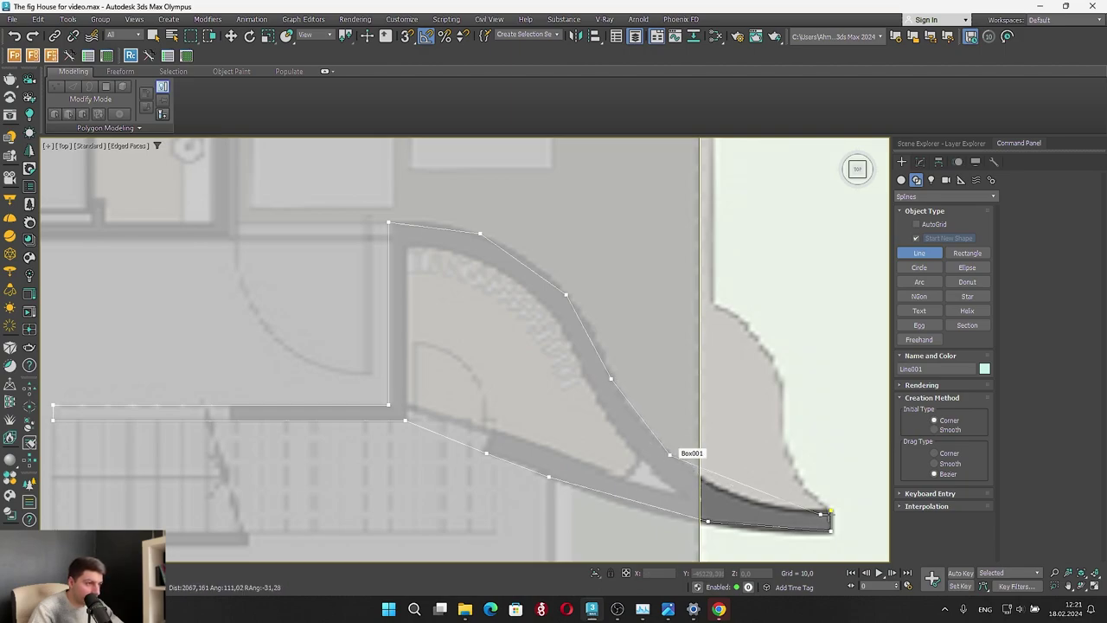
left_click(736, 496)
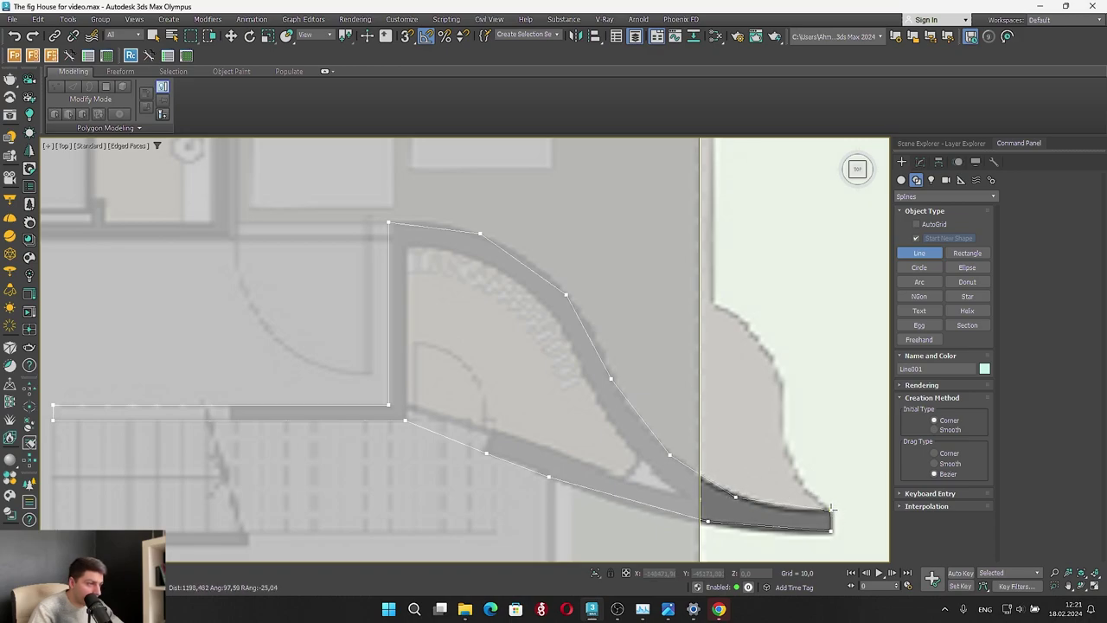
left_click(829, 511)
left_click(532, 312)
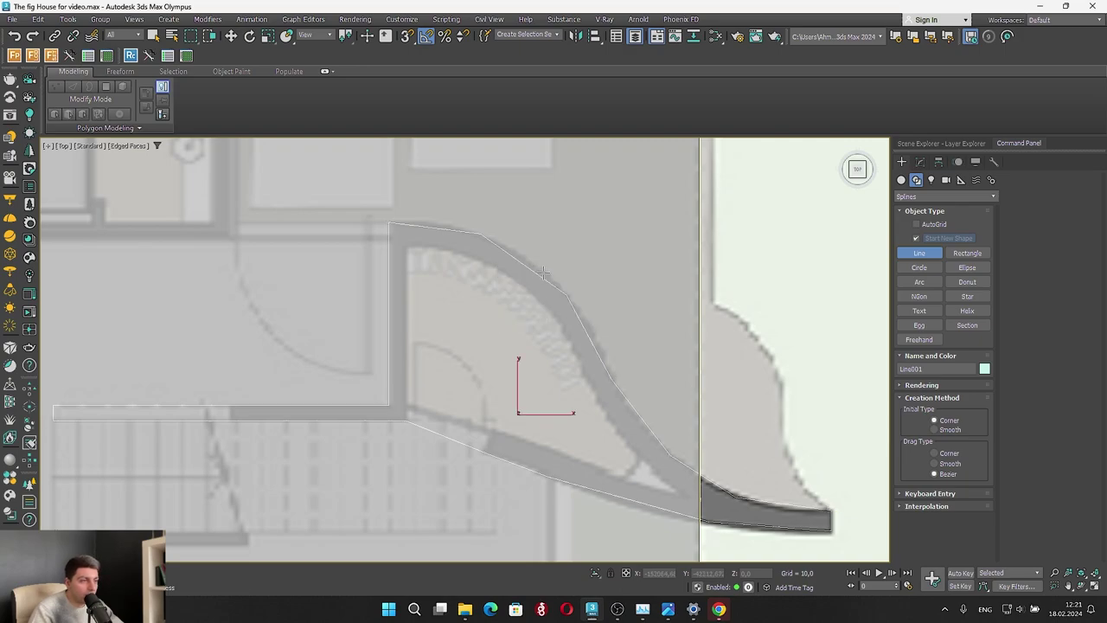
Open the closed wall outline for editing at vertex level
scroll(537, 271, "down", 2)
scroll(536, 271, "down", 5)
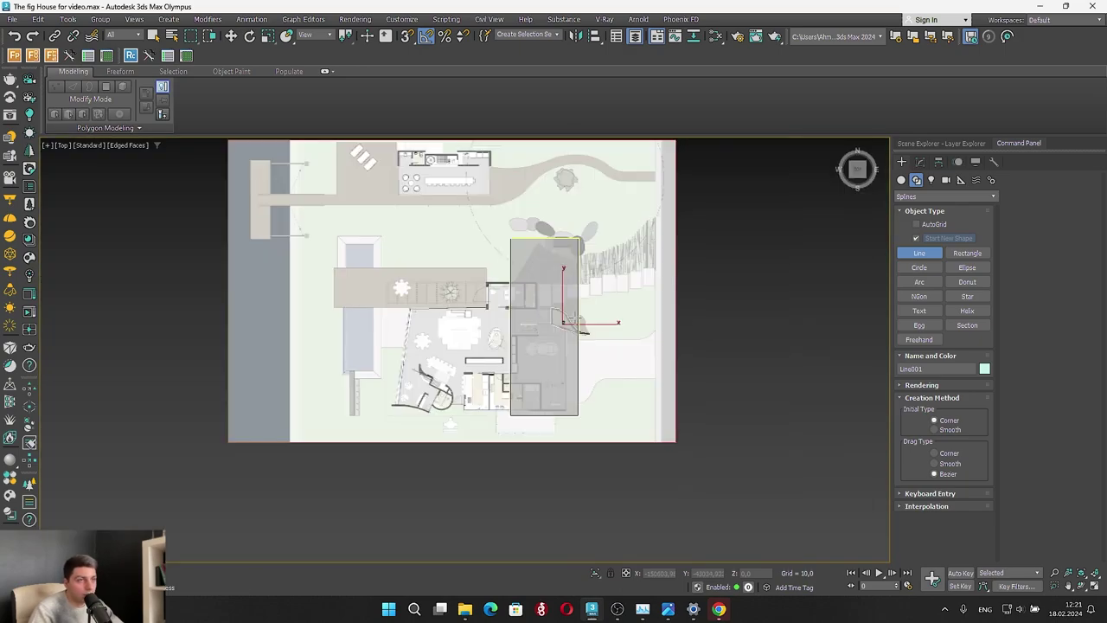
scroll(618, 358, "up", 4)
scroll(687, 374, "down", 2)
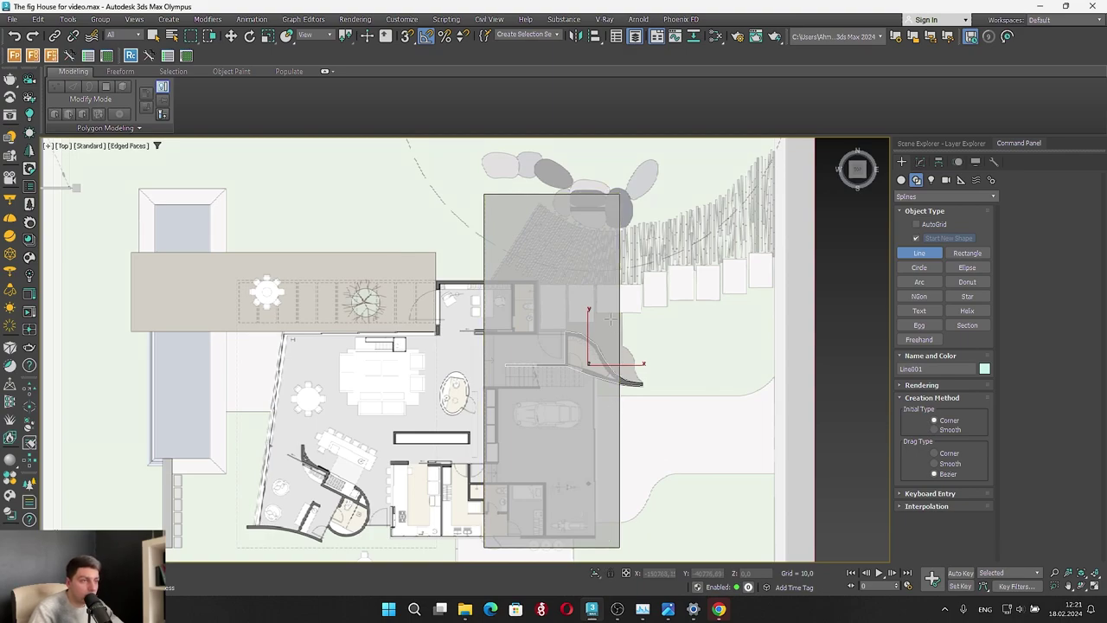
scroll(610, 318, "up", 3)
left_click(922, 163)
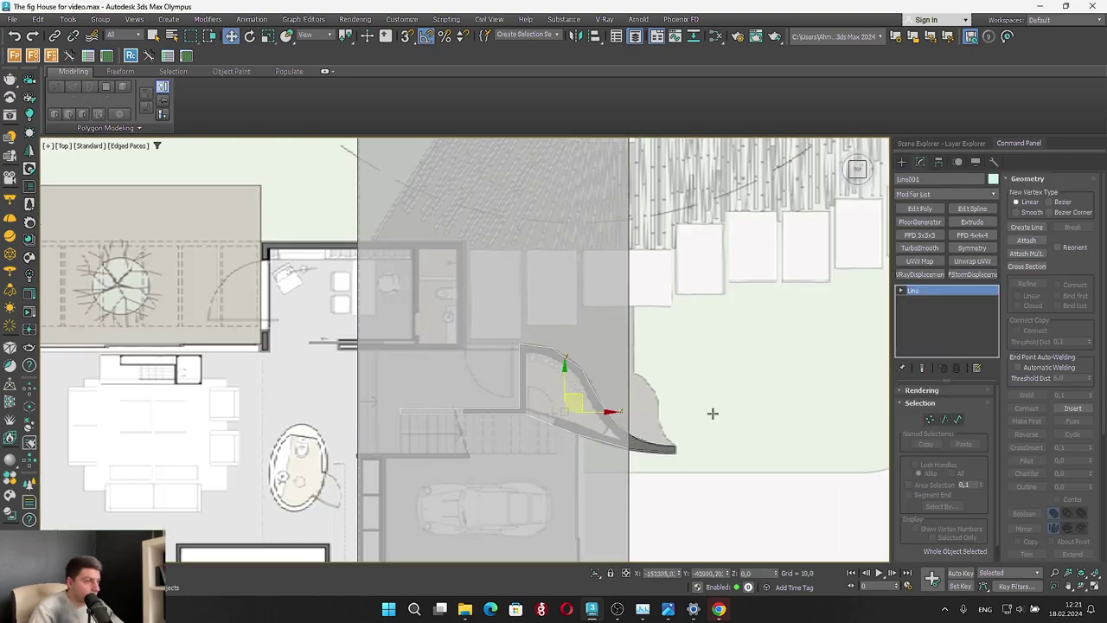
scroll(659, 453, "up", 4)
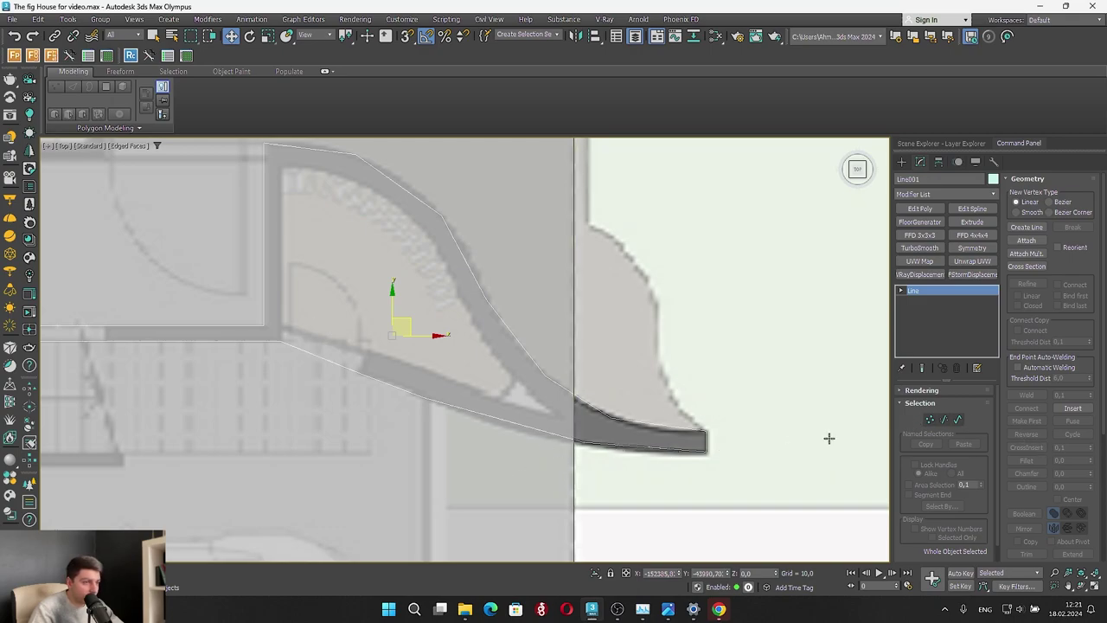
left_click(929, 420)
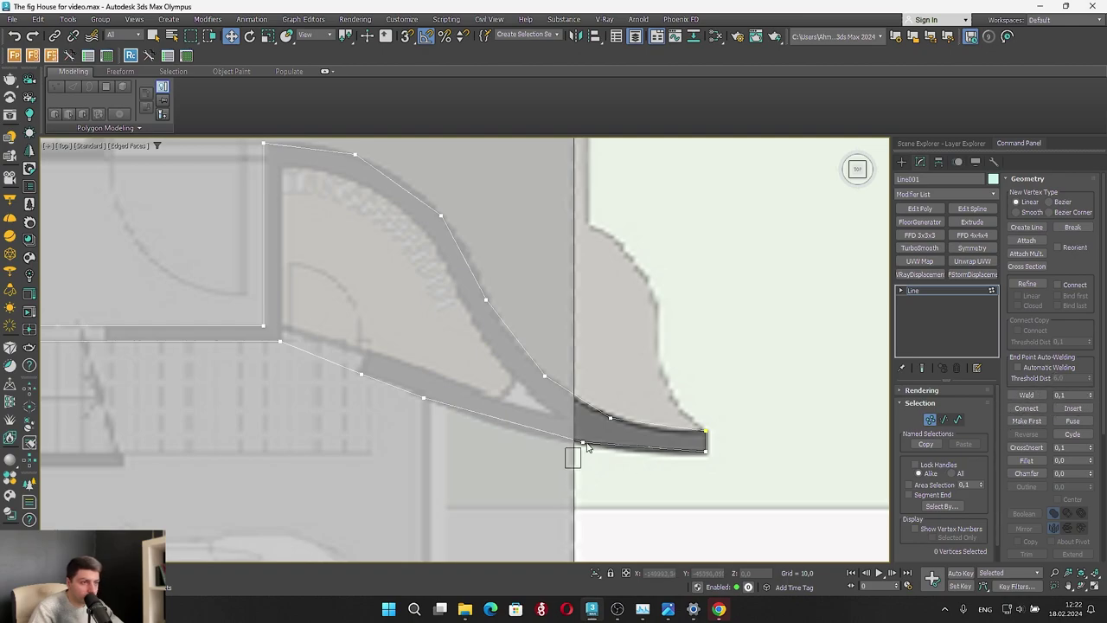
Convert the lower-face vertex near the box's edge to Bezier and shift it onto the wall's outline
left_click(582, 442)
mouse_move(580, 420)
left_mouse_down()
mouse_move(519, 428)
mouse_move(597, 419)
mouse_move(580, 425)
left_mouse_up()
left_click_drag(552, 478, 610, 441)
right_click(574, 361)
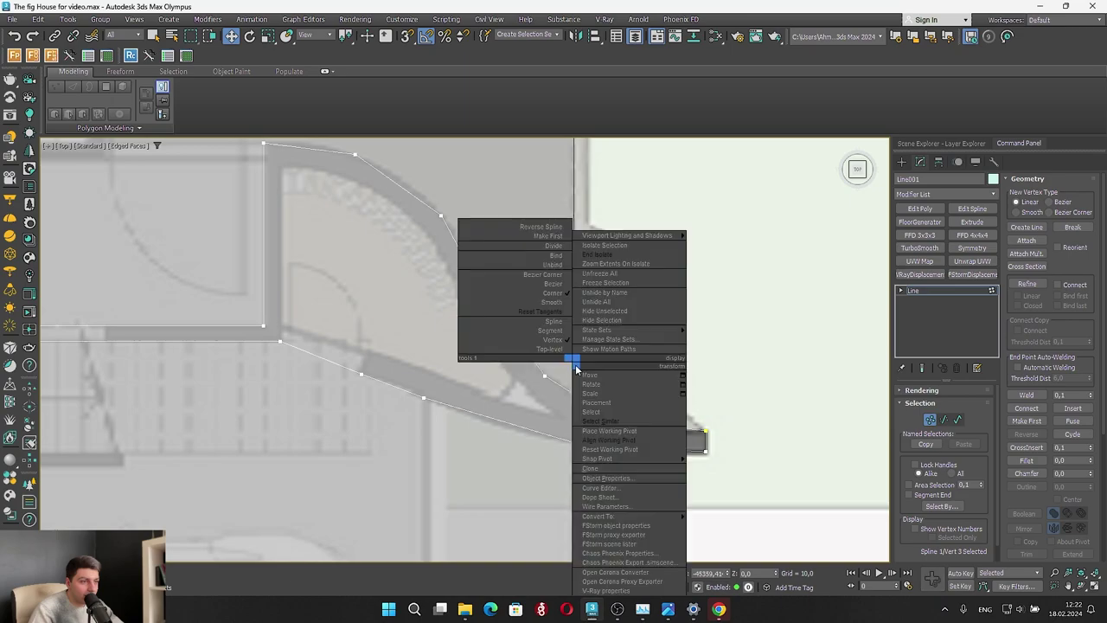
left_click(562, 289)
left_click_drag(625, 446, 601, 460)
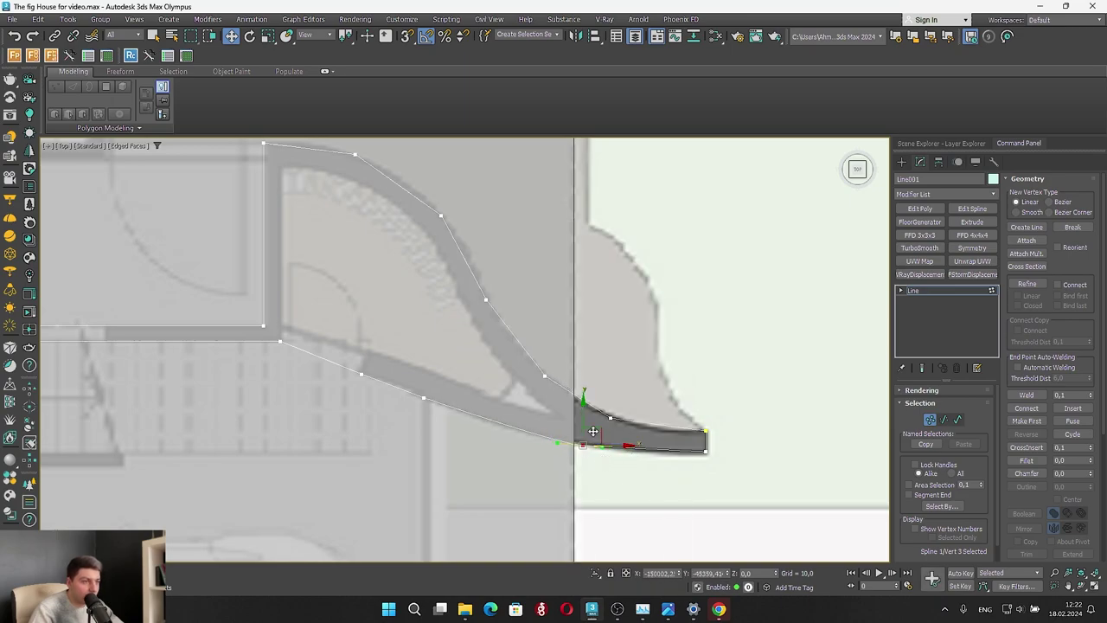
scroll(586, 459, "up", 2)
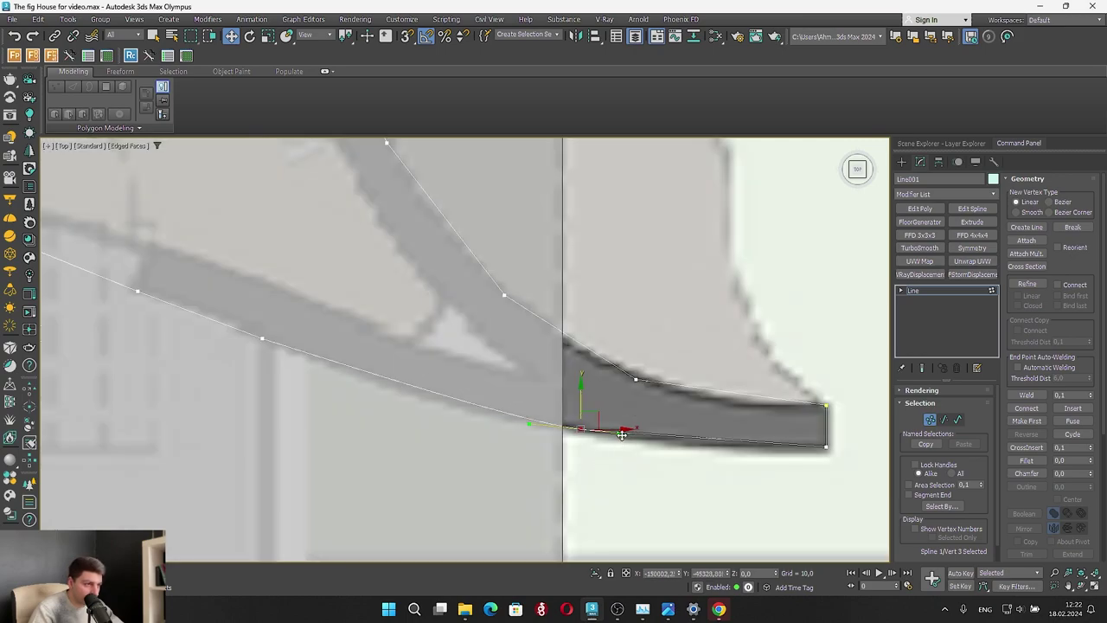
scroll(614, 430, "down", 2)
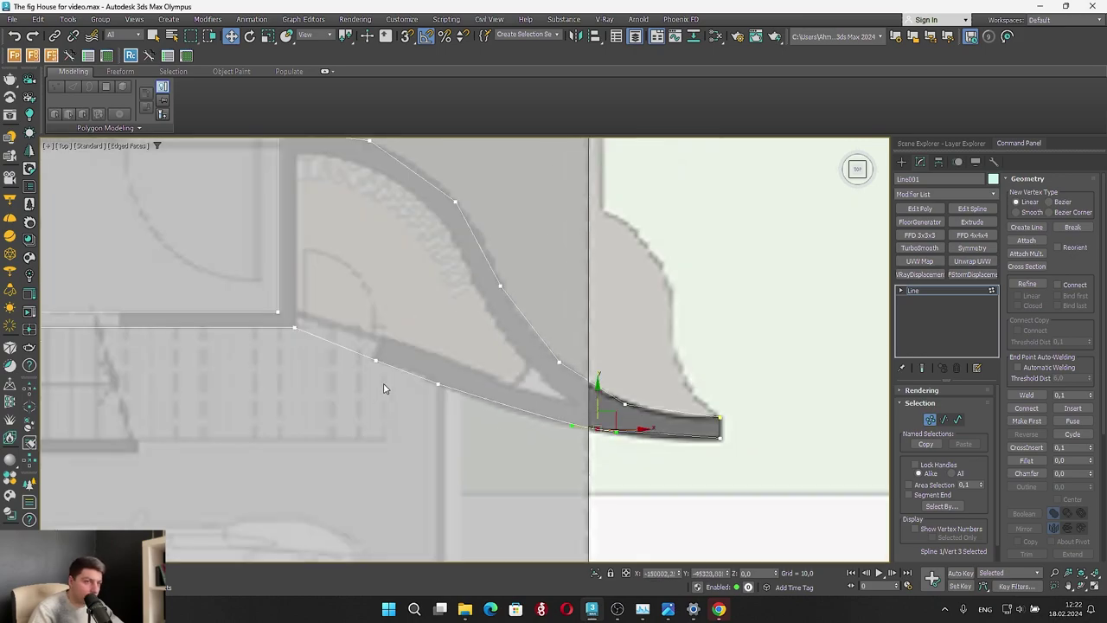
Convert the first vertex past the upper corner of the S-curve to Bezier and move it to fit the arc
middle_click_drag(385, 389, 478, 418)
middle_click_drag(638, 423, 554, 481)
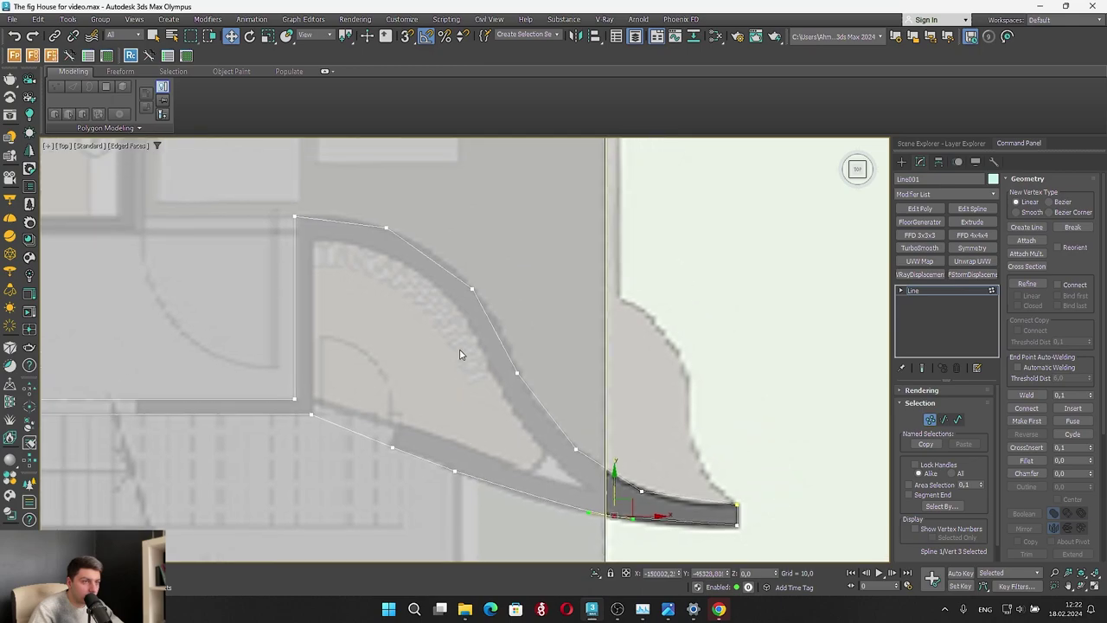
scroll(395, 342, "up", 3)
left_click_drag(425, 396, 463, 339)
right_click(466, 358)
left_click(433, 275)
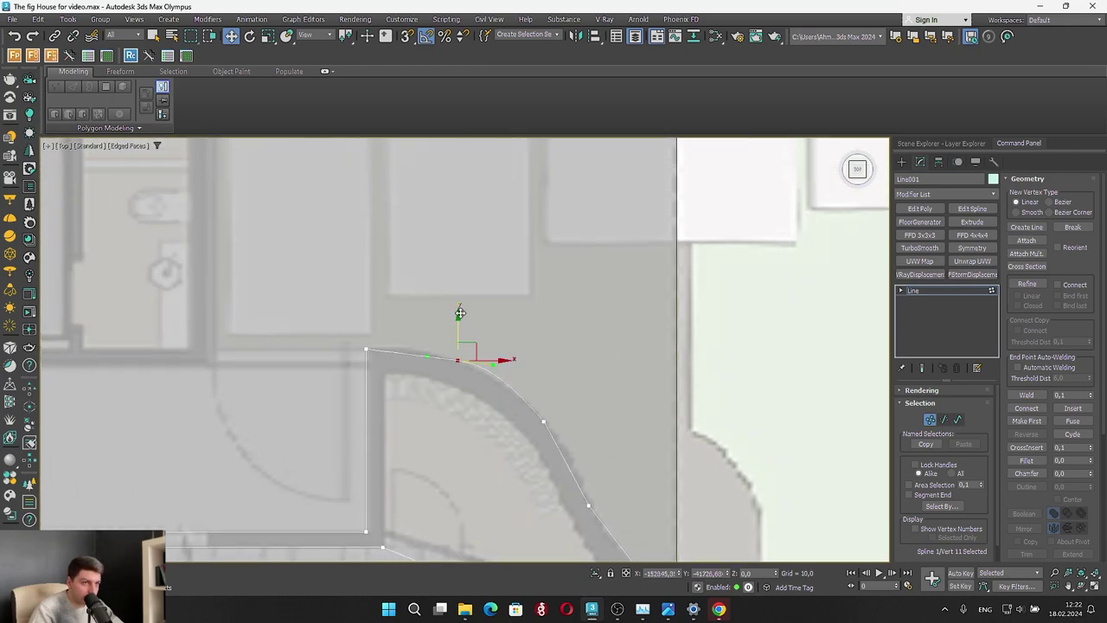
left_click_drag(482, 361, 458, 337)
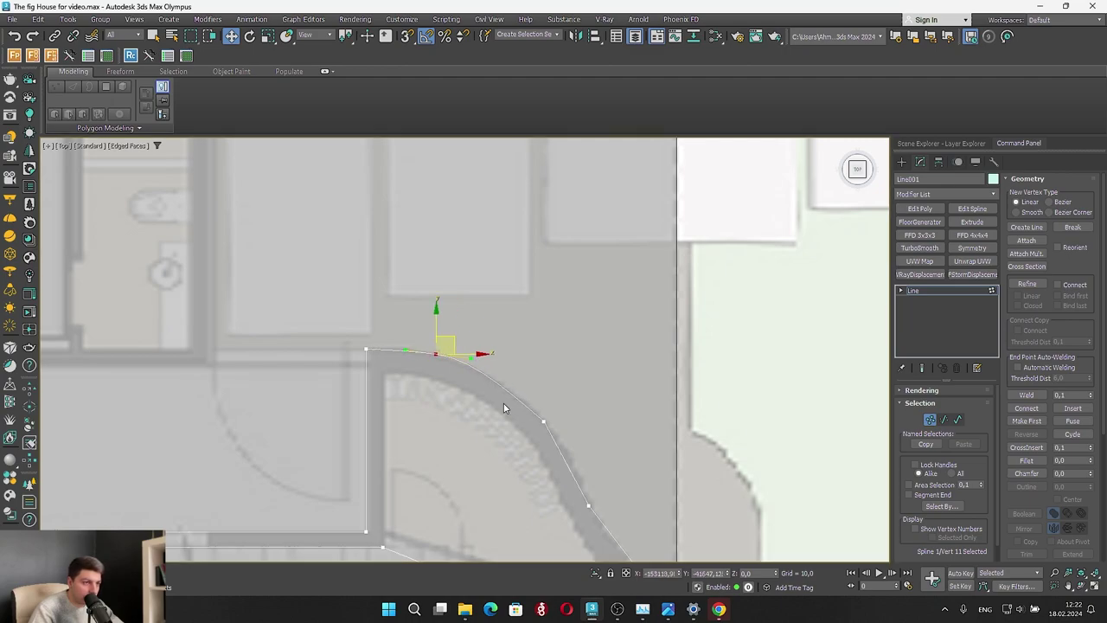
Convert the next two vertices down the S-curve's upper face to Bezier and fit them to the plan
middle_click_drag(506, 410, 526, 366)
left_click(552, 417)
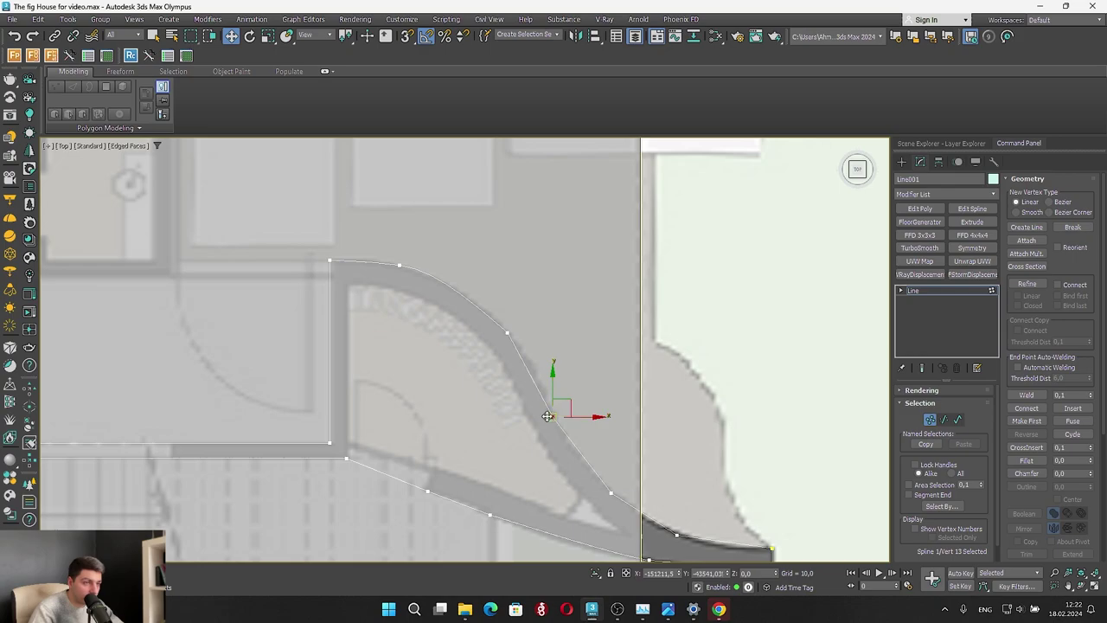
right_click(549, 416)
left_click(530, 285)
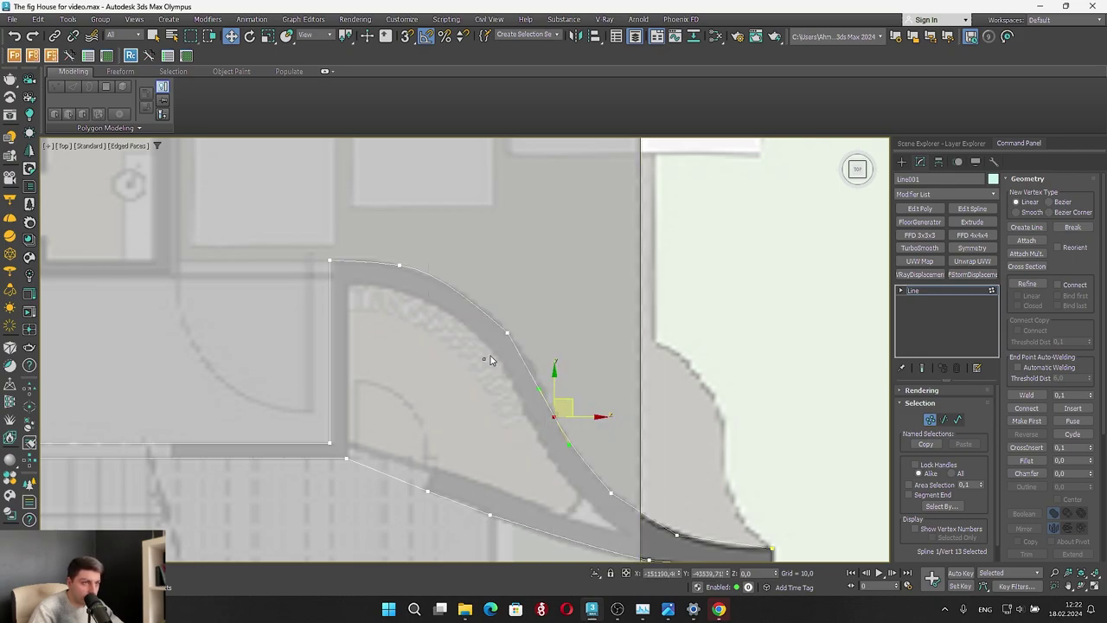
left_click(509, 330)
right_click(509, 334)
left_click(494, 262)
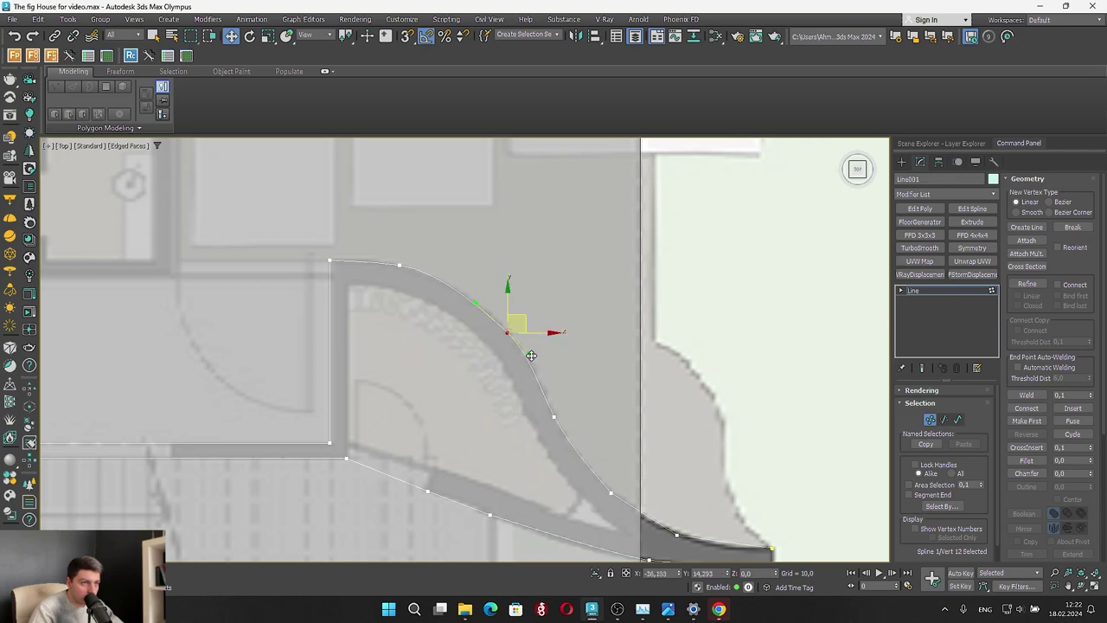
left_click(583, 367)
Convert the upper-face vertex nearest the outer tip to Bezier and adjust its handle to follow the wall
scroll(583, 368, "down", 3)
scroll(659, 497, "up", 5)
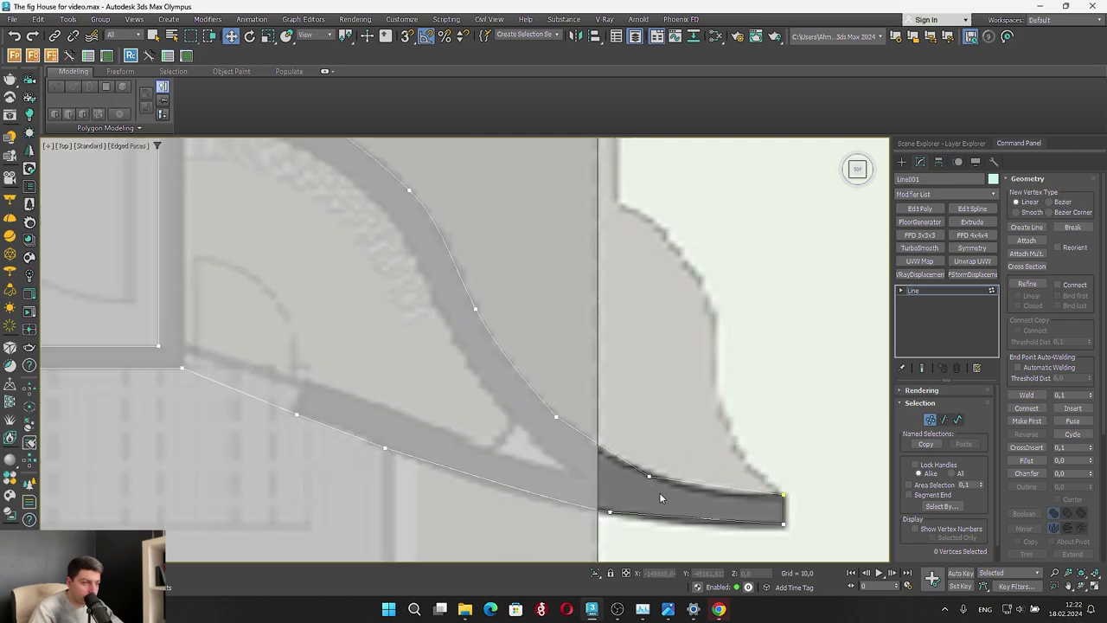
left_click_drag(676, 451, 679, 451)
right_click(645, 362)
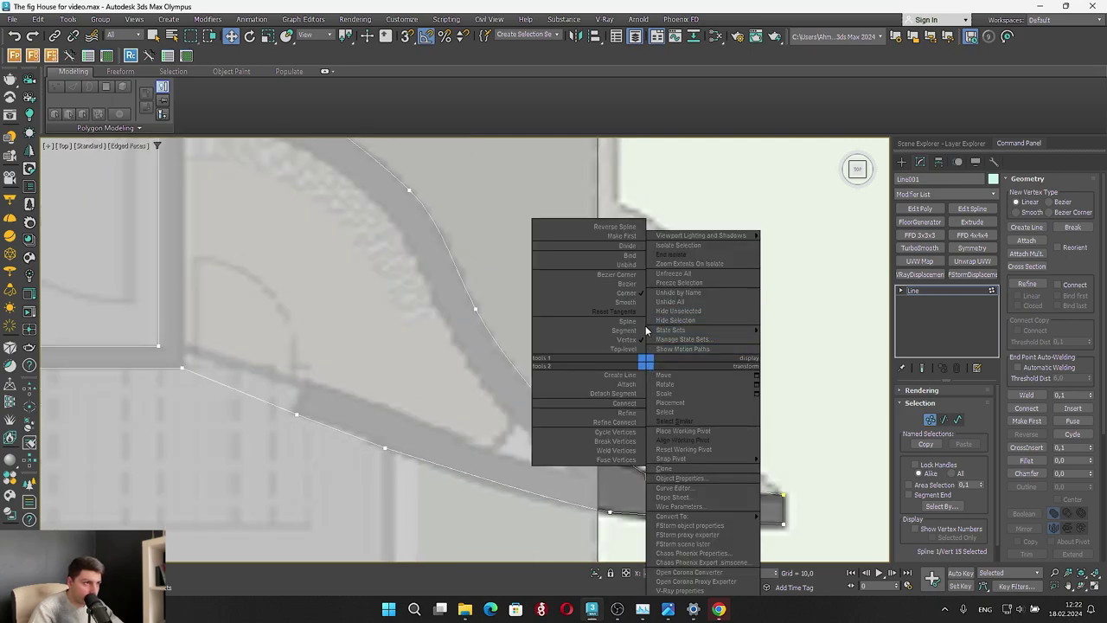
left_click(602, 284)
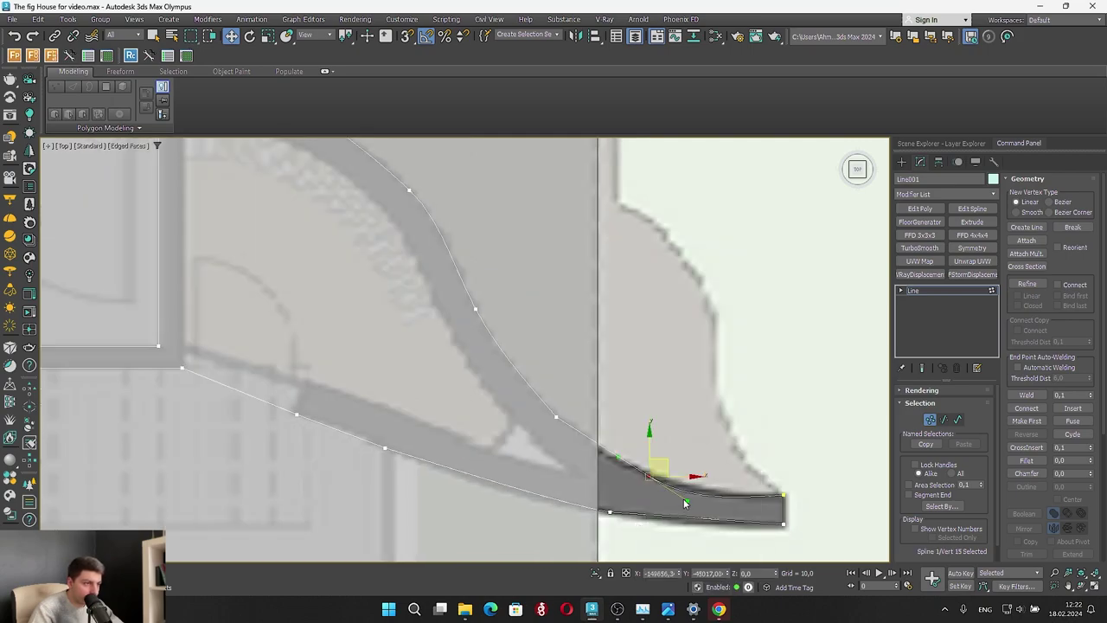
left_click(688, 504)
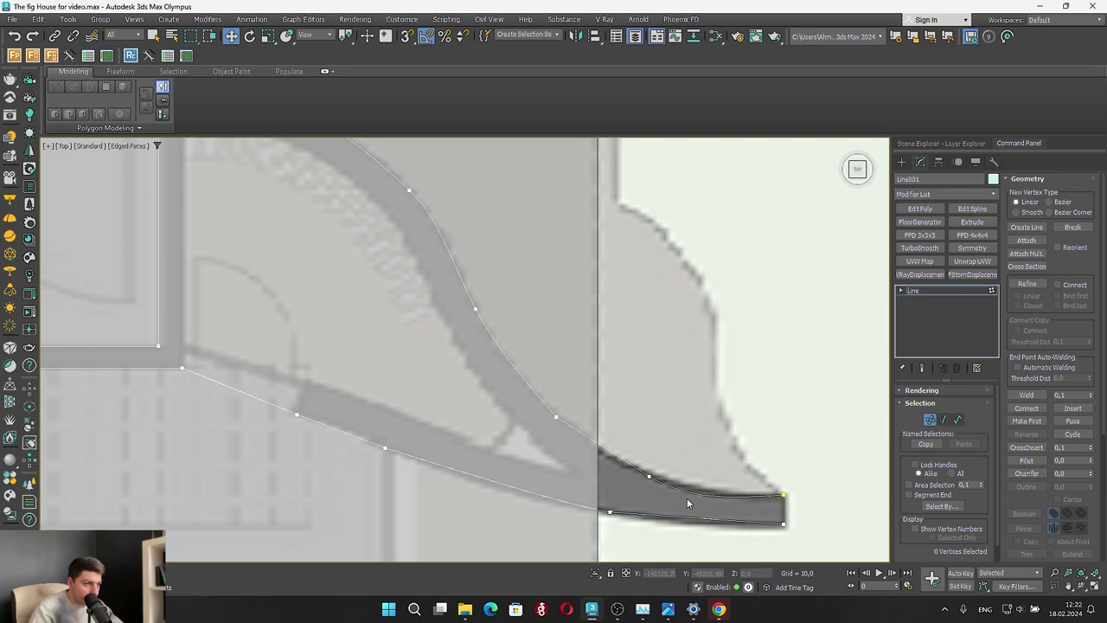
left_click(647, 476)
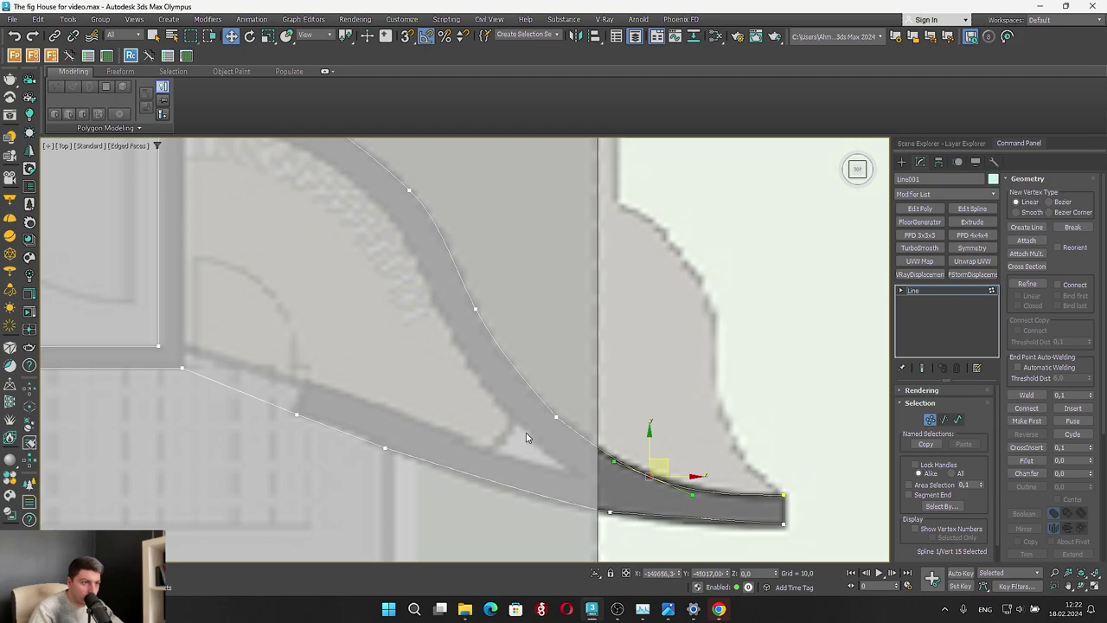
Inspect the traced curved wall against the floor plan along its upper face, outer tip and lower face
left_click(556, 417)
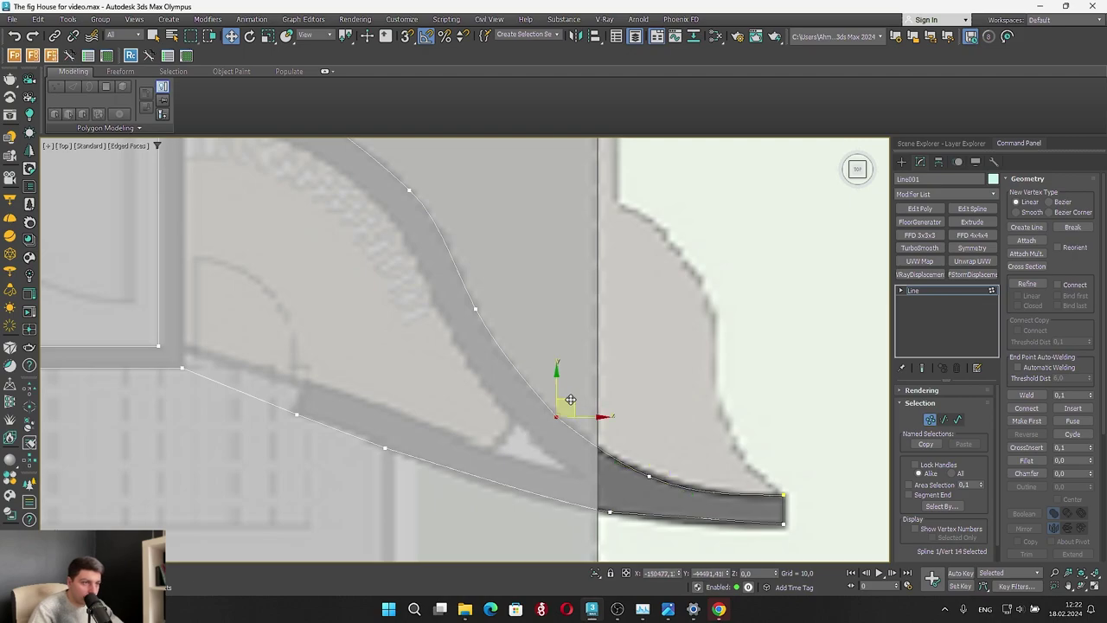
left_click(617, 373)
scroll(622, 355, "down", 3)
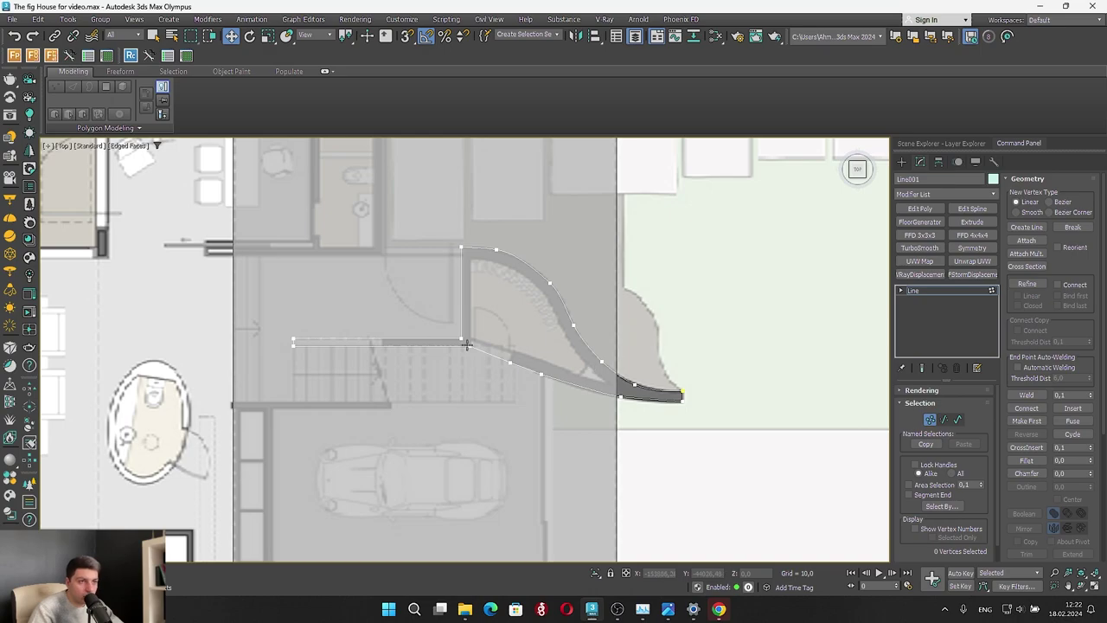
scroll(468, 343, "up", 3)
middle_click_drag(441, 255, 645, 286)
scroll(552, 368, "down", 5)
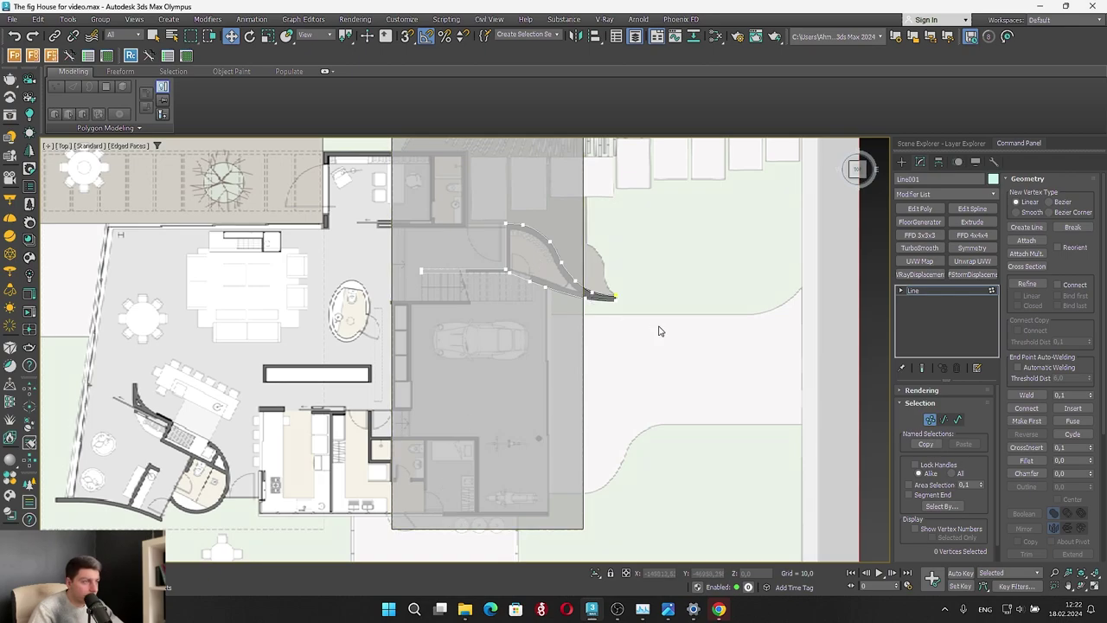
scroll(610, 299, "up", 8)
left_click_drag(276, 308, 407, 309)
scroll(472, 372, "down", 4)
left_click(527, 428)
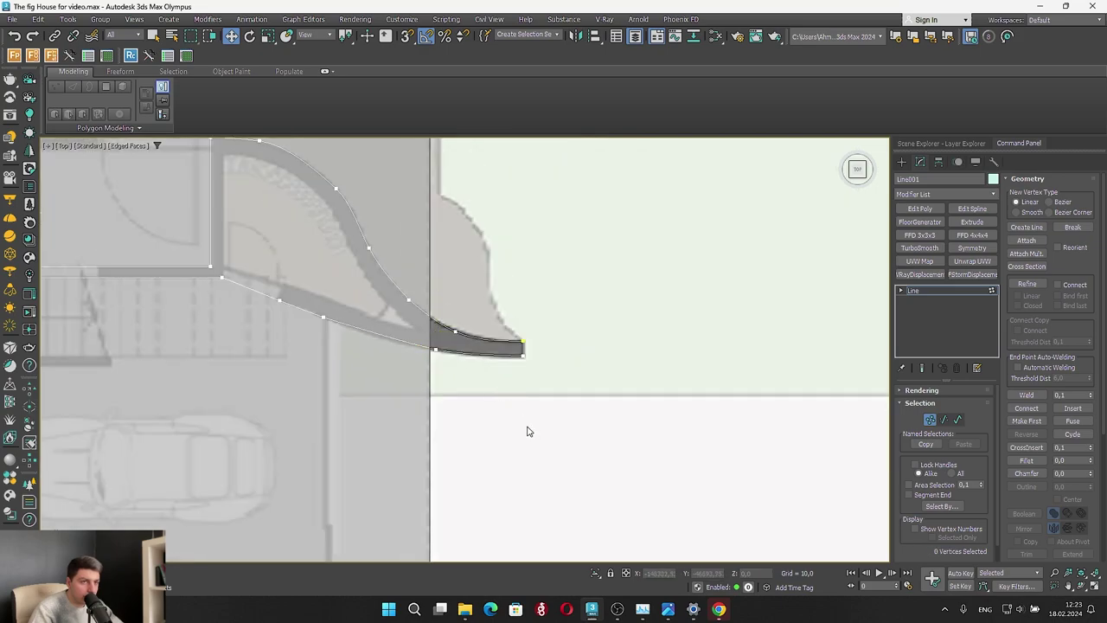
scroll(471, 354, "up", 1)
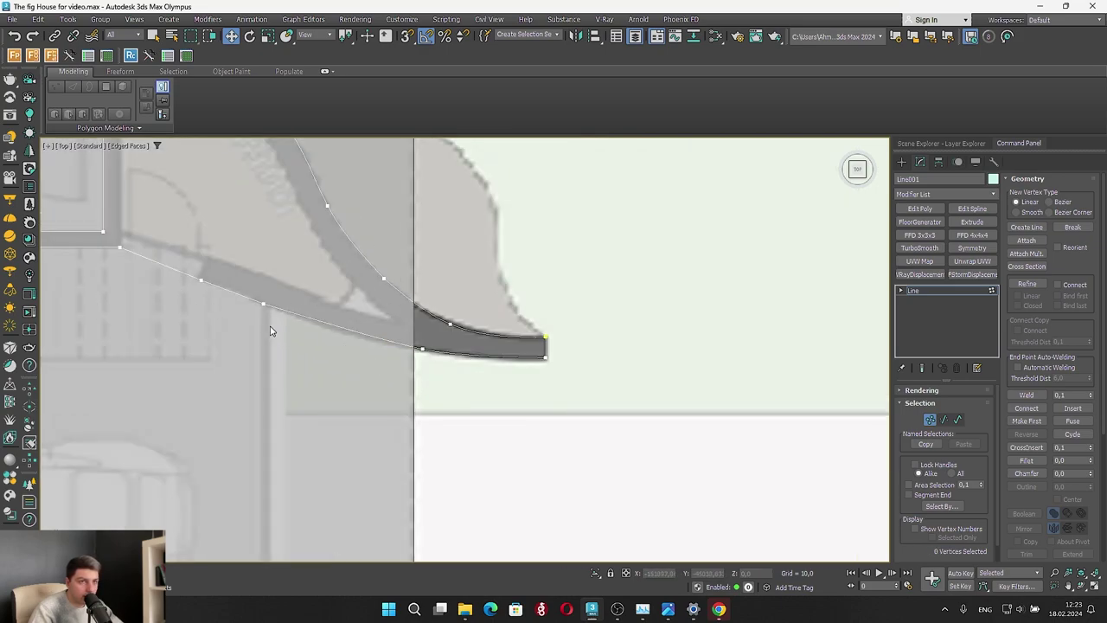
middle_click_drag(270, 331, 592, 406)
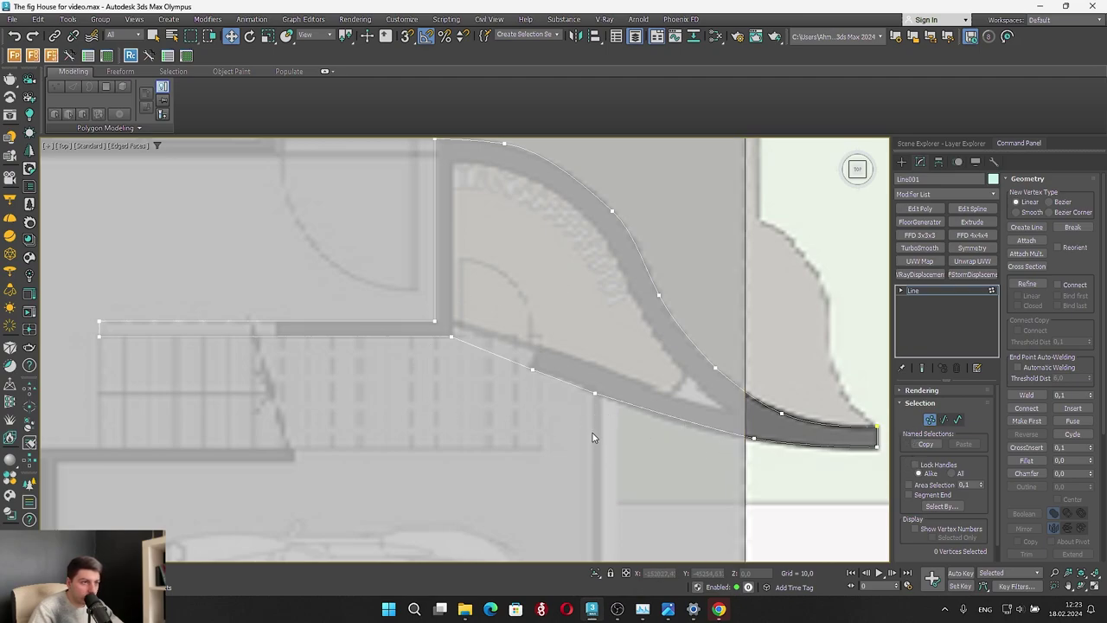
Fine-tune the two lower-face vertices between the stair corner and the garage side wall to follow the plan
scroll(593, 437, "up", 2)
left_click(590, 393)
scroll(600, 389, "up", 2)
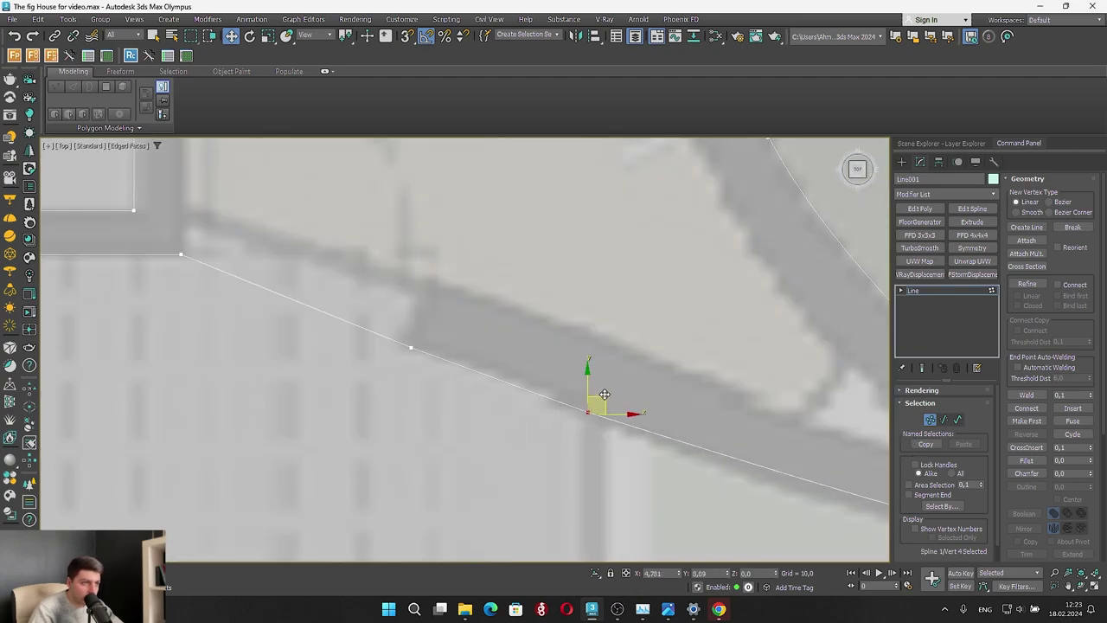
left_click(413, 347)
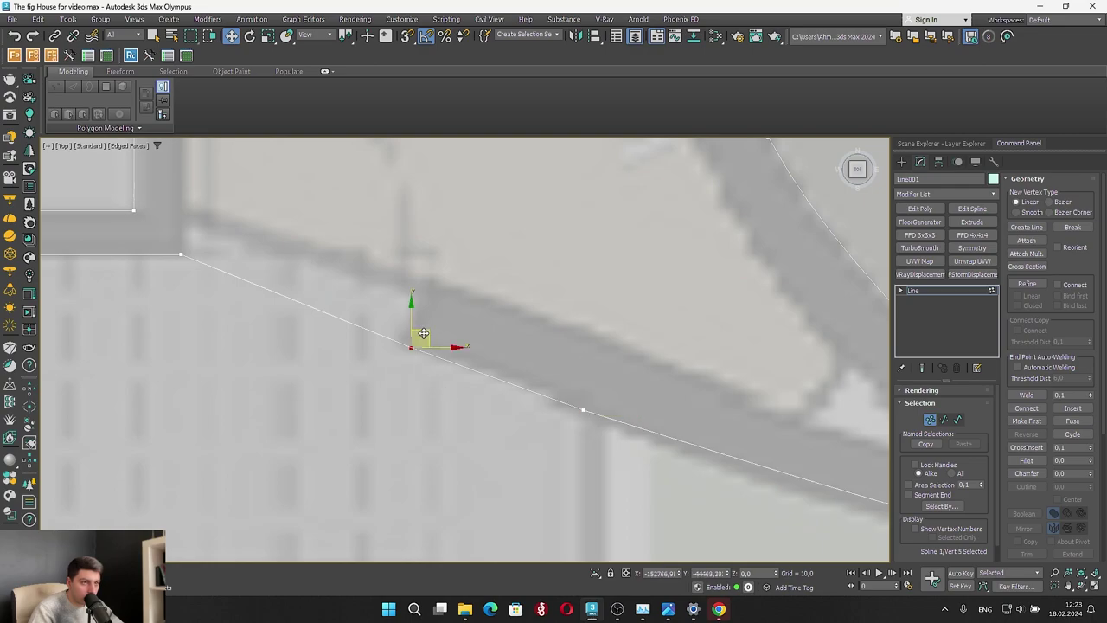
scroll(423, 333, "down", 6)
left_click(597, 392)
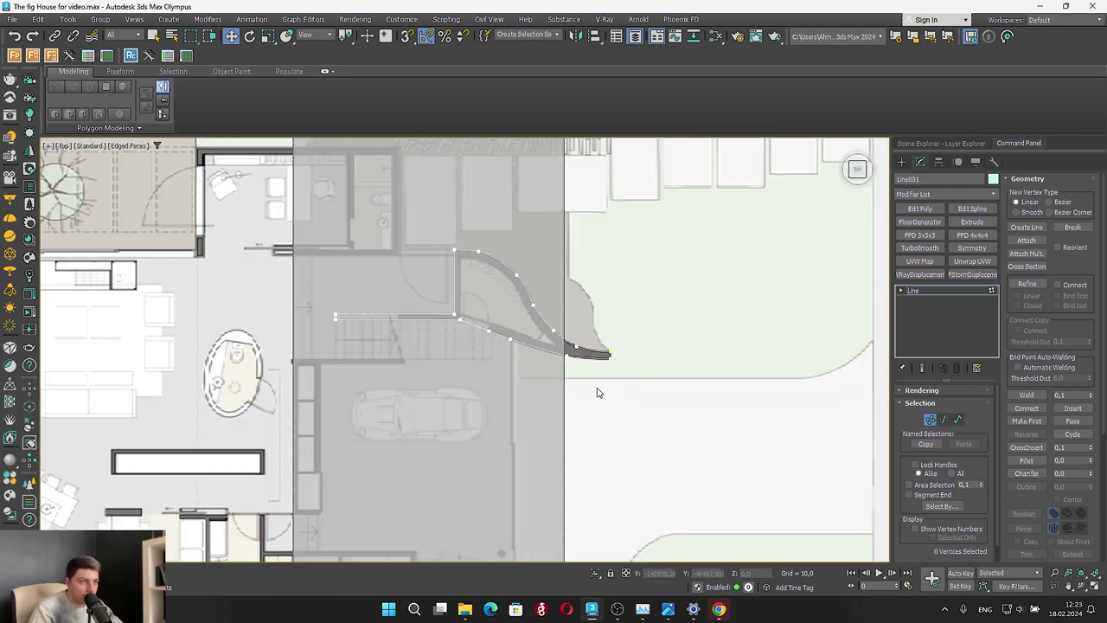
Move the lower and upper corner vertices of the wall's outer tip onto the plan's outline and finish vertex editing
scroll(597, 393, "up", 2)
scroll(593, 381, "up", 3)
left_click(615, 365)
scroll(620, 346, "up", 2)
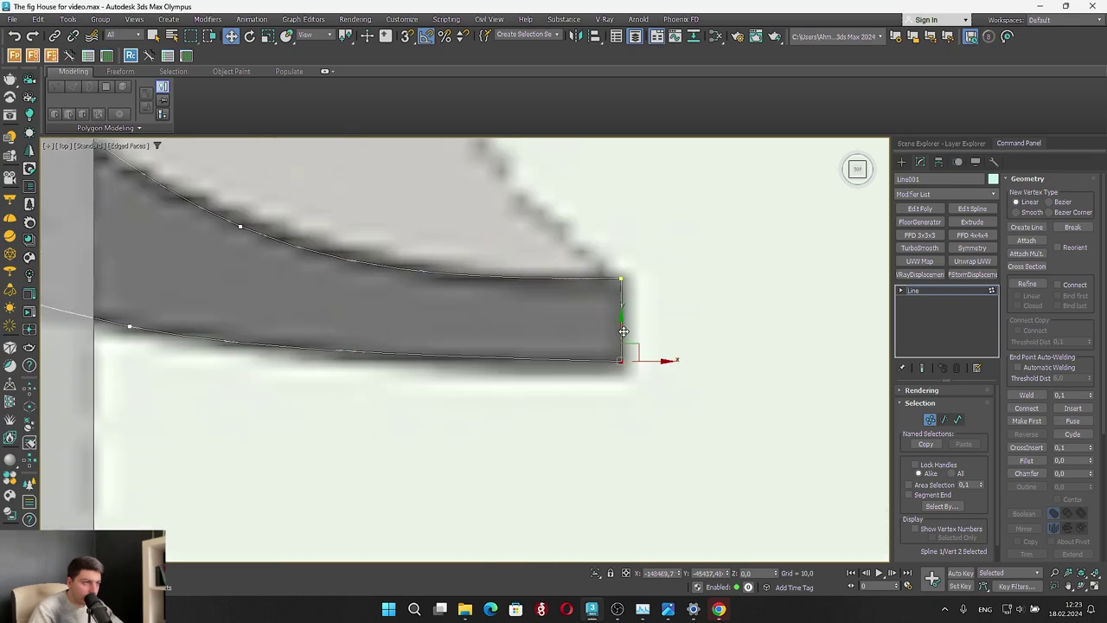
left_click_drag(623, 331, 630, 343)
left_click_drag(603, 302, 629, 249)
left_click_drag(603, 389, 620, 335)
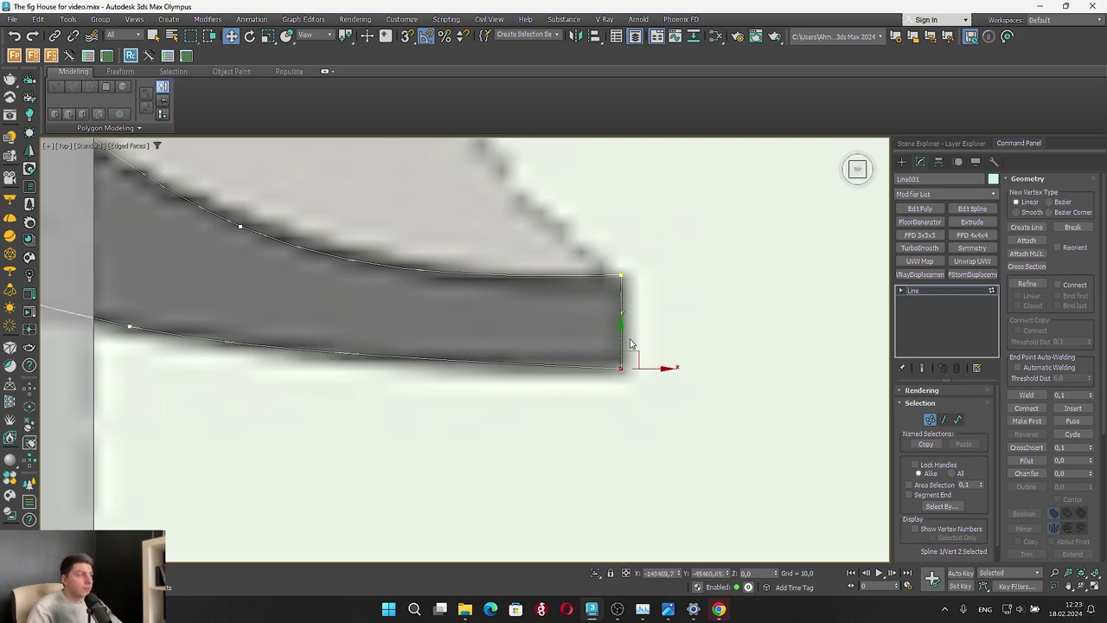
scroll(620, 335, "down", 8)
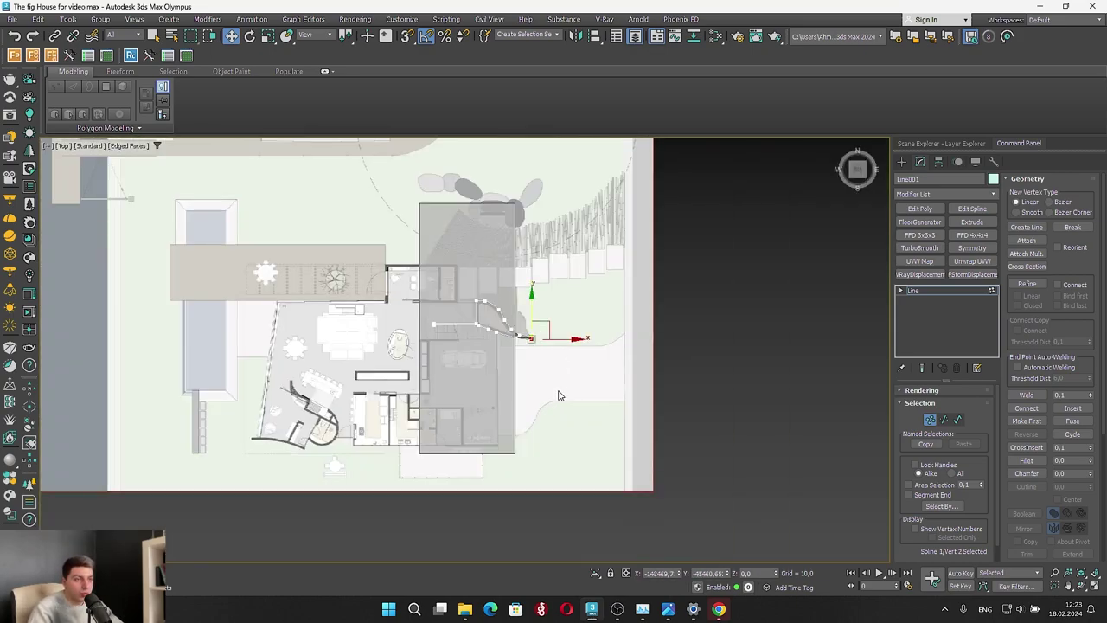
scroll(558, 395, "up", 4)
middle_click_drag(409, 424, 508, 471)
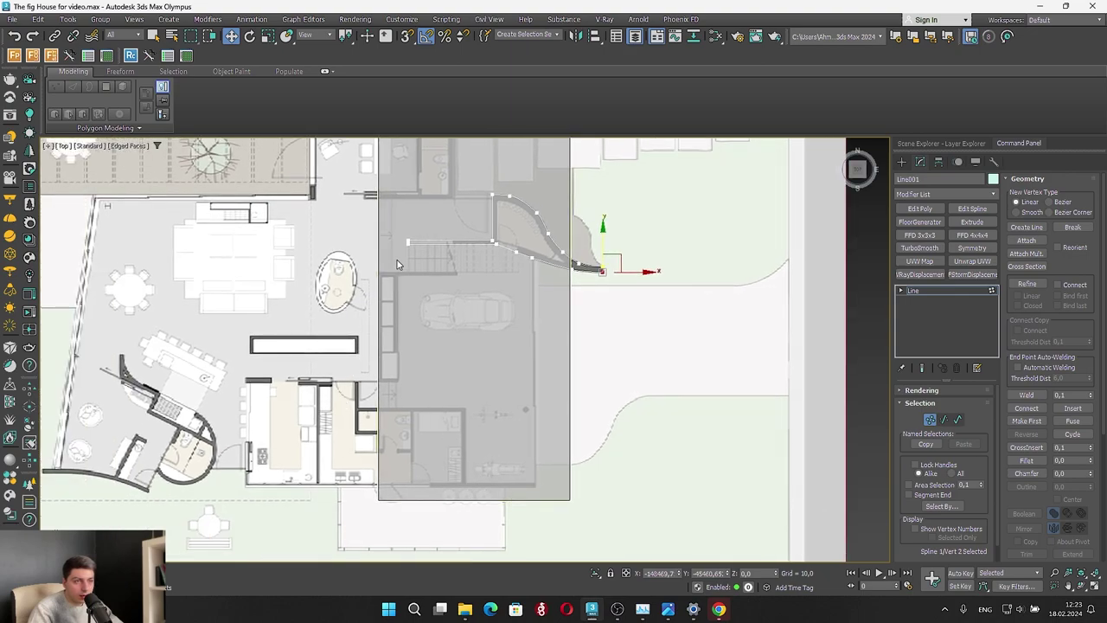
left_click(913, 291)
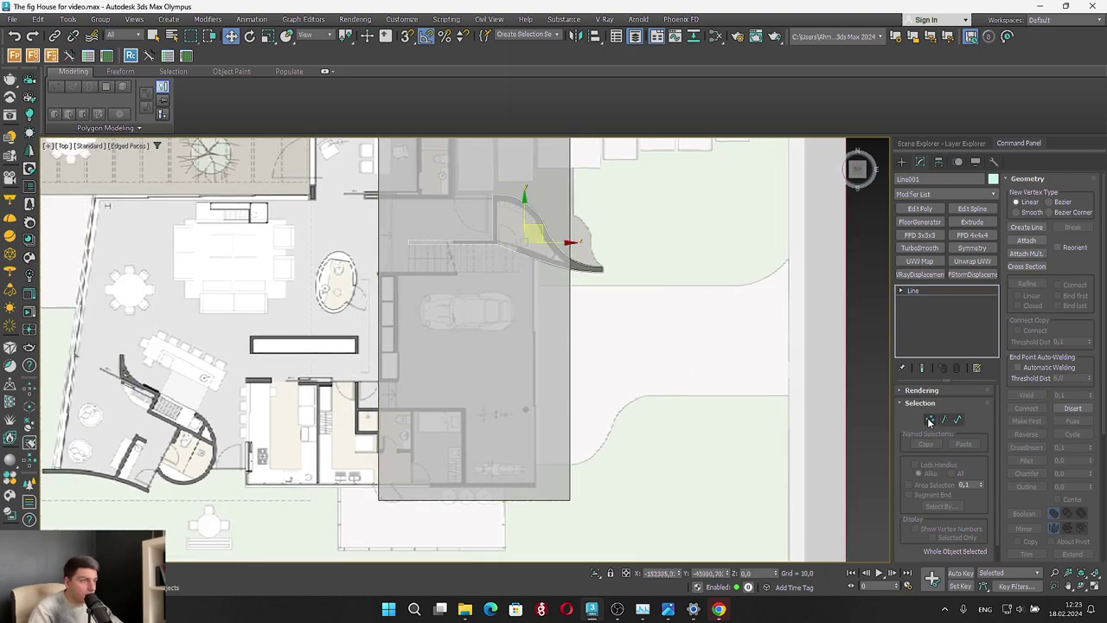
left_click(885, 271)
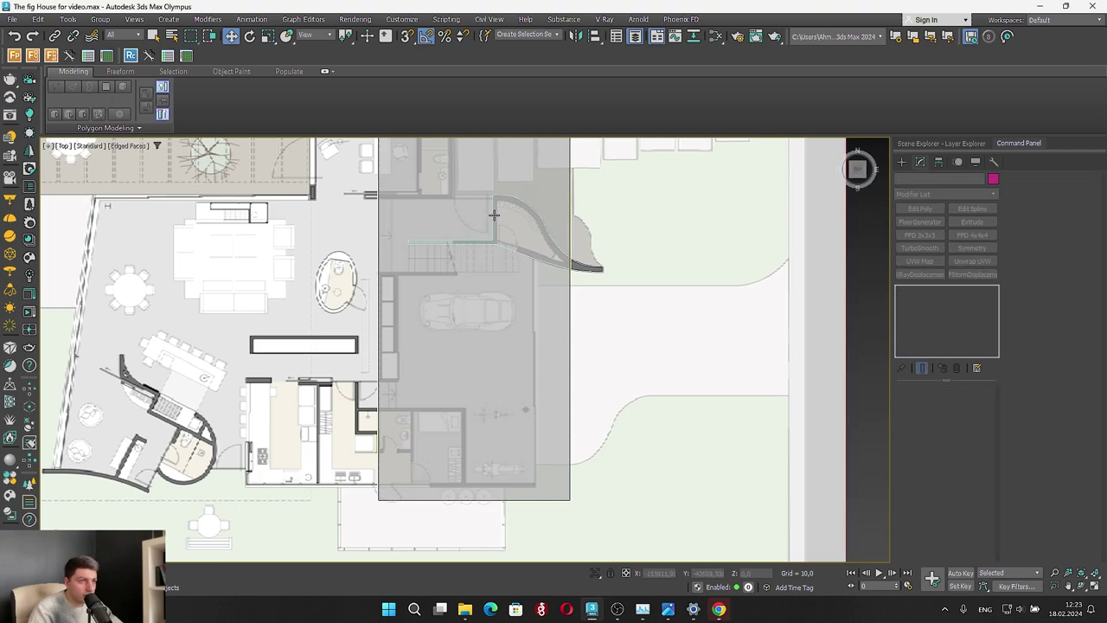
Convert the lower-face vertex where the garage side wall meets the curve to Bezier and fit its handle and position to the plan
scroll(590, 278, "up", 6)
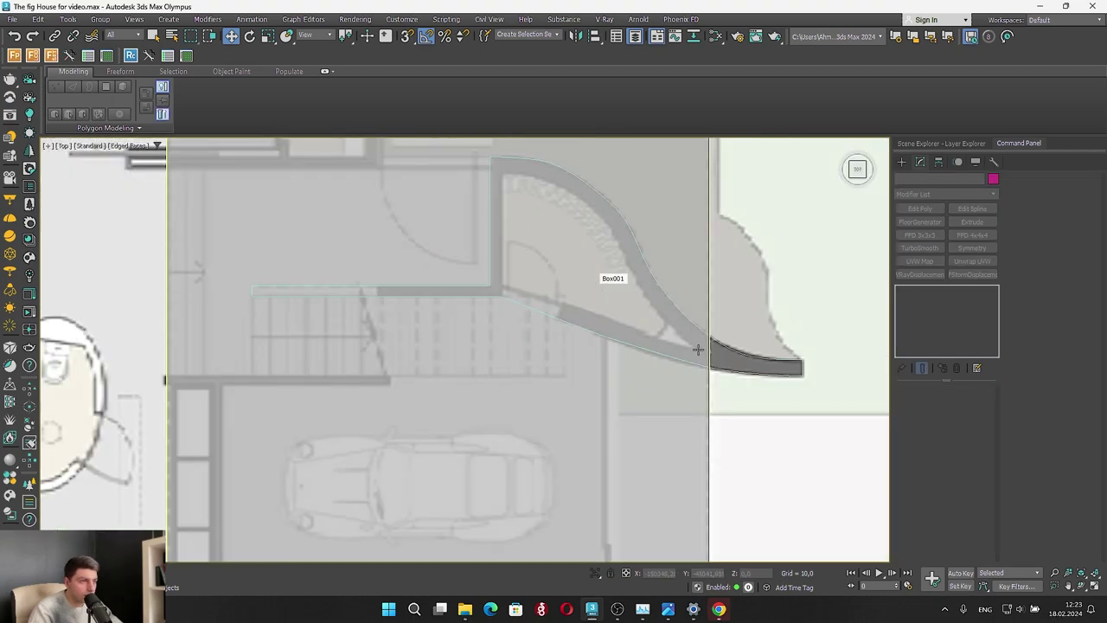
scroll(698, 350, "up", 4)
left_click(763, 425)
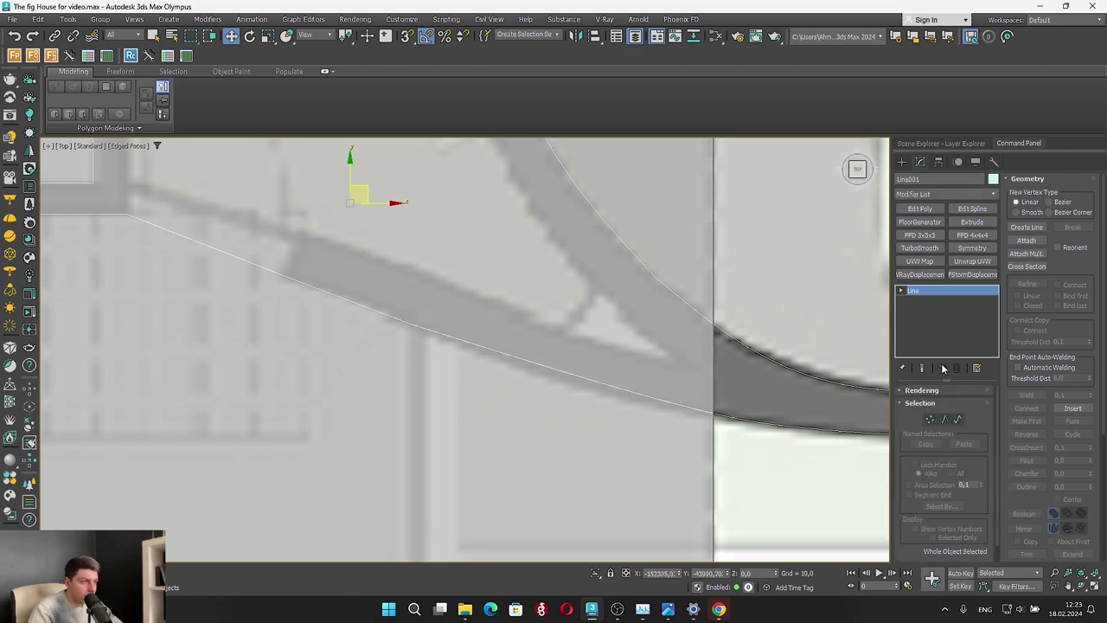
key("1")
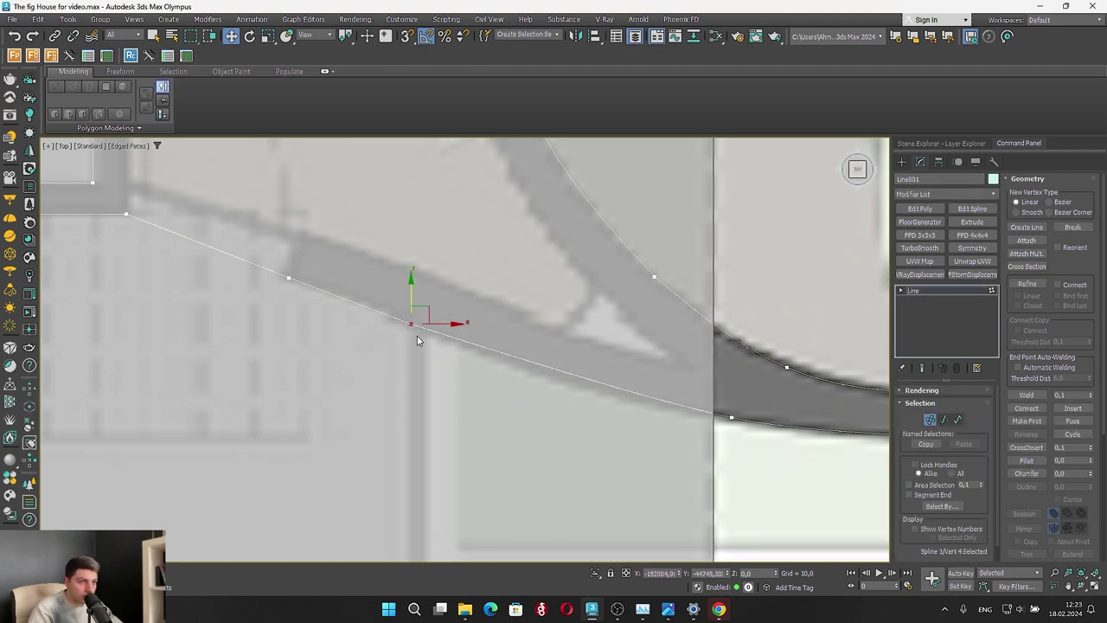
right_click(412, 328)
left_click(386, 253)
left_click_drag(535, 363, 533, 376)
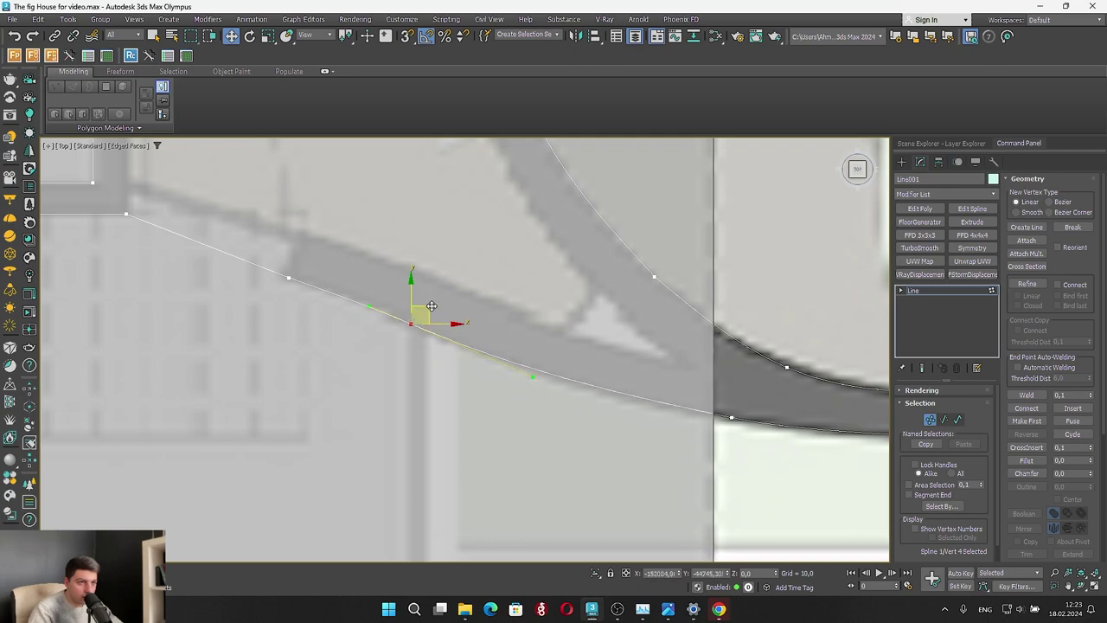
left_click_drag(431, 307, 438, 311)
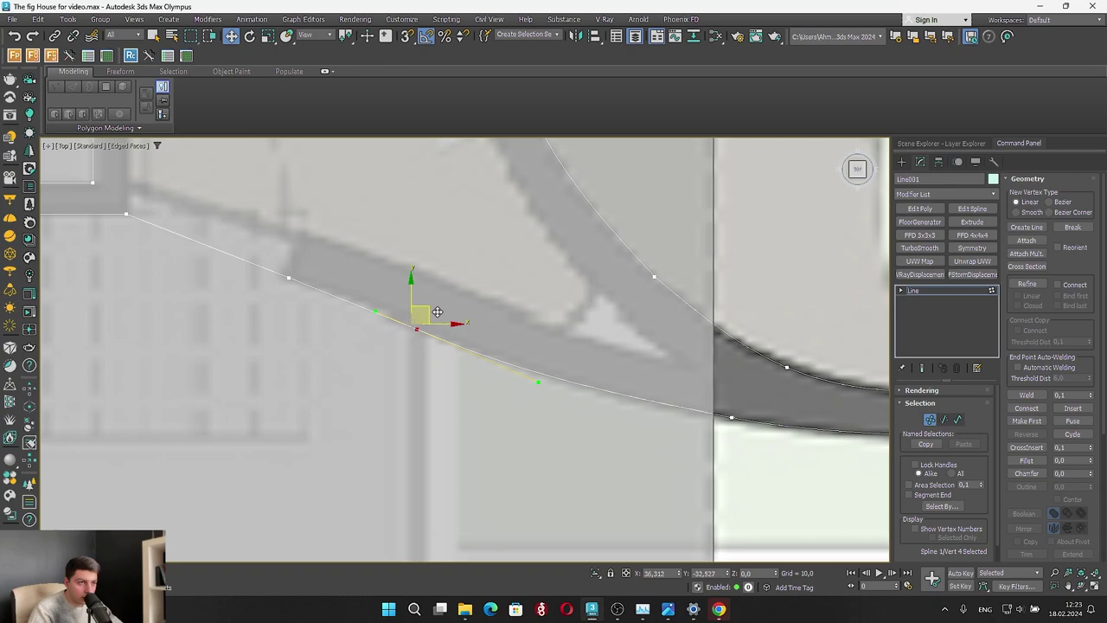
left_click(458, 415)
scroll(494, 317, "down", 5)
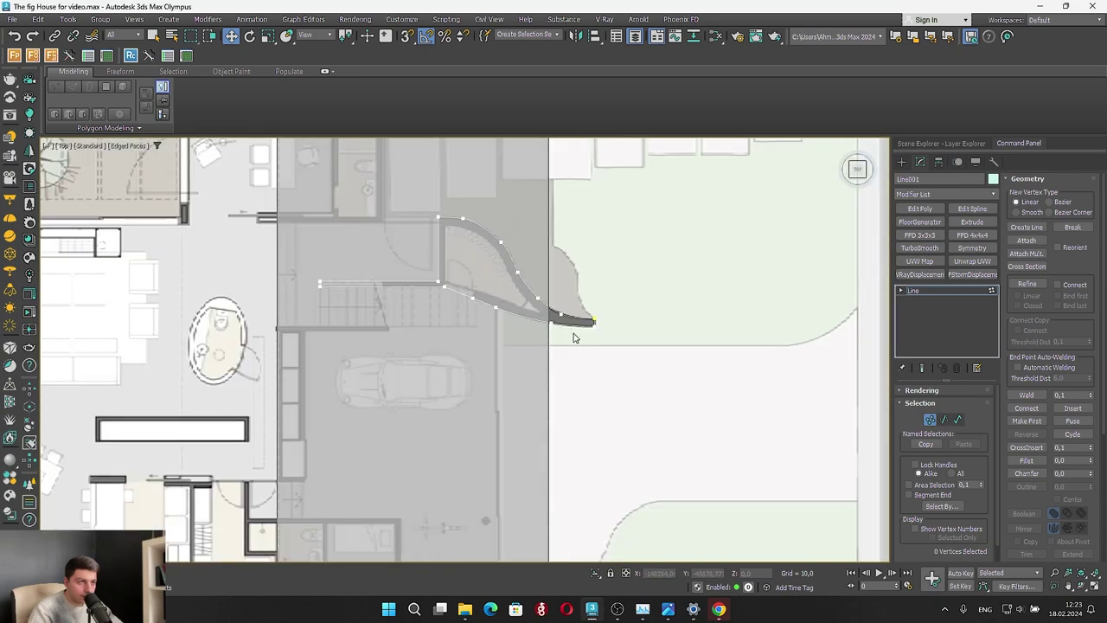
scroll(655, 297, "down", 4)
left_click(930, 420)
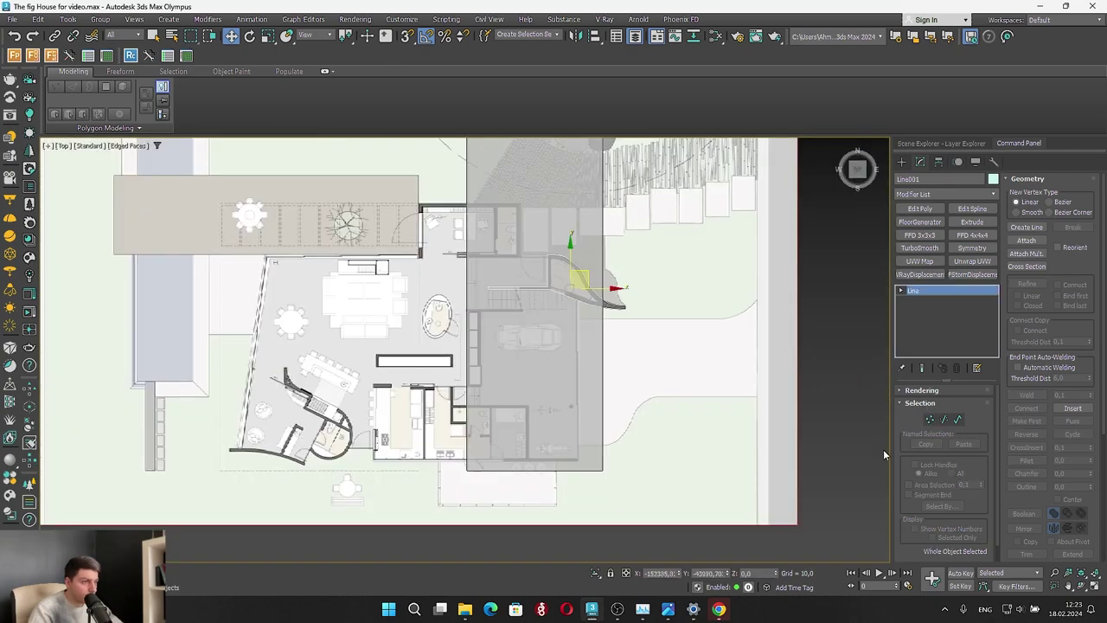
left_click(839, 463)
Start a new line at the garage's lower outer corner and draw its first segment across the wall thickness
scroll(581, 374, "up", 2)
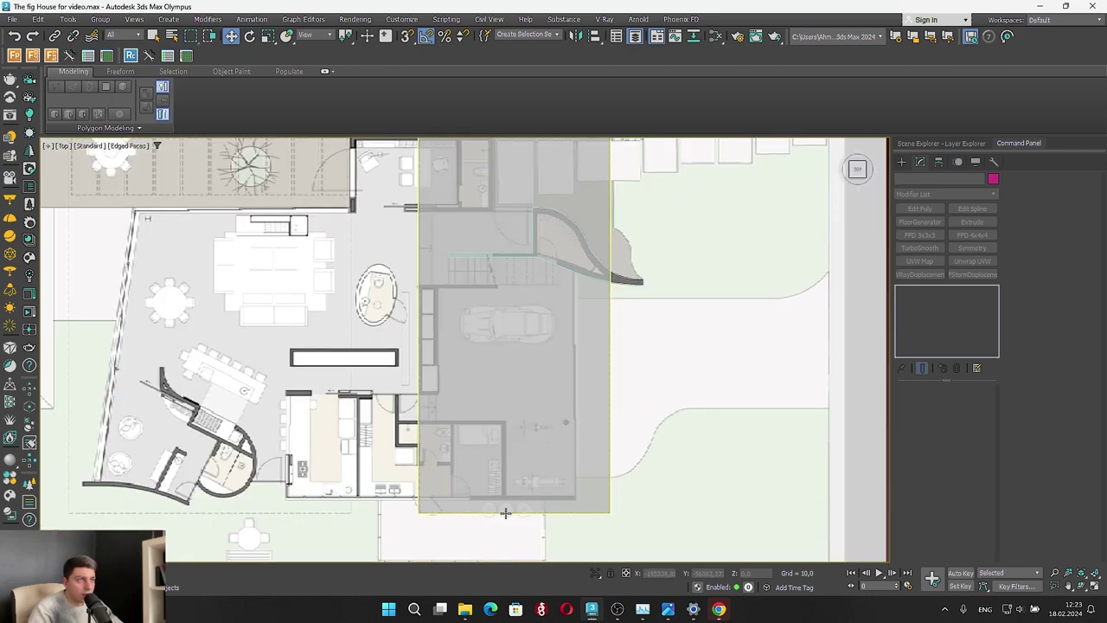
scroll(547, 378, "down", 4)
scroll(549, 375, "up", 2)
left_click(901, 162)
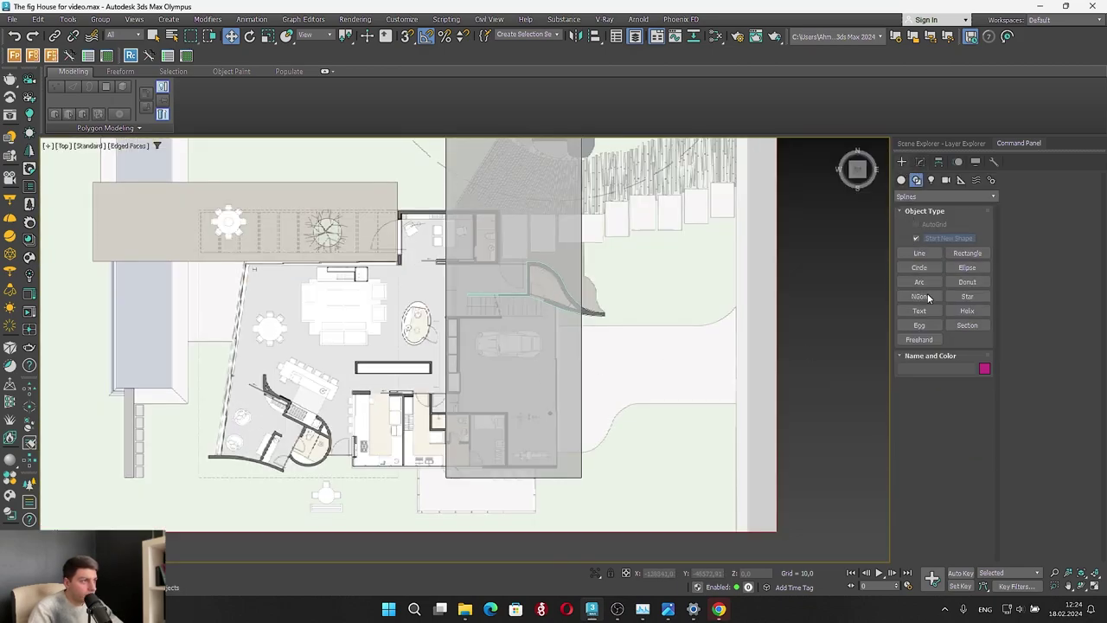
left_click(929, 255)
scroll(582, 464, "up", 5)
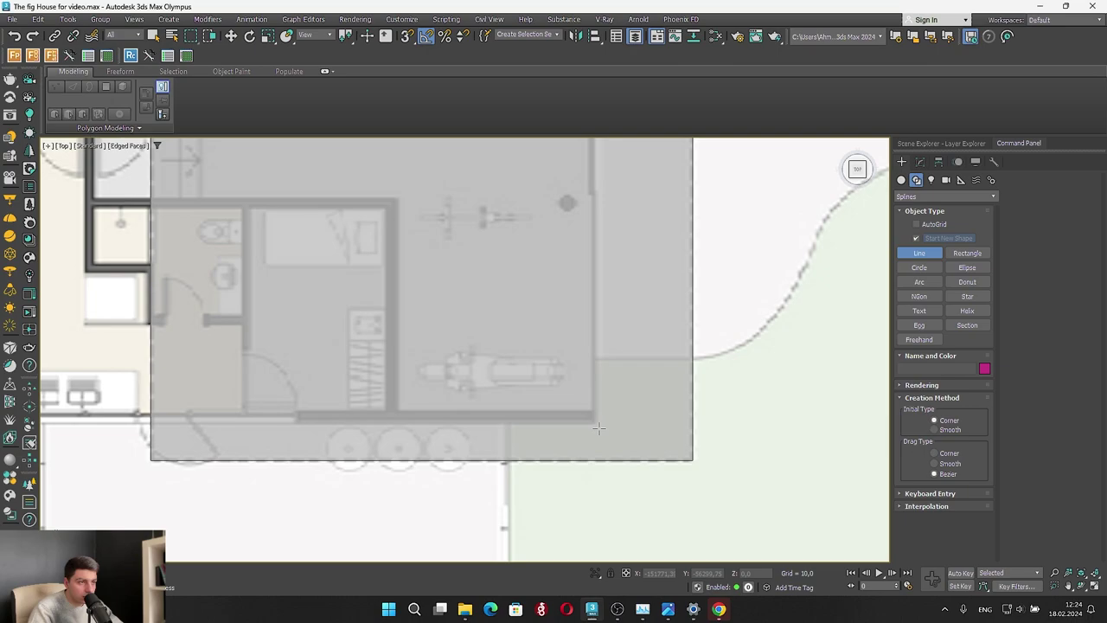
scroll(599, 428, "down", 4)
scroll(593, 467, "up", 2)
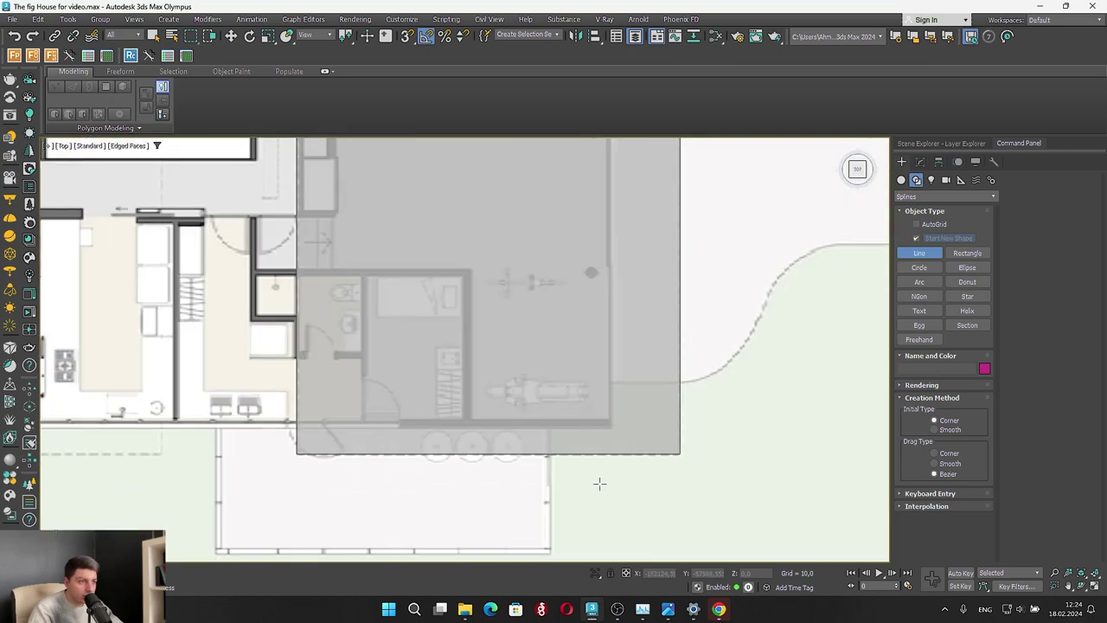
scroll(598, 482, "down", 2)
scroll(596, 440, "up", 5)
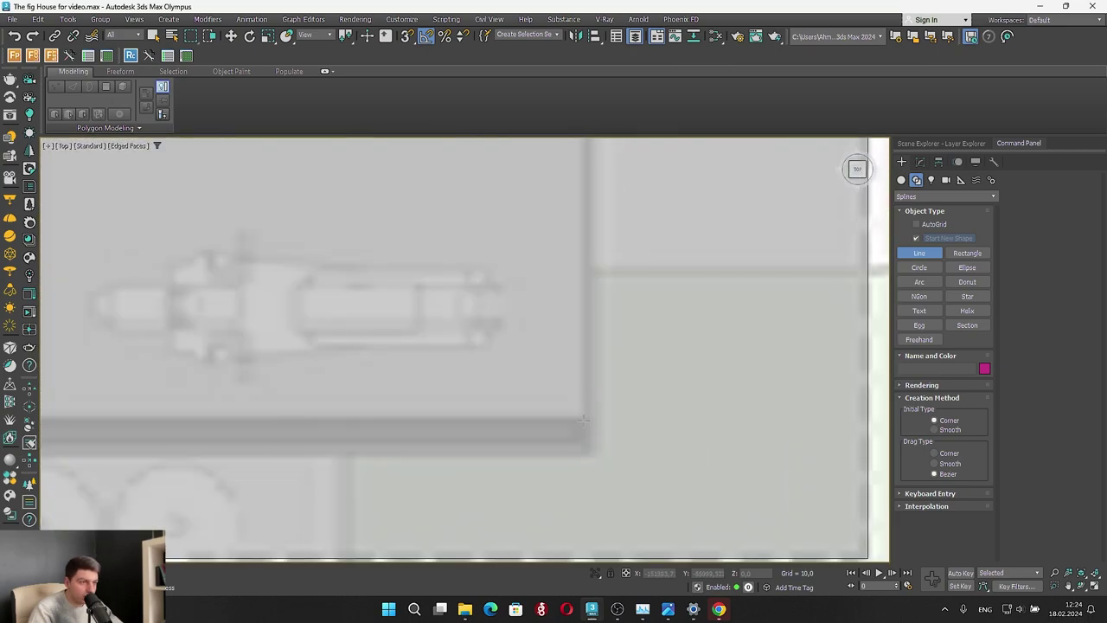
scroll(585, 420, "down", 4)
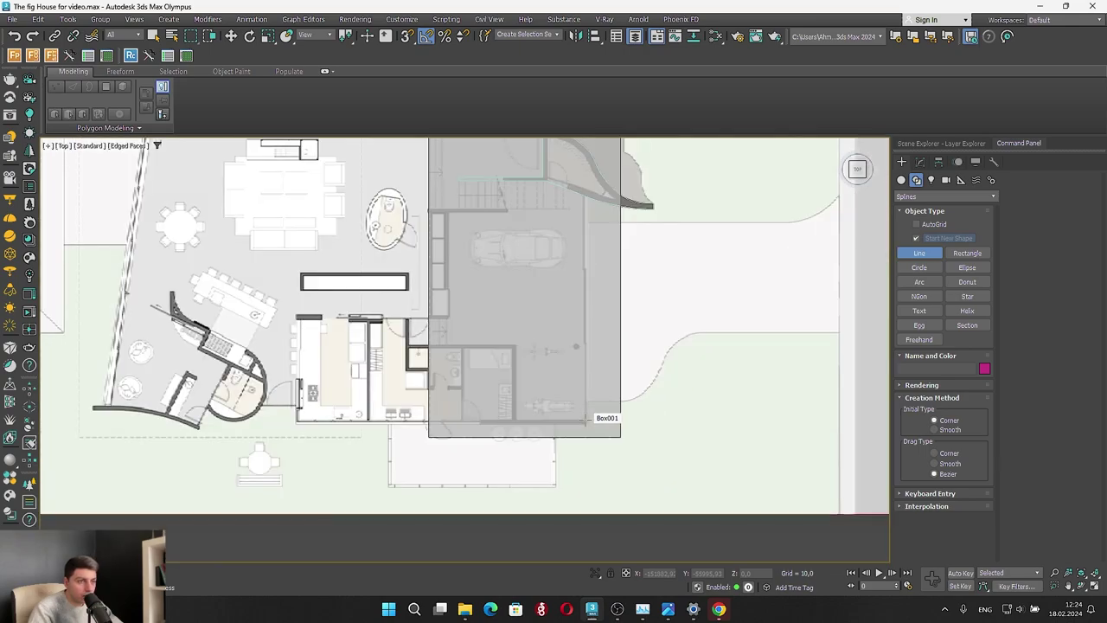
scroll(585, 419, "up", 5)
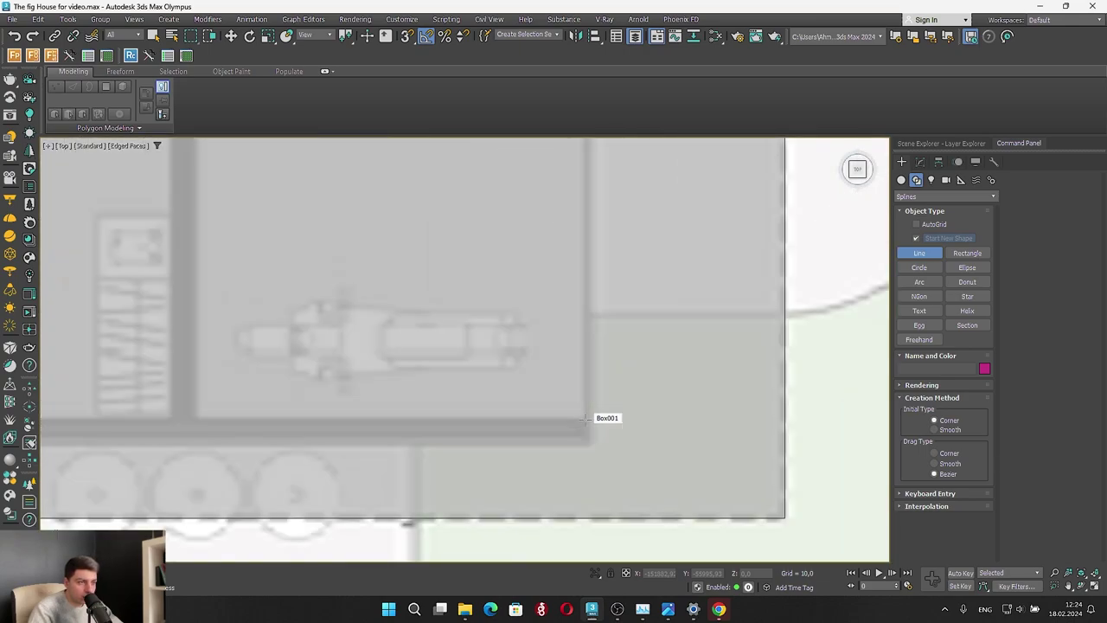
left_click(585, 420)
left_click(588, 445, "shift")
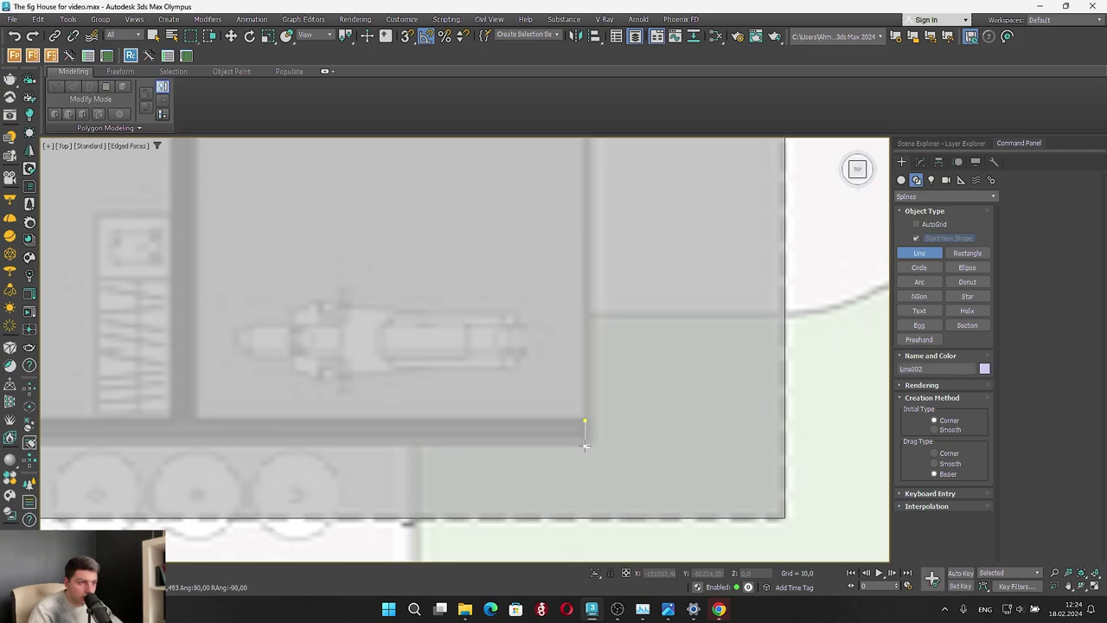
Trace the lower wall's outer face to the door opening, across its end and back along the inner face to the bedroom corner
scroll(597, 435, "down", 4)
scroll(391, 432, "up", 3)
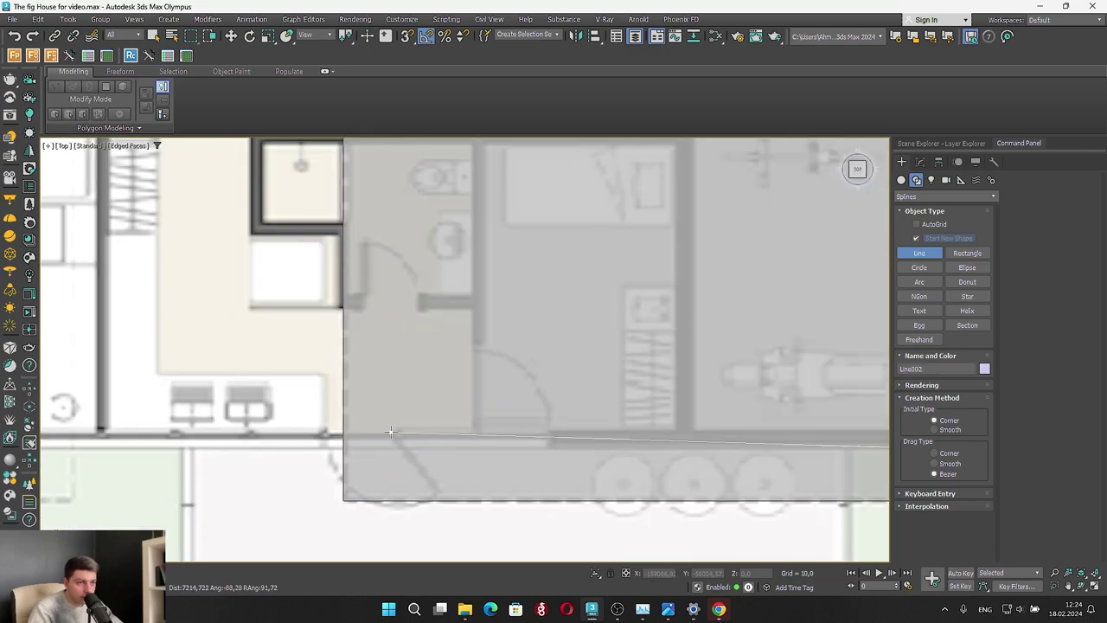
left_click(548, 450)
left_click(548, 429)
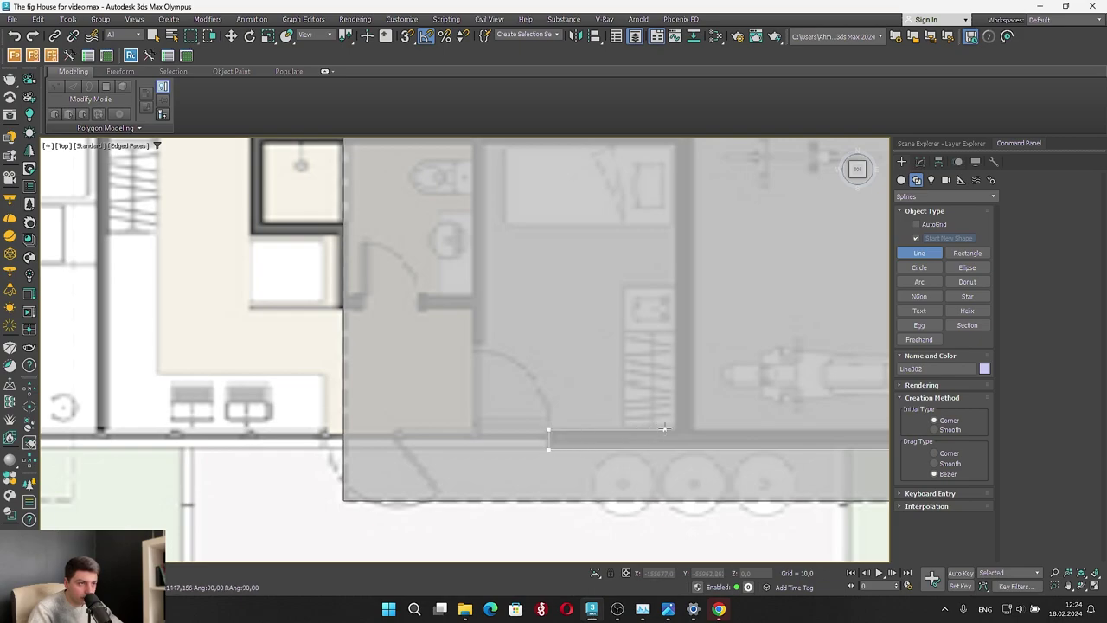
left_click(676, 430)
Continue the wall line up the bedroom's inner face and along its upper wall past the bathroom to the shower's outer corner
middle_click_drag(675, 285, 668, 363)
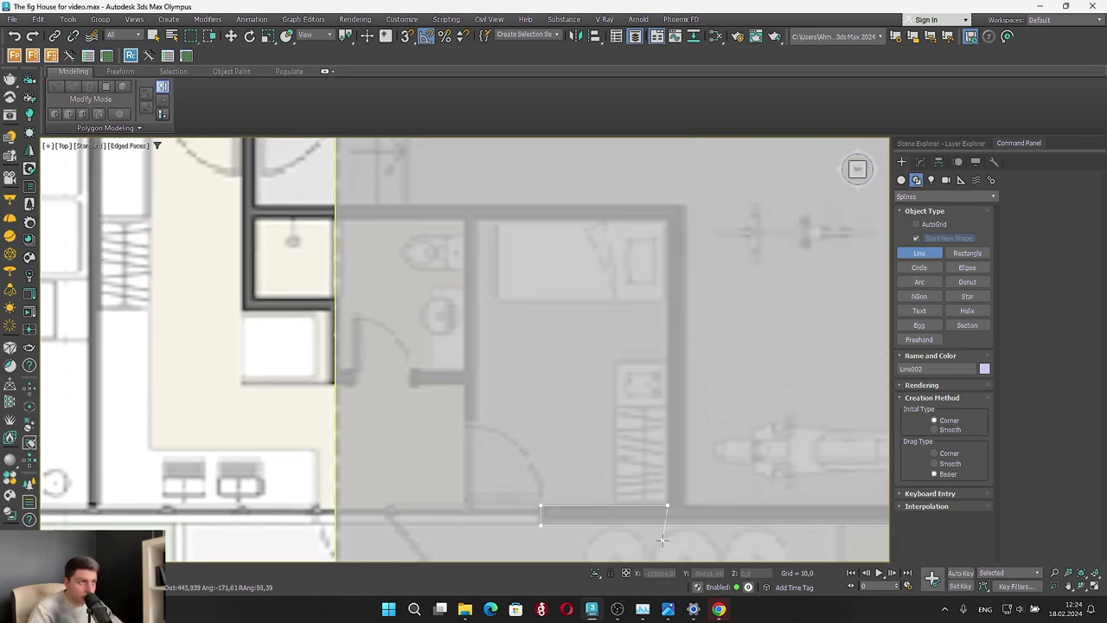
left_click(668, 218)
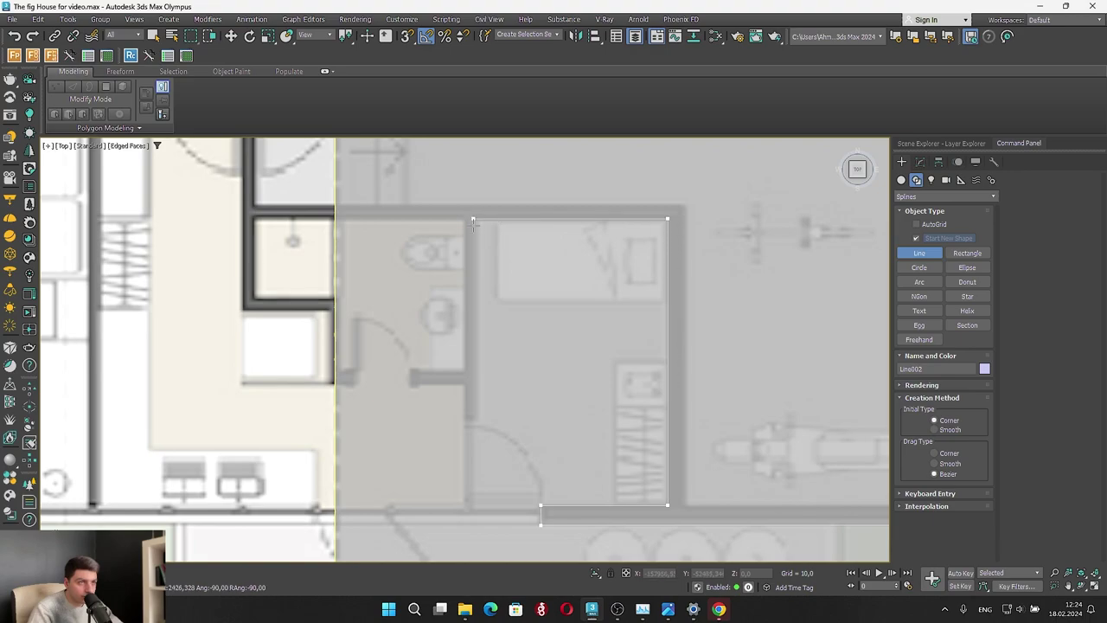
left_click(478, 228)
middle_click_drag(500, 342, 654, 513)
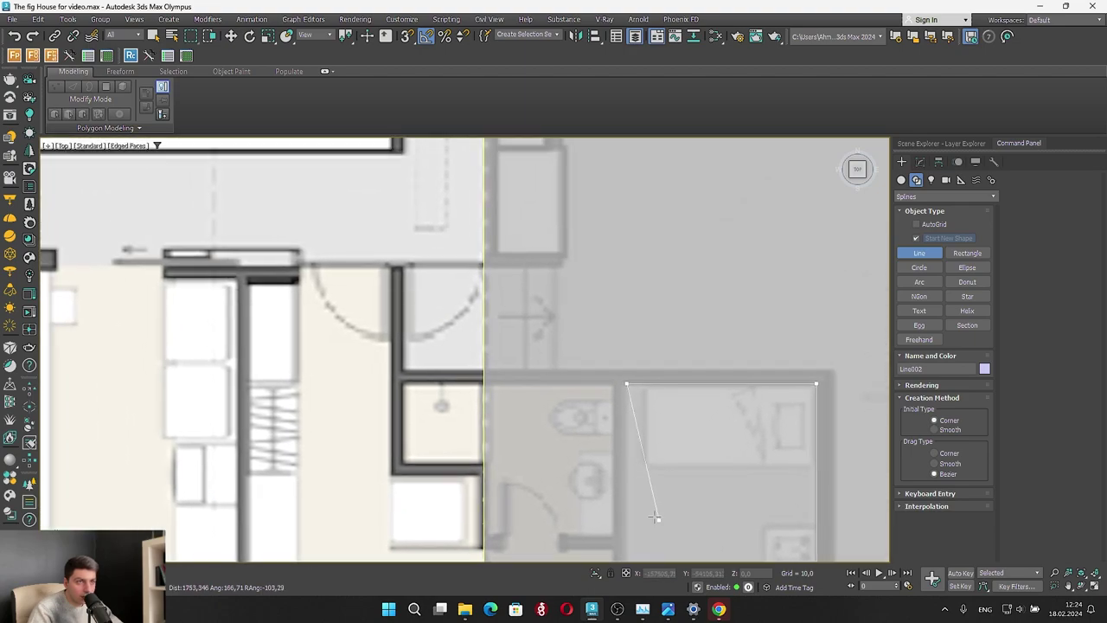
scroll(401, 396, "up", 3)
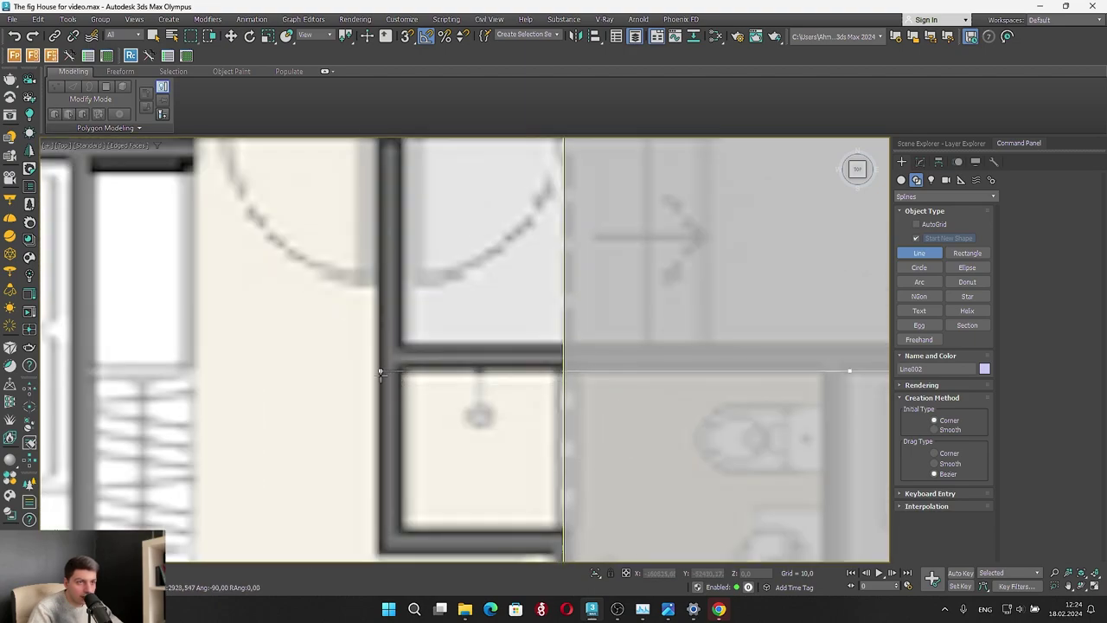
left_click(380, 372)
Trace the short wall above the shower up to the doorway, across its end and back to the inner corner
scroll(413, 447, "down", 5)
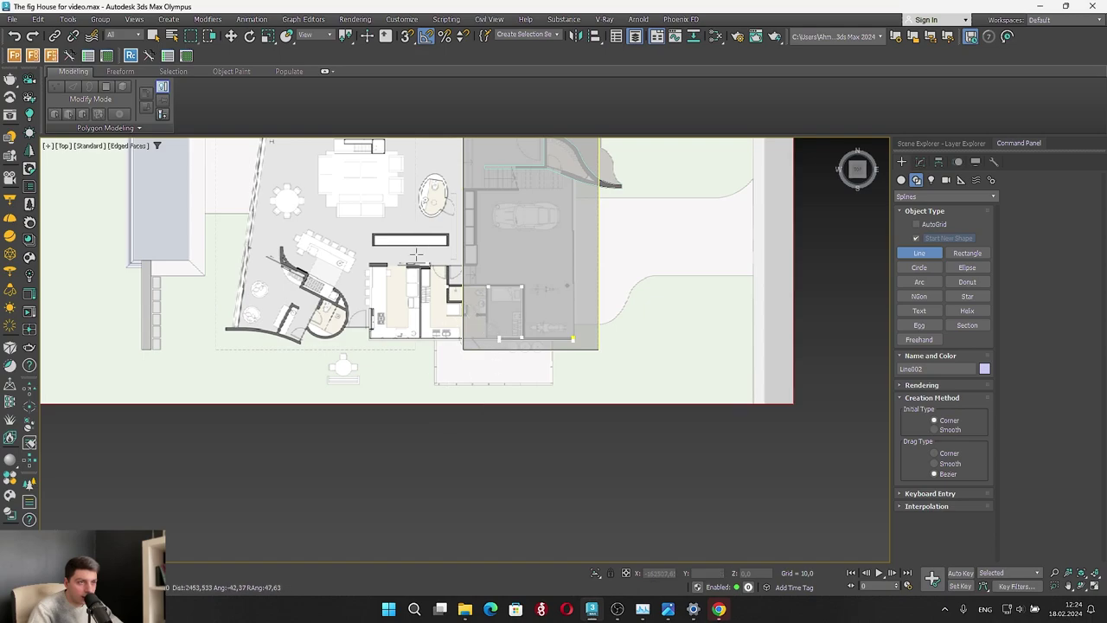
scroll(415, 253, "up", 10)
scroll(508, 311, "down", 3)
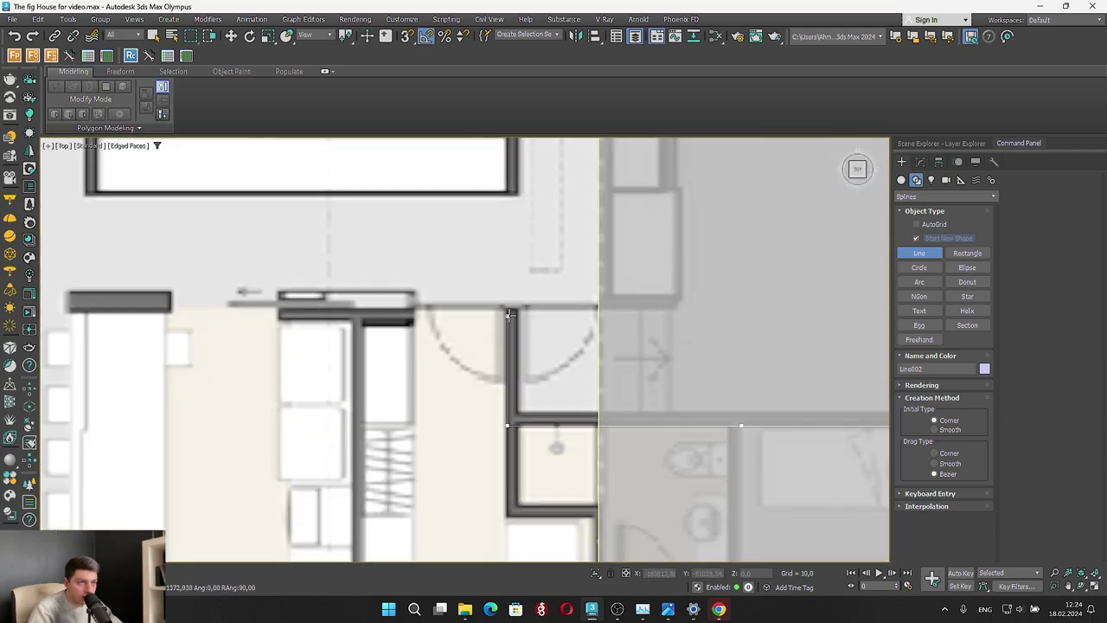
scroll(510, 314, "up", 3)
left_click(508, 306)
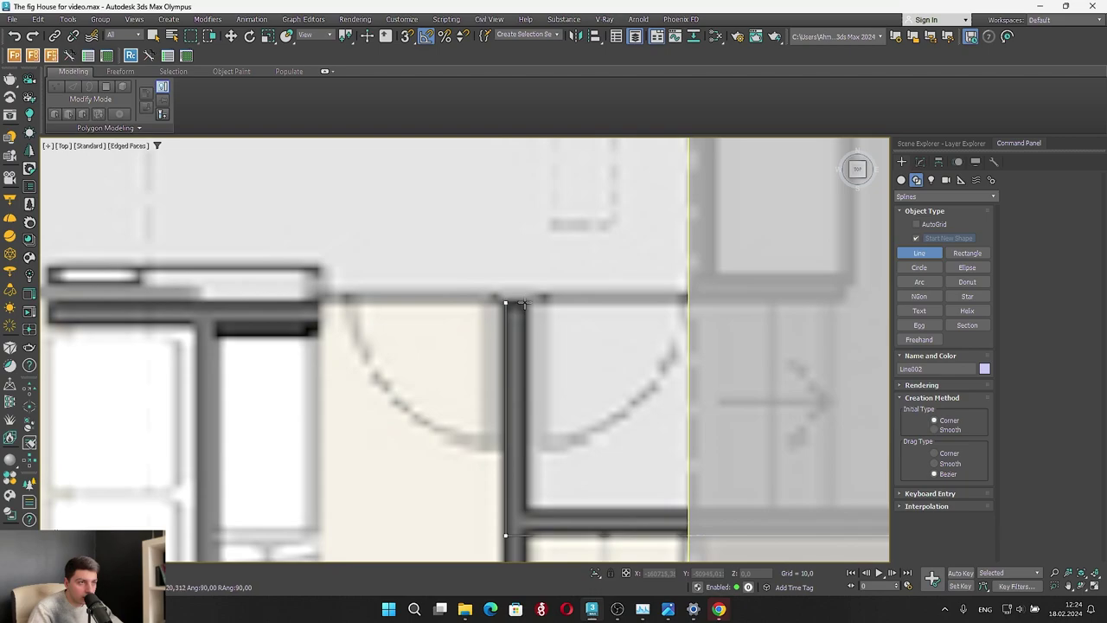
left_click(524, 302)
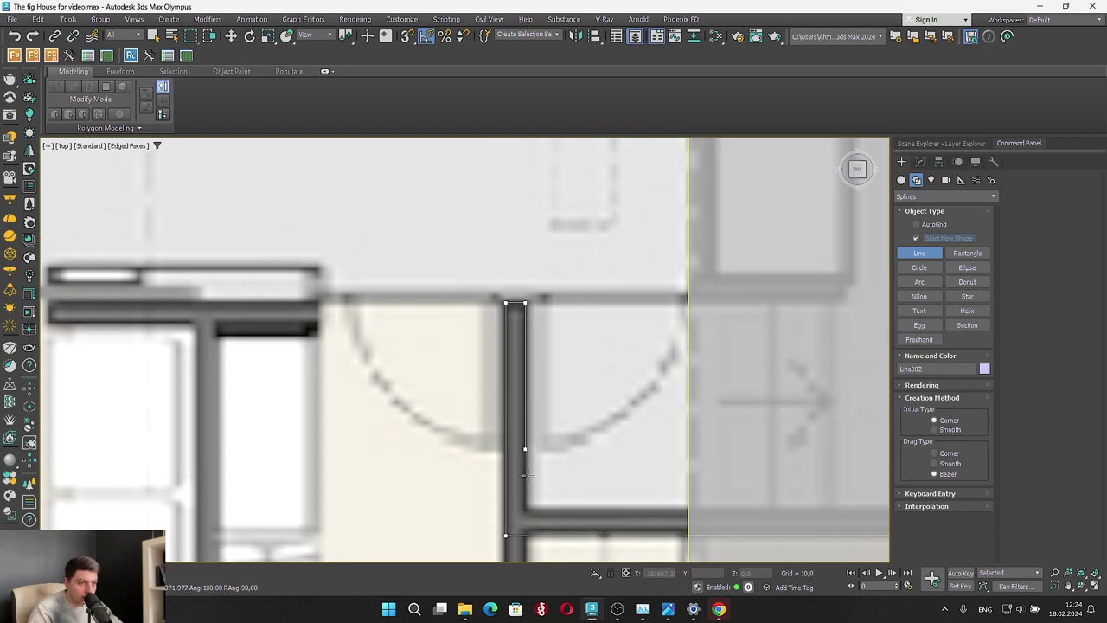
left_click(524, 508)
Trace the garage-side face around the bedroom and along the lower wall to the starting corner, and close the spline
scroll(537, 509, "down", 10)
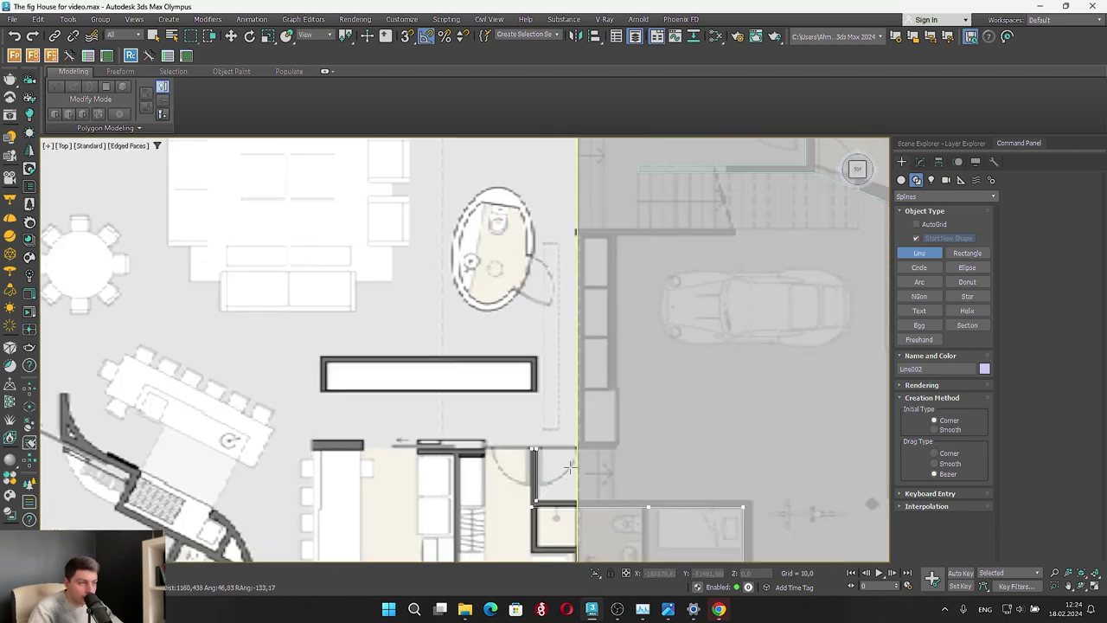
scroll(546, 387, "up", 10)
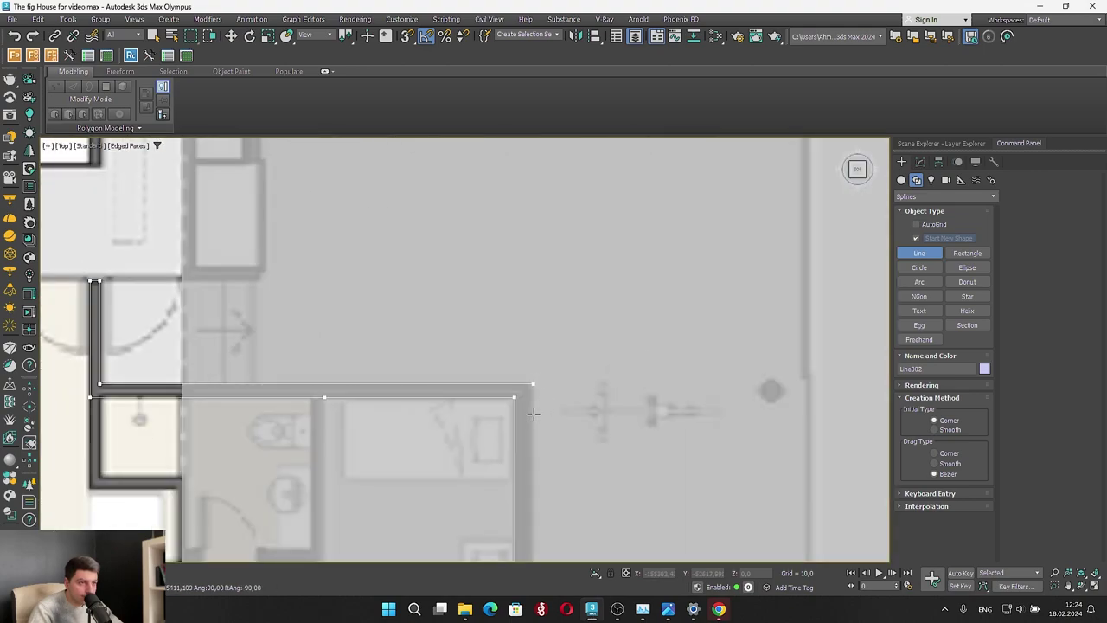
scroll(532, 414, "down", 8)
scroll(560, 429, "up", 10)
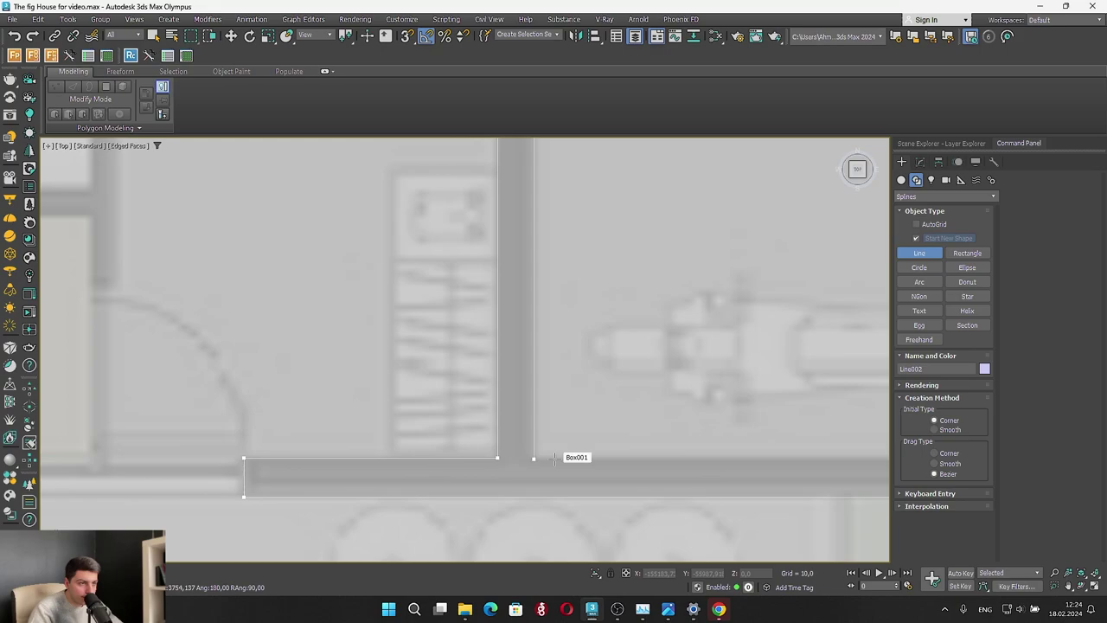
scroll(555, 459, "down", 8)
scroll(696, 459, "up", 6)
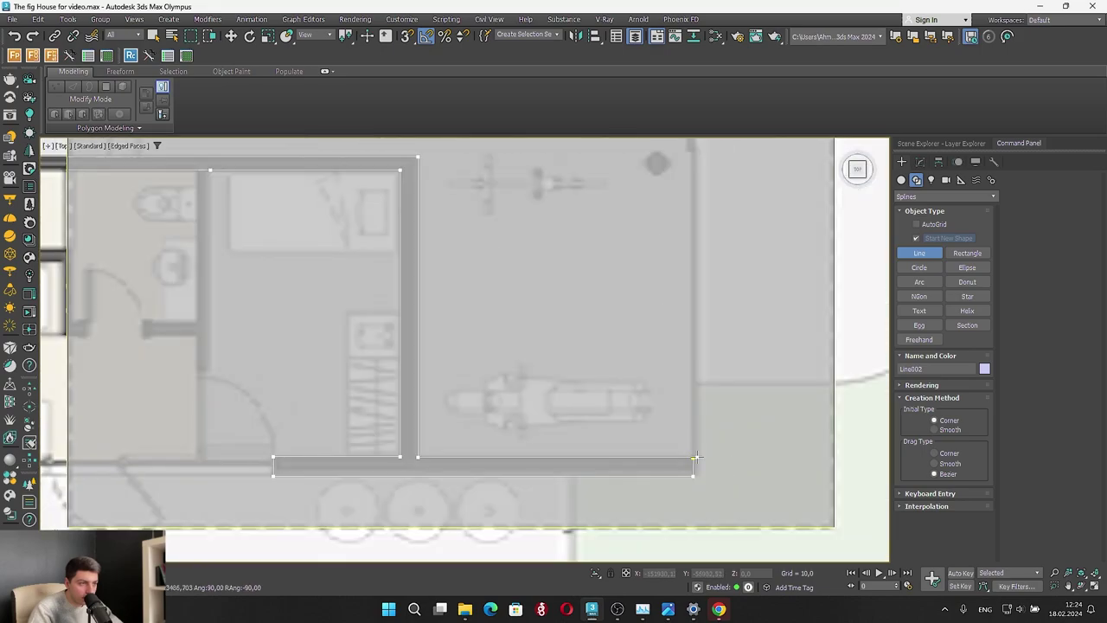
left_click(693, 459)
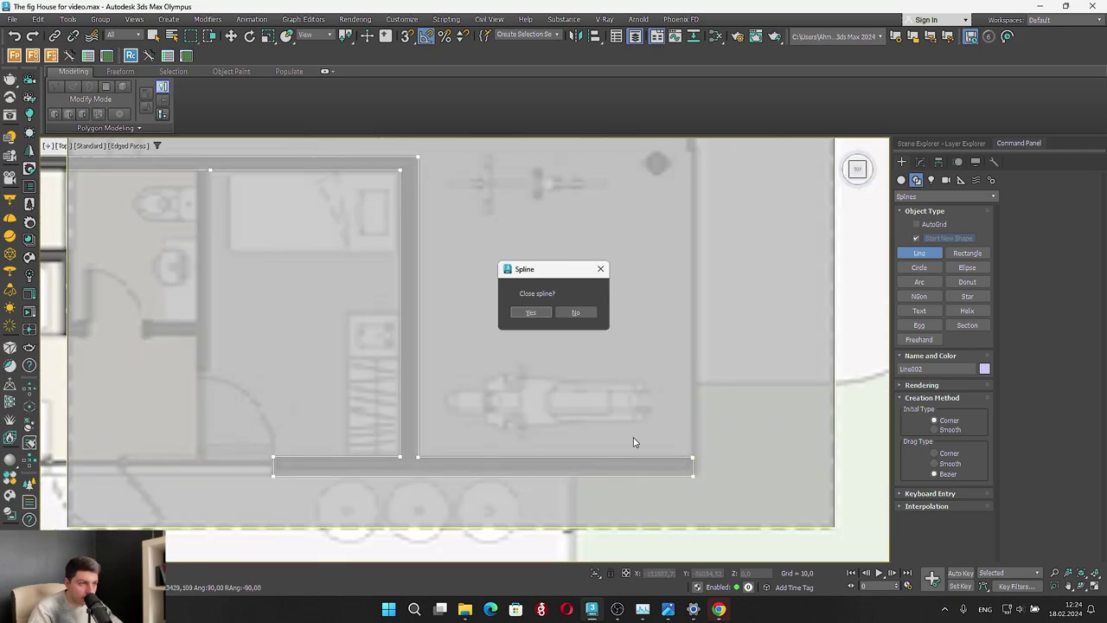
left_click(530, 312)
Select the three inner-face vertices of the lower wall and snap them in line with the vertex at the door opening
scroll(597, 376, "down", 4)
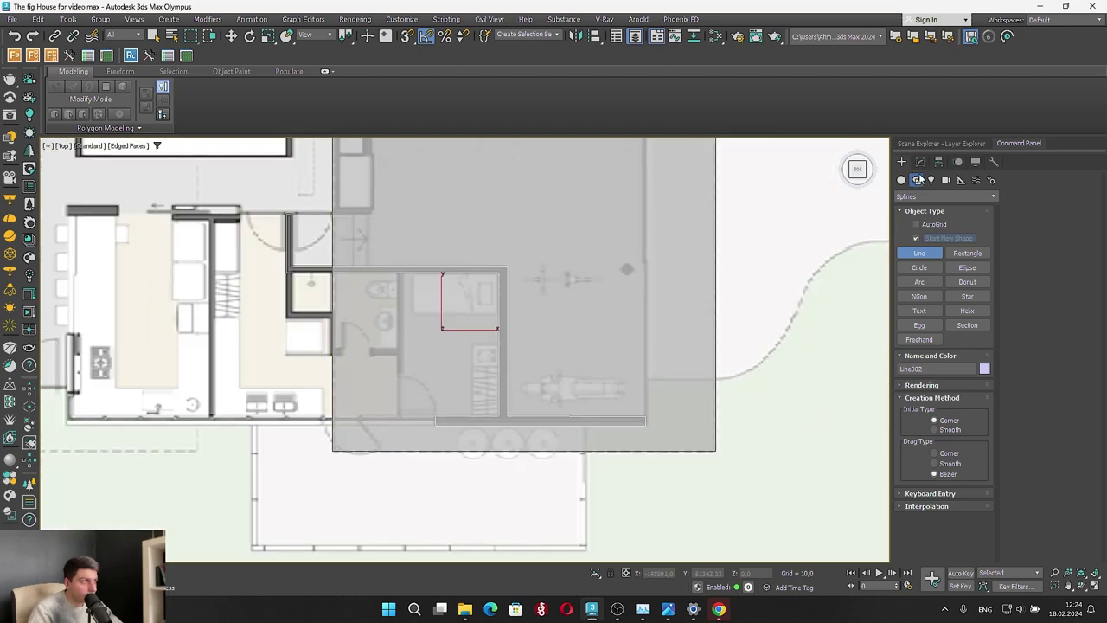
left_click(920, 162)
left_click(931, 420)
scroll(618, 403, "up", 4)
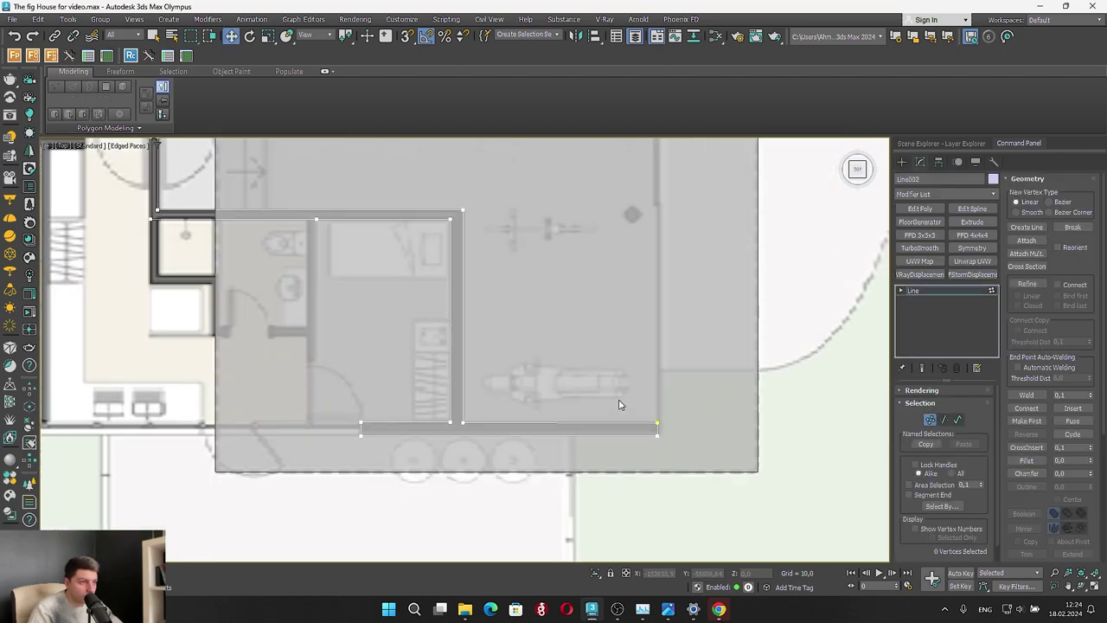
left_click_drag(646, 398, 701, 452)
key("s")
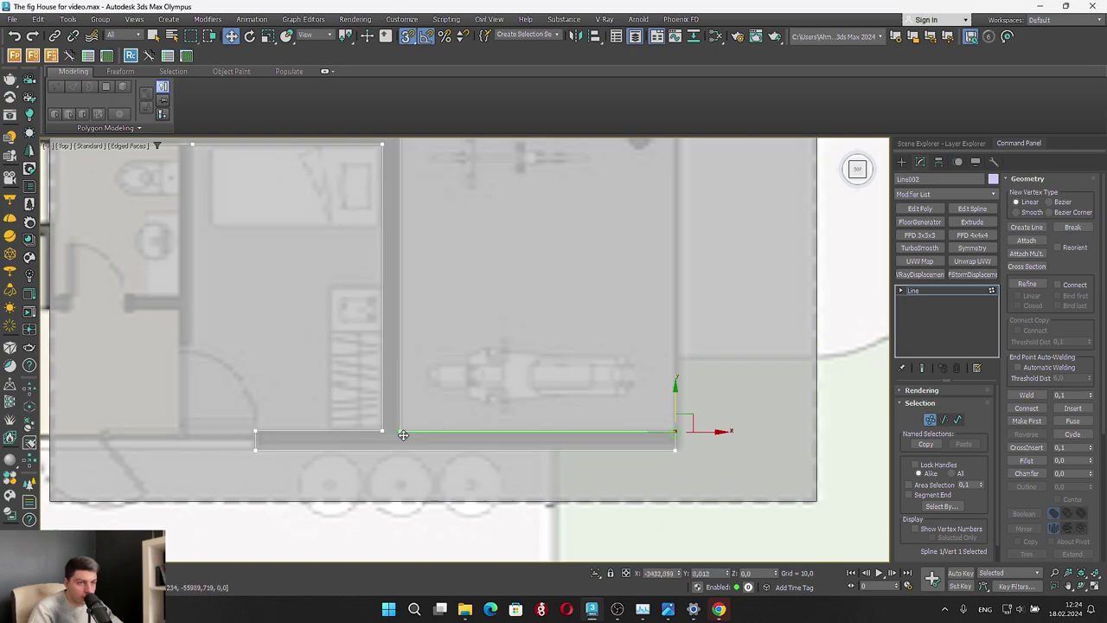
left_click_drag(396, 436, 705, 439)
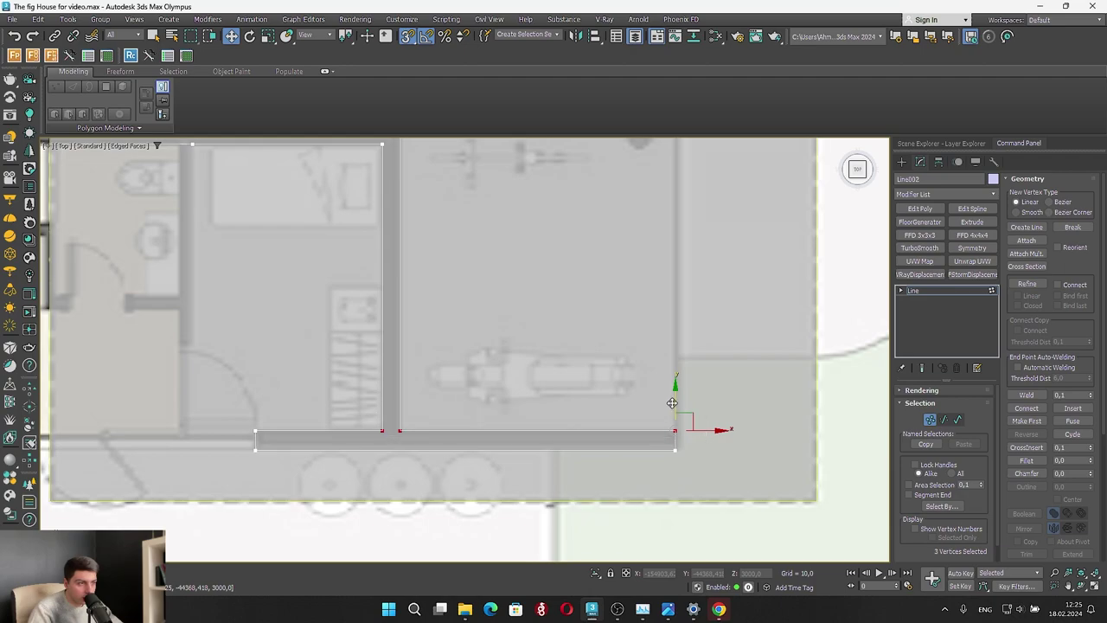
left_click_drag(675, 402, 253, 432)
Deselect the wall spline's vertices and finish vertex editing
scroll(488, 431, "down", 4)
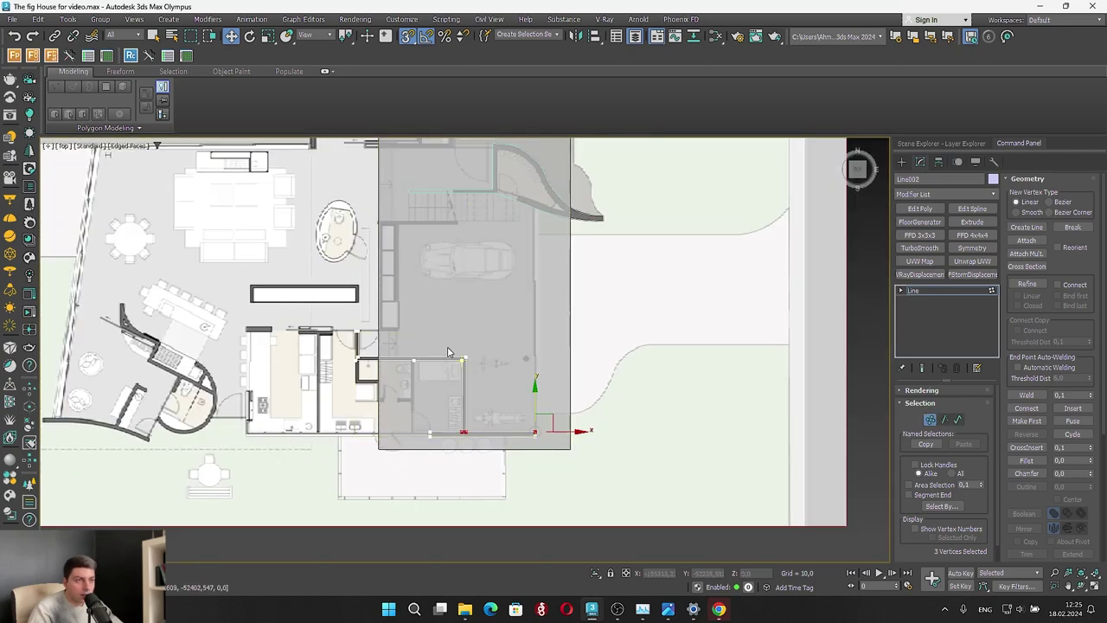
scroll(453, 353, "up", 2)
scroll(375, 357, "up", 1)
middle_click_drag(375, 357, 438, 369)
scroll(445, 385, "up", 2)
left_click_drag(722, 375, 783, 417)
scroll(544, 346, "down", 5)
middle_click_drag(624, 277, 477, 388)
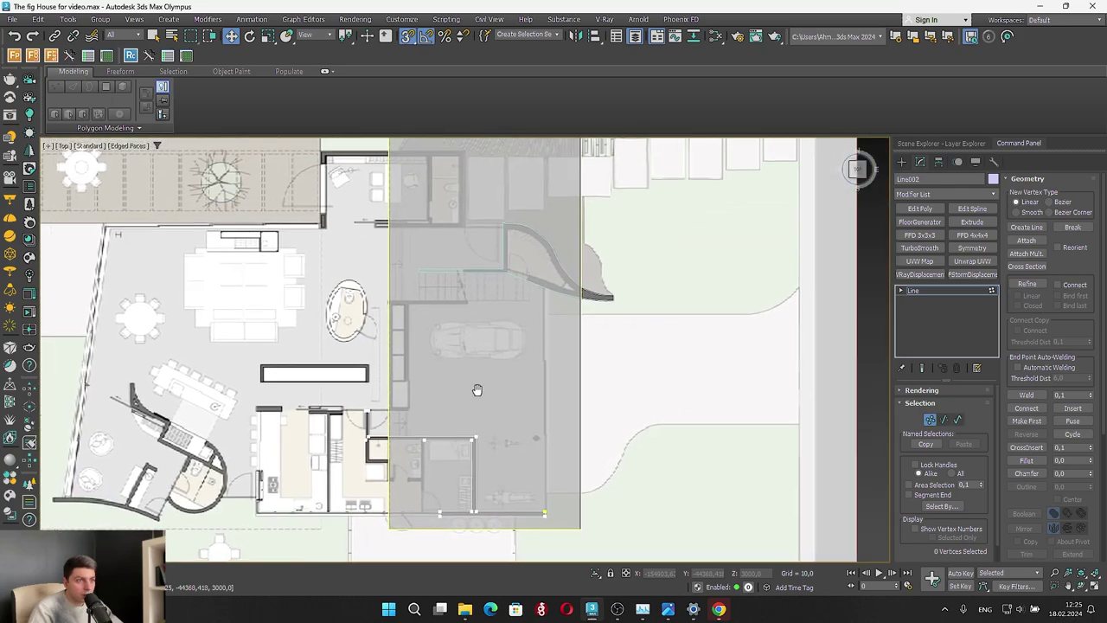
left_click(931, 421)
Extrude the curved entrance wall spline beside the garage by 3000
scroll(390, 389, "up", 3)
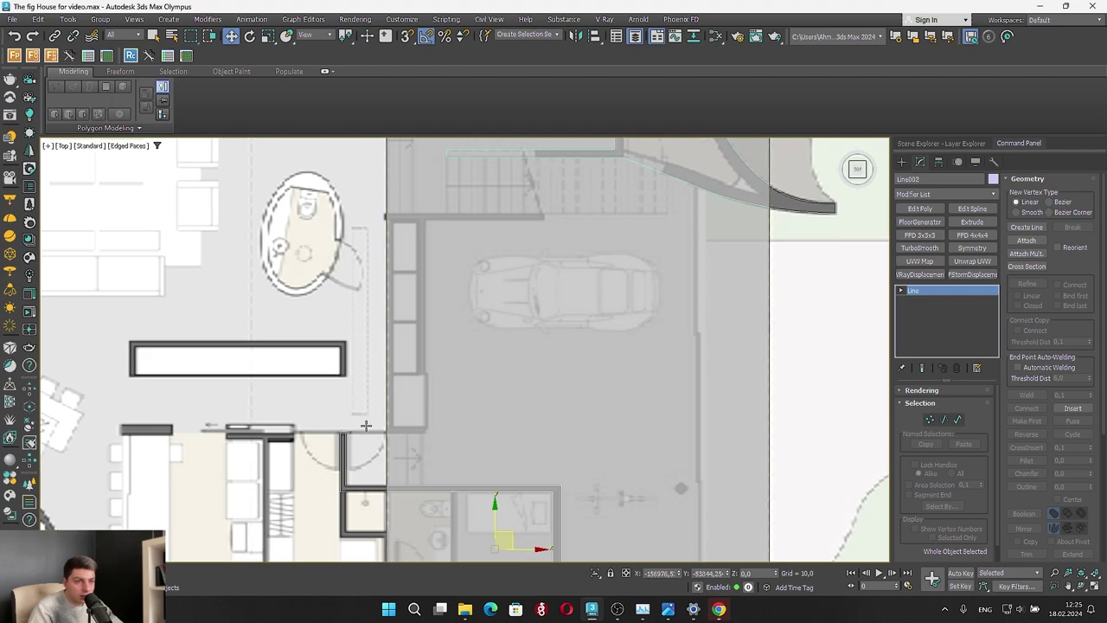
scroll(589, 291, "down", 3)
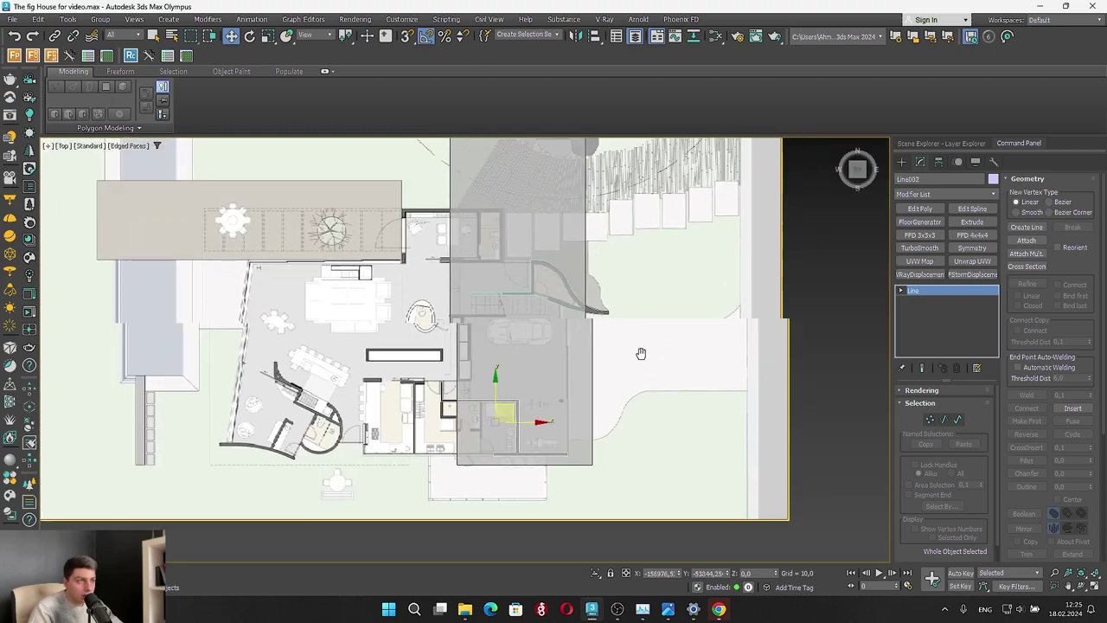
middle_click_drag(637, 351, 594, 508)
middle_click_drag(585, 411, 636, 328)
scroll(622, 311, "down", 3)
scroll(634, 398, "up", 2)
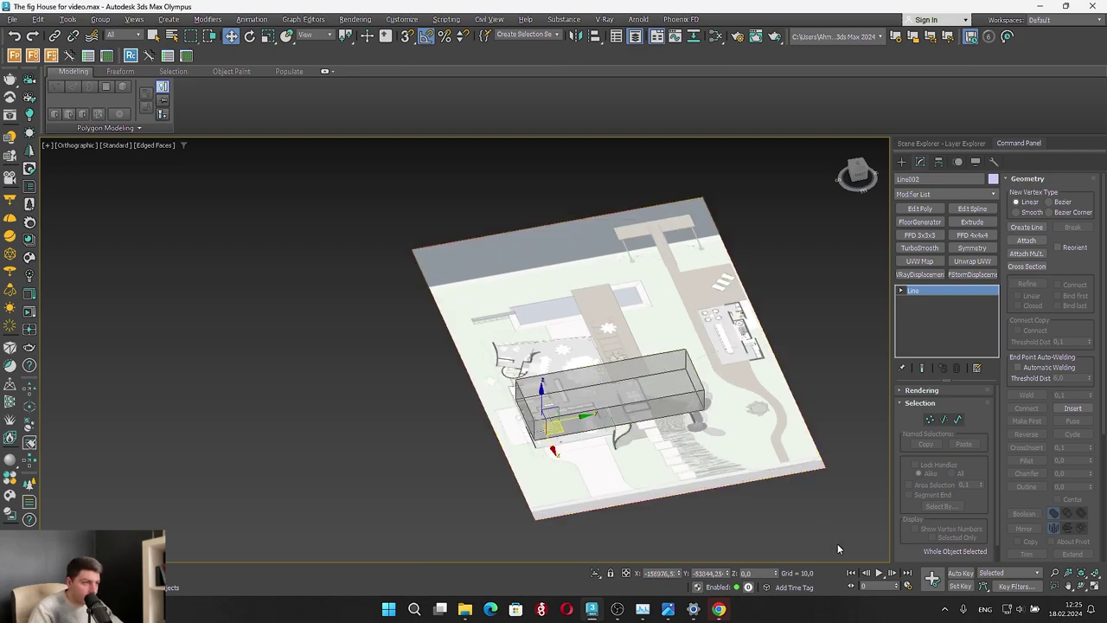
left_click(837, 544)
scroll(655, 459, "up", 4)
left_click(564, 390)
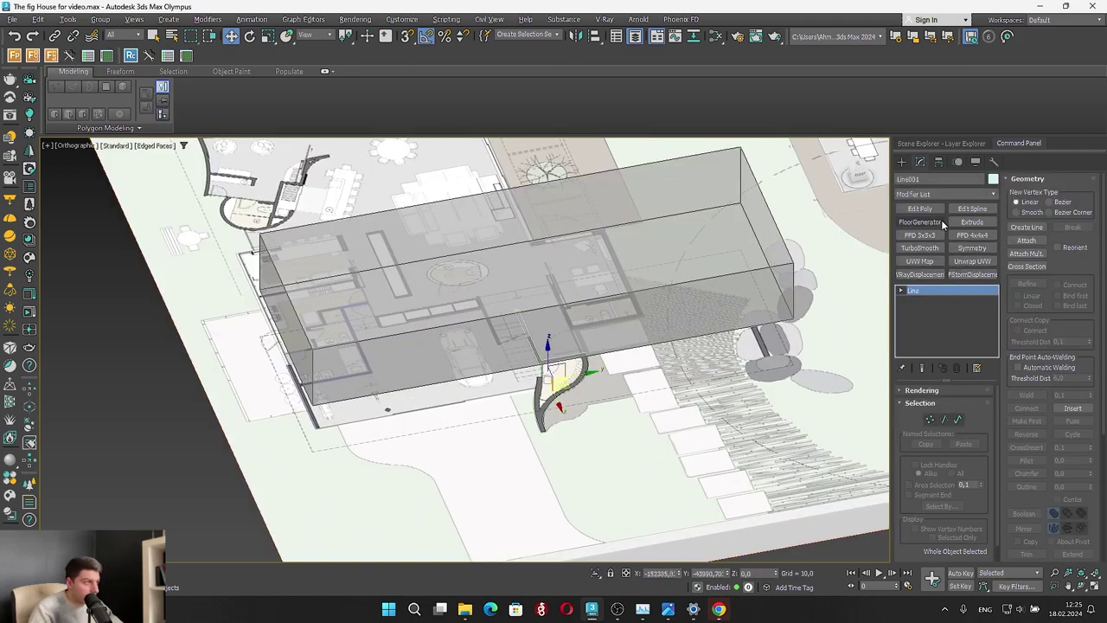
left_click(958, 405)
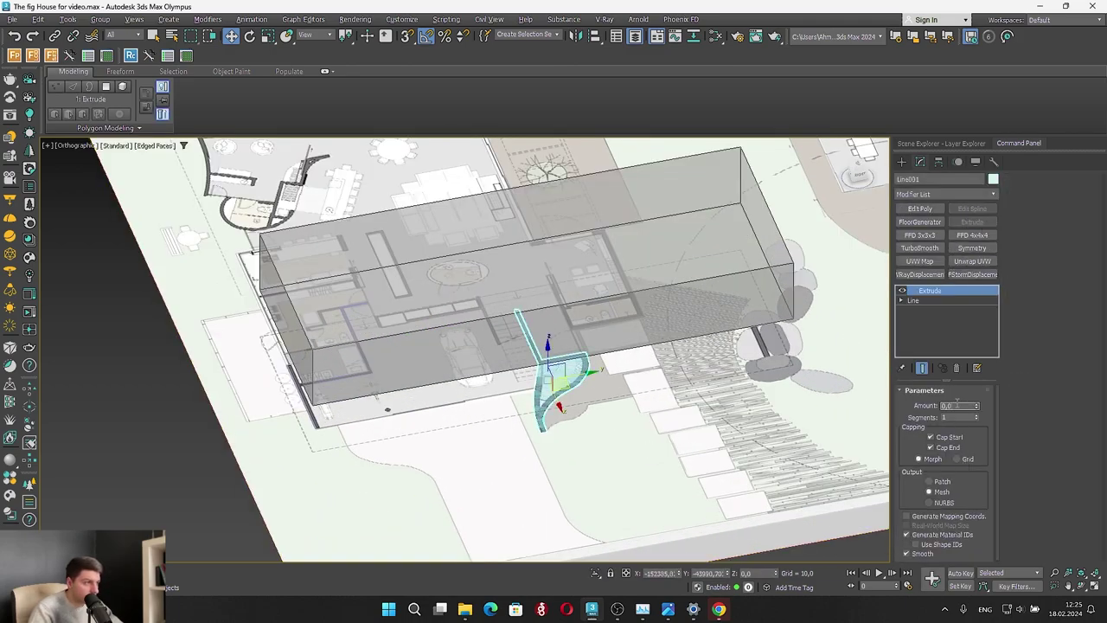
type("3000")
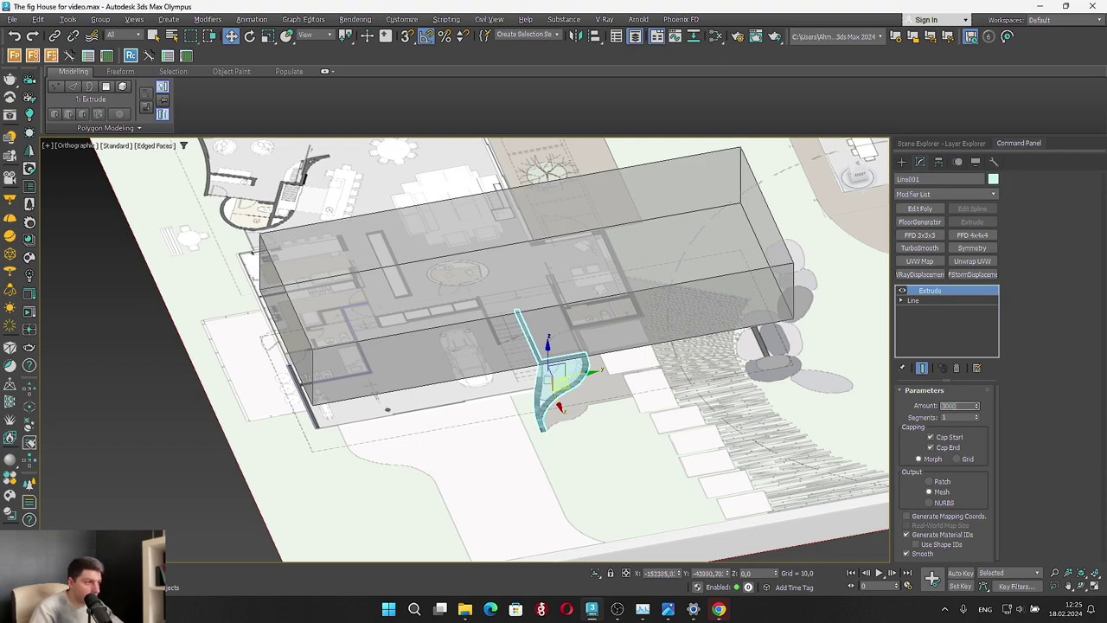
key("Return")
Extrude the bedroom and garage wall spline to the same height as the curved wall and check both walls under the box
middle_click_drag(627, 391, 416, 430, "alt")
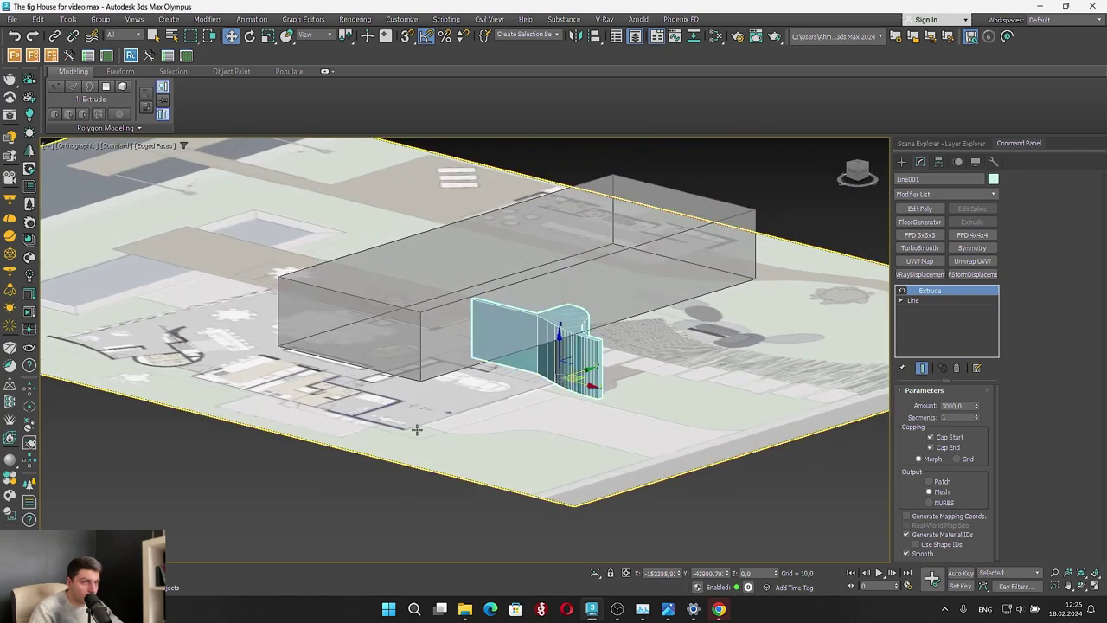
left_click(370, 416)
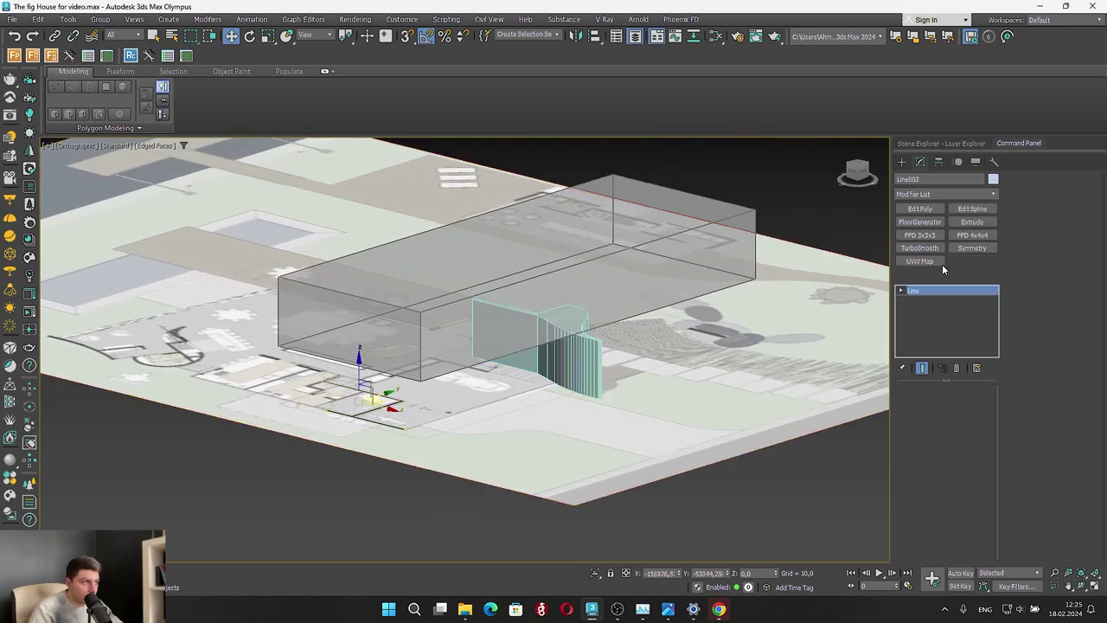
left_click(972, 221)
middle_click_drag(470, 402, 193, 357, "alt")
left_click(193, 357)
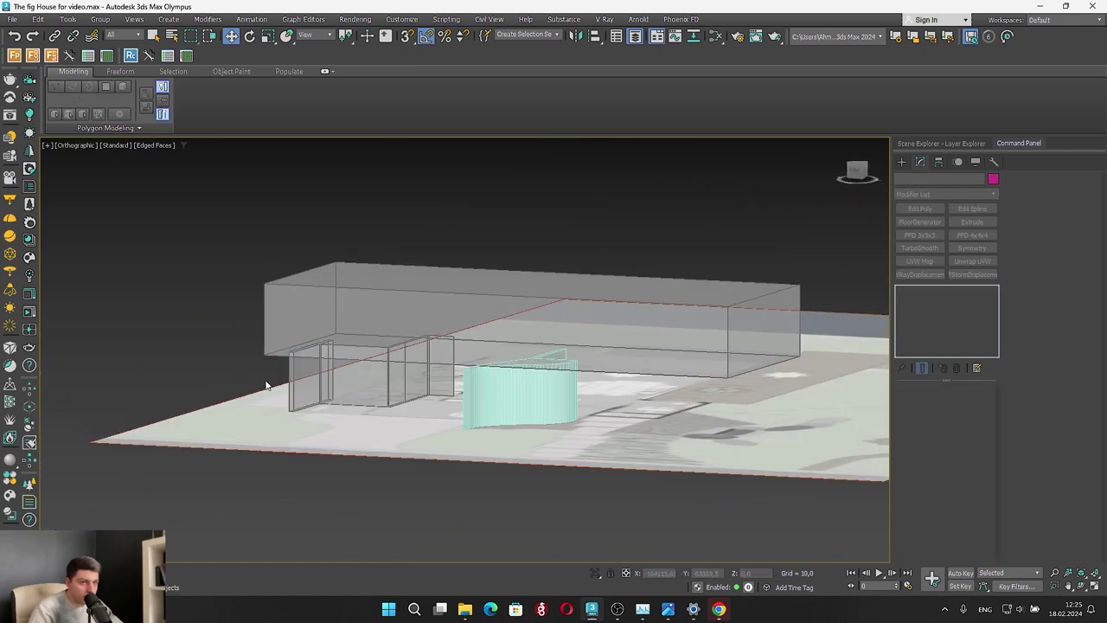
left_click(309, 380)
left_click(497, 390)
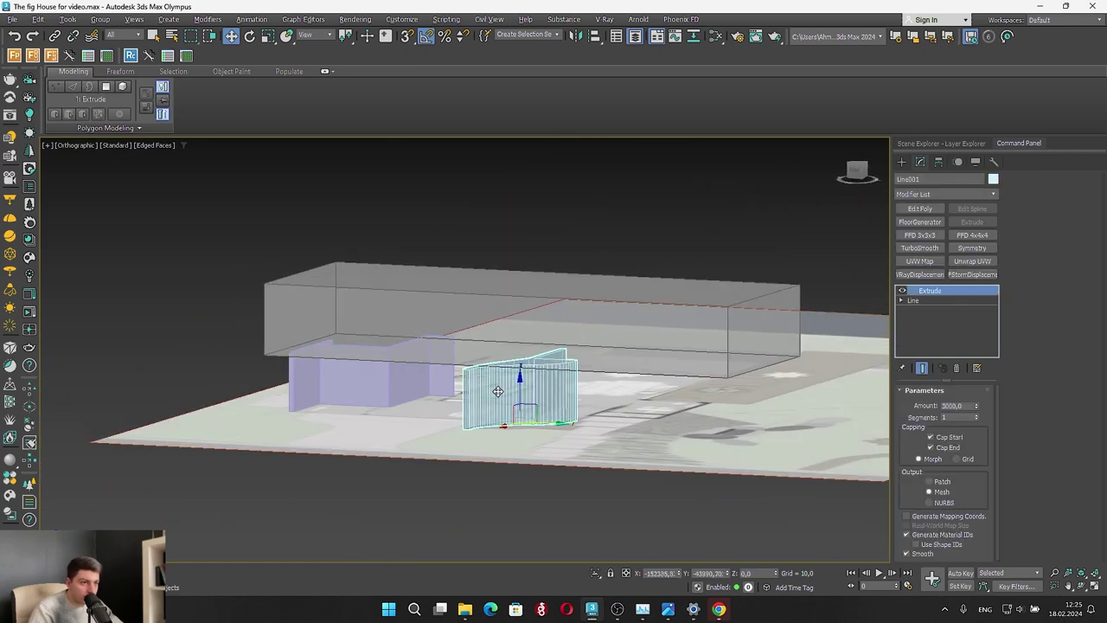
left_click(374, 489)
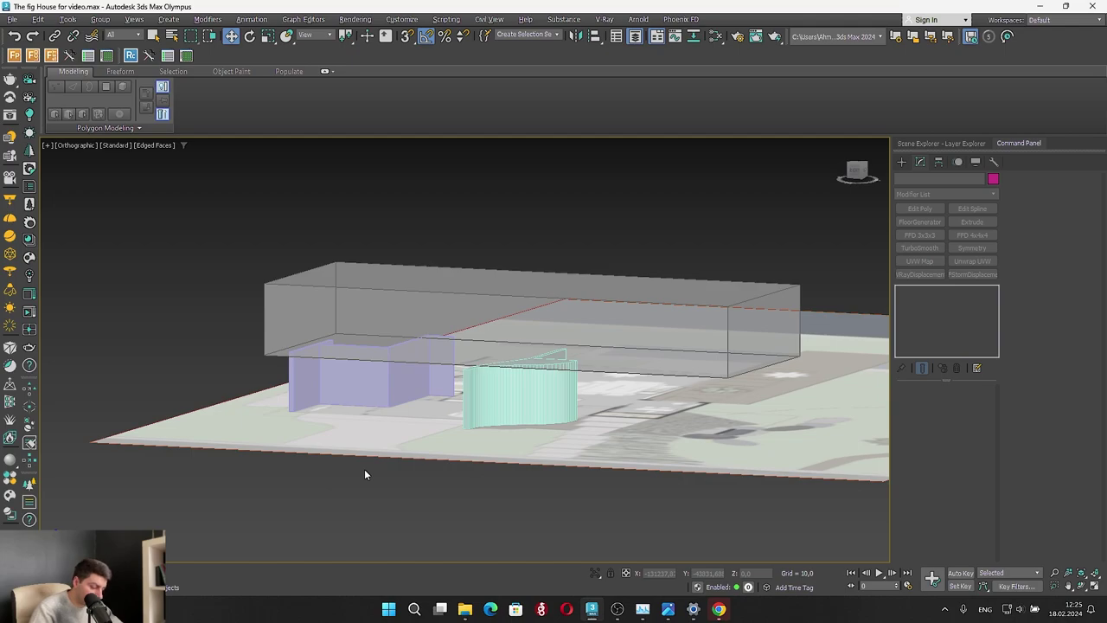
Turn off edged faces in the view and make the upper-floor box opaque
key("F4")
left_click(486, 326)
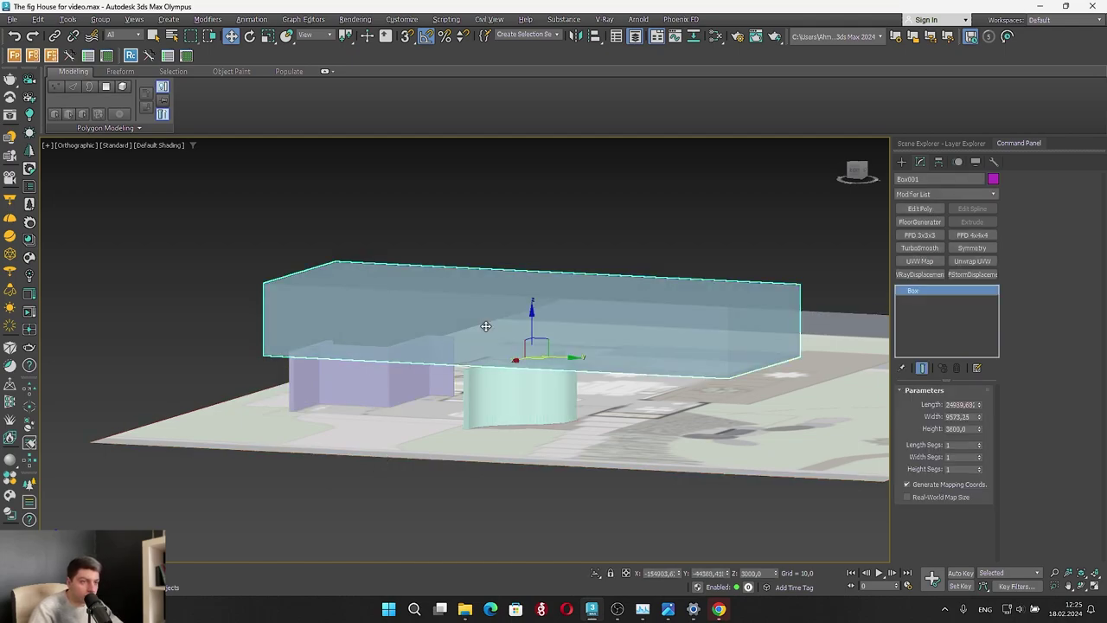
key("alt+x")
mouse_move(457, 329)
middle_mouse_down("alt")
mouse_move(524, 354)
mouse_move(507, 324)
mouse_move(450, 321)
mouse_move(485, 350)
mouse_move(462, 352)
mouse_move(471, 344)
middle_mouse_up("alt")
scroll(472, 257, "down", 4)
middle_click_drag(472, 257, 470, 329, "alt")
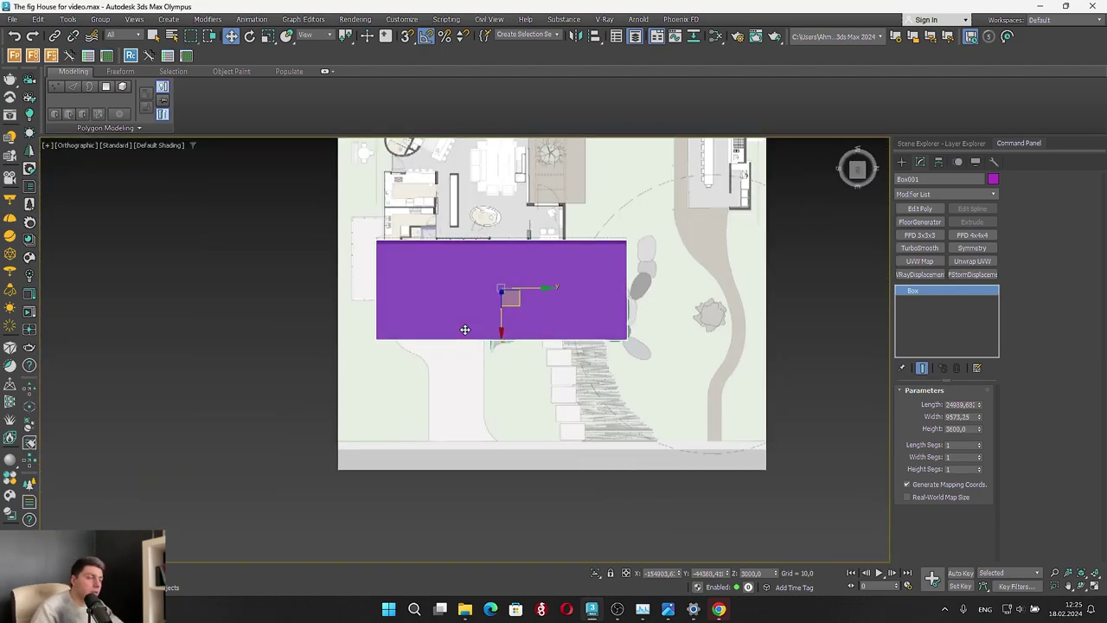
middle_click_drag(563, 320, 569, 231, "alt")
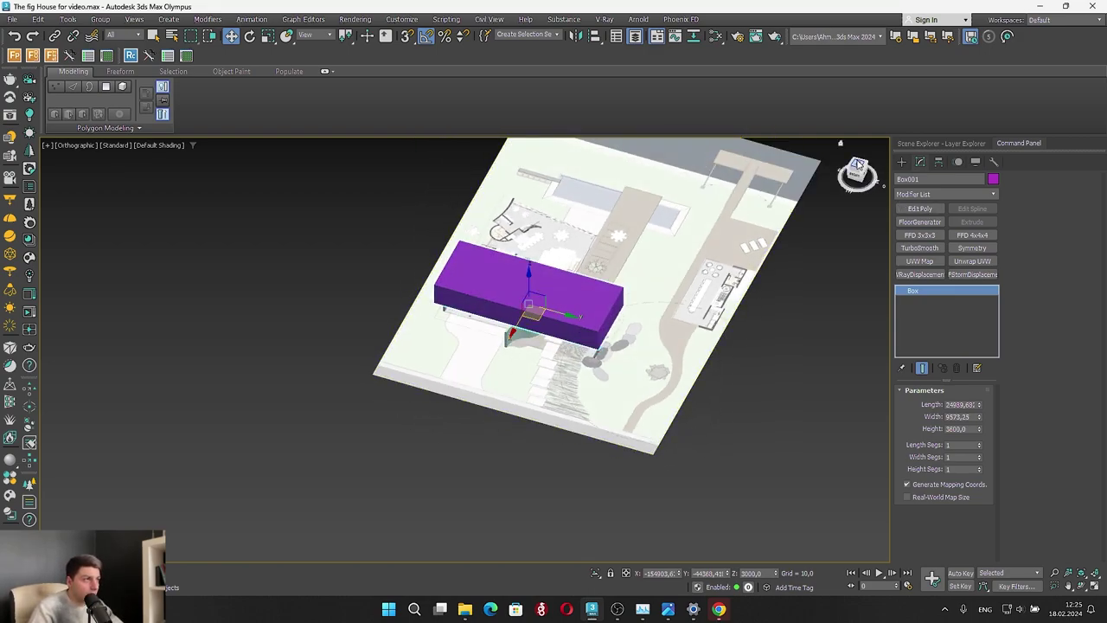
Switch to the two-viewport layout and frame the upper-floor box in the perspective view
key("alt+w")
right_click(364, 312)
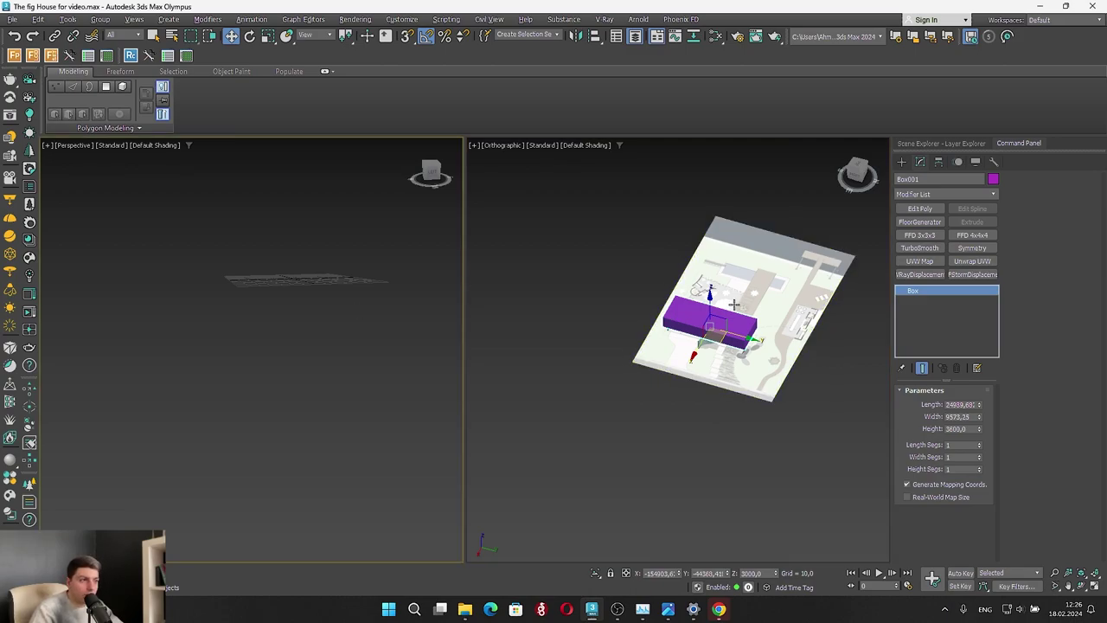
right_click(339, 313)
left_click(261, 323)
key("z")
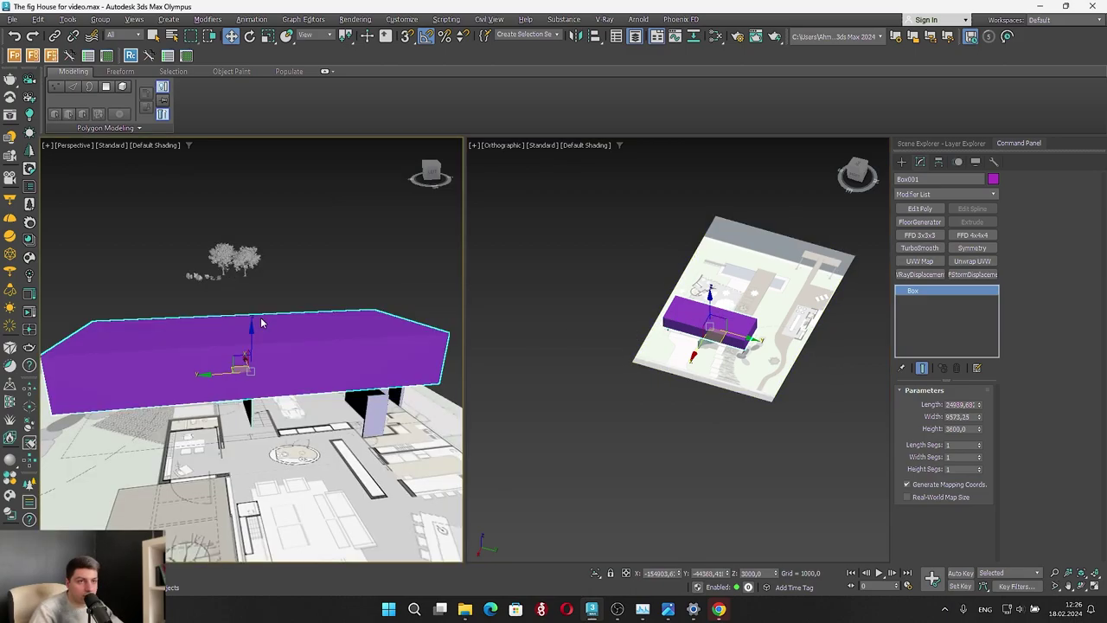
Show the safe frame in the perspective view with the whole site plan framed, and open the render setup
scroll(283, 308, "down", 5)
middle_click_drag(289, 361, 207, 373)
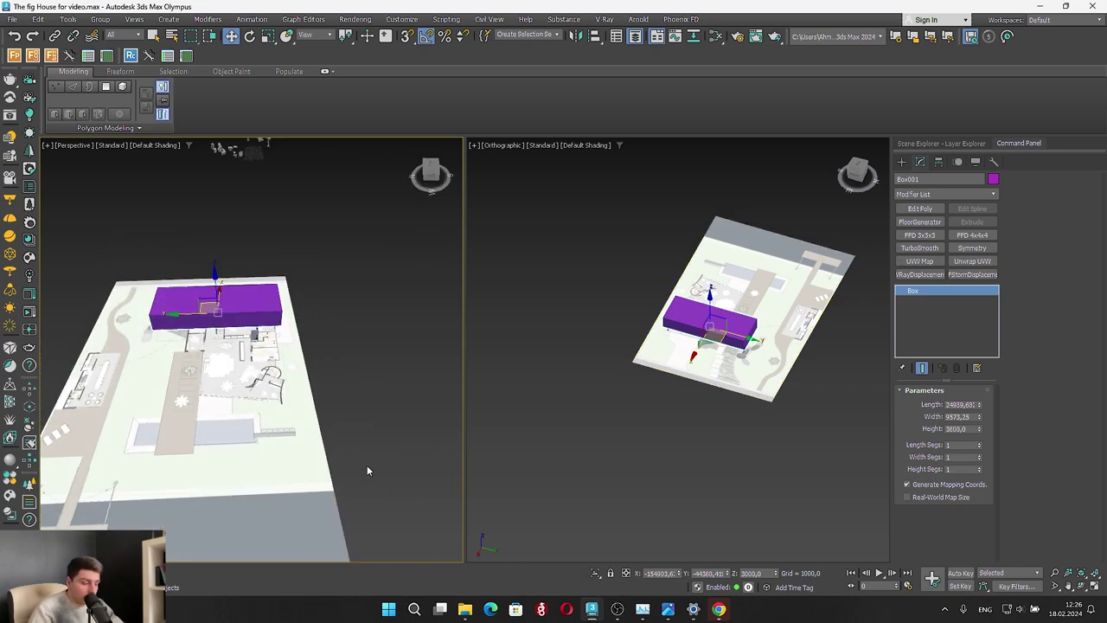
key("shift+f")
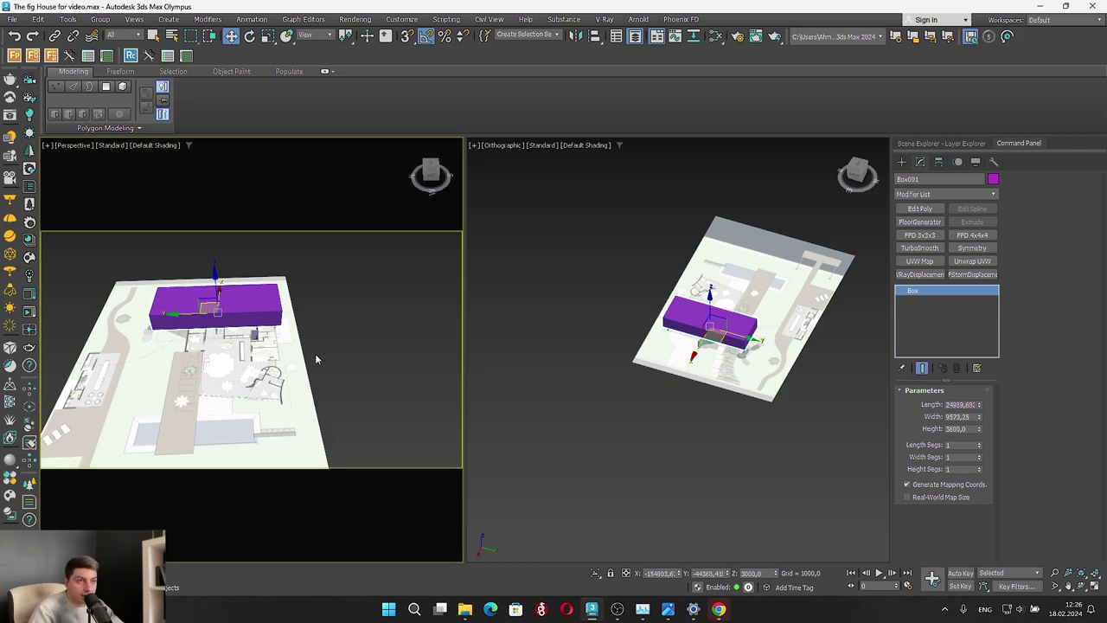
left_click(739, 36)
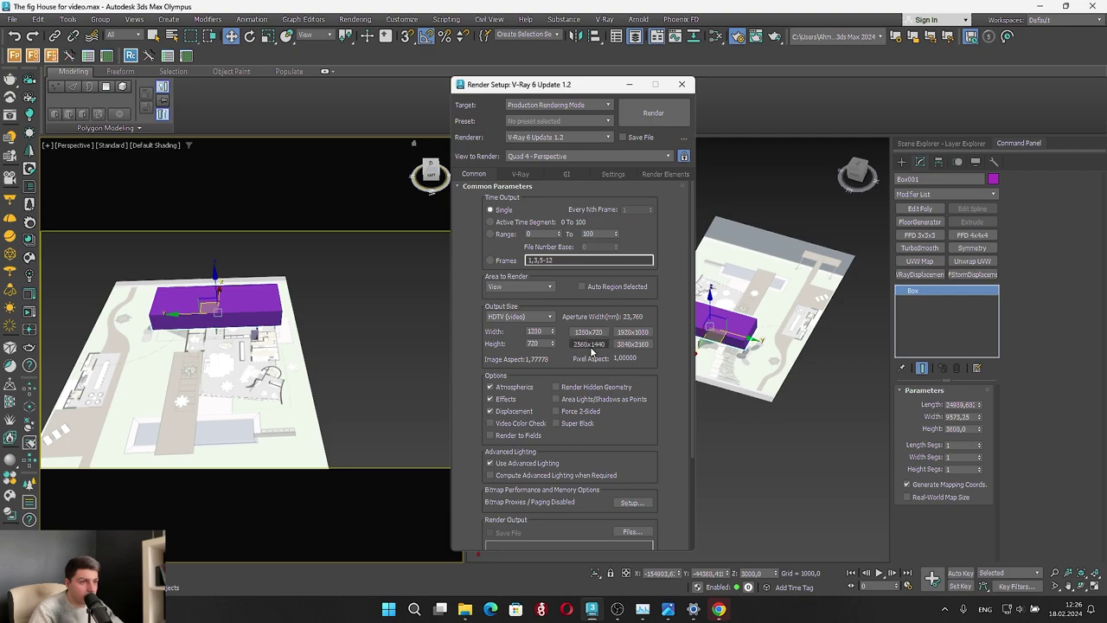
Look up the pixel dimensions of the house photo image_2023-08-03_13-35-03 in the reference folder
left_click(465, 609)
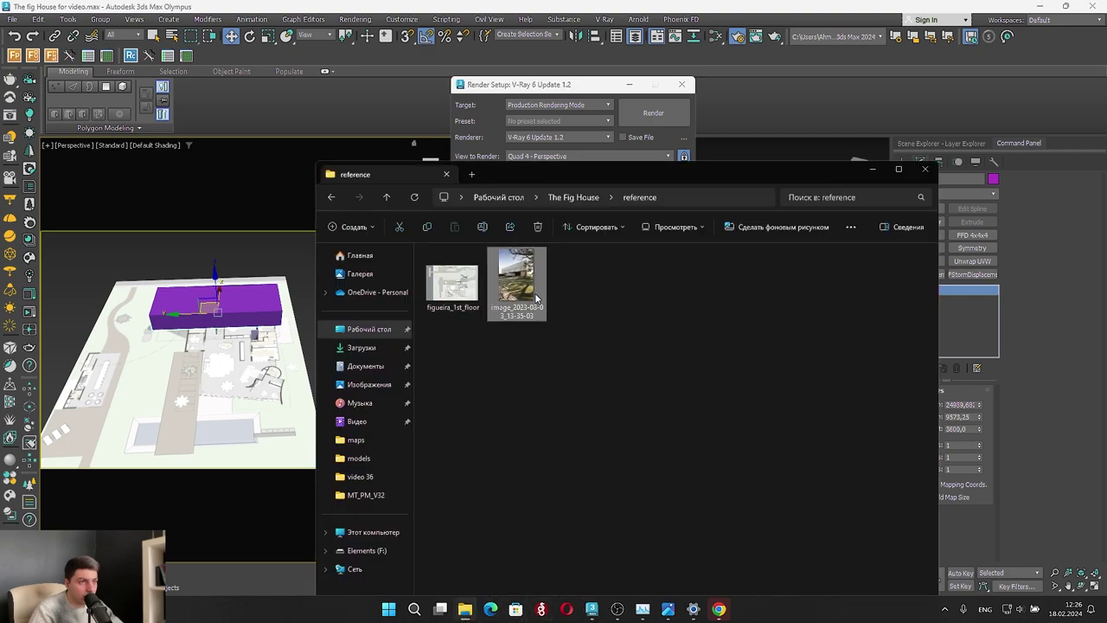
right_click(534, 296)
left_click(575, 464)
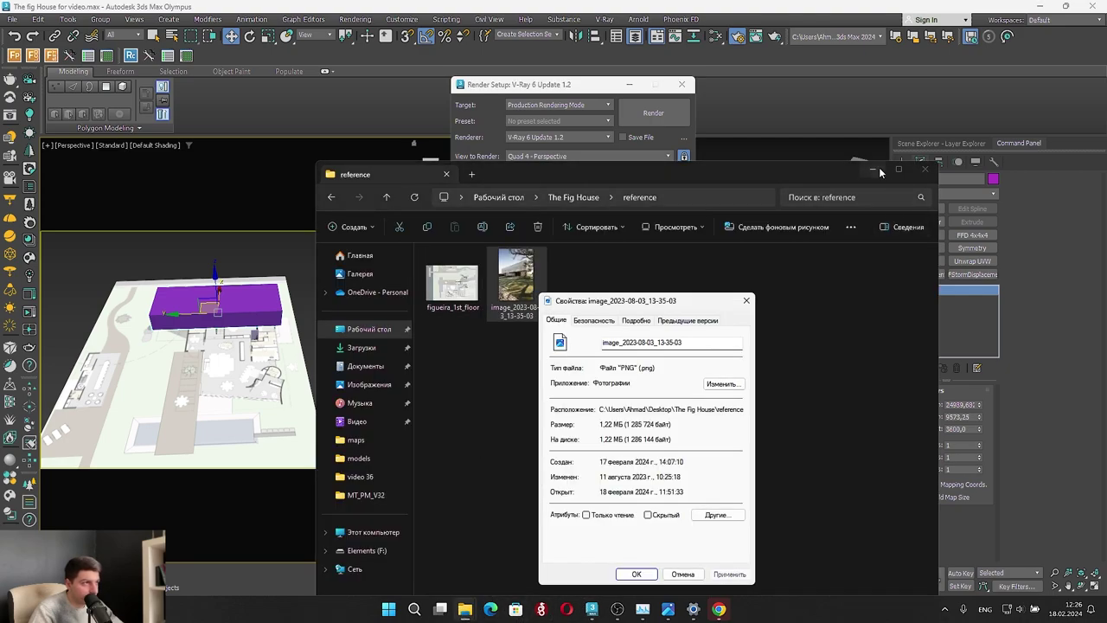
left_click(873, 169)
left_click(647, 322)
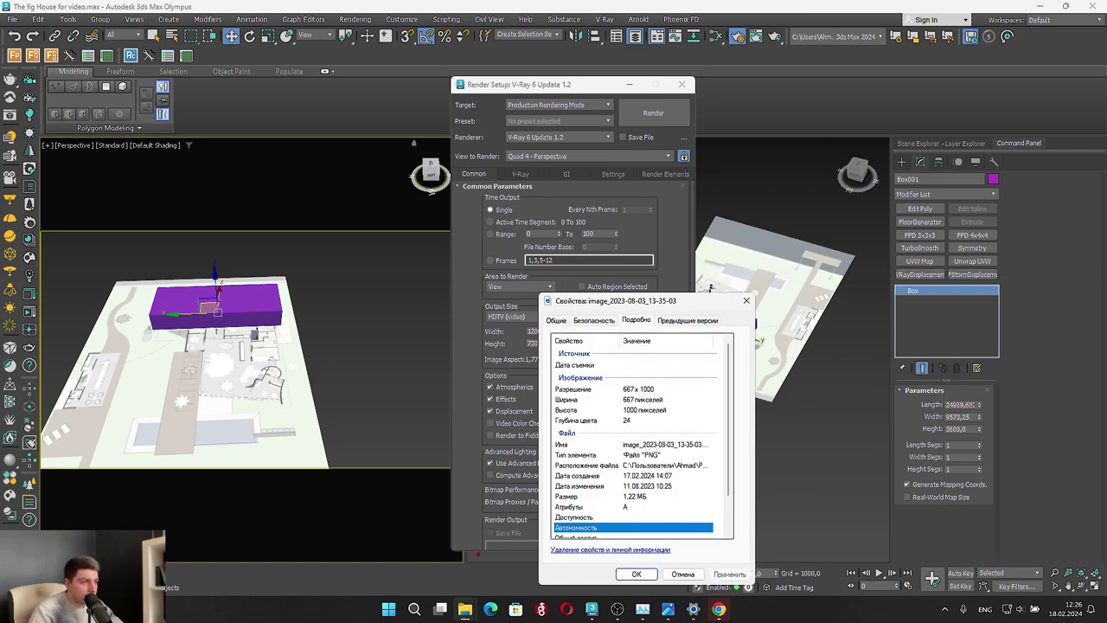
left_click(747, 301)
Set the render output to a custom size of 667 by 1000 and lock its image aspect
left_click(544, 316)
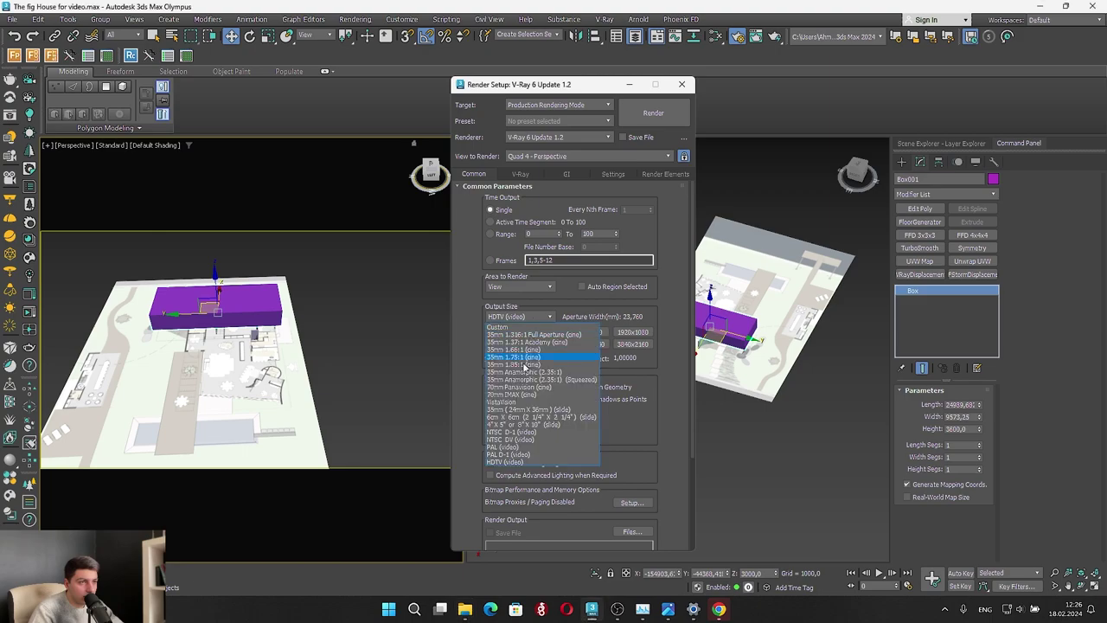
left_click(499, 327)
double_click(535, 343)
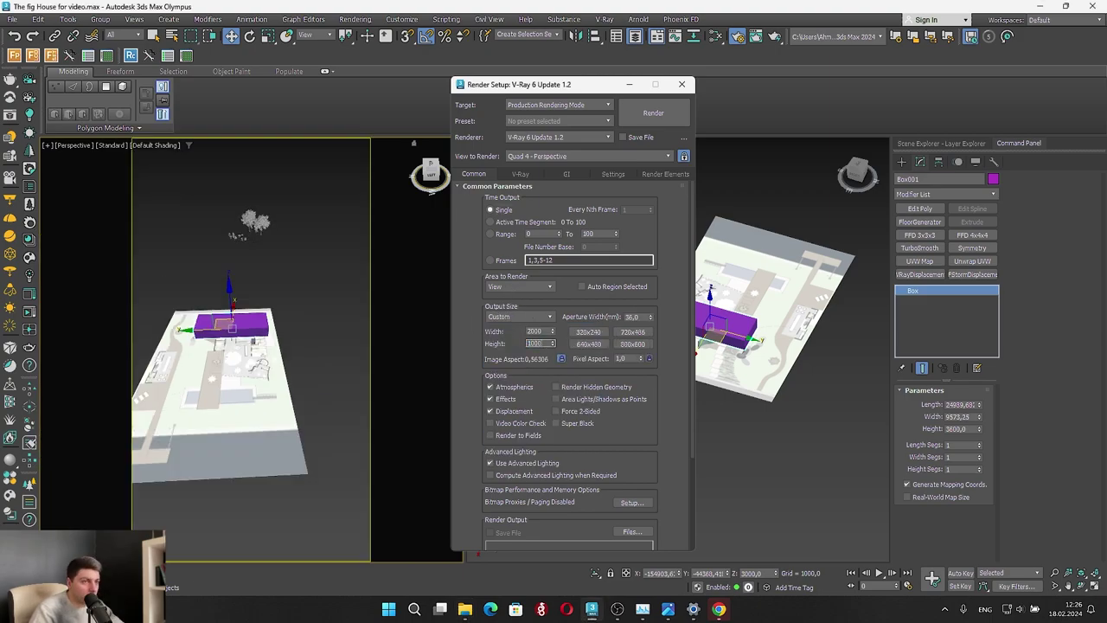
double_click(535, 331)
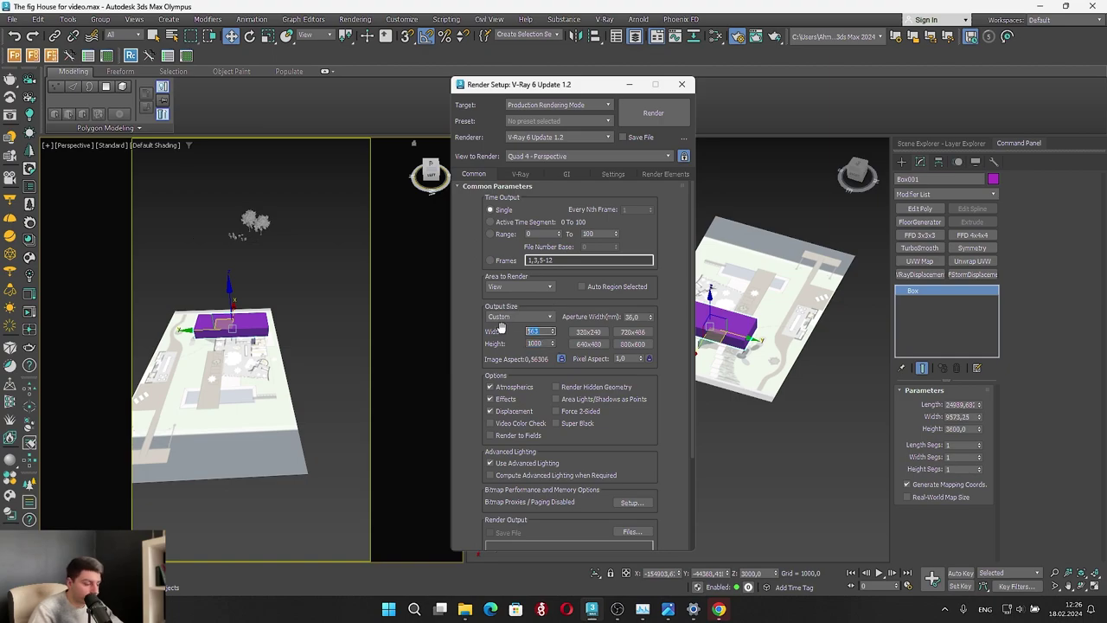
type("667")
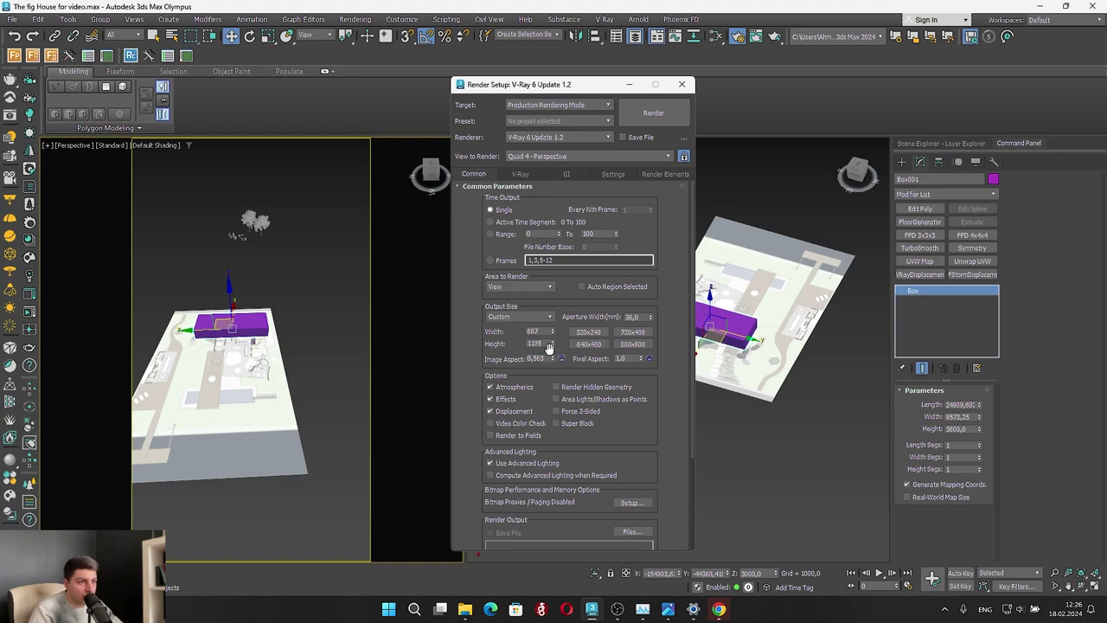
type("1000")
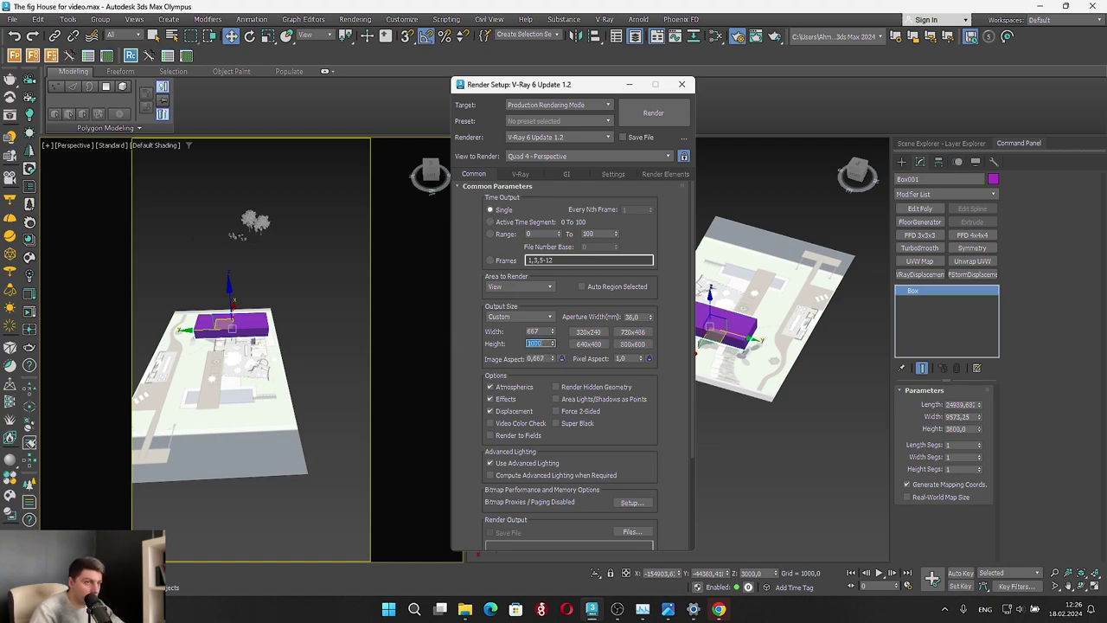
left_click(564, 360)
left_click(682, 84)
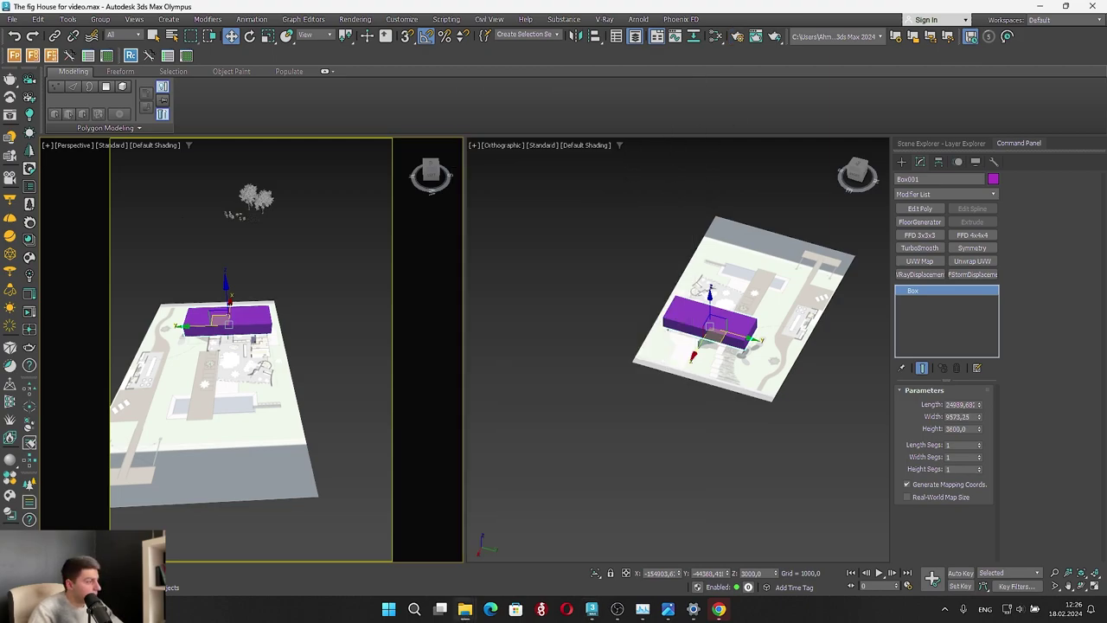
Load the house photo from the reference folder as the perspective viewport background only, without using it as an environment map
left_click(465, 609)
left_click_drag(517, 284, 157, 257)
left_click(511, 312)
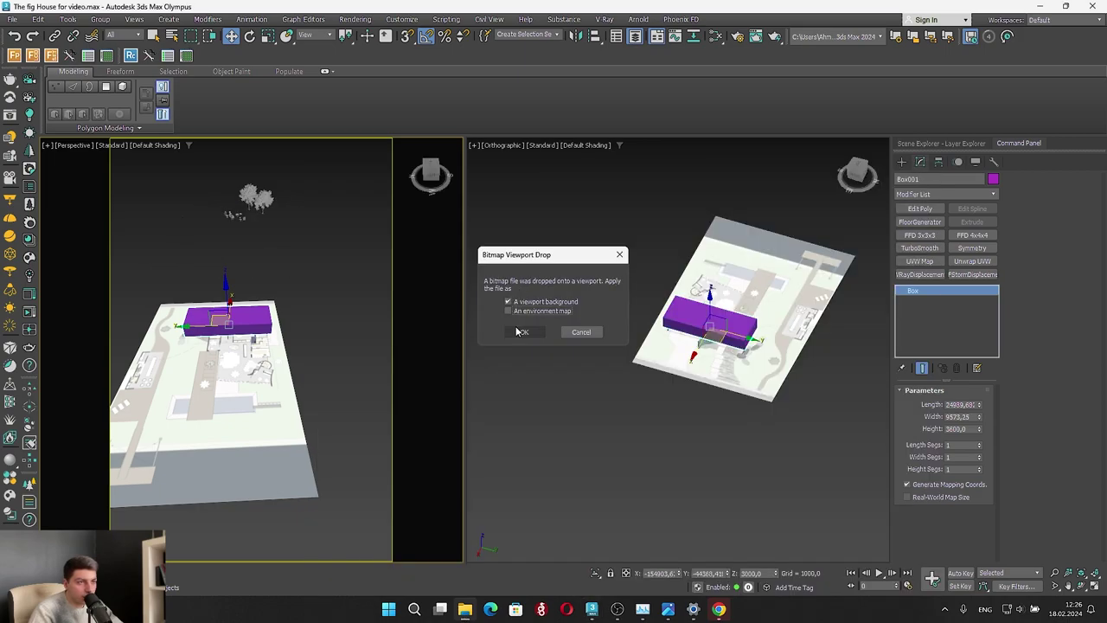
left_click(525, 333)
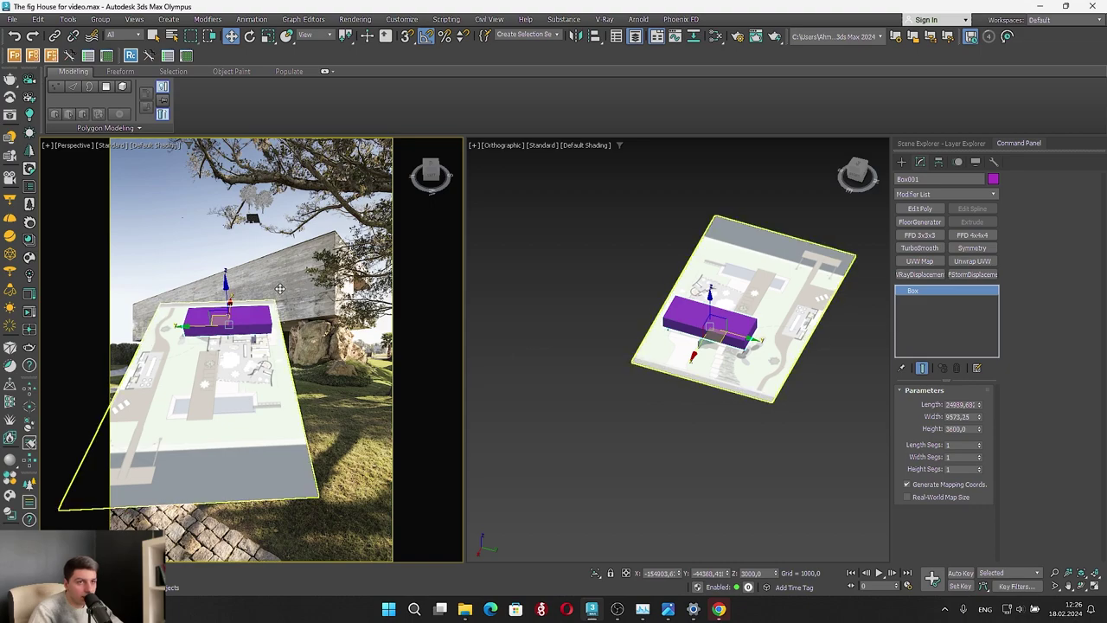
Orient the perspective view at a low angle so the upper-floor box roughly follows the concrete volume in the photo
mouse_move(297, 380)
middle_mouse_down()
mouse_move(308, 457)
mouse_move(272, 401)
mouse_move(288, 360)
middle_mouse_up()
scroll(265, 417, "up", 5)
scroll(266, 419, "up", 3)
scroll(290, 348, "down", 3)
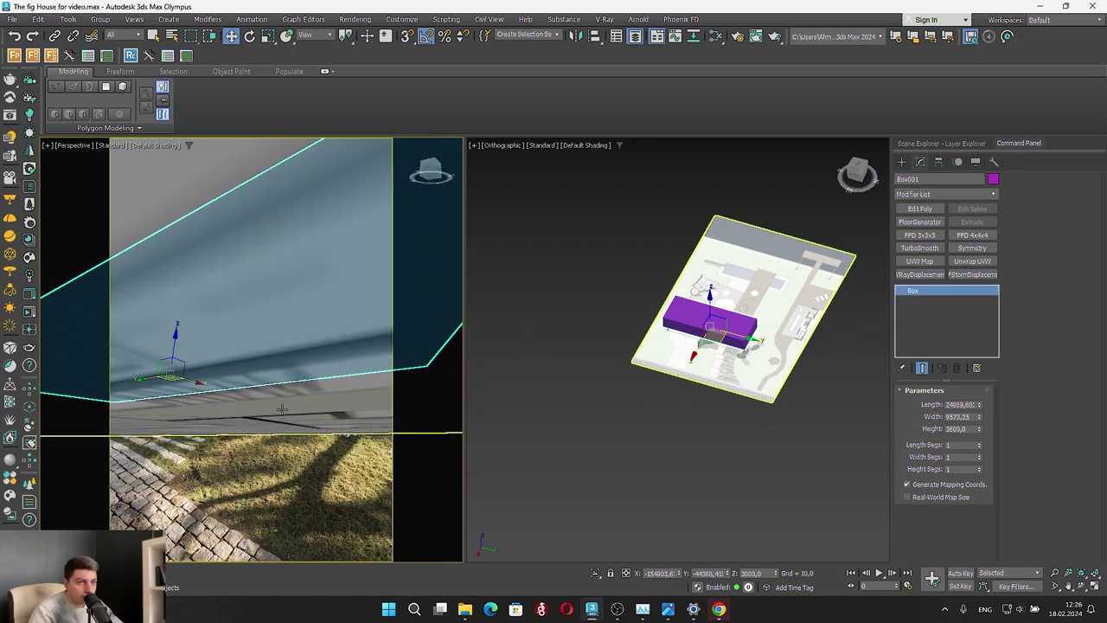
middle_click_drag(301, 297, 298, 338, "alt")
scroll(296, 338, "down", 5)
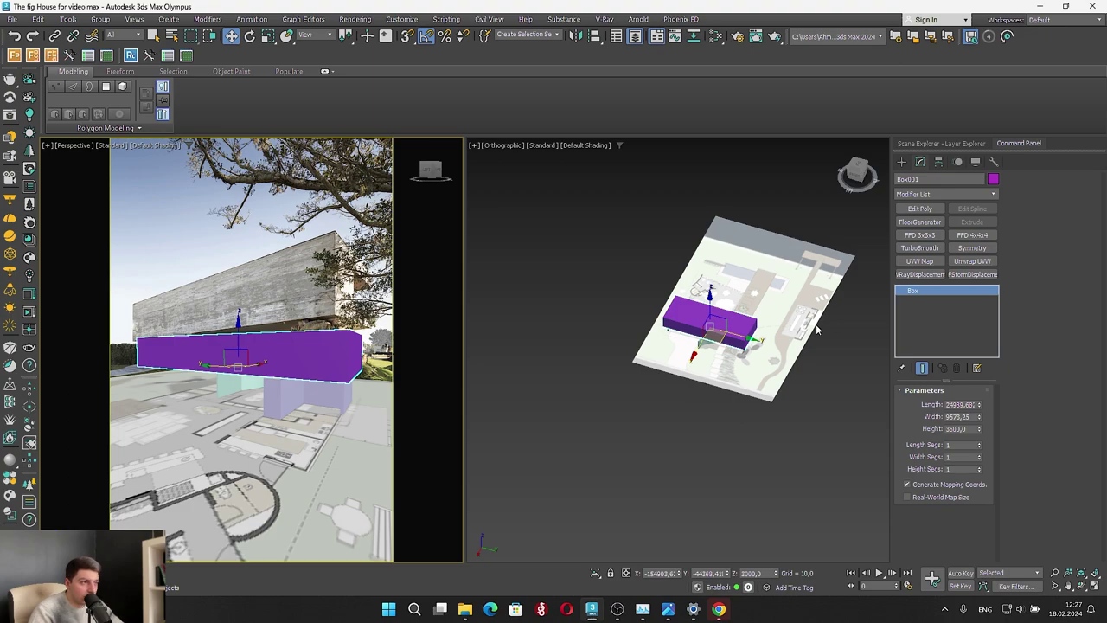
middle_click_drag(314, 328, 305, 266)
middle_click_drag(304, 267, 307, 356, "alt")
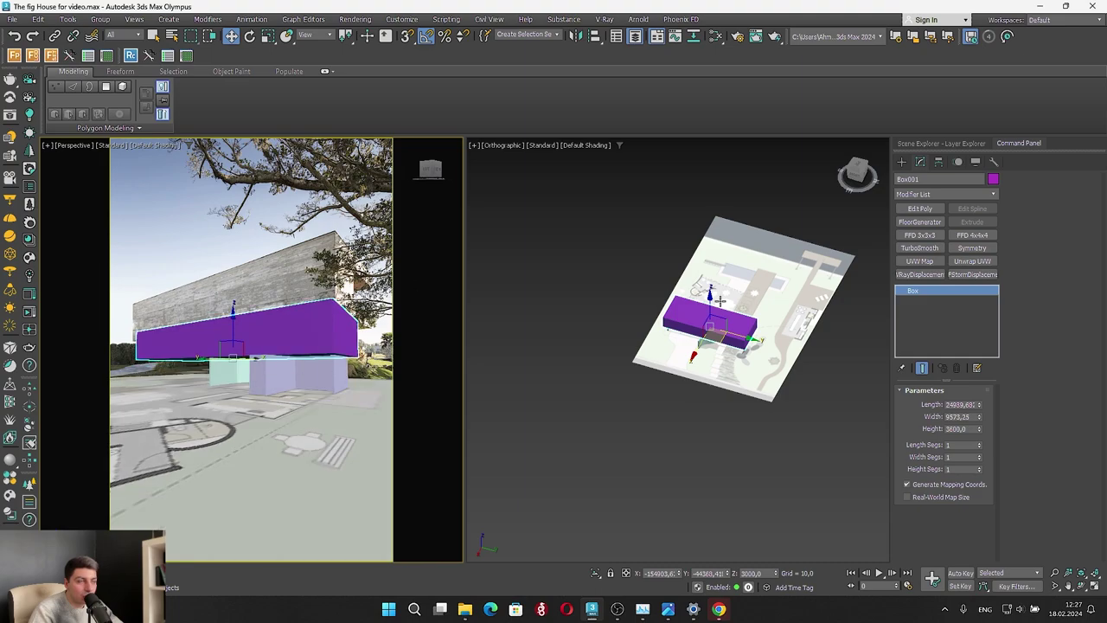
Start the Perspective Match utility and show its XYZ vanishing lines over the photo
left_click(994, 163)
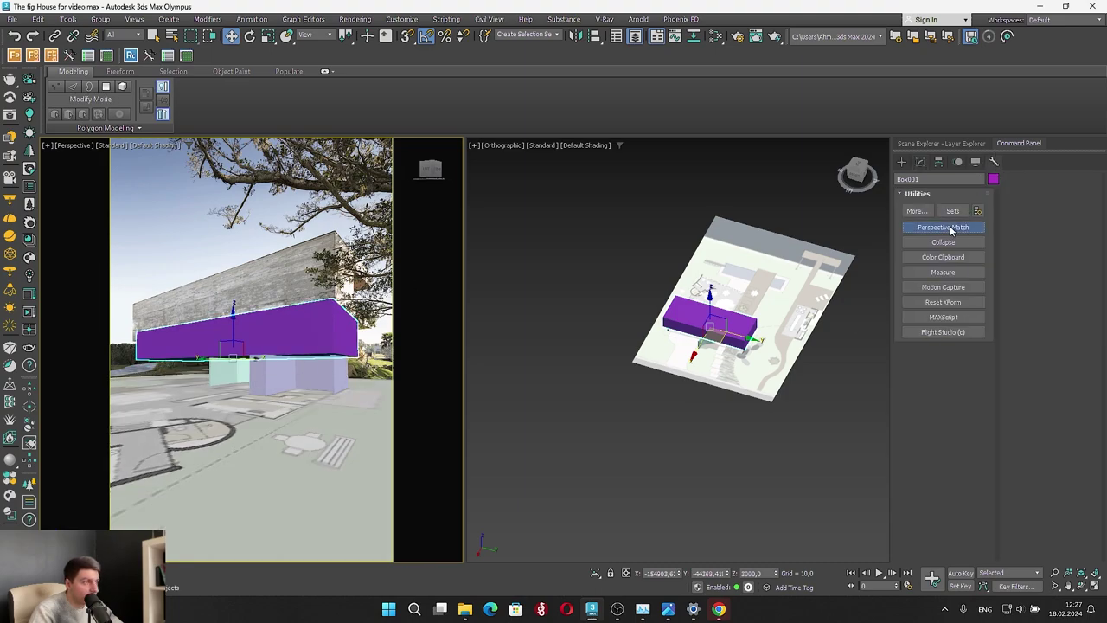
left_click(951, 227)
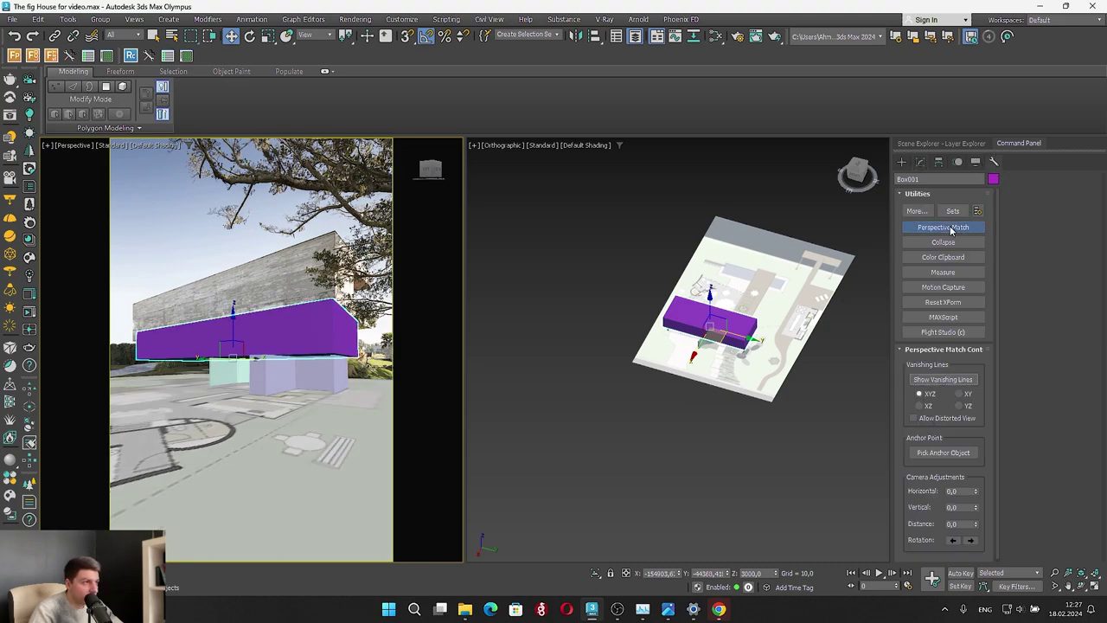
left_click(946, 383)
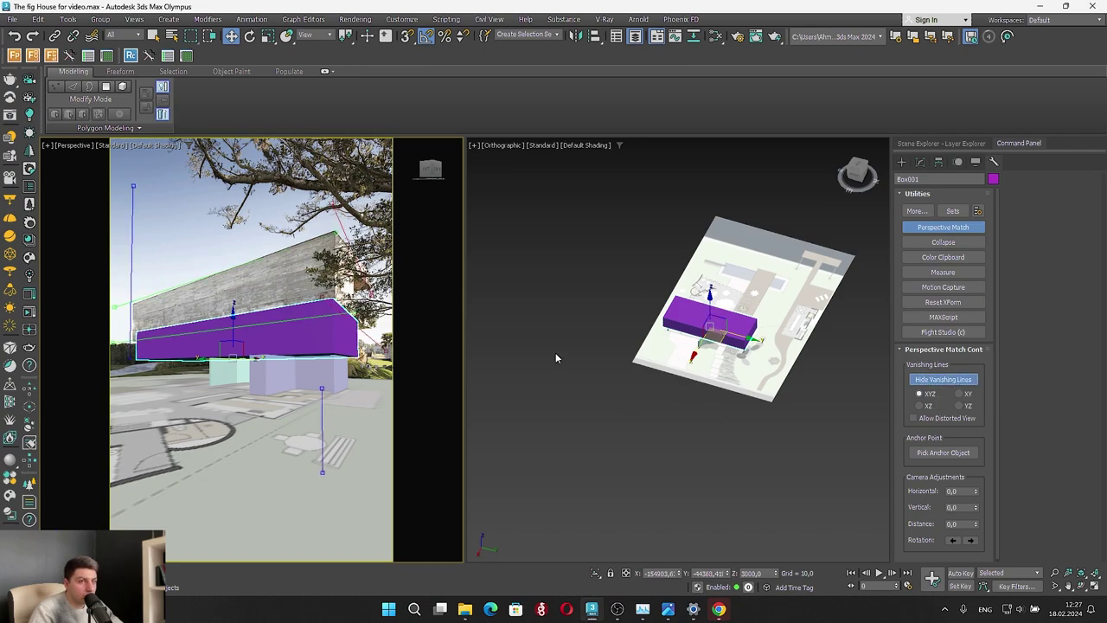
Align the green vanishing lines with the long concrete façade's edges and the red ones with the receding end wall's edges
mouse_move(189, 283)
left_mouse_down()
mouse_move(122, 251)
mouse_move(197, 264)
mouse_move(184, 282)
left_mouse_up()
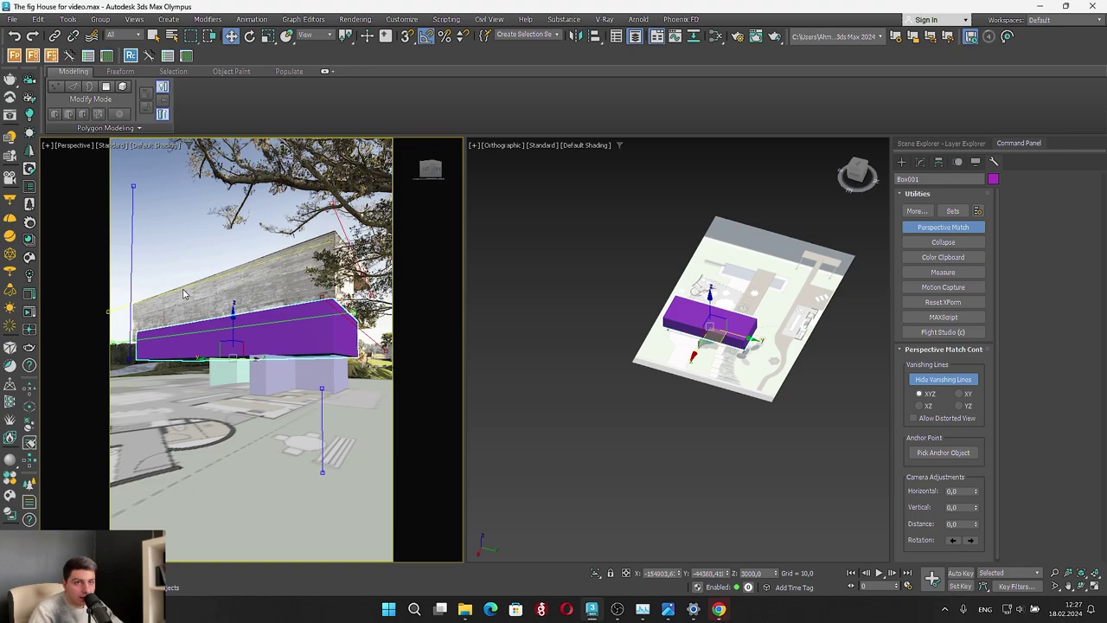
left_click_drag(334, 239, 374, 221)
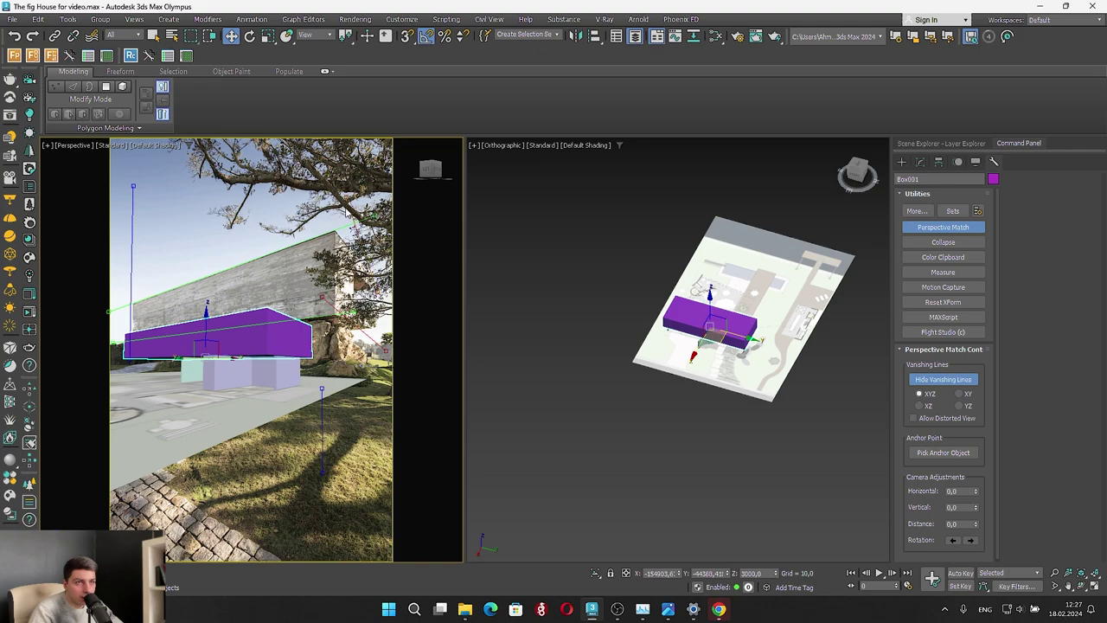
middle_click_drag(360, 240, 317, 202, "alt")
left_click_drag(384, 286, 385, 291)
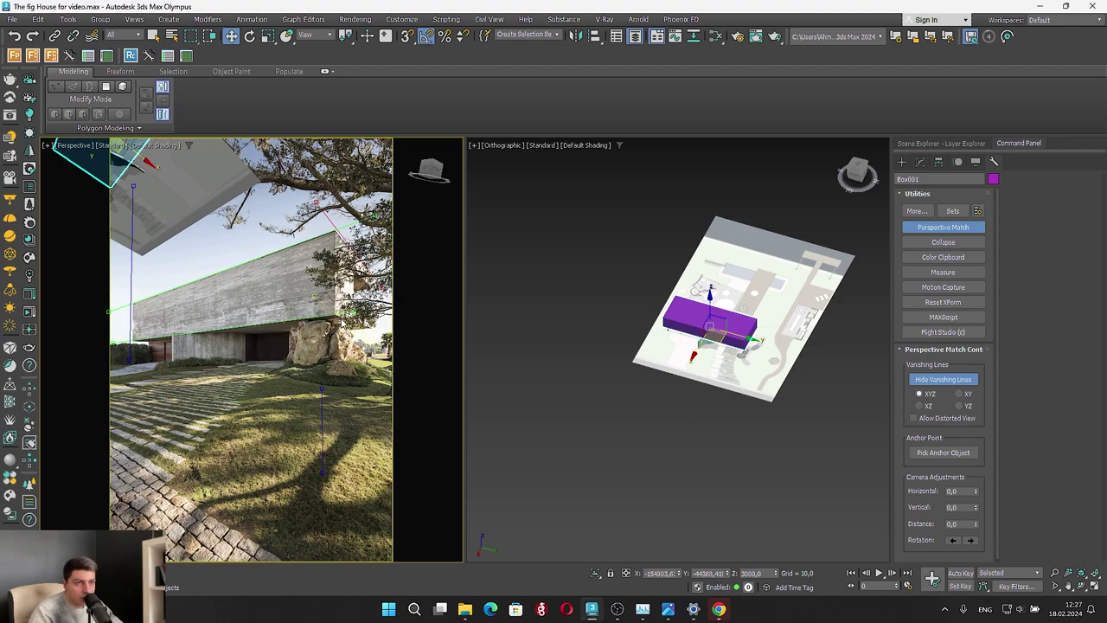
mouse_move(383, 351)
left_mouse_down()
mouse_move(386, 334)
mouse_move(393, 340)
left_mouse_up()
left_click_drag(319, 304, 308, 305)
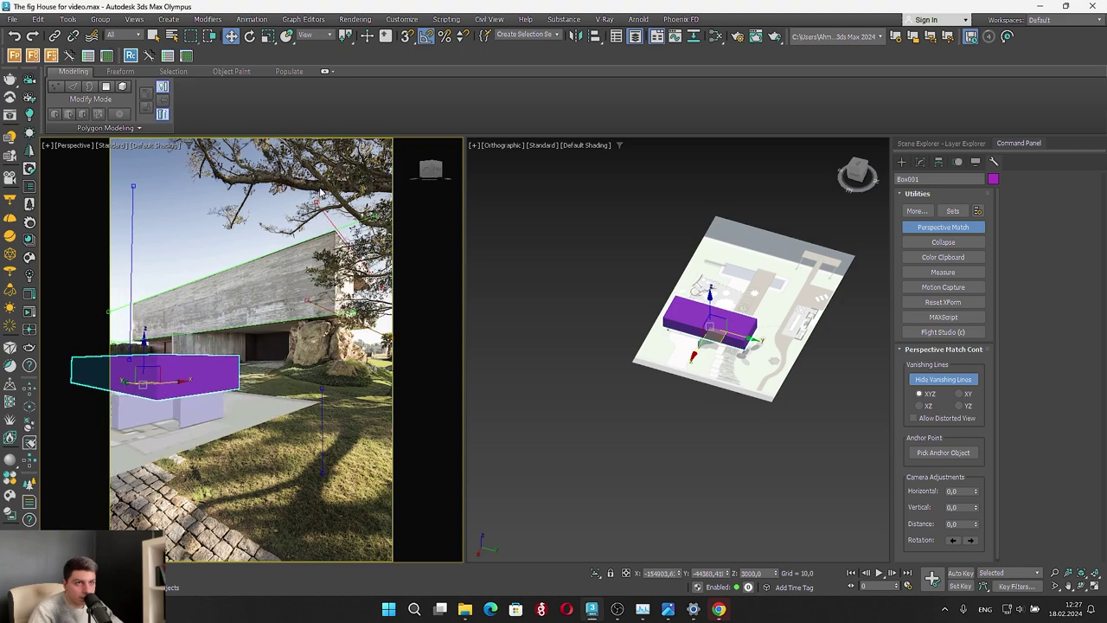
left_click_drag(317, 202, 312, 207)
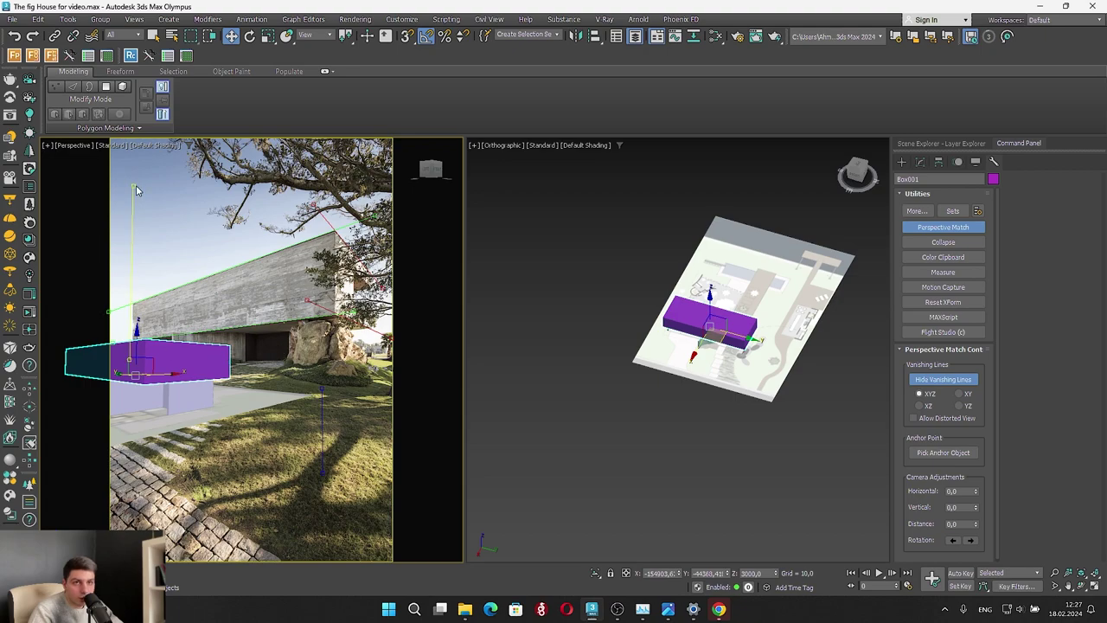
Adjust the blue vanishing lines to the photo's verticals, at the façade's far end and near its front corner
left_click_drag(136, 185, 130, 183)
left_click(324, 363)
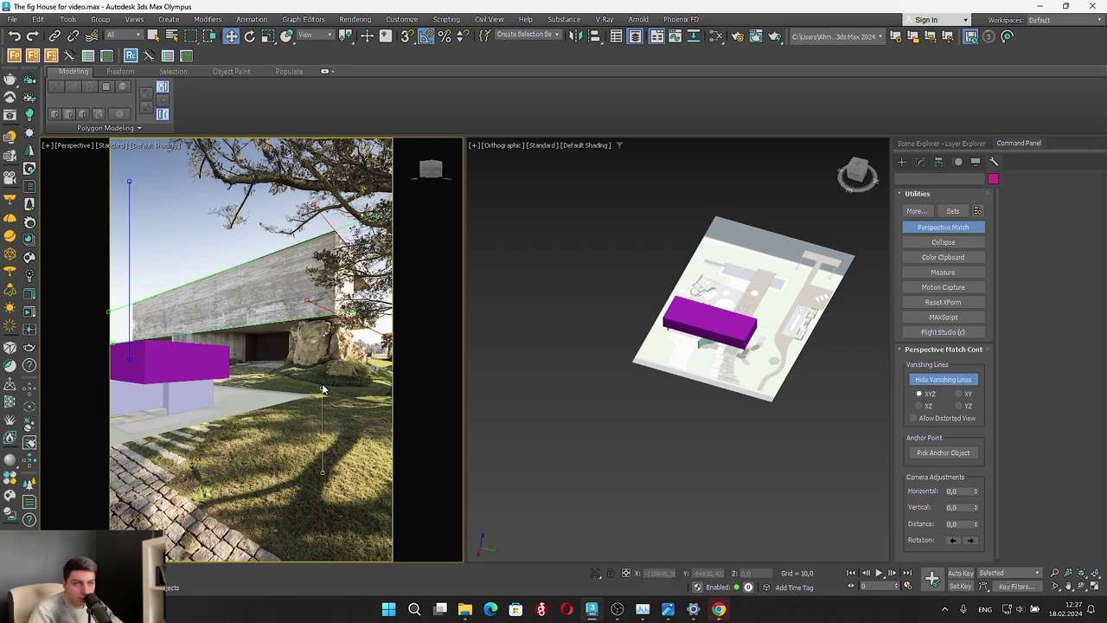
left_click_drag(325, 325, 322, 314)
Pan and zoom the matched perspective view until the upper-floor box covers the concrete volume in the photo
middle_click_drag(216, 355, 324, 308)
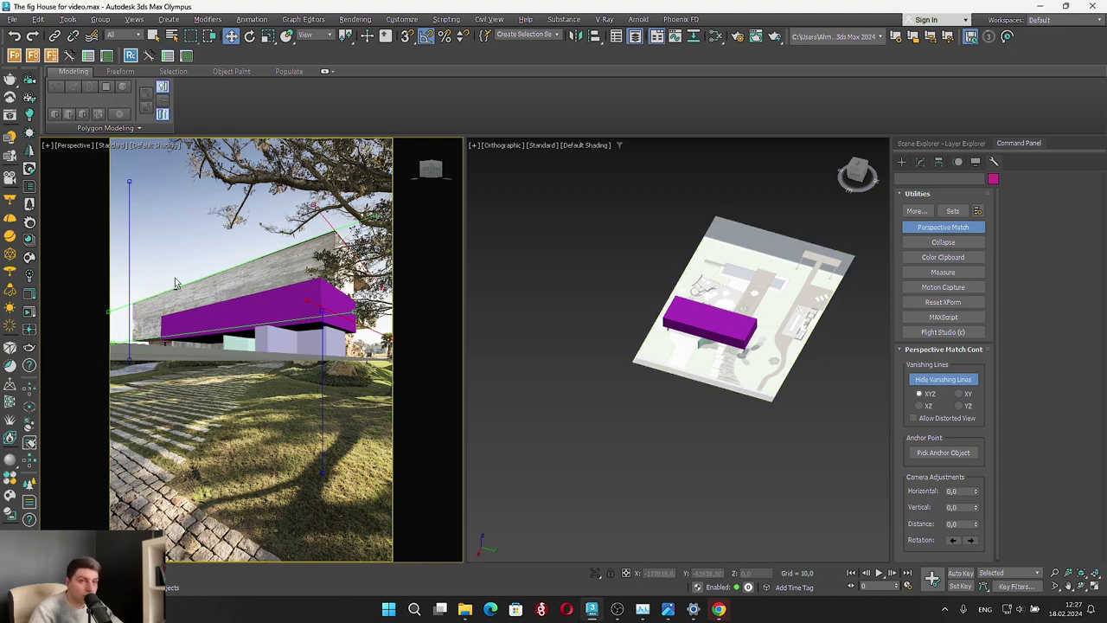
key("alt+z")
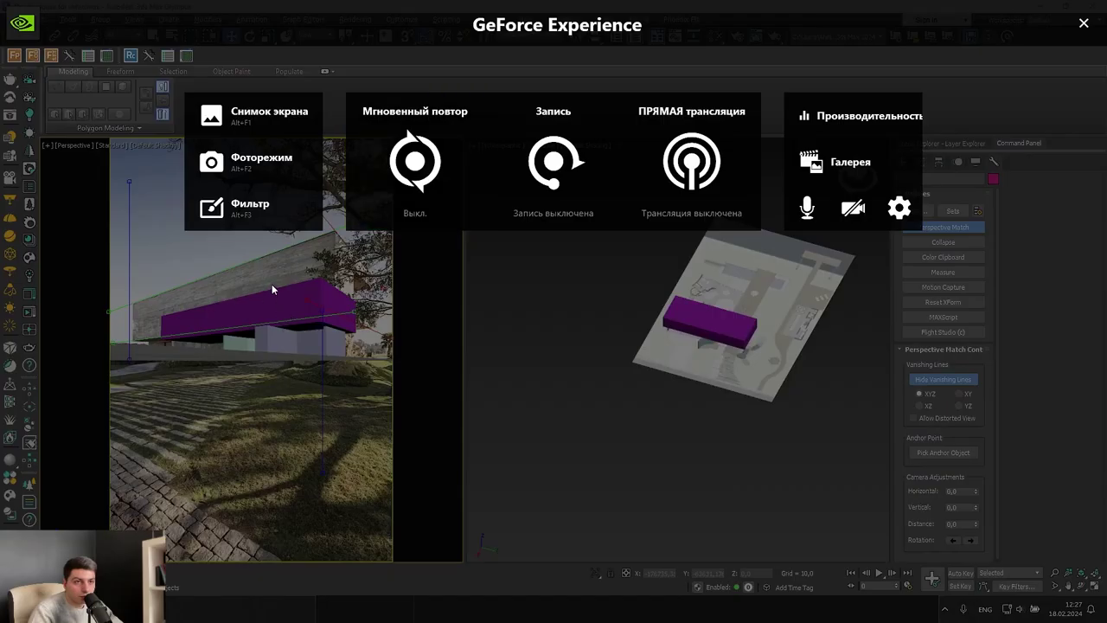
key("alt+z")
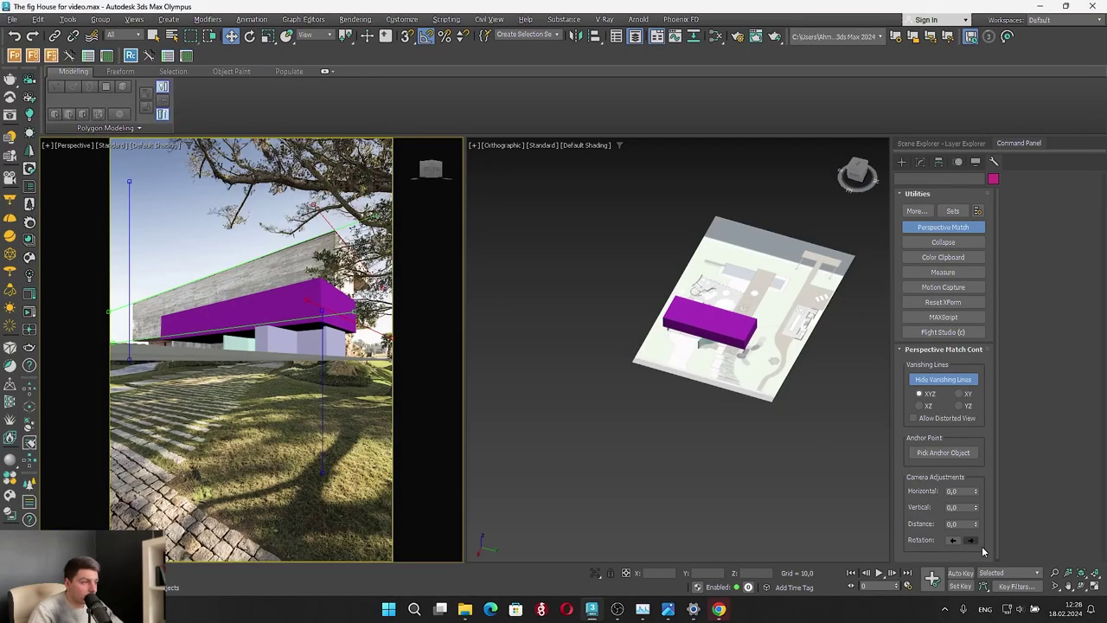
left_click(1054, 578)
left_click_drag(280, 332, 276, 297)
middle_click_drag(275, 298, 297, 290)
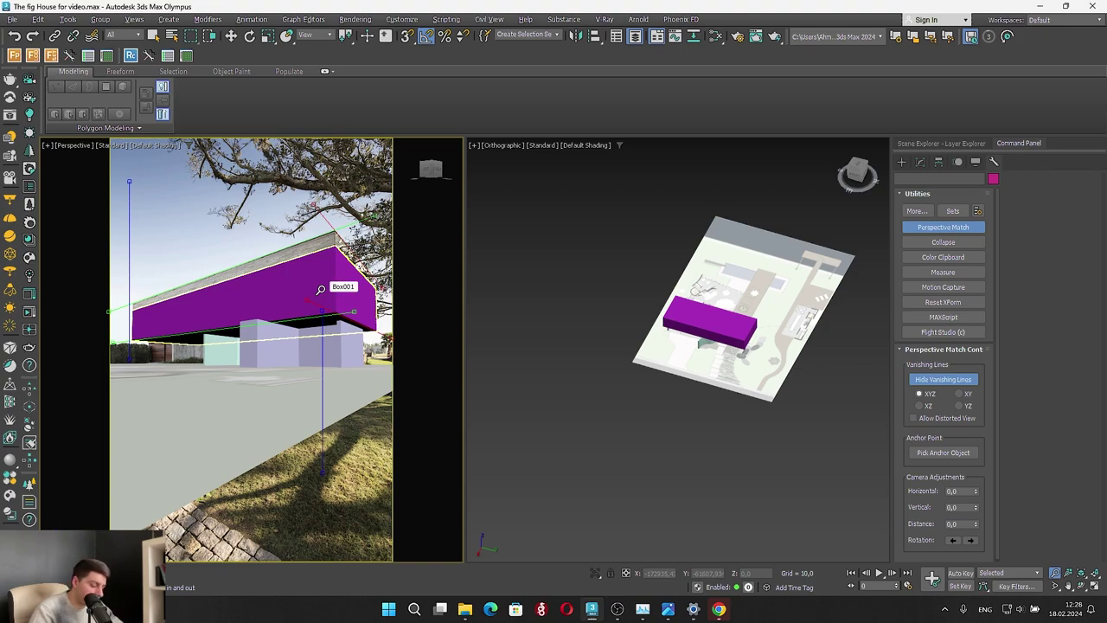
Switch the perspective view to wireframe and fine-tune its pan and zoom so the box edges follow the photographed building
key("F3")
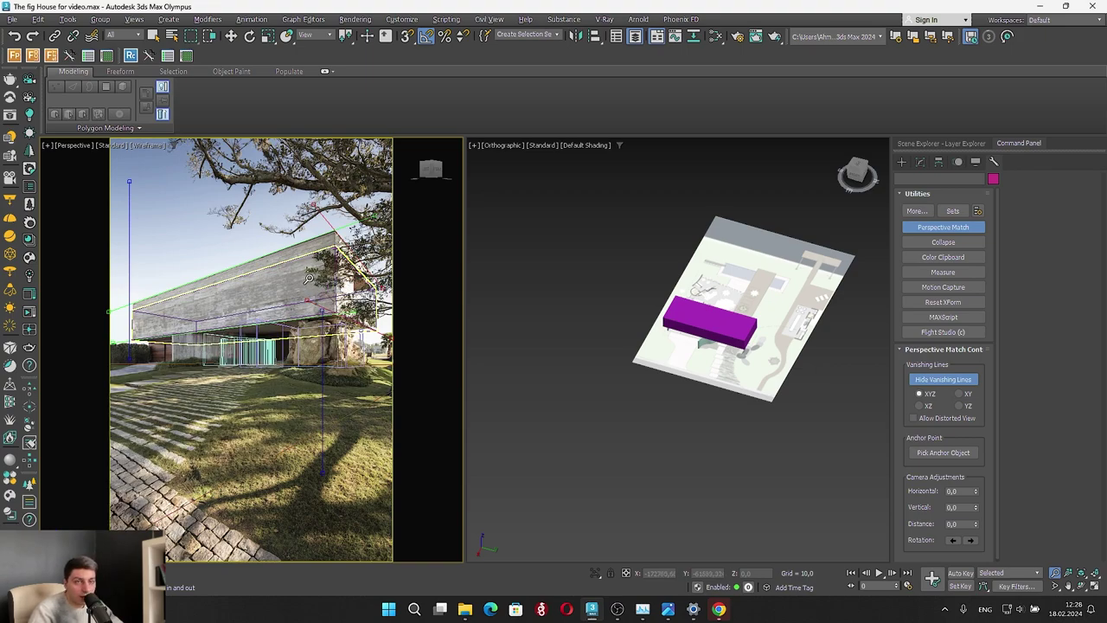
middle_click_drag(312, 273, 313, 274)
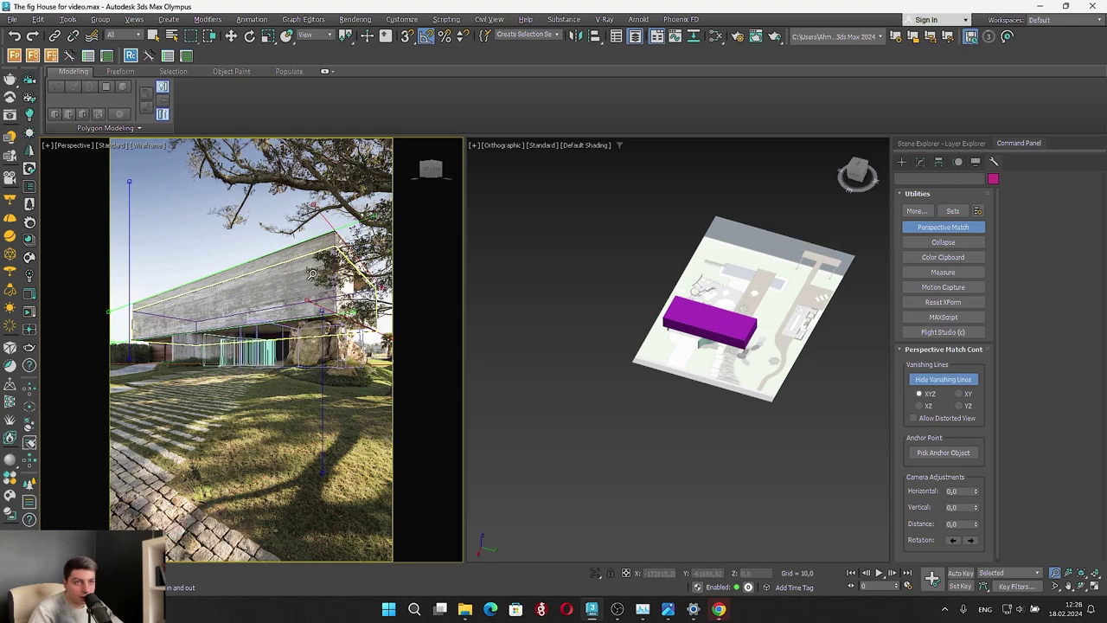
left_click_drag(319, 274, 320, 275)
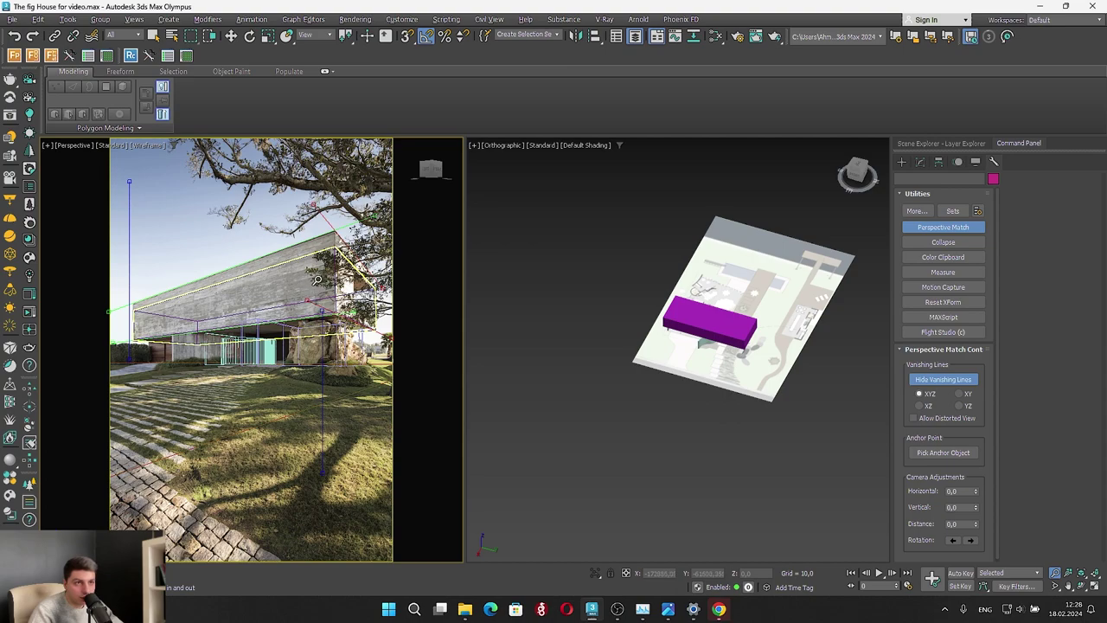
middle_click_drag(330, 274, 330, 275)
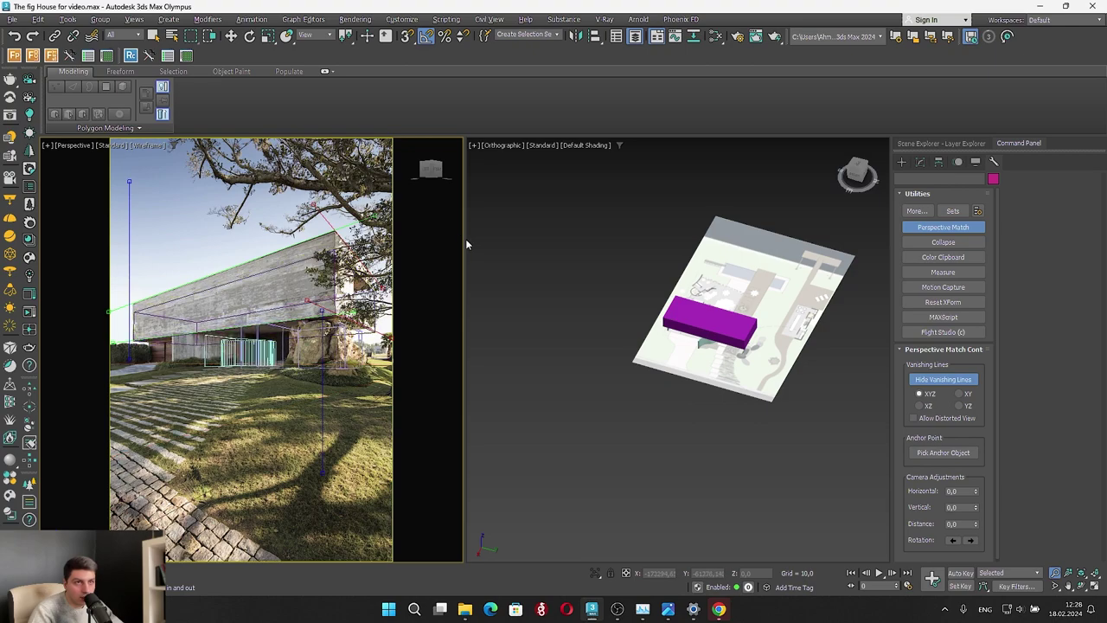
key("w")
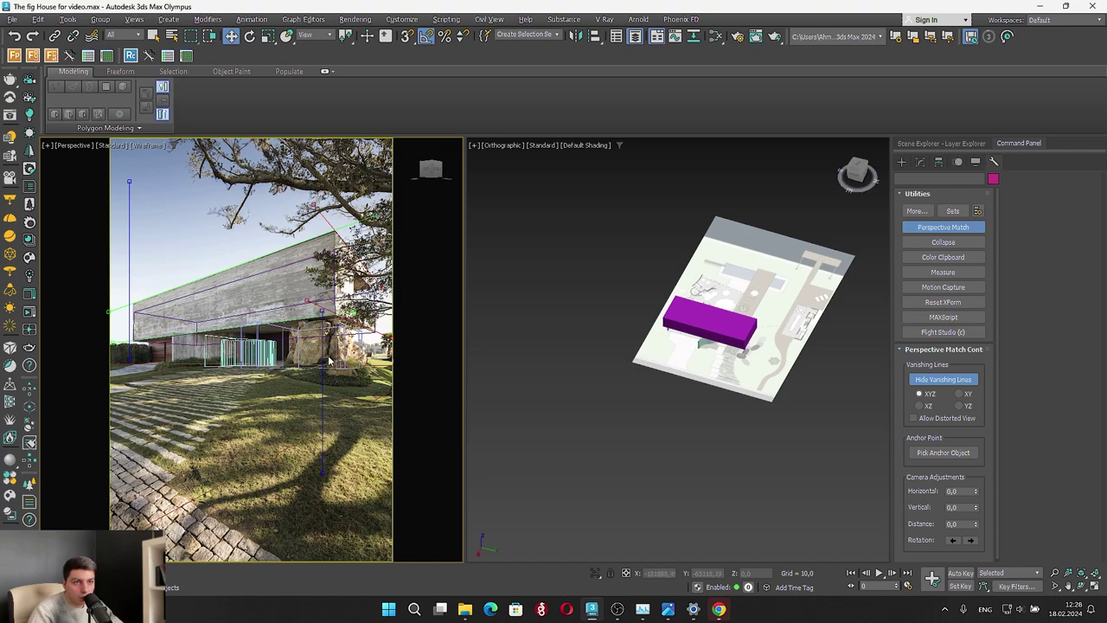
left_click(212, 352)
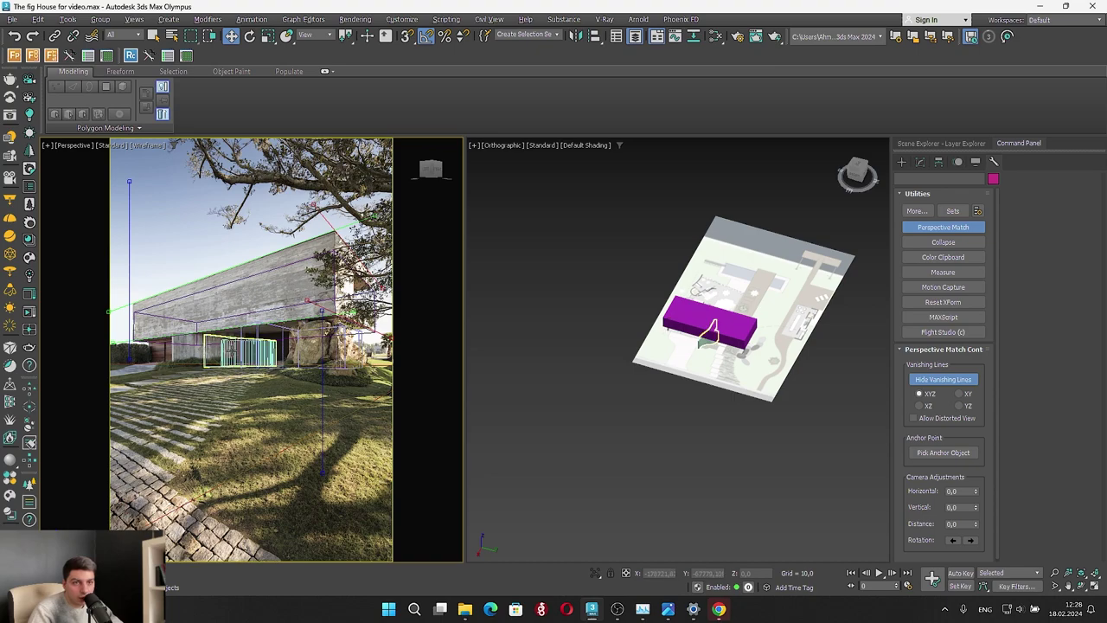
left_click(207, 356)
left_click(219, 355)
left_click(223, 351)
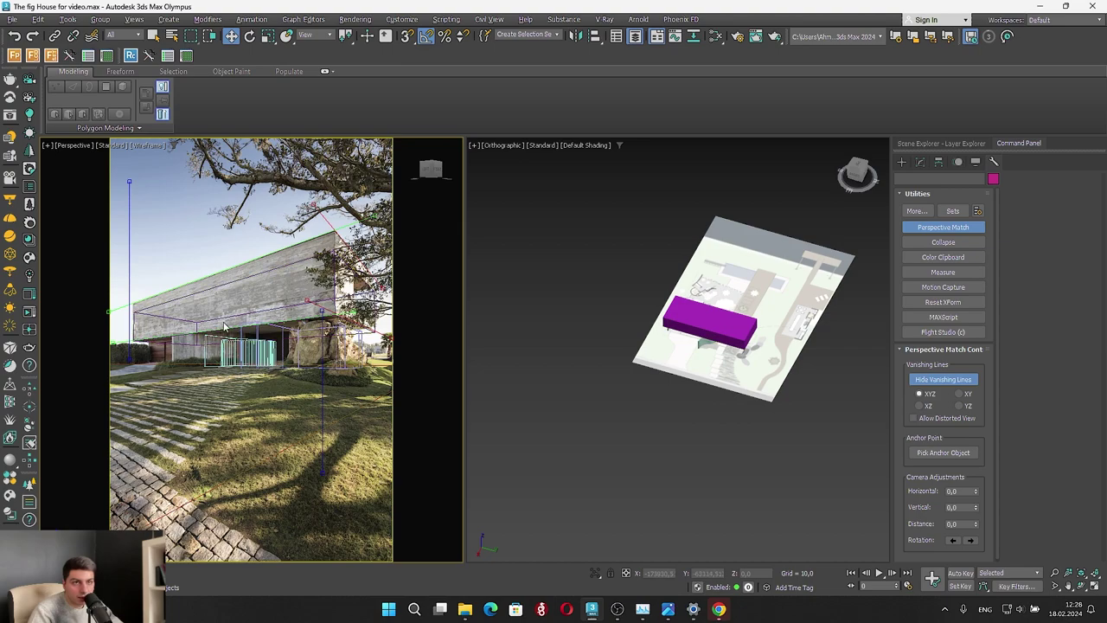
Set the upper-floor box's height to 4700 so its top edge meets the concrete volume's roofline in the photo
left_click(229, 291)
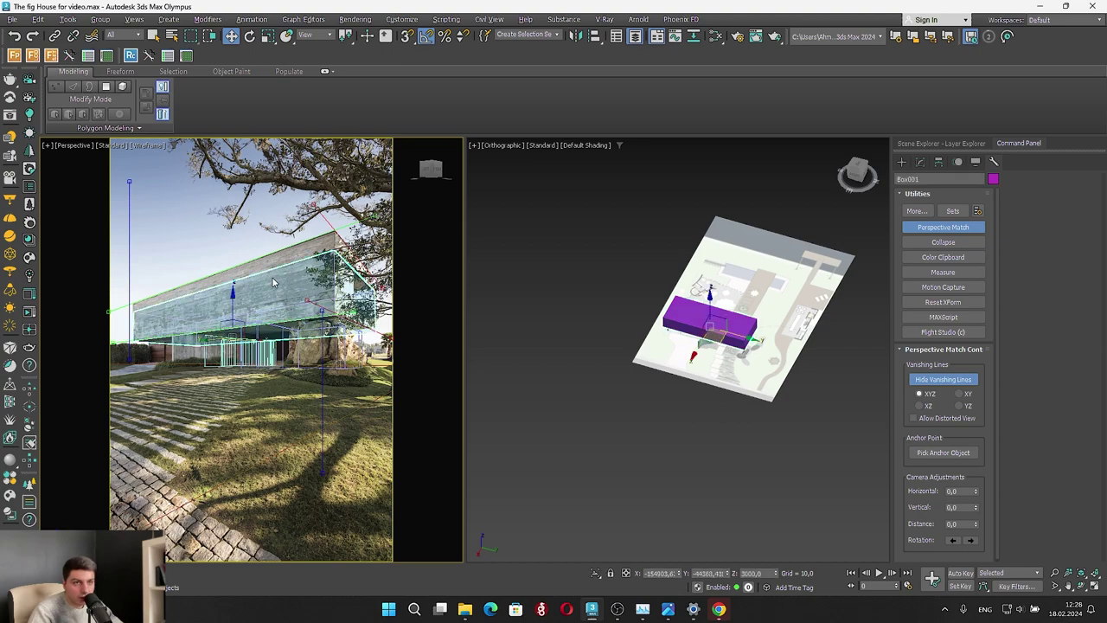
left_click(923, 165)
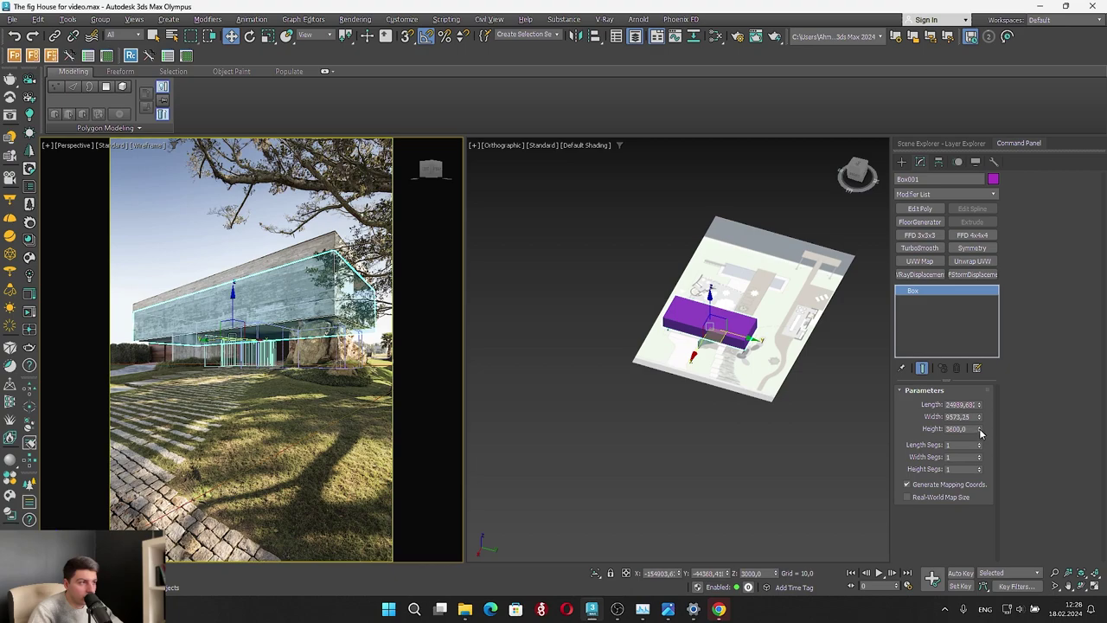
left_click_drag(981, 430, 996, 412)
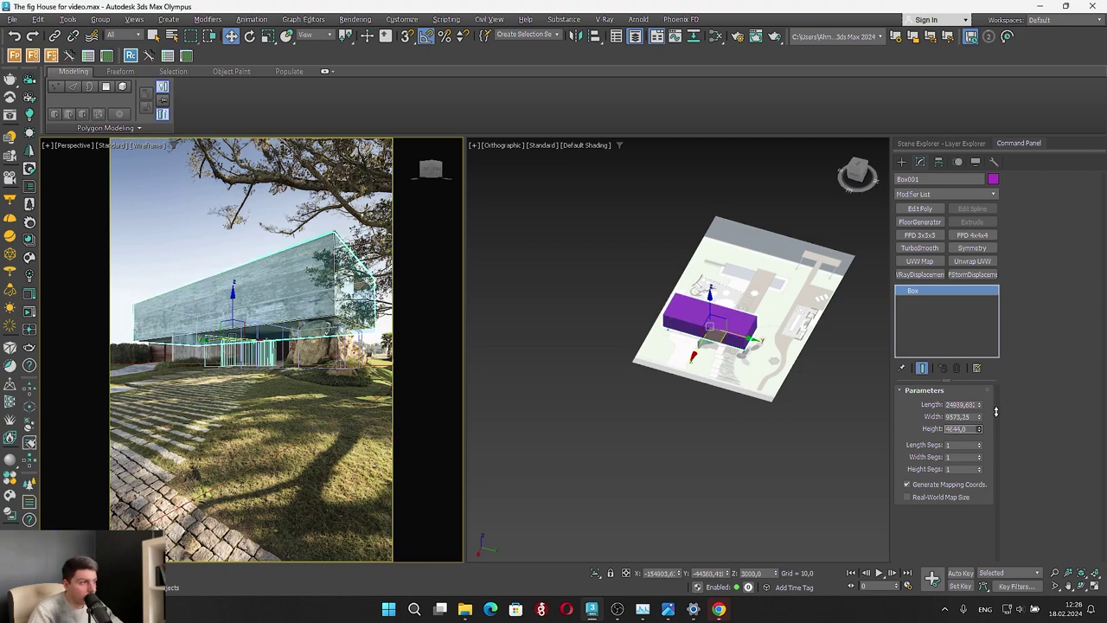
left_click_drag(996, 412, 1018, 411)
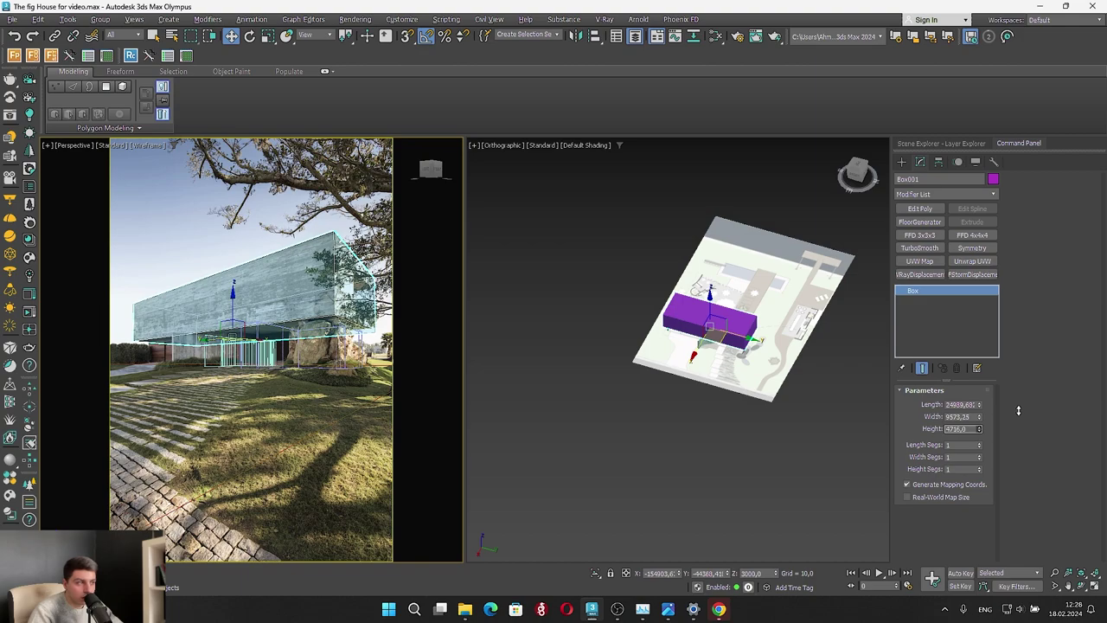
left_click_drag(1019, 411, 1020, 410)
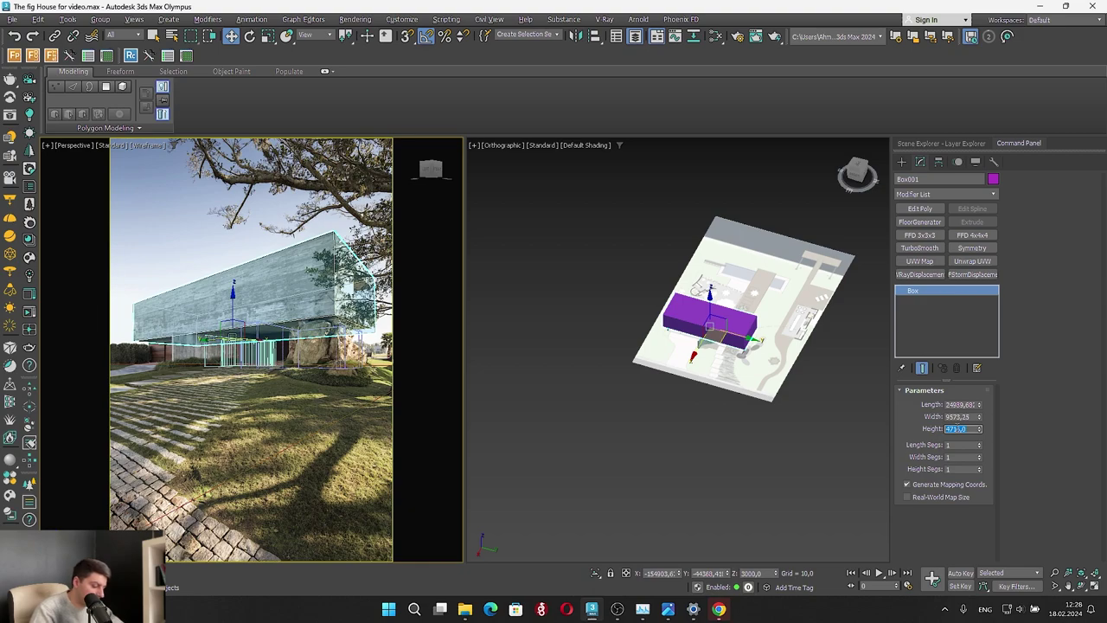
key("Return")
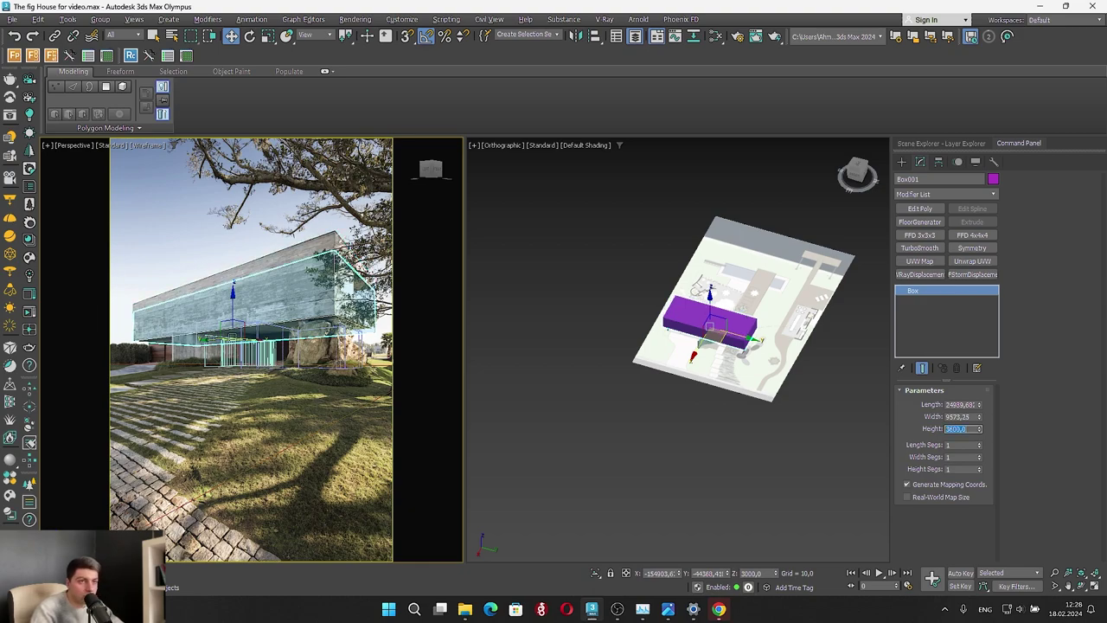
type("460")
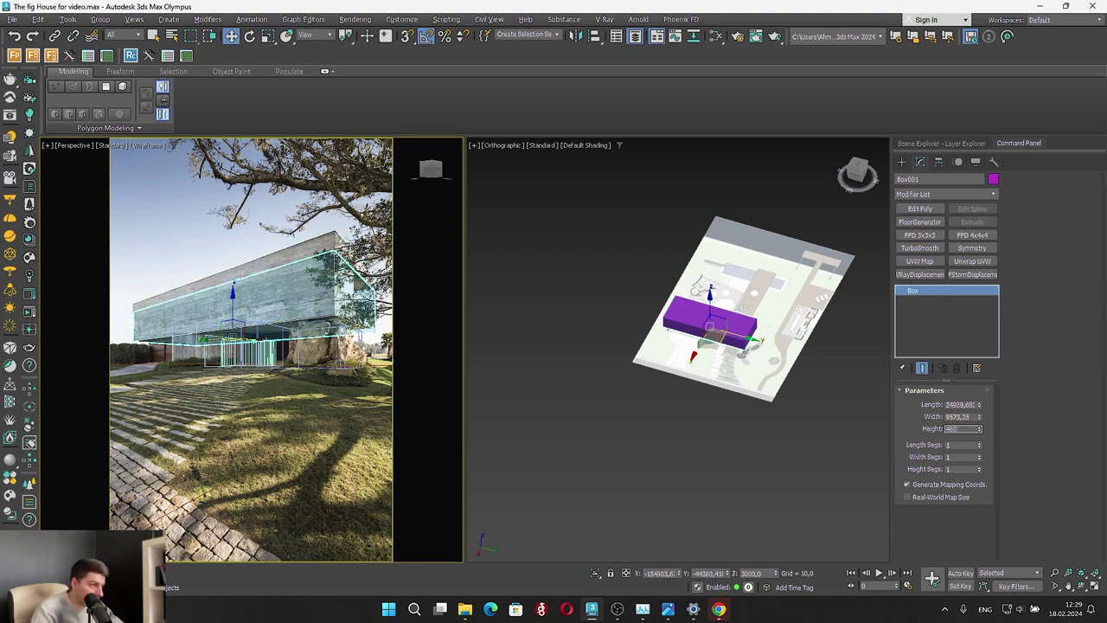
type("0")
key("Return")
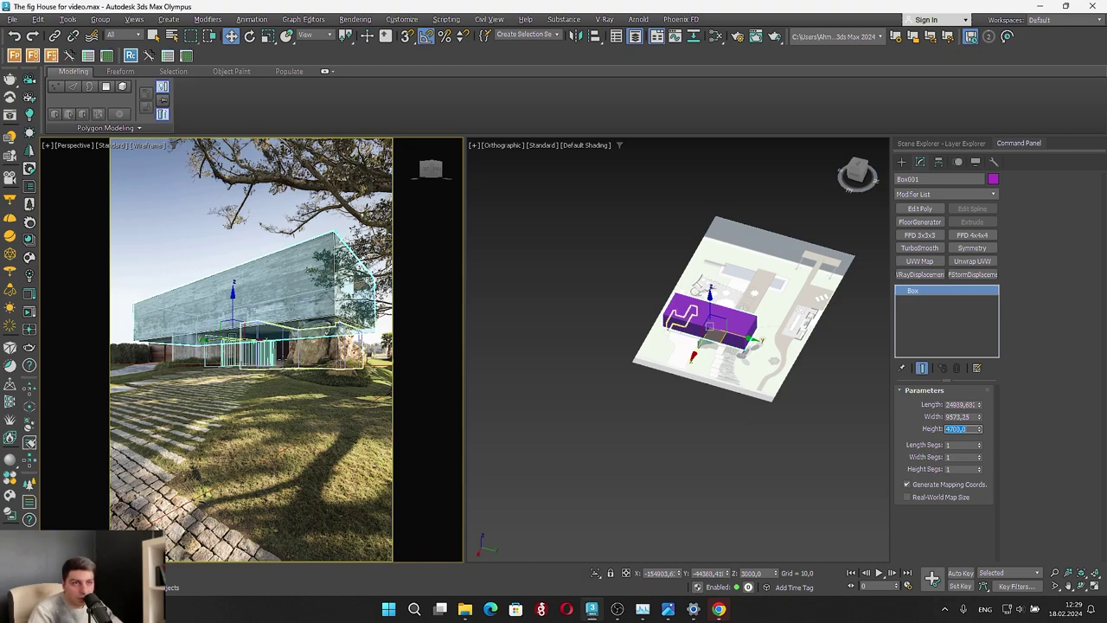
Check the extruded ground-floor walls and the plan surface against the photo in both shaded and wireframe display
left_click(143, 363)
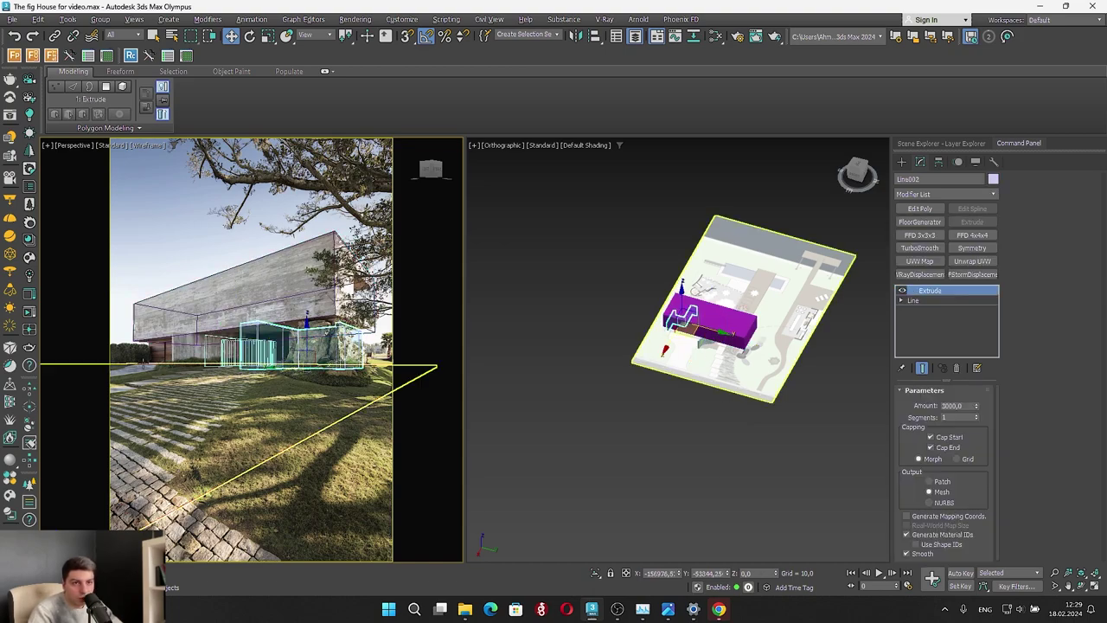
left_click(205, 357)
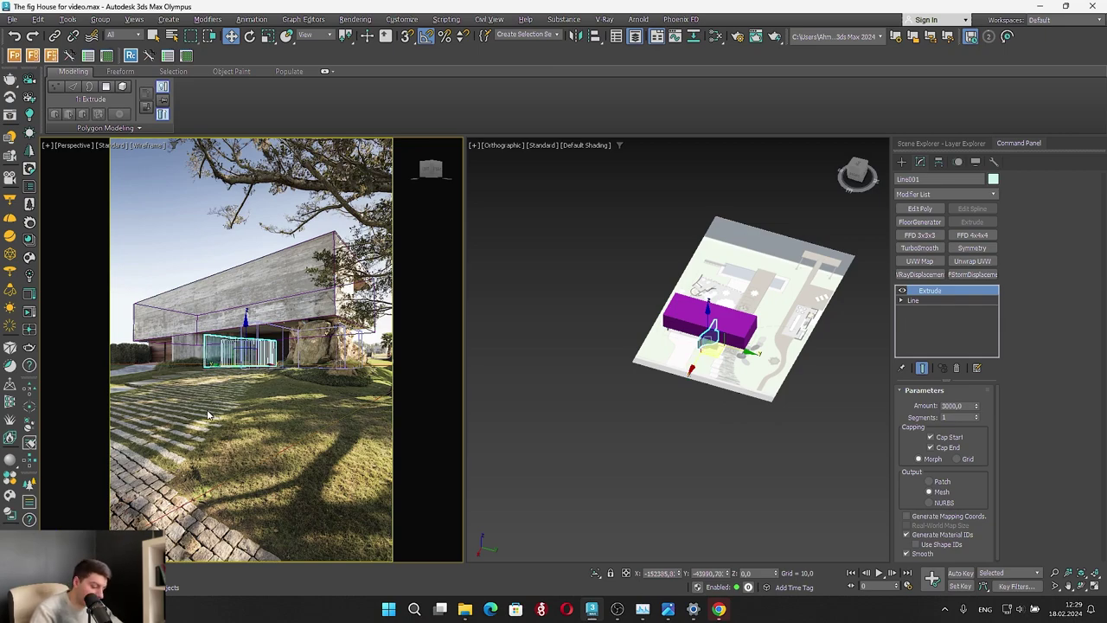
left_click(161, 456)
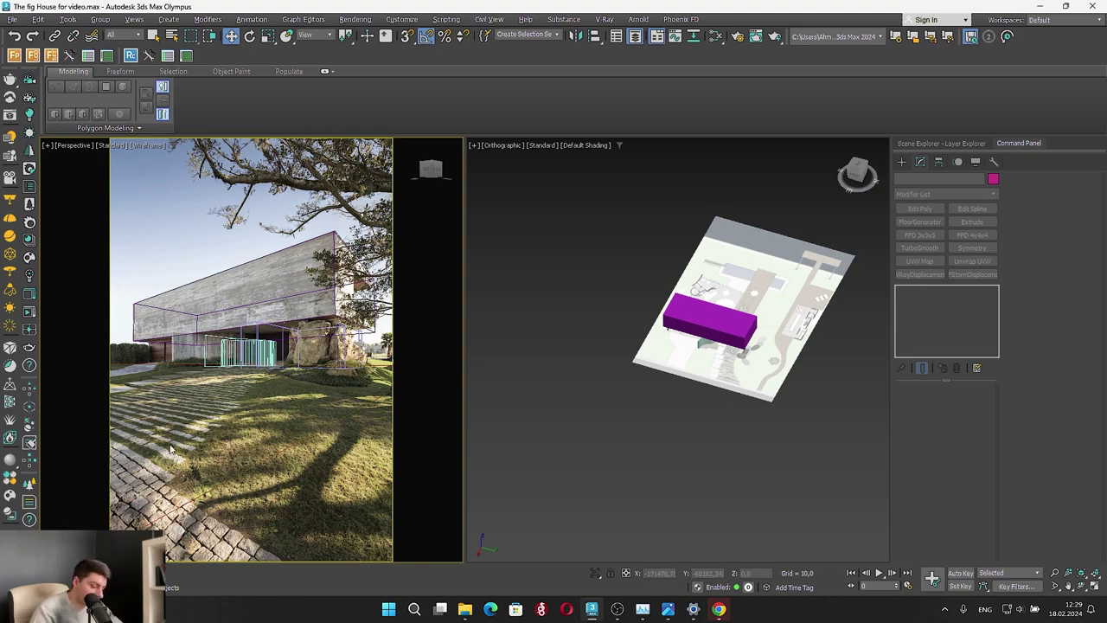
key("F3")
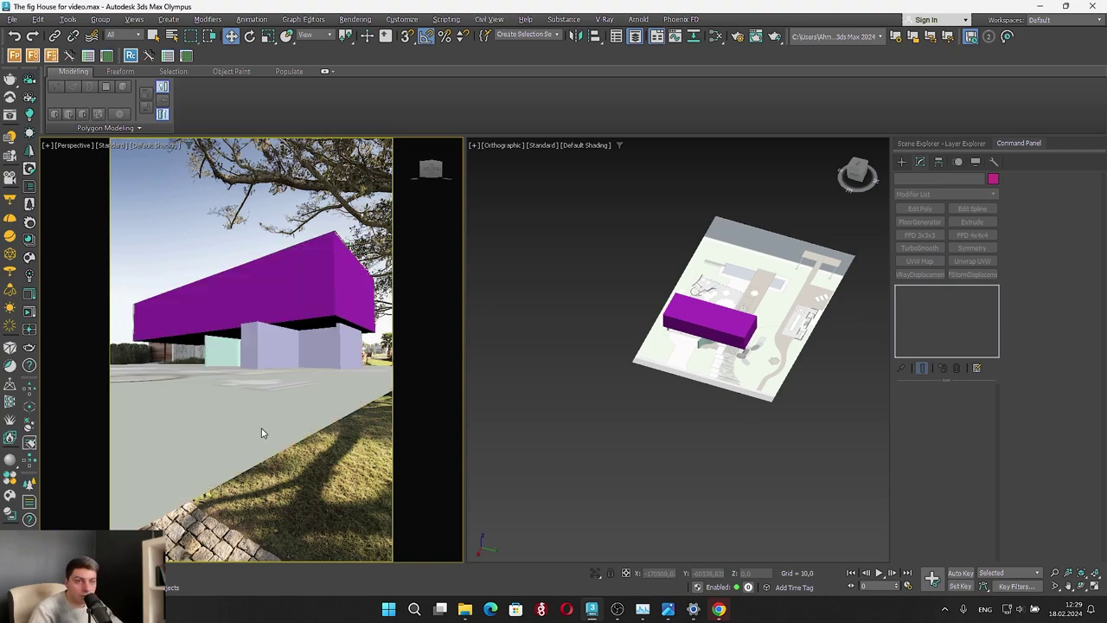
left_click(241, 411)
left_click(166, 362)
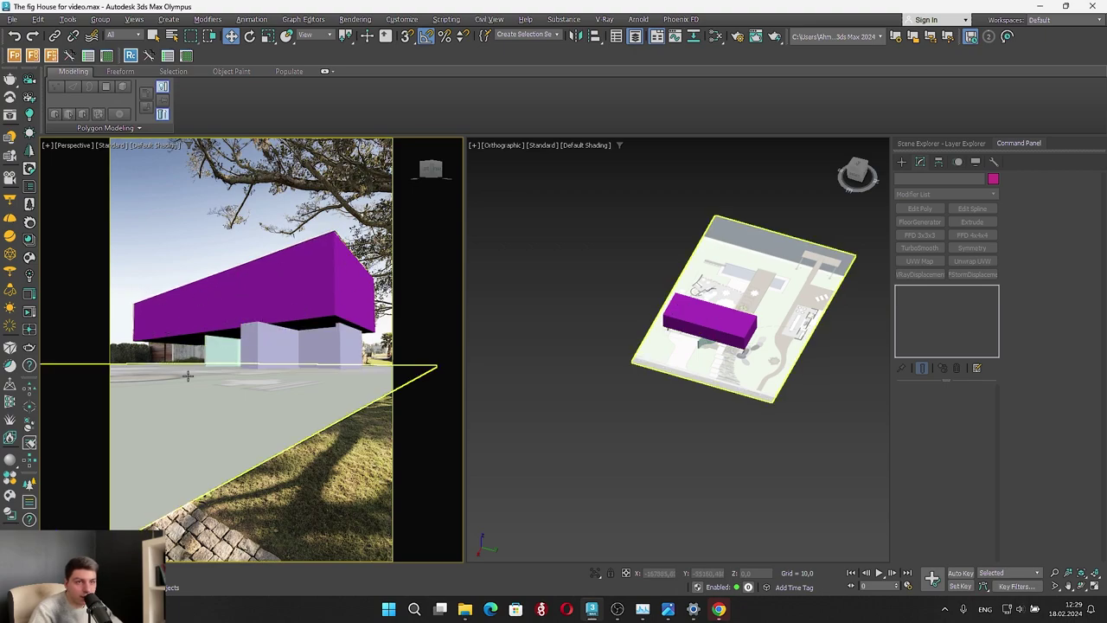
left_click(217, 350)
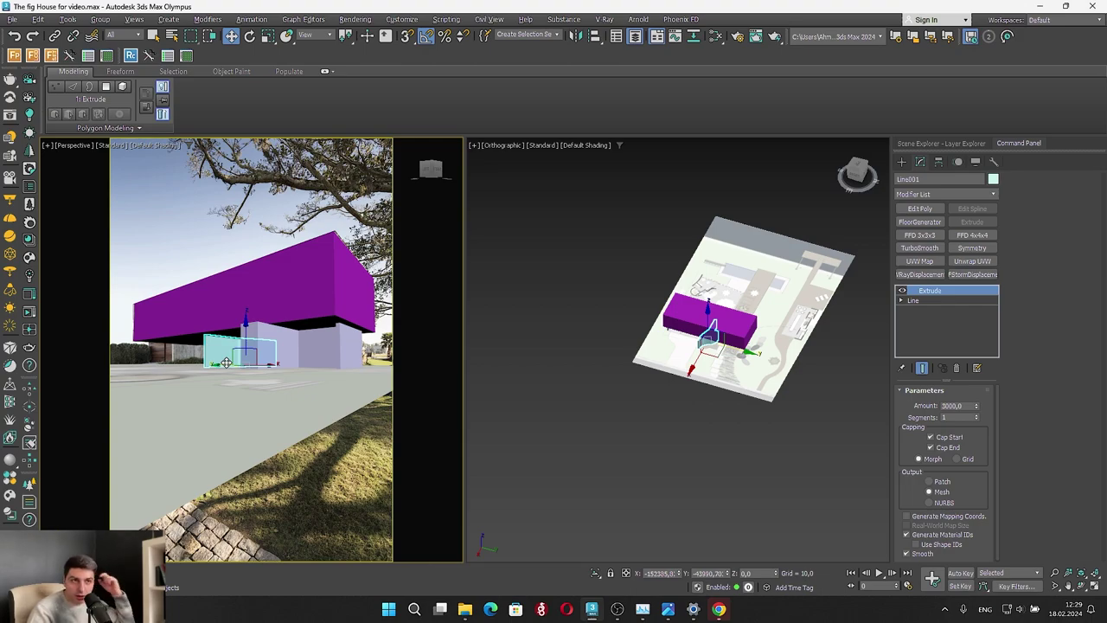
key("F3")
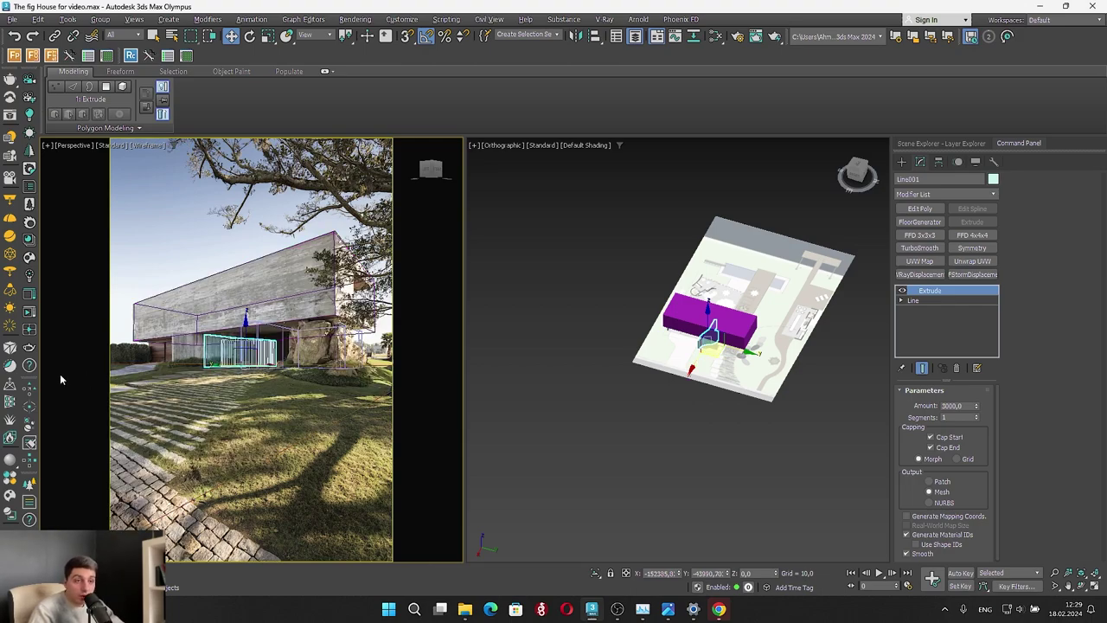
Create a physical camera from the matched perspective view
middle_click_drag(739, 359, 754, 401, "alt")
scroll(754, 389, "up", 5)
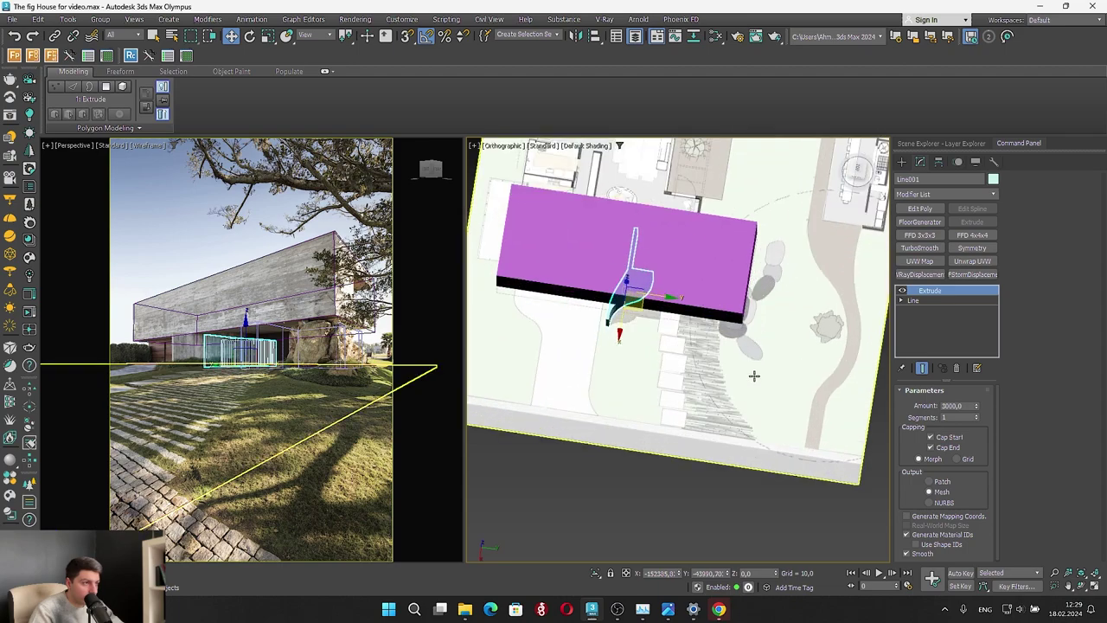
right_click(318, 385)
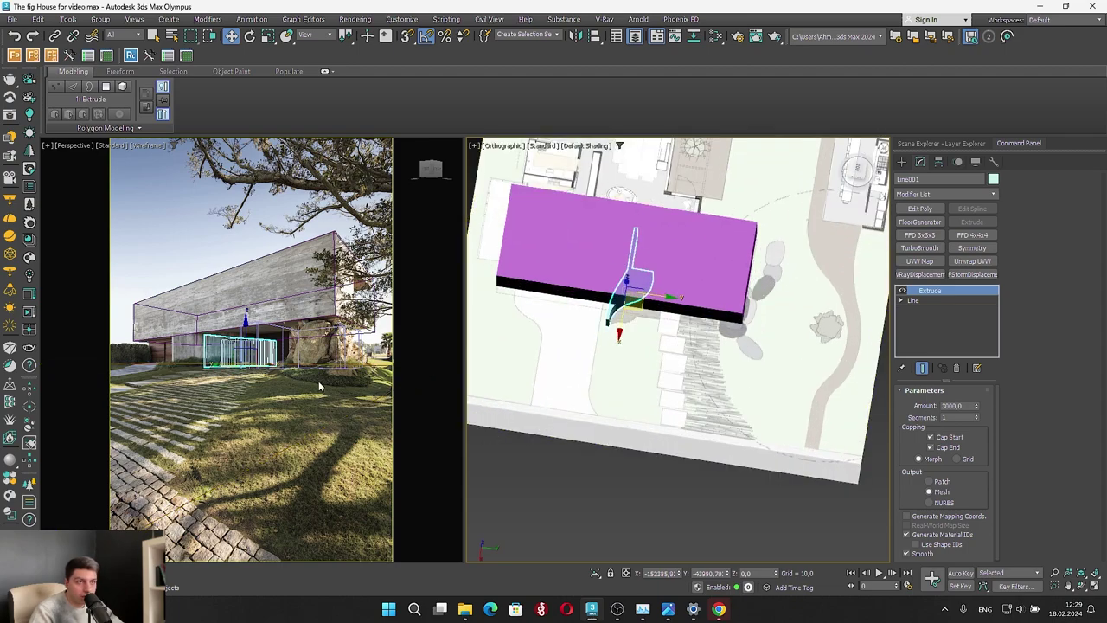
middle_click(320, 381)
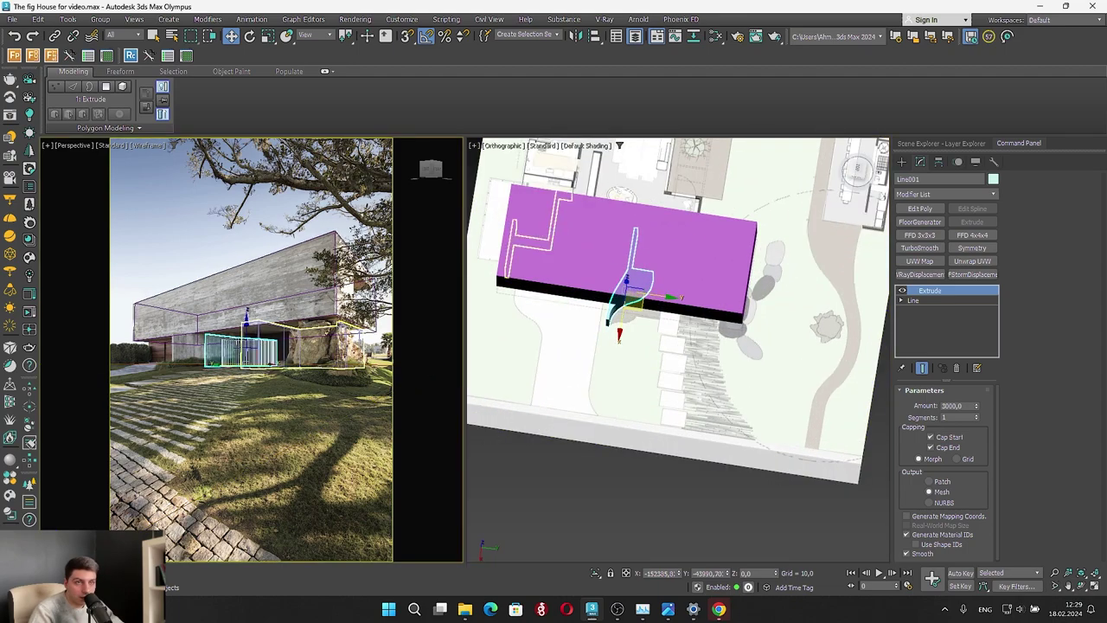
right_click(246, 307)
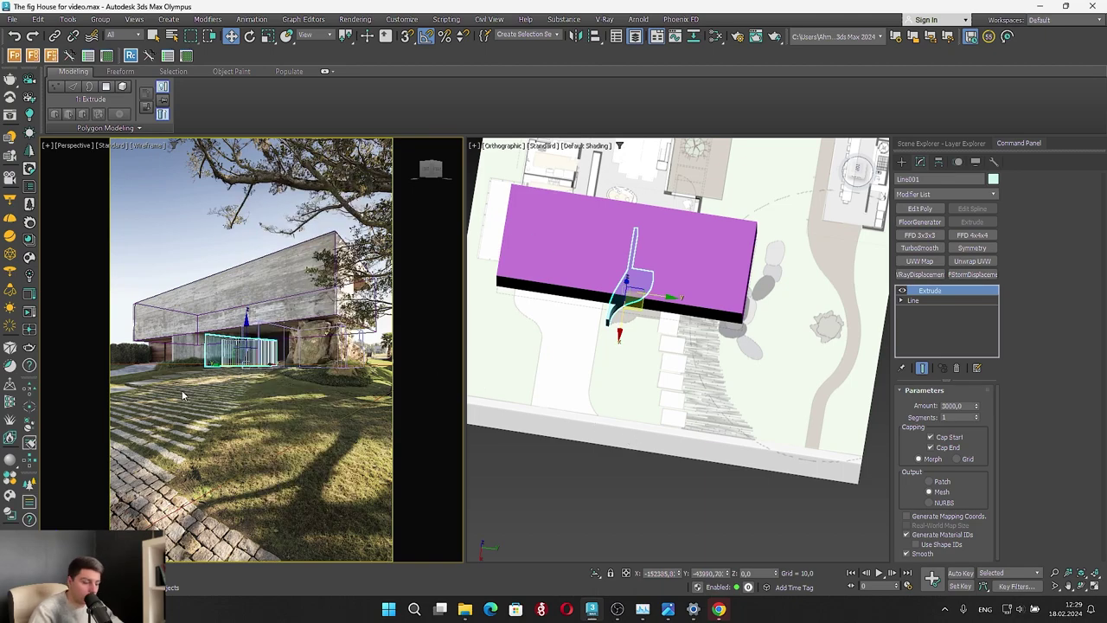
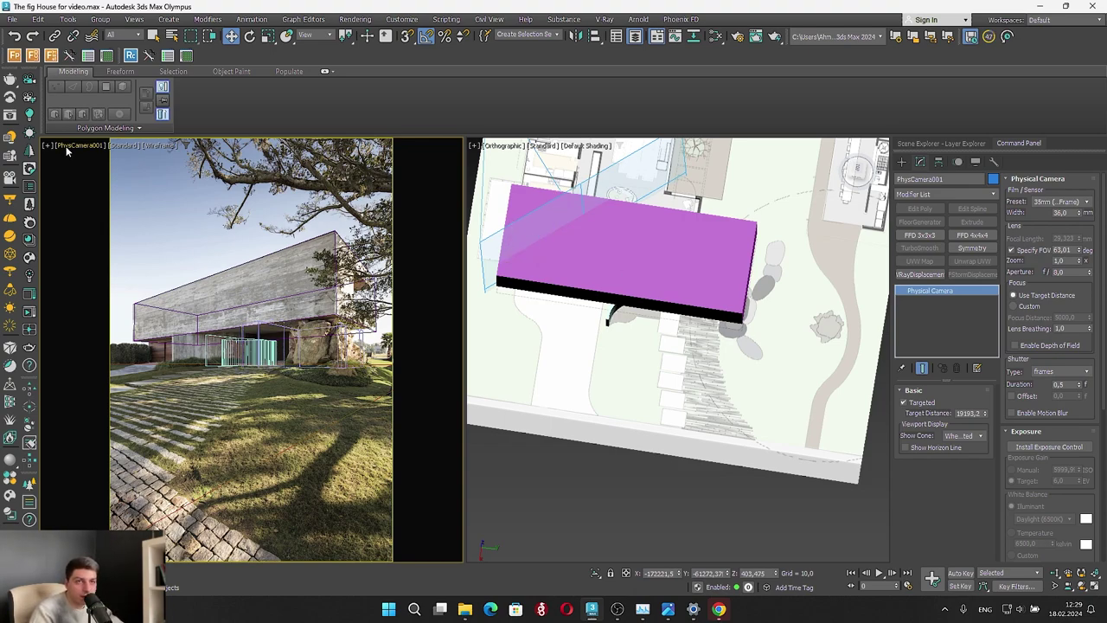
Isolate the new physical camera and show it from the top in the orthographic view
scroll(565, 337, "down", 5)
scroll(541, 264, "up", 6)
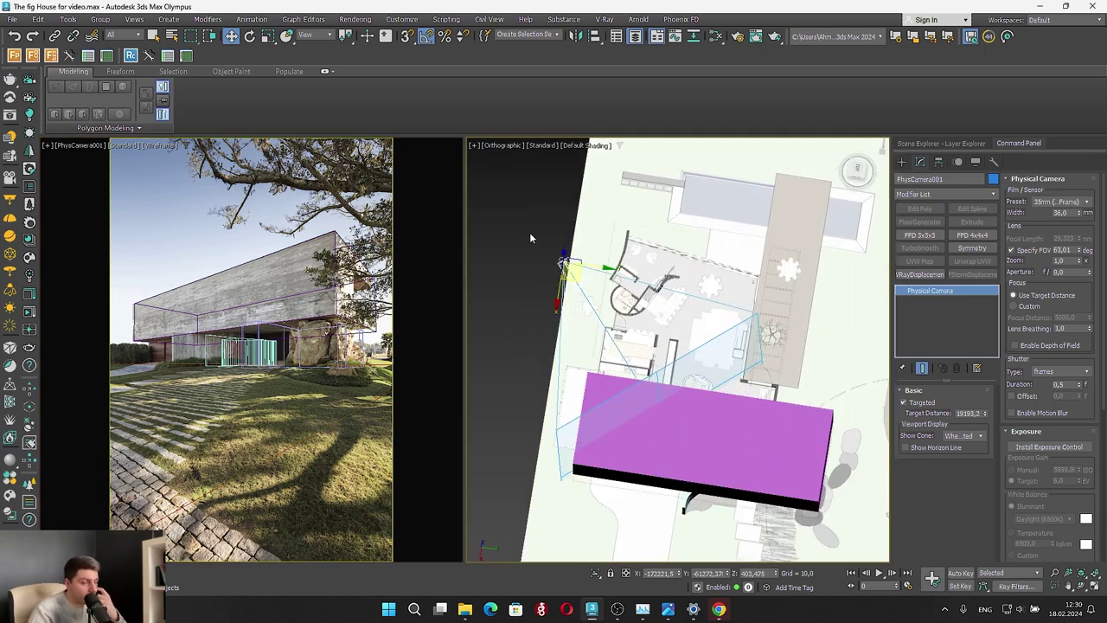
left_click(532, 238)
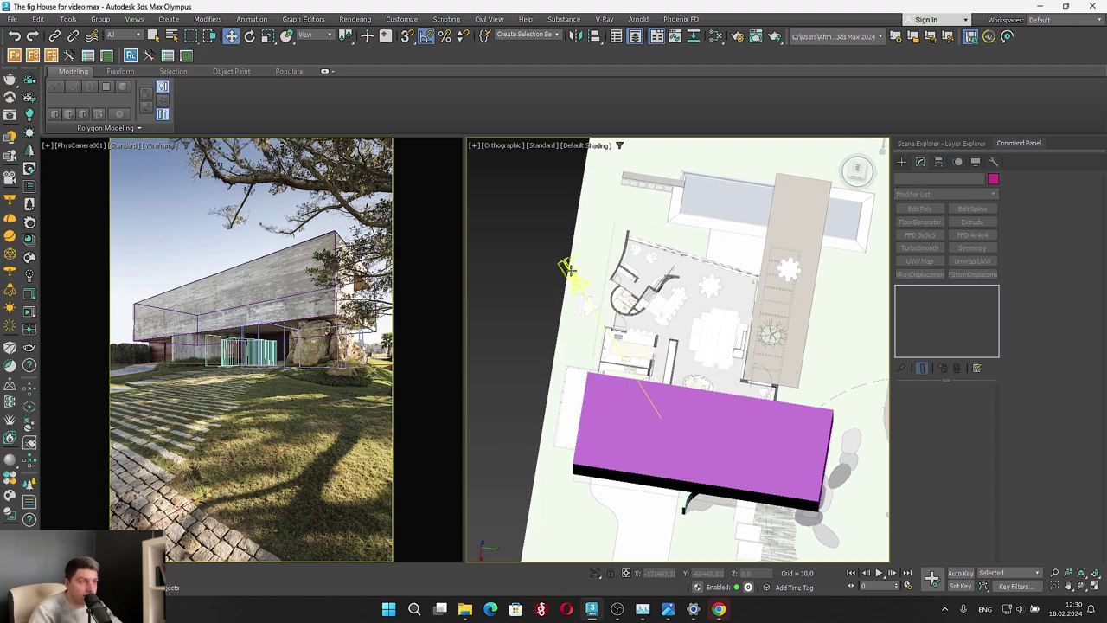
key("ctrl+z")
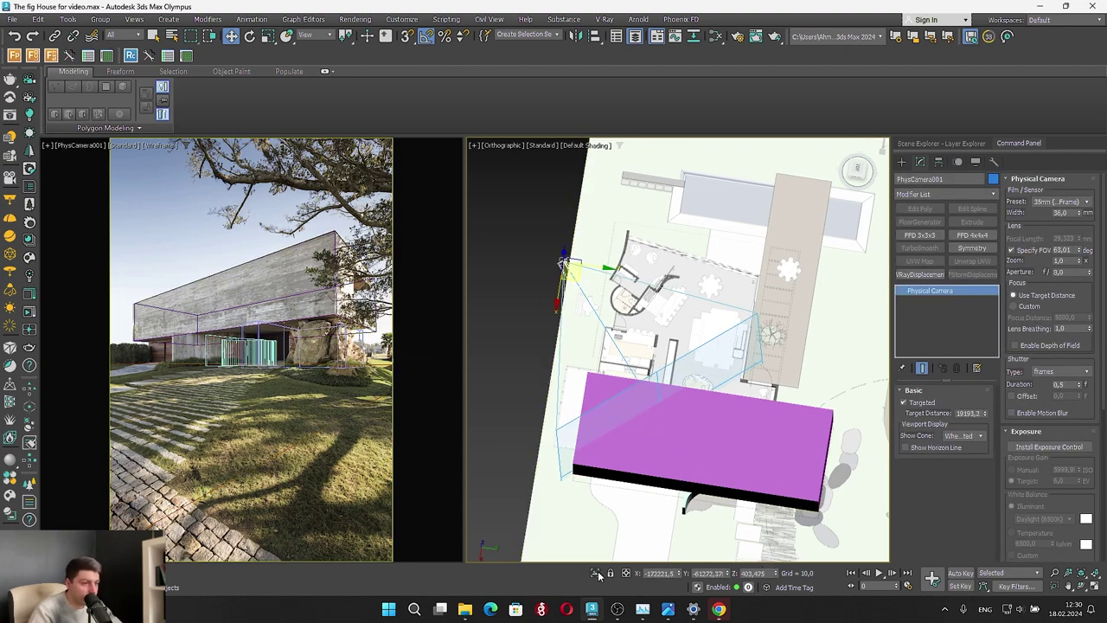
key("alt+q")
left_click(705, 460)
left_click(858, 169)
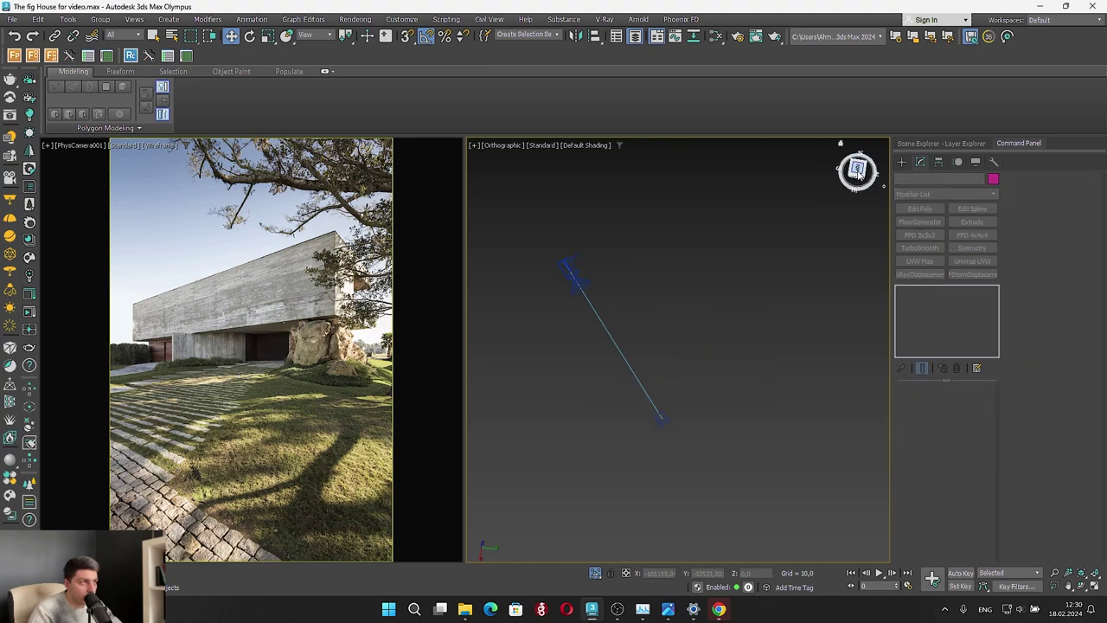
With snapping to pivots and vertices on, create a V-Ray Physical camera running from the existing camera's position to its target
left_click(902, 162)
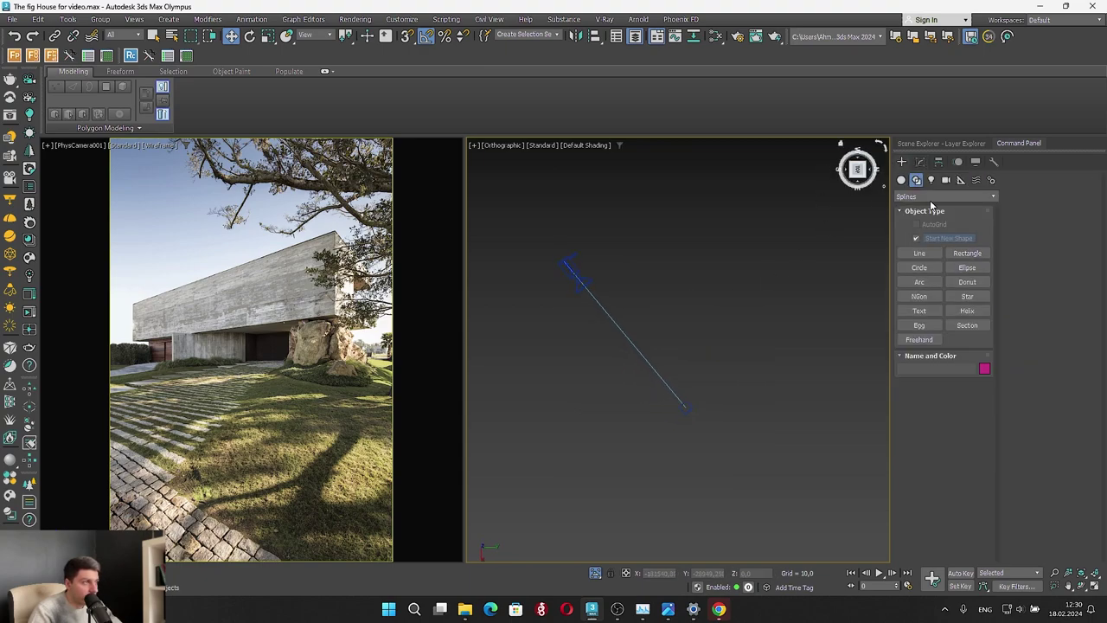
left_click(948, 180)
left_click(939, 196)
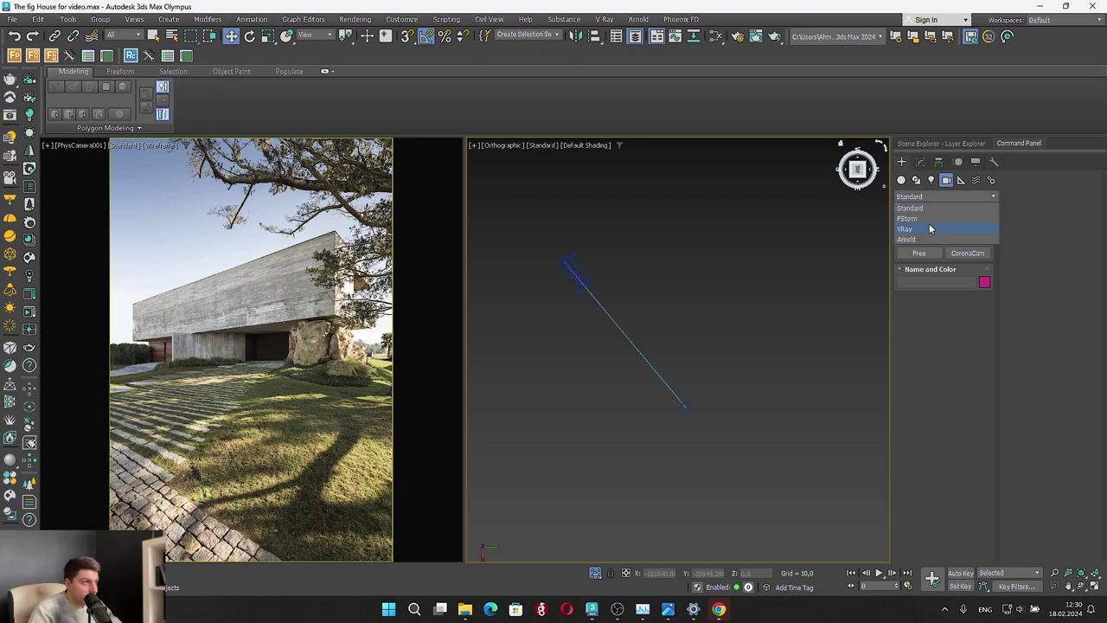
left_click(931, 228)
left_click(967, 239)
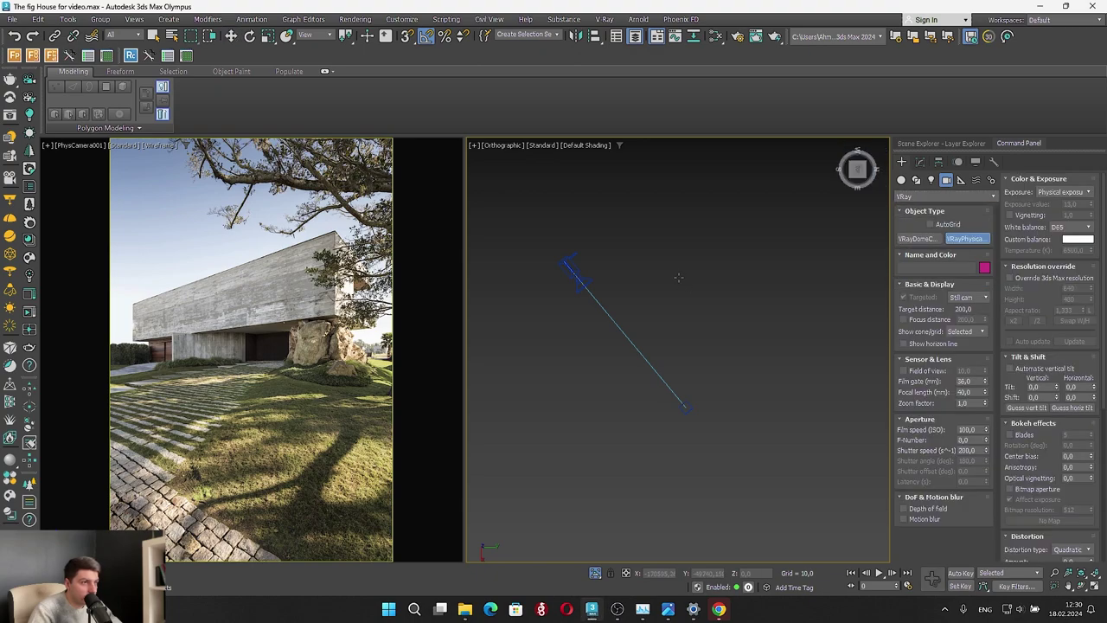
scroll(620, 284, "up", 2)
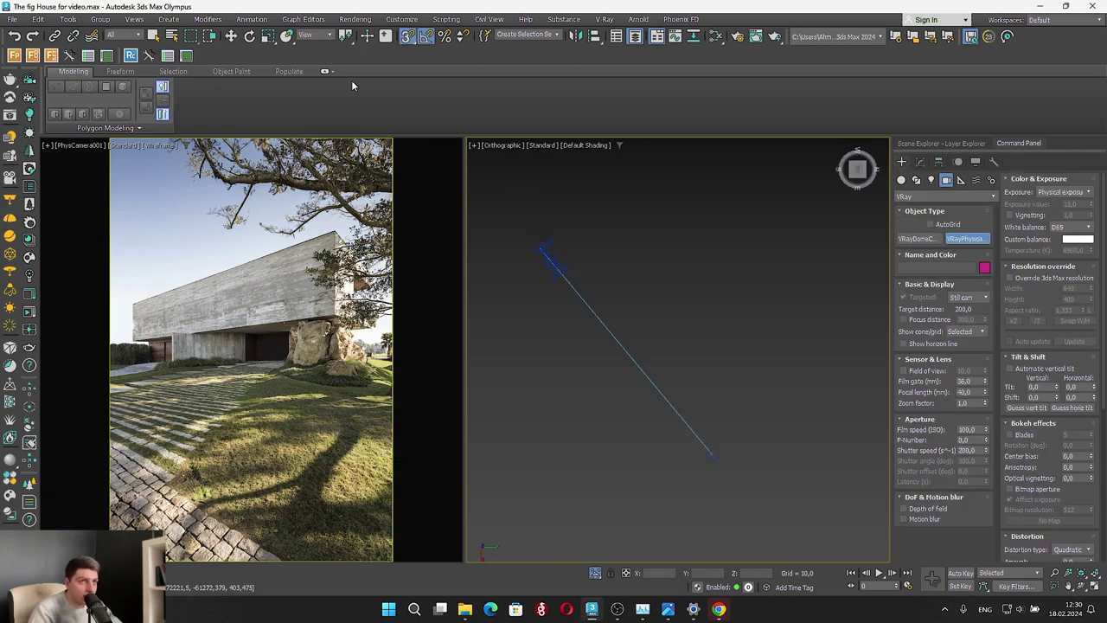
right_click(409, 39)
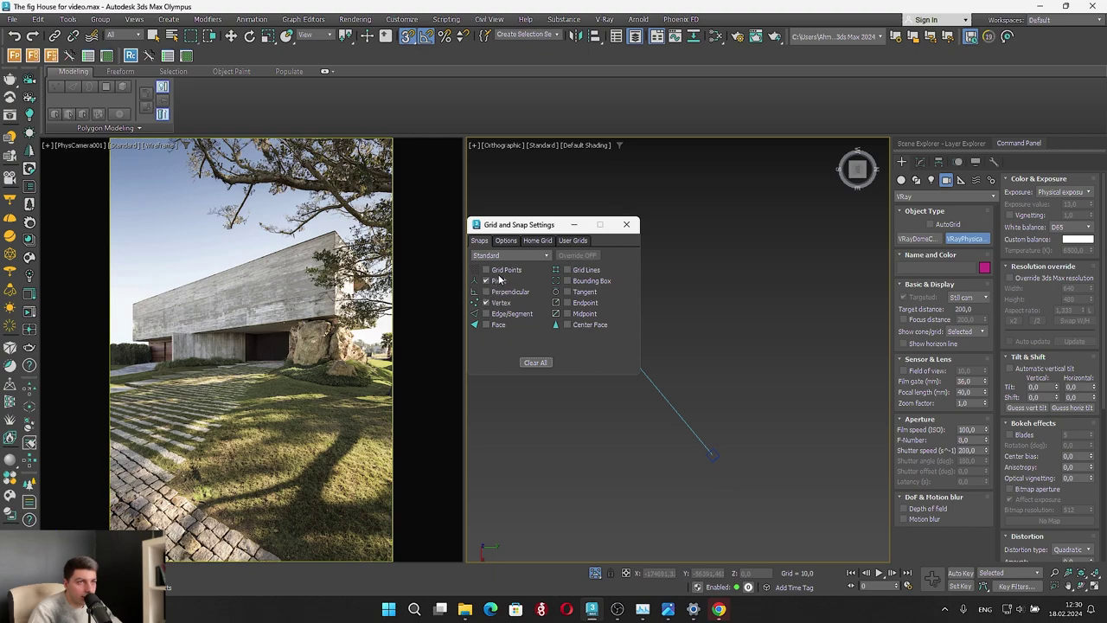
left_click(509, 241)
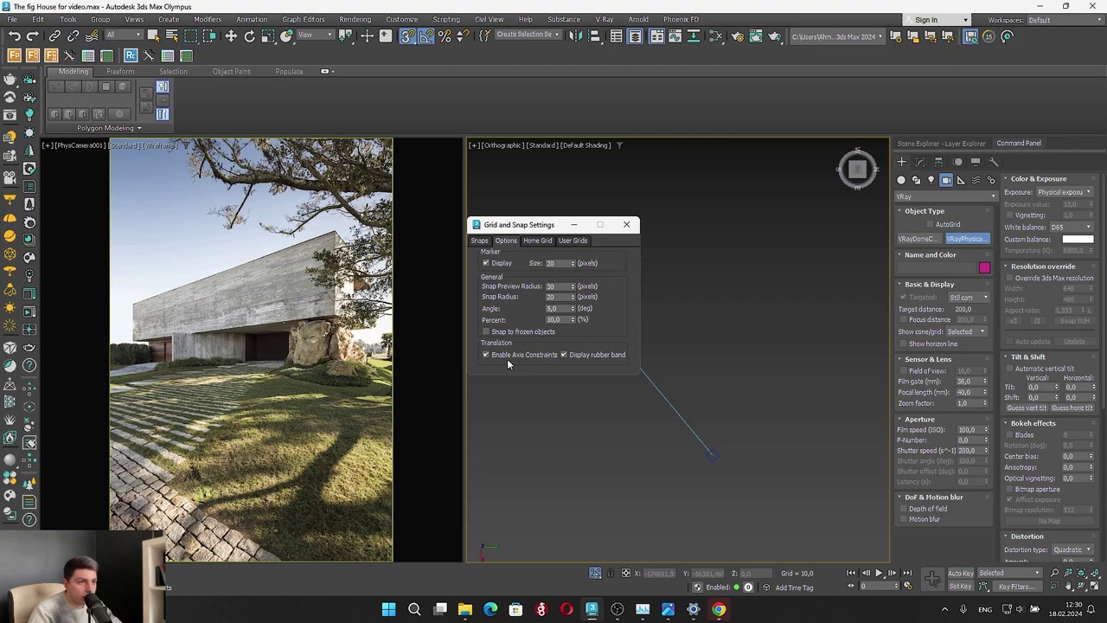
left_click(629, 224)
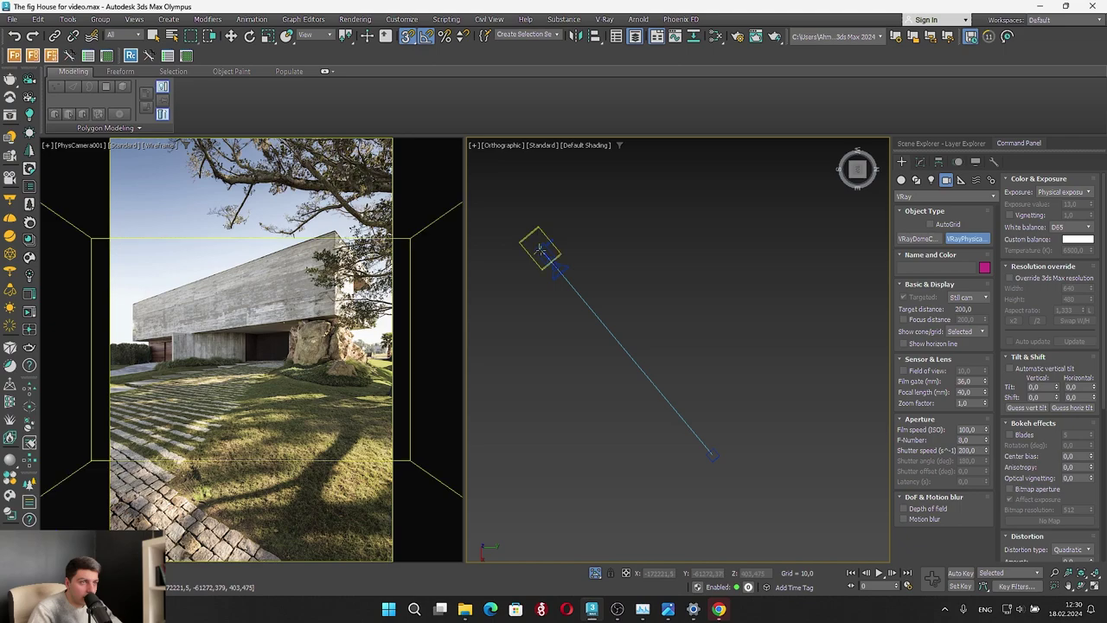
left_click(540, 249)
left_click_drag(718, 461, 712, 457)
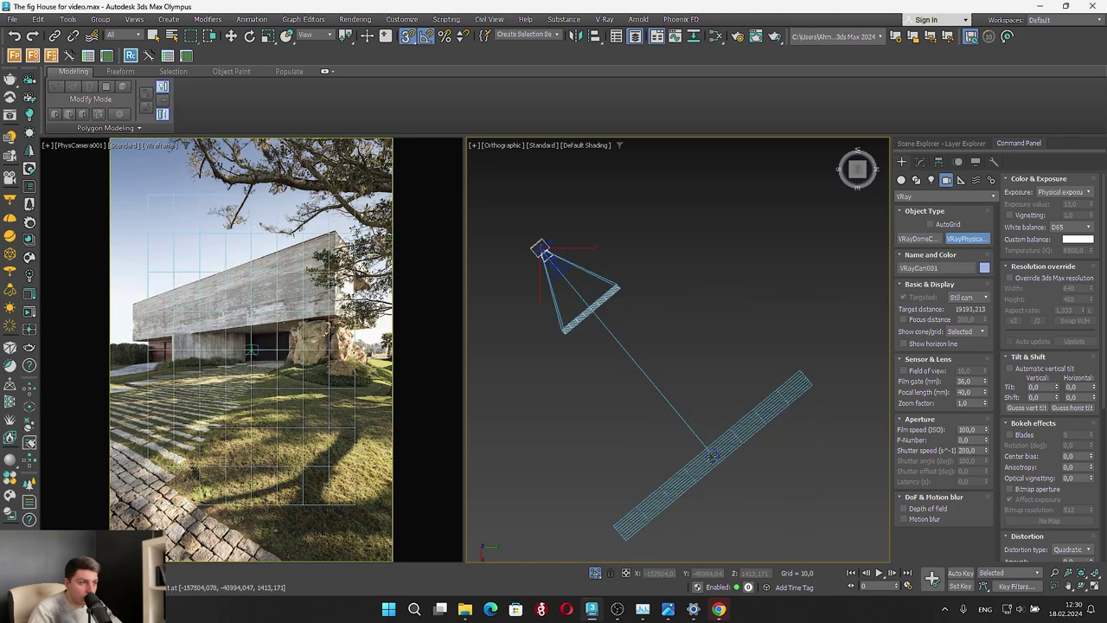
middle_click_drag(559, 317, 622, 229, "alt")
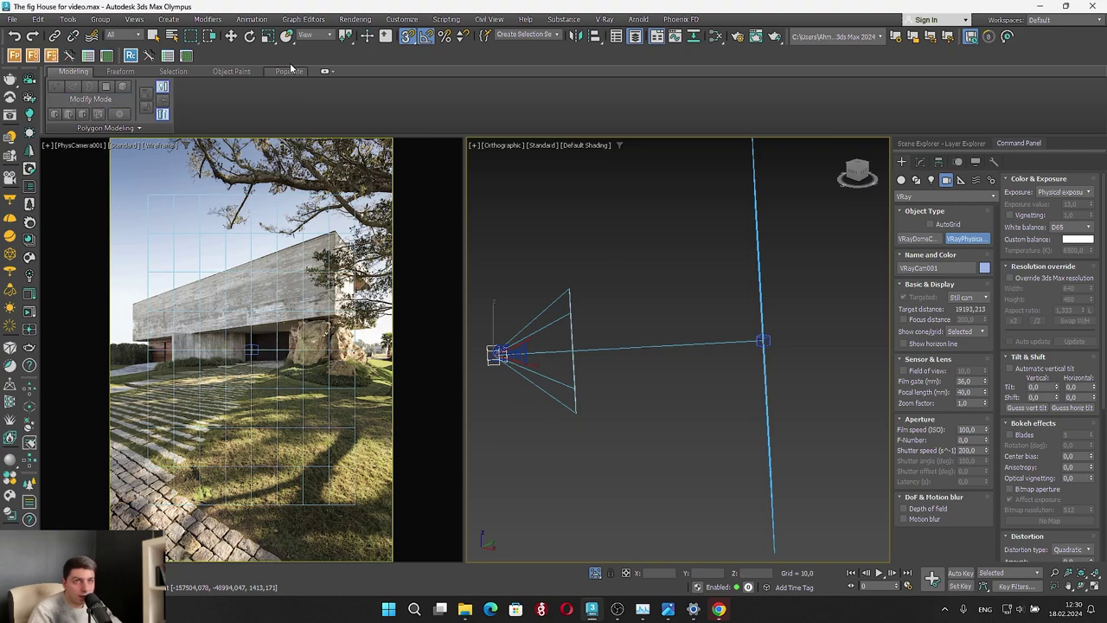
Delete the original physical camera and keep the V-Ray camera placed along the same line
left_click(231, 36)
left_click(515, 355)
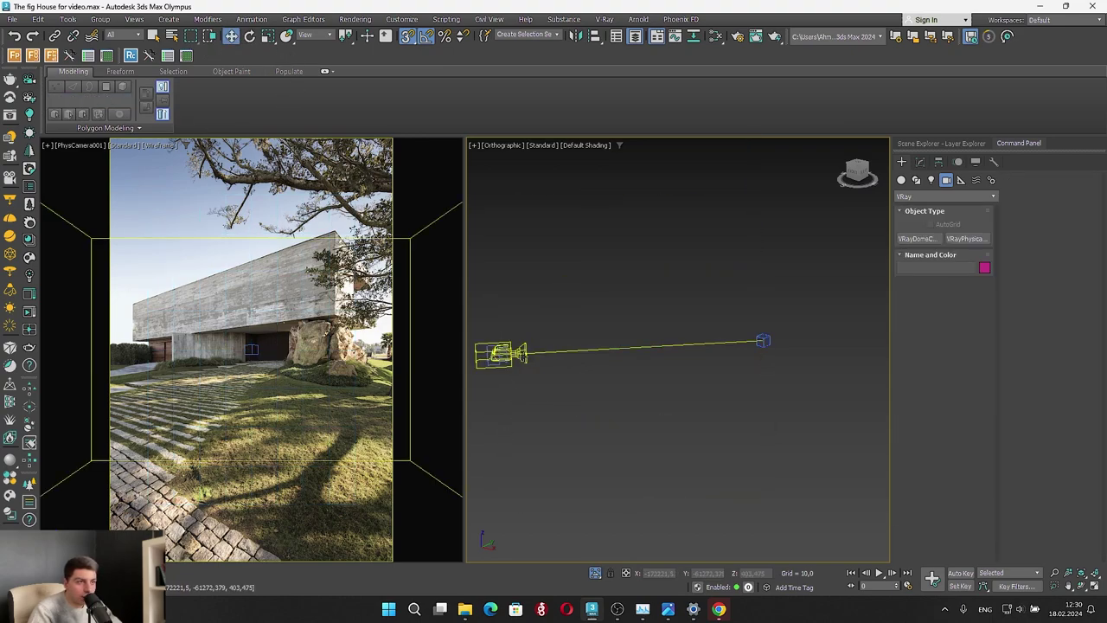
key("Delete")
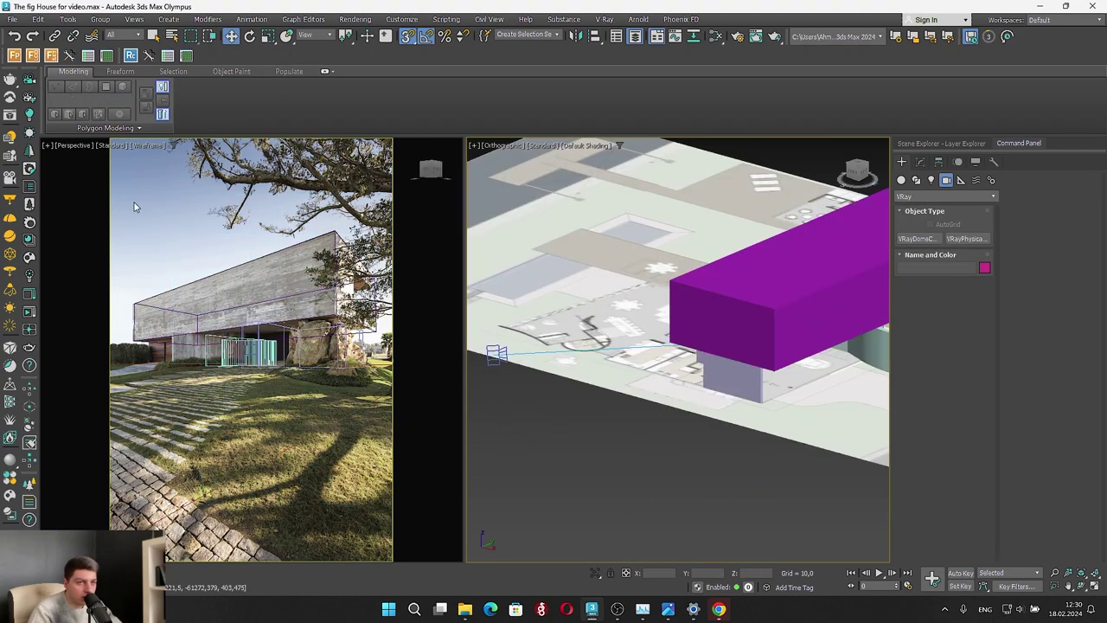
Show the scene through the V-Ray camera in the photo view and save the scene
left_click(80, 145)
mouse_move(147, 158)
left_click(290, 160)
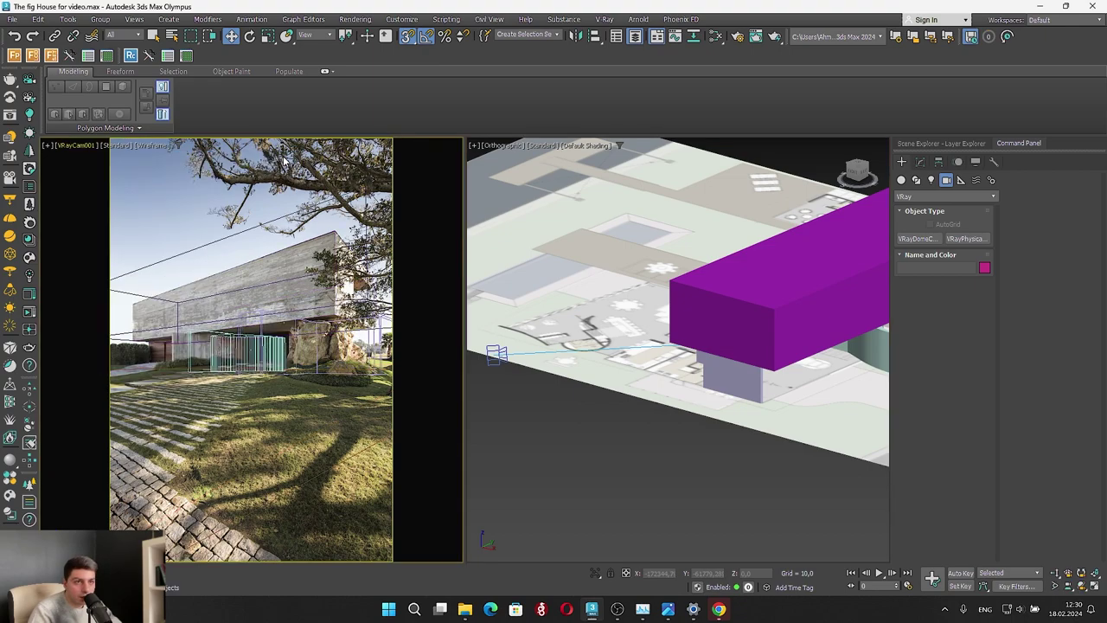
key("ctrl+s")
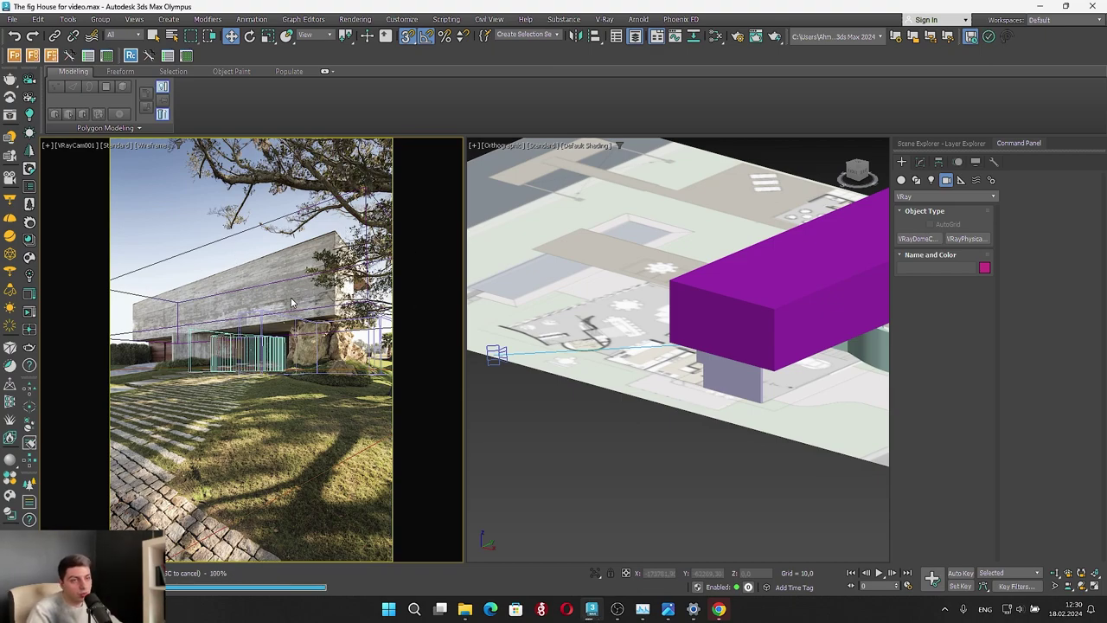
Widen the V-Ray camera's field of view to a focal length of about 29.4 mm, matching the photo, and enable automatic vertical tilt
left_click(1055, 586)
left_click_drag(323, 374, 327, 434)
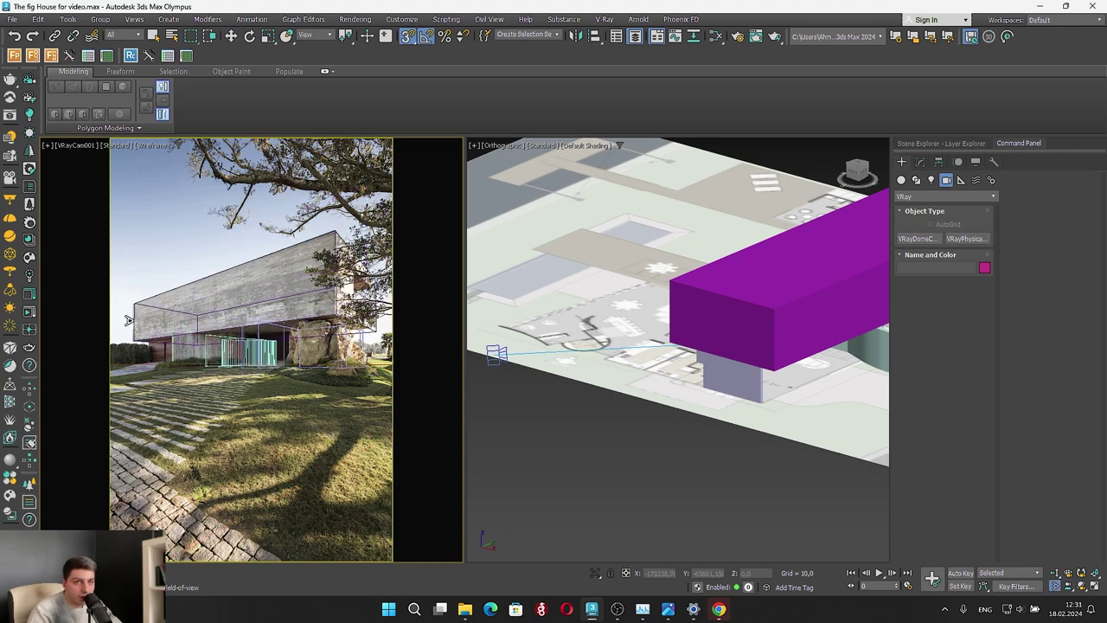
left_click(76, 145)
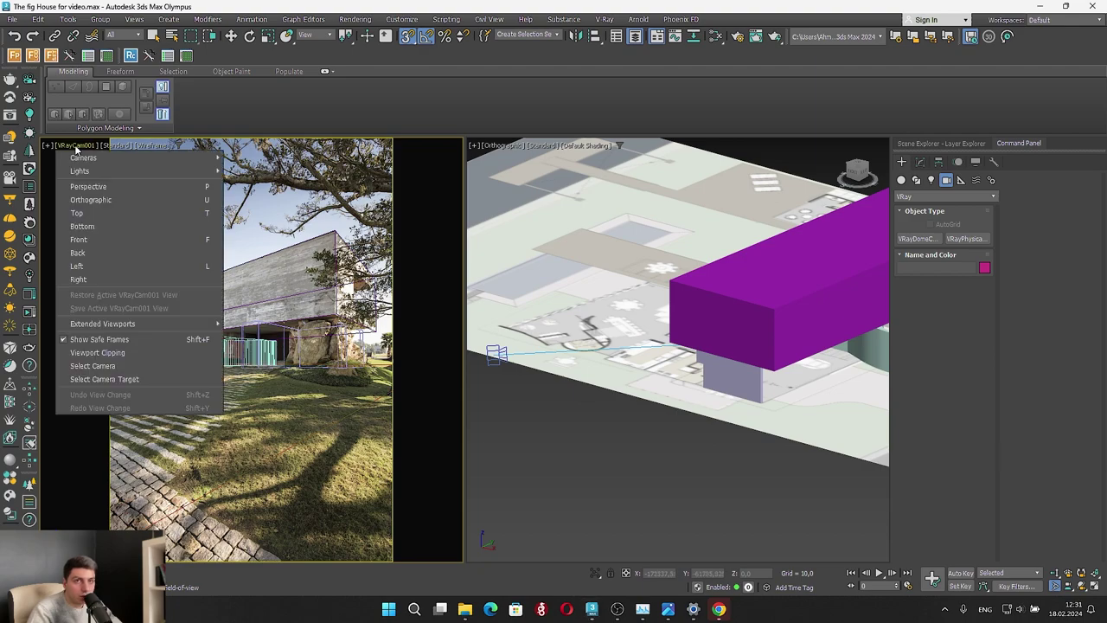
left_click(90, 365)
left_click(920, 162)
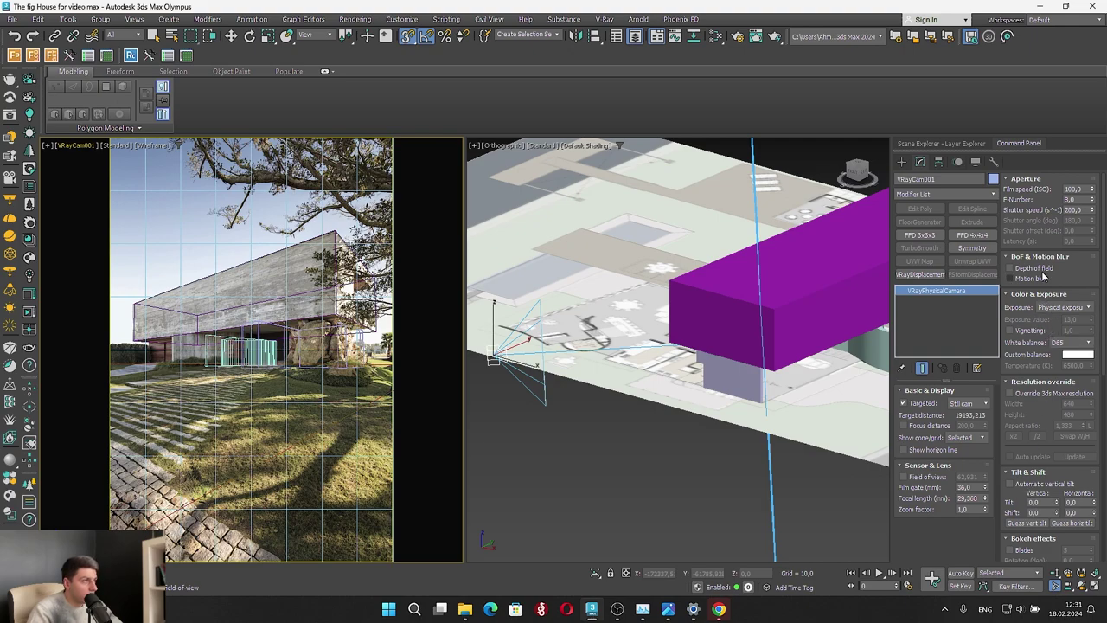
scroll(1099, 262, "down", 2)
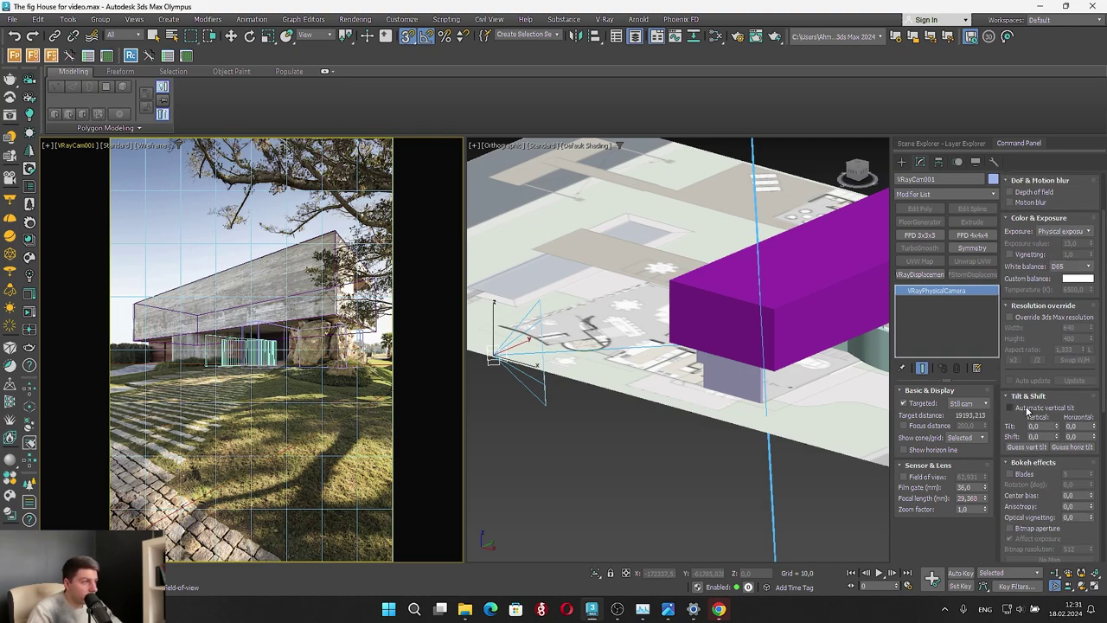
left_click(1026, 408)
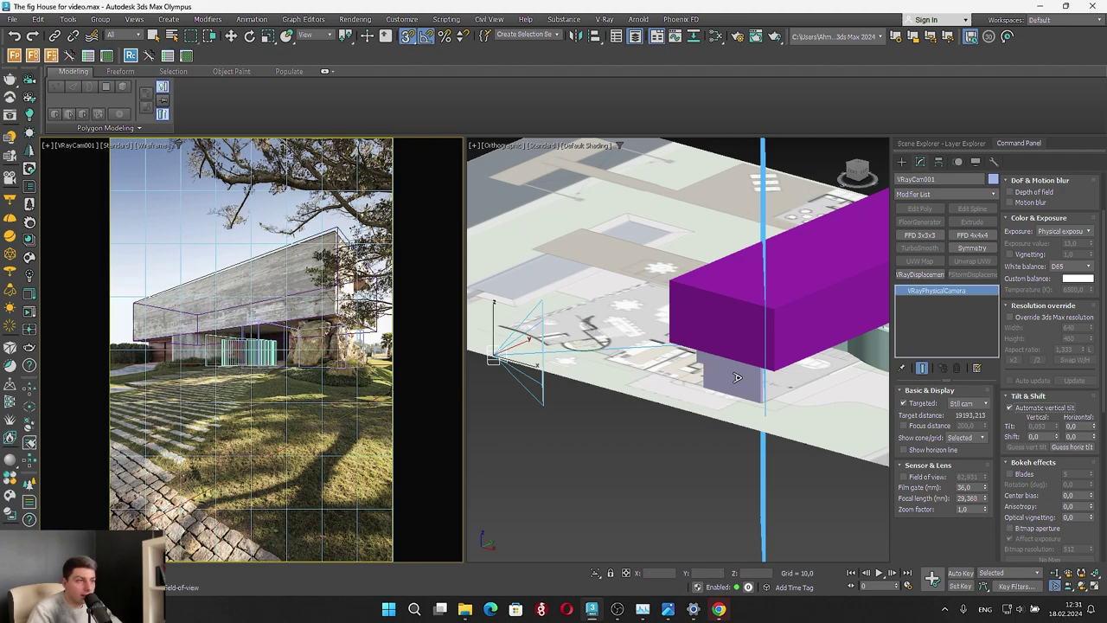
Turn snapping off and examine the curved ground-floor wall against the upper box and the floor plan from several angles
middle_click_drag(738, 378, 778, 374, "alt")
scroll(663, 379, "up", 4)
middle_click_drag(663, 379, 619, 437, "alt")
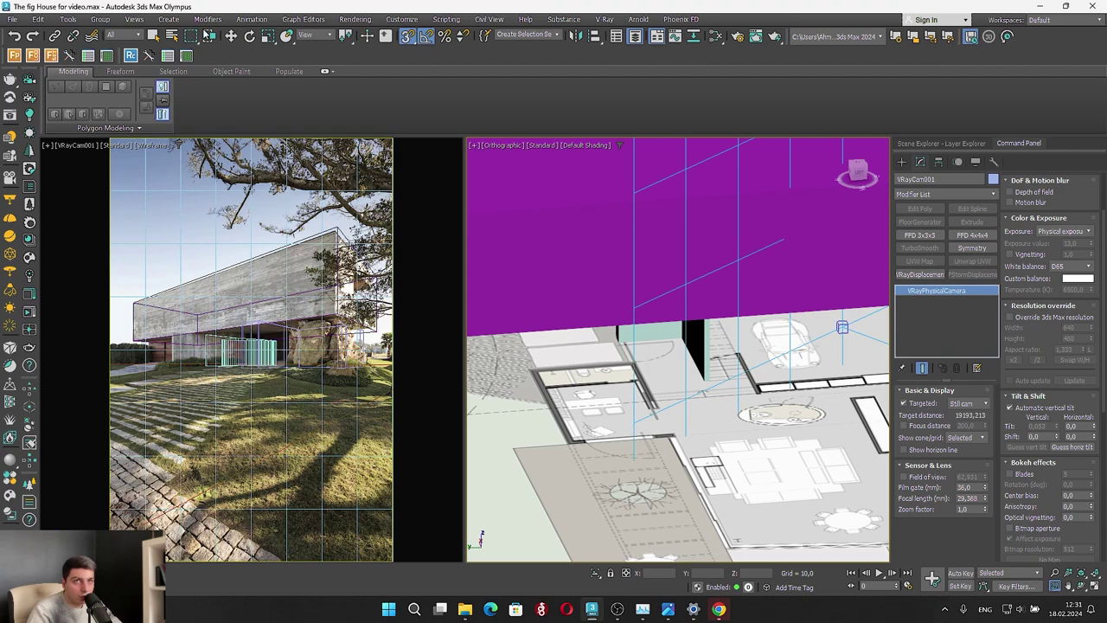
left_click(231, 36)
left_click(237, 355)
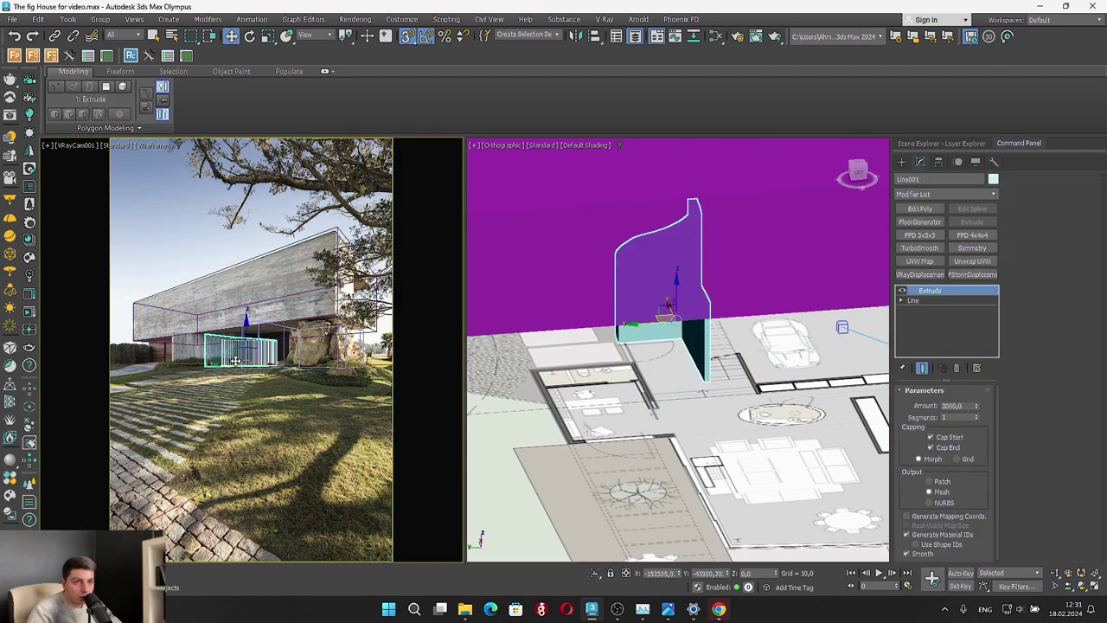
middle_click(690, 378)
middle_click_drag(690, 378, 680, 302, "alt")
key("s")
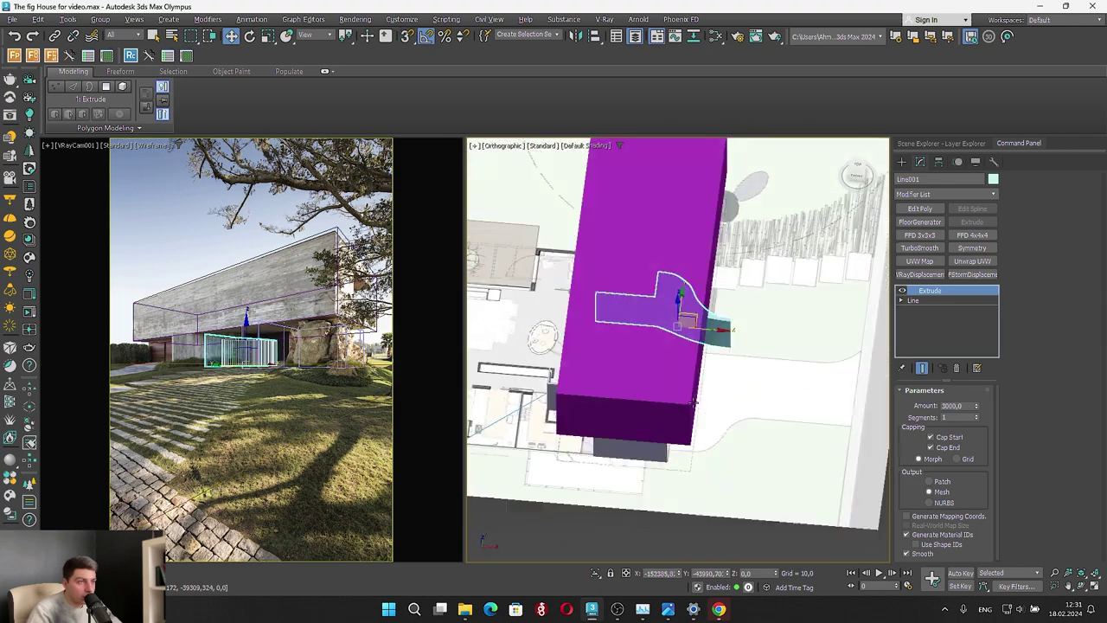
scroll(751, 350, "down", 5)
scroll(751, 350, "up", 6)
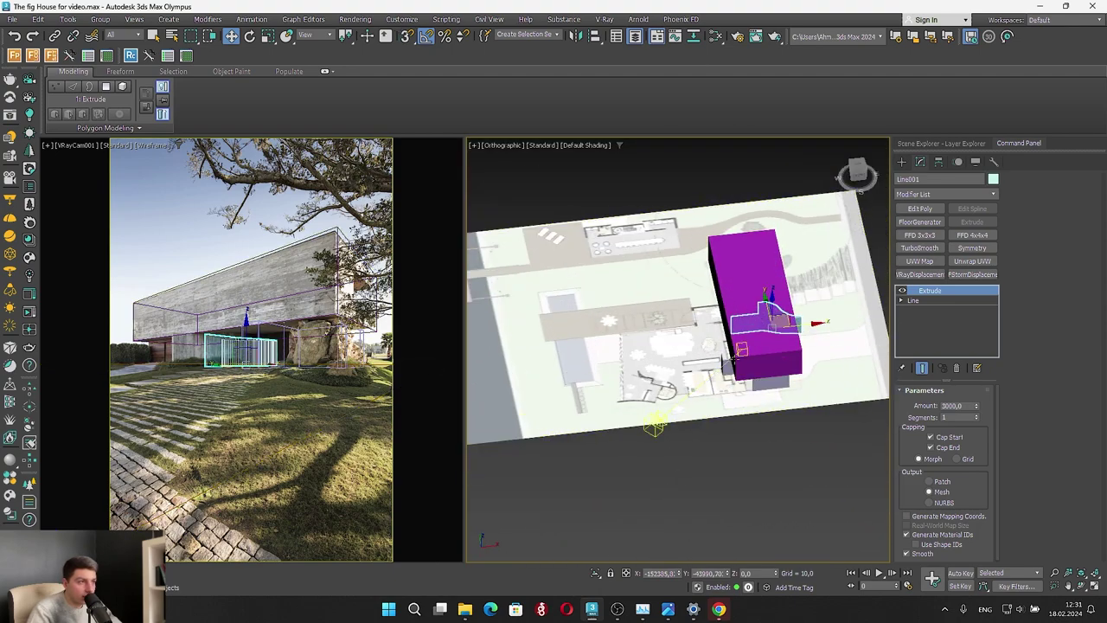
middle_click_drag(660, 348, 604, 352, "alt")
scroll(752, 322, "up", 4)
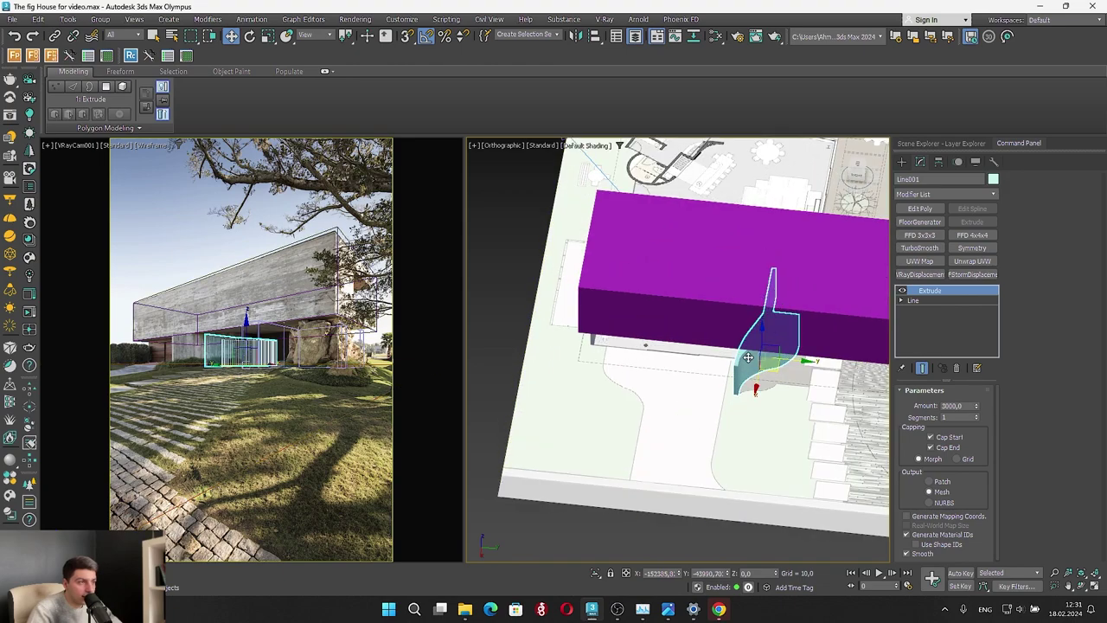
middle_click_drag(754, 356, 663, 338, "alt")
scroll(751, 351, "down", 5)
scroll(716, 338, "up", 3)
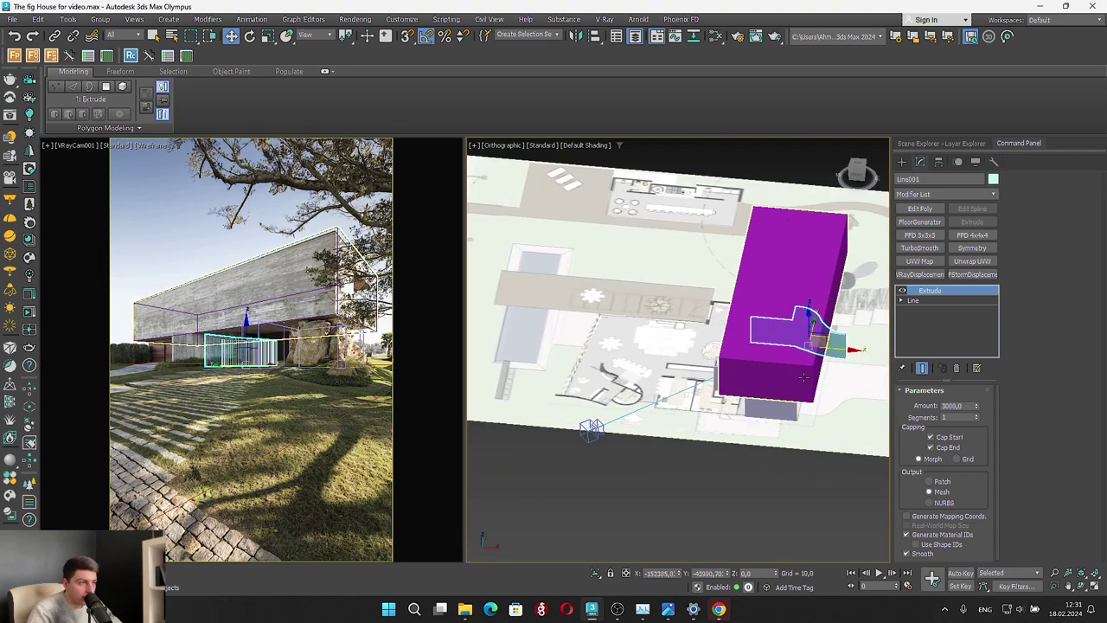
left_click(796, 404, "ctrl")
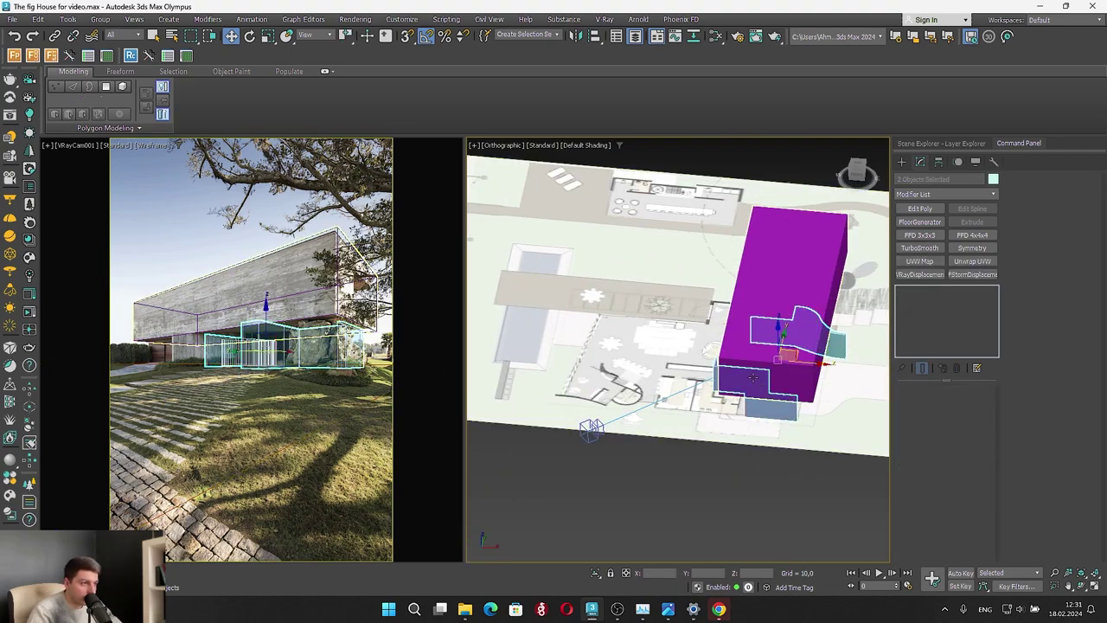
middle_click_drag(796, 404, 658, 450, "alt")
left_click(858, 172)
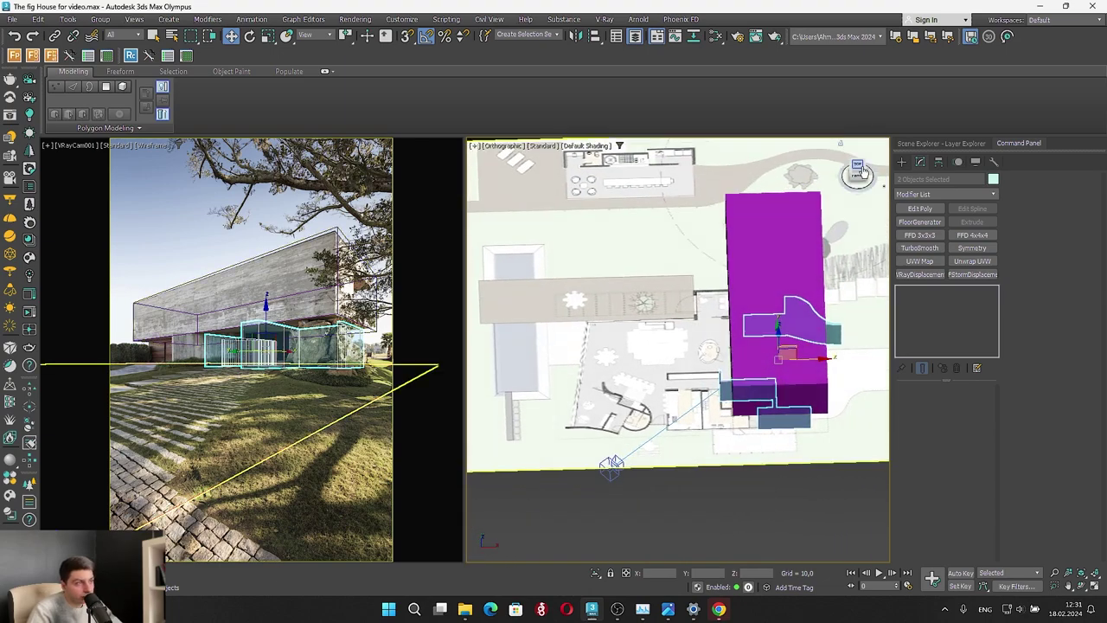
left_click(849, 327)
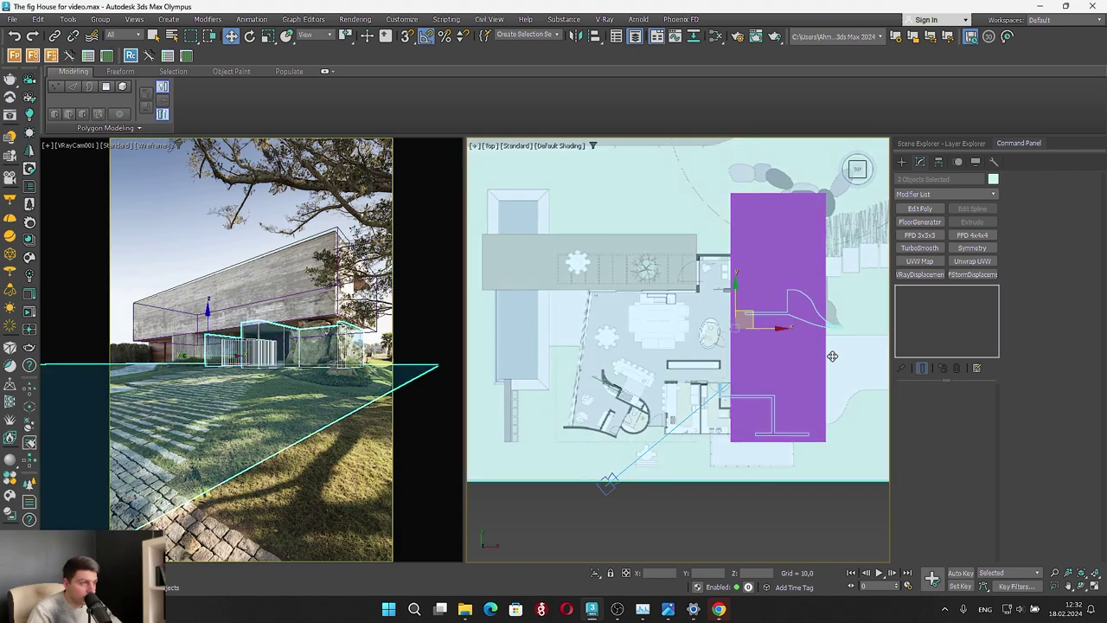
left_click(797, 342, "ctrl")
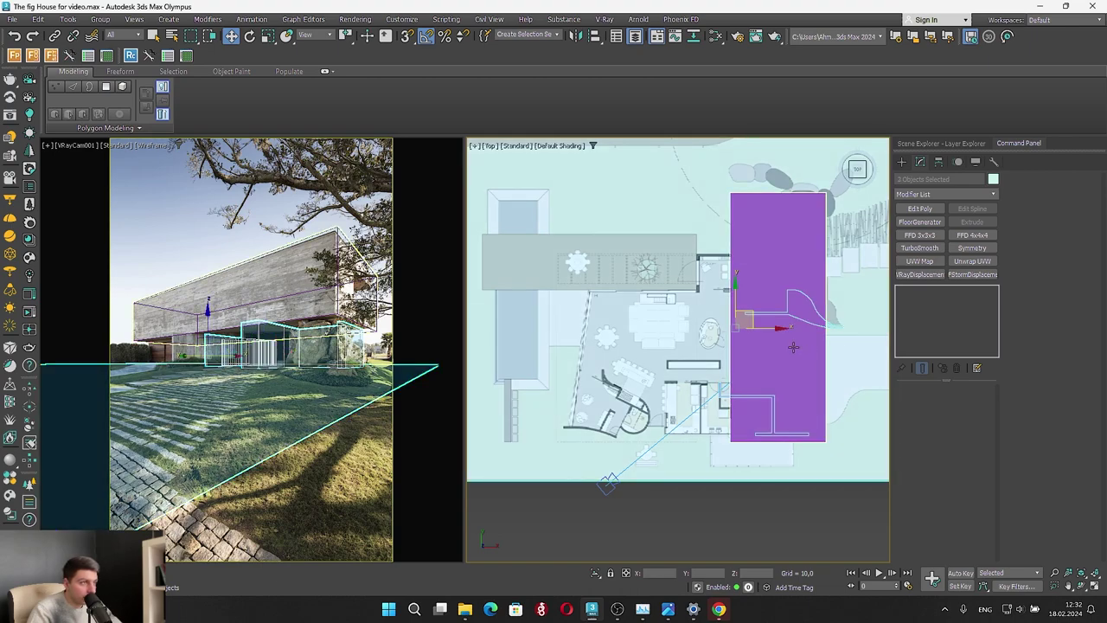
left_click(859, 346)
Select both ground-floor wall objects and the floor plan plane and rotate them together by 180° as seen from the top
left_click(836, 325)
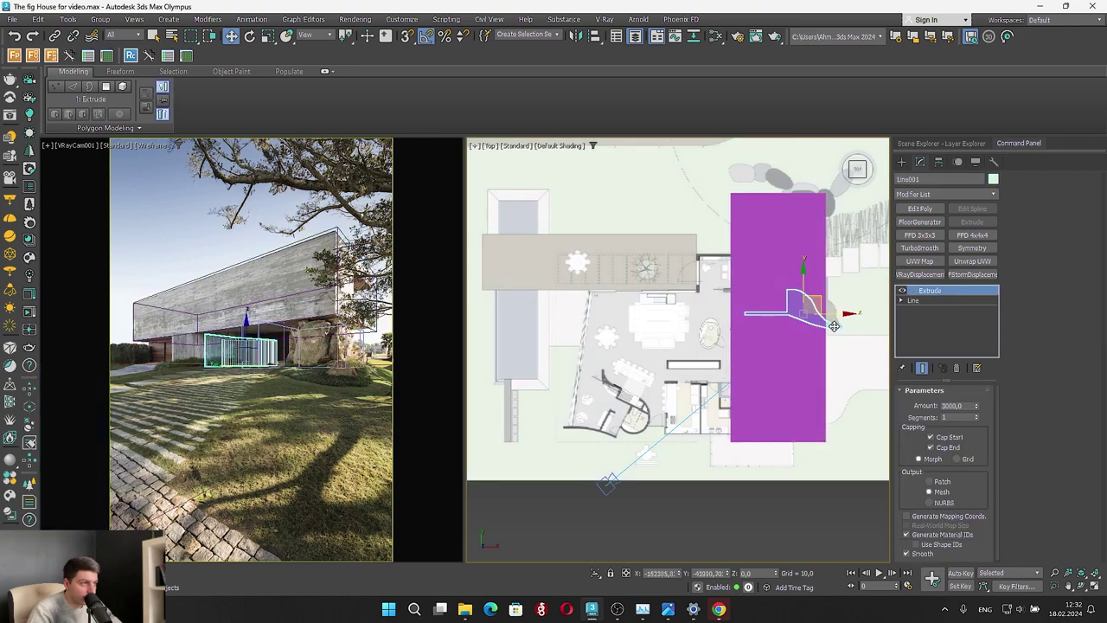
left_click(725, 401, "ctrl")
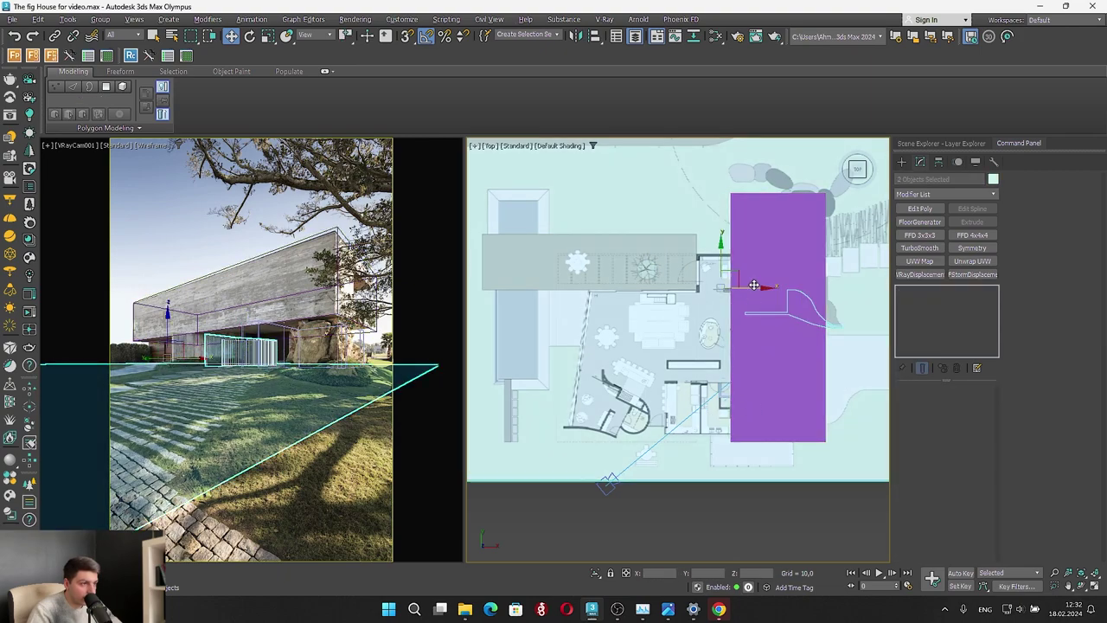
middle_click_drag(756, 431, 718, 324)
left_click(719, 318, "ctrl")
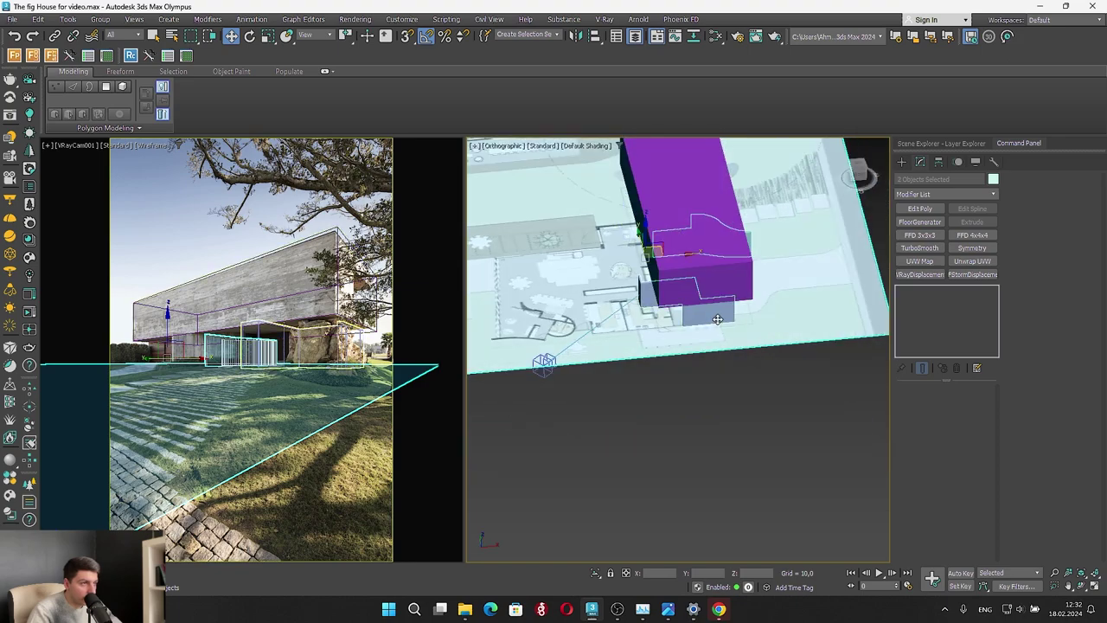
left_click(856, 166)
key("e")
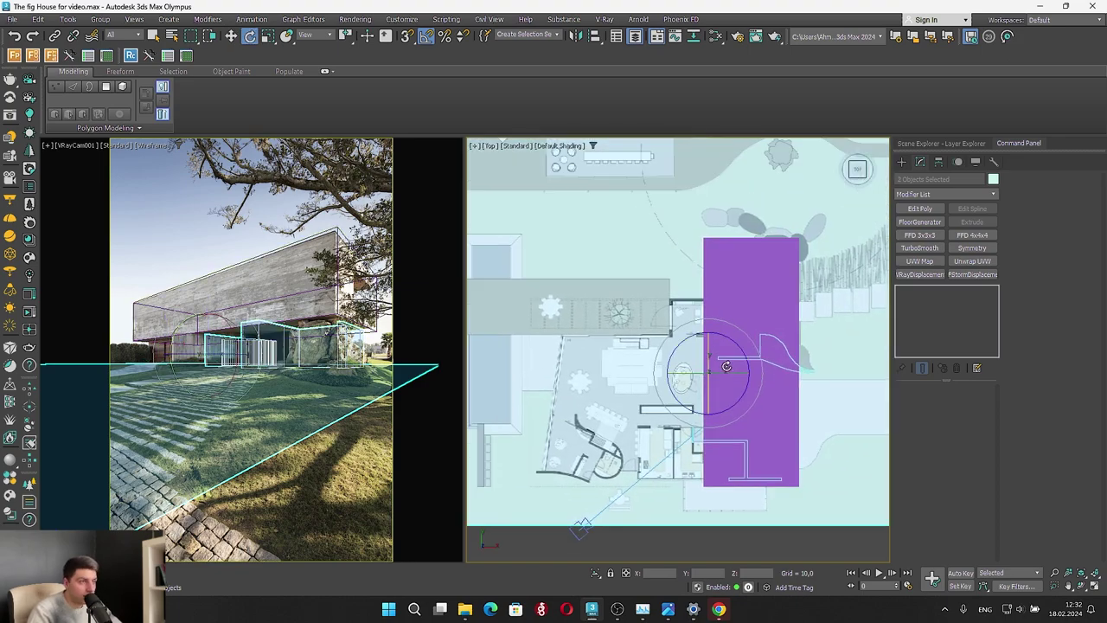
left_click_drag(738, 345, 703, 366)
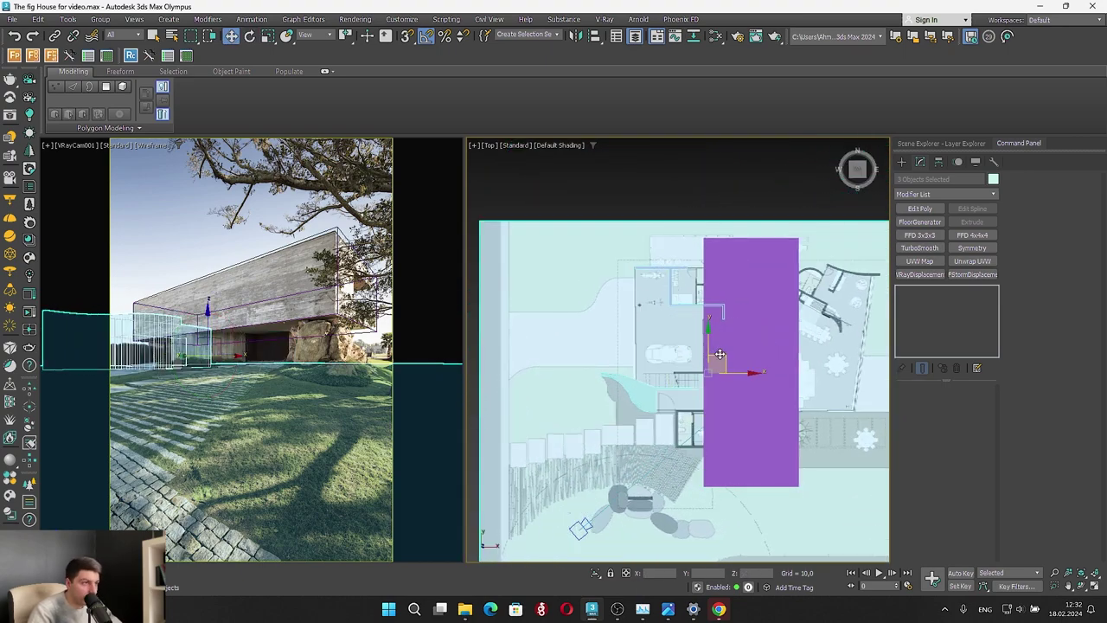
Move the rotated floor plan and walls under the upper box so the plan's dashed outline lines up with the box's lower-left corner
left_click_drag(717, 358, 807, 341)
scroll(731, 504, "up", 5)
scroll(698, 471, "up", 3)
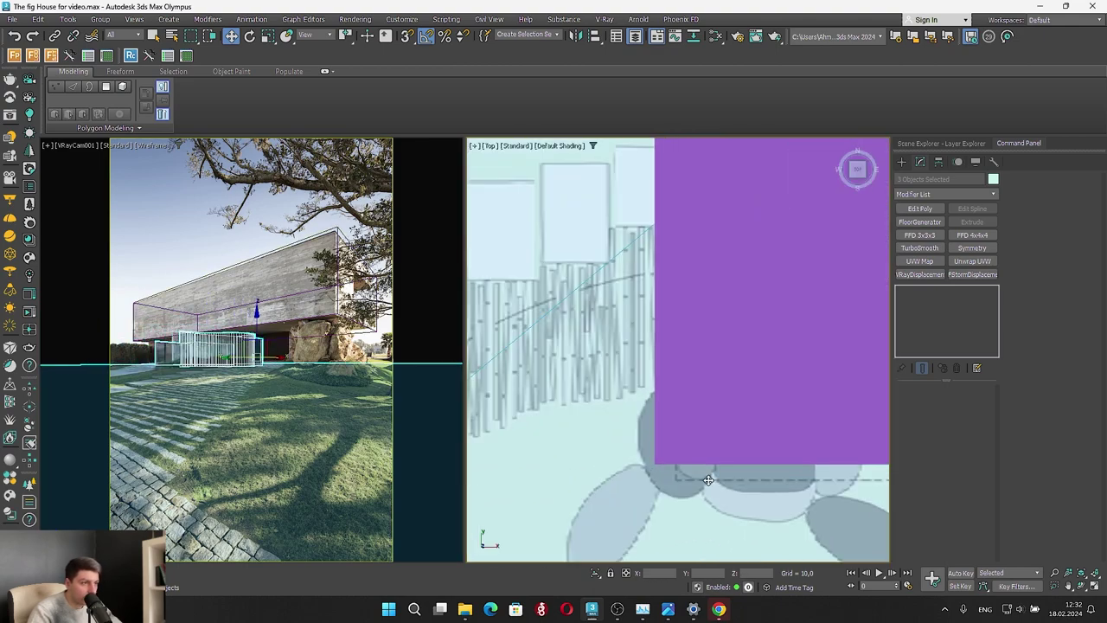
left_click_drag(706, 480, 671, 467)
scroll(601, 504, "down", 3)
scroll(601, 504, "down", 2)
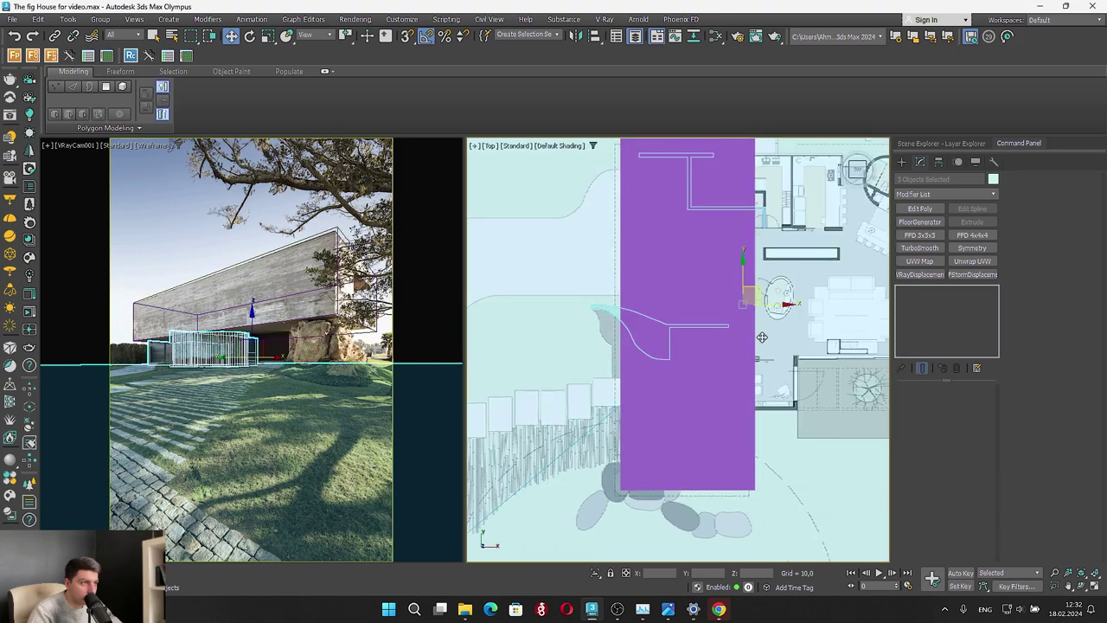
scroll(614, 494, "up", 5)
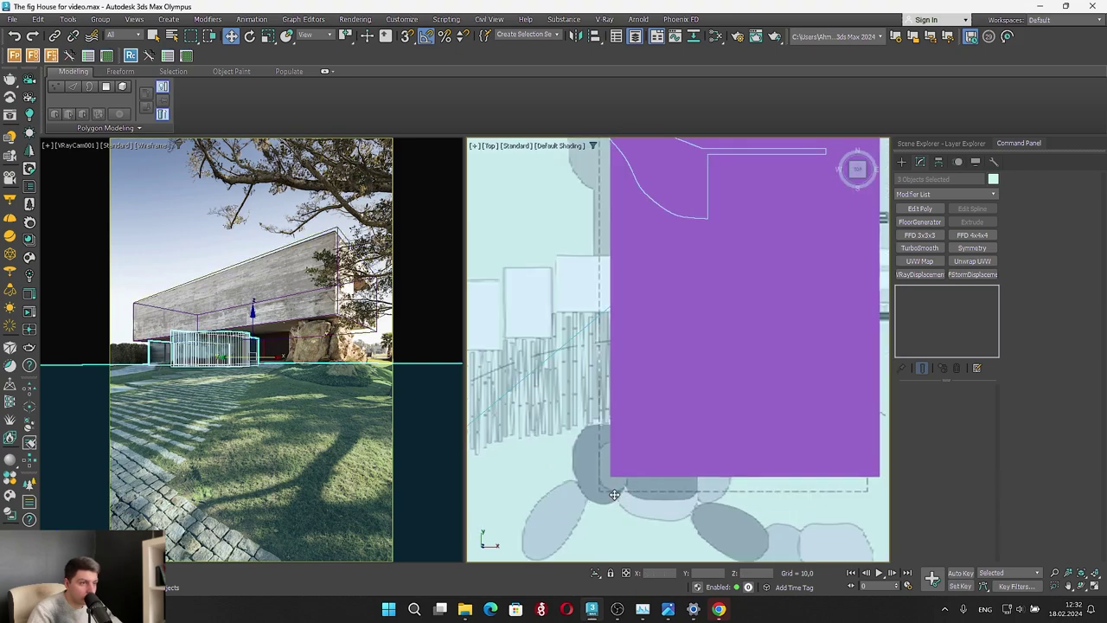
scroll(614, 494, "up", 3)
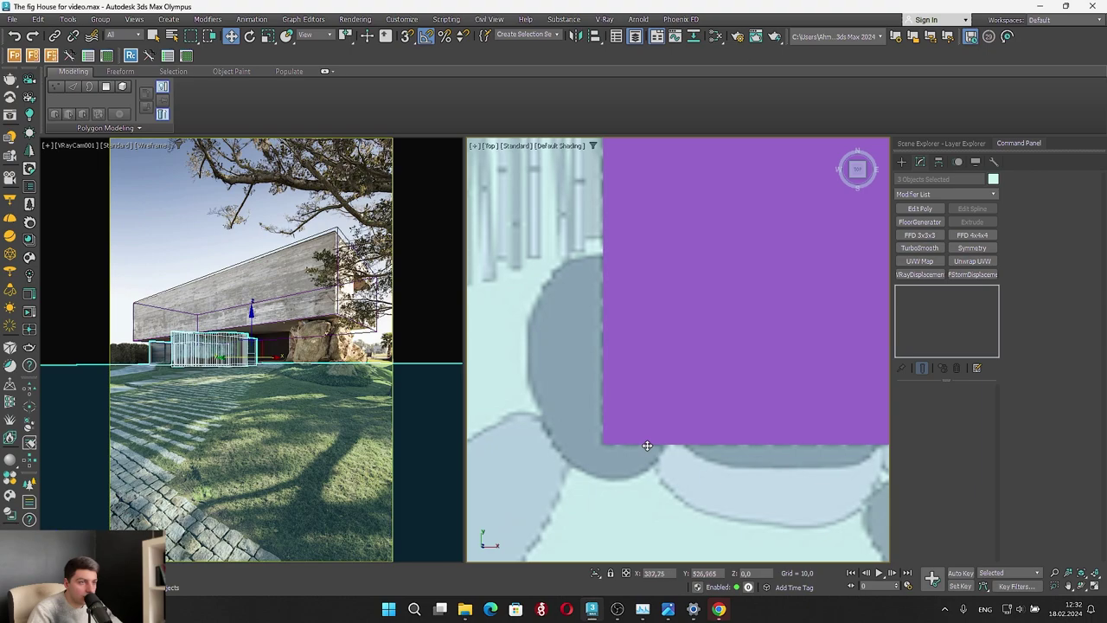
Reduce the upper box's height to about 4560 to fit the building in the photo
left_click(225, 215)
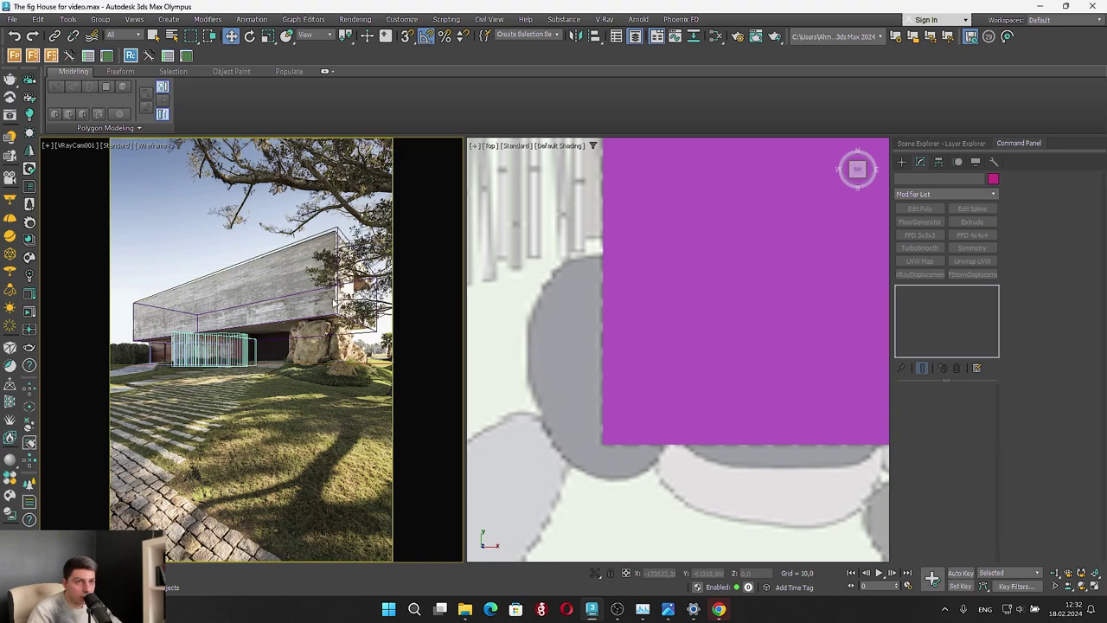
left_click(883, 447)
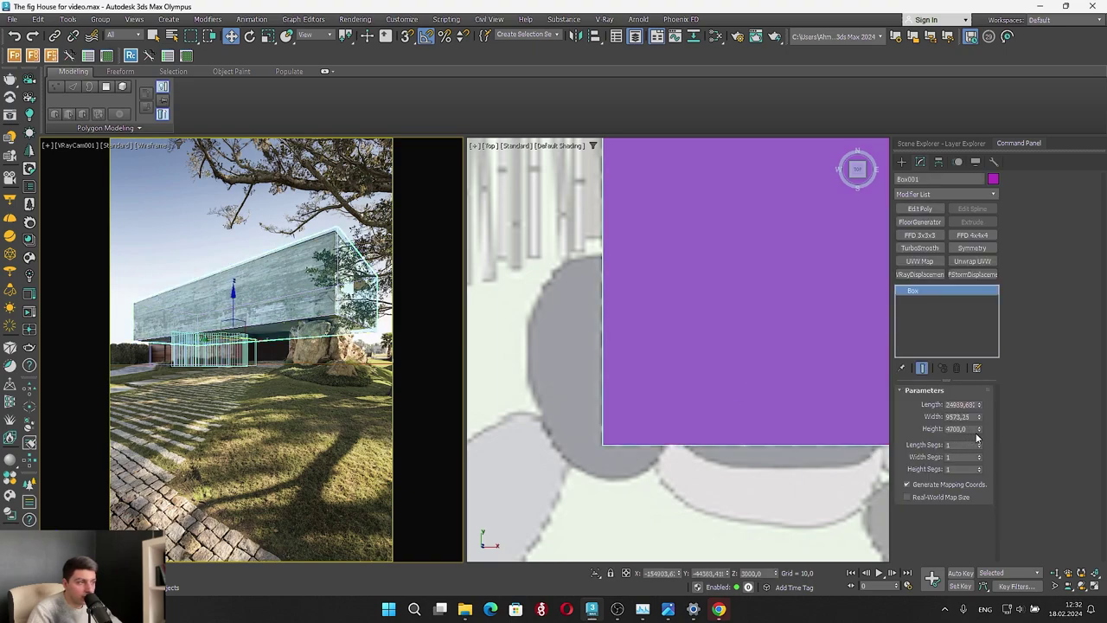
left_click_drag(981, 437, 981, 438)
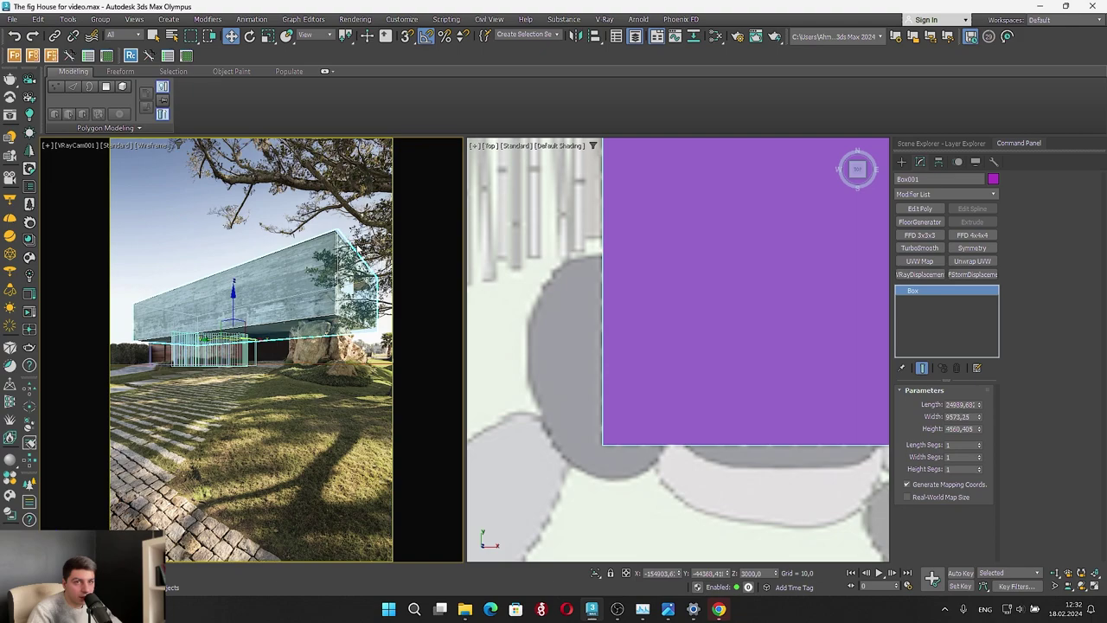
Shift the VRay camera view slightly so the upper box lines up with the building in the photo
scroll(709, 406, "down", 4)
key("alt+w")
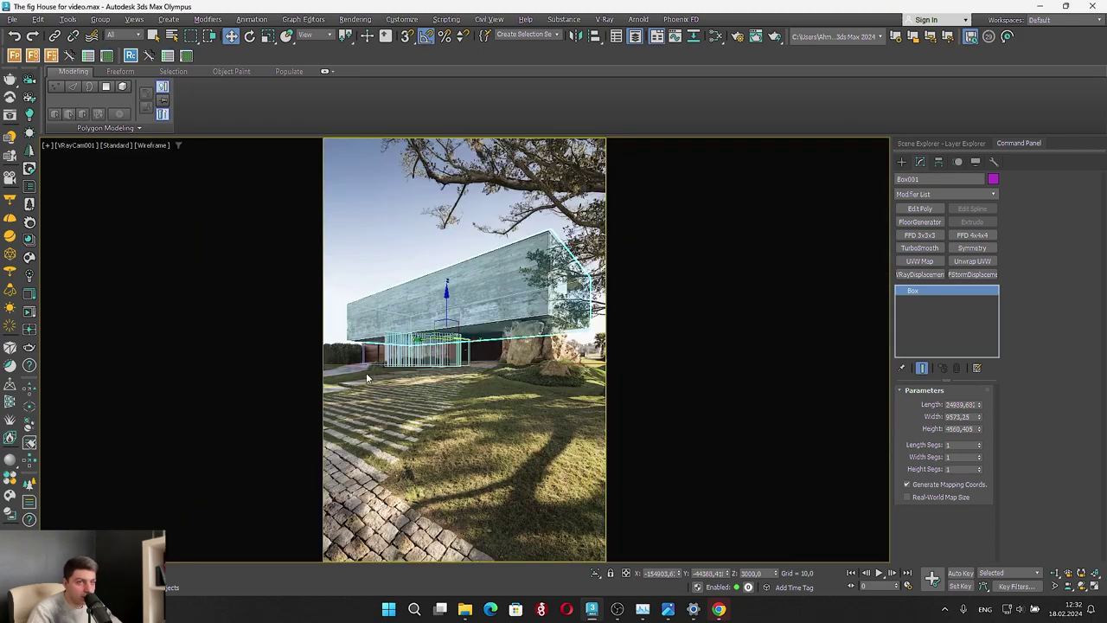
middle_click_drag(493, 373, 494, 372)
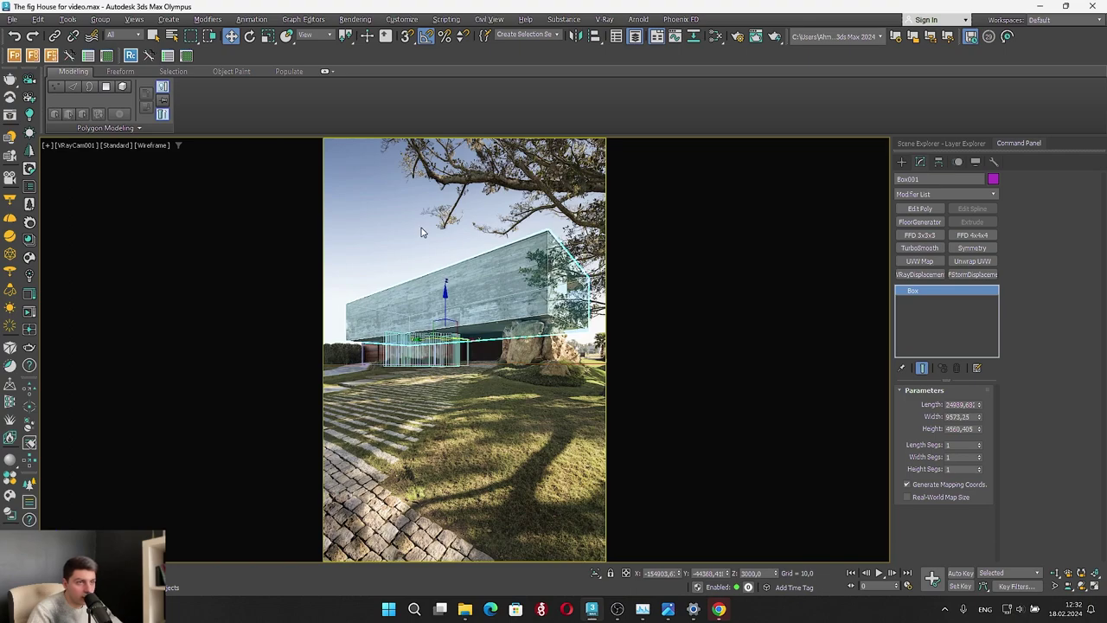
Try to fit the curved ground-floor wall to the photo by adjusting the VRay camera's field of view
left_click(415, 362)
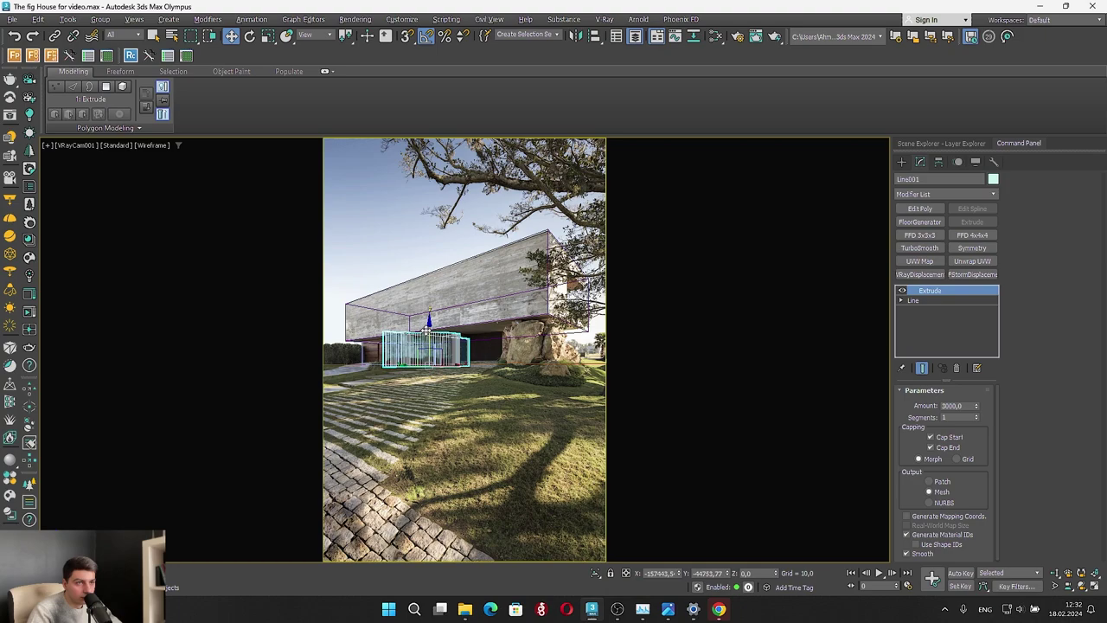
mouse_move(427, 330)
left_mouse_down()
mouse_move(430, 365)
mouse_move(437, 330)
left_mouse_up()
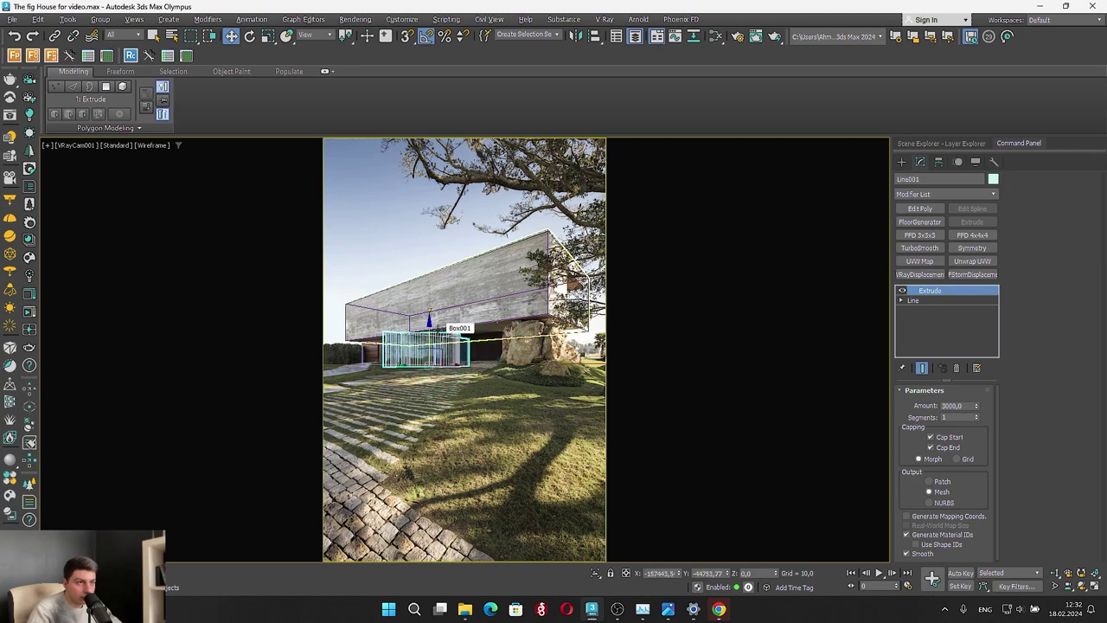
left_click(1055, 586)
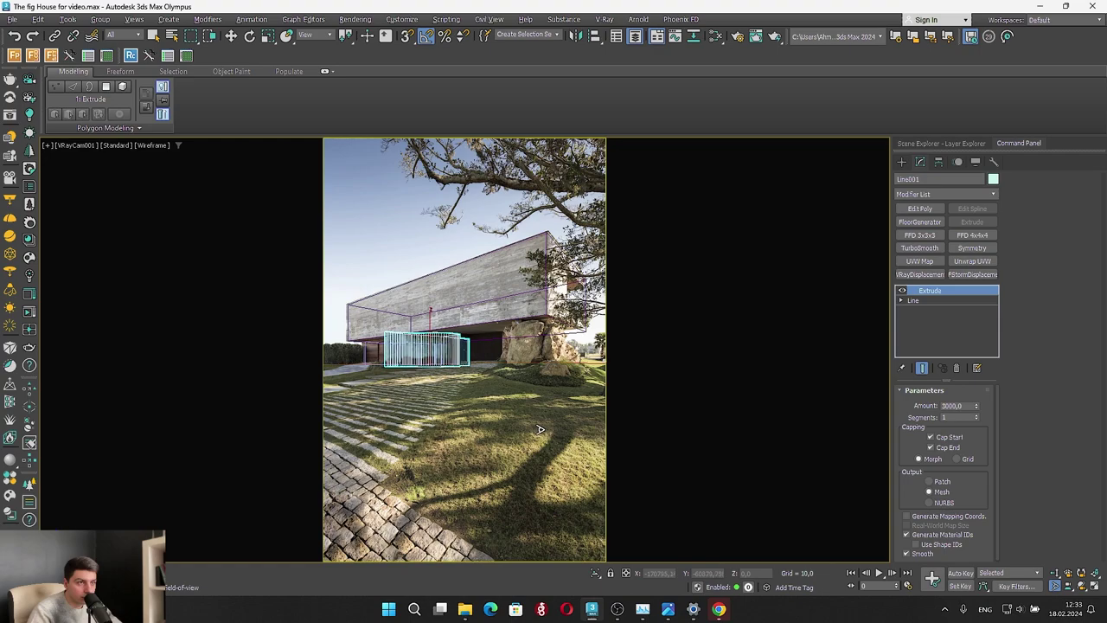
left_click_drag(540, 430, 539, 428)
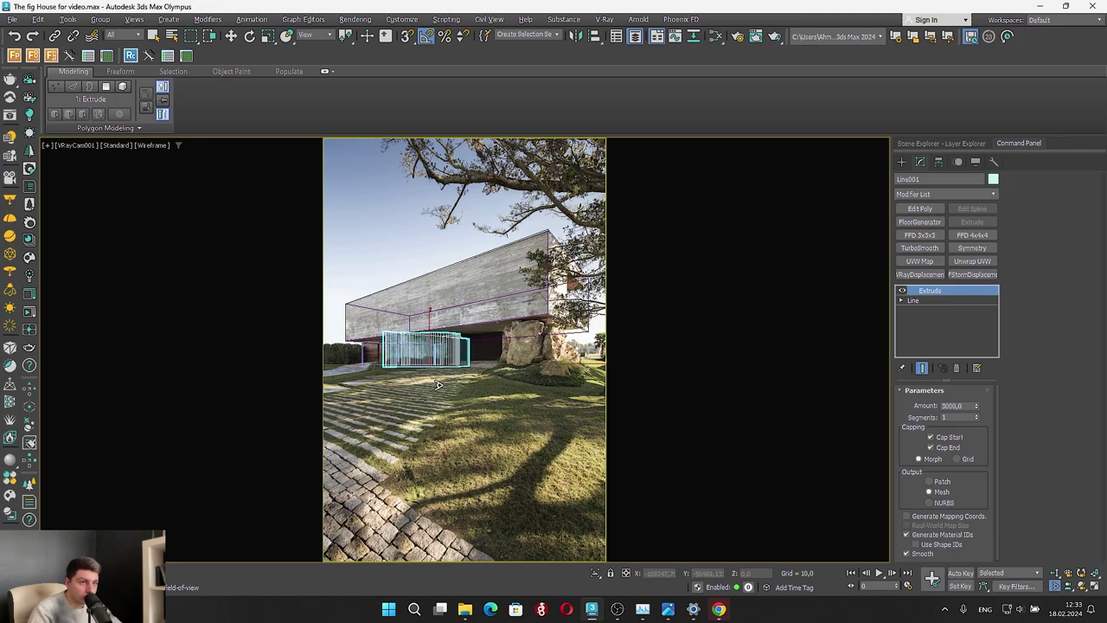
left_click_drag(438, 384, 397, 349)
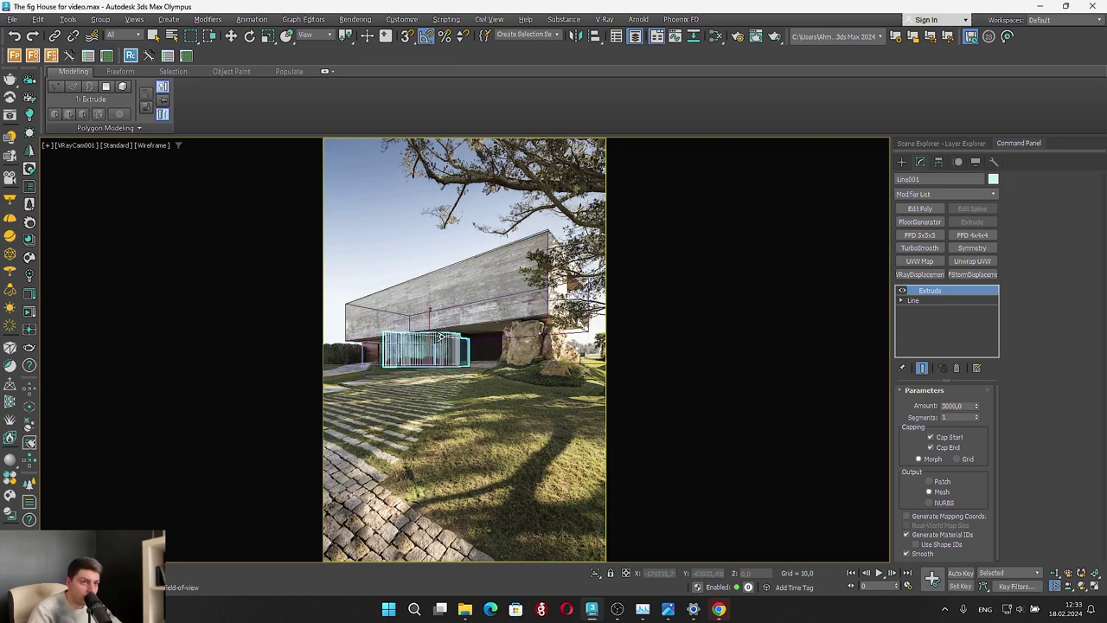
Examine the curved wall's position relative to the upper box and the plan's dashed outline from above and obliquely
left_click(238, 41)
key("alt+w")
middle_click(712, 418)
key("alt+w")
scroll(703, 357, "down", 3)
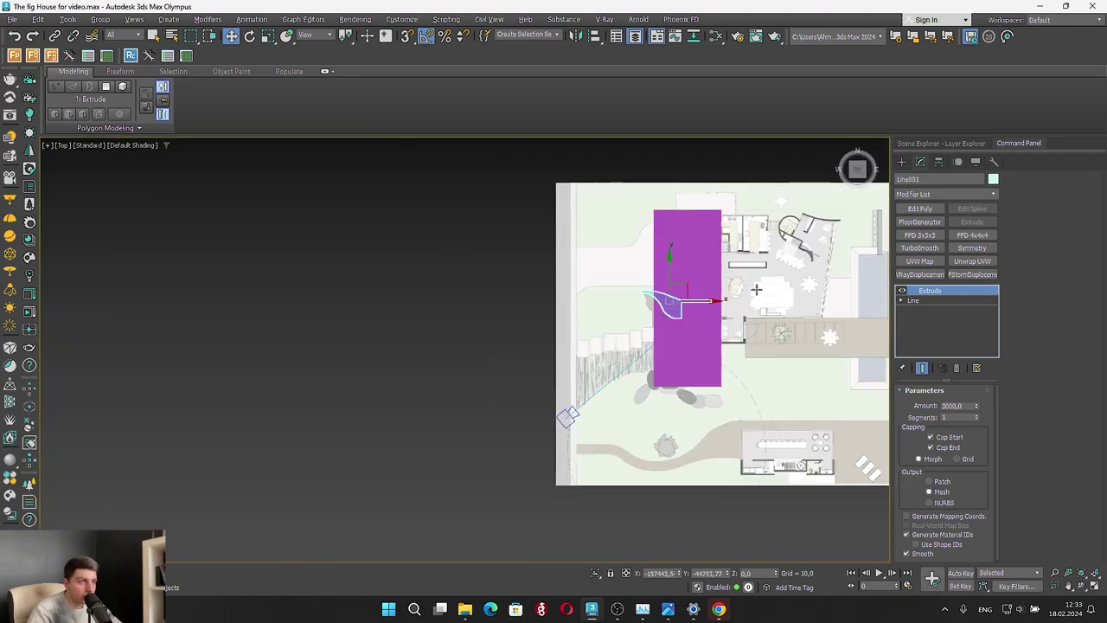
middle_click_drag(757, 290, 872, 208, "alt")
scroll(597, 303, "up", 4)
middle_click_drag(610, 323, 611, 389, "alt")
scroll(629, 389, "up", 2)
scroll(714, 317, "up", 2)
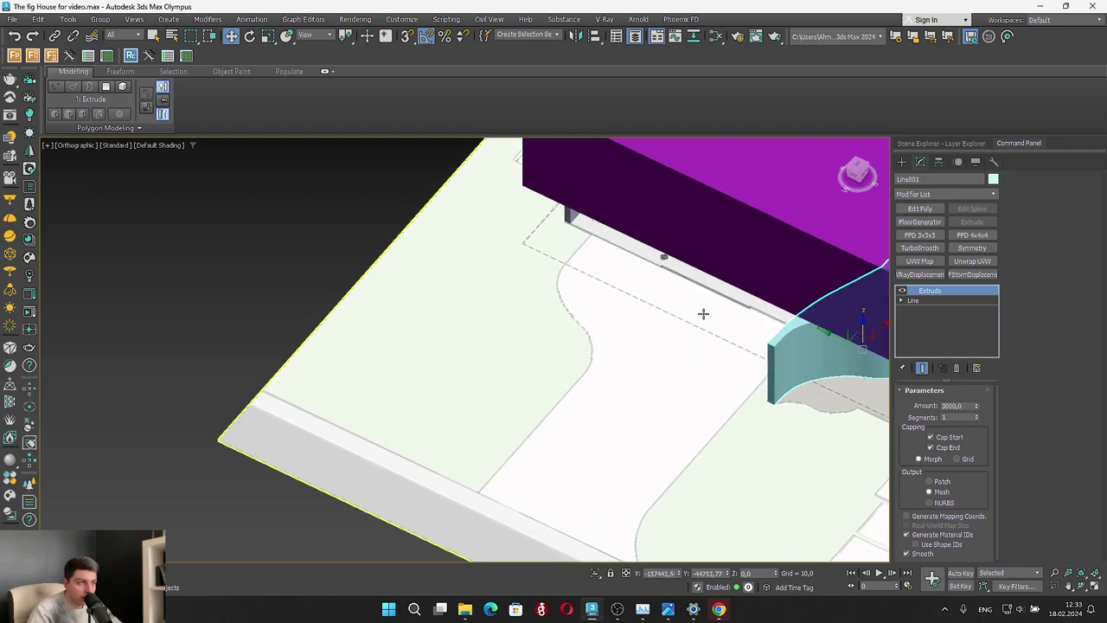
middle_click_drag(703, 313, 638, 390, "alt")
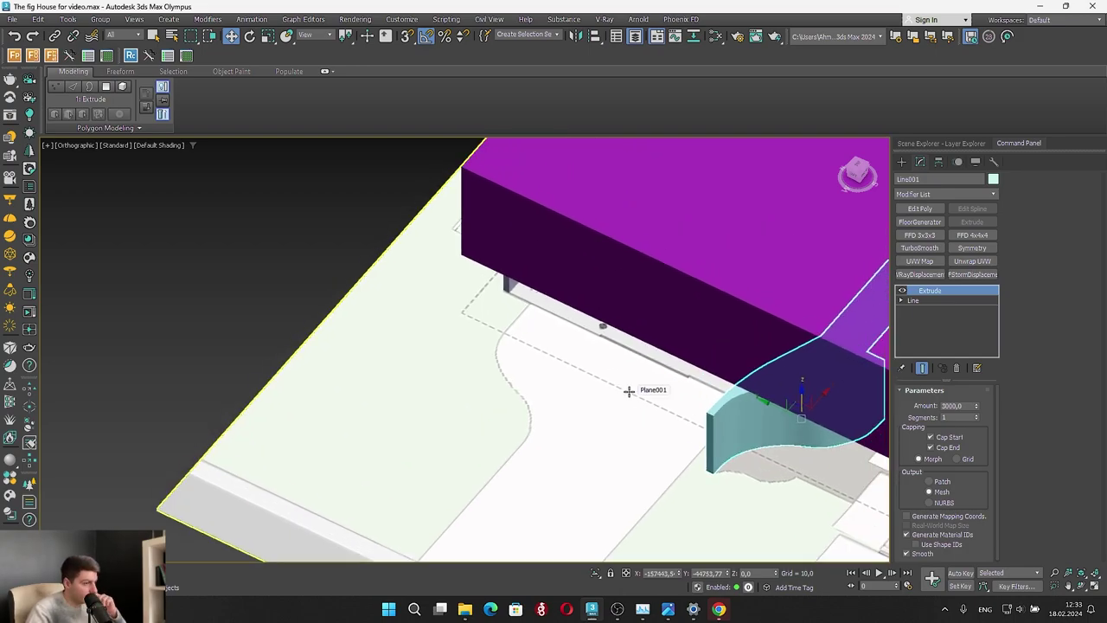
Move the curved ground-floor wall about 289 along X to match its position in the photo
key("alt+w")
middle_click(348, 320)
key("alt+w")
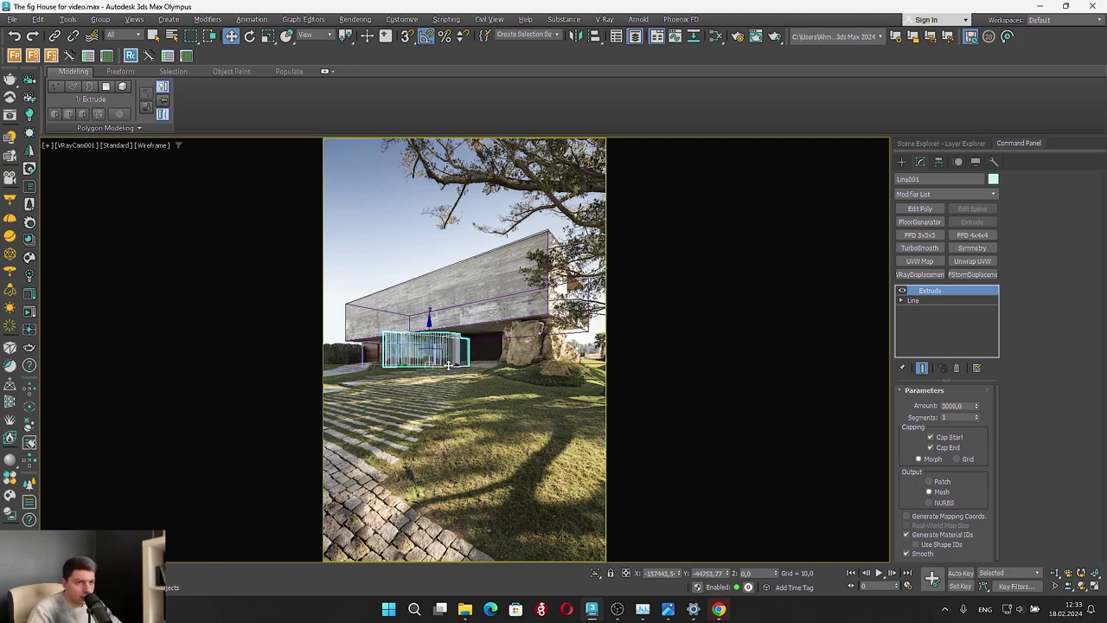
left_click_drag(456, 364, 459, 363)
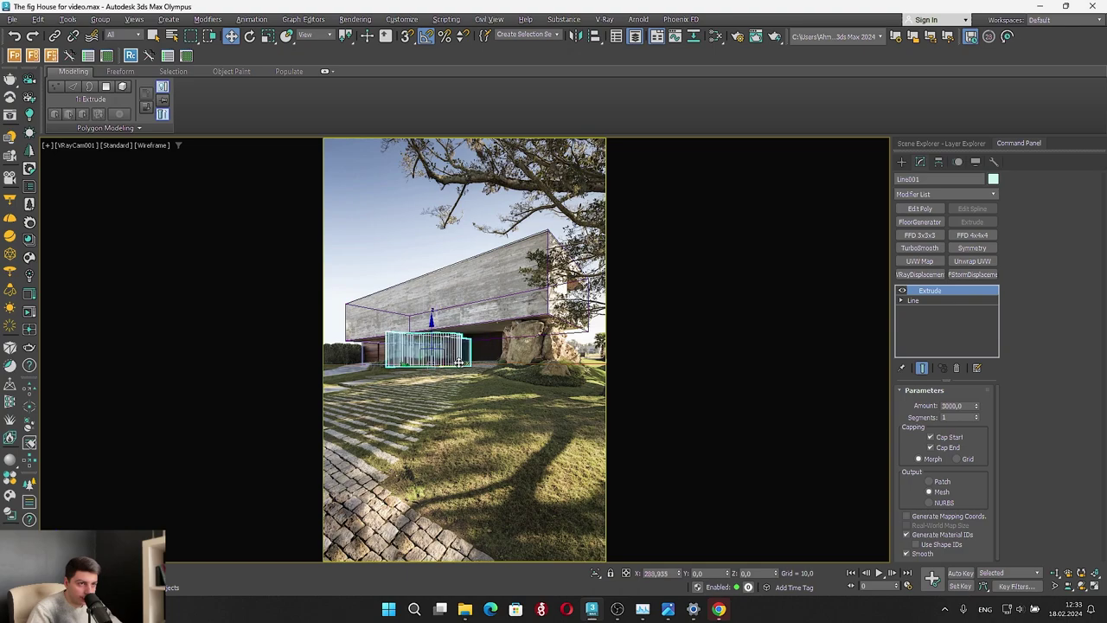
left_click(435, 442)
Shift the curved wall partway back along X to about -157307, judging it against the floor plan
key("alt+w")
right_click(743, 449)
key("alt+w")
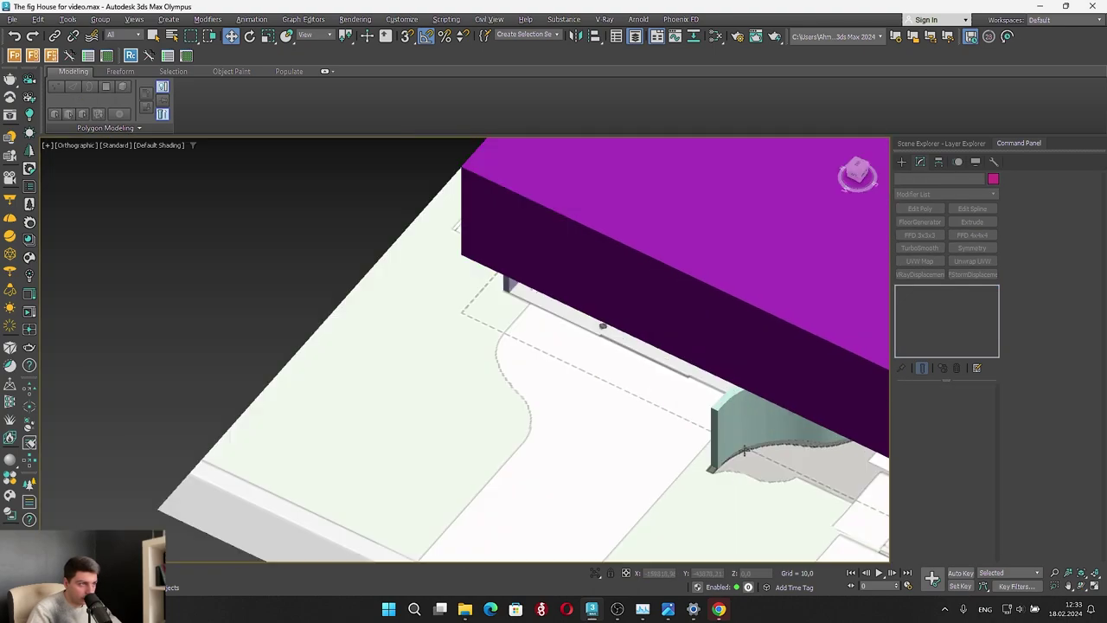
left_click(744, 450)
left_click(722, 405)
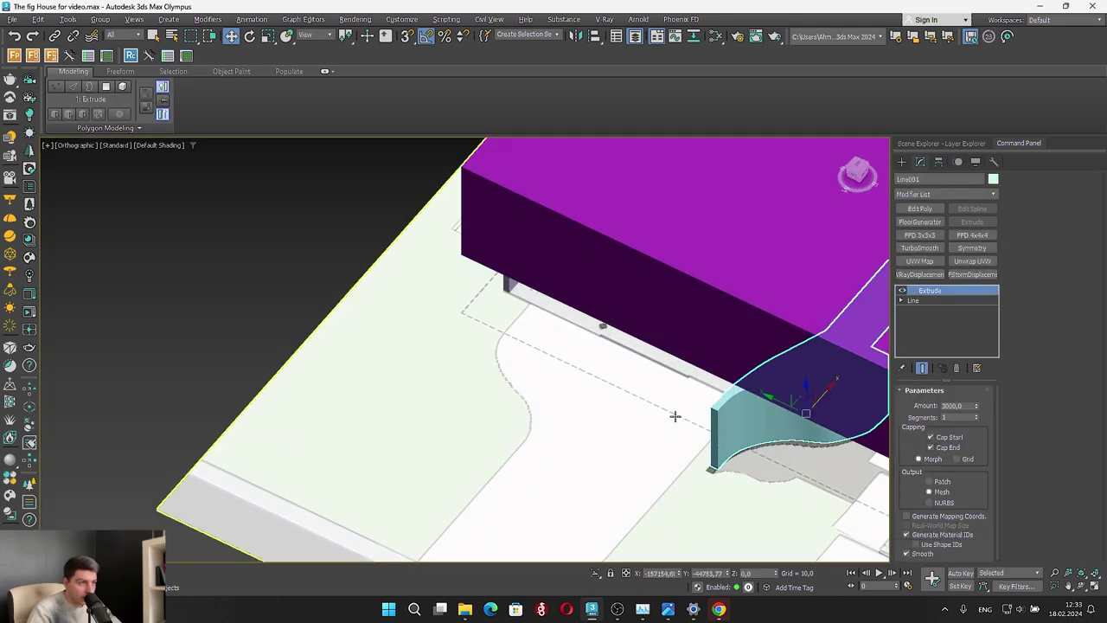
middle_click_drag(755, 430, 570, 432)
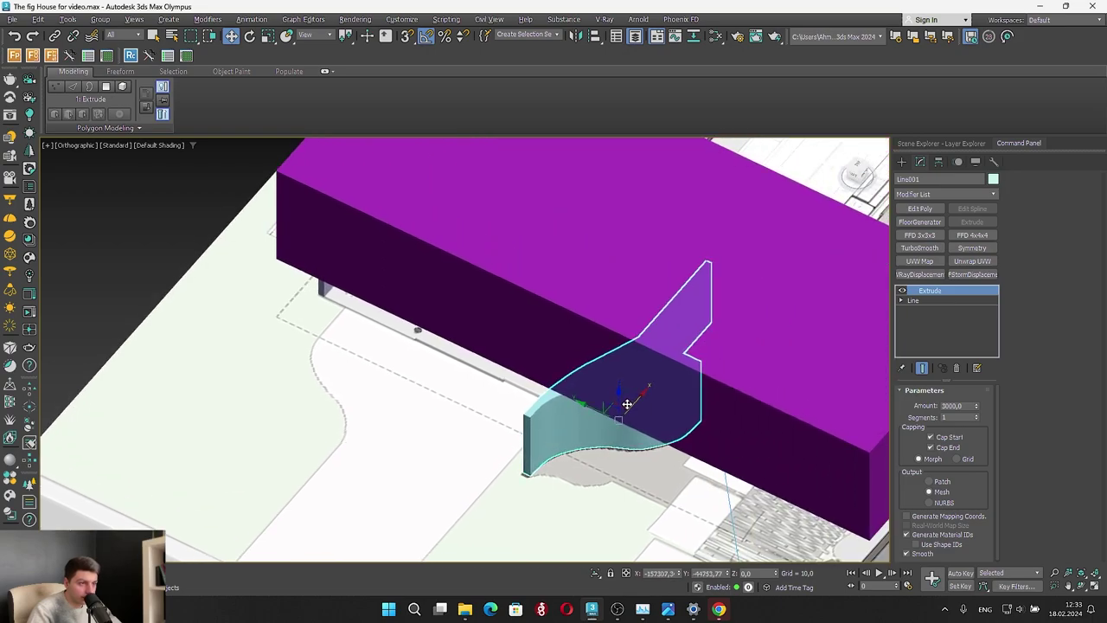
Try lowering the curved wall by about 104 against the photo in the camera view
key("alt+w")
key("alt+w")
left_click(390, 189)
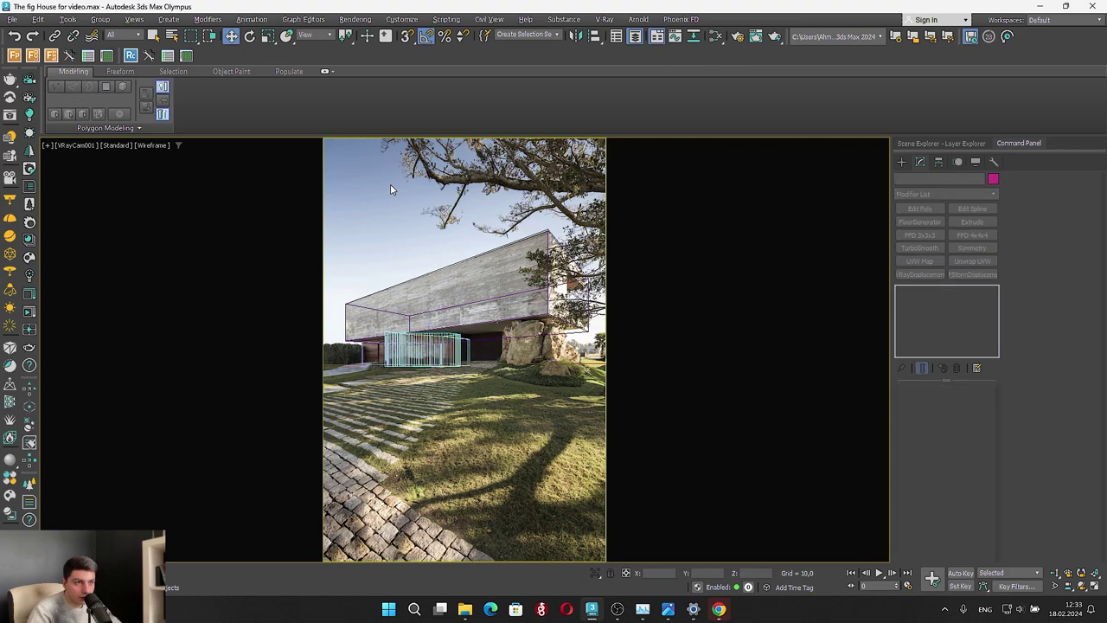
left_click(431, 318)
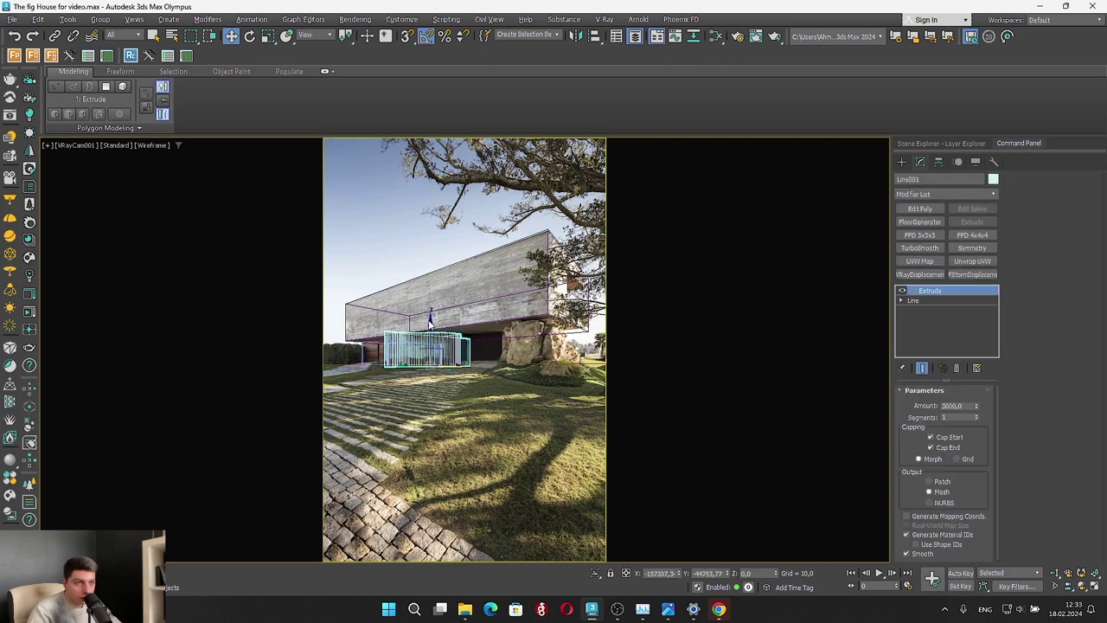
left_click_drag(431, 319, 442, 325)
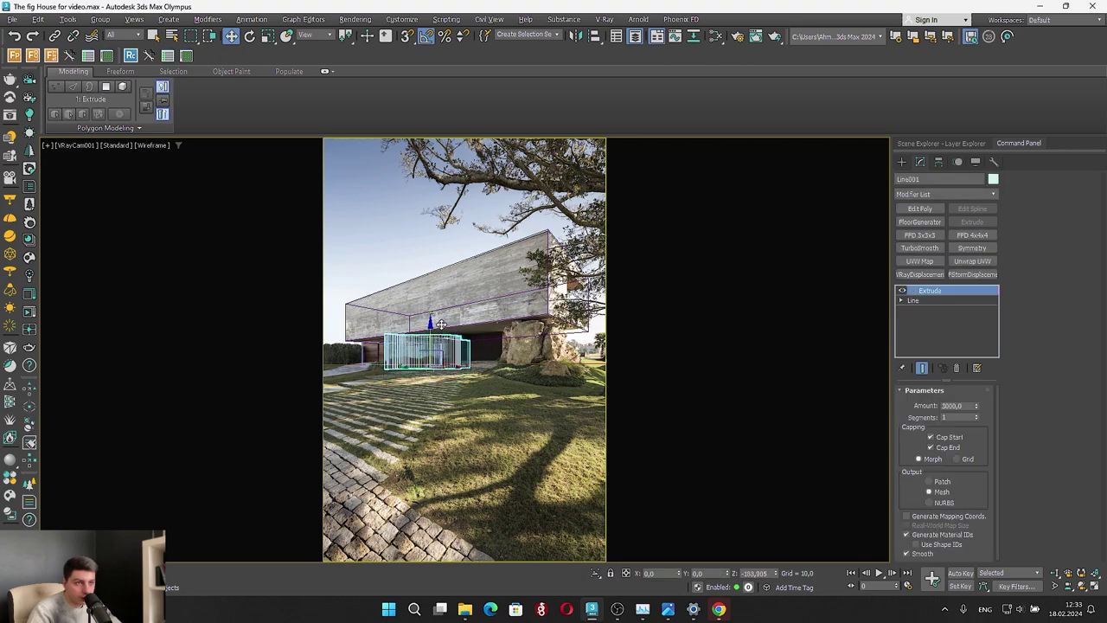
key("ctrl+z")
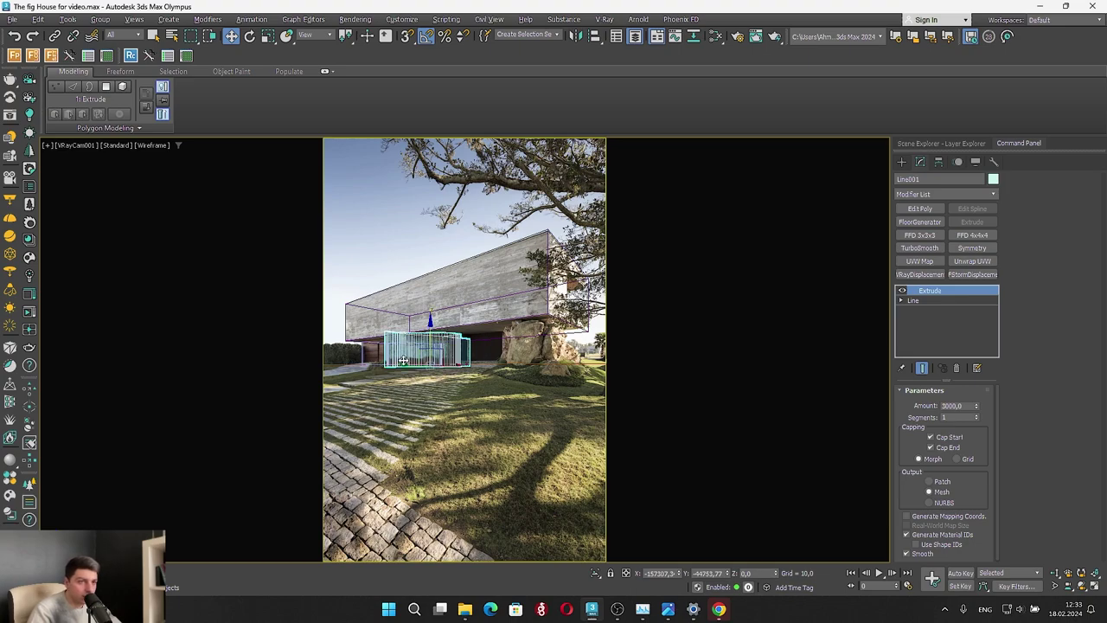
Isolate the angular ground-floor wall at the garage end and compare its position with the photo through the VRay camera
key("alt+w")
middle_click(665, 366)
key("alt+w")
scroll(423, 354, "down", 4)
middle_click_drag(423, 354, 428, 465, "alt")
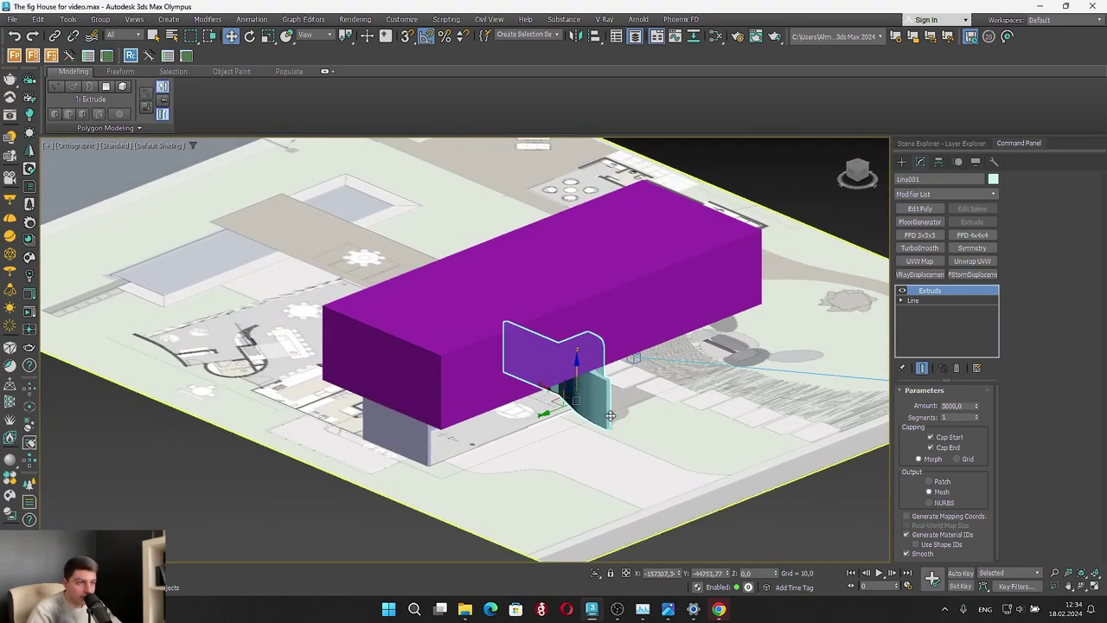
left_click(418, 447)
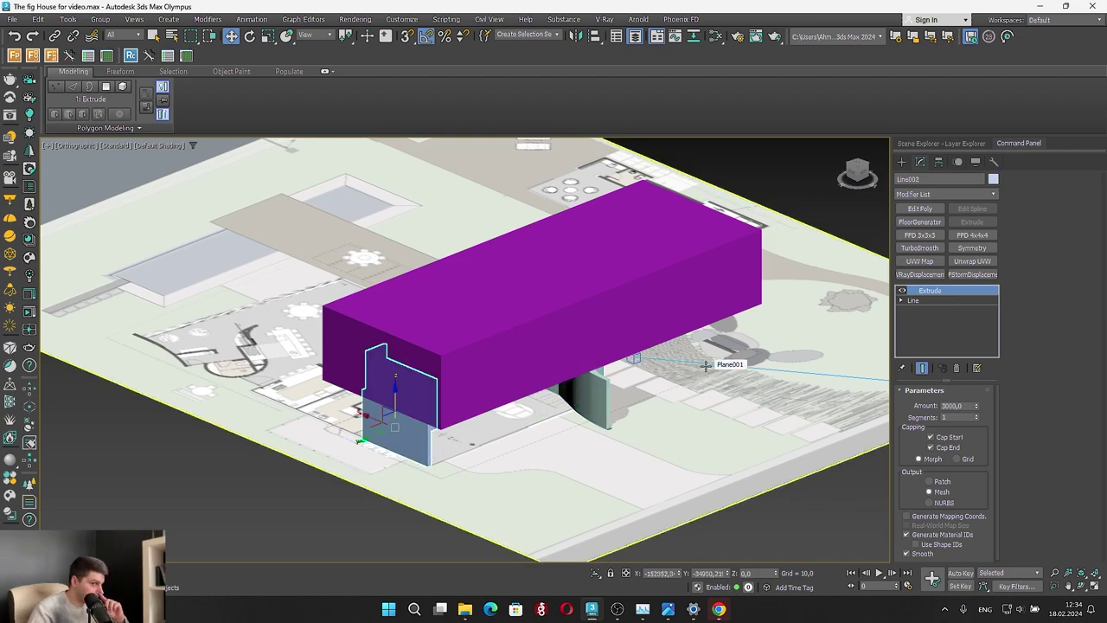
key("alt+q")
middle_click_drag(487, 375, 407, 452, "alt")
key("alt+w")
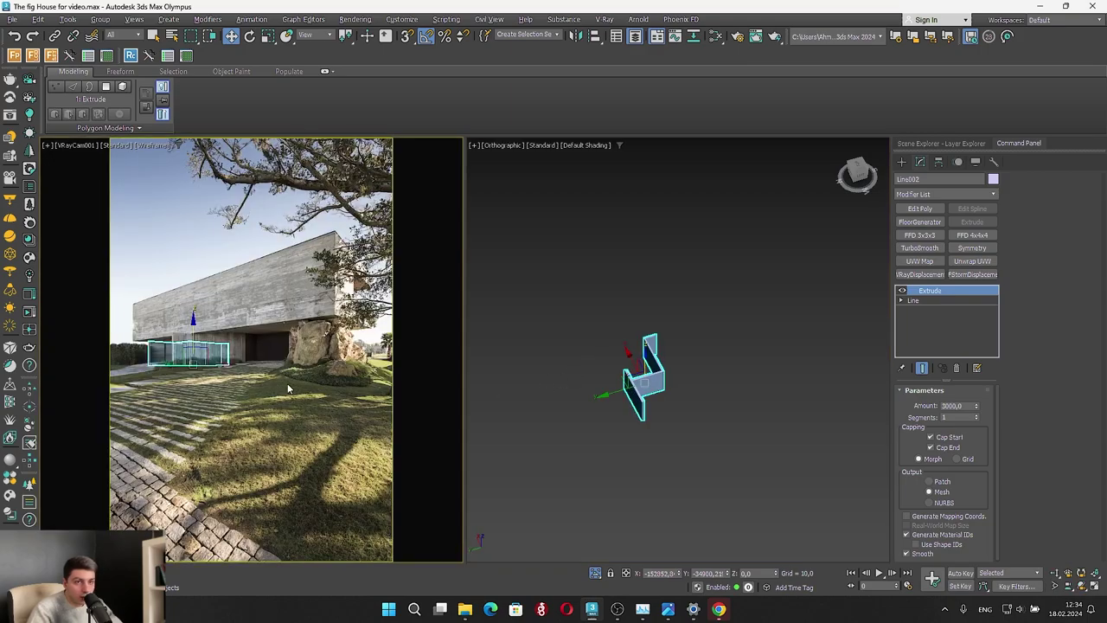
key("alt+w")
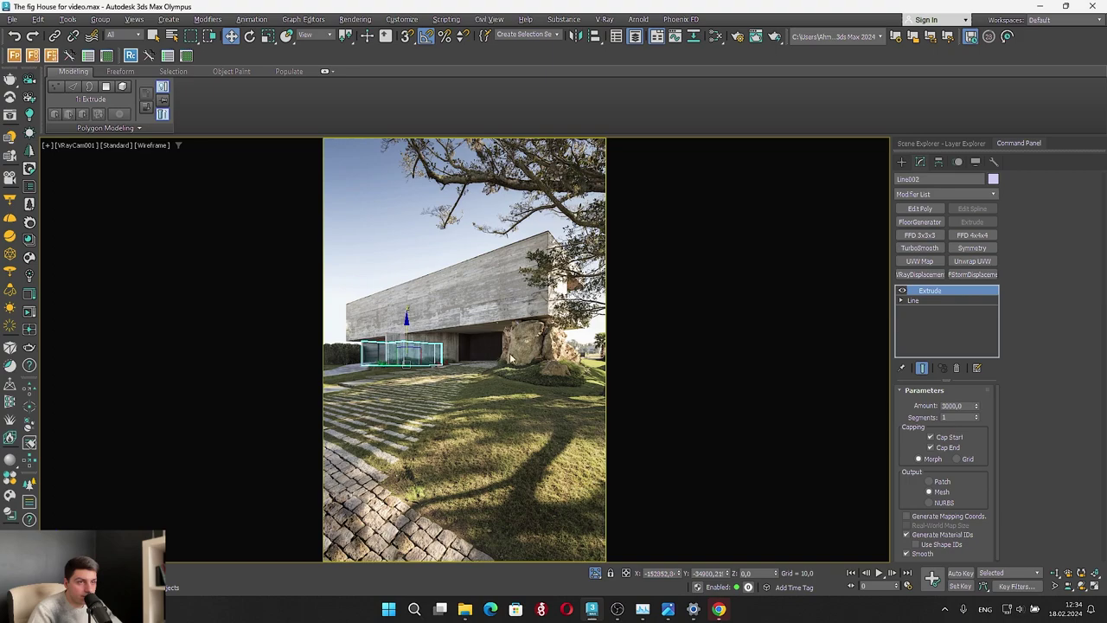
key("alt+w")
key("alt+w")
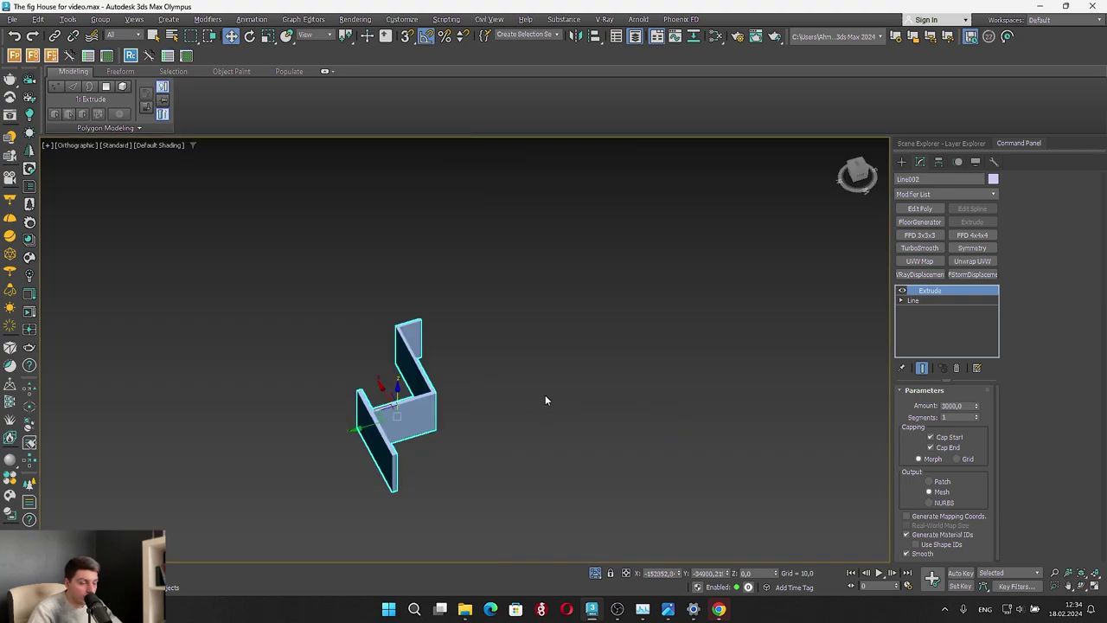
End the wall's isolation, isolate it together with the floor plan plane, and view both from above
left_click(596, 574)
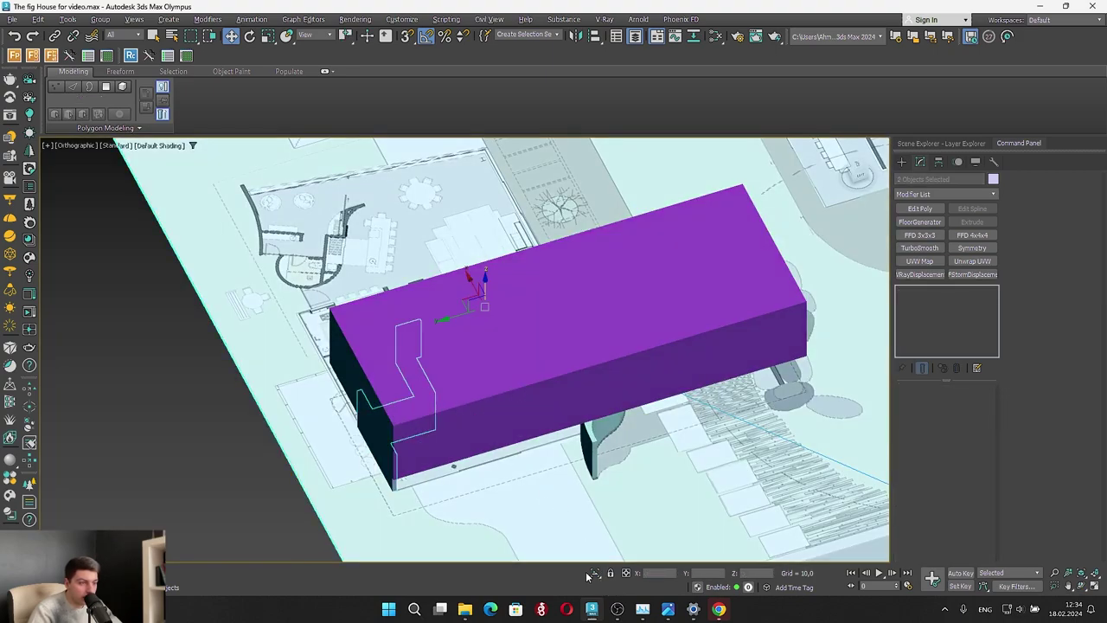
left_click(594, 572)
middle_click_drag(559, 437, 518, 490, "alt")
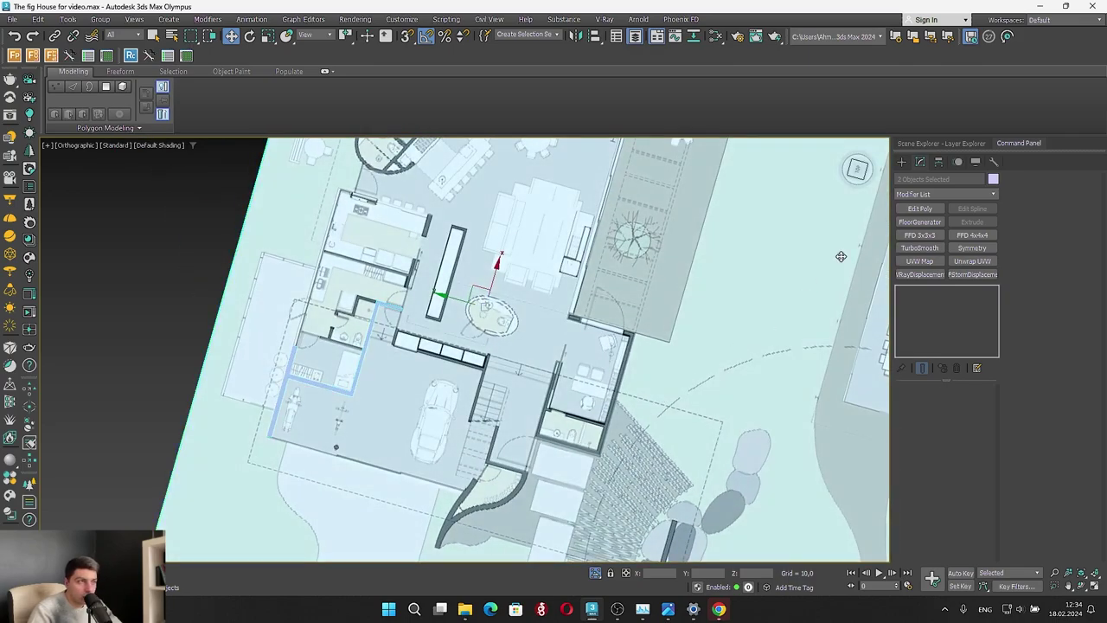
left_click_drag(858, 169, 780, 311)
scroll(622, 336, "up", 2)
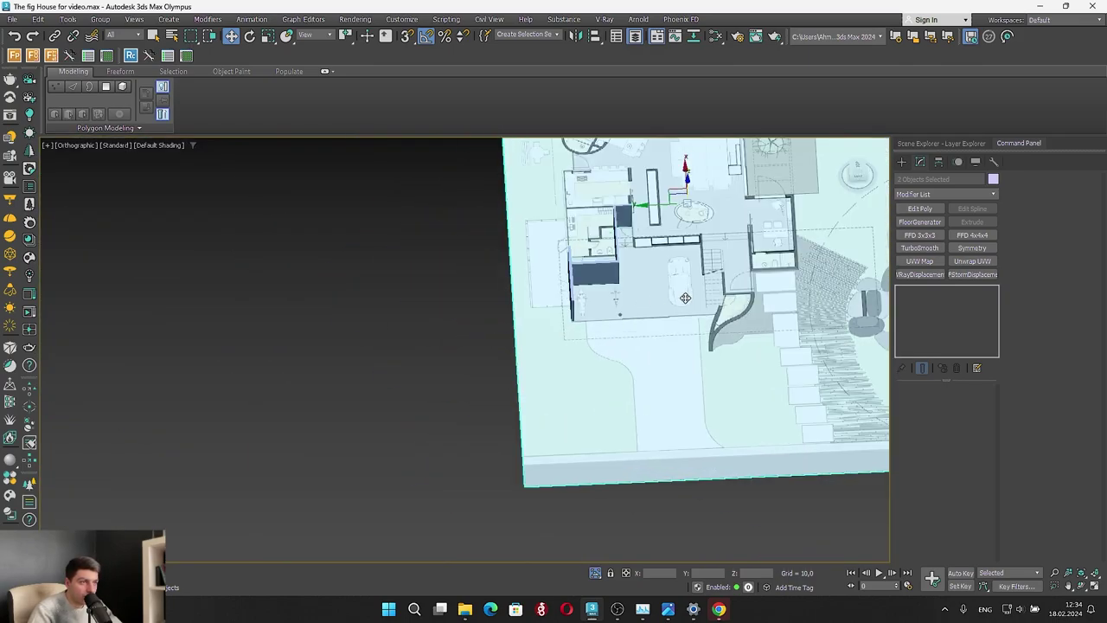
Edit the extruded wall's Line and move its end vertices to line up with the garage's outer corner on the floor plan
left_click(857, 164)
scroll(649, 326, "up", 3)
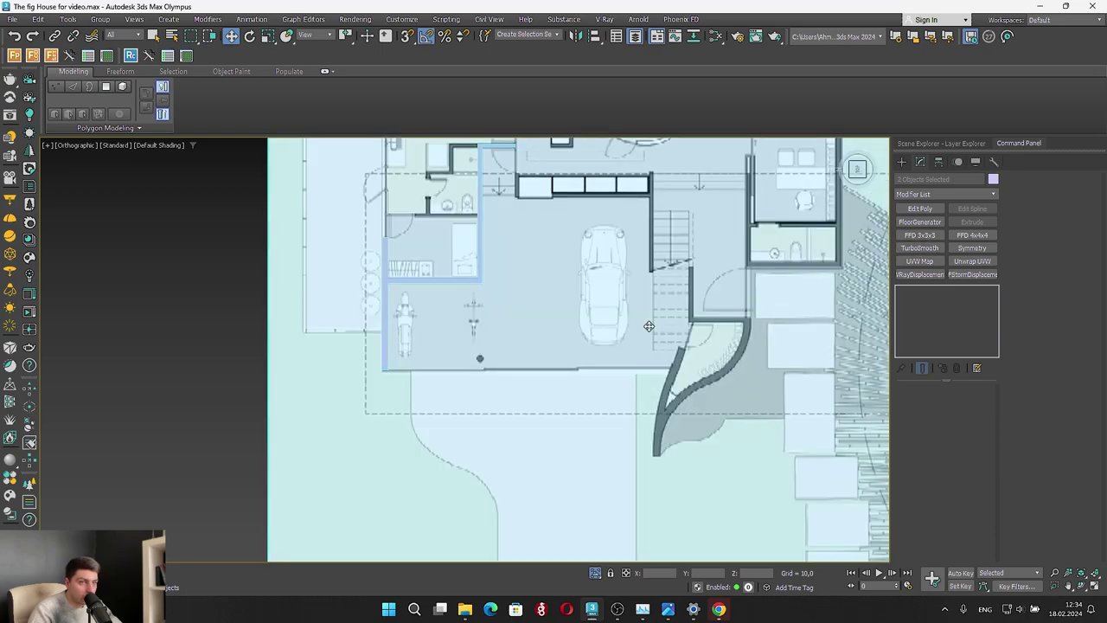
left_click(386, 312)
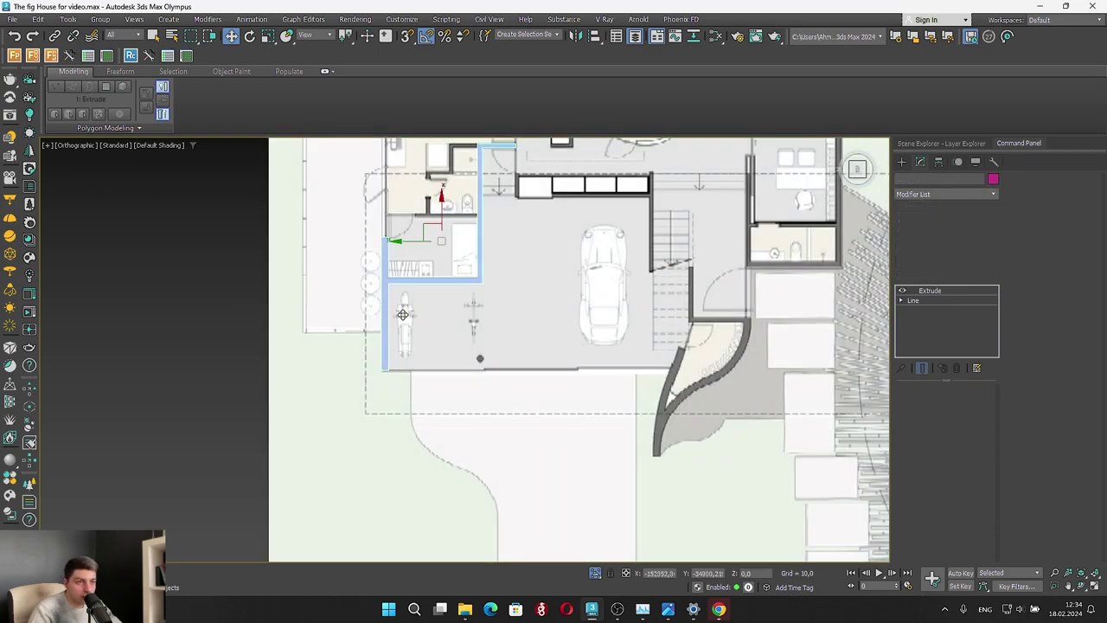
left_click(938, 300)
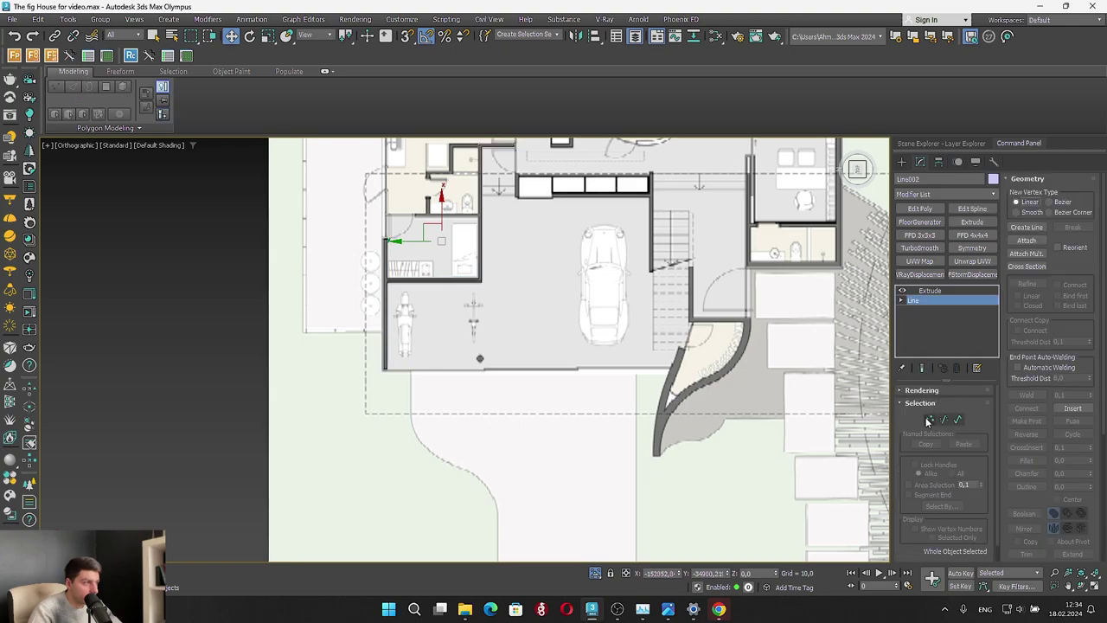
left_click(930, 419)
left_click_drag(350, 405, 422, 351)
scroll(374, 364, "up", 5)
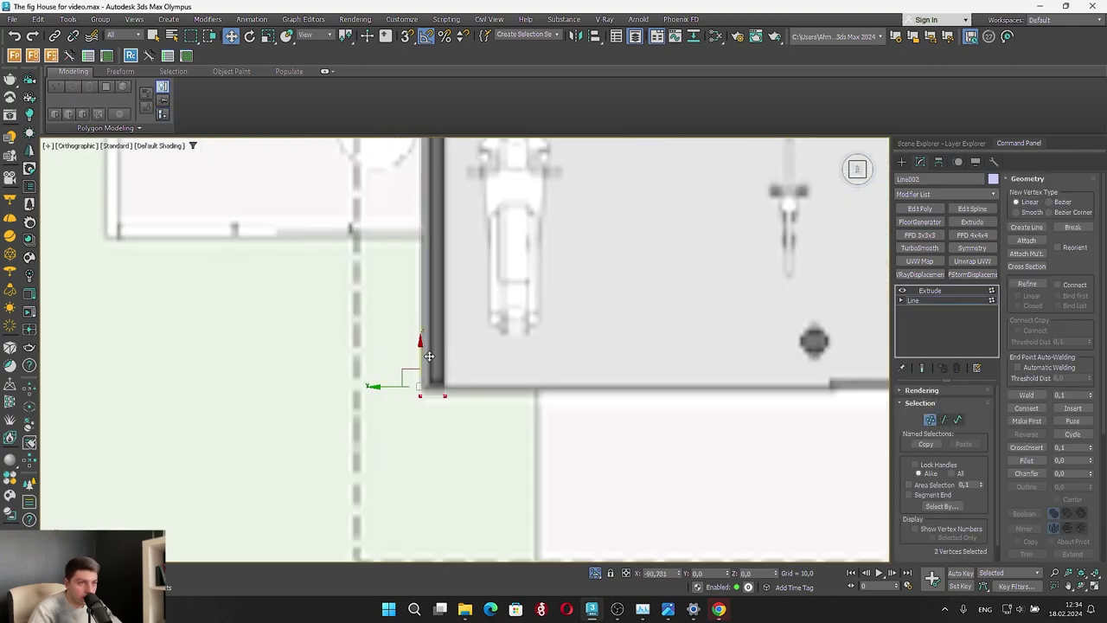
scroll(433, 359, "down", 4)
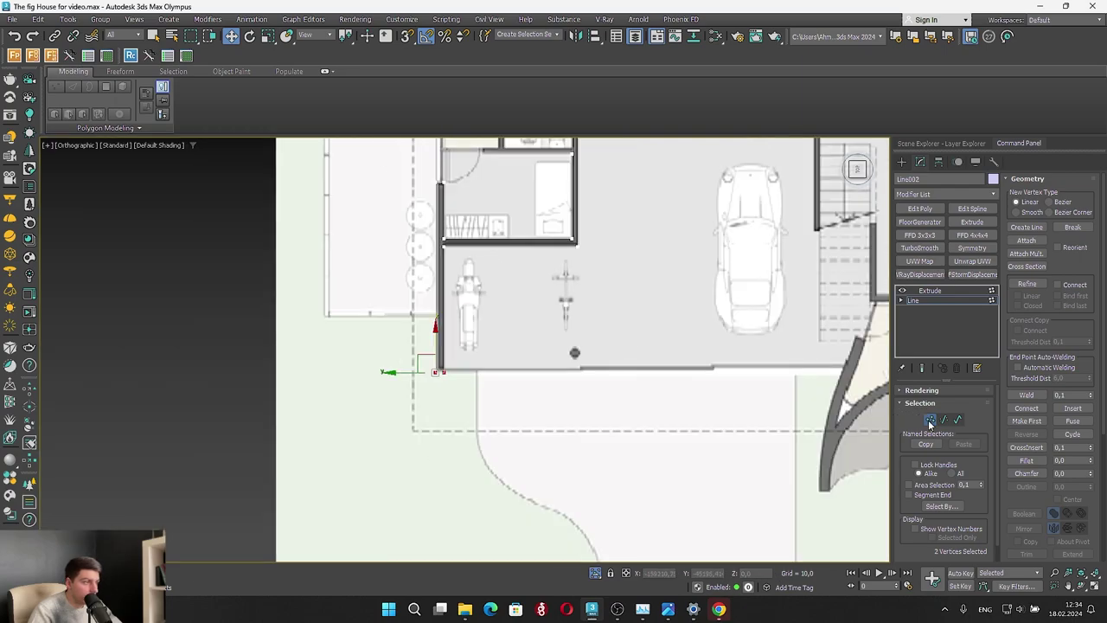
left_click(930, 421)
Examine the garage front and the concrete wall beside it in the camera view and the reference photo
left_click(902, 162)
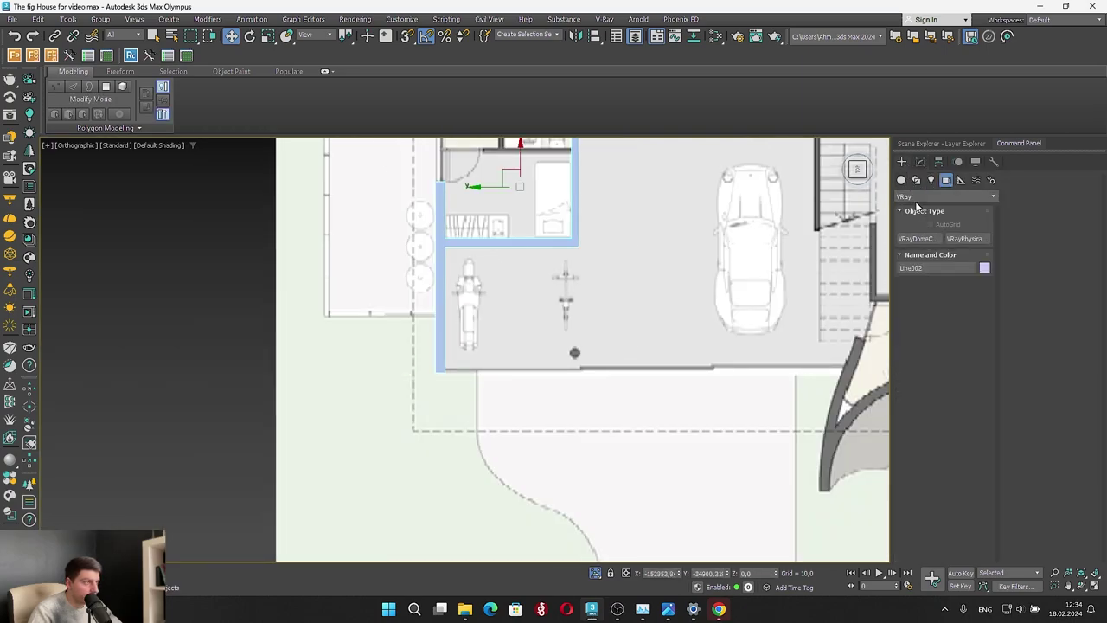
left_click(903, 180)
key("alt+w")
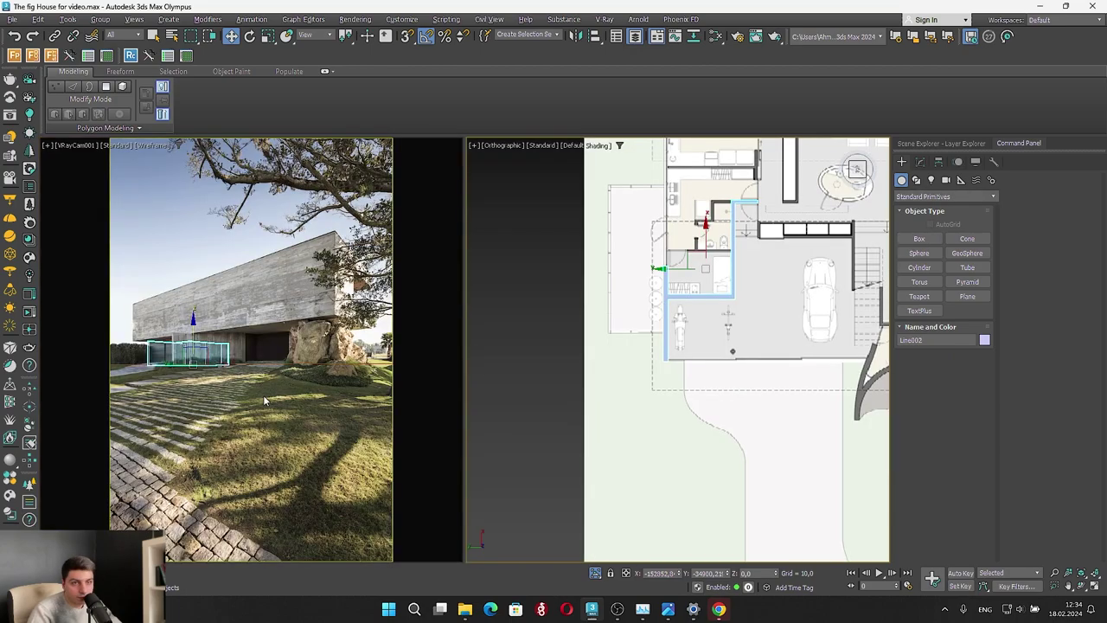
right_click(266, 395)
key("alt+w")
left_click(233, 394)
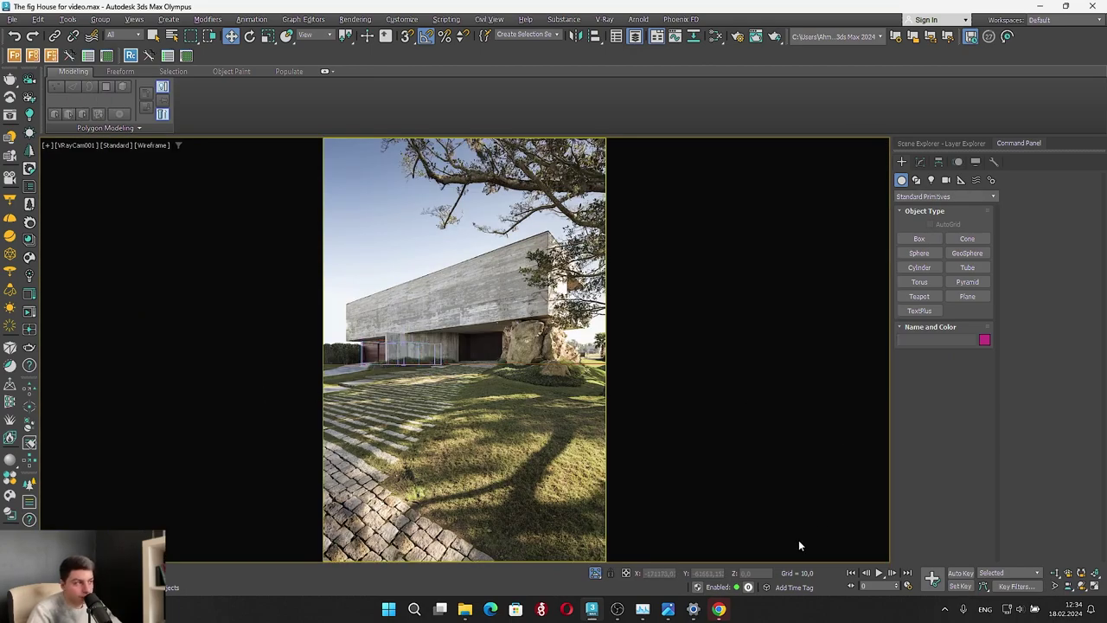
left_click(668, 610)
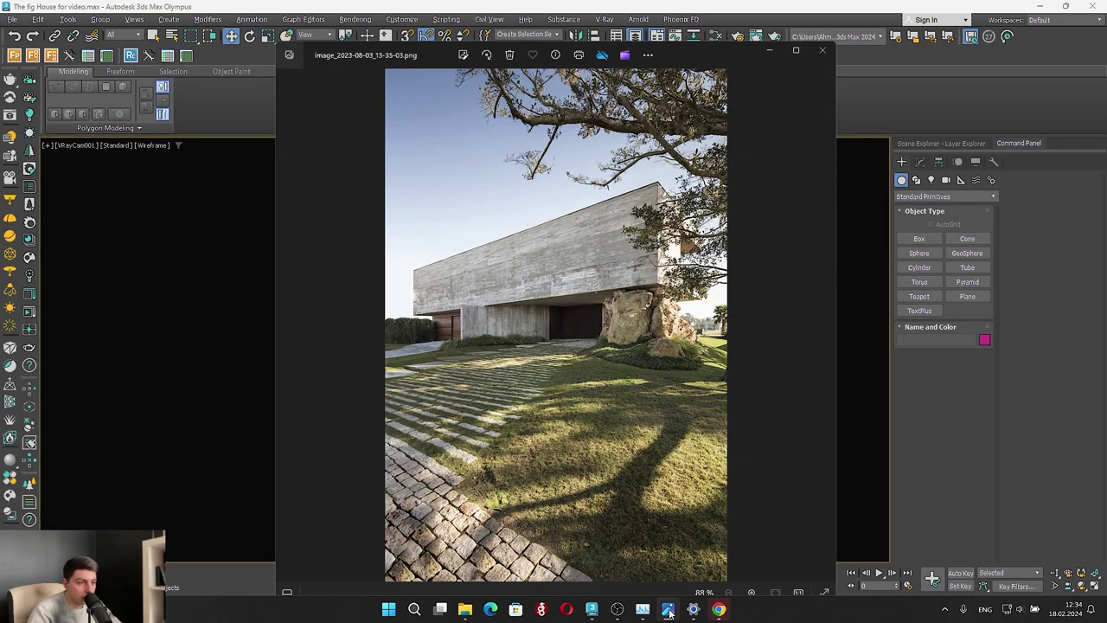
scroll(493, 369, "up", 5)
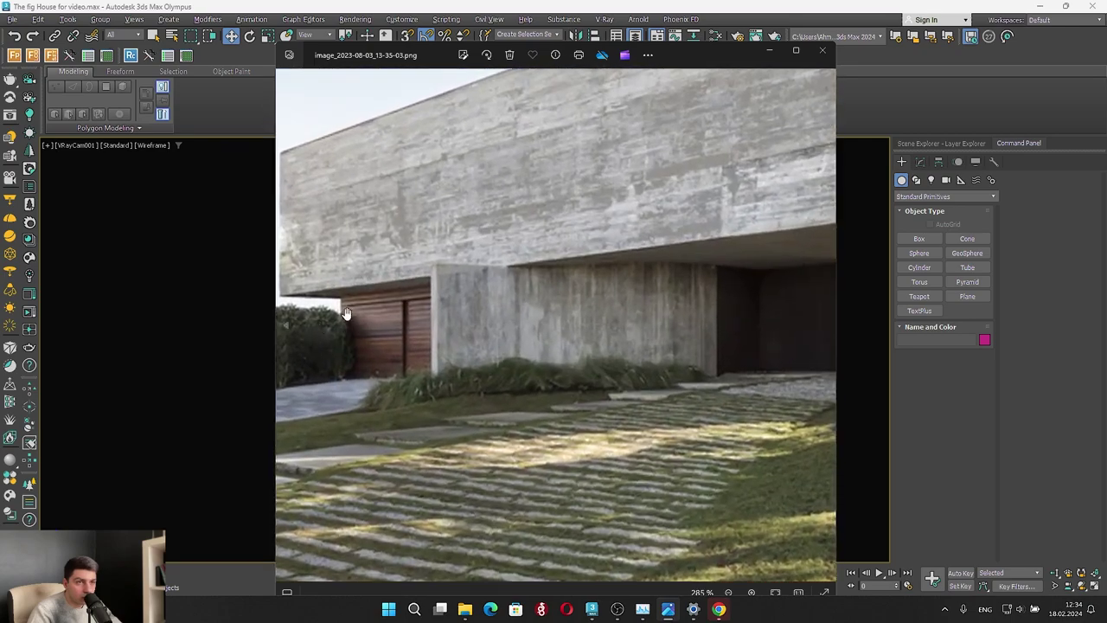
left_click(1041, 6)
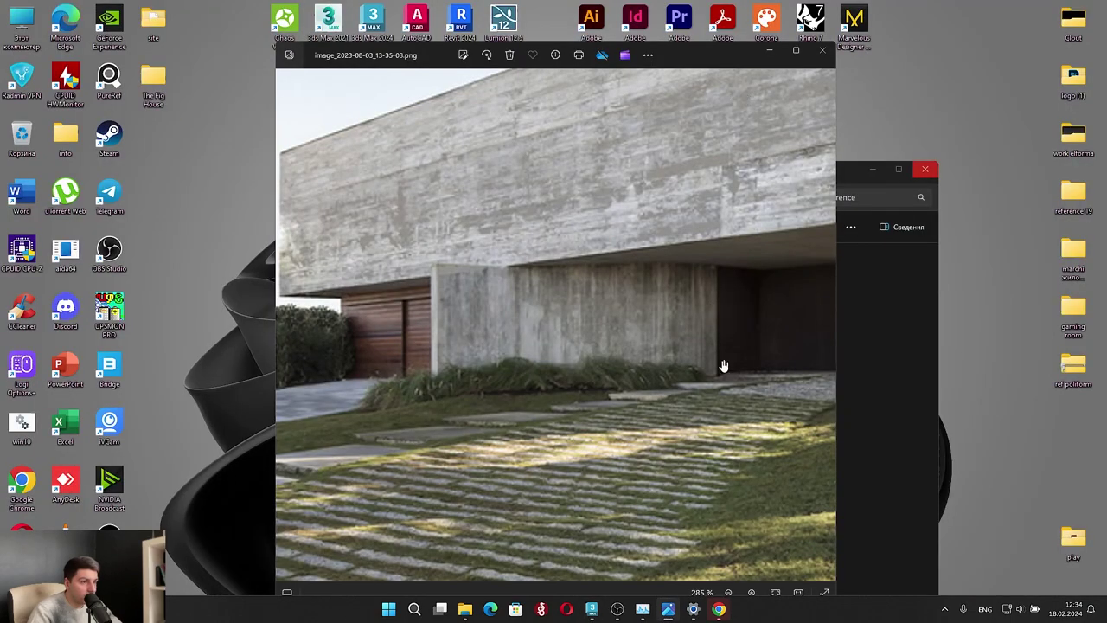
left_click(769, 49)
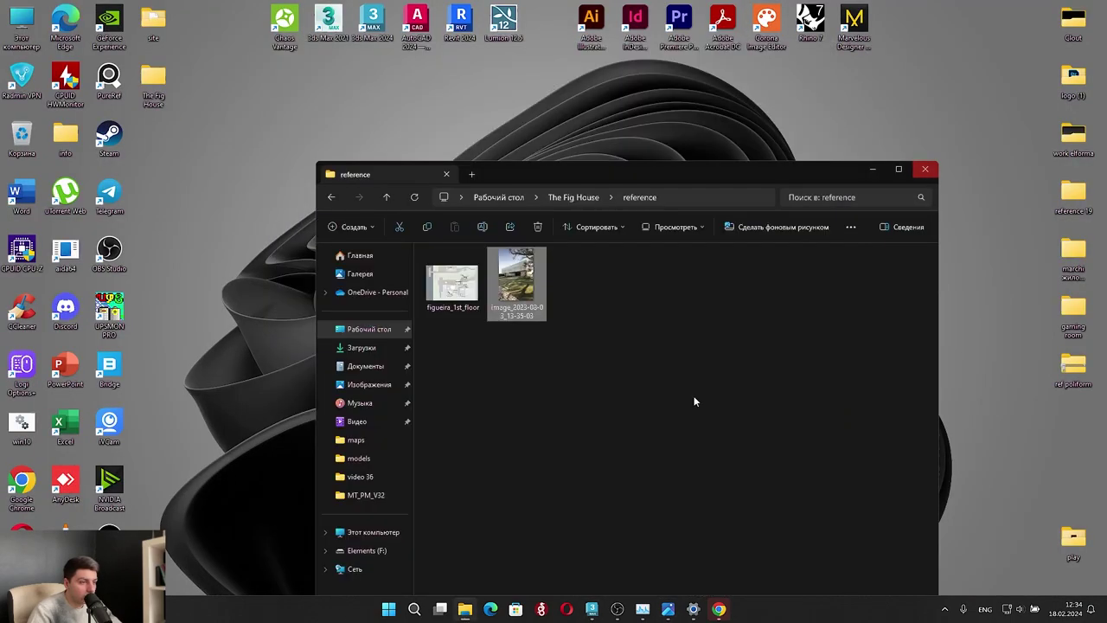
Return to 3ds Max and create a snapped box over the house plan, about 16,900 long, 16,200 wide and 17,300 high
left_click(594, 609)
key("alt+w")
middle_click(636, 375)
key("alt+w")
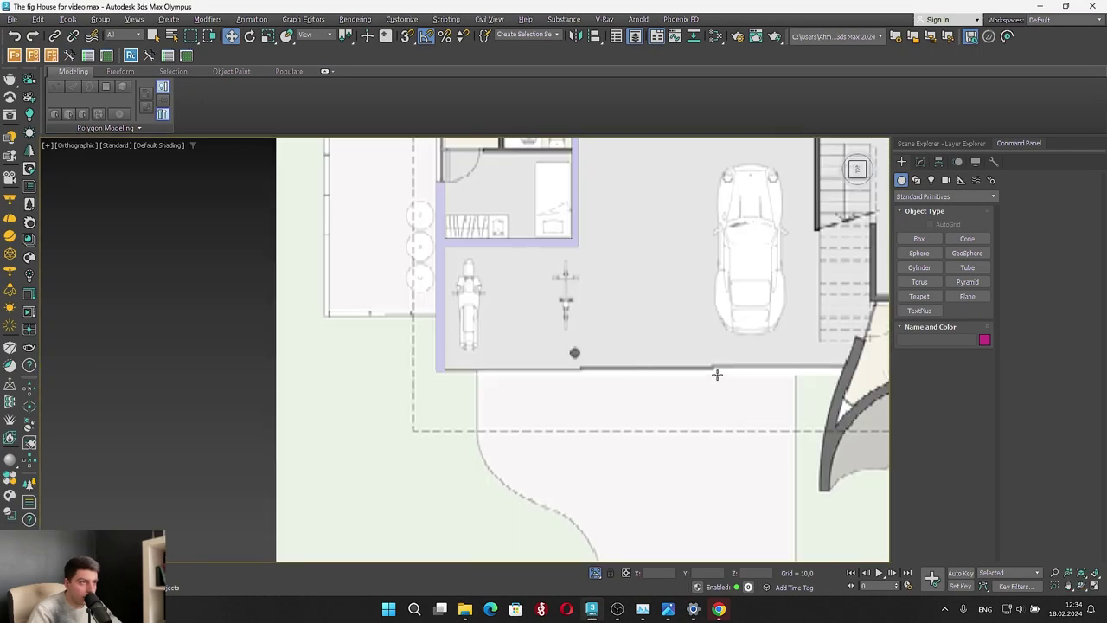
middle_click_drag(717, 374, 597, 378)
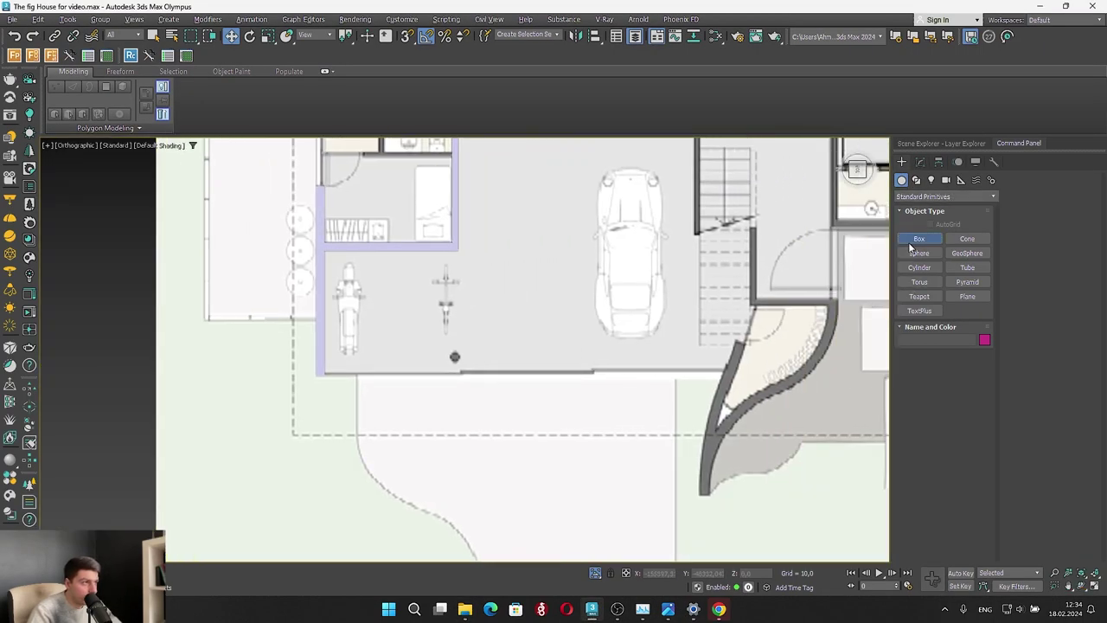
left_click(919, 239)
scroll(296, 384, "up", 2)
left_click_drag(294, 385, 672, 257)
scroll(862, 372, "up", 3)
scroll(624, 344, "down", 8)
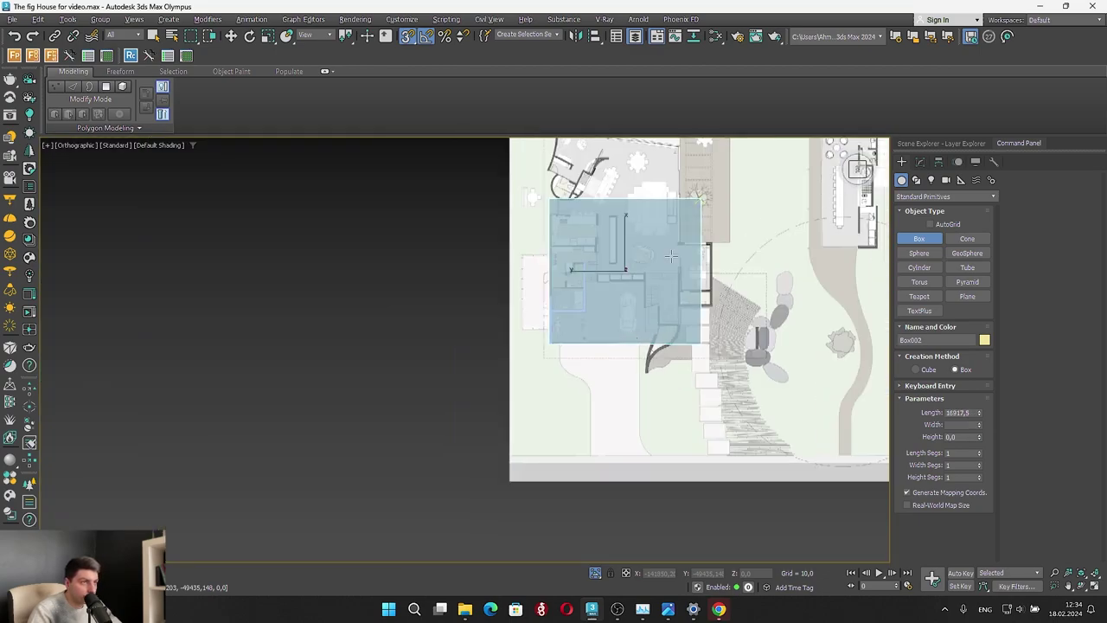
key("s")
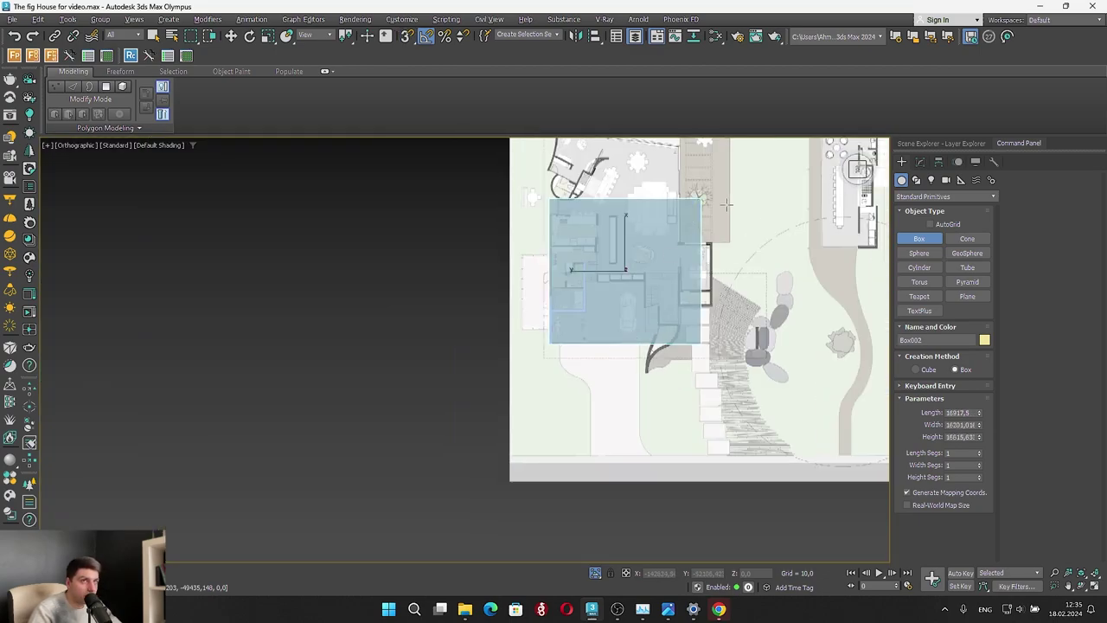
mouse_move(727, 204)
middle_mouse_down("alt")
mouse_move(724, 182)
mouse_move(709, 208)
middle_mouse_up("alt")
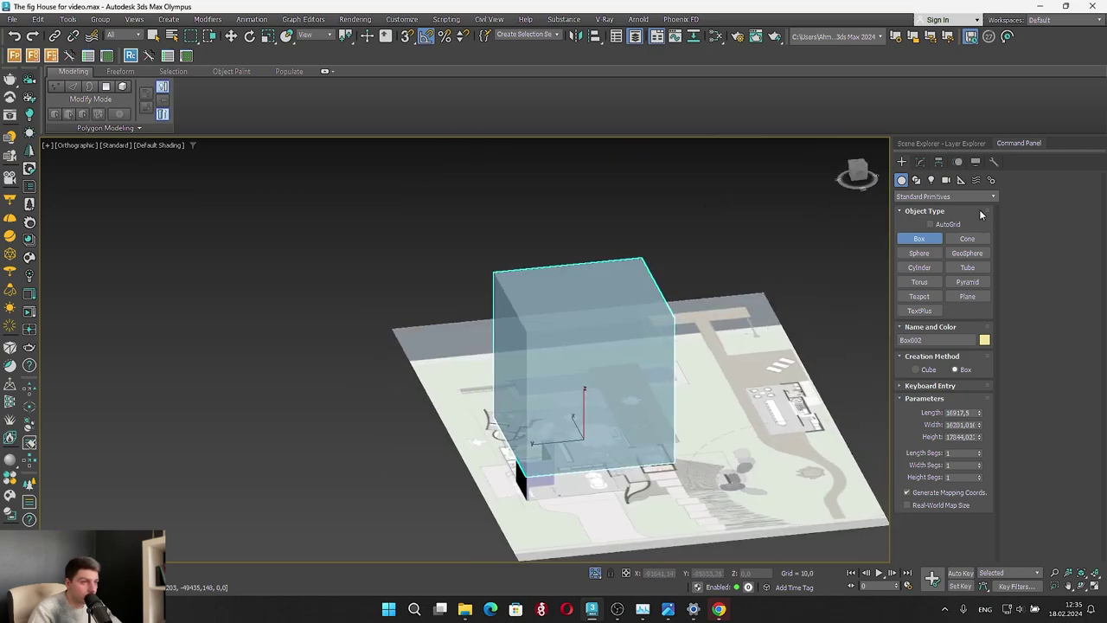
Add Edit Poly to the box, fit its top and bottom vertices to the existing wall's height, and show it in Top view
left_click(919, 162)
left_click(919, 210)
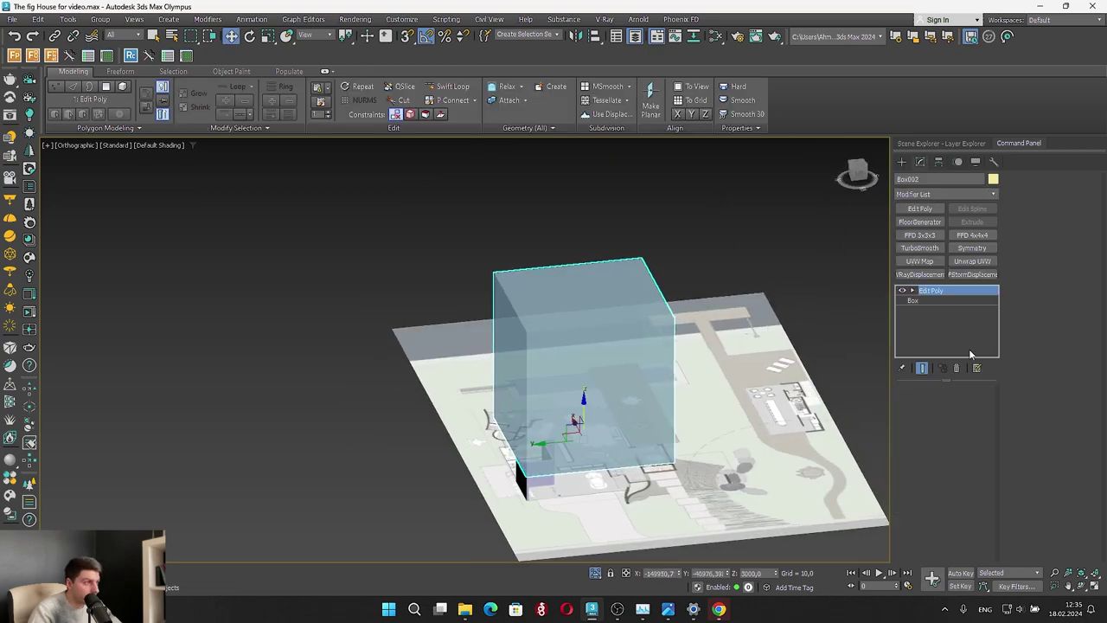
left_click(1021, 193)
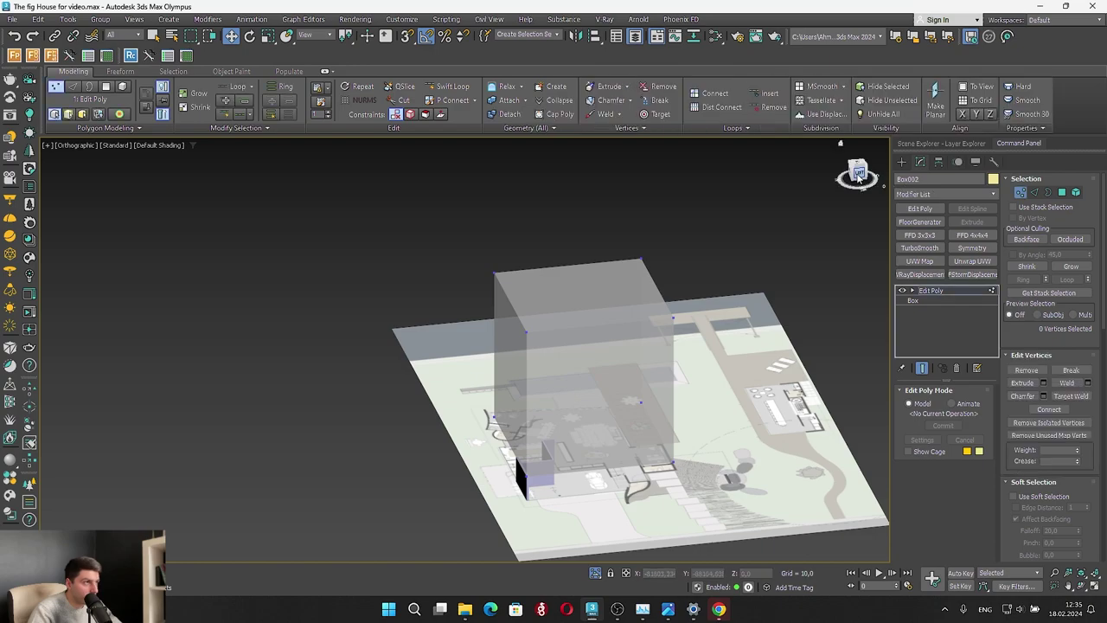
key("l")
left_click_drag(344, 510, 614, 470)
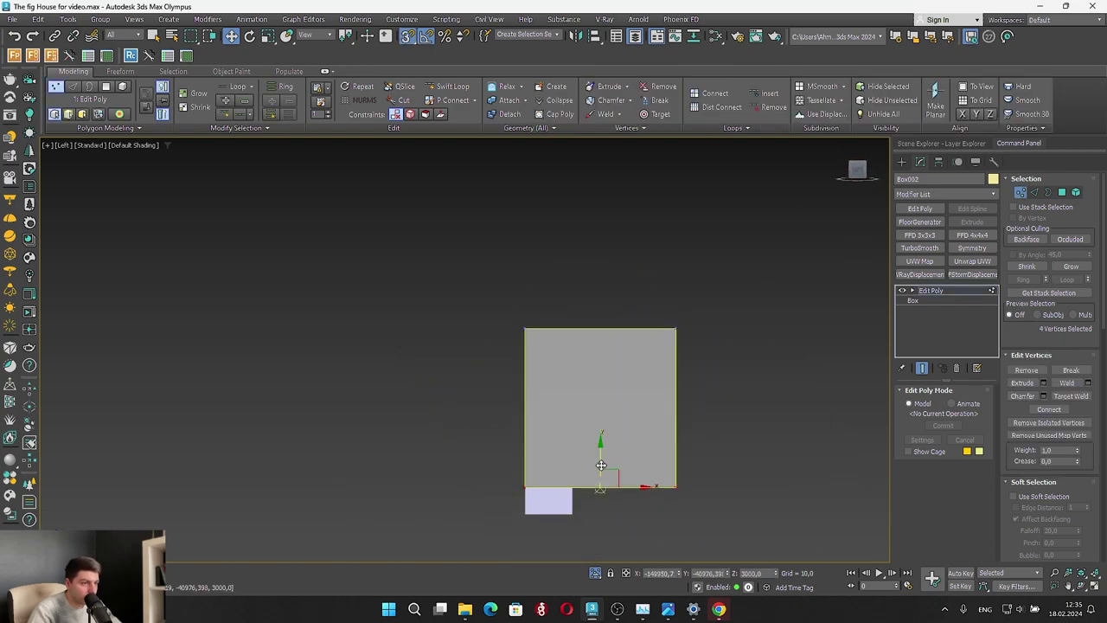
left_click_drag(455, 316, 838, 356)
left_click_drag(600, 301, 525, 487)
middle_click_drag(554, 457, 556, 560, "alt")
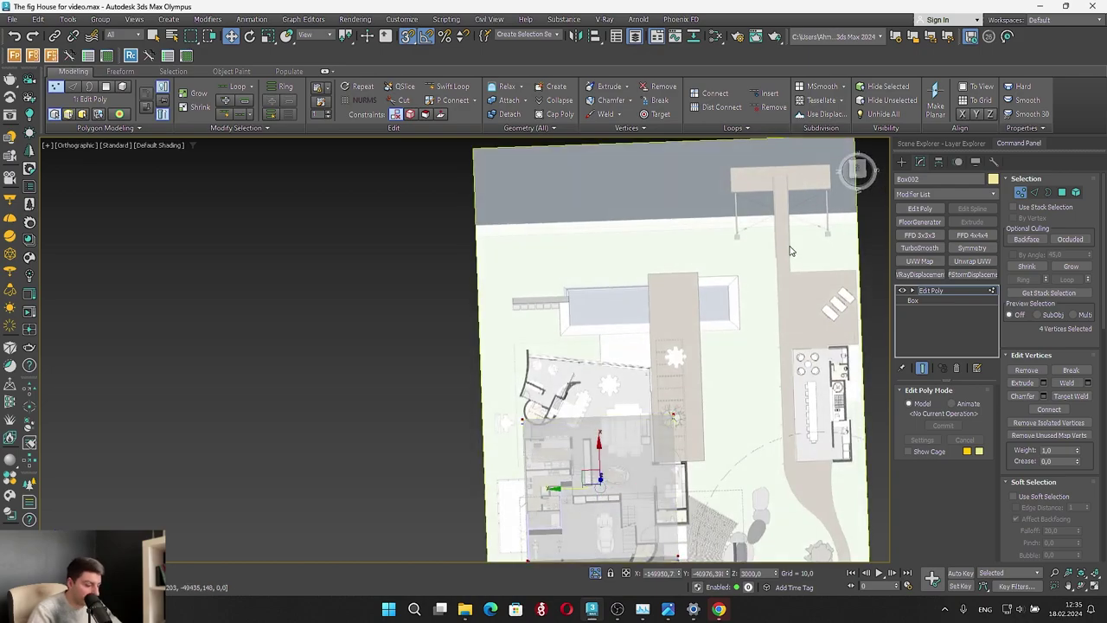
key("t")
key("z")
scroll(540, 355, "down", 3)
left_click_drag(328, 247, 638, 286)
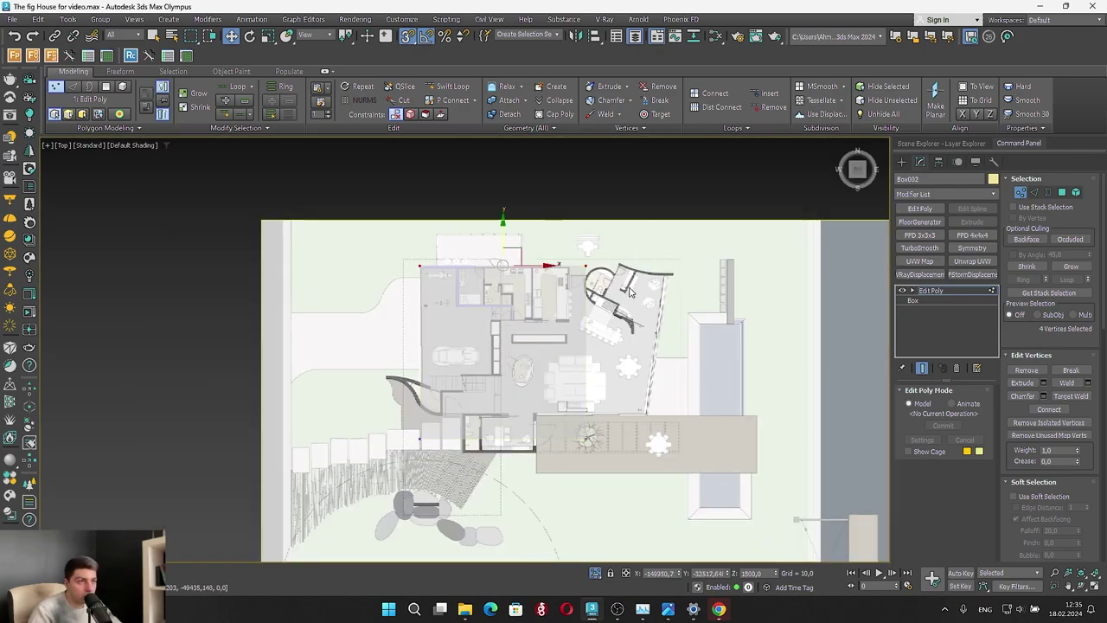
key("s")
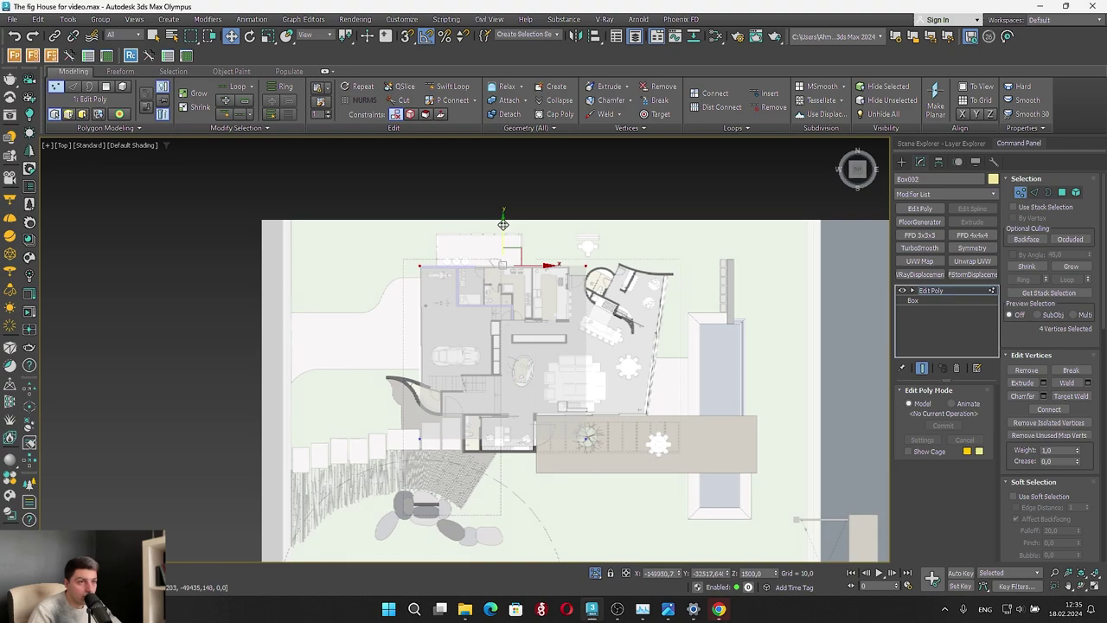
left_click_drag(503, 224, 541, 304)
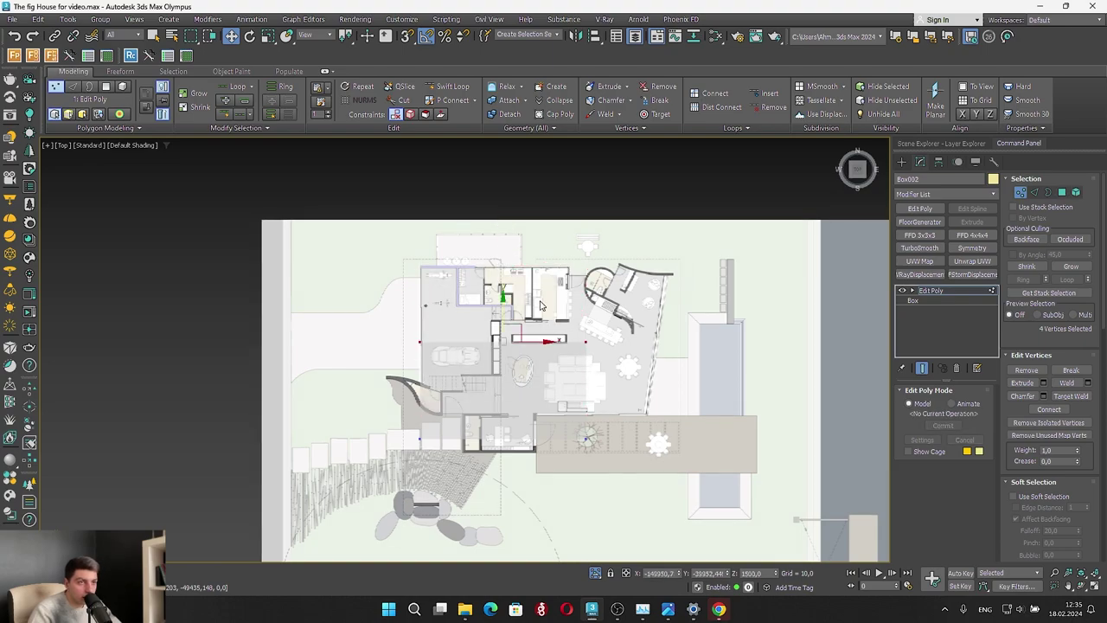
key("ctrl+z")
Move the box's house-side vertices toward the driveway side, narrowing it to a thin wall along the garage front
left_click_drag(534, 472, 648, 215)
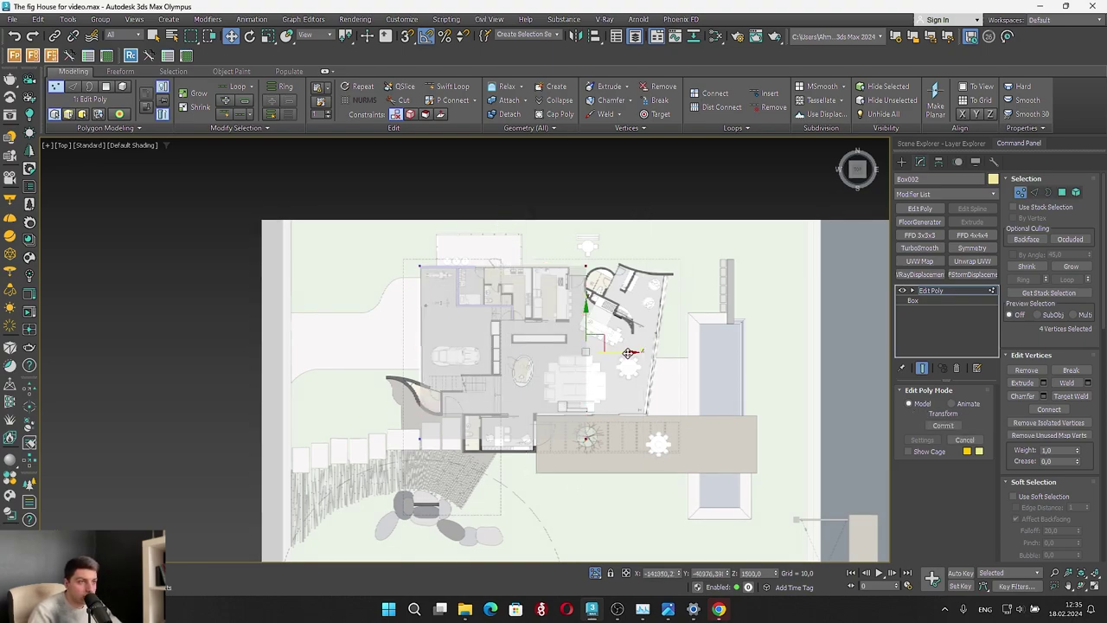
left_click_drag(577, 528, 673, 235)
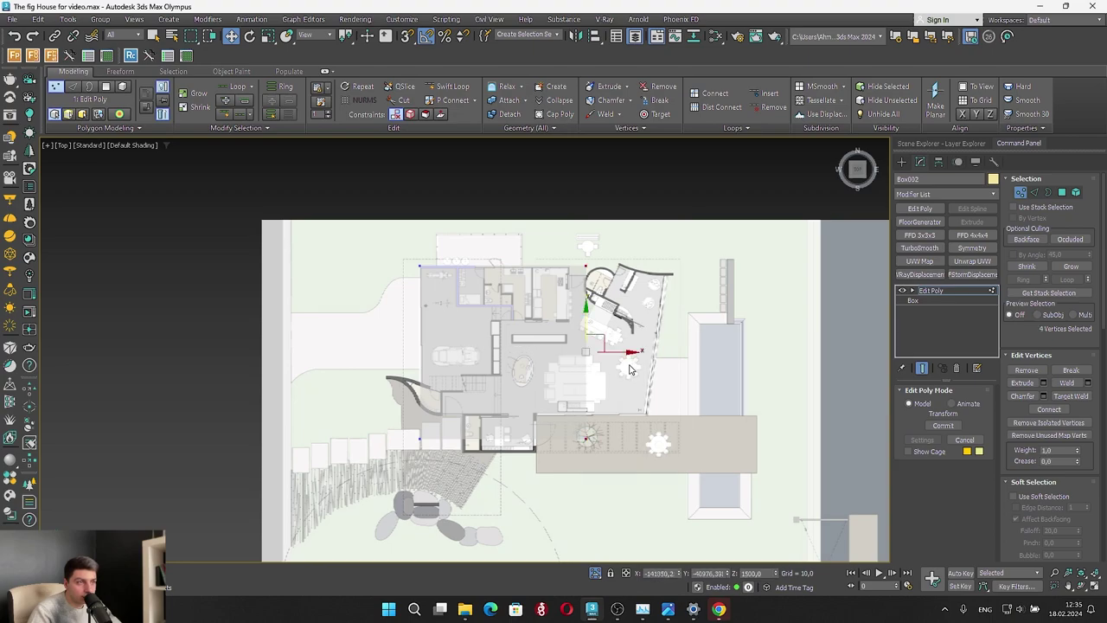
left_click_drag(629, 353, 497, 378)
scroll(418, 330, "up", 6)
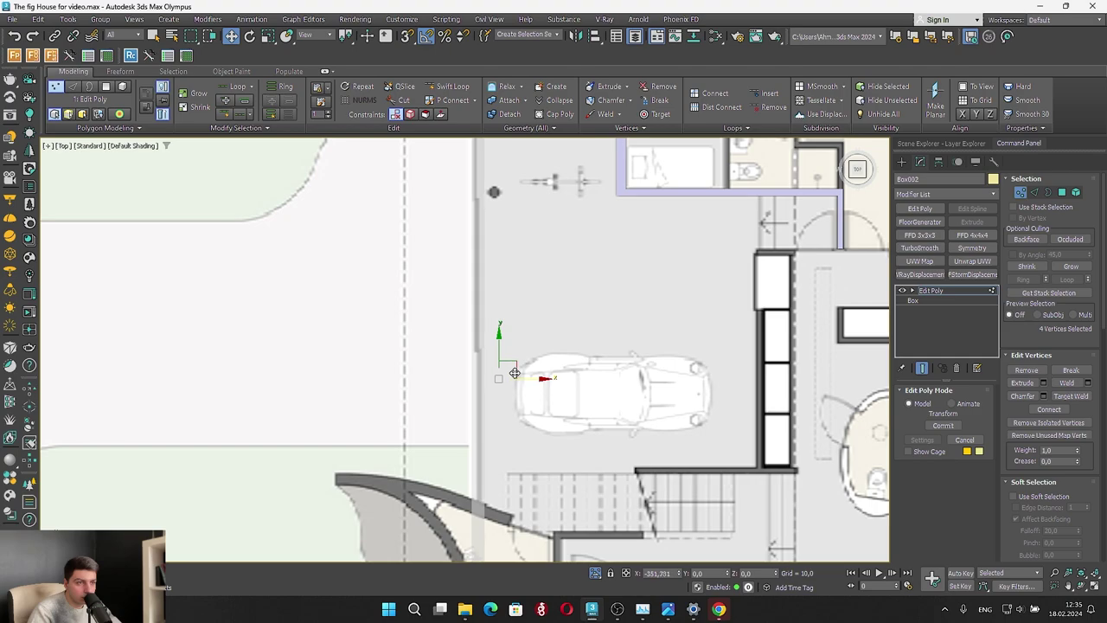
Shorten the garage-front box by moving its end vertices up to where it meets the curved wall
scroll(511, 338, "down", 5)
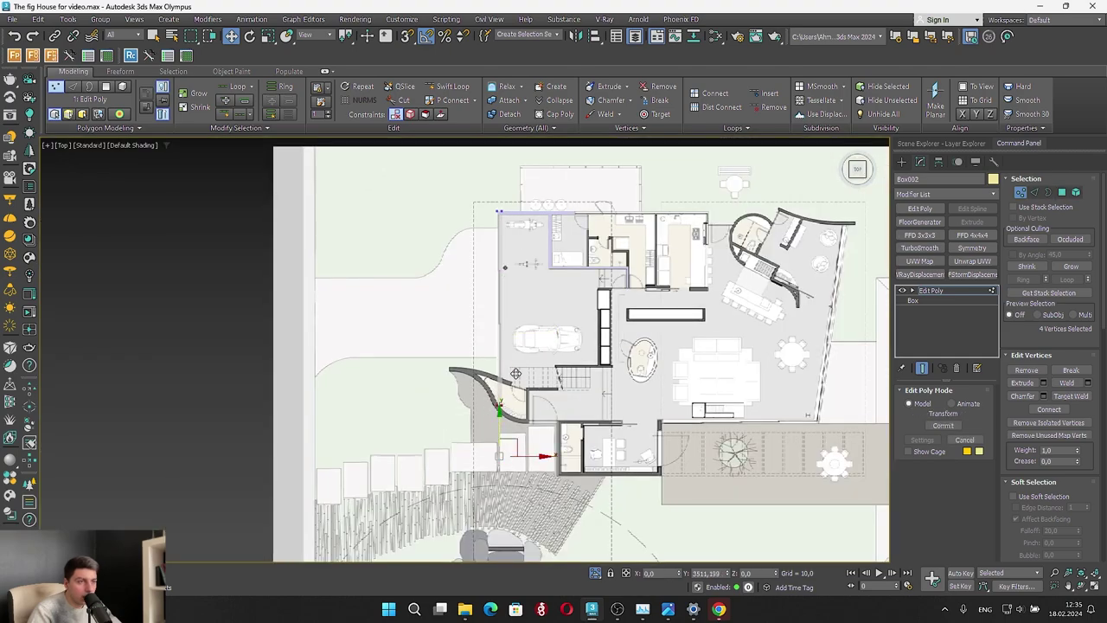
scroll(503, 381, "up", 6)
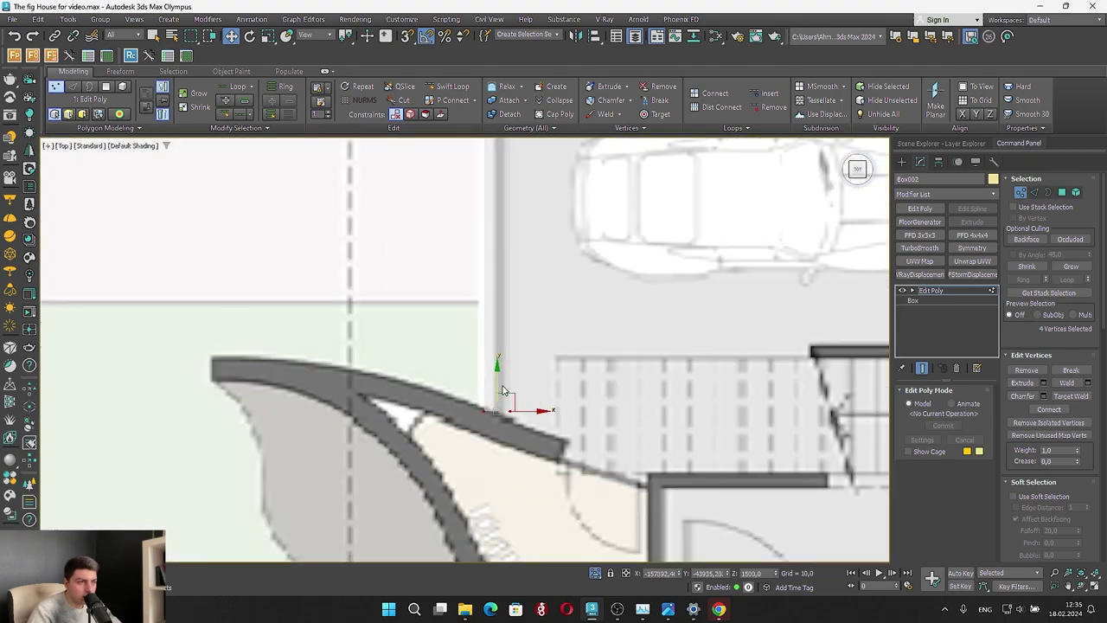
left_click_drag(500, 381, 499, 384)
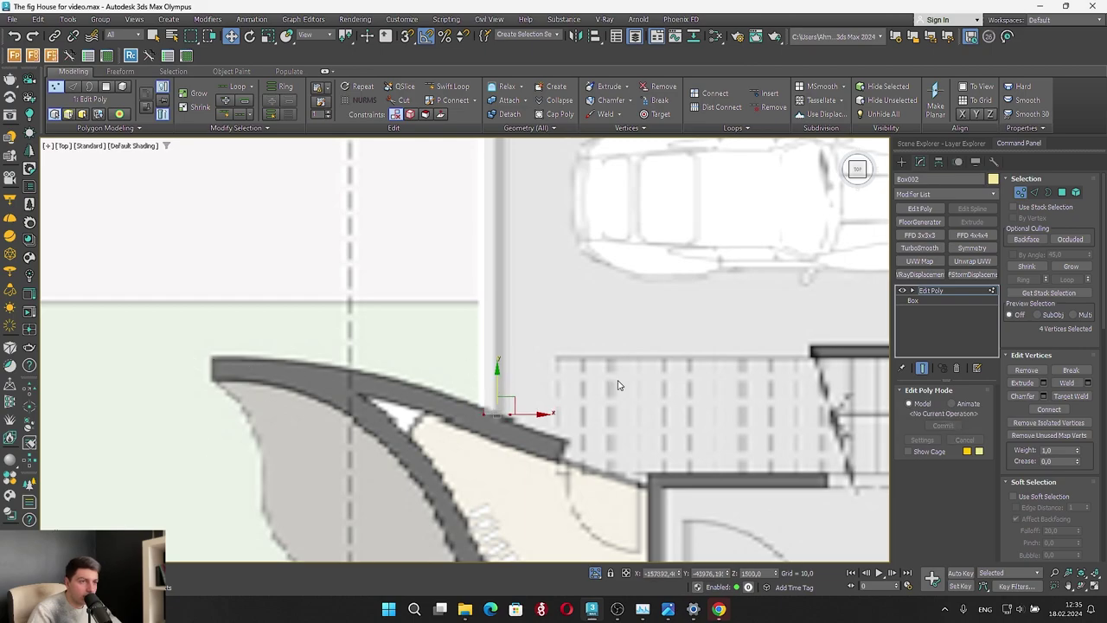
scroll(619, 385, "down", 3)
scroll(666, 319, "down", 5)
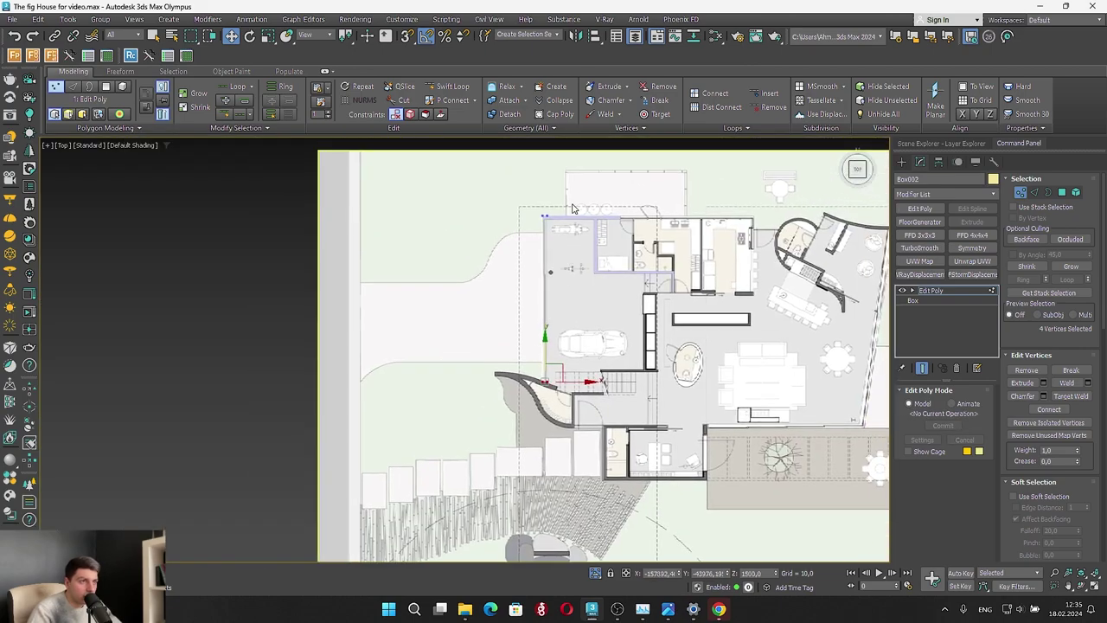
Move the adjoining extruded wall's two corner vertices to snap against the inner face of the garage-front box
scroll(623, 256, "up", 6)
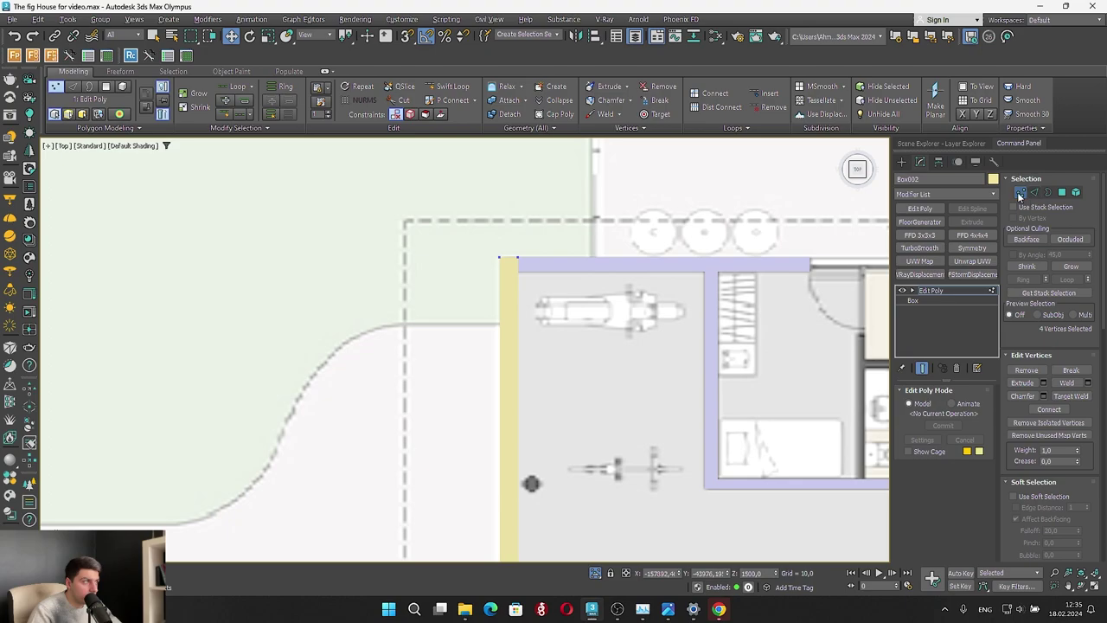
left_click(606, 265)
left_click(931, 302)
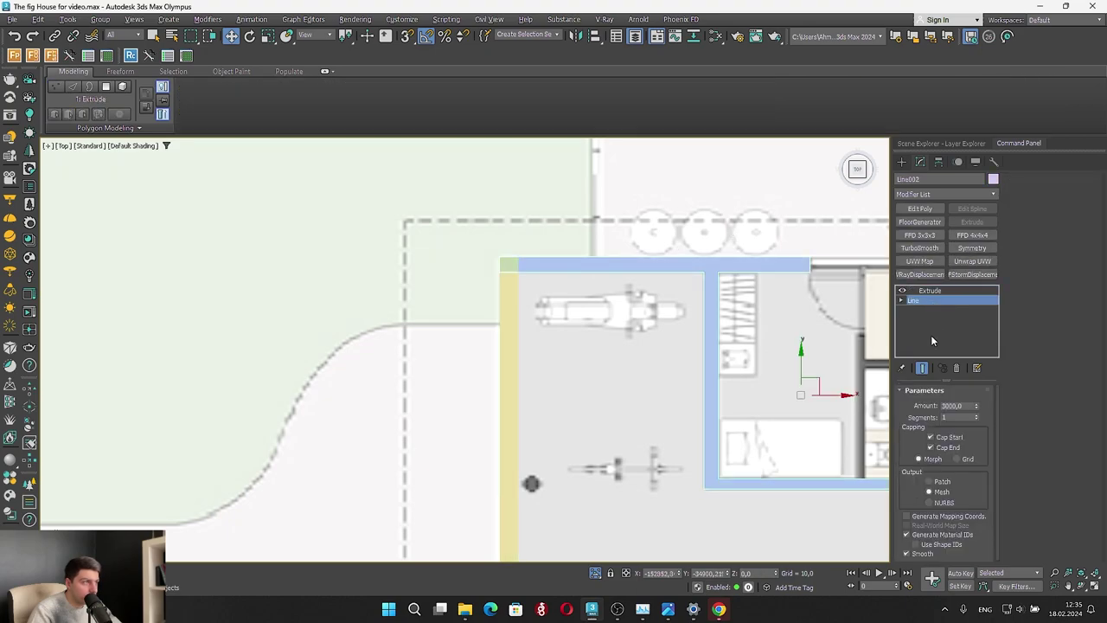
left_click(930, 420)
left_click_drag(466, 306, 510, 236)
scroll(508, 241, "down", 3)
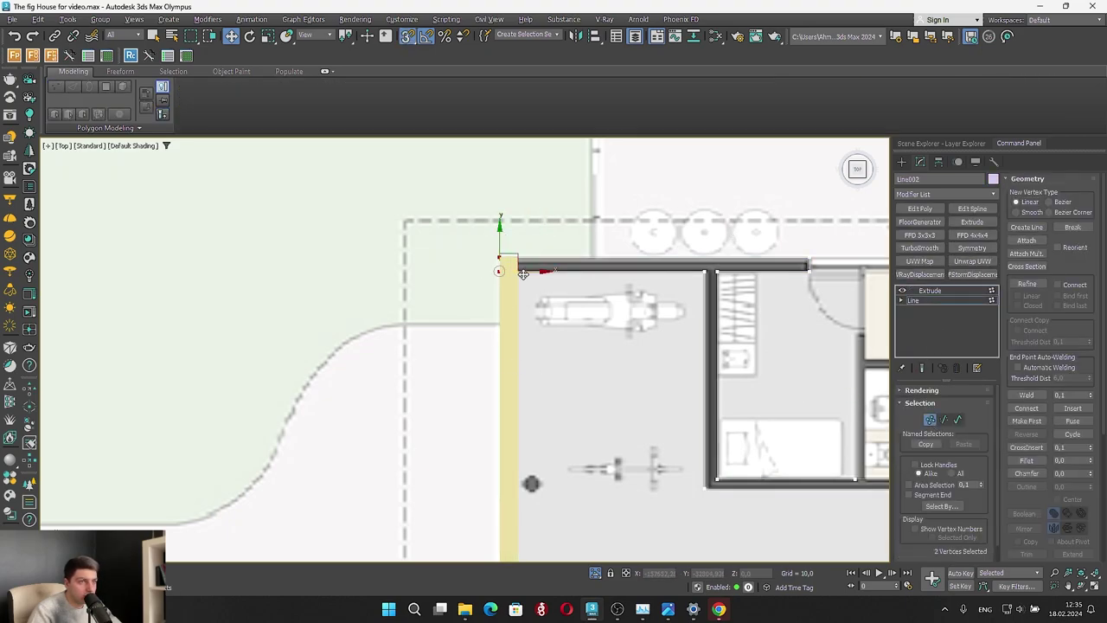
scroll(582, 247, "down", 3)
scroll(593, 268, "down", 2)
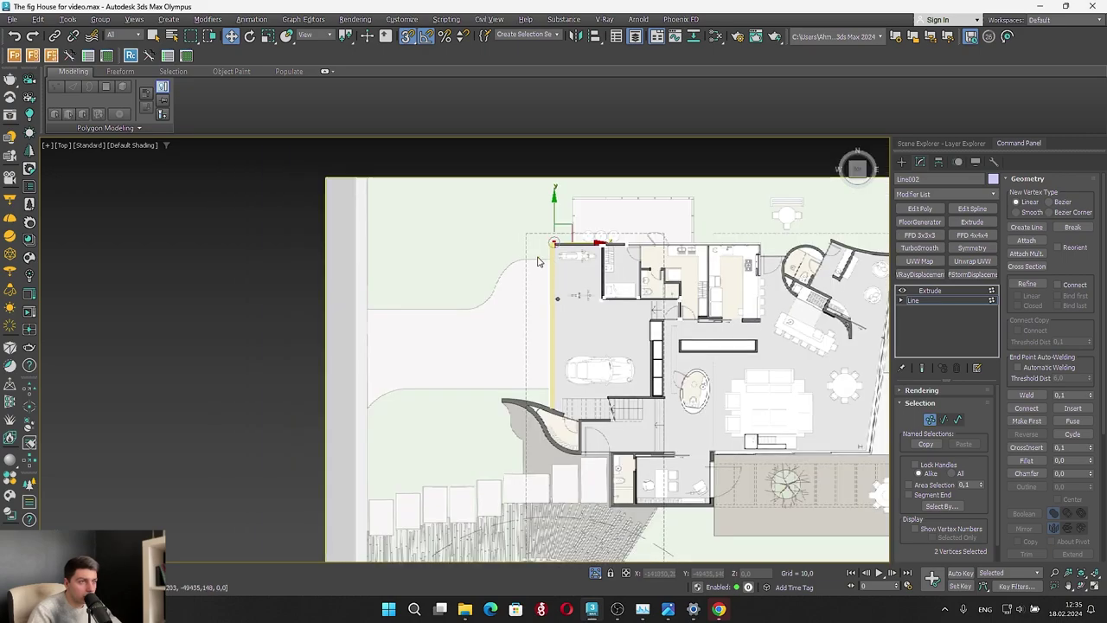
Leave vertex editing on the extruded wall, return to its Extrude modifier, and select the garage-front box
middle_click_drag(593, 268, 690, 243, "alt")
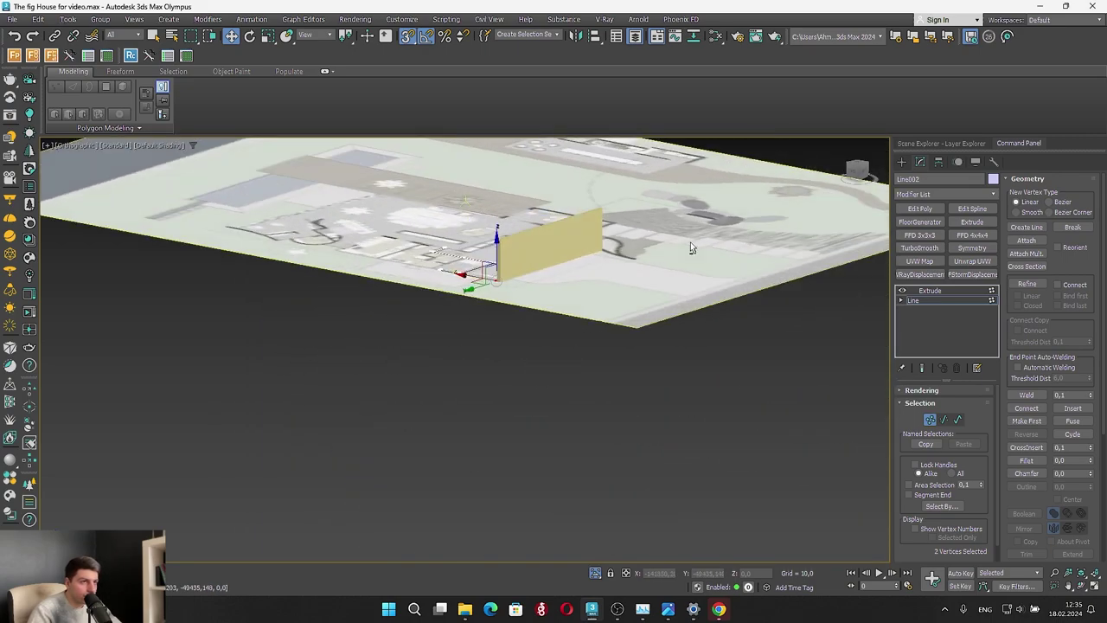
left_click(941, 300)
left_click(948, 290)
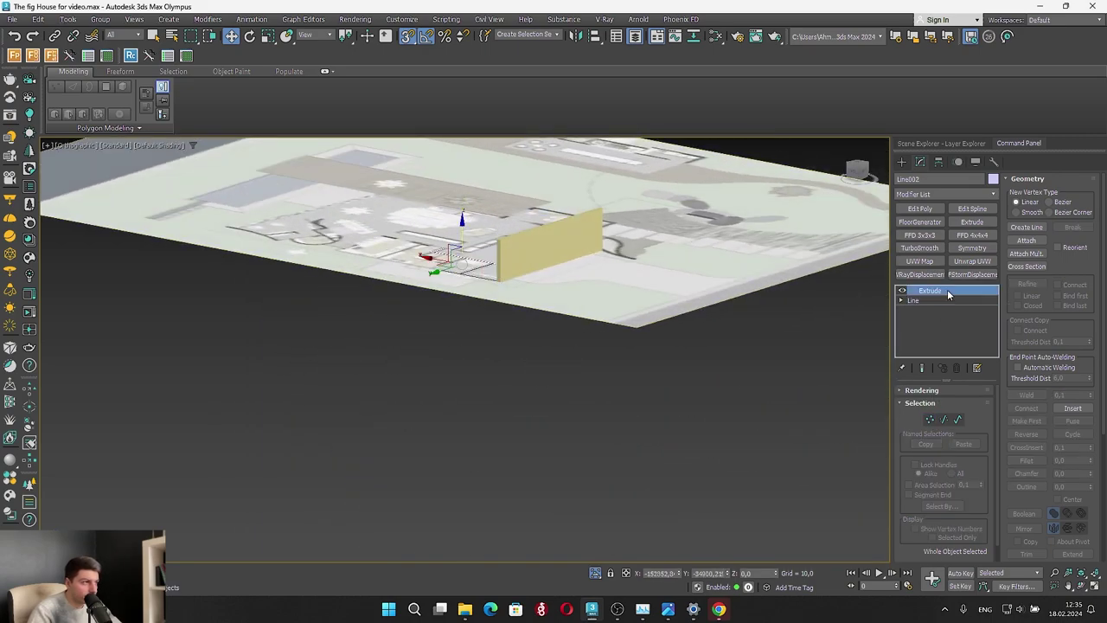
scroll(583, 260, "up", 5)
left_click(504, 252)
Display the garage-front box see-through and examine it from above against the opening drawn on the floor plan
scroll(513, 348, "down", 3)
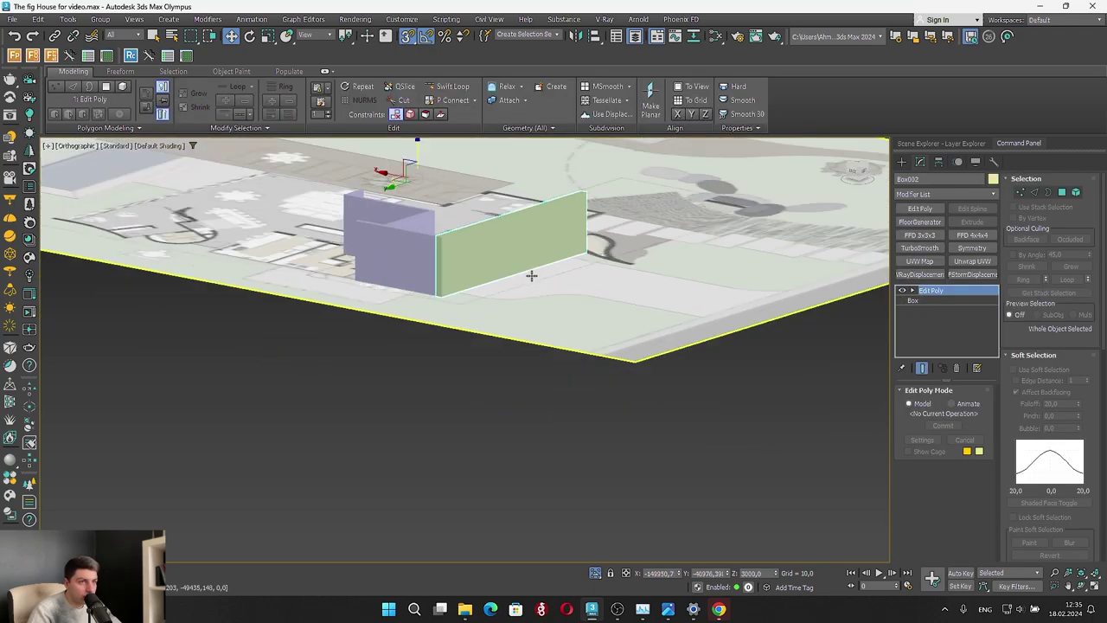
middle_click_drag(531, 274, 496, 383, "alt")
scroll(496, 384, "up", 2)
key("alt+x")
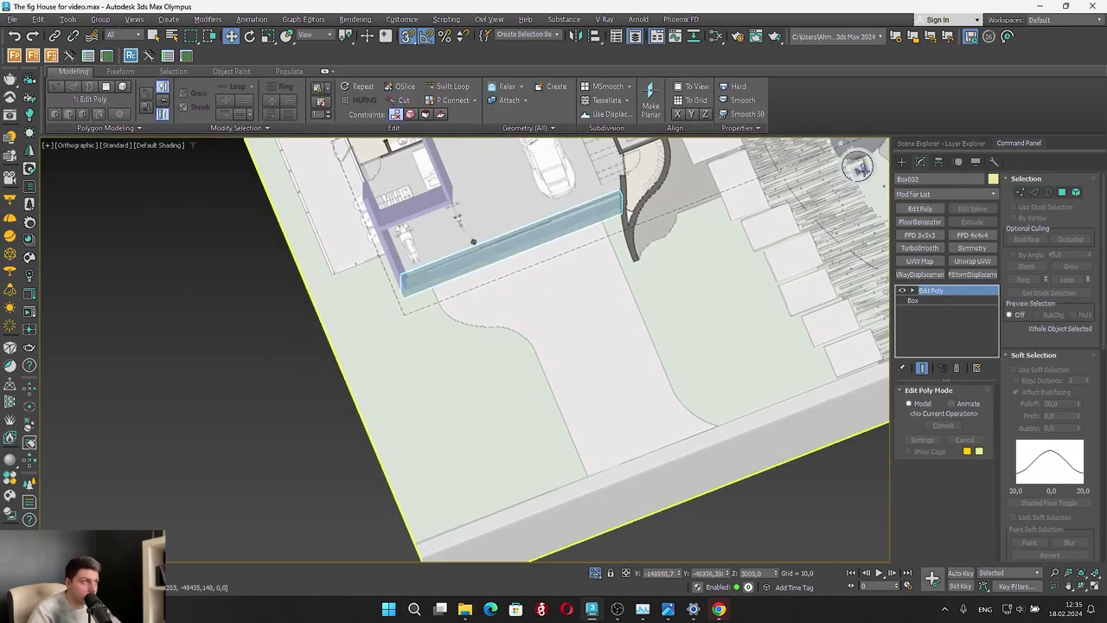
left_click(858, 169)
scroll(481, 254, "up", 4)
scroll(476, 243, "up", 2)
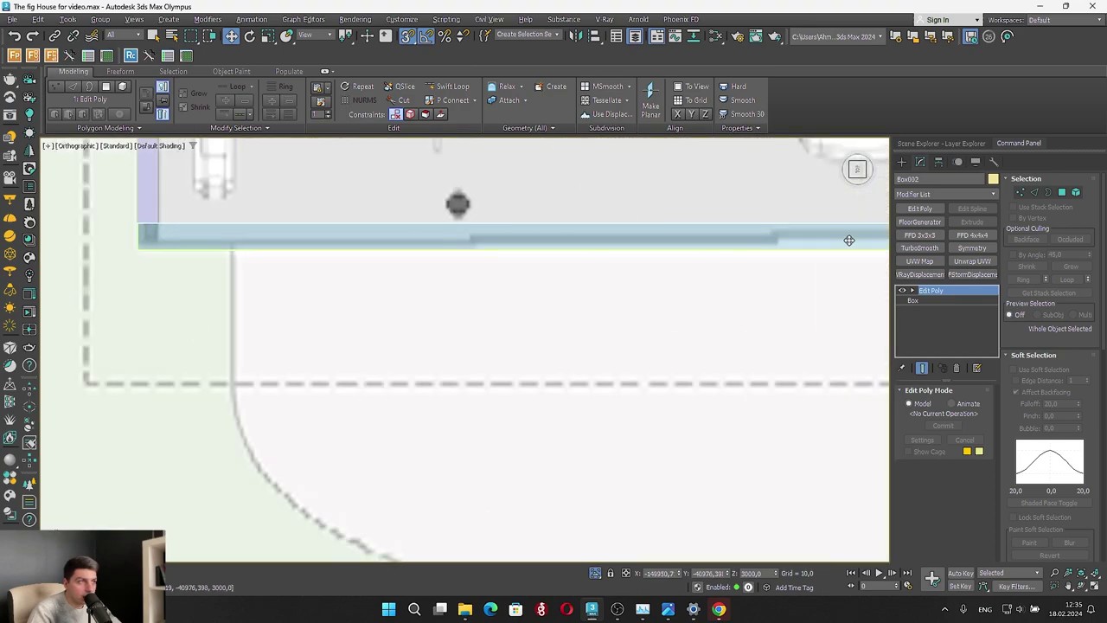
Bring up the reference photo of the garage front and open the Windows search
left_click(667, 609)
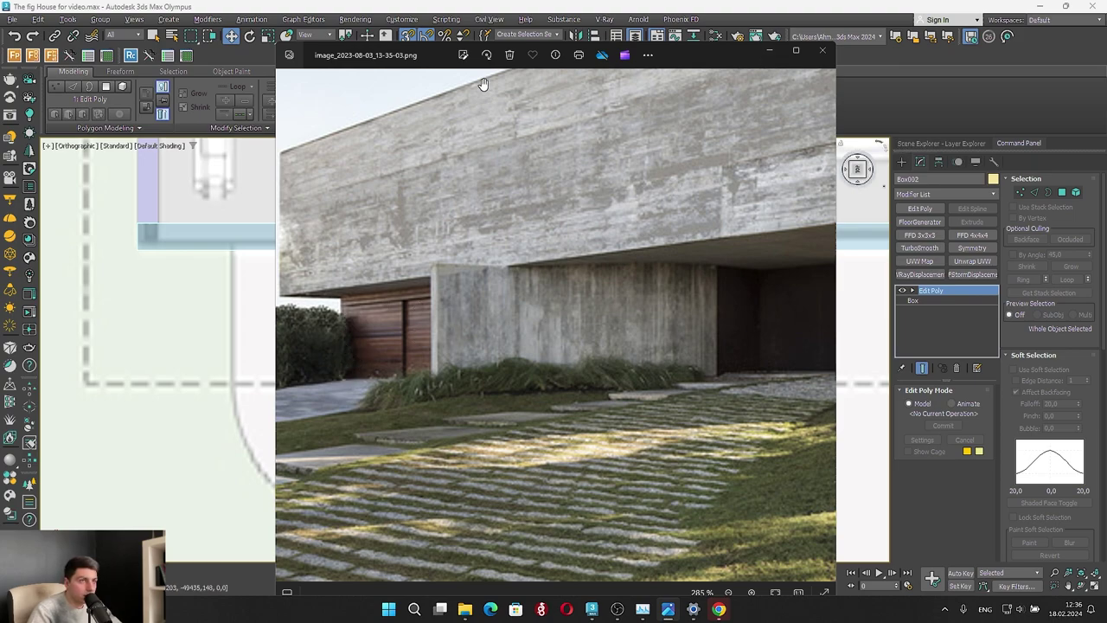
left_click(414, 609)
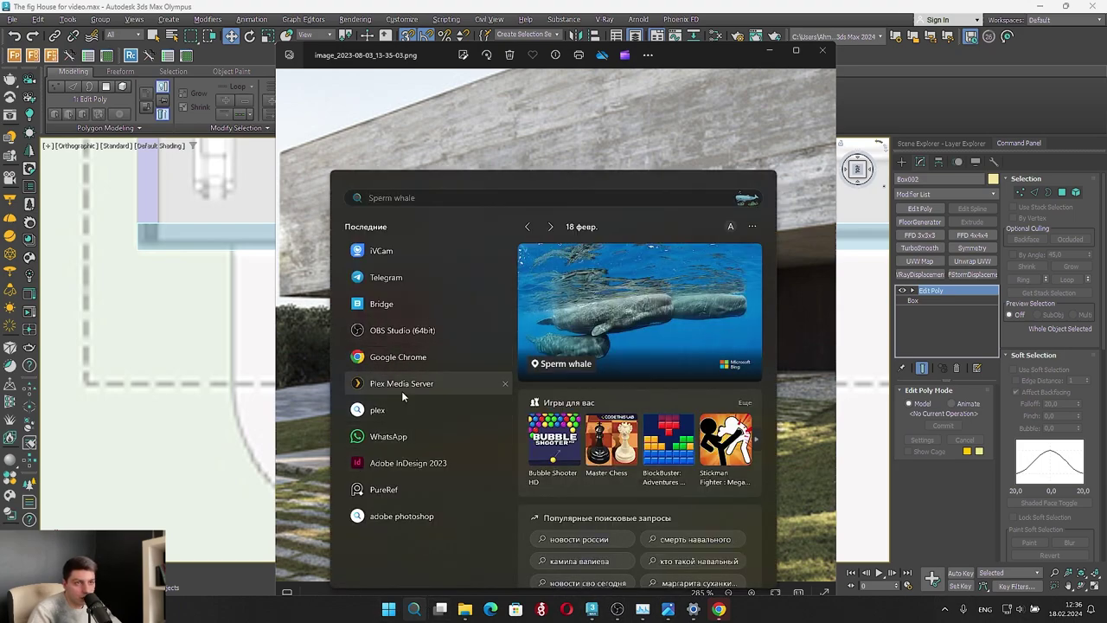
type("yj")
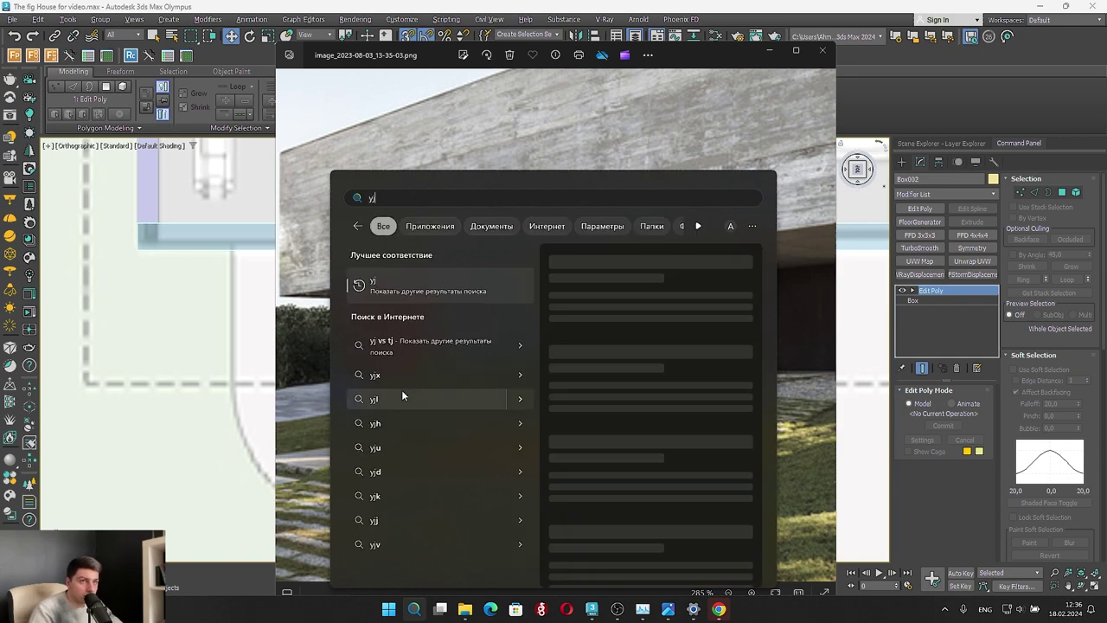
key("BackSpace")
type("sna")
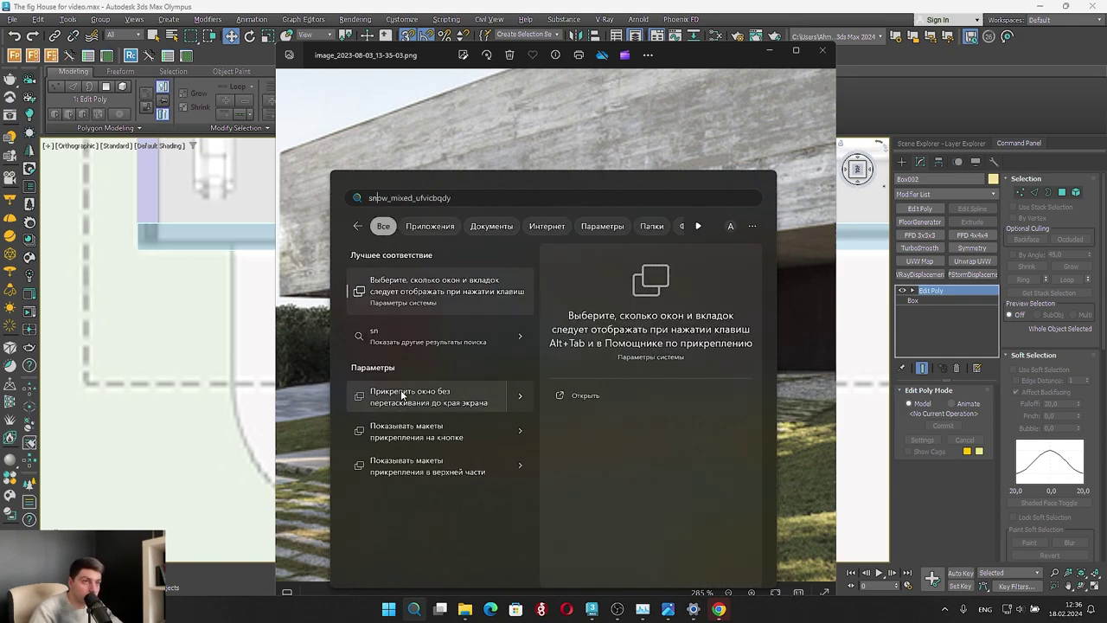
key("BackSpace")
key("BackSpace")
key("BackSpace")
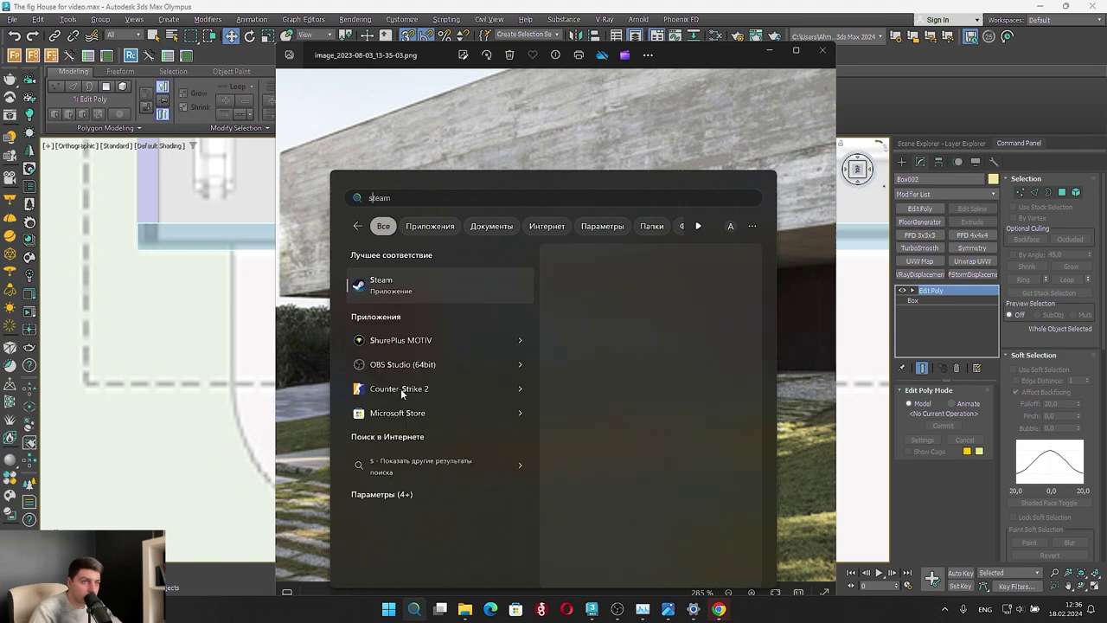
type("yj")
key("BackSpace")
key("BackSpace")
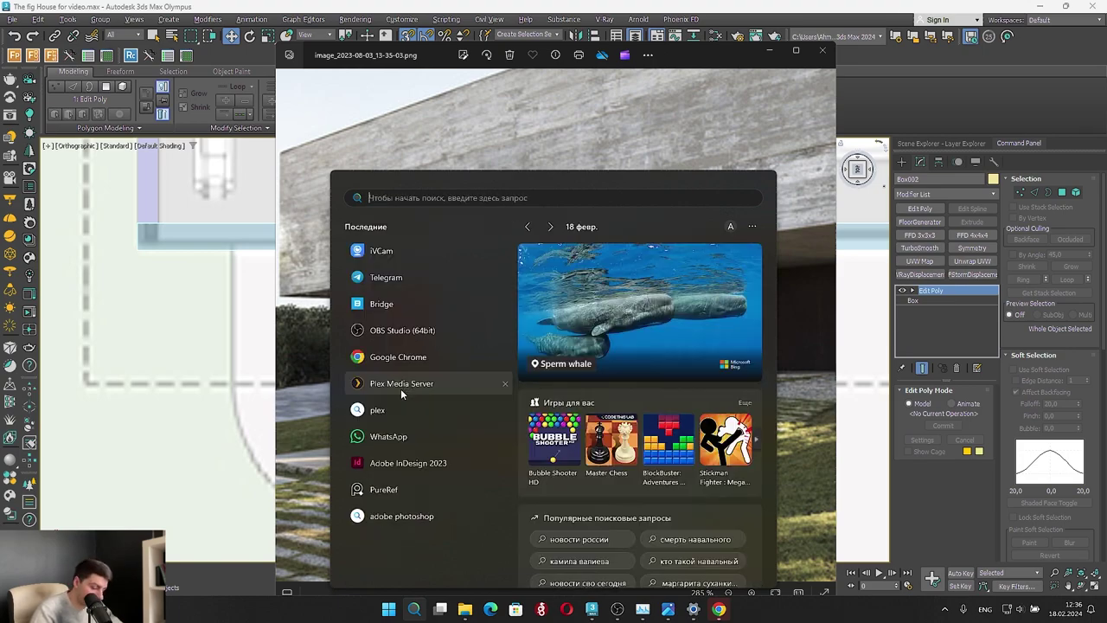
key("alt+shift")
type("غت")
key("BackSpace")
key("BackSpace")
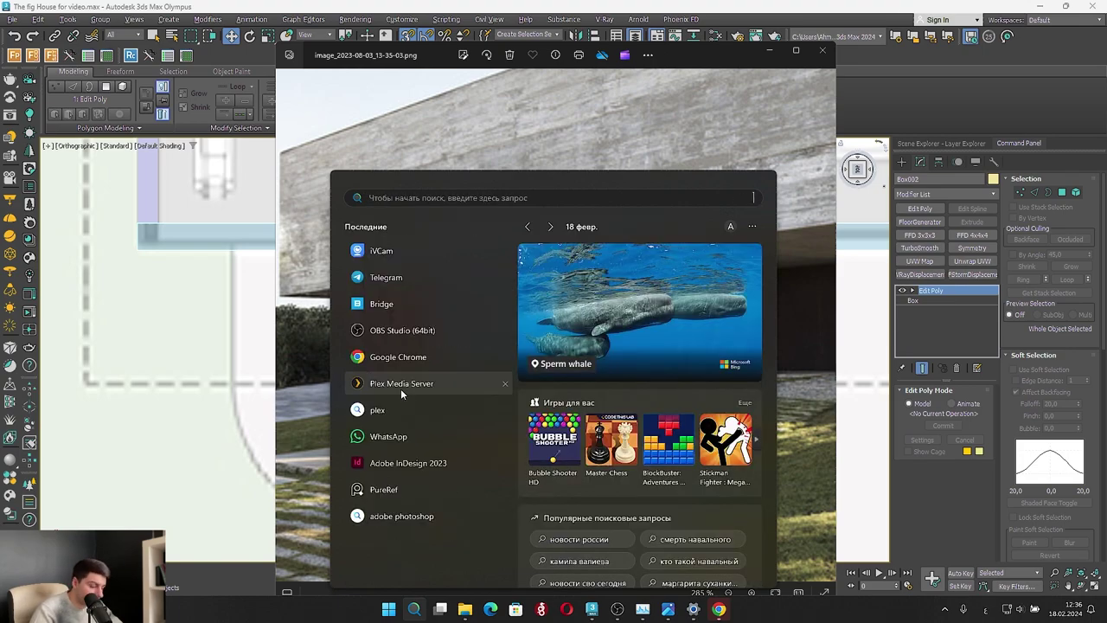
type("غت")
key("BackSpace")
key("BackSpace")
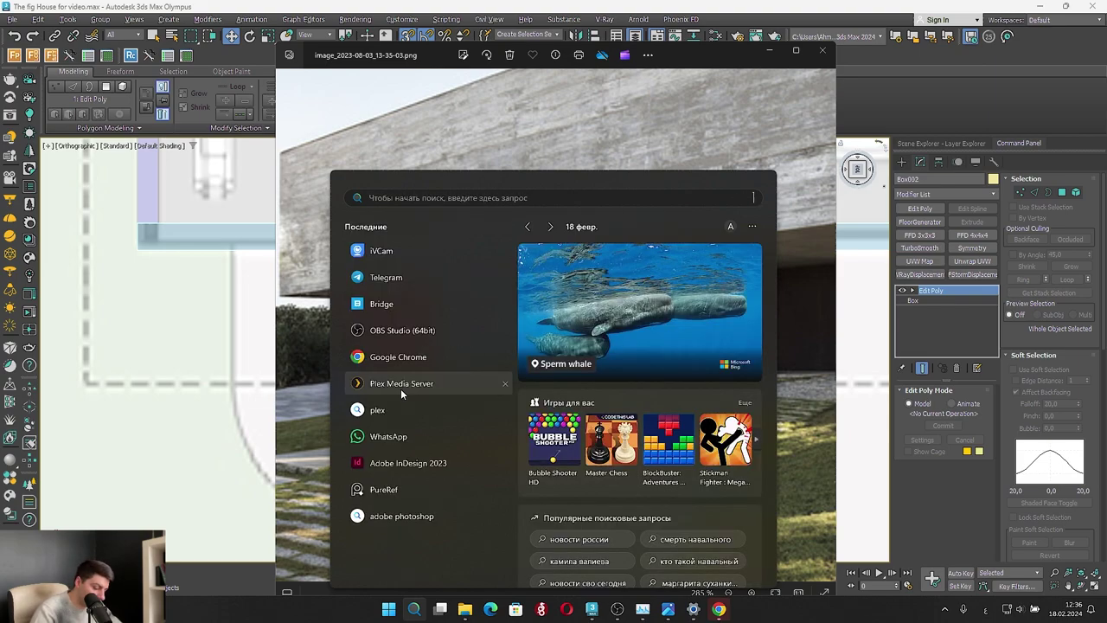
Search in Russian for "ножницы", open the Snipping Tool, and capture the wooden garage-front area of the reference photo
key("alt+shift")
type("ножницы")
left_click(401, 289)
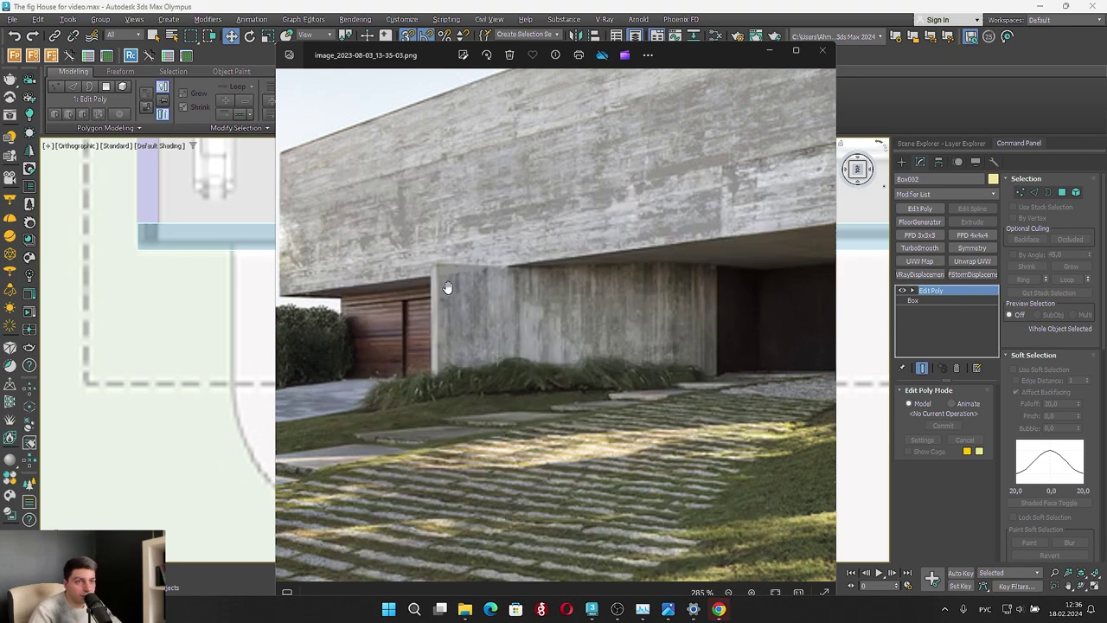
left_click(587, 19)
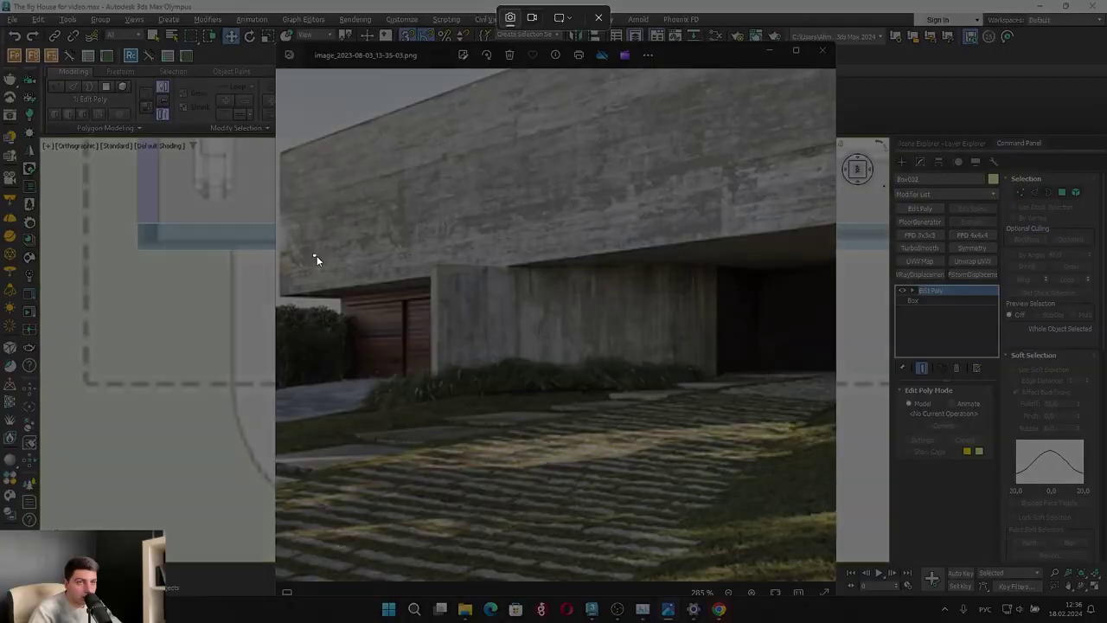
left_click_drag(316, 255, 554, 445)
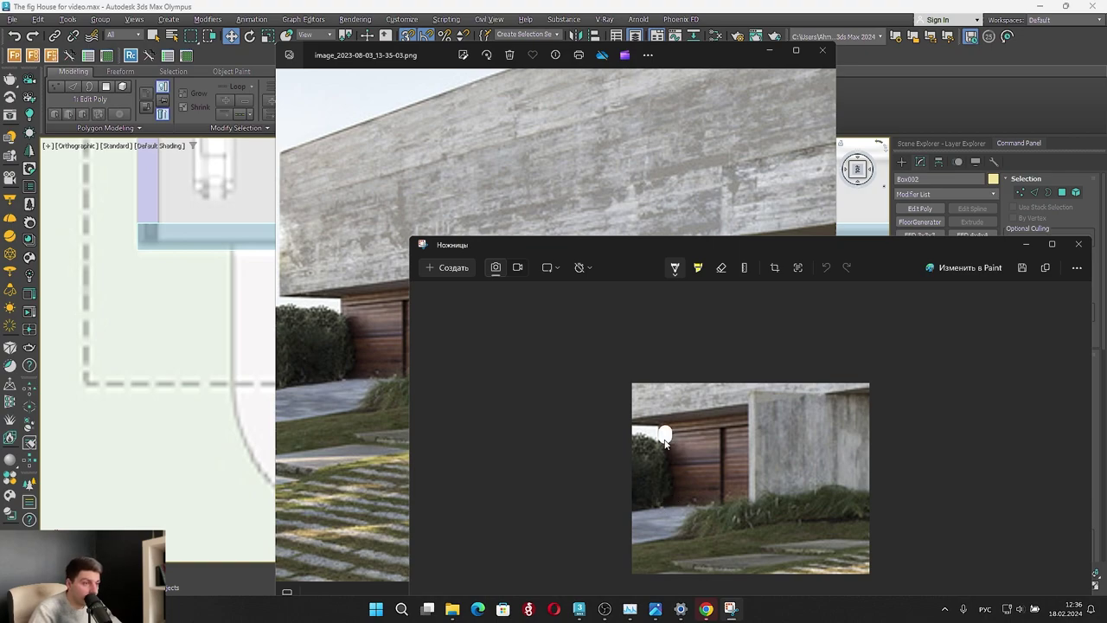
Thin the white pen, erase the thick stroke, outline the garage front's uprights and top edge on the snip, and minimize both image windows
left_click_drag(664, 430, 667, 473)
left_click(676, 269)
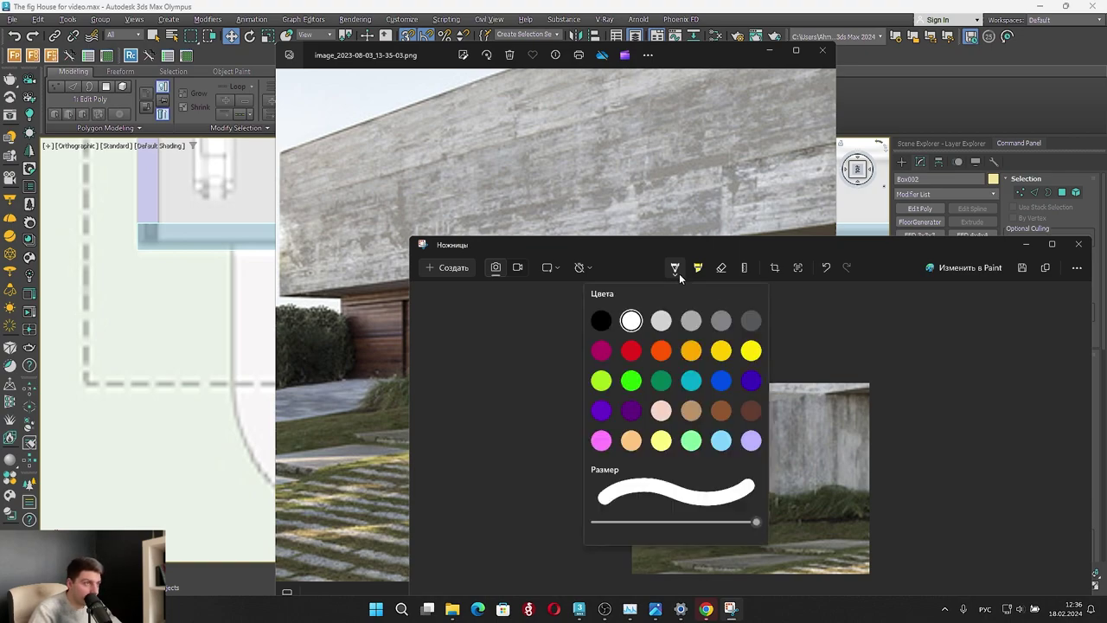
mouse_move(751, 519)
left_mouse_down()
mouse_move(598, 522)
mouse_move(611, 521)
left_mouse_up()
left_click(778, 377)
left_click(721, 268)
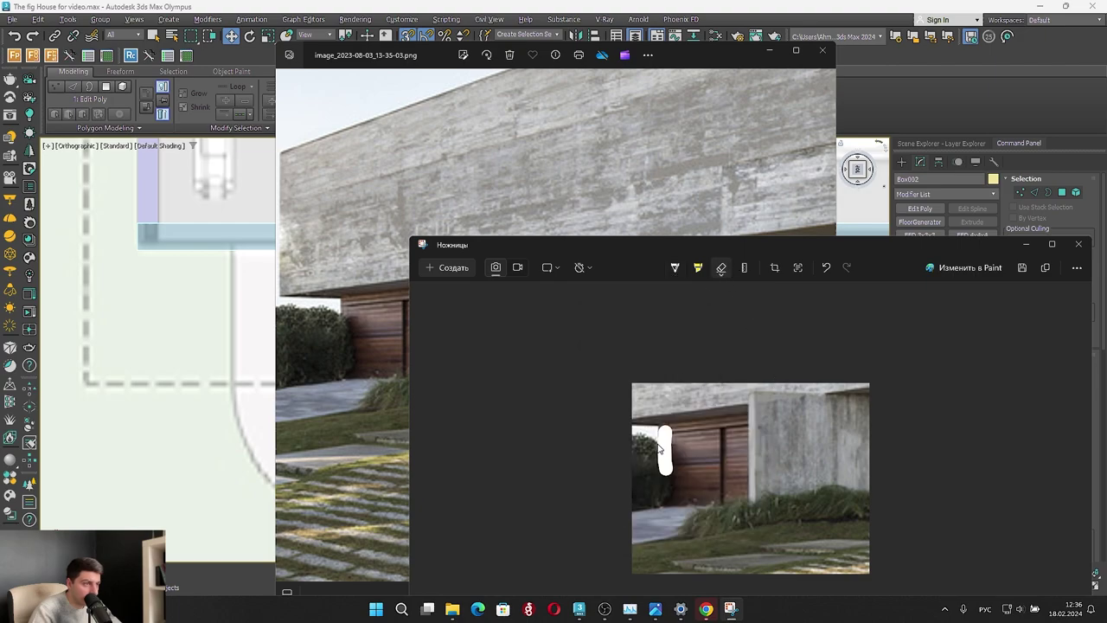
left_click(674, 269)
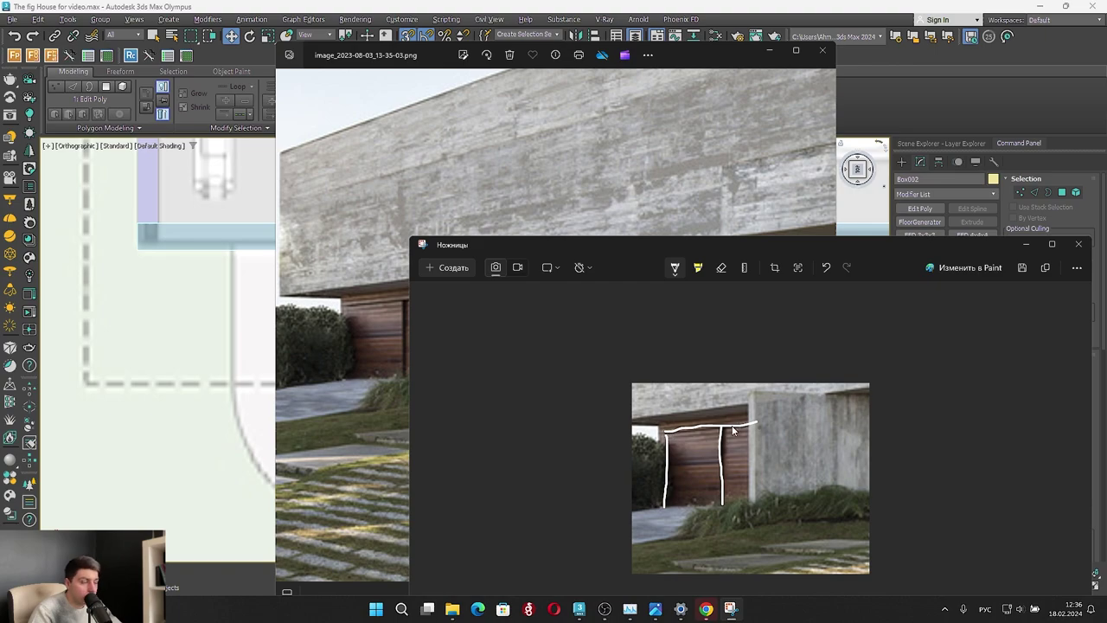
left_click(1027, 245)
left_click(769, 50)
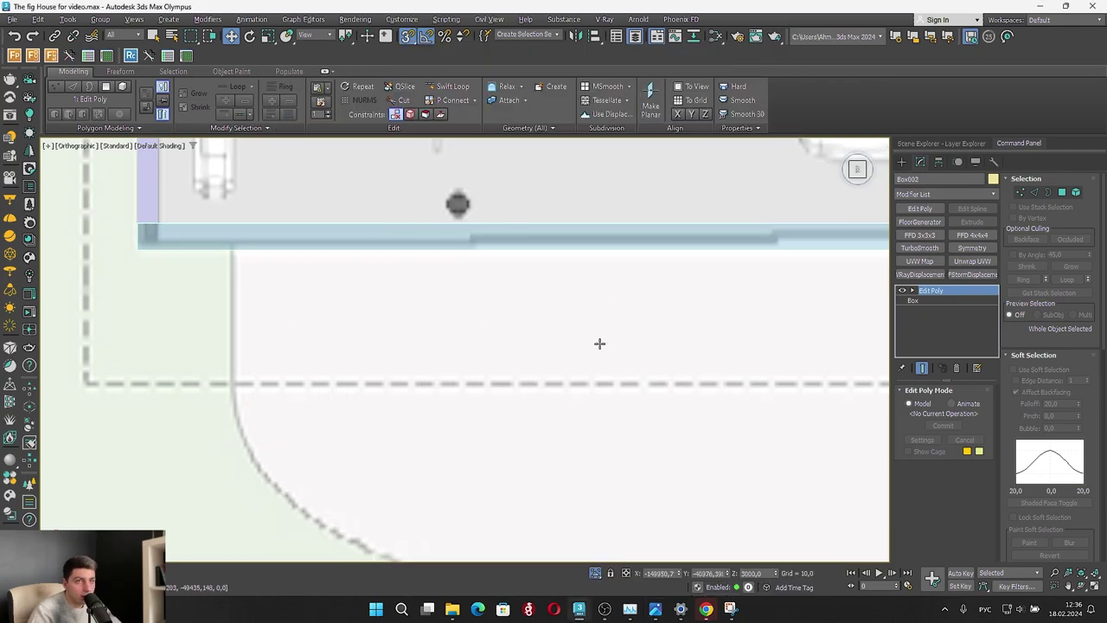
Turn off see-through display for the garage-front box and isolate it from the other objects
scroll(462, 304, "down", 5)
middle_click_drag(462, 304, 473, 179, "alt")
middle_click_drag(514, 270, 527, 386, "alt")
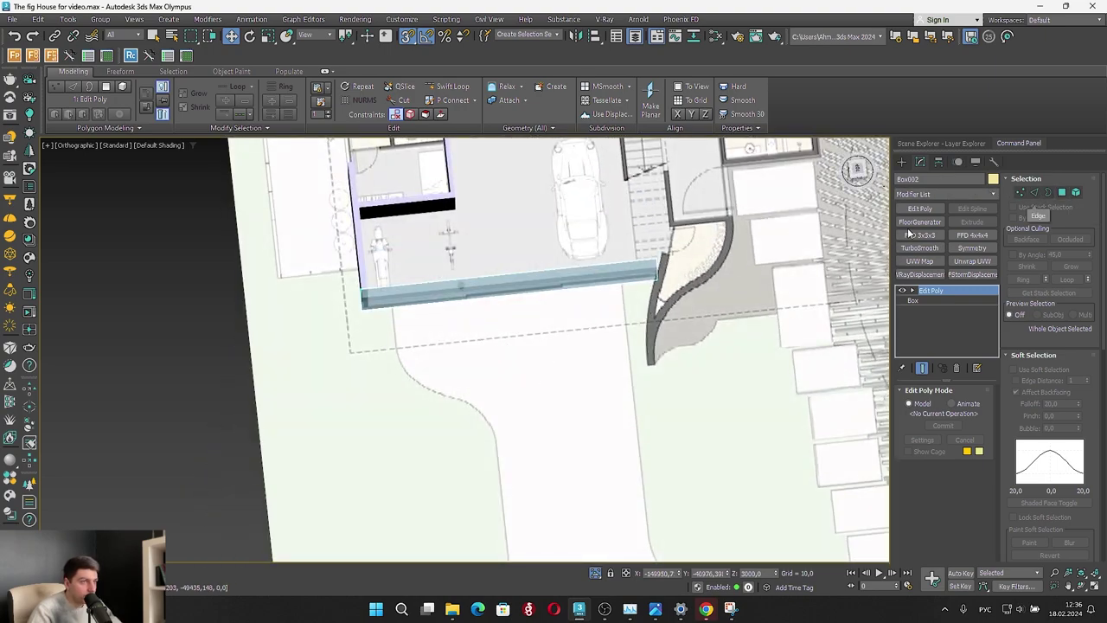
key("alt+x")
key("alt+q")
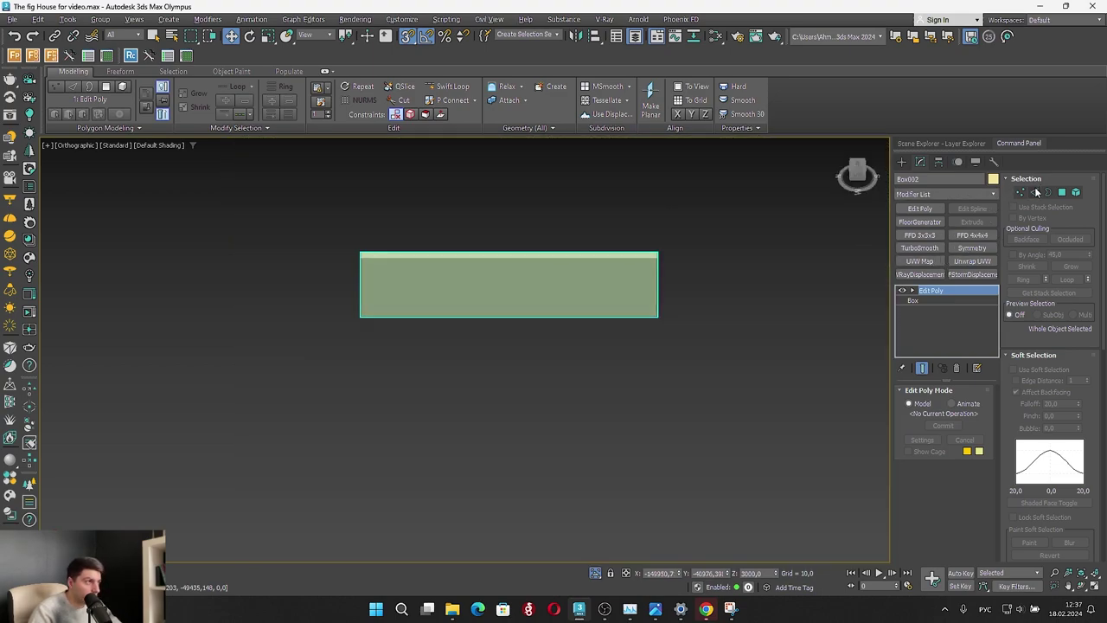
Turn off snapping and connect the box's four vertical edges with one horizontal segment
left_click(1035, 192)
middle_click_drag(657, 260, 695, 266, "alt")
left_click_drag(695, 266, 284, 296)
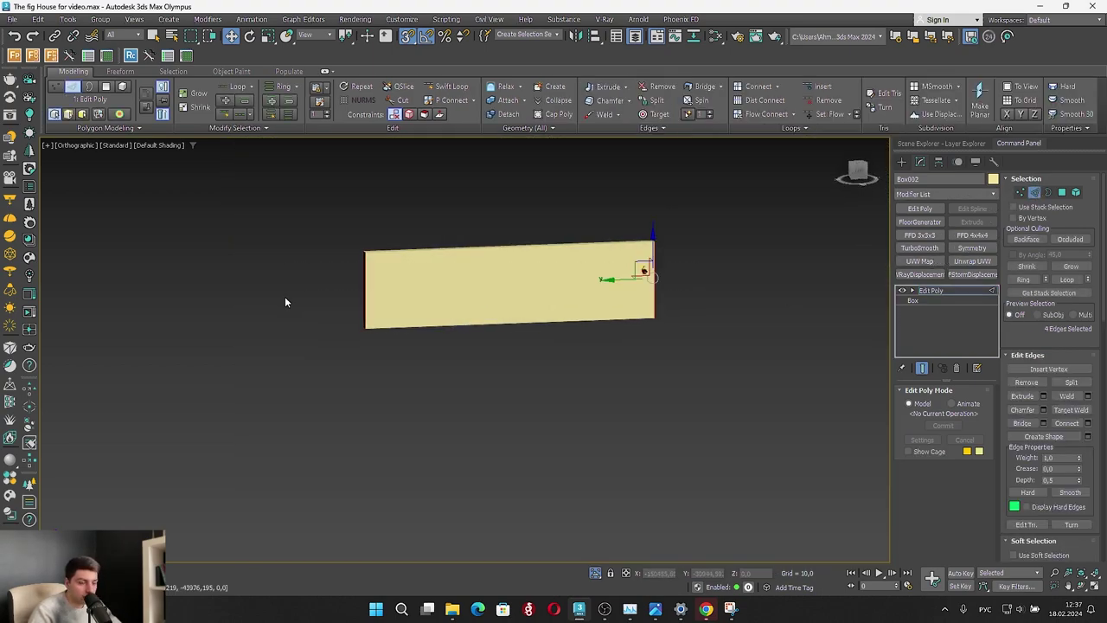
key("s")
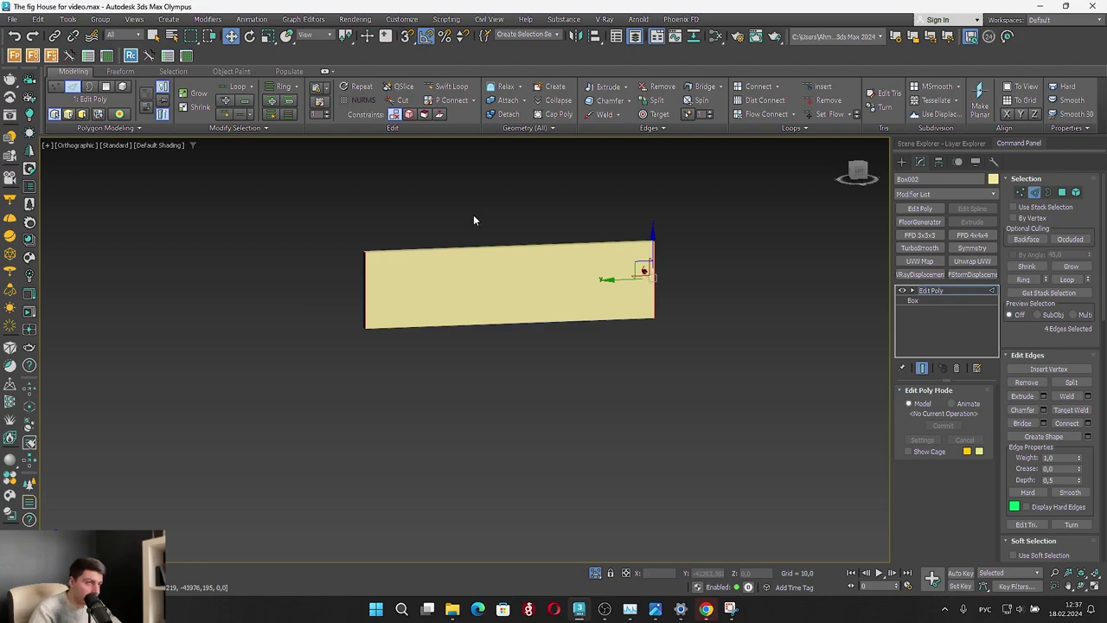
left_click(776, 101)
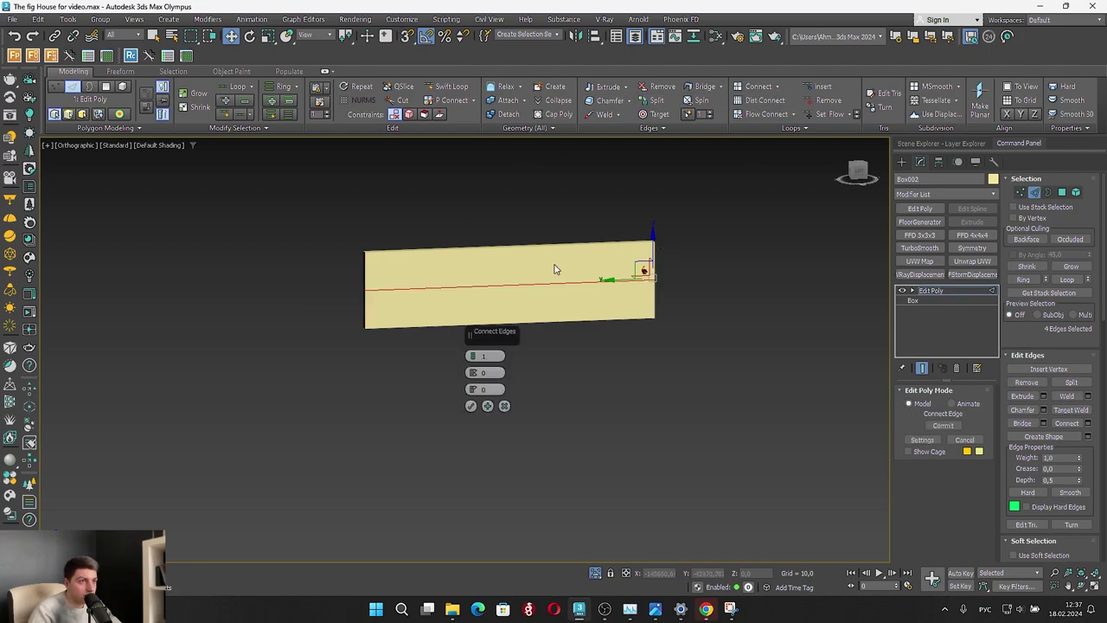
scroll(557, 269, "up", 3)
left_click(471, 408)
Raise the horizontal edge loop to about Z 2723, matching the garage front's top edge in the camera view's photo
key("alt+w")
key("alt+w")
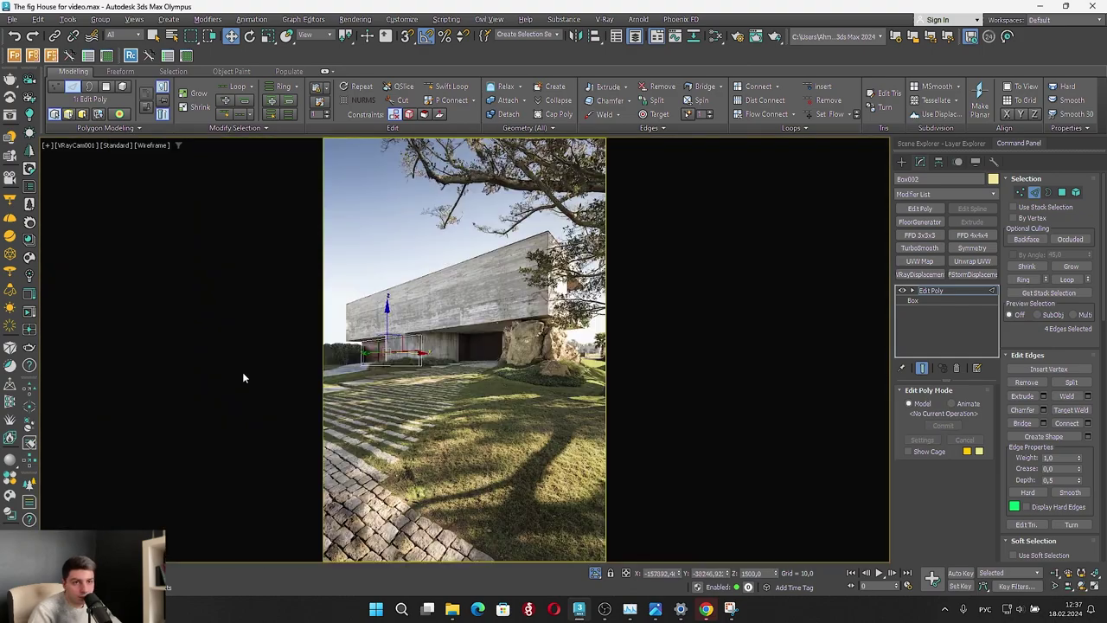
left_click_drag(386, 316, 422, 309)
left_click(664, 394)
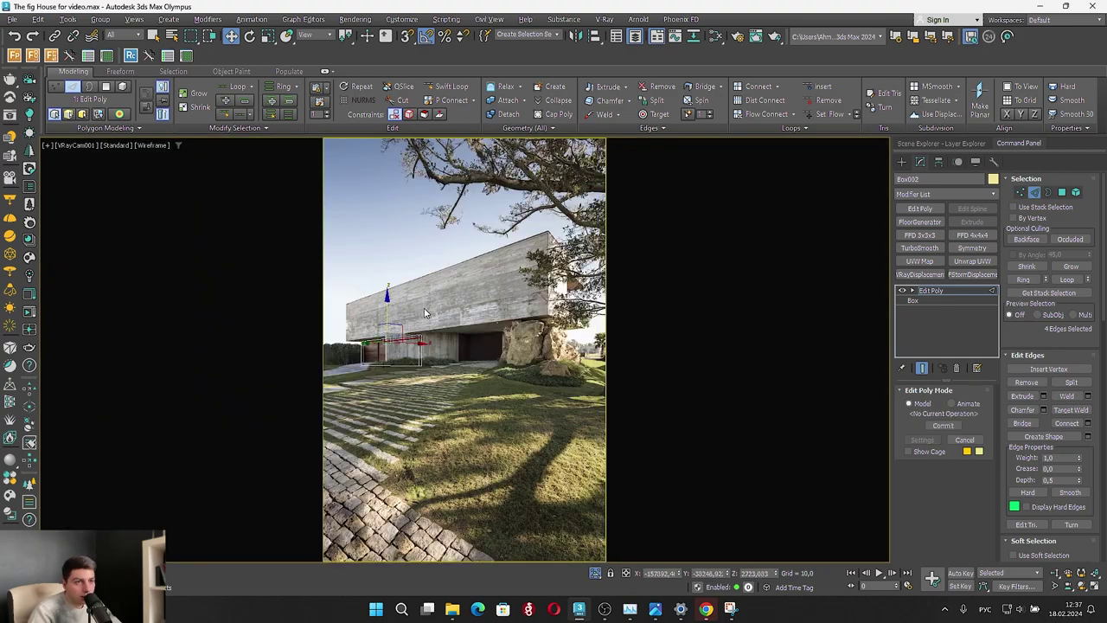
key("alt+w")
Select the box's six lengthwise edges and connect them with one vertical segment
left_click_drag(643, 400, 639, 225)
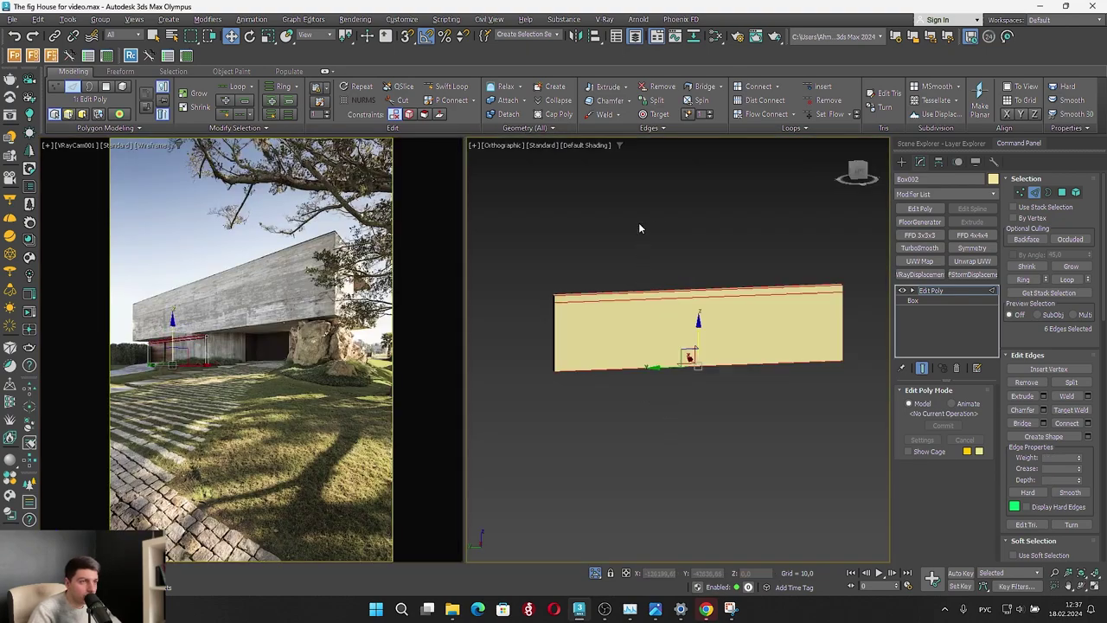
left_click(779, 90, "shift")
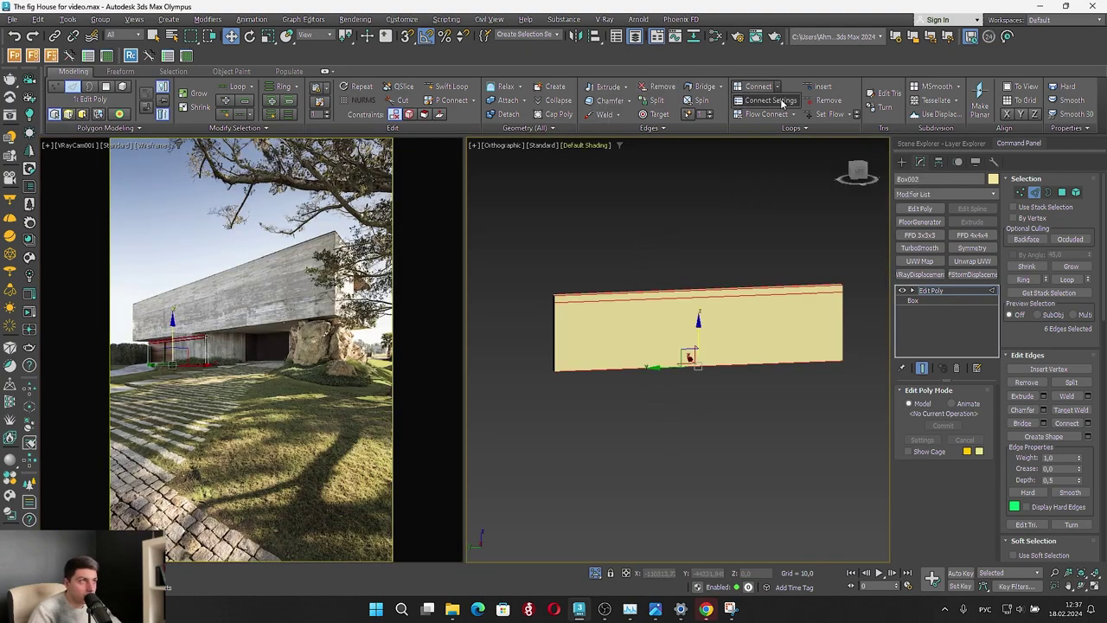
left_click(683, 406)
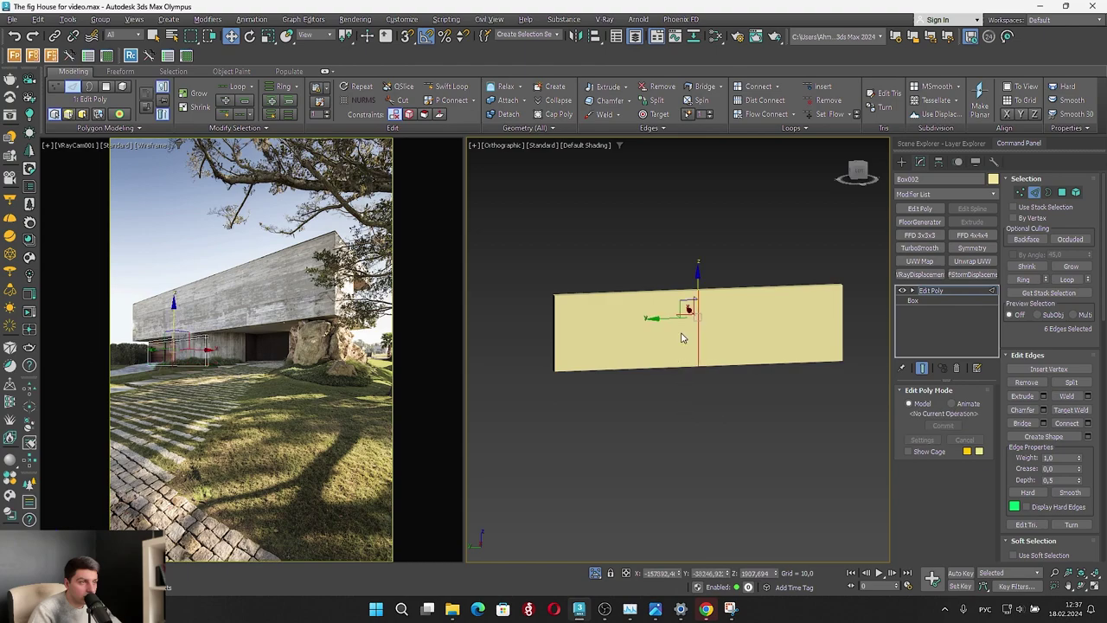
Move the vertical edge loop close to the box's outer end, at about Y -32908, matching the garage front's upright in the photo
left_click_drag(672, 319, 550, 306)
middle_click(199, 370)
key("alt+w")
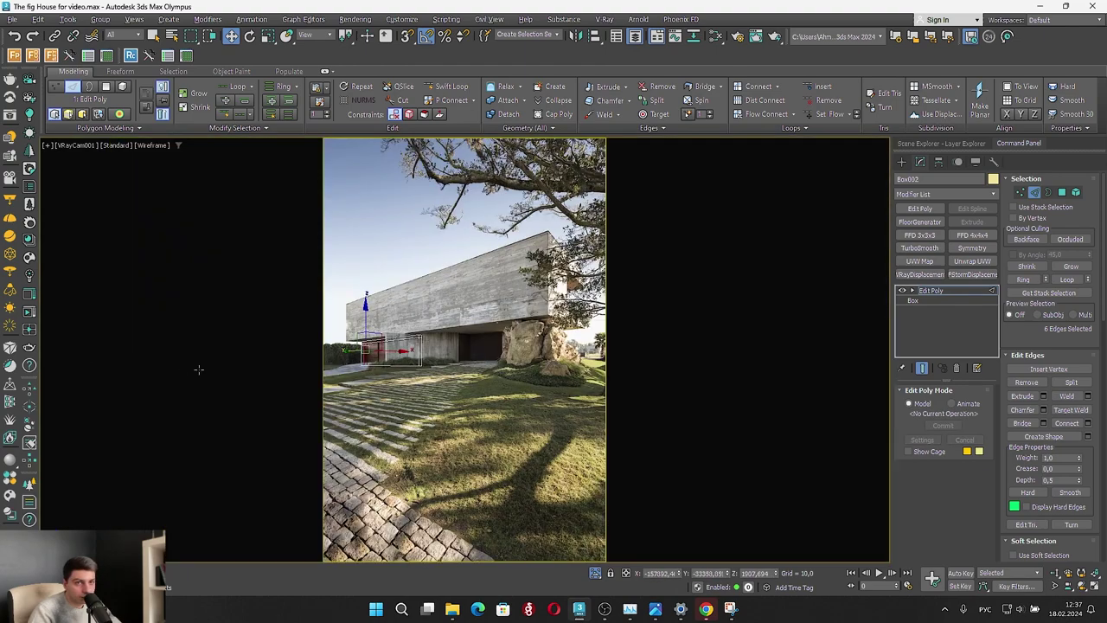
left_click_drag(351, 354, 357, 354)
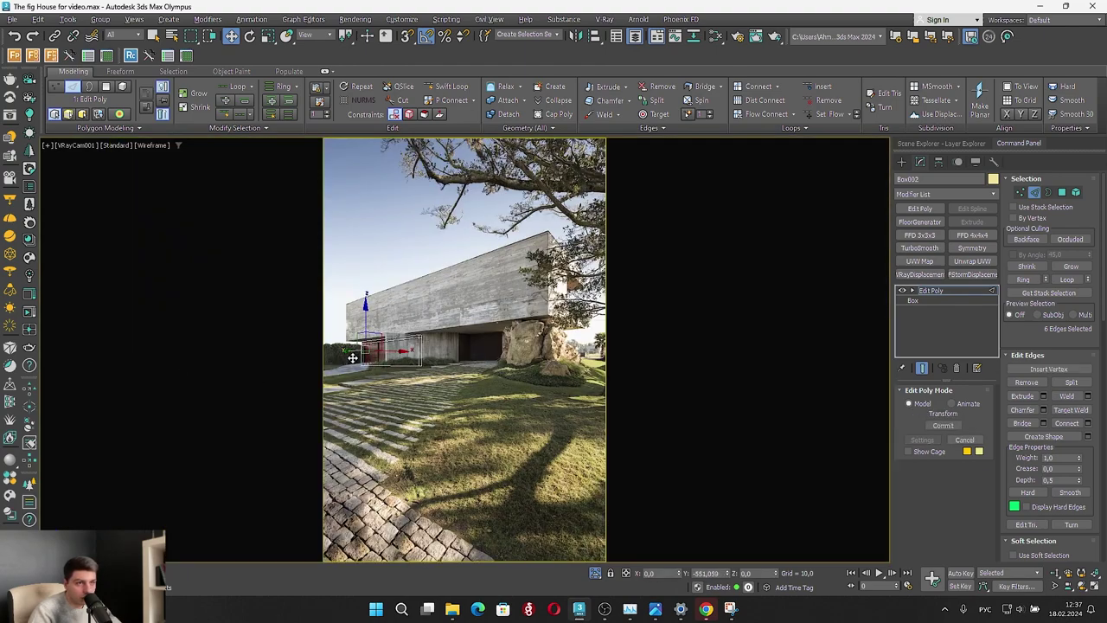
key("alt+w")
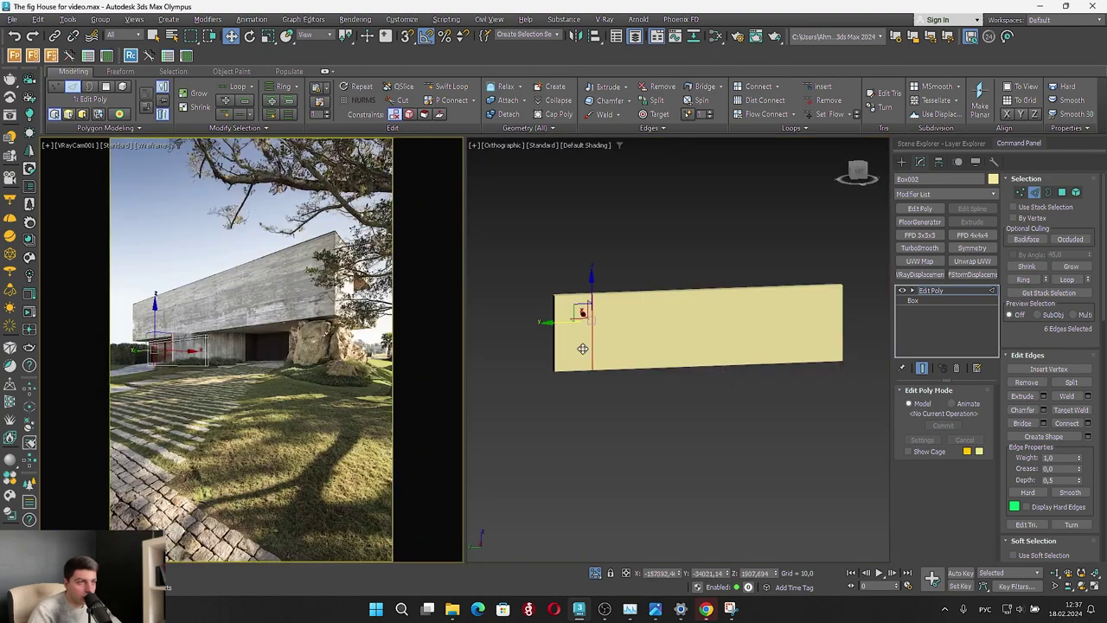
right_click(581, 312)
left_click_drag(546, 321, 514, 319)
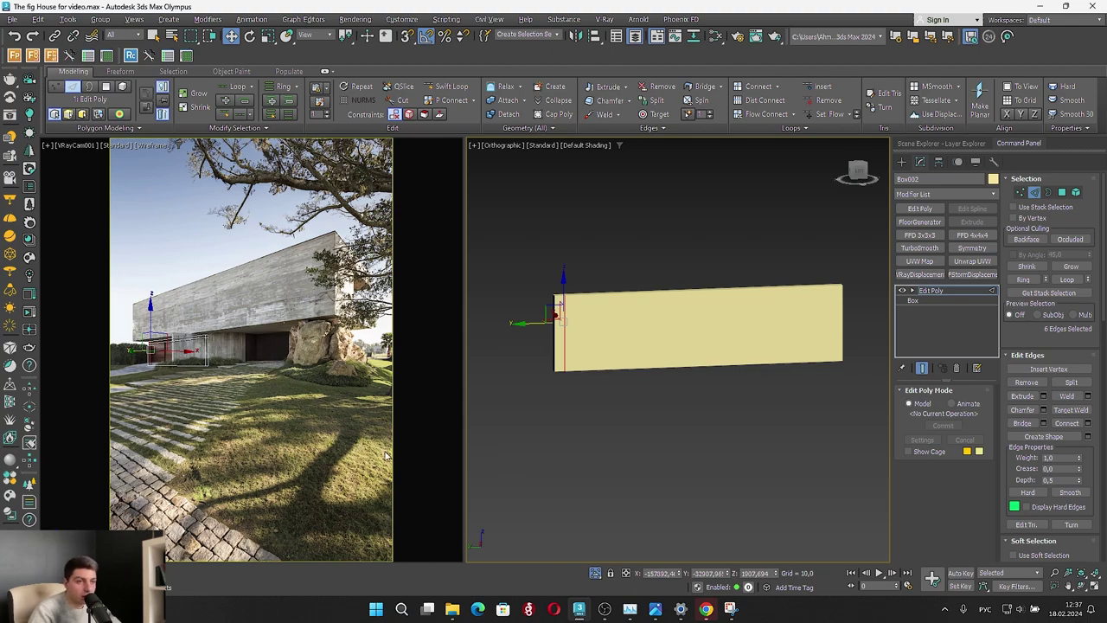
Cut the garage opening by deleting the large wall area enclosed by the edge loops, keeping the lintel and the end upright
left_click(771, 464)
left_click(1062, 195)
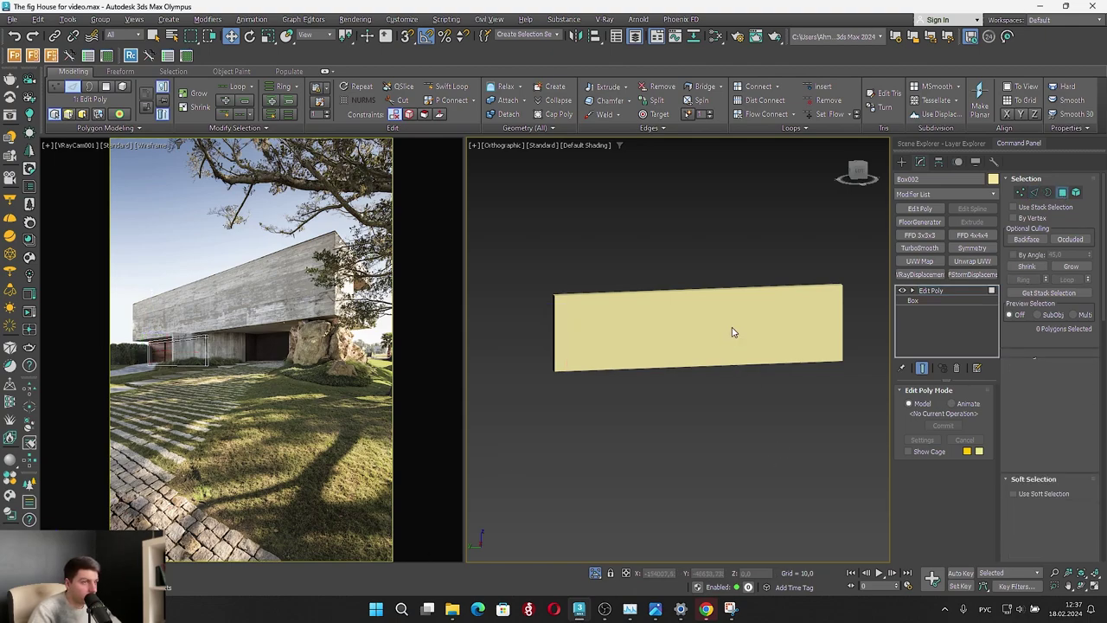
left_click(732, 329)
middle_click_drag(731, 373, 745, 305)
scroll(545, 393, "up", 2)
key("Delete")
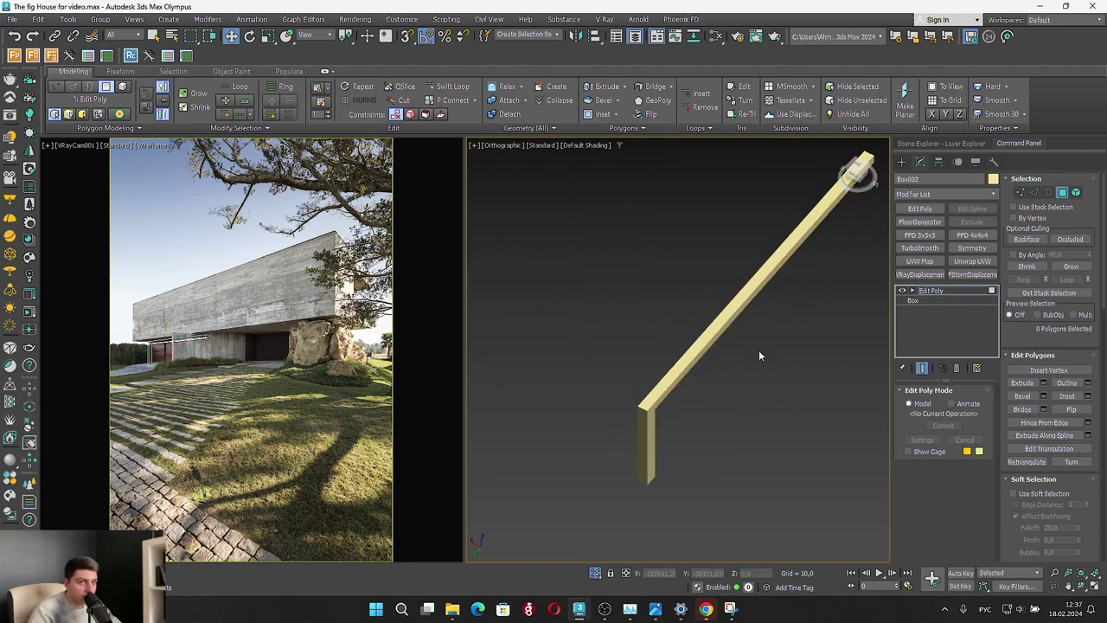
Narrow the end upright by moving its inner vertical edge loop outward to about Y -32801, viewing the frame with edged faces
middle_click_drag(760, 355, 632, 420, "alt")
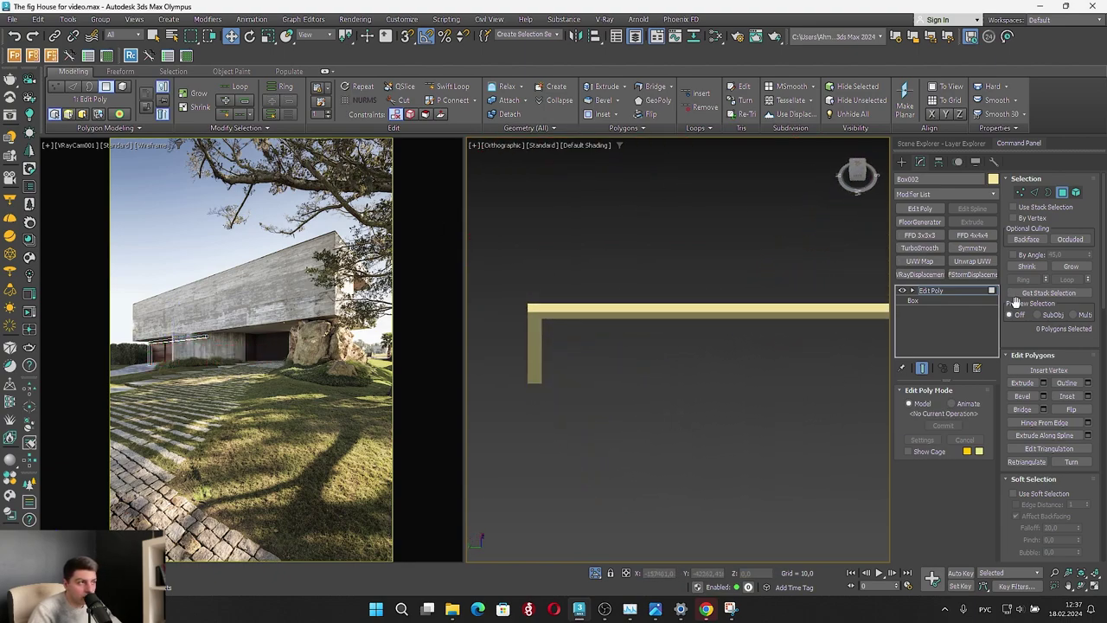
left_click(1034, 192)
left_click_drag(531, 423, 597, 293)
middle_click_drag(519, 337, 672, 237, "alt")
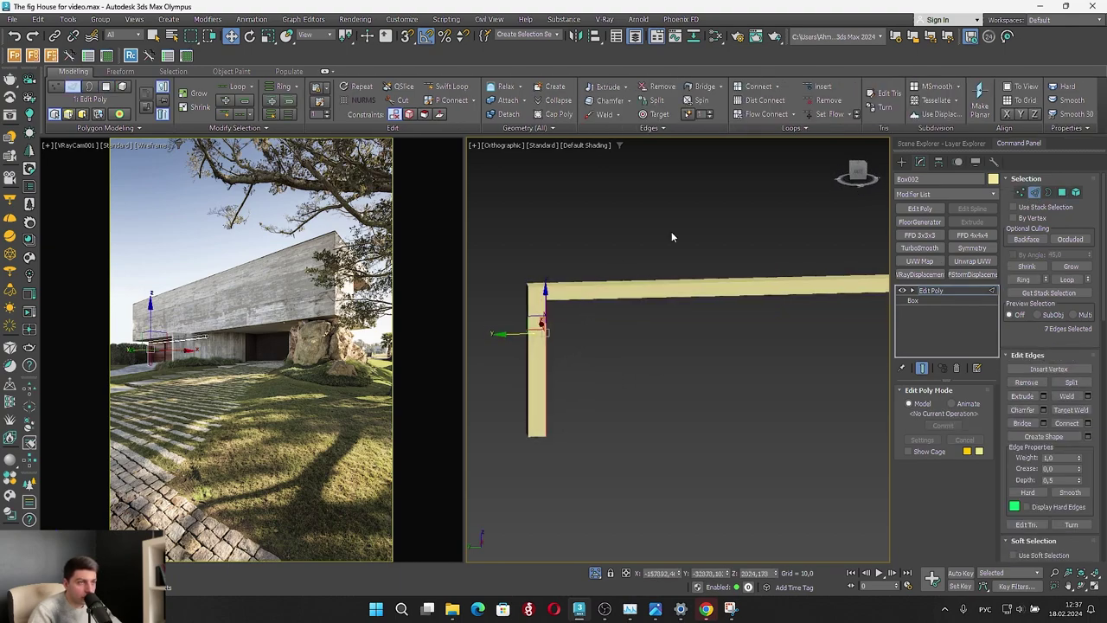
left_click(857, 170)
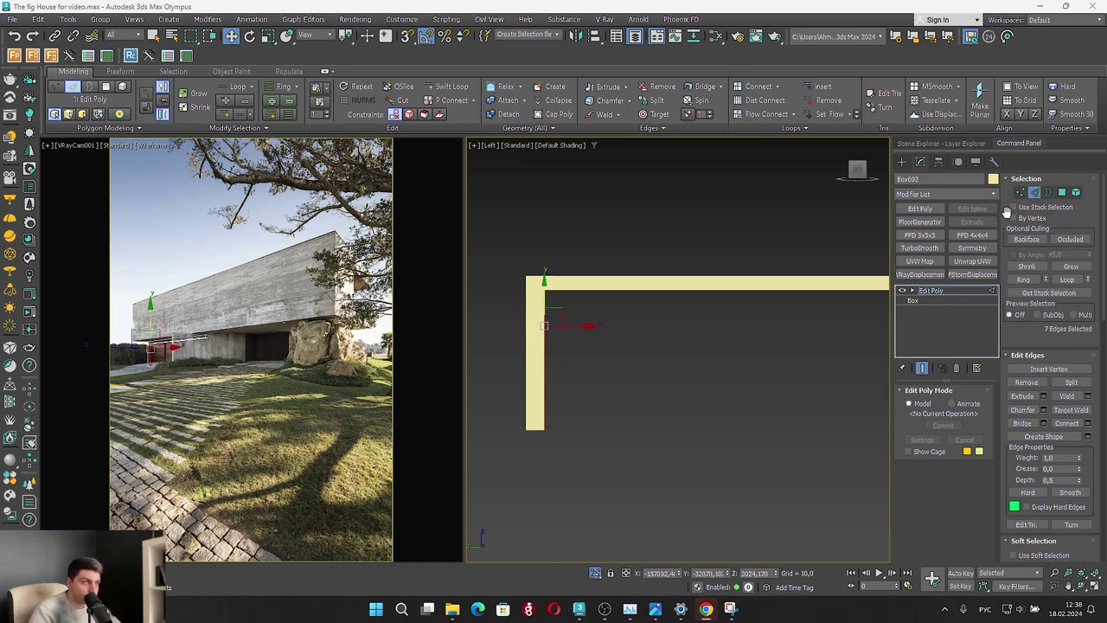
left_click(649, 340)
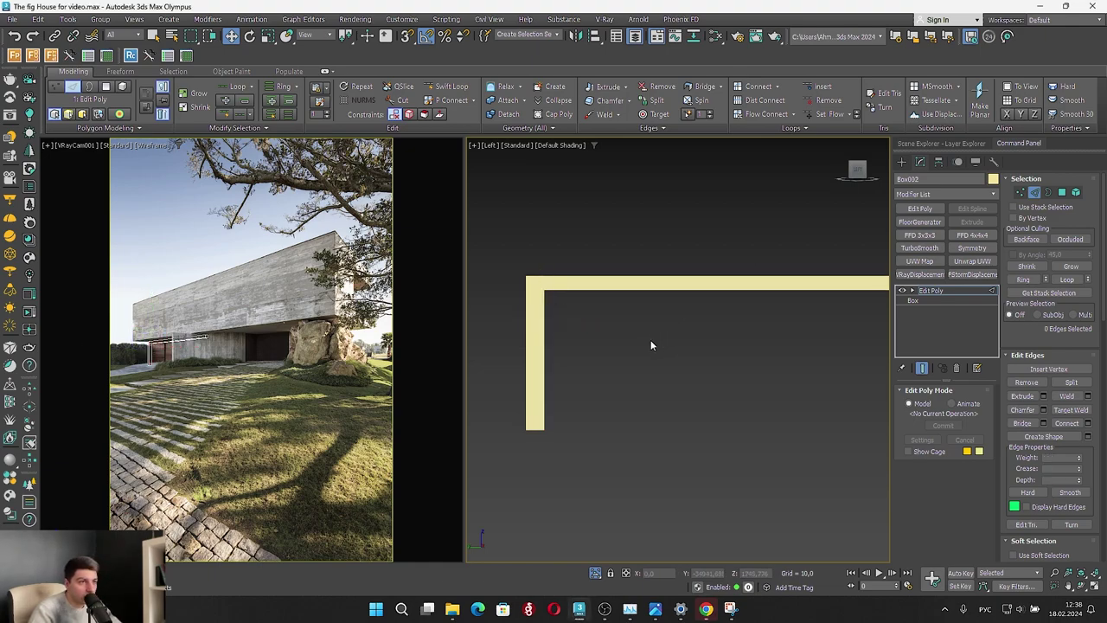
key("F4")
left_click_drag(530, 491, 610, 269)
scroll(534, 316, "up", 3)
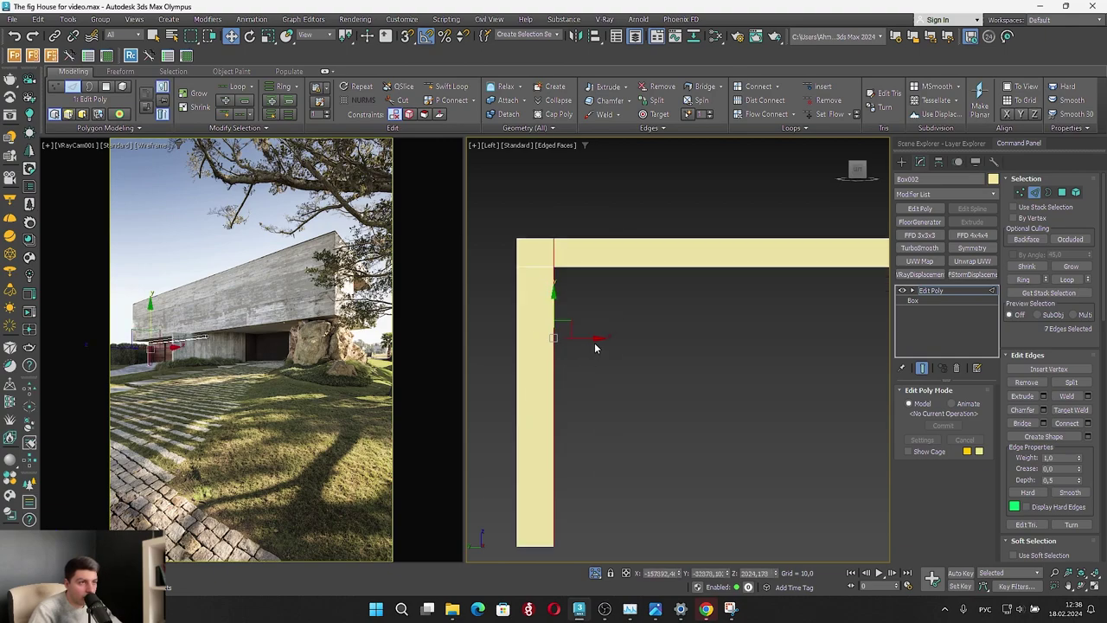
left_click_drag(595, 339, 587, 338)
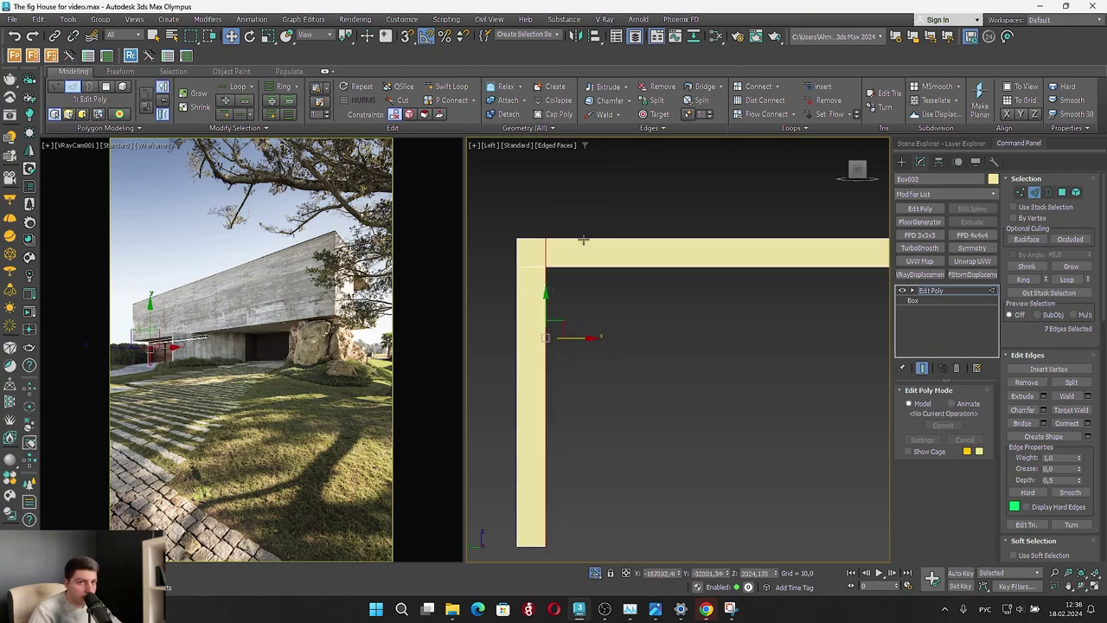
left_click(588, 398)
middle_click_drag(589, 398, 606, 372, "alt")
left_click(1038, 194)
left_click(807, 432)
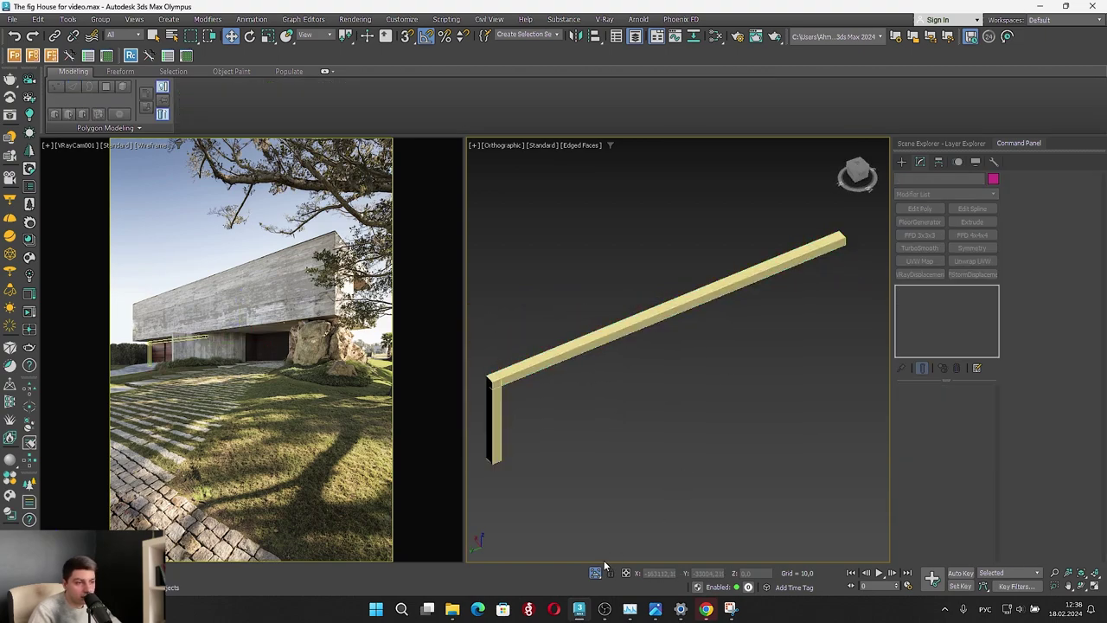
Isolate the garage frame together with the floor plan plane and look at them straight from above
left_click(695, 310)
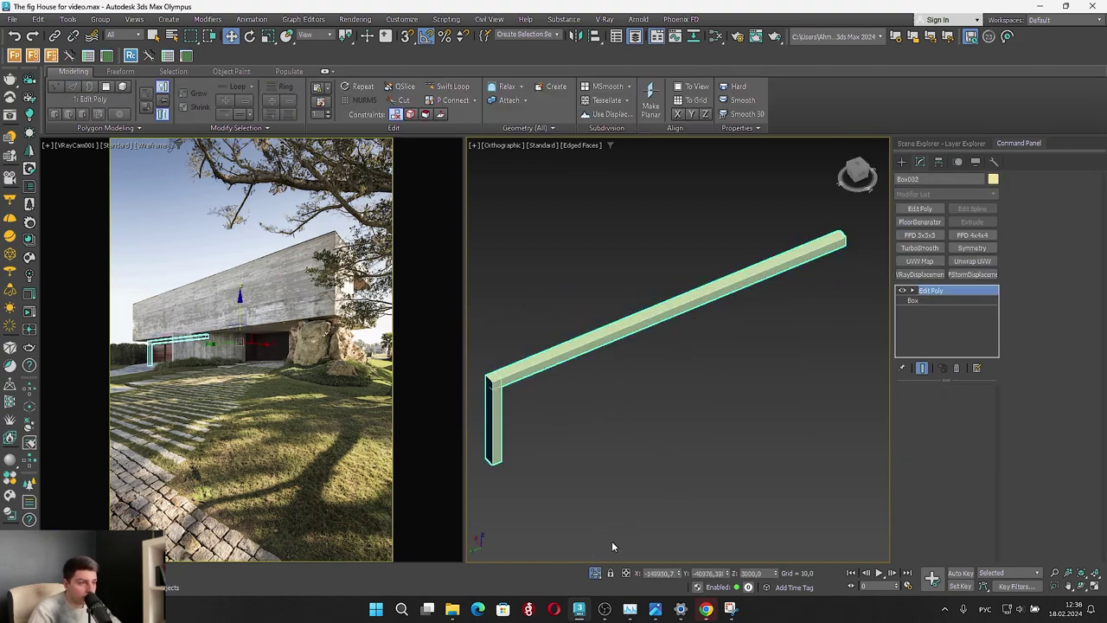
left_click(595, 572)
left_click(629, 505, "ctrl")
left_click(595, 572)
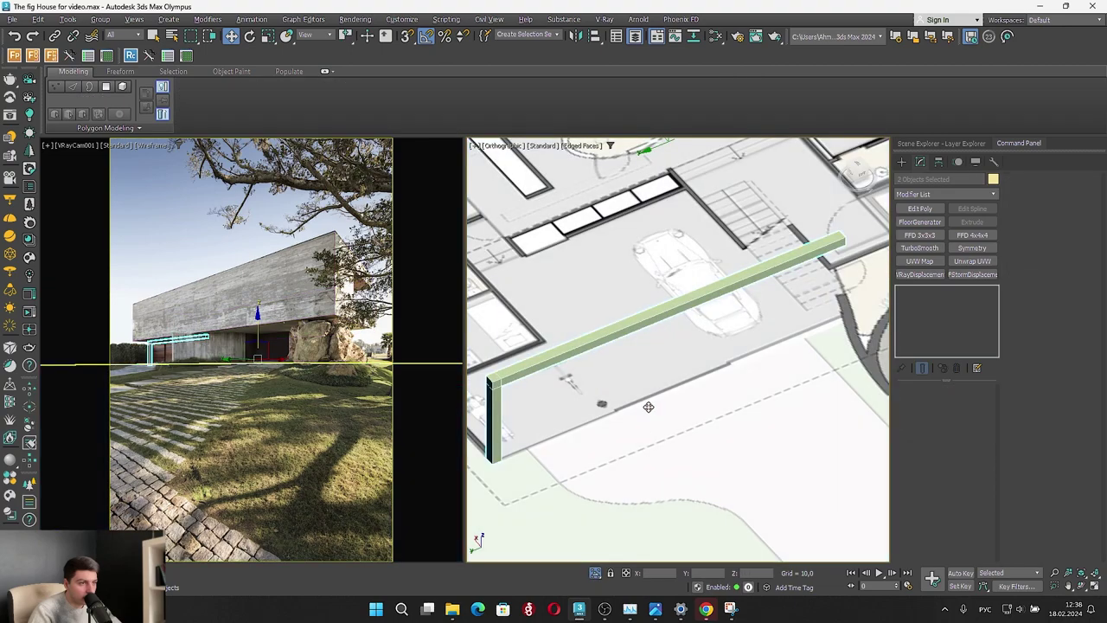
left_click(859, 164)
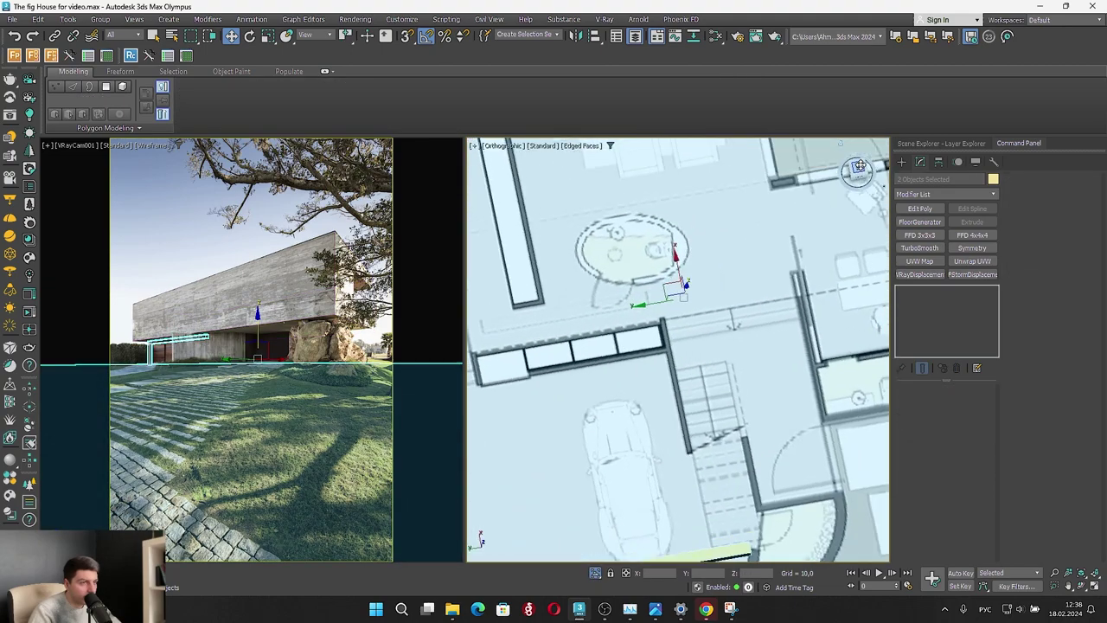
scroll(693, 387, "up", 5)
Create a thin door panel box about 3789 long and -3000 high, starting at the upright along the garage front line of the plan
left_click(693, 389)
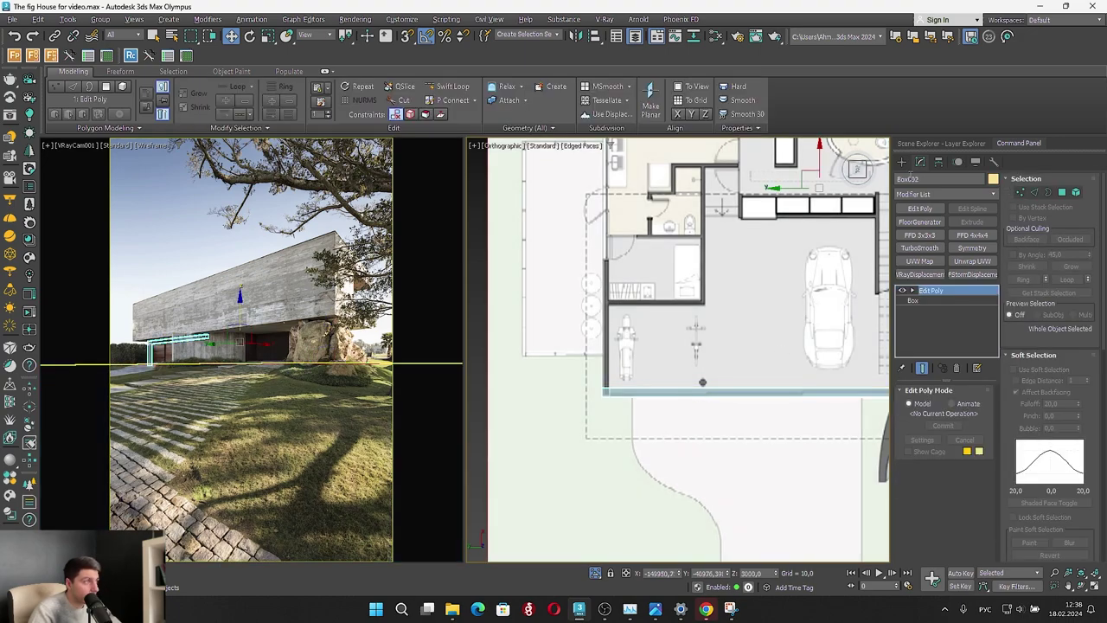
left_click(902, 162)
left_click(920, 239)
scroll(671, 381, "up", 4)
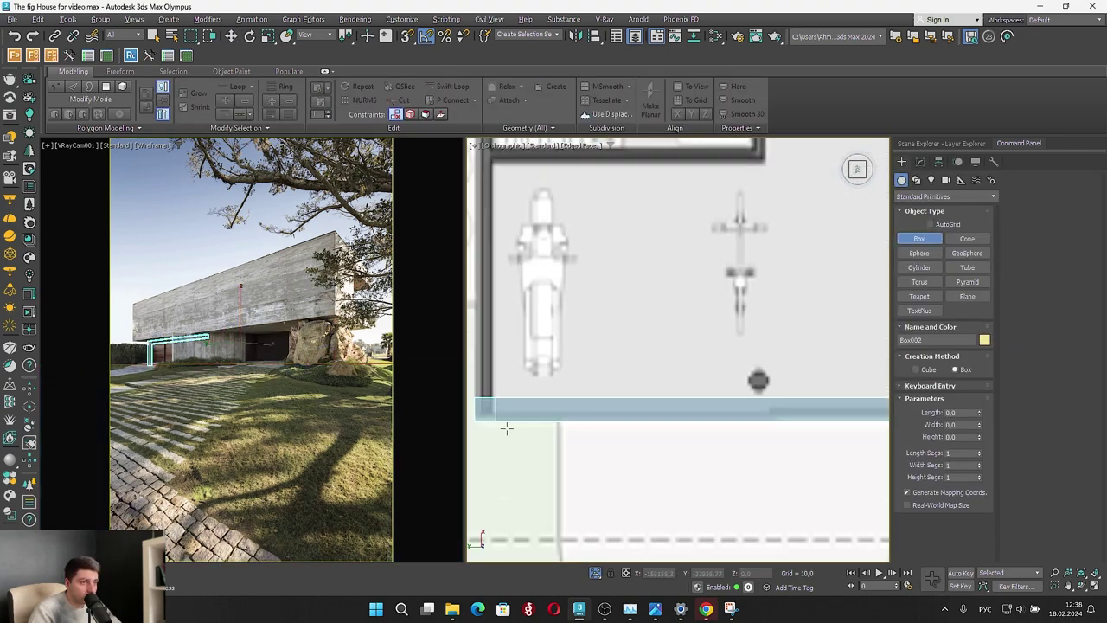
scroll(527, 346, "down", 5)
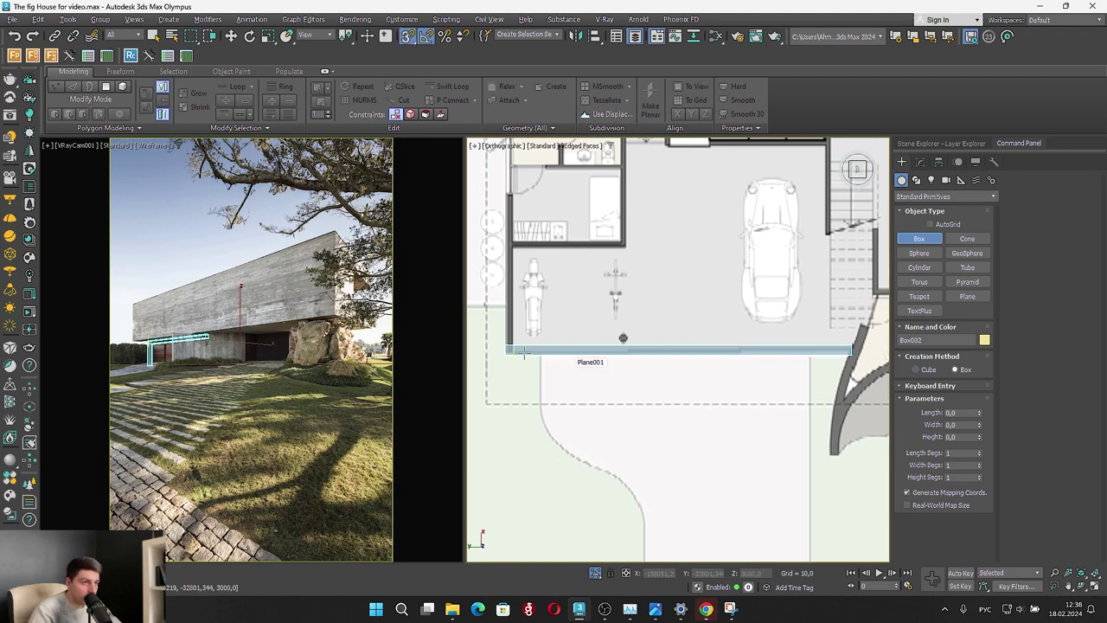
left_click_drag(507, 355, 636, 350)
scroll(647, 350, "up", 4)
key("s")
scroll(567, 375, "up", 3)
scroll(636, 350, "down", 6)
middle_click_drag(636, 355, 652, 290, "alt")
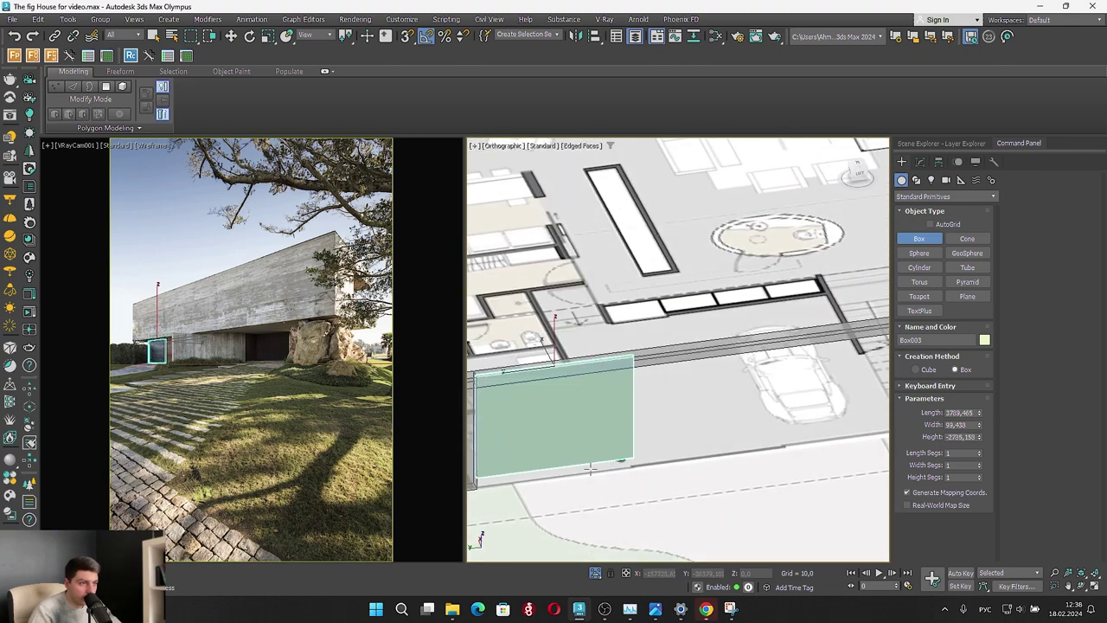
left_click(498, 488)
scroll(498, 489, "down", 2)
key("w")
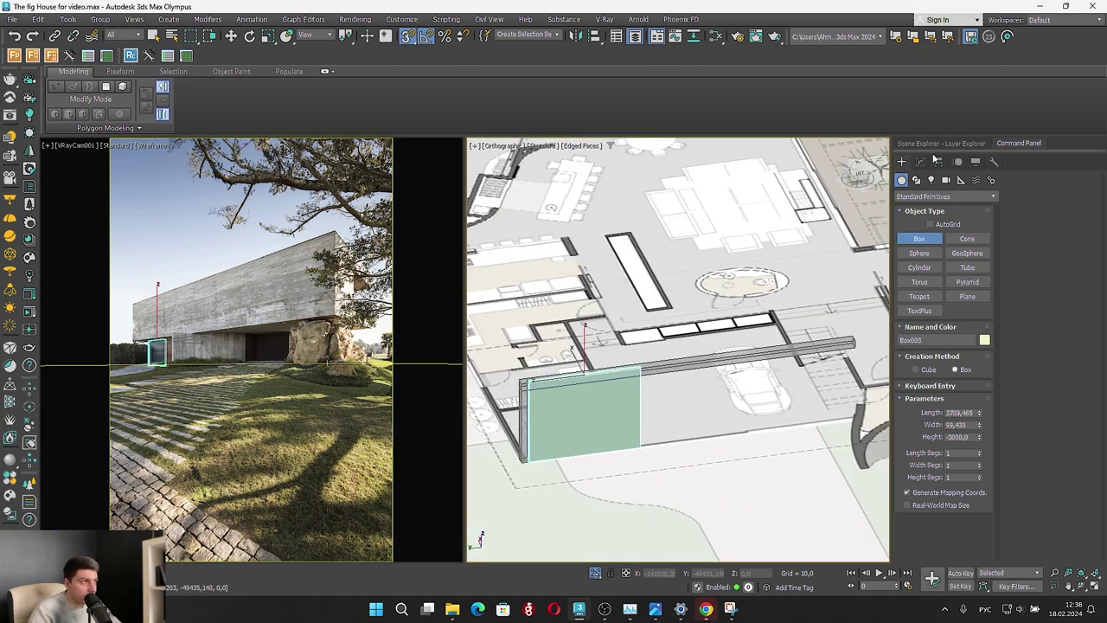
Add an Edit Poly modifier to the door panel and lower its upper vertices to about Z 2723, beneath the lintel
left_click(924, 164)
left_click(920, 208)
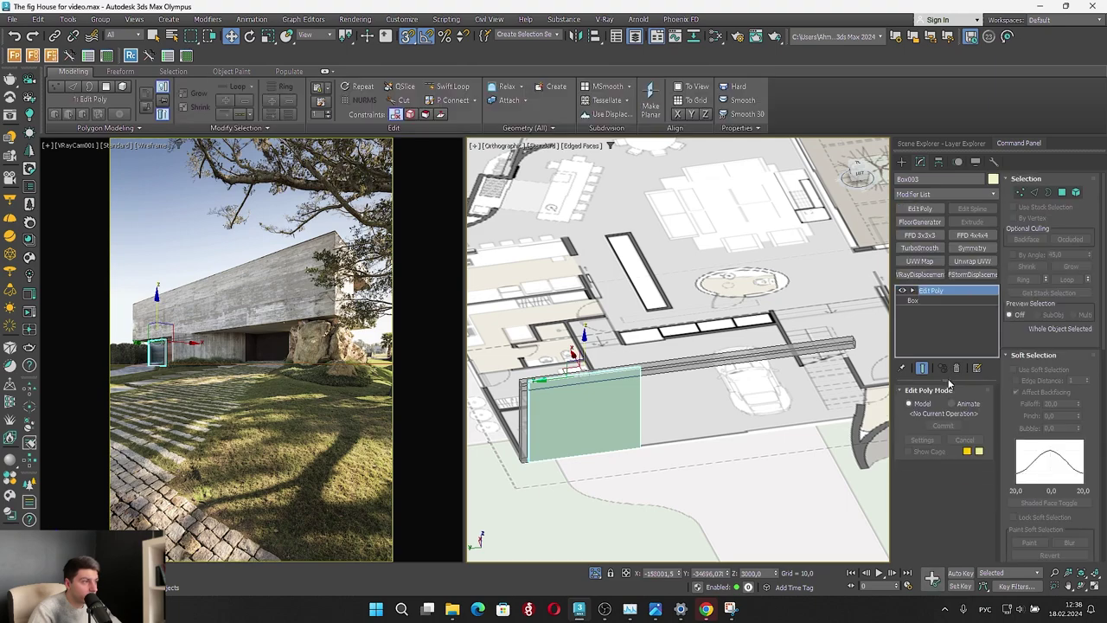
left_click(1021, 192)
left_click_drag(530, 395, 673, 328)
left_click_drag(584, 340, 584, 348)
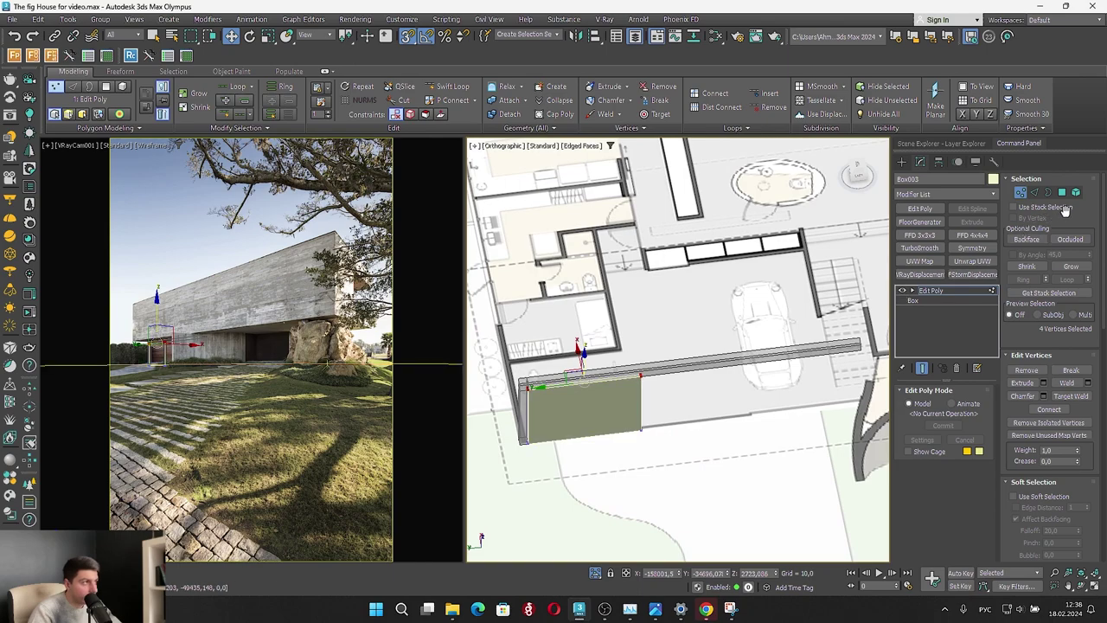
Clone the door panel as an element along the garage front, offset about 135 in X and -3712 in Y, slightly overlapping the first
left_click(1077, 192)
left_click(584, 402)
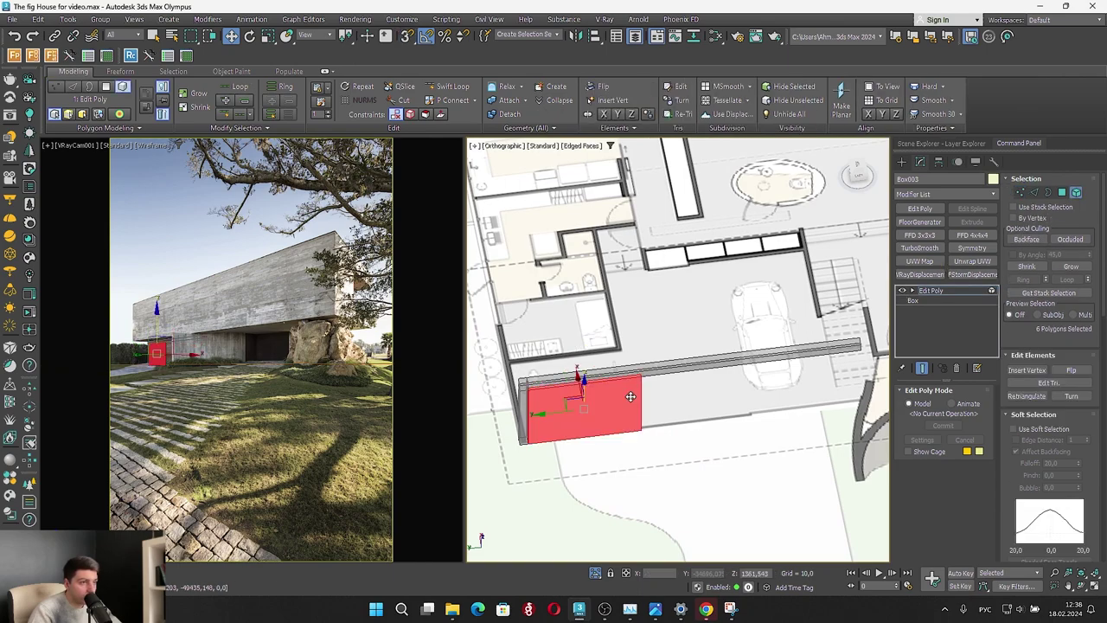
left_click(860, 173)
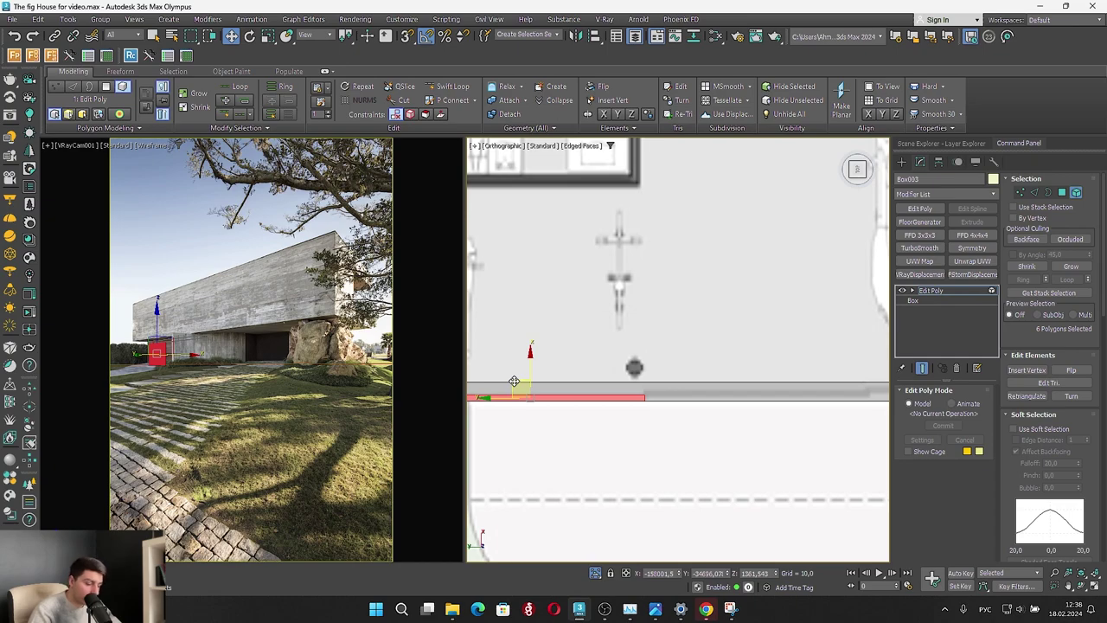
left_click_drag(511, 383, 732, 374)
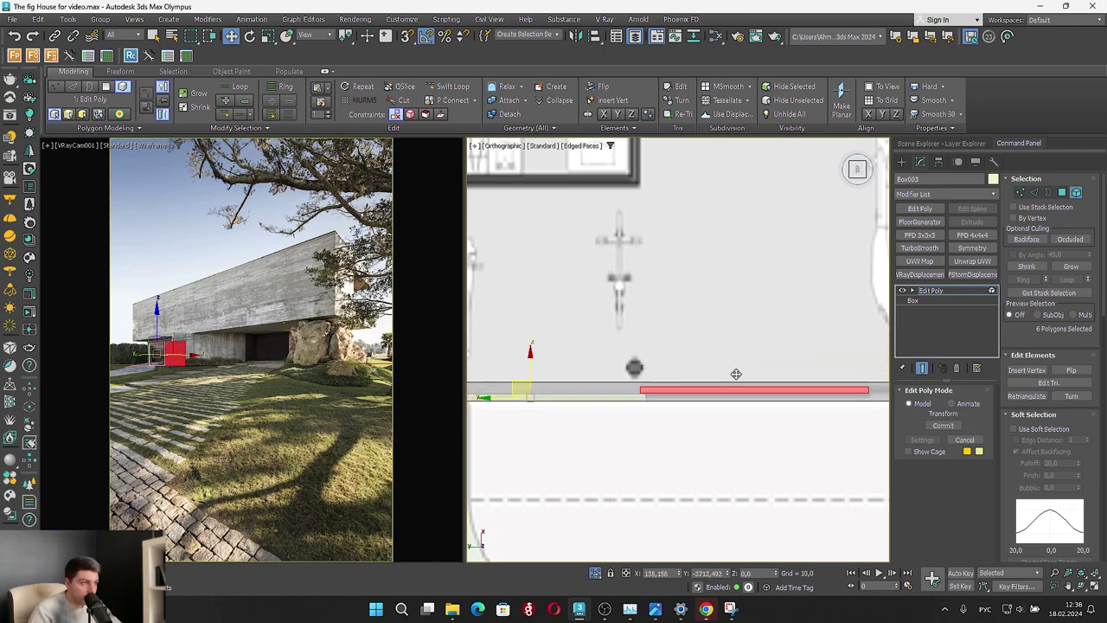
left_click_drag(736, 375, 735, 376, "shift")
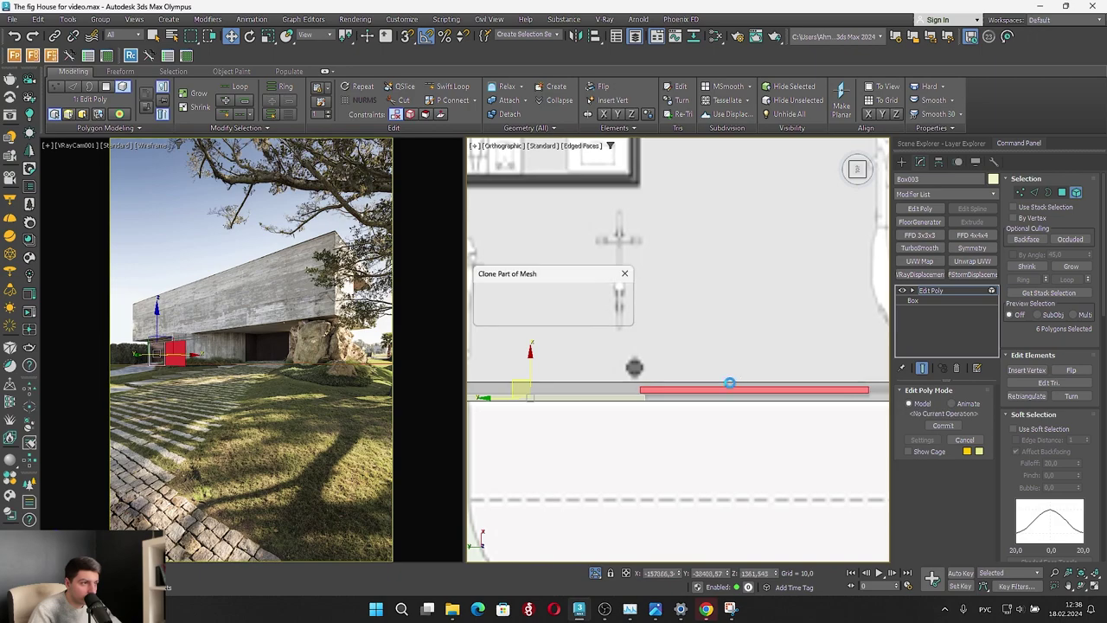
left_click(611, 314)
Clone the second door panel as a third element farther along the garage front, centred at about Y -42037
middle_click_drag(737, 374, 711, 379)
scroll(634, 380, "down", 3)
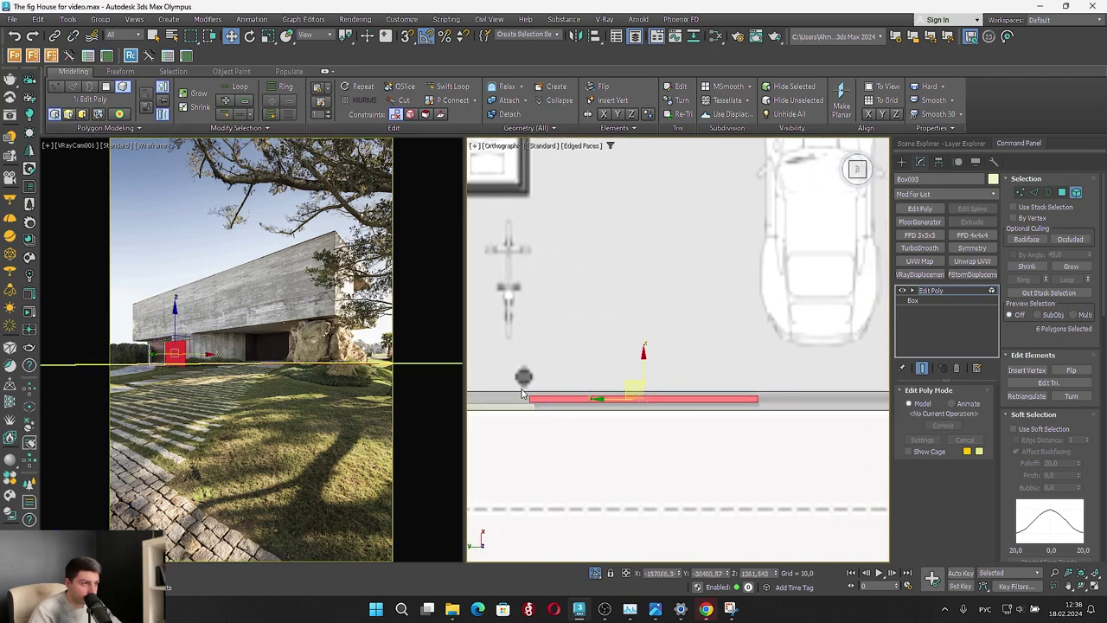
left_click_drag(633, 378, 786, 373)
left_click_drag(789, 374, 789, 374)
left_click(599, 314)
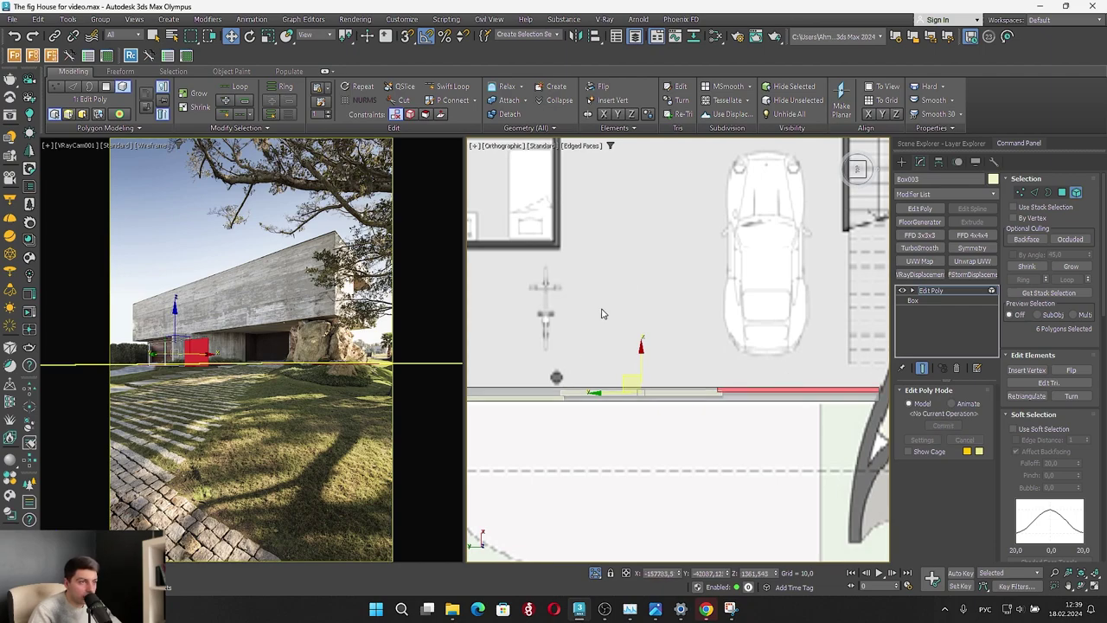
Fine-tune the second and third door panels' positions so they sit staggered within the wall thickness on the plan
scroll(673, 399, "up", 3)
left_click_drag(680, 401, 629, 395)
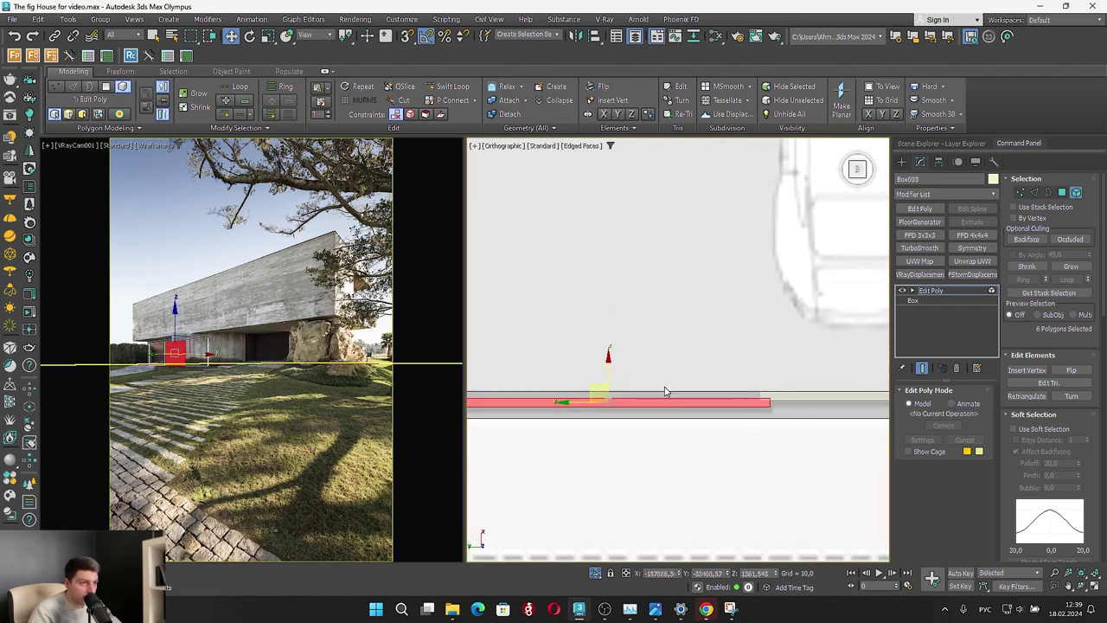
scroll(666, 391, "down", 2)
middle_click_drag(666, 392, 756, 386)
scroll(724, 390, "up", 2)
left_click_drag(716, 365, 725, 366)
middle_click_drag(765, 376, 440, 384)
left_click(655, 396)
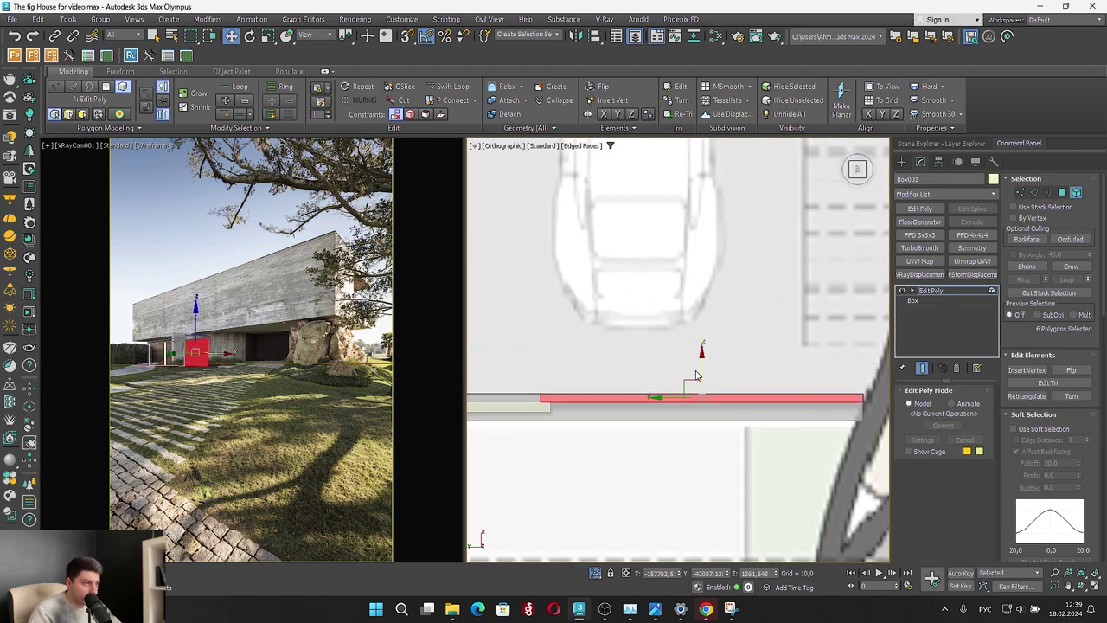
left_click_drag(700, 360, 703, 360)
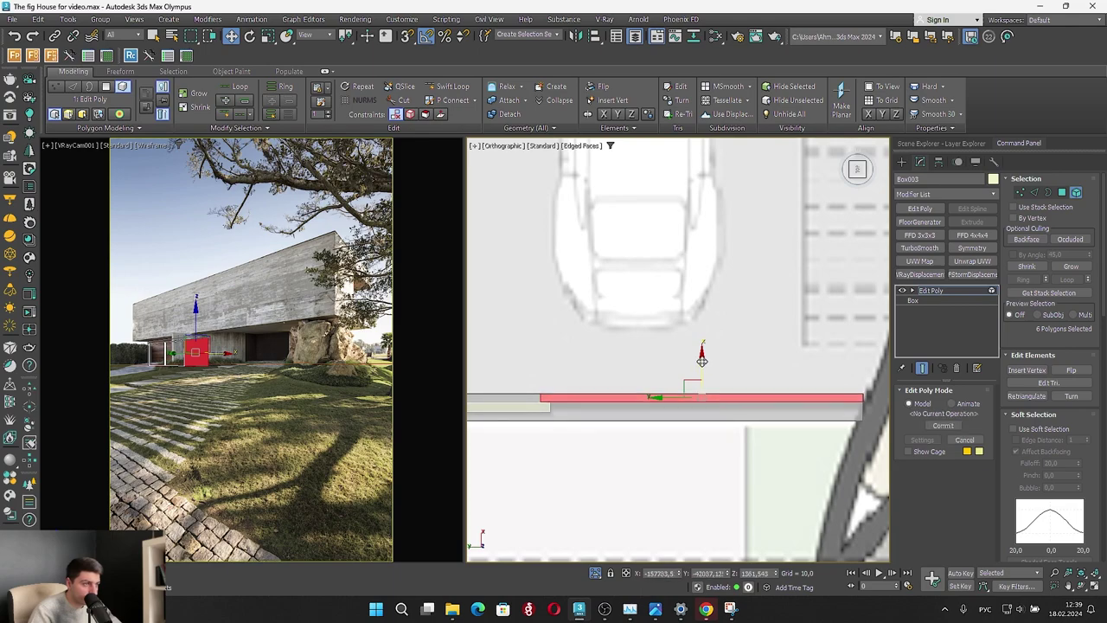
Extend the third door panel by moving its outer end vertices toward the curved wall on the plan
left_click(1022, 192)
left_click_drag(878, 377, 846, 424)
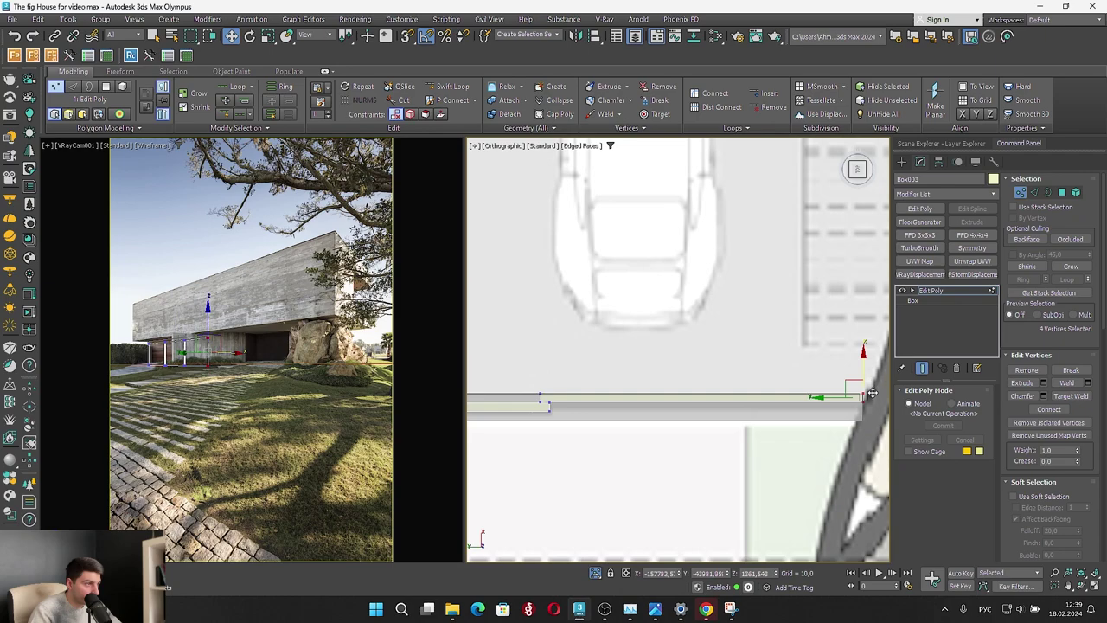
left_click(1021, 192)
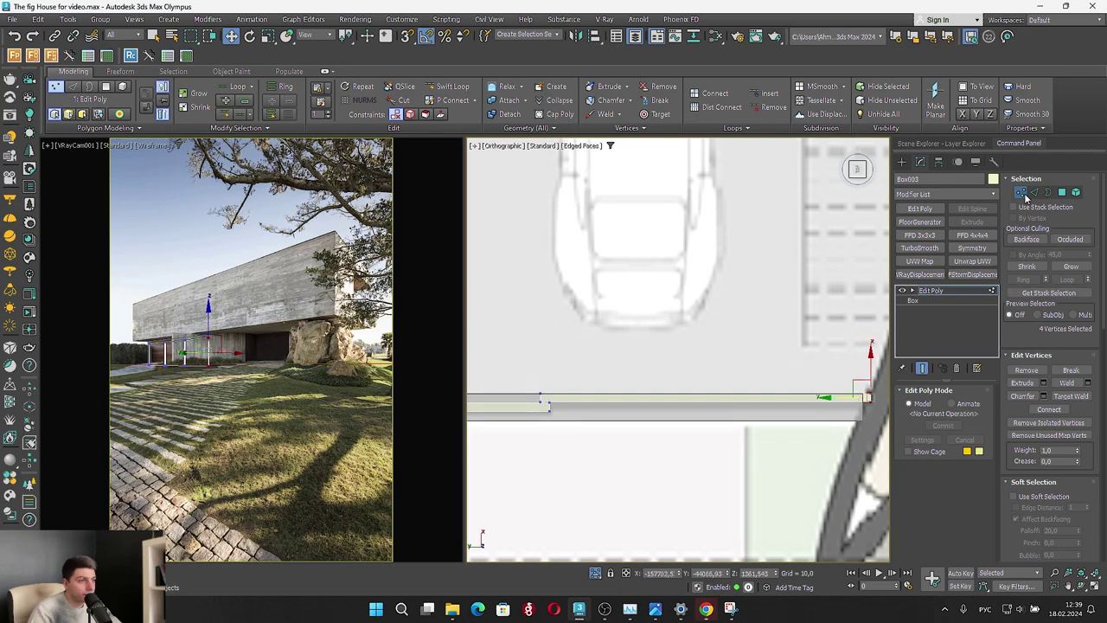
End the isolation to show the whole house model and select the purple upper-floor box
scroll(723, 358, "down", 5)
left_click(698, 378)
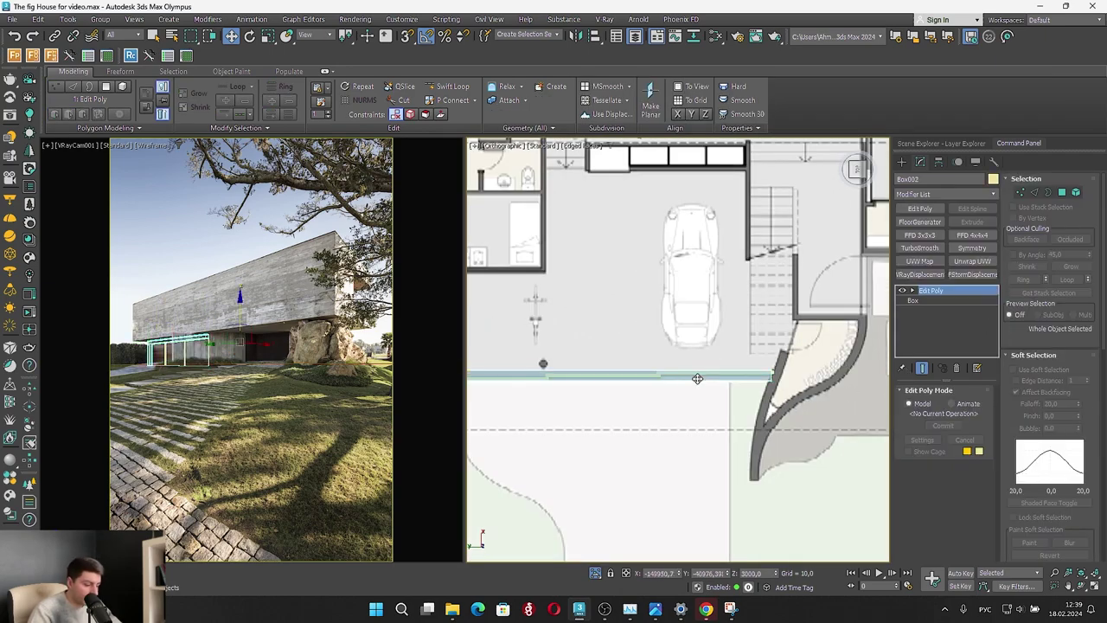
scroll(679, 346, "down", 5)
middle_click_drag(679, 346, 638, 378, "alt")
left_click(670, 532)
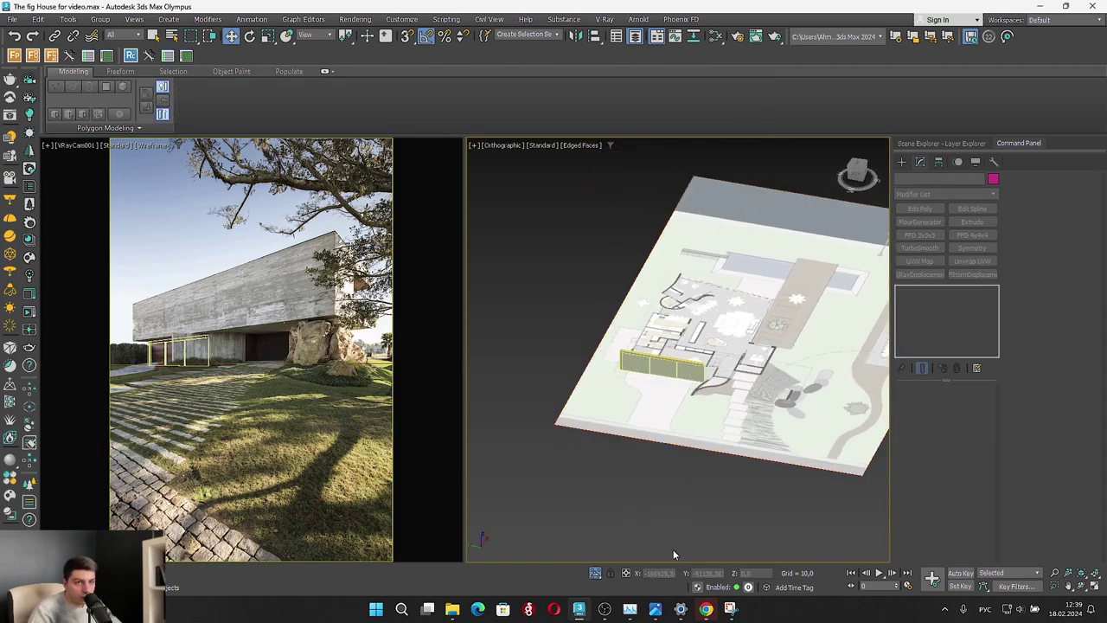
left_click(591, 575)
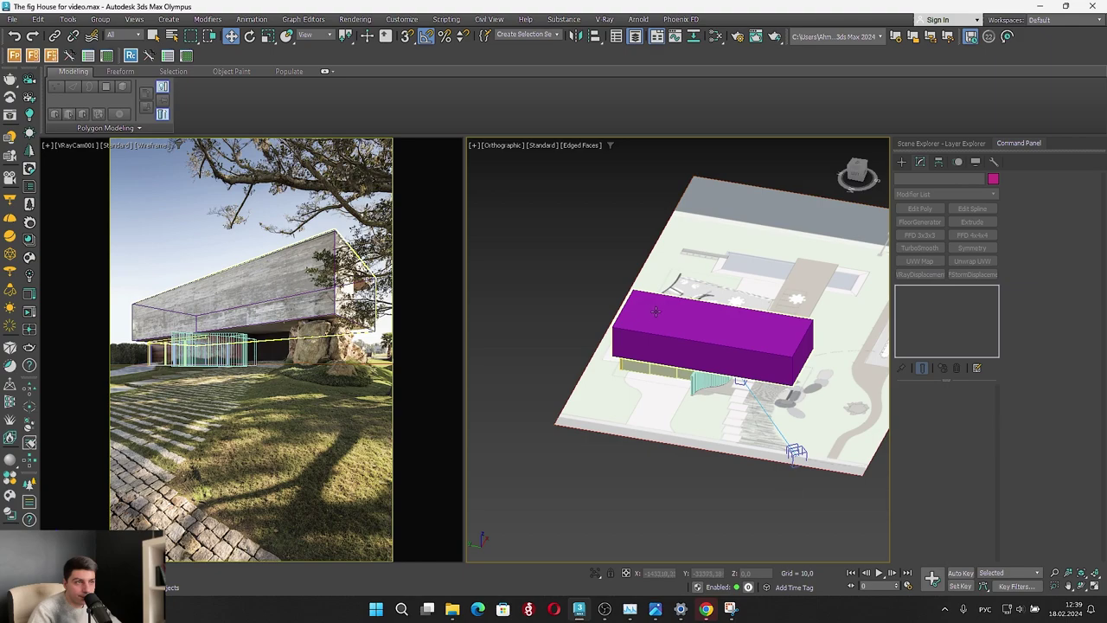
left_click(740, 359)
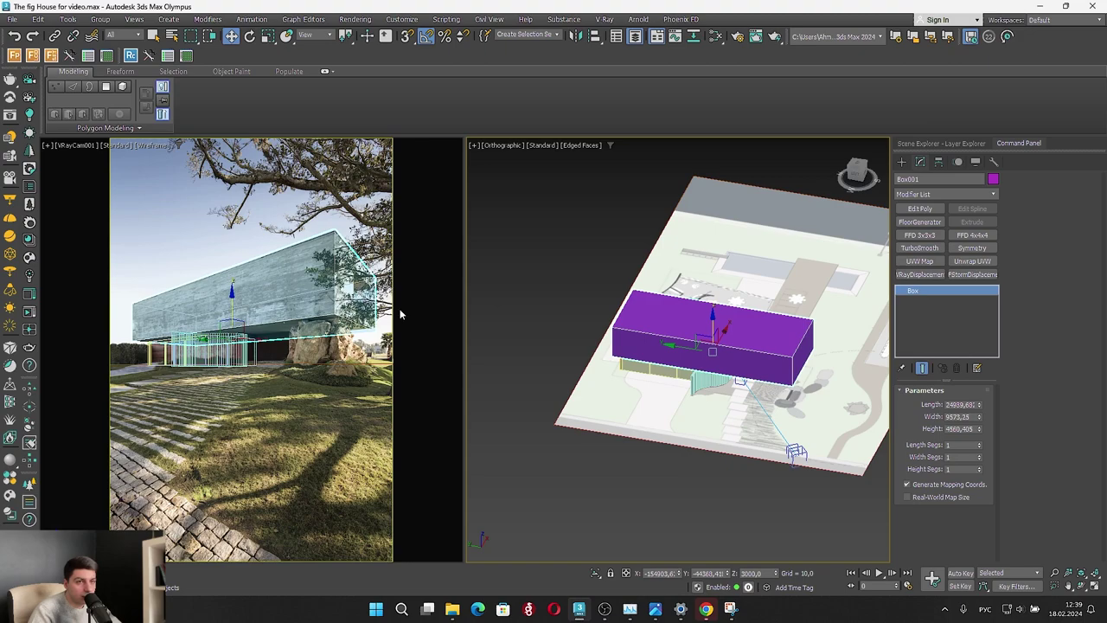
scroll(731, 372, "up", 3)
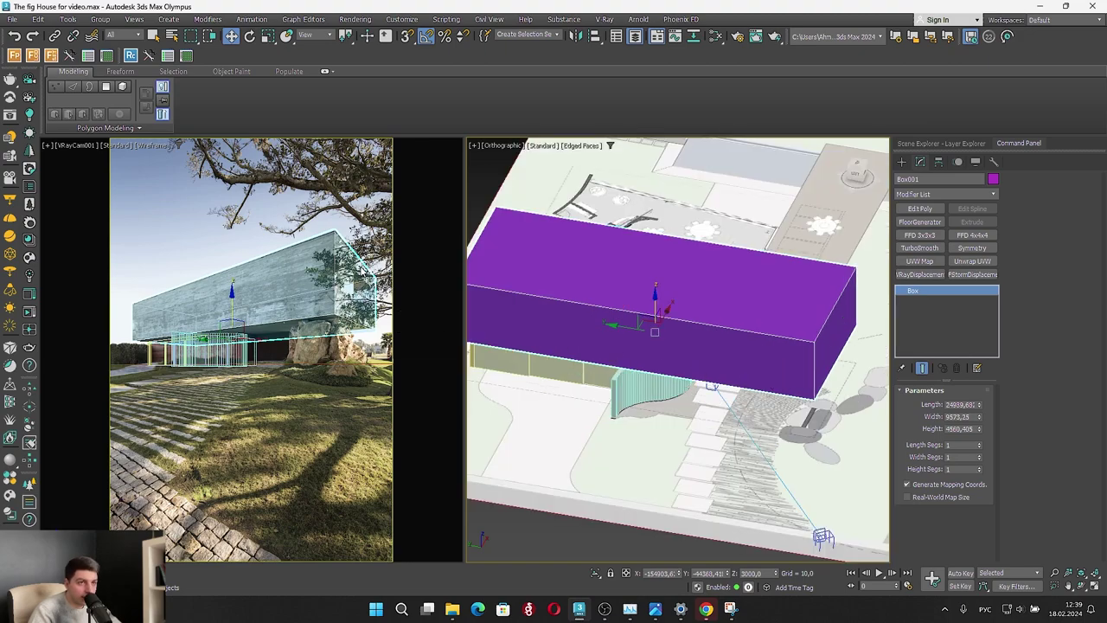
Add an Edit Poly modifier to the upper-floor box and connect its widthwise edges with one segment, offset toward the driveway side
middle_click_drag(751, 363, 653, 325, "alt")
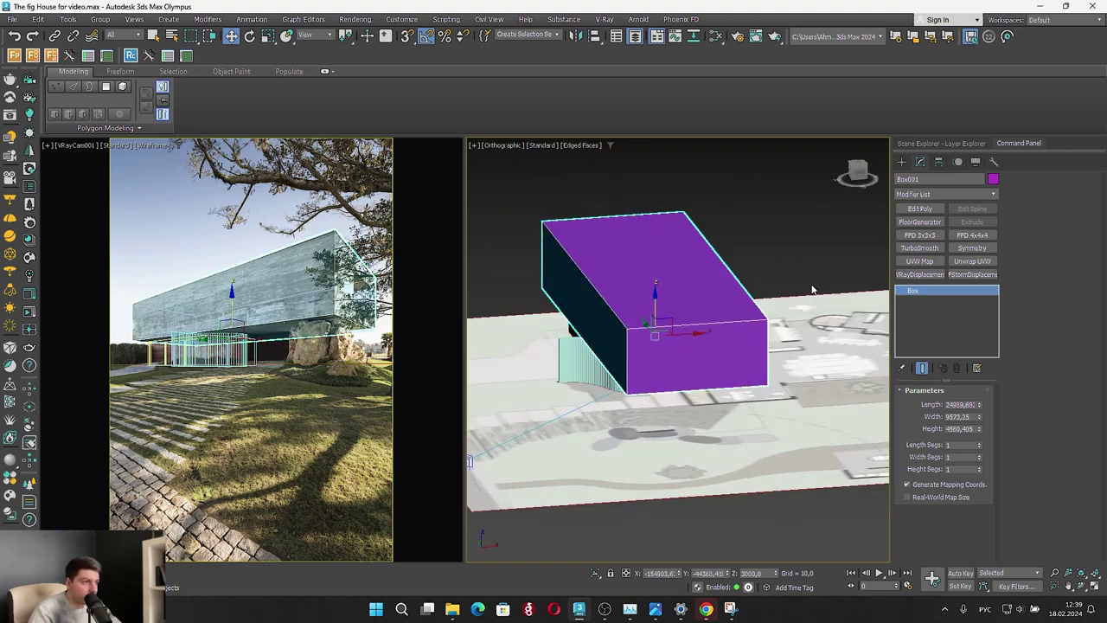
left_click(922, 212)
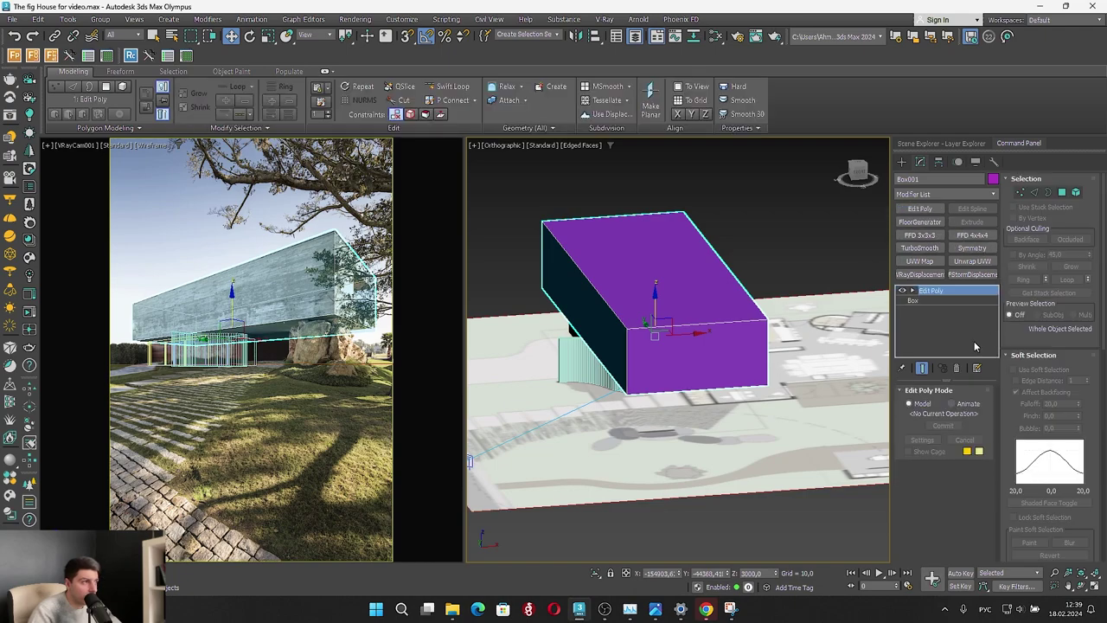
left_click(1035, 192)
left_click(857, 176)
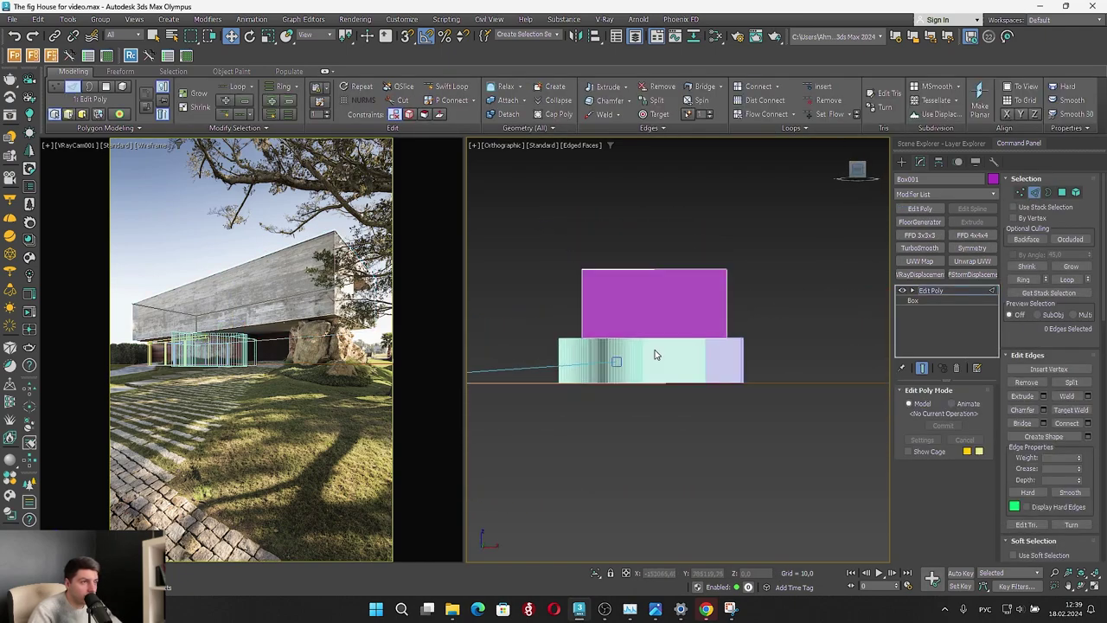
left_click_drag(655, 354, 642, 232)
left_click(777, 87)
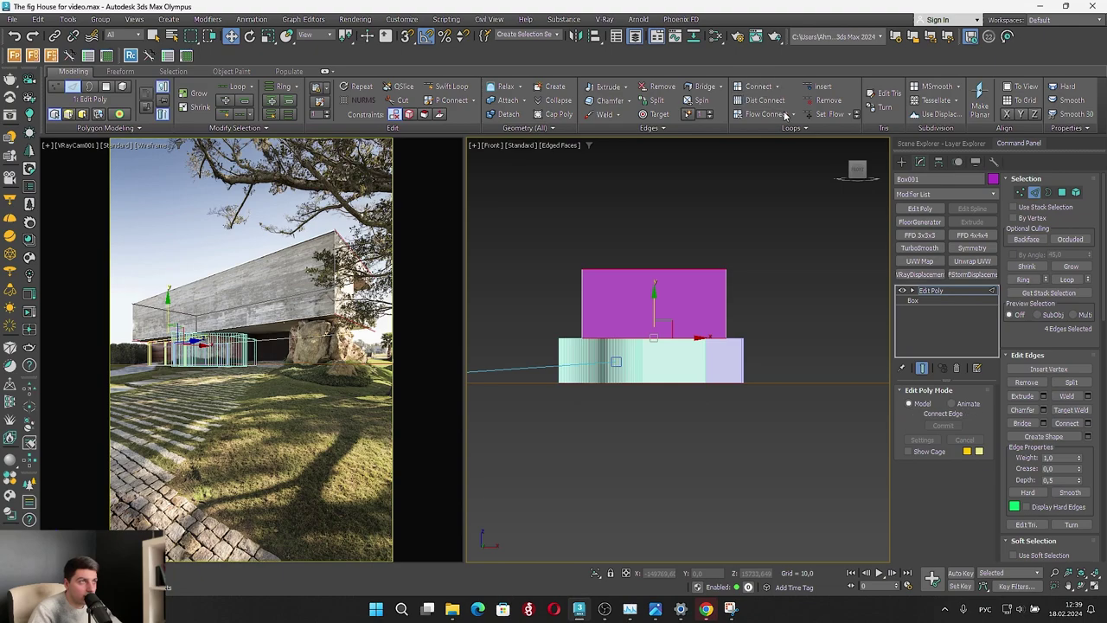
scroll(635, 314, "up", 5)
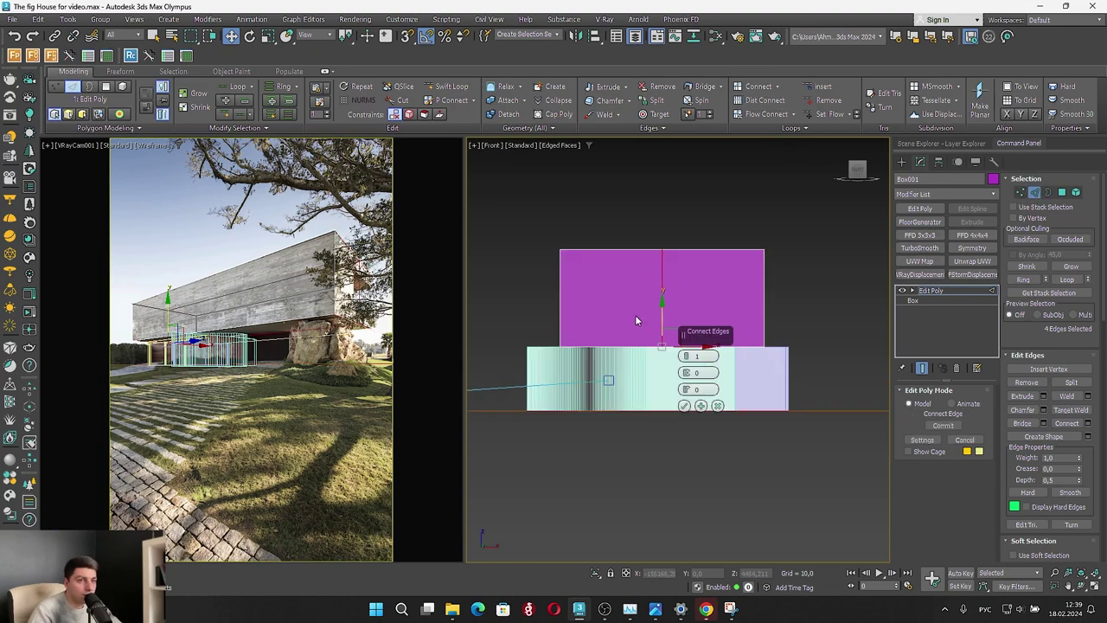
left_click(685, 406)
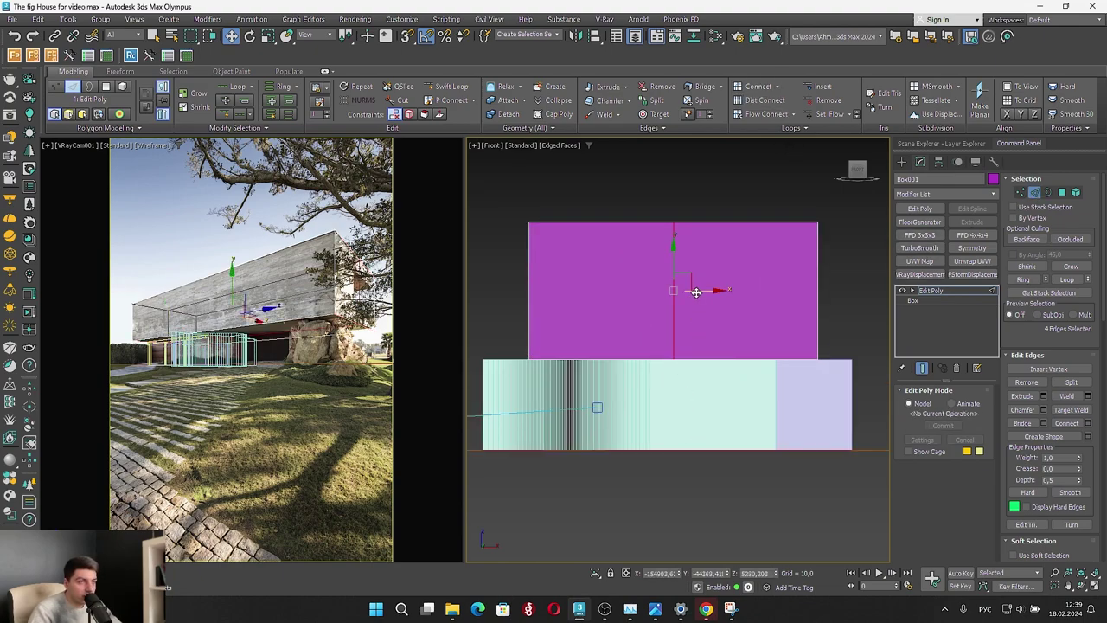
left_click_drag(696, 292, 656, 298)
Connect the upper-floor box's vertical edges with two horizontal segments
scroll(657, 299, "down", 3)
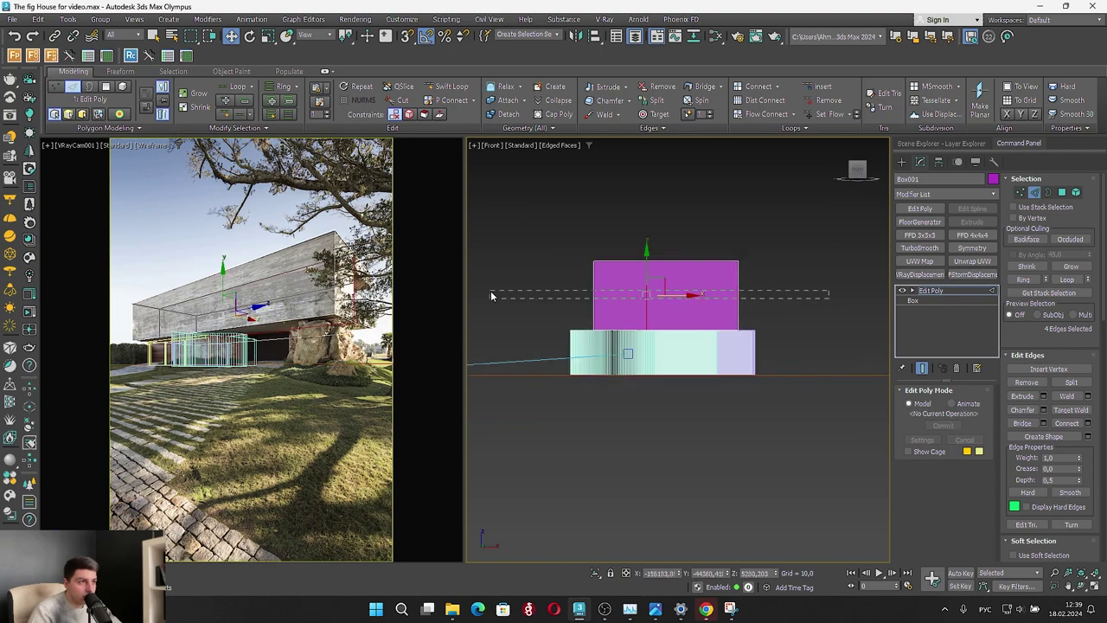
left_click(777, 90)
scroll(680, 290, "up", 4)
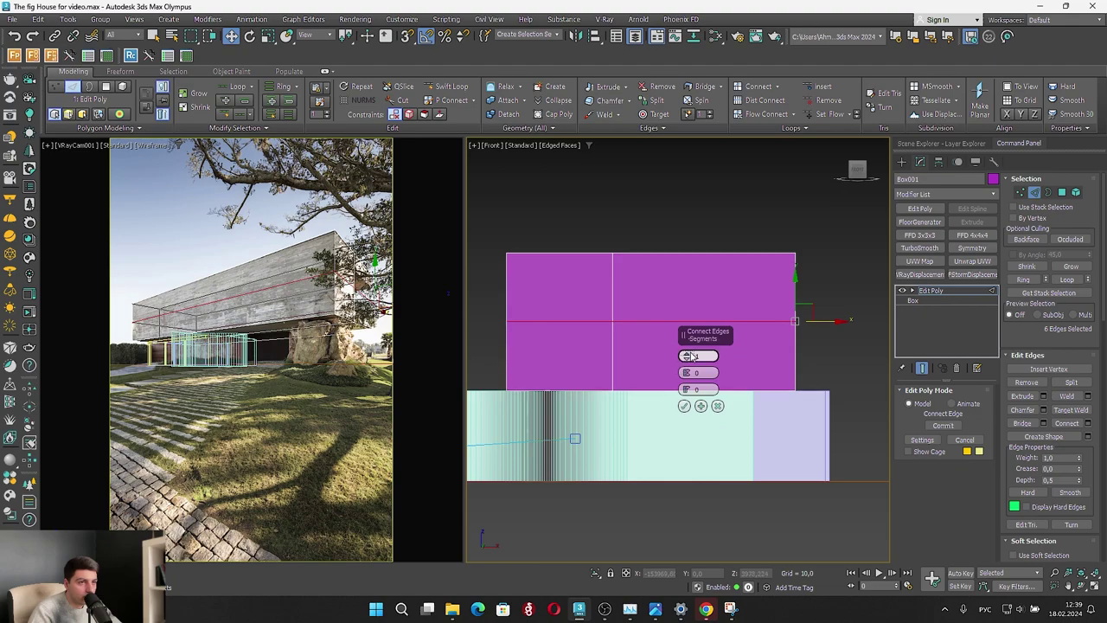
left_click_drag(690, 355, 692, 350)
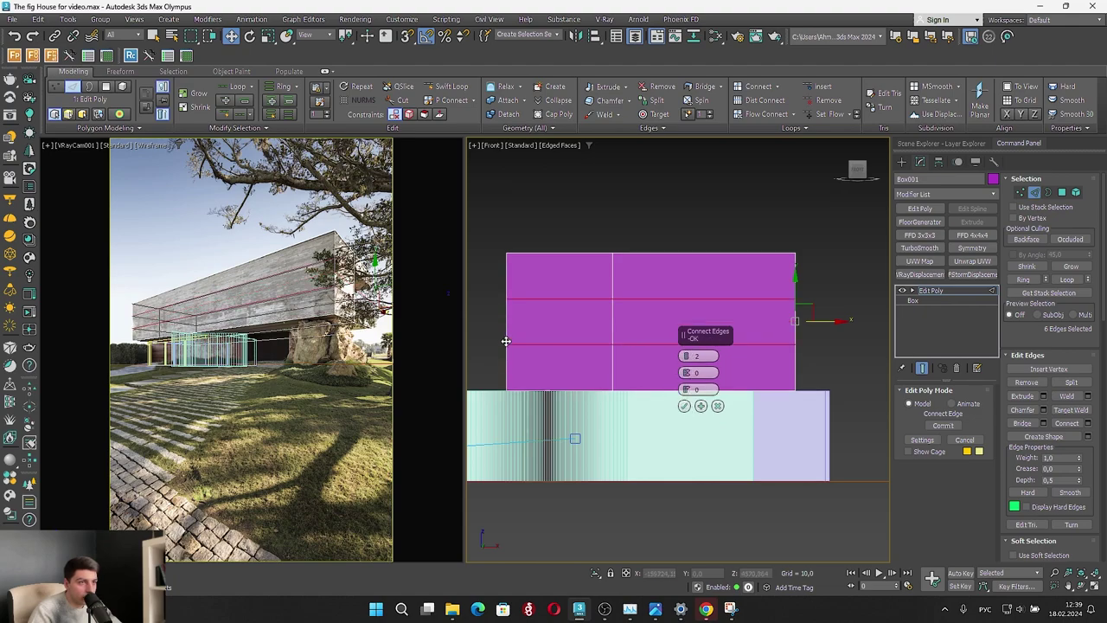
left_click(684, 405)
Raise the box's upper horizontal edge loop about 400 mm and lower the lower one toward the box's base
left_click_drag(478, 313, 828, 292)
left_click_drag(638, 275, 678, 259)
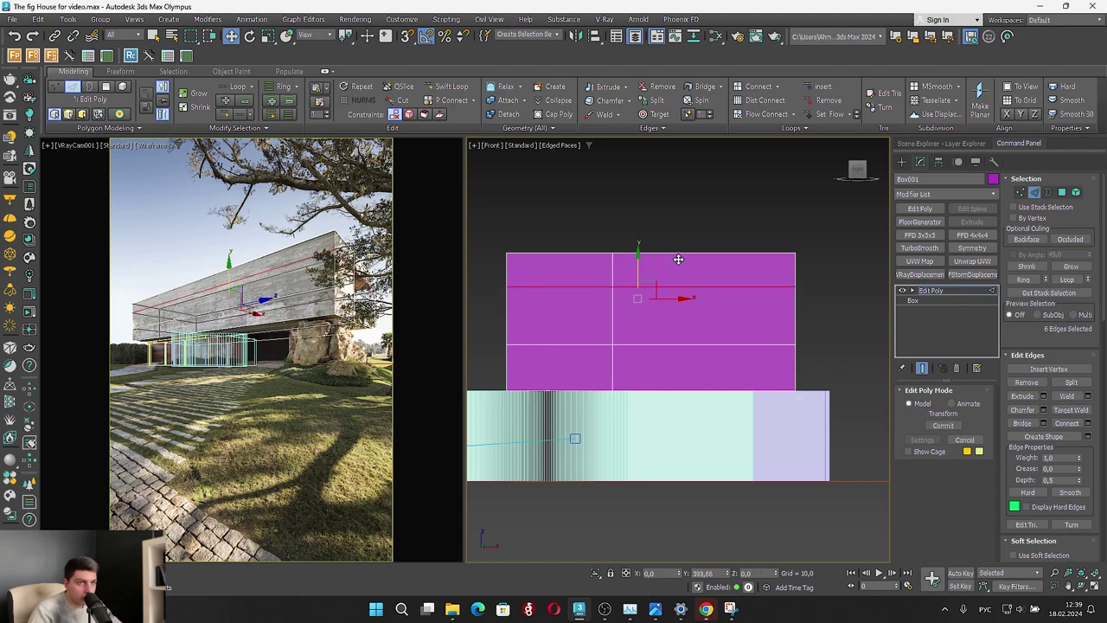
left_click_drag(500, 329, 803, 351)
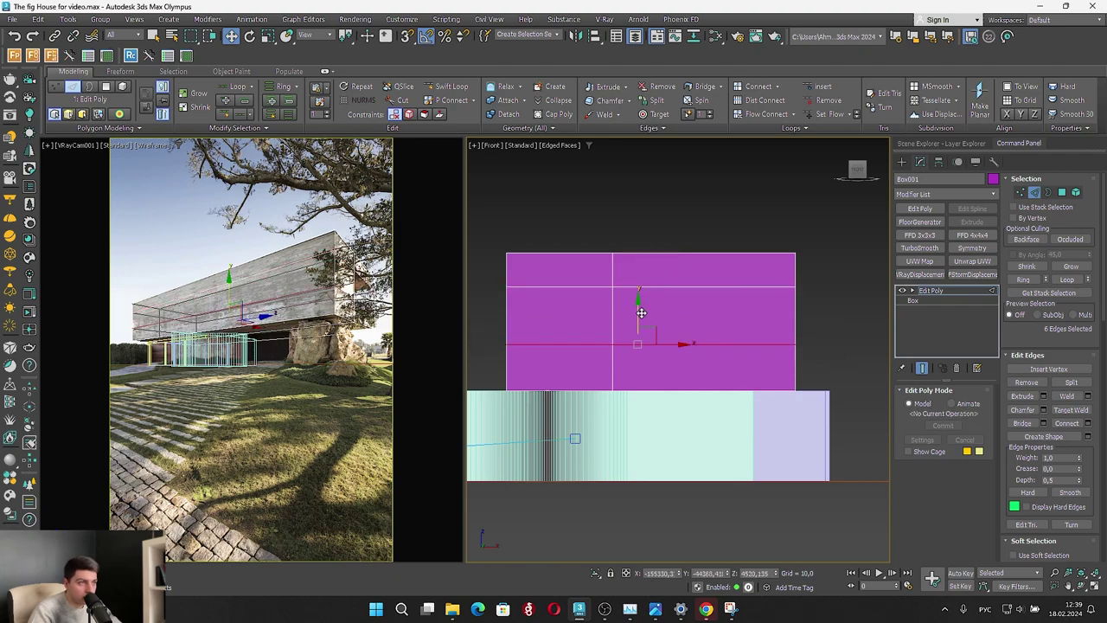
mouse_move(641, 312)
left_mouse_down()
mouse_move(655, 329)
mouse_move(694, 319)
mouse_move(639, 323)
left_mouse_up()
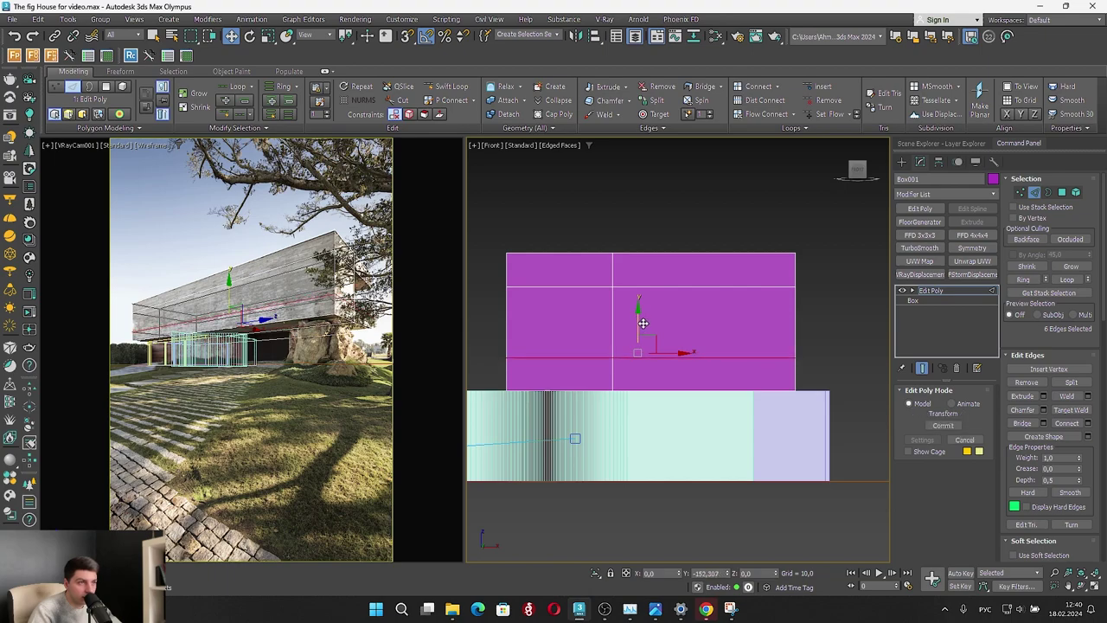
Fine-tune the height of the box's lower horizontal edge loop to about Z 4026
left_click(494, 324)
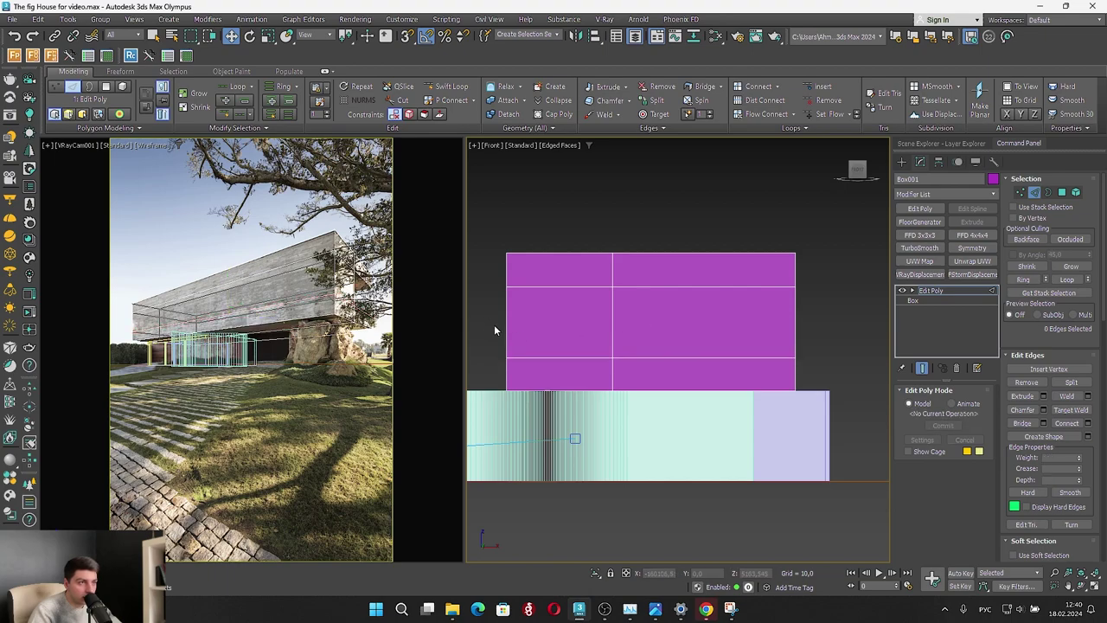
double_click(584, 357)
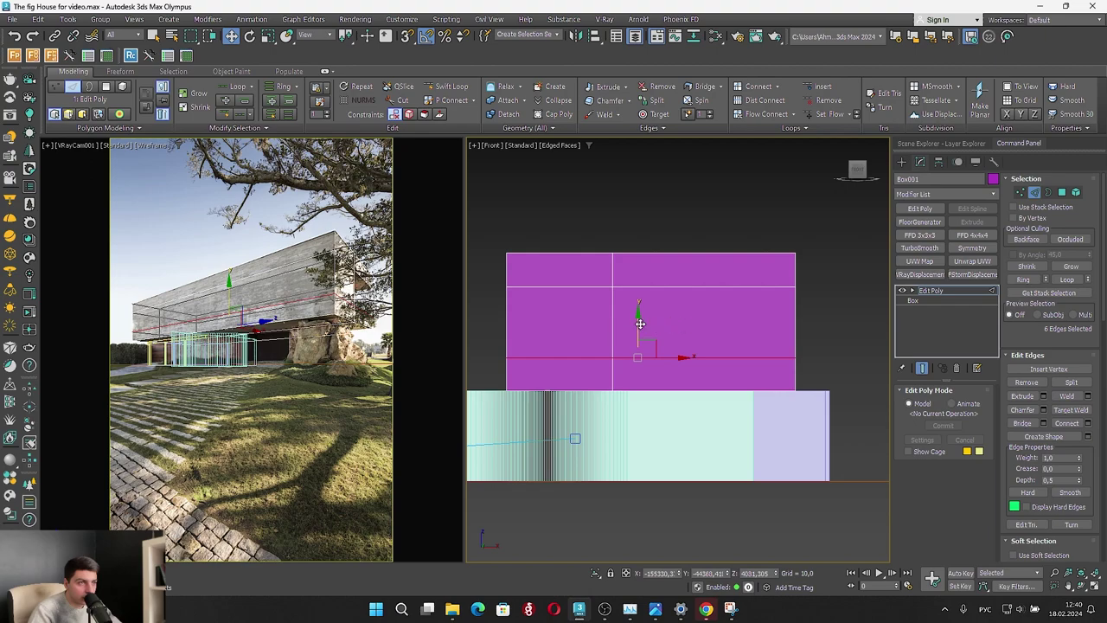
left_click_drag(639, 324, 640, 328)
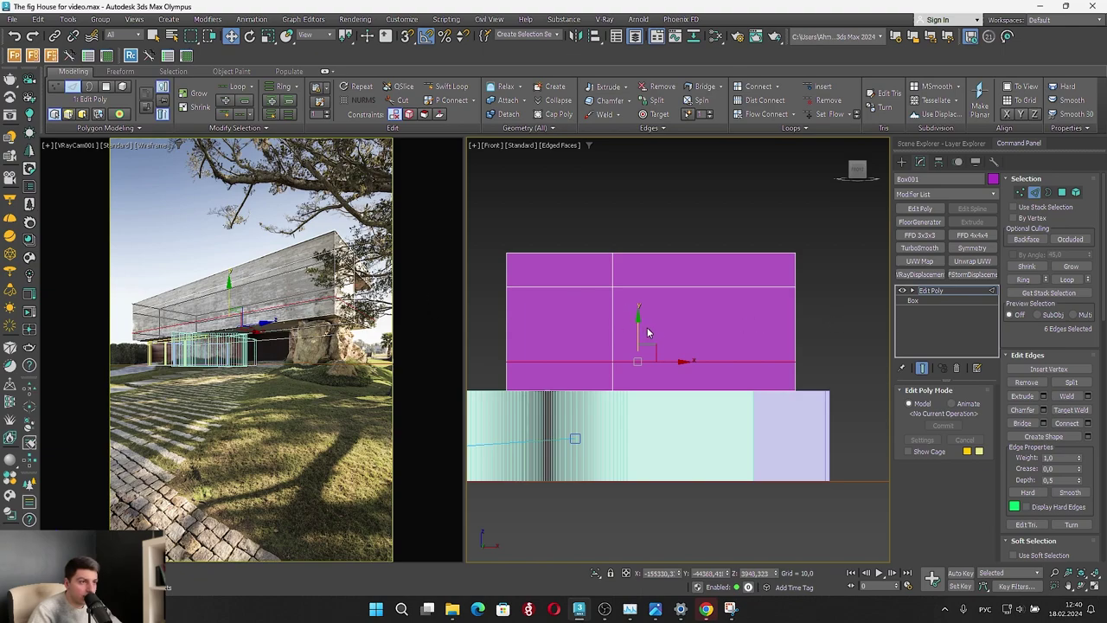
left_click_drag(647, 329, 669, 323)
left_click(848, 317)
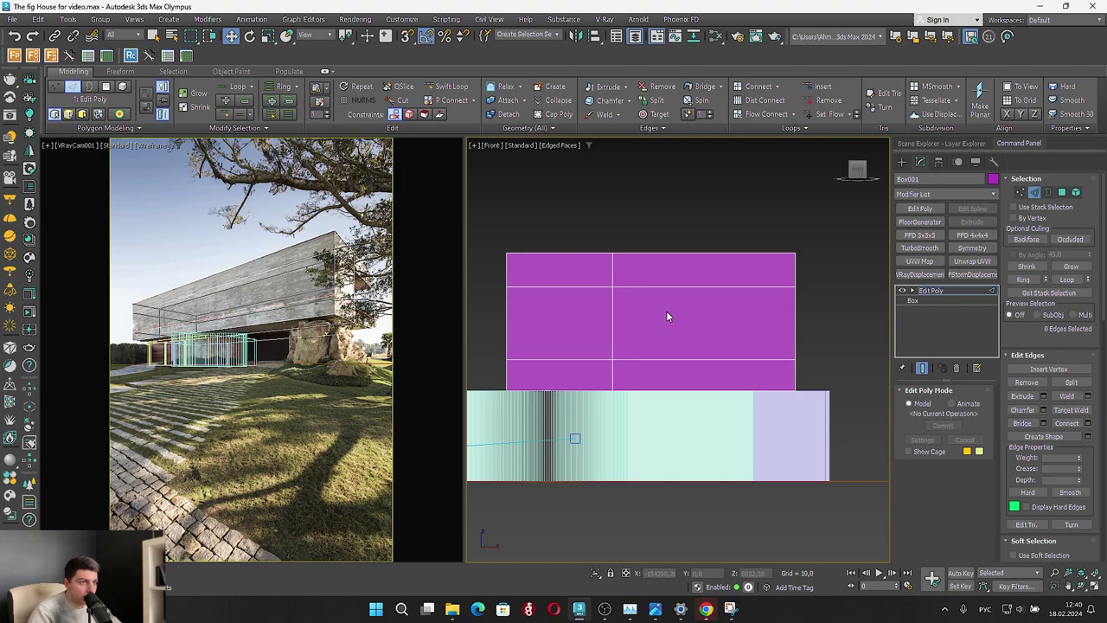
Delete the large middle polygon on the box's front end to open up the recess
left_click(1065, 192)
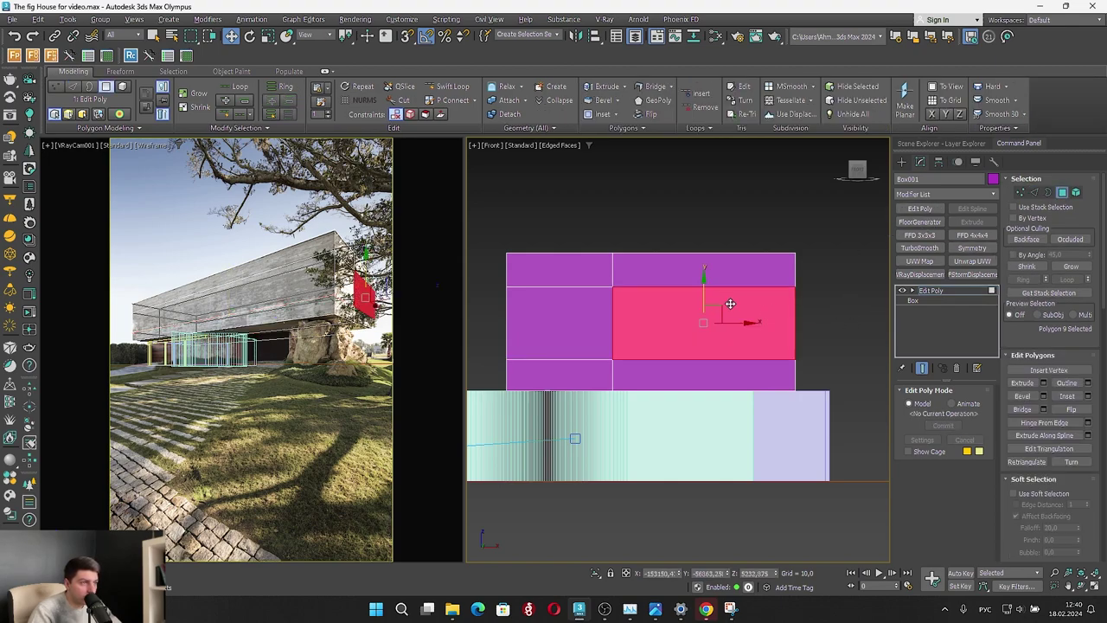
middle_click_drag(730, 305, 805, 337, "alt")
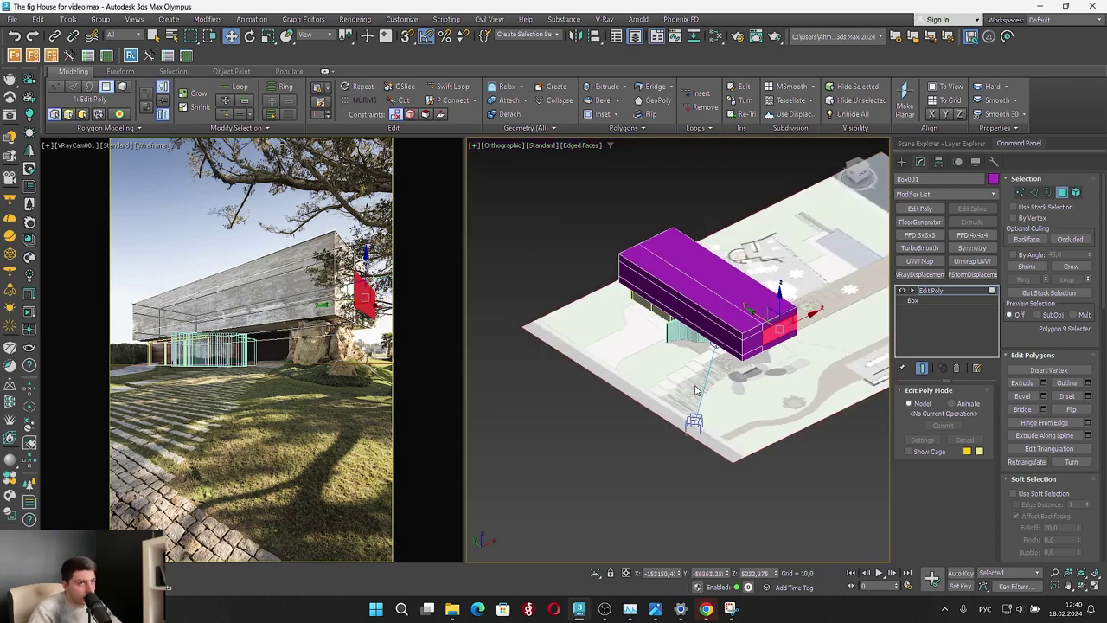
scroll(779, 311, "up", 2)
key("Delete")
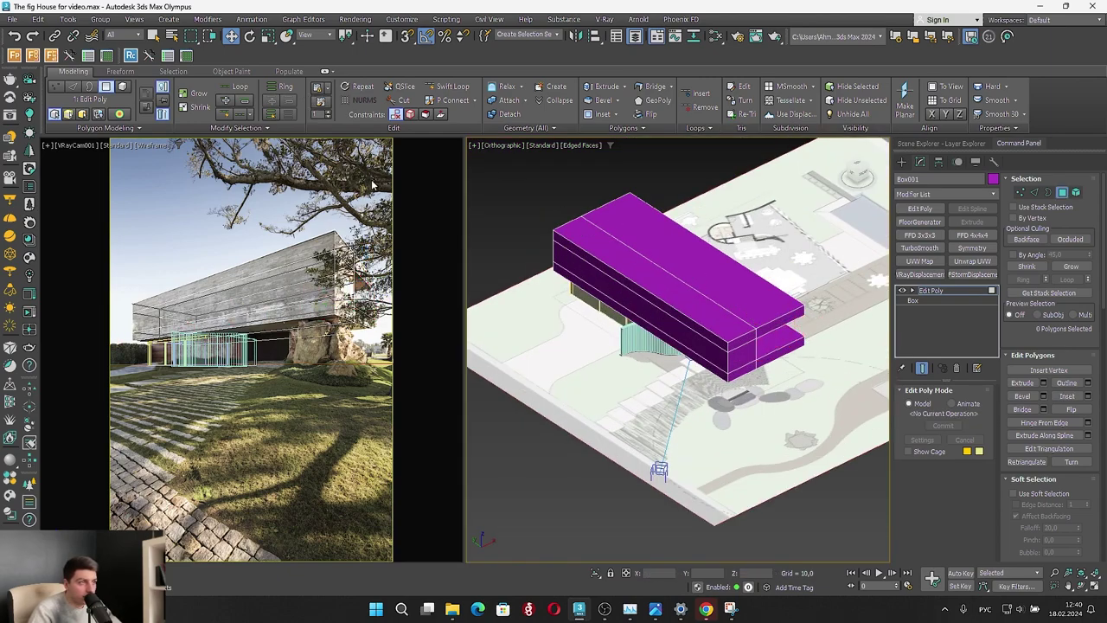
middle_click_drag(660, 327, 640, 329, "alt")
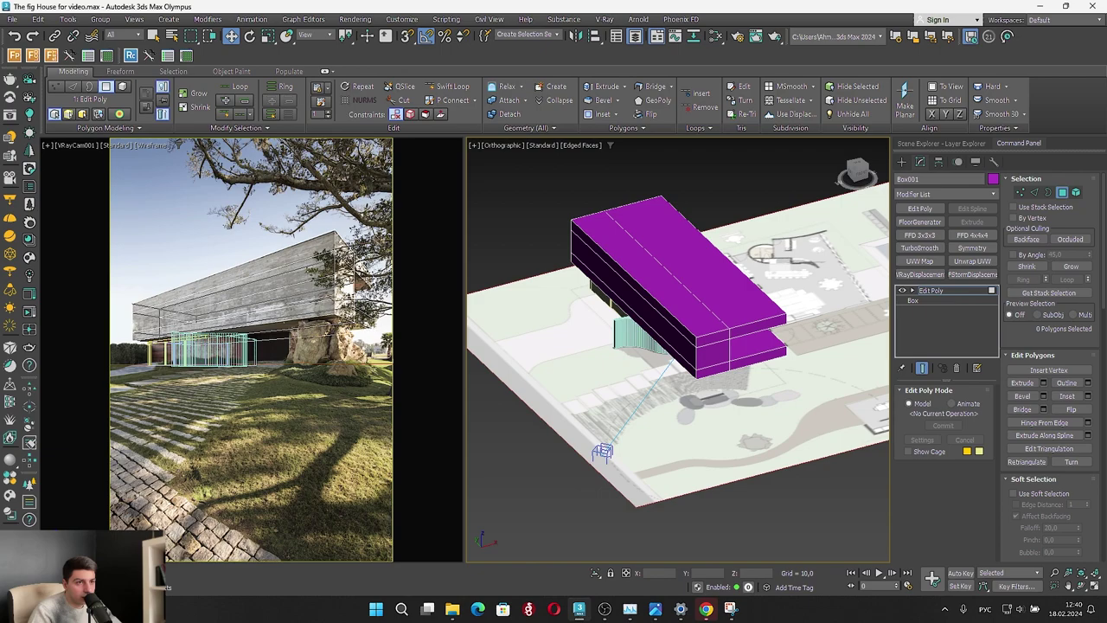
middle_click_drag(732, 319, 779, 260, "alt")
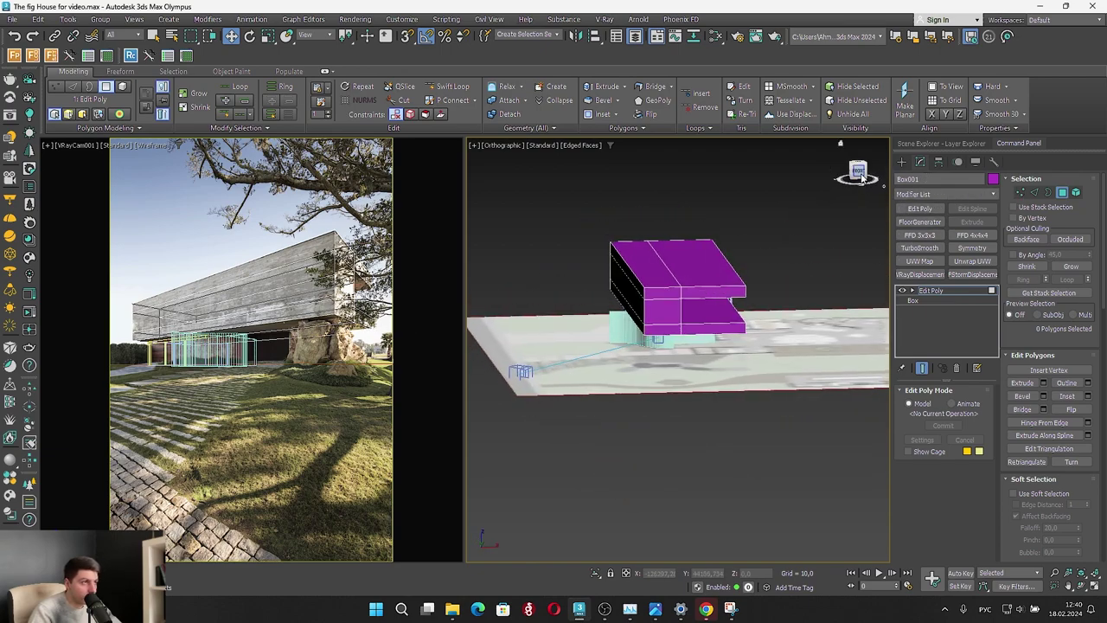
Fine-tune the heights of the two horizontal loops bordering the end opening, with the upper one at about Z 6363
left_click(858, 173)
key("2")
scroll(603, 370, "up", 4)
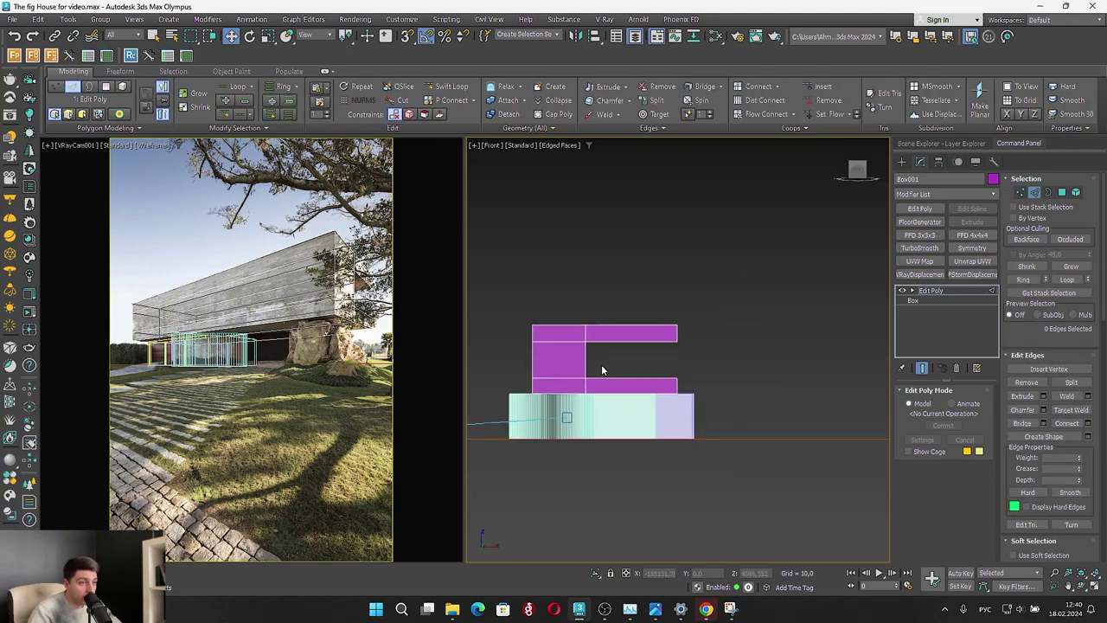
middle_click_drag(603, 370, 657, 370)
left_click_drag(548, 358, 792, 385)
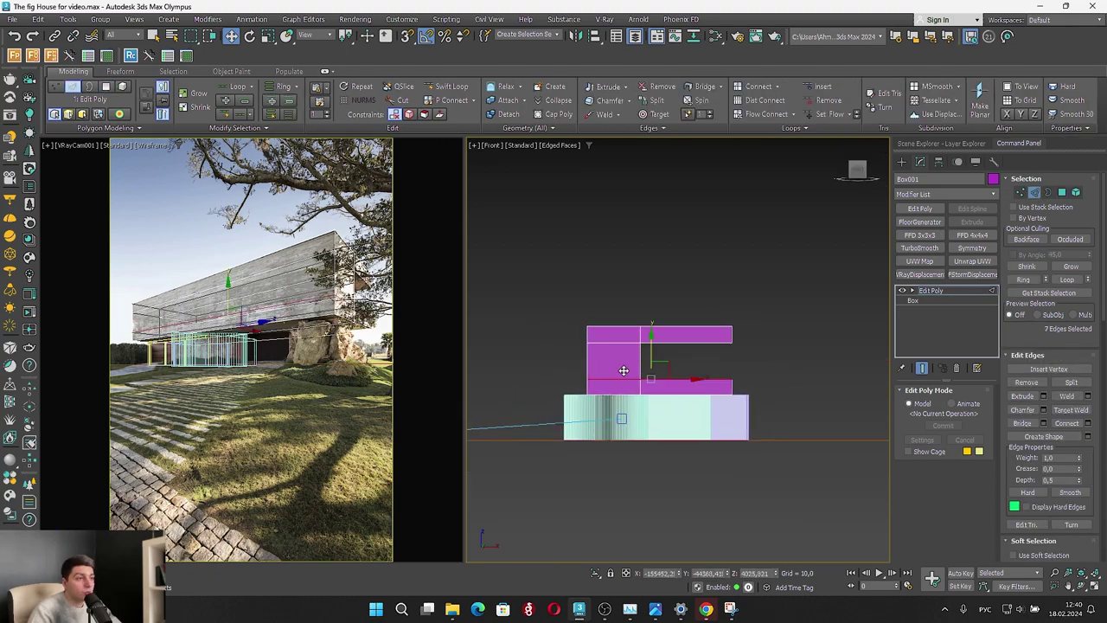
scroll(608, 352, "up", 3)
left_click_drag(694, 383, 705, 381)
left_click_drag(509, 349, 801, 333)
left_click_drag(696, 300, 703, 301)
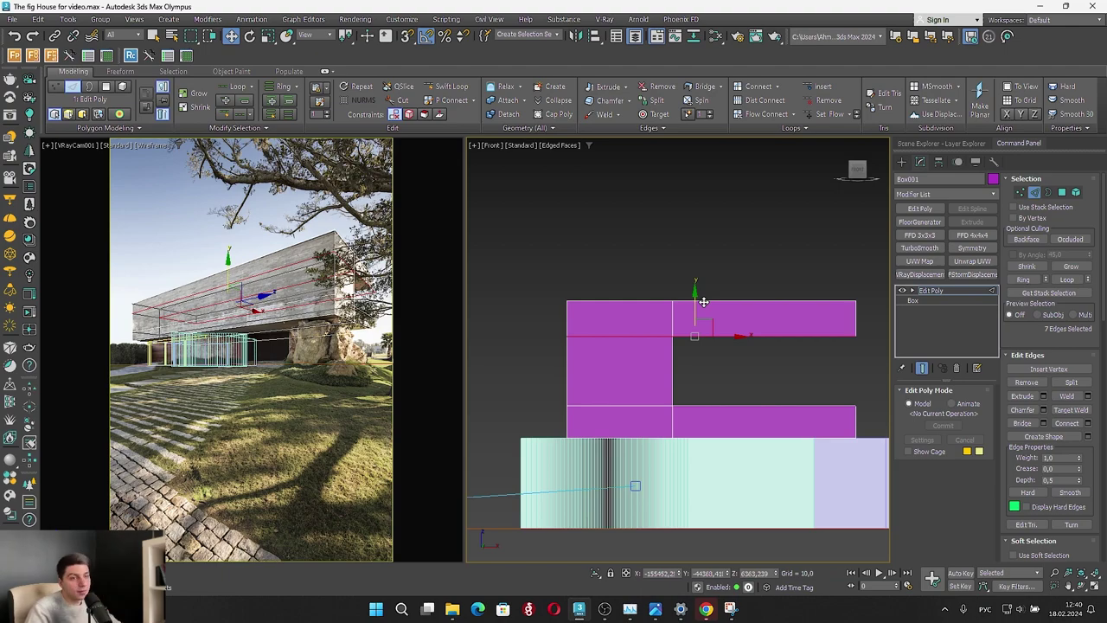
left_click(1034, 192)
Isolate the site plan plane, the curved wall and the garage front, and show them from above
scroll(653, 206, "down", 5)
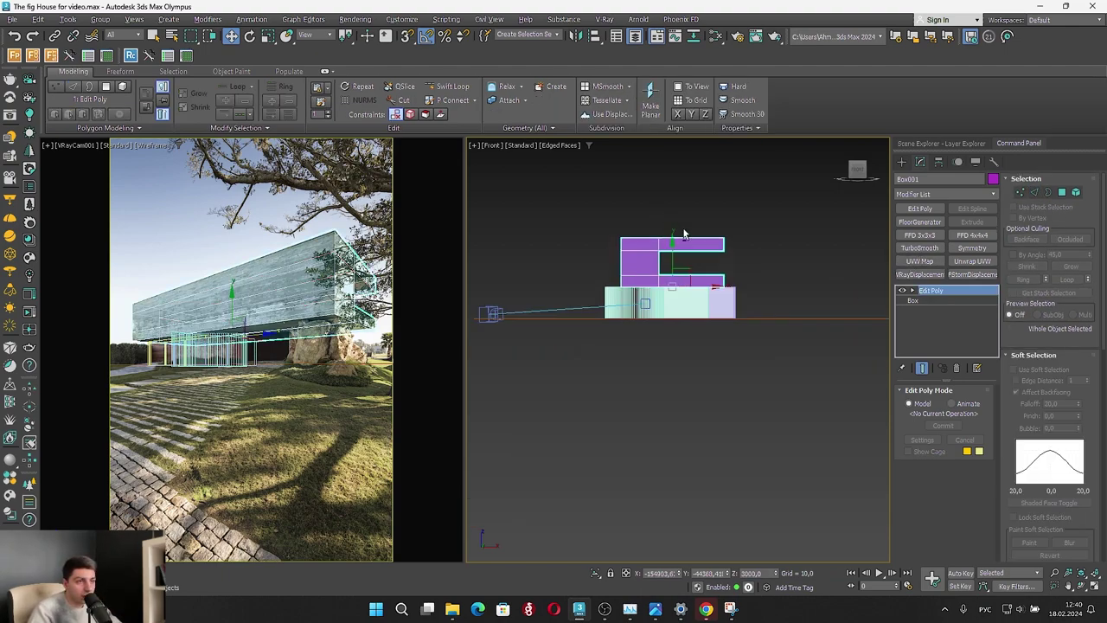
middle_click_drag(685, 232, 752, 336, "alt")
scroll(753, 336, "up", 4)
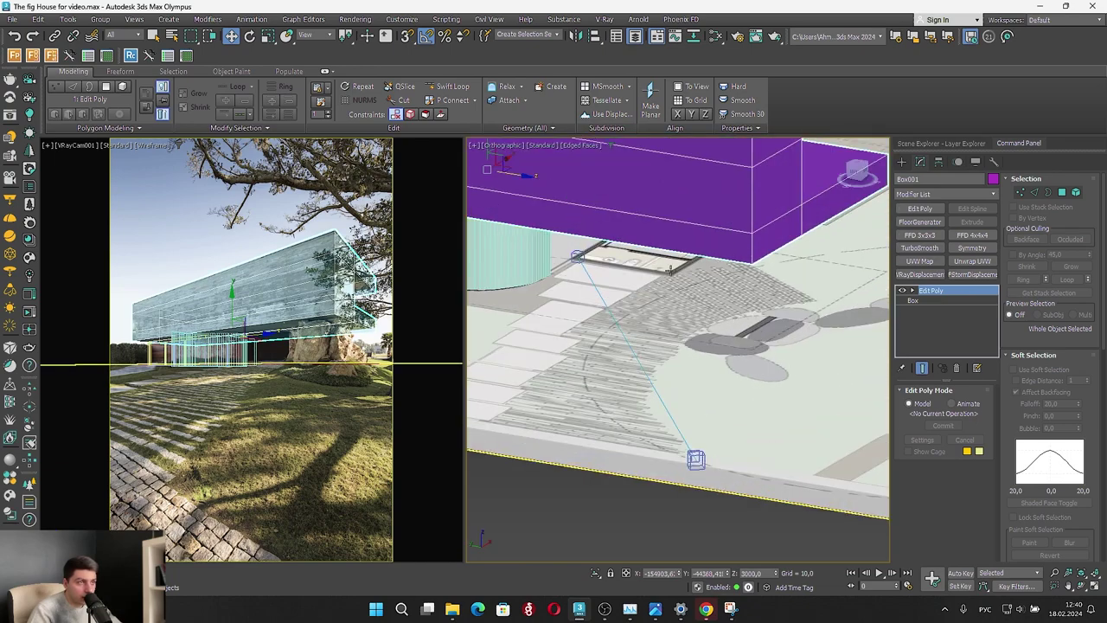
middle_click_drag(671, 270, 689, 264, "alt")
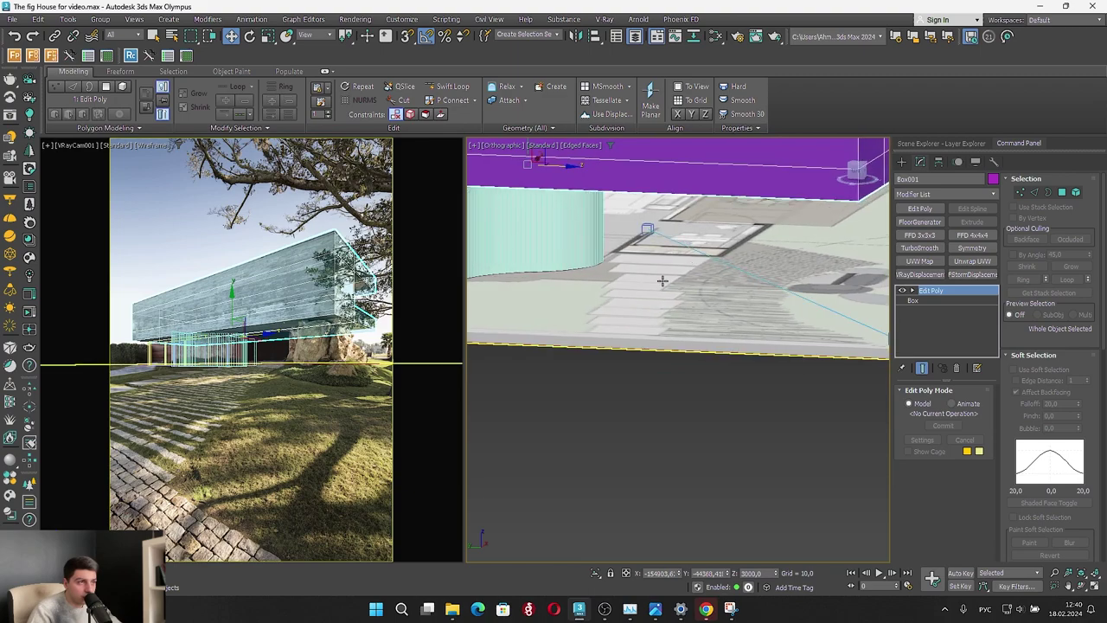
left_click(663, 280)
left_click(596, 248, "ctrl")
middle_click_drag(778, 270, 828, 275)
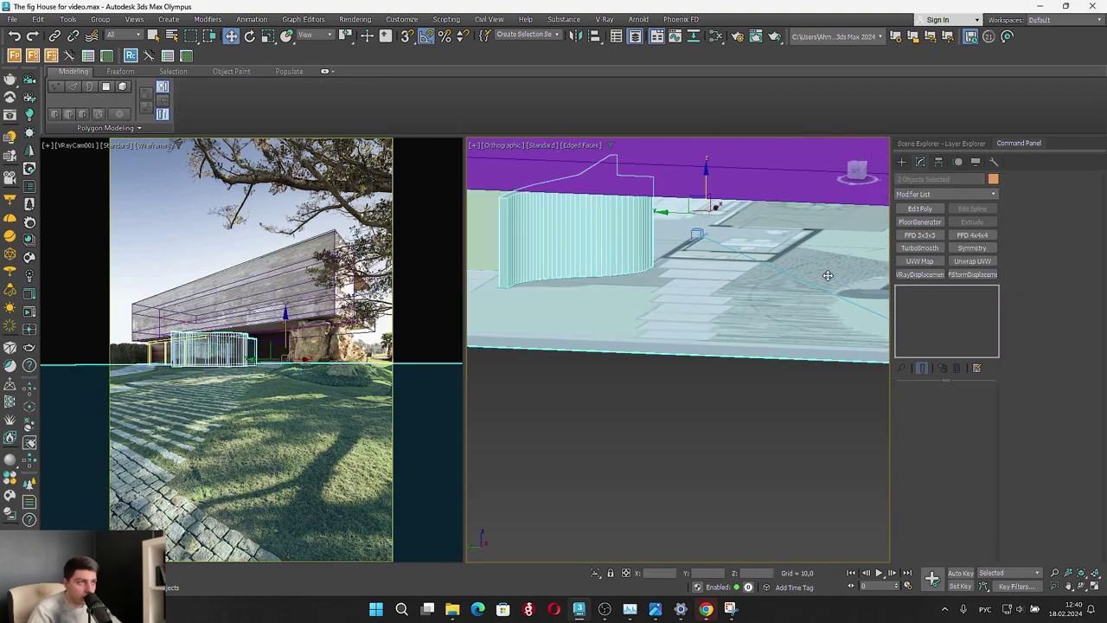
left_click(497, 218, "ctrl")
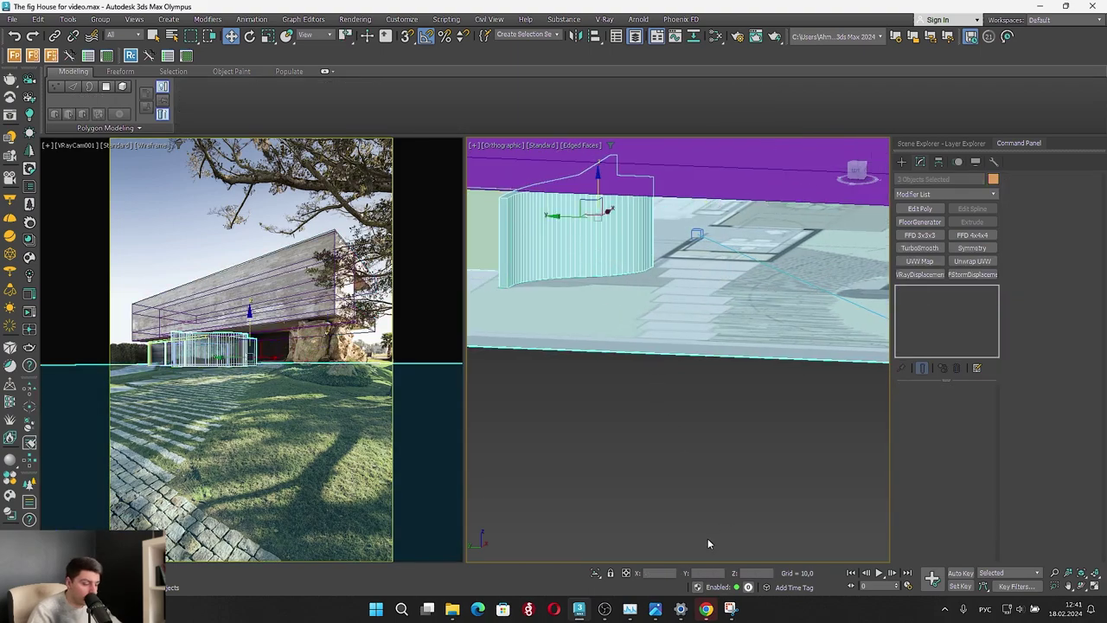
middle_click_drag(694, 532, 680, 490, "alt")
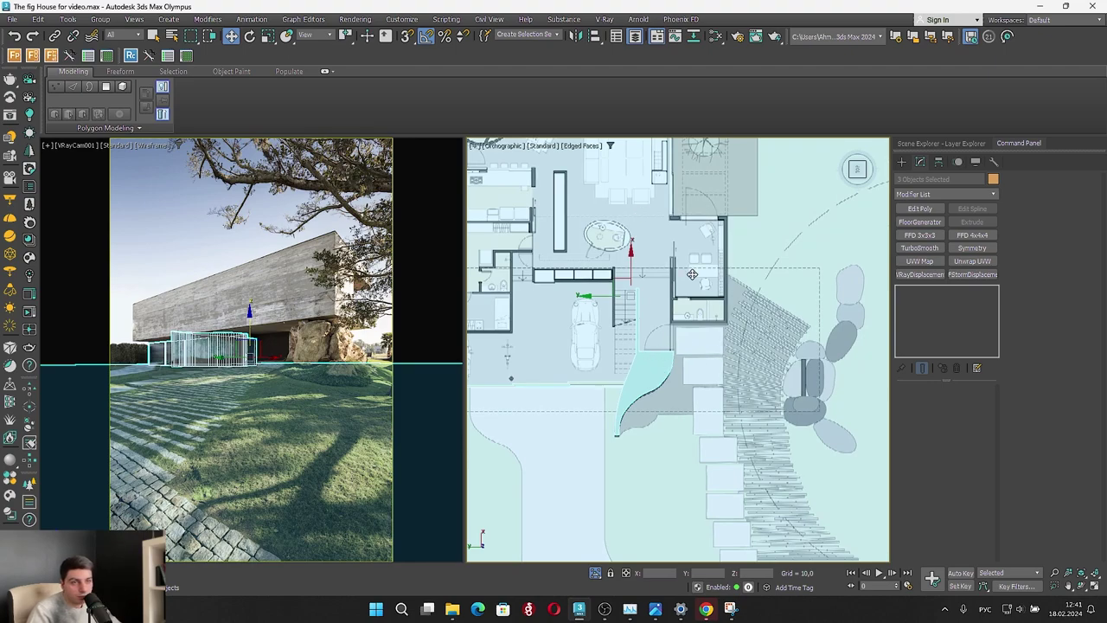
Examine the entrance recess beside the curved concrete wall in the reference photo
left_click(656, 611)
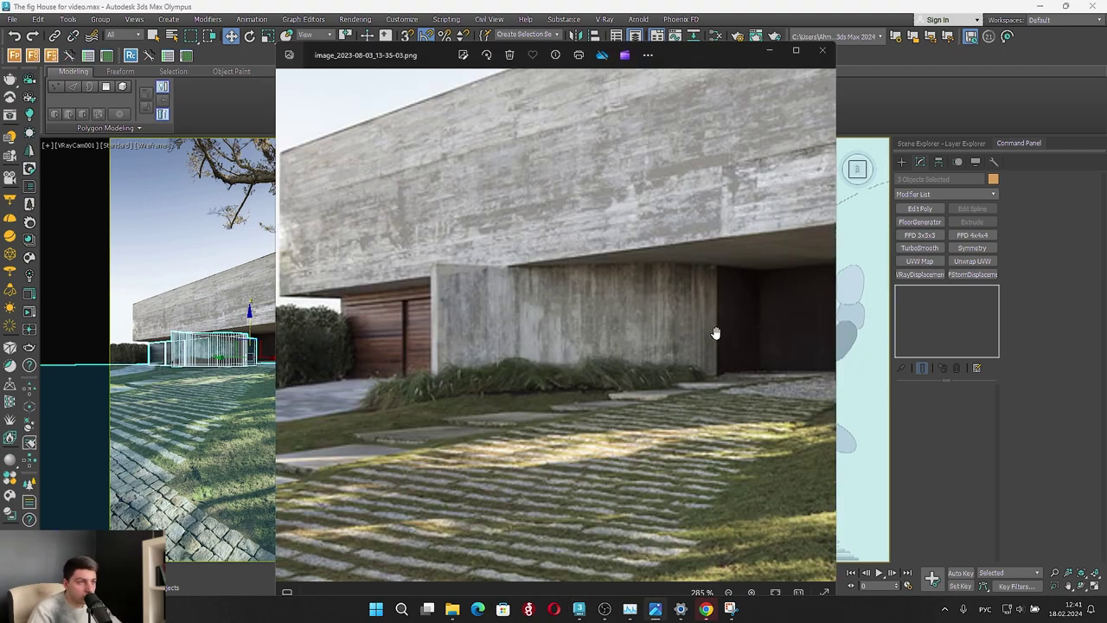
left_click_drag(740, 308, 629, 363)
left_click(769, 51)
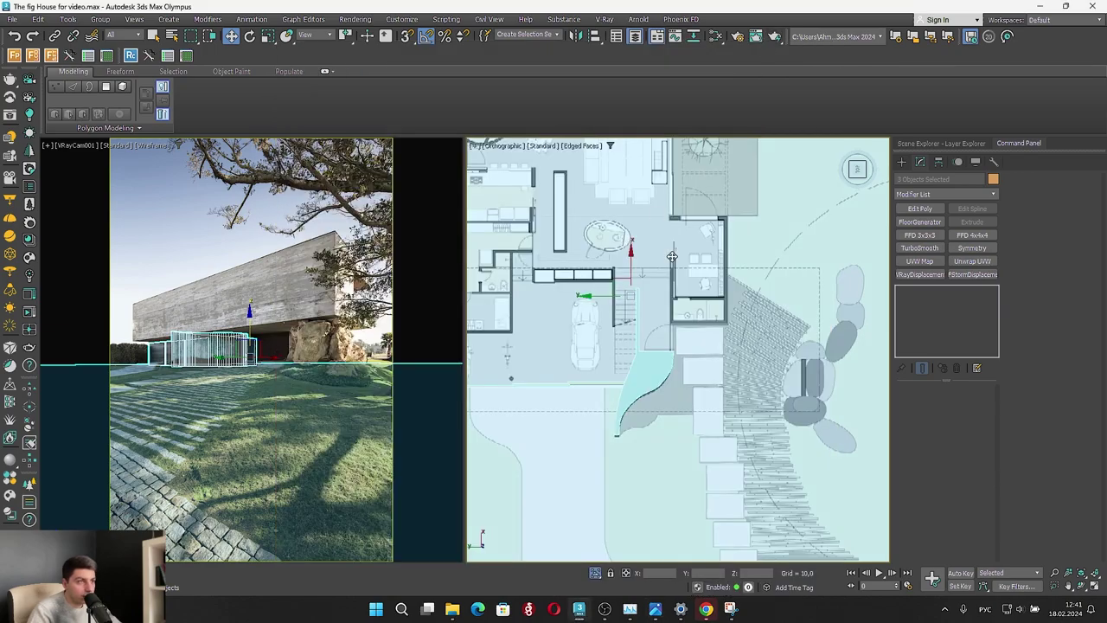
Draw a box about 3575 by 7208 and 3000 high over the small room beside the entrance on the plan
scroll(715, 372, "down", 6)
key("ctrl+d")
scroll(700, 337, "up", 7)
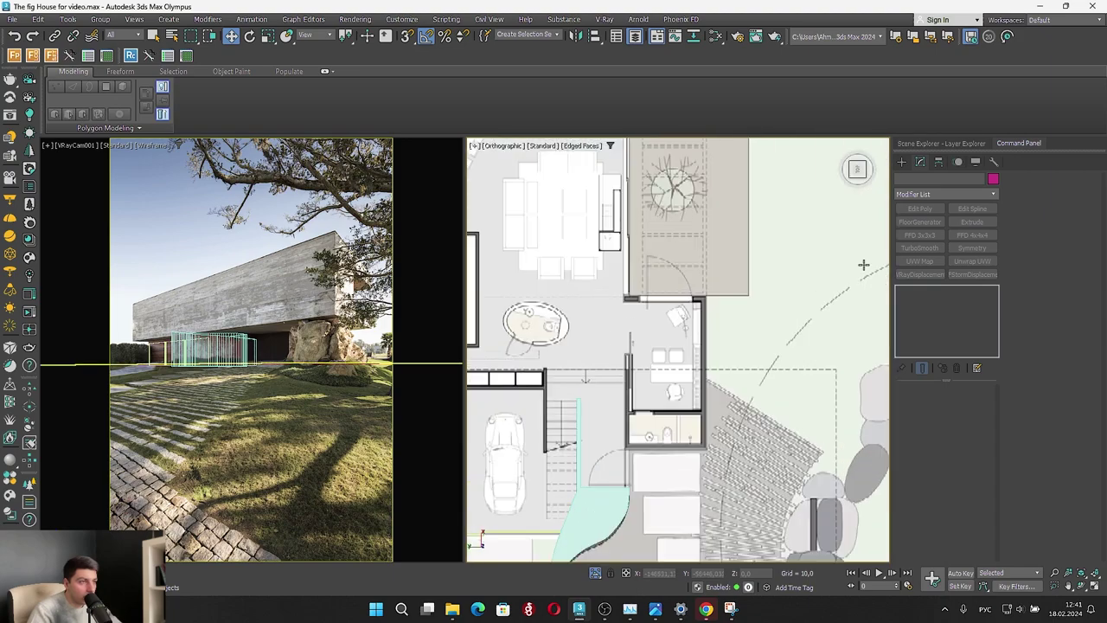
left_click(902, 163)
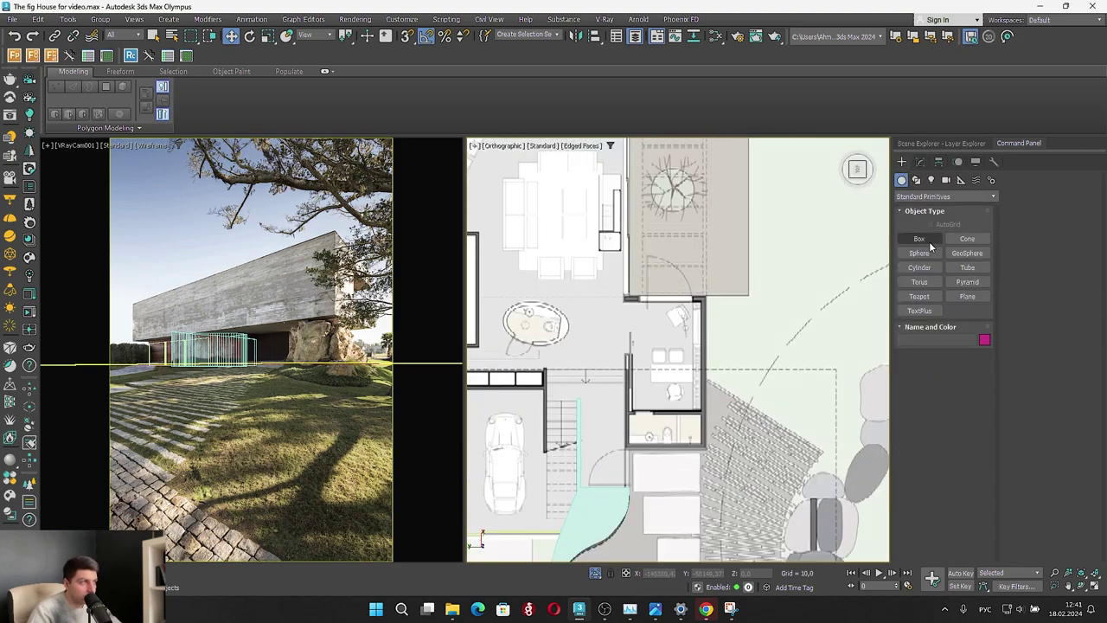
left_click(928, 242)
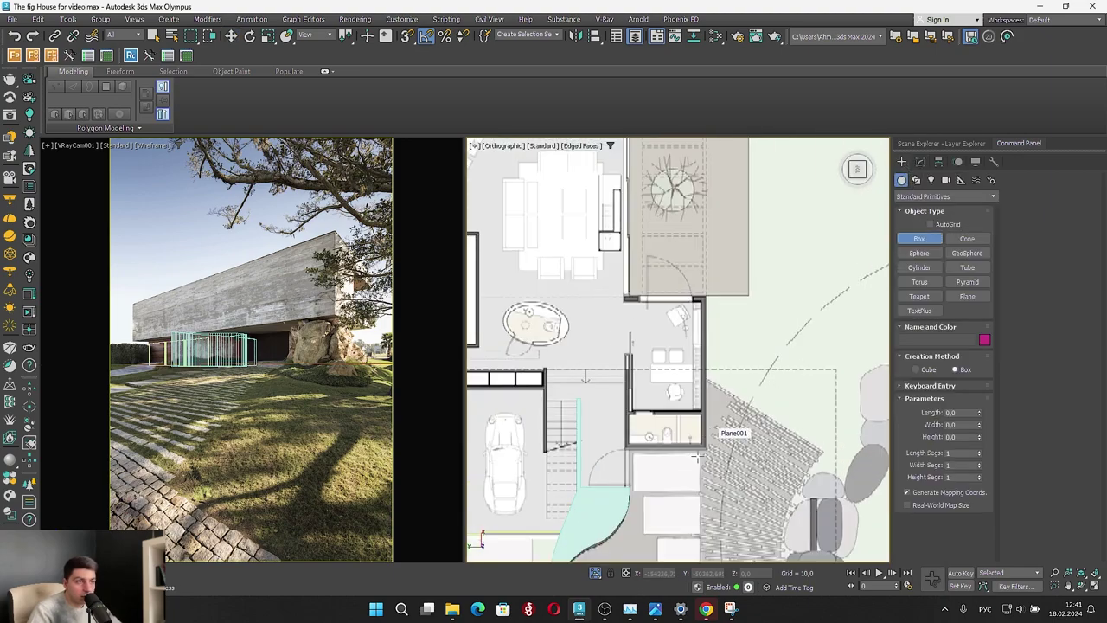
scroll(698, 457, "up", 3)
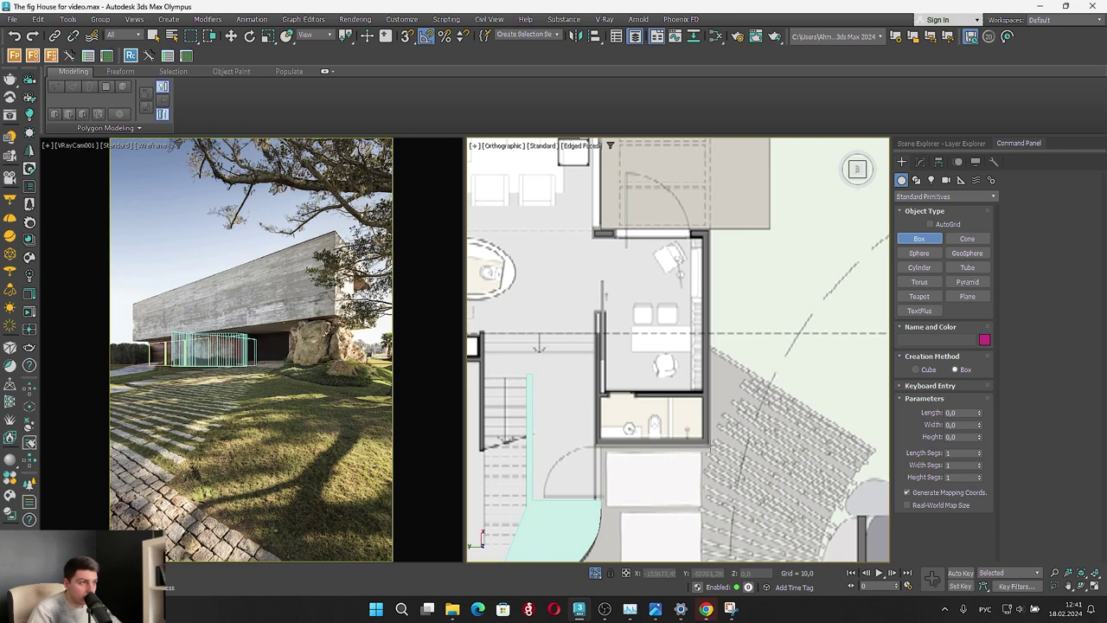
left_click_drag(709, 446, 601, 230)
scroll(601, 229, "down", 3)
middle_click_drag(601, 229, 573, 118, "alt")
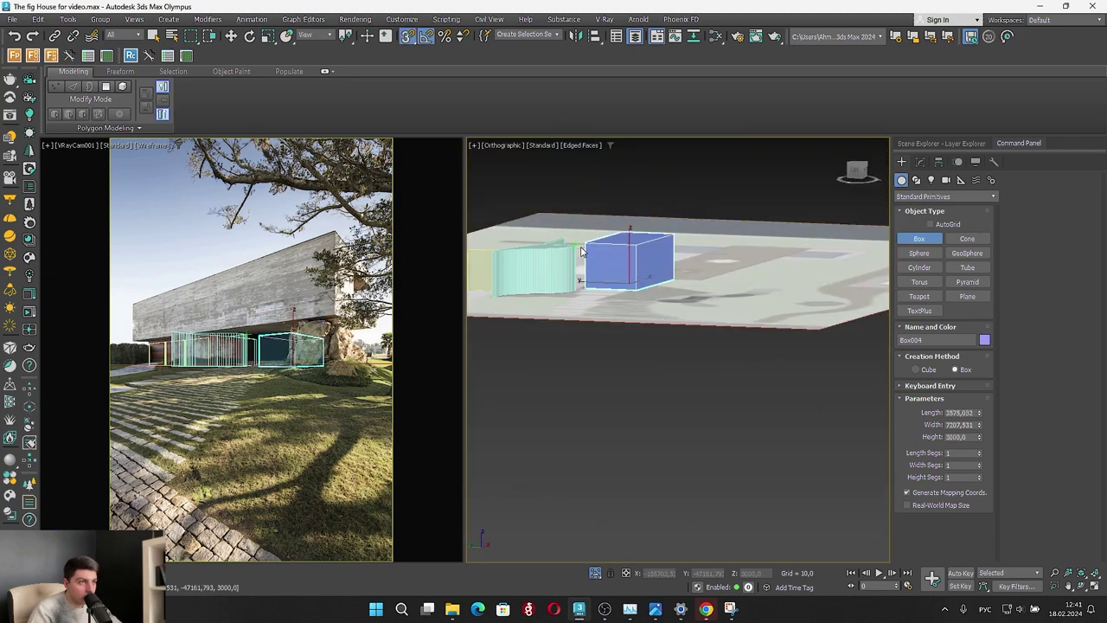
key("shift+z")
key("shift+z")
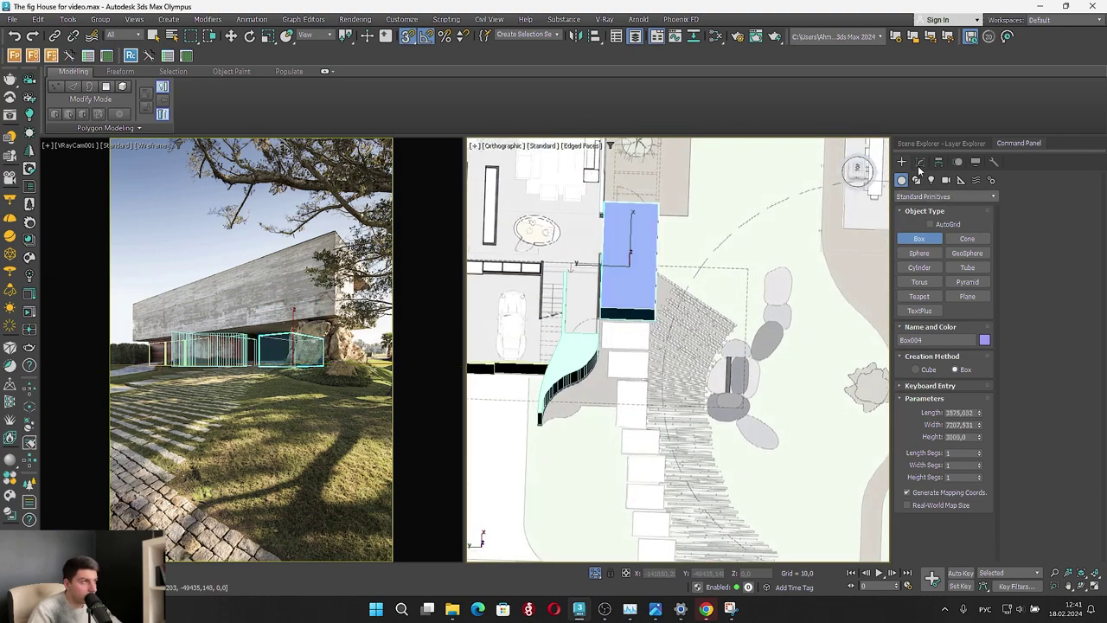
Add Edit Poly to the new box and extrude its entrance-side face outward to the wall line on the plan
left_click(919, 162)
left_click(920, 209)
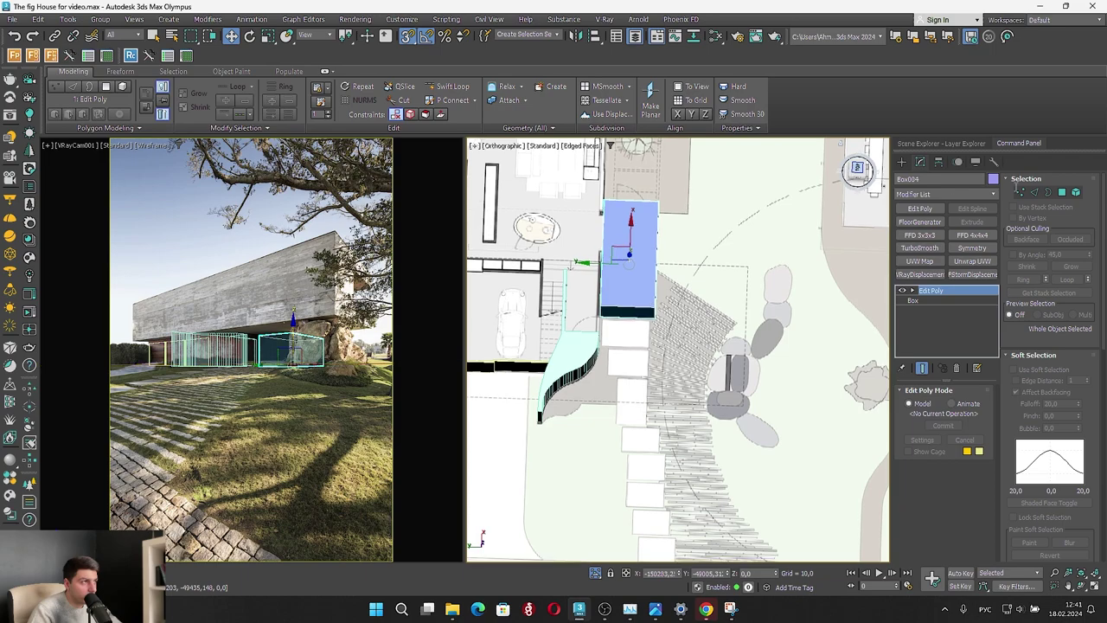
left_click(1062, 192)
left_click(616, 251)
scroll(608, 245, "up", 4)
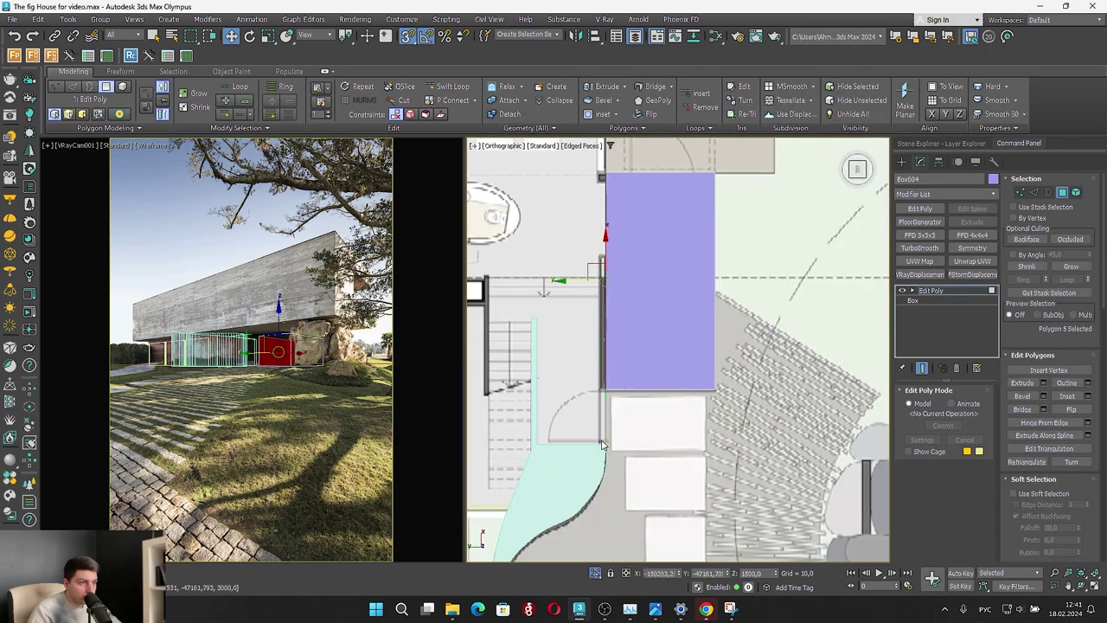
scroll(588, 289, "up", 3)
key("s")
left_click_drag(583, 306, 573, 303)
scroll(606, 298, "down", 3)
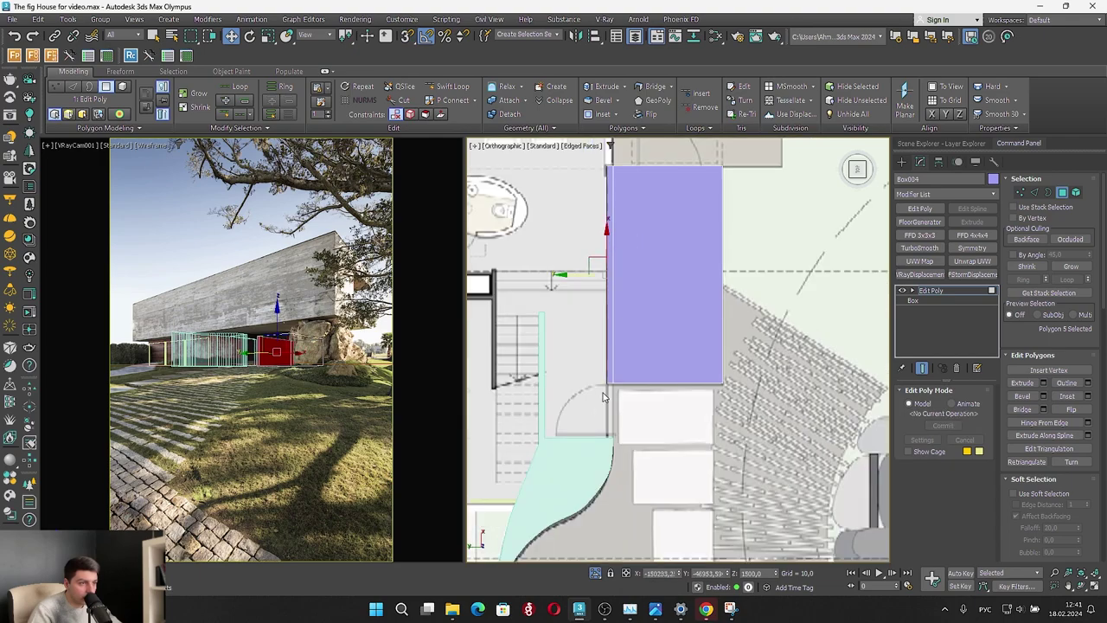
Extend the narrow end face of the entrance-side strip along the plan's wall line to meet the curved wall
left_click_drag(592, 405, 624, 491)
scroll(616, 372, "up", 3)
key("s")
scroll(597, 364, "down", 3)
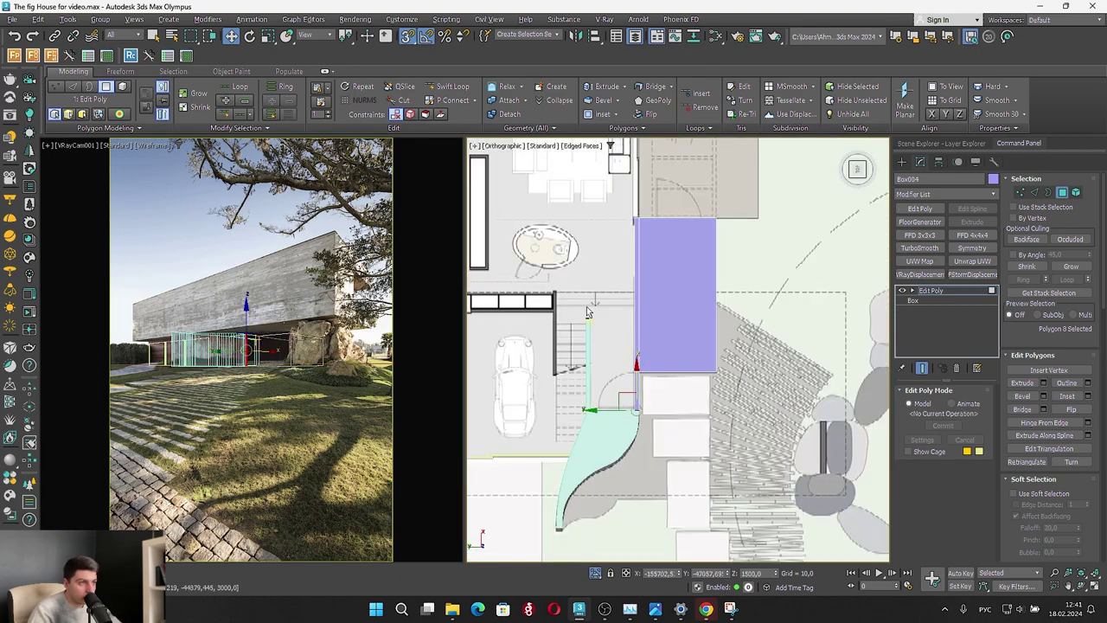
scroll(586, 306, "down", 3)
middle_click_drag(586, 306, 632, 298, "alt")
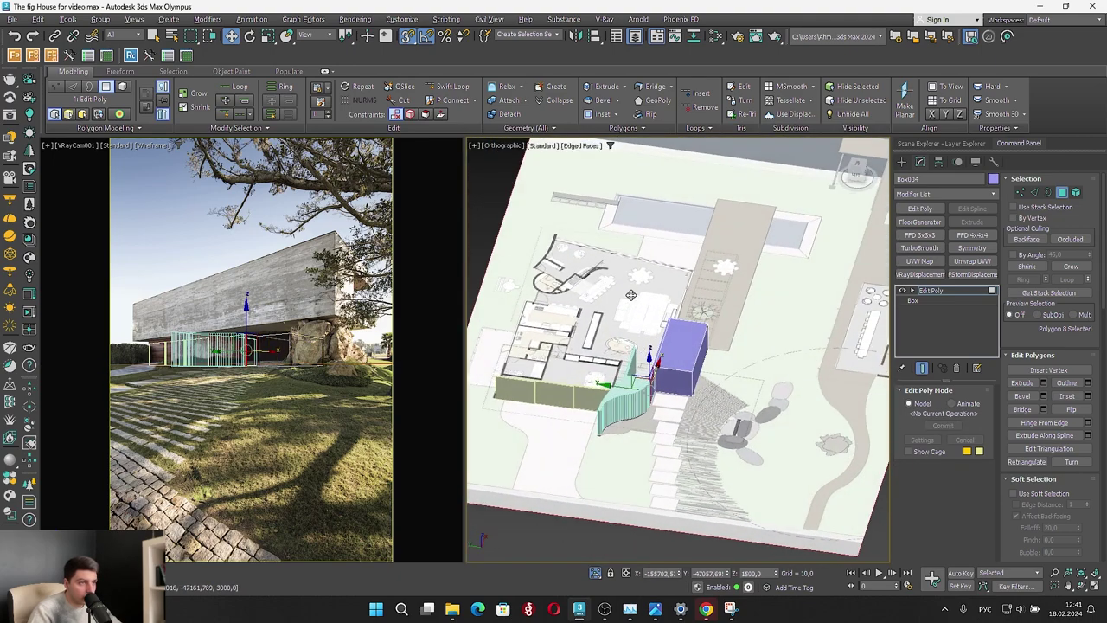
left_click(1066, 195)
key("s")
left_click(363, 373)
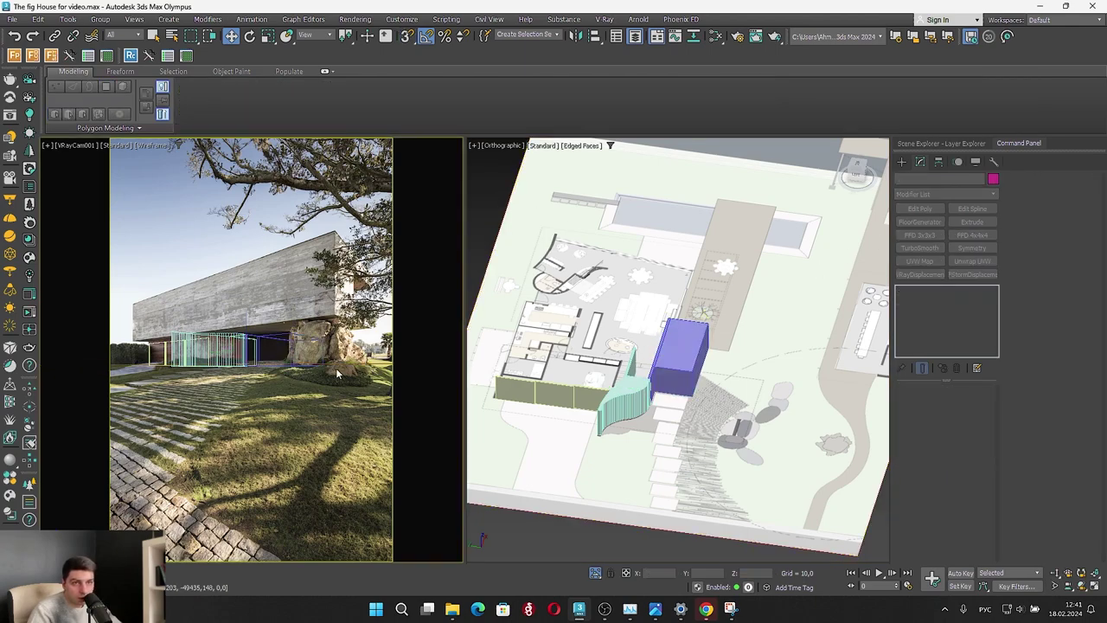
Compare the whole house in the camera view with the reference photo of the entrance recess and curved concrete wall
key("alt+w")
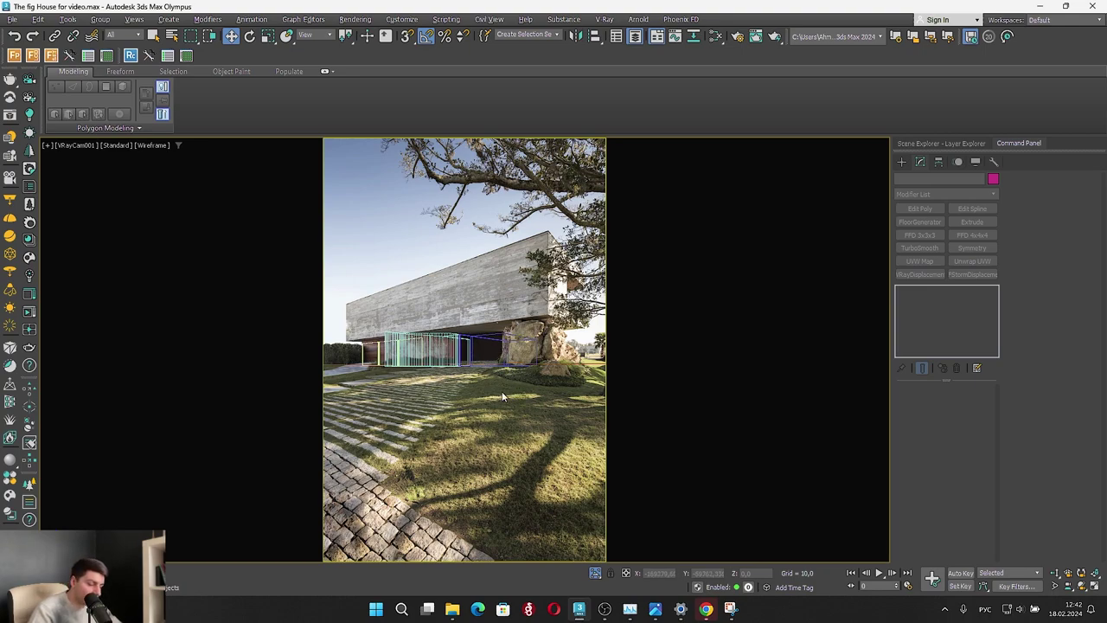
key("alt+q")
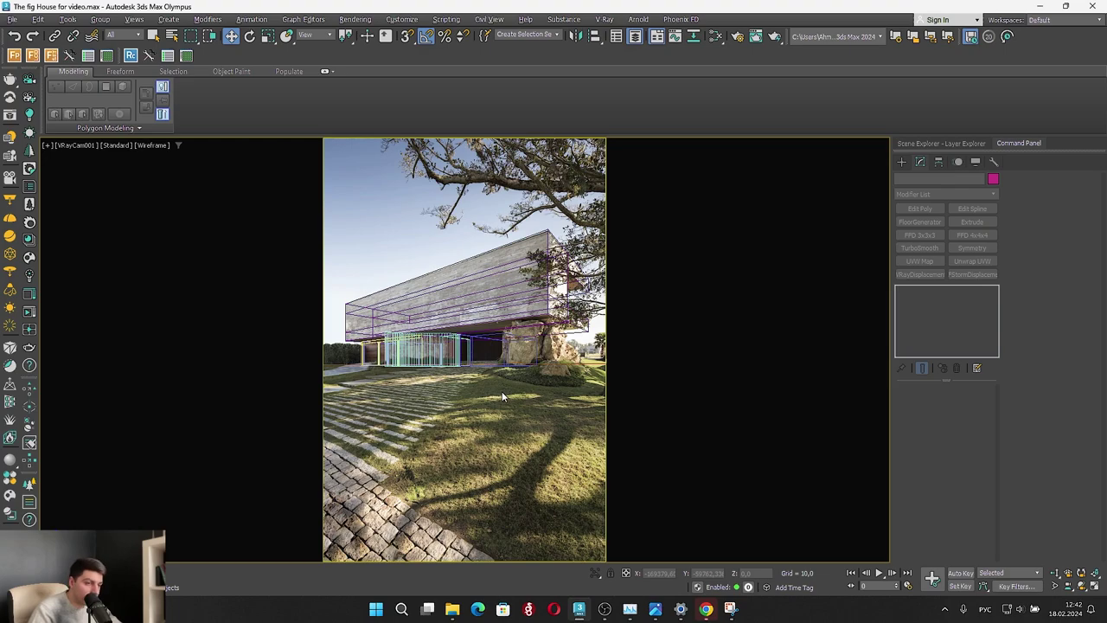
key("F3")
key("F3")
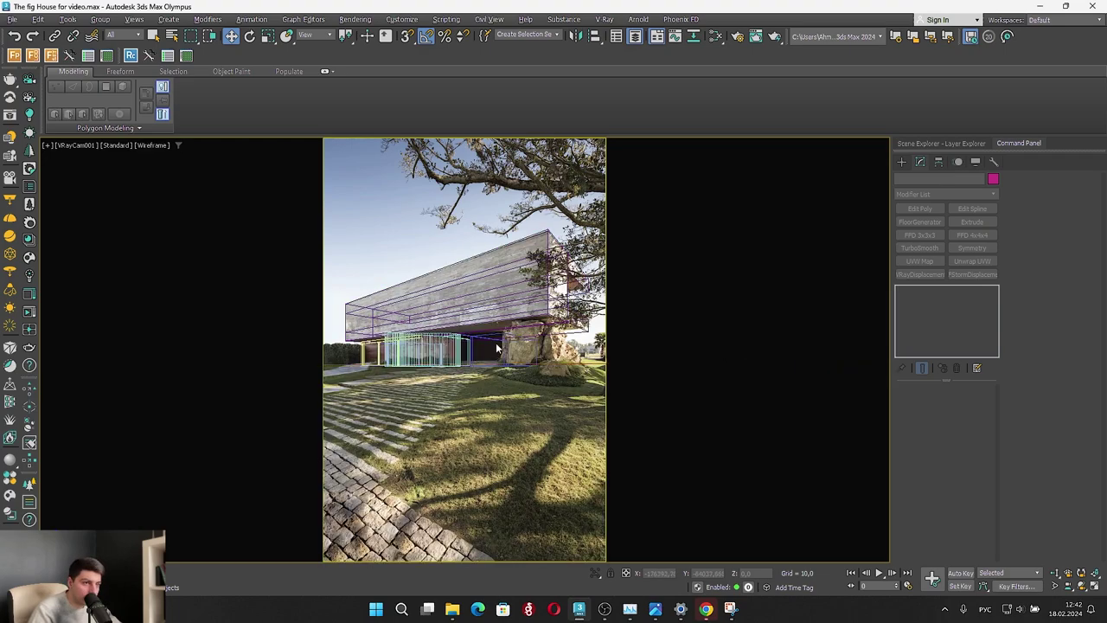
left_click(657, 609)
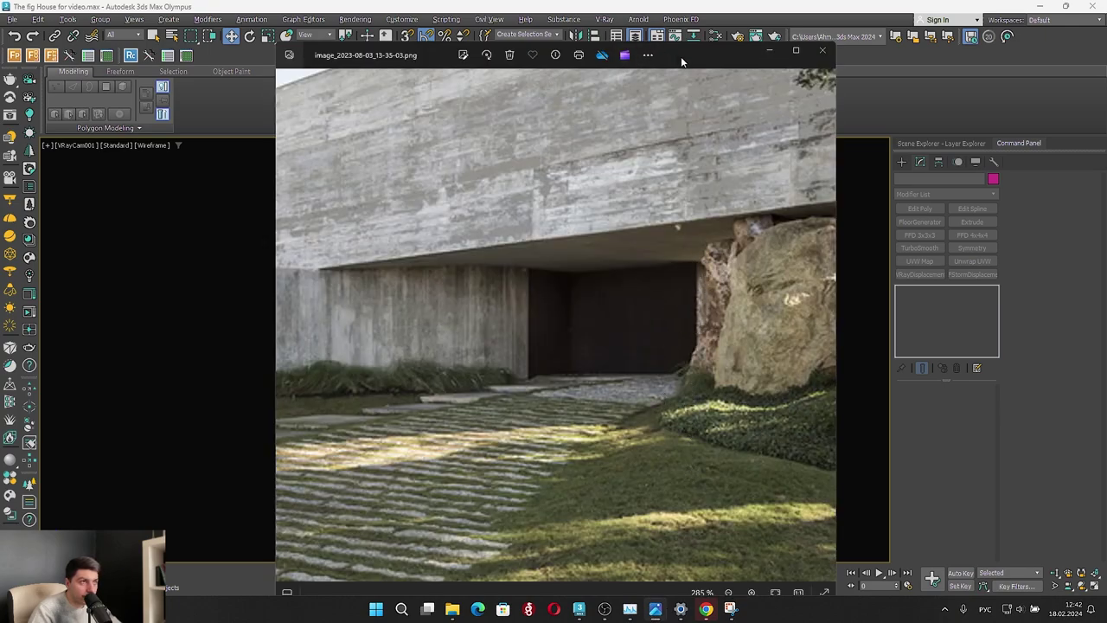
left_click_drag(682, 58, 1105, 3)
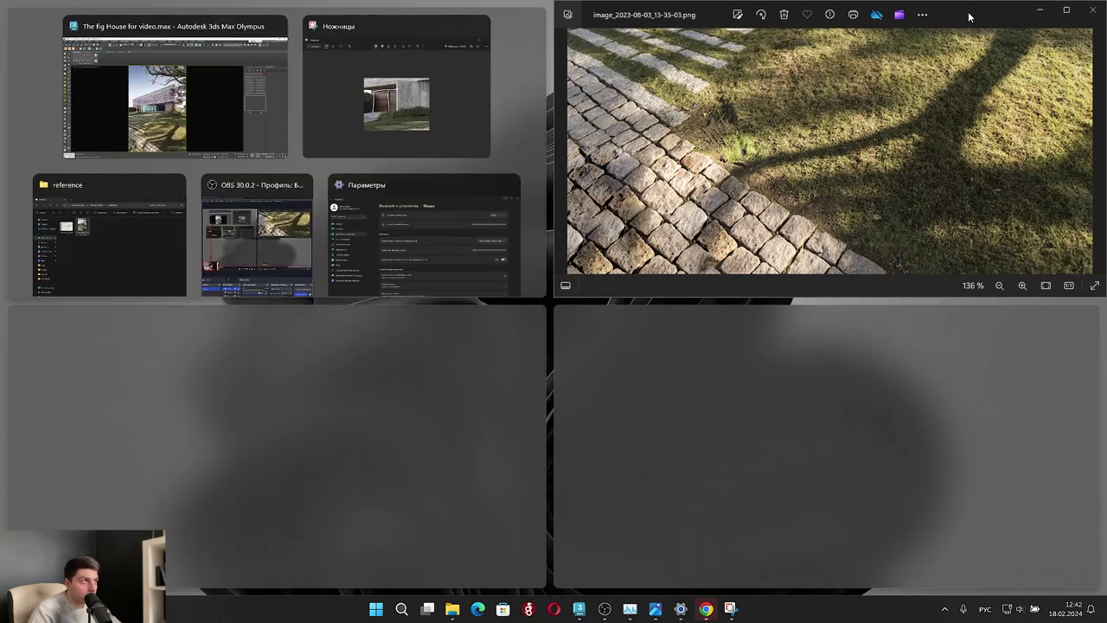
left_click_drag(968, 11, 1014, 159)
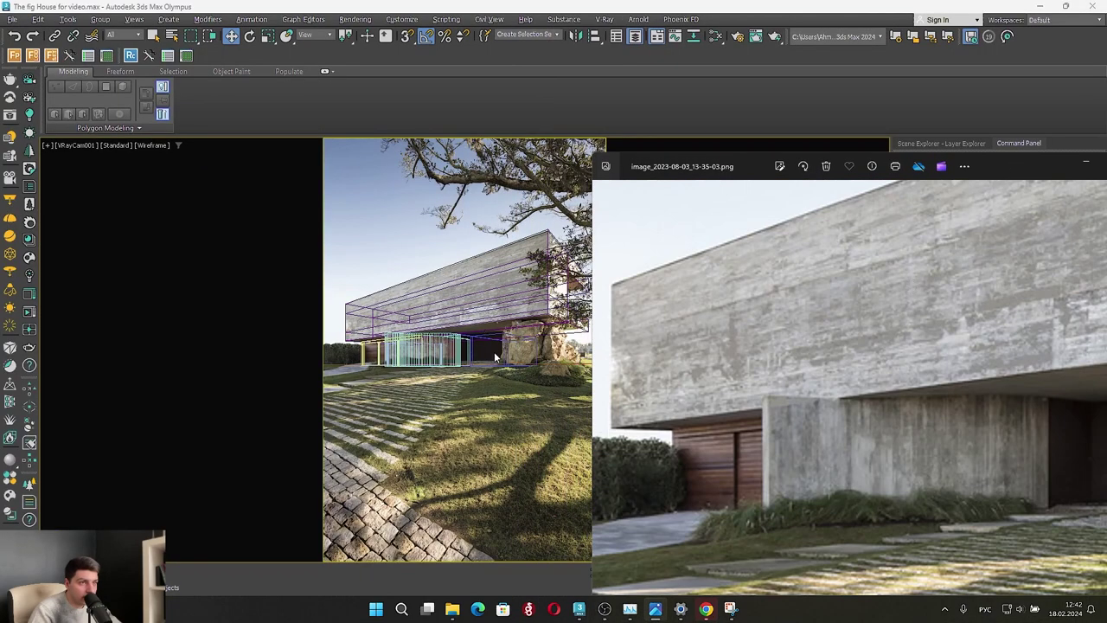
left_click(1078, 164)
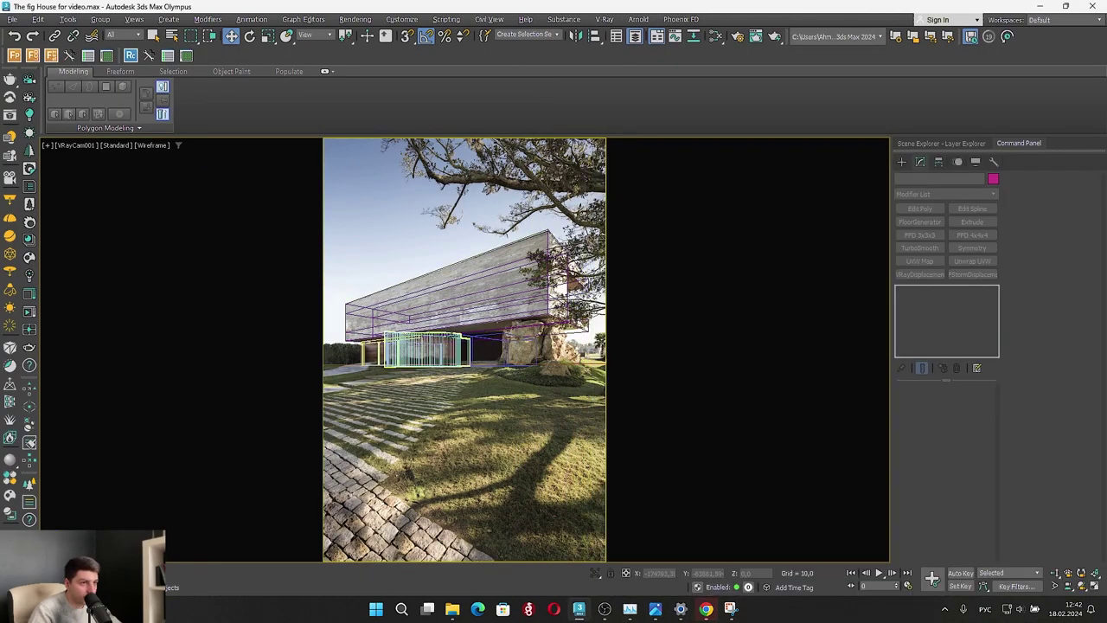
key("alt+w")
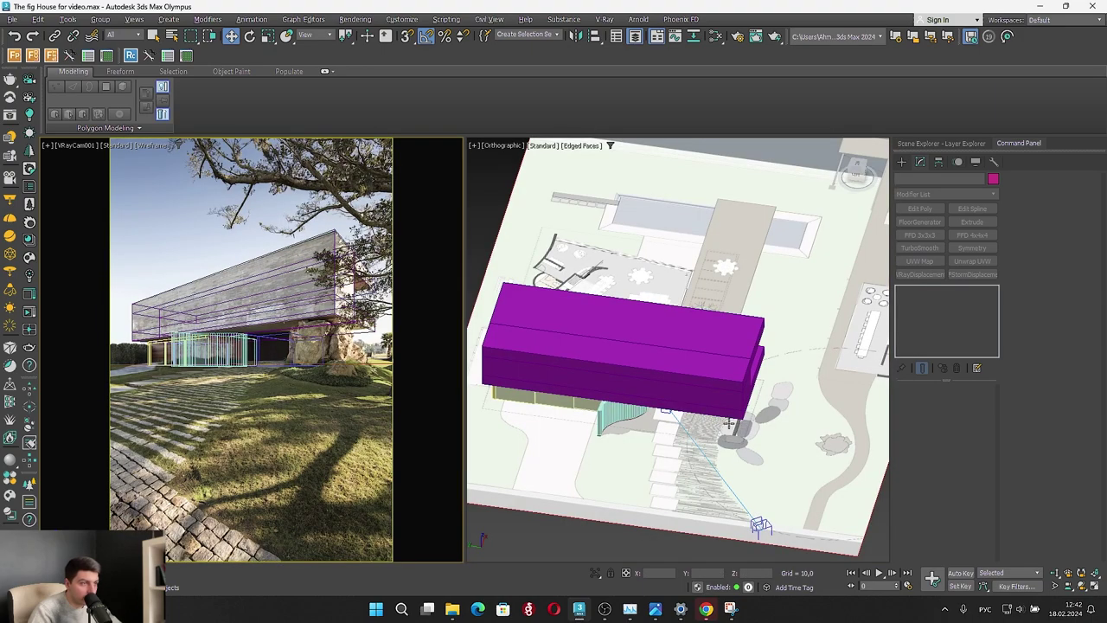
key("ctrl+z")
Adjust the outer long side face of the entrance-side box to the room's outer wall edge on the plan
left_click(690, 356)
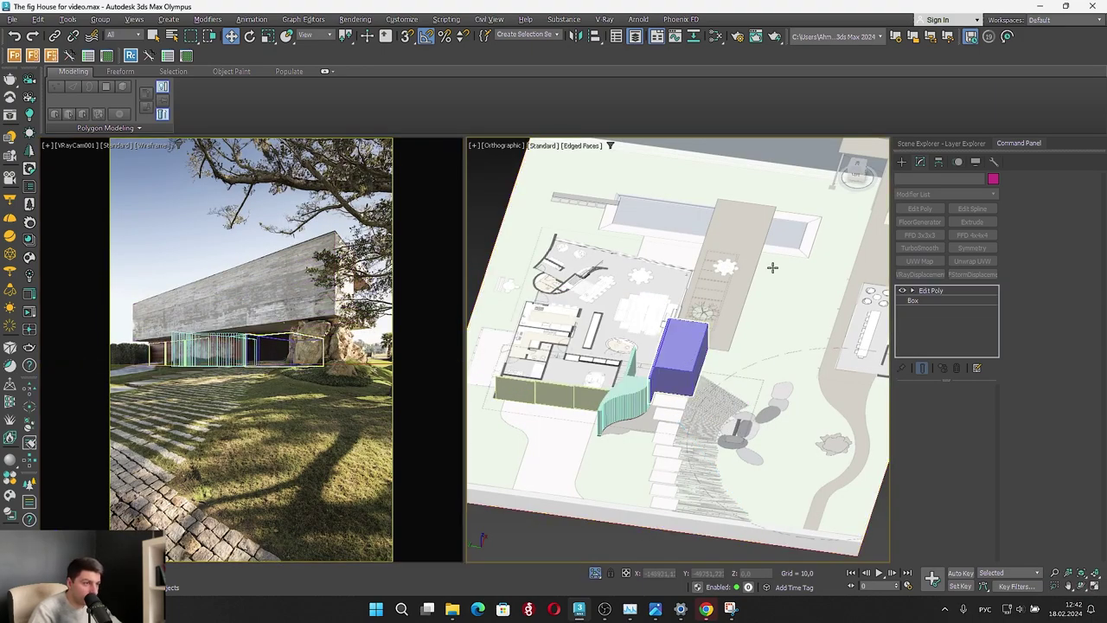
left_click(856, 165)
left_click(1063, 192)
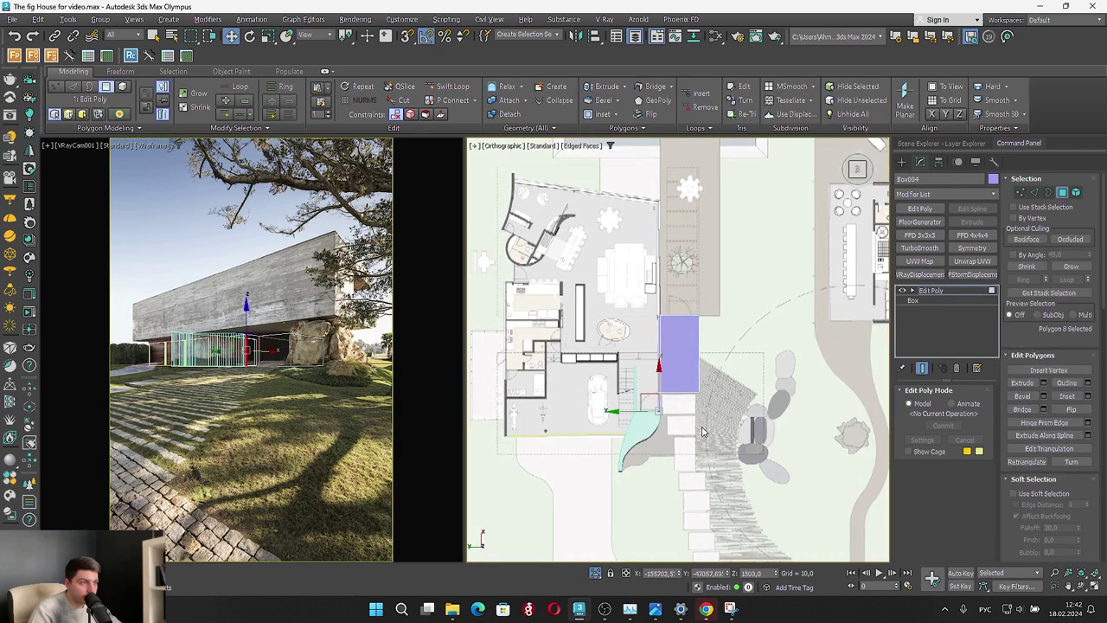
left_click_drag(696, 427, 762, 287)
scroll(682, 373, "up", 3)
left_click_drag(683, 349, 679, 339)
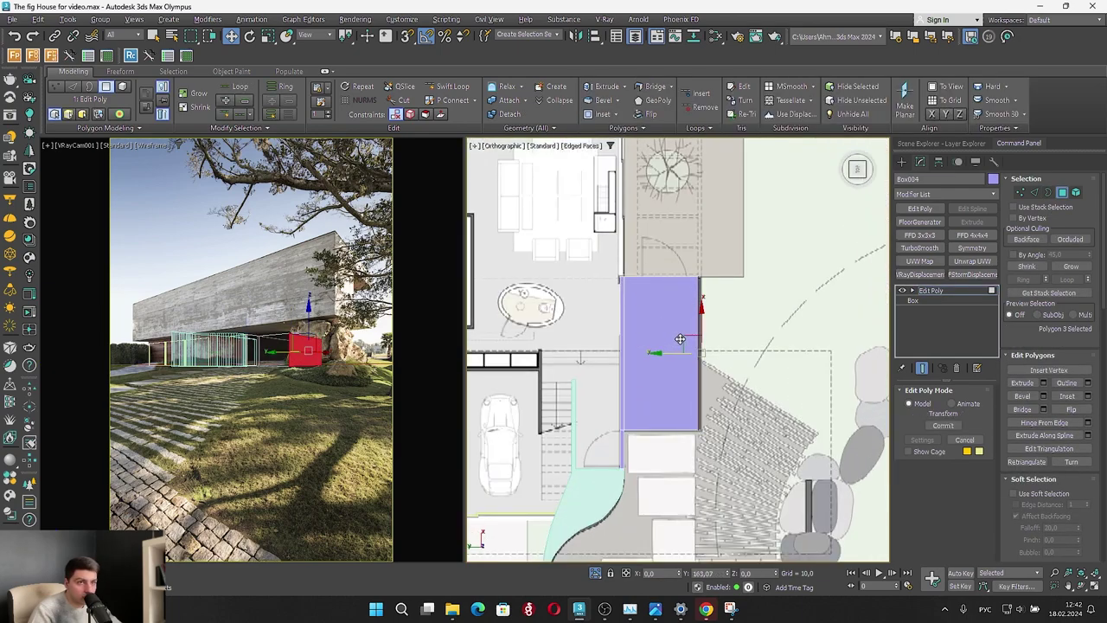
left_click(772, 387)
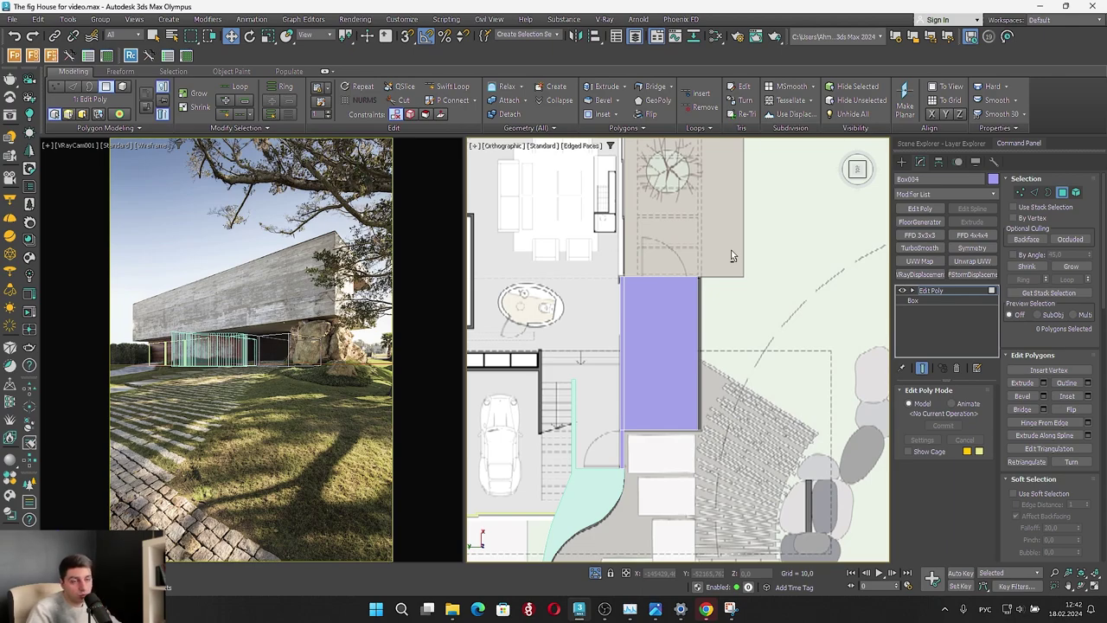
Select the top polygons of the entrance-side box in the Left view
left_click(859, 184)
left_click_drag(570, 303, 745, 352)
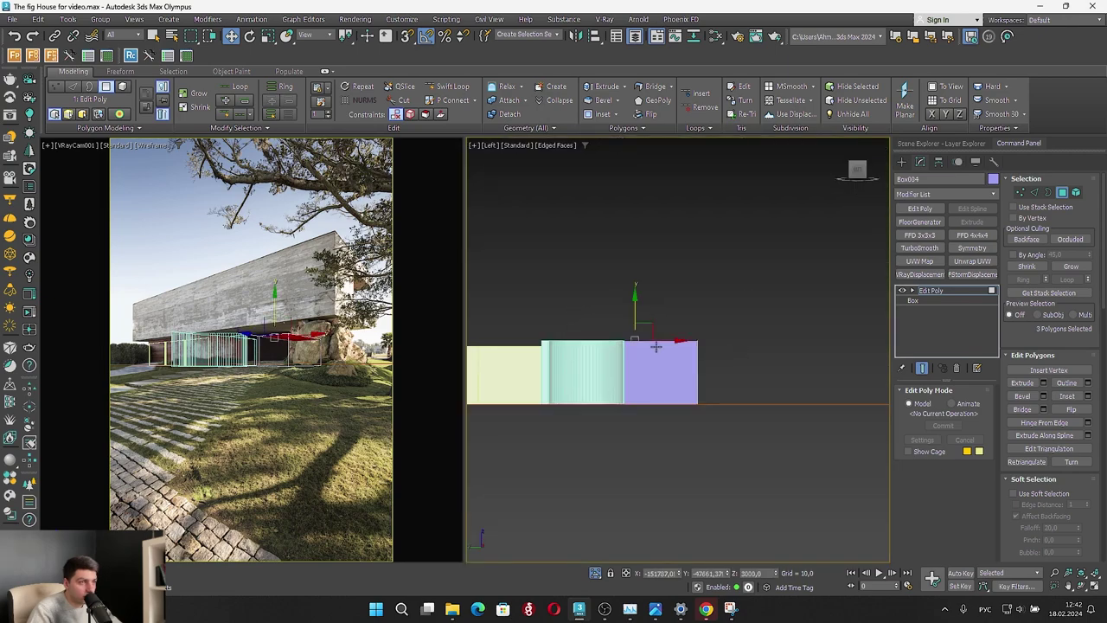
scroll(647, 336, "up", 5)
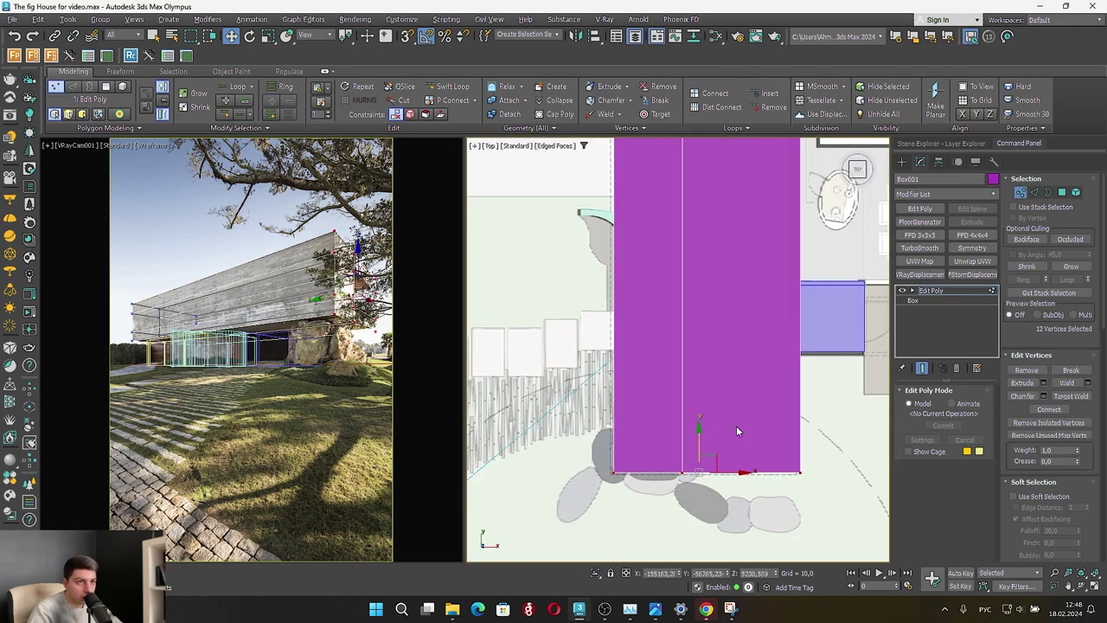
Finish vertex editing on the upper volume and select the entrance-side box in a maximized Left view
left_click(1021, 192)
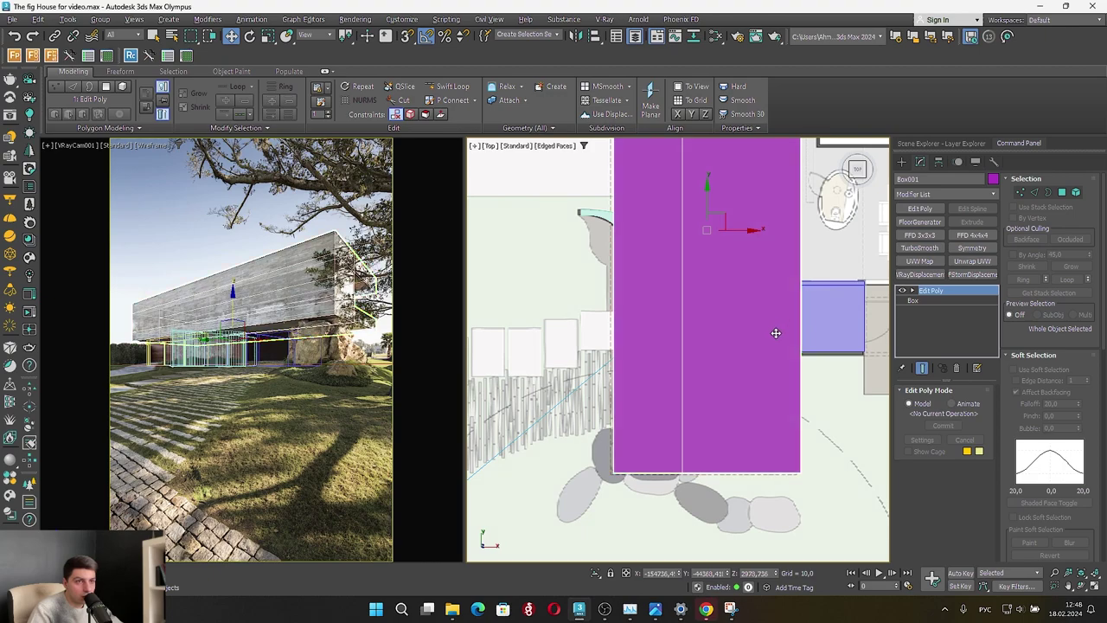
key("alt+w")
key("alt+w")
key("alt+w")
scroll(586, 354, "down", 2)
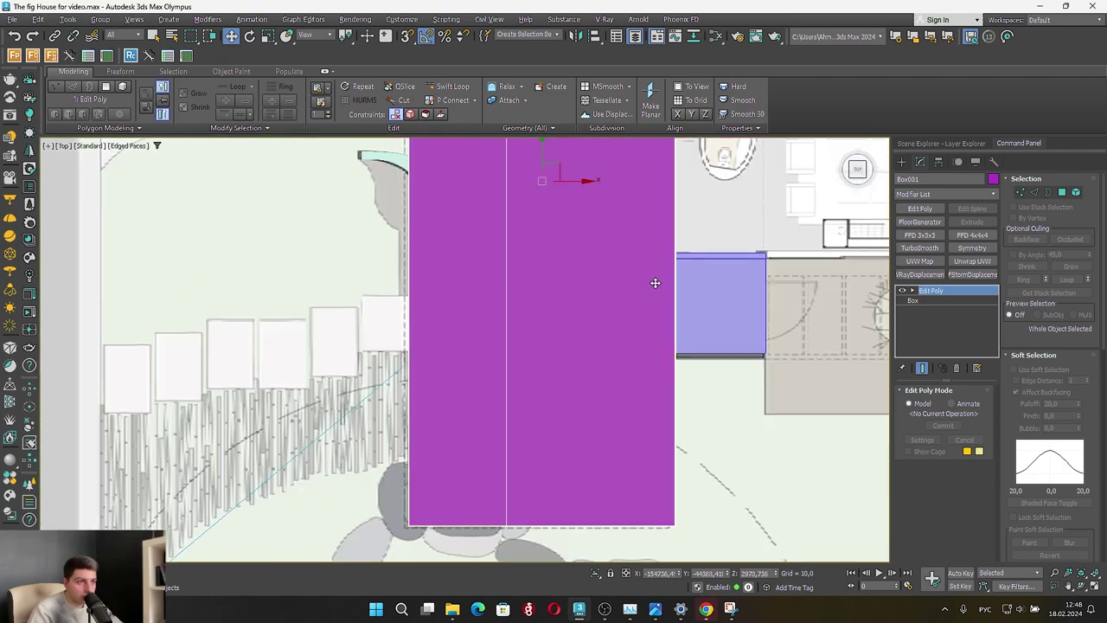
scroll(528, 326, "down", 5)
middle_click_drag(528, 327, 744, 88, "alt")
scroll(569, 296, "up", 2)
left_click(588, 332)
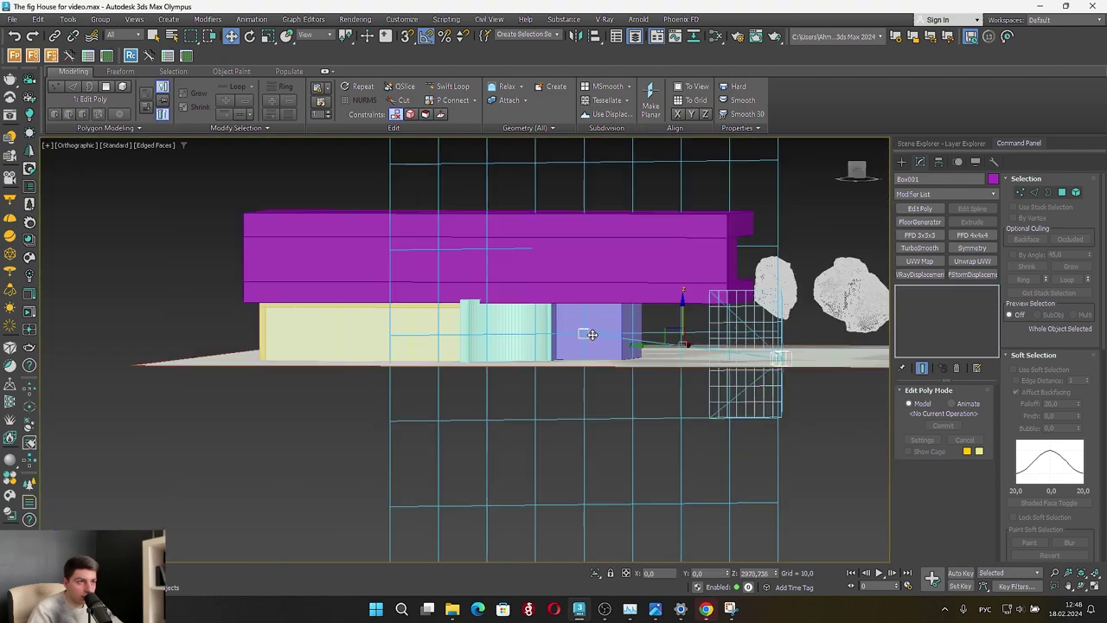
left_click(601, 318)
left_click(858, 173)
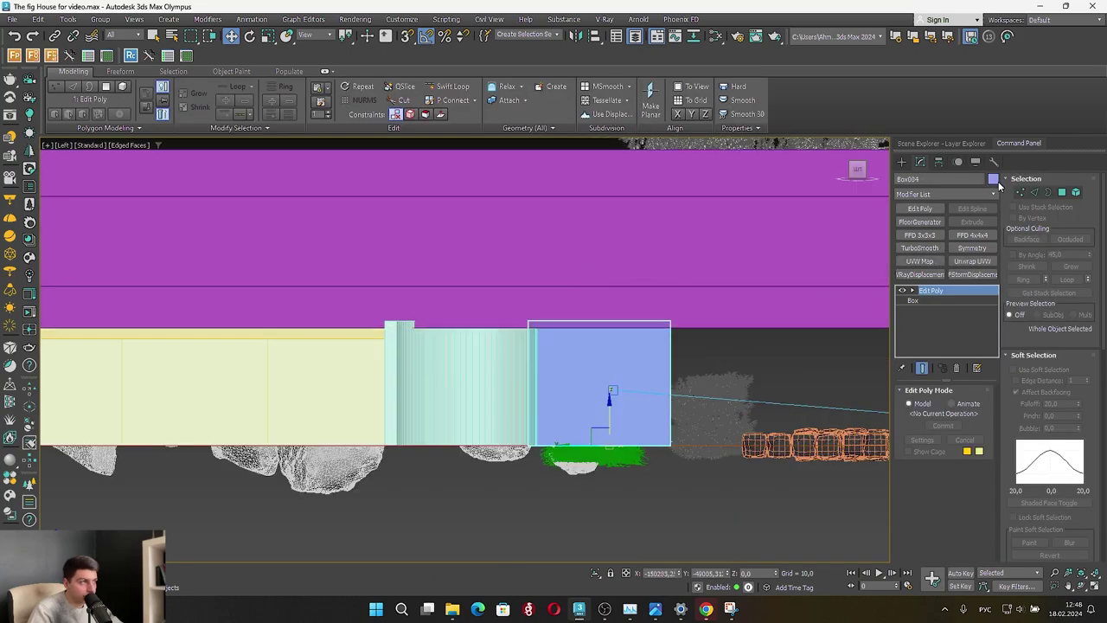
Lower the top vertices of the entrance-side box, snapping them to the underside of the upper volume
left_click(1021, 192)
left_click_drag(519, 247, 847, 343)
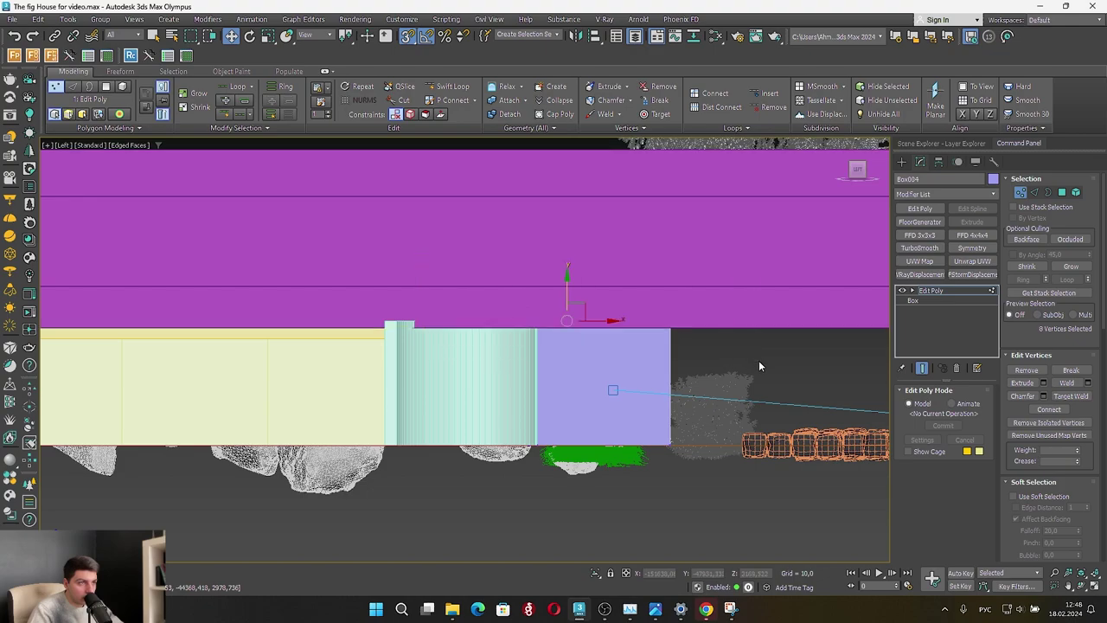
scroll(567, 330, "down", 3)
left_click_drag(567, 298, 739, 332)
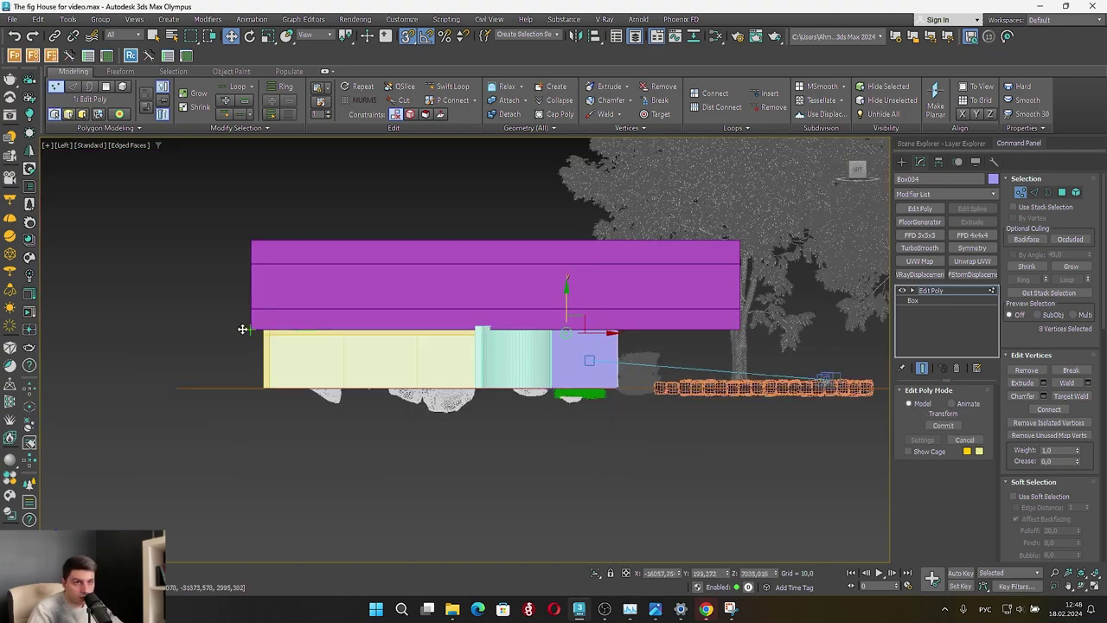
left_click(1026, 192)
Lower the top vertices of the pale yellow ground-floor box, snapping them to the underside of the upper volume
scroll(401, 319, "up", 4)
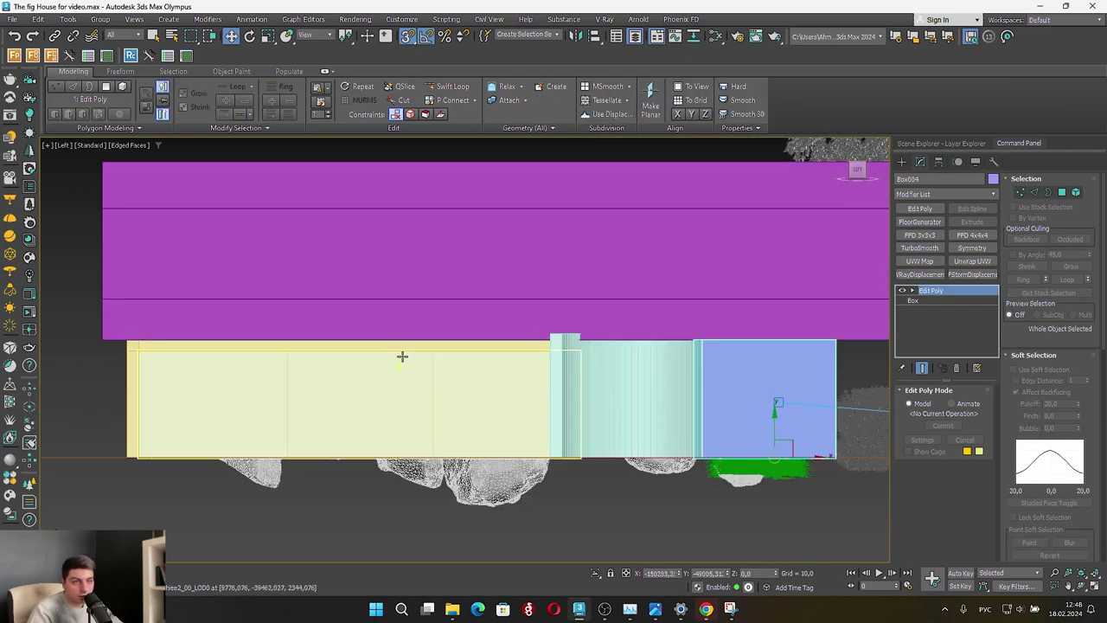
left_click(404, 348)
key("1")
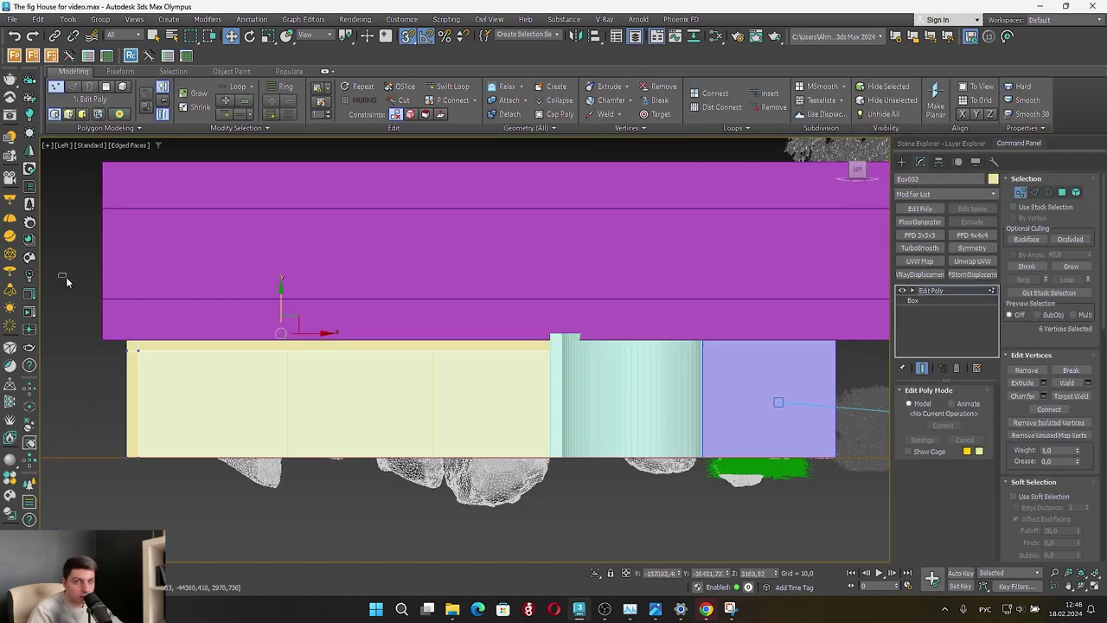
left_click_drag(62, 273, 651, 348)
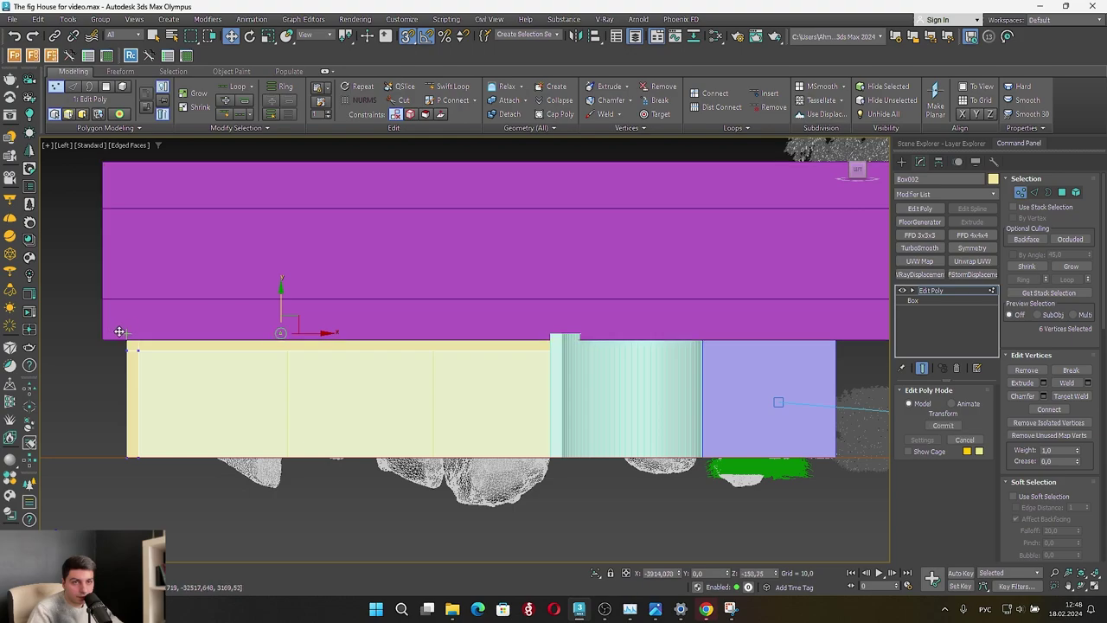
left_click_drag(278, 320, 278, 327)
left_click(1022, 193)
Lower the top vertices of the curved turquoise wall, snapping them to the underside of the upper volume
left_click(563, 349)
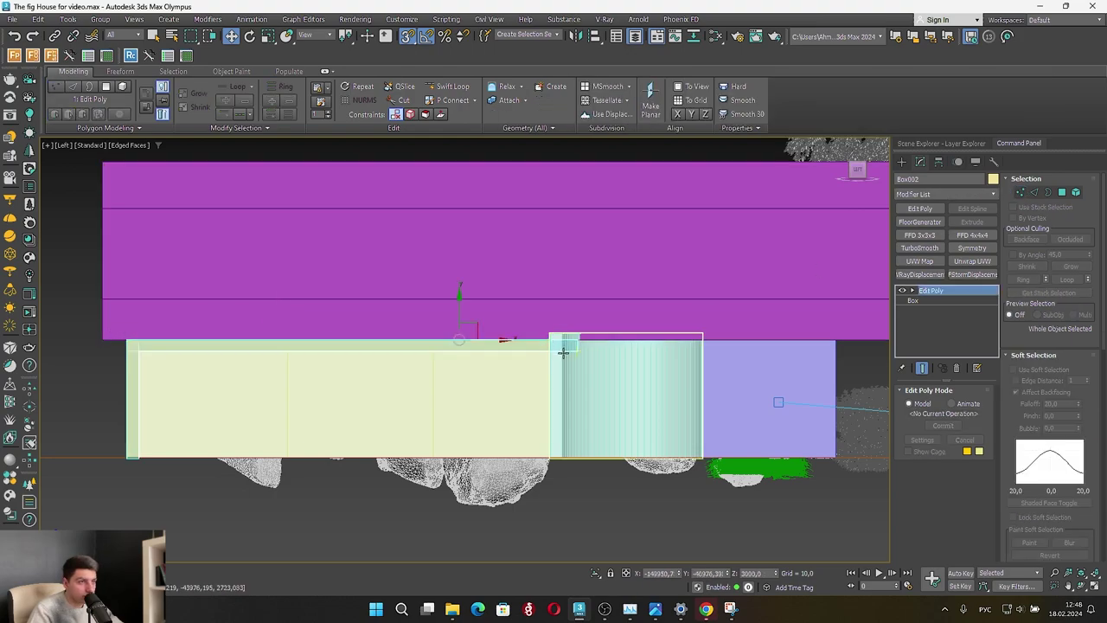
left_click(1022, 192)
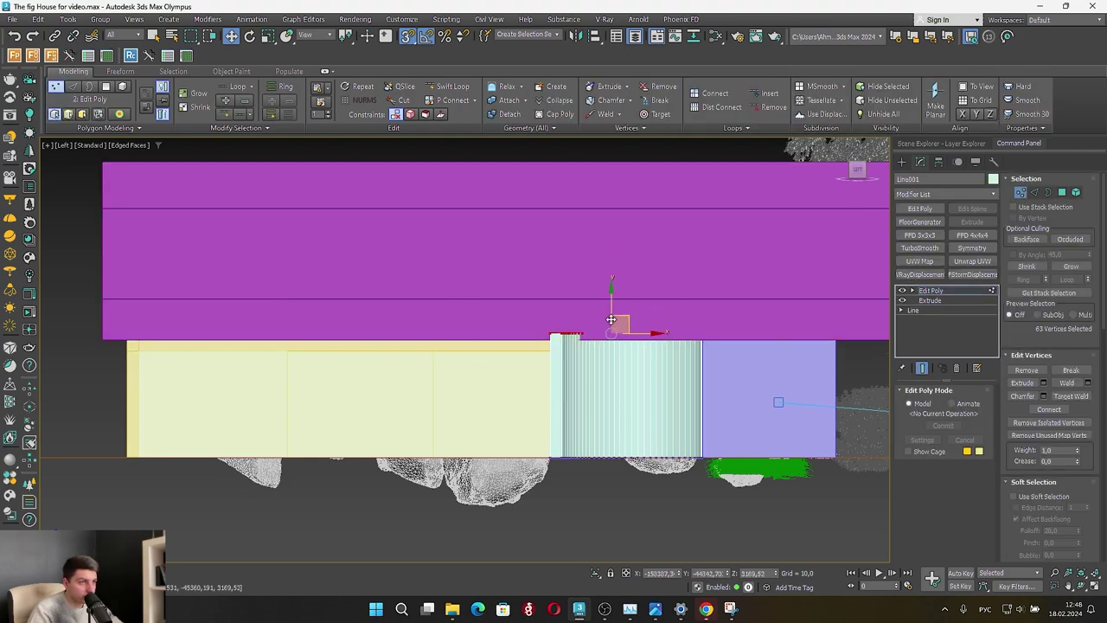
left_click_drag(102, 348, 102, 340)
middle_click_drag(274, 334, 476, 346, "alt")
left_click(594, 427)
middle_click_drag(595, 425, 514, 404, "alt")
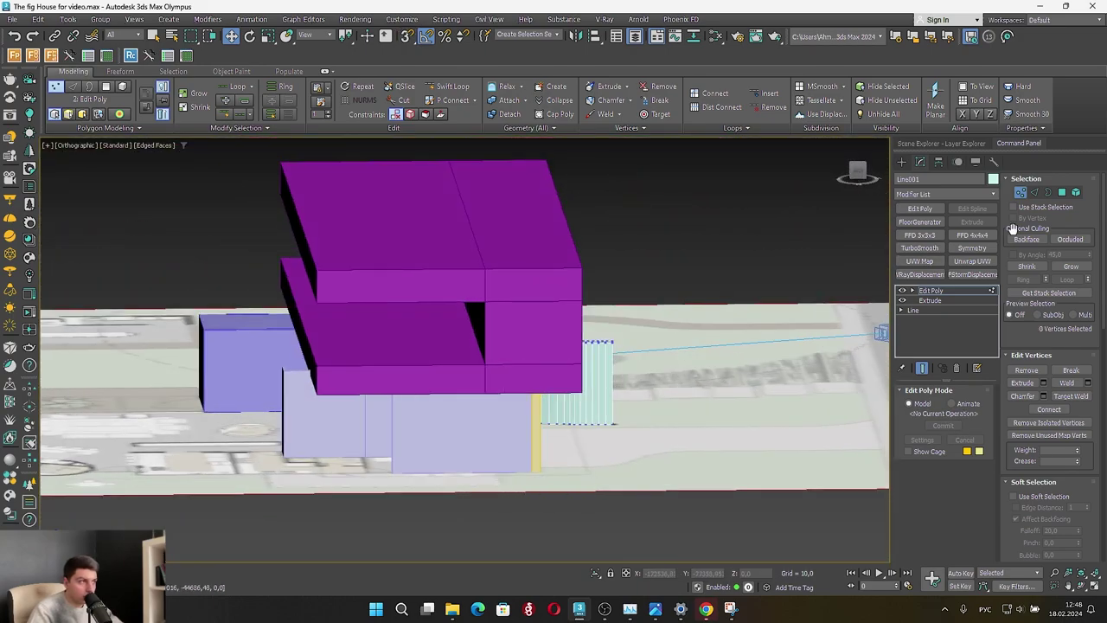
left_click(1021, 196)
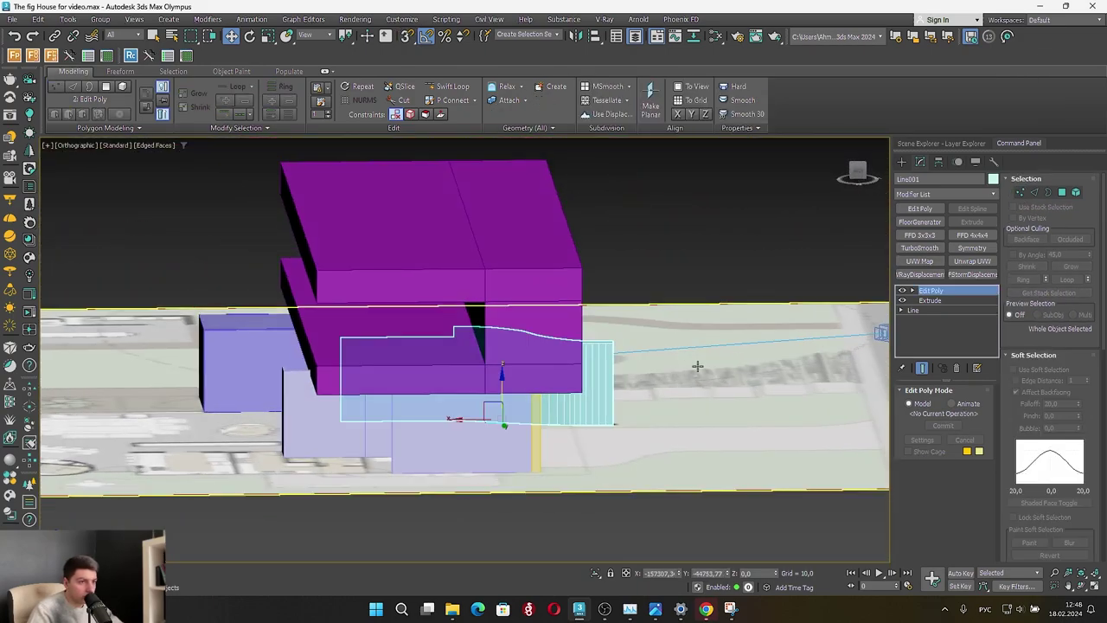
Lower the top vertices of the extruded Line002 block to the underside of the upper volume and turn snapping off
left_click(446, 410)
middle_click_drag(446, 411, 519, 372, "alt")
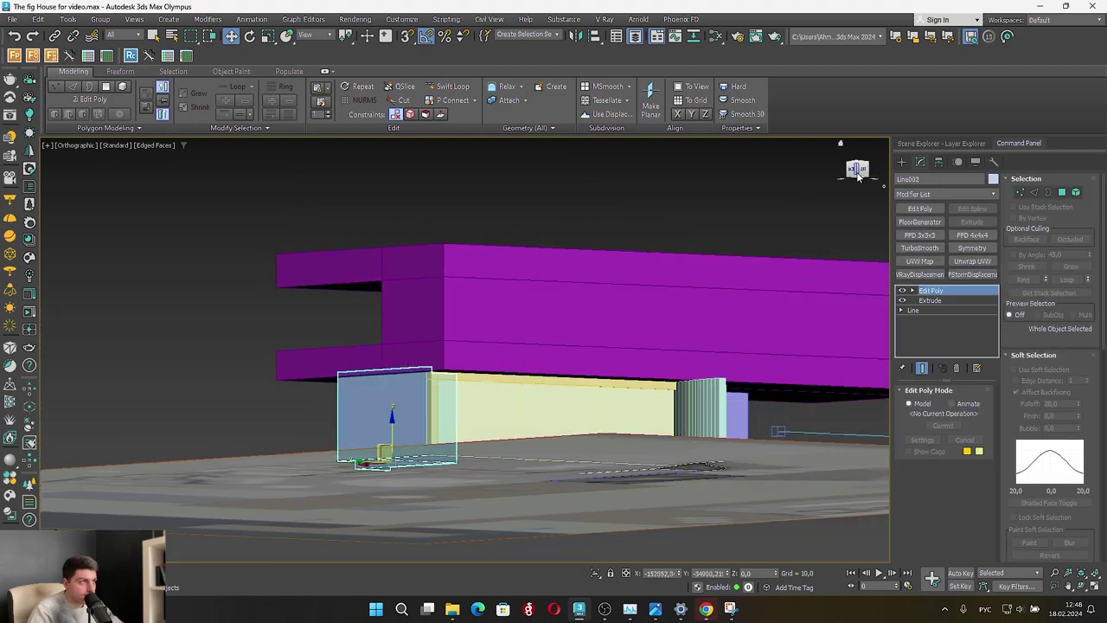
left_click(859, 170)
key("1")
left_click_drag(151, 309, 616, 404)
middle_click_drag(268, 383, 900, 246, "alt")
left_click(1022, 191)
key("s")
Examine the adjusted ground-floor blocks from outside and against the reference photo in the maximized VRayCam001 view
middle_click_drag(563, 390, 329, 432, "alt")
scroll(627, 350, "down", 5)
middle_click_drag(623, 350, 600, 321)
left_click_drag(603, 336, 560, 365, "alt")
middle_click_drag(560, 365, 545, 377, "alt")
key("alt+w")
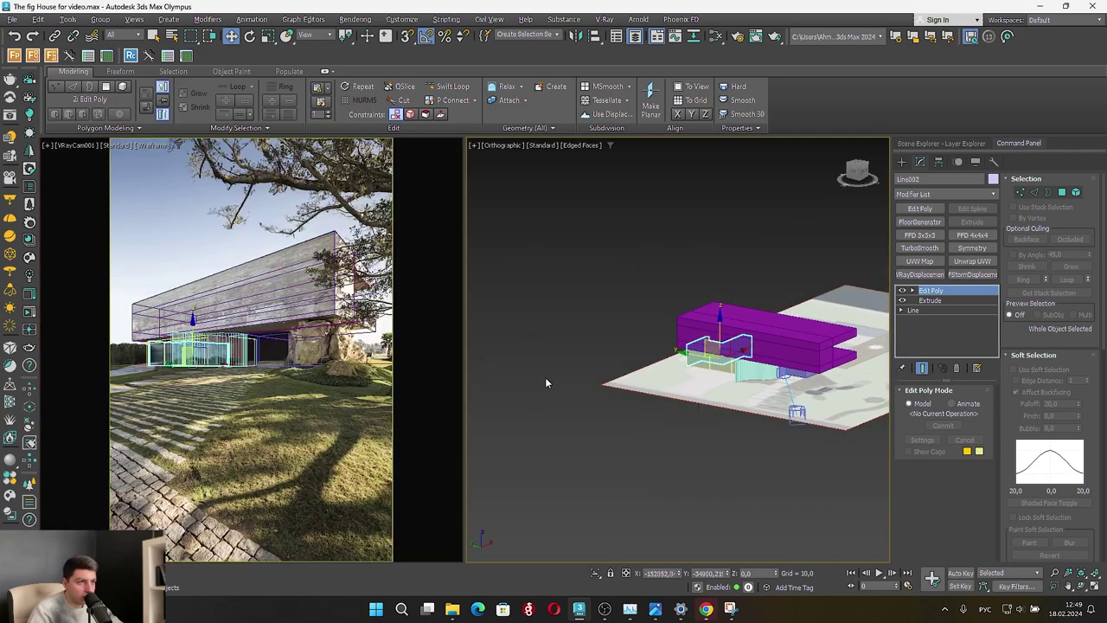
middle_click(310, 374)
key("alt+w")
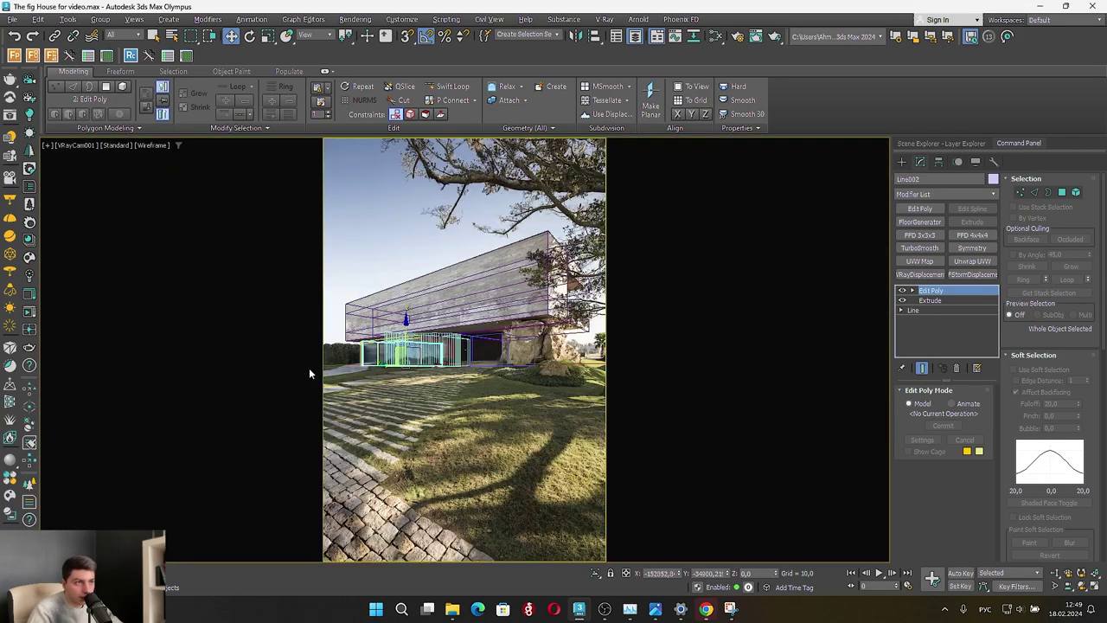
left_click(405, 385)
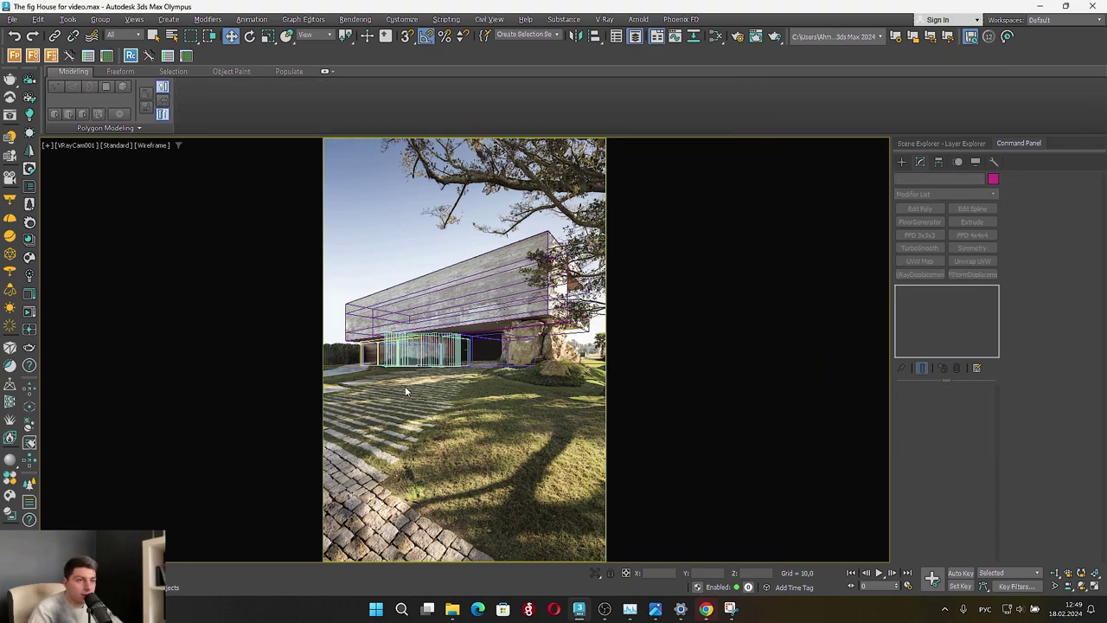
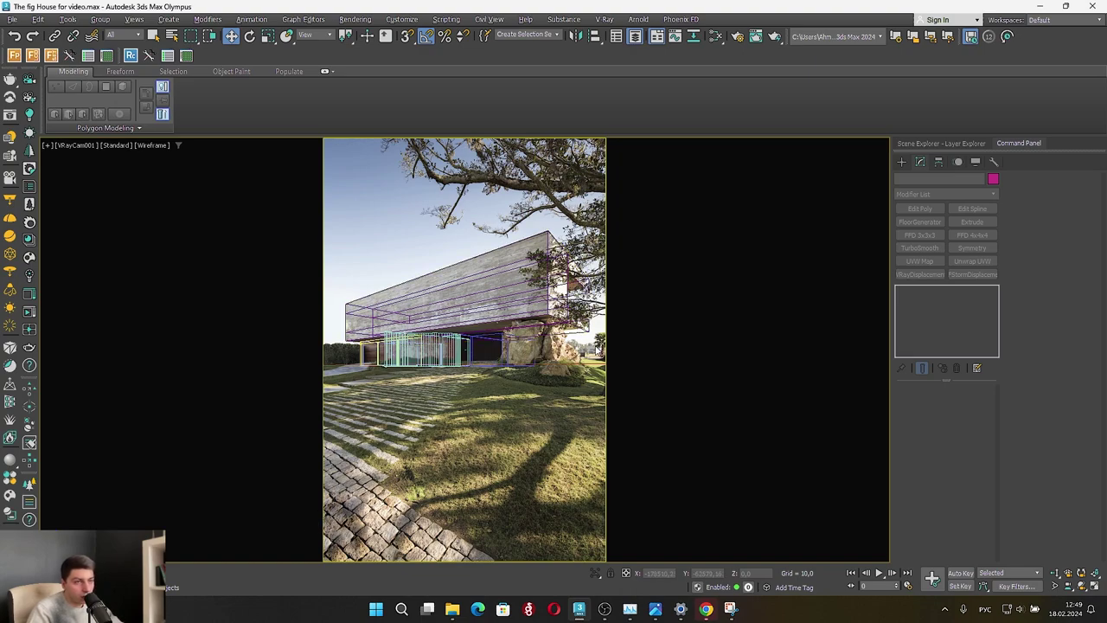
Draw a ground plane about 42799 by 23517 in the top view, covering the street-side part of the plan
key("alt+w")
key("alt+w")
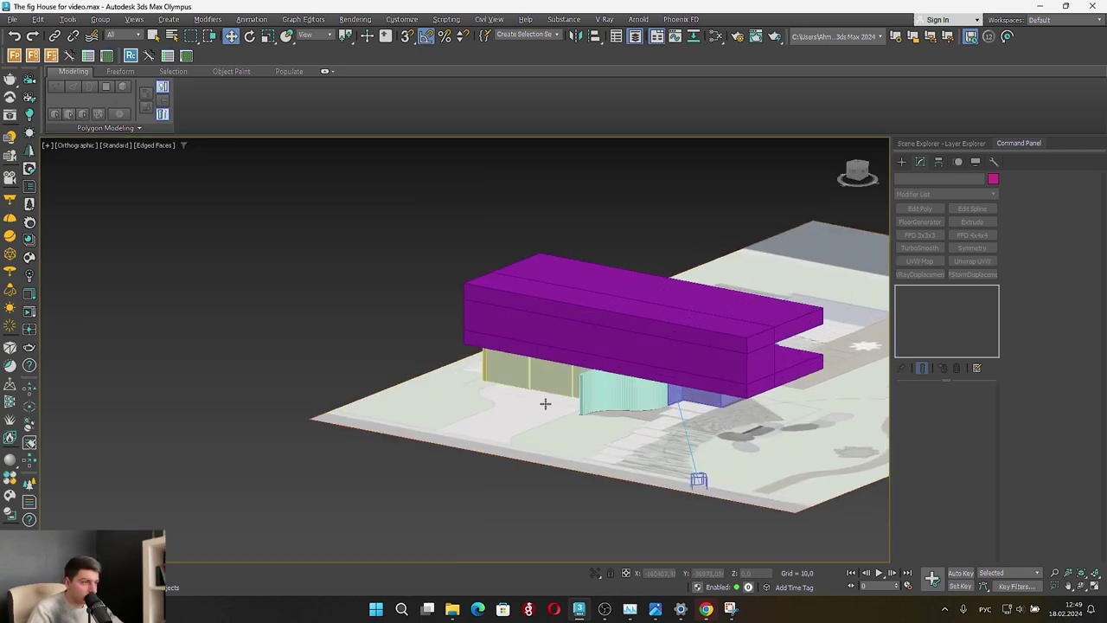
scroll(577, 459, "up", 5)
middle_click_drag(577, 460, 545, 514, "alt")
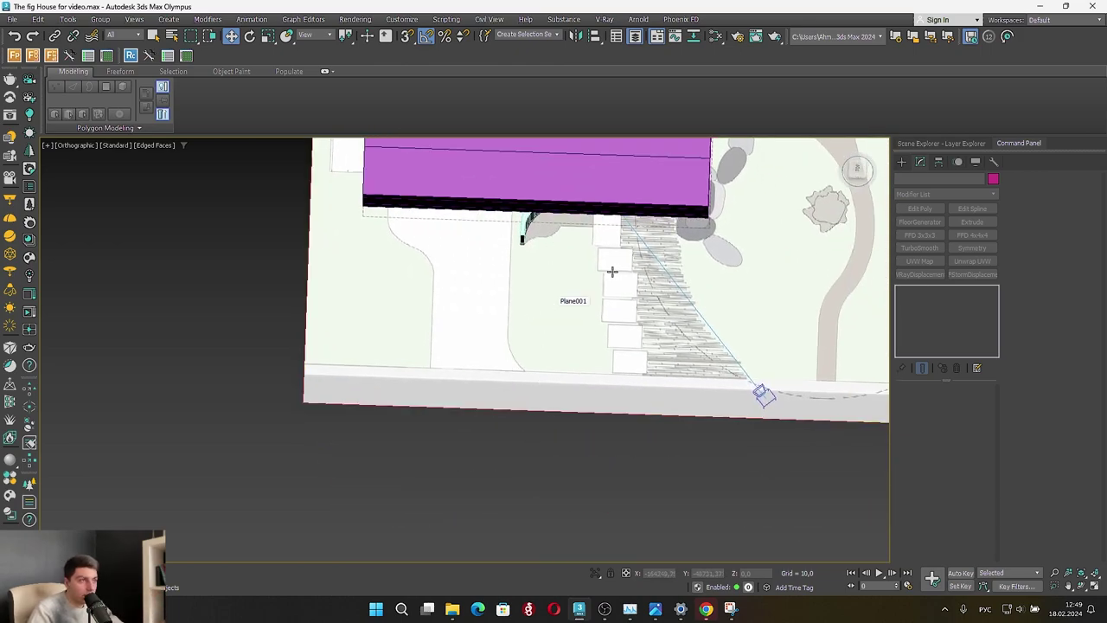
left_click(862, 169)
scroll(695, 282, "down", 3)
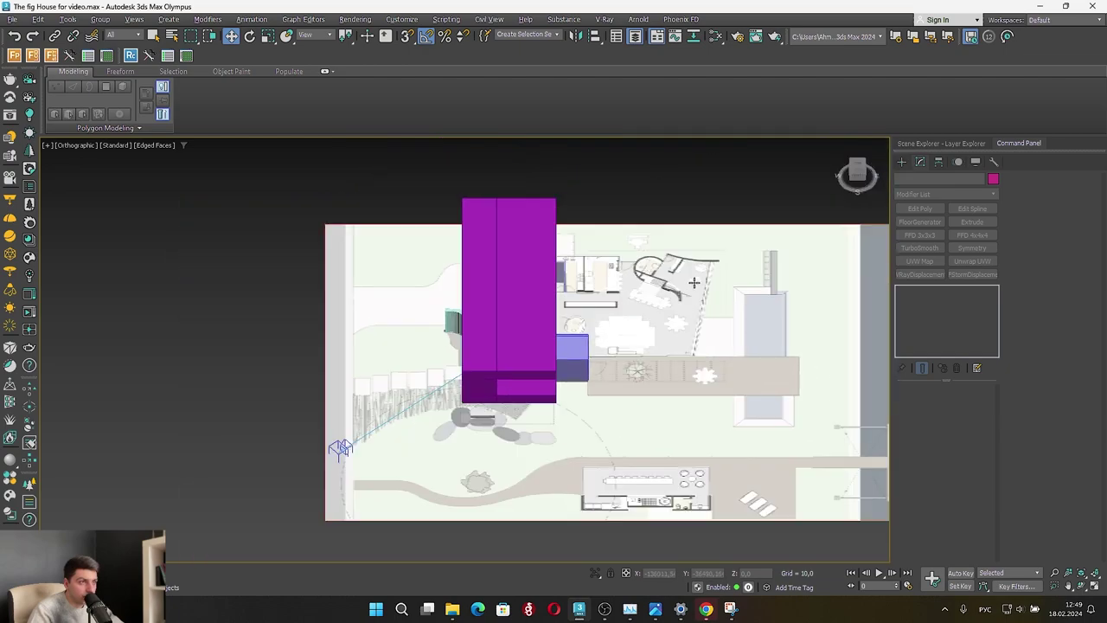
middle_click_drag(694, 282, 798, 289, "alt")
left_click(860, 170)
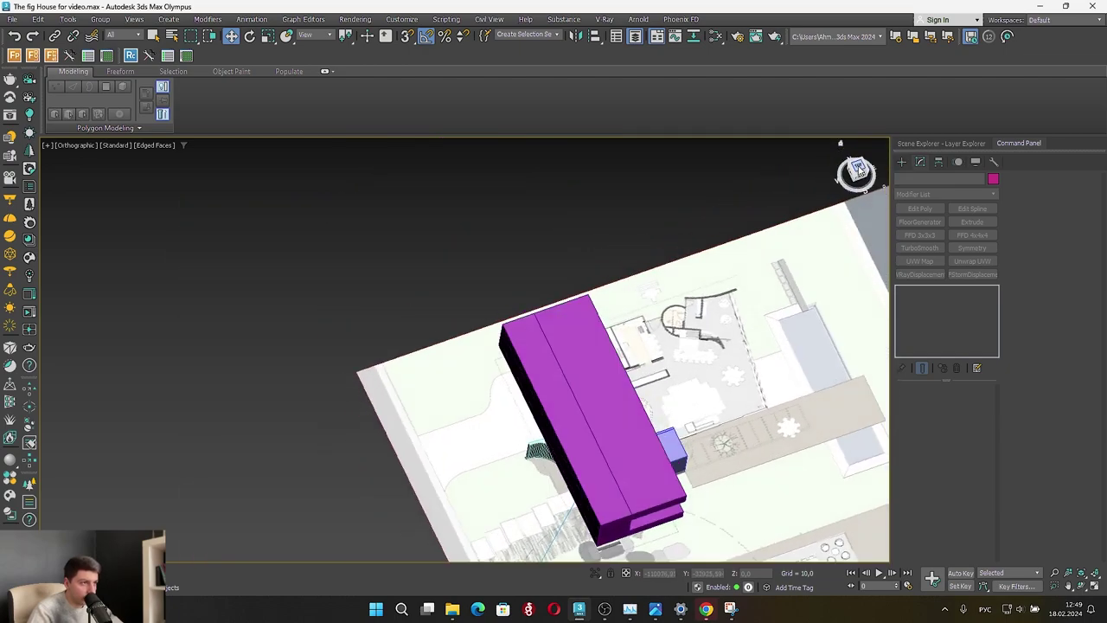
scroll(646, 237, "down", 3)
middle_click_drag(649, 239, 794, 251, "alt")
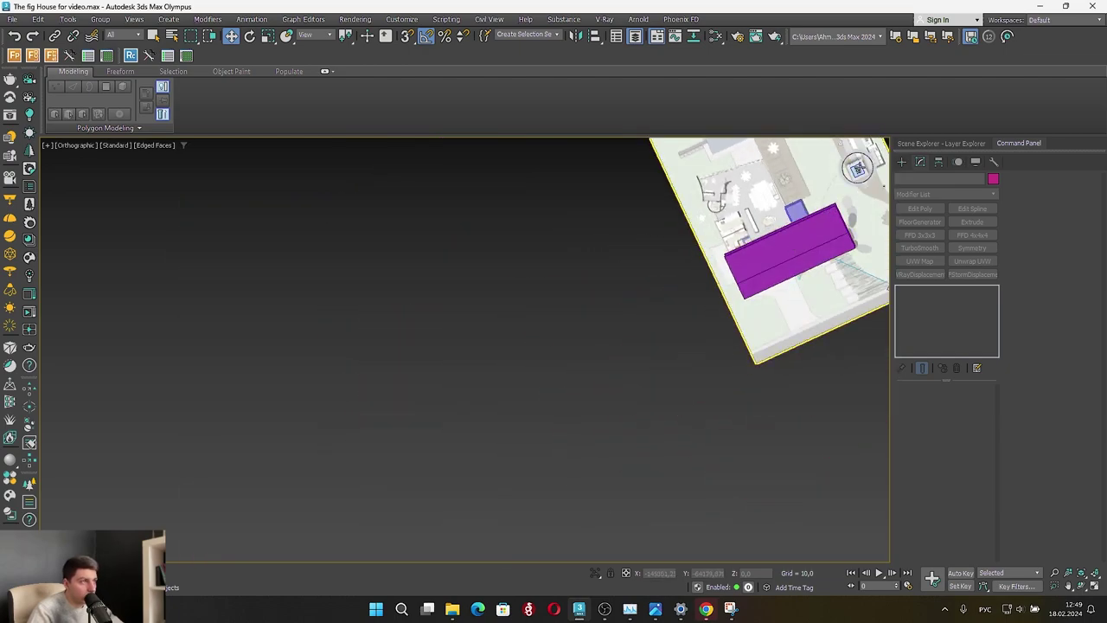
left_click(858, 169)
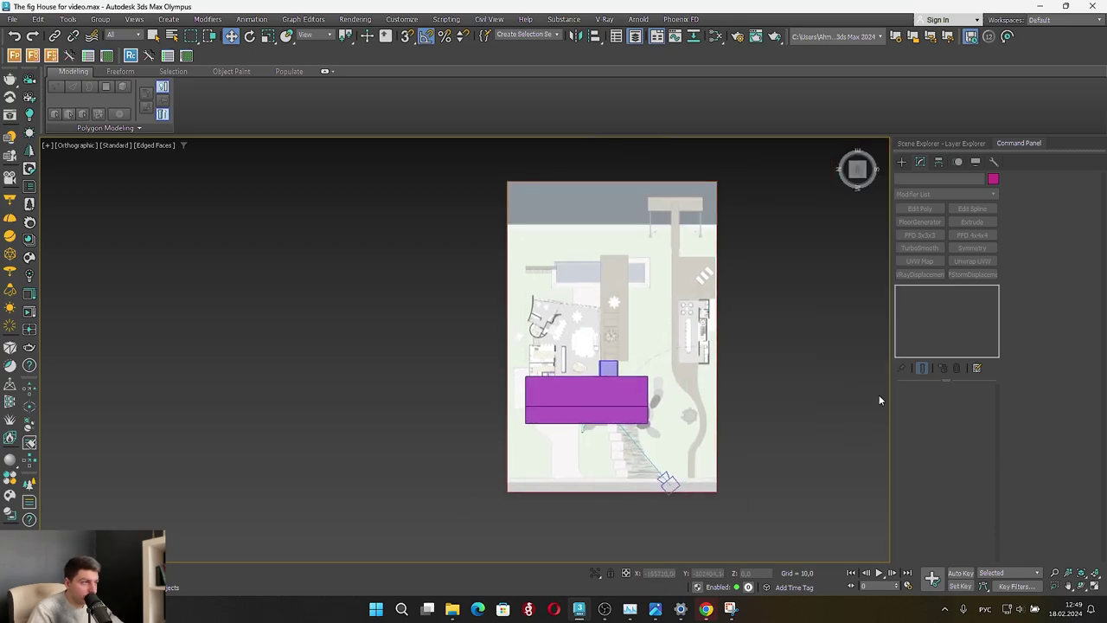
left_click(901, 162)
left_click(965, 295)
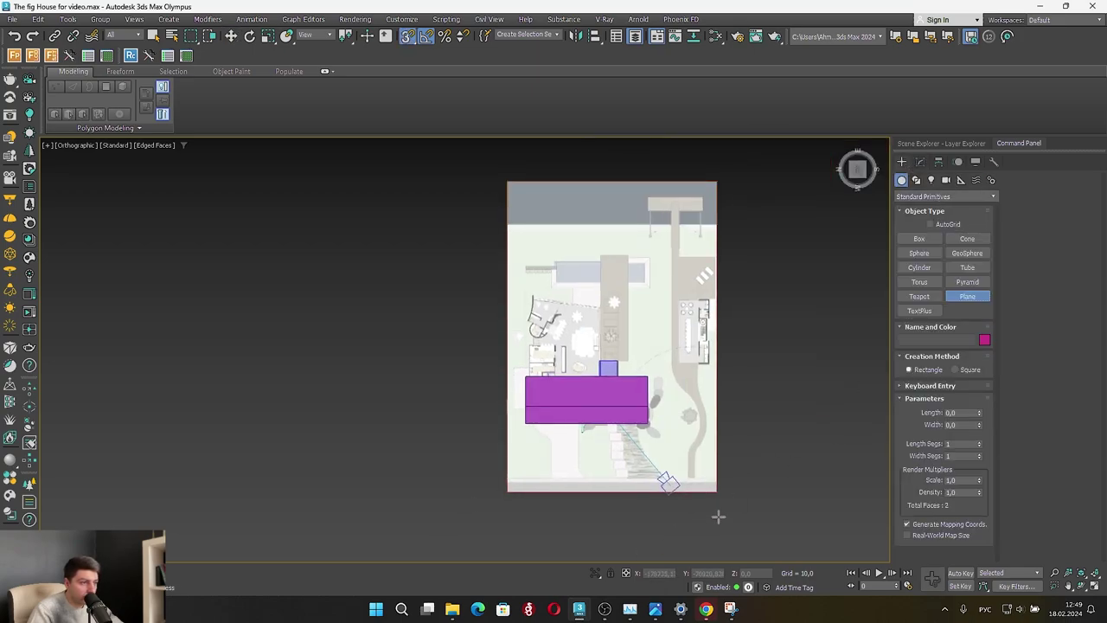
left_click_drag(725, 499, 487, 338)
Compare the ground plane with the reference photo in the camera view, using both shaded and wireframe display
scroll(526, 414, "up", 3)
scroll(638, 317, "down", 3)
middle_click_drag(638, 318, 600, 275, "alt")
key("alt+w")
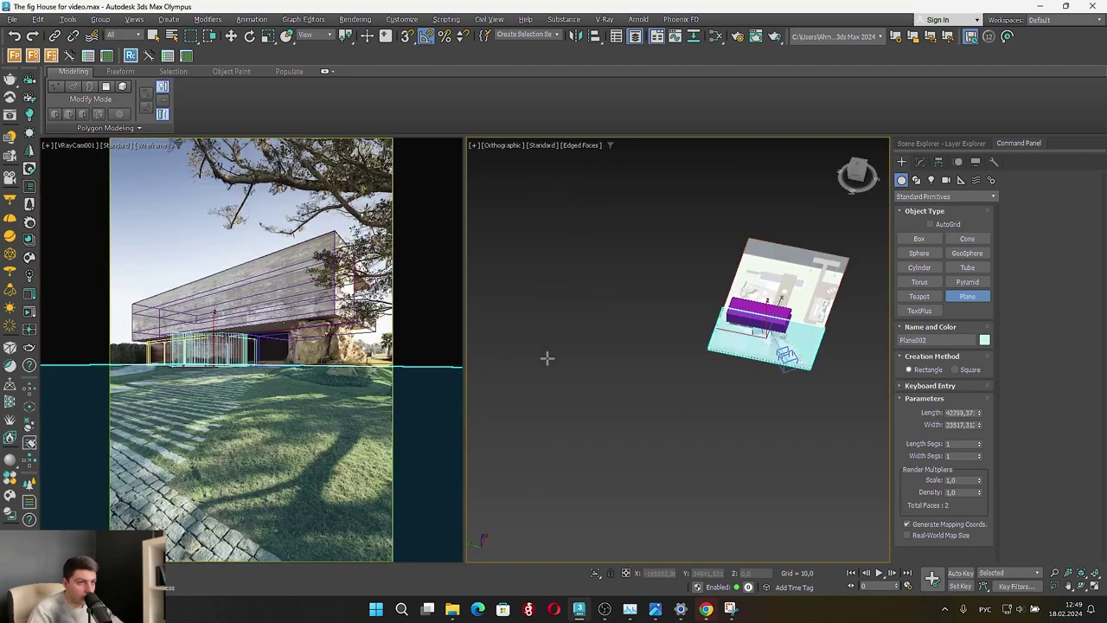
middle_click(251, 411)
key("alt+w")
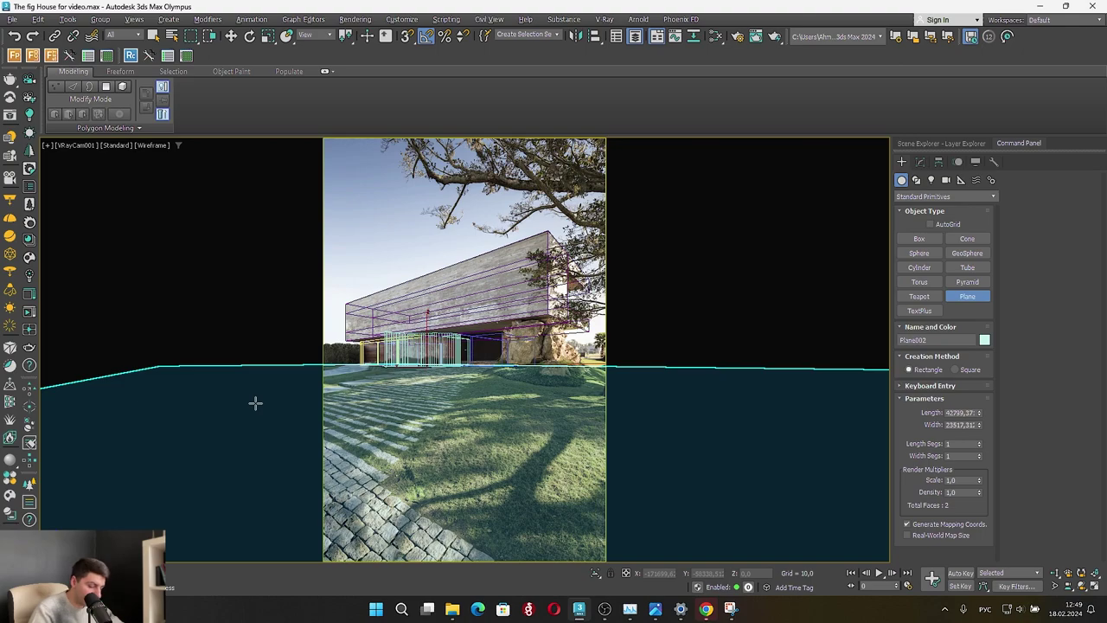
key("F3")
key("w")
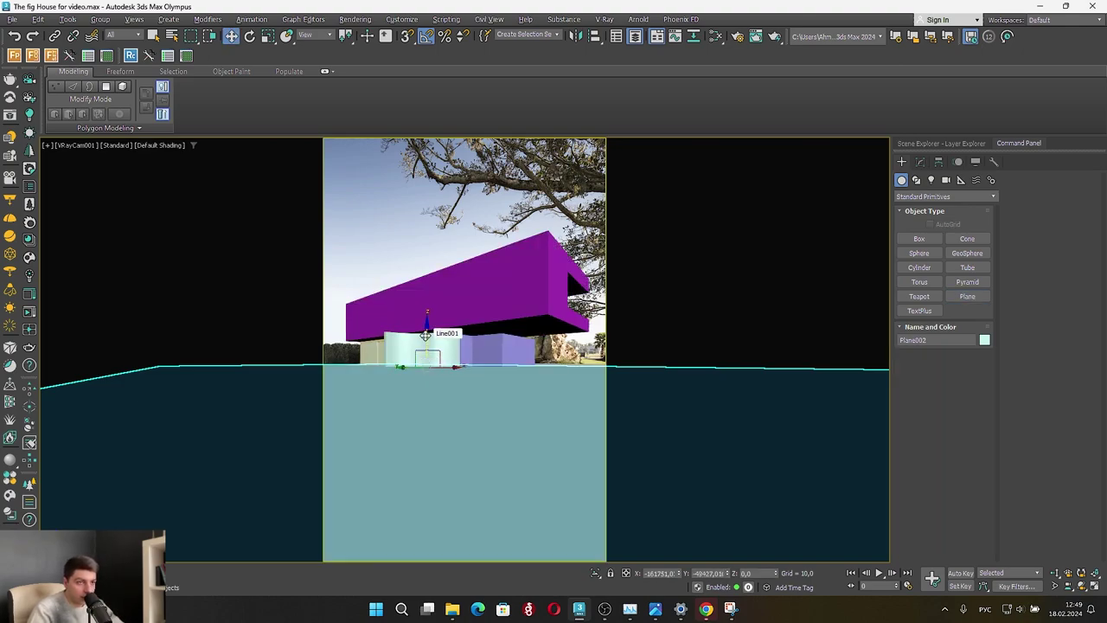
key("F3")
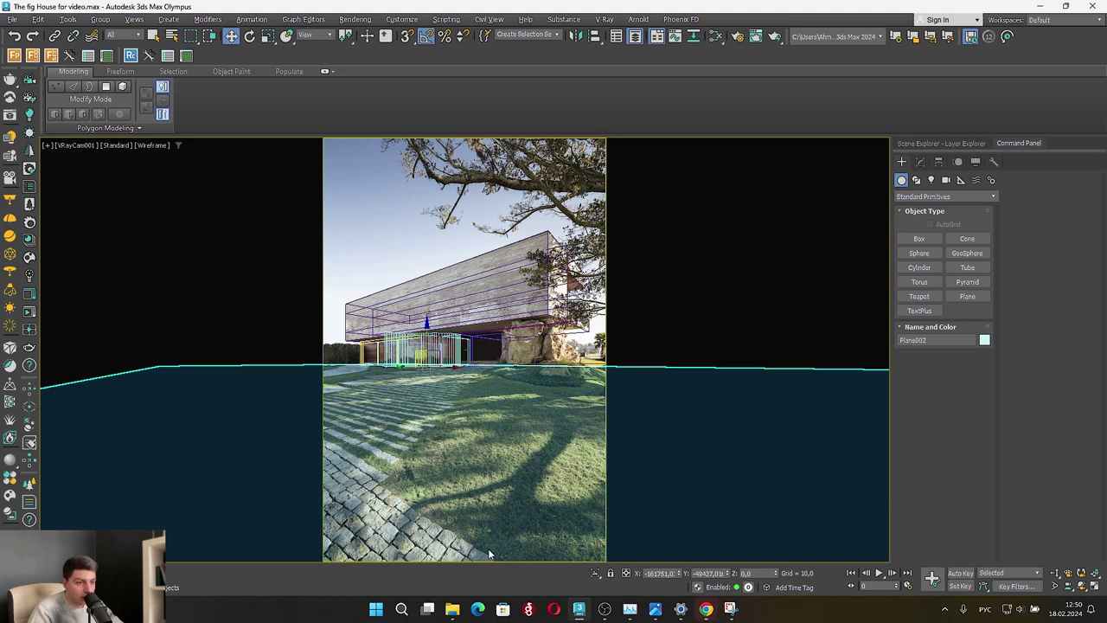
key("alt+w")
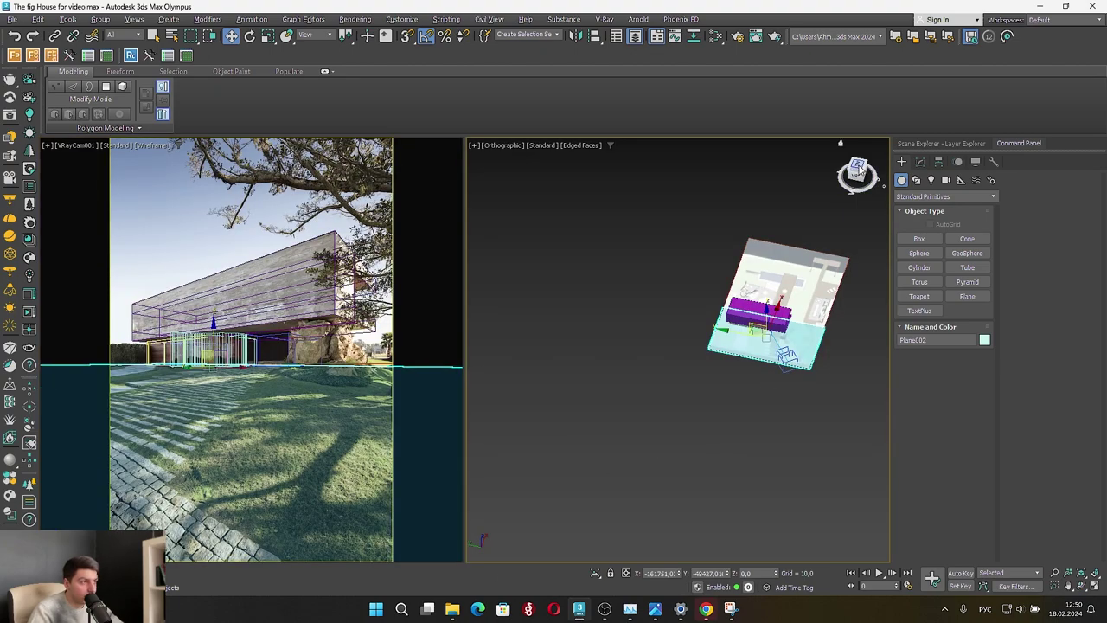
Draw a long, thin box about 829 wide across the plan, along the inner edge of the street-side pavement
left_click(857, 172)
scroll(832, 382, "up", 8)
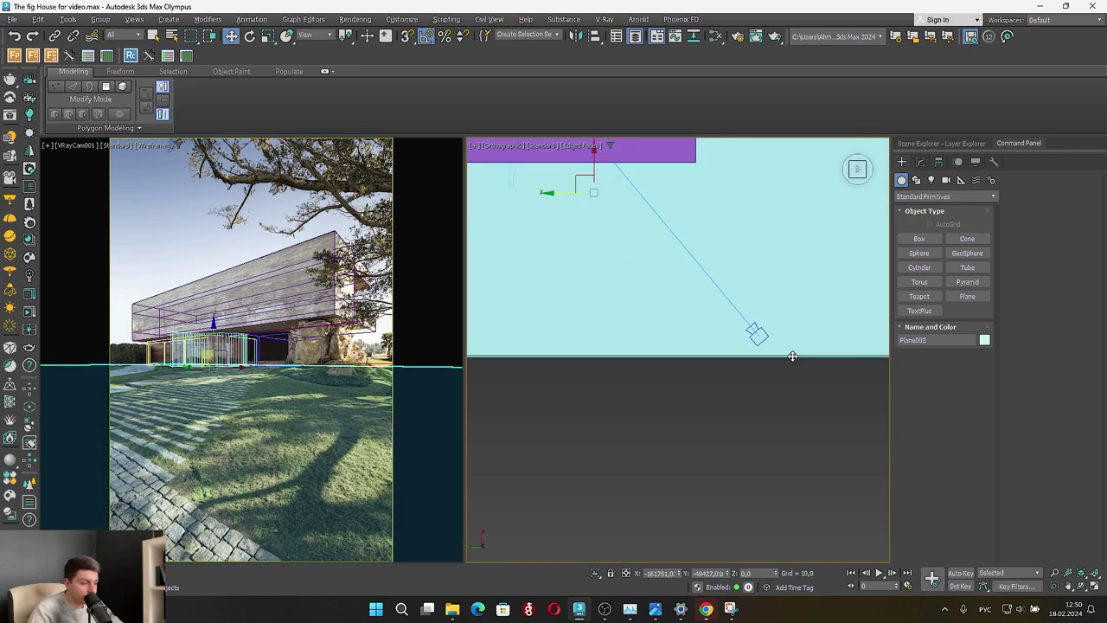
scroll(788, 360, "down", 3)
scroll(778, 380, "down", 2)
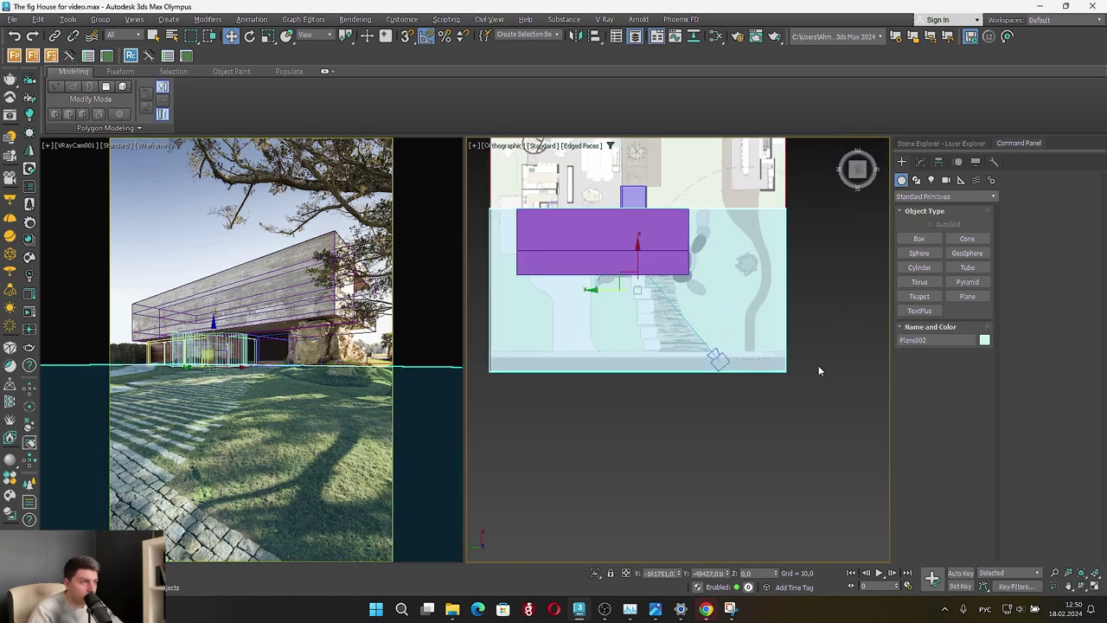
left_click(918, 239)
scroll(527, 449, "down", 2)
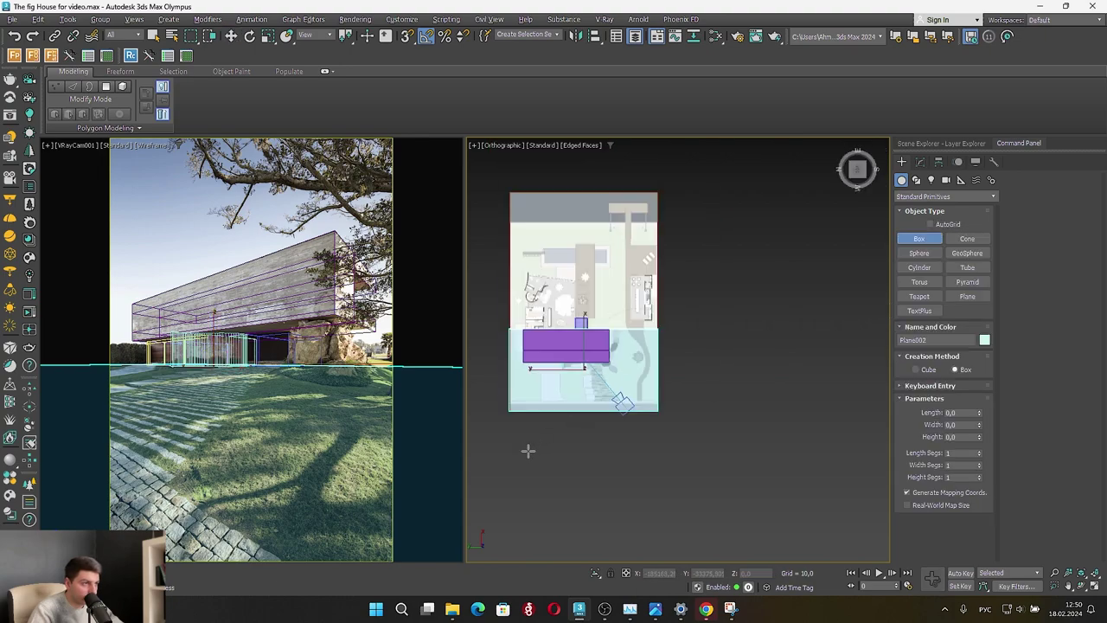
scroll(630, 439, "down", 3)
scroll(606, 366, "up", 6)
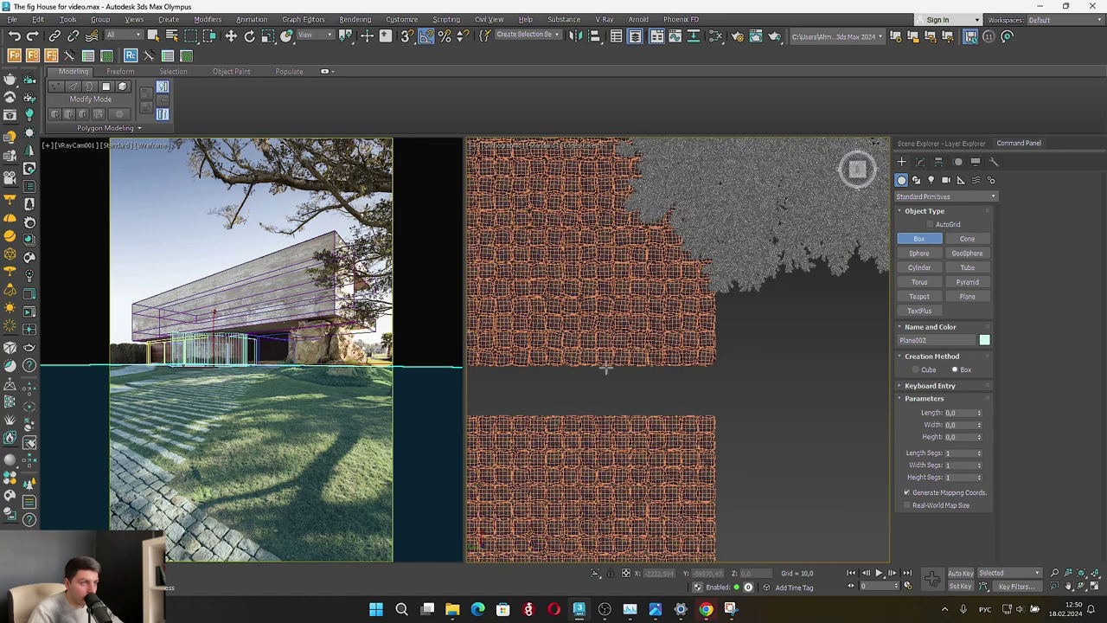
scroll(652, 342, "down", 4)
scroll(658, 456, "up", 10)
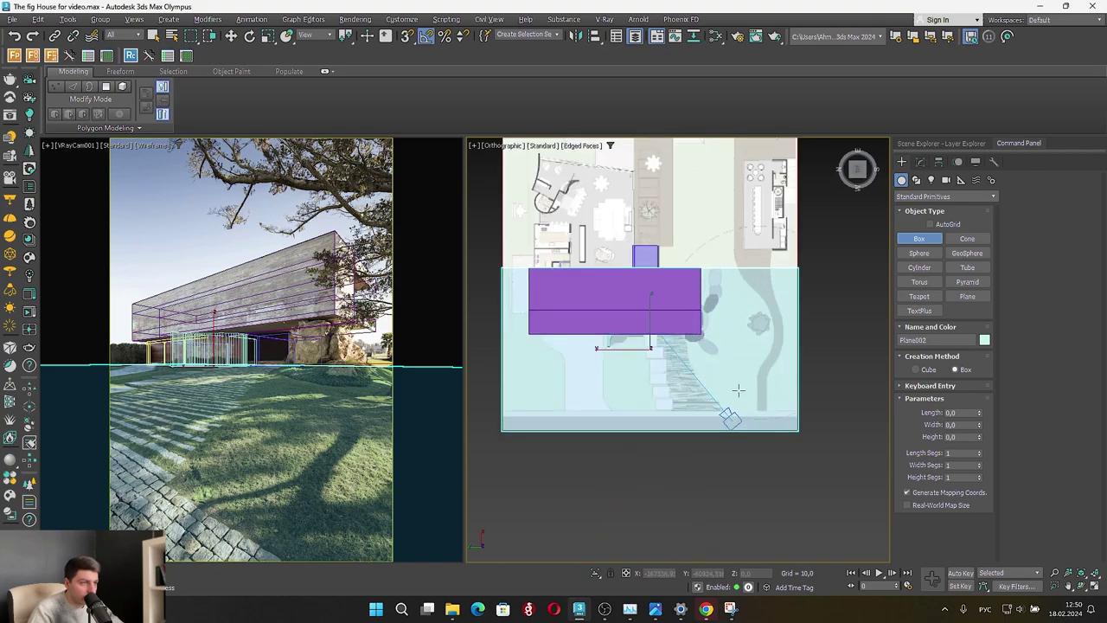
left_click_drag(858, 428, 618, 351)
scroll(826, 401, "down", 6)
scroll(530, 401, "up", 3)
scroll(633, 361, "up", 3)
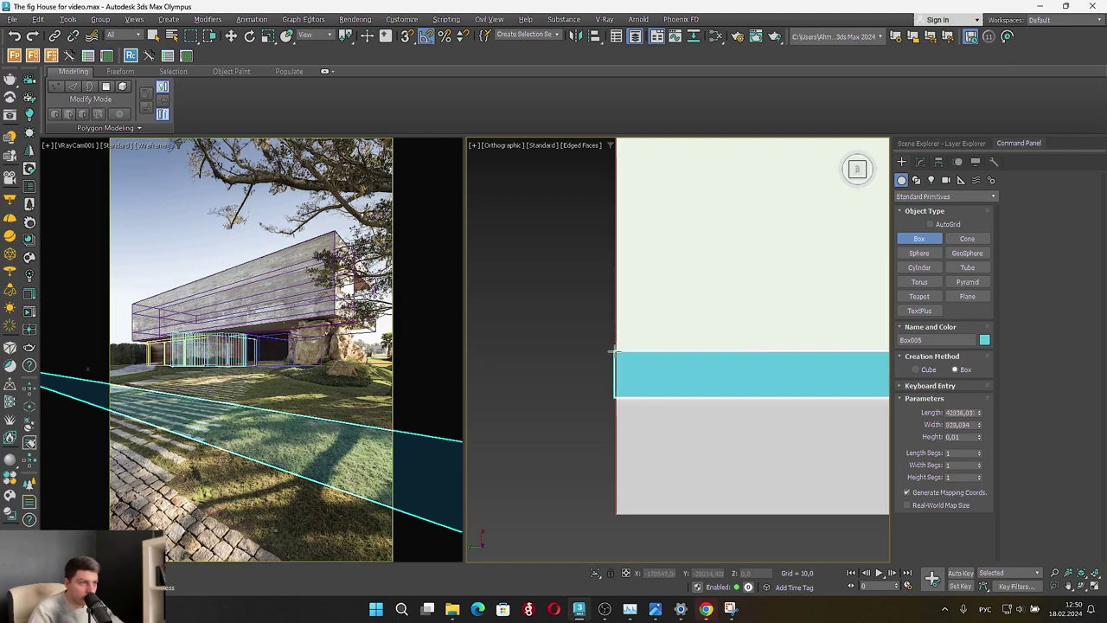
scroll(616, 351, "down", 5)
middle_click_drag(615, 351, 679, 277, "alt")
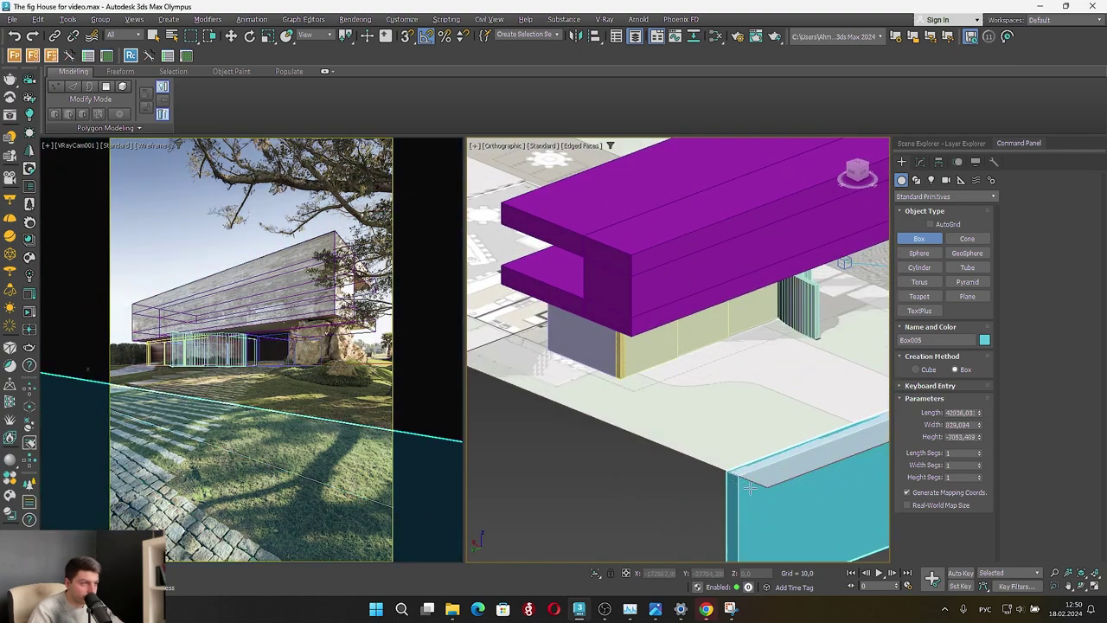
left_click(776, 347)
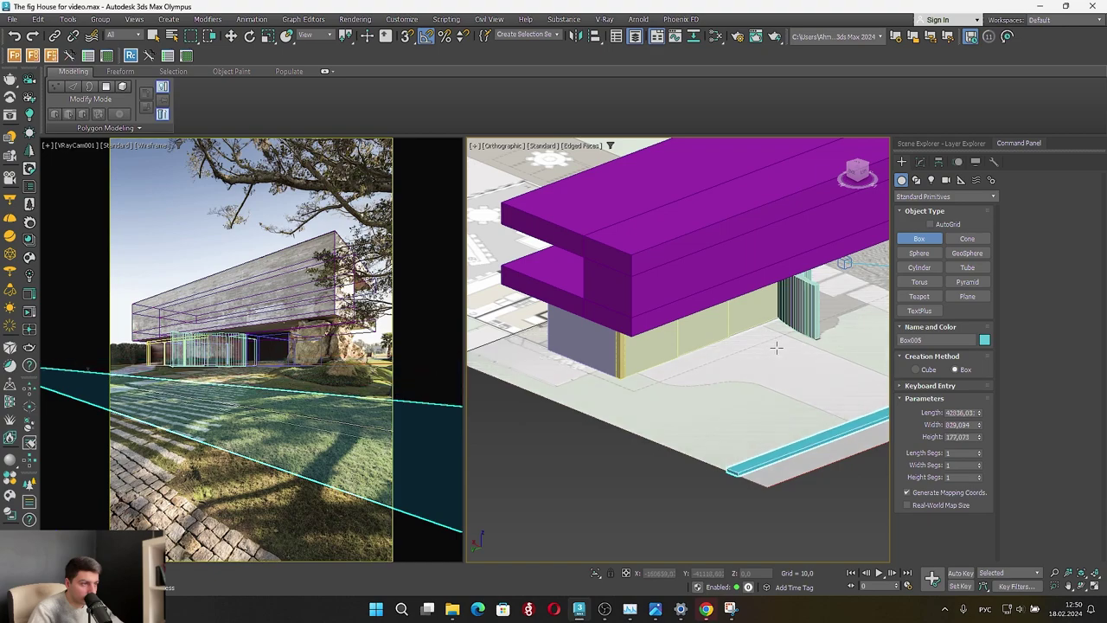
Move the long strip box slightly toward the street and lower it to about Z -317
scroll(727, 383, "down", 3)
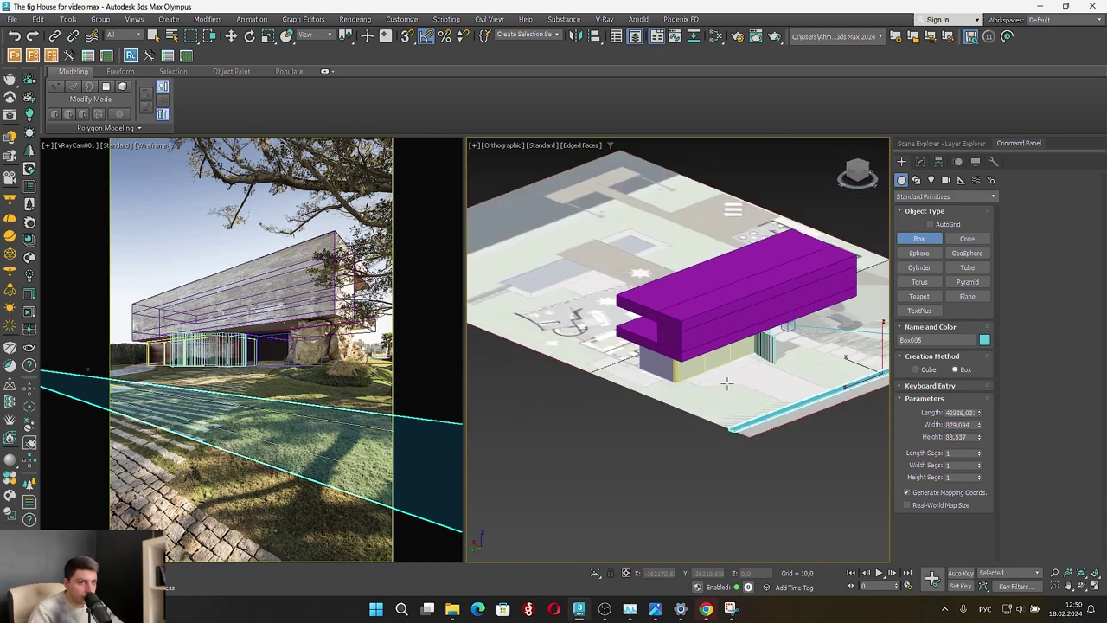
middle_click_drag(777, 368, 623, 378)
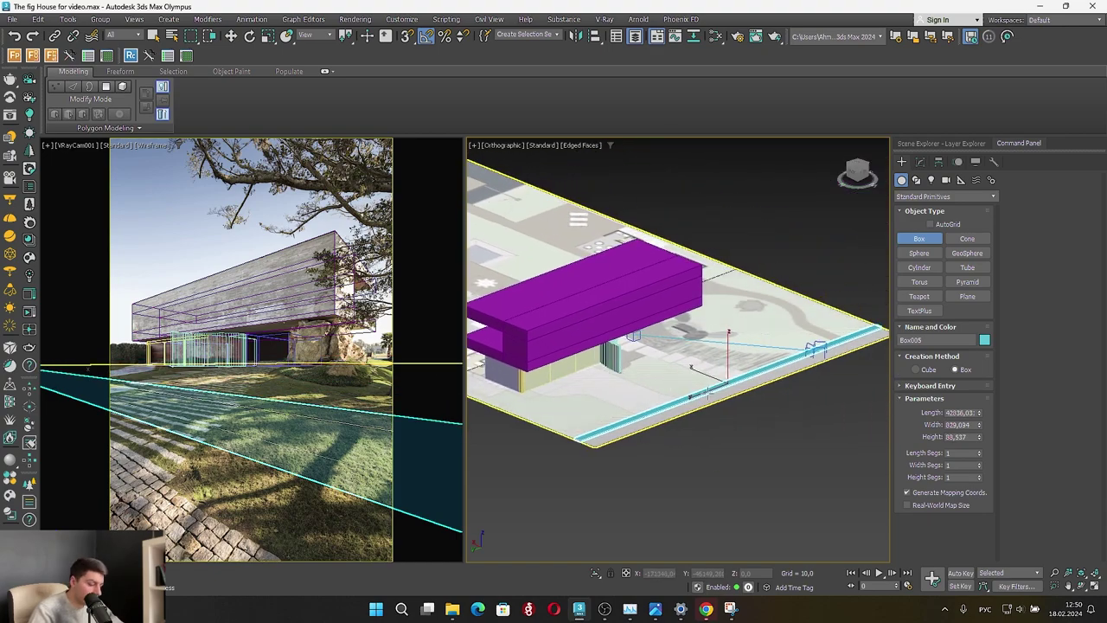
key("w")
scroll(727, 394, "up", 2)
middle_click_drag(816, 325, 758, 329)
scroll(631, 369, "up", 4)
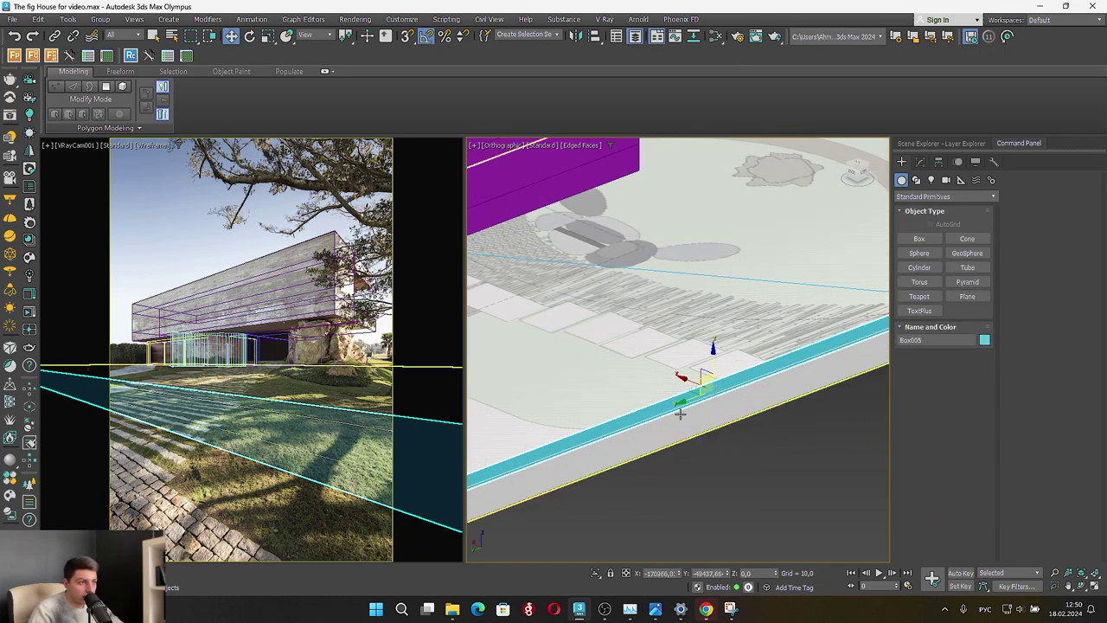
middle_click_drag(684, 408, 726, 431, "alt")
left_click_drag(679, 385, 711, 366)
scroll(731, 347, "down", 2)
middle_click_drag(732, 349, 737, 337, "alt")
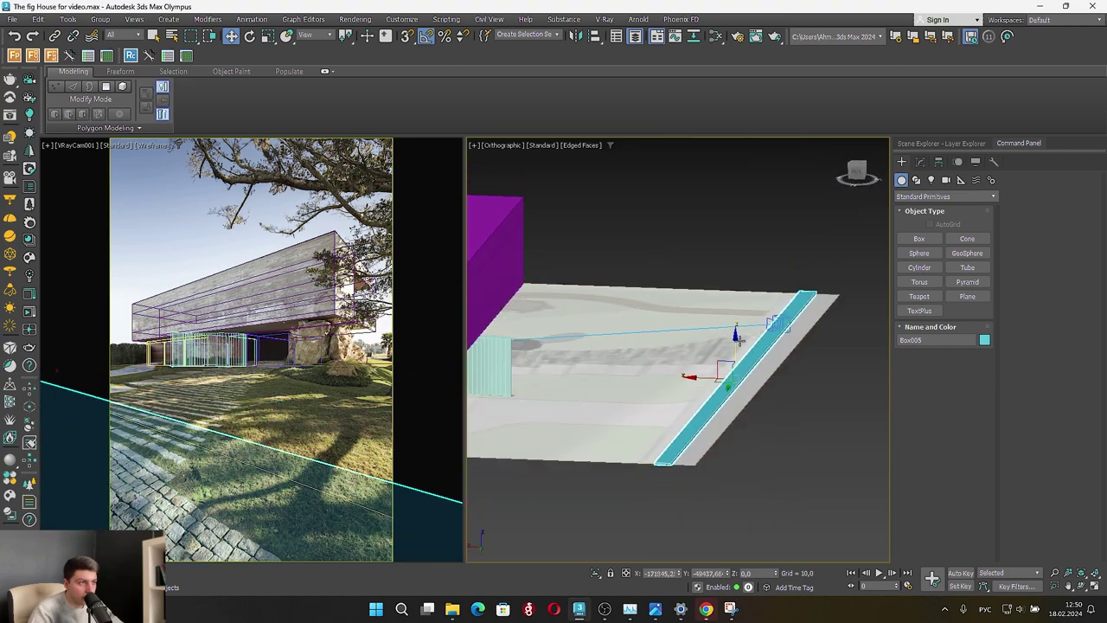
left_click_drag(736, 338, 753, 344)
Shift the strip box back toward the house to X -171080 in plan, and lower it to Z -1149.24
scroll(755, 349, "down", 1)
middle_click_drag(755, 349, 764, 425, "alt")
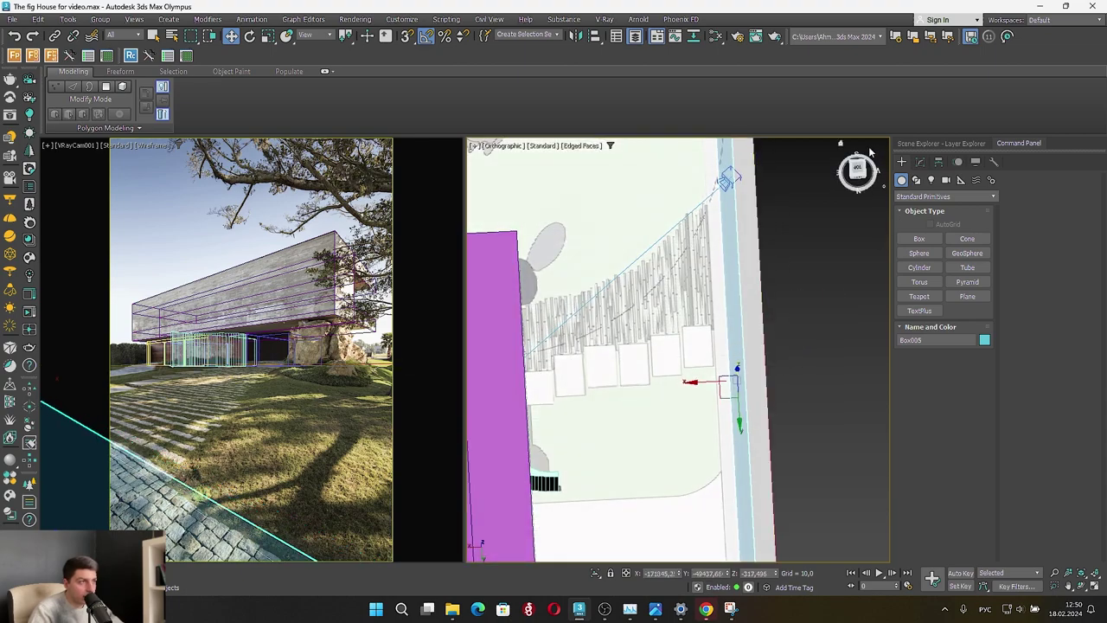
left_click(857, 176)
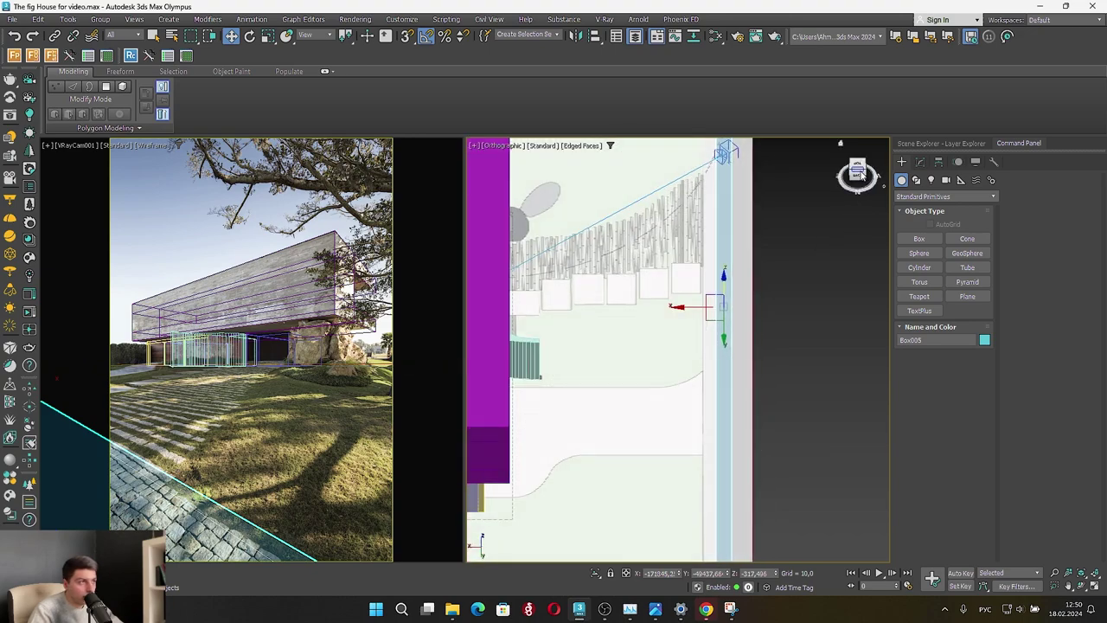
left_click(858, 167)
scroll(692, 403, "up", 4)
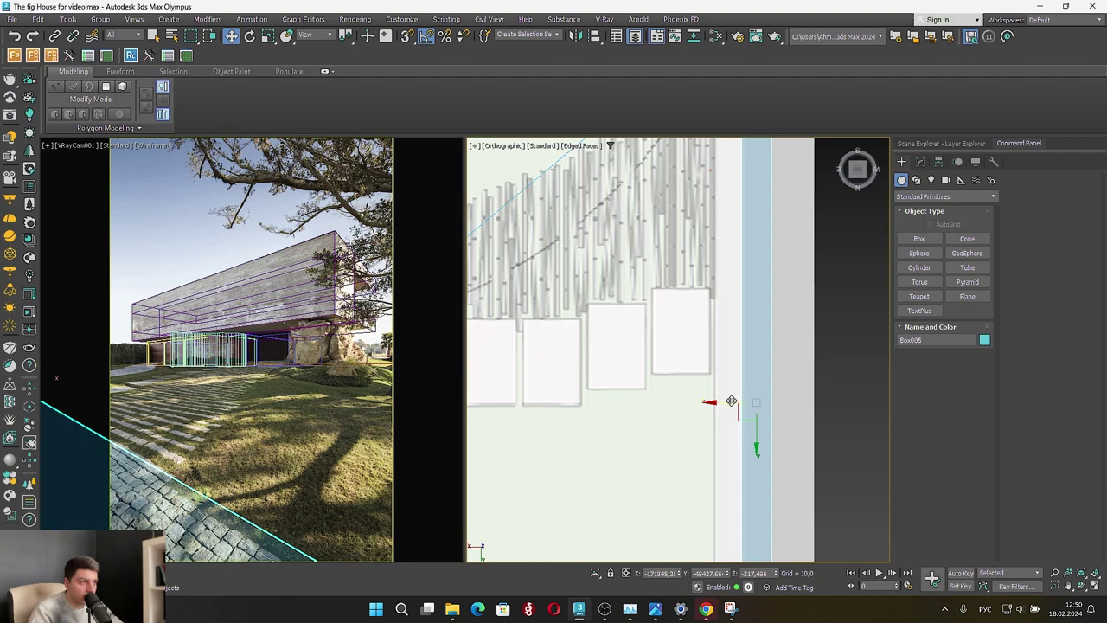
left_click_drag(732, 401, 703, 374)
scroll(704, 373, "down", 4)
middle_click_drag(703, 372, 716, 356, "alt")
left_click_drag(717, 347, 739, 360)
scroll(739, 357, "down", 2)
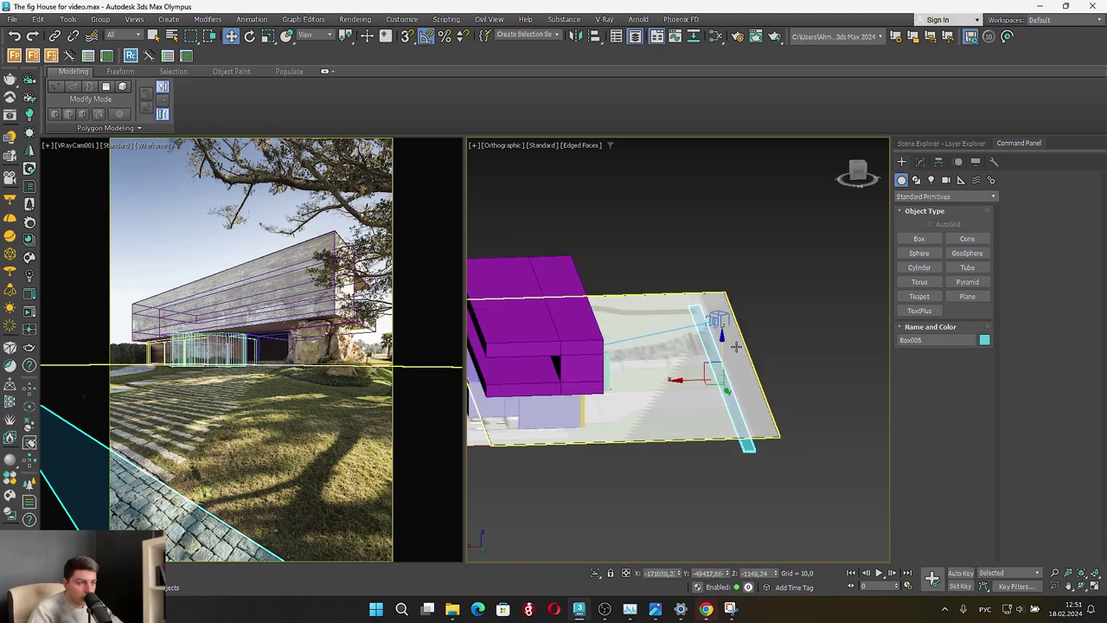
Add an Edit Poly modifier to the strip box and move its street-side vertices out to the plan's outer edge
left_click(859, 165)
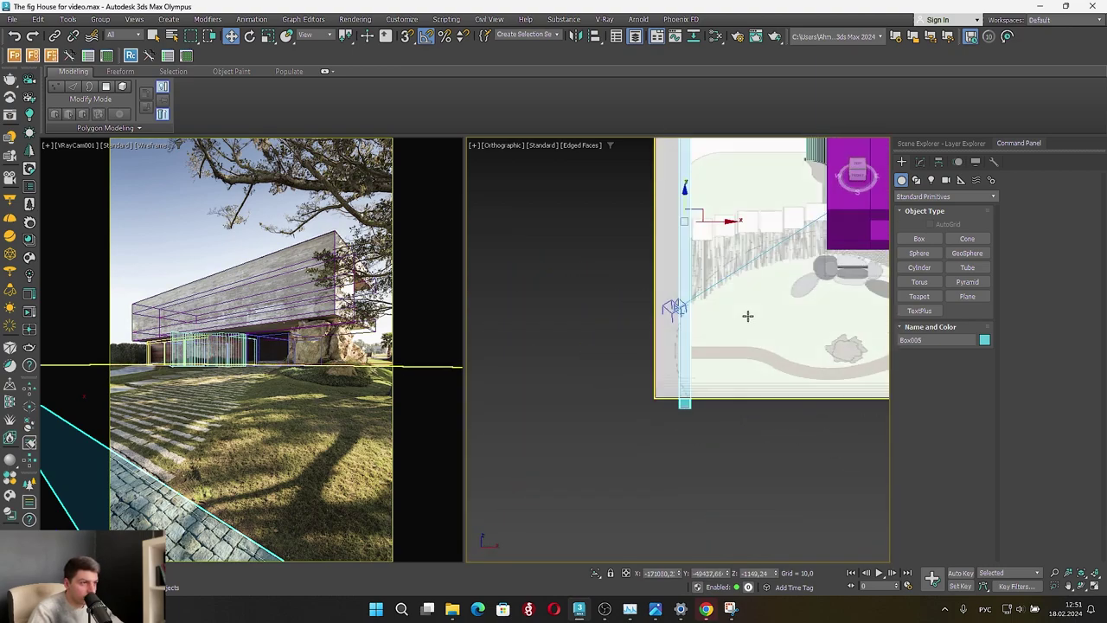
scroll(592, 400, "down", 5)
middle_click_drag(594, 403, 882, 170, "alt")
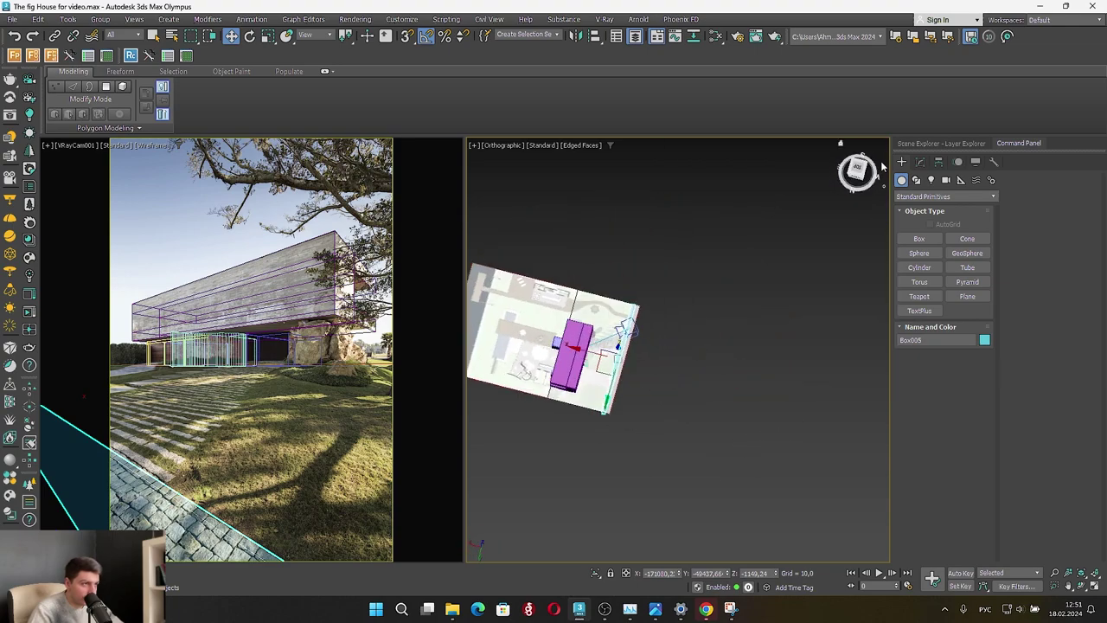
left_click(859, 167)
left_click(920, 161)
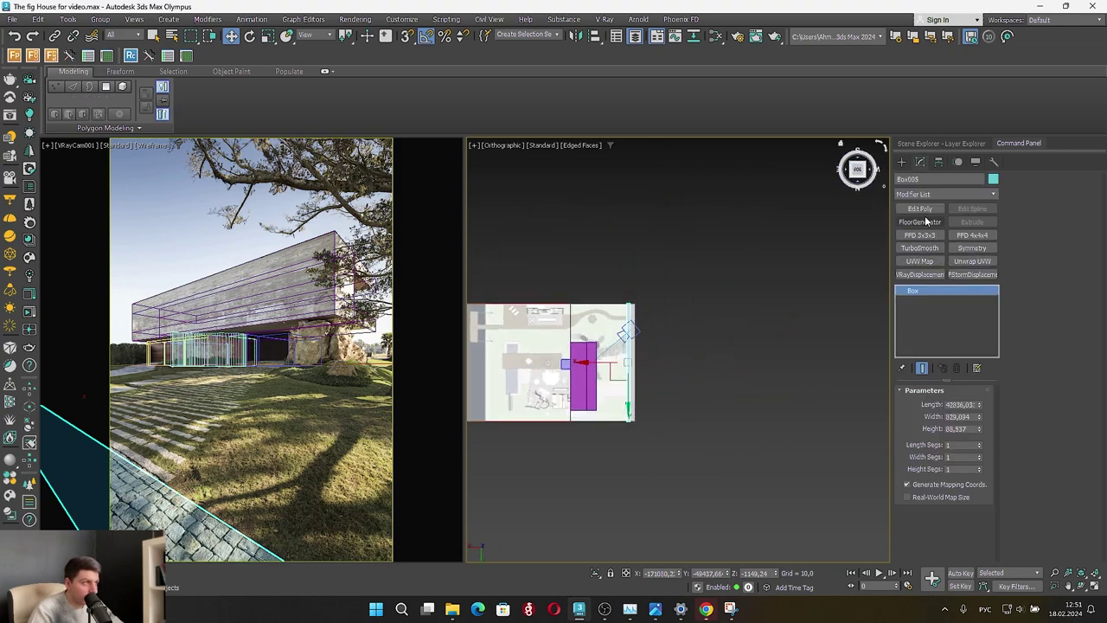
left_click(1019, 193)
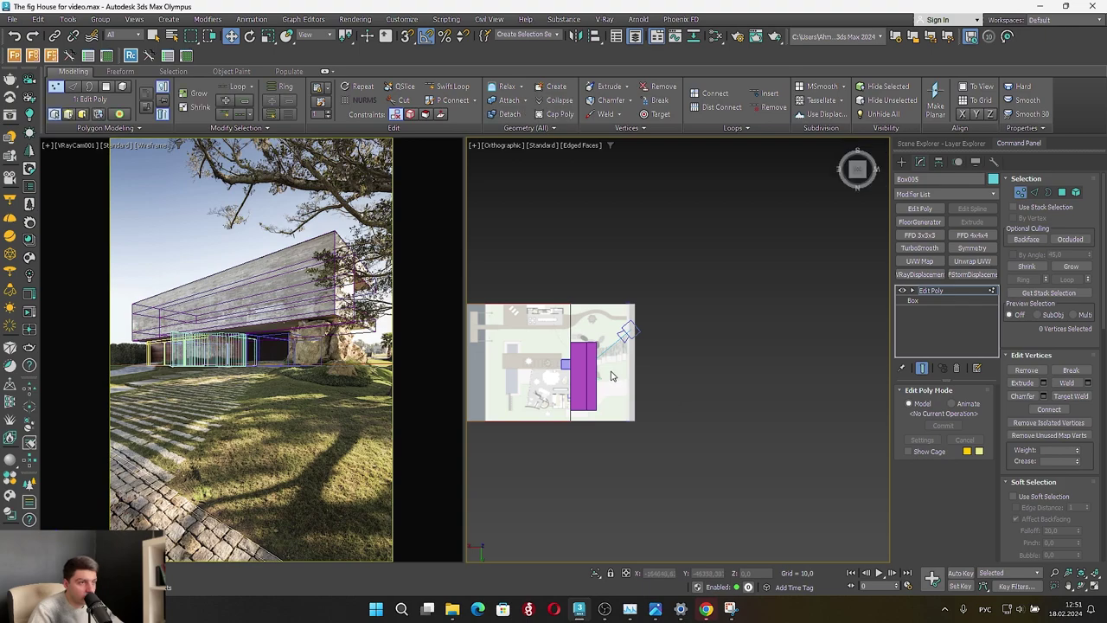
scroll(611, 373, "up", 3)
left_click_drag(746, 518, 719, 380)
left_click_drag(648, 210, 649, 210)
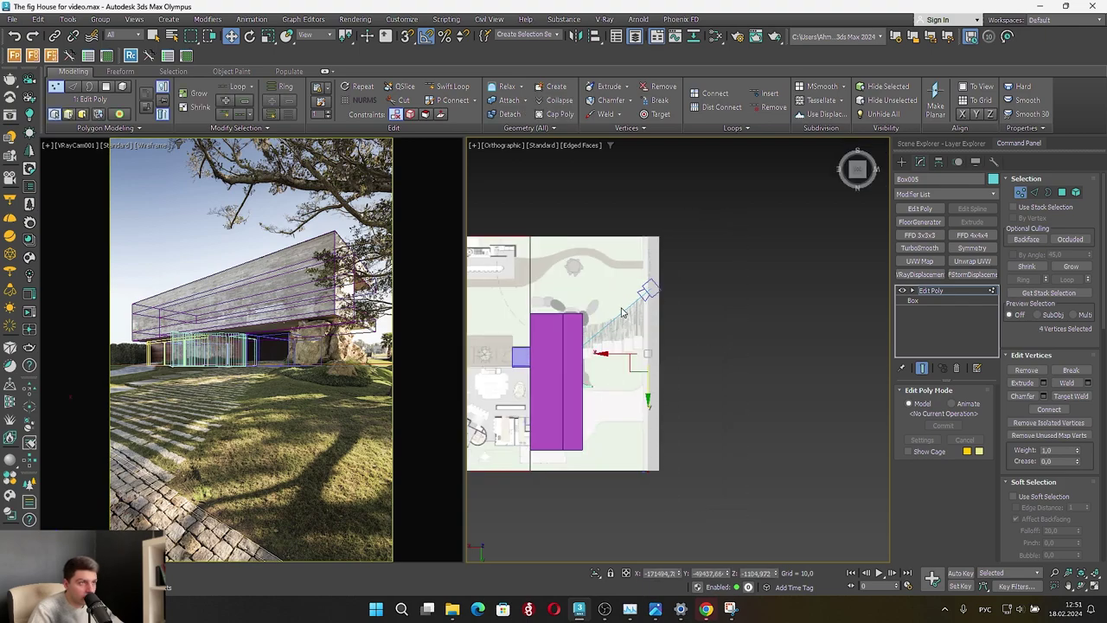
scroll(641, 355, "up", 2)
left_click_drag(666, 179, 667, 179)
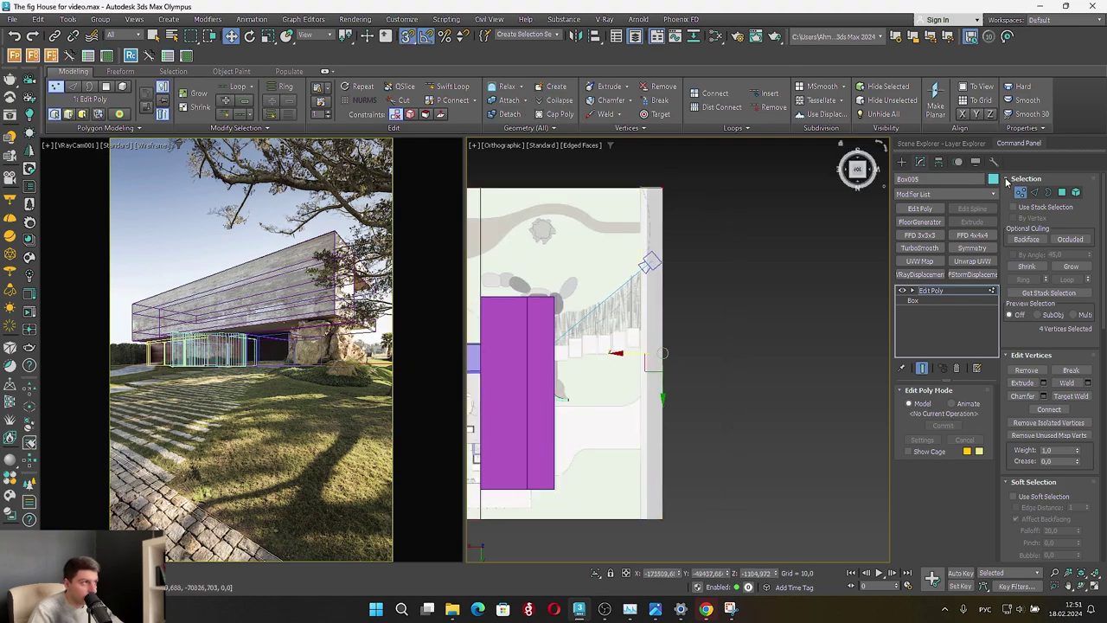
left_click(1020, 192)
Turn snapping off and move the plan image plane straight down, far below the house, to about Z -58839
scroll(643, 316, "up", 2)
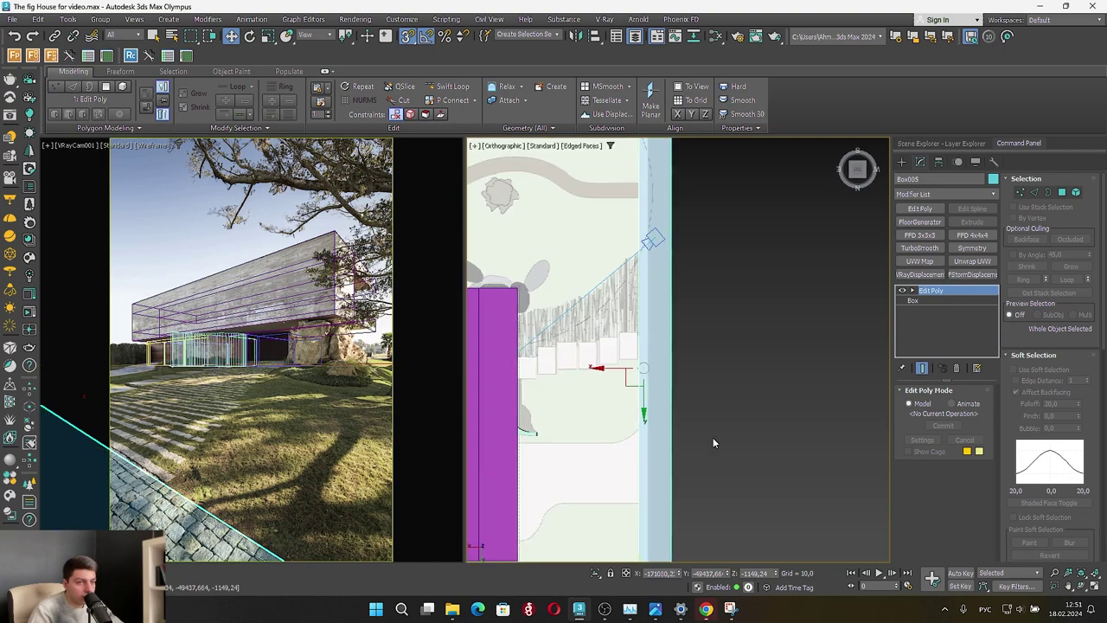
key("s")
left_click(634, 423)
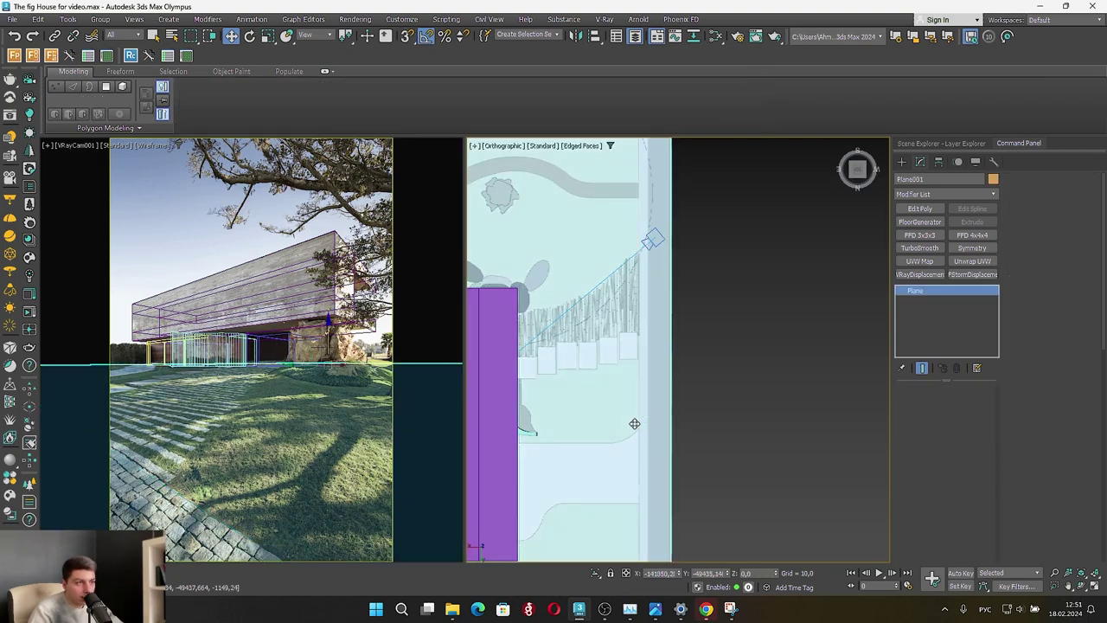
scroll(679, 321, "down", 5)
middle_click_drag(679, 322, 674, 194, "alt")
scroll(612, 361, "up", 3)
left_click(639, 456)
scroll(709, 360, "up", 5)
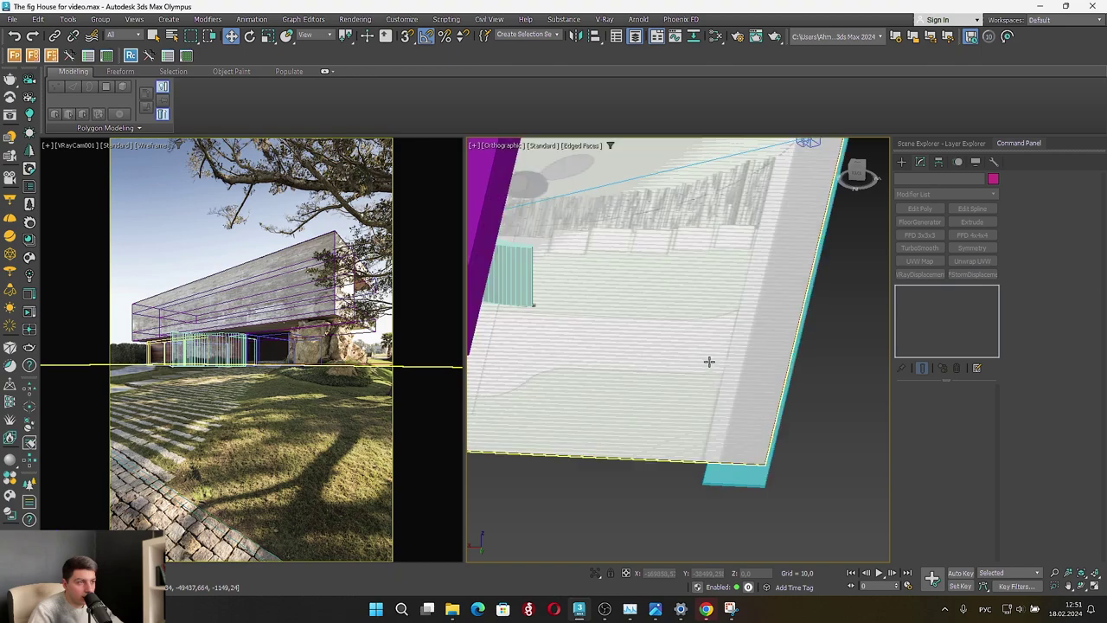
scroll(736, 402, "down", 5)
left_click(576, 412)
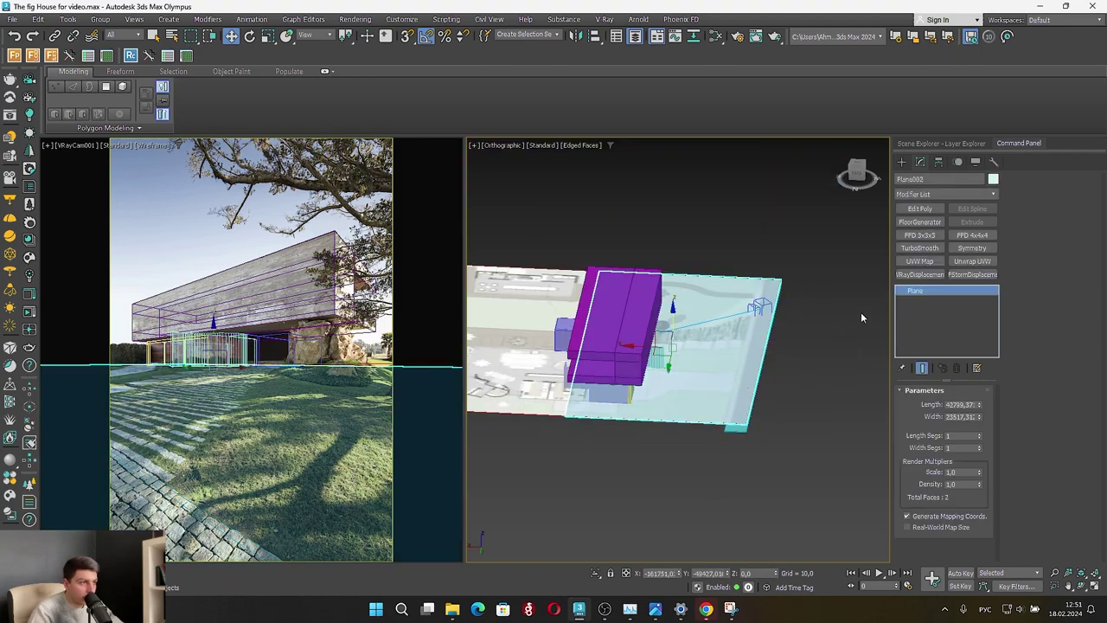
scroll(809, 332, "up", 2)
scroll(683, 429, "down", 6)
left_click(609, 422)
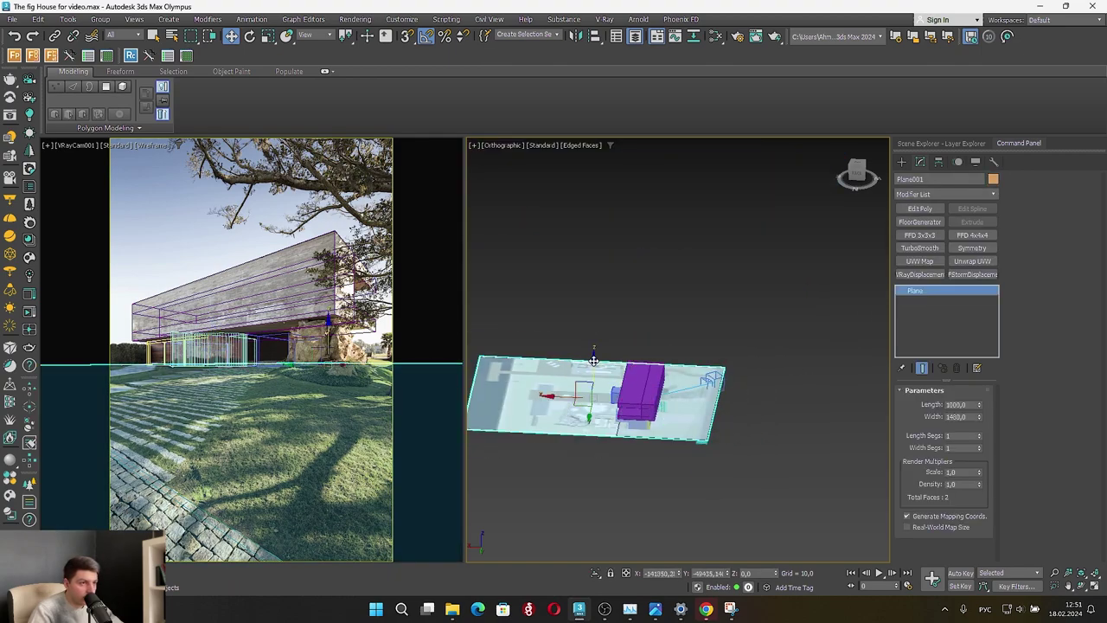
left_click_drag(594, 361, 625, 567)
scroll(688, 428, "up", 3)
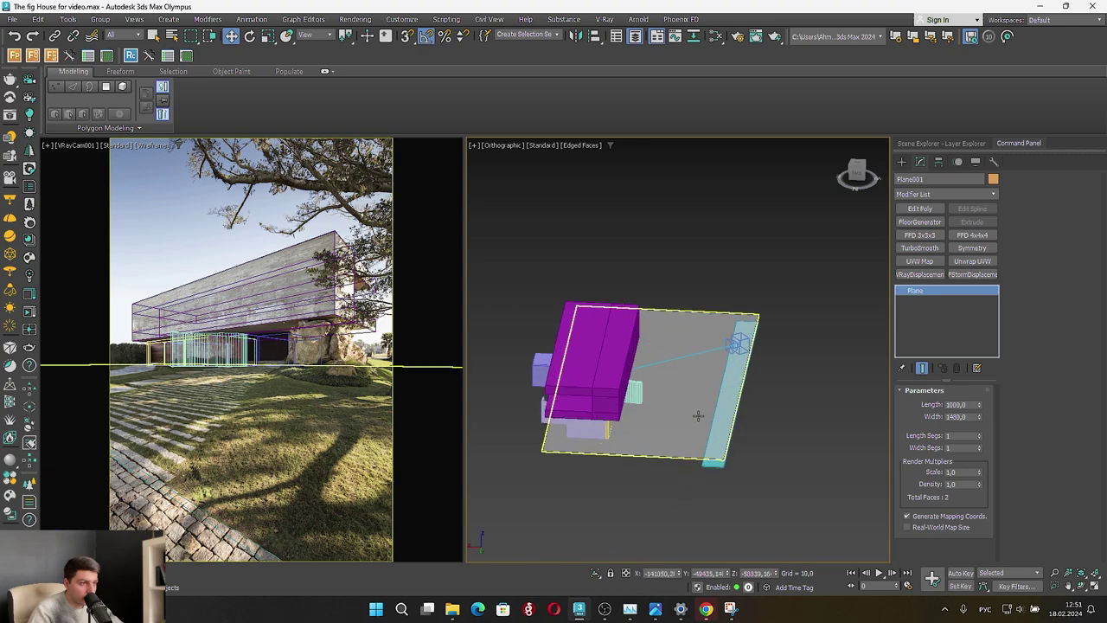
Add an Edit Poly modifier to the ground plane between the house and the street strip
scroll(723, 329, "down", 6)
scroll(711, 408, "up", 3)
scroll(702, 296, "up", 5)
left_click(699, 385)
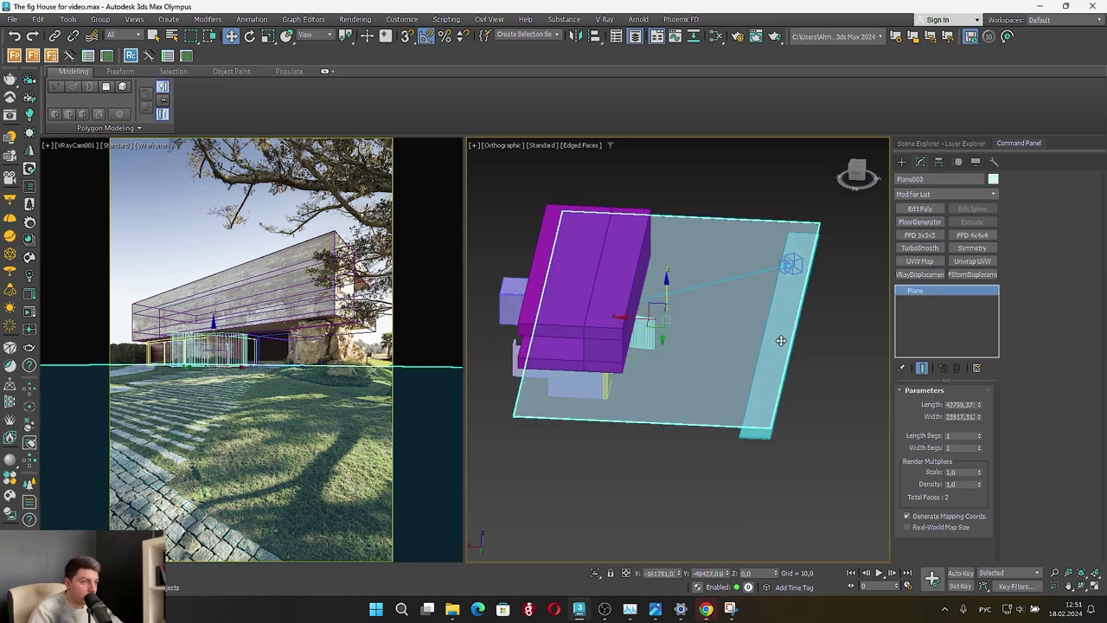
scroll(789, 329, "up", 3)
scroll(789, 329, "down", 5)
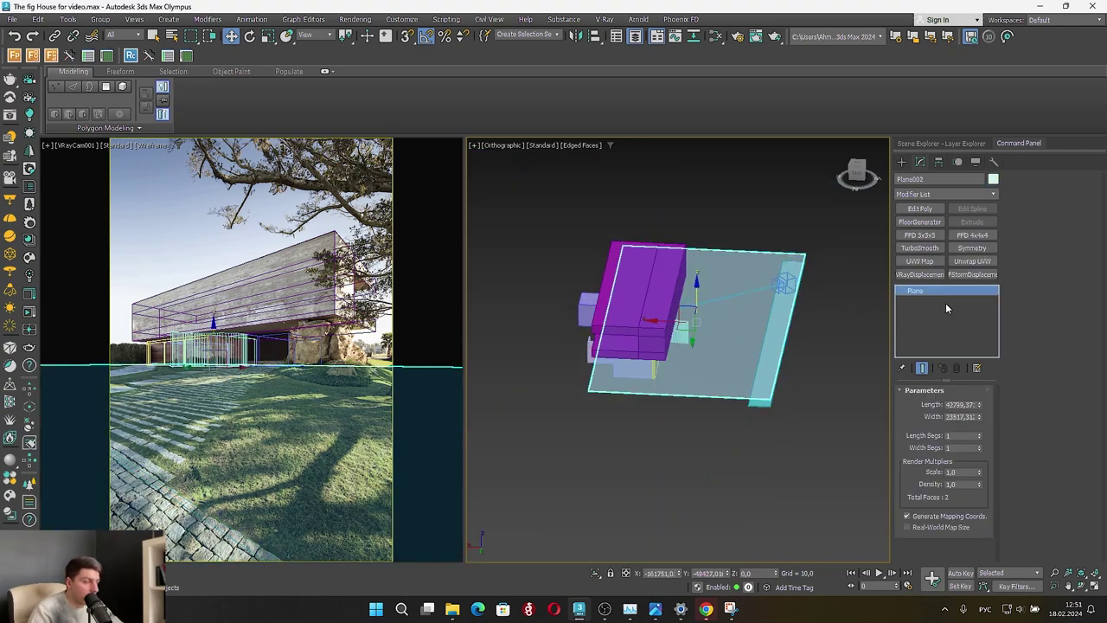
left_click(920, 209)
Snap the ground plane's two street-side vertices onto the inner edge of the strip box so the ground slopes down
left_click(1035, 192)
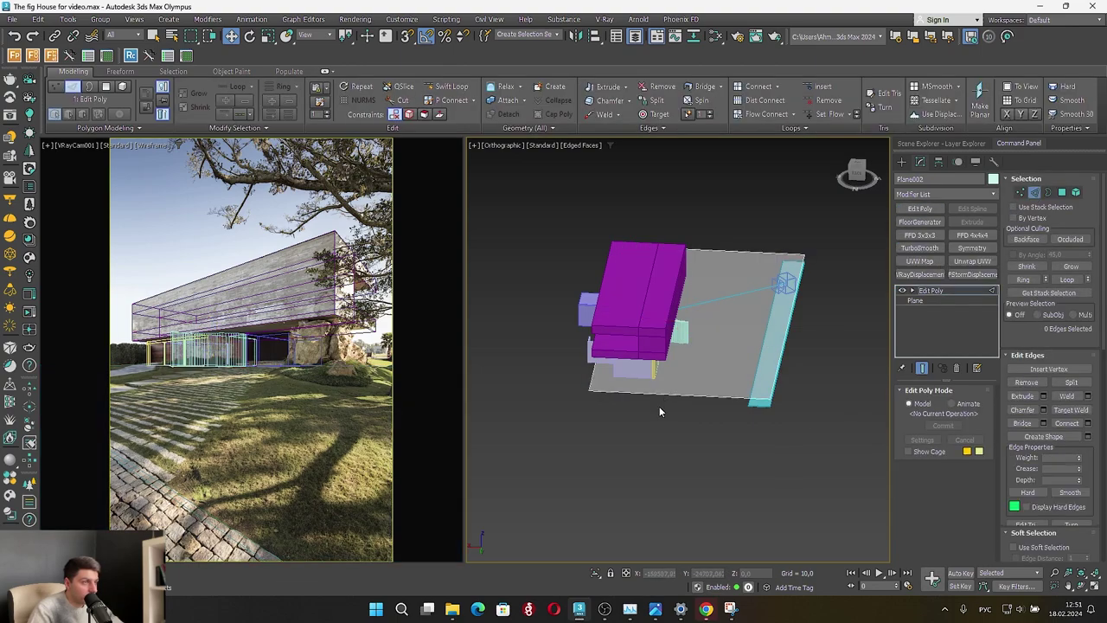
left_click_drag(708, 443, 688, 199)
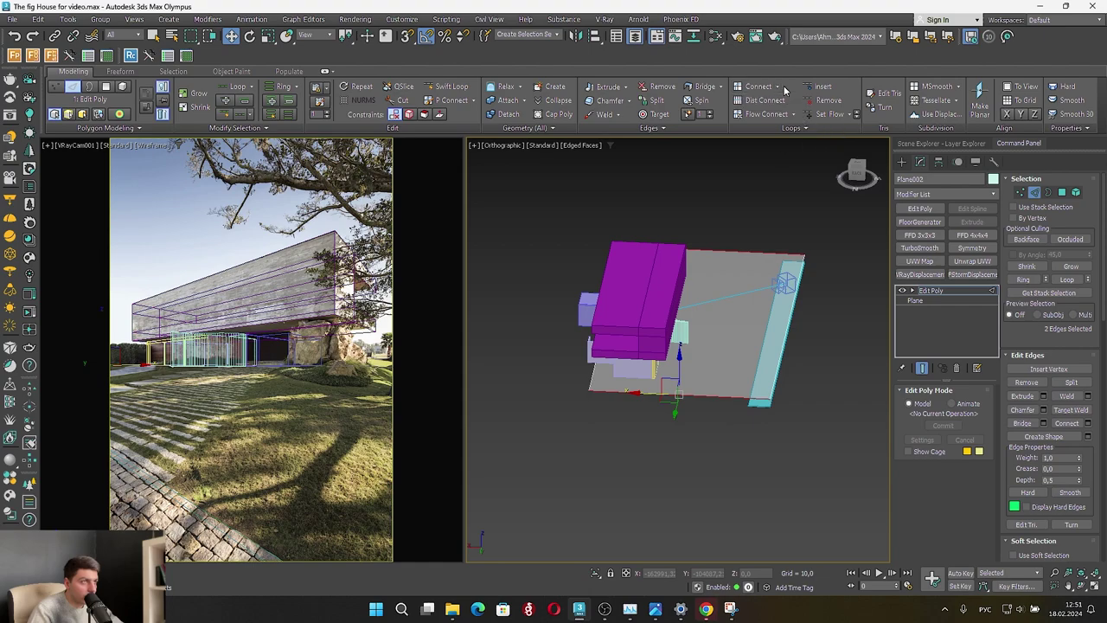
left_click(1021, 192)
left_click_drag(739, 441, 887, 224)
scroll(808, 346, "up", 2)
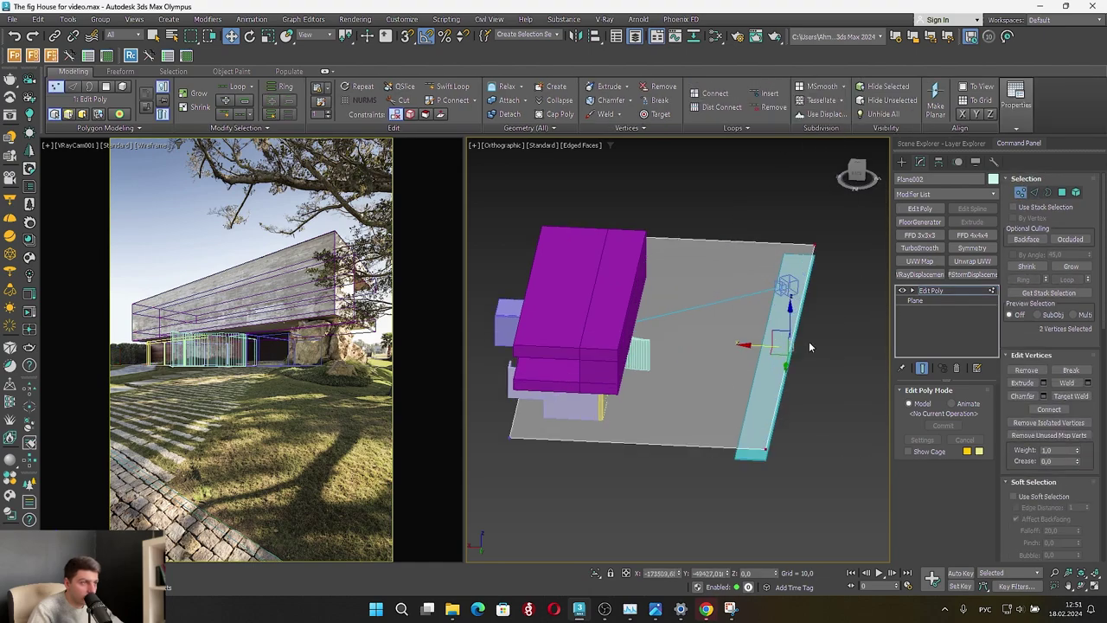
left_click_drag(787, 322, 721, 463)
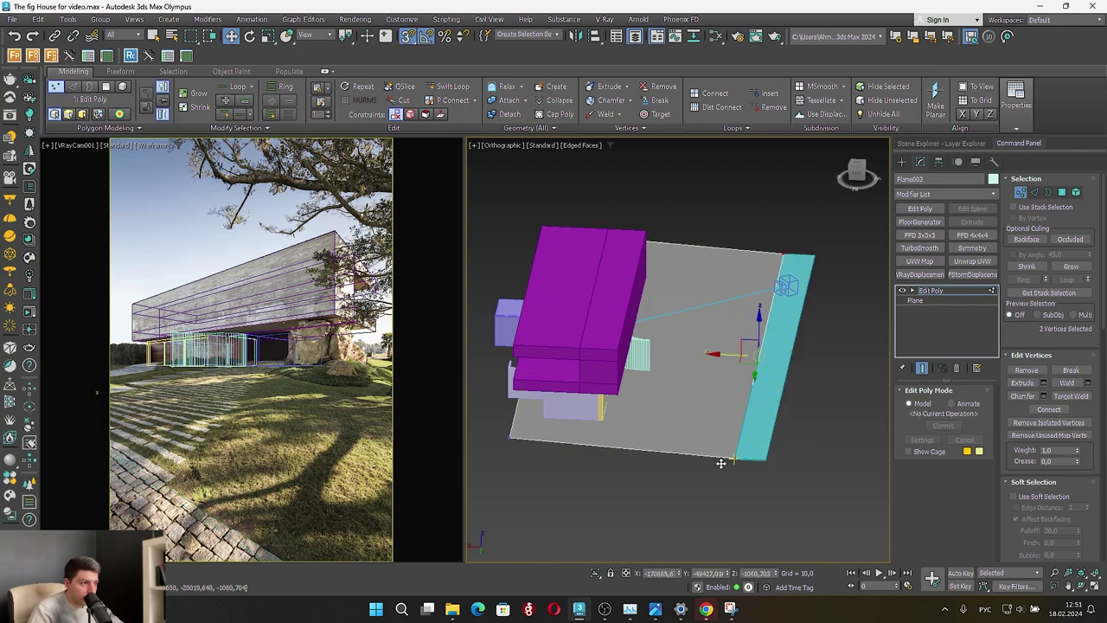
Compare the sloped ground with the reference photo in shaded and wireframe camera display, and inspect its slope from the side
right_click(283, 462)
key("F3")
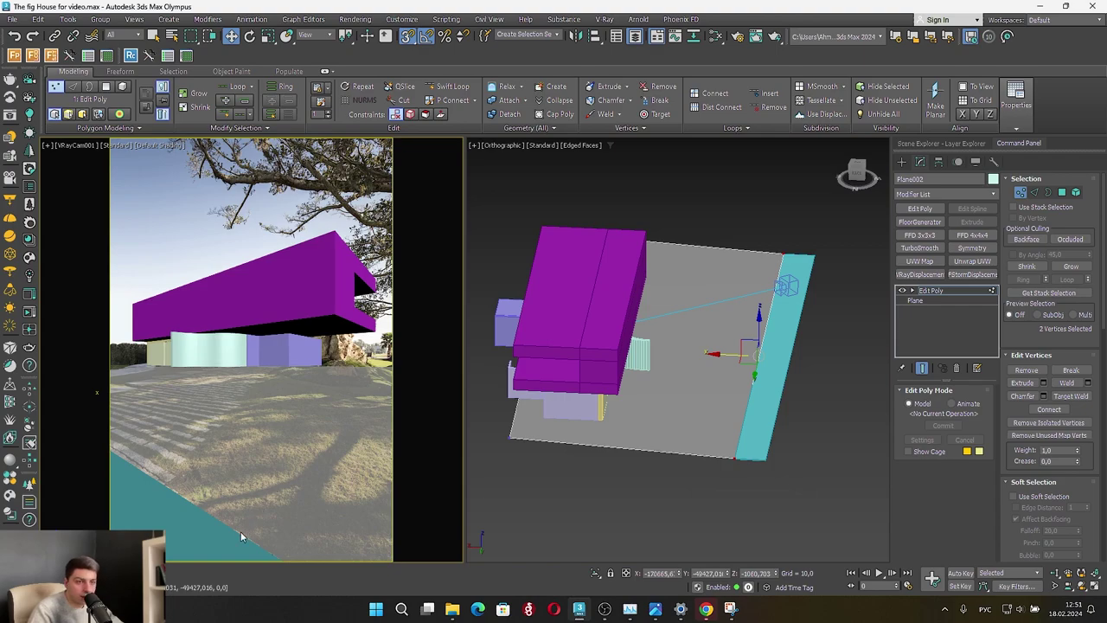
scroll(694, 395, "up", 2)
middle_click_drag(700, 384, 722, 354, "alt")
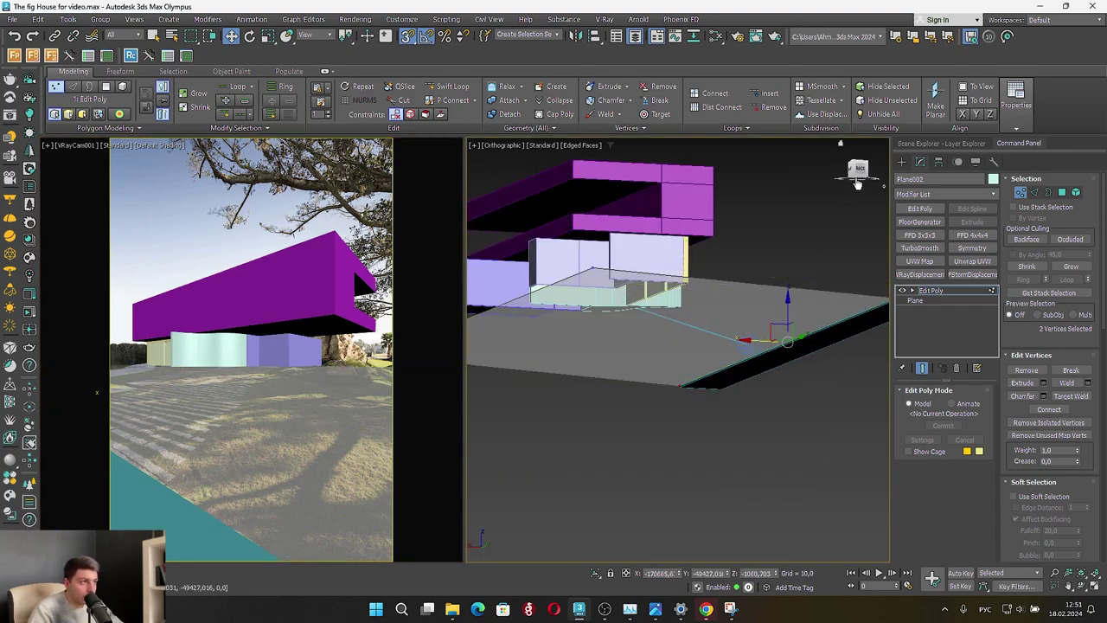
left_click(857, 179)
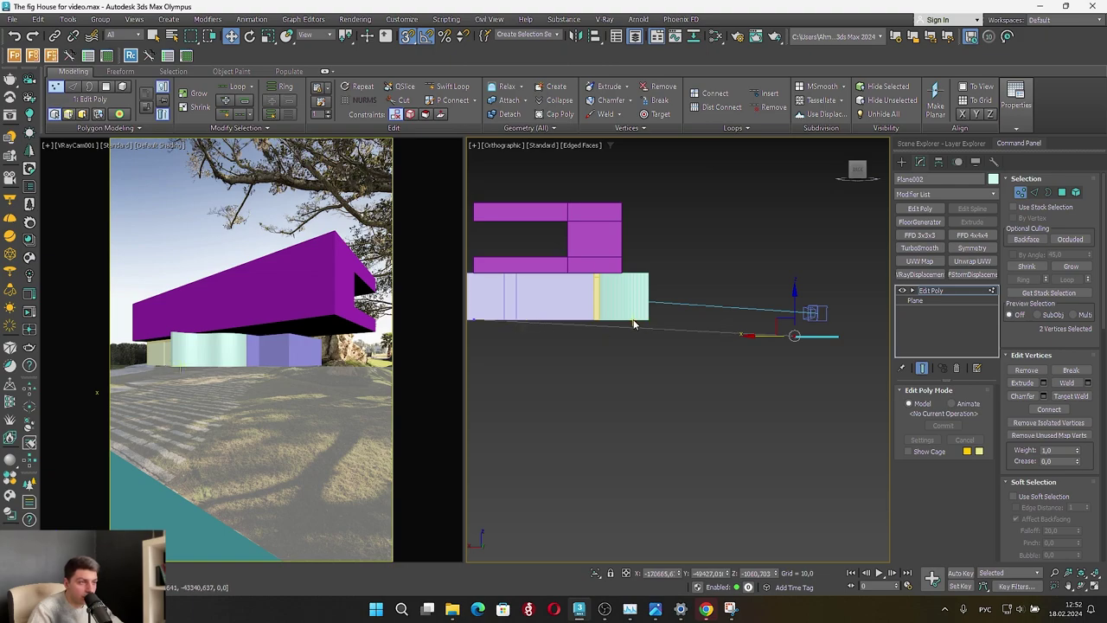
scroll(662, 316, "up", 4)
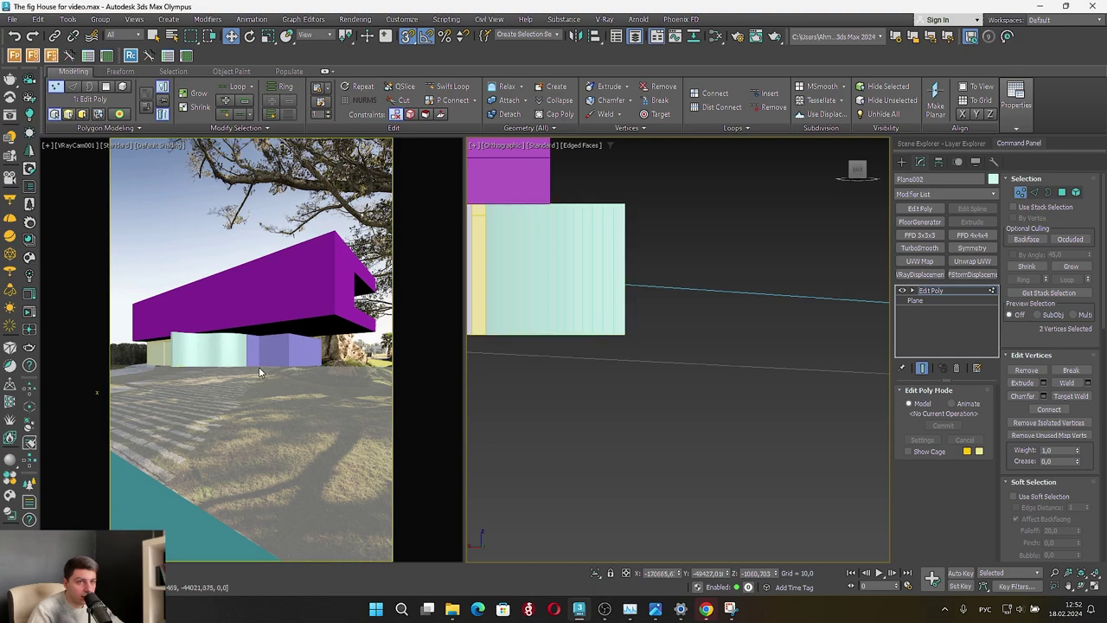
right_click(219, 384)
key("F3")
left_click(313, 375)
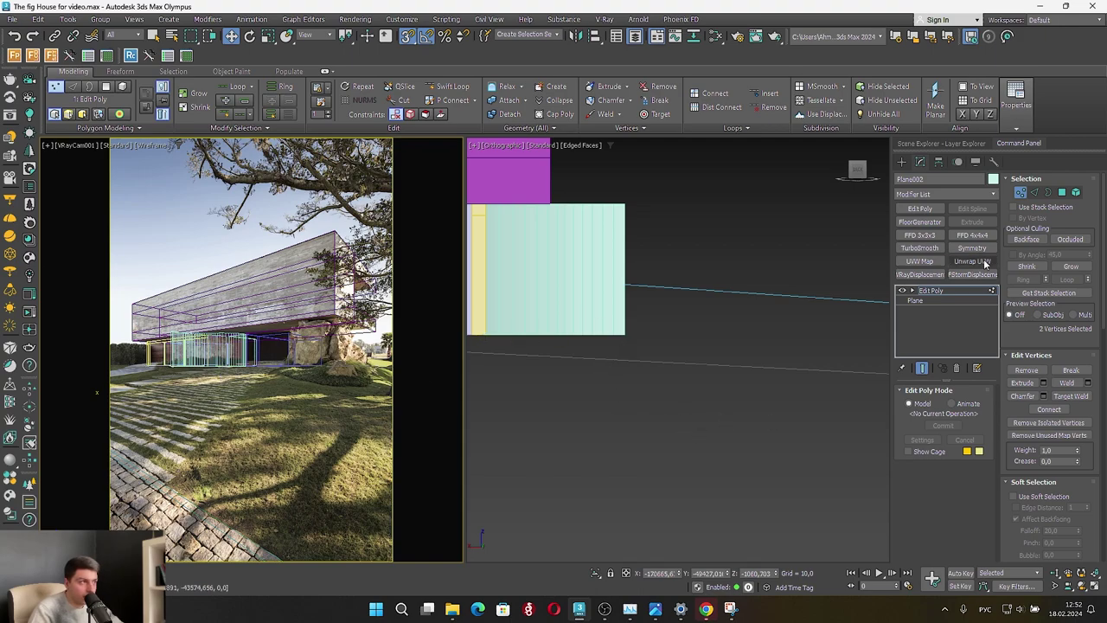
Connect the ground plane's two sloping side edges with one new edge and raise it about 530 to the base of the ground-floor blocks
left_click(1035, 194)
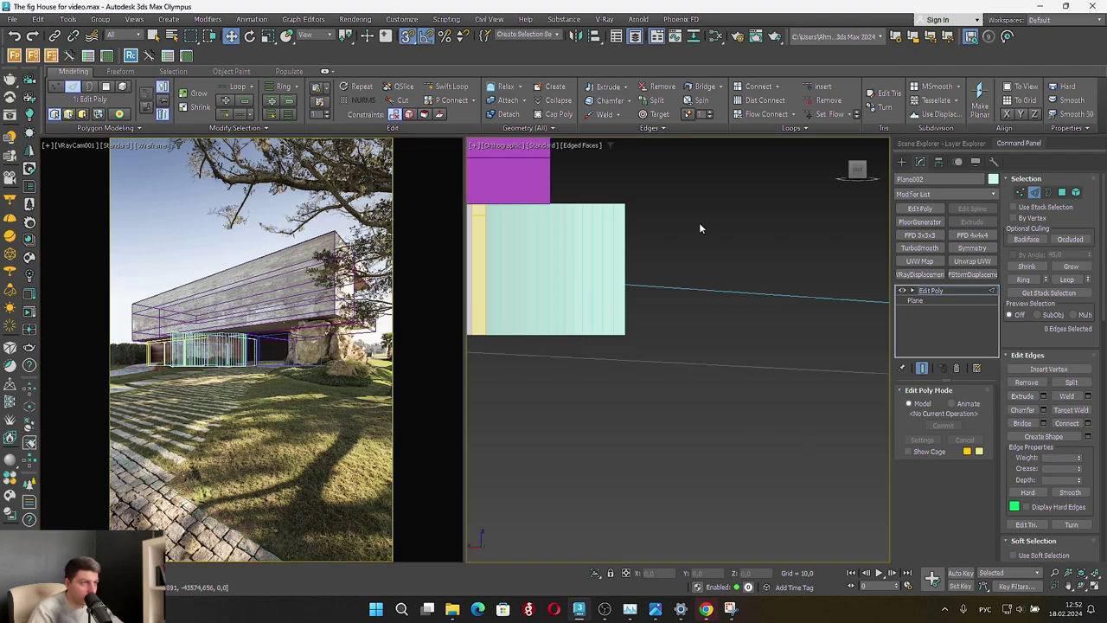
left_click_drag(667, 268, 668, 265)
scroll(669, 271, "down", 3)
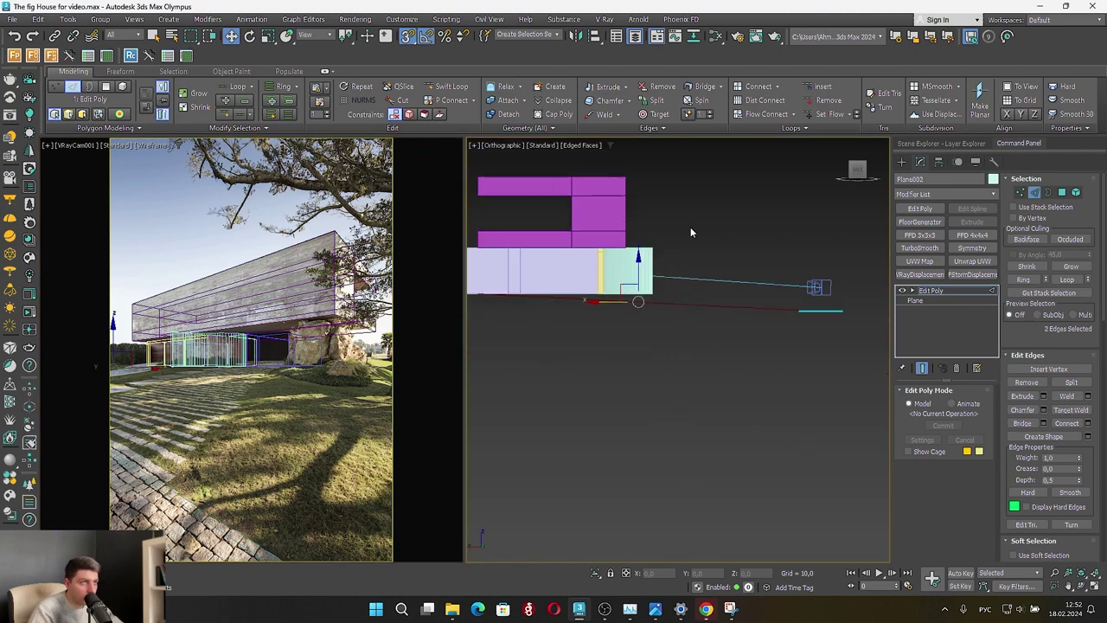
left_click(778, 88)
left_click(773, 101)
left_click(685, 406)
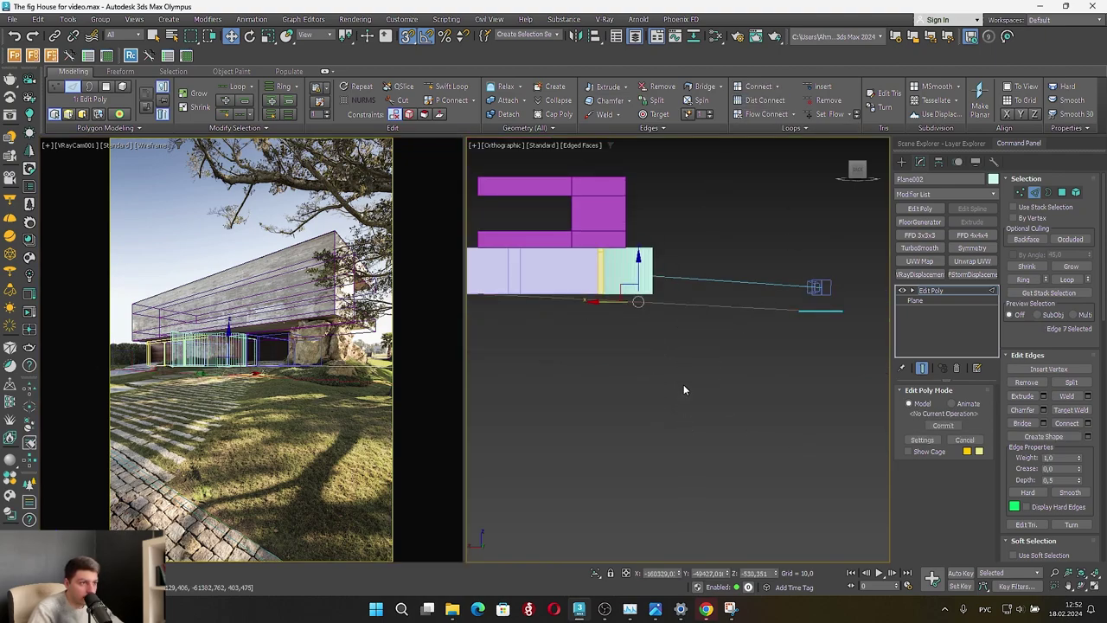
scroll(646, 295, "up", 2)
middle_click_drag(643, 312, 631, 291, "alt")
left_click_drag(629, 286, 609, 279)
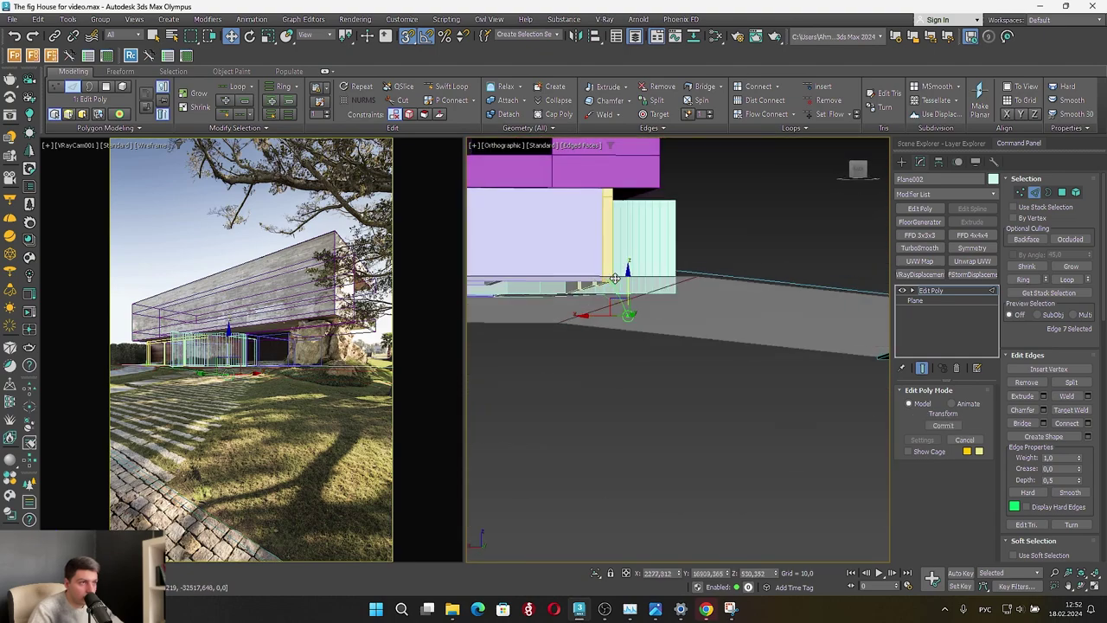
Move the ground plane's connecting edge toward the ground-floor blocks to X about -153051 and raise it to Z about 353
right_click(615, 278)
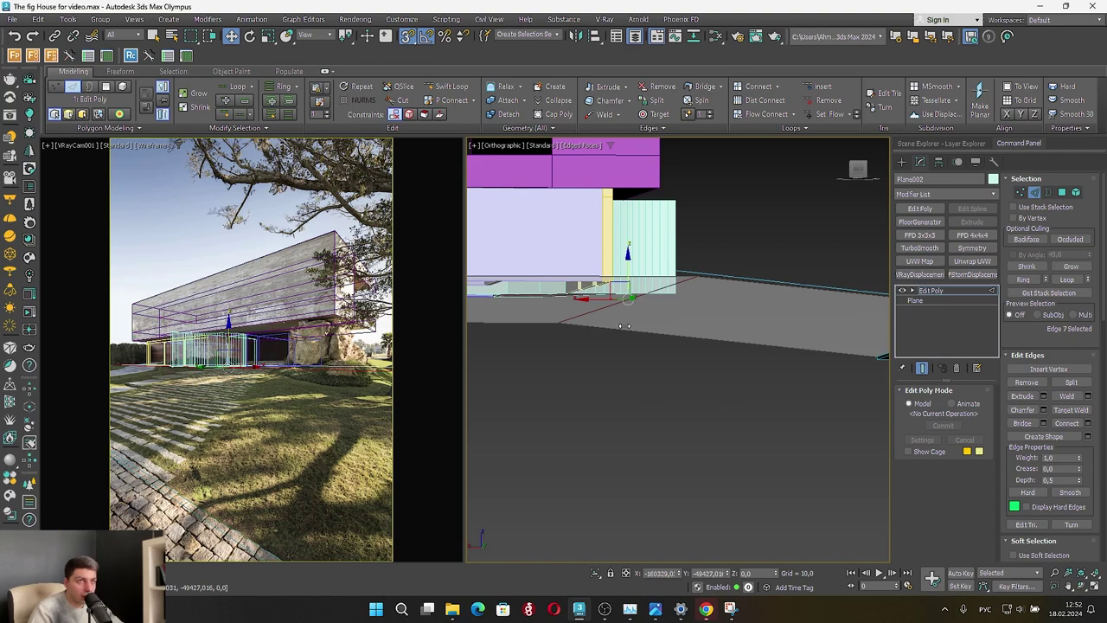
right_click(615, 363)
middle_click_drag(733, 372, 832, 392, "alt")
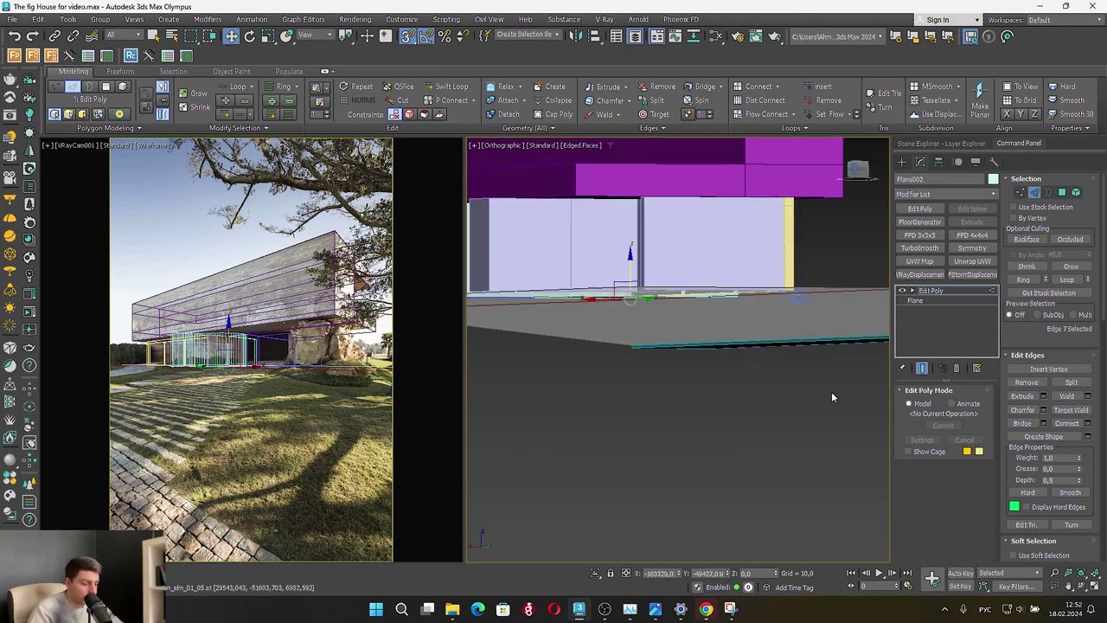
key("f")
key("z")
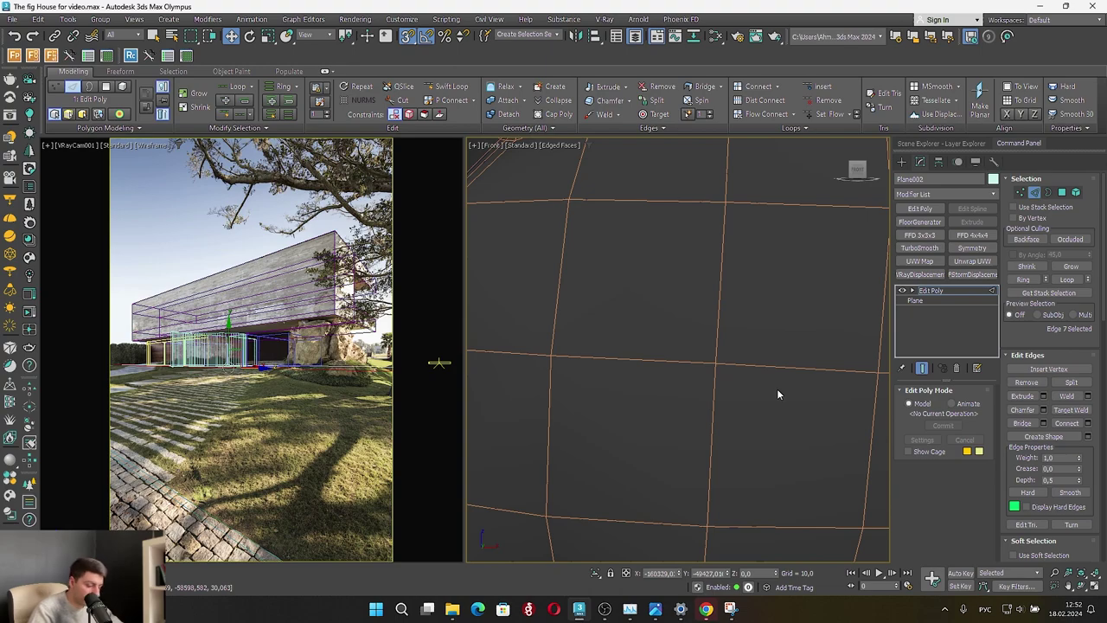
key("z")
scroll(695, 395, "down", 8)
key("s")
left_click_drag(701, 381, 782, 374)
middle_click_drag(781, 374, 702, 370, "alt")
left_click_drag(708, 368, 506, 493)
key("s")
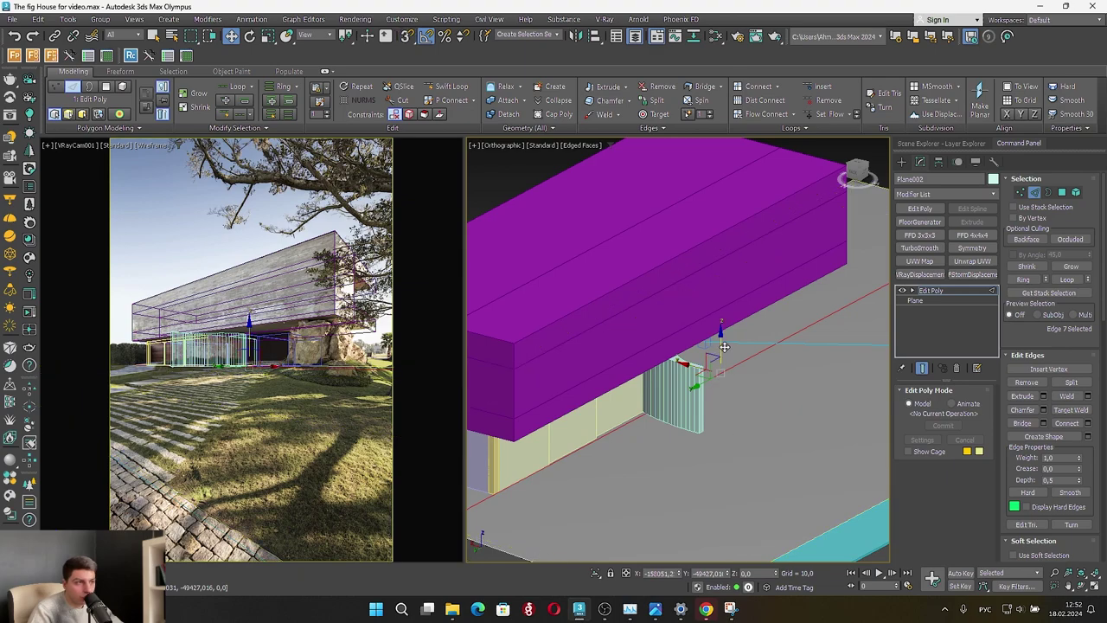
left_click_drag(725, 345, 745, 341)
Extrude the ground plane's street-side edge outward to the outer edge of the street strip box
scroll(706, 387, "down", 6)
middle_click_drag(703, 385, 662, 343, "alt")
scroll(809, 385, "up", 5)
middle_click_drag(746, 499, 761, 505, "alt")
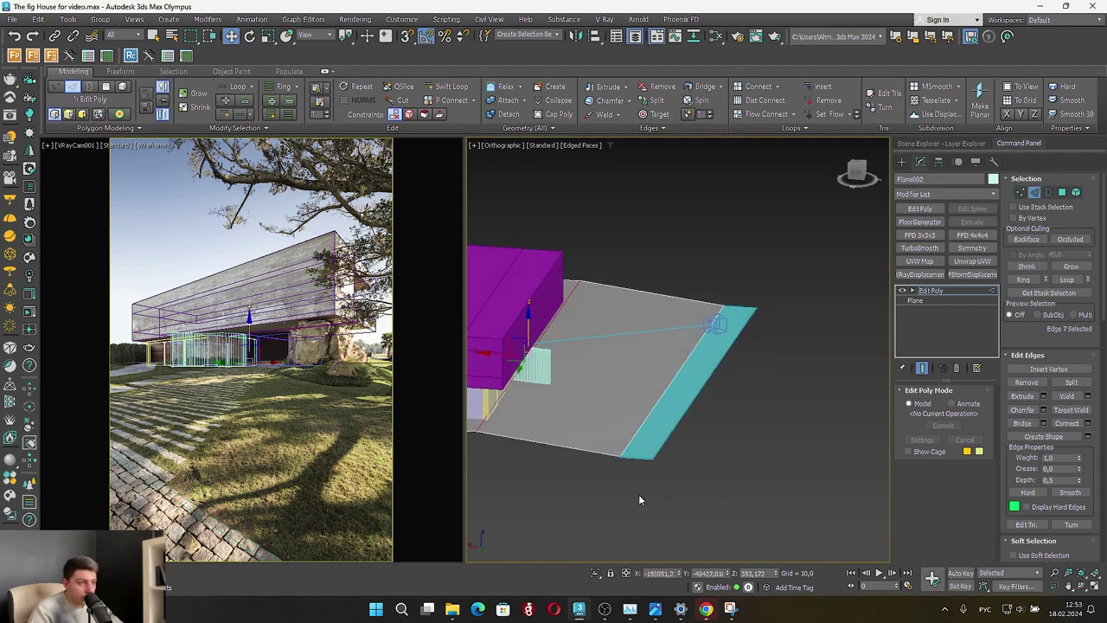
middle_click_drag(638, 495, 663, 490, "alt")
left_click_drag(664, 507, 798, 247)
scroll(676, 357, "up", 2)
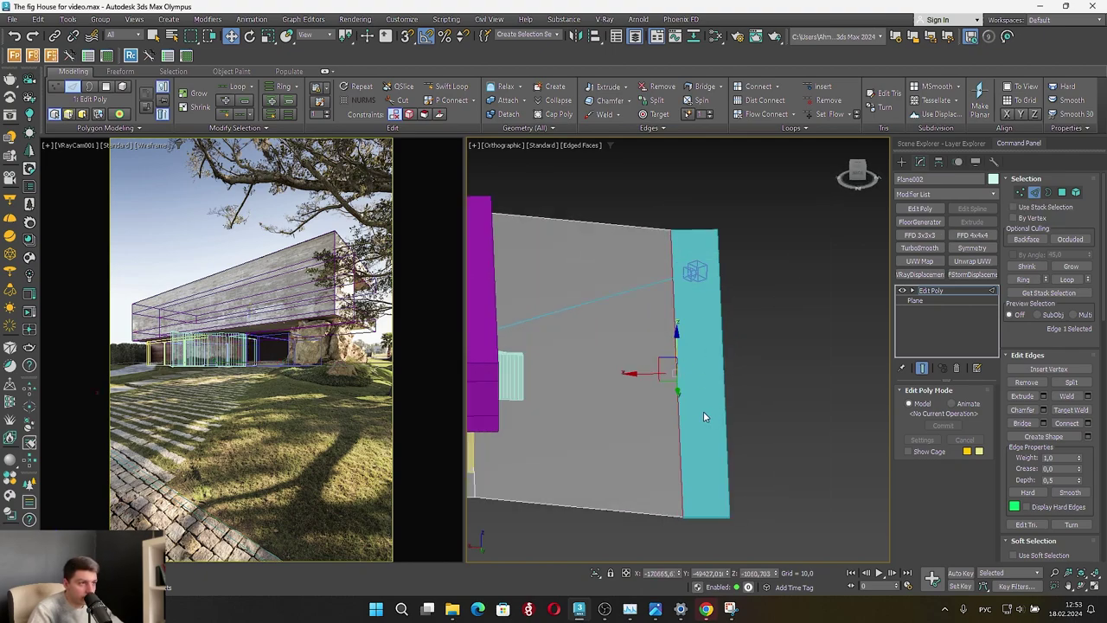
key("s")
left_click_drag(655, 375, 730, 527, "shift")
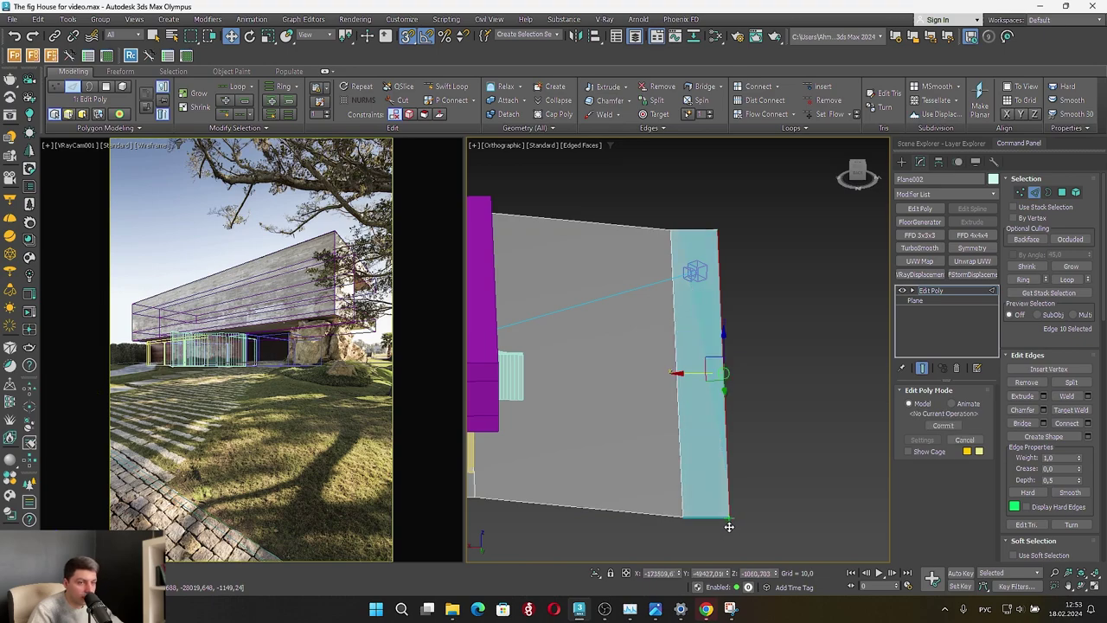
Select the four ground plane edges over the street strip and lower them to Z about -1131
left_click(859, 178)
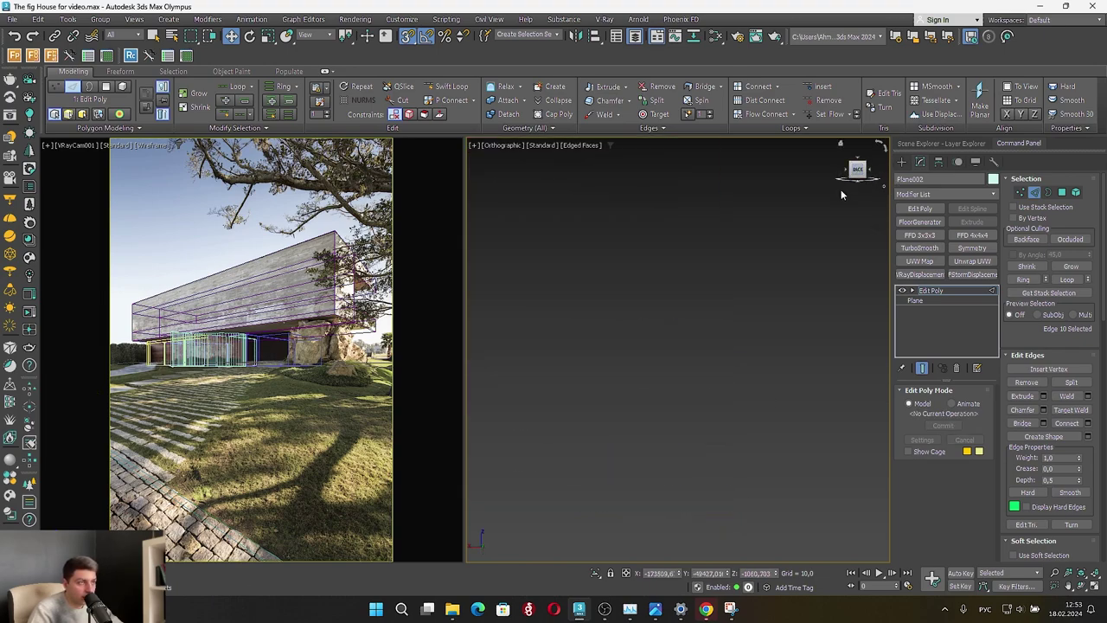
left_click_drag(578, 355, 858, 449)
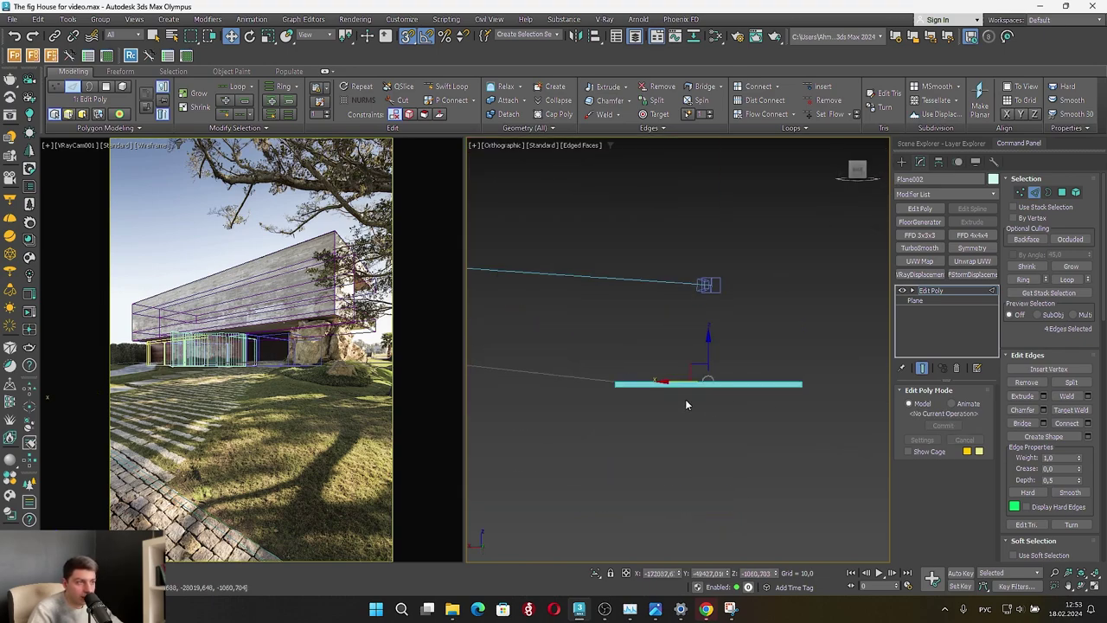
scroll(687, 400, "up", 3)
left_click_drag(817, 370, 840, 383)
key("ctrl+z")
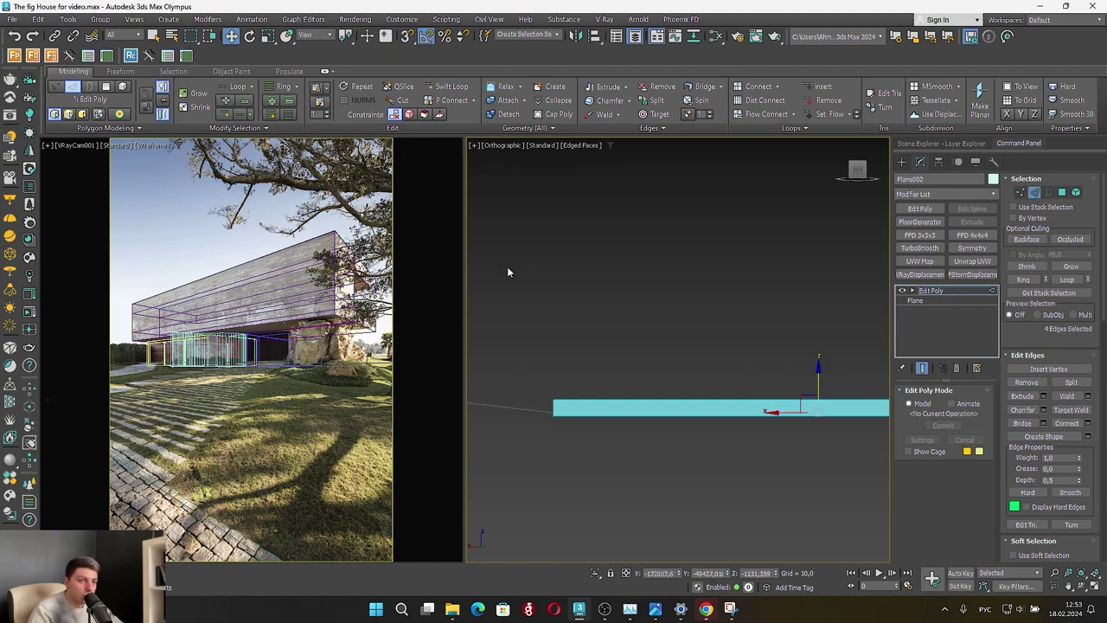
Lower the ground plane's connecting edge beside the ground-floor blocks to Z about 219 in the back view
mouse_move(779, 359)
middle_mouse_down("alt")
mouse_move(707, 405)
mouse_move(767, 364)
middle_mouse_up("alt")
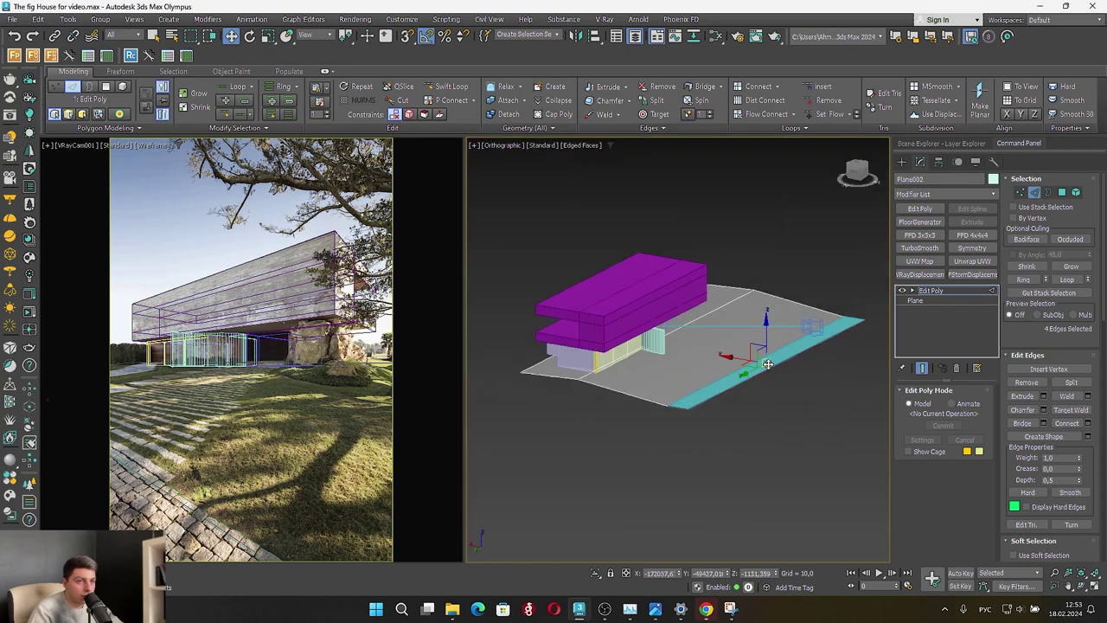
middle_click_drag(622, 355, 676, 432)
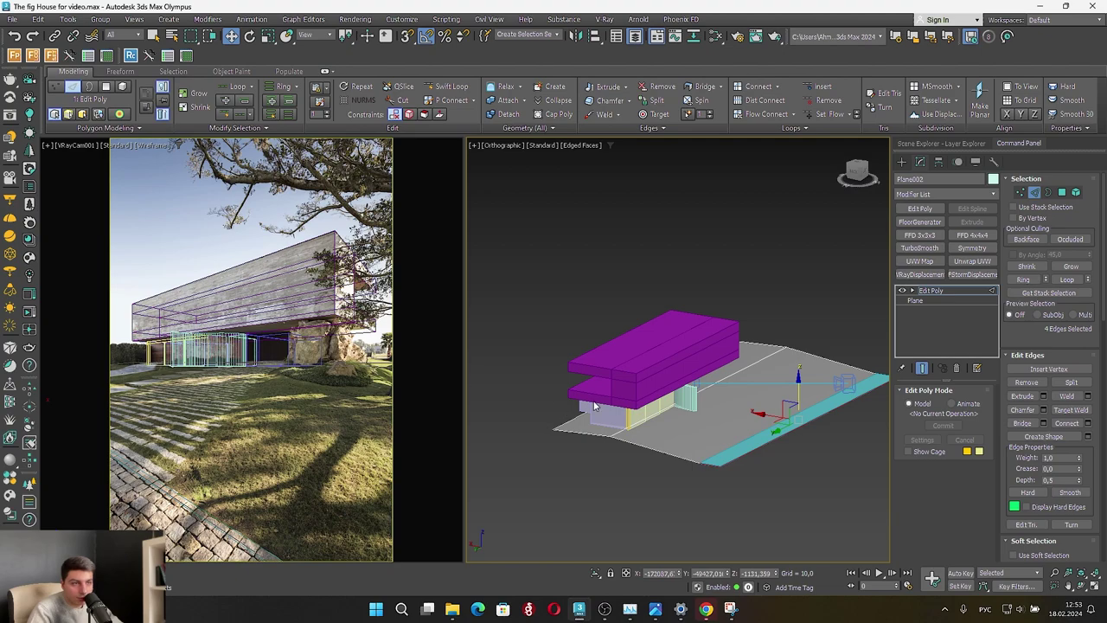
middle_click_drag(595, 407, 858, 279, "alt")
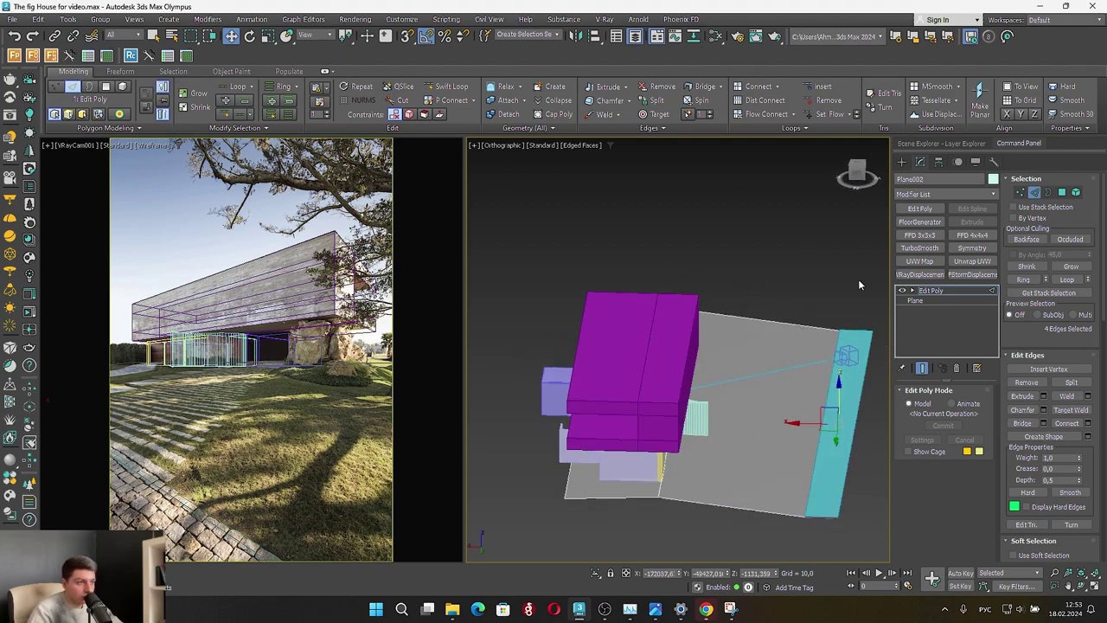
left_click(858, 175)
left_click(858, 173)
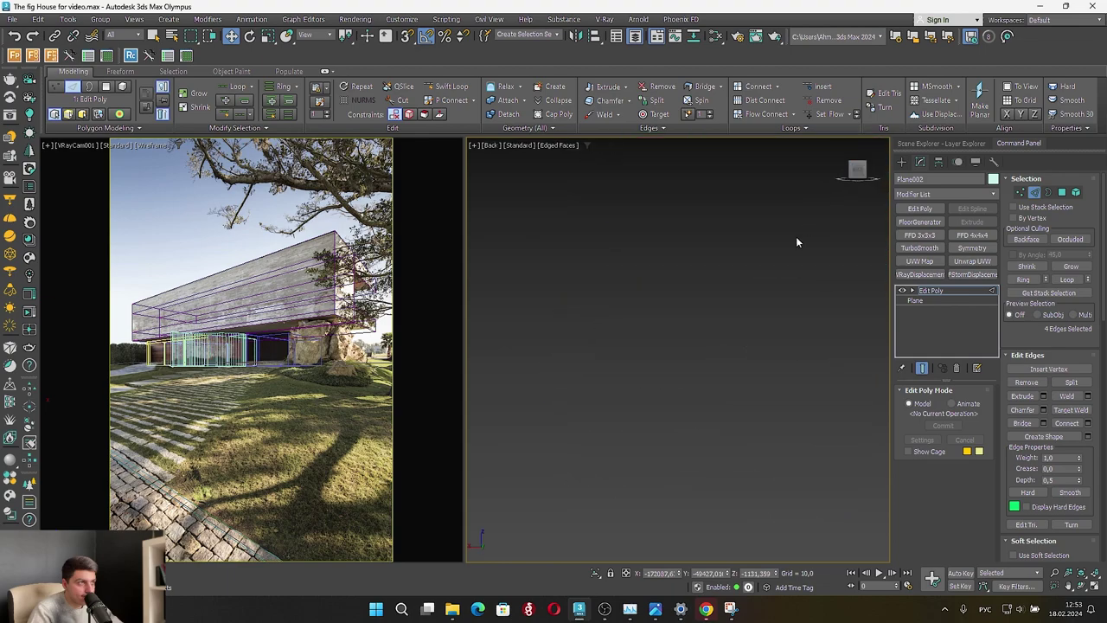
scroll(752, 393, "up", 10)
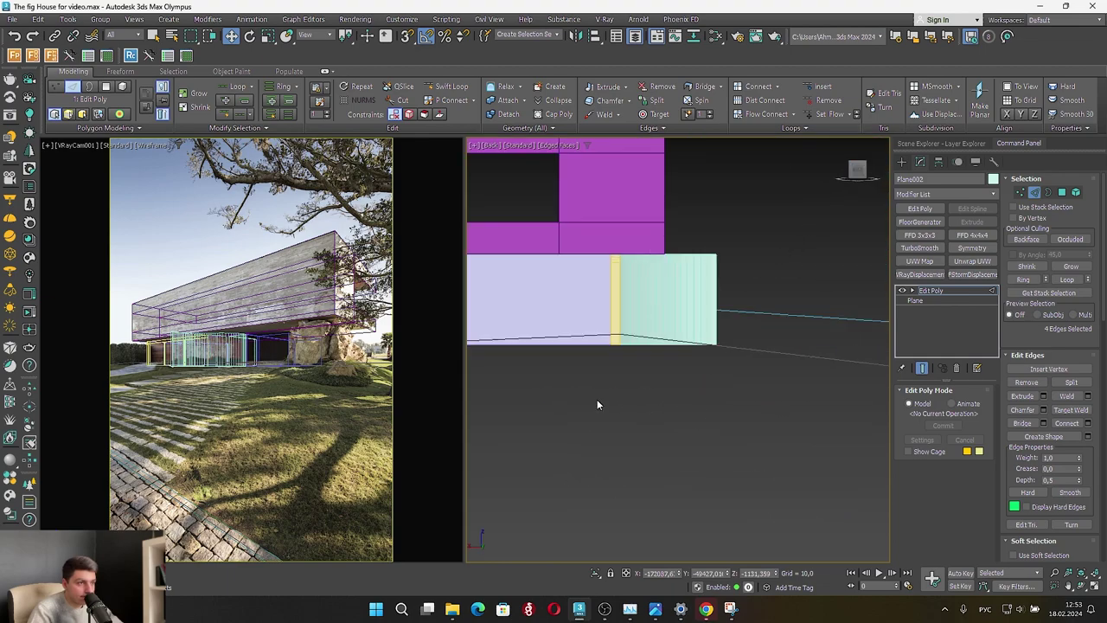
left_click(645, 342)
left_click_drag(641, 334, 643, 309)
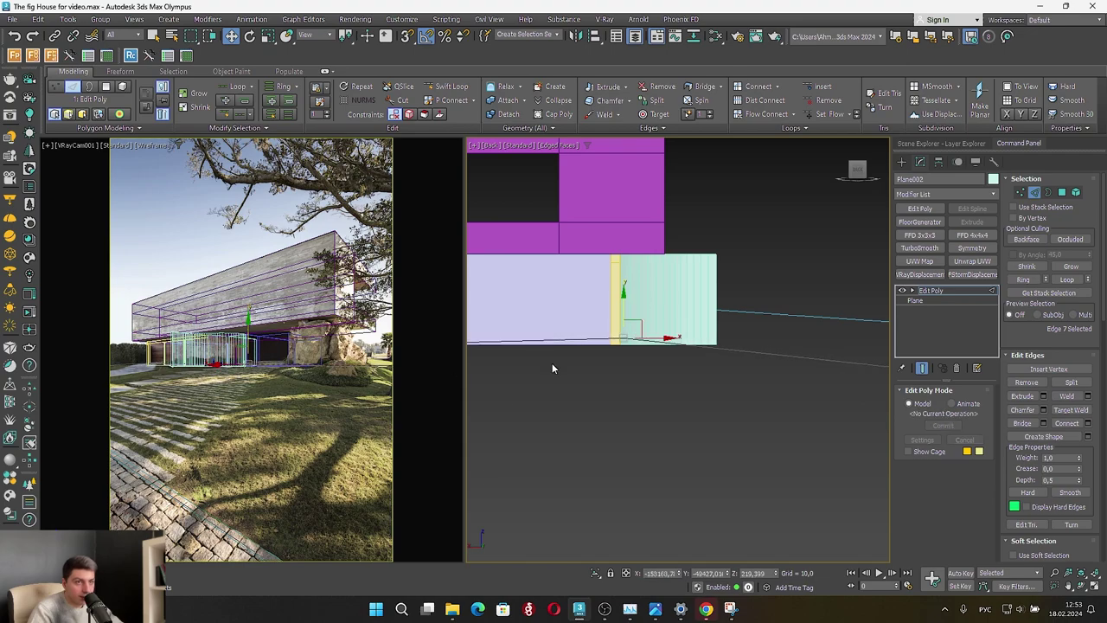
Raise the ground plane's rear edge to Z about 219 and align it with the far end of the blue block
scroll(610, 372, "down", 4)
scroll(575, 331, "up", 4)
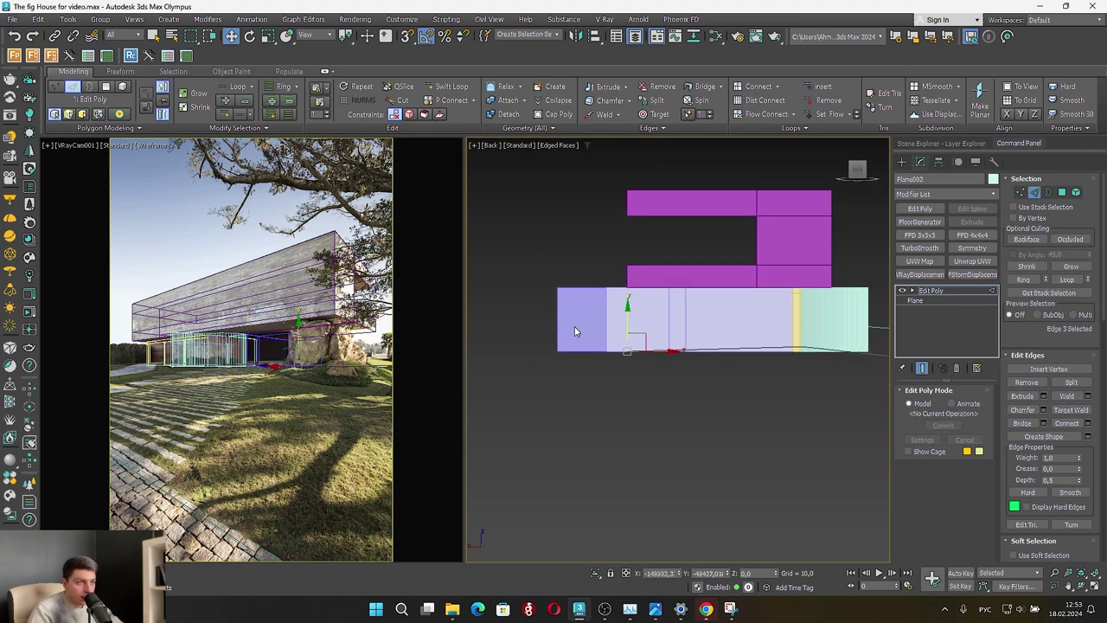
left_click(534, 422)
left_click_drag(568, 364, 802, 340)
key("s")
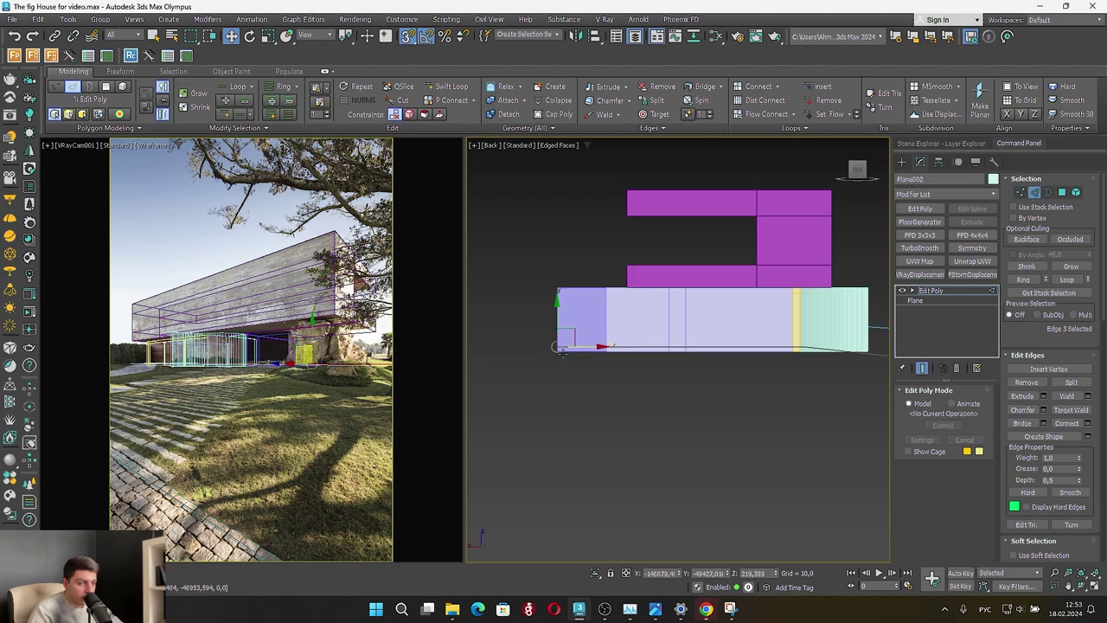
Connect the ground plane's four crosswise edges with one segment and shift the new edge toward the camera, to Y about -60195
middle_click_drag(563, 346, 604, 344, "alt")
scroll(604, 345, "up", 5)
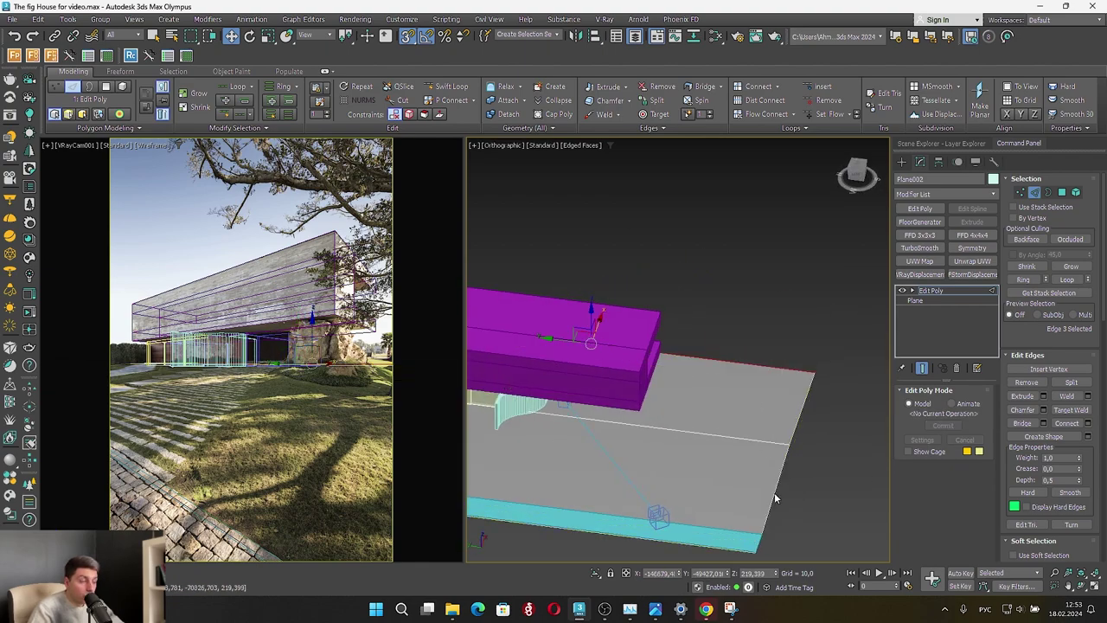
scroll(774, 401, "down", 1)
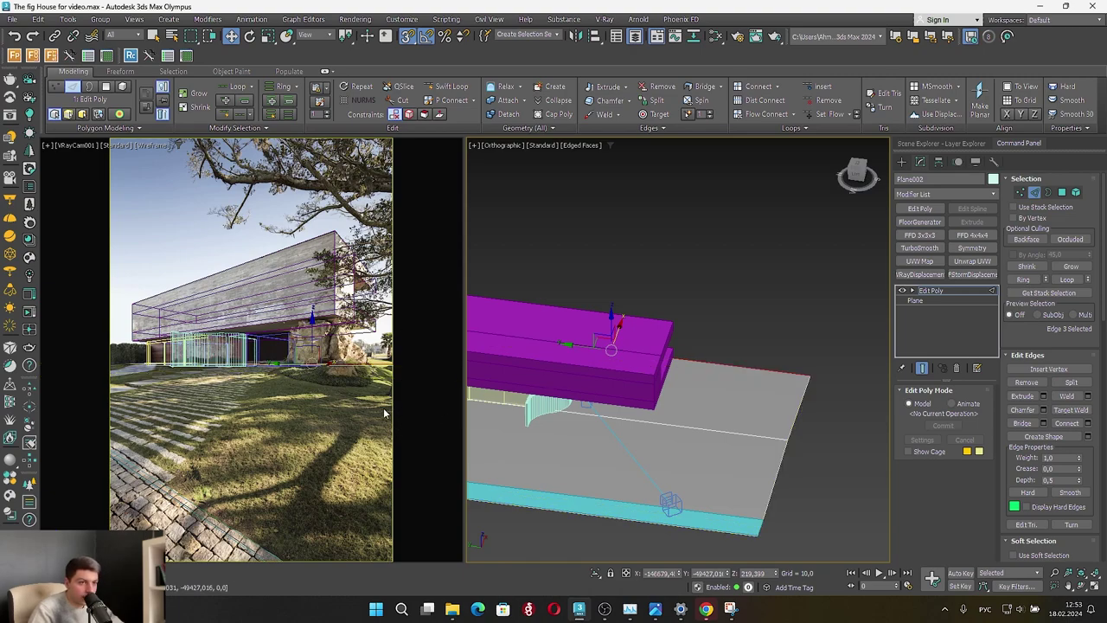
scroll(740, 359, "down", 5)
middle_click_drag(740, 359, 776, 387, "alt")
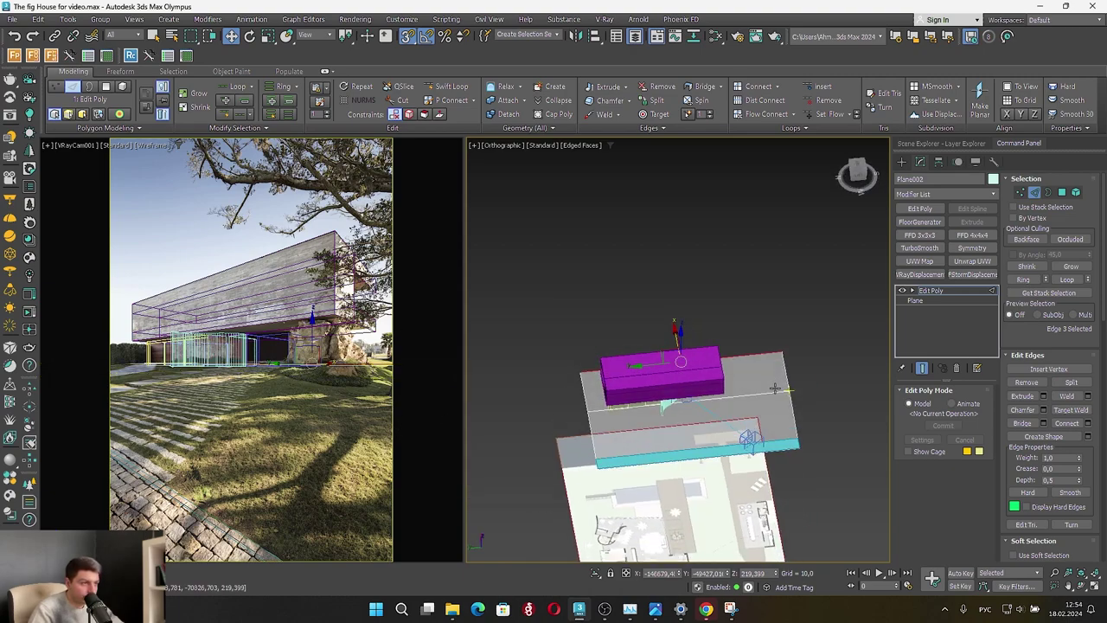
left_click(857, 170)
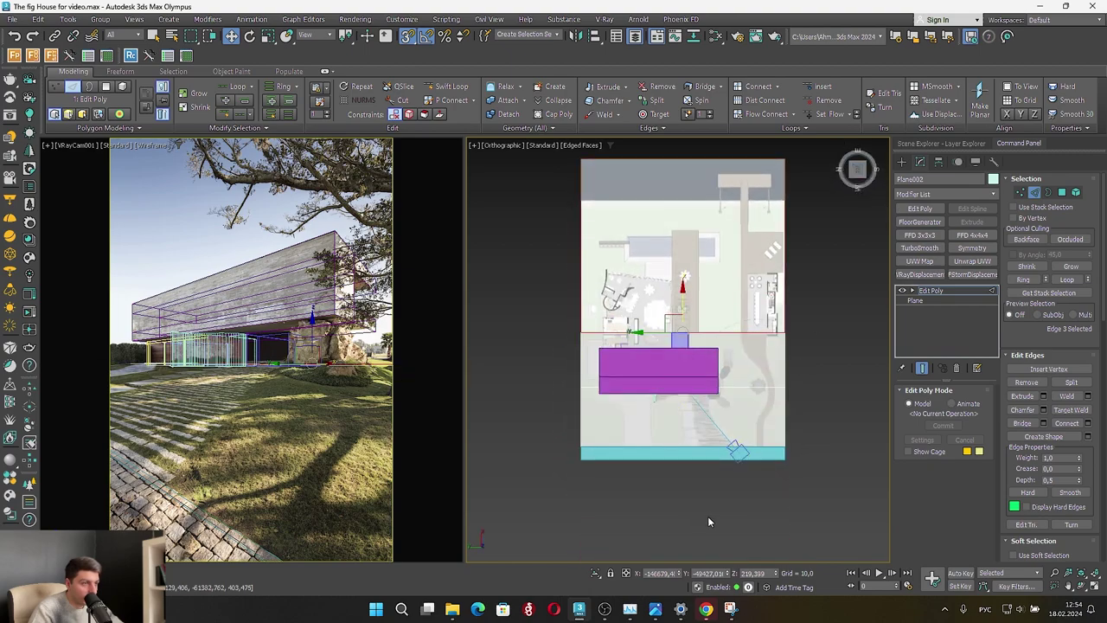
left_click_drag(724, 510, 710, 283)
scroll(737, 463, "up", 4)
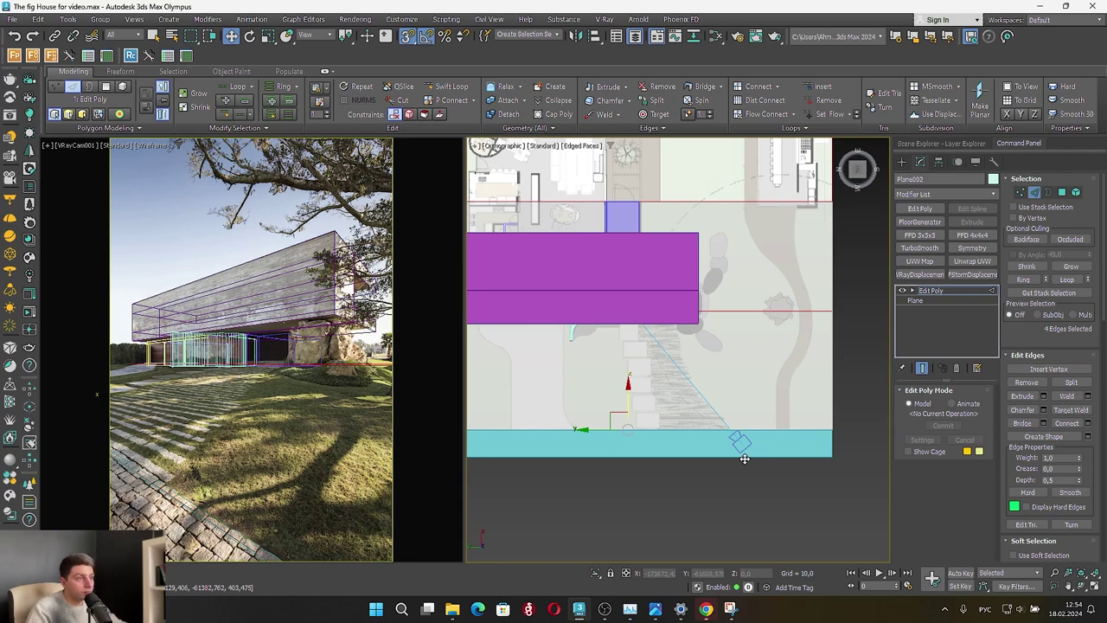
left_click(778, 87)
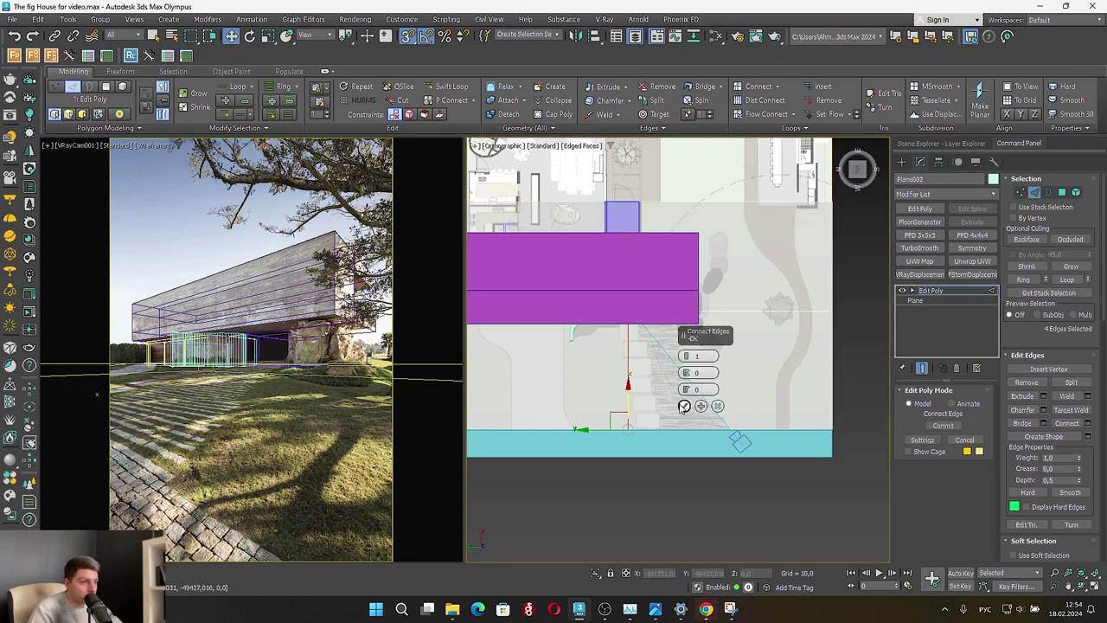
left_click(684, 405)
left_click_drag(600, 357, 701, 355)
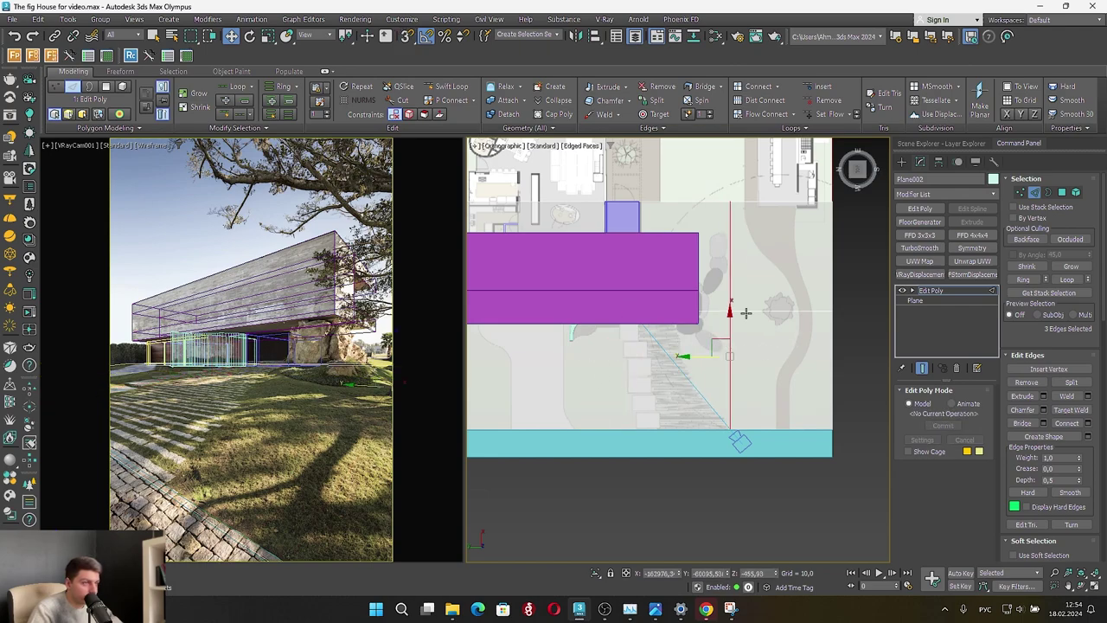
Move the new edge's vertex level with the house front toward the stepping-stone path
scroll(746, 313, "up", 3)
left_click(1024, 193)
left_click(723, 309)
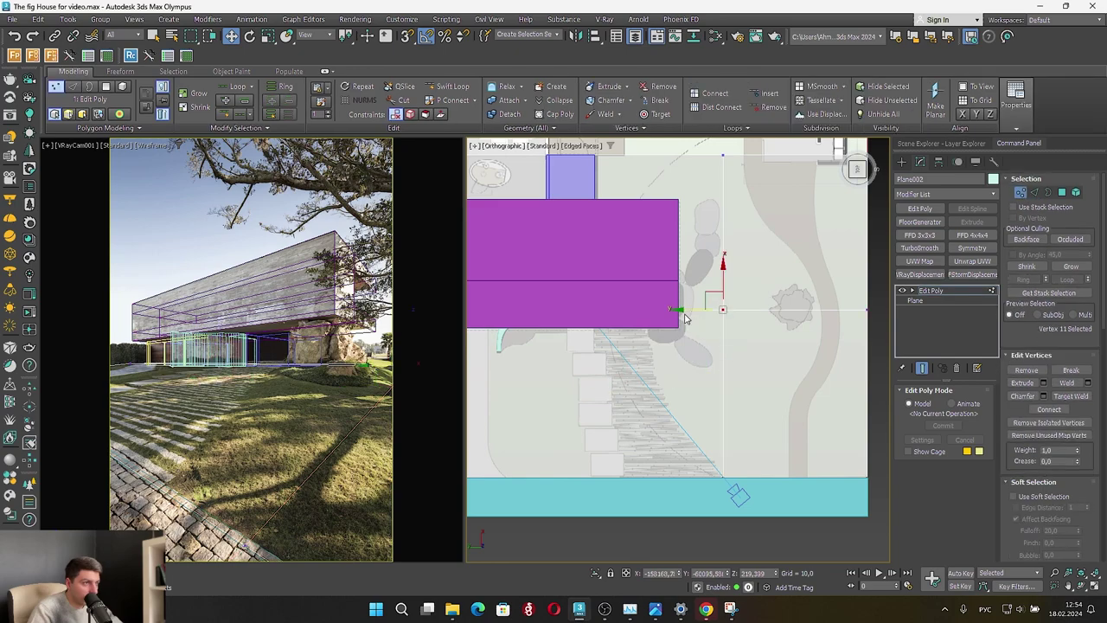
left_click_drag(683, 310, 597, 303)
scroll(750, 358, "down", 4)
left_click(841, 386)
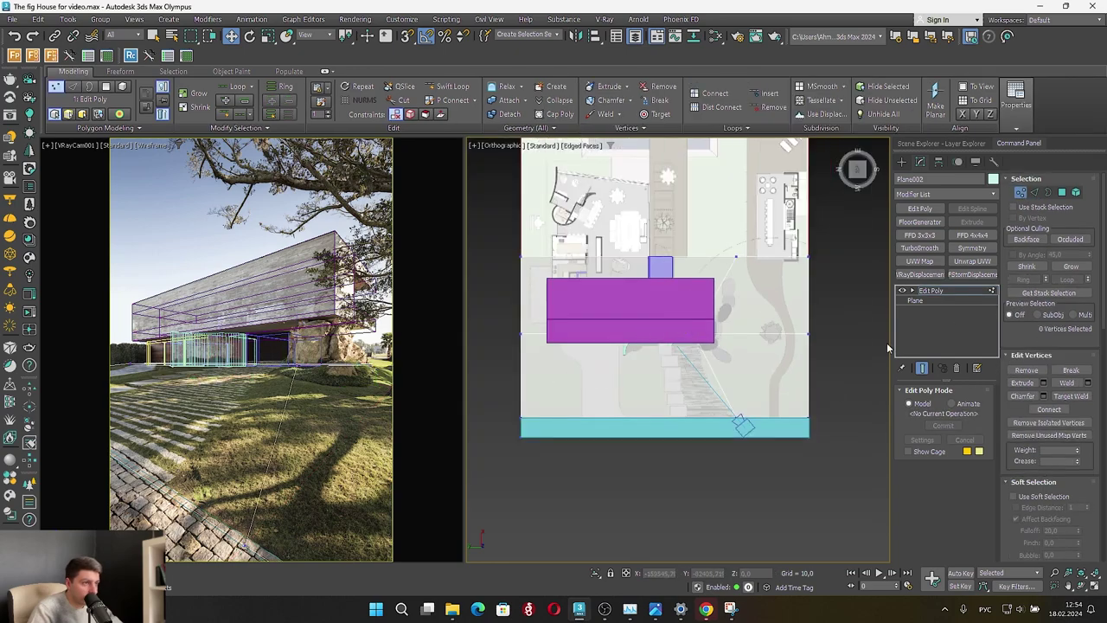
Connect the three edges between the house front and the street strip with one crosswise segment
left_click(1035, 192)
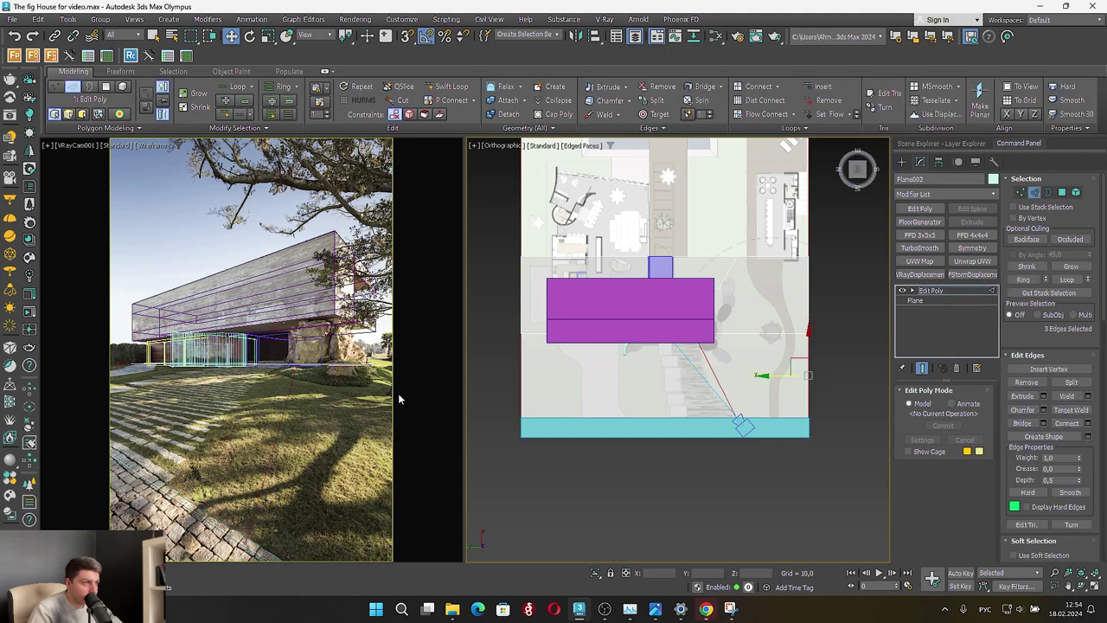
left_click(767, 87)
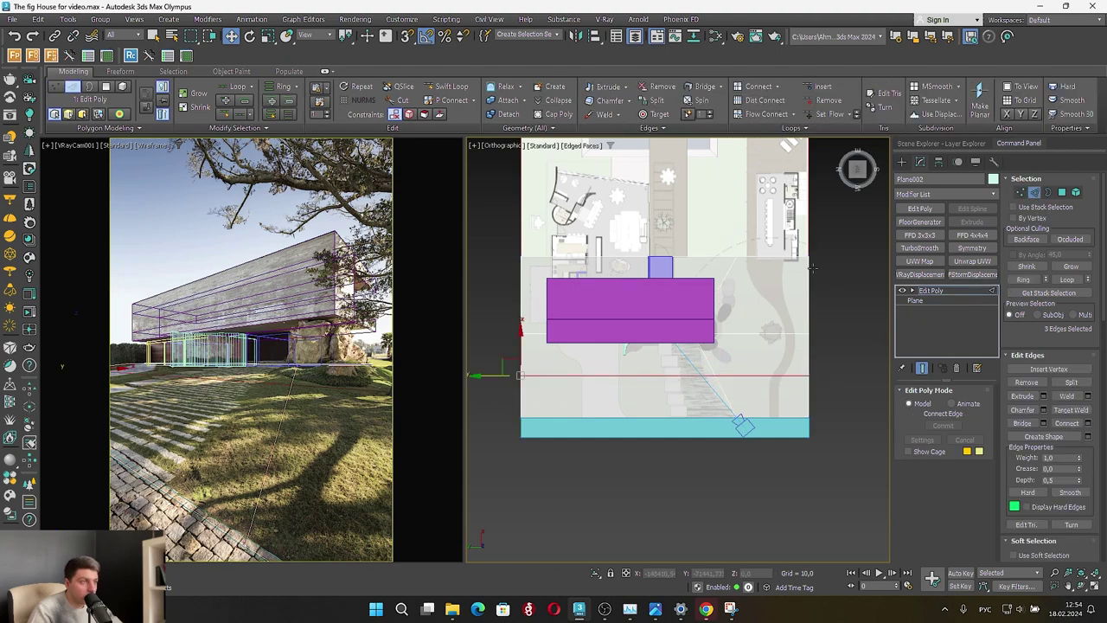
left_click(684, 407)
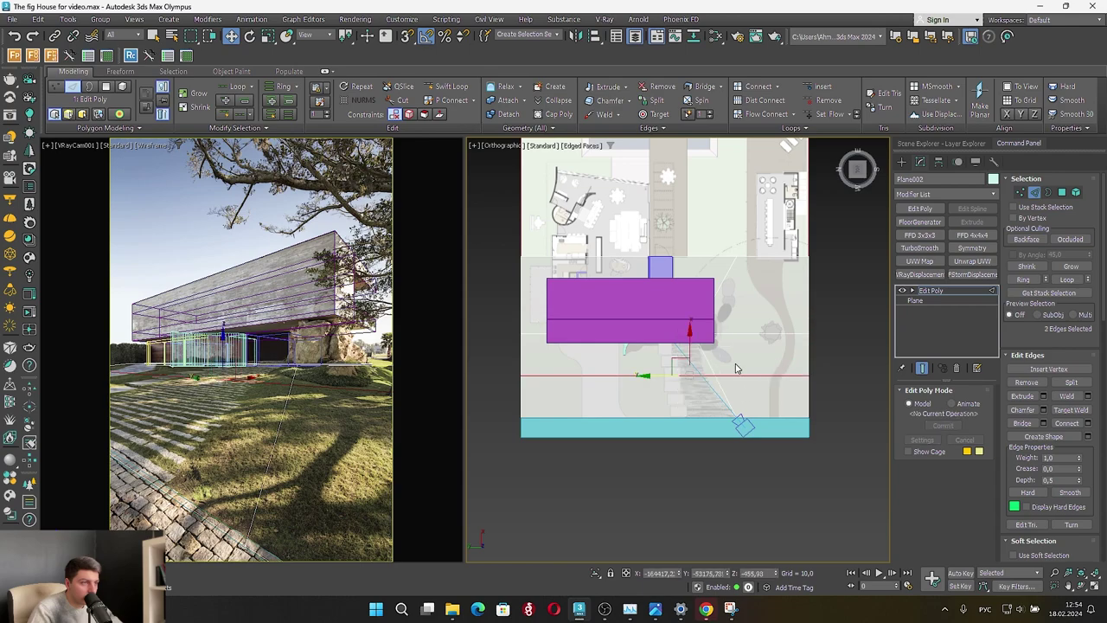
Shift the middle vertex of the new crosswise edge toward the path and the rear vertex behind the house to Y about -54055
scroll(719, 354, "up", 3)
left_click_drag(660, 368, 648, 403)
key("1")
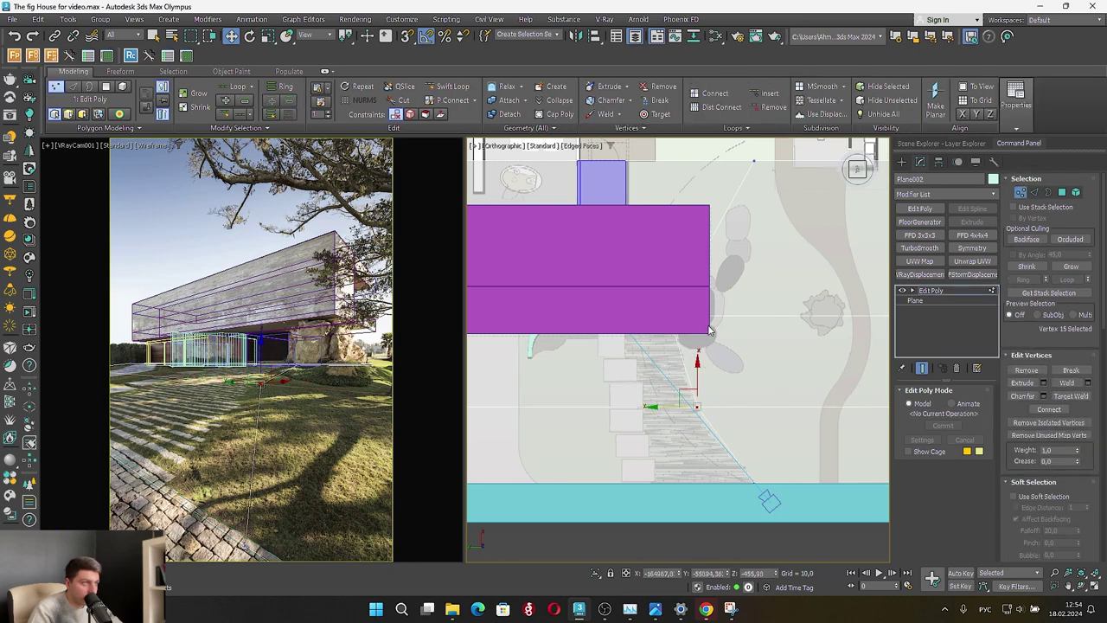
middle_click_drag(761, 186, 714, 317)
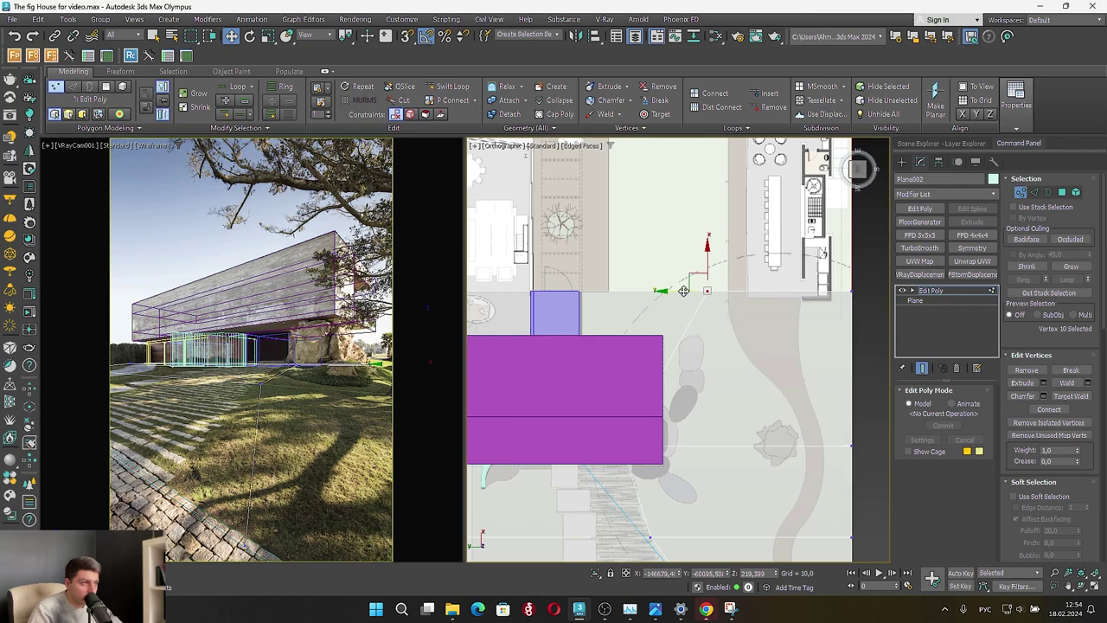
left_click_drag(684, 290, 602, 280)
Lower the five vertices along the ground plane's side edge on the camera side of the house
scroll(707, 251, "down", 3)
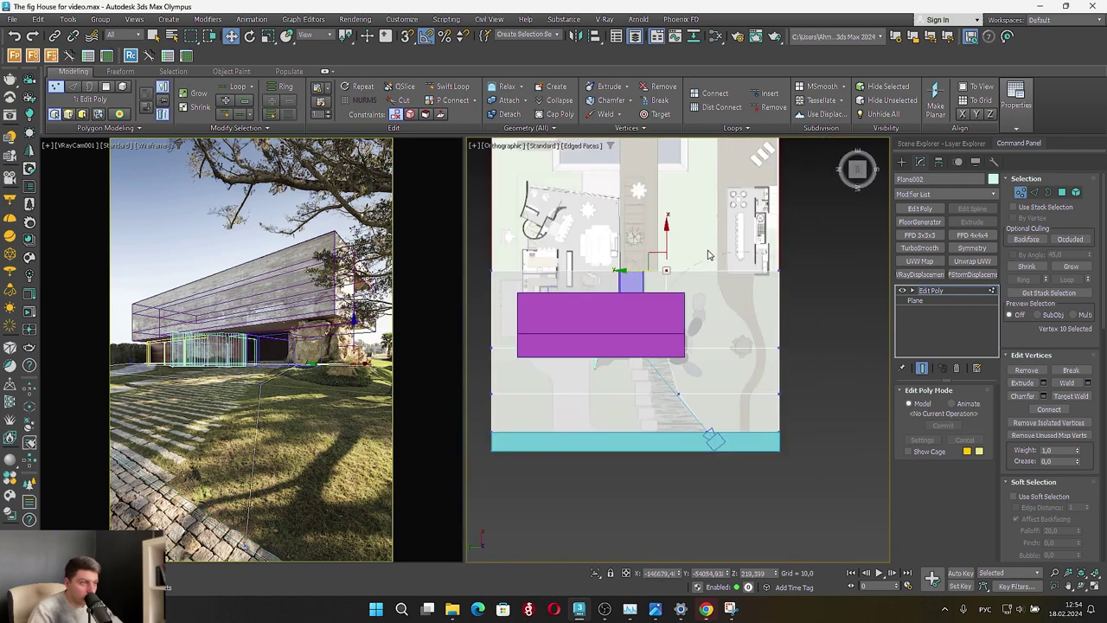
middle_click_drag(791, 346, 773, 214)
scroll(757, 355, "up", 1)
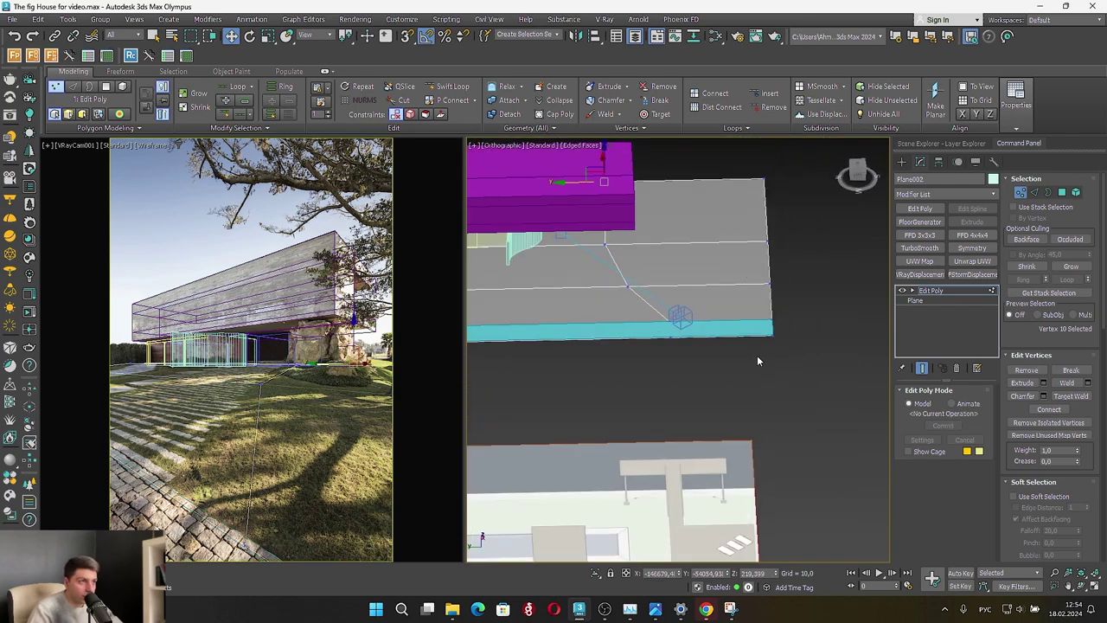
left_click_drag(747, 384, 816, 161)
left_click(858, 180)
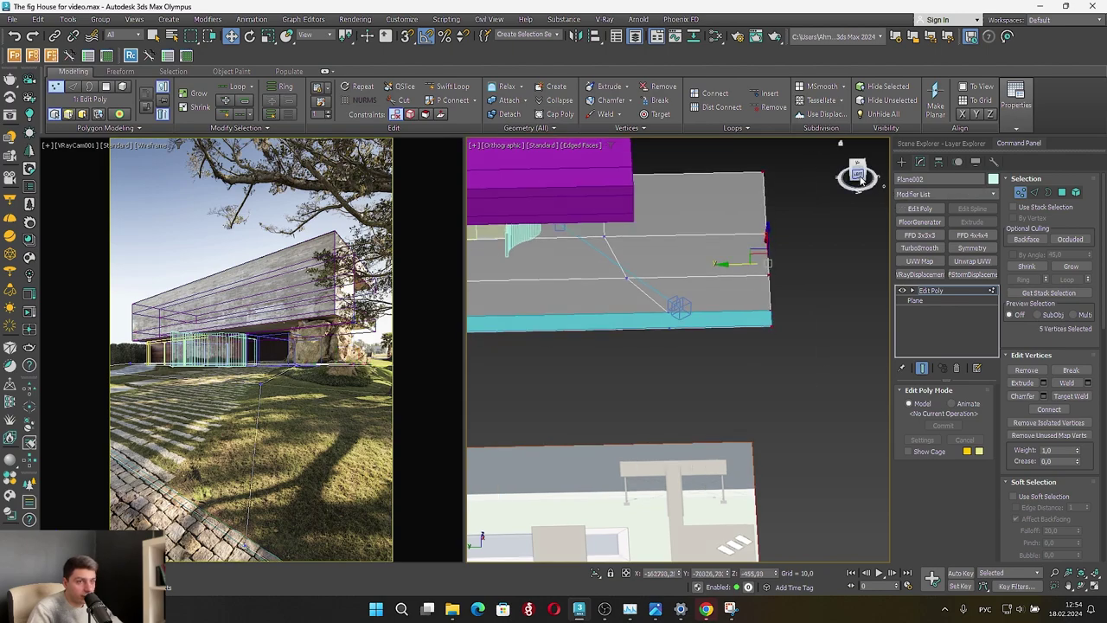
scroll(735, 338, "up", 6)
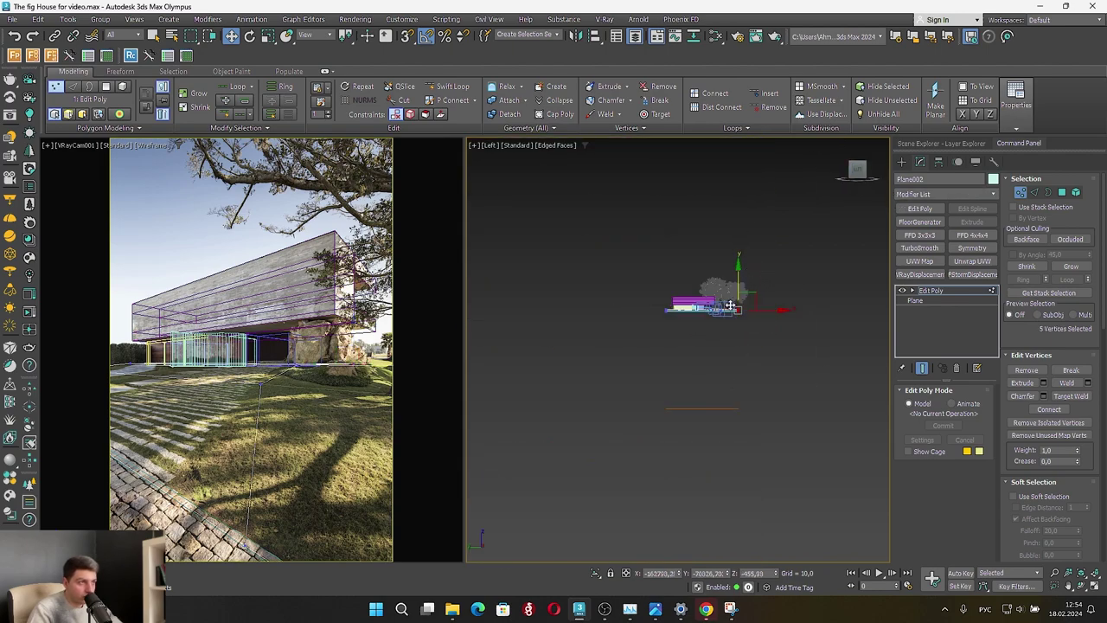
left_click_drag(714, 268, 702, 438)
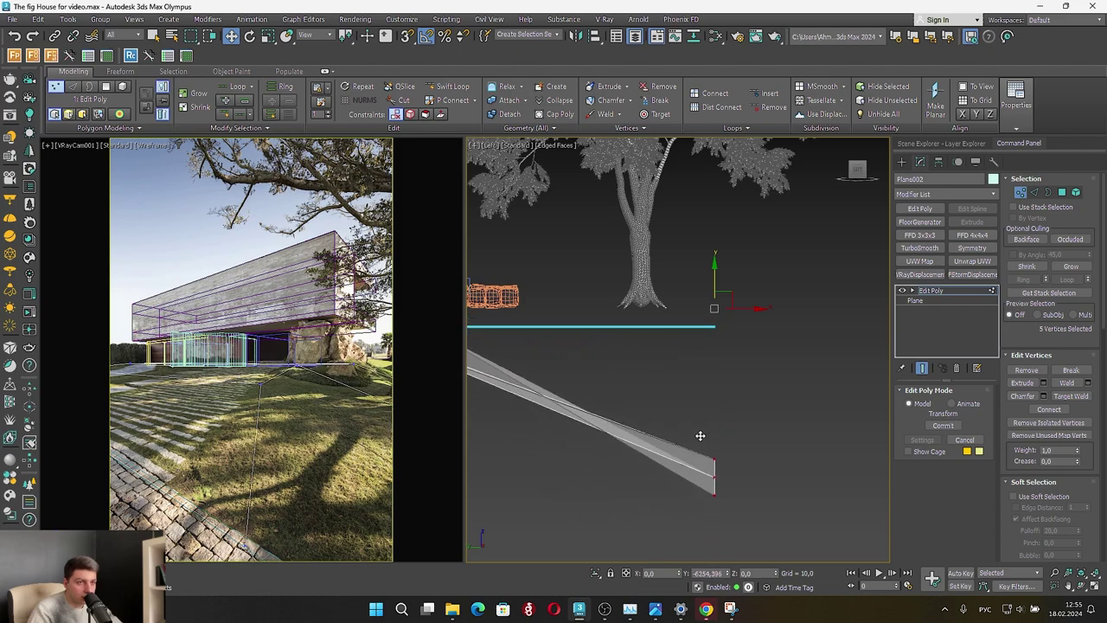
Shift the three vertices of the ground plane's rear edge farther behind the house, to X about -141453
middle_click_drag(702, 359, 746, 367, "alt")
left_click(865, 168)
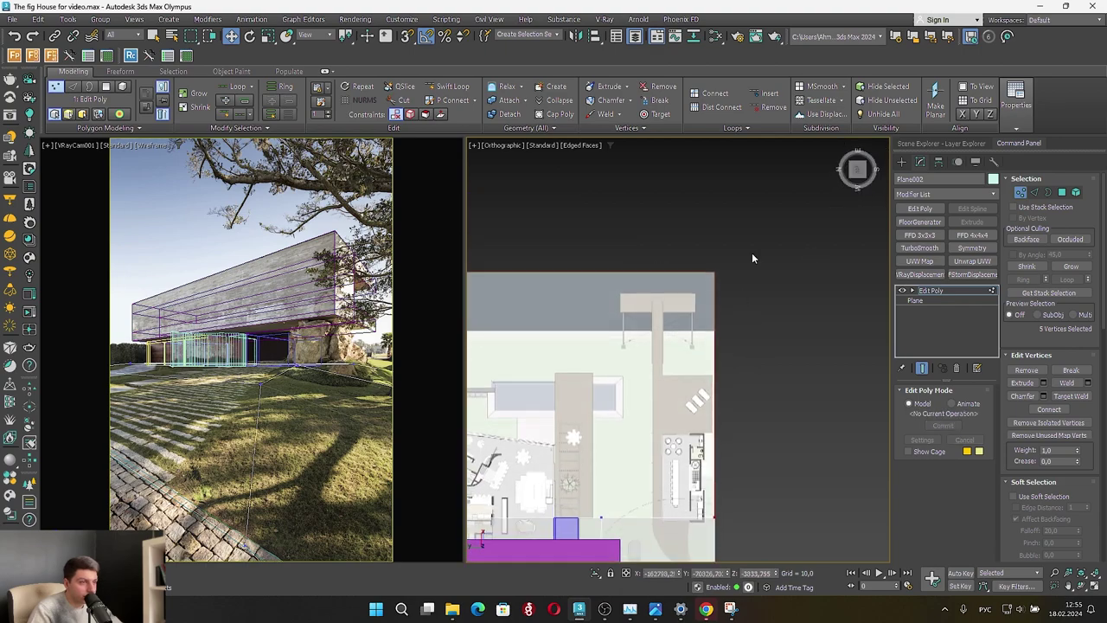
left_click_drag(538, 386, 754, 414)
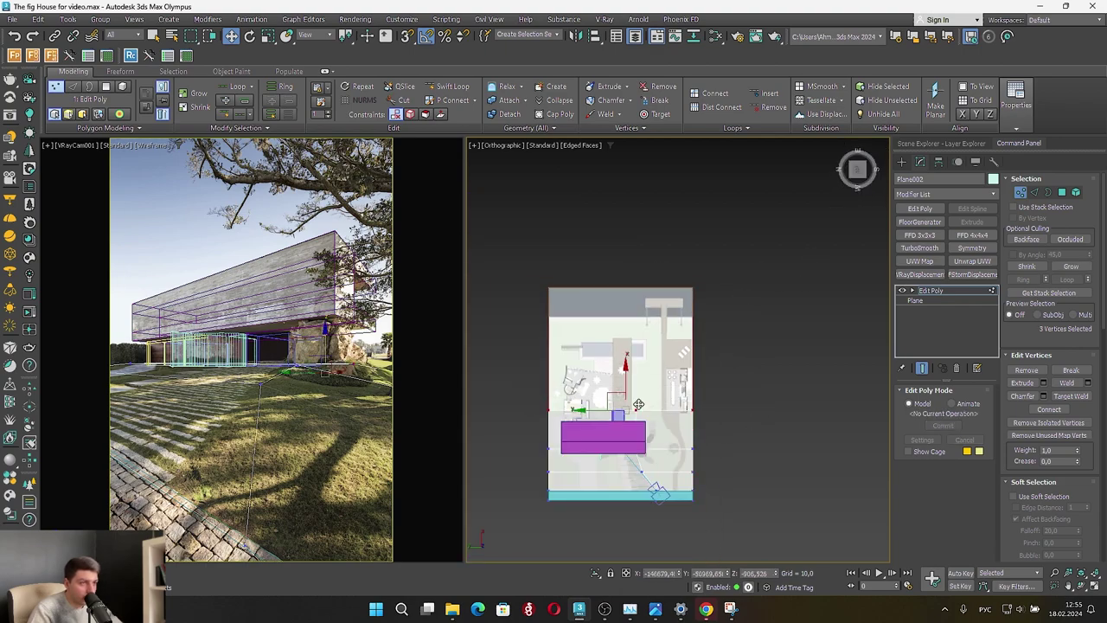
scroll(610, 389, "up", 3)
left_click_drag(623, 384, 623, 348)
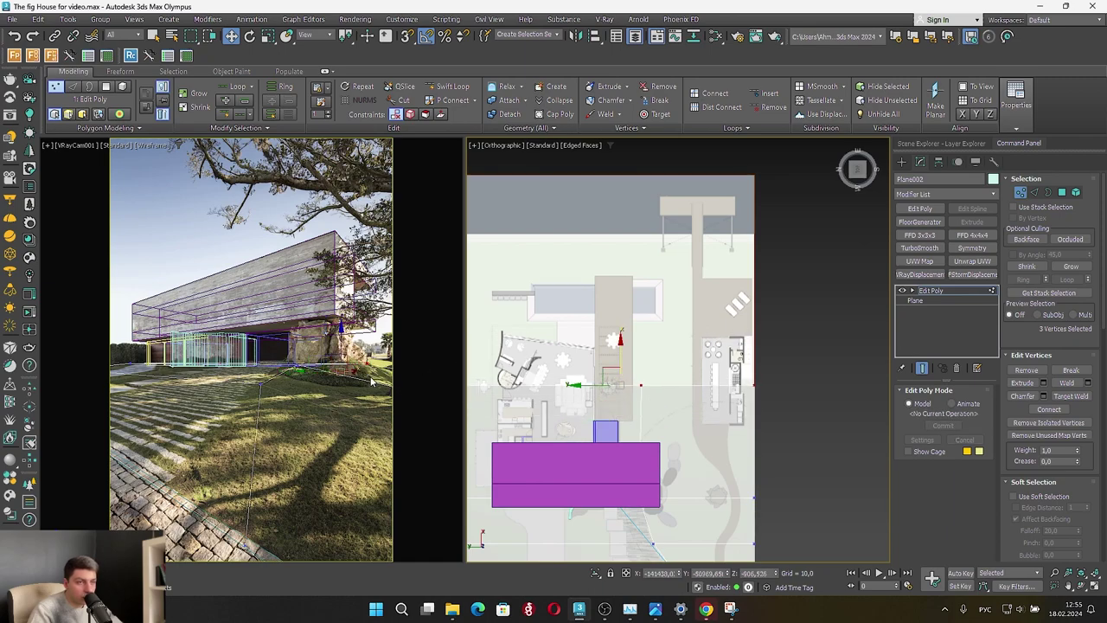
Raise the four vertices of the camera-side edge nearest the street to Z about -3734
scroll(756, 374, "down", 3)
middle_click_drag(772, 372, 762, 375, "alt")
scroll(759, 374, "up", 2)
left_click_drag(719, 343, 770, 392)
scroll(749, 368, "up", 4)
middle_click_drag(770, 392, 606, 484, "alt")
left_click_drag(563, 509, 725, 389)
scroll(642, 412, "up", 3)
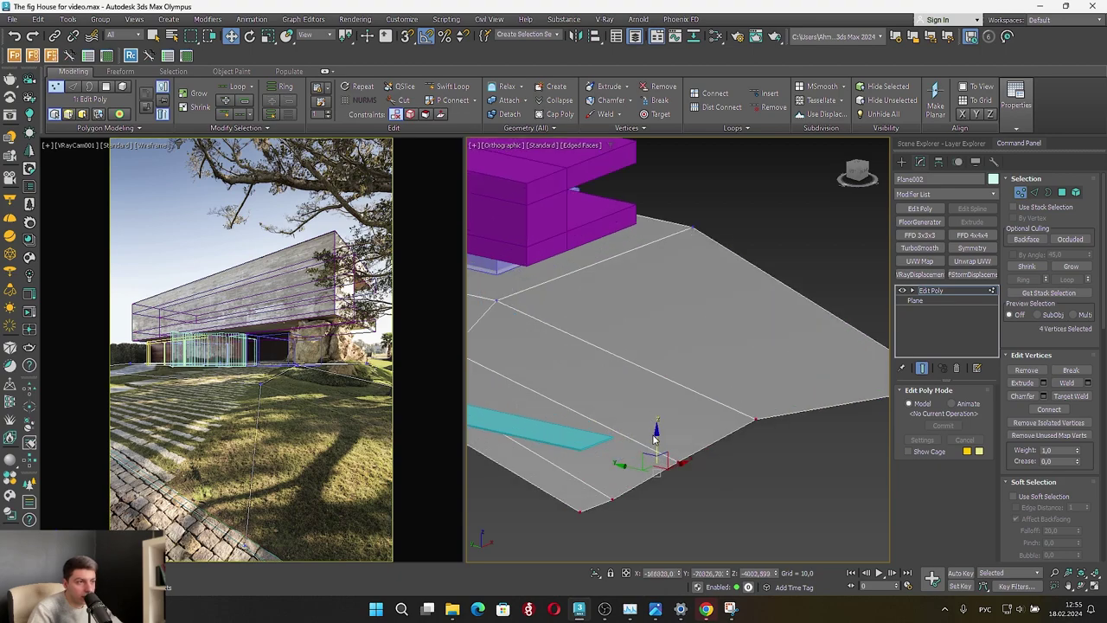
left_click_drag(655, 438, 684, 439)
scroll(686, 424, "down", 2)
middle_click_drag(715, 390, 629, 420, "alt")
scroll(656, 350, "down", 5)
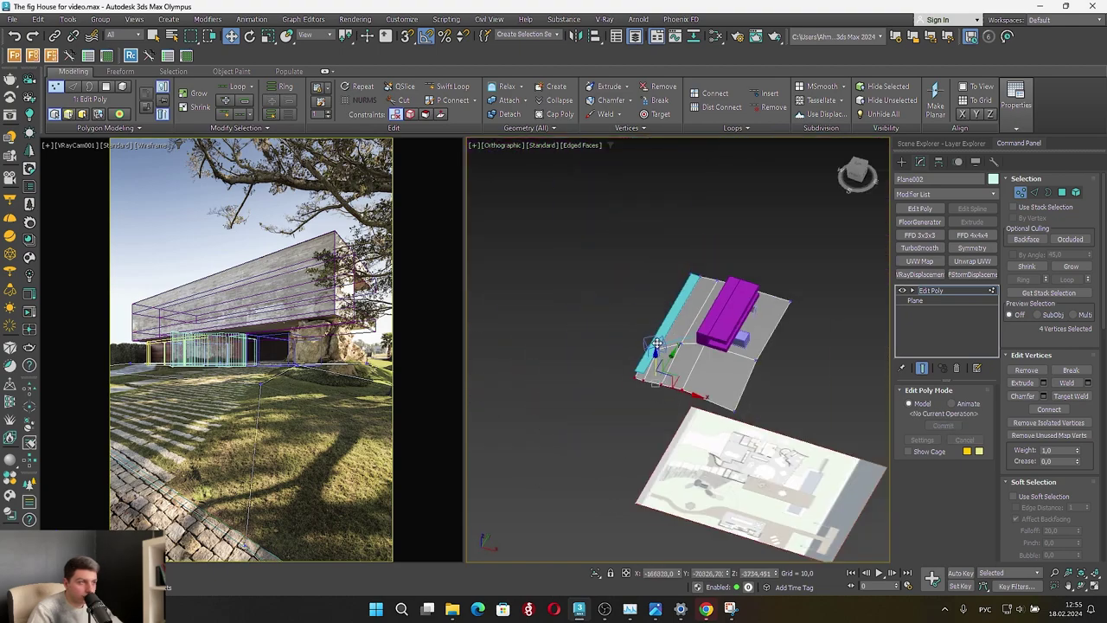
Extend the ground plane's two rear edges backward into a new strip behind the house
left_click(857, 171)
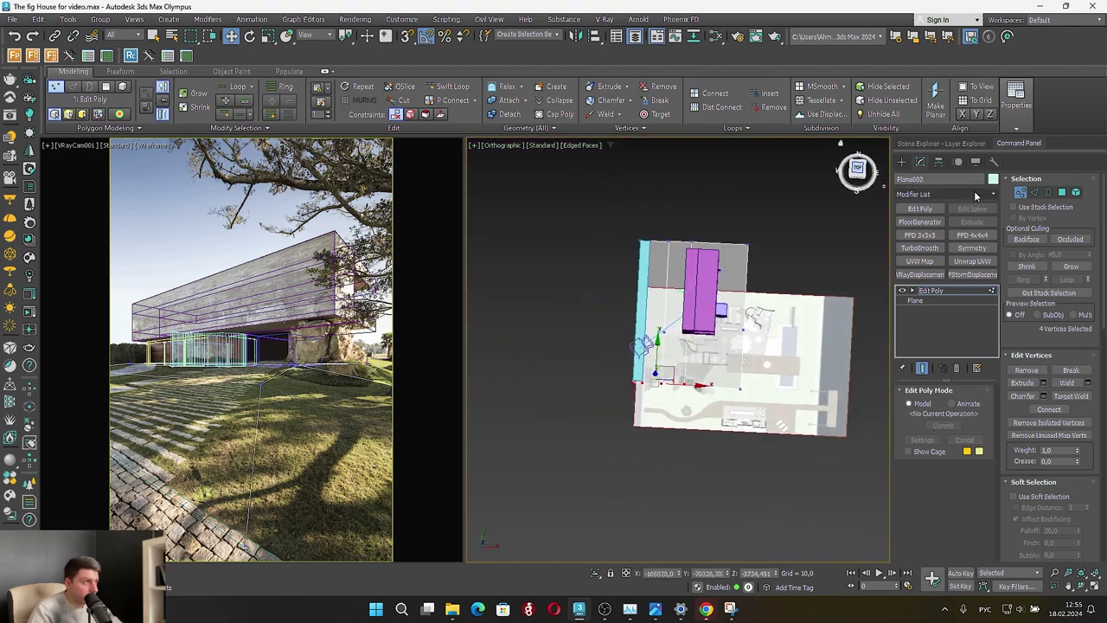
left_click(1035, 193)
left_click_drag(734, 438, 838, 224)
middle_click_drag(783, 289, 686, 312)
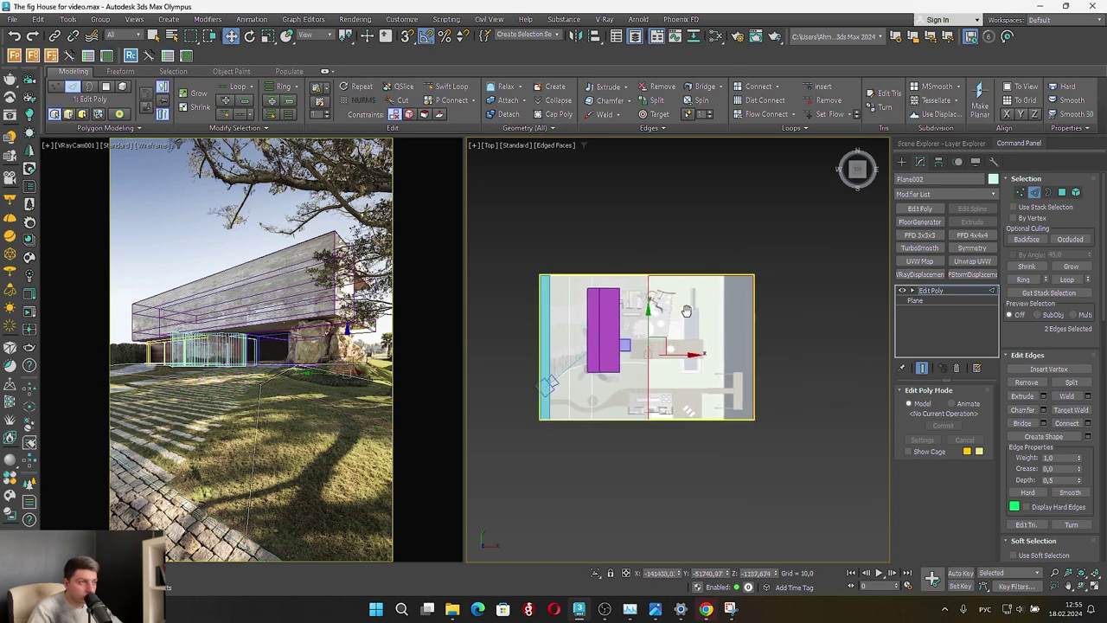
scroll(691, 361, "up", 3)
left_click_drag(702, 318, 802, 289)
middle_click_drag(714, 347, 655, 367)
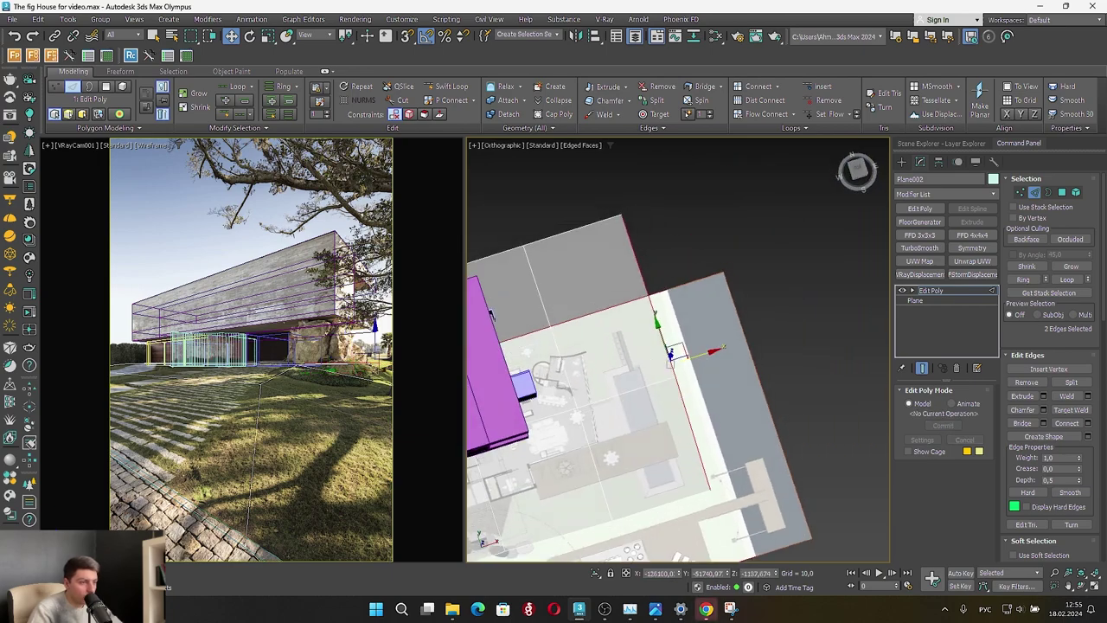
Check the ground's shape in the reference photo and move the two rear edges farther back, to X about -110375
left_click(656, 609)
scroll(1038, 462, "up", 2)
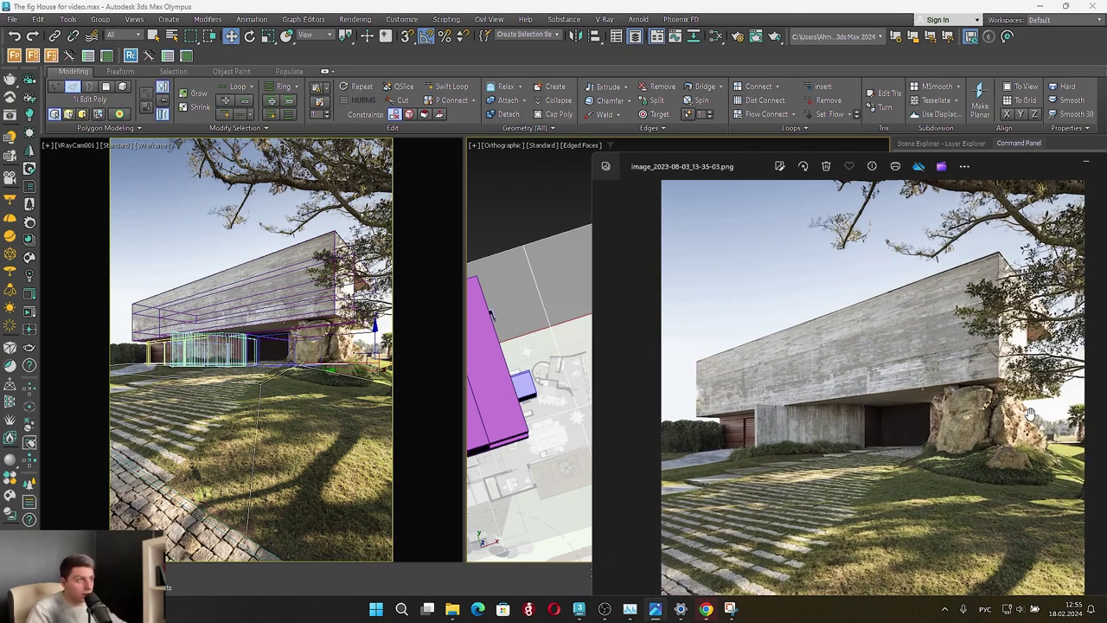
left_click_drag(1012, 165, 842, 159)
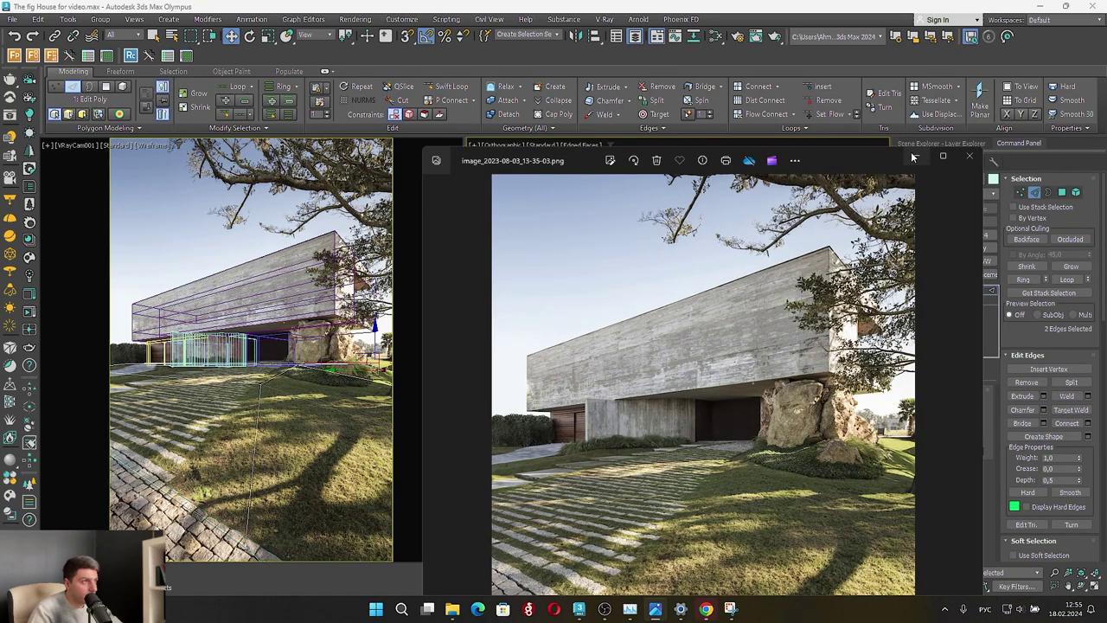
left_click(917, 157)
scroll(746, 344, "down", 3)
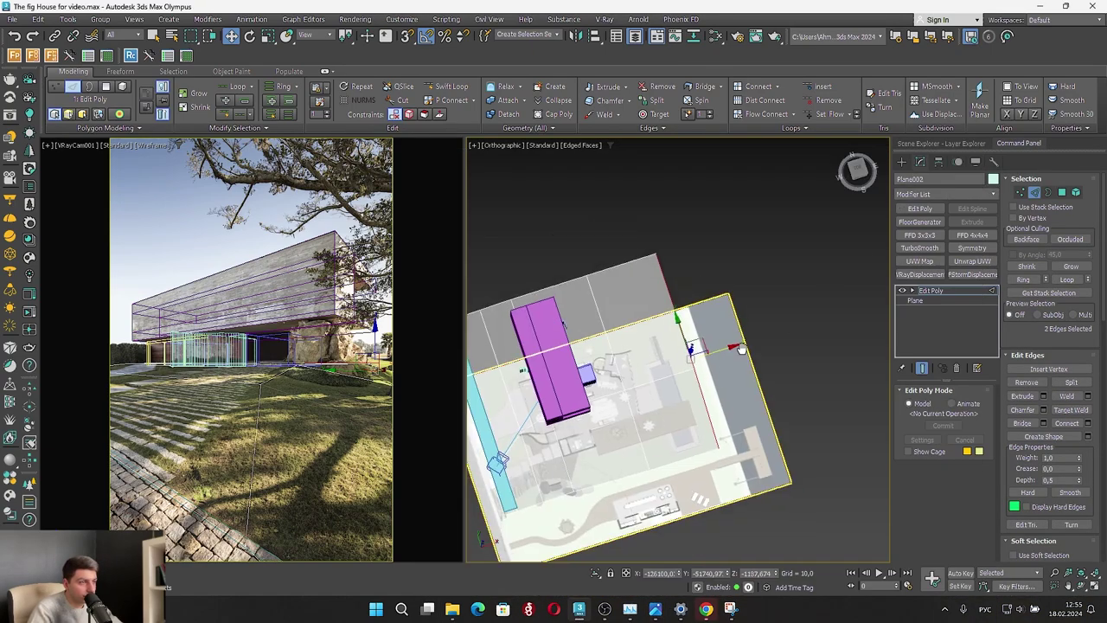
middle_click_drag(741, 346, 746, 281, "alt")
left_click(867, 177)
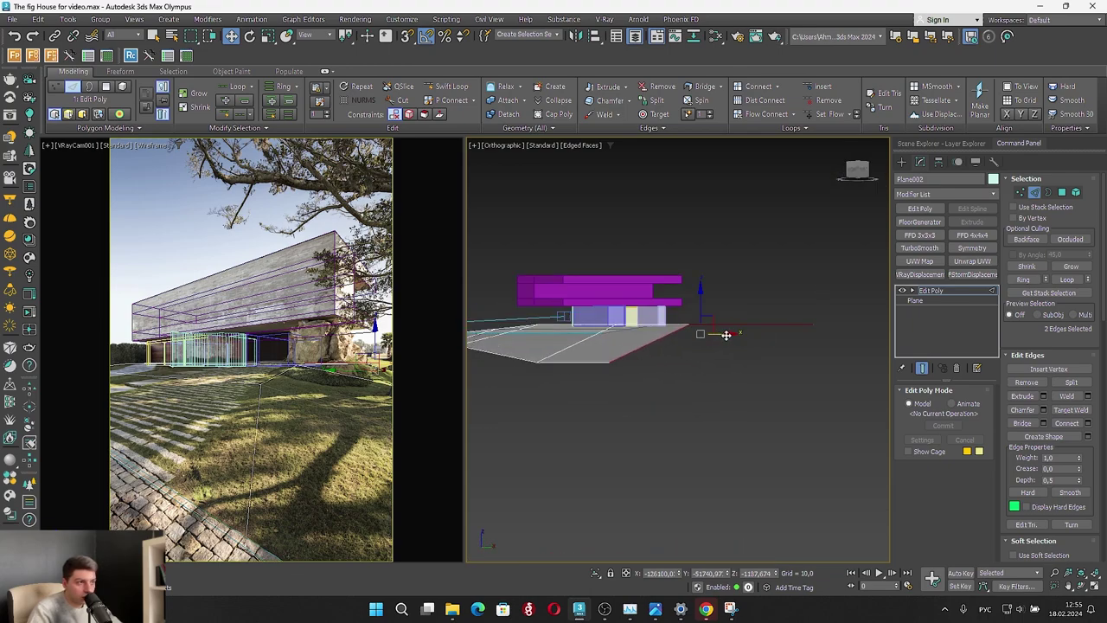
middle_click_drag(726, 335, 743, 340, "alt")
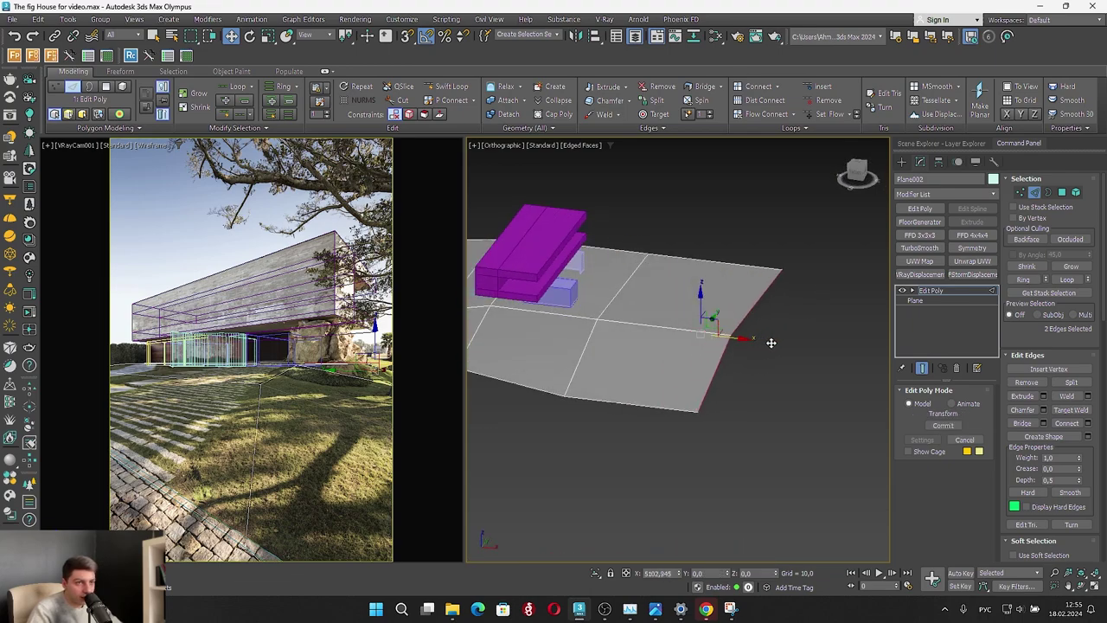
left_click_drag(735, 339, 834, 382)
left_click(857, 171)
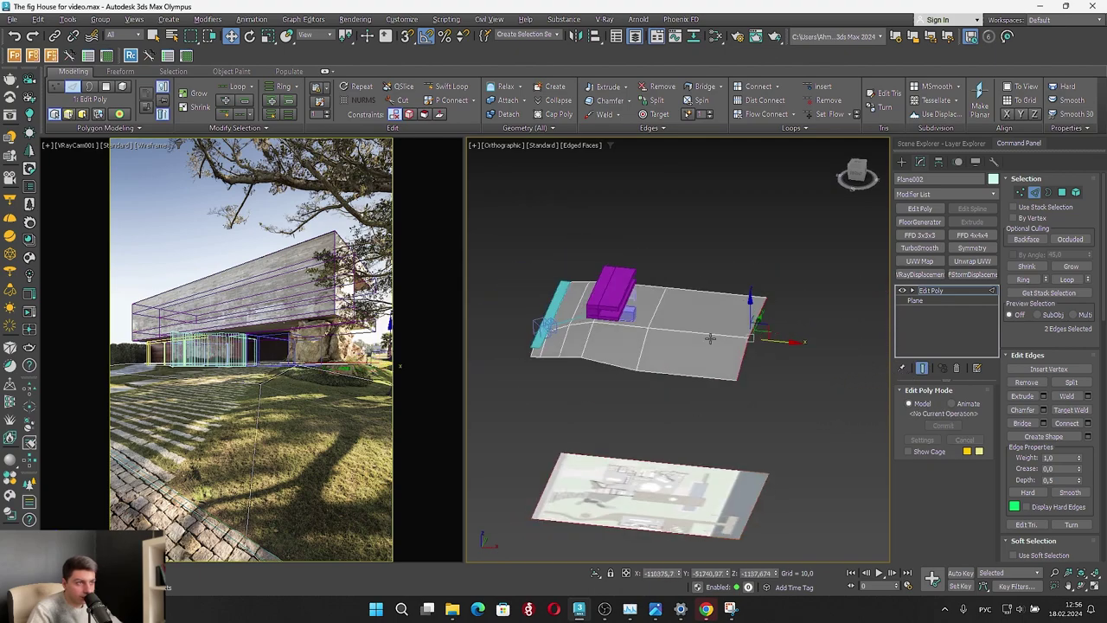
Widen the ground plane past the plan on the side away from the camera and pull its rear edges in to X about -118437
left_click_drag(489, 223, 812, 285)
left_click_drag(599, 228, 638, 205)
left_click_drag(730, 209, 802, 507)
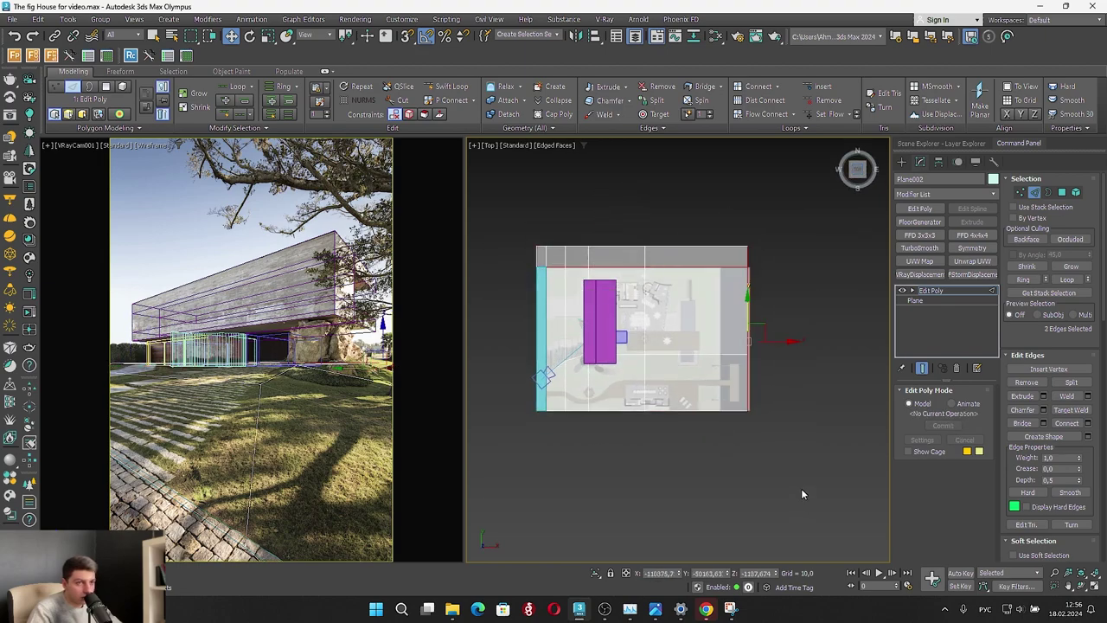
left_click_drag(773, 338, 749, 315)
scroll(737, 335, "up", 4)
Connect the three lengthwise edges of the rearmost strip with one crosswise segment
middle_click_drag(783, 412, 679, 472, "alt")
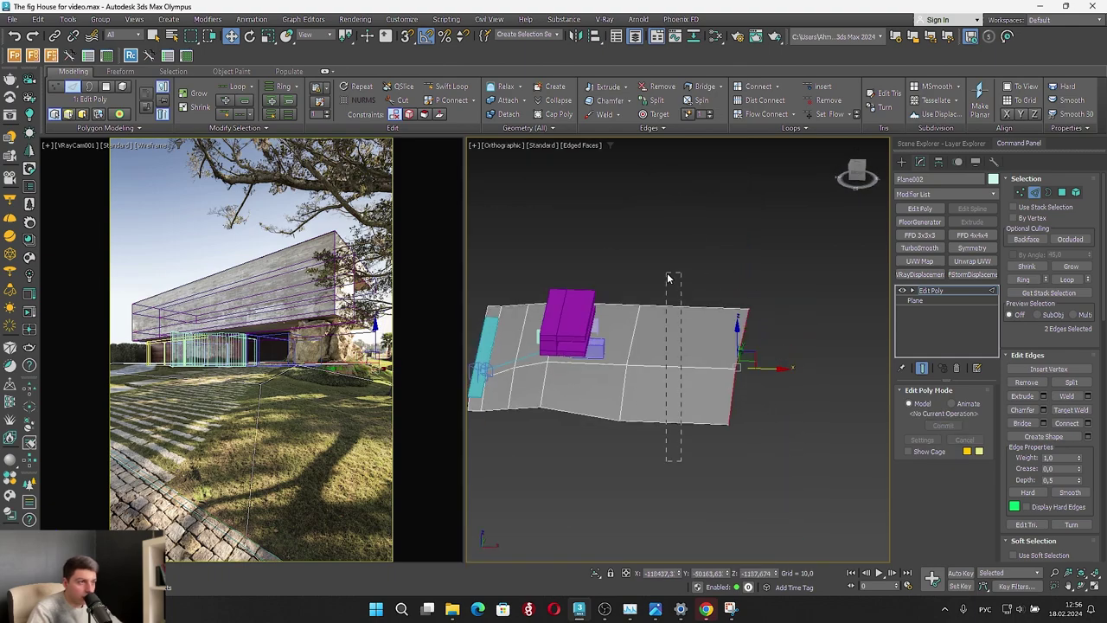
left_click_drag(667, 277, 667, 279)
left_click(779, 88)
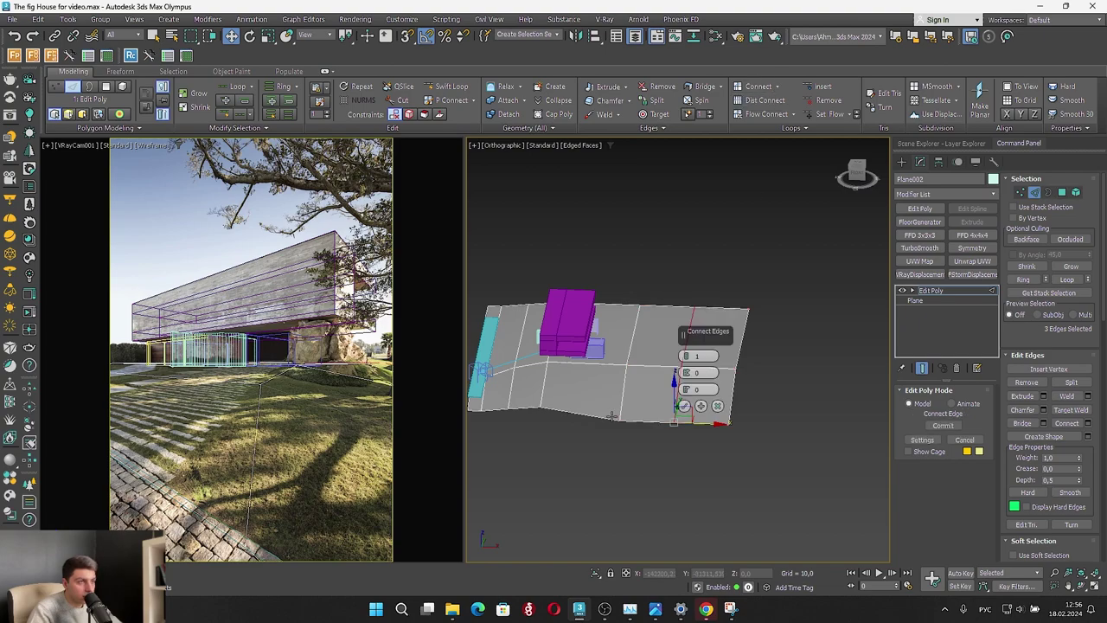
left_click(684, 406)
Raise the ground plane's two rear edges to Z about -246
left_click_drag(717, 447, 805, 284)
key("z")
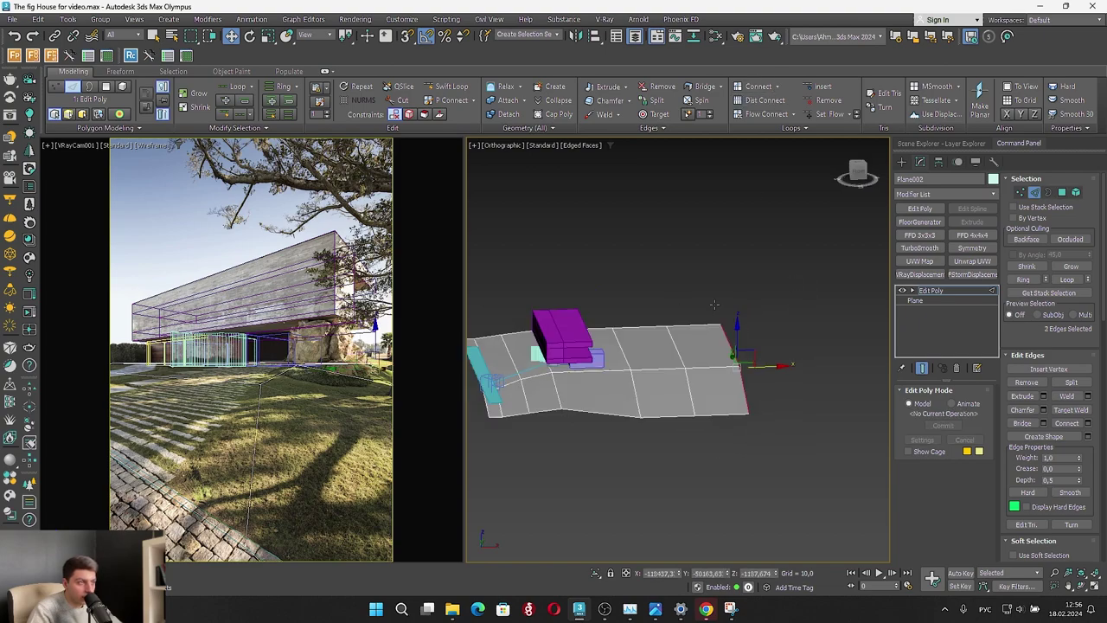
left_click_drag(776, 395, 776, 383)
middle_click_drag(683, 442, 635, 446, "alt")
scroll(638, 444, "down", 4)
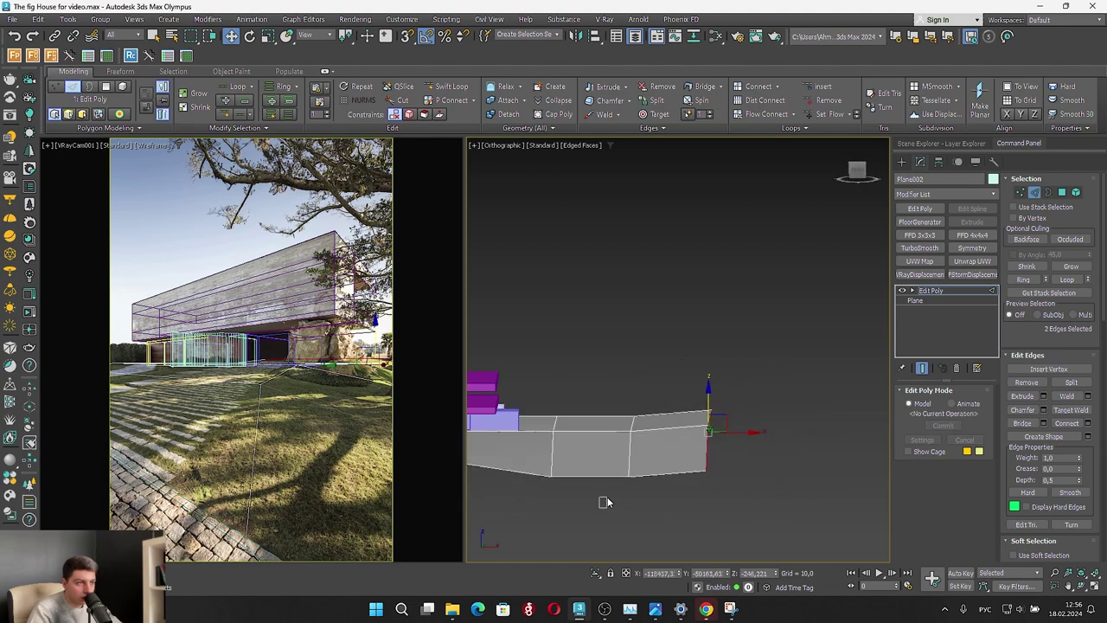
Lower the two new crosswise edges in front of the rear border to form a dip in the ground
left_click_drag(604, 500, 619, 433)
scroll(643, 437, "up", 2)
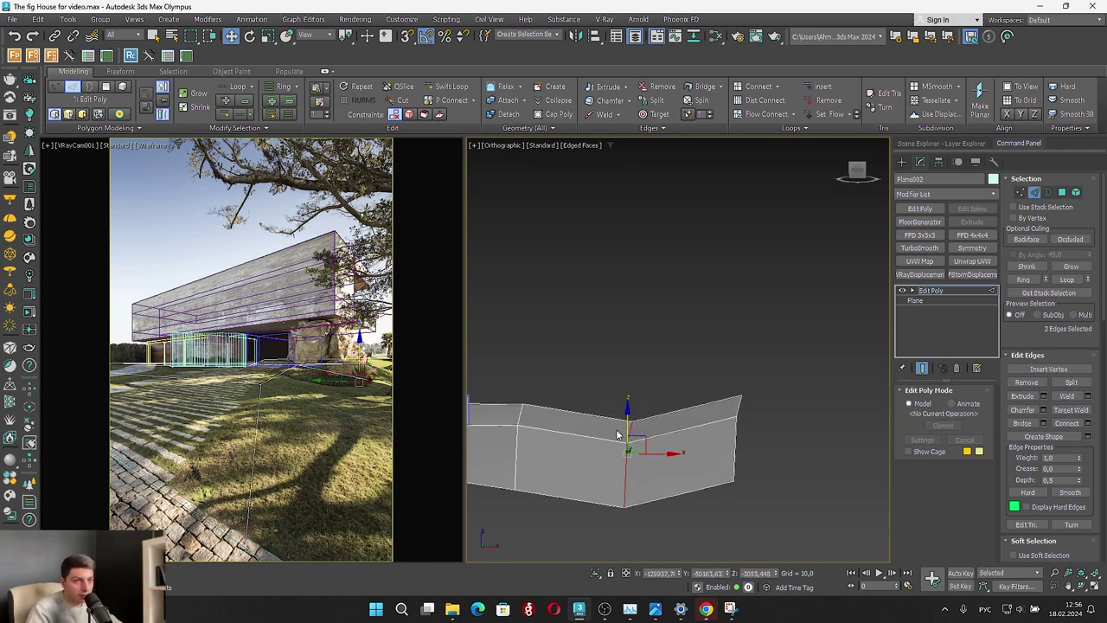
left_click_drag(628, 434, 635, 437)
Extend the rear edges backward by two new strips, ending at X about -101663 and Z about -2724, and finish editing edges
left_click_drag(715, 354, 759, 479)
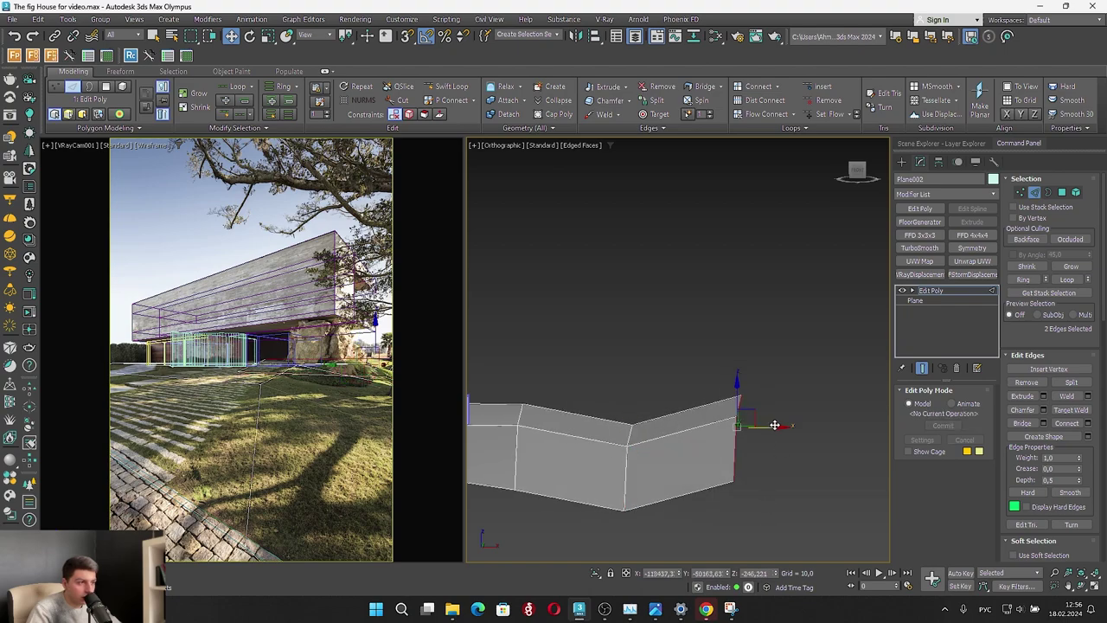
left_click_drag(766, 429, 844, 426, "shift")
middle_click_drag(844, 426, 705, 410)
left_click_drag(696, 410, 769, 408, "shift")
scroll(699, 375, "down", 2)
middle_click_drag(698, 375, 729, 316, "alt")
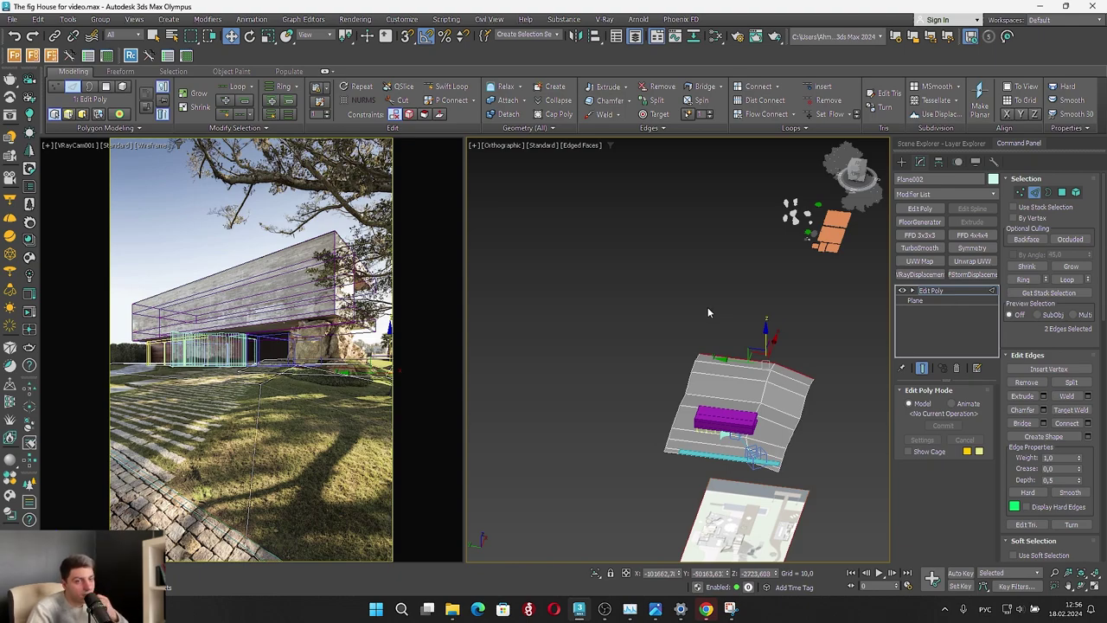
scroll(730, 399, "down", 2)
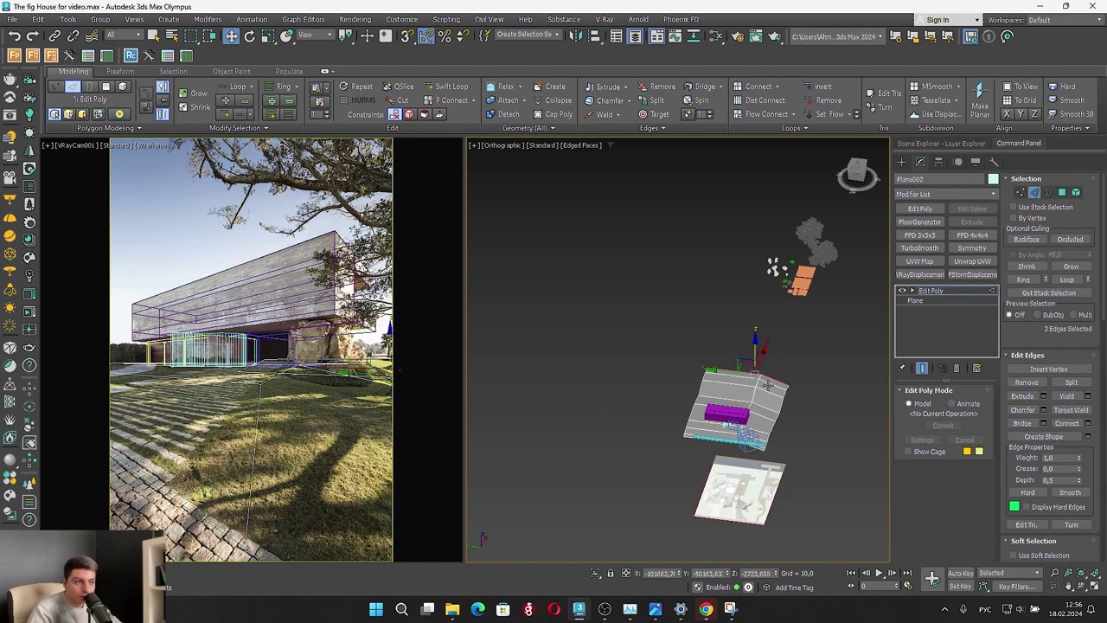
middle_click_drag(768, 385, 795, 458, "alt")
left_click(858, 170)
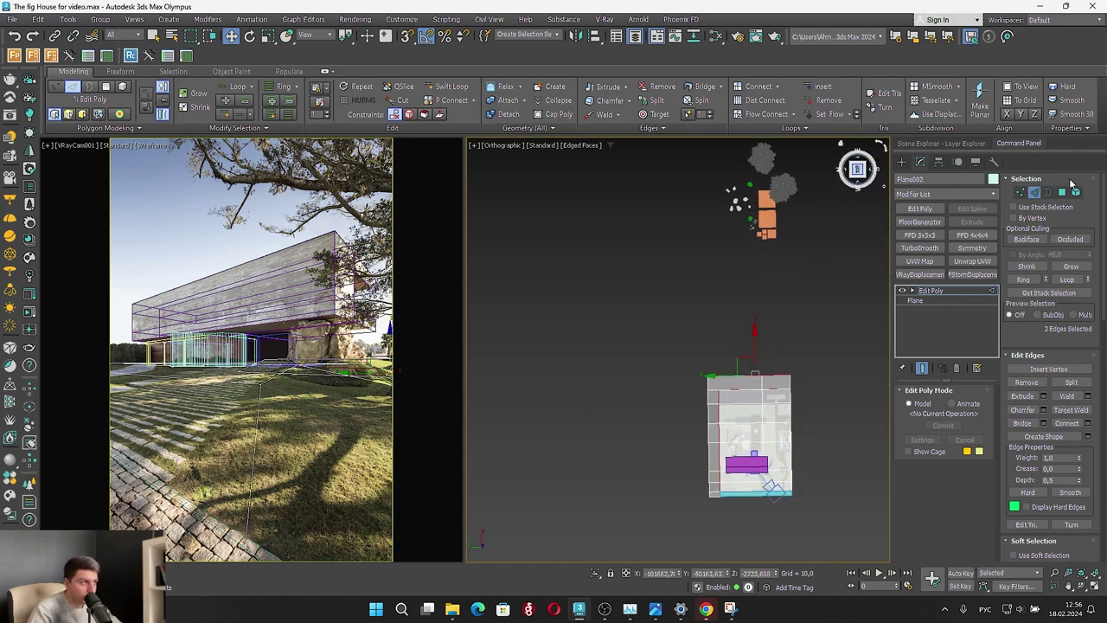
scroll(808, 512, "up", 3)
left_click(1036, 193)
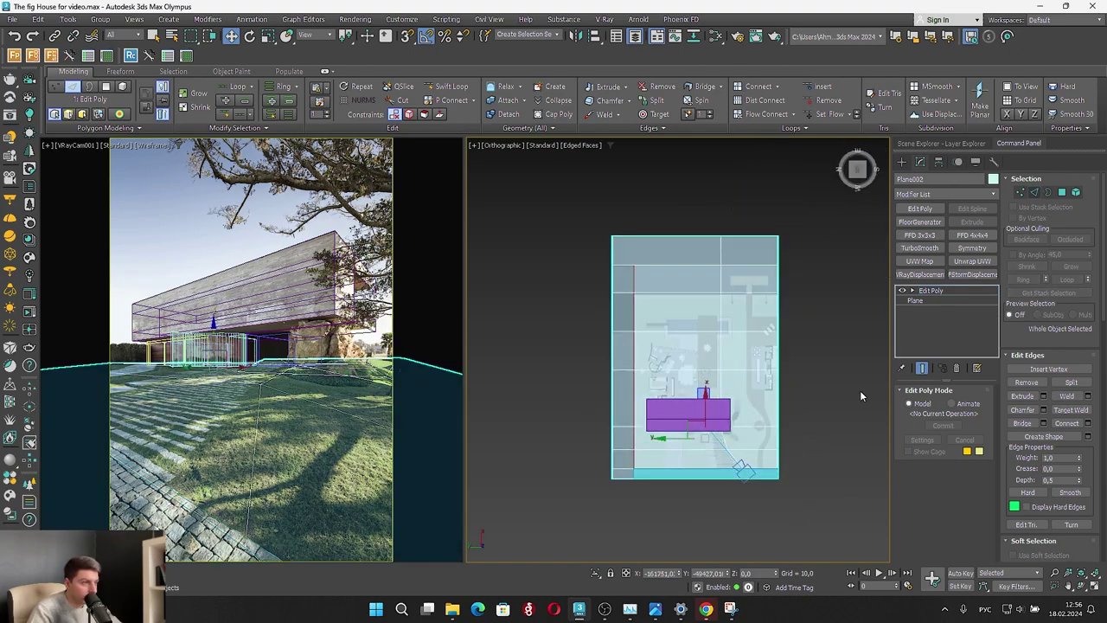
scroll(704, 487, "up", 4)
left_click(705, 469)
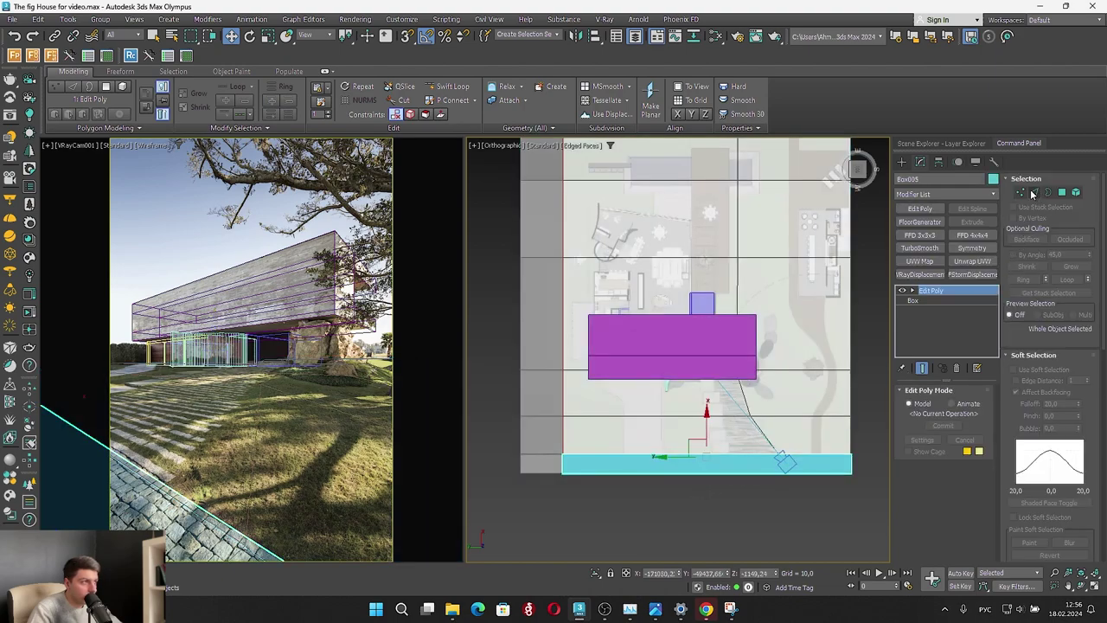
left_click(1021, 193)
left_click_drag(543, 509, 585, 447)
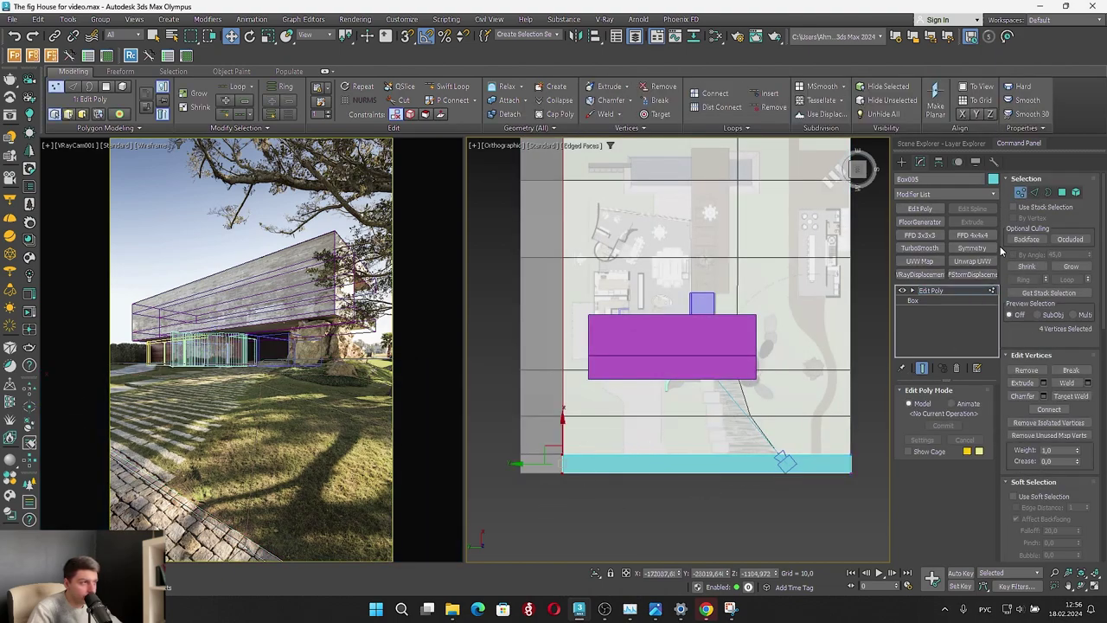
left_click(1022, 190)
Isolate the floor plan image plane and view its driveway area from directly above
scroll(675, 411, "up", 4)
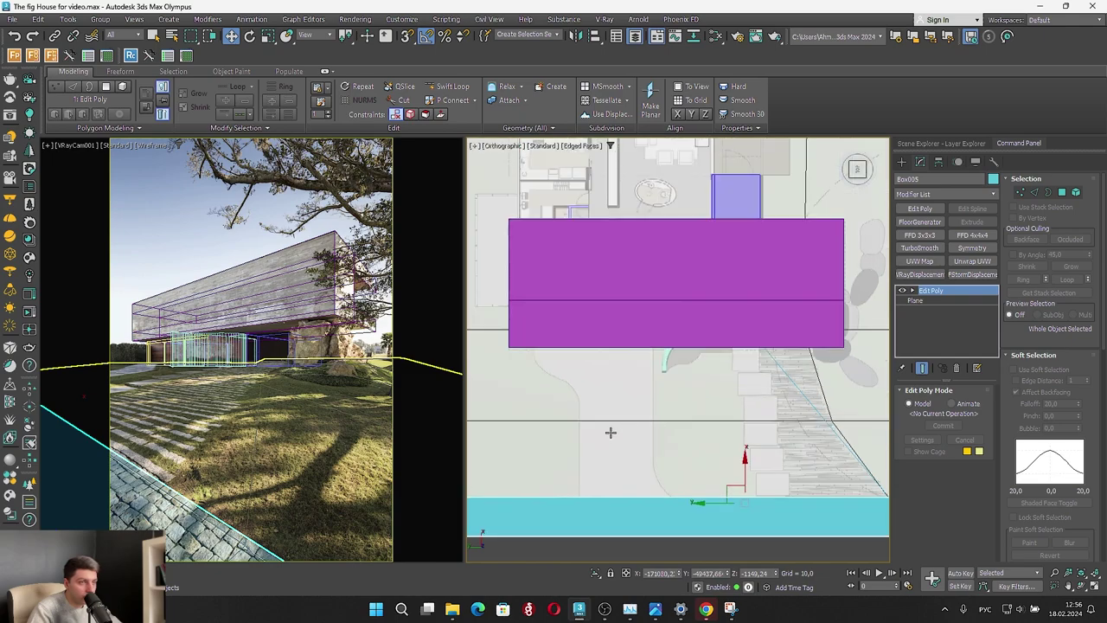
left_click(610, 433)
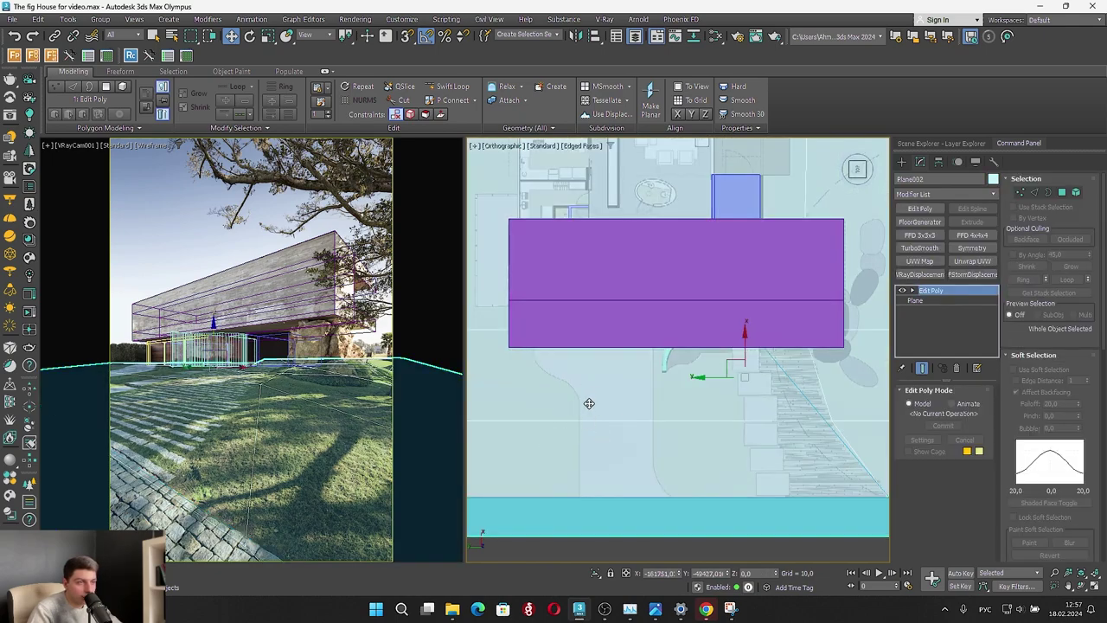
scroll(528, 432, "down", 2)
scroll(545, 445, "up", 1)
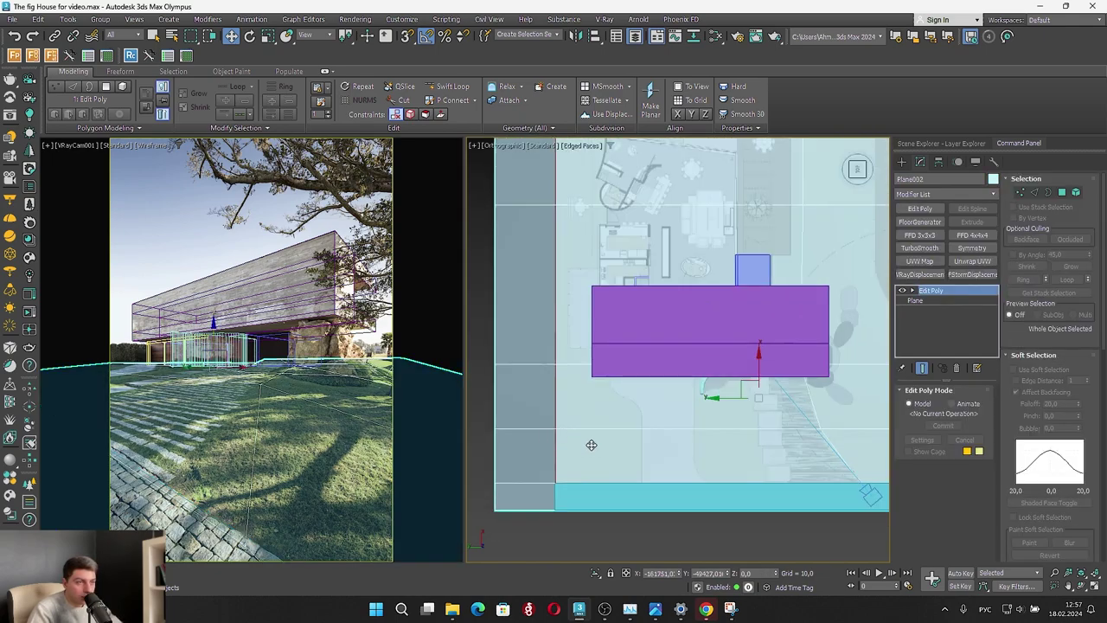
left_click(547, 542)
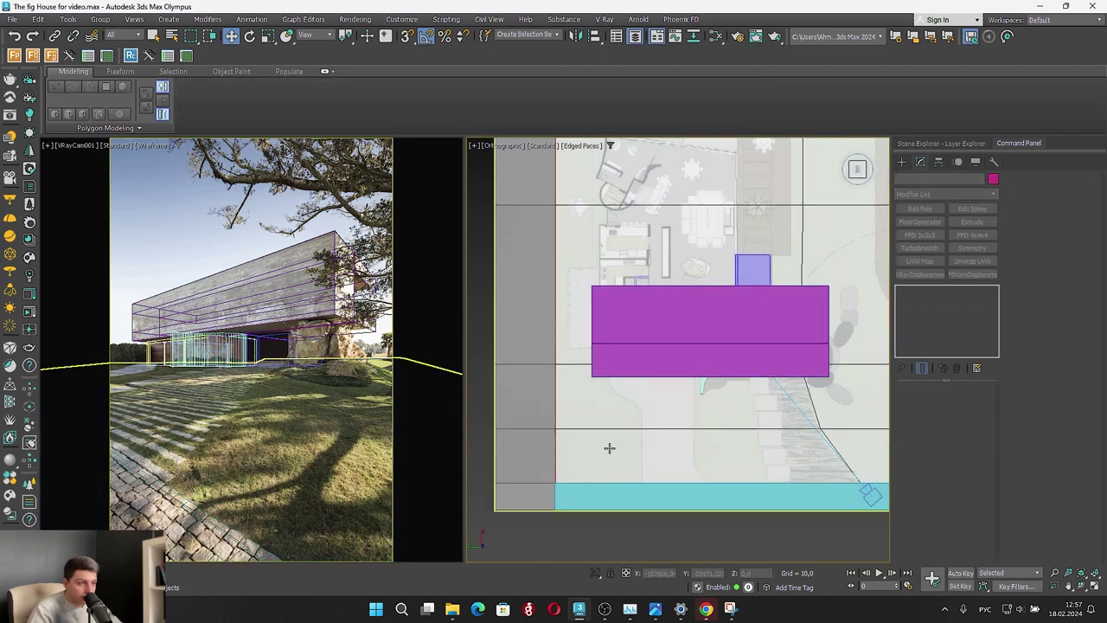
middle_click_drag(609, 448, 648, 393, "alt")
left_click(636, 453)
scroll(672, 536, "up", 4)
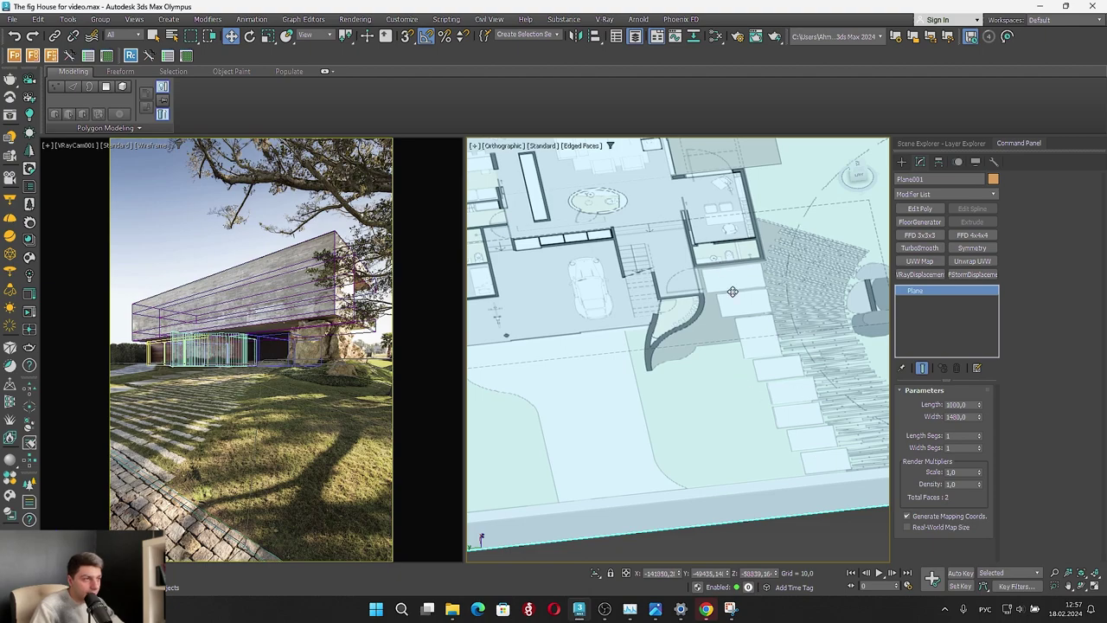
middle_click_drag(733, 291, 478, 425)
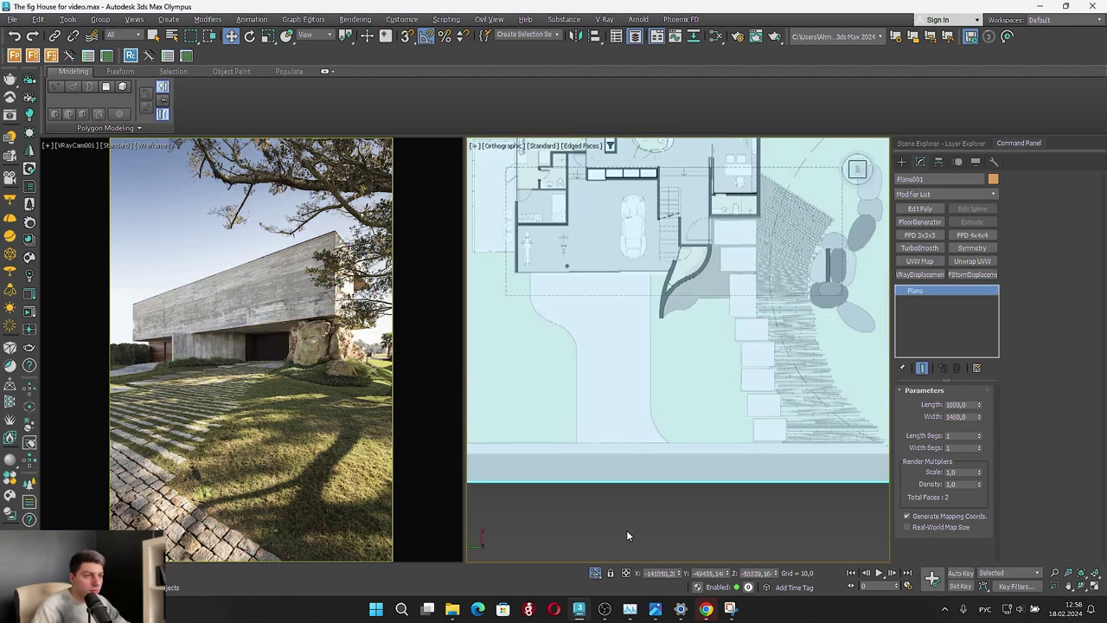
left_click(642, 523)
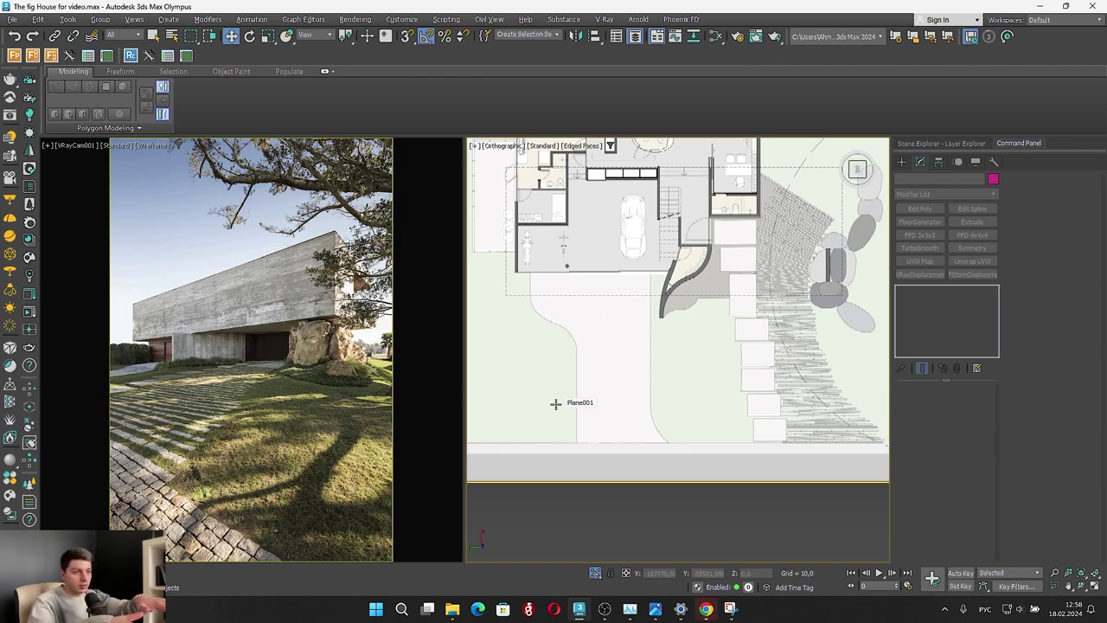
Start a corner-type Line spline along the driveway's street edge, from the flared corner to the opposite corner
left_click(902, 162)
left_click(918, 180)
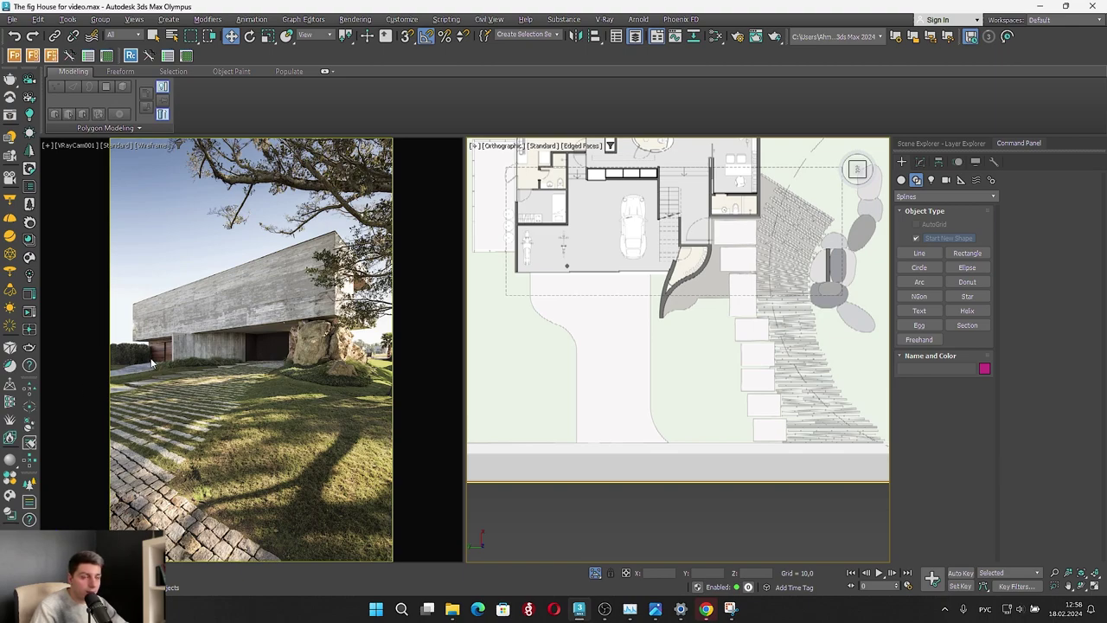
left_click(918, 253)
scroll(663, 448, "up", 3)
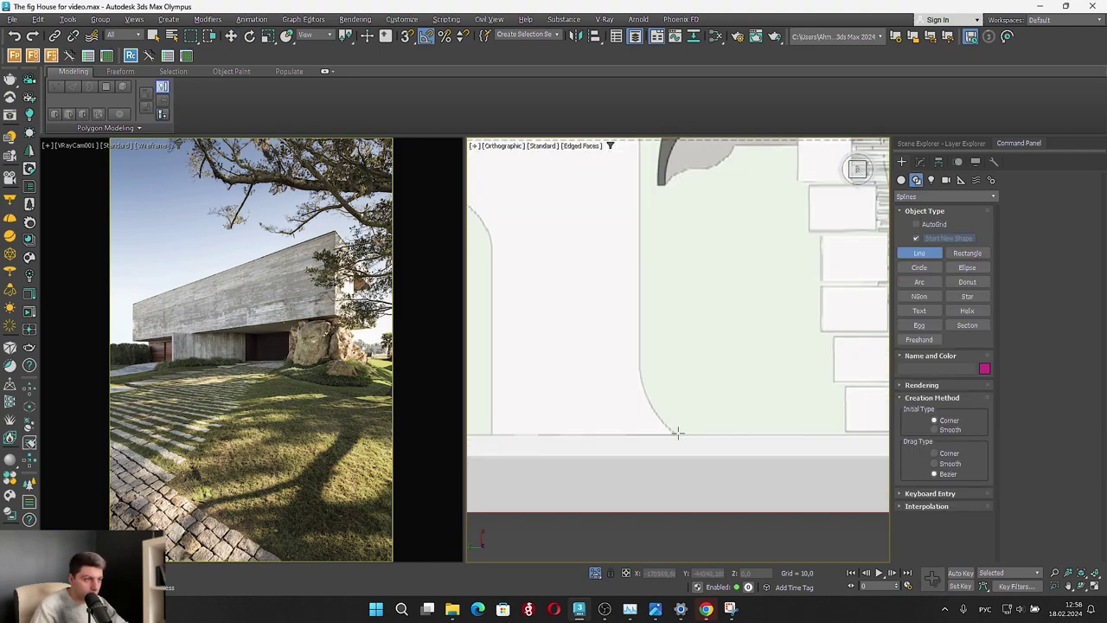
left_click(677, 433)
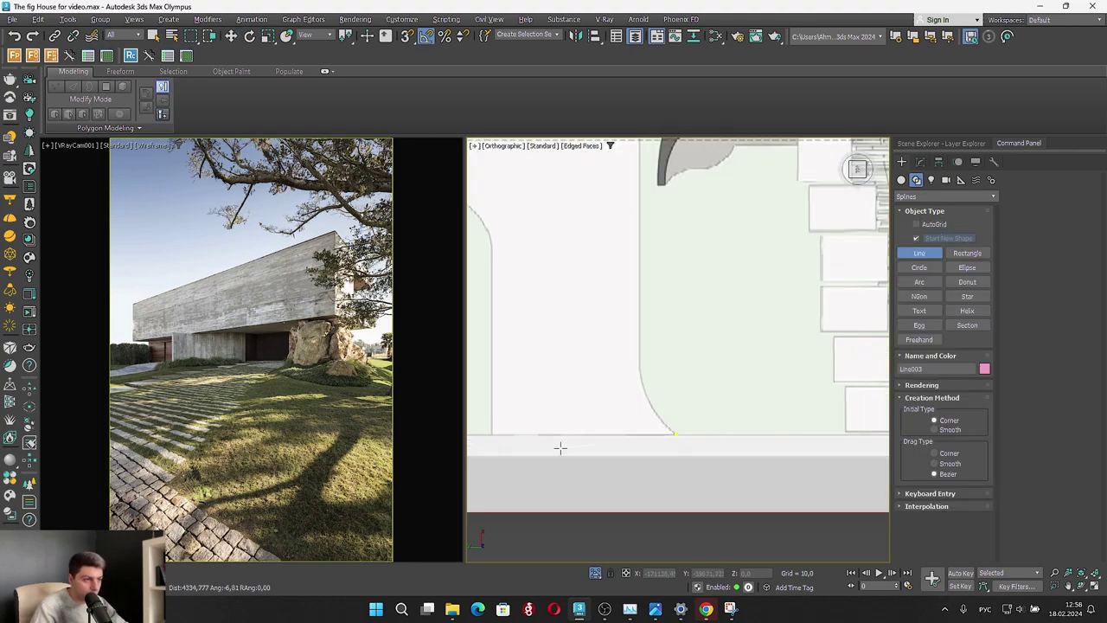
middle_click_drag(561, 447, 729, 456)
left_click(703, 439)
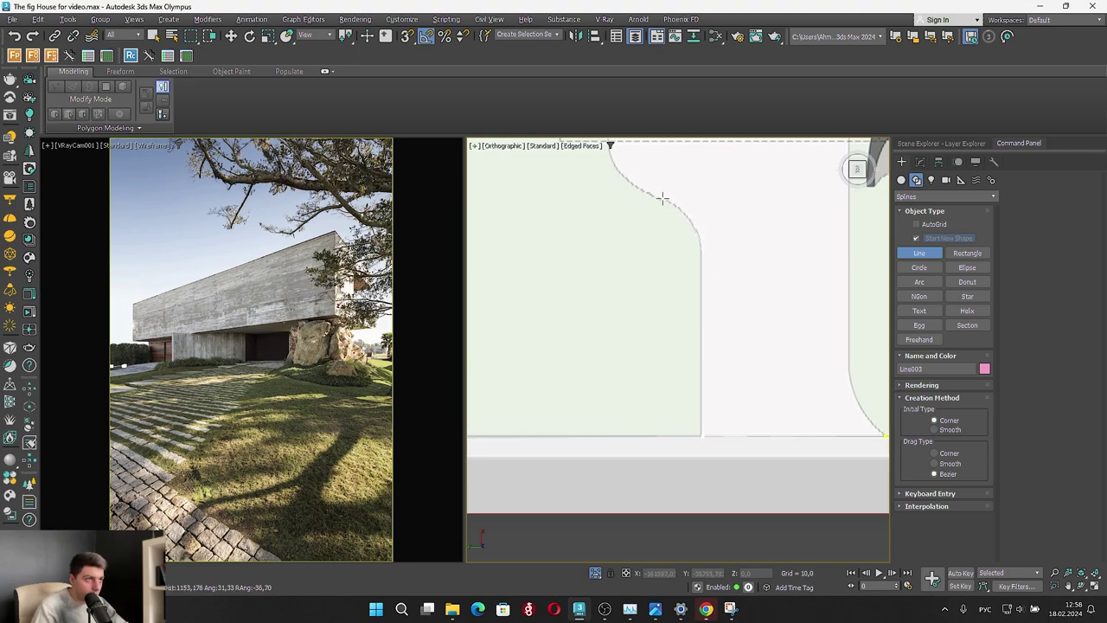
Trace the driveway's S-curved side, its garage edge and its flared side, and close the spline at the starting vertex
middle_click_drag(655, 199, 638, 364)
scroll(628, 376, "up", 4)
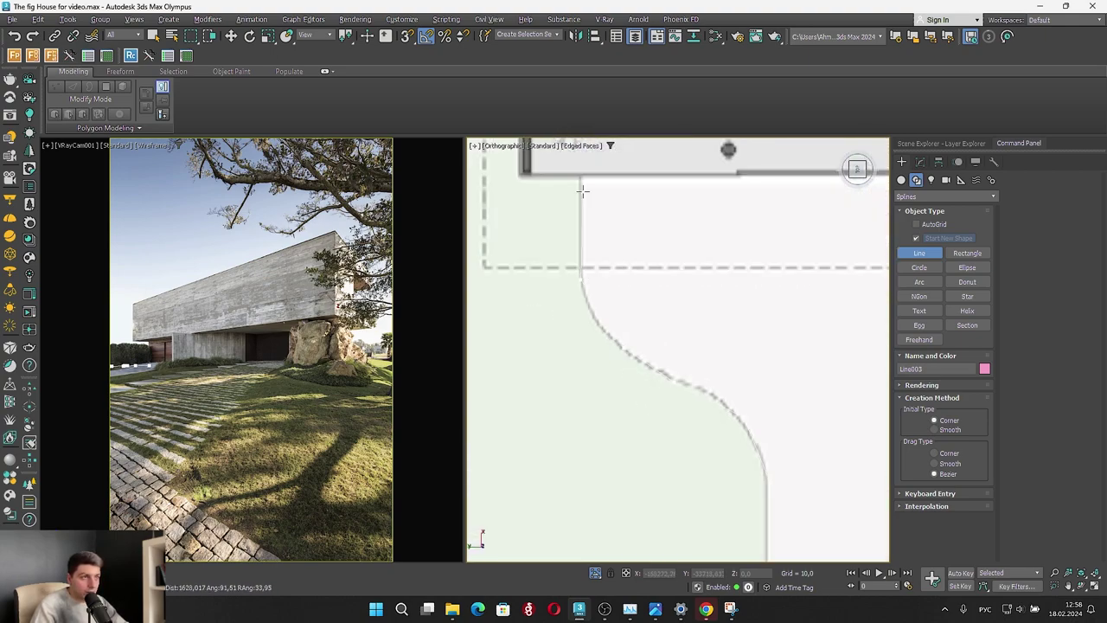
scroll(519, 279, "down", 2)
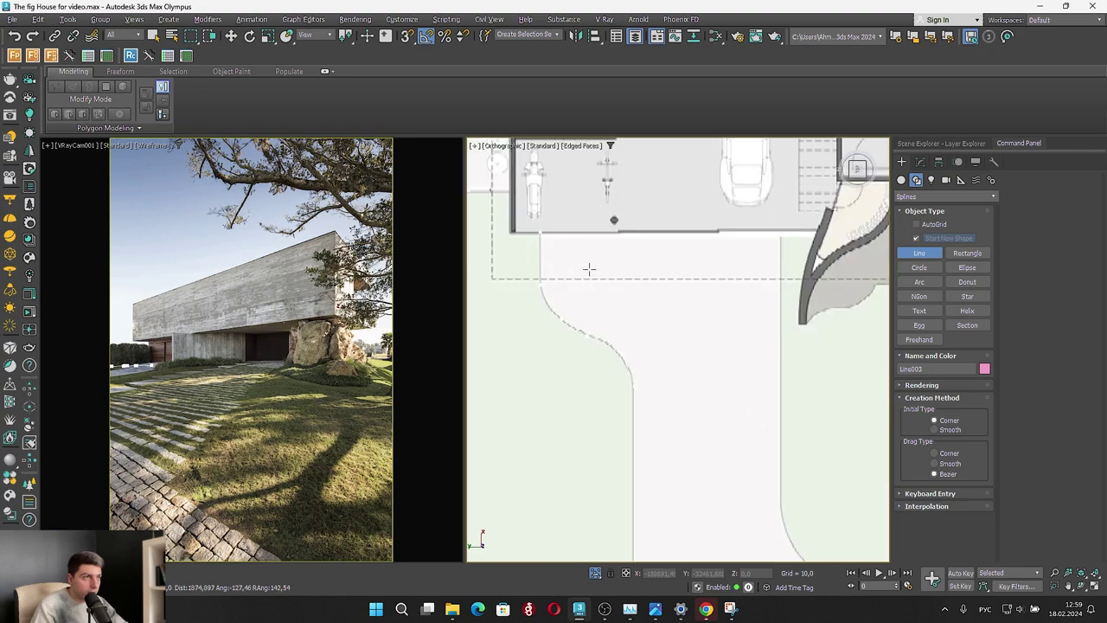
left_click(781, 224)
left_click(788, 505, "shift")
middle_click_drag(762, 430, 706, 244)
scroll(765, 381, "up", 2)
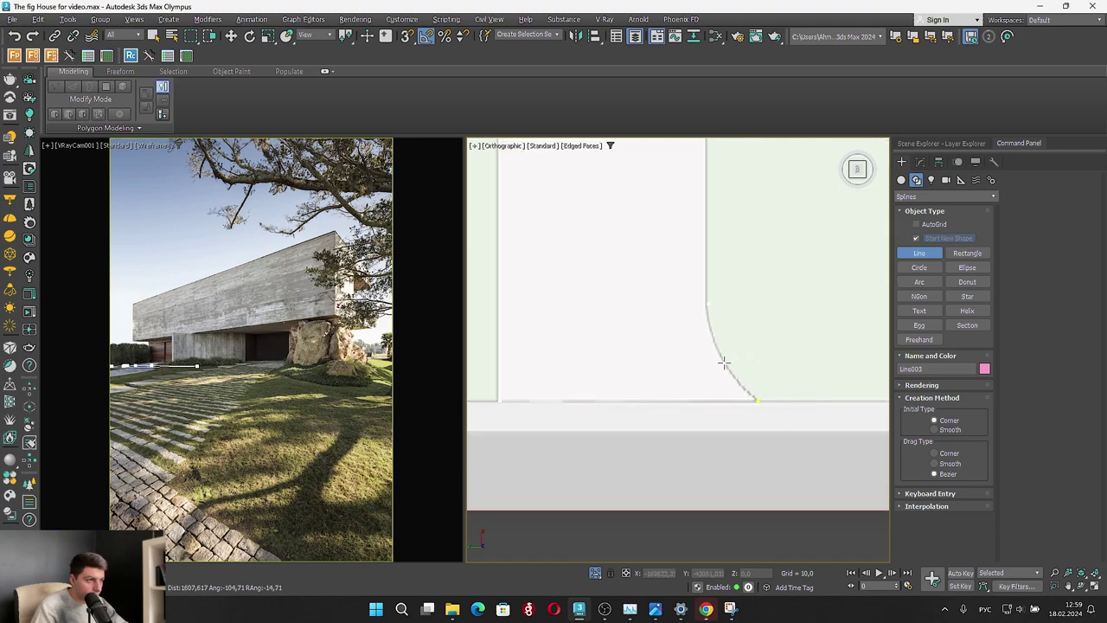
left_click(755, 400)
left_click(531, 313)
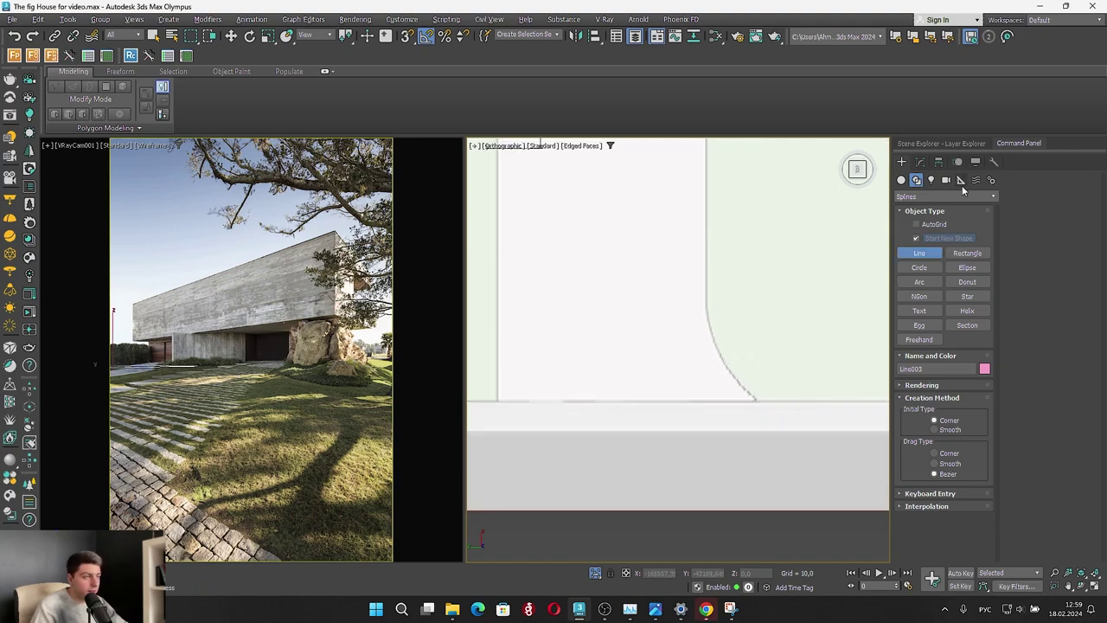
Convert the middle vertex of the driveway's flared corner to Bezier and fit it to the plan's curve
left_click(920, 163)
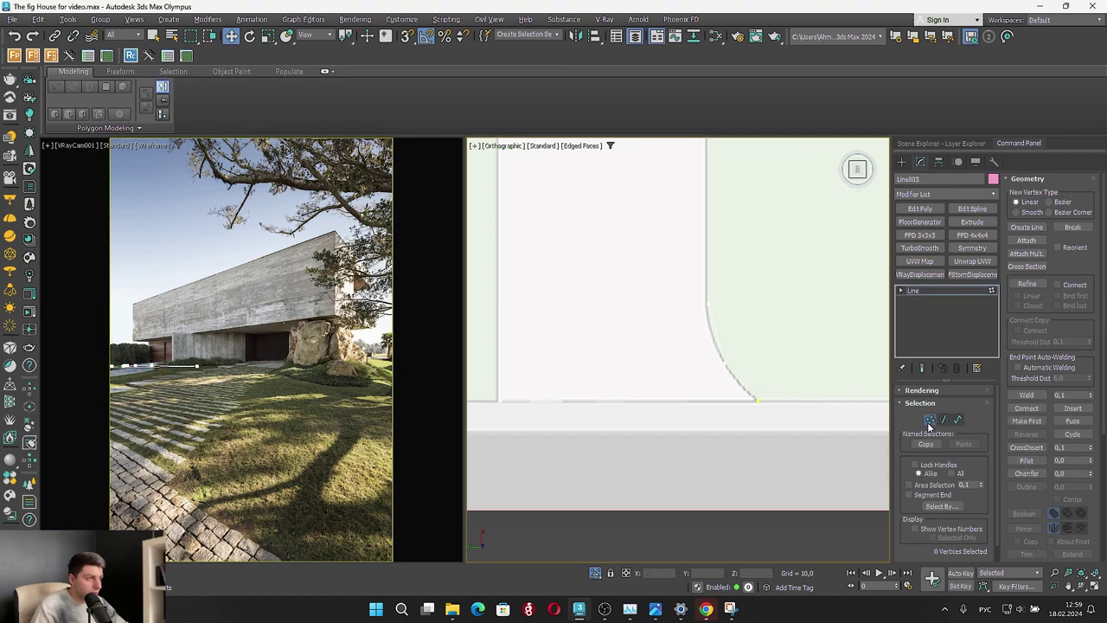
left_click(719, 356)
scroll(715, 342, "up", 1)
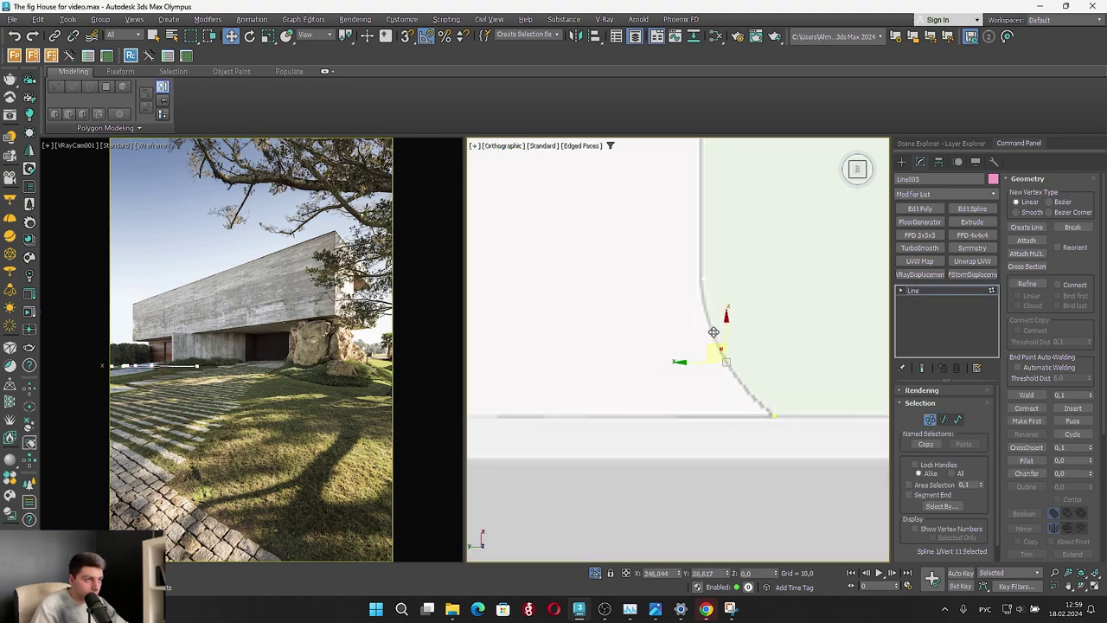
right_click(713, 349)
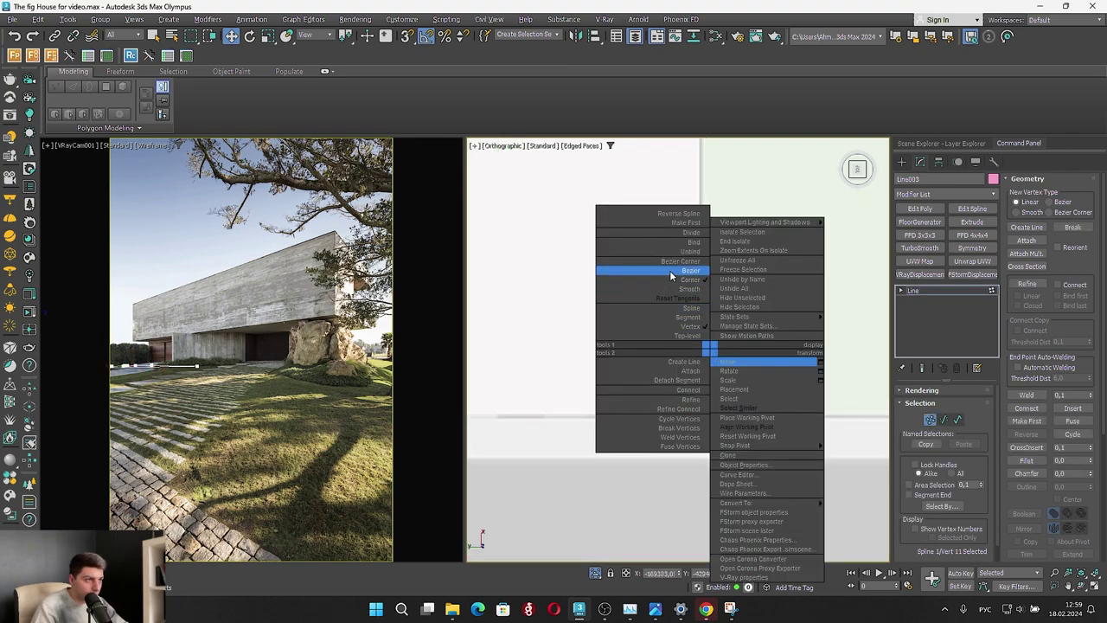
left_click(670, 270)
left_click_drag(724, 377, 732, 373)
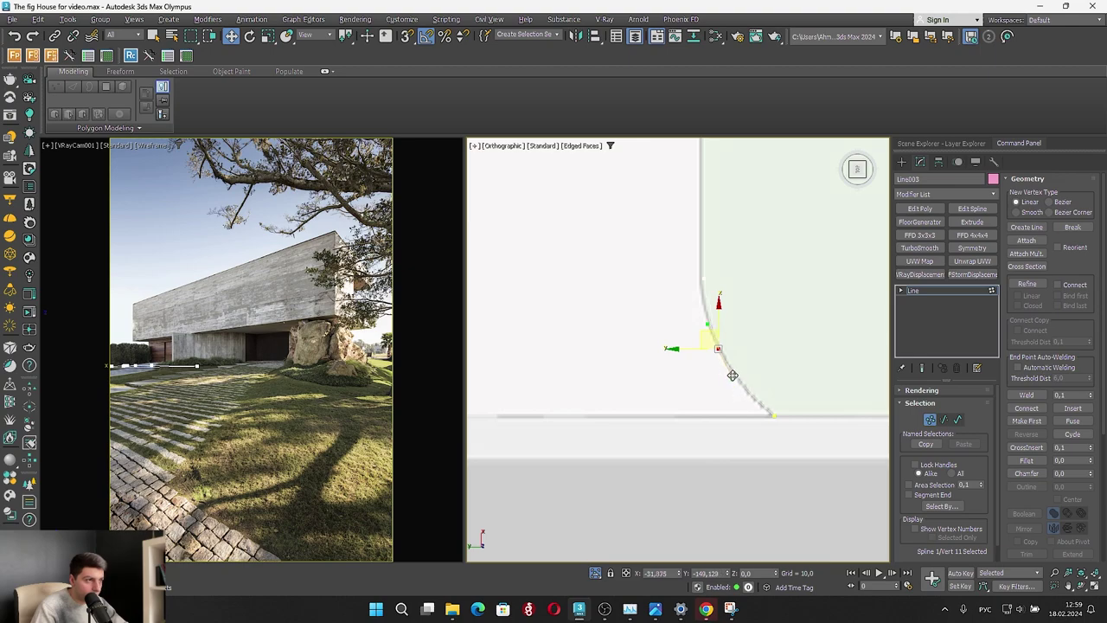
Convert the vertex on the S-curve's bend nearer the street to Bezier and fit its handles to the plan
scroll(734, 393, "down", 2)
middle_click_drag(732, 394, 878, 423)
scroll(648, 426, "down", 6)
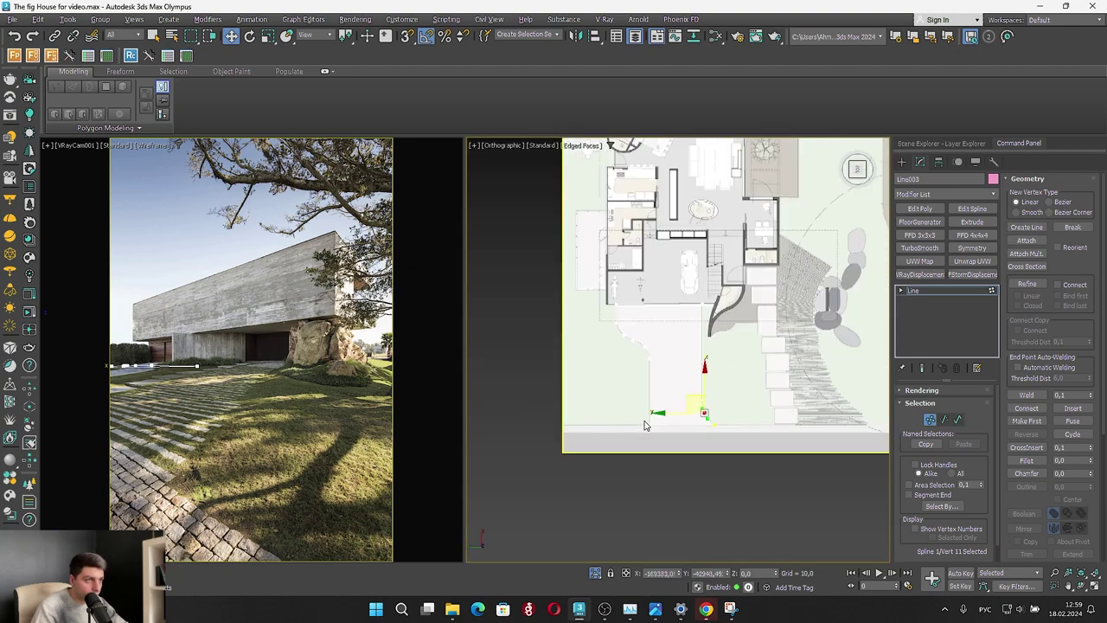
scroll(646, 351, "up", 4)
scroll(661, 397, "up", 2)
left_click_drag(657, 393, 706, 431)
right_click(685, 361)
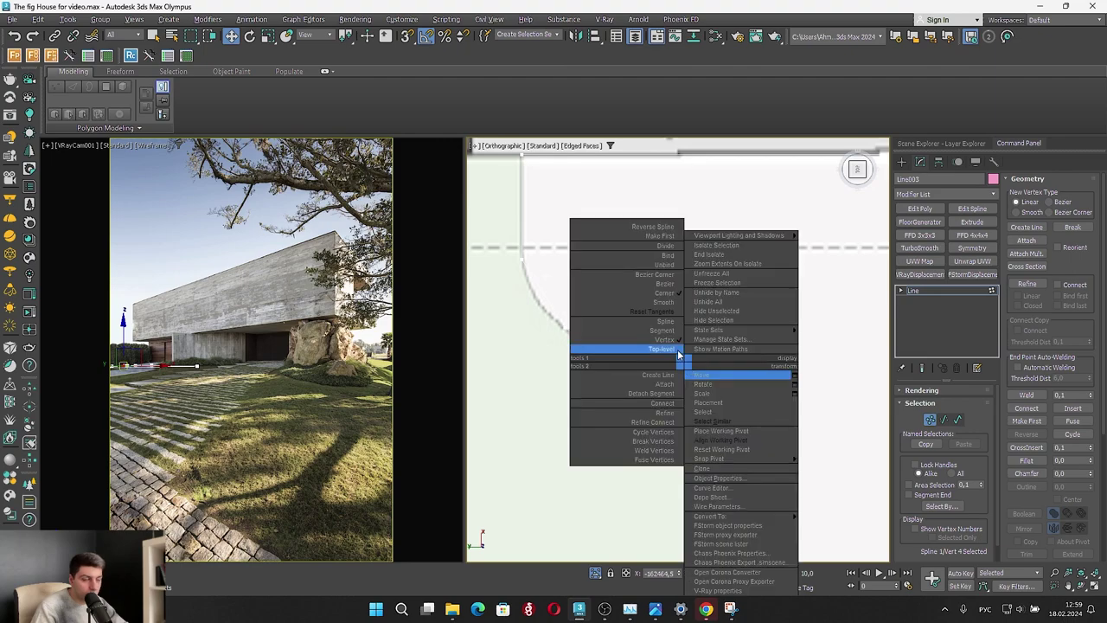
left_click(642, 293)
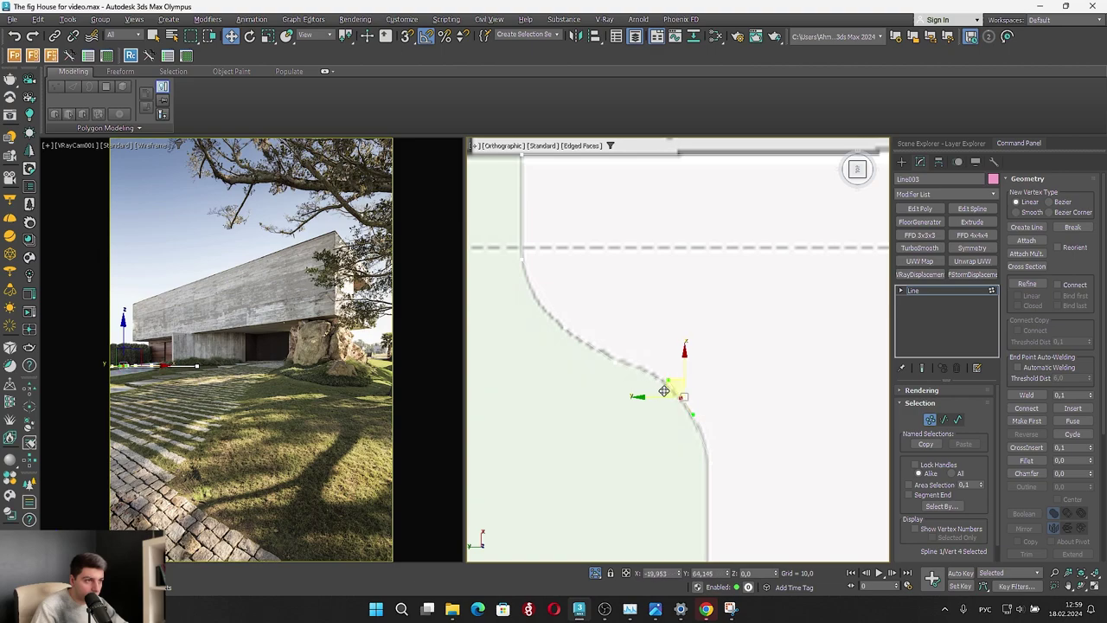
left_click_drag(667, 391, 666, 391)
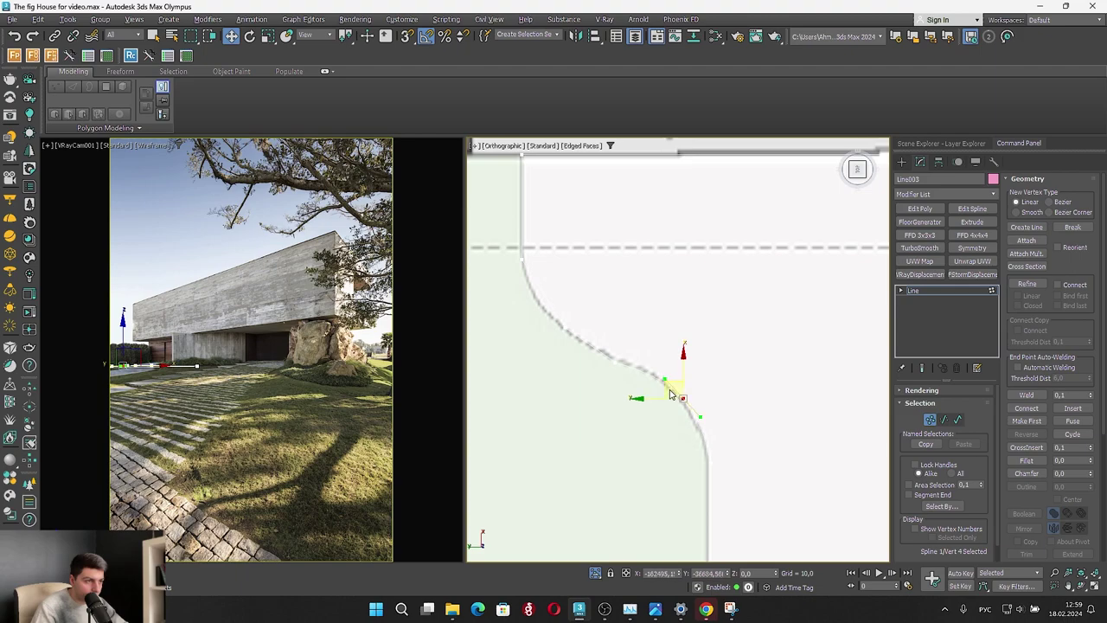
left_click_drag(669, 387, 665, 390)
Convert the vertex on the S-curve's bend nearer the garage to Bezier and adjust the curve's midpoint to follow the plan
left_click(566, 320)
right_click(564, 329)
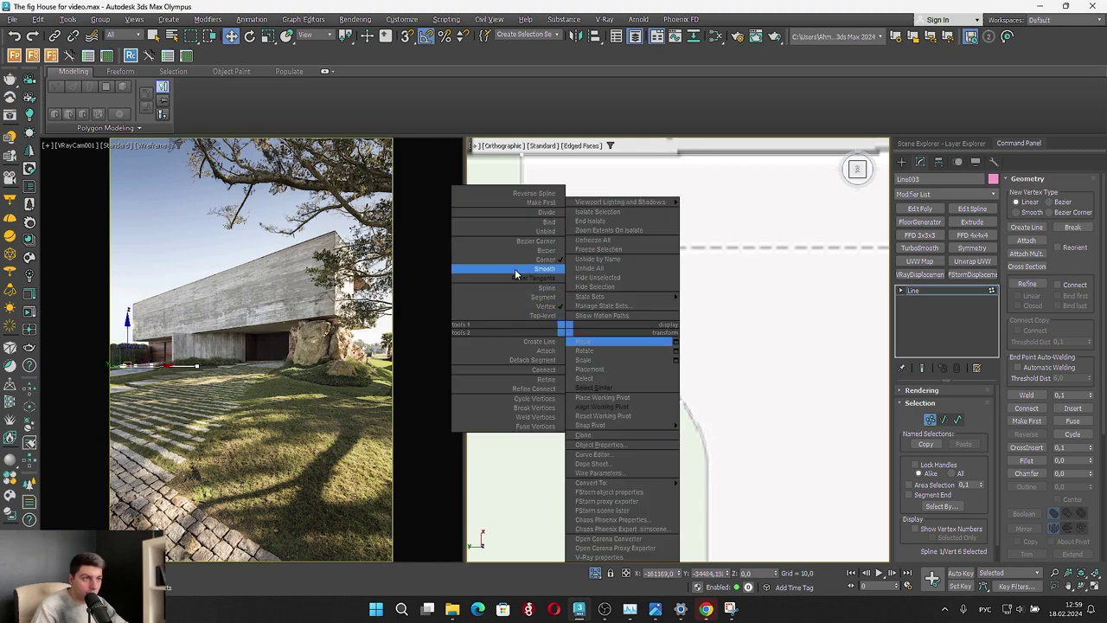
left_click(516, 250)
left_click_drag(579, 342, 629, 354)
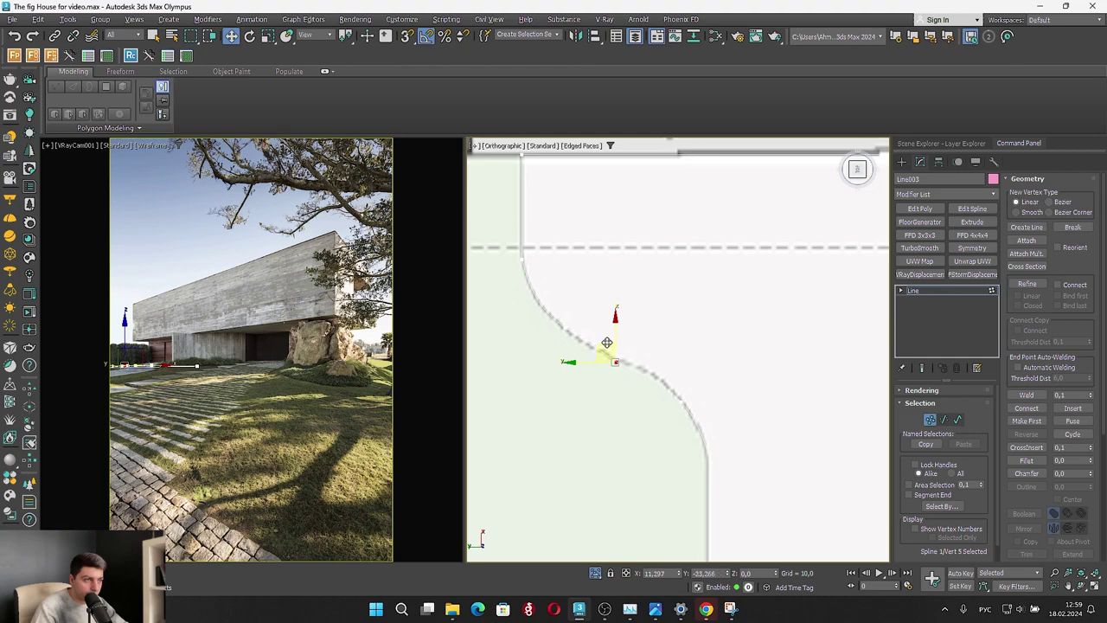
left_click(594, 421)
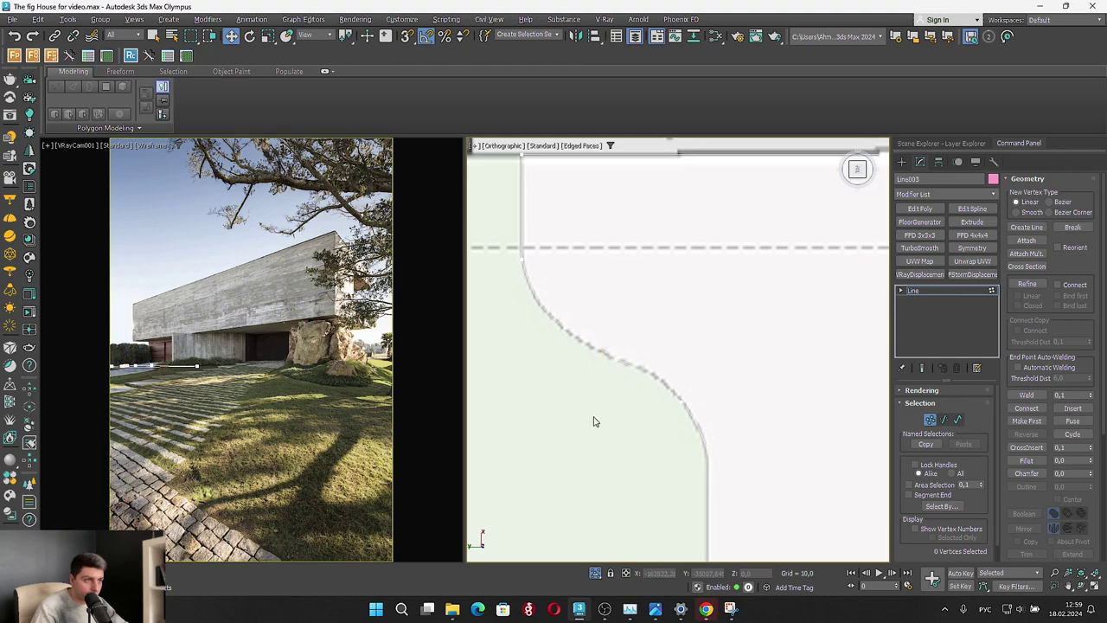
scroll(592, 339, "down", 2)
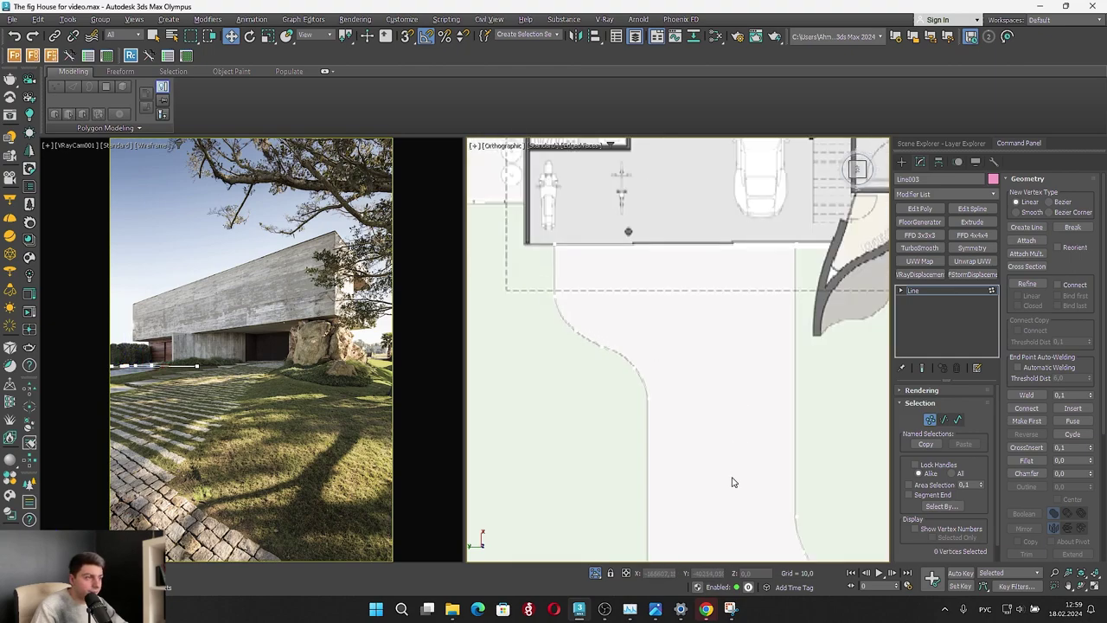
scroll(705, 425, "down", 2)
scroll(606, 337, "up", 4)
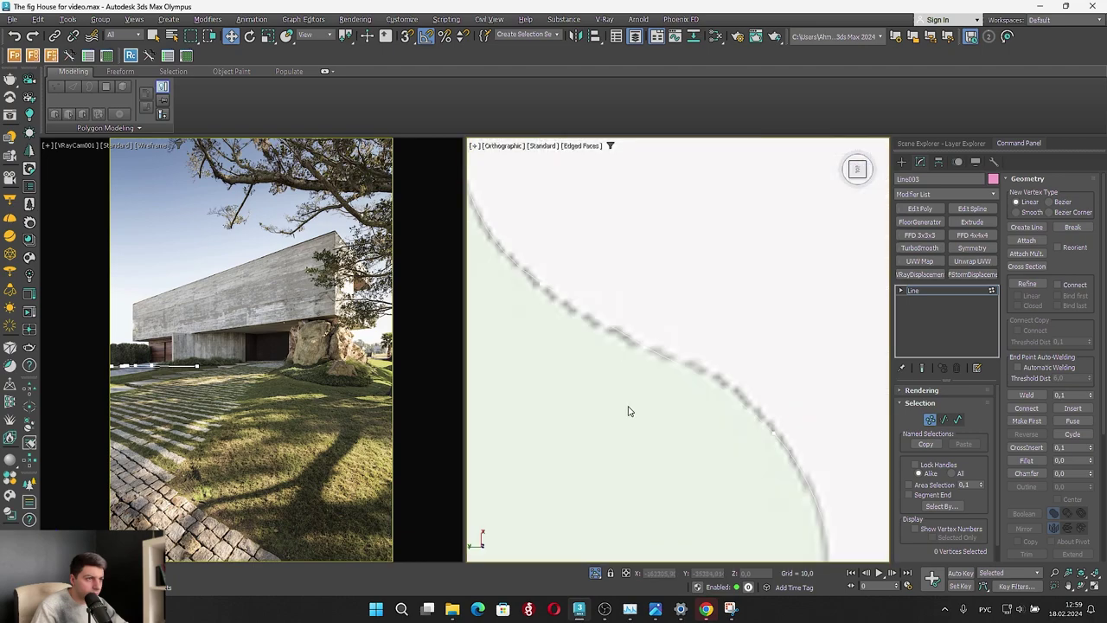
scroll(647, 372, "down", 3)
scroll(686, 349, "down", 4)
scroll(676, 318, "up", 4)
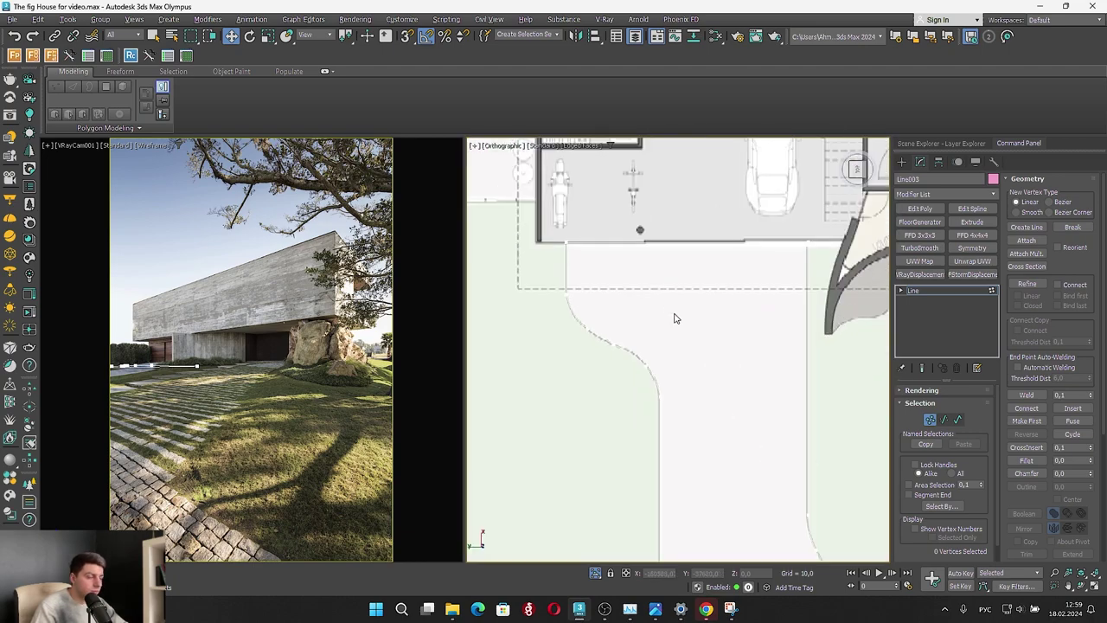
scroll(651, 351, "down", 2)
Finish vertex editing, apply Extrude to the driveway outline and bring the rest of the scene back from isolation
middle_click_drag(650, 350, 663, 334, "alt")
scroll(678, 355, "down", 4)
middle_click_drag(715, 432, 693, 359)
left_click(931, 421)
left_click(972, 221)
left_click(596, 573)
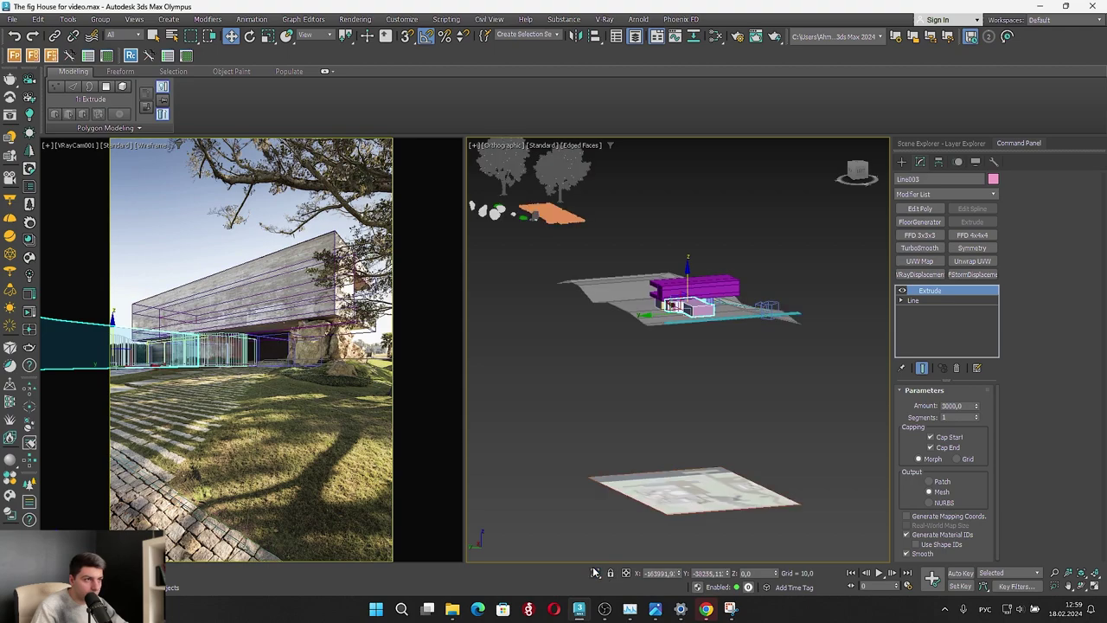
Set the driveway's extrusion amount to 1000
key("z")
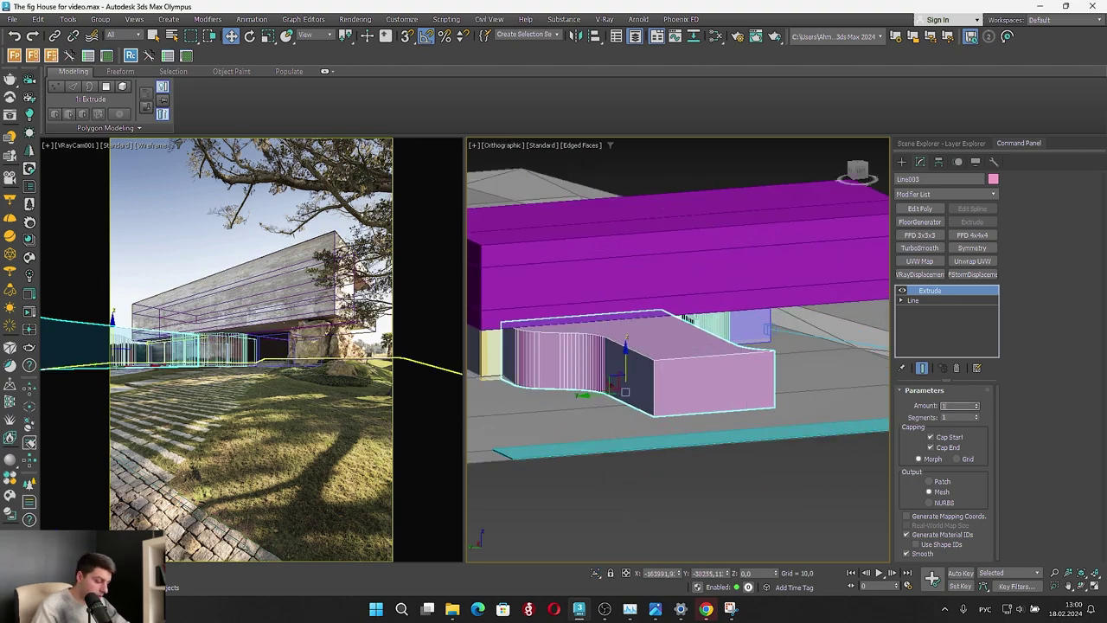
type("100")
key("Return")
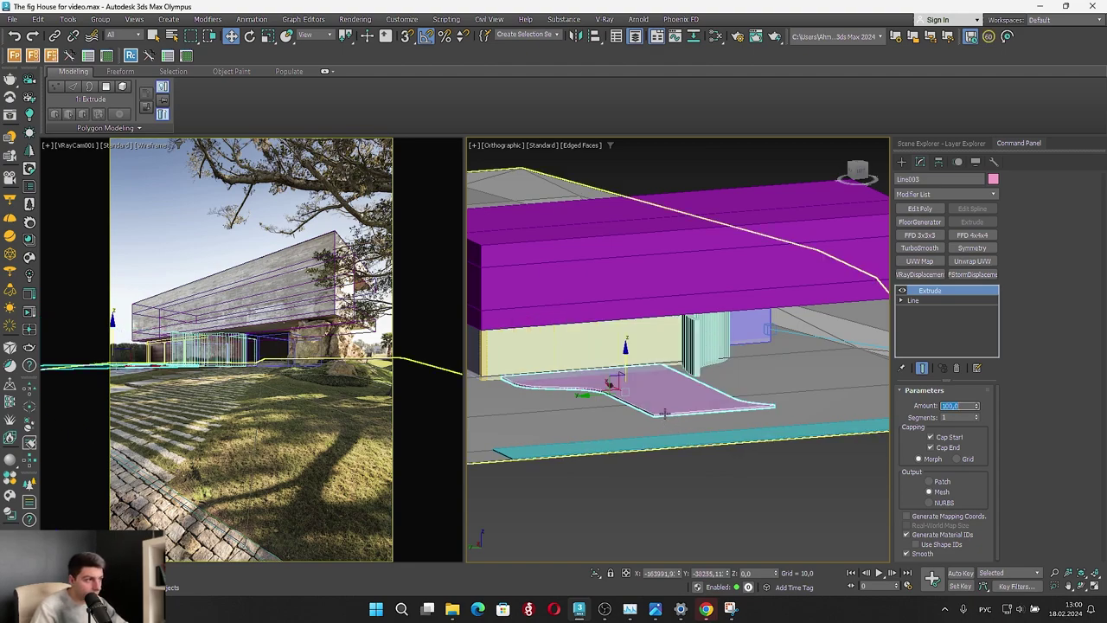
type("1000")
key("Return")
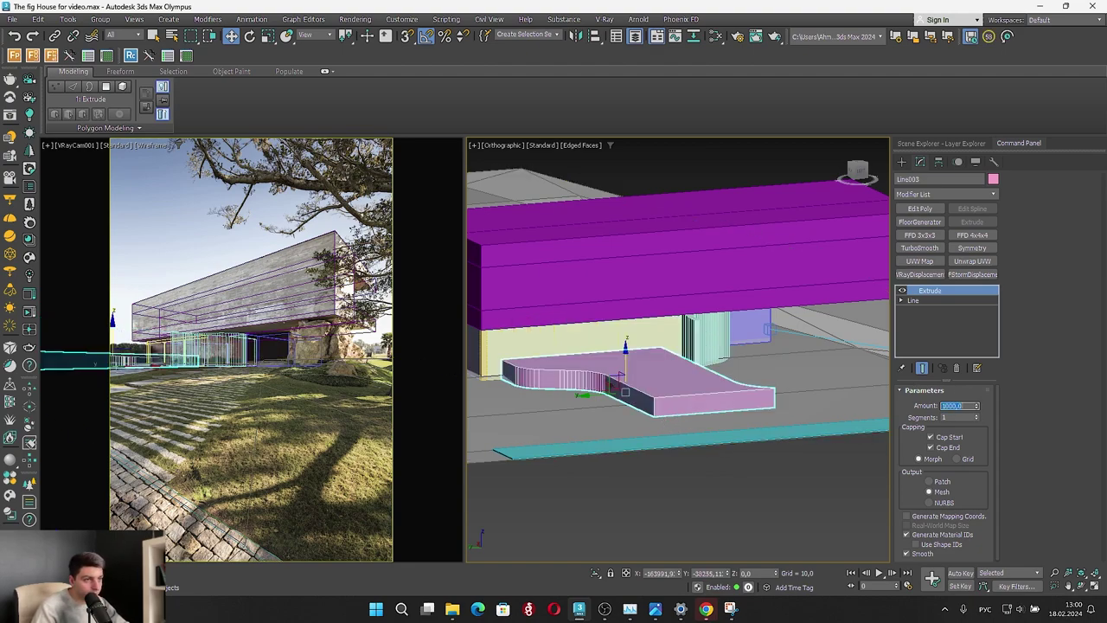
Lower the extruded driveway into the ground to Z about -975
scroll(632, 374, "up", 3)
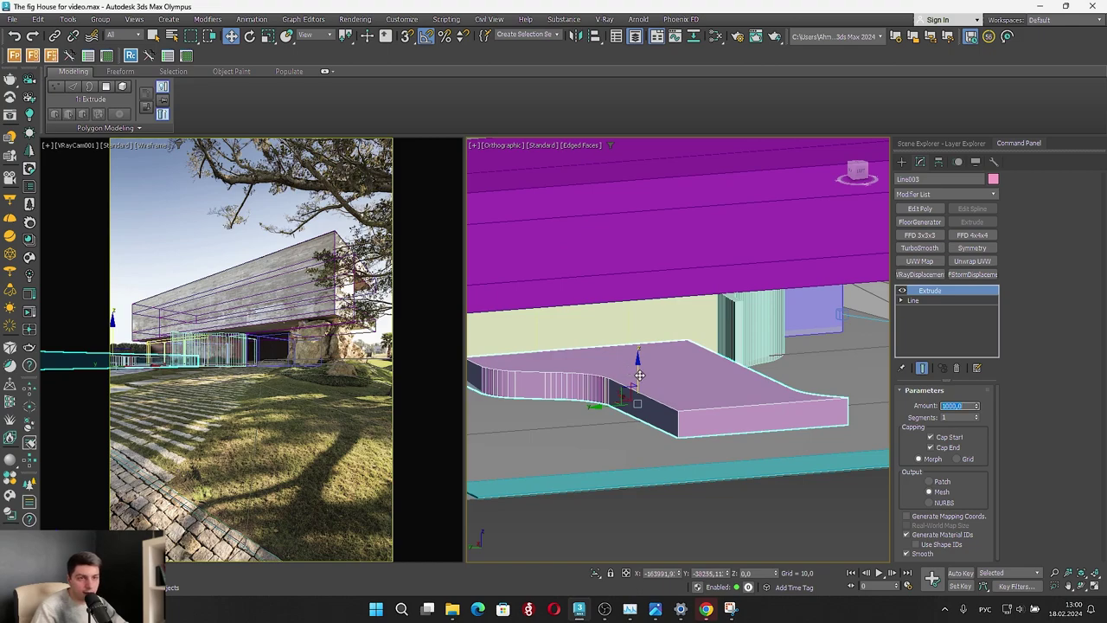
left_click_drag(638, 374, 660, 400)
middle_click_drag(675, 416, 758, 423, "alt")
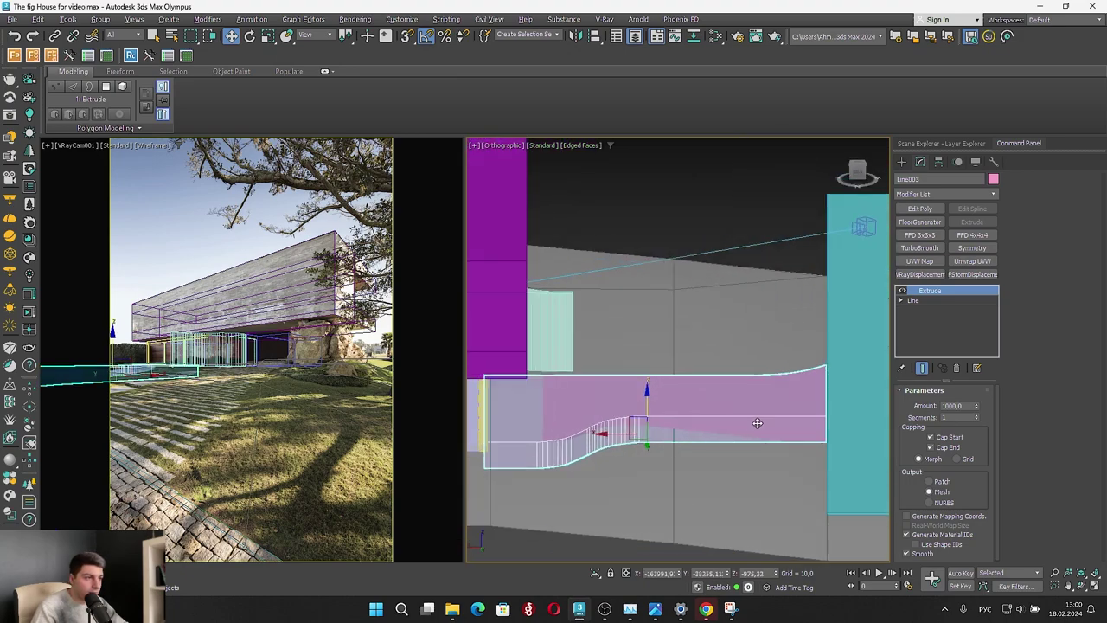
Tilt the driveway about the Y axis to about -6.34 degrees and lower it to Z about -1315, following the sloping ground
left_click(862, 172)
key("e")
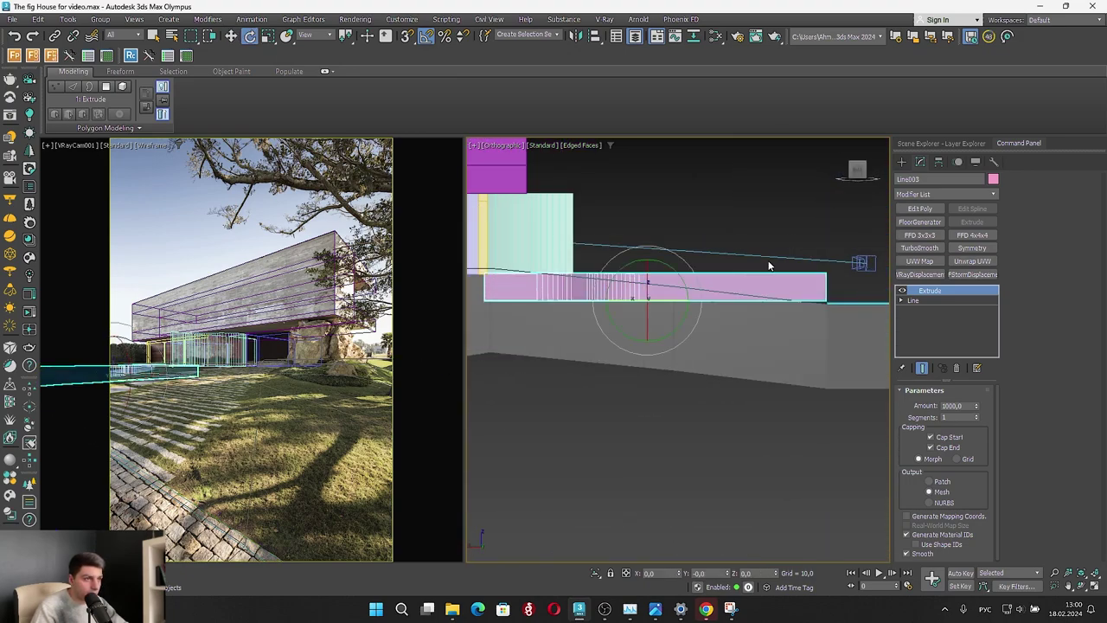
middle_click_drag(678, 288, 674, 386)
left_click_drag(662, 364, 676, 360)
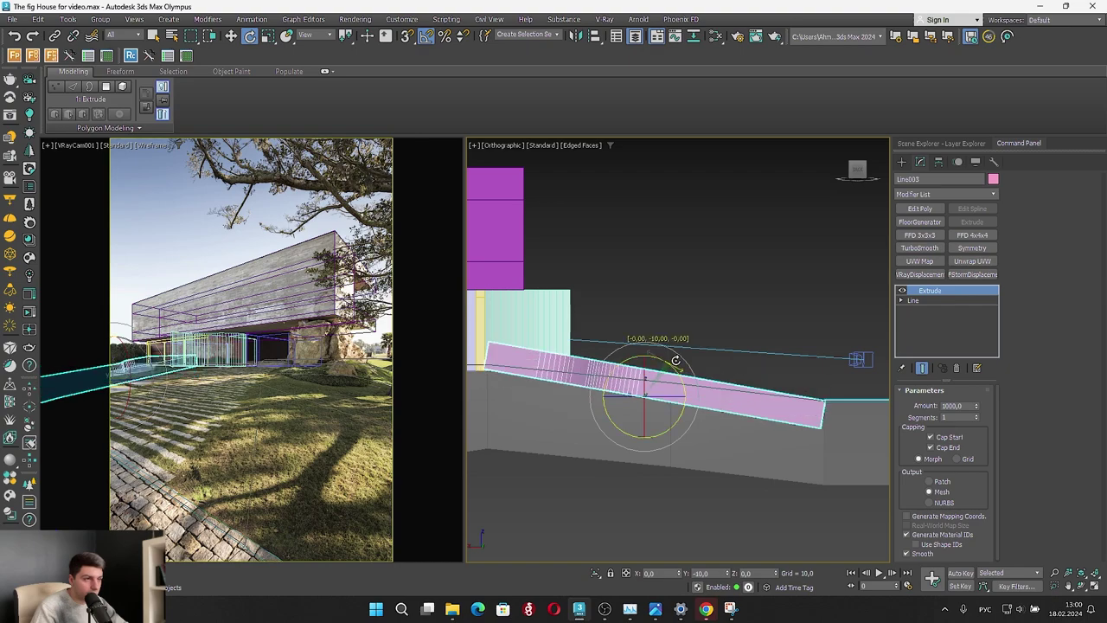
key("a")
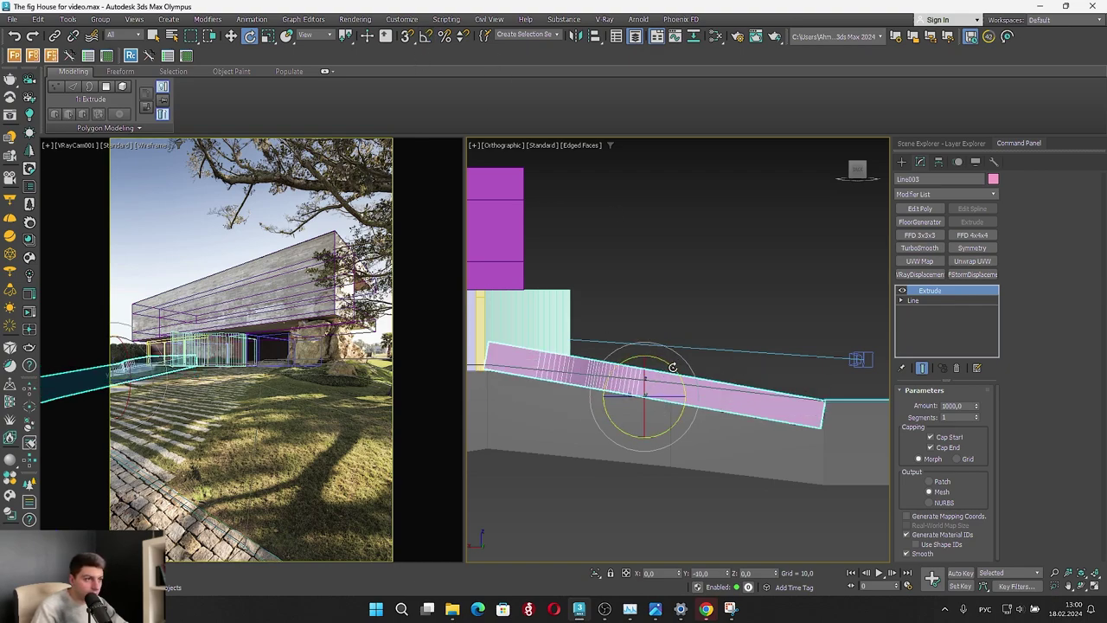
left_click_drag(673, 367, 657, 366)
key("w")
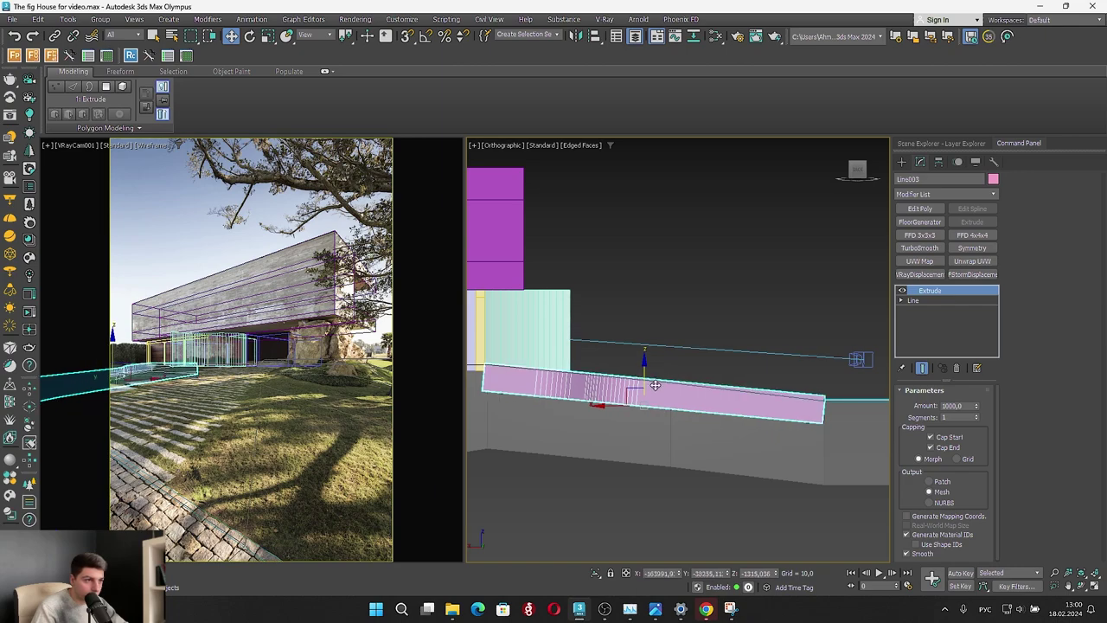
key("e")
left_click_drag(663, 369, 662, 368)
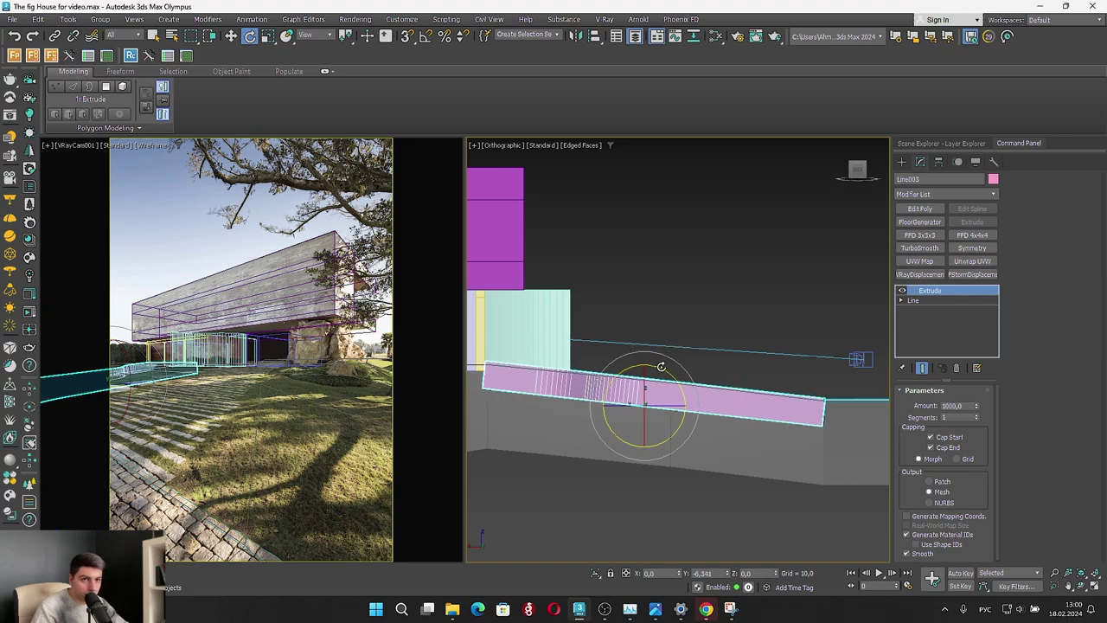
Deselect the driveway and switch the camera view to shaded display, keeping the orthographic view in edged faces
left_click(701, 288)
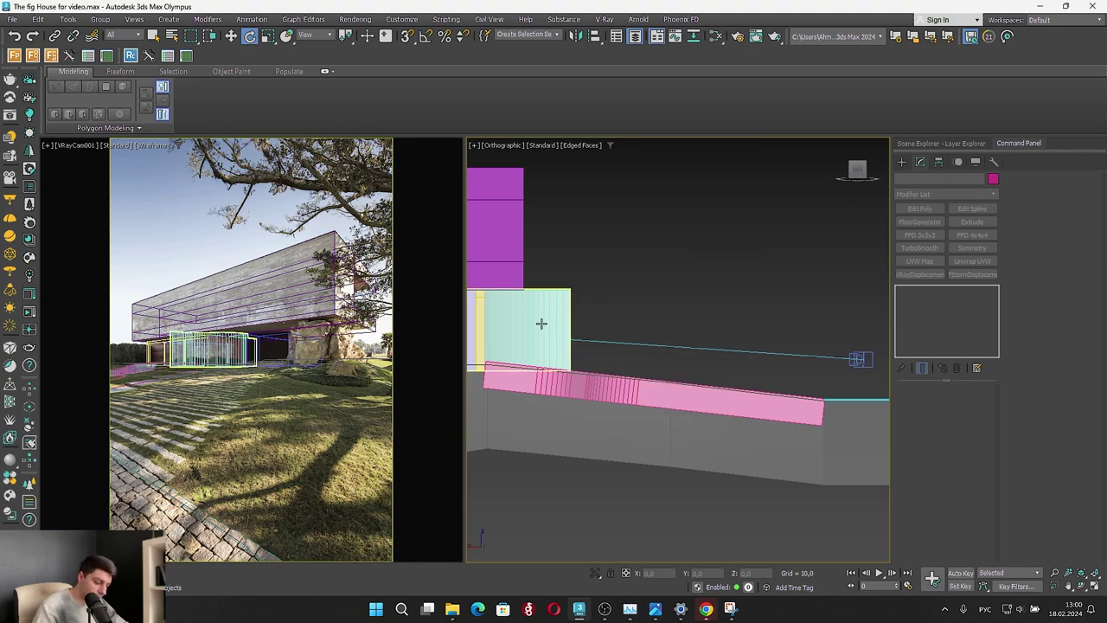
key("F3")
right_click(277, 381)
key("F3")
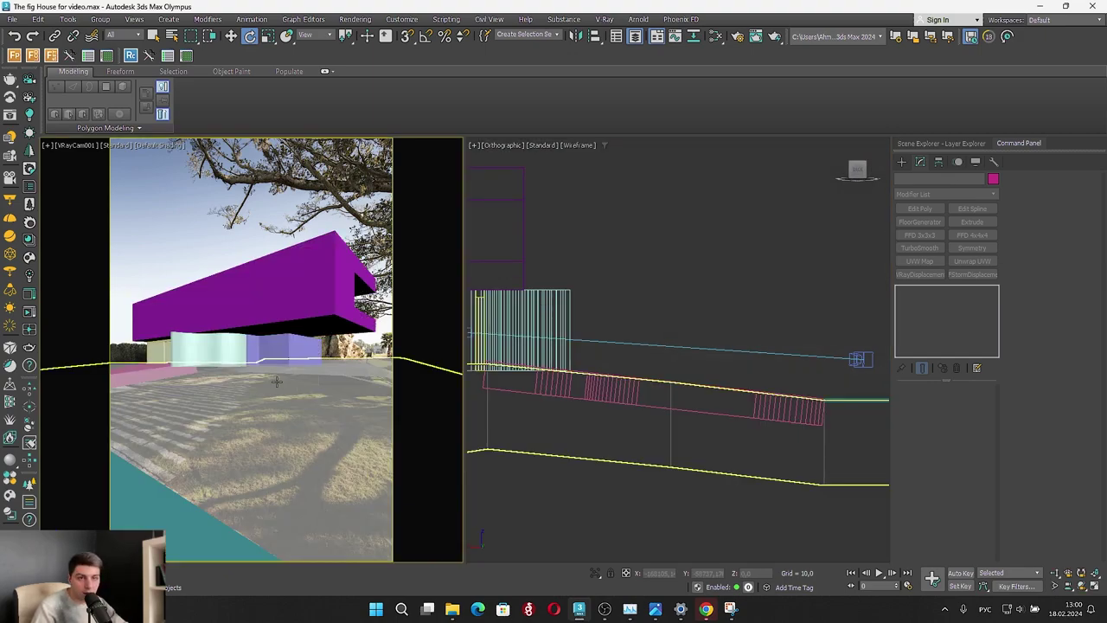
right_click(657, 389)
key("F3")
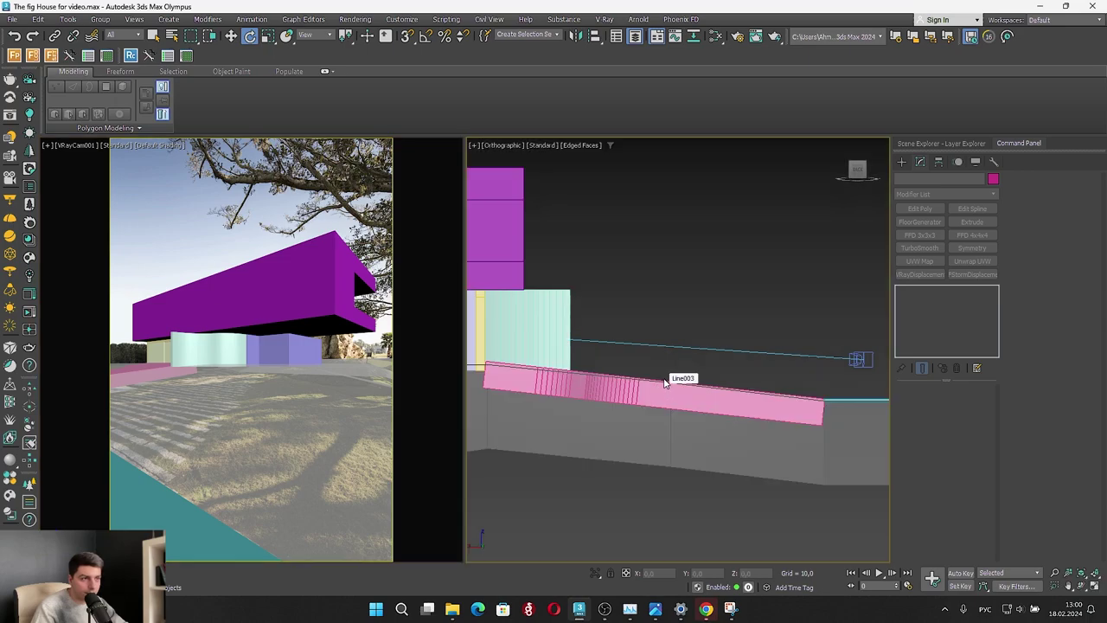
Lower the tilted driveway slightly to Z about -1333
left_click(660, 387)
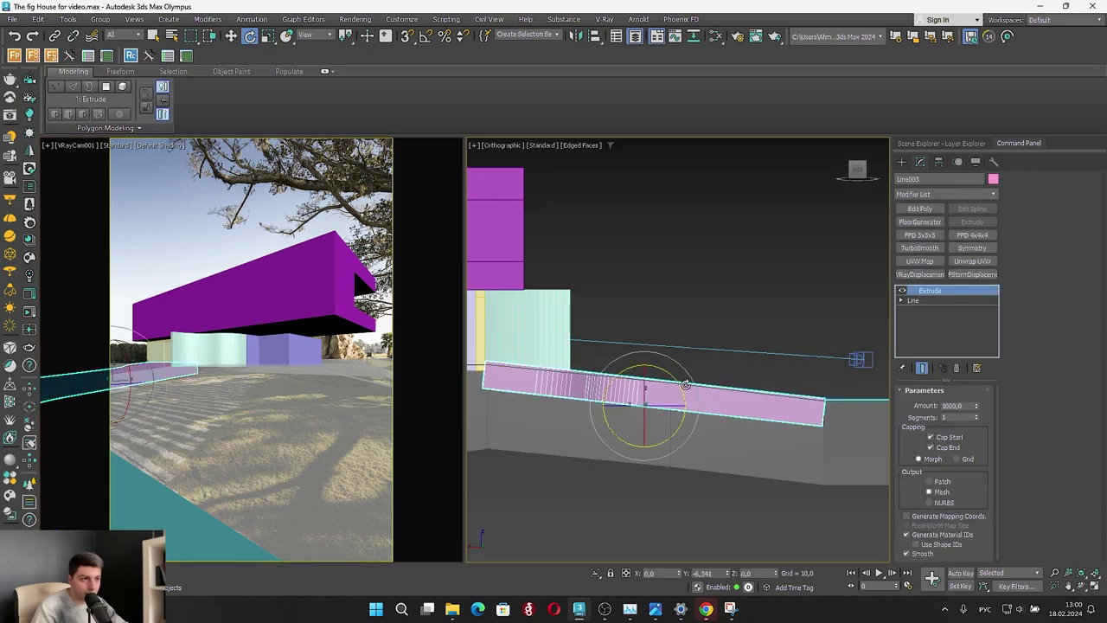
key("s")
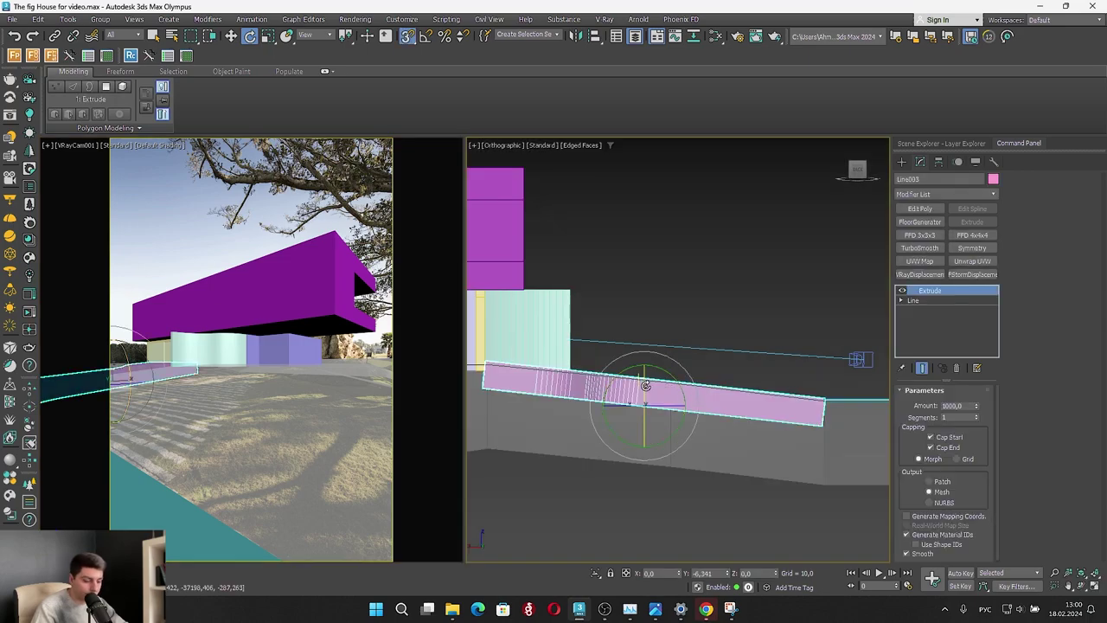
right_click(645, 385)
left_click(670, 391)
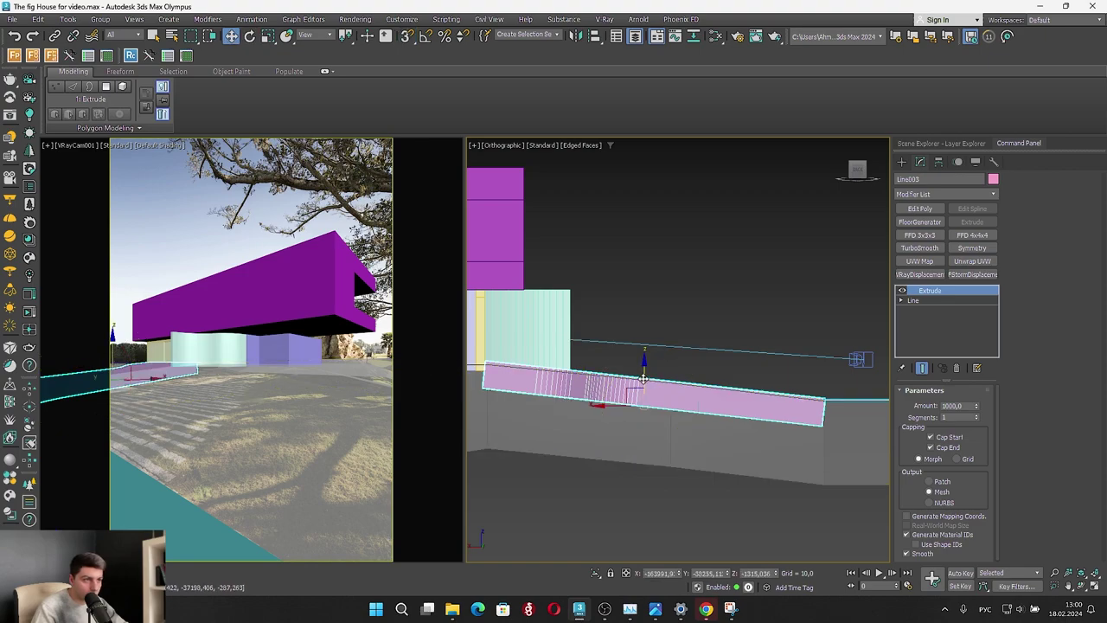
left_click_drag(643, 378, 681, 378)
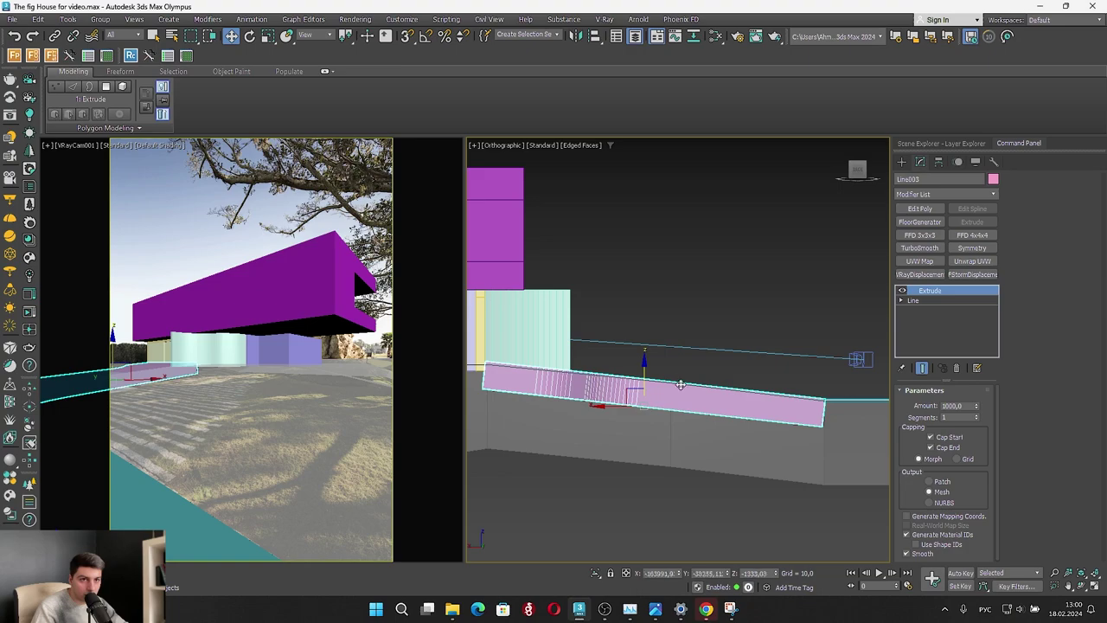
Isolate the driveway together with the garage wall panels and their surrounding frame
middle_click_drag(649, 381, 560, 339, "alt")
left_click(560, 338, "ctrl")
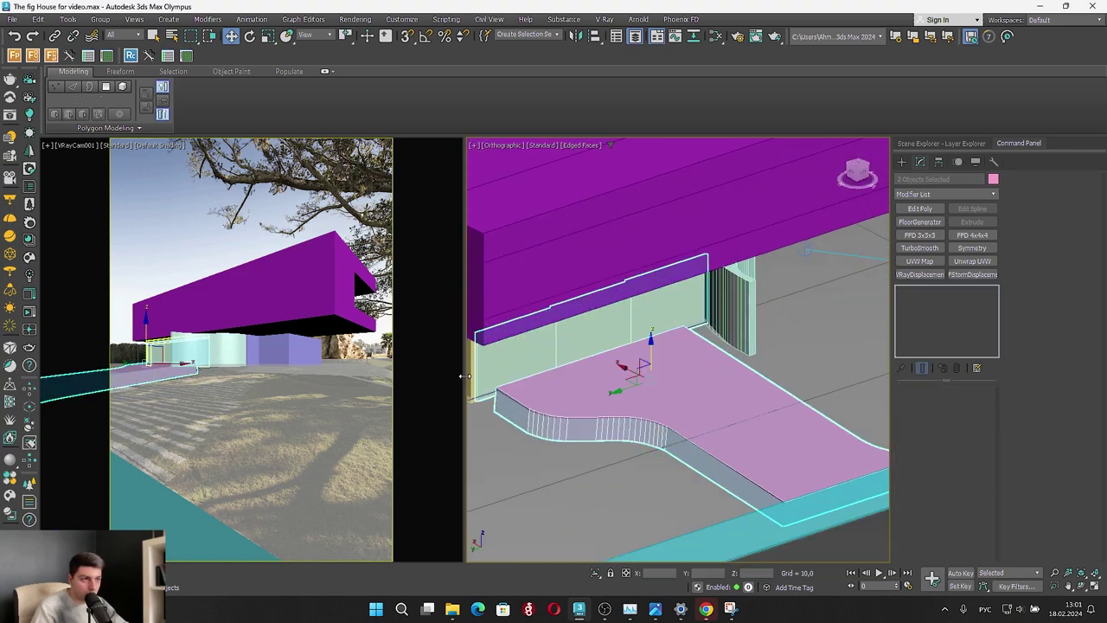
left_click(471, 377, "ctrl")
left_click(596, 574)
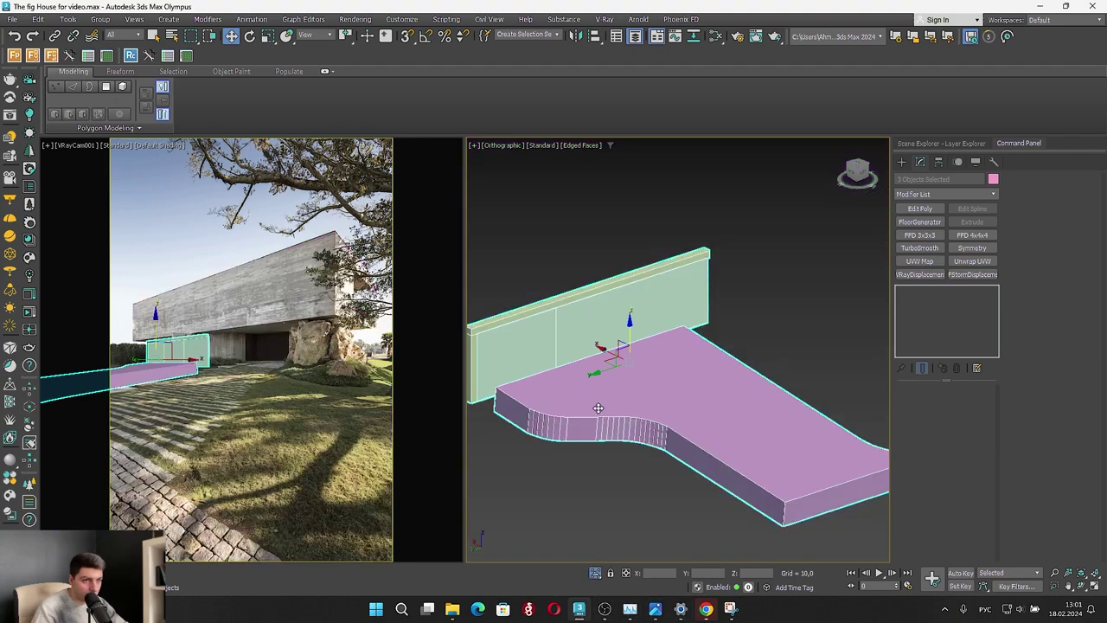
middle_click_drag(598, 407, 628, 431, "alt")
left_click(606, 484)
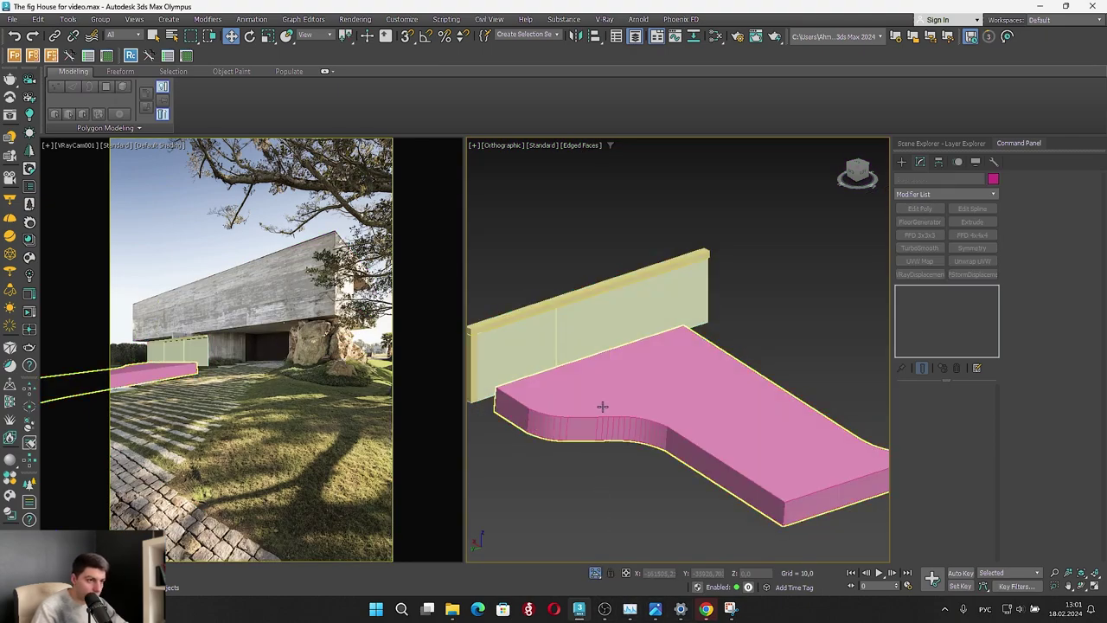
Try to level the driveway from its base Line level by setting its absolute Y rotation to 0
left_click(603, 406)
left_click(936, 302)
scroll(865, 386, "down", 4)
middle_click_drag(865, 386, 920, 382, "alt")
right_click(249, 36)
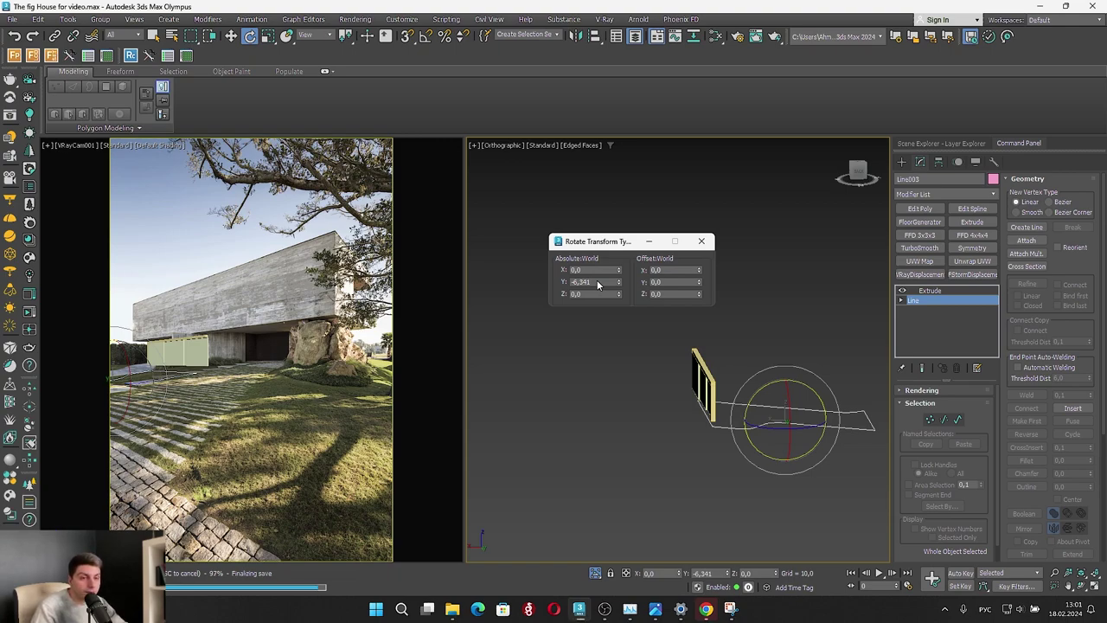
double_click(597, 282)
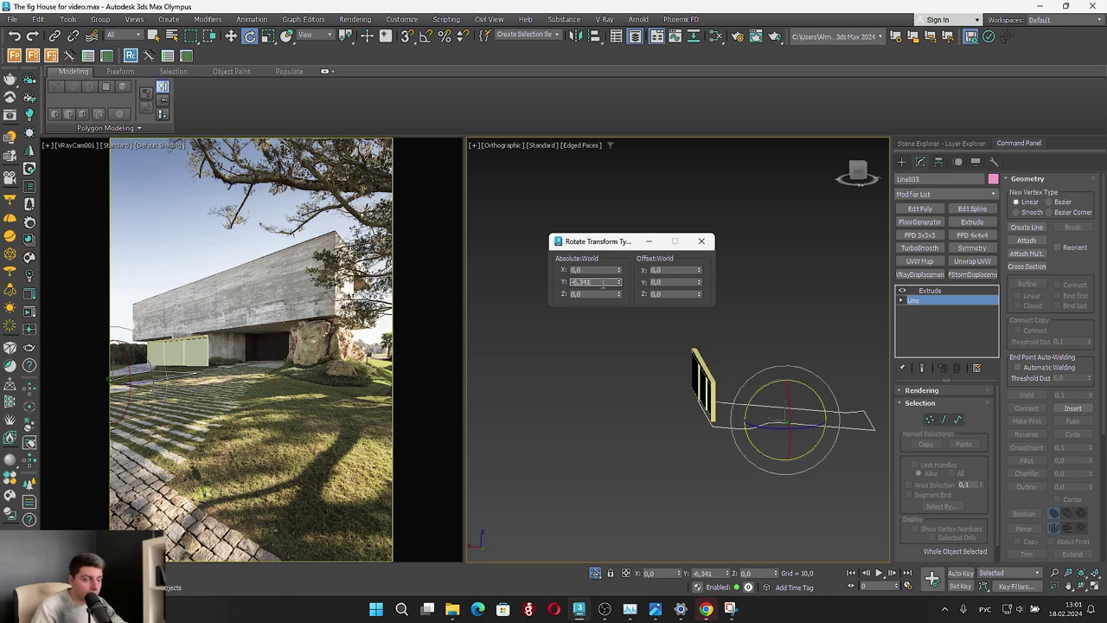
type("0")
key("Return")
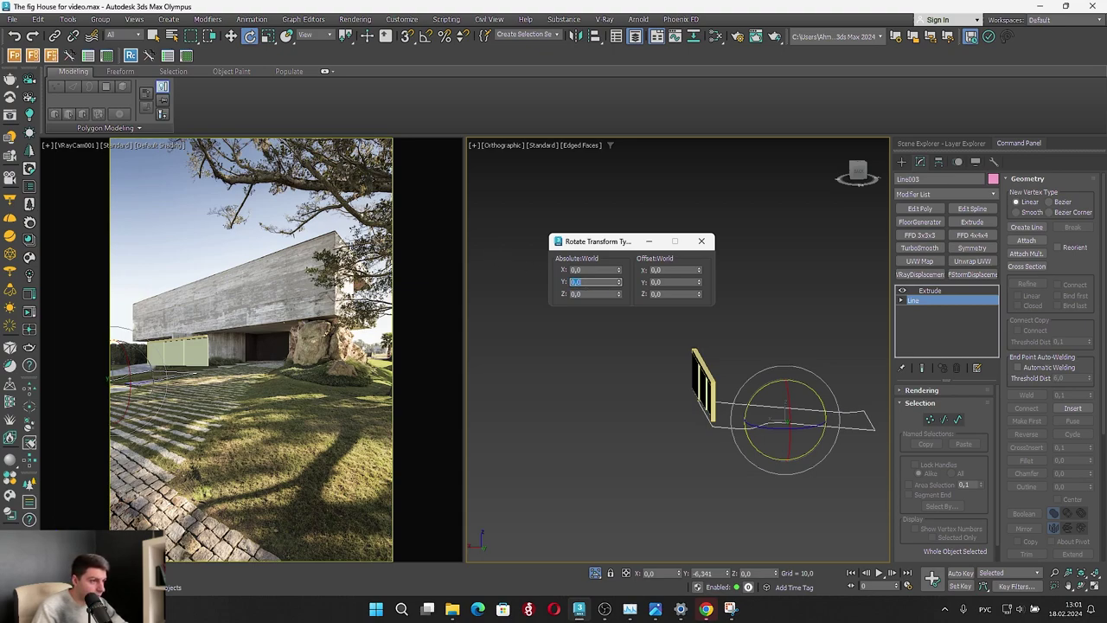
left_click(702, 242)
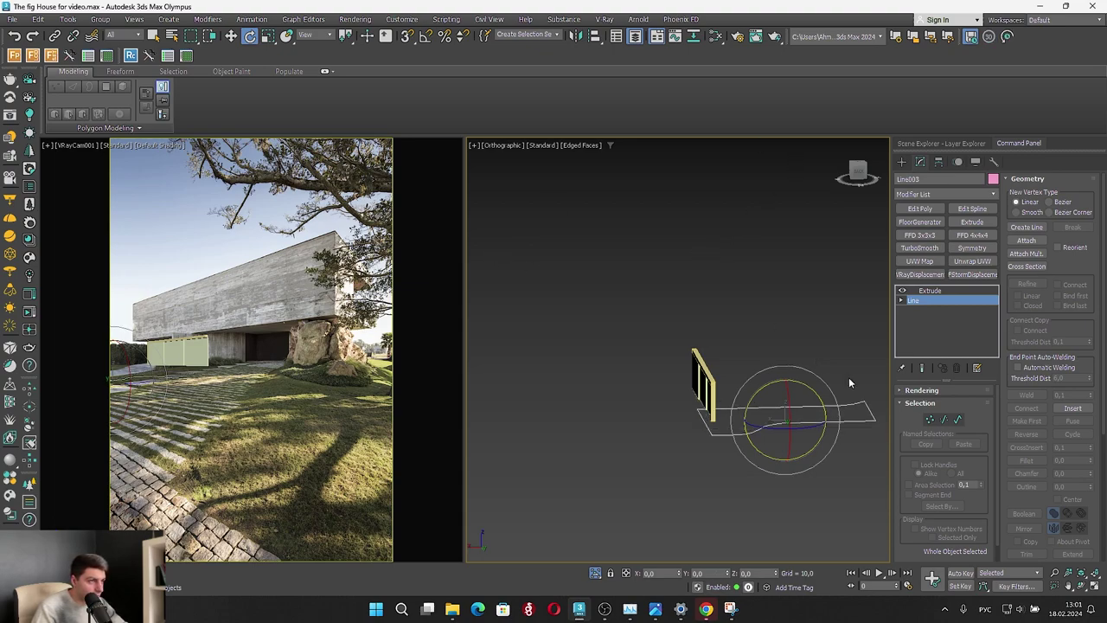
Try to edit the driveway line's two vertices at the garage end from above, and return to the Extrude level
left_click(932, 420)
left_click(857, 165)
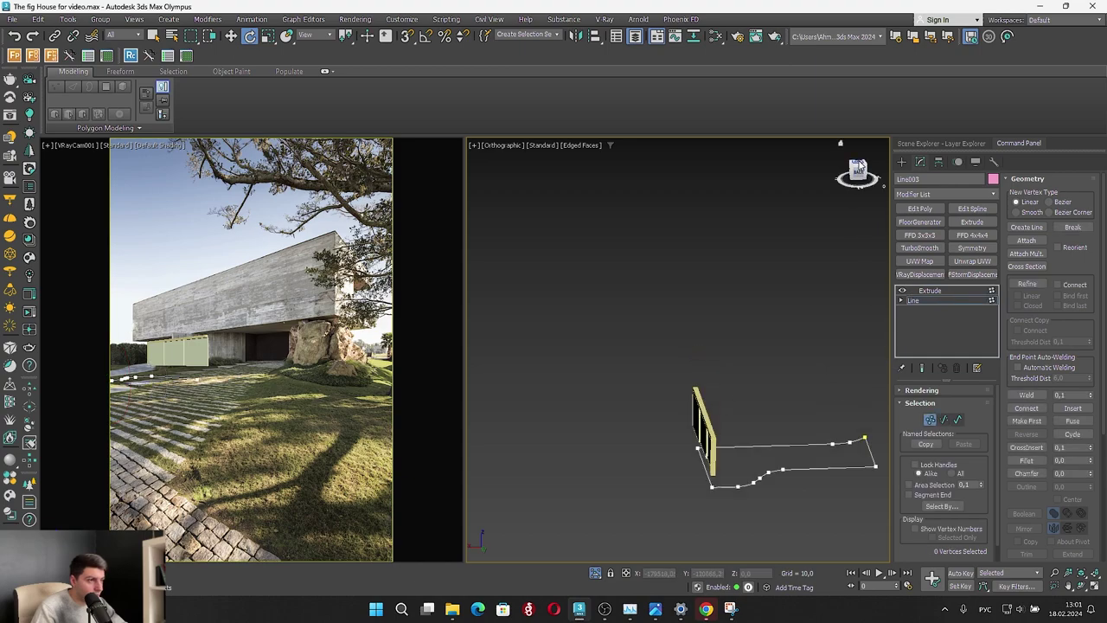
scroll(715, 299, "down", 3)
left_click_drag(561, 443, 623, 251)
key("w")
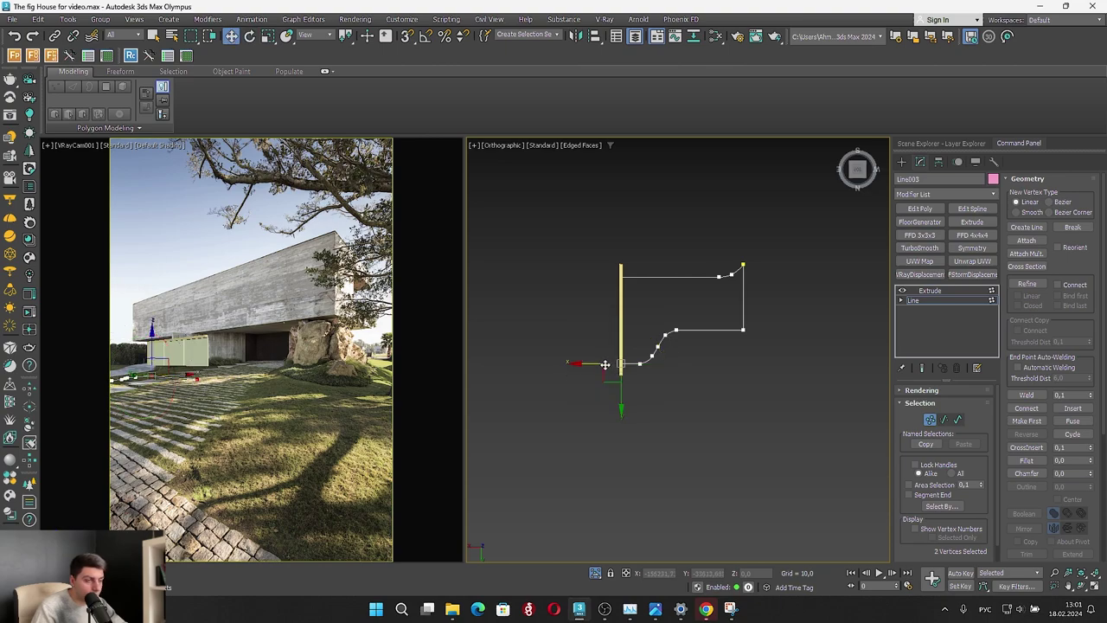
left_click(930, 420)
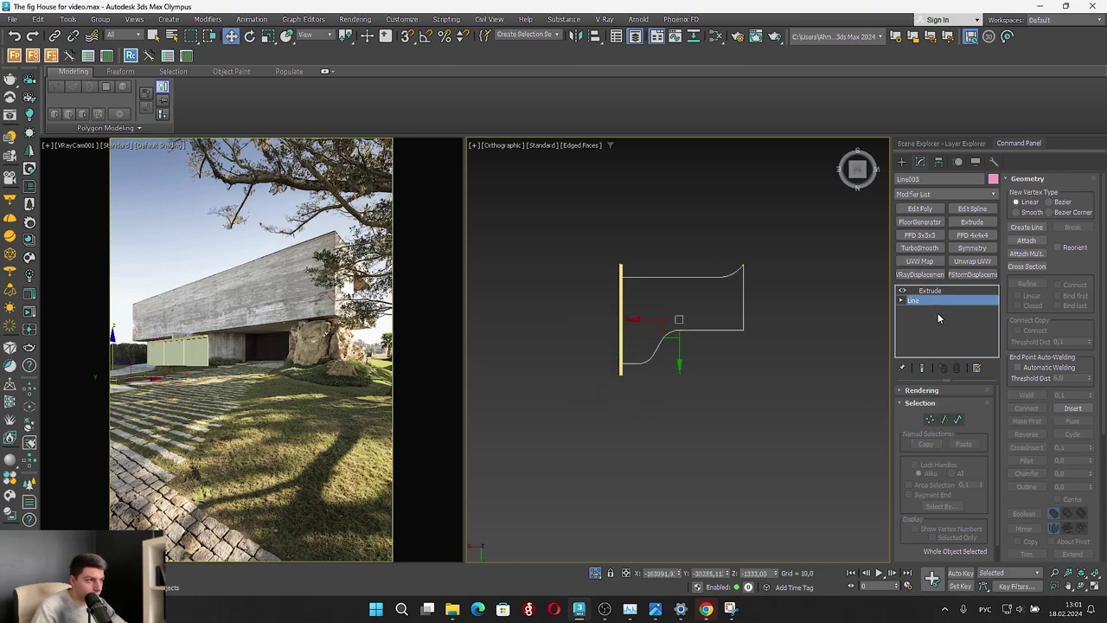
left_click(934, 291)
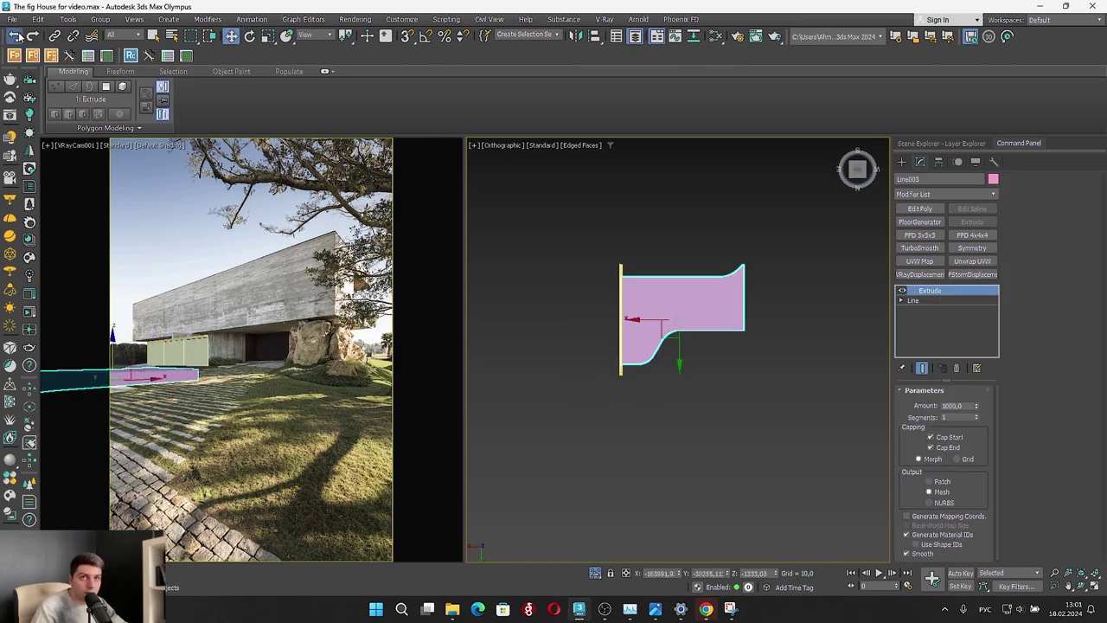
Add an Edit Poly modifier to the driveway and select its end polygon under the garage wall
middle_click_drag(634, 327, 698, 292, "alt")
left_click(930, 210)
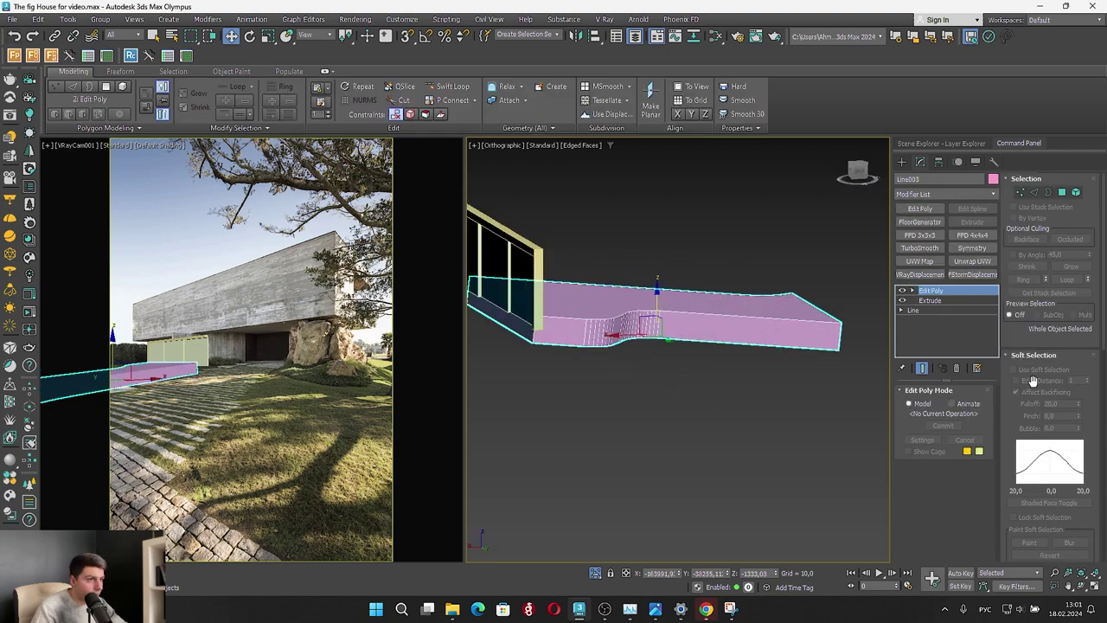
left_click(1062, 192)
left_click(511, 324)
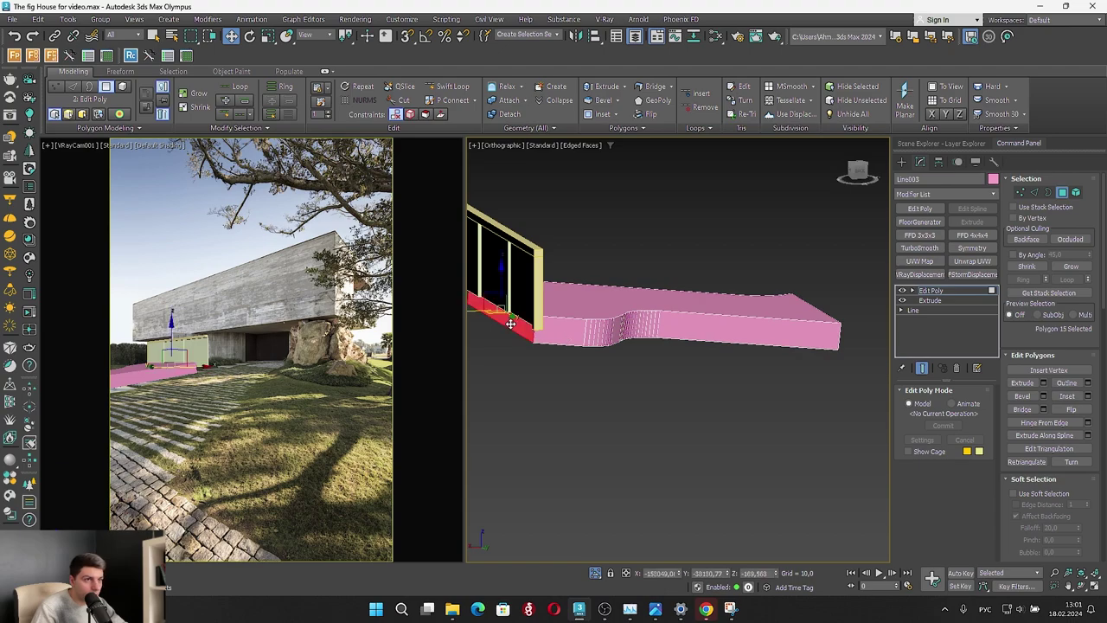
middle_click_drag(585, 337, 594, 366, "alt")
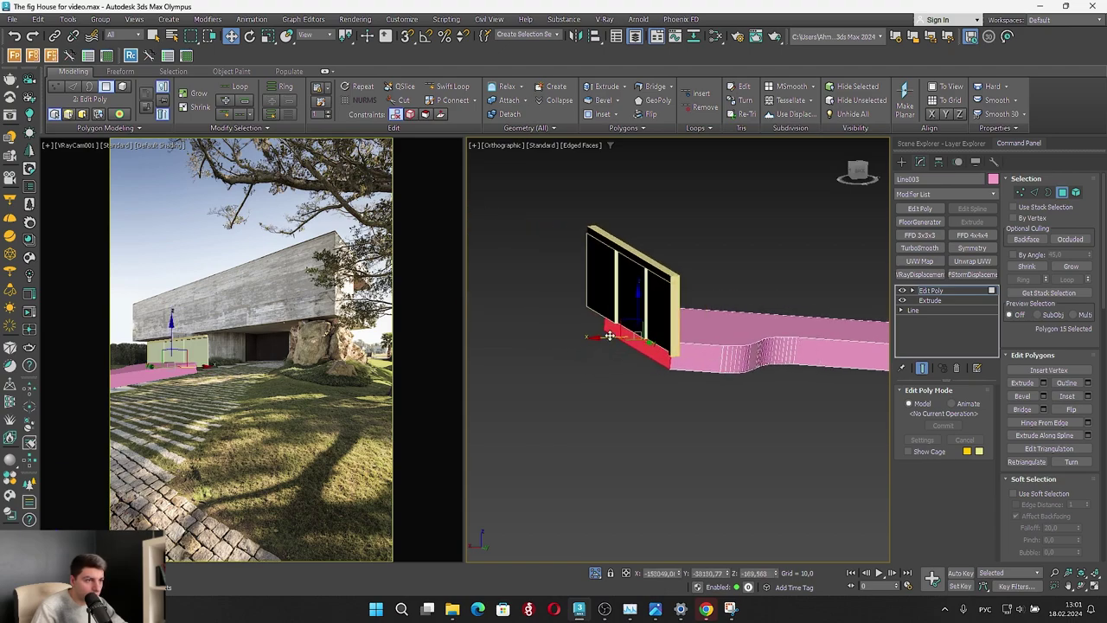
Extend the pink driveway slab's far end back beyond the gate and square up that end using its two lower vertices
left_click_drag(603, 331, 502, 353)
middle_click_drag(505, 358, 695, 346, "alt")
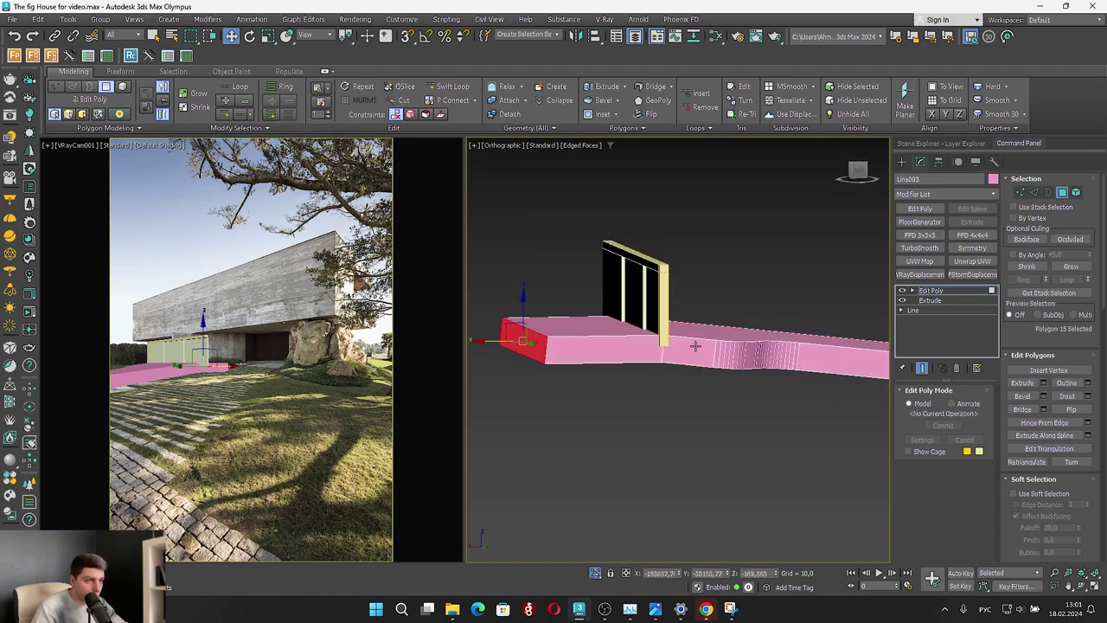
left_click(862, 176)
middle_click_drag(645, 276, 761, 348)
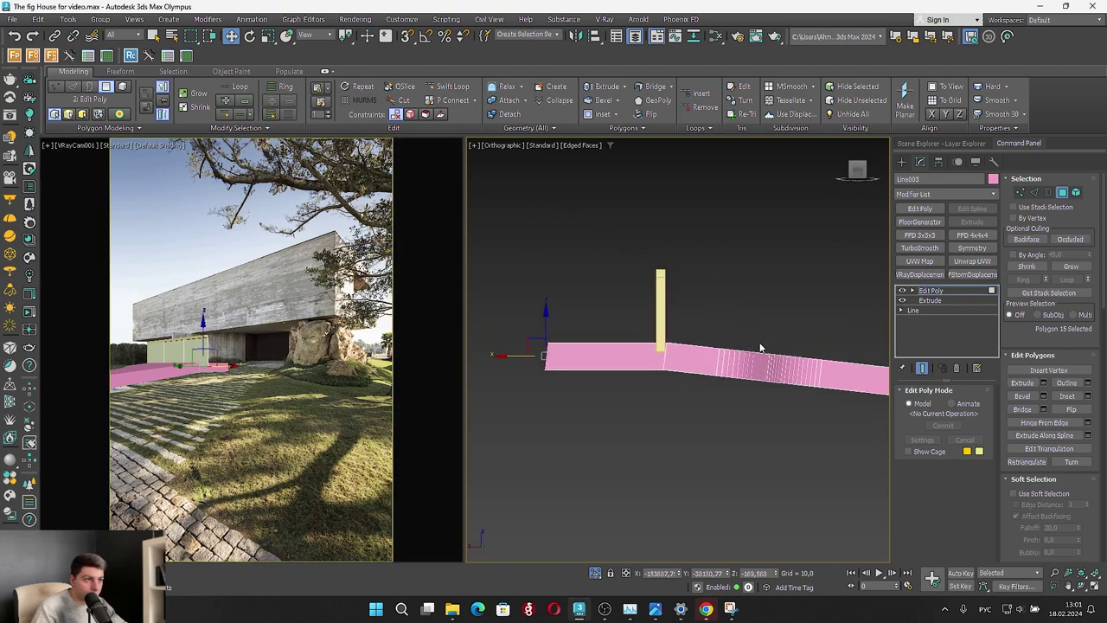
scroll(598, 360, "up", 2)
left_click(1022, 192)
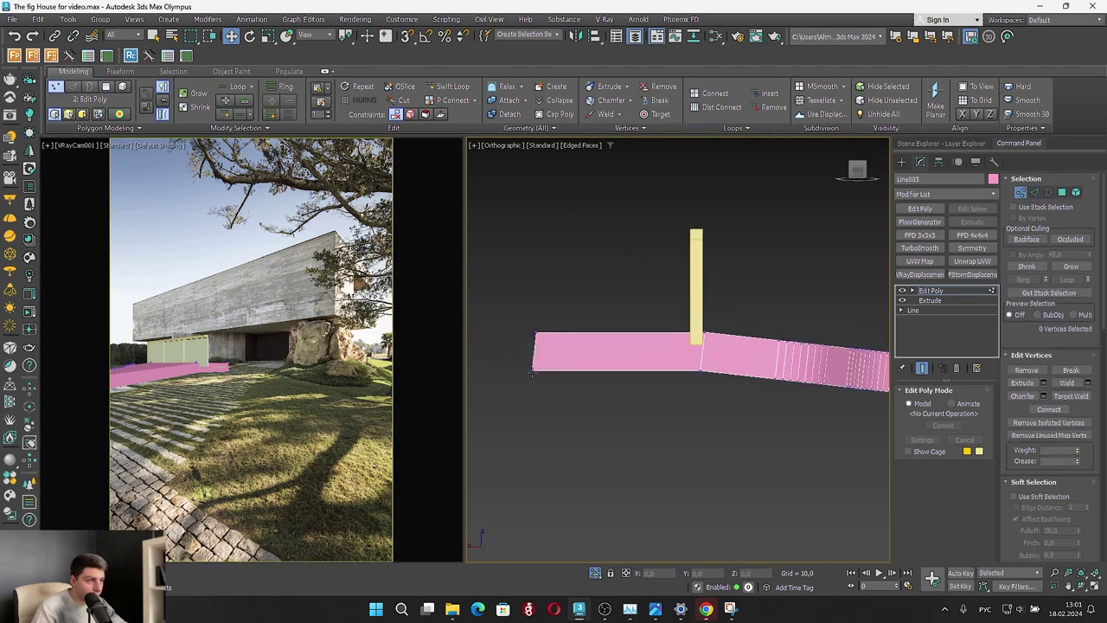
left_click_drag(500, 412, 554, 364)
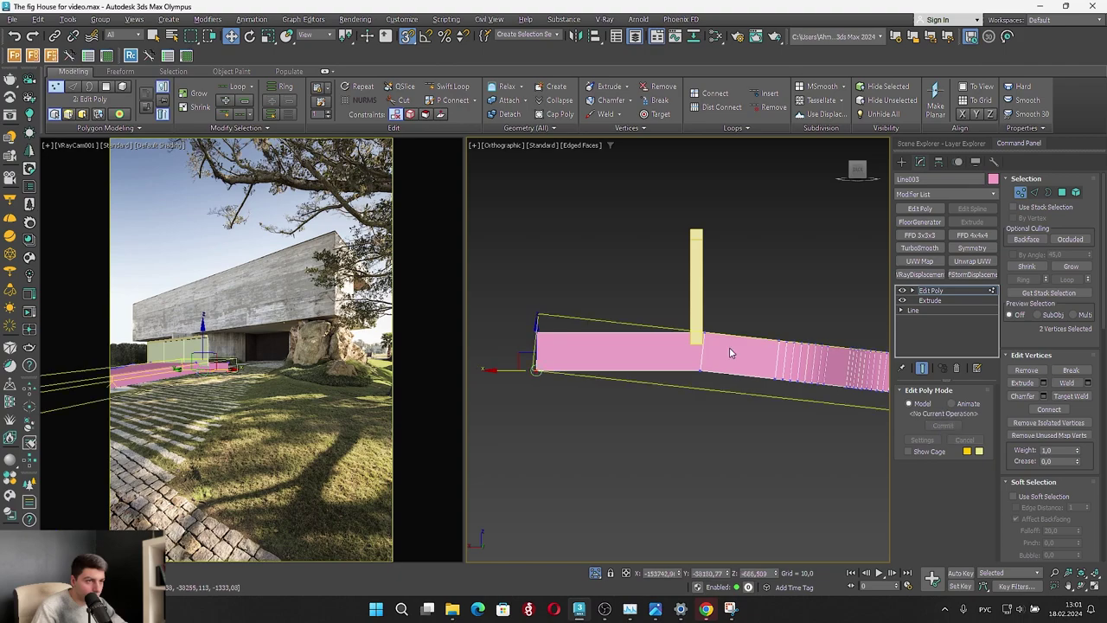
middle_click_drag(732, 351, 676, 356, "alt")
Compare the extended slab with the background photo by toggling wireframe display in the camera view
right_click(220, 409)
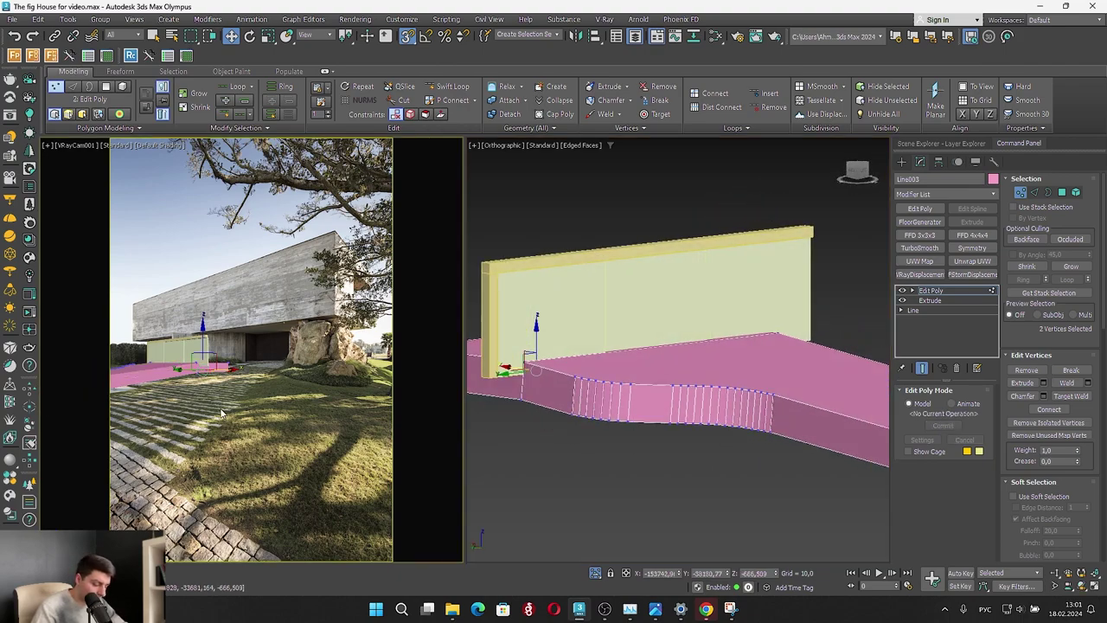
key("F3")
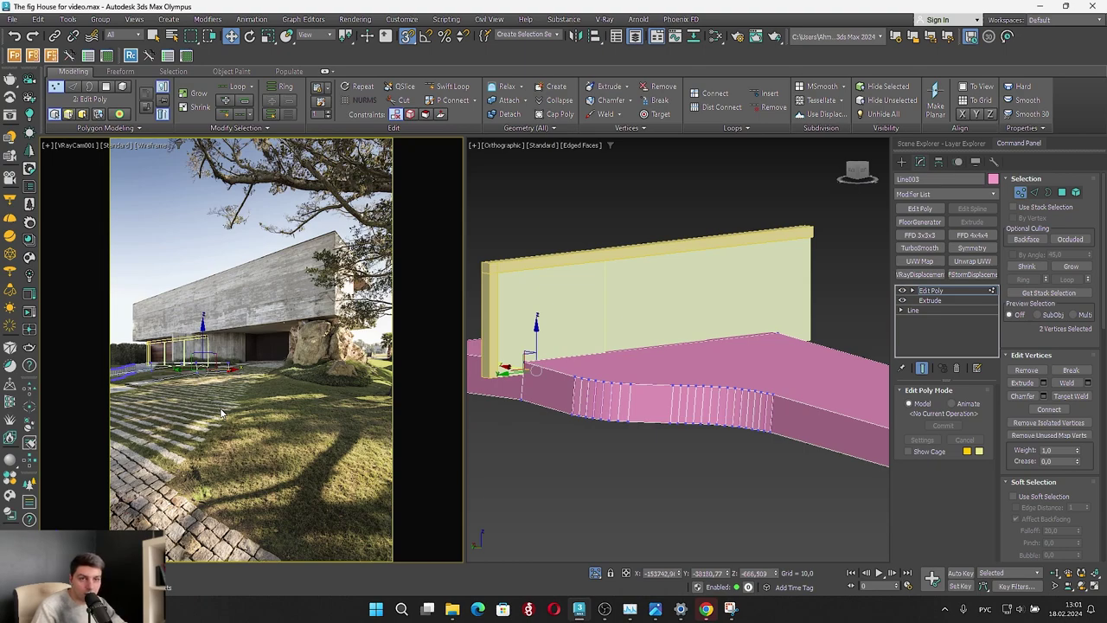
key("F3")
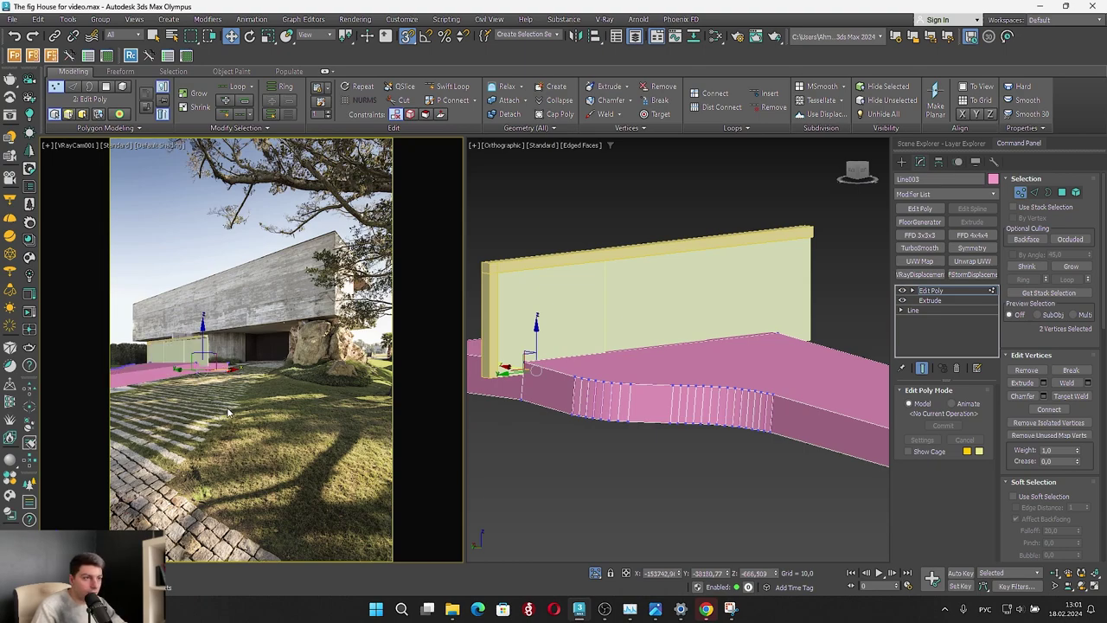
Raise the bottom vertices of the three-part gate panel so its lower edge meets the top of the slab
left_click(1020, 193)
left_click(774, 302)
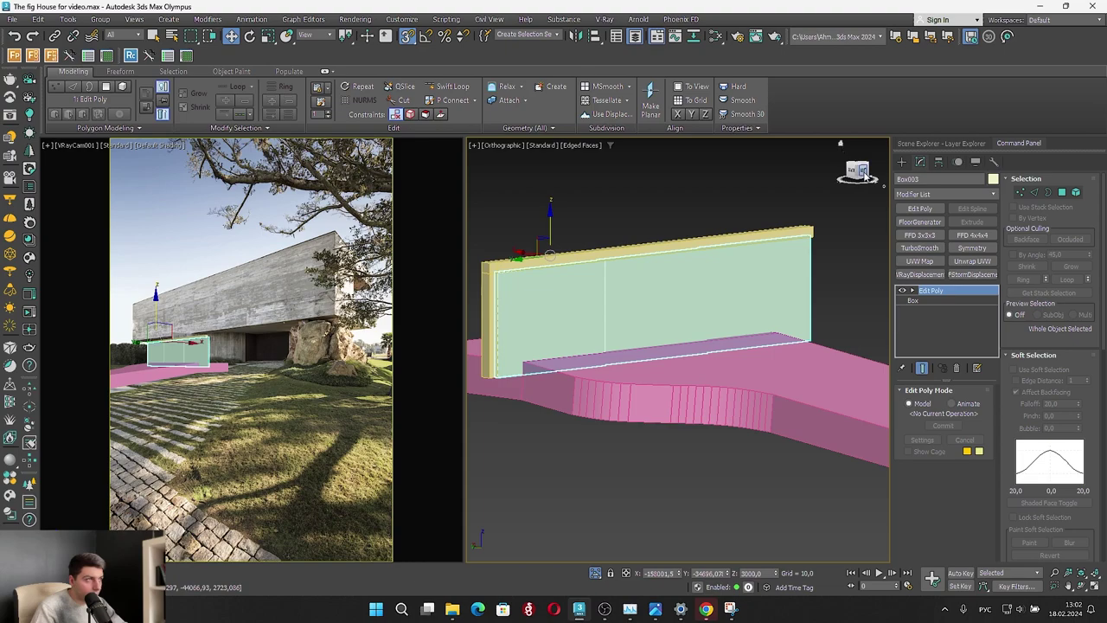
left_click(866, 175)
left_click(861, 171)
key("1")
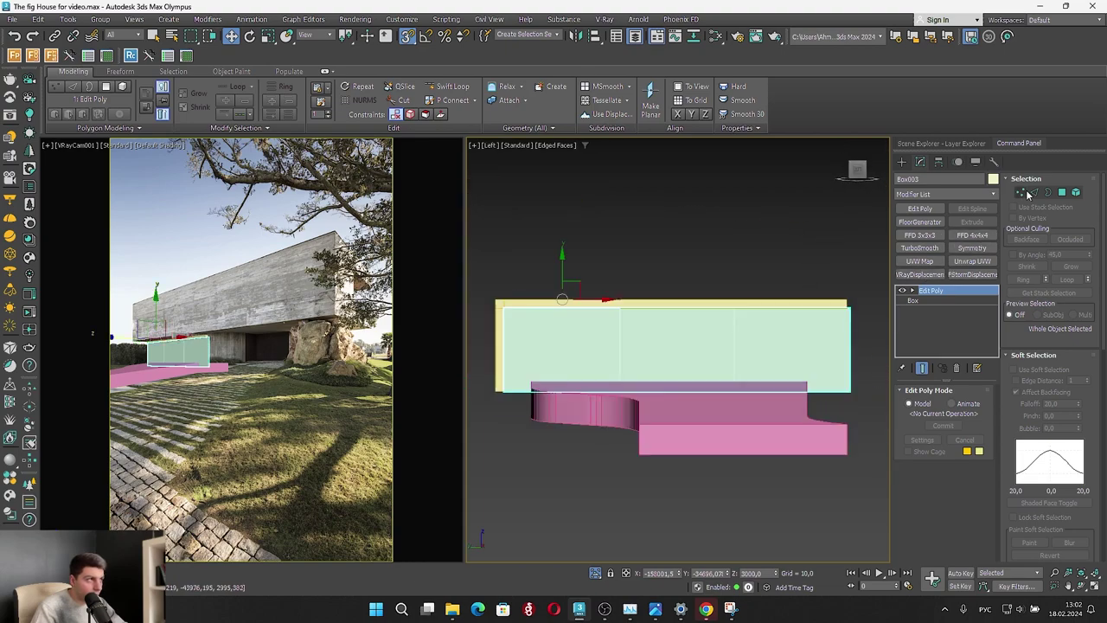
left_click_drag(487, 445, 869, 372)
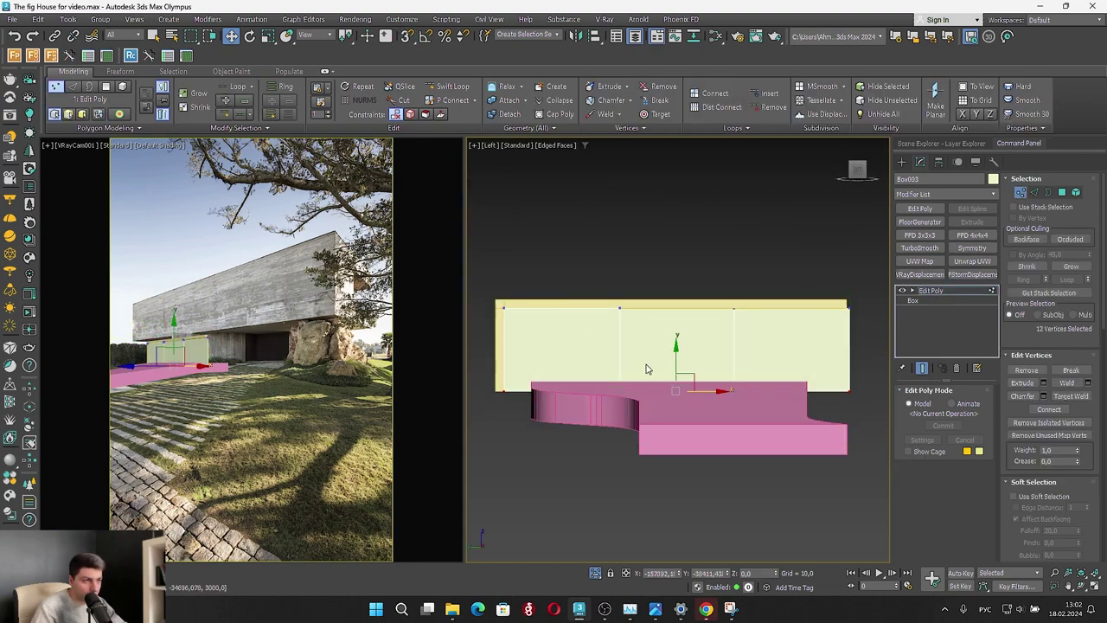
left_click_drag(678, 358, 692, 346)
left_click_drag(696, 345, 750, 349)
left_click(1020, 193)
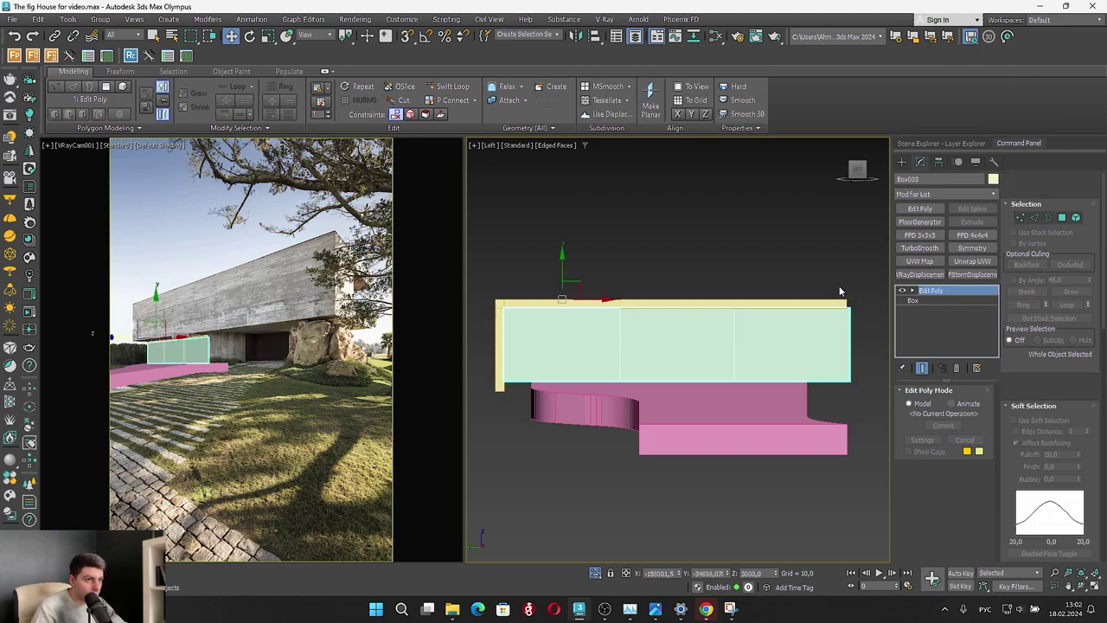
End the isolation and move the gate panel about 125 units along X relative to its frame
middle_click_drag(554, 465, 574, 497, "alt")
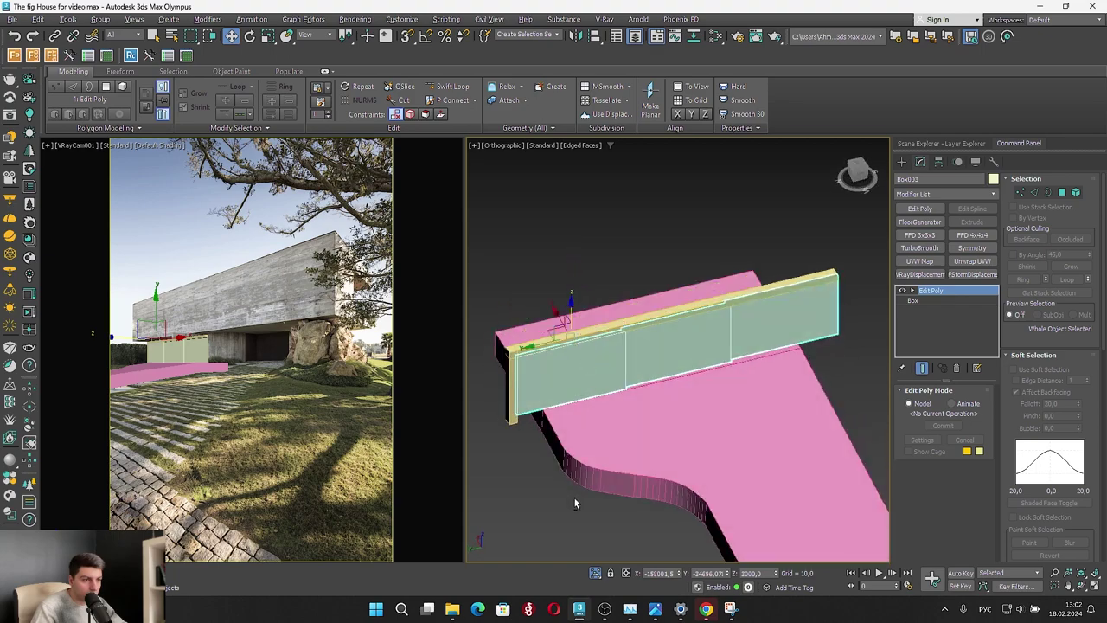
left_click(596, 574)
left_click(596, 573)
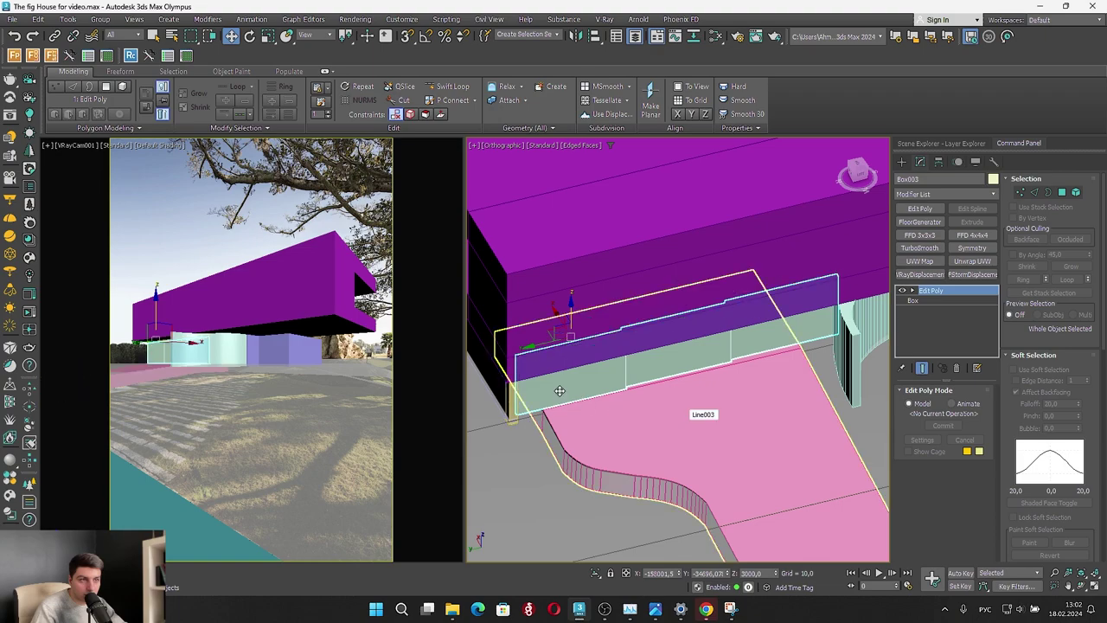
middle_click_drag(550, 378, 519, 303, "alt")
scroll(571, 284, "up", 2)
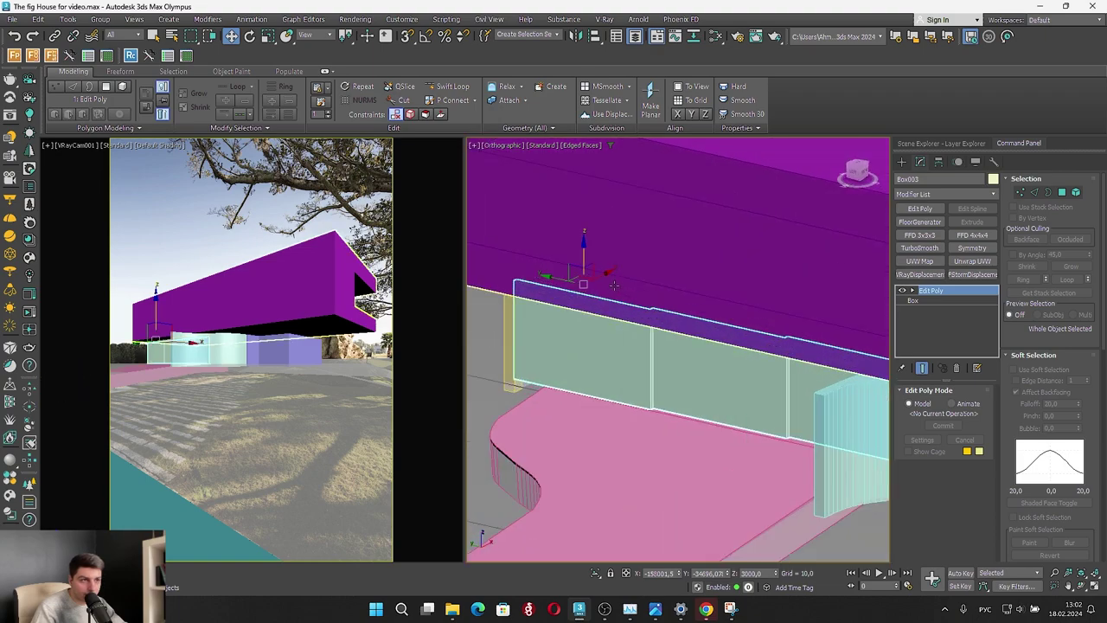
left_click_drag(611, 274, 614, 271)
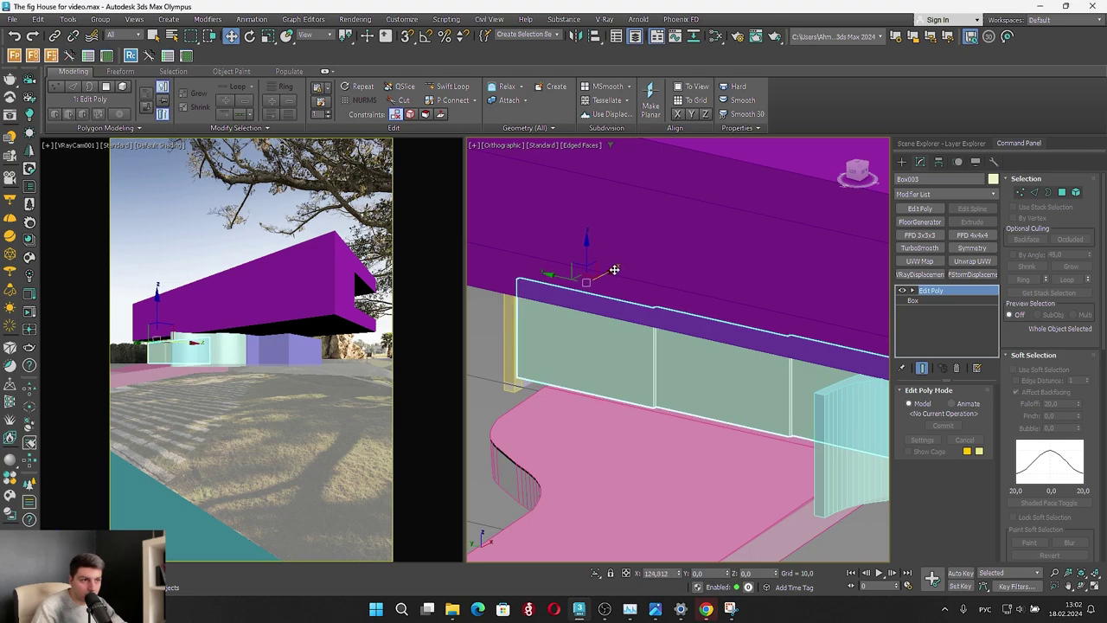
Isolate the driveway slab together with the gate frame and the adjoining wall
middle_click_drag(606, 301, 600, 462, "alt")
left_click(582, 451)
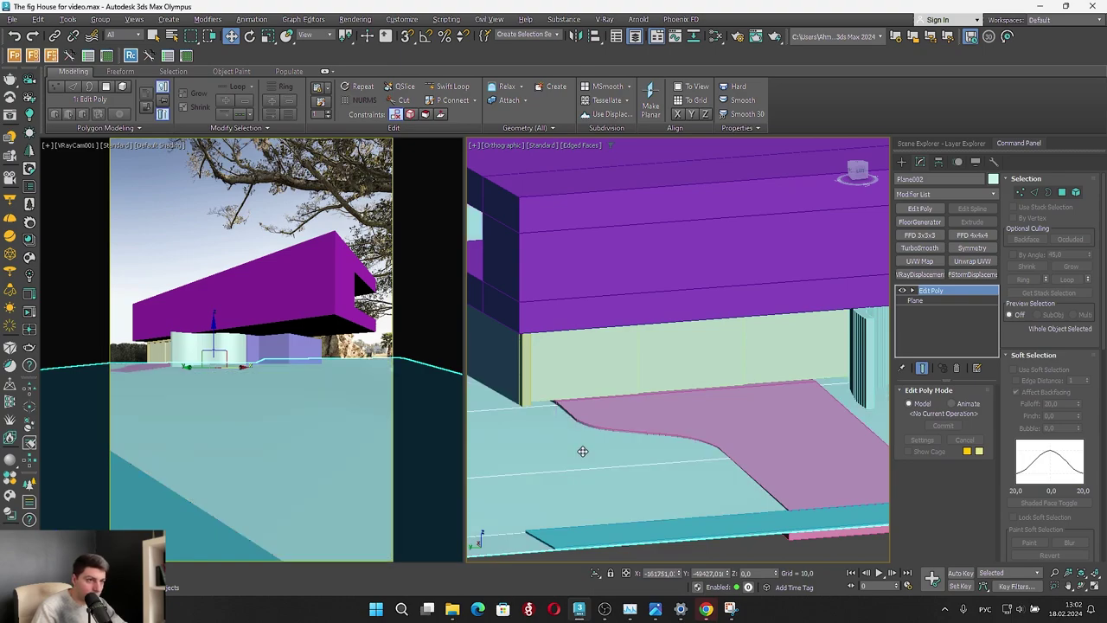
scroll(562, 447, "down", 8)
scroll(547, 418, "up", 10)
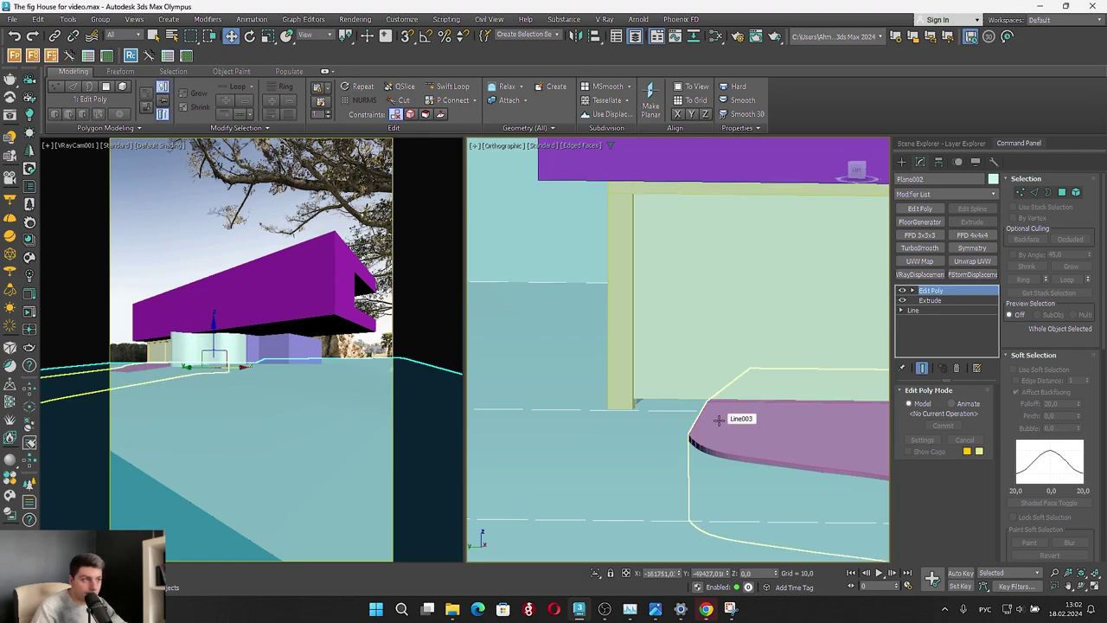
left_click(718, 420)
left_click(629, 390, "ctrl")
scroll(629, 391, "down", 3)
middle_click_drag(629, 391, 683, 432, "alt")
left_click(554, 440, "ctrl")
left_click(595, 573)
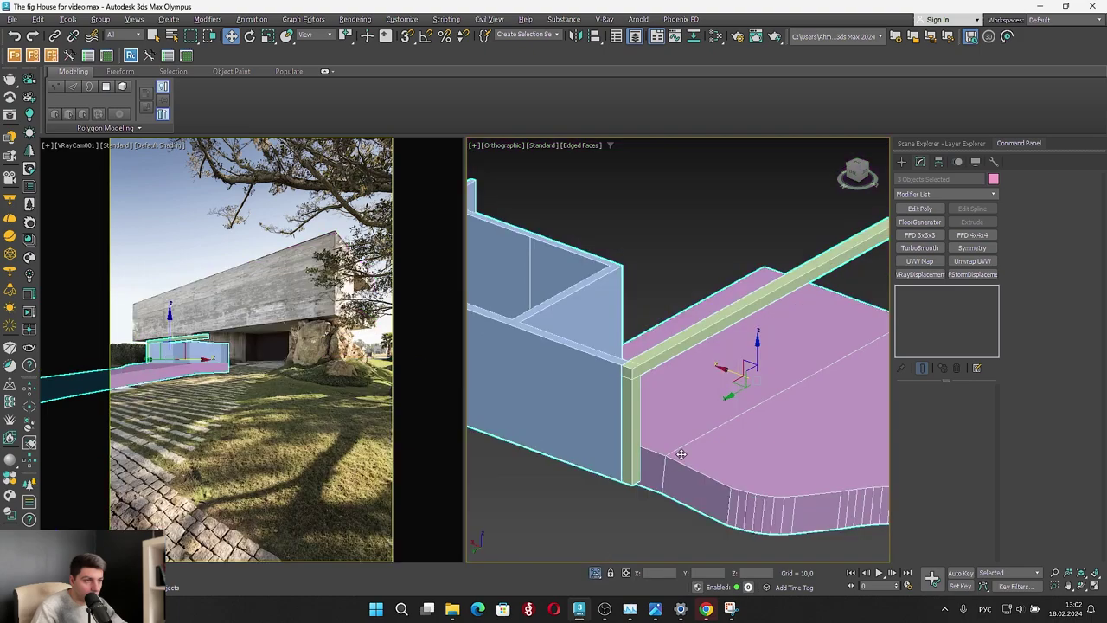
Extend the slab's narrow side face beside the gate post to line up with the adjoining wall's outer face
left_click(772, 406)
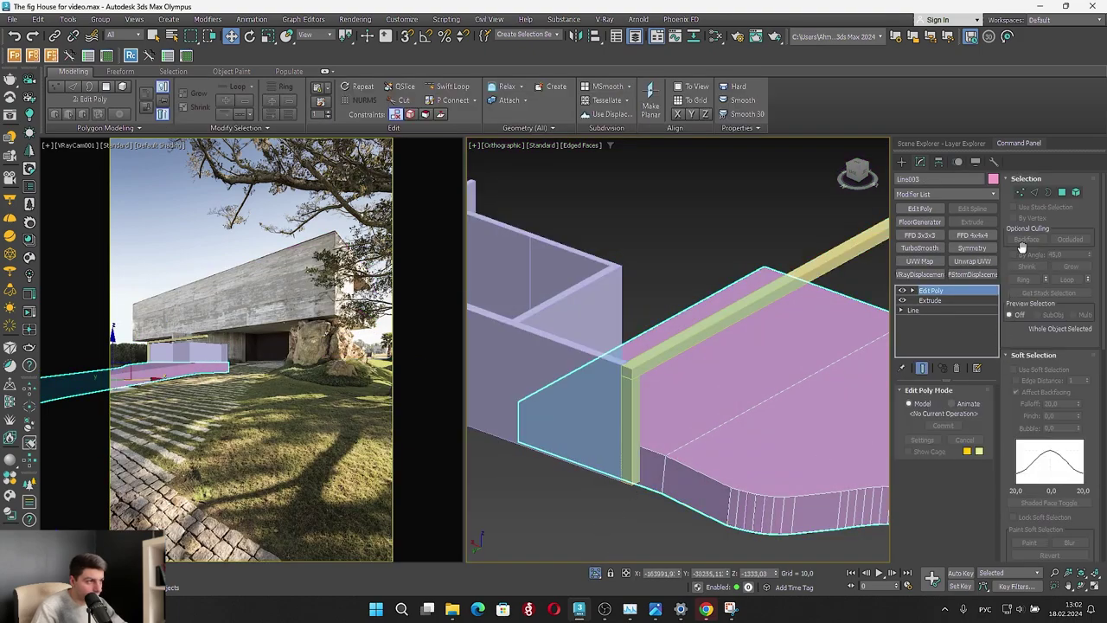
left_click(1064, 195)
left_click(651, 462)
middle_click_drag(653, 460, 595, 520, "alt")
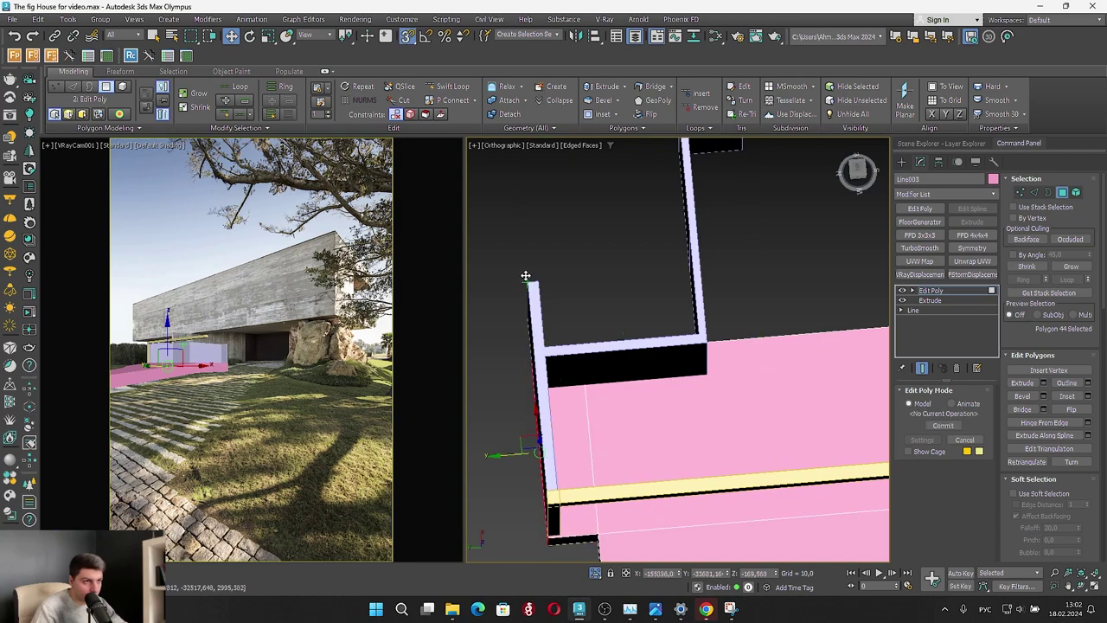
scroll(553, 315, "down", 4)
middle_click_drag(554, 316, 602, 250, "alt")
middle_click_drag(719, 319, 941, 352, "alt")
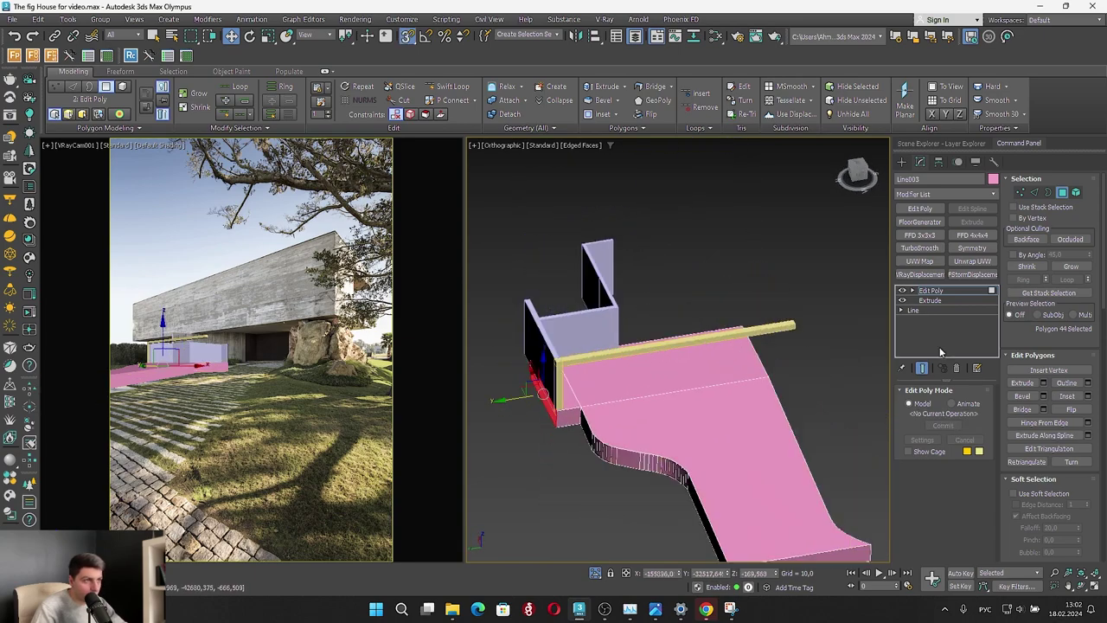
left_click(1064, 179)
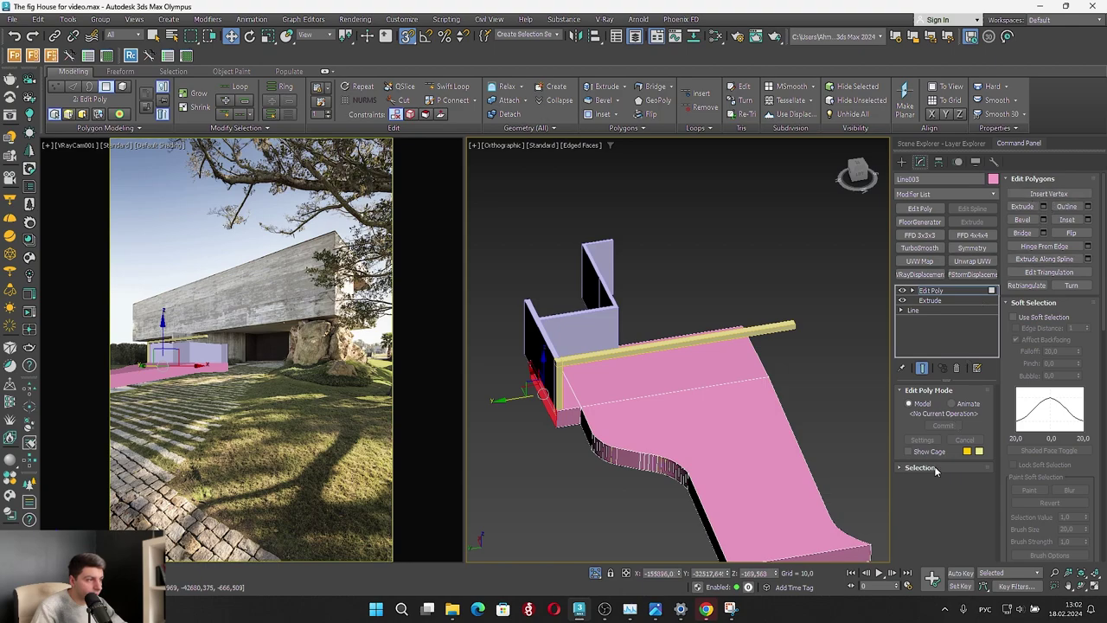
left_click(935, 471)
left_click(1064, 194)
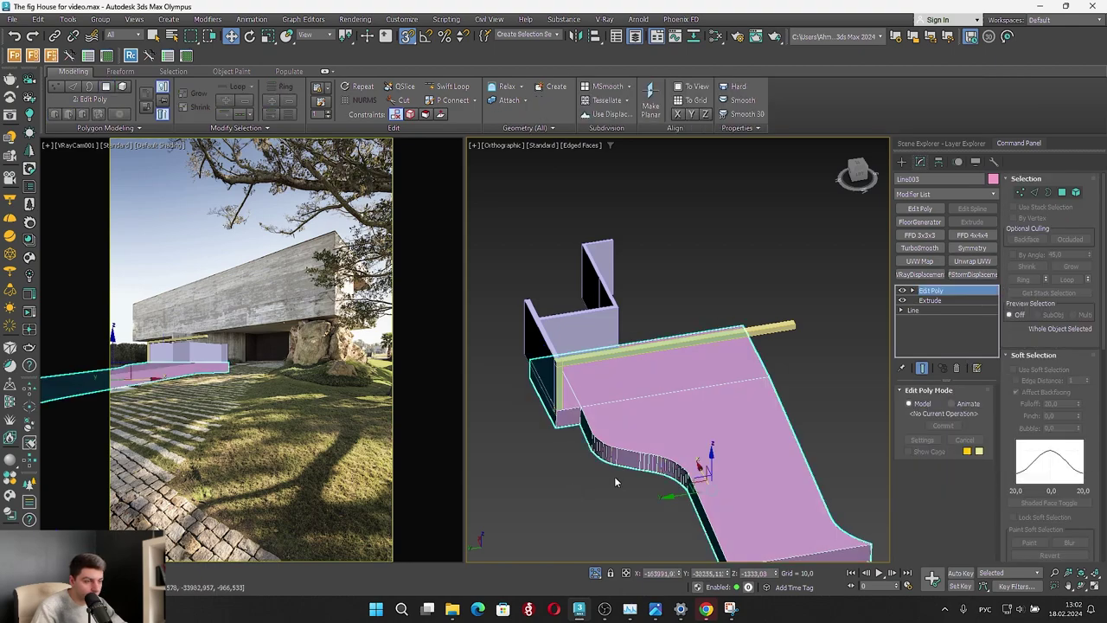
Show all objects again, shift the driveway slab slightly along X at the gate frame, and deselect it
left_click(595, 574)
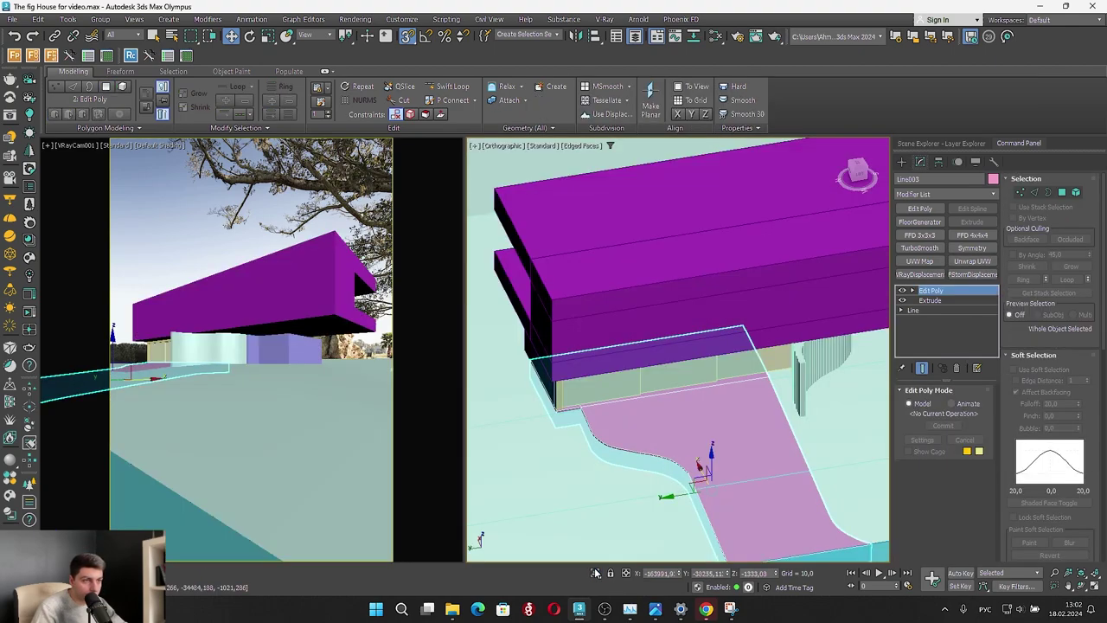
scroll(597, 499, "up", 5)
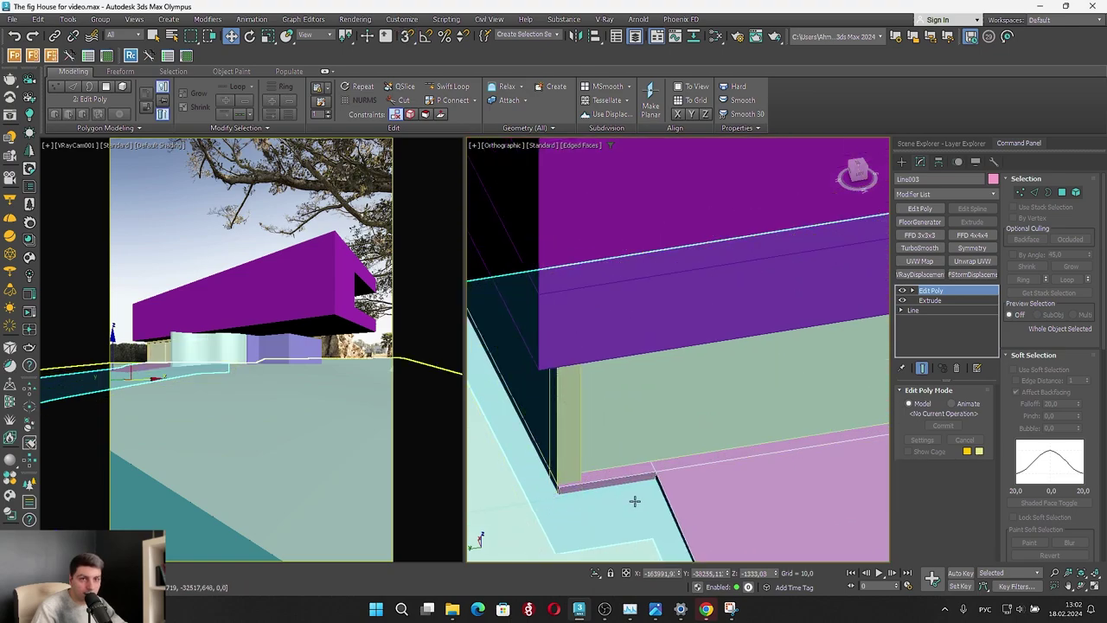
scroll(581, 396, "down", 4)
mouse_move(581, 396)
middle_mouse_down("alt")
mouse_move(554, 373)
mouse_move(589, 409)
middle_mouse_up("alt")
scroll(585, 476, "up", 4)
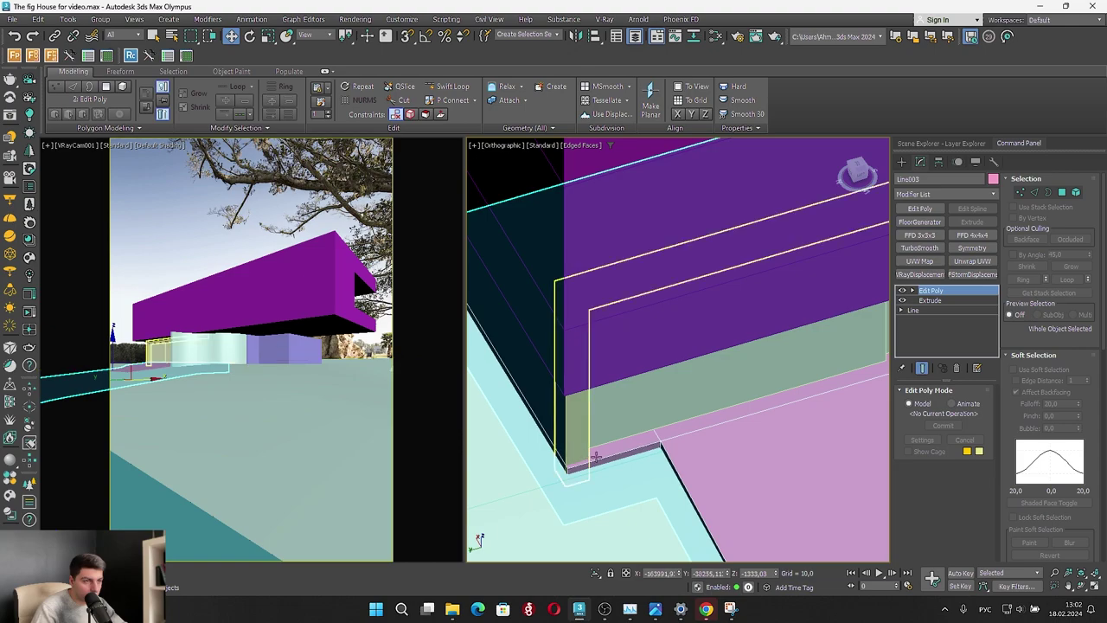
scroll(727, 423, "down", 6)
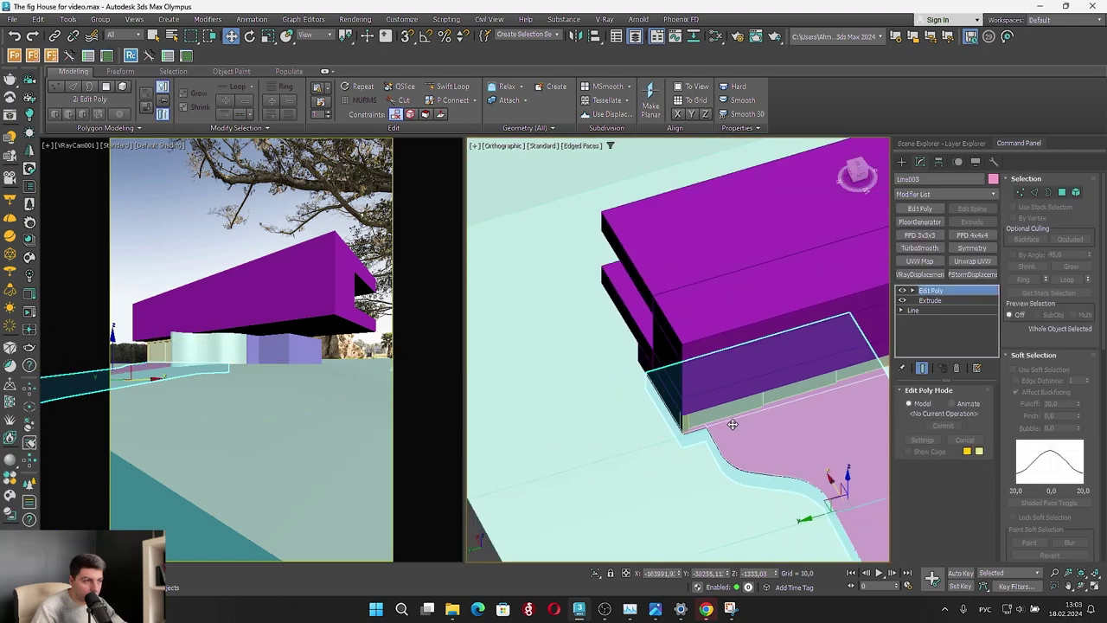
scroll(809, 474, "up", 3)
left_click_drag(876, 517, 882, 509)
scroll(880, 508, "down", 5)
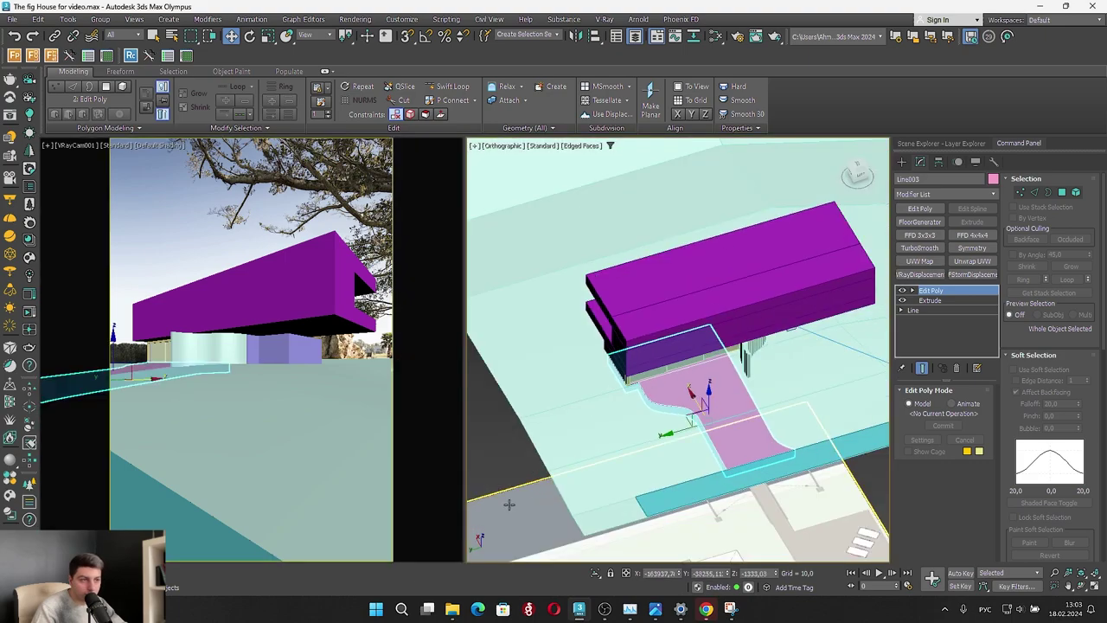
left_click(487, 455)
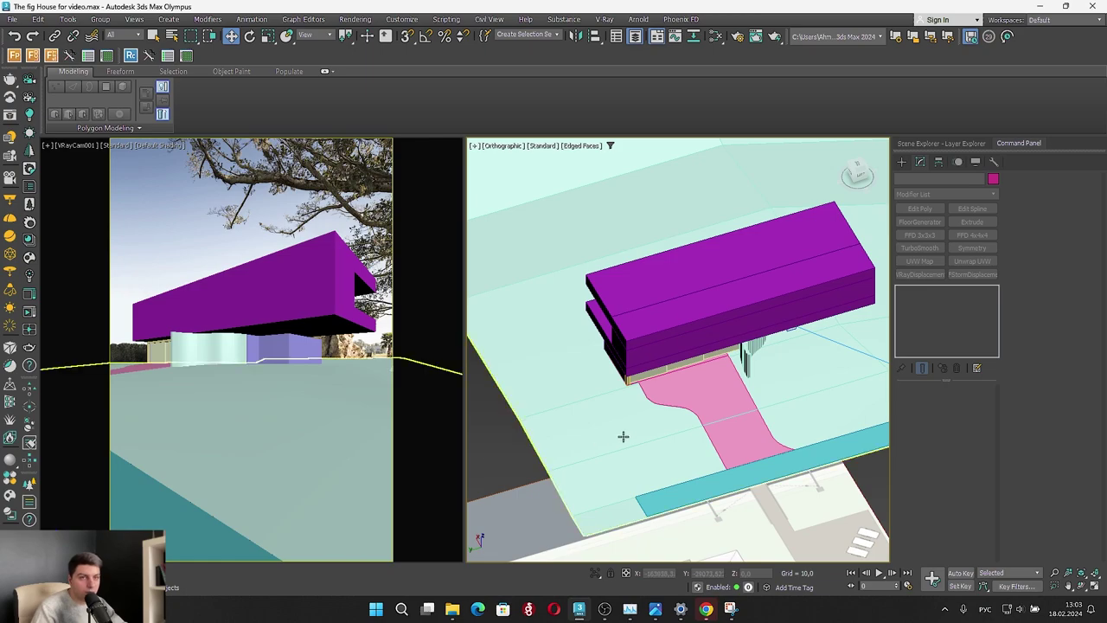
Isolate the site plan reference plane and view it straight from above
middle_click_drag(623, 436, 594, 425)
scroll(579, 388, "up", 5)
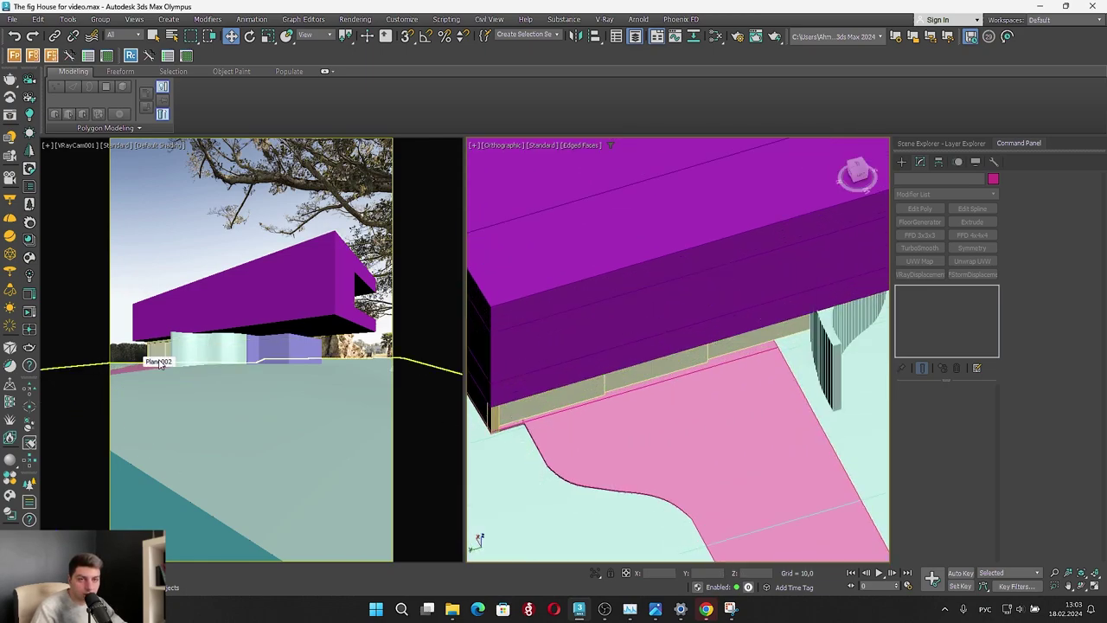
middle_click_drag(605, 407, 521, 368, "alt")
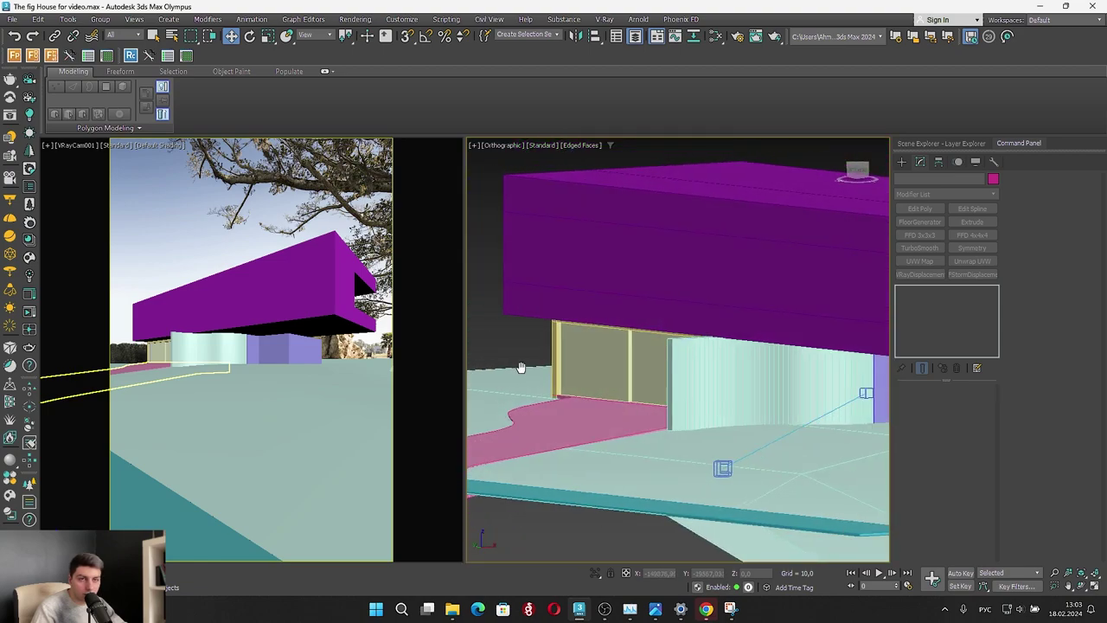
scroll(634, 327, "down", 5)
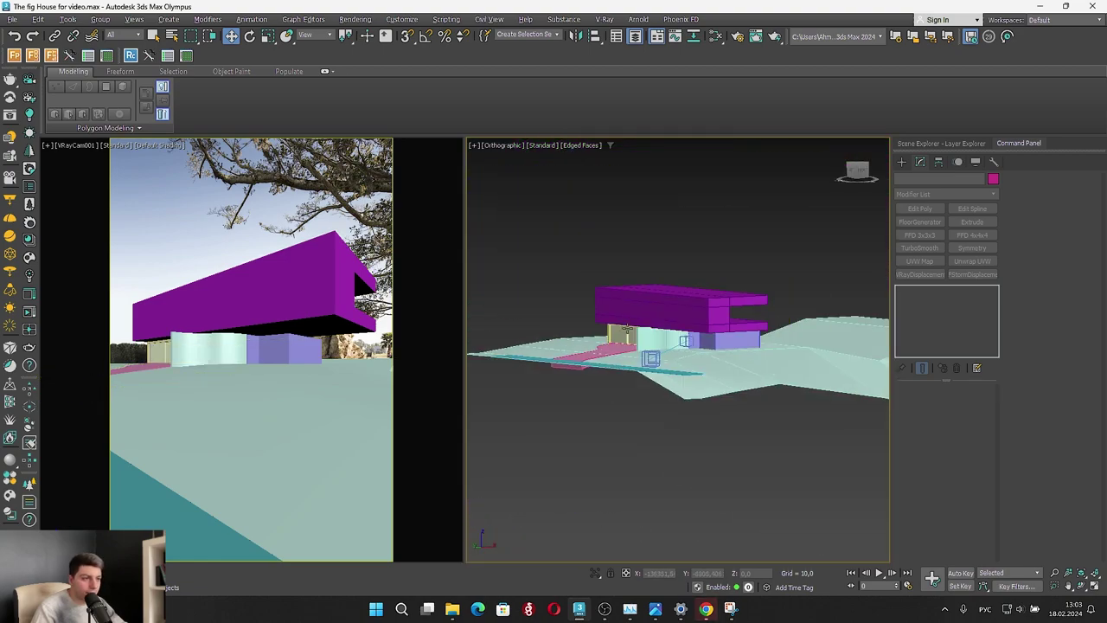
middle_click_drag(636, 342, 512, 368, "alt")
middle_click_drag(512, 368, 554, 415, "alt")
middle_click_drag(630, 473, 644, 344)
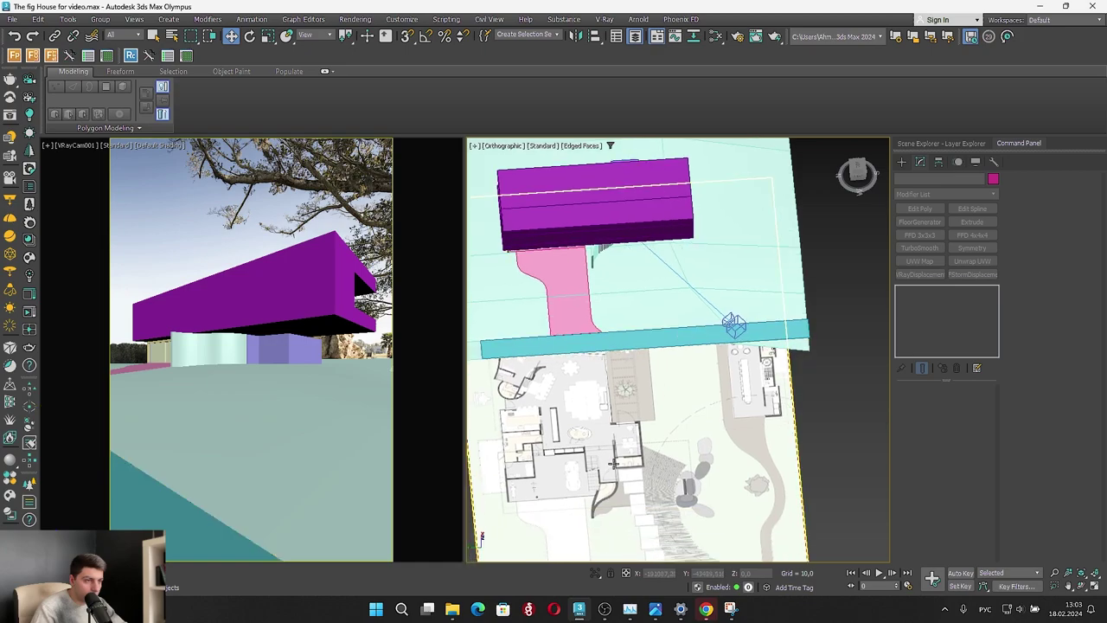
left_click(625, 388)
left_click(595, 573)
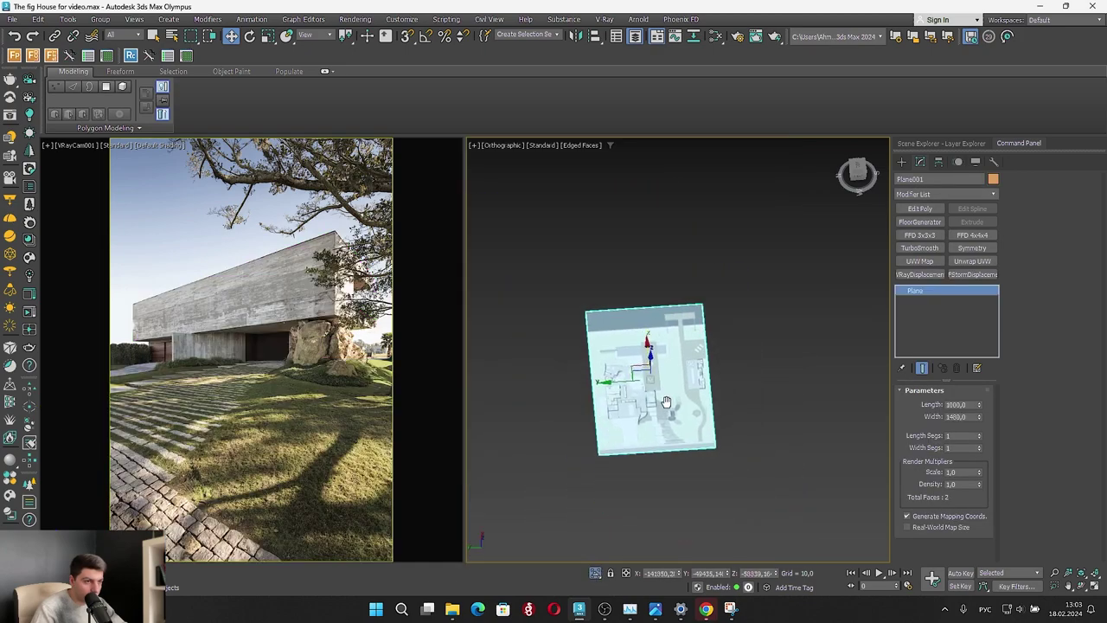
left_click(857, 171)
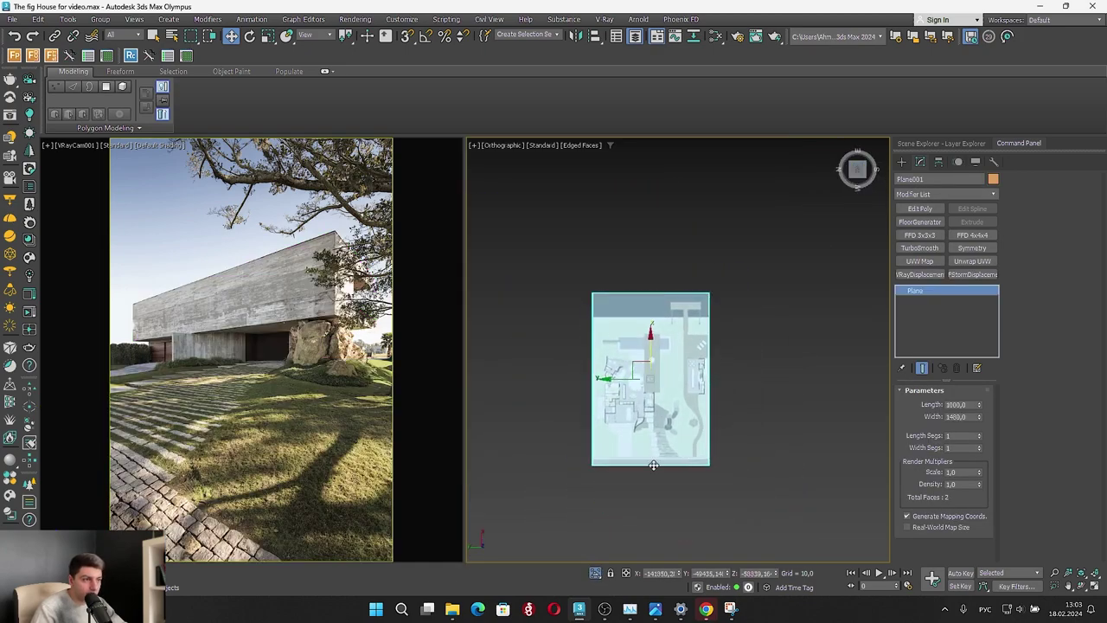
Draw a box about 2473 long over the entrance path's street-end paver on the site plan and set its height to 50
scroll(654, 450, "up", 8)
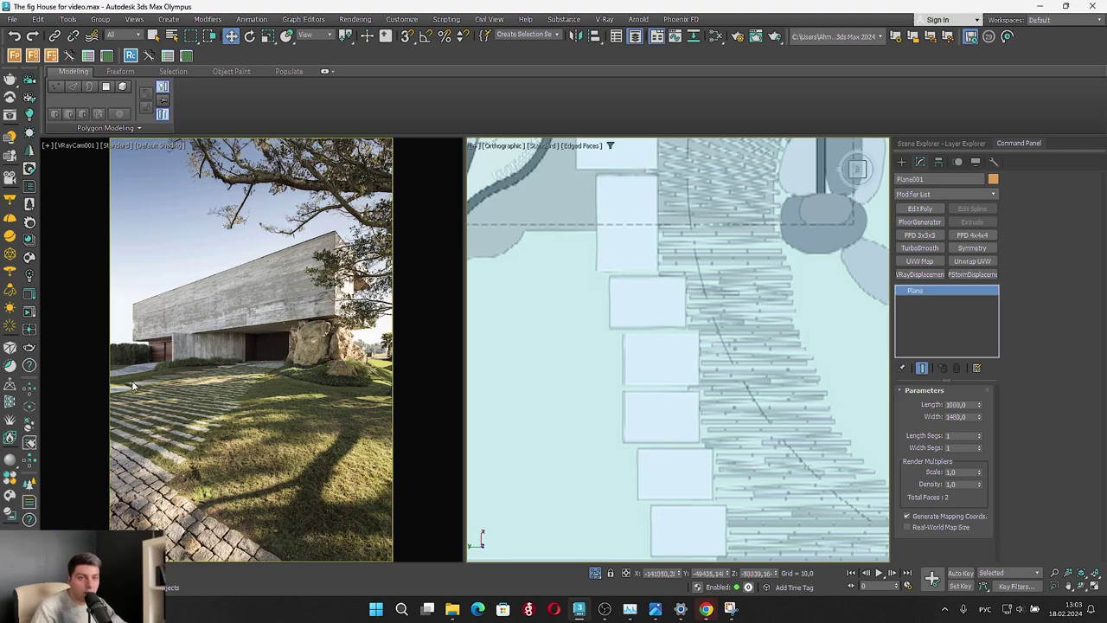
left_click(903, 164)
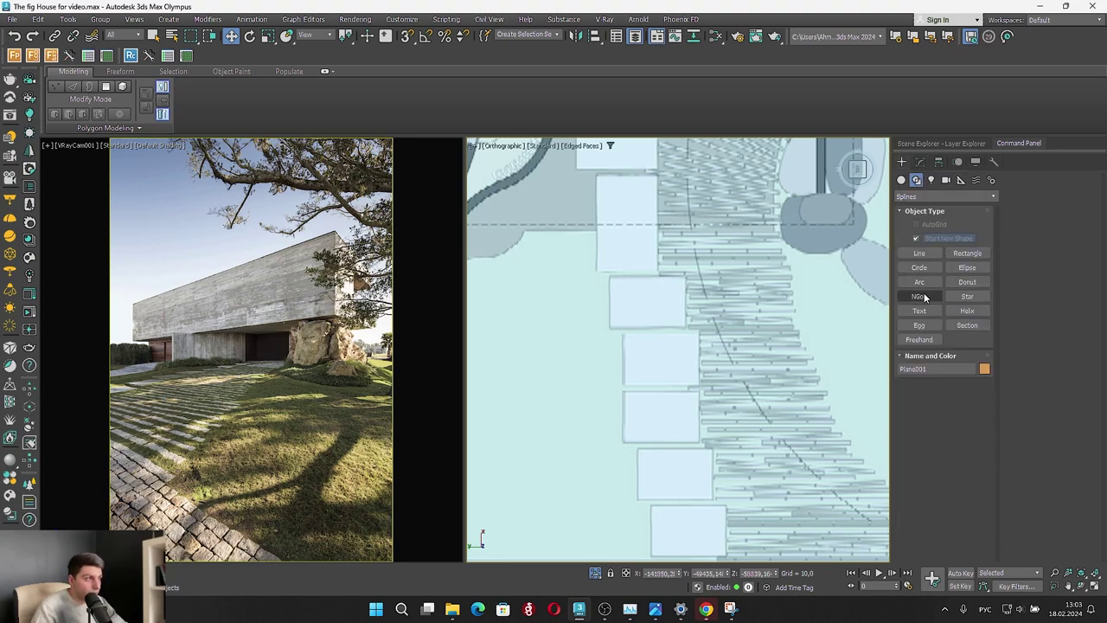
left_click(936, 241)
scroll(657, 406, "up", 6)
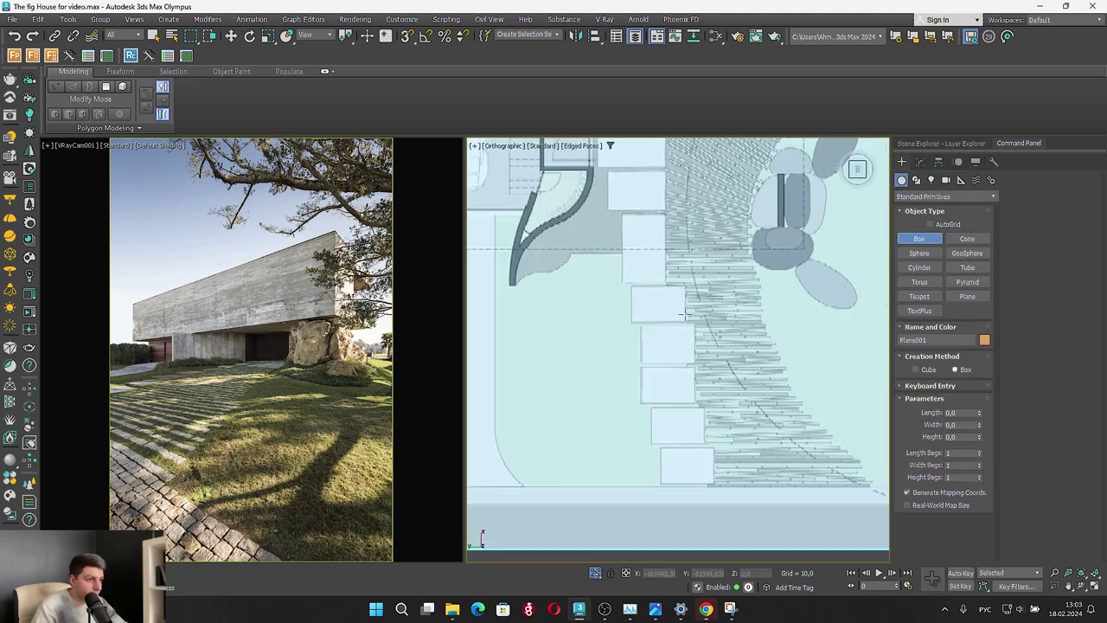
left_click_drag(755, 477, 539, 330)
middle_click_drag(540, 331, 576, 289, "alt")
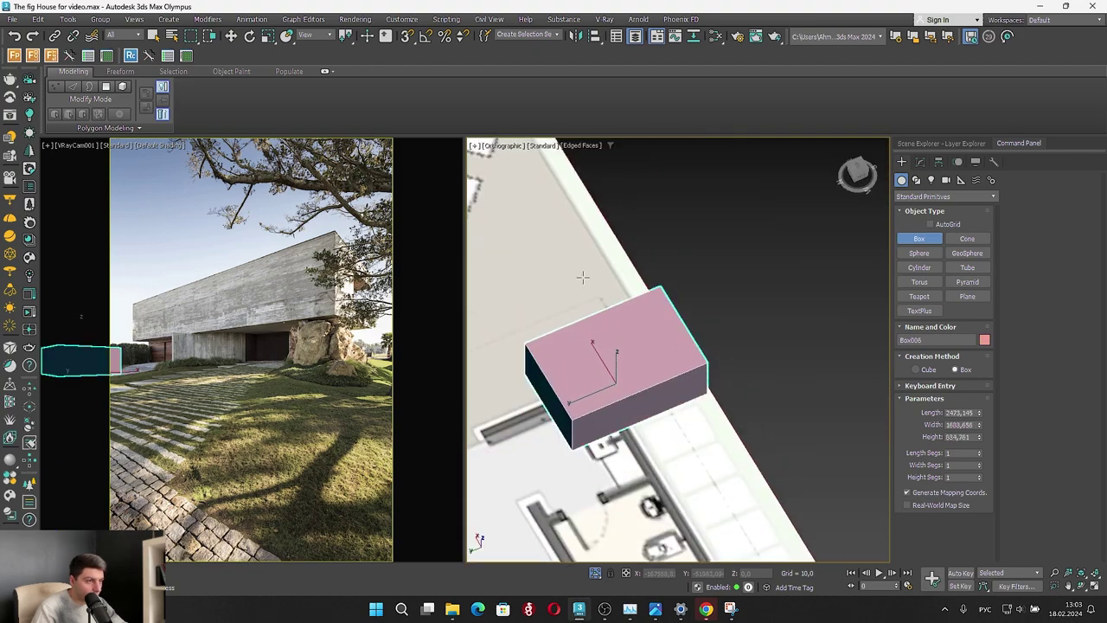
left_click(587, 287)
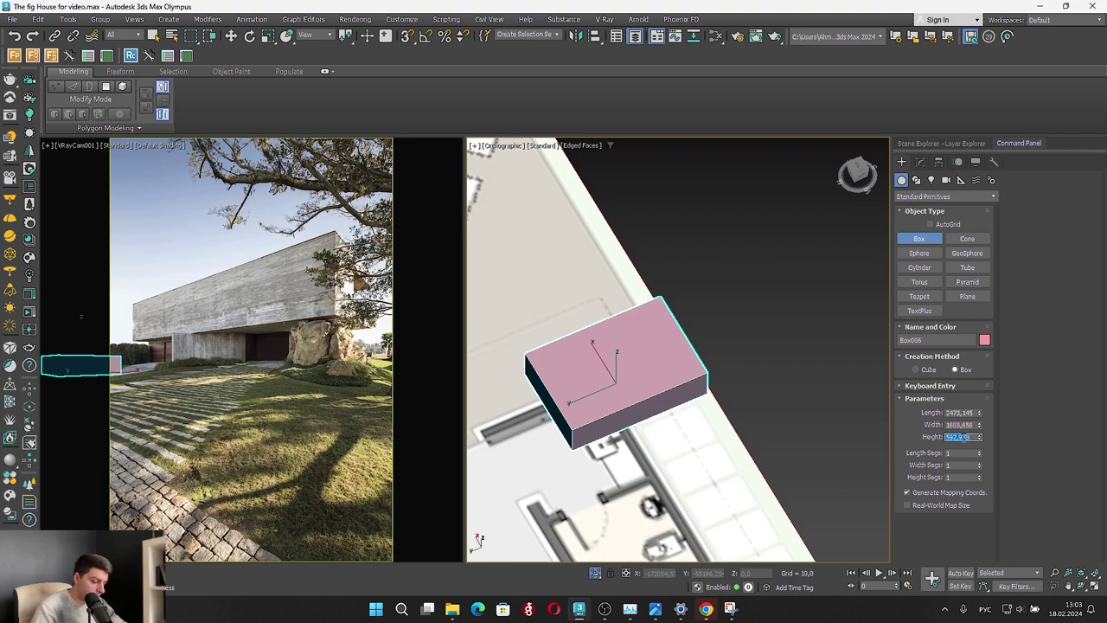
type("50")
key("Return")
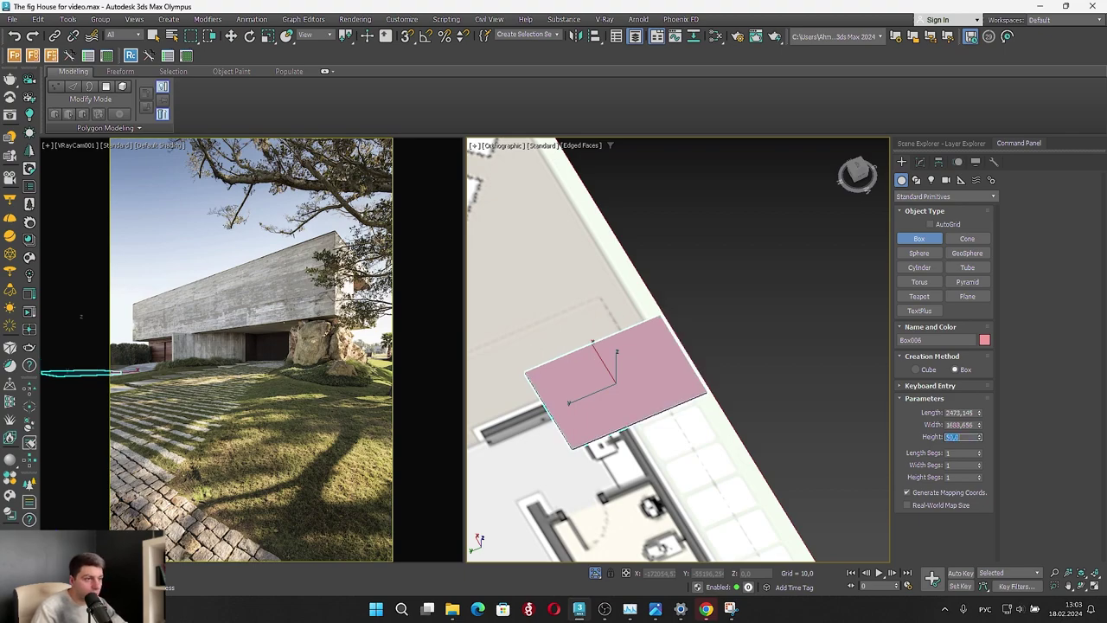
Return to the top view, add an Edit Poly modifier to the paver box and select its whole element
scroll(695, 338, "down", 8)
middle_click_drag(695, 339, 692, 344, "alt")
left_click(858, 171)
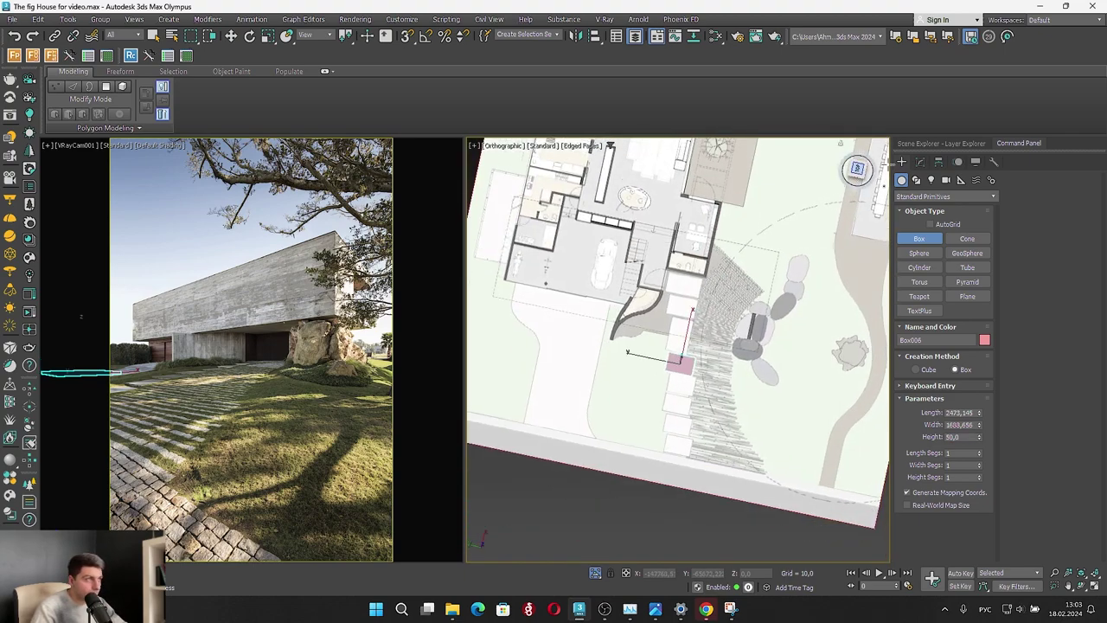
left_click(921, 162)
scroll(750, 474, "up", 4)
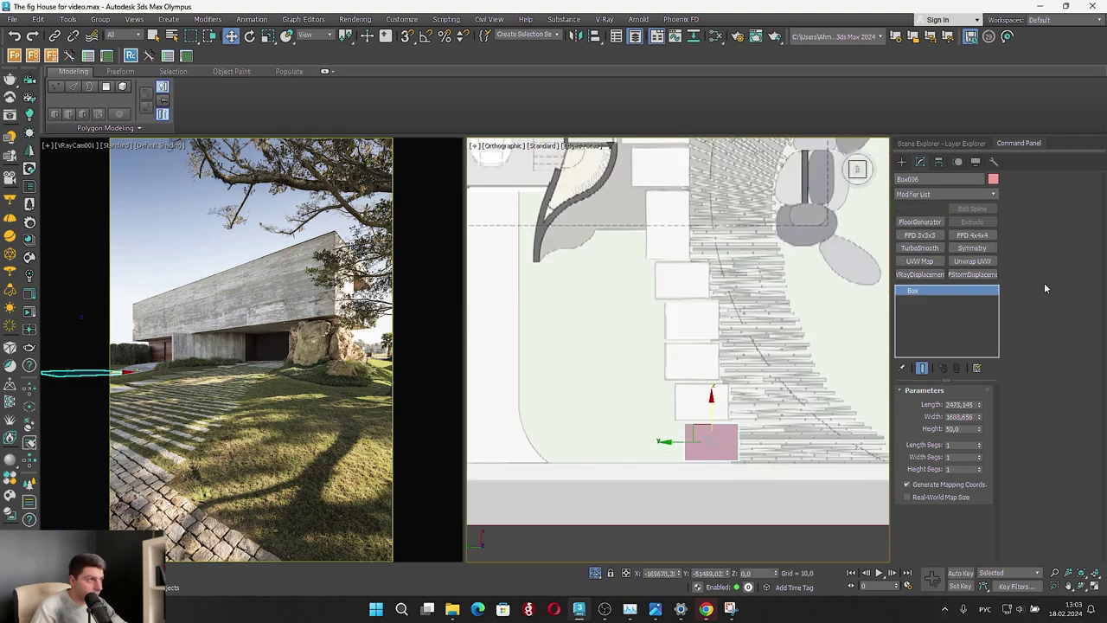
left_click(1074, 192)
scroll(675, 388, "up", 3)
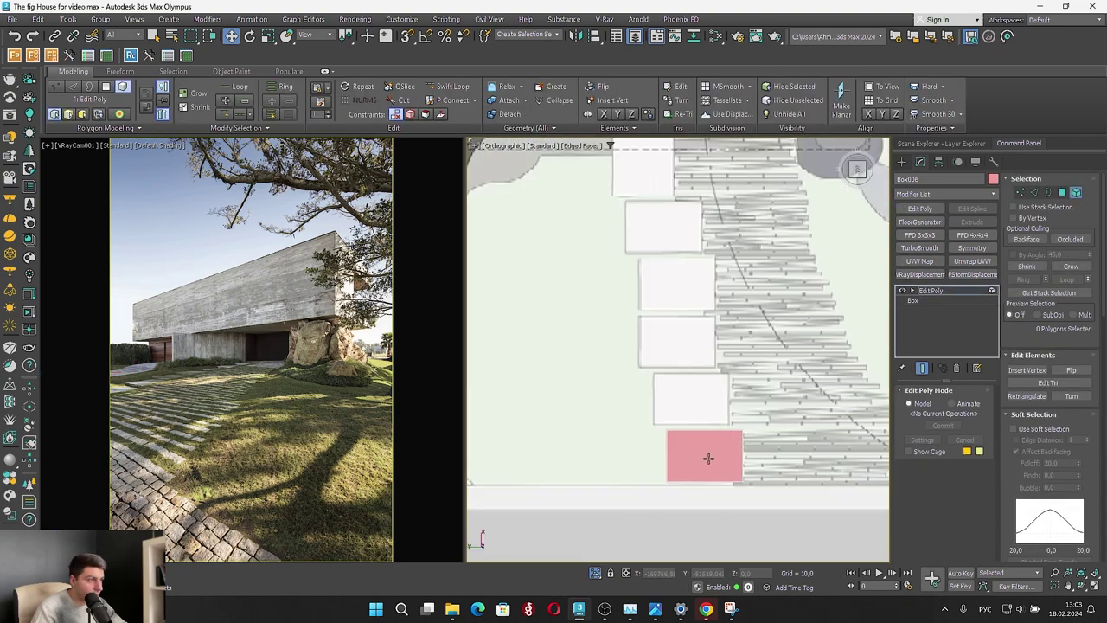
left_click(707, 457)
Clone the paver as an element onto the second paver outline from the street end of the plan
scroll(701, 442, "up", 3)
left_click_drag(717, 490, 679, 328, "shift")
left_click(593, 315)
left_click(717, 494)
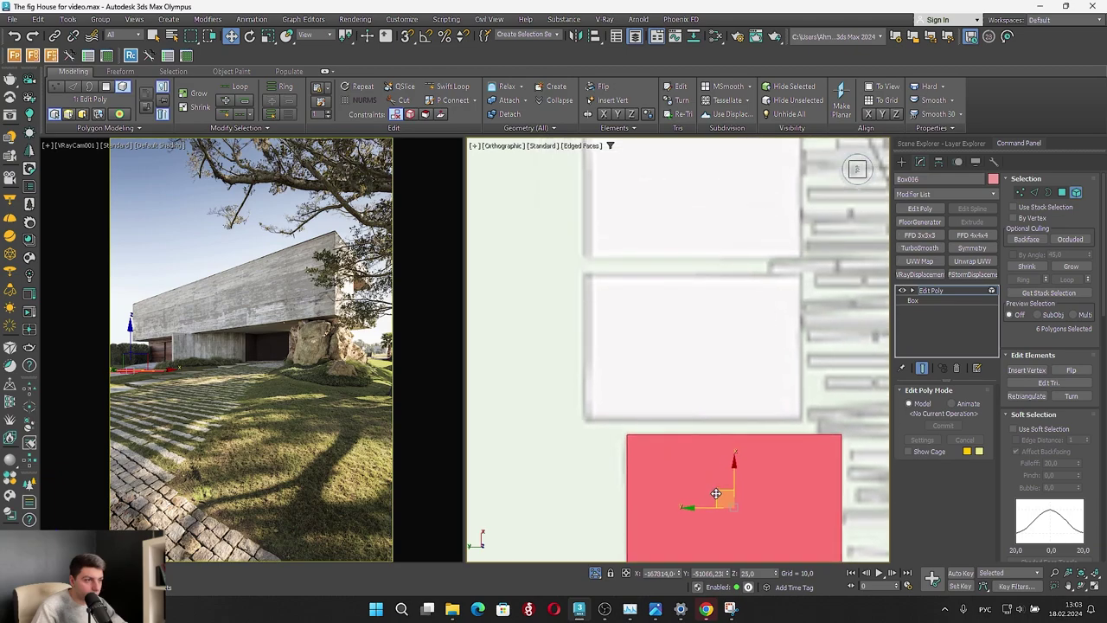
mouse_move(716, 493)
left_mouse_down("shift")
mouse_move(660, 346)
mouse_move(674, 332)
left_mouse_up("shift")
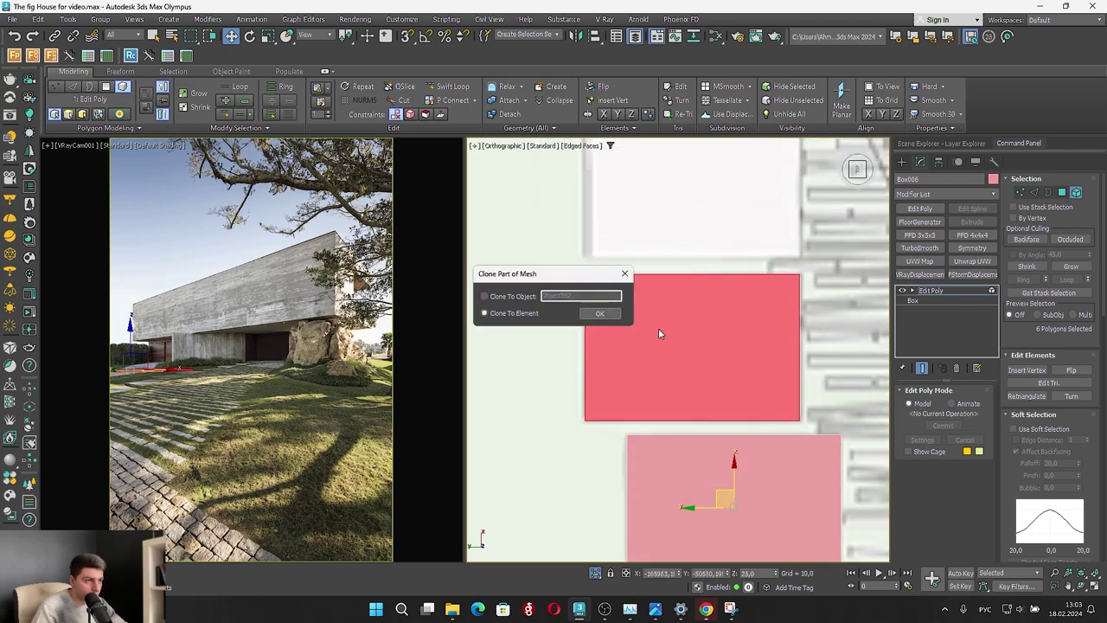
left_click(600, 313)
Continue cloning the paver as elements toward the house until the third, fourth and fifth outlines are covered
scroll(605, 316, "down", 5)
middle_click_drag(696, 275, 696, 469)
mouse_move(685, 471)
left_mouse_down("shift")
mouse_move(684, 415)
mouse_move(724, 382)
mouse_move(722, 397)
left_mouse_up("shift")
left_click(599, 315)
scroll(687, 414, "up", 5)
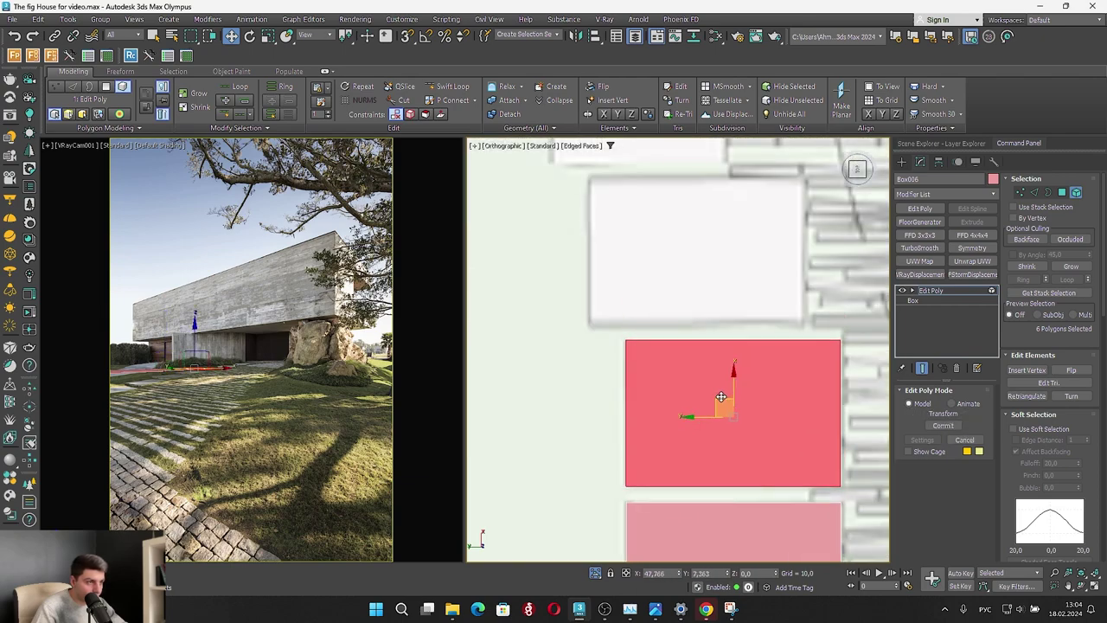
scroll(712, 391, "down", 6)
scroll(719, 460, "up", 4)
left_click_drag(721, 474, 693, 367)
left_click(594, 314)
scroll(697, 415, "down", 8)
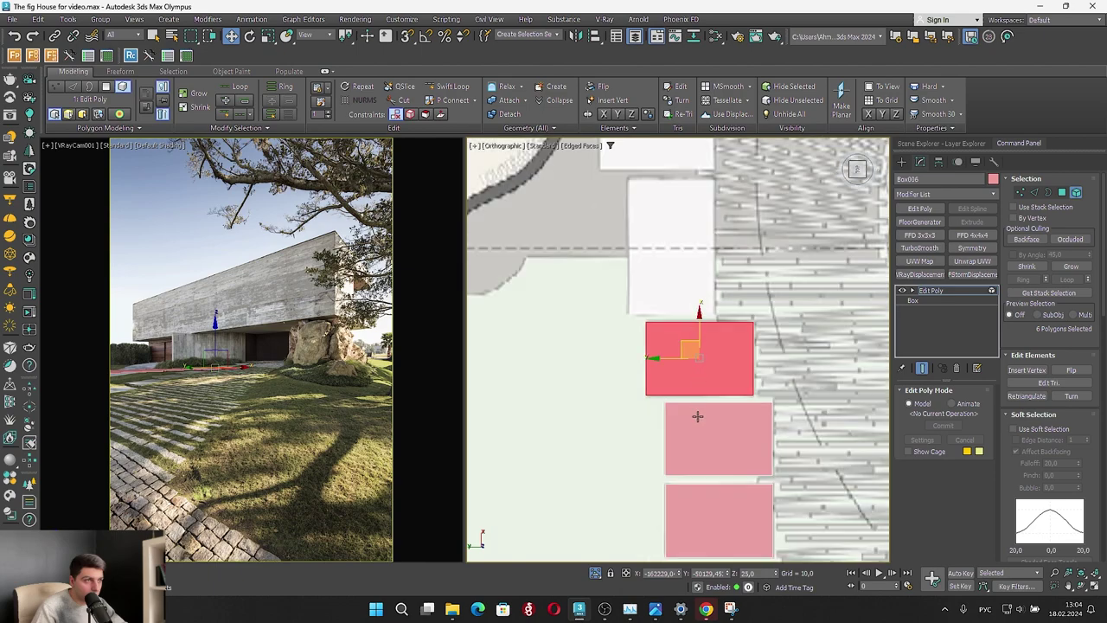
Clone the fifth paver onto the elongated sixth outline and move its side and house-end vertices to fit the plan
scroll(710, 463, "up", 5)
mouse_move(704, 464)
left_mouse_down("shift")
mouse_move(703, 389)
mouse_move(683, 378)
left_mouse_up("shift")
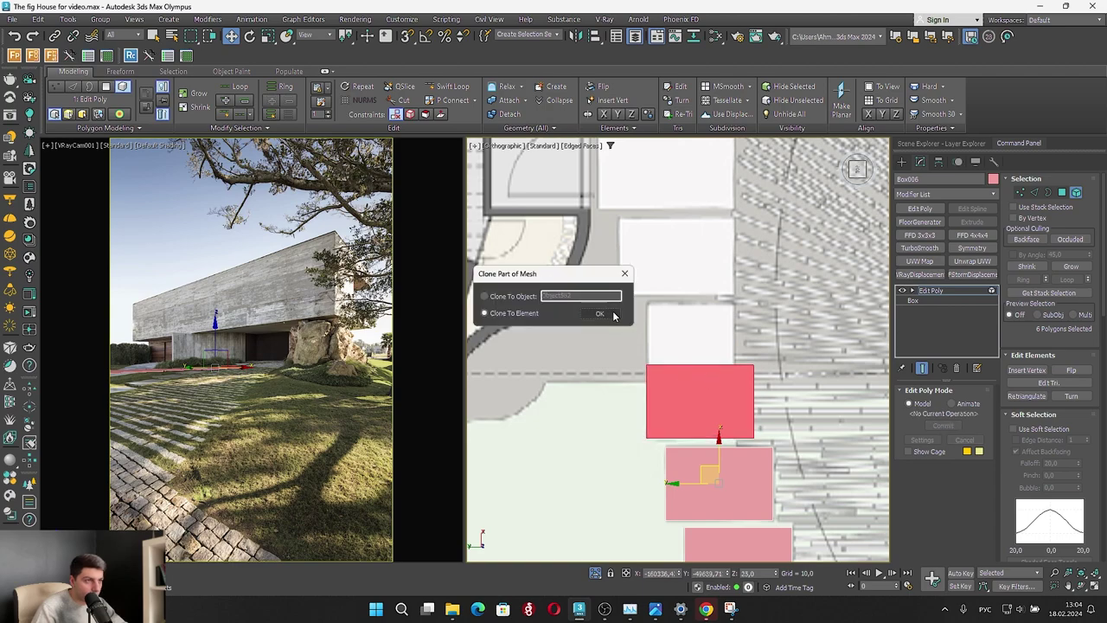
left_click(611, 314)
left_click(1020, 193)
left_click_drag(698, 316, 787, 452)
left_click_drag(725, 402, 708, 397)
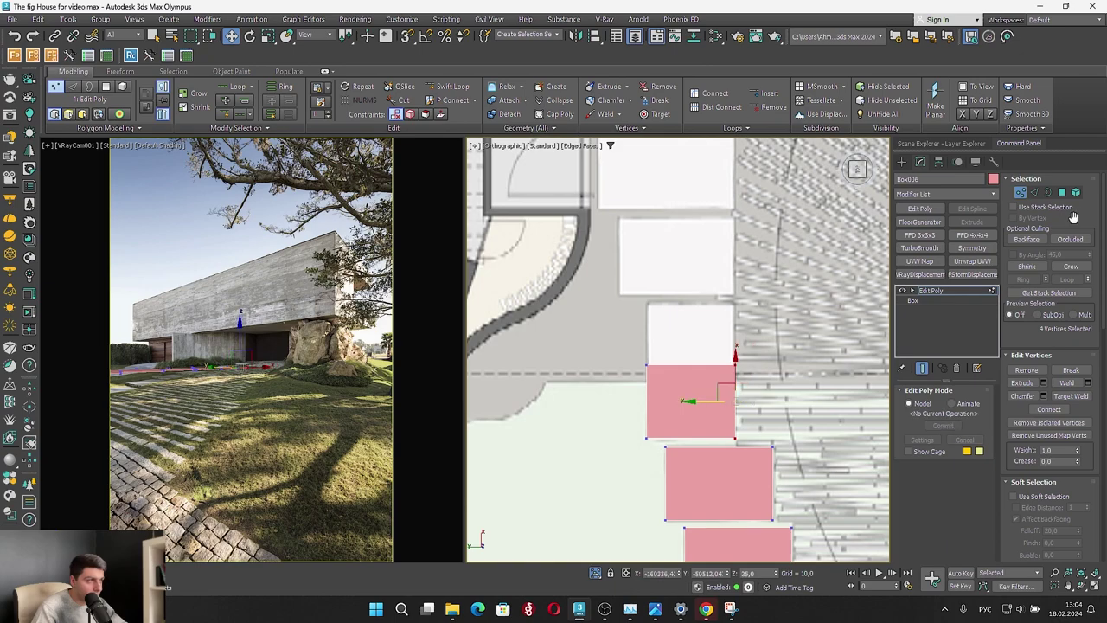
left_click_drag(615, 347, 766, 385)
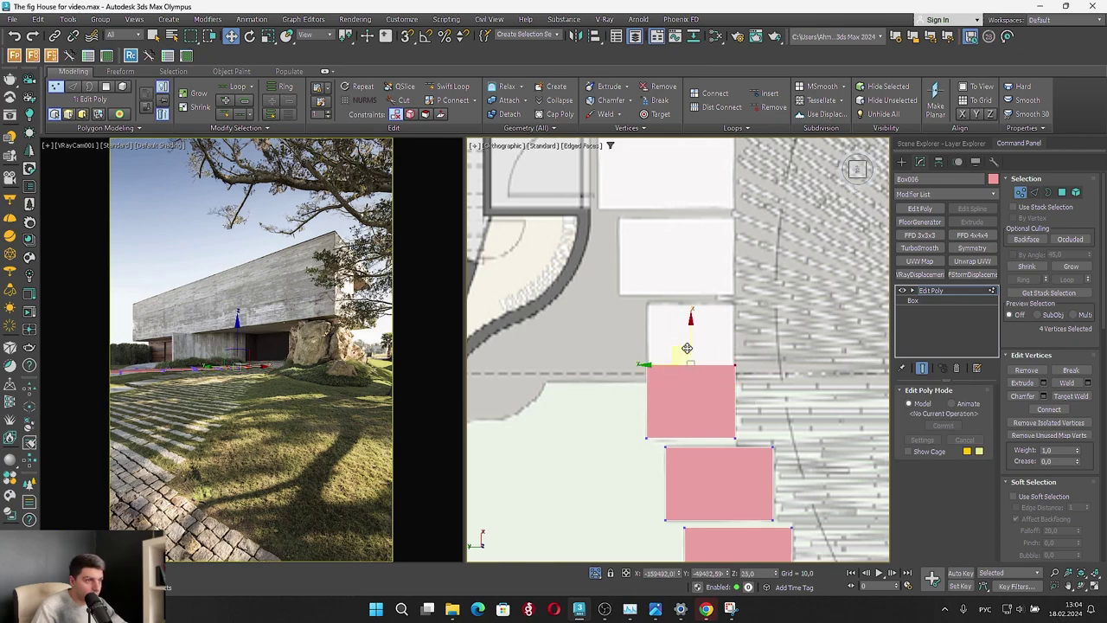
left_click_drag(687, 348, 689, 303)
scroll(732, 288, "down", 5)
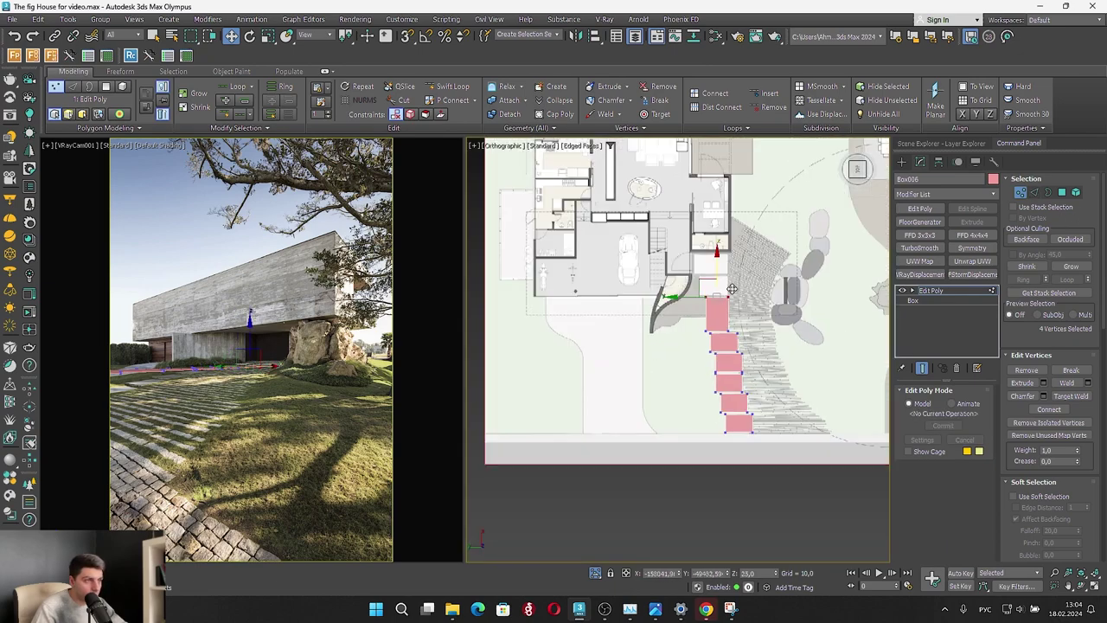
Clone the elongated paver as an element toward the house onto the seventh outline
scroll(747, 250, "up", 4)
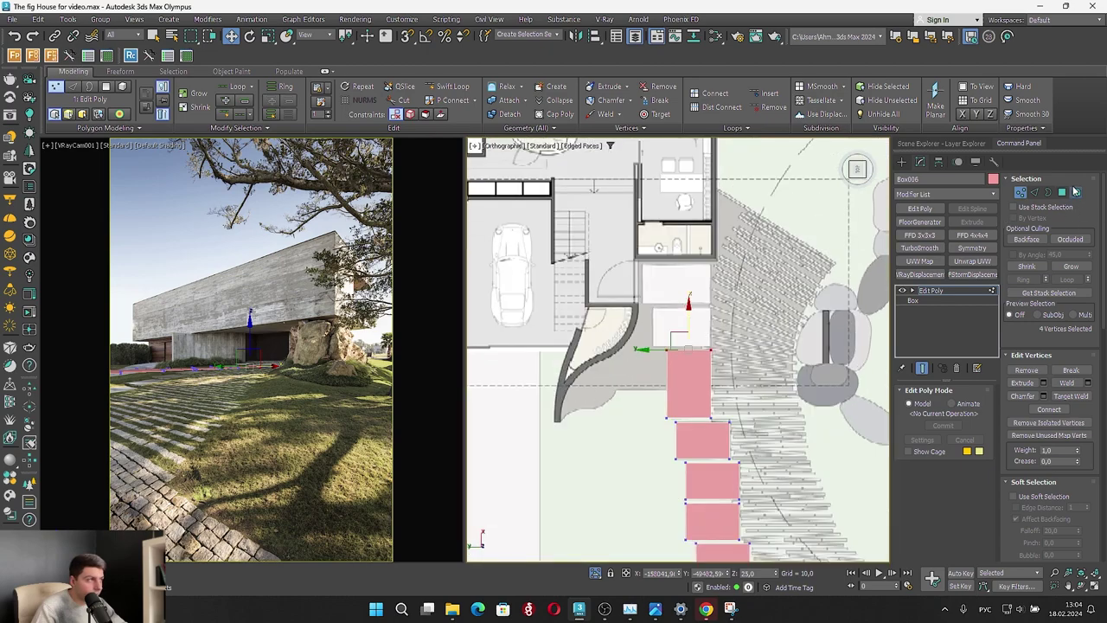
left_click(1075, 191)
scroll(703, 401, "up", 5)
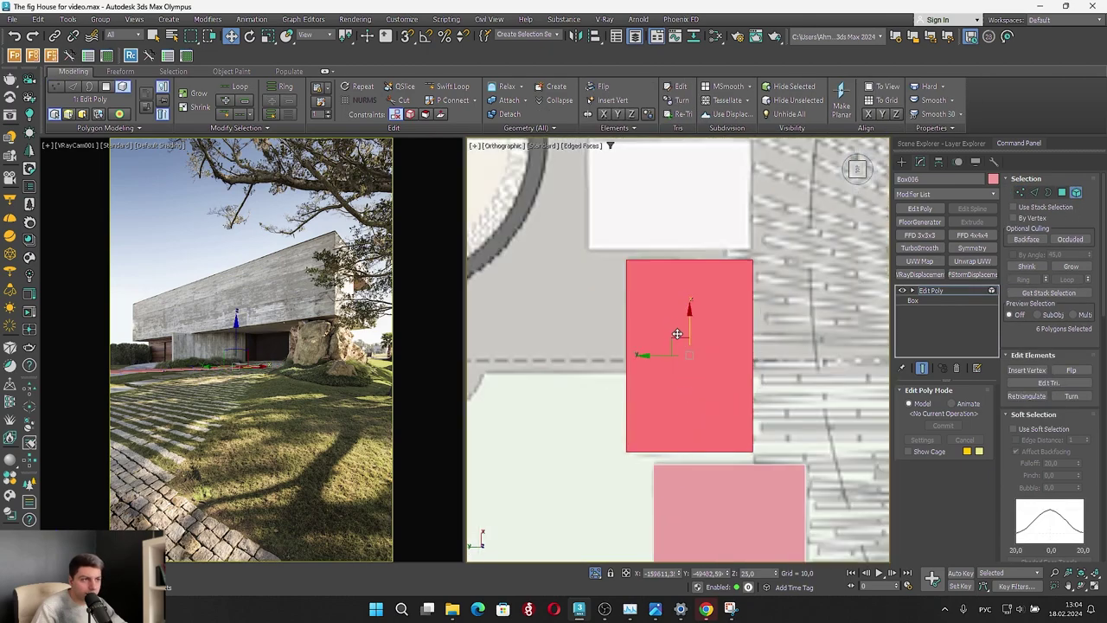
mouse_move(678, 334)
left_mouse_down("shift")
mouse_move(729, 111)
mouse_move(742, 108)
mouse_move(760, 150)
left_mouse_up("shift")
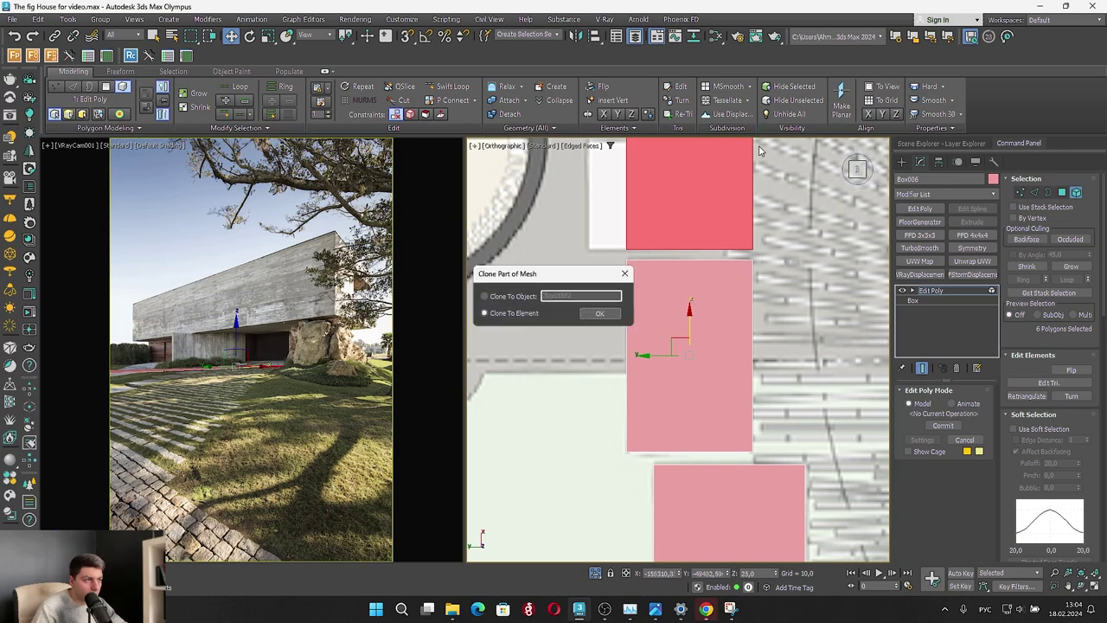
left_click(584, 317)
Reshape the seventh paver to its outline by widening it on the entrance side and shortening its house end
scroll(701, 381, "down", 6)
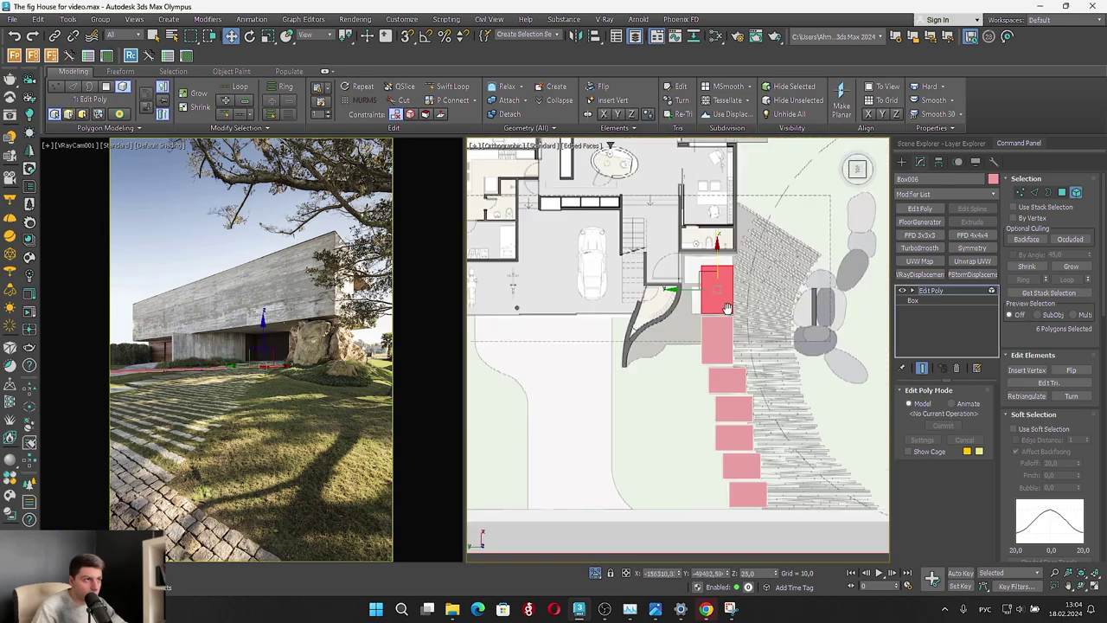
scroll(716, 400, "up", 3)
left_click(1022, 193)
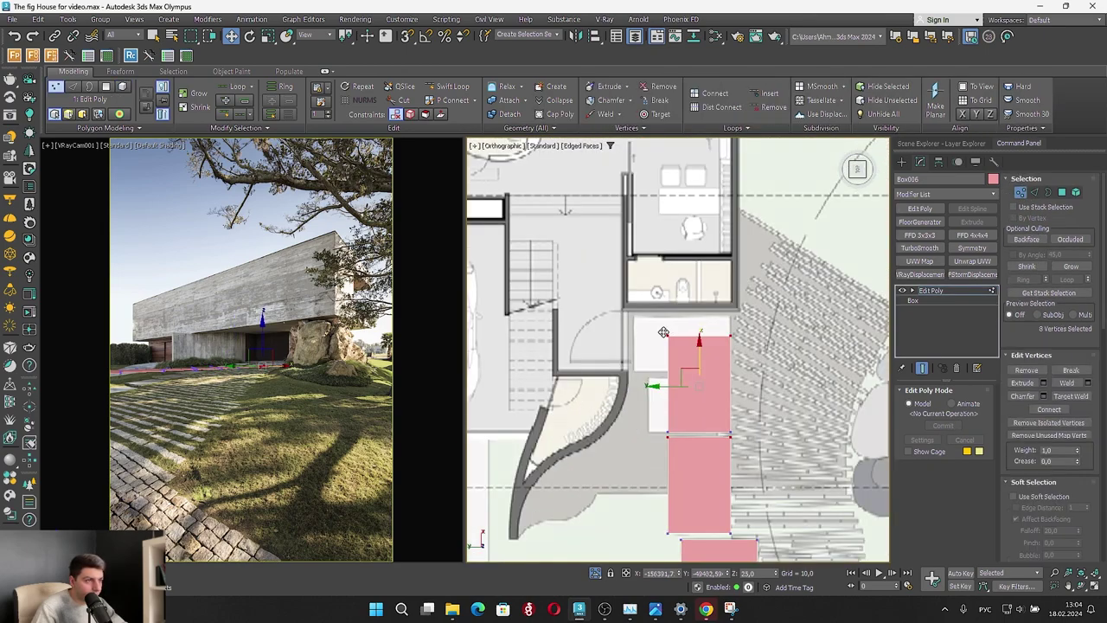
left_click_drag(690, 433, 689, 435)
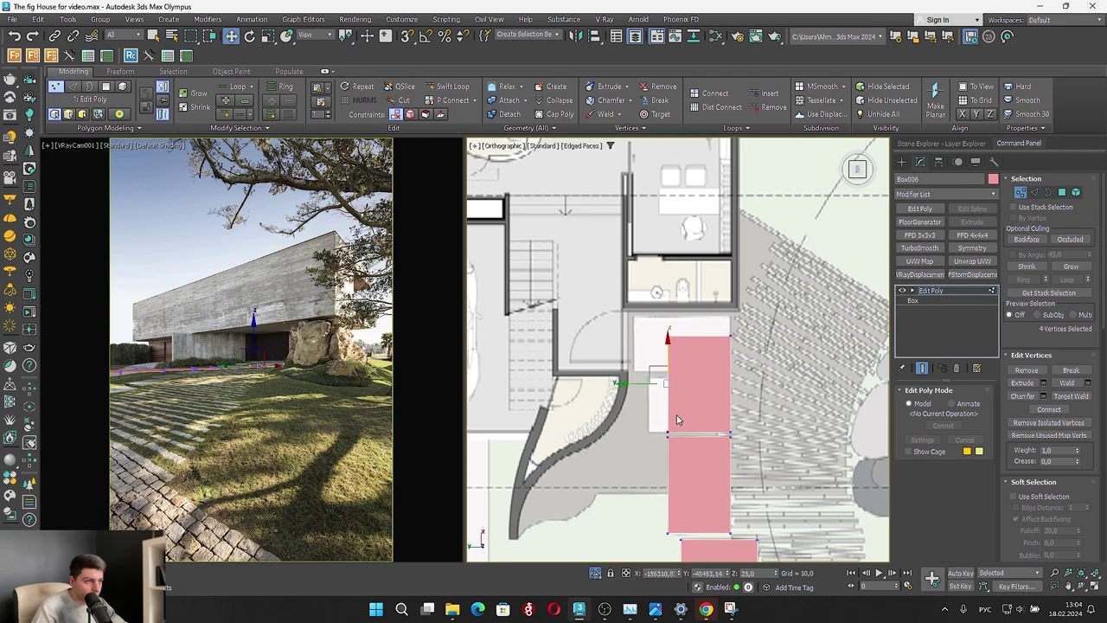
scroll(673, 395, "up", 3)
left_click_drag(624, 352, 584, 350)
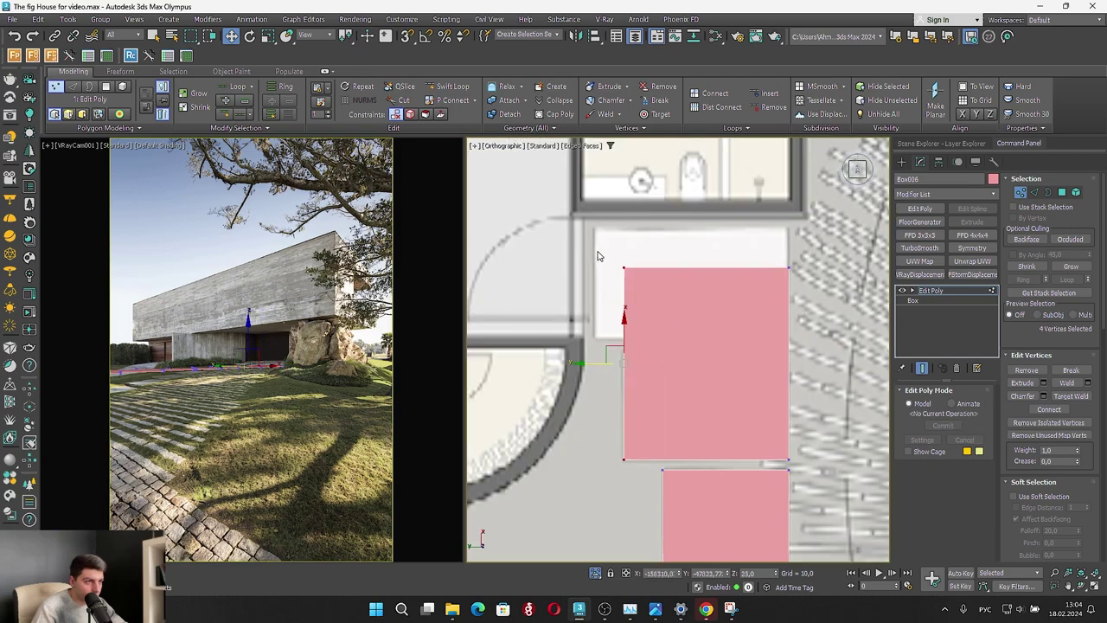
left_click_drag(597, 251, 815, 296)
left_click_drag(704, 242, 728, 322)
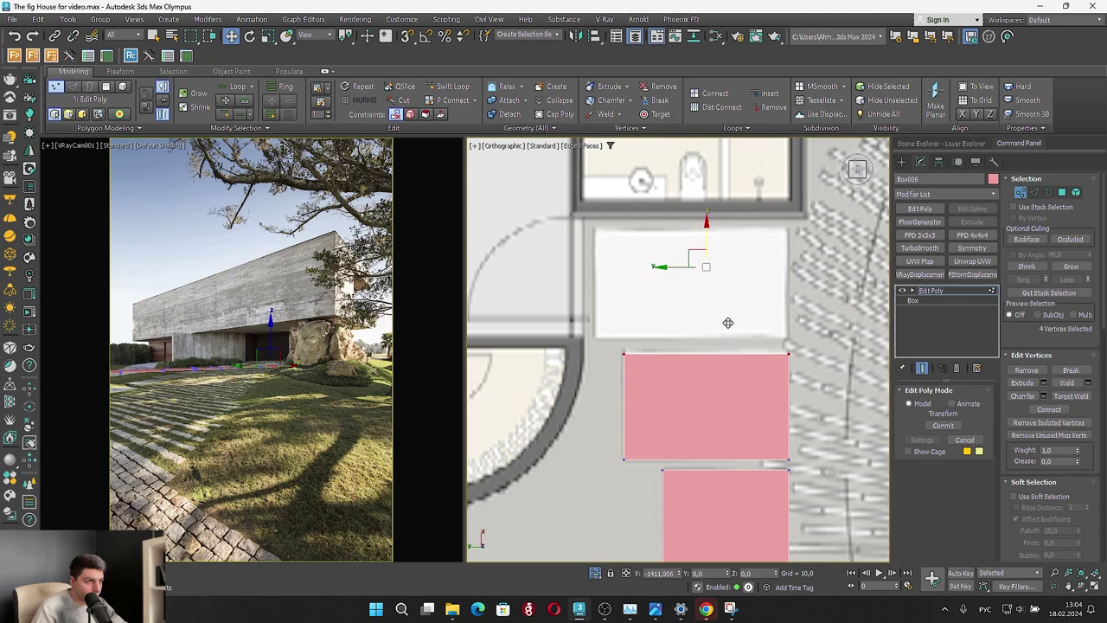
Clone the seventh paver onto the last outline beside the house and widen it toward the entrance door
key("5")
left_click(769, 378)
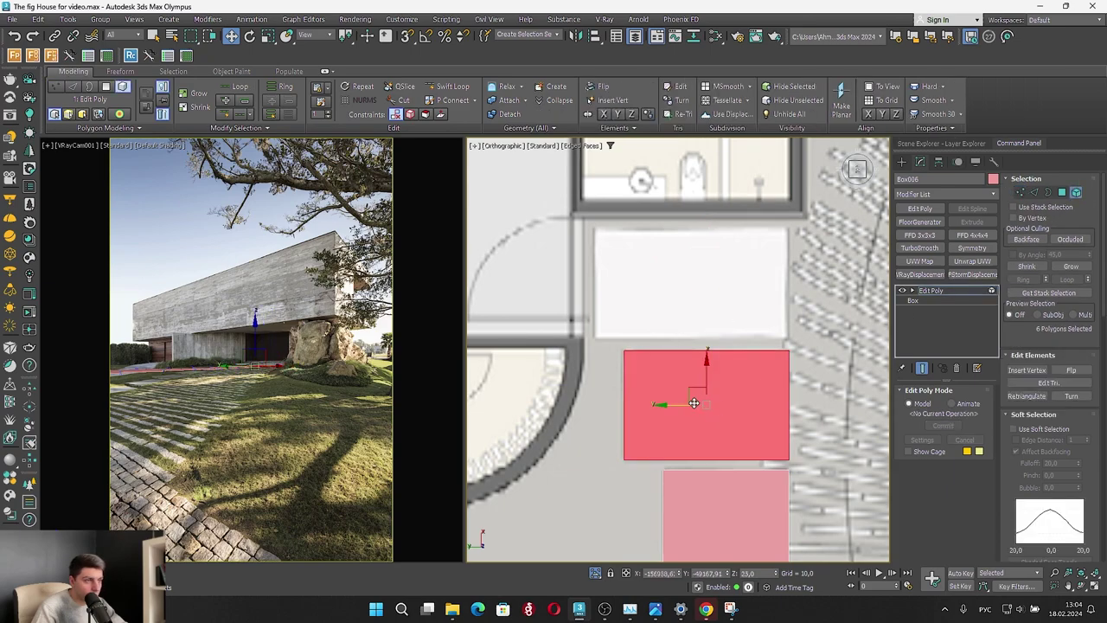
left_click_drag(700, 381, 746, 250, "shift")
left_click(600, 316)
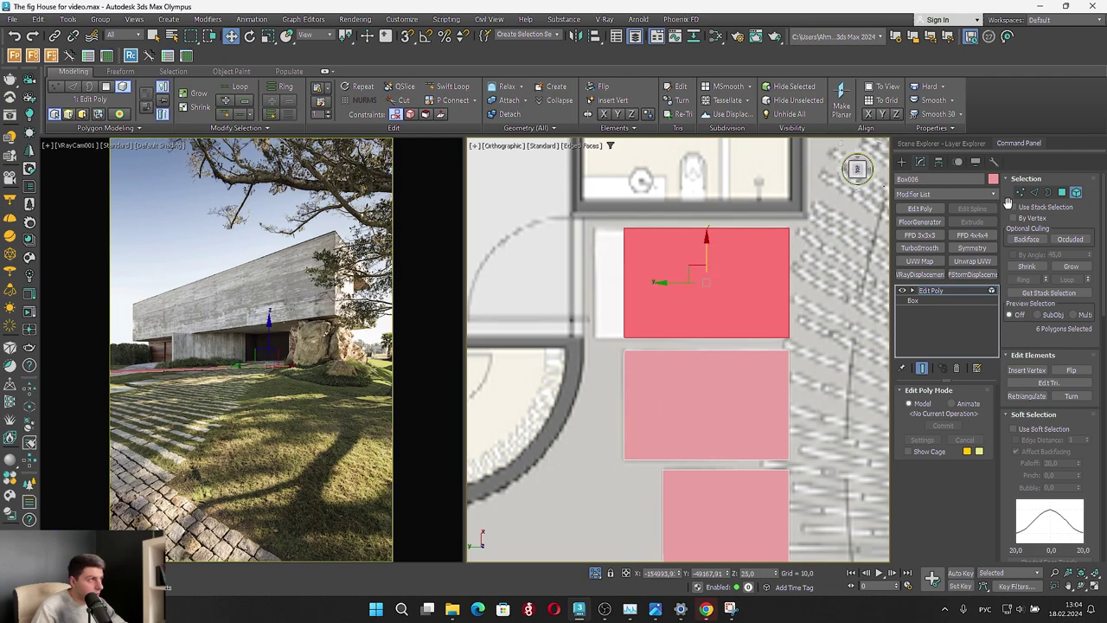
left_click(1021, 192)
left_click_drag(540, 218, 653, 346)
left_click_drag(595, 281, 565, 269)
scroll(632, 274, "down", 5)
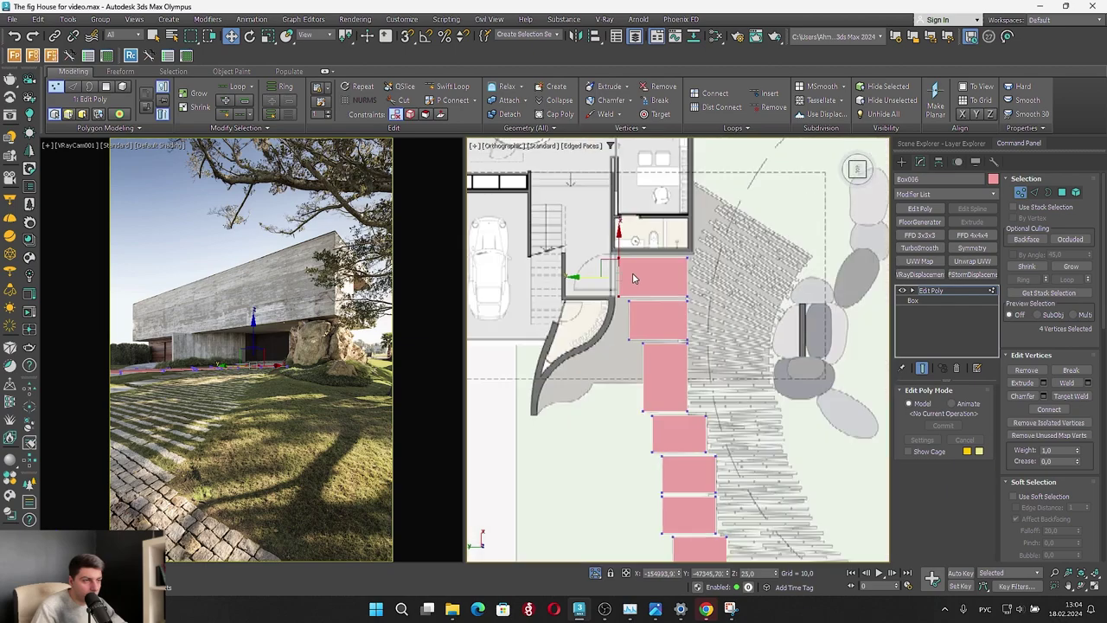
Leave vertex editing and isolate the finished paver path object from the site plan
scroll(659, 269, "down", 5)
middle_click_drag(659, 269, 751, 208, "alt")
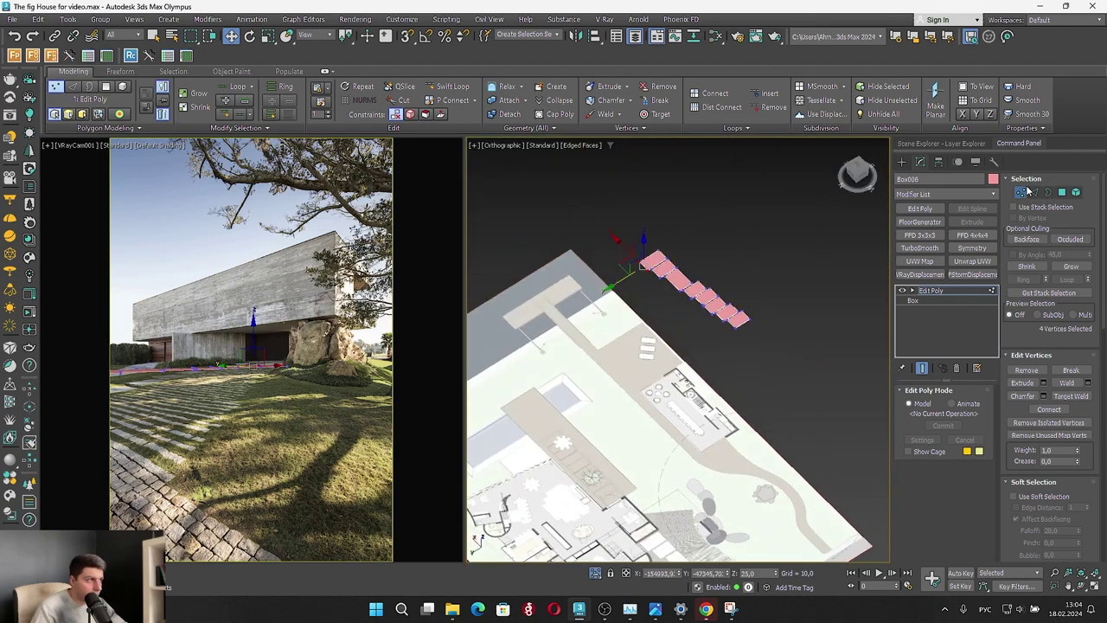
left_click(1021, 191)
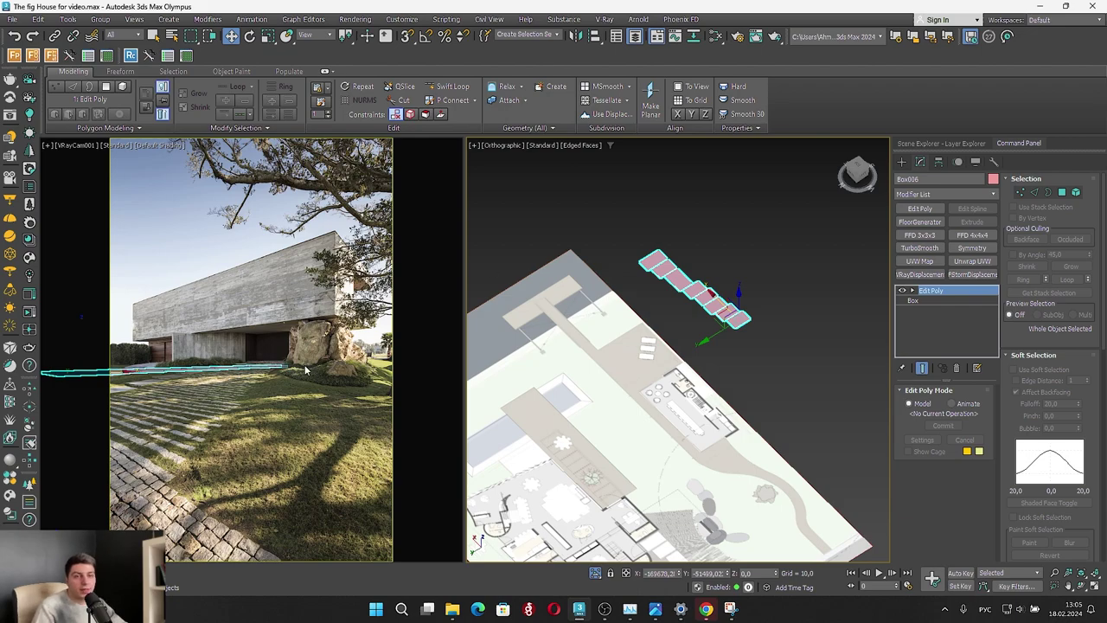
key("alt+q")
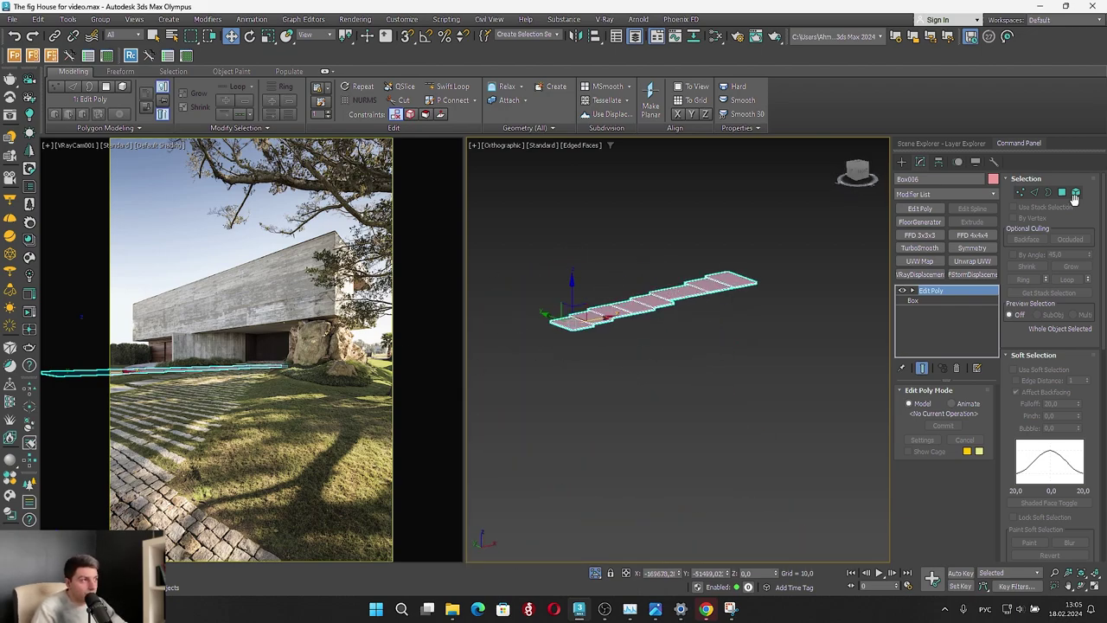
Lower the first two pavers at the street end of the path, moving each as a separate element
left_click(1077, 191)
left_click(567, 335)
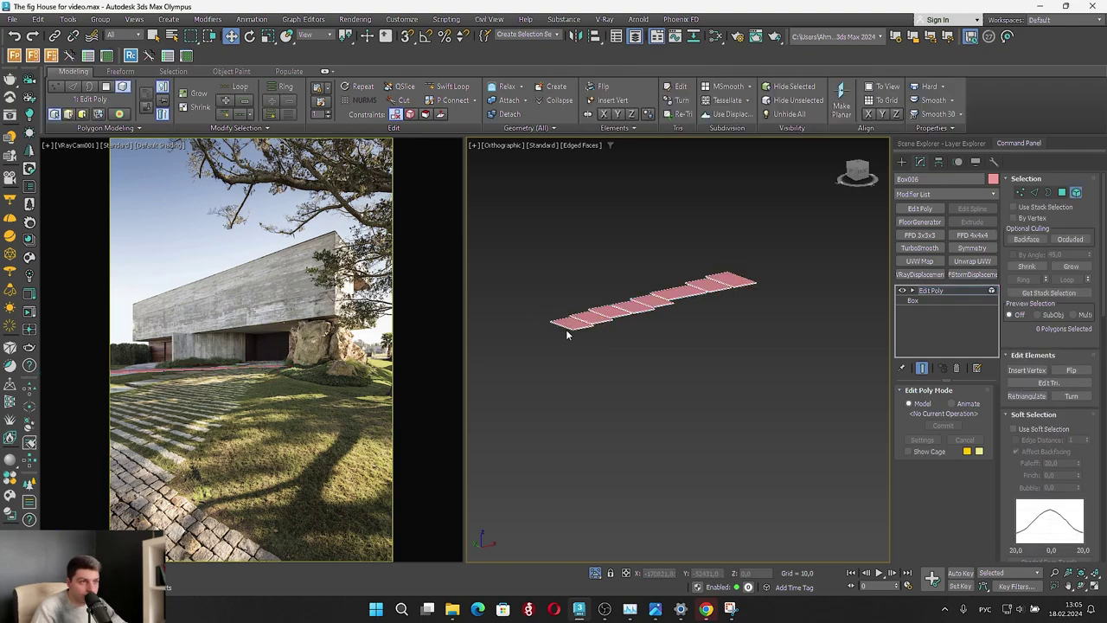
left_click(570, 323)
scroll(613, 335, "up", 8)
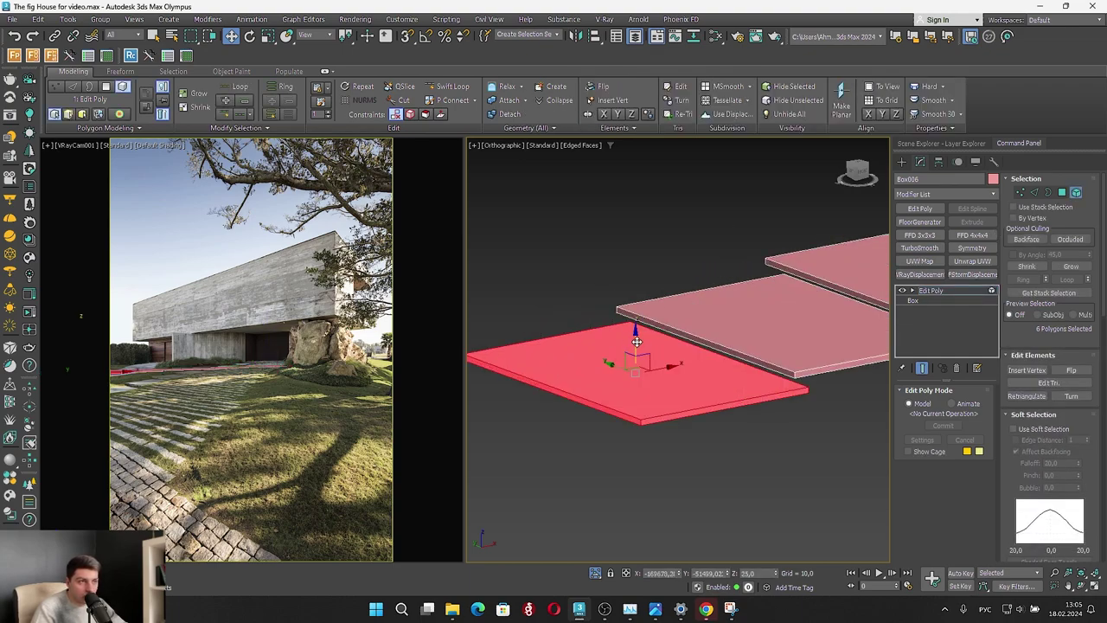
left_click_drag(637, 342, 623, 428)
left_click(736, 315)
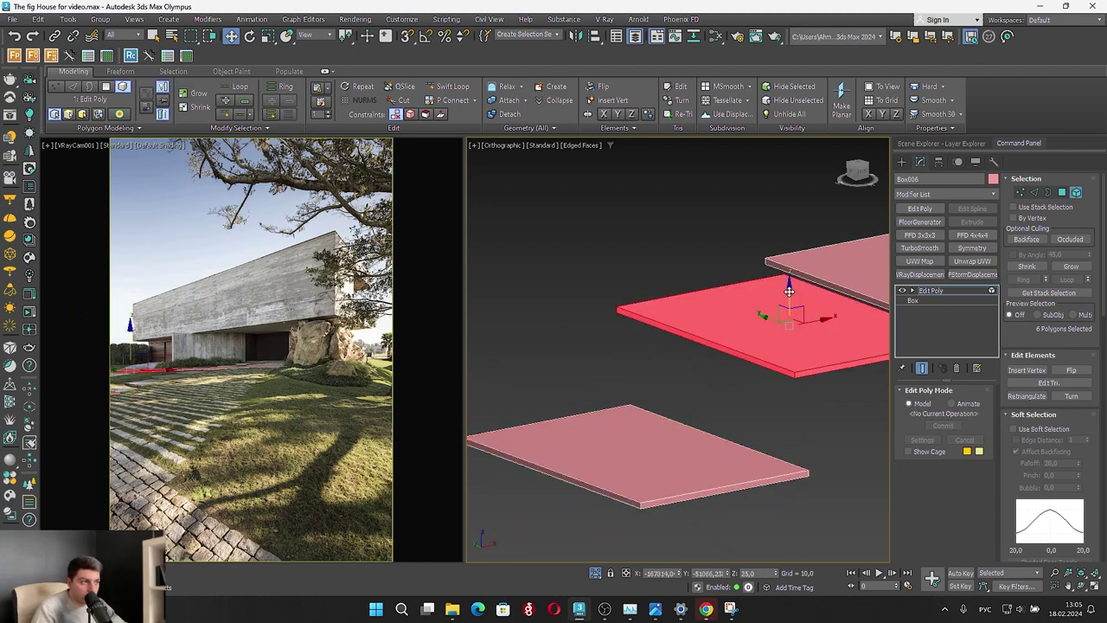
left_click_drag(789, 291, 796, 375)
Lower the third paver to a height of about Z -589 and drop the fourth paver by a smaller amount
middle_click_drag(828, 338, 630, 302)
left_click(636, 294)
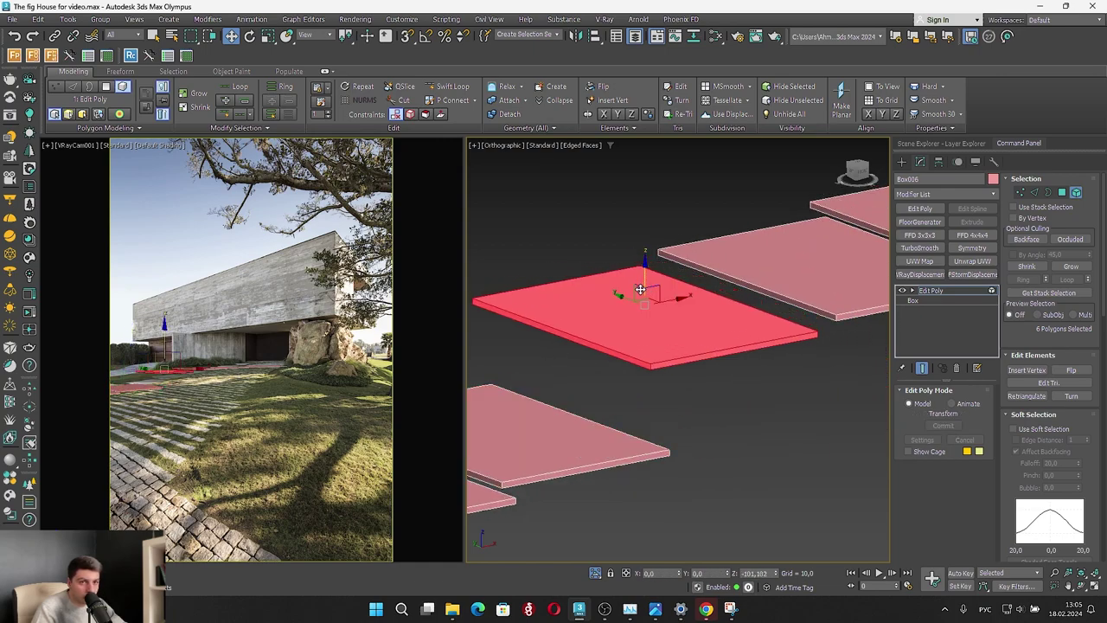
left_click_drag(641, 289, 637, 350)
left_click(775, 256)
middle_click_drag(775, 256, 607, 310)
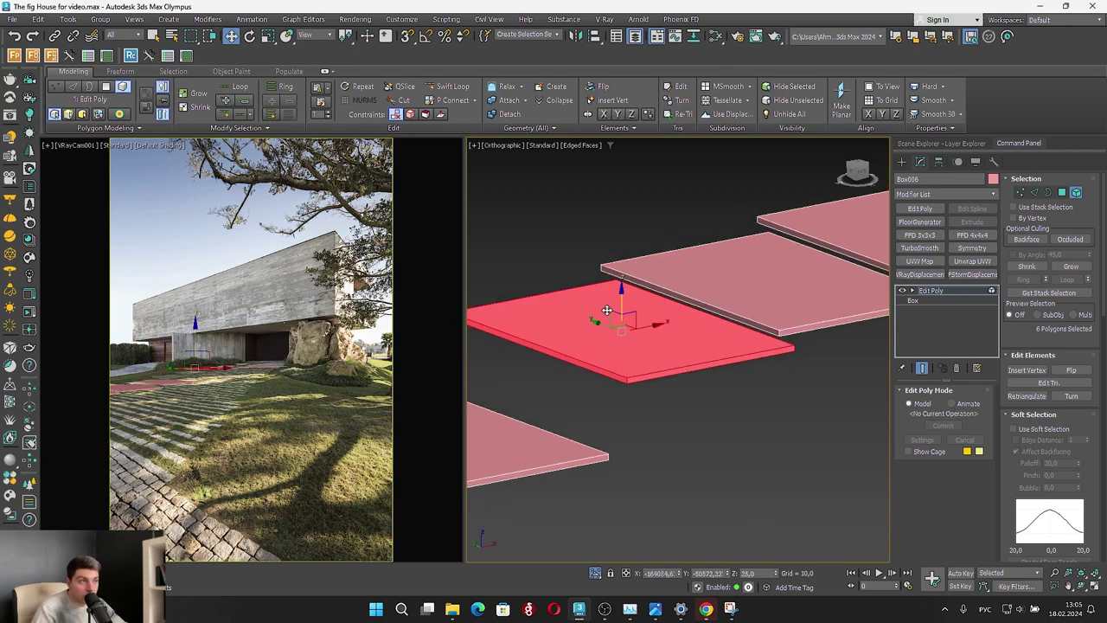
left_click_drag(622, 303, 648, 323)
Raise the third, second and first pavers to even out the steps, setting the first at about Z -639
middle_click_drag(530, 430, 693, 391)
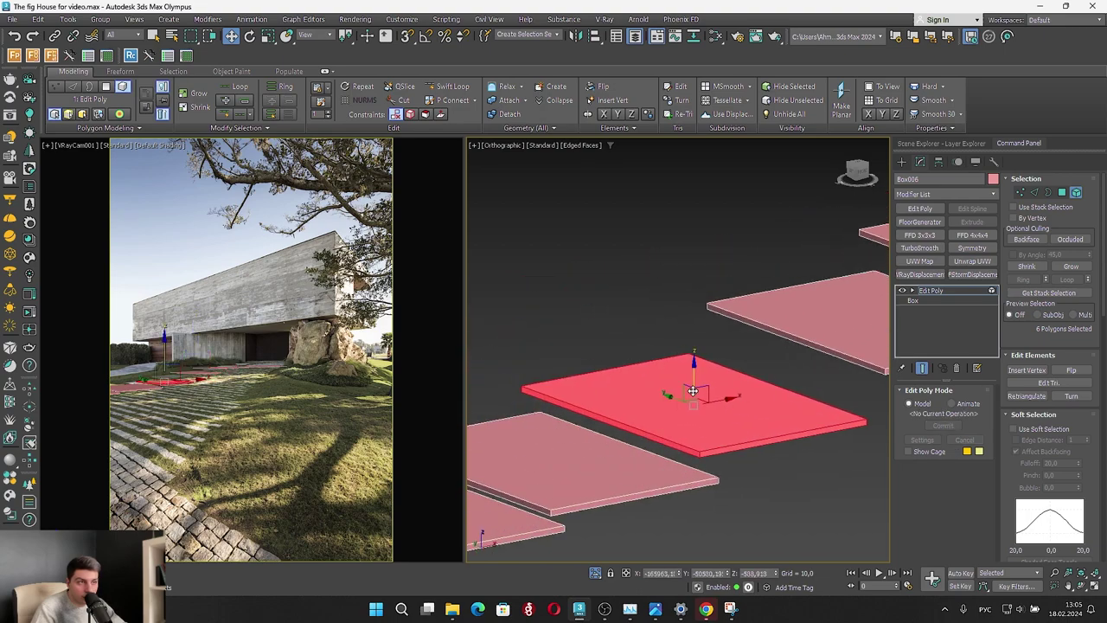
left_click_drag(694, 369, 722, 336)
left_click(611, 482)
left_click_drag(543, 437, 568, 393)
middle_click_drag(517, 443, 738, 326)
left_click(656, 387)
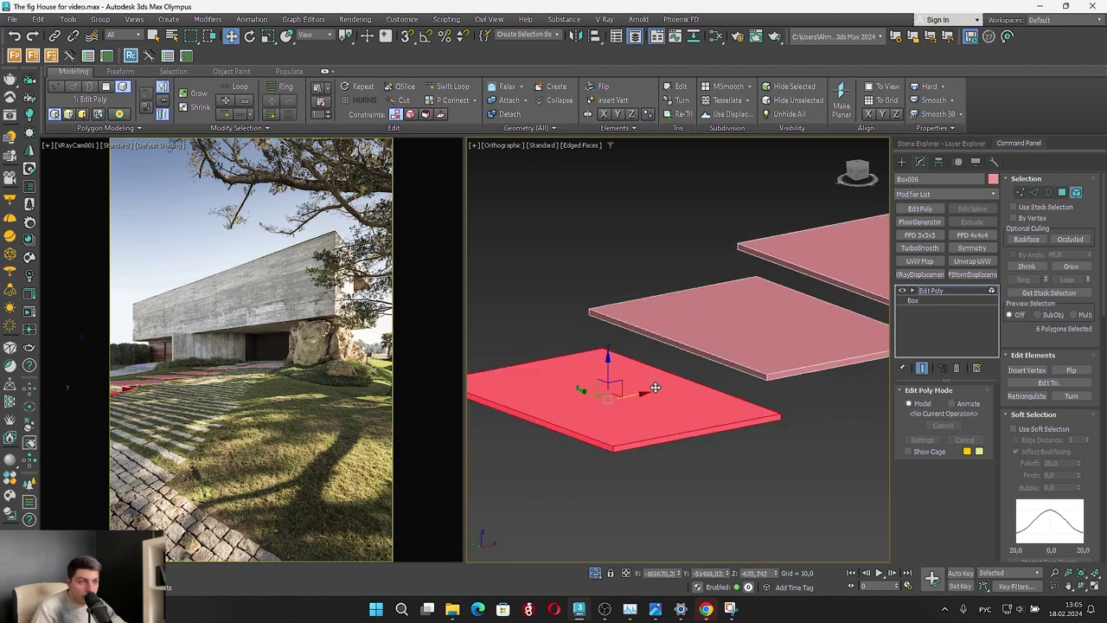
left_click_drag(610, 362, 631, 347)
Lower the elongated paver to a height of about Z -175
scroll(534, 384, "down", 5)
scroll(725, 341, "up", 3)
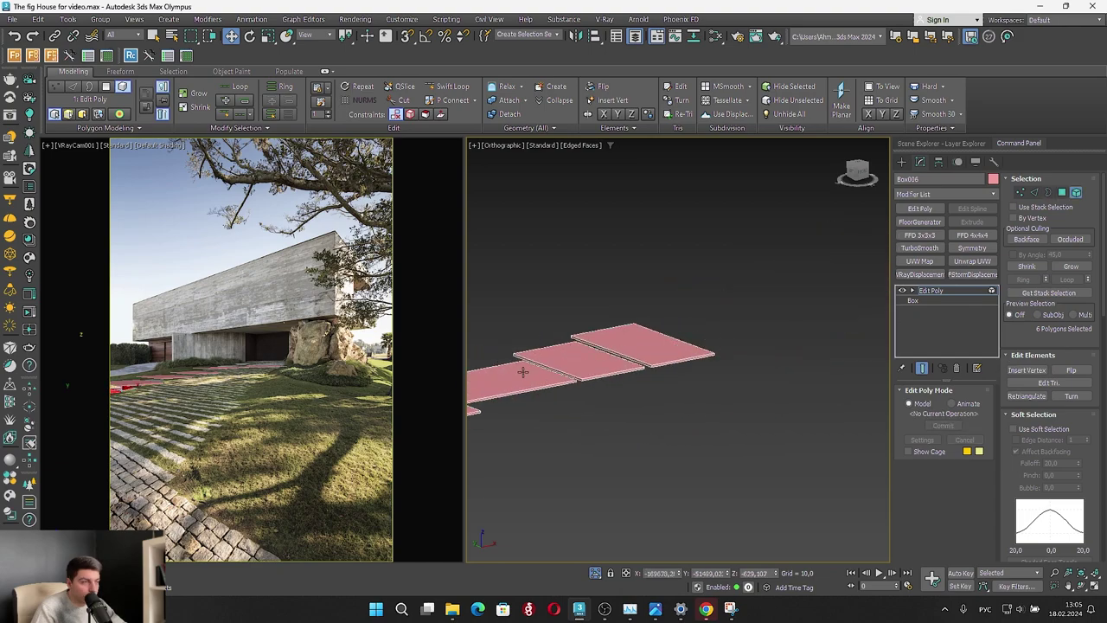
left_click(522, 372)
middle_click_drag(530, 371, 702, 346)
scroll(668, 346, "up", 5)
left_click_drag(664, 344, 673, 365)
scroll(686, 353, "down", 3)
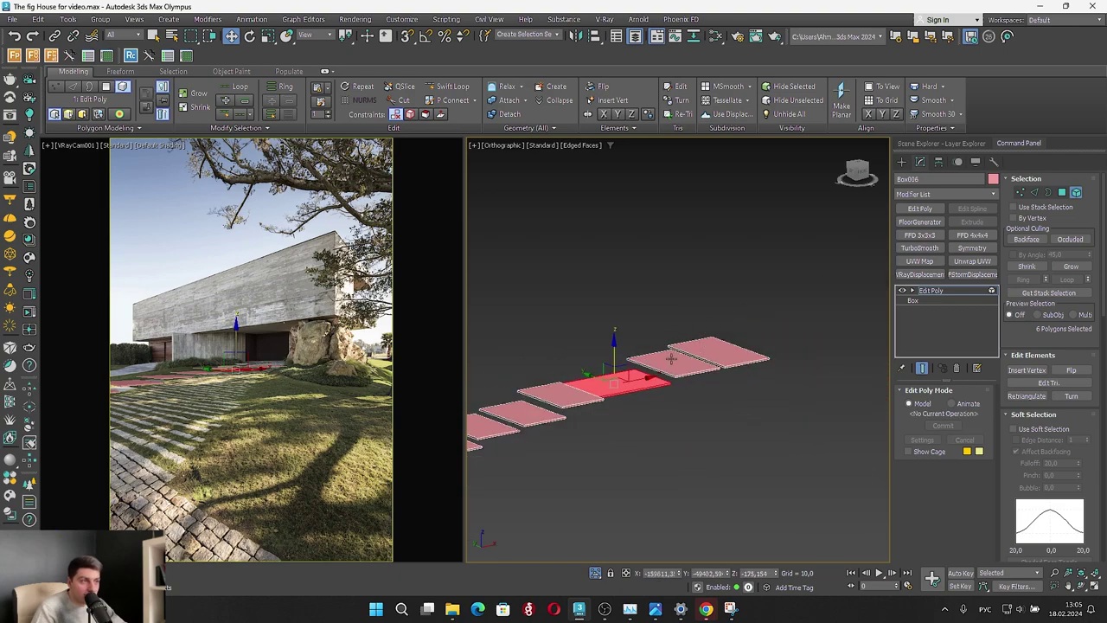
Raise the last paver beside the house to about Z 53 and clear the element selection
scroll(670, 358, "up", 3)
left_click_drag(674, 346, 783, 316)
left_click(757, 327)
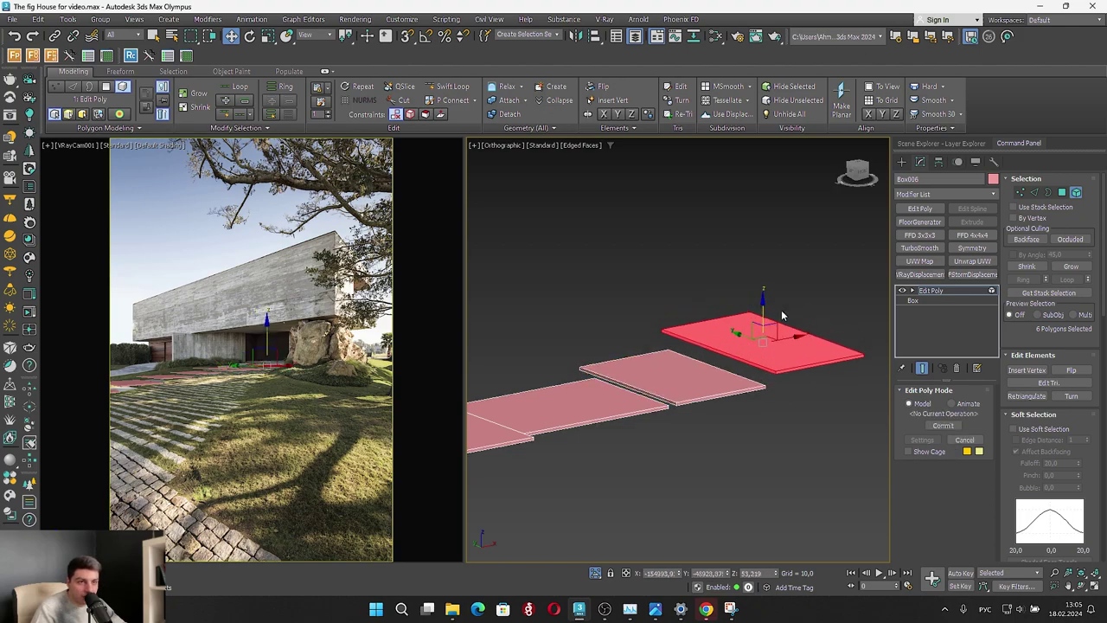
left_click(365, 339)
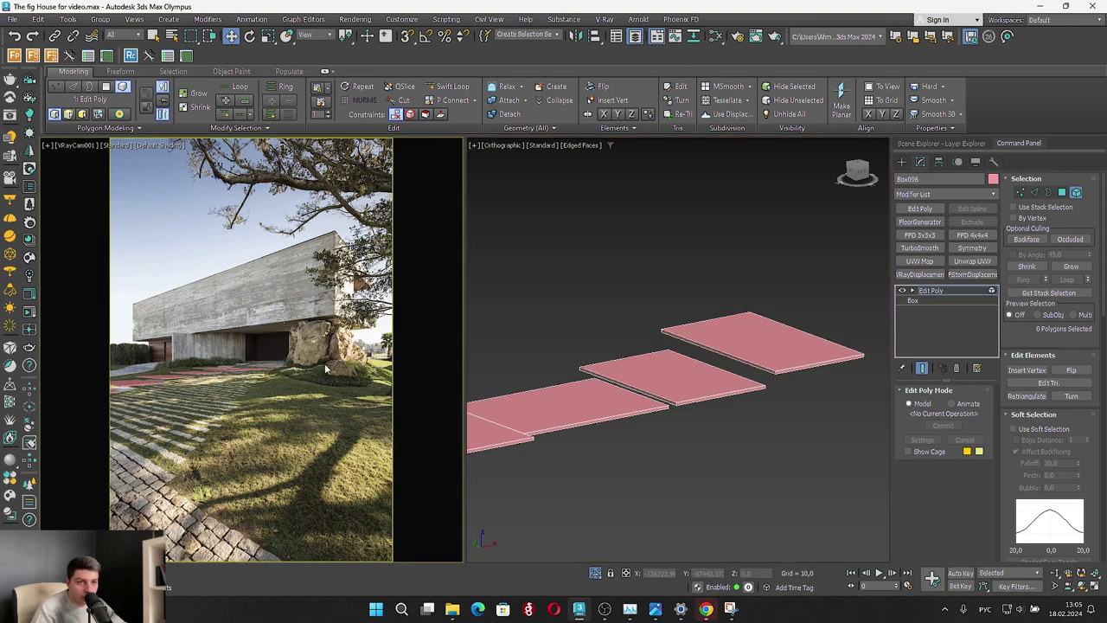
Exit isolation to bring back the whole house and terrain around the pavers
scroll(704, 329, "down", 5)
middle_click_drag(703, 328, 681, 435, "alt")
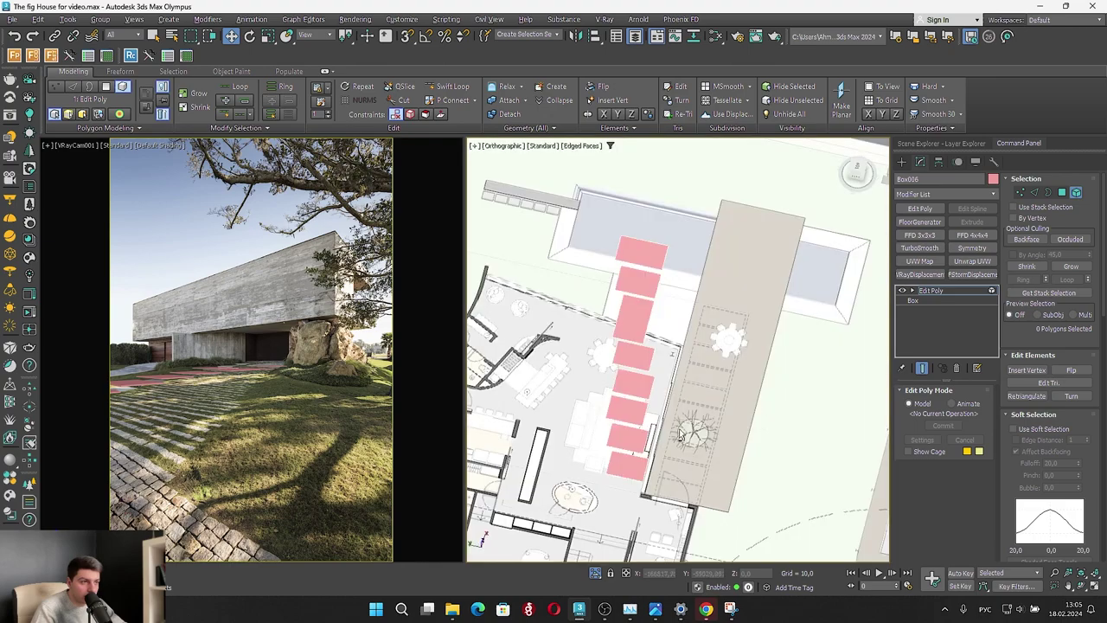
left_click(858, 170)
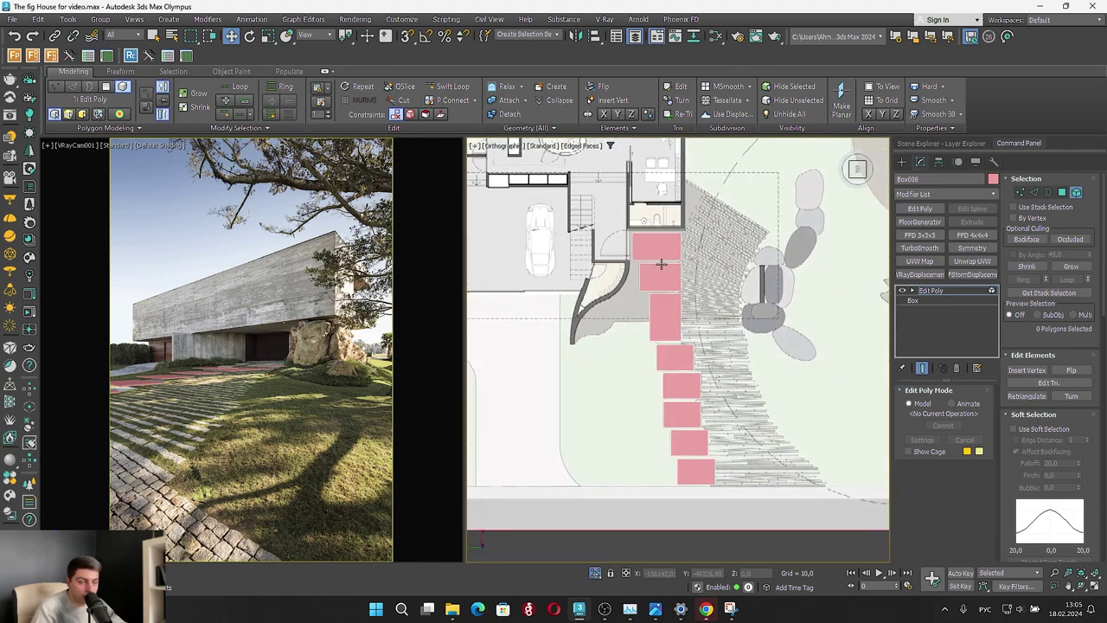
left_click(596, 573)
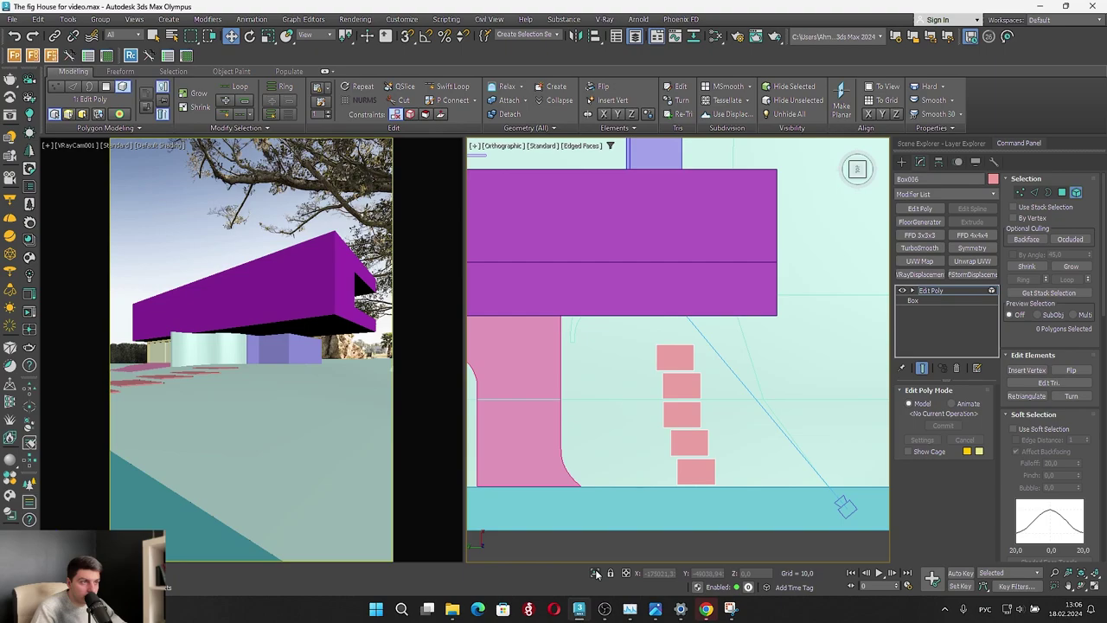
middle_click_drag(754, 447, 742, 356, "alt")
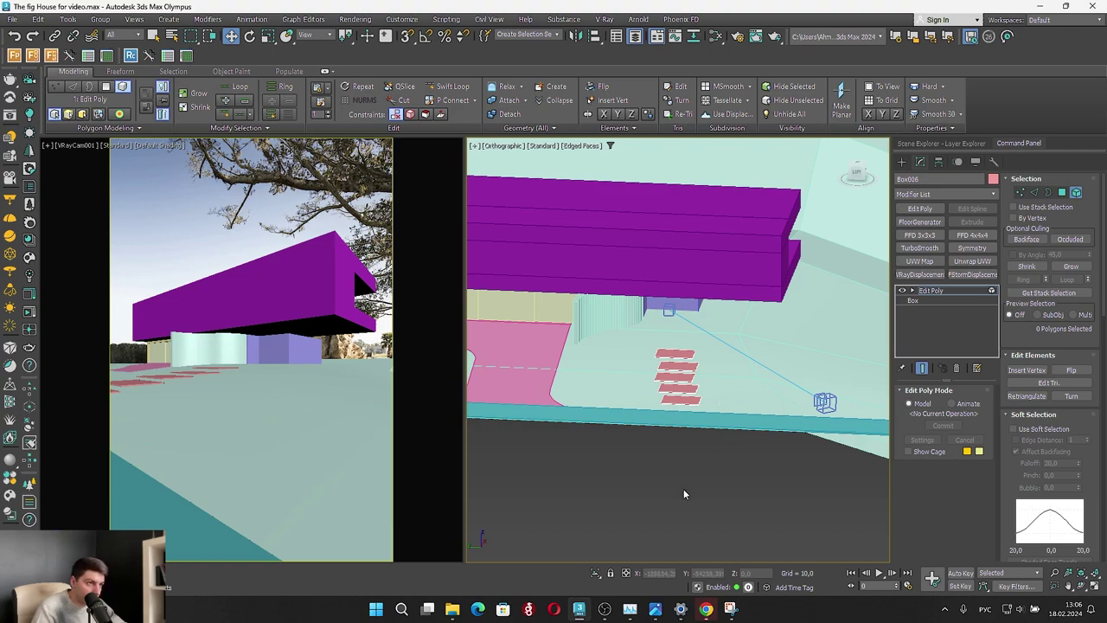
Compare the paver heights with the reference photo, showing both viewports in wireframe
right_click(682, 363)
left_click(593, 450)
key("F3")
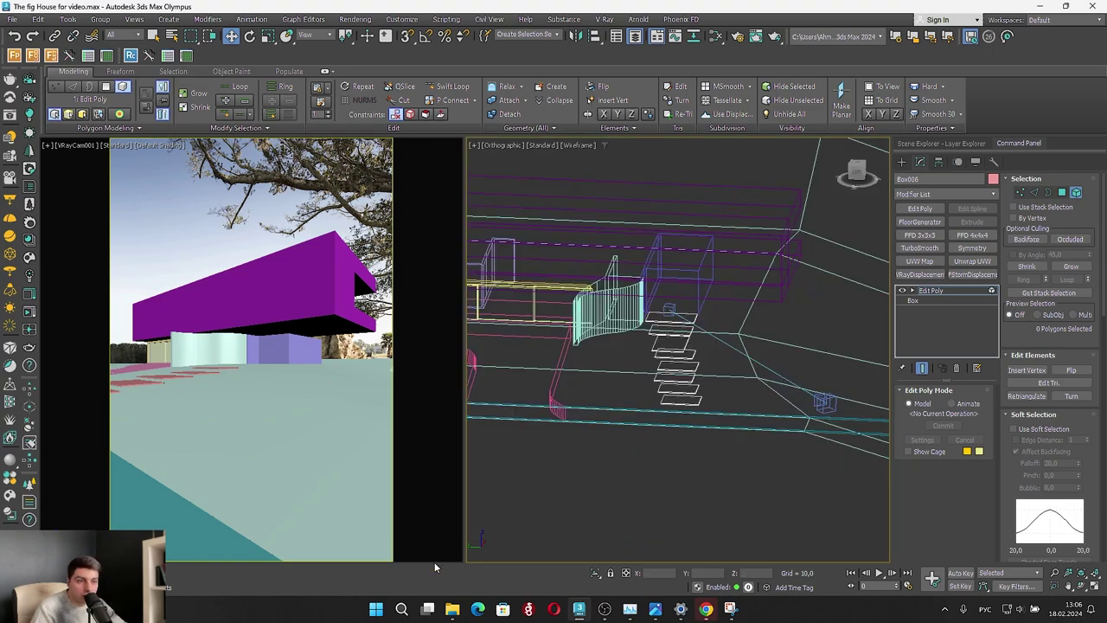
left_click(656, 609)
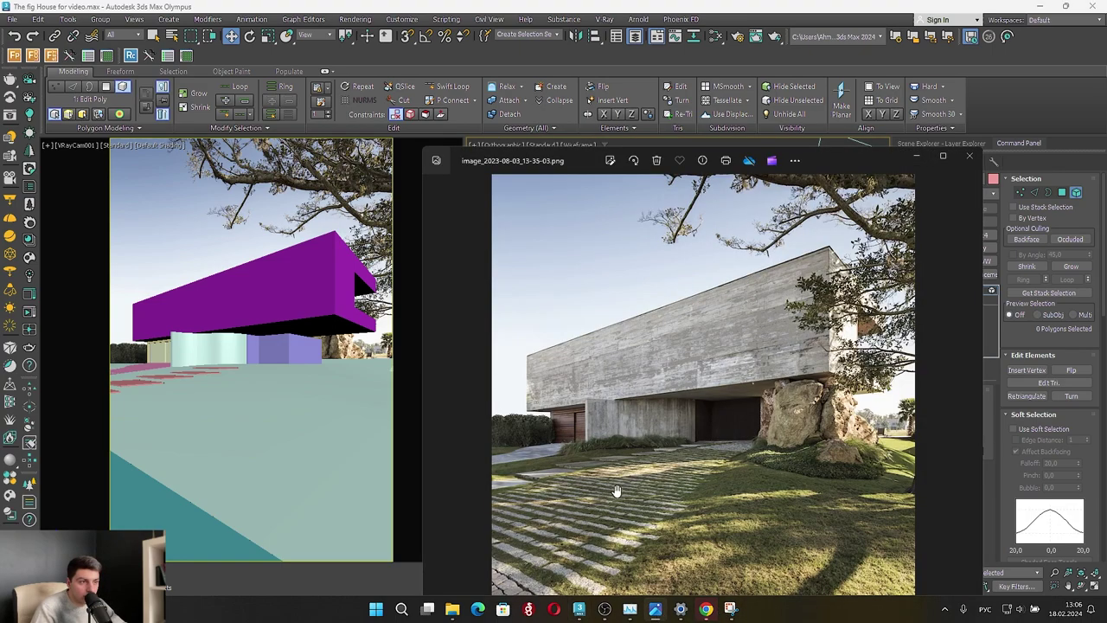
left_click(917, 157)
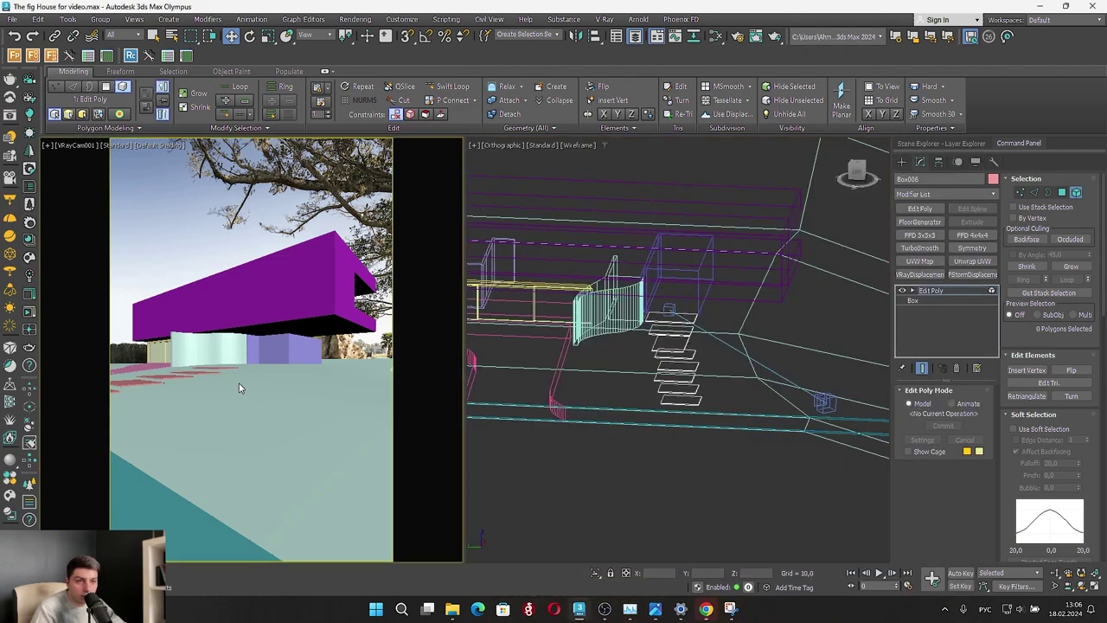
key("F3")
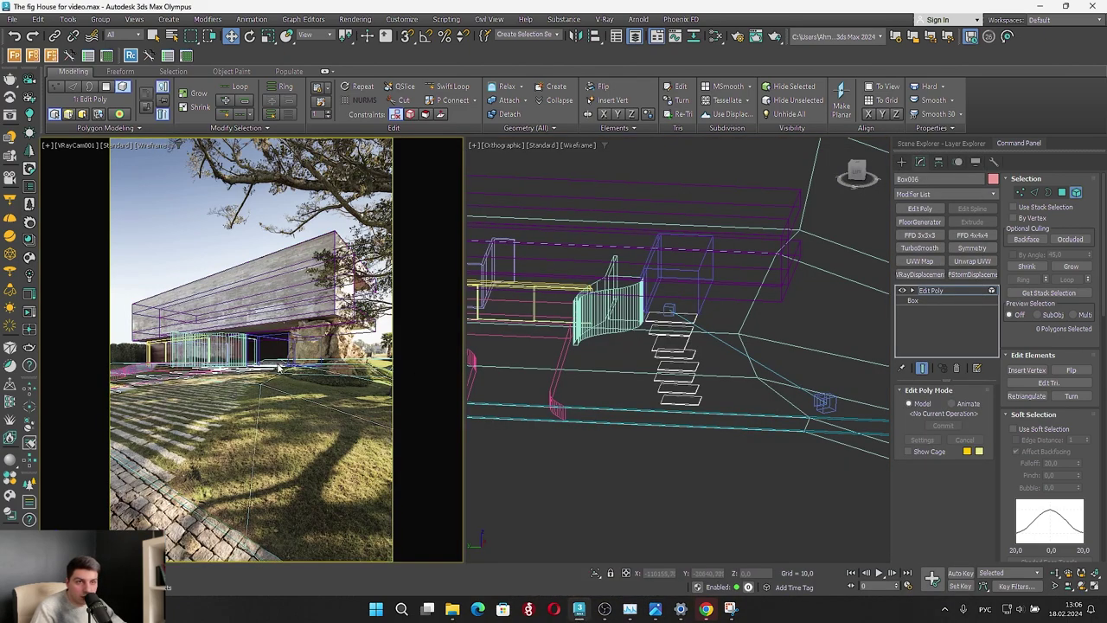
Raise the last paver beside the house above the terrain to about Z 224
middle_click(689, 377)
key("F3")
scroll(684, 327, "up", 3)
left_click(677, 310)
middle_click_drag(656, 308, 696, 294, "alt")
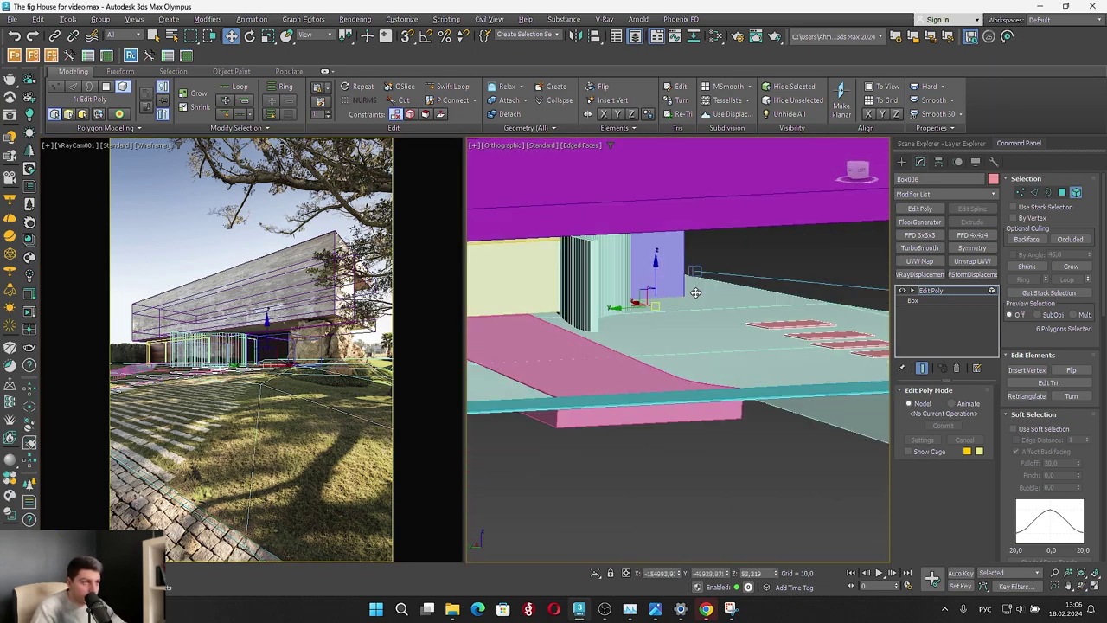
scroll(662, 290, "up", 4)
left_click_drag(645, 307, 676, 293)
Raise the seventh paver, next to the one beside the house, to about Z 258
scroll(710, 338, "down", 4)
mouse_move(724, 352)
middle_mouse_down("alt")
mouse_move(725, 366)
mouse_move(597, 309)
middle_mouse_up("alt")
scroll(727, 367, "up", 4)
key("F3")
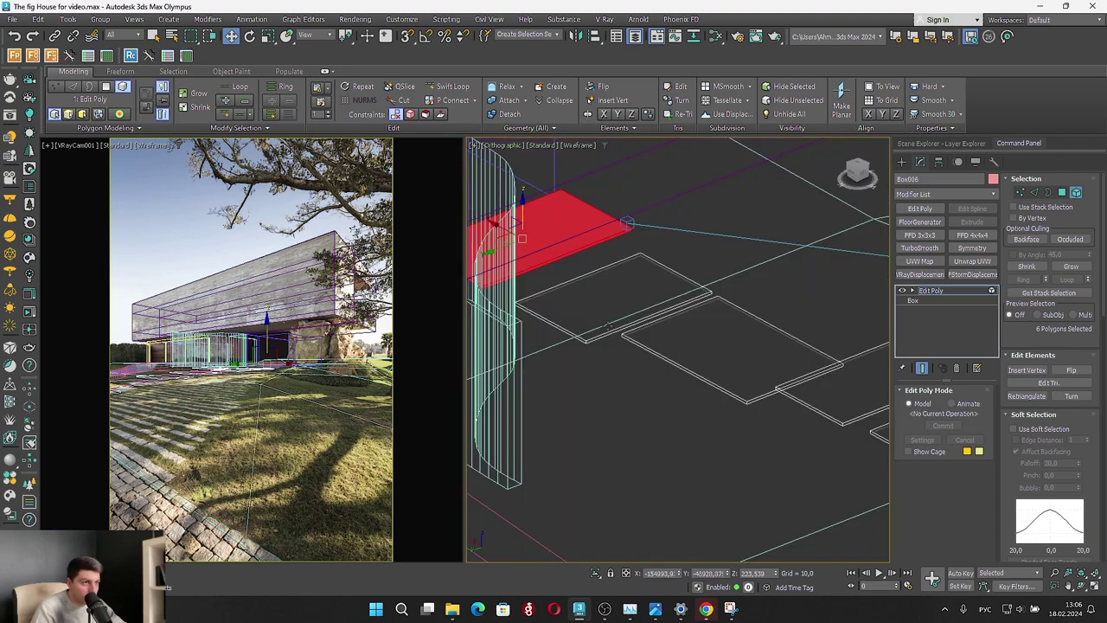
key("ctrl+z")
key("F3")
mouse_move(614, 280)
left_mouse_down()
mouse_move(654, 243)
mouse_move(619, 270)
mouse_move(623, 250)
left_mouse_up()
key("F3")
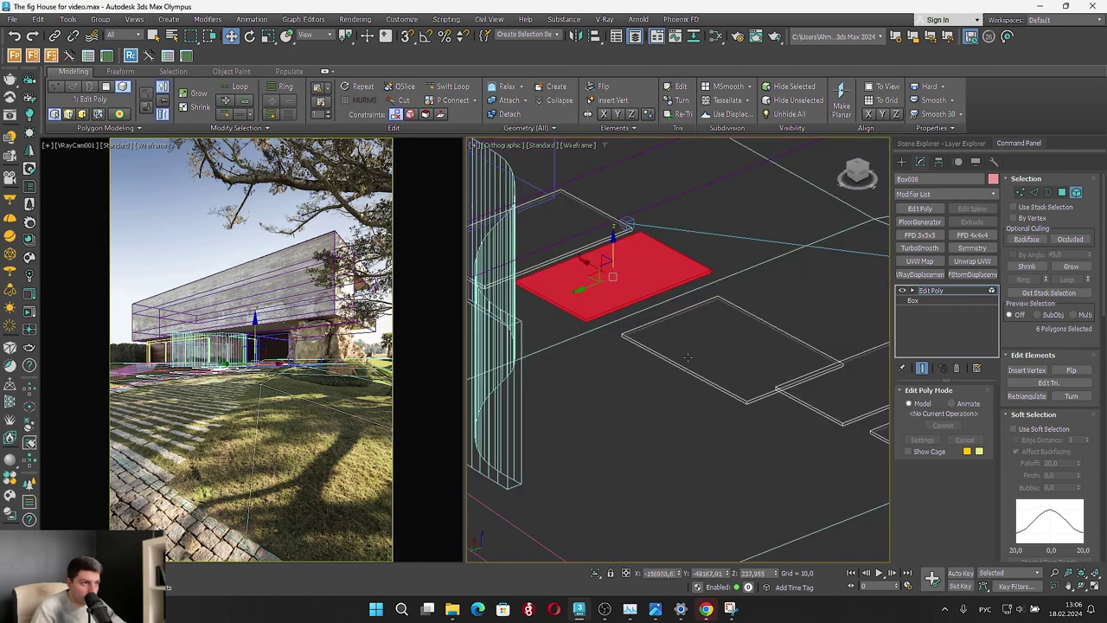
Raise the elongated paver above the terrain to about Z 228
left_click(746, 315)
key("F3")
left_click_drag(730, 322, 747, 293)
Select the bottom faces of all eight pavers and offset them downward along Z to thicken the slabs
middle_click_drag(728, 411, 592, 362, "alt")
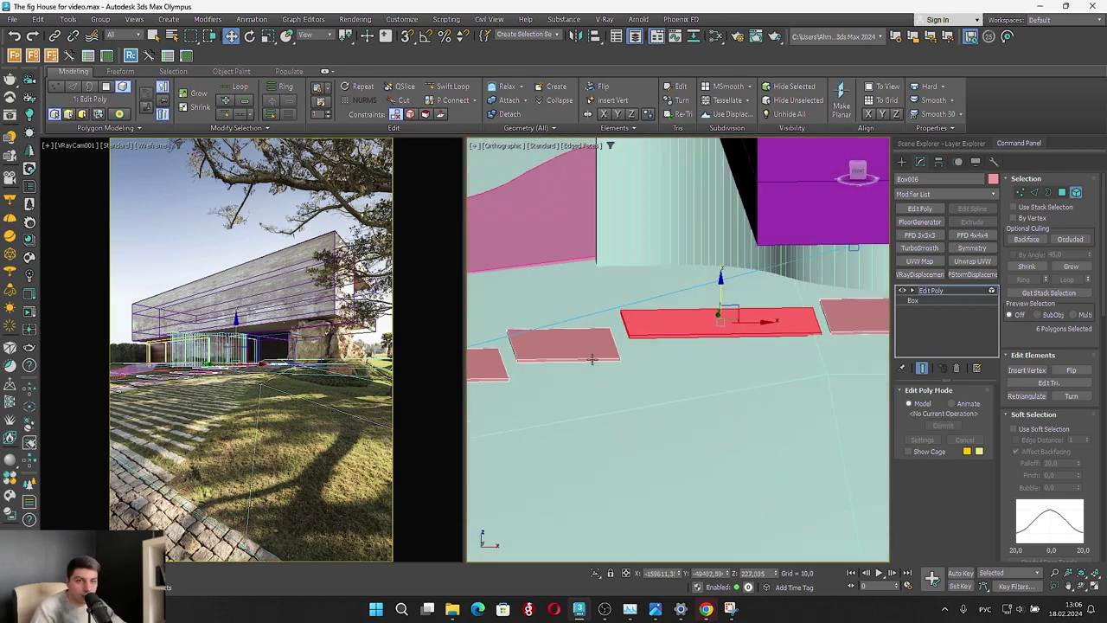
scroll(640, 323, "up", 2)
middle_click_drag(748, 308, 749, 259, "alt")
key("F3")
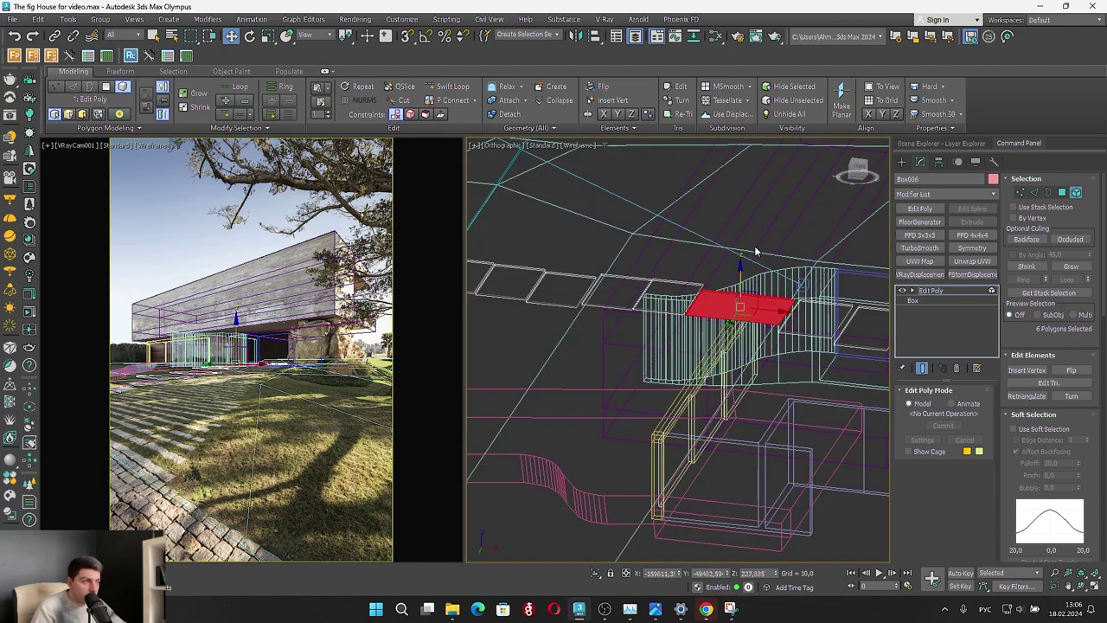
left_click(1062, 193)
left_click(870, 323)
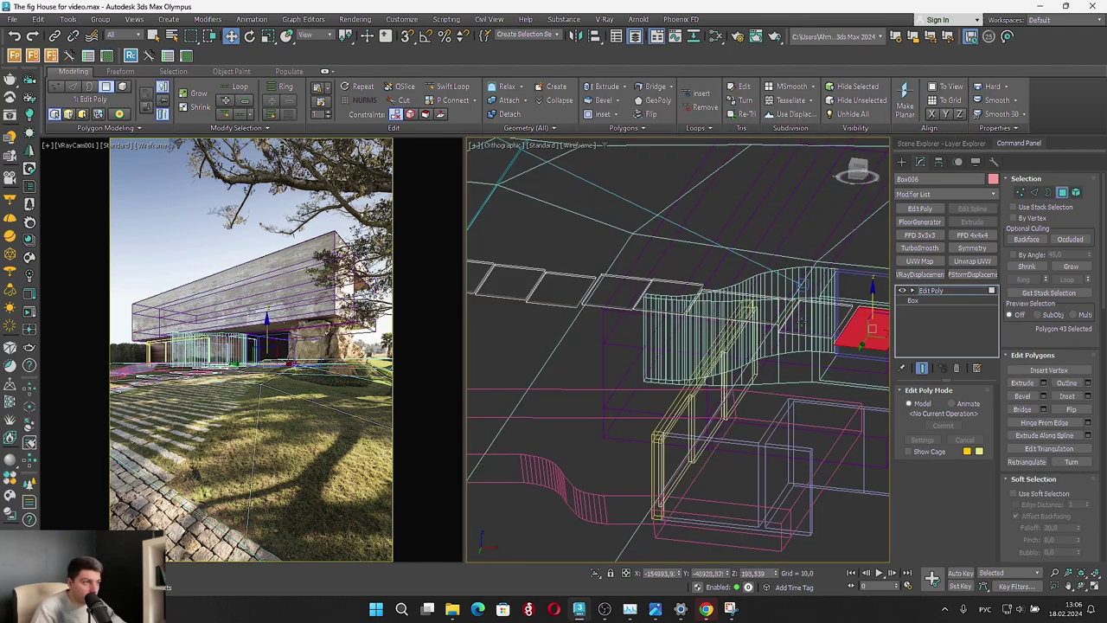
left_click(816, 319)
left_click(738, 312, "ctrl")
left_click(666, 296, "ctrl")
left_click(619, 293, "ctrl")
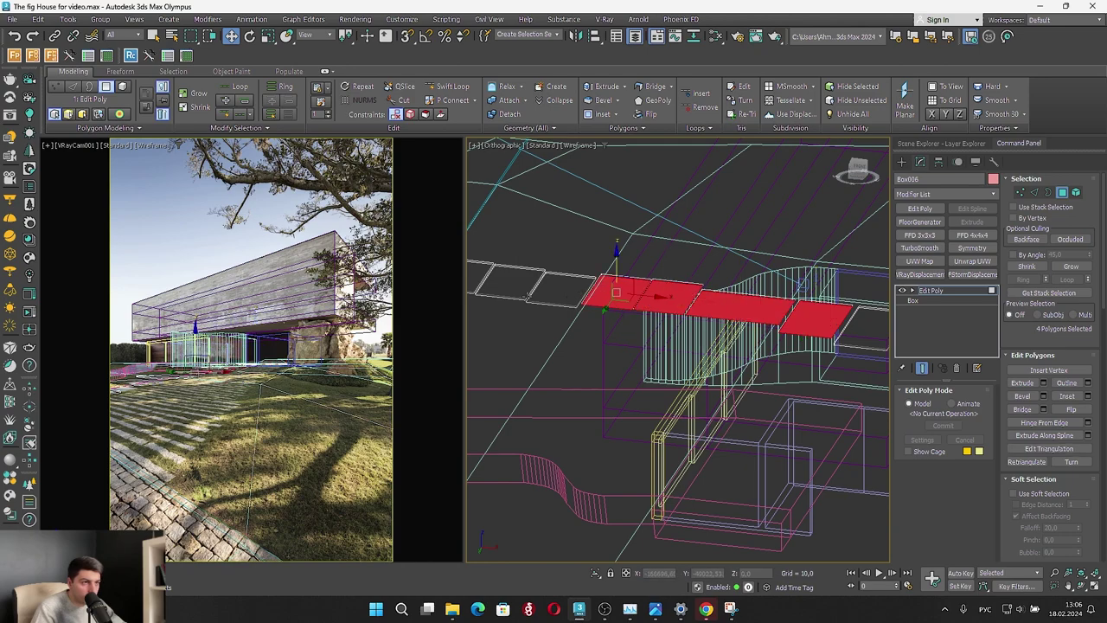
left_click(511, 284, "ctrl")
left_click(551, 288, "ctrl")
middle_click_drag(526, 304, 635, 290)
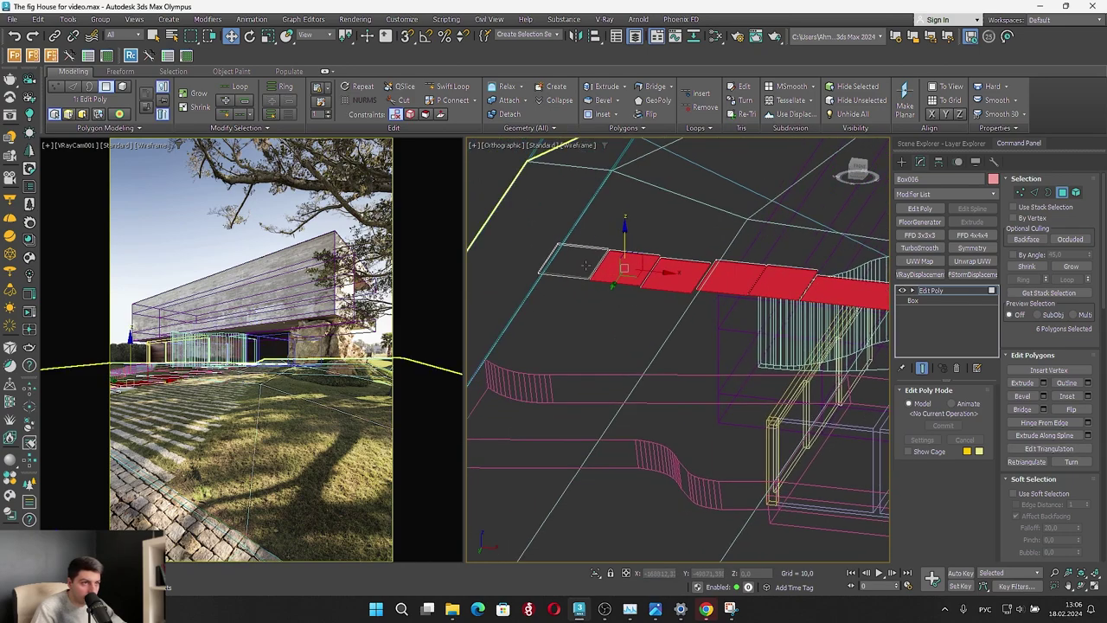
left_click(573, 263, "ctrl")
scroll(574, 264, "down", 4)
scroll(759, 310, "up", 4)
left_click(758, 308, "ctrl")
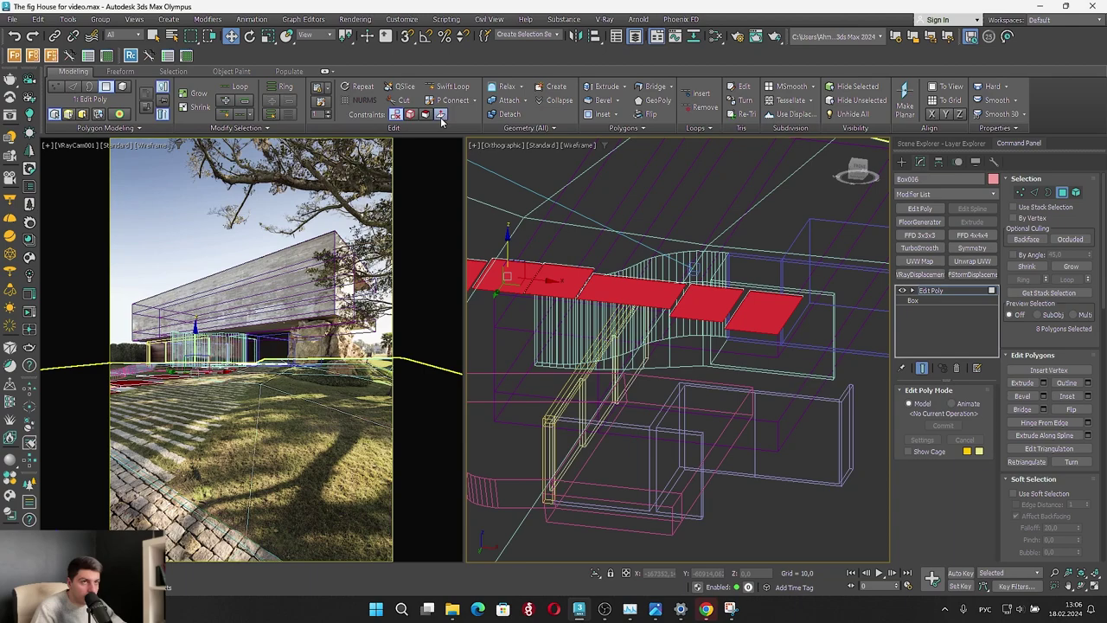
right_click(231, 36)
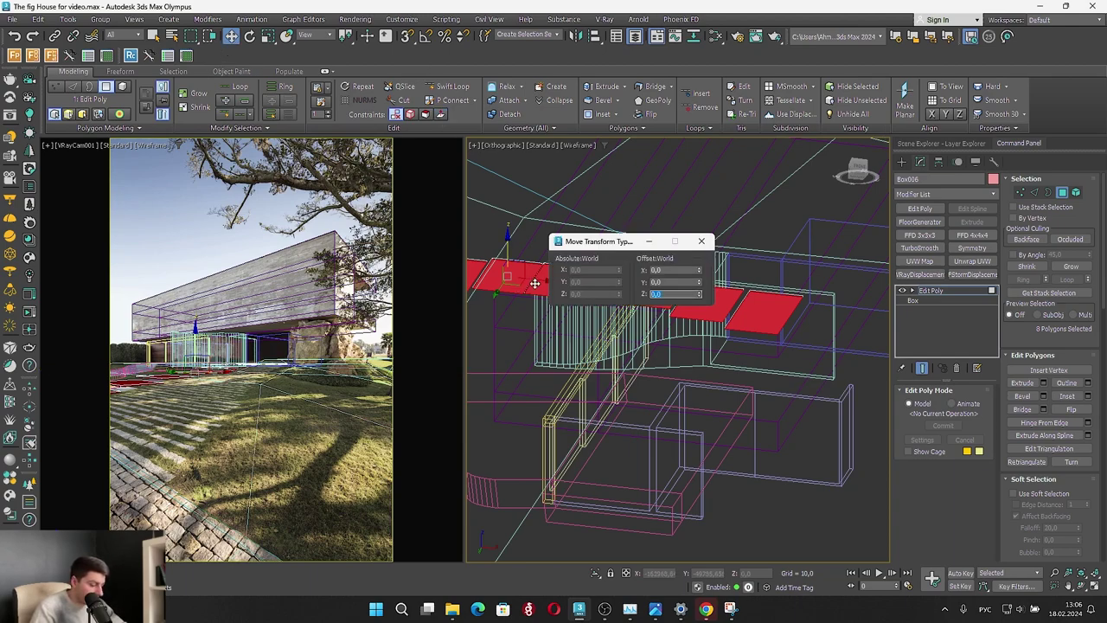
key("Return")
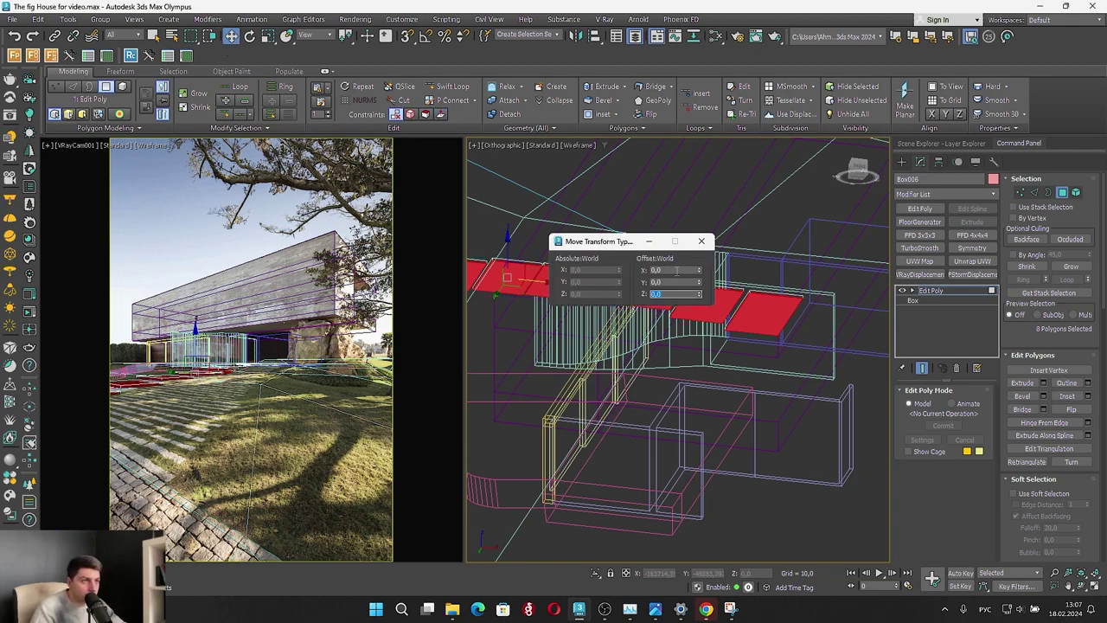
left_click(701, 241)
Return the working view to shaded display and select the elongated paver as an element
middle_click_drag(684, 250, 710, 311, "alt")
key("super")
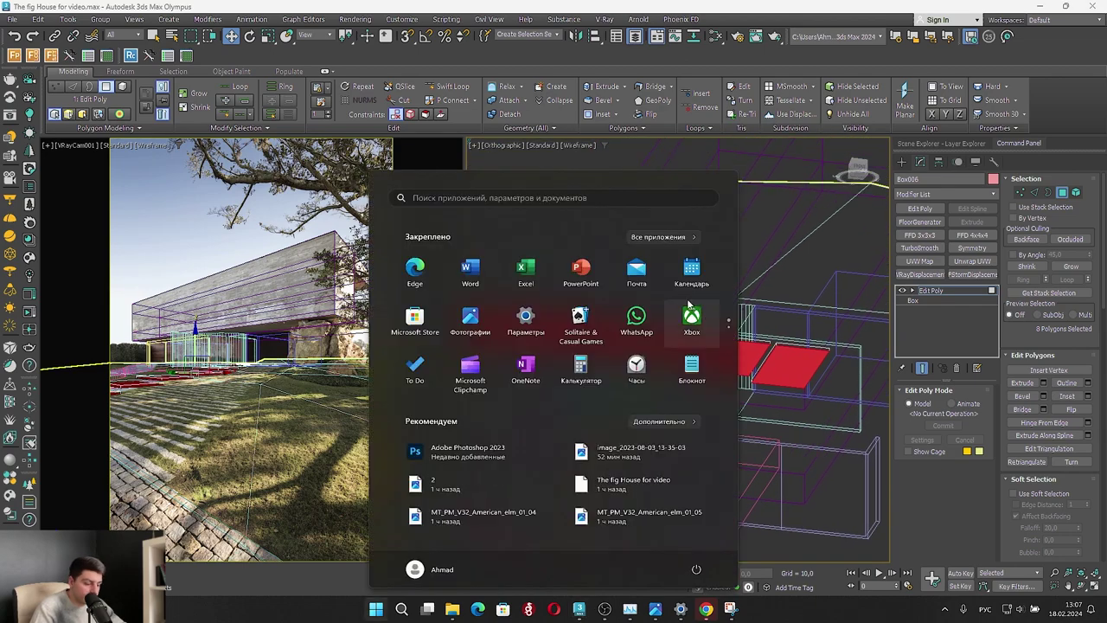
middle_click_drag(767, 343, 802, 388, "alt")
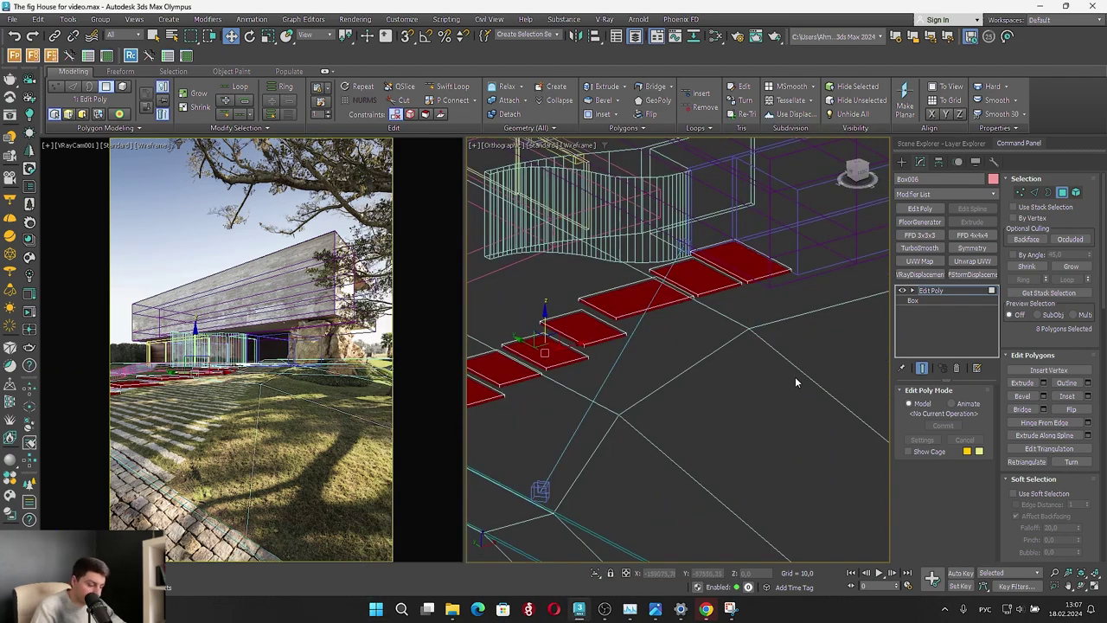
key("F3")
scroll(753, 355, "up", 4)
middle_click_drag(622, 301, 687, 294)
left_click(1077, 193)
left_click(749, 304)
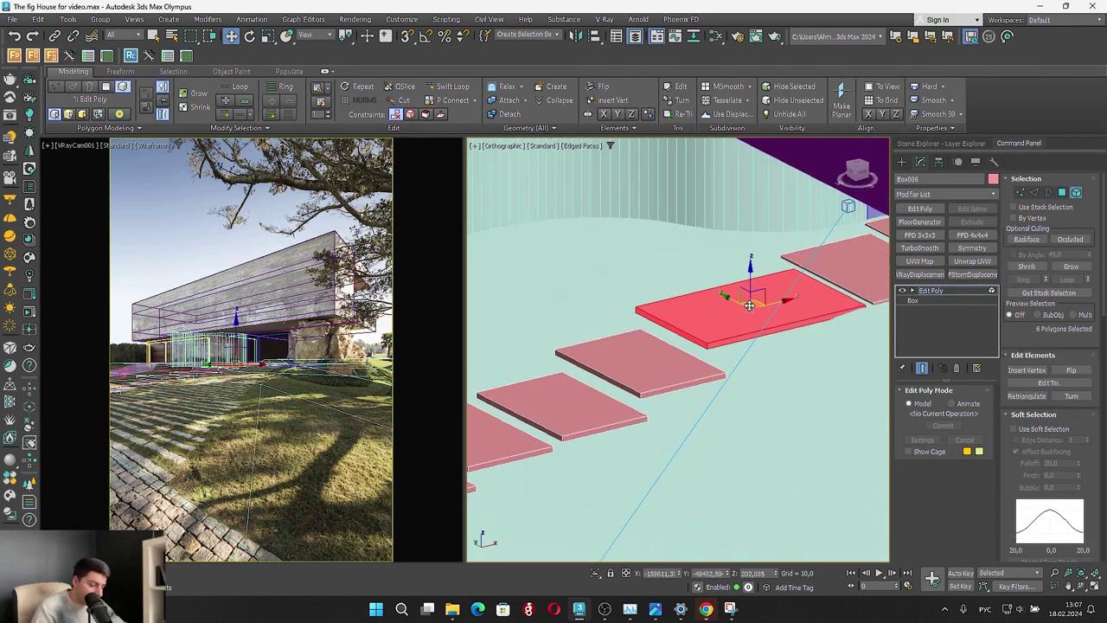
key("ctrl+q")
Check the paver layout against the reference photo and reselect the elongated paver as an element
left_click(663, 614)
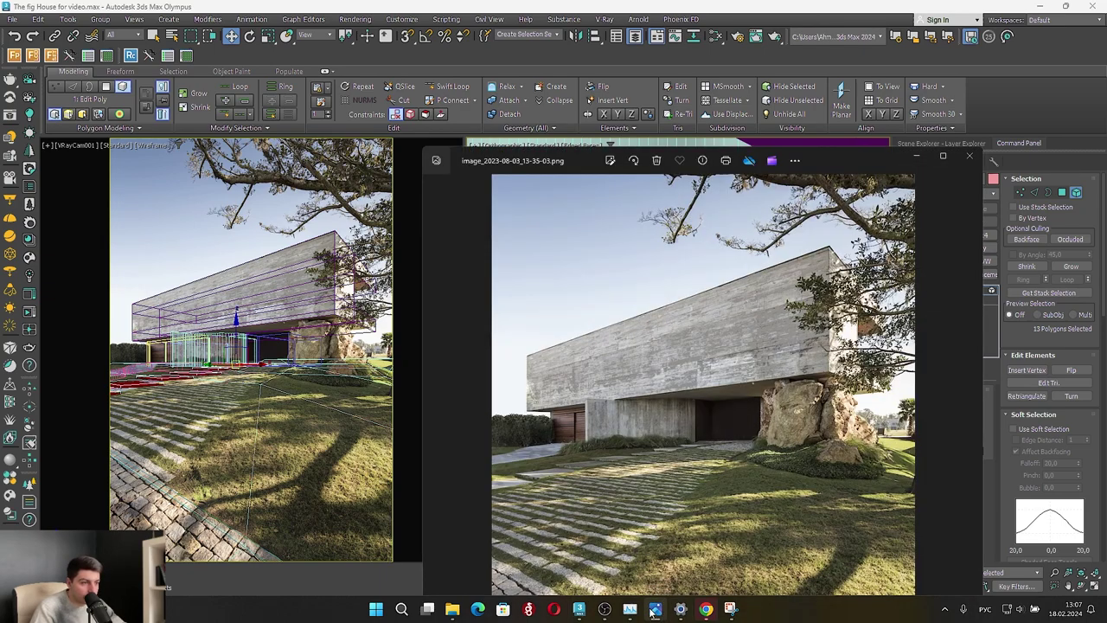
left_click(654, 610)
scroll(732, 290, "up", 3)
left_click_drag(729, 256, 752, 243)
key("ctrl+z")
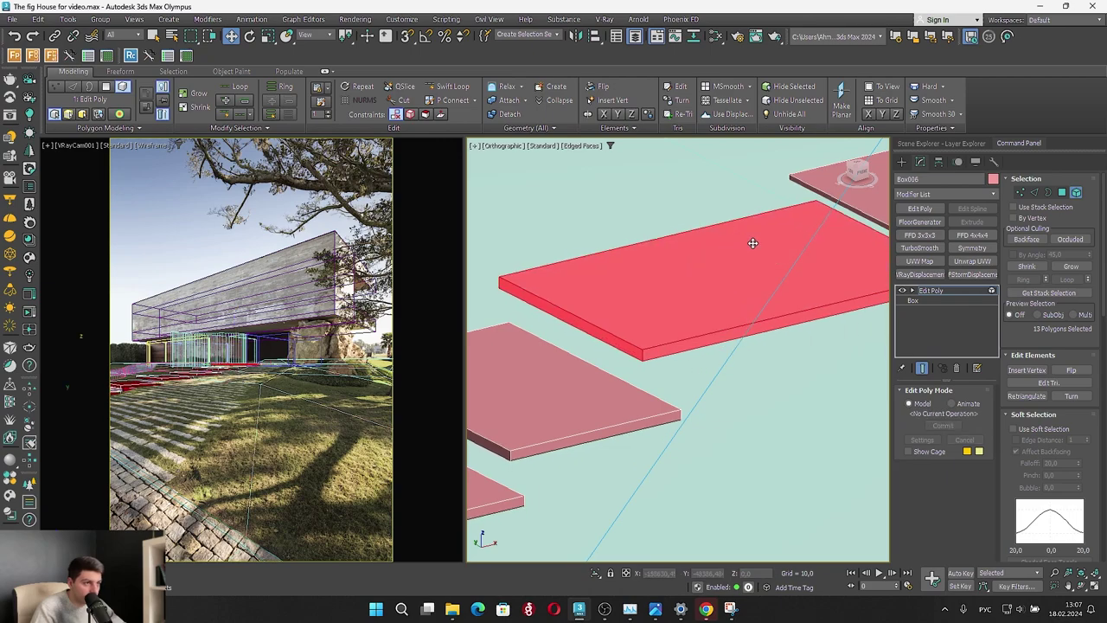
key("ctrl+z")
left_click(777, 386)
left_click(744, 310)
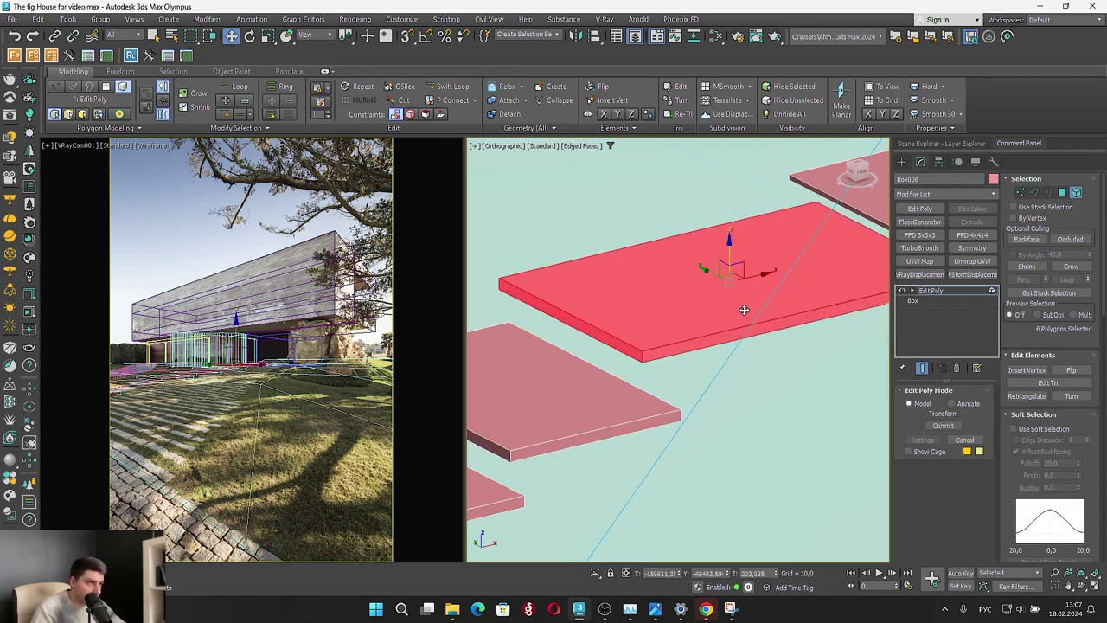
Lower the elongated paver slightly, by about 5 units along Z, and tilt it about Y to follow the terrain
left_click_drag(733, 252, 713, 259)
key("e")
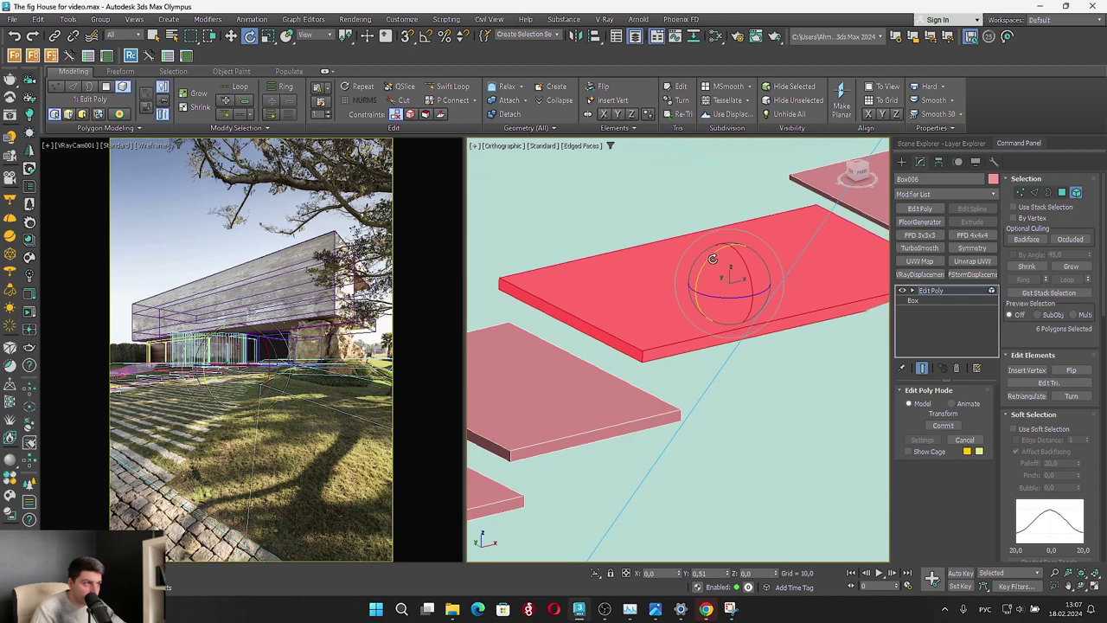
key("w")
key("ctrl+z")
key("ctrl+z")
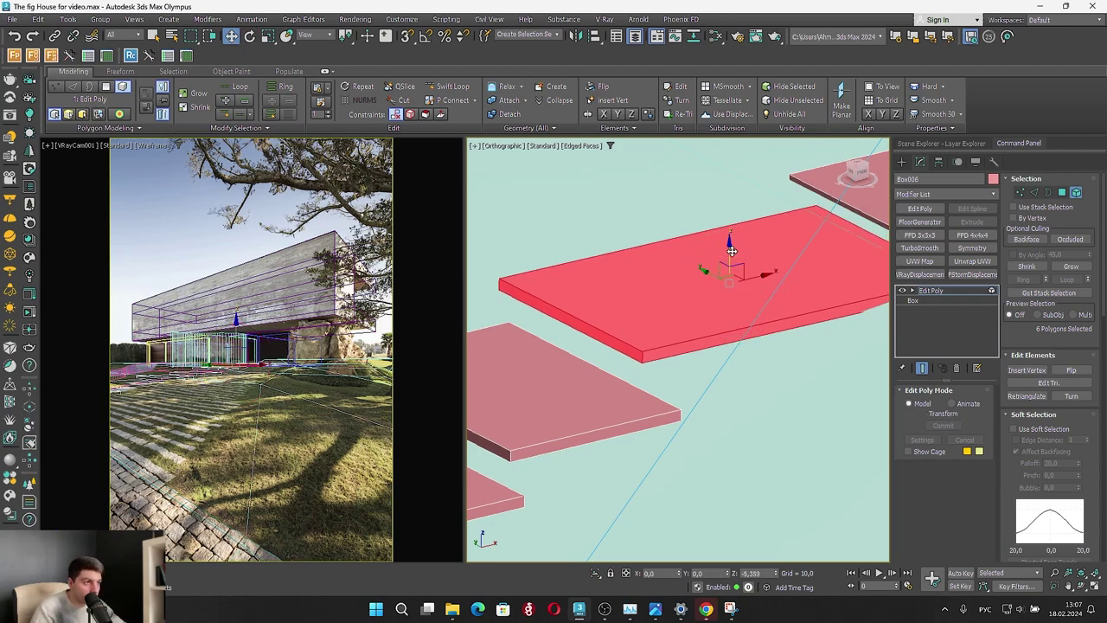
key("e")
left_click_drag(715, 262, 709, 263)
Lower the fifth paver, next to the elongated one on the road side, to about Z -179 and match its tilt to the slope
middle_click_drag(733, 294, 612, 313)
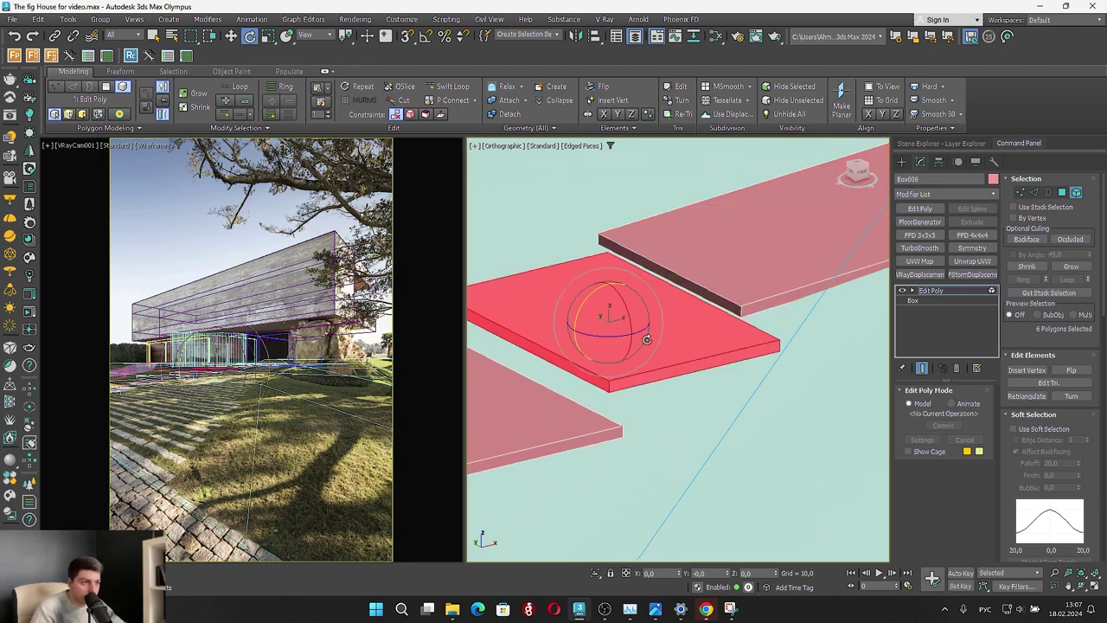
key("w")
mouse_move(611, 292)
left_mouse_down()
mouse_move(610, 313)
mouse_move(583, 321)
mouse_move(614, 306)
left_mouse_up()
key("e")
key("w")
scroll(593, 342, "down", 5)
middle_click_drag(553, 372, 701, 306)
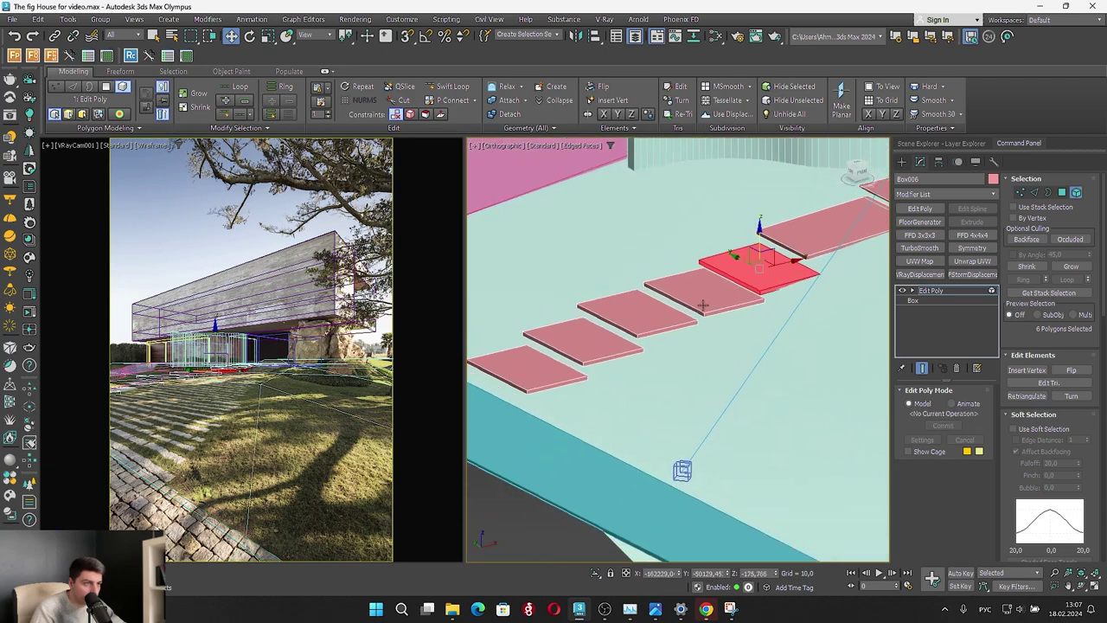
Lower the fourth paver from the road to about Z -323 and tilt it about Y to follow the terrain
scroll(701, 308, "up", 3)
left_click(722, 264)
scroll(722, 263, "up", 3)
middle_click_drag(721, 263, 633, 243)
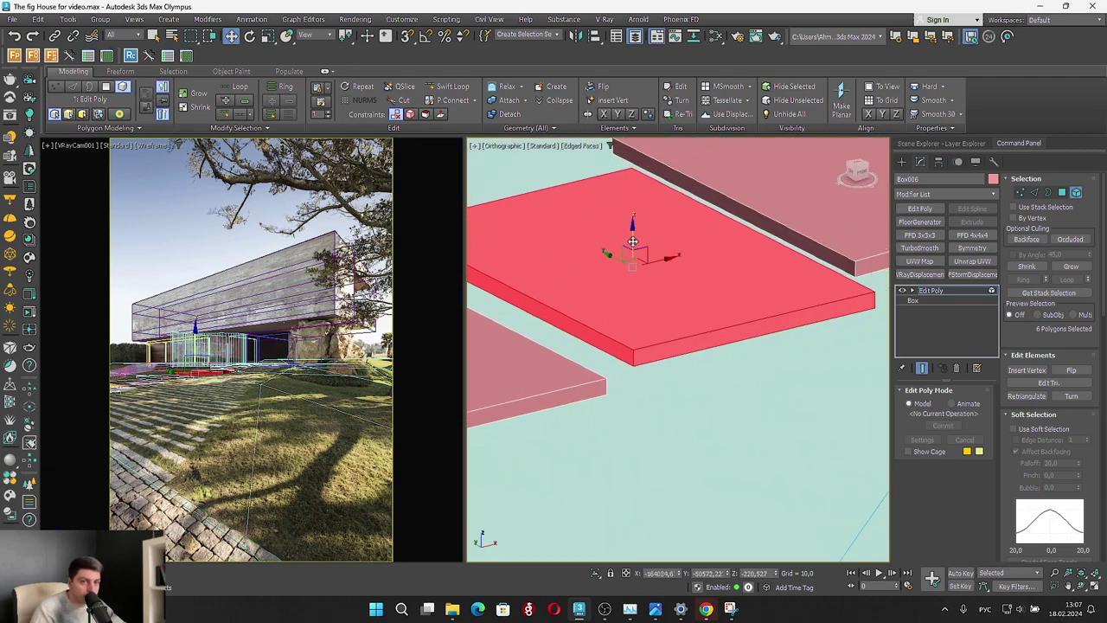
left_click_drag(629, 226, 614, 260)
key("e")
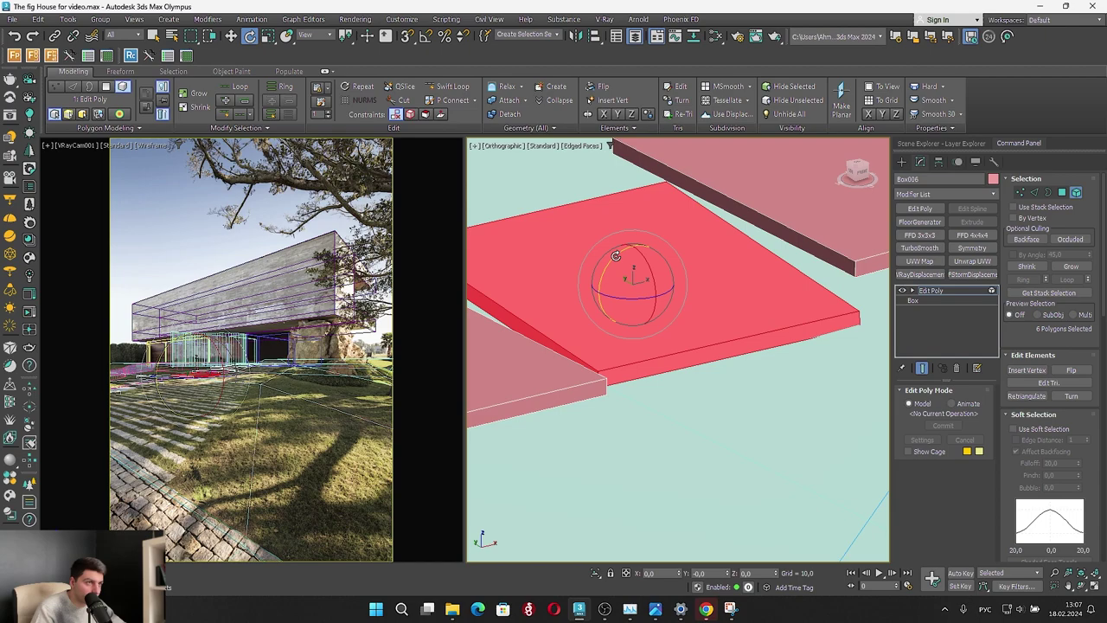
left_click_drag(616, 256, 609, 254)
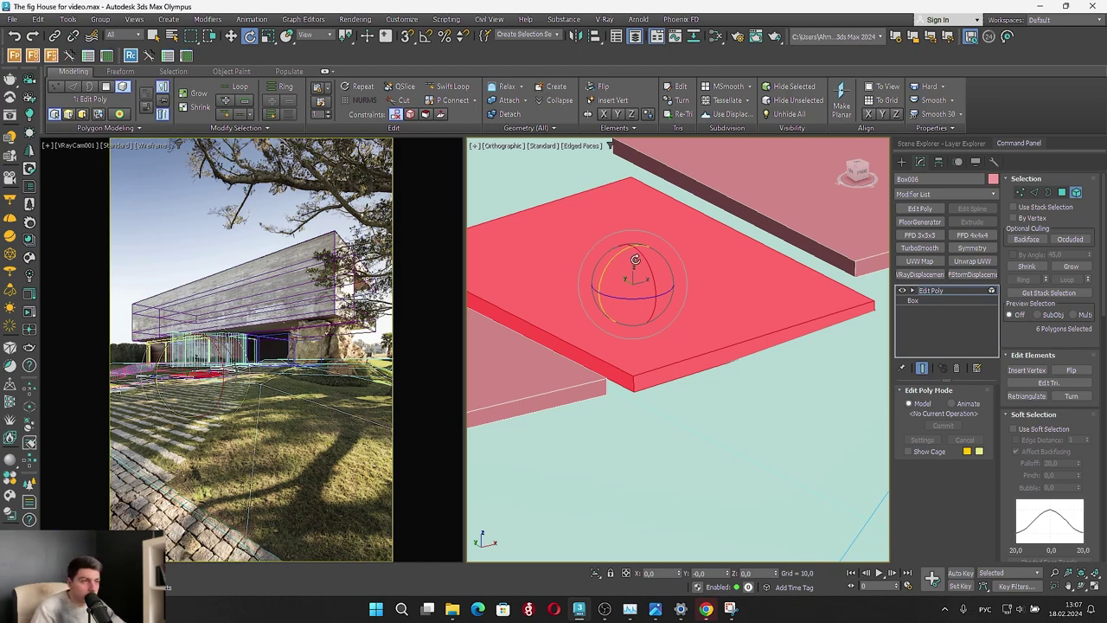
Lower the third paver from the road toward the terrain and tilt it about Y to match the slope
scroll(639, 297, "down", 4)
scroll(638, 297, "up", 5)
key("w")
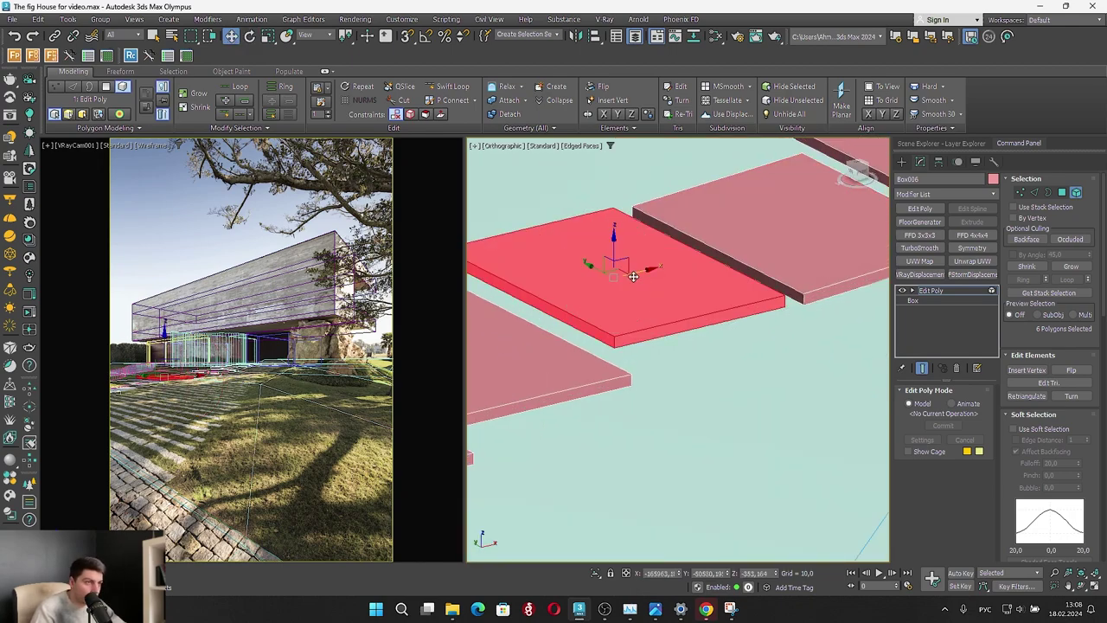
left_click_drag(615, 243, 609, 269)
key("e")
key("w")
key("e")
Lower the second paver from the road to about Z -720 and tilt it about Y to lie along the slope
scroll(666, 296, "down", 5)
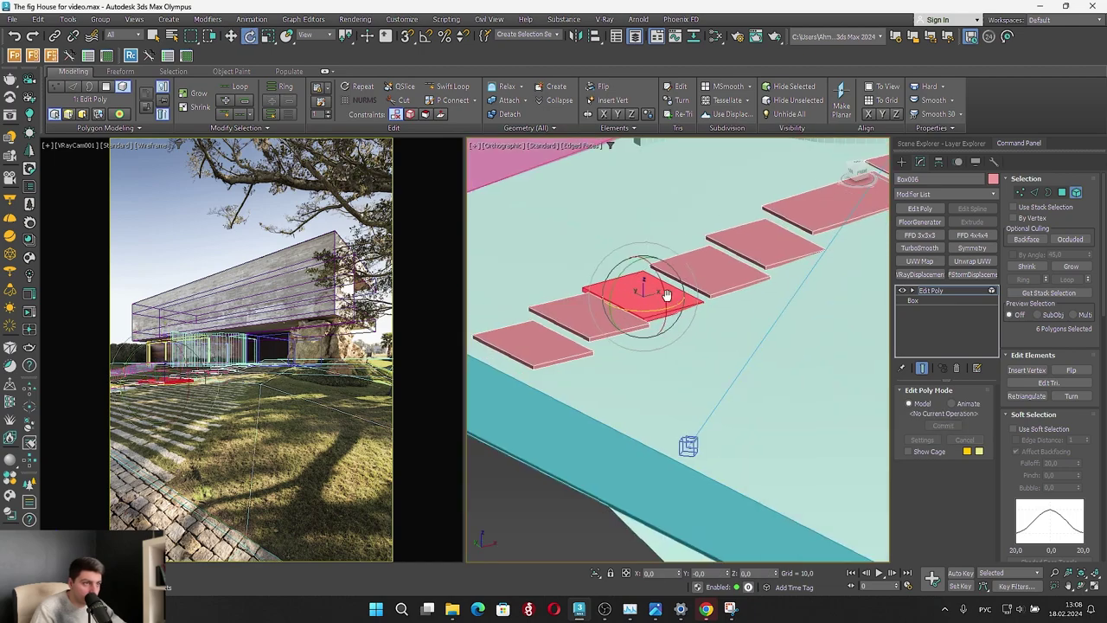
scroll(666, 295, "up", 8)
key("w")
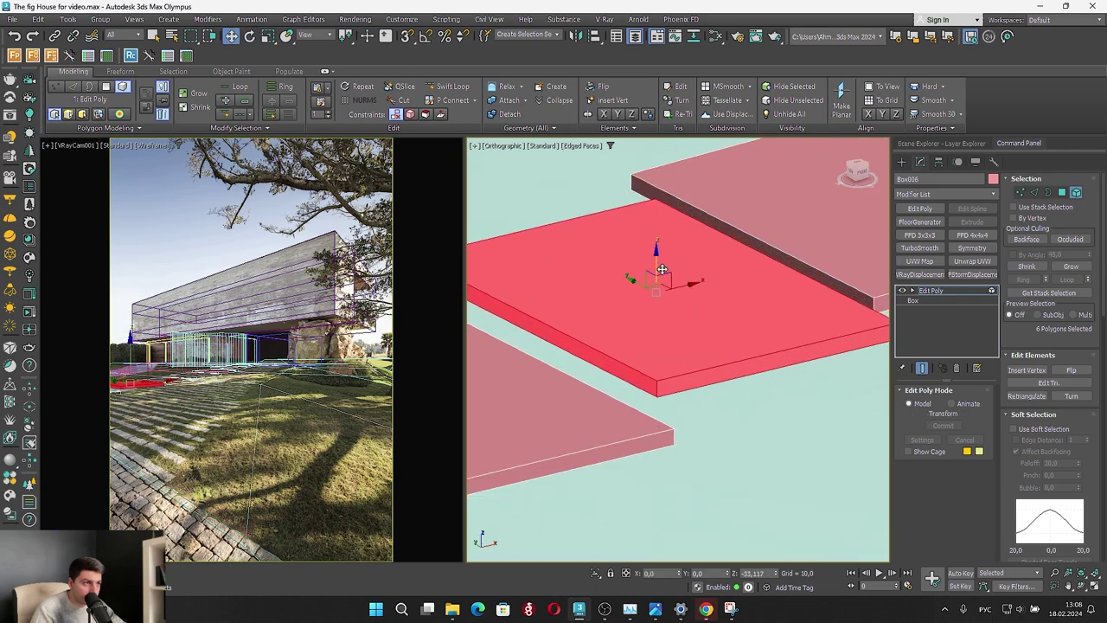
left_click_drag(662, 270, 632, 306)
key("e")
key("w")
key("ctrl+z")
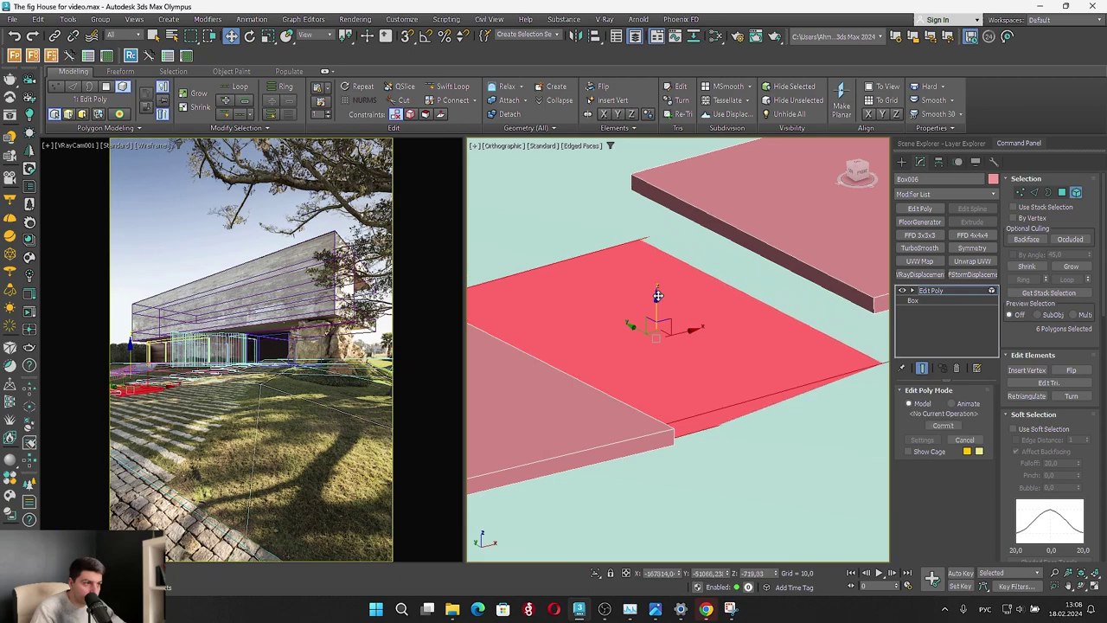
key("e")
left_click_drag(643, 308, 640, 309)
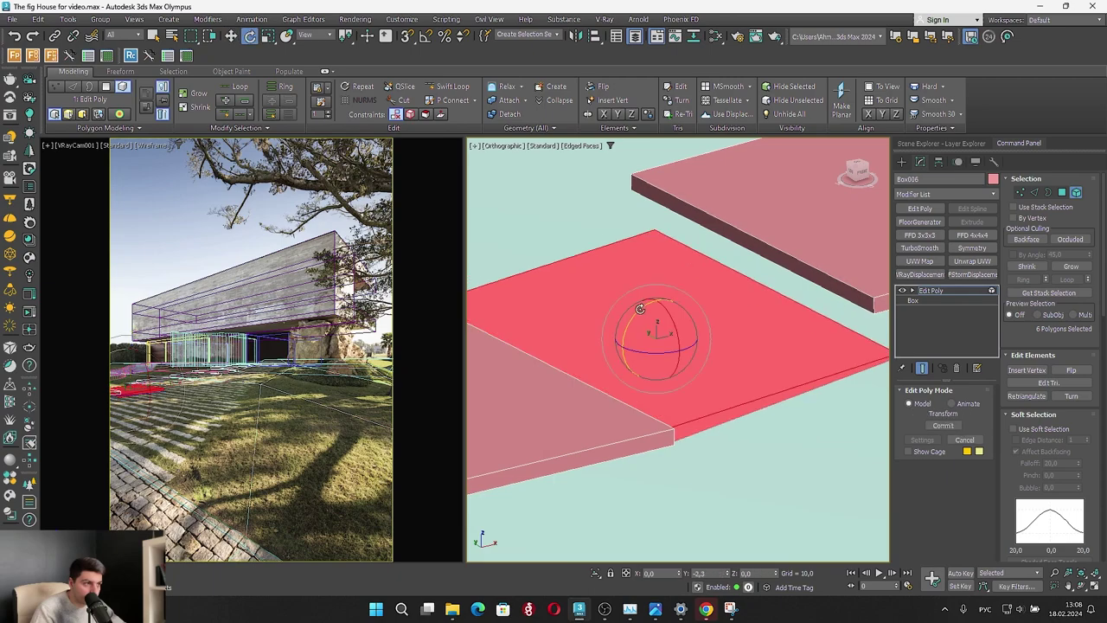
Lower the paver nearest the road onto the terrain and tilt it about Y to match the slope
scroll(641, 309, "down", 3)
scroll(588, 311, "up", 3)
key("w")
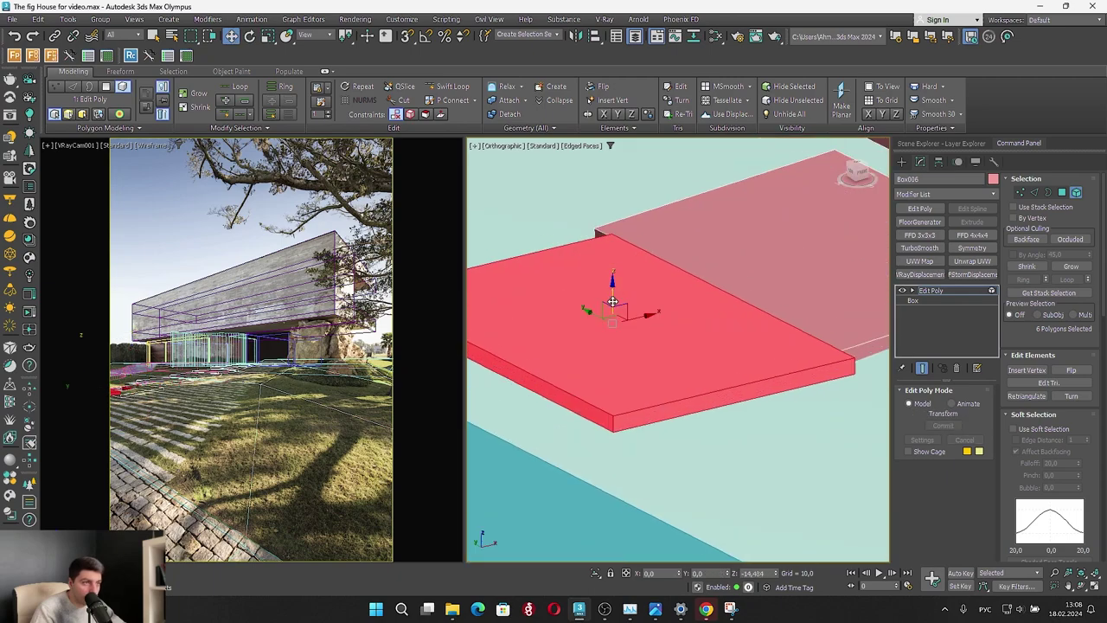
left_click_drag(612, 301, 595, 356)
key("e")
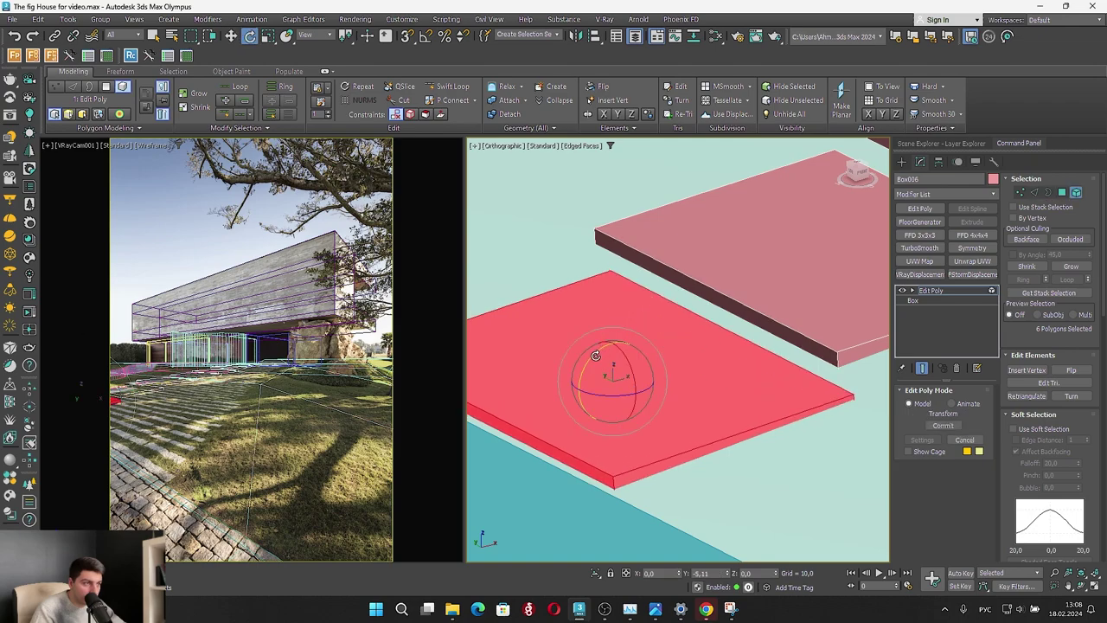
scroll(597, 356, "down", 5)
scroll(635, 382, "down", 5)
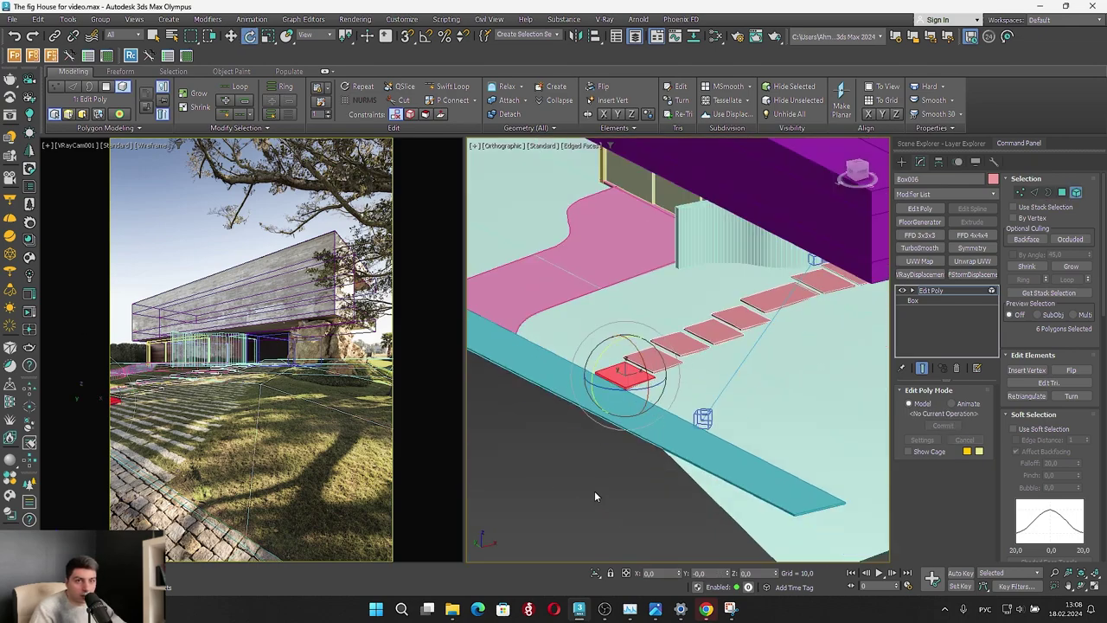
Reselect the third paver from the road, sink it closer to the terrain and readjust its tilt
left_click(571, 448)
left_click(294, 398)
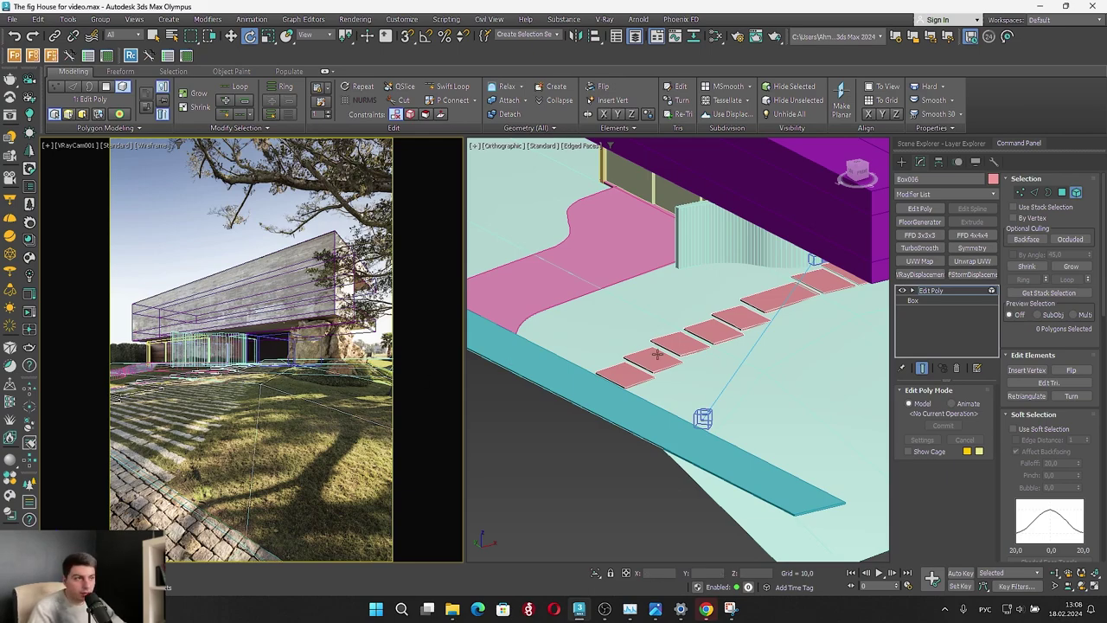
left_click(151, 382)
key("z")
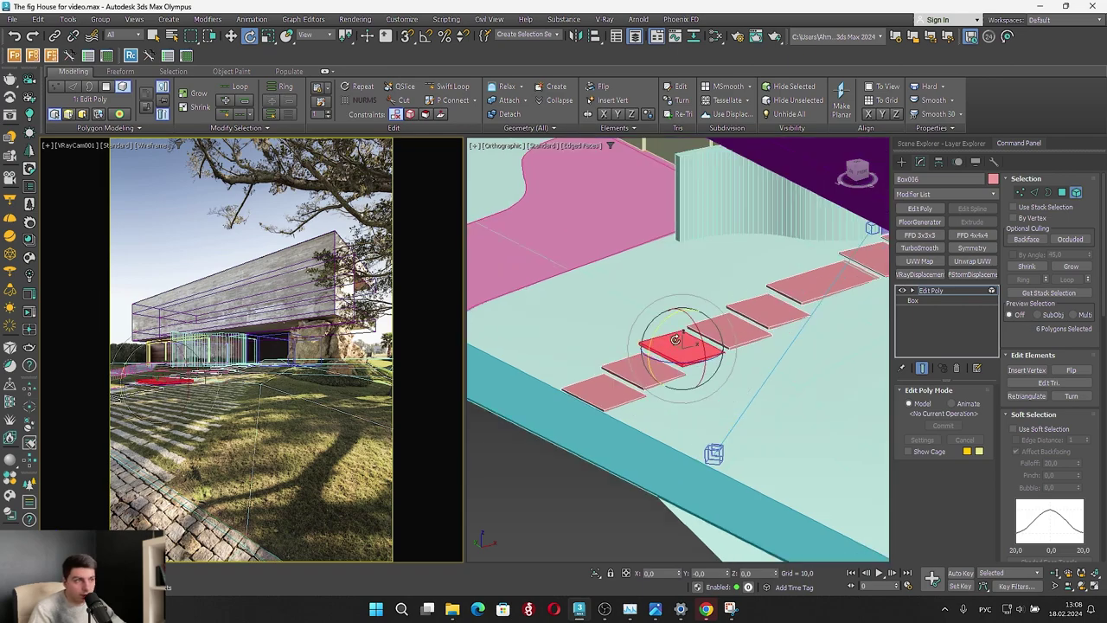
key("w")
left_click_drag(710, 323, 702, 341)
key("e")
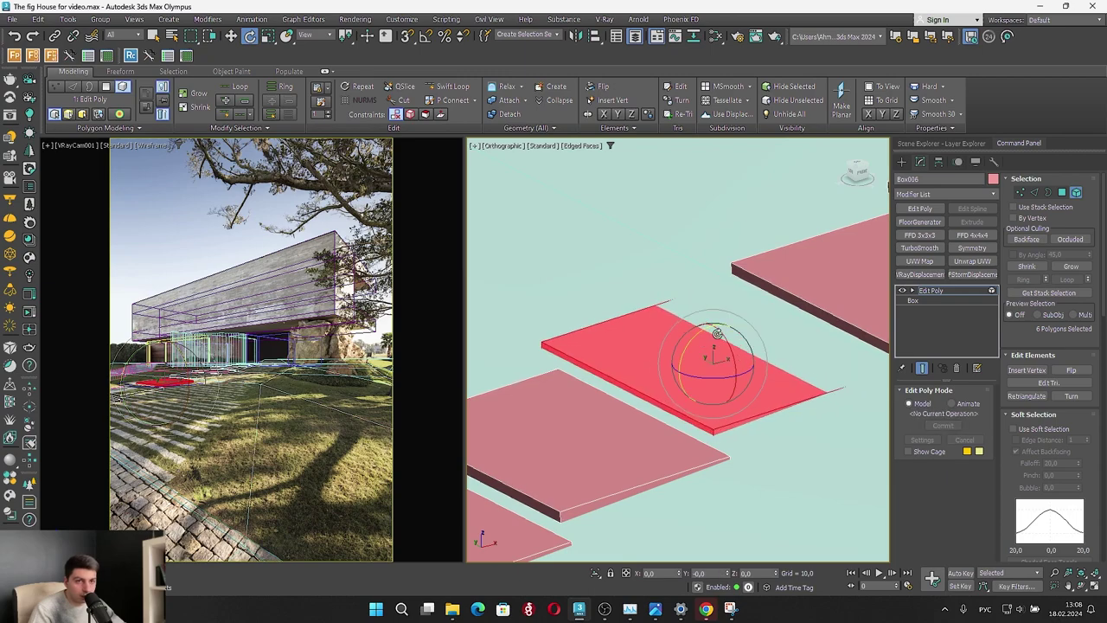
Lower the fourth paver from the road further to about Z -404 and adjust its tilt about Y
left_click(815, 275)
middle_click_drag(828, 272, 603, 300)
key("w")
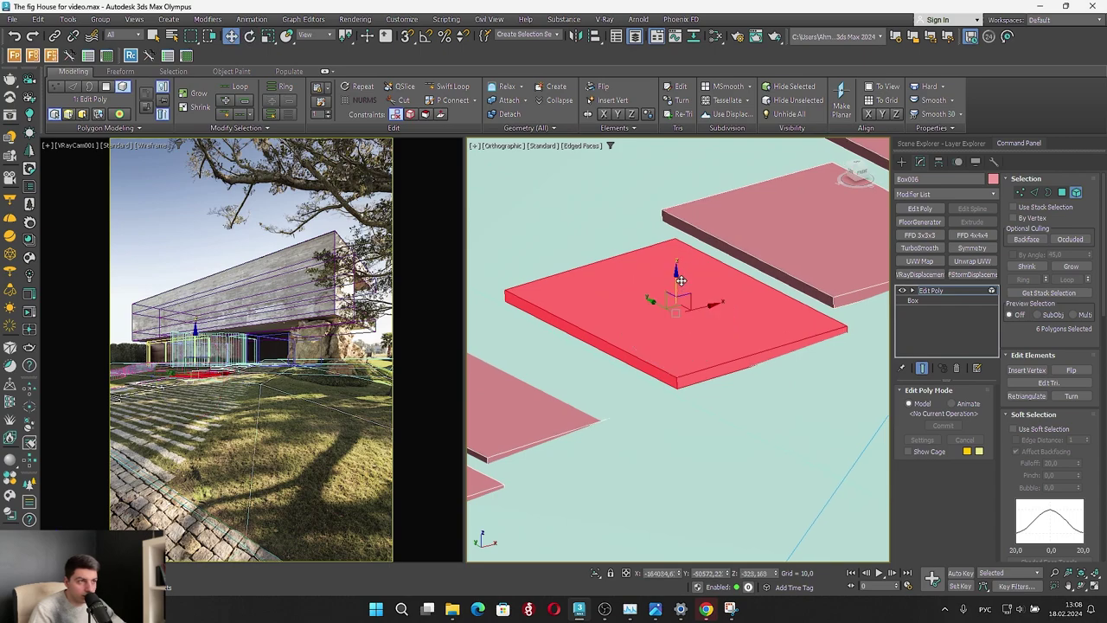
left_click_drag(675, 273, 655, 294)
key("e")
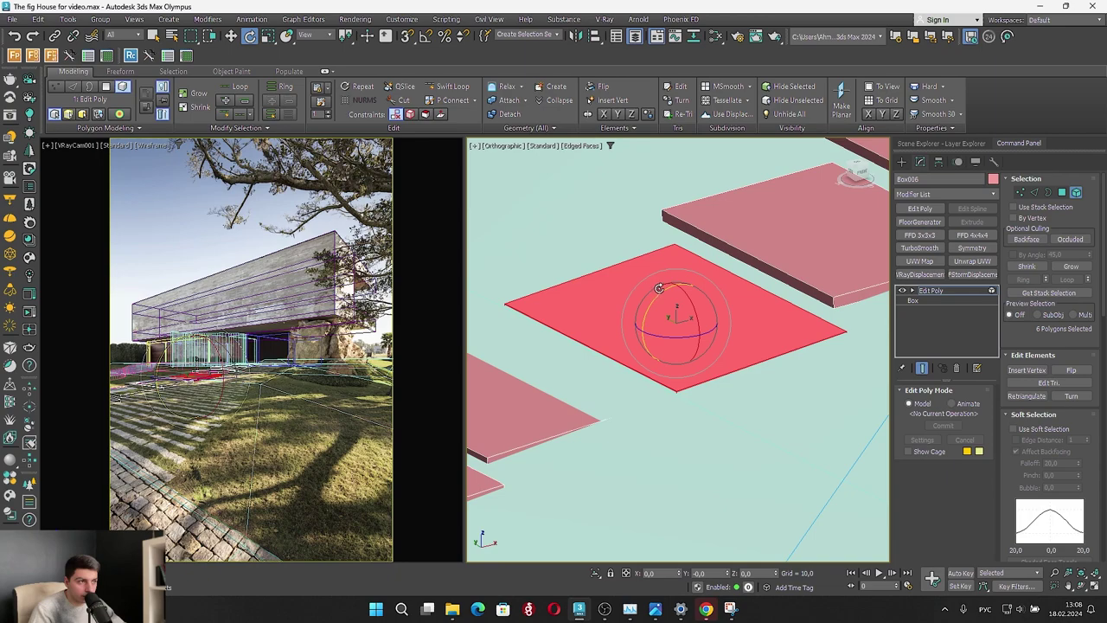
Refine the third paver's tilt about Y and raise it by about 20 units along Z
key("w")
left_click(584, 405)
left_click(558, 428)
middle_click_drag(587, 409, 726, 369)
key("e")
left_click_drag(603, 336, 605, 342)
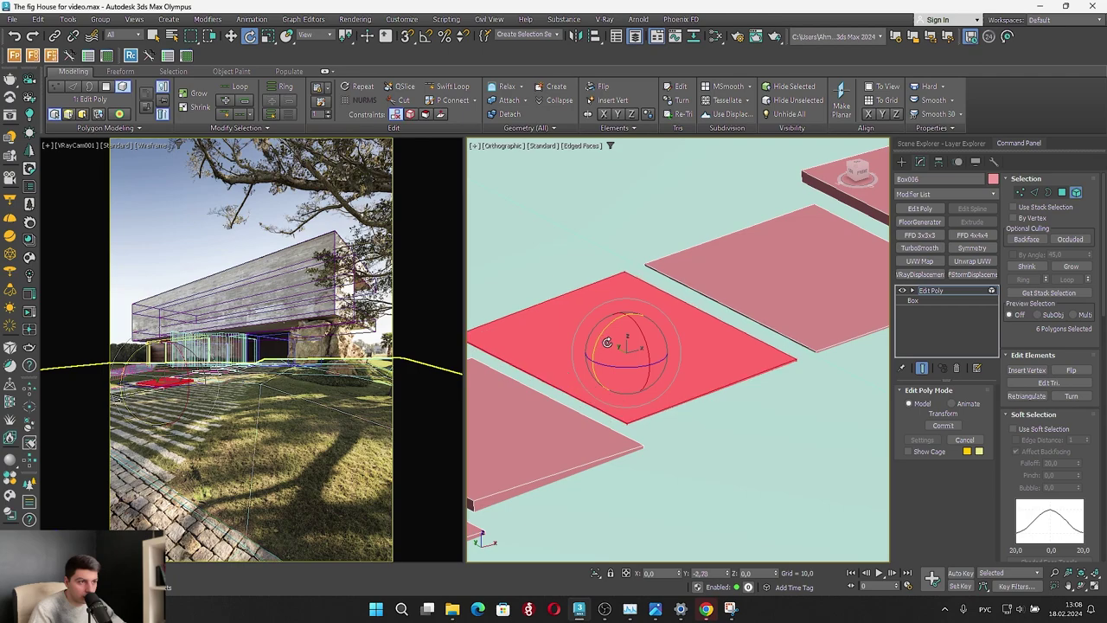
key("w")
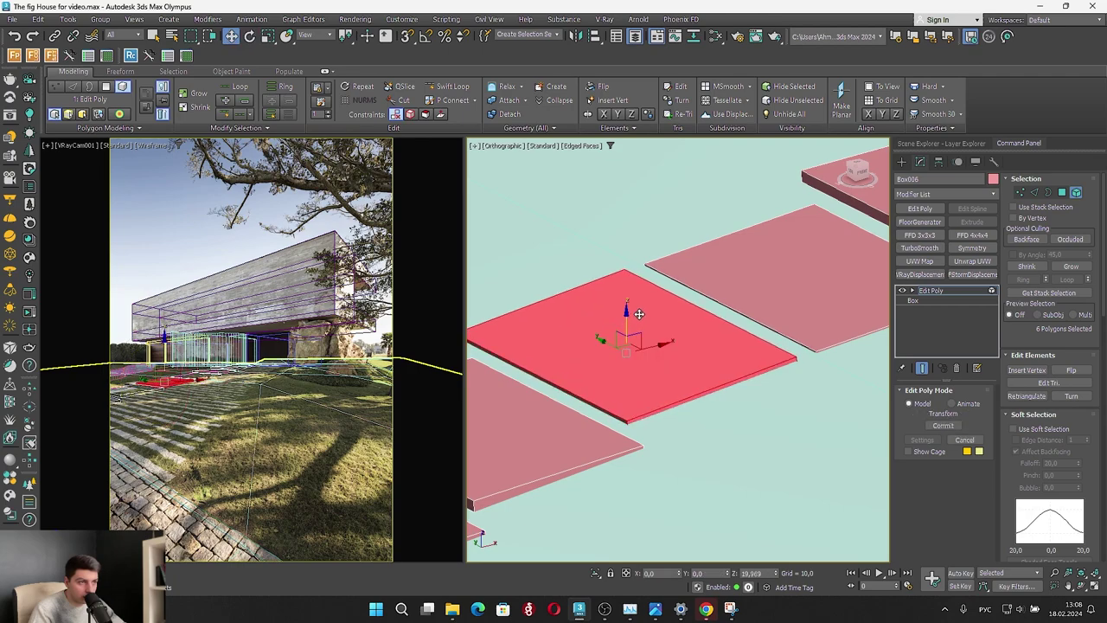
Fine-tune the tilt and height of the fifth paver, next to the elongated one, to sit just above the terrain
middle_click_drag(775, 327, 502, 367)
scroll(658, 347, "down", 2)
scroll(658, 326, "up", 2)
left_click(661, 319)
key("e")
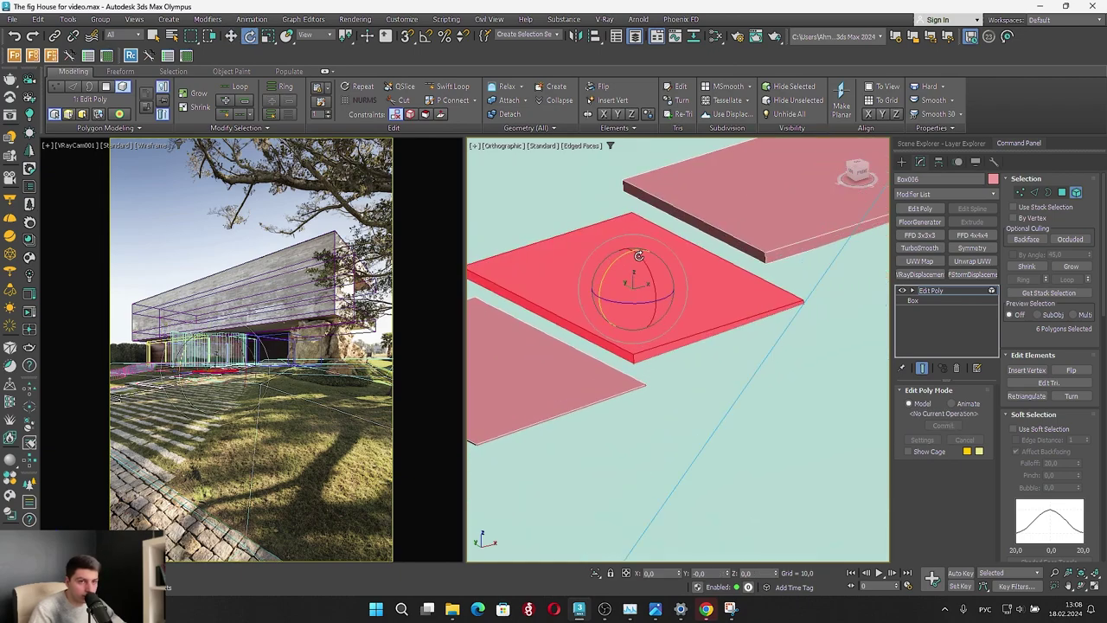
scroll(642, 253, "down", 3)
scroll(642, 253, "down", 2)
scroll(652, 240, "up", 4)
key("w")
left_click_drag(629, 256, 632, 259)
scroll(632, 259, "down", 6)
Clear the paver selection and switch the camera view to shaded display
left_click(574, 431)
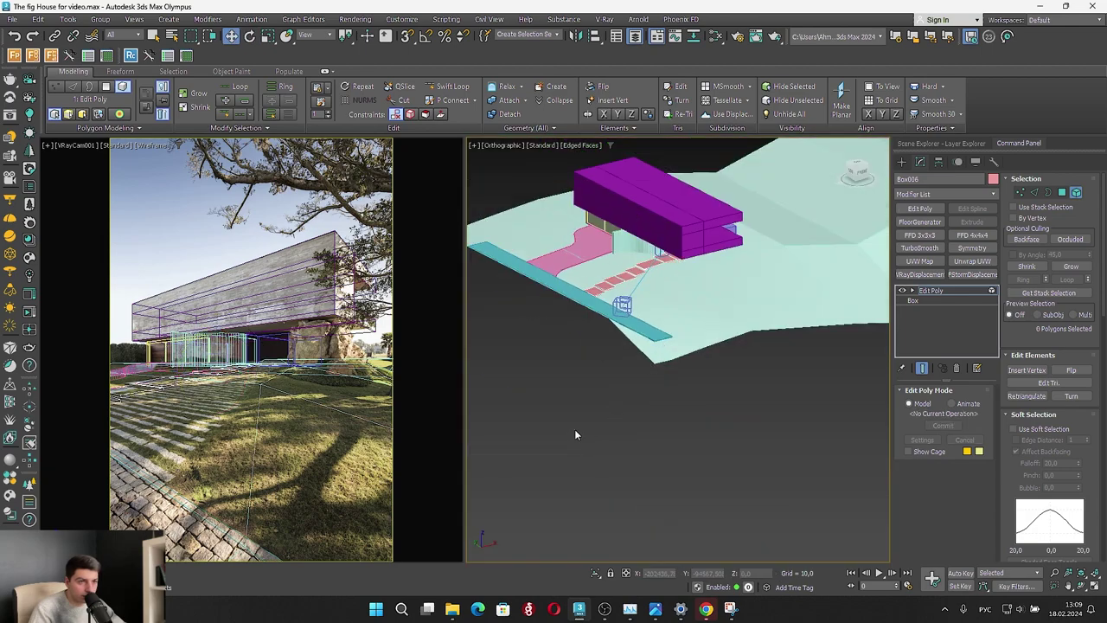
left_click(224, 430)
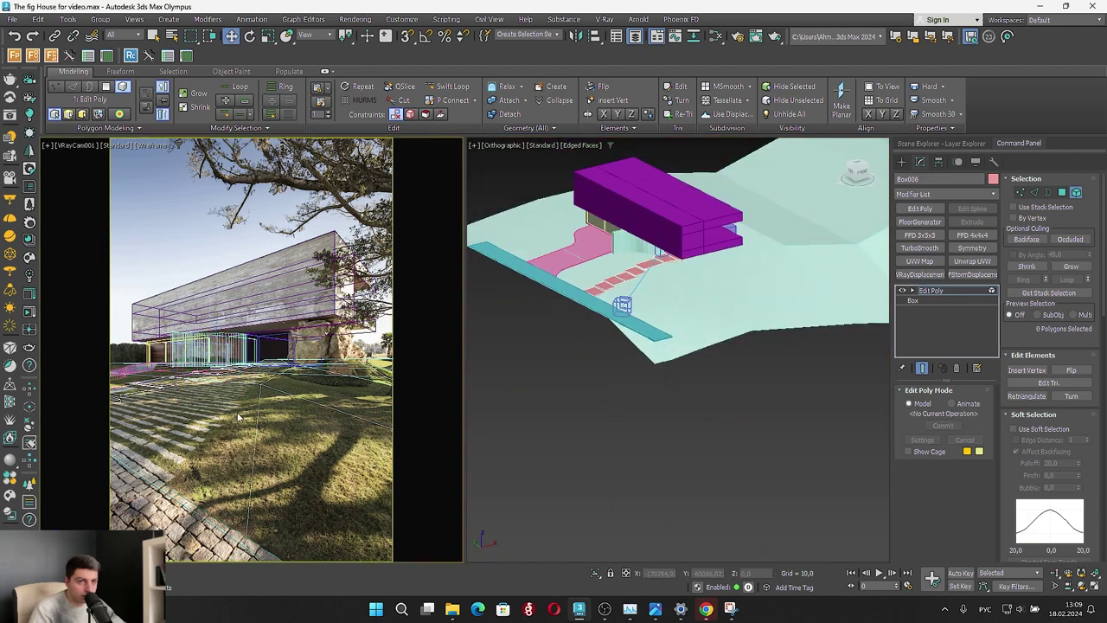
key("F3")
Raise the fourth paver from the road to about Z -354 and clear the selection
scroll(678, 260, "up", 6)
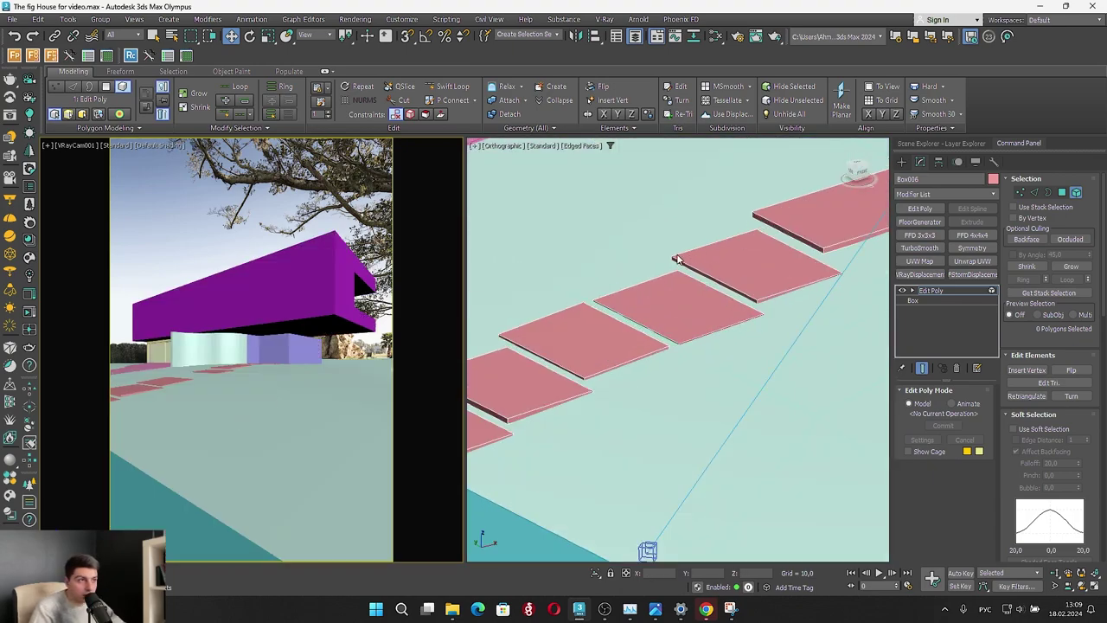
left_click(756, 242)
left_click(709, 311)
scroll(688, 301, "up", 4)
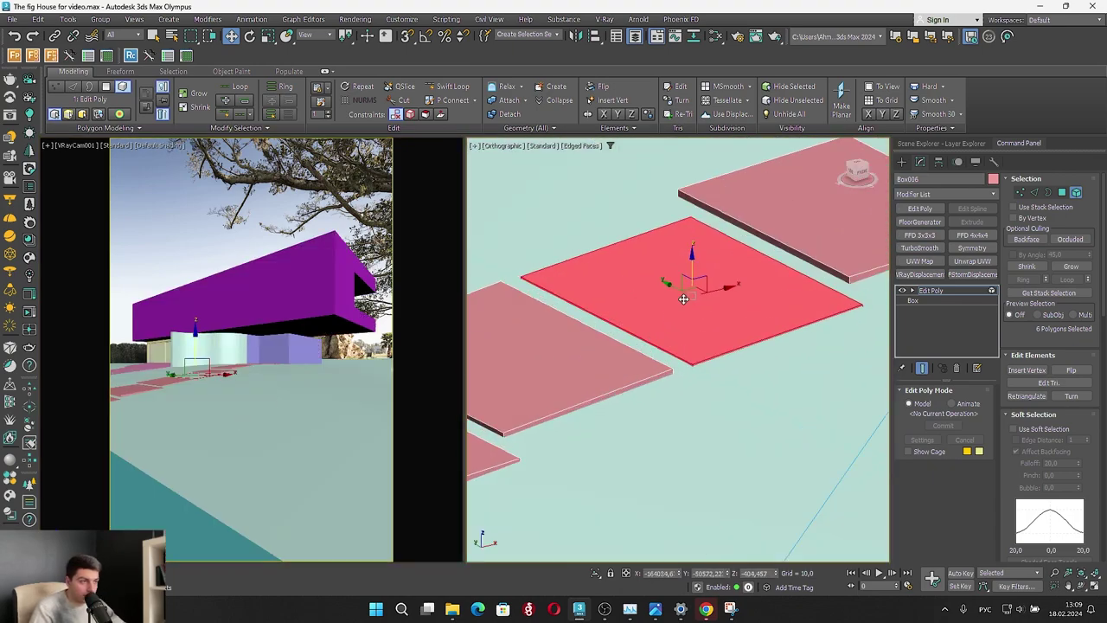
left_click_drag(692, 258, 717, 248)
scroll(716, 247, "down", 8)
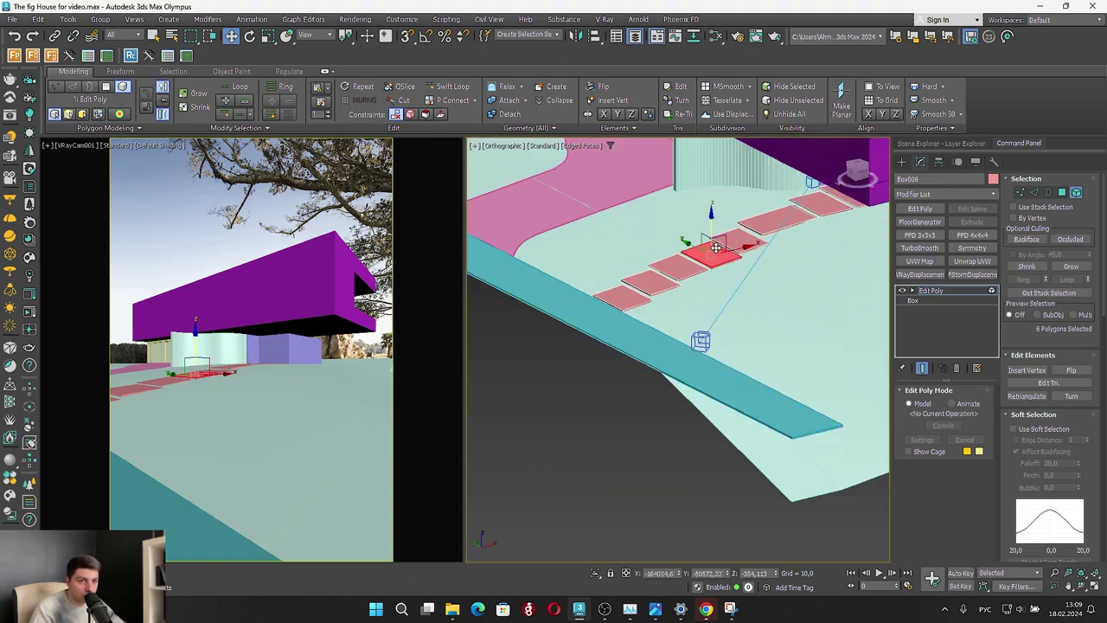
left_click(539, 488)
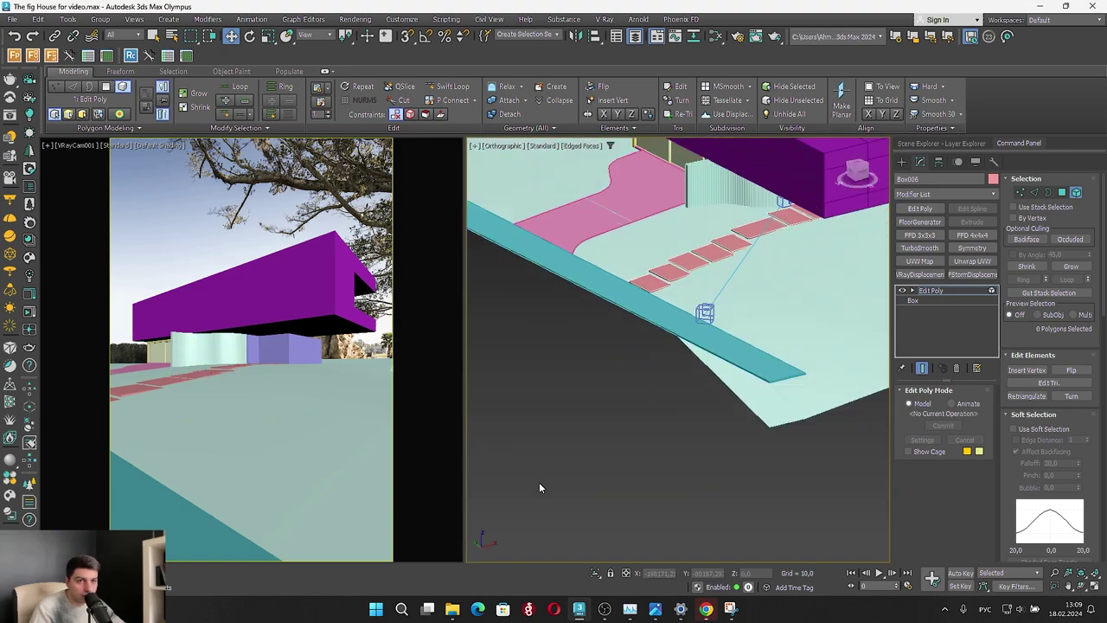
Raise the third paver from the road to about Z -553 with a slight tilt adjustment, and clear the selection
scroll(711, 290, "up", 5)
left_click(712, 291)
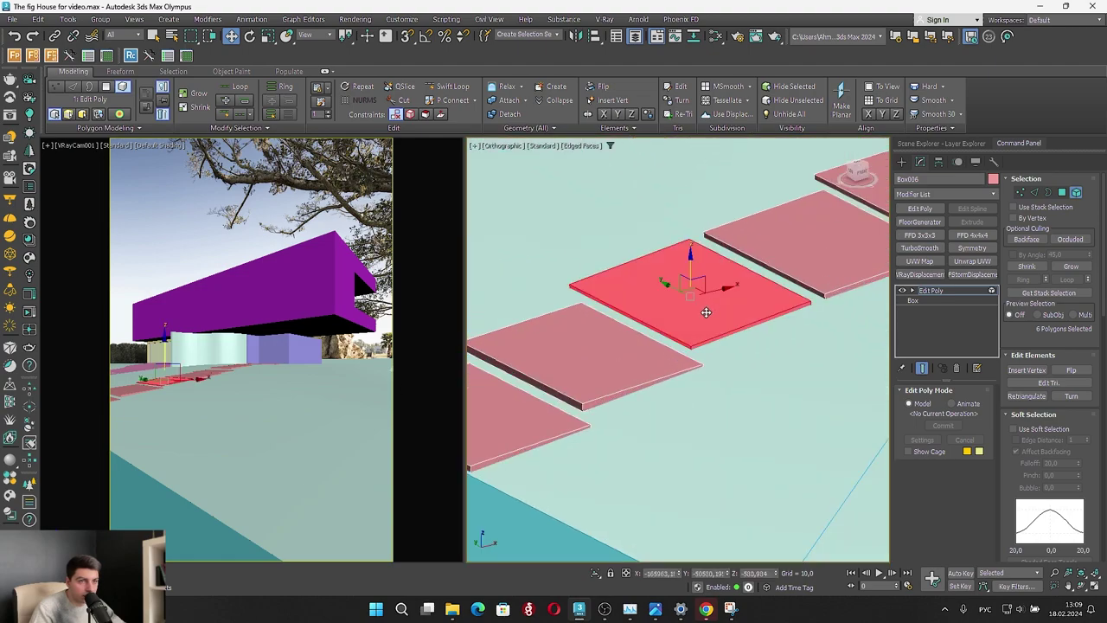
scroll(704, 309, "up", 3)
key("e")
left_click_drag(651, 259, 677, 236)
key("w")
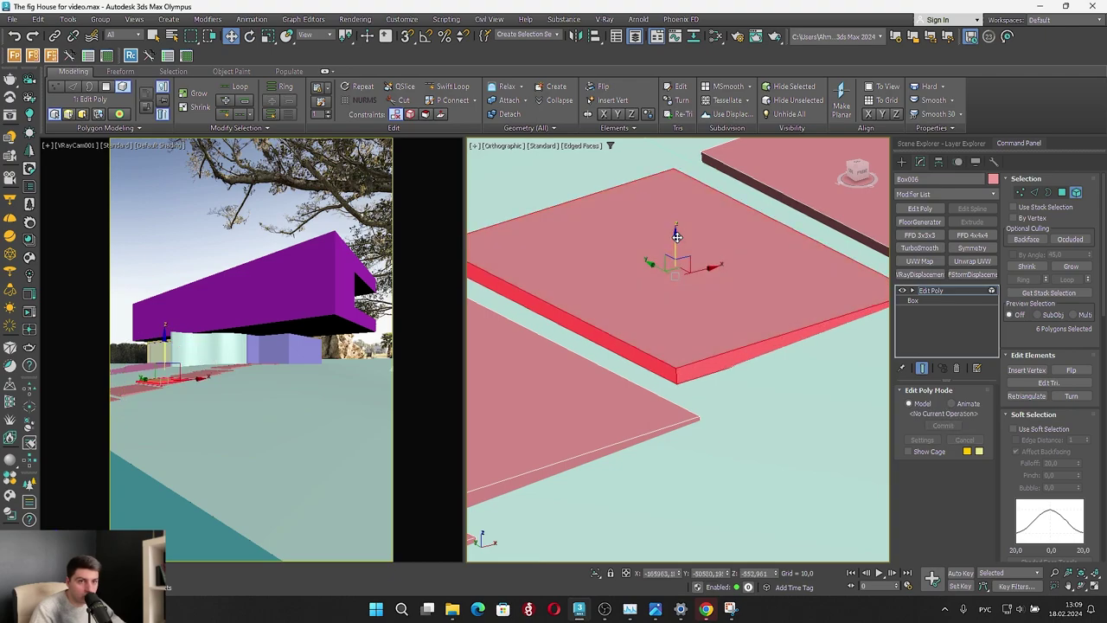
scroll(724, 403, "down", 4)
left_click(736, 421)
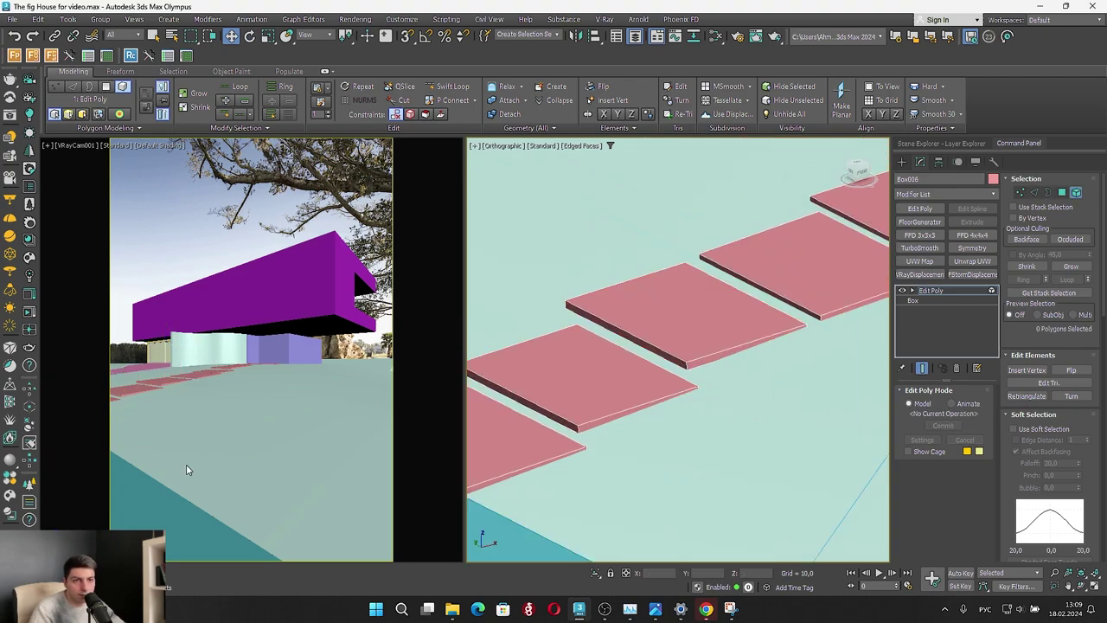
Bring up the reference photo beside the camera view, examine the entrance path and lawn, and minimize it
left_click(652, 610)
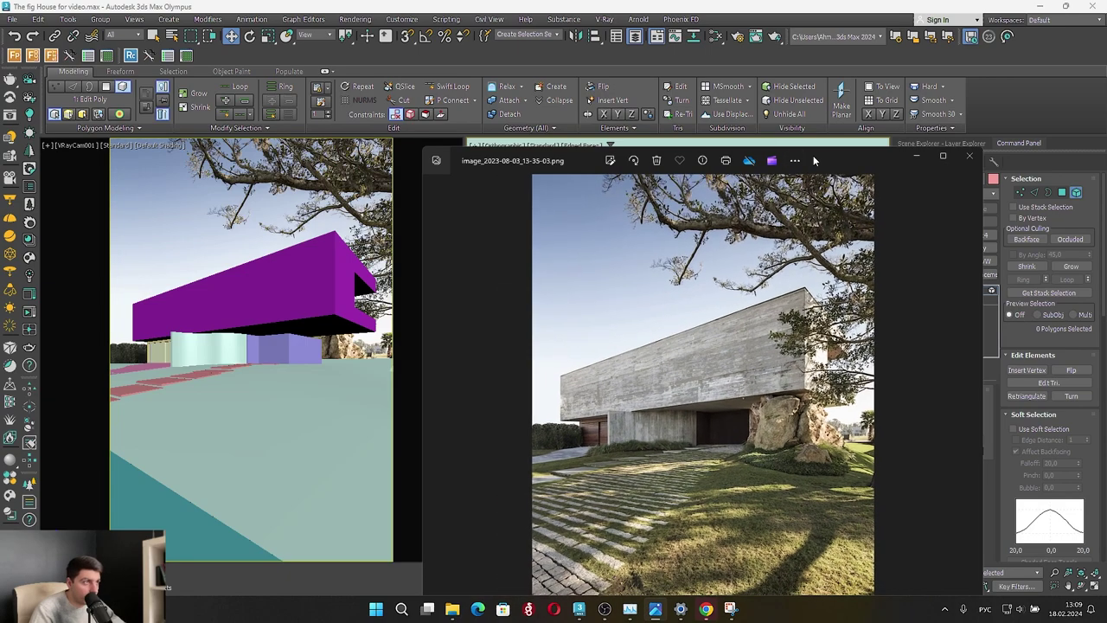
left_click_drag(814, 160, 792, 69)
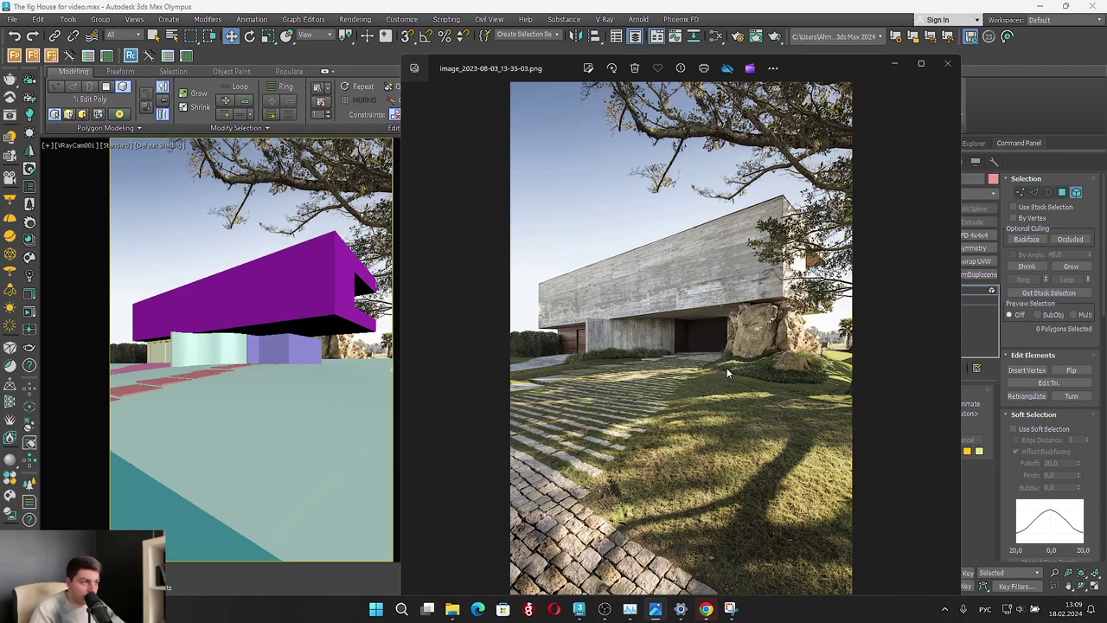
left_click(895, 64)
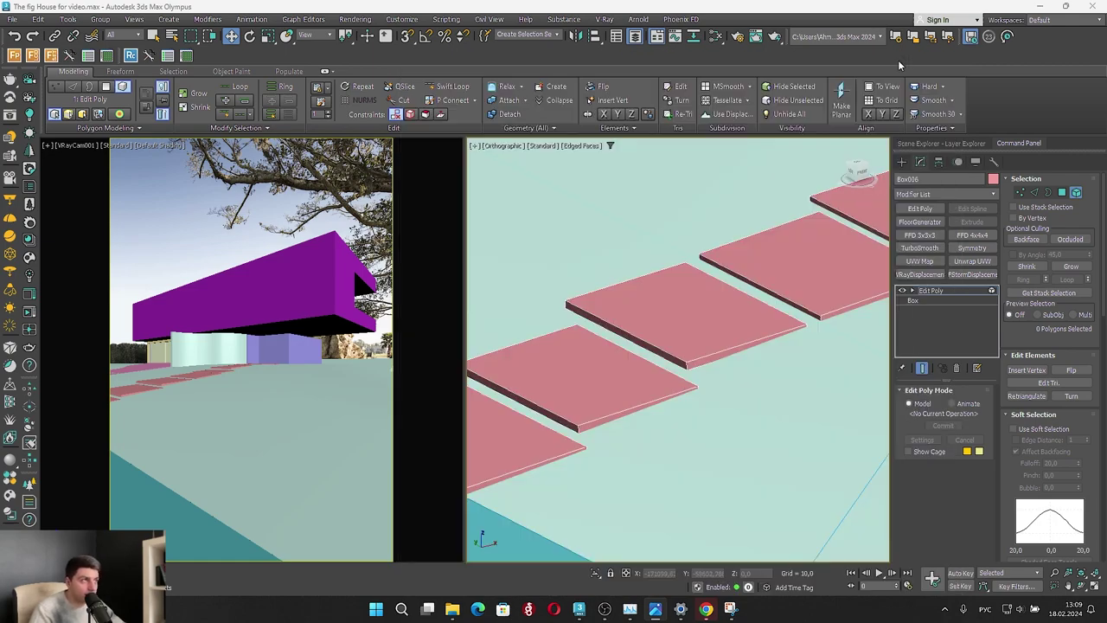
Leave paver editing and, in a top view, select the terrain plane's fold vertex beside the entrance path
scroll(608, 302, "down", 5)
middle_click_drag(608, 302, 699, 361, "alt")
scroll(624, 352, "down", 5)
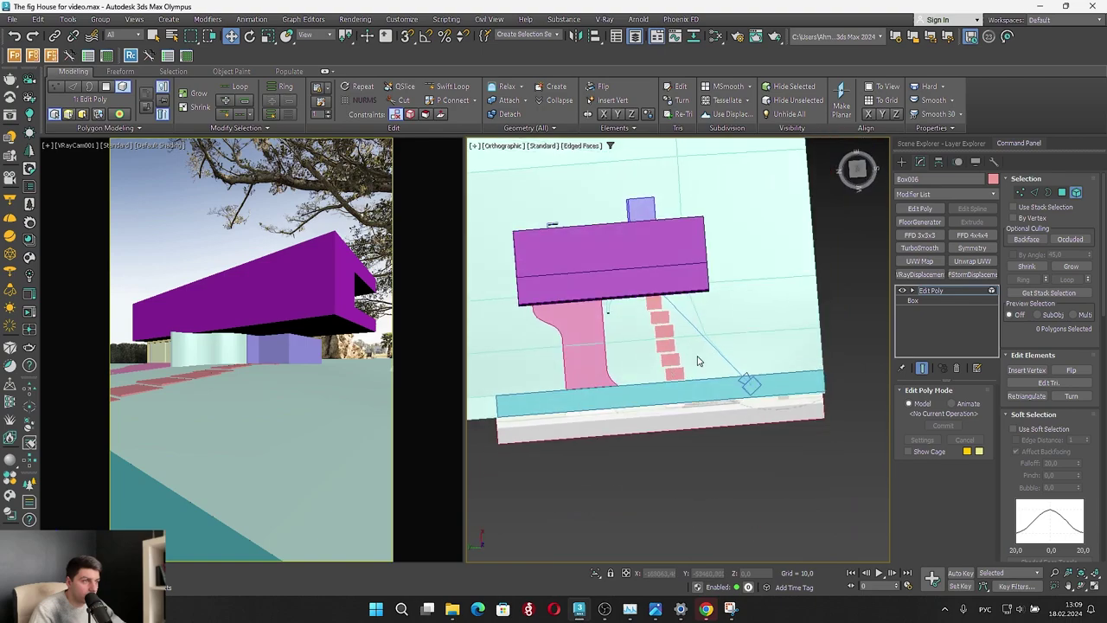
left_click(860, 170)
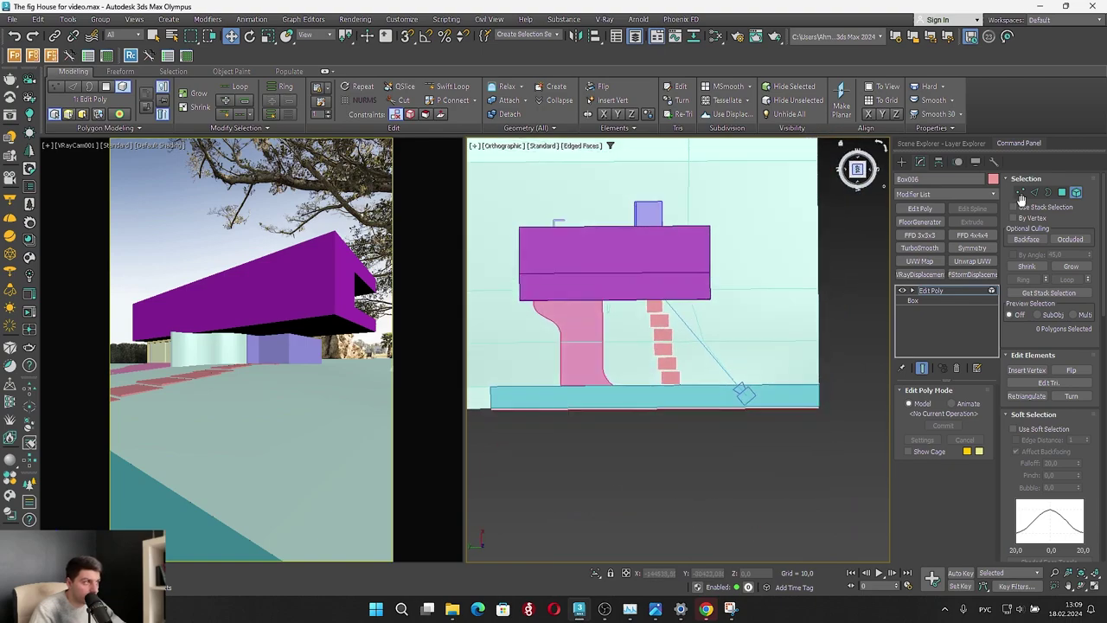
left_click(1076, 193)
left_click(1024, 192)
scroll(718, 320, "up", 4)
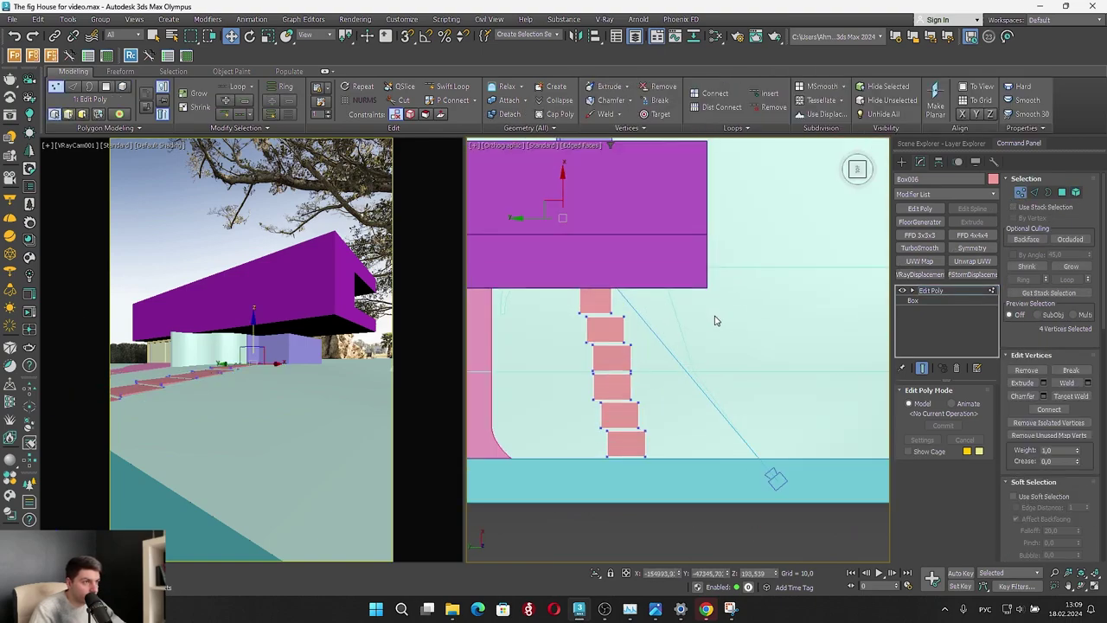
left_click(1021, 192)
left_click(778, 277)
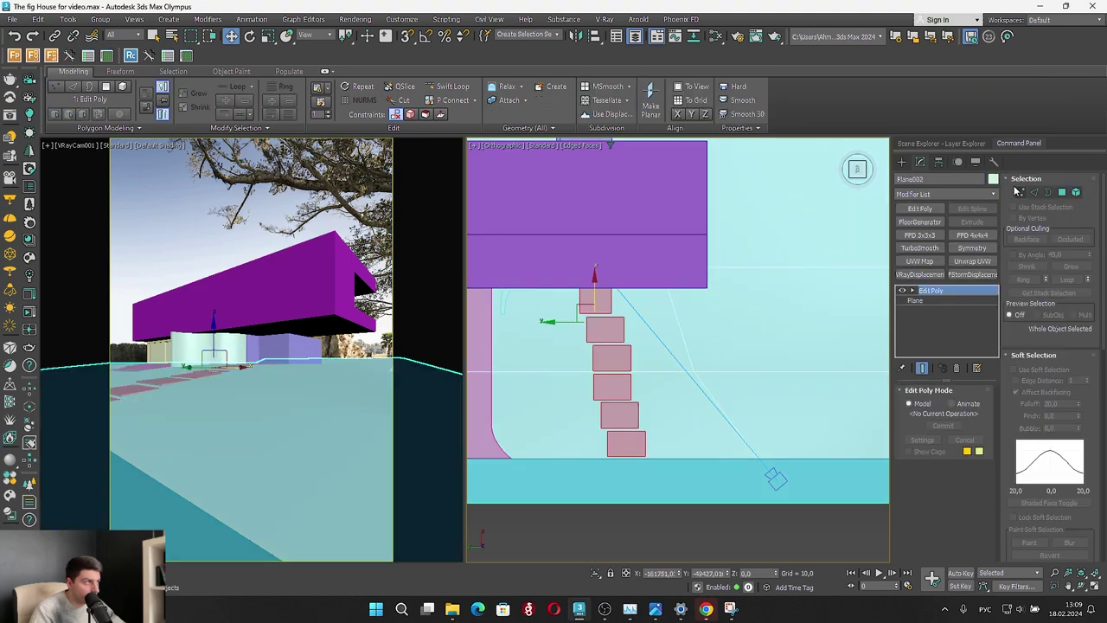
left_click(1021, 192)
left_click_drag(674, 399, 708, 367)
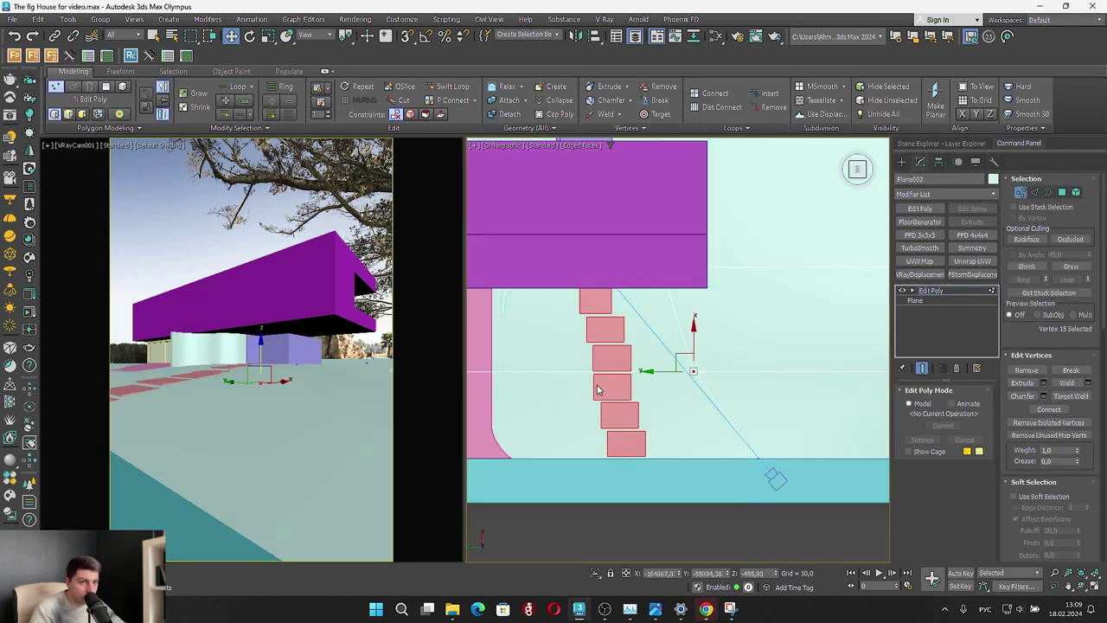
Show the camera view in wireframe over the photo and shift the terrain vertex beside the path sideways, away from the pavers
left_click(320, 409)
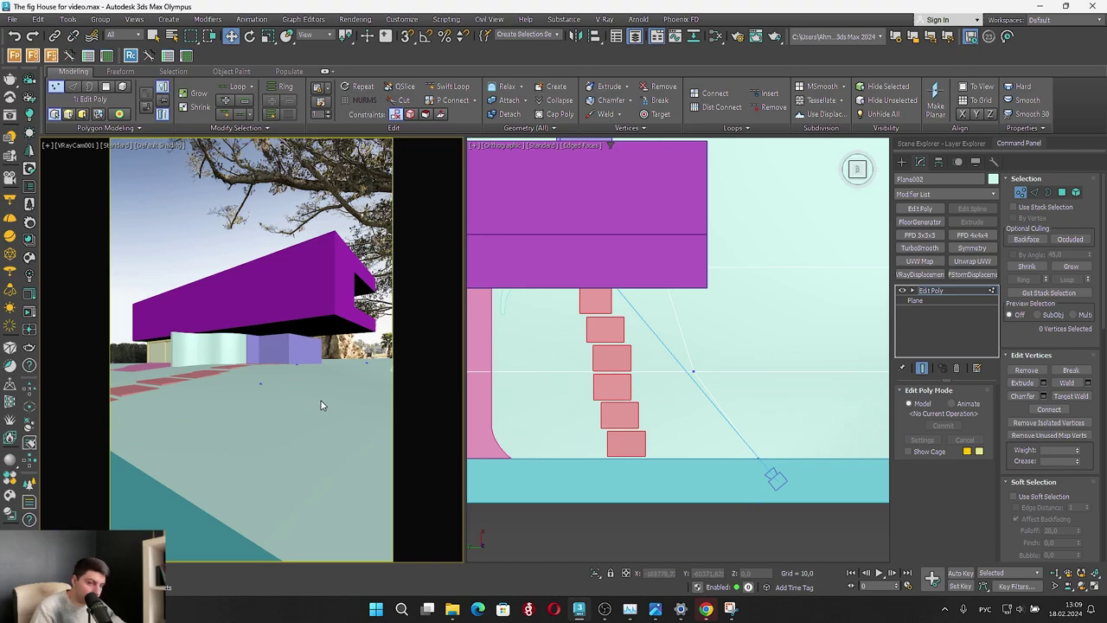
key("F3")
left_click(662, 403)
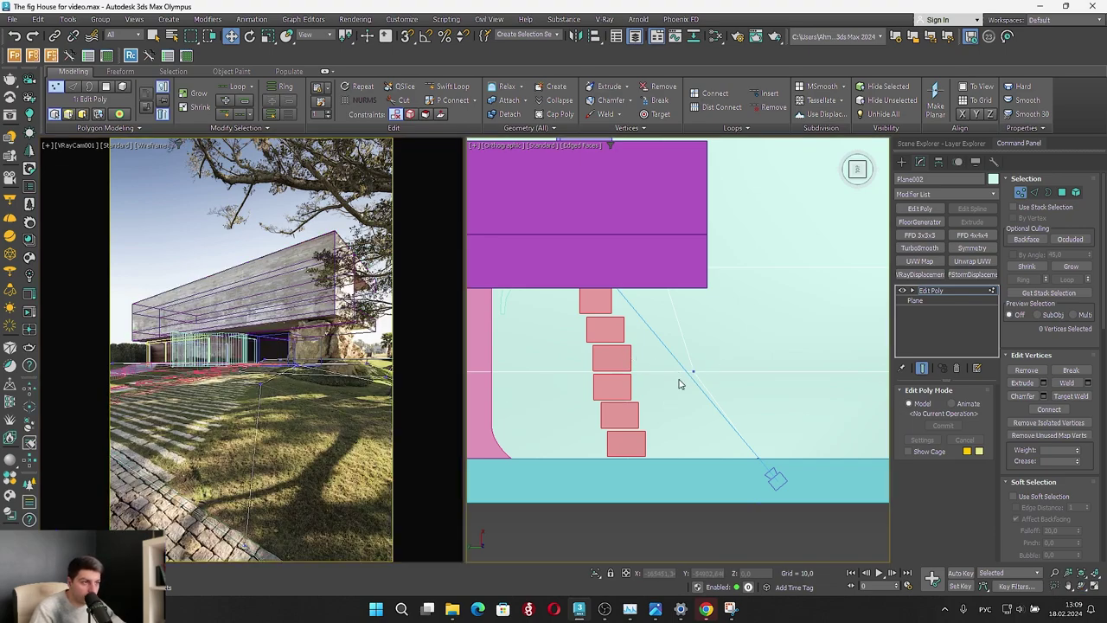
left_click_drag(676, 401, 734, 338)
left_click_drag(668, 369, 709, 370)
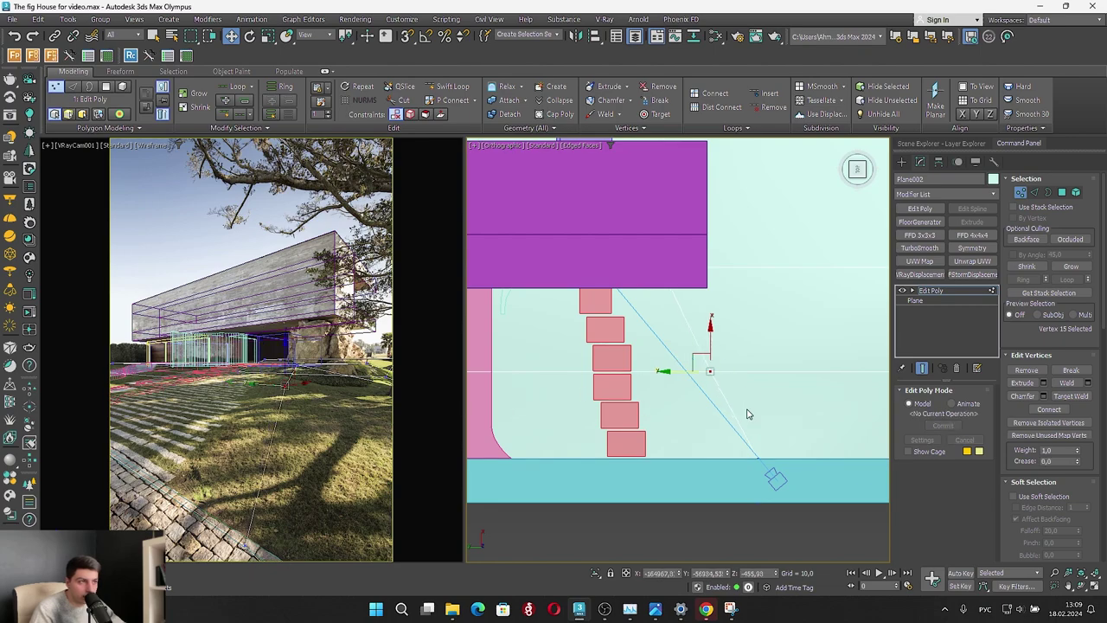
Shift the terrain vertices at the road near the camera sideways, away from the pavers, to about Y -60307
left_click(758, 457)
mouse_move(738, 458)
left_mouse_down()
mouse_move(718, 457)
mouse_move(732, 458)
left_mouse_up()
middle_click_drag(732, 459, 636, 256, "alt")
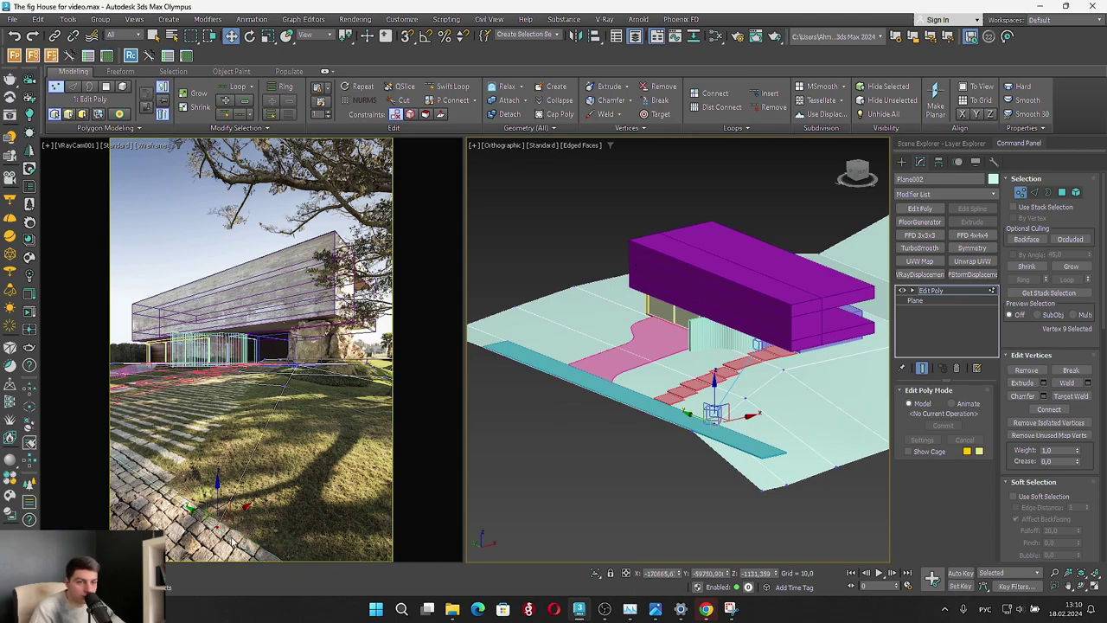
middle_click_drag(725, 460, 735, 533, "alt")
scroll(724, 402, "up", 2)
left_click_drag(649, 496, 760, 414)
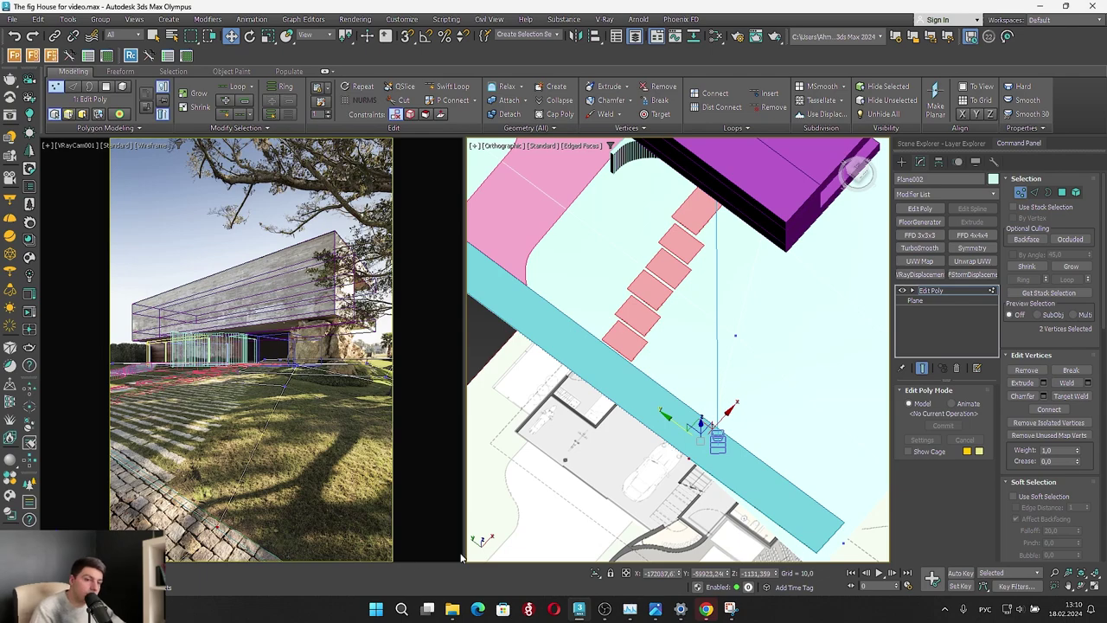
left_click_drag(687, 427, 717, 433)
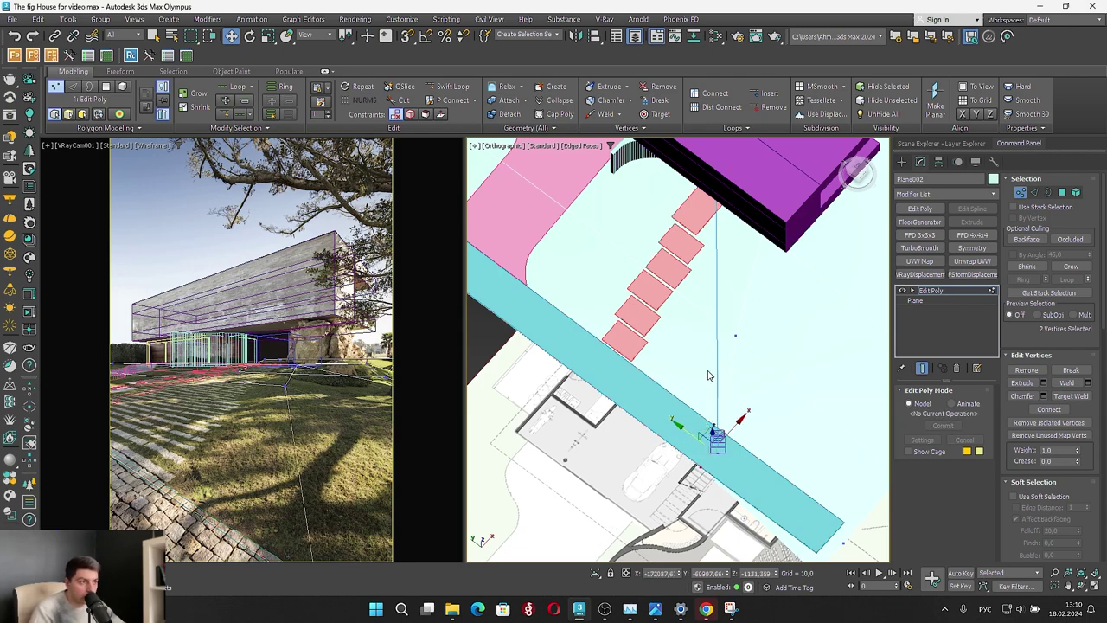
Readjust the terrain fold vertex beside the path horizontally and check the slope in a side view
left_click(735, 336)
left_click_drag(721, 324, 727, 323)
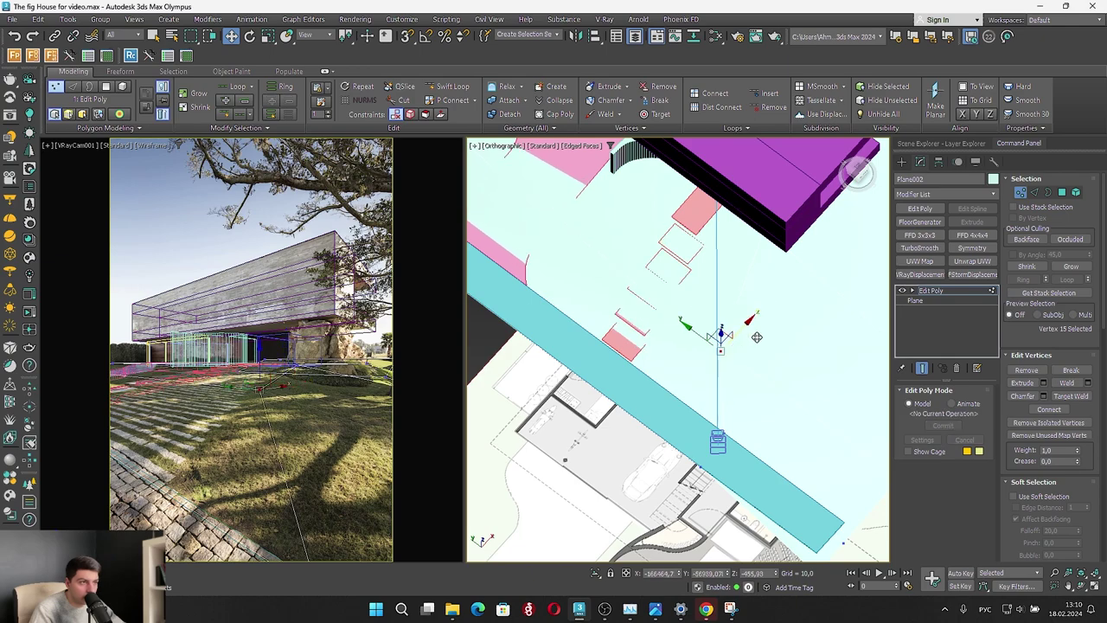
middle_click_drag(653, 350, 800, 270, "alt")
left_click(859, 172)
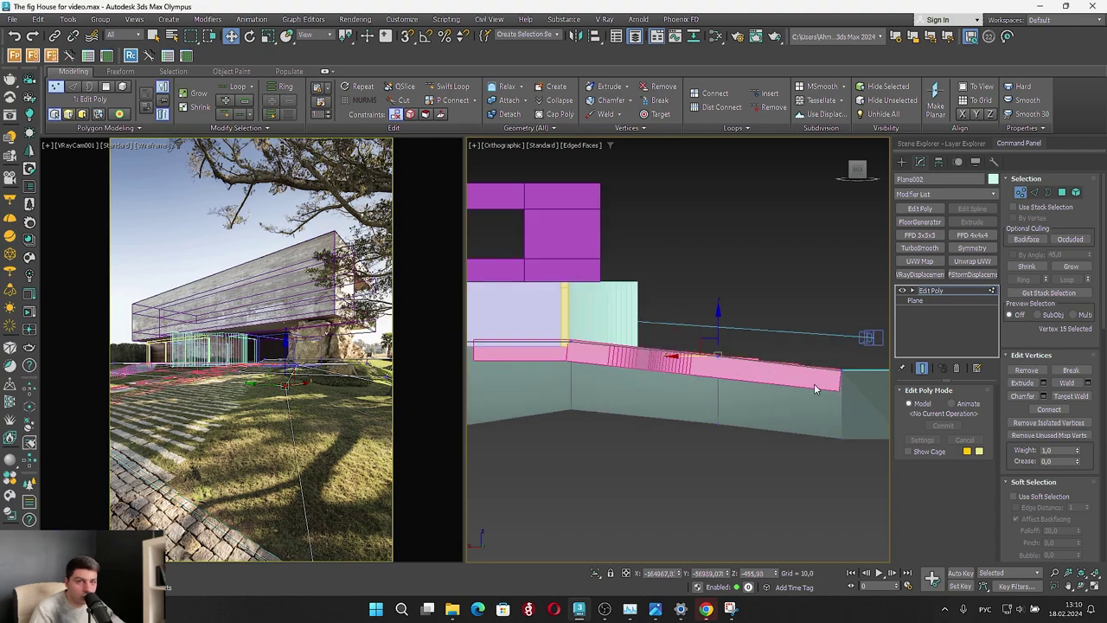
Select the terrain vertices at the middle fold and compare the shaded camera view with the reference photo using wireframe display
middle_click(248, 383)
key("F3")
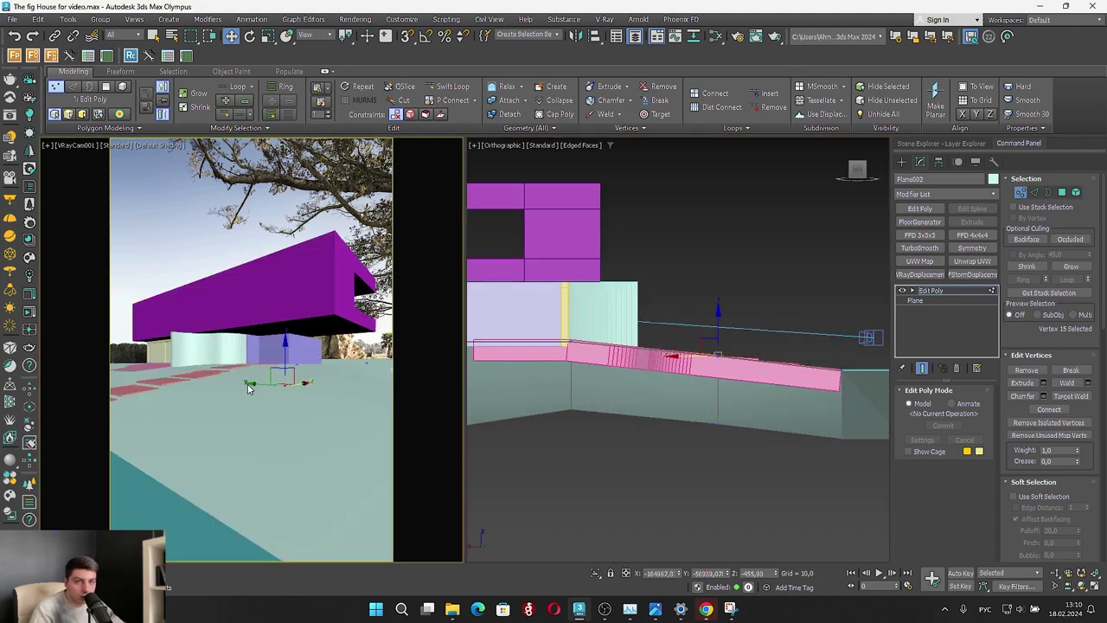
scroll(684, 372, "up", 4)
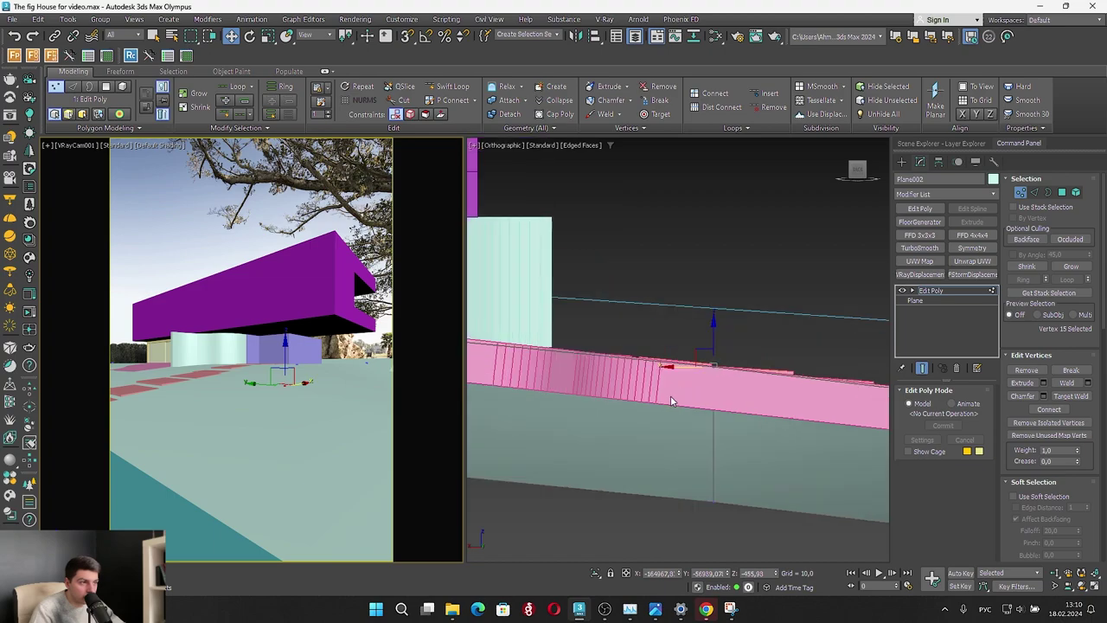
left_click(699, 344)
left_click_drag(687, 385, 723, 341)
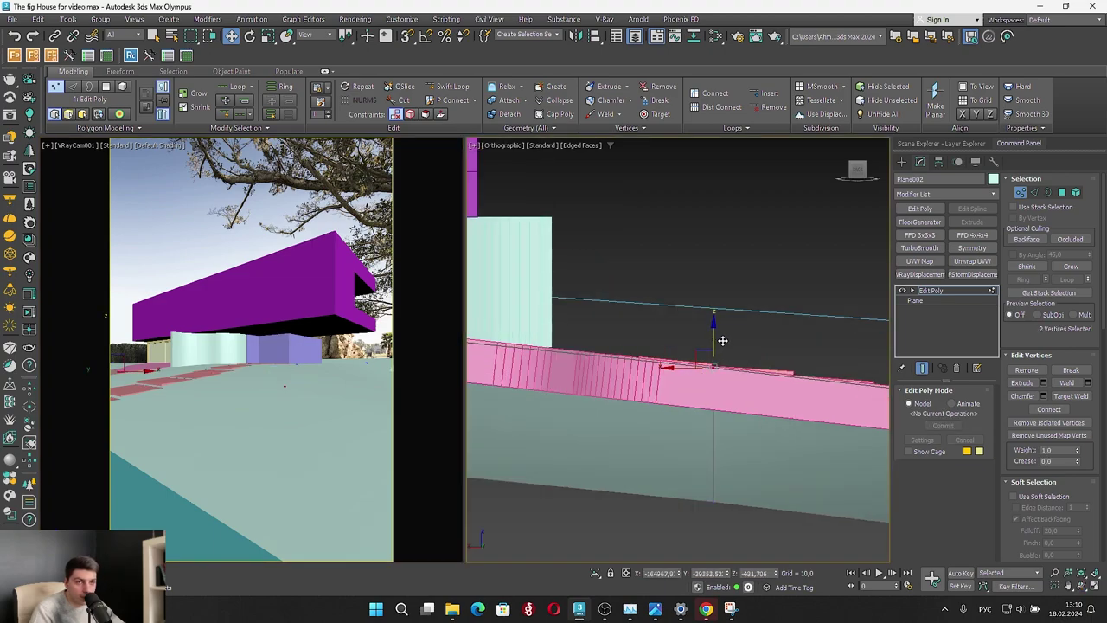
right_click(196, 413)
key("F3")
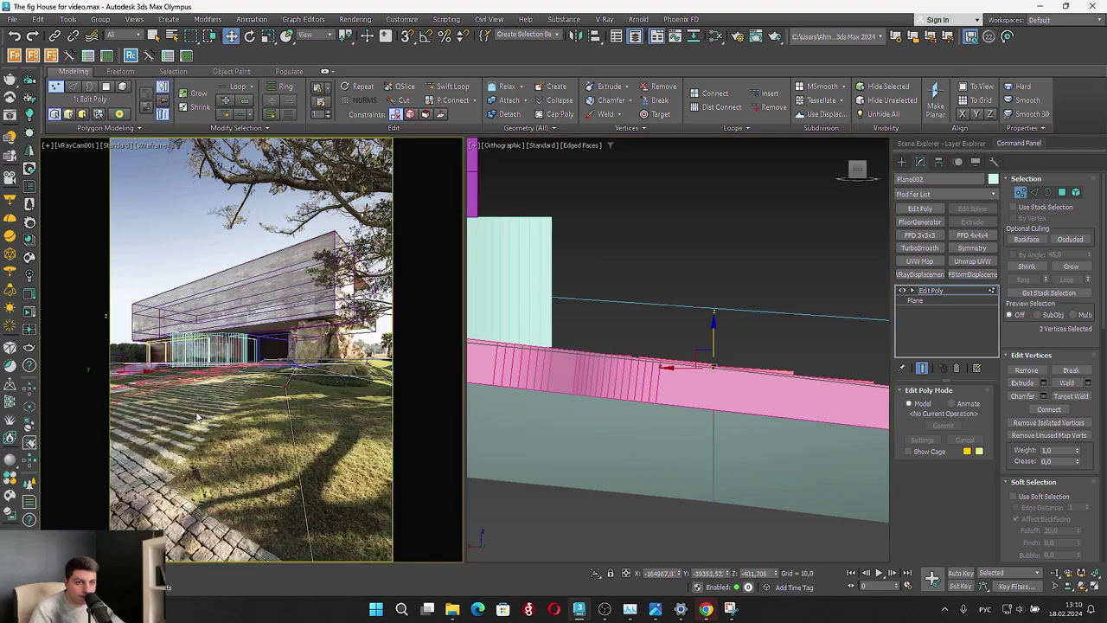
key("F3")
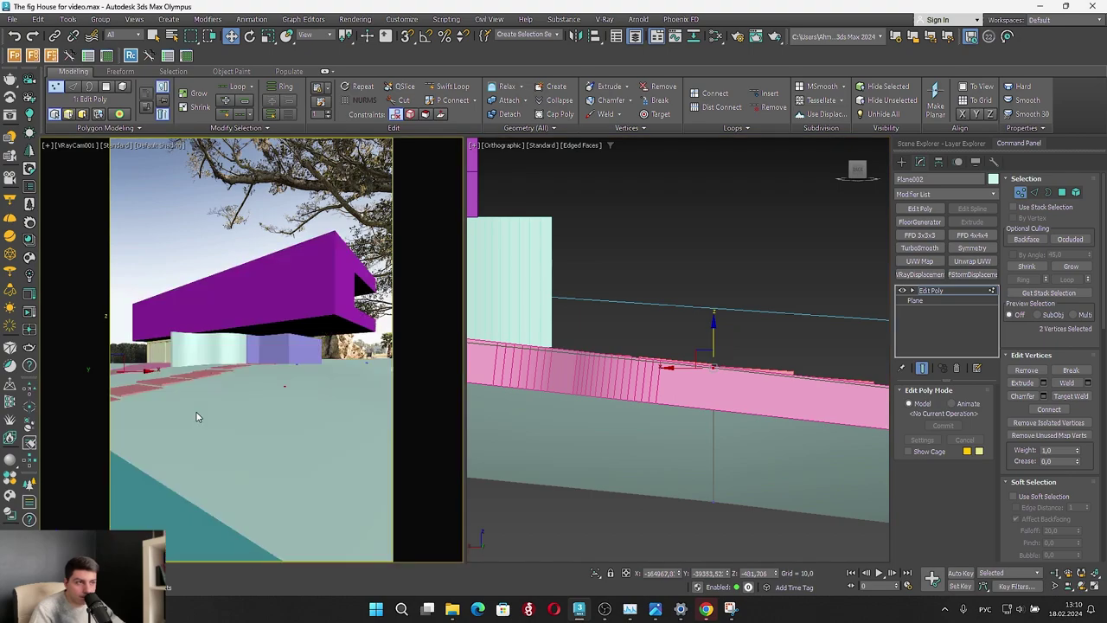
key("F3")
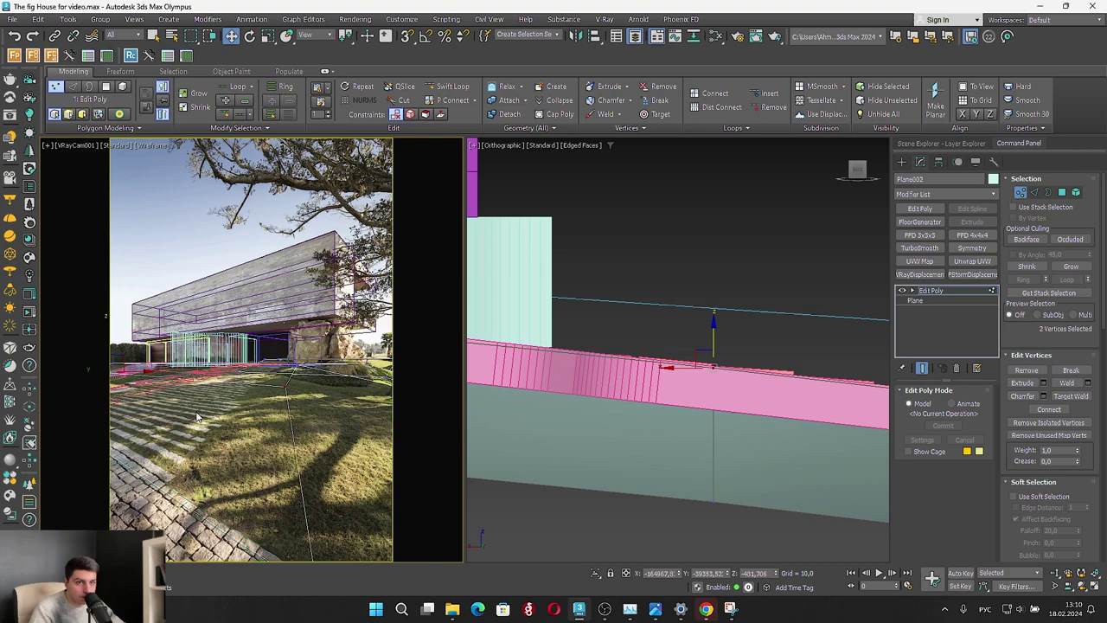
key("F3")
key("F3")
key("F3")
Connect the three terrain edges between the two fold lines nearest the road with one segment, adding a cross line
mouse_move(699, 378)
middle_mouse_down("alt")
mouse_move(595, 418)
mouse_move(580, 378)
middle_mouse_up("alt")
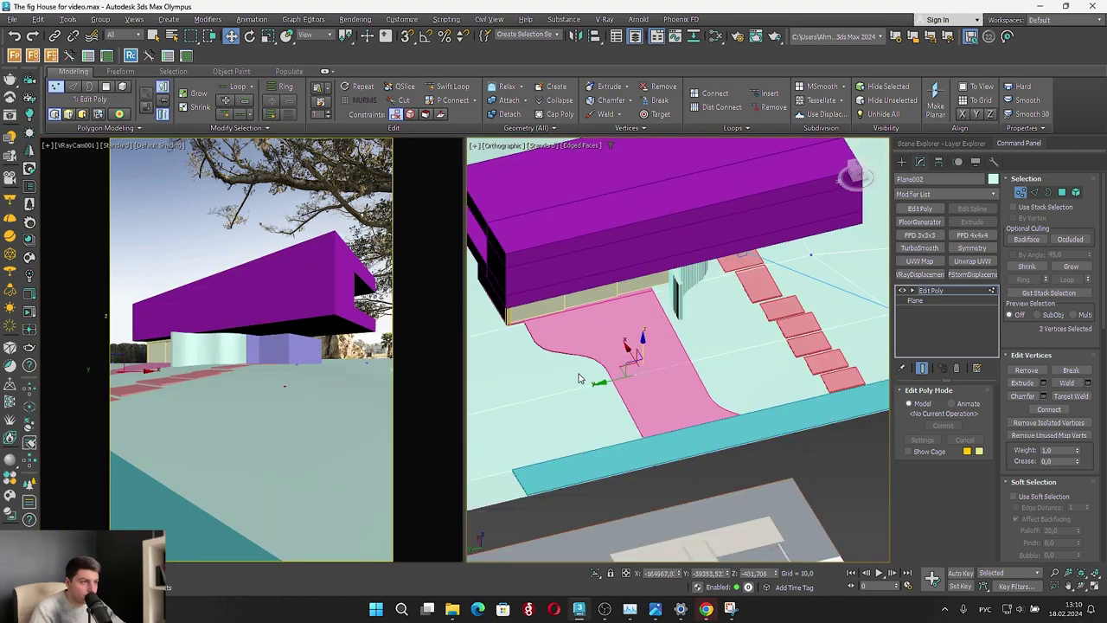
scroll(728, 369, "down", 5)
middle_click_drag(728, 369, 609, 375)
middle_click_drag(609, 375, 534, 373)
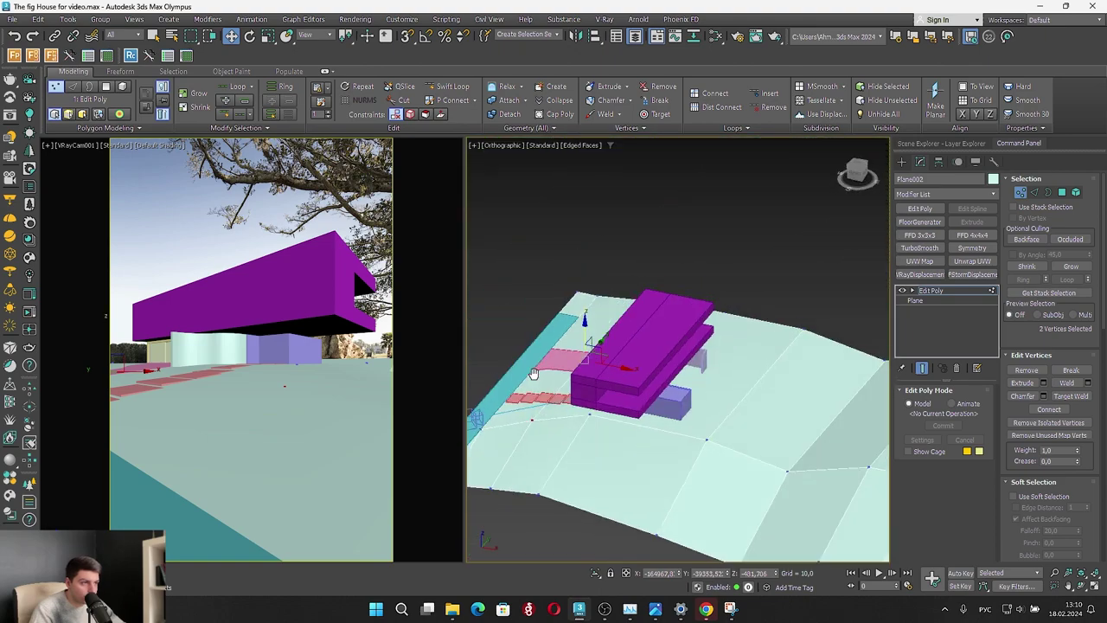
middle_click_drag(632, 404, 708, 396, "alt")
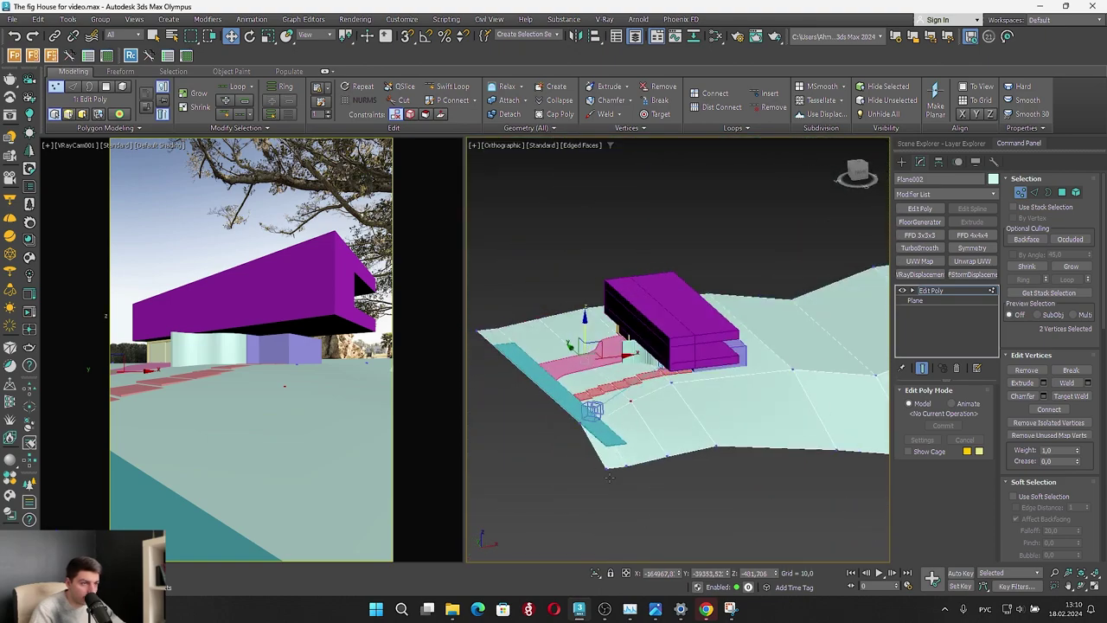
mouse_move(609, 477)
middle_mouse_down("alt")
mouse_move(516, 456)
mouse_move(597, 478)
middle_mouse_up("alt")
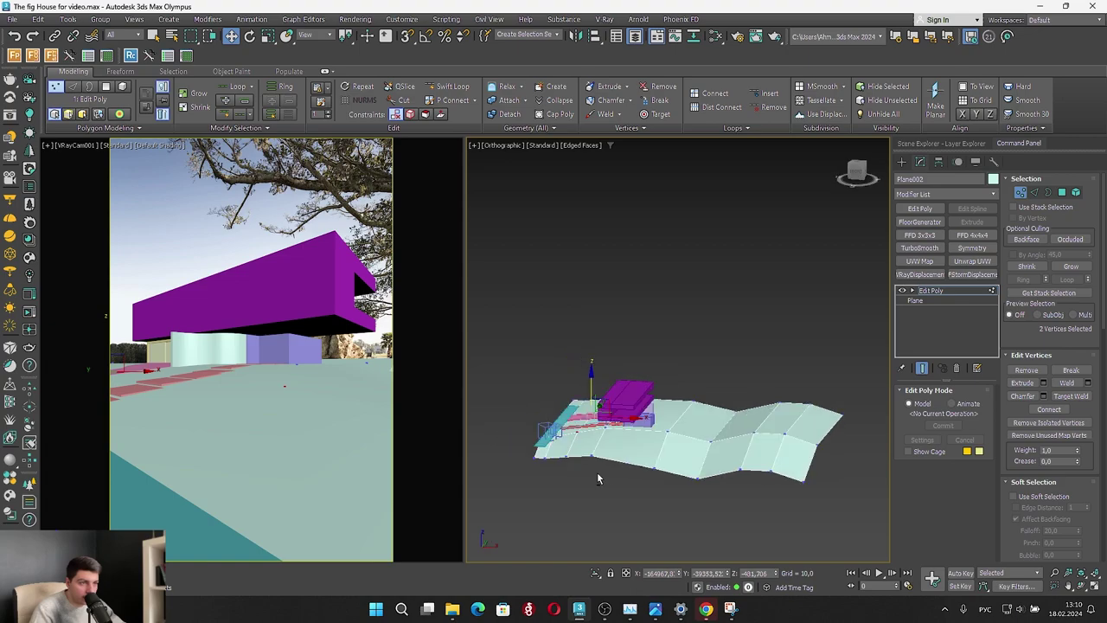
scroll(533, 461, "up", 4)
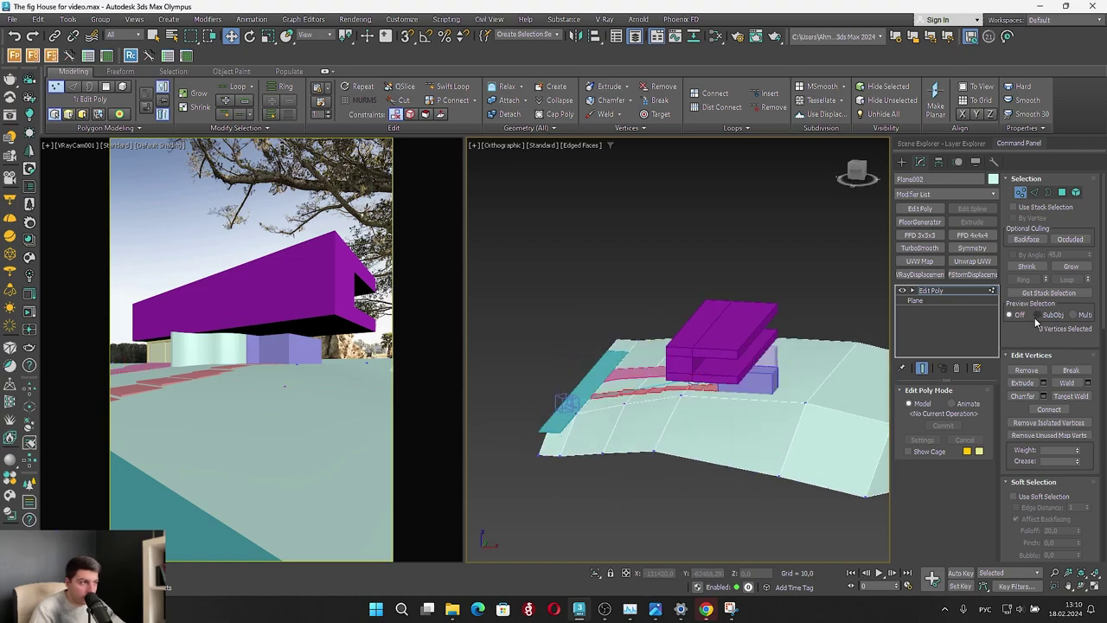
key("2")
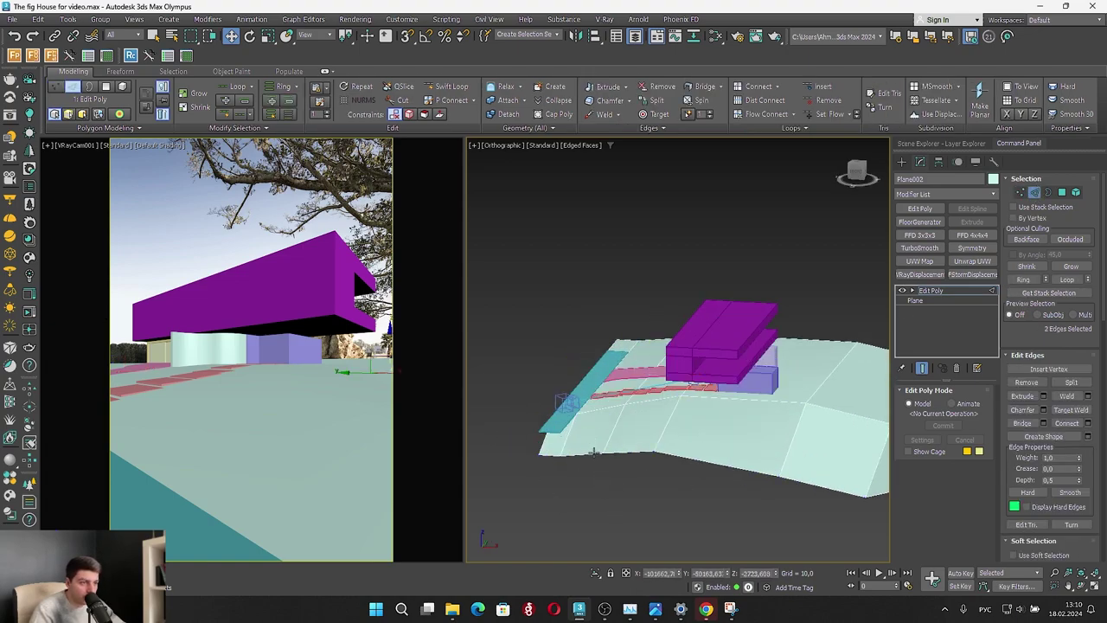
left_click(594, 452, "ctrl")
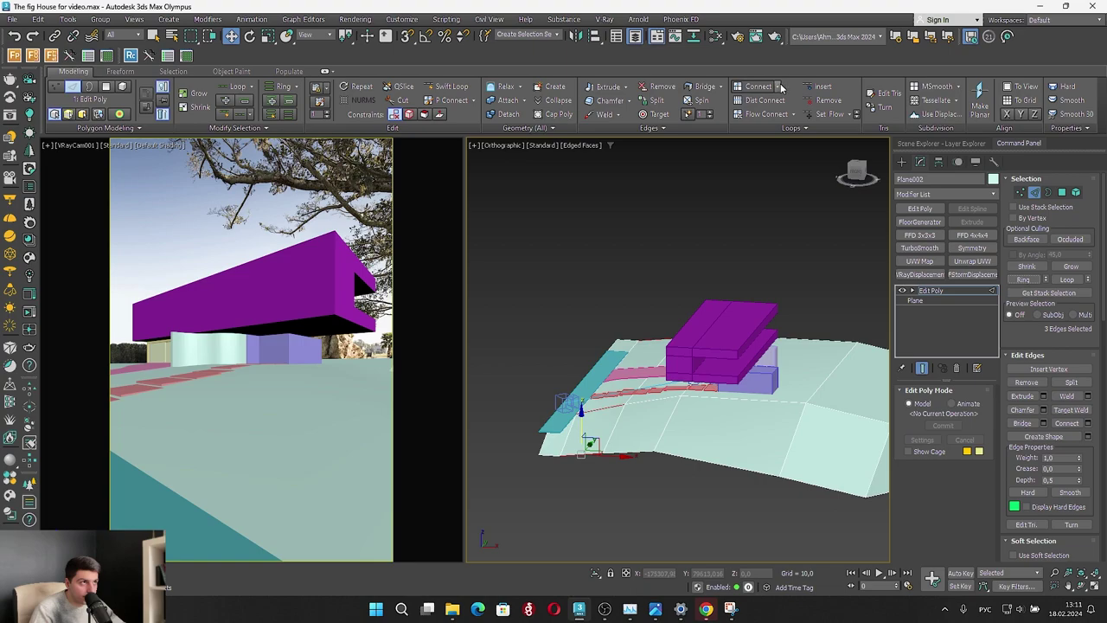
scroll(541, 430, "up", 4)
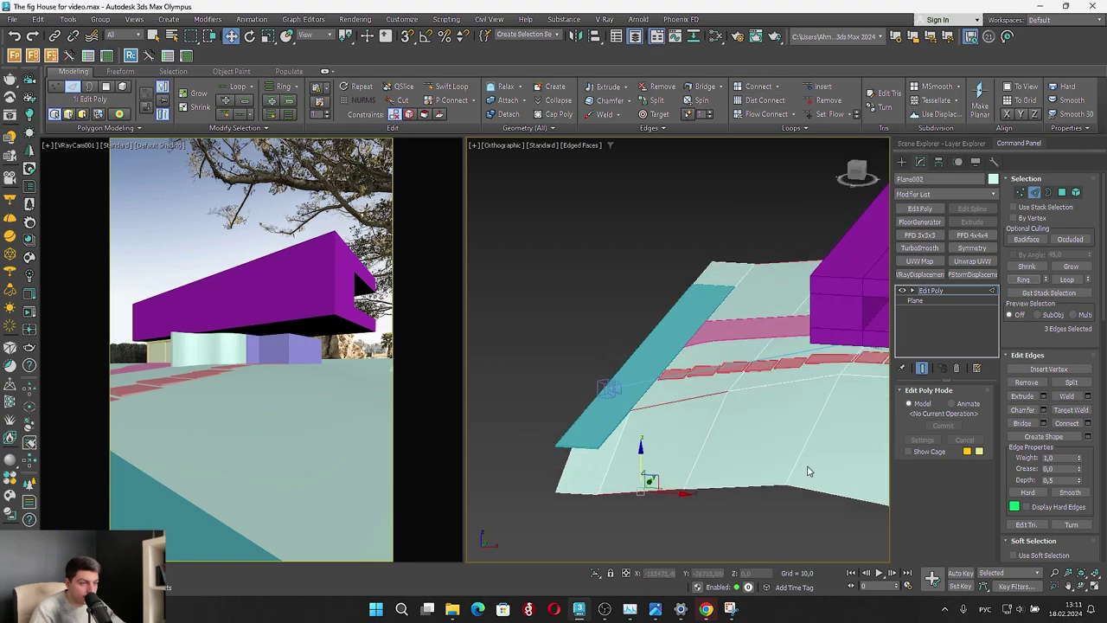
left_click(1021, 192)
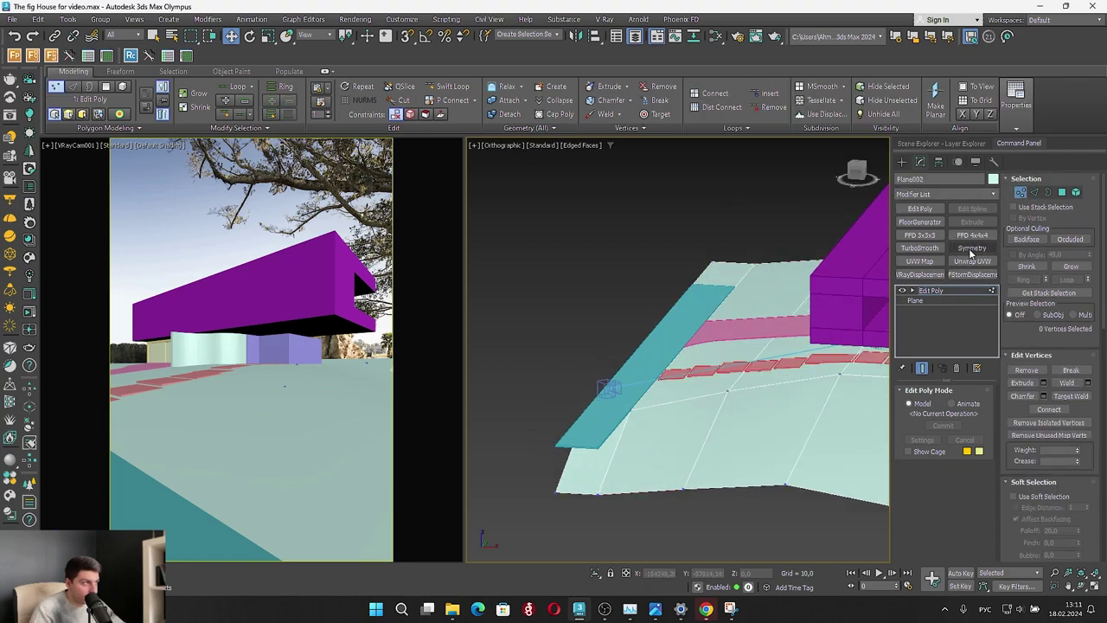
left_click(1035, 192)
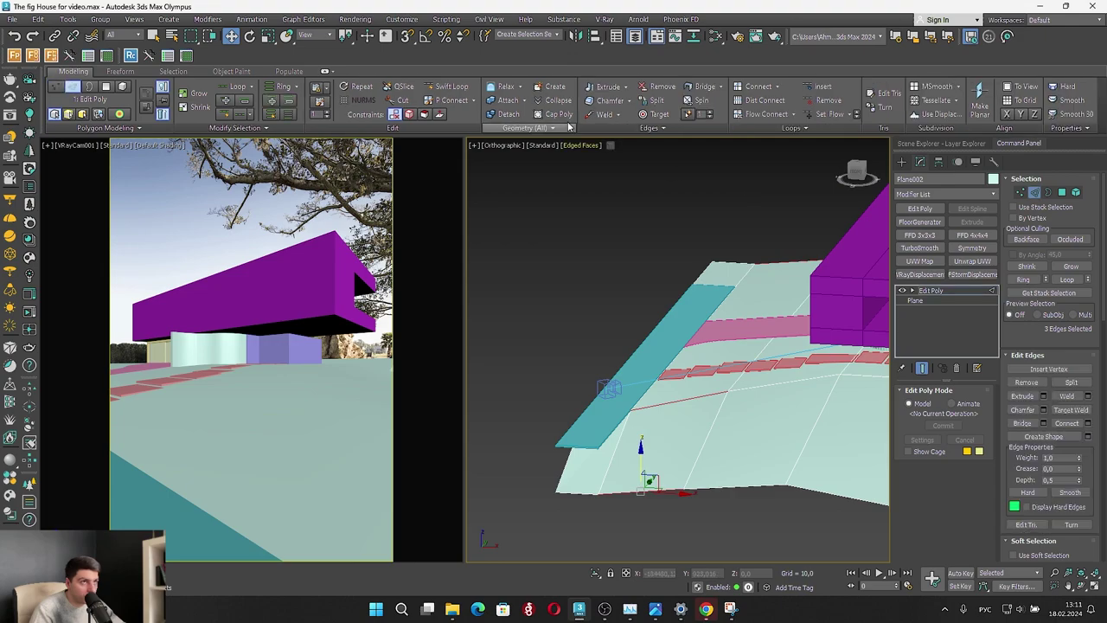
left_click(774, 87, "shift")
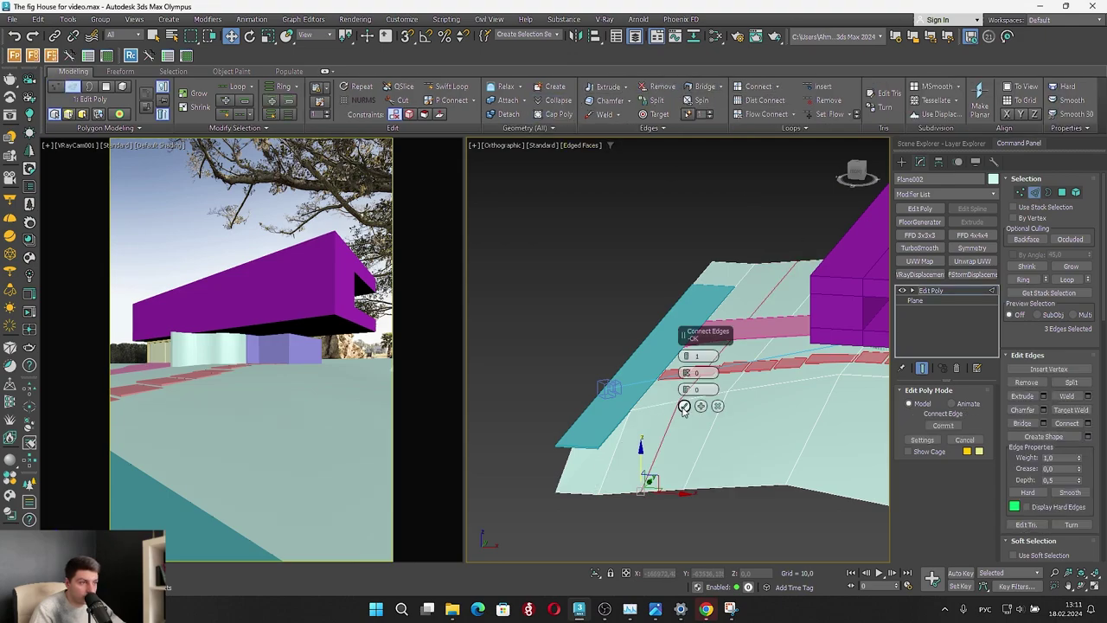
left_click(684, 406)
Raise the terrain's outer-edge vertex near the road to the height of the road's corner using snapping
key("1")
left_click(600, 489)
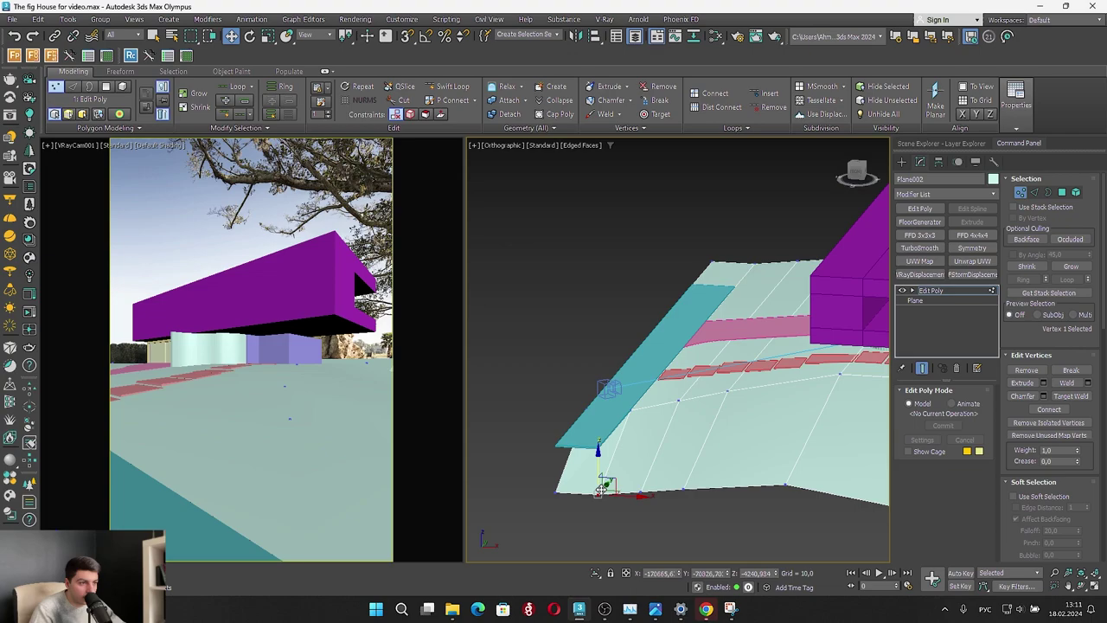
key("s")
left_click_drag(599, 489, 558, 446)
scroll(677, 462, "up", 3)
Shift the terrain's second outer-edge vertex from the road horizontally away from it and display edged faces in the camera view
middle_click_drag(493, 425, 680, 506, "alt")
scroll(749, 447, "down", 3)
middle_click_drag(681, 506, 588, 442)
scroll(584, 459, "up", 2)
key("s")
left_click(593, 435)
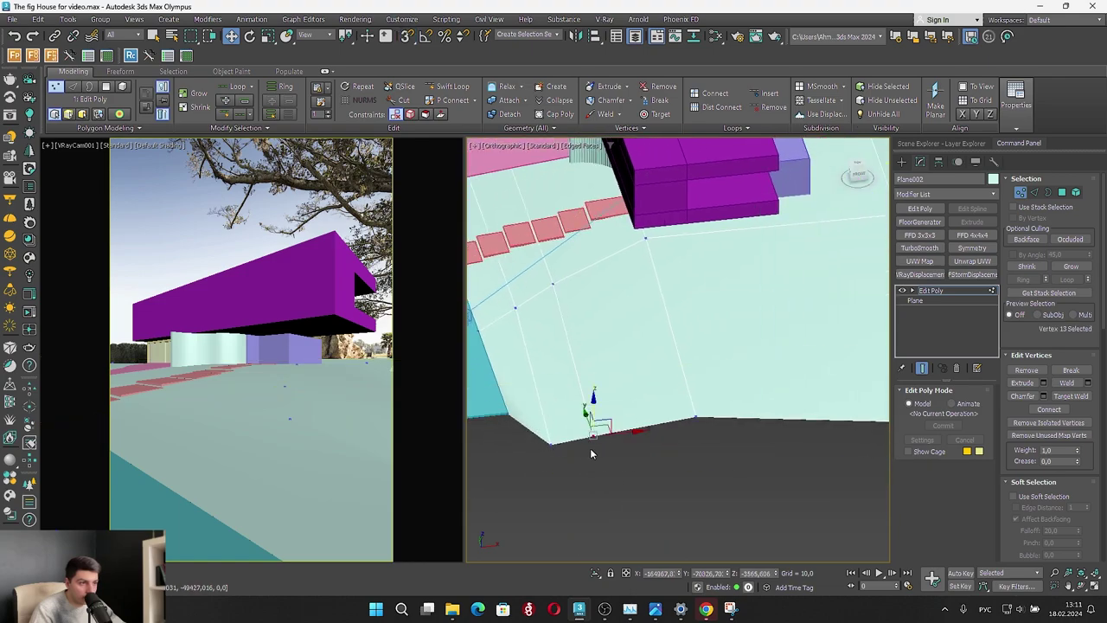
left_click_drag(626, 431, 645, 423)
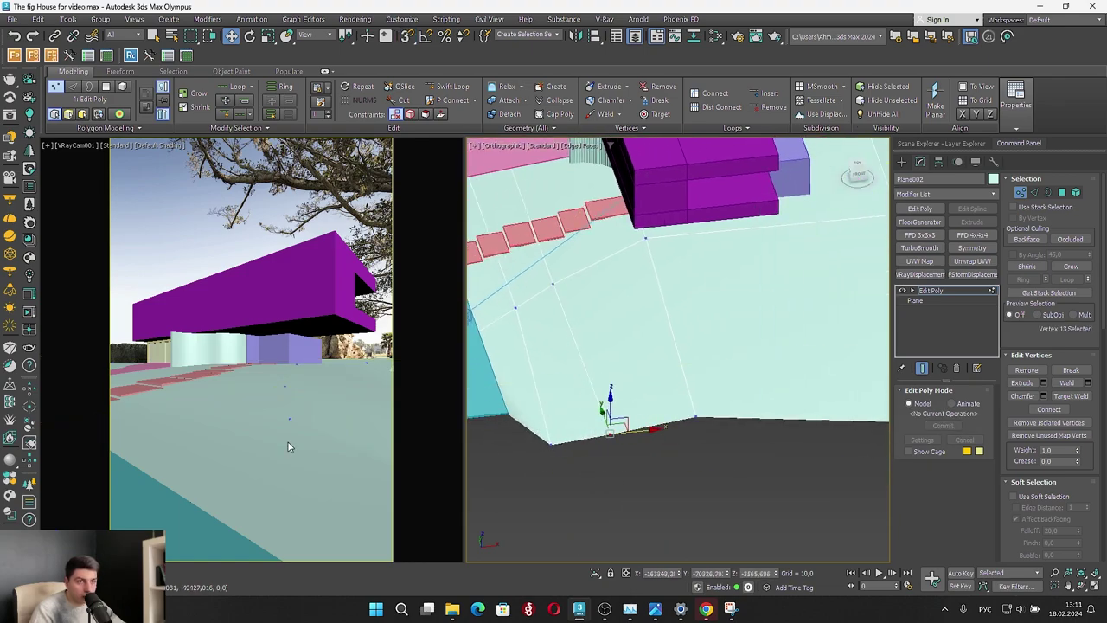
key("F4")
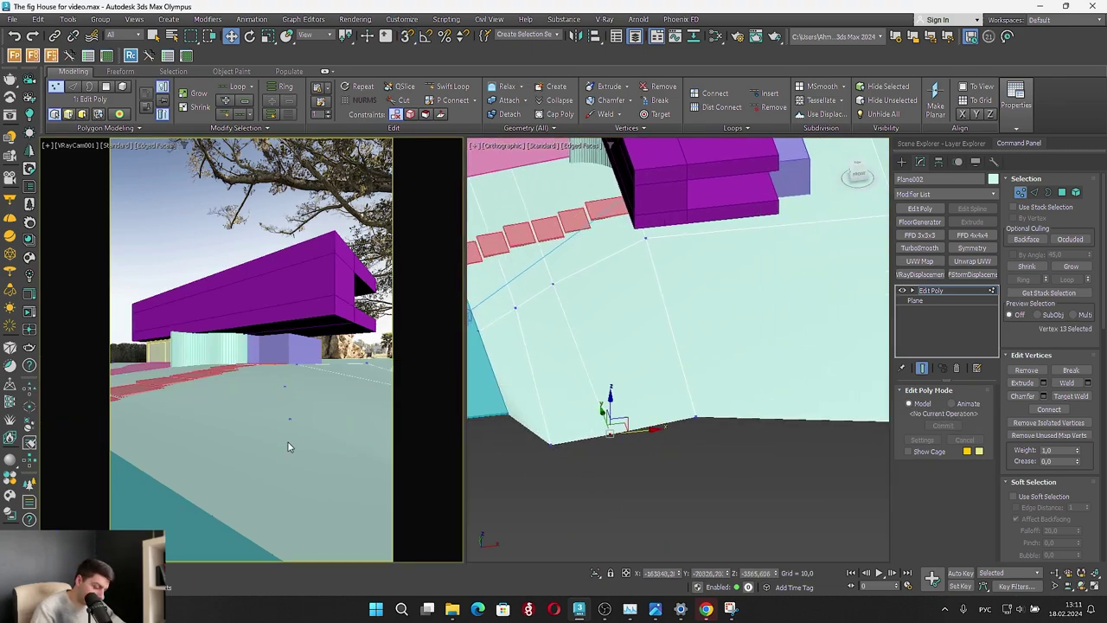
right_click(288, 442)
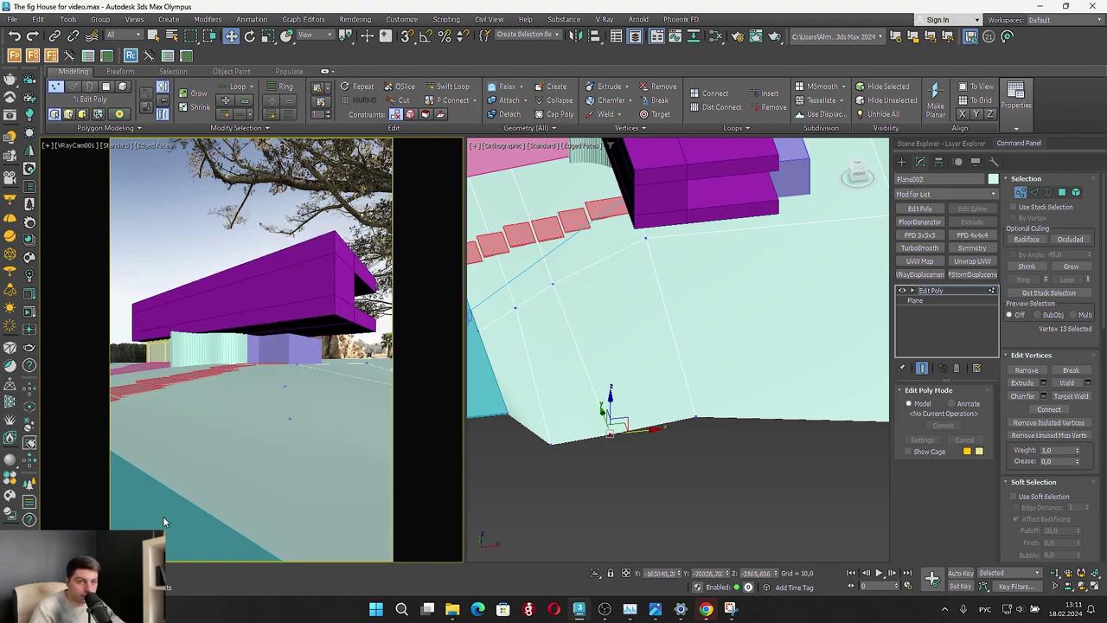
Select all the terrain polygons and clear their smoothing groups so the slopes shade as flat facets
left_click(1034, 191)
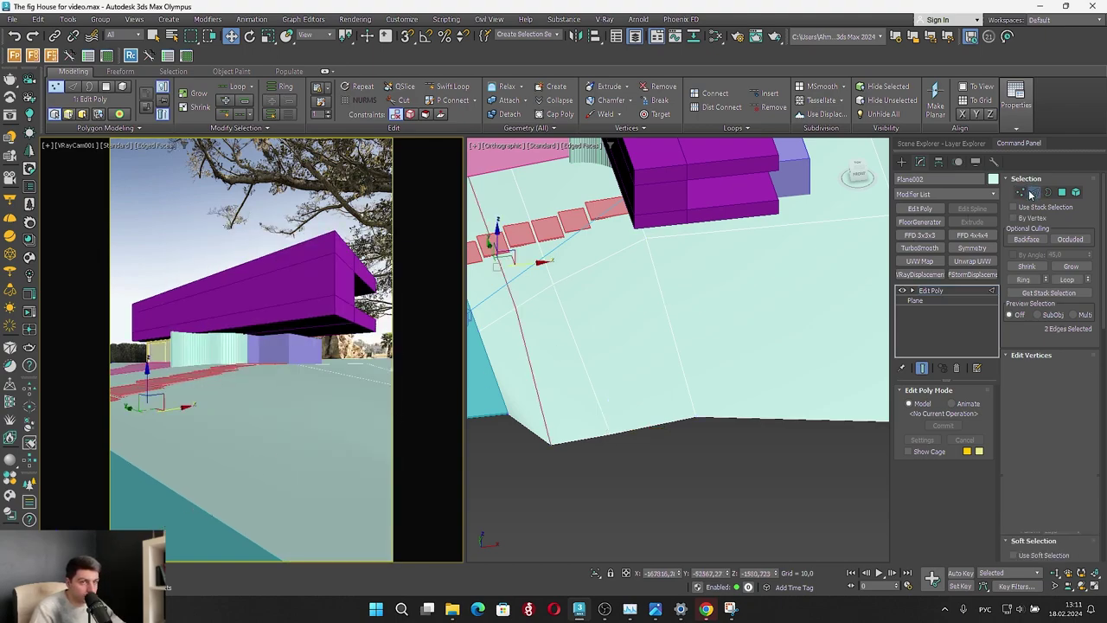
right_click(278, 491)
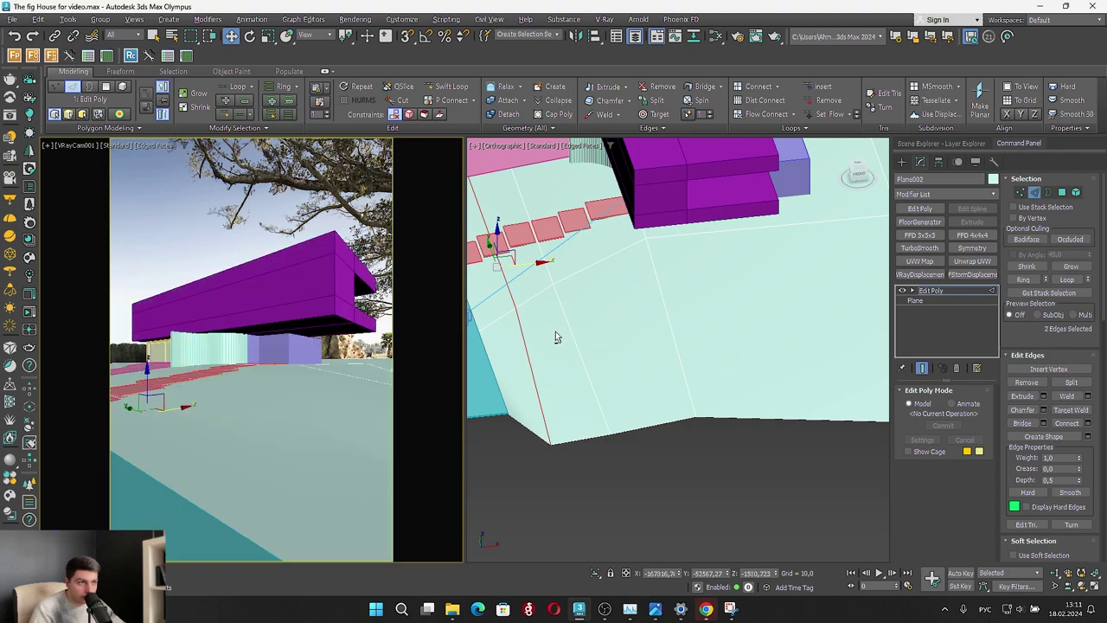
left_click(1063, 191)
key("ctrl+a")
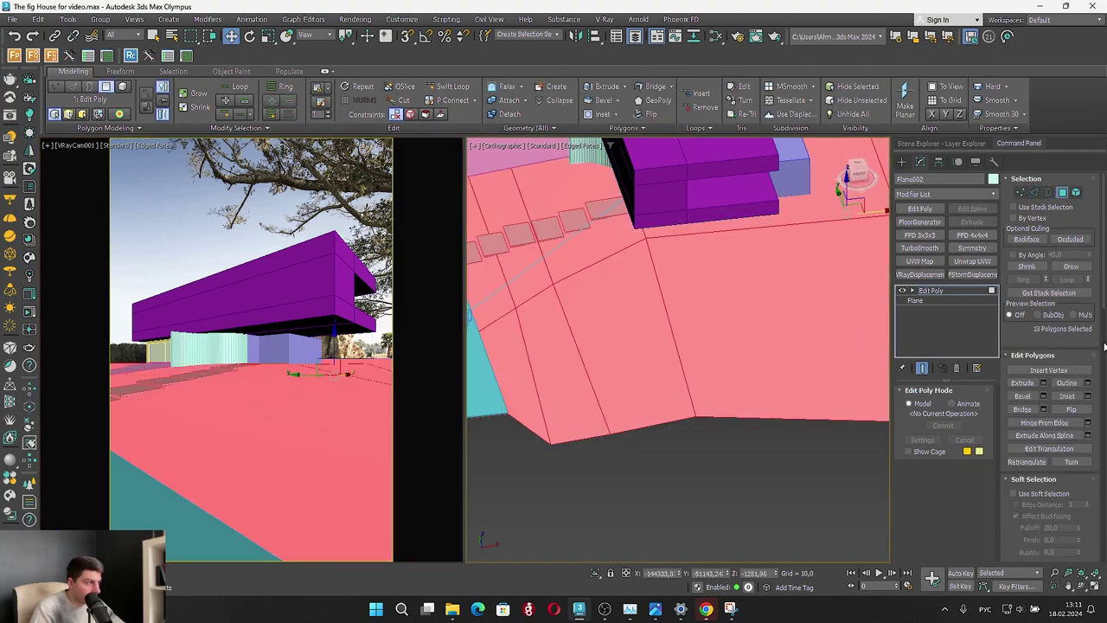
left_click_drag(1103, 298, 1103, 521)
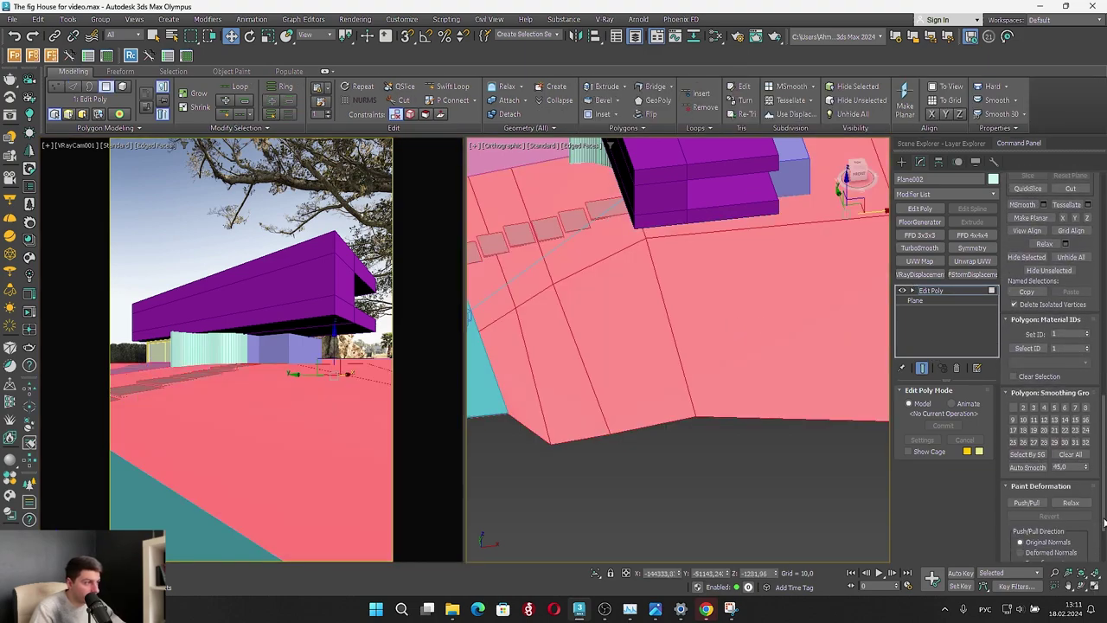
left_click(1063, 457)
left_click(781, 536)
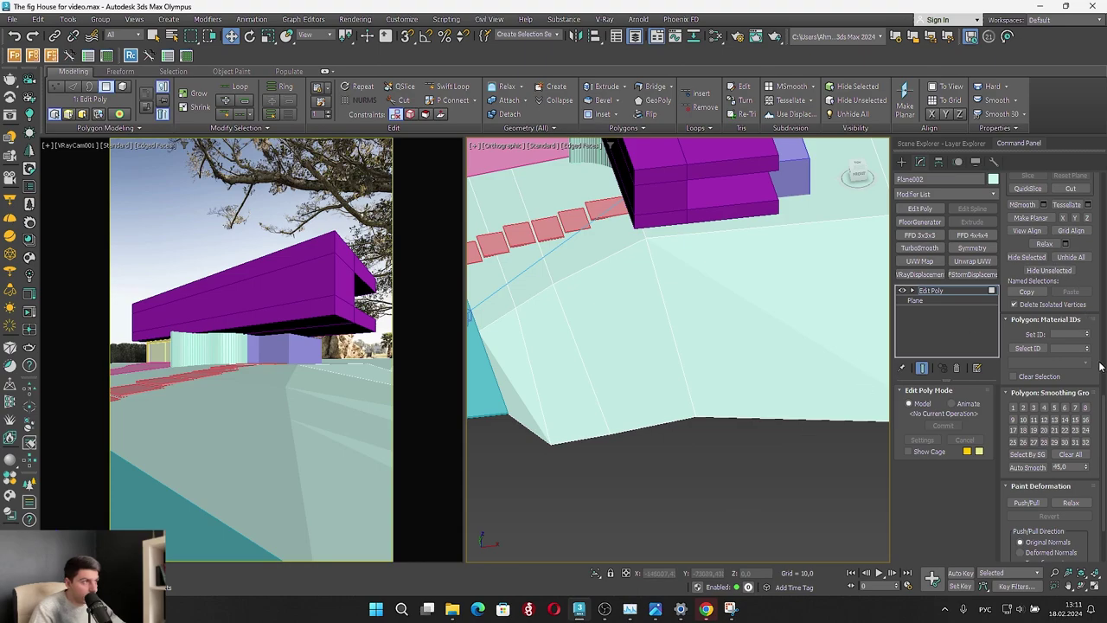
Compare the slope with the reference photo and raise the terrain's outer-edge vertex nearest the road
left_click_drag(1102, 414, 1083, 151)
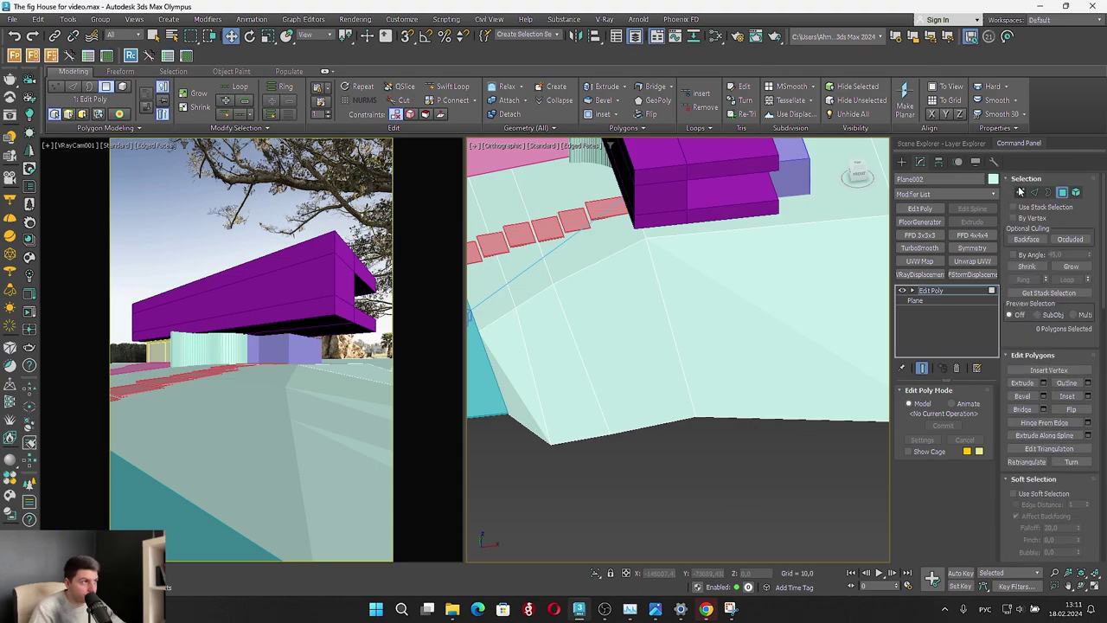
left_click(1021, 191)
left_click(610, 433)
left_click(656, 609)
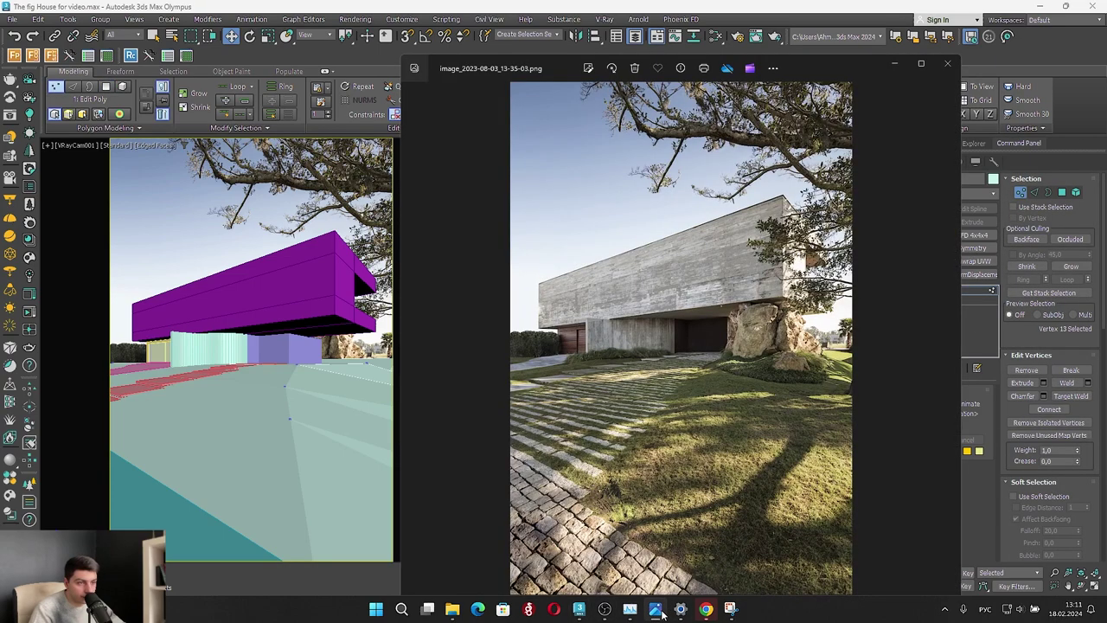
left_click(663, 613)
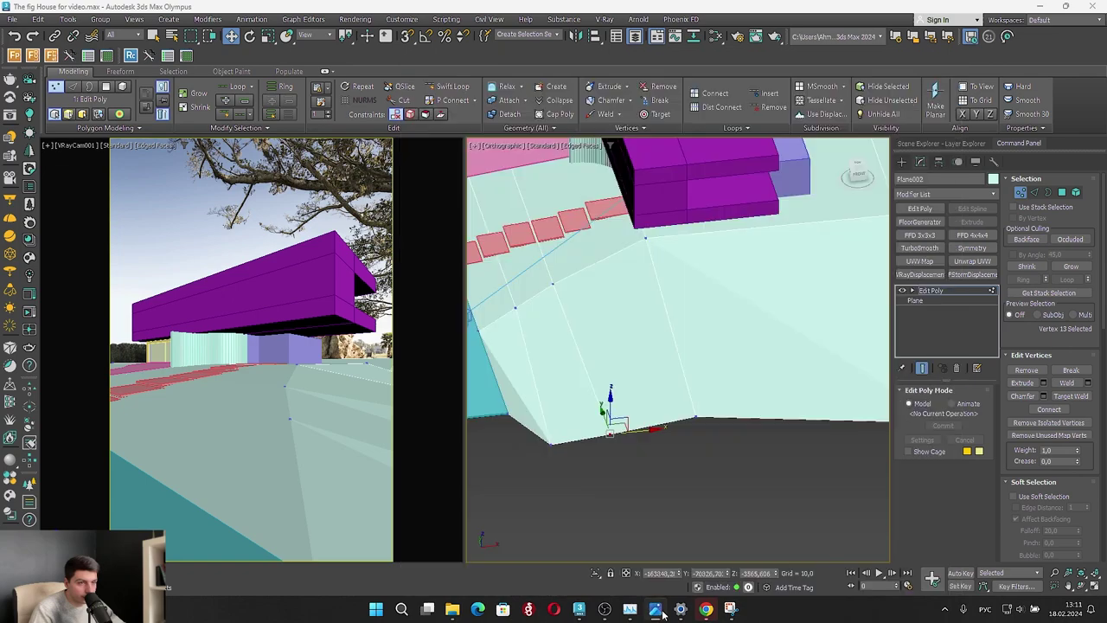
left_click(551, 444)
left_click_drag(554, 414, 587, 372)
left_click_drag(613, 454, 619, 445)
Examine the outer terrain slope from several angles against the reference photo, selecting a far vertex on the outer edge
scroll(640, 432, "down", 3)
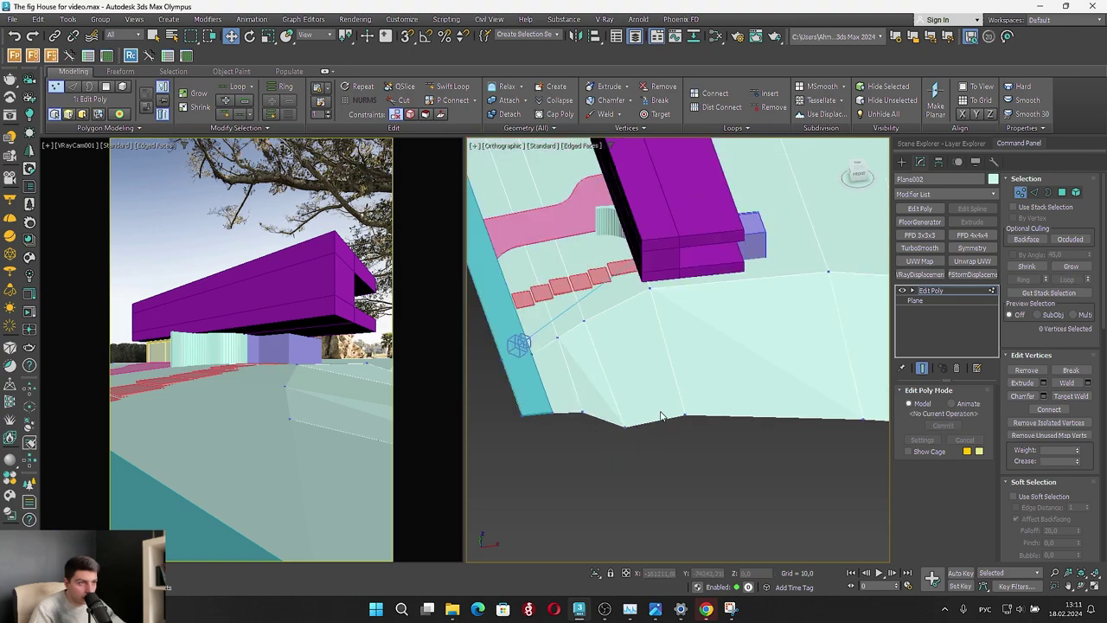
middle_click_drag(663, 415, 765, 418, "alt")
middle_click_drag(766, 419, 599, 438)
mouse_move(599, 438)
middle_mouse_down("alt")
mouse_move(591, 453)
mouse_move(563, 425)
mouse_move(593, 453)
middle_mouse_up("alt")
left_click(655, 609)
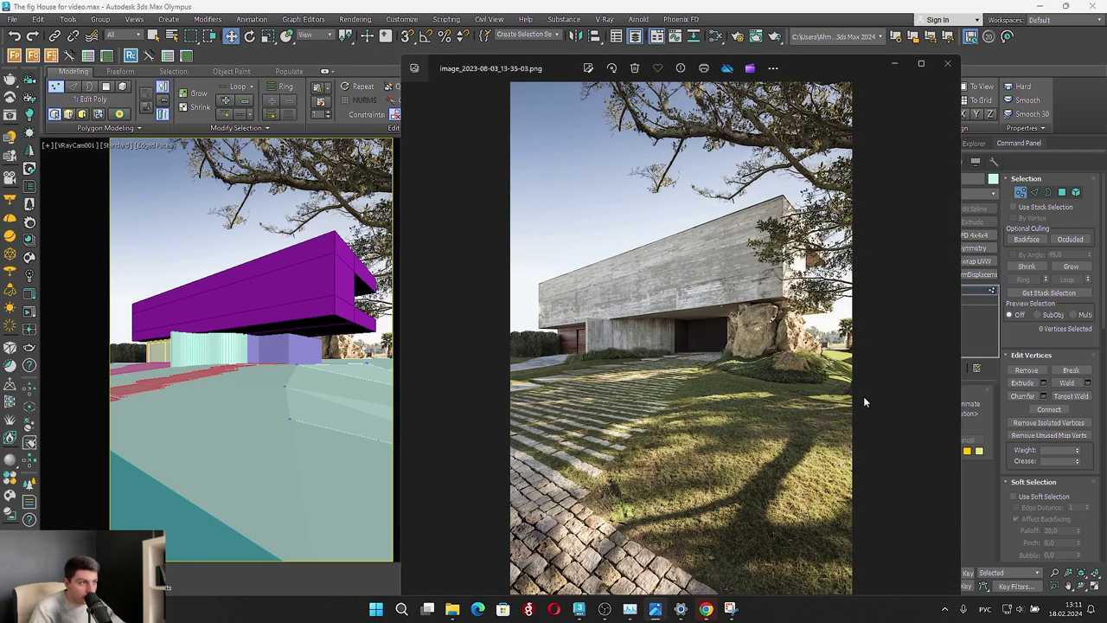
left_click(900, 69)
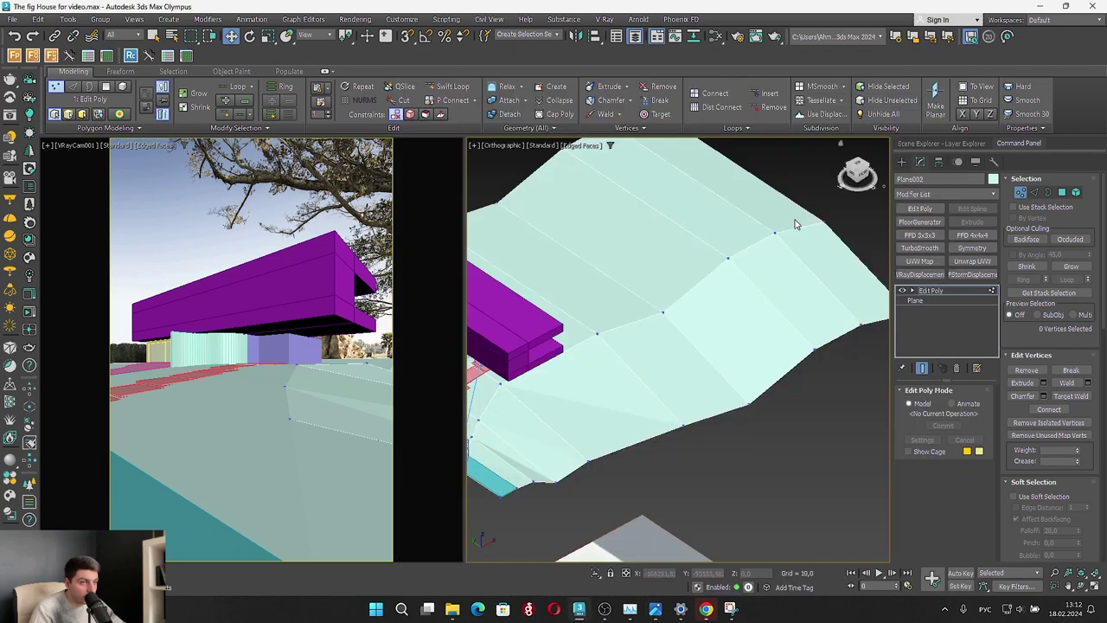
middle_click_drag(830, 173, 539, 416, "alt")
left_click_drag(509, 456, 562, 393)
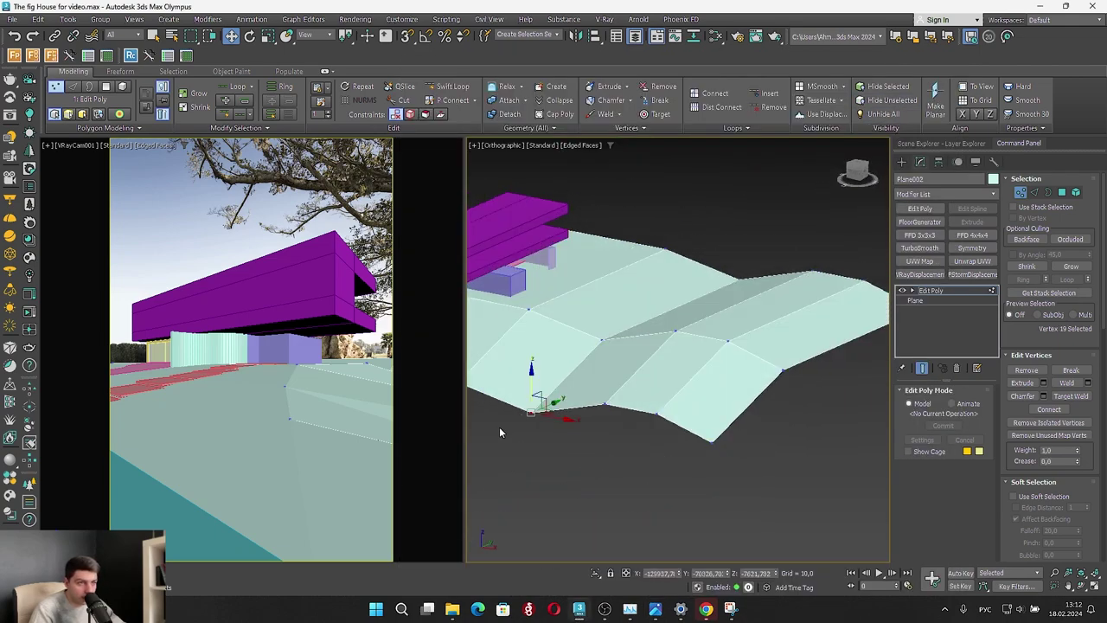
middle_click_drag(500, 427, 522, 433)
Select the terrain edges crossing the strip between the long fold line and the outer edge
left_click(1034, 193)
middle_click_drag(737, 404, 659, 421, "alt")
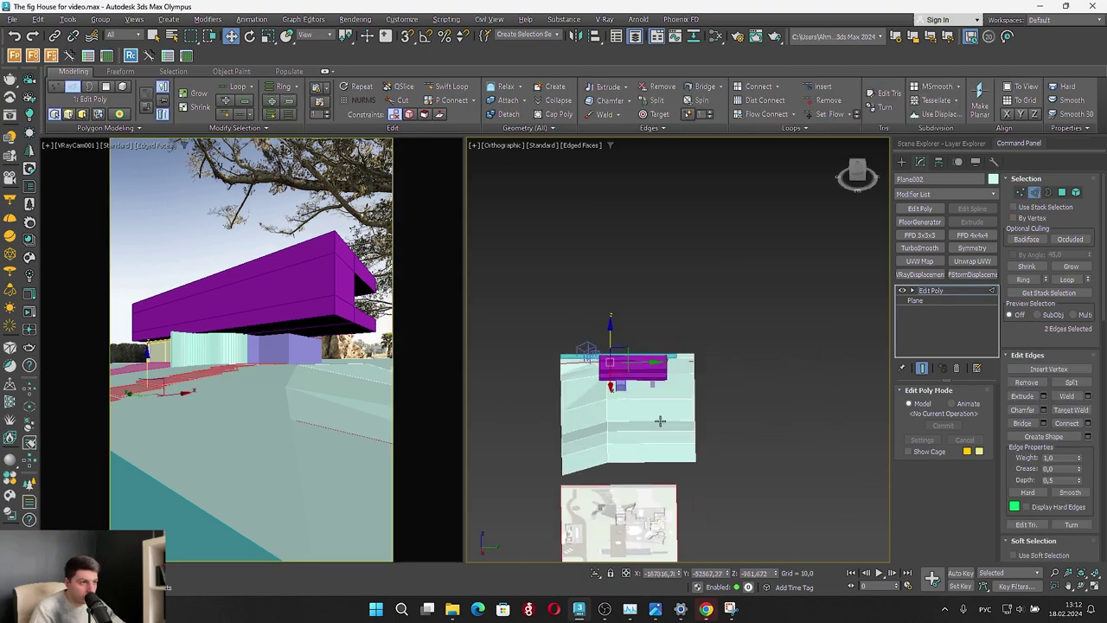
left_click(593, 496)
left_click_drag(577, 283, 576, 281)
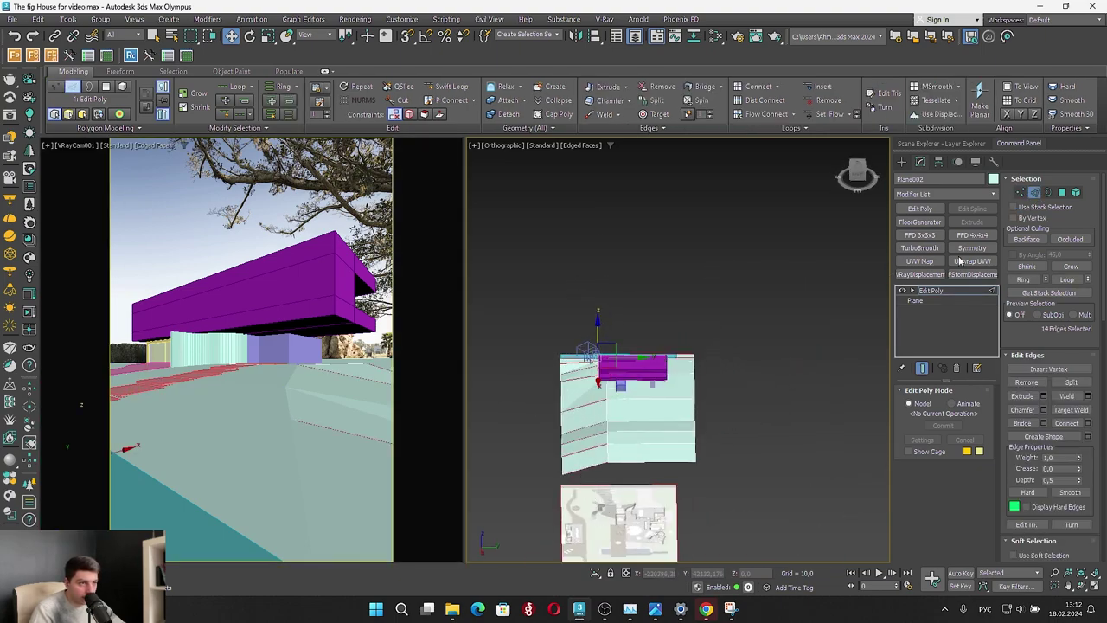
Try connecting all the selected cross edges with a new line running through to the road, and undo it
left_click(779, 87)
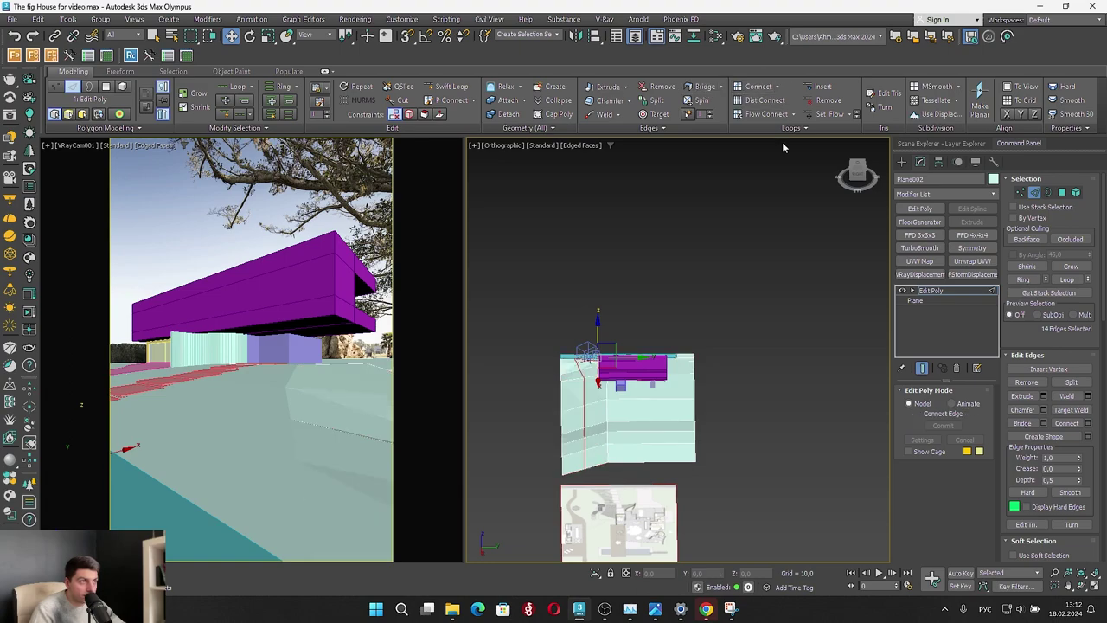
scroll(553, 489, "up", 3)
left_click(687, 406)
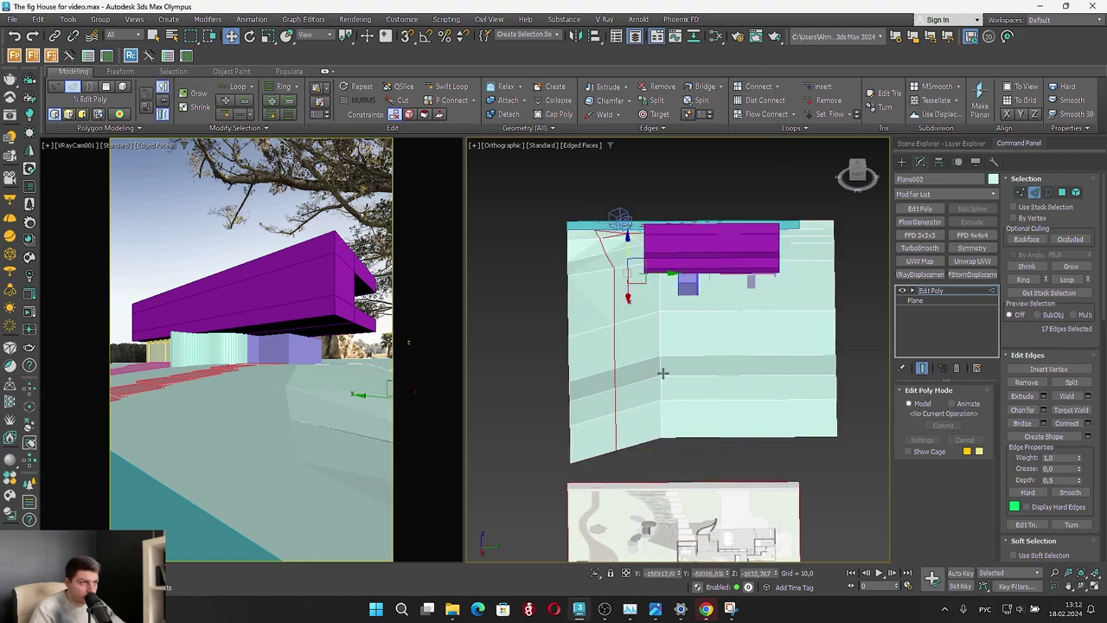
middle_click_drag(660, 371, 699, 433, "alt")
key("ctrl+z")
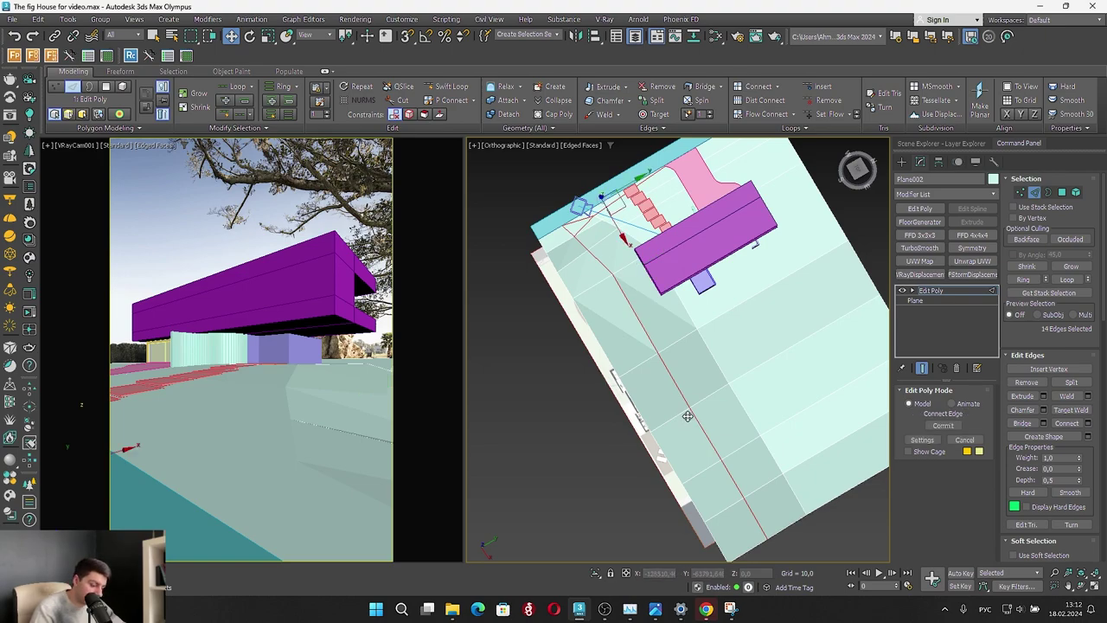
key("ctrl+z")
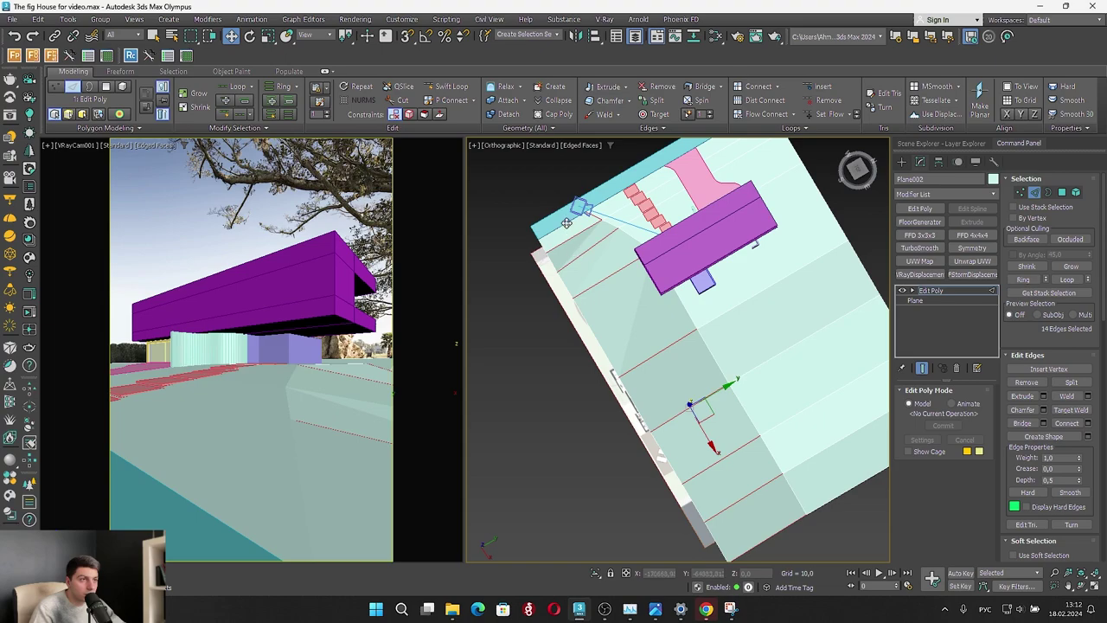
Reduce the edge selection to the crossing edges of the outer strip and connect them with one lengthwise line
left_click(741, 496)
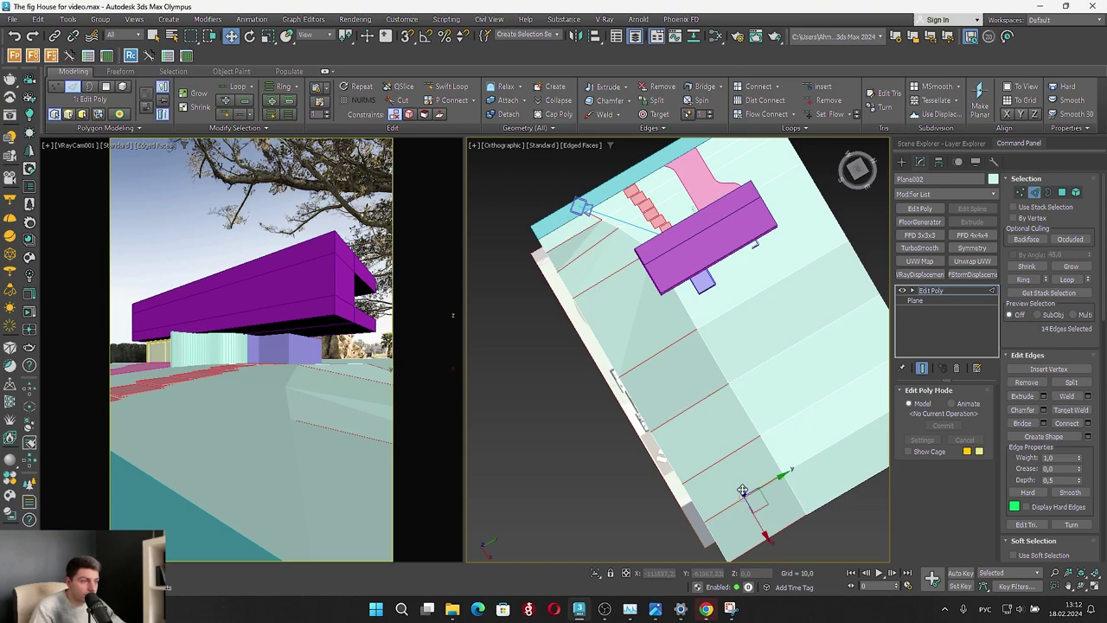
left_click(1010, 280)
left_click(777, 89)
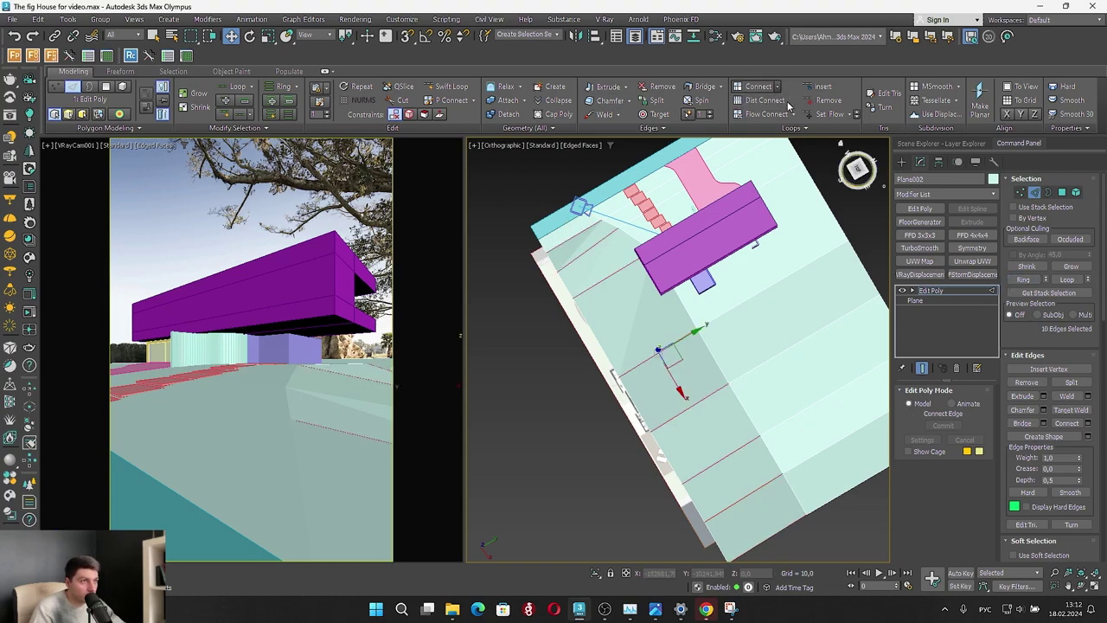
left_click(685, 406)
middle_click_drag(679, 393, 696, 324, "alt")
left_click(1020, 192)
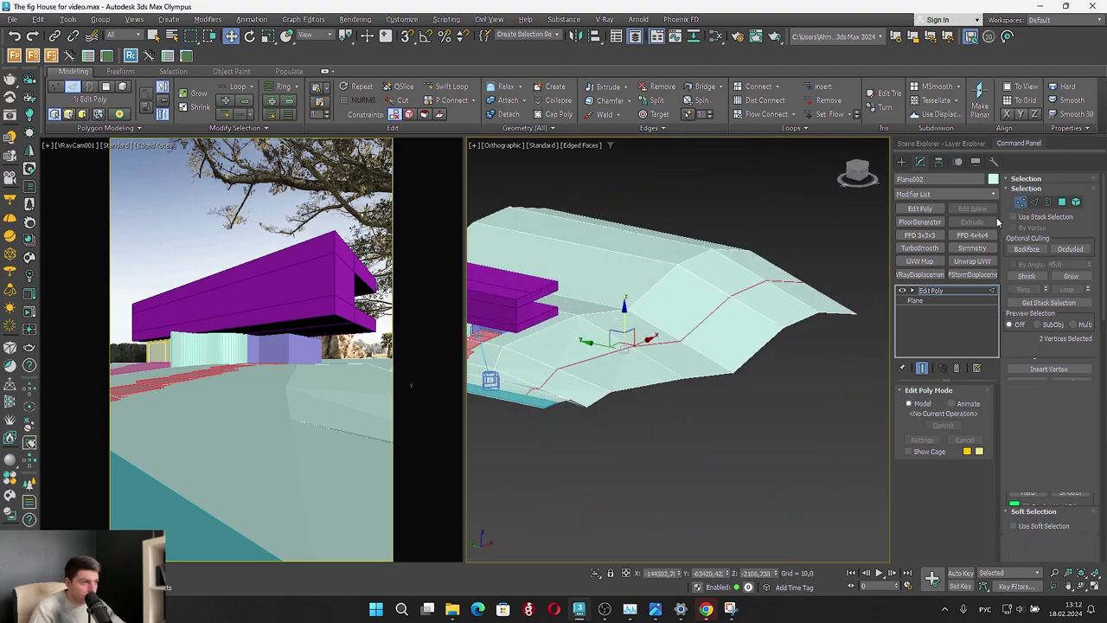
Raise the terrain's outer-edge vertices beyond the new lengthwise line using snapping, giving the slope a gentler outer border
left_click(609, 394)
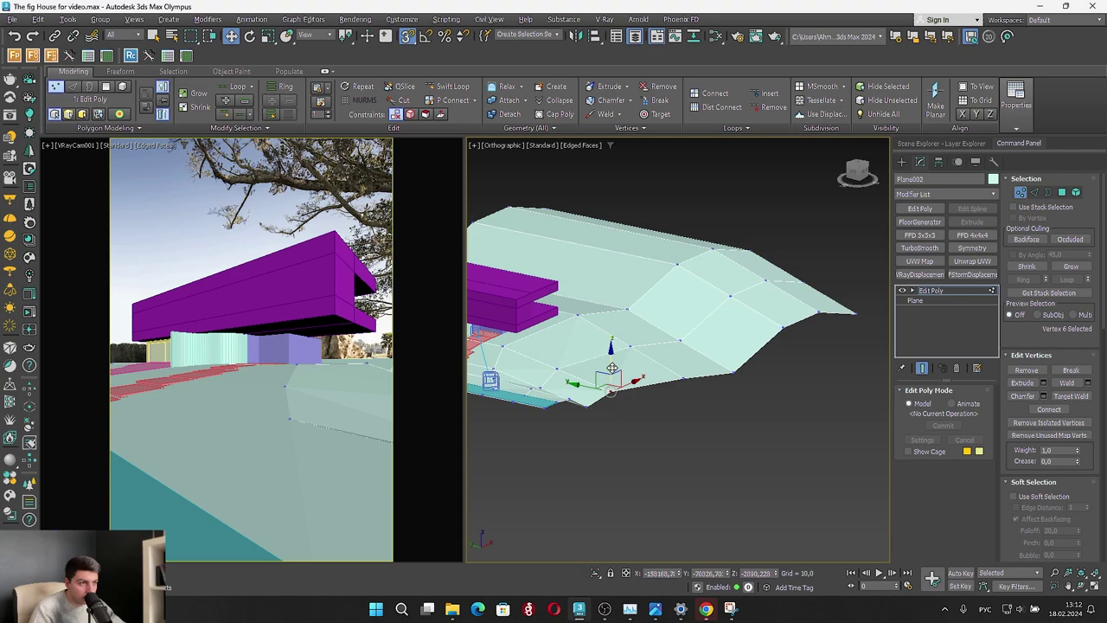
left_click_drag(612, 368, 556, 405)
left_click(734, 372)
left_click_drag(734, 349, 732, 345)
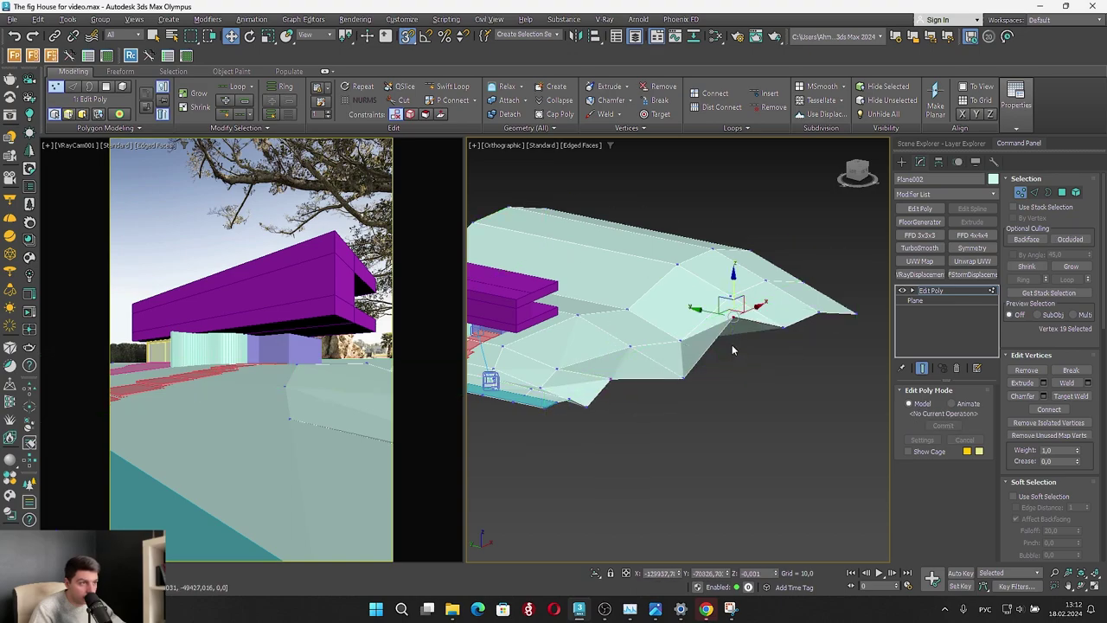
left_click_drag(732, 288, 609, 374)
left_click(680, 376)
left_click_drag(682, 340, 678, 313)
key("ctrl+z")
left_click(682, 378)
left_click_drag(783, 340, 795, 316)
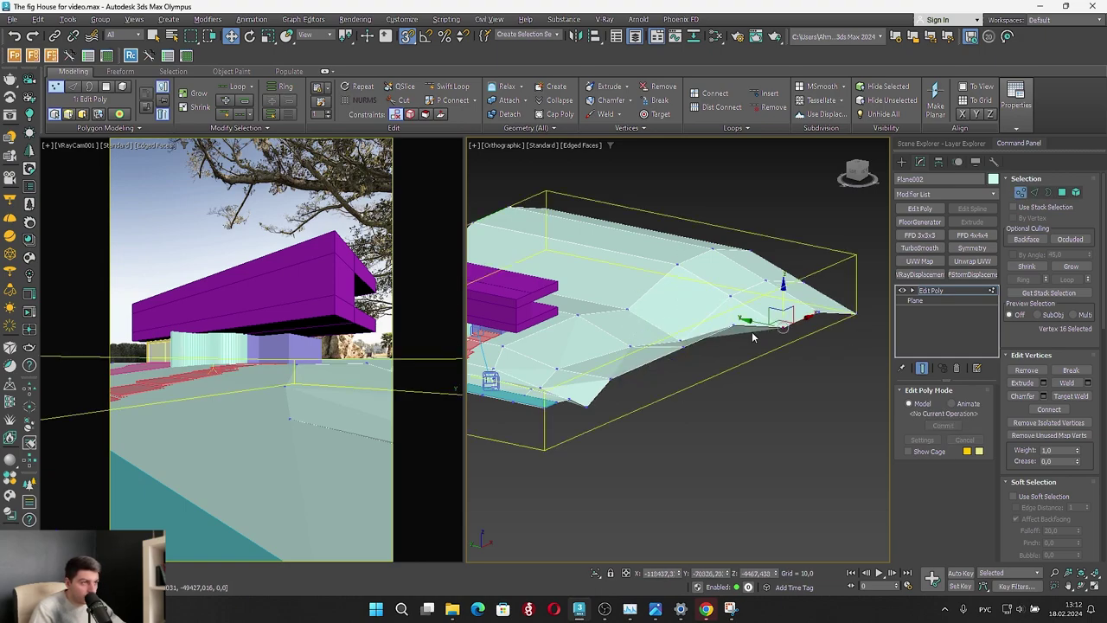
Select the terrain's outer border edges in top view and extend them outward as a new strip past the road's end
middle_click_drag(752, 331, 792, 343, "alt")
middle_click_drag(783, 292, 739, 325, "alt")
left_click(857, 170)
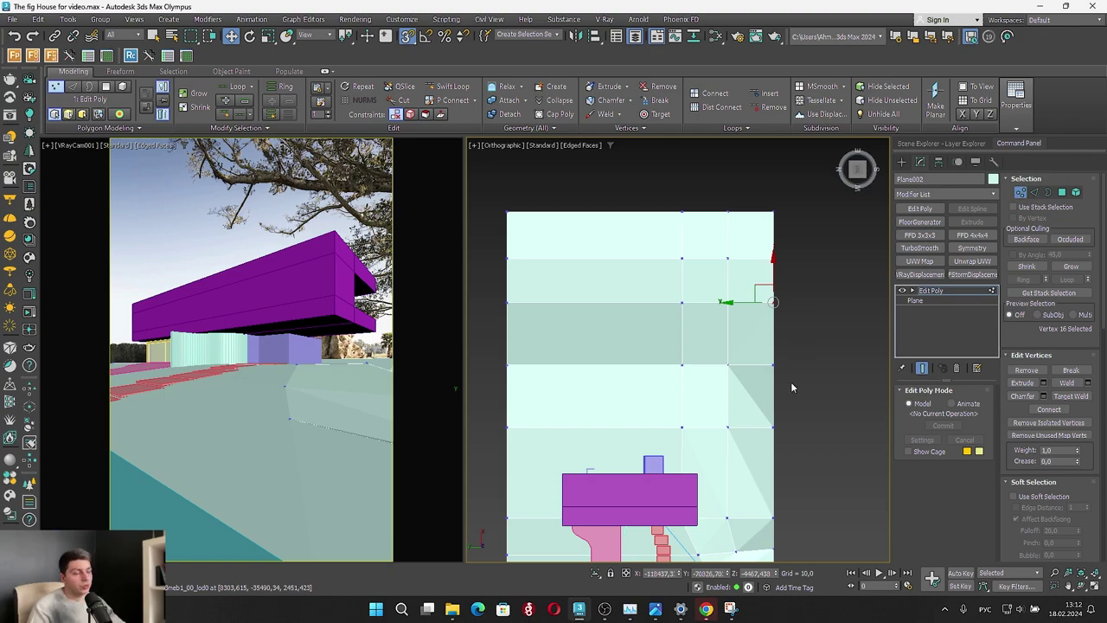
scroll(832, 468, "down", 3)
key("2")
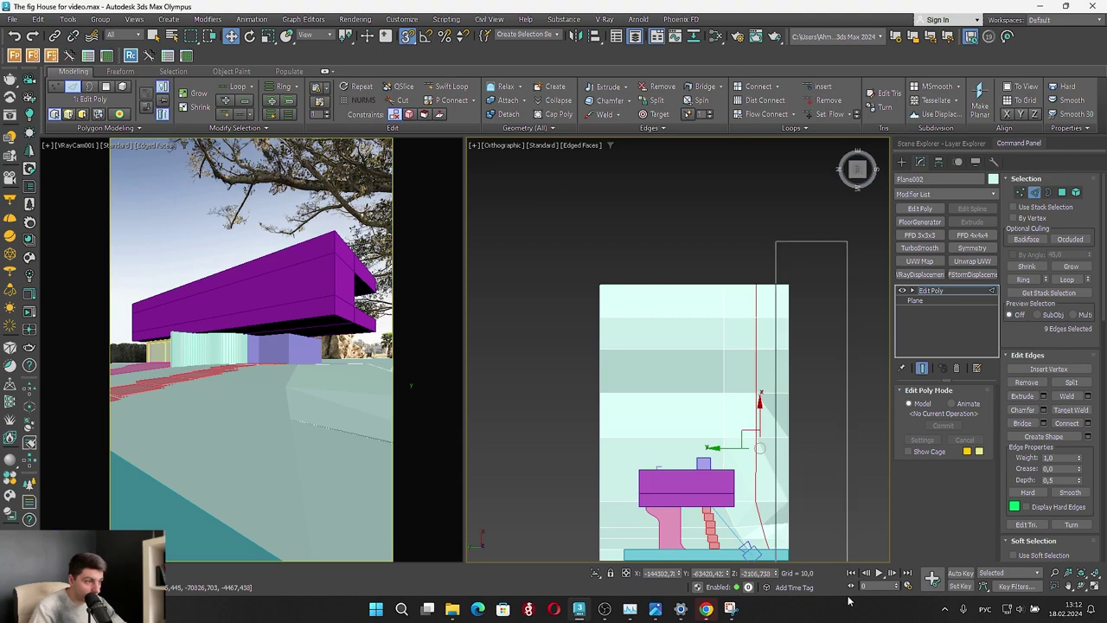
scroll(767, 505, "up", 3)
scroll(725, 375, "up", 2)
middle_click_drag(725, 376, 583, 211)
left_click_drag(631, 262, 686, 260, "shift")
left_click(1038, 192)
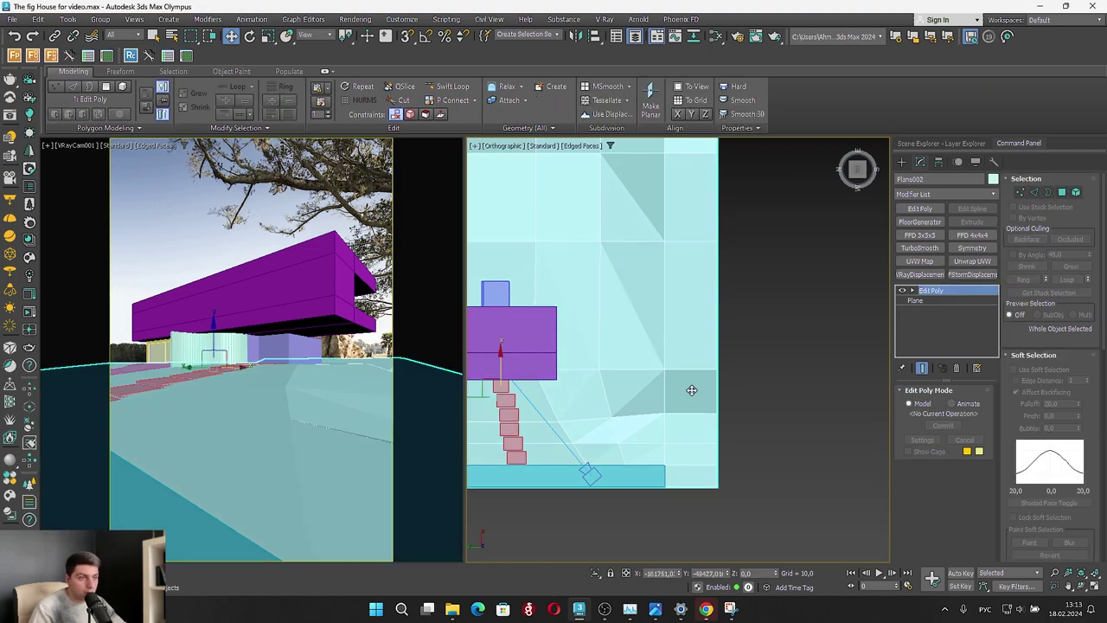
Check the extended terrain around the house and compare it with the reference photo in the wireframe camera view
middle_click_drag(692, 389, 634, 355)
scroll(633, 355, "down", 2)
scroll(601, 355, "down", 4)
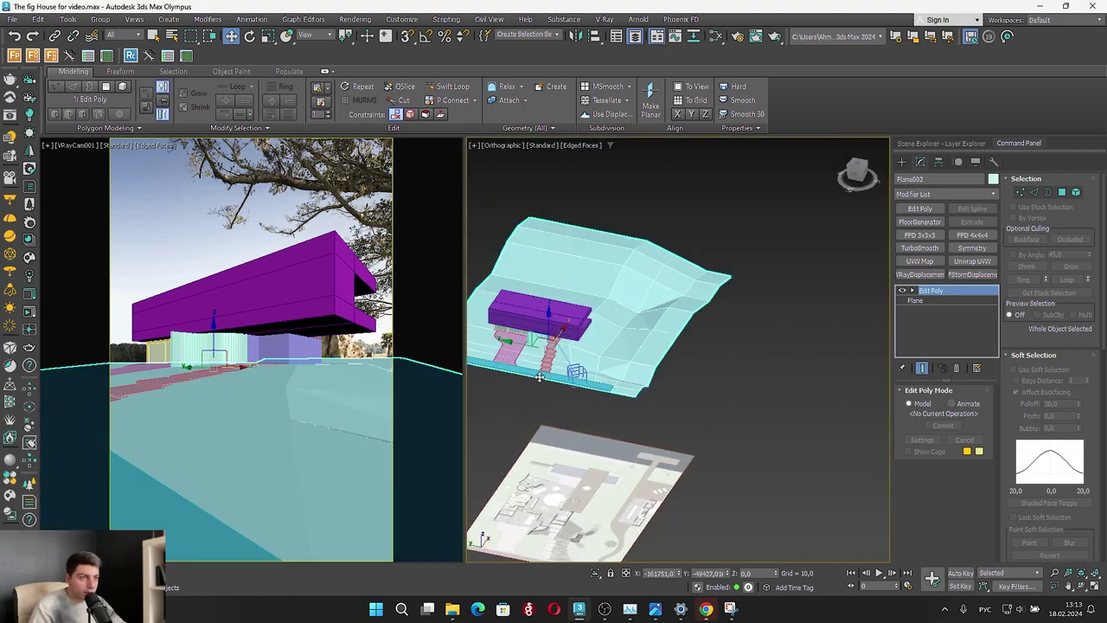
scroll(502, 310, "up", 5)
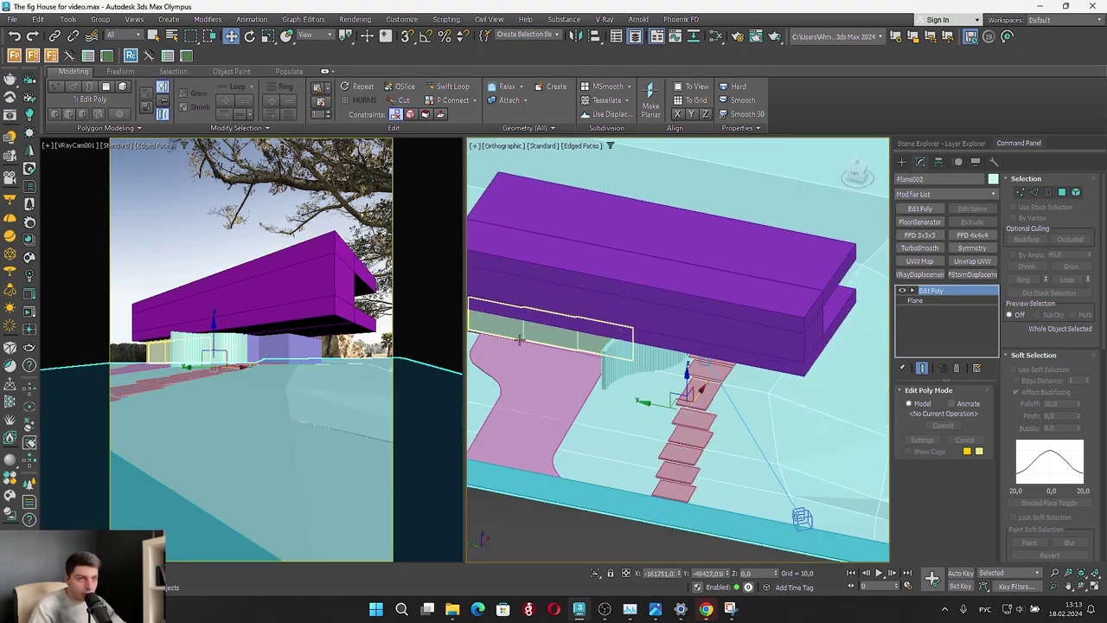
left_click(217, 389)
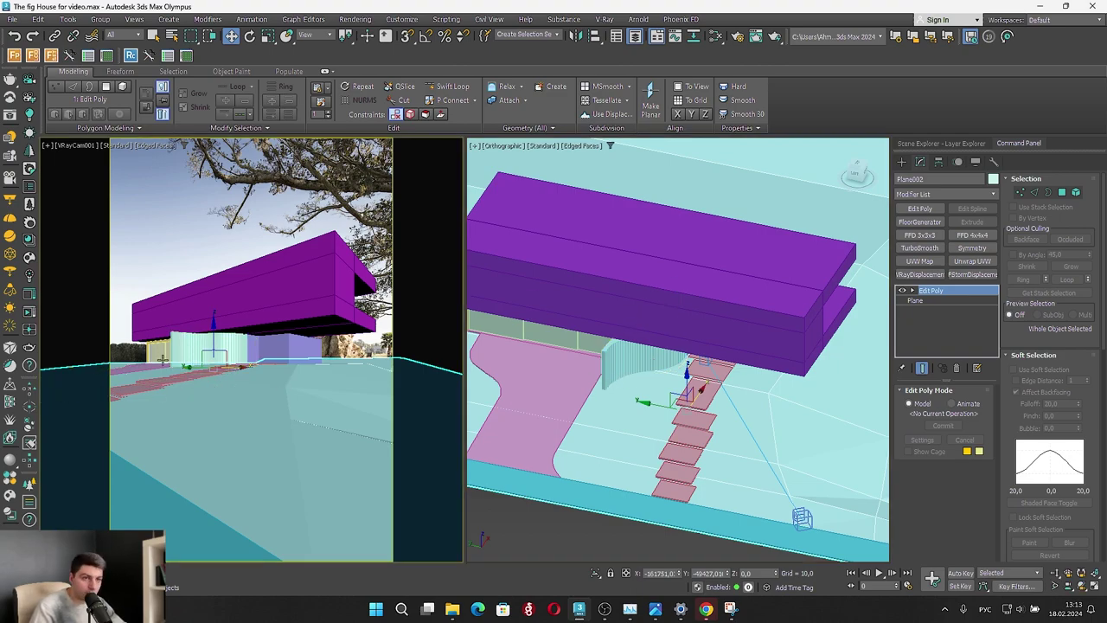
key("F3")
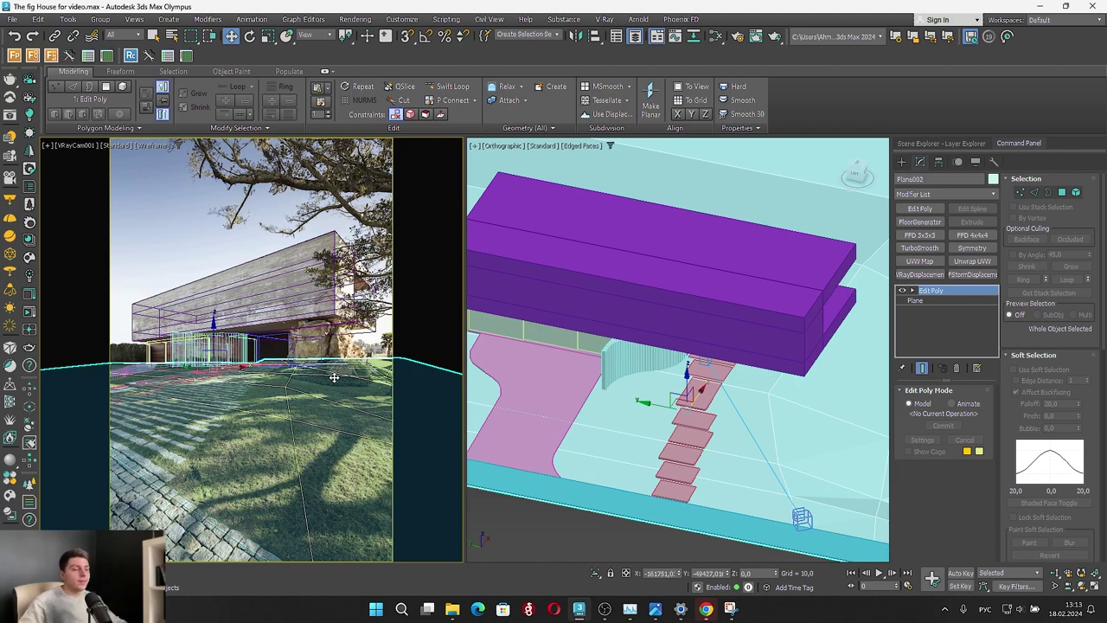
Locate the spare rocks beyond the terrain, clear the terrain selection and display the view shaded without edges
scroll(716, 355, "down", 10)
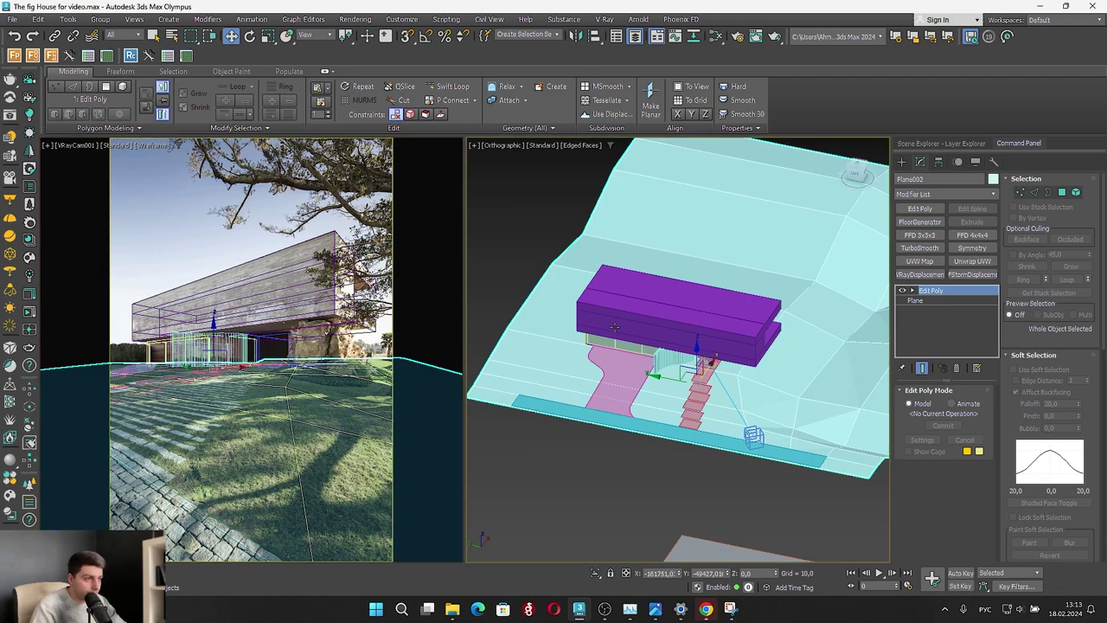
middle_click_drag(738, 328, 669, 340)
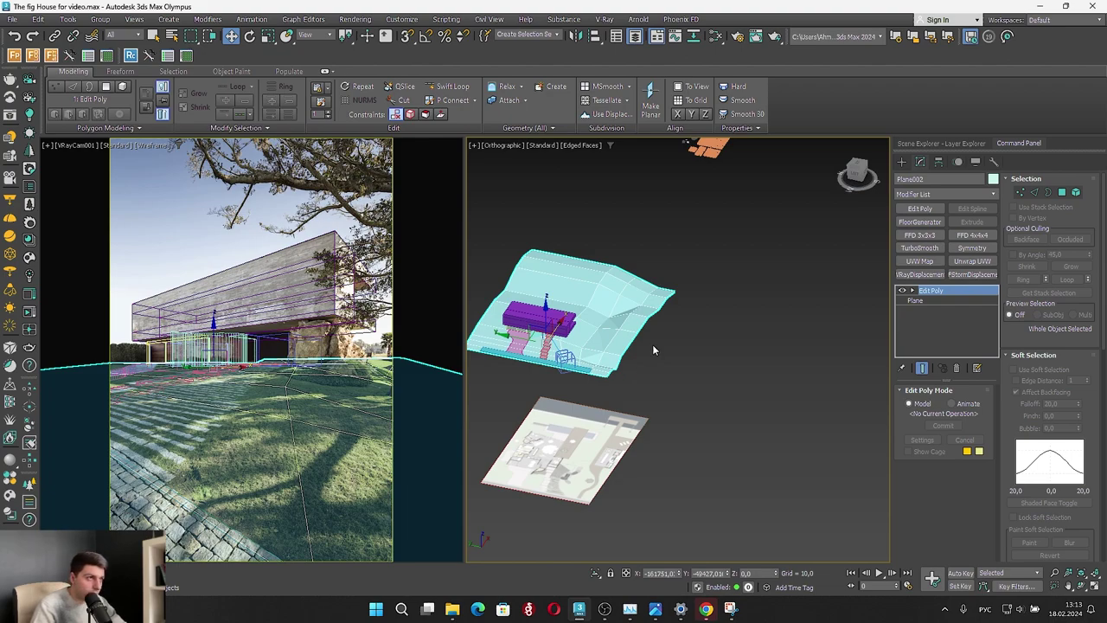
scroll(708, 272, "down", 2)
middle_click_drag(718, 277, 693, 460)
scroll(653, 321, "up", 8)
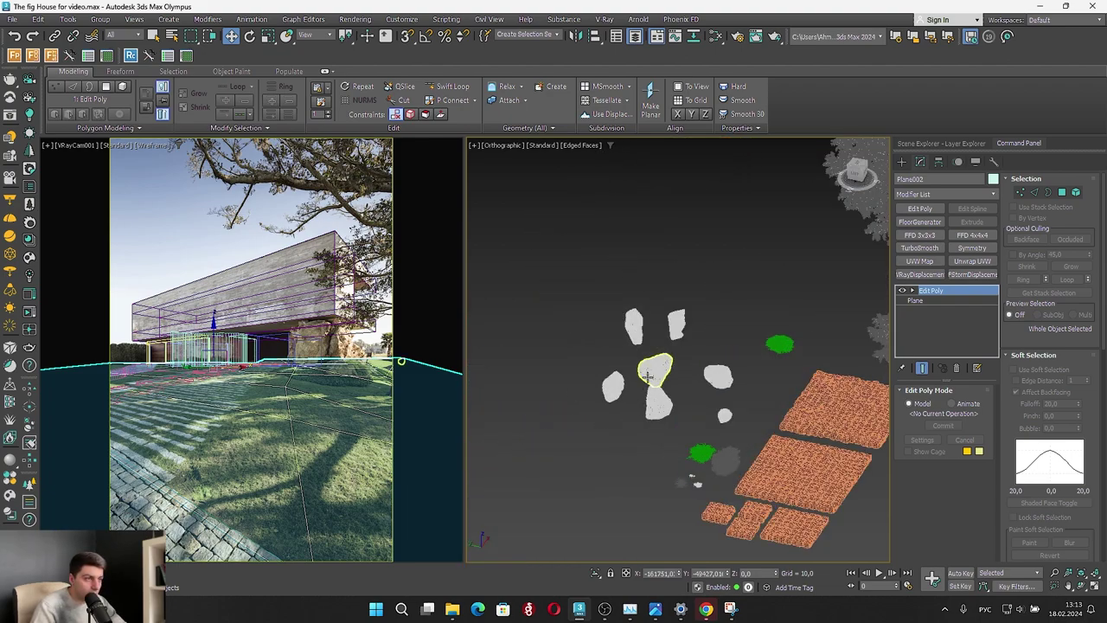
left_click(563, 475)
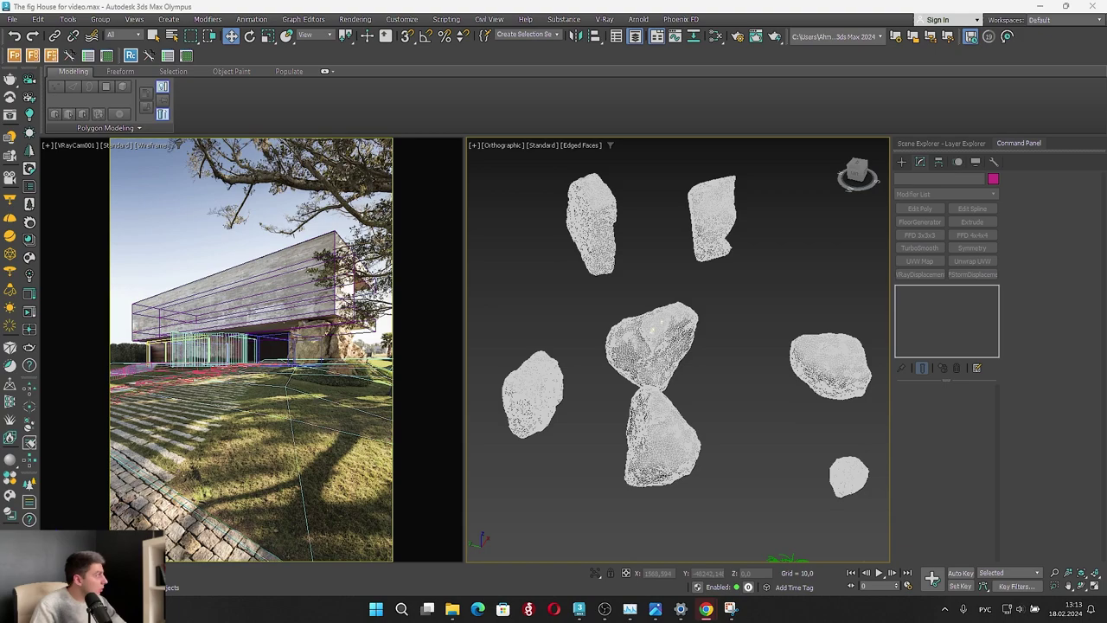
right_click(585, 374)
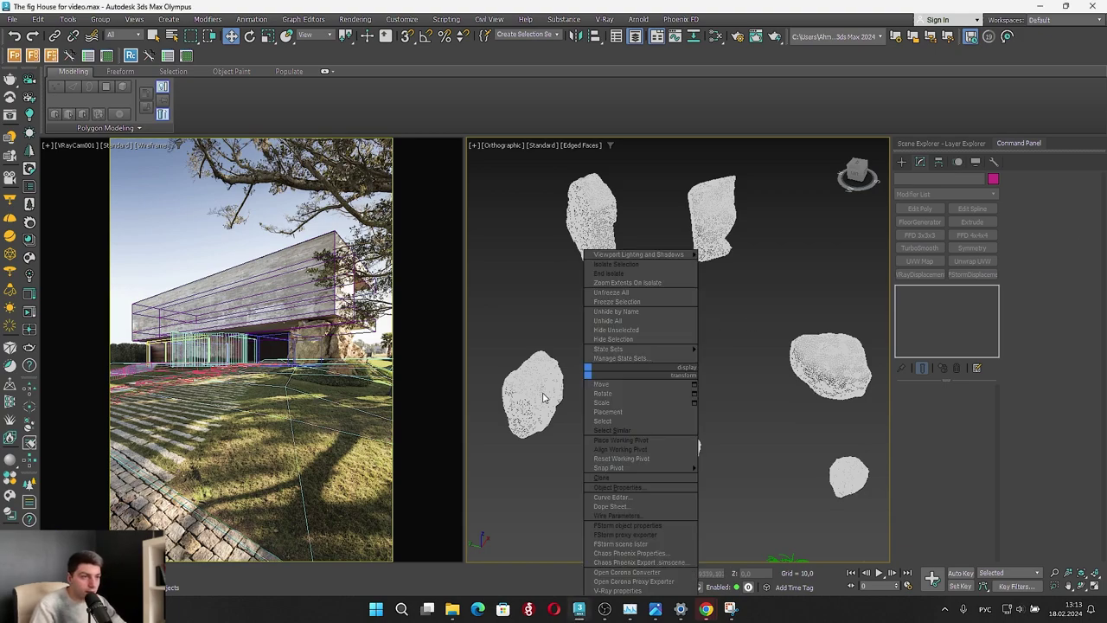
left_click(531, 507)
key("F4")
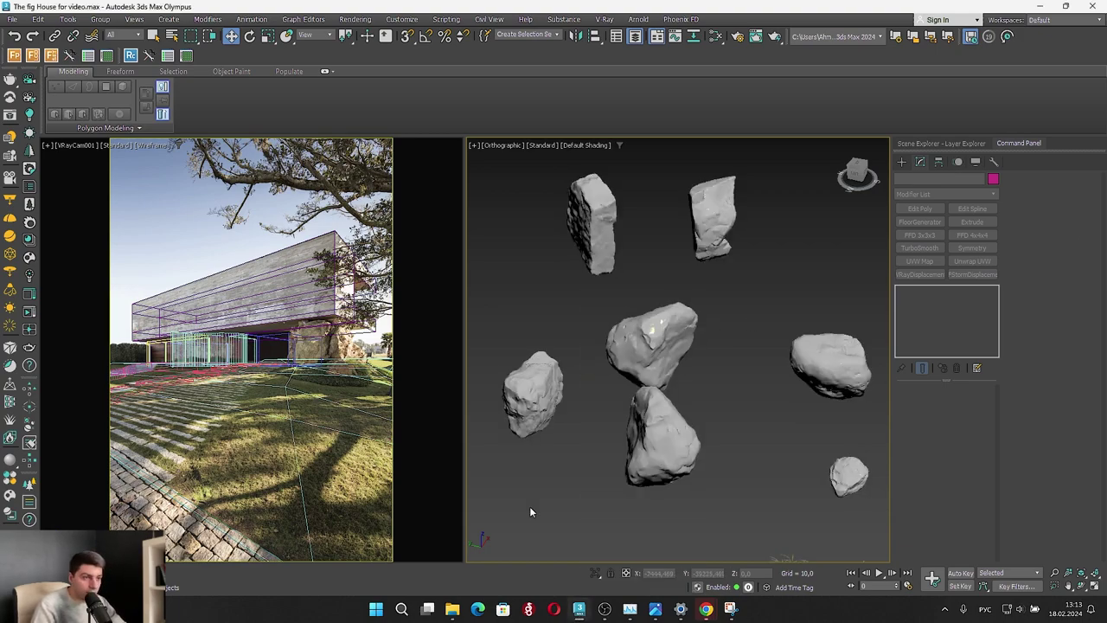
Select all seven spare rocks and move them together onto the terrain beside the near end of the house
left_click(659, 437)
left_click(517, 412, "ctrl")
left_click(653, 339, "ctrl")
left_click(814, 350, "ctrl")
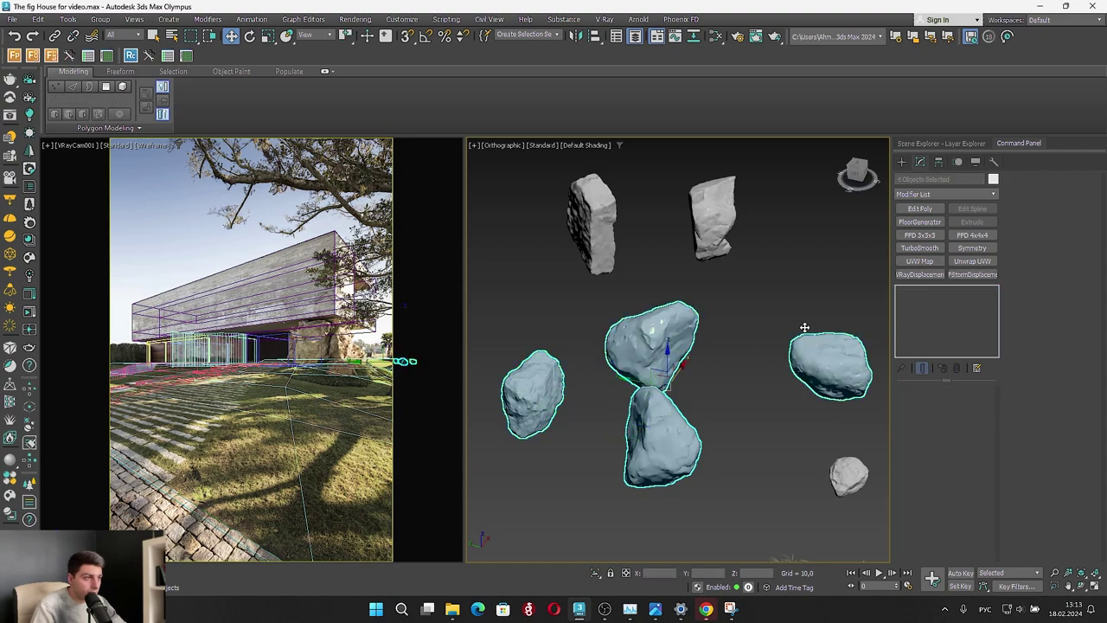
left_click(711, 221, "ctrl")
left_click(602, 232, "ctrl")
left_click(848, 469, "ctrl")
scroll(689, 235, "down", 10)
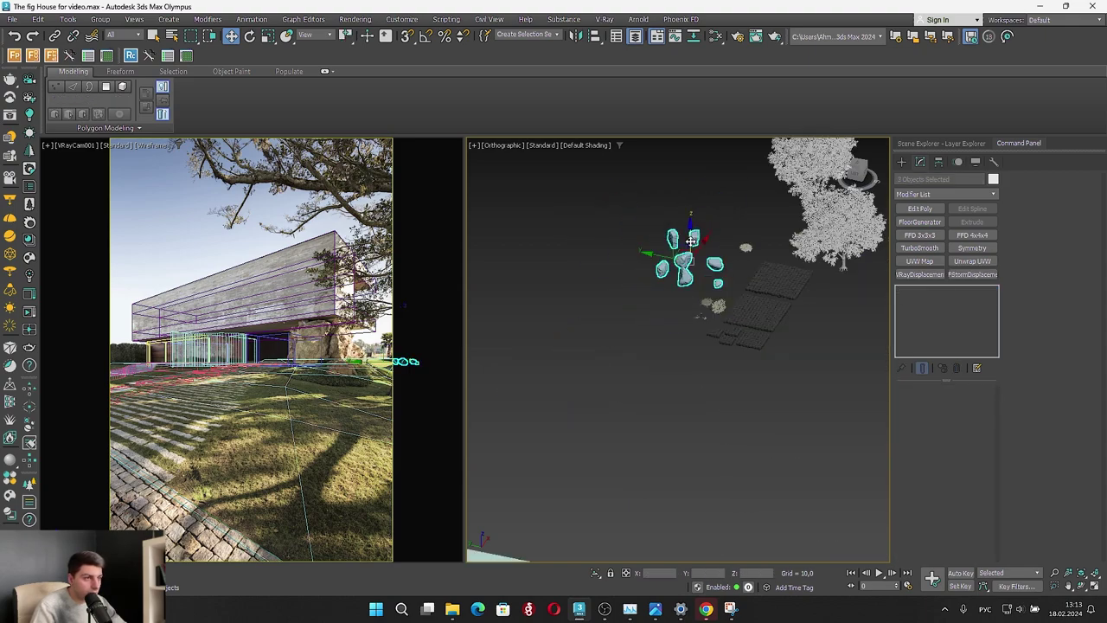
scroll(688, 235, "up", 3)
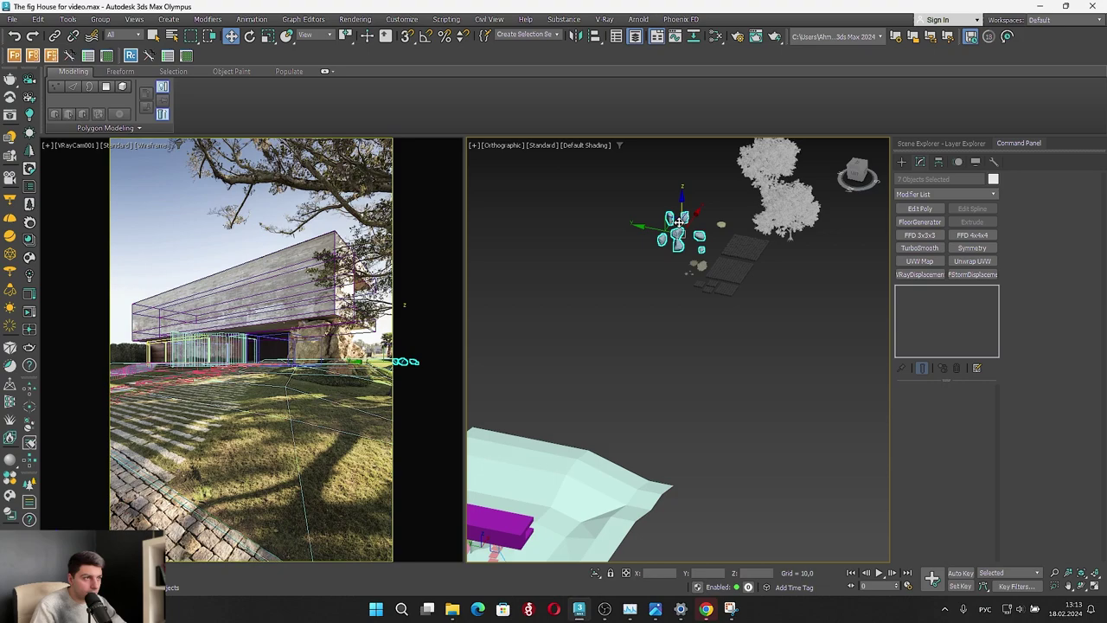
left_click_drag(676, 225, 535, 538)
Select the central rock of the group and check how the rocks sit beside the overhanging volume
middle_click_drag(528, 557, 619, 397)
scroll(619, 397, "up", 2)
scroll(629, 384, "up", 6)
left_click(657, 369)
scroll(641, 342, "down", 3)
middle_click_drag(641, 345, 647, 387, "alt")
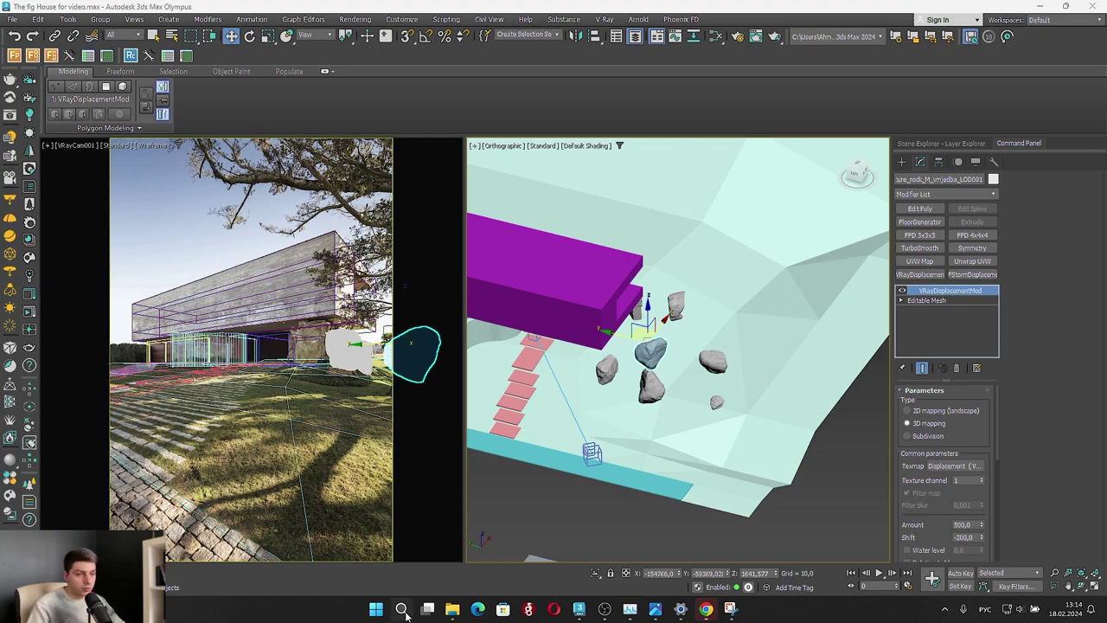
Switch to Quixel Bridge and show the purchased 3D assets
left_click(402, 610)
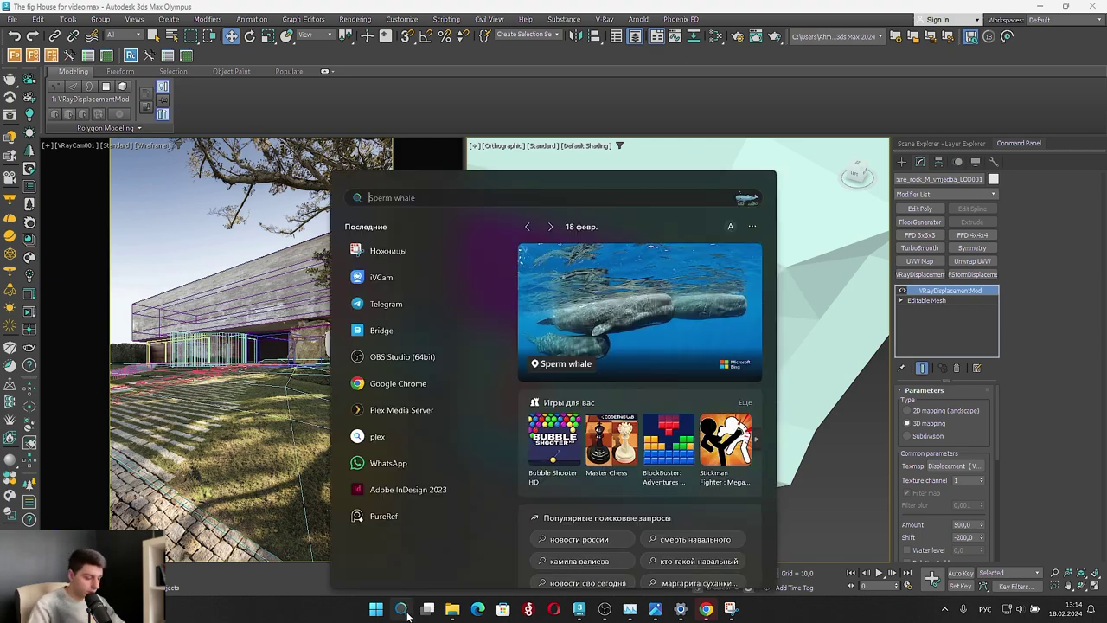
left_click(389, 333)
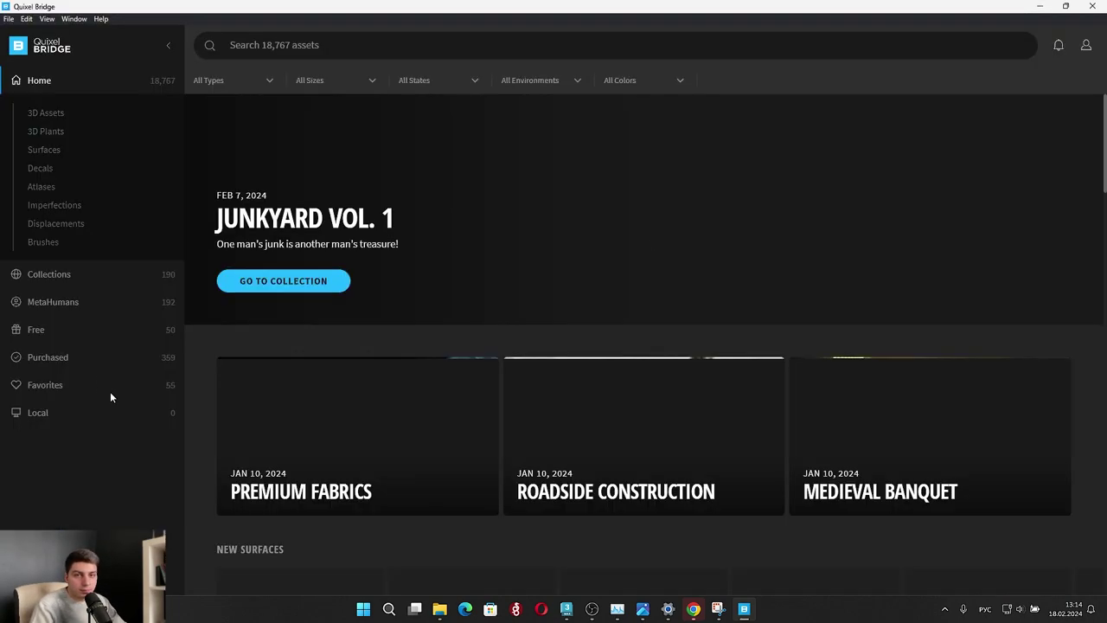
left_click(47, 358)
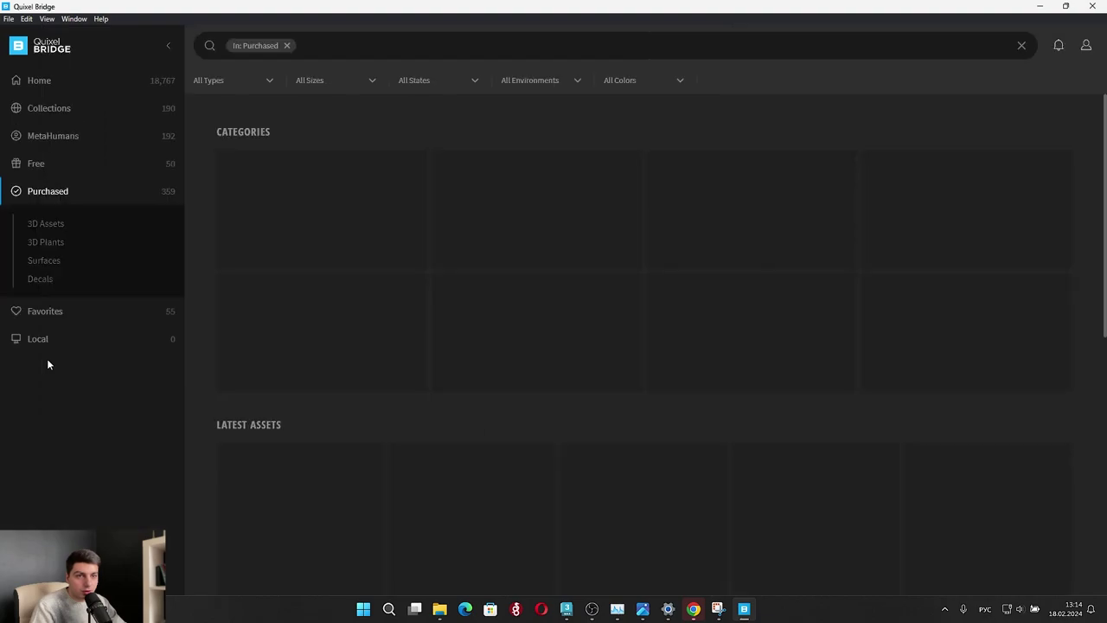
left_click(72, 224)
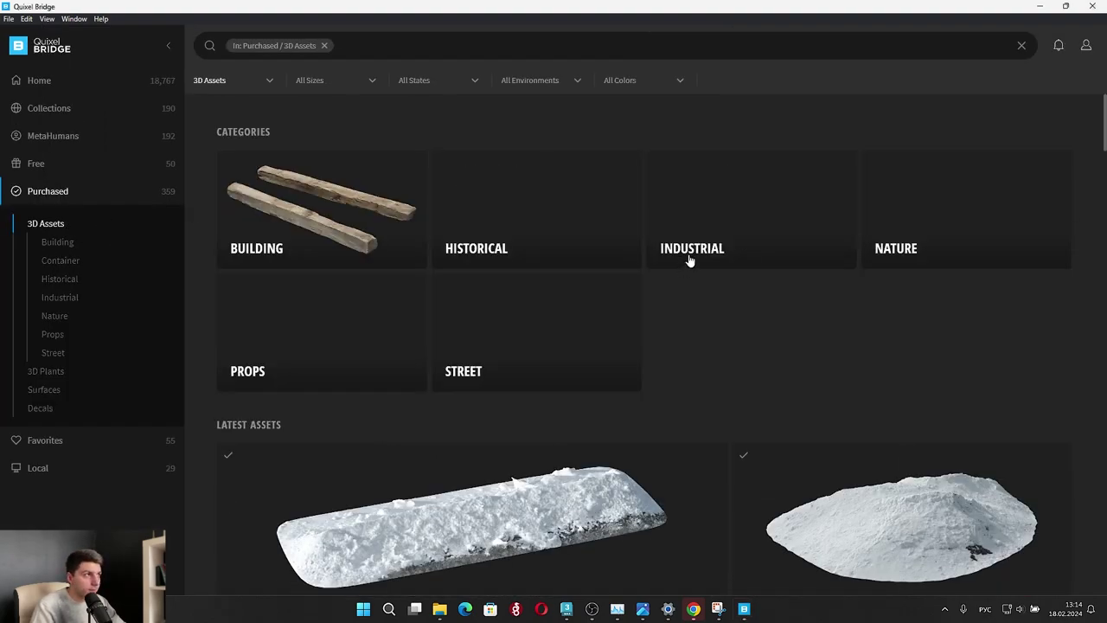
Browse the purchased 3D assets for sandstone boulders, view a Sandstone Boulder's details and close Quixel Bridge
scroll(455, 316, "down", 15)
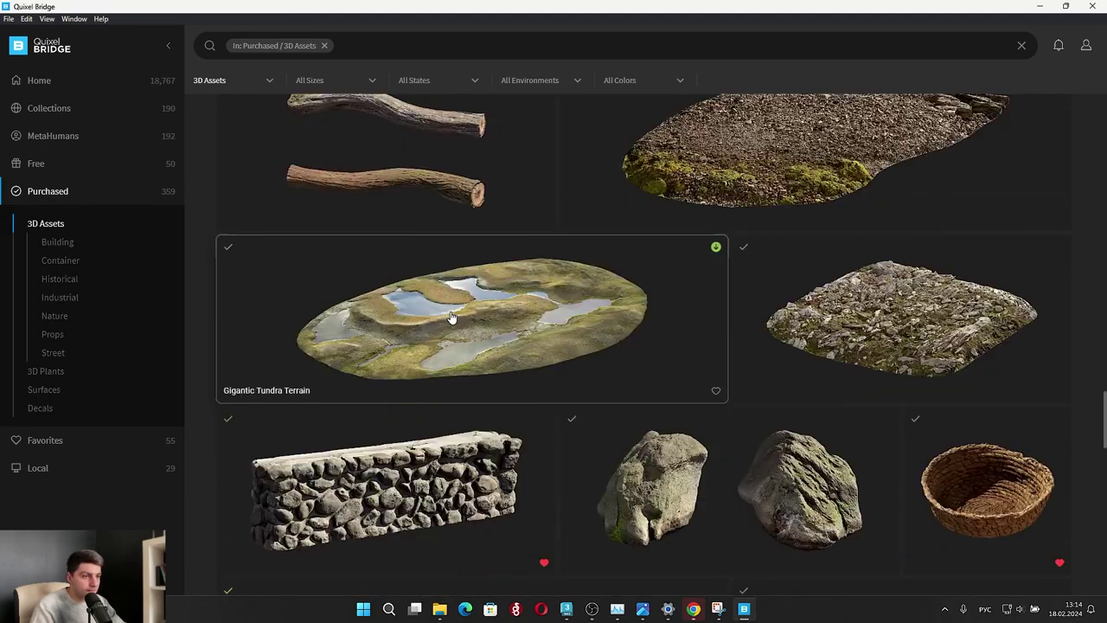
scroll(451, 329, "down", 10)
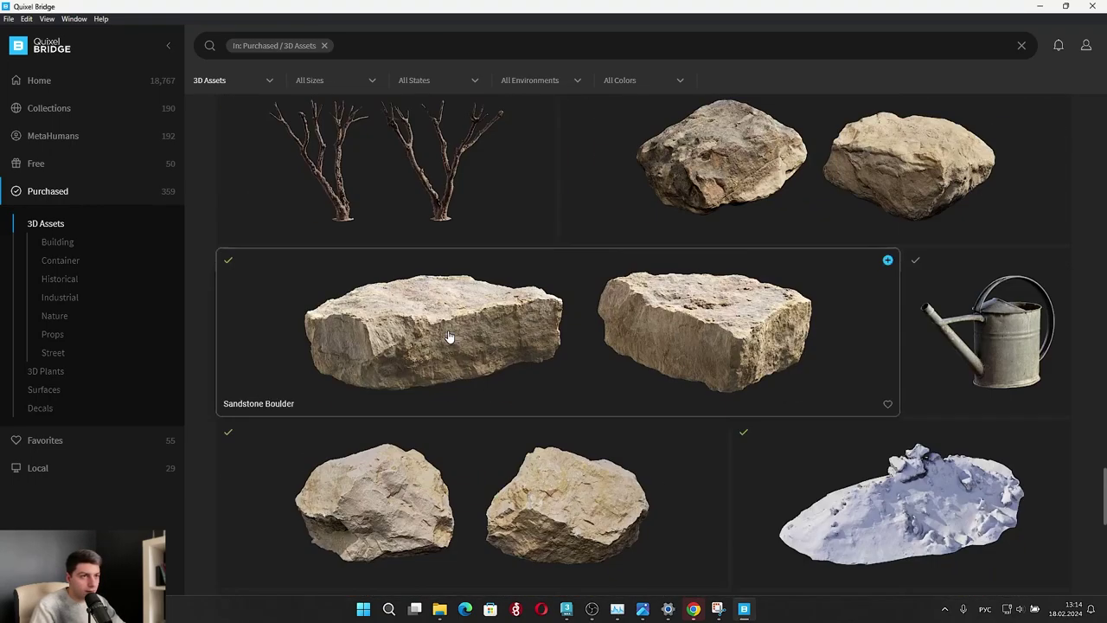
scroll(493, 287, "down", 5)
scroll(564, 301, "up", 7)
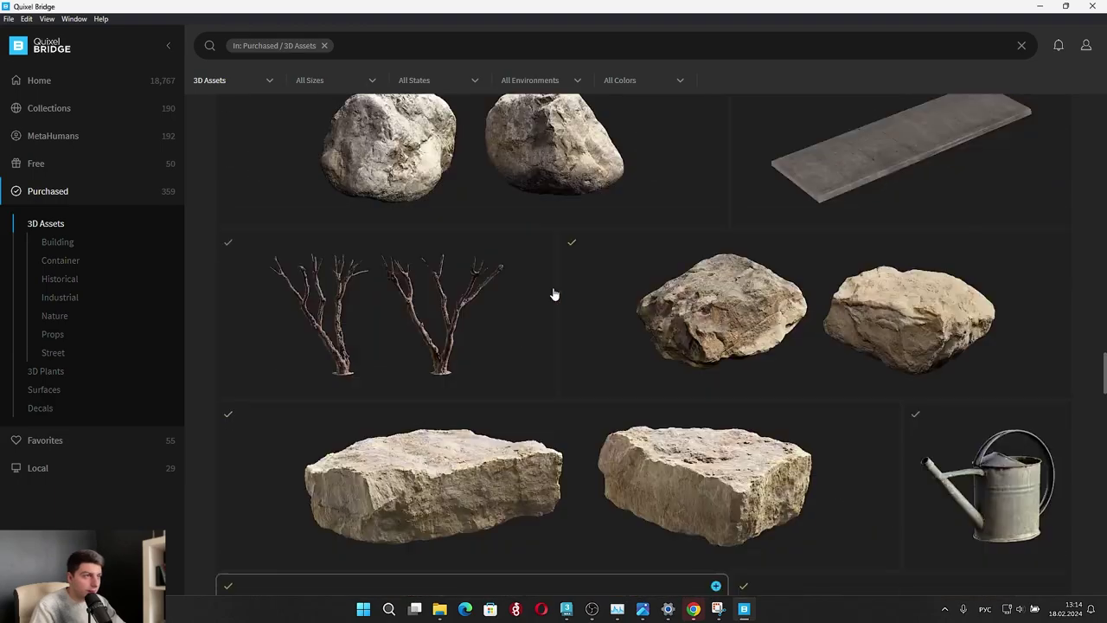
scroll(555, 294, "down", 4)
scroll(531, 366, "up", 5)
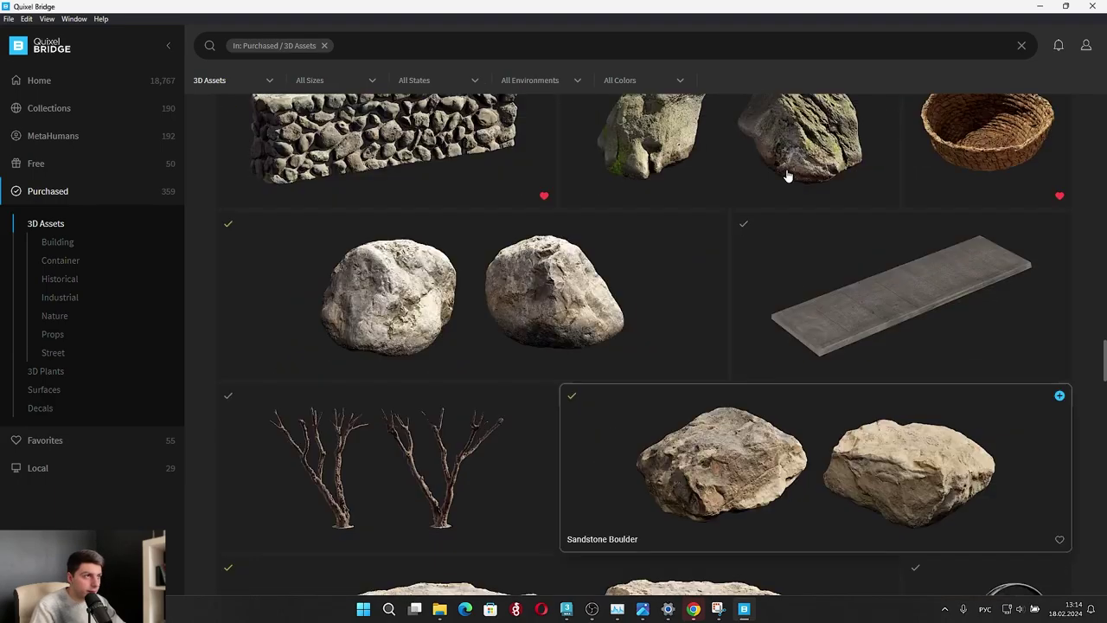
scroll(684, 295, "down", 12)
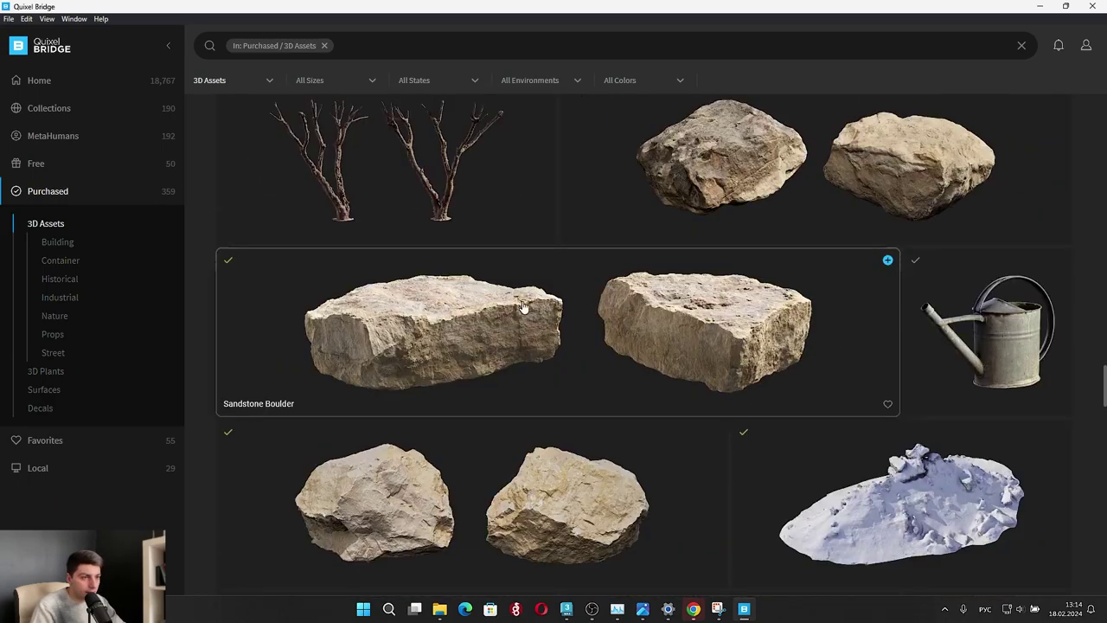
scroll(571, 309, "up", 4)
scroll(628, 262, "down", 10)
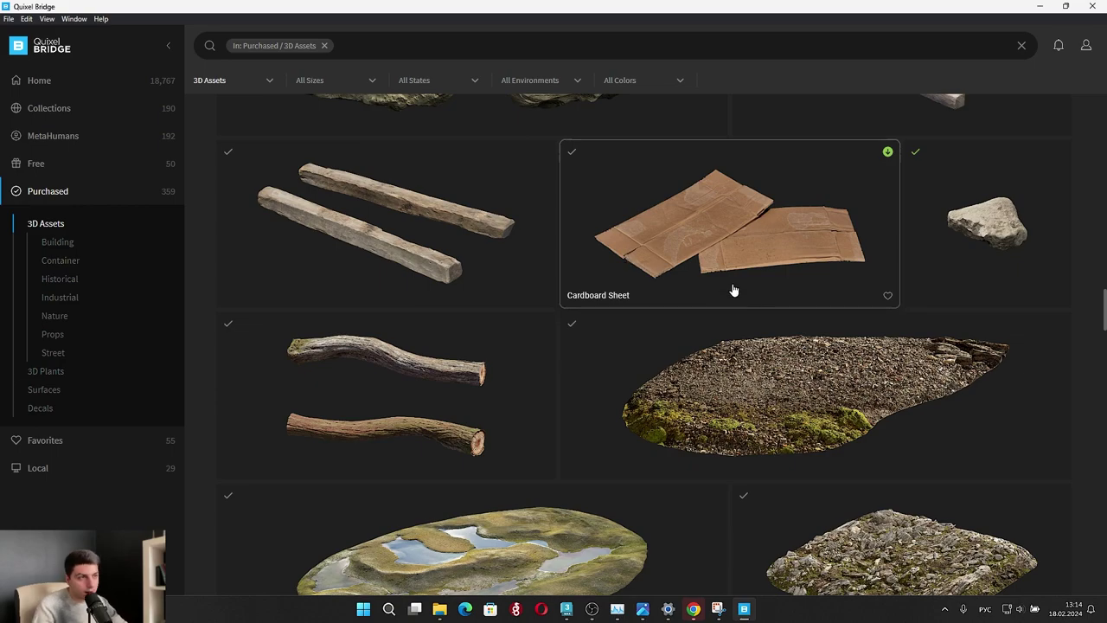
scroll(598, 323, "up", 3)
scroll(598, 323, "up", 6)
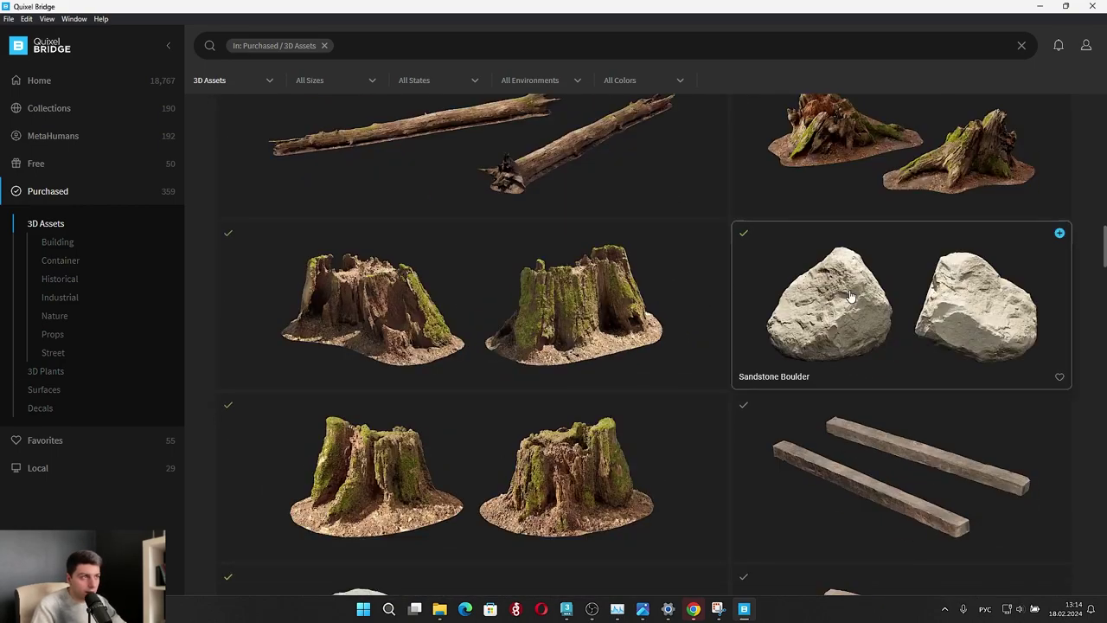
left_click(778, 338)
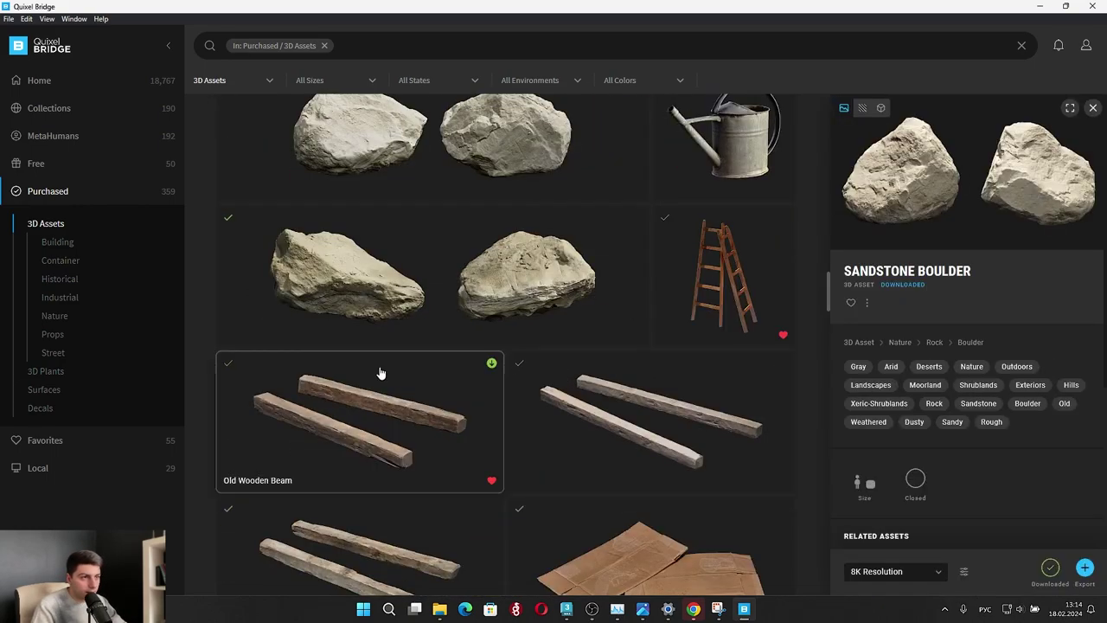
left_click(1084, 7)
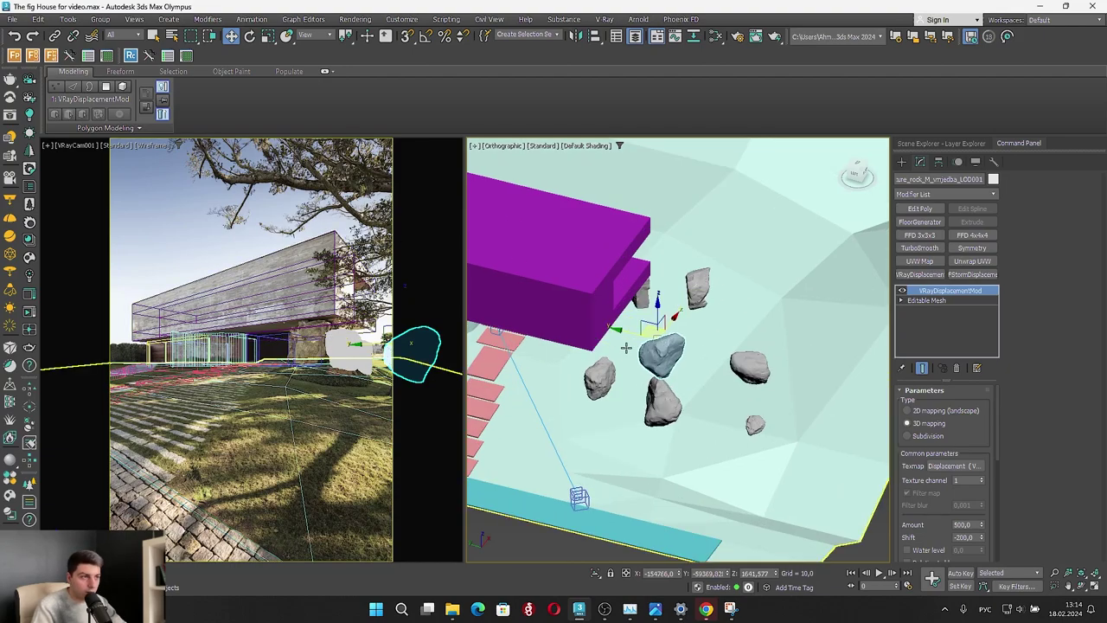
Move the central rock under the near corner of the overhanging volume and raise it slightly
left_click(599, 326)
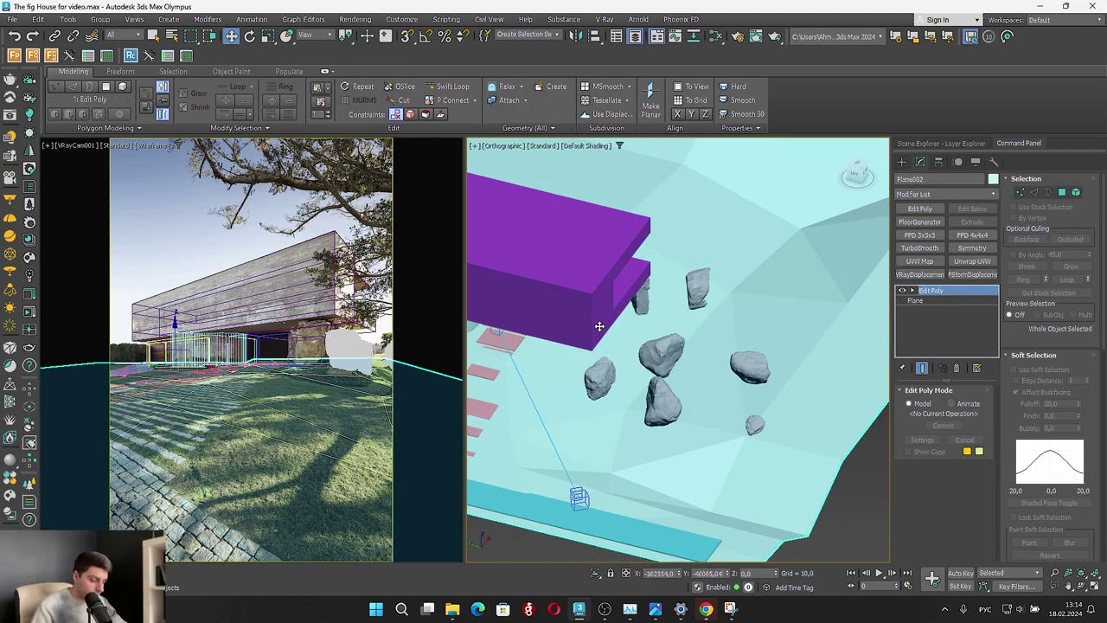
left_click(656, 344)
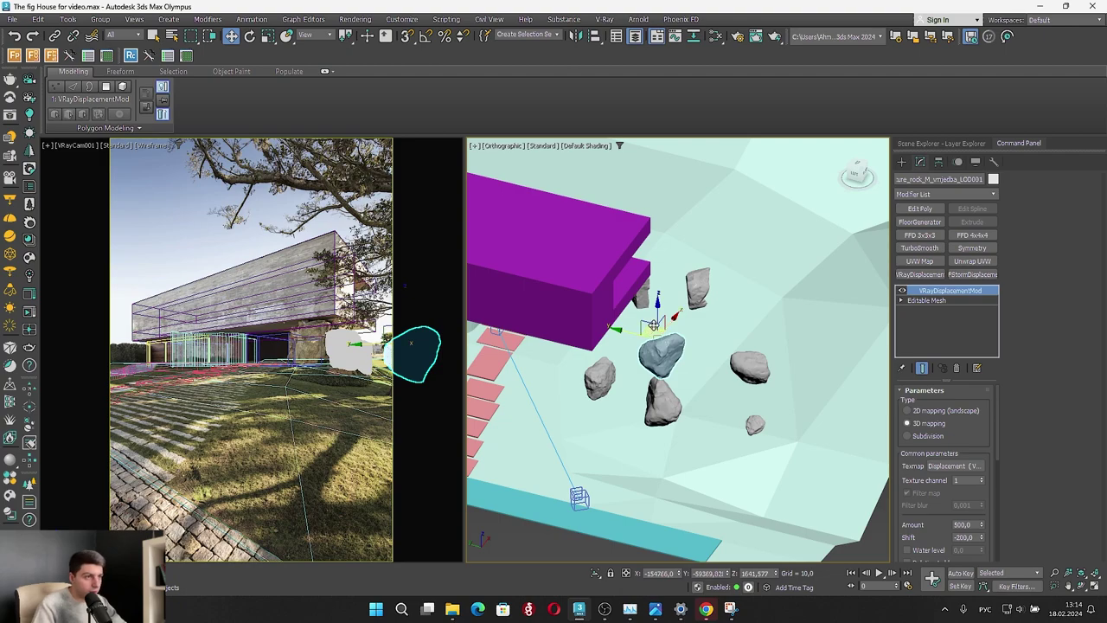
left_click_drag(653, 325, 585, 316)
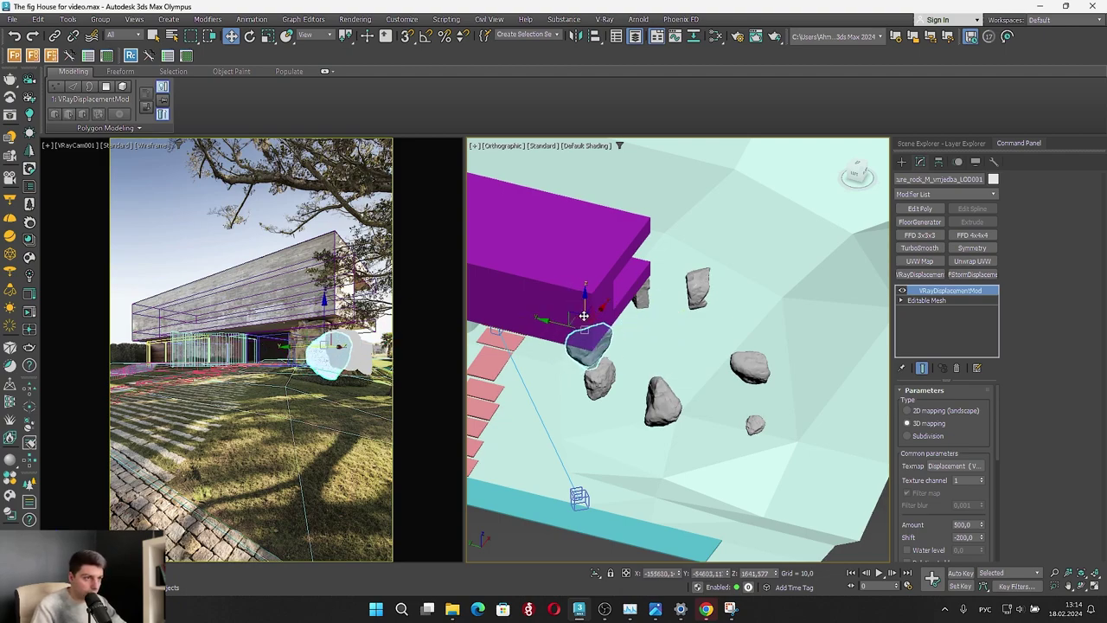
middle_click_drag(589, 321, 558, 297, "alt")
scroll(577, 316, "up", 4)
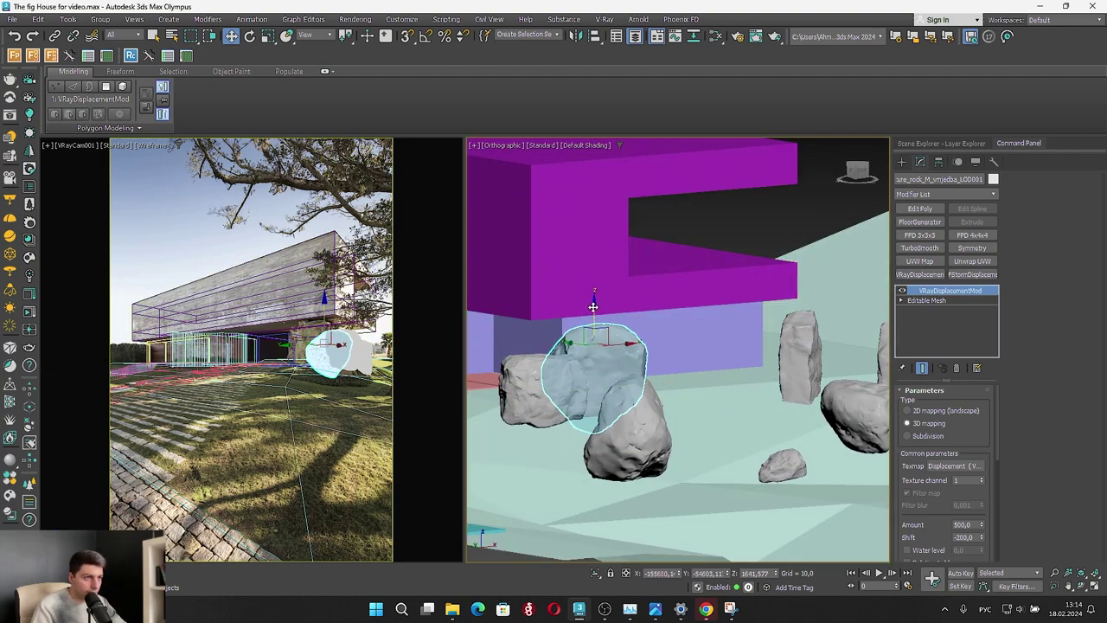
left_click_drag(594, 306, 597, 297)
Move the blocky rock further along the end of the overhang, beyond the first rock, and check the camera view
left_click(557, 379)
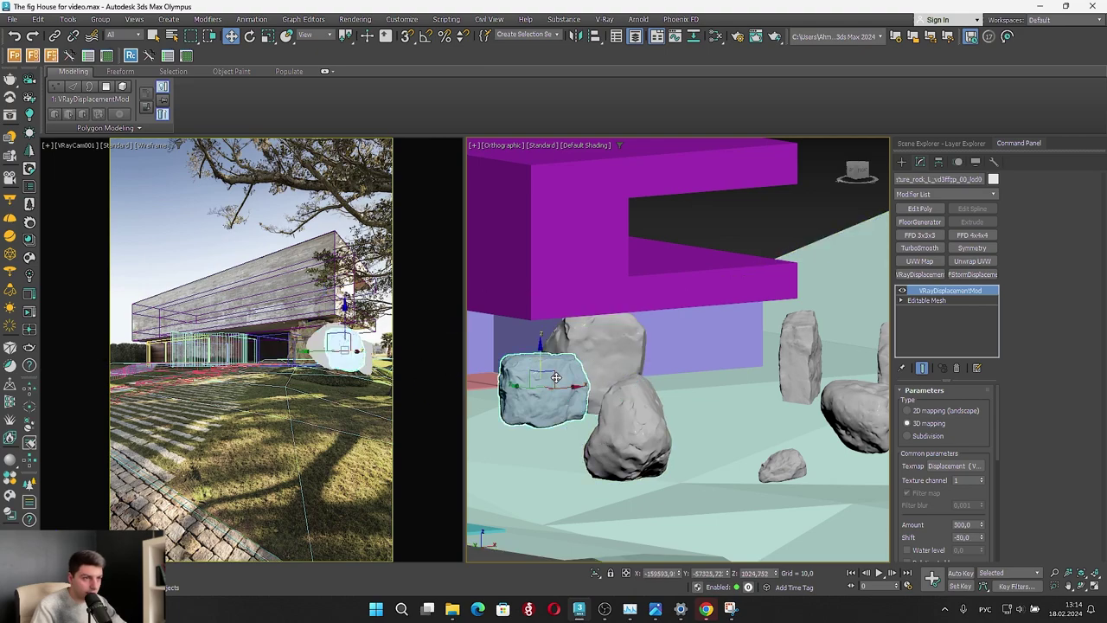
middle_click_drag(562, 404, 697, 386, "alt")
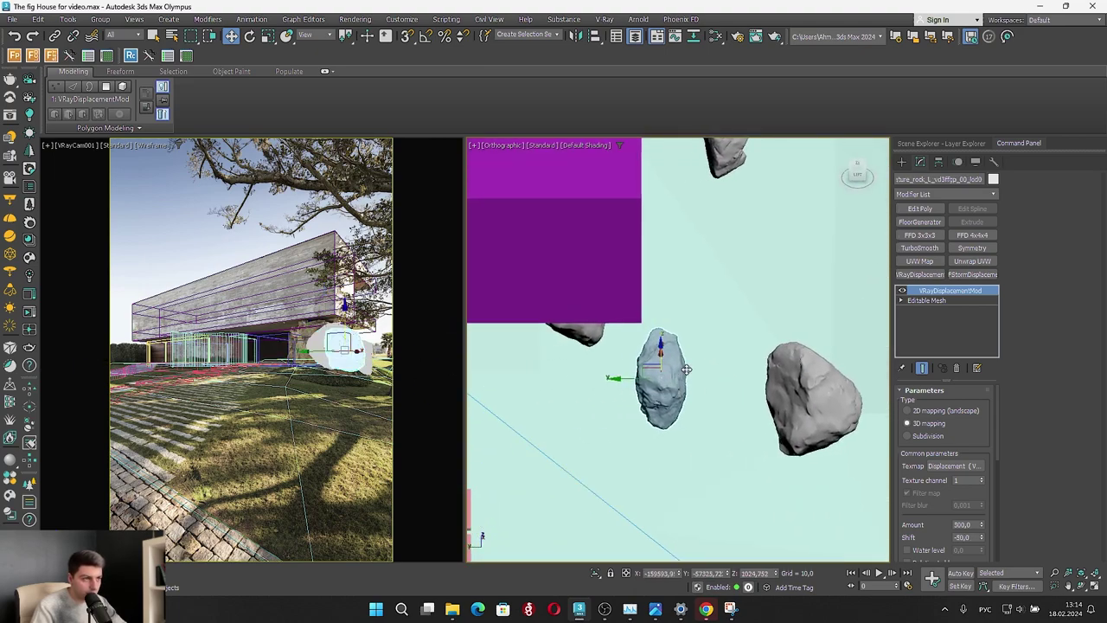
left_click_drag(647, 367, 666, 268)
mouse_move(640, 286)
middle_mouse_down("alt")
mouse_move(631, 298)
mouse_move(627, 283)
middle_mouse_up("alt")
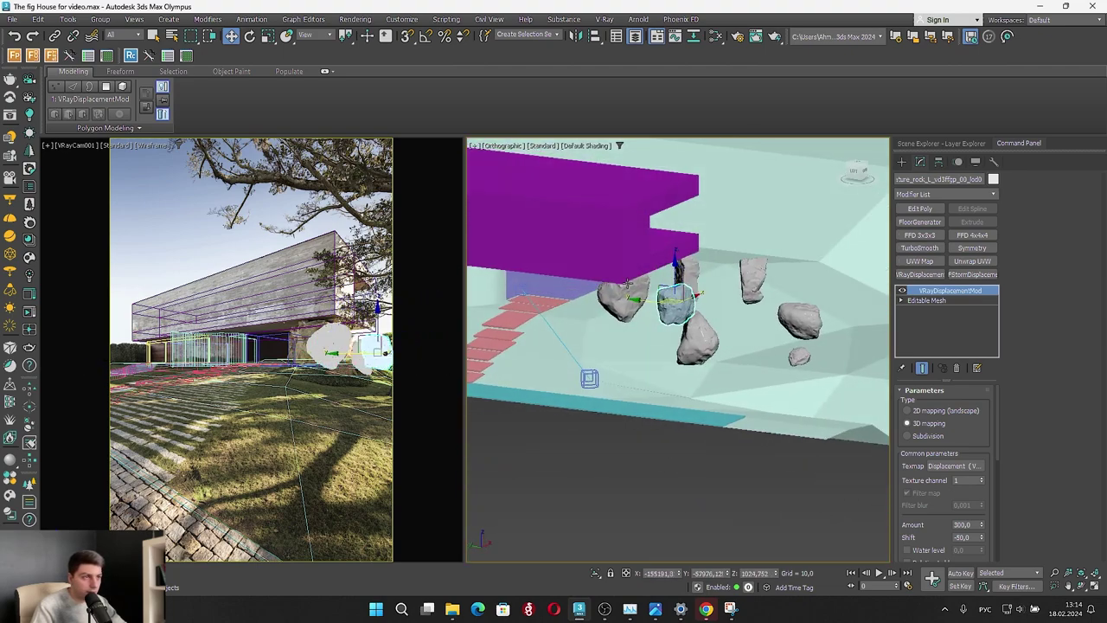
right_click(253, 296)
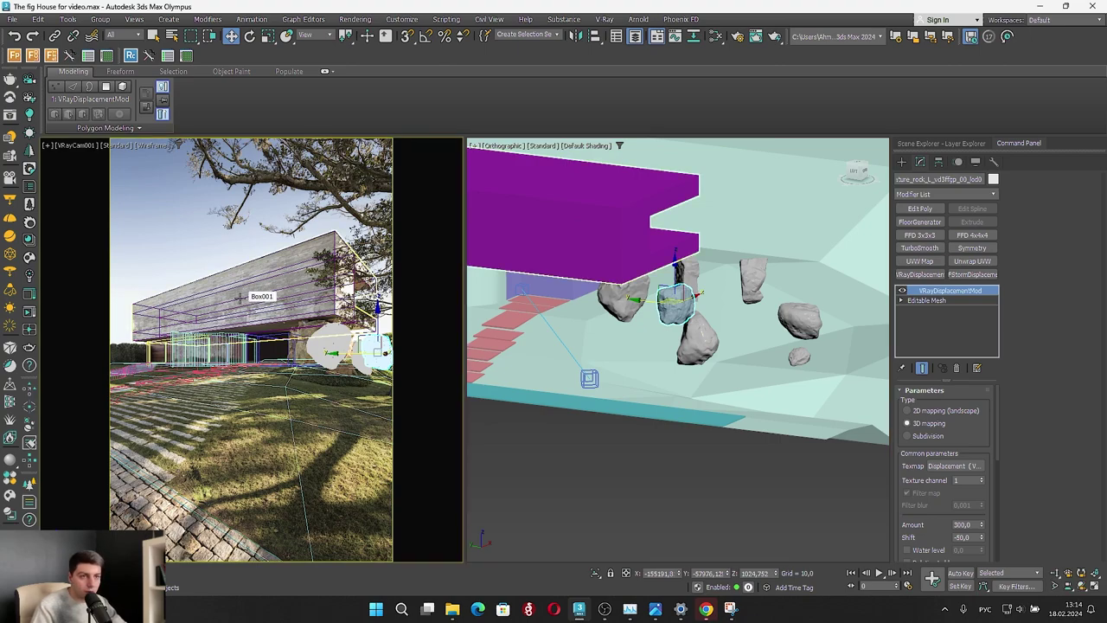
Move the large pointed rock to the entrance-path side of the first rock, near the overhang's corner
scroll(690, 340, "up", 2)
left_click(689, 340)
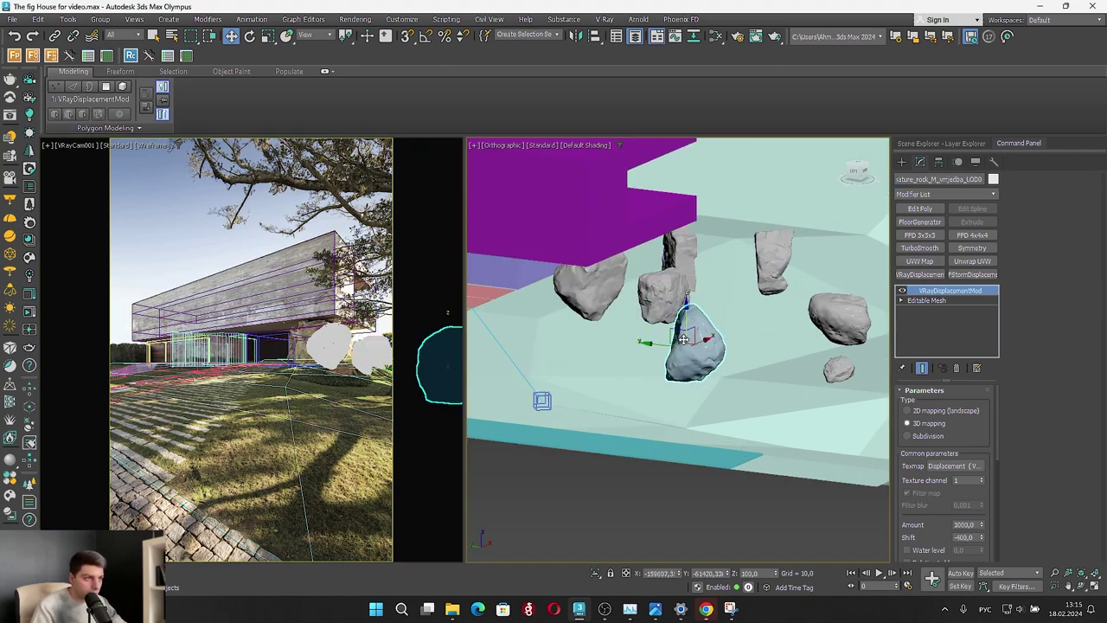
left_click_drag(684, 339, 399, 310)
Raise the pointed rock out of the terrain to about Z 1373 and rotate it so its narrow end points up
key("e")
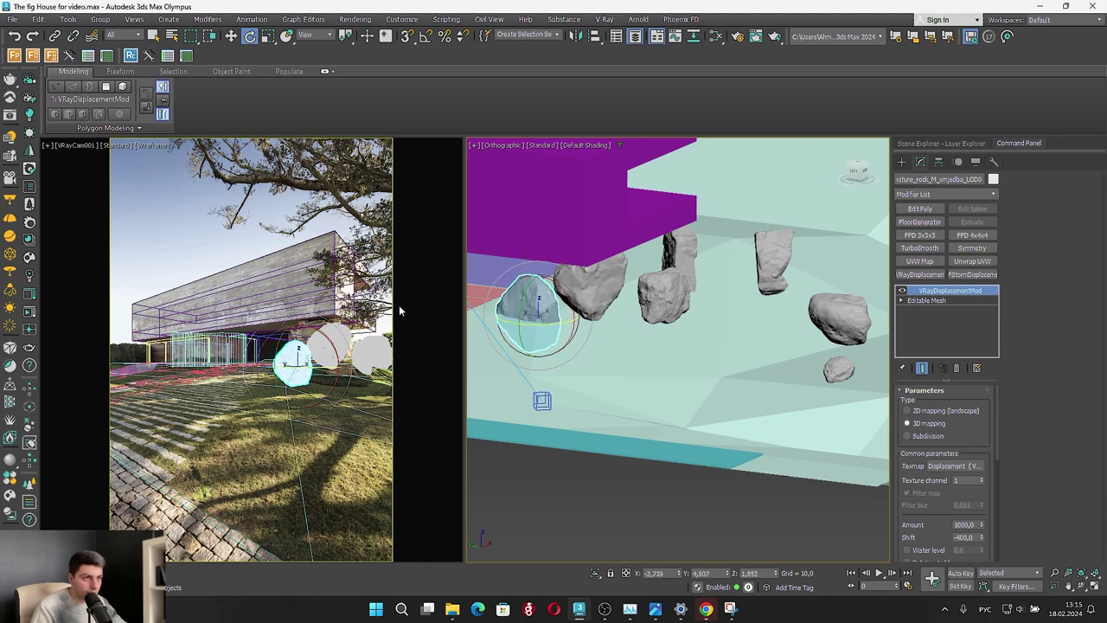
scroll(502, 303, "up", 5)
key("w")
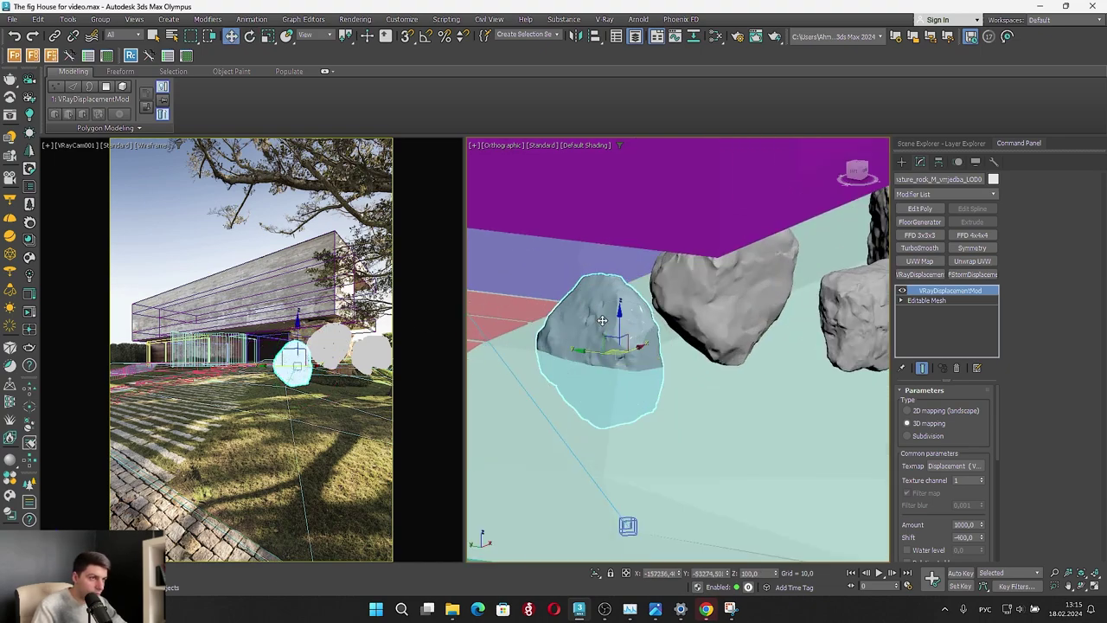
left_click_drag(619, 330, 610, 296)
key("e")
key("w")
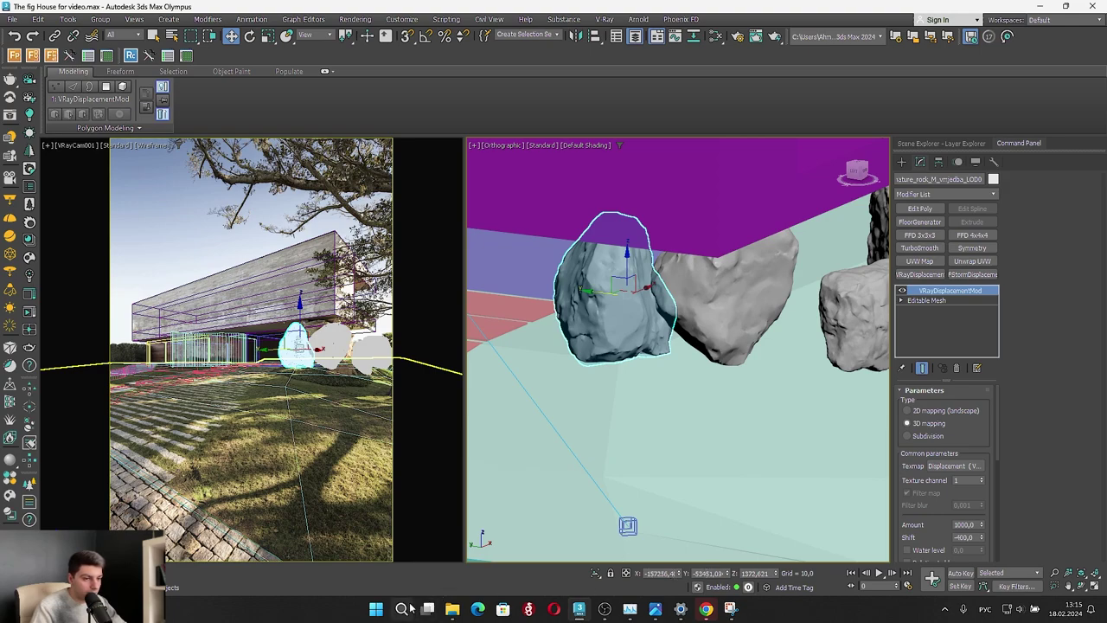
Search Windows for pureRef and launch PureRef
left_click(403, 609)
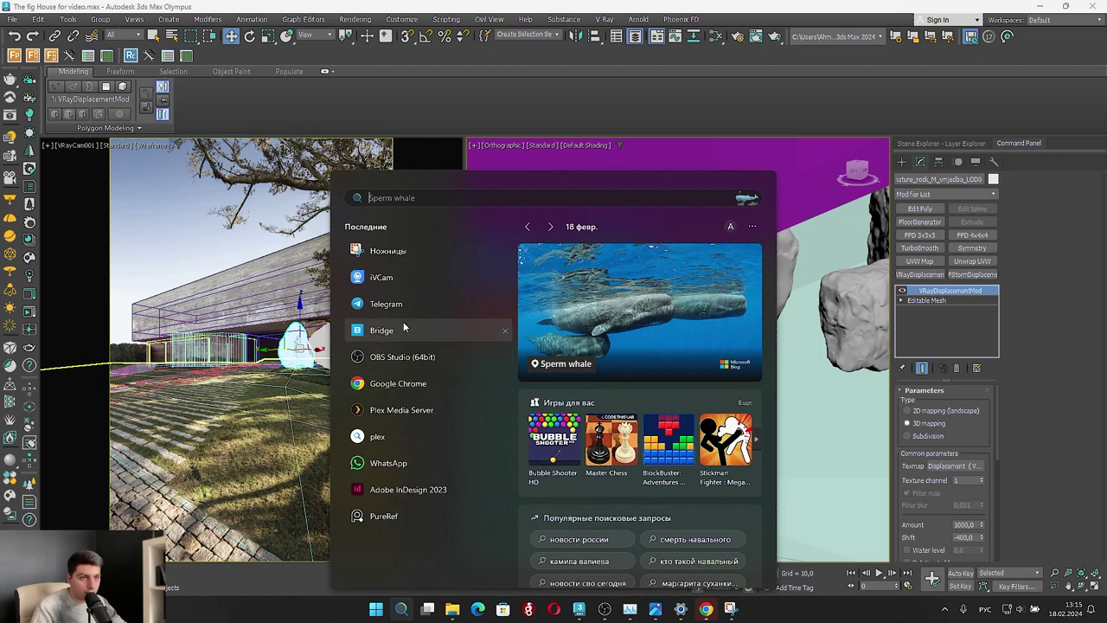
type("зг")
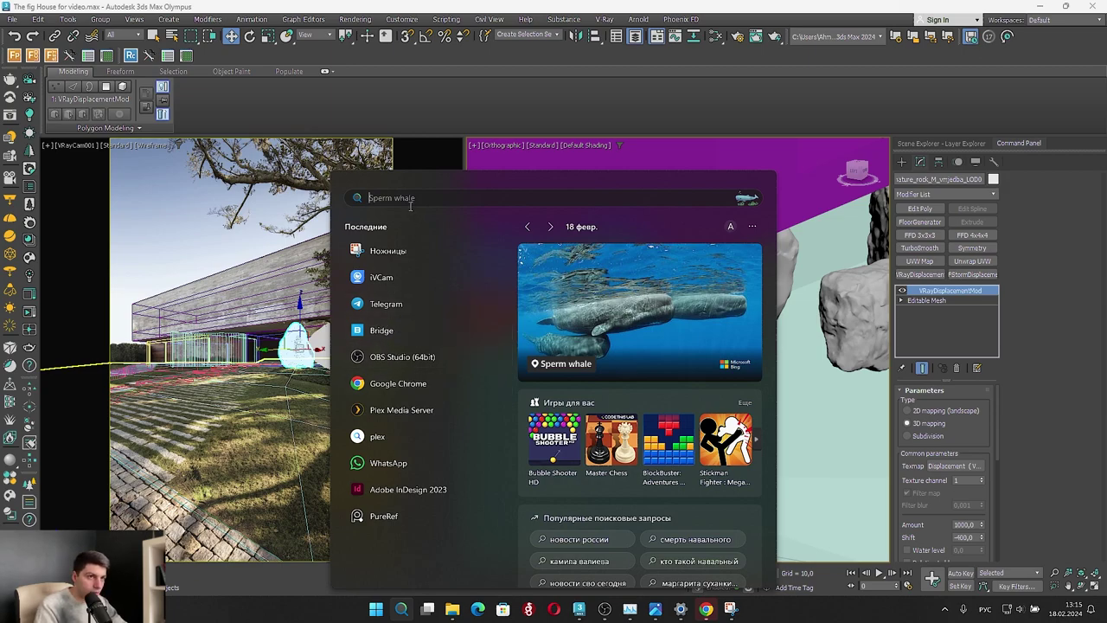
key("BackSpace")
key("BackSpace")
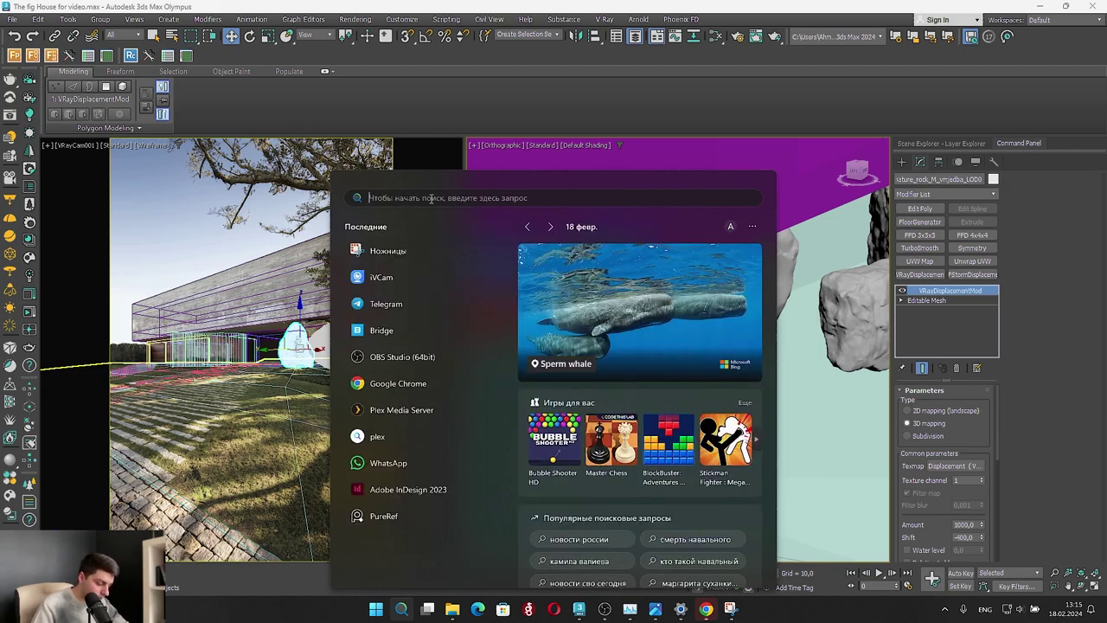
type("pureRef")
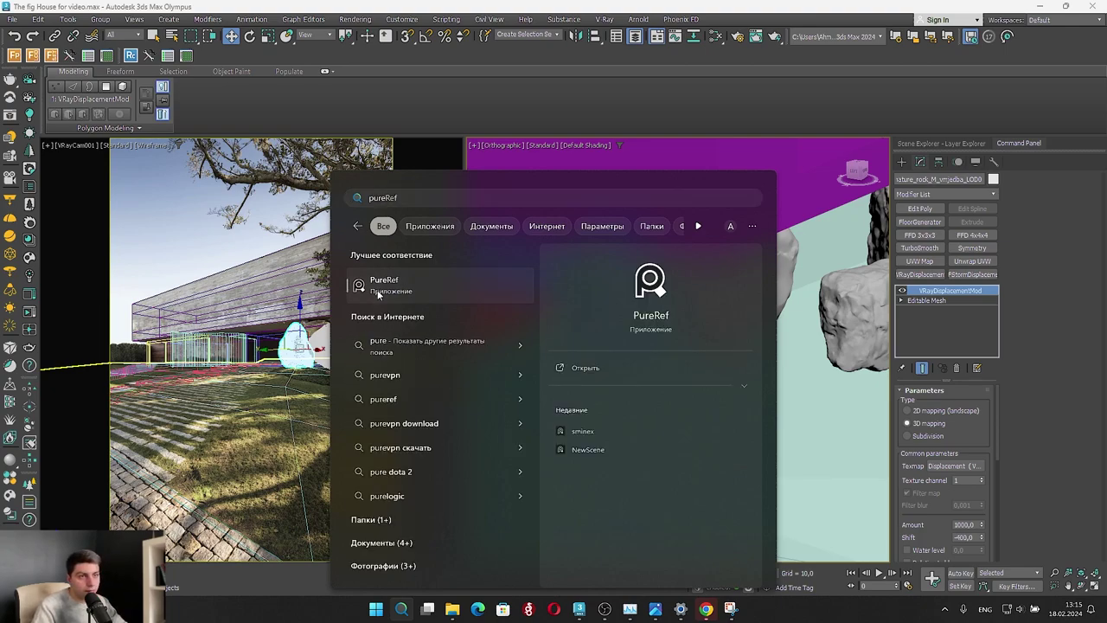
left_click(377, 290)
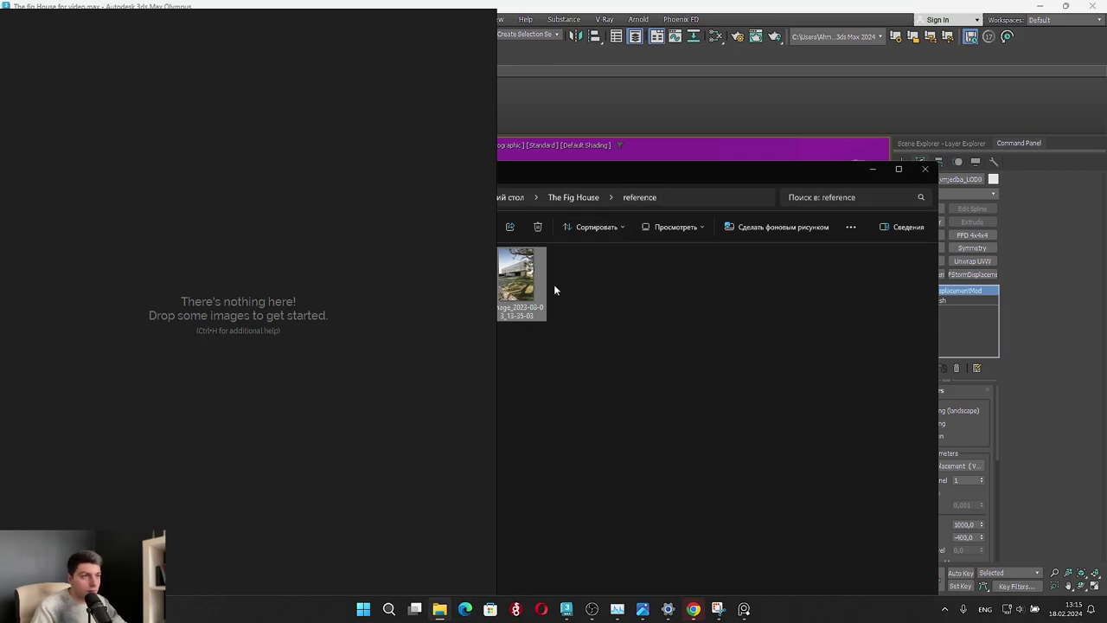
Load the house reference photo from the reference folder into PureRef, narrow its window and enlarge the rocks beside the model view
left_click_drag(555, 290, 289, 294)
left_click(873, 170)
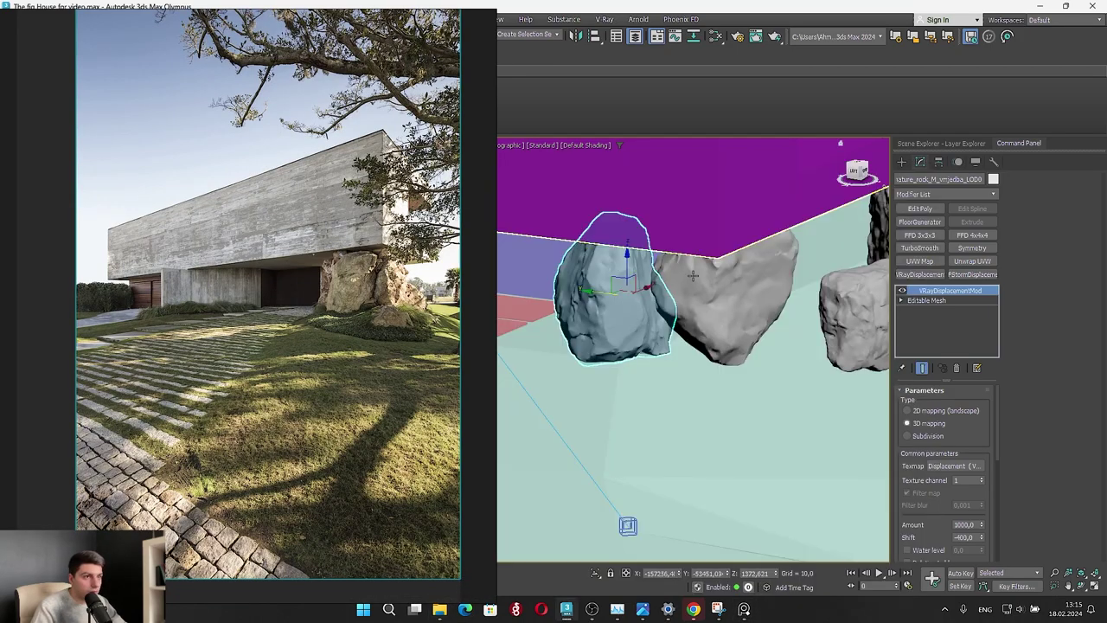
left_click_drag(493, 294, 419, 294)
scroll(326, 279, "up", 5)
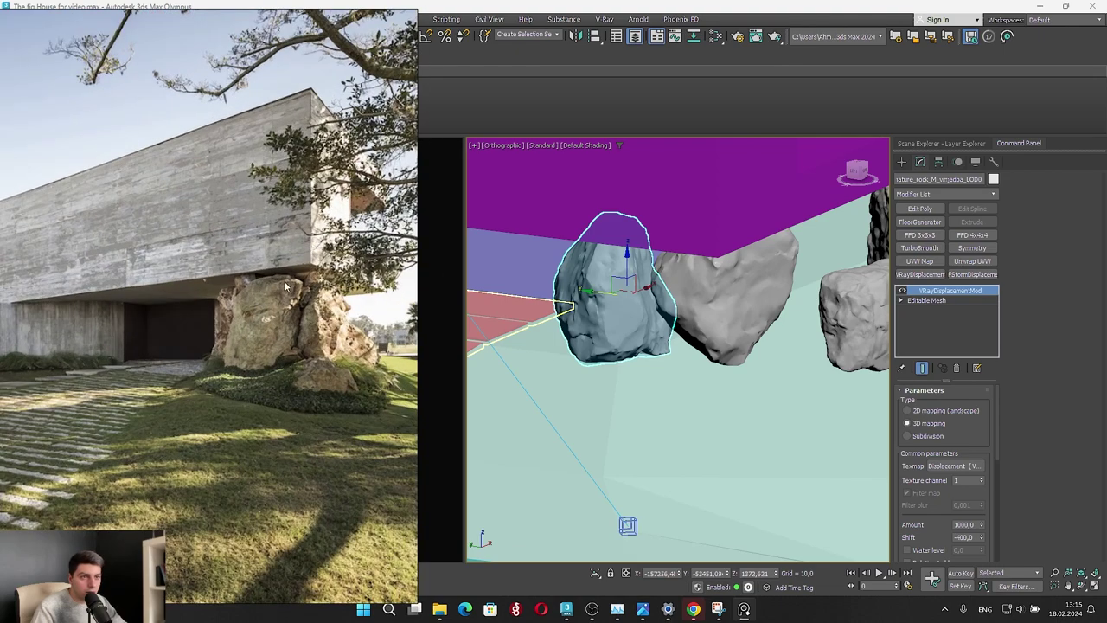
Rotate the pointed rock, then turn the neighbouring corner rock so its narrow end points up under the overhang
middle_click_drag(650, 315, 824, 204)
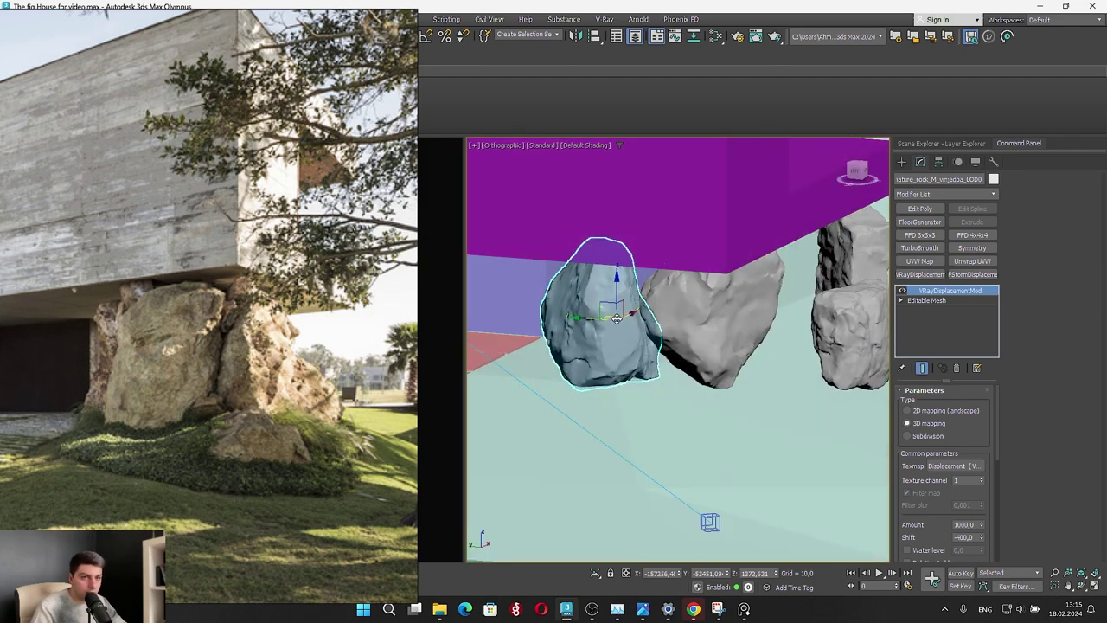
key("e")
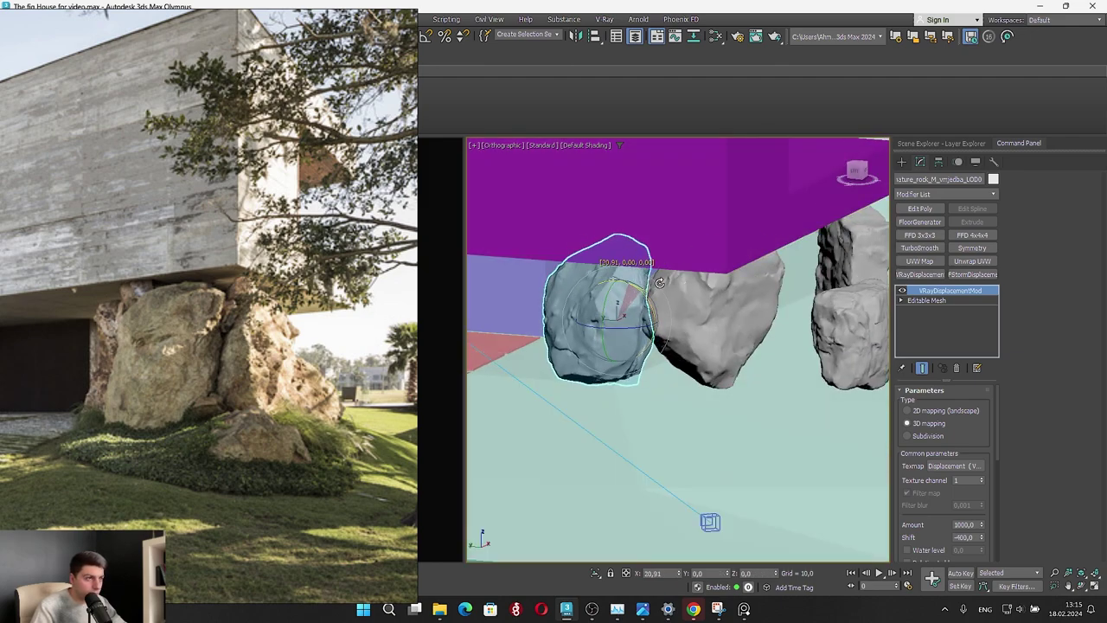
left_click(697, 303)
mouse_move(697, 303)
left_mouse_down()
mouse_move(712, 308)
mouse_move(704, 261)
left_mouse_up()
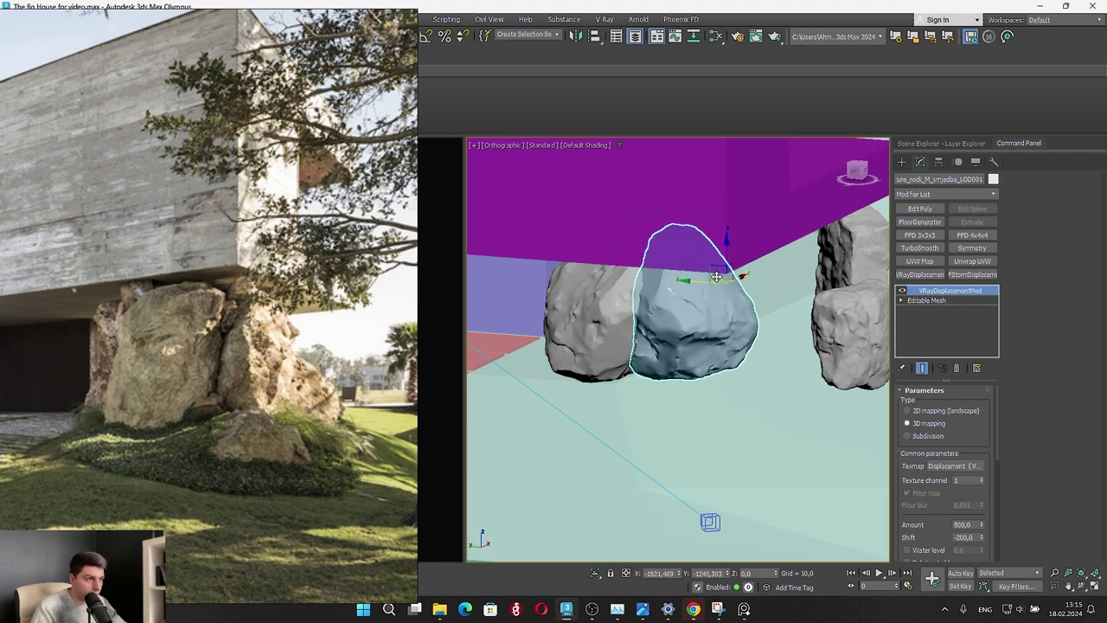
In the Left view, lower the corner rock by about 461 so its tip meets the underside of the overhang
middle_click_drag(721, 280, 748, 258, "alt")
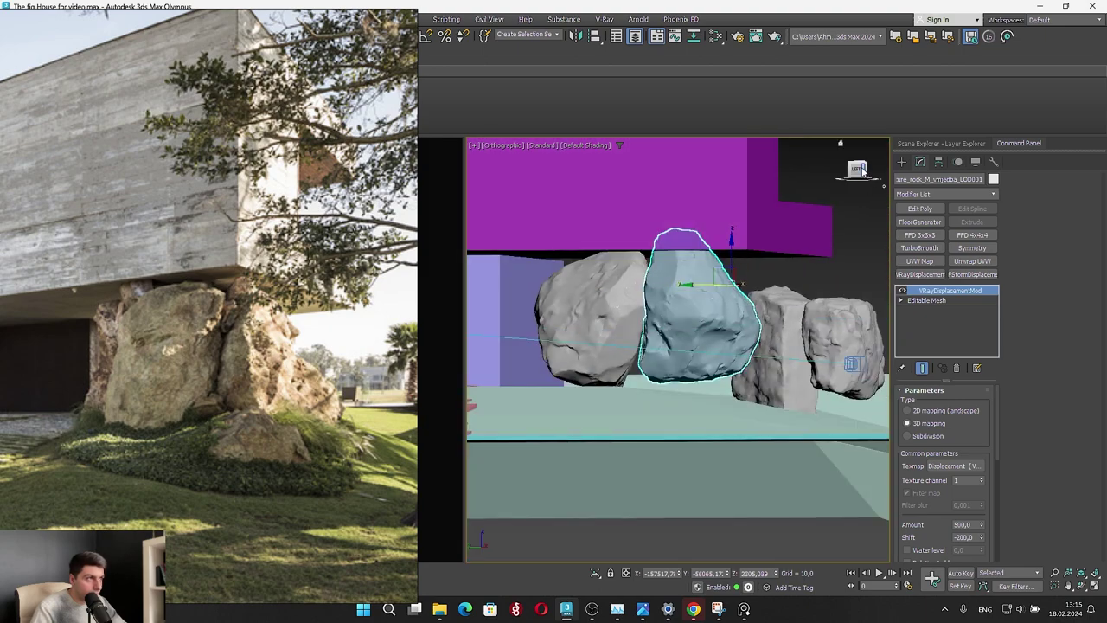
left_click(858, 170)
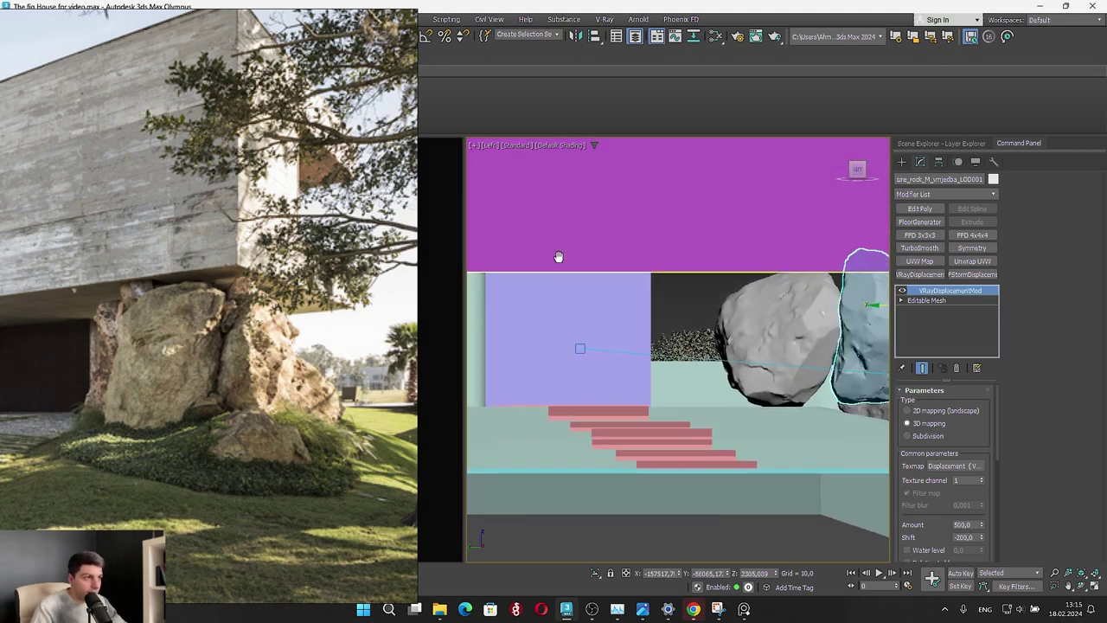
middle_click_drag(808, 291, 601, 292)
scroll(623, 264, "up", 2)
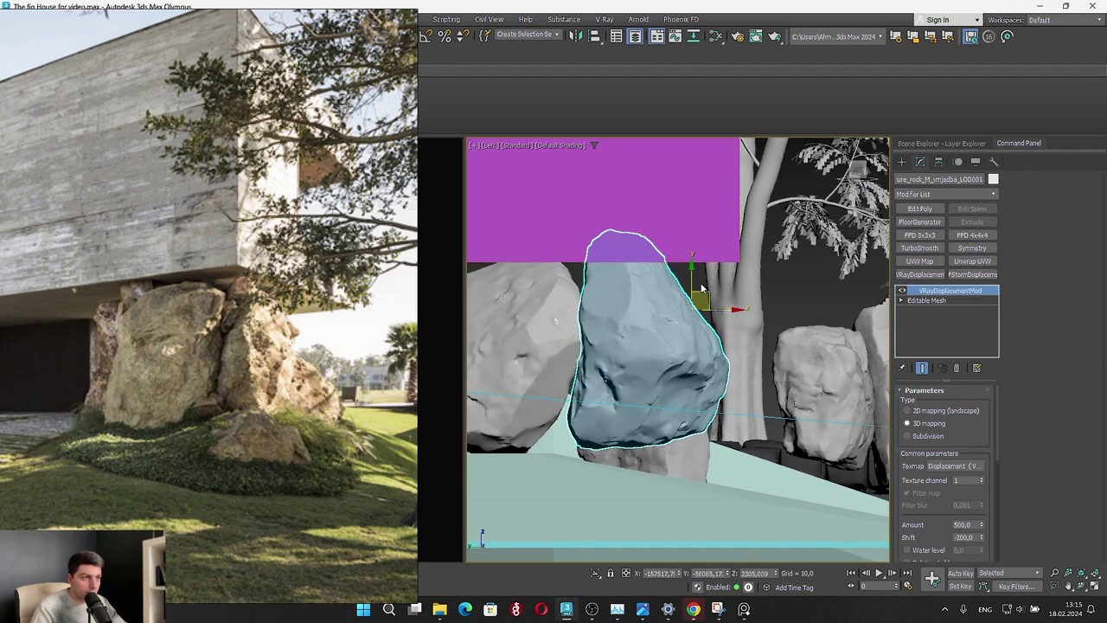
left_click_drag(694, 276, 696, 309)
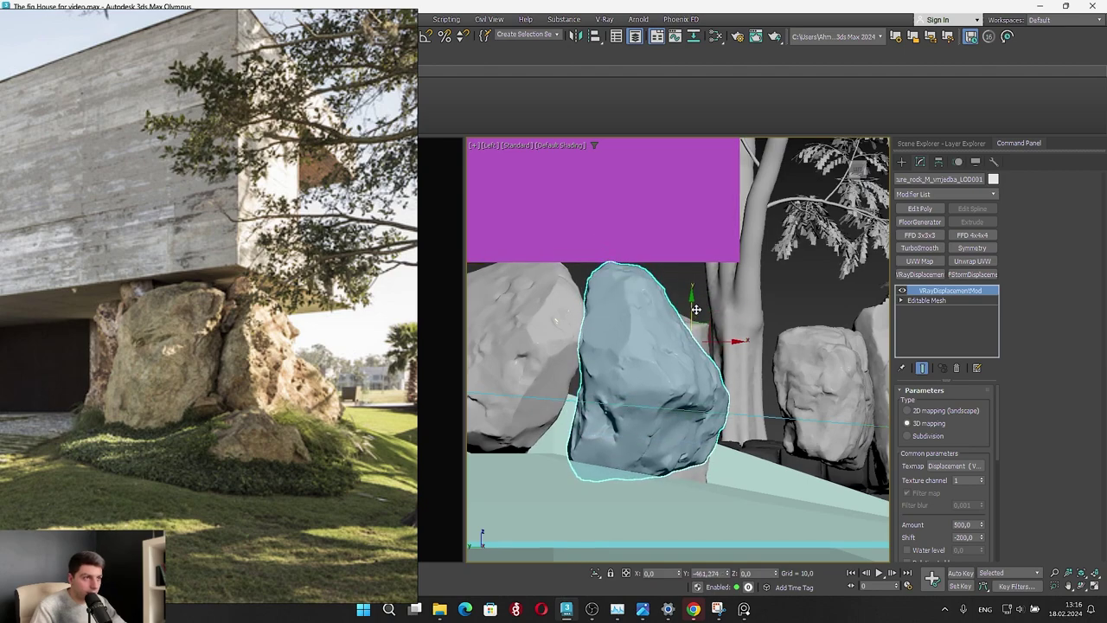
Rotate the corner rock slightly to adjust how it faces beneath the overhang's corner
middle_click_drag(654, 336, 562, 404, "alt")
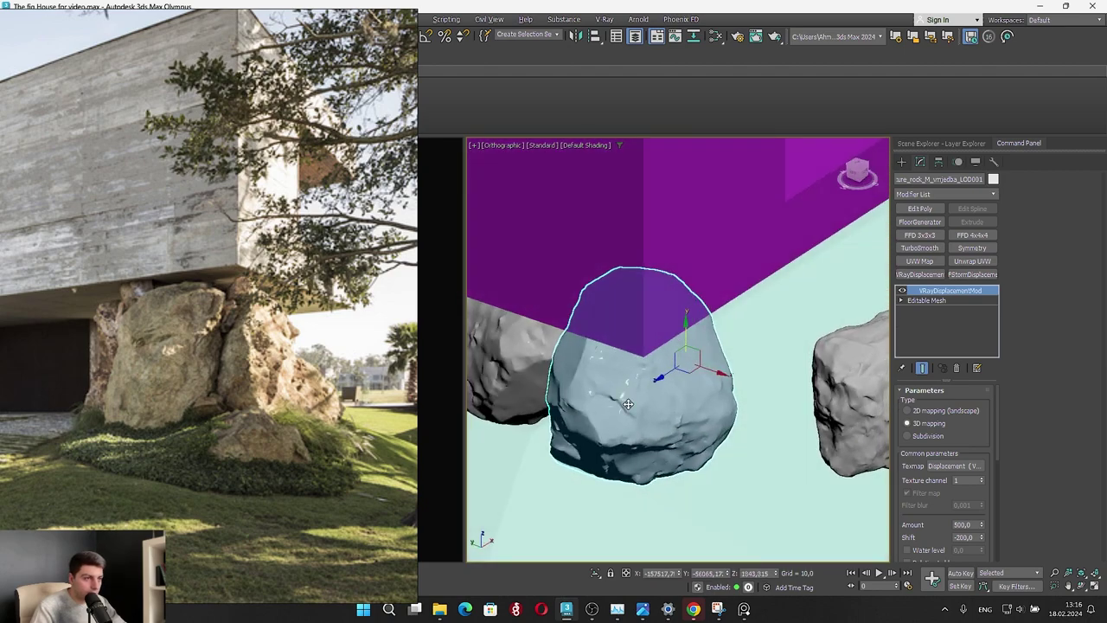
key("e")
mouse_move(699, 366)
left_mouse_down()
mouse_move(672, 381)
mouse_move(684, 379)
left_mouse_up()
scroll(695, 342, "down", 4)
middle_click_drag(774, 377, 600, 331, "alt")
Rotate the irregular slim rock standing apart from the group slightly about its Z axis
left_click(661, 327)
left_click(704, 345)
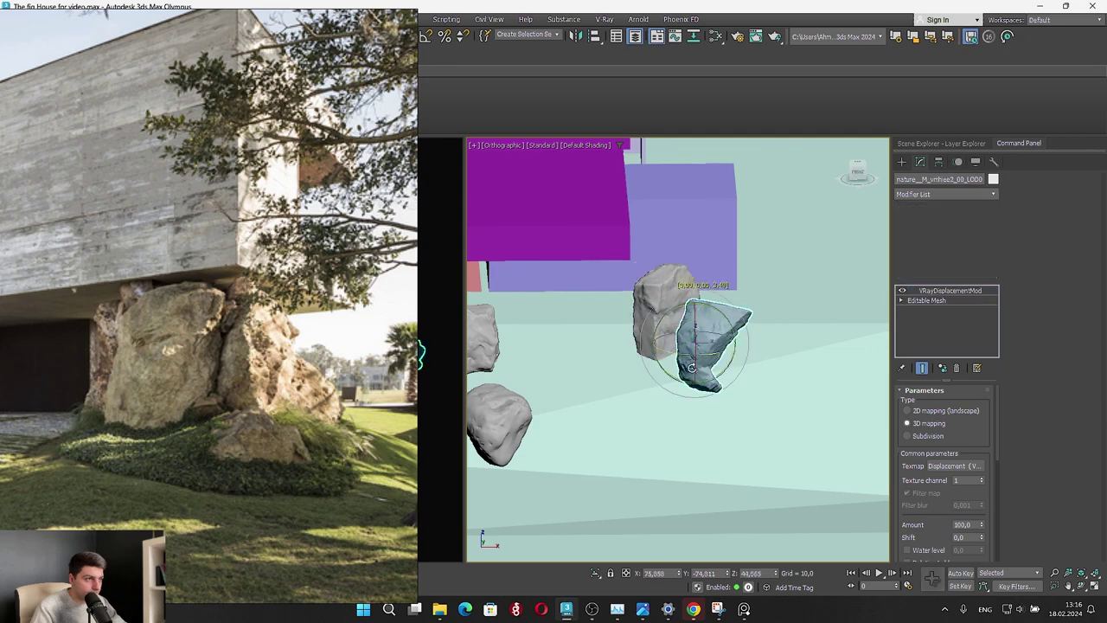
middle_click_drag(648, 359, 830, 379)
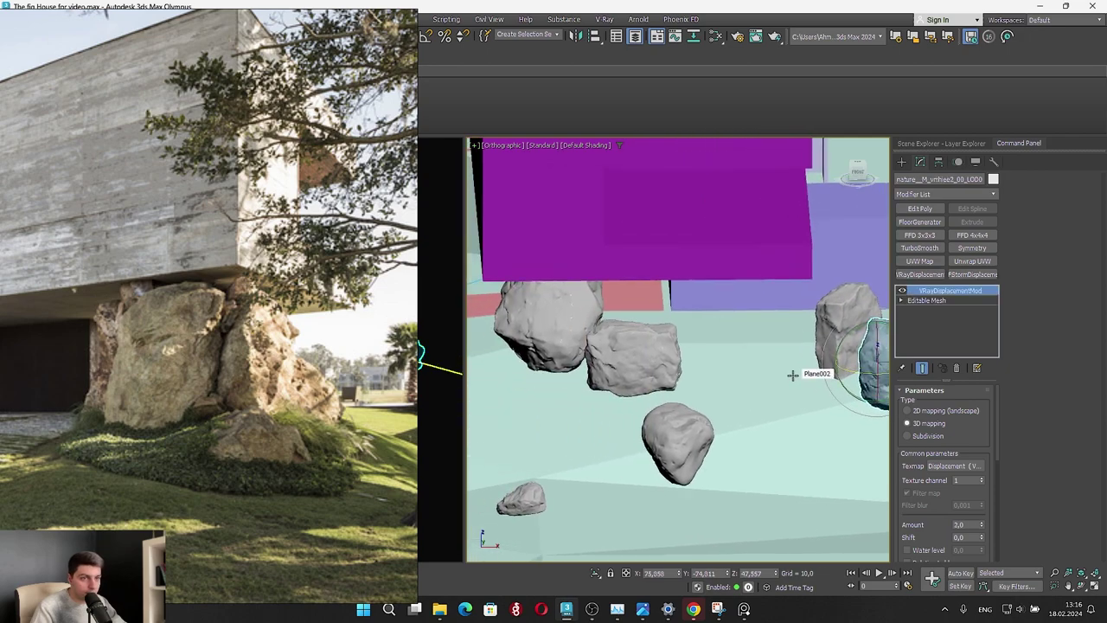
Move the small rock from the lawn to the foot of the large corner rock
middle_click_drag(603, 416, 632, 283, "alt")
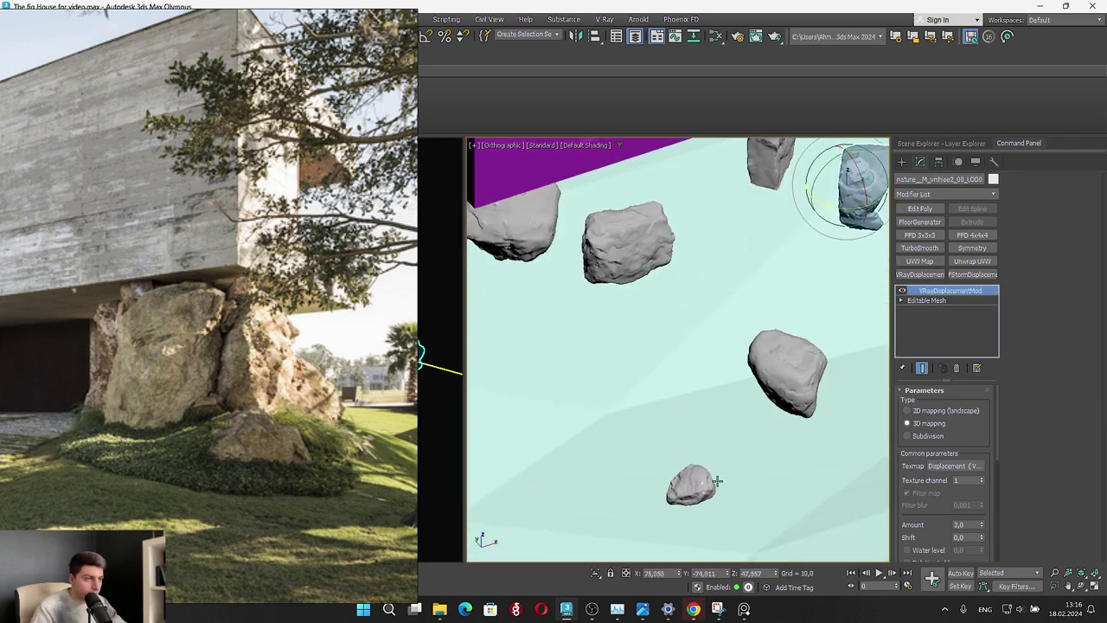
left_click(685, 487)
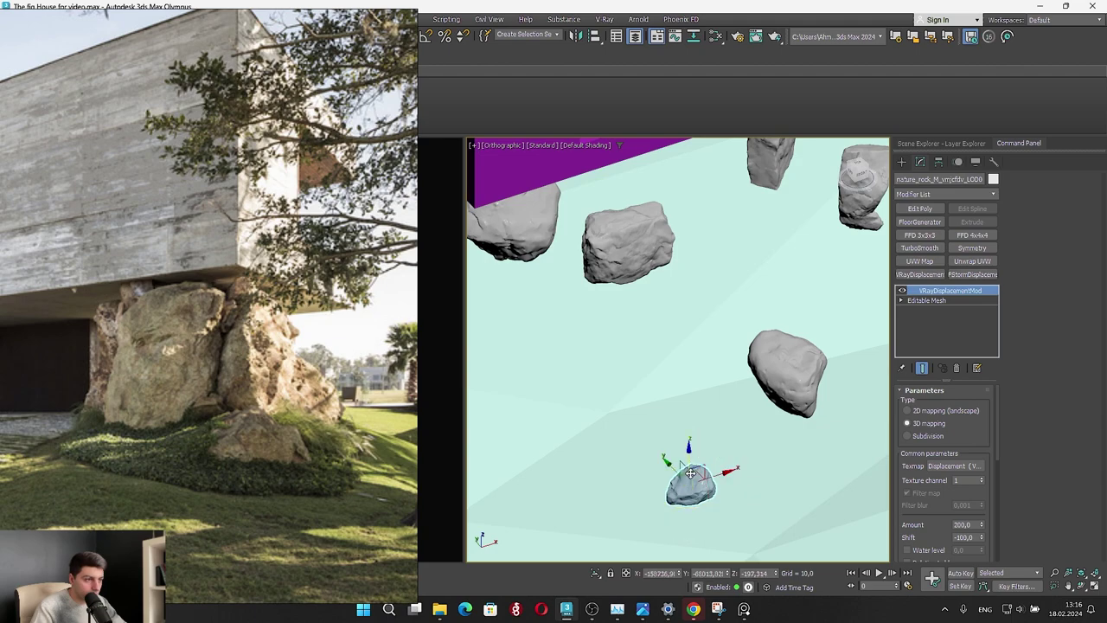
left_click_drag(694, 472, 528, 277)
scroll(528, 277, "down", 4)
Move the blocky rock up against the corner rock along the end of the overhang
scroll(666, 261, "up", 3)
left_click(665, 262)
scroll(665, 262, "up", 2)
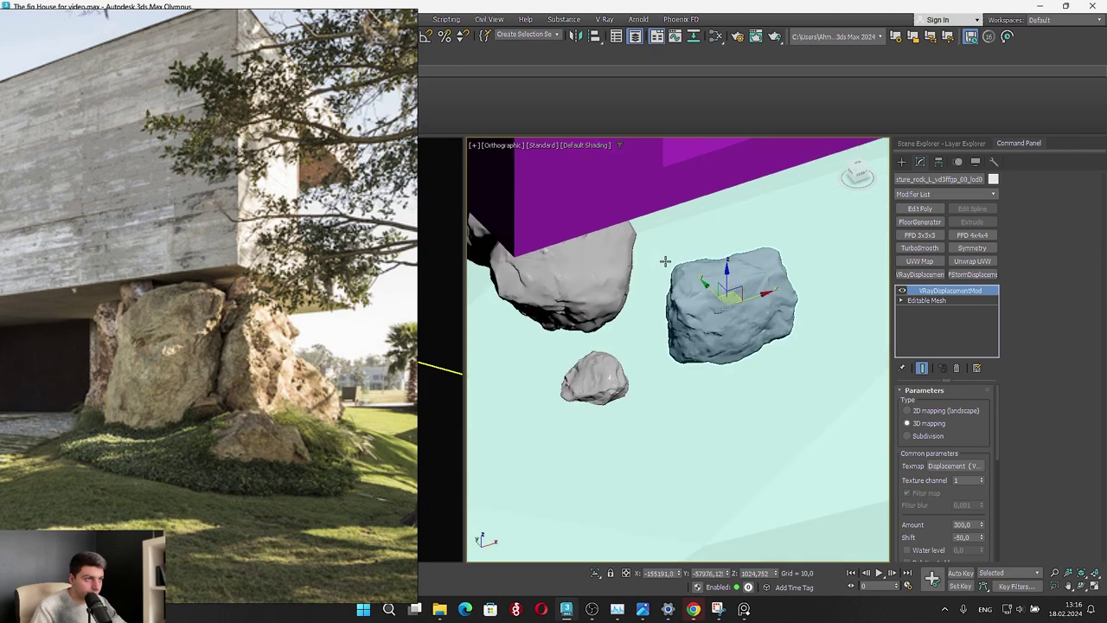
left_click_drag(732, 294, 696, 242)
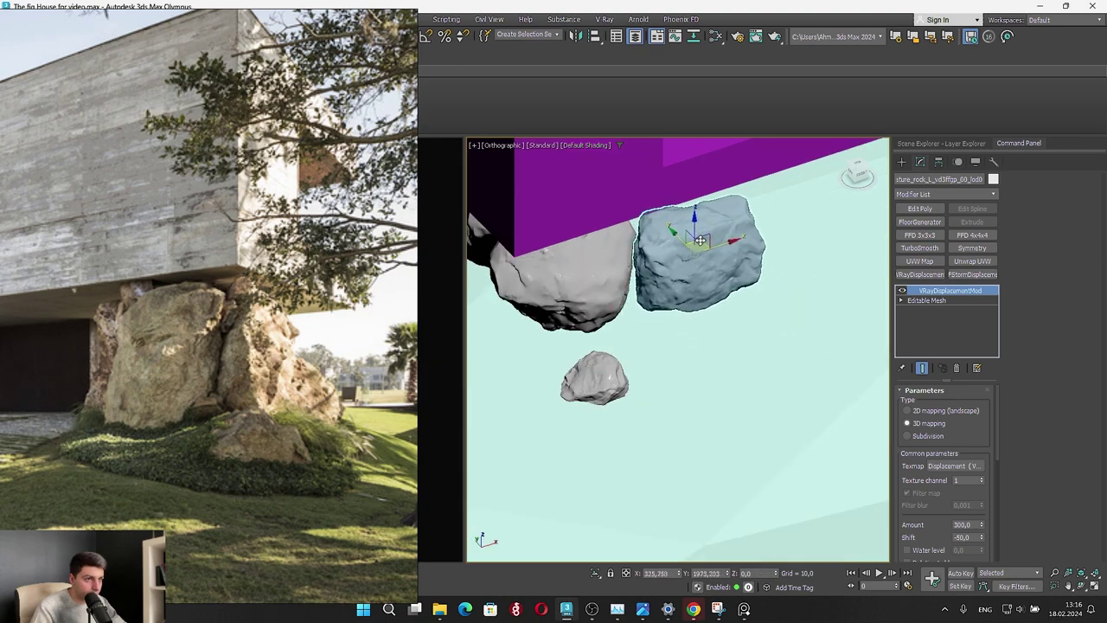
Move the tall slim rock from the far end into the gap behind the two large rocks under the overhang
scroll(742, 223, "down", 4)
middle_click_drag(742, 223, 737, 309, "alt")
left_click(737, 308)
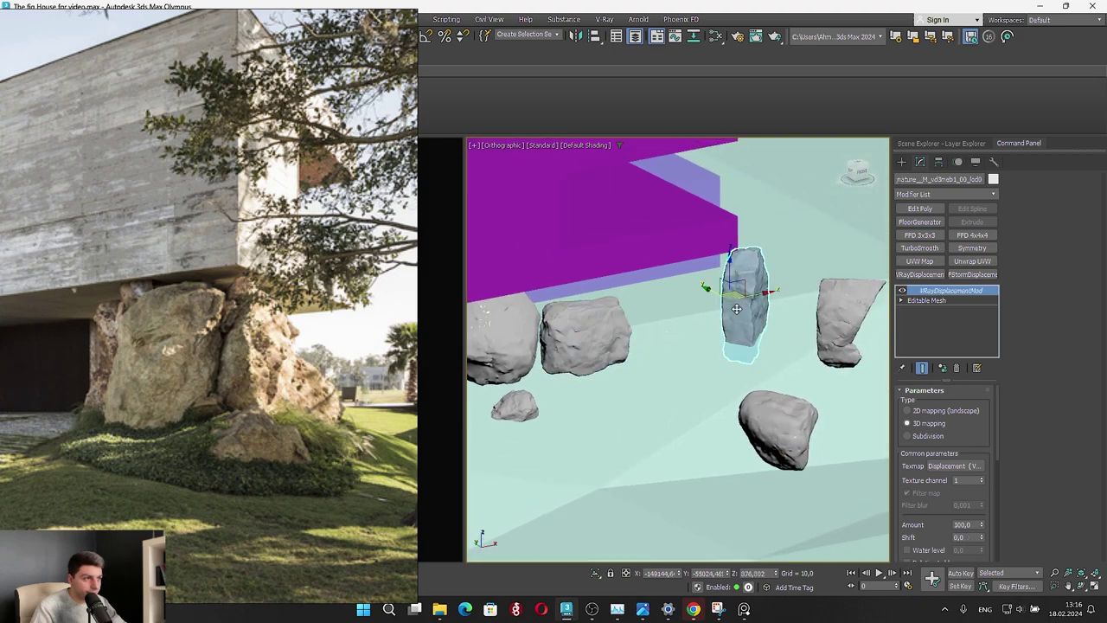
left_click_drag(740, 293, 489, 296)
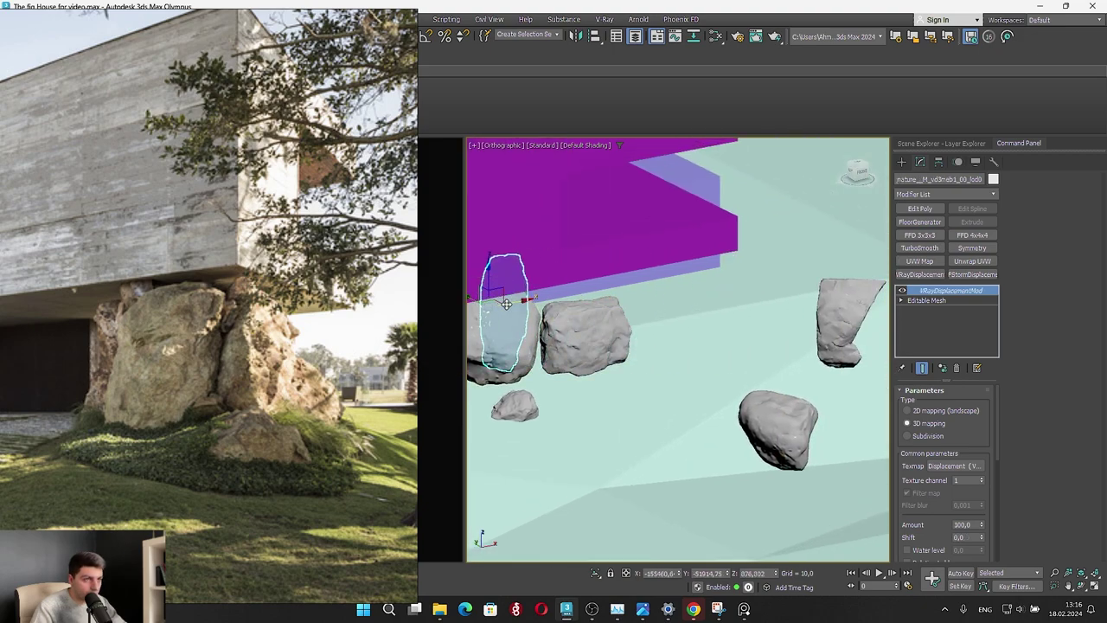
middle_click_drag(488, 296, 571, 275, "alt")
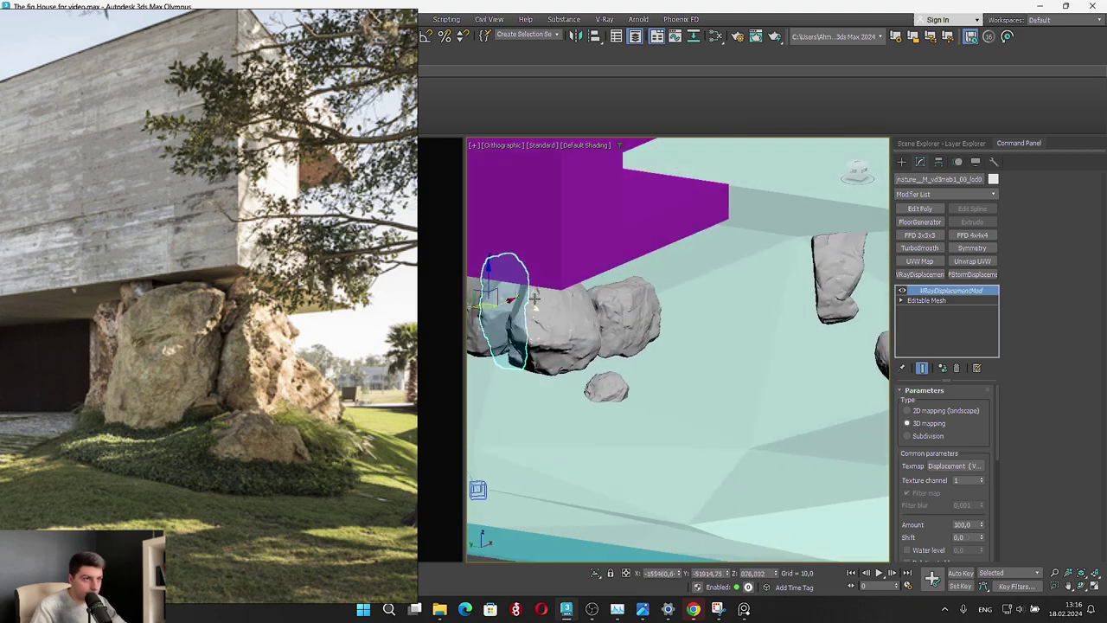
Move the reference photo off the camera view and switch that view to shaded display for comparison
right_click_drag(314, 233, 807, 216)
left_click(351, 391)
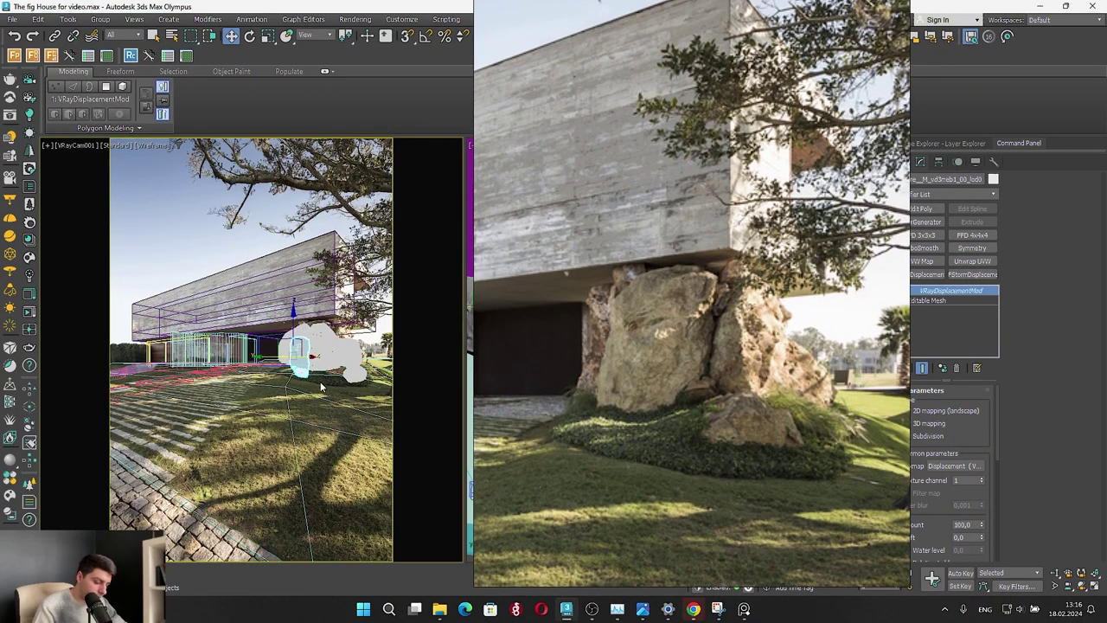
key("F3")
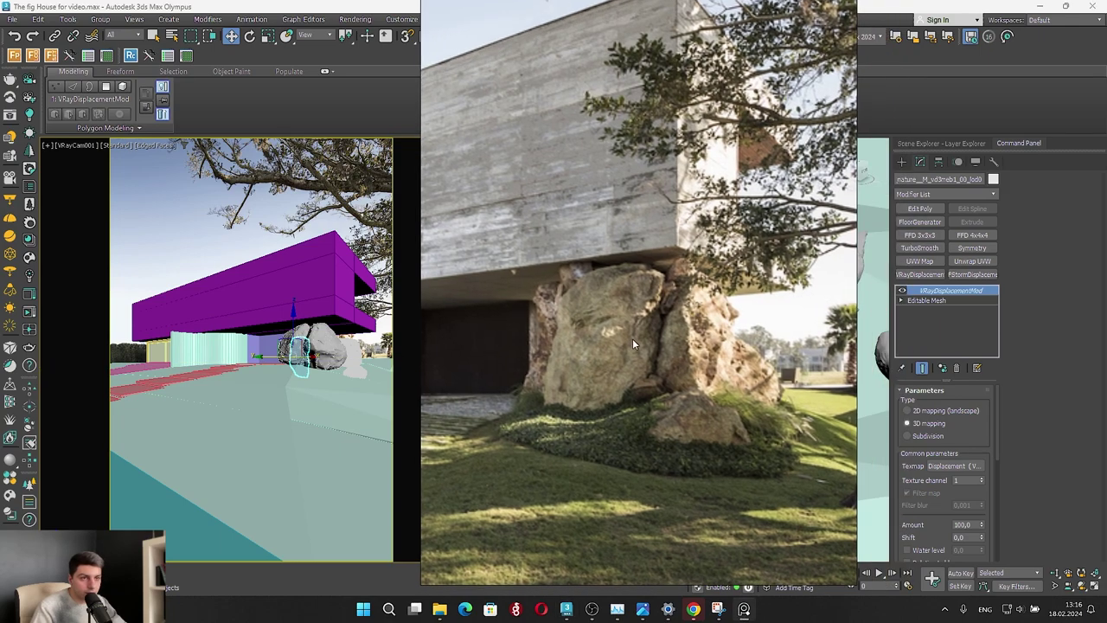
left_click_drag(633, 339, 588, 316)
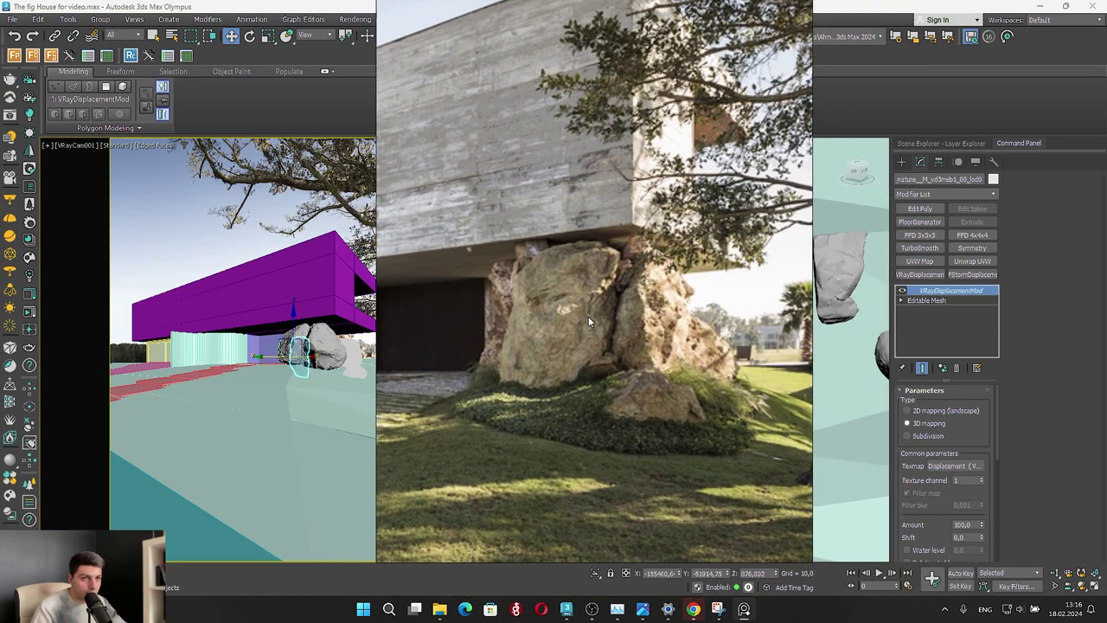
Select the two large rocks together and shift them along the overhang, away from the entrance path
left_click(325, 343, "ctrl")
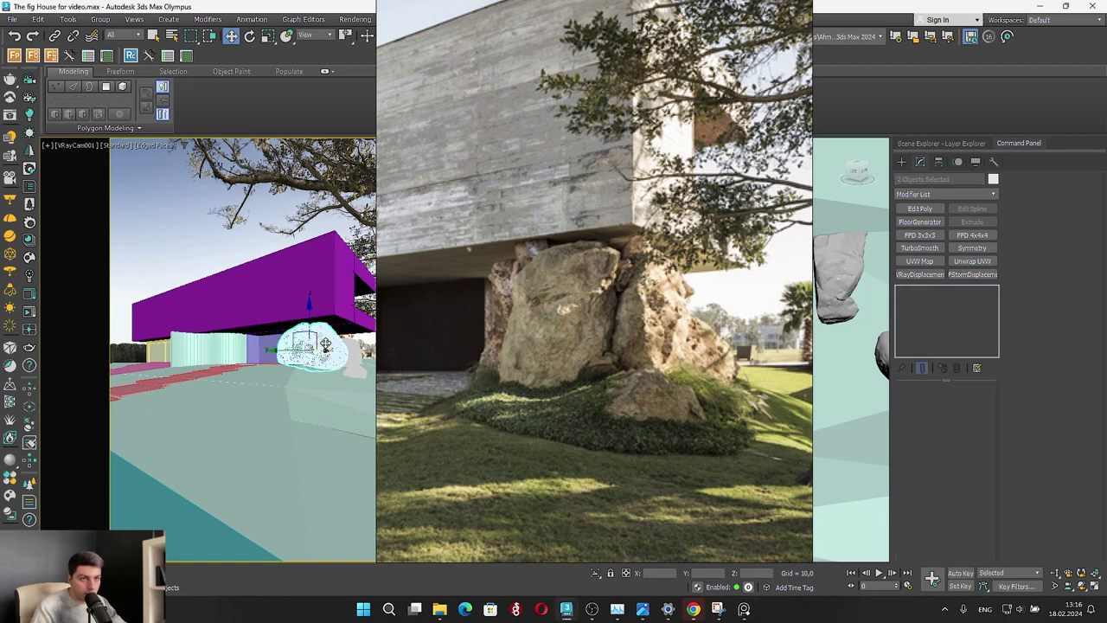
left_click_drag(280, 351, 294, 352)
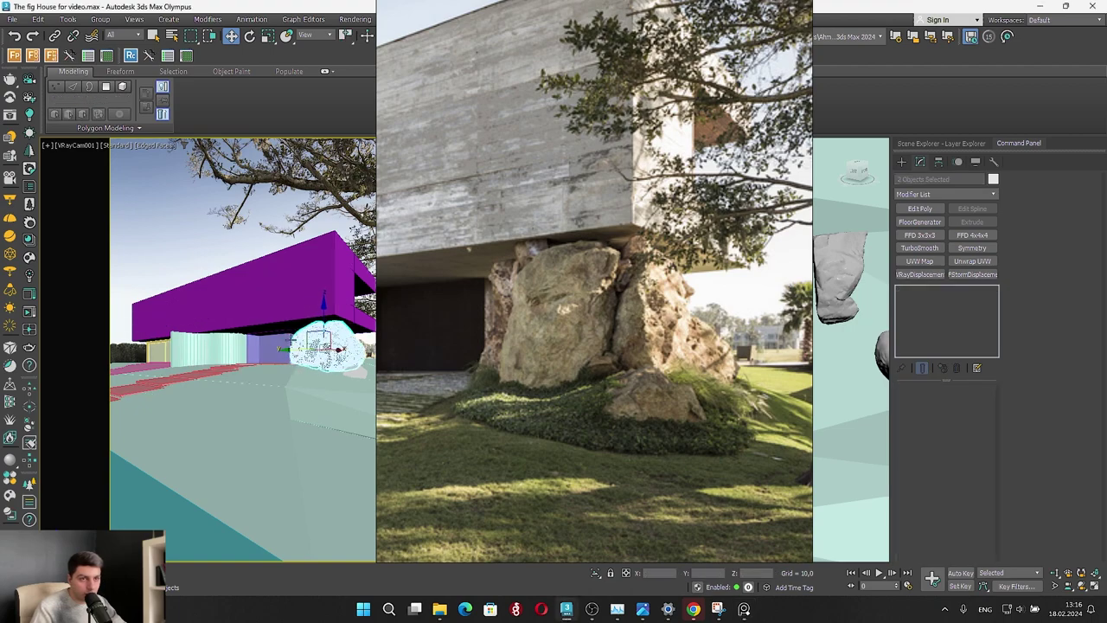
Move the reference photo back over the camera view and rotate the corner rock to resemble the rock in the photo
left_click_drag(690, 326, 336, 326)
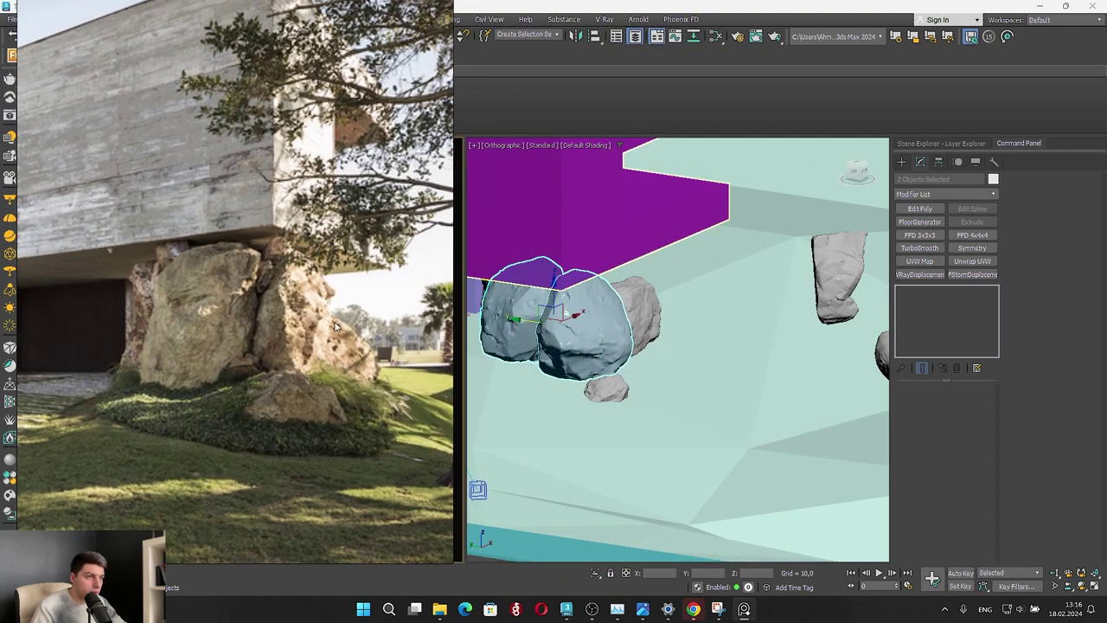
right_click(709, 326)
left_click(553, 335)
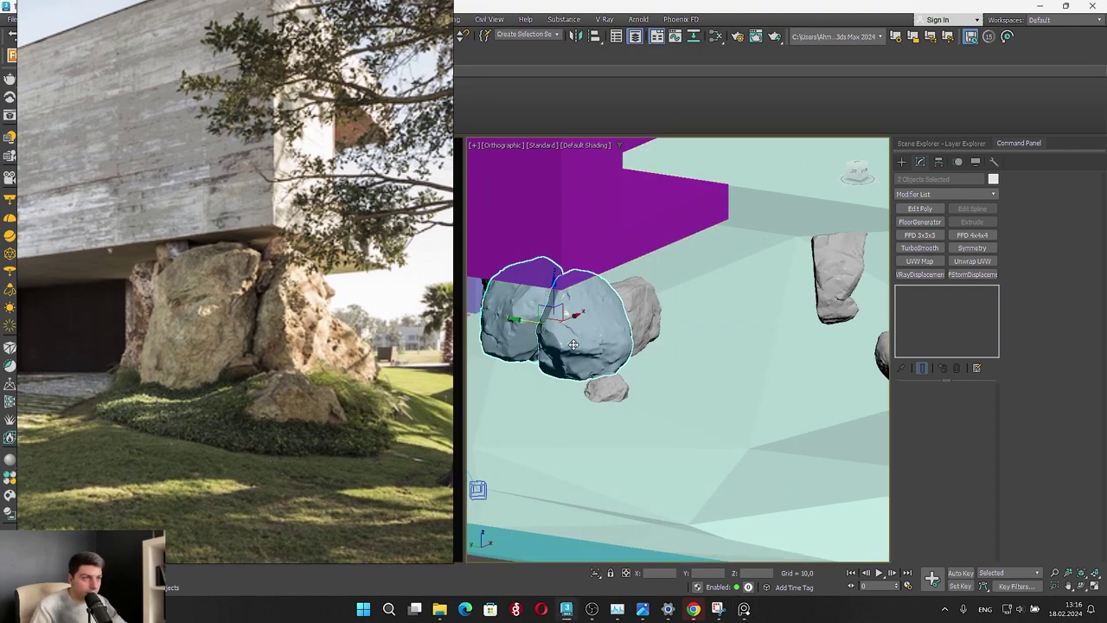
middle_click_drag(544, 359, 725, 296, "alt")
scroll(707, 293, "up", 4)
left_click(706, 291)
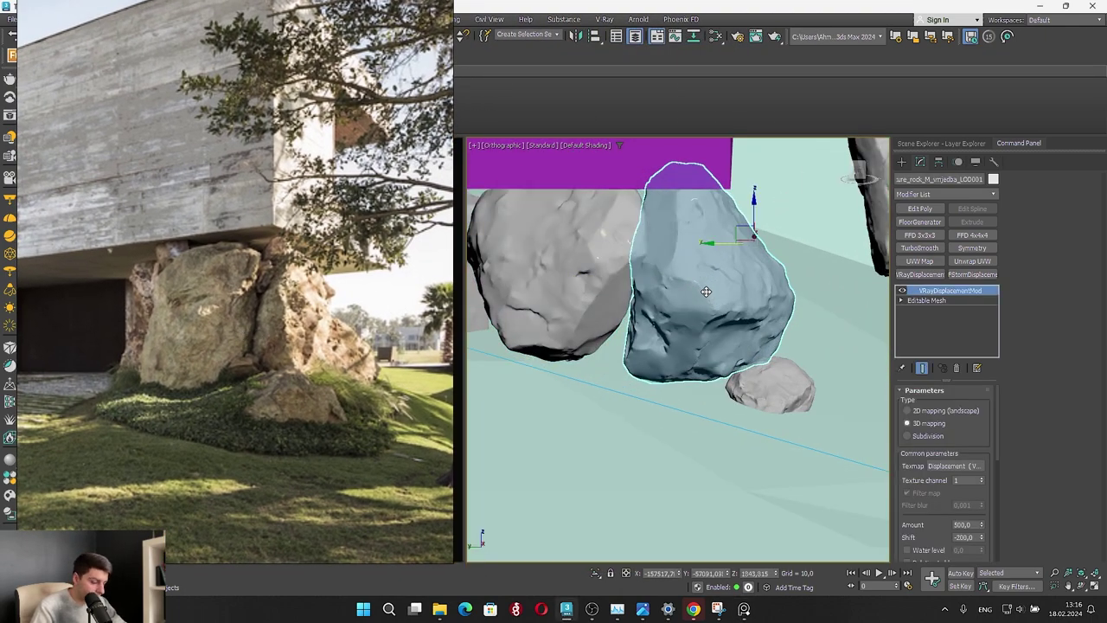
key("e")
left_click_drag(732, 248, 767, 249)
middle_click_drag(739, 256, 623, 319)
middle_click_drag(623, 318, 645, 327, "alt")
scroll(597, 311, "down", 4)
scroll(597, 312, "up", 4)
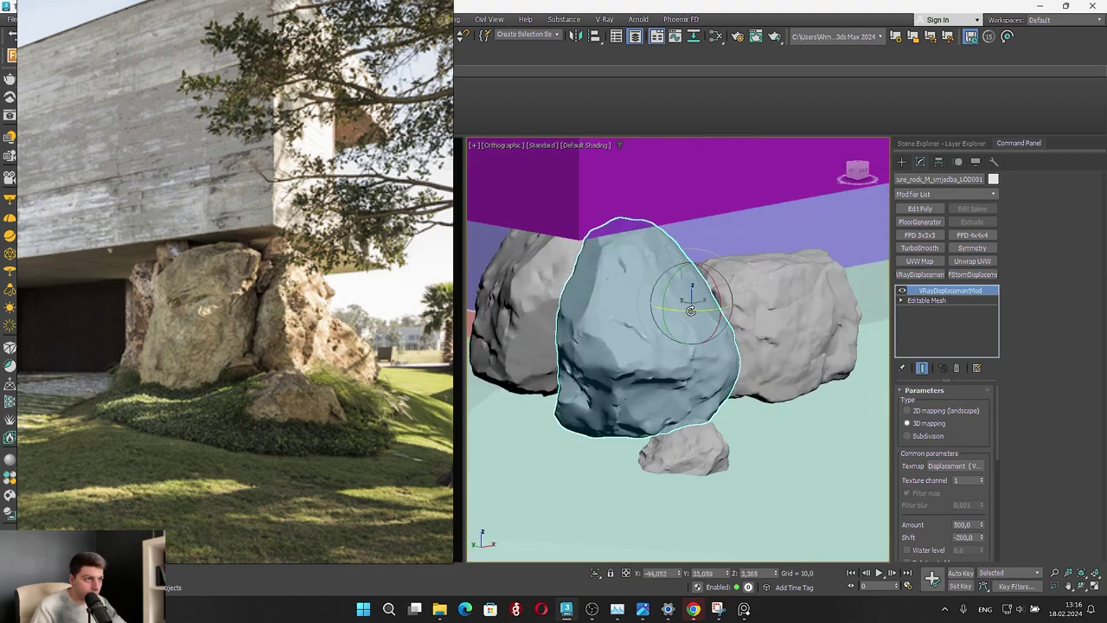
Move the corner rock deeper under the overhang, up against the blocky rock
key("w")
left_click_drag(692, 311, 721, 275)
middle_click_drag(721, 275, 729, 369, "alt")
Select the large rock behind the corner rock, slide it along under the overhang and lower it toward the ground
left_click(793, 343)
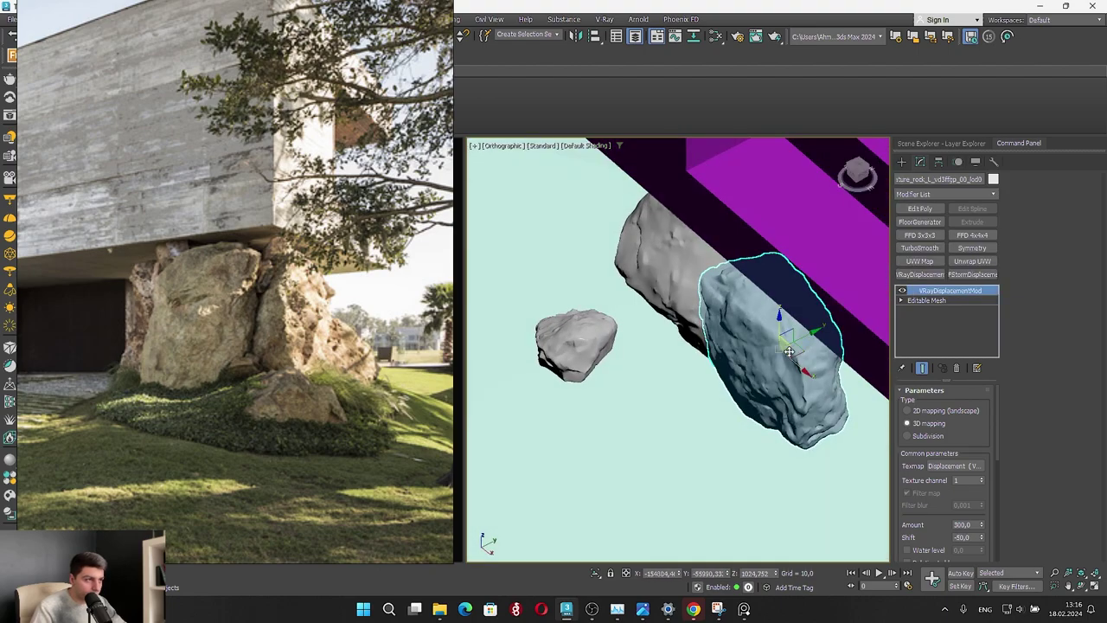
left_click_drag(802, 346, 866, 328)
key("e")
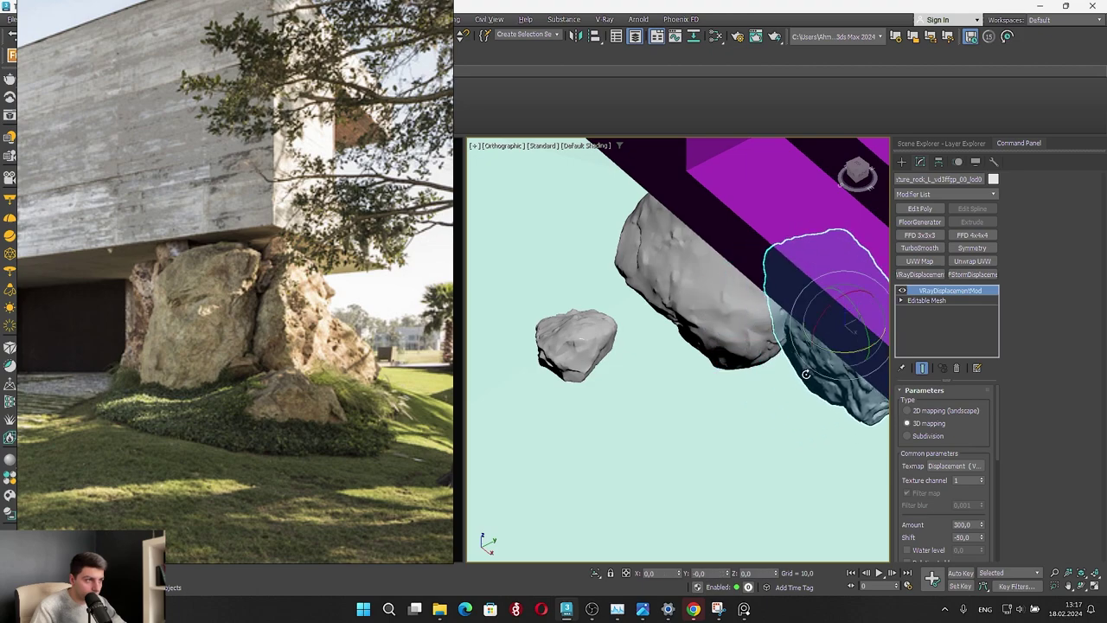
middle_click_drag(813, 353, 719, 343, "alt")
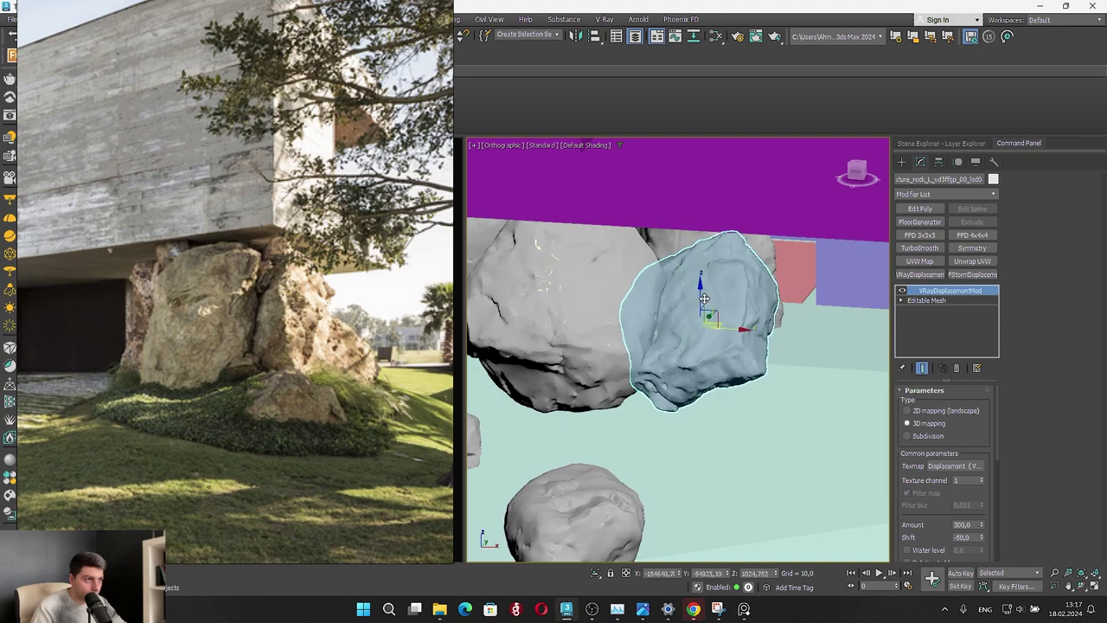
middle_click_drag(710, 299, 889, 297, "alt")
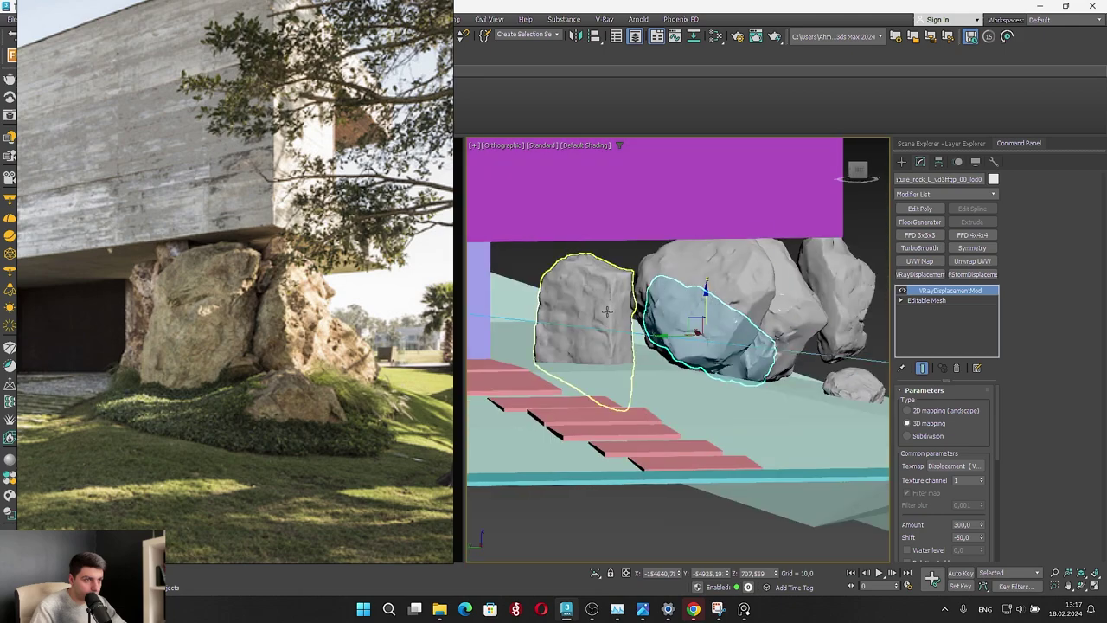
Rotate the flat-sided rock beside the entrance path so it lies at a different tilt
left_click_drag(571, 297, 582, 246)
key("e")
middle_click_drag(661, 276, 651, 324, "alt")
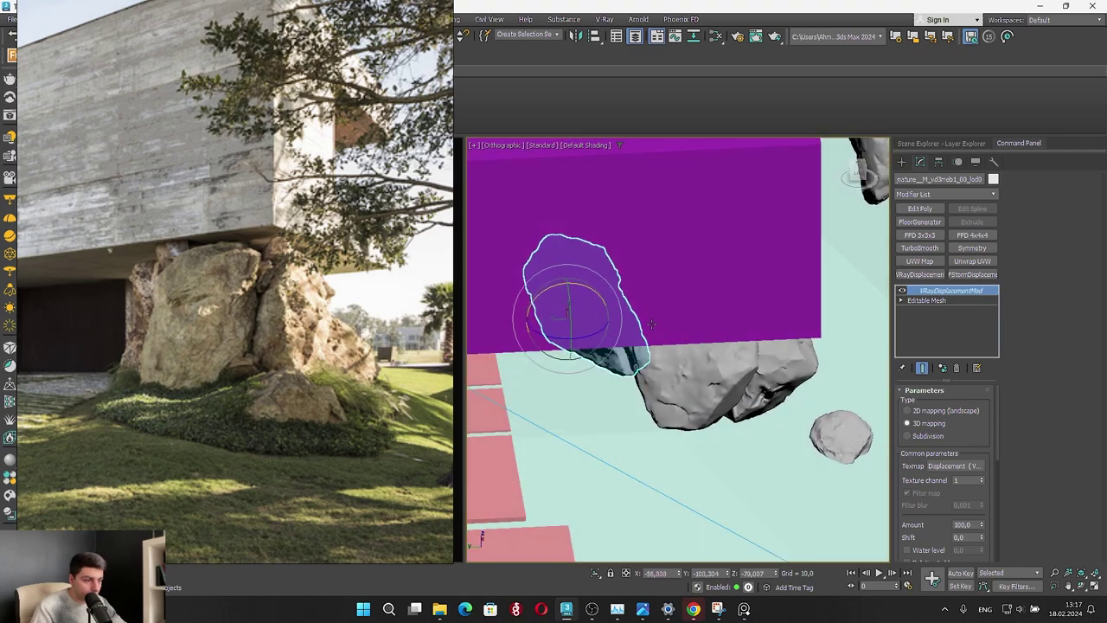
In a top wireframe view, move the flat-sided rock against the rock cluster, overlapping its neighbour, and restore shaded display
key("t")
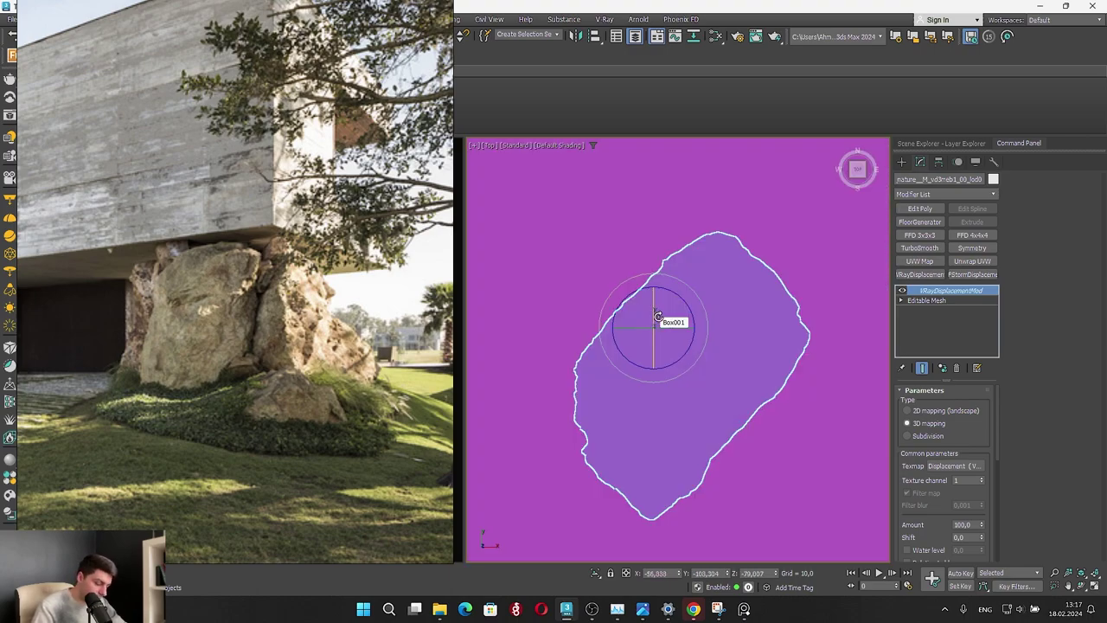
key("F3")
scroll(657, 317, "down", 4)
middle_click_drag(658, 317, 706, 279)
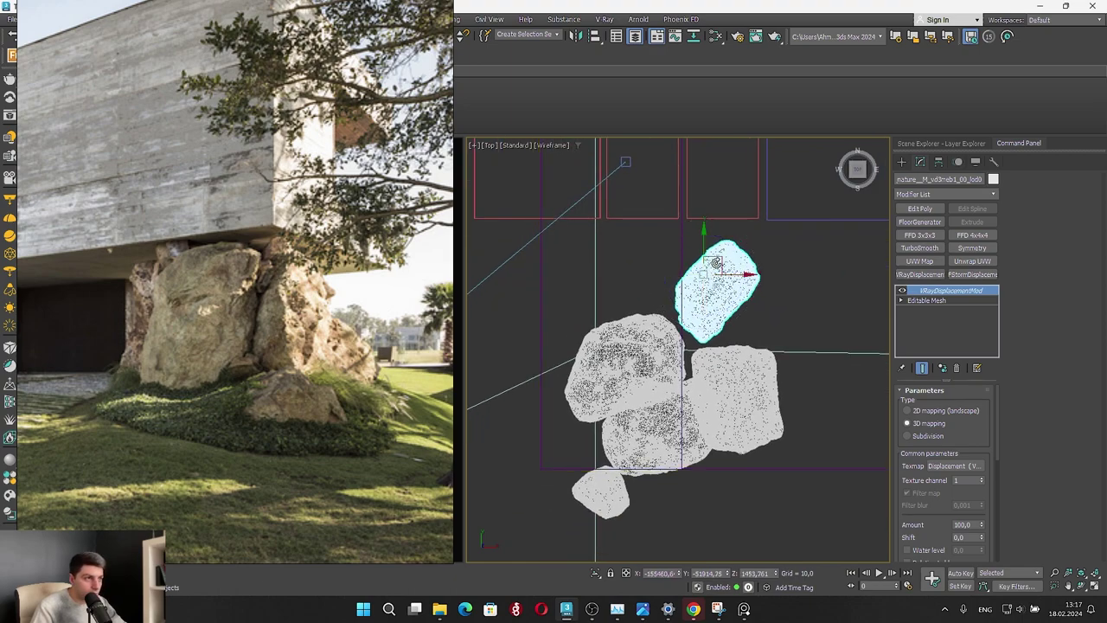
left_click_drag(717, 254, 711, 320)
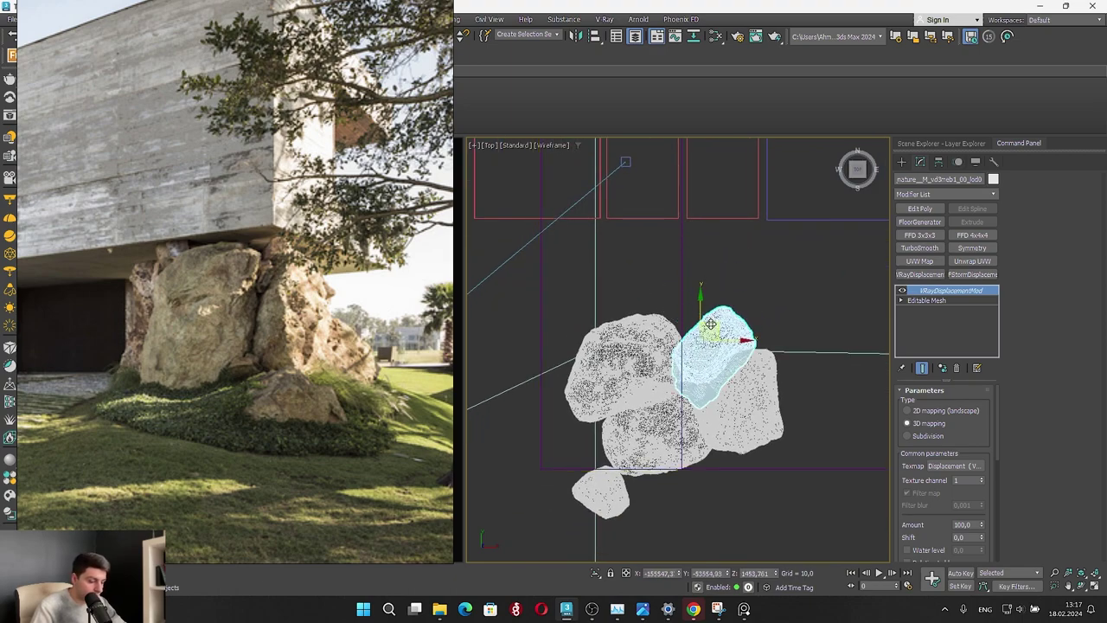
key("F3")
Lower the flat-sided rock so its base sits at the level of the other rocks in the cluster
mouse_move(709, 324)
middle_mouse_down("alt")
mouse_move(672, 248)
mouse_move(627, 236)
mouse_move(736, 342)
middle_mouse_up("alt")
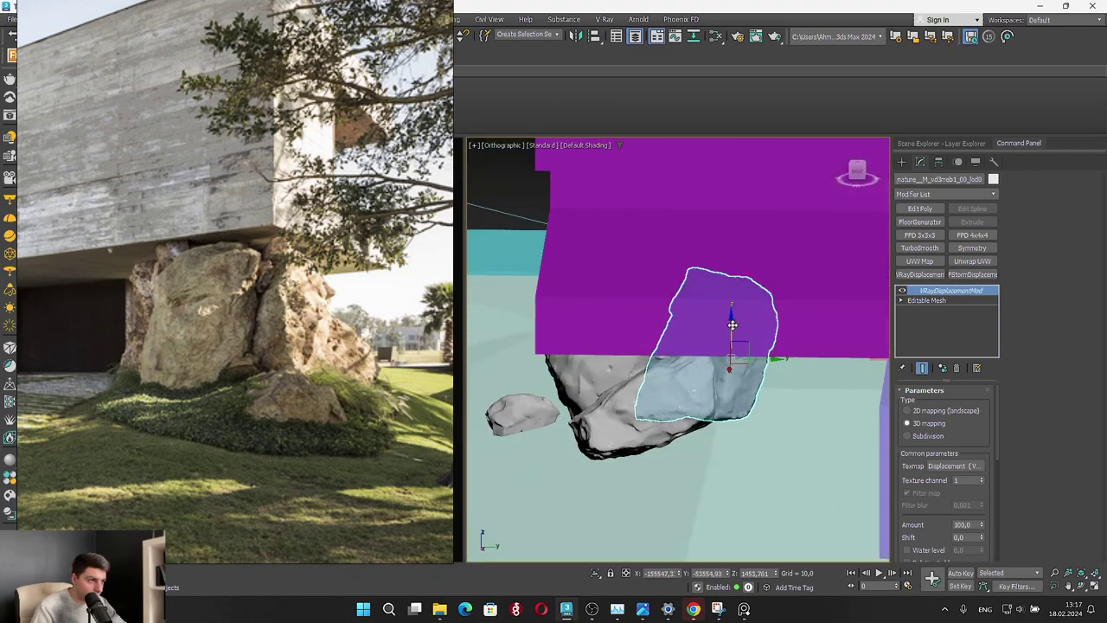
left_click_drag(732, 324, 732, 348)
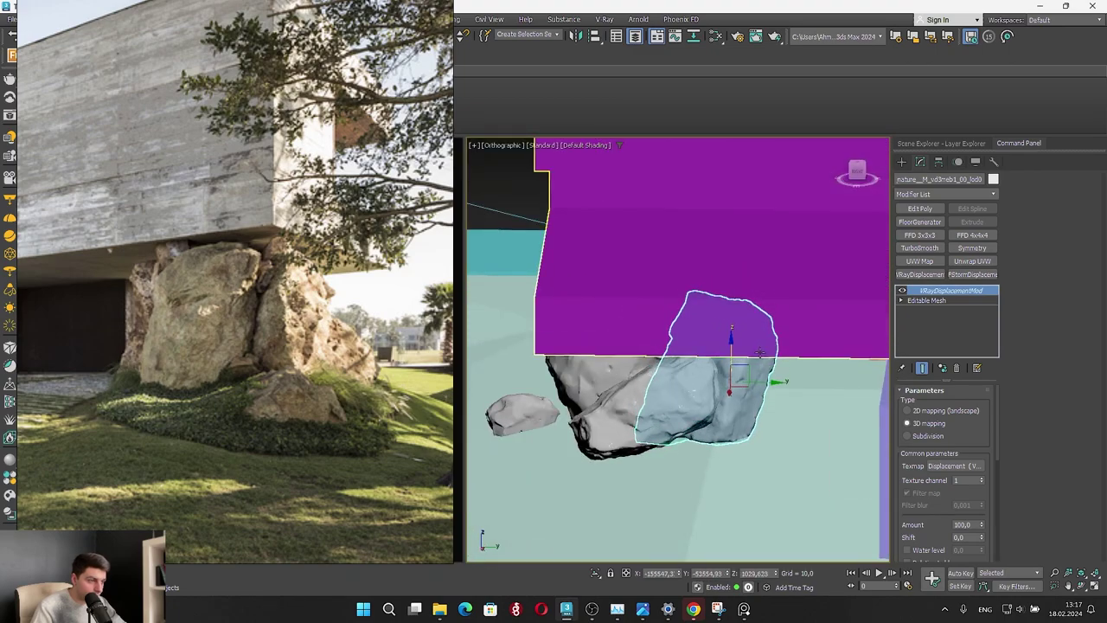
mouse_move(760, 354)
middle_mouse_down("alt")
mouse_move(744, 381)
mouse_move(768, 357)
middle_mouse_up("alt")
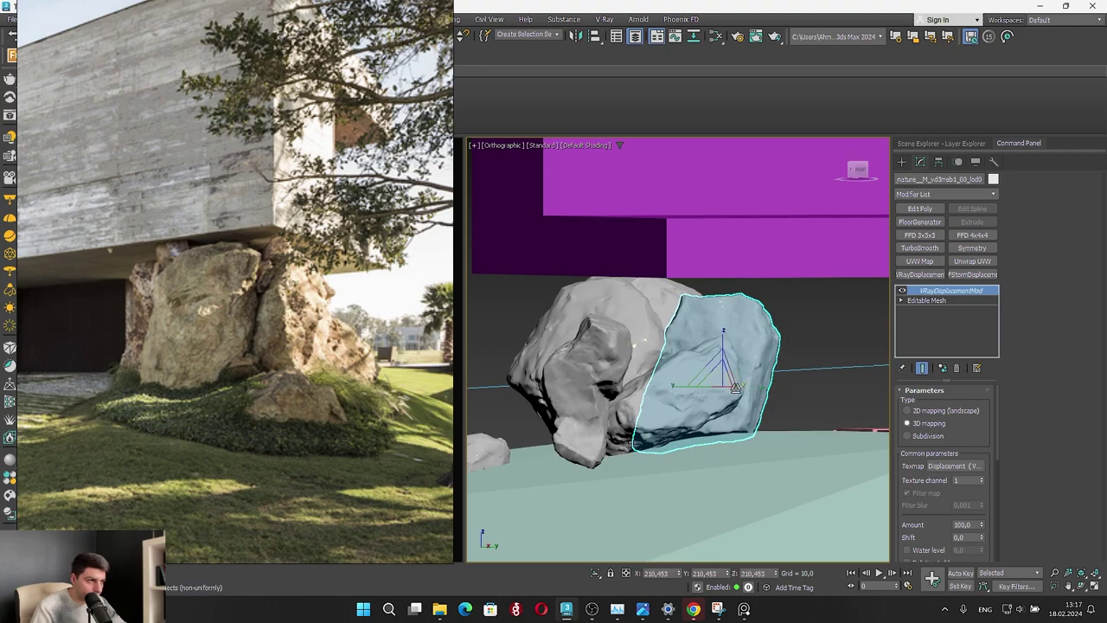
middle_click_drag(724, 374, 878, 364, "alt")
Pick the rounded spare rock lying out on the lawn and move it next to the cluster under the overhang
scroll(757, 387, "down", 4)
middle_click_drag(751, 393, 787, 432, "alt")
middle_click_drag(765, 443, 611, 331)
left_click(833, 262)
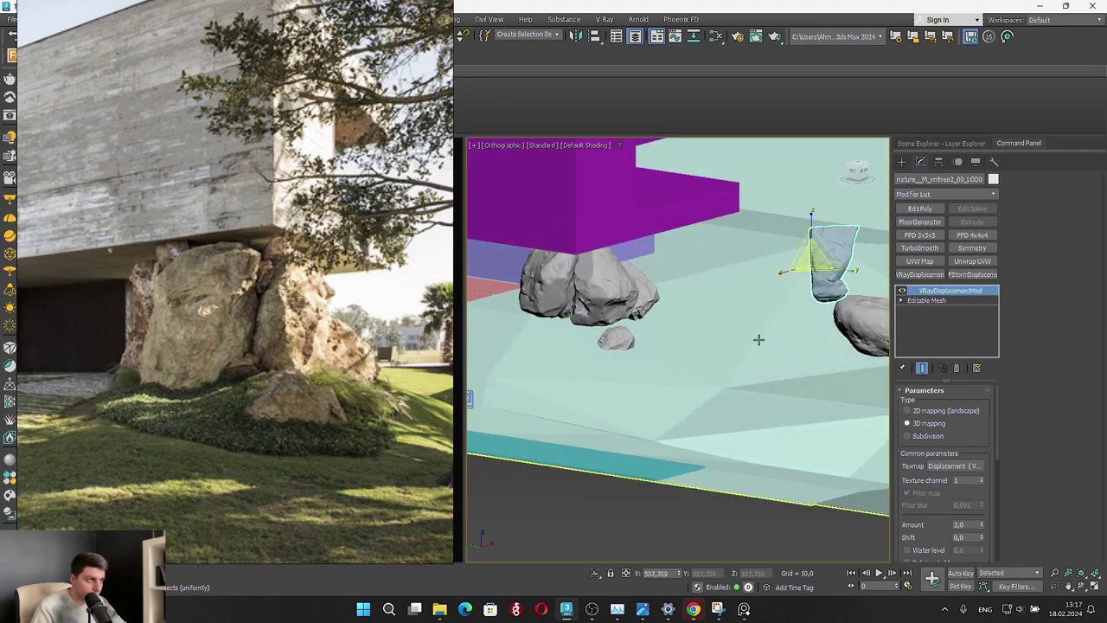
middle_click_drag(759, 338, 734, 388, "alt")
left_click(796, 426)
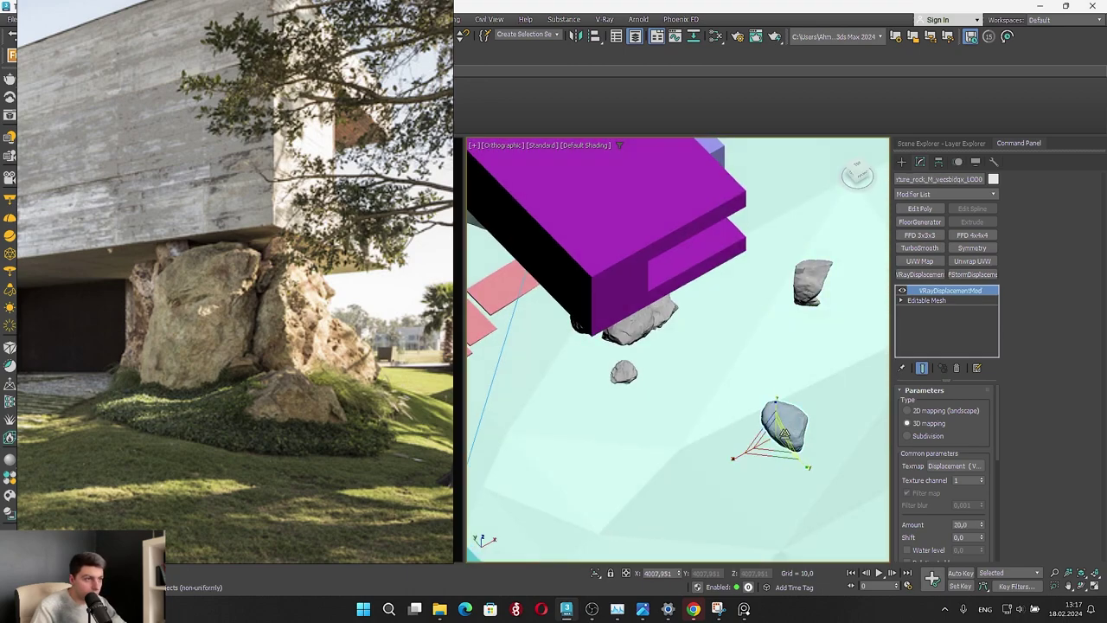
key("w")
left_click_drag(784, 421, 698, 272)
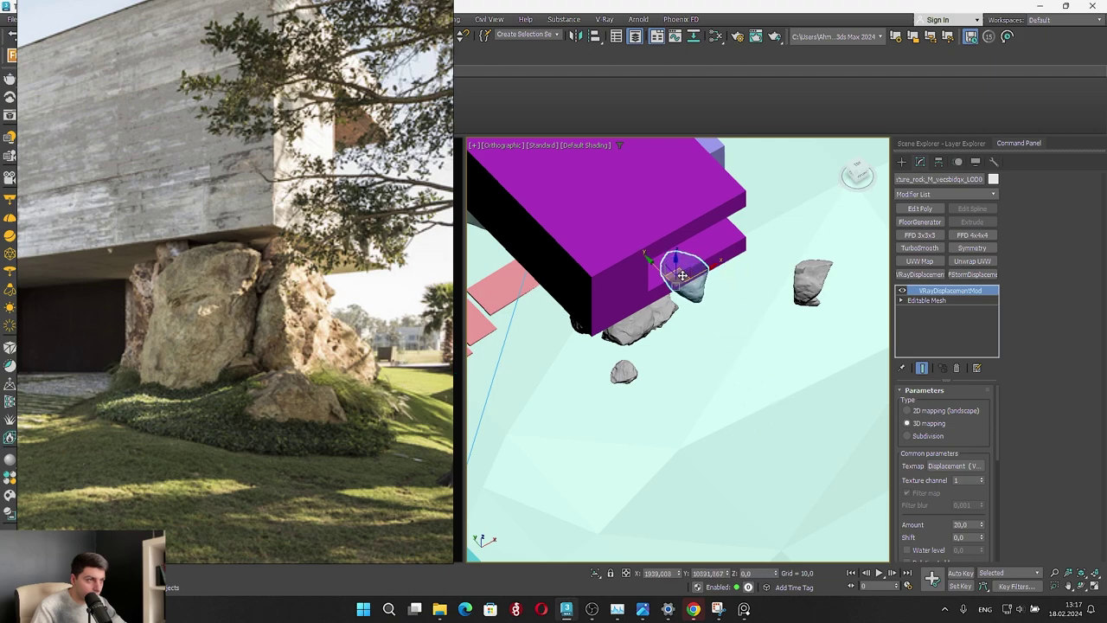
mouse_move(679, 282)
middle_mouse_down("alt")
mouse_move(673, 233)
mouse_move(649, 251)
mouse_move(688, 281)
mouse_move(672, 289)
middle_mouse_up("alt")
scroll(667, 256, "up", 4)
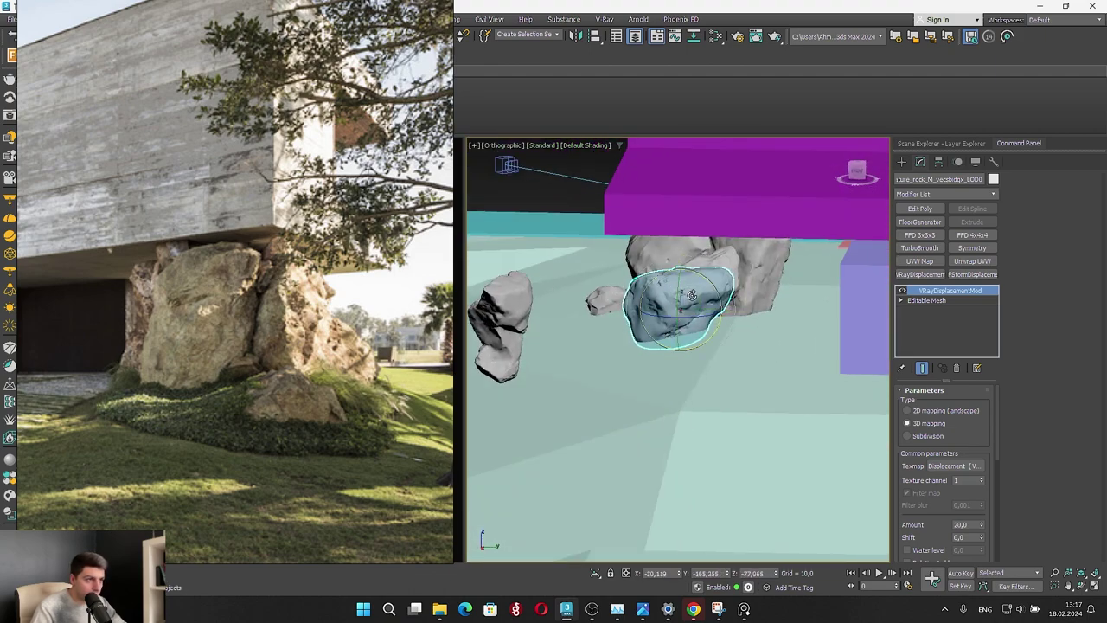
Rotate the rounded rock and position it against the outer end of the cluster
left_click_drag(700, 303, 699, 303)
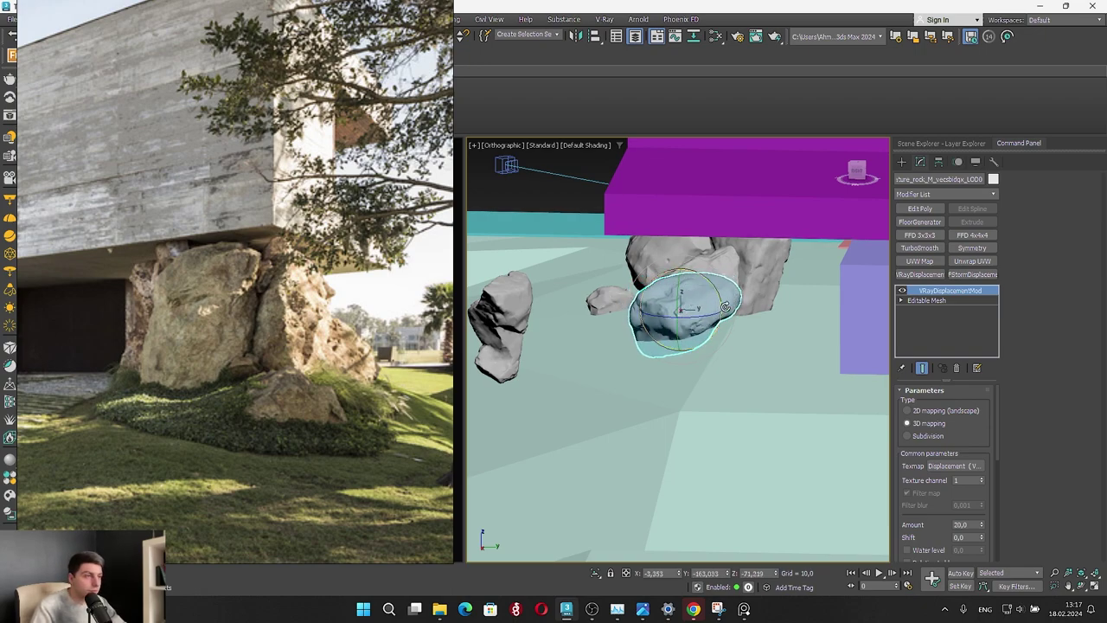
scroll(683, 290, "up", 2)
left_click_drag(692, 317, 711, 324)
middle_click_drag(711, 324, 855, 327, "alt")
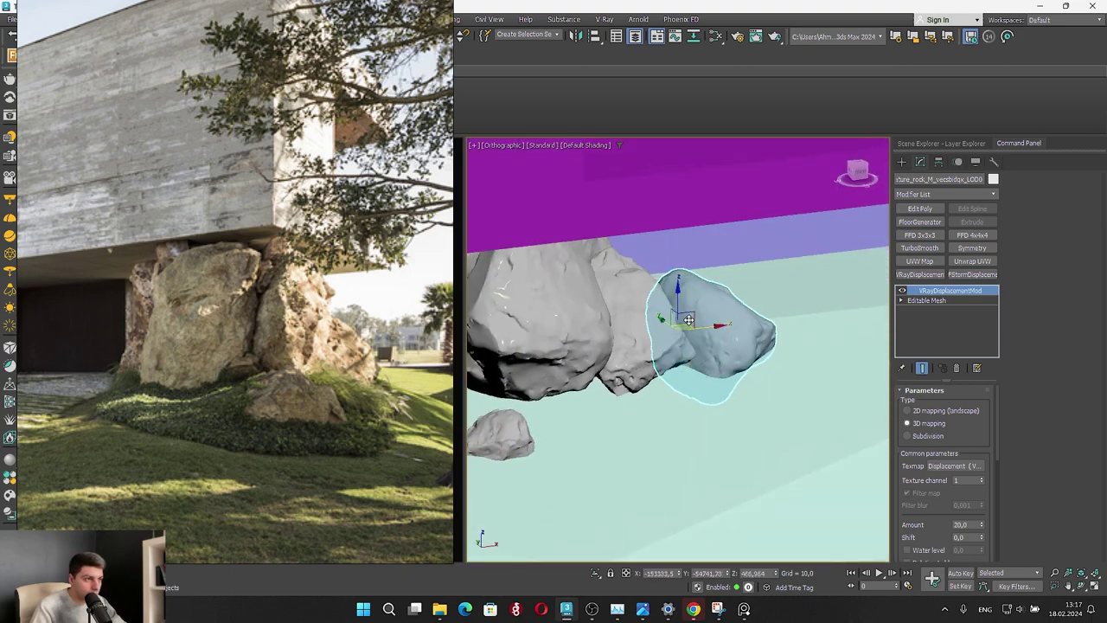
left_click_drag(689, 322, 682, 320)
middle_click_drag(676, 291, 712, 272, "alt")
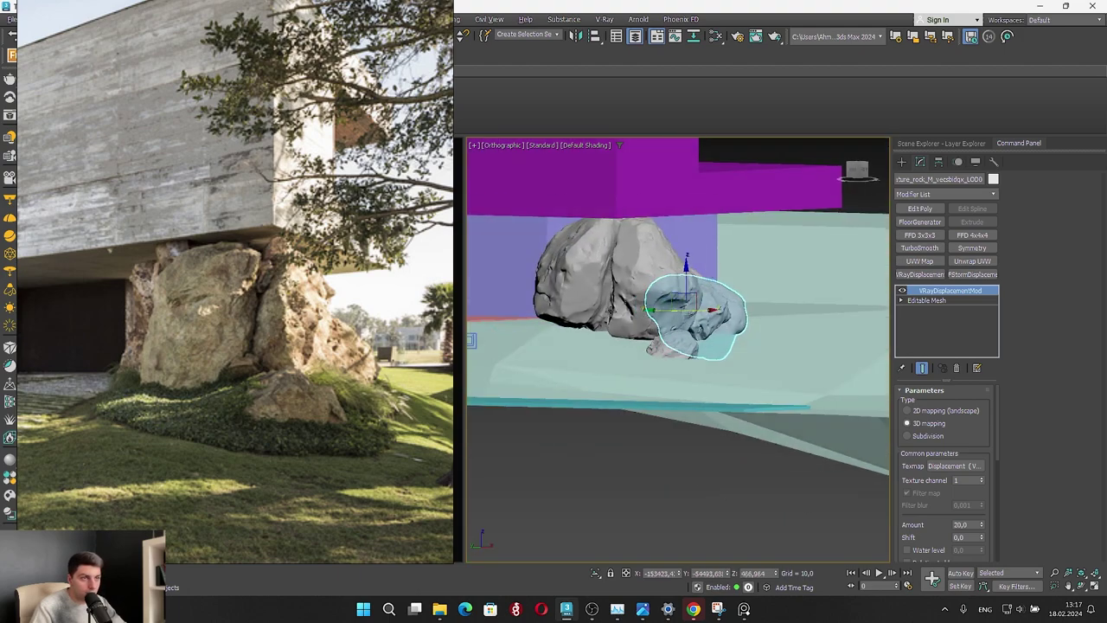
Reposition the reference photo for comparison, shift the rounded rock toward the front of the cluster and raise it slightly
left_click_drag(308, 297, 377, 297)
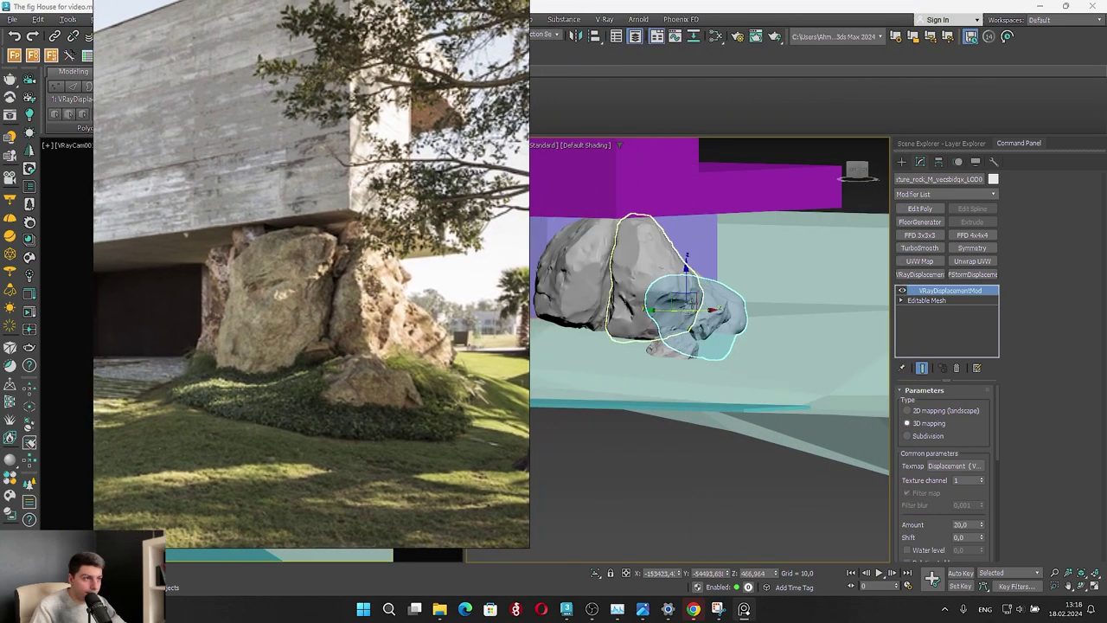
middle_click_drag(663, 370, 597, 370, "alt")
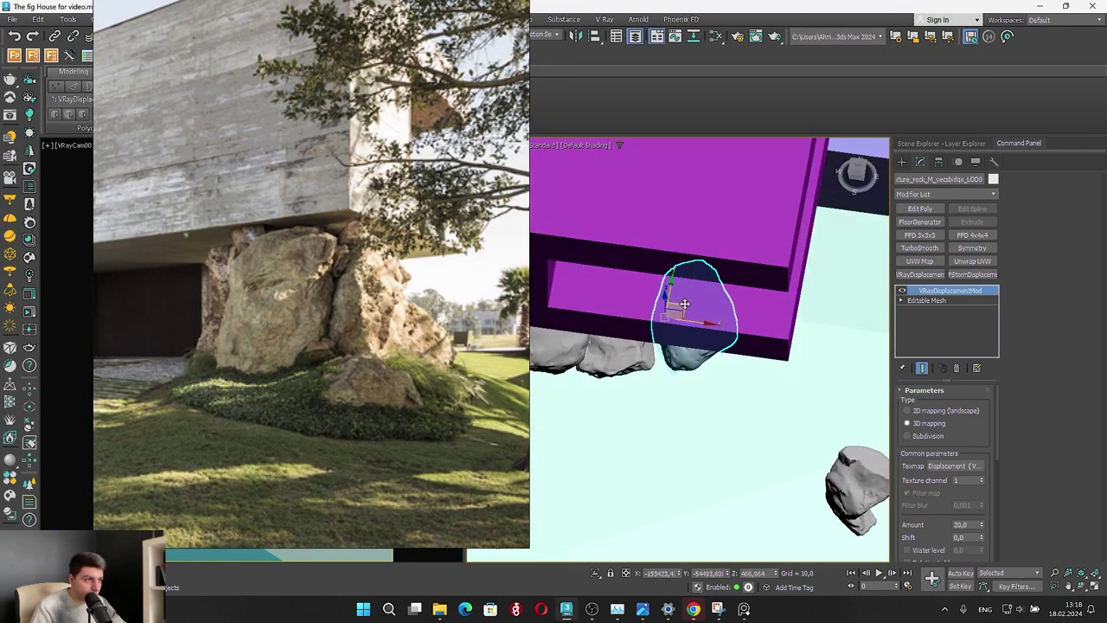
left_click_drag(357, 346, 321, 330)
scroll(701, 355, "up", 3)
middle_click_drag(701, 355, 676, 343, "alt")
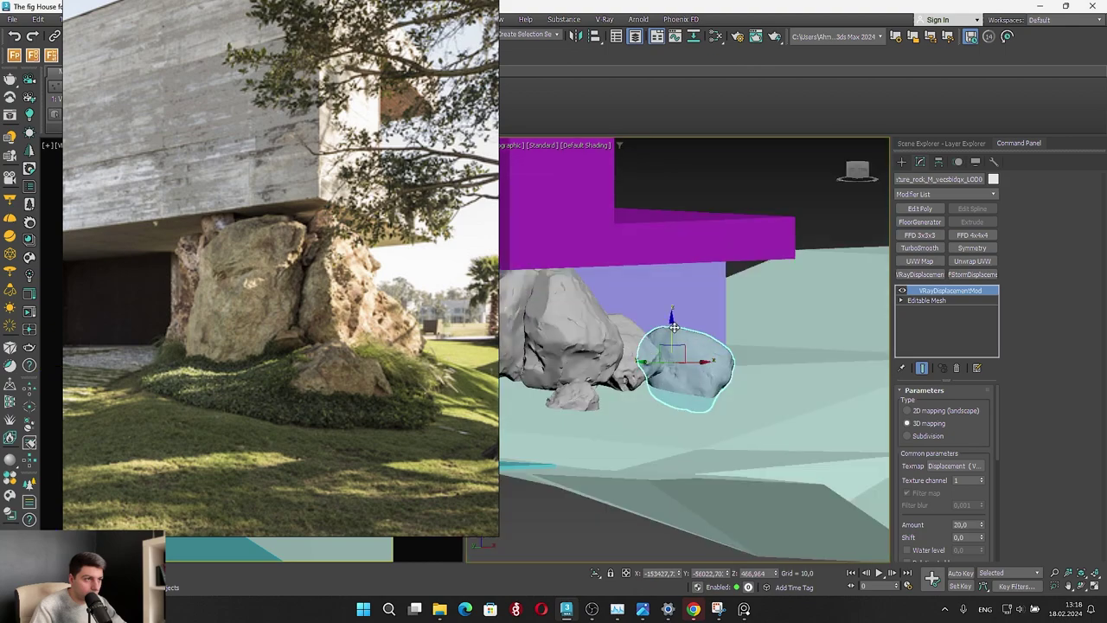
left_click_drag(671, 327, 672, 318)
Place the angular spare rock among the cluster behind the rounded rock and rotate it about its vertical axis
scroll(672, 318, "down", 3)
middle_click_drag(671, 318, 891, 323, "alt")
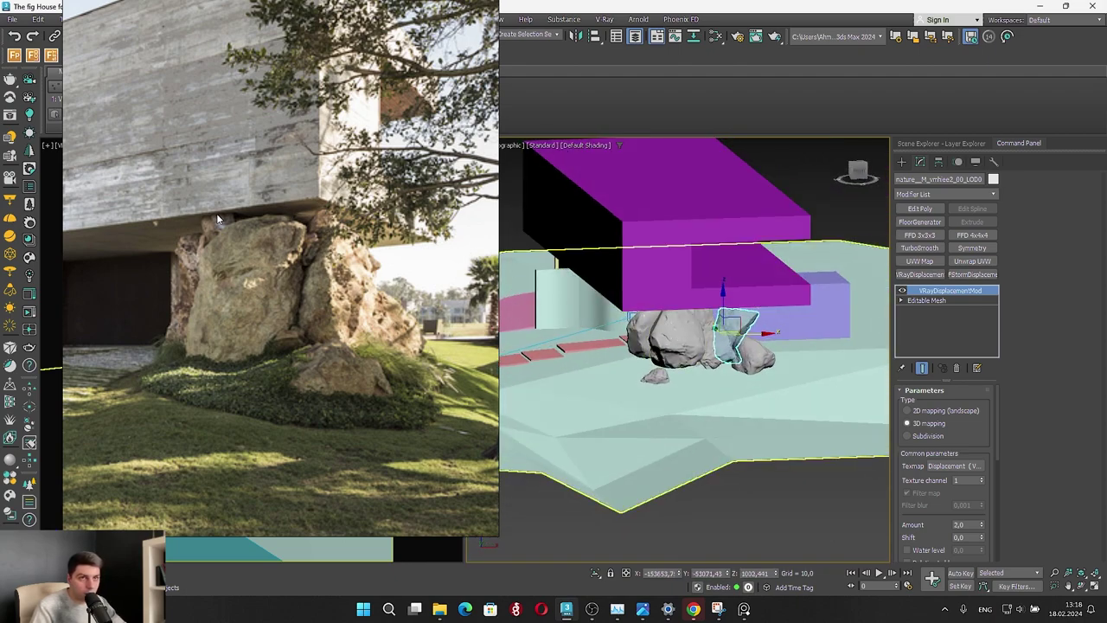
middle_click_drag(749, 300, 736, 333, "alt")
key("e")
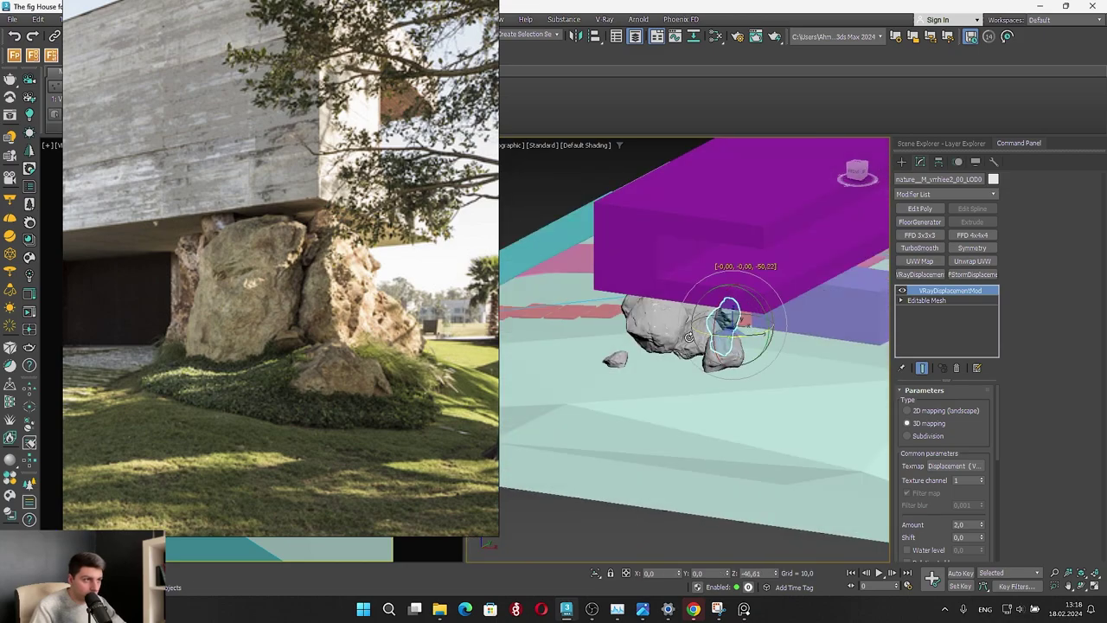
left_click_drag(584, 316, 583, 298)
Scale the angular rock up to reach the underside of the overhang and shift it sideways against its neighbours
middle_click_drag(679, 313, 822, 283, "alt")
key("w")
left_click(857, 171)
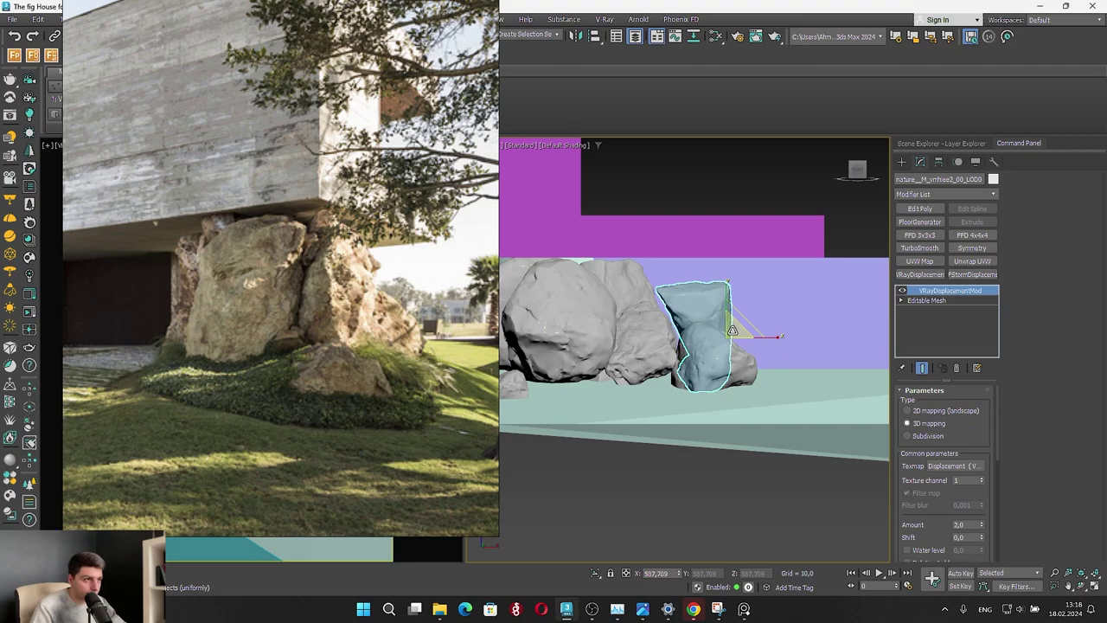
left_click_drag(720, 318, 770, 320)
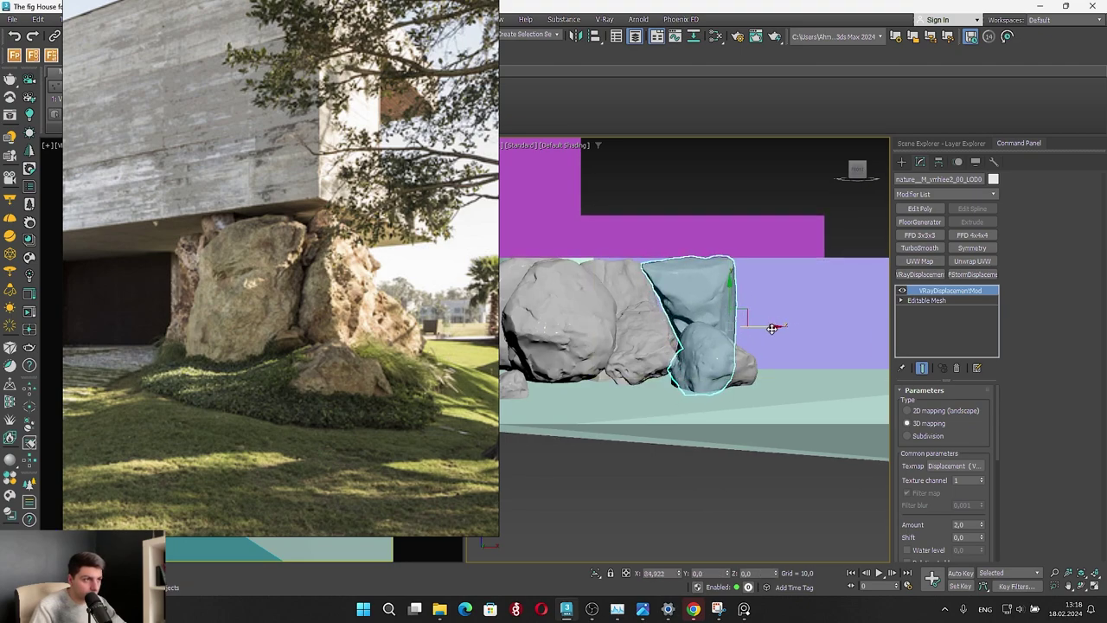
Move the reference photo off the camera view so the rock arrangement can be compared with it
mouse_move(774, 324)
middle_mouse_down("alt")
mouse_move(658, 322)
mouse_move(653, 346)
mouse_move(646, 337)
mouse_move(762, 334)
middle_mouse_up("alt")
right_click_drag(355, 277, 860, 297)
left_click_drag(861, 299, 826, 297)
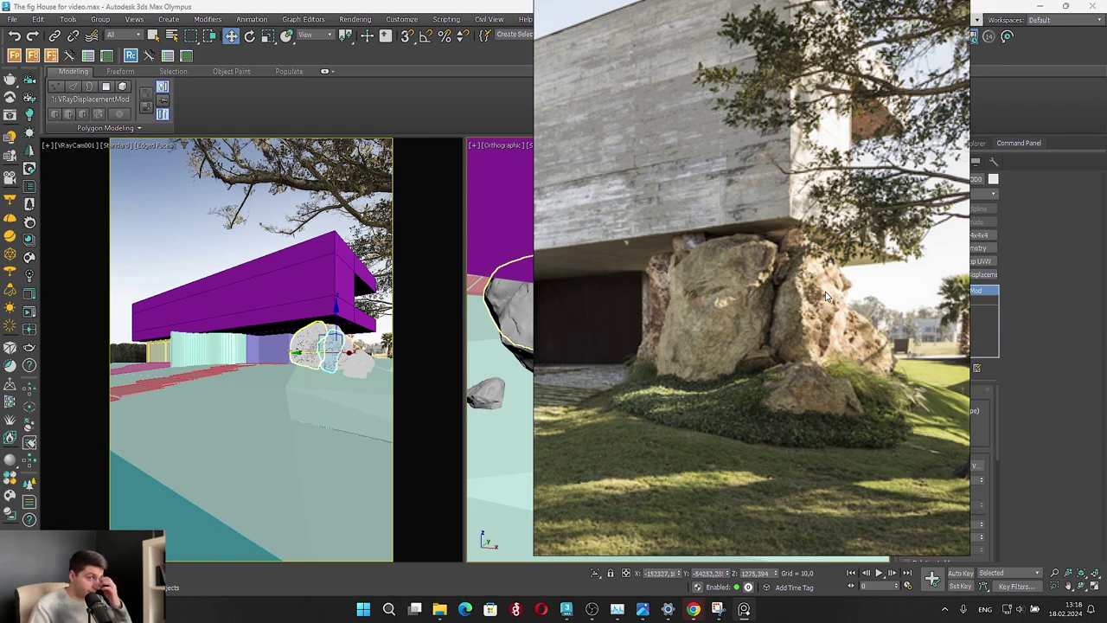
Adjust the small front rock's position in the camera view so it sits before the boulders as in the photo
left_click(336, 355)
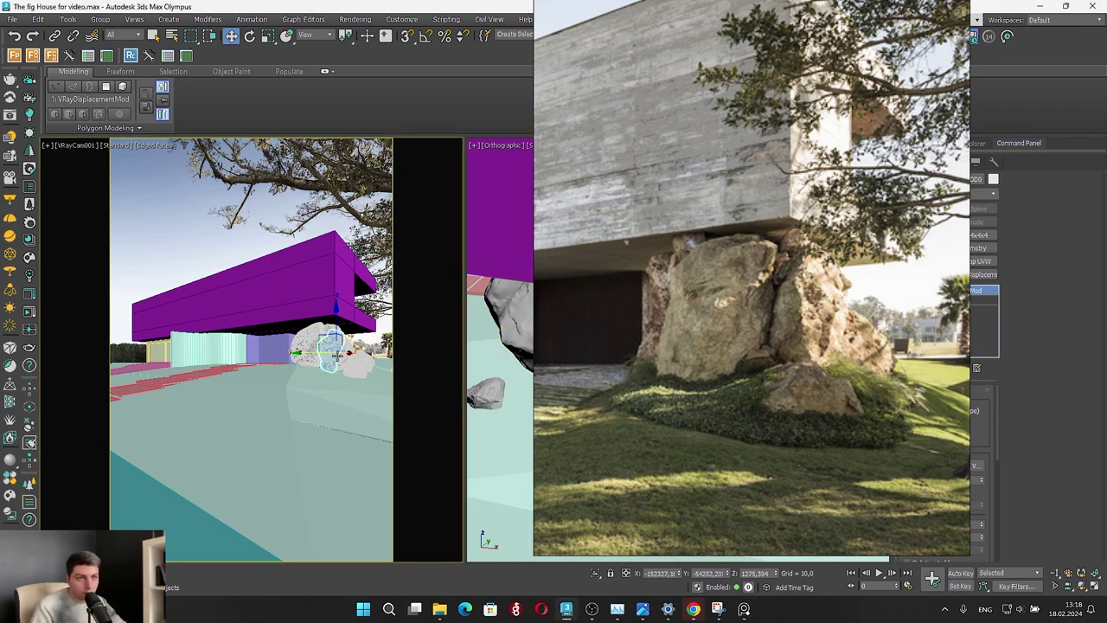
mouse_move(335, 355)
left_mouse_down()
mouse_move(354, 374)
mouse_move(336, 373)
left_mouse_up()
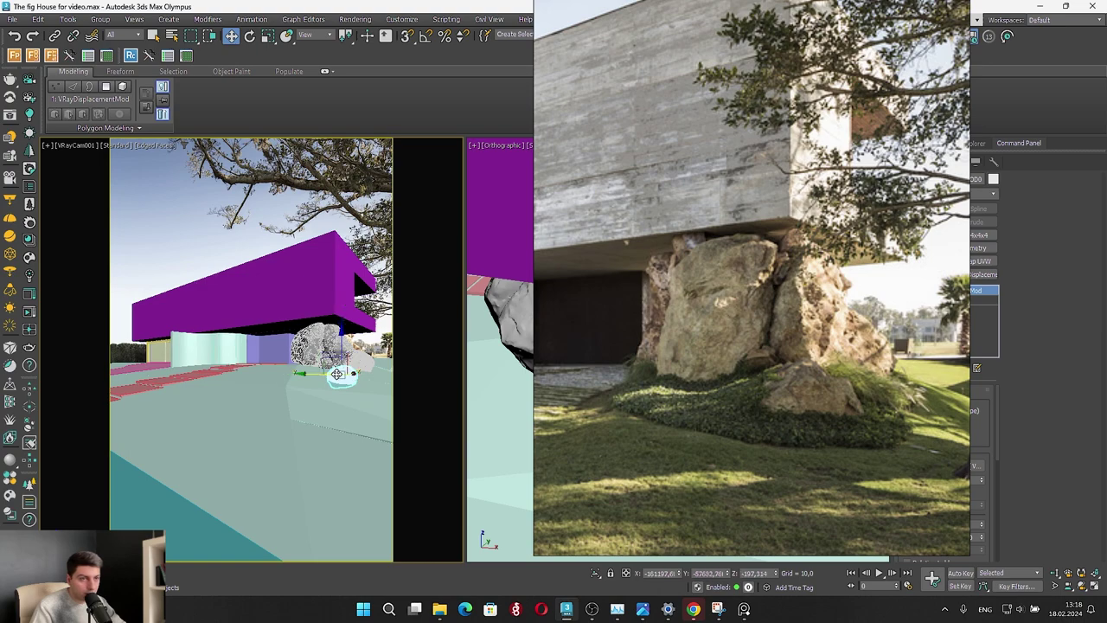
key("e")
key("w")
key("r")
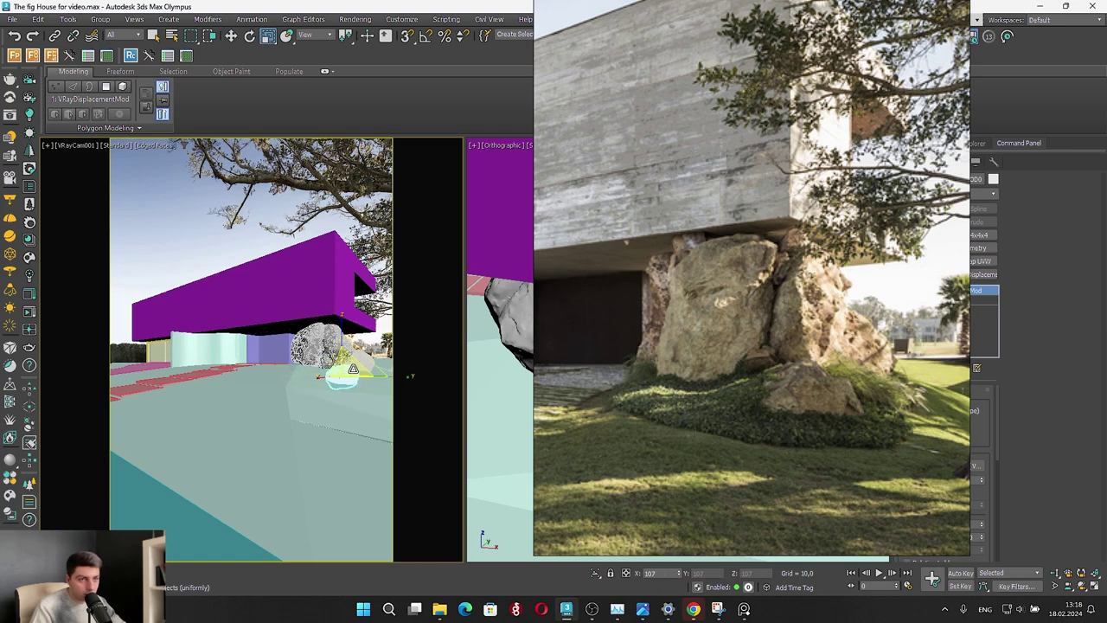
key("w")
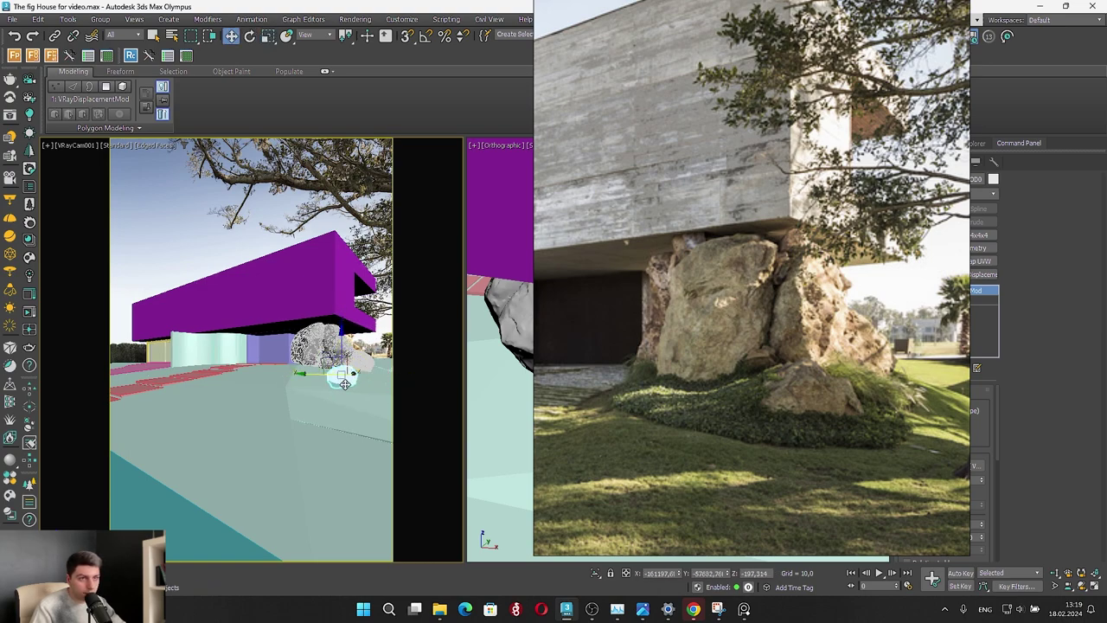
left_click_drag(339, 365, 339, 362)
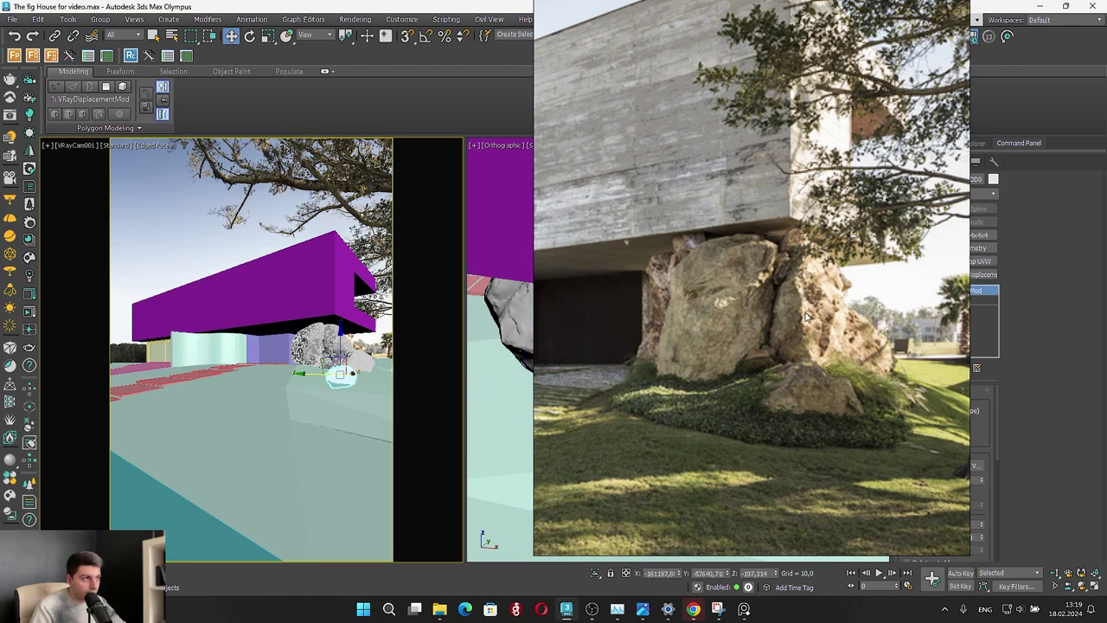
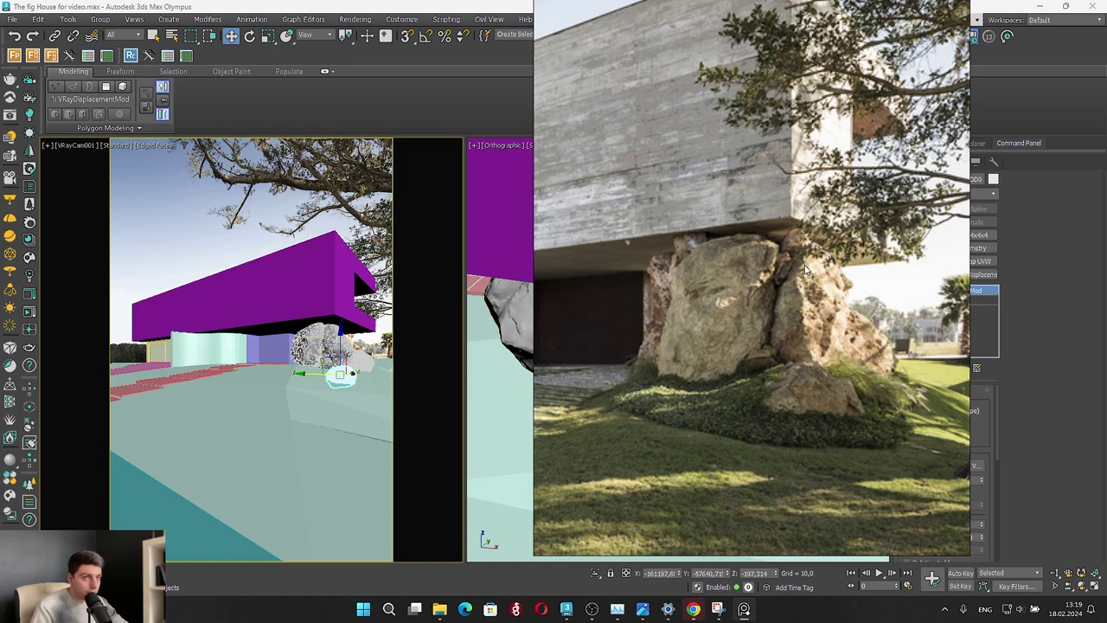
Move the reference photo back over the camera view and rotate the large rock nearest the entrance path
left_click_drag(804, 268, 331, 269)
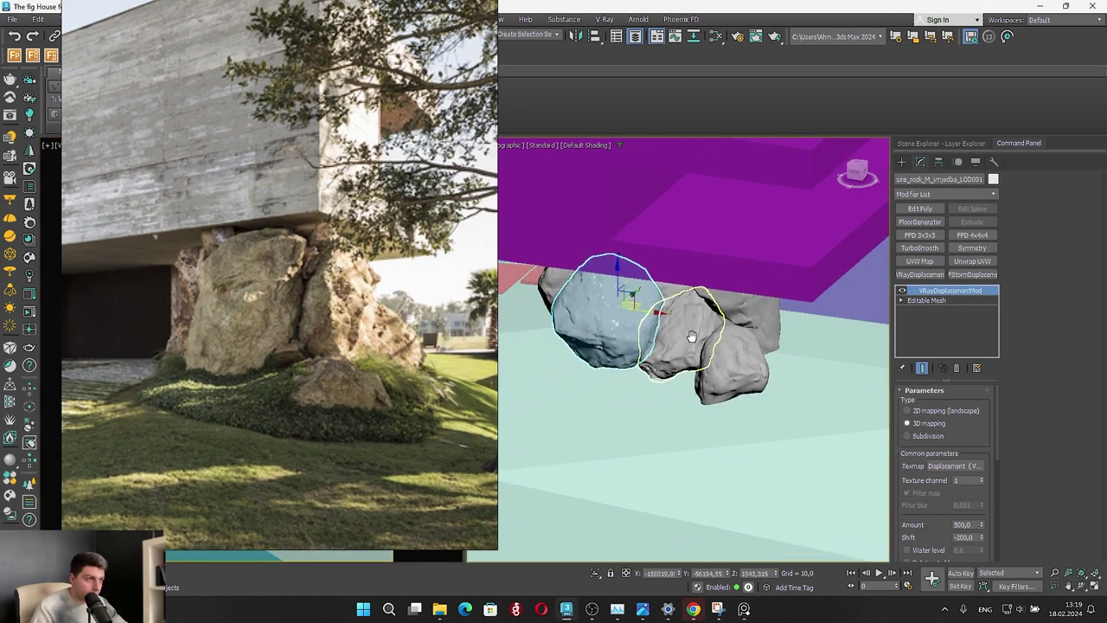
middle_click_drag(692, 336, 783, 312, "alt")
left_click(587, 287)
middle_click_drag(599, 290, 724, 294)
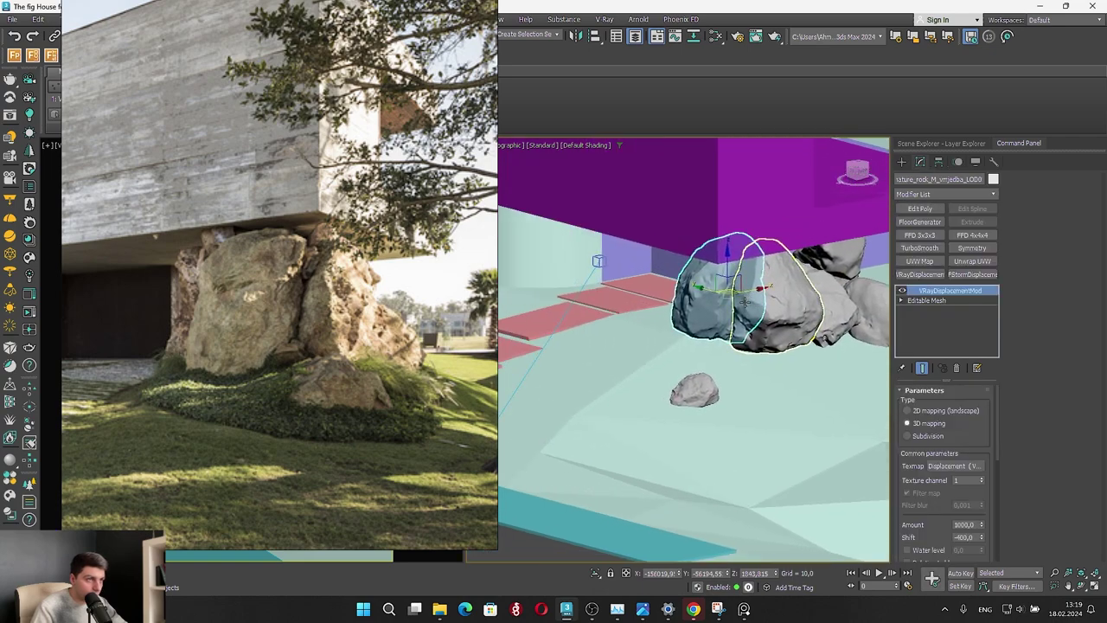
scroll(724, 293, "up", 3)
key("e")
left_click_drag(718, 303, 732, 301)
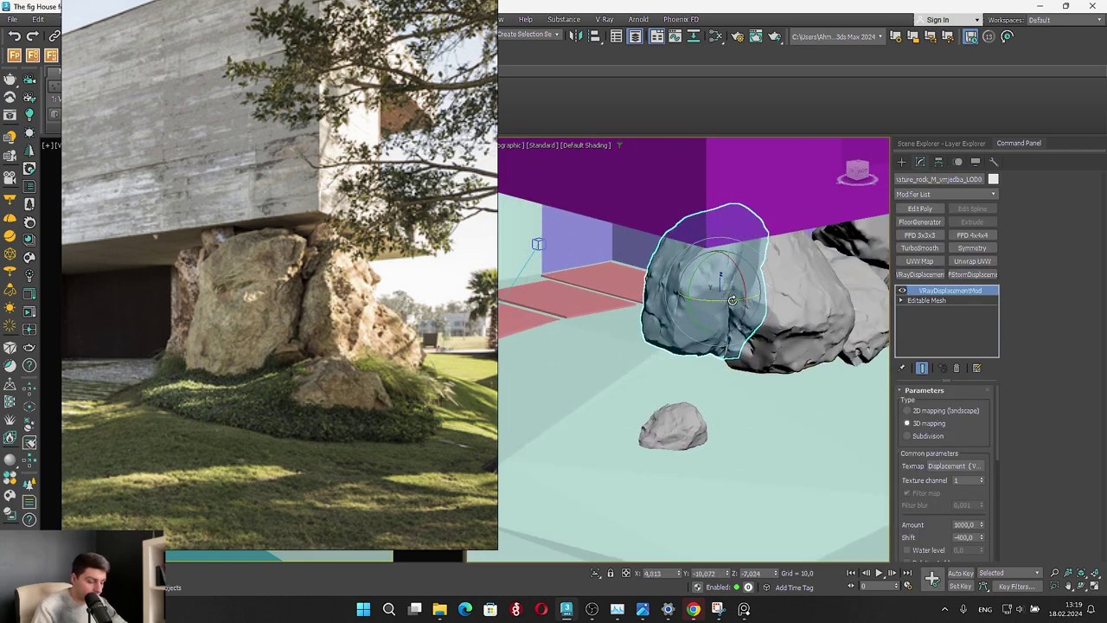
Rotate the two large boulders under the overhang together and shift them against the neighbouring rocks
left_click(774, 307, "ctrl")
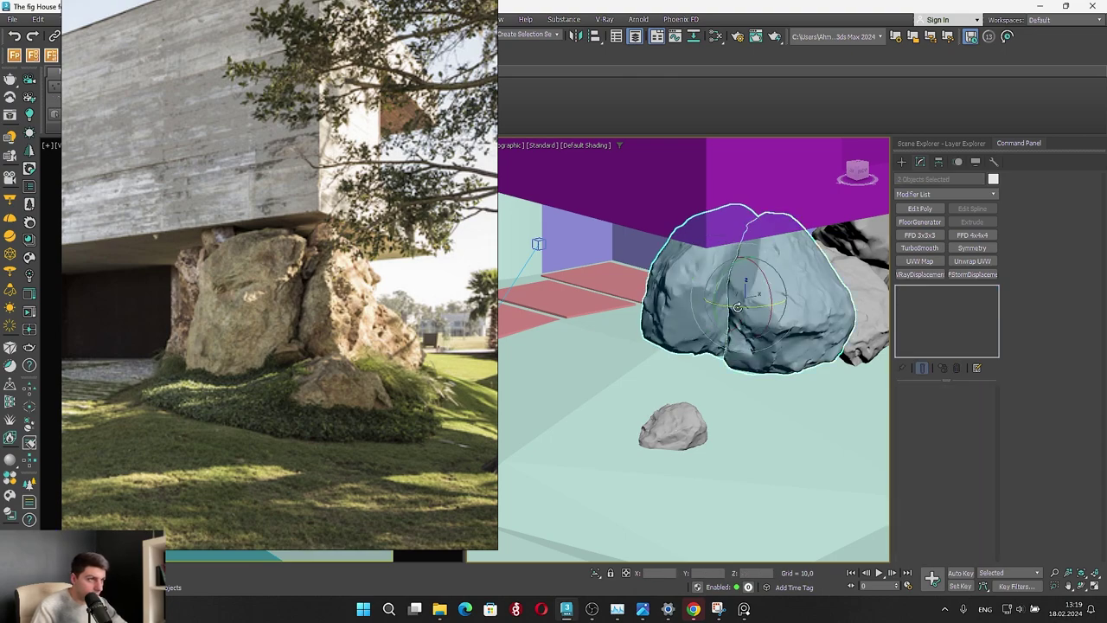
left_click_drag(737, 308, 751, 307)
middle_click_drag(755, 306, 798, 328, "alt")
scroll(753, 321, "up", 4)
key("w")
left_click_drag(727, 268, 751, 251)
scroll(667, 284, "down", 4)
middle_click_drag(667, 284, 623, 268, "alt")
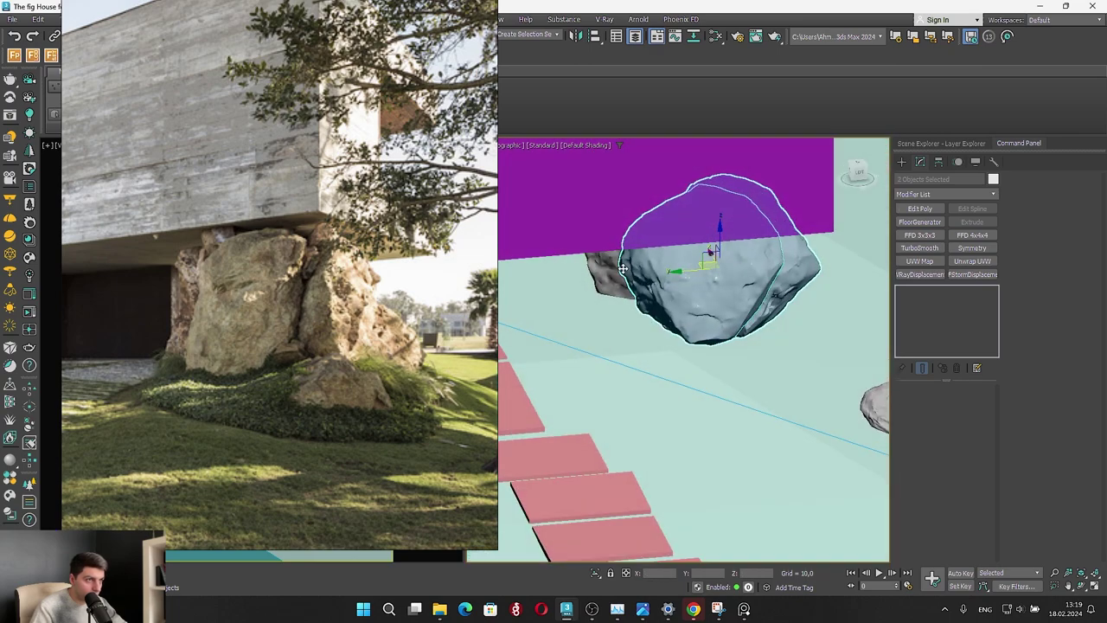
Rotate the tall narrow rock behind the large boulders and shift the reference photo slightly aside
left_click(617, 261)
key("e")
left_click_drag(616, 278, 594, 248)
middle_click_drag(594, 248, 571, 235, "alt")
left_click_drag(325, 295, 295, 298)
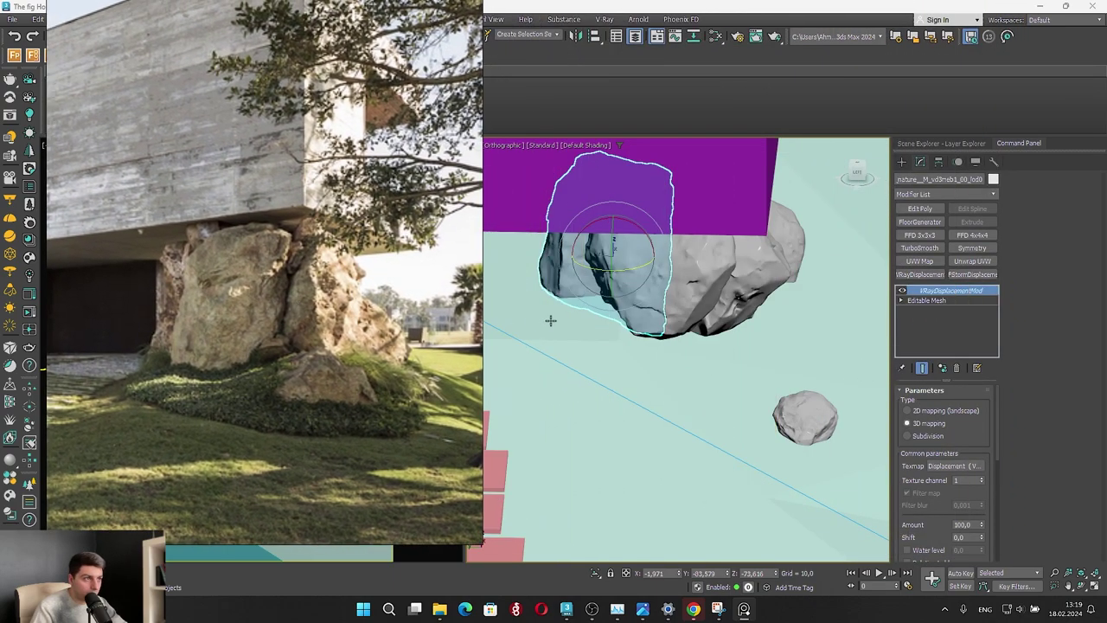
Shift all six boulders under the overhang together to the west in a wireframe top view
left_click(697, 305, "ctrl")
left_click(742, 302, "ctrl")
middle_click_drag(771, 281, 716, 276, "alt")
left_click(801, 284, "ctrl")
left_click(769, 282, "ctrl")
left_click(794, 222, "ctrl")
scroll(674, 255, "down", 3)
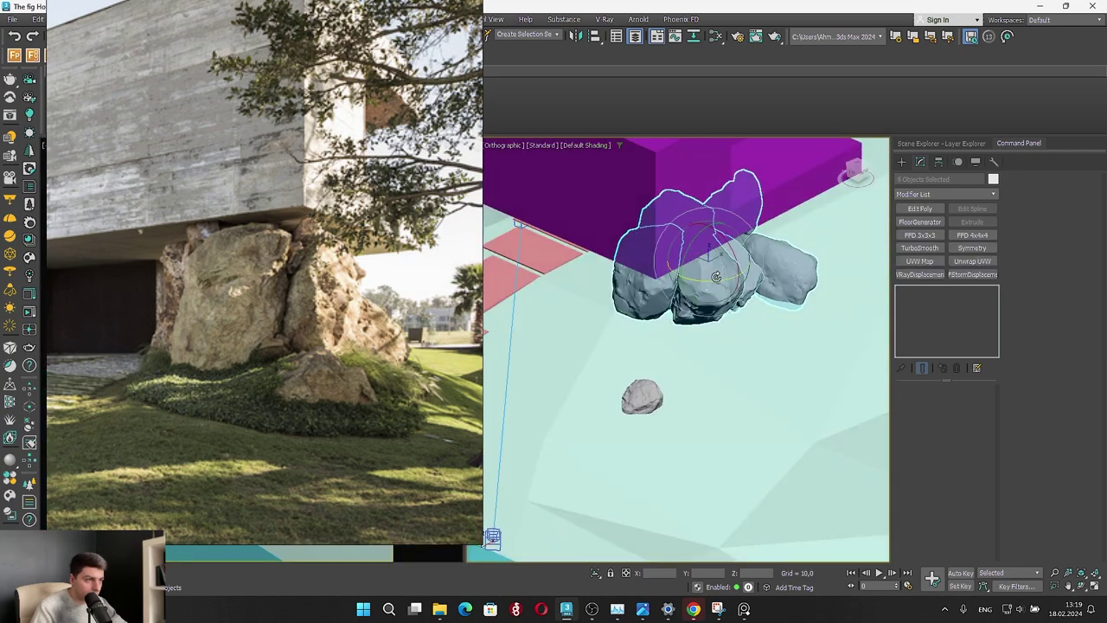
key("t")
key("z")
key("F3")
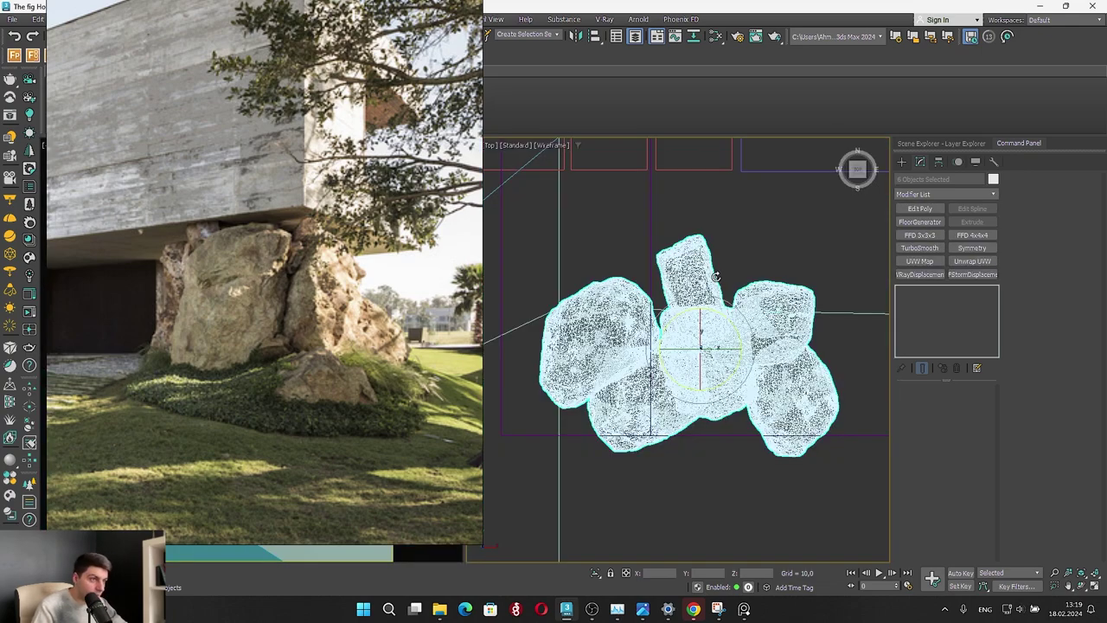
key("w")
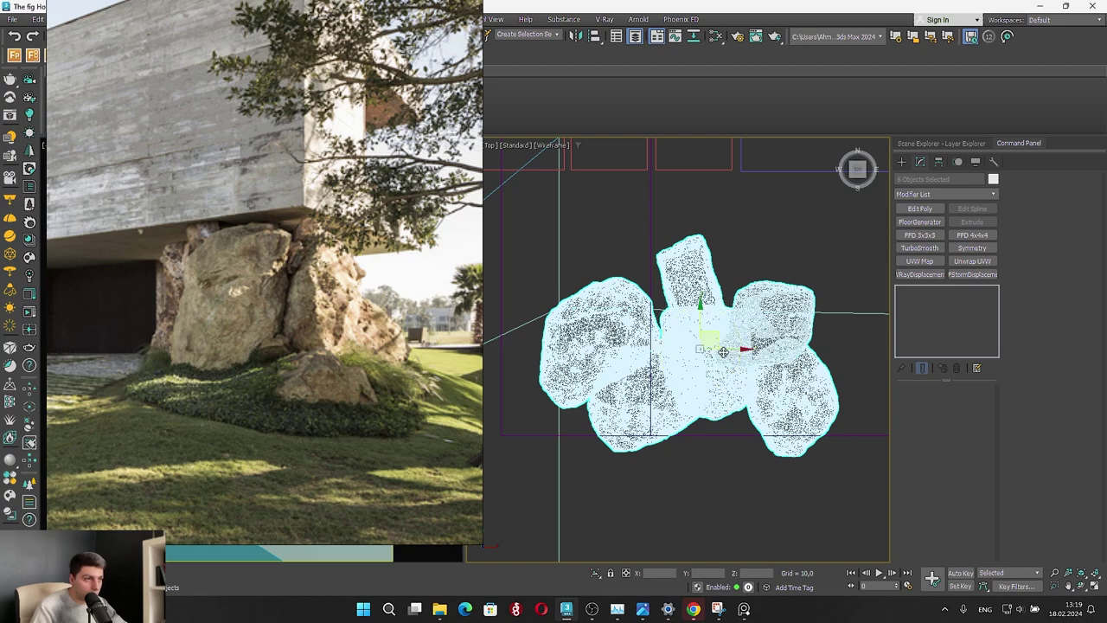
left_click_drag(720, 333, 666, 327)
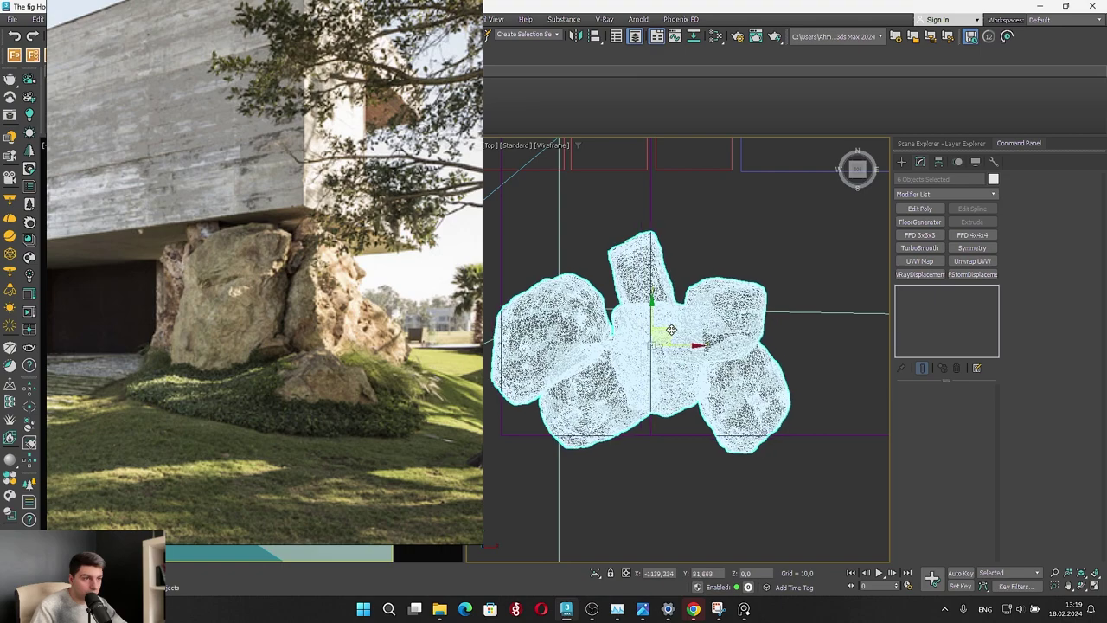
Rotate the south-west boulder and the westernmost boulder in plan, shifting them to sit side by side
left_click(588, 400)
key("e")
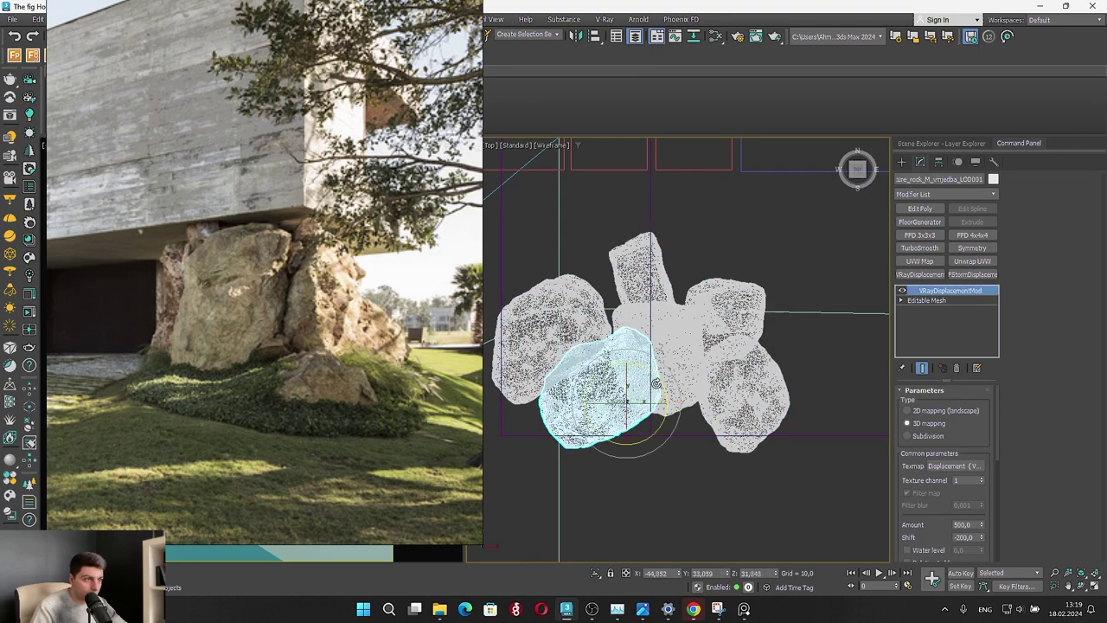
left_click_drag(657, 381, 653, 389)
key("w")
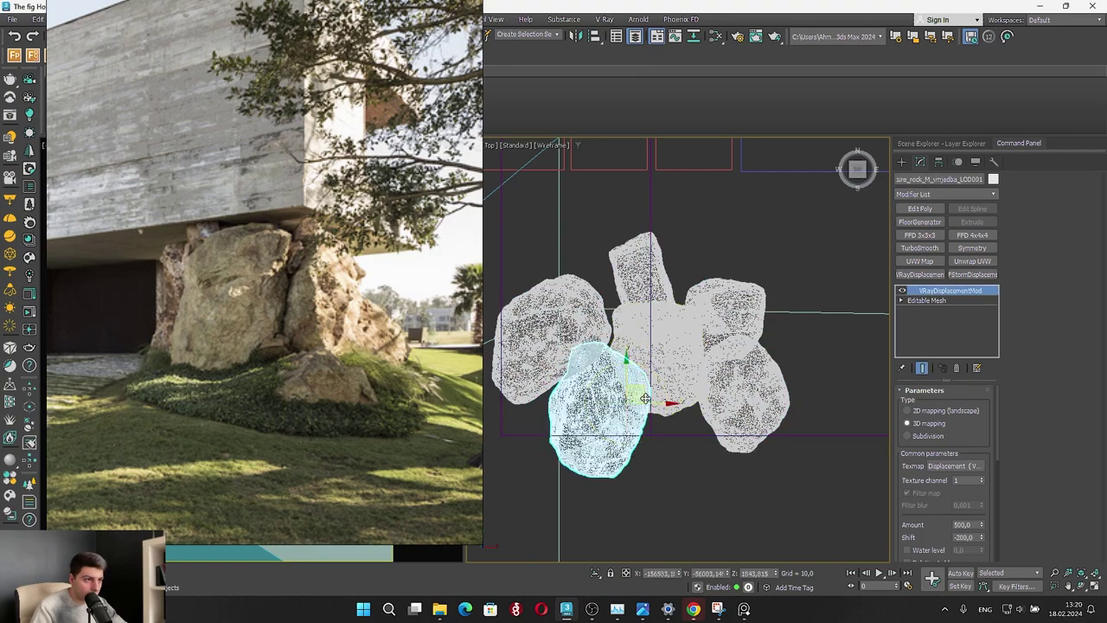
left_click(582, 333)
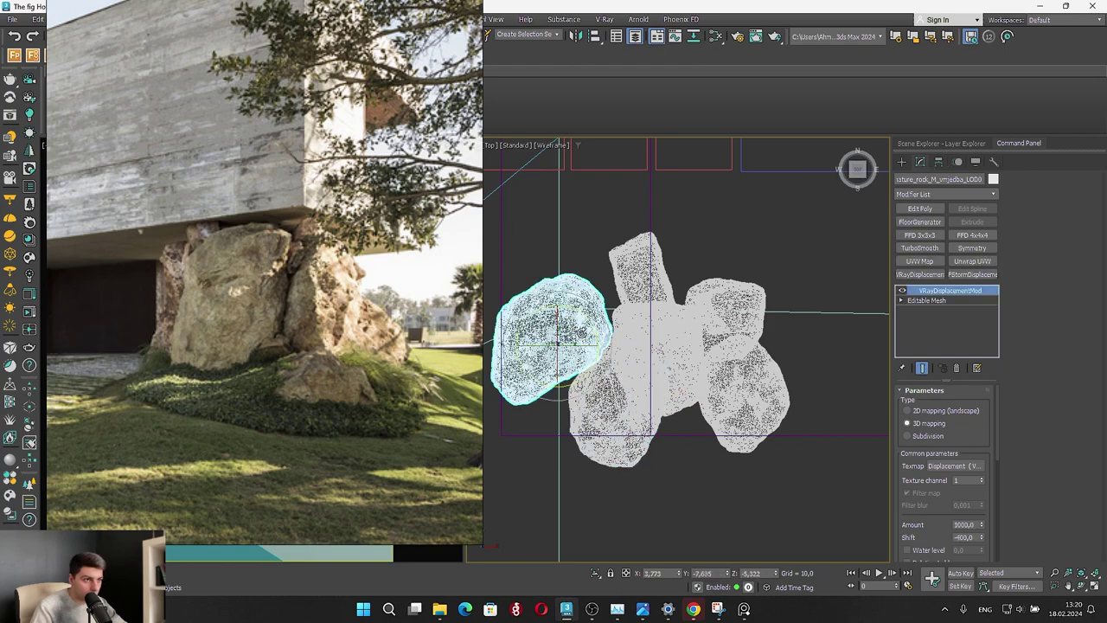
left_click_drag(591, 319, 569, 359)
key("w")
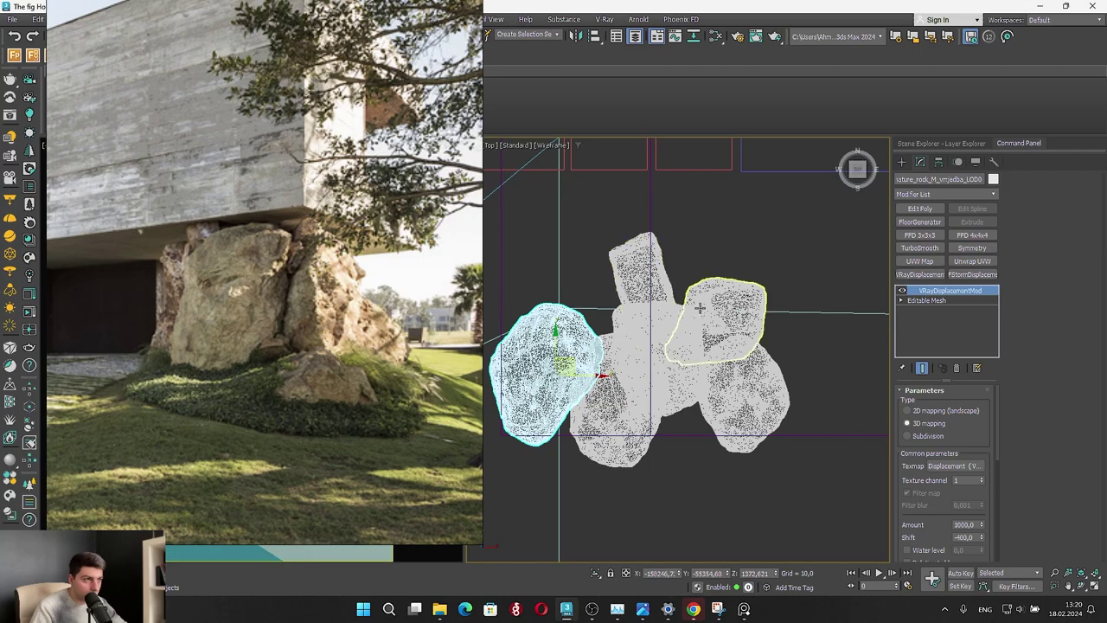
Rotate the rock in the middle of the cluster and move it to the north-west, behind the two front boulders
left_click(687, 337)
middle_click_drag(687, 337, 829, 256, "alt")
left_click(732, 346)
middle_click_drag(731, 347, 692, 348, "alt")
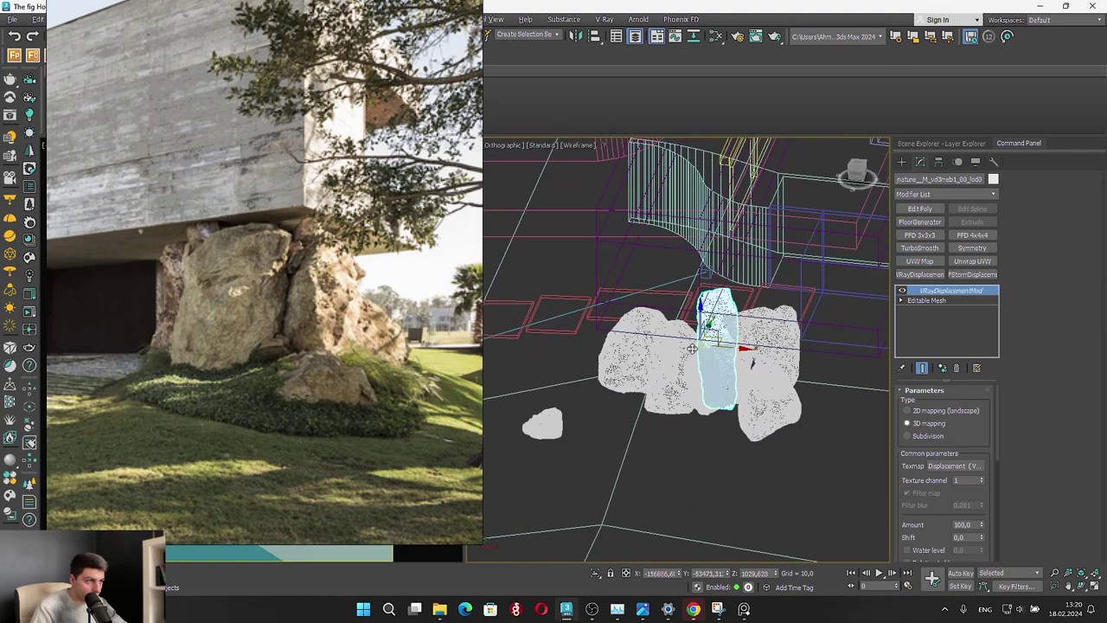
left_click(727, 387)
mouse_move(727, 387)
middle_mouse_down("alt")
mouse_move(801, 407)
mouse_move(731, 368)
middle_mouse_up("alt")
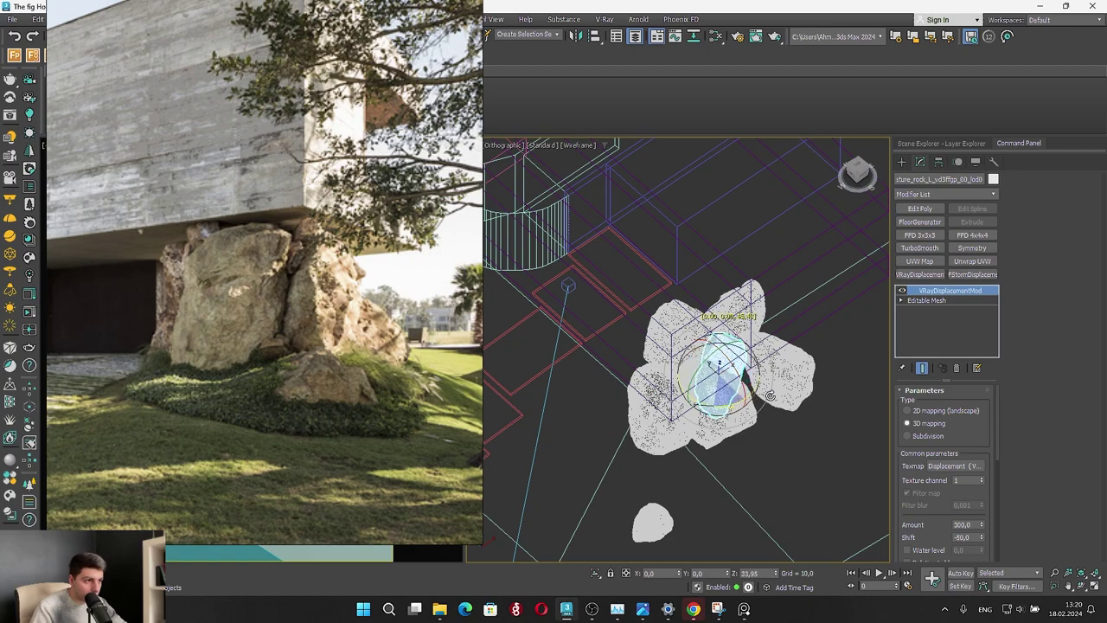
left_click(857, 169)
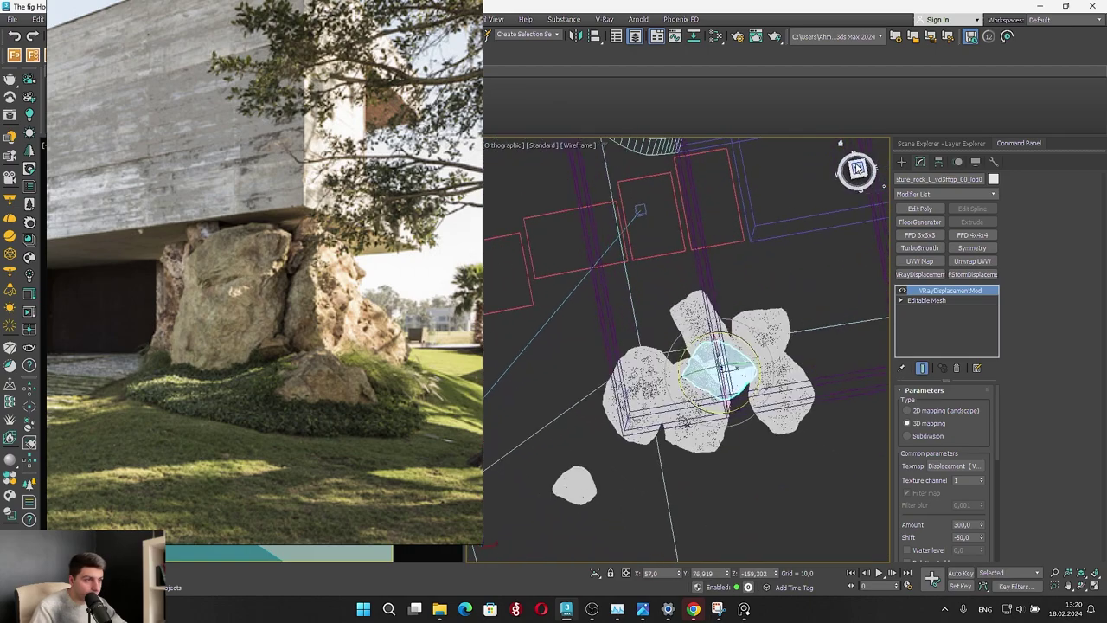
left_click_drag(712, 345, 690, 295)
key("e")
key("r")
Move the tall narrow rock and the small rock east of it southward in plan to close the gaps in the cluster
left_click(765, 367)
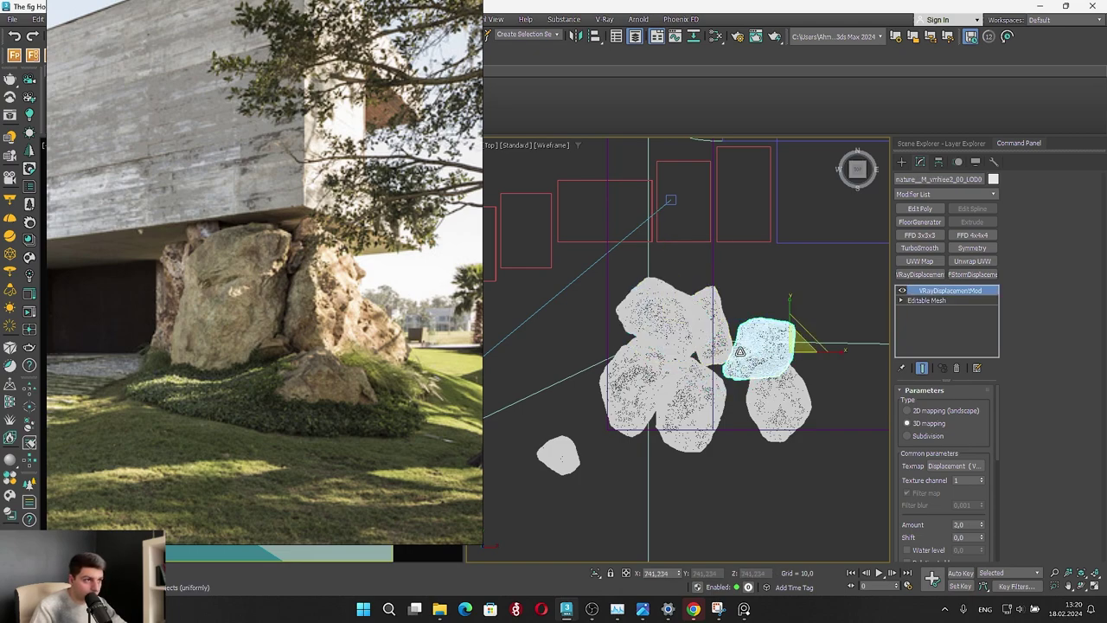
left_click(710, 318)
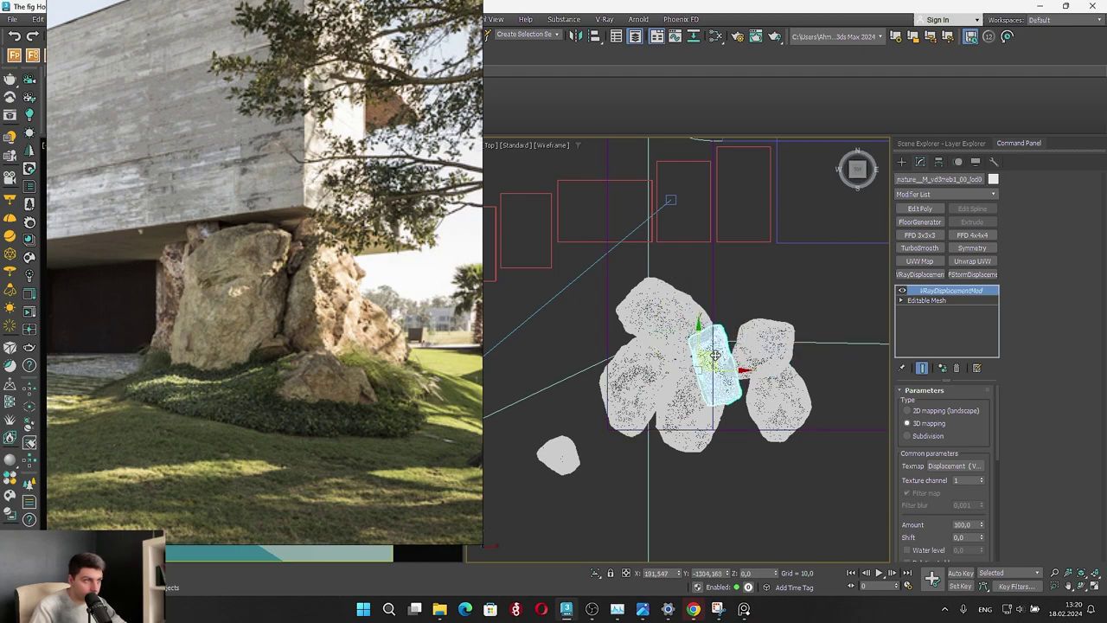
left_click(769, 348)
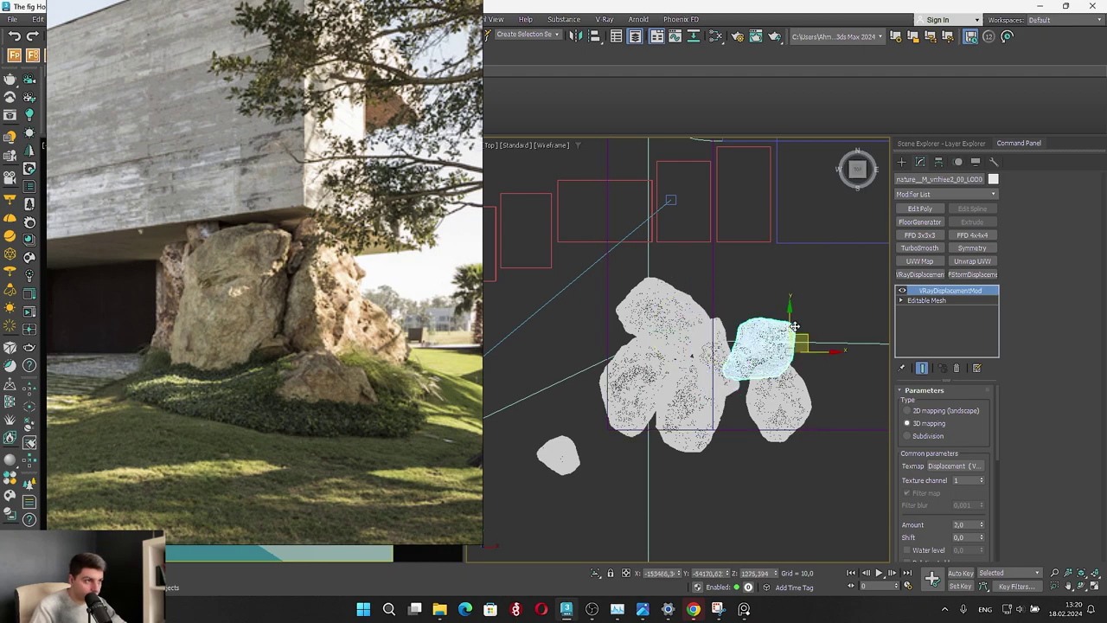
left_click_drag(800, 334, 788, 383)
Shift the north-western rock in towards the cluster, moving the reference photo aside to check its place in the camera view
right_click_drag(199, 225, 713, 262)
left_click_drag(712, 261, 681, 253)
left_click(290, 340)
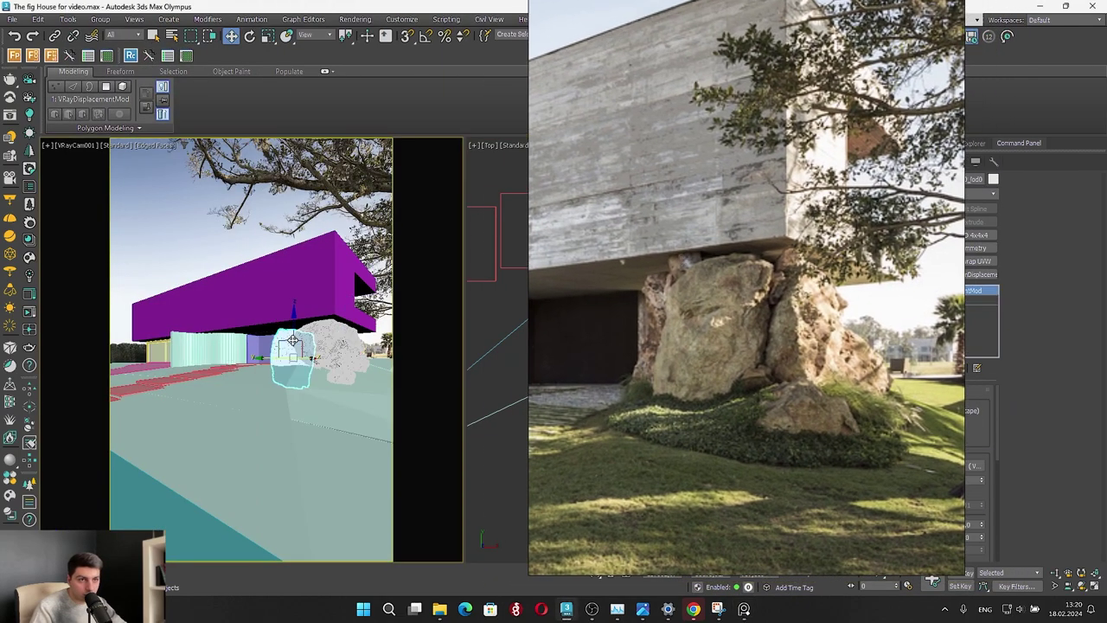
left_click_drag(706, 301, 276, 299)
left_click(689, 302)
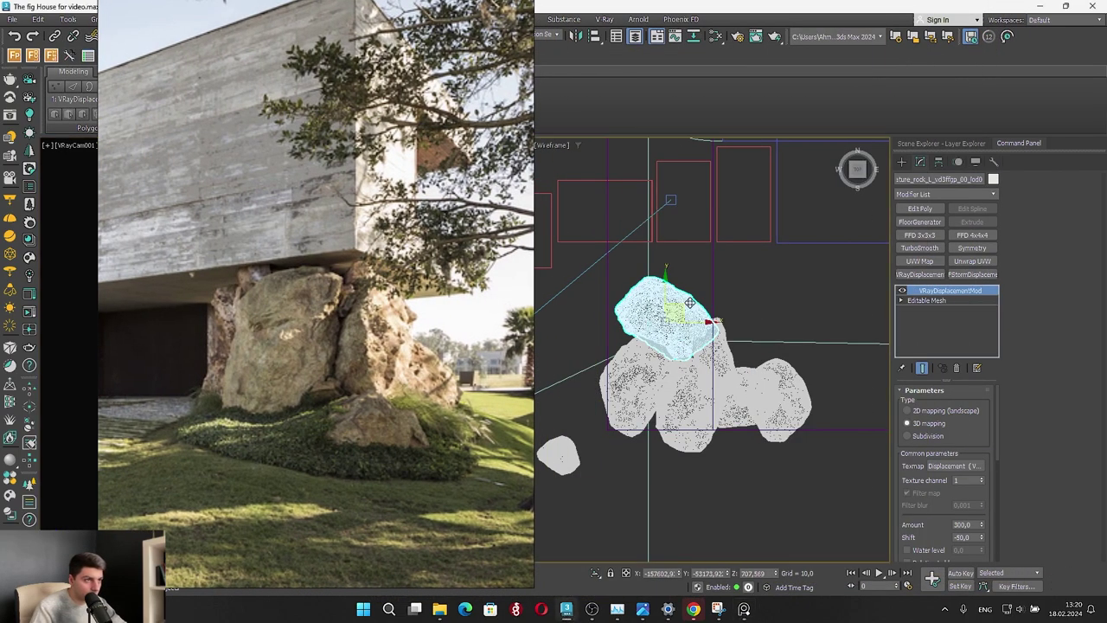
mouse_move(680, 309)
left_mouse_down()
mouse_move(698, 307)
mouse_move(696, 317)
left_mouse_up()
left_click_drag(264, 307, 535, 301)
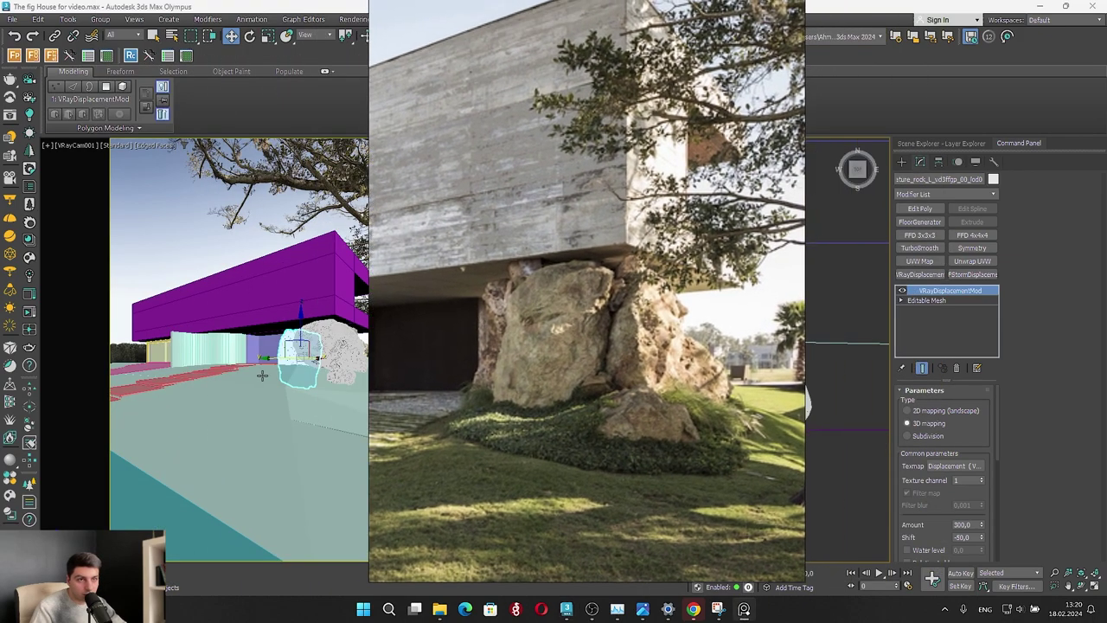
right_click(261, 375)
left_click_drag(271, 359, 279, 359)
left_click_drag(654, 334, 237, 323)
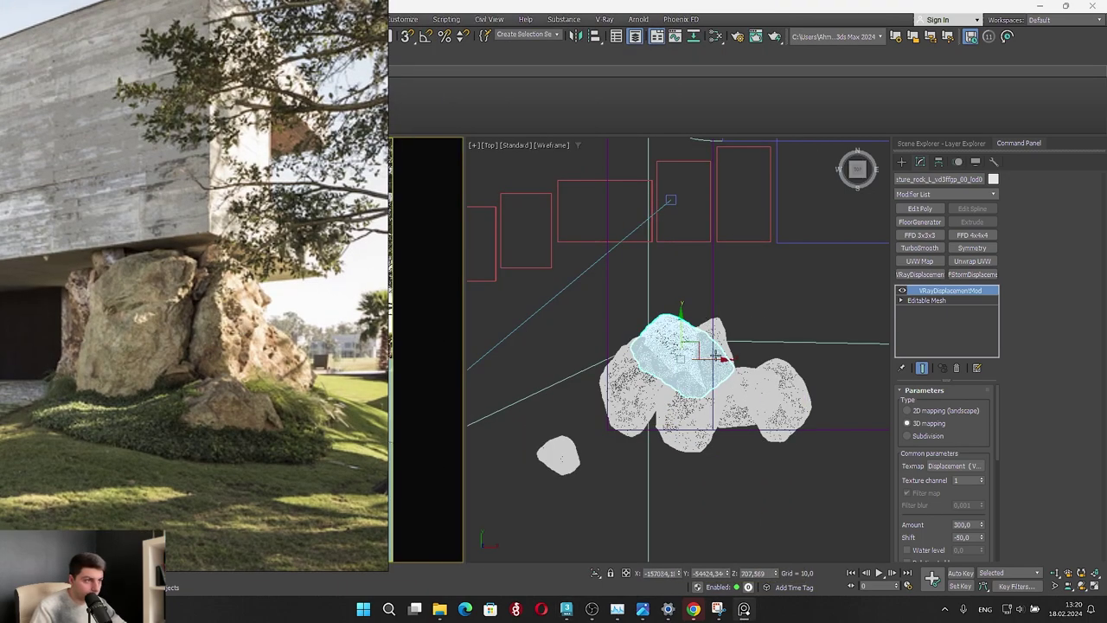
Nudge the two front boulders in plan and turn off edged faces in the camera view to compare with the photo
left_click(651, 387)
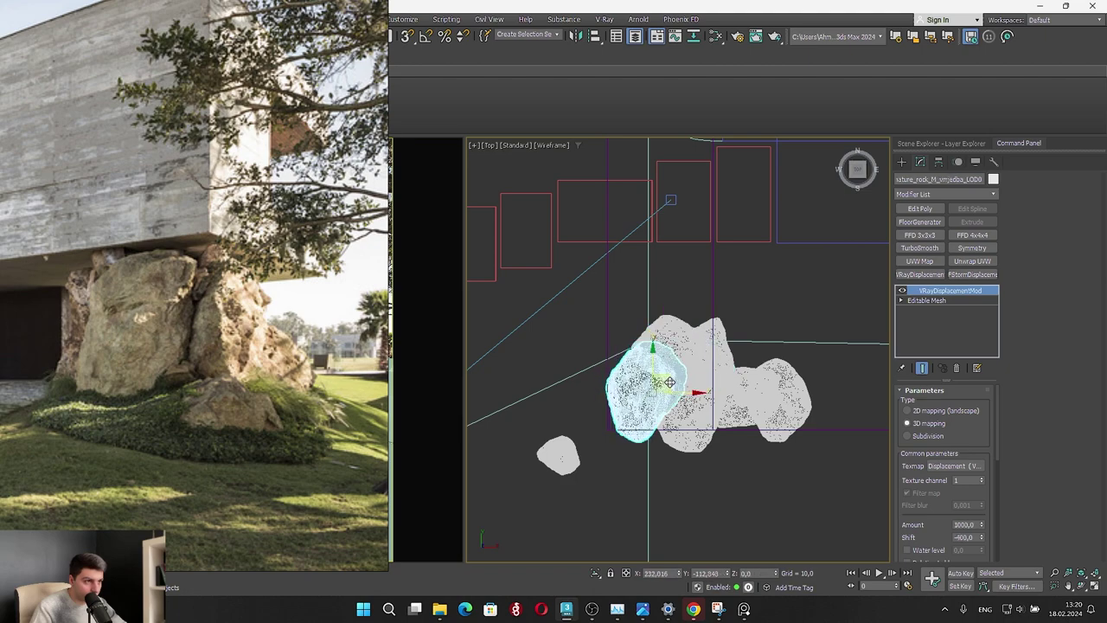
left_click(708, 409)
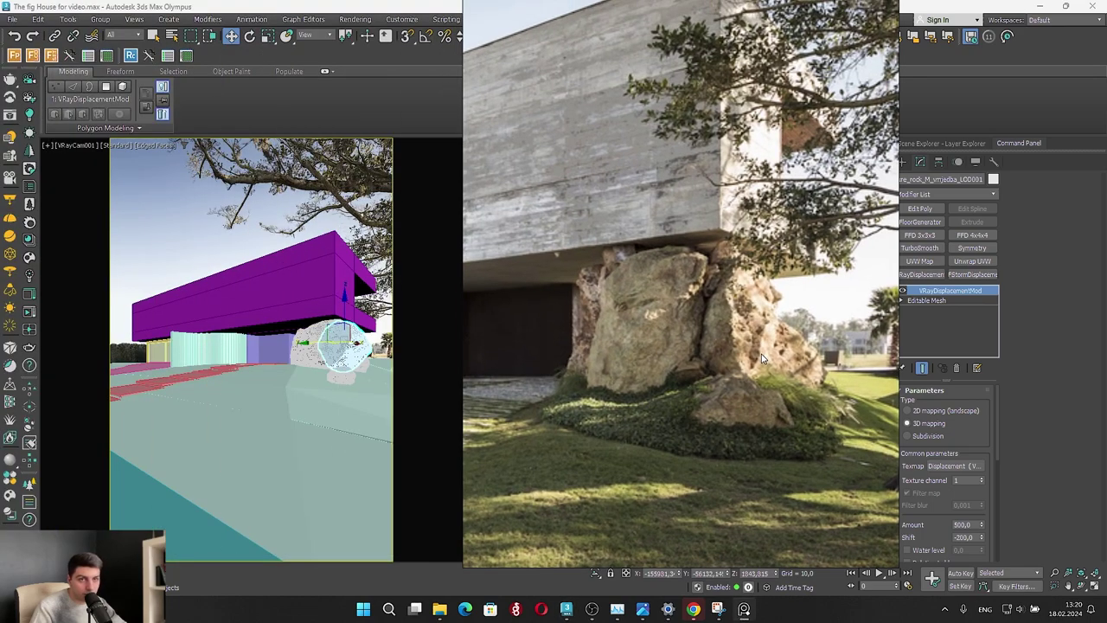
left_click(349, 338)
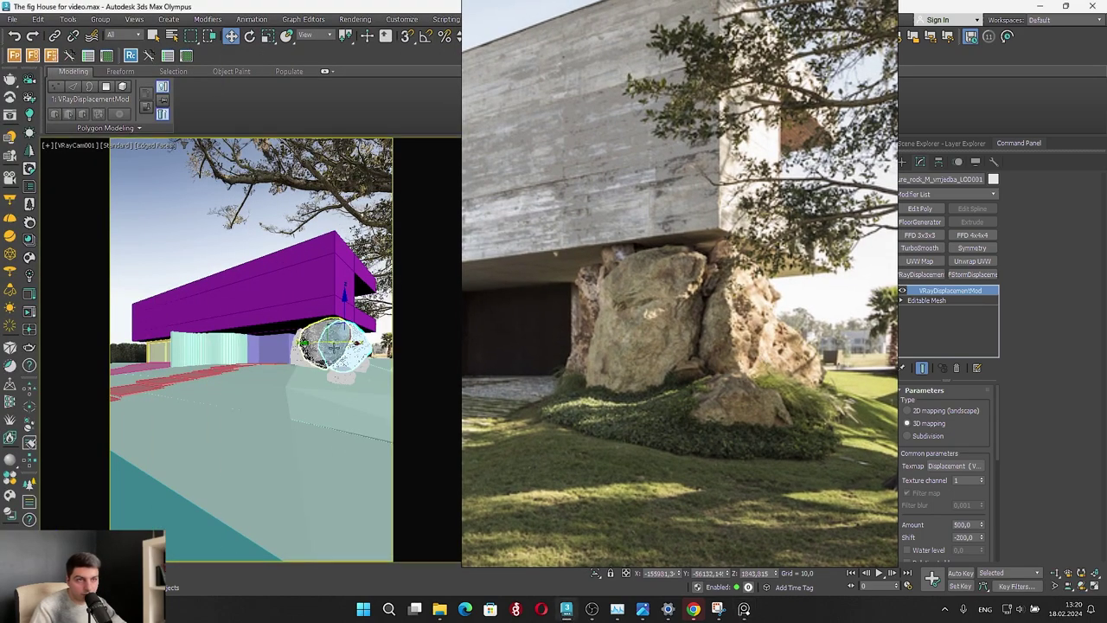
left_click(334, 348)
right_click(261, 358)
left_click(174, 272)
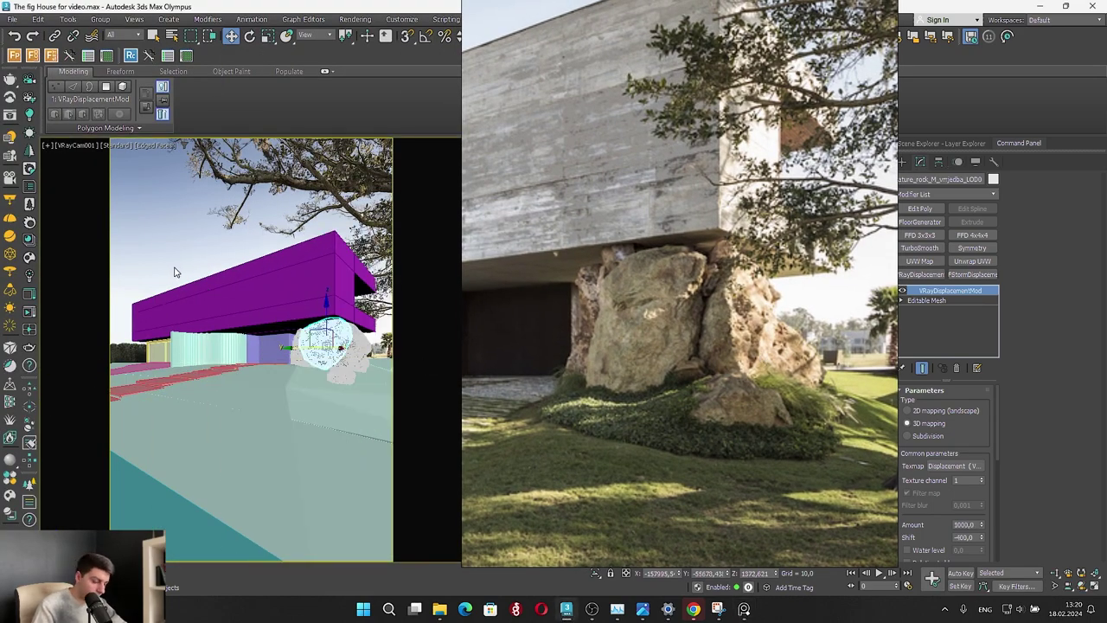
key("F4")
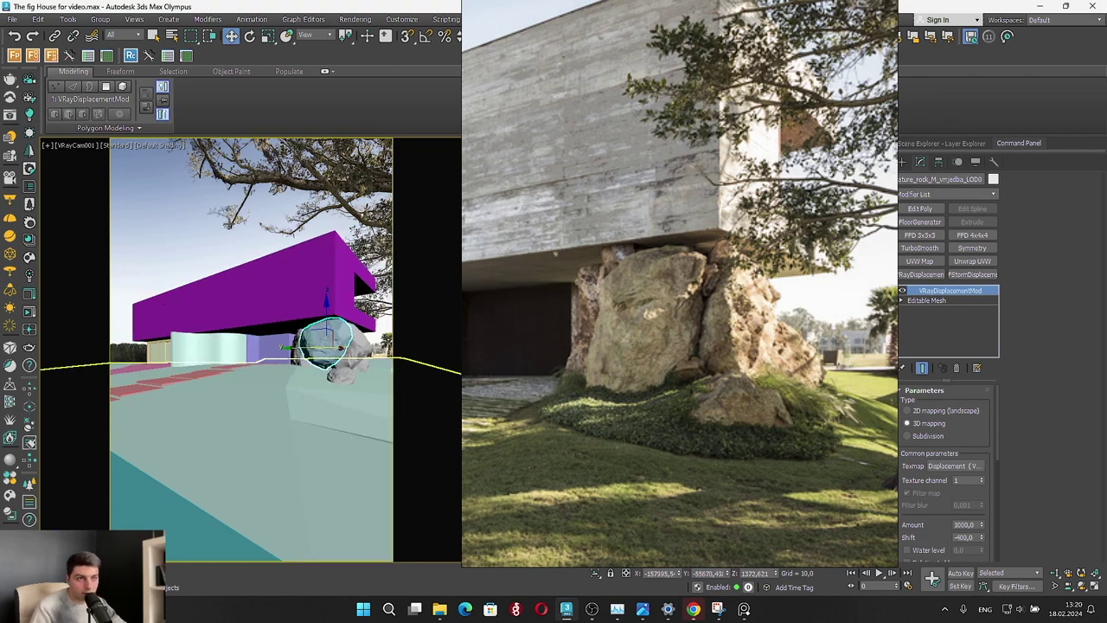
left_click(301, 251)
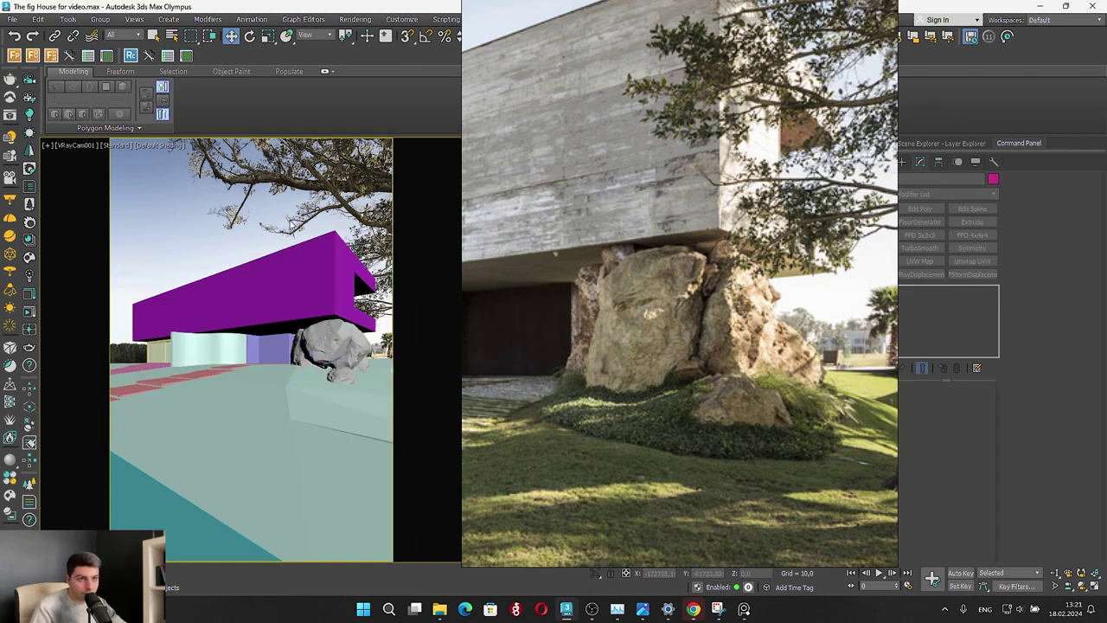
Rotate the western front boulder upright in the camera view and adjust its position beneath the overhang
left_click(346, 345)
key("e")
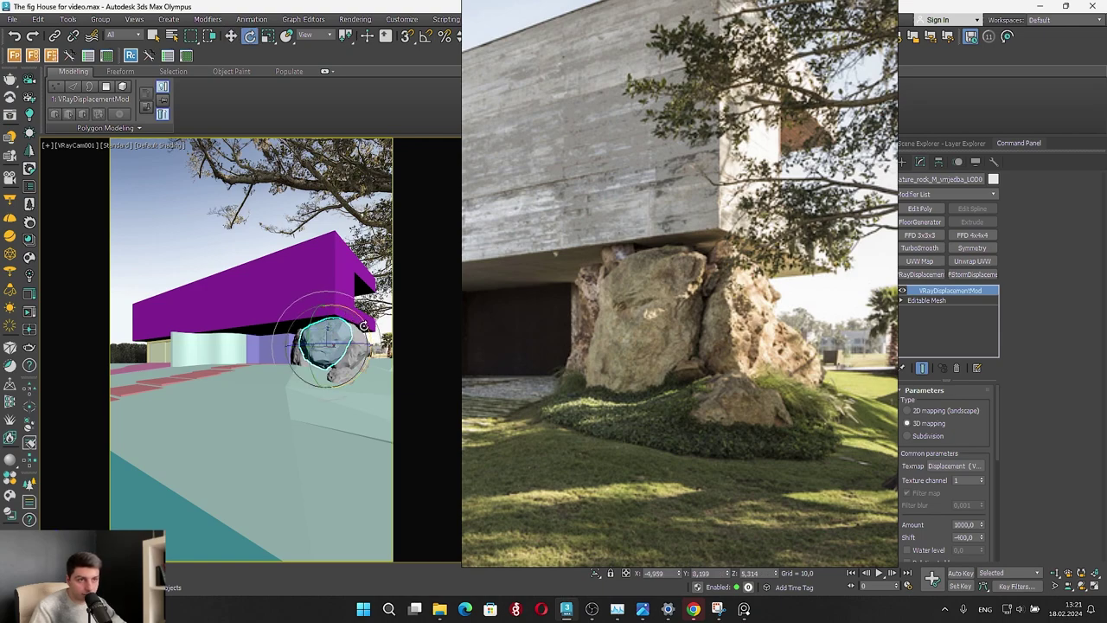
left_click_drag(366, 322, 373, 261)
key("w")
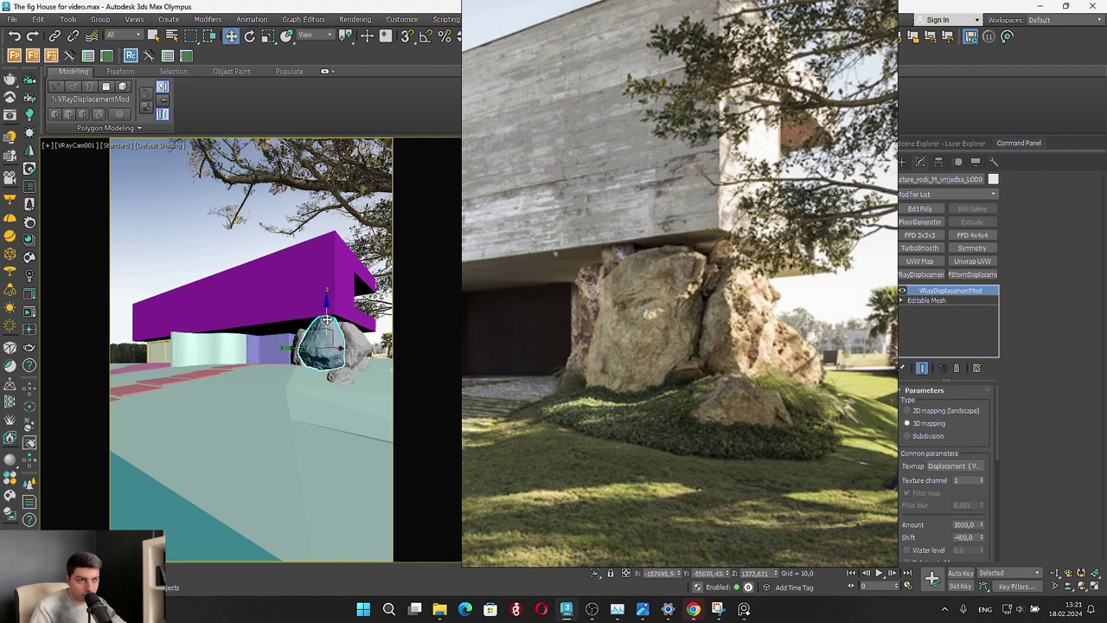
left_click_drag(333, 322, 336, 321)
left_click(192, 207)
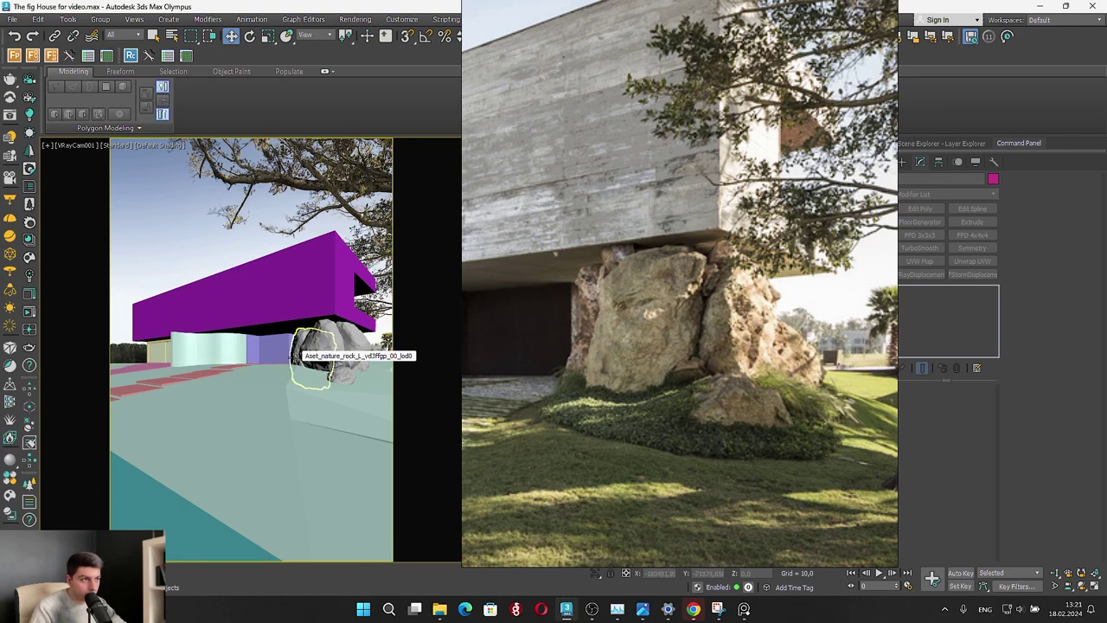
Move the reference photo over the camera view and shift both front boulders together in plan
mouse_move(486, 351)
right_mouse_down()
mouse_move(447, 356)
mouse_move(474, 338)
right_mouse_up()
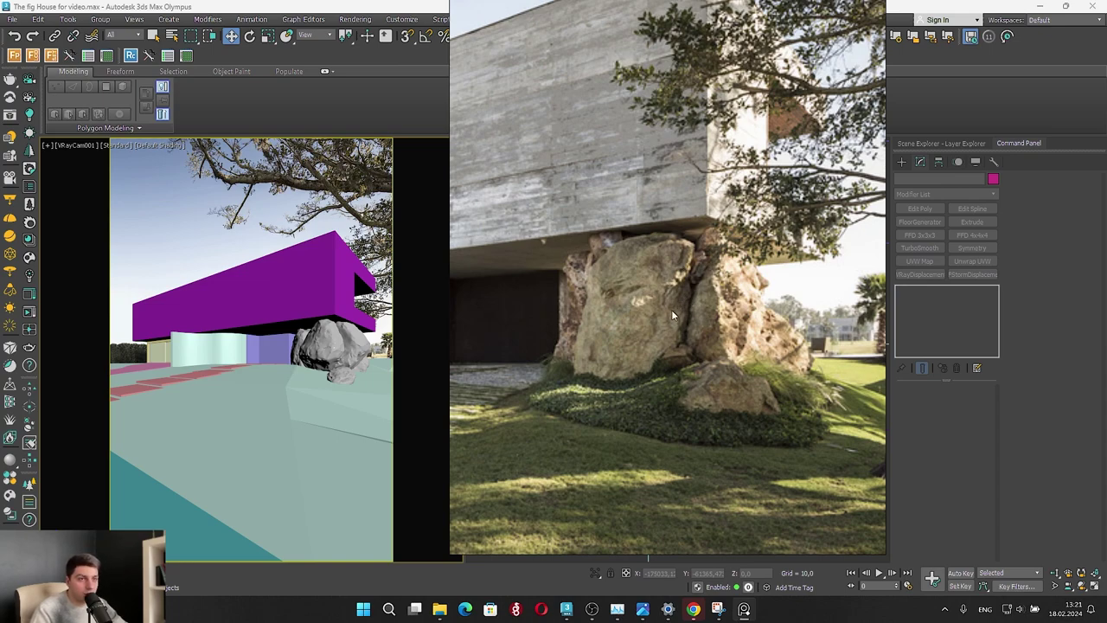
right_click_drag(554, 363, 169, 374)
left_click(707, 437)
left_click(653, 372, "ctrl")
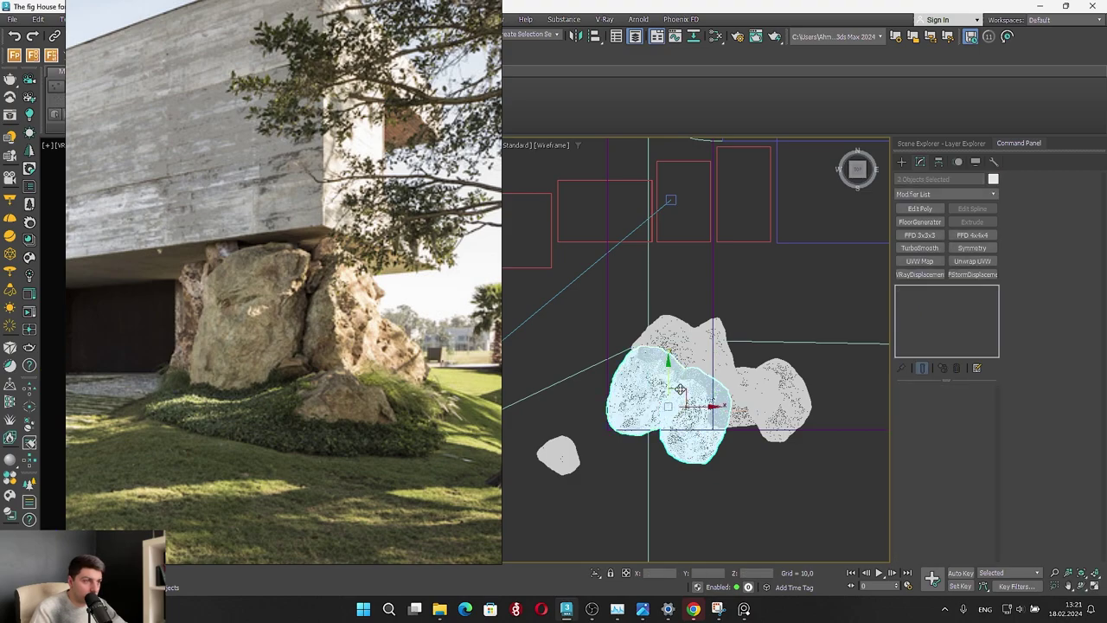
key("z")
mouse_move(676, 391)
left_mouse_down()
mouse_move(685, 395)
mouse_move(666, 407)
mouse_move(671, 395)
left_mouse_up()
Move the south-eastern front boulder back into the cluster in plan and uncover the camera view for comparison
key("w")
left_click(676, 514)
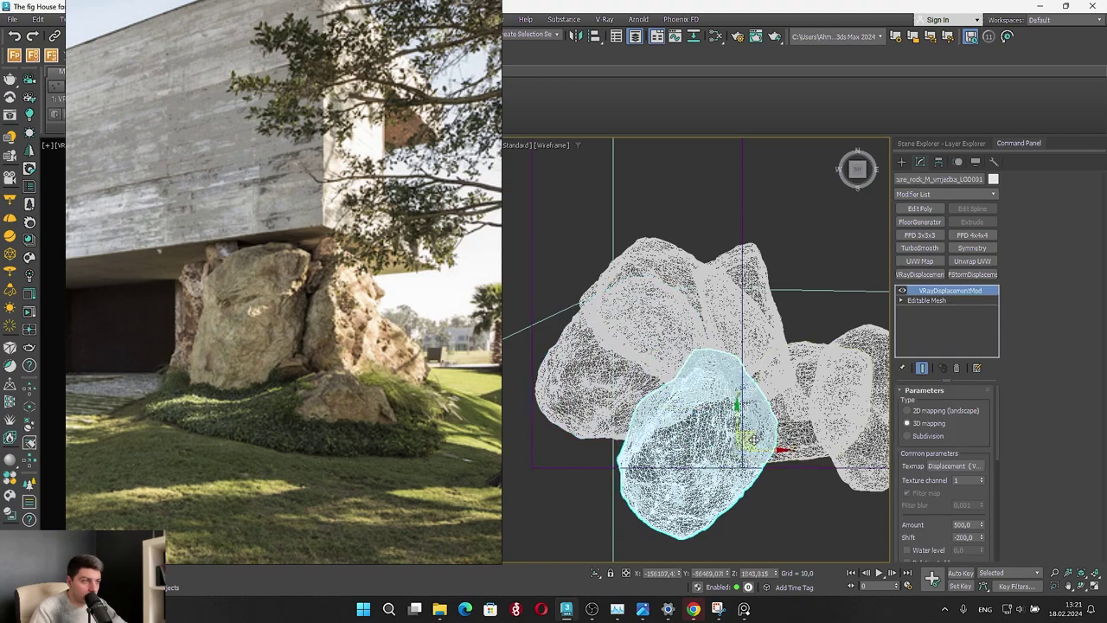
left_click_drag(749, 436, 801, 391)
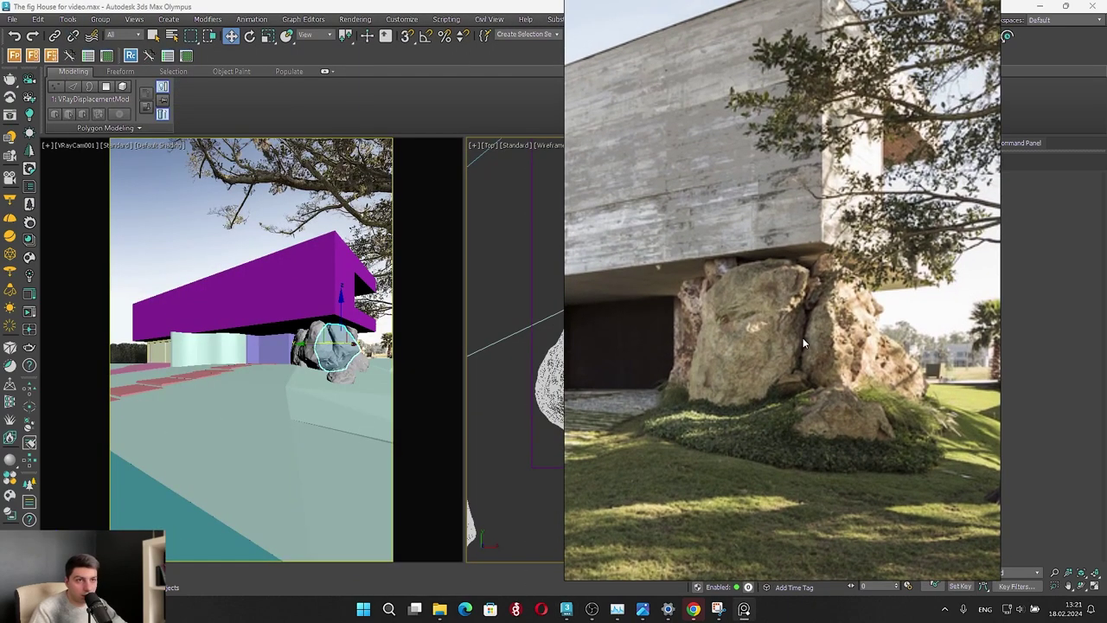
scroll(803, 337, "up", 2)
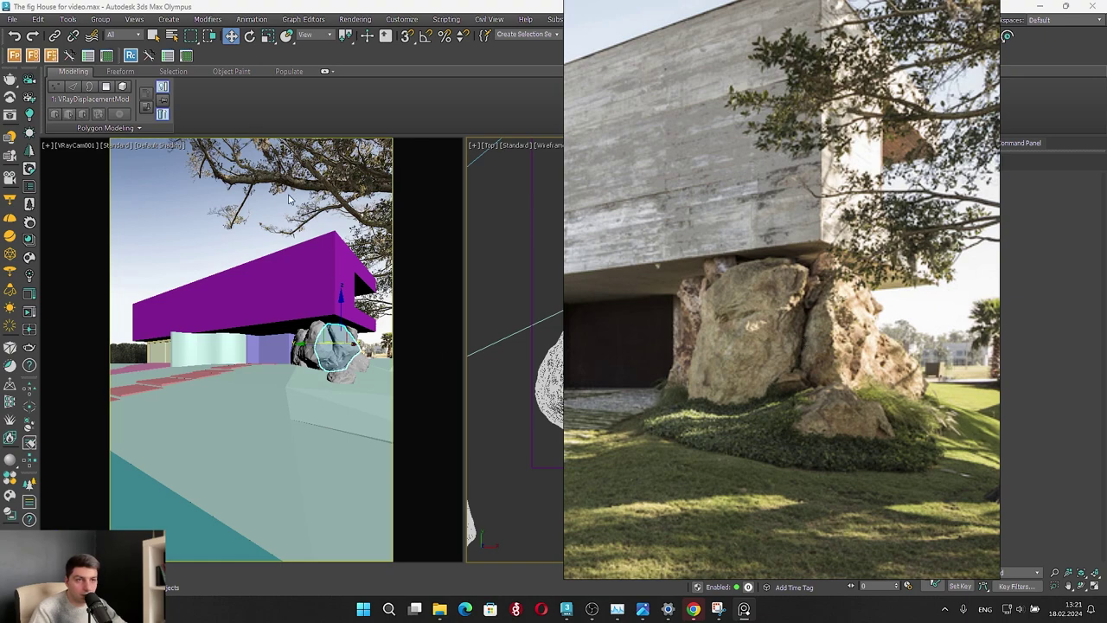
Compare the boulder cluster with the reference photo and move the boulder beside the easternmost one northward in plan
left_click(184, 203)
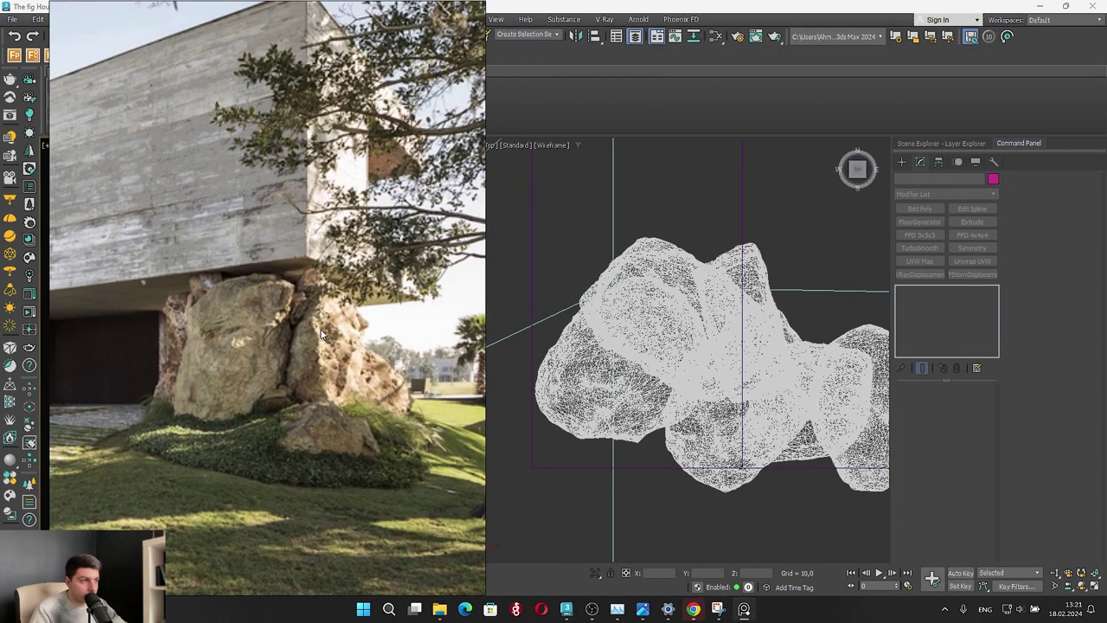
scroll(259, 294, "down", 3)
scroll(660, 359, "down", 3)
scroll(659, 359, "up", 3)
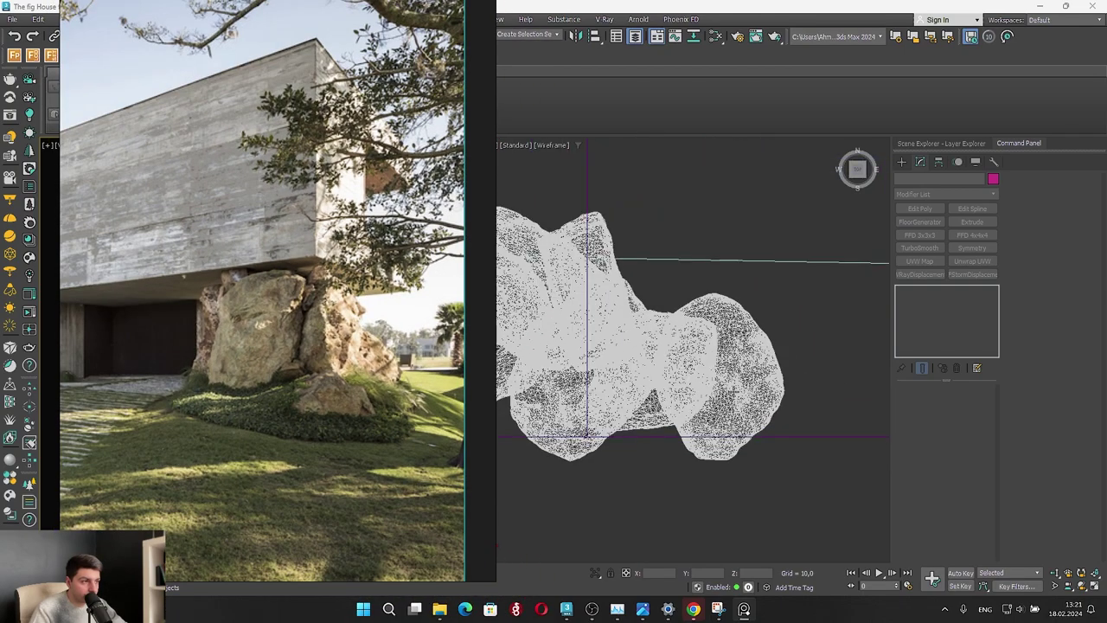
left_click(714, 385)
left_click_drag(714, 385, 658, 381)
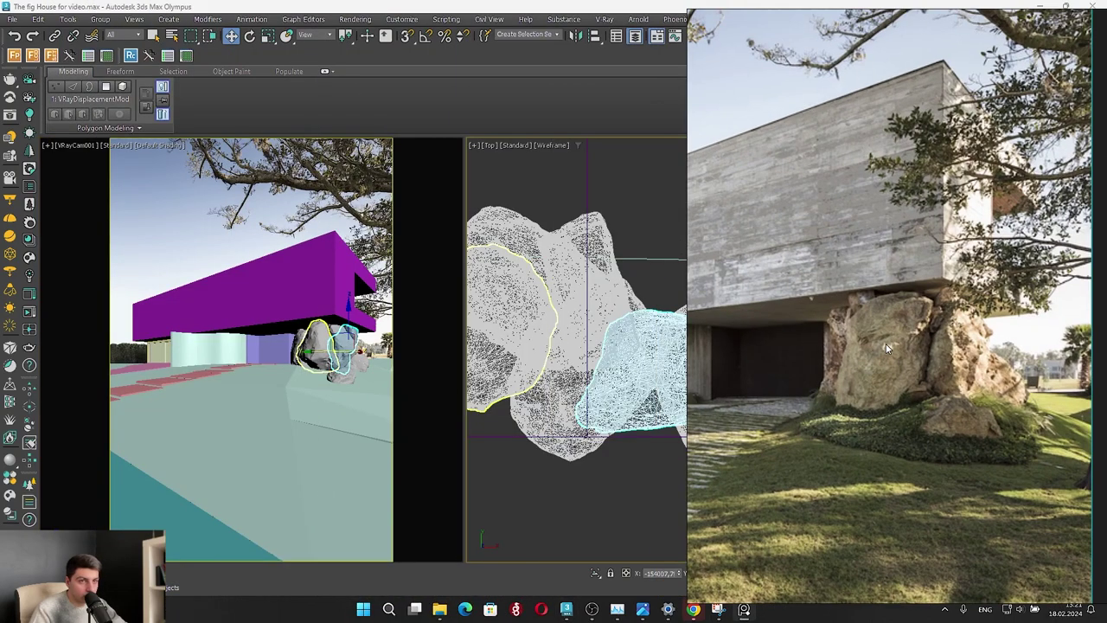
left_click_drag(887, 348, 658, 302)
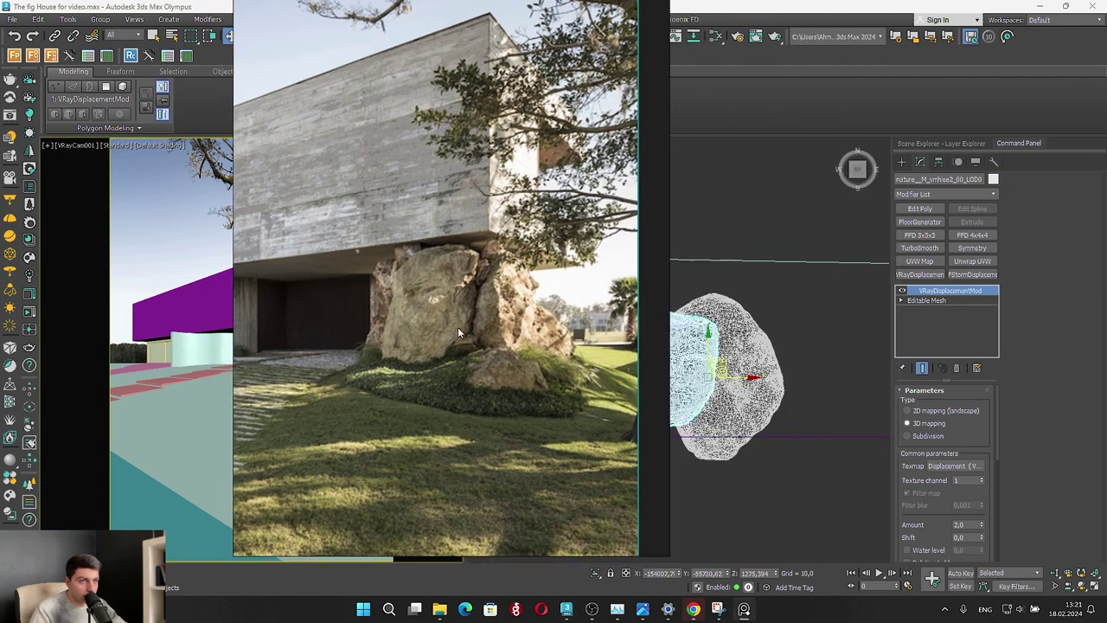
left_click_drag(458, 327, 316, 327)
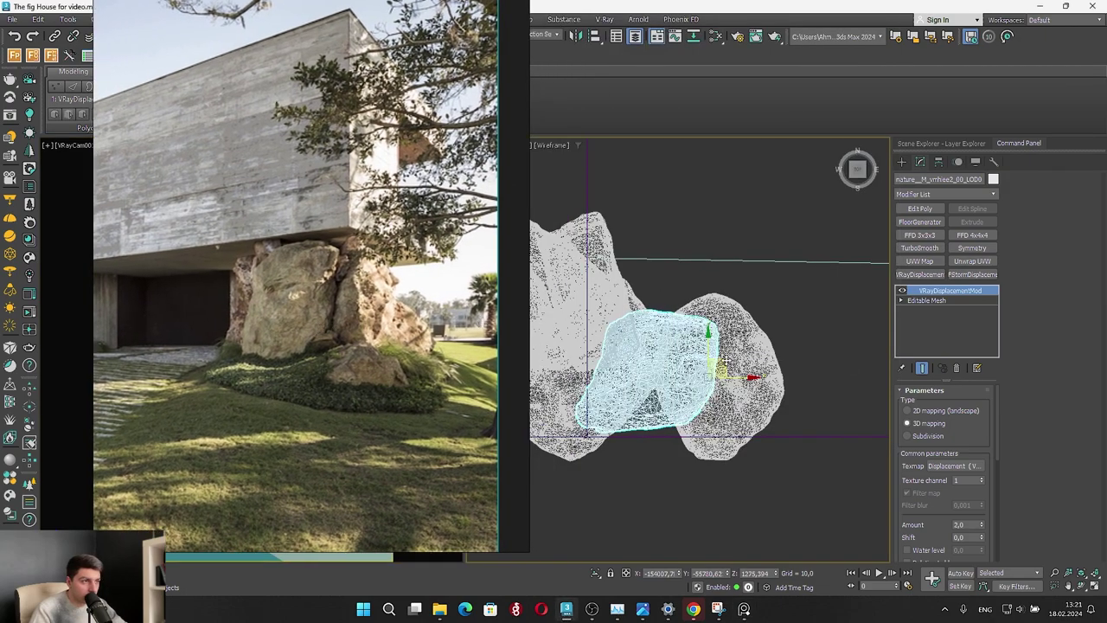
left_click_drag(723, 367, 732, 279)
Raise the easternmost boulder slightly and inspect the cluster from the front
left_click(720, 367)
right_click_drag(304, 353, 352, 328)
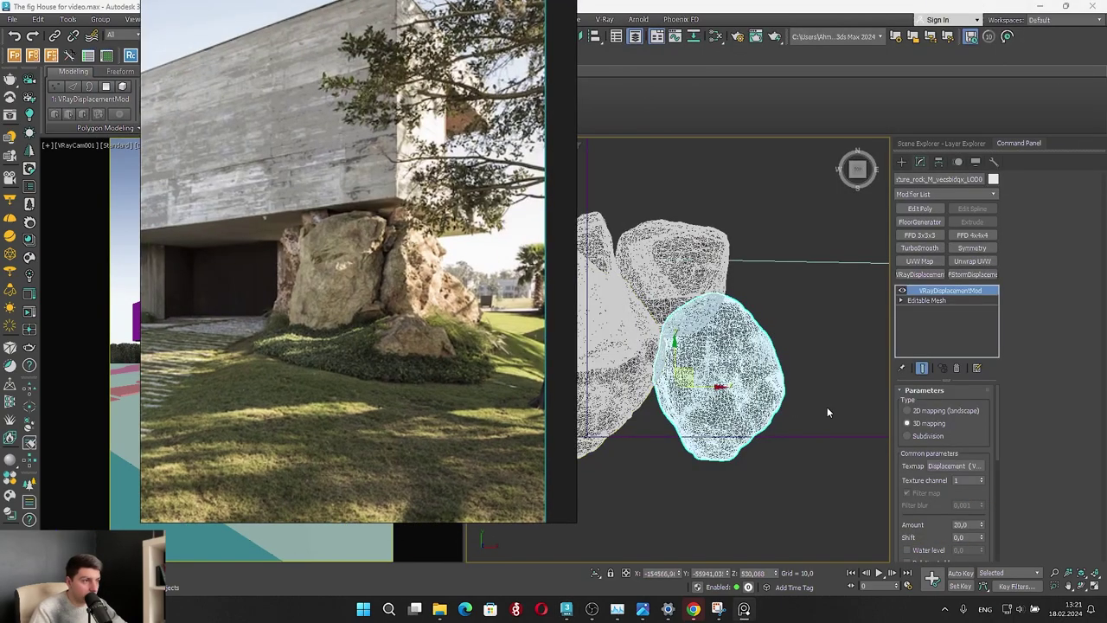
scroll(828, 409, "down", 3)
middle_click_drag(828, 409, 850, 258, "alt")
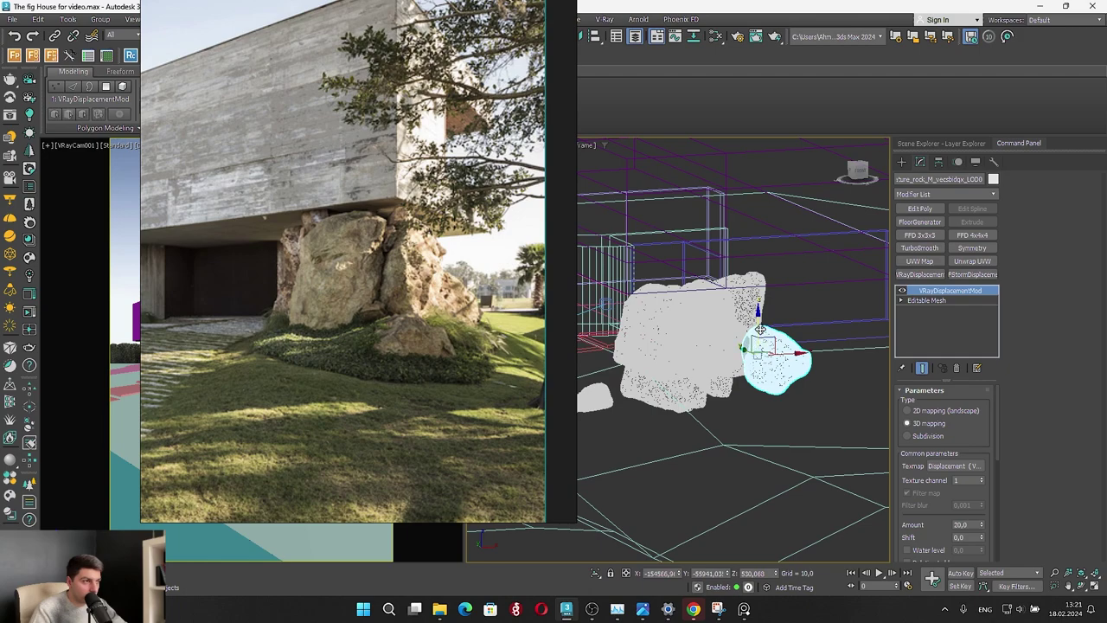
middle_click_drag(760, 330, 737, 313, "alt")
left_click(857, 169)
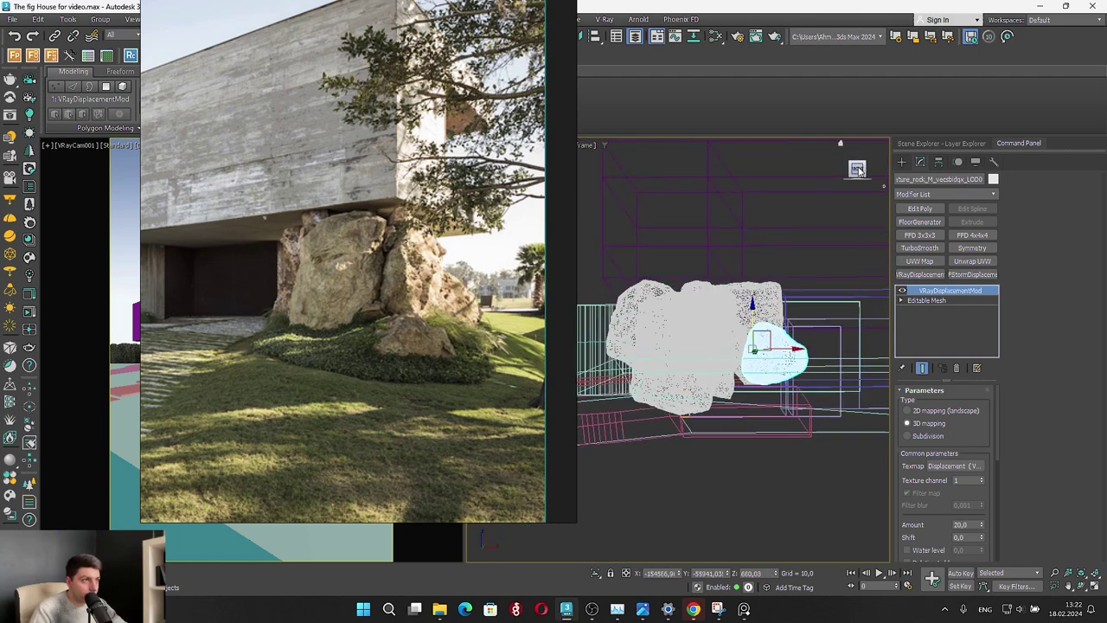
scroll(675, 319, "up", 2)
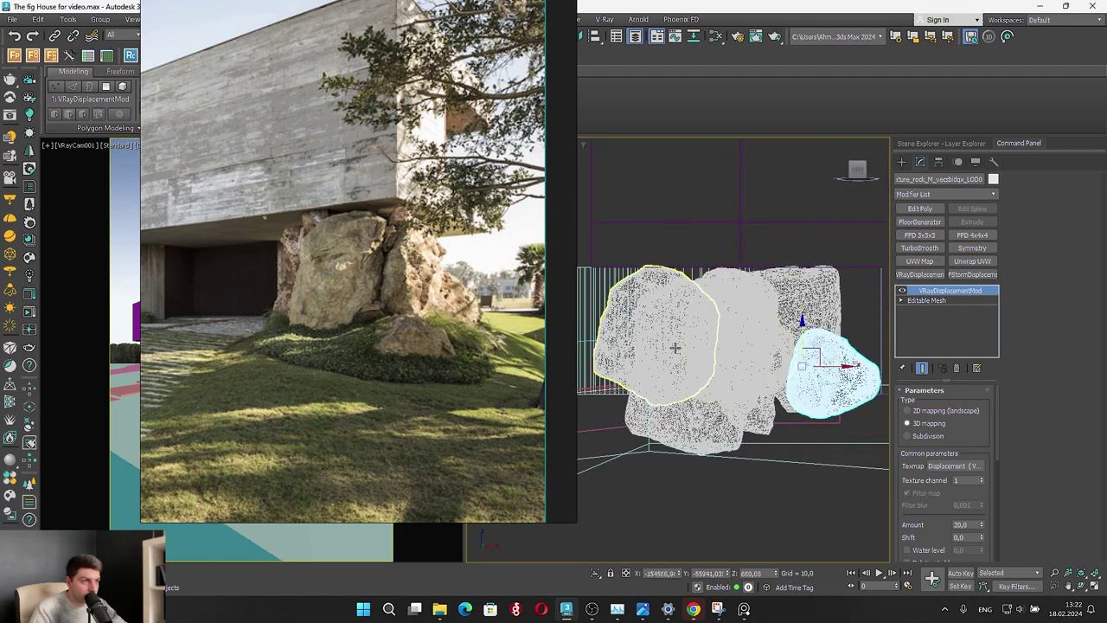
Shift the lowest boulder slightly up and east in the front view, and uncover the camera view for comparison
left_click(675, 423)
left_click_drag(697, 330, 714, 321)
right_click_drag(247, 325, 539, 320)
left_click_drag(540, 318, 644, 321)
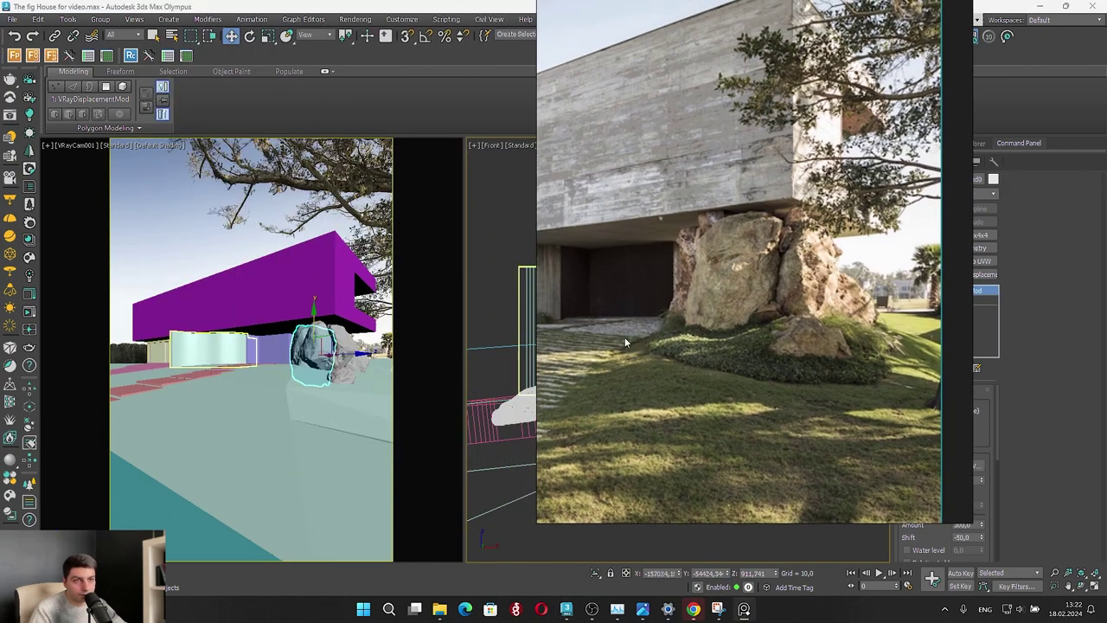
left_click(235, 383)
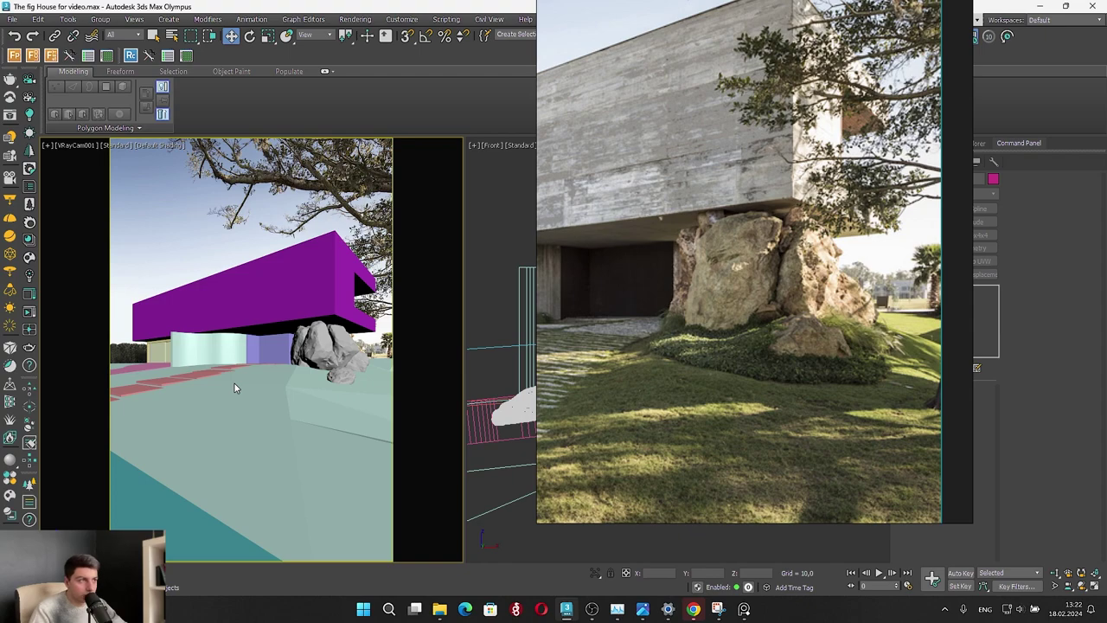
Rotate the western front boulder in the camera view to change the face seen beneath the overhang
left_click(318, 346)
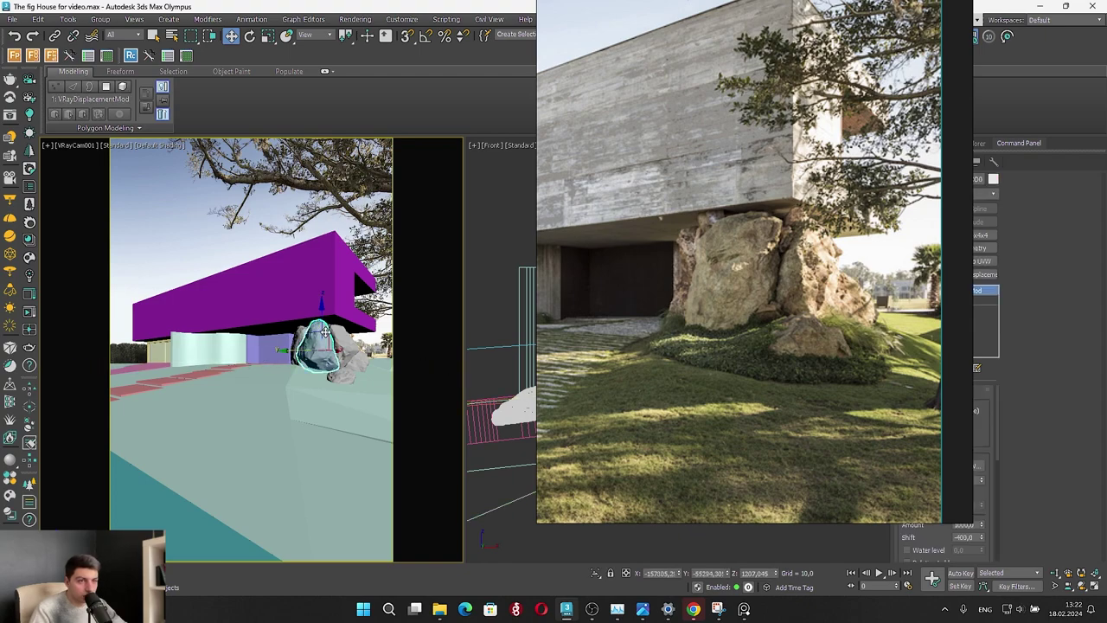
key("e")
key("r")
key("e")
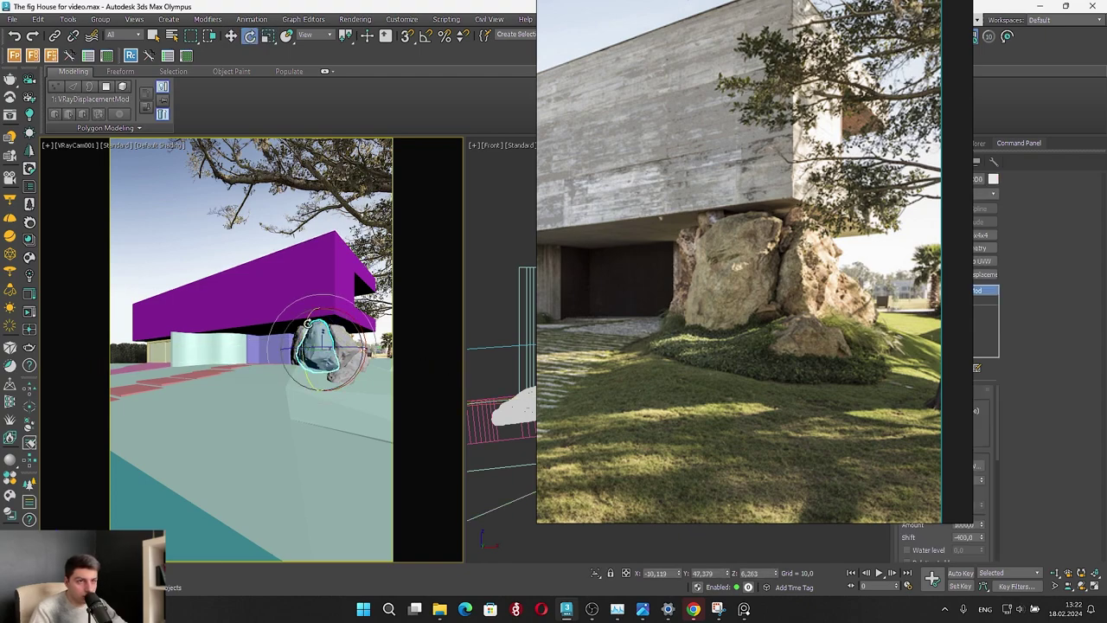
left_click_drag(307, 323, 347, 301)
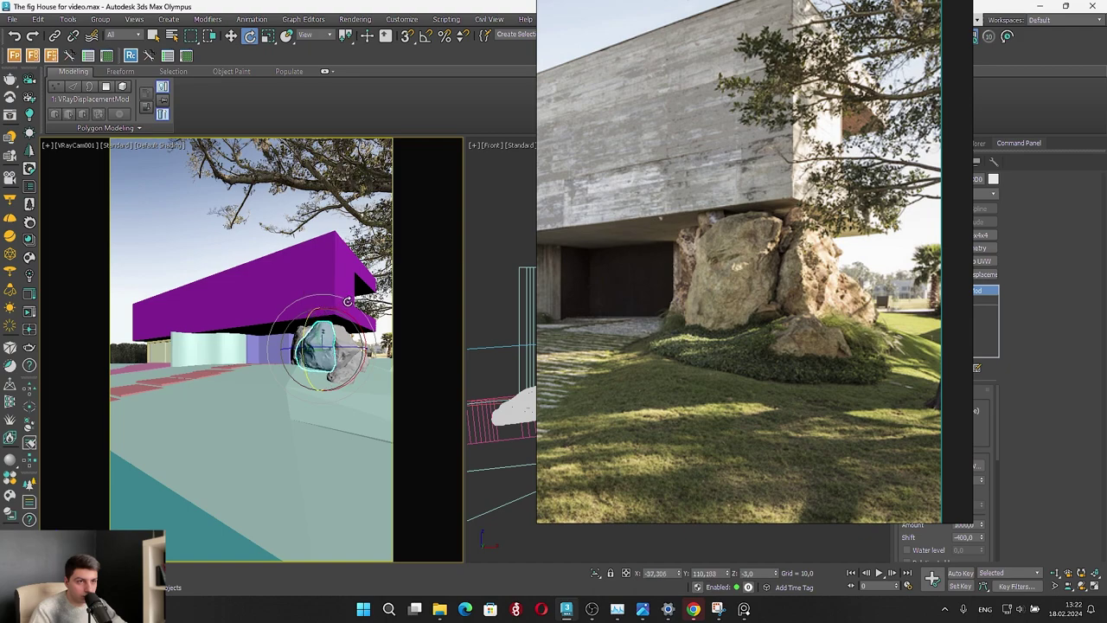
Rotate the western front boulder about 13 degrees clockwise in plan, with the reference photo moved aside
left_click_drag(748, 334, 323, 362)
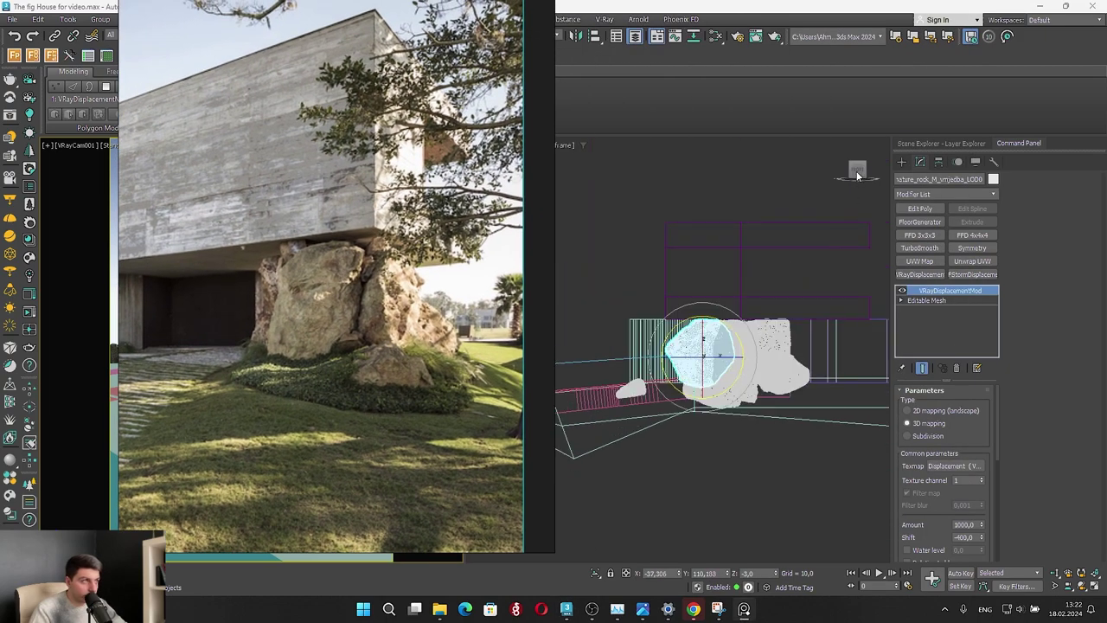
middle_click(733, 279)
key("t")
key("z")
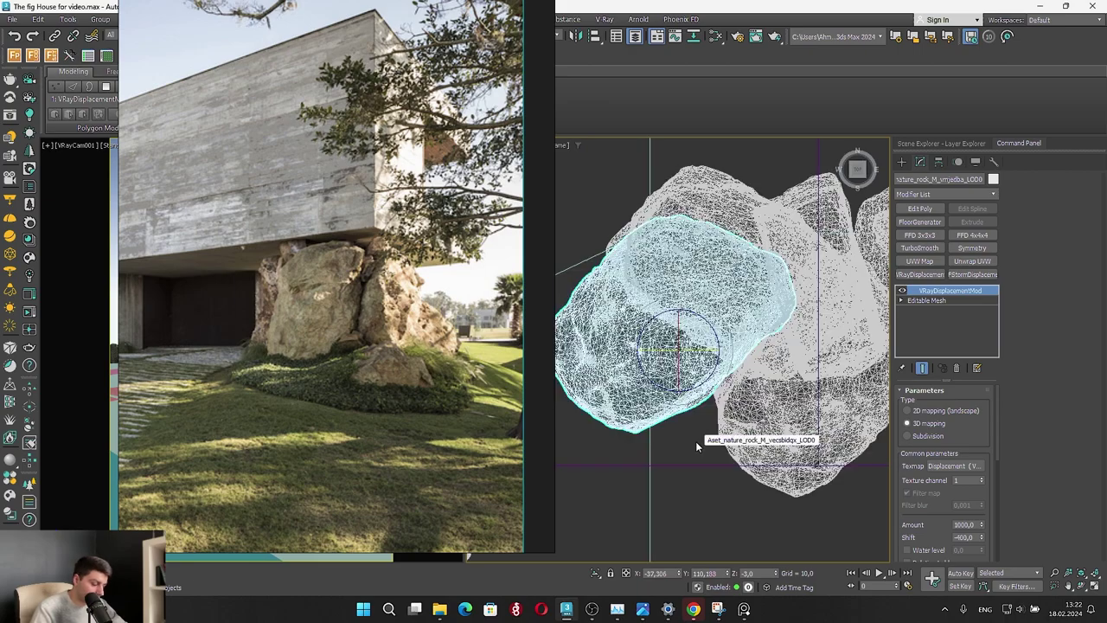
left_click_drag(338, 315, 1075, 303)
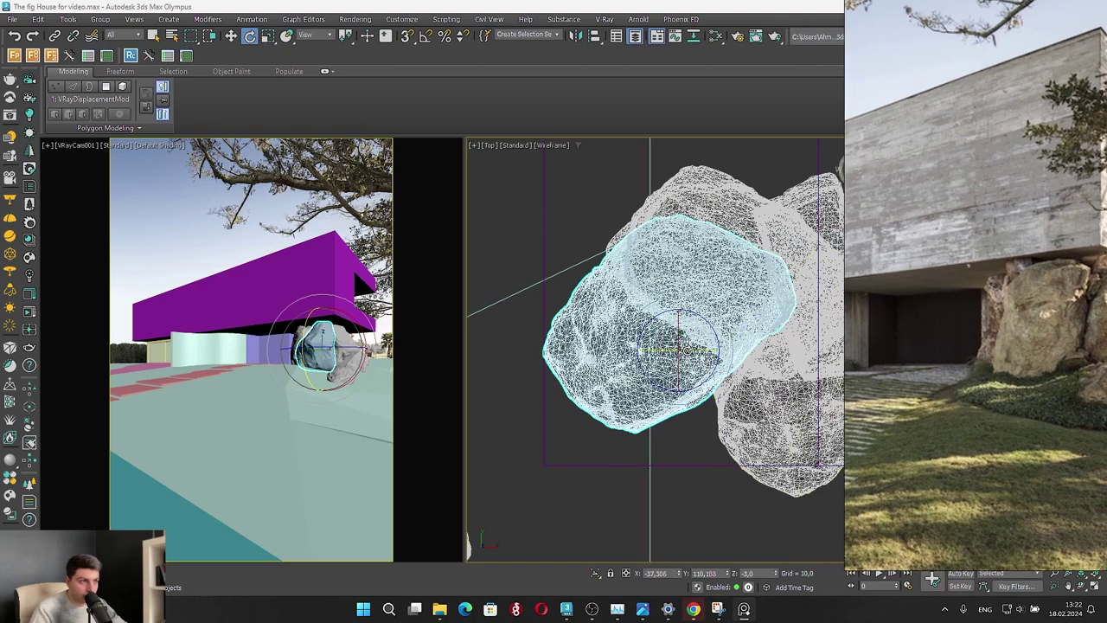
mouse_move(688, 351)
left_mouse_down()
mouse_move(705, 351)
mouse_move(685, 372)
left_mouse_up()
left_click_drag(704, 315, 716, 319)
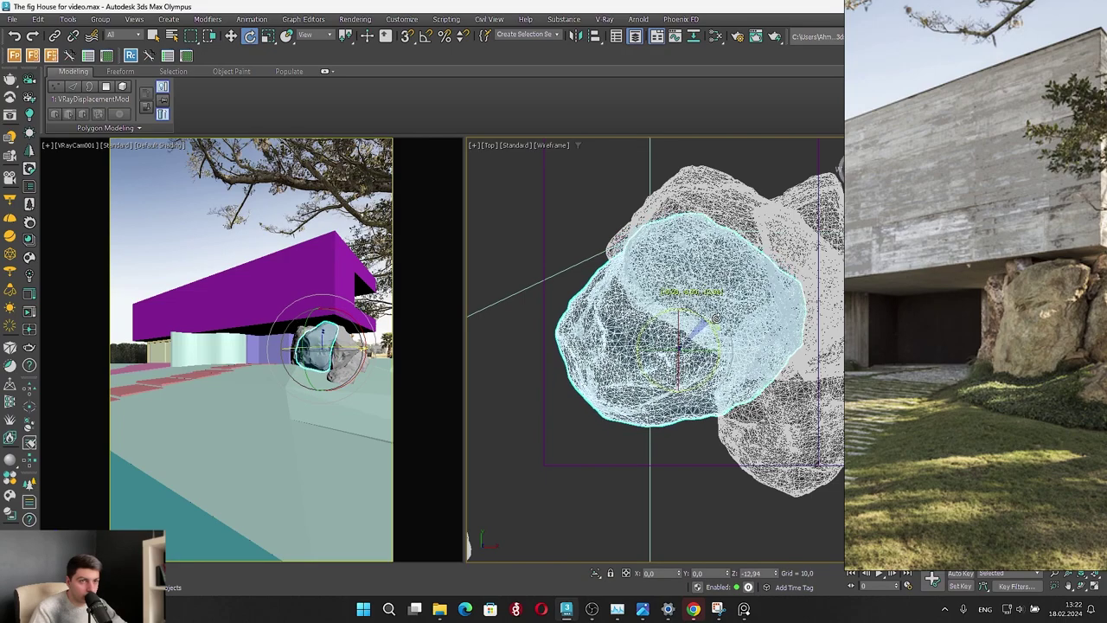
Shift the leftmost boulder slightly outward in the top view, and rotate and reposition the front middle boulder of the cluster
key("w")
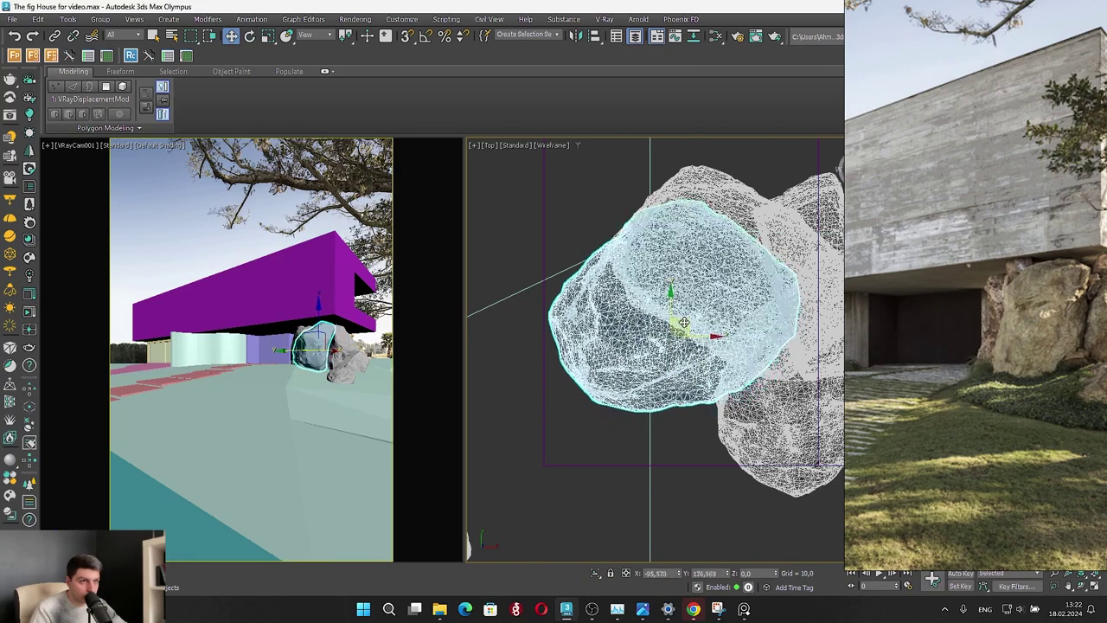
left_click(767, 419)
key("z")
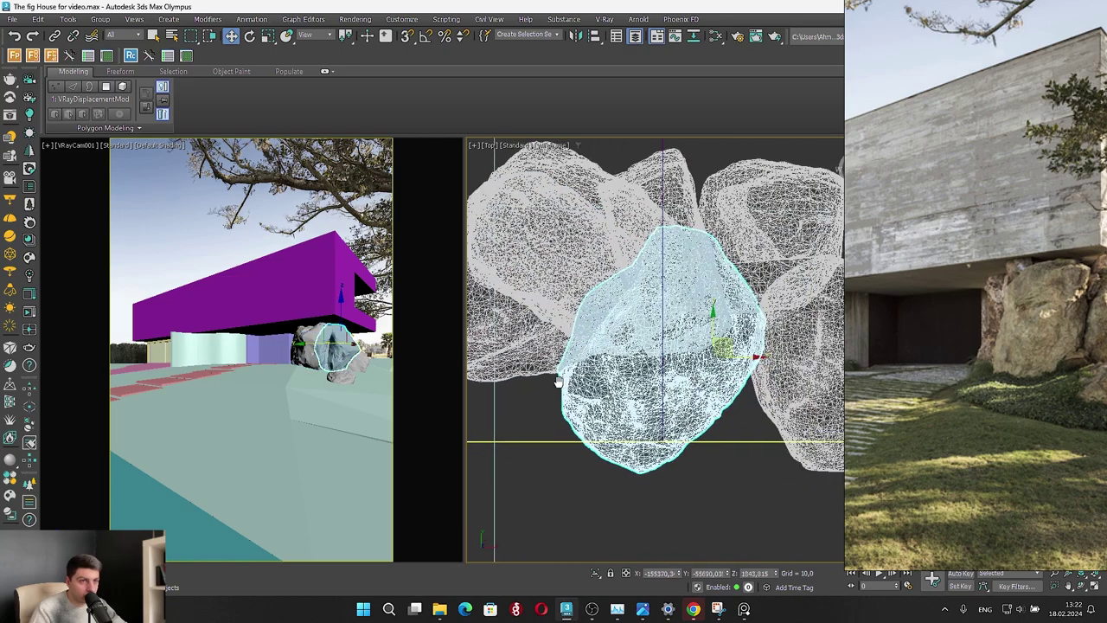
key("e")
left_click_drag(704, 324, 695, 370)
key("w")
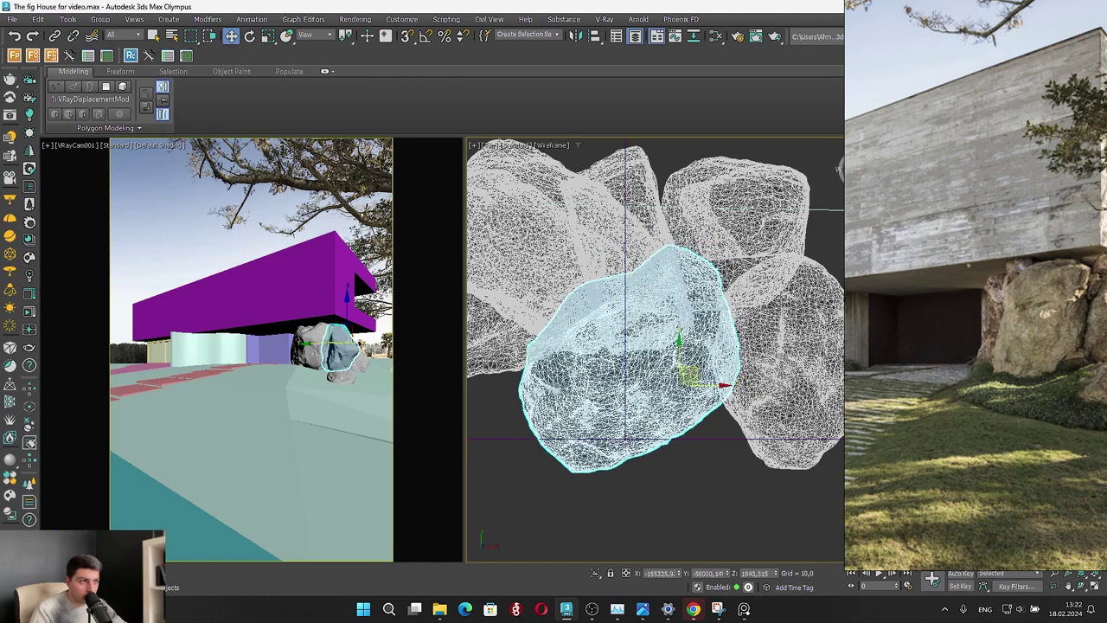
Move the two back boulders of the cluster slightly outward in the top view
left_click(655, 230)
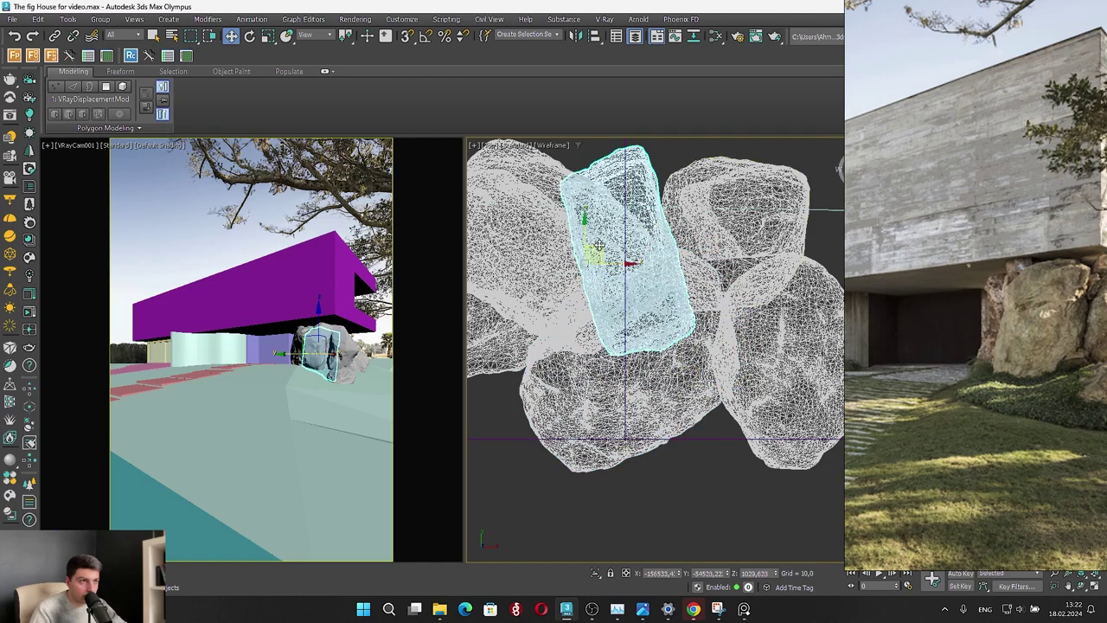
left_click_drag(599, 247, 751, 241)
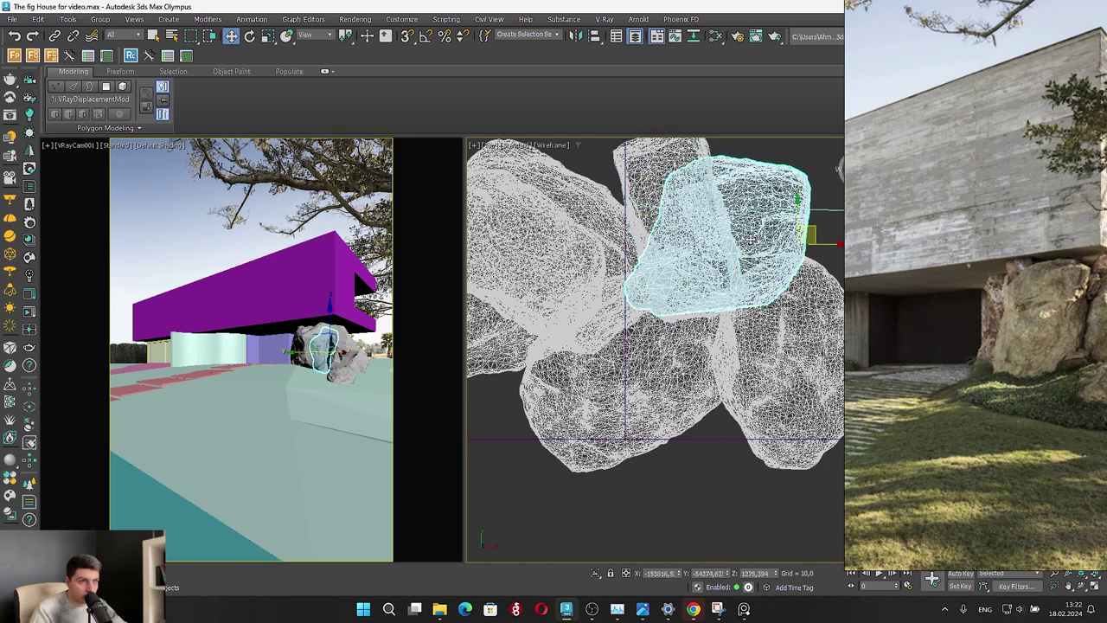
left_click_drag(815, 228, 825, 219)
left_click(247, 189)
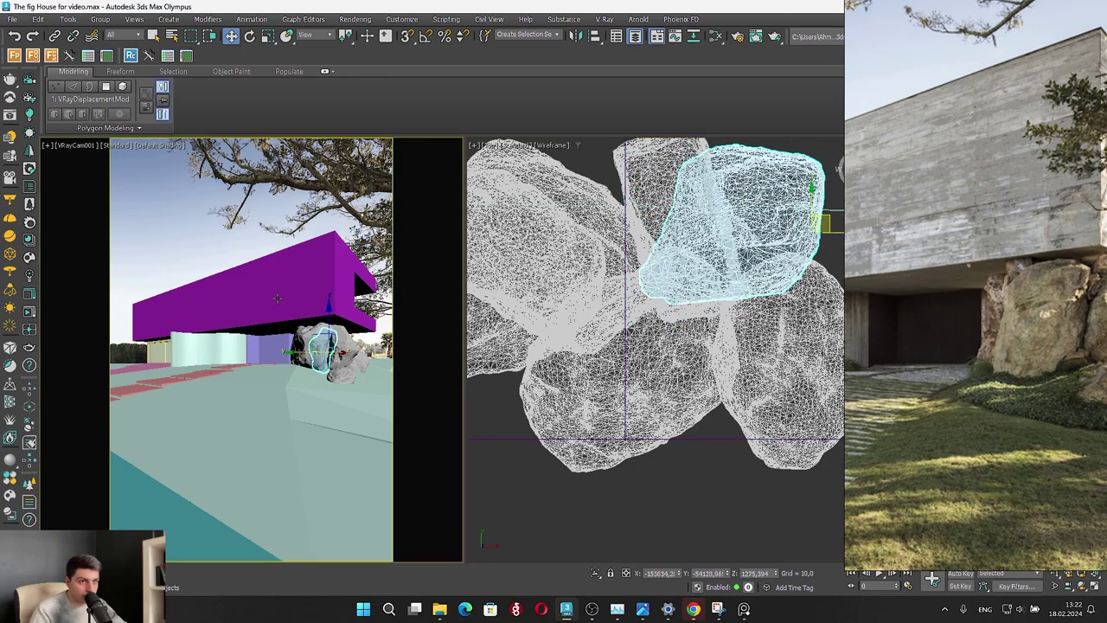
Move the reference photo to reveal its boulders fully, and lower the front middle boulder to a height of about 1475
left_click(317, 347)
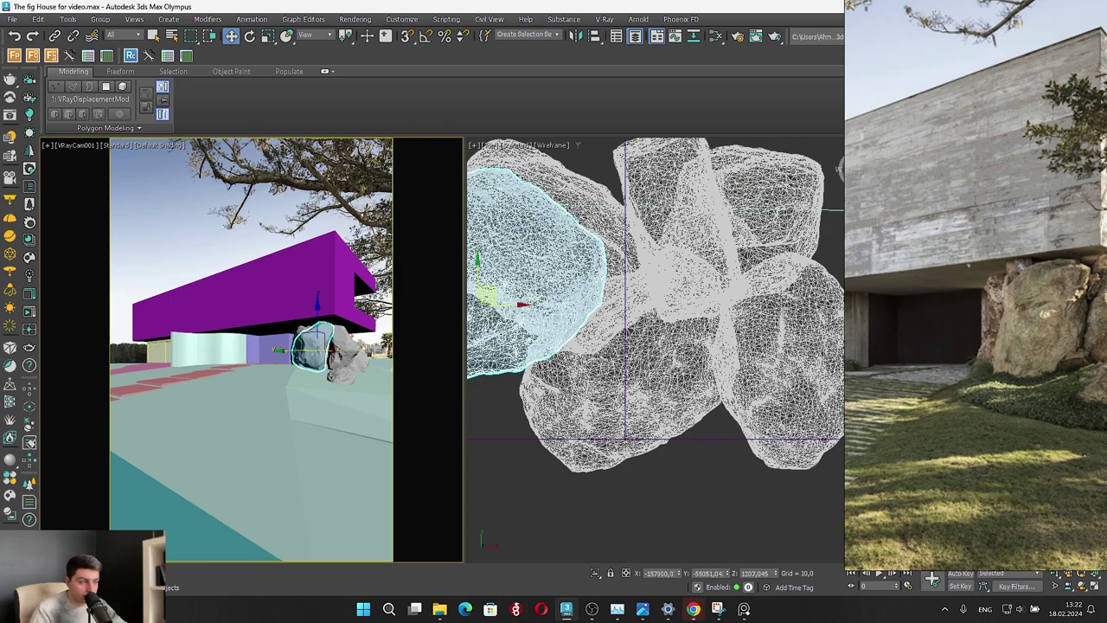
right_click_drag(1032, 335, 959, 340)
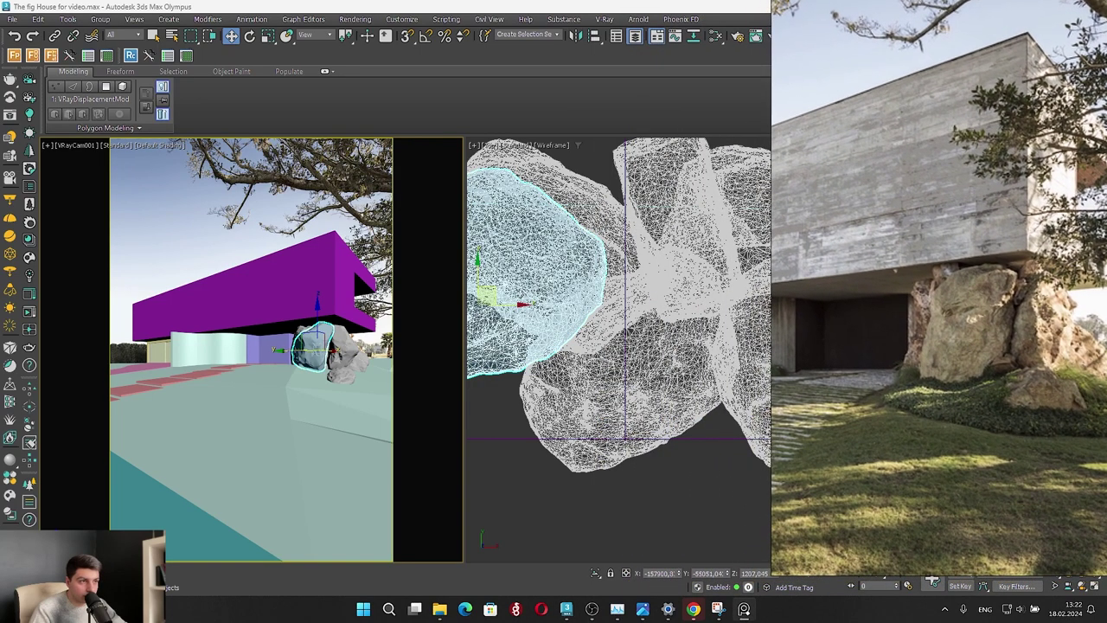
key("z")
key("e")
left_click_drag(669, 381, 647, 372)
key("w")
scroll(594, 345, "down", 3)
middle_click_drag(595, 345, 616, 297, "alt")
left_click_drag(642, 303, 644, 316)
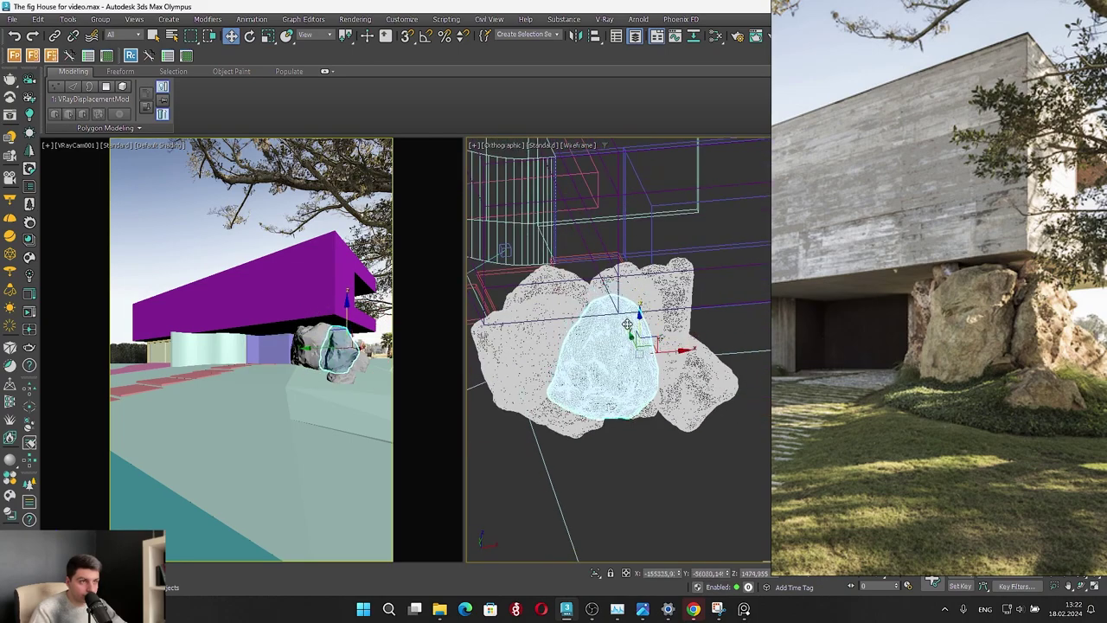
Raise the front middle boulder to a height of about 1604 and nudge it toward the left boulder in plan
middle_click_drag(642, 315, 597, 284, "alt")
key("f")
key("z")
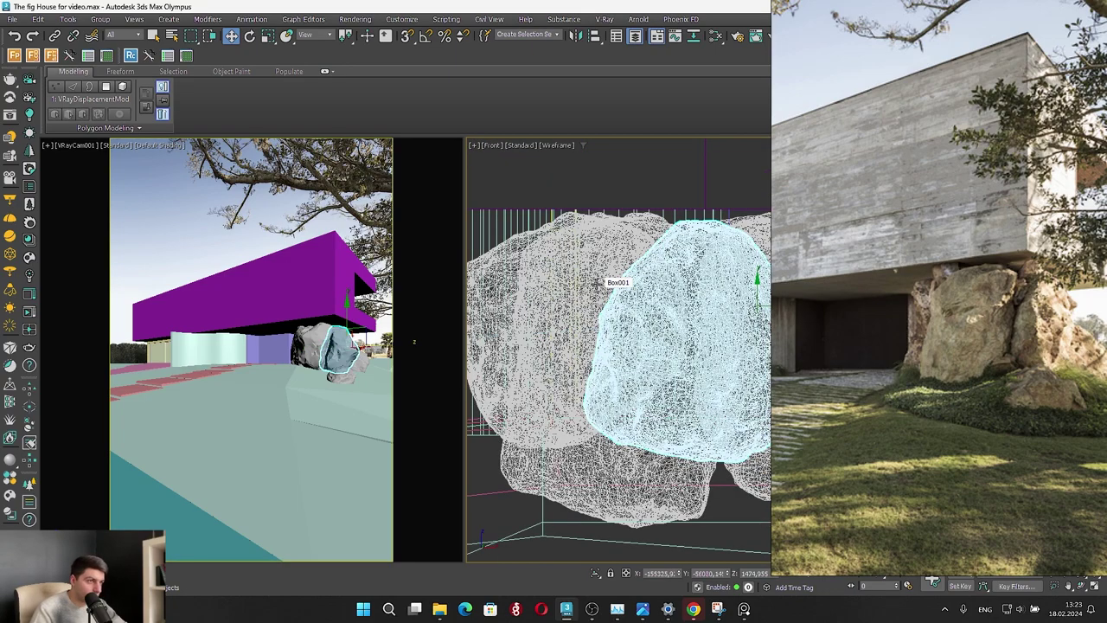
left_click_drag(713, 267, 713, 268)
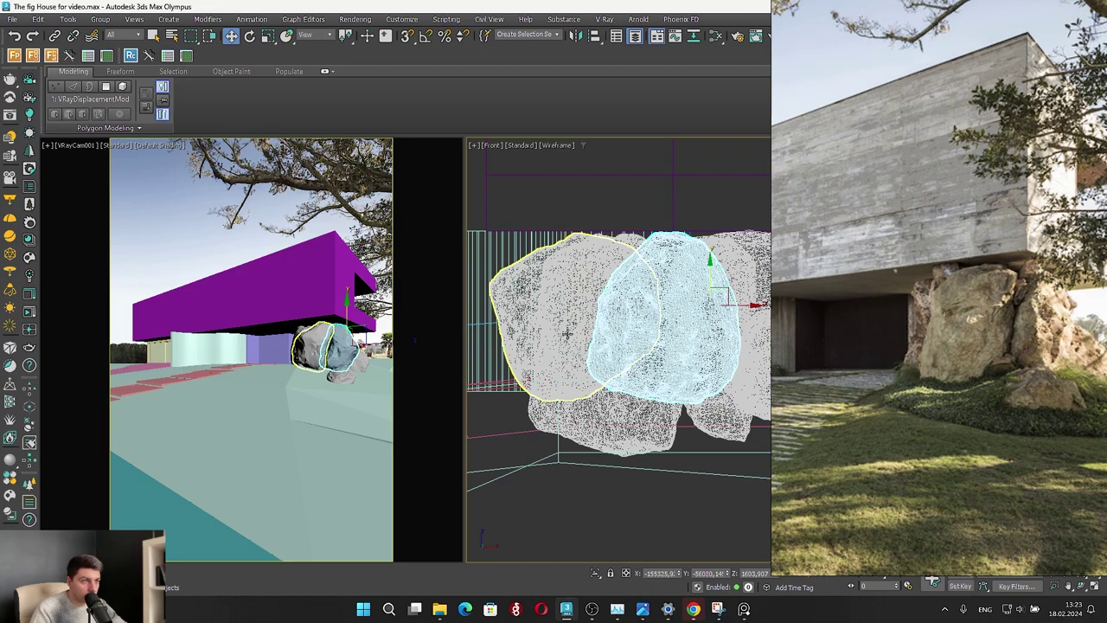
scroll(567, 333, "up", 4)
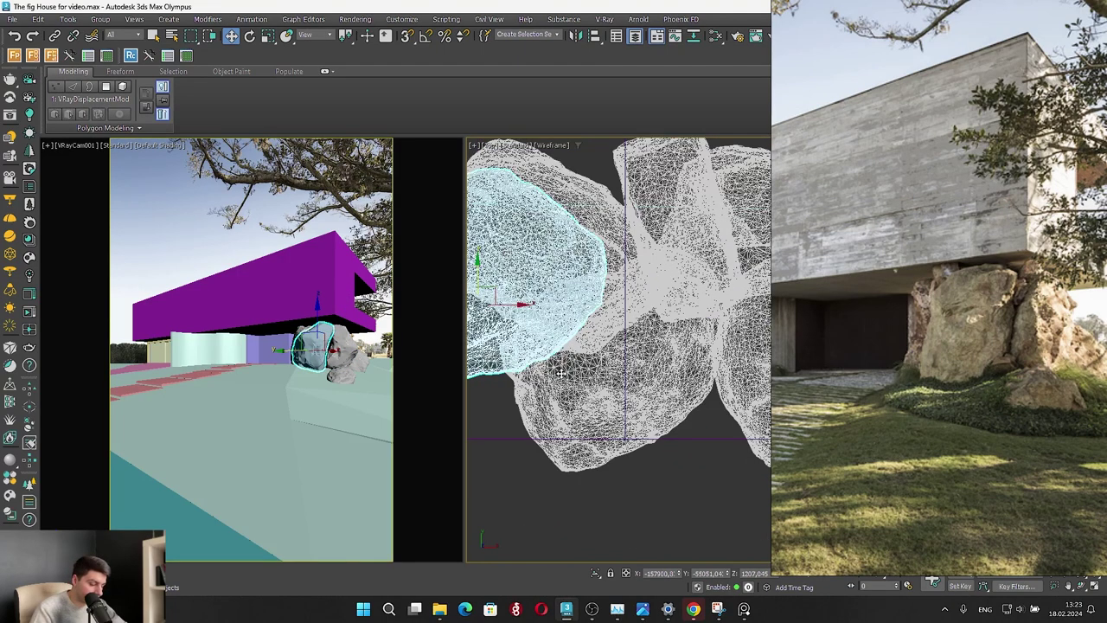
key("t")
left_click_drag(697, 330, 695, 335)
Move the small separate rock in the top view, slightly closer to the boulder cluster
scroll(549, 359, "down", 3)
left_click(498, 445)
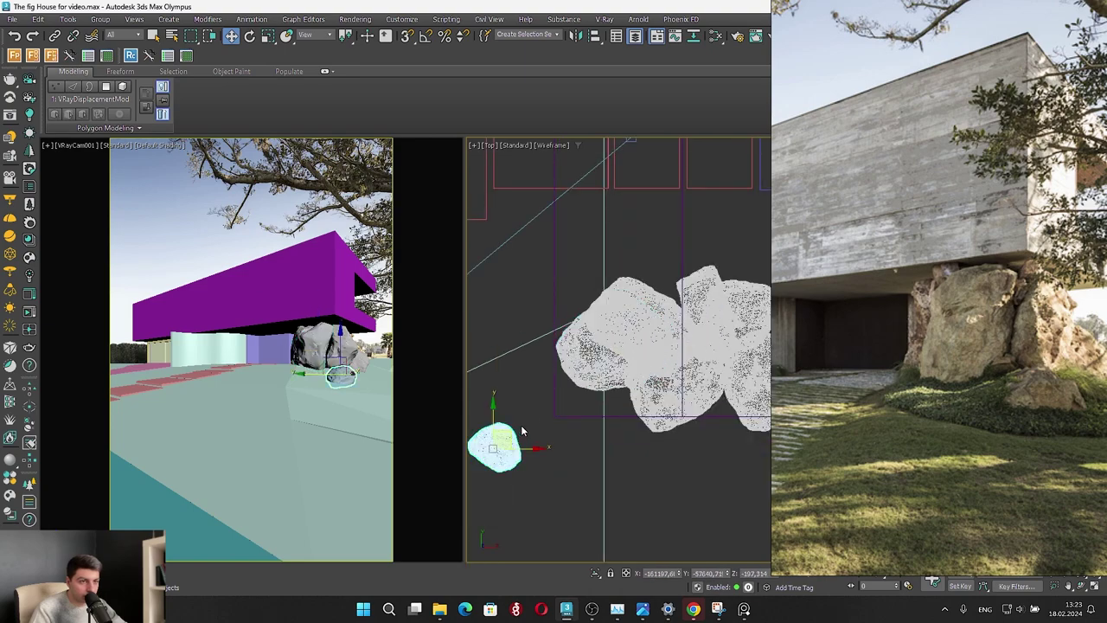
mouse_move(510, 435)
left_mouse_down()
mouse_move(507, 419)
mouse_move(522, 419)
left_mouse_up()
scroll(564, 402, "down", 4)
scroll(644, 400, "up", 4)
Select all the large boulders of the cluster and move them together diagonally toward the small rock in the top view
left_click(606, 386)
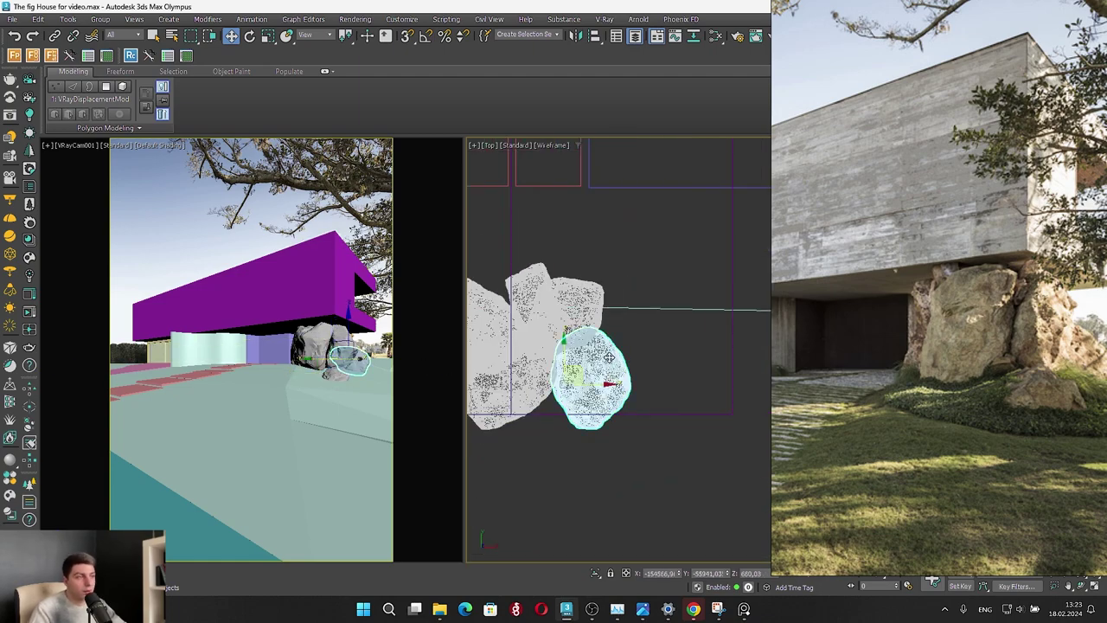
middle_click_drag(536, 328, 694, 378)
left_click(718, 361, "ctrl")
left_click(683, 419, "ctrl")
left_click(692, 348, "ctrl")
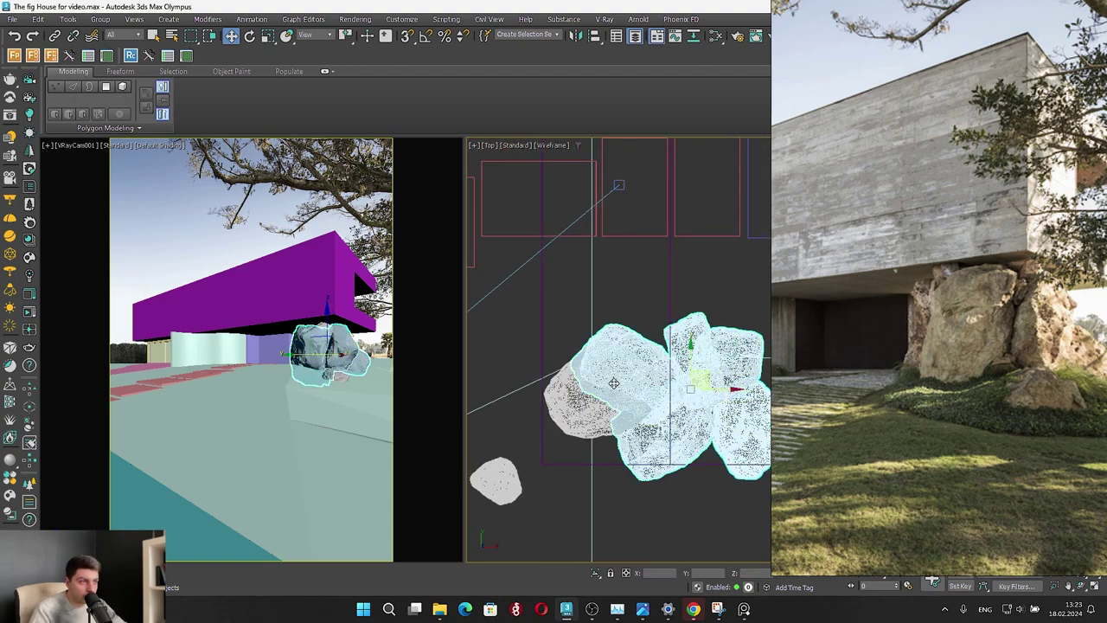
left_click(615, 382, "ctrl")
left_click_drag(685, 378, 661, 393)
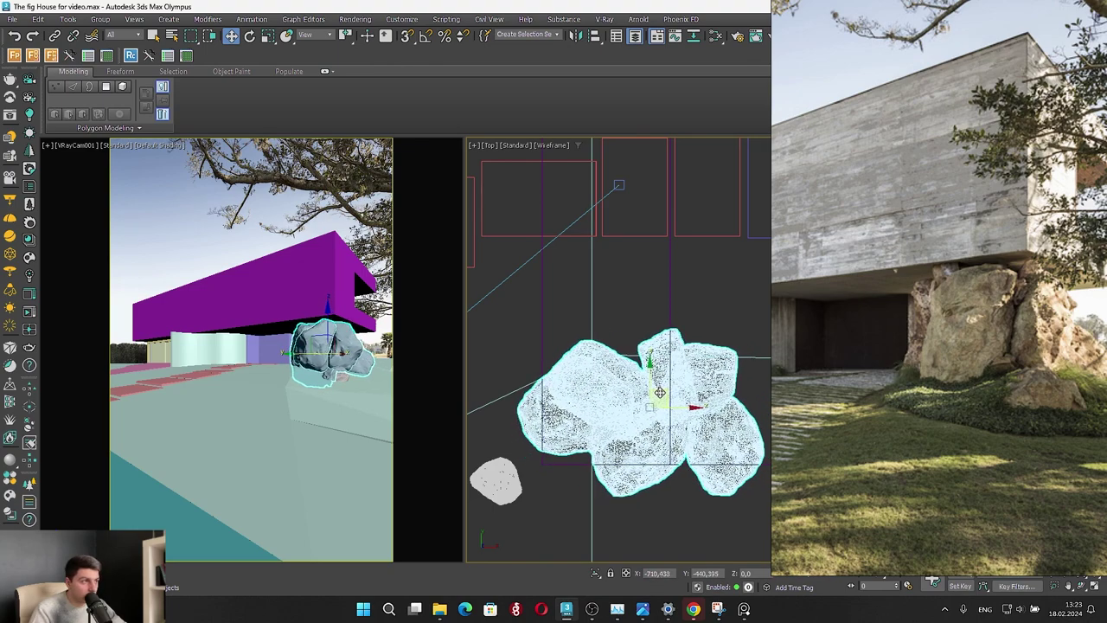
Examine the small rock and the planted ground around the boulders in the reference photo against the camera view
left_click(496, 480)
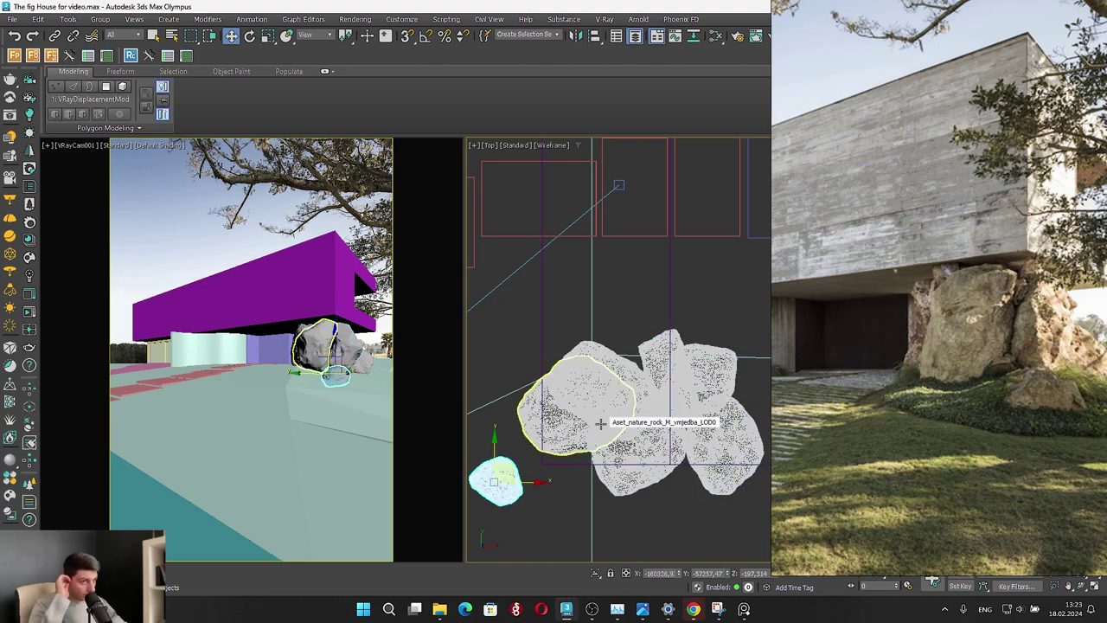
left_click_drag(948, 349, 724, 343)
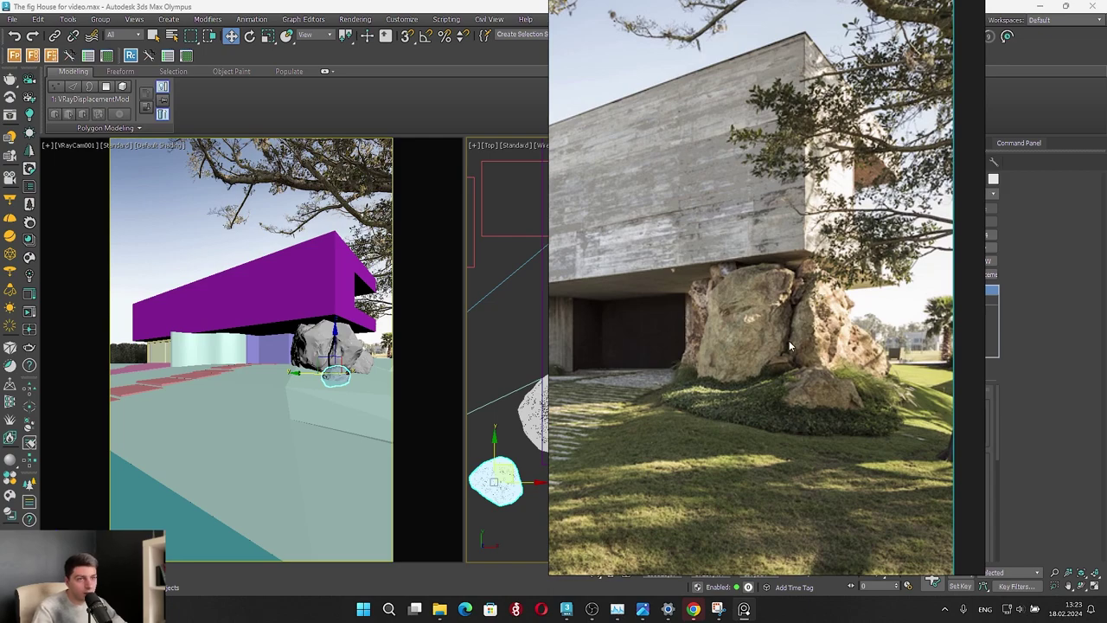
left_click_drag(590, 359, 755, 335)
scroll(509, 361, "down", 5)
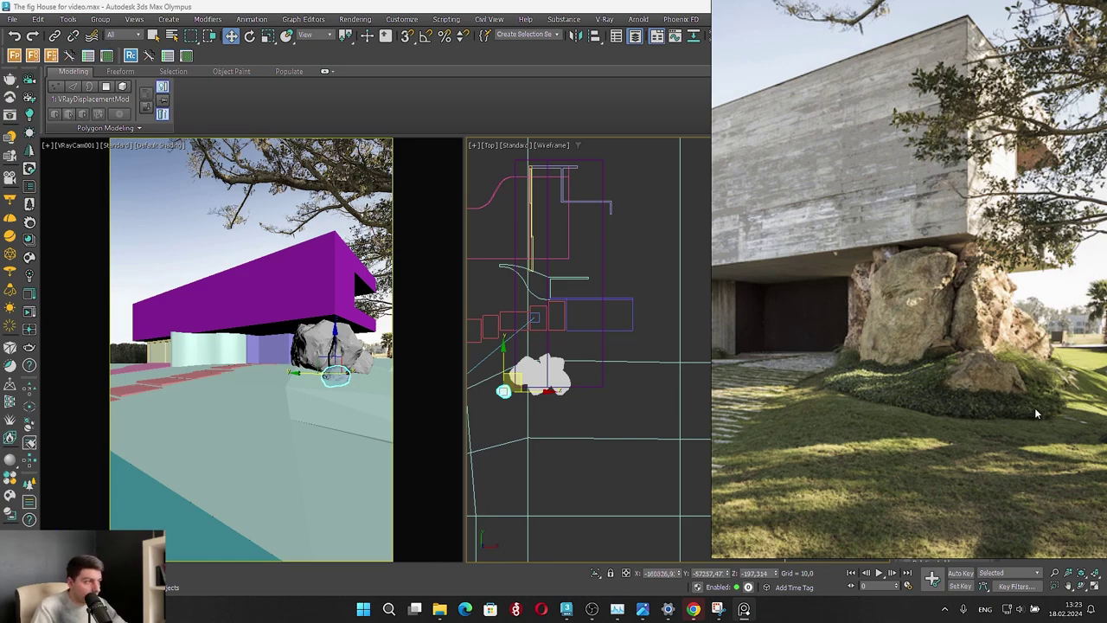
left_click_drag(1035, 407, 894, 416)
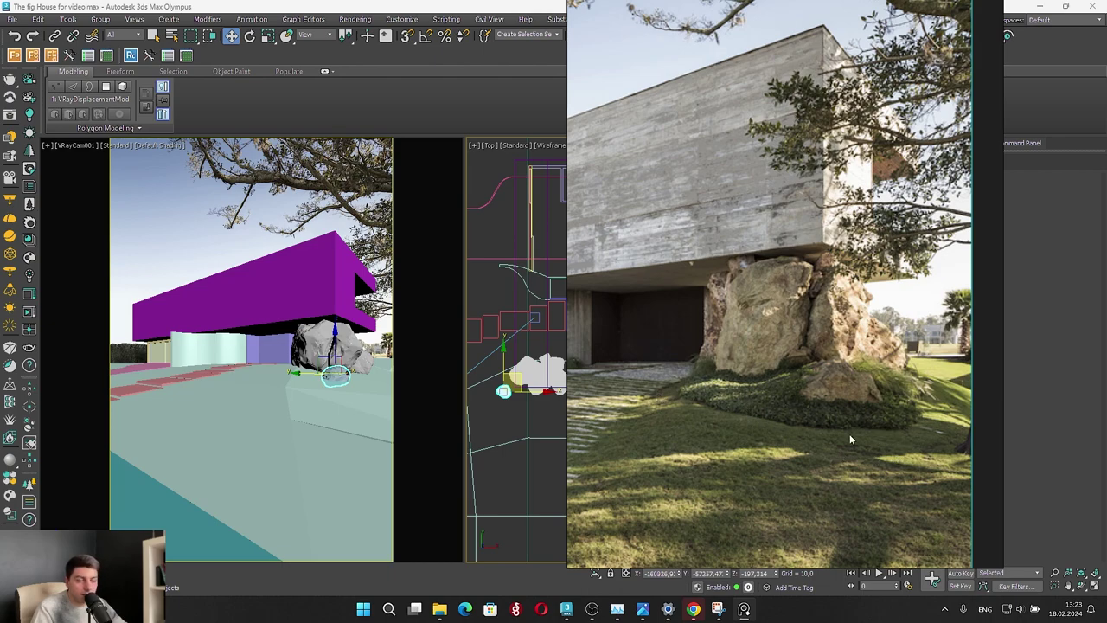
left_click_drag(638, 413, 694, 411)
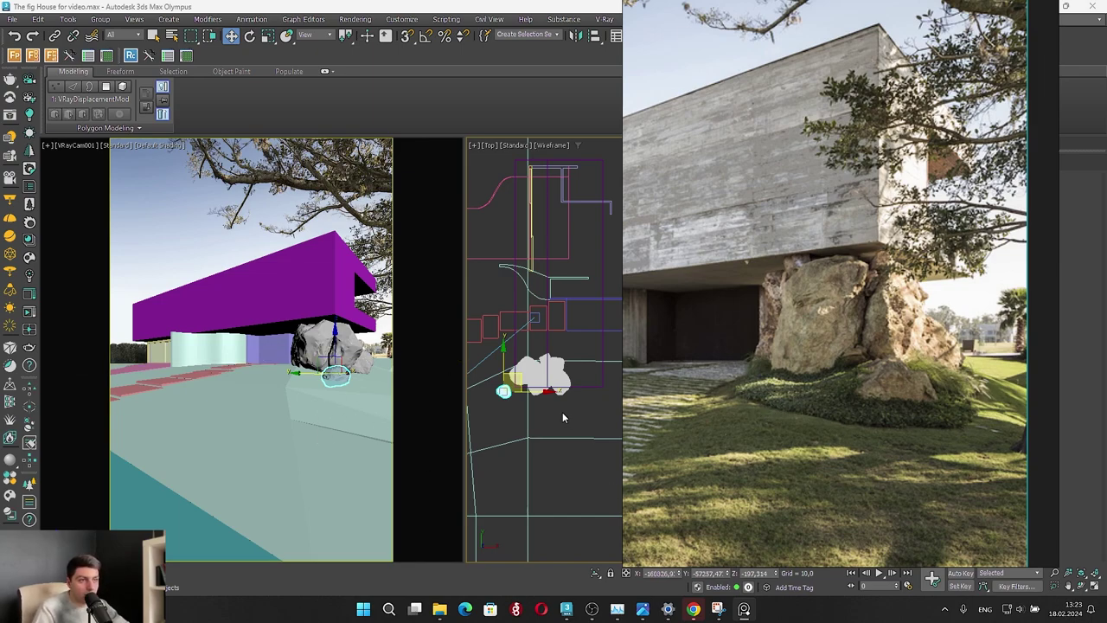
Create a plane about 7,700 long by 11,975 wide beneath the boulder cluster in the top view
left_click_drag(757, 311, 212, 346)
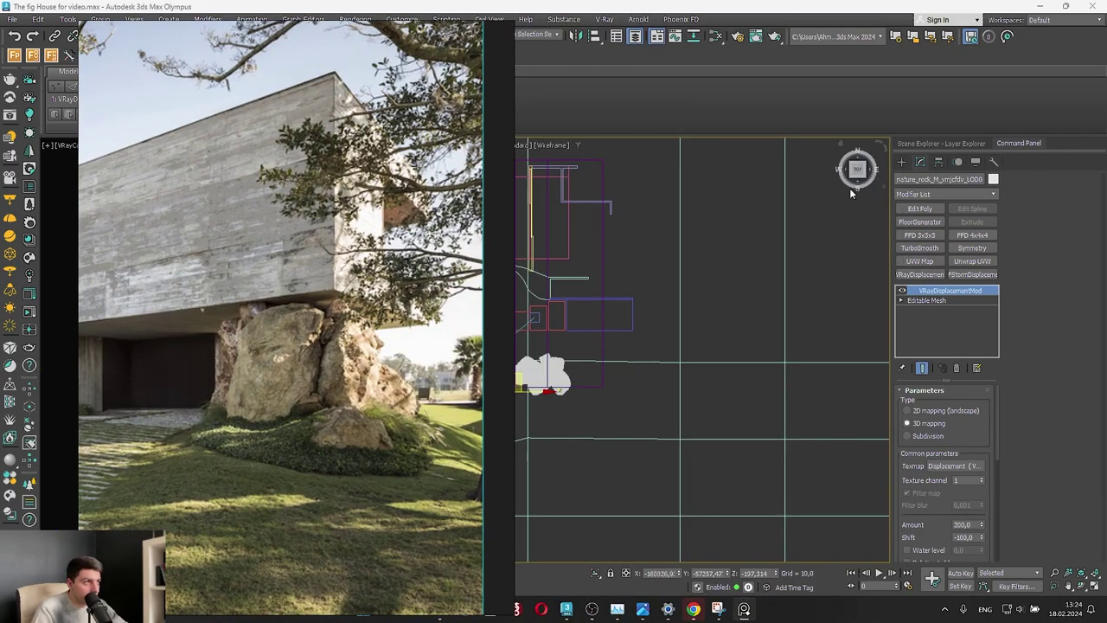
left_click(901, 161)
left_click(967, 296)
scroll(641, 387, "up", 3)
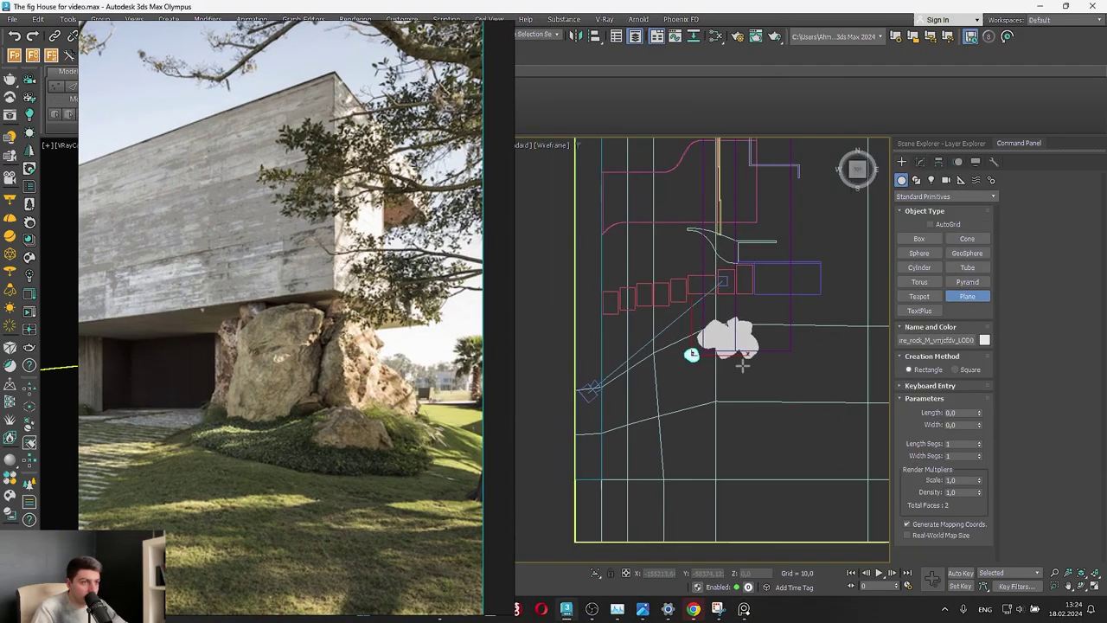
left_click_drag(641, 387, 797, 287)
middle_click_drag(732, 363, 723, 327, "alt")
scroll(725, 325, "up", 1)
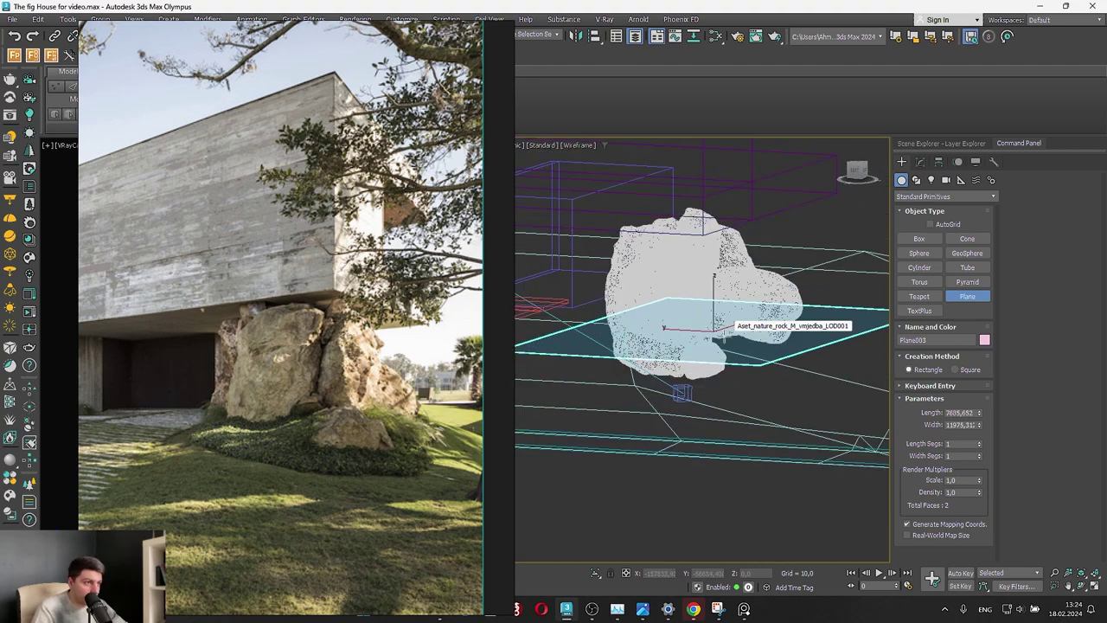
right_click(724, 338)
Display the working viewport with default shading and add an Edit Poly modifier to the new plane
right_click(673, 362)
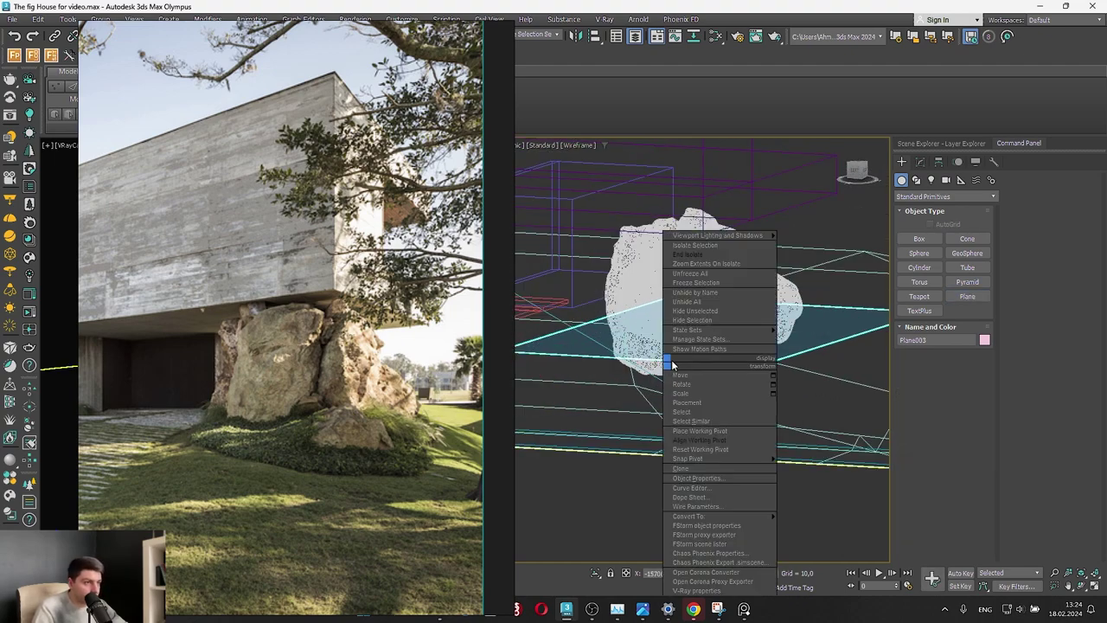
left_click(680, 375)
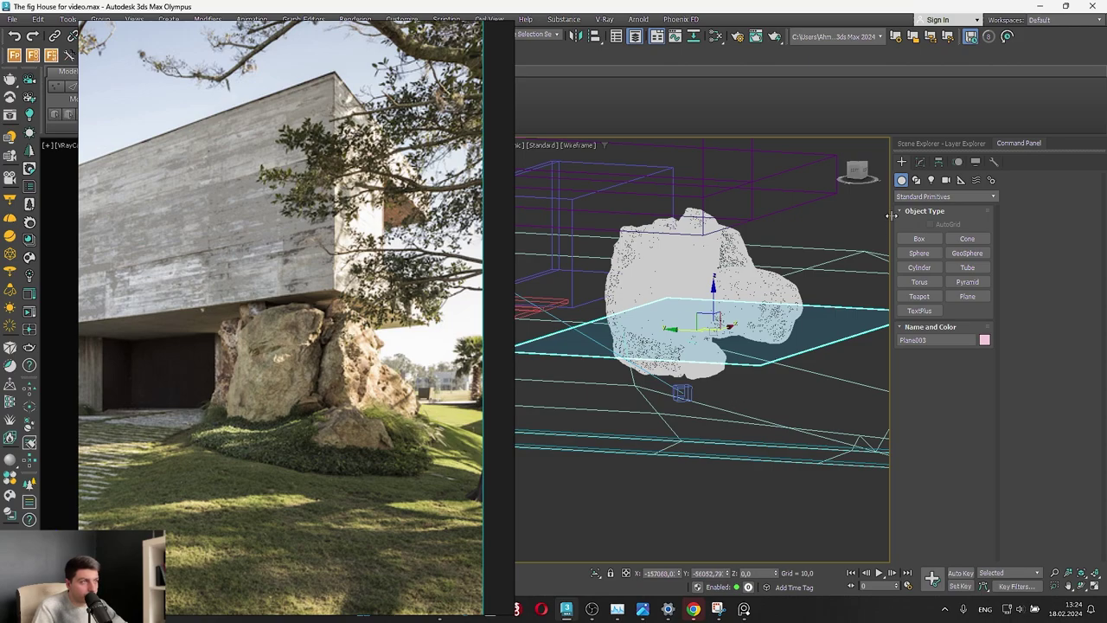
left_click(863, 171)
key("F3")
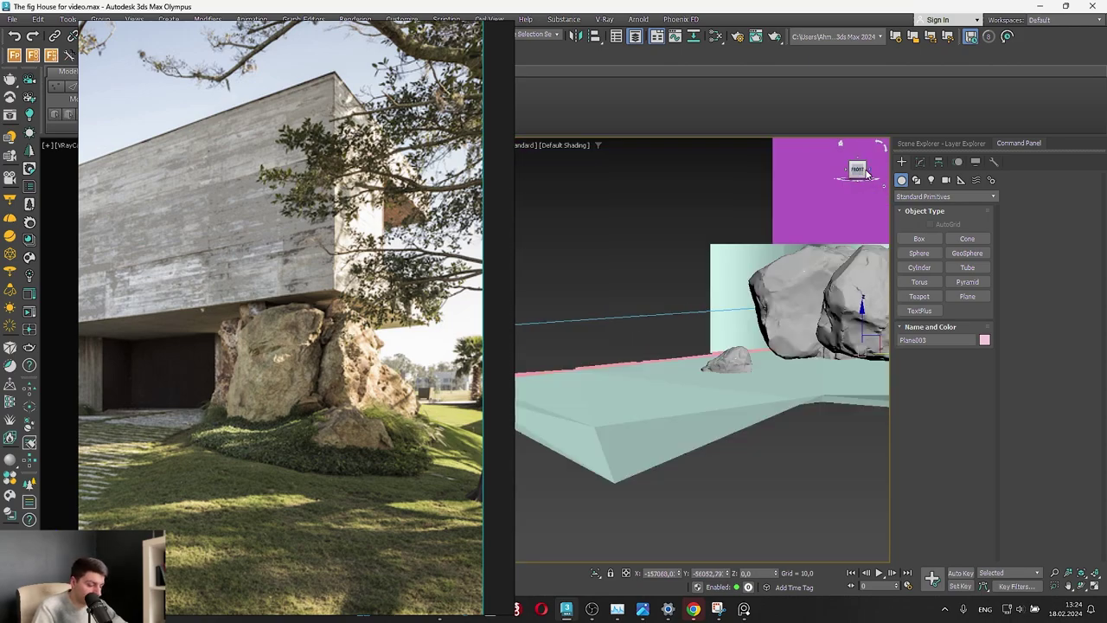
mouse_move(711, 310)
middle_mouse_down("alt")
mouse_move(658, 338)
mouse_move(689, 350)
middle_mouse_up("alt")
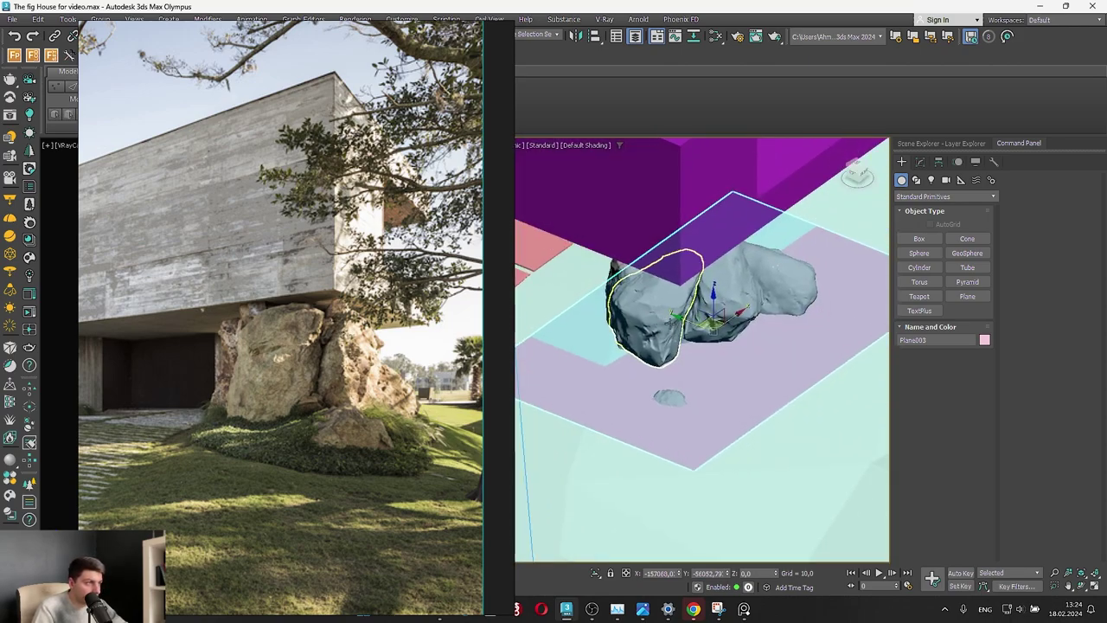
left_click(920, 163)
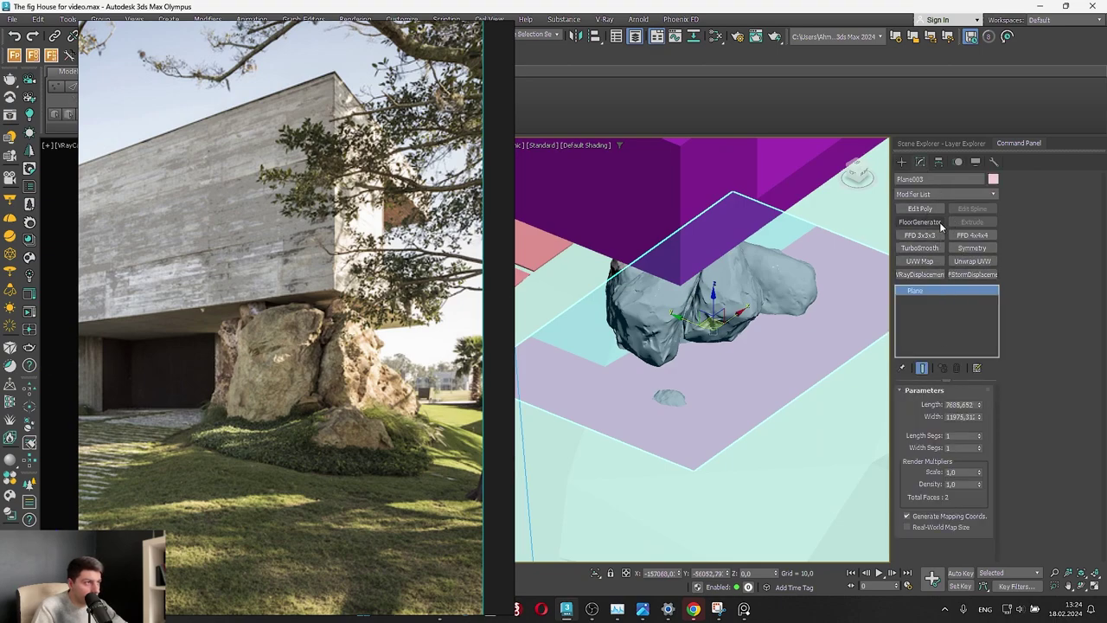
left_click(921, 209)
scroll(665, 386, "down", 2)
middle_click_drag(665, 387, 619, 377, "alt")
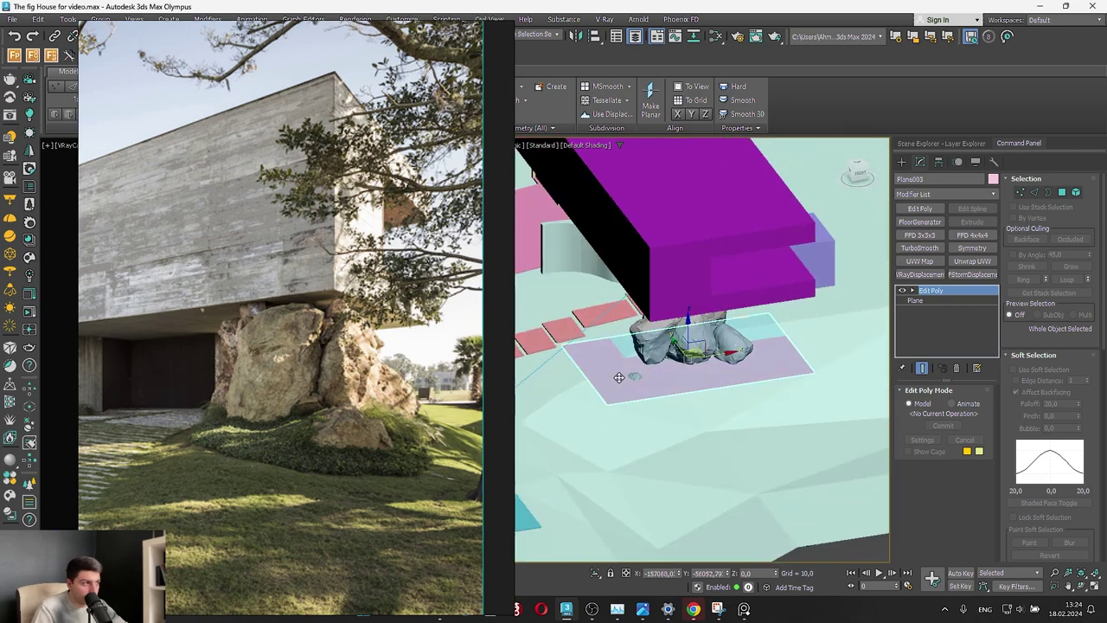
Connect the plane's two long edges with 2 segments
left_click(1035, 192)
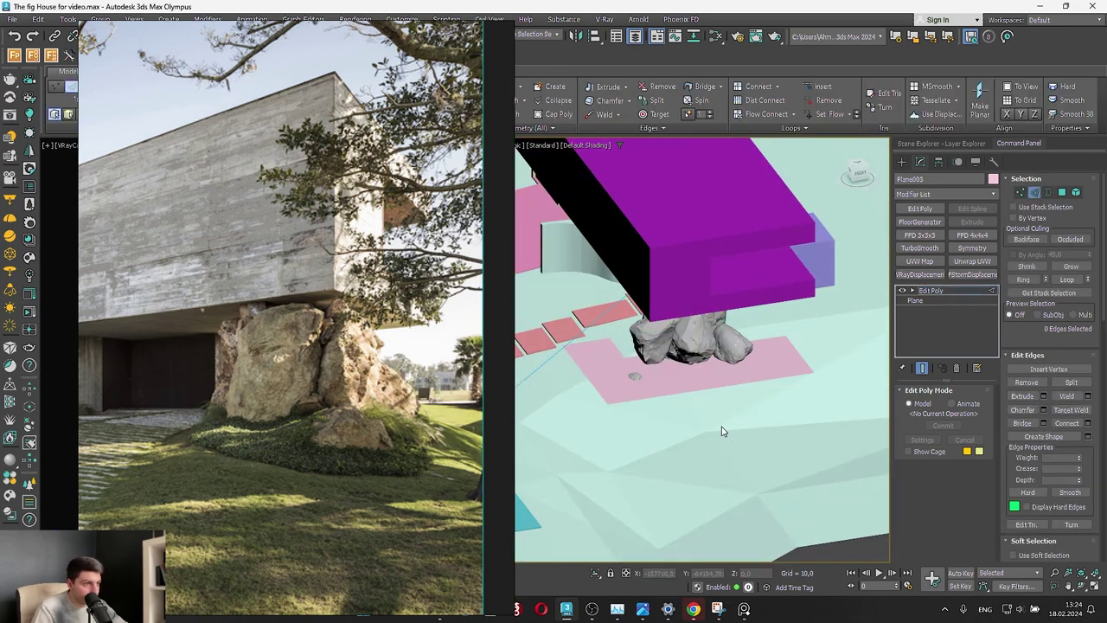
left_click_drag(671, 258, 672, 259)
middle_click_drag(672, 259, 684, 386, "alt")
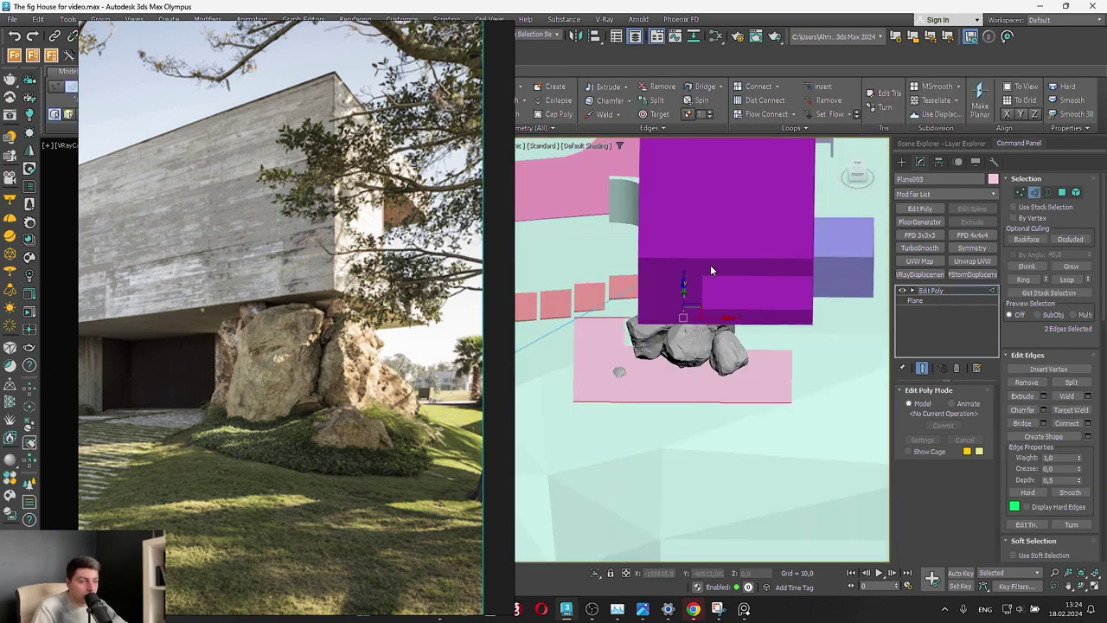
left_click(778, 86)
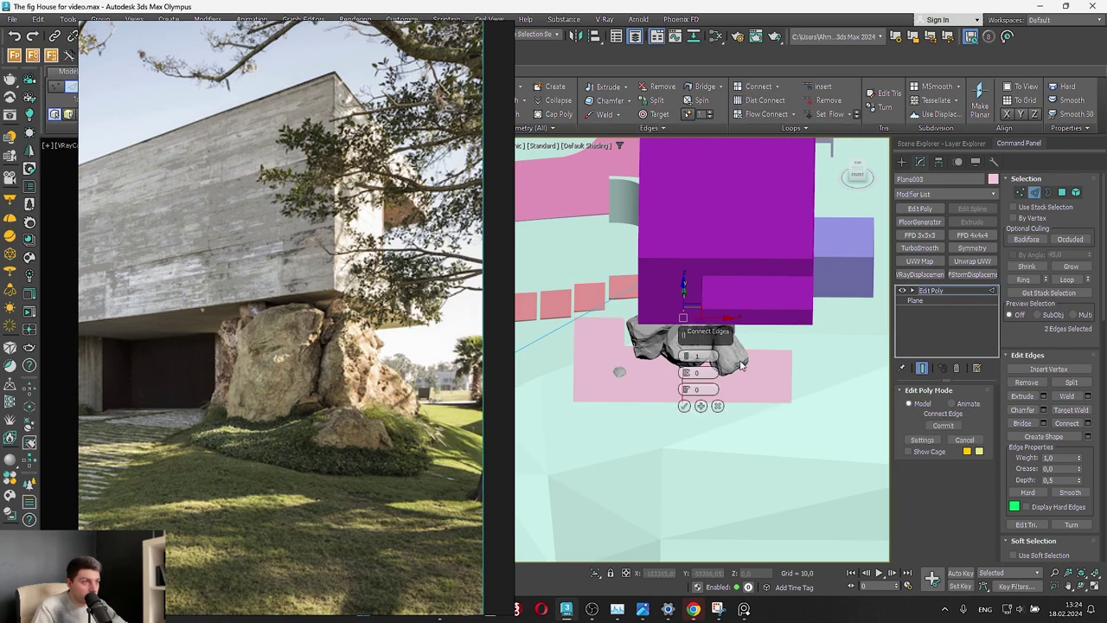
left_click(685, 406)
Connect the plane's four crosswise edges with 2 segments to complete its grid
left_click_drag(547, 370, 547, 371)
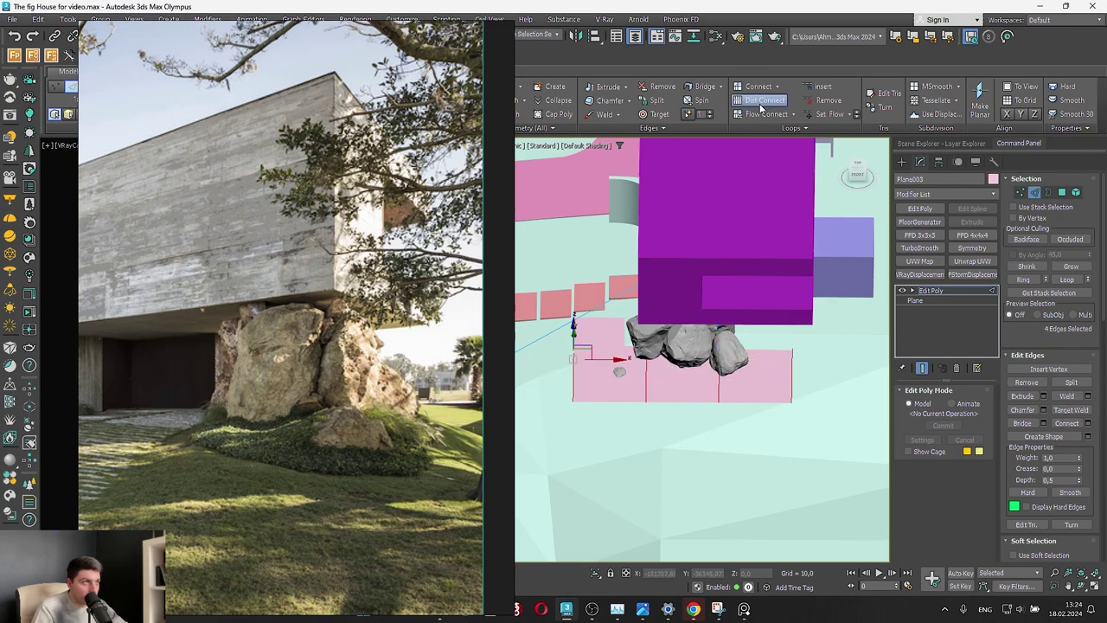
left_click(777, 87)
left_click(771, 101)
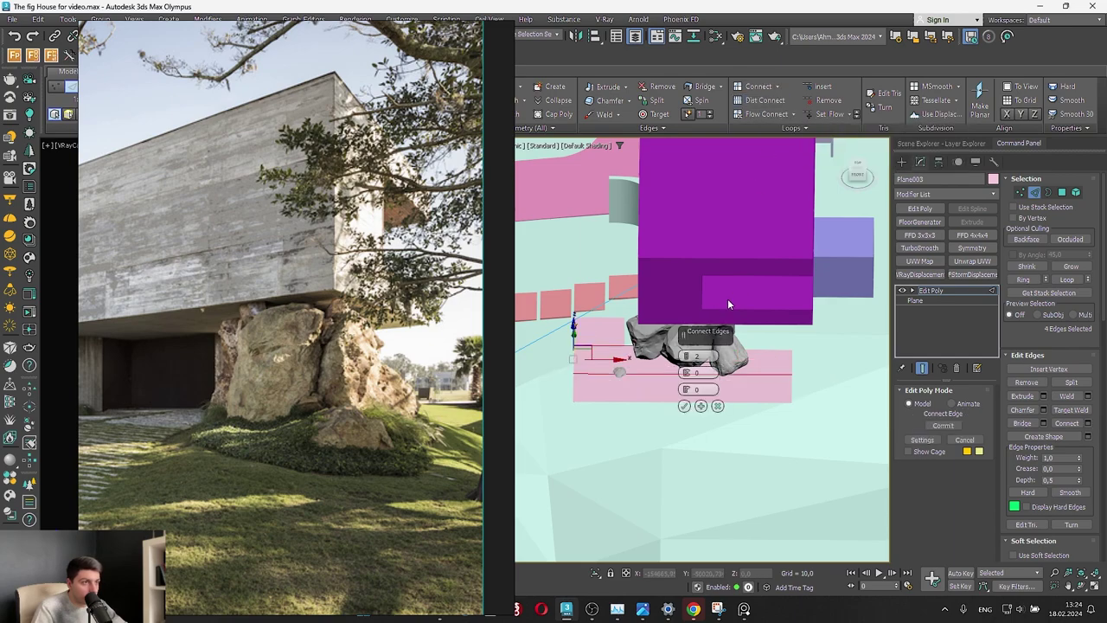
left_click(685, 406)
Move the ground patch's front corner vertices near the paving, lowering the corner vertex to a Z of about -631
key("1")
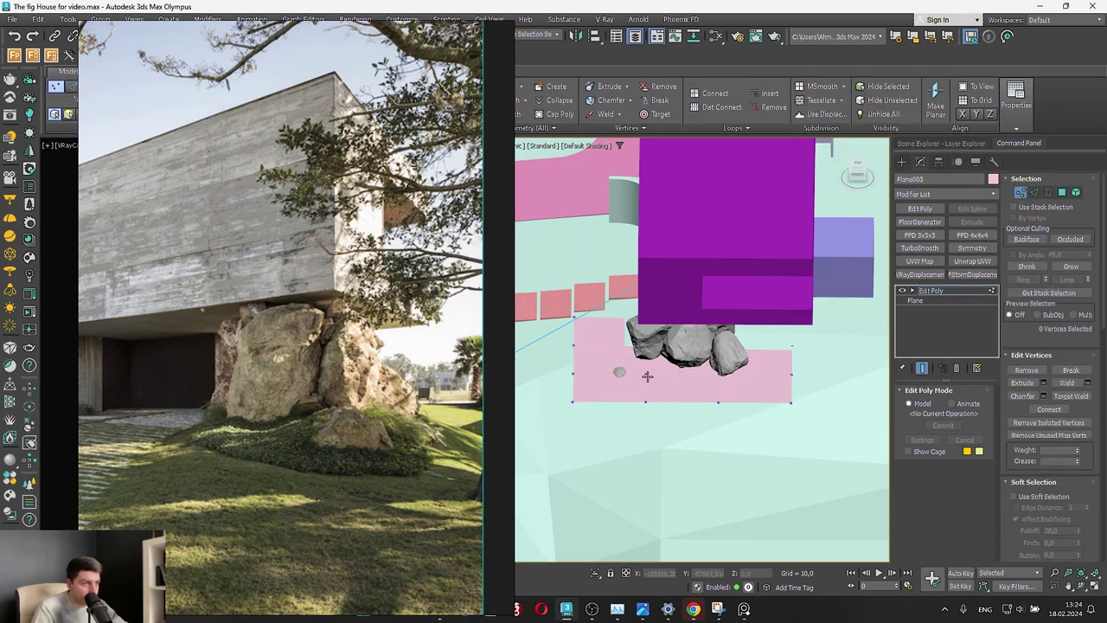
middle_click_drag(648, 376, 706, 424, "alt")
scroll(705, 425, "up", 3)
left_click(710, 416)
left_click_drag(710, 389, 722, 407)
left_click_drag(650, 445, 573, 408)
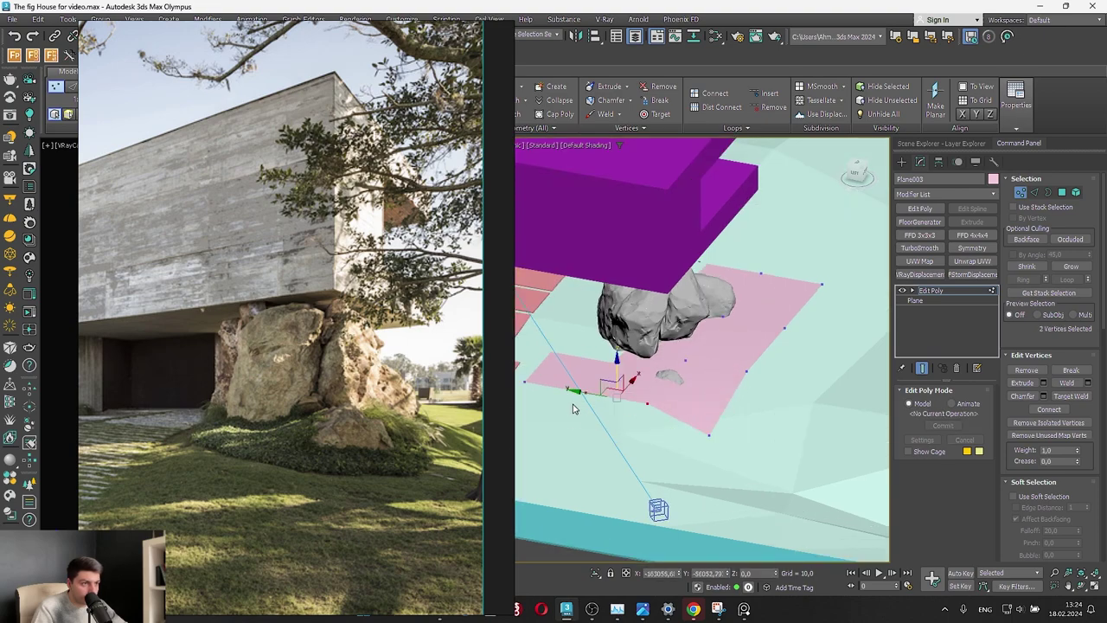
left_click_drag(617, 361, 517, 414)
middle_click_drag(524, 410, 610, 397)
left_click_drag(609, 395, 645, 351)
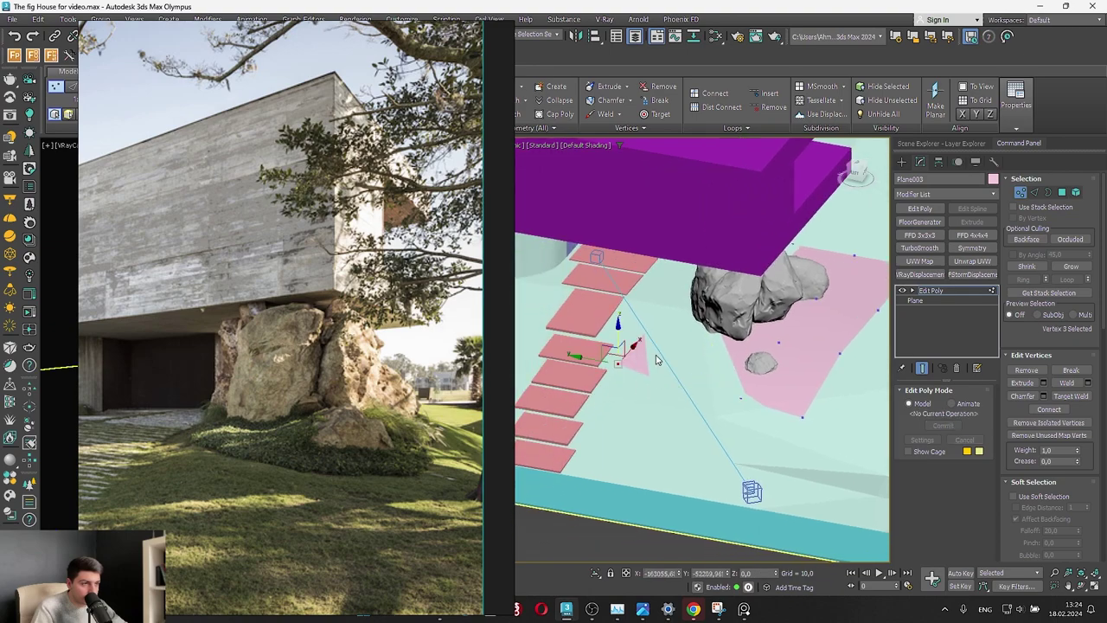
middle_click_drag(749, 380, 670, 457)
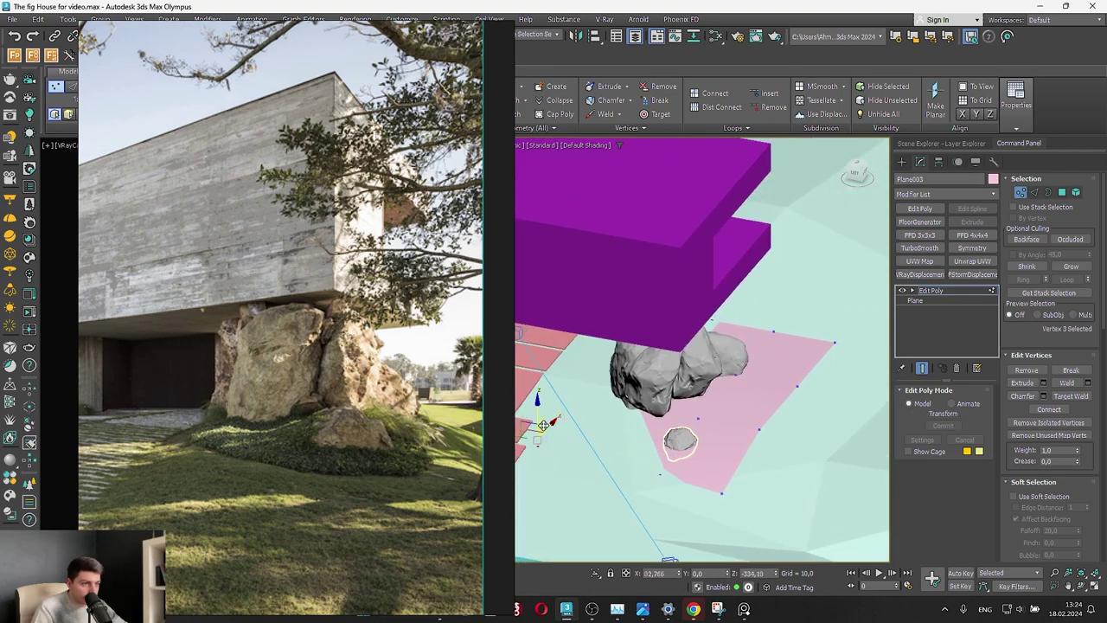
Raise the two inner vertices beneath the boulders to a Z of about 250
key("F3")
scroll(633, 448, "up", 2)
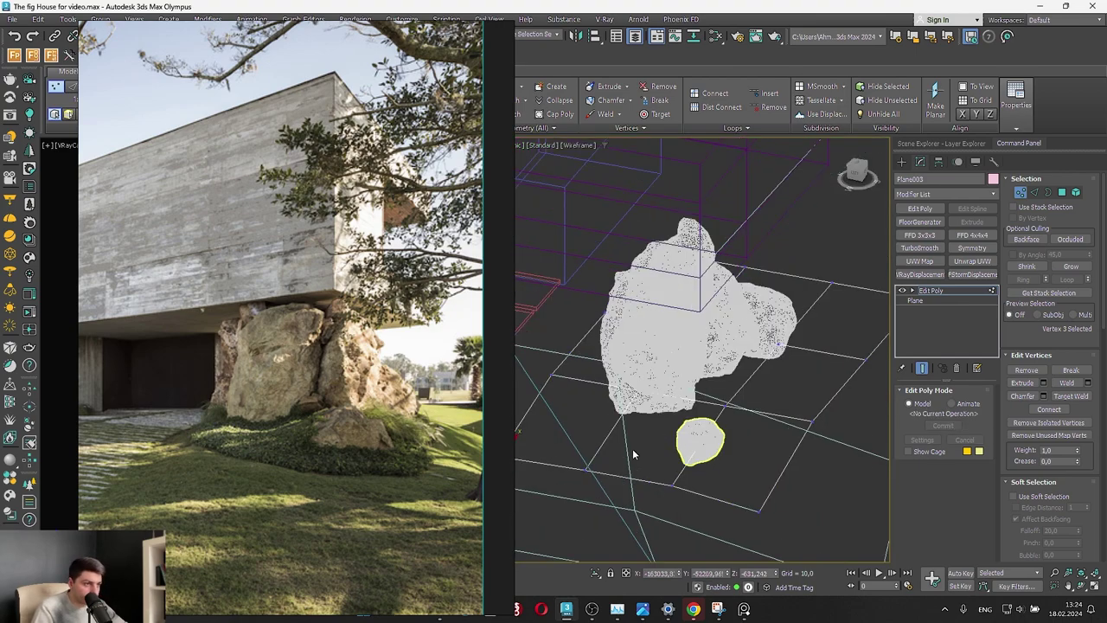
key("F3")
mouse_move(592, 408)
left_mouse_down()
mouse_move(759, 381)
mouse_move(797, 362)
left_mouse_up()
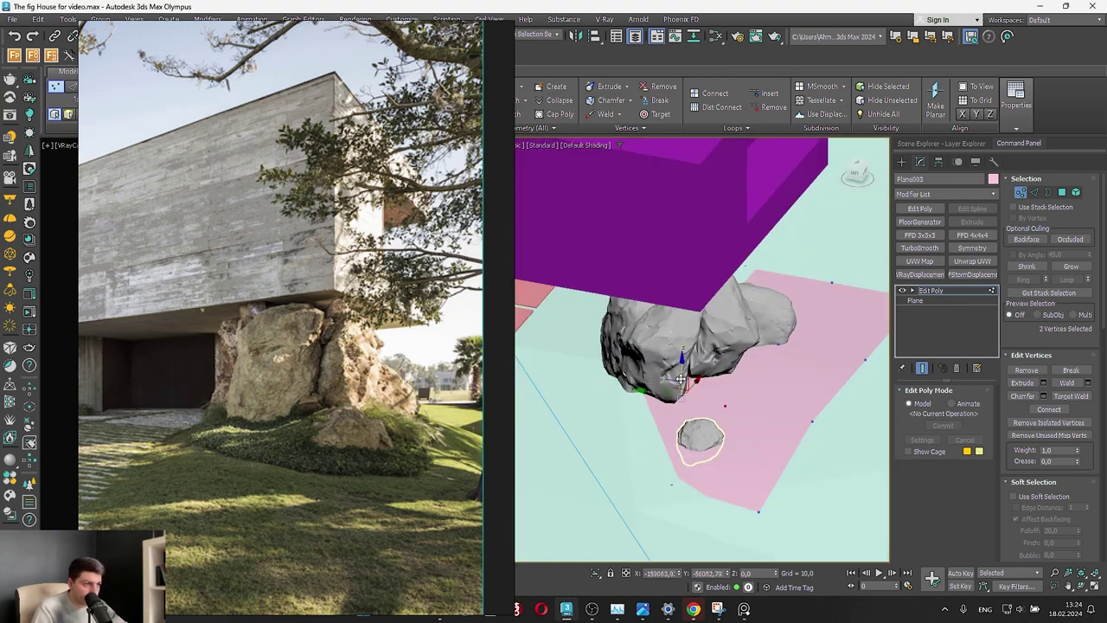
left_click_drag(682, 378, 684, 361)
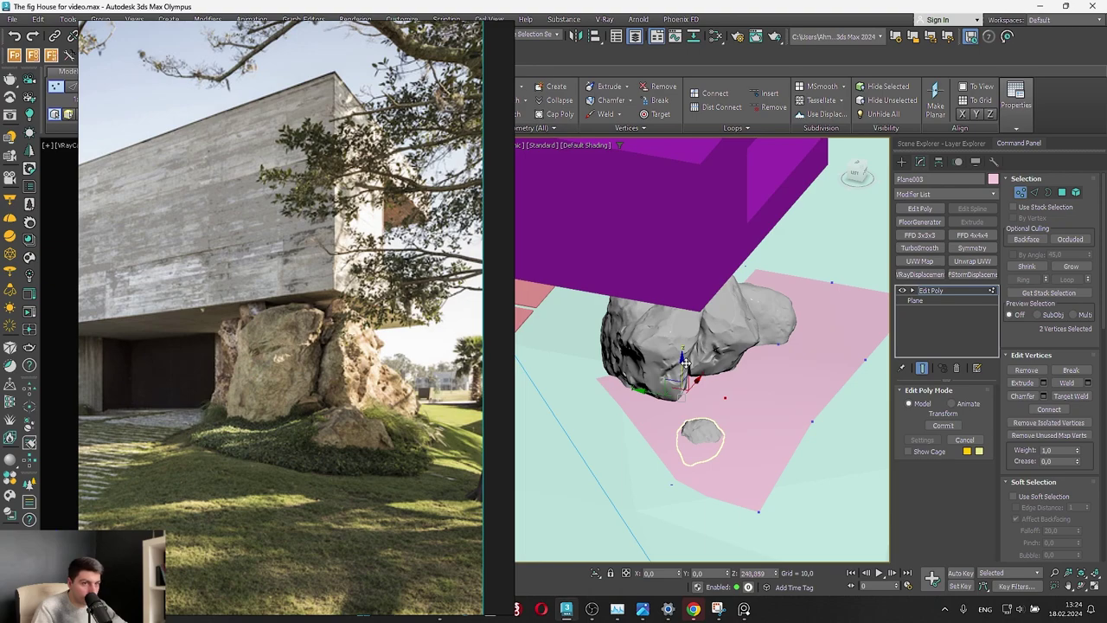
Lower the patch's outer-edge vertices to follow the sloping lawn, with one at a Z of about -990
middle_click_drag(724, 388, 726, 439, "alt")
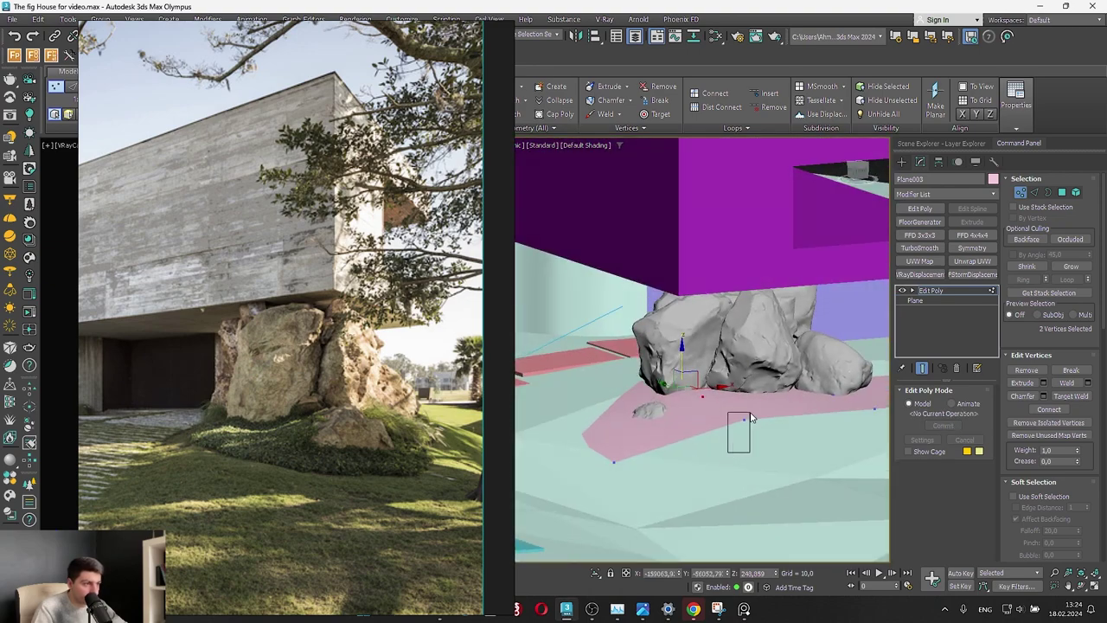
left_click_drag(751, 414, 772, 442)
middle_click_drag(852, 454, 620, 455)
left_click_drag(627, 445, 669, 410)
middle_click_drag(753, 411, 761, 441, "alt")
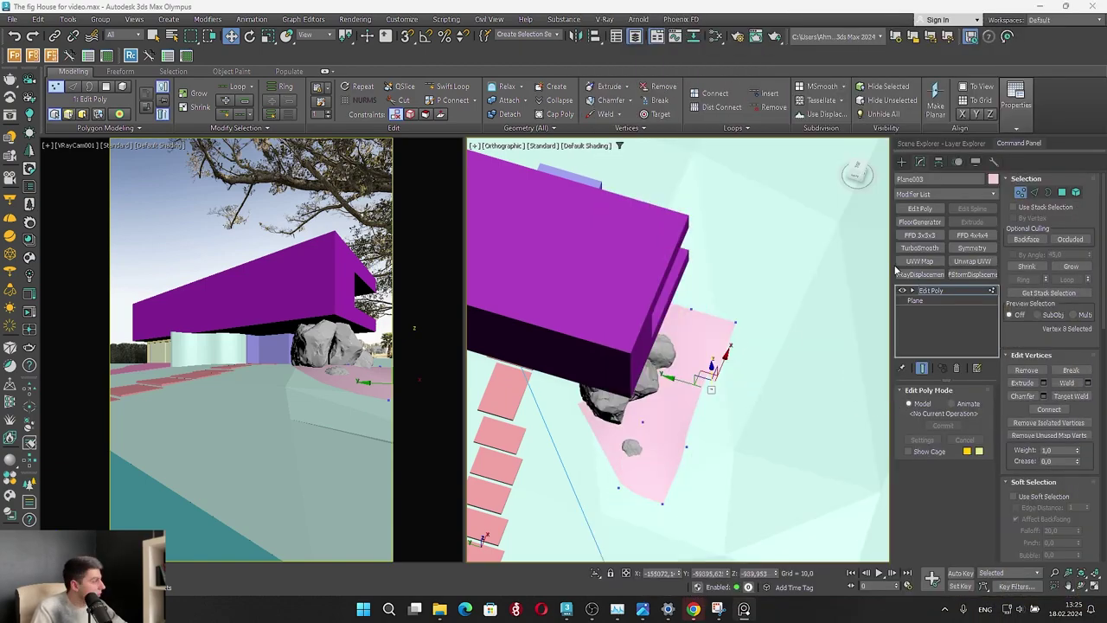
Adjust the height of the patch's front corner vertex nearest the paving slabs
middle_click_drag(570, 398, 656, 404, "alt")
scroll(656, 404, "up", 4)
left_click(669, 406)
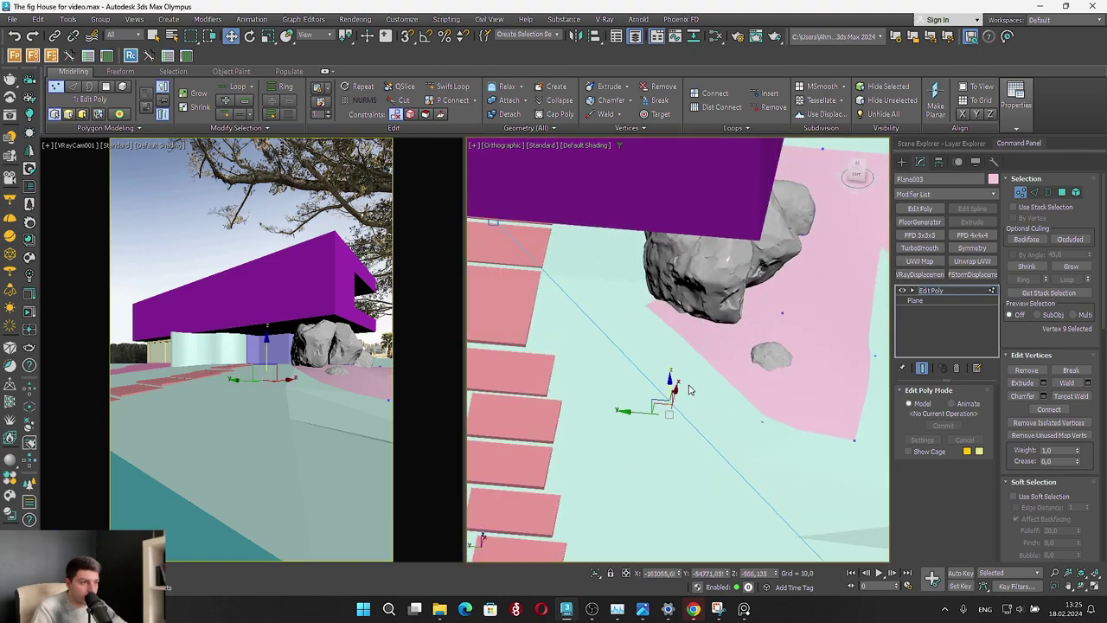
left_click_drag(671, 389, 669, 379)
Shift the two vertices on the patch's paving-side edge inward toward the boulders
mouse_move(568, 341)
left_mouse_down()
mouse_move(638, 279)
mouse_move(645, 287)
mouse_move(595, 387)
mouse_move(579, 372)
mouse_move(582, 382)
mouse_move(584, 365)
mouse_move(611, 353)
mouse_move(610, 315)
left_mouse_up()
key("F3")
left_click_drag(607, 383, 647, 345, "ctrl")
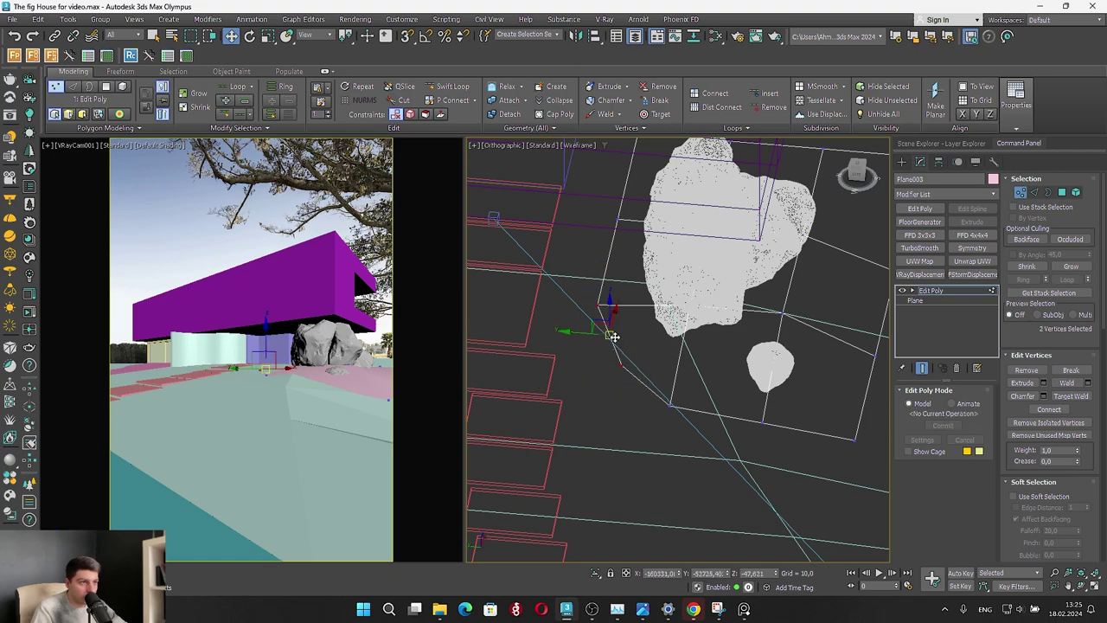
mouse_move(610, 309)
left_mouse_down()
mouse_move(631, 320)
mouse_move(620, 322)
left_mouse_up()
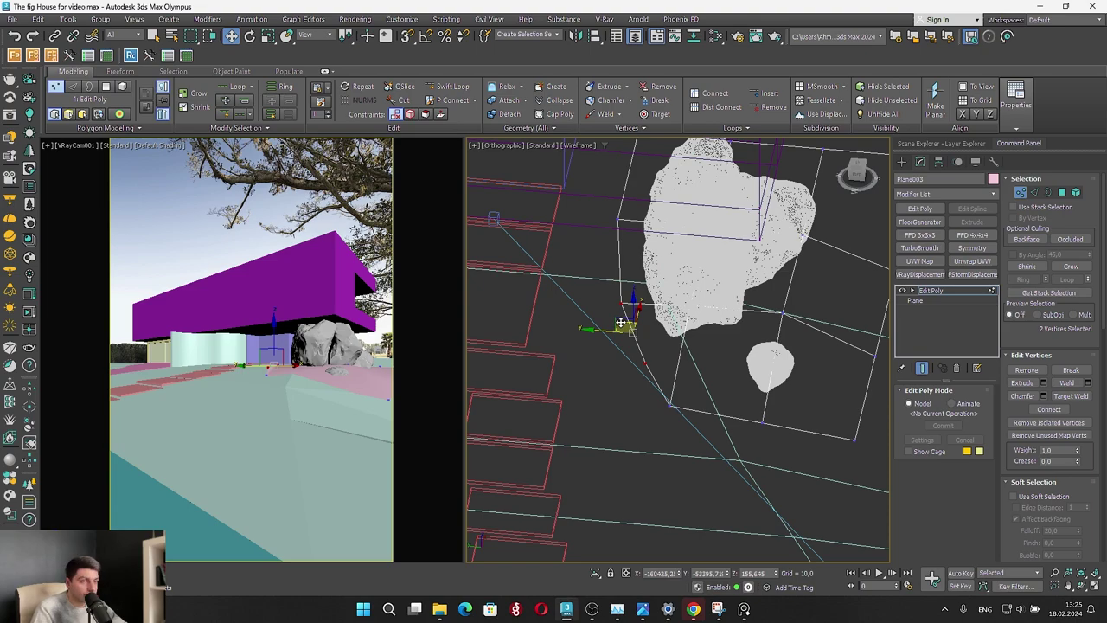
Compare the patch with the reference photo and raise the two inner vertices beneath the boulders to a Z of about 516
mouse_move(660, 358)
middle_mouse_down("alt")
mouse_move(649, 350)
mouse_move(656, 370)
middle_mouse_up("alt")
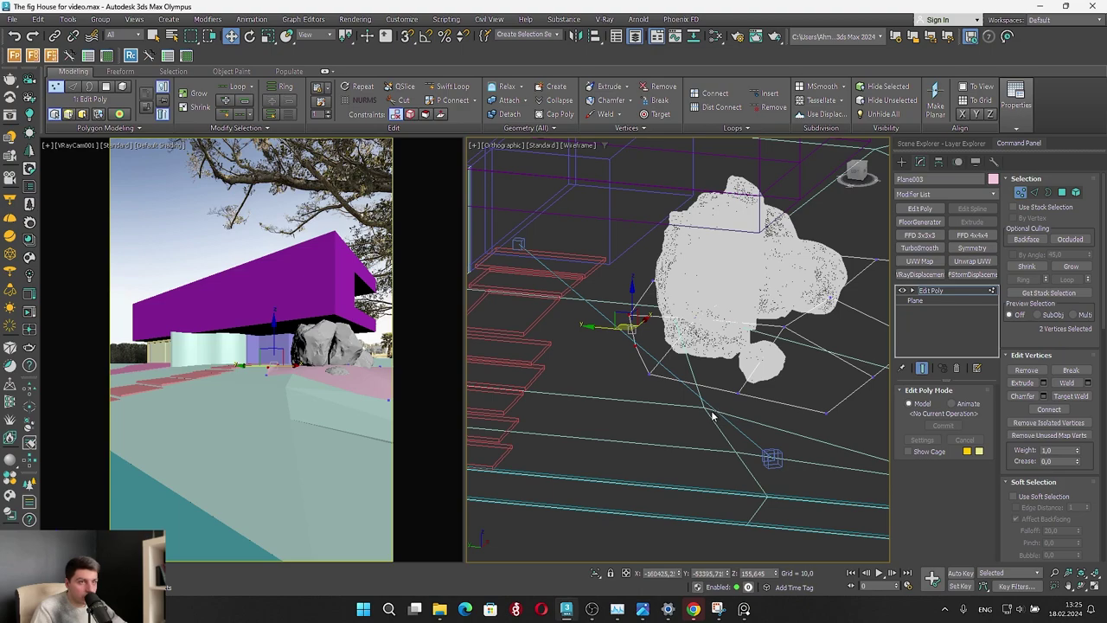
right_click_drag(1106, 353, 714, 338)
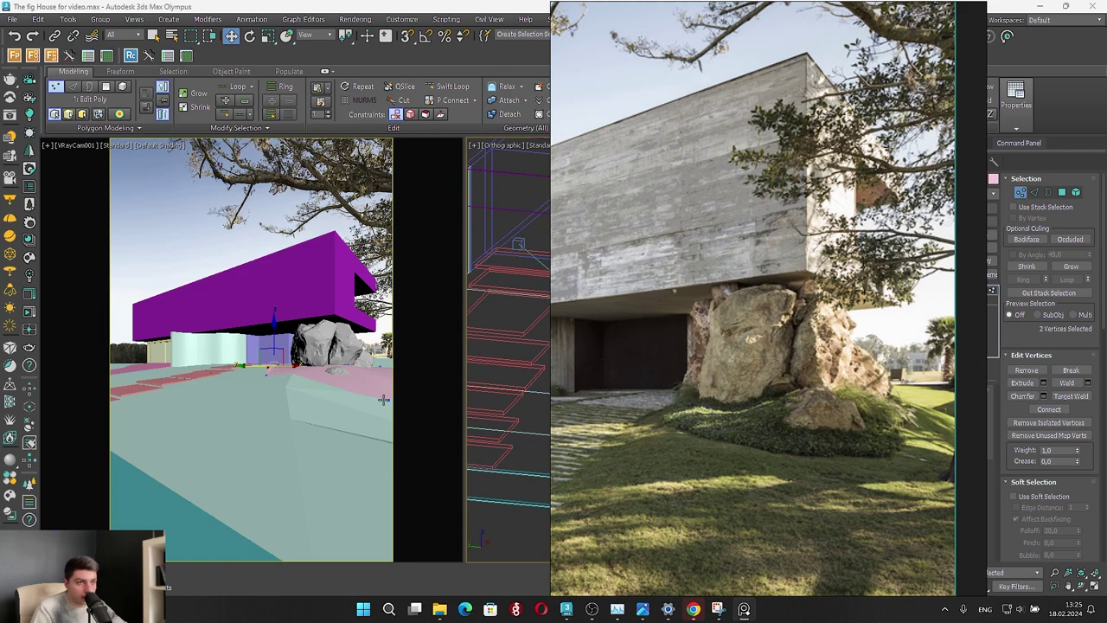
key("alt+Tab")
right_click(682, 365)
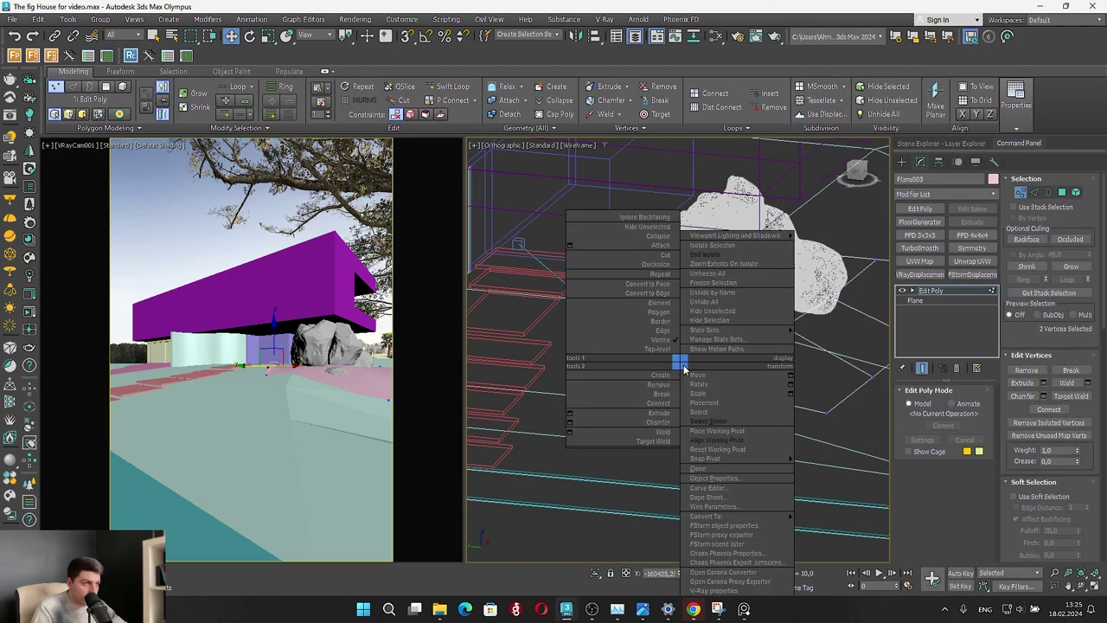
left_click(513, 475)
scroll(723, 339, "up", 2)
left_click_drag(651, 341, 872, 322)
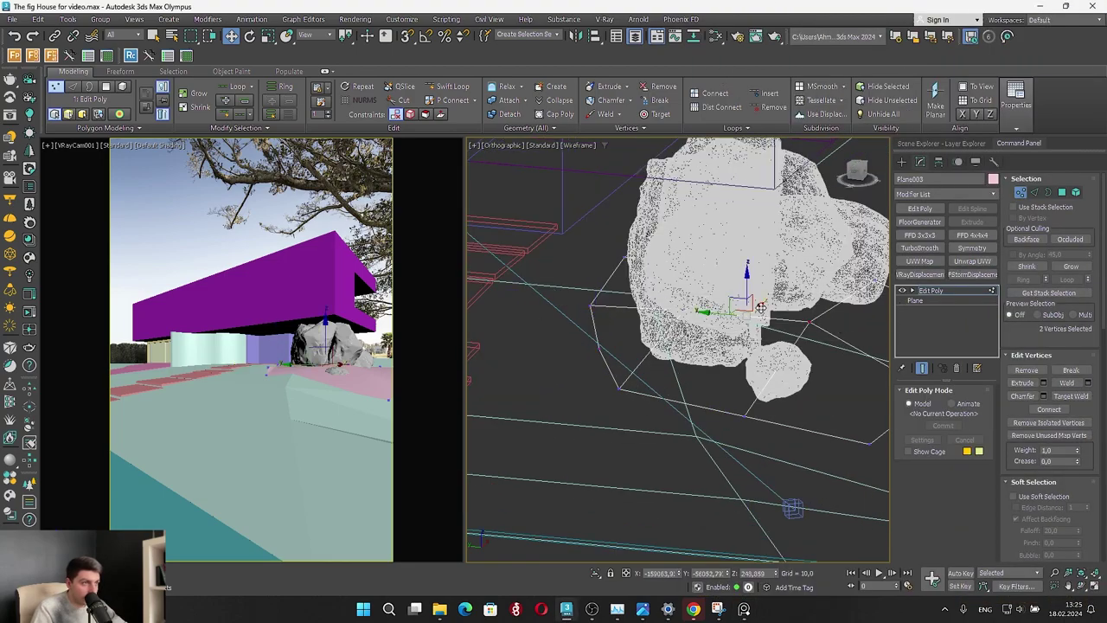
scroll(708, 364, "up", 6)
left_click_drag(708, 364, 721, 343)
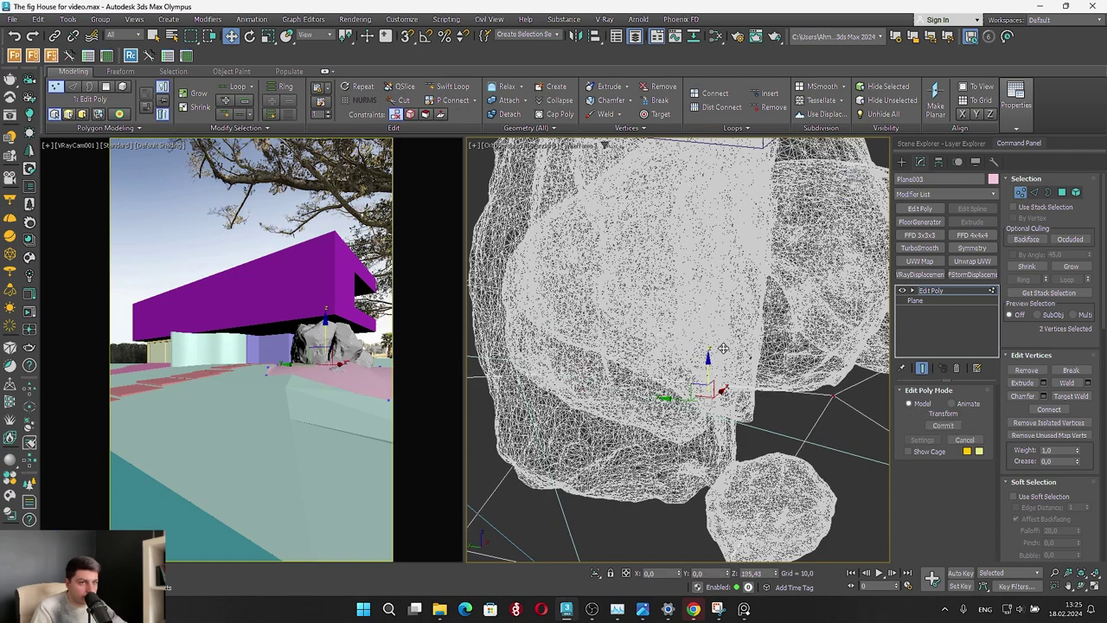
scroll(641, 356, "down", 6)
scroll(641, 356, "up", 2)
key("super")
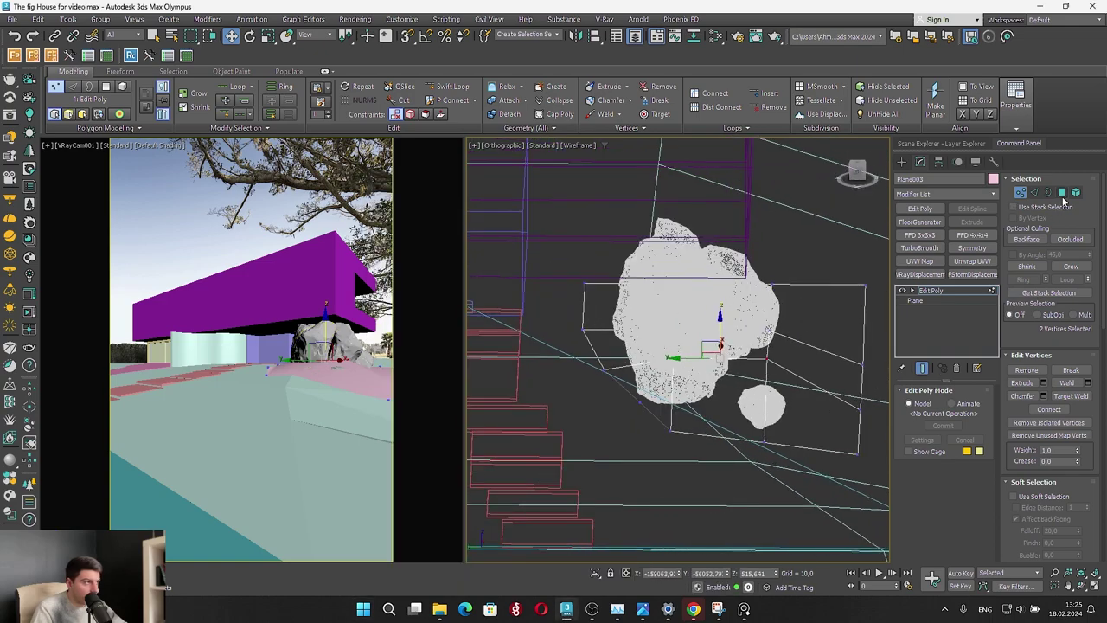
Clear all smoothing groups from the patch's polygons and commit the change
left_click(1063, 192)
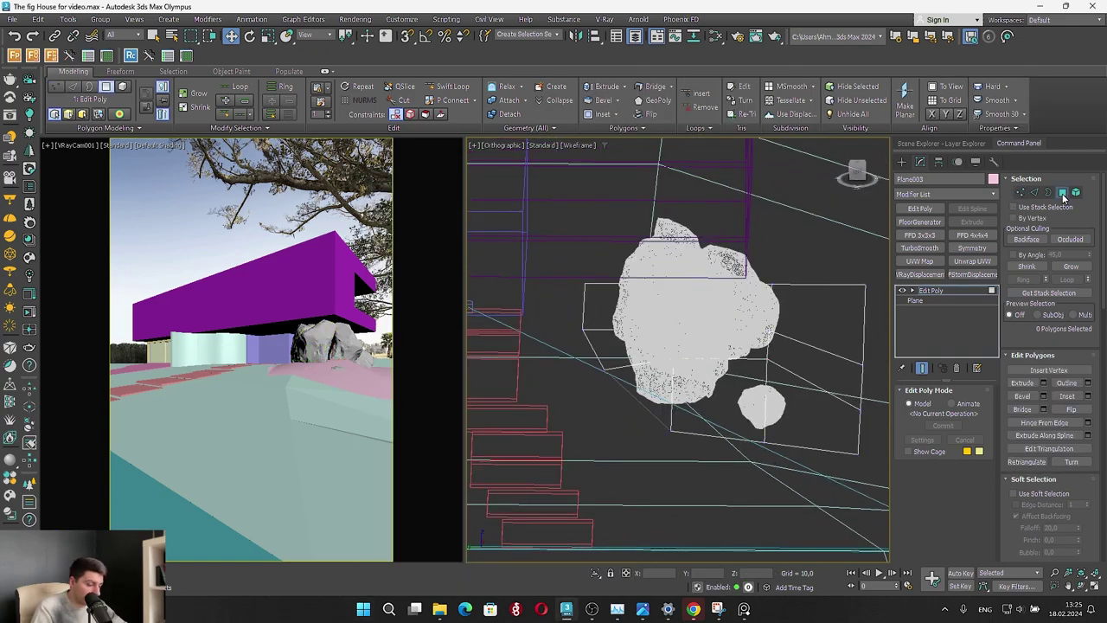
scroll(1099, 347, "down", 5)
scroll(1051, 346, "down", 1)
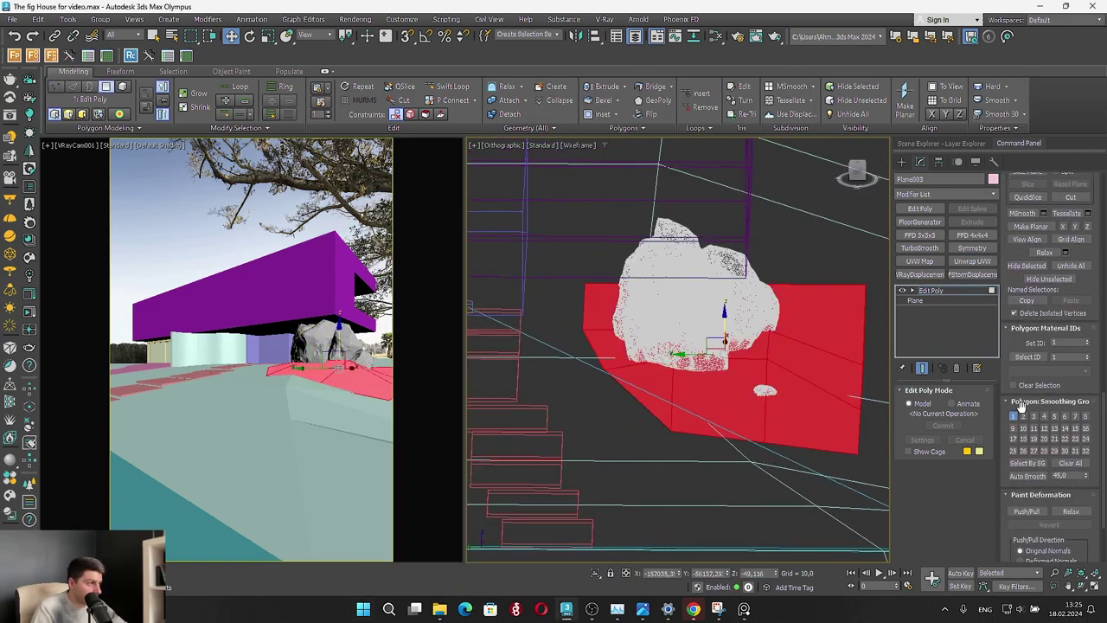
left_click(1071, 463)
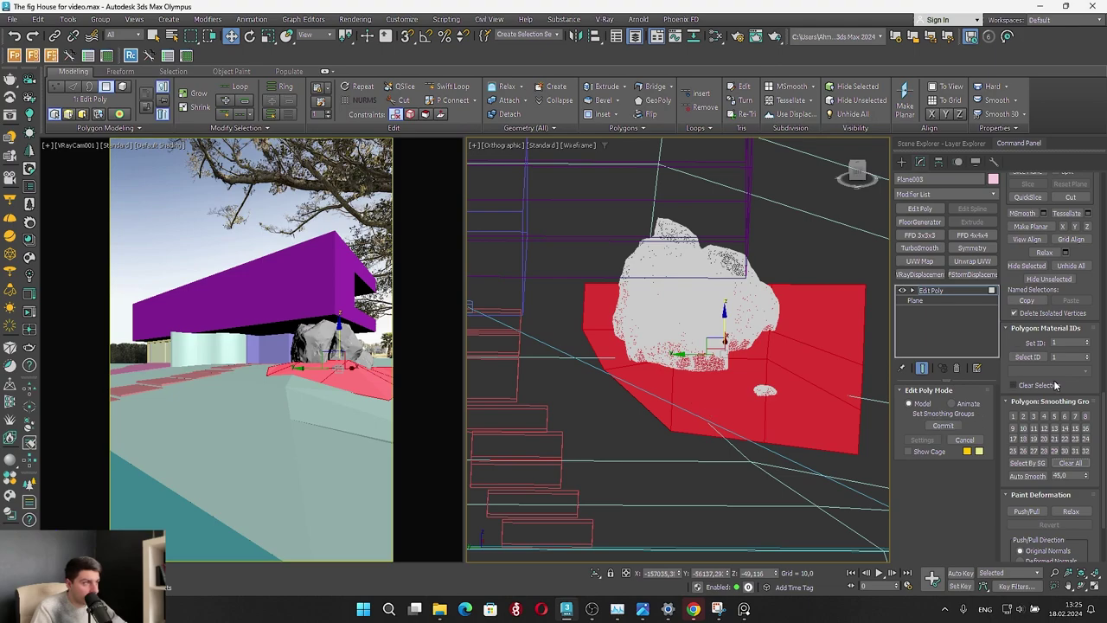
left_click(952, 424)
Lower the inner vertex between the boulders and the small rock to a Z of about 104
key("1")
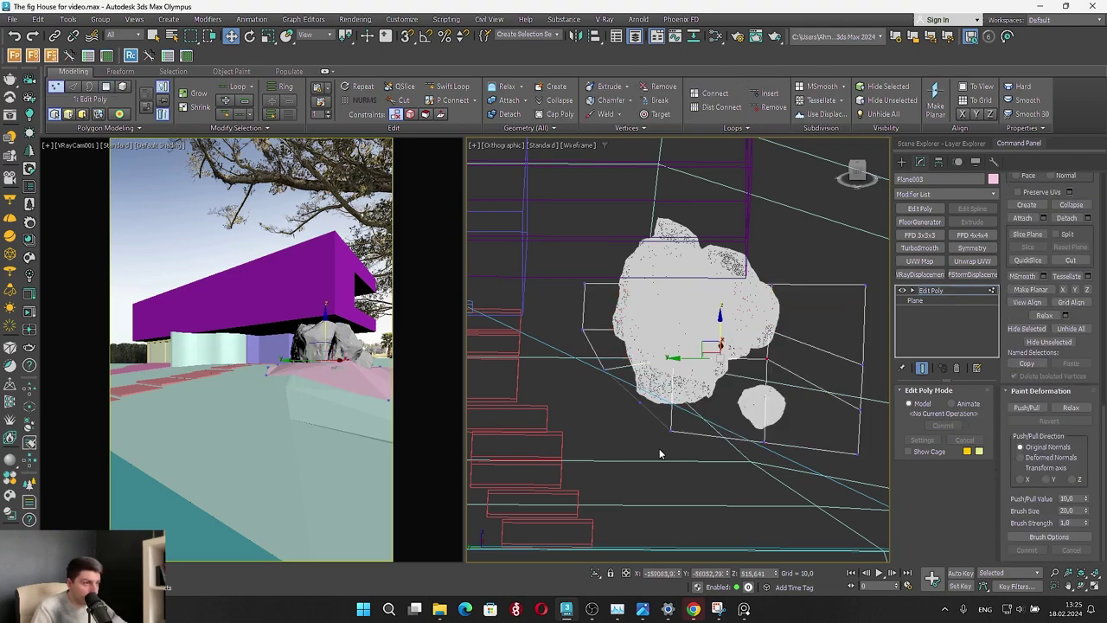
left_click_drag(647, 404, 649, 405)
scroll(788, 357, "up", 3)
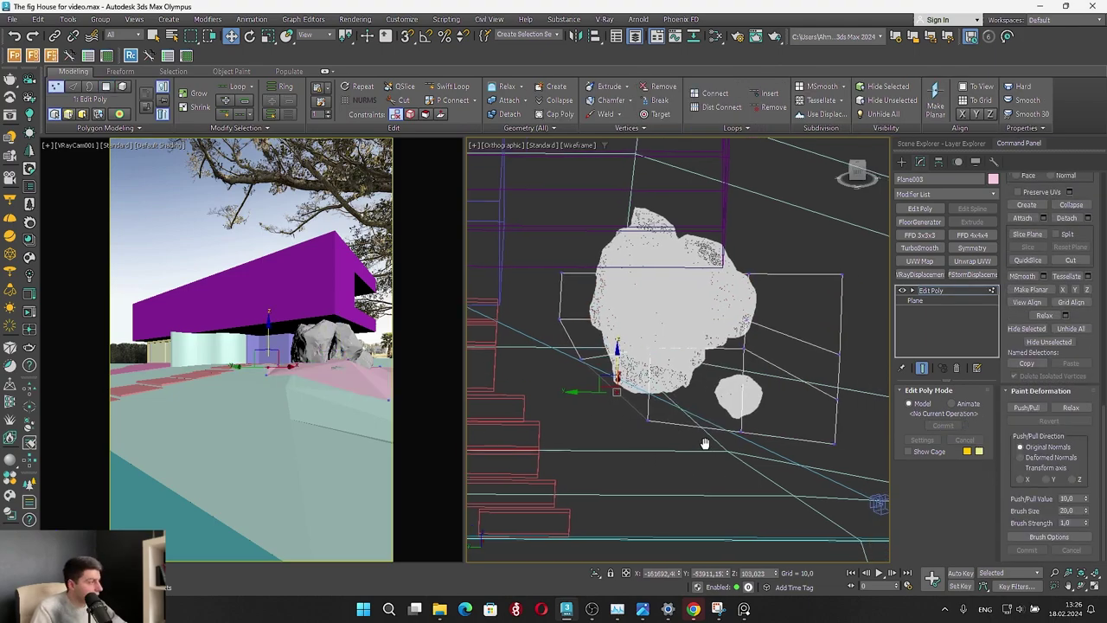
mouse_move(740, 346)
left_mouse_down()
mouse_move(724, 317)
mouse_move(725, 331)
left_mouse_up()
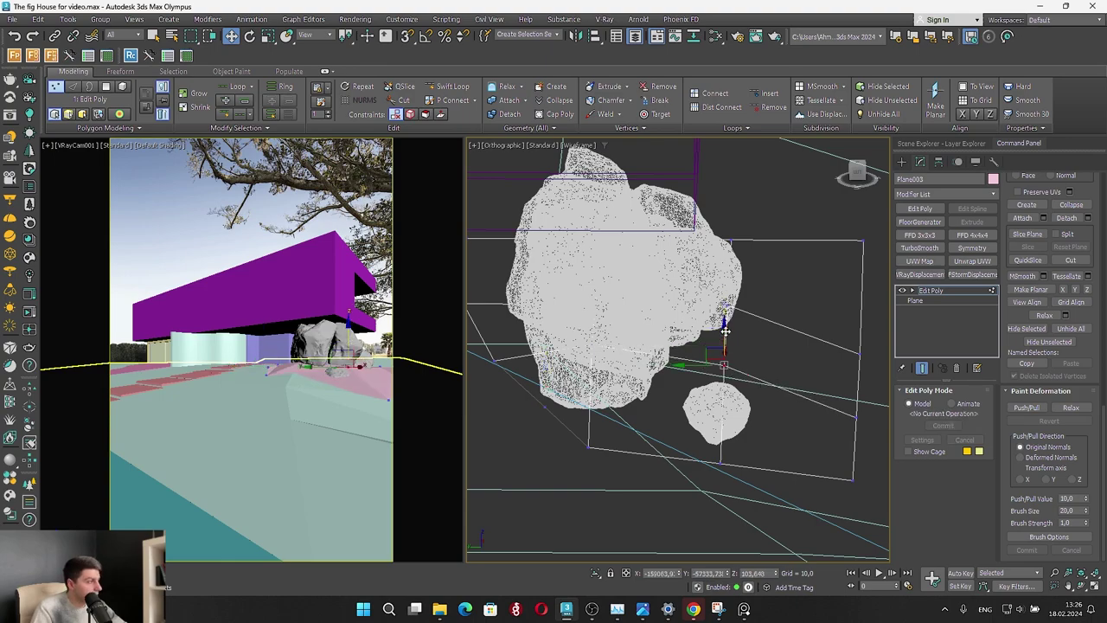
Pull the patch's outer corner beside the small rock inward to round its outline, and adjust the neighbouring outer-edge vertices
middle_click_drag(717, 353, 526, 377)
left_click_drag(600, 450, 747, 269)
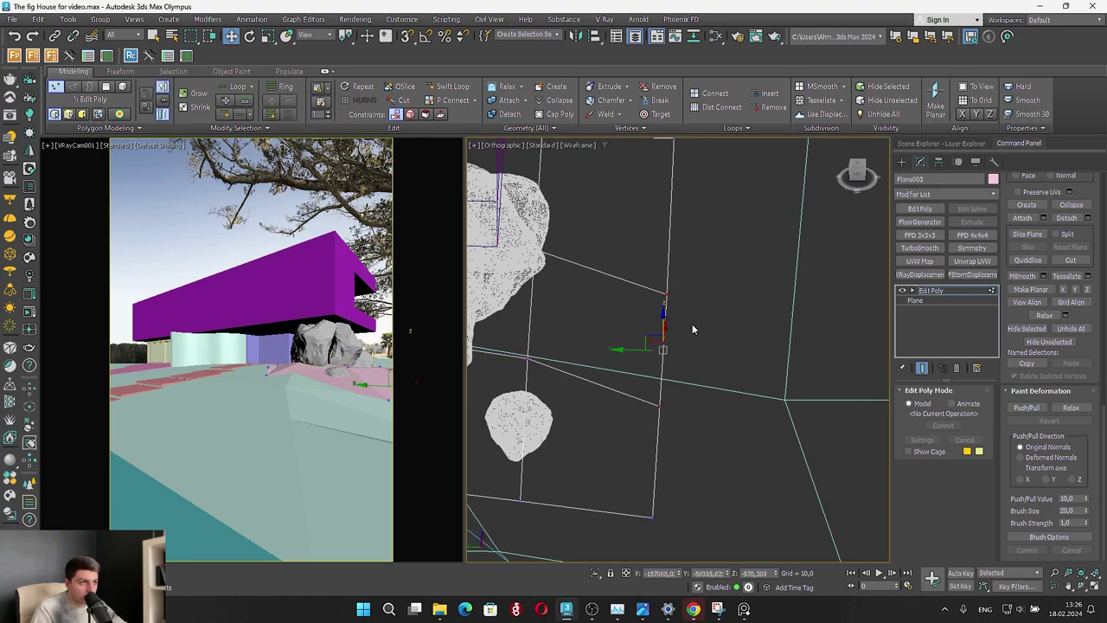
left_click_drag(637, 353, 600, 481)
left_click(651, 517)
scroll(644, 403, "down", 2)
middle_click_drag(641, 400, 594, 390, "alt")
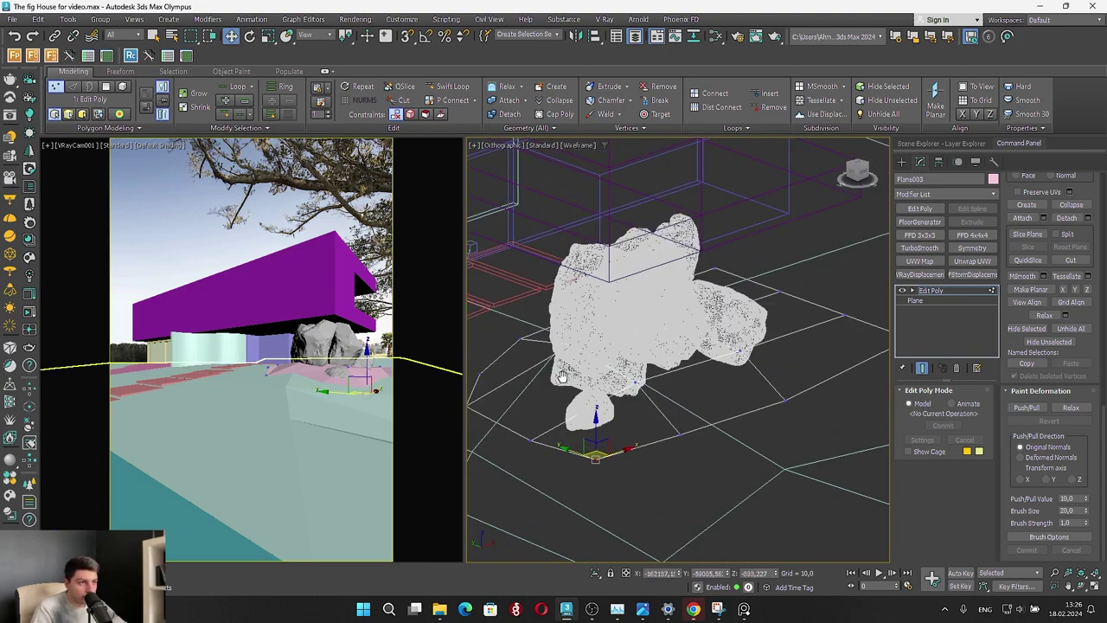
left_click_drag(665, 451, 701, 402)
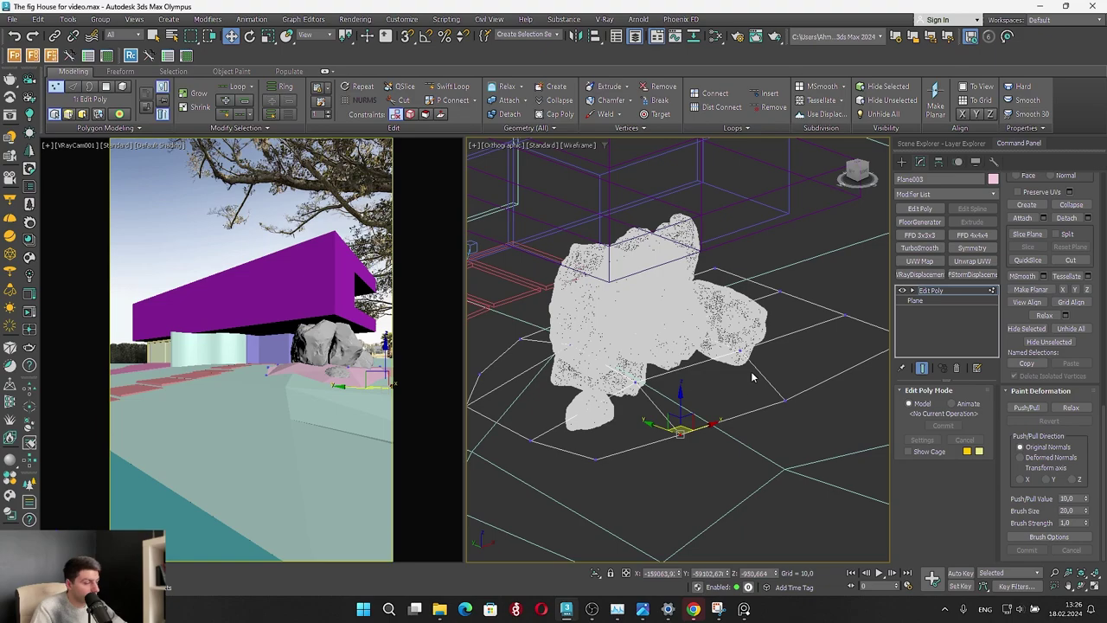
Pull the patch's far outer corner and the side-edge vertex next to it inward to round that end
middle_click_drag(751, 371, 476, 352, "alt")
middle_click_drag(735, 530, 702, 344)
left_click(715, 432)
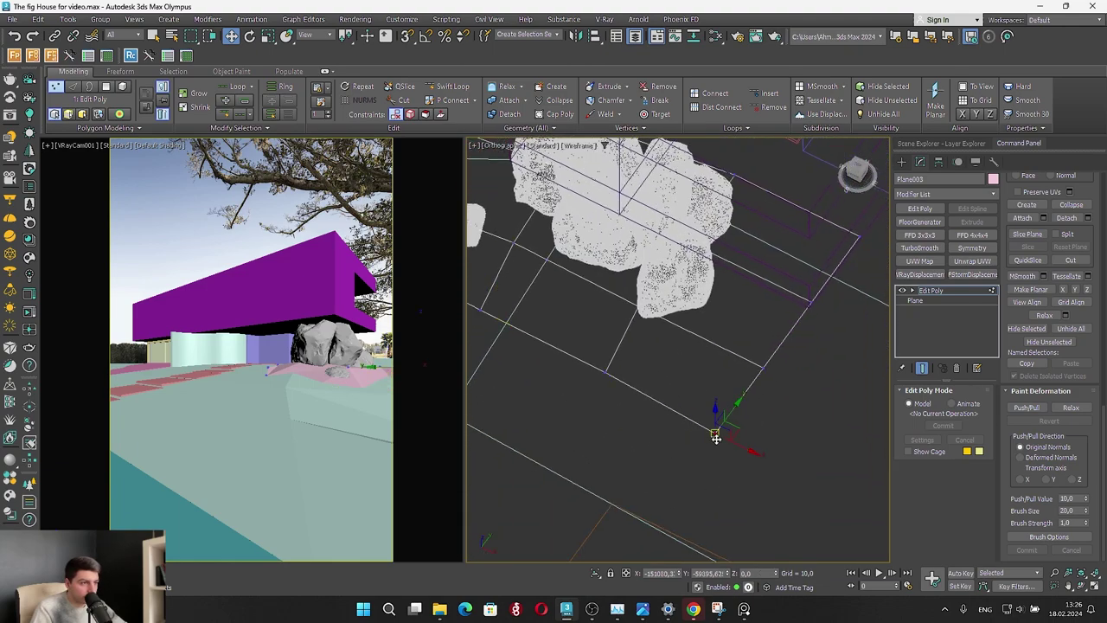
left_click_drag(733, 434, 704, 390)
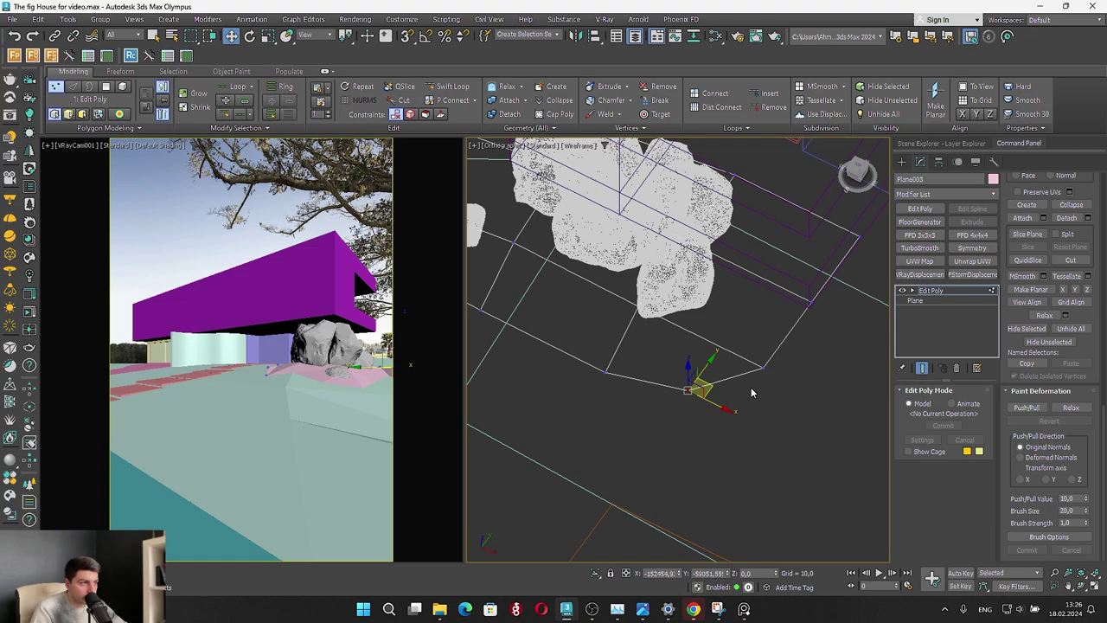
left_click(811, 301)
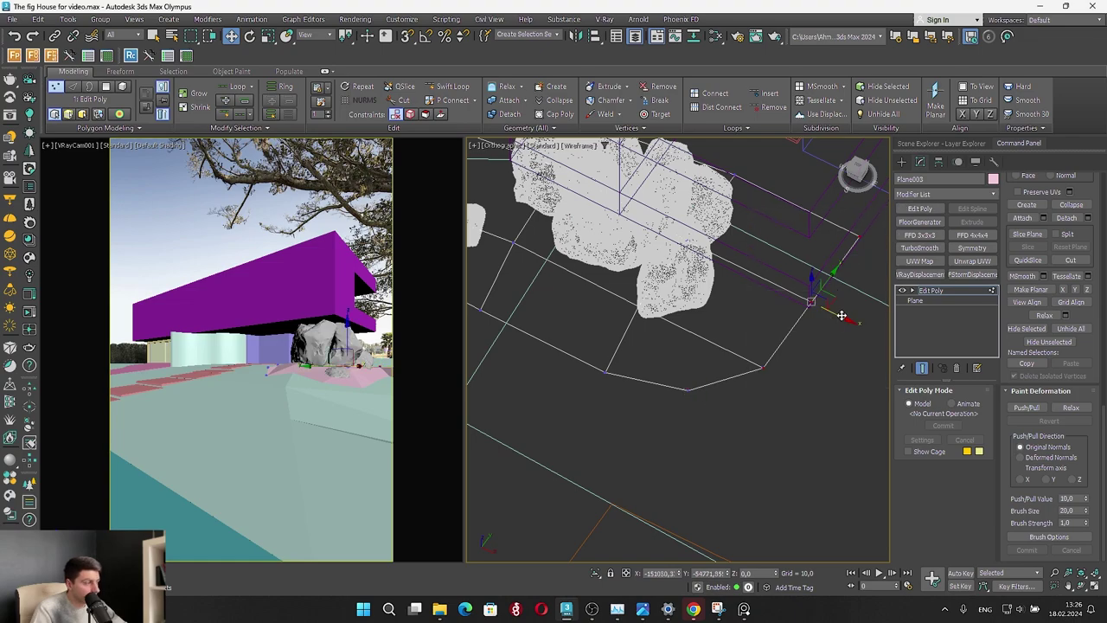
left_click_drag(841, 316, 774, 277)
Raise the outer-edge vertex near the far end to a Z of about -541 and lower the adjacent corner to about -634
left_click_drag(679, 425, 613, 344)
middle_click_drag(612, 345, 606, 401, "alt")
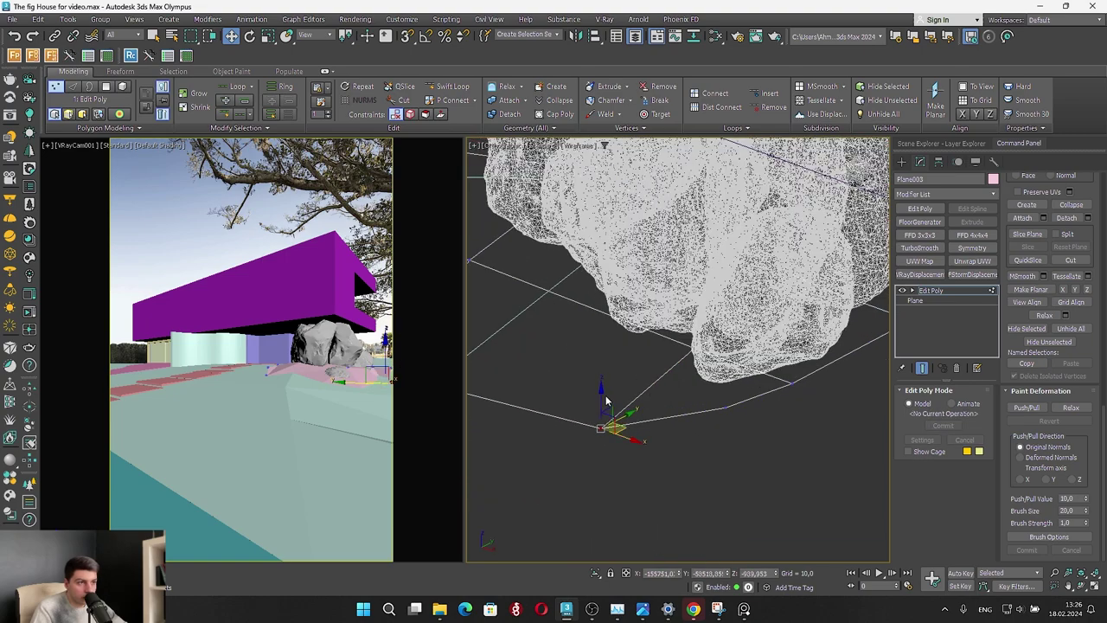
left_click_drag(602, 394, 609, 363)
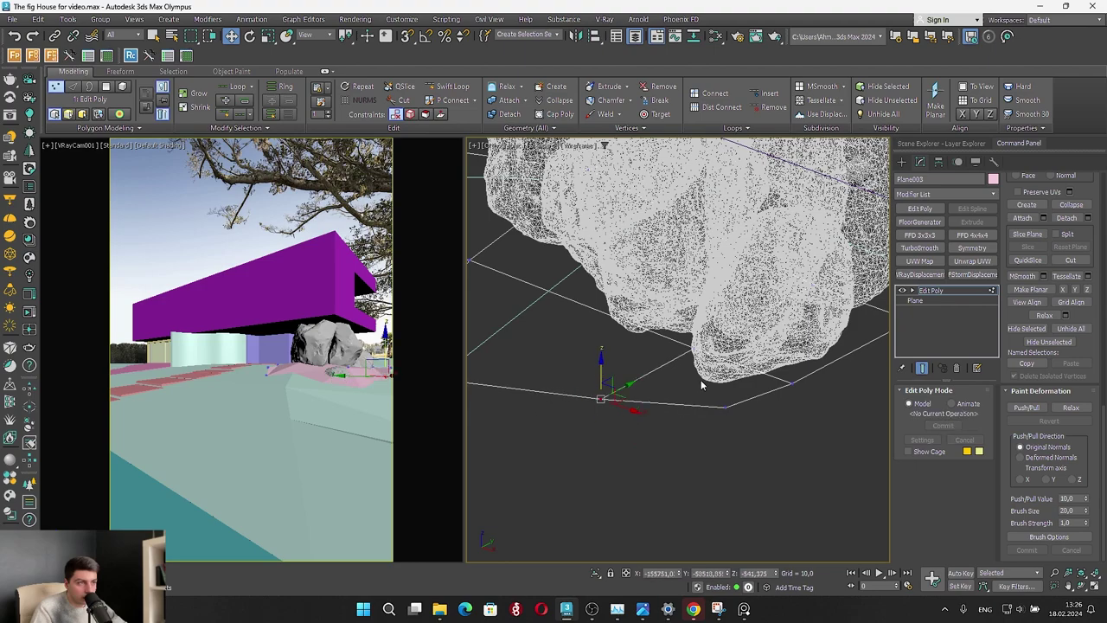
left_click_drag(722, 389, 668, 489)
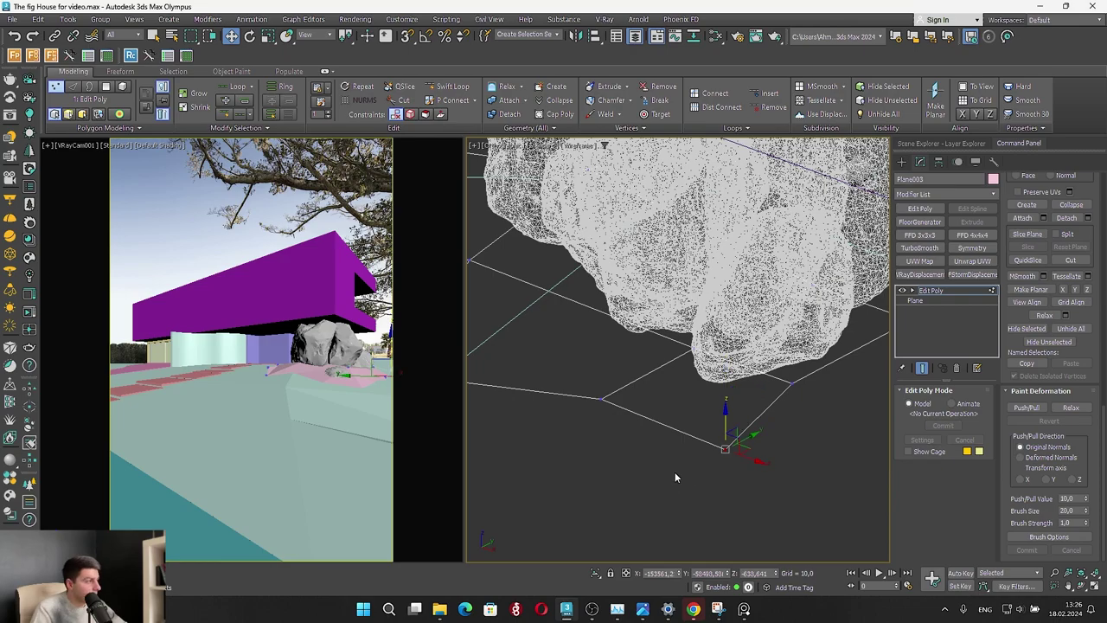
Reposition the patch's outer-edge vertex on the stepping-stone side of the large boulder and lower it to a Z of about -165
middle_click_drag(675, 477, 616, 461, "alt")
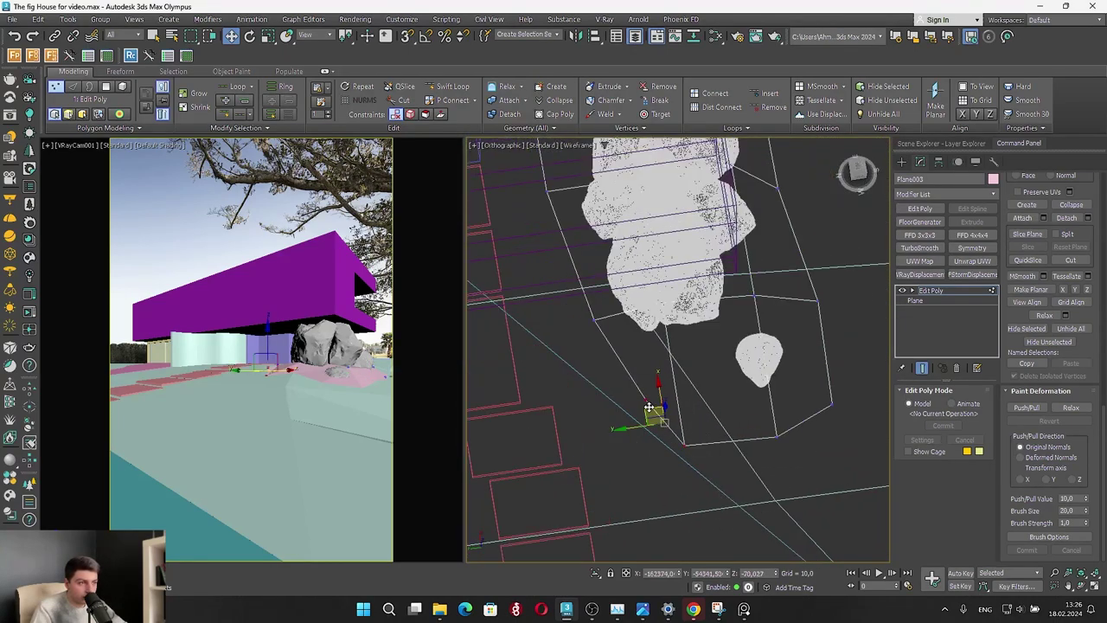
left_click_drag(656, 413, 640, 361)
middle_click_drag(649, 419, 660, 360, "alt")
mouse_move(655, 338)
left_mouse_down()
mouse_move(655, 349)
mouse_move(654, 340)
left_mouse_up()
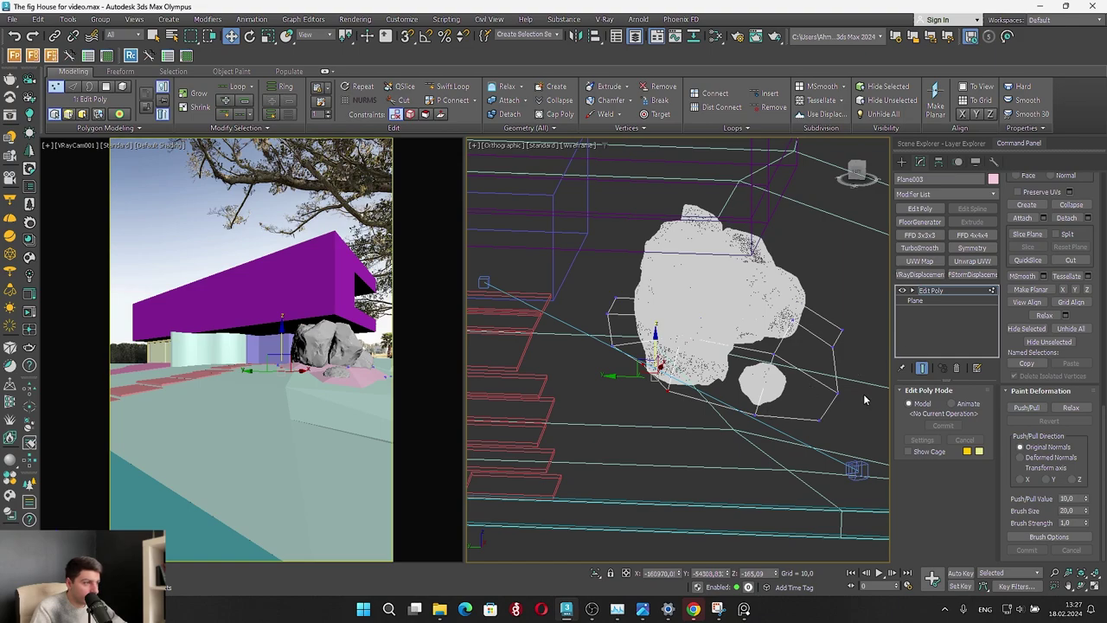
key("3")
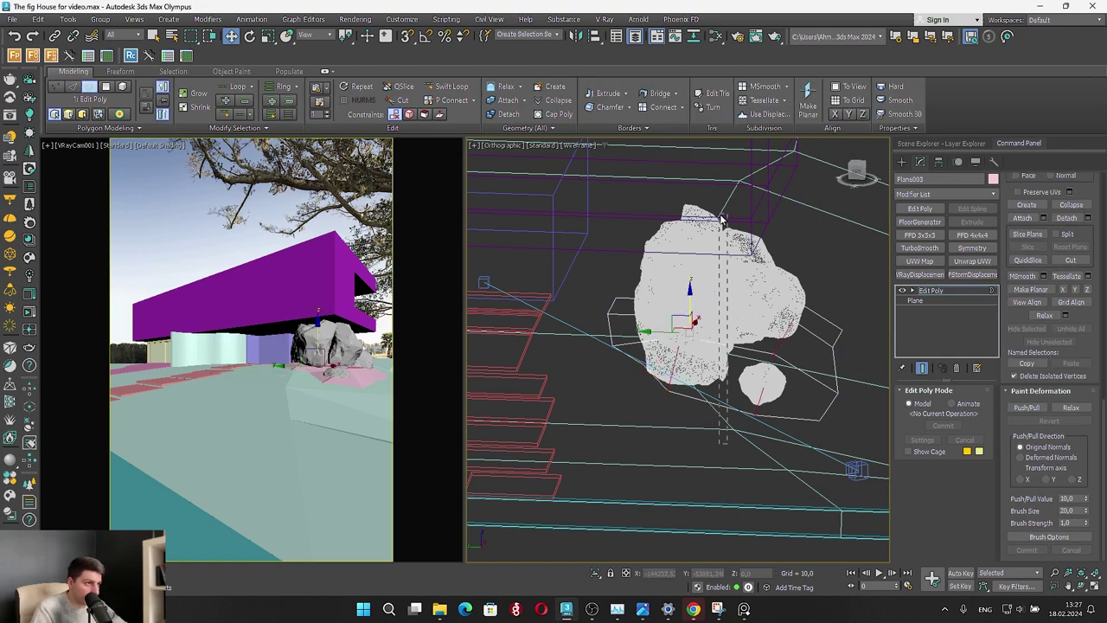
left_click(725, 401)
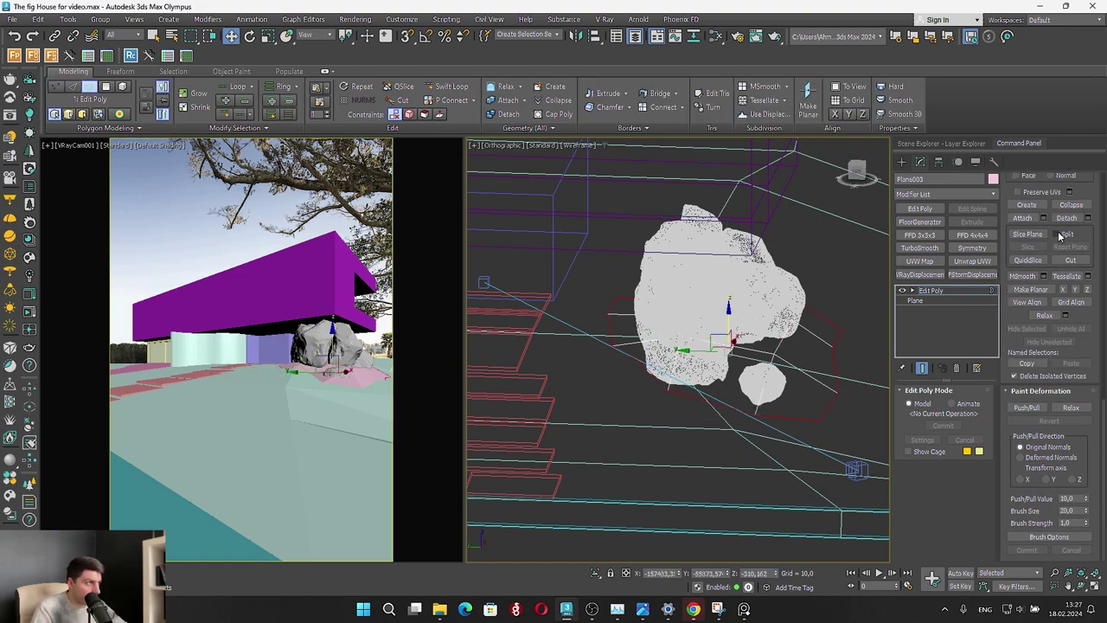
scroll(1026, 275, "up", 10)
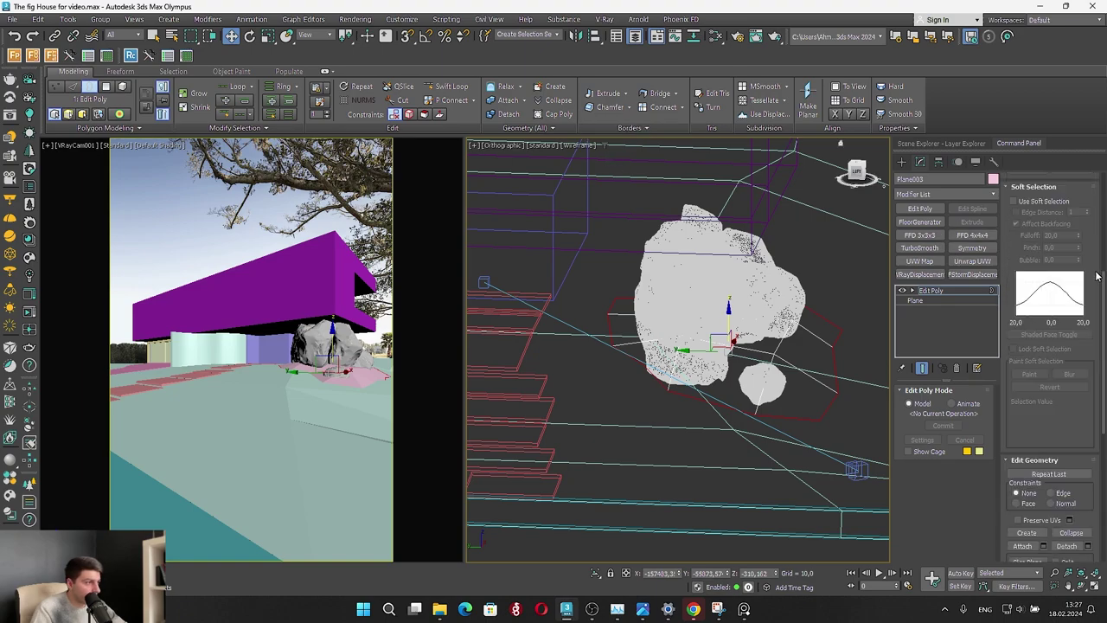
left_click(720, 398)
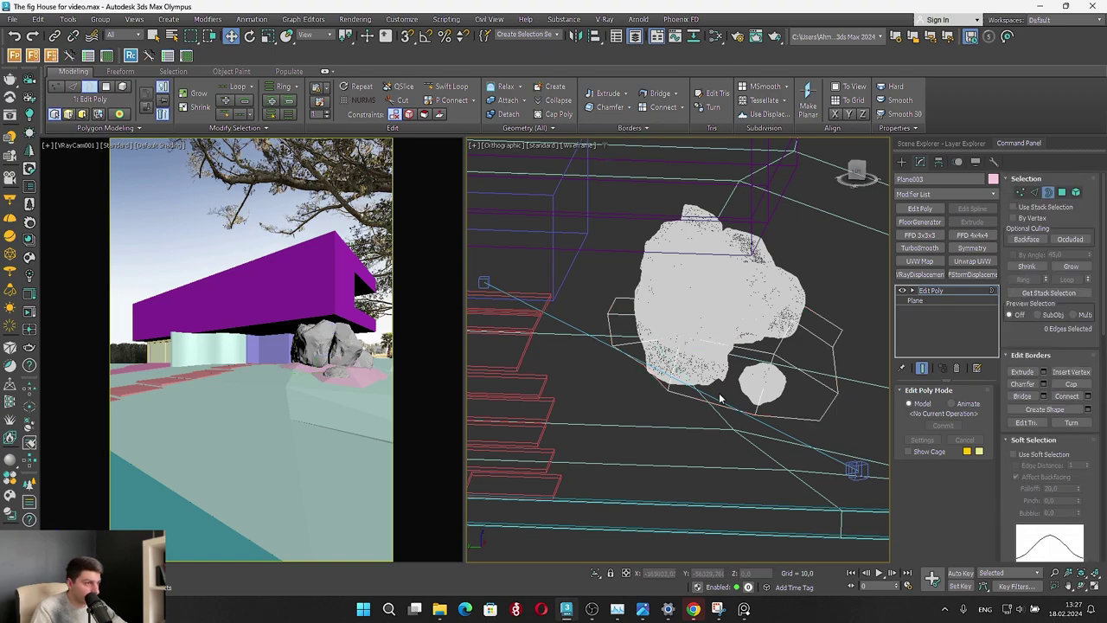
Connect the ring of four edges across the patch beneath the boulders with 1 segment to add an edge line
key("2")
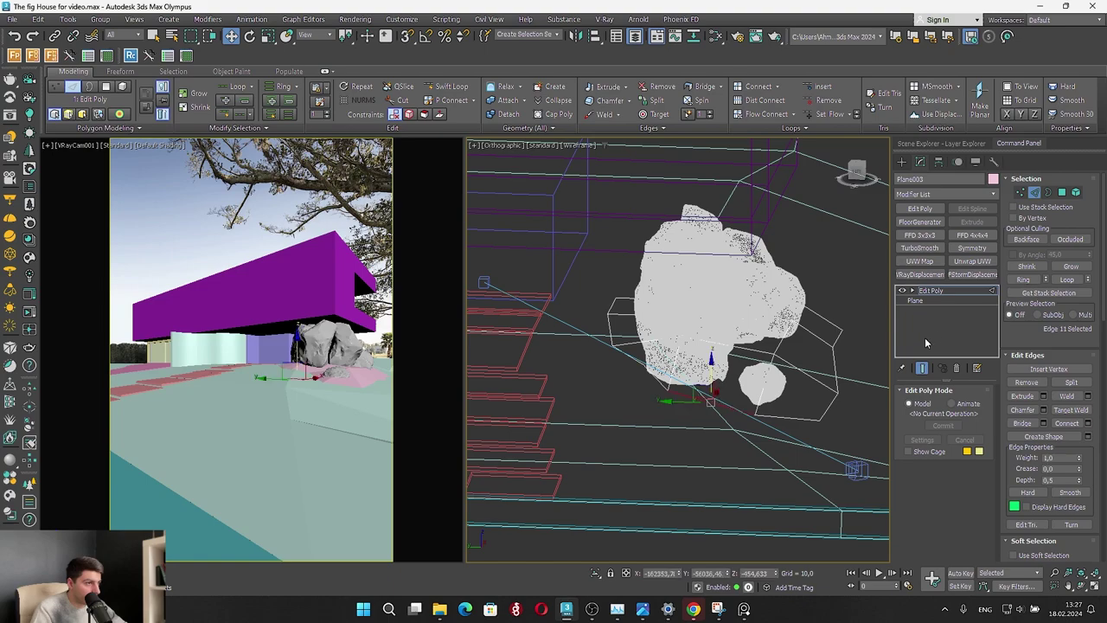
left_click(1023, 279)
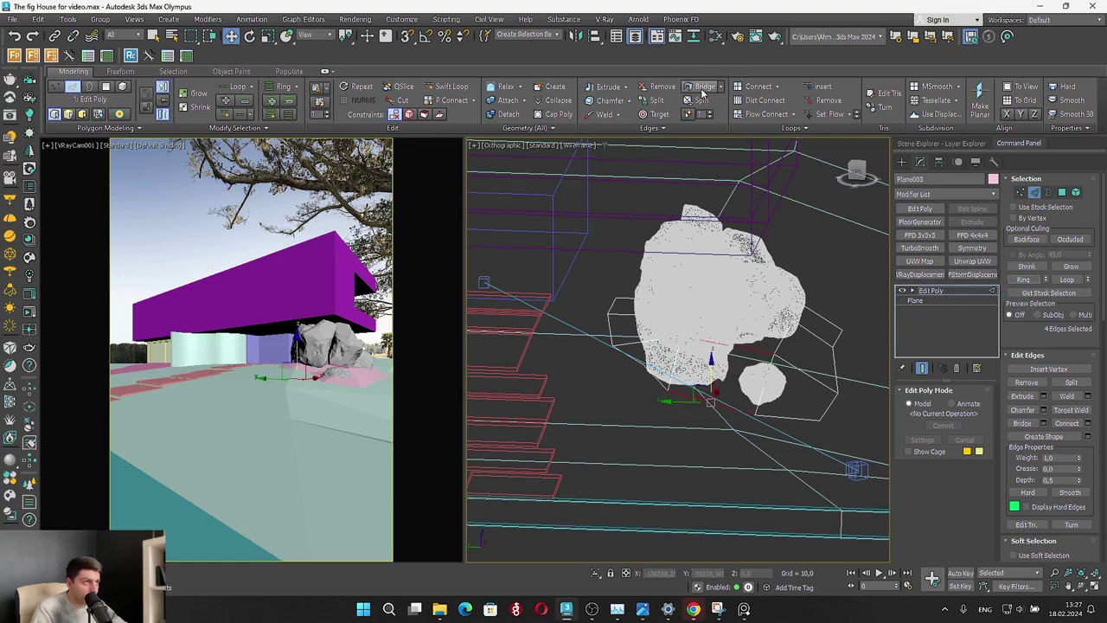
left_click(759, 86)
right_click(689, 349)
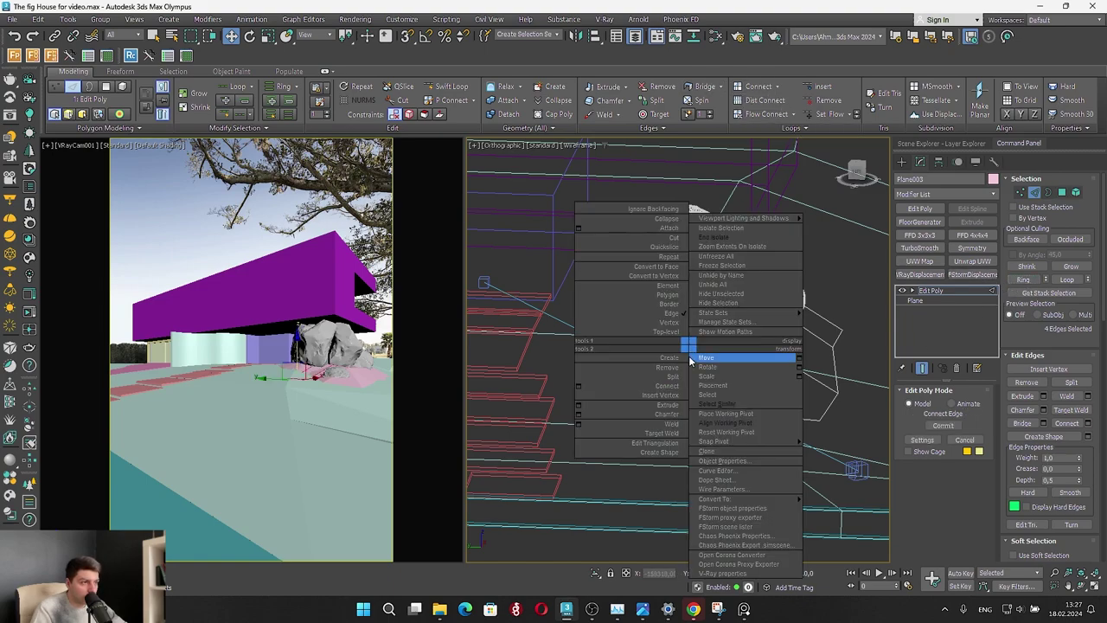
left_click(565, 394)
left_click(686, 360)
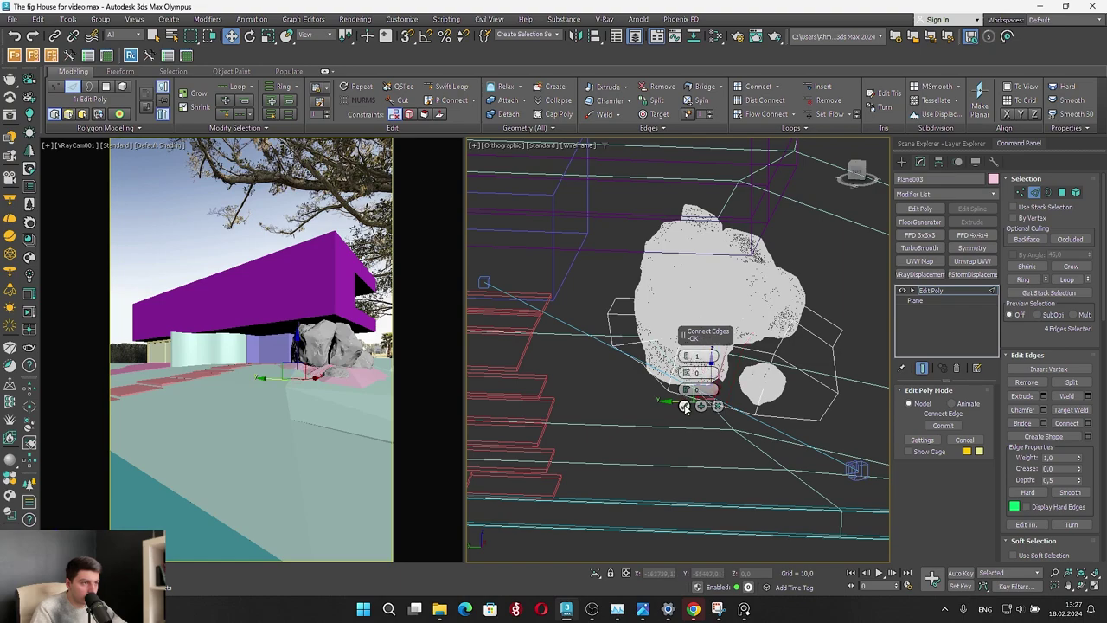
left_click(685, 406)
Raise the new inner vertex of the patch under the large boulder to a Z of about 374
key("1")
scroll(718, 349, "up", 3)
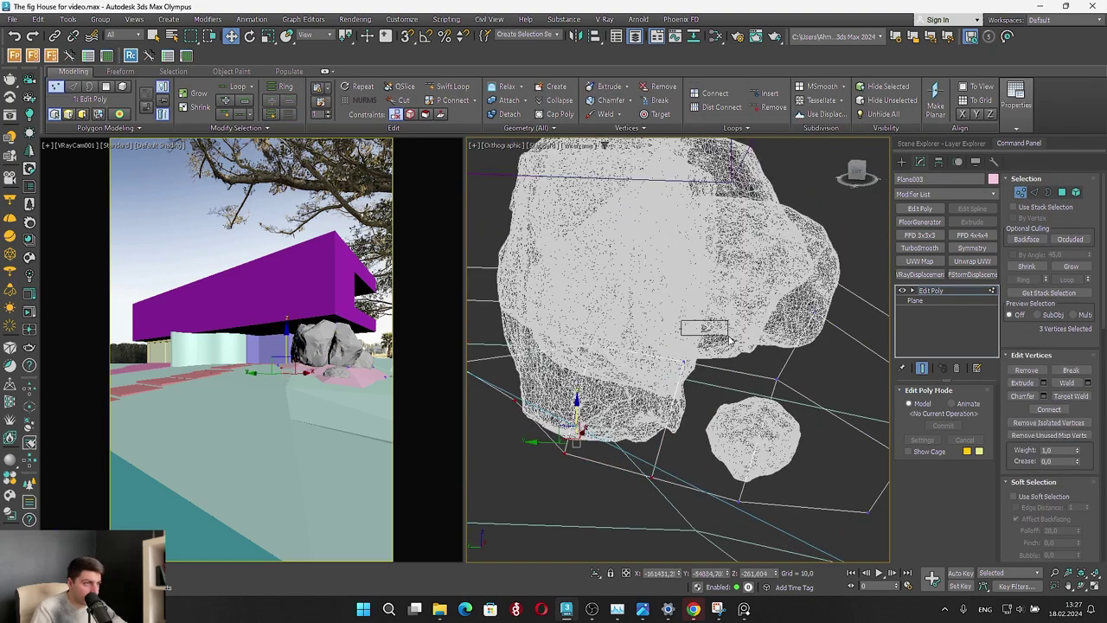
left_click_drag(729, 337, 728, 335)
middle_click_drag(723, 344, 687, 328)
key("super")
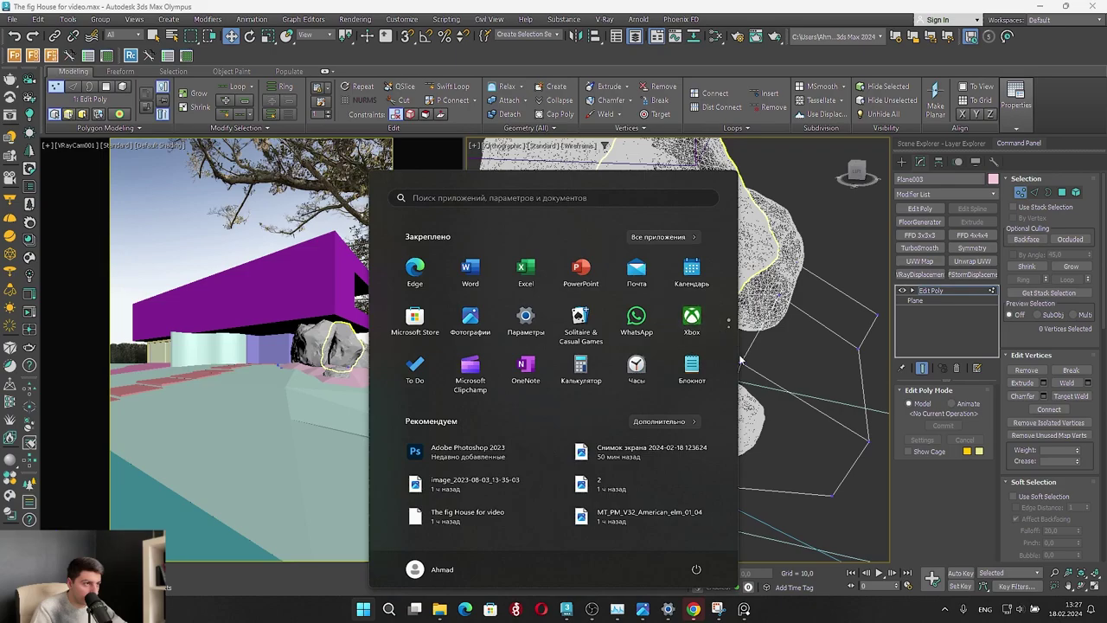
middle_click_drag(761, 369, 629, 355, "alt")
left_click(627, 355)
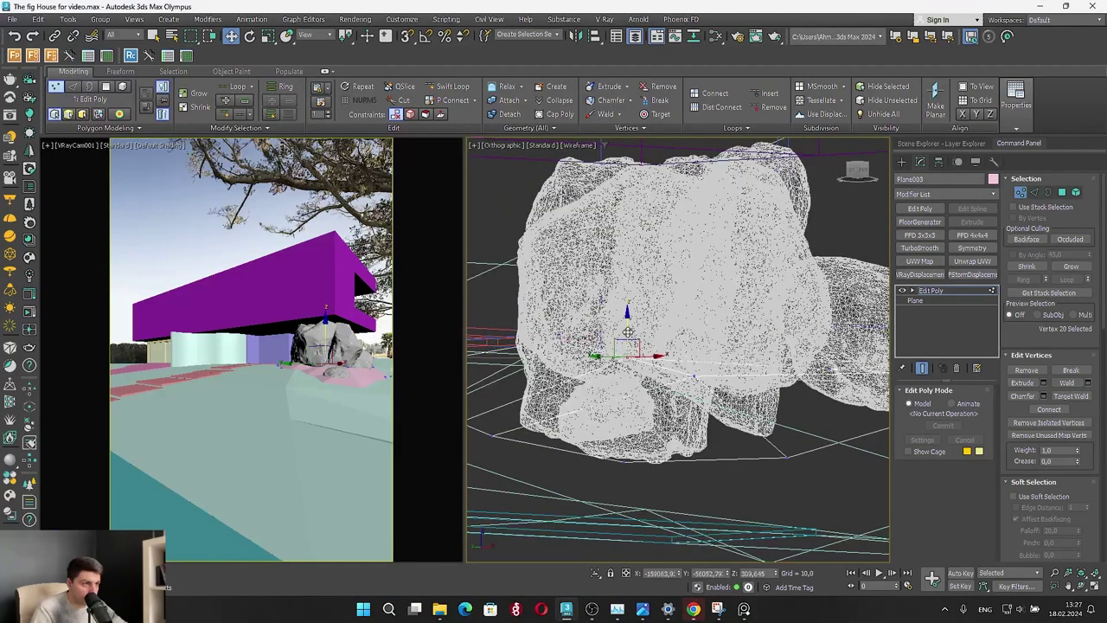
left_click_drag(628, 332, 643, 320)
middle_click_drag(643, 320, 538, 365, "alt")
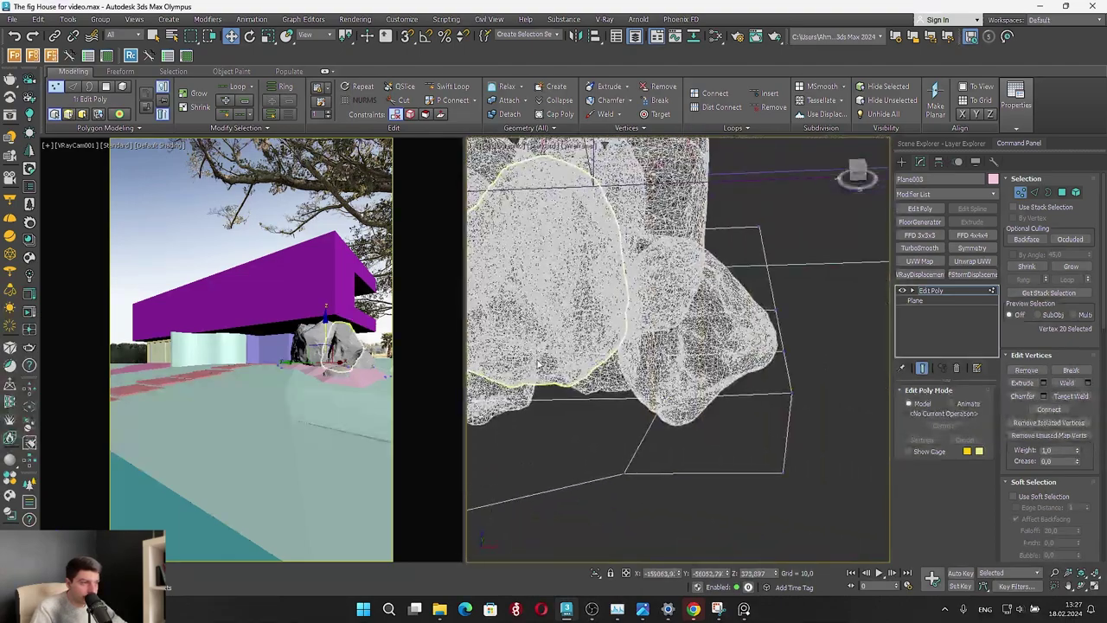
Raise the neighbouring inner vertex beneath the boulders to a Z of about 212 and switch the orthographic view to shaded display
left_click(651, 346)
left_click_drag(661, 324, 674, 313)
scroll(524, 325, "down", 3)
middle_click_drag(522, 341, 710, 316, "alt")
scroll(692, 330, "down", 5)
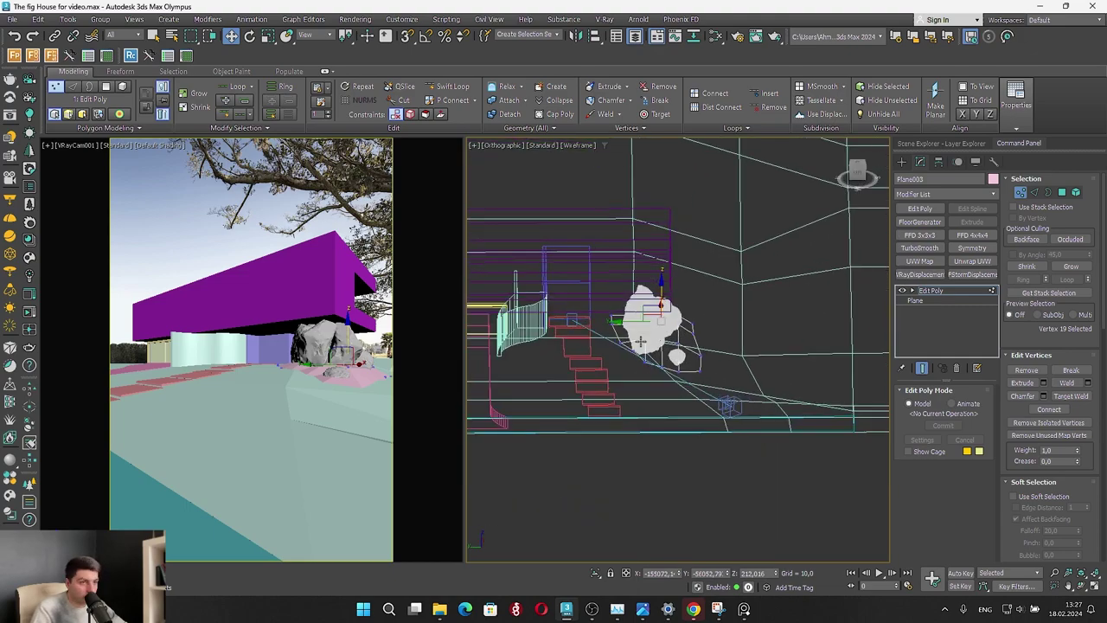
middle_click_drag(641, 341, 659, 367, "alt")
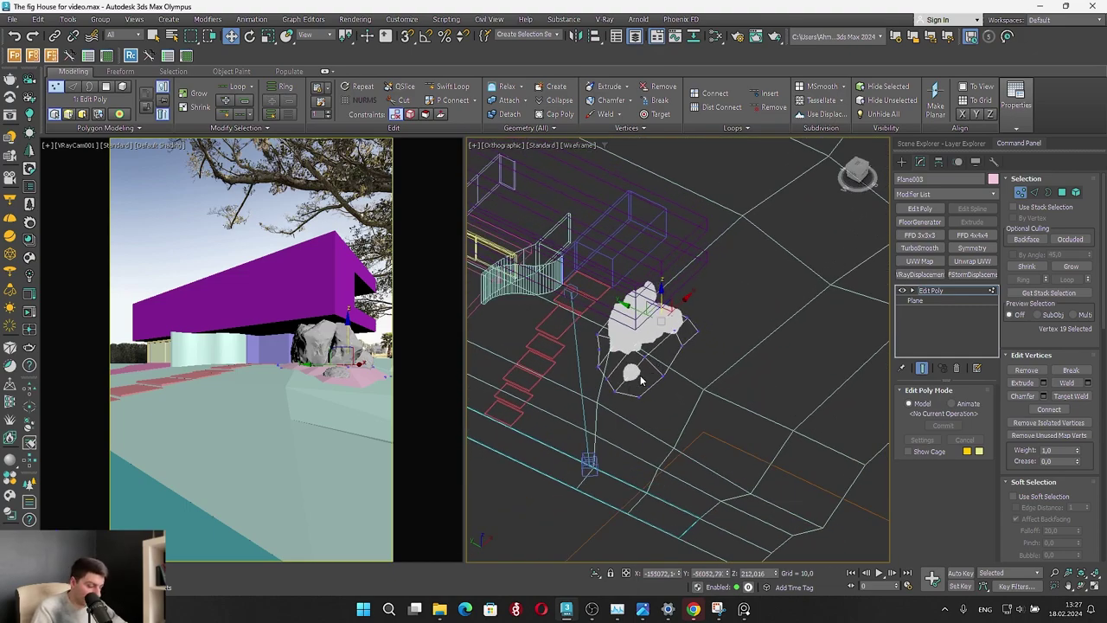
key("F3")
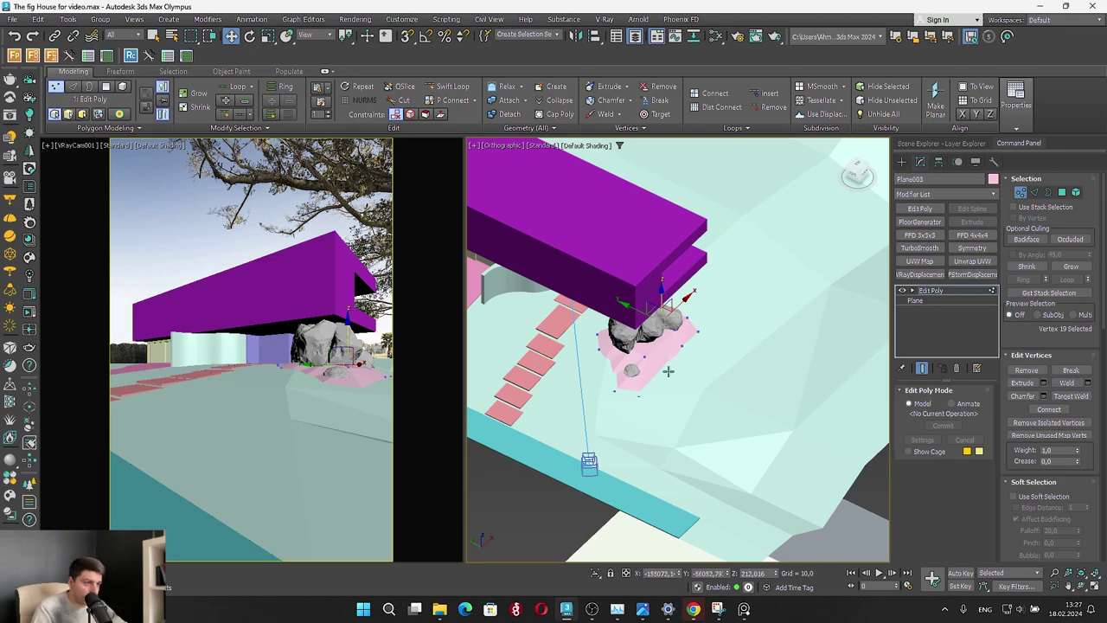
Add a lengthwise edge line to the terrain by connecting its ring of ten edges with 1 segment and a slide of 89
left_click(1023, 192)
left_click(680, 439)
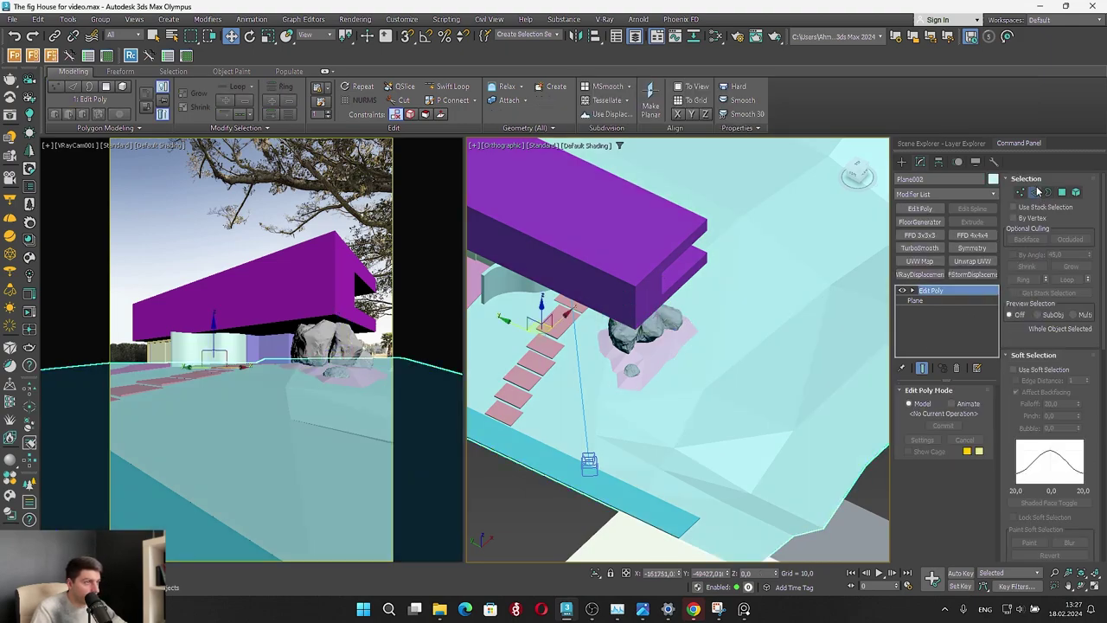
left_click(1035, 192)
left_click(664, 468)
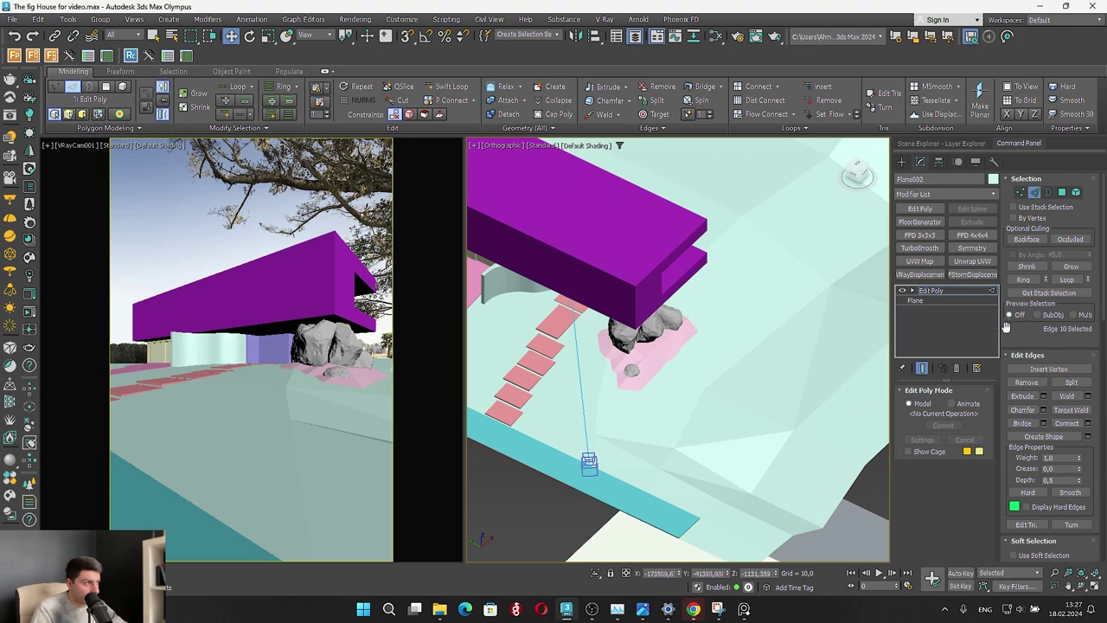
left_click(1023, 280)
scroll(653, 375, "down", 3)
middle_click_drag(655, 376, 700, 372, "alt")
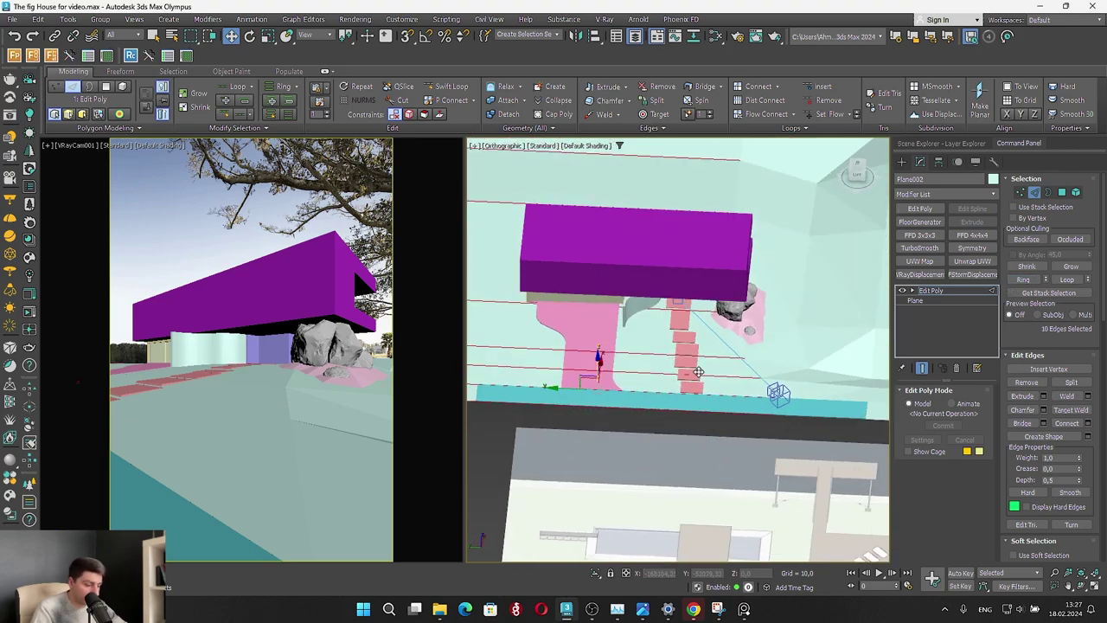
key("F4")
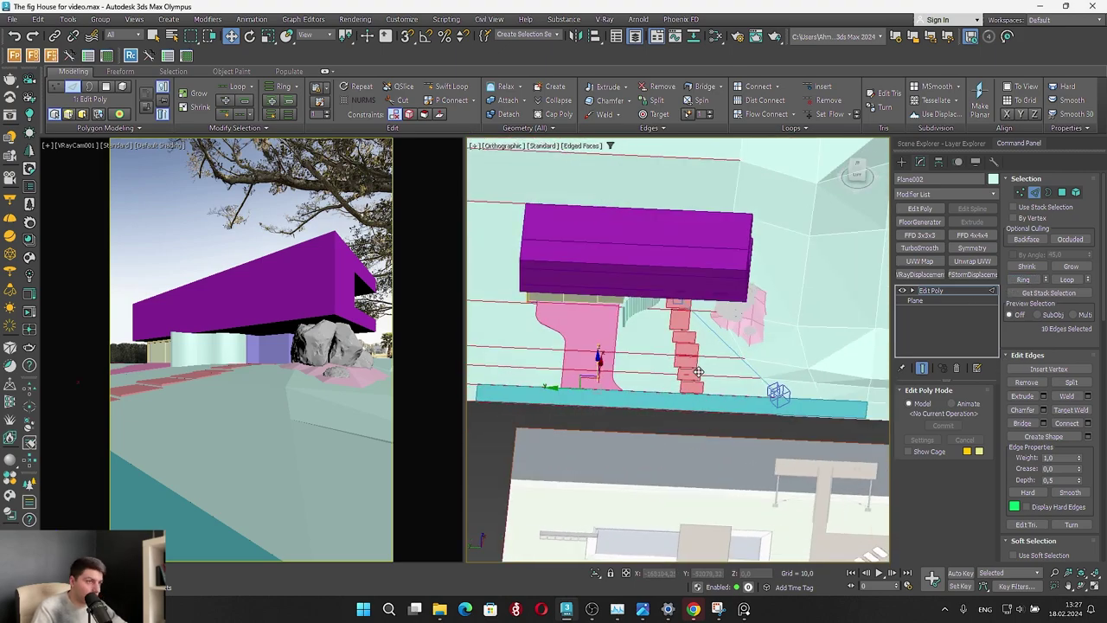
left_click(779, 86)
middle_click_drag(733, 374, 699, 456)
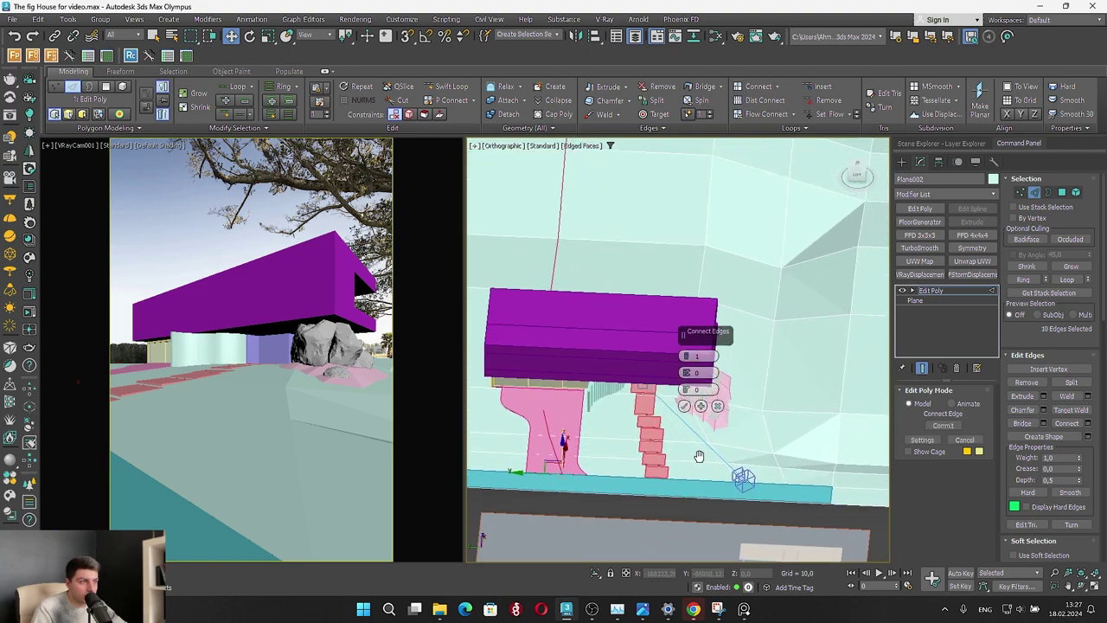
left_click_drag(673, 392, 726, 185)
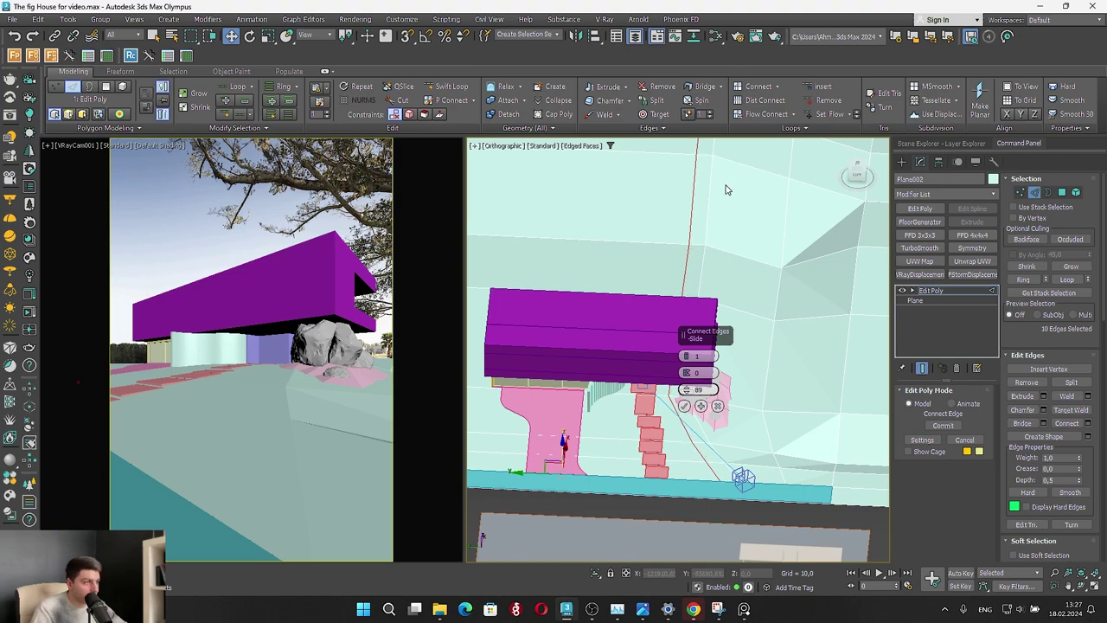
left_click(685, 406)
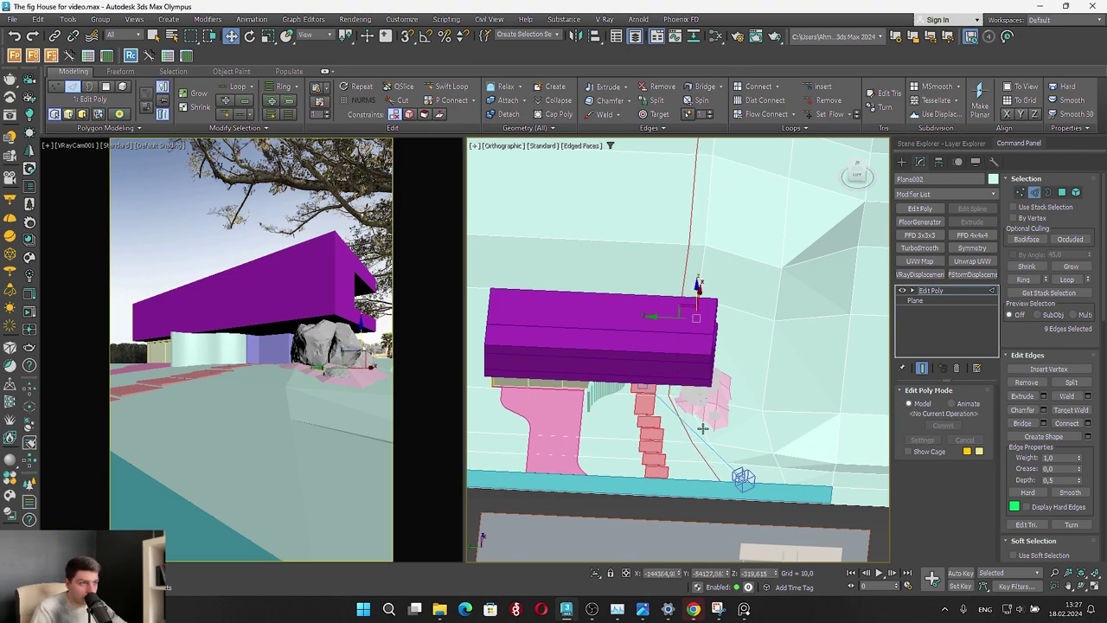
Slide the new terrain edge line along Y away from the stepping stones, toward the boulder patch, with the Edge constraint on
middle_click_drag(690, 411, 630, 367, "alt")
scroll(649, 334, "up", 3)
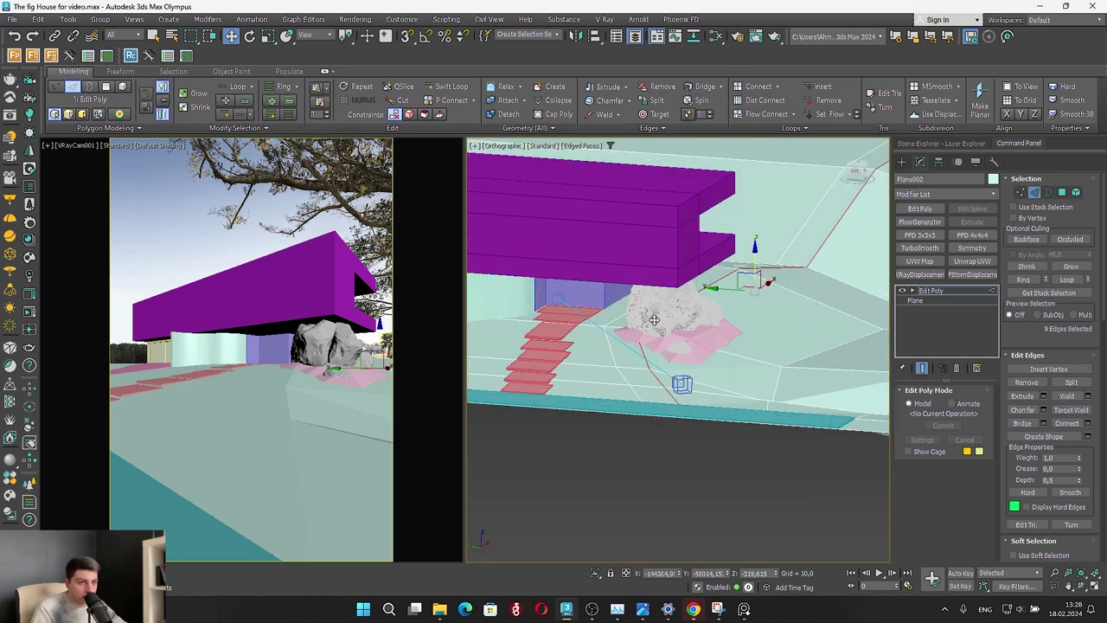
scroll(632, 344, "up", 3)
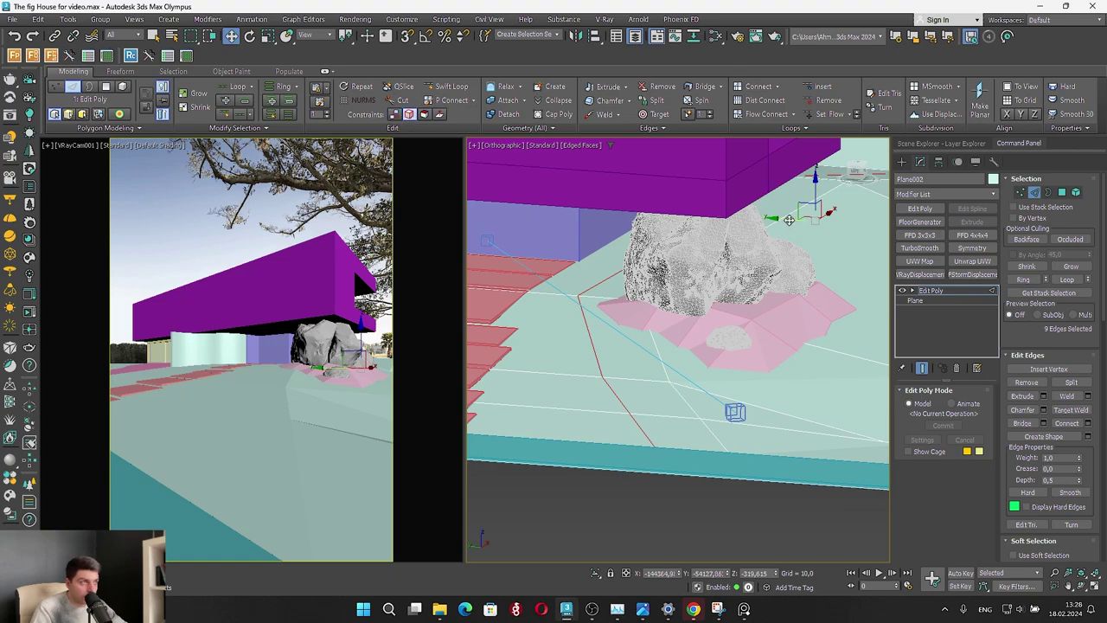
left_click_drag(789, 219, 935, 180)
double_click(711, 424)
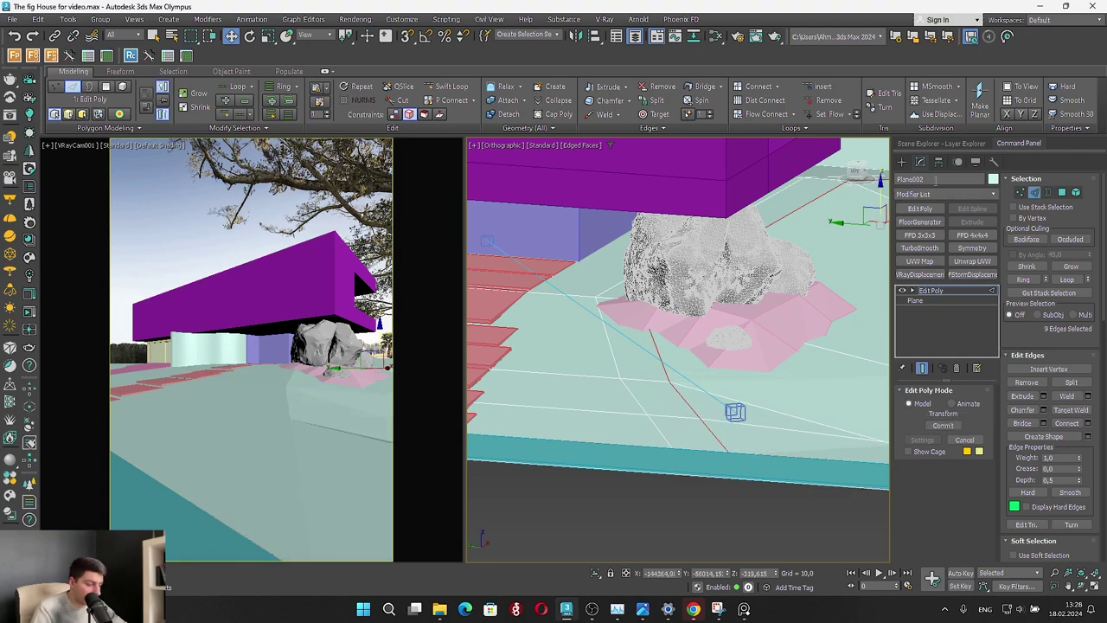
Convert the edge line to vertices, exclude those at the water-side border, and raise the rest to a Z of about -203
left_click(1022, 193, "ctrl")
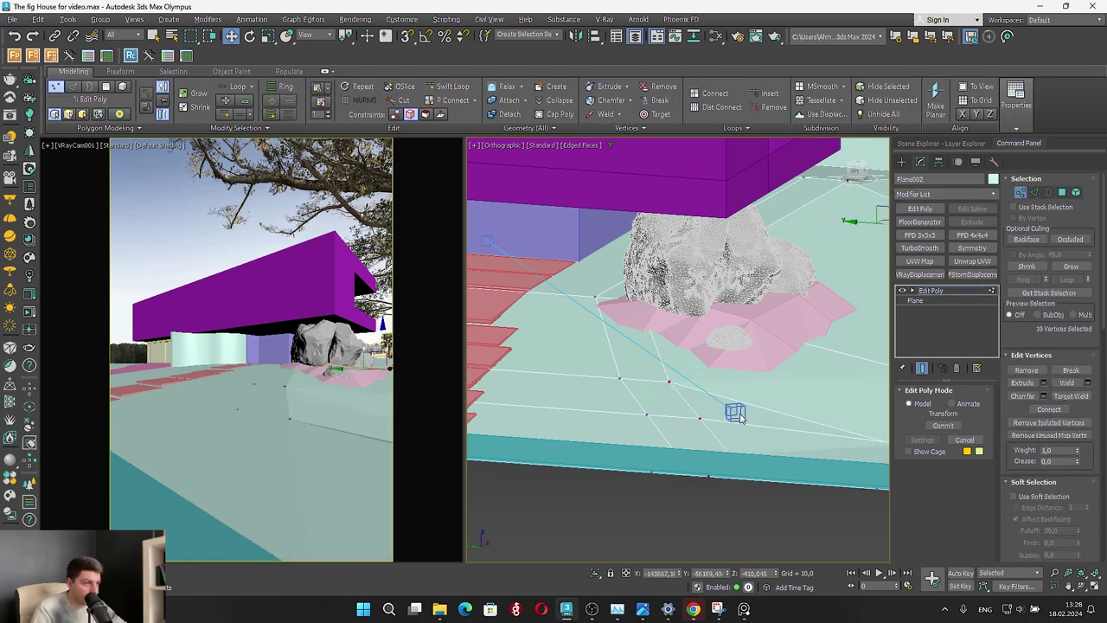
middle_click_drag(766, 432, 750, 498, "alt")
mouse_move(718, 437)
middle_mouse_down()
mouse_move(693, 334)
mouse_move(742, 464)
mouse_move(727, 393)
middle_mouse_up()
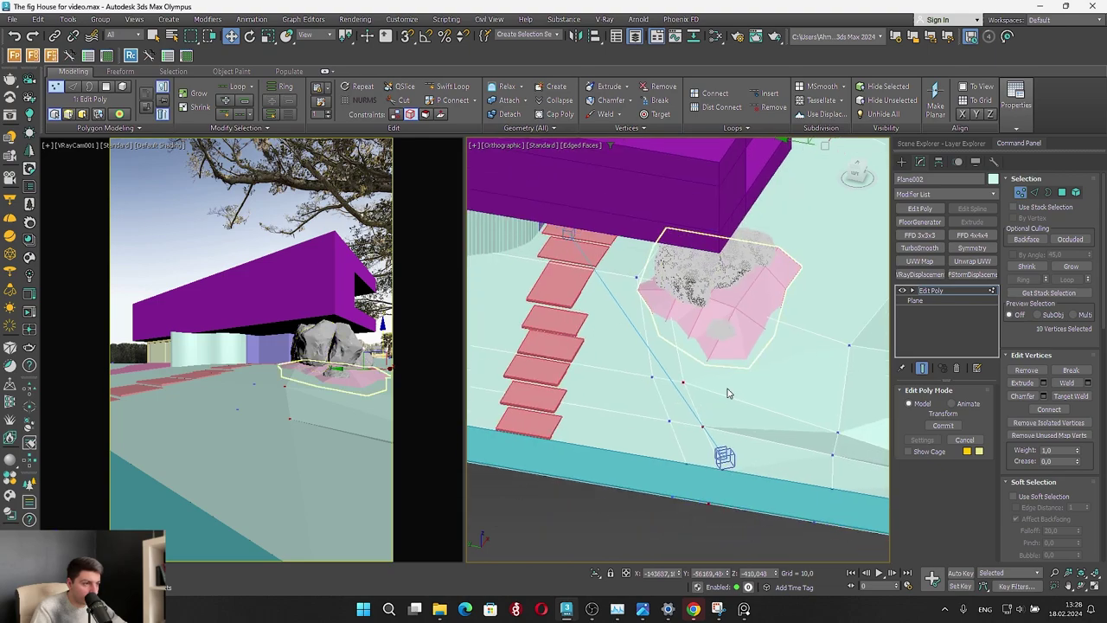
left_click_drag(725, 483, 701, 463)
middle_click_drag(708, 372, 722, 329, "alt")
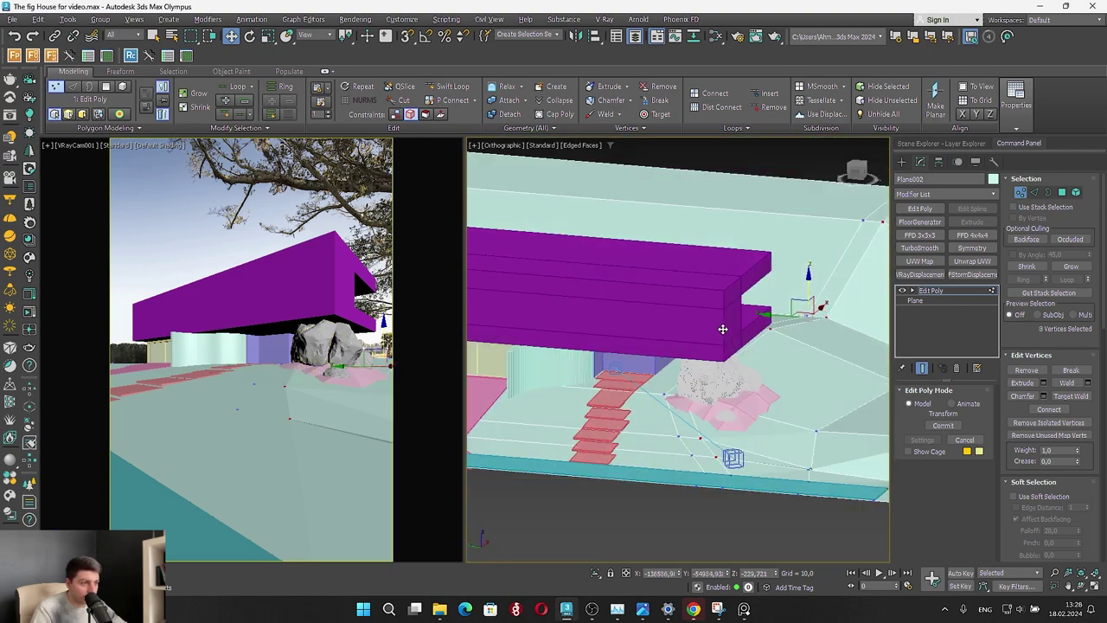
scroll(714, 483, "up", 3)
middle_click_drag(748, 446, 680, 447)
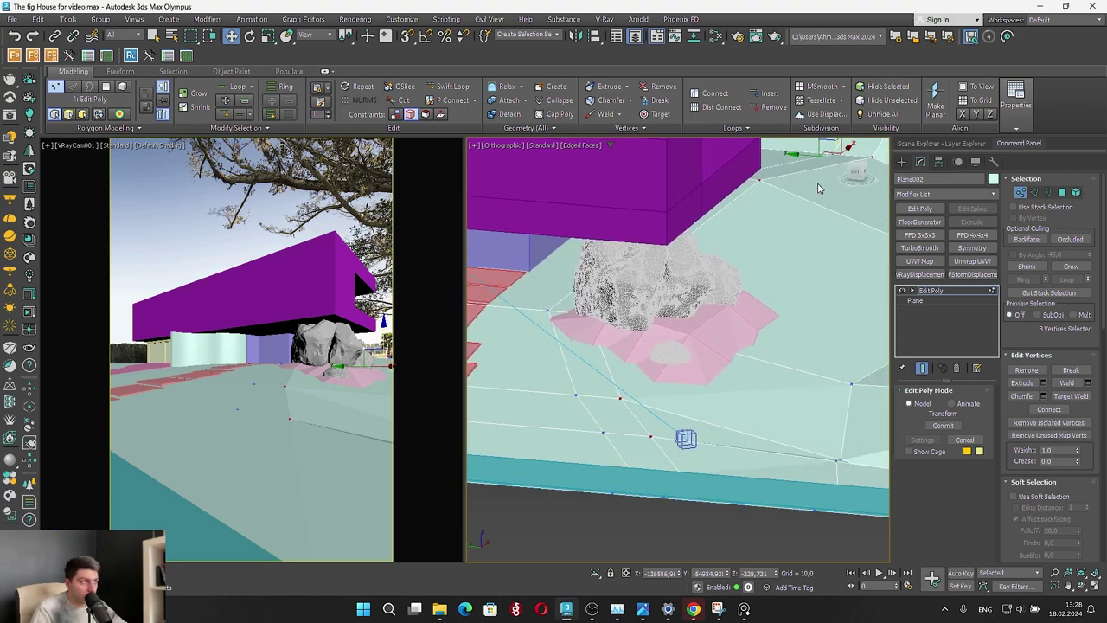
middle_click_drag(776, 217, 760, 311)
left_click_drag(824, 212, 825, 207)
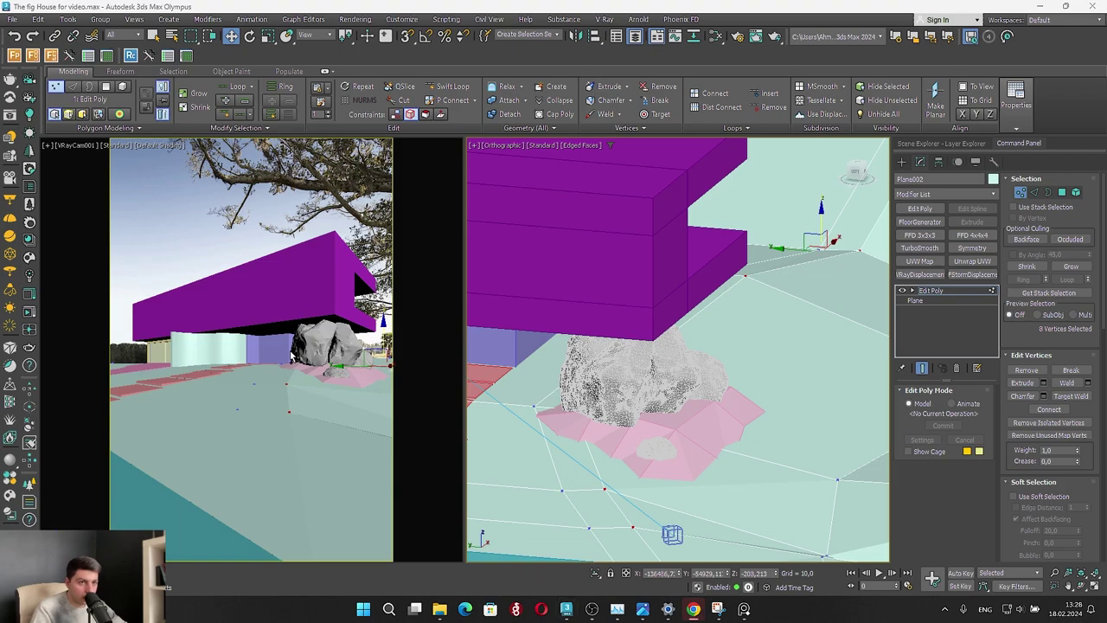
Display edged faces in the camera view to compare the terrain edges around the boulders
right_click(286, 260)
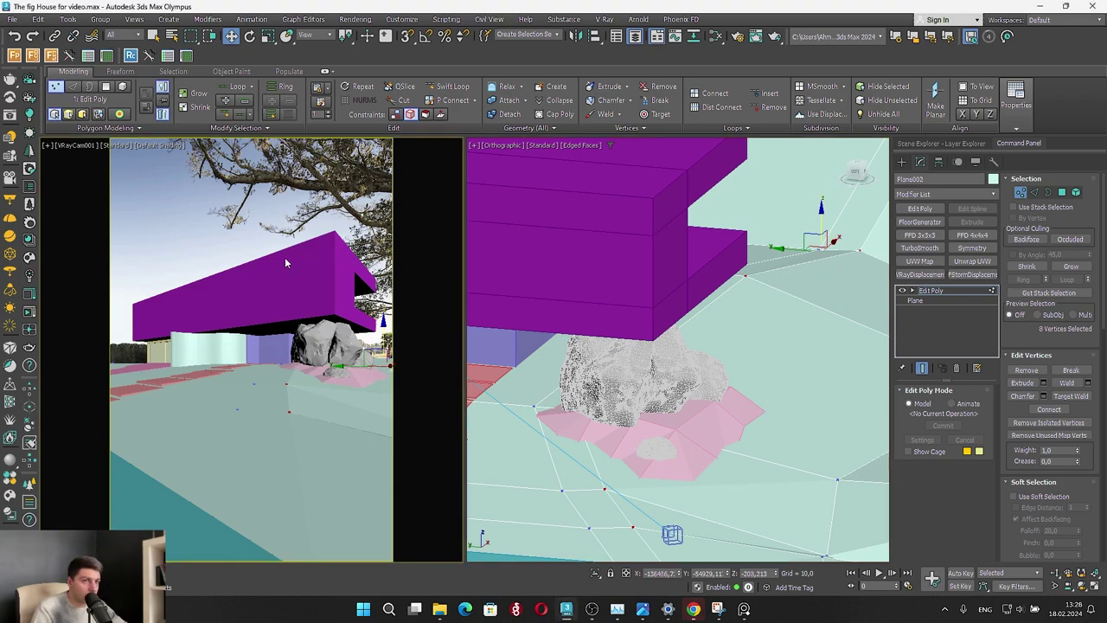
key("F4")
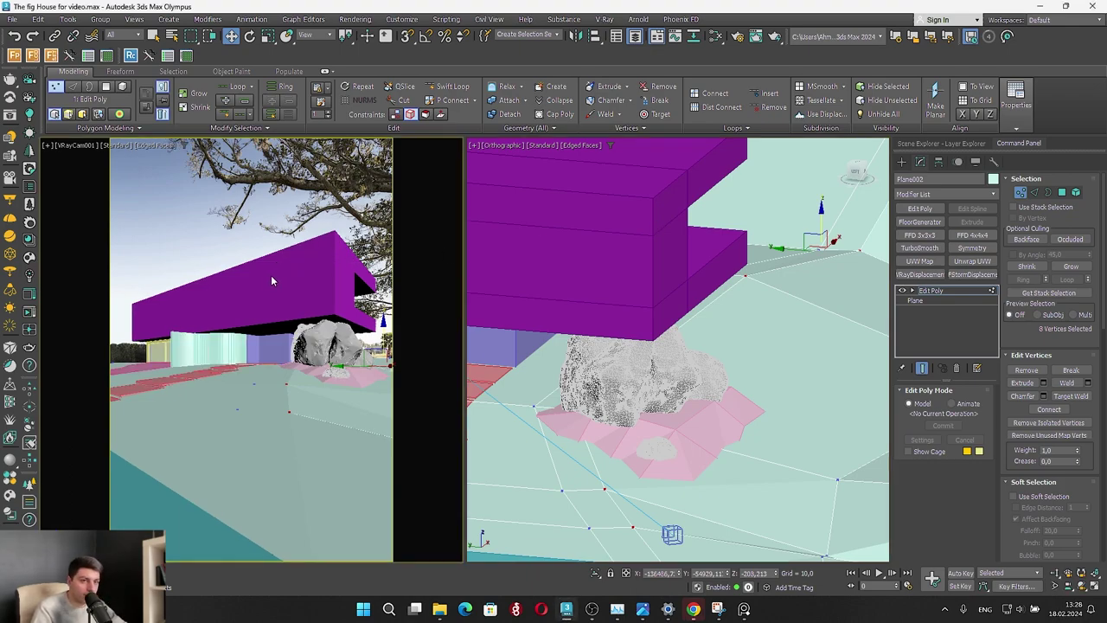
scroll(568, 371, "down", 2)
scroll(603, 457, "up", 3)
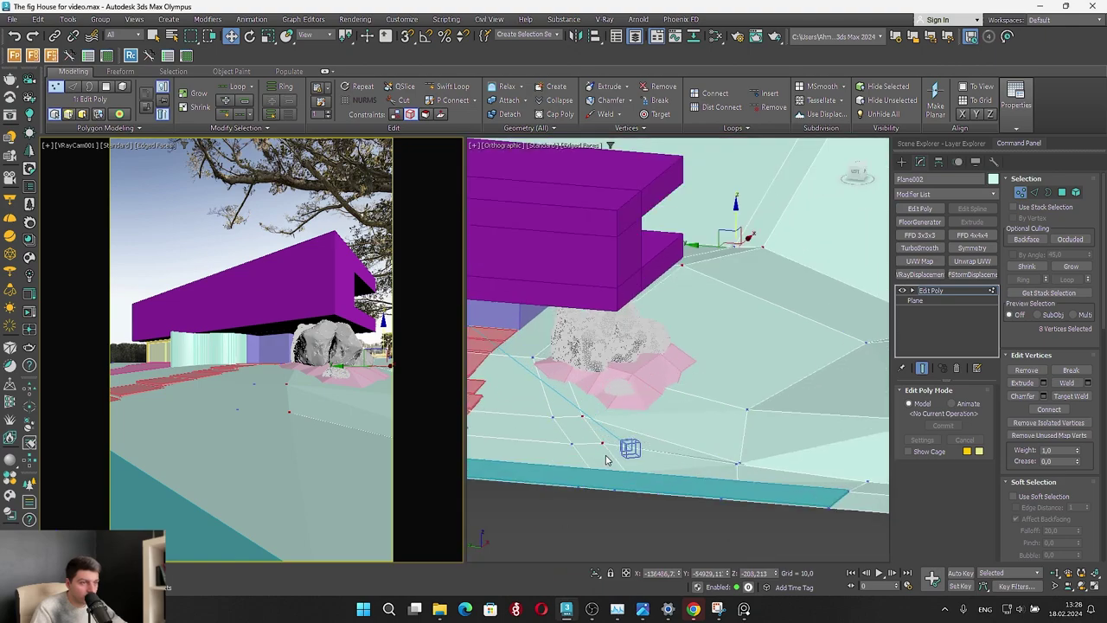
Shape the new terrain edge line by progressively excluding the nearer vertices and raising the rest, with seven vertices at a Z of about -115
right_click(574, 428)
left_click_drag(636, 466, 595, 421, "alt")
middle_click_drag(628, 348, 635, 452)
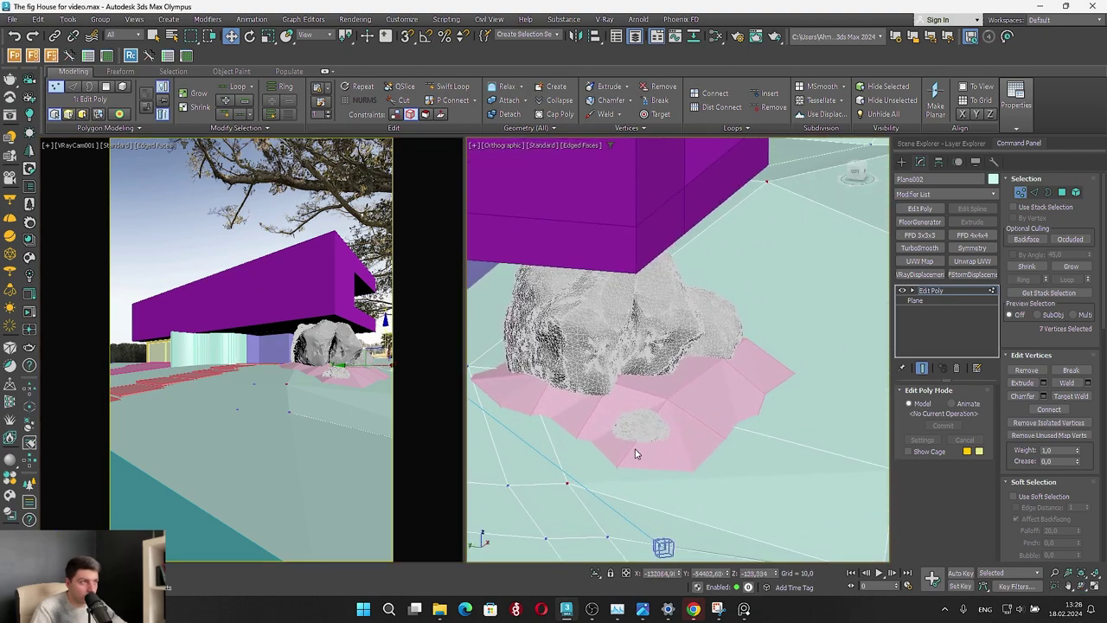
scroll(635, 453, "down", 2)
left_click_drag(831, 164, 840, 163)
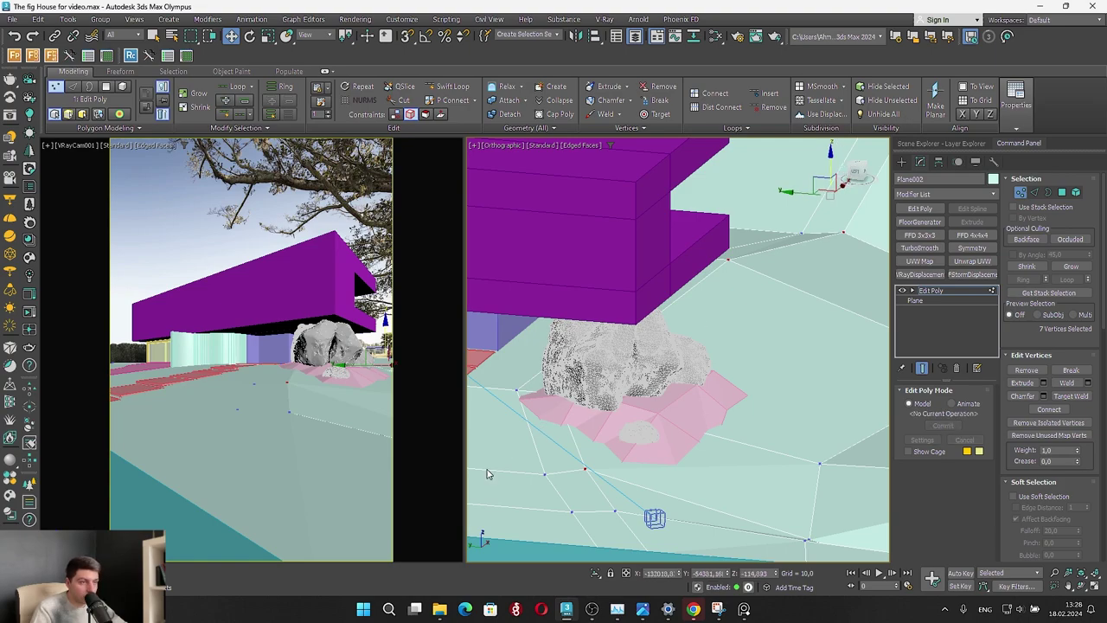
left_click_drag(598, 488, 577, 445, "alt")
scroll(790, 231, "down", 2)
middle_click_drag(790, 231, 729, 318)
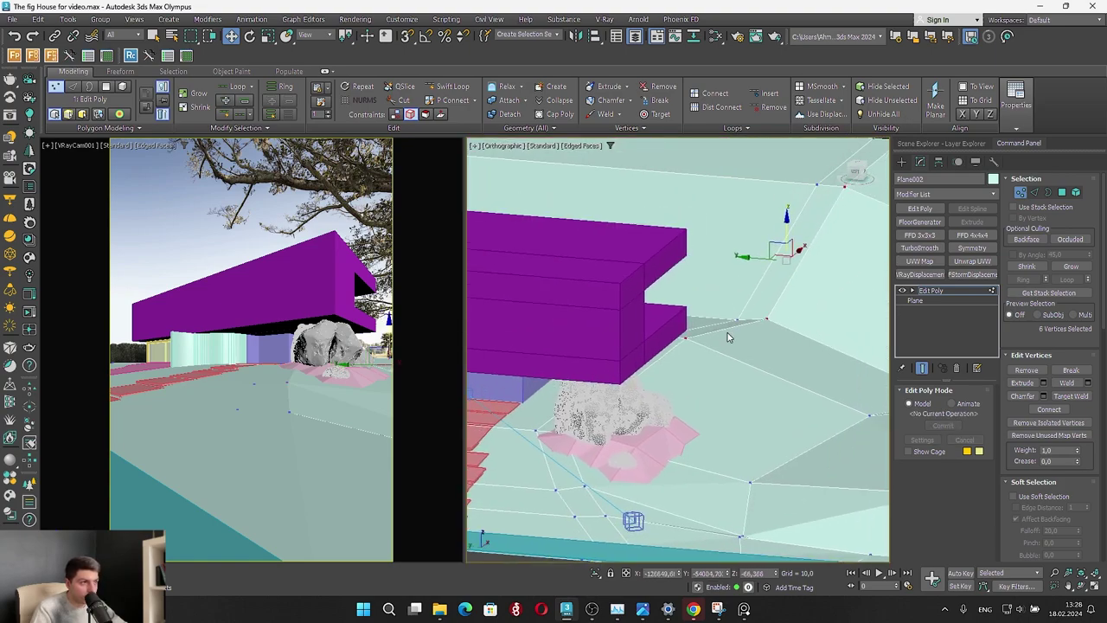
left_click_drag(708, 353, 664, 301, "alt")
middle_click_drag(664, 303, 808, 352, "alt")
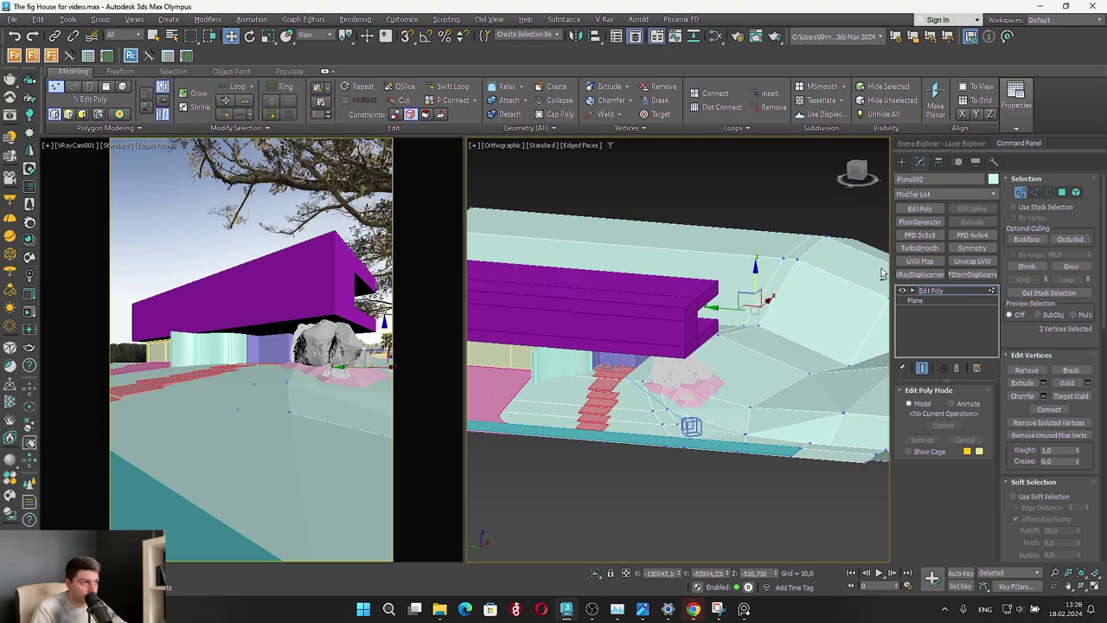
Set the movement constraint to None and adjust the height of the two terrain vertices on either side of the boulders
left_click(644, 382)
scroll(616, 407, "up", 3)
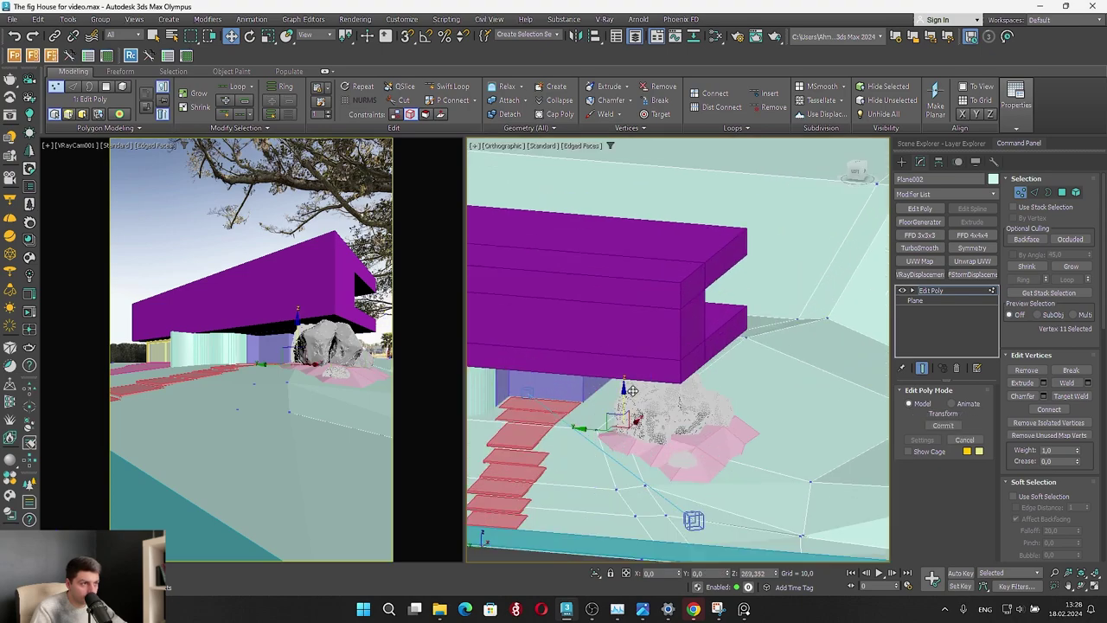
key("ctrl+z")
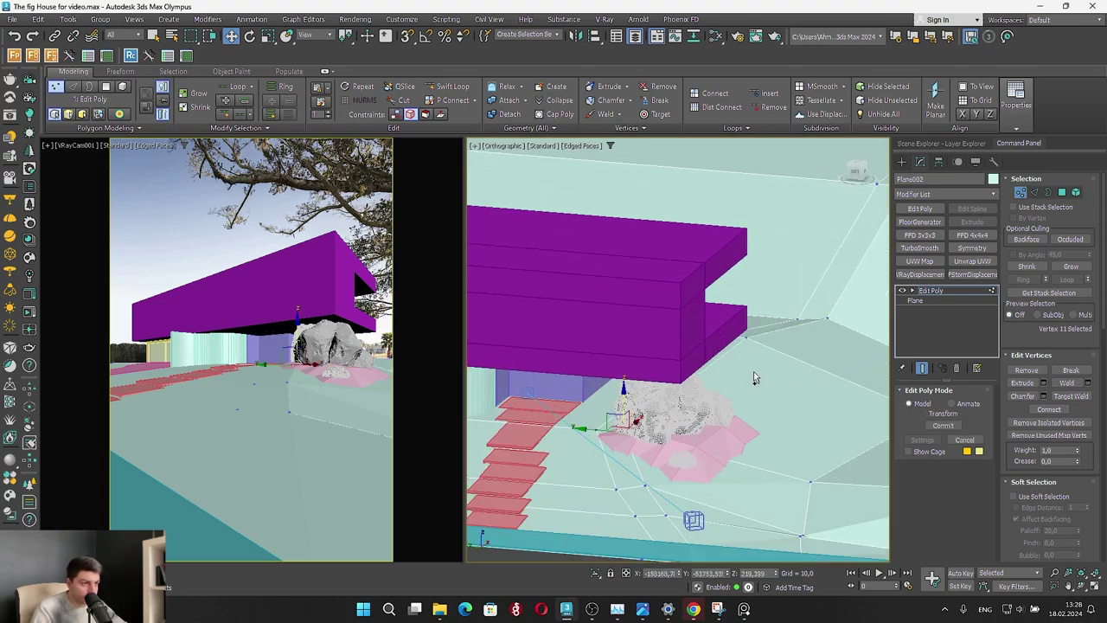
left_click_drag(743, 342, 692, 344)
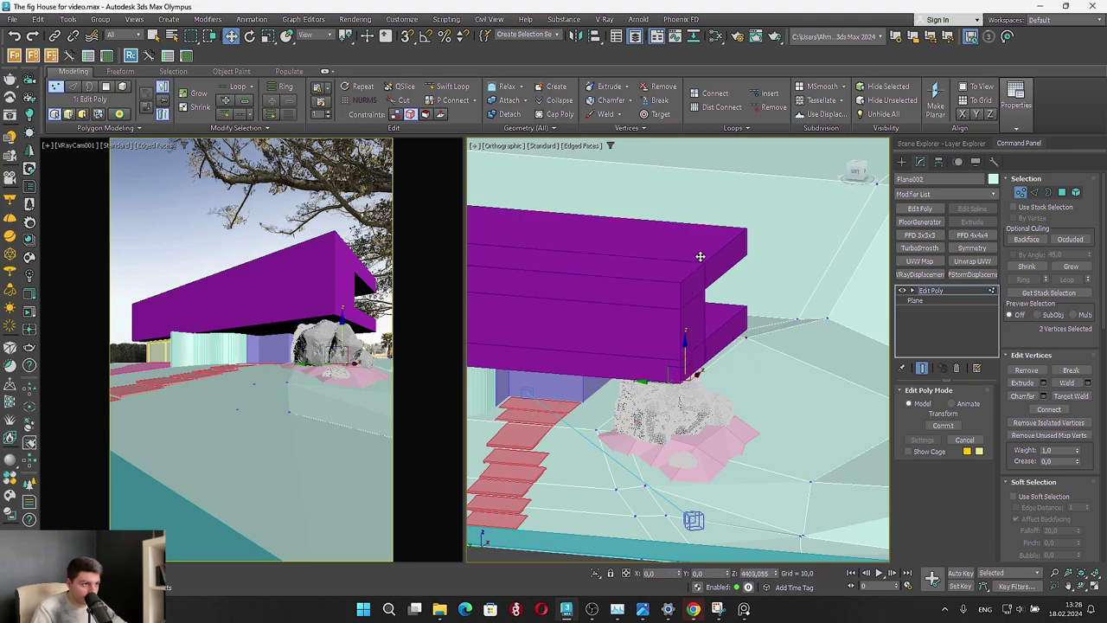
left_click_drag(699, 256, 701, 259)
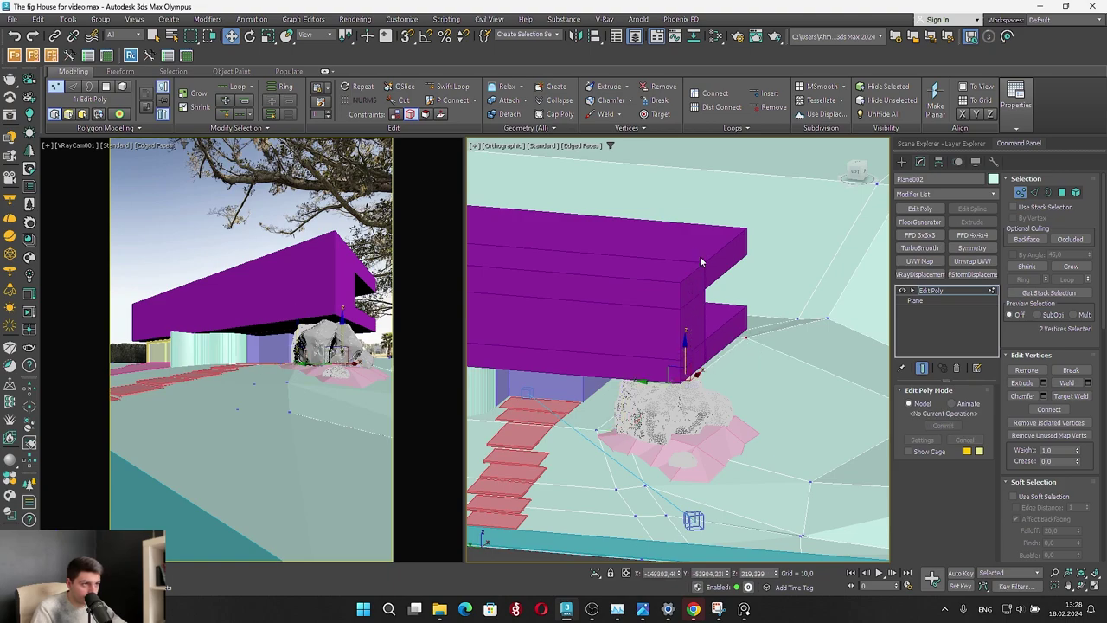
left_click(396, 115)
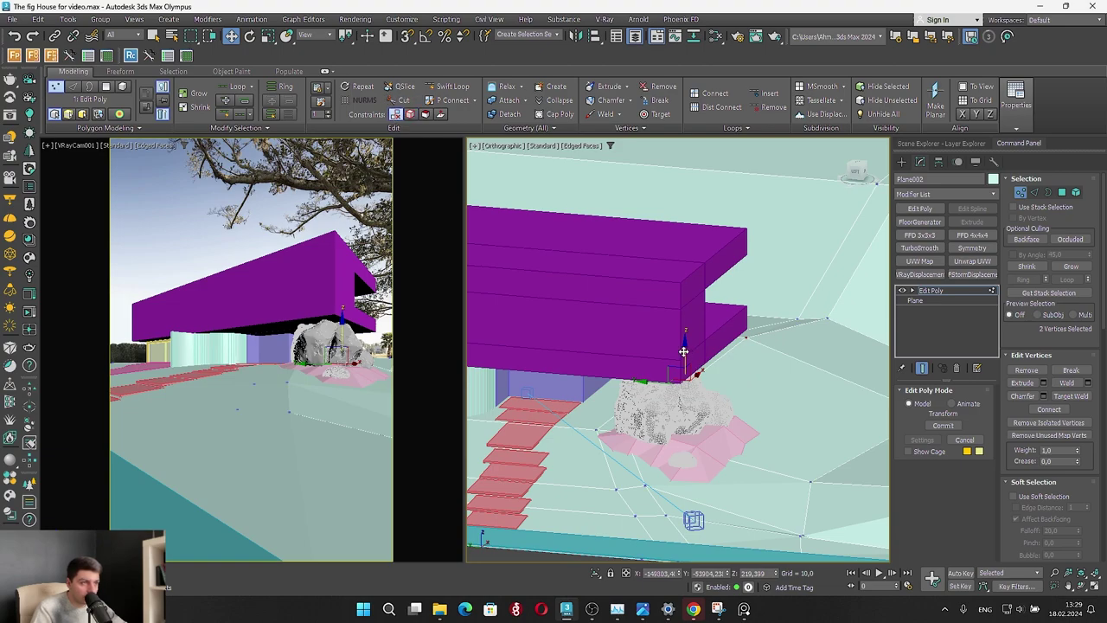
left_click_drag(683, 351, 702, 351)
Adjust the heights of two terrain vertices between the boulder patch and the water, to Z values of about -412 and -877
left_click(645, 482)
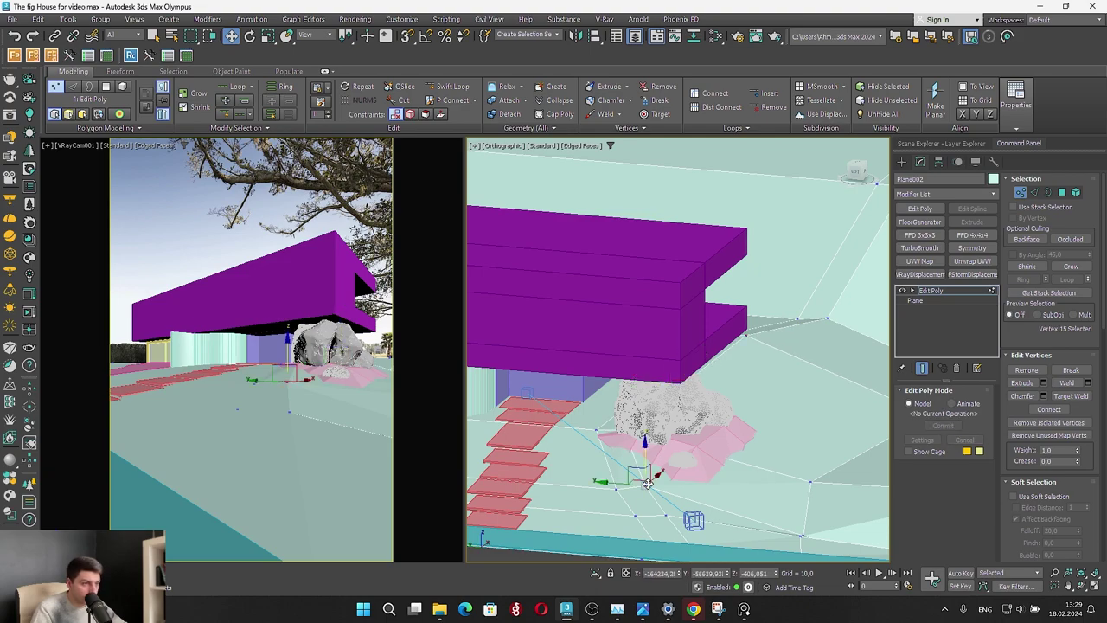
scroll(644, 467, "up", 2)
left_click_drag(644, 467, 657, 456)
middle_click_drag(655, 486, 640, 405)
scroll(640, 405, "up", 2)
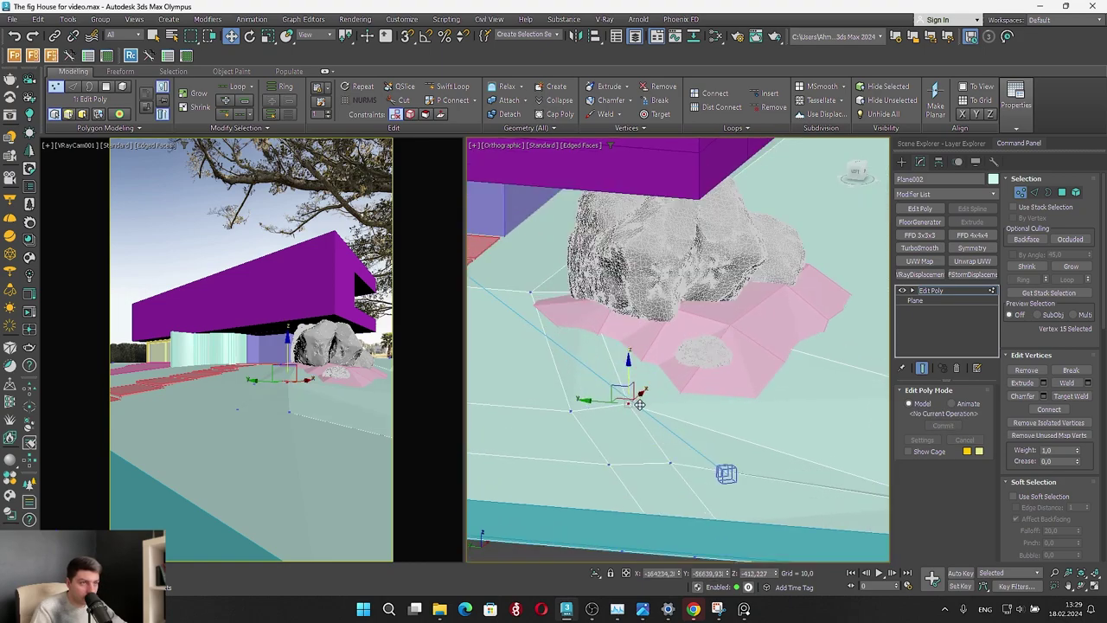
left_click(672, 465)
left_click_drag(674, 426, 680, 432)
middle_click_drag(680, 436, 634, 374, "alt")
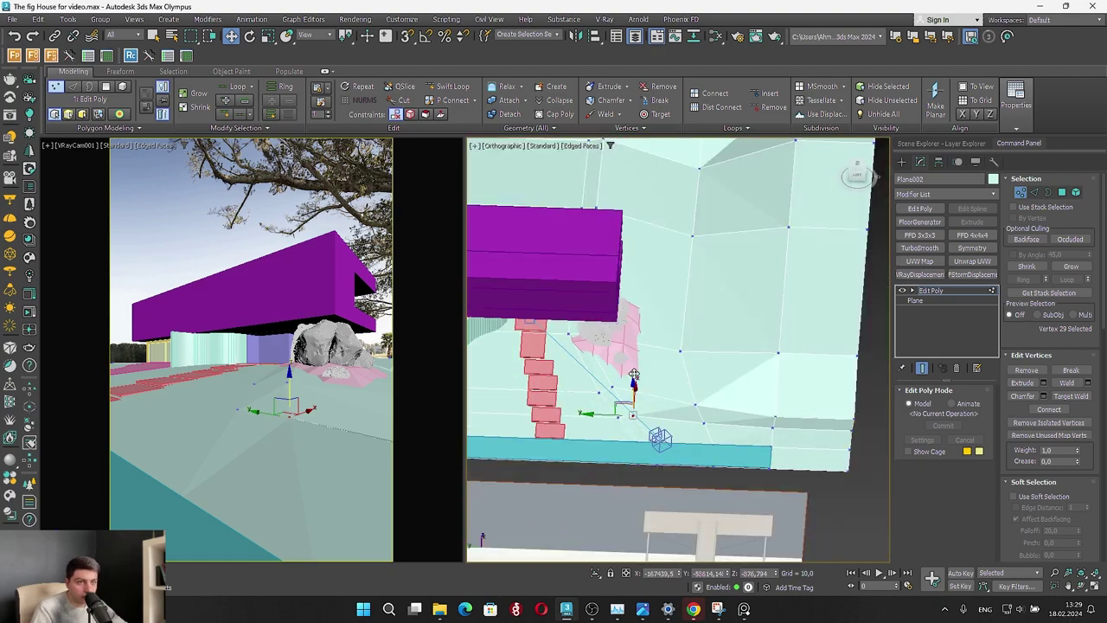
Inspect the terrain surface in the camera view with edged faces off and on again
right_click(307, 386)
key("F4")
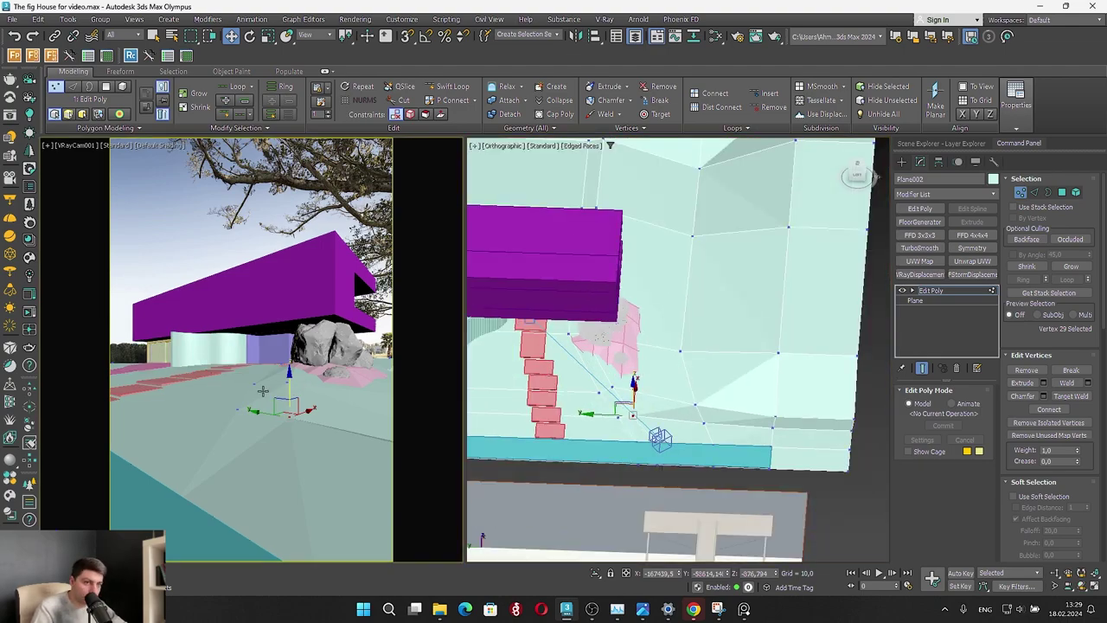
right_click(262, 391)
key("F4")
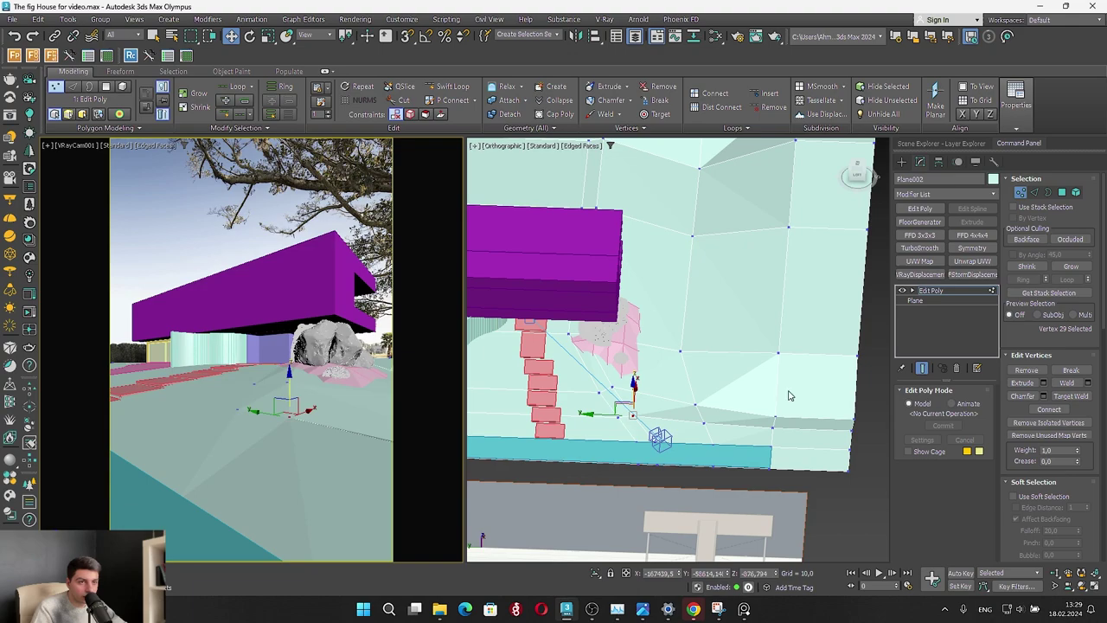
Clear the smoothing groups of all terrain polygons and return to vertex editing
left_click(1062, 192)
scroll(1100, 519, "down", 10)
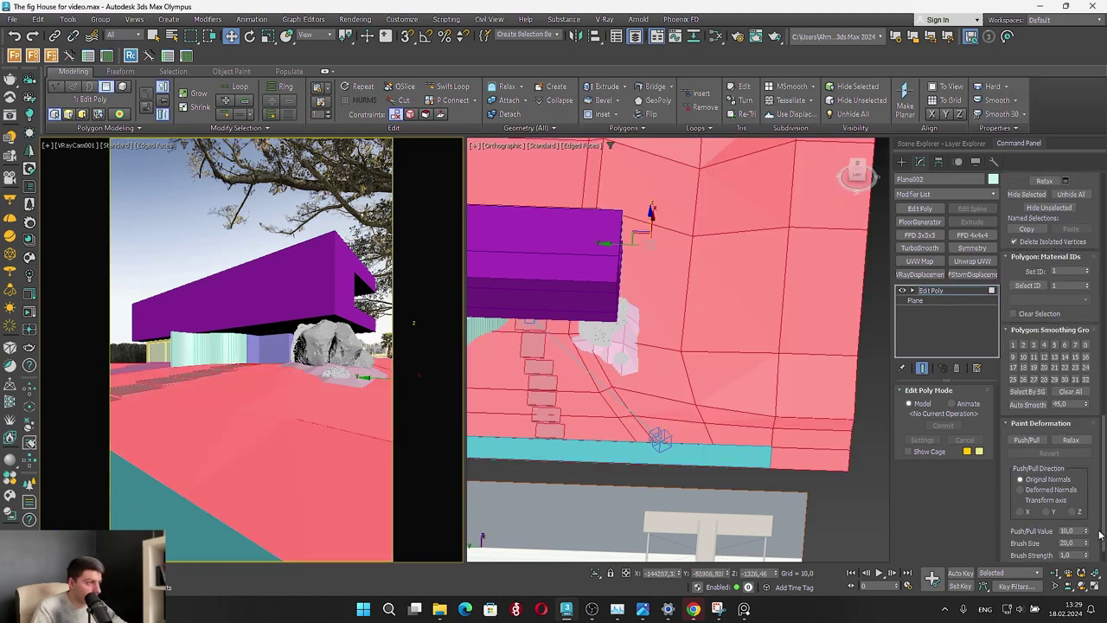
left_click(1069, 391)
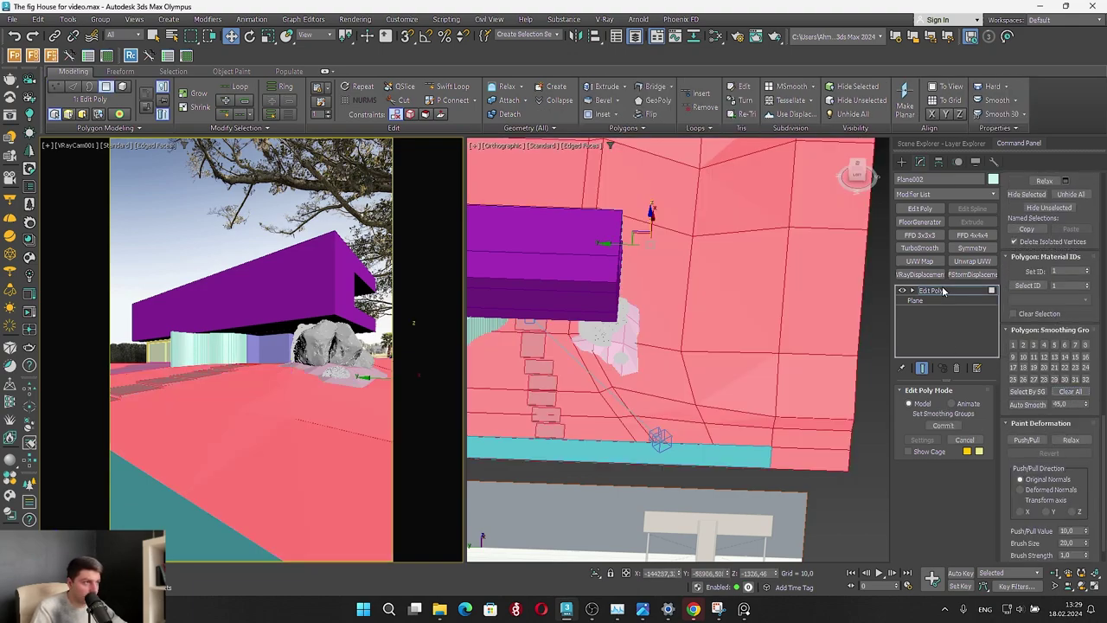
left_click_drag(1104, 438, 1080, 173)
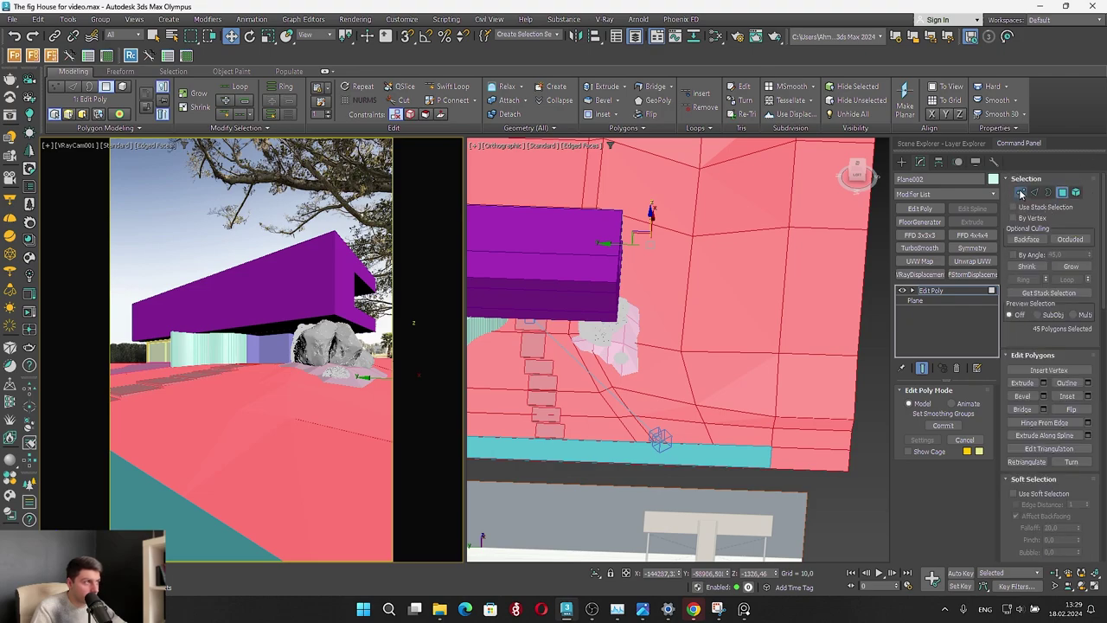
left_click(1021, 193)
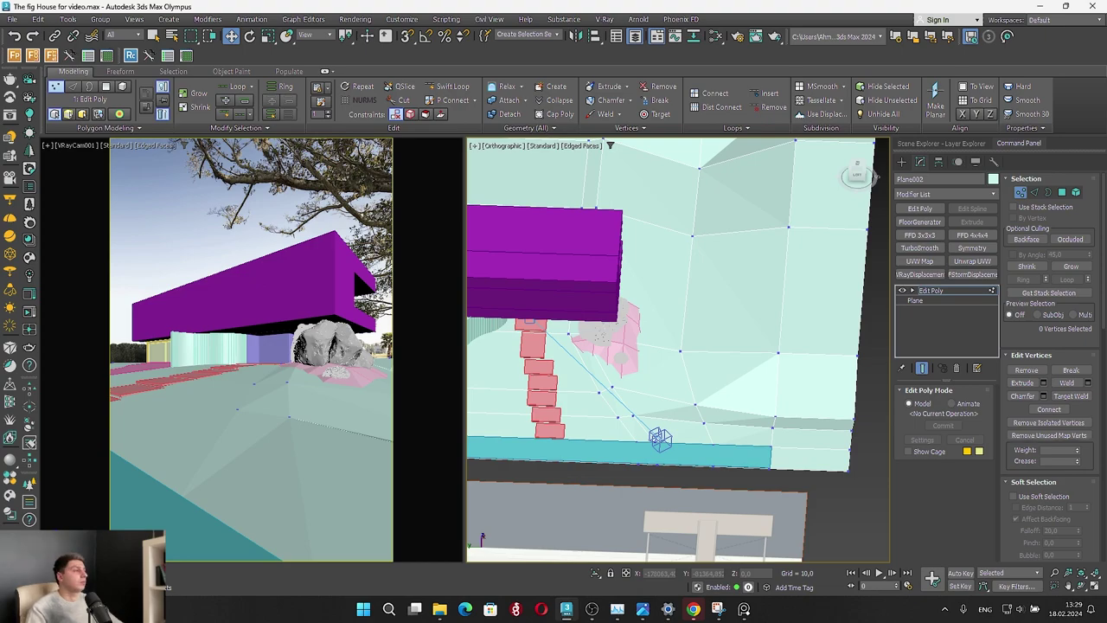
Switch to the reference photo window and examine the ground around the boulders and path, then return to the model
left_click(744, 610)
scroll(801, 485, "down", 4)
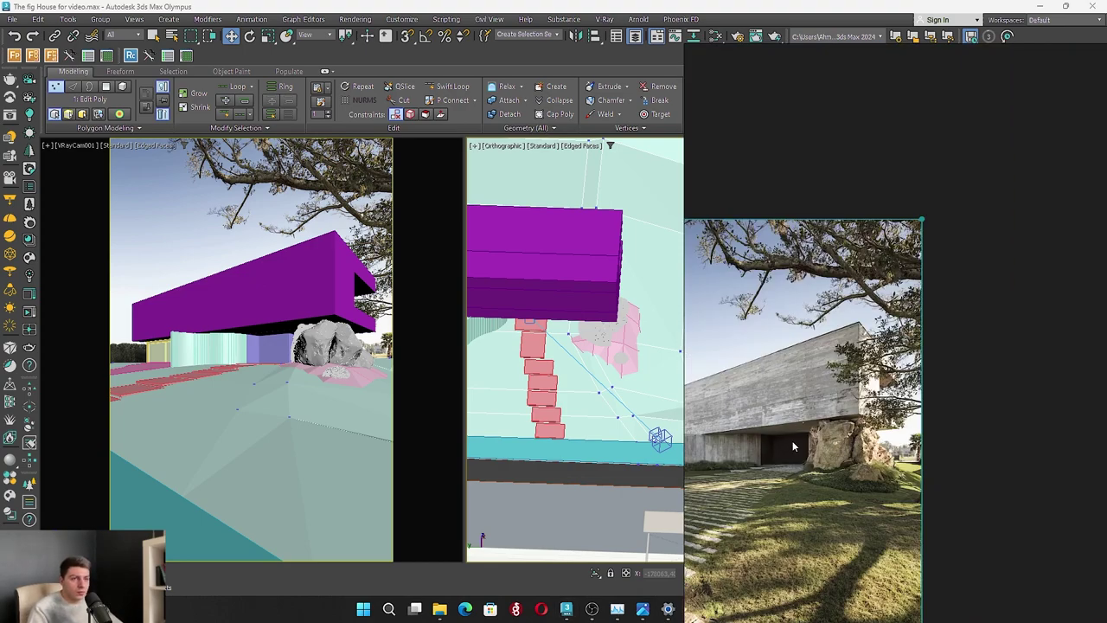
scroll(794, 446, "up", 3)
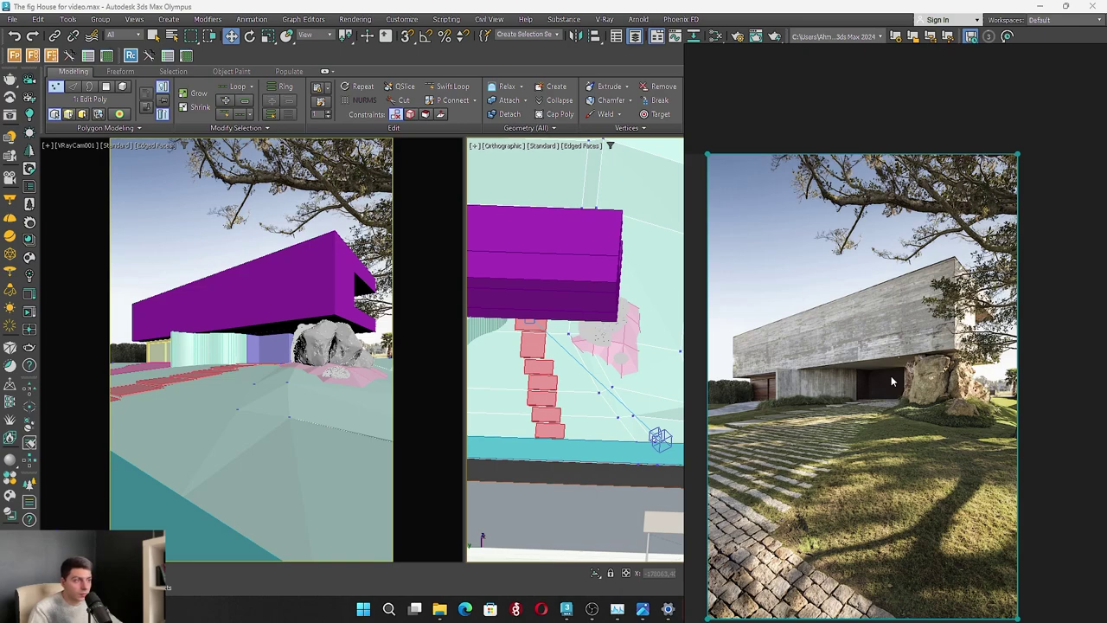
right_click_drag(943, 376, 939, 382)
key("alt+Tab")
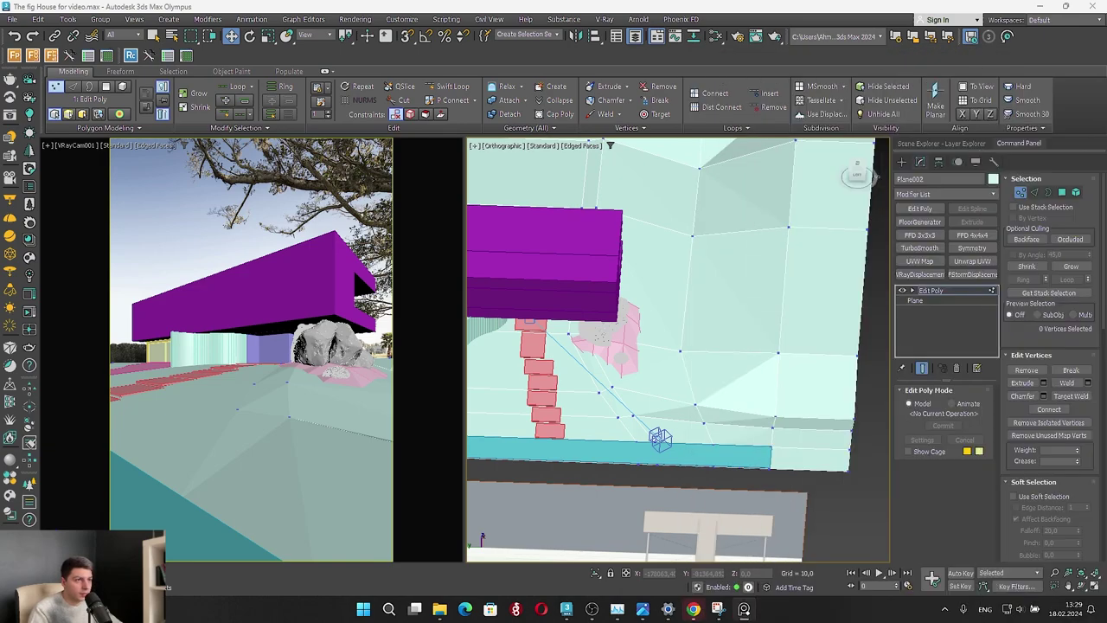
Switch to the pink boulder patch and lower its corner vertex nearest the stepping stones to a Z of about 94
left_click(1022, 192)
scroll(609, 325, "up", 6)
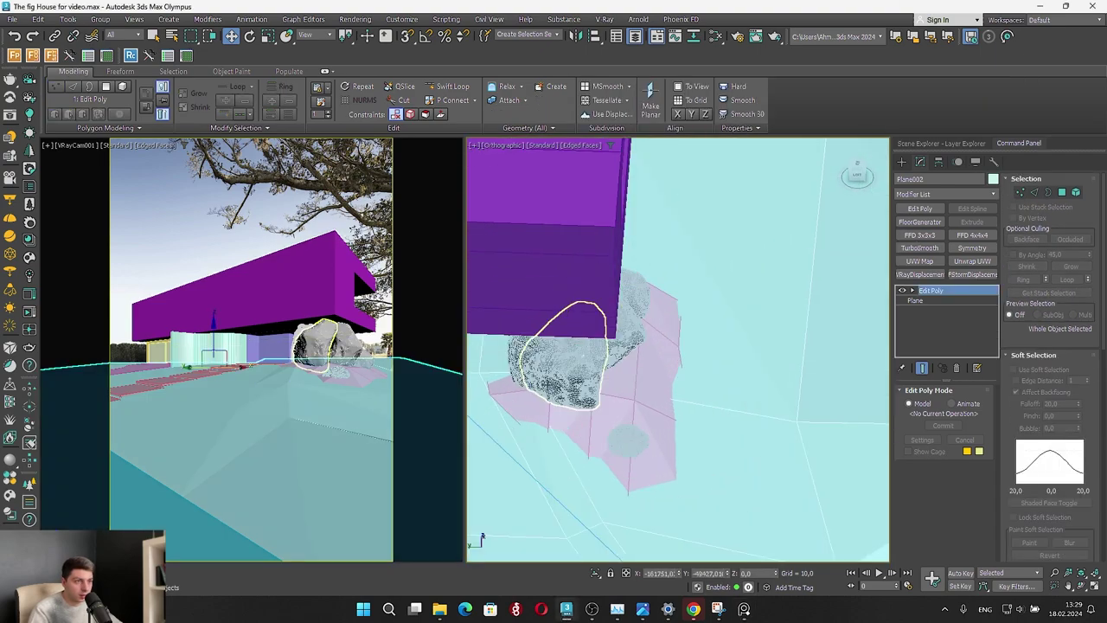
left_click(479, 397)
key("1")
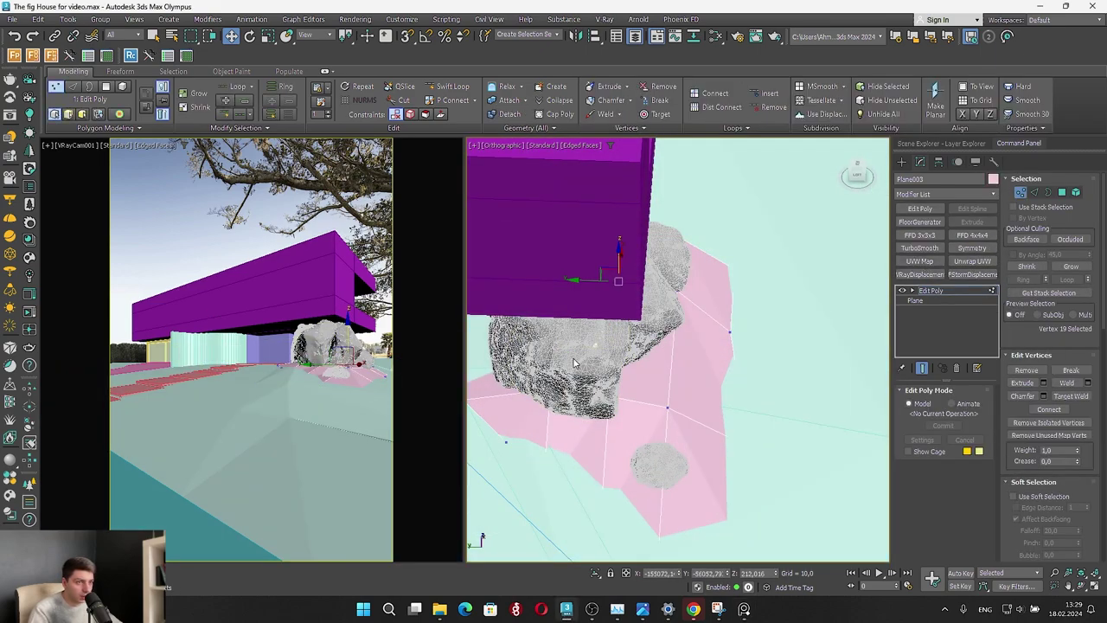
middle_click_drag(534, 396, 682, 350)
scroll(620, 360, "up", 5)
left_click(591, 341)
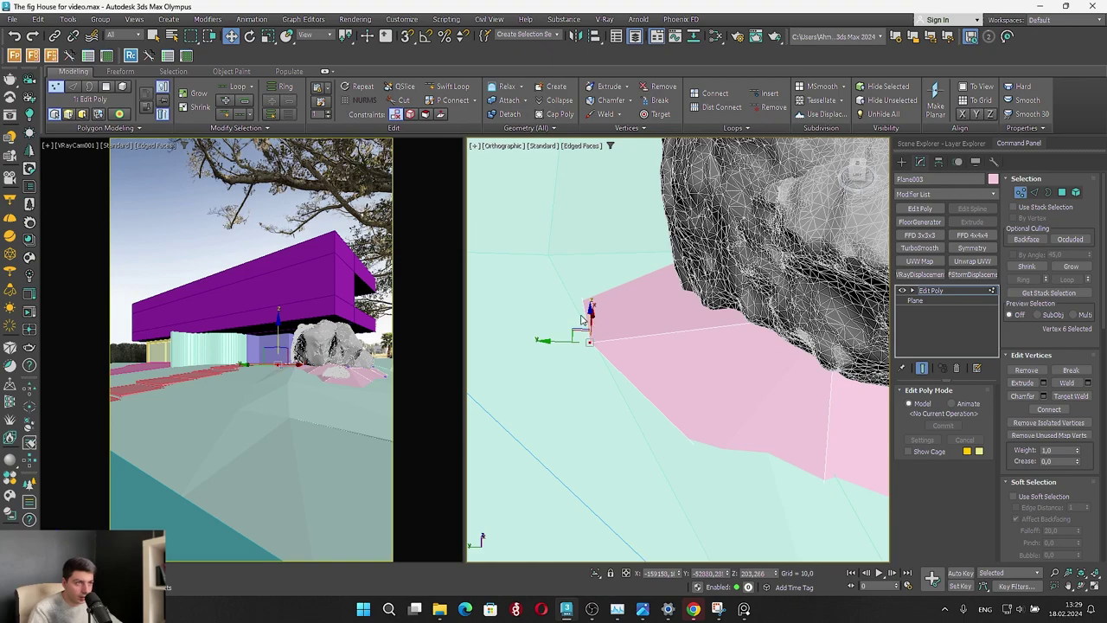
middle_click_drag(594, 338, 586, 365, "alt")
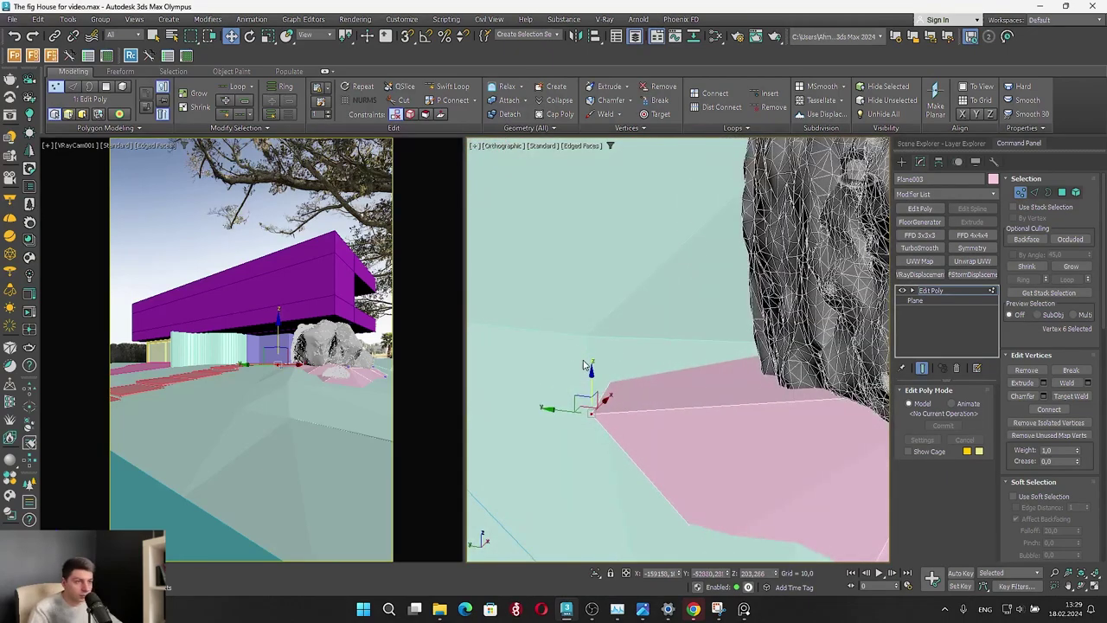
left_click_drag(593, 405, 600, 408)
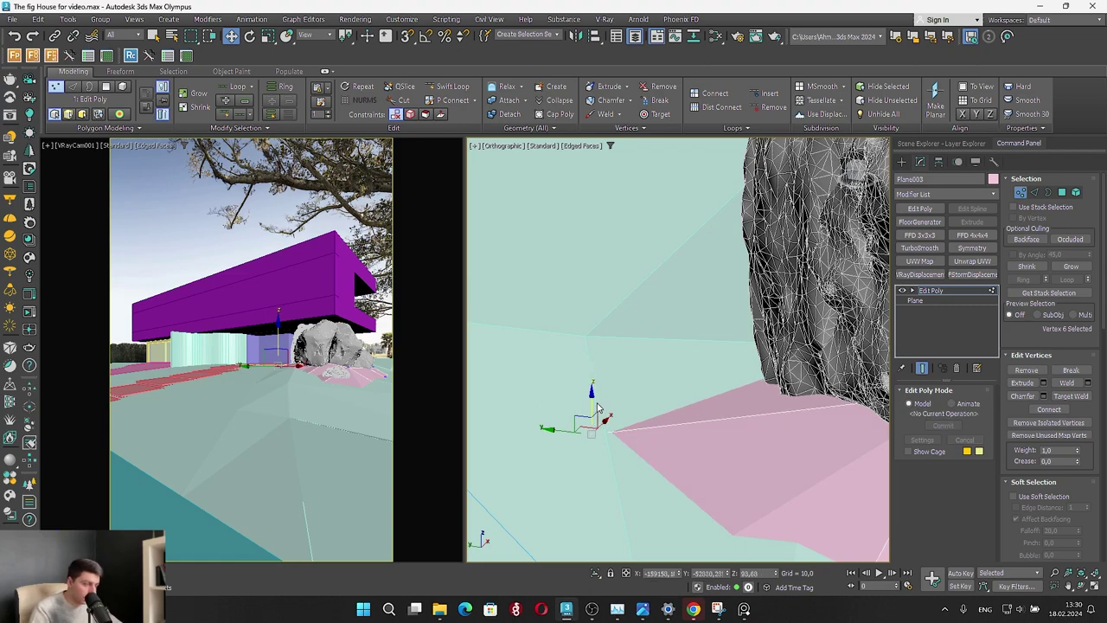
Select the patch's two far corner vertices beside the large boulder in wireframe display, raise them slightly and restore shading
key("F3")
middle_click_drag(639, 374, 497, 372, "alt")
left_click_drag(495, 370, 551, 313)
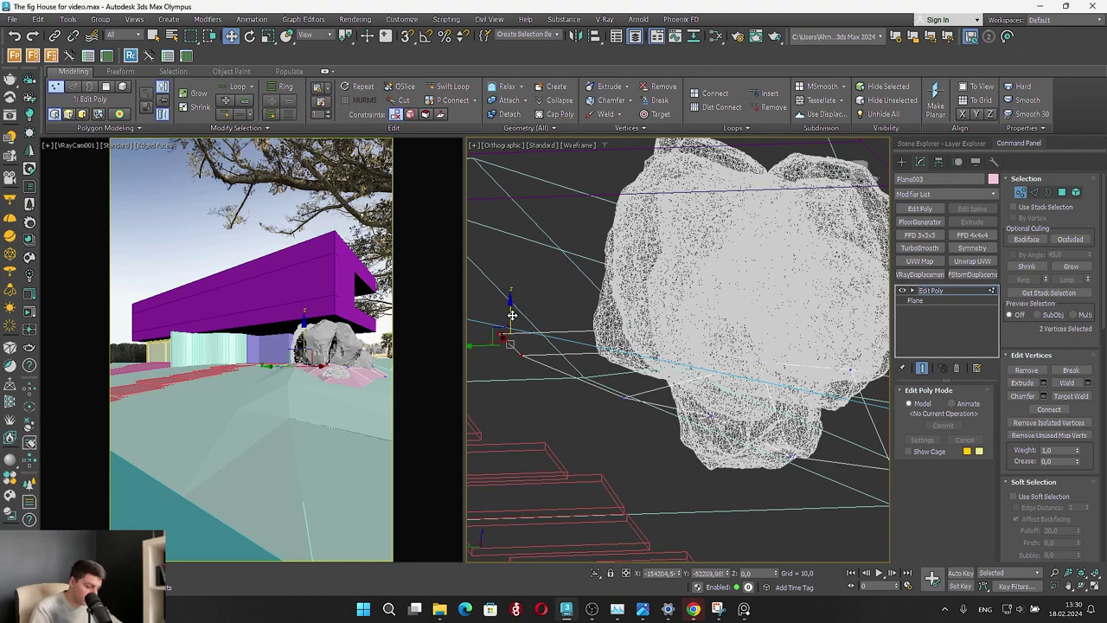
right_click(560, 371)
left_click(526, 494)
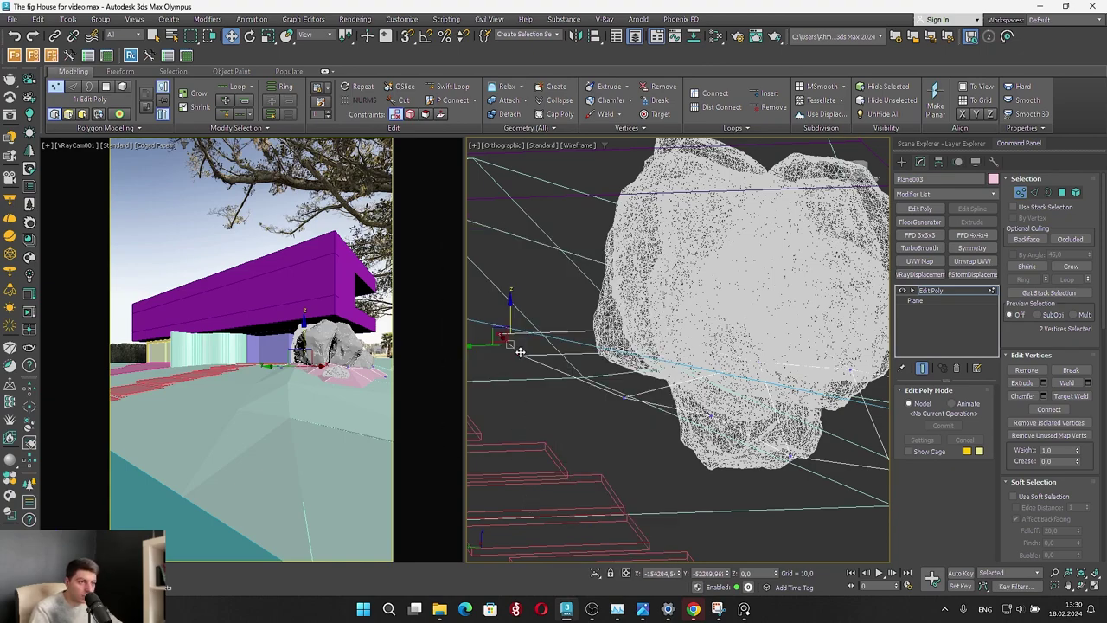
left_click_drag(510, 316, 546, 301)
key("F3")
Reposition the patch's corner vertex nearest the stepping stones, bringing it to a Z of about 192
left_click(615, 391)
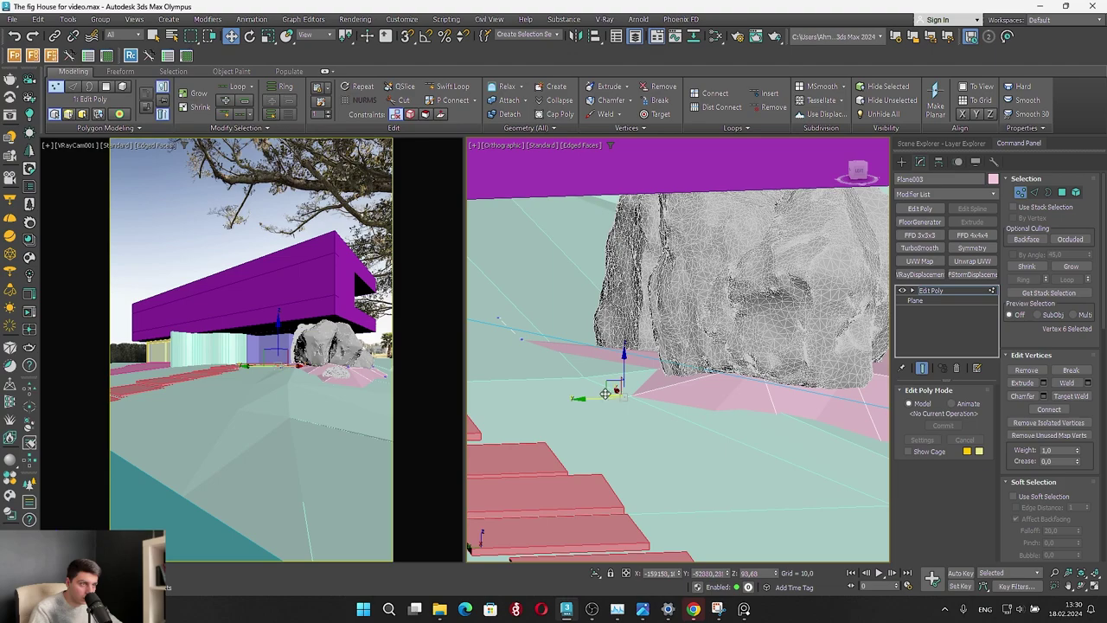
left_click_drag(605, 394, 588, 349)
scroll(653, 370, "down", 5)
middle_click_drag(652, 370, 613, 506, "alt")
scroll(614, 511, "up", 3)
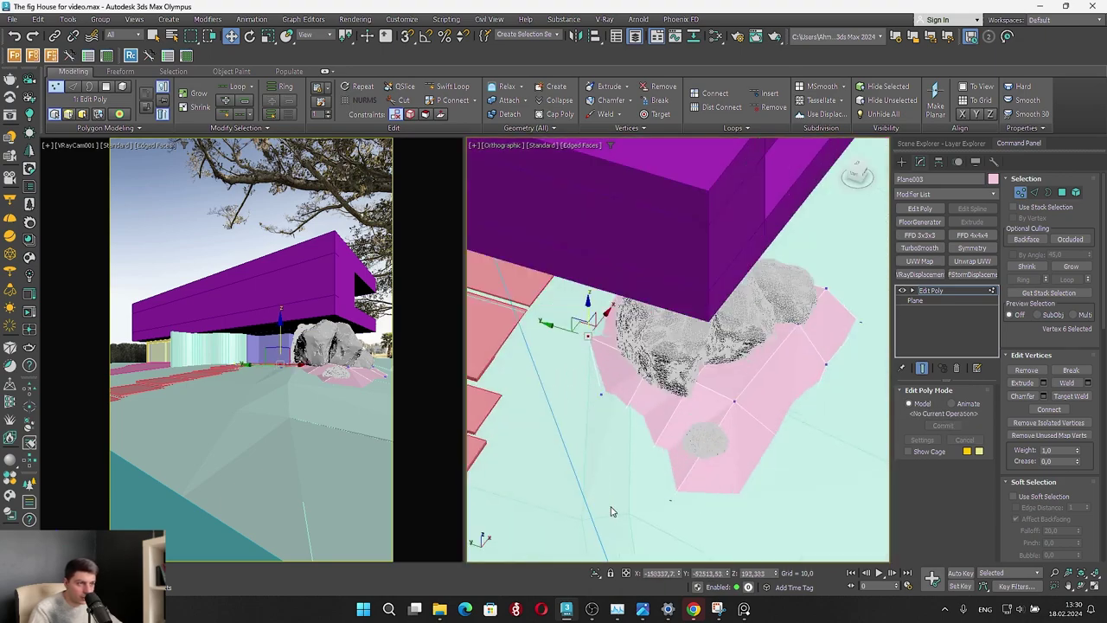
Reposition the boulder patch's water-side border vertices horizontally and finish editing its vertices
left_click_drag(603, 446, 589, 404)
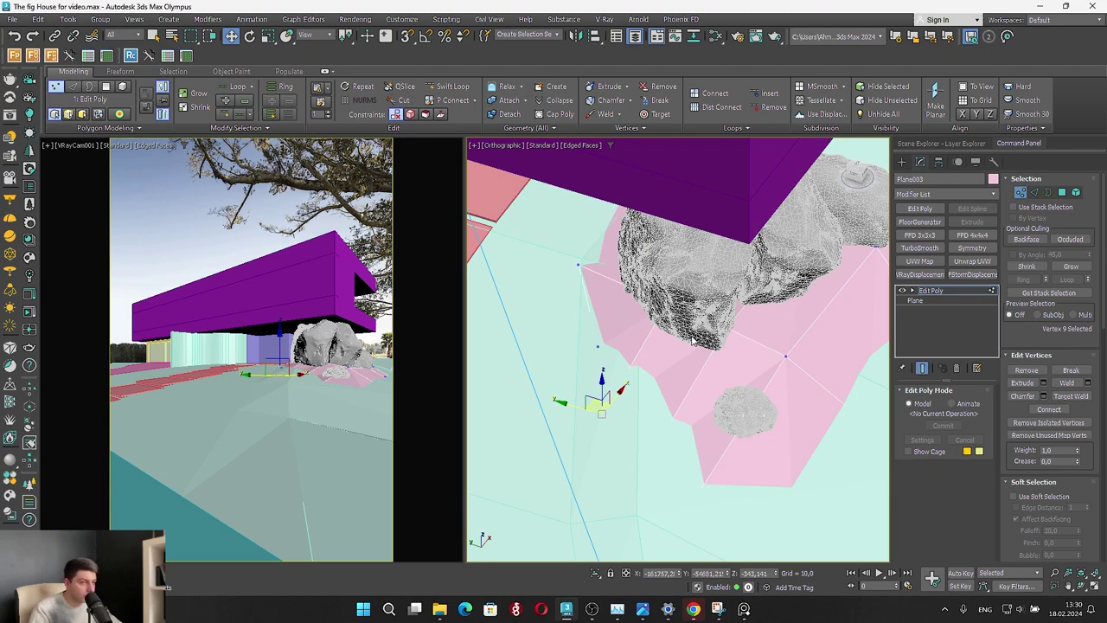
left_click(597, 347)
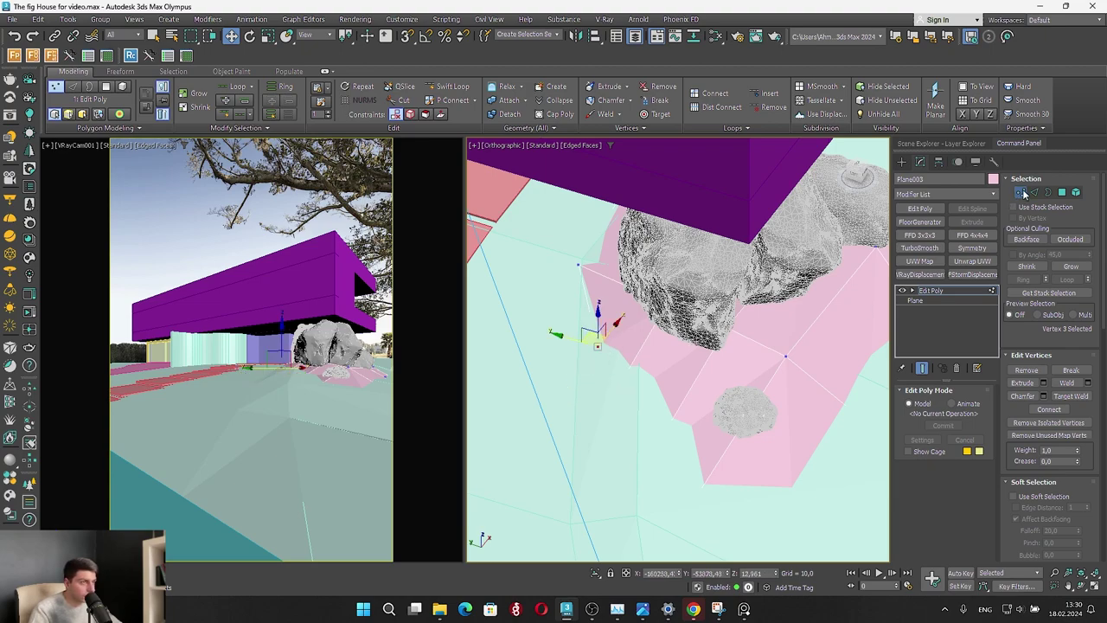
left_click(1023, 193)
scroll(642, 267, "down", 4)
middle_click_drag(642, 267, 648, 243, "alt")
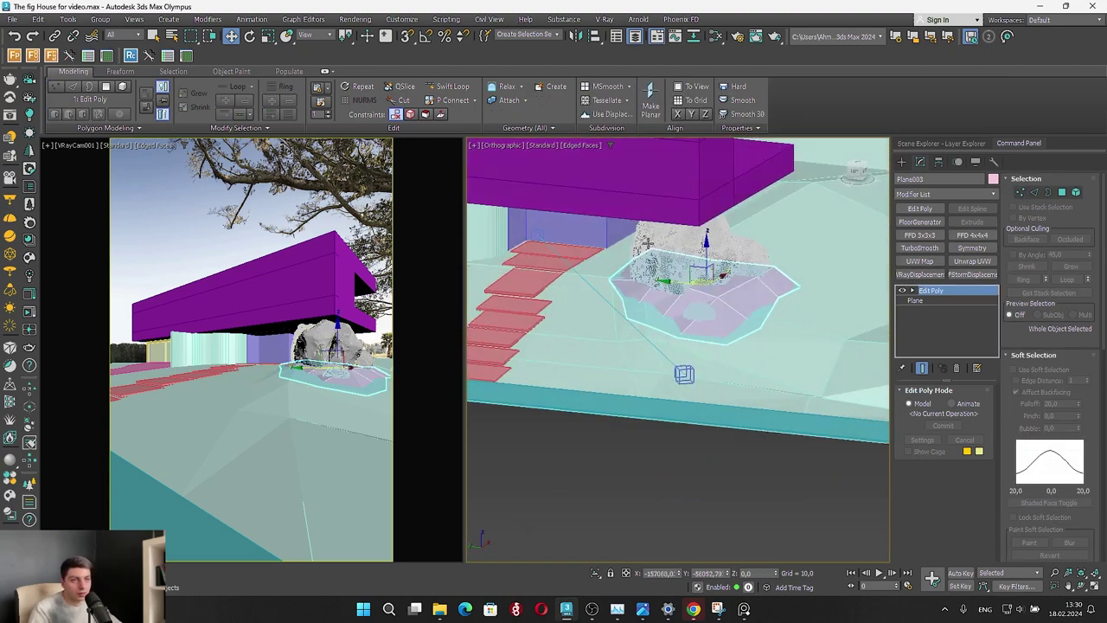
middle_click_drag(596, 332, 665, 354, "alt")
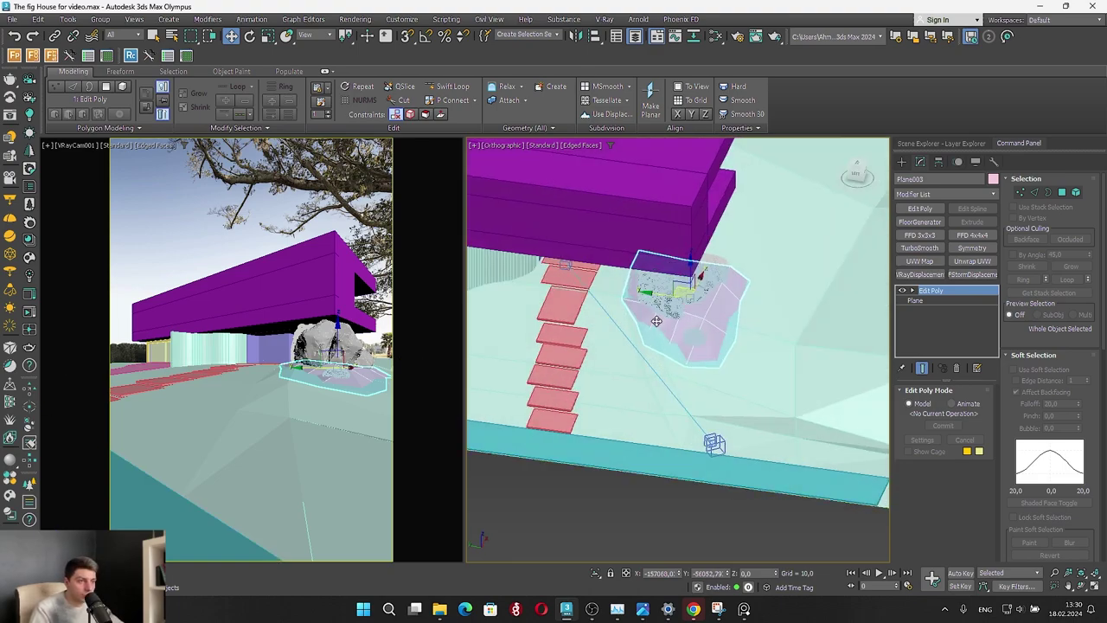
Isolate the site plan image plane to view the bare background photo through the camera
scroll(656, 321, "down", 5)
left_click(697, 544)
key("alt+q")
scroll(662, 395, "down", 3)
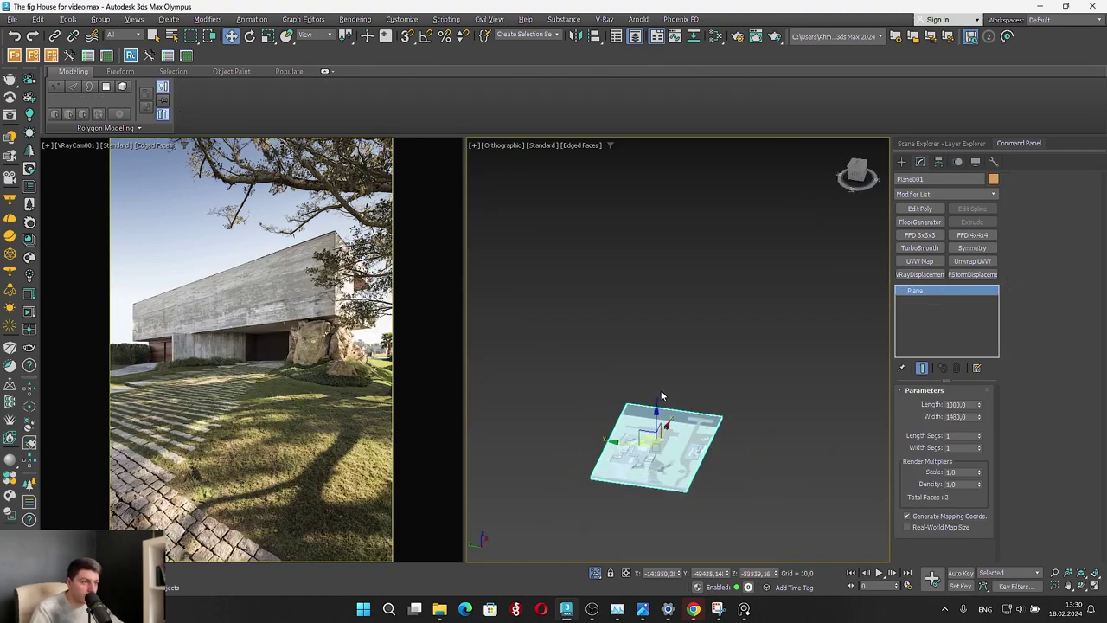
Examine the striped paving beside the stepping stones on the site plan from directly above
middle_click_drag(662, 395, 678, 413, "alt")
left_click(859, 170)
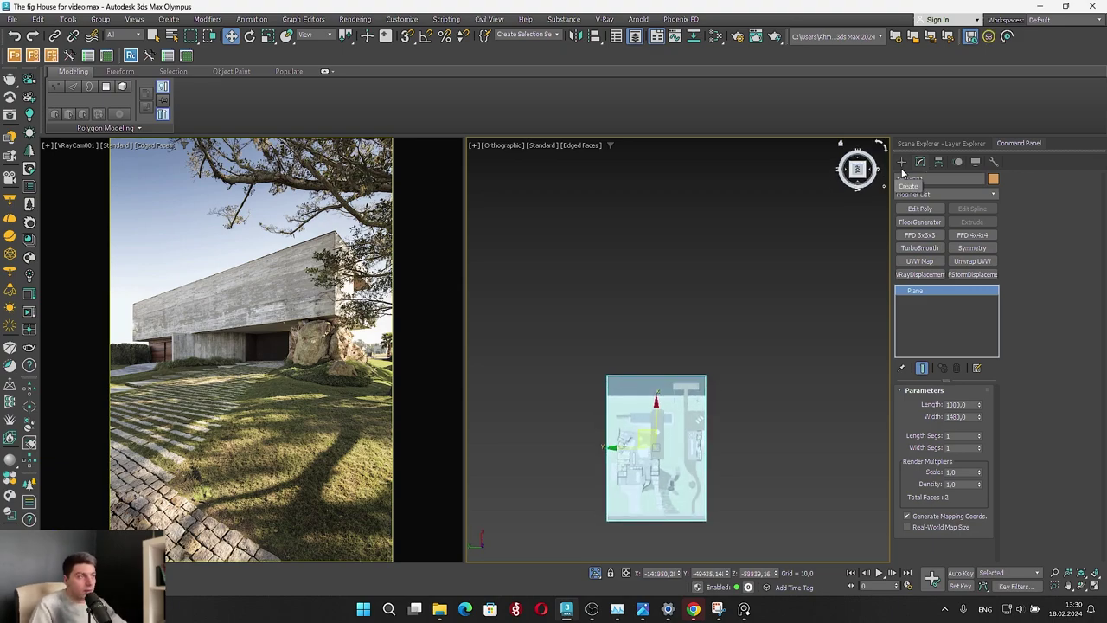
scroll(708, 506, "up", 10)
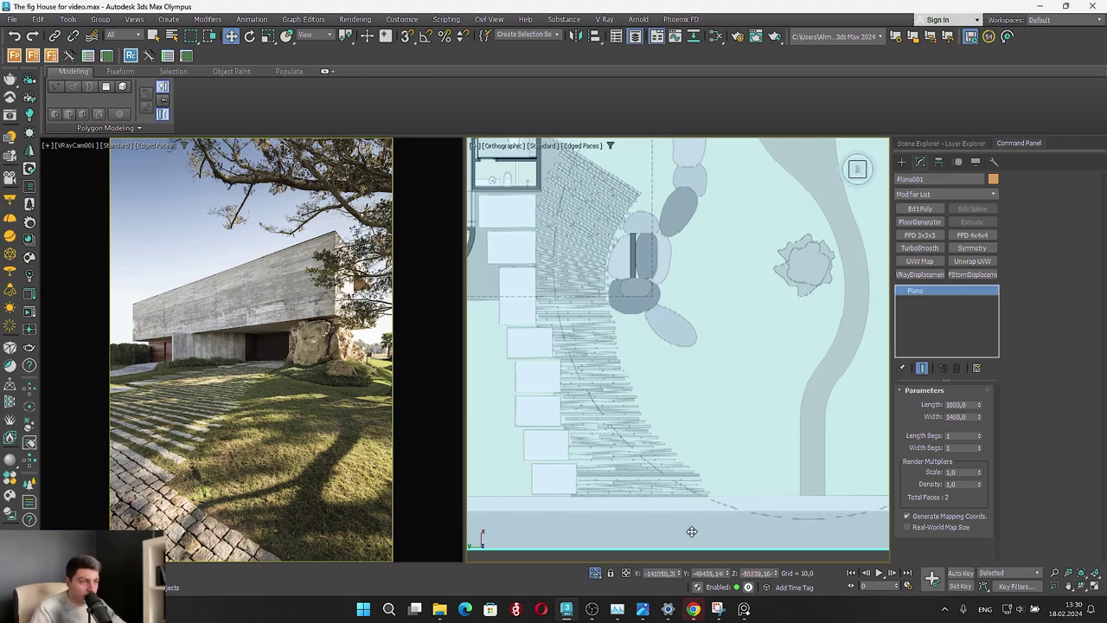
scroll(688, 397, "down", 4)
left_click(675, 509)
scroll(656, 434, "up", 6)
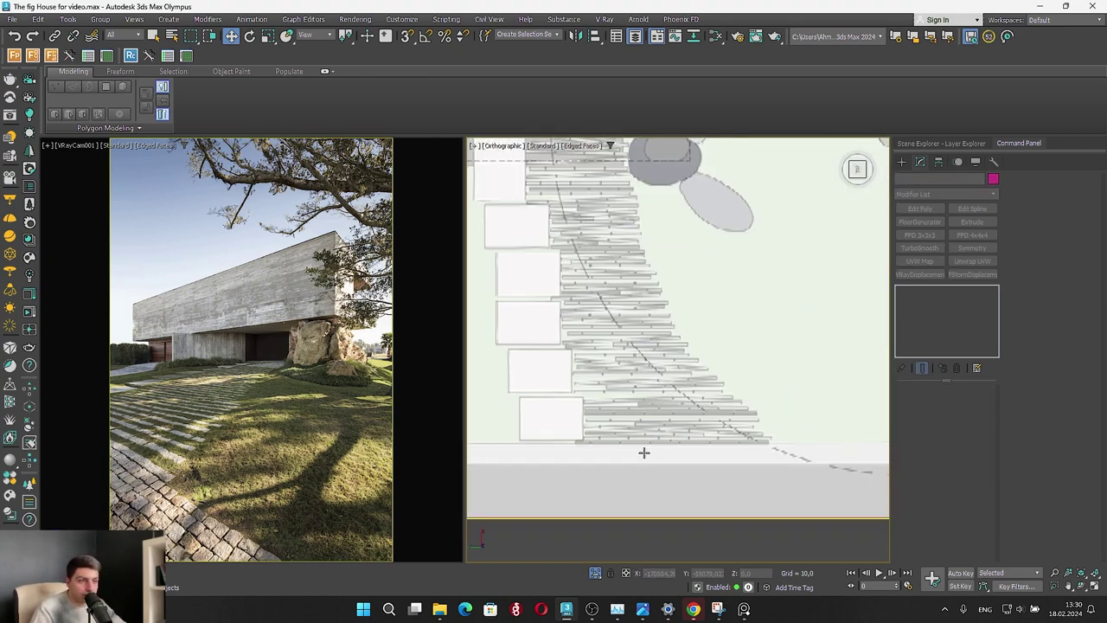
scroll(644, 451, "up", 3)
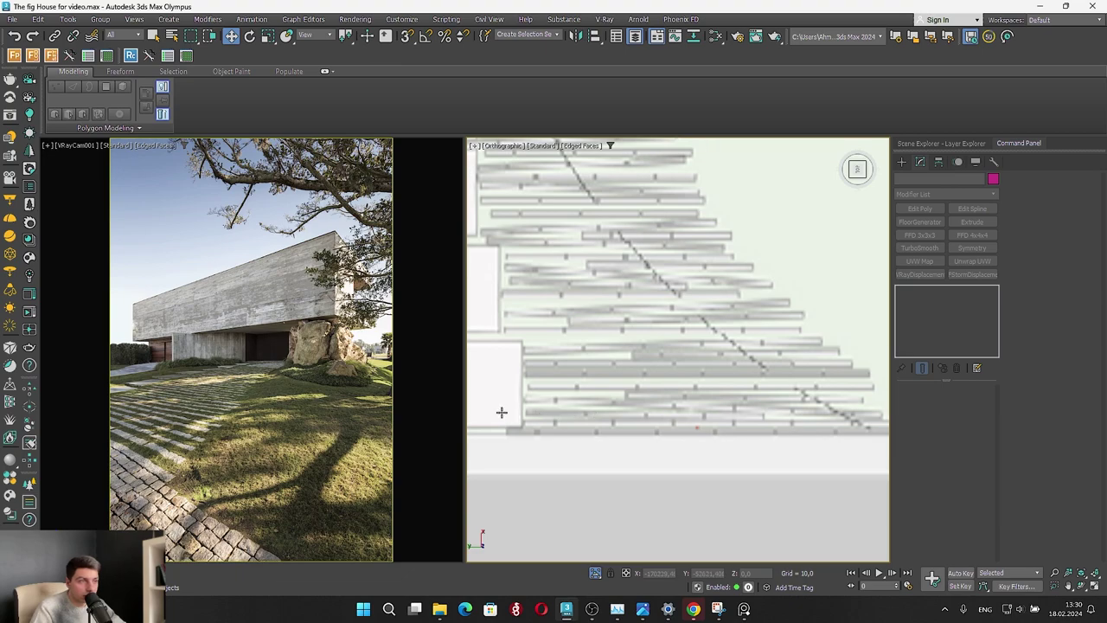
scroll(692, 256, "down", 4)
middle_click_drag(670, 274, 621, 432)
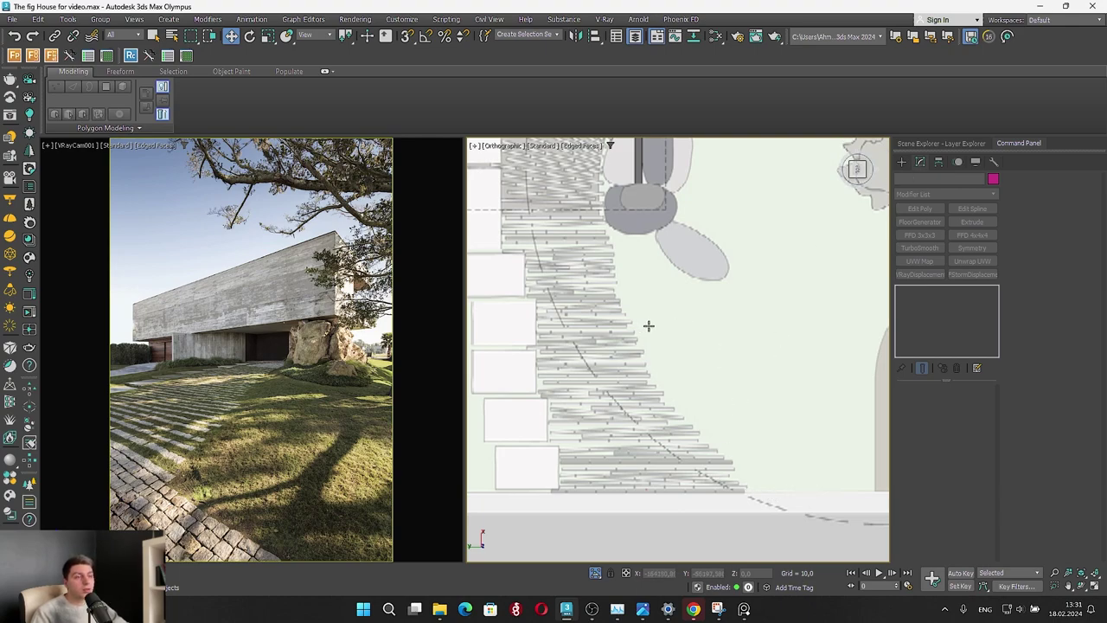
Trace the striped paving on the site plan with a six-point Line spline, from the road edge to the boulders and back along the stepping stones
left_click(903, 162)
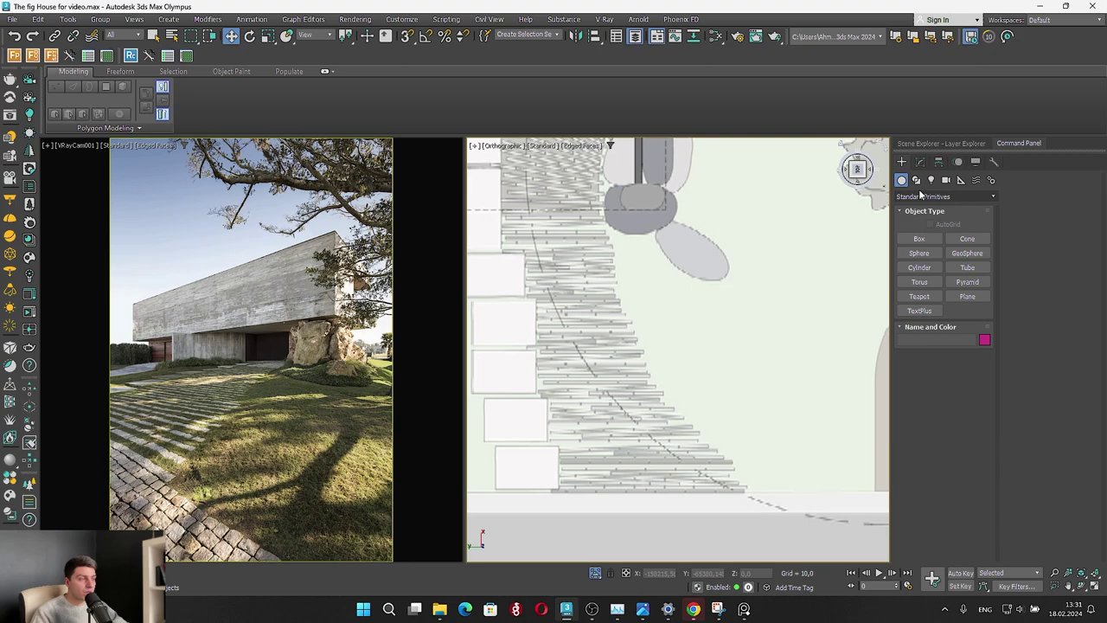
left_click(916, 179)
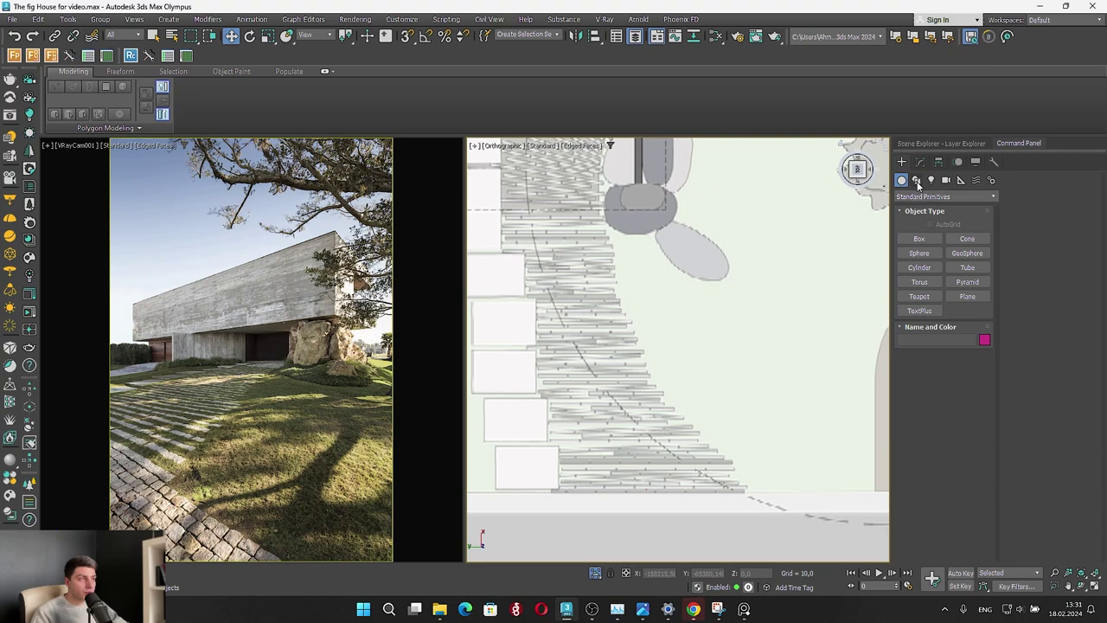
left_click(919, 253)
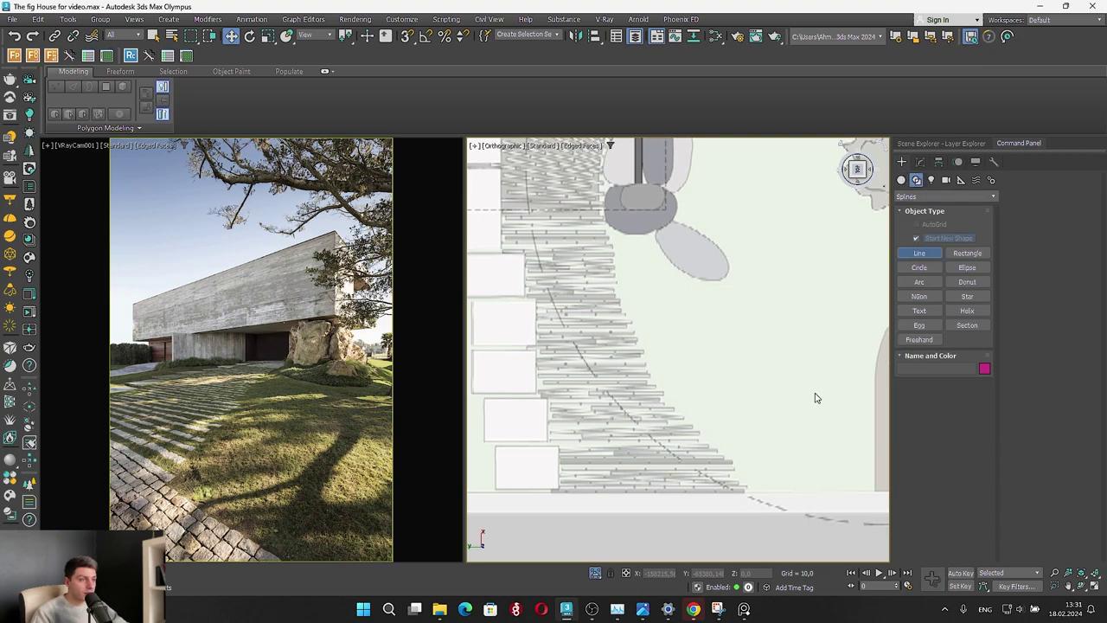
left_click(751, 489)
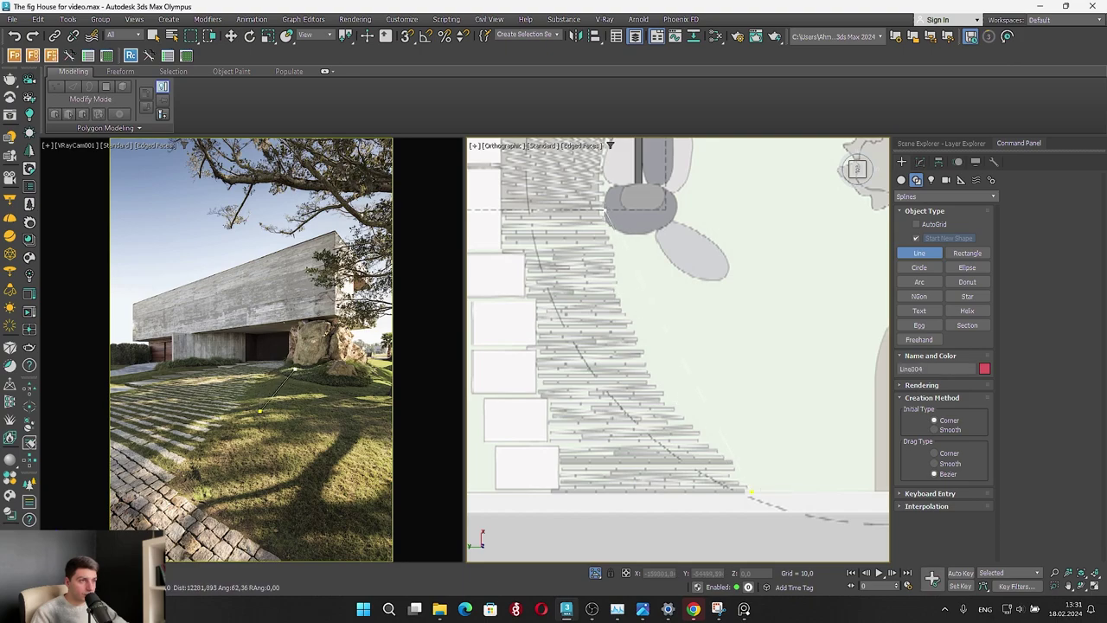
left_click(647, 358)
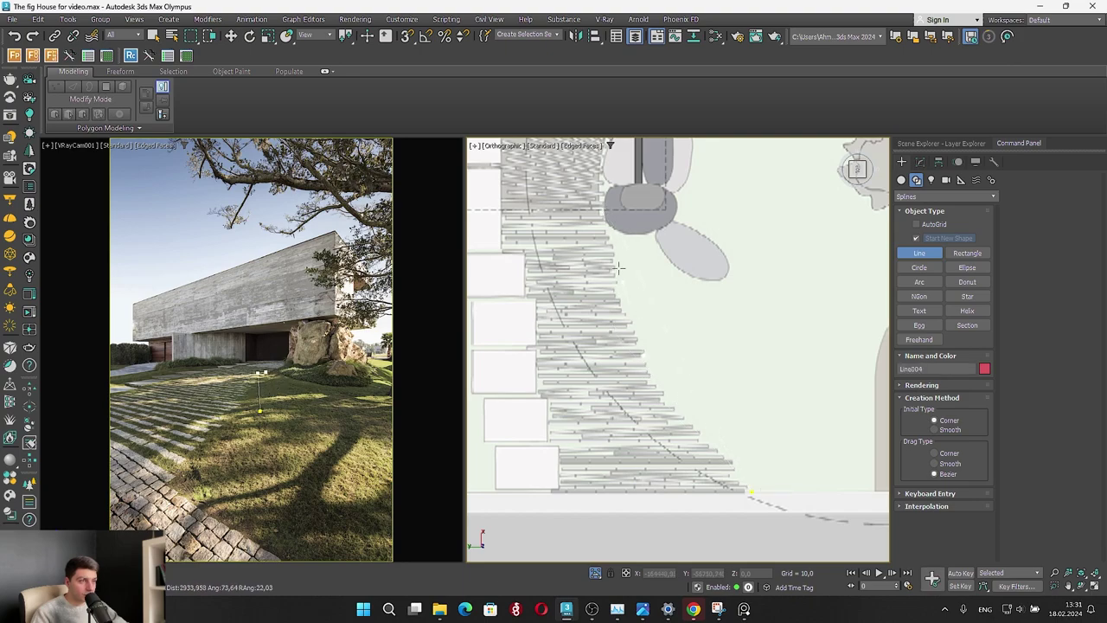
left_click(609, 218)
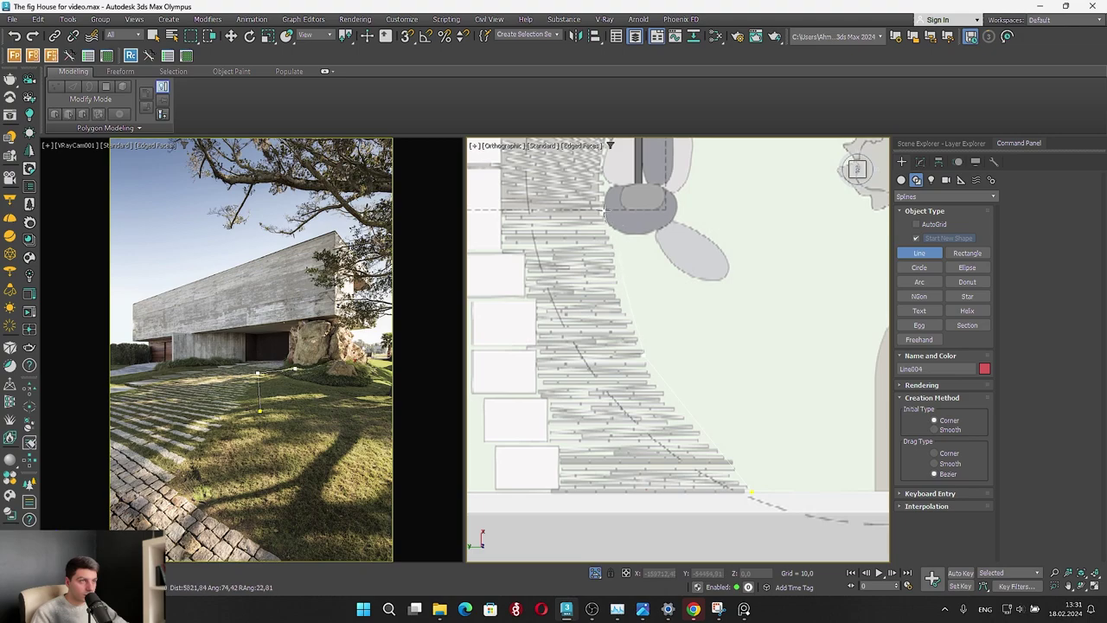
left_click(499, 209)
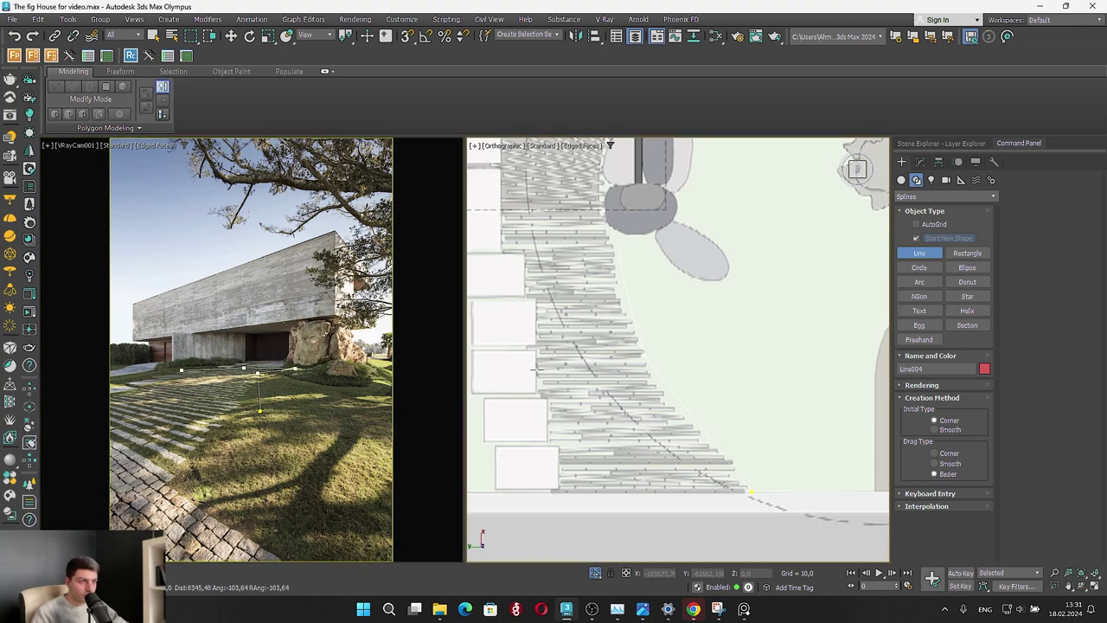
left_click(529, 348)
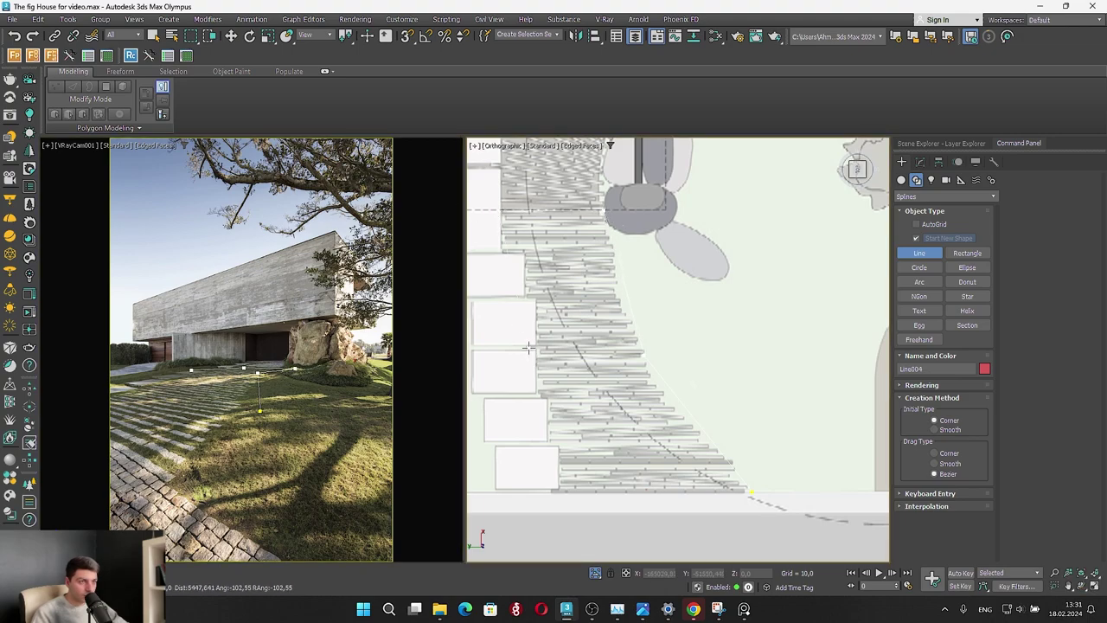
left_click(552, 491)
left_click(753, 491)
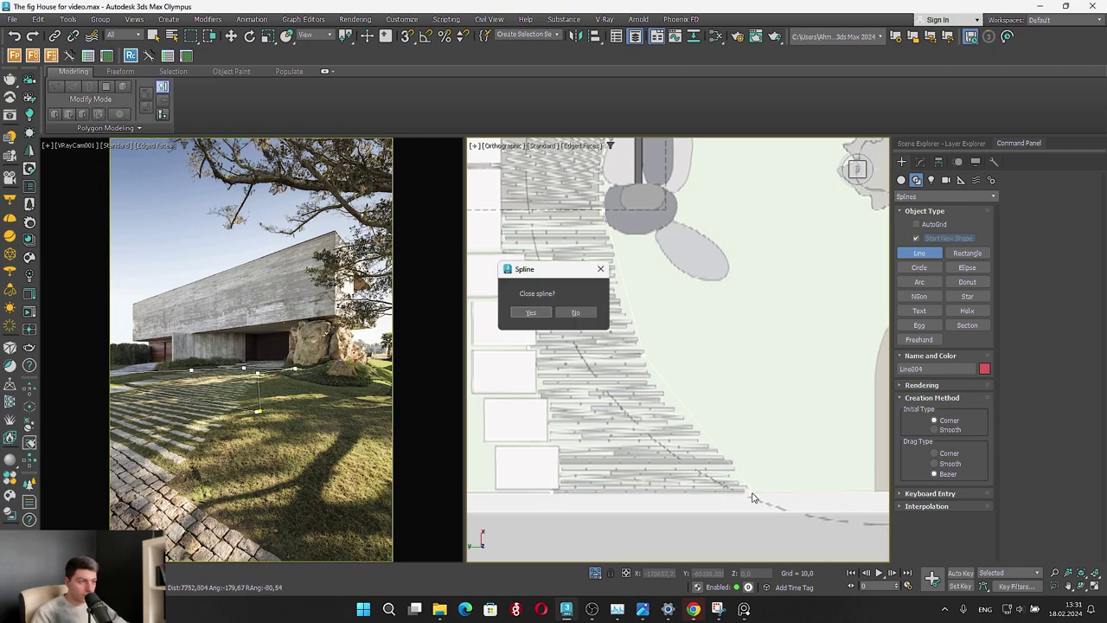
left_click(577, 313)
Convert the middle vertex of the outline's grass-side edge to Bezier and adjust its curve to follow the paving
left_click(922, 164)
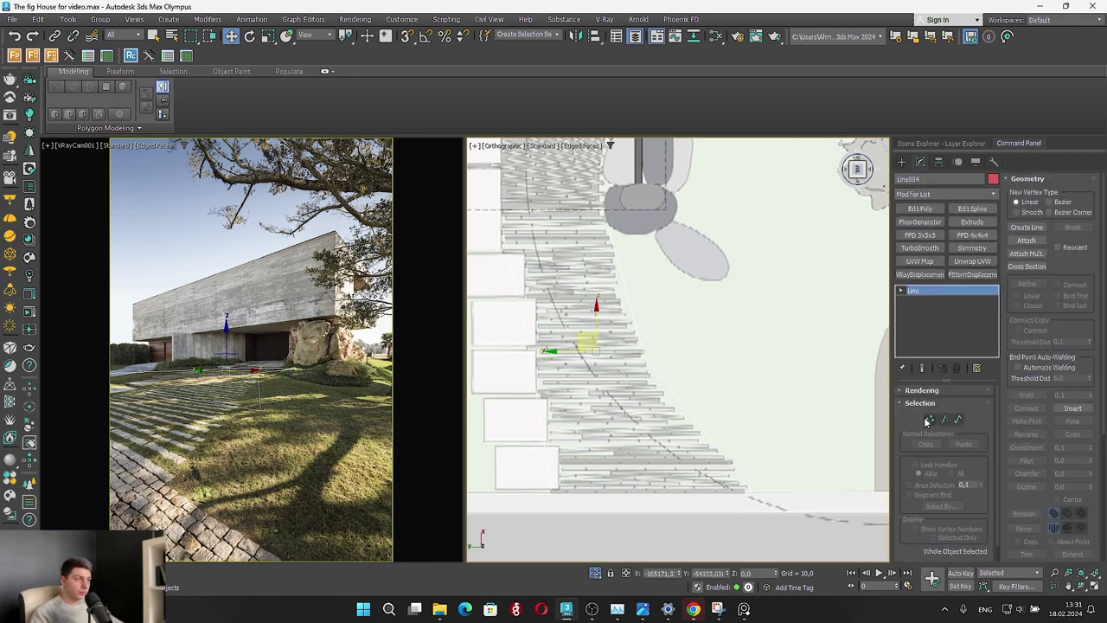
left_click(928, 421)
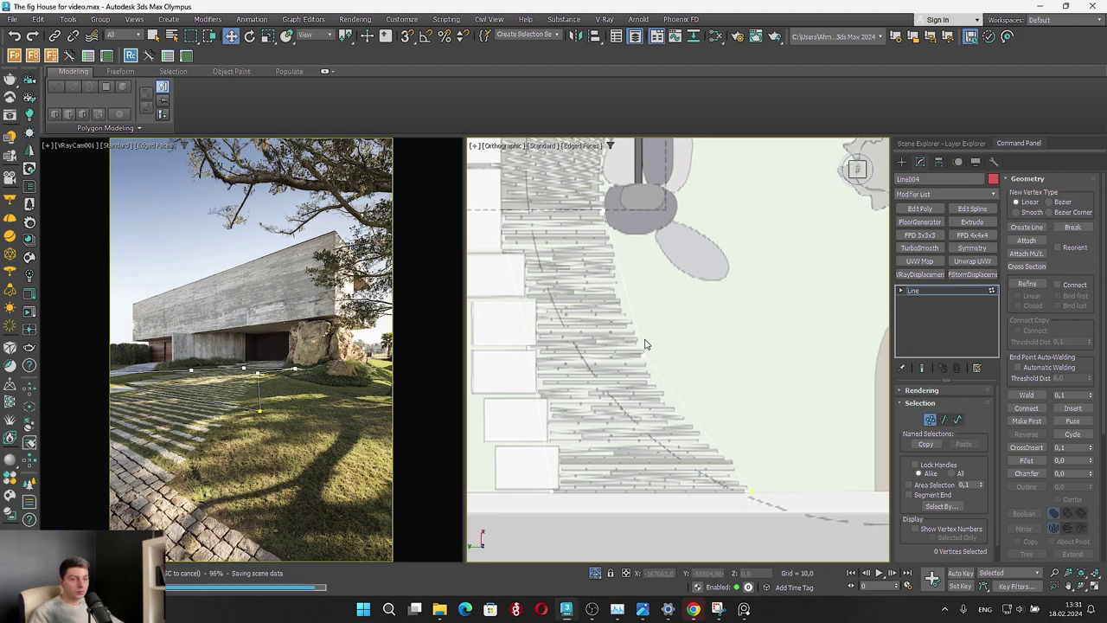
left_click(643, 355)
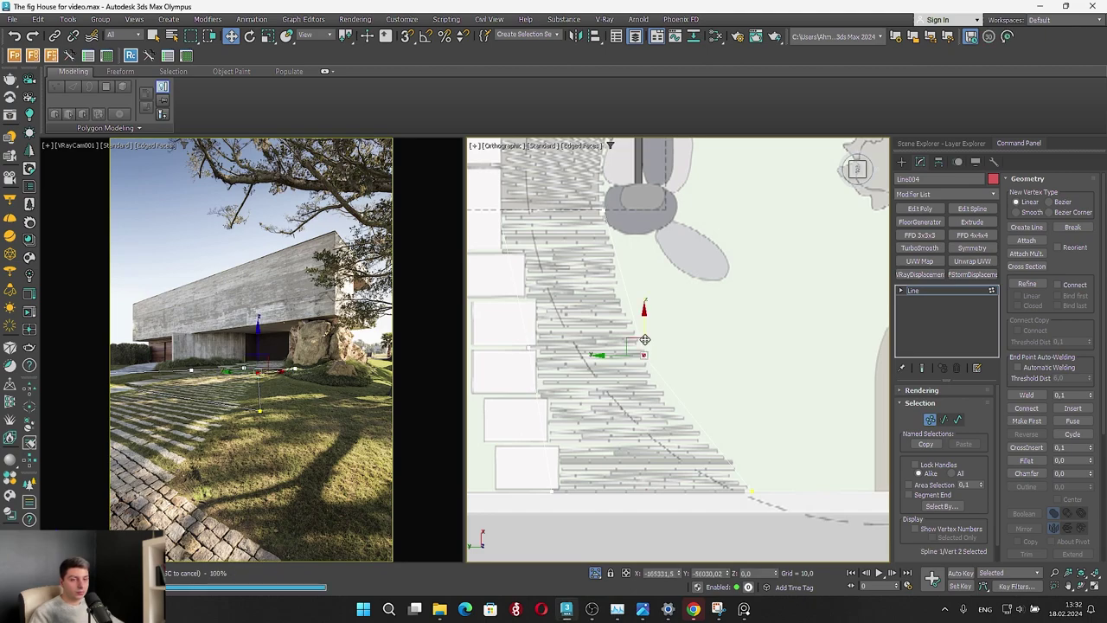
right_click(643, 357)
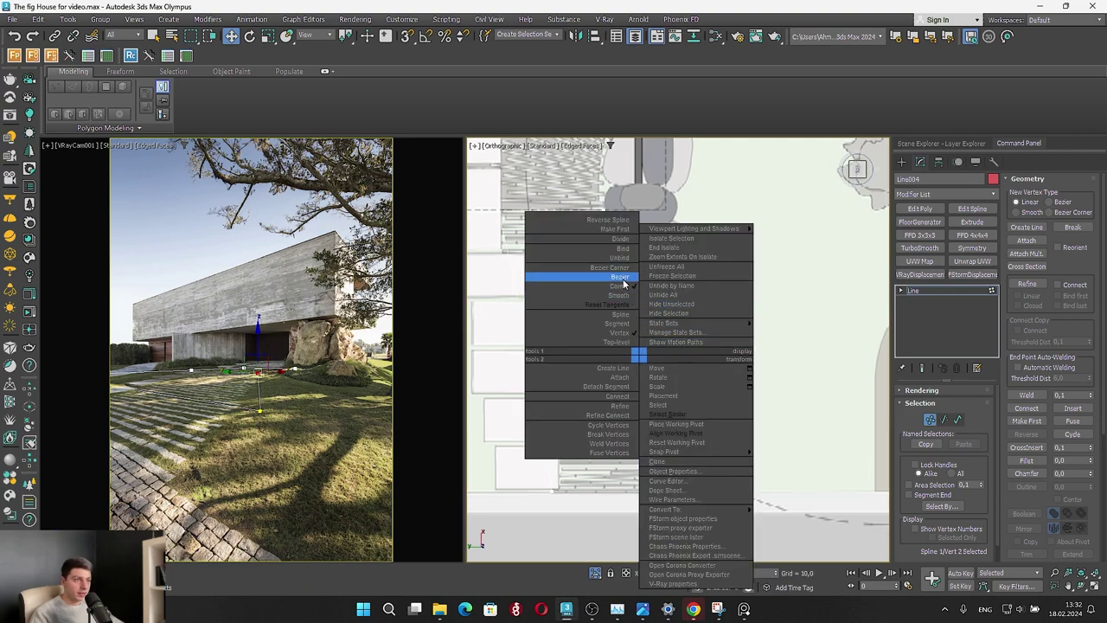
left_click(596, 275)
mouse_move(680, 402)
left_mouse_down()
mouse_move(683, 427)
mouse_move(671, 422)
left_mouse_up()
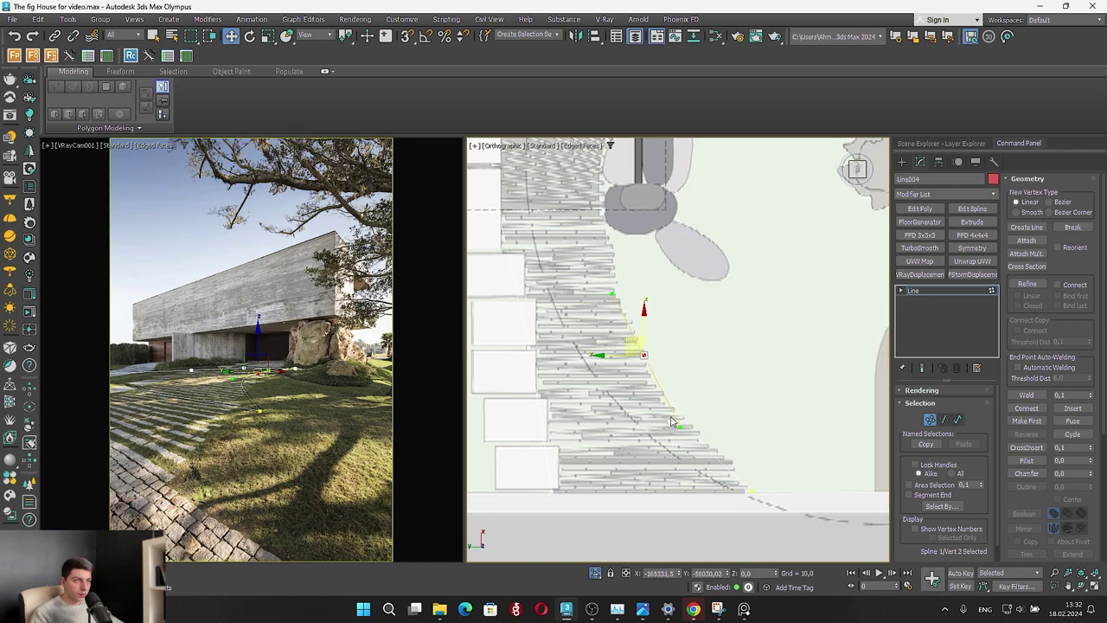
left_click_drag(632, 338, 633, 338)
Try bending the stepping-stone edge by making its middle vertex Bezier and moving it, and delete that vertex
left_click_drag(631, 338, 530, 344)
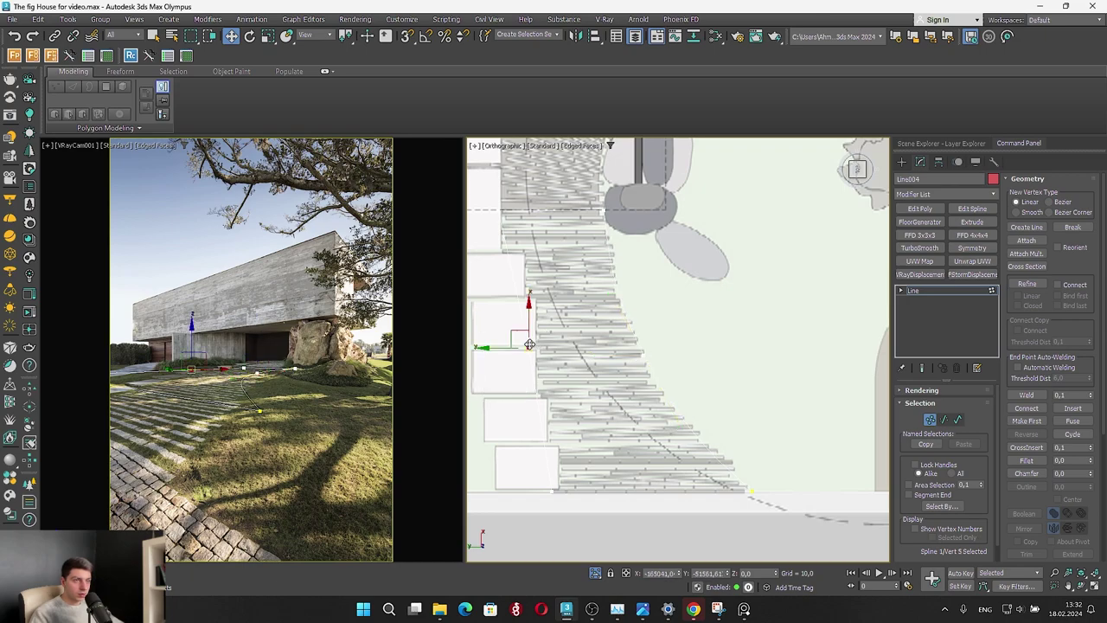
right_click(520, 344)
left_click(496, 266)
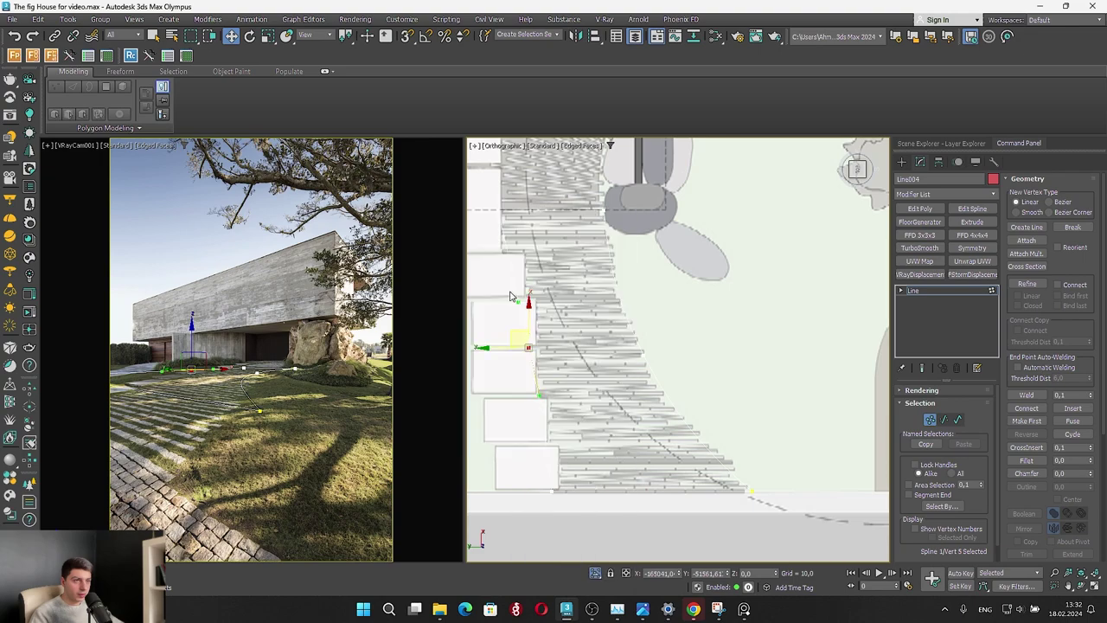
left_click_drag(515, 330, 507, 353)
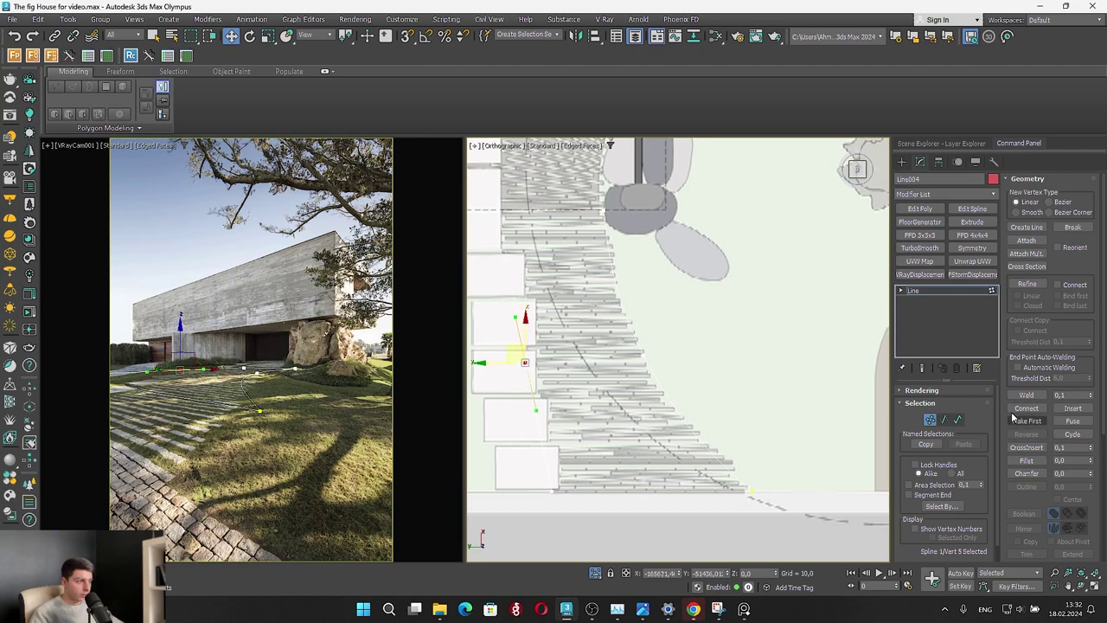
left_click(660, 325)
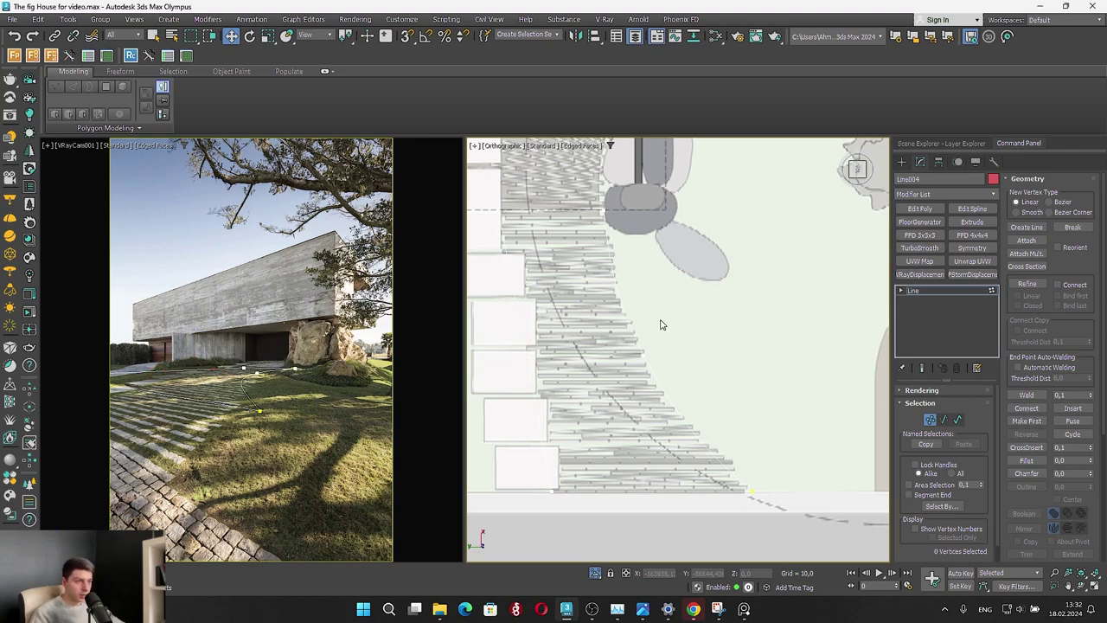
Insert two vertices on the outline's stepping-stone edge with Refine, one near each end
left_click(1027, 284)
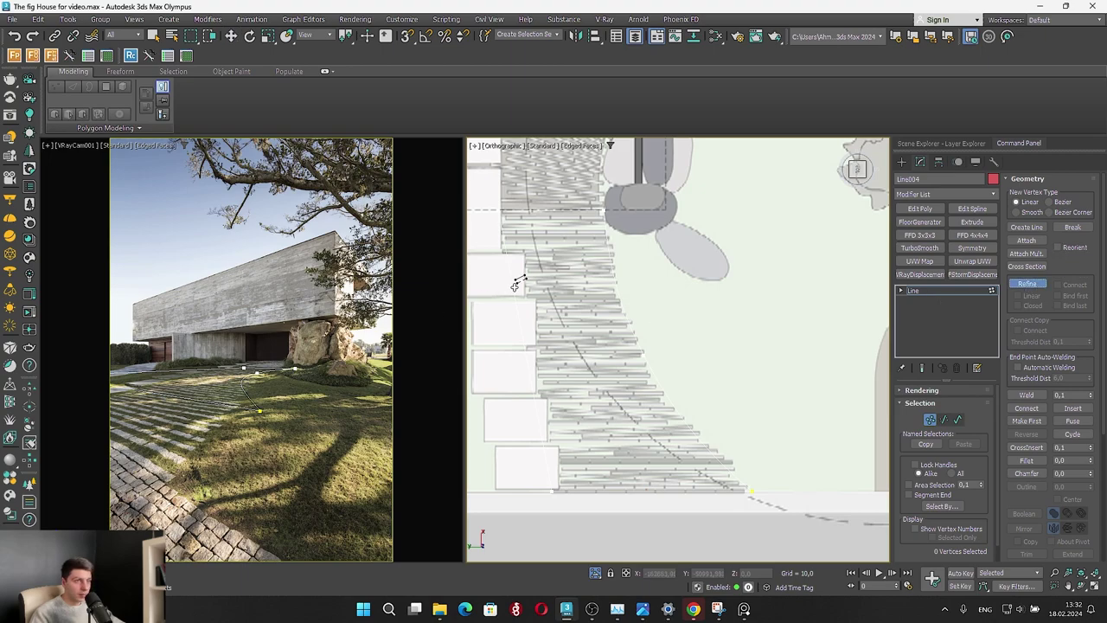
left_click(517, 284)
left_click(545, 418)
left_click(1028, 284)
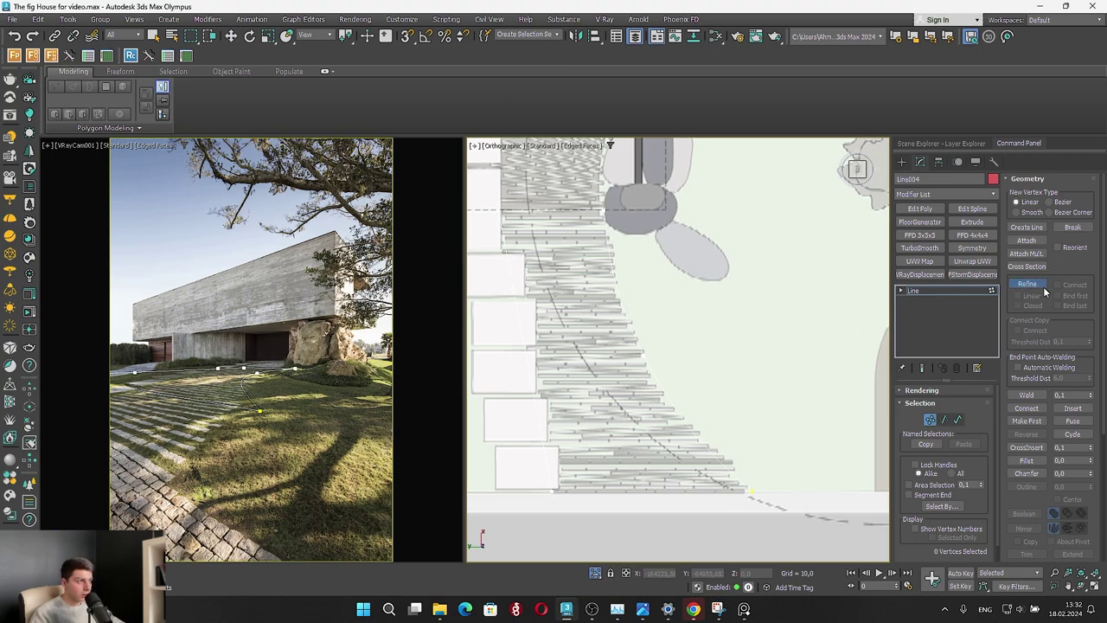
Convert the two added vertices to Bezier, shift them to fit the stepping-stone edge and finish vertex editing
left_click(507, 279)
right_click(509, 282)
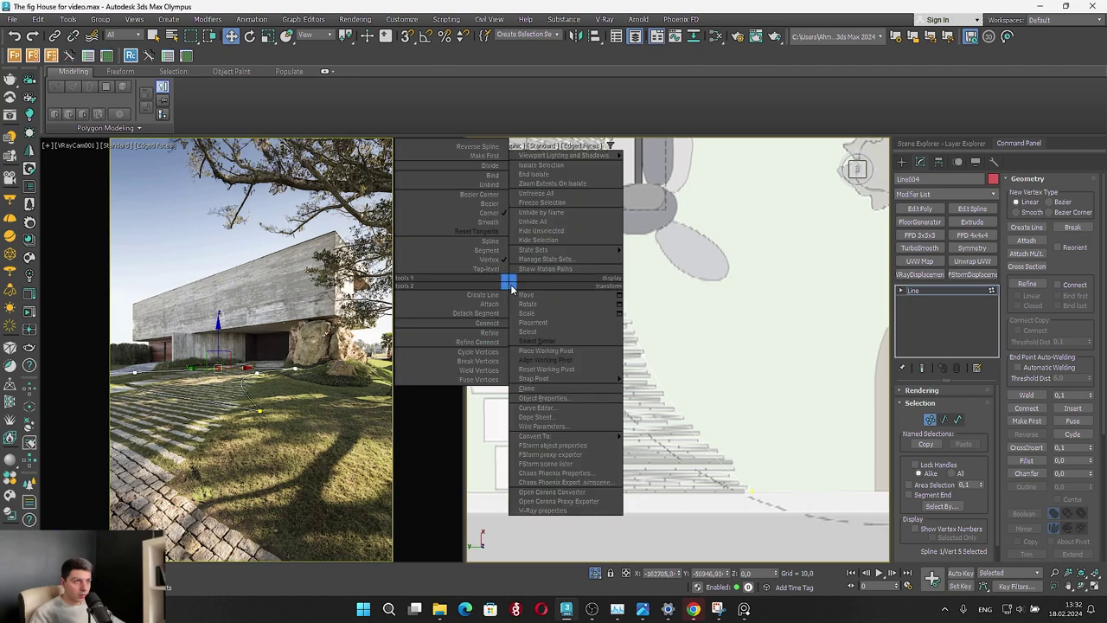
left_click(486, 214)
left_click_drag(502, 271, 534, 405)
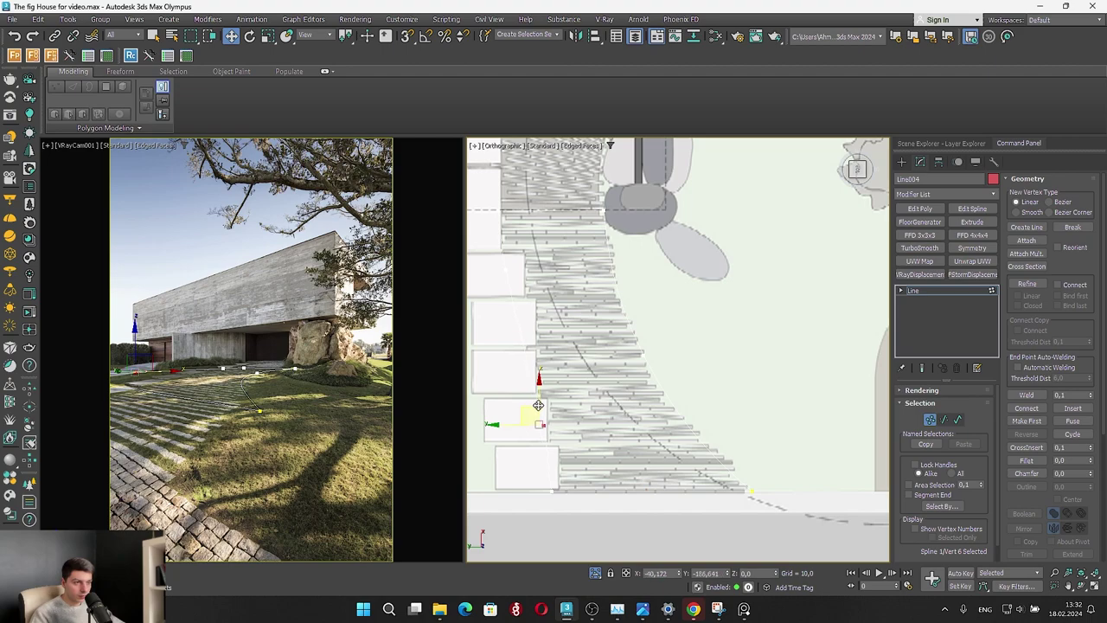
right_click(537, 364)
left_click(480, 289)
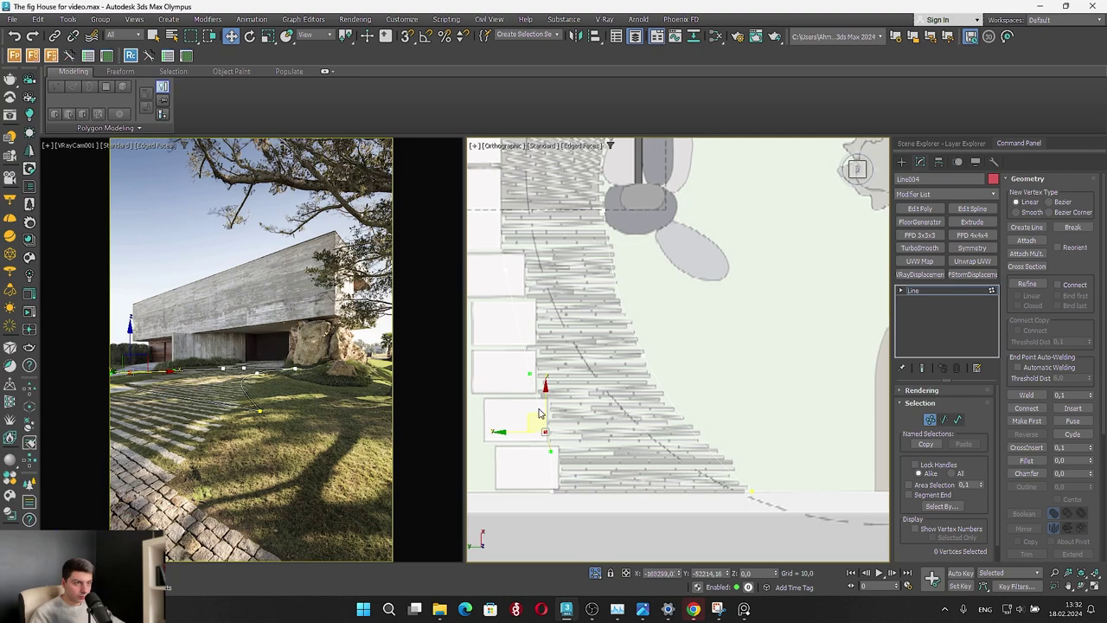
left_click(540, 413)
left_click_drag(538, 414, 540, 415)
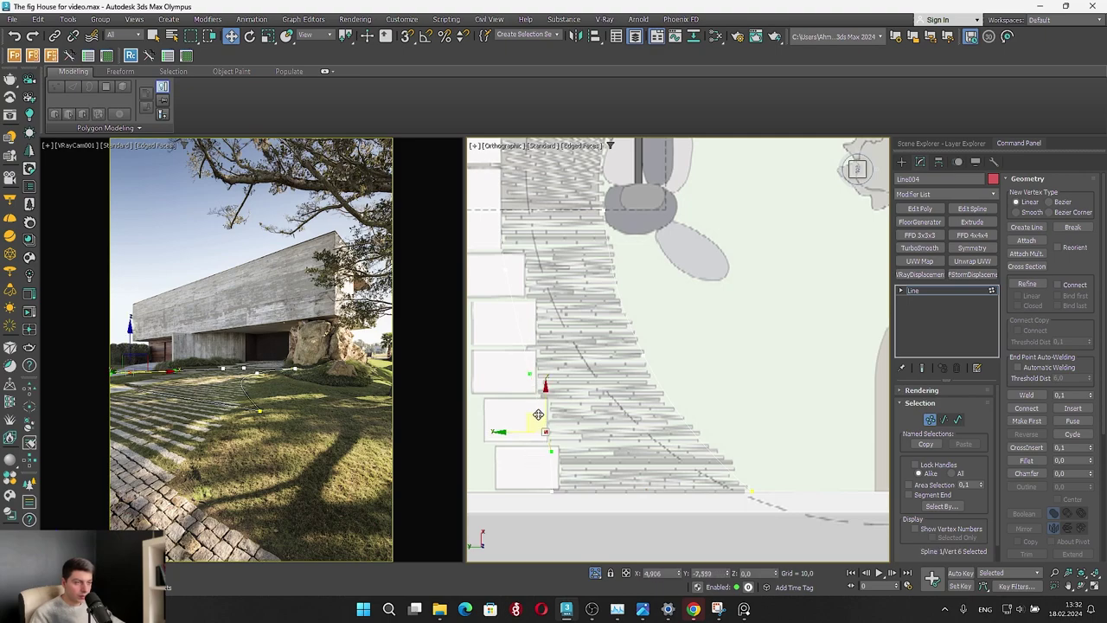
left_click(929, 420)
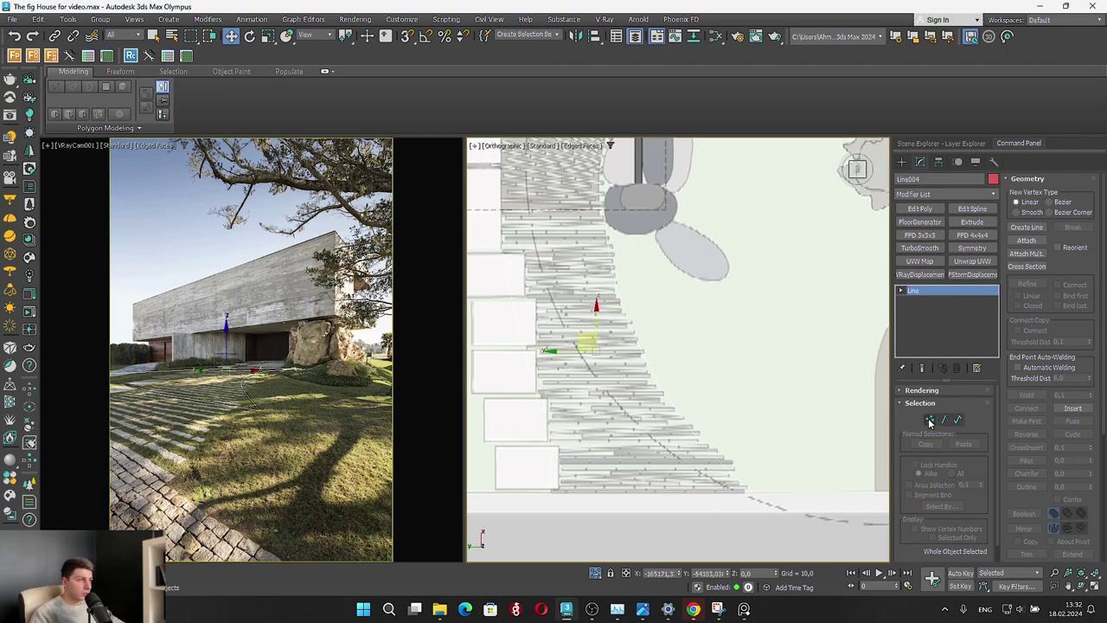
left_click(12, 18)
left_click(42, 104)
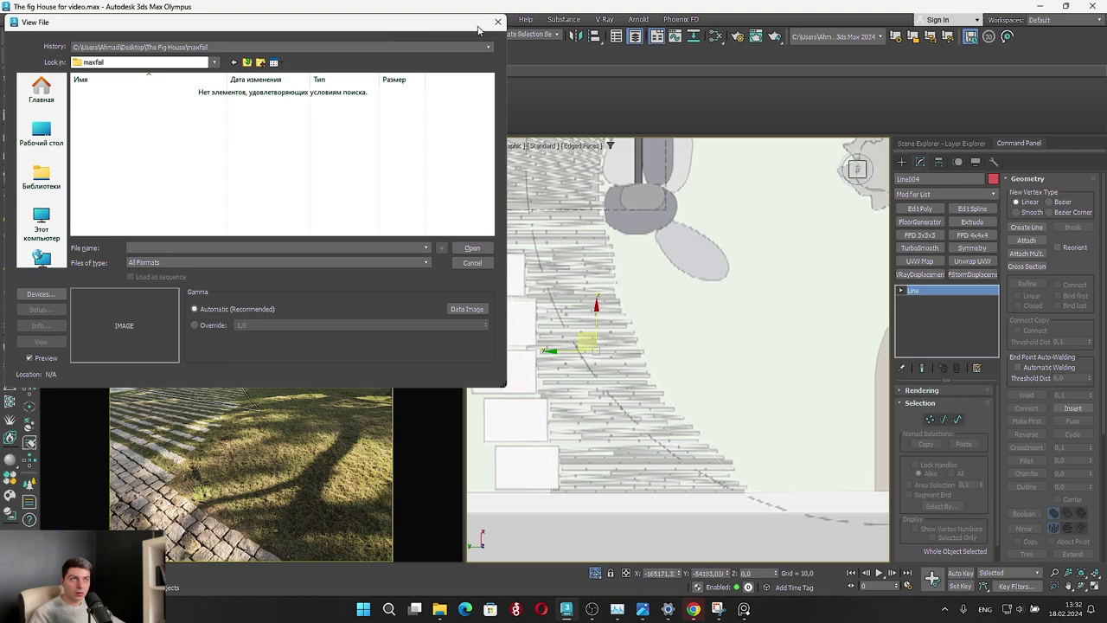
left_click(498, 22)
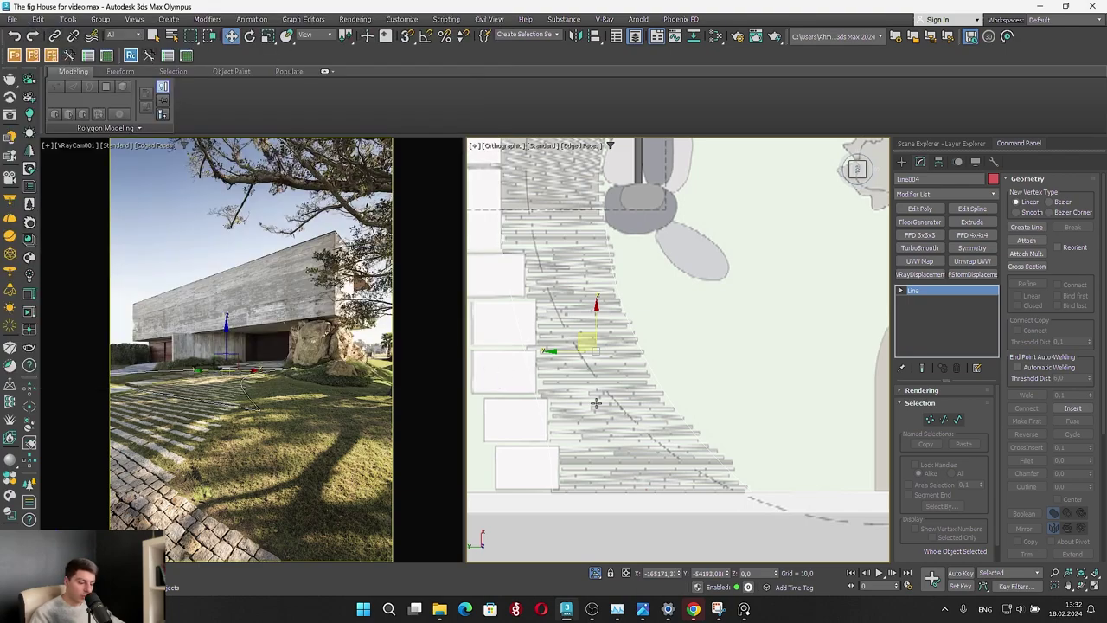
Save the scene and apply the FloorGenerator modifier to the traced paving outline
key("ctrl+s")
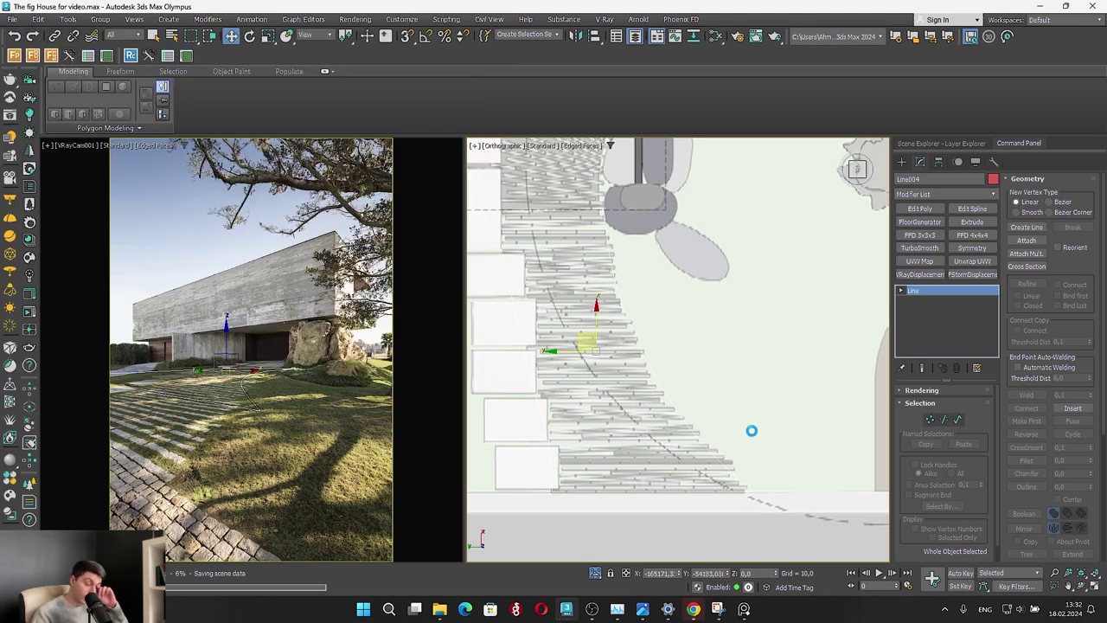
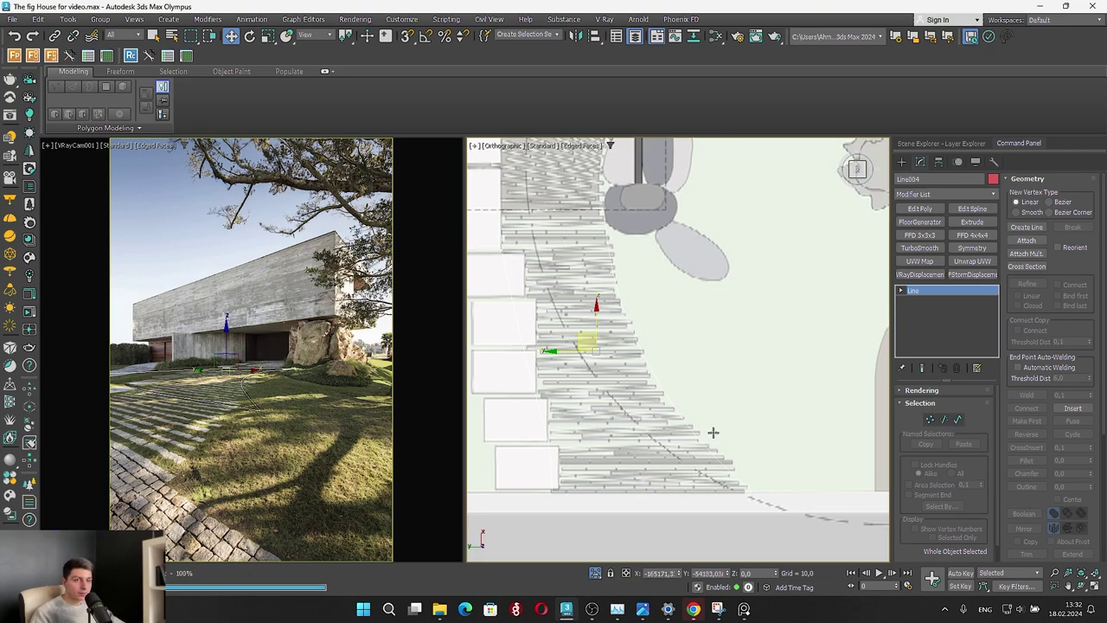
left_click(957, 194)
type("flo")
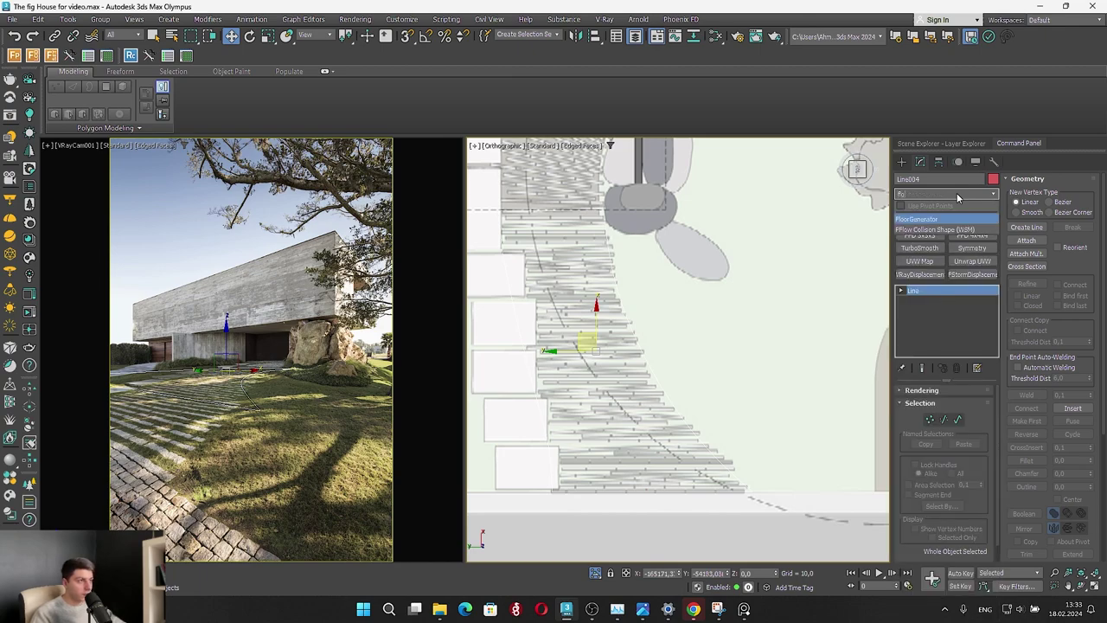
left_click(921, 219)
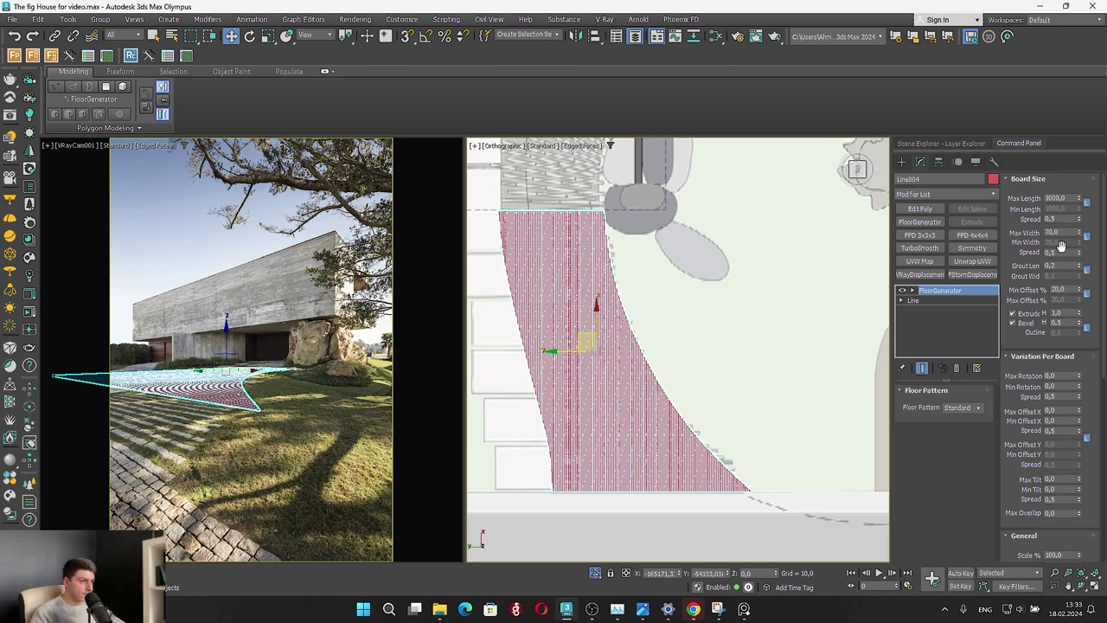
scroll(1074, 252, "down", 5)
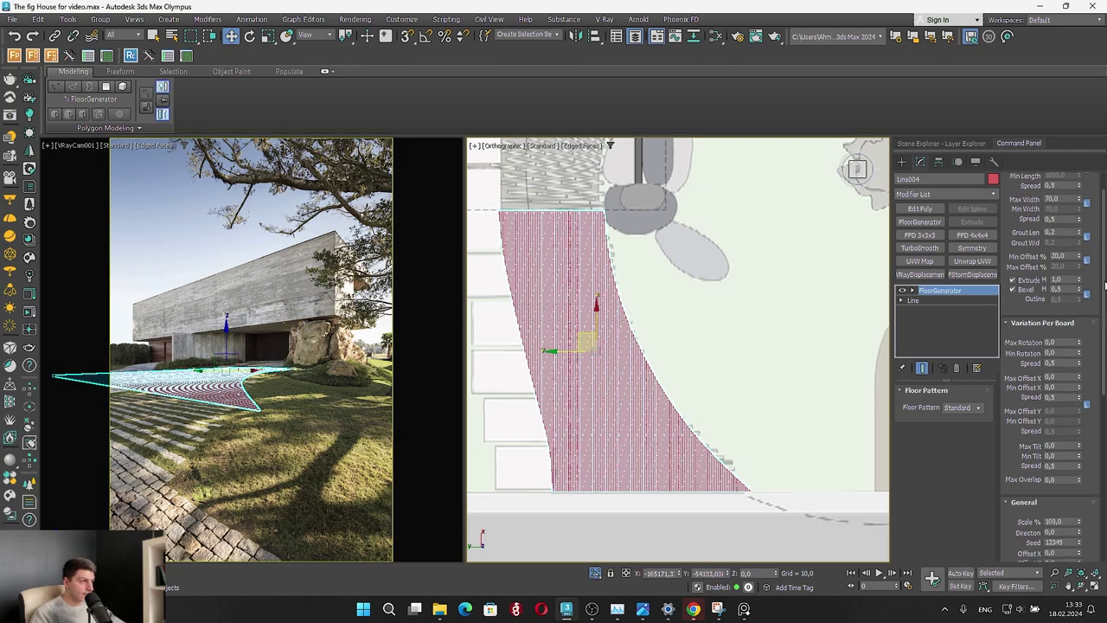
scroll(678, 428, "up", 10)
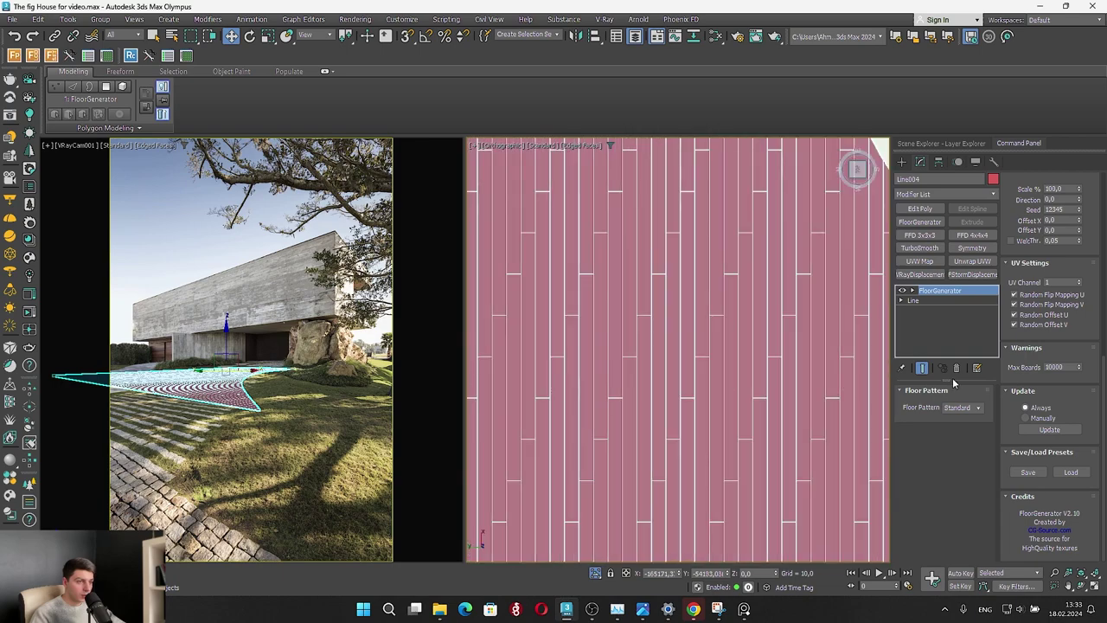
left_click_drag(1103, 382, 1100, 164)
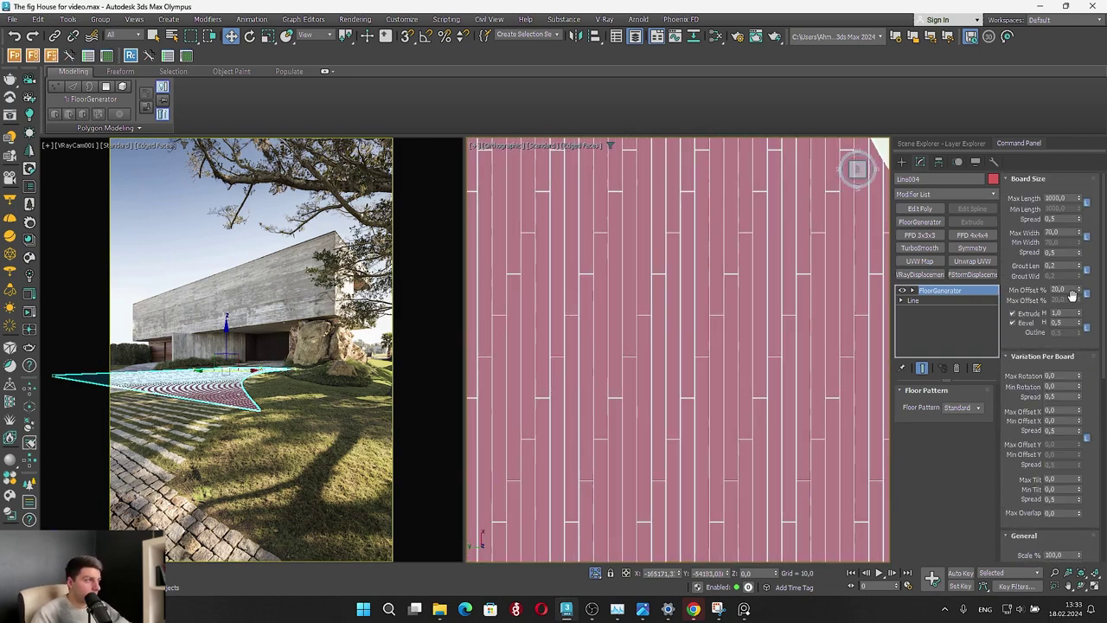
Adjust the FloorGenerator grout length to 39.703 and the minimum offset to 0 % so the board joints line up
left_click_drag(1079, 290, 1106, 149)
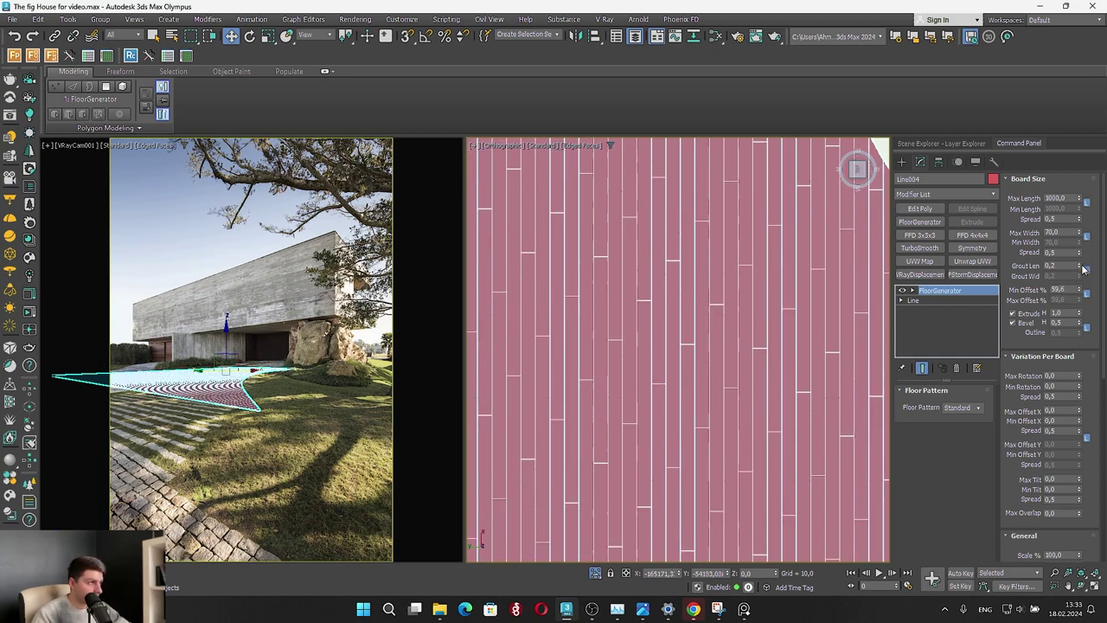
left_click_drag(1080, 265, 1079, 218)
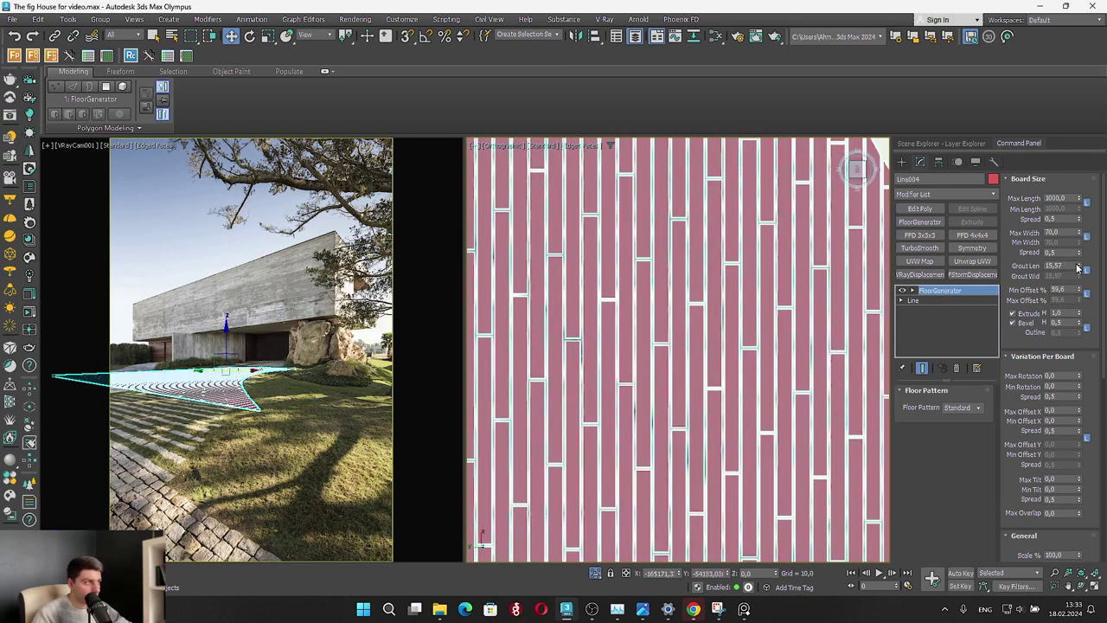
left_click_drag(1079, 266, 1053, 178)
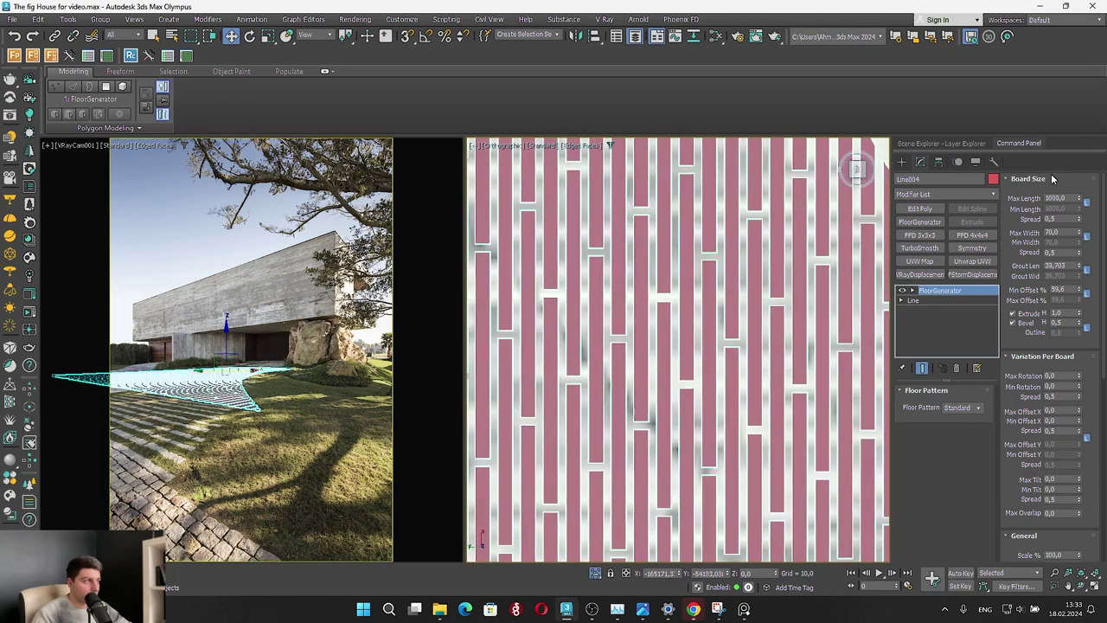
left_click_drag(1079, 293, 1055, 543)
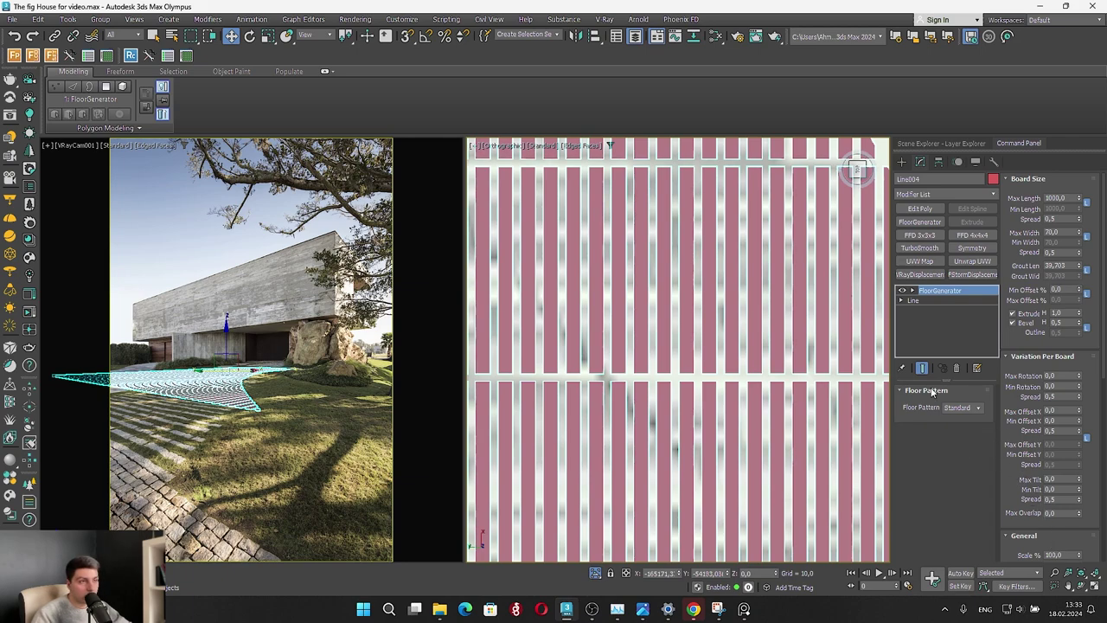
Try a maximum board width of 243.6 and a maximum board length of 500 for the paving
scroll(791, 374, "down", 5)
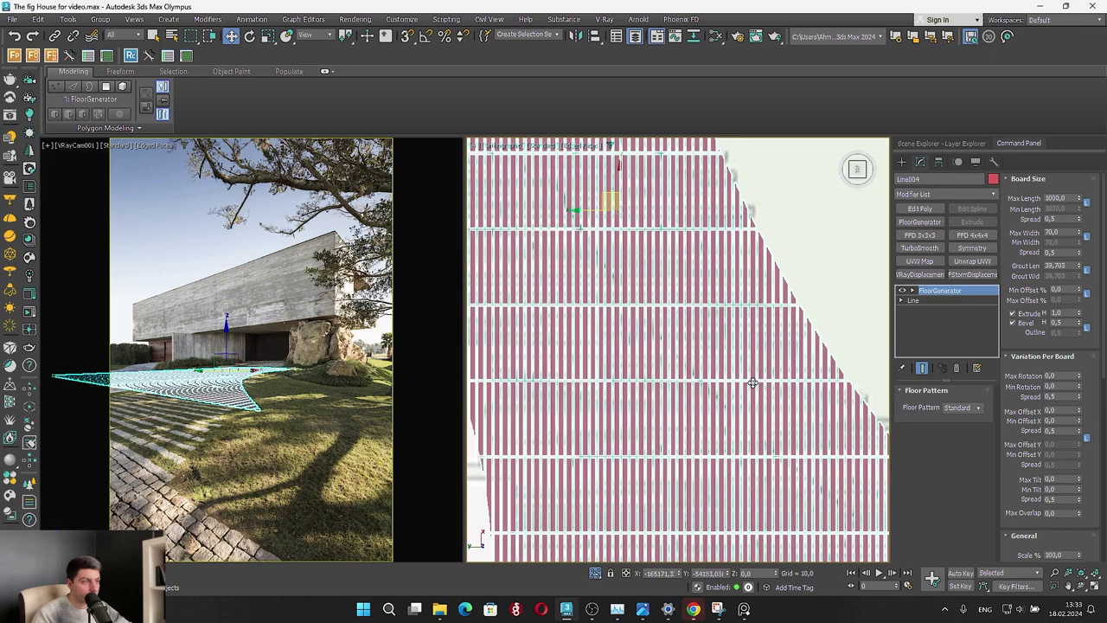
scroll(753, 383, "up", 3)
scroll(752, 384, "up", 2)
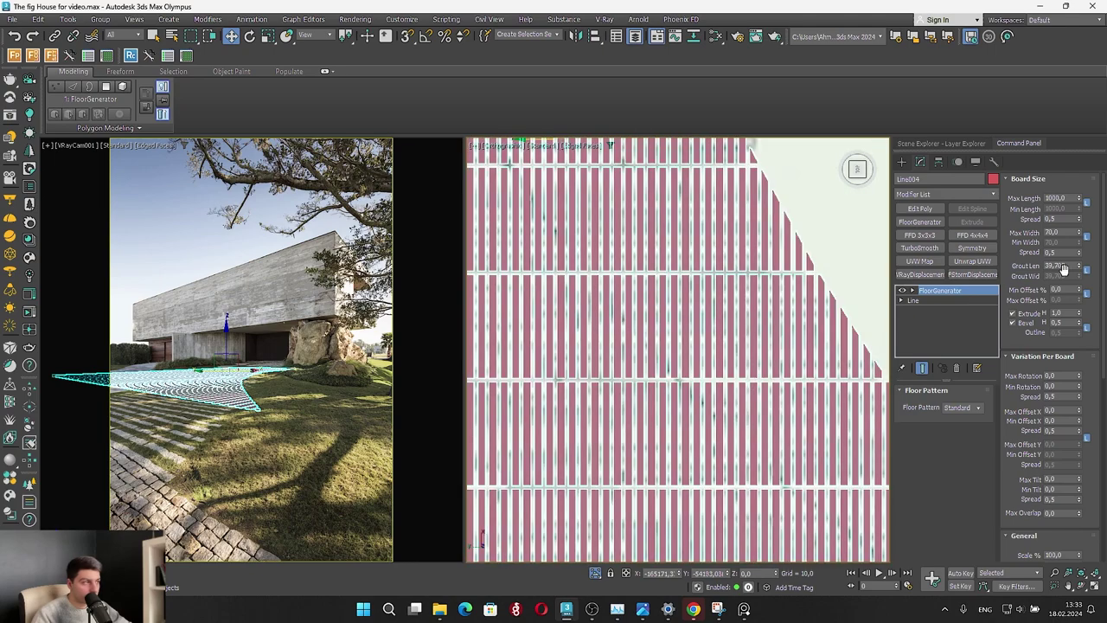
left_click_drag(1079, 233, 1081, 109)
left_click_drag(1080, 200, 1080, 204)
right_click(1080, 200)
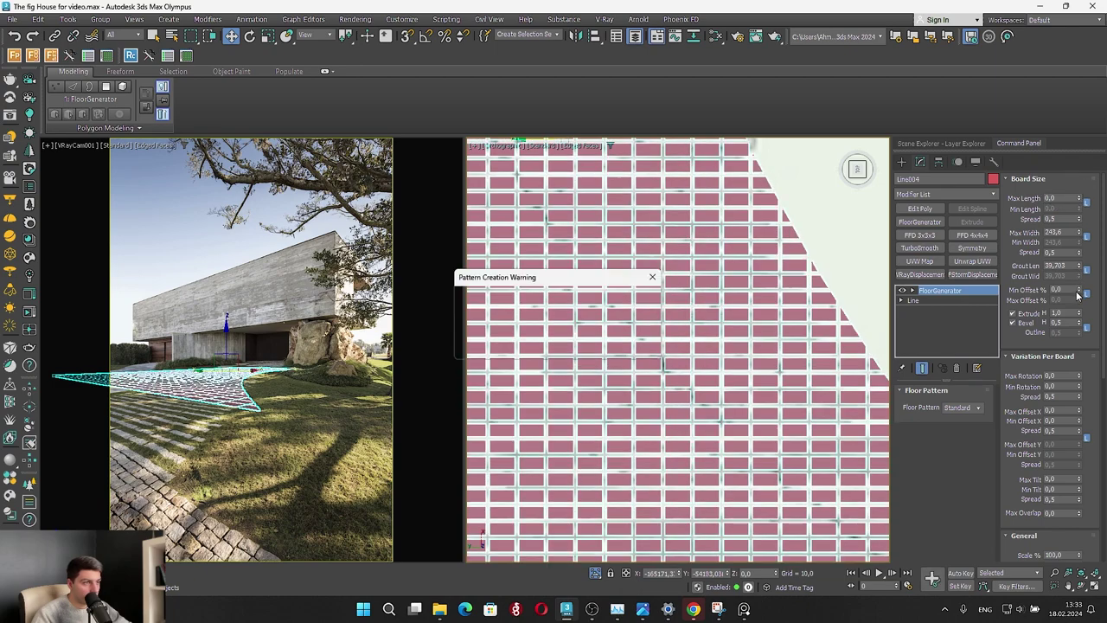
left_click(625, 347)
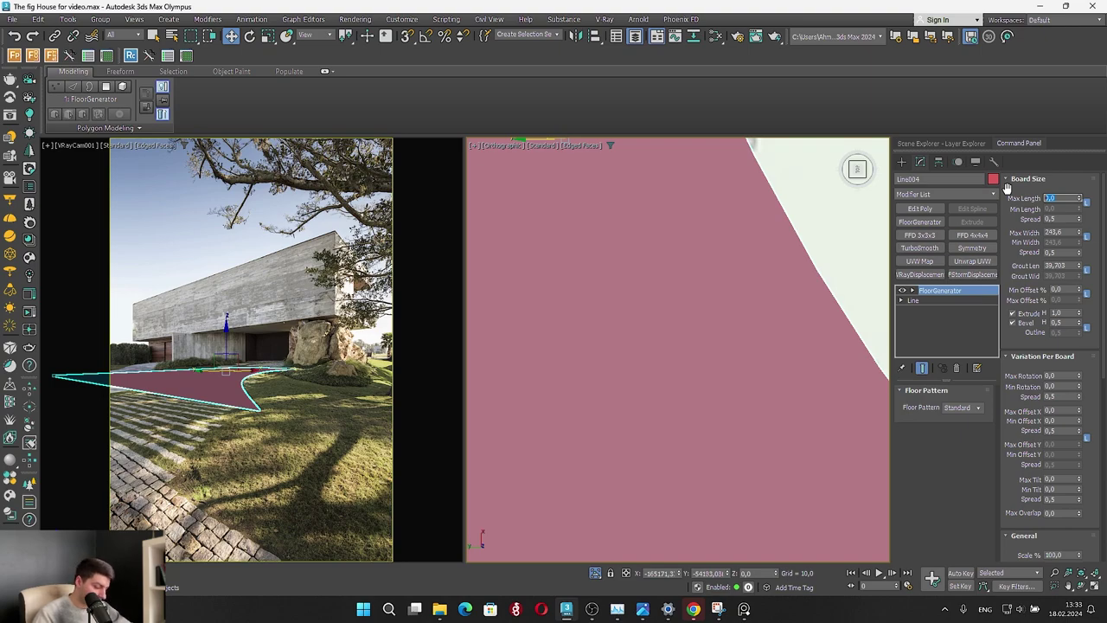
type("0")
key("Return")
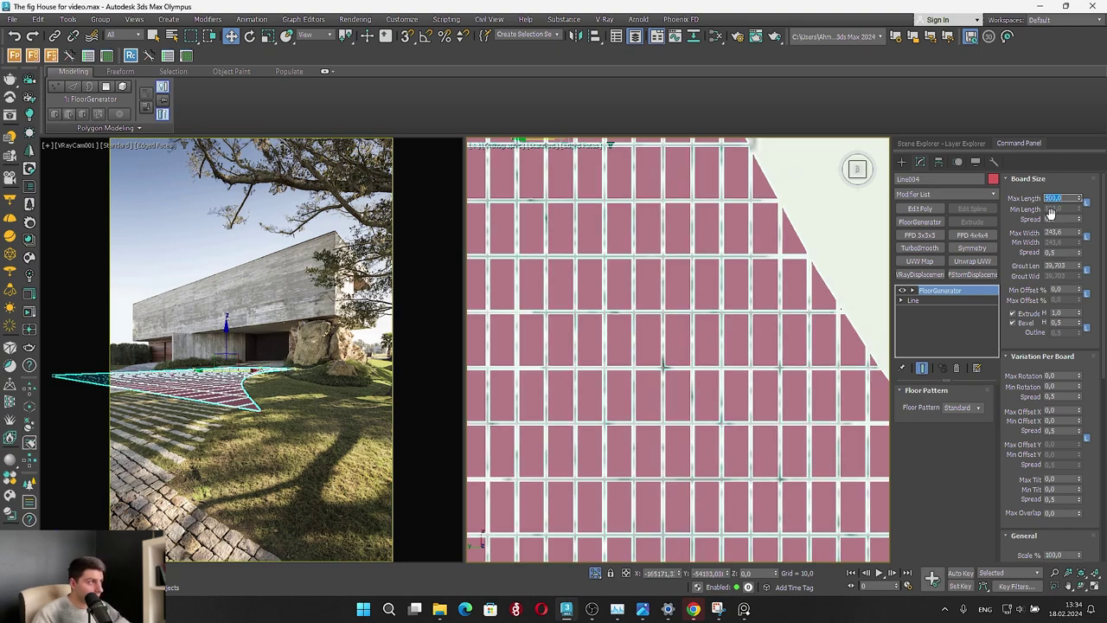
Widen the paving boards by trying maximum widths of 3000 and 5000, and settle on 10000
double_click(1058, 233)
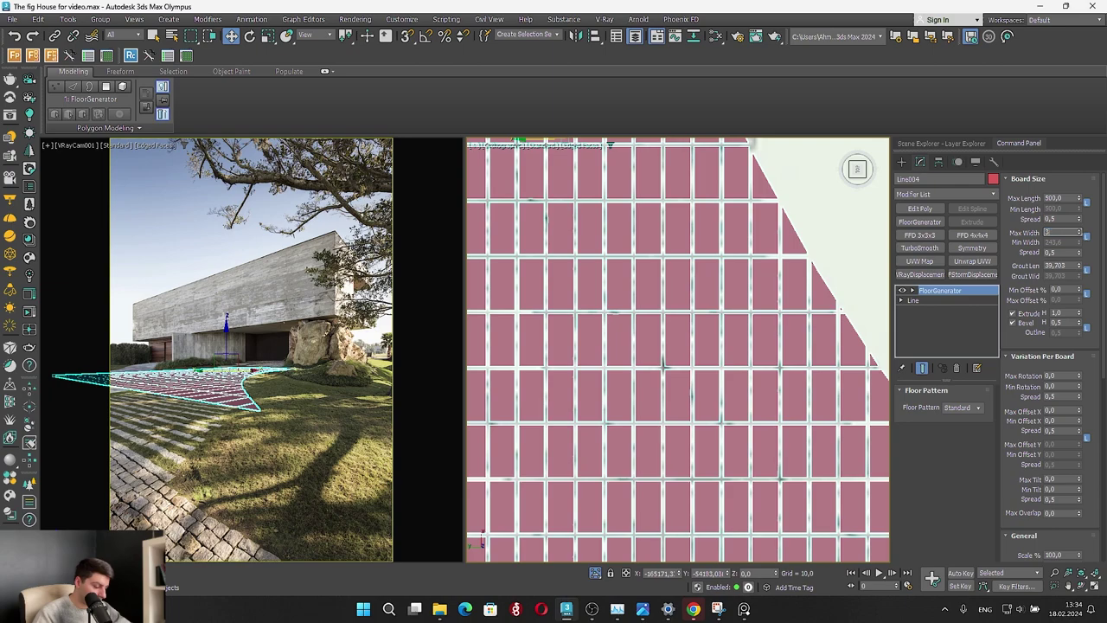
type("3000")
key("Return")
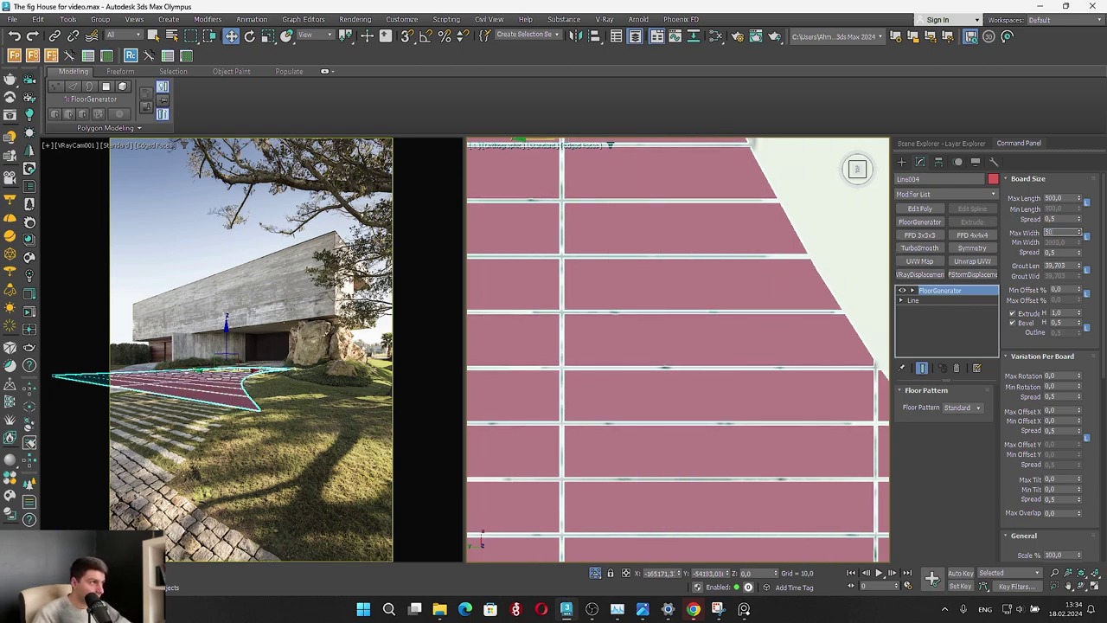
type("5000")
key("Return")
scroll(727, 355, "down", 6)
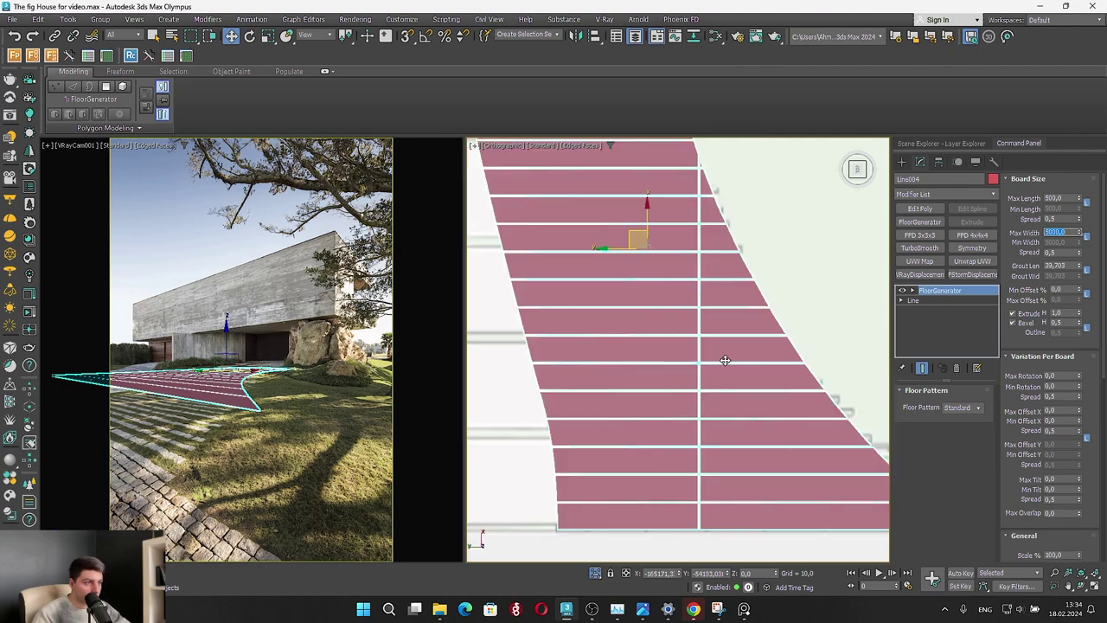
scroll(734, 343, "up", 5)
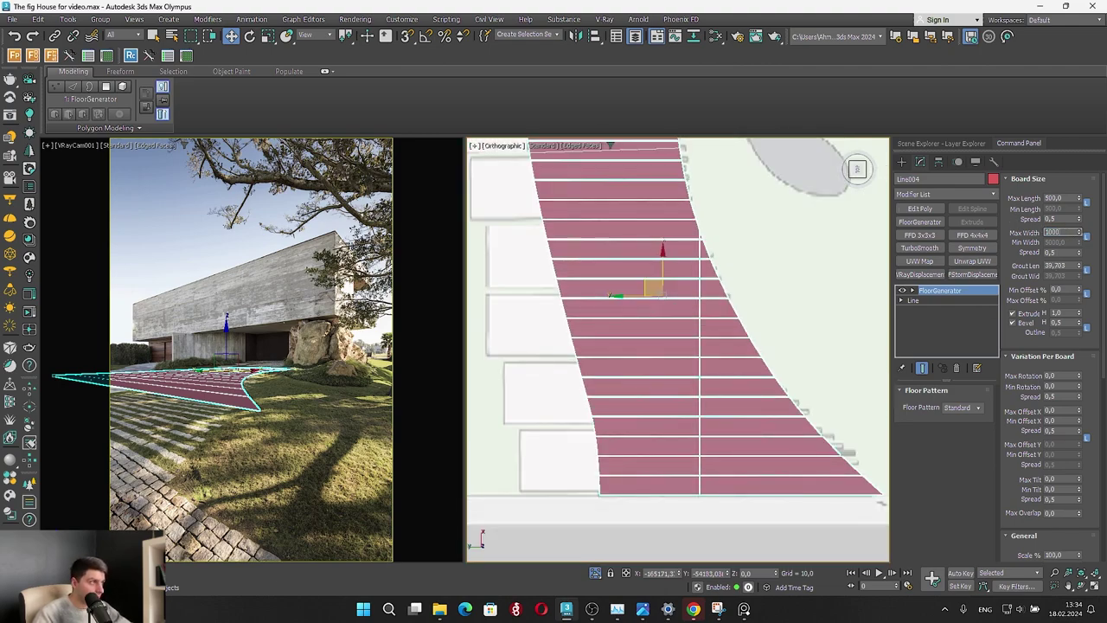
key("Return")
Set the paving boards' maximum length to 200 for narrower stripes
double_click(1058, 198)
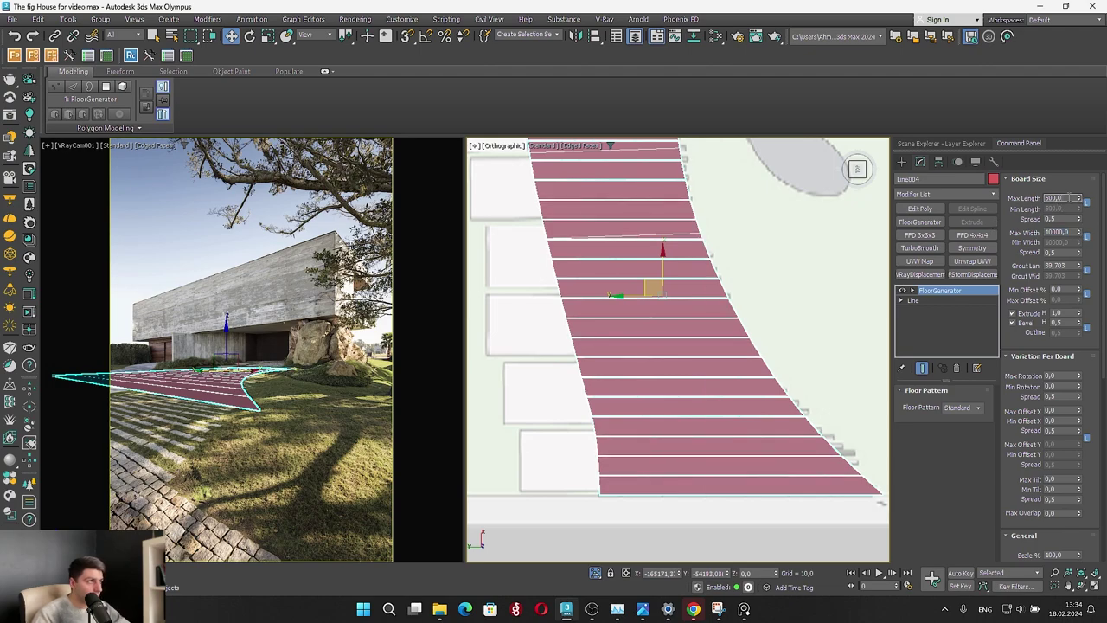
type("2")
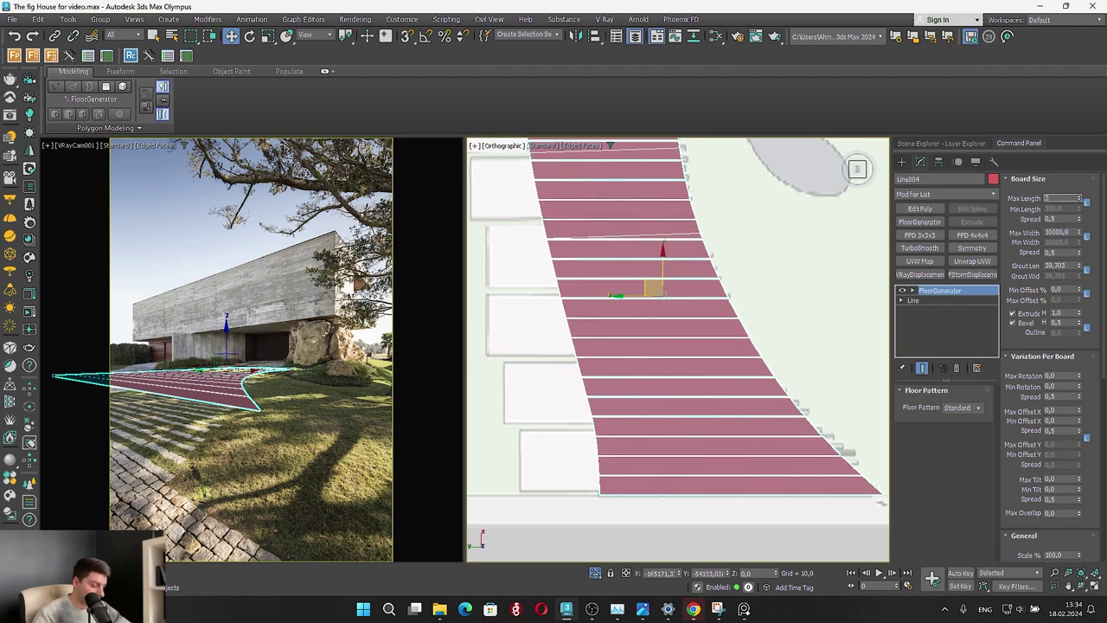
type("00")
key("Return")
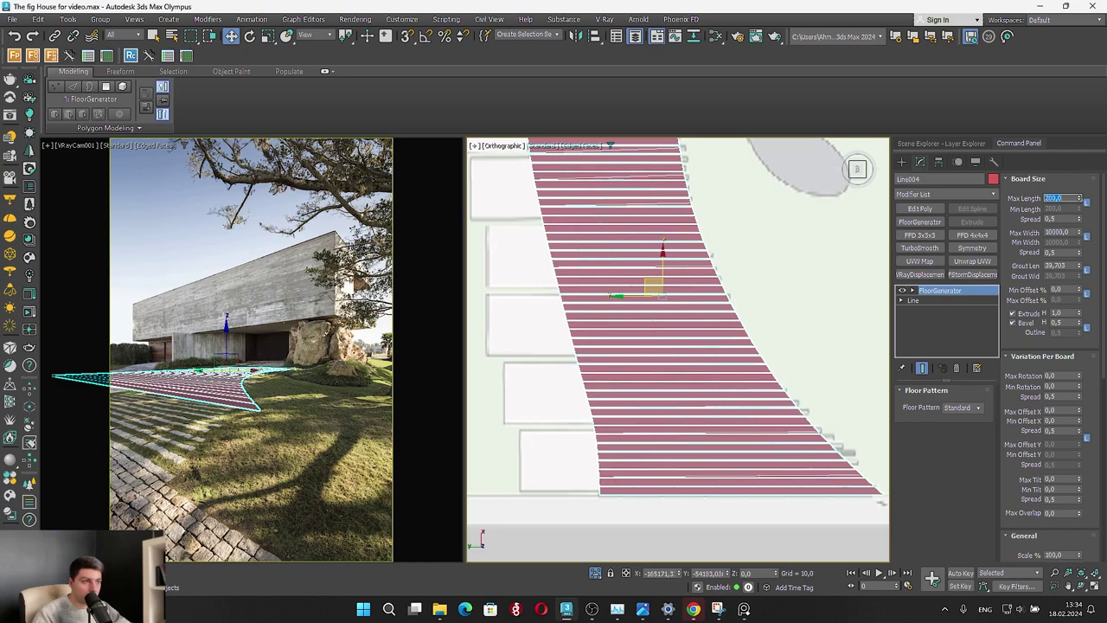
End isolation to show the whole scene and lower the striped paving to about Z -1097, near the terrain
scroll(732, 353, "down", 5)
middle_click_drag(730, 345, 731, 368, "alt")
scroll(765, 329, "up", 4)
scroll(670, 320, "down", 3)
middle_click_drag(667, 321, 534, 435, "alt")
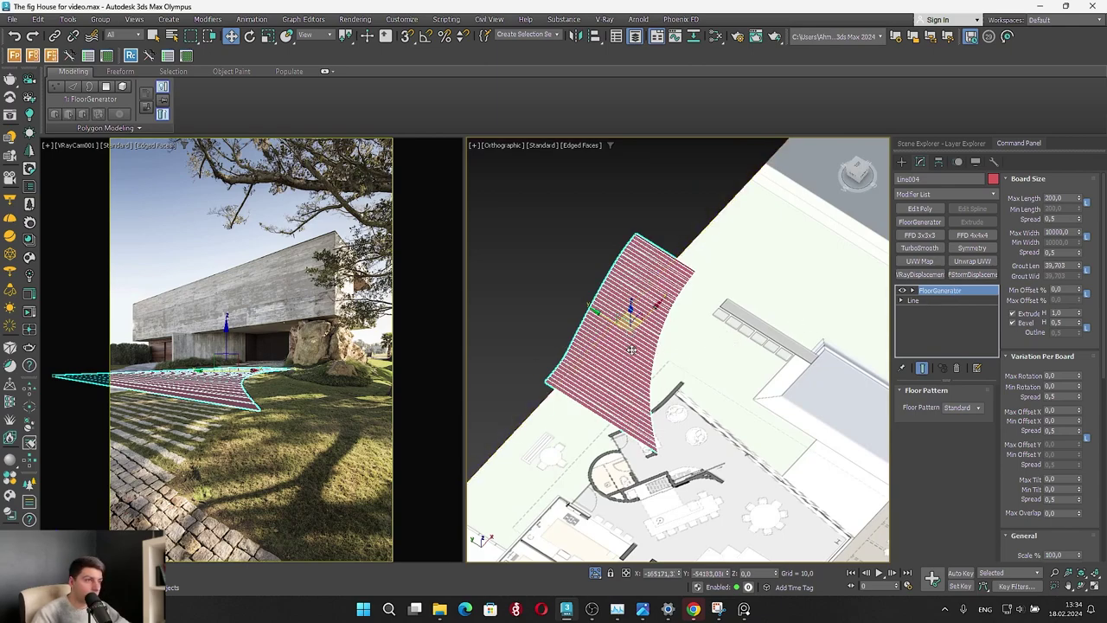
middle_click_drag(632, 350, 630, 293, "alt")
scroll(630, 292, "down", 5)
left_click(594, 575)
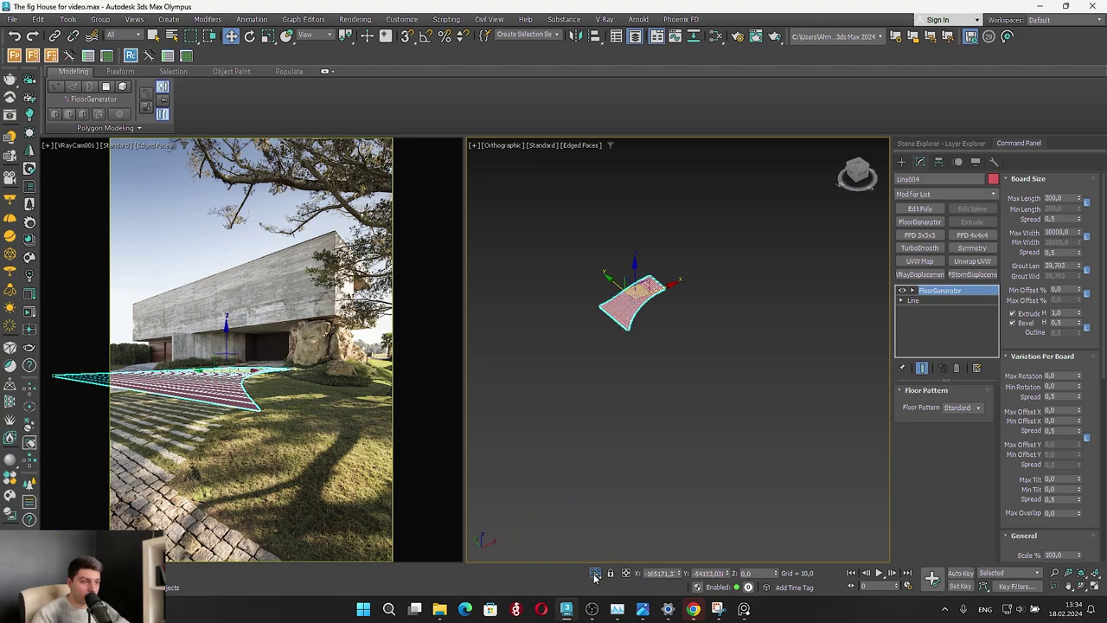
left_click(595, 573)
scroll(618, 261, "up", 5)
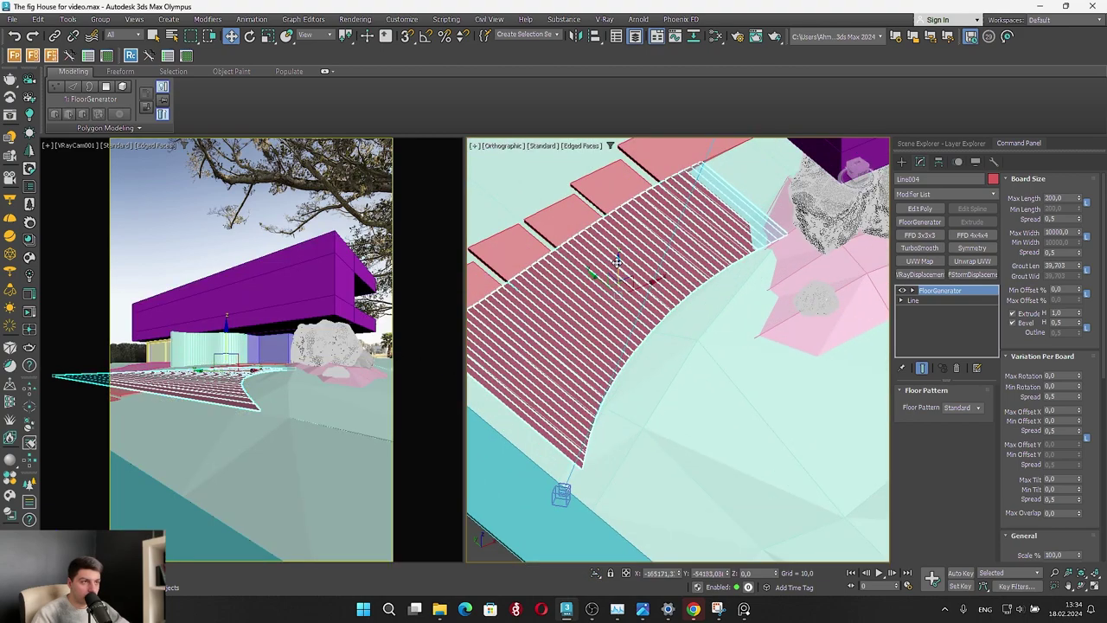
left_click_drag(618, 261, 626, 291)
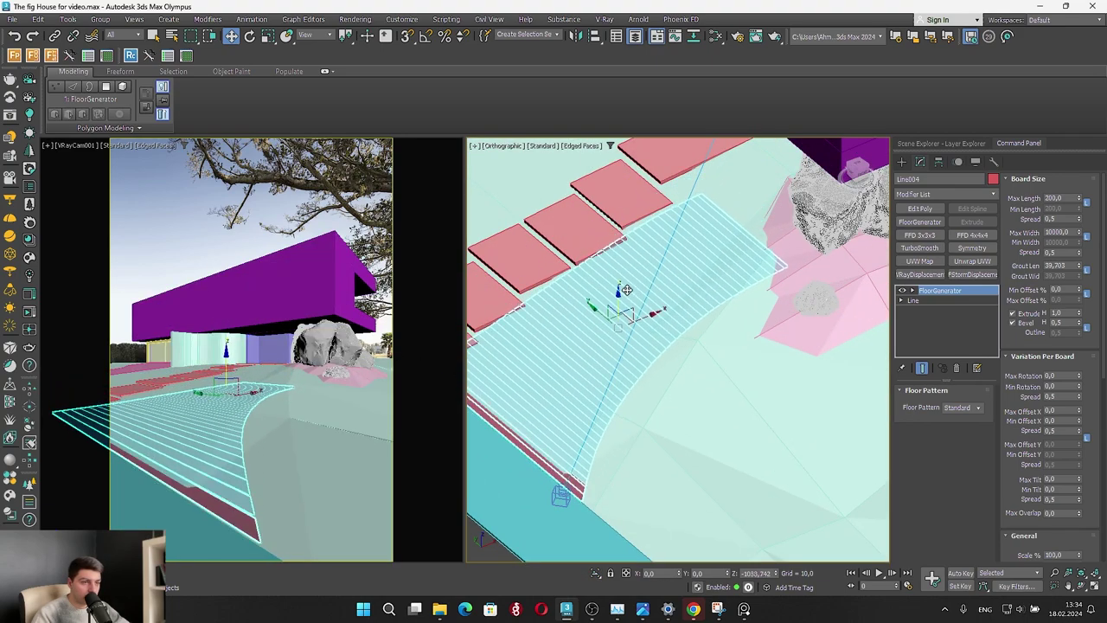
Isolate the paving together with the terrain, select only the paving and switch to a straight side view
middle_click_drag(626, 291, 714, 298, "alt")
left_click(699, 333, "ctrl")
left_click(597, 574)
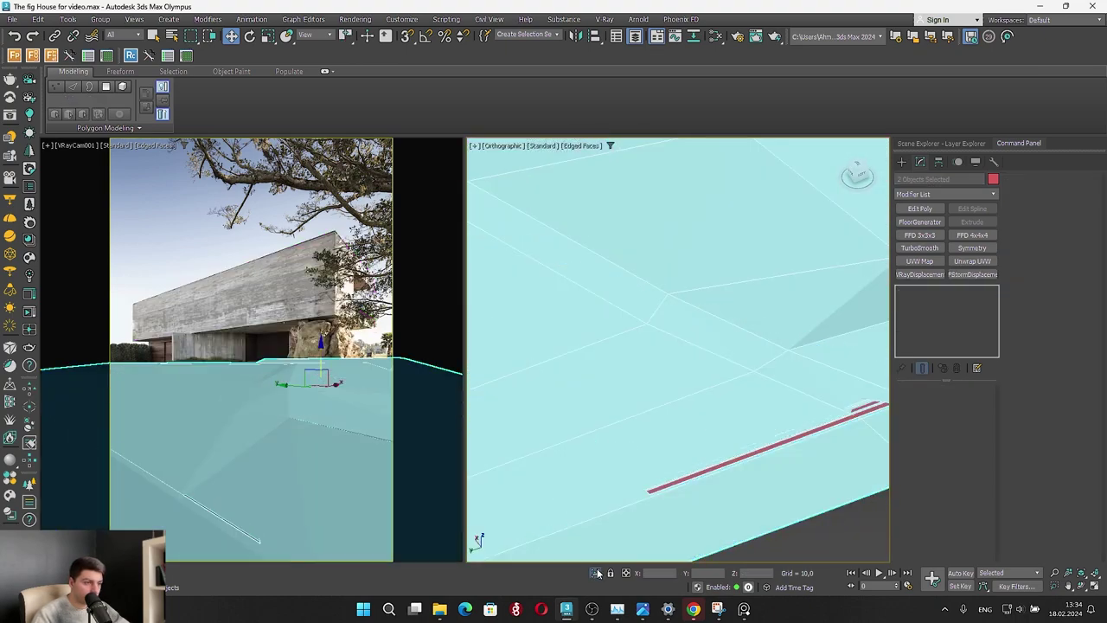
left_click(719, 467)
middle_click_drag(704, 430, 791, 366, "alt")
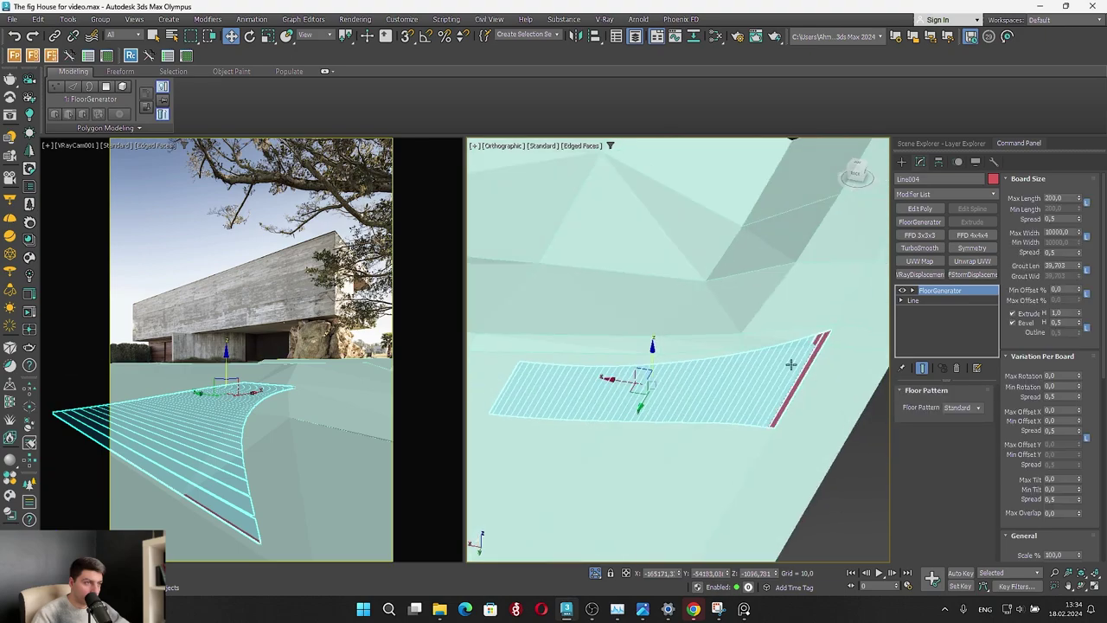
left_click(854, 174)
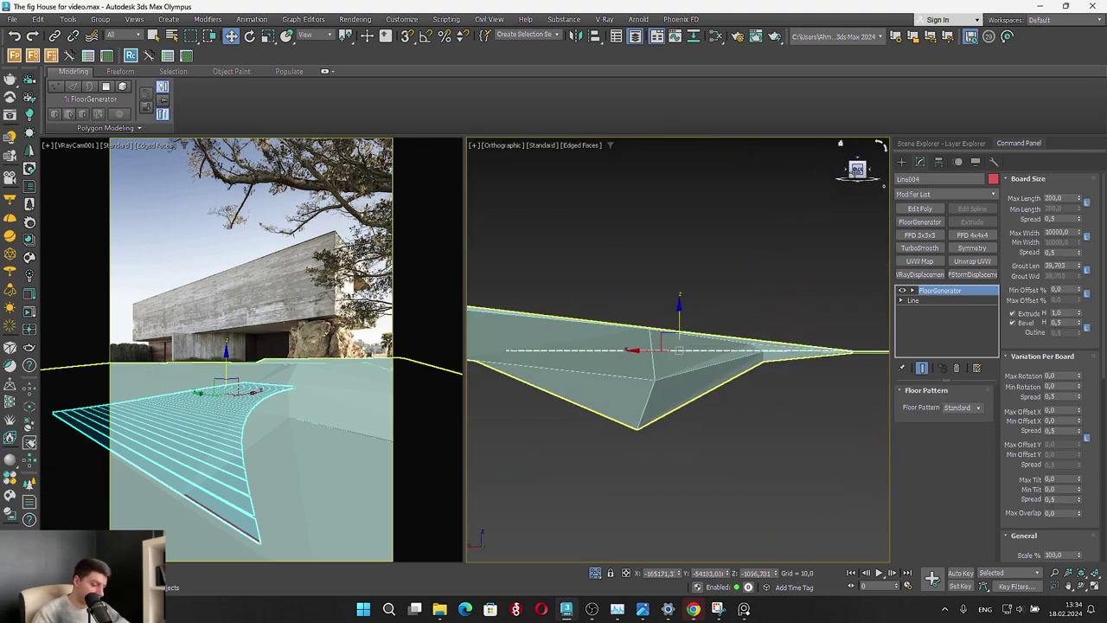
Rotate the paving to match the terrain's slope and raise it to about Z -515 at the ground surface
key("e")
scroll(656, 326, "up", 3)
left_click_drag(725, 344, 720, 309)
key("w")
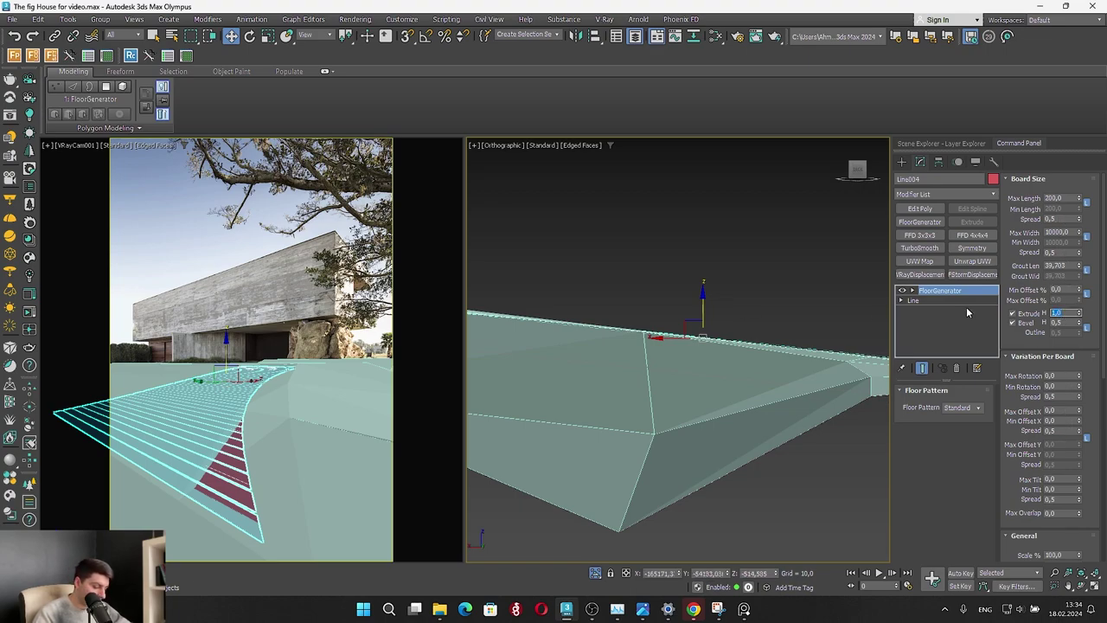
Try a board extrusion height of 30, set it to 100, and lower the paving to about Z -574 on the slope
type("30")
key("Return")
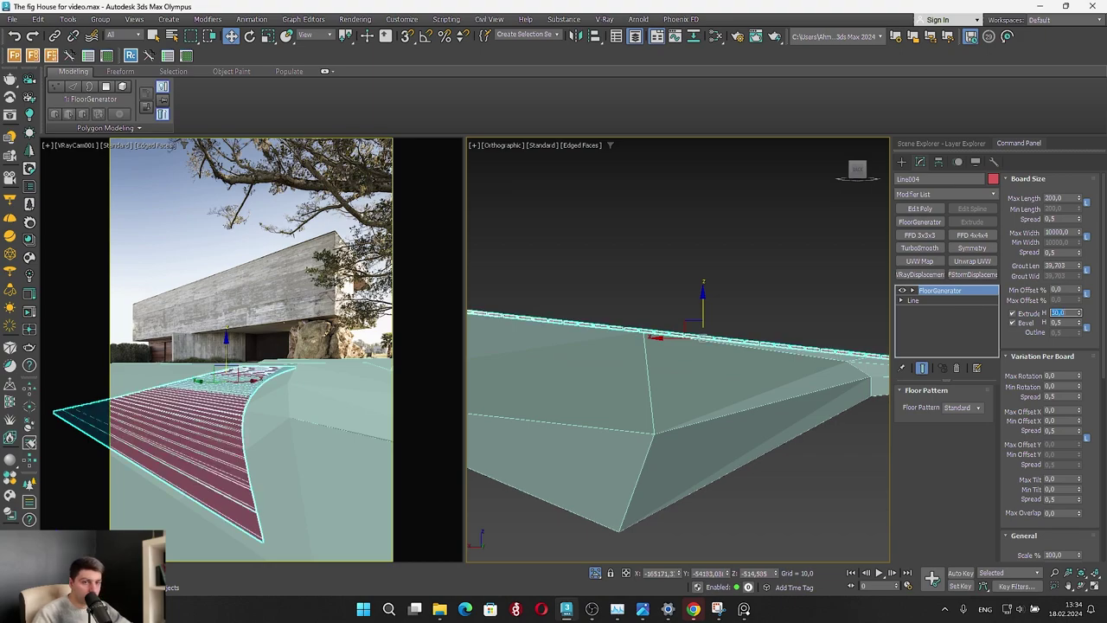
type("100")
key("Return")
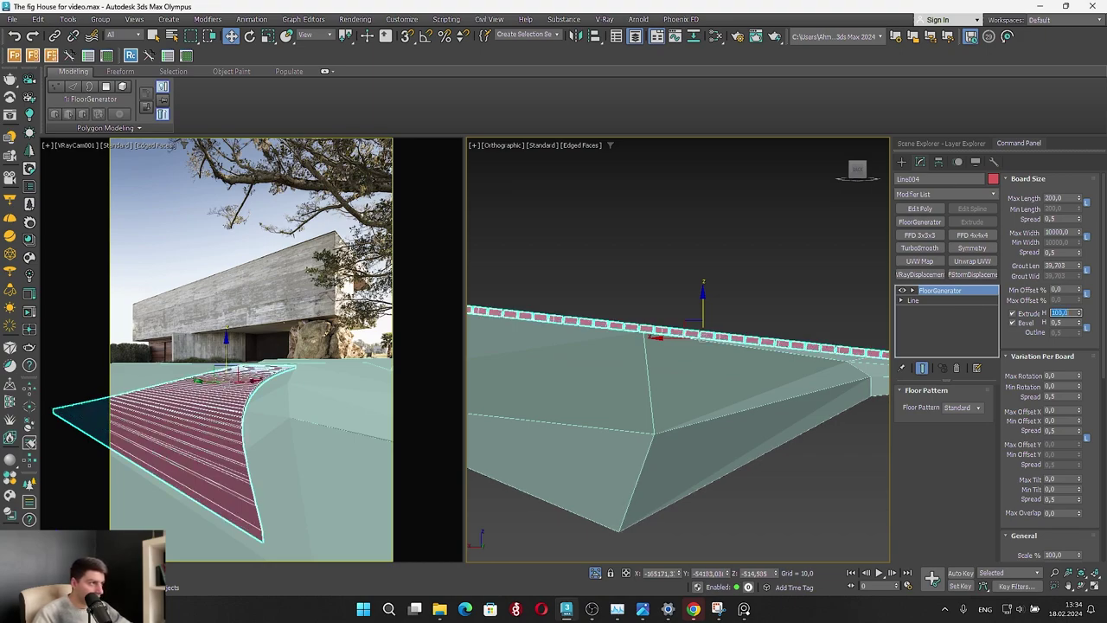
scroll(721, 313, "up", 2)
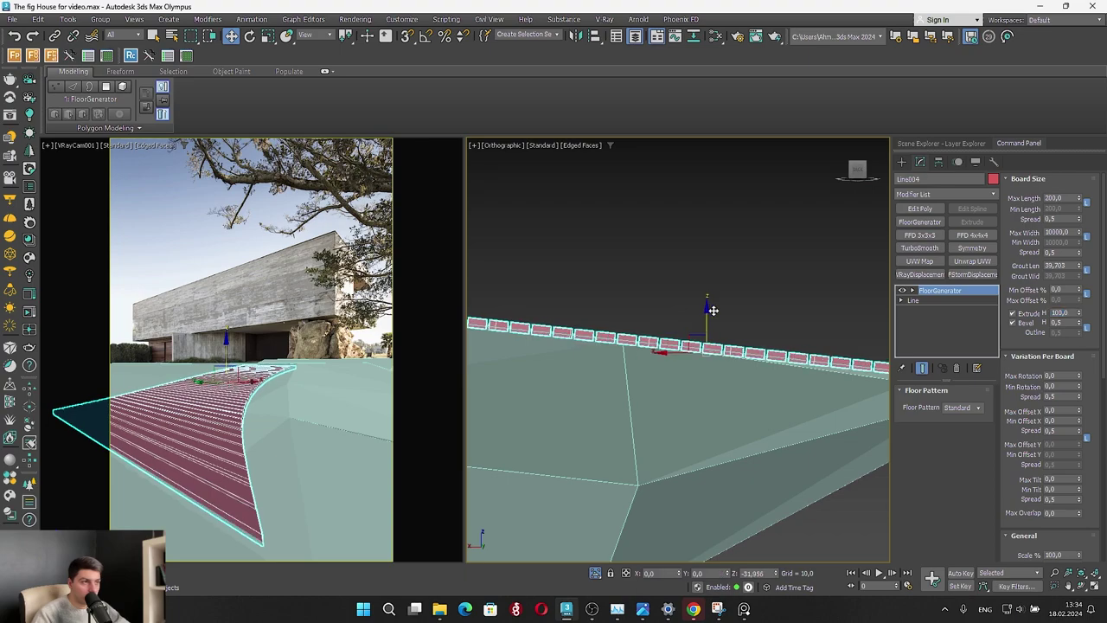
left_click_drag(720, 314, 719, 313)
scroll(693, 336, "down", 2)
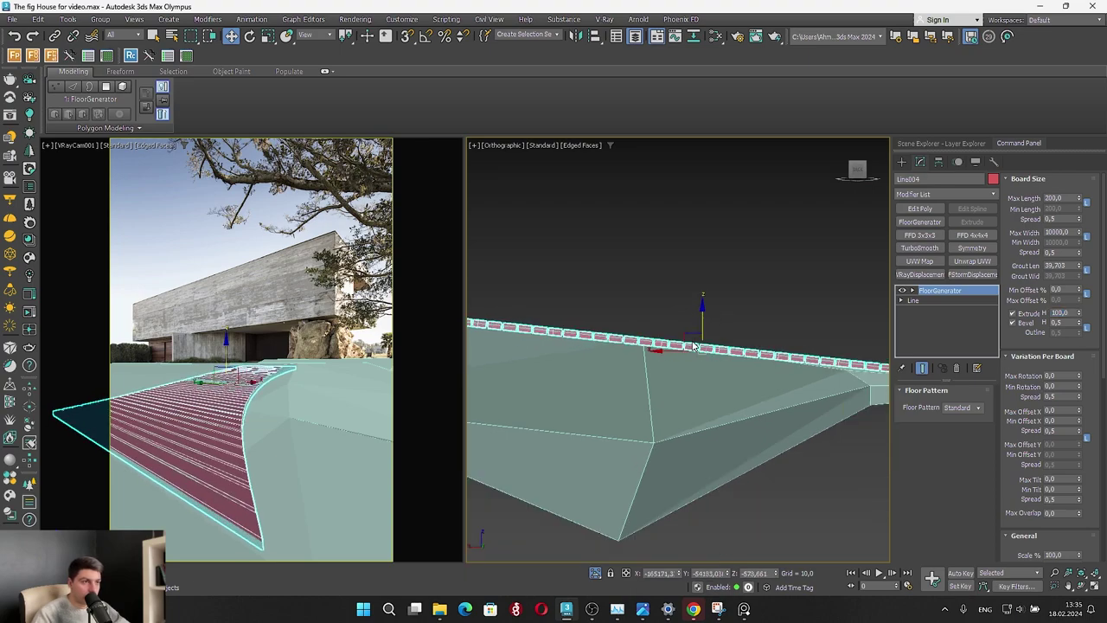
Fine-tune the paving's rotation about Y in the side view so it follows the terrain's slope
middle_click_drag(688, 329, 784, 373)
middle_click_drag(714, 391, 764, 378, "alt")
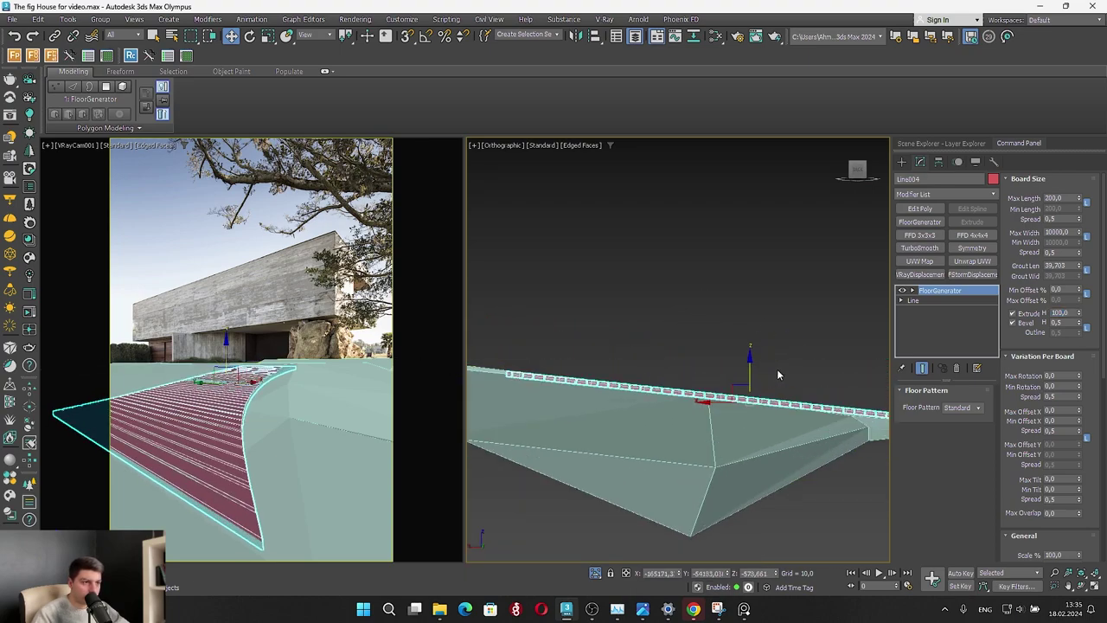
key("e")
left_click_drag(771, 371, 778, 361)
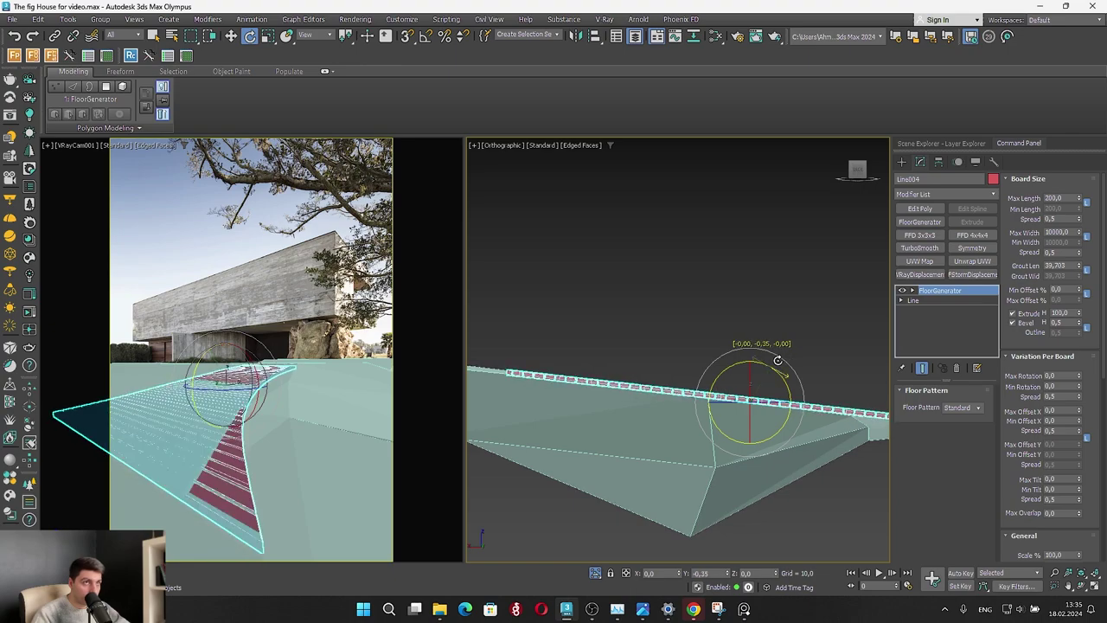
left_click_drag(779, 361, 779, 362)
key("alt+w")
middle_click_drag(731, 400, 622, 378)
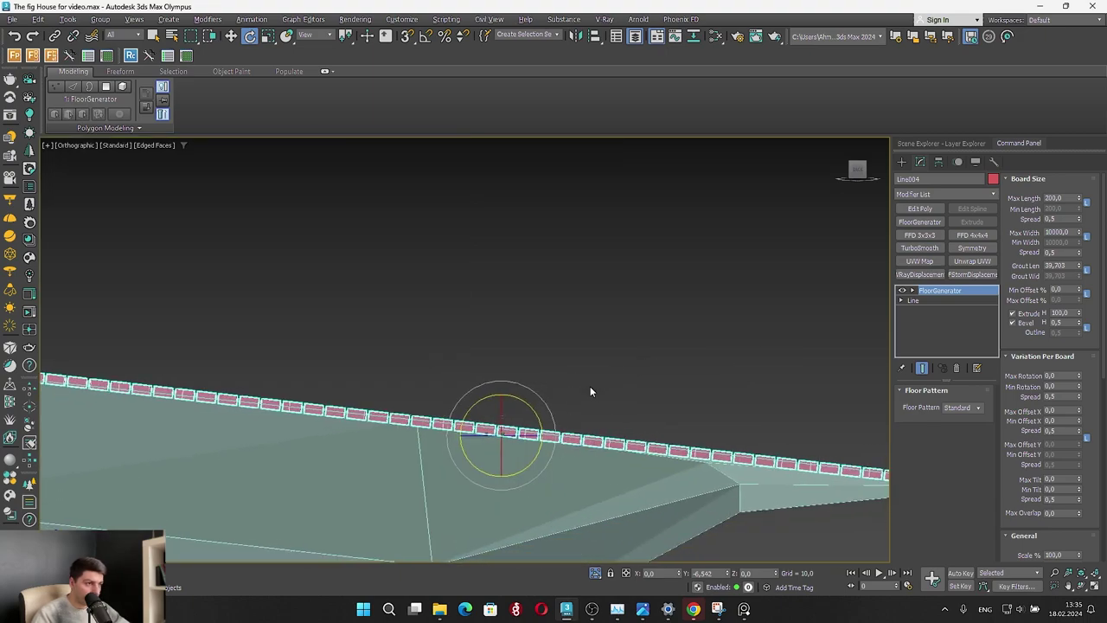
scroll(559, 391, "down", 2)
scroll(551, 393, "up", 1)
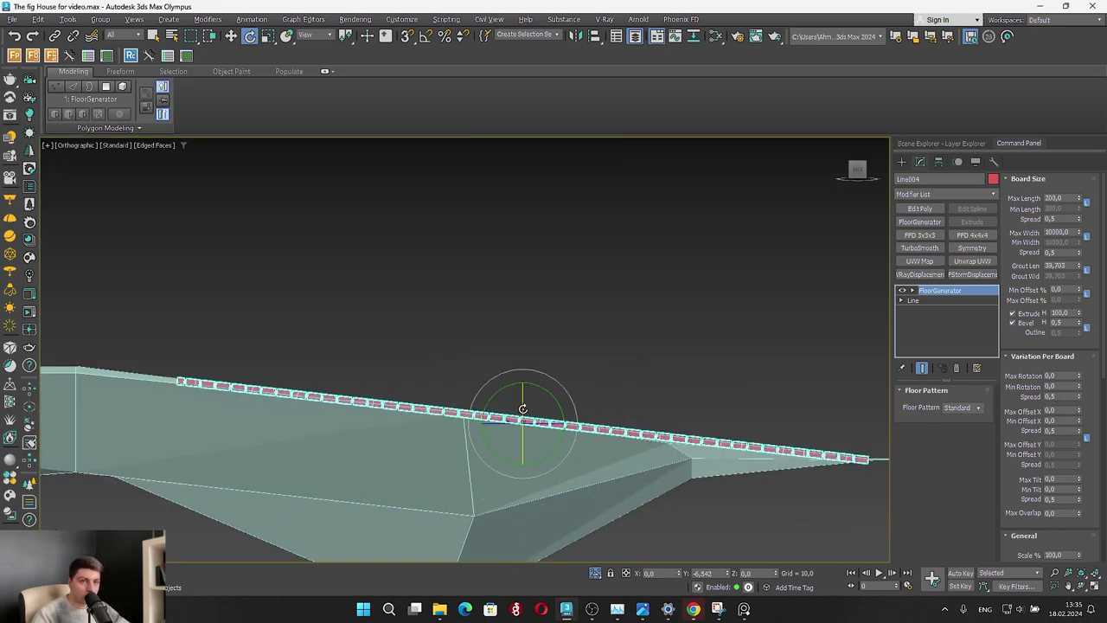
Lower the striped paving slightly to about Z -575 so it sits in the slope
middle_click_drag(523, 404, 515, 424, "alt")
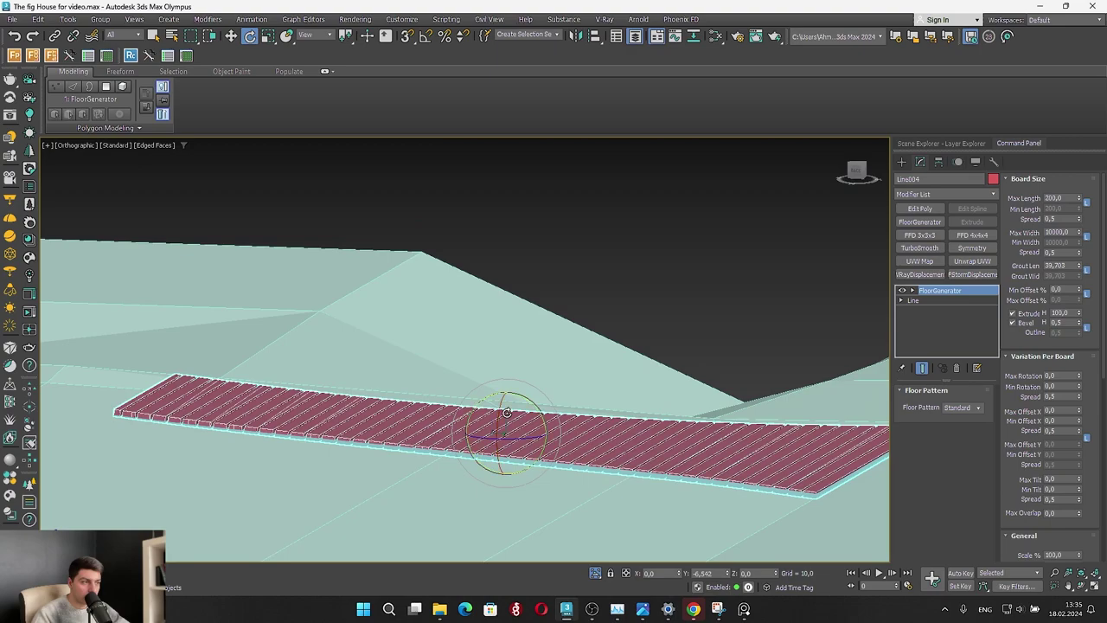
mouse_move(533, 402)
left_mouse_down()
mouse_move(506, 403)
mouse_move(566, 402)
mouse_move(534, 396)
left_mouse_up()
key("w")
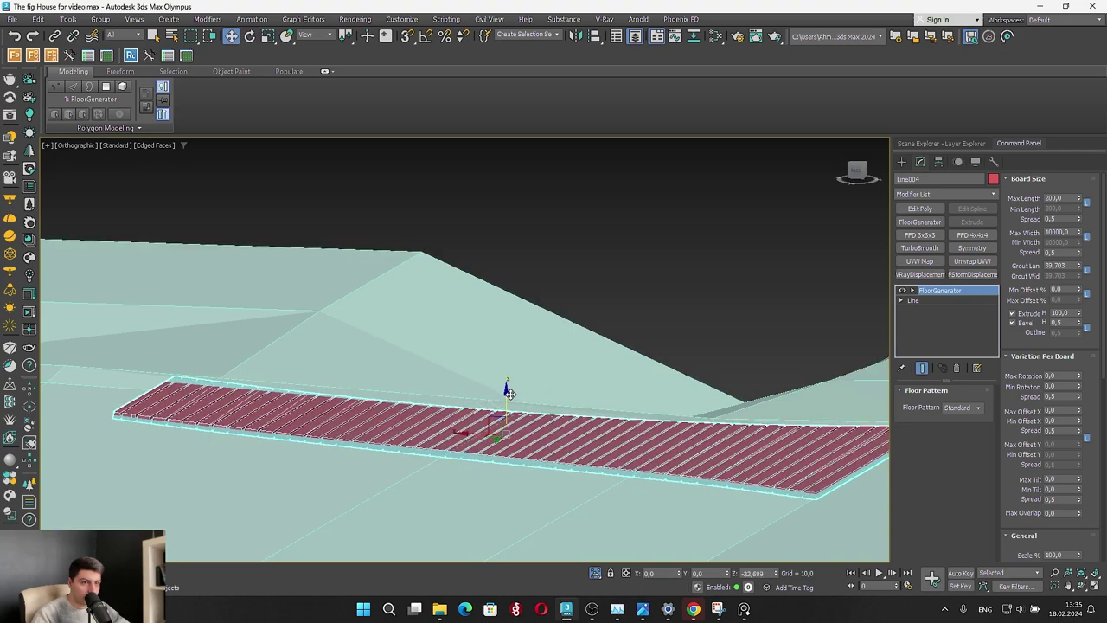
left_click_drag(510, 394, 508, 391)
key("alt+w")
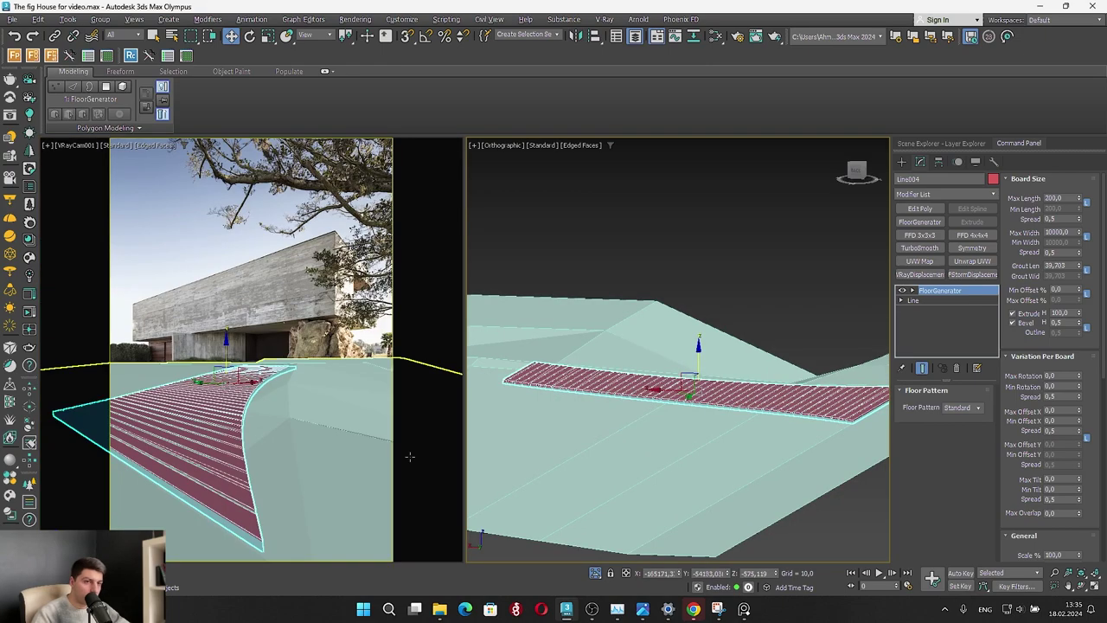
Isolate the paving in the camera view against the reference photo and inspect its boards from an angle
middle_click(389, 453)
key("alt+w")
left_click(597, 575)
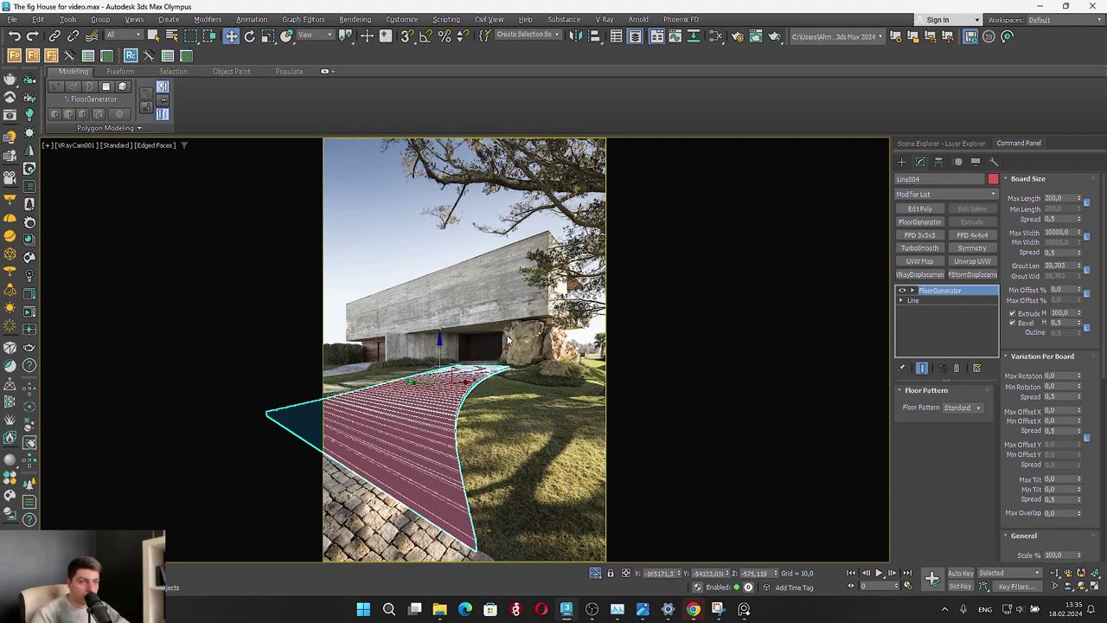
key("alt+w")
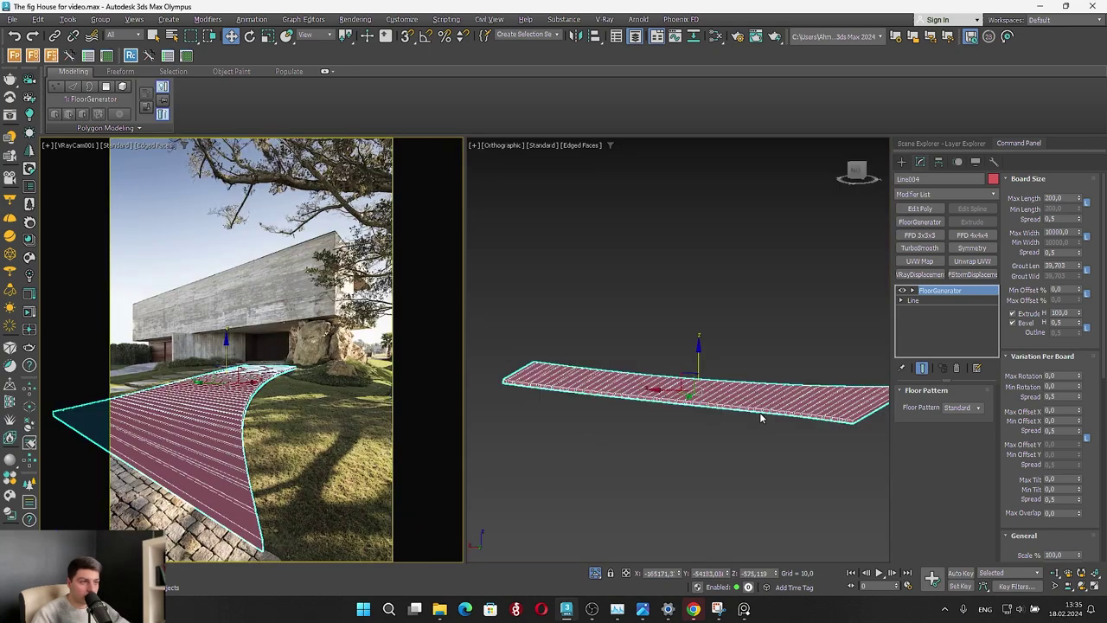
left_click(759, 412)
key("alt+w")
scroll(631, 377, "down", 2)
middle_click_drag(644, 443, 645, 395, "alt")
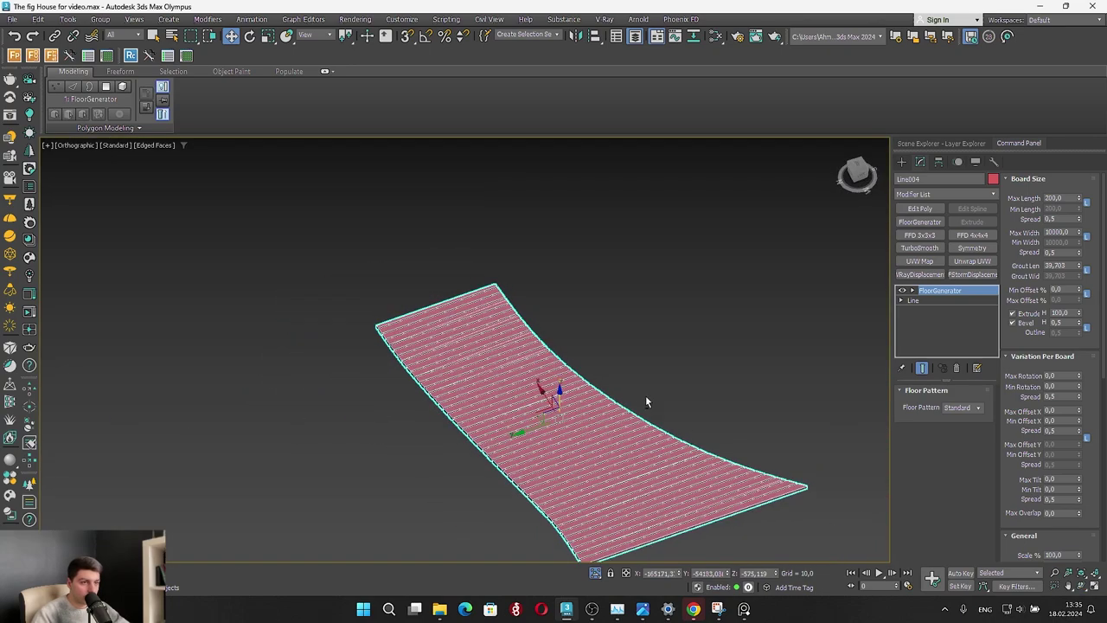
Make the paving see-through and temporarily move it down to compare with the photo's paving strips, undoing the move
key("alt+w")
left_click(244, 439)
key("alt+w")
key("alt+x")
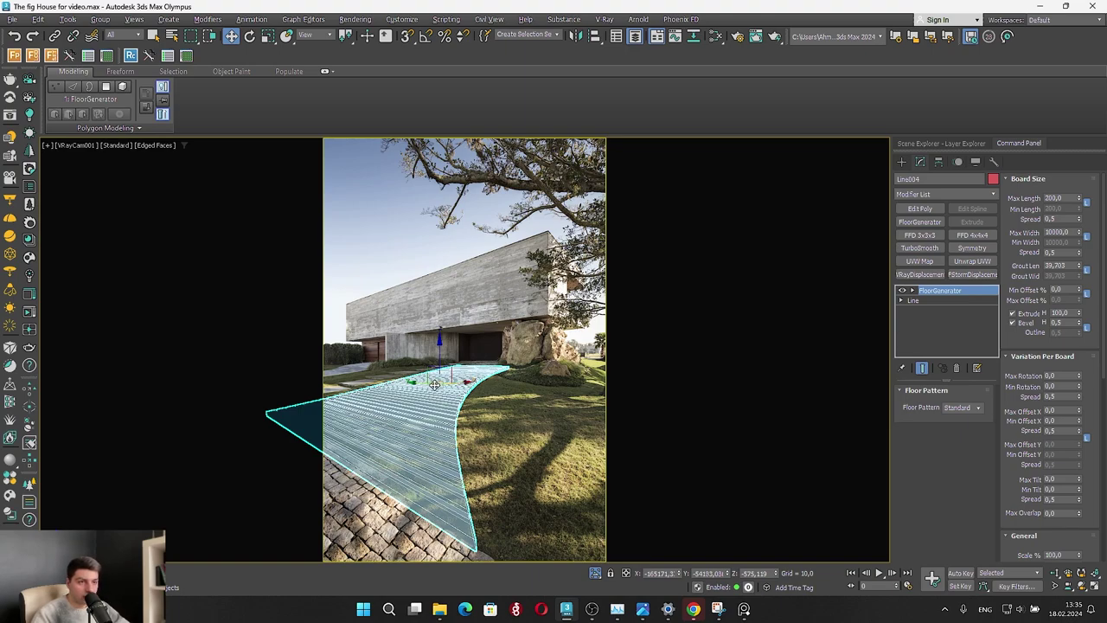
left_click_drag(440, 349, 455, 541)
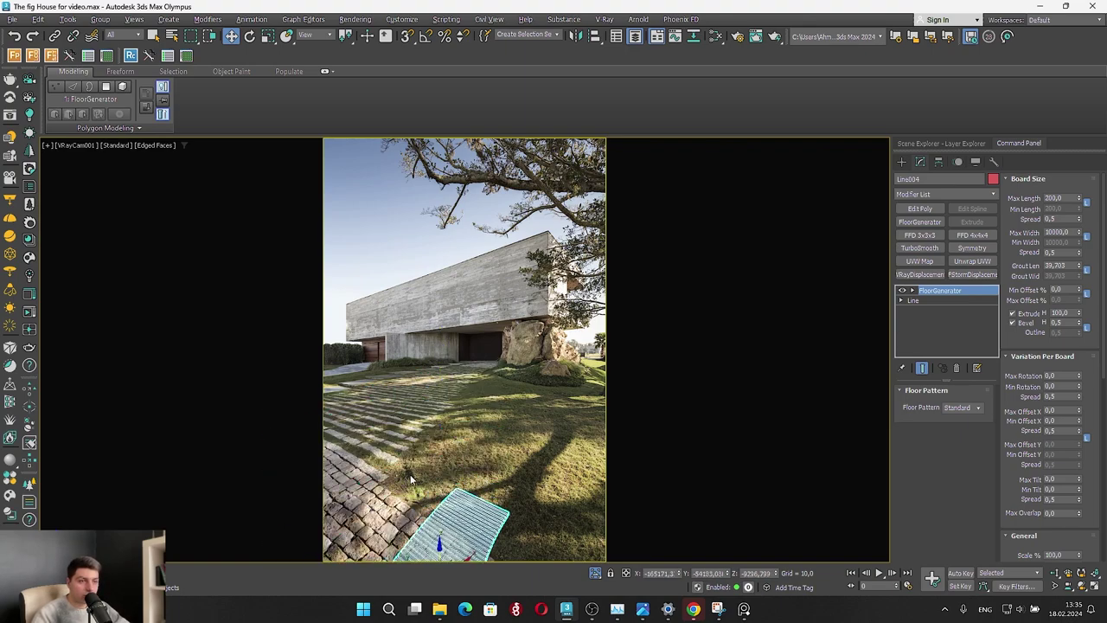
key("ctrl+z")
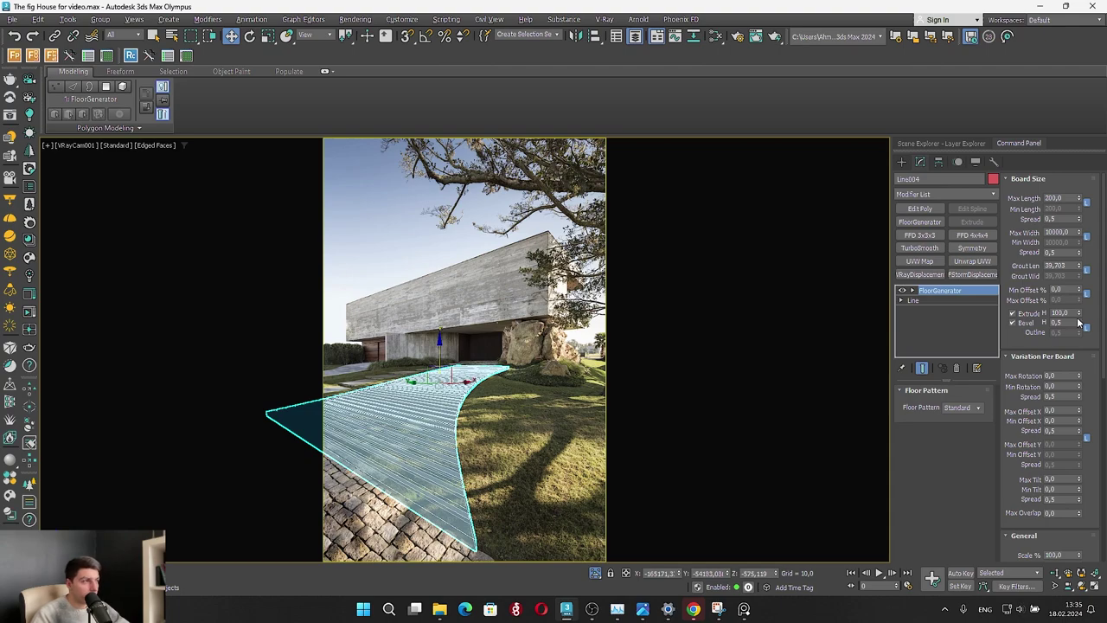
Set the paving's maximum board length to 150
key("alt+w")
middle_click(662, 403)
key("alt+w")
middle_click_drag(617, 449, 618, 472, "alt")
key("alt+w")
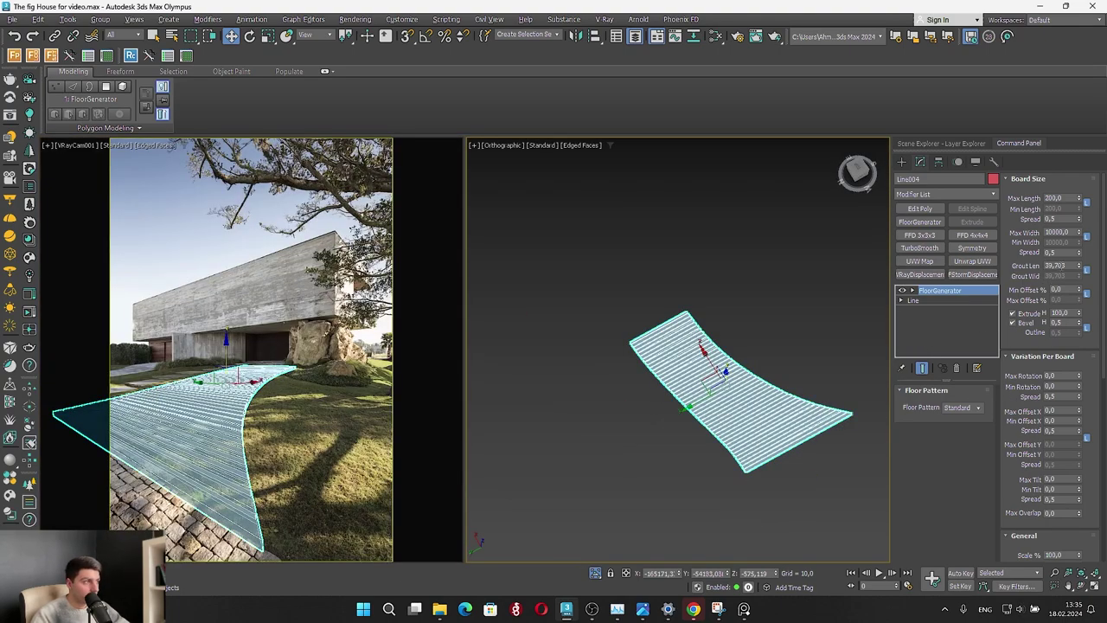
scroll(814, 448, "up", 10)
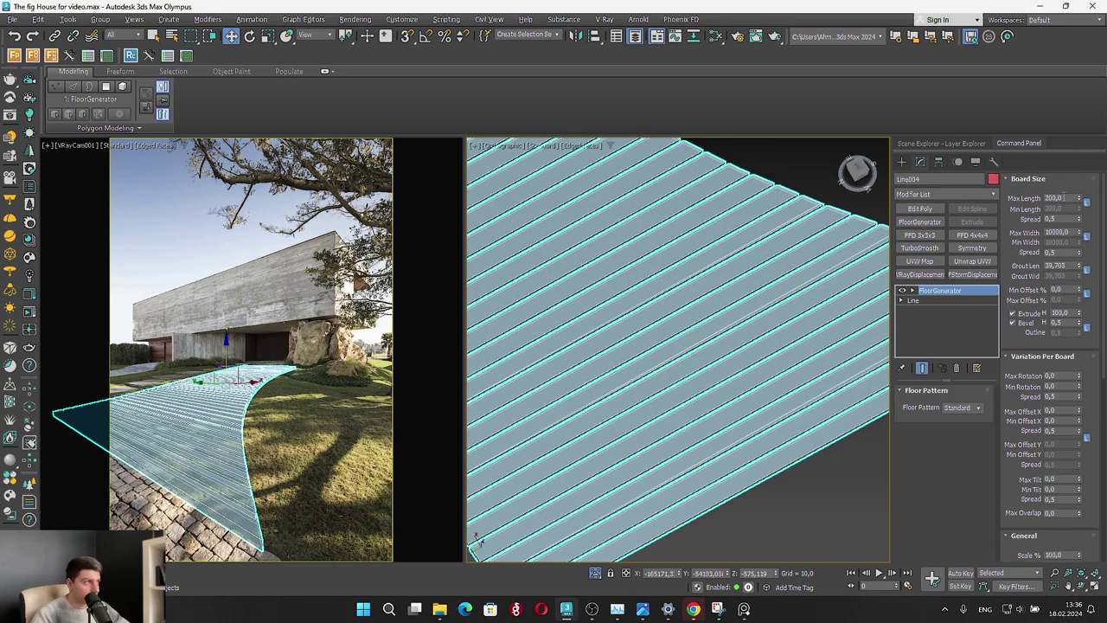
double_click(1058, 197)
type("150")
key("Return")
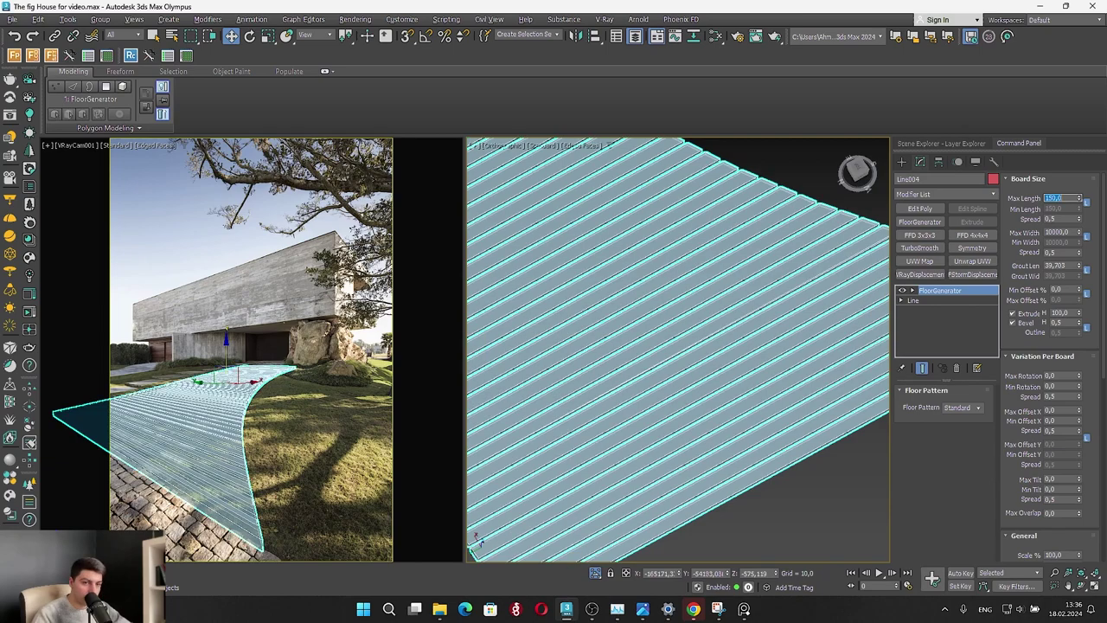
Restore the paving's solid display and widen the grout length between the boards to about 127
right_click(312, 485)
right_click(264, 510)
right_click(292, 499)
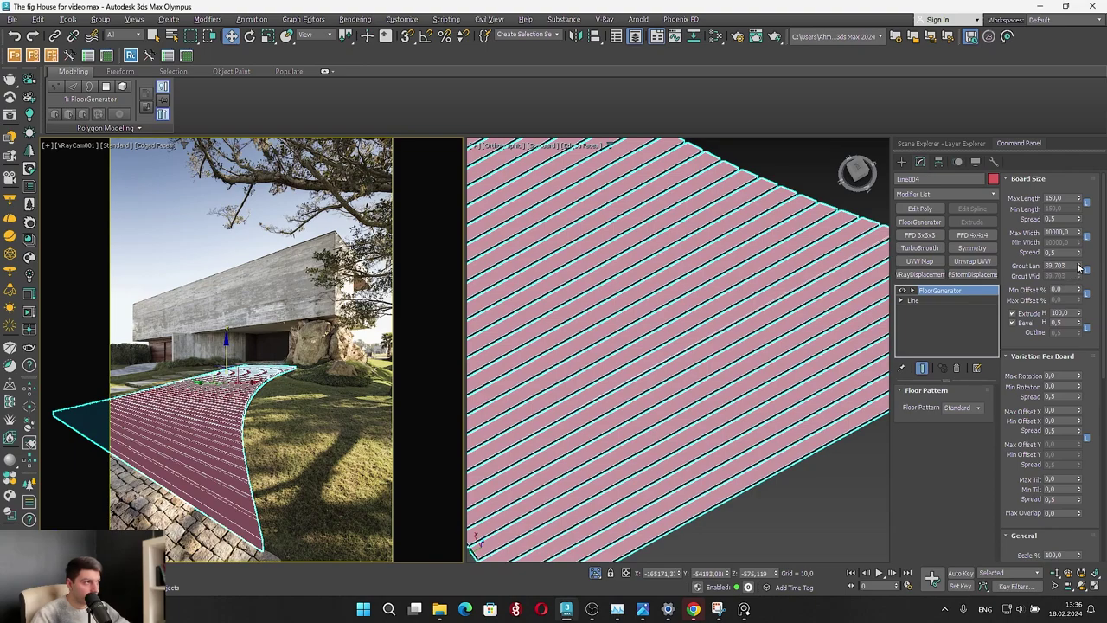
left_click_drag(1079, 265, 1079, 182)
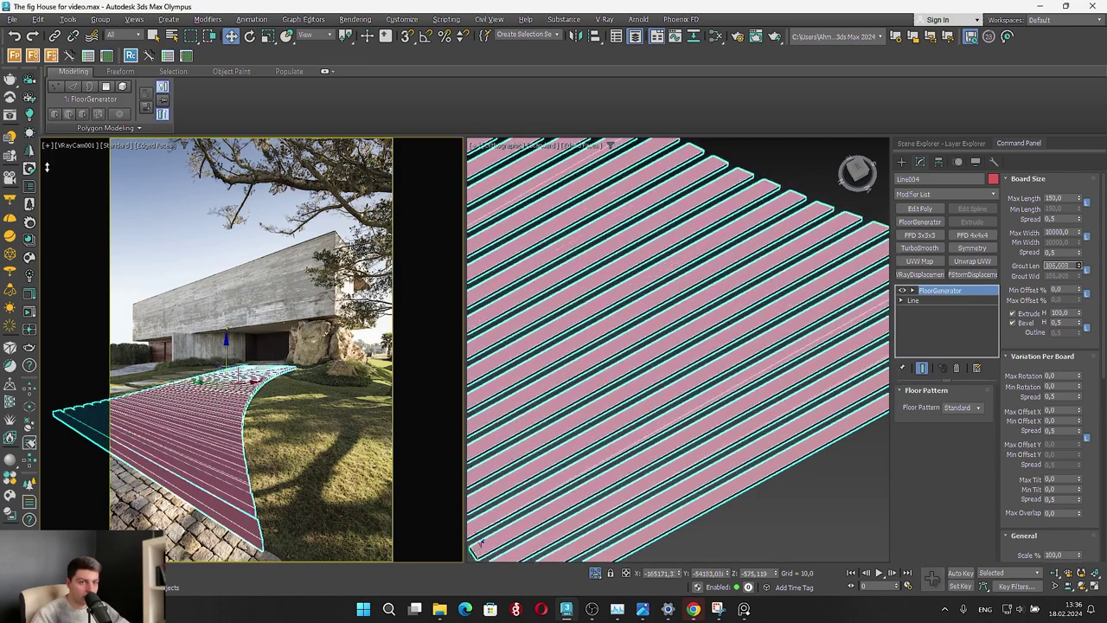
left_click_drag(46, 167, 89, 156)
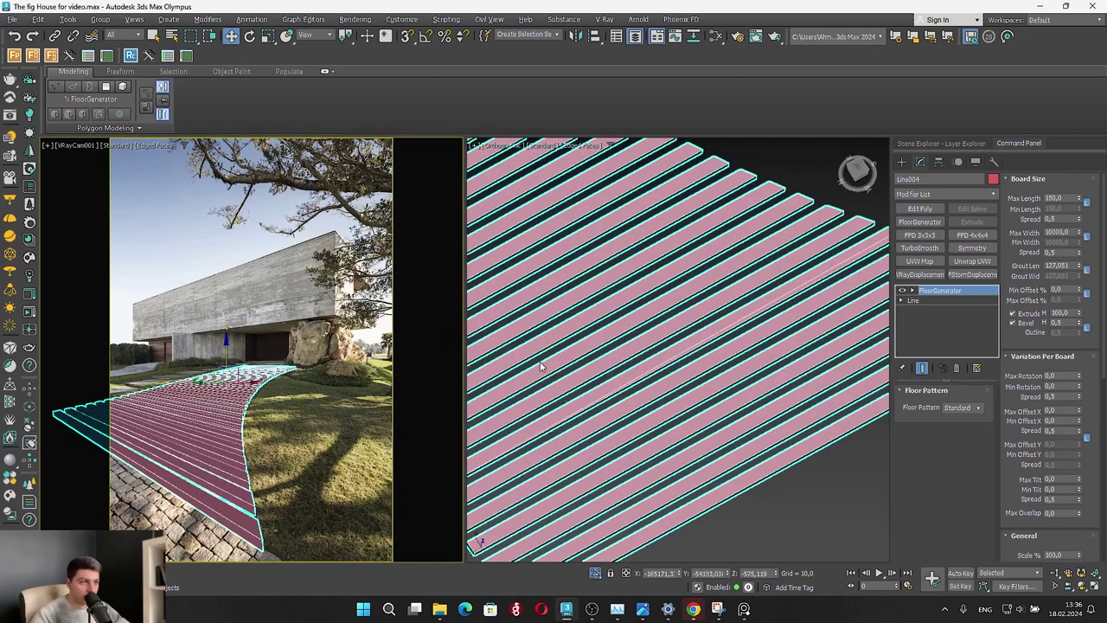
From the top view, try a separate minimum board width of 1300, relinking it to the maximum width
scroll(541, 363, "down", 5)
left_click(857, 169)
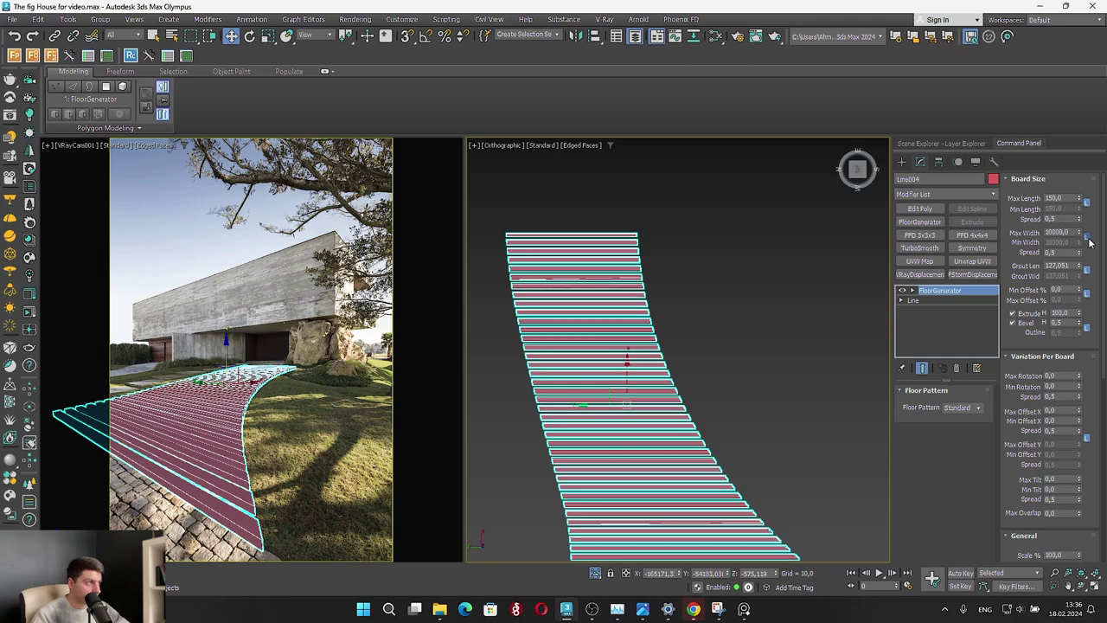
left_click_drag(1080, 244, 1093, 290)
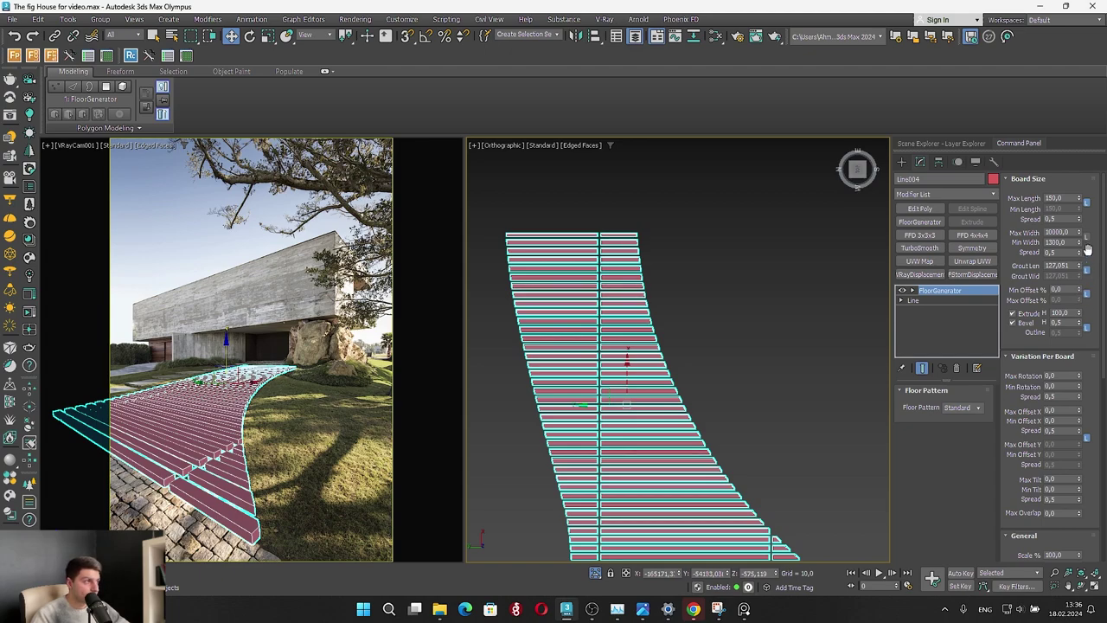
left_click_drag(1091, 239, 1091, 238)
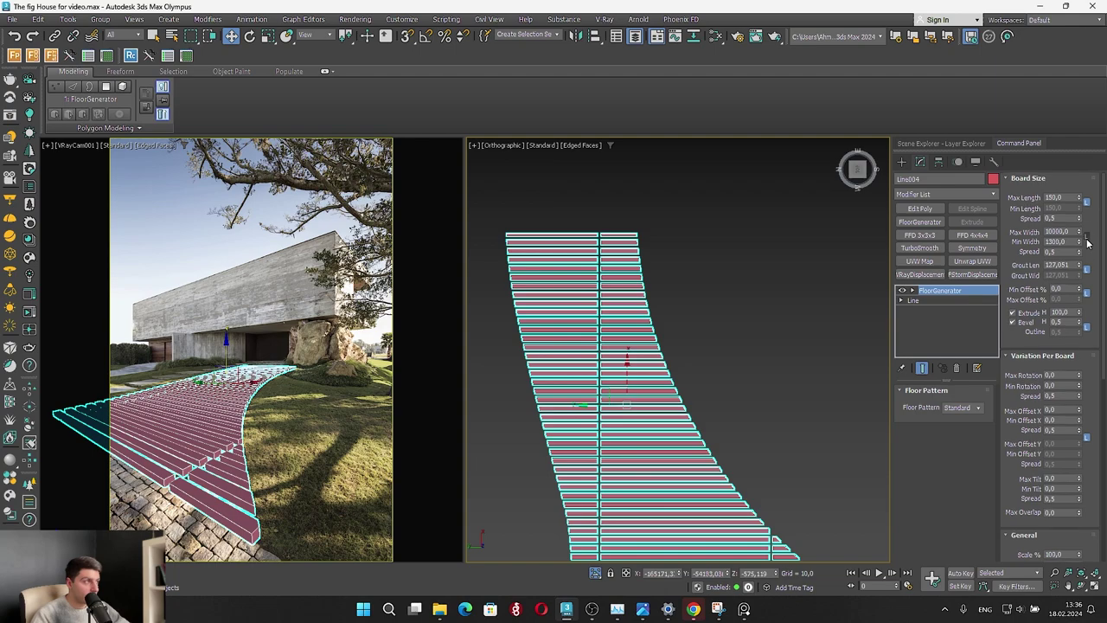
left_click(1087, 235)
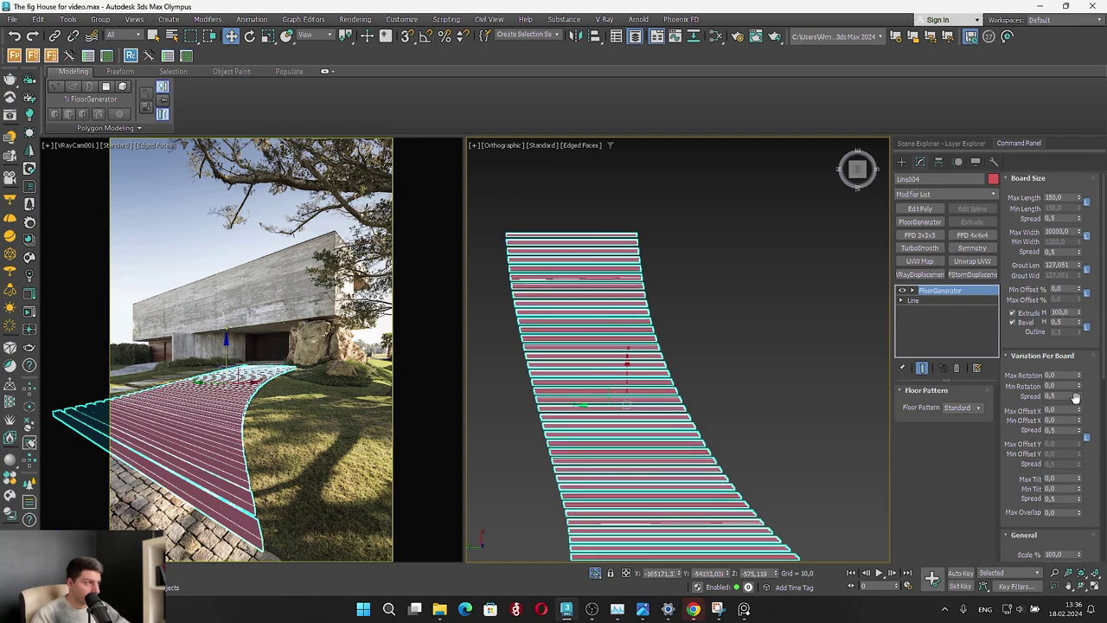
Add random rotation to the paving boards with a maximum rotation of about 48
left_click_drag(1080, 377, 1081, 143)
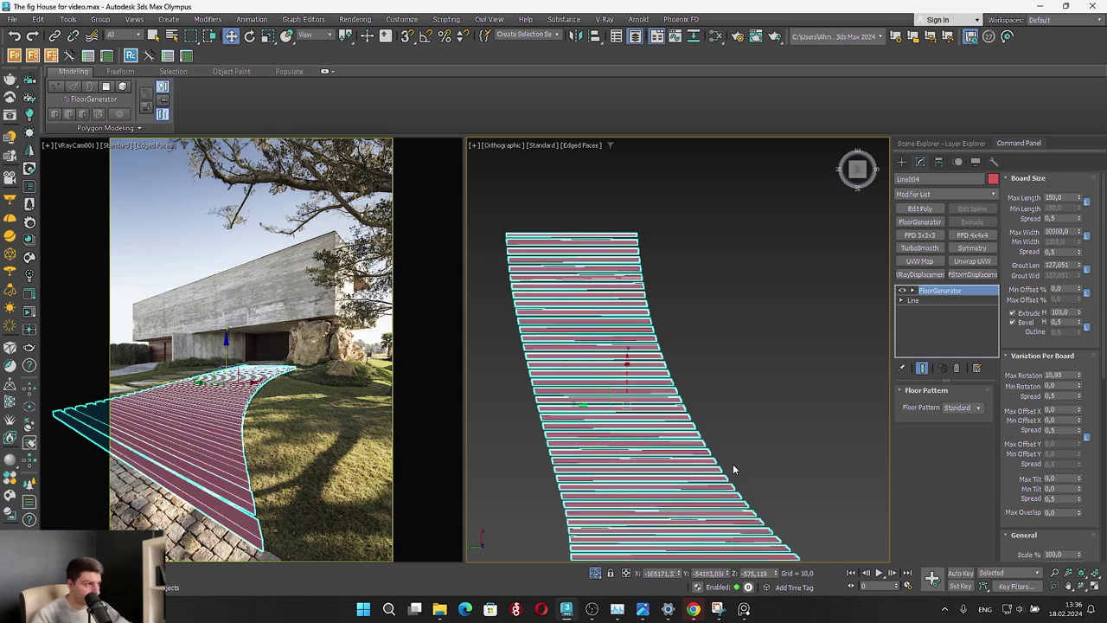
left_click_drag(1080, 377, 1052, 325)
scroll(819, 444, "up", 5)
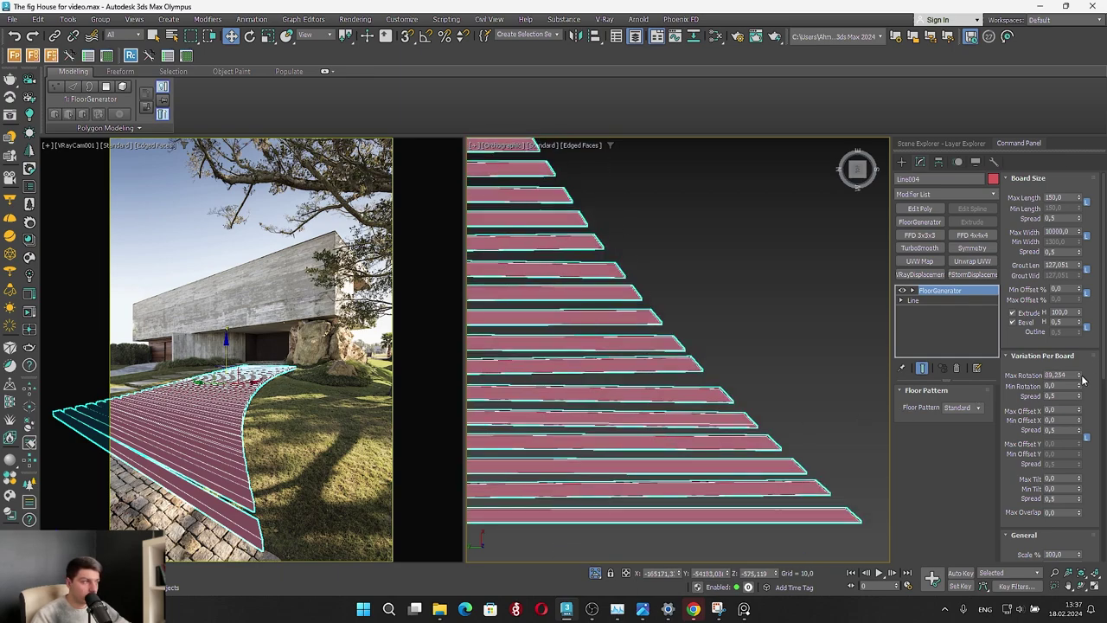
left_click_drag(1082, 381, 23, 302)
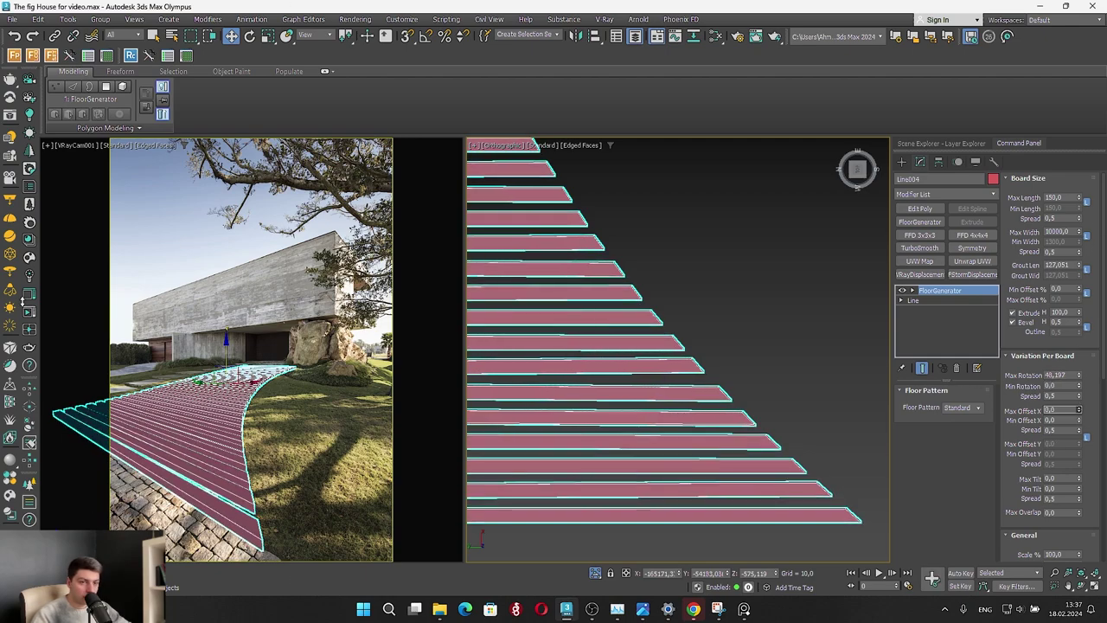
Add random board displacement with a maximum X offset of about 22
left_click_drag(1023, 300, 210, 503)
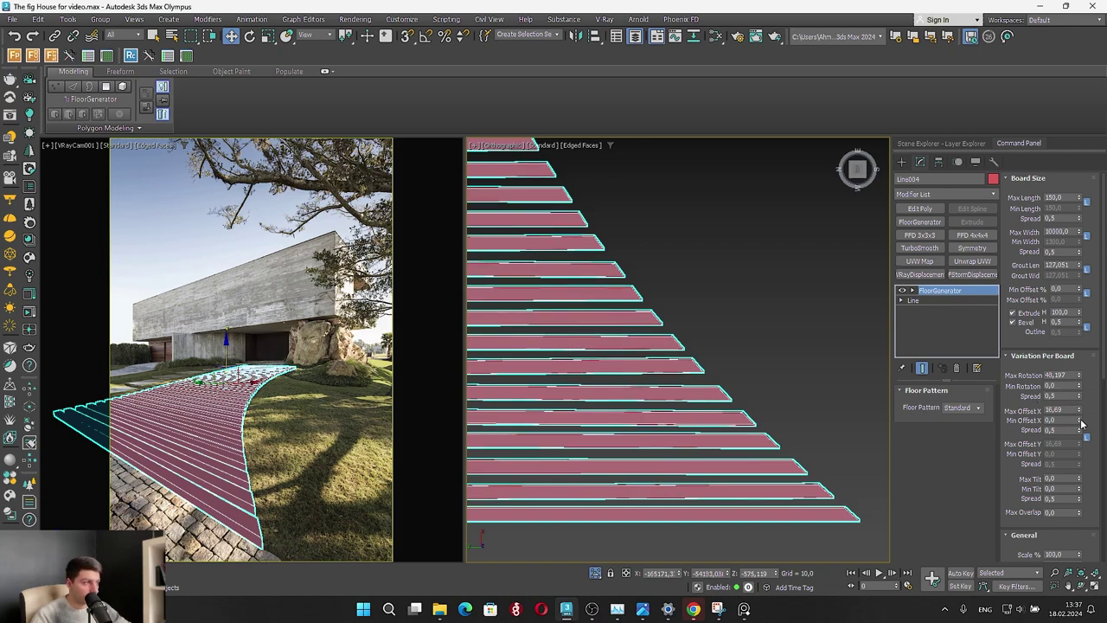
mouse_move(1079, 410)
left_mouse_down()
mouse_move(1077, 375)
mouse_move(1077, 389)
left_mouse_up()
scroll(679, 488, "down", 6)
scroll(554, 270, "up", 3)
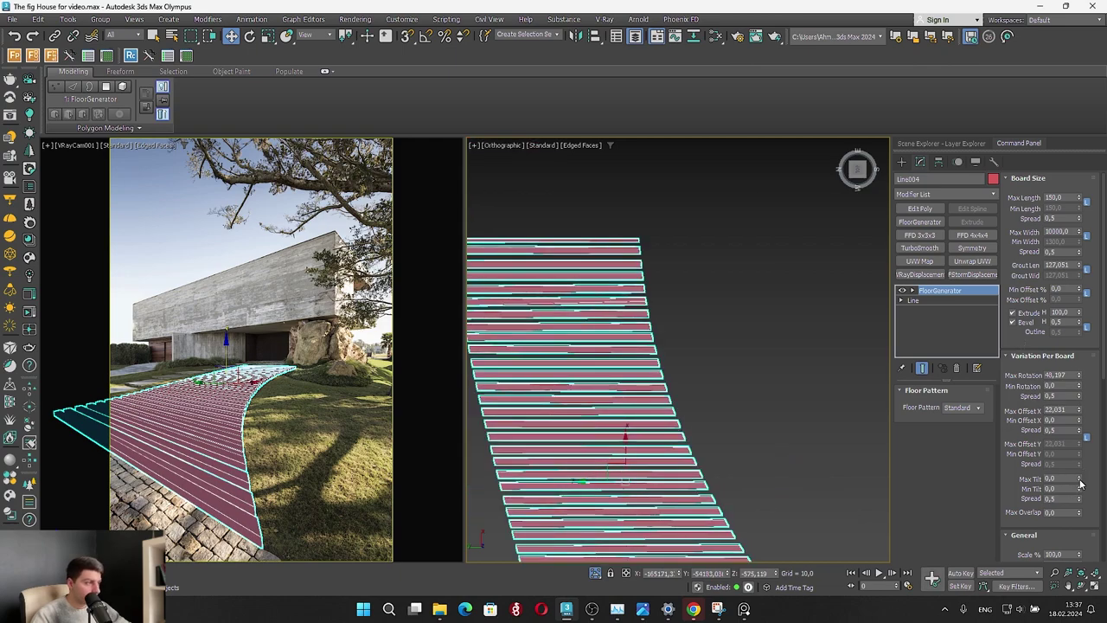
Try a strong maximum tilt on the paving boards and reduce it to 50
scroll(1087, 482, "down", 2)
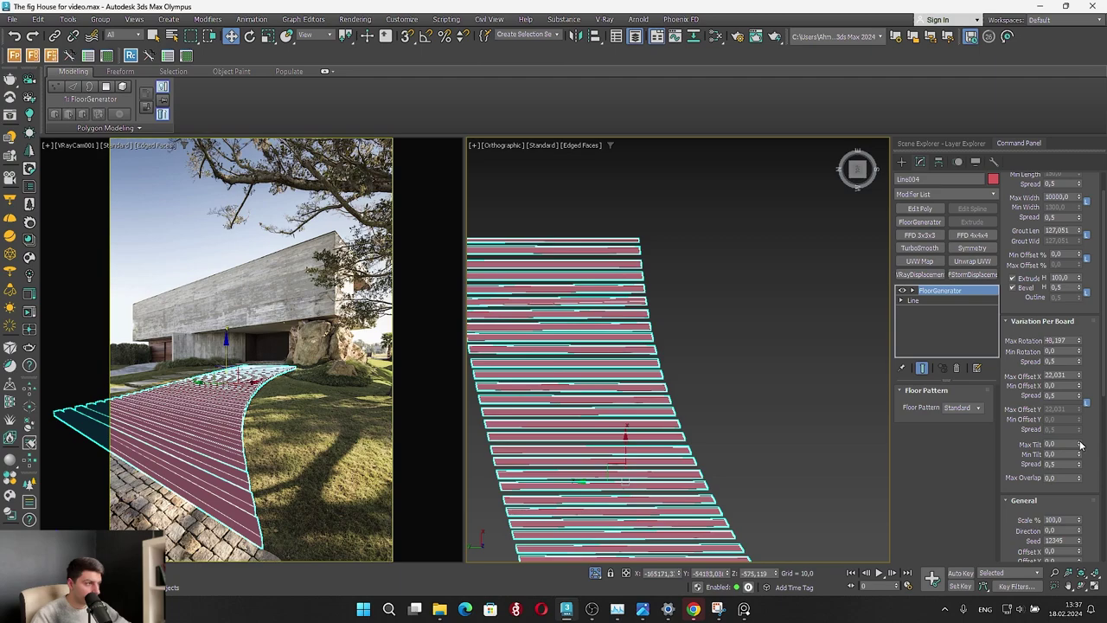
left_click_drag(1090, 236, 1091, 239)
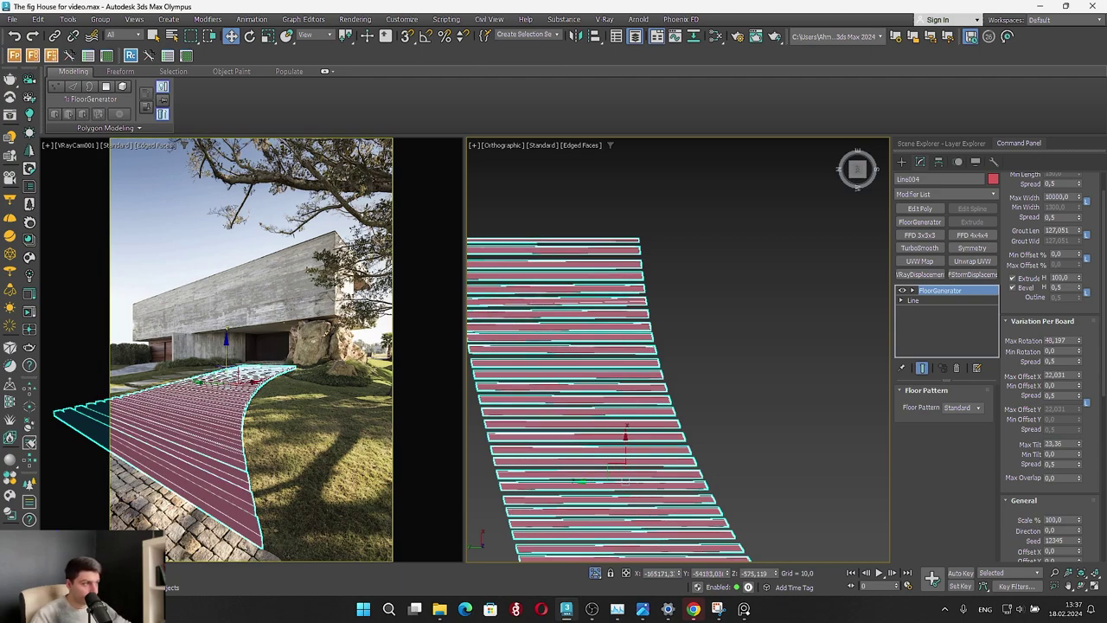
left_click_drag(1078, 446, 1079, 418)
left_click_drag(199, 4, 297, 80)
double_click(1061, 444)
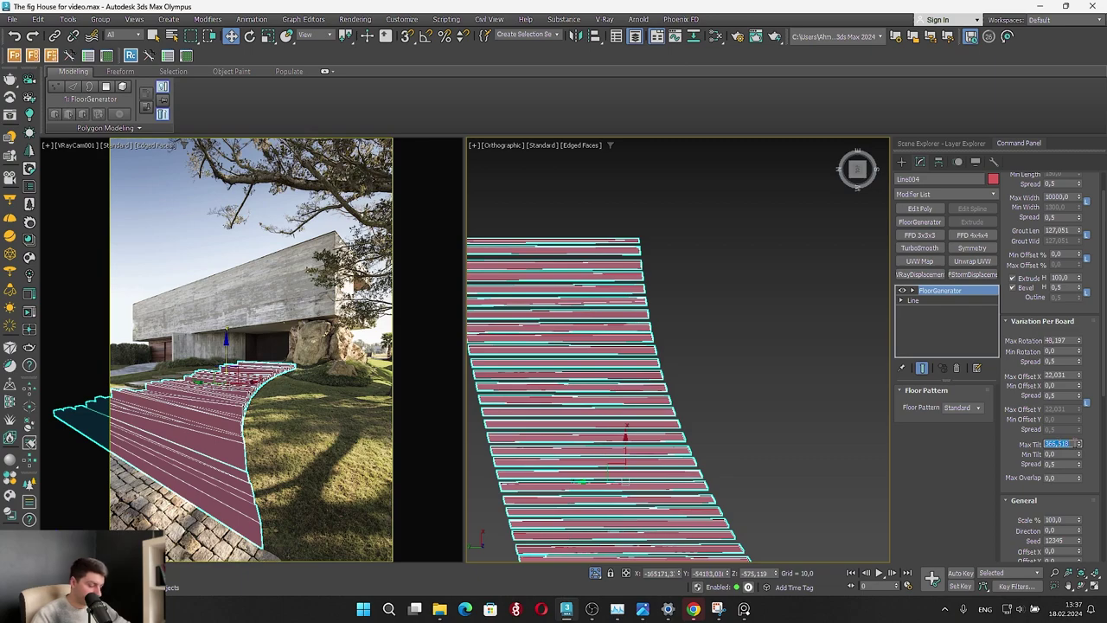
type("50")
key("Return")
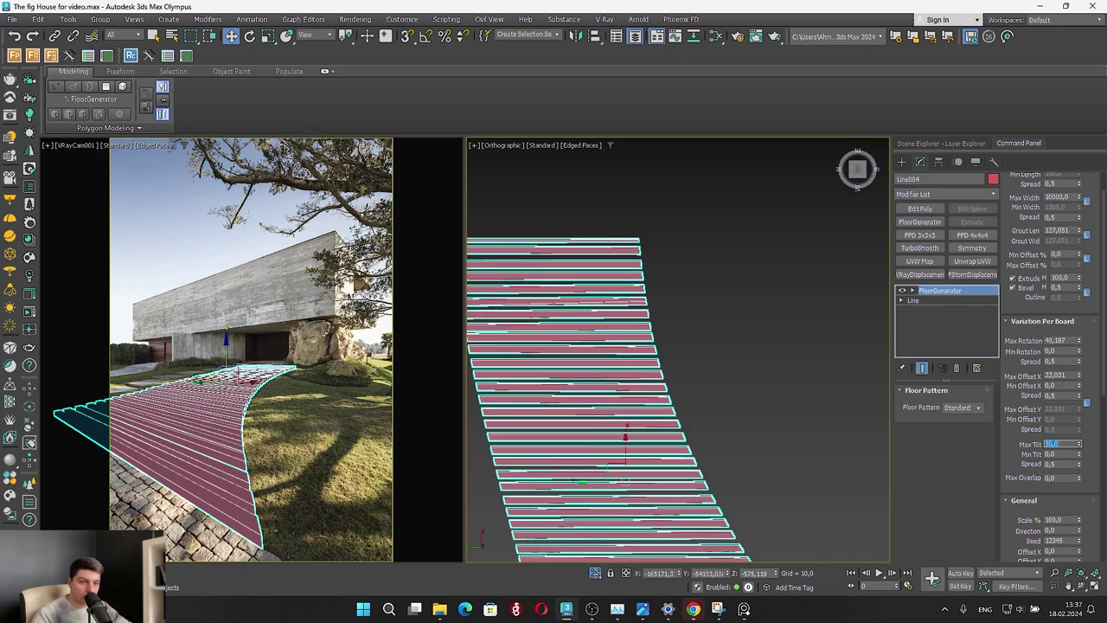
End isolation to show the whole scene and reset the paving boards' maximum tilt to 0
left_click(596, 573)
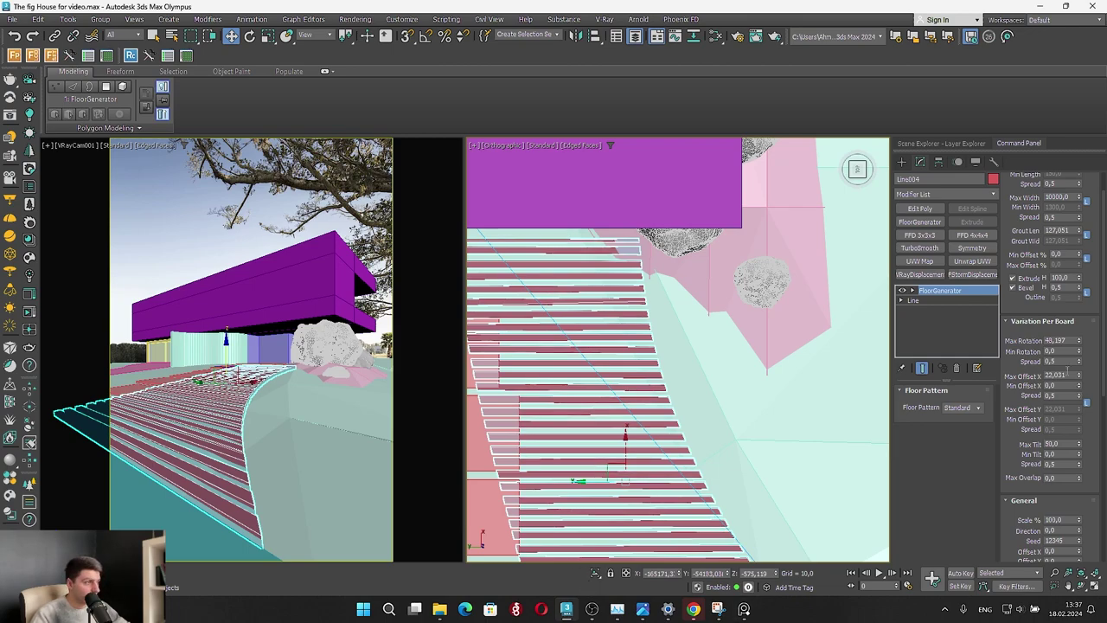
right_click(1079, 444)
scroll(1100, 497, "down", 3)
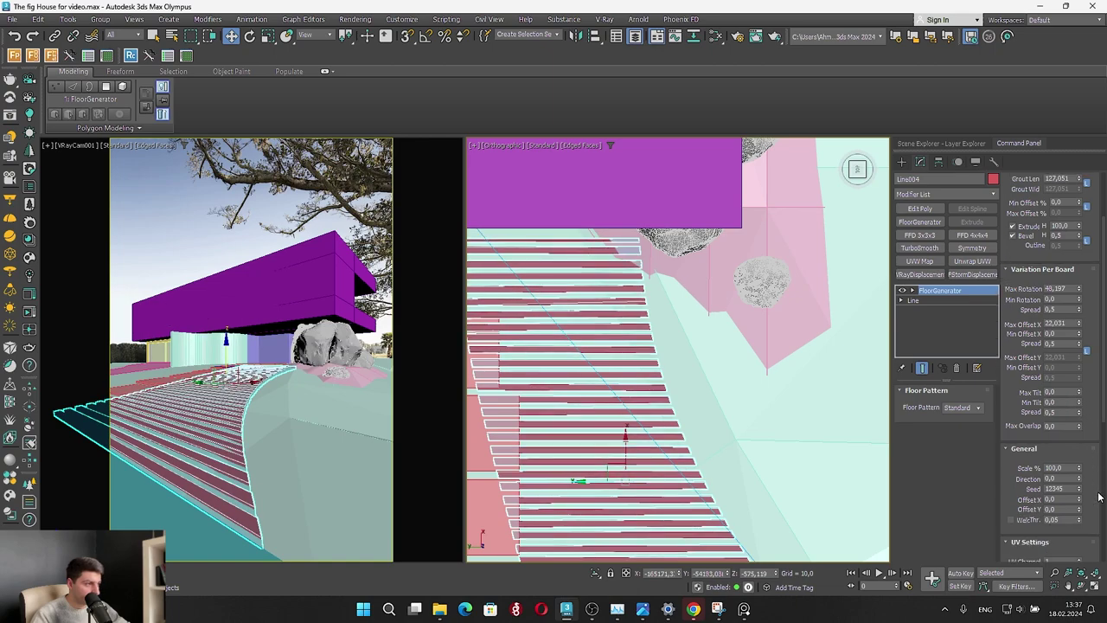
scroll(1100, 496, "down", 5)
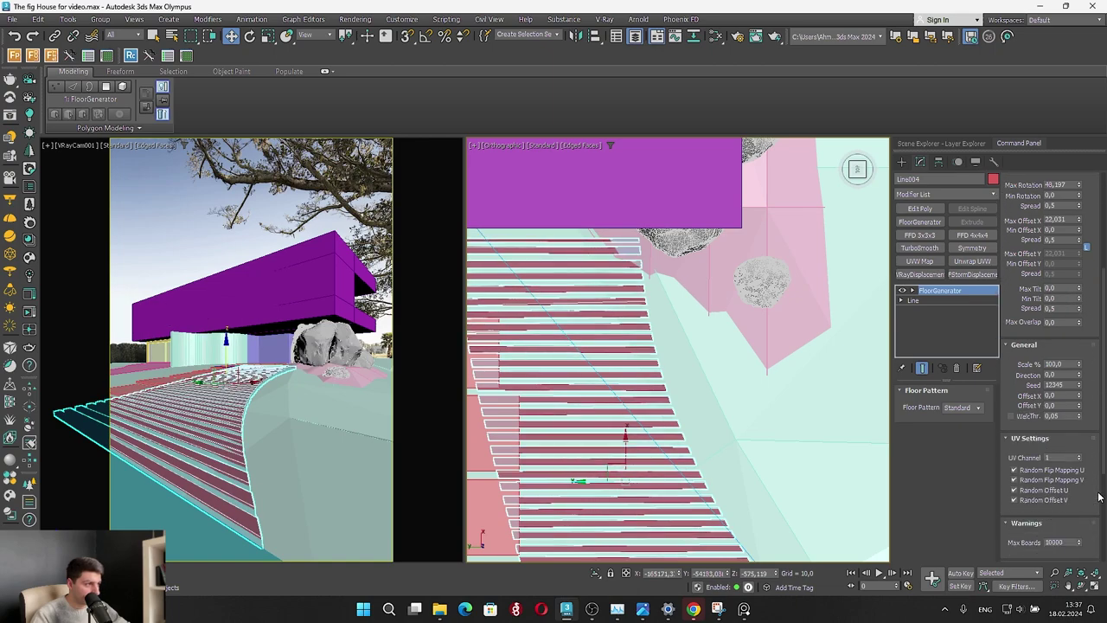
Isolate the paving boards and display them as wireframe over the reference photo in the camera view
scroll(1100, 496, "down", 3)
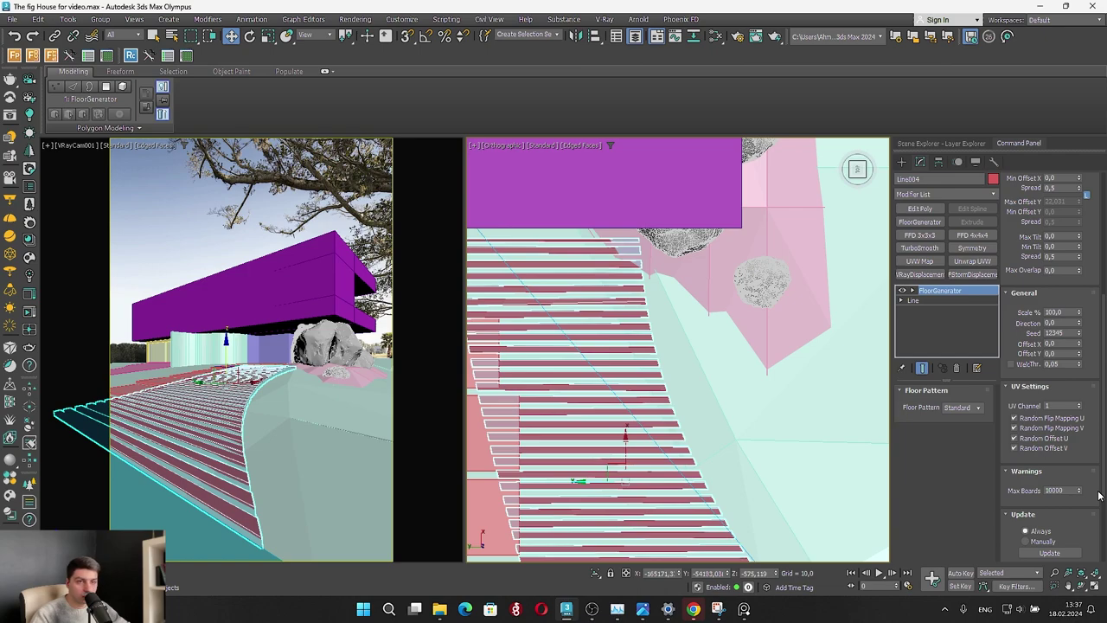
scroll(674, 322, "down", 4)
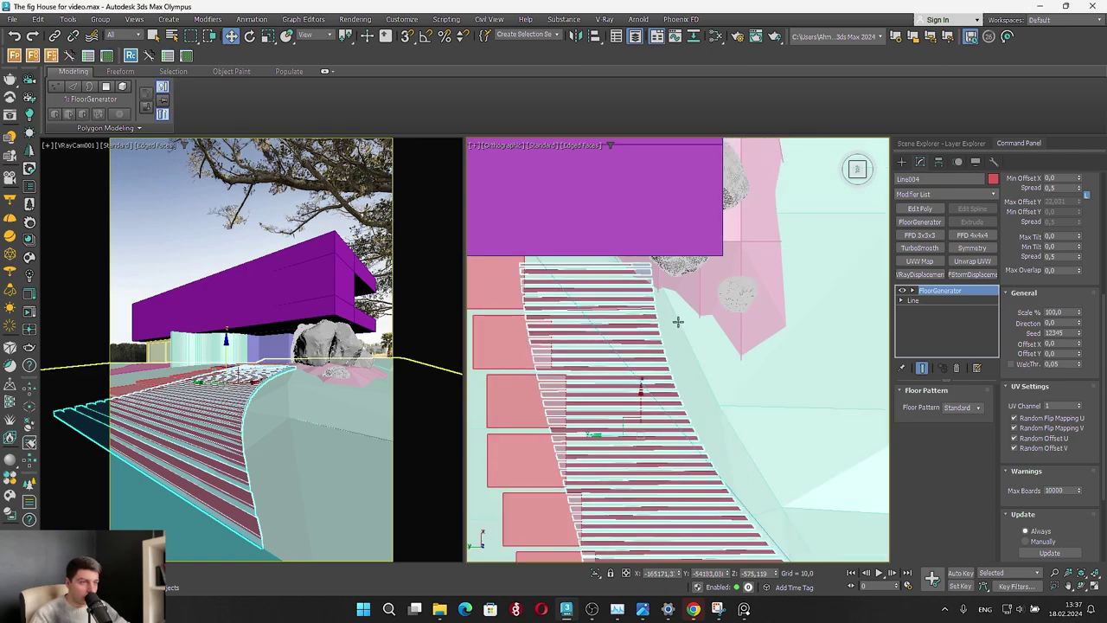
left_click(858, 169)
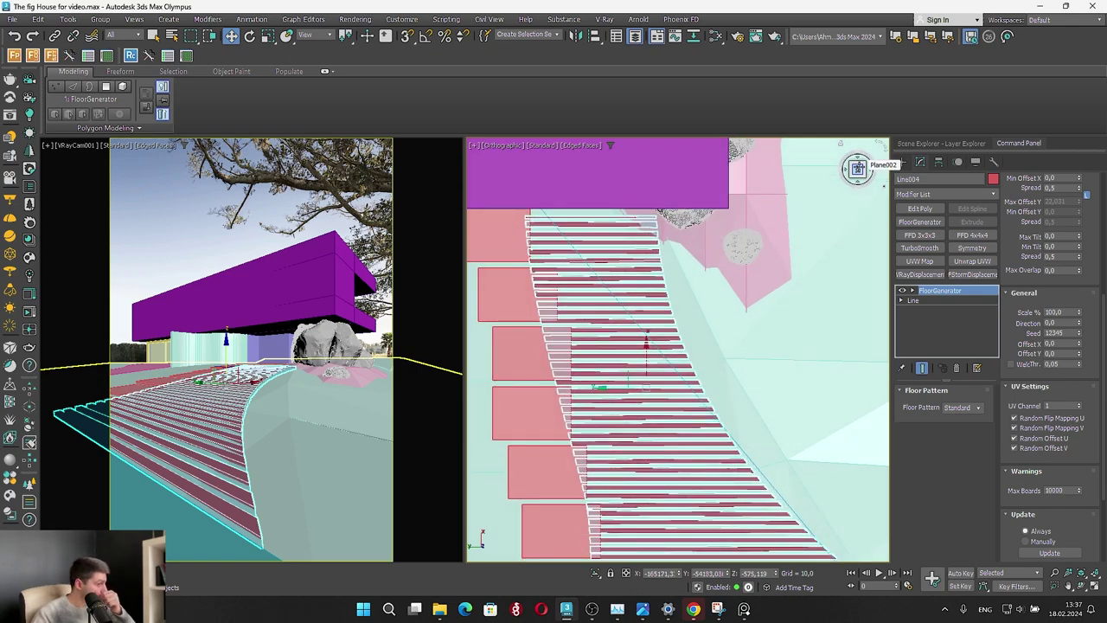
middle_click_drag(632, 242, 751, 460)
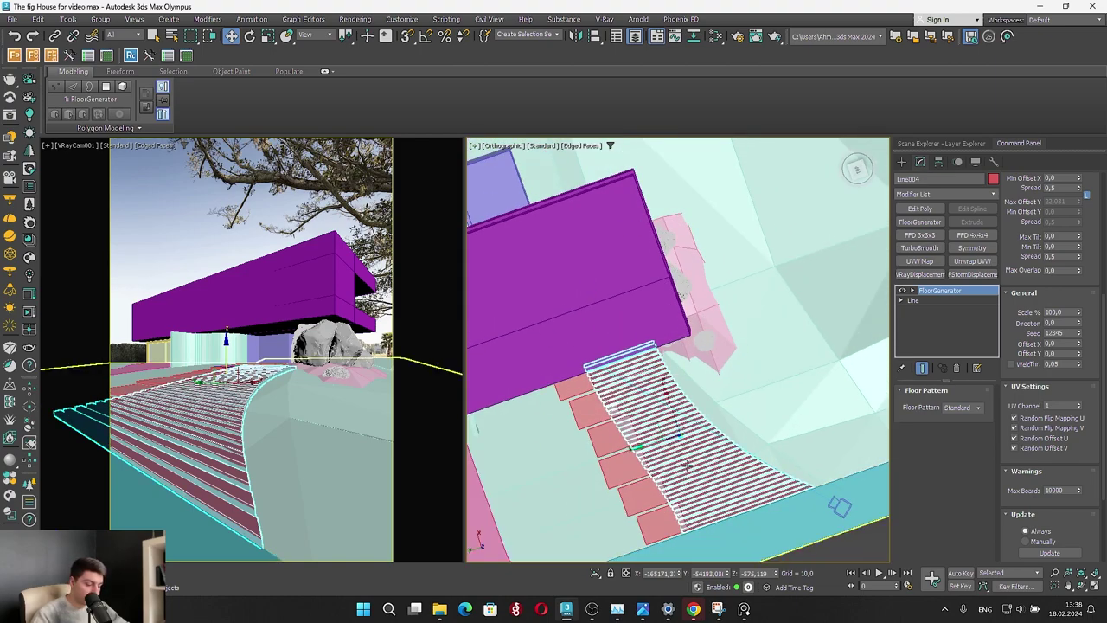
key("alt+q")
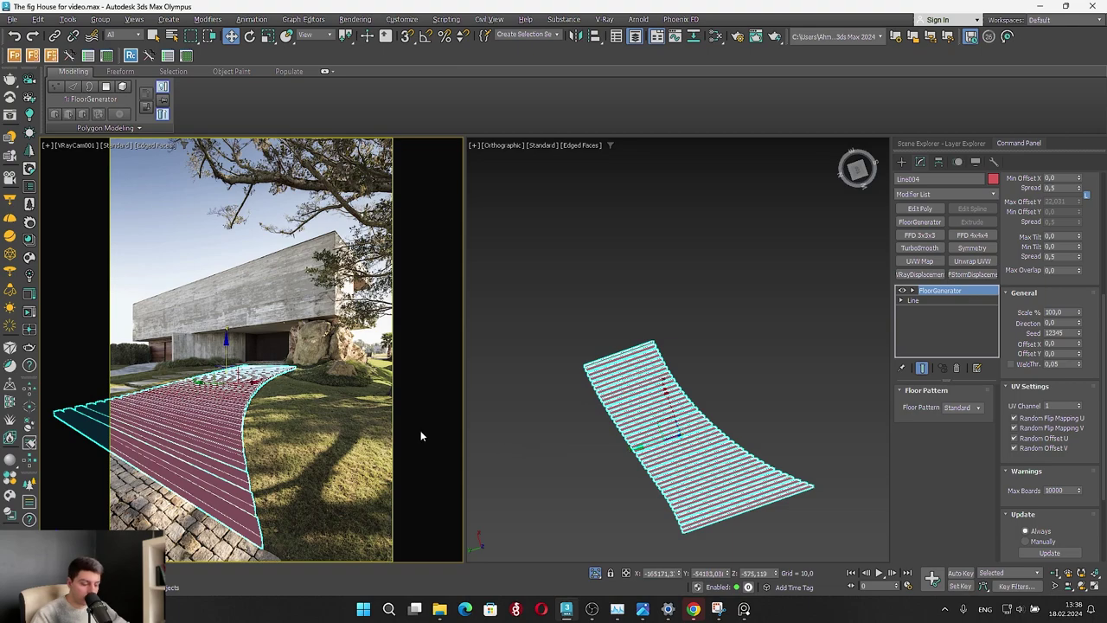
key("alt+x")
key("alt+x")
right_click(334, 363)
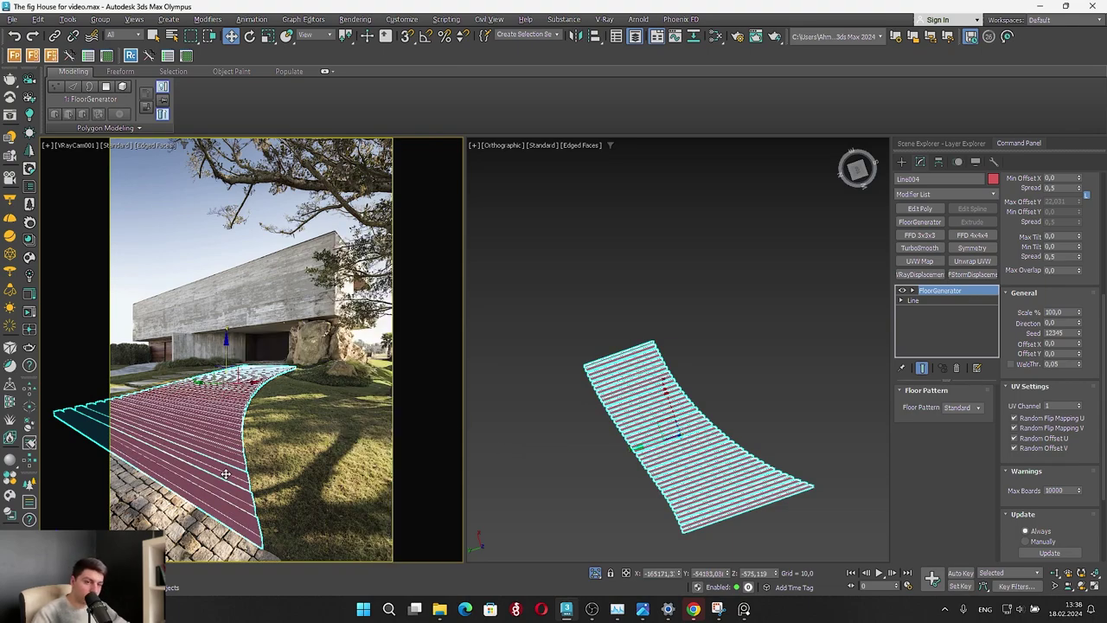
key("F3")
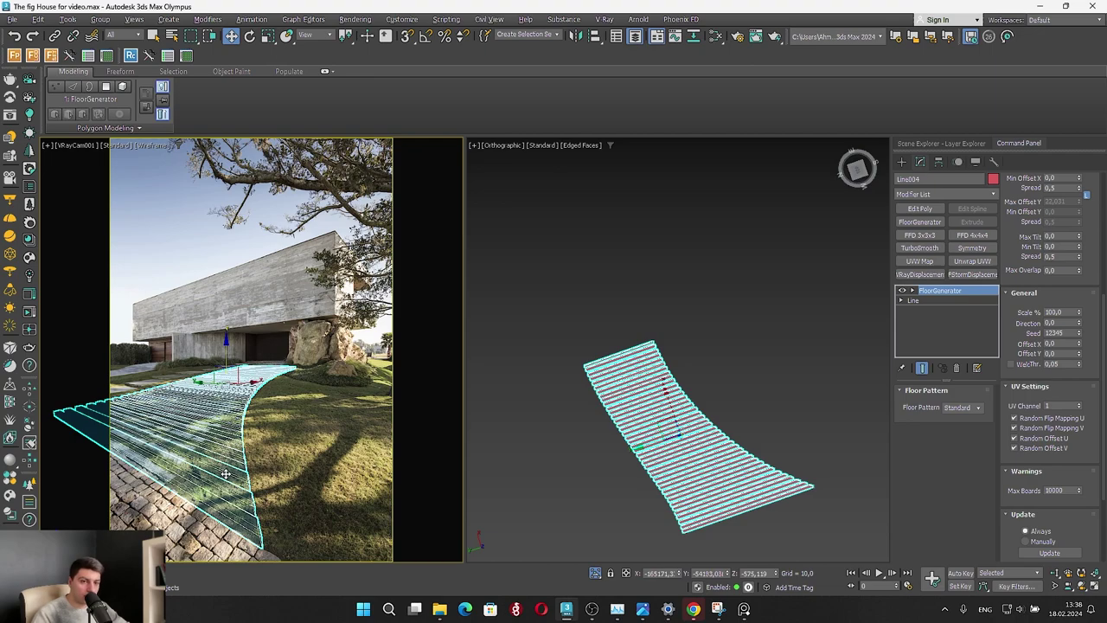
Add an Edit Poly modifier to the paving boards and select all of their vertices in the top view
left_click(929, 210)
left_click(858, 170)
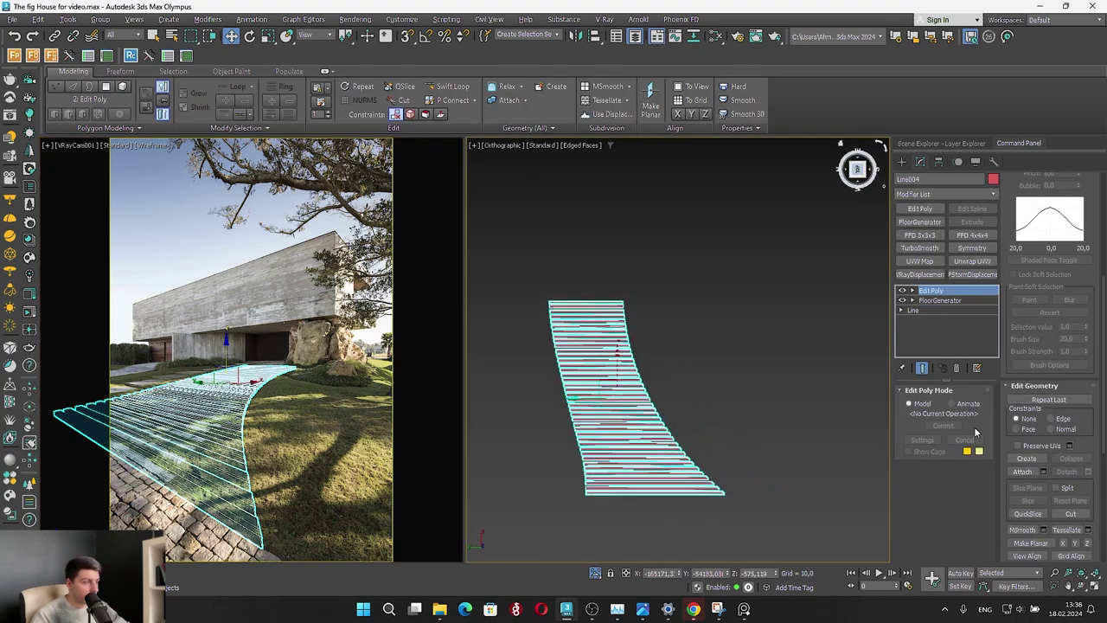
key("1")
key("ctrl+a")
Shorten the front-most paving board at its lawn-side end and flatten that slanted end planar in Y
scroll(679, 518, "up", 5)
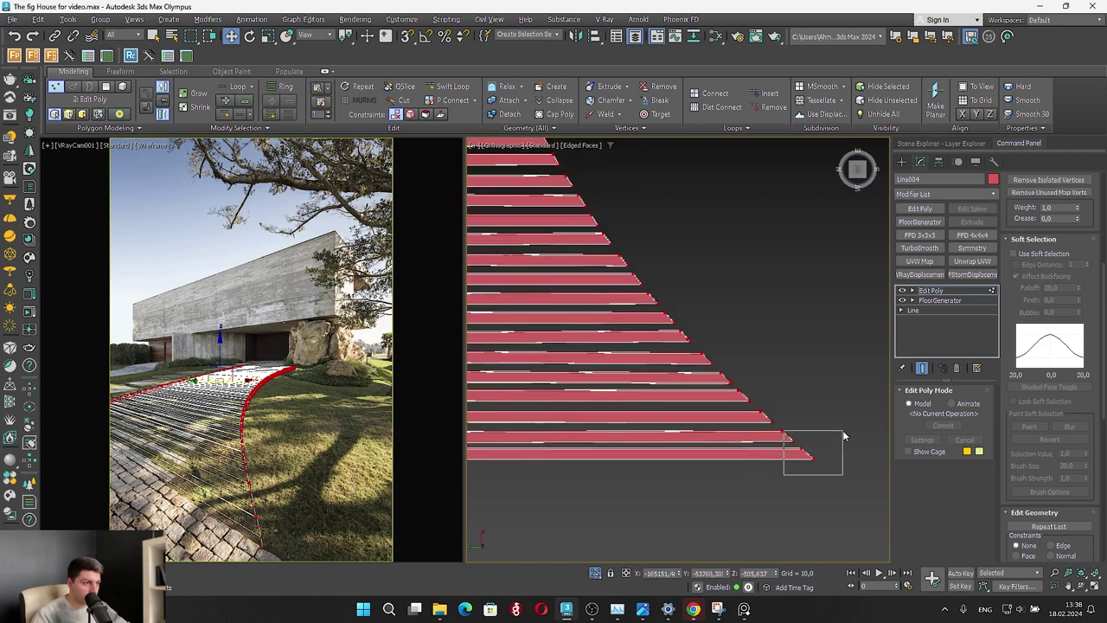
left_click_drag(843, 432, 845, 436)
left_click_drag(770, 450, 694, 445)
key("ctrl+z")
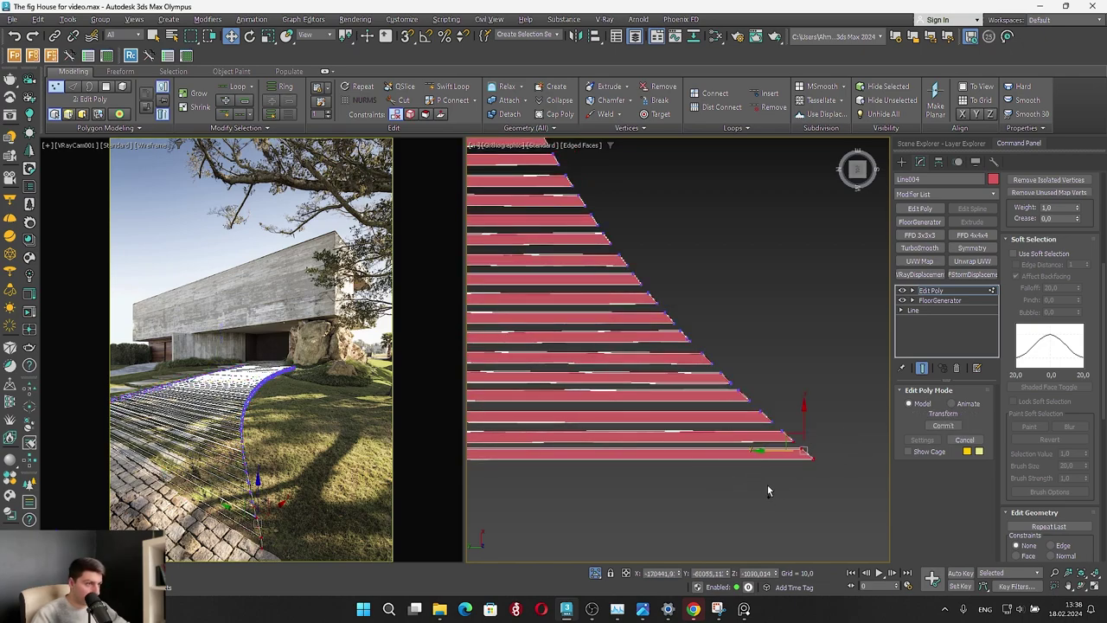
left_click_drag(767, 485, 679, 443)
scroll(679, 443, "up", 4)
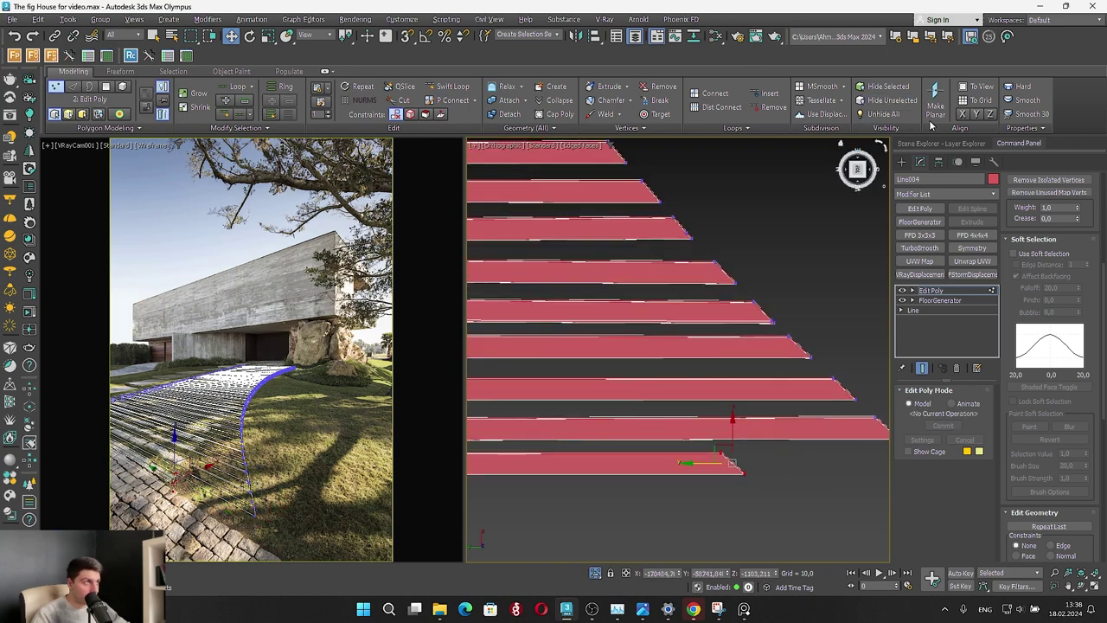
middle_click_drag(792, 447, 689, 420)
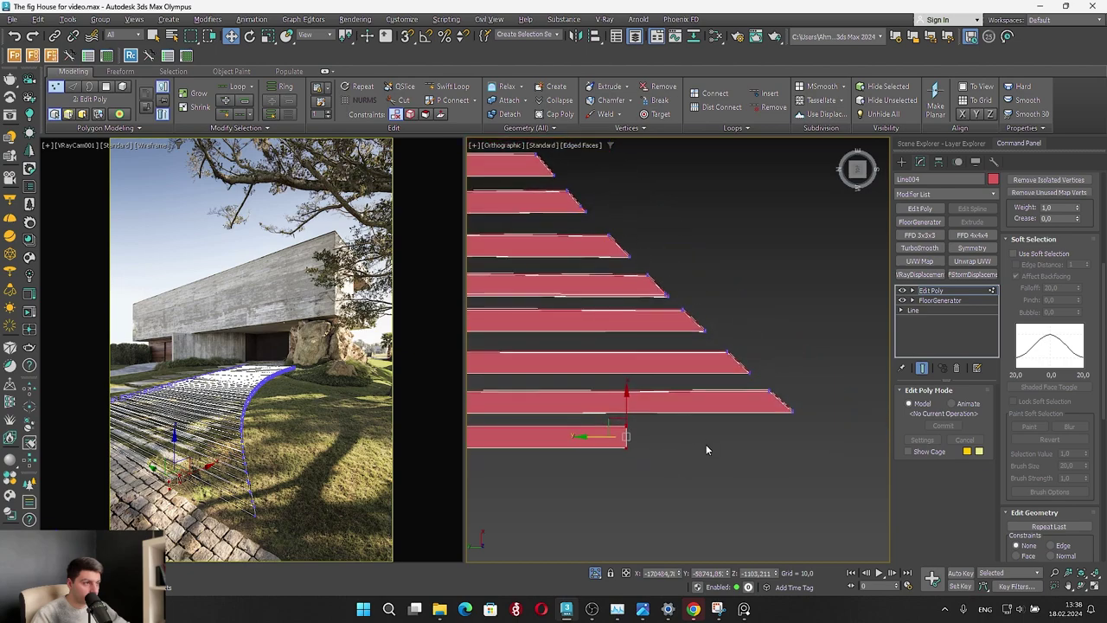
Pull back the lawn-side ends of the second and third boards by different amounts and make each end planar in Y
left_click_drag(706, 444, 848, 378)
left_click_drag(755, 402, 574, 375)
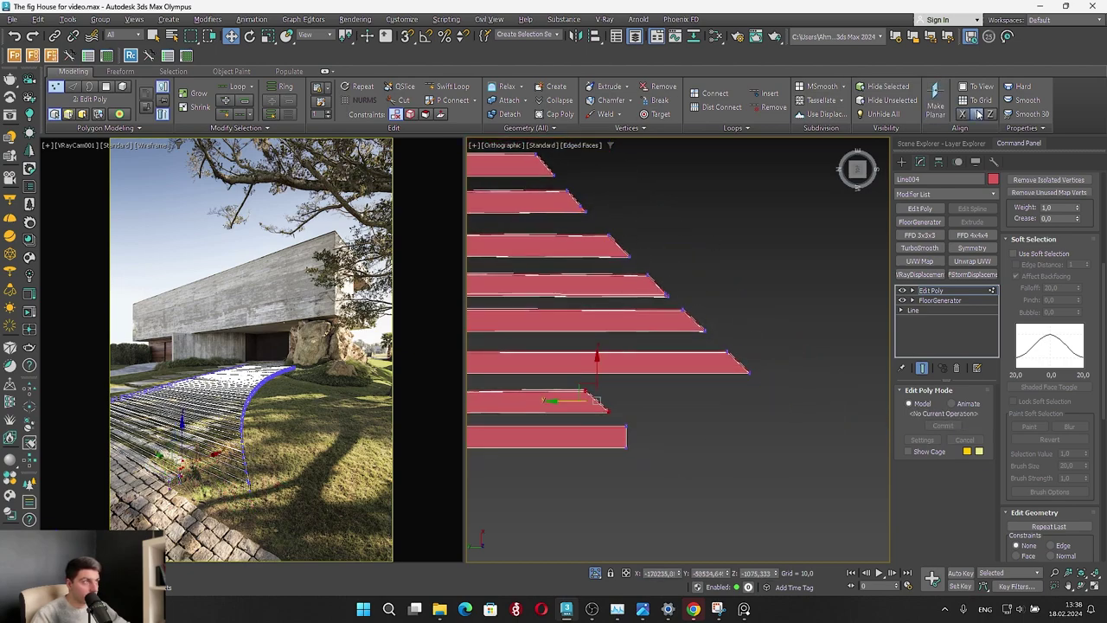
left_click_drag(696, 392, 794, 339)
left_click_drag(737, 363, 769, 282)
left_click(977, 115)
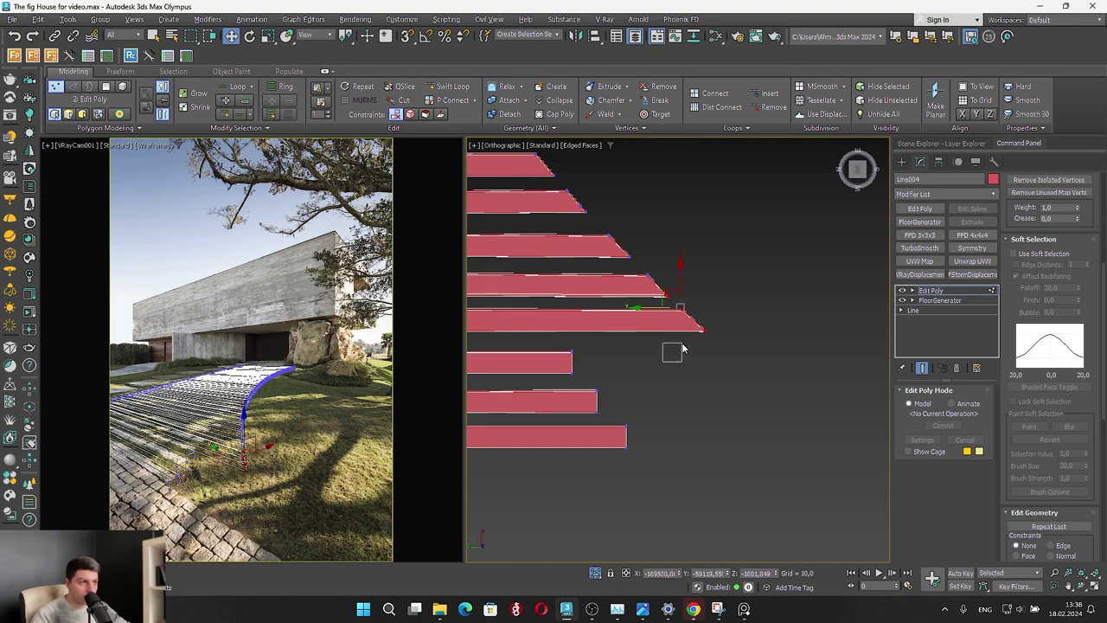
Shorten the fourth and fifth boards unevenly on the lawn side and square off their ends planar in Y
left_click_drag(683, 345, 745, 305)
left_click_drag(664, 321, 518, 320)
left_click(978, 116)
middle_click_drag(631, 238, 723, 397)
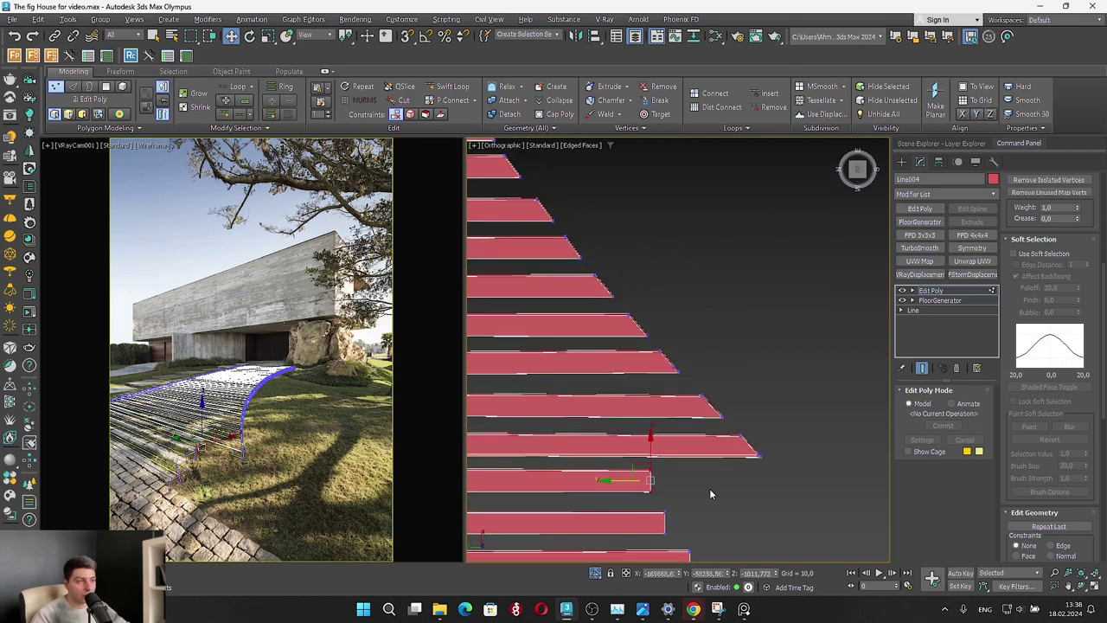
left_click_drag(709, 489, 777, 418)
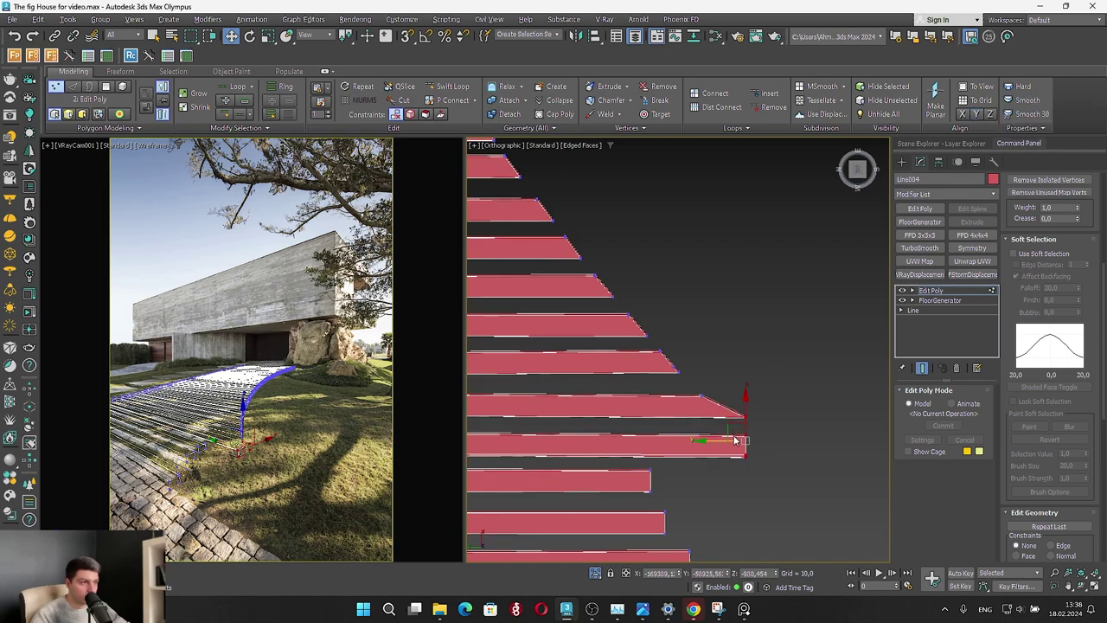
left_click_drag(706, 472, 793, 423)
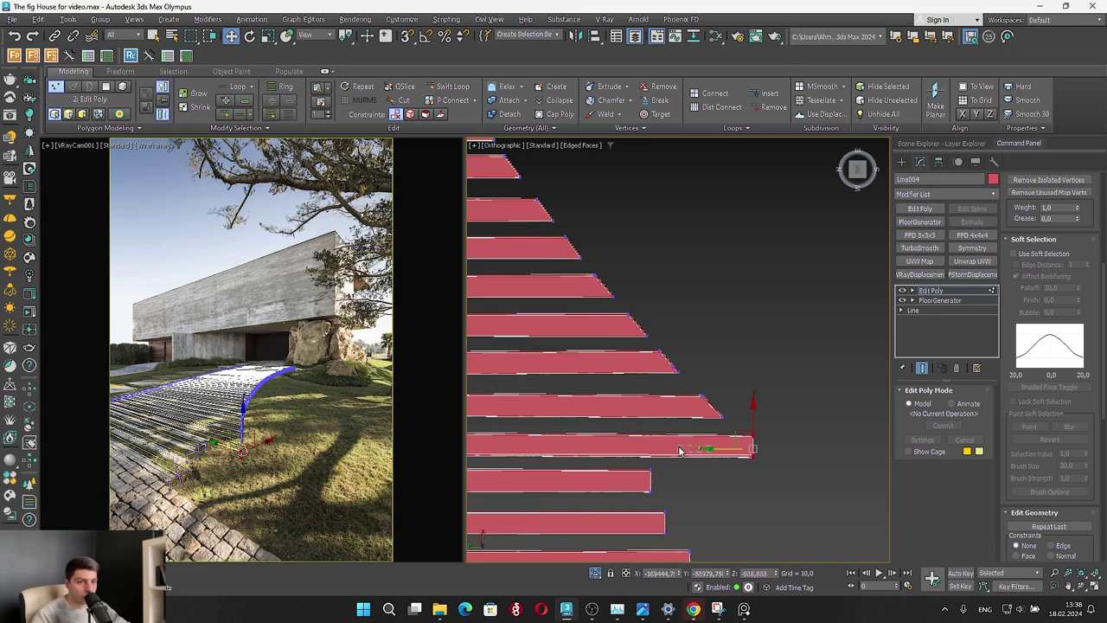
left_click_drag(714, 446, 642, 438)
Square off the sixth board's slanted lawn-side end by making its end vertices planar in Y
scroll(759, 401, "down", 2)
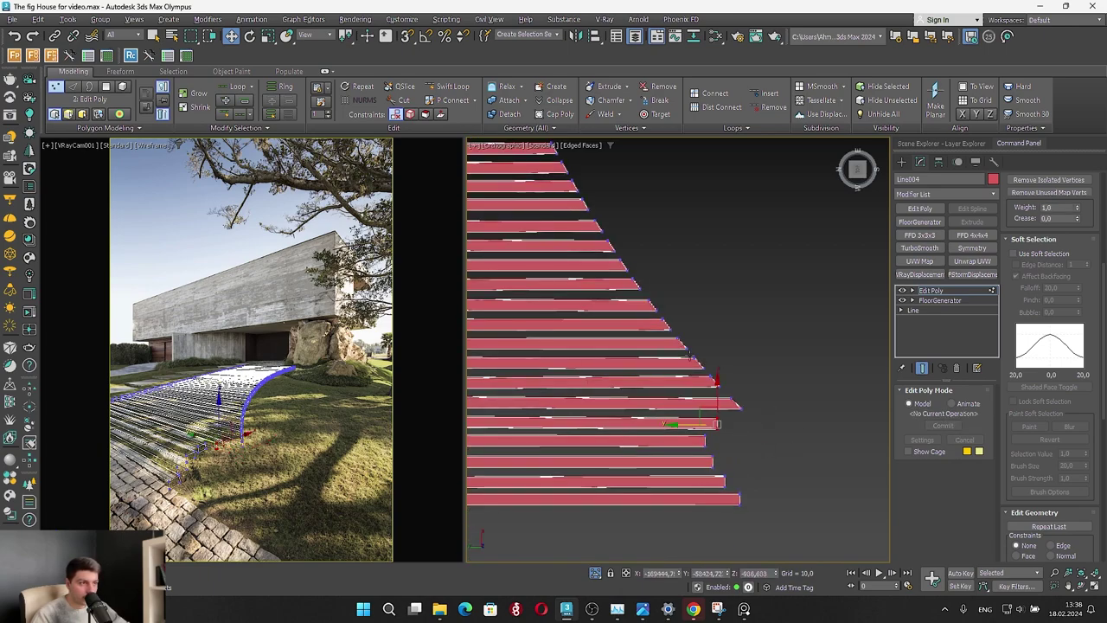
scroll(684, 356, "up", 1)
left_click_drag(738, 410, 796, 450)
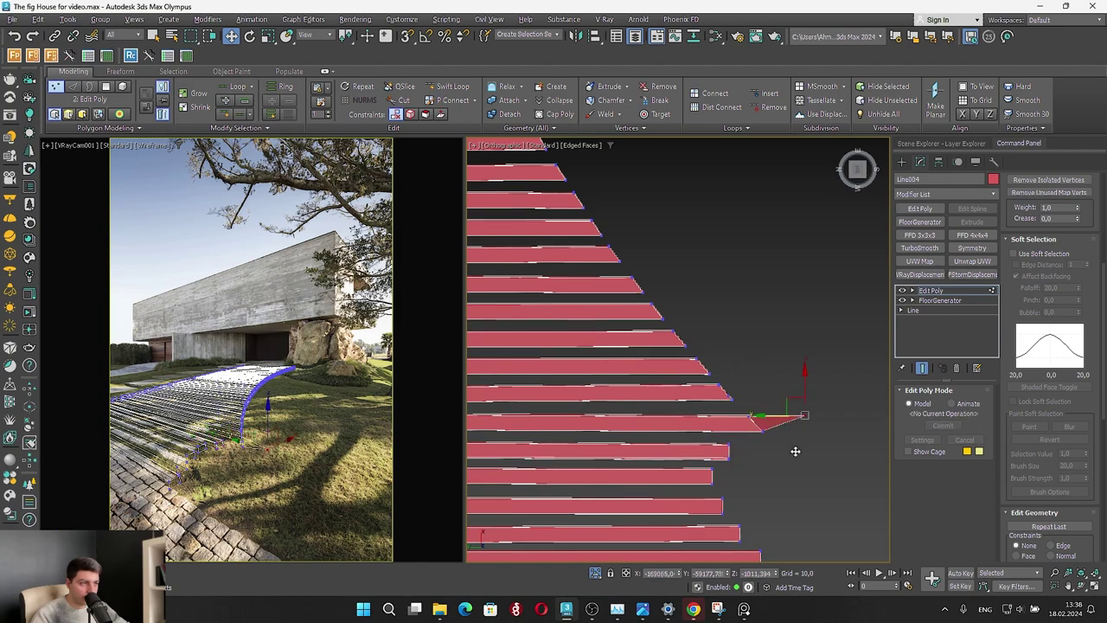
left_click(977, 115)
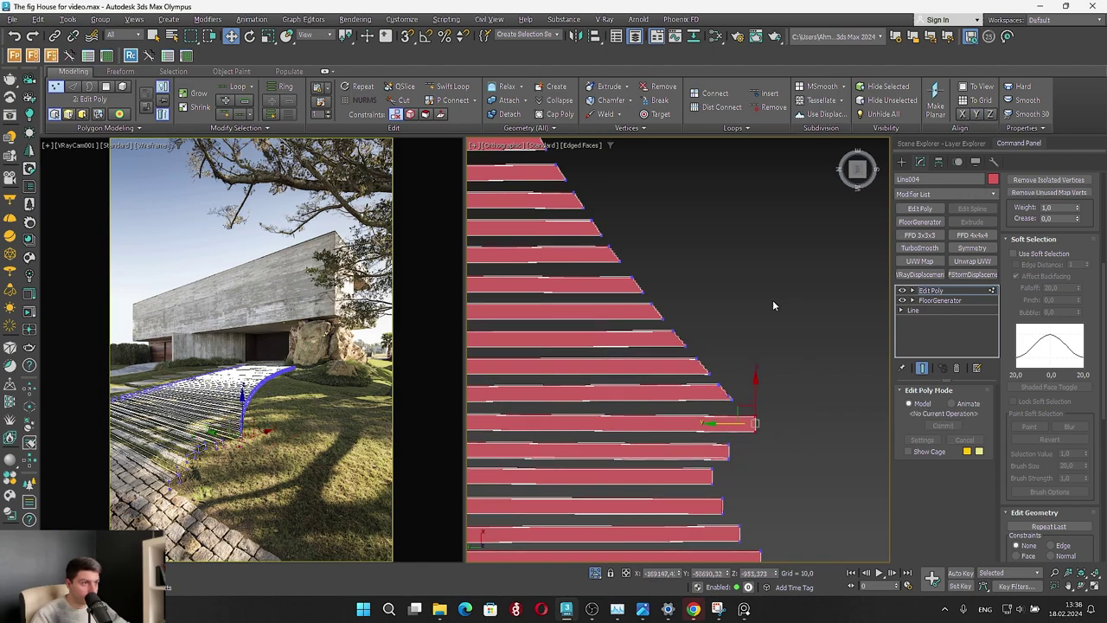
Shorten the seventh and eighth boards on the lawn side, and flatten the ends up to the ninth board planar in Y
left_click(742, 375)
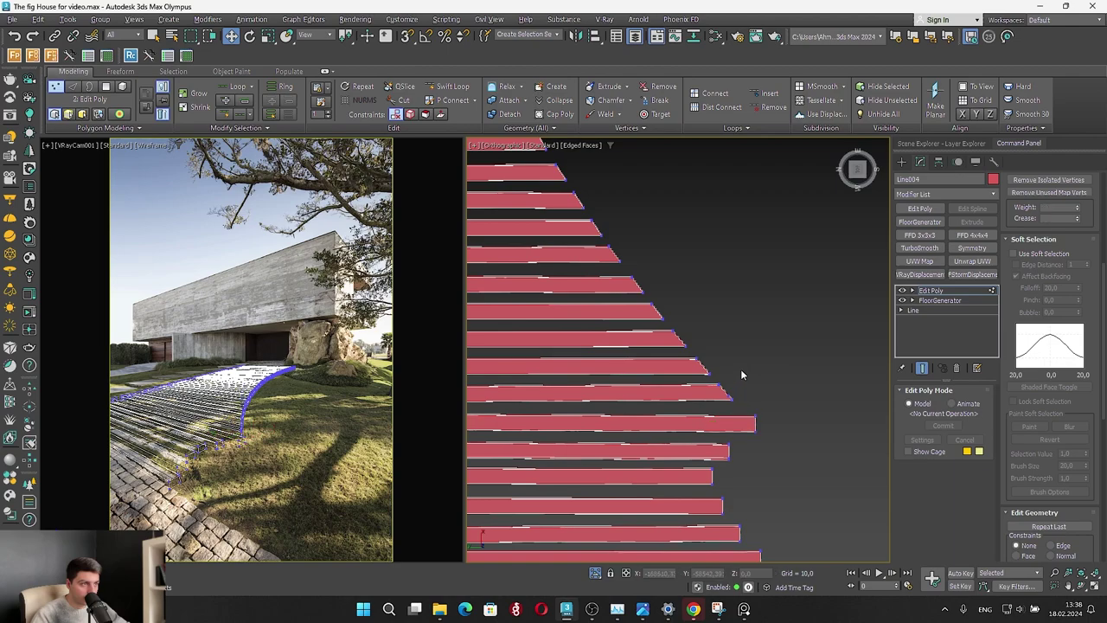
left_click_drag(719, 412, 627, 389)
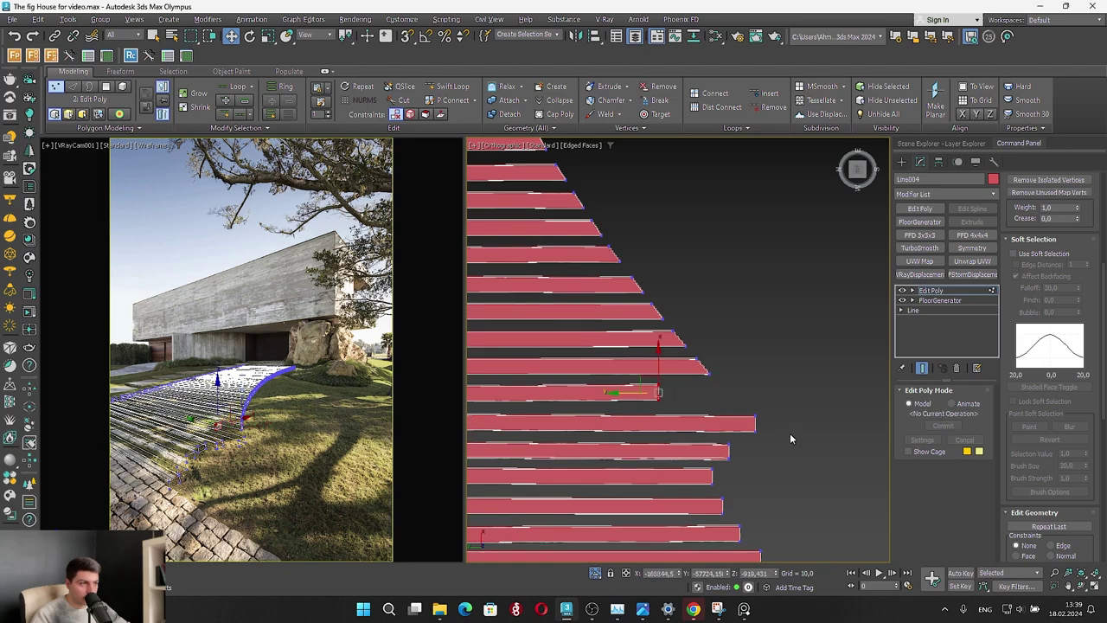
left_click_drag(755, 404, 632, 410)
middle_click_drag(701, 303, 798, 406)
left_click_drag(819, 487, 790, 448)
left_click(976, 114)
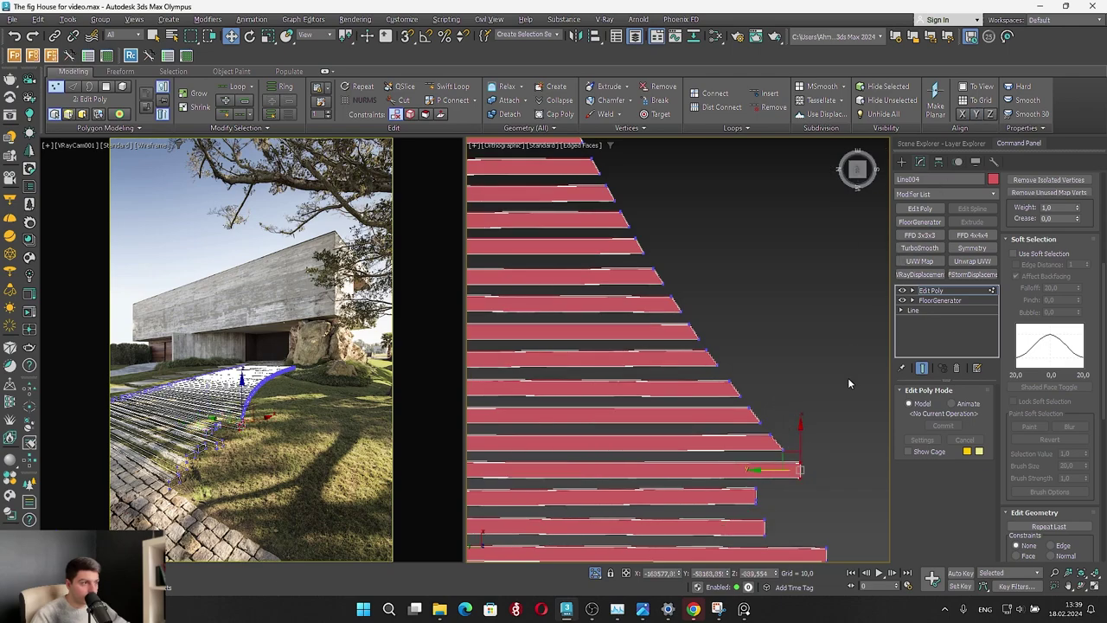
left_click_drag(782, 406, 797, 450)
Examine the end faces of the squared-off boards from an angled view at polygon level
middle_click_drag(835, 271, 667, 277, "alt")
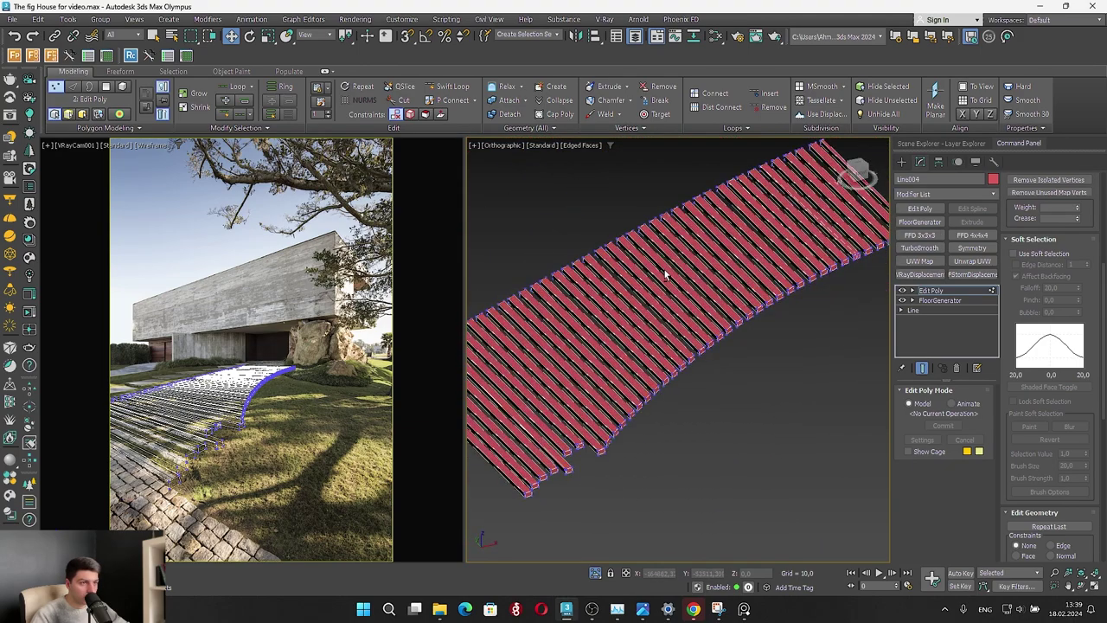
key("5")
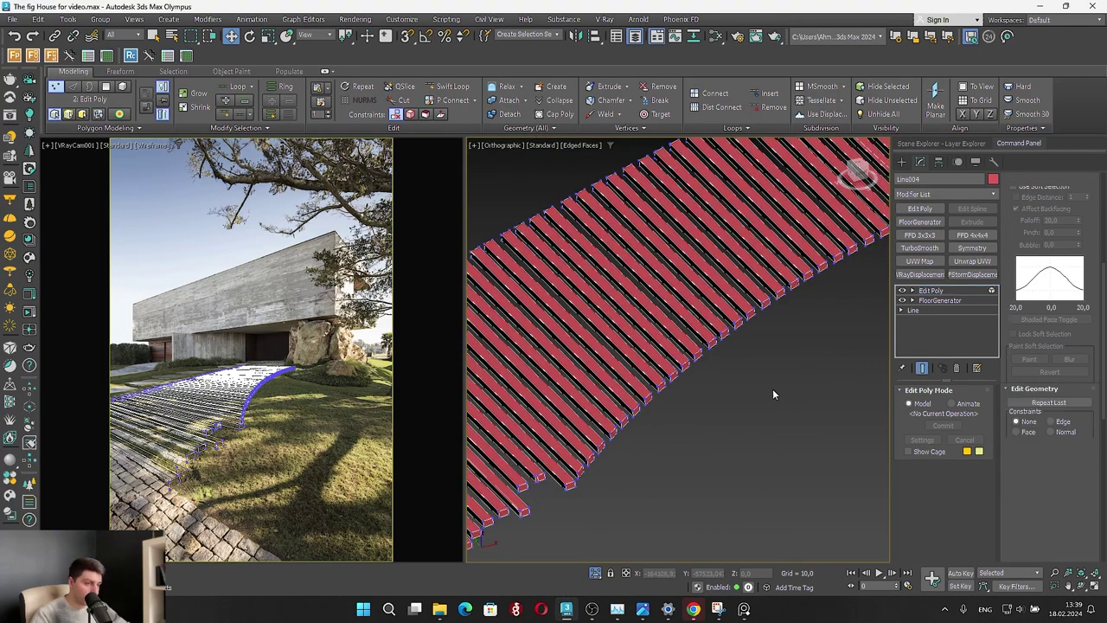
scroll(1104, 393, "up", 5)
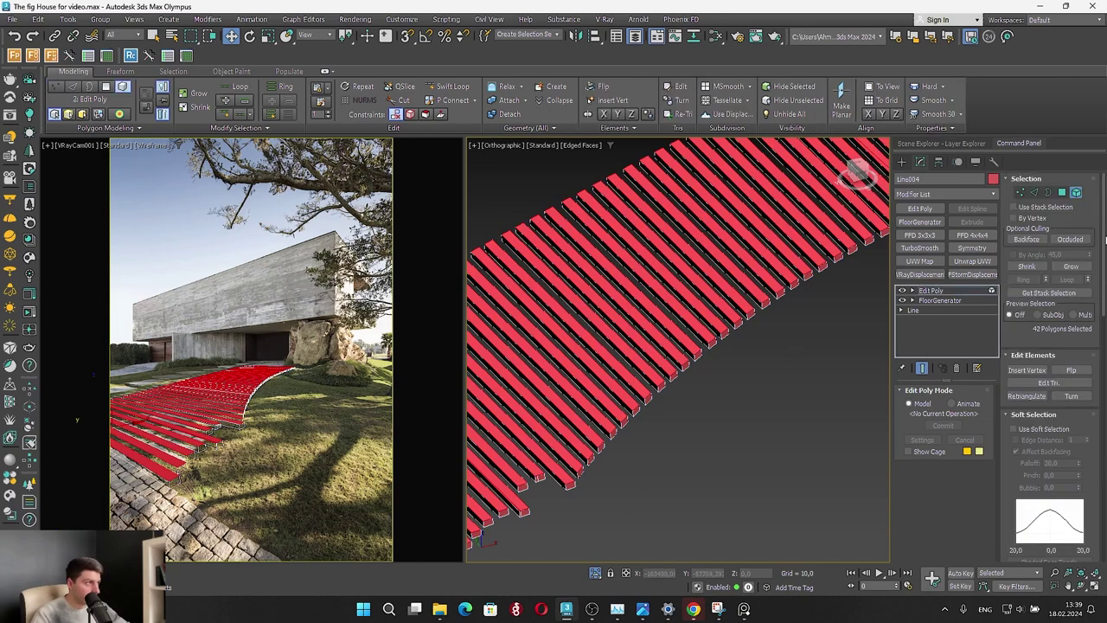
key("4")
left_click(572, 483)
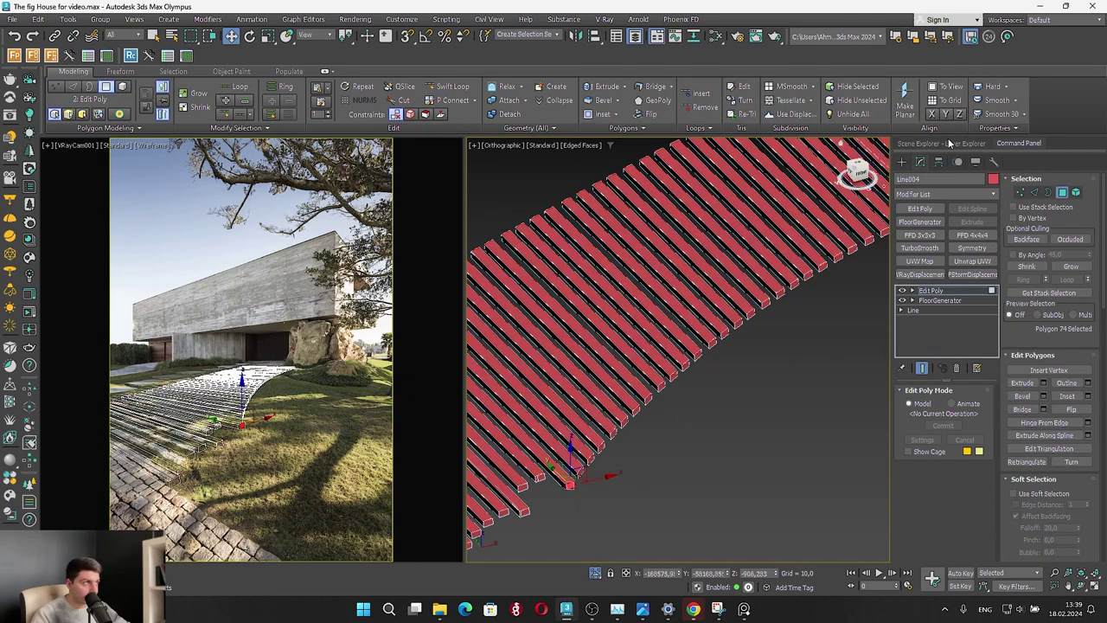
left_click(580, 471)
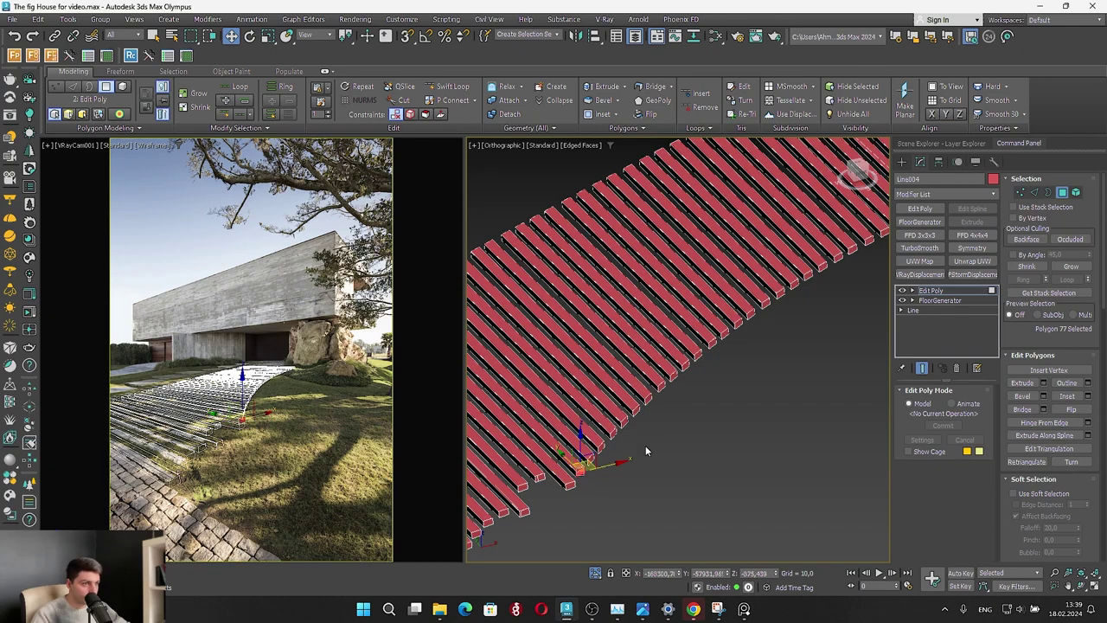
scroll(605, 481, "up", 5)
scroll(644, 439, "down", 5)
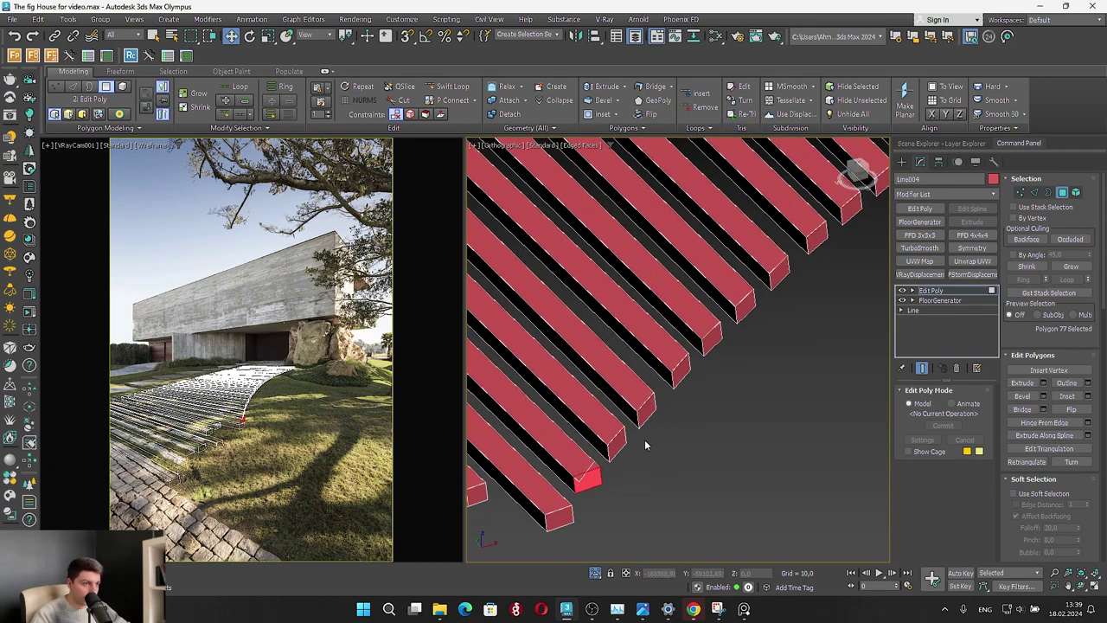
Weld all vertices of the paving boards, check a board end up close, and return to the top view
left_click(1022, 192)
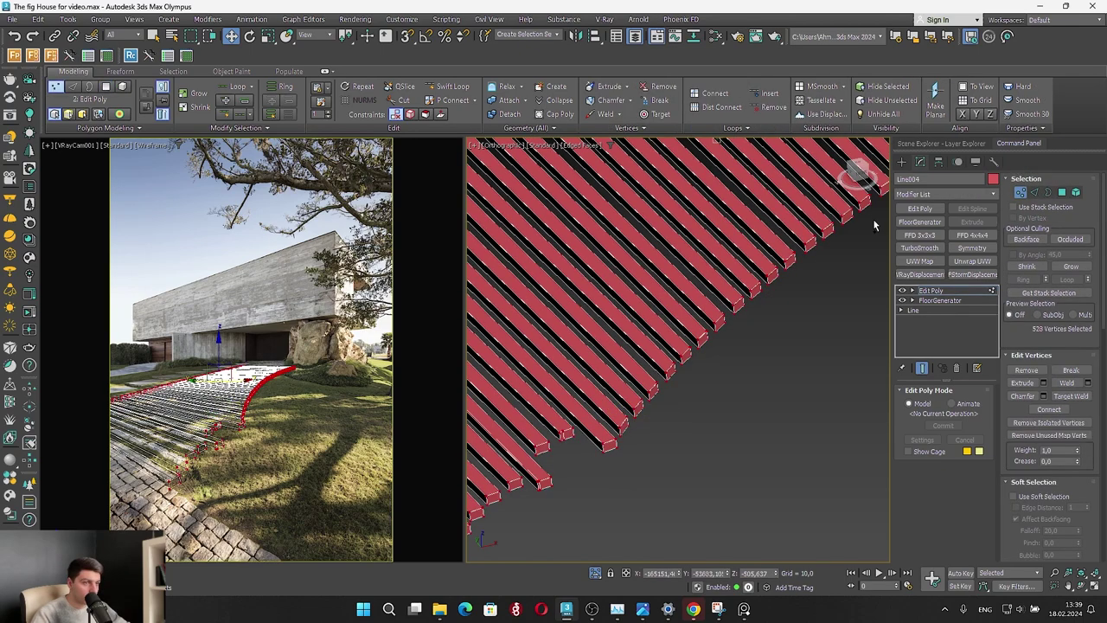
left_click(619, 114)
left_click(685, 397)
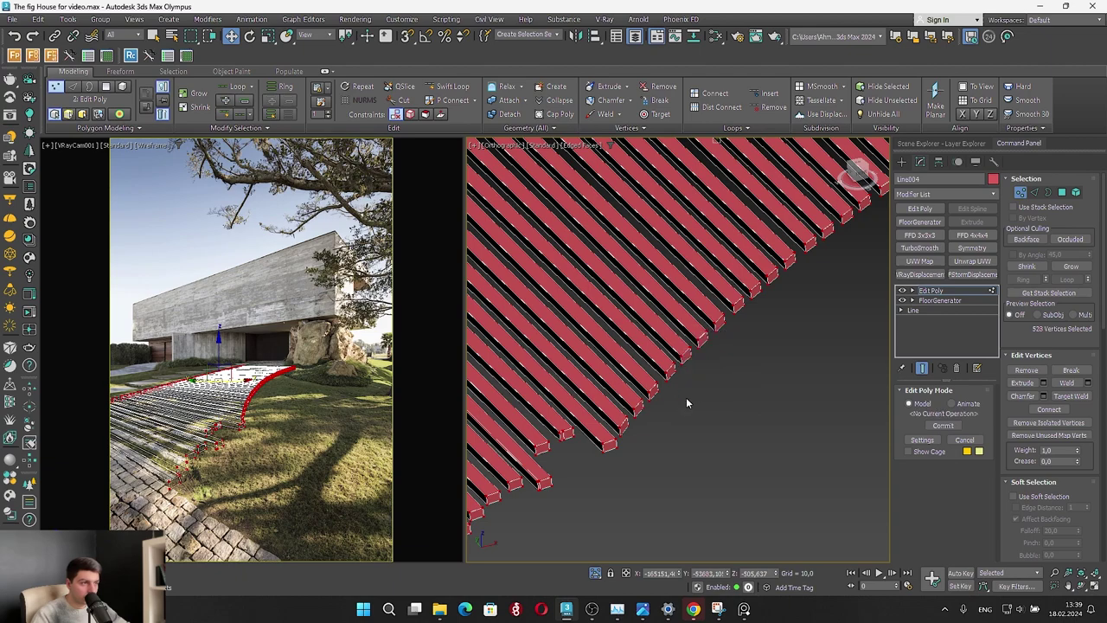
scroll(675, 403, "down", 2)
scroll(594, 408, "up", 6)
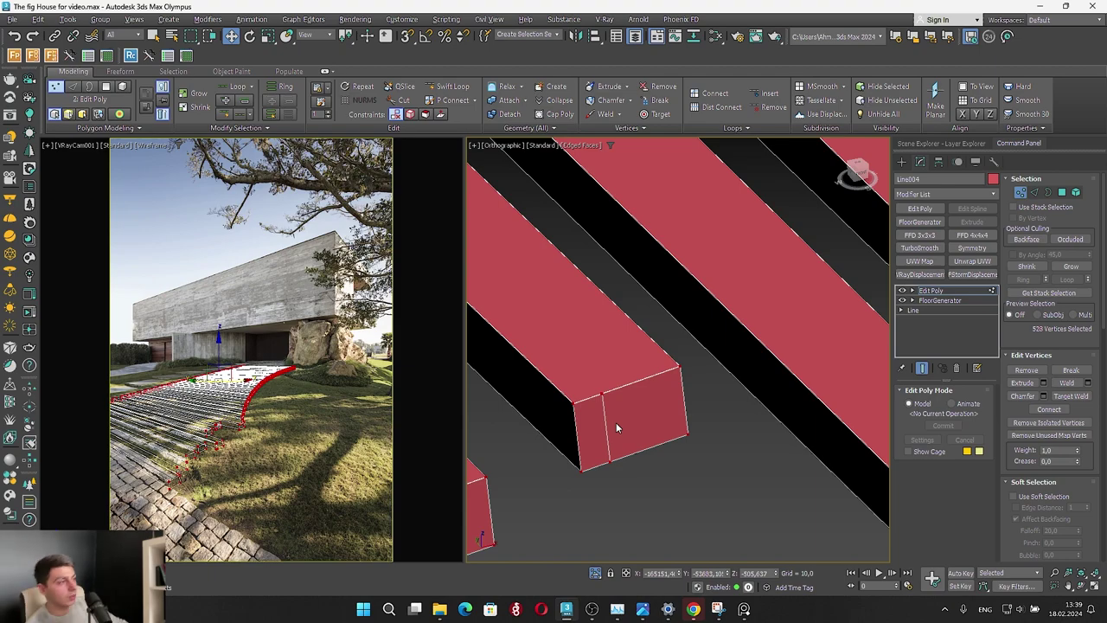
scroll(594, 408, "up", 3)
scroll(631, 363, "up", 4)
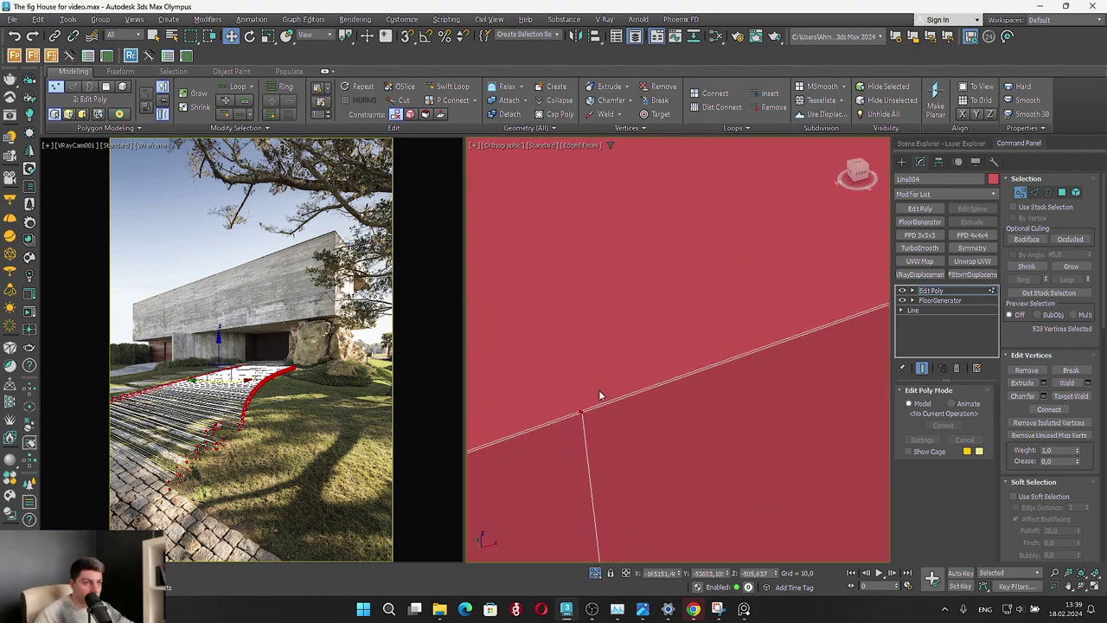
scroll(617, 374, "down", 6)
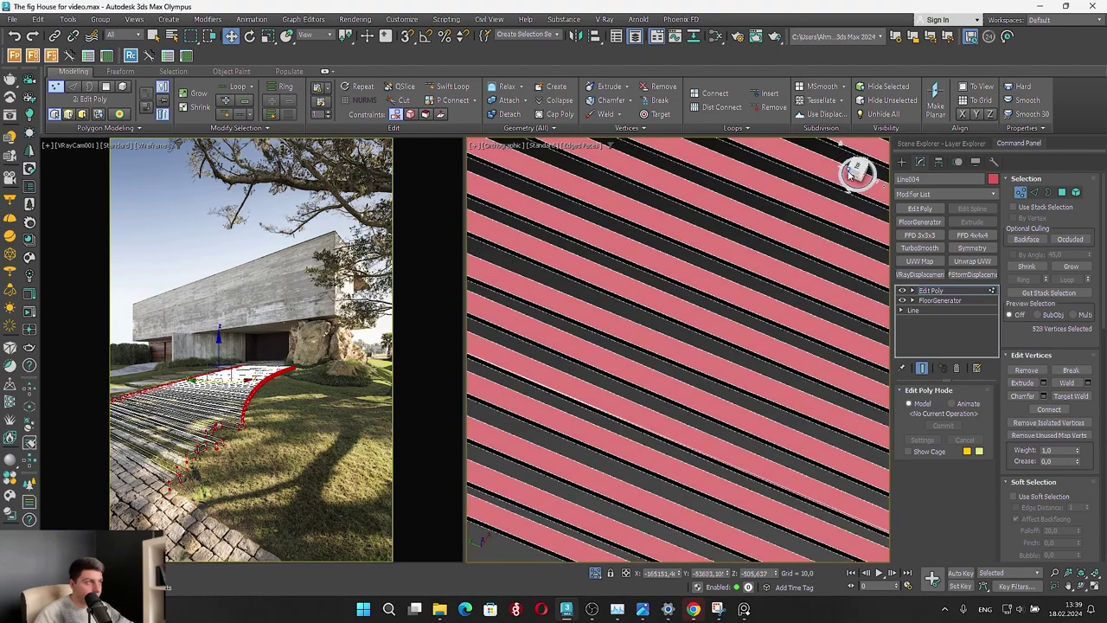
left_click(857, 173)
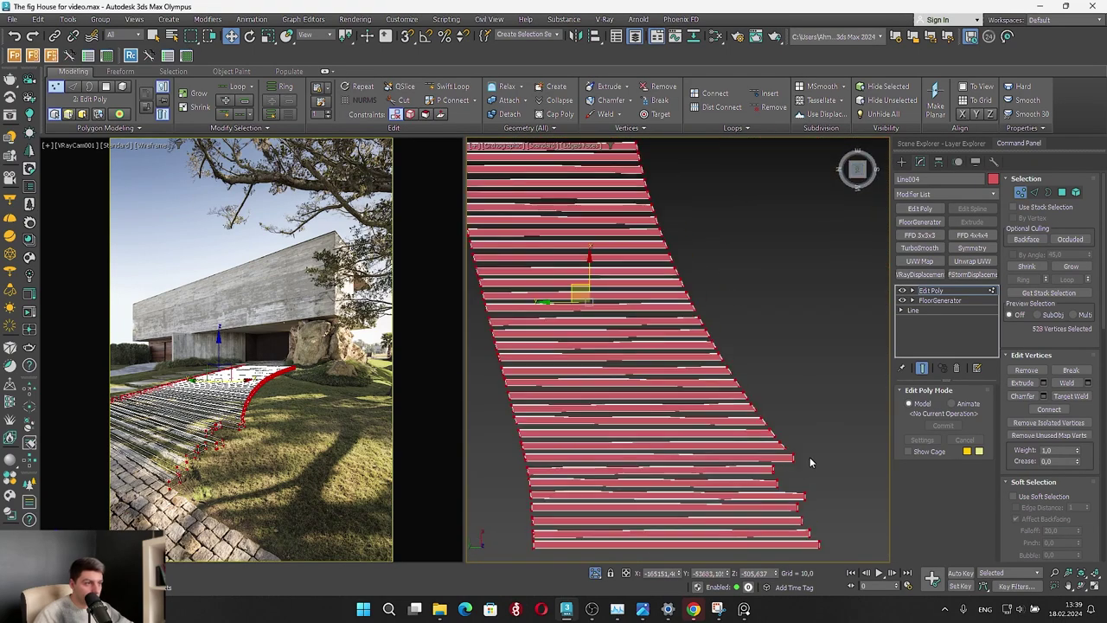
Square off the lowest slanted board's lawn-side end planar in Y, and shorten it and the longer board directly below it
scroll(770, 424, "up", 6)
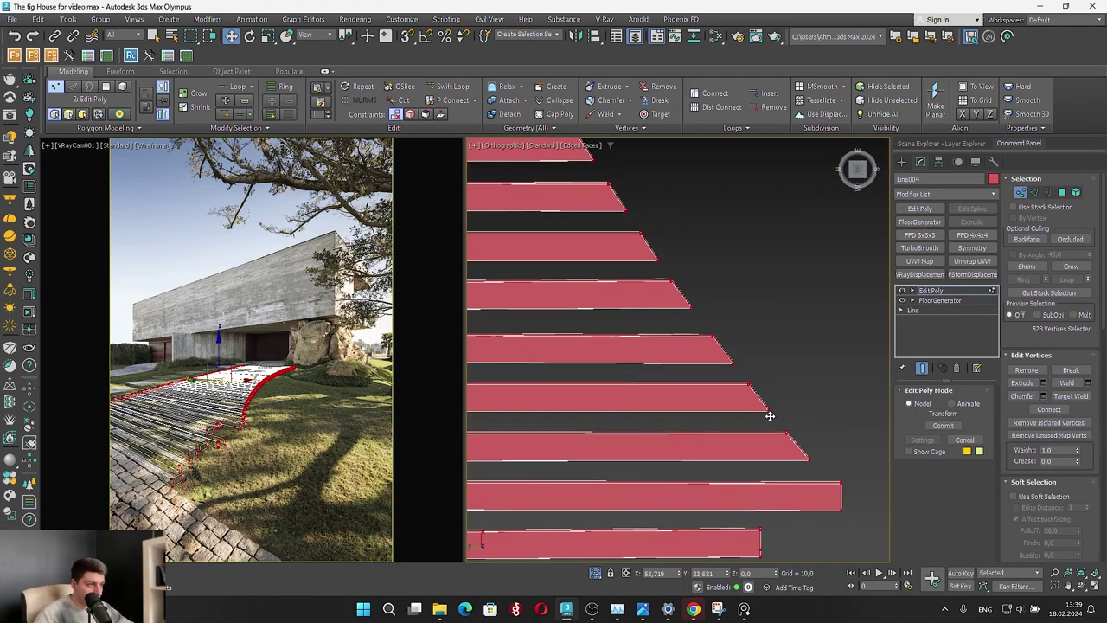
mouse_move(770, 416)
middle_mouse_down()
mouse_move(808, 469)
mouse_move(774, 425)
middle_mouse_up()
left_click(844, 481)
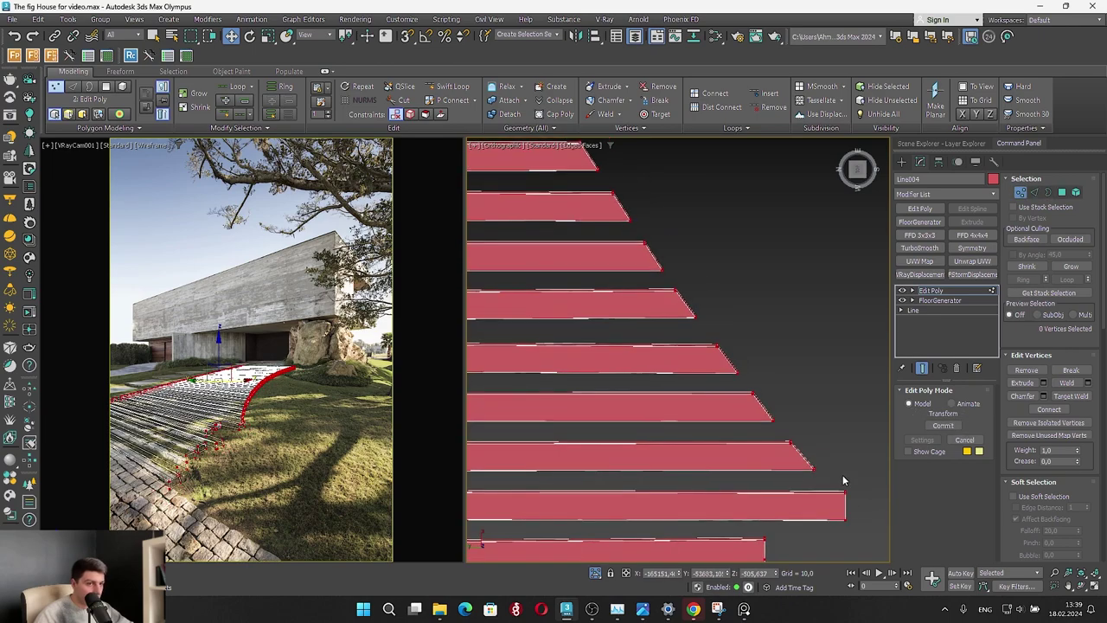
left_click_drag(833, 475, 777, 417)
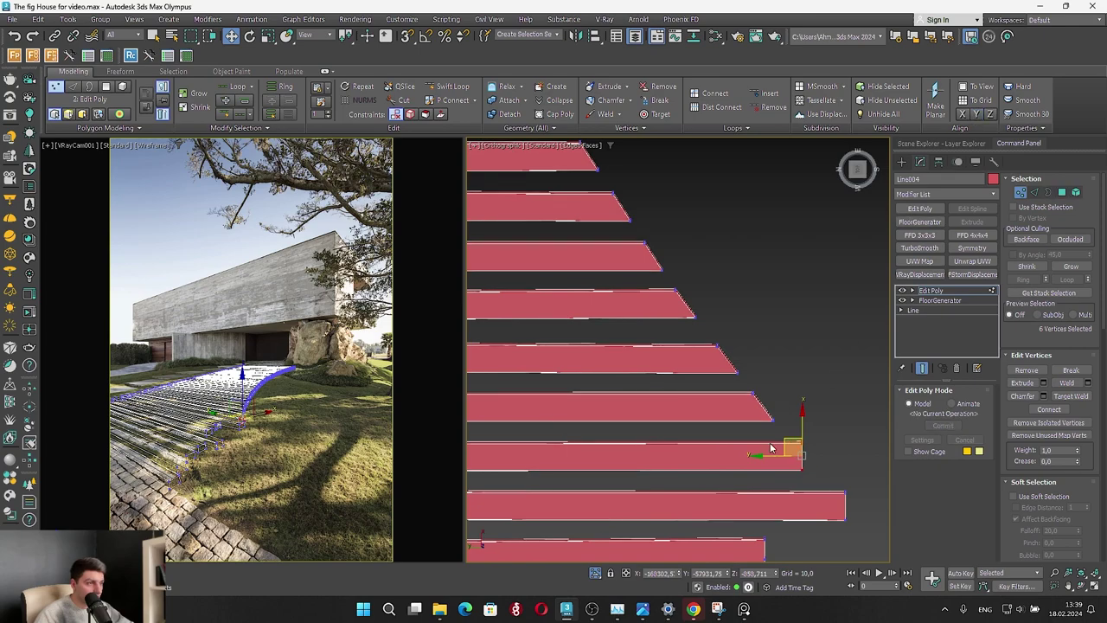
left_click_drag(764, 453, 683, 442)
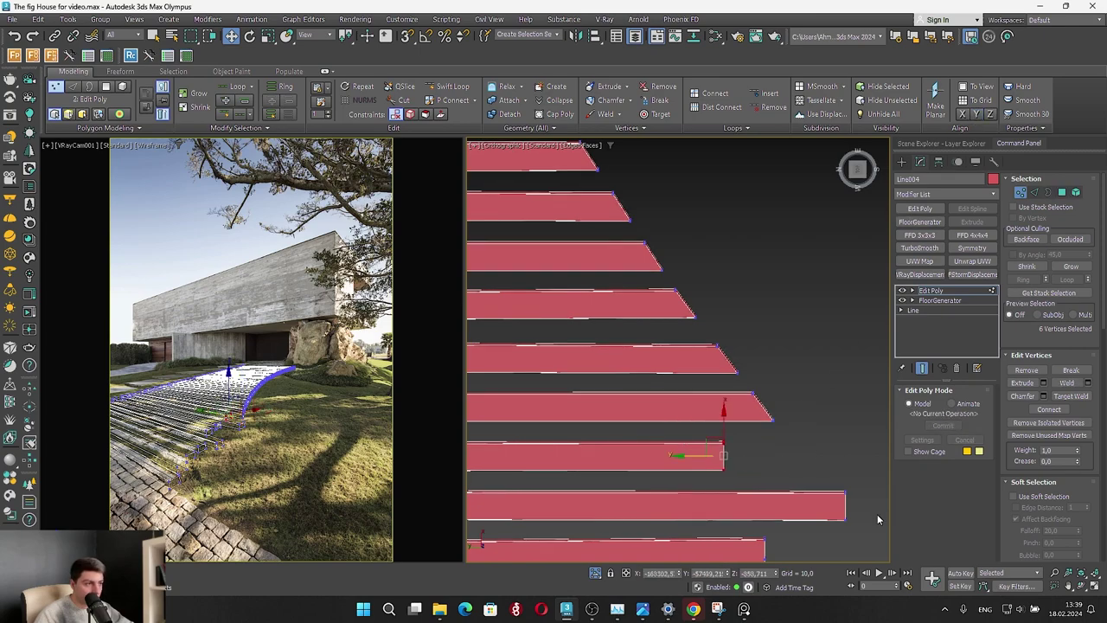
left_click_drag(821, 472, 689, 500)
Flatten the slanted lawn-side ends of the next two boards planar in Y and shorten both boards by uneven amounts
left_click_drag(775, 426, 750, 389)
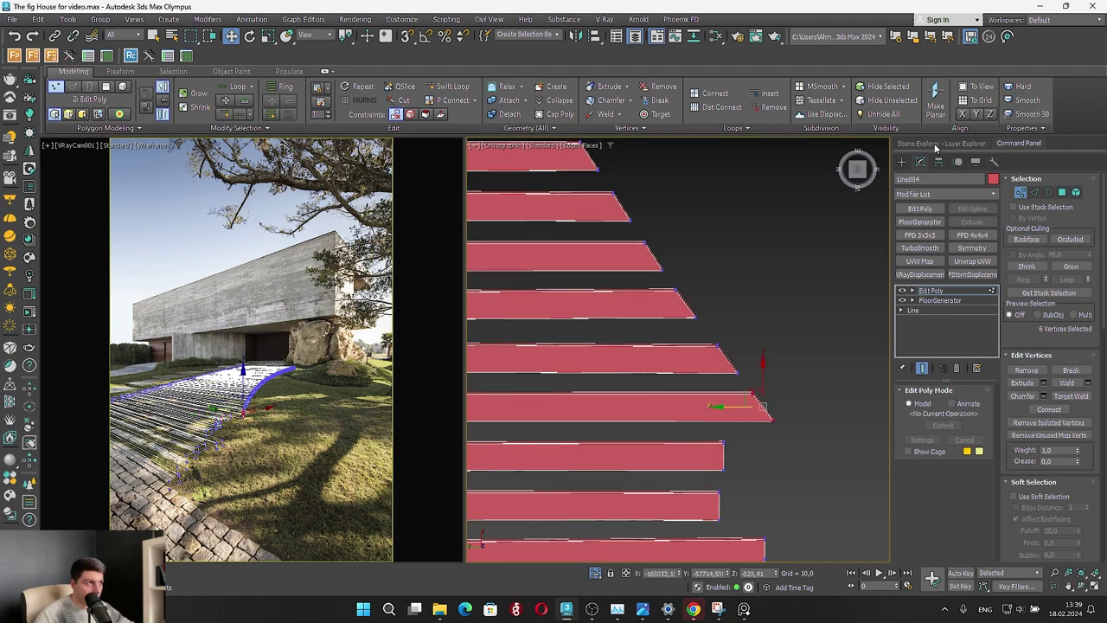
left_click(965, 114)
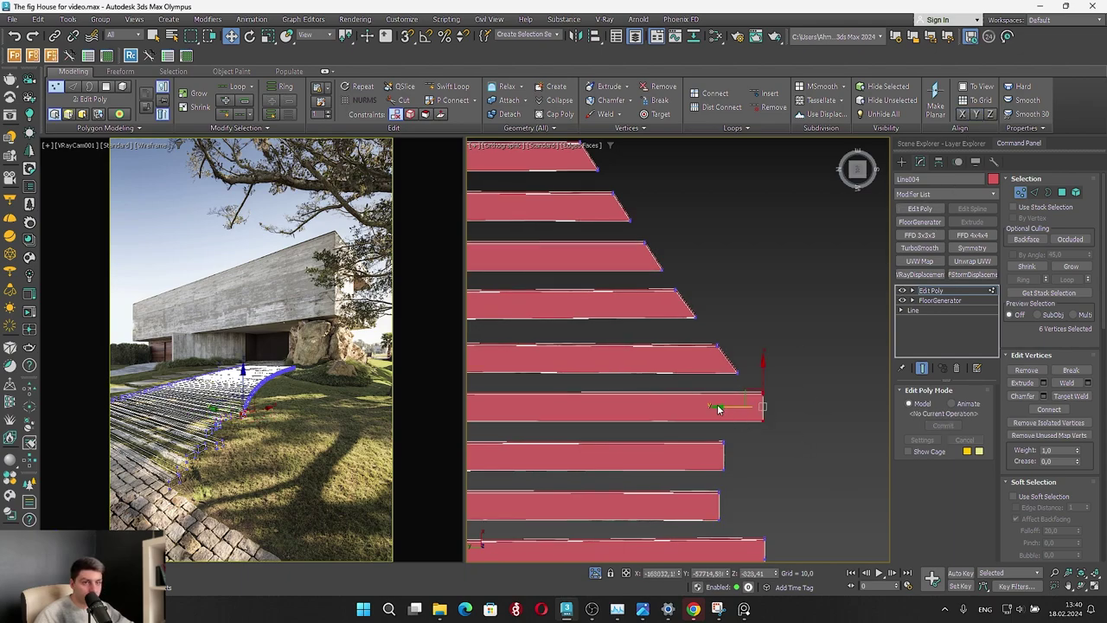
left_click_drag(718, 415, 647, 391)
left_click(961, 114)
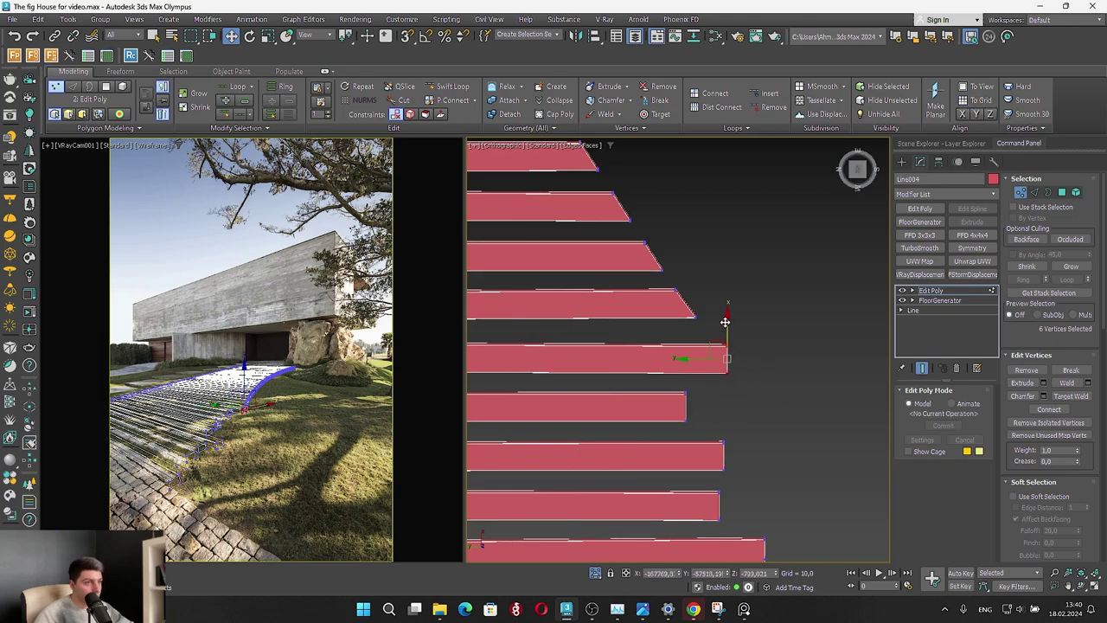
left_click_drag(692, 360, 623, 343)
scroll(676, 392, "down", 6)
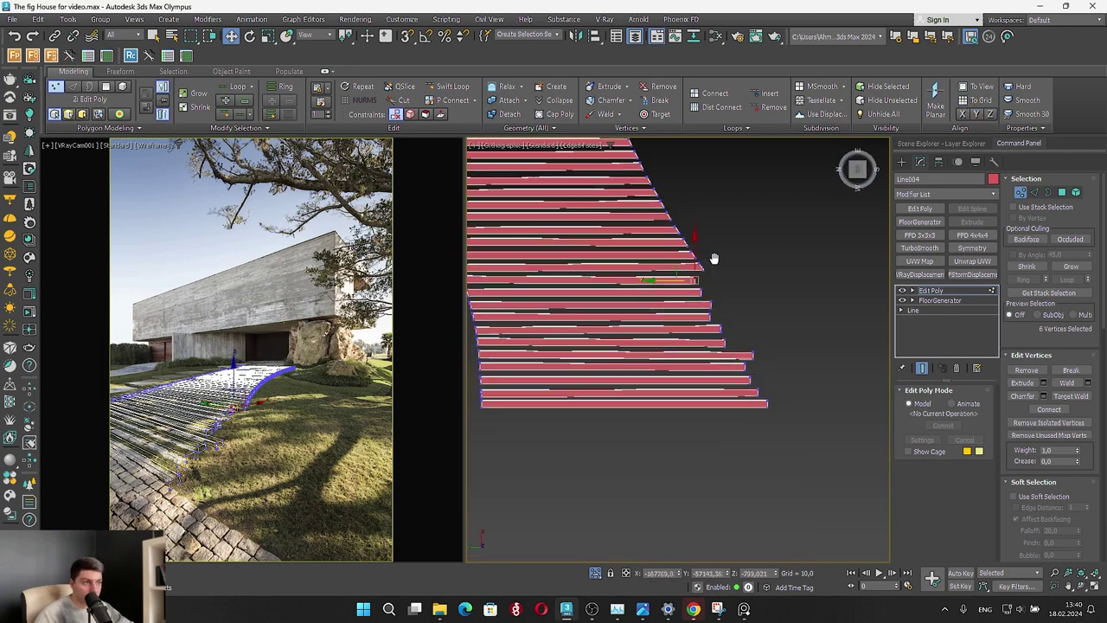
scroll(676, 392, "down", 2)
scroll(705, 417, "up", 4)
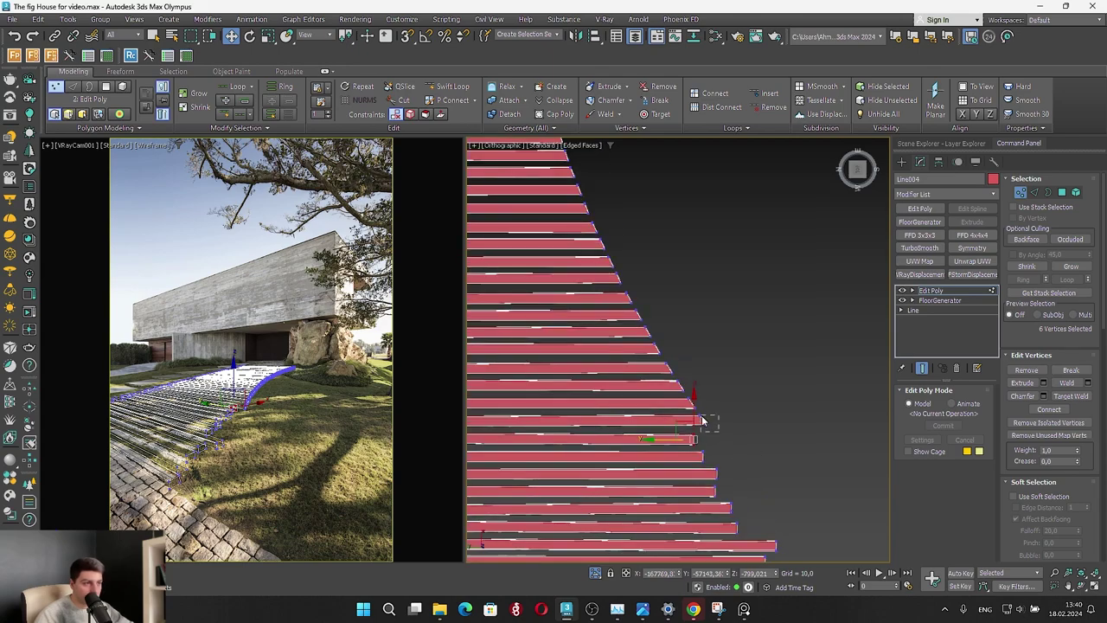
left_click_drag(695, 412, 686, 413)
left_click(976, 115)
scroll(631, 381, "up", 4)
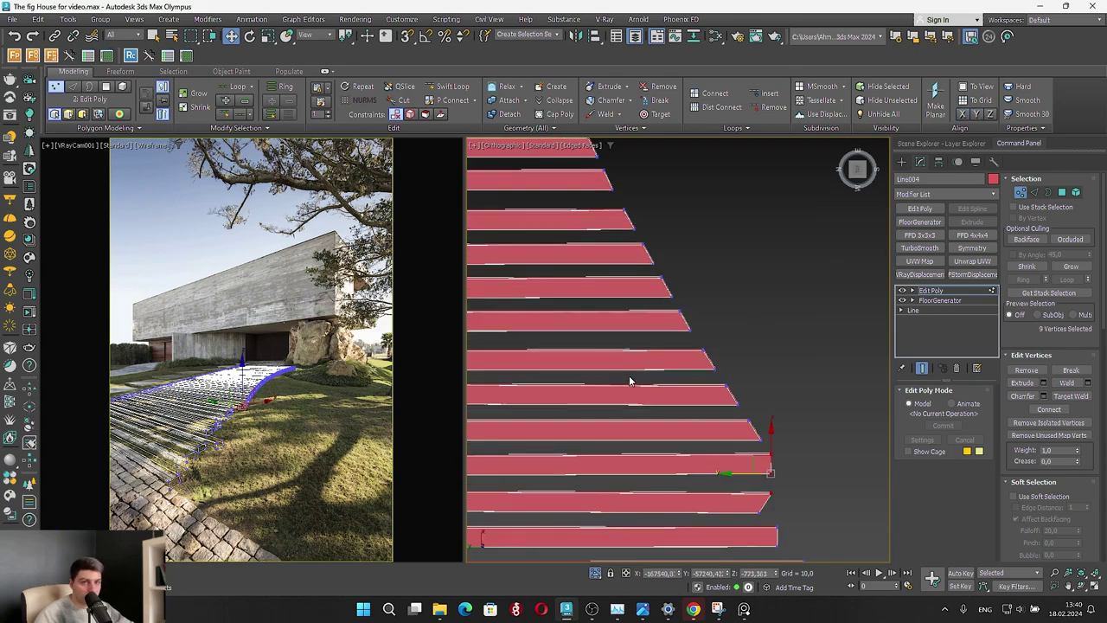
left_click_drag(744, 474, 707, 473)
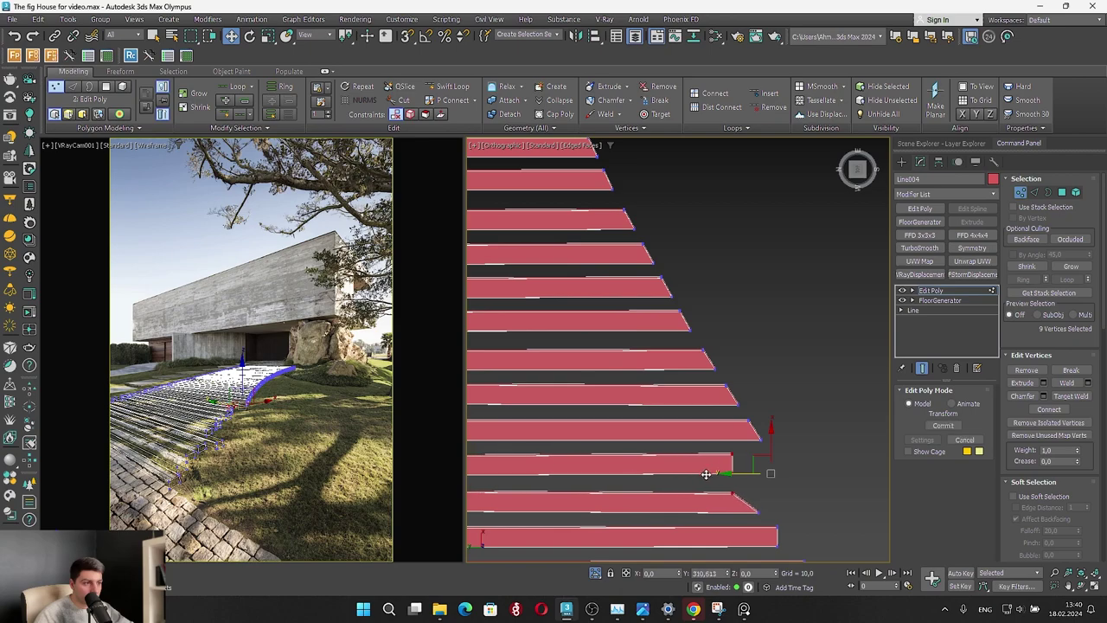
key("ctrl+z")
key("ctrl+z")
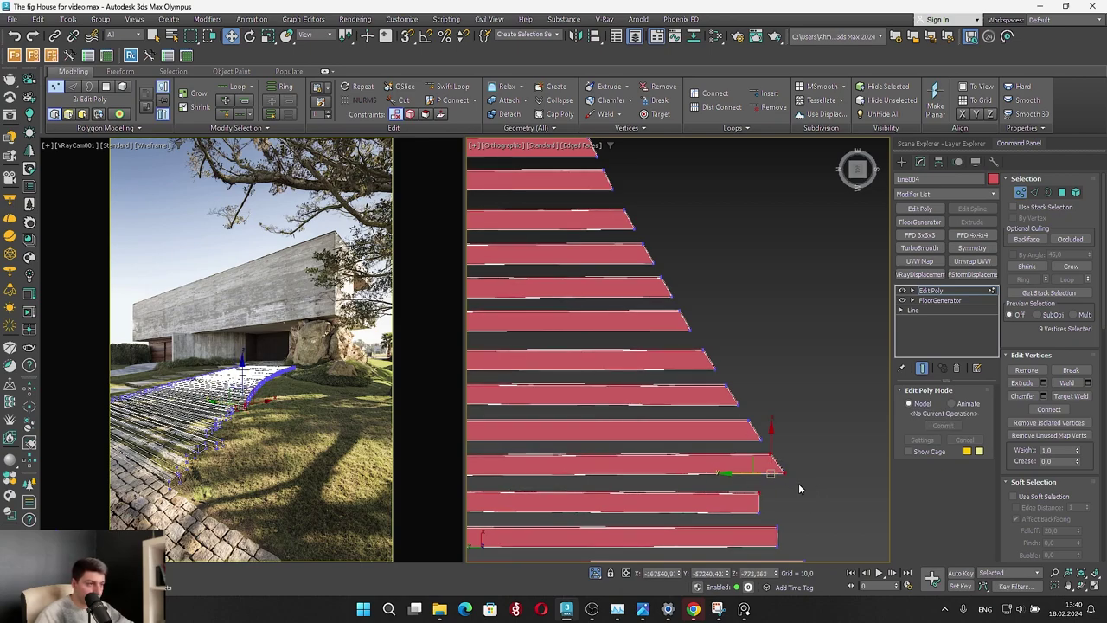
Make the next three boards' lawn-side ends planar in Y, shortening the second and third to stagger the edge
left_click_drag(799, 484, 730, 463)
left_click(977, 115)
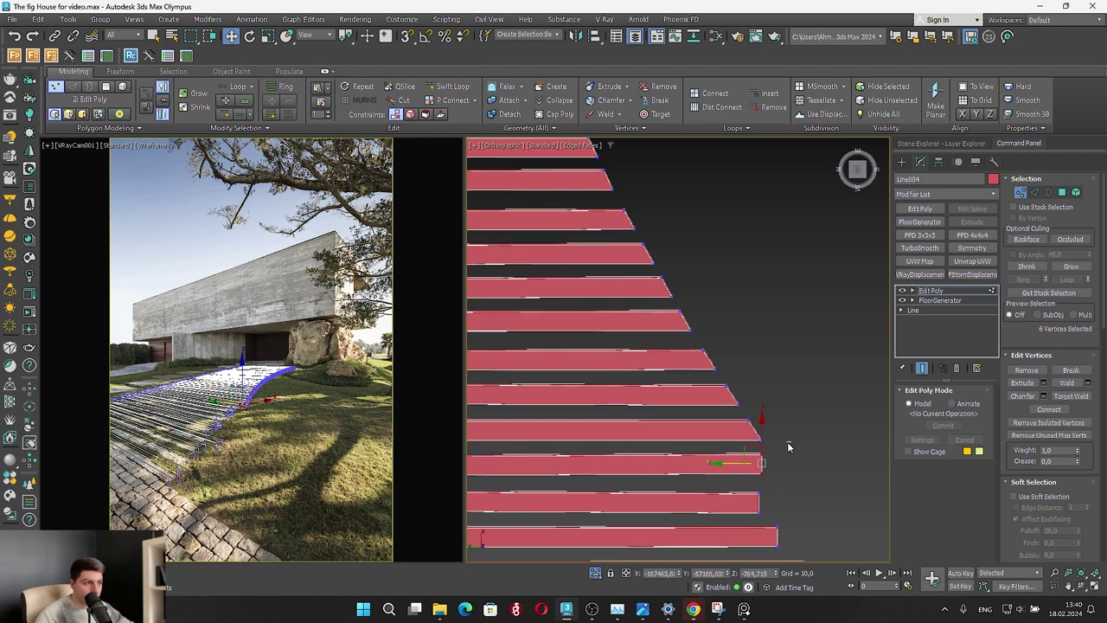
left_click_drag(726, 419, 698, 430)
left_click(977, 115)
left_click_drag(781, 409, 646, 391)
left_click(976, 115)
Square off the lawn-side ends of the following three slanted boards towards the house, planar in Y
left_click_drag(696, 341, 729, 376)
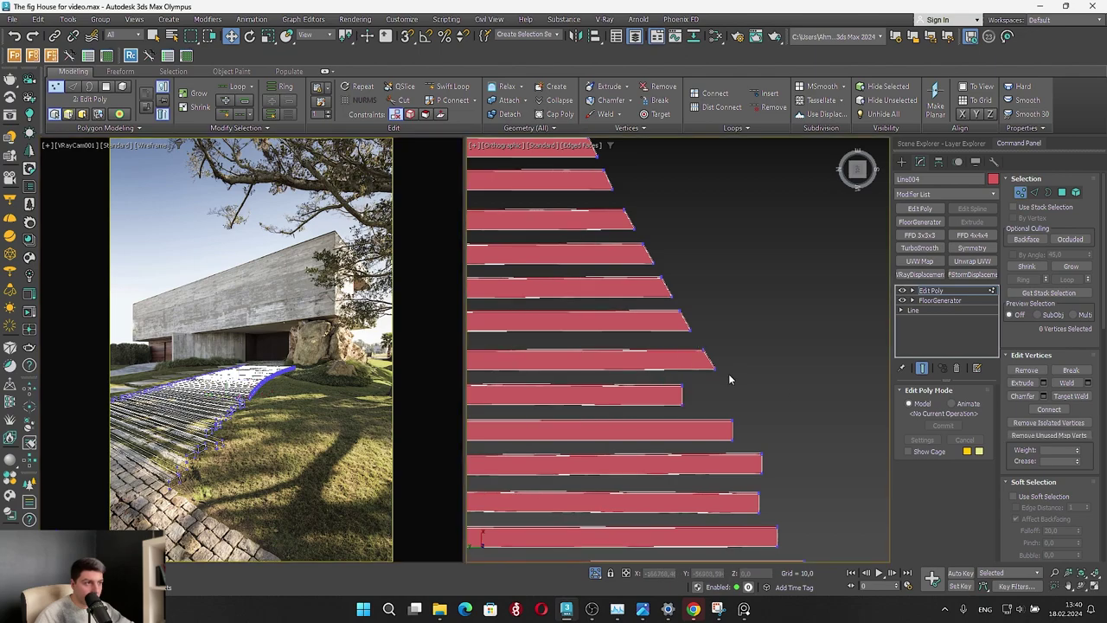
left_click(976, 115)
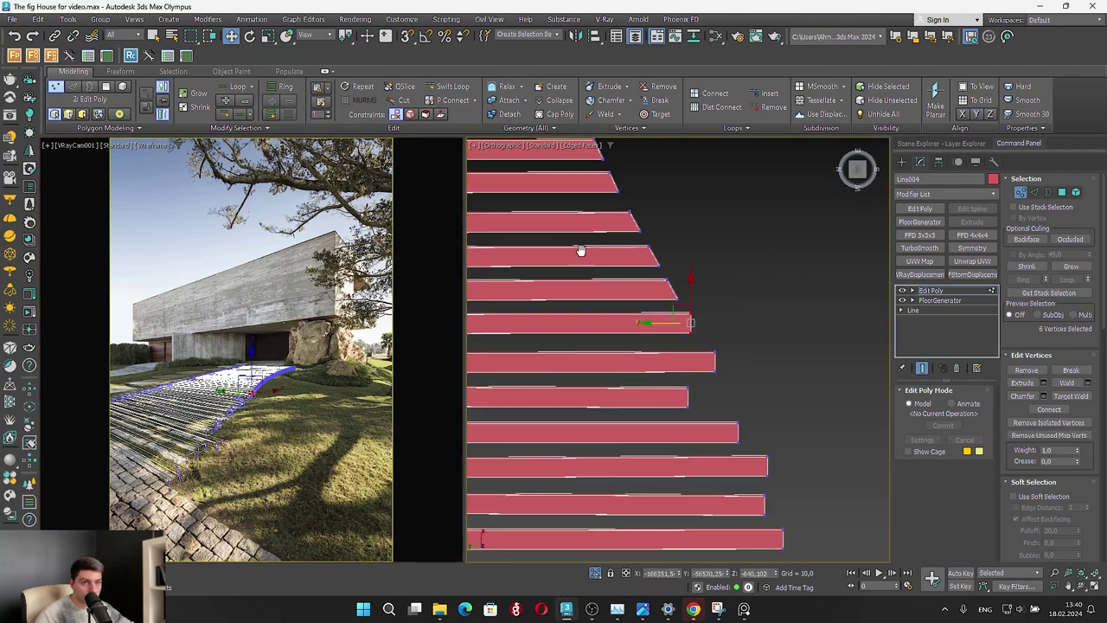
middle_click_drag(657, 302, 806, 463)
left_click(866, 455)
left_click_drag(854, 461, 800, 446)
left_click(975, 115)
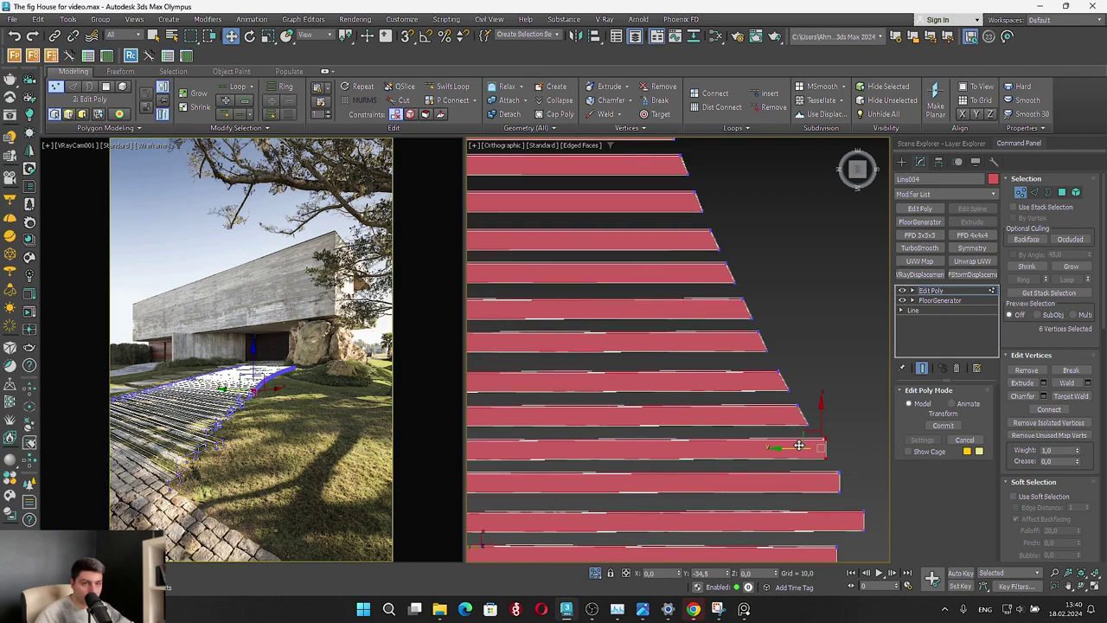
Continue up the paving and make another three slanted board ends planar in Y, keeping each board's length
left_click(854, 423)
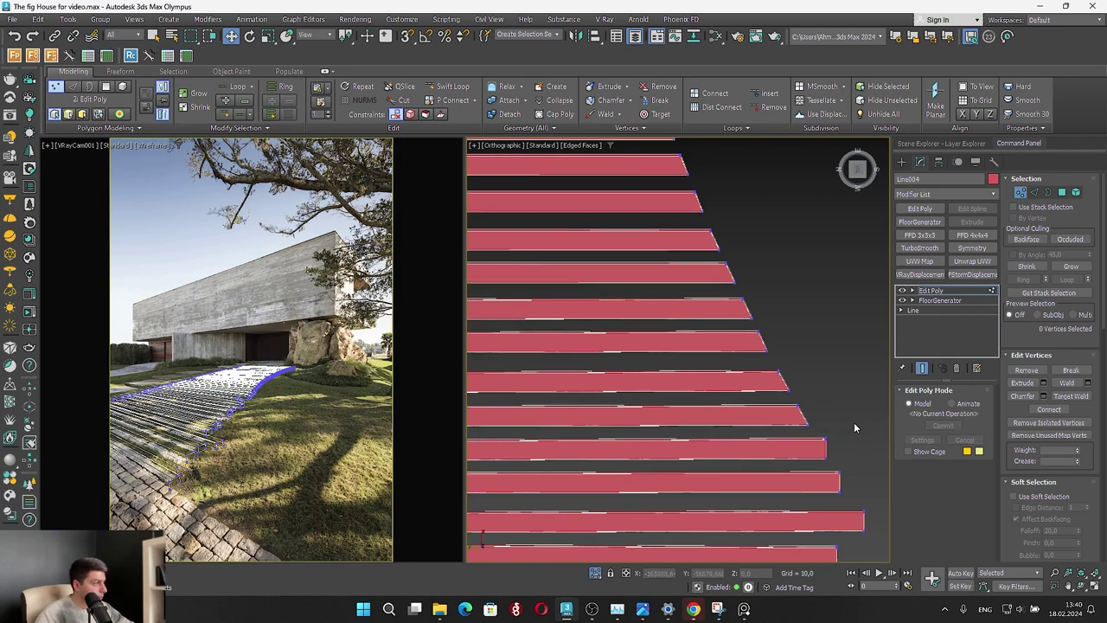
left_click_drag(841, 424, 783, 399)
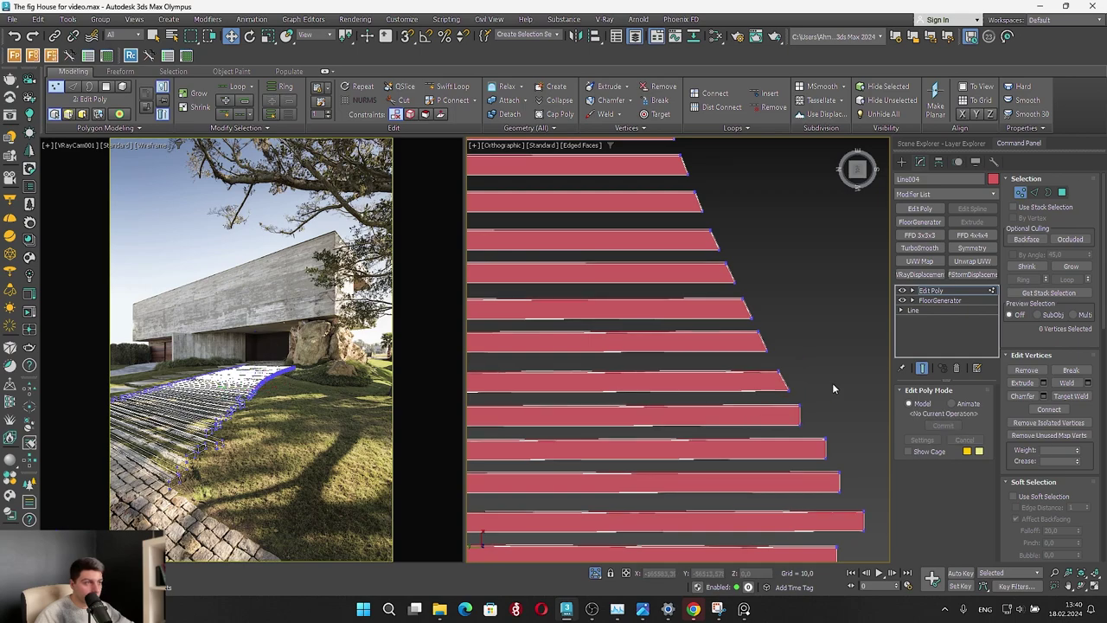
left_click_drag(827, 396, 750, 327)
left_click(975, 114)
left_click(813, 356)
left_click(976, 115)
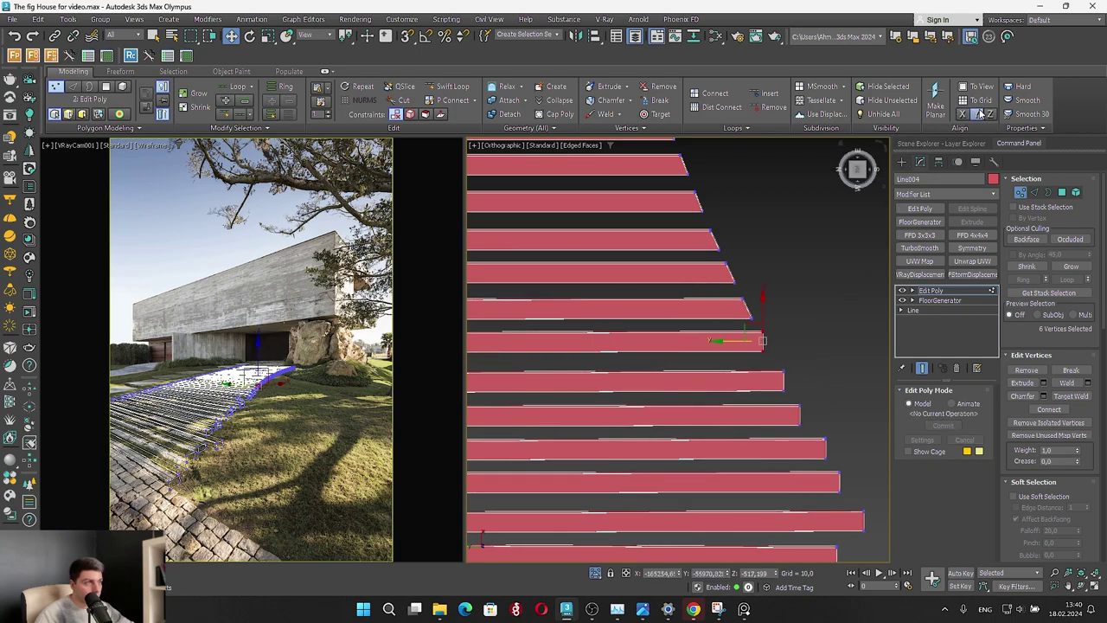
Flatten the next slanted board's lawn-side end planar in Y and shorten it below its neighbours
middle_click_drag(702, 350, 699, 424)
left_click(821, 419)
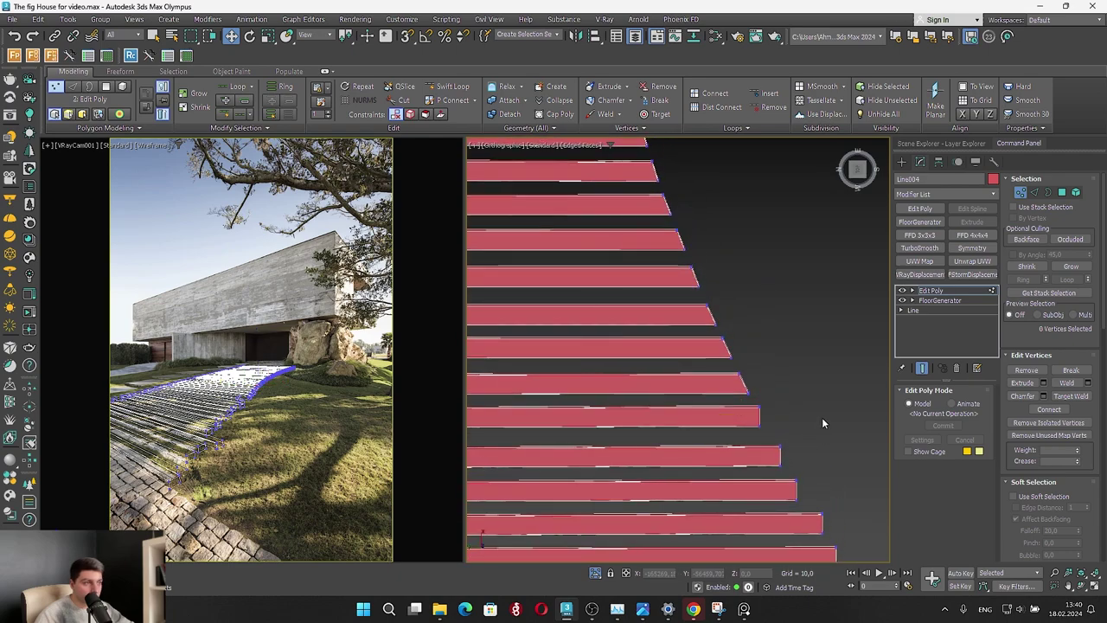
left_click_drag(789, 402, 717, 358)
left_click(790, 401)
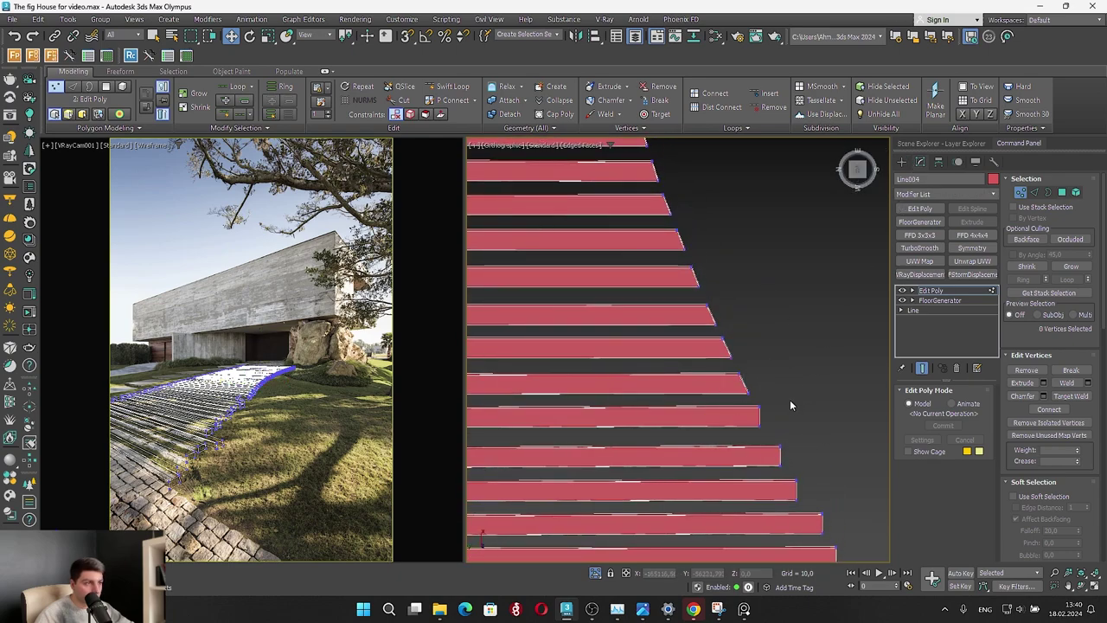
left_click_drag(747, 397, 673, 381)
left_click(976, 115)
left_click_drag(772, 430, 748, 402)
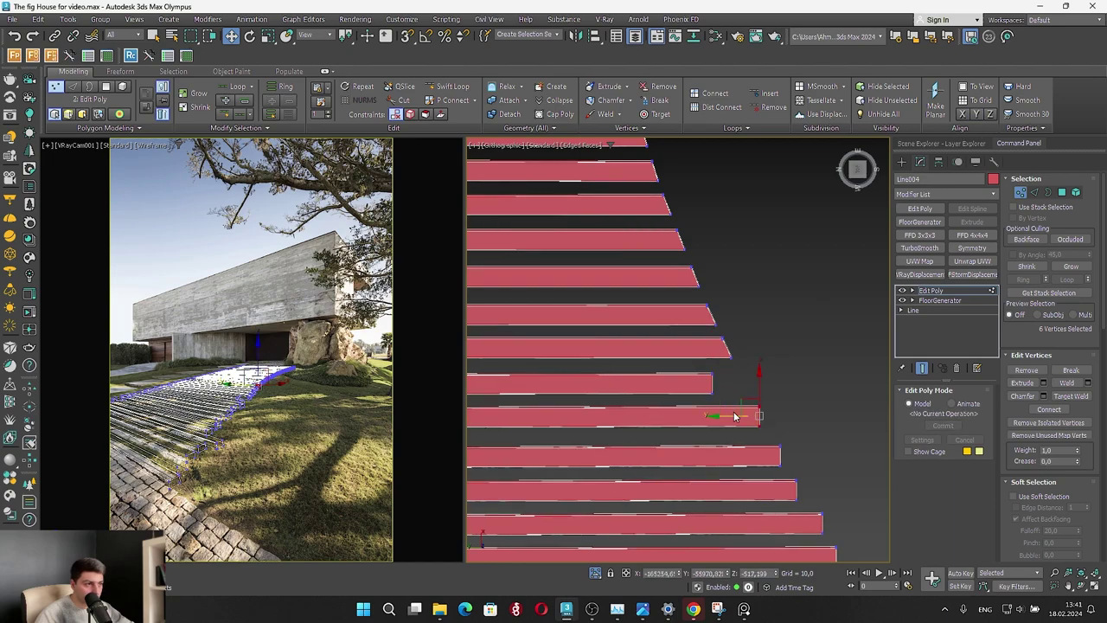
left_click(764, 435)
left_click_drag(781, 447, 756, 403)
key("ctrl+z")
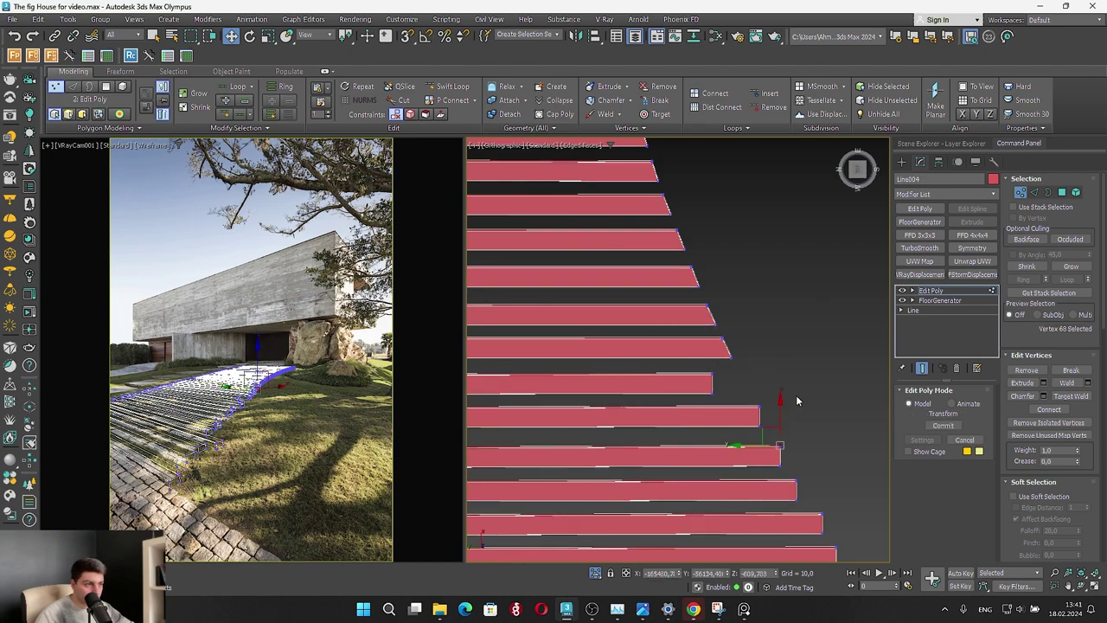
Square off the slanted lawn-side ends of the two boards above the shortened one, planar in Y
scroll(796, 399, "down", 5)
middle_click_drag(794, 398, 800, 450)
scroll(801, 444, "up", 5)
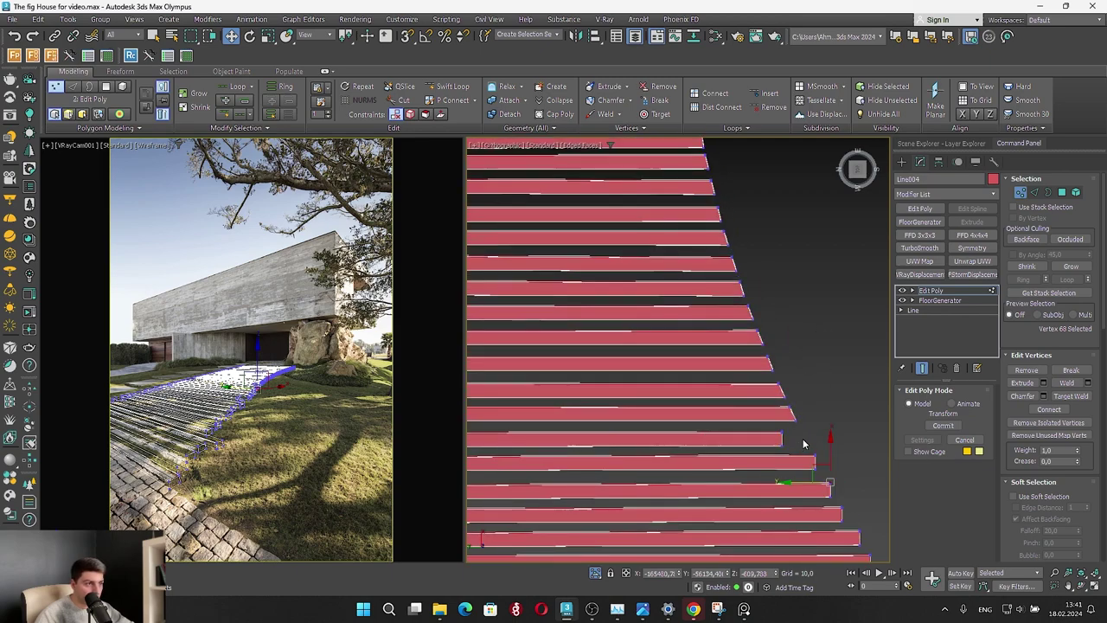
left_click(806, 436)
left_click_drag(787, 405, 773, 379)
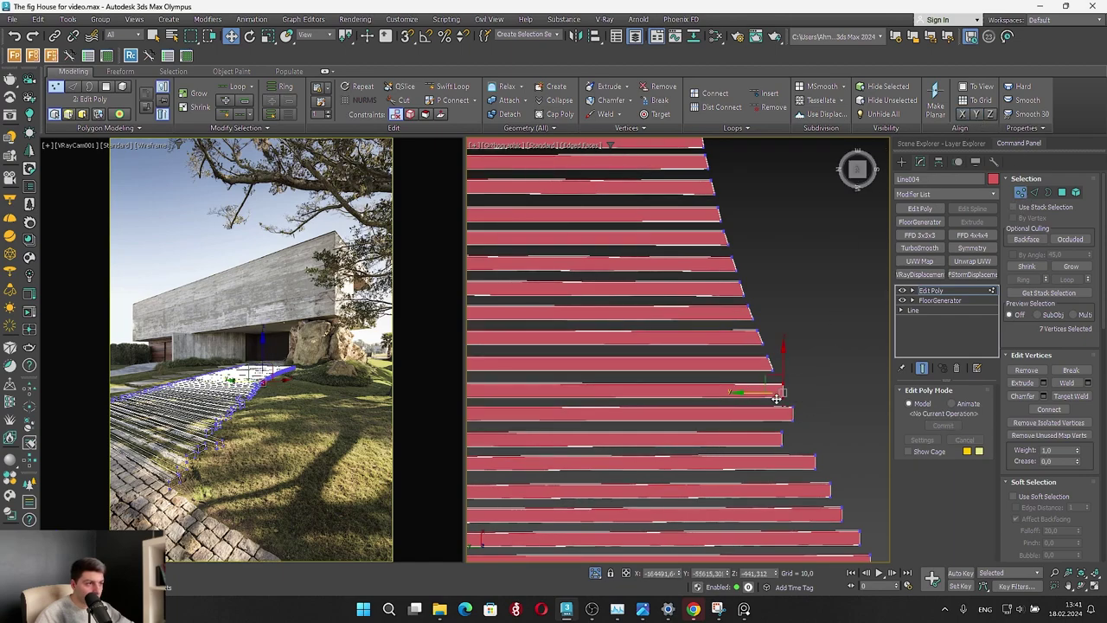
Shorten the two uppermost squared-off boards by different amounts to keep the lawn-side edge uneven
scroll(802, 403, "up", 3)
left_click_drag(797, 400, 651, 355)
left_click_drag(822, 482, 667, 426)
left_click(943, 117)
scroll(682, 431, "down", 5)
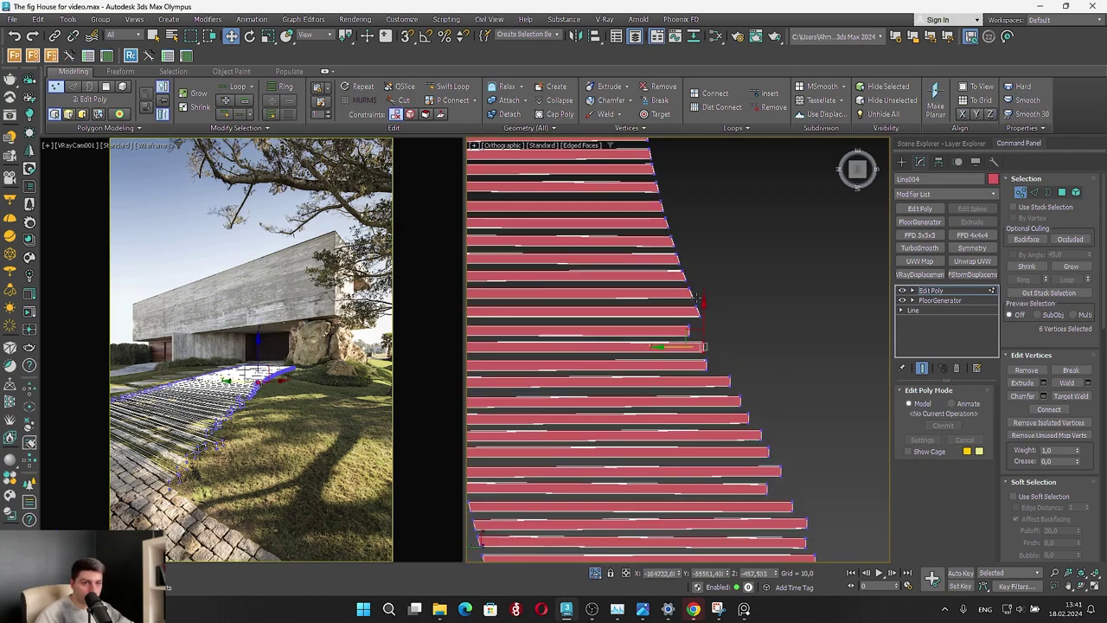
Shorten the protruding board near the front of the paving on its lawn side and leave vertex editing
left_click(224, 443)
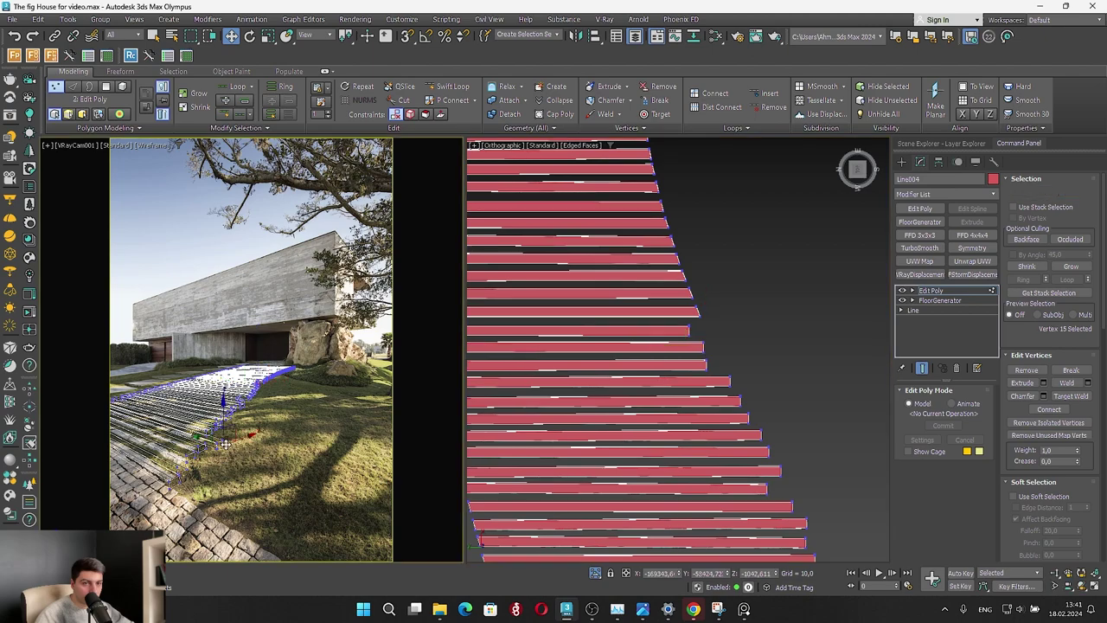
middle_click(732, 436)
scroll(733, 432, "down", 3)
scroll(791, 467, "up", 6)
left_click_drag(787, 475, 667, 450)
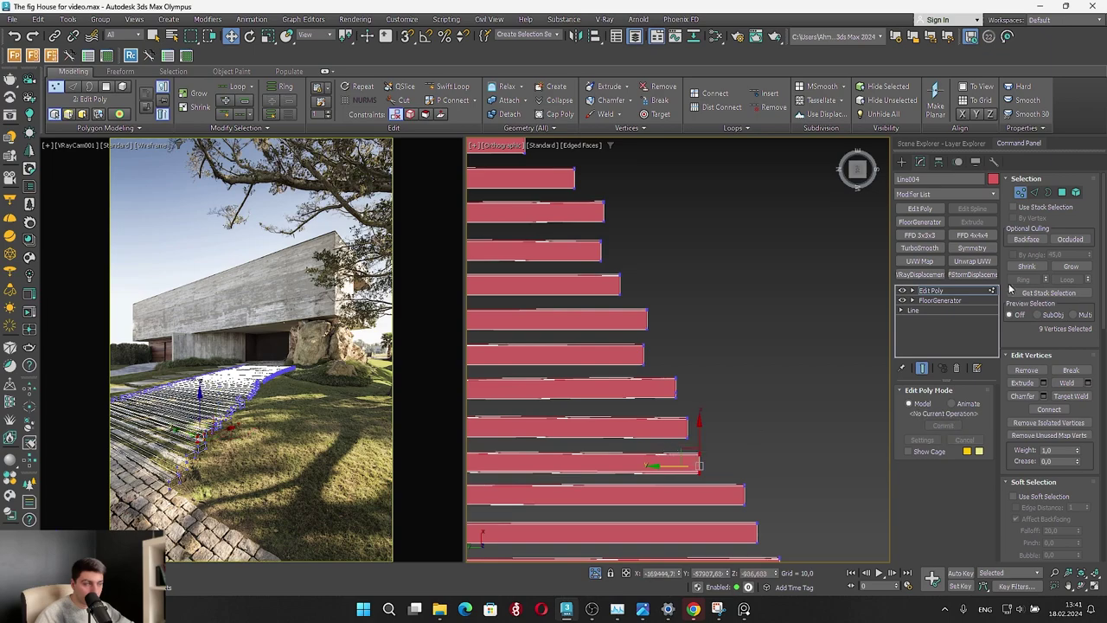
left_click(1021, 193)
Deselect the paving boards, end isolation to show the whole scene, and switch the camera view to shaded display
left_click(746, 355)
left_click(260, 398)
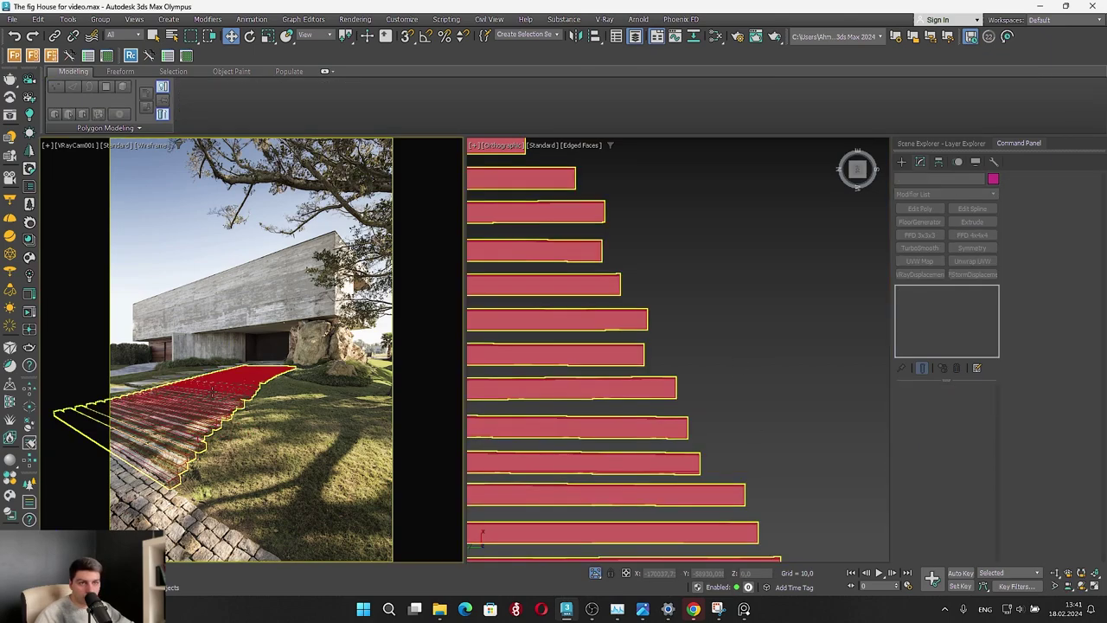
left_click(598, 575)
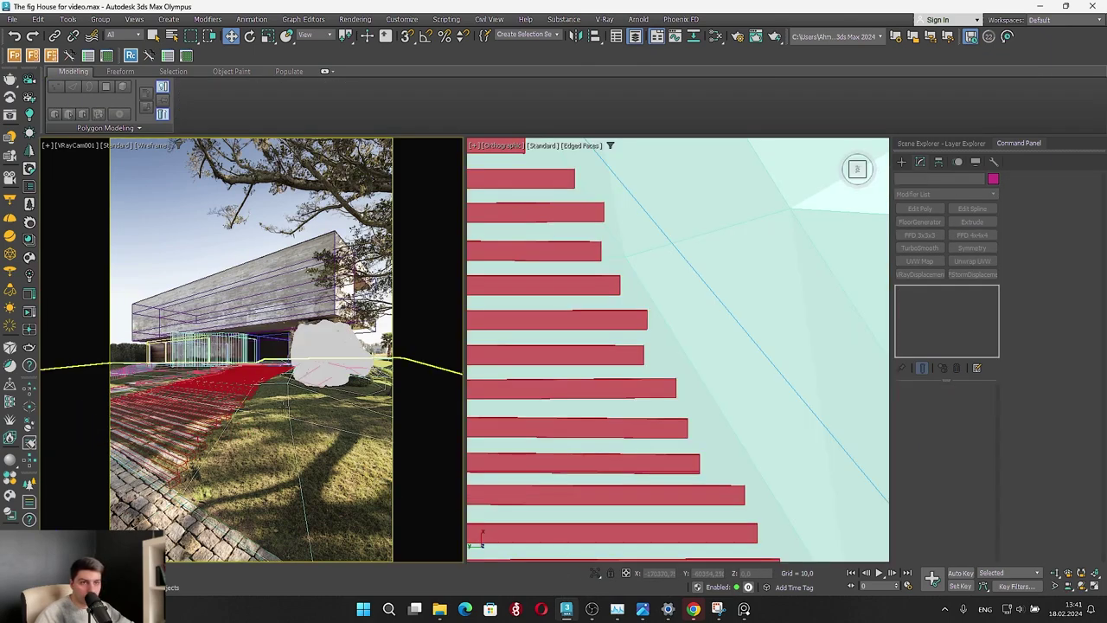
right_click(281, 405)
left_click(221, 461)
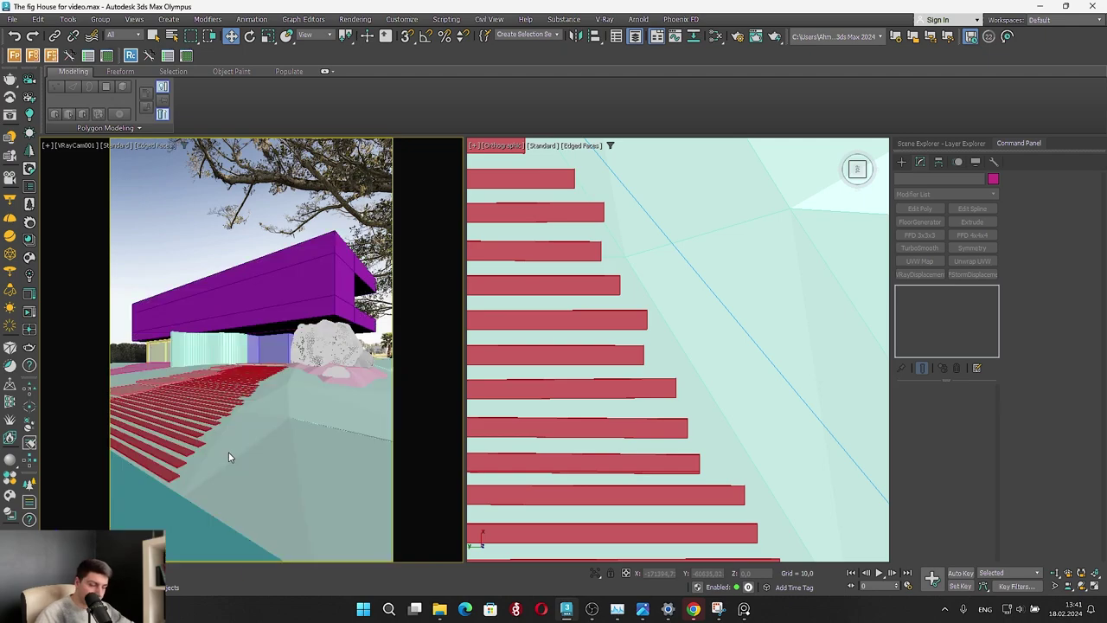
key("F3")
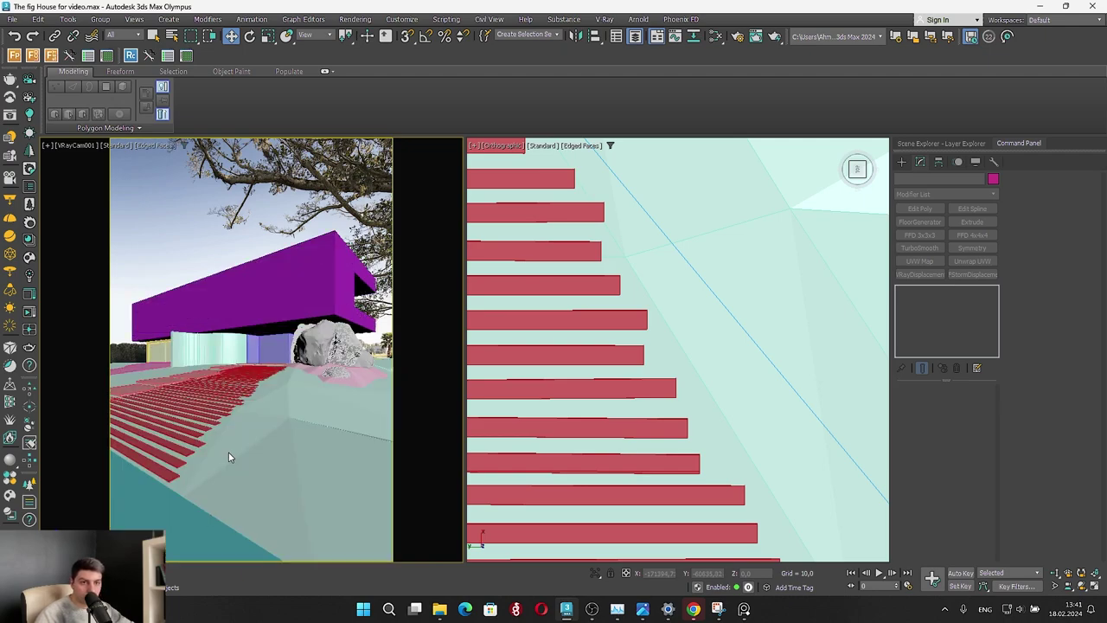
Select the paving boards and lower them slightly by setting their Z position to -580
left_click(229, 457)
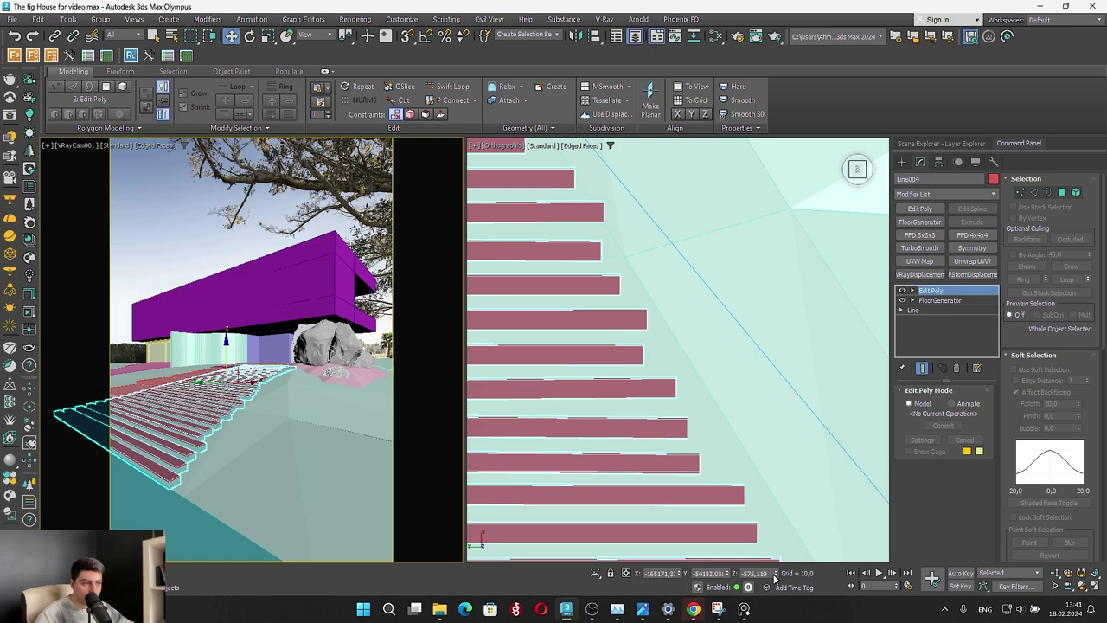
left_click_drag(776, 575, 776, 577)
left_click(777, 572)
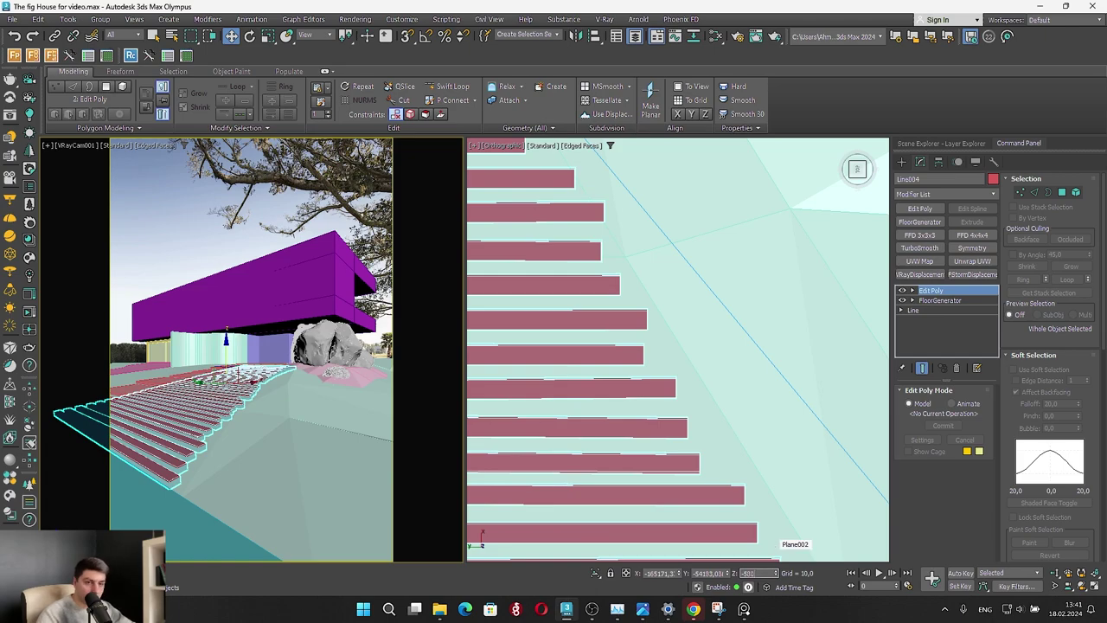
key("Return")
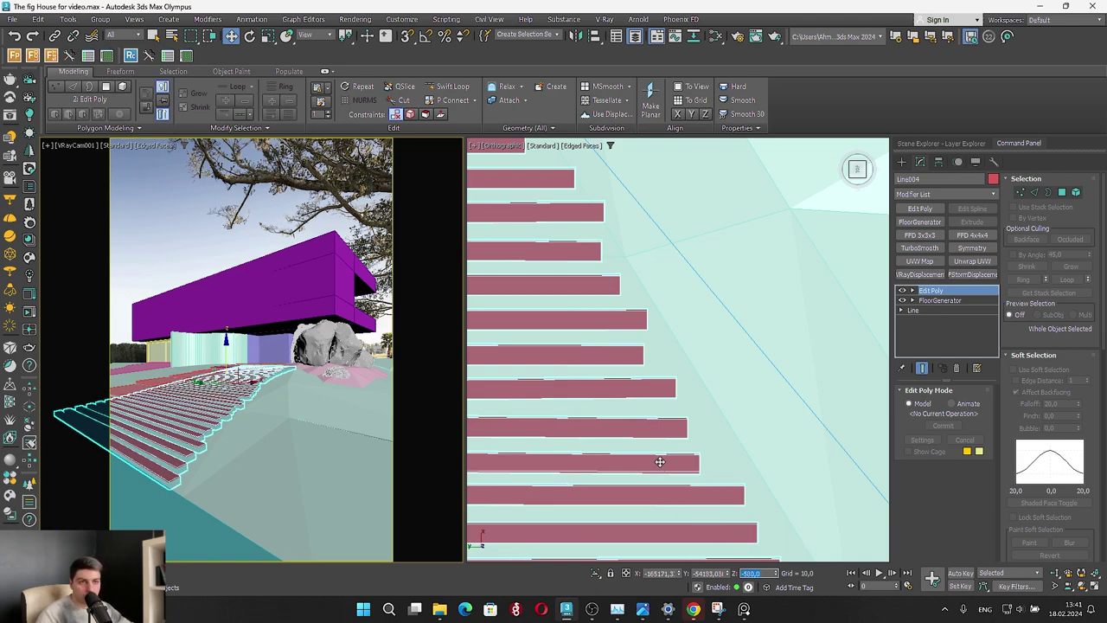
Isolate the paving boards and start editing their vertices to work on the unfinished board ends toward the house
scroll(736, 395, "down", 5)
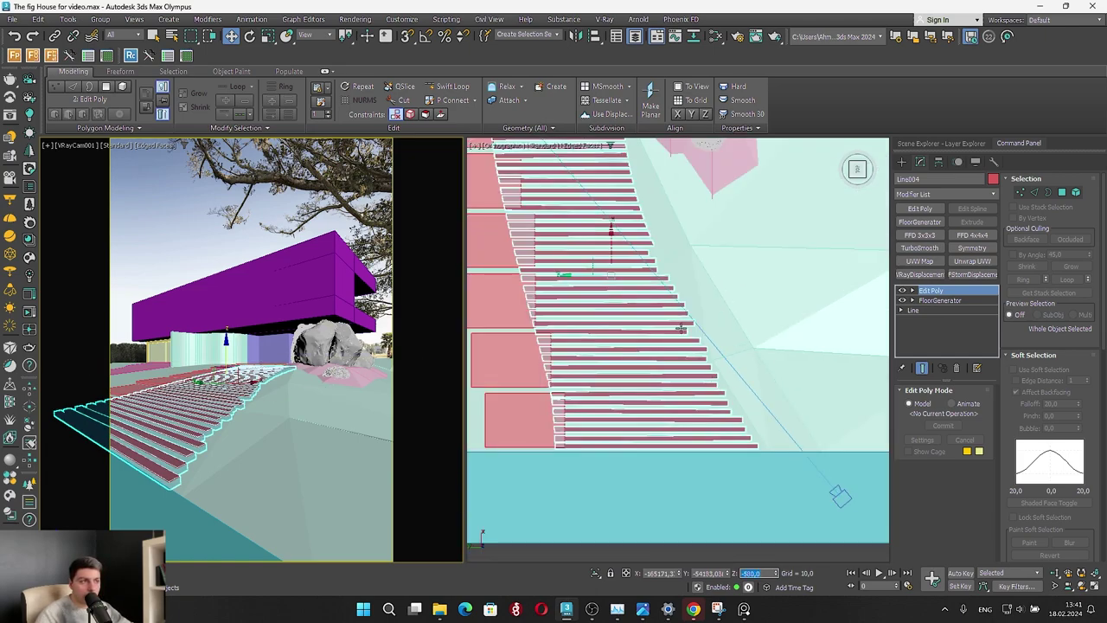
scroll(659, 277, "up", 2)
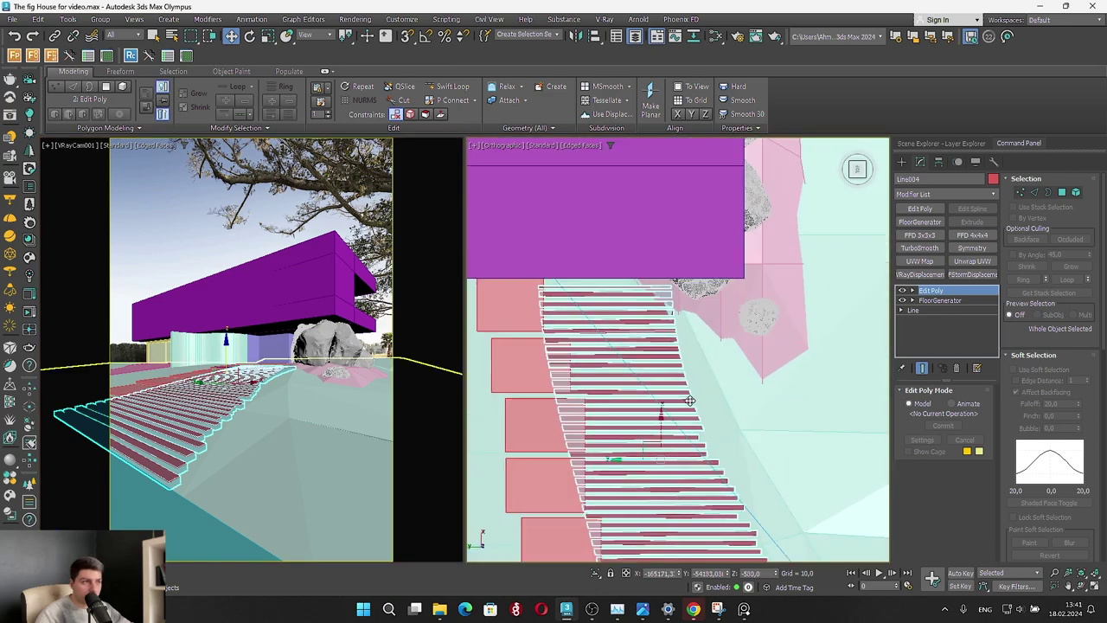
key("alt+q")
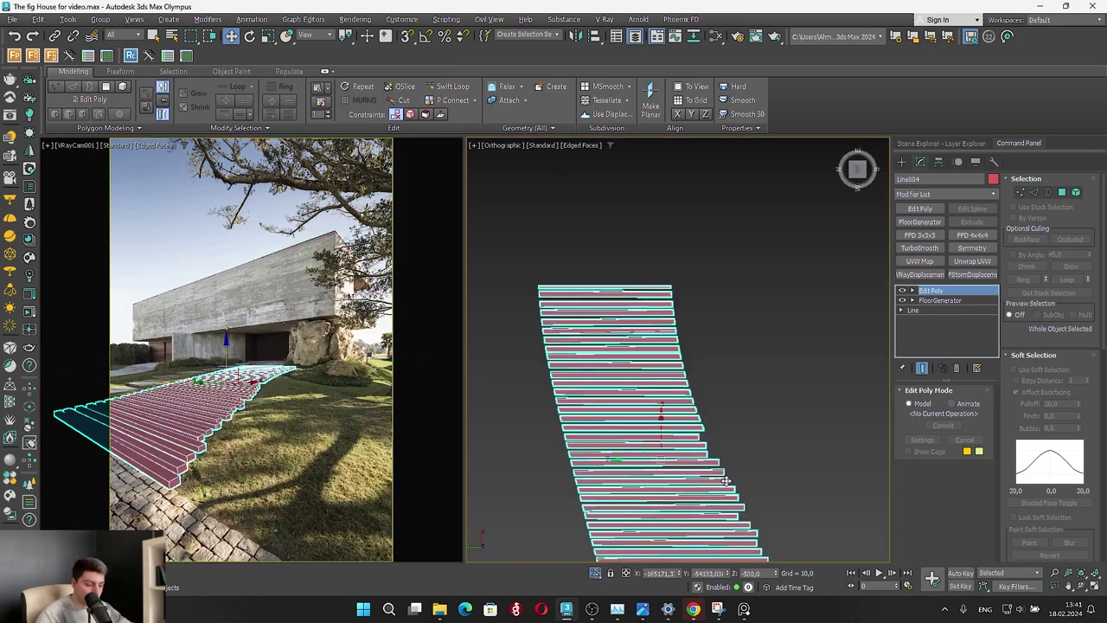
left_click(1022, 192)
scroll(770, 445, "up", 2)
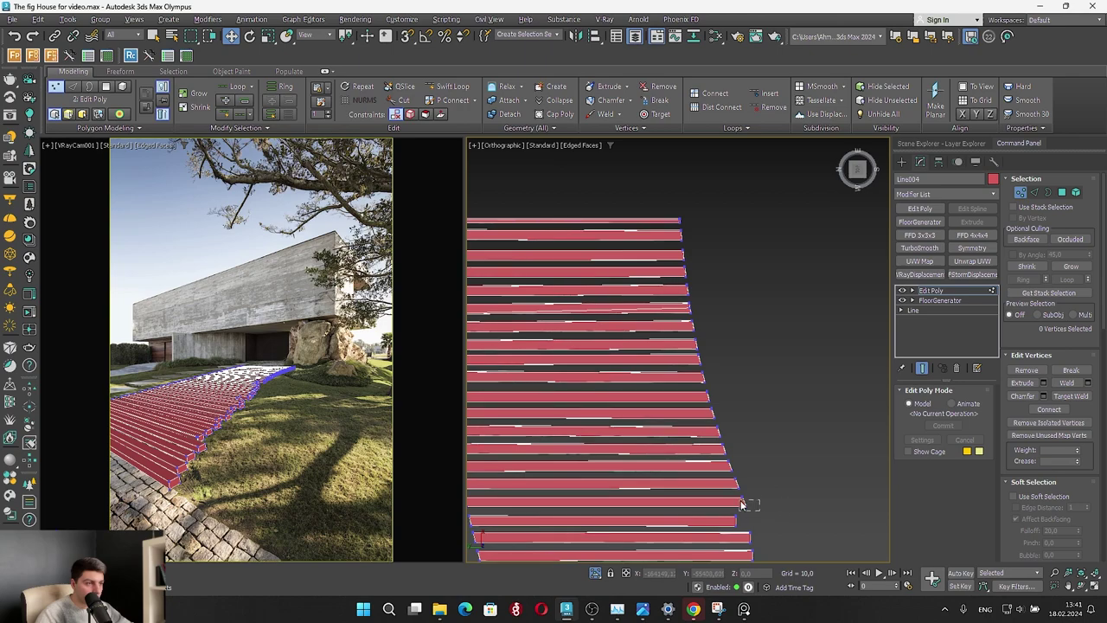
Align the lawn-side end vertices of the next four slanted boards in Y and shorten the boards by different amounts
left_click_drag(741, 503, 679, 502)
left_click(980, 118)
left_click_drag(791, 495, 649, 485)
left_click(980, 115)
scroll(783, 491, "up", 4)
left_click(977, 116)
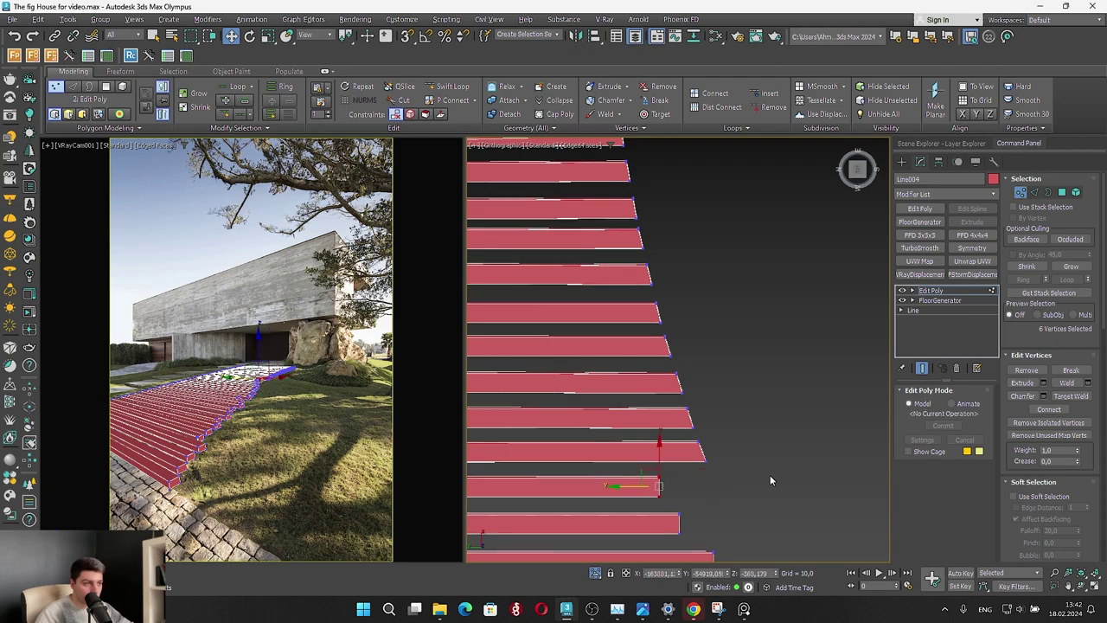
left_click_drag(667, 443, 602, 450)
left_click(977, 116)
left_click_drag(663, 403, 604, 416)
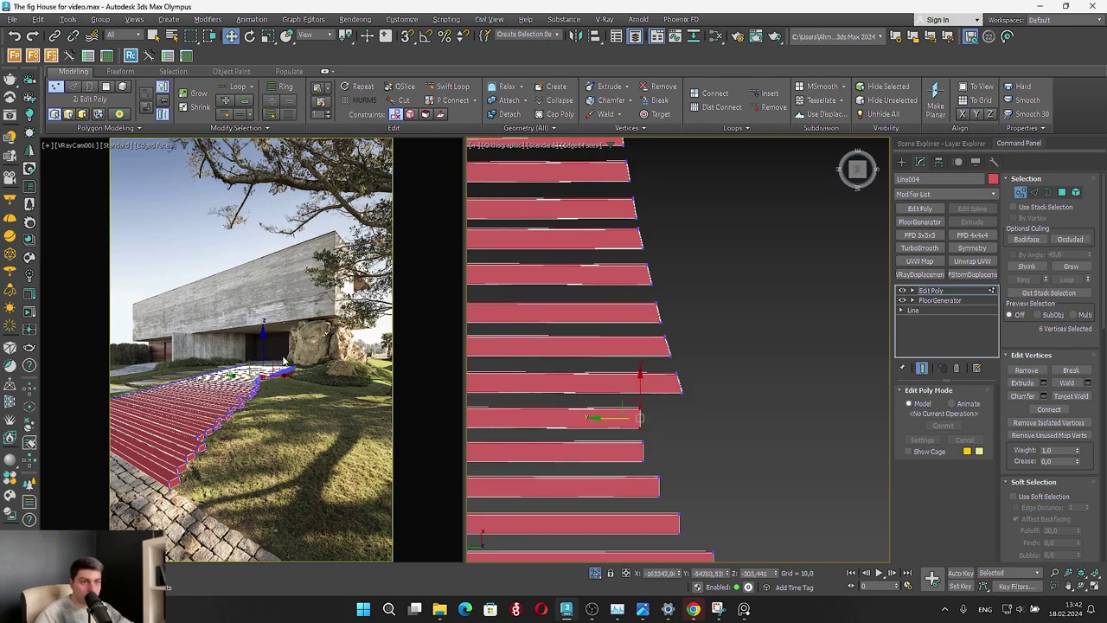
Square off the lawn-side ends of the following five boards in Y and pull each back unevenly
scroll(702, 326, "down", 1)
scroll(714, 418, "down", 3)
middle_click_drag(720, 403, 762, 470)
scroll(719, 374, "up", 2)
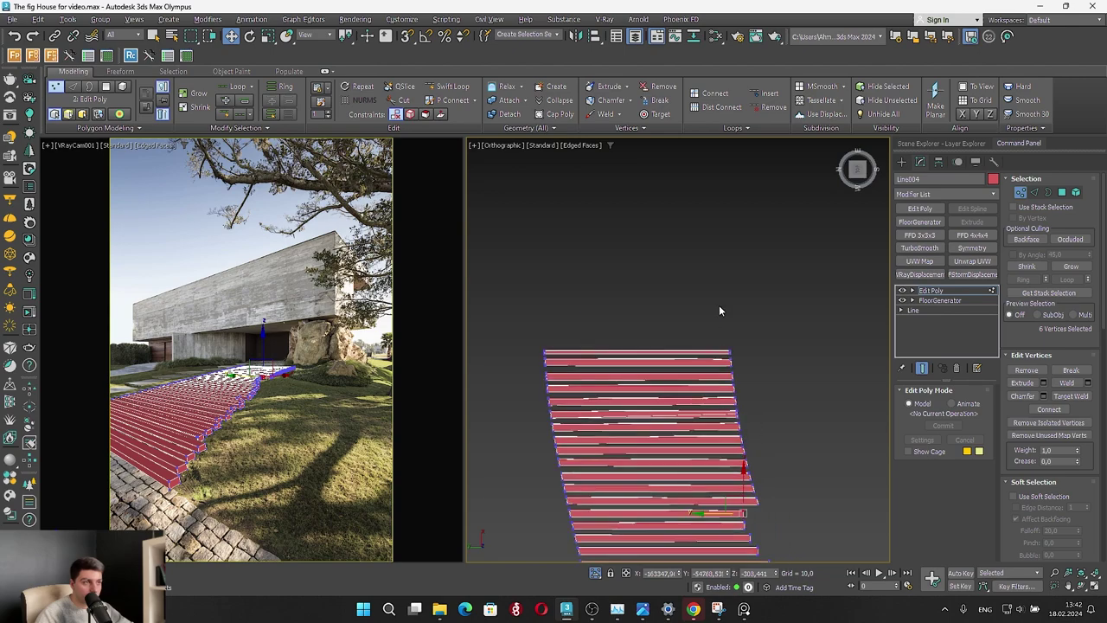
scroll(767, 543, "up", 4)
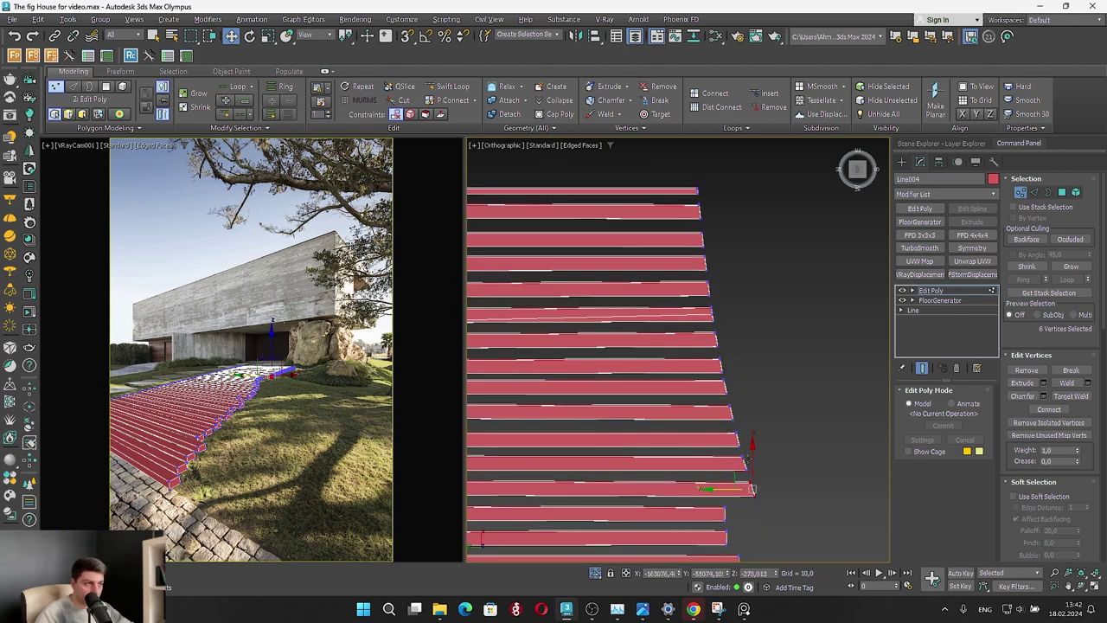
left_click(978, 115)
left_click_drag(729, 490, 680, 490)
left_click_drag(813, 486, 662, 460)
left_click_drag(756, 457, 660, 440)
left_click_drag(727, 408, 679, 412)
left_click_drag(705, 451, 675, 440)
left_click_drag(718, 377, 657, 384)
left_click(976, 114)
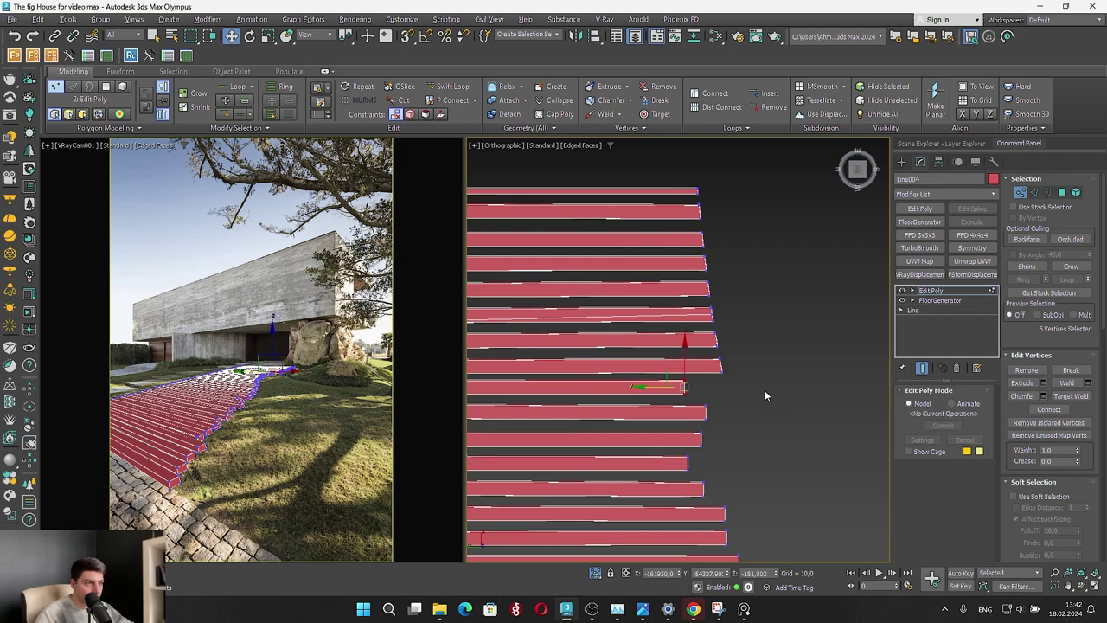
Flatten the lawn-side ends of six further boards in Y, giving each a different length, leaving only the two nearest the house
left_click_drag(711, 358, 632, 368)
left_click(978, 117)
left_click_drag(700, 332, 635, 338)
left_click_drag(753, 331, 607, 309)
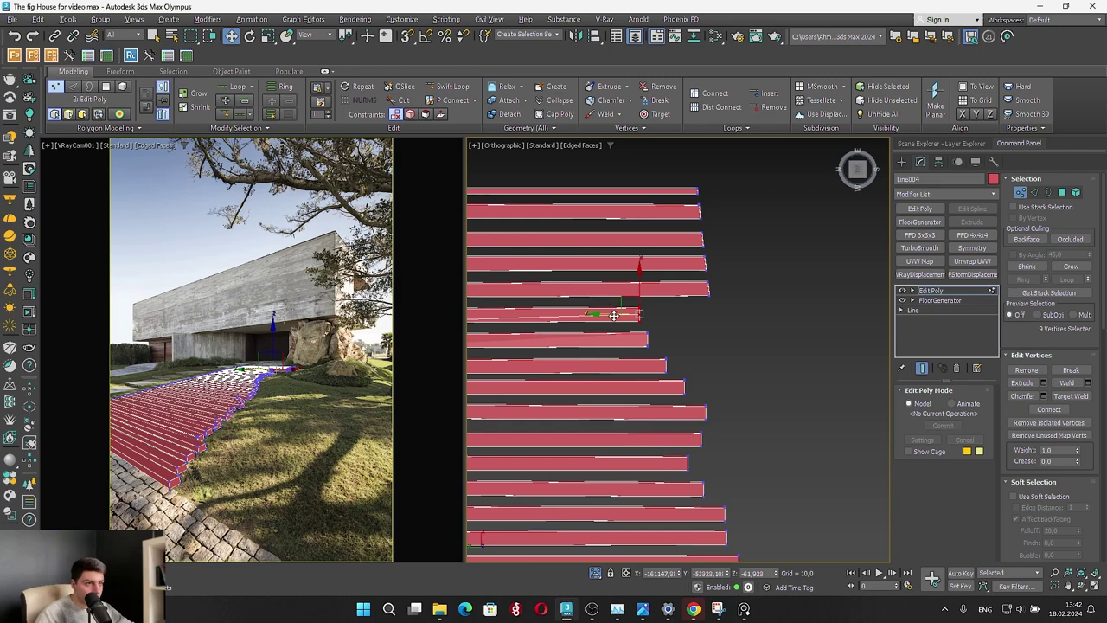
middle_click_drag(617, 311, 750, 392)
left_click_drag(871, 396, 724, 357)
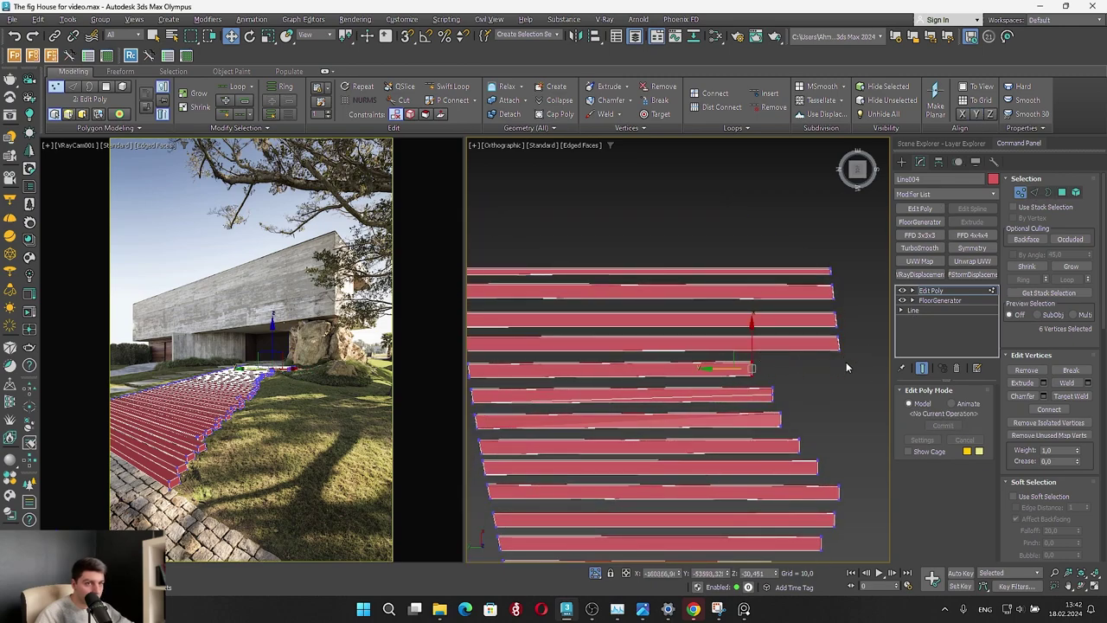
left_click_drag(850, 367, 824, 278)
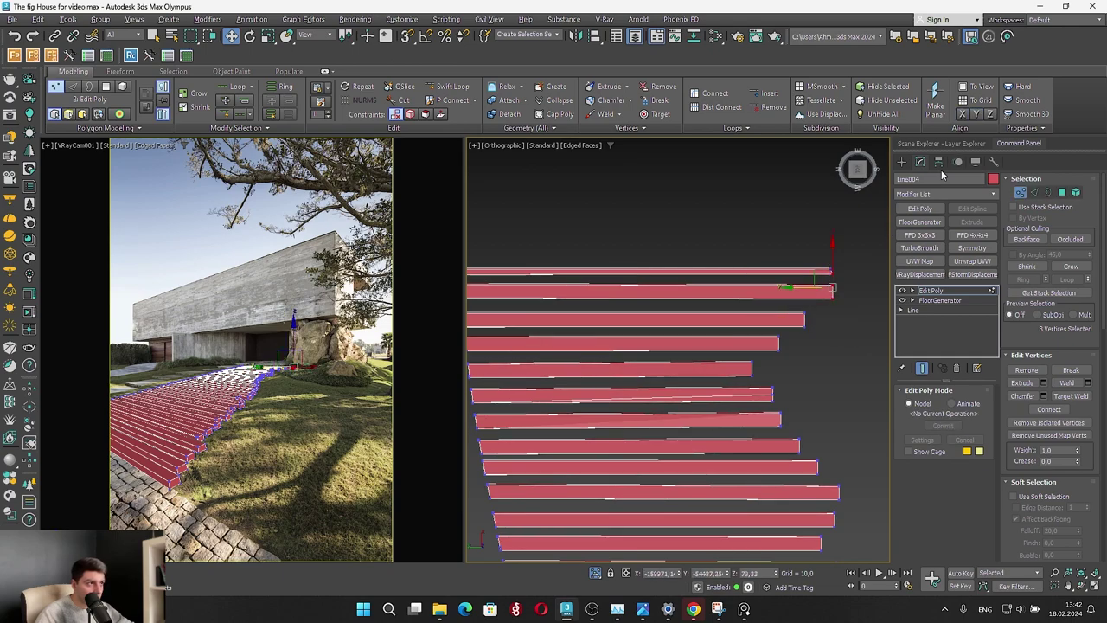
Square off and shorten the last two boards nearest the house on the lawn side, and end isolation
scroll(845, 288, "up", 3)
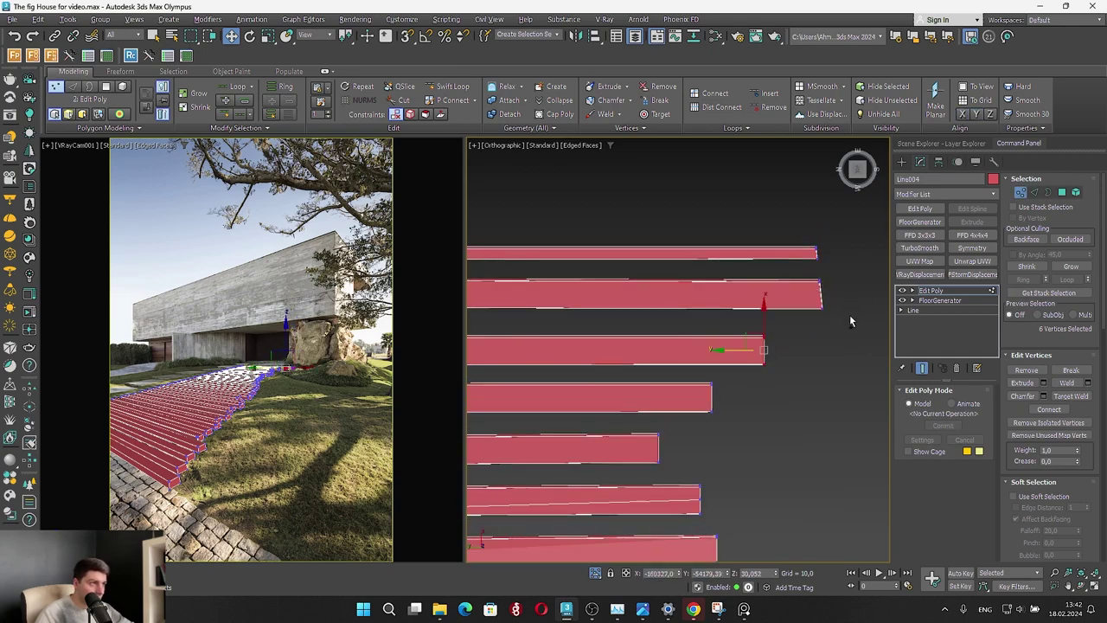
mouse_move(853, 333)
left_mouse_down()
mouse_move(798, 270)
mouse_move(683, 295)
left_mouse_up()
left_click_drag(846, 281, 778, 201)
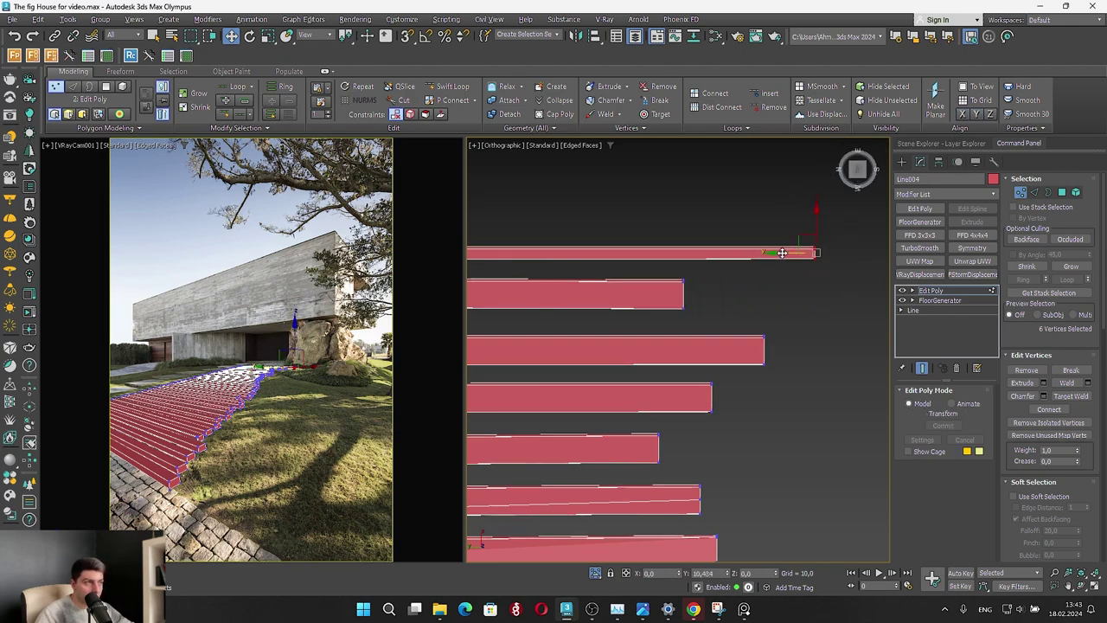
left_click_drag(779, 253, 529, 253)
scroll(732, 243, "down", 5)
left_click(596, 573)
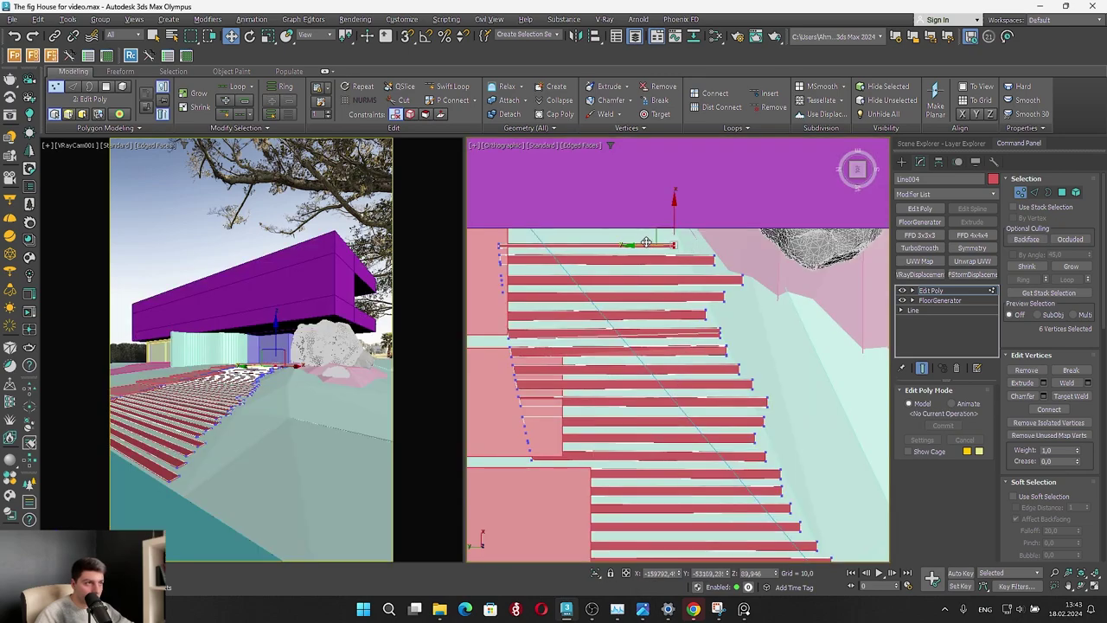
Move the lawn-side ends of the boards closest to the house further inward in groups, keeping the edge uneven
left_click_drag(646, 243, 631, 241)
left_click_drag(733, 242, 675, 260)
left_click_drag(767, 293, 714, 319)
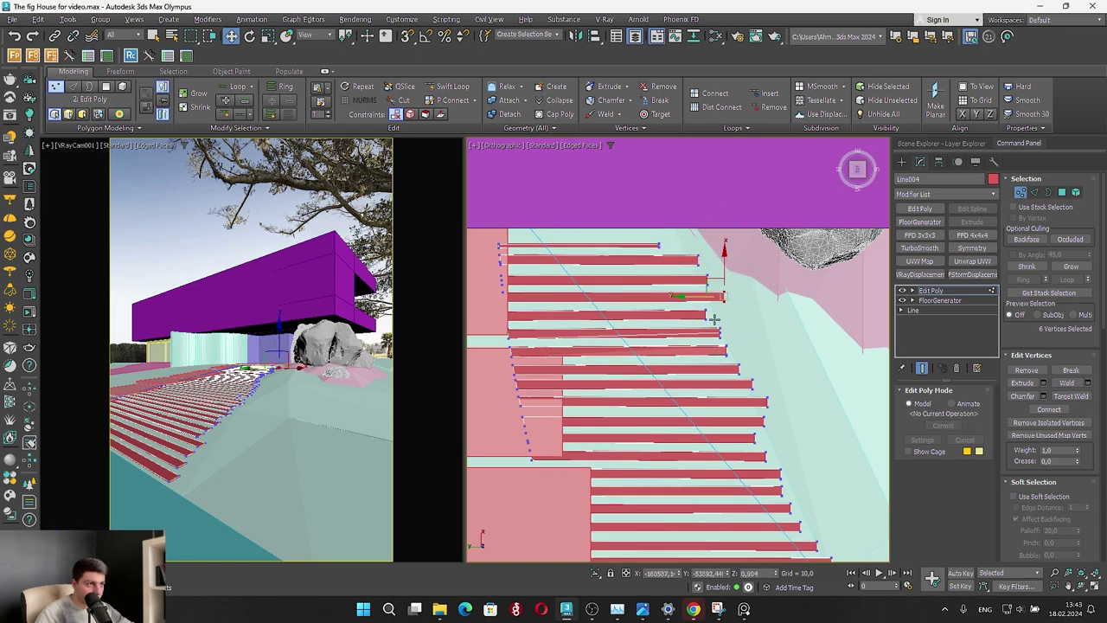
left_click_drag(682, 269, 649, 291)
left_click_drag(740, 372, 740, 373)
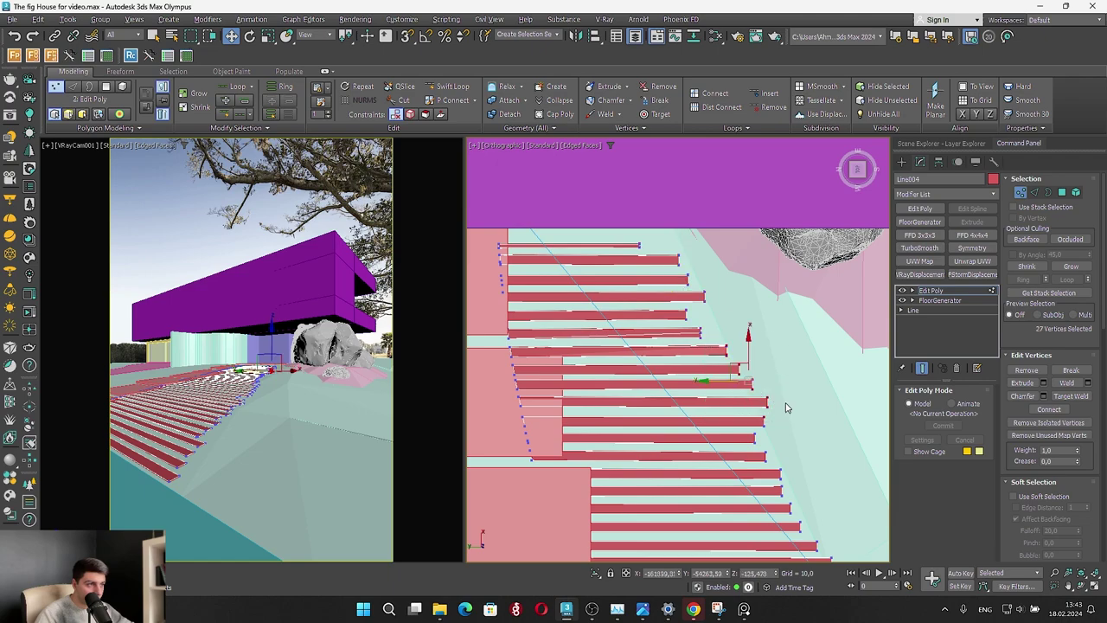
left_click_drag(765, 420, 705, 383, "ctrl")
Select the end vertices of all the paving boards on the side facing the square slabs
scroll(701, 381, "down", 4)
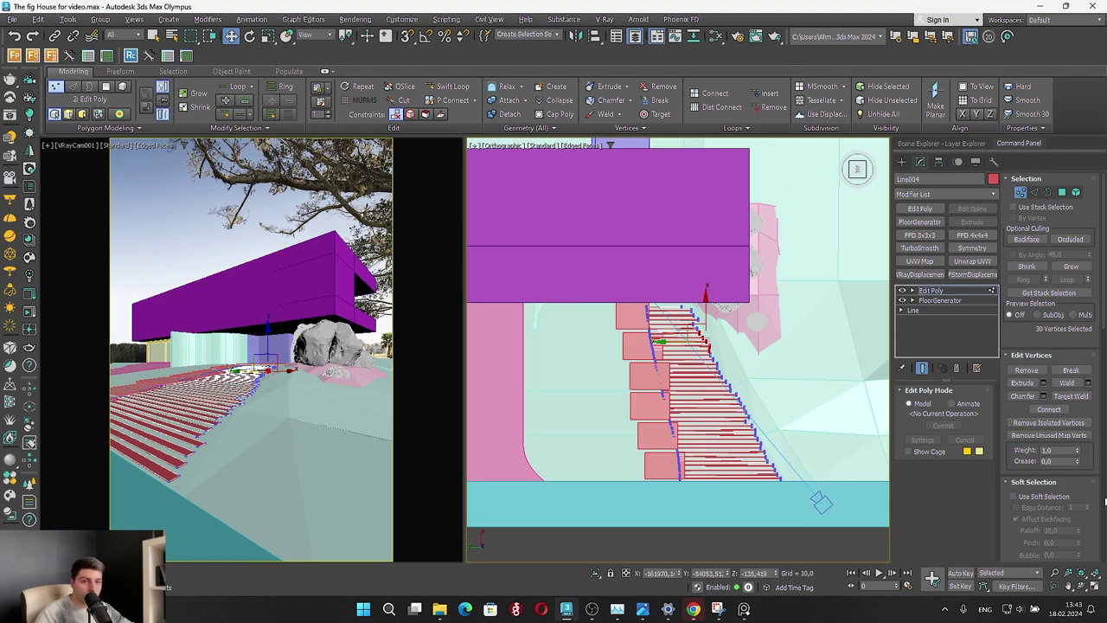
left_click_drag(642, 475, 668, 318)
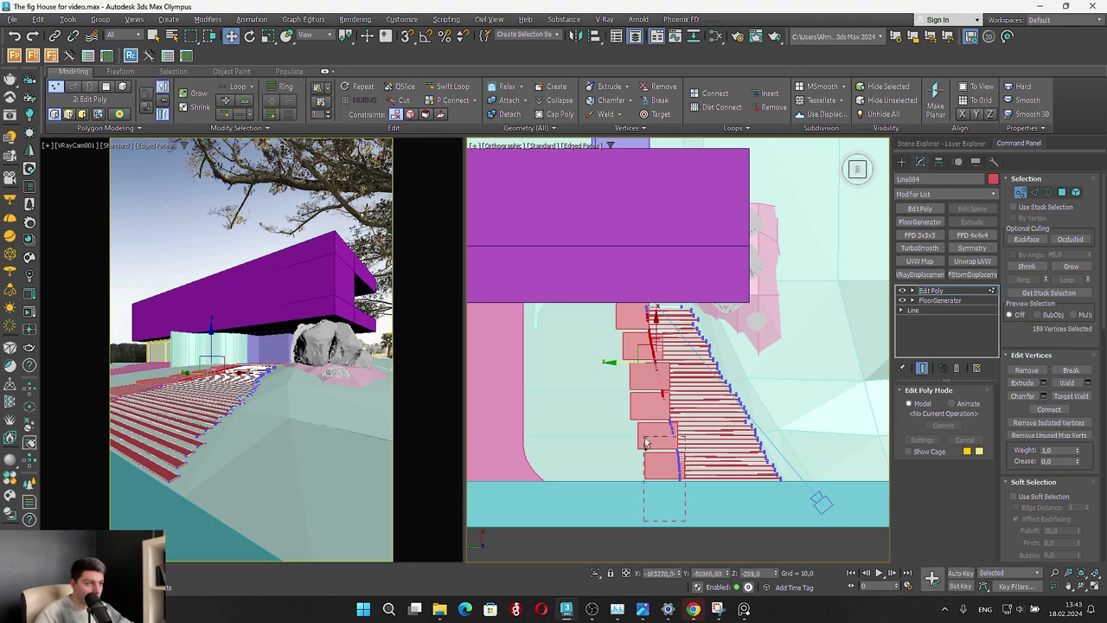
left_click_drag(644, 442, 630, 384, "ctrl")
scroll(766, 434, "up", 2)
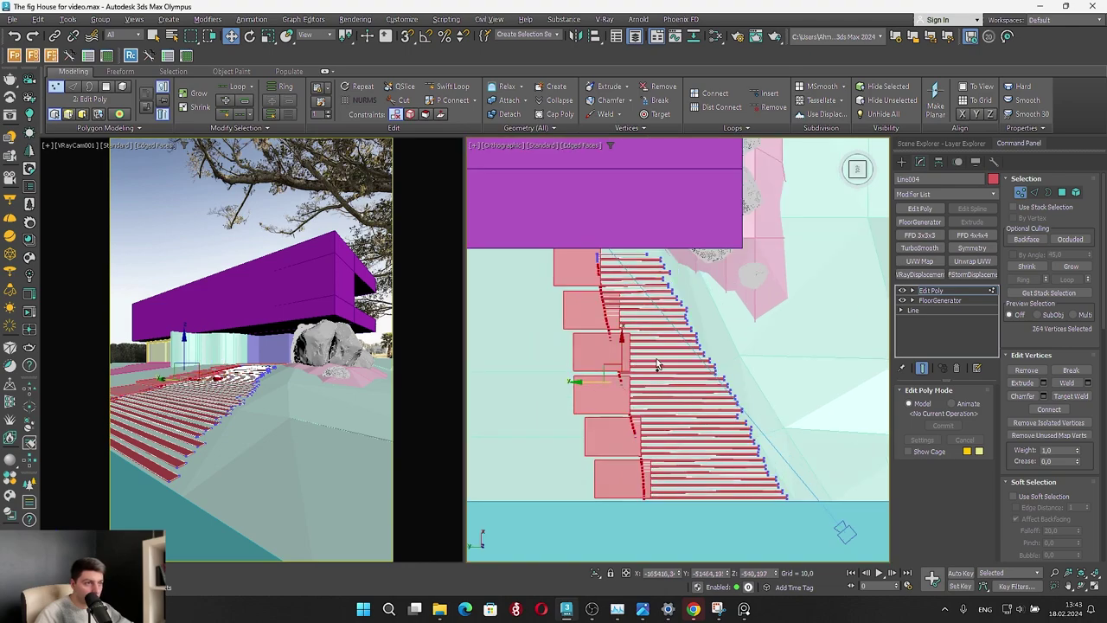
left_click_drag(612, 258, 612, 254, "ctrl")
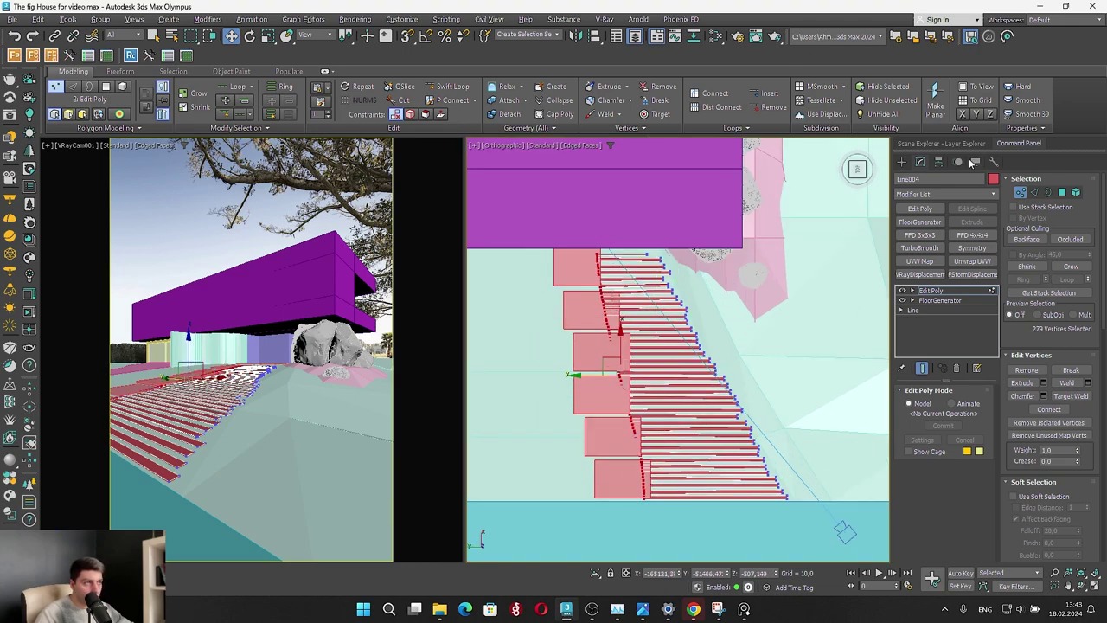
Try to align all slab-side board ends in Y and rotate the aligned row to follow the slabs, then undo both
left_click(976, 113)
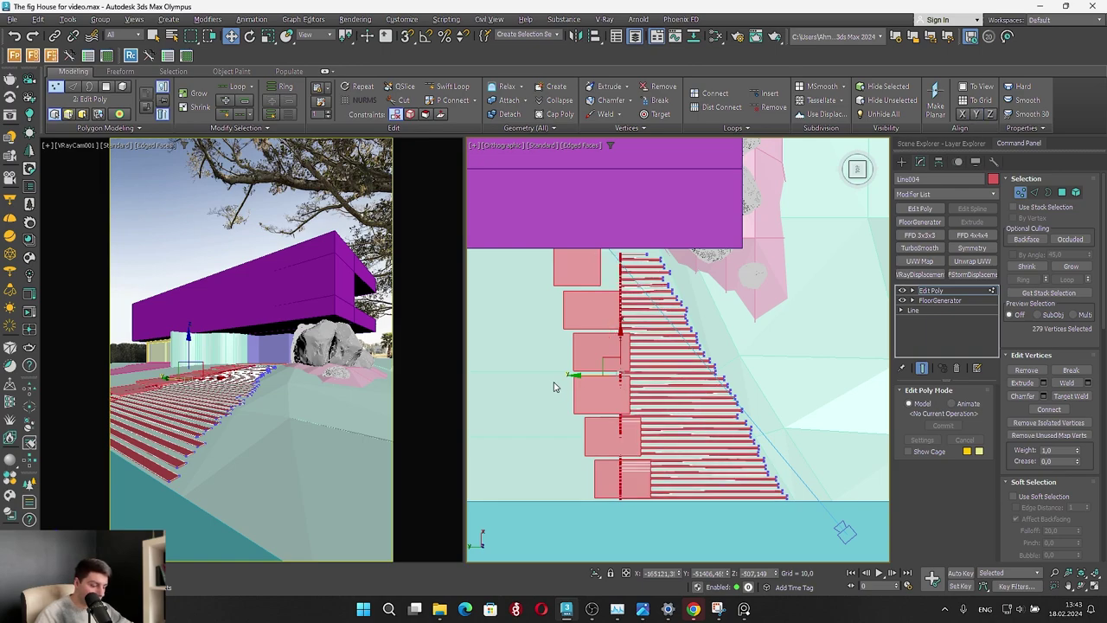
key("e")
left_click_drag(648, 345, 644, 329)
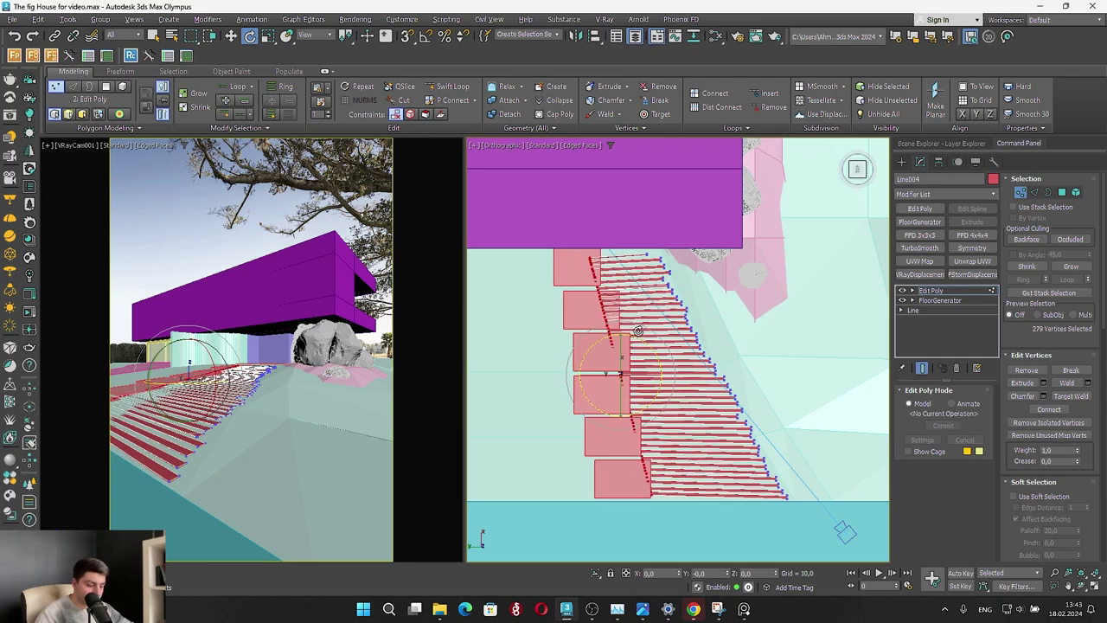
key("ctrl+z")
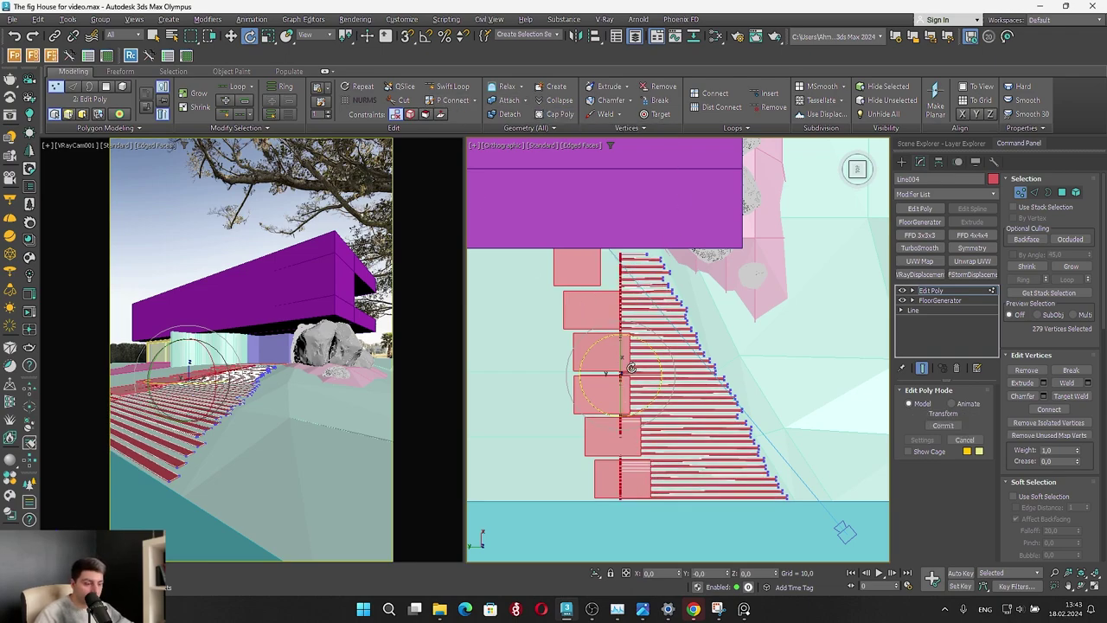
key("ctrl+z")
key("ctrl+z")
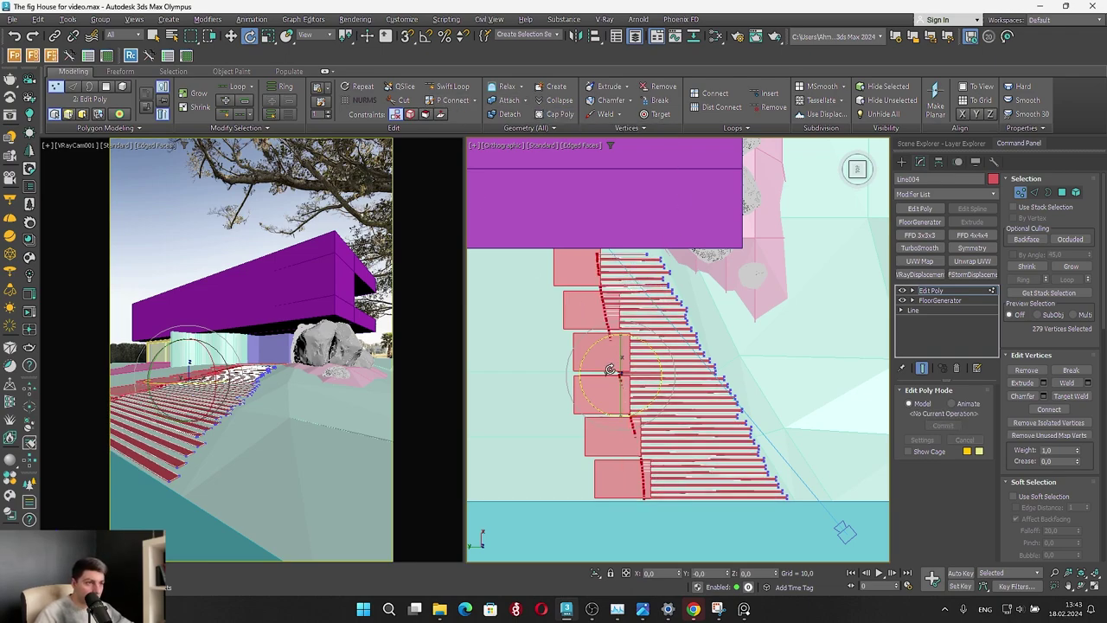
Move all slab-side board ends along Y toward the lawn so the boards clear the square slabs
key("w")
left_click_drag(597, 376, 625, 367)
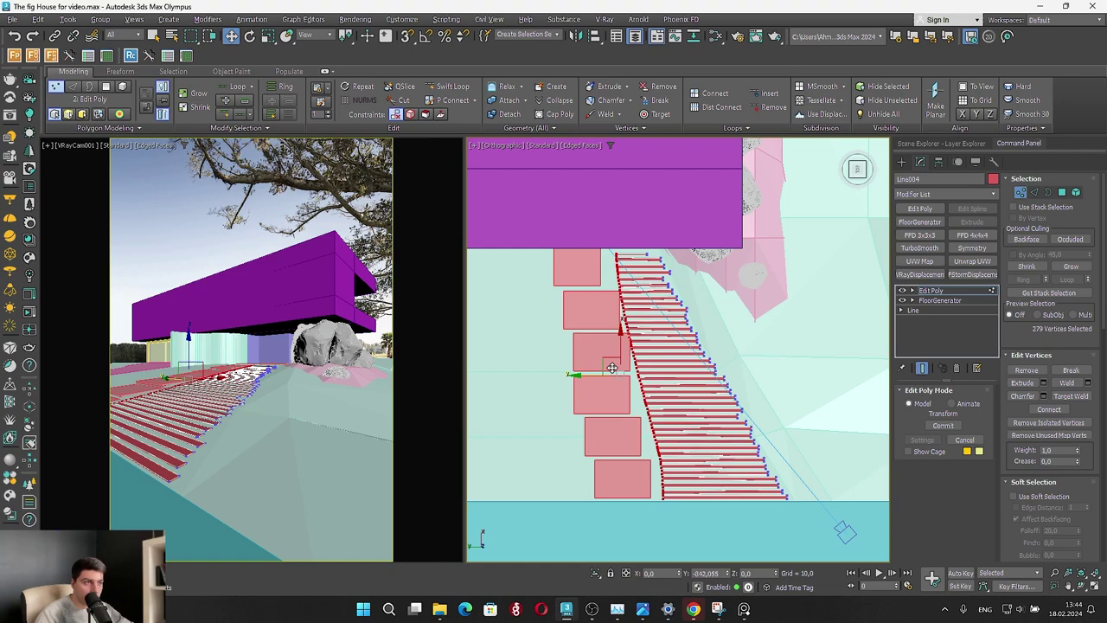
left_click_drag(558, 381, 585, 346)
Align the slab-side board ends in Y beside each of the two slabs nearest the house, shifting each group to follow its slab's edge
left_click_drag(629, 246, 627, 246)
scroll(615, 249, "up", 2)
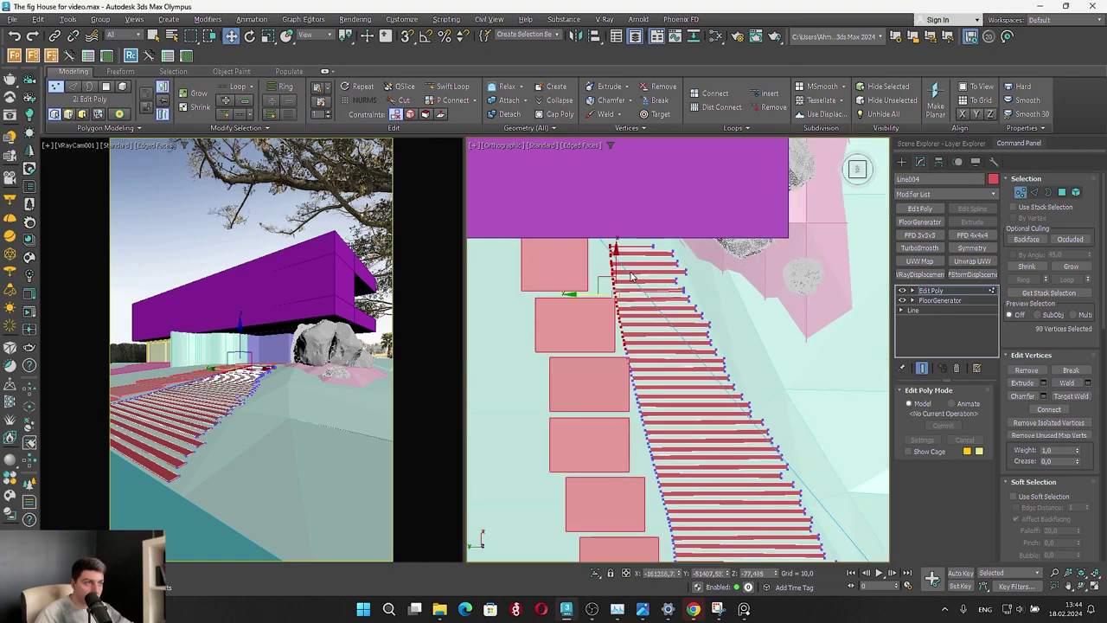
scroll(589, 219, "up", 2)
left_click_drag(592, 201, 689, 323)
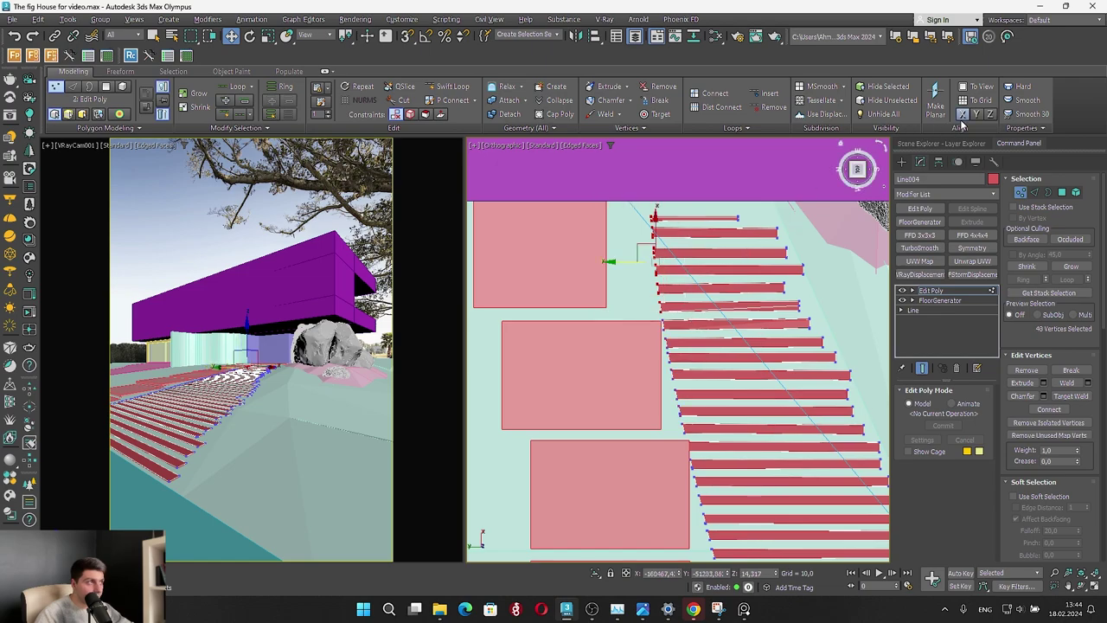
left_click_drag(629, 270, 597, 254)
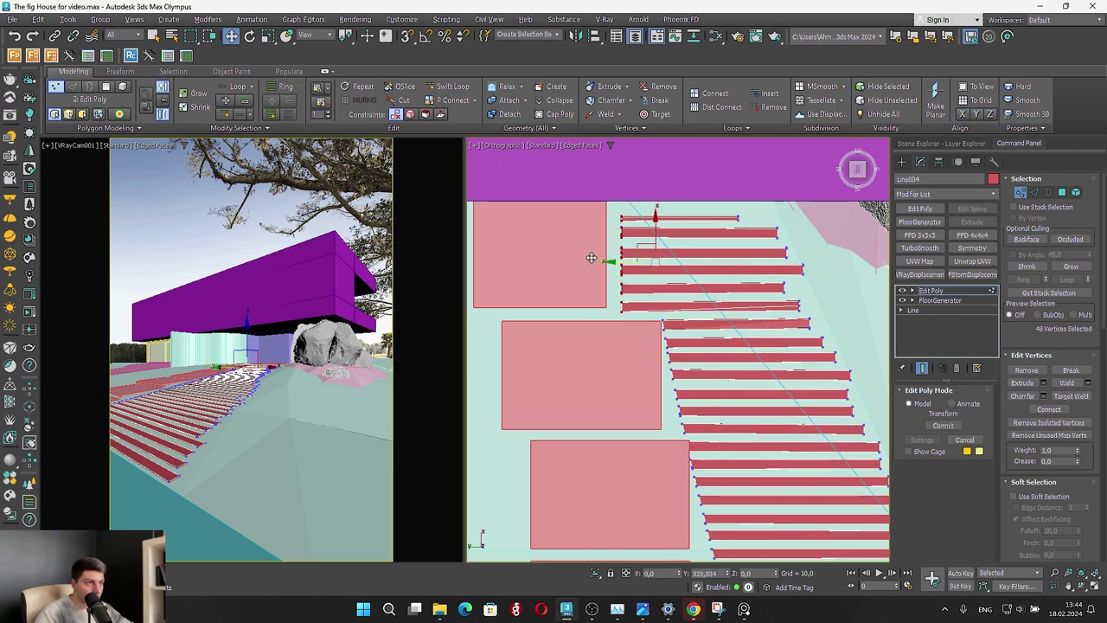
left_click(625, 367)
left_click_drag(627, 439, 729, 326)
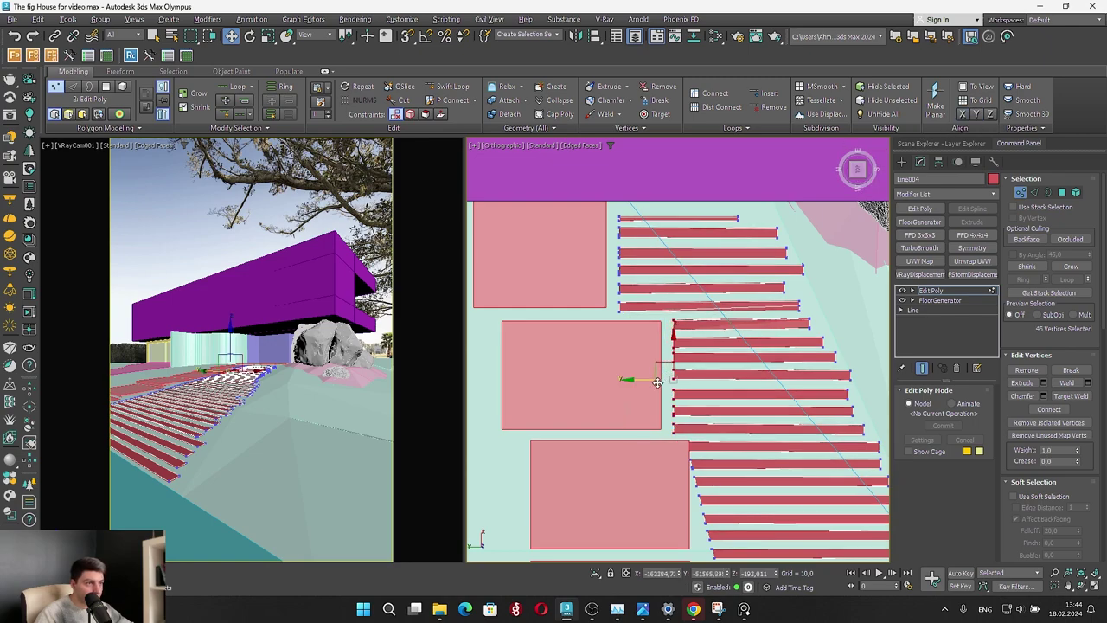
left_click_drag(640, 379, 658, 376)
Align the slab-side board ends beside the third slab in Y, excluding the lowest selected board, and move them toward the lawn
scroll(648, 314, "down", 3)
middle_click_drag(648, 314, 595, 215)
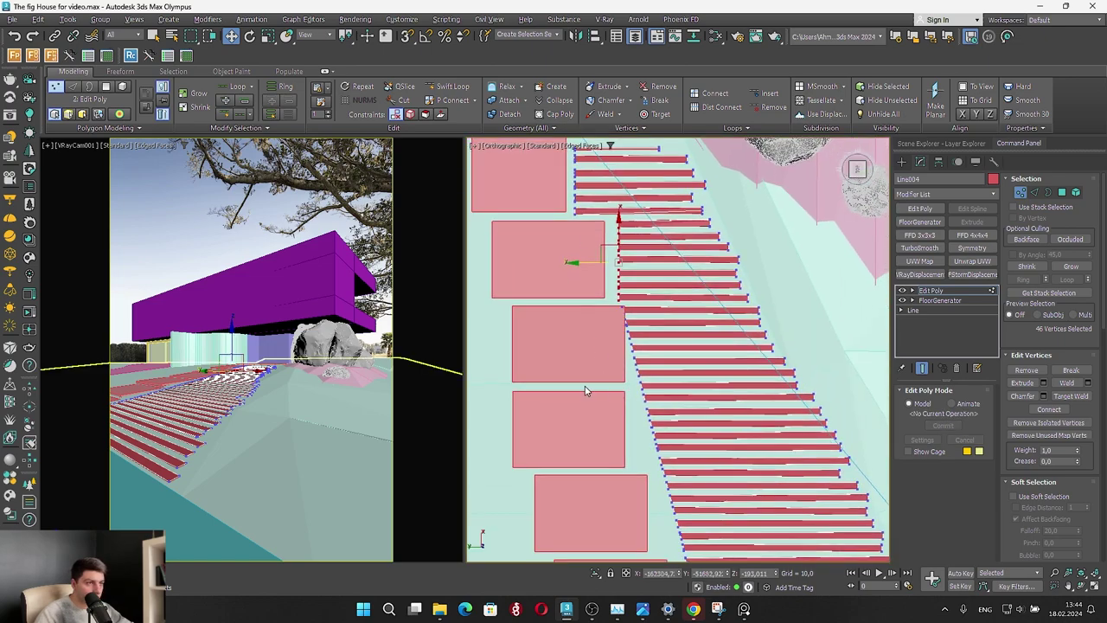
left_click_drag(584, 383, 665, 308)
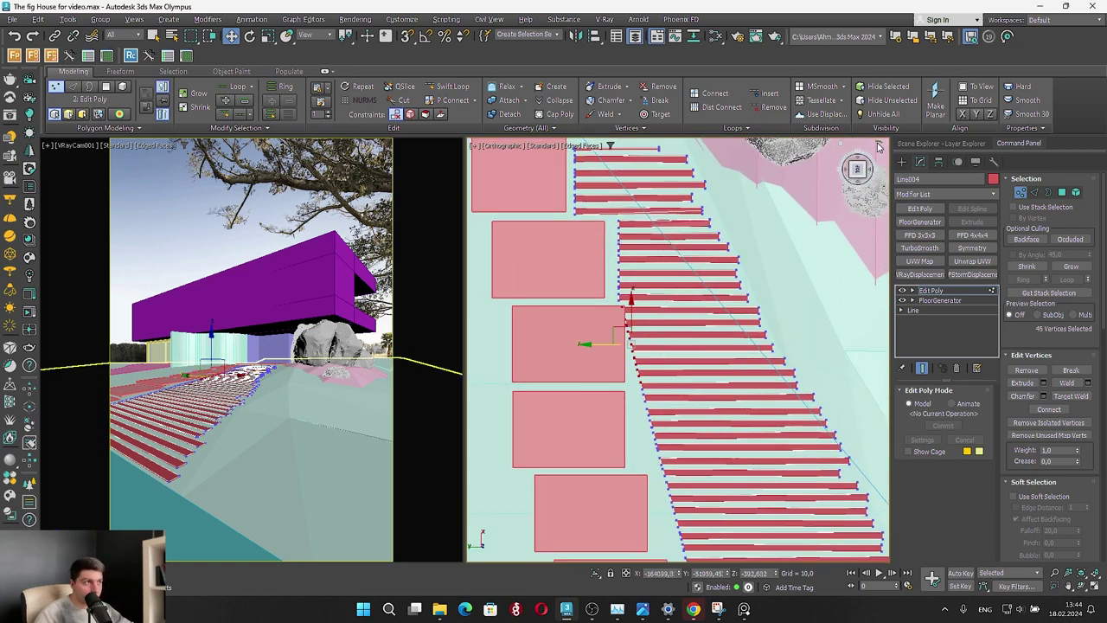
left_click(966, 114)
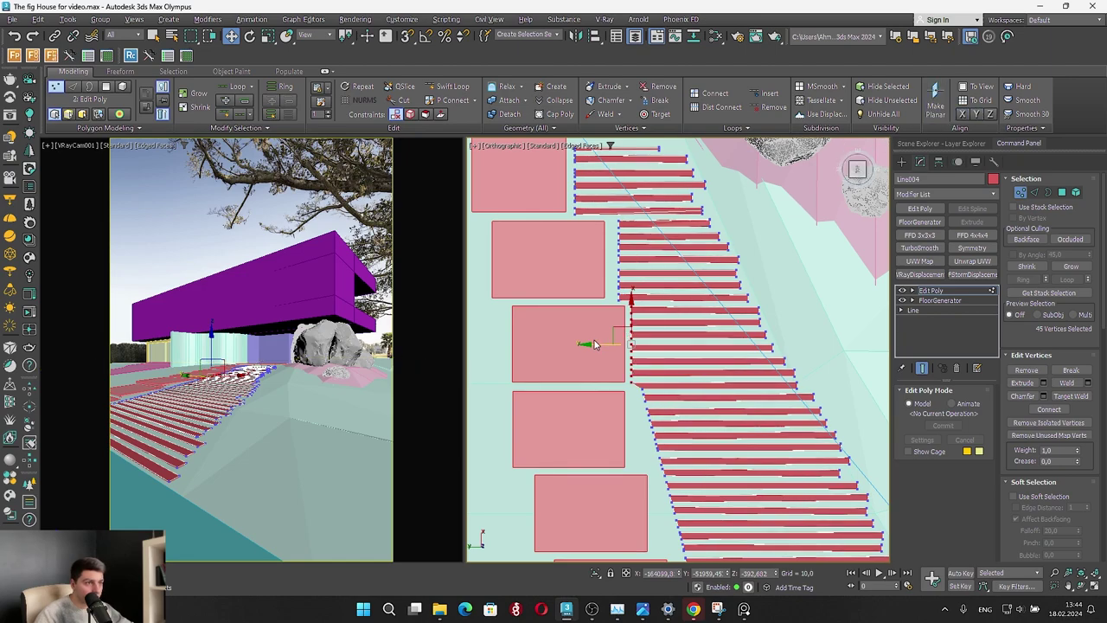
key("ctrl+z")
scroll(645, 389, "up", 2)
left_click_drag(608, 399, 662, 369, "alt")
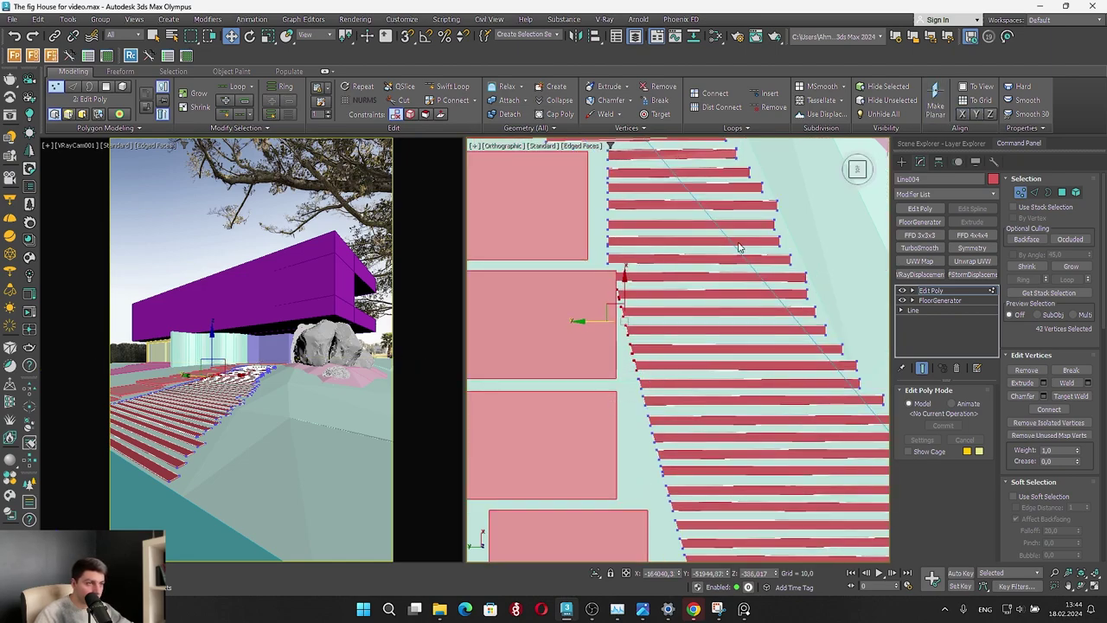
mouse_move(597, 321)
left_mouse_down()
mouse_move(576, 317)
mouse_move(606, 318)
left_mouse_up()
scroll(619, 523, "up", 2)
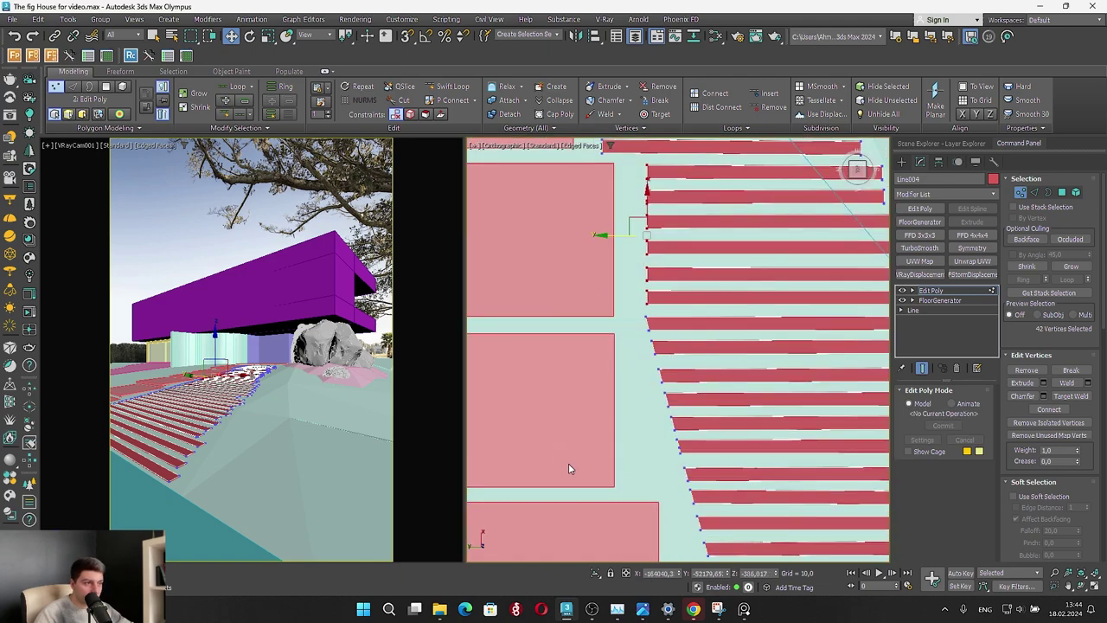
Align the slab-side board ends beside the fourth slab from the house in Y and move them toward the slab
left_click_drag(569, 463, 734, 317)
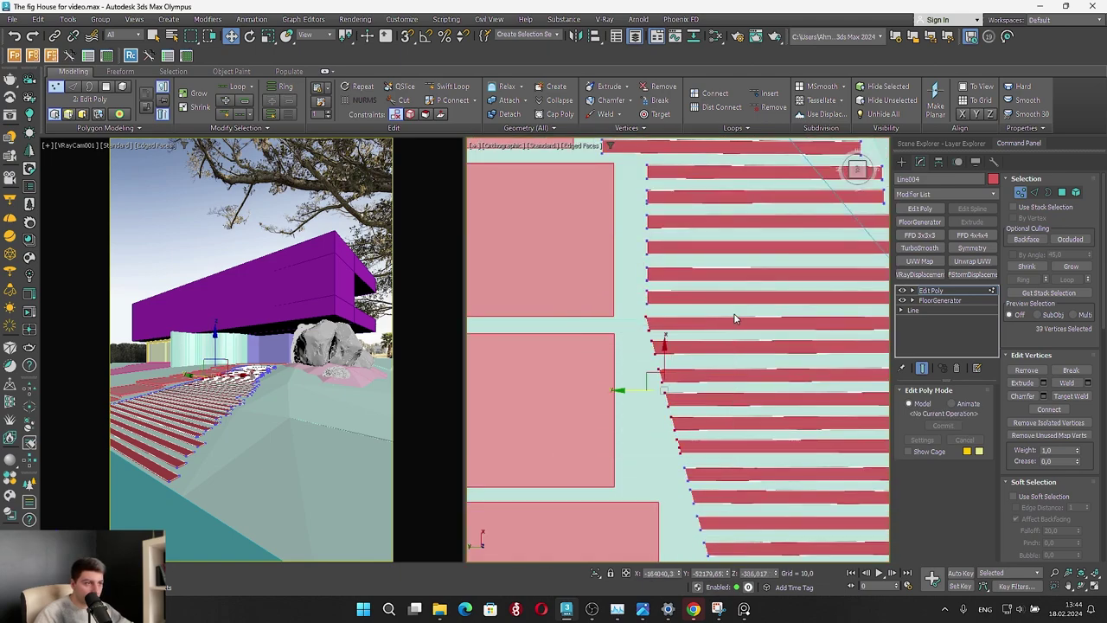
left_click(976, 116)
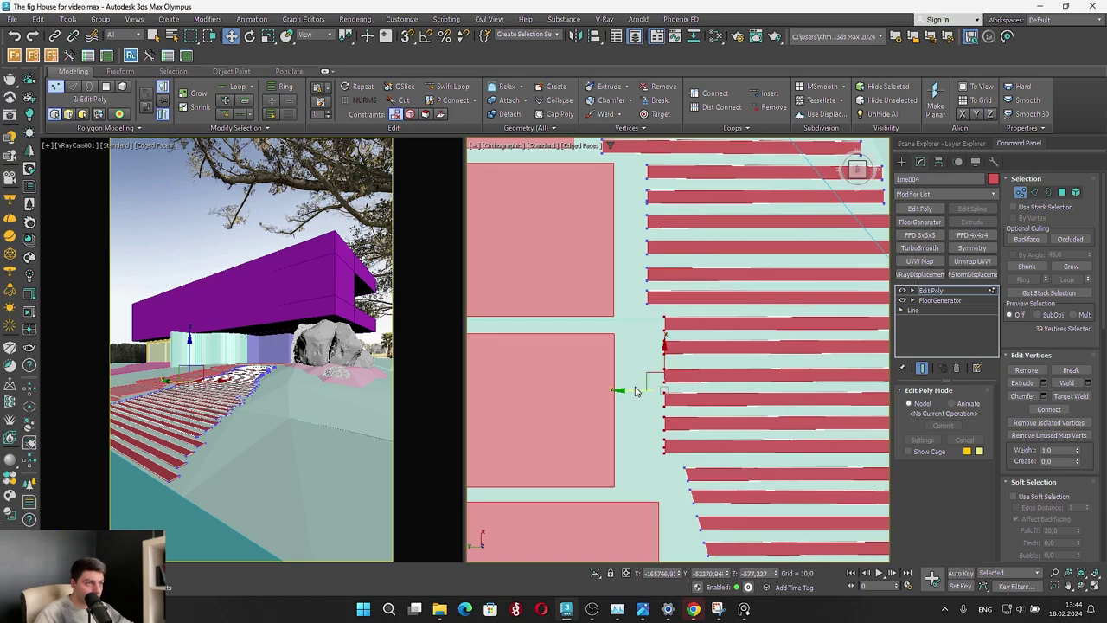
scroll(635, 387, "down", 4)
scroll(648, 441, "up", 2)
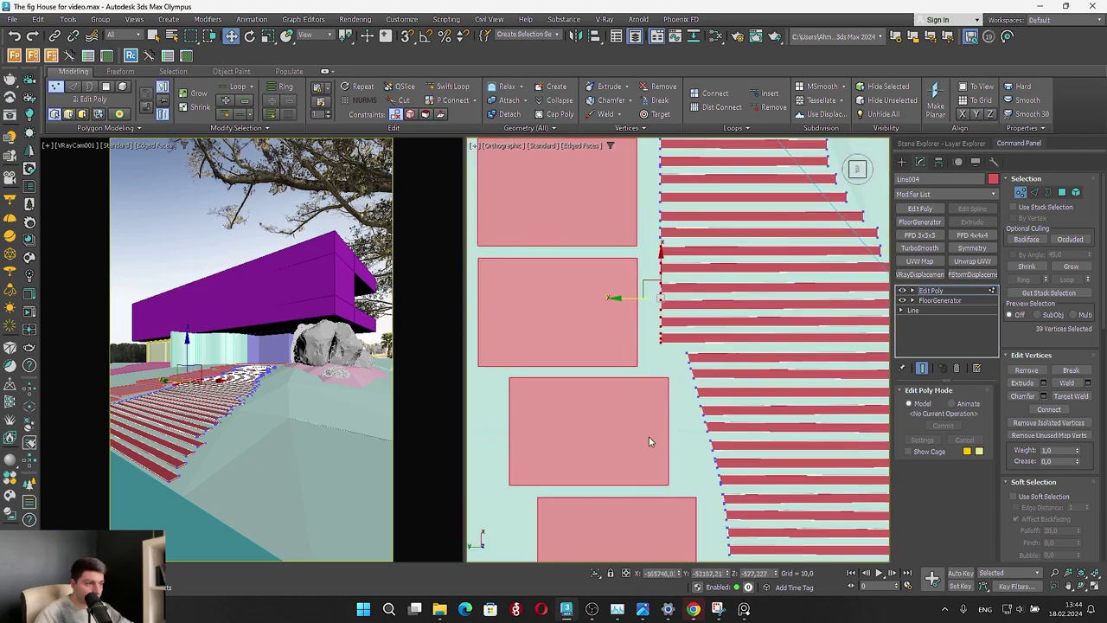
Align the slab-side board ends beside the fifth slab in Y and shift the aligned row toward that slab's edge
left_click_drag(605, 488, 760, 346)
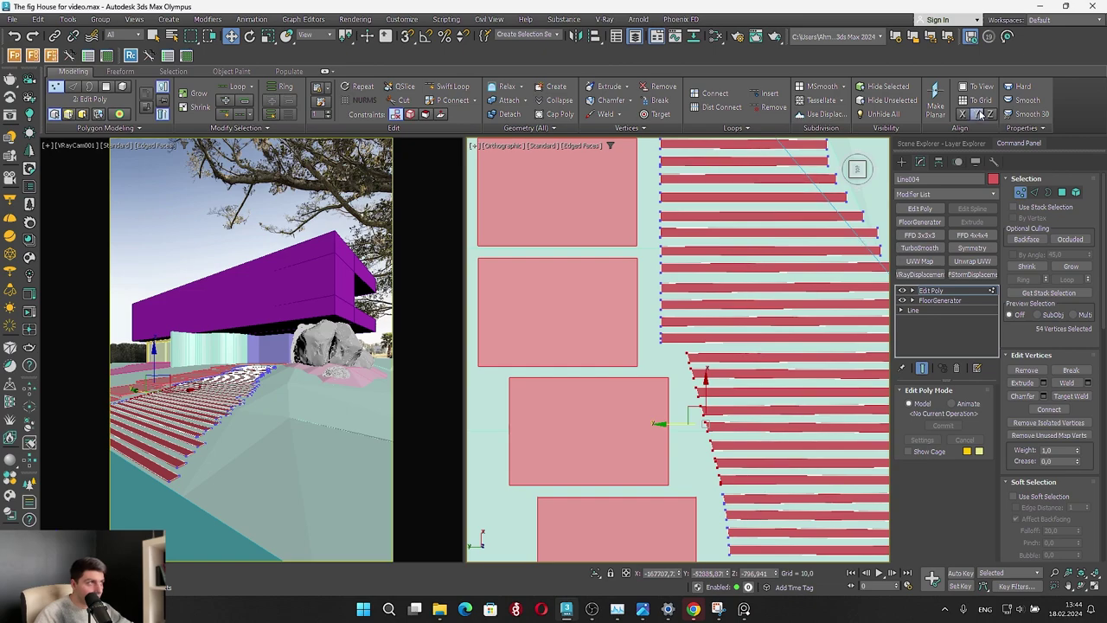
left_click(978, 115)
scroll(680, 271, "down", 2)
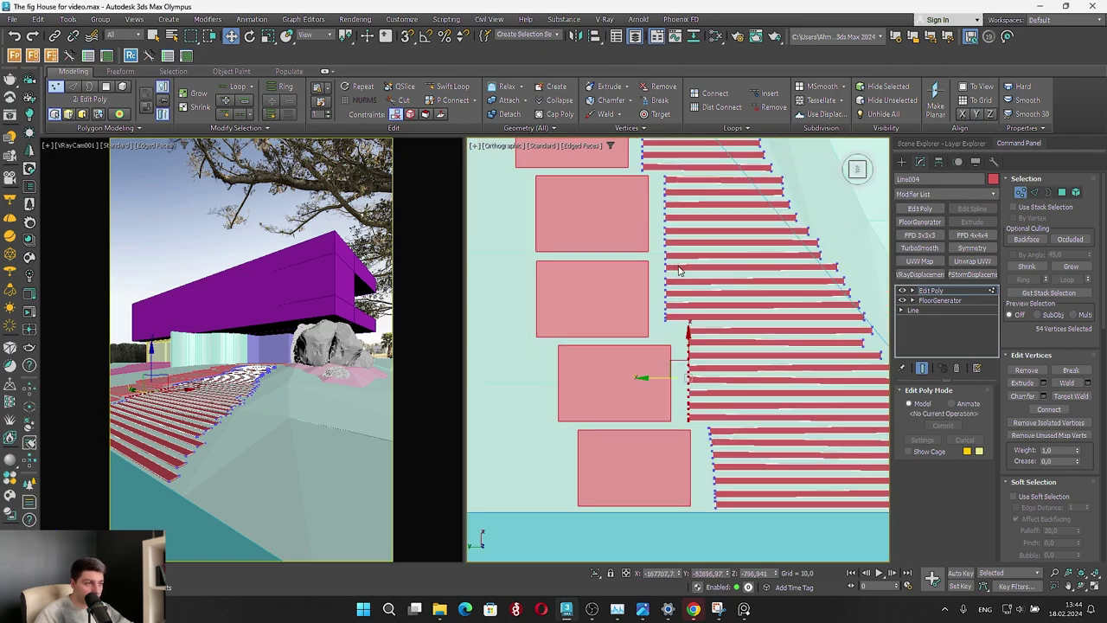
Align the board ends beside the last slab near the road in Y, shift them toward the slab, and finish the vertex editing
scroll(679, 271, "down", 2)
scroll(687, 447, "up", 2)
left_click_drag(664, 446, 757, 355)
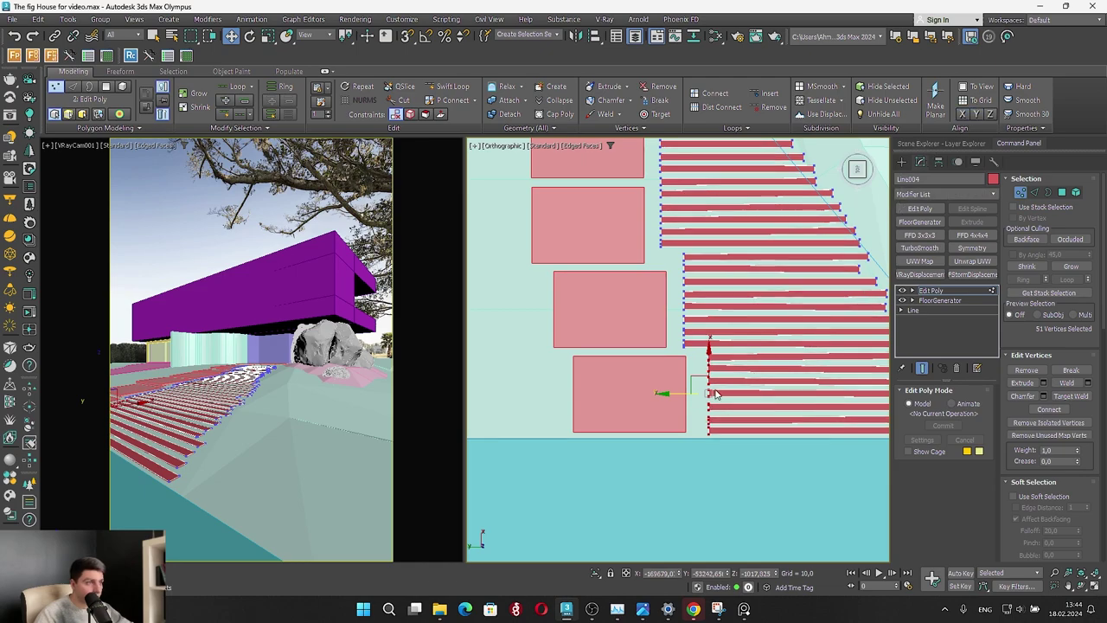
left_click_drag(705, 382, 668, 396)
key("ctrl+z")
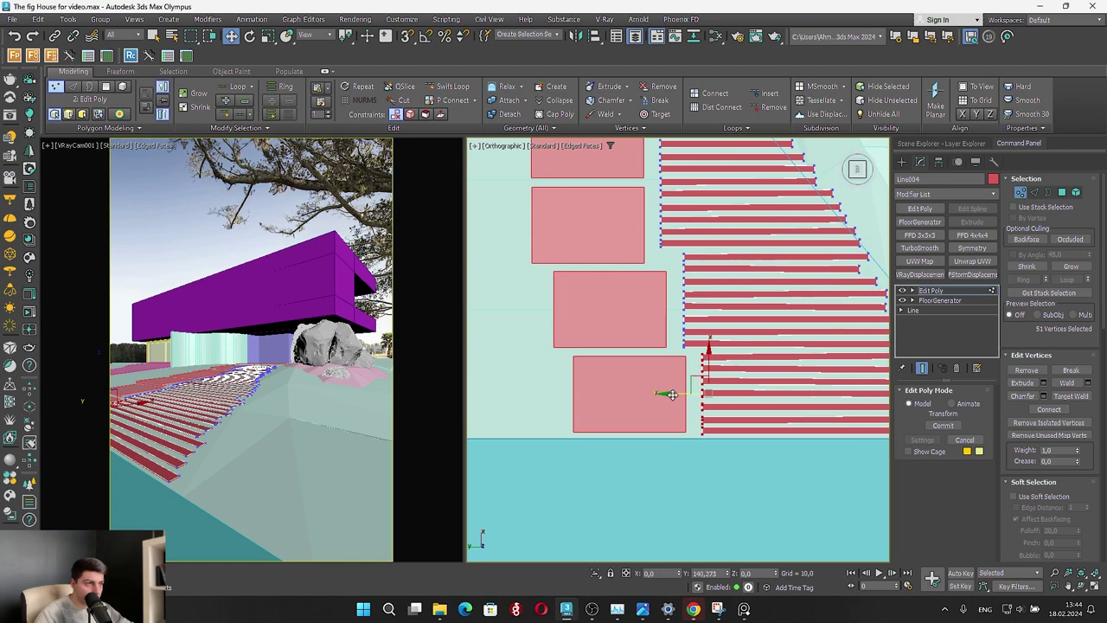
scroll(680, 372, "down", 5)
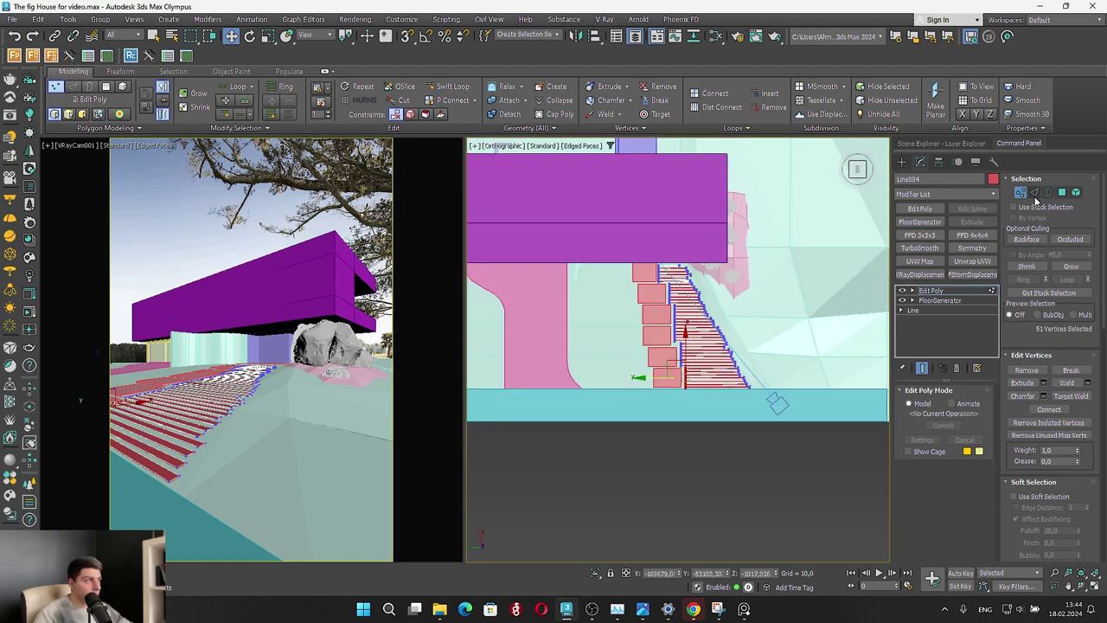
left_click(593, 510)
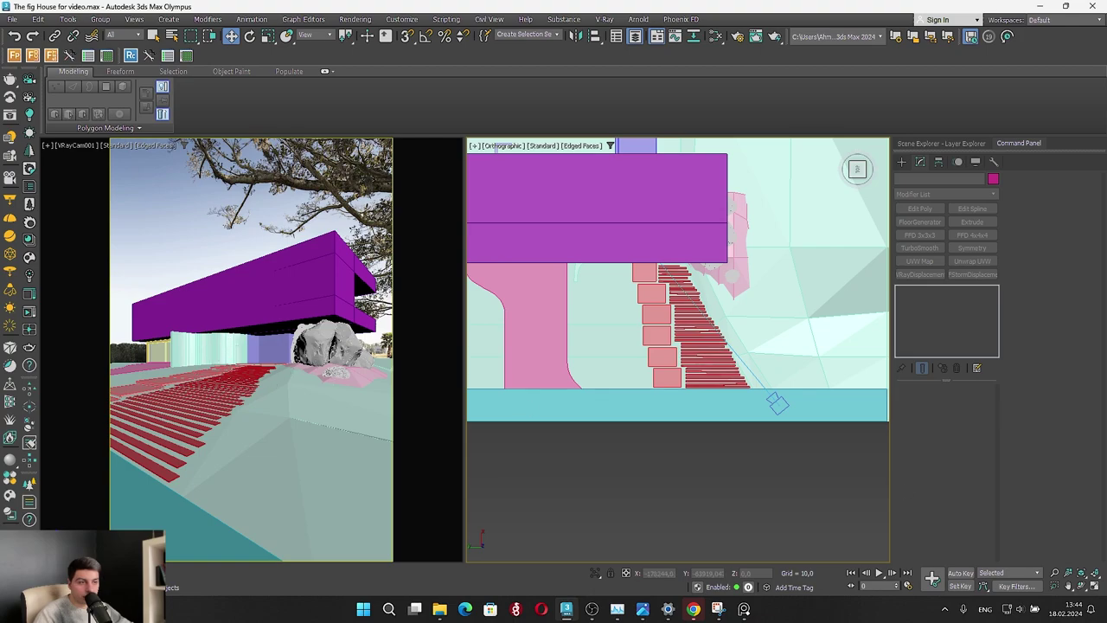
Bring up the reference photo to compare its paving boards with the model, and move it out of the way
left_click(744, 609)
right_click_drag(880, 368, 753, 361)
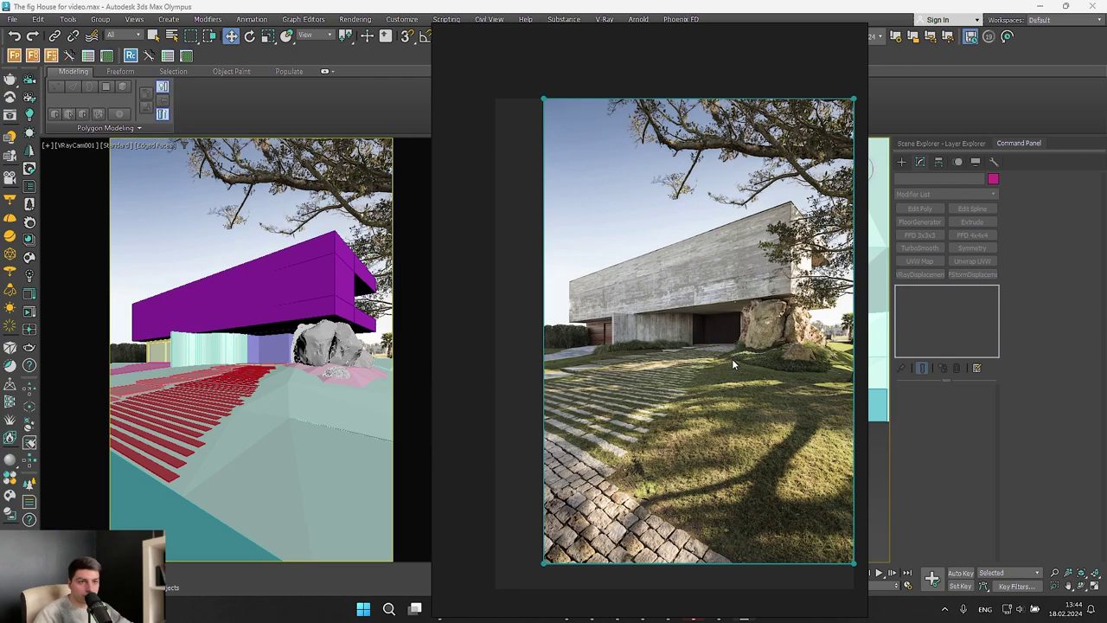
right_click_drag(680, 362, 1106, 351)
Isolate the paving boards together with the floor plan image and view them from the top around the boards' house end
left_click(689, 354)
scroll(698, 356, "down", 5)
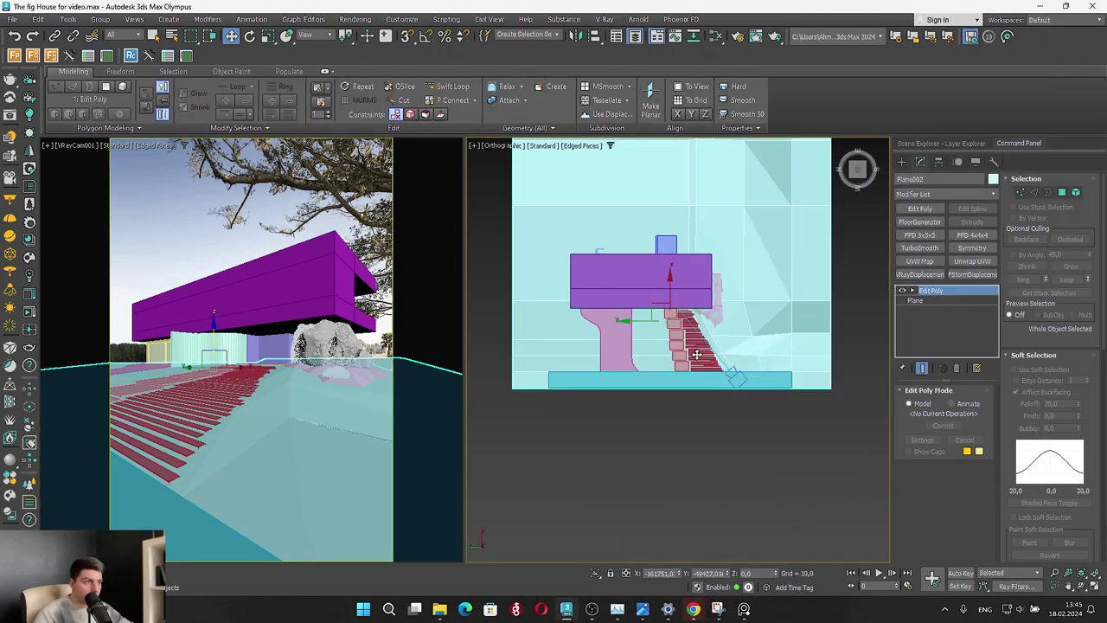
scroll(698, 355, "up", 2)
left_click(713, 363)
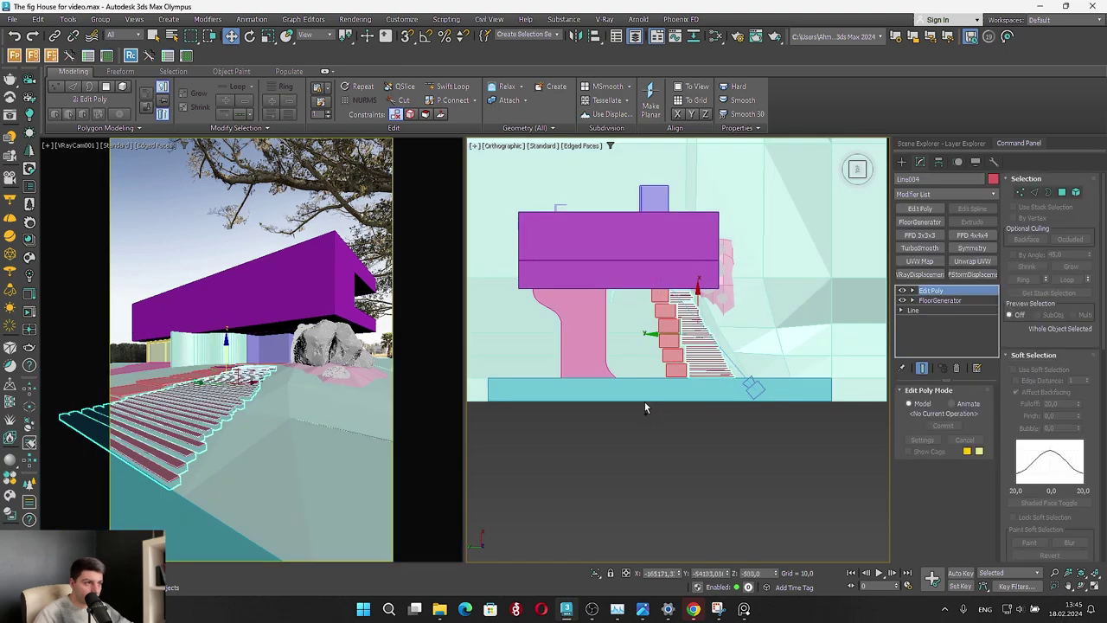
key("shift+f")
middle_click_drag(723, 374, 712, 303, "alt")
left_click(704, 522, "ctrl")
left_click(595, 573)
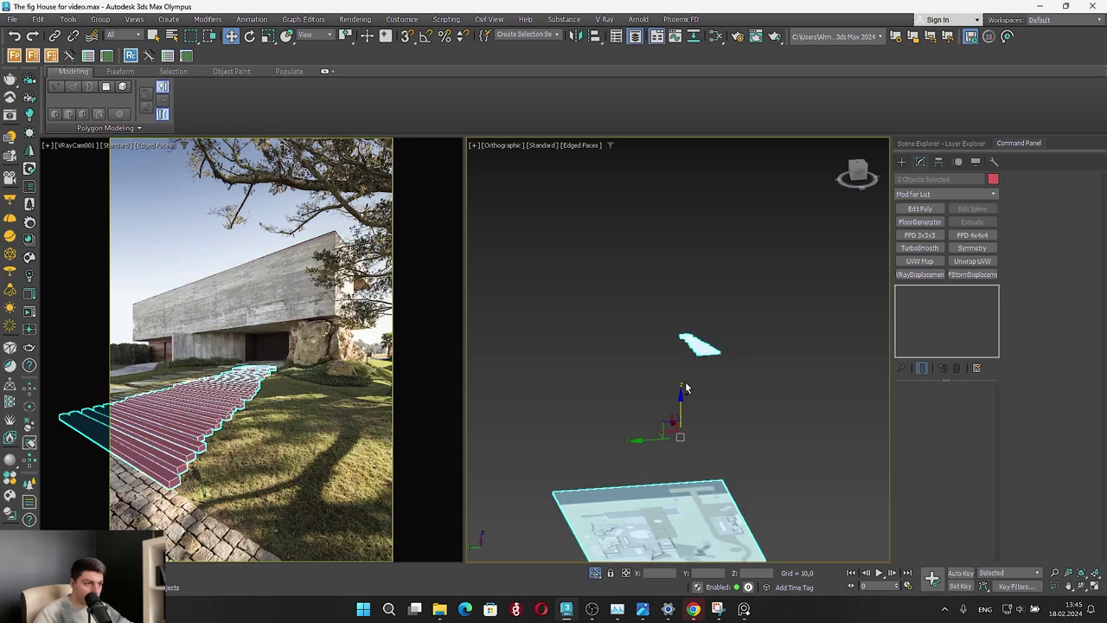
left_click(860, 173)
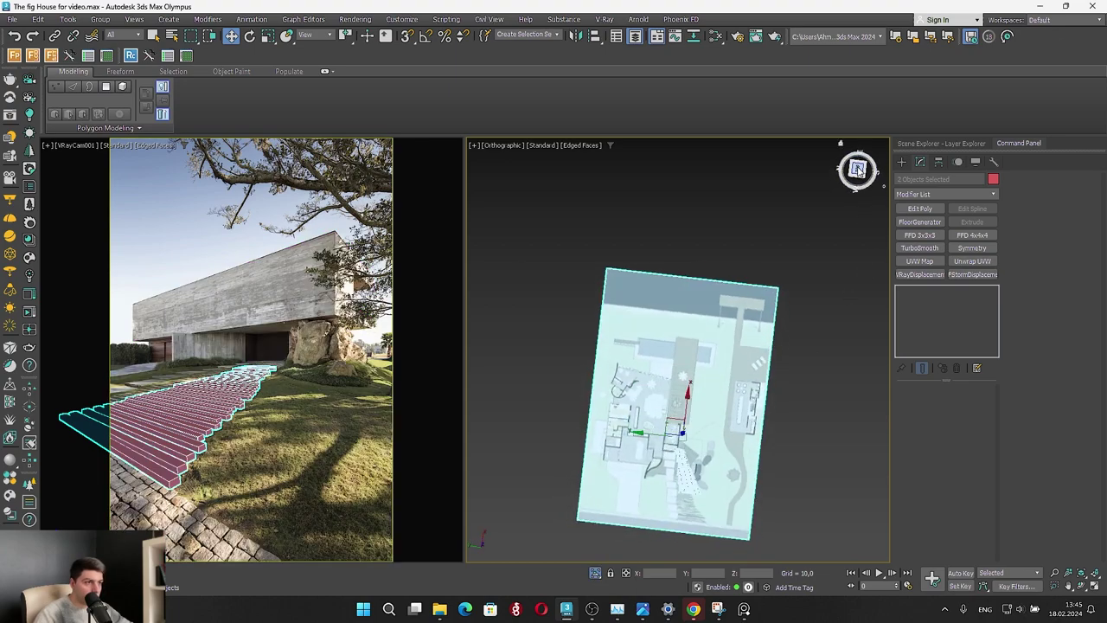
scroll(625, 442, "up", 5)
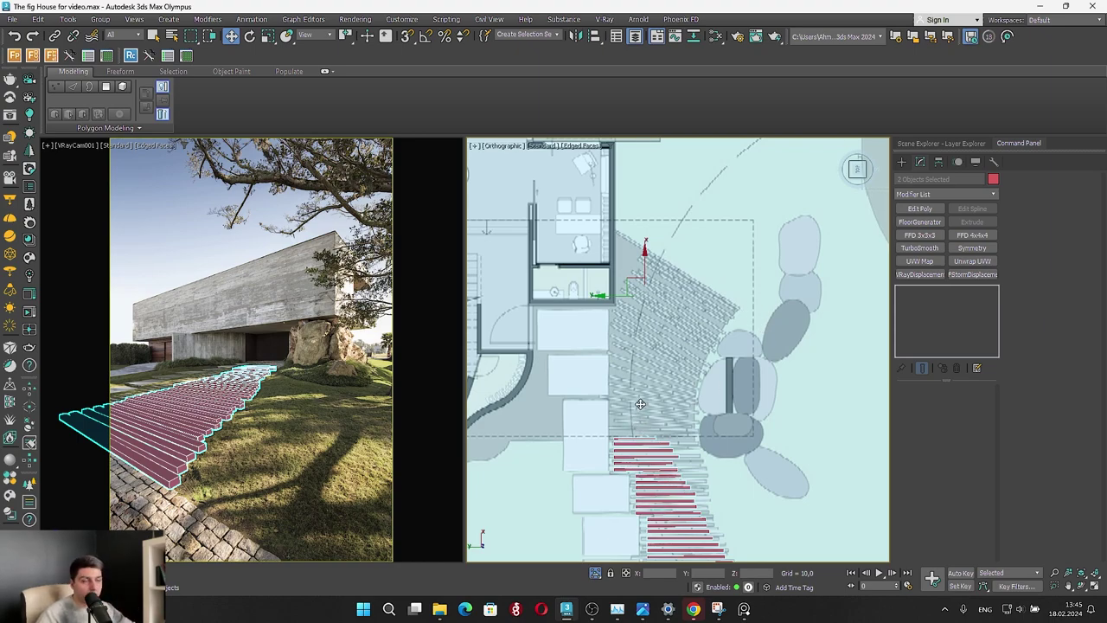
Draw a closed Line spline tracing the curved plank area on the plan, from the red boards up past the boulders
left_click(902, 161)
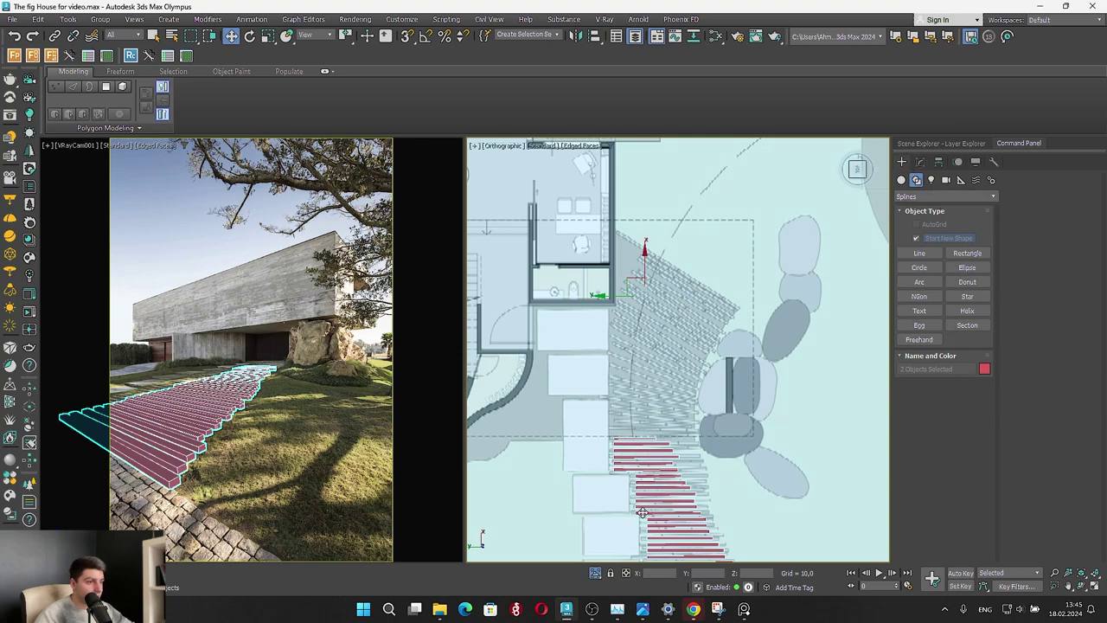
left_click(826, 476)
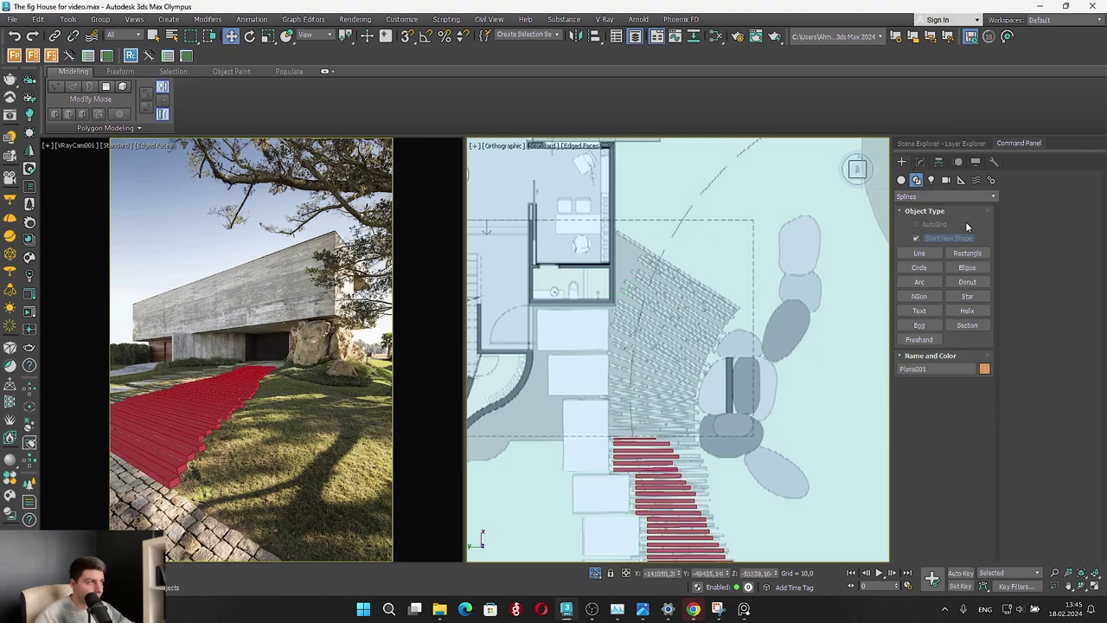
left_click(920, 253)
scroll(683, 445, "up", 2)
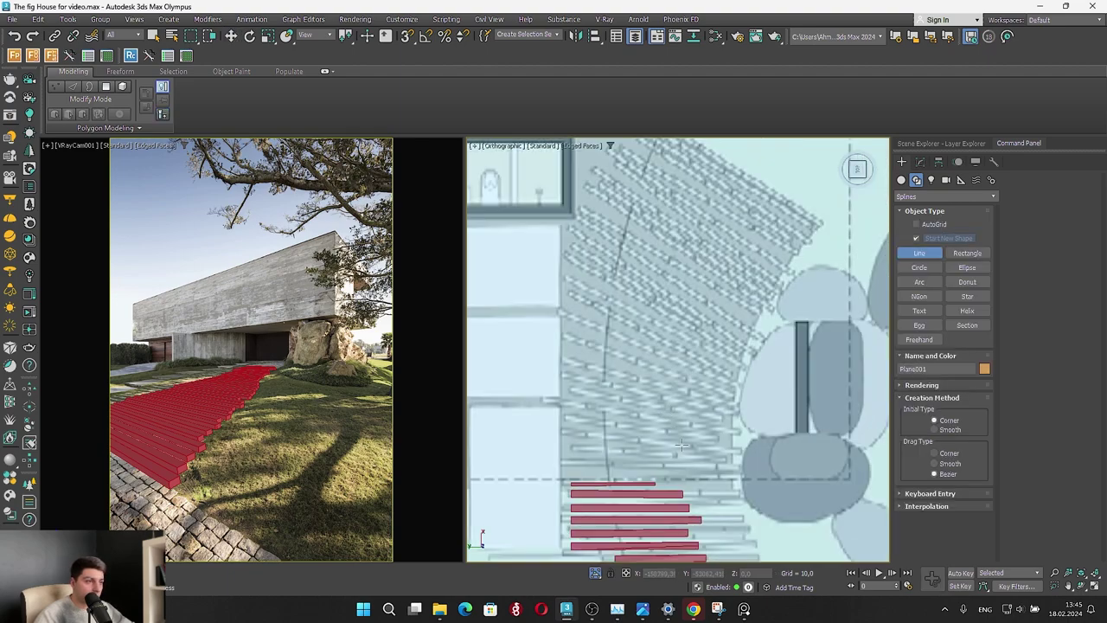
left_click(733, 473)
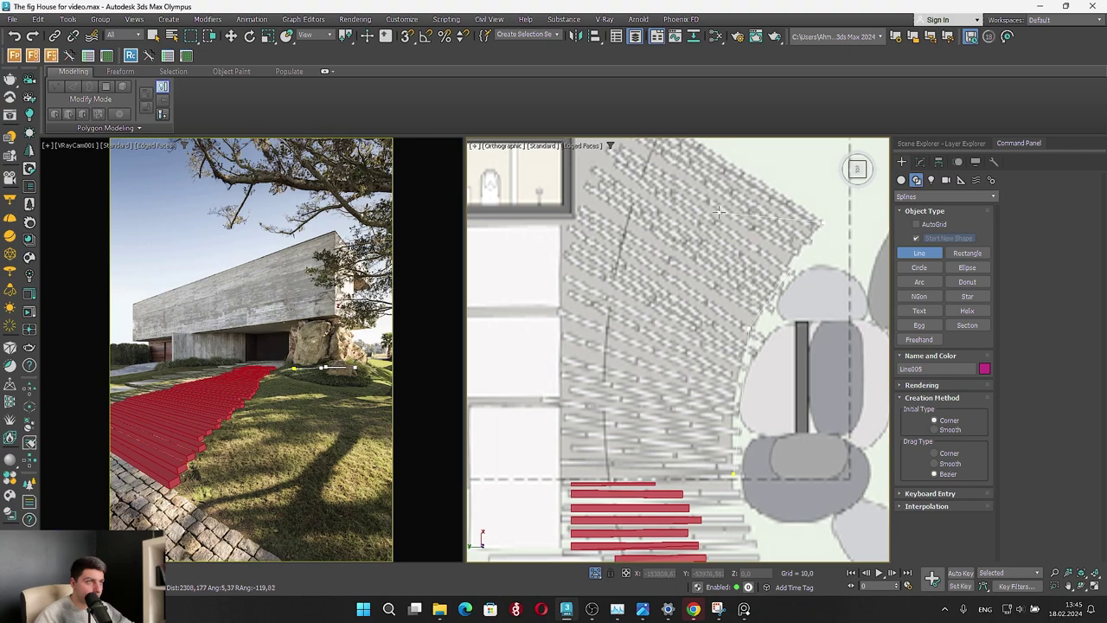
middle_click_drag(718, 212, 671, 173)
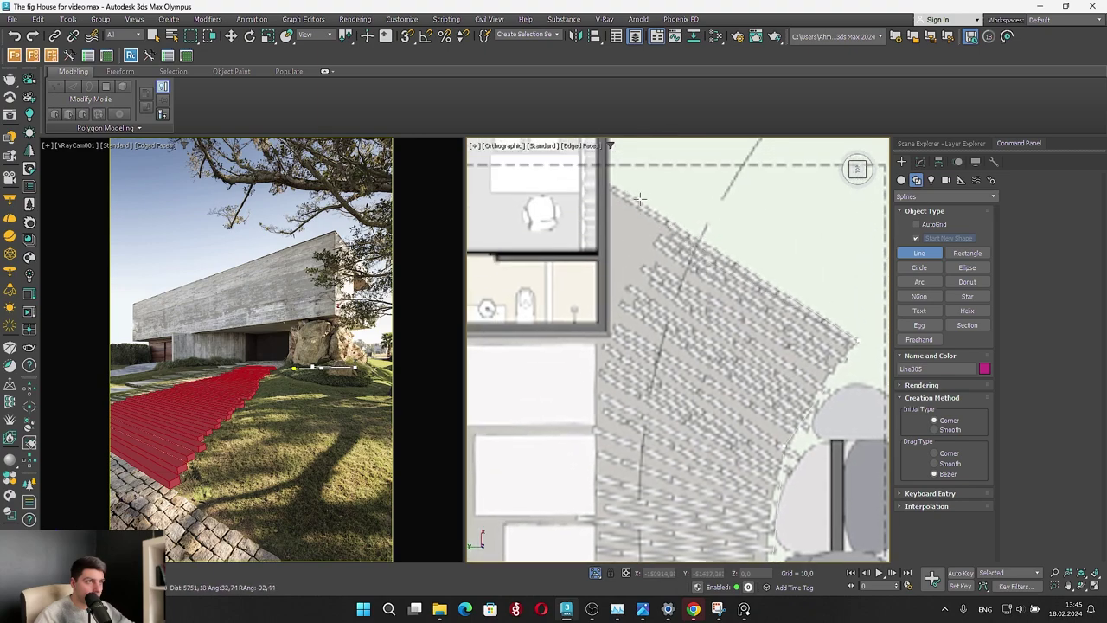
left_click(599, 372)
left_click(597, 517)
middle_click_drag(630, 490, 638, 316)
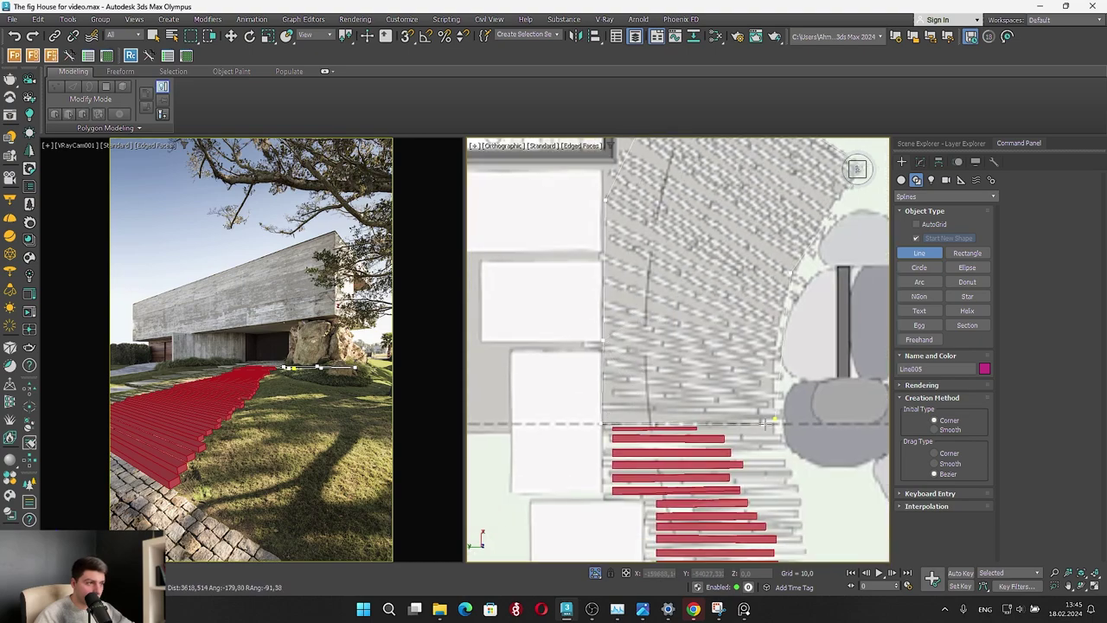
left_click(772, 418)
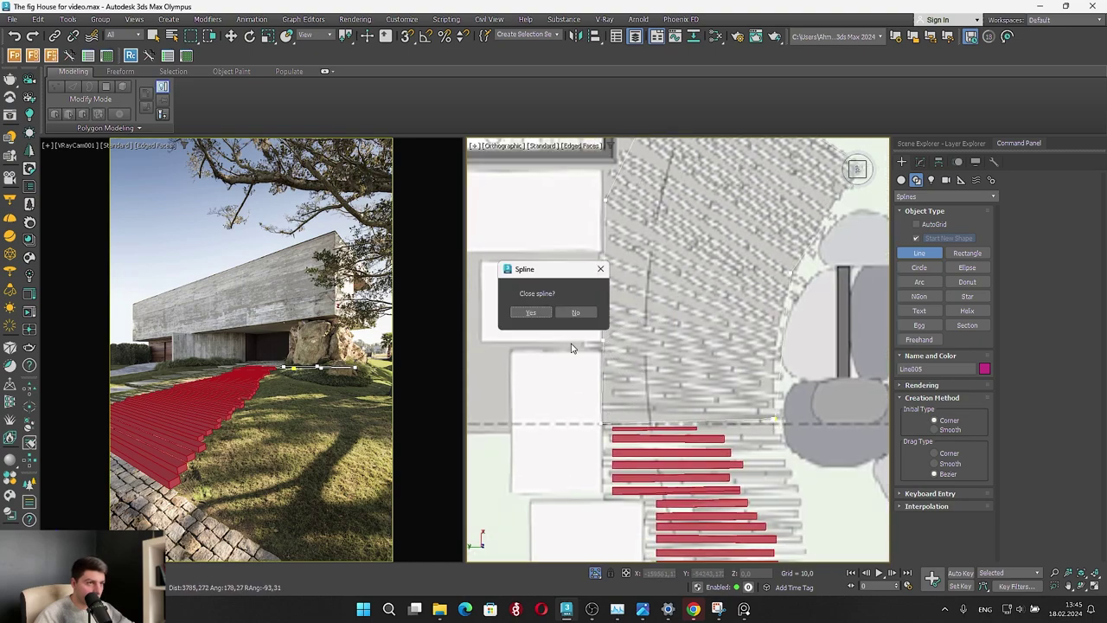
left_click(536, 313)
Edit the new outline's vertices and nudge the far corner nearest the house onto the plan's plank edge
left_click(921, 161)
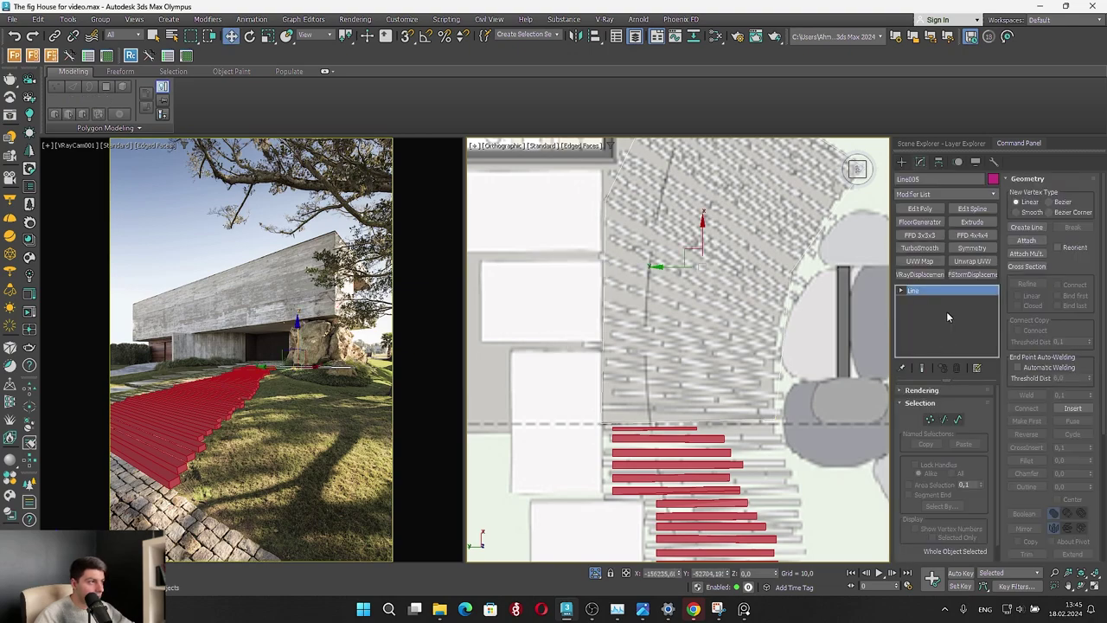
left_click(930, 419)
left_click(774, 421)
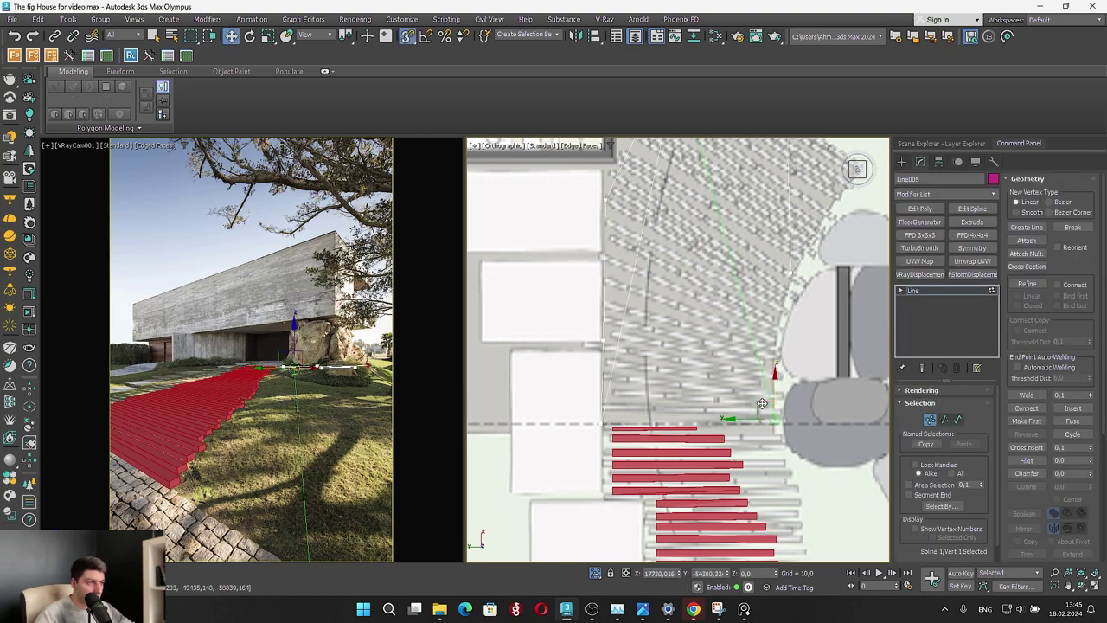
scroll(600, 421, "down", 4)
scroll(707, 217, "up", 4)
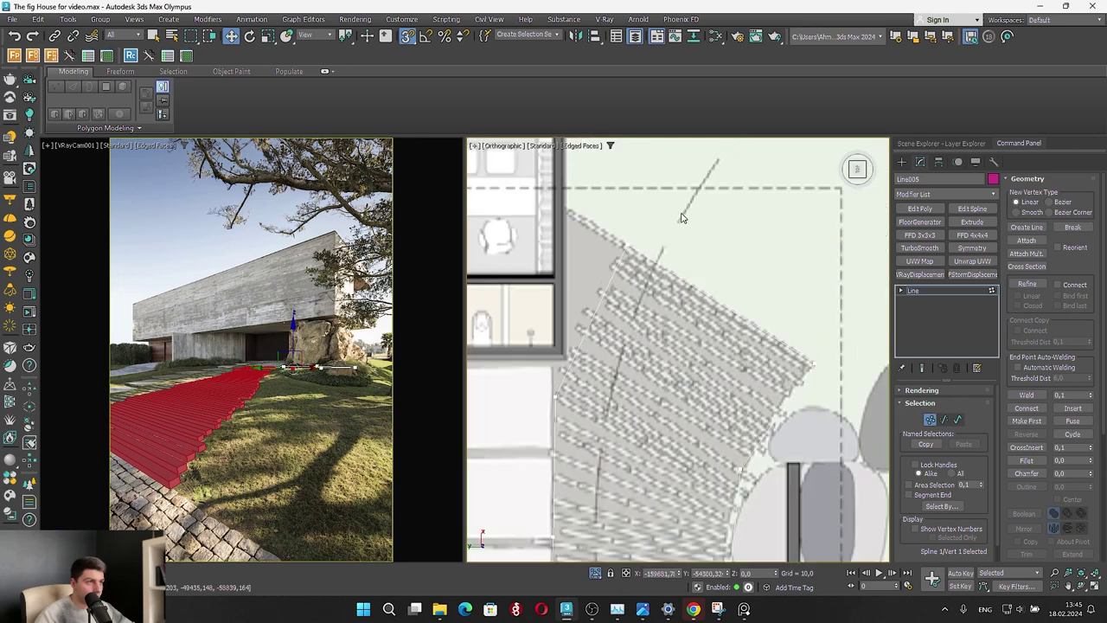
left_click_drag(603, 315, 674, 241)
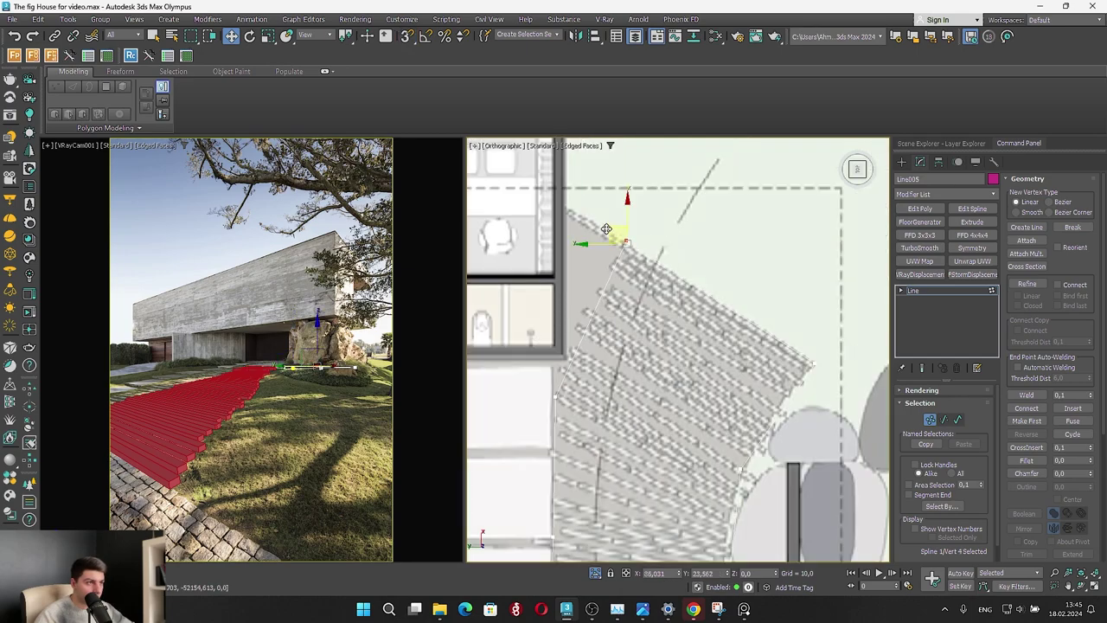
Convert the vertex midway along the outline's house side to Bezier and shape its curve to the plan's edge
left_click_drag(535, 450, 593, 367)
right_click(550, 363)
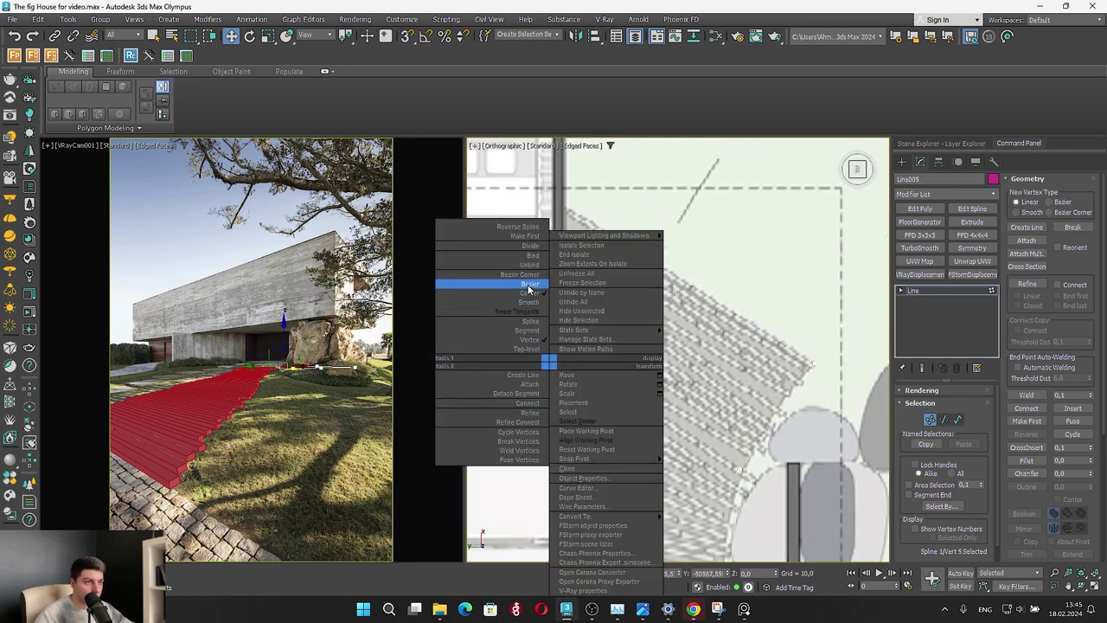
left_click(528, 286)
left_click_drag(537, 437, 549, 441)
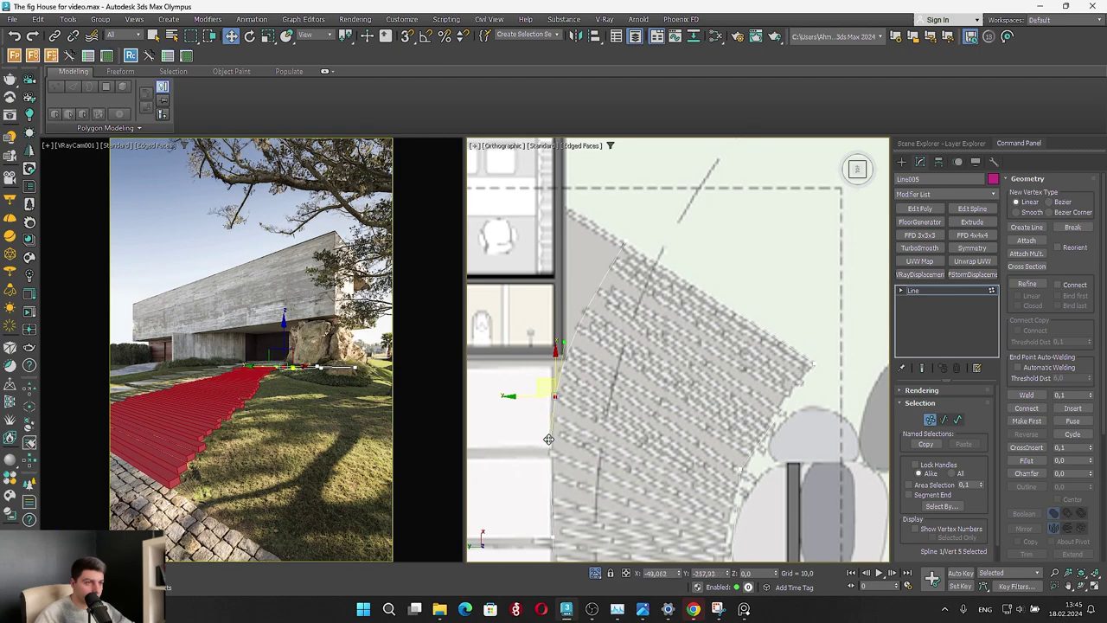
left_click_drag(549, 378, 552, 378)
Align the outline's house-side corner vertex with the near end of the plank area beside the first red board
scroll(615, 331, "down", 2)
left_click(570, 530)
scroll(563, 541, "up", 2)
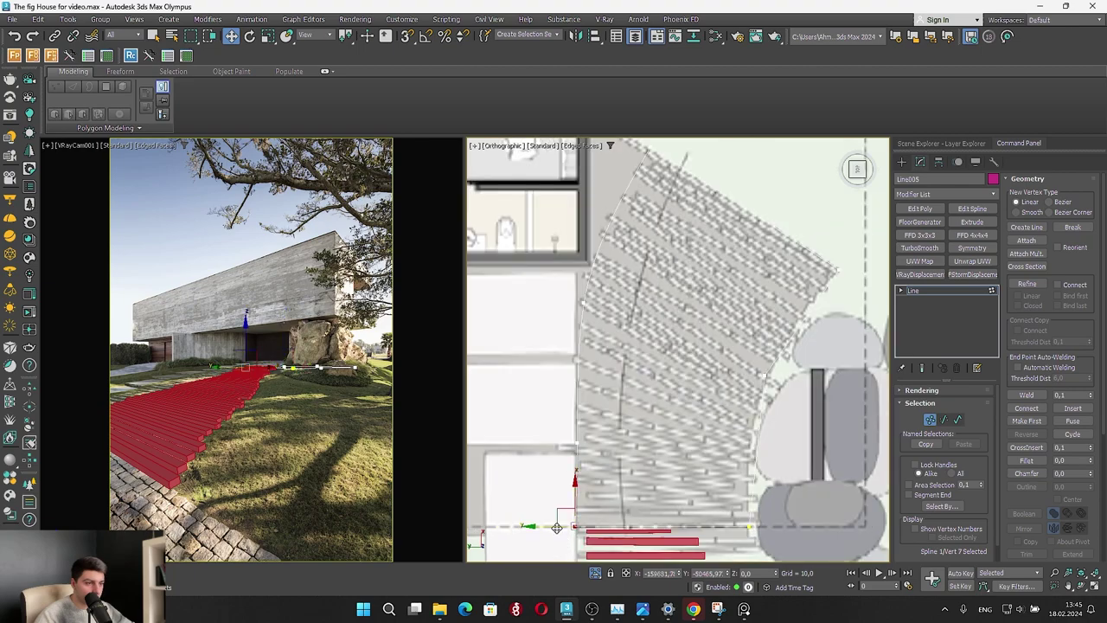
key("s")
scroll(624, 407, "down", 1)
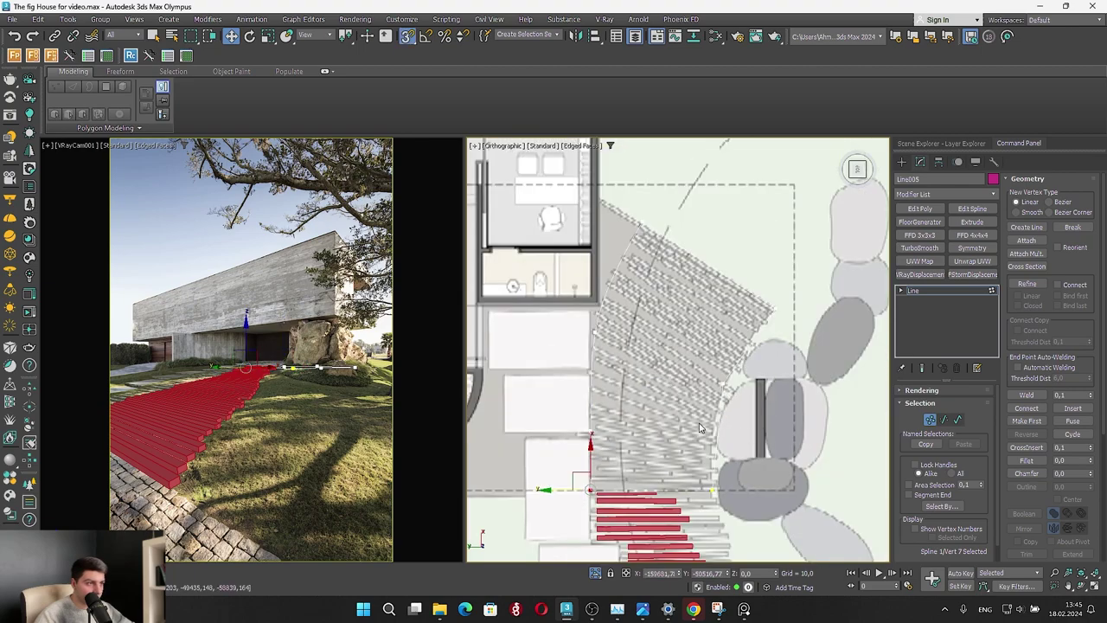
Convert the boulder-side vertex to Bezier, reposition it so the outline follows the plan's curved edge, and save the scene
left_click(718, 371)
right_click(721, 361)
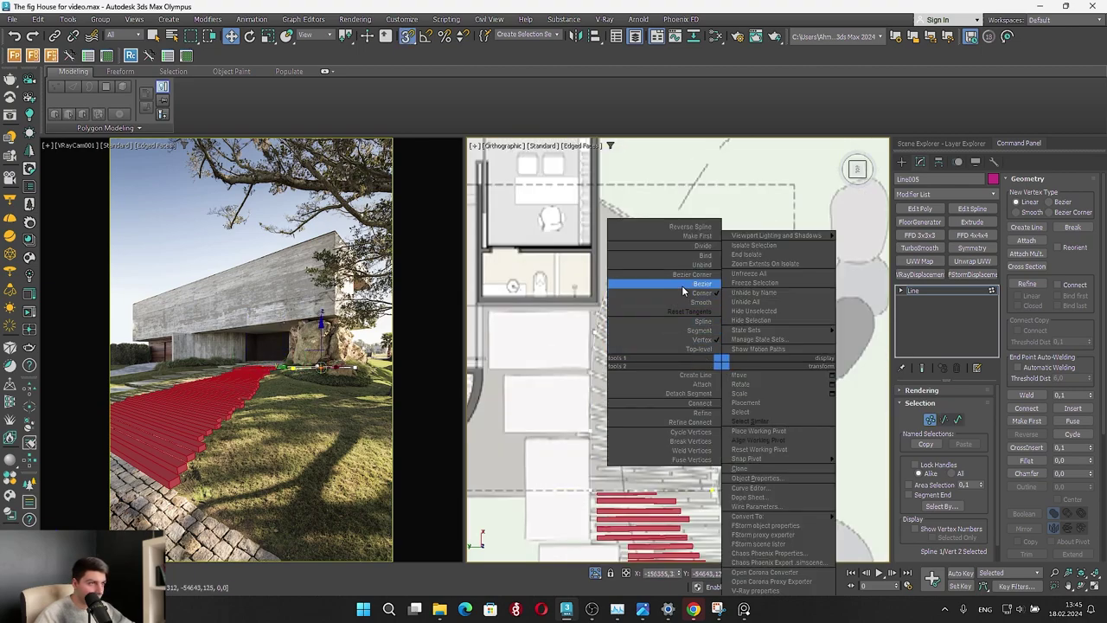
left_click(682, 286)
scroll(684, 370, "up", 3)
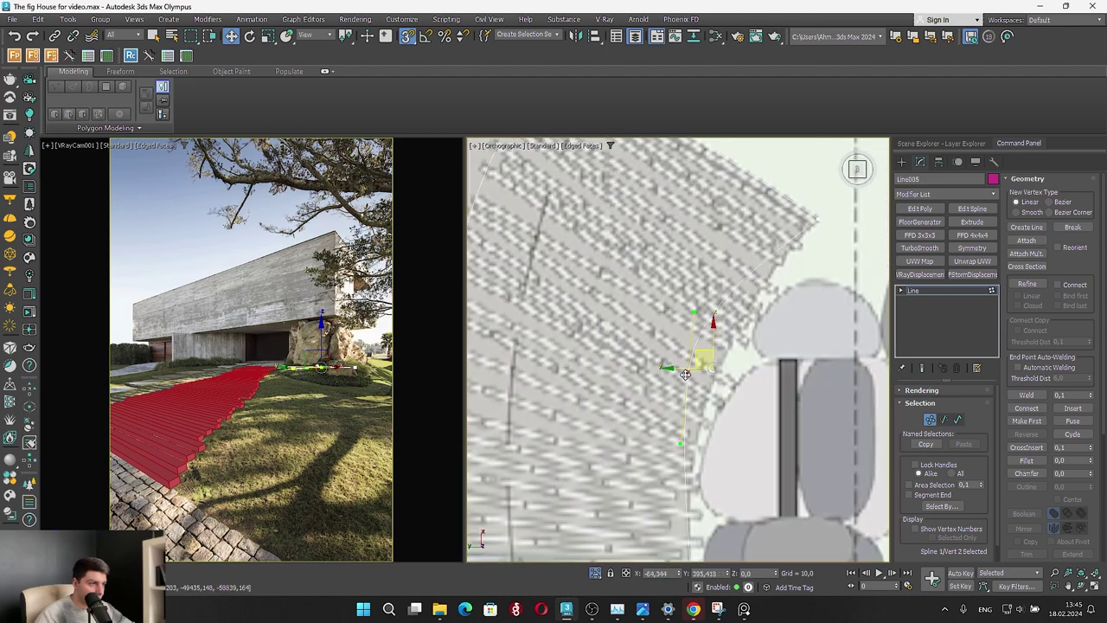
left_click_drag(686, 375, 694, 397)
key("s")
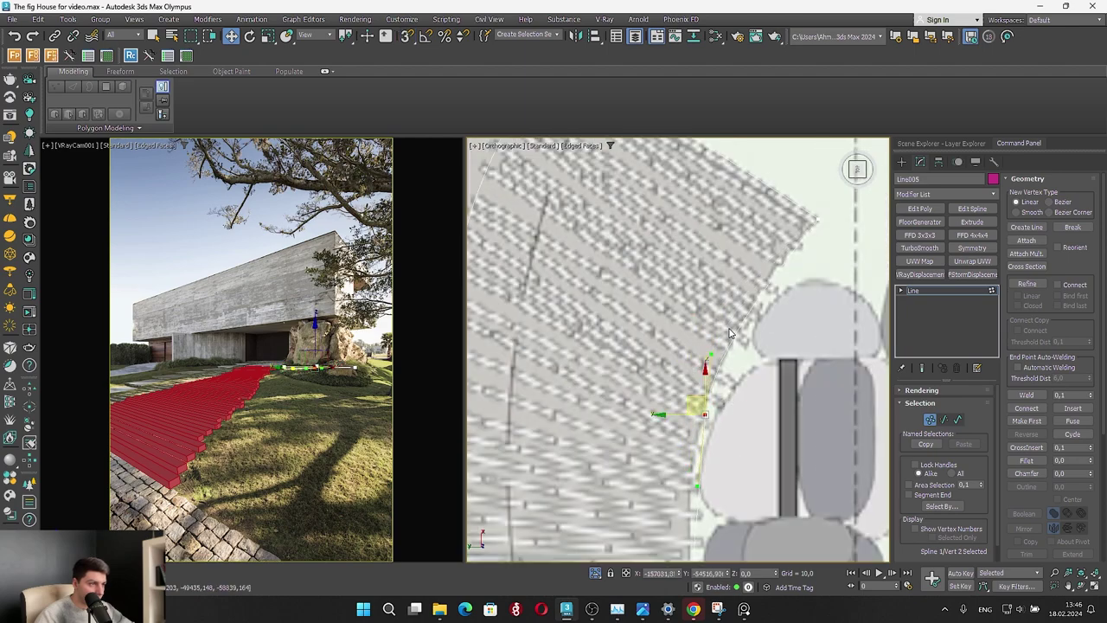
scroll(730, 333, "down", 2)
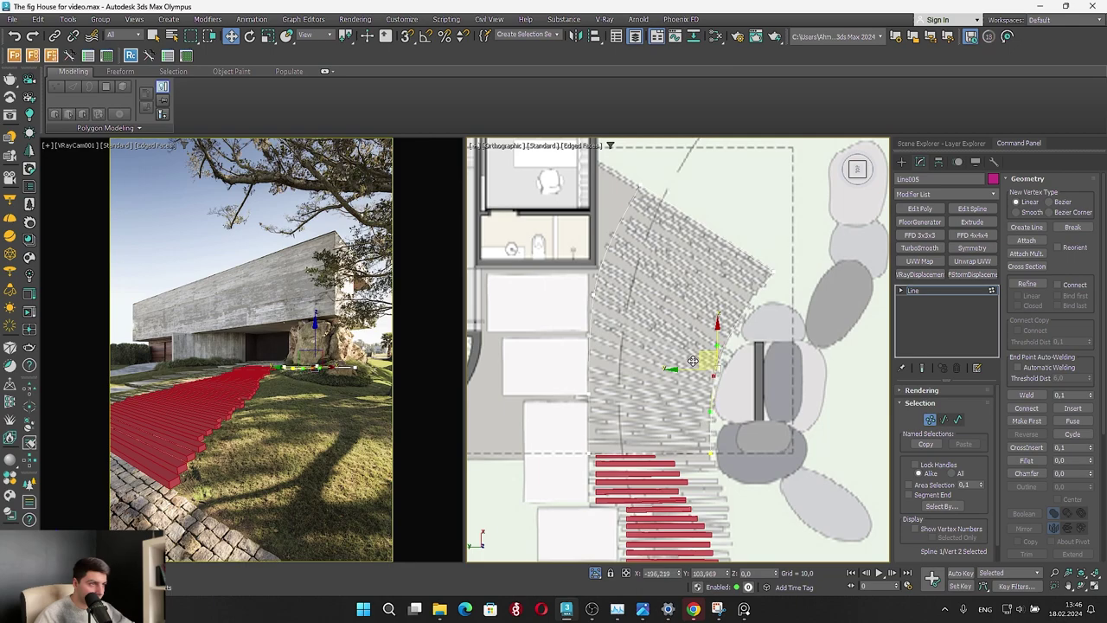
left_click(930, 420)
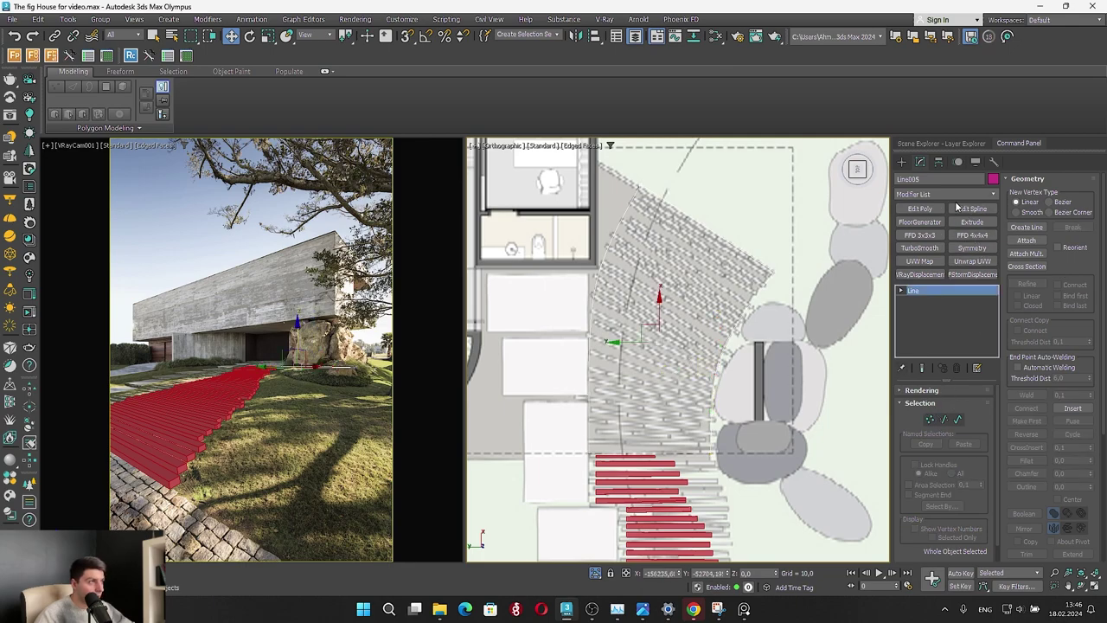
key("ctrl+s")
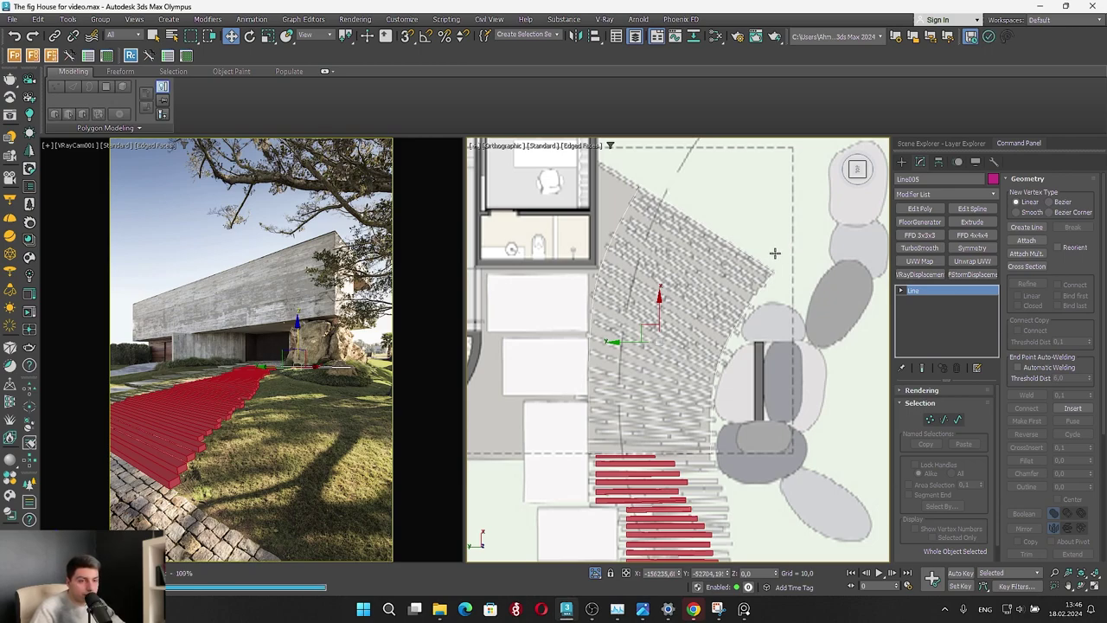
Apply the FloorGenerator modifier to the outline and set its board direction to -30,61
left_click(929, 225)
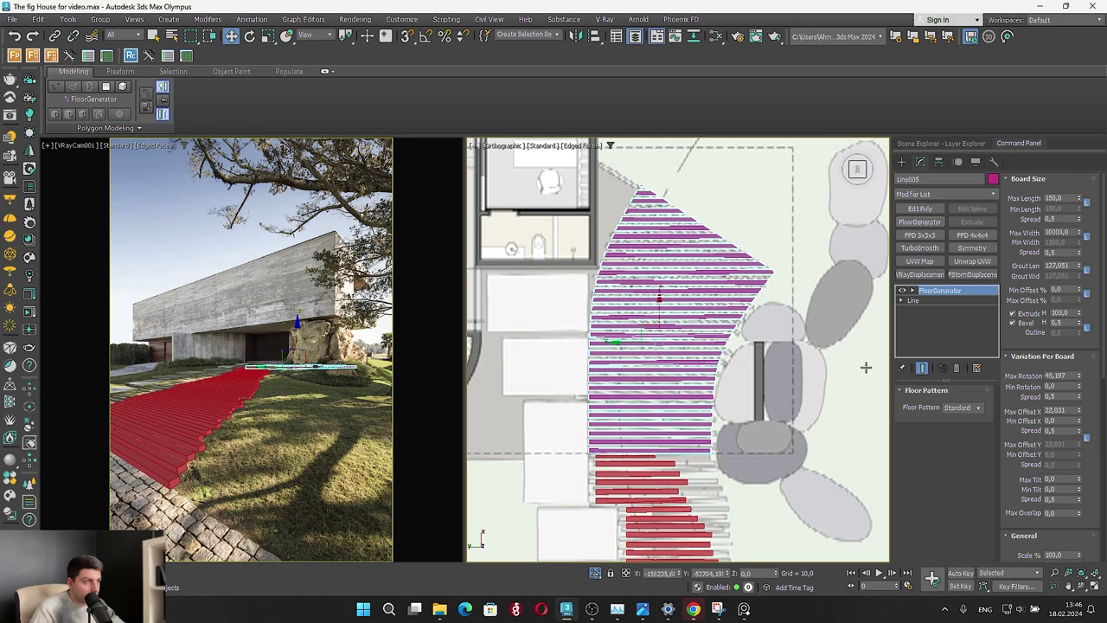
scroll(1081, 347, "down", 6)
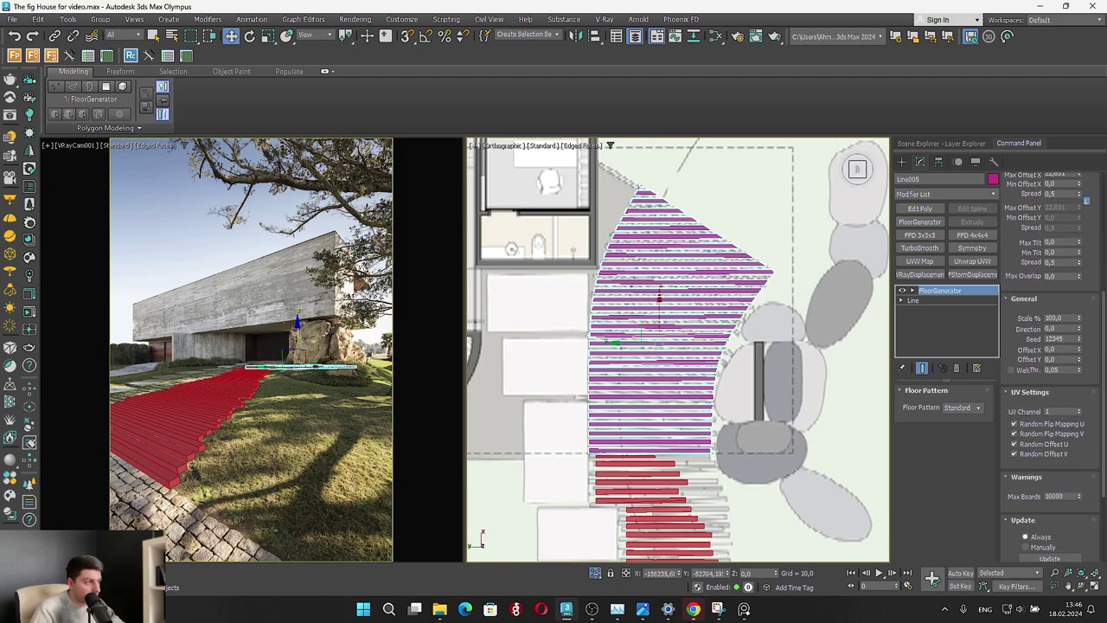
left_click_drag(1080, 333, 960, 308)
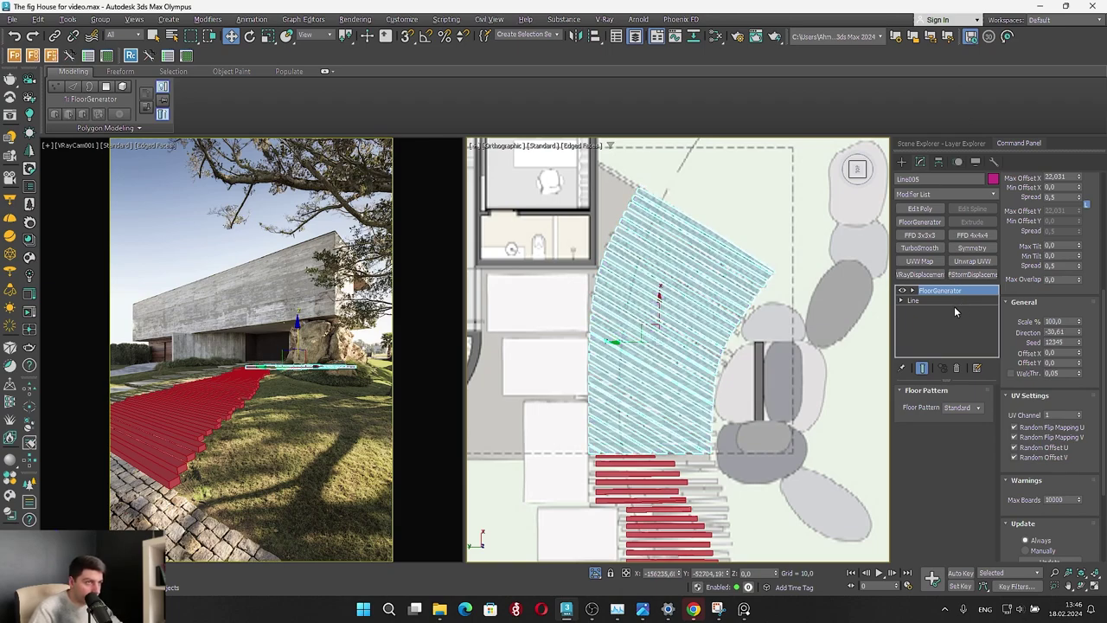
Exit isolation to show the whole scene and raise the new board patch slightly along Z above the ground
middle_click_drag(666, 277, 623, 456, "alt")
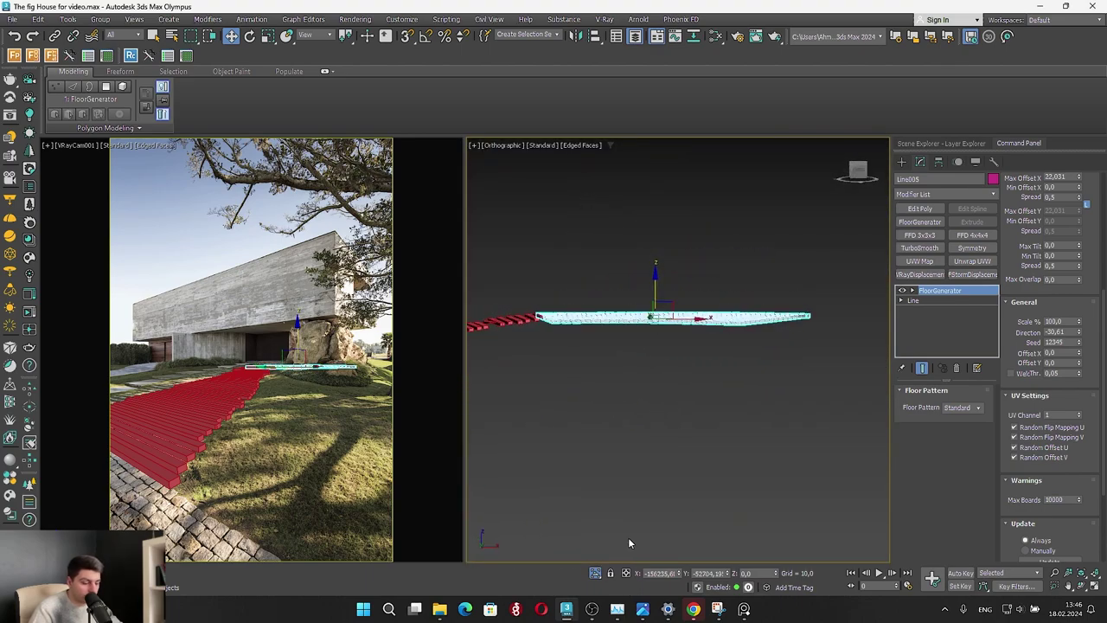
double_click(596, 573)
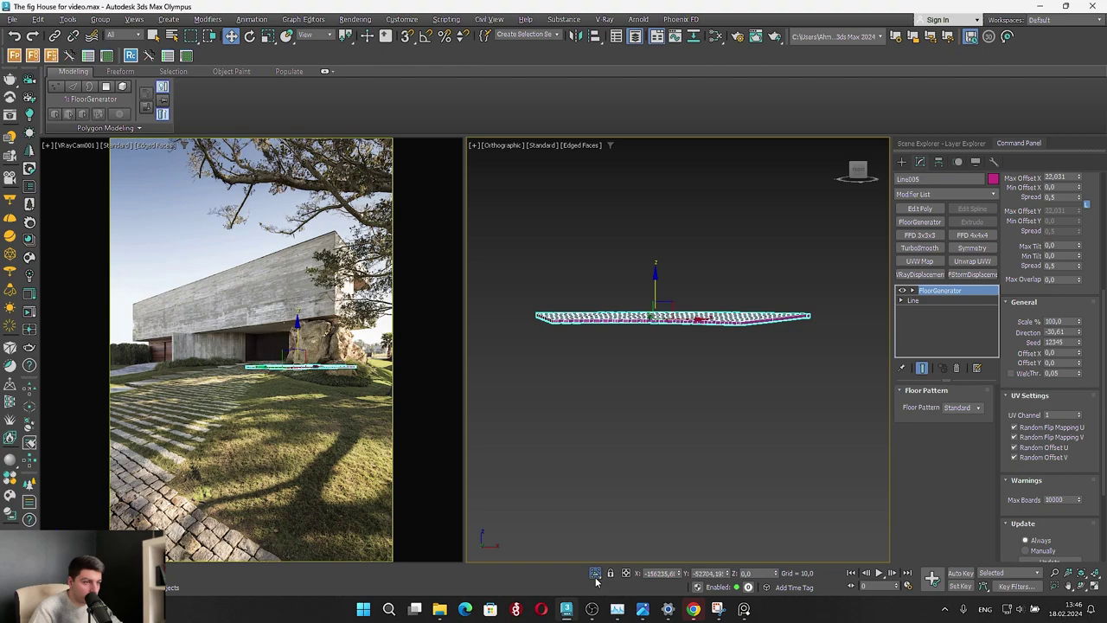
left_click(595, 575)
middle_click_drag(573, 273, 648, 306, "alt")
scroll(647, 306, "up", 3)
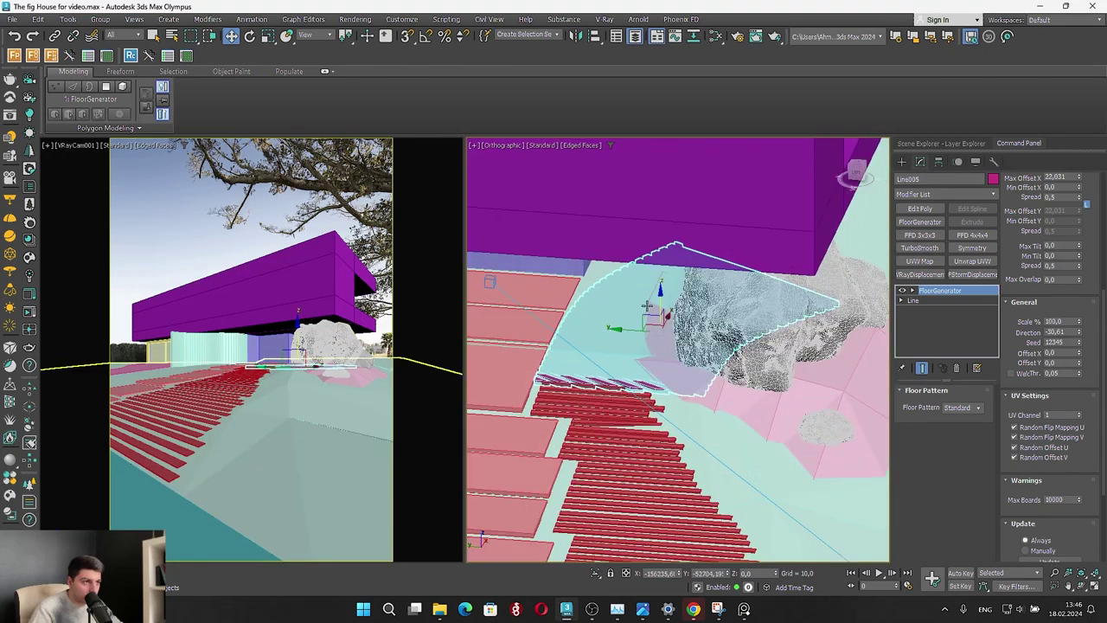
left_click_drag(662, 295, 673, 291)
Examine the raised board patch from several angles, including where it meets the red boards and the terrain
mouse_move(682, 280)
middle_mouse_down("alt")
mouse_move(778, 272)
mouse_move(724, 249)
mouse_move(705, 299)
mouse_move(675, 301)
middle_mouse_up("alt")
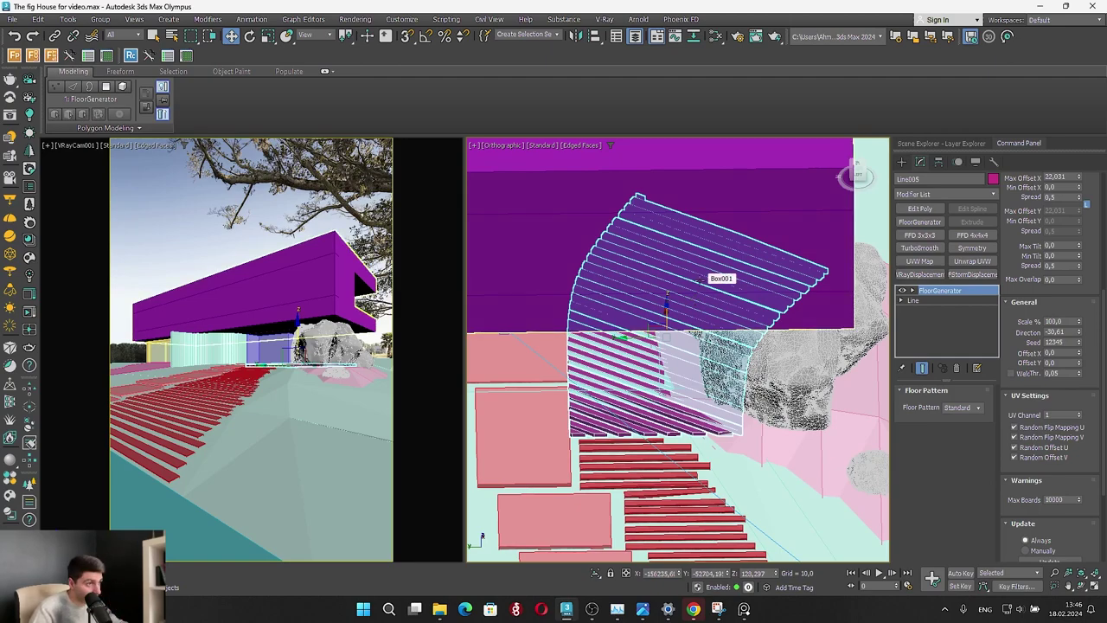
middle_click_drag(722, 279, 758, 261, "alt")
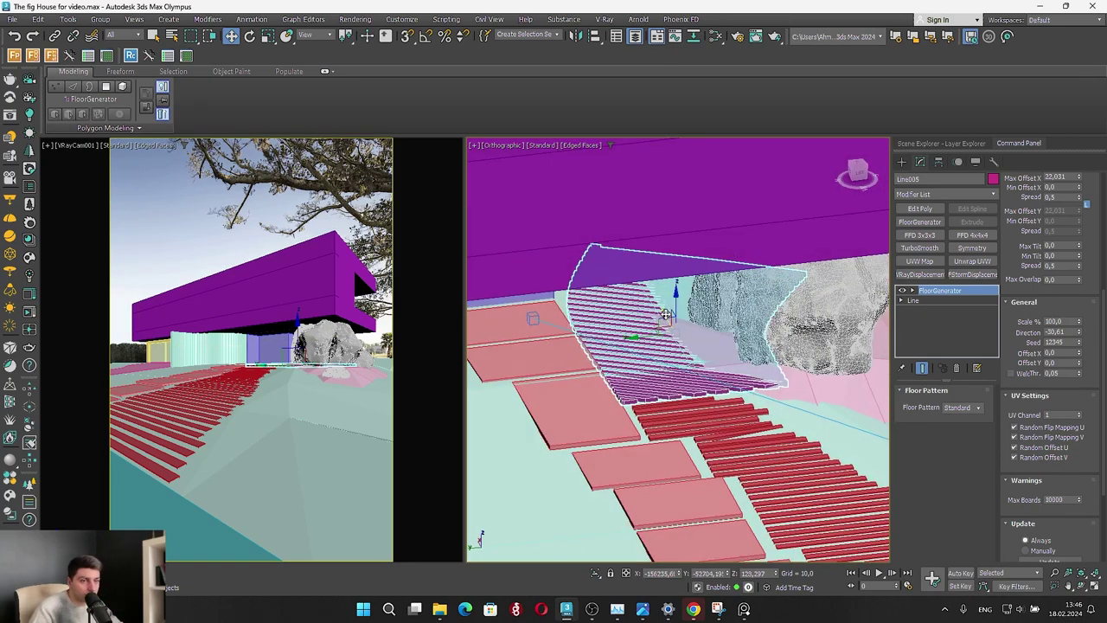
scroll(692, 299, "down", 6)
left_click(600, 505)
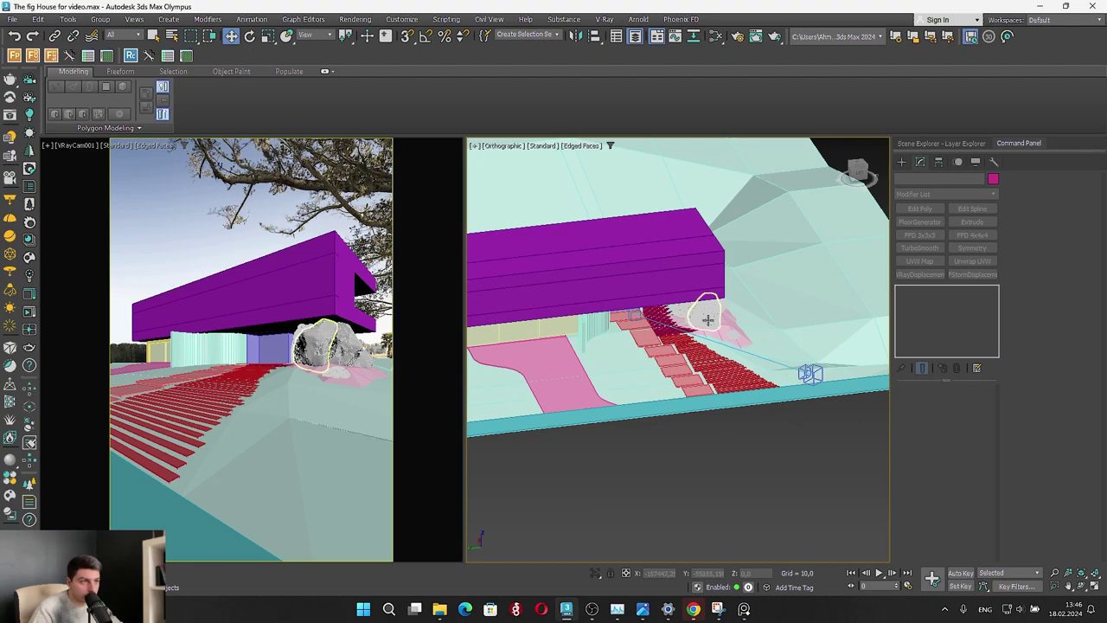
scroll(679, 338, "up", 4)
scroll(630, 317, "up", 5)
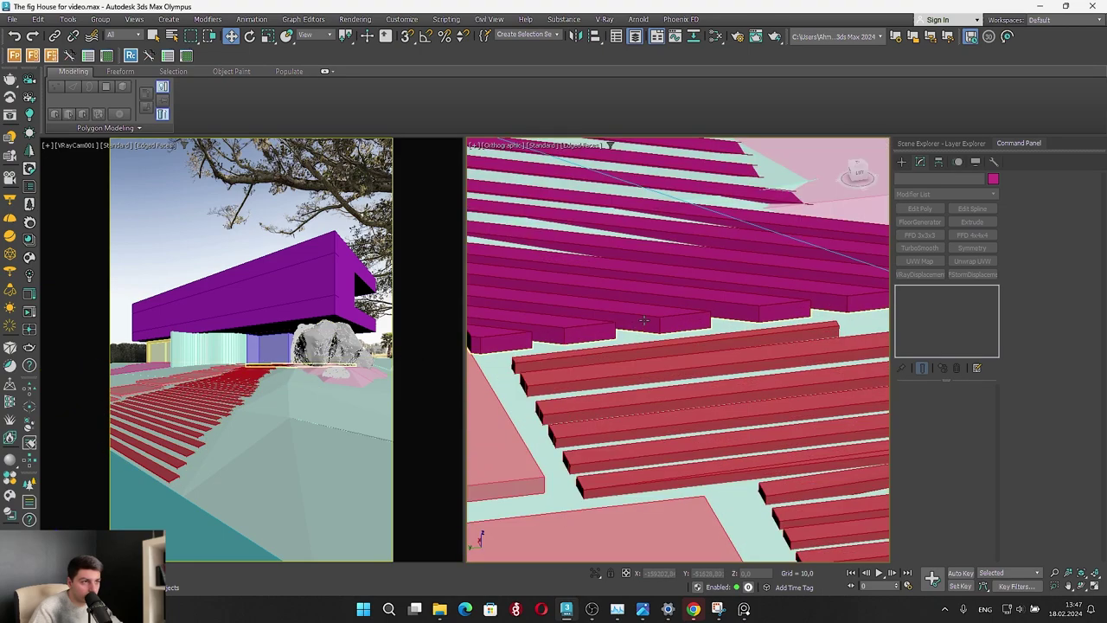
left_click(646, 312)
scroll(645, 297, "down", 5)
middle_click_drag(644, 297, 887, 396, "alt")
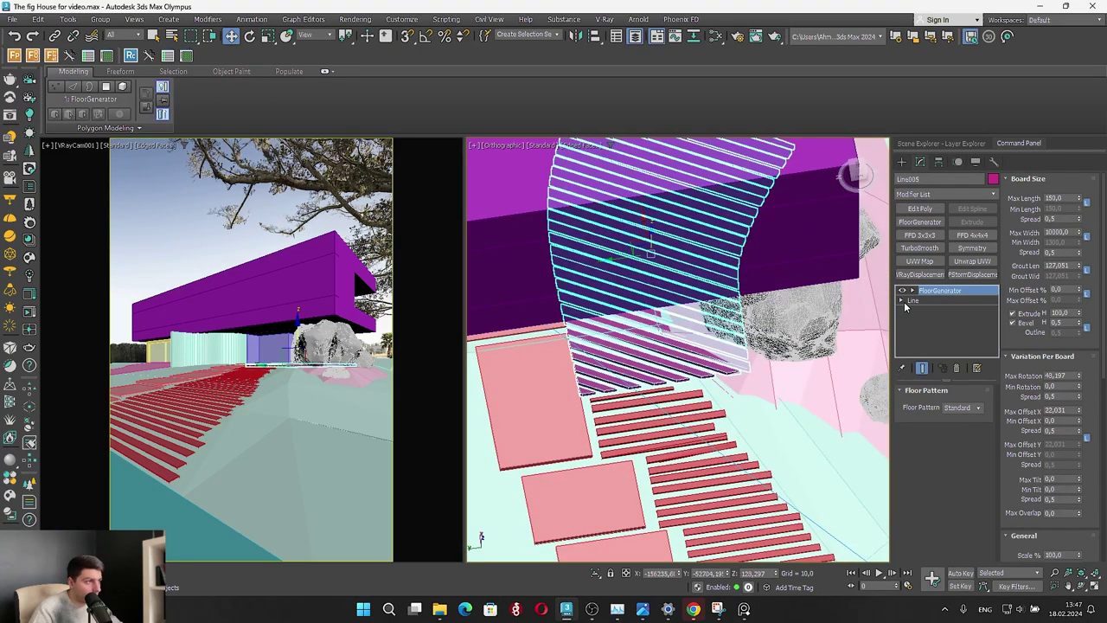
Return to the patch's base Line and move the two end vertices nearest the red boards along X
left_click(919, 301)
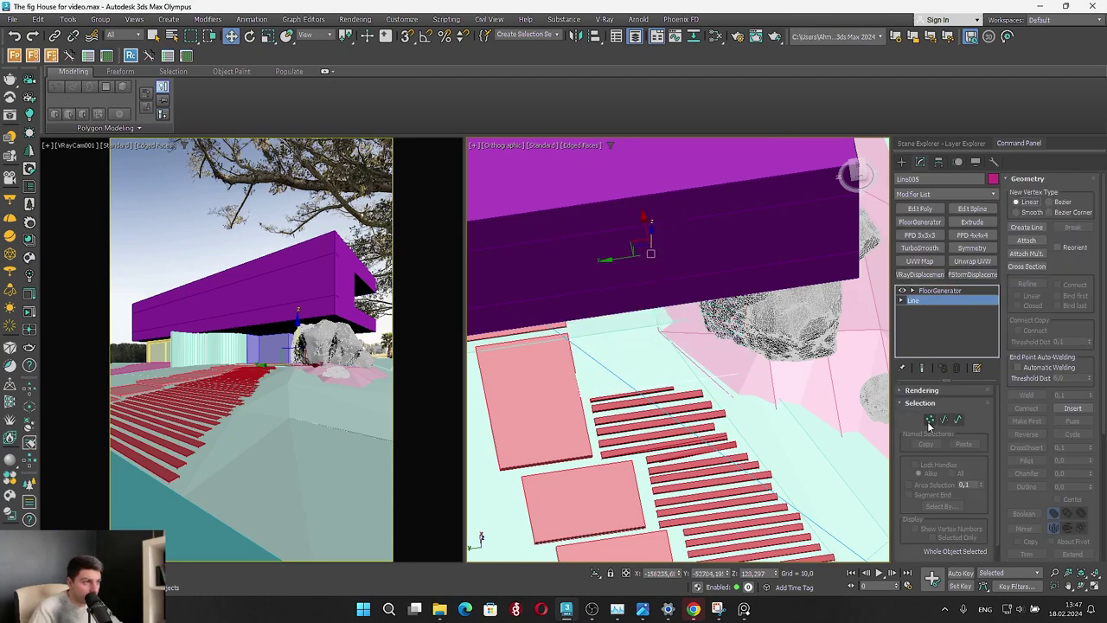
left_click(930, 420)
left_click_drag(548, 462, 768, 337)
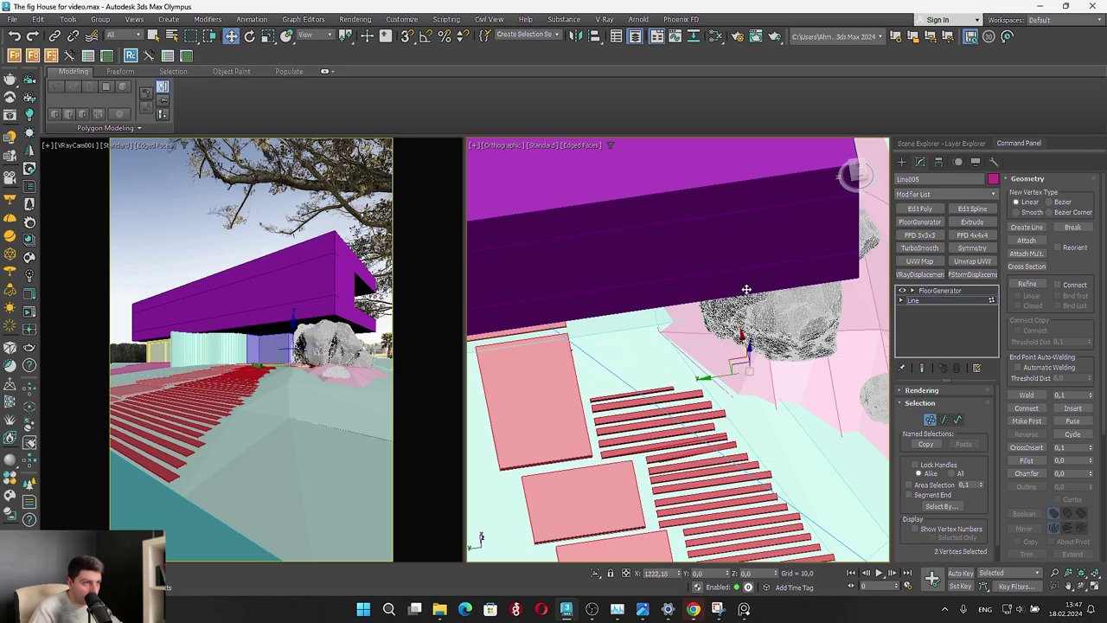
left_click(930, 420)
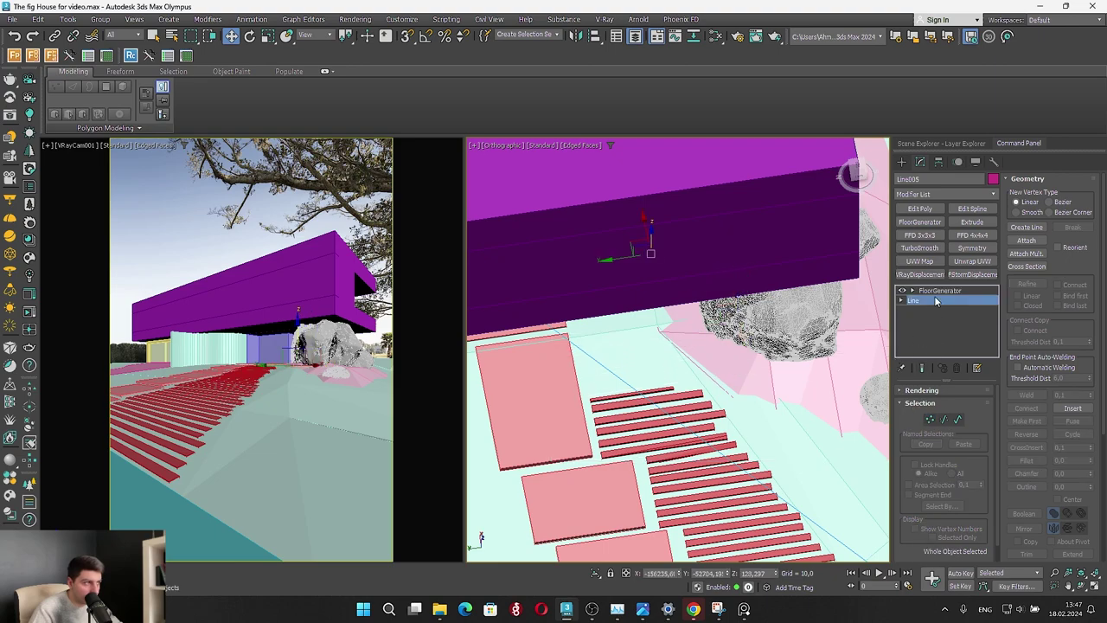
Return the board patch to its FloorGenerator level and raise it very slightly along Z above the terrain
left_click(941, 291)
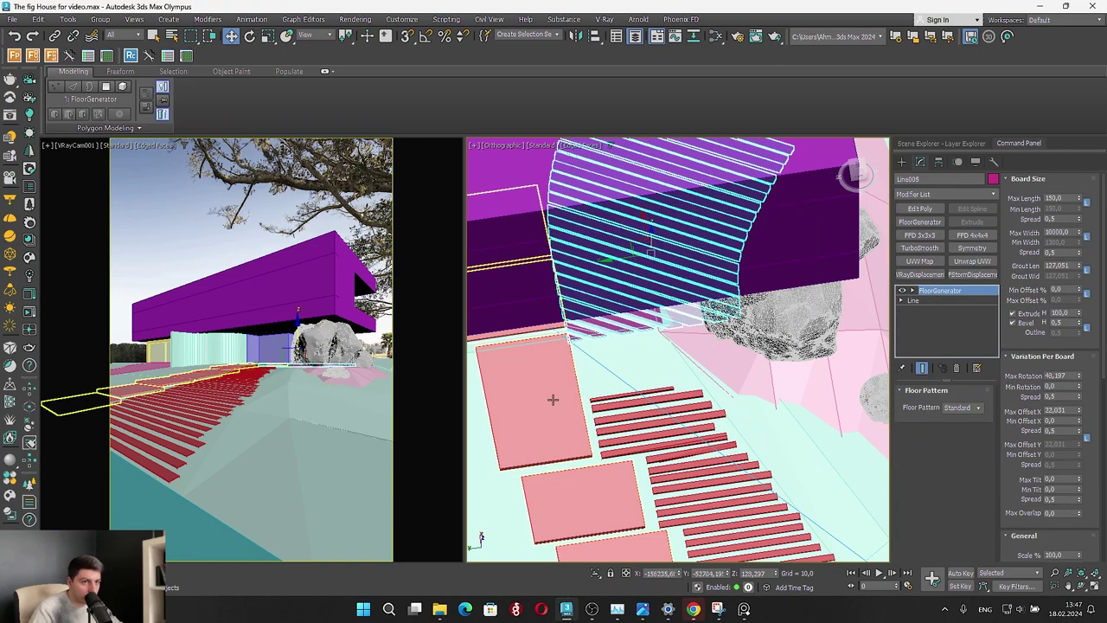
scroll(616, 337, "down", 4)
middle_click_drag(672, 340, 612, 306, "alt")
scroll(617, 313, "up", 3)
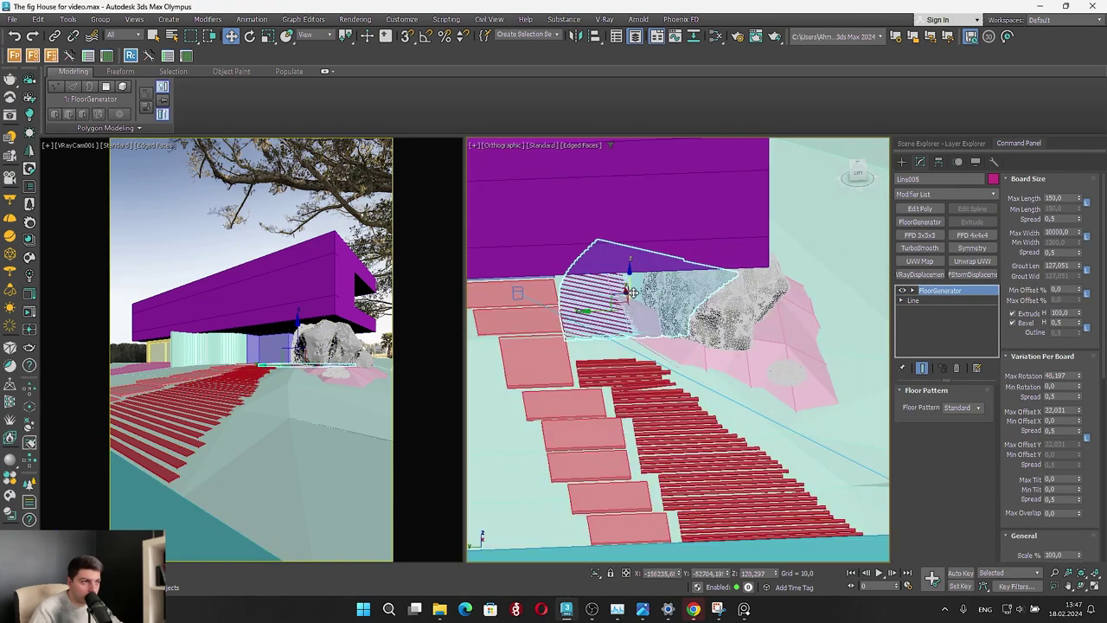
scroll(634, 294, "up", 5)
left_click_drag(634, 304, 641, 305)
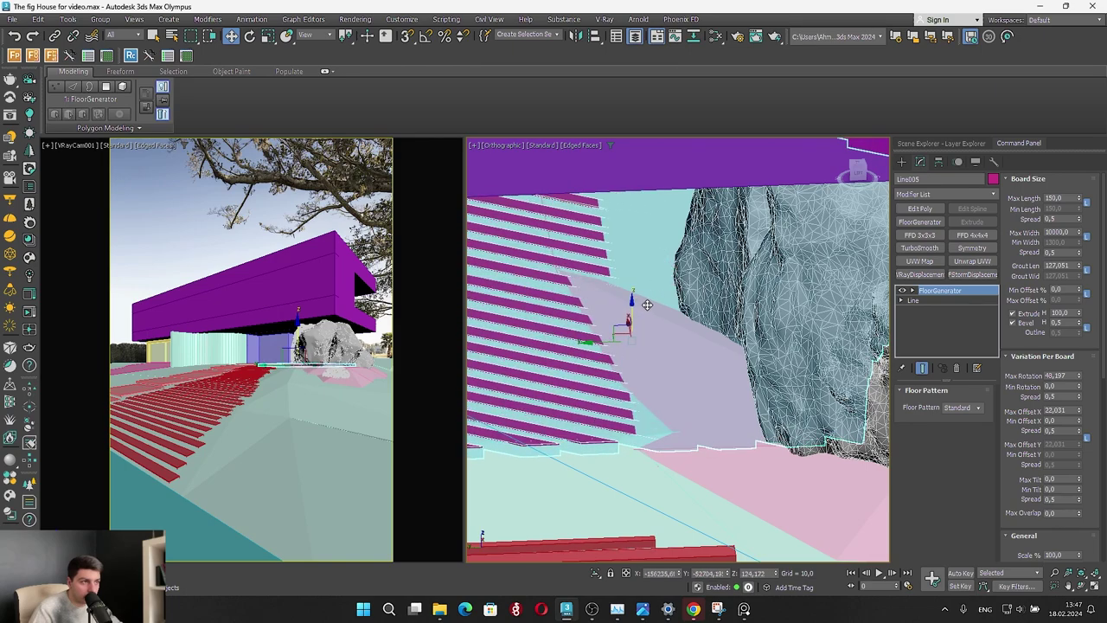
scroll(640, 306, "down", 8)
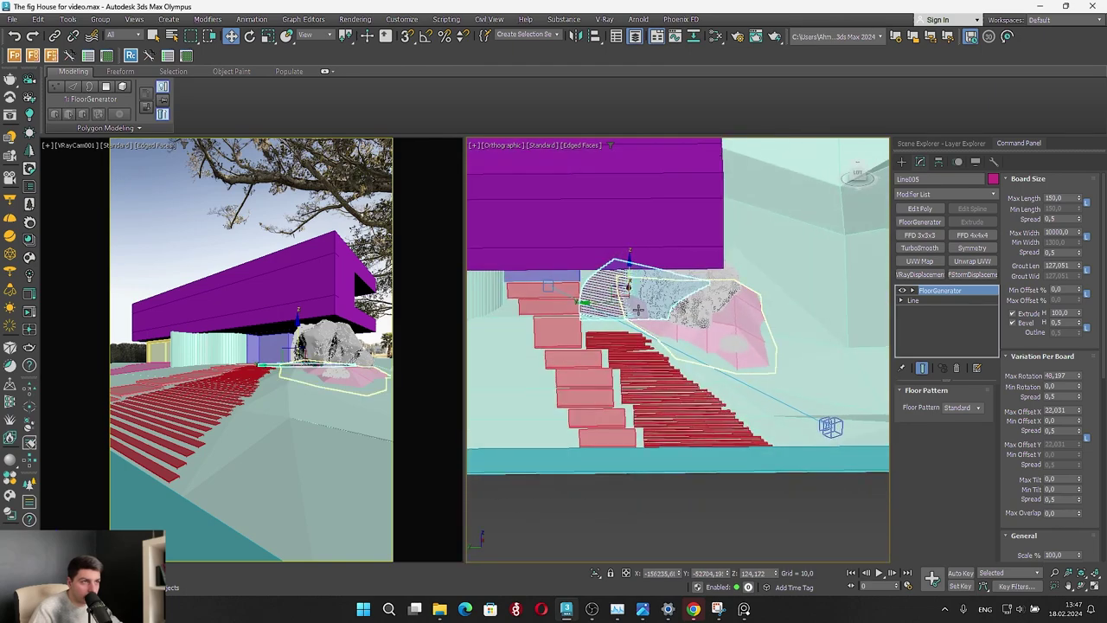
Isolate the board patch together with the pink terrain plane and view the patch from above
left_click(639, 310, "ctrl")
left_click(595, 574)
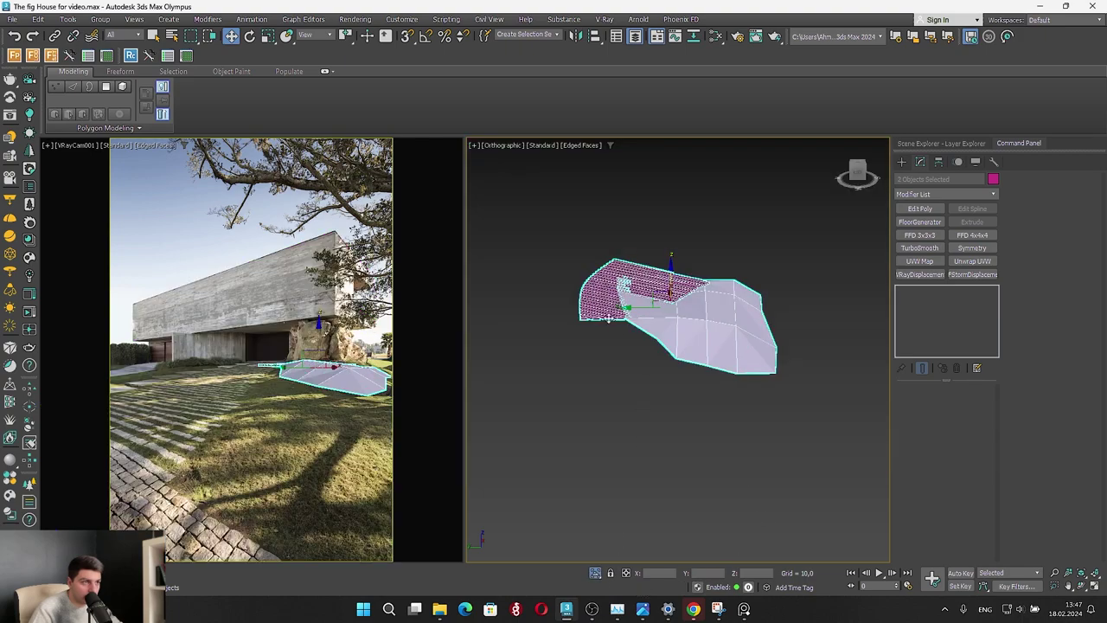
left_click(610, 285)
left_click(860, 168)
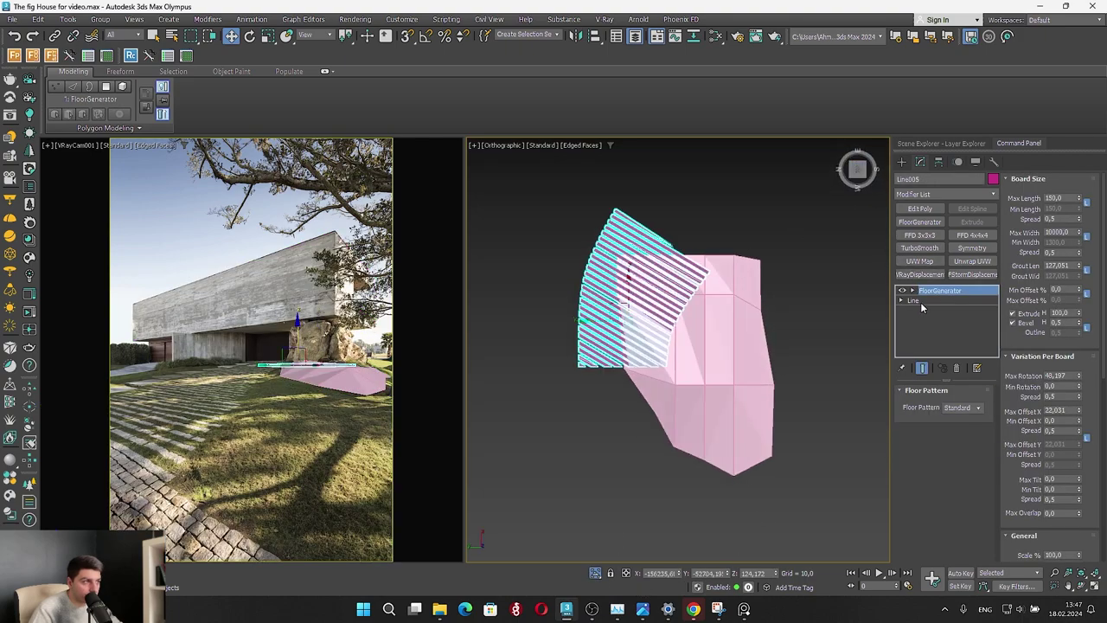
Move the patch outline's rock-side vertices away from the pink terrain to narrow the patch, and return to the FloorGenerator level
left_click(914, 300)
left_click(931, 421)
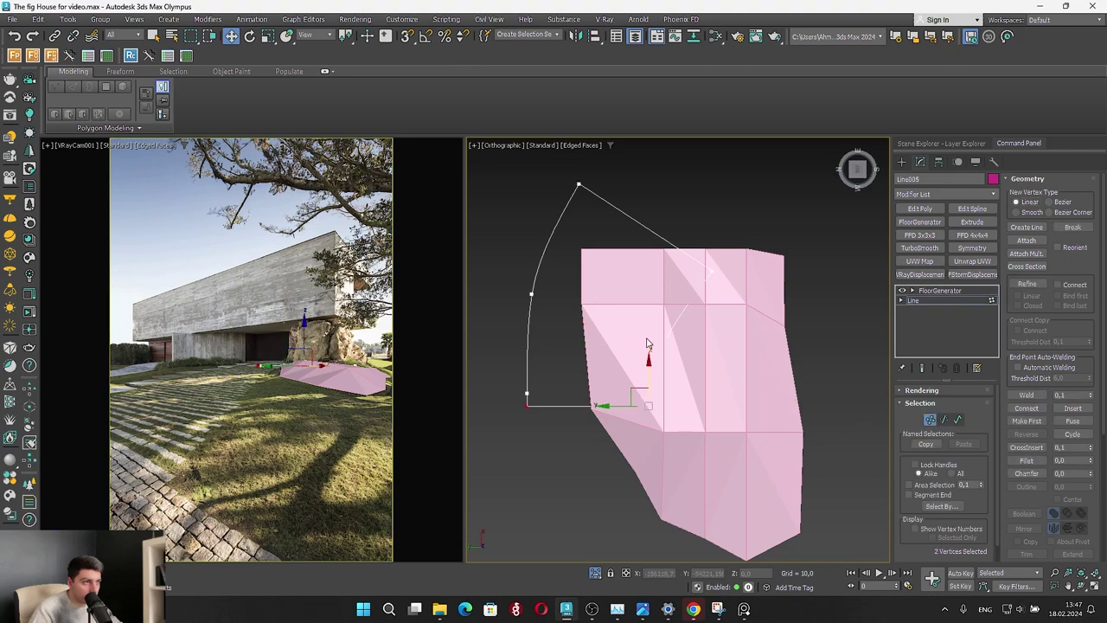
left_click_drag(603, 466, 763, 260)
left_click_drag(613, 404, 563, 390)
left_click_drag(637, 309, 648, 234)
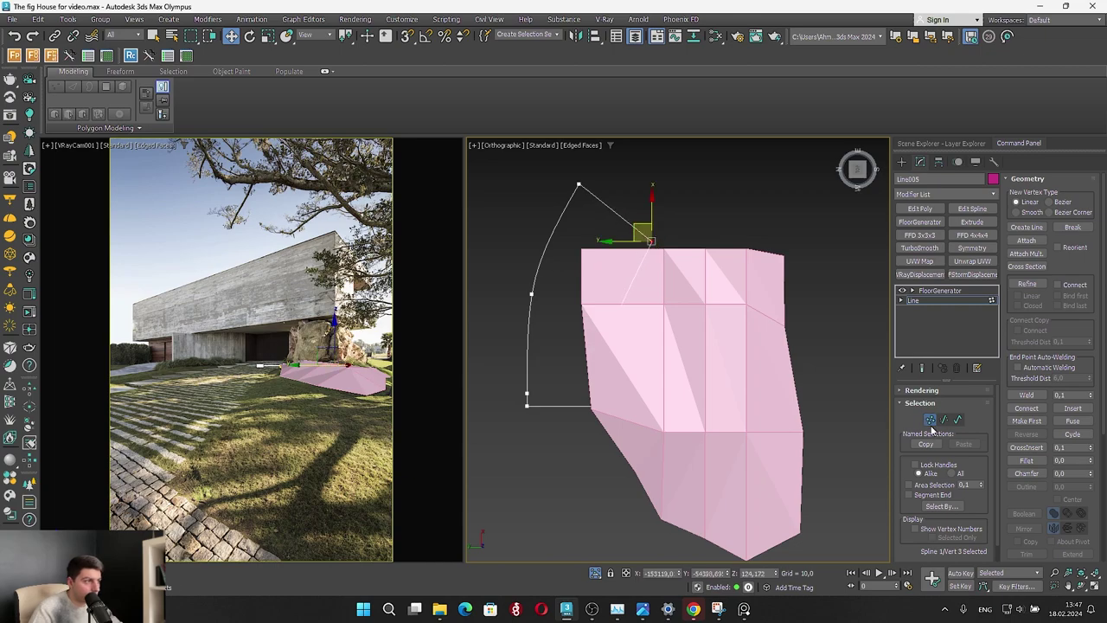
left_click(930, 420)
left_click(948, 292)
Exit isolation and clone the red walkway's end boards nearest the house as elements, shifted toward the new patch
left_click(714, 464)
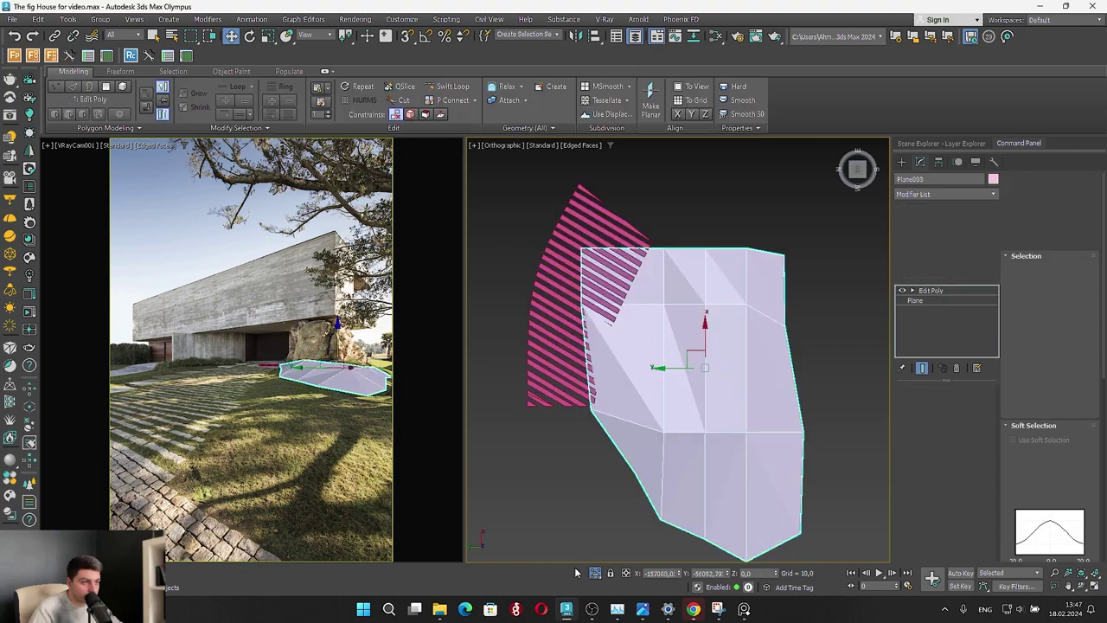
left_click(596, 572)
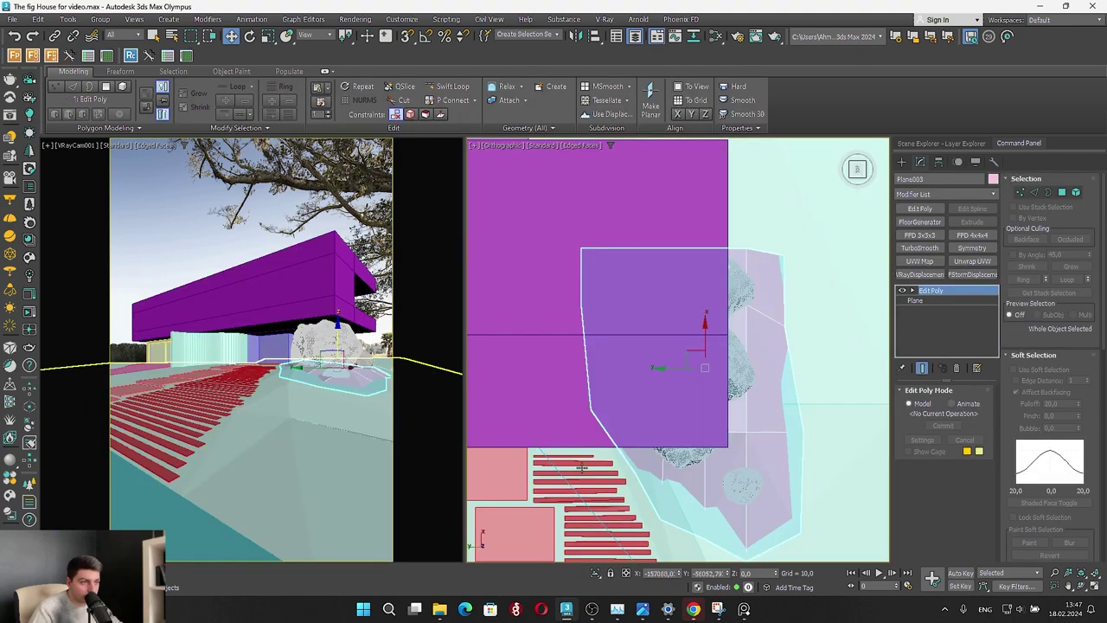
left_click(593, 494)
middle_click_drag(593, 494, 571, 424, "alt")
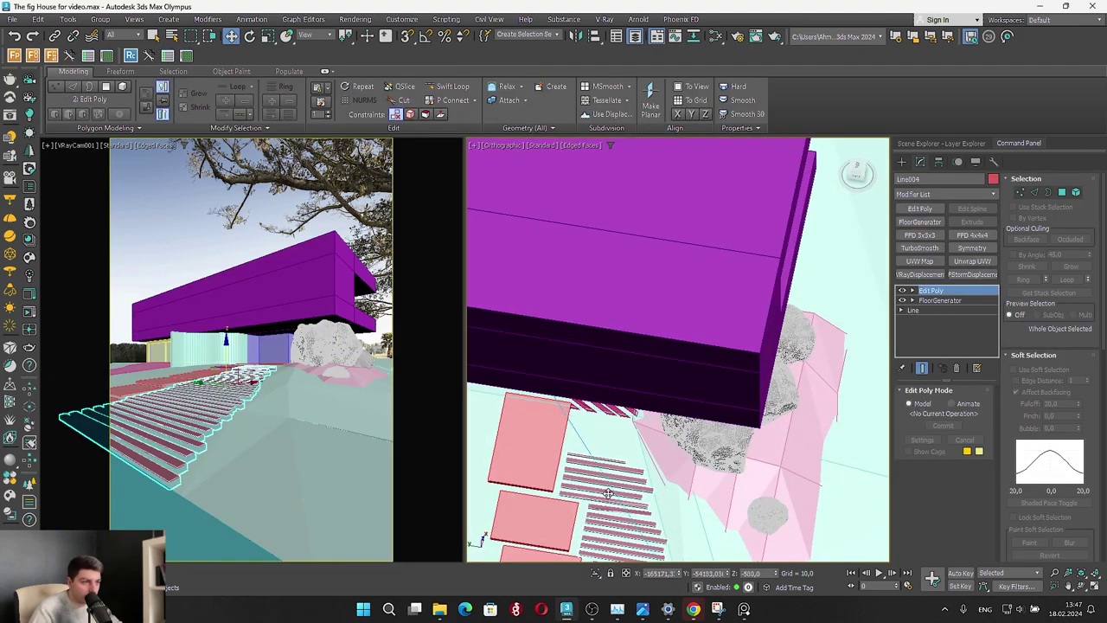
middle_click_drag(609, 494, 625, 421)
left_click(1078, 193)
scroll(708, 422, "up", 3)
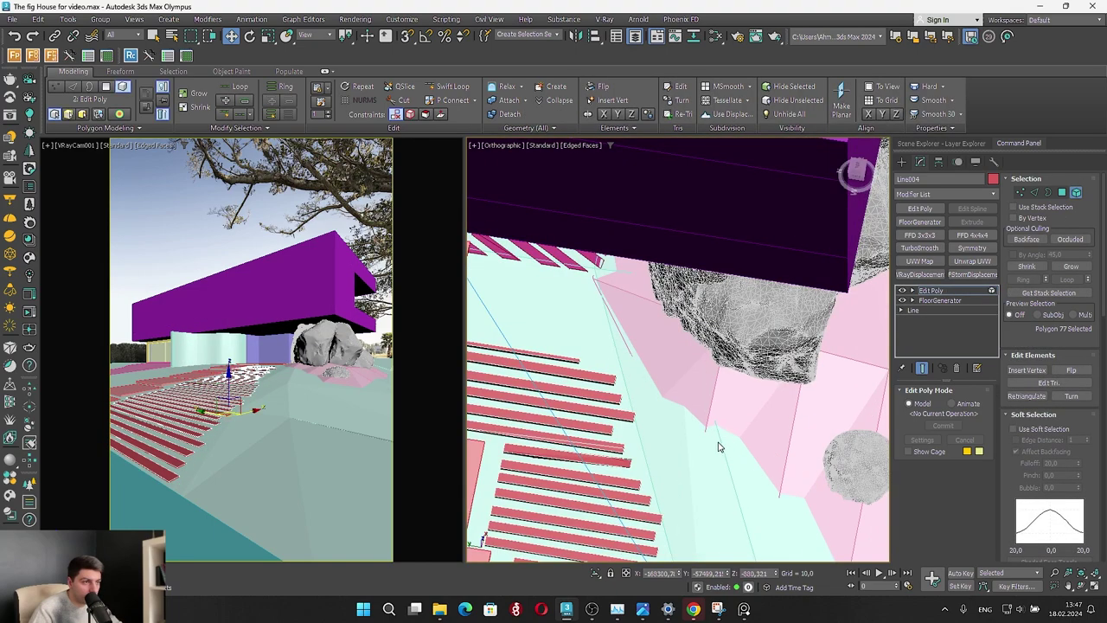
left_click_drag(573, 365, 558, 337)
middle_click_drag(558, 338, 700, 366)
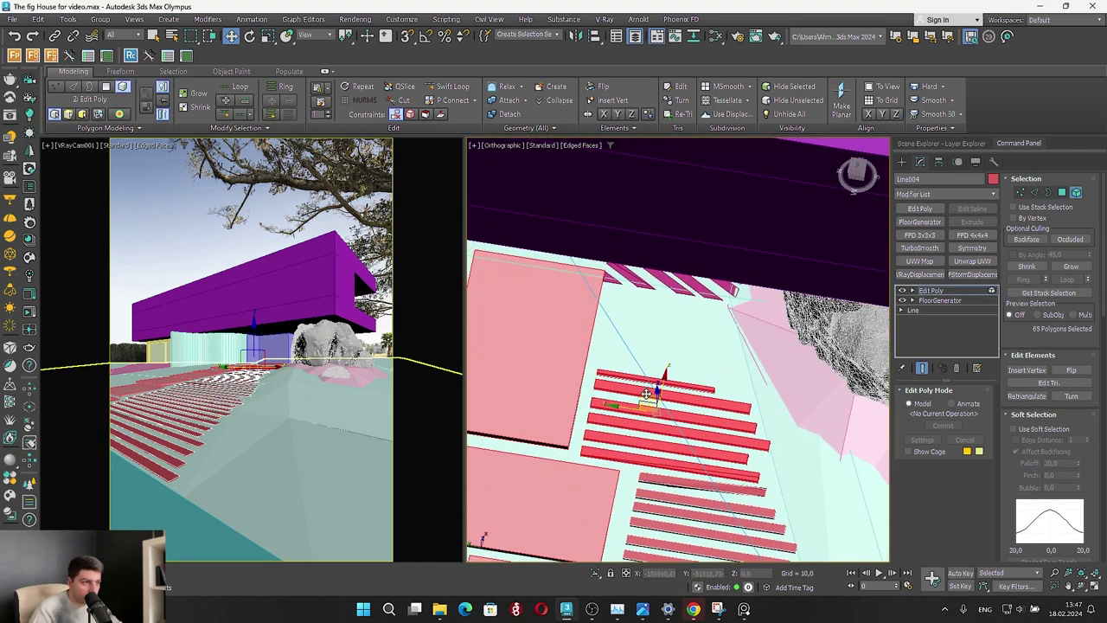
left_click_drag(647, 394, 649, 317, "shift")
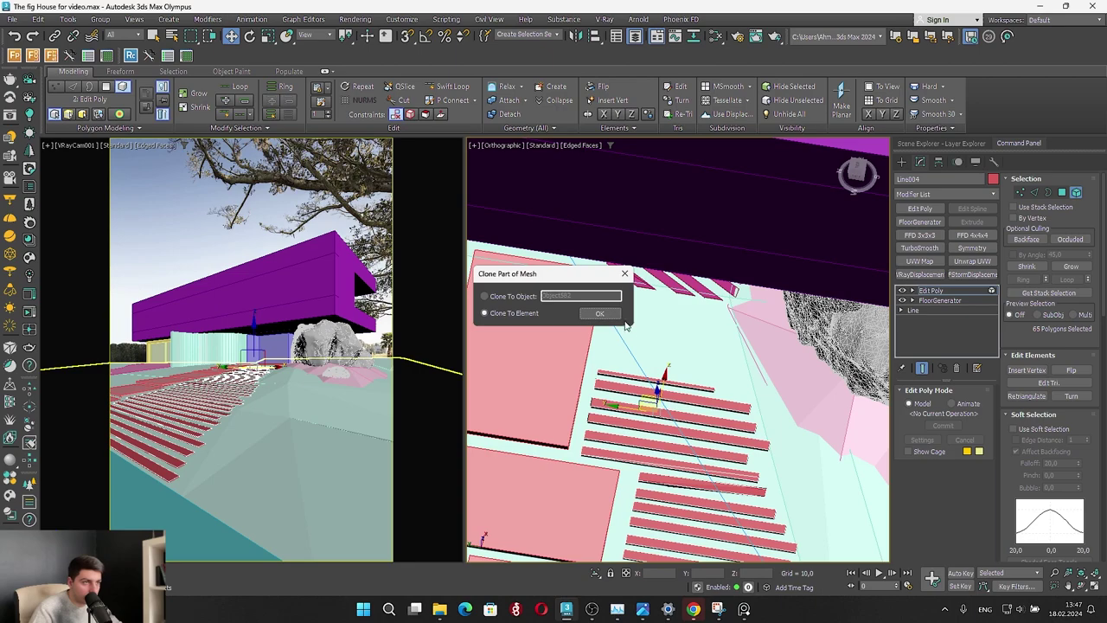
left_click(605, 313)
Position the cloned boards in the gap between the red walkway and the new patch, and leave element editing
middle_click_drag(639, 345, 722, 302, "alt")
key("F3")
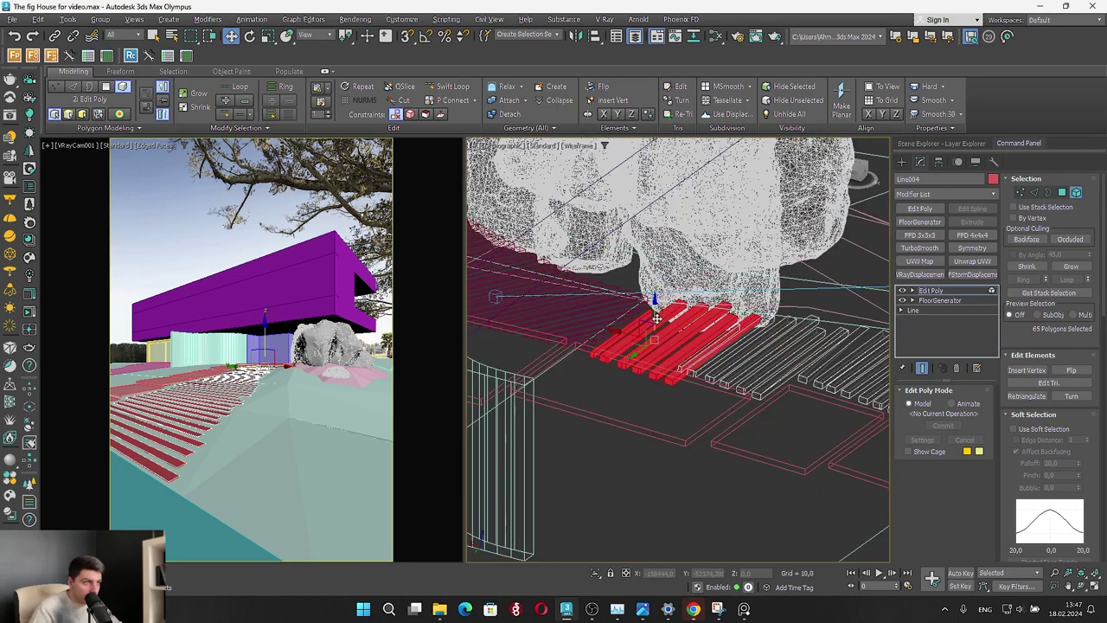
key("F3")
left_click_drag(656, 299, 677, 302)
left_click(748, 318)
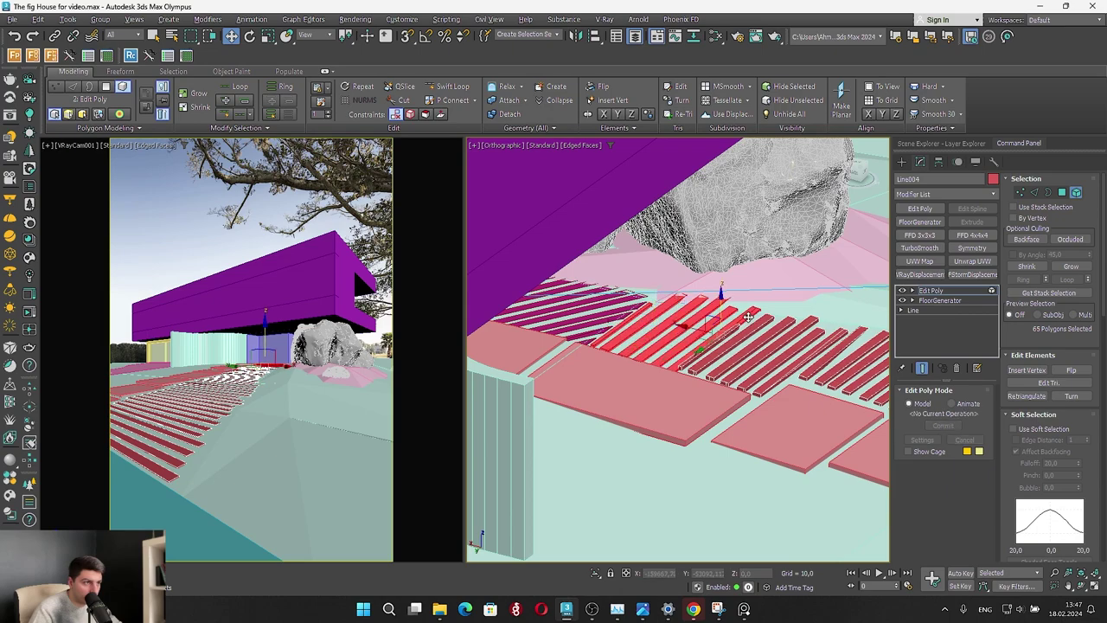
key("ctrl+d")
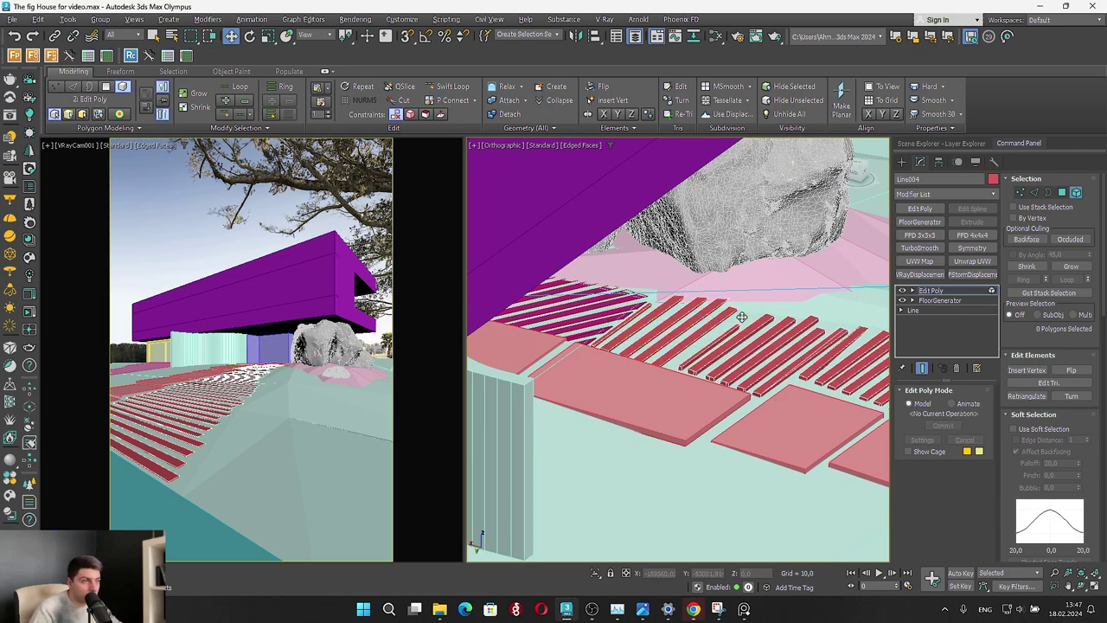
left_click(1080, 195)
Hide the edges in the camera view and compare the finished walkway with the reference photo
scroll(762, 324, "down", 5)
middle_click_drag(761, 324, 580, 370, "alt")
left_click(605, 468)
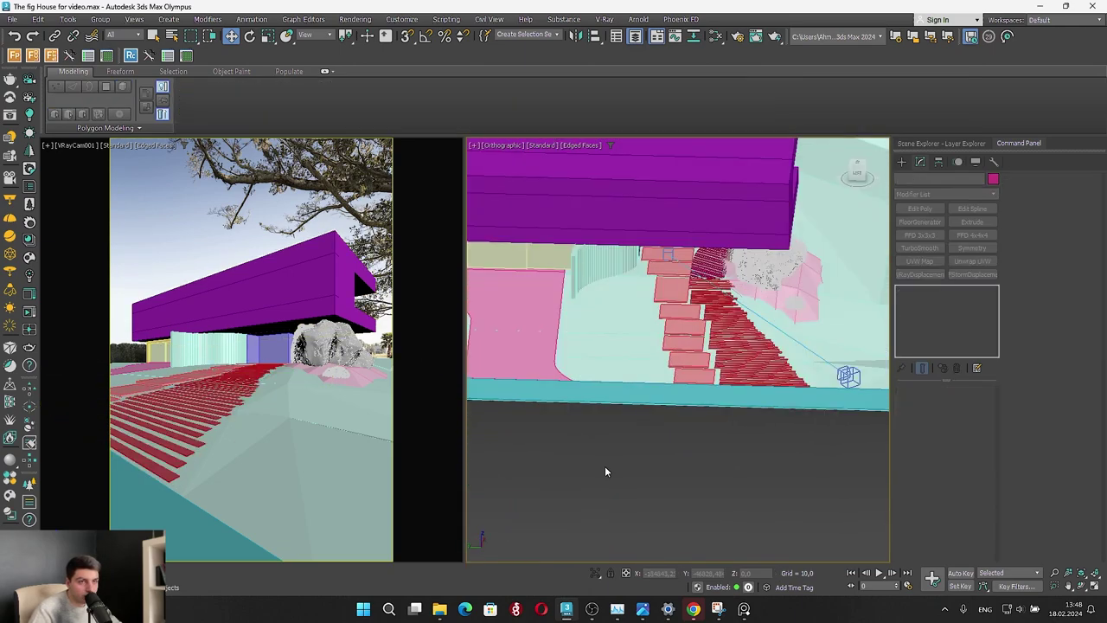
left_click(280, 433)
key("F4")
left_click(744, 608)
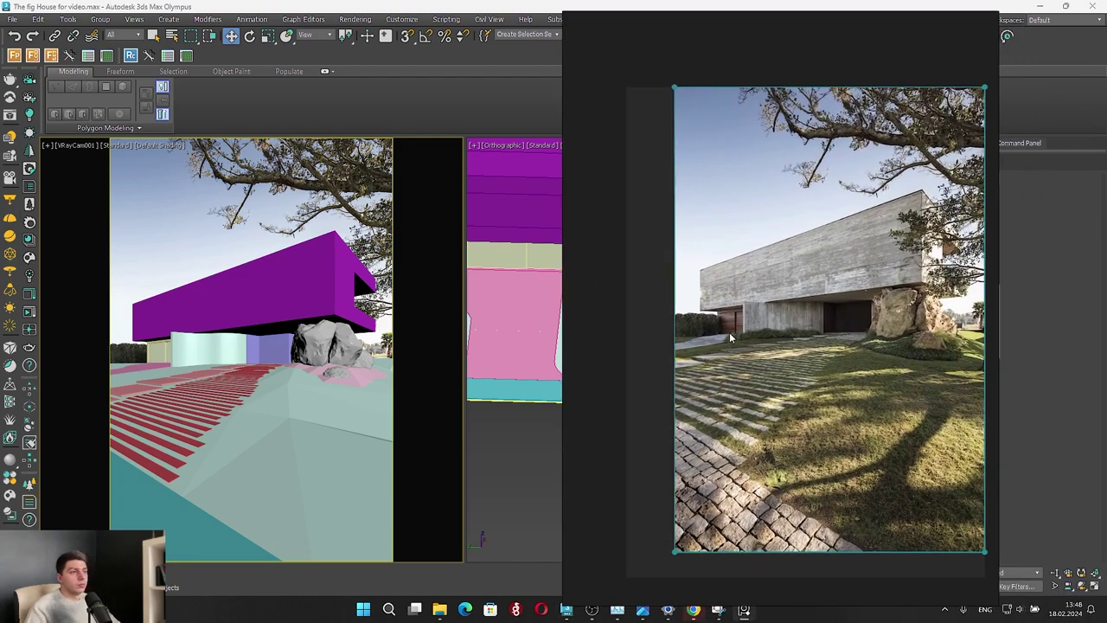
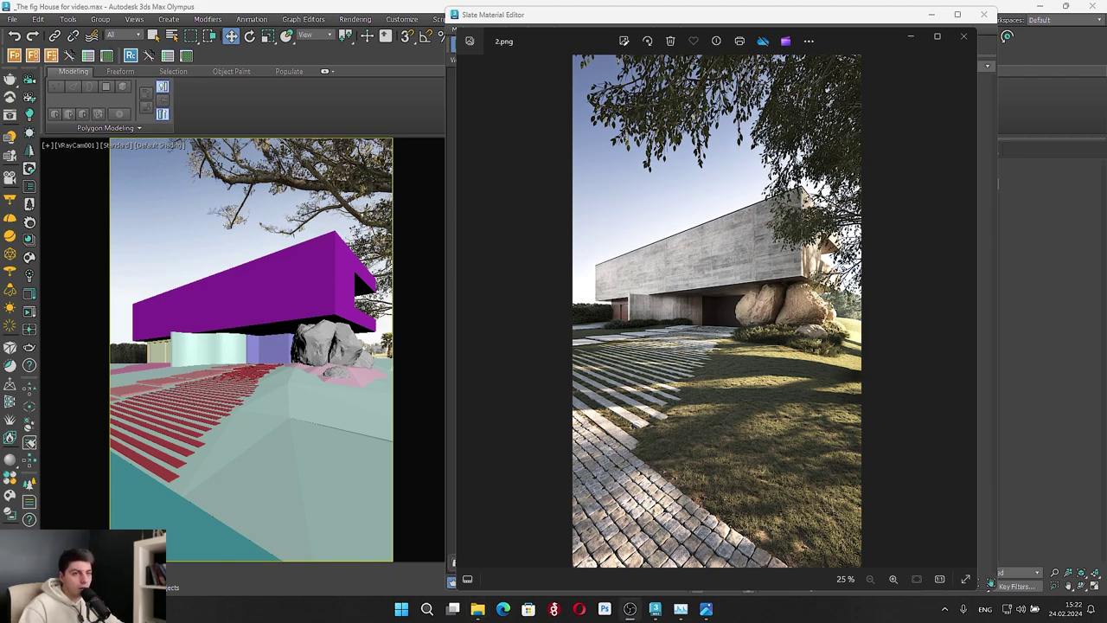
Put away the 2.png image and create a VRayMtl material in the Slate Material Editor
left_click_drag(830, 54, 1106, 59)
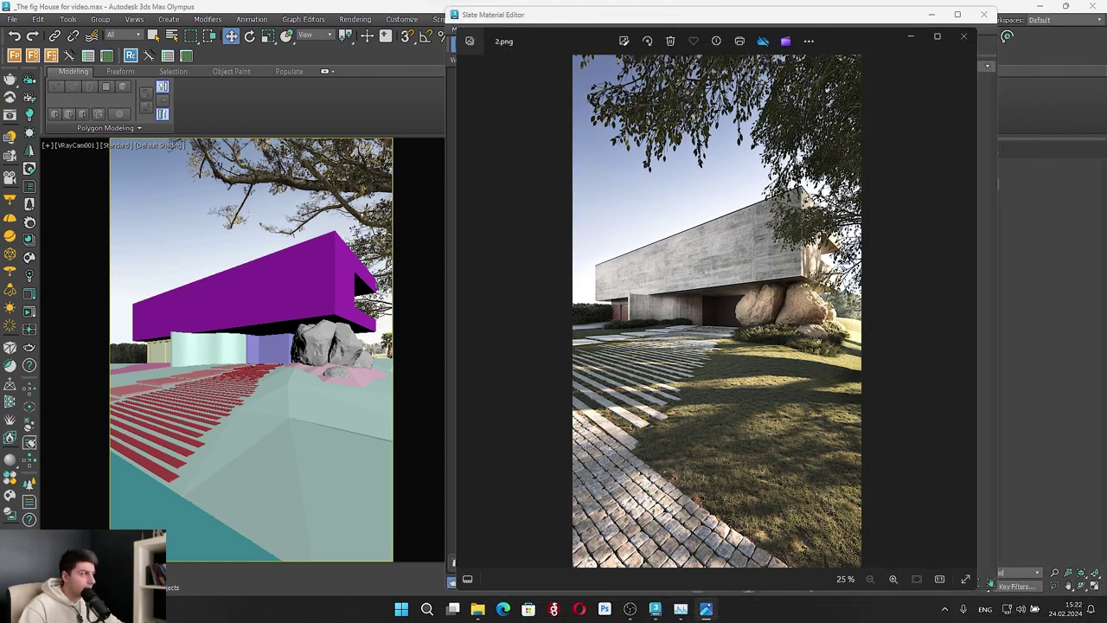
key("alt+F4")
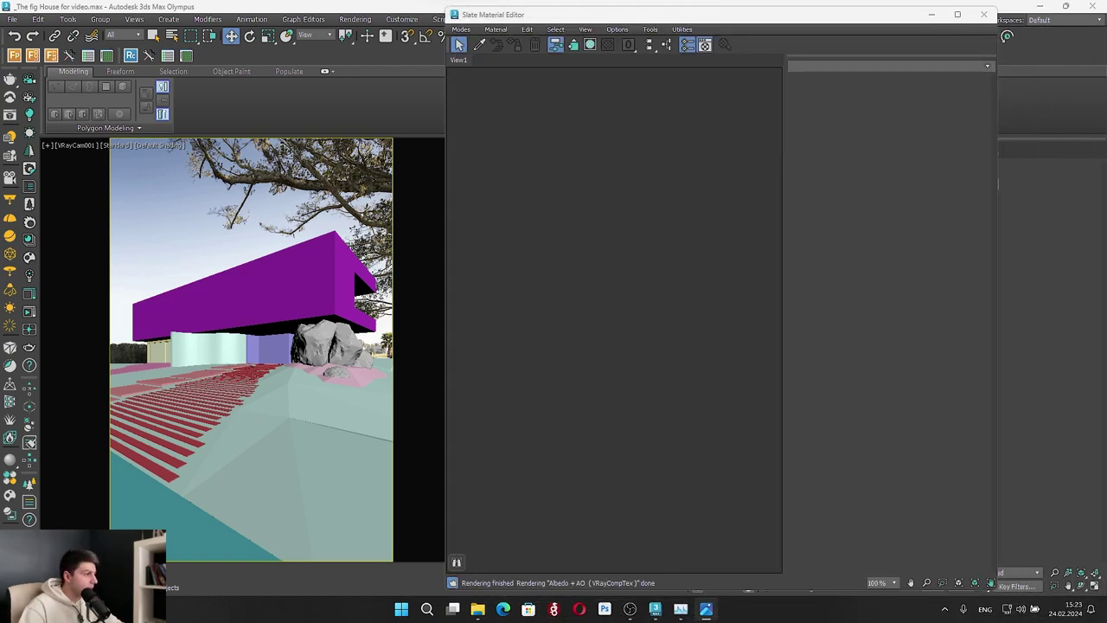
right_click(565, 191)
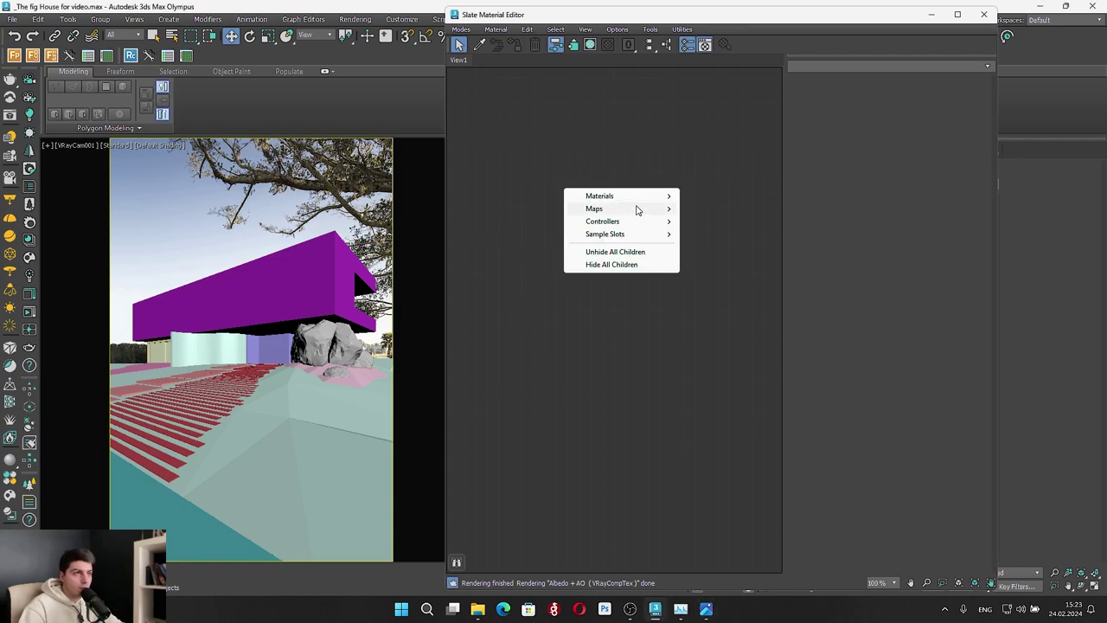
mouse_move(645, 197)
mouse_move(727, 235)
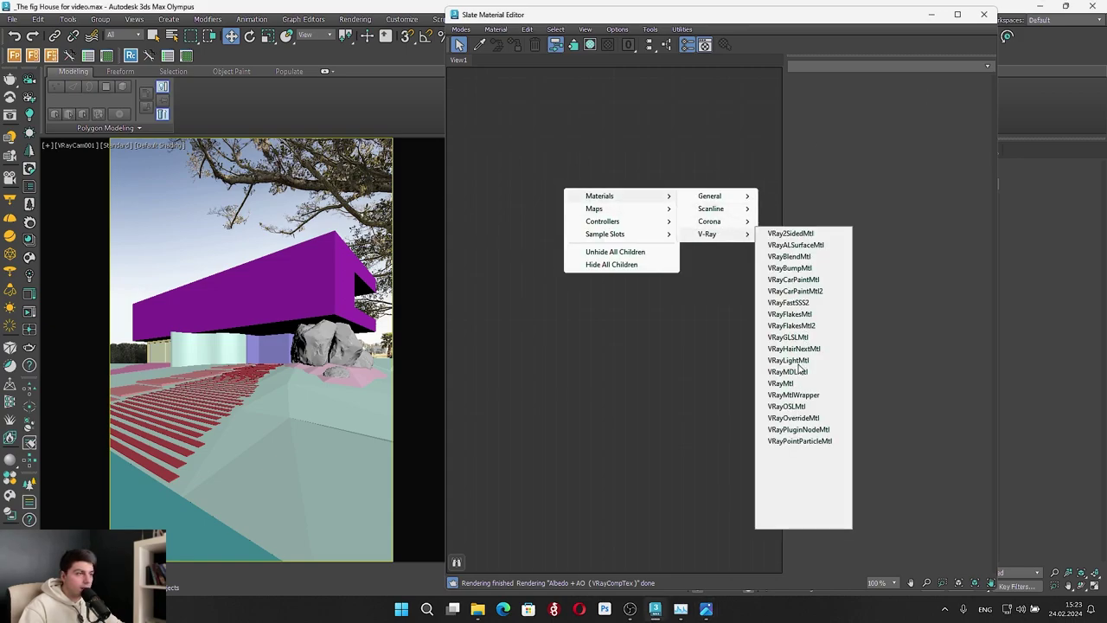
left_click(801, 383)
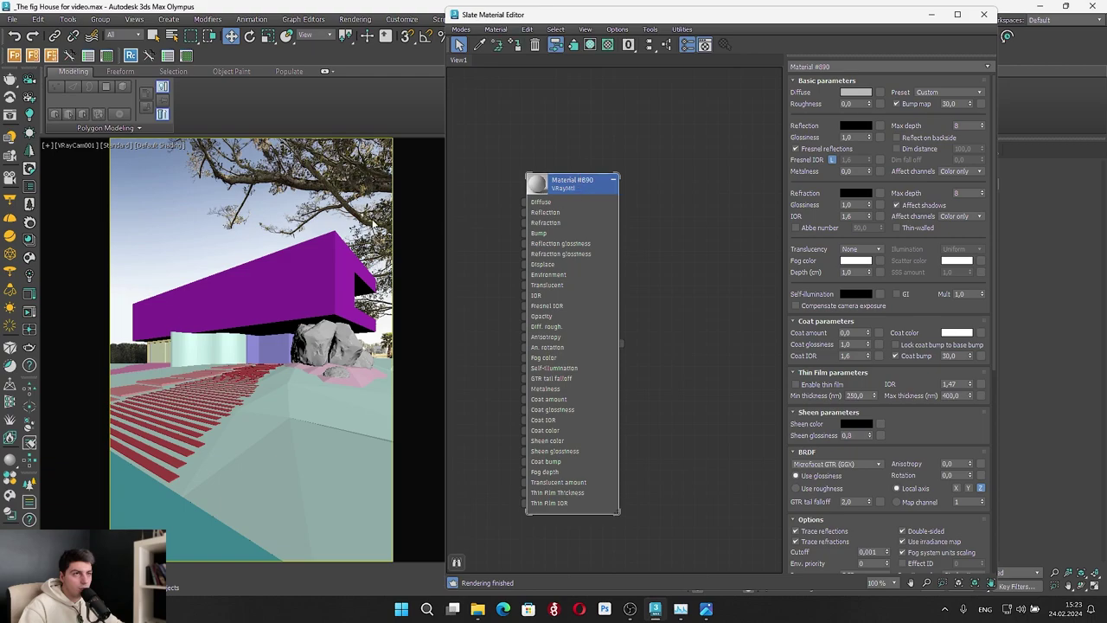
Select the house, rocks, boards and terrain, leaving out the plan image, and assign them the new VRayMtl
left_click(934, 15)
scroll(692, 346, "down", 3)
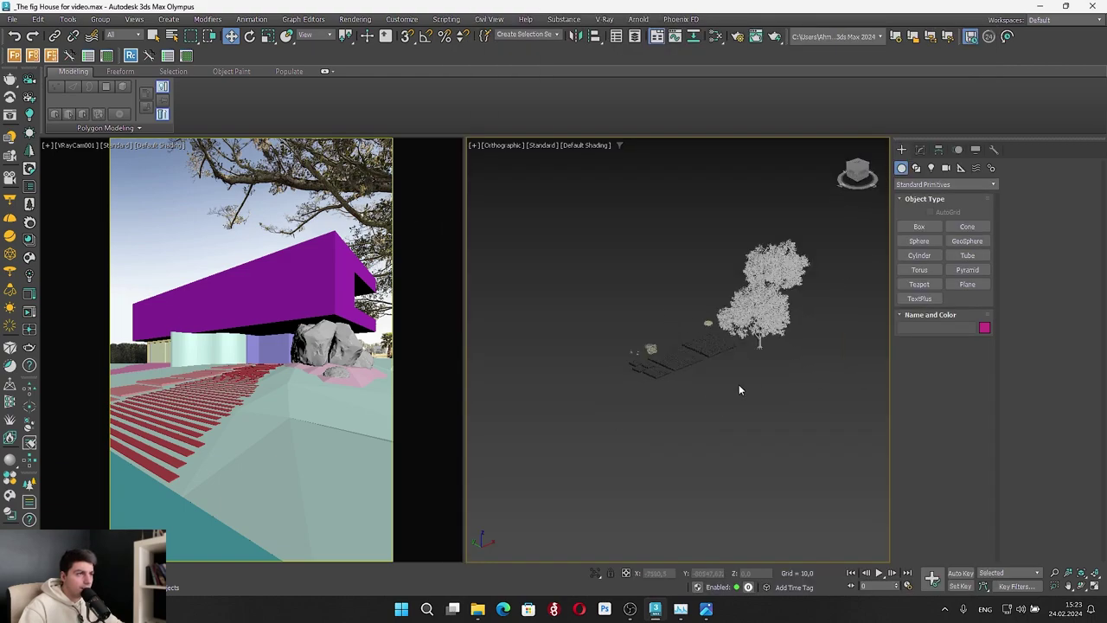
left_click_drag(623, 229, 846, 448)
scroll(631, 325, "down", 4)
middle_click_drag(631, 290, 808, 243)
scroll(749, 325, "up", 2)
left_click_drag(558, 247, 558, 248)
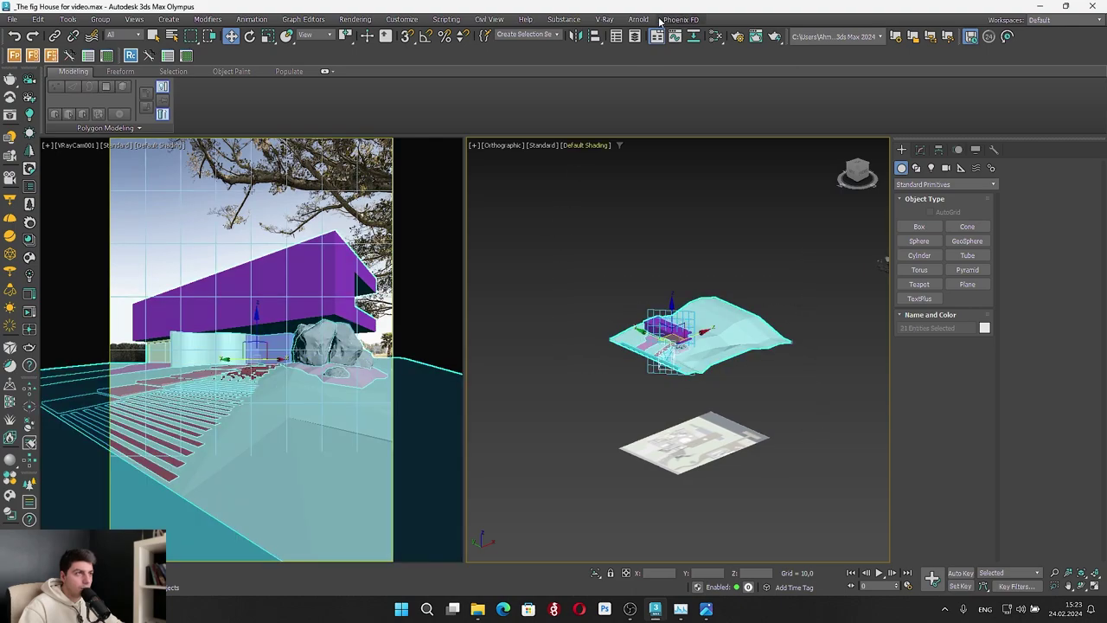
left_click(716, 36)
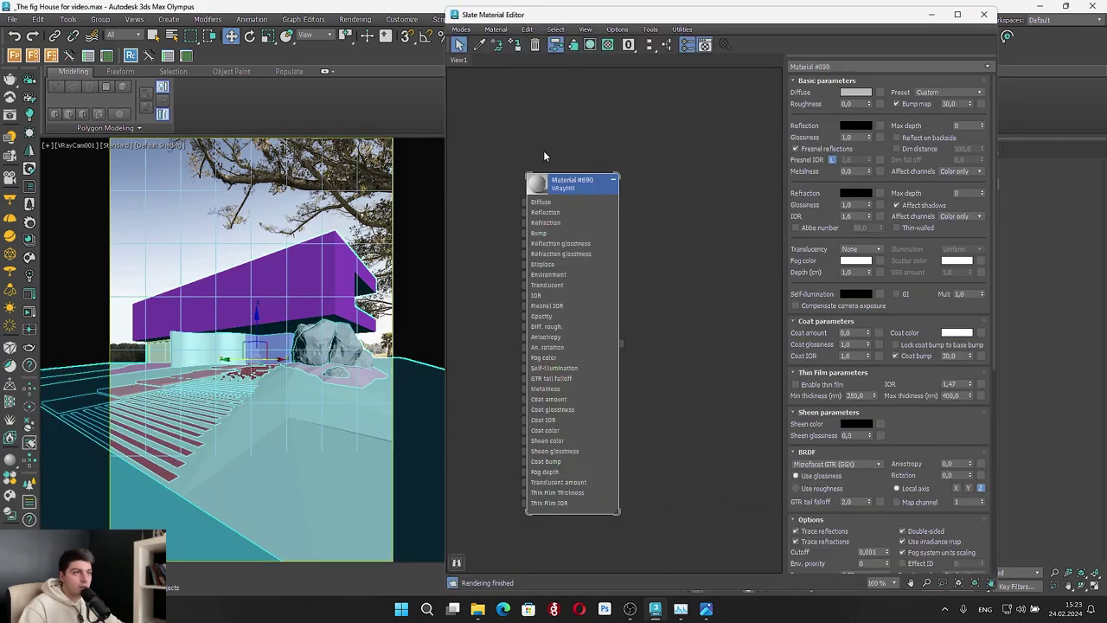
left_click(517, 45)
left_click(410, 212)
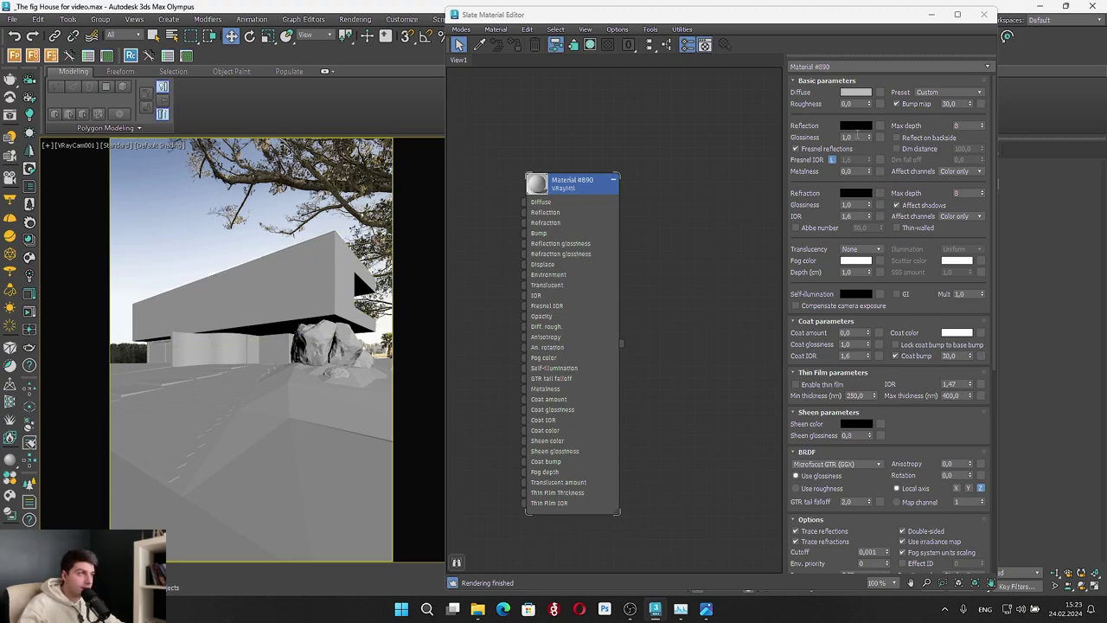
Set the material's reflection color to light grey C7C7C7 and its reflection glossiness to 0,55
left_click(857, 126)
left_click_drag(720, 237, 742, 237)
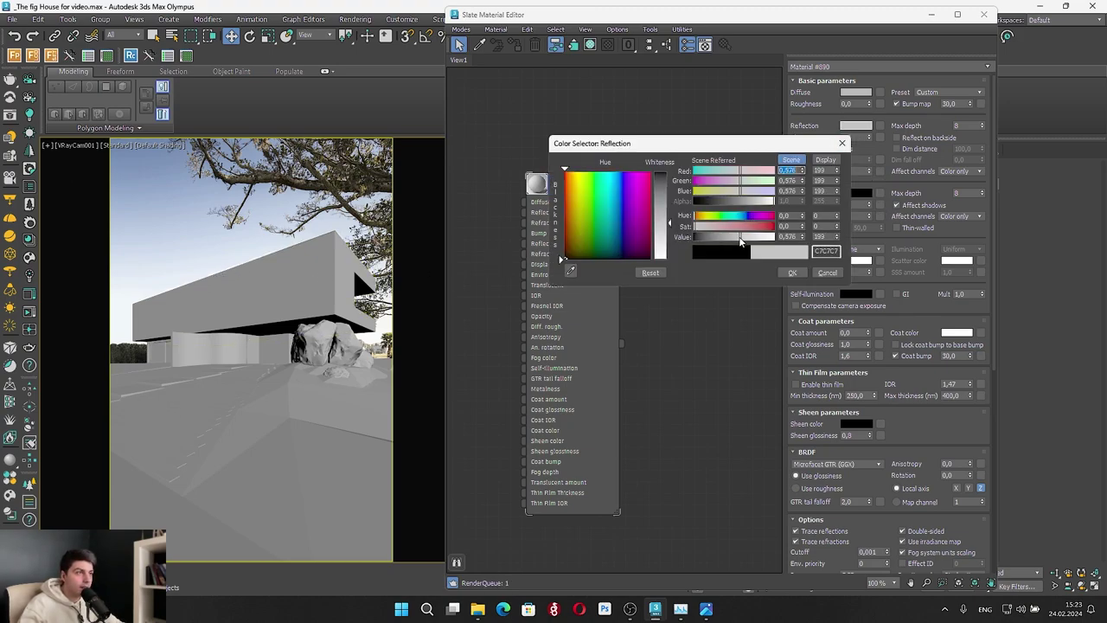
left_click(791, 274)
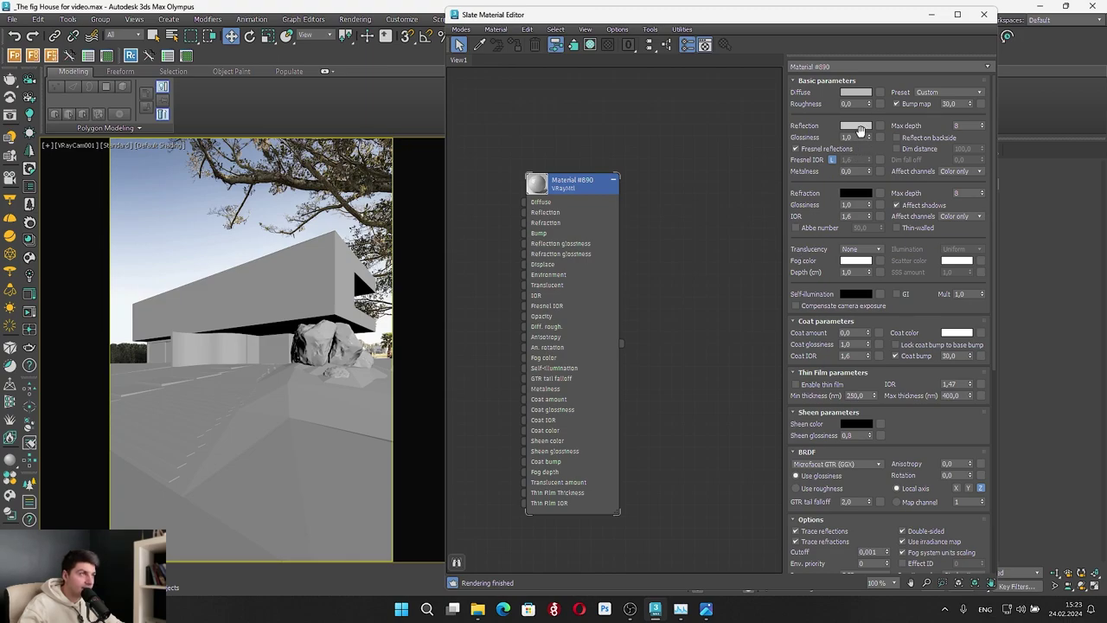
left_click_drag(870, 139, 867, 163)
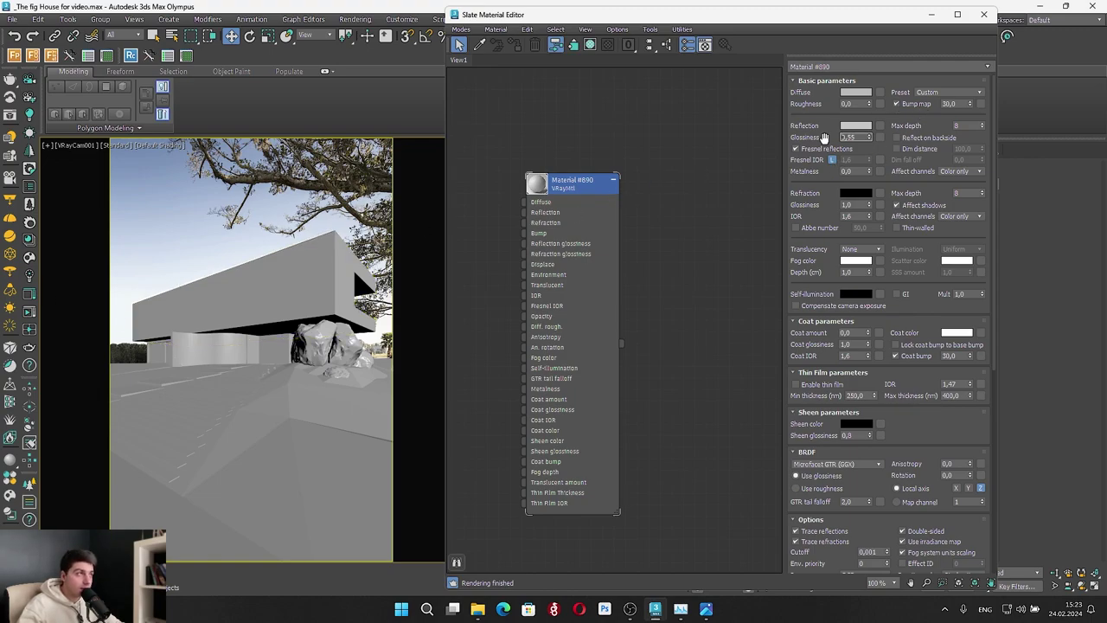
Put away the Slate Material Editor and review the V-Ray sampler, image filter and VRayDenoiser settings in Render Setup
left_click_drag(813, 17, 766, 99)
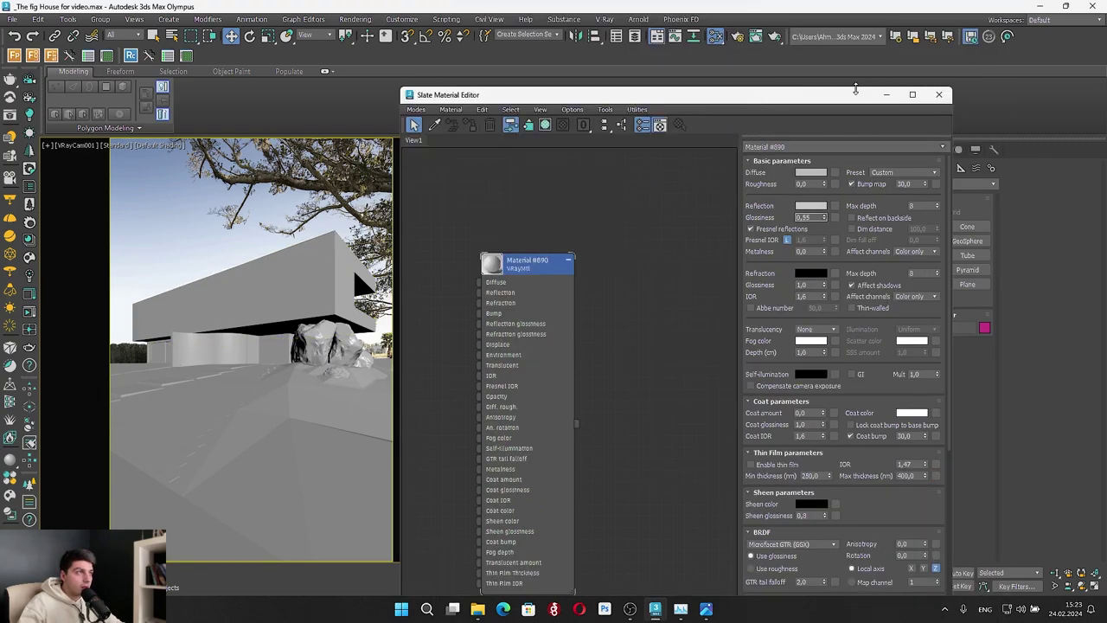
left_click(886, 96)
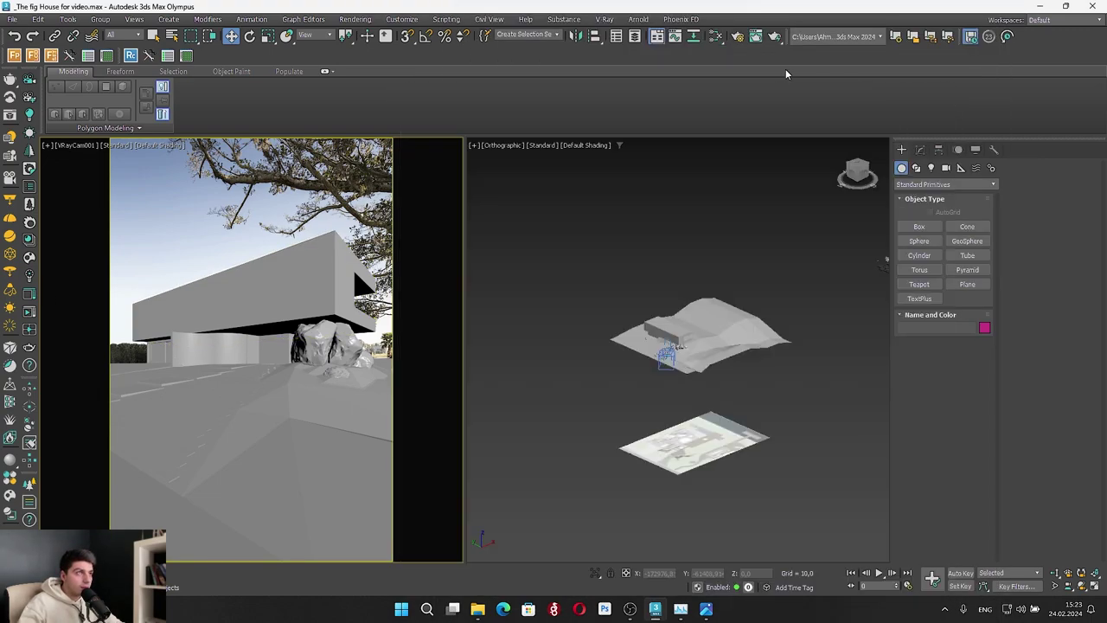
left_click(737, 36)
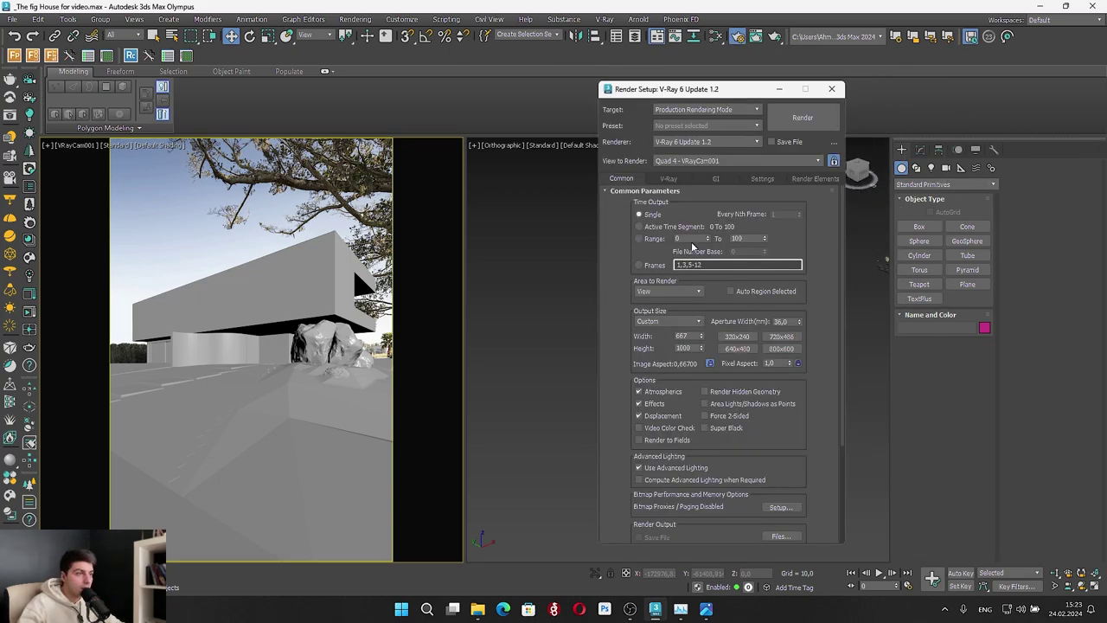
left_click(671, 179)
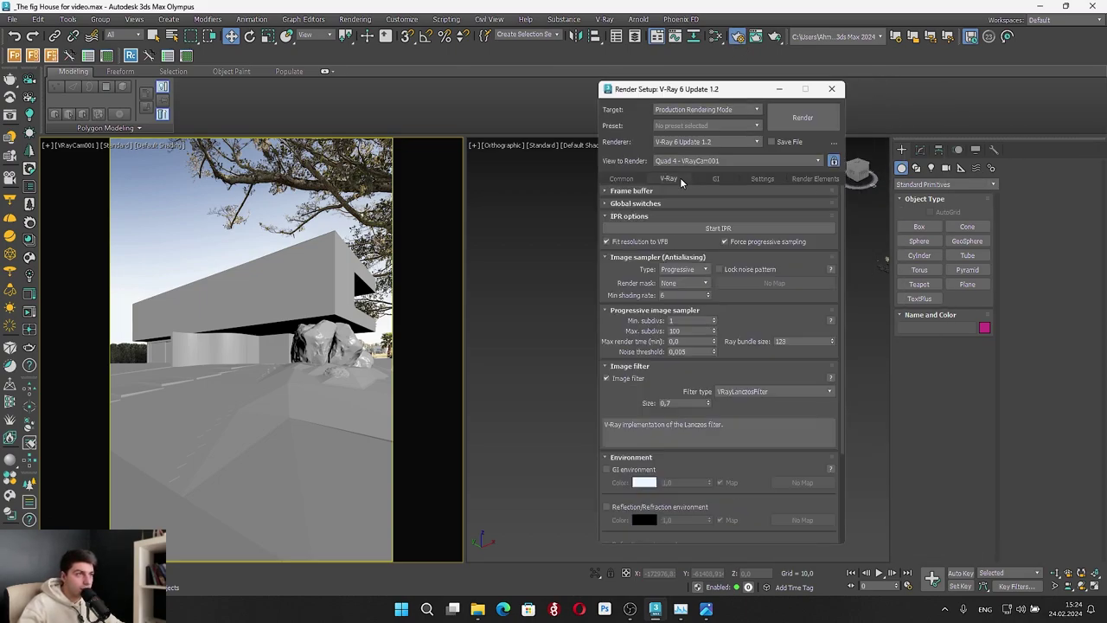
left_click(683, 352)
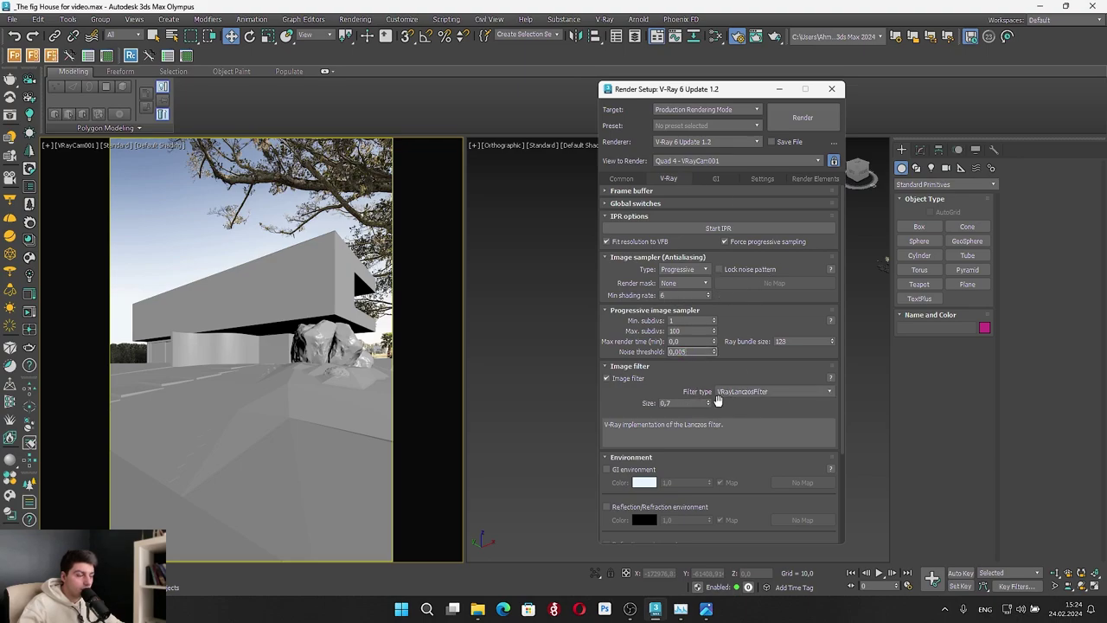
left_click(690, 403)
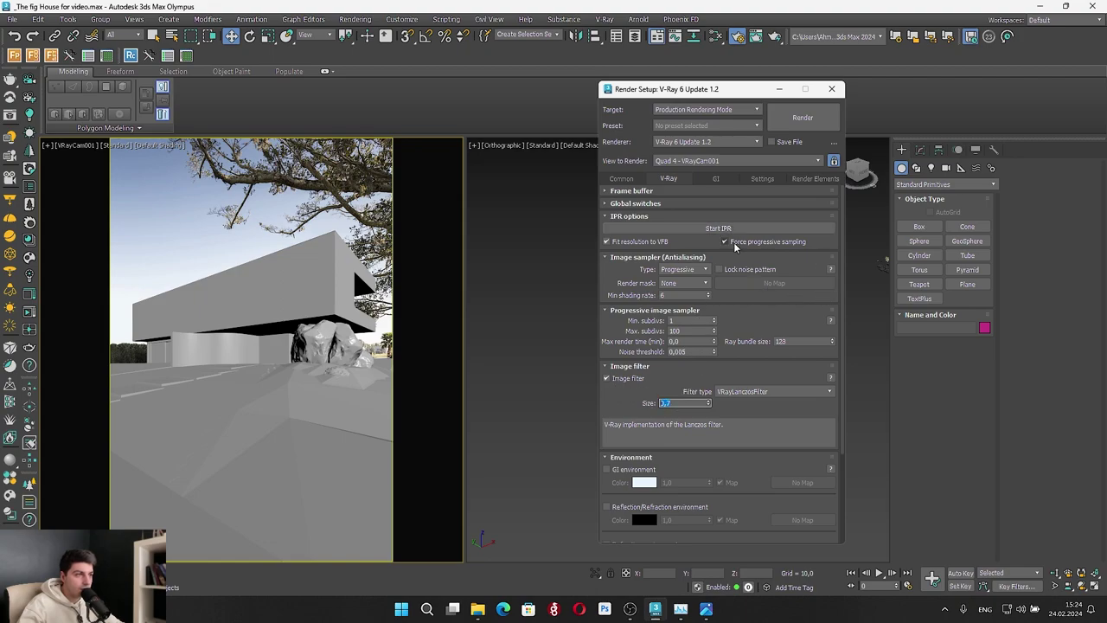
left_click(625, 180)
left_click(761, 178)
left_click(816, 179)
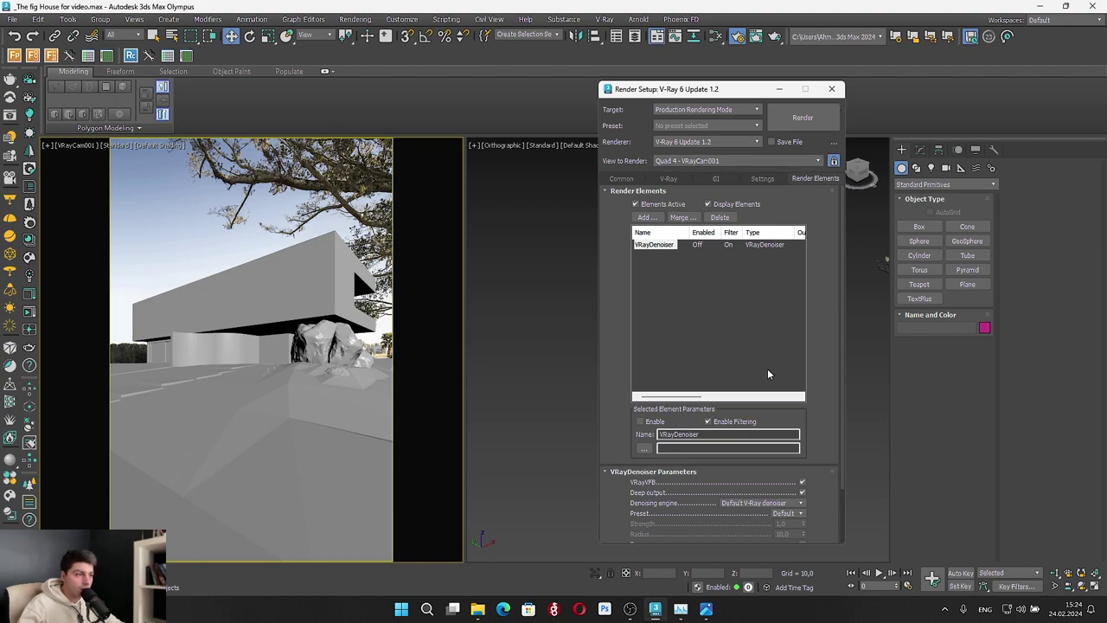
scroll(815, 379, "down", 3)
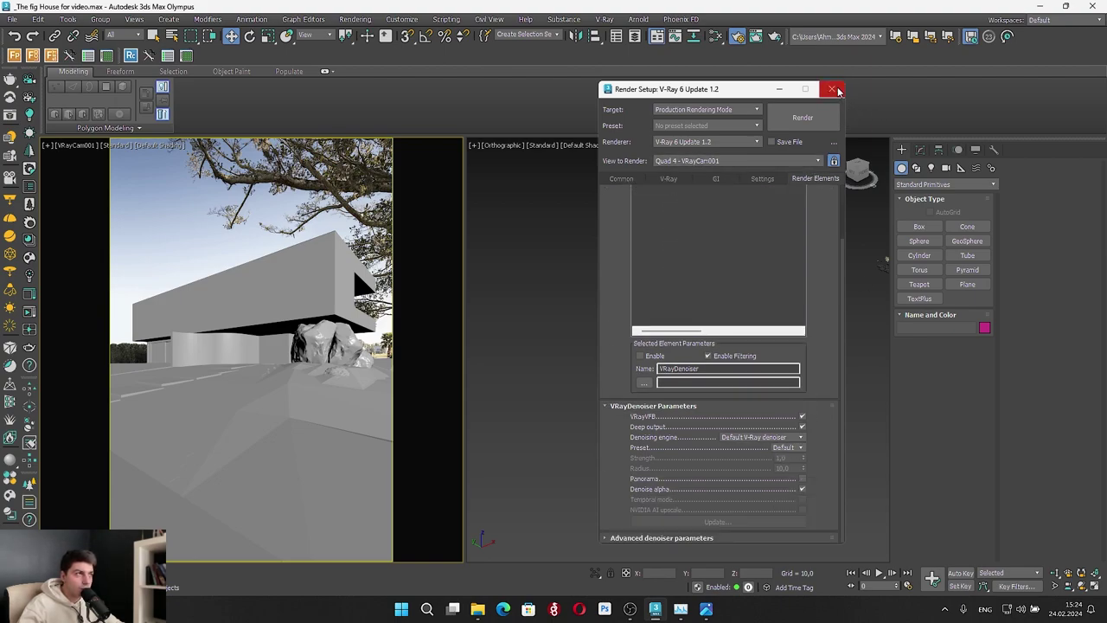
left_click(834, 90)
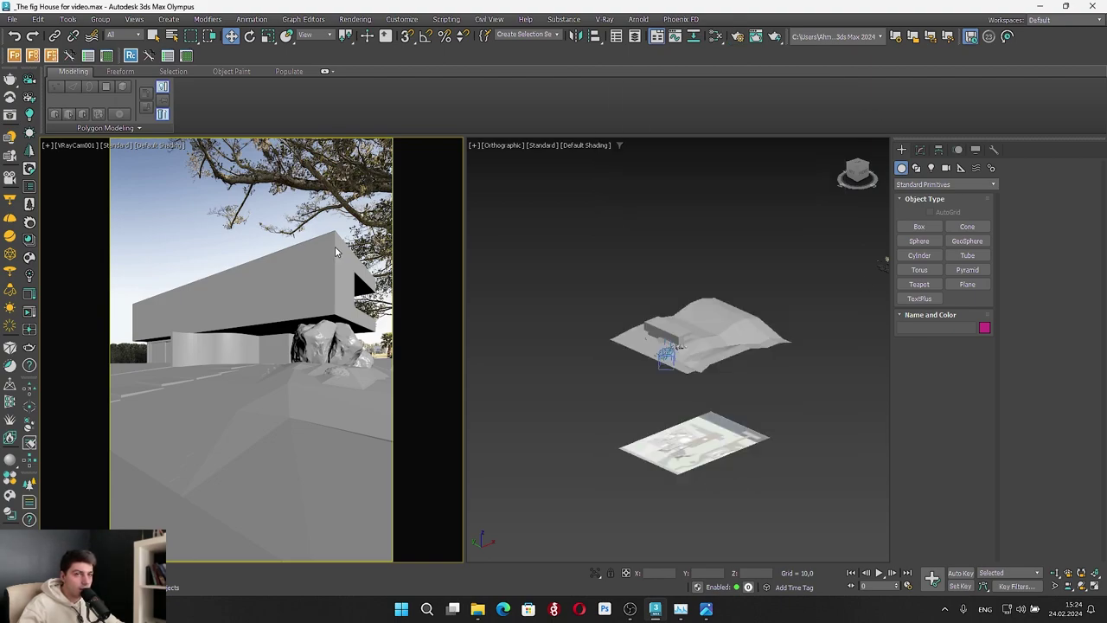
Open the V-Ray Frame Buffer and delete its Curves and Exposure correction layers
left_click(16, 117)
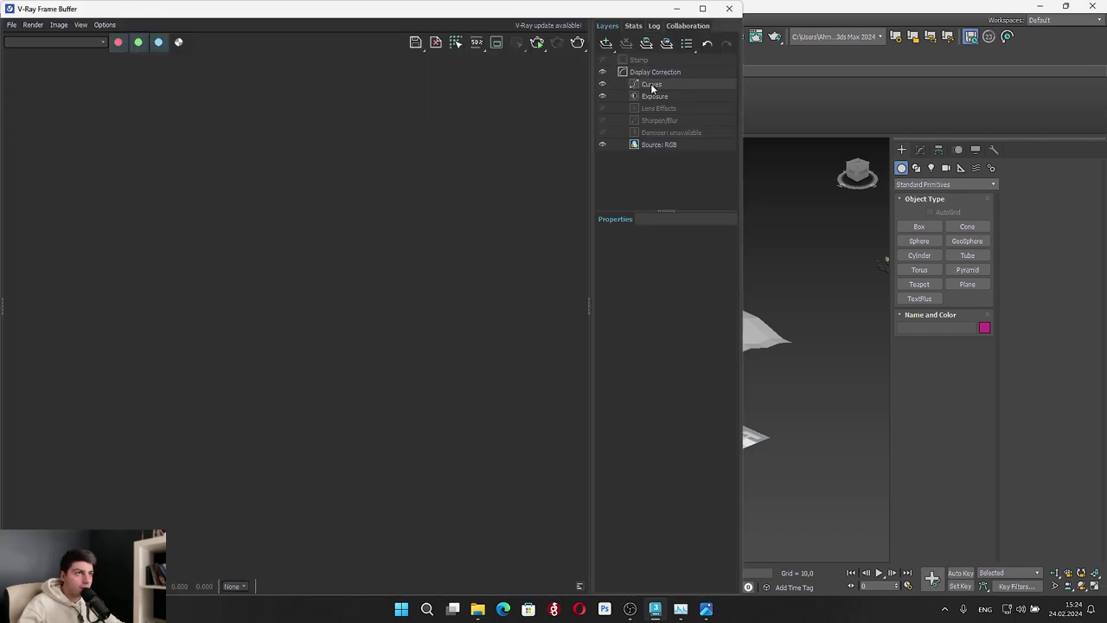
left_click(652, 85)
key("Delete")
left_click(651, 84)
key("Delete")
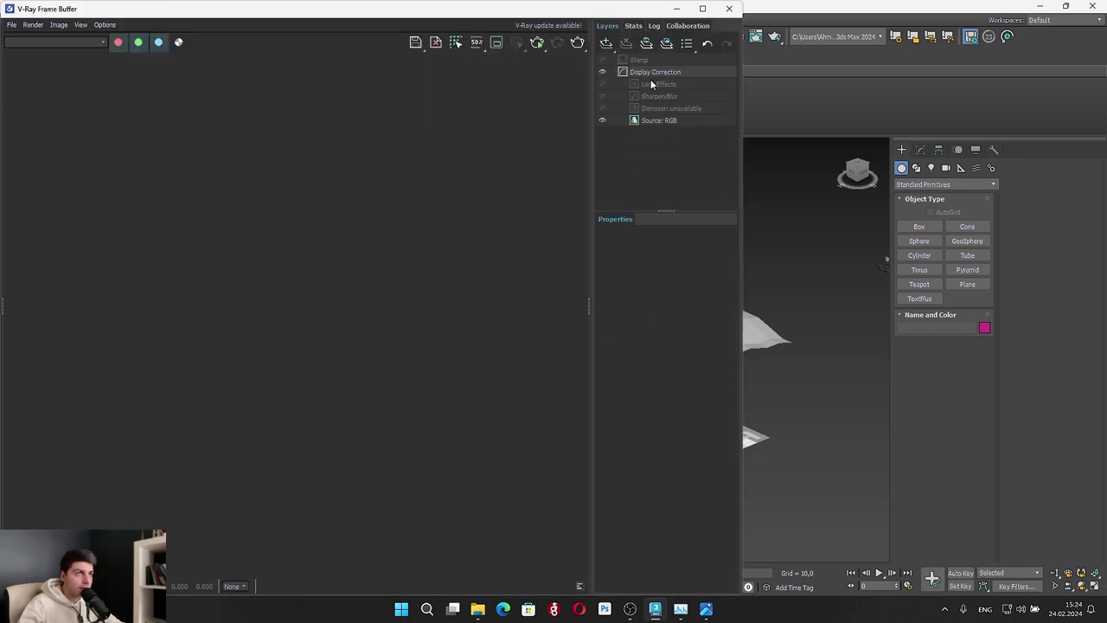
Narrow the V-Ray Frame Buffer window, collapse its layers area and move it clear of the orthographic view
left_click_drag(579, 9, 823, 35)
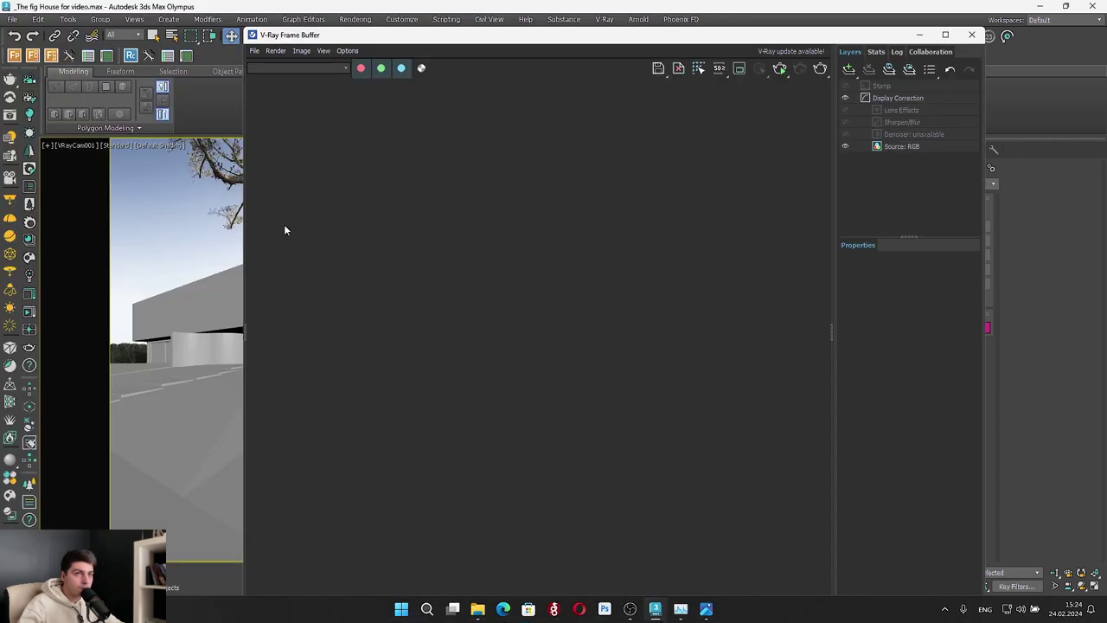
left_click_drag(244, 220, 525, 221)
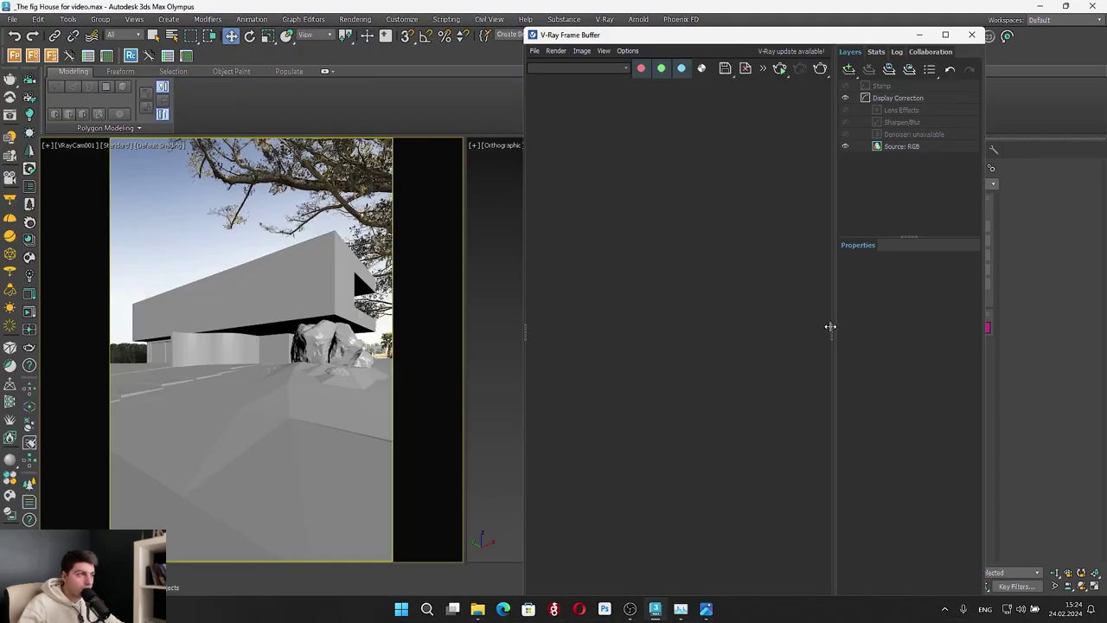
left_click_drag(830, 326, 1067, 251)
left_click_drag(863, 41, 488, 48)
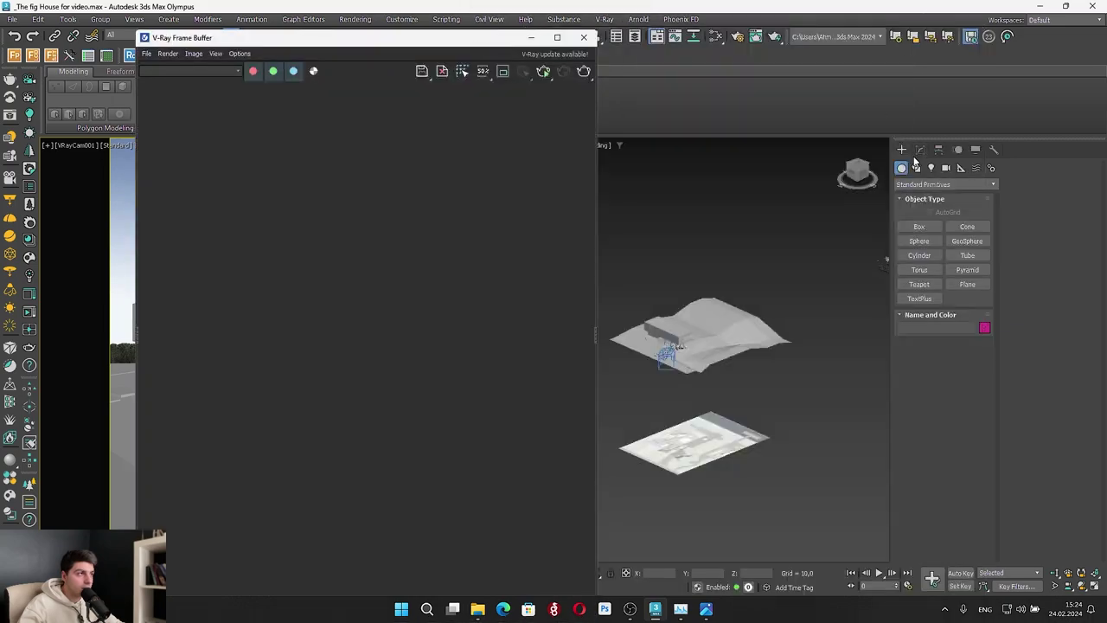
Create a VRayLight of type Dome beside the terrain in the orthographic view
left_click(931, 168)
left_click(944, 184)
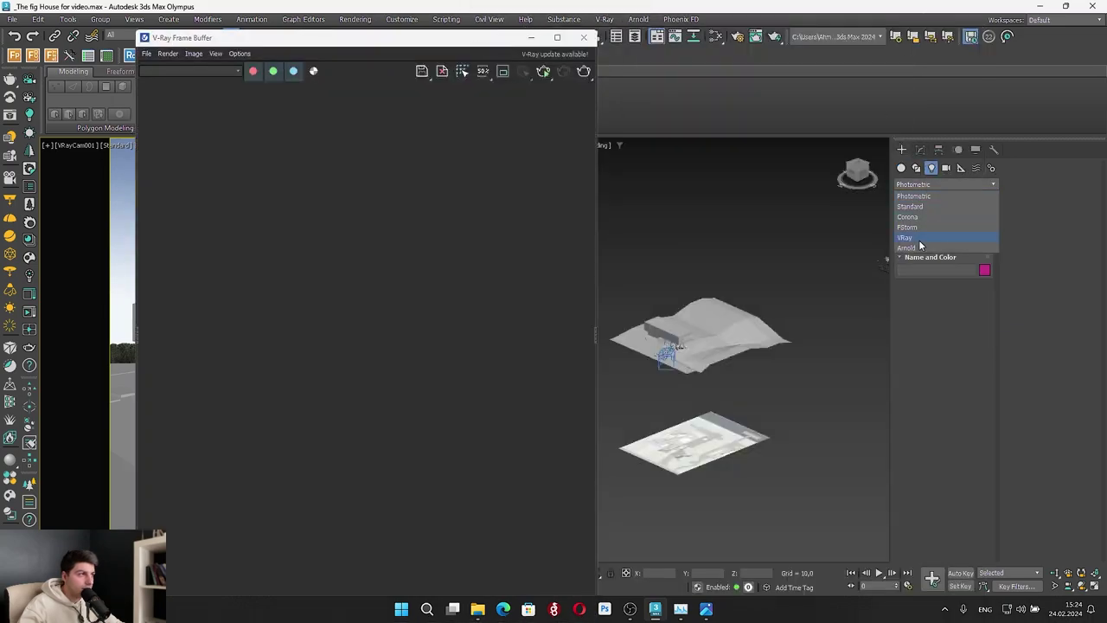
left_click(920, 239)
left_click(927, 227)
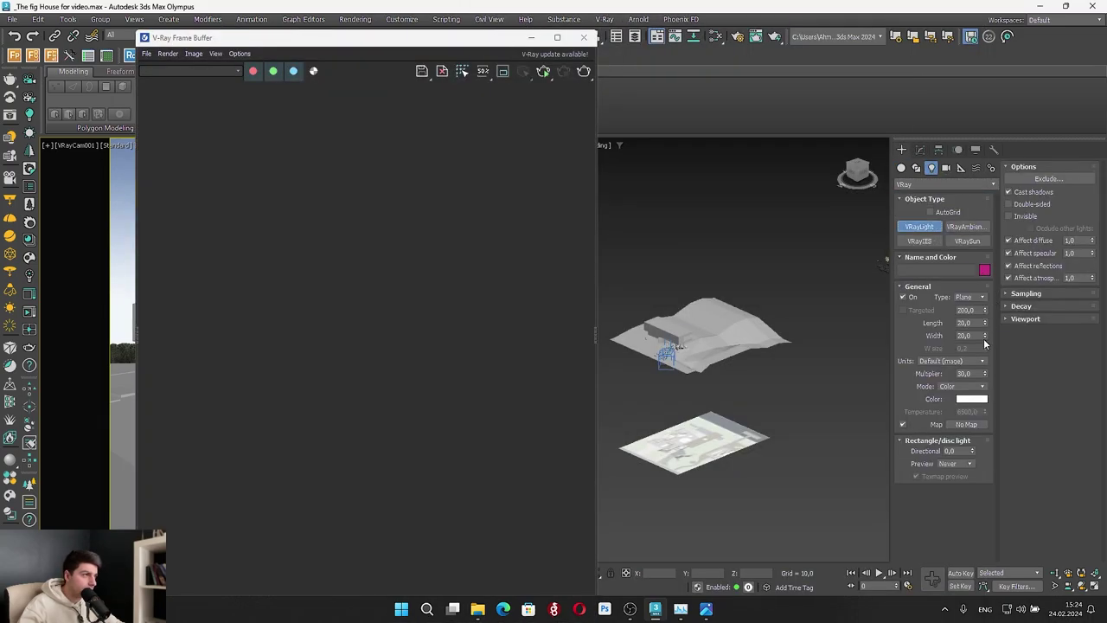
left_click(980, 298)
left_click(973, 318)
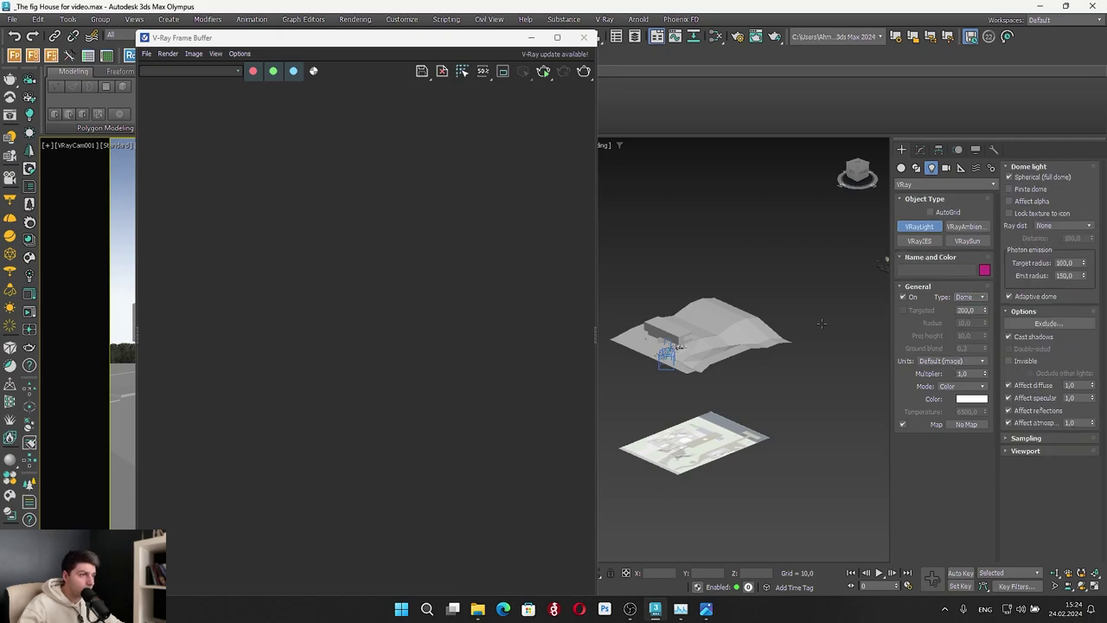
left_click(817, 300)
Start interactive rendering of the camera view, zoom in to inspect the rocks and minimize the frame buffer
left_click(544, 71)
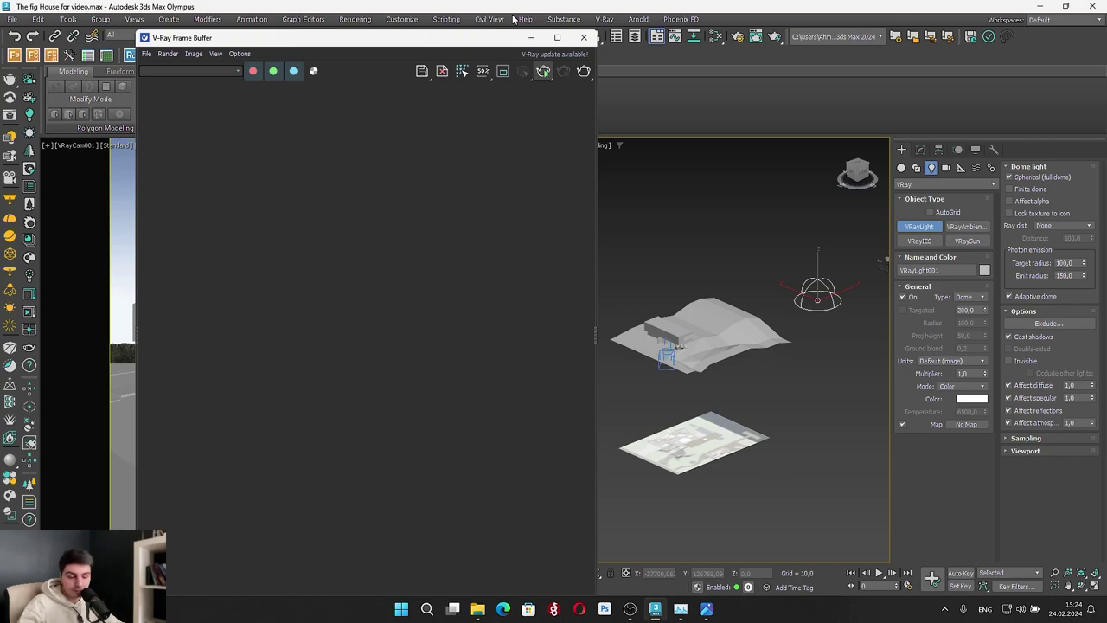
left_click_drag(386, 43, 472, 24)
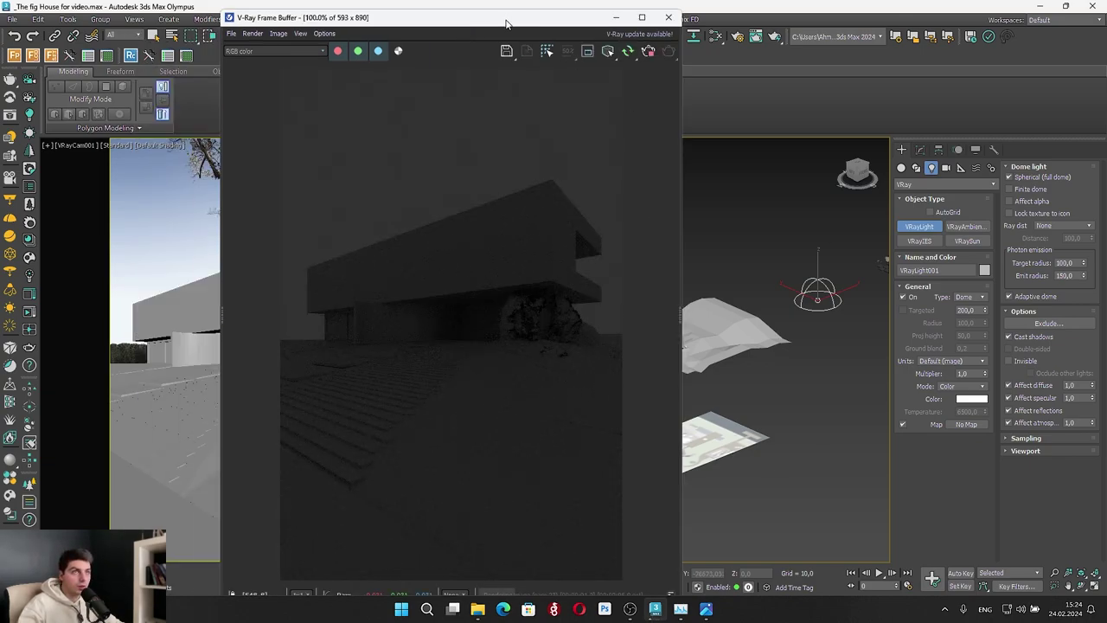
left_click_drag(502, 20, 44, 13)
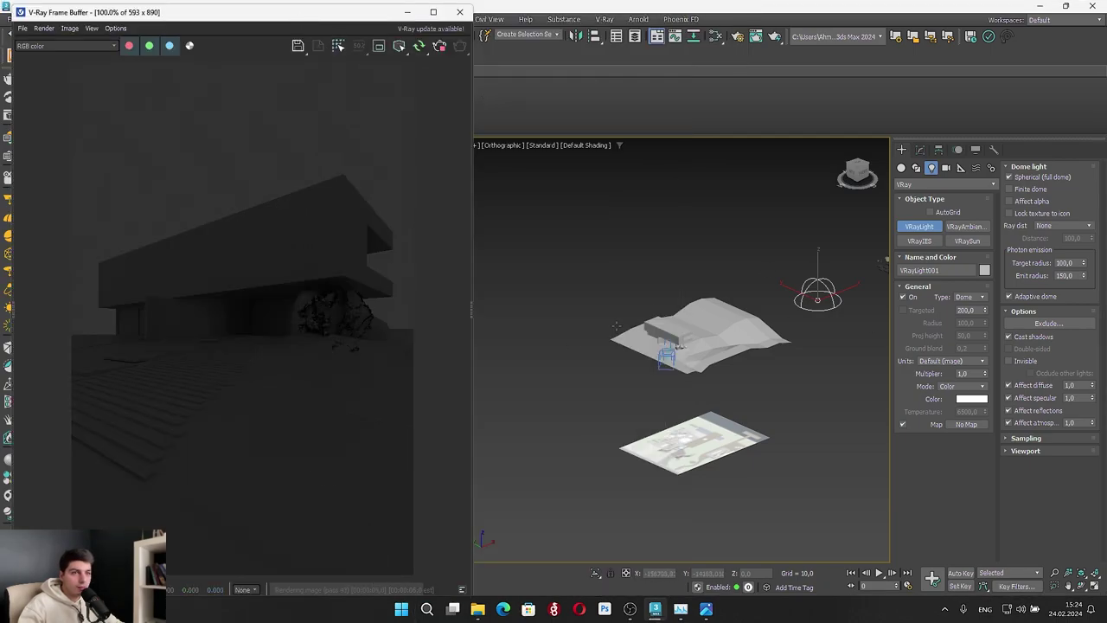
scroll(351, 309, "up", 2)
scroll(285, 329, "down", 2)
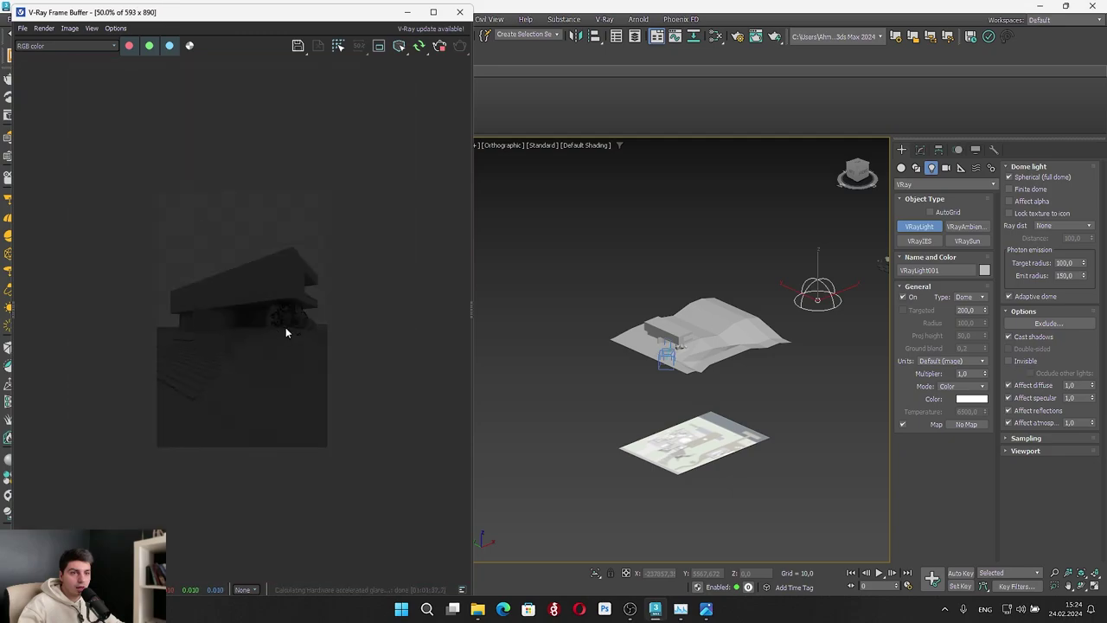
scroll(426, 341, "up", 1)
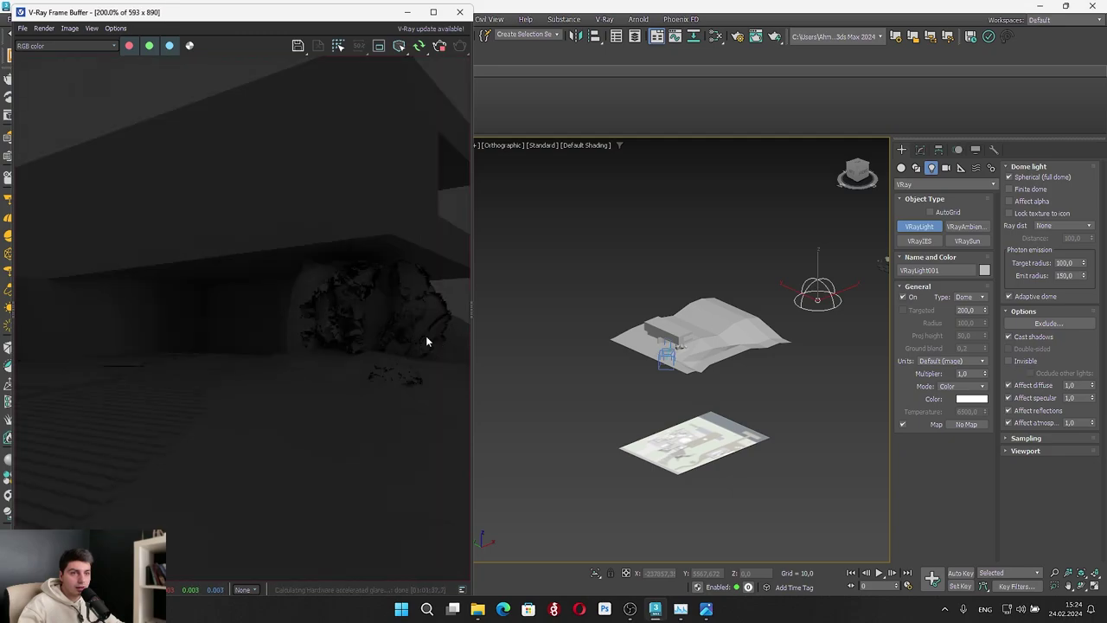
left_click(406, 12)
left_click(322, 339)
key("w")
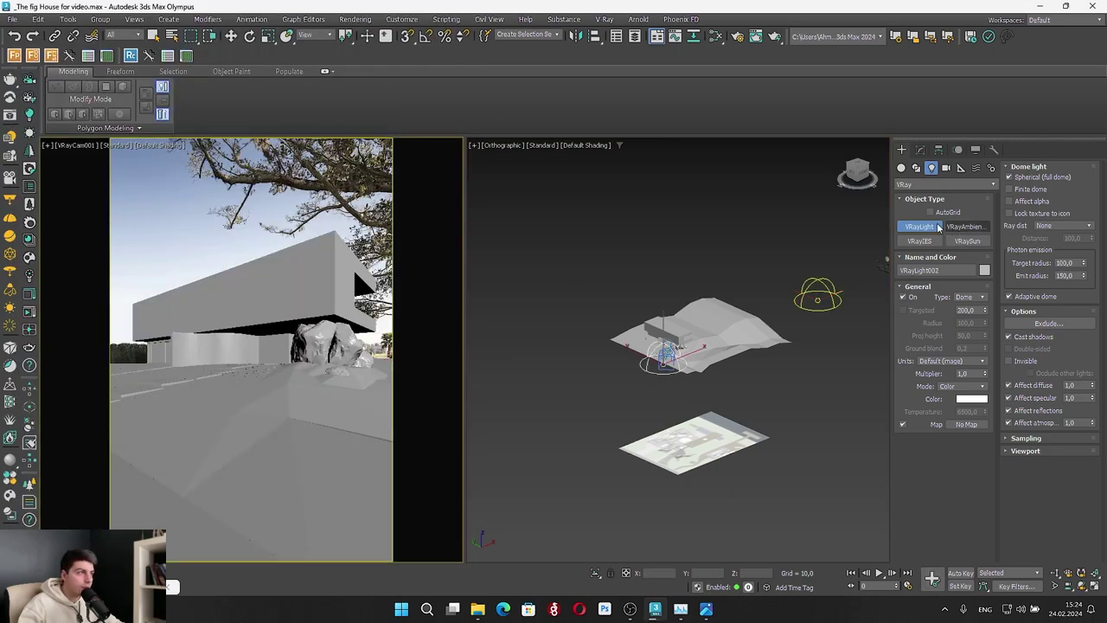
left_click(920, 149)
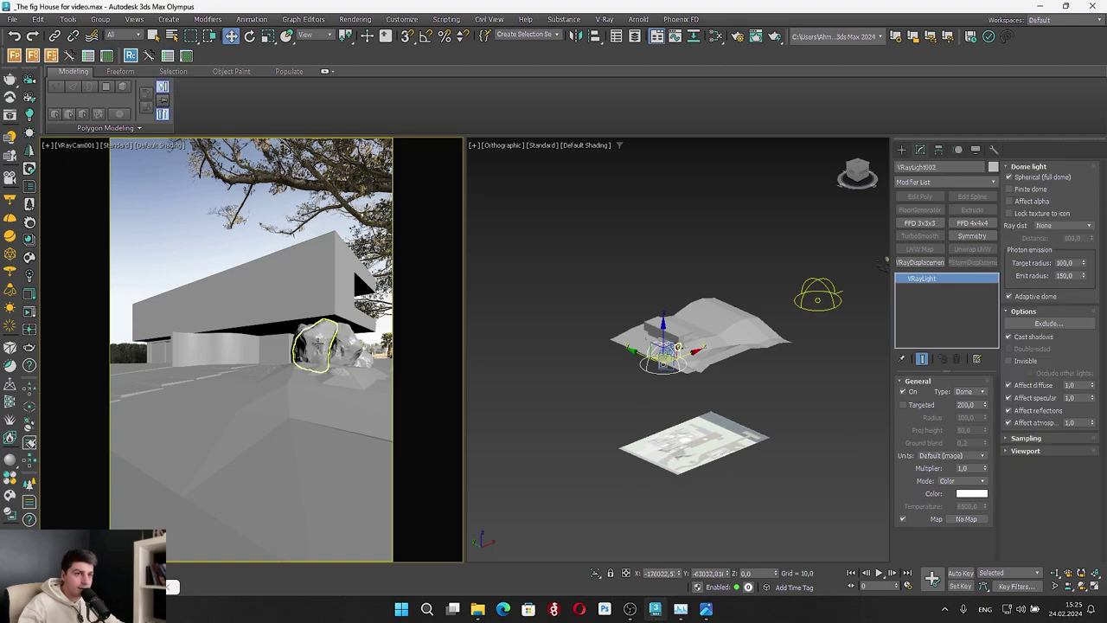
left_click(635, 394)
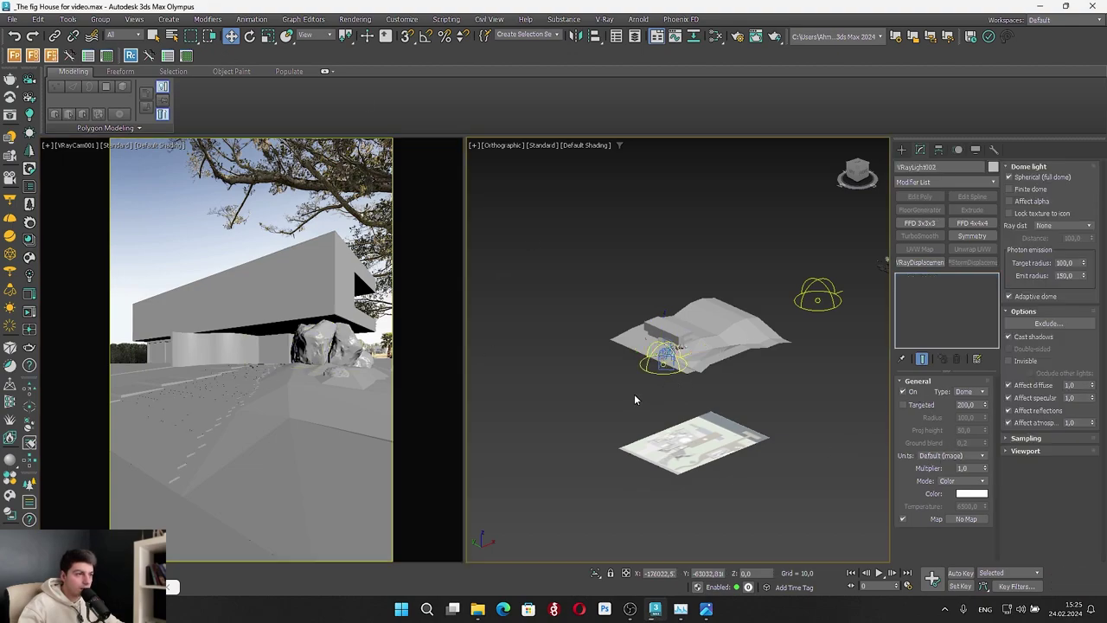
left_click(647, 368)
key("Delete")
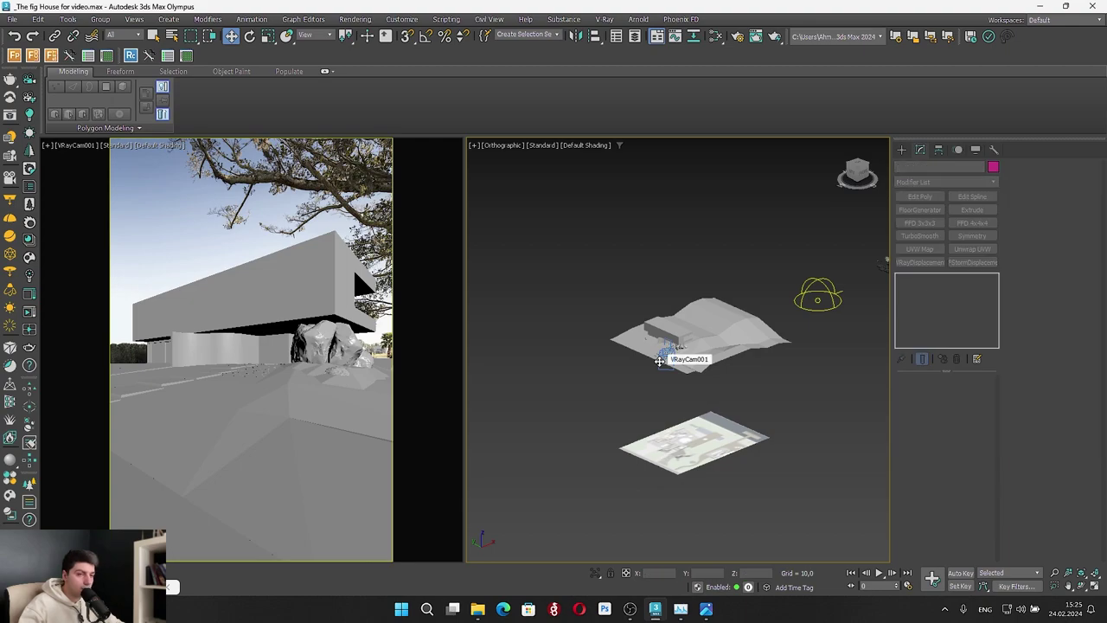
Turn off the VRayDisplacementMod modifier on each of the rocks at the house corner
left_click(320, 355)
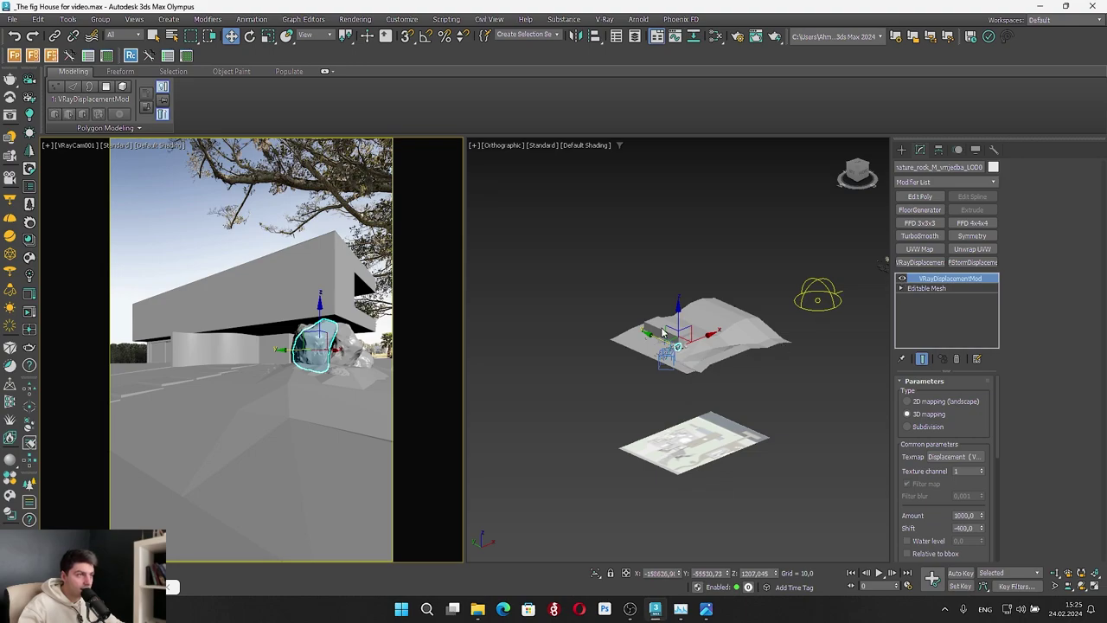
scroll(680, 337, "up", 8)
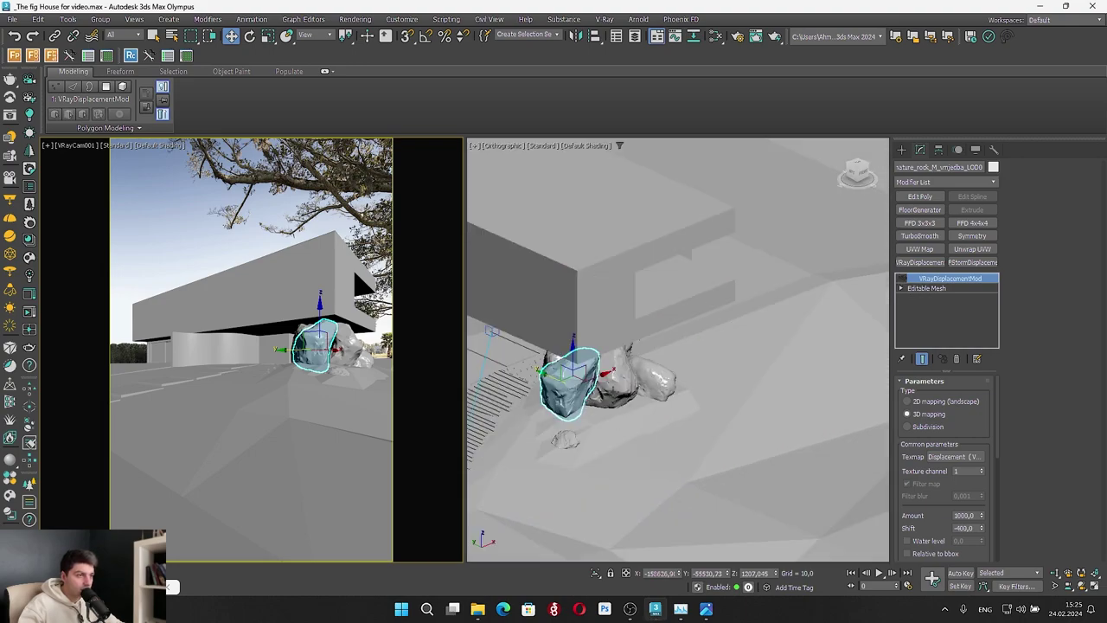
left_click(612, 374)
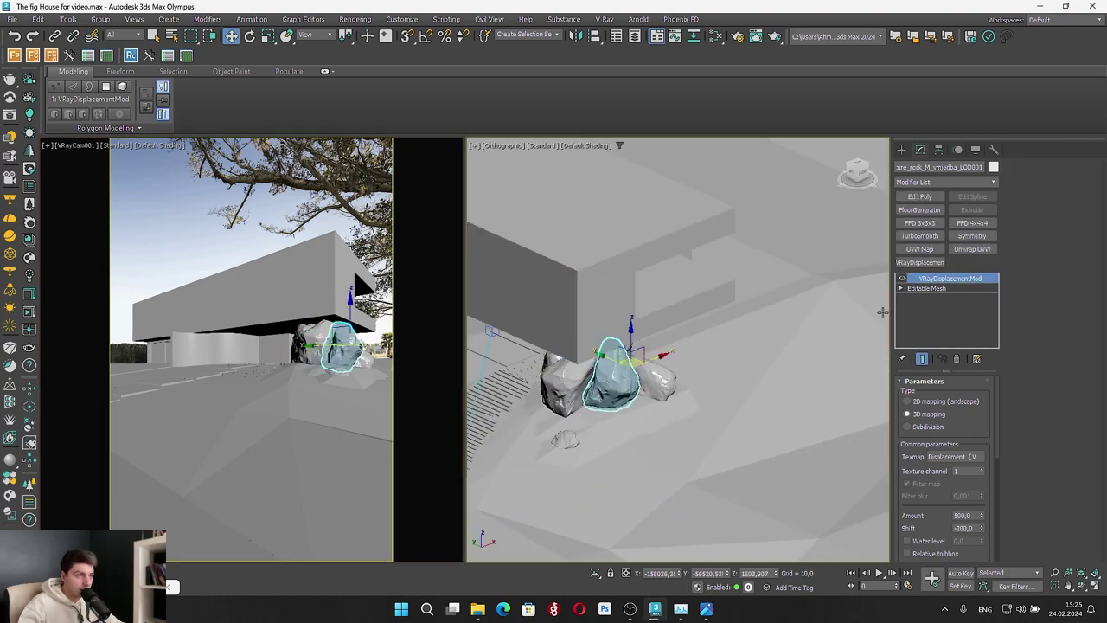
left_click(566, 440)
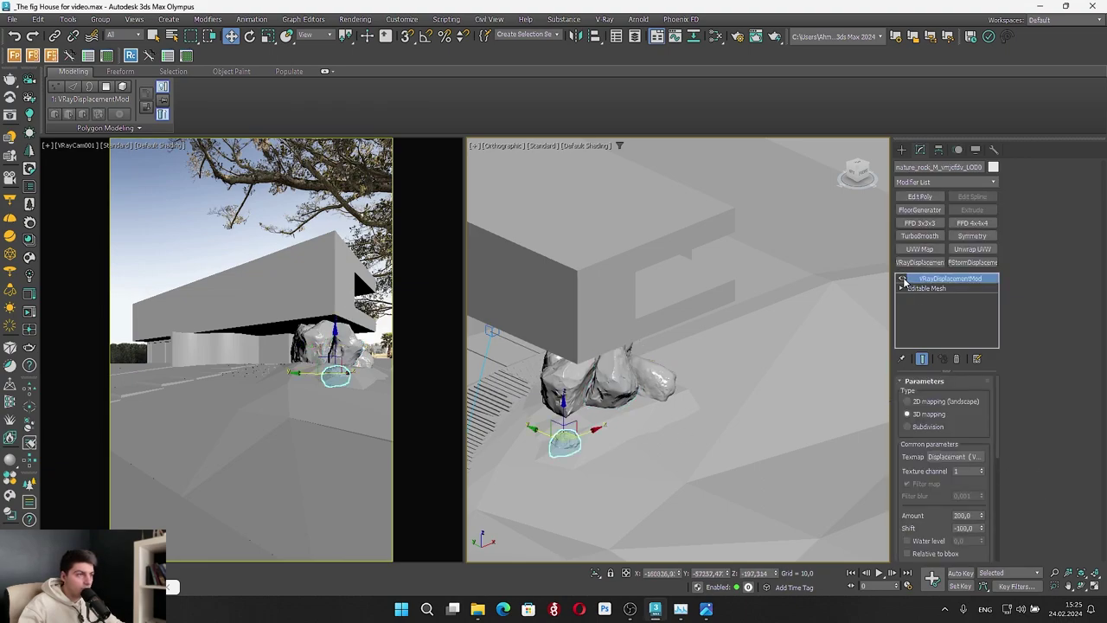
scroll(665, 393, "up", 2)
left_click(665, 380)
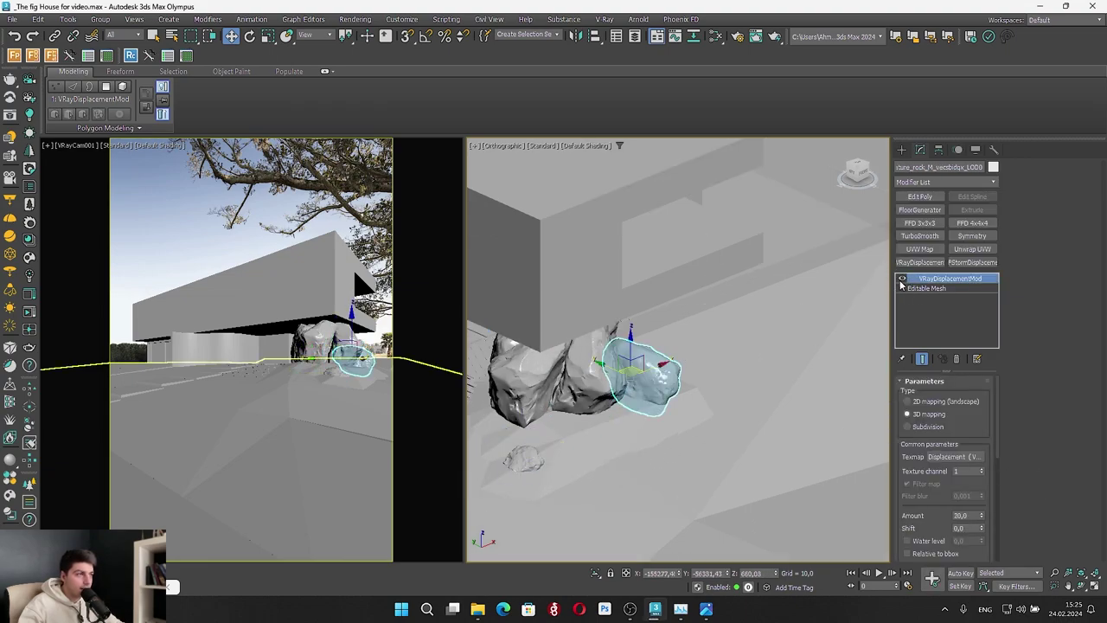
left_click(903, 279)
left_click(610, 336)
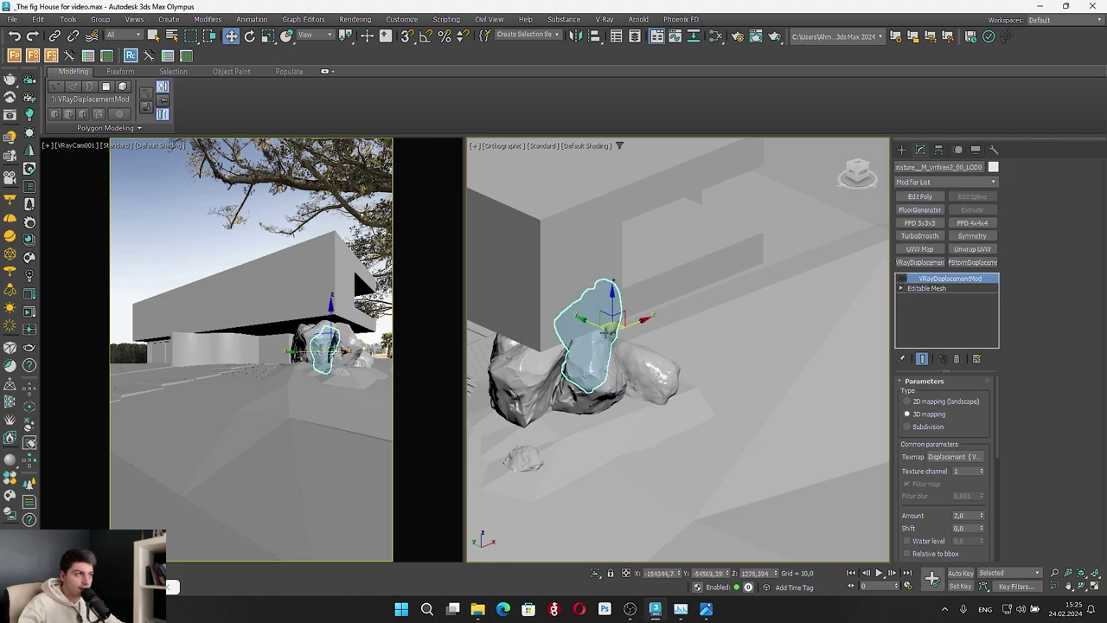
left_click(523, 381)
scroll(496, 403, "down", 2)
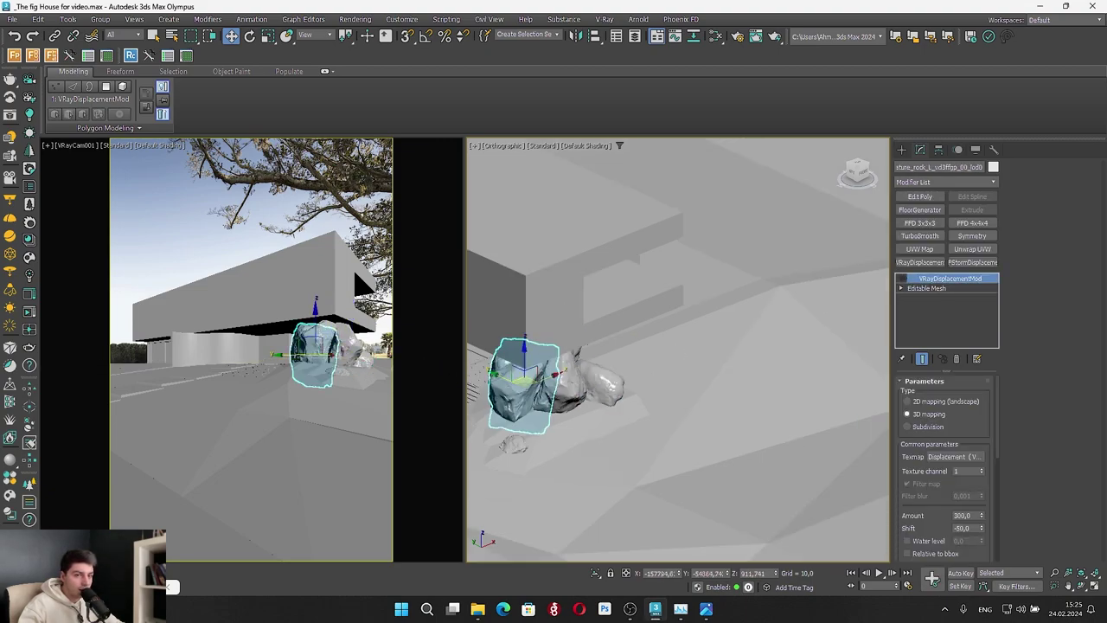
Bring back the V-Ray Frame Buffer and check how the rocks render without displacement
key("shift+q")
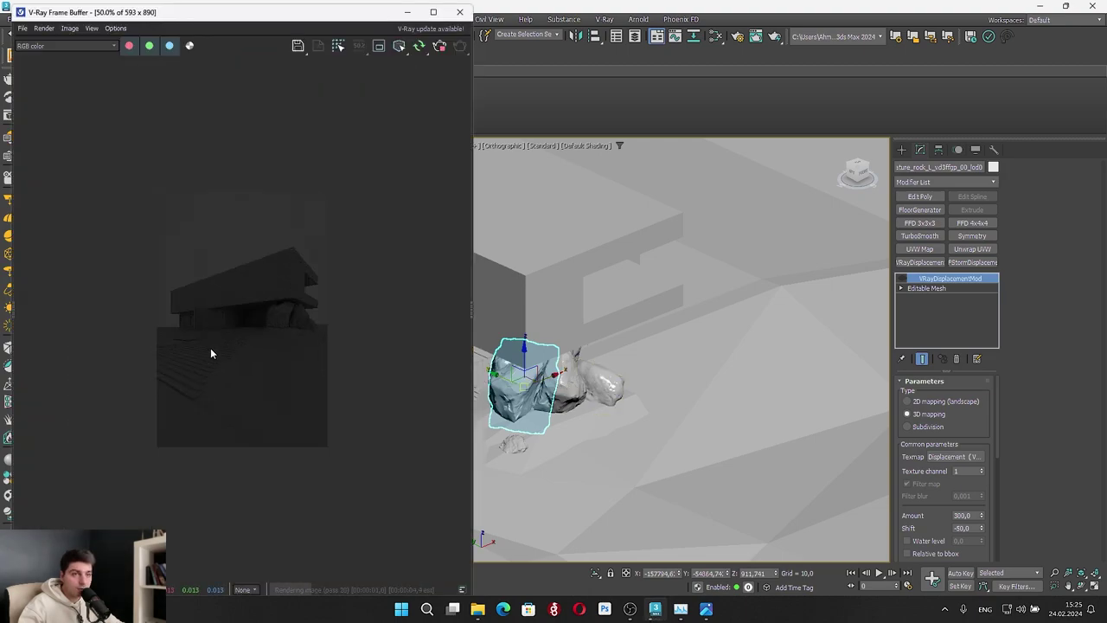
left_click(716, 36)
left_click(883, 95)
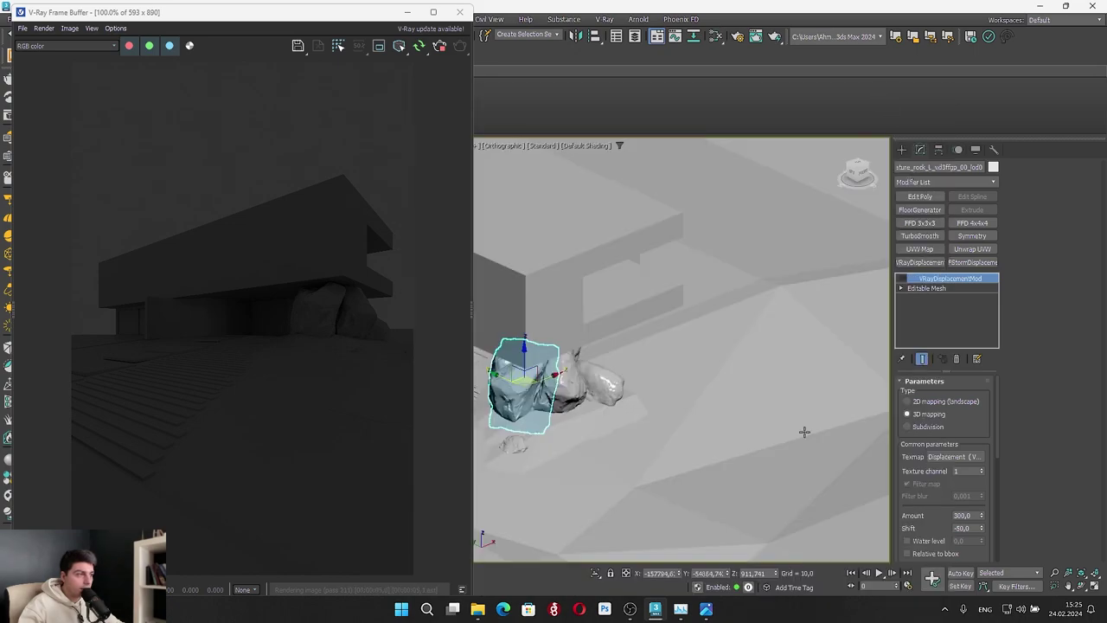
Select the dome light and try multipliers of 20 and 10 in the interactive render, settling on 15
scroll(805, 430, "down", 7)
scroll(812, 361, "up", 4)
left_click(817, 335)
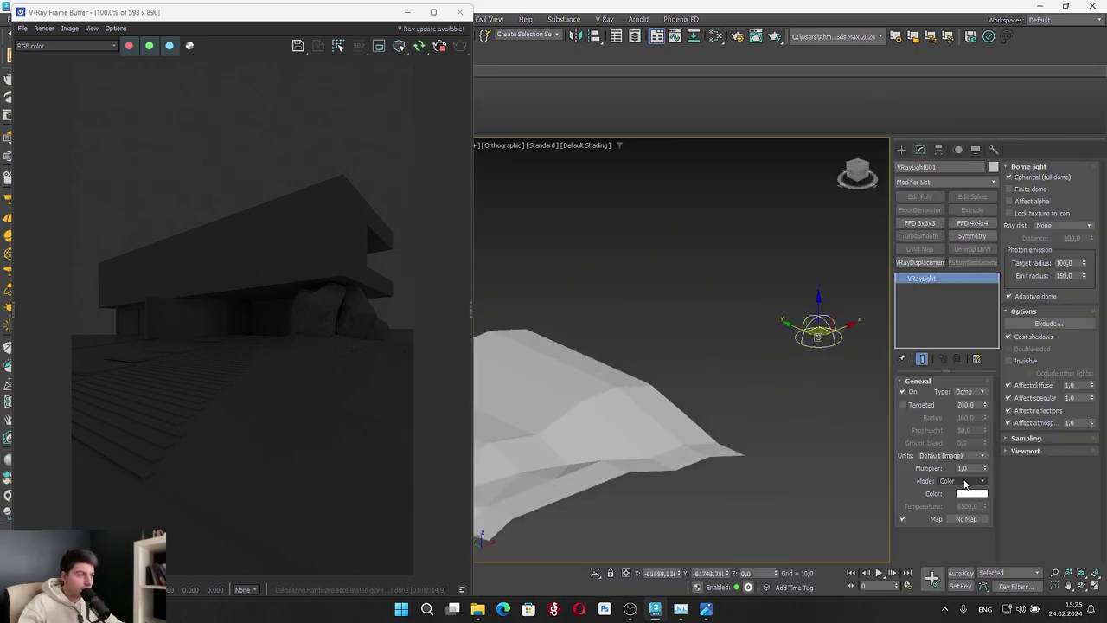
type("20")
key("Return")
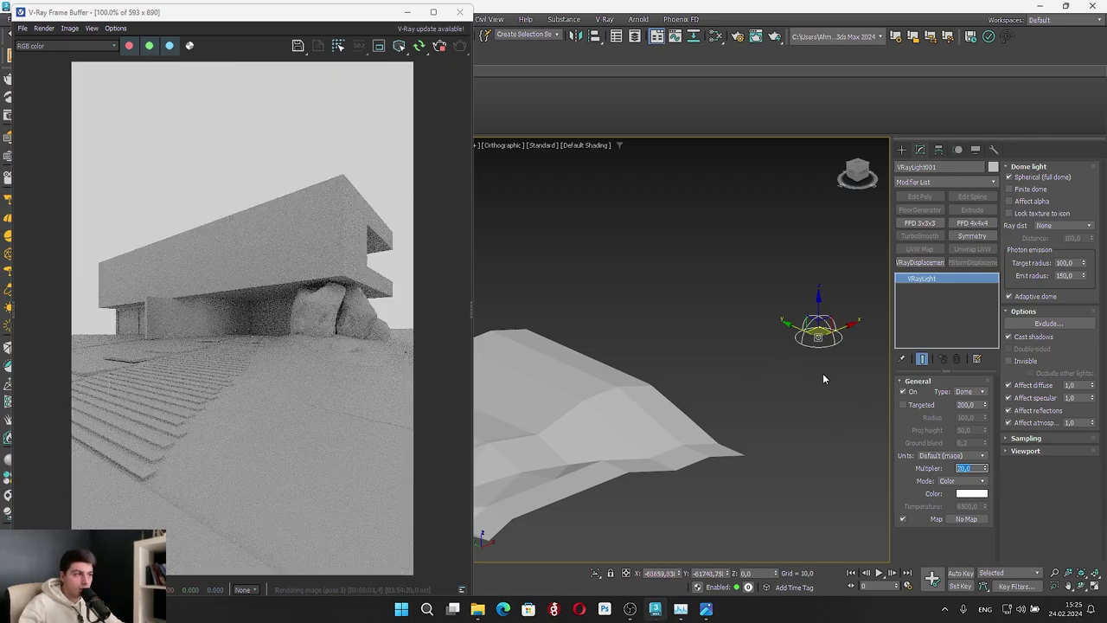
type("10")
key("Return")
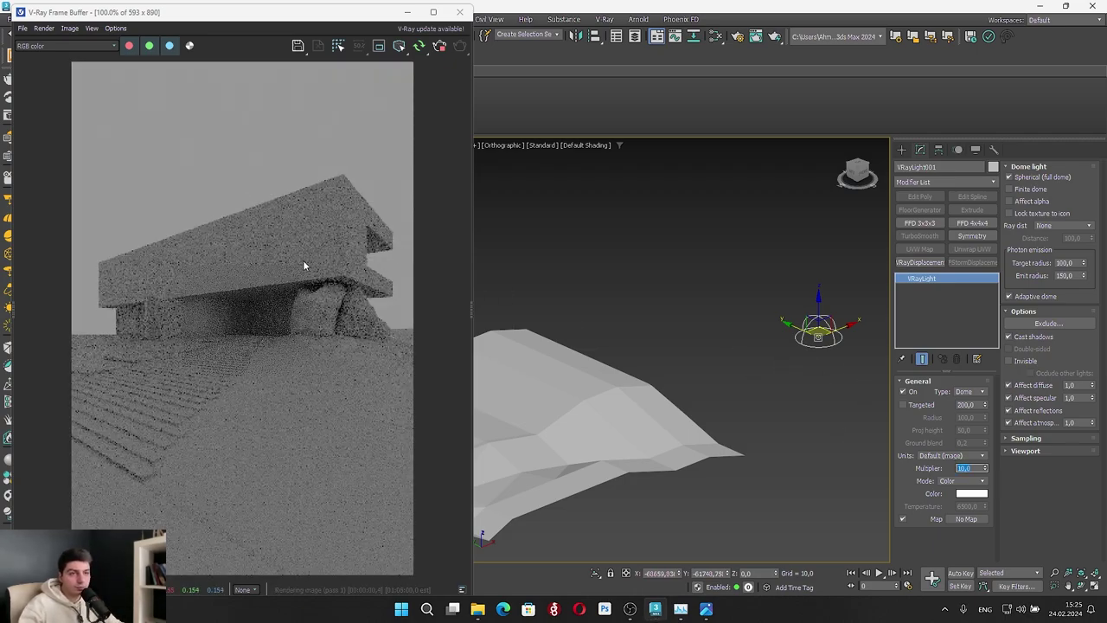
type("15")
key("Return")
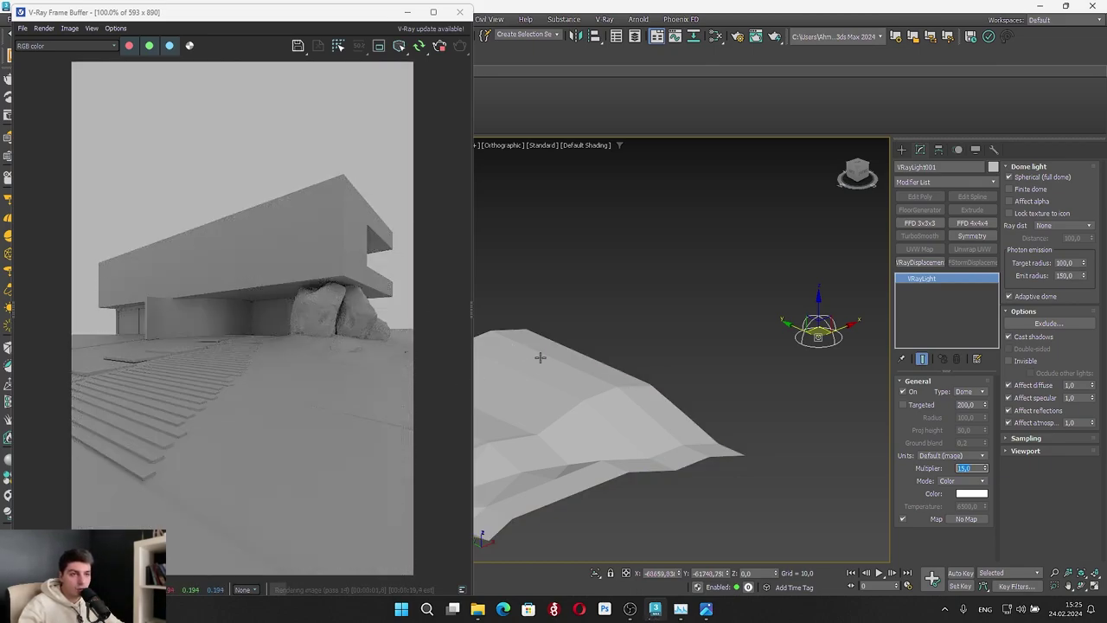
Place the reference image 2.png beside the render to compare the lighting, then move it out of the way
left_click_drag(312, 18, 537, 43)
scroll(756, 270, "down", 4)
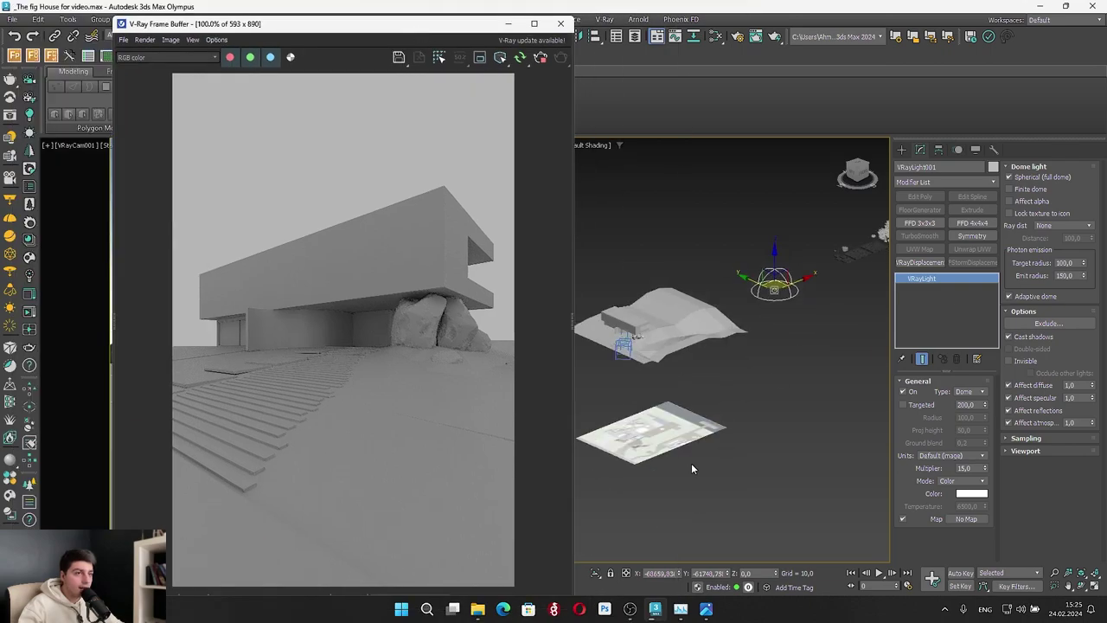
left_click_drag(1106, 37, 741, 54)
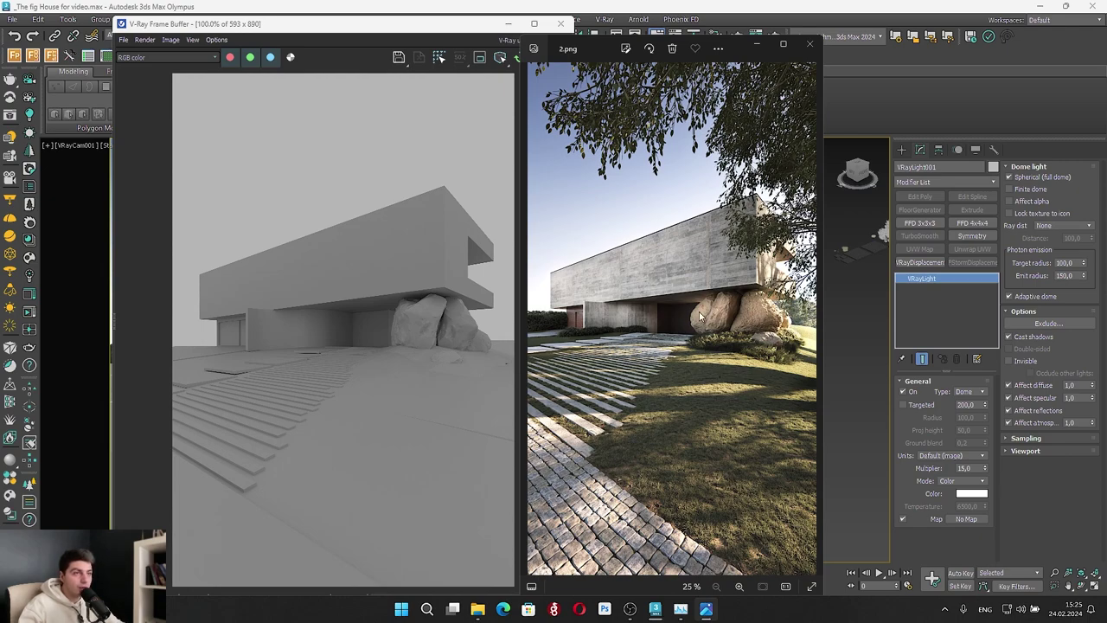
left_click_drag(744, 47, 1106, 57)
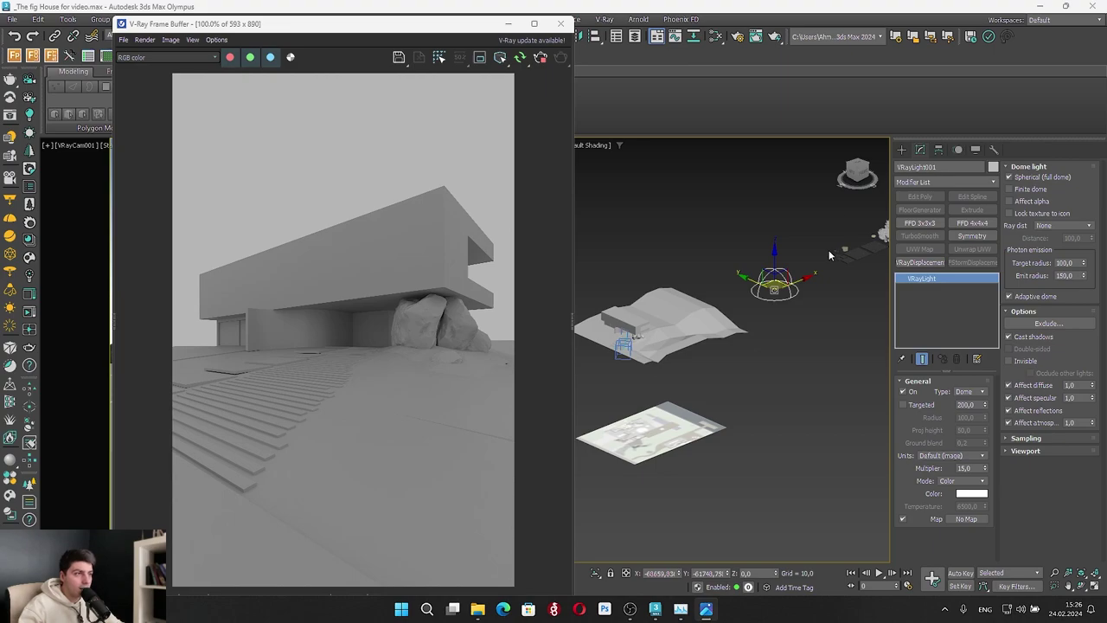
Create a VRaySun near the dome light in the top view, declining the automatic VRaySky environment map
left_click(859, 167)
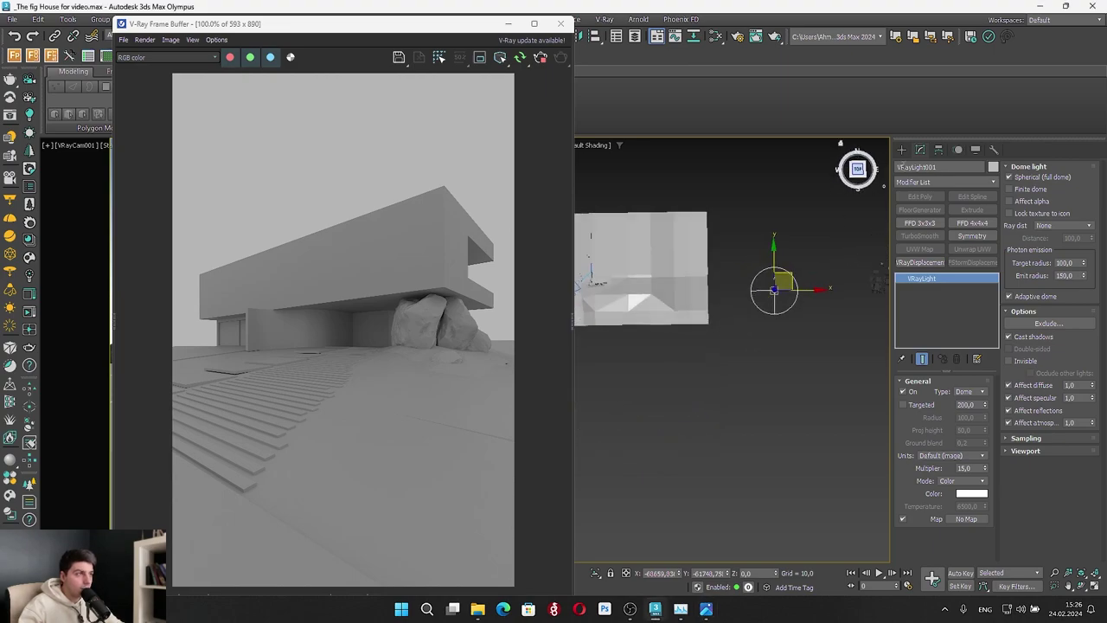
left_click(902, 148)
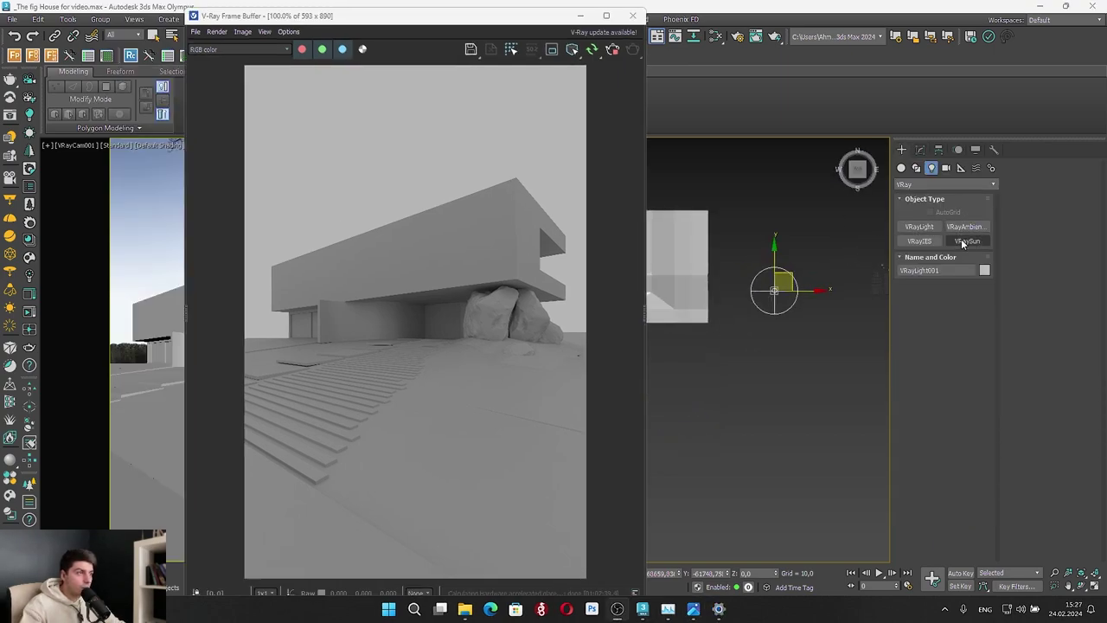
left_click(964, 242)
middle_click_drag(771, 274, 736, 386)
left_click_drag(763, 259, 720, 313)
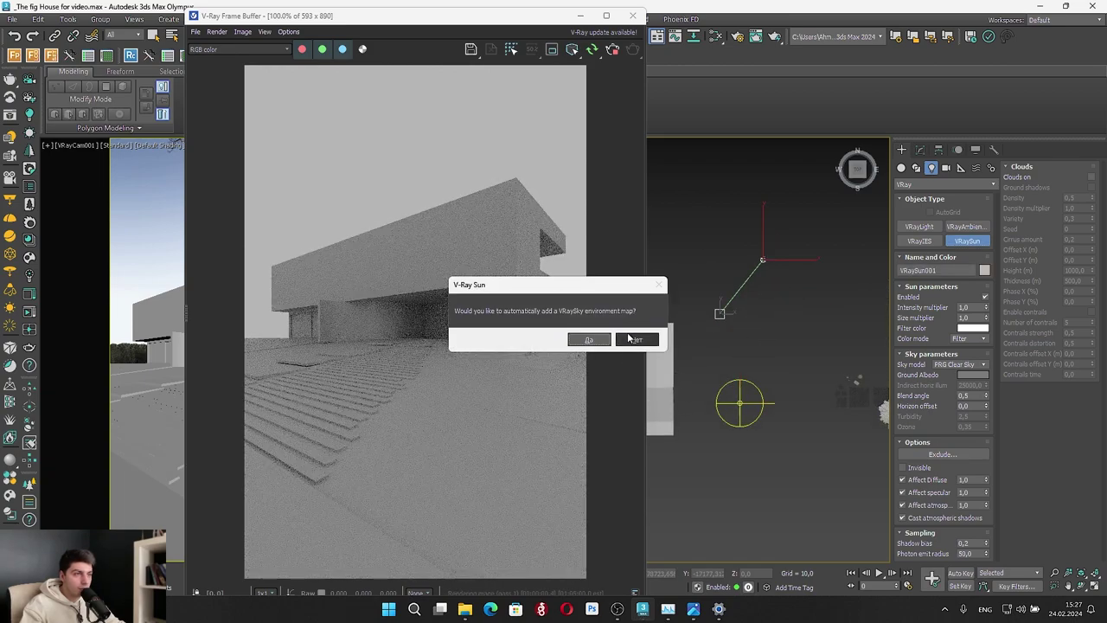
left_click(633, 340)
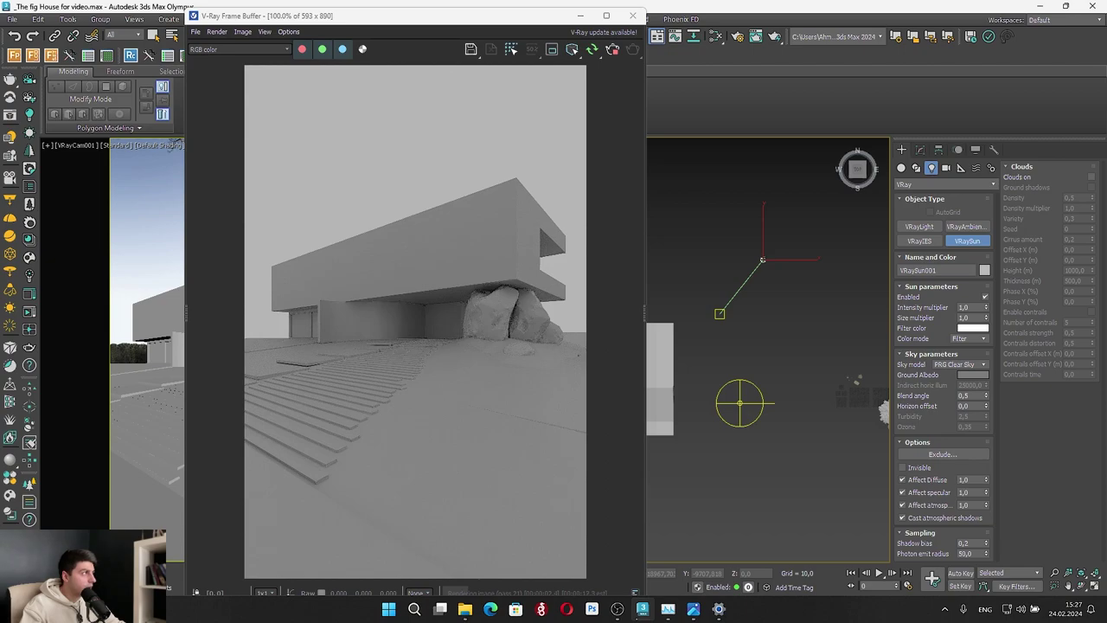
Check the sun direction in the reference image 2.png and raise the VRaySun to a height of about 27171
left_click_drag(1106, 80, 835, 98)
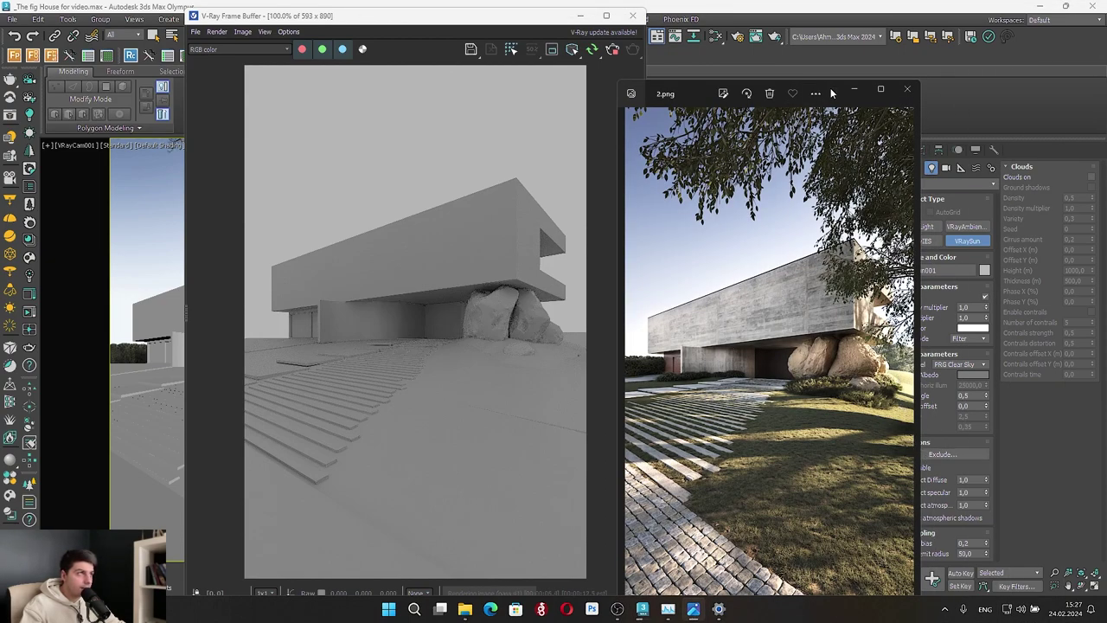
left_click(854, 89)
middle_click_drag(772, 270, 802, 433)
key("w")
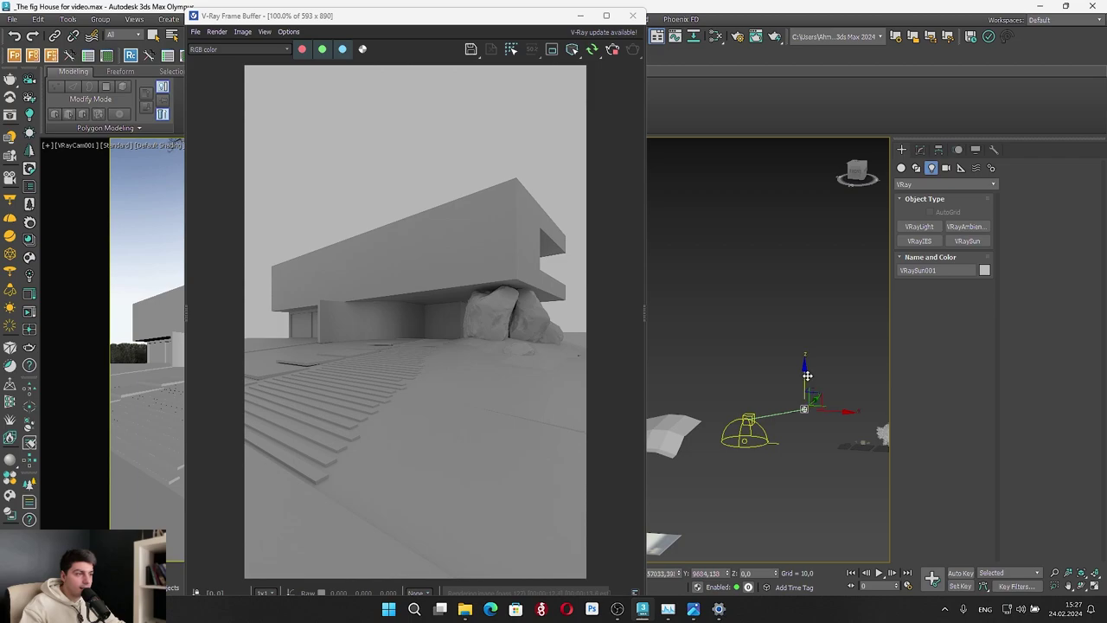
left_click_drag(805, 369, 809, 316)
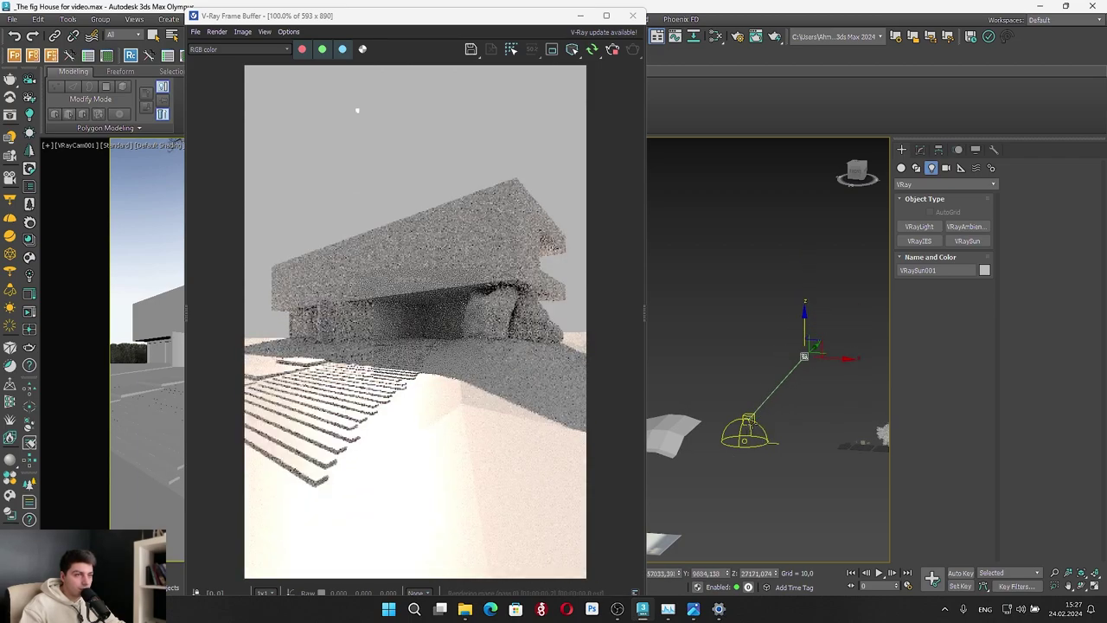
Move the VRaySun in the top view to about X -42175, Y -21574 to light the scene from another side
middle_click_drag(785, 376, 858, 366, "alt")
left_click(859, 172)
left_click(857, 171)
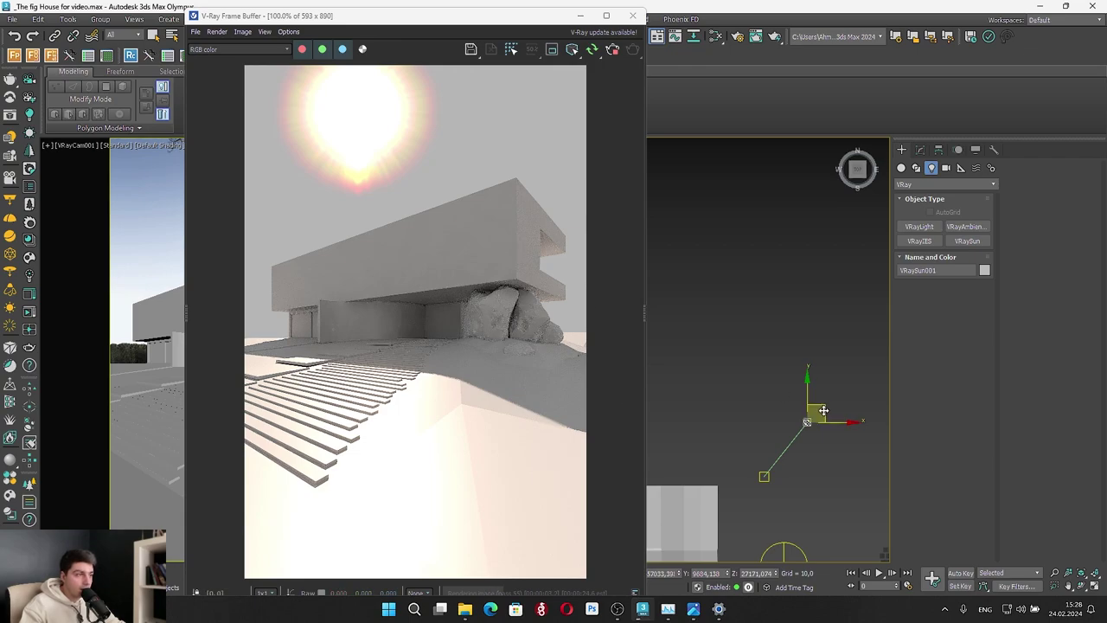
left_click_drag(826, 411, 856, 473)
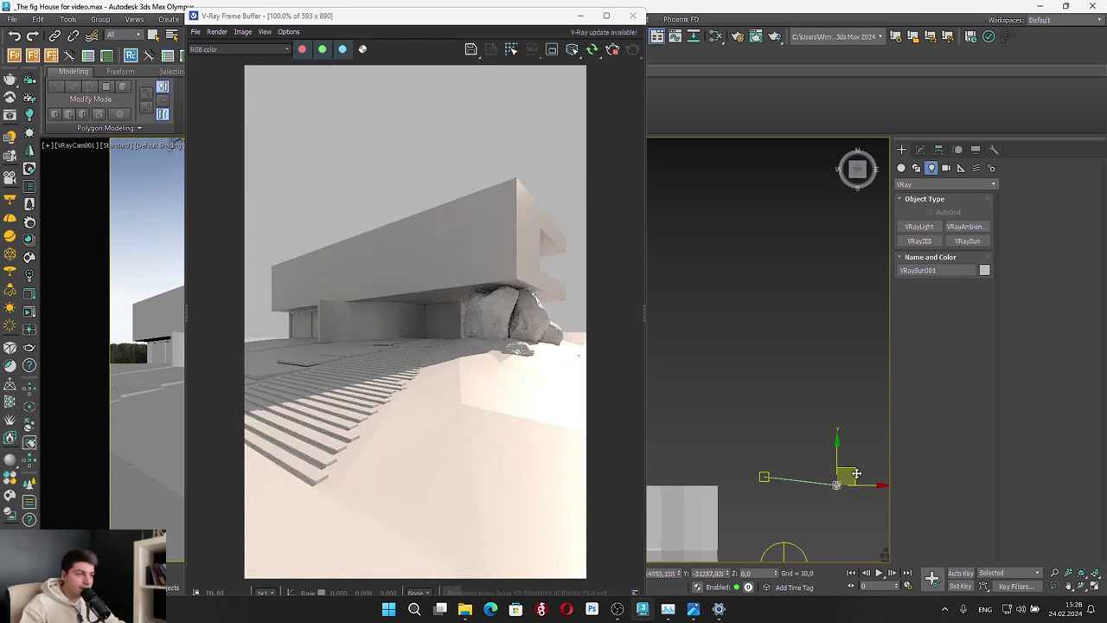
Show edged faces in the top view and fine-tune the VRaySun's position to about X -42726, Y -33407
scroll(775, 377, "down", 5)
scroll(720, 411, "up", 8)
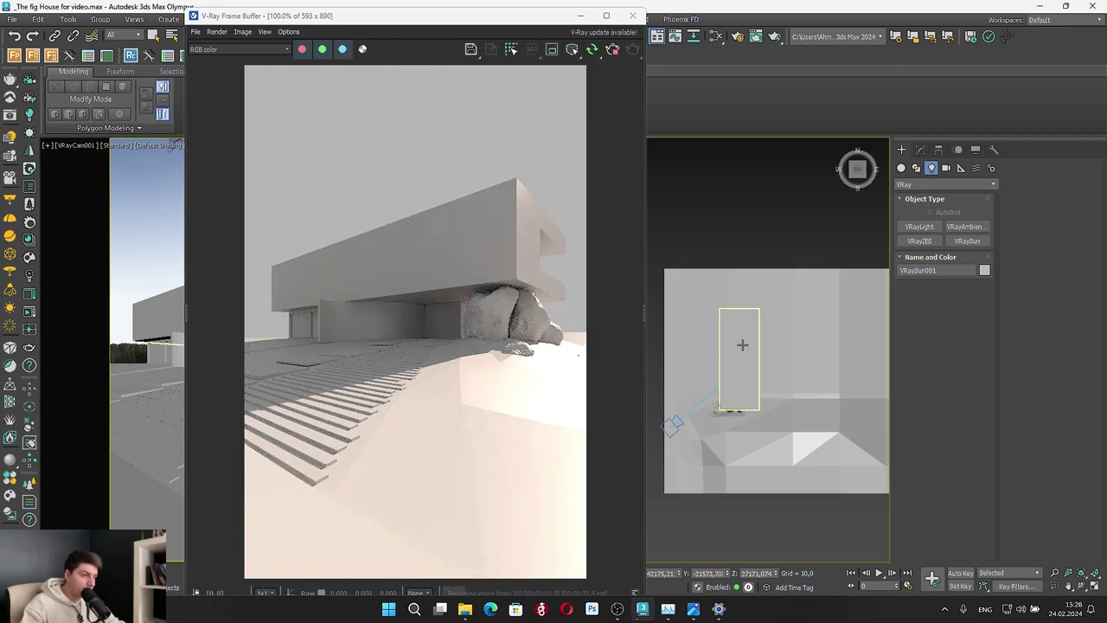
key("F4")
right_click(730, 246)
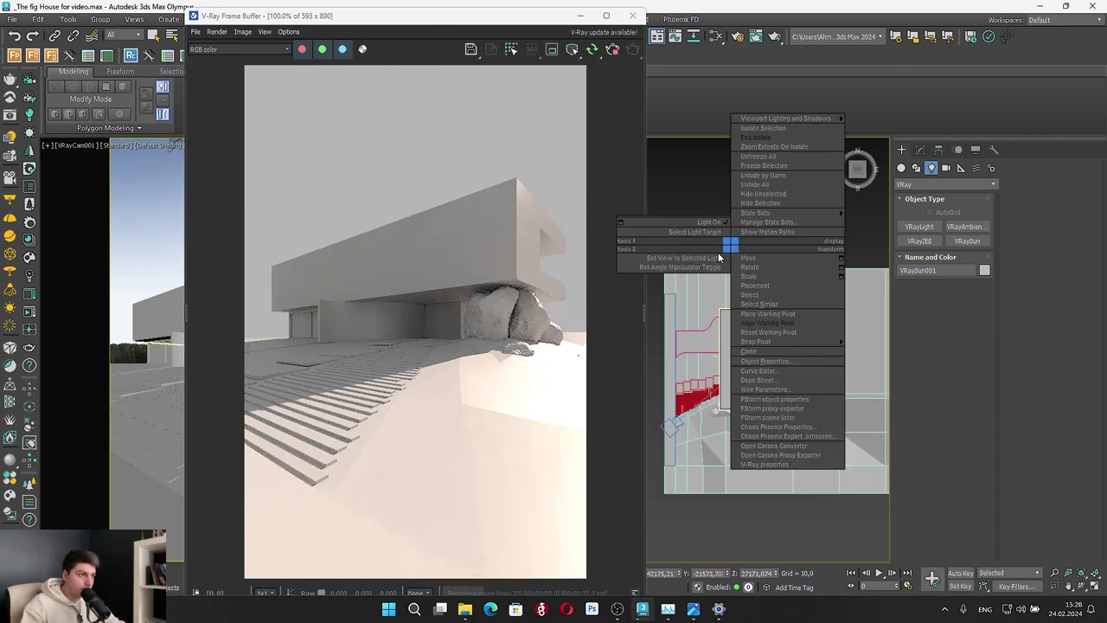
left_click(652, 416)
scroll(779, 290, "down", 5)
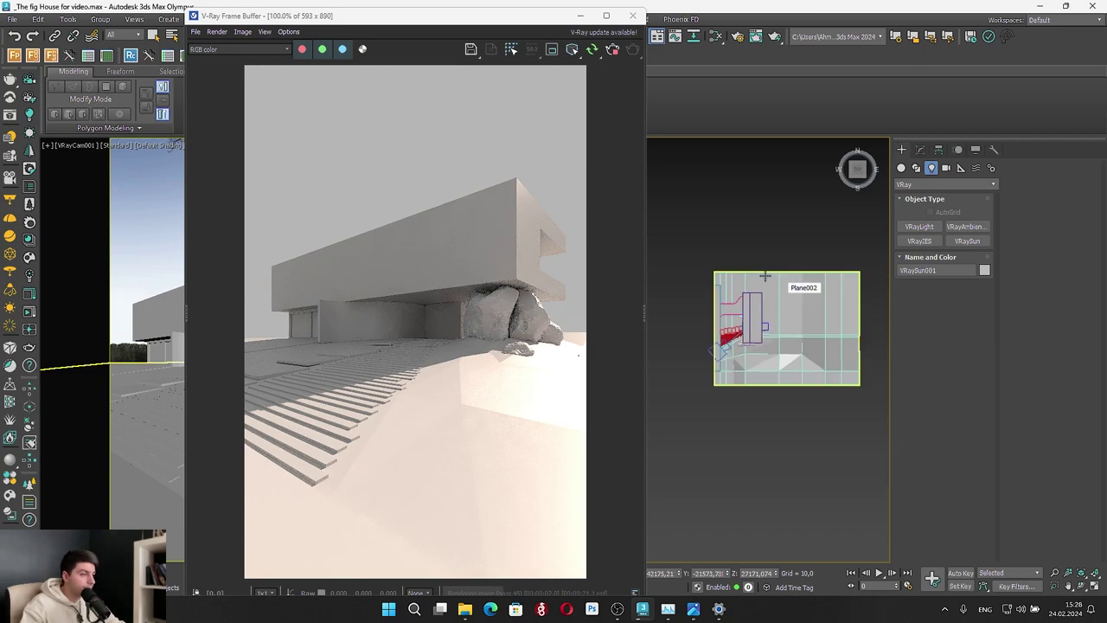
middle_click_drag(785, 361, 734, 350)
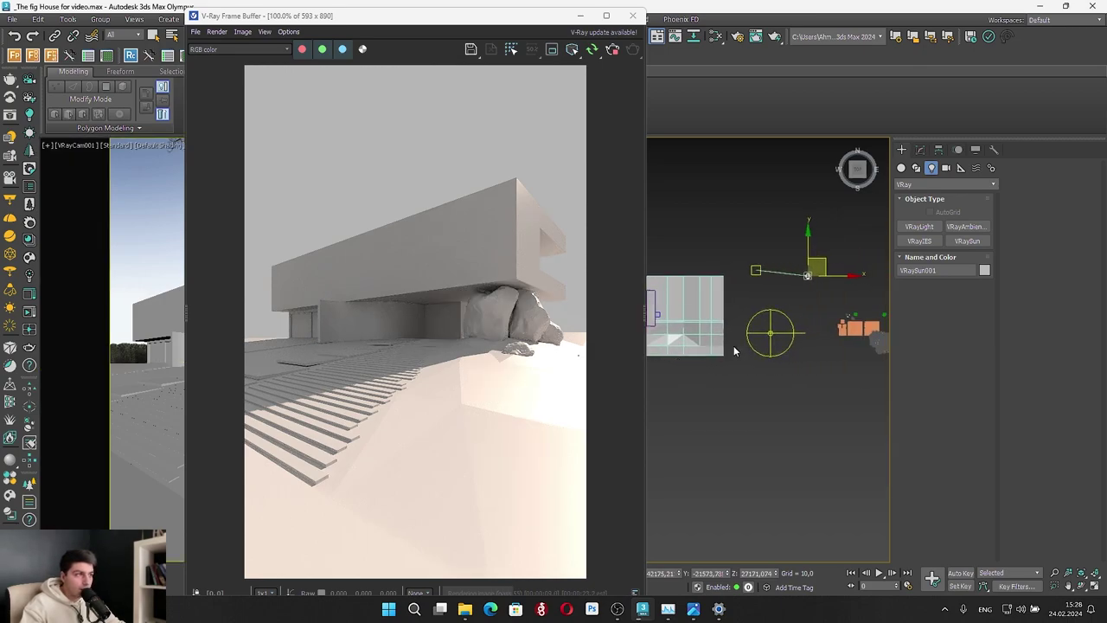
middle_click_drag(797, 300, 836, 311)
left_click_drag(855, 269, 854, 286)
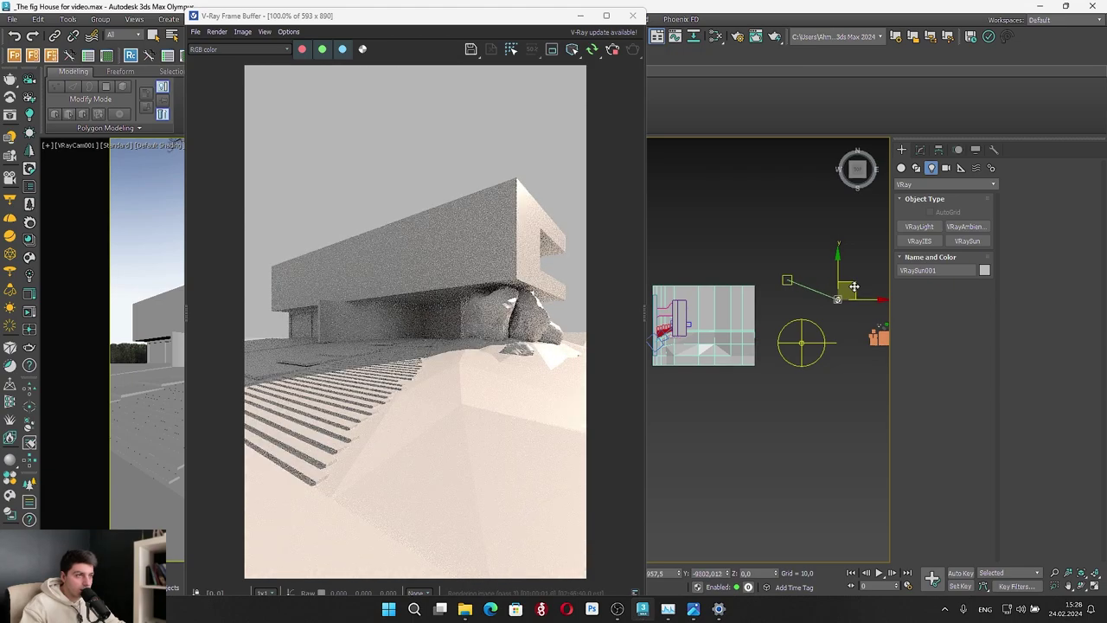
left_click_drag(854, 286, 855, 290)
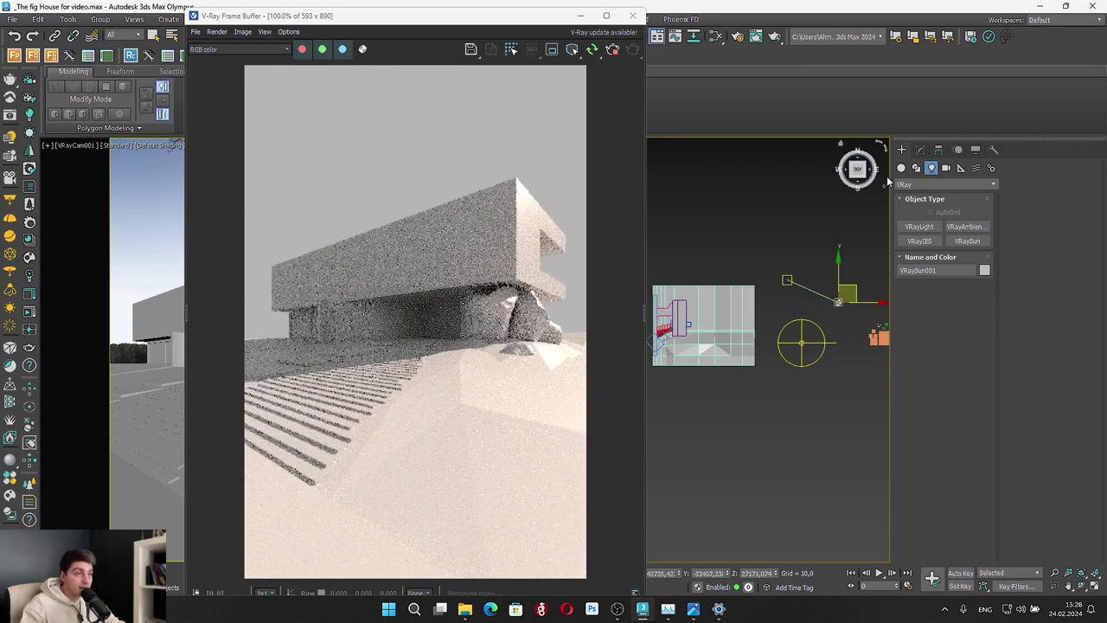
Look over the VRaySun's options and lower the dome light's multiplier to 11.15
left_click(921, 150)
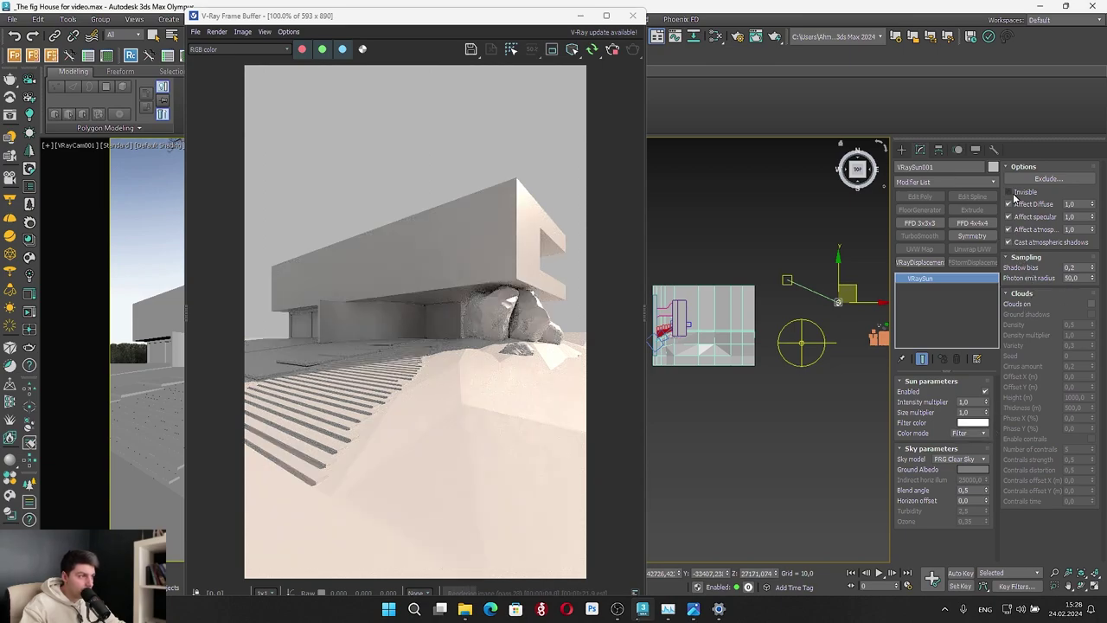
left_click(791, 342)
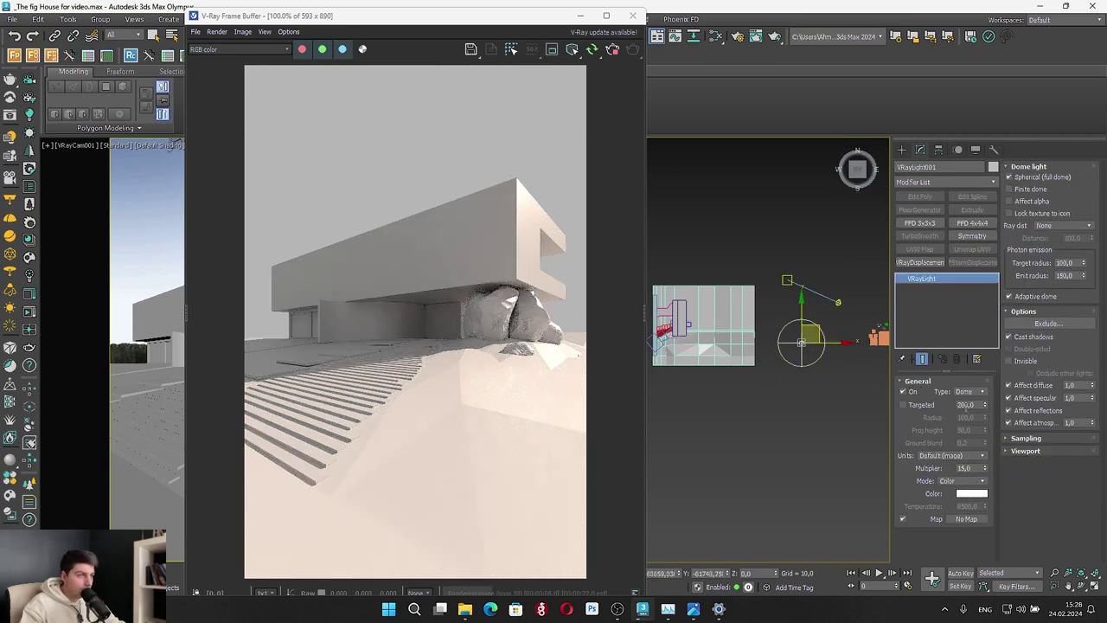
mouse_move(984, 468)
left_mouse_down()
mouse_move(987, 514)
mouse_move(989, 480)
left_mouse_up()
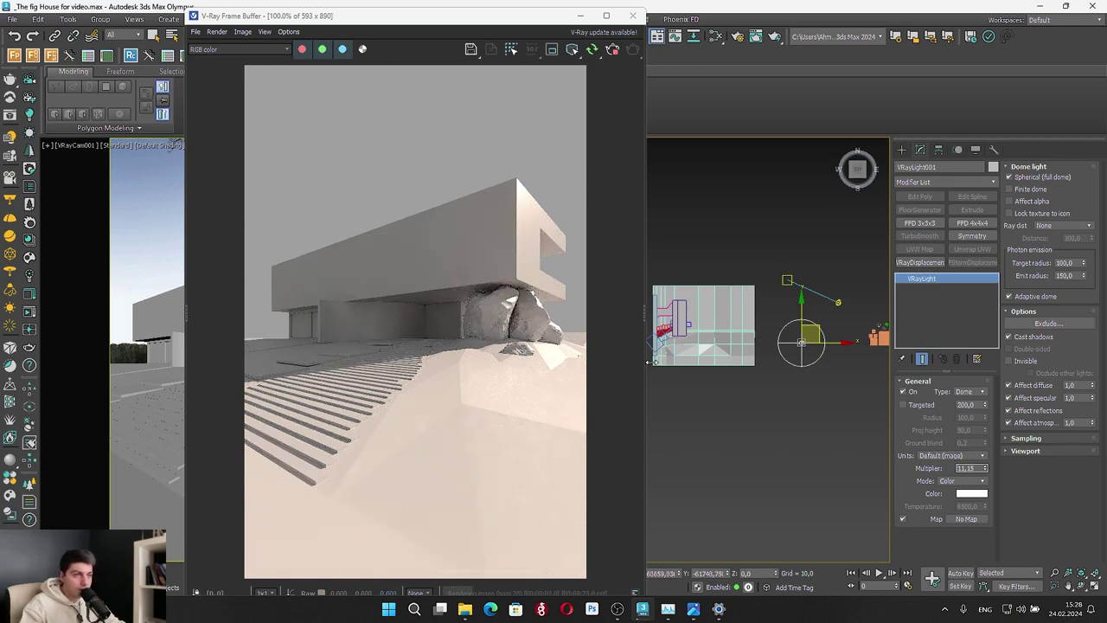
Select the large terrain plane around the house and apply a TurboSmooth modifier to it
middle_click_drag(710, 385, 822, 325)
scroll(769, 366, "up", 5)
scroll(769, 366, "up", 3)
left_click(769, 366)
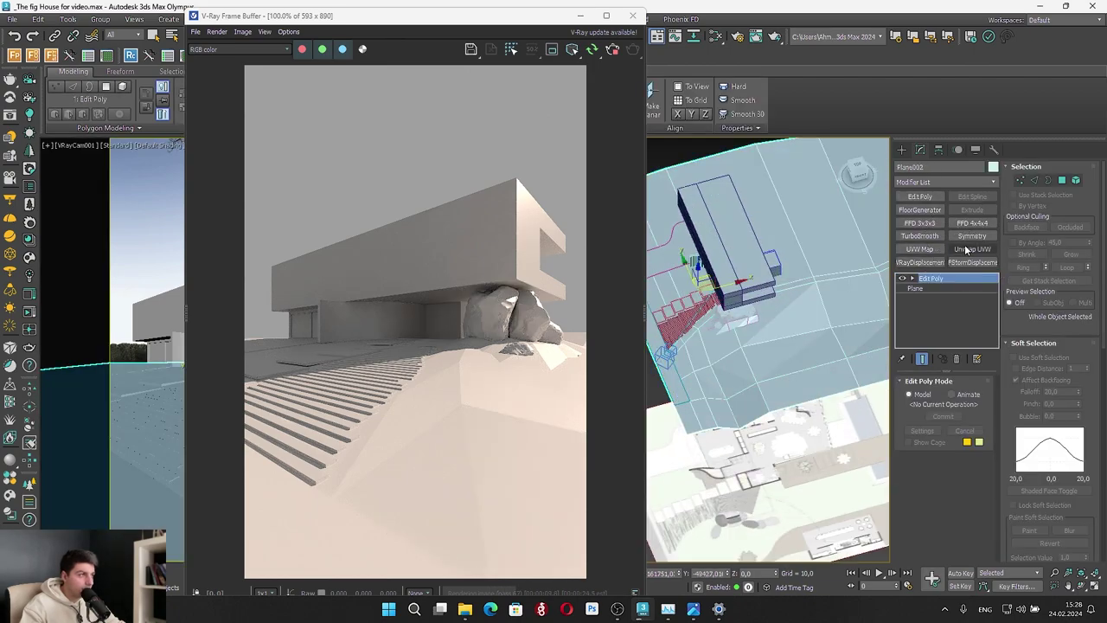
left_click(920, 235)
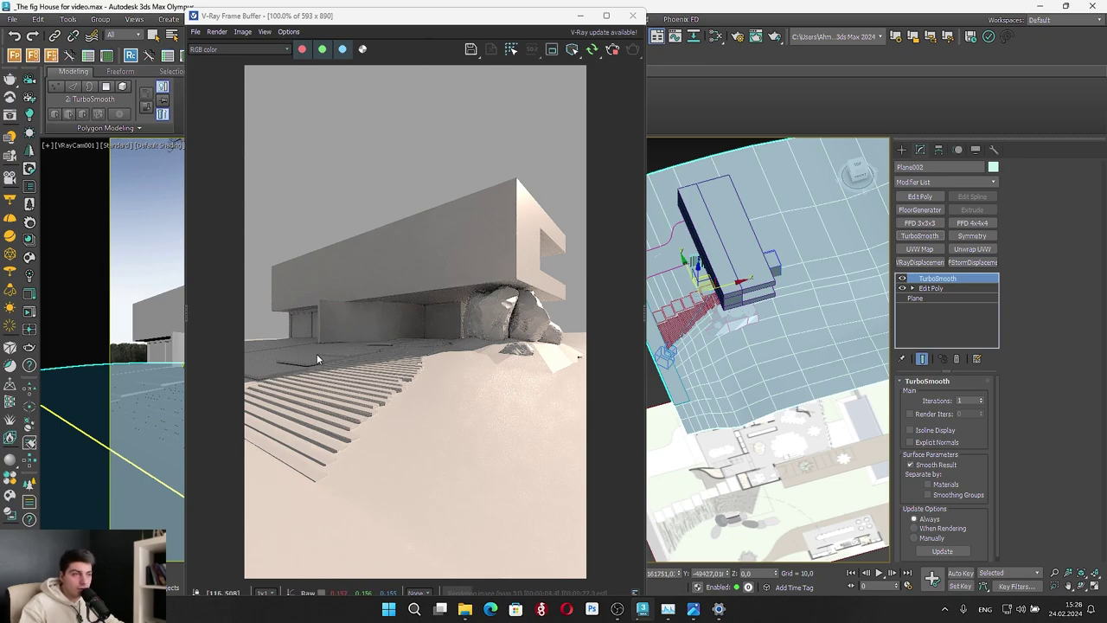
Compare the render with the terrain's TurboSmooth off and on, and set its iterations to 2
left_click(903, 279)
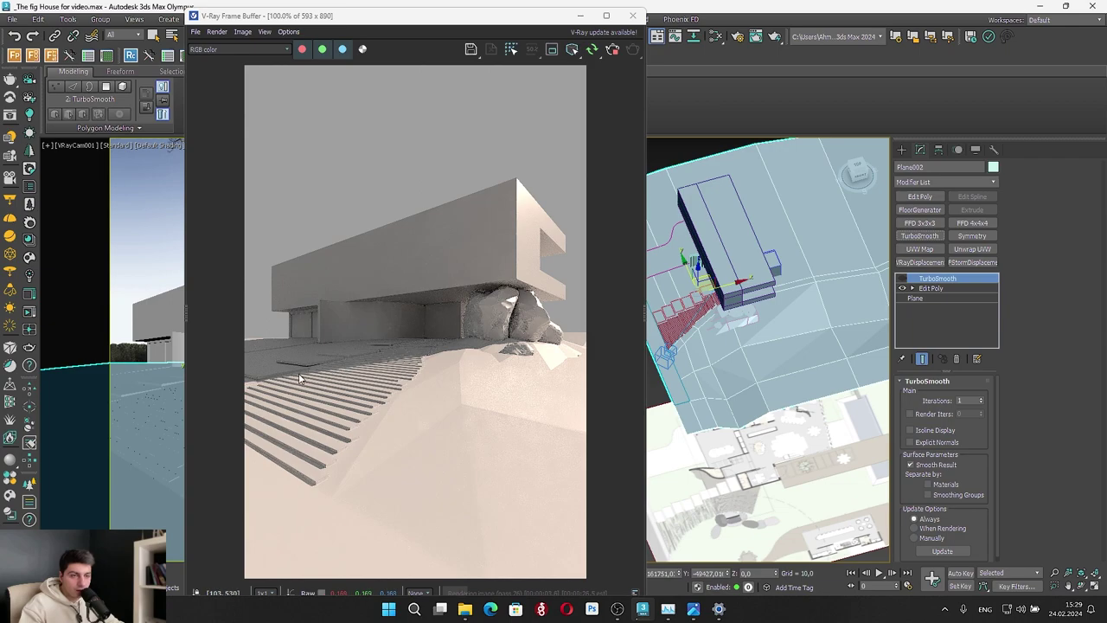
left_click(903, 278)
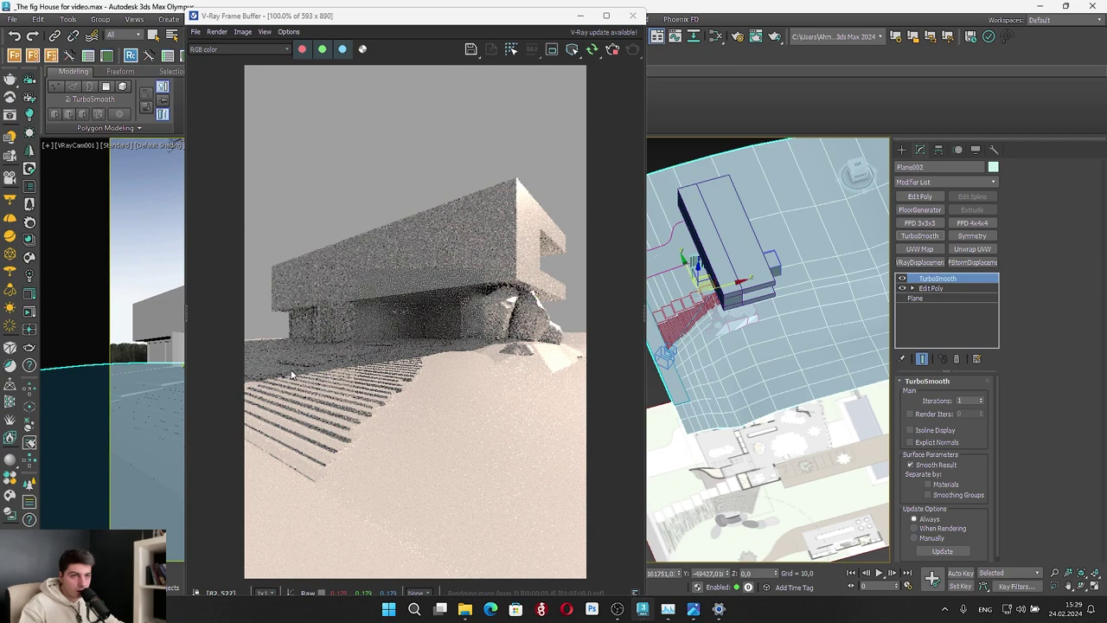
left_click(981, 398)
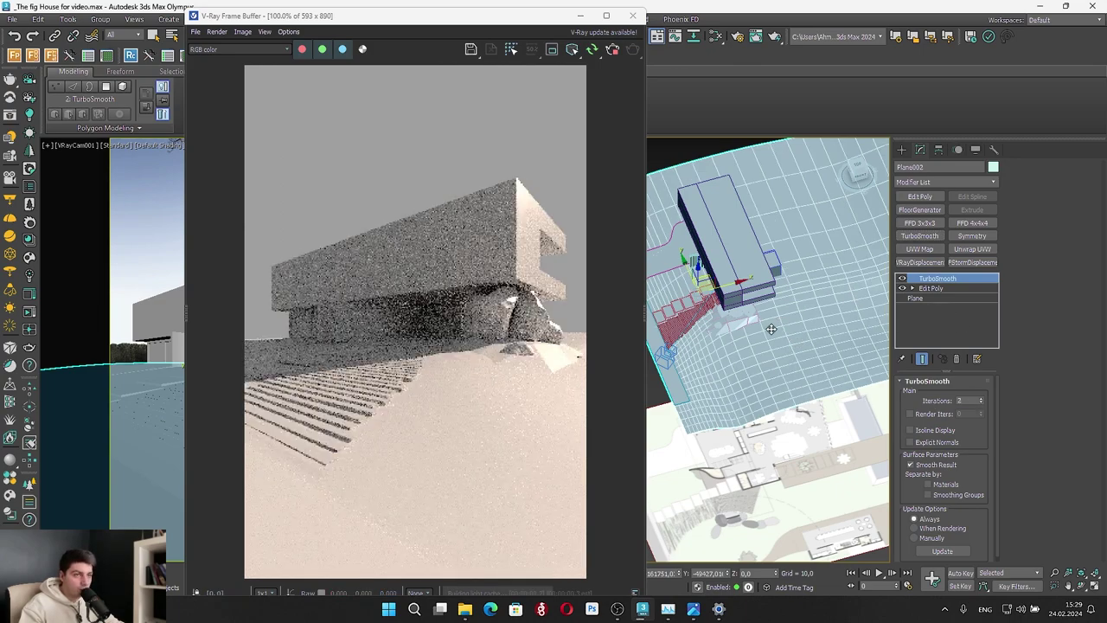
Apply TurboSmooth to the ground patch beneath the rocks at the house corner
middle_click_drag(784, 325, 775, 340, "alt")
scroll(775, 340, "up", 3)
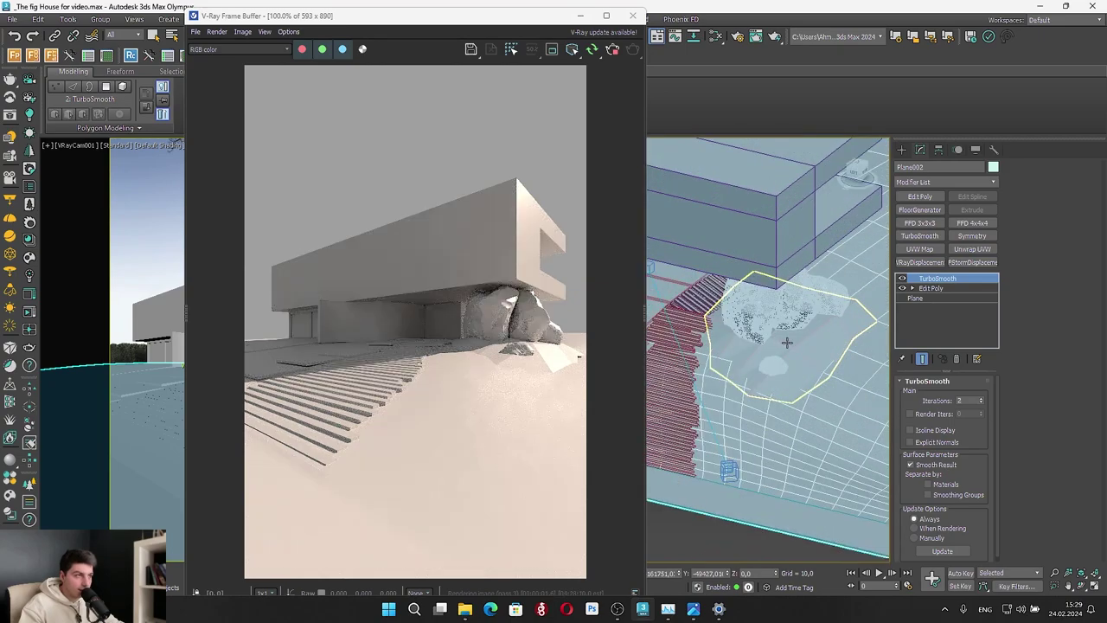
left_click(792, 389)
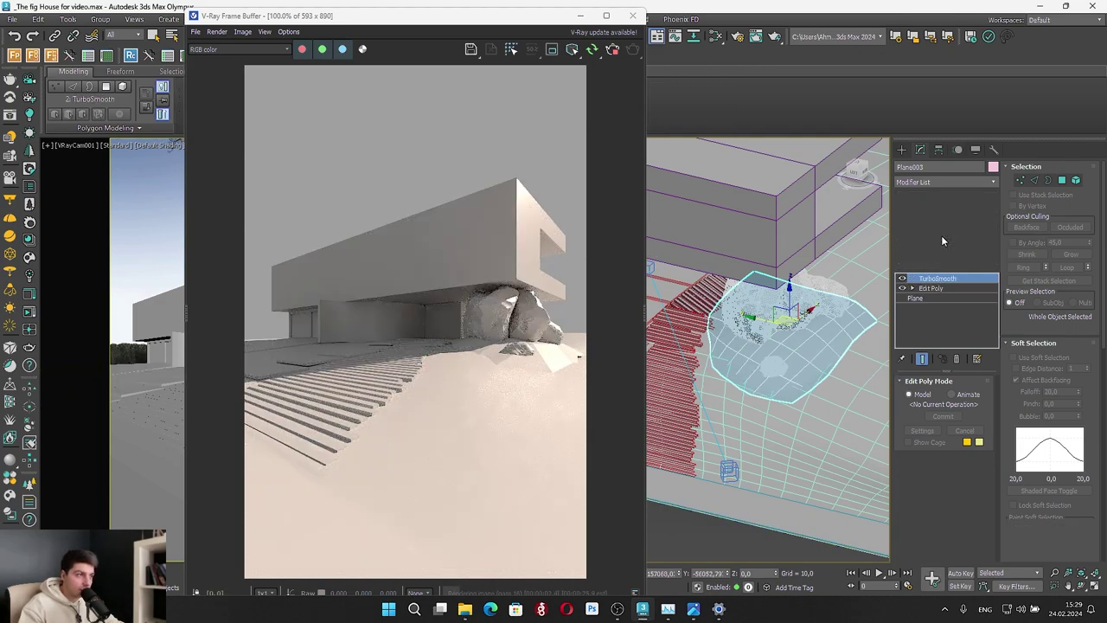
left_click(941, 236)
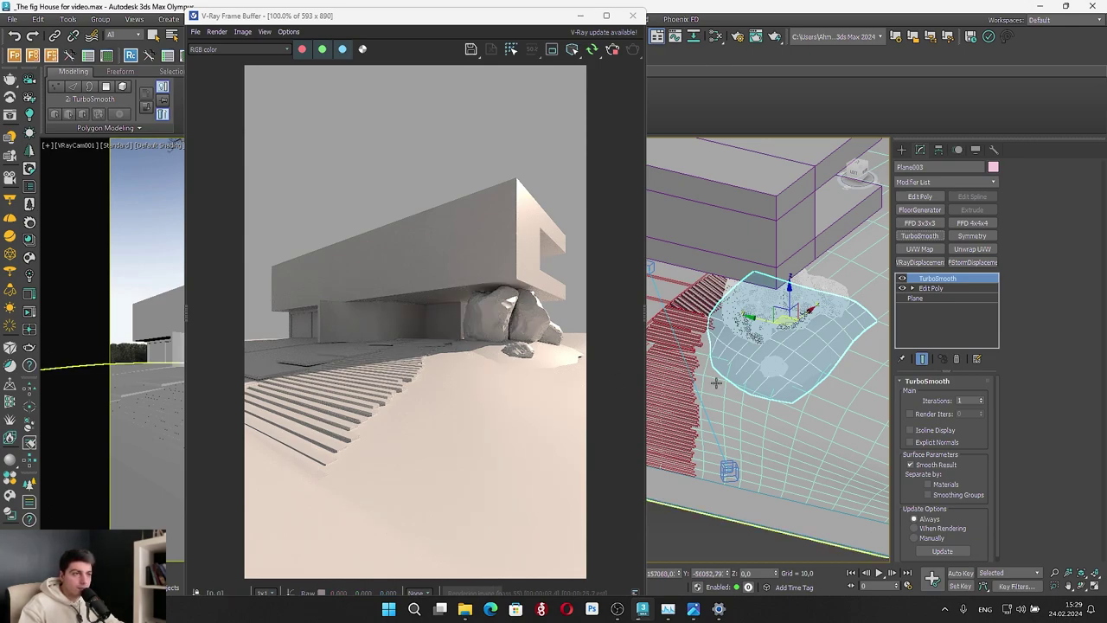
Set the VRaySun's color mode to Override and compare the render with the reference image 2.png
left_click_drag(424, 28, 308, 30)
scroll(639, 182, "down", 4)
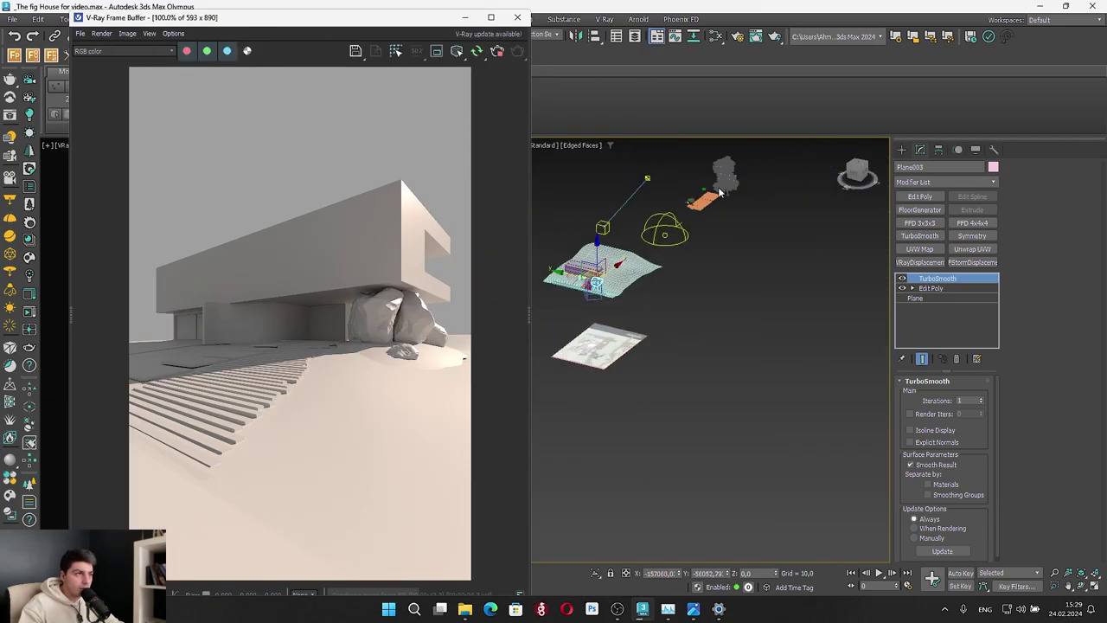
left_click(639, 183)
scroll(638, 183, "up", 2)
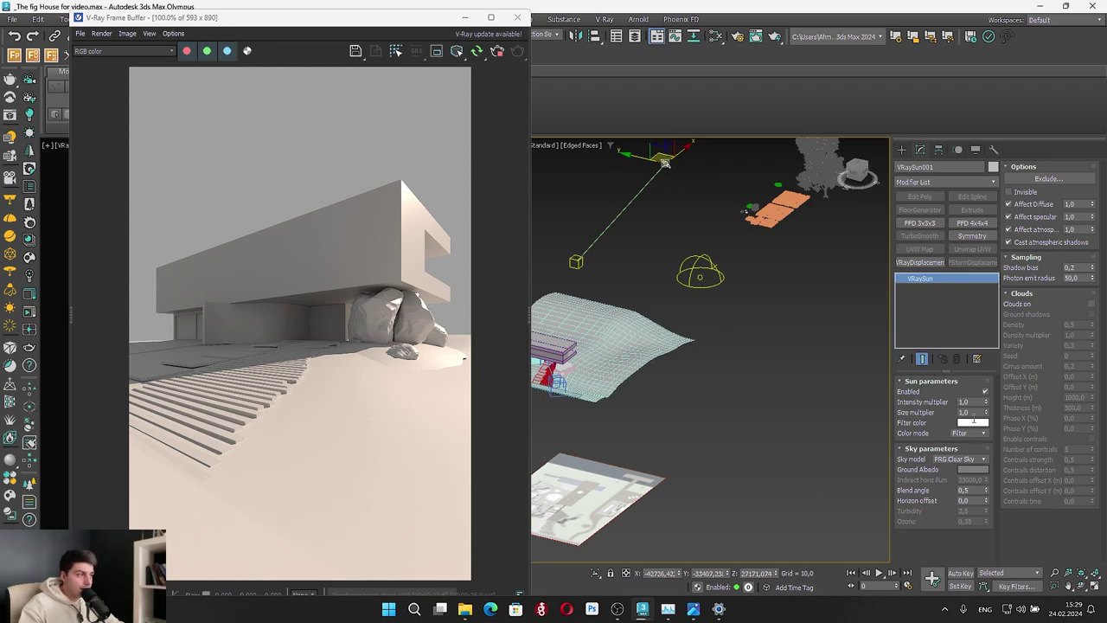
left_click(971, 432)
left_click(973, 469)
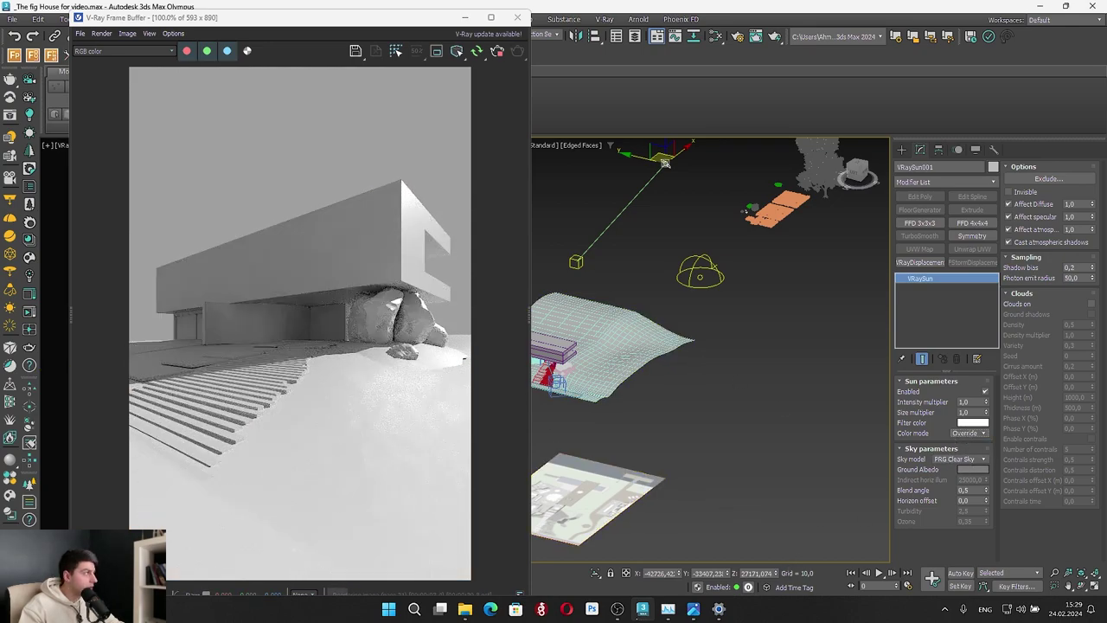
left_click_drag(1106, 91, 626, 44)
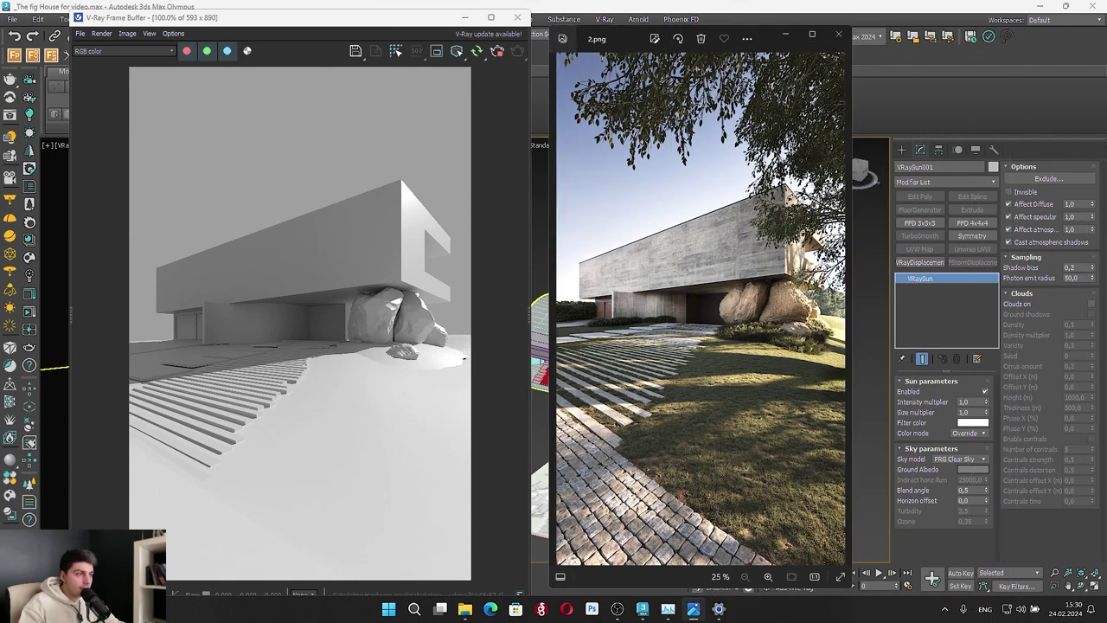
left_click(786, 35)
Select the outer of the two American elm trees among the spare assets beside the scene
scroll(767, 289, "down", 5)
scroll(680, 265, "up", 5)
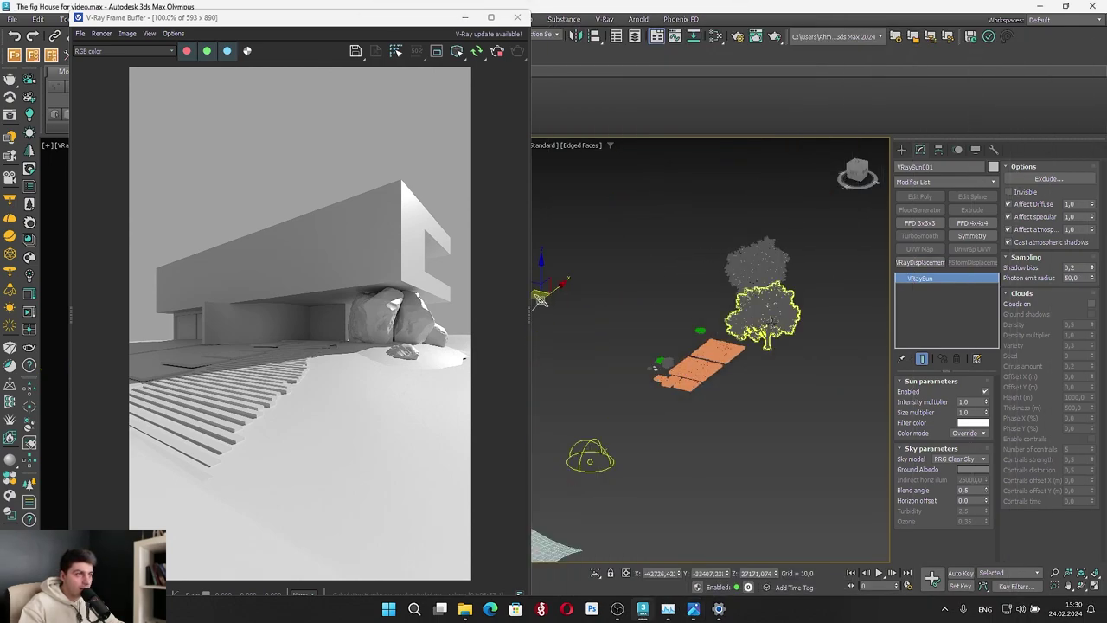
left_click(768, 313)
middle_click_drag(771, 317, 683, 330, "alt")
scroll(827, 291, "up", 2)
left_click(824, 297)
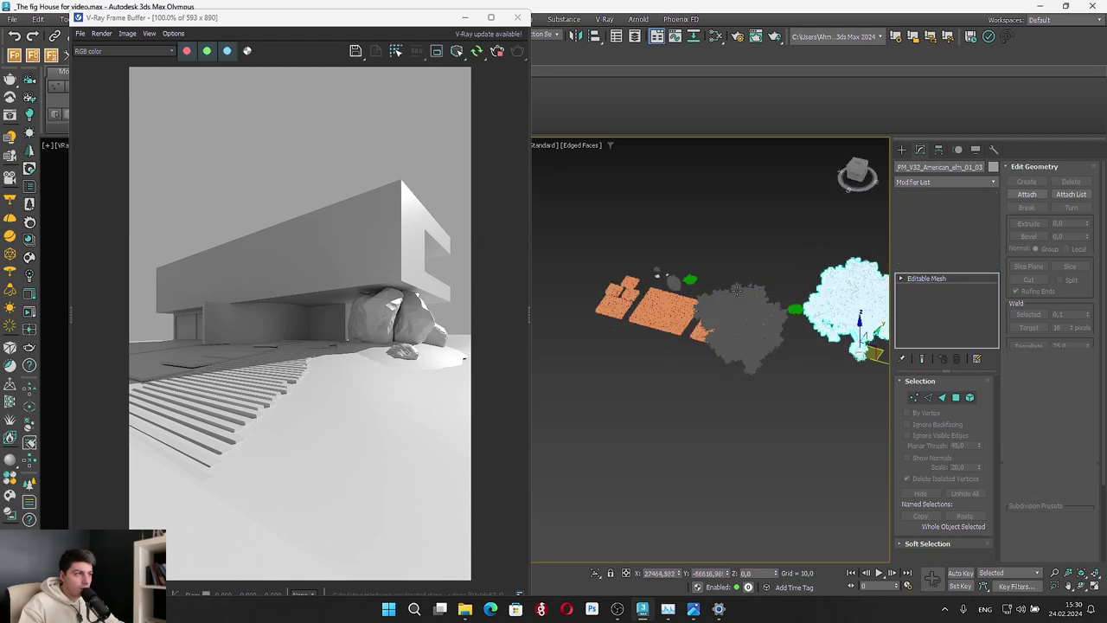
scroll(694, 273, "down", 4)
middle_click_drag(694, 275, 687, 246, "alt")
scroll(820, 298, "up", 3)
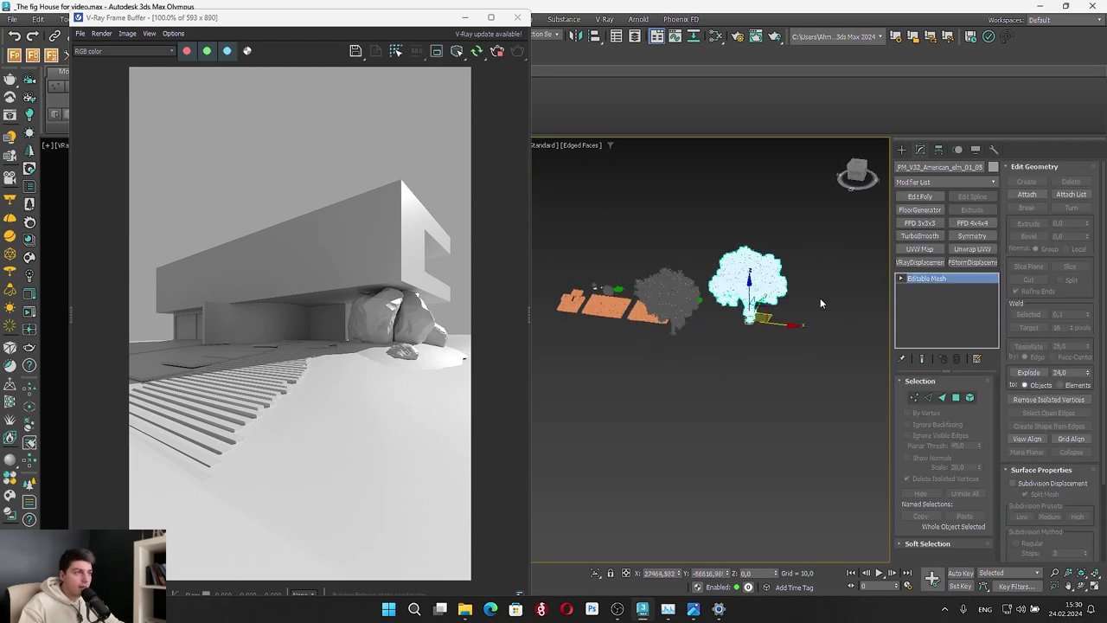
middle_click_drag(841, 261, 614, 285)
scroll(614, 286, "up", 3)
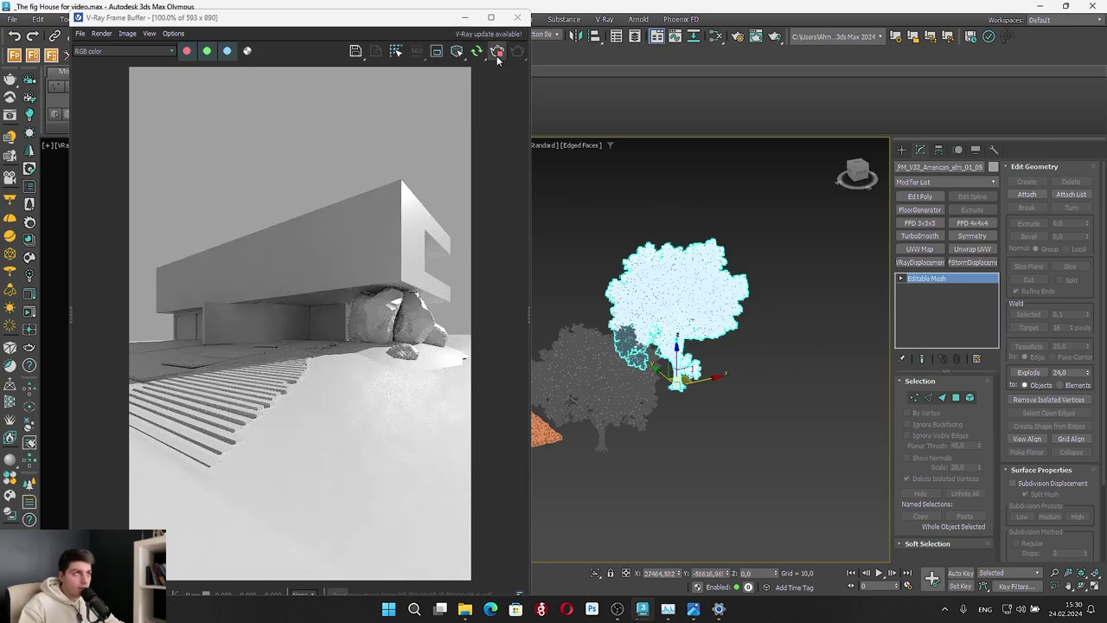
Load the selected elm's Multi/Sub-Object material into the Slate Material Editor by sampling it from the tree
left_click(716, 36)
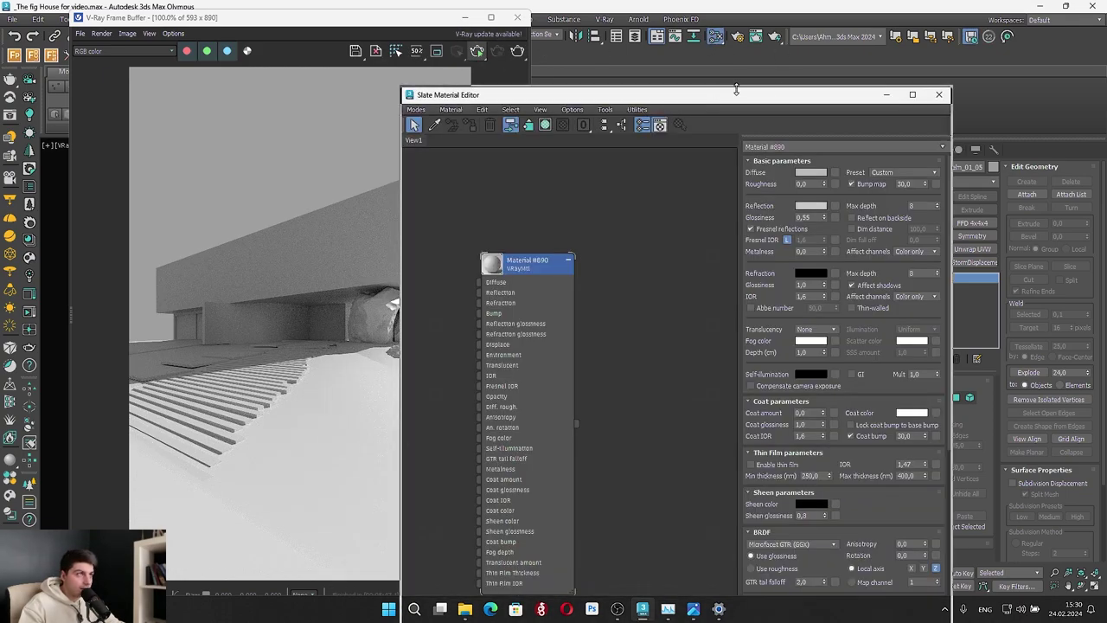
left_click_drag(680, 98, 360, 100)
left_click(115, 126)
left_click(709, 266)
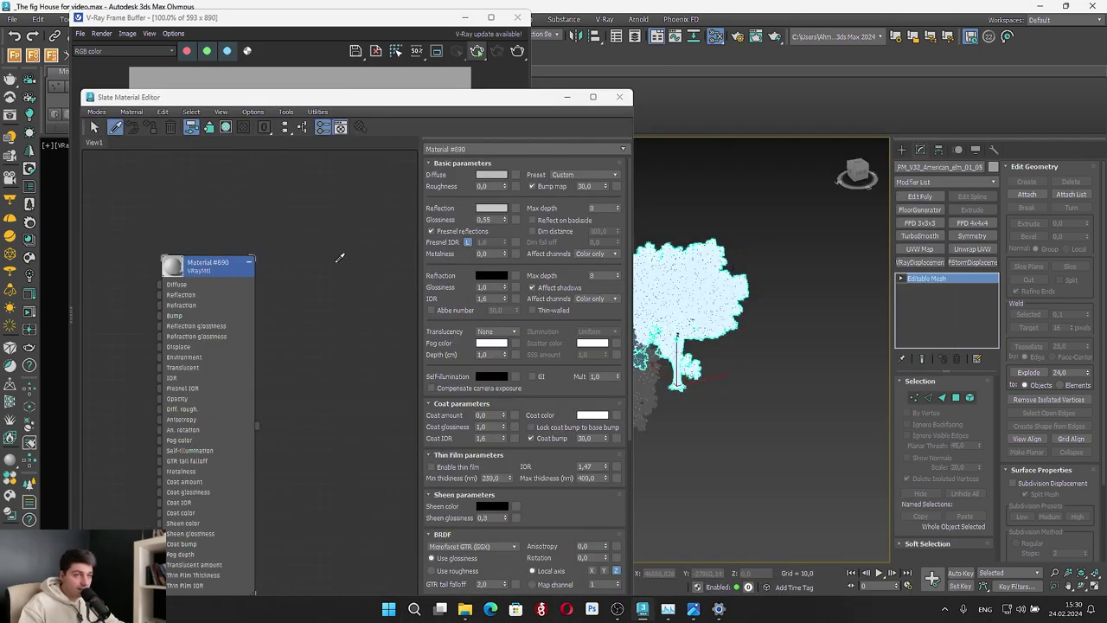
scroll(288, 234, "down", 3)
scroll(288, 235, "down", 8)
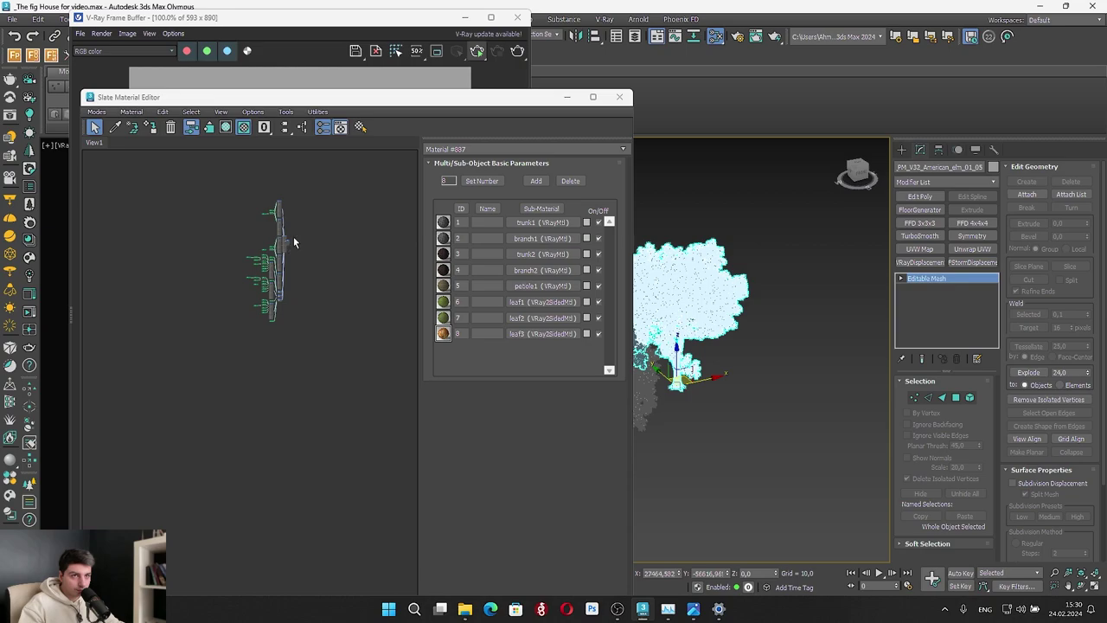
Examine the elm's leaf material nodes and preview the Leaf_03 opacity bitmap
scroll(289, 239, "up", 5)
scroll(279, 254, "down", 2)
middle_click_drag(278, 254, 498, 378)
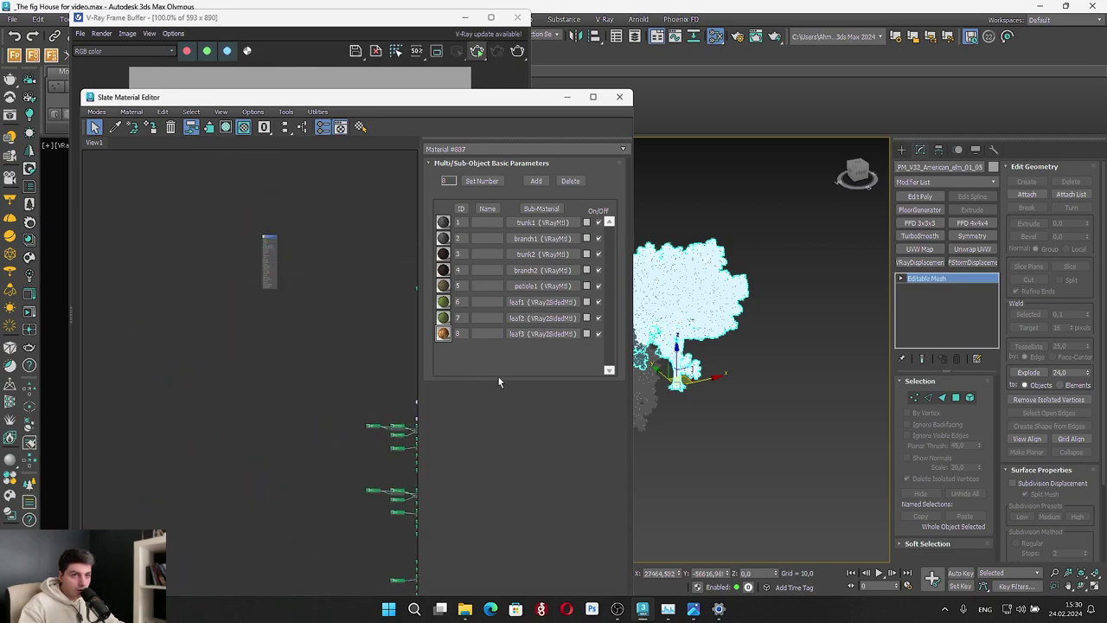
left_click_drag(499, 380, 455, 301)
middle_click_drag(362, 306, 296, 224)
scroll(343, 315, "up", 4)
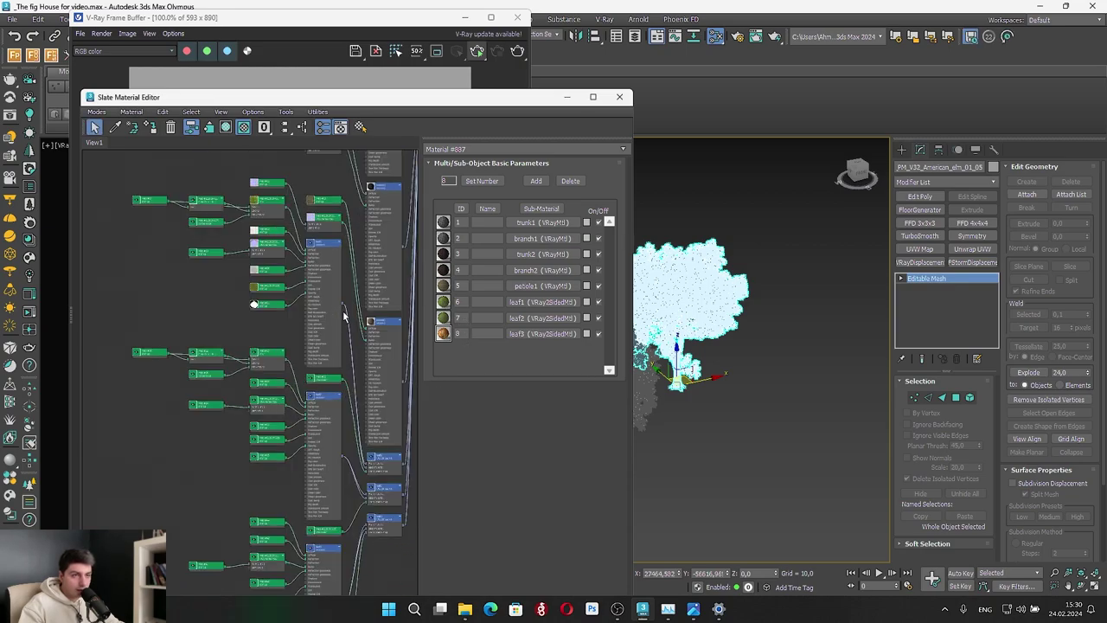
scroll(260, 407, "up", 3)
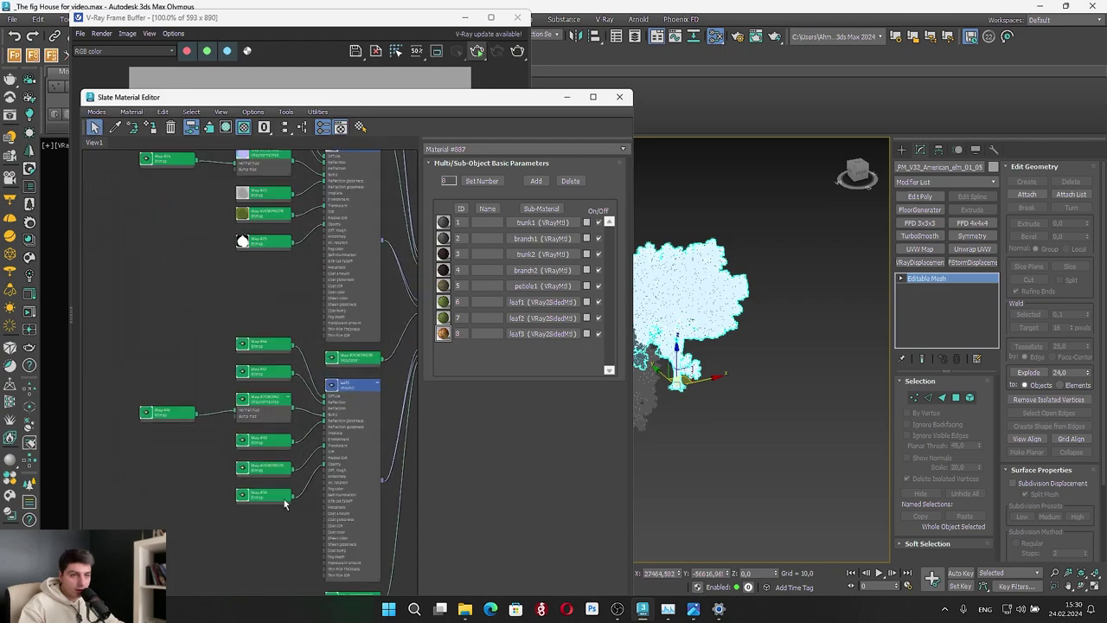
right_click(268, 235)
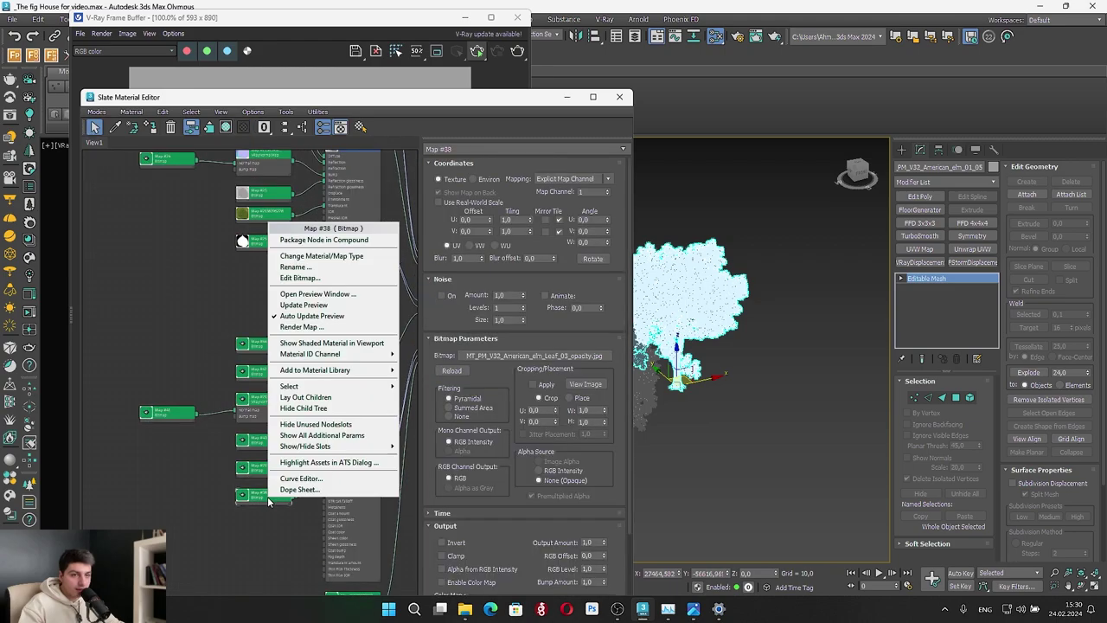
left_click(346, 294)
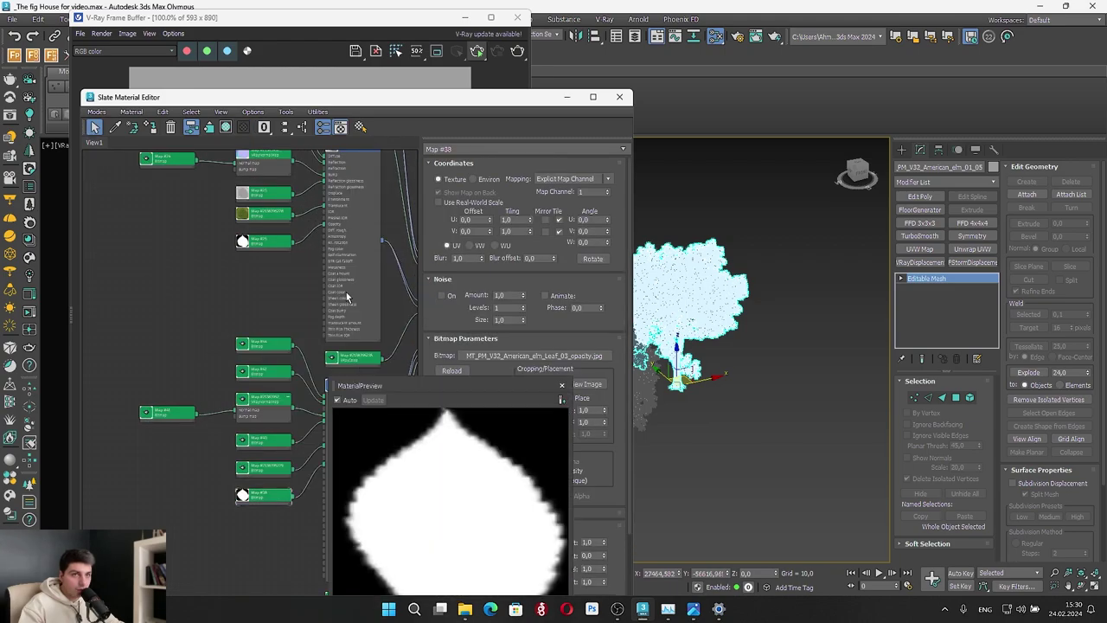
left_click(563, 386)
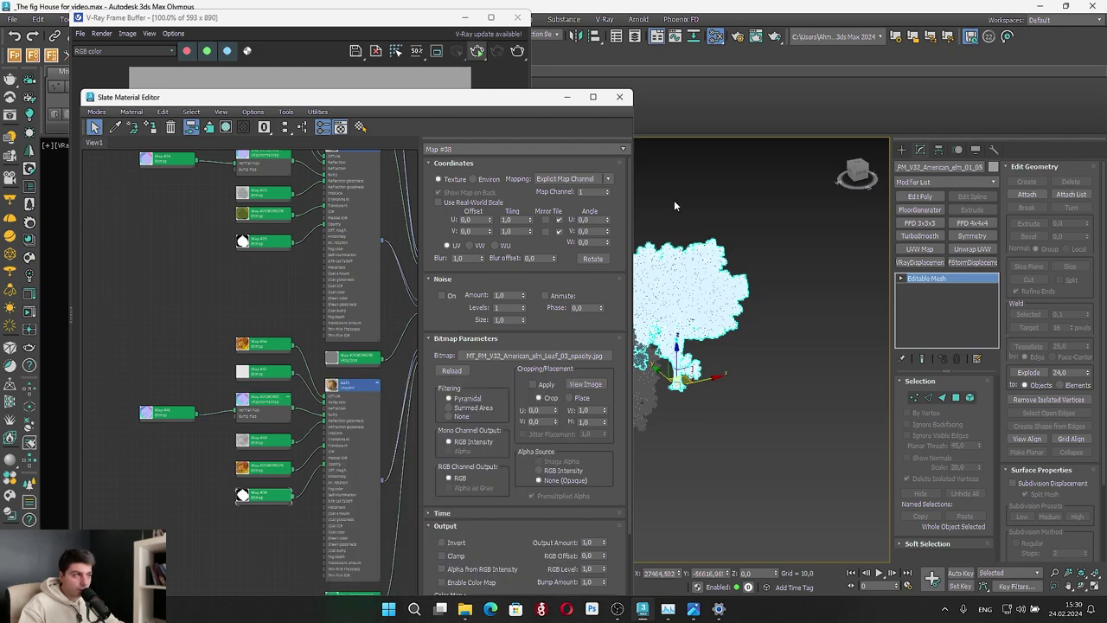
left_click(567, 97)
Move the elm in plan view from the spare assets onto the terrain behind the house
scroll(707, 232, "up", 5)
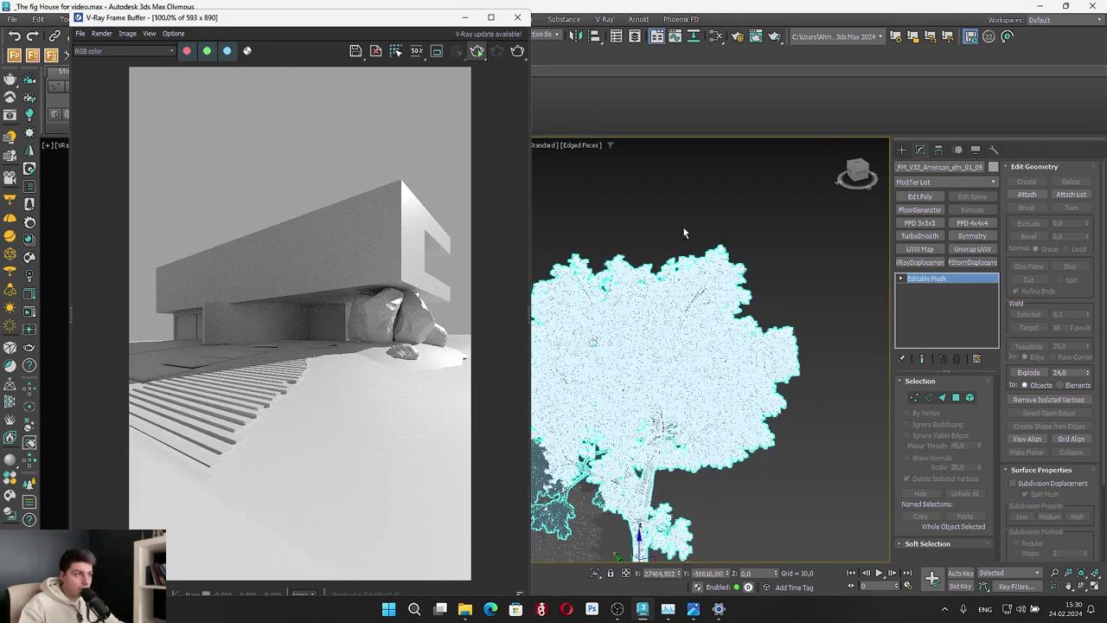
scroll(649, 294, "down", 5)
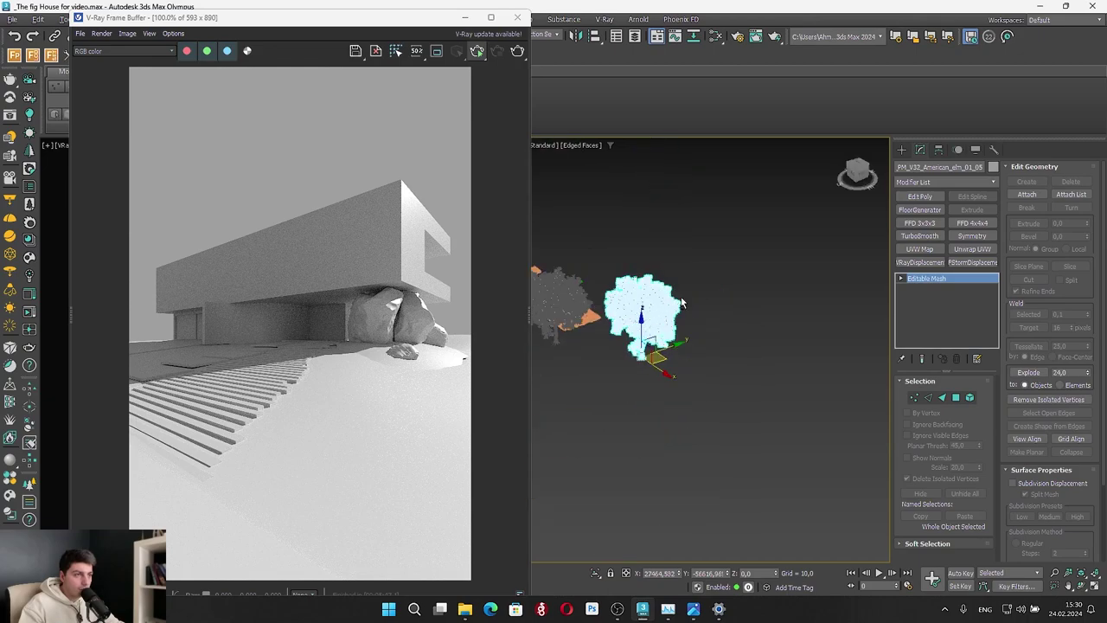
left_click(857, 168)
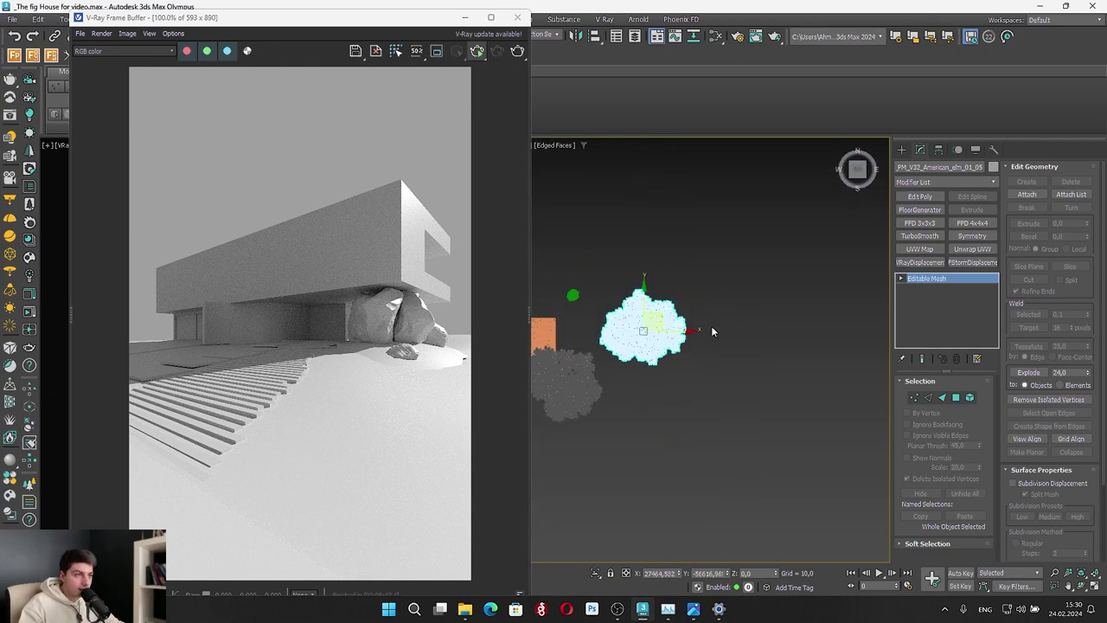
middle_click_drag(699, 353, 847, 338)
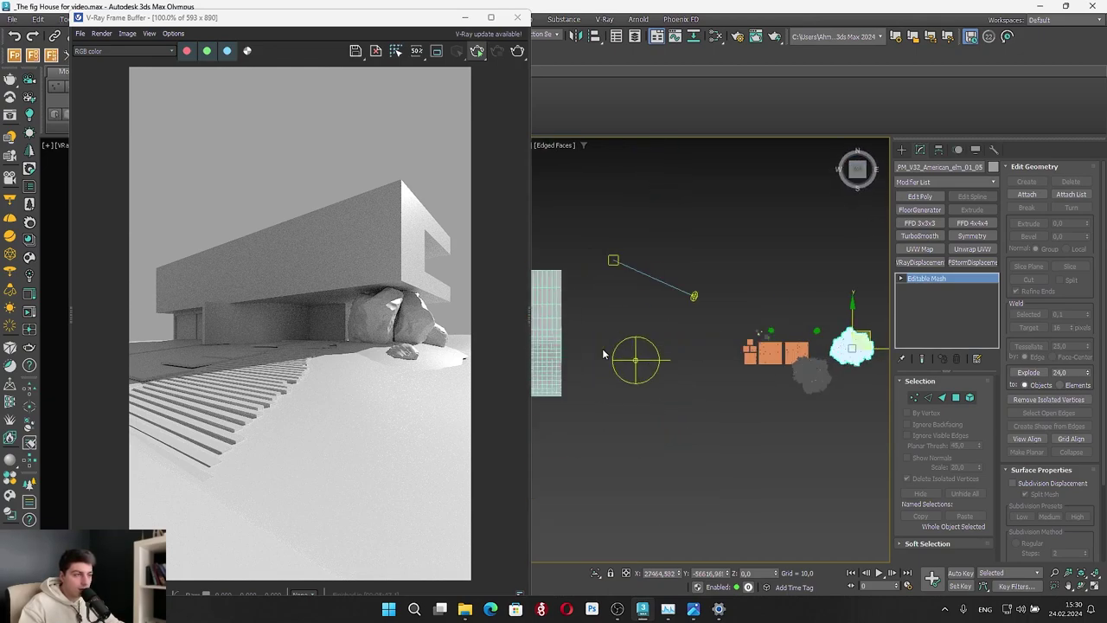
scroll(847, 338, "down", 3)
left_click_drag(847, 338, 684, 317)
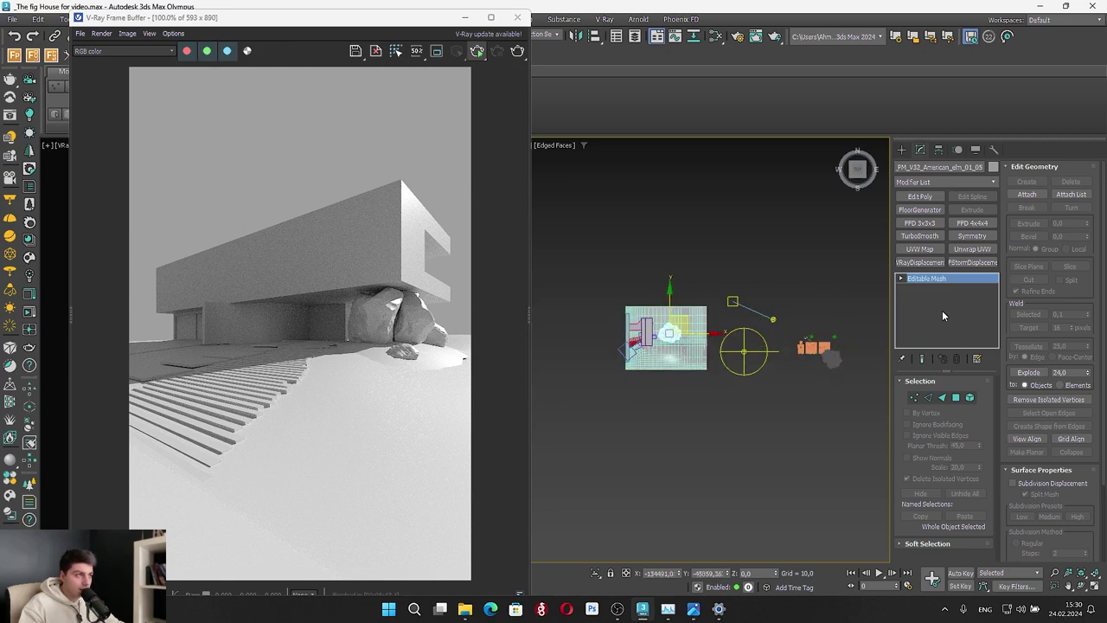
Select the VRaySun and restart the interactive render with the elm on the terrain
left_click(774, 318)
left_click(479, 52)
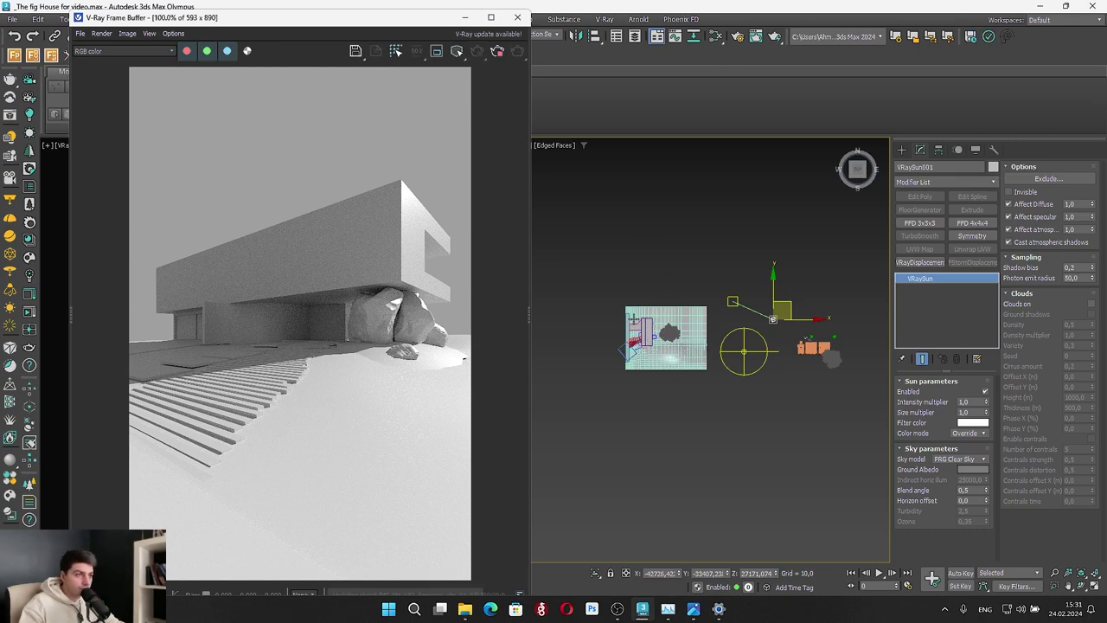
scroll(618, 356, "up", 5)
scroll(705, 331, "up", 2)
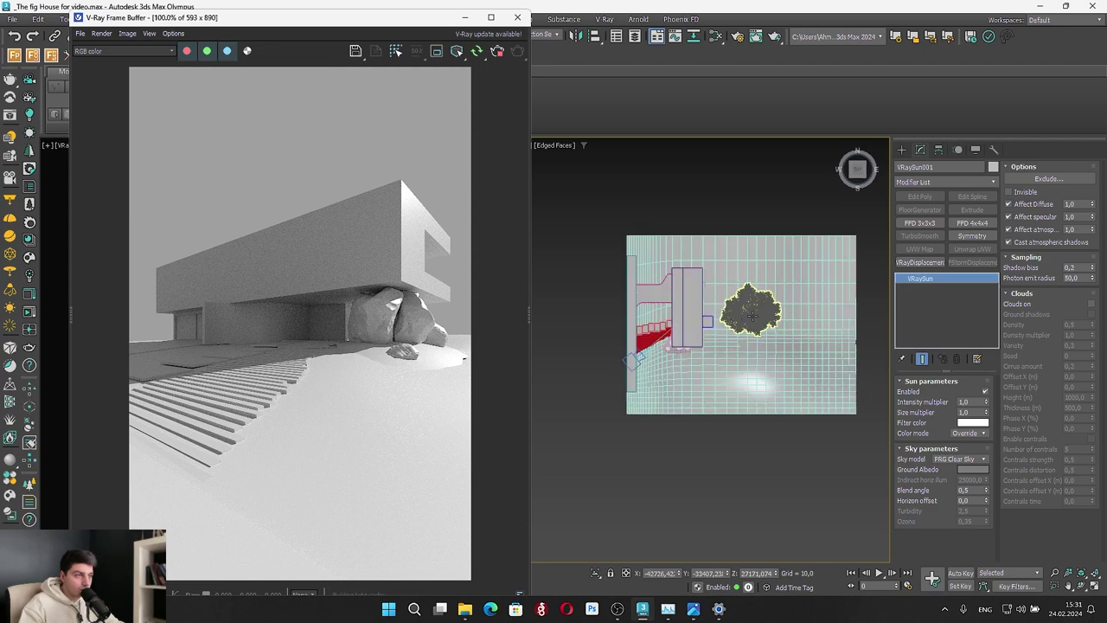
left_click(765, 294)
left_click_drag(767, 288, 733, 360)
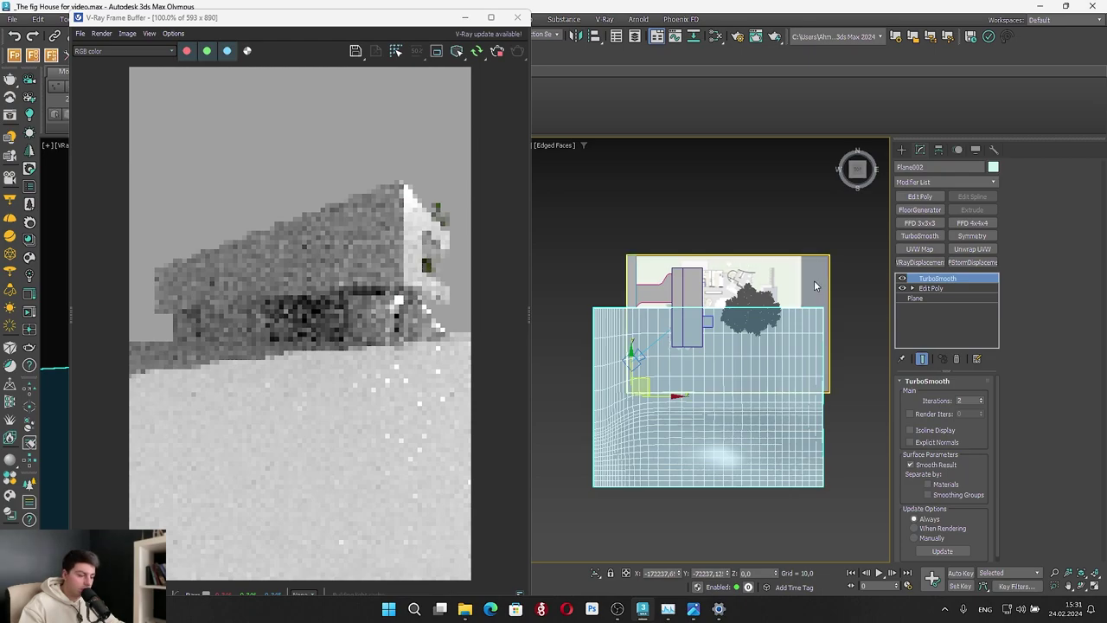
key("ctrl+z")
Move the elm toward the terrain's front edge to shade the slope, and compare the render with 2.png
left_click(763, 305)
left_click_drag(763, 304, 767, 365)
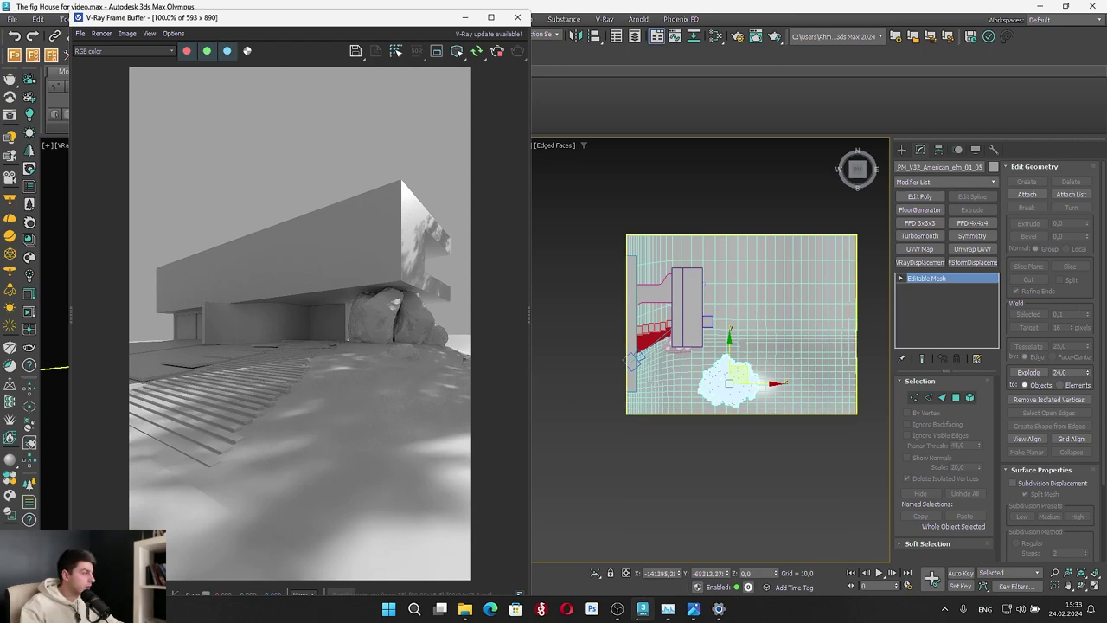
key("alt+Tab")
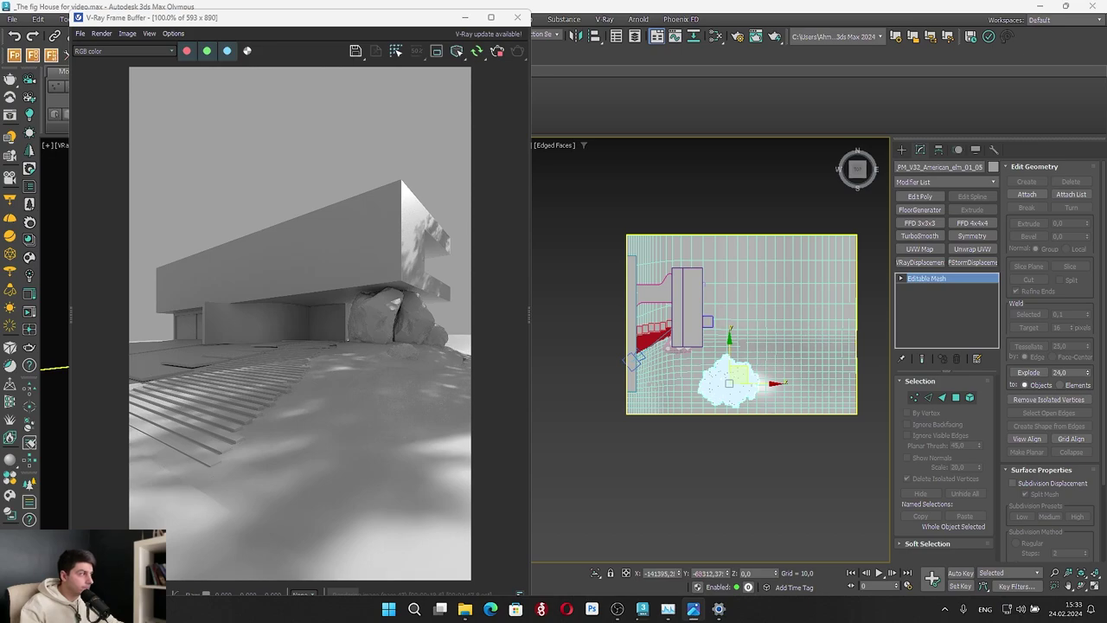
left_click_drag(1106, 52, 769, 36)
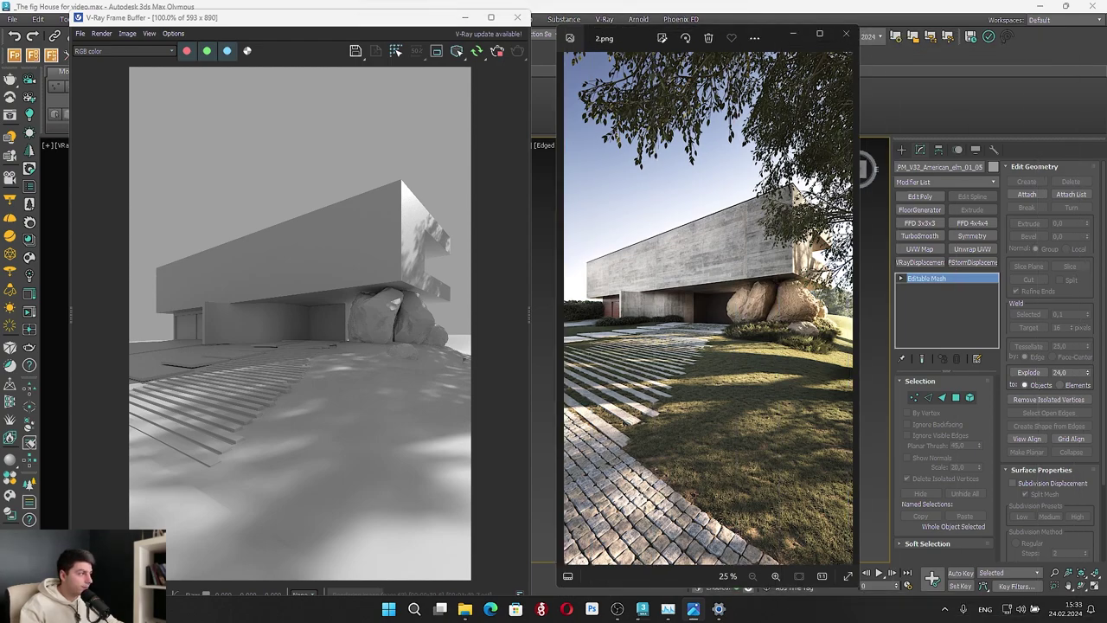
left_click(693, 609)
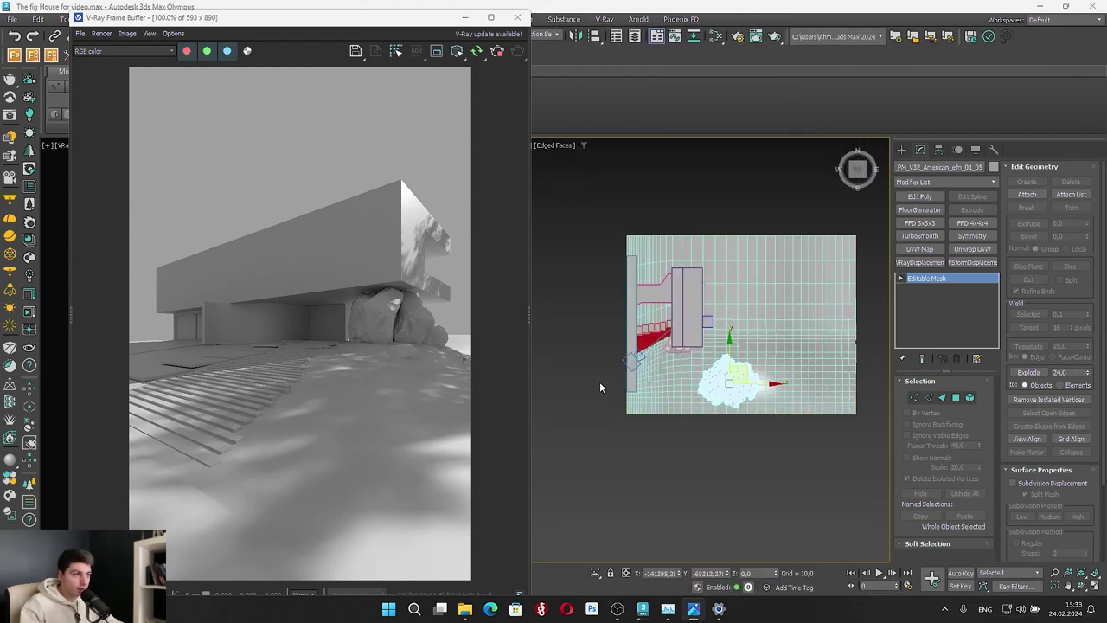
Move the VRaySun in plan view to about X -47100, Y -40300 to redirect the sunlight
scroll(600, 381, "down", 3)
scroll(831, 329, "up", 3)
left_click(821, 330)
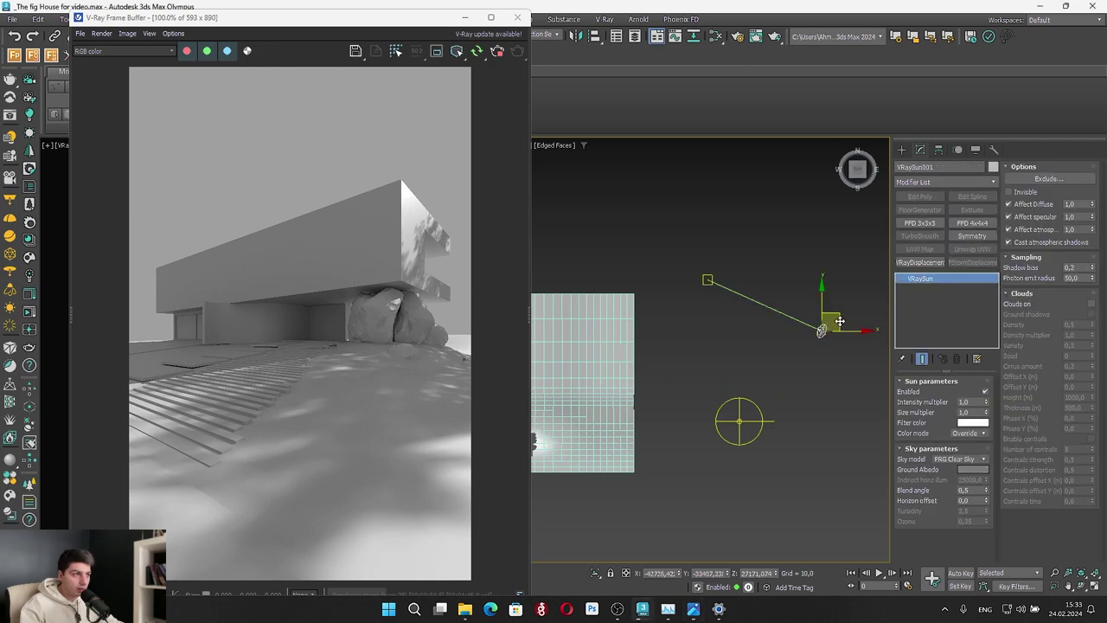
left_click_drag(821, 331, 826, 346)
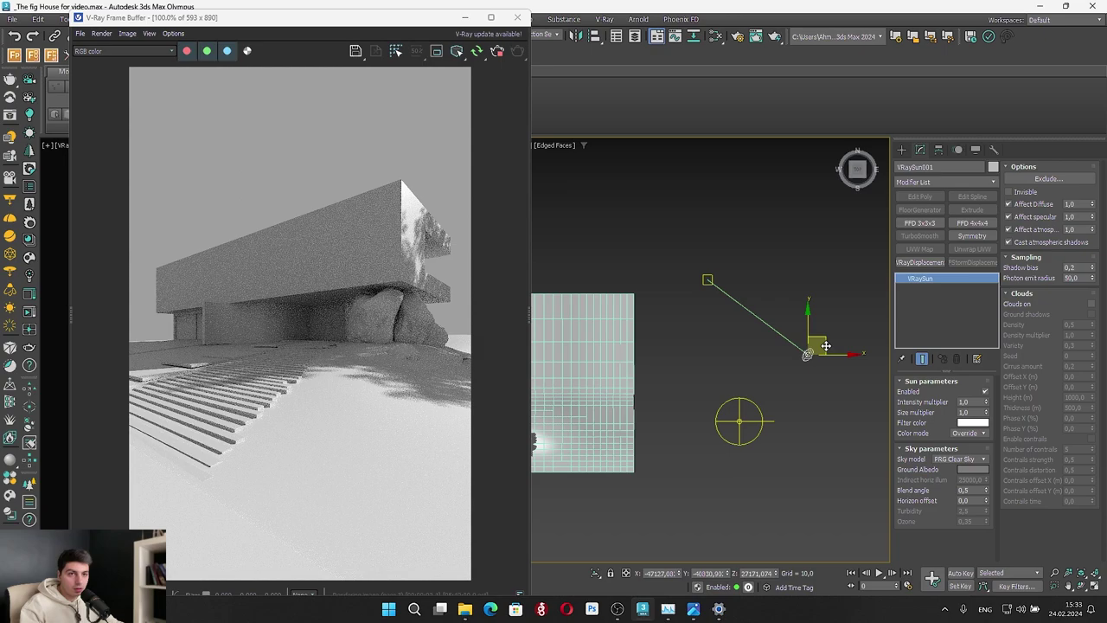
Move the elm along the front of the terrain, closer to the rocks at the house corner
scroll(826, 346, "down", 4)
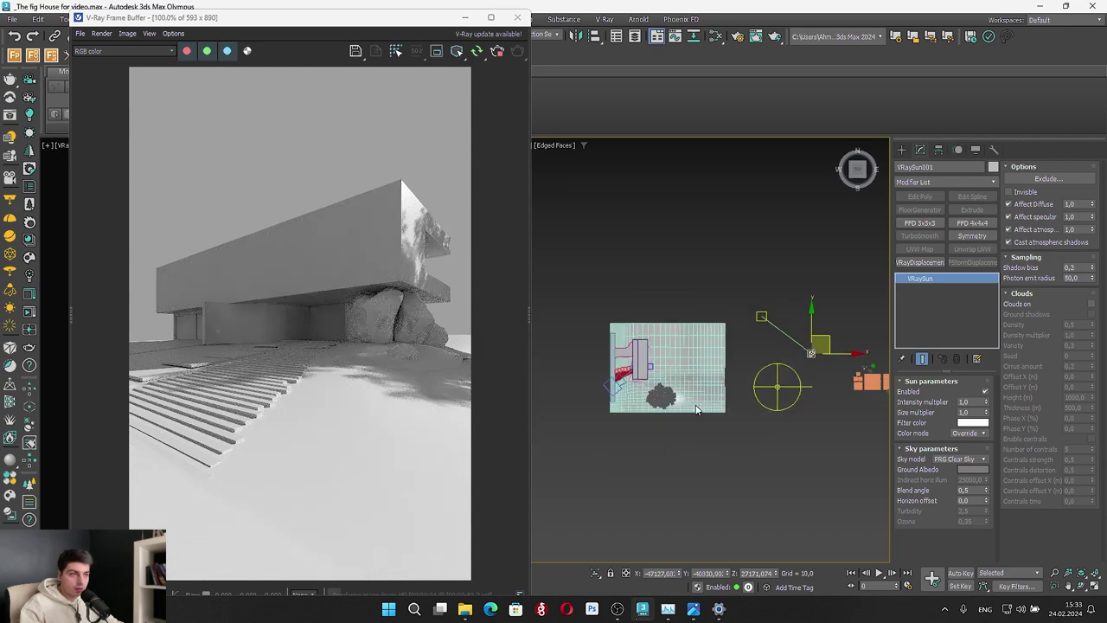
scroll(685, 391, "up", 4)
left_click(685, 390)
left_click_drag(687, 382, 663, 392)
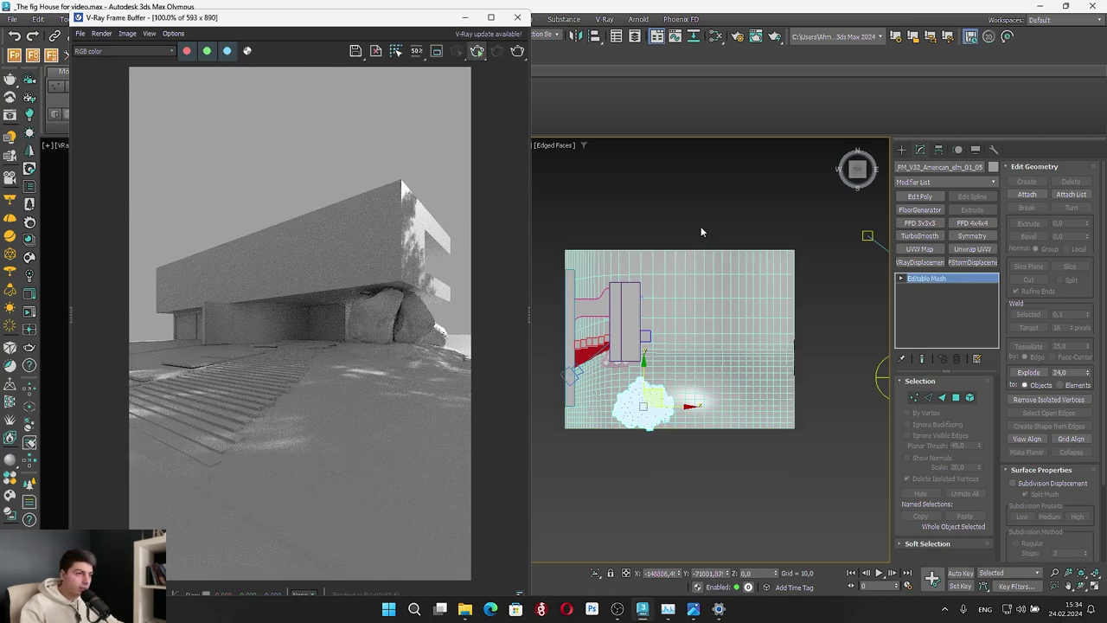
Examine the elm on the terrain up close and isolate it from the rest of the scene
middle_click_drag(718, 234, 723, 190)
middle_click_drag(723, 190, 785, 97, "alt")
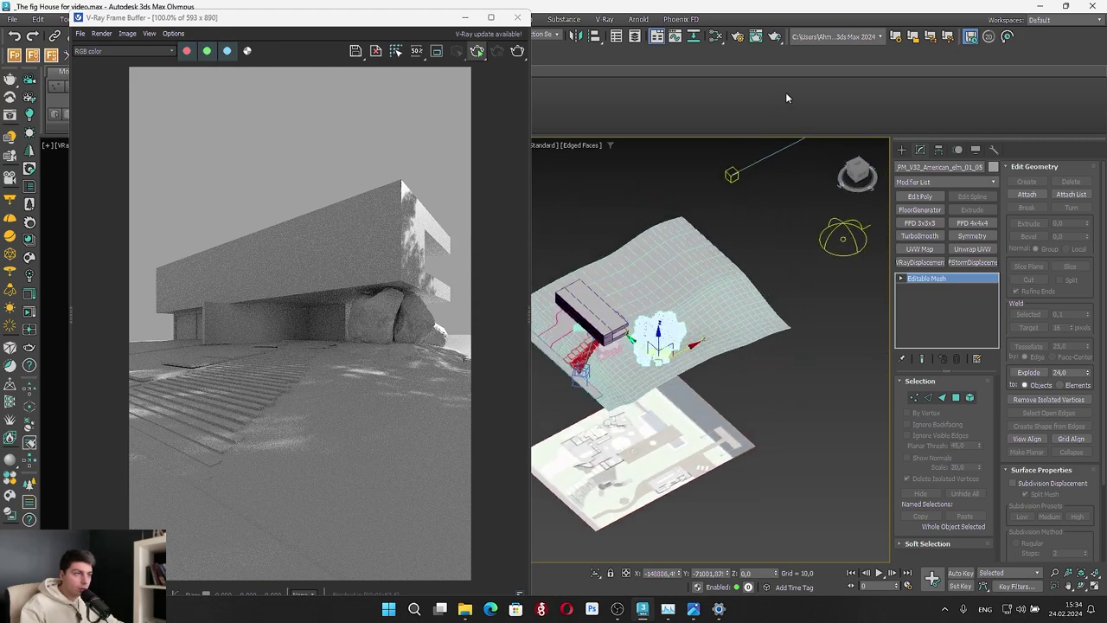
scroll(693, 309, "up", 5)
middle_click_drag(643, 348, 707, 299, "alt")
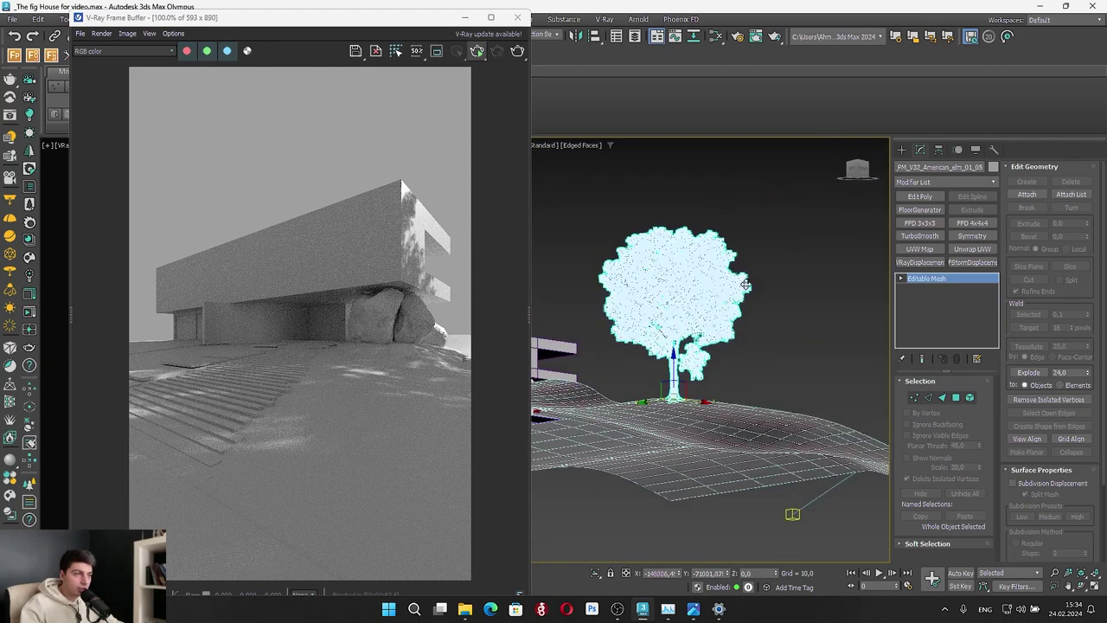
scroll(707, 298, "up", 5)
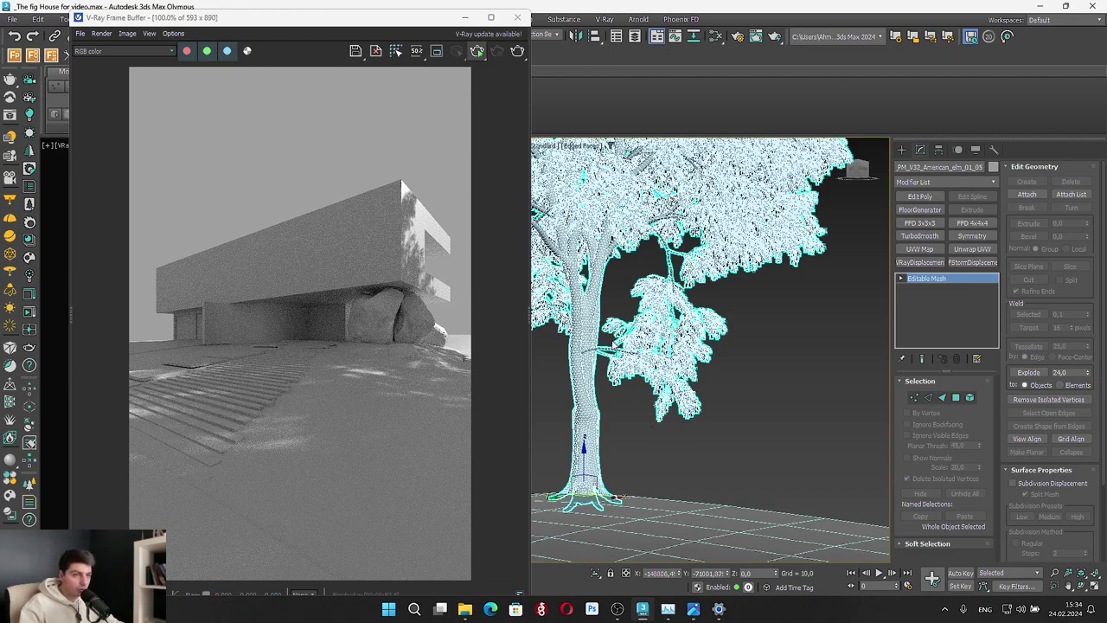
scroll(655, 333, "down", 6)
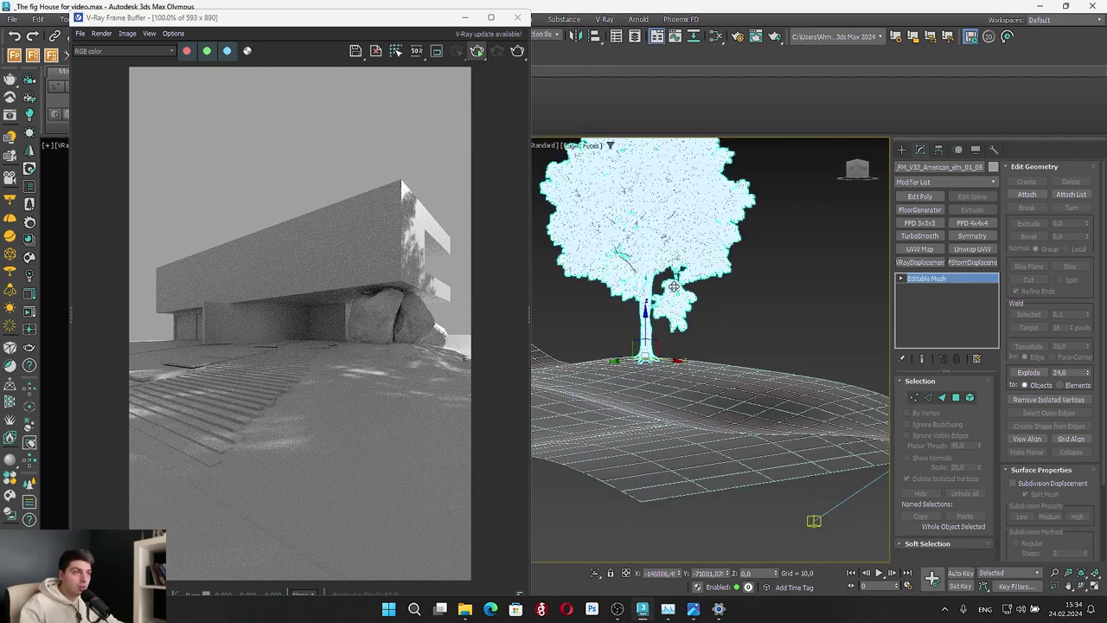
middle_click_drag(674, 286, 618, 348, "alt")
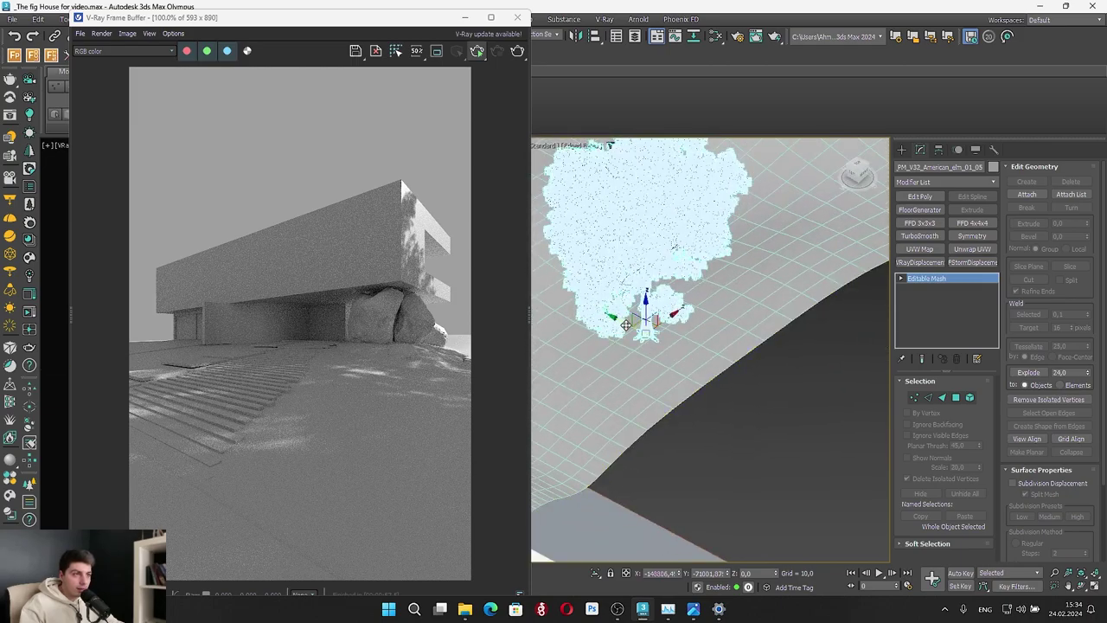
key("alt+q")
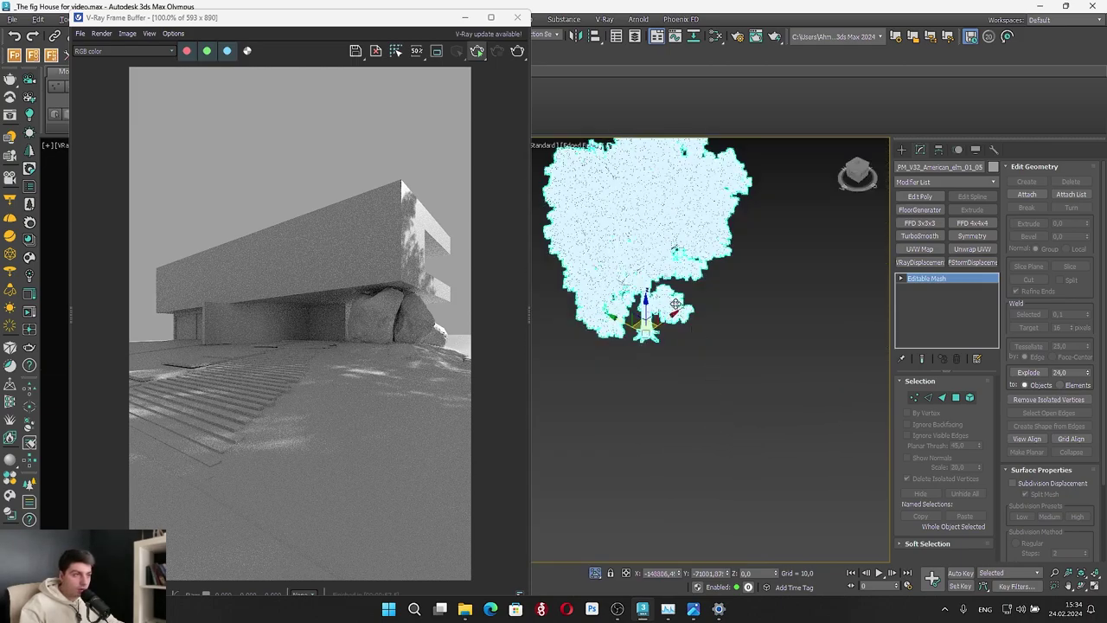
middle_click_drag(675, 303, 721, 417)
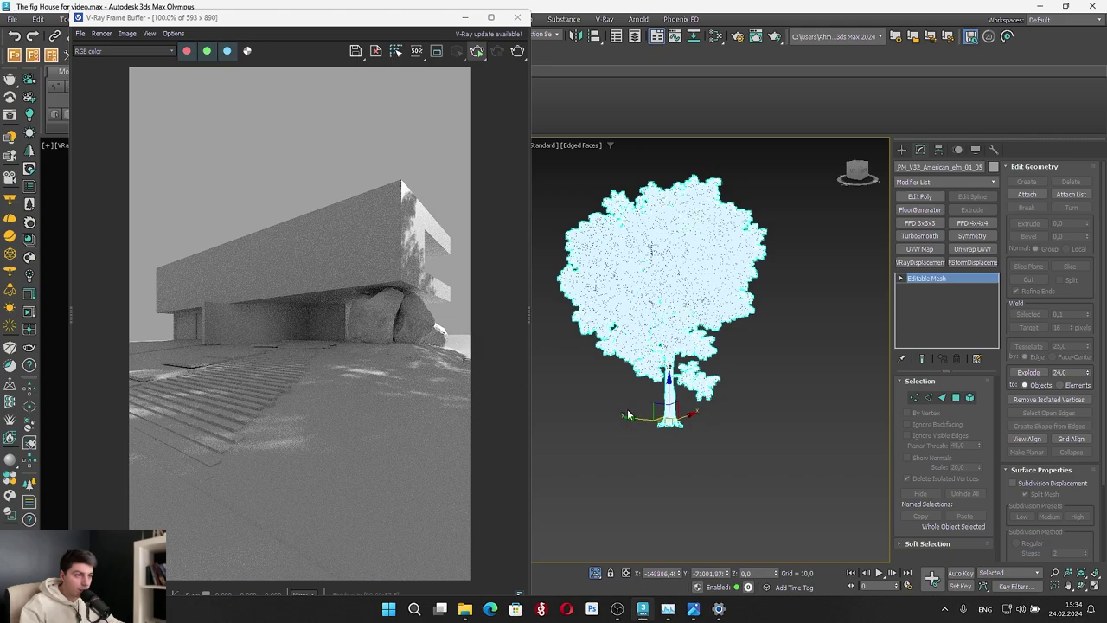
Clone the elm as an independent copy beside the original and shift it farther away along Y
left_click_drag(639, 420, 777, 444, "shift")
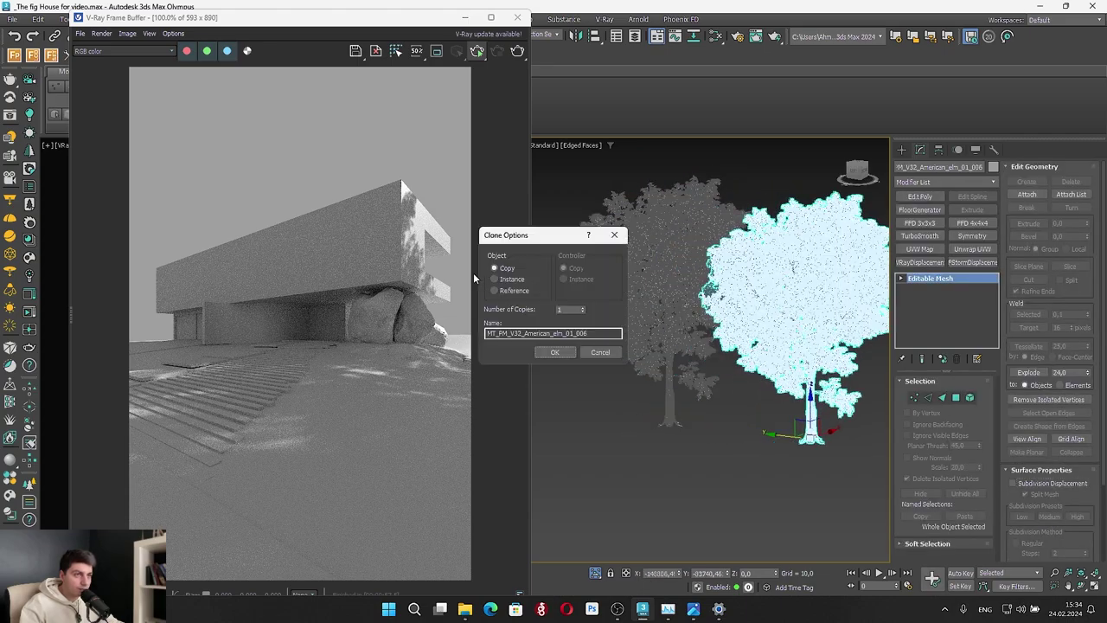
left_click(546, 350)
middle_click_drag(733, 379, 568, 366)
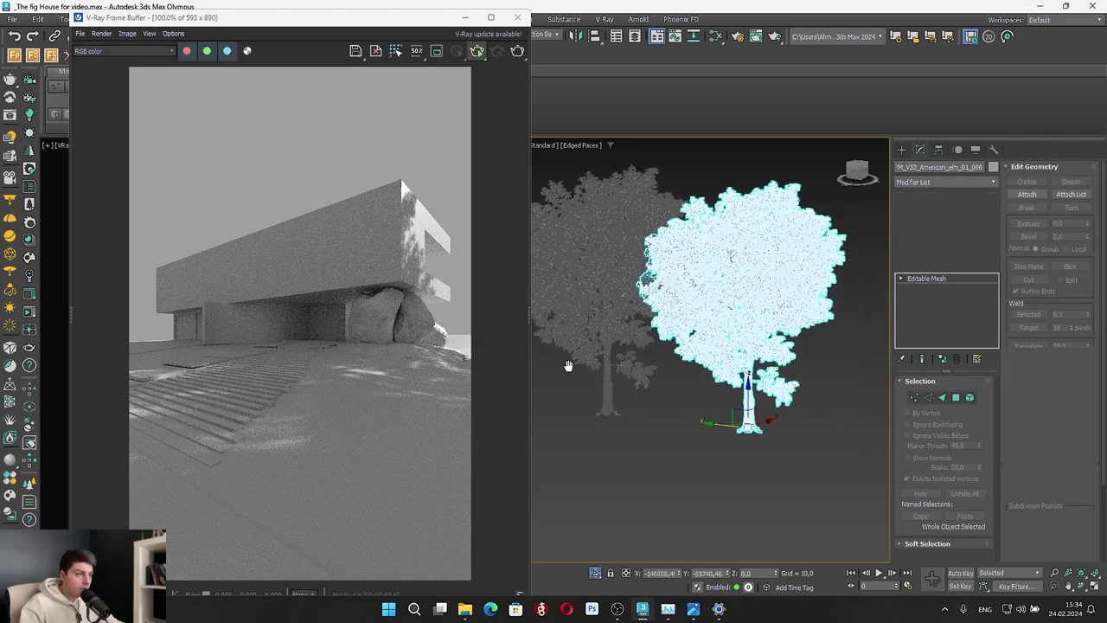
left_click_drag(616, 414, 635, 415)
middle_click_drag(692, 411, 716, 406)
Delete all leaf elements with material ID 7 from the copied elm and leave element editing
left_click(970, 399)
scroll(718, 436, "up", 6)
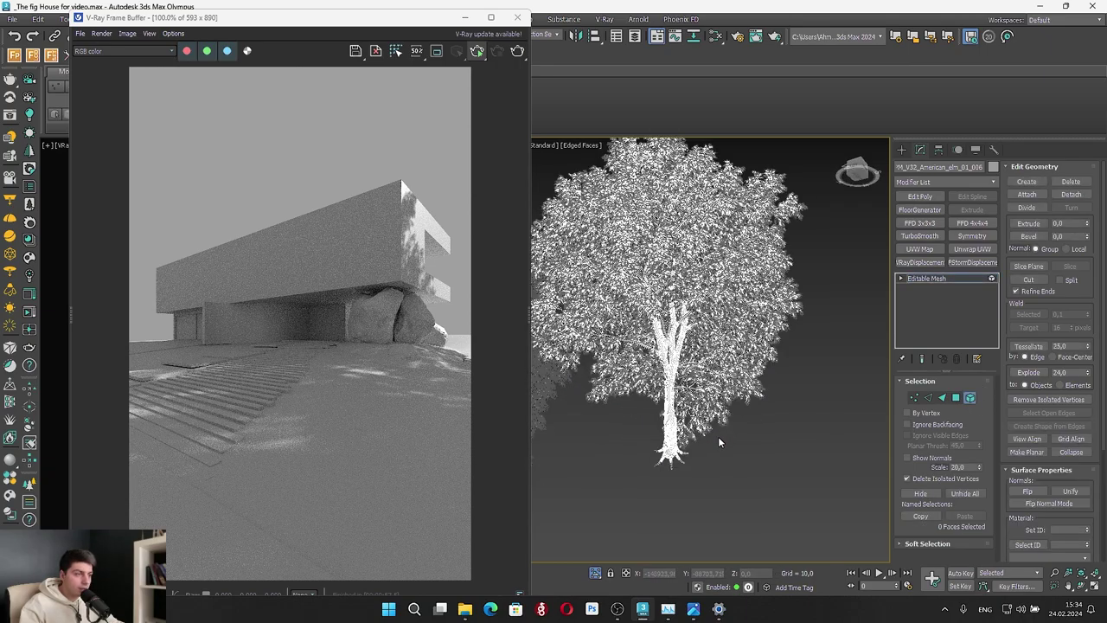
left_click(726, 424)
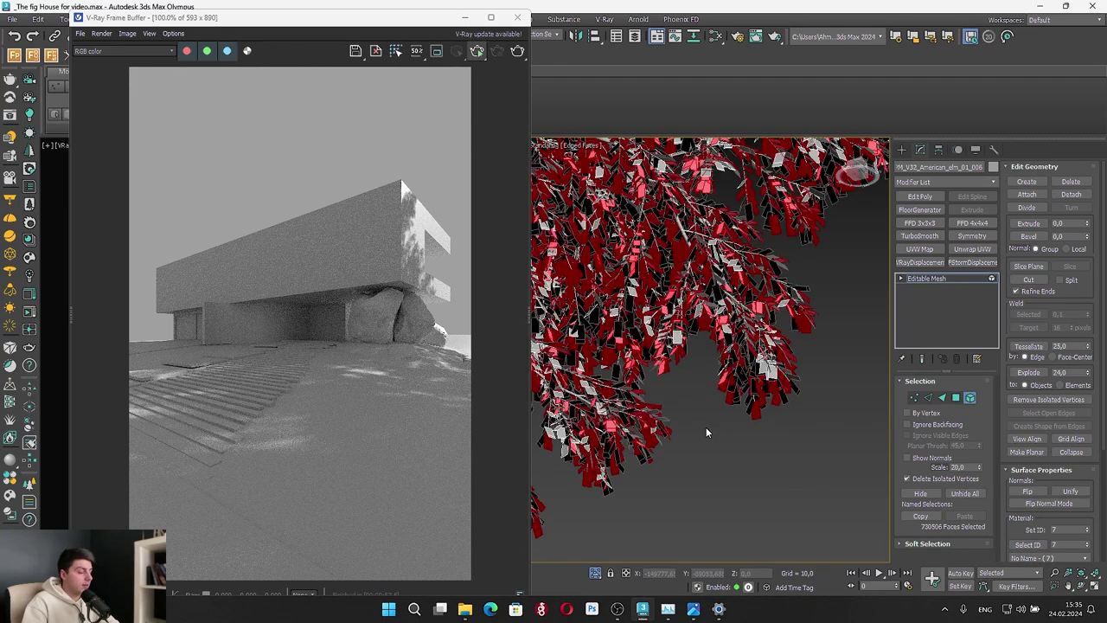
key("Delete")
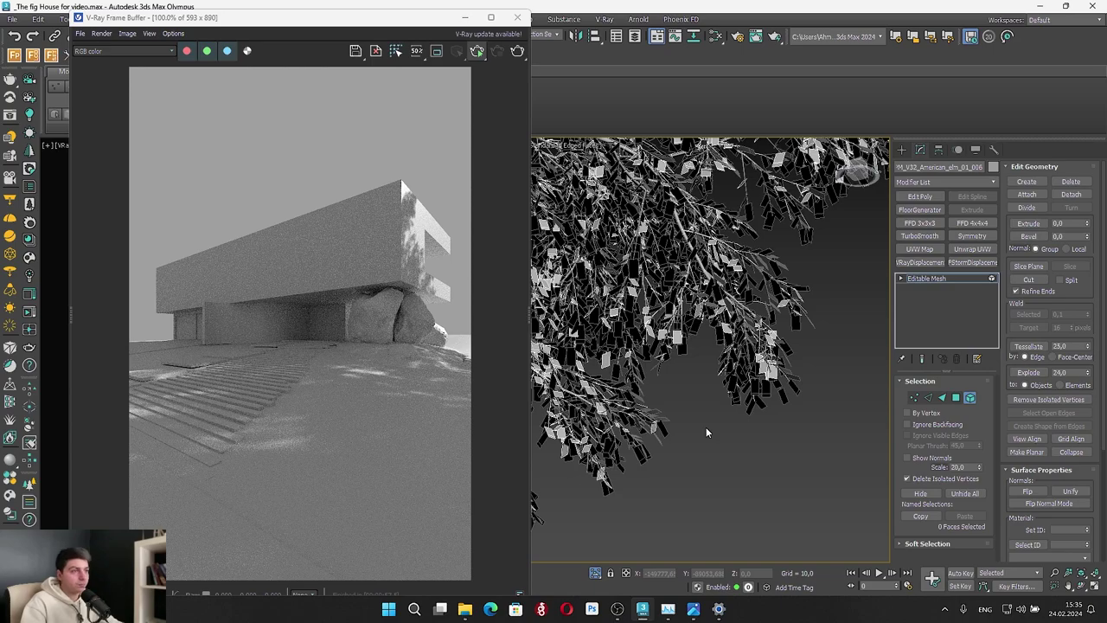
left_click(970, 398)
left_click(684, 408)
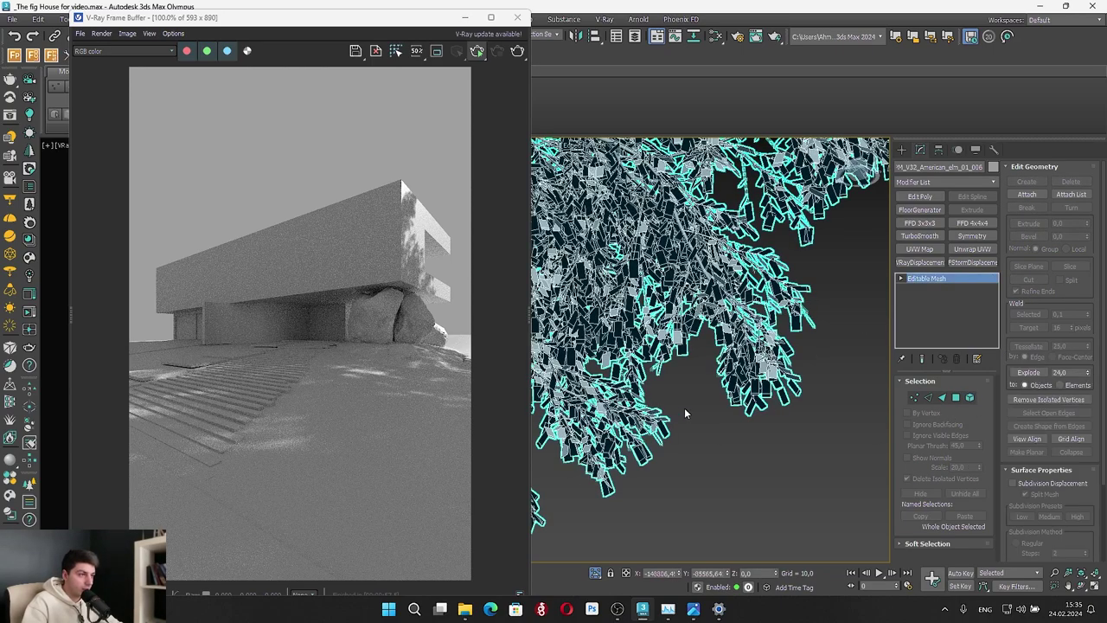
Clone the thinned elm as another independent copy farther along the row
key("z")
middle_click_drag(719, 380, 718, 454, "alt")
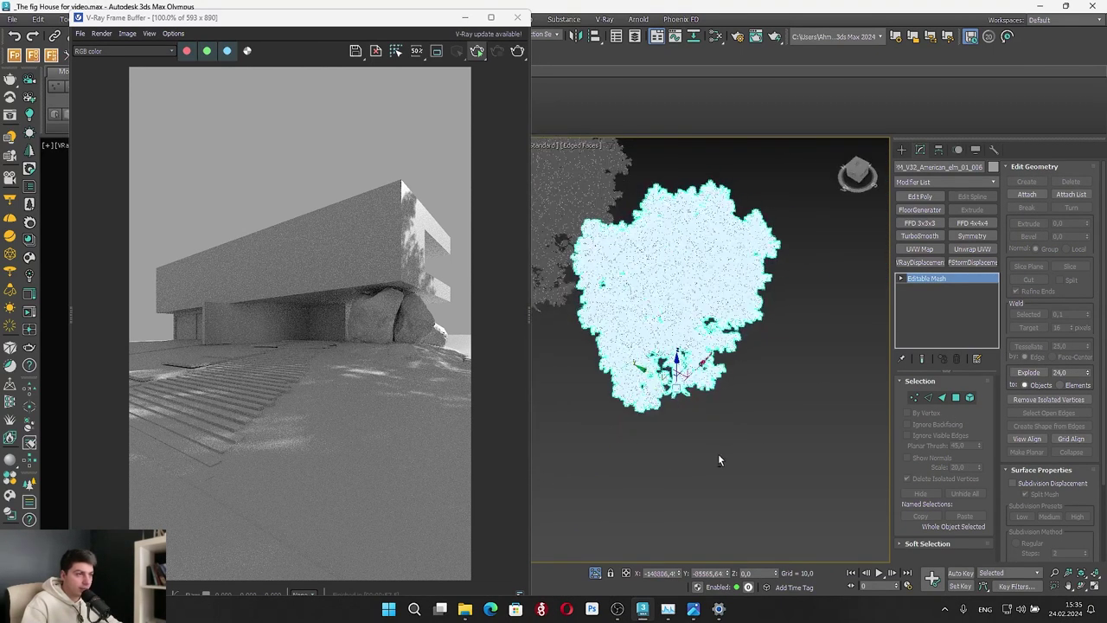
left_click_drag(727, 381, 881, 467, "shift")
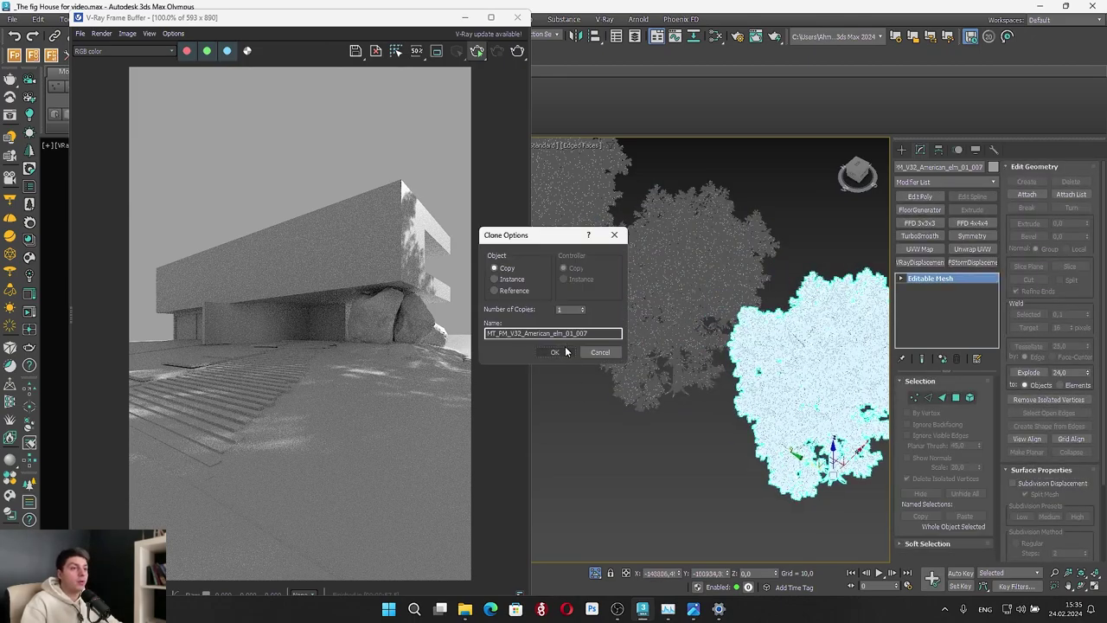
left_click(554, 352)
mouse_move(753, 390)
middle_mouse_down()
mouse_move(672, 357)
mouse_move(878, 374)
middle_mouse_up()
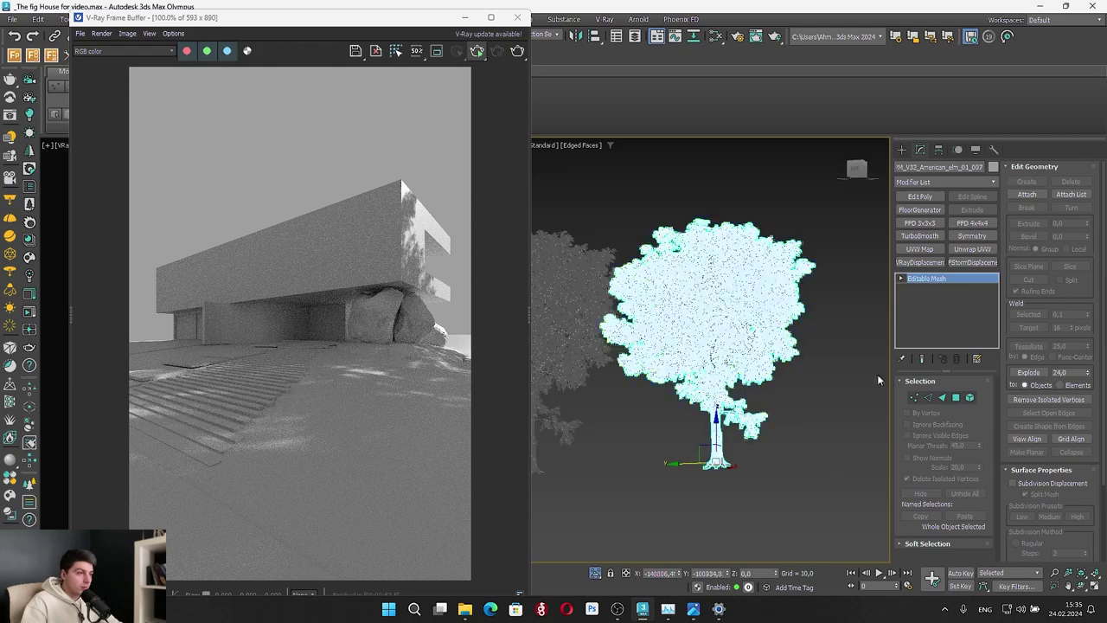
Select all leaf elements with material ID 6 on the newest elm copy, shade the selected faces and delete them
left_click(970, 397)
scroll(762, 440, "up", 3)
scroll(729, 445, "up", 3)
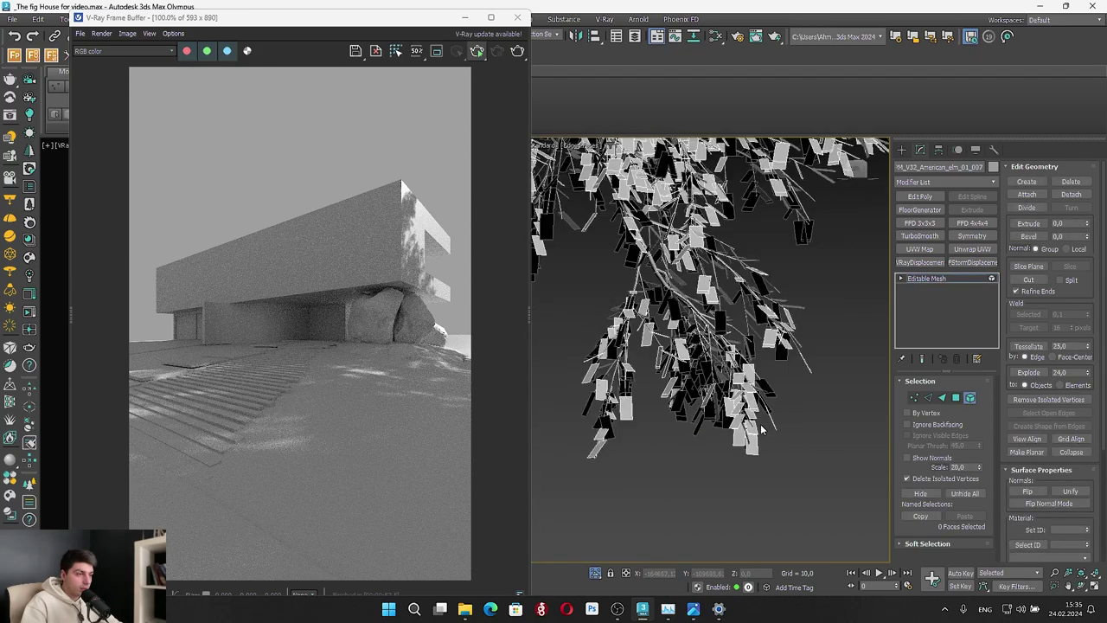
left_click(751, 436)
left_click(1028, 544)
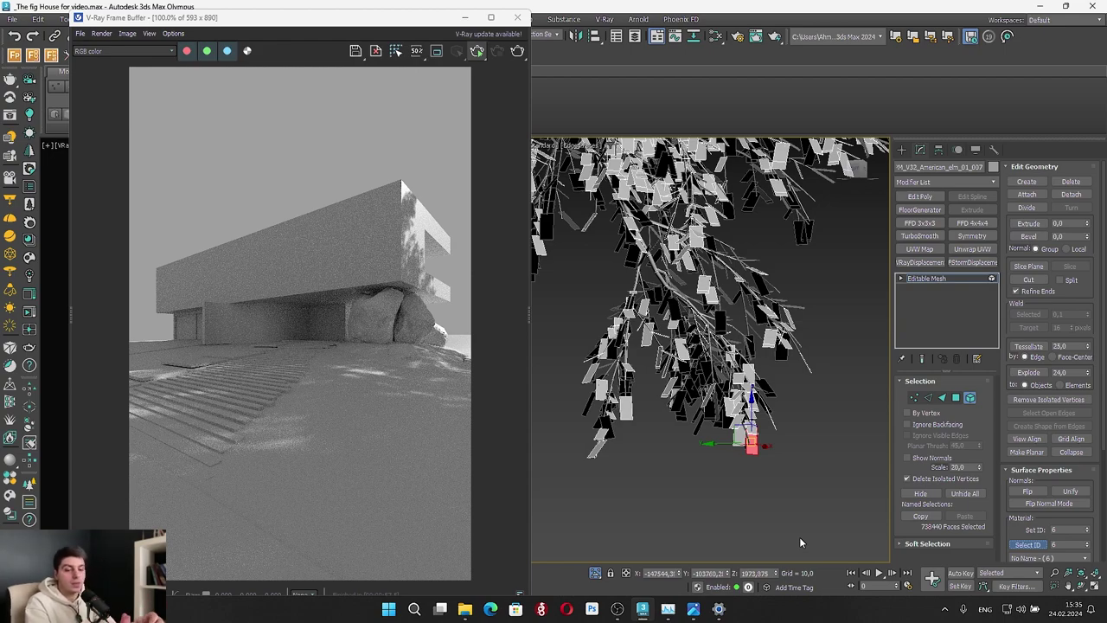
key("F2")
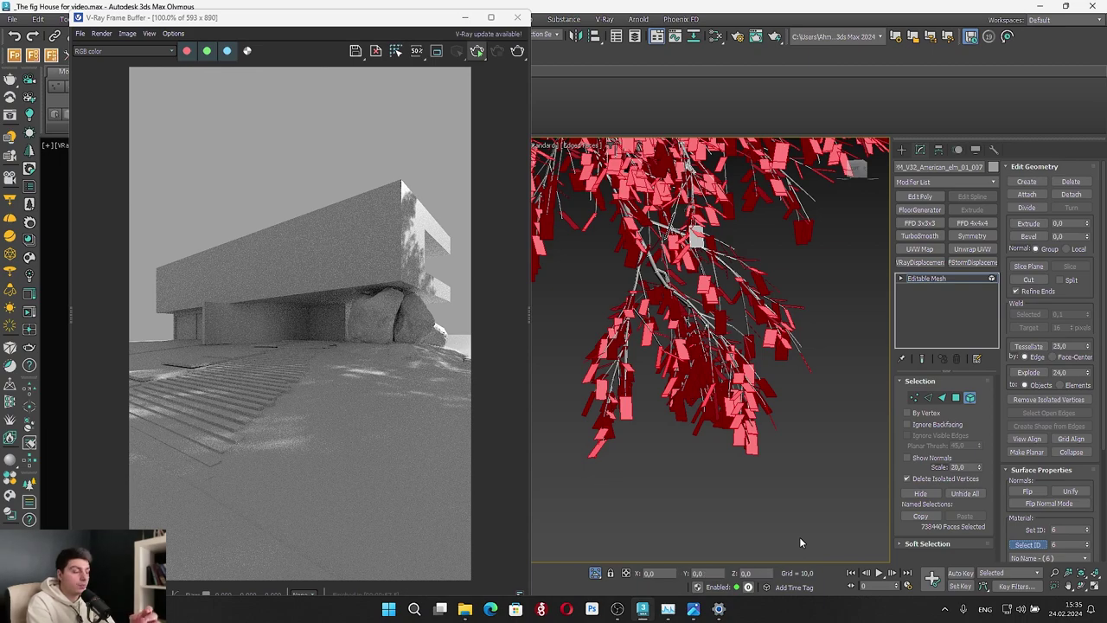
key("Delete")
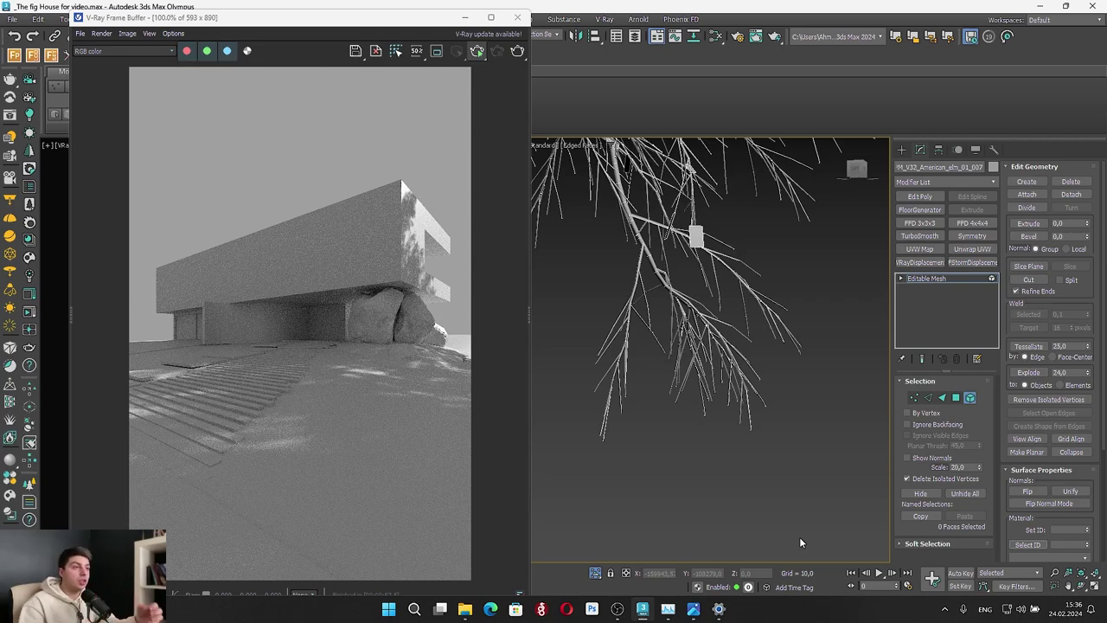
Delete the leftover leaf elements with material ID 8 from the newest elm copy
scroll(744, 498, "down", 5)
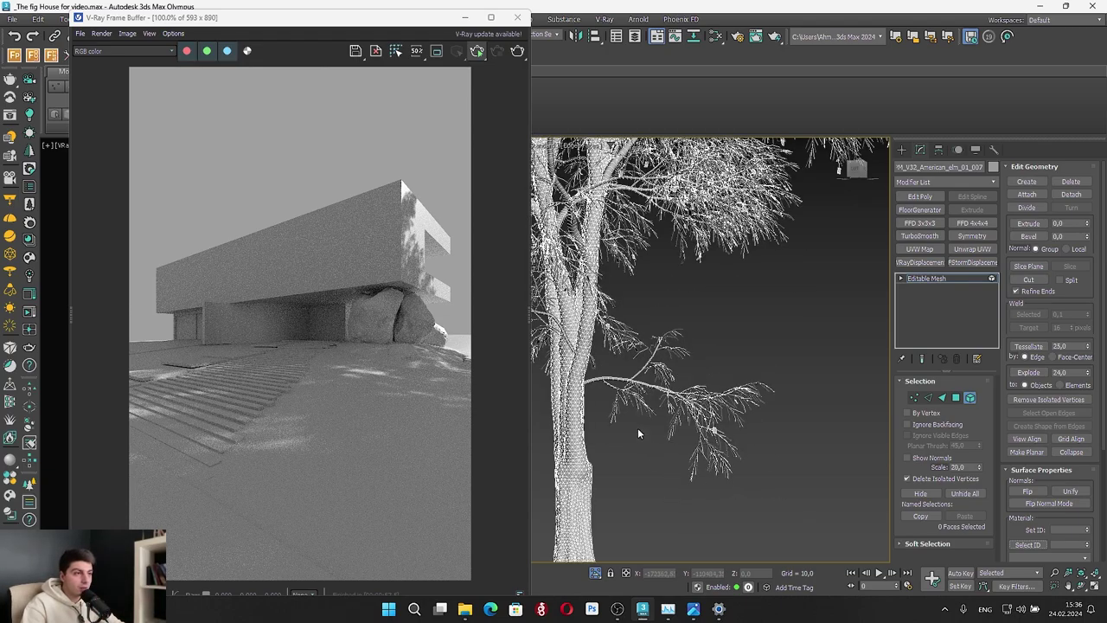
scroll(735, 418, "up", 6)
left_click(733, 435)
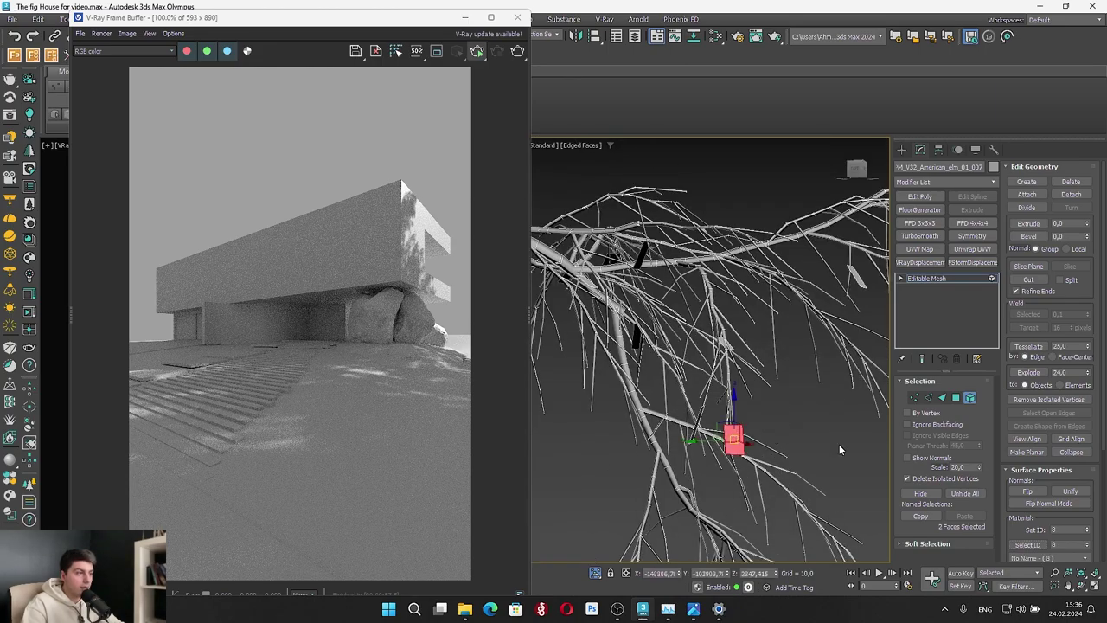
left_click(1028, 544)
key("z")
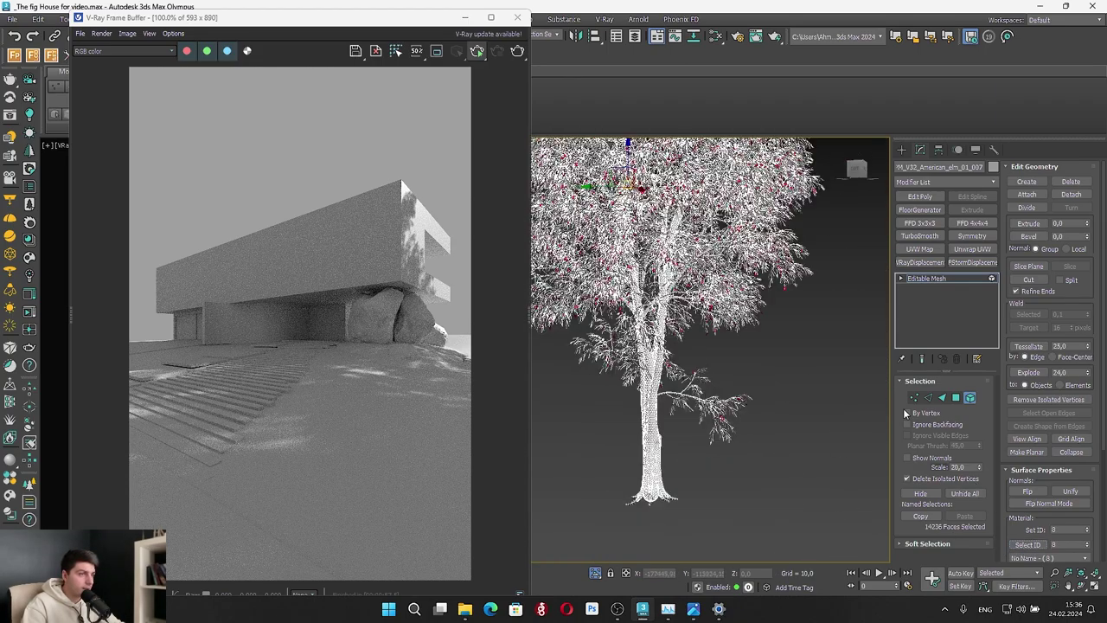
key("Delete")
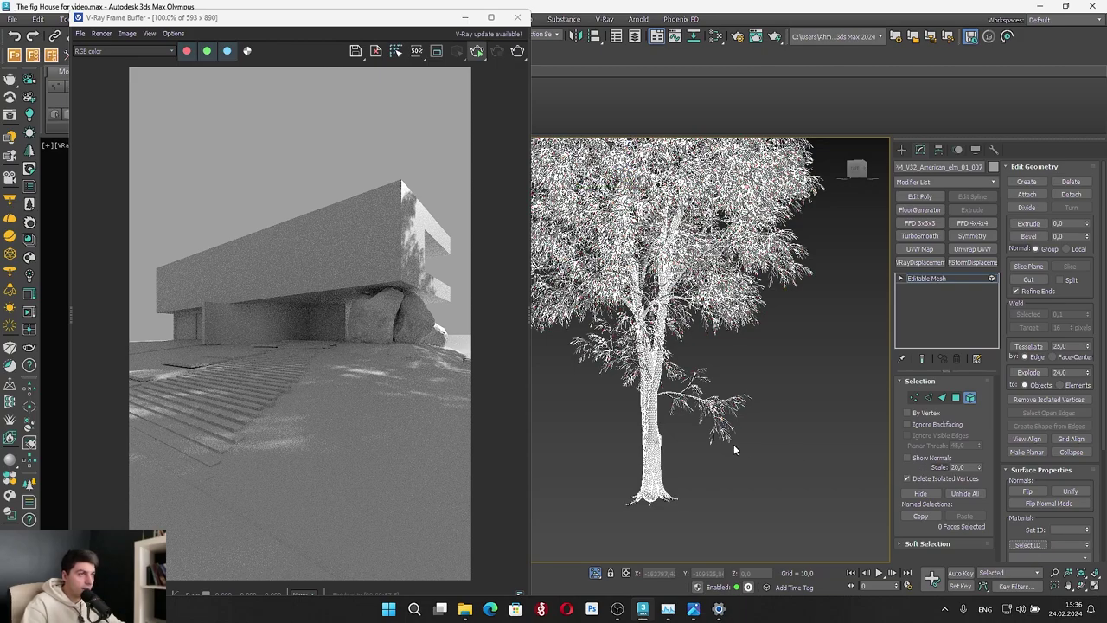
Delete all thin twig elements with material ID 5 from the leafless elm copy
scroll(725, 430, "up", 8)
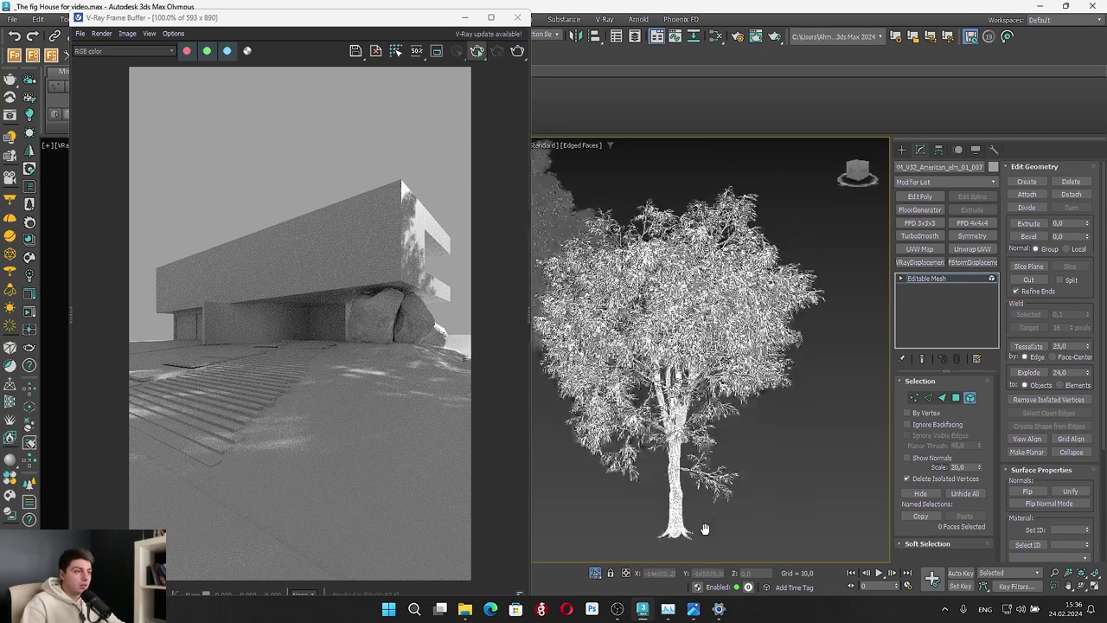
scroll(753, 502, "up", 3)
left_click(800, 514)
scroll(874, 506, "up", 4)
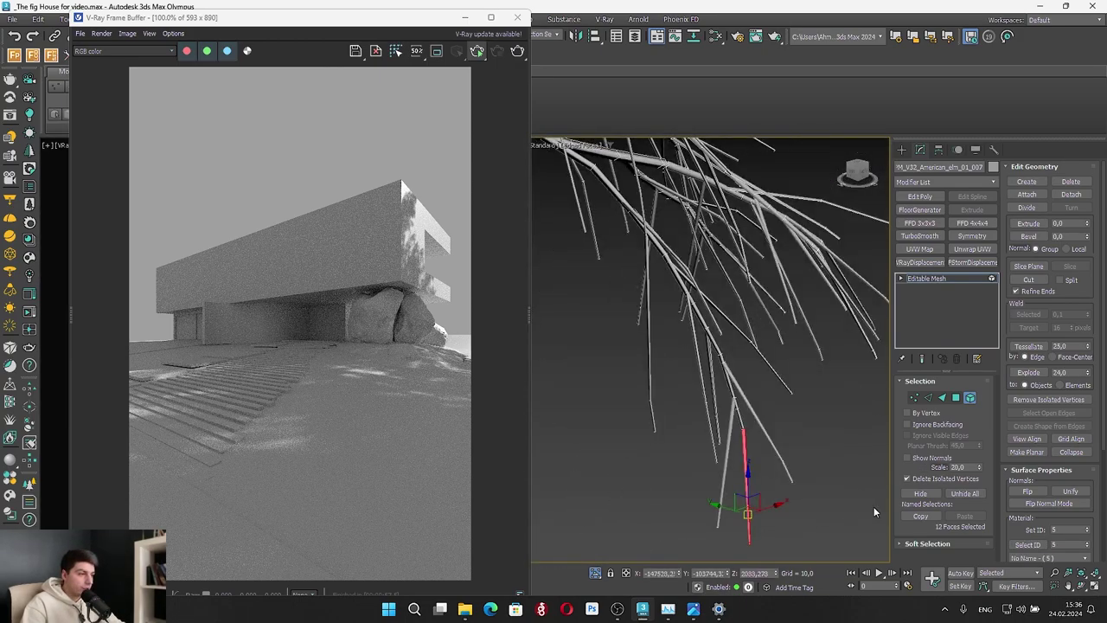
left_click(1043, 545)
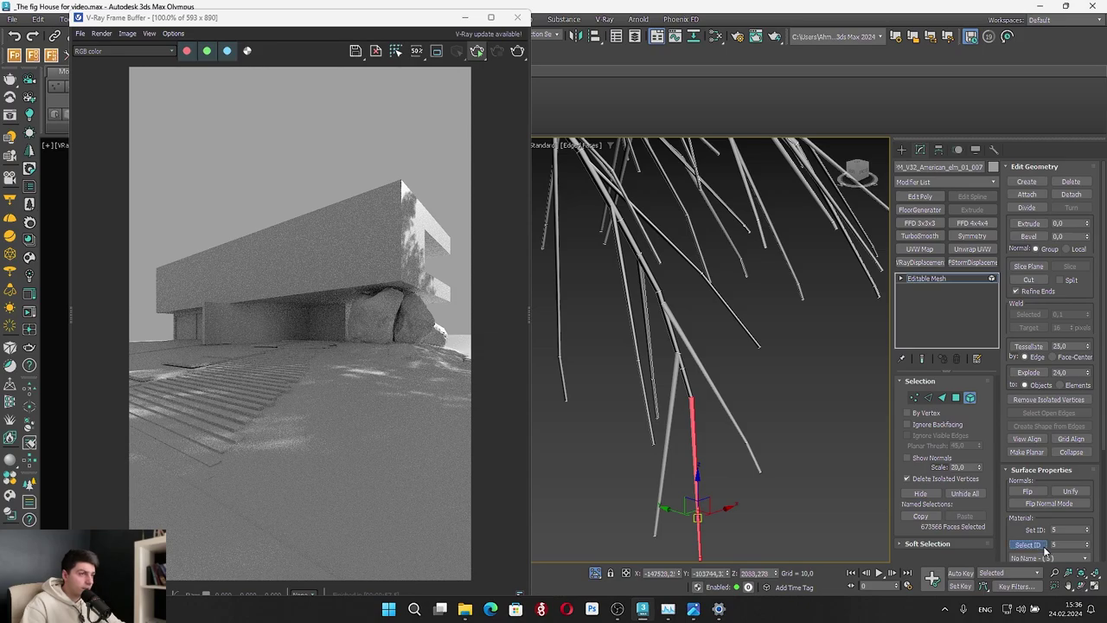
scroll(763, 388, "down", 2)
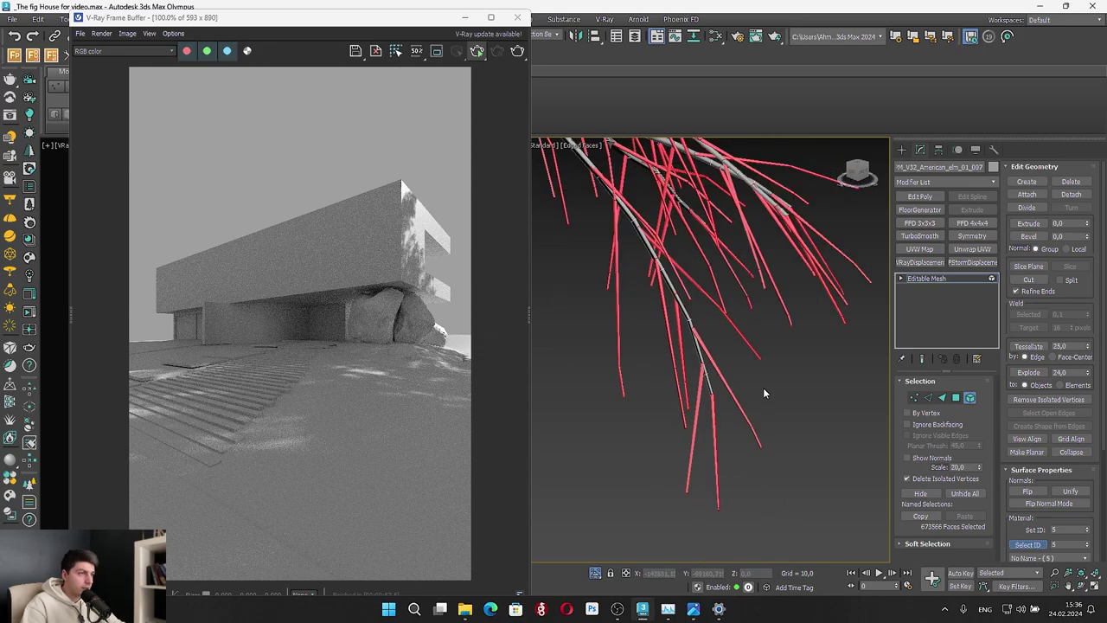
scroll(764, 392, "down", 3)
key("Delete")
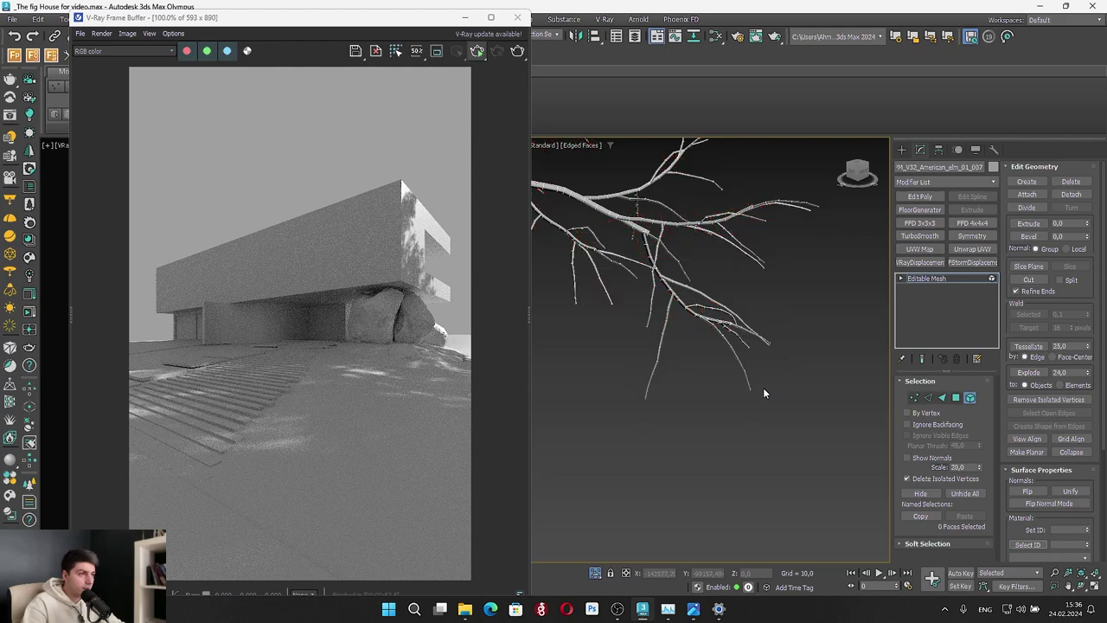
scroll(778, 334, "down", 5)
middle_click_drag(665, 270, 689, 330)
scroll(689, 330, "down", 2)
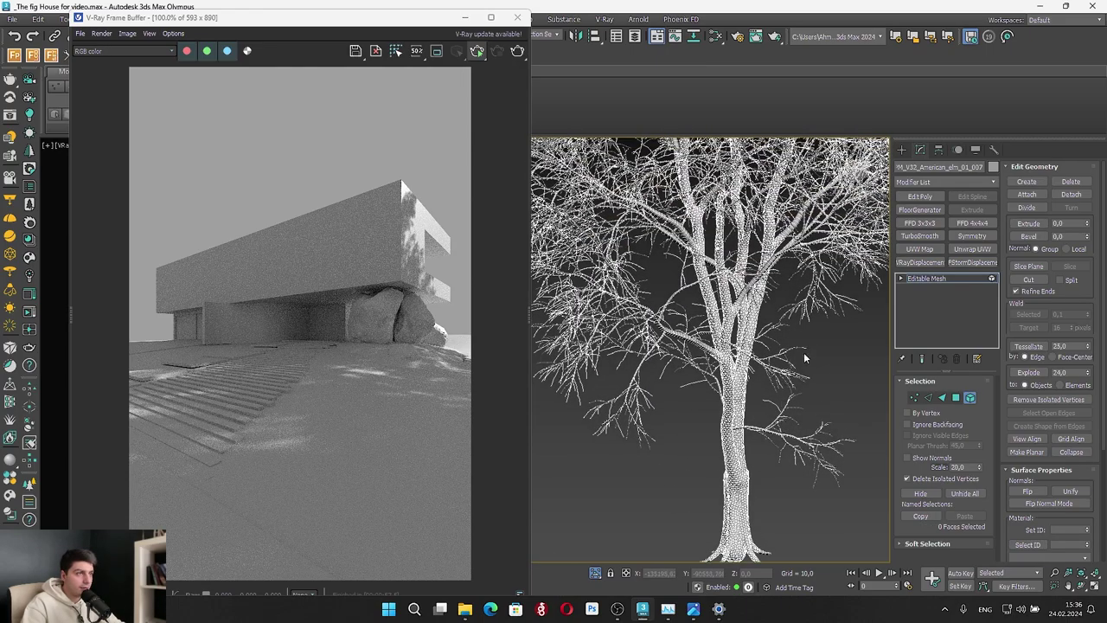
scroll(803, 352, "down", 3)
Delete all leaf elements with material ID 8 from the middle elm copy and leave element editing
scroll(582, 391, "up", 2)
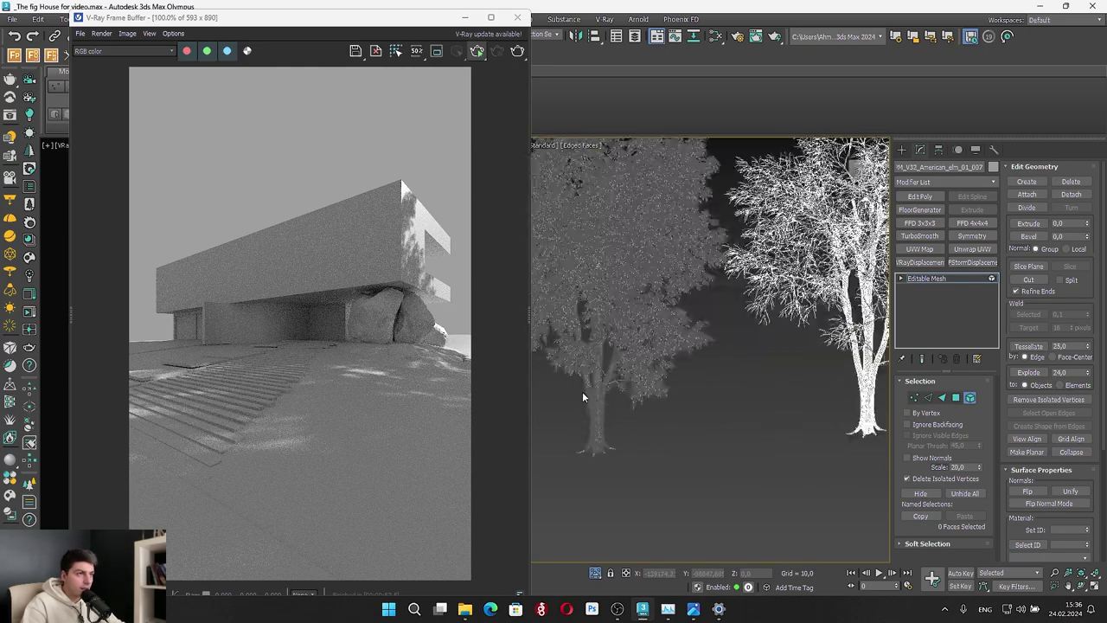
scroll(699, 413, "up", 4)
left_click(972, 399)
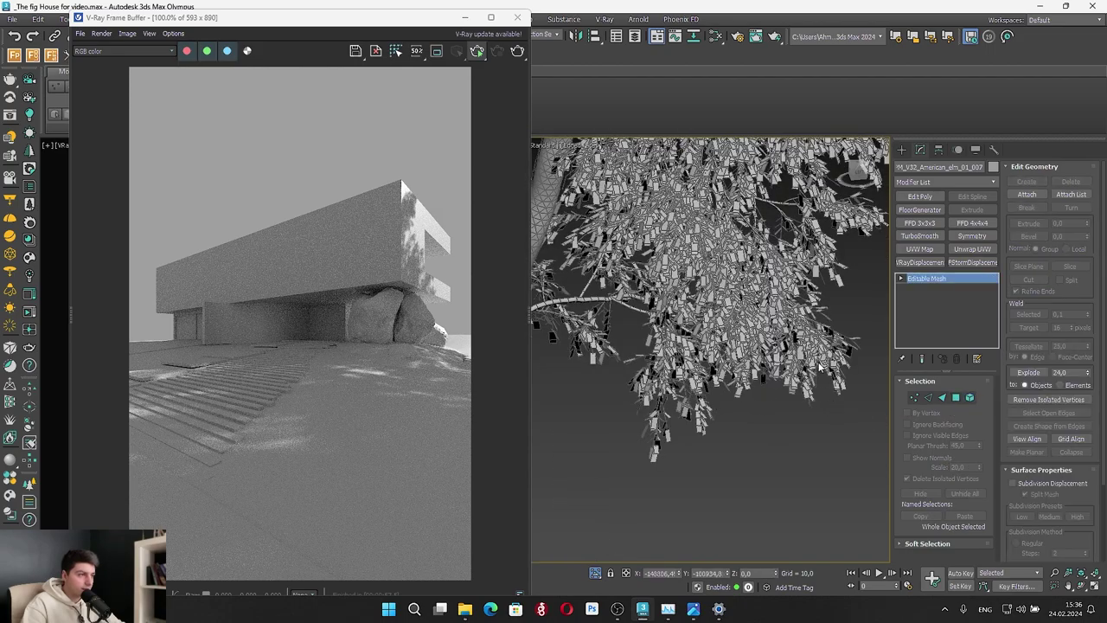
left_click(973, 399)
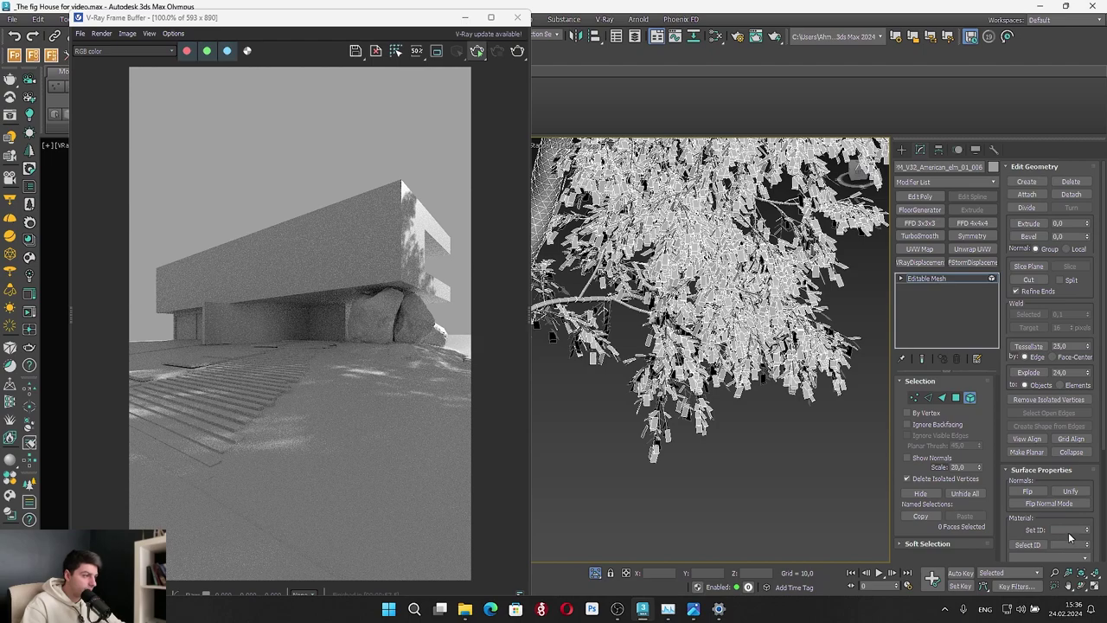
left_click(1061, 545)
type("8")
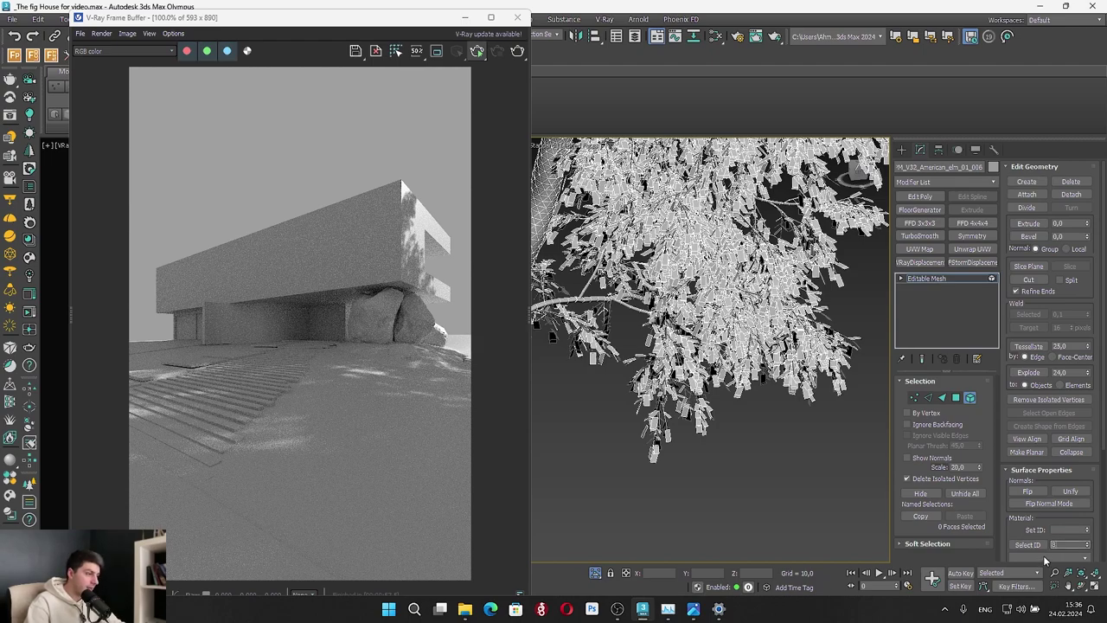
left_click(1028, 544)
left_click(709, 474)
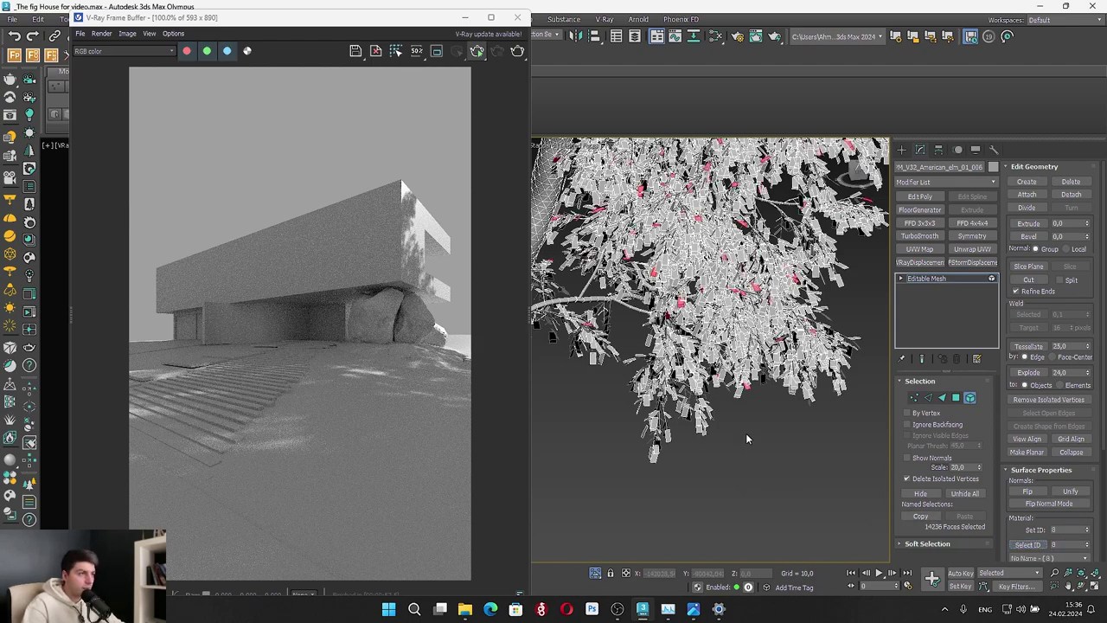
scroll(741, 432, "down", 6)
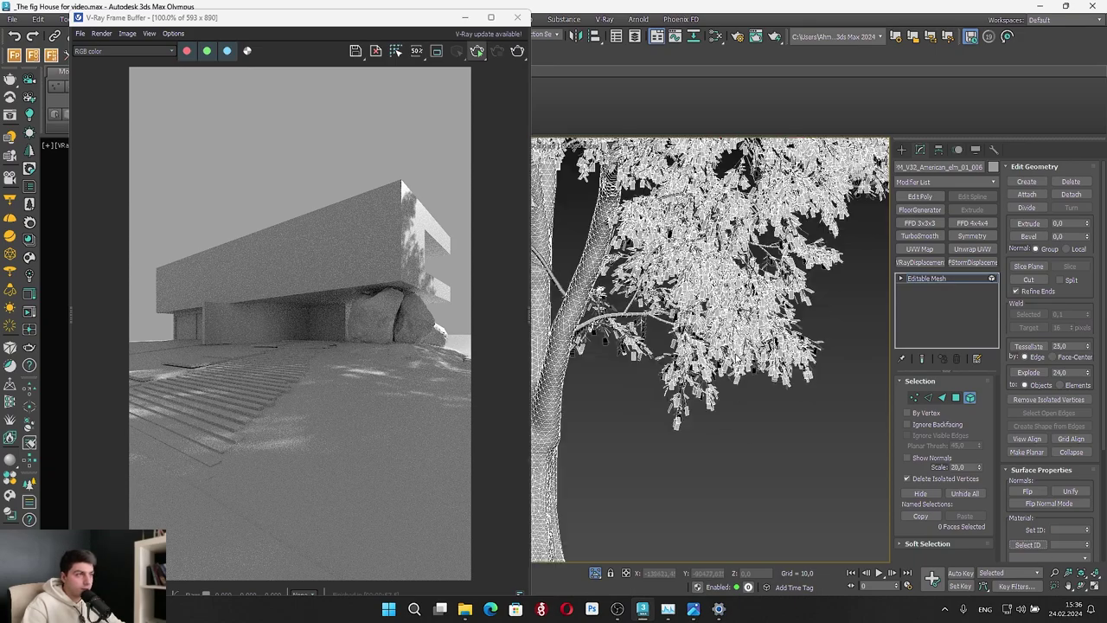
scroll(818, 352, "down", 3)
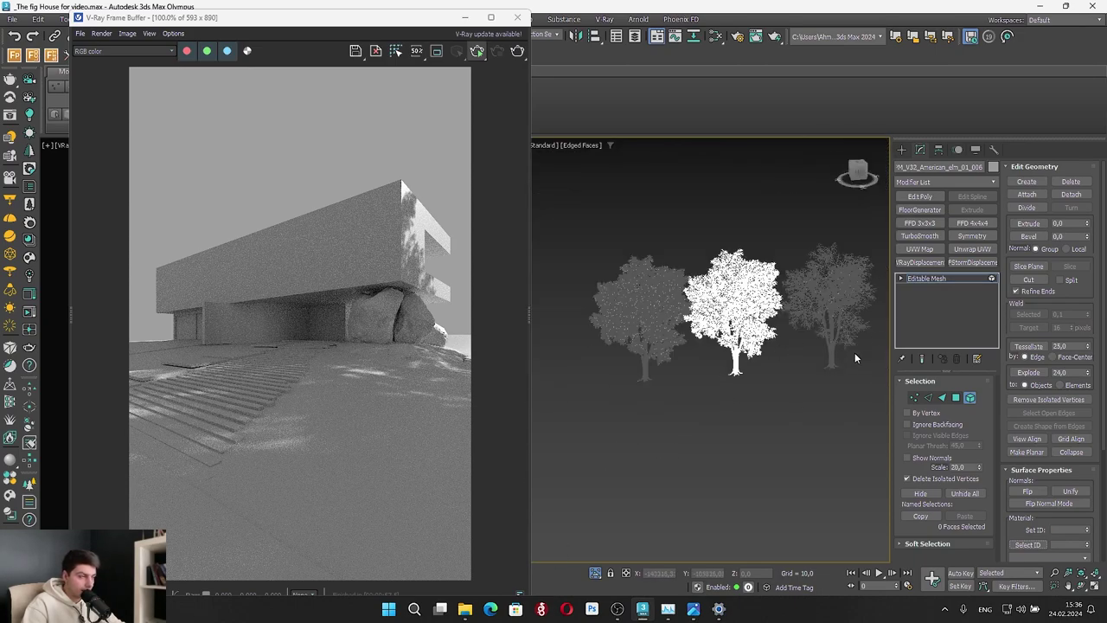
left_click(970, 397)
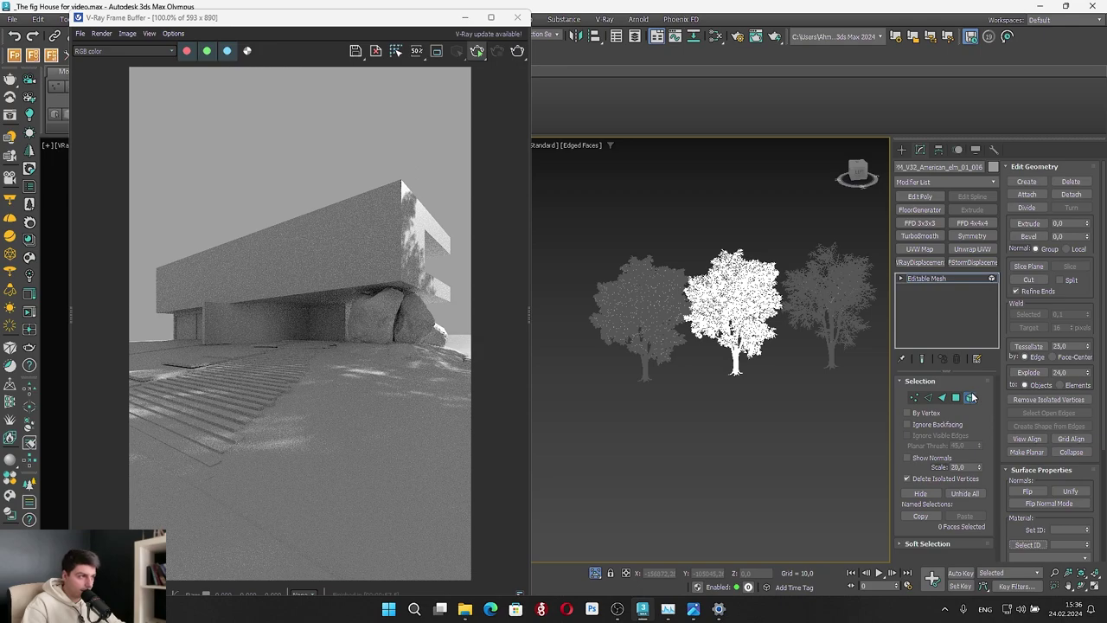
Exit isolation and move the two leafier elms together away from the house, beyond the terrain's edge in the top view
scroll(725, 394, "down", 4)
middle_click_drag(723, 392, 721, 440, "alt")
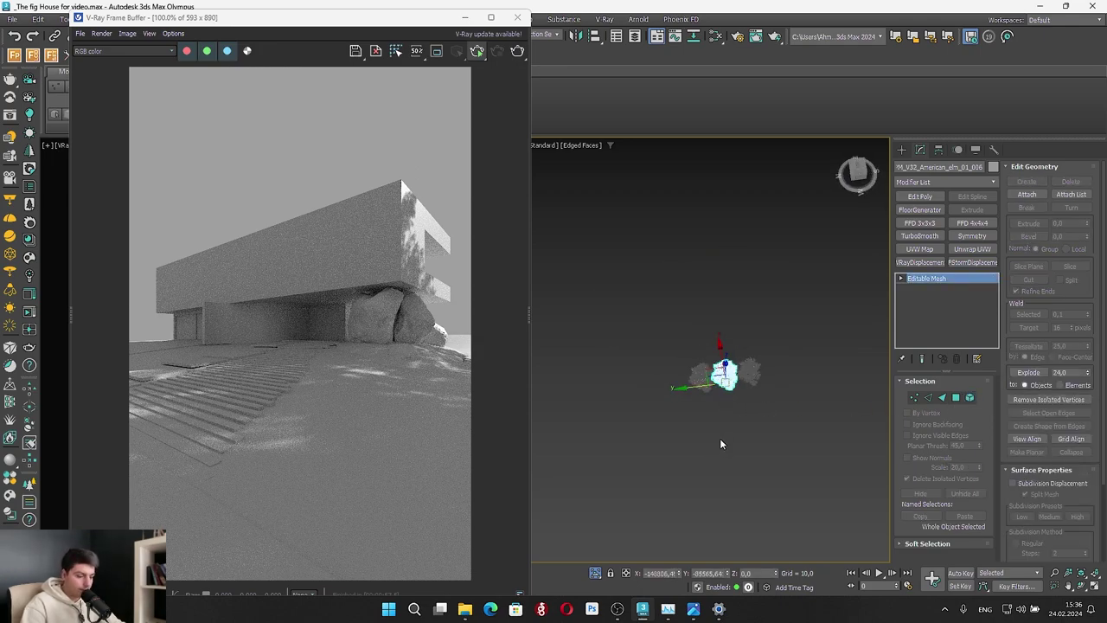
key("alt+q")
key("alt+q")
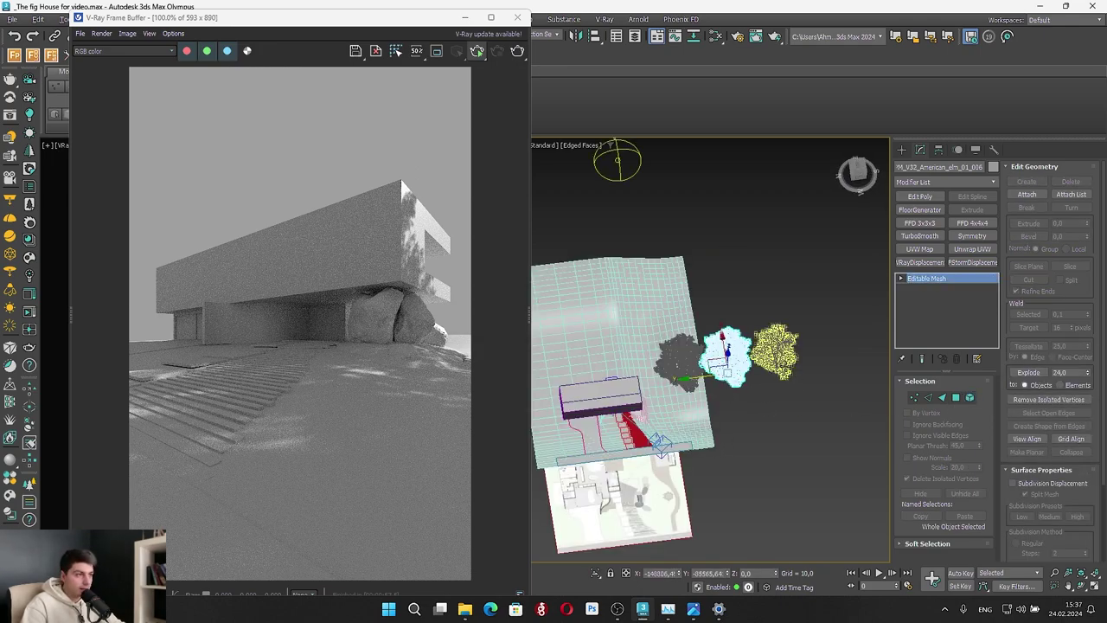
left_click(773, 342)
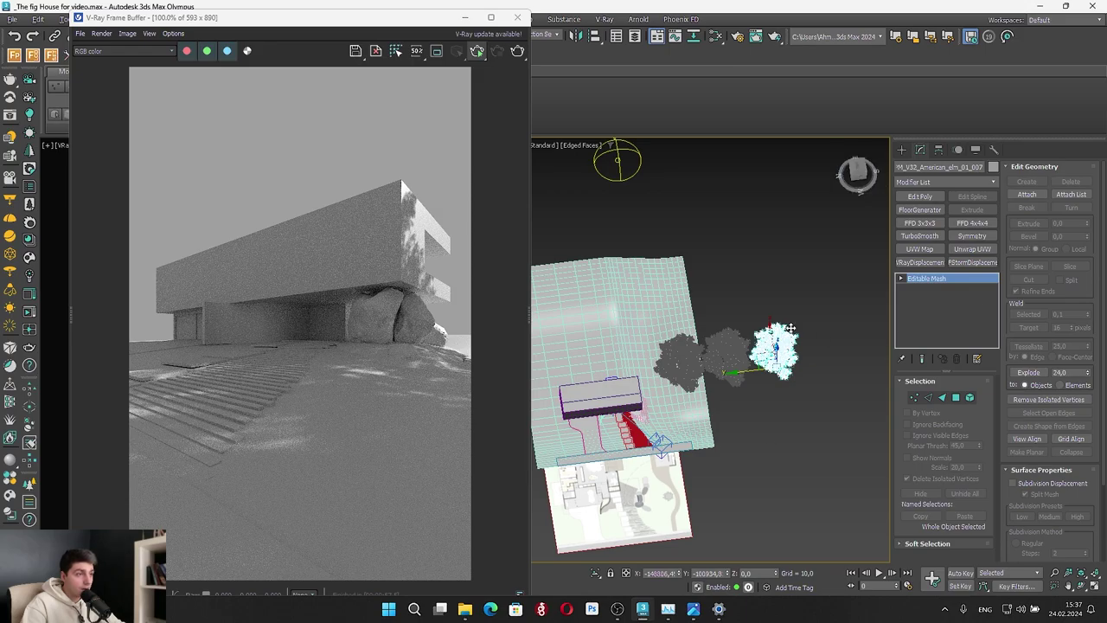
left_click(857, 170)
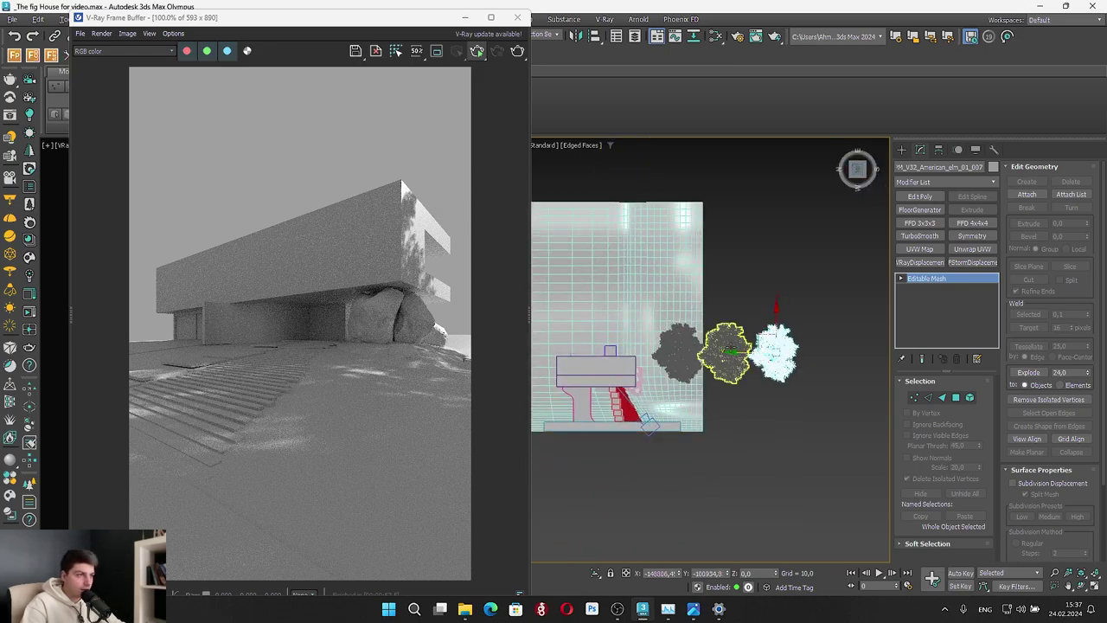
left_click(730, 350)
left_click(685, 349, "ctrl")
left_click_drag(709, 333, 865, 219)
Move the leafless elm onto the terrain beside the boulder end of the house and start the interactive V-Ray render
left_click(760, 368)
scroll(758, 372, "up", 2)
left_click_drag(772, 330, 625, 357)
left_click(476, 51)
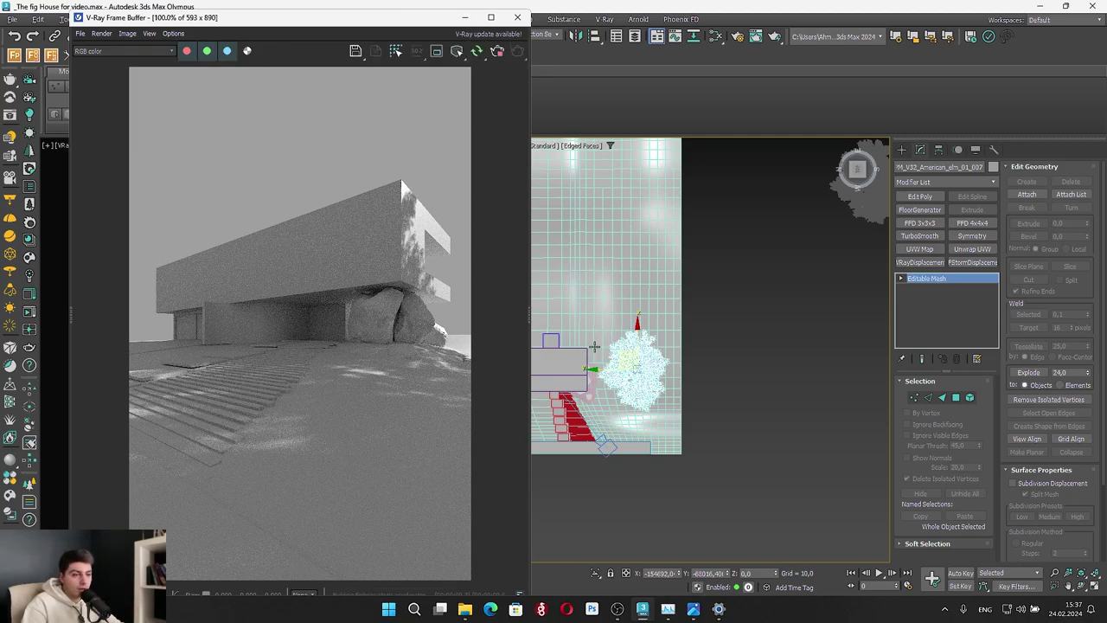
left_click_drag(280, 19, 276, 13)
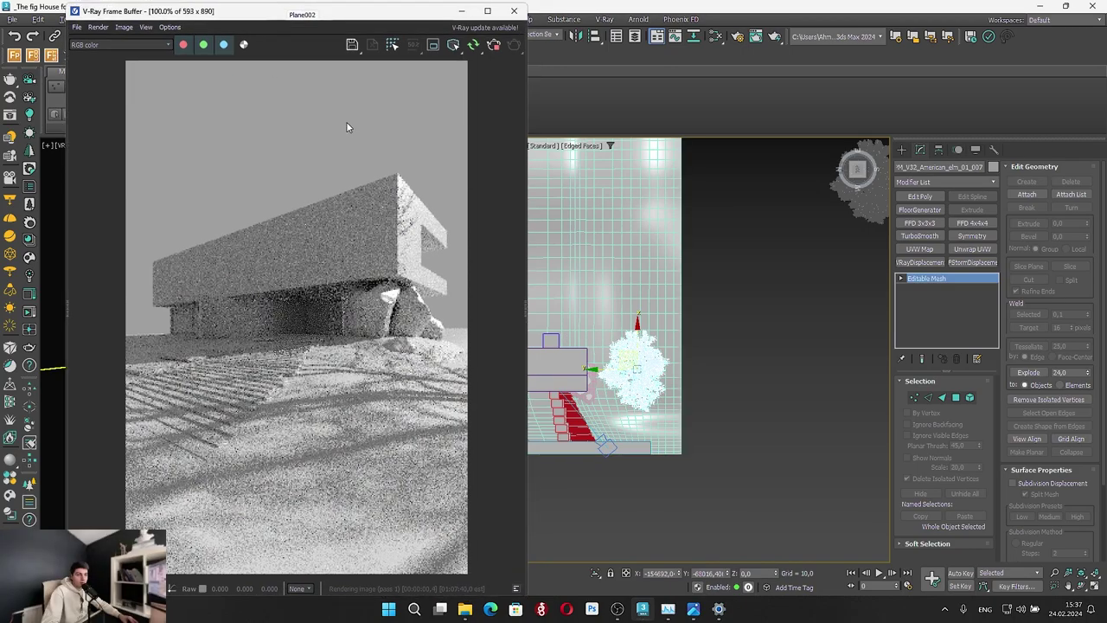
middle_click_drag(697, 340, 769, 314)
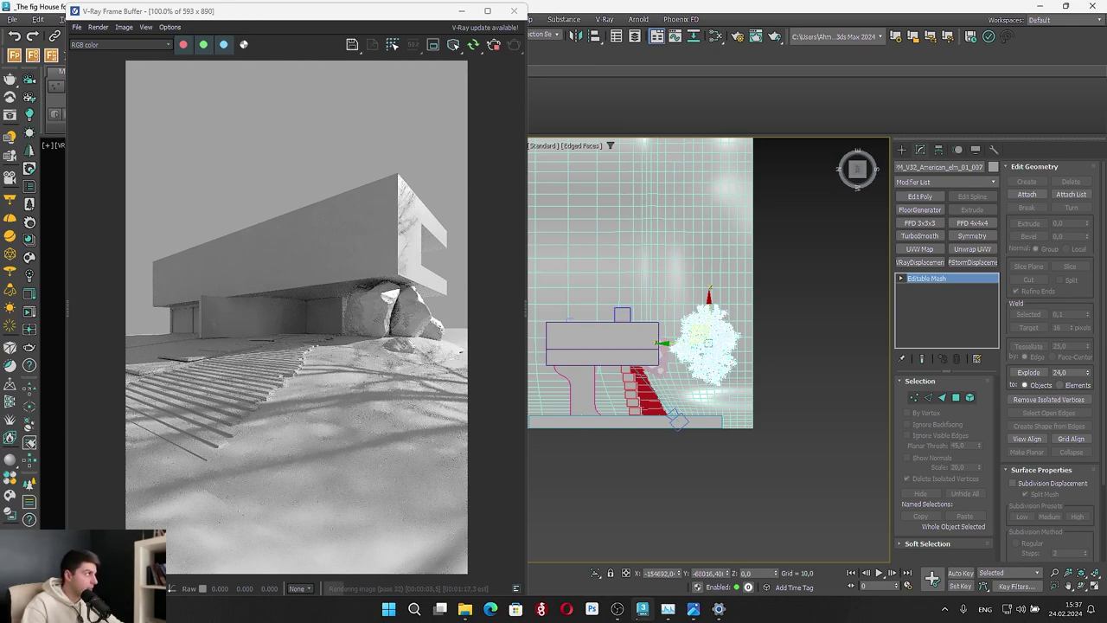
Compare the shadows with reference 2.png and move the leafless elm along X, farther back from the camera
left_click_drag(1106, 72, 758, 68)
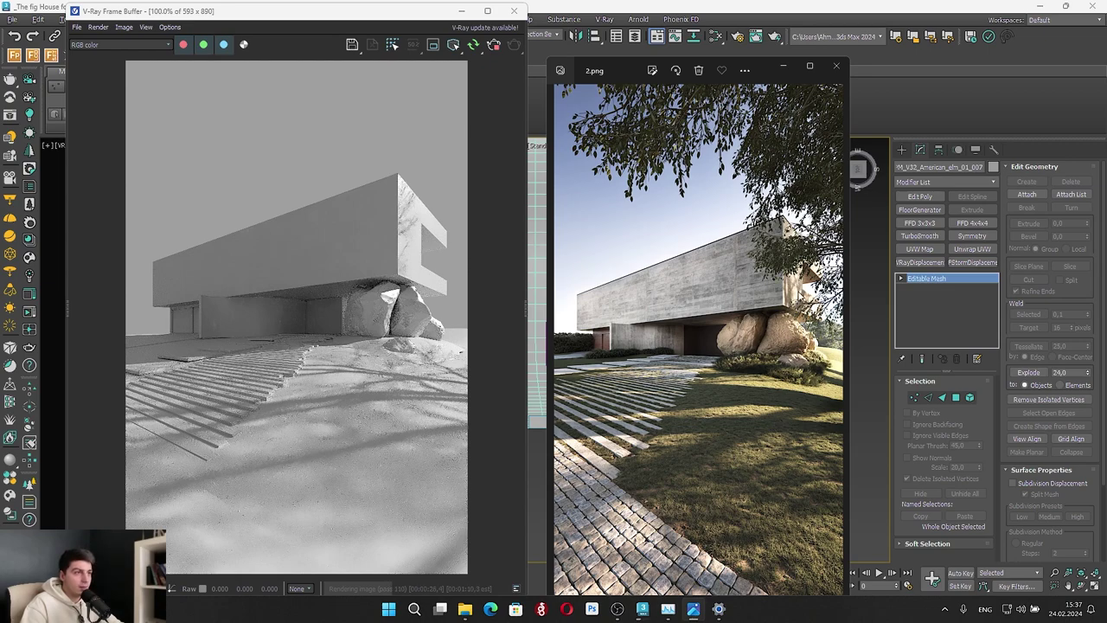
left_click(783, 66)
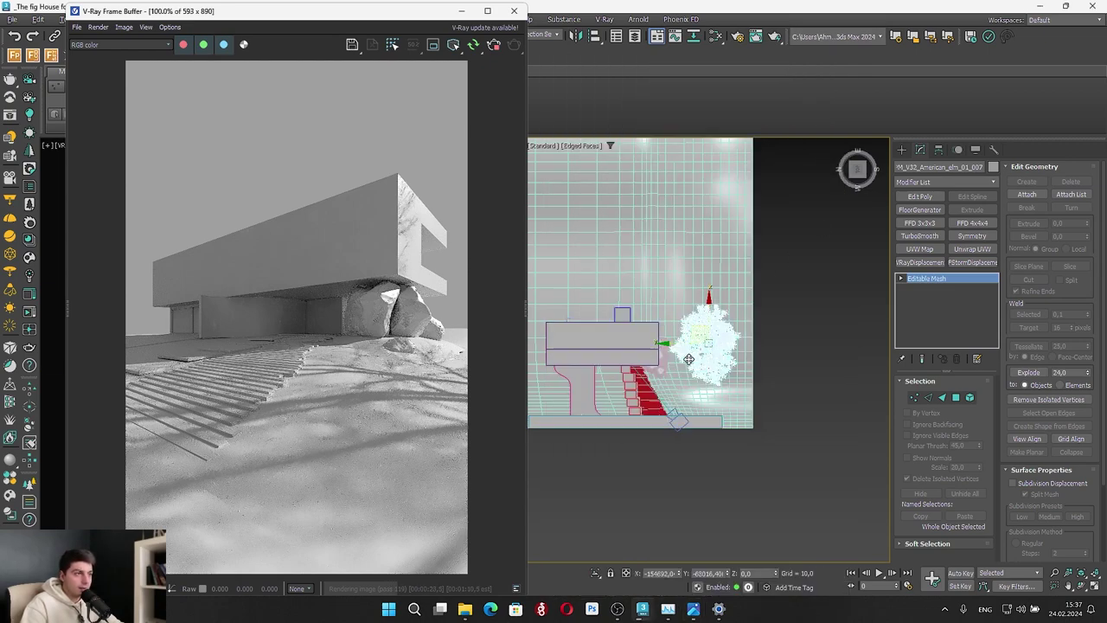
scroll(724, 316, "up", 2)
left_click_drag(730, 287, 738, 263)
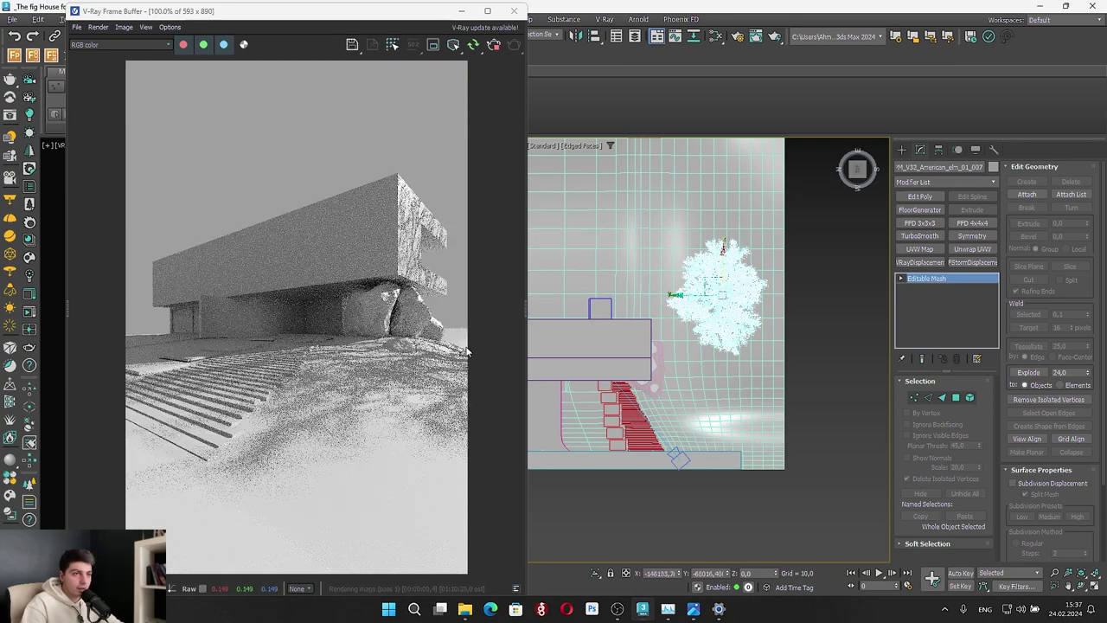
Check reference 2.png again and shift the leafless elm about 3322 units along Y toward the house
left_click(693, 609)
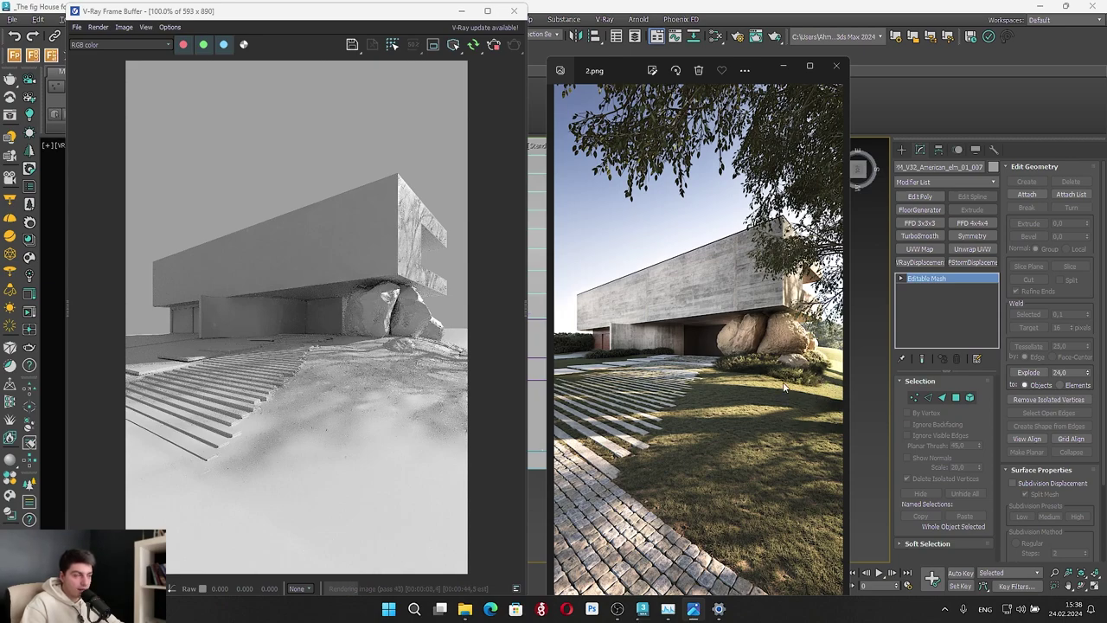
left_click(785, 65)
middle_click_drag(734, 301, 798, 295)
left_click_drag(763, 292, 731, 285)
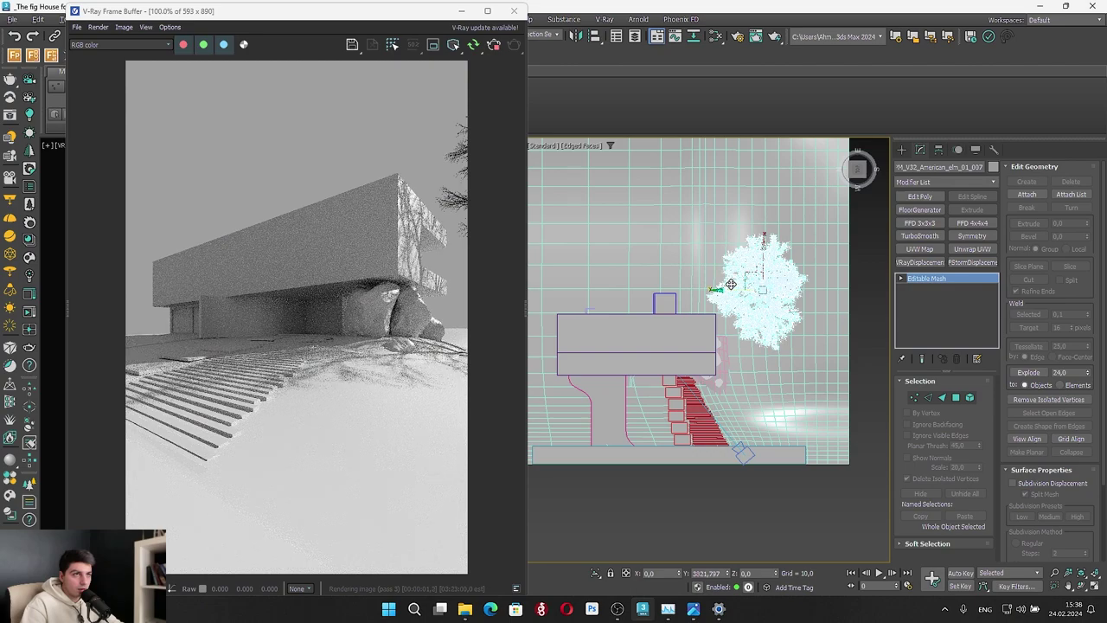
Recheck the reference shadows and move the leafless elm forward toward the camera, close to the house's boulder end
left_click(696, 612)
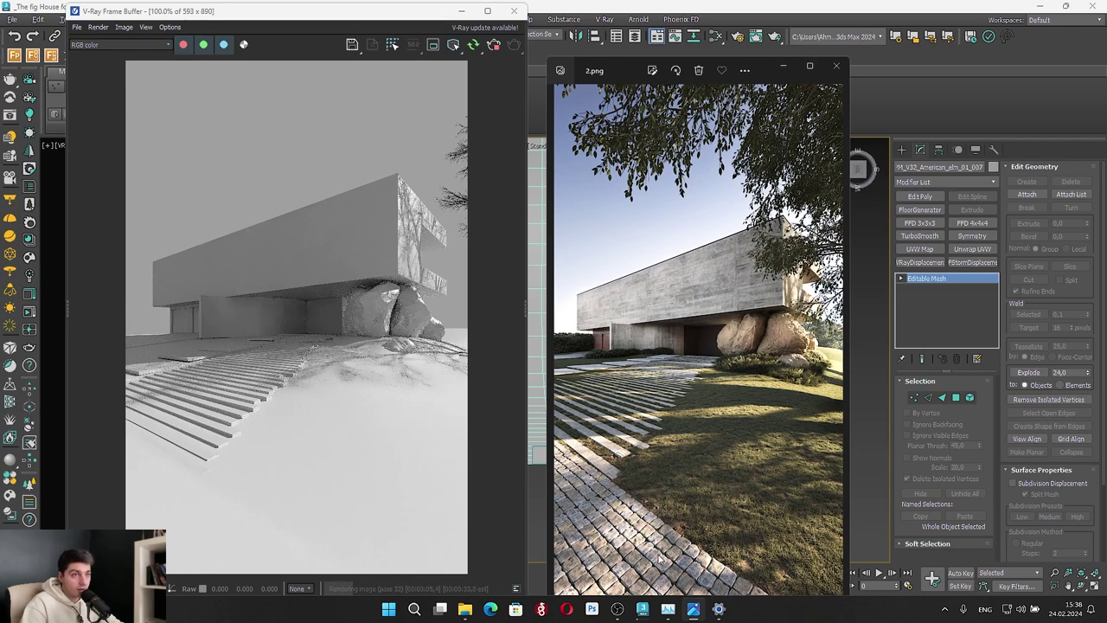
left_click(693, 609)
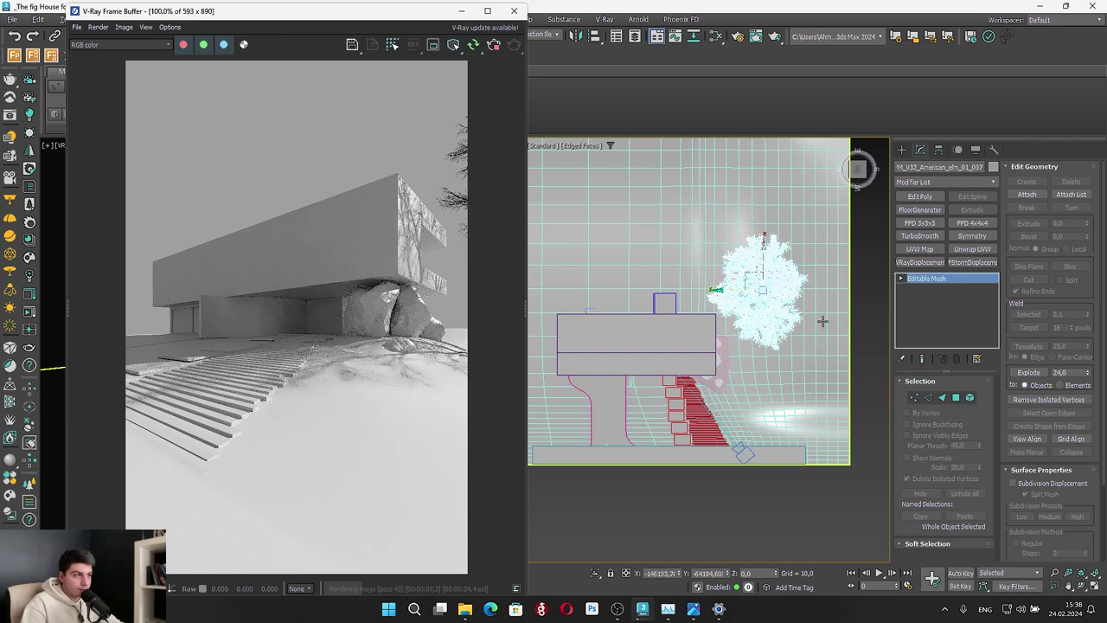
left_click_drag(747, 269, 744, 304)
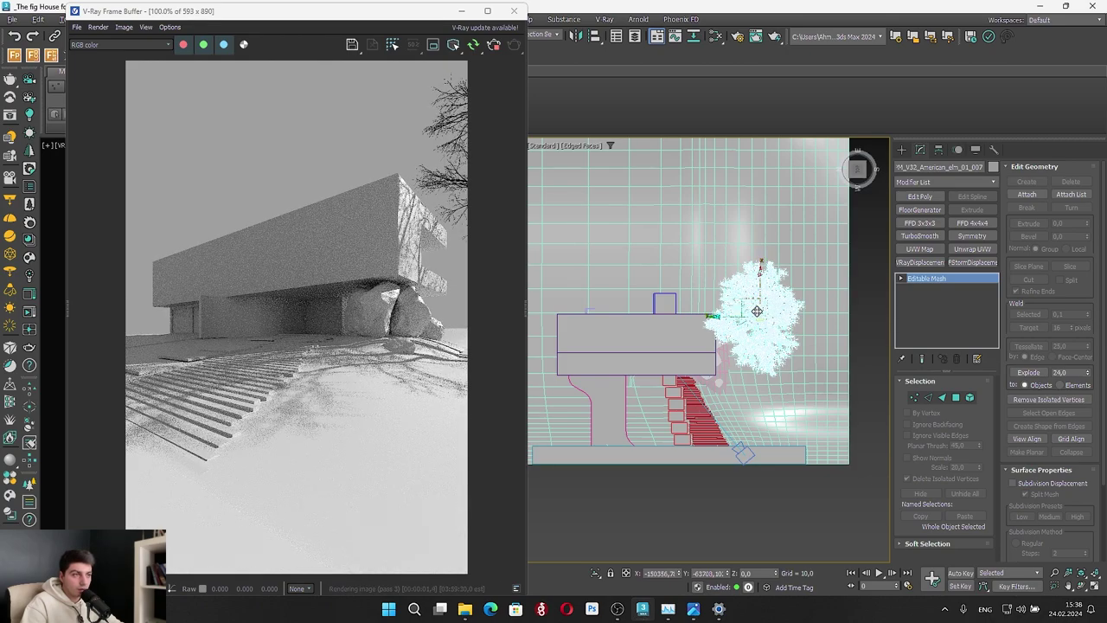
Examine how the rendered elm shadows on the lawn and facade compare with both reference photos, 2.png and the wider house image
middle_click_drag(742, 314, 753, 234, "alt")
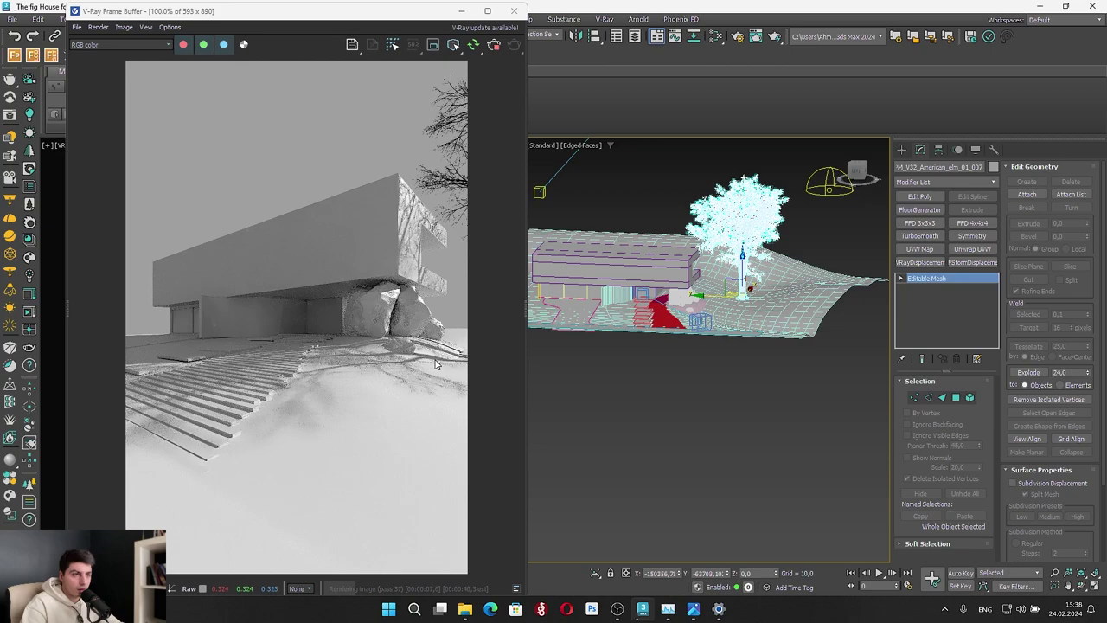
left_click(694, 609)
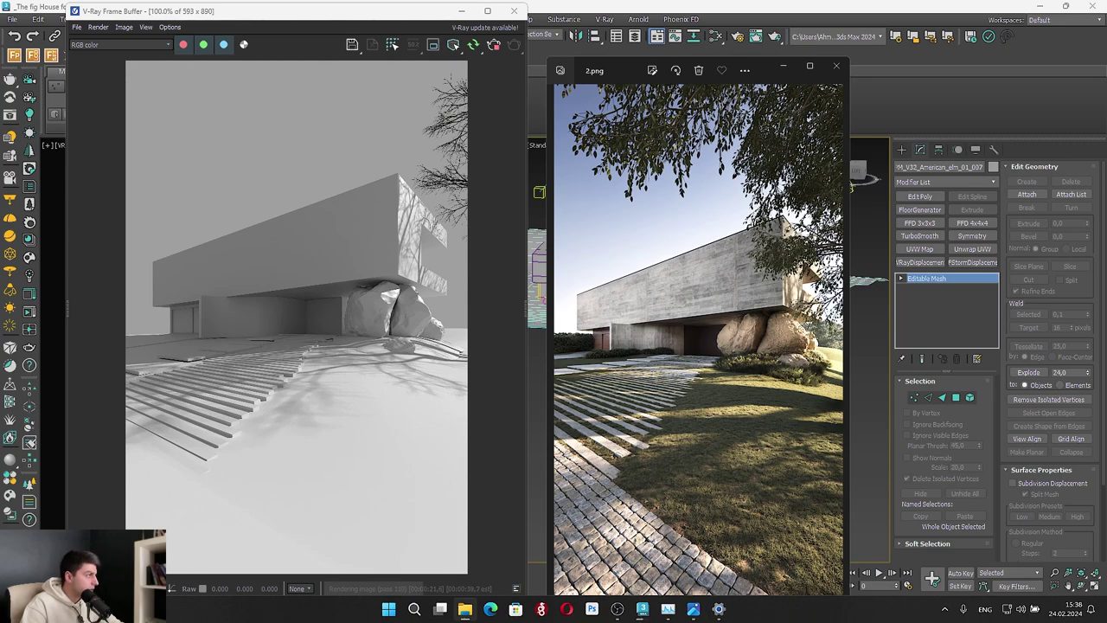
left_click(693, 608)
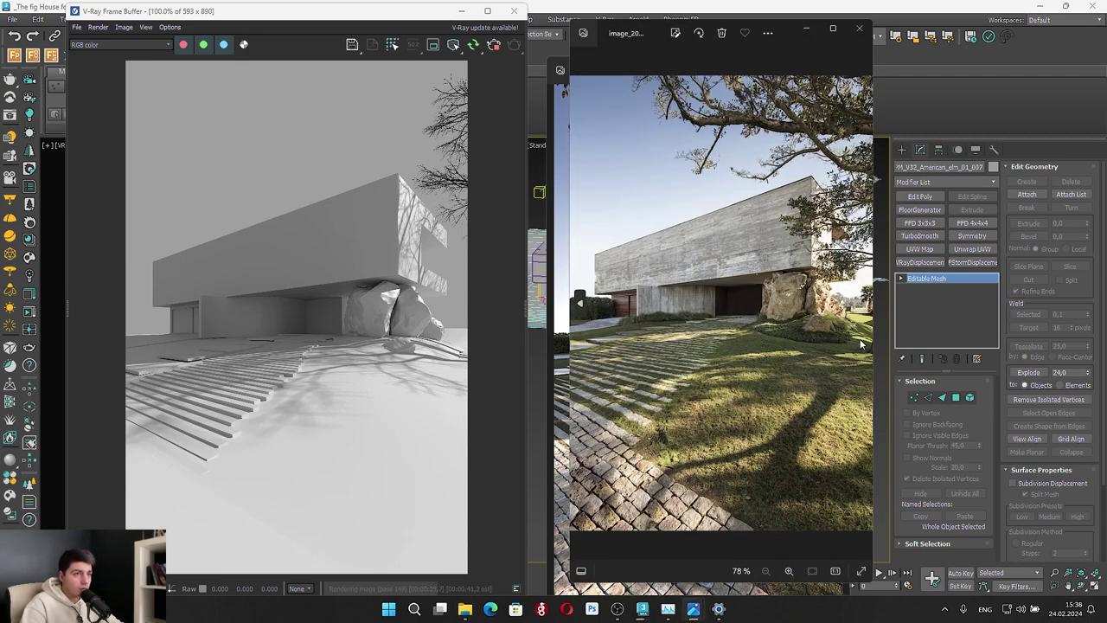
left_click_drag(793, 44, 953, 69)
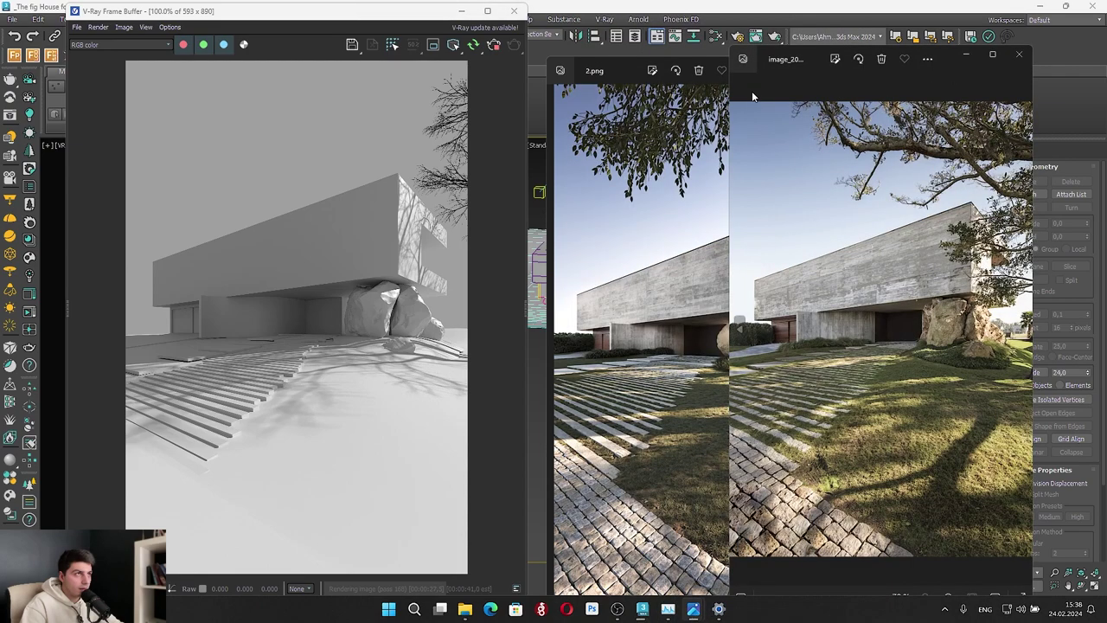
left_click_drag(623, 76, 547, 56)
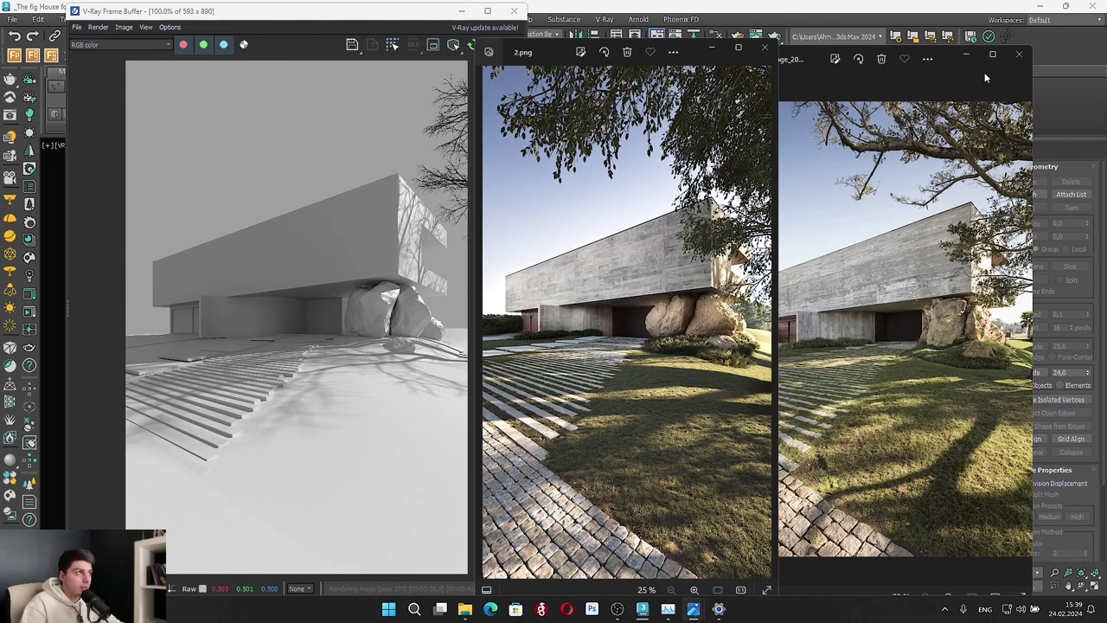
left_click(966, 53)
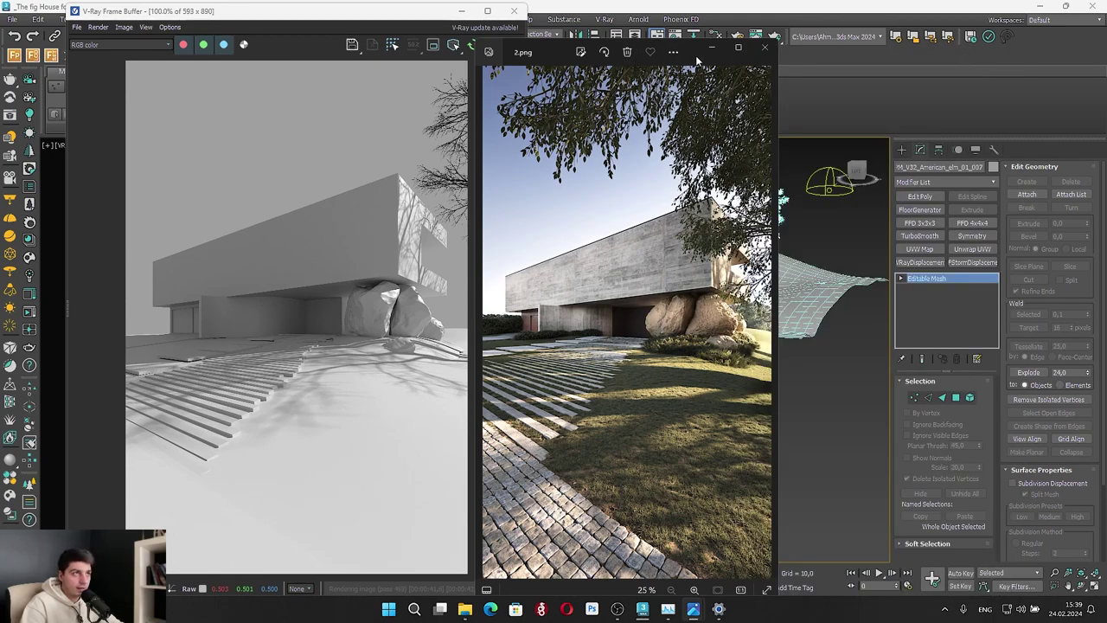
left_click_drag(696, 55, 793, 56)
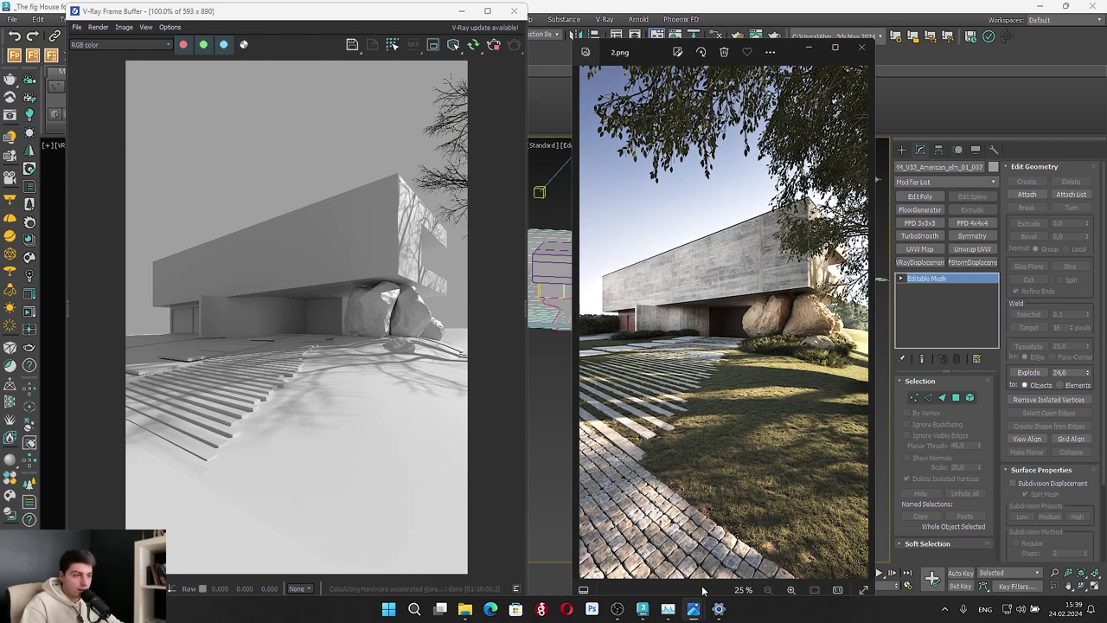
mouse_move(705, 610)
left_click(733, 548)
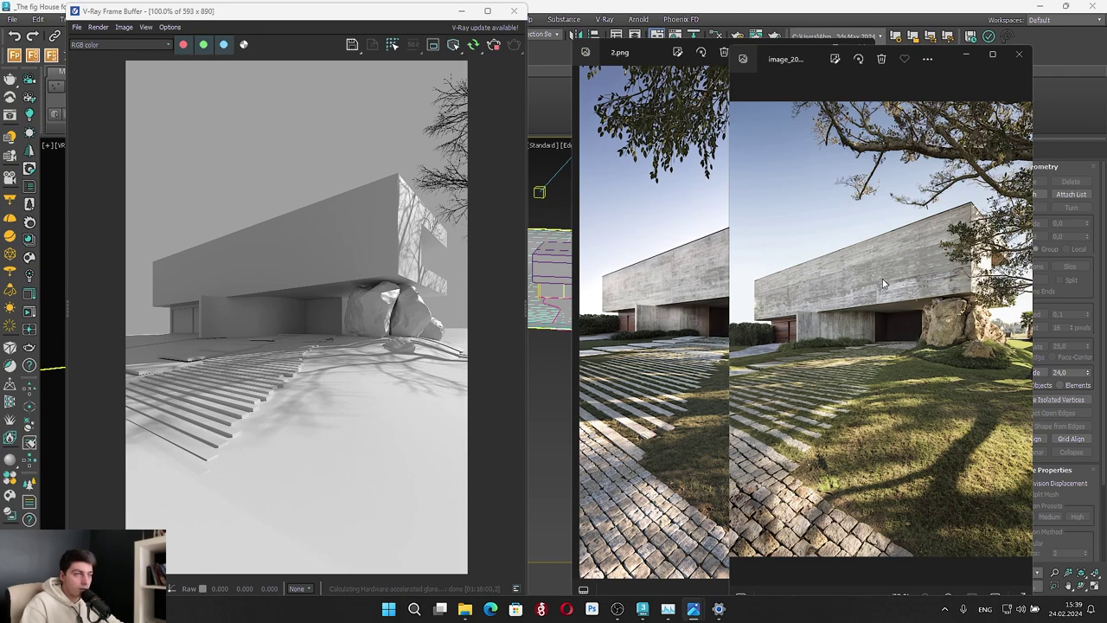
left_click(675, 151)
left_click(814, 44)
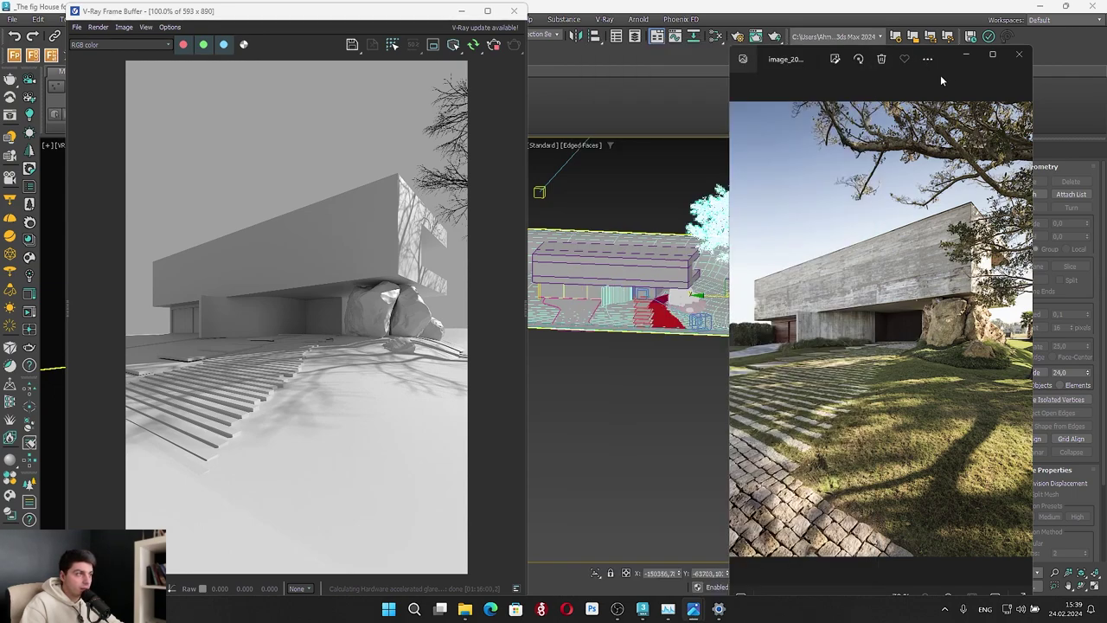
mouse_move(941, 60)
left_mouse_down()
mouse_move(867, 57)
mouse_move(955, 52)
mouse_move(945, 53)
left_mouse_up()
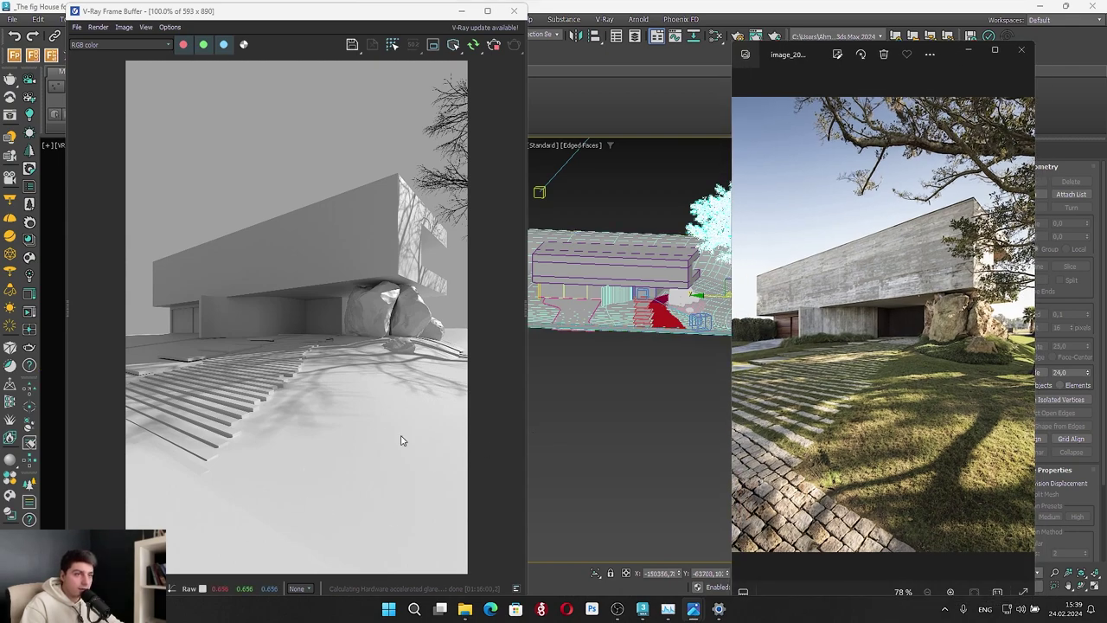
left_click(968, 50)
scroll(715, 308, "down", 2)
left_click(856, 166)
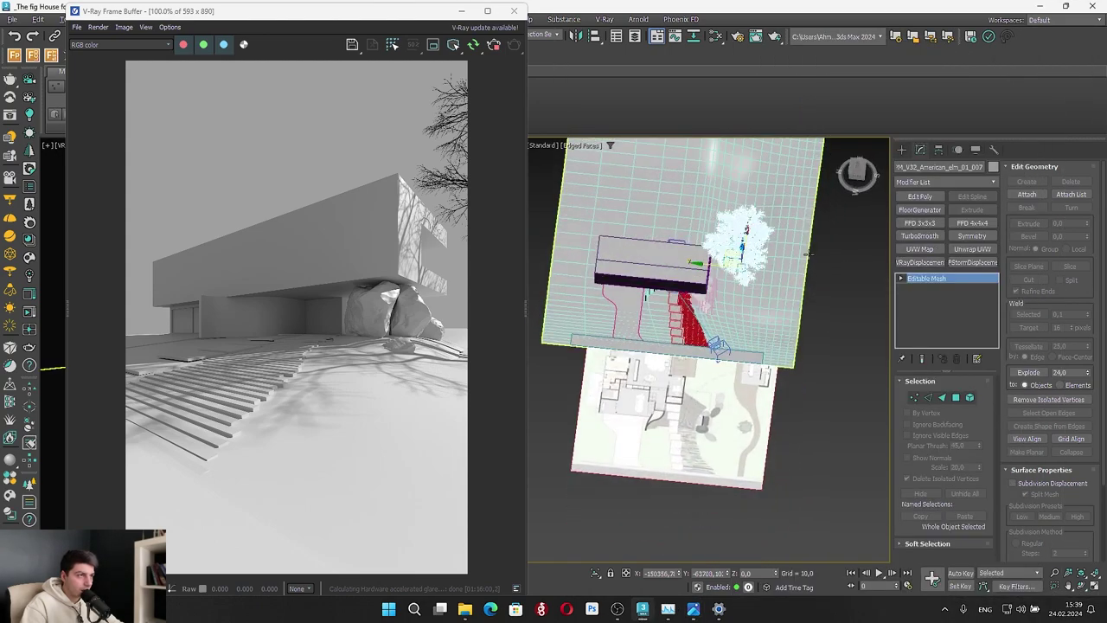
left_click(859, 164)
left_click(859, 164)
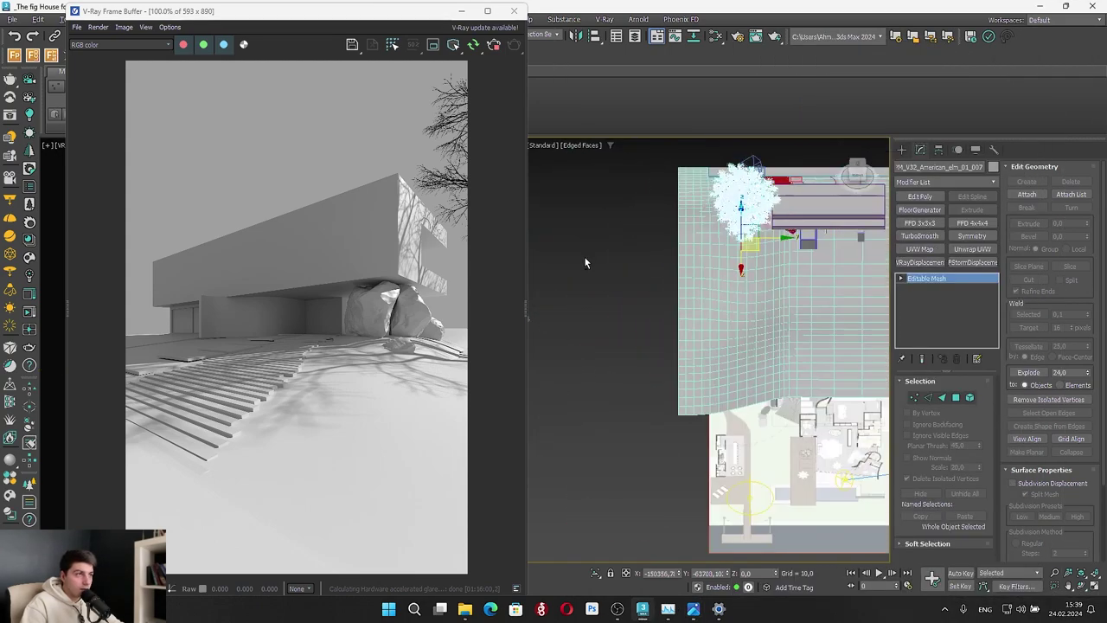
Move the leafy elm nearest the terrain from outside it onto its edge beside the leafless elm
middle_click_drag(586, 260, 785, 262, "alt")
middle_click_drag(885, 186, 718, 282, "alt")
left_click(856, 169)
scroll(755, 270, "down", 3)
scroll(719, 281, "up", 1)
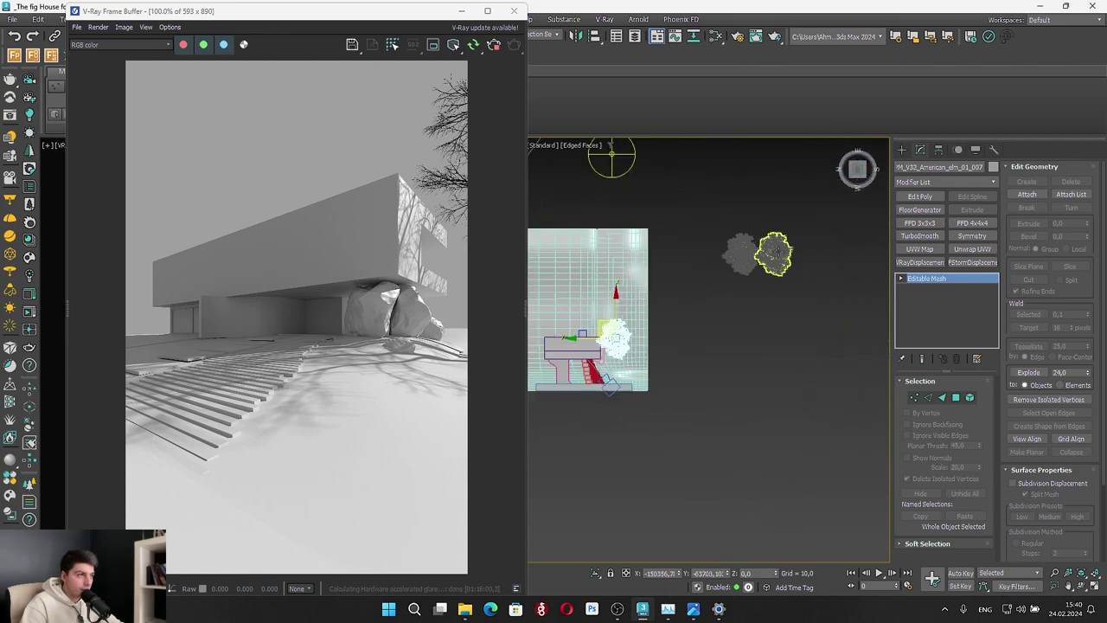
left_click(763, 244)
left_click_drag(762, 238, 633, 346)
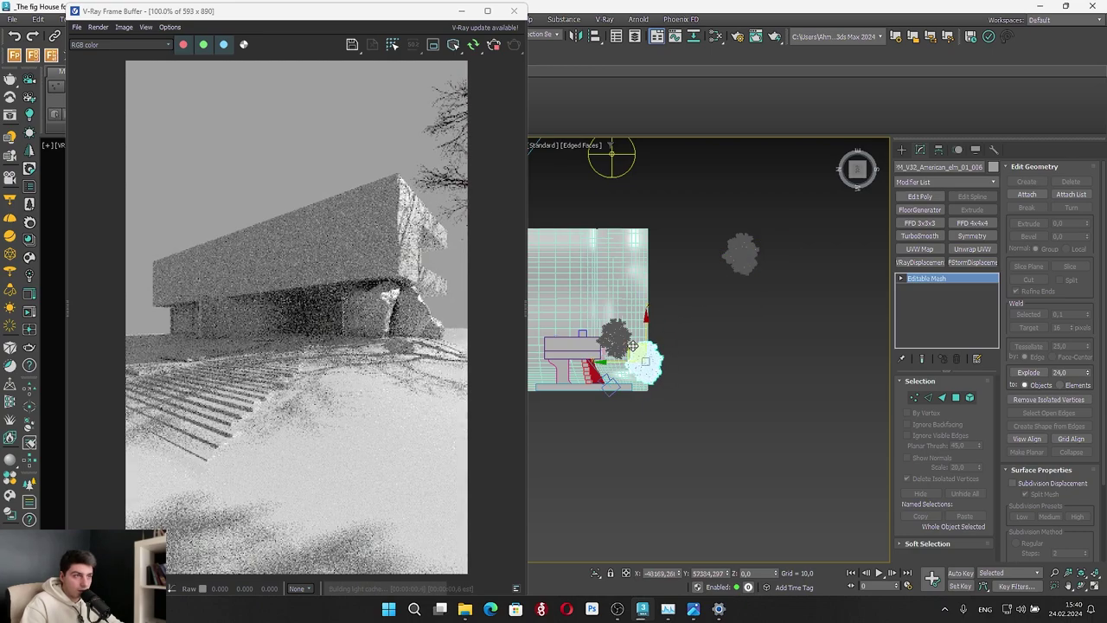
Shift the leafy elm closer to the house, just in front of the leafless elm on the camera side
middle_click_drag(661, 301, 746, 482)
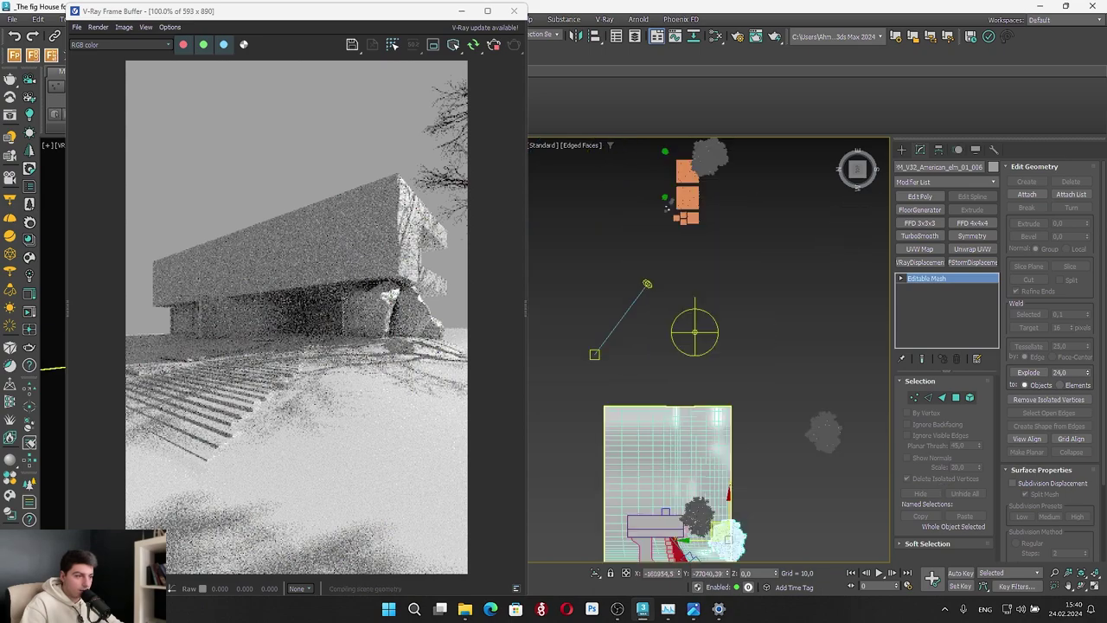
scroll(698, 245, "down", 3)
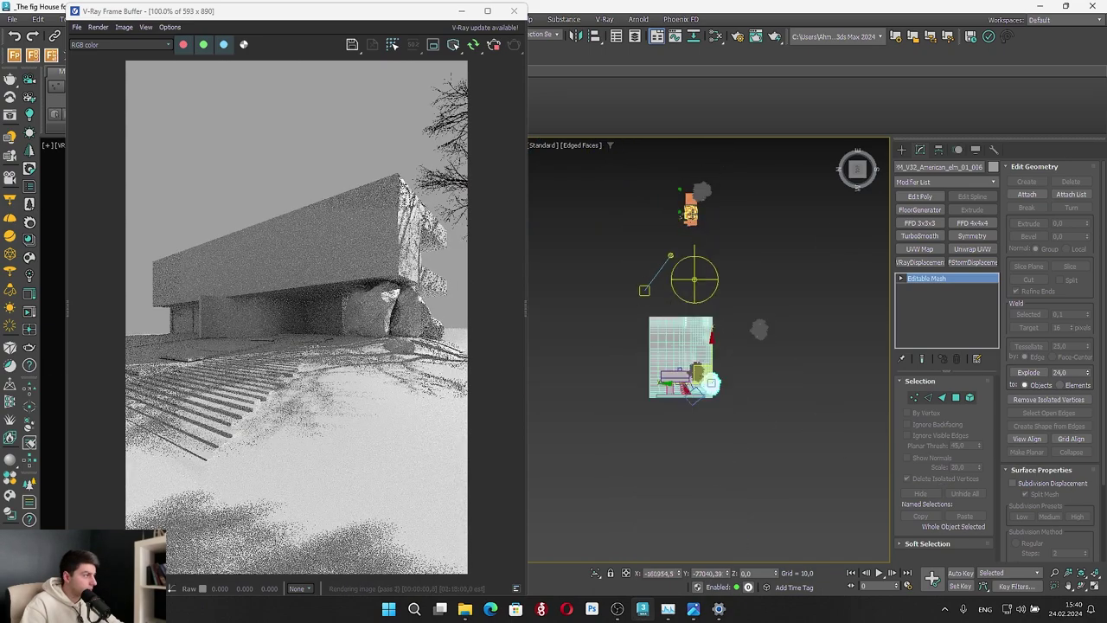
scroll(755, 370, "up", 3)
scroll(669, 374, "up", 3)
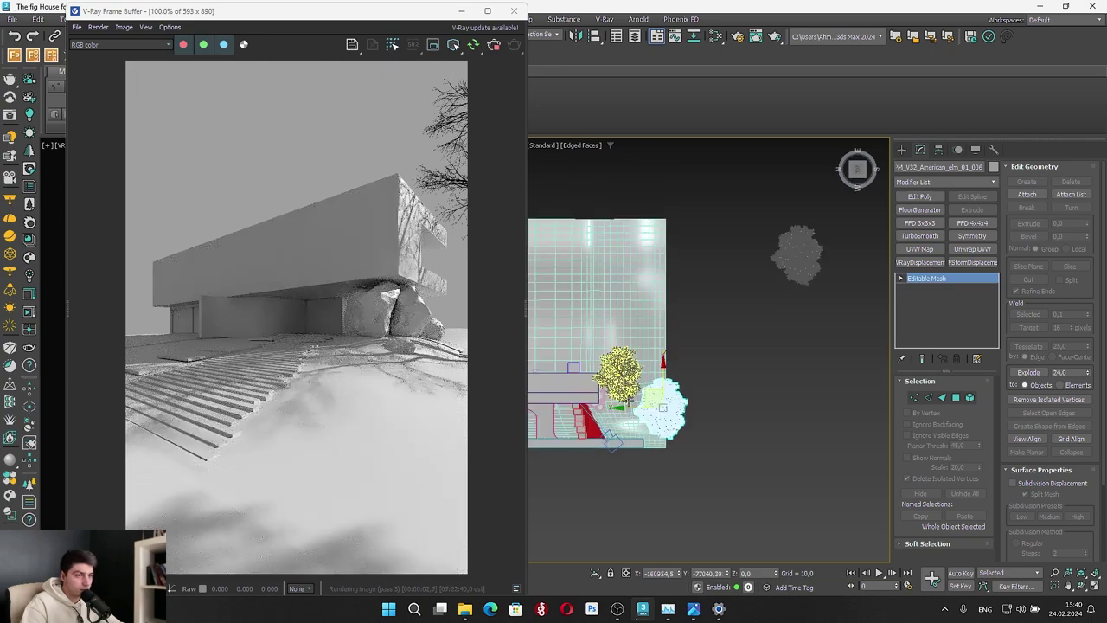
left_click_drag(678, 392, 658, 359)
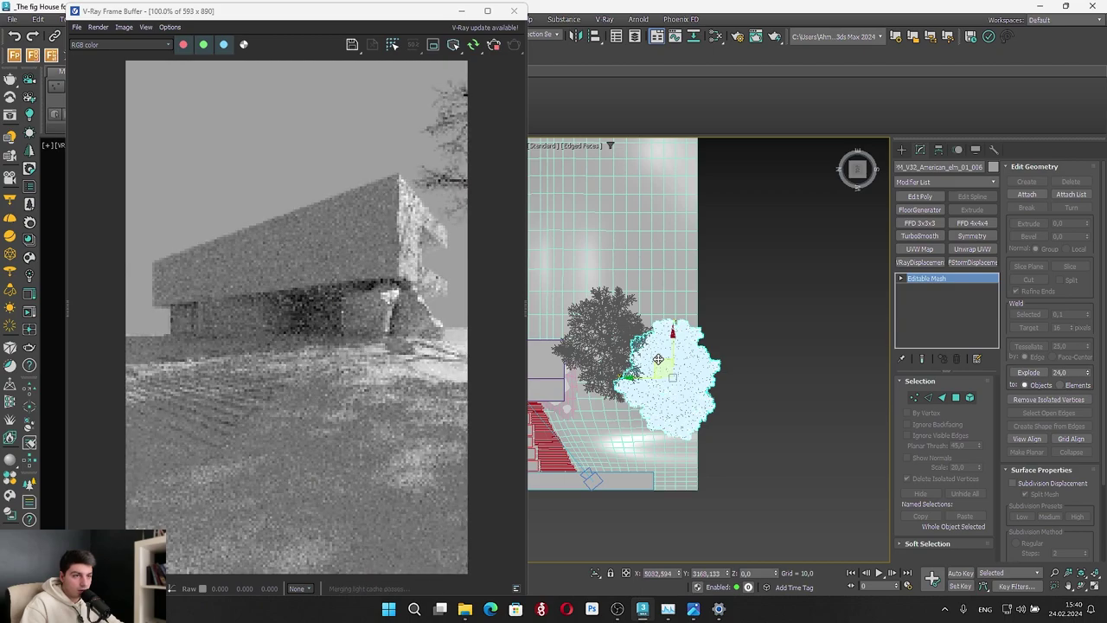
left_click_drag(658, 359, 624, 384)
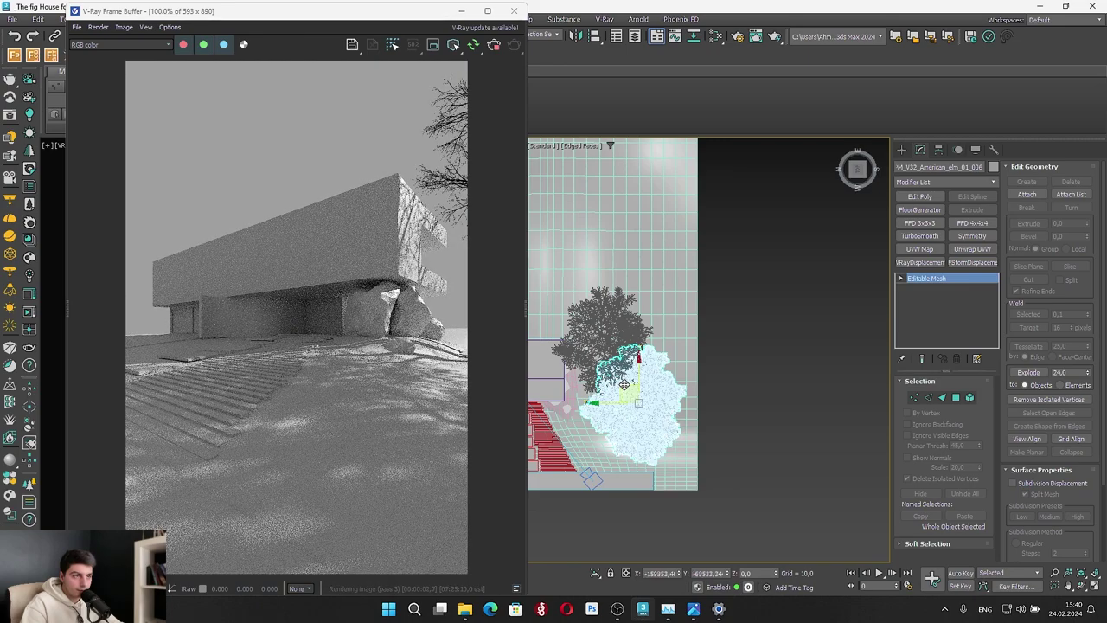
Scale the leafy elm uniformly to about 130%
middle_click_drag(698, 350, 771, 193)
scroll(730, 360, "up", 5)
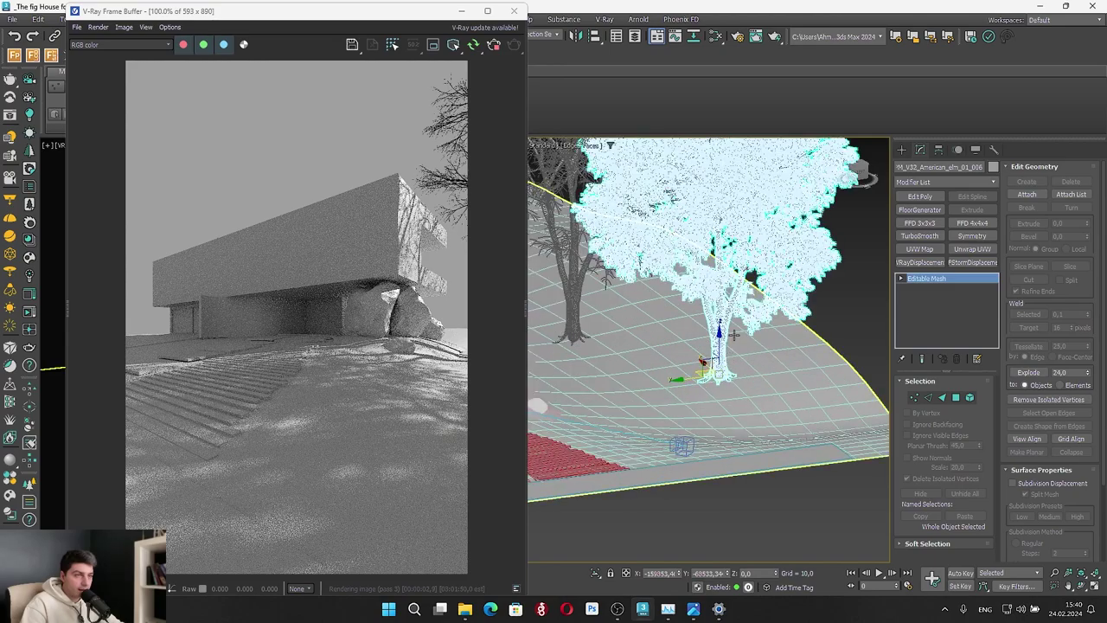
middle_click_drag(733, 368, 708, 408, "alt")
left_click(854, 167)
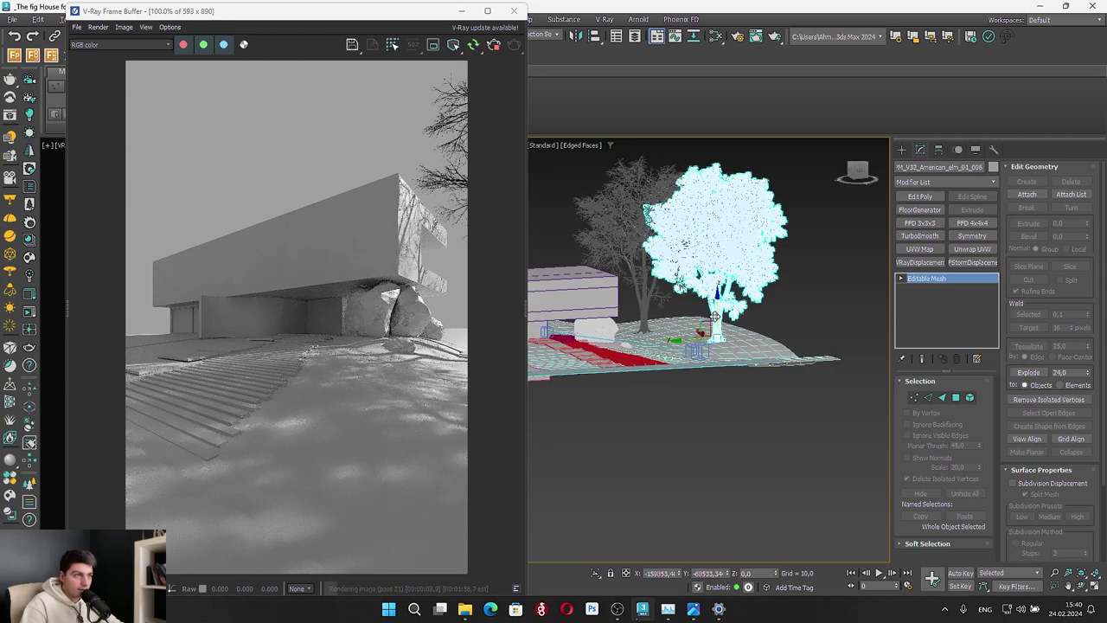
key("e")
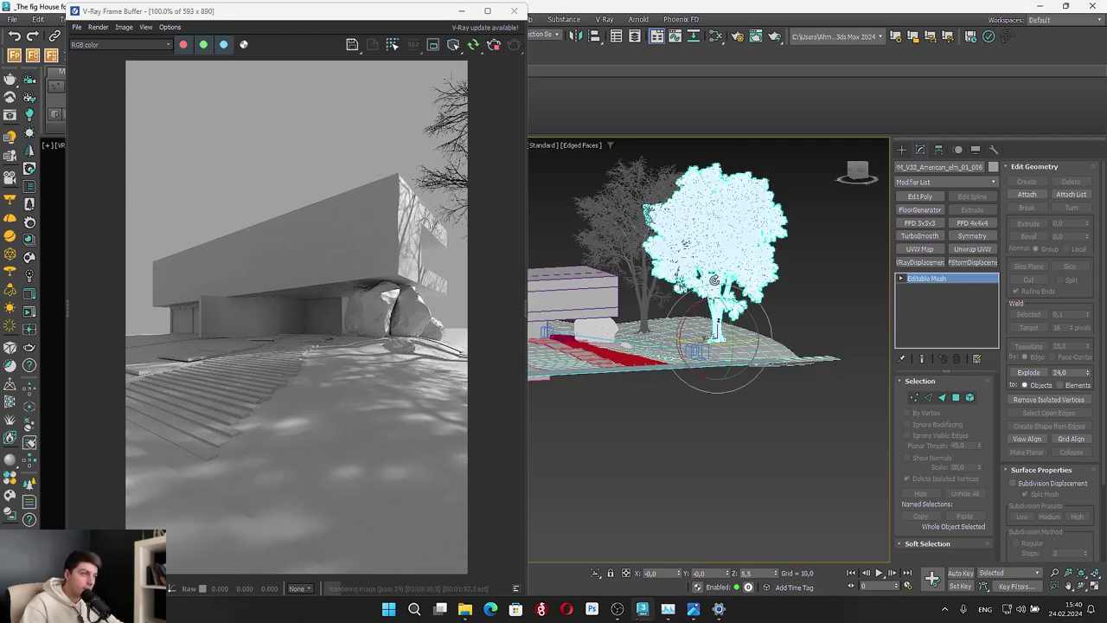
key("r")
left_click_drag(718, 334, 706, 343)
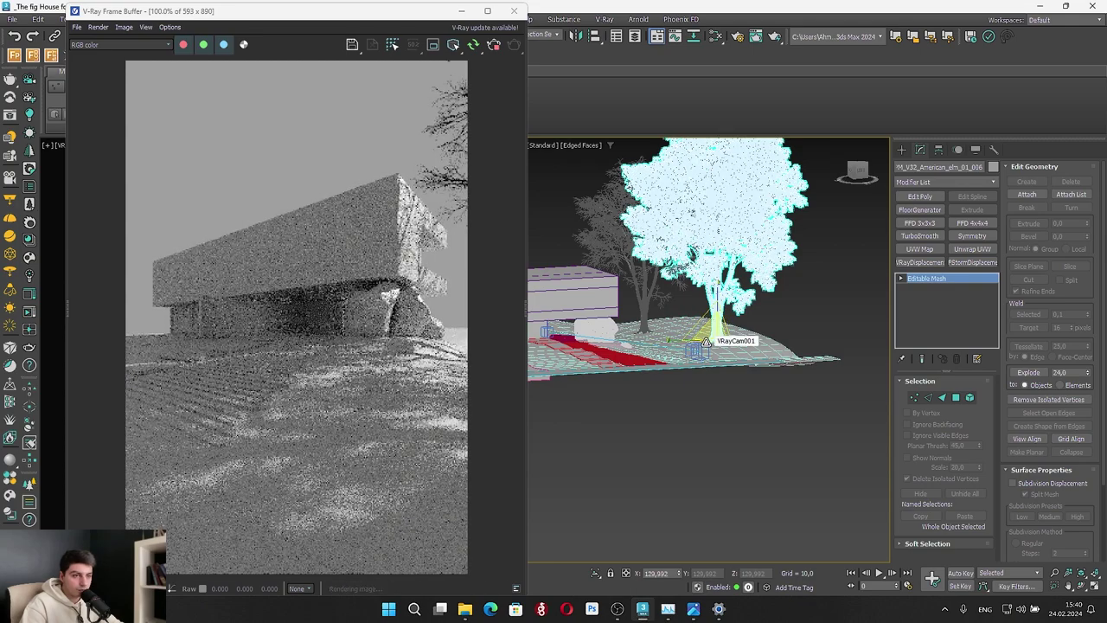
Rotate the enlarged leafy elm about 25 degrees around its vertical axis
key("e")
left_click_drag(707, 346, 736, 346)
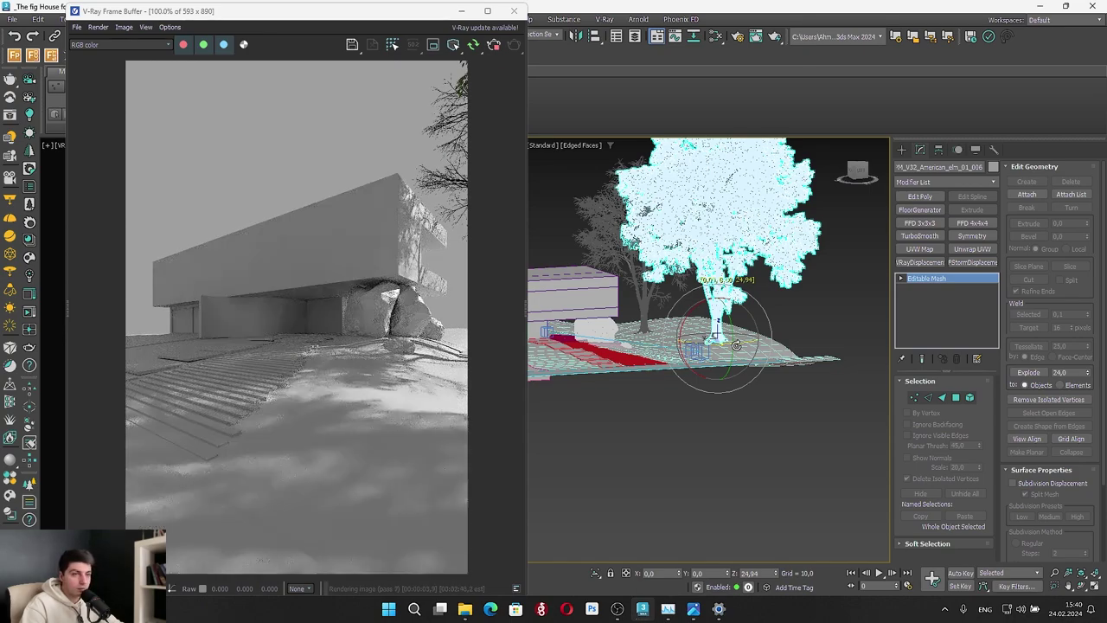
left_click_drag(736, 345, 737, 345)
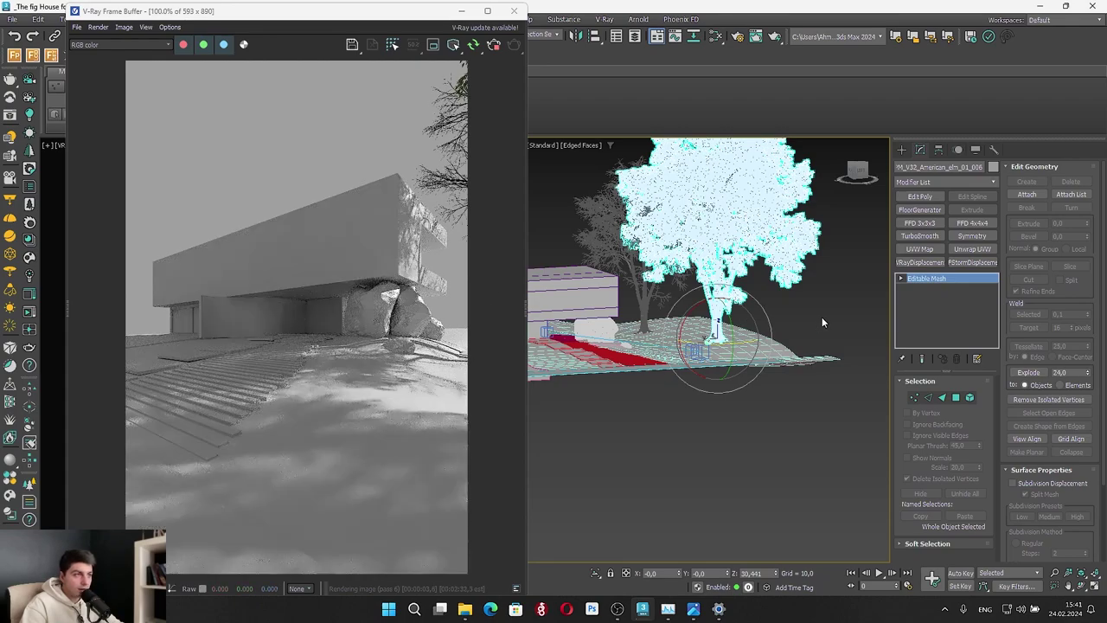
Move the leafy elm outward from the house and farther back from the camera, overlapping the terrain's side edge
middle_click_drag(822, 318, 785, 361, "alt")
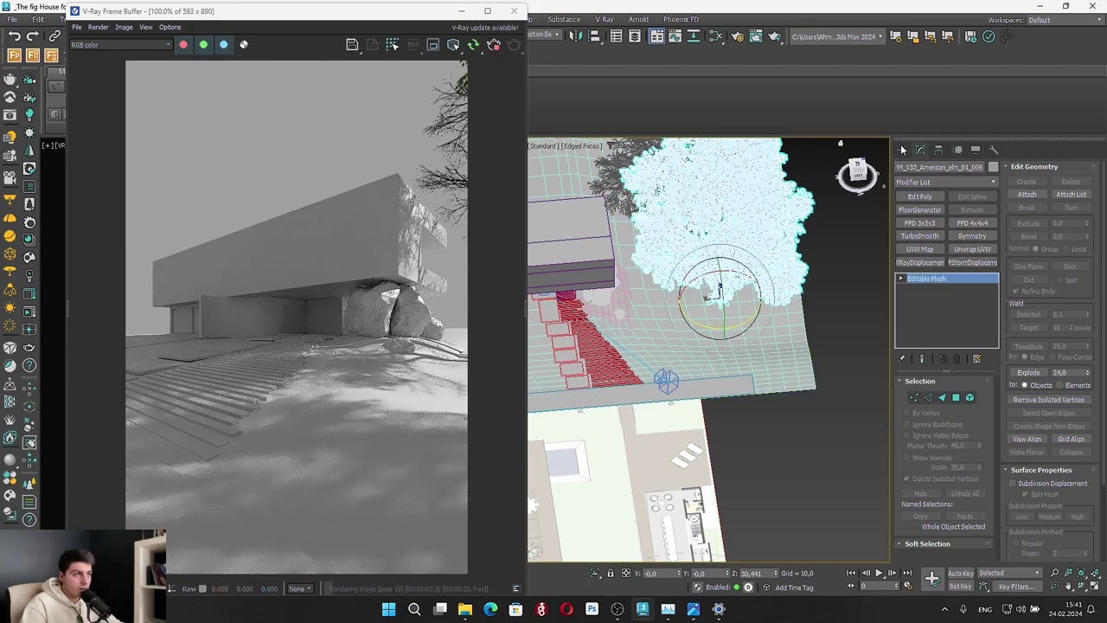
left_click(858, 169)
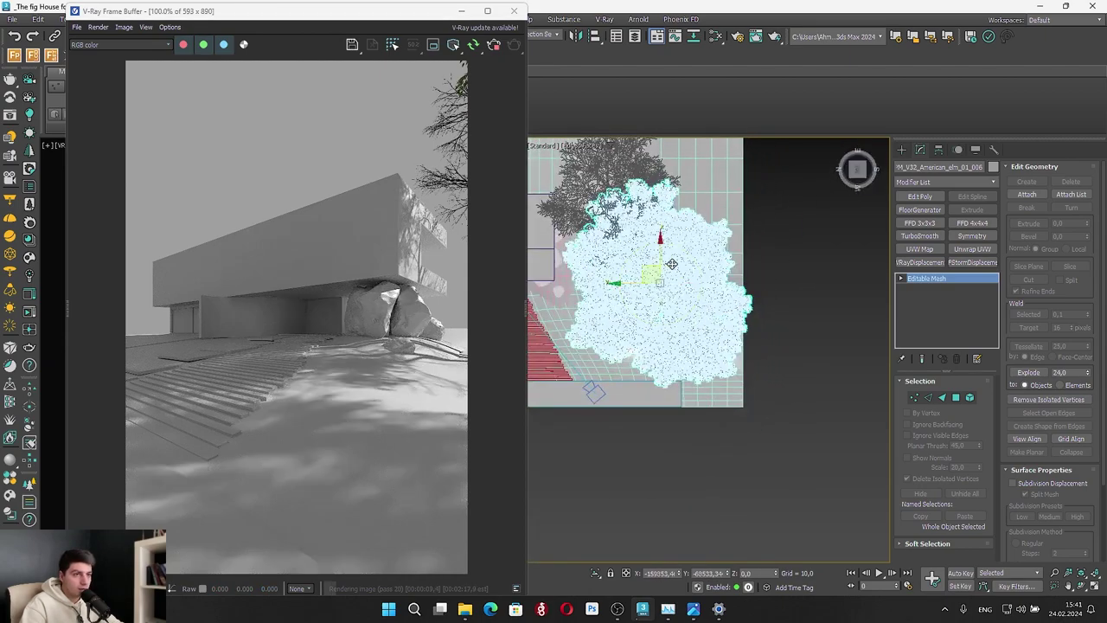
left_click_drag(648, 270, 691, 250)
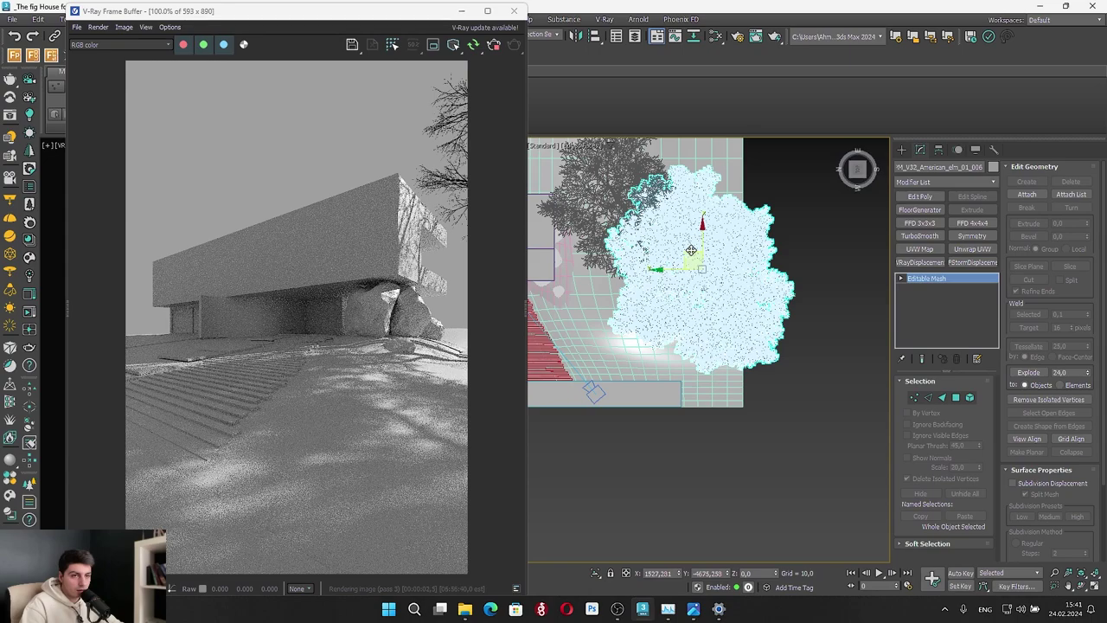
left_click_drag(692, 250, 688, 207)
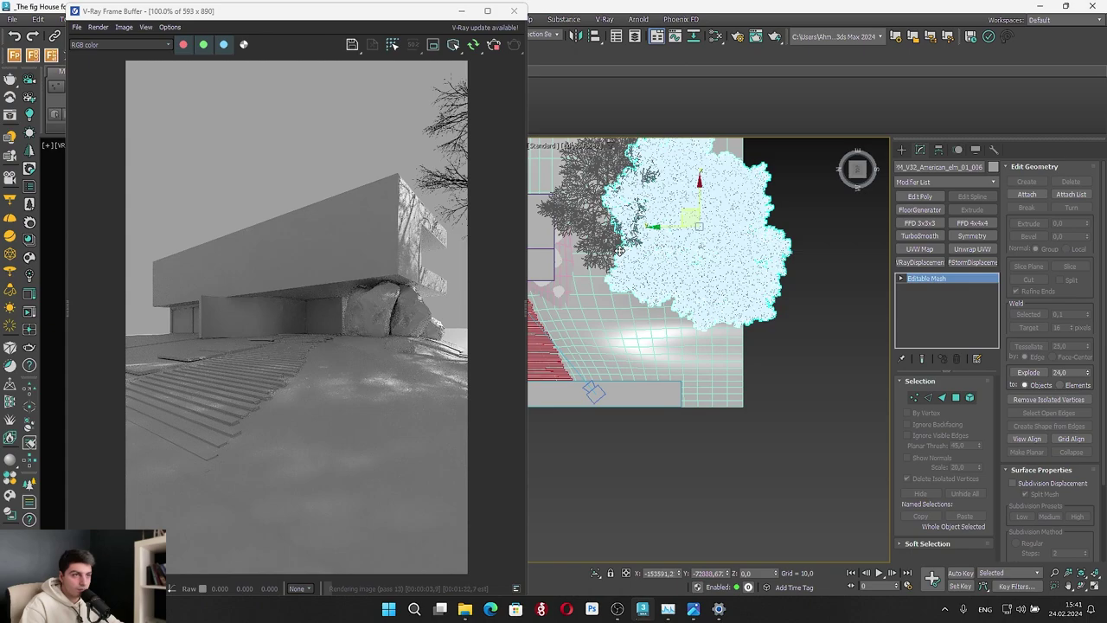
Move the leafy elm back toward the camera and slightly nearer the house so its shadow falls across the lawn
scroll(716, 246, "down", 3)
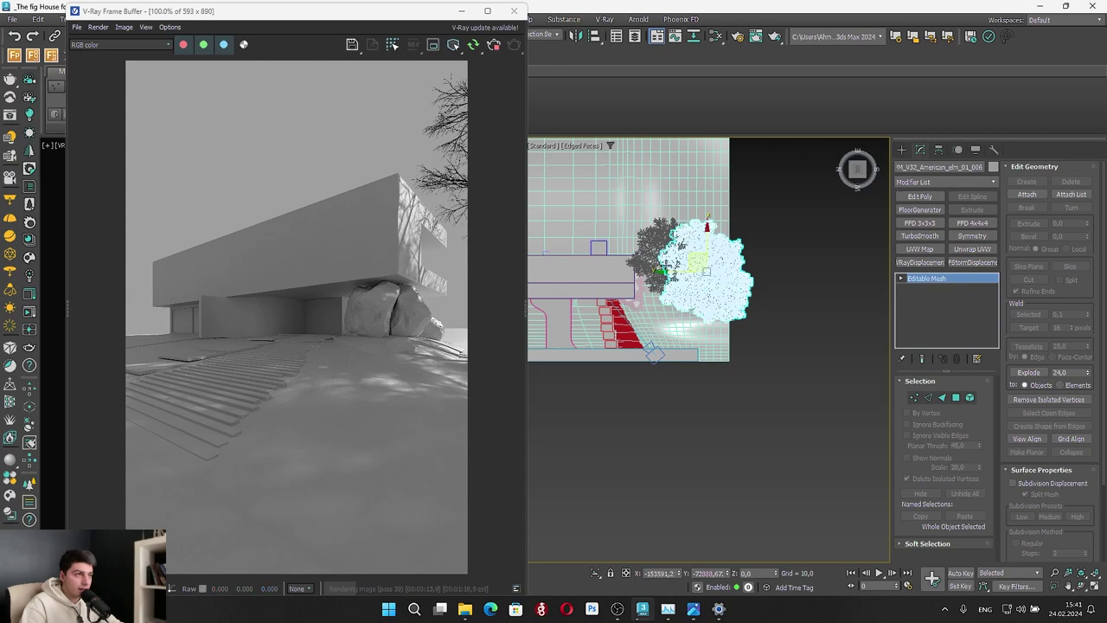
scroll(665, 264, "up", 2)
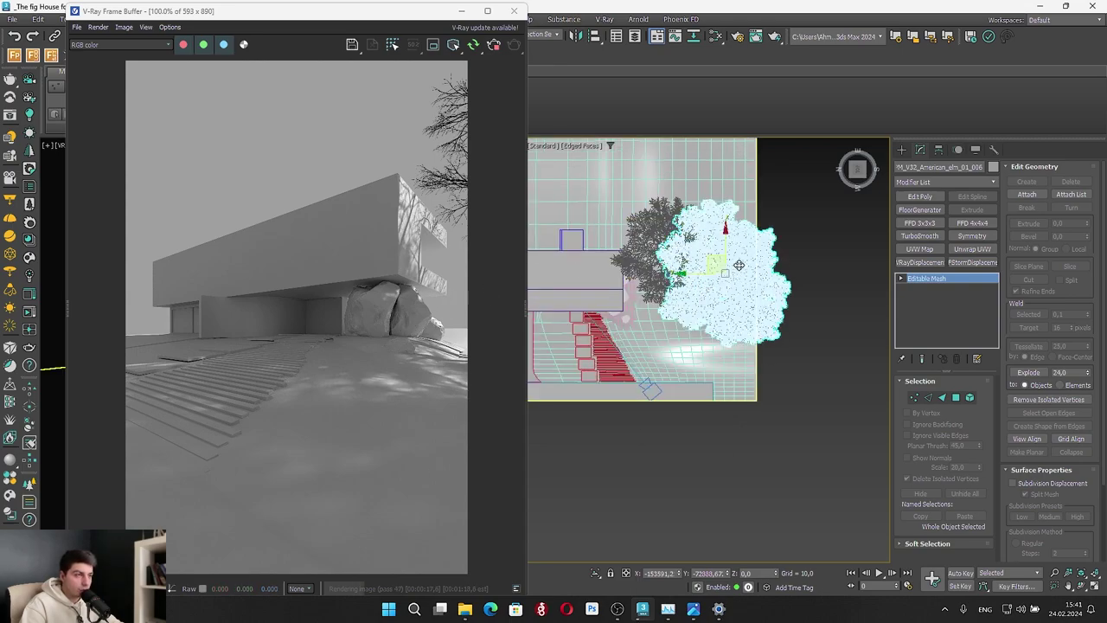
left_click_drag(710, 256, 684, 281)
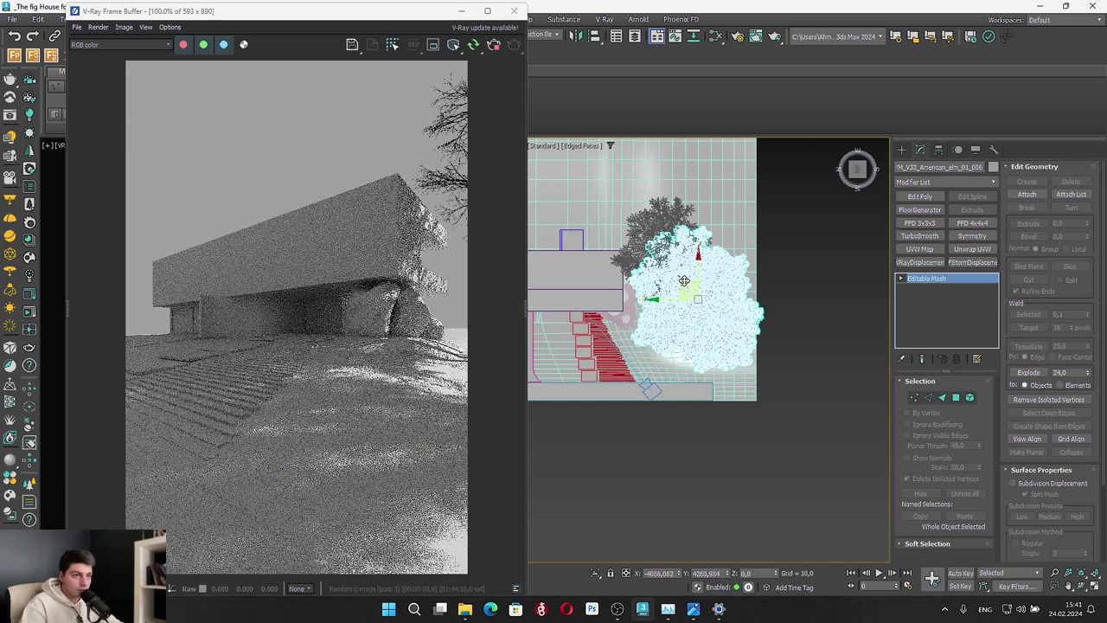
left_click_drag(683, 281, 676, 281)
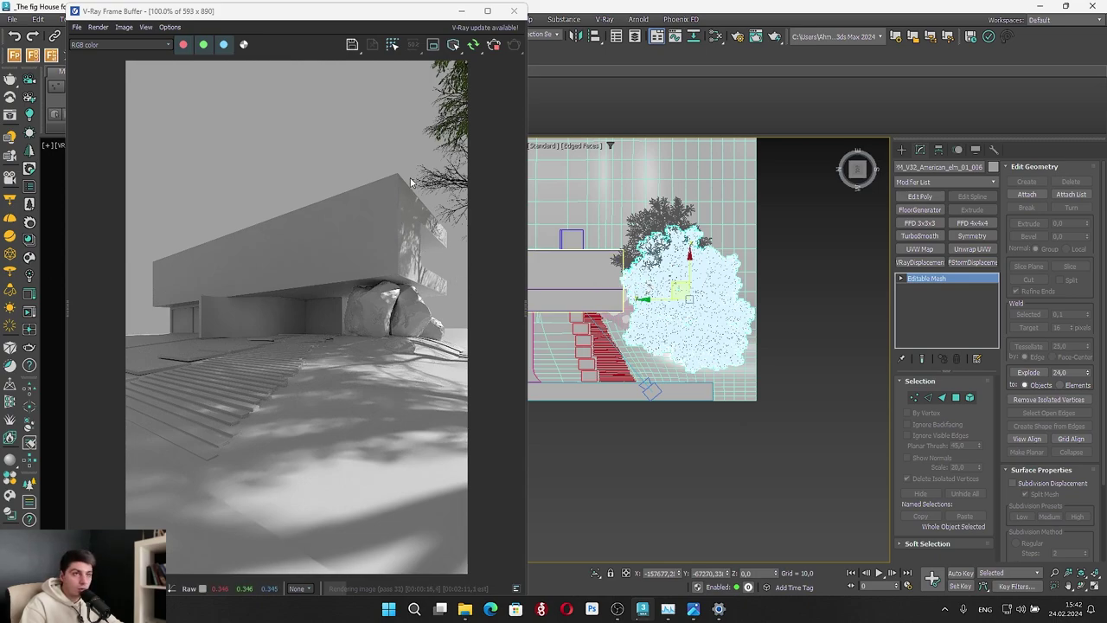
Rotate the leafy elm about 63 degrees around its vertical axis to vary its shadow on the lawn
key("e")
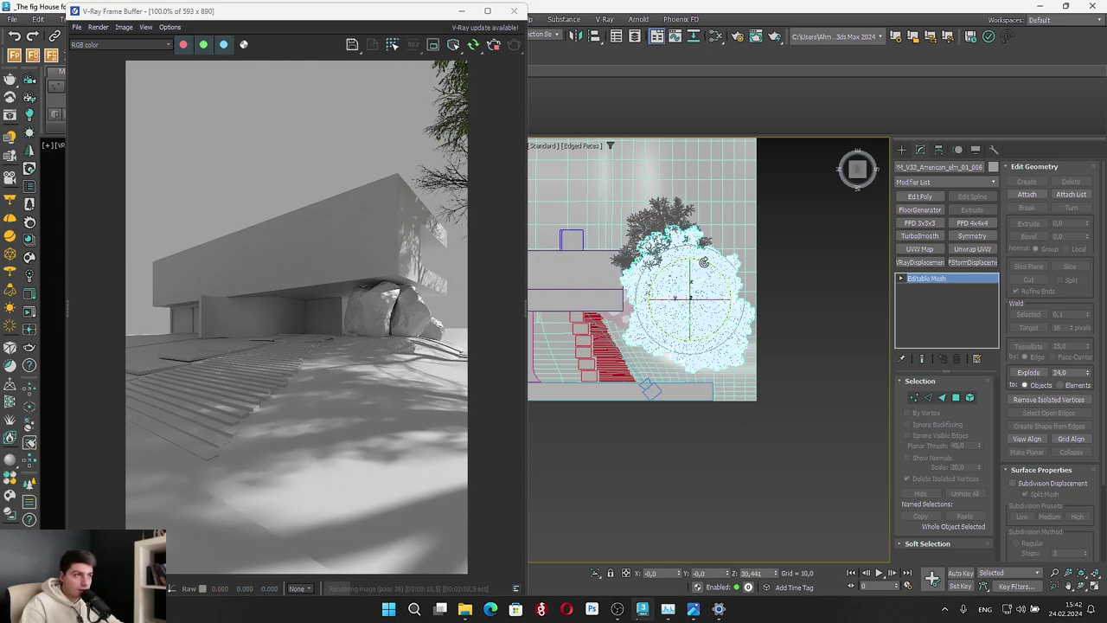
left_click_drag(705, 262, 797, 276)
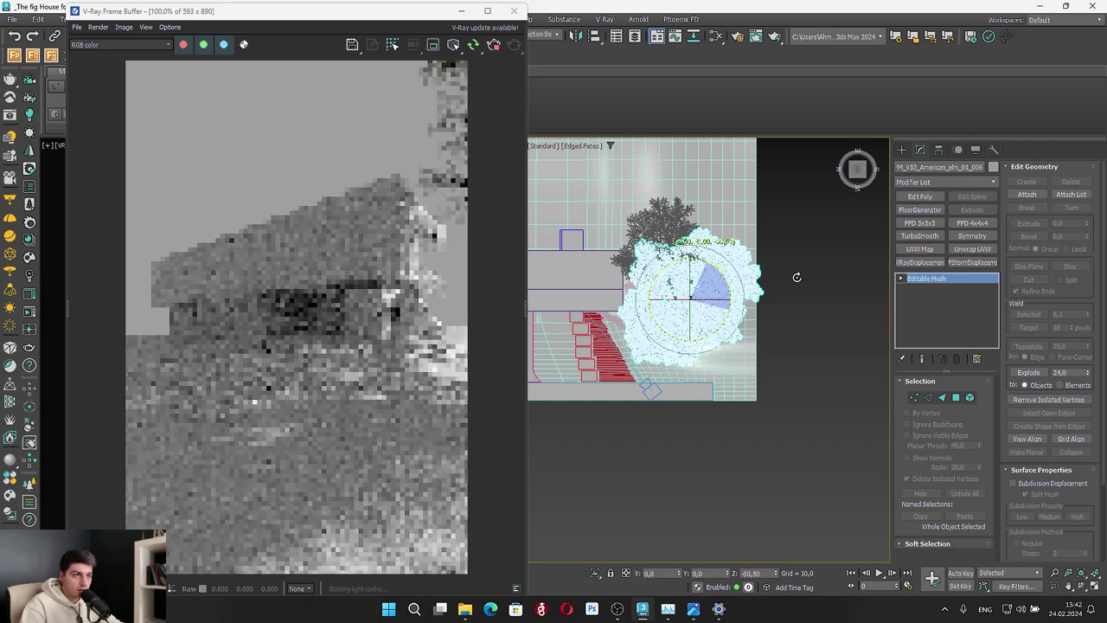
left_click_drag(797, 277, 660, 161)
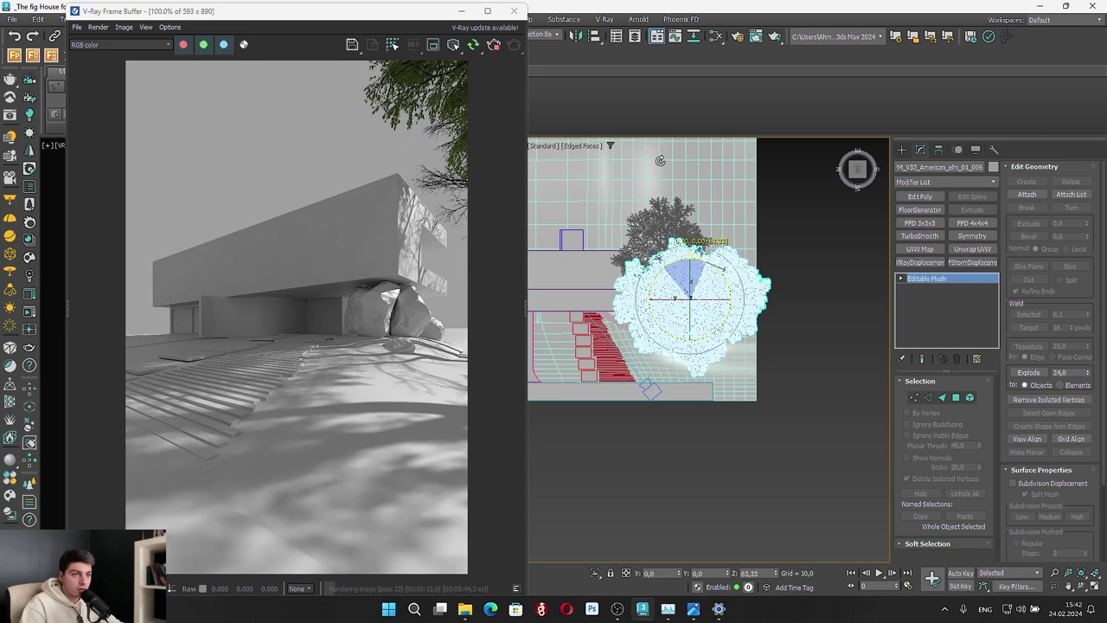
left_click_drag(660, 161, 636, 137)
Examine the spare elms outside the terrain and beside the orange panels as candidates for another shadow caster
scroll(694, 285, "down", 2)
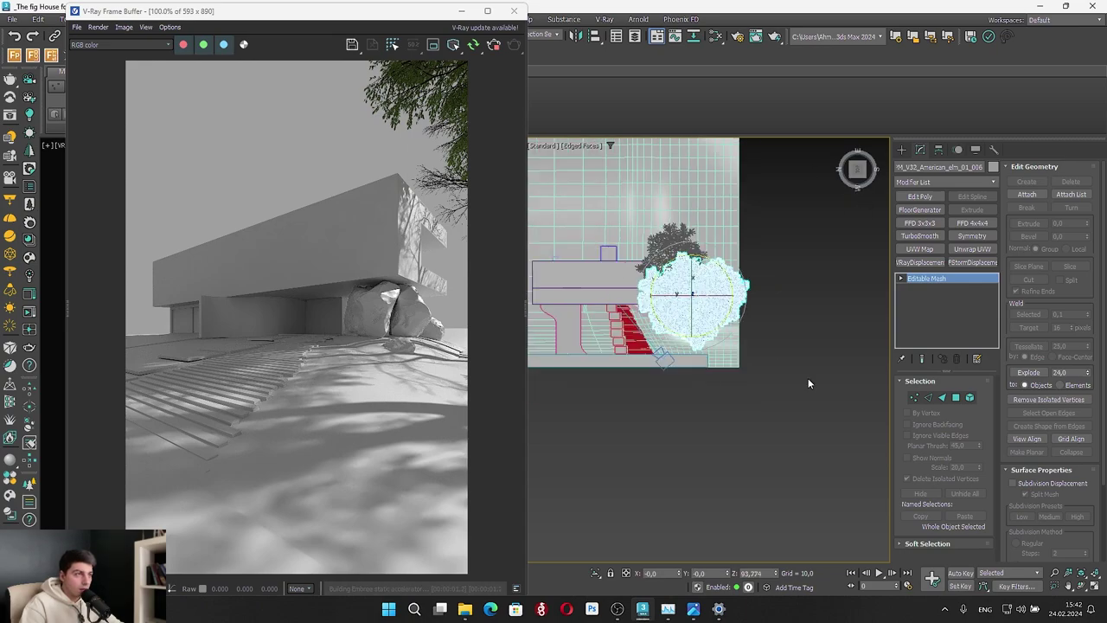
middle_click_drag(835, 270, 798, 294)
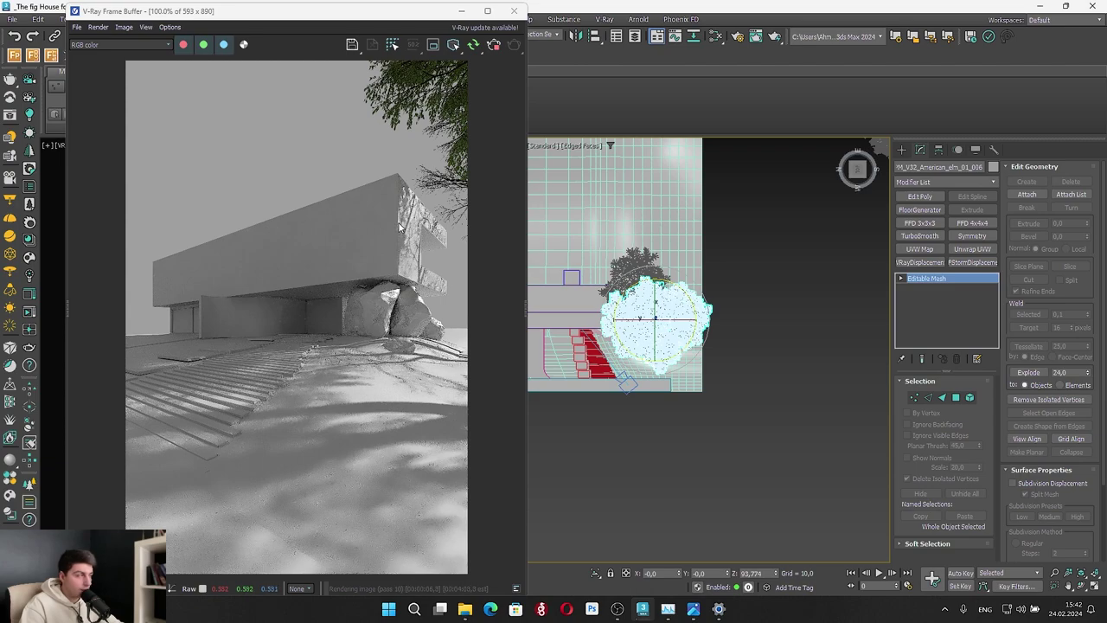
scroll(812, 269, "down", 3)
middle_click_drag(812, 270, 686, 337)
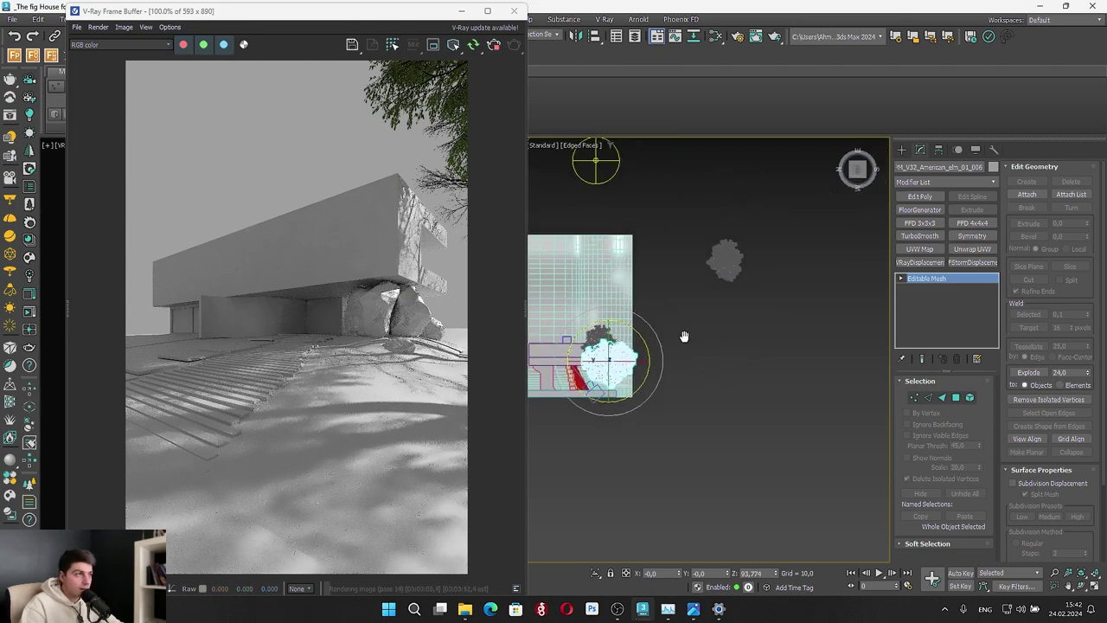
left_click(715, 260)
scroll(800, 286, "down", 3)
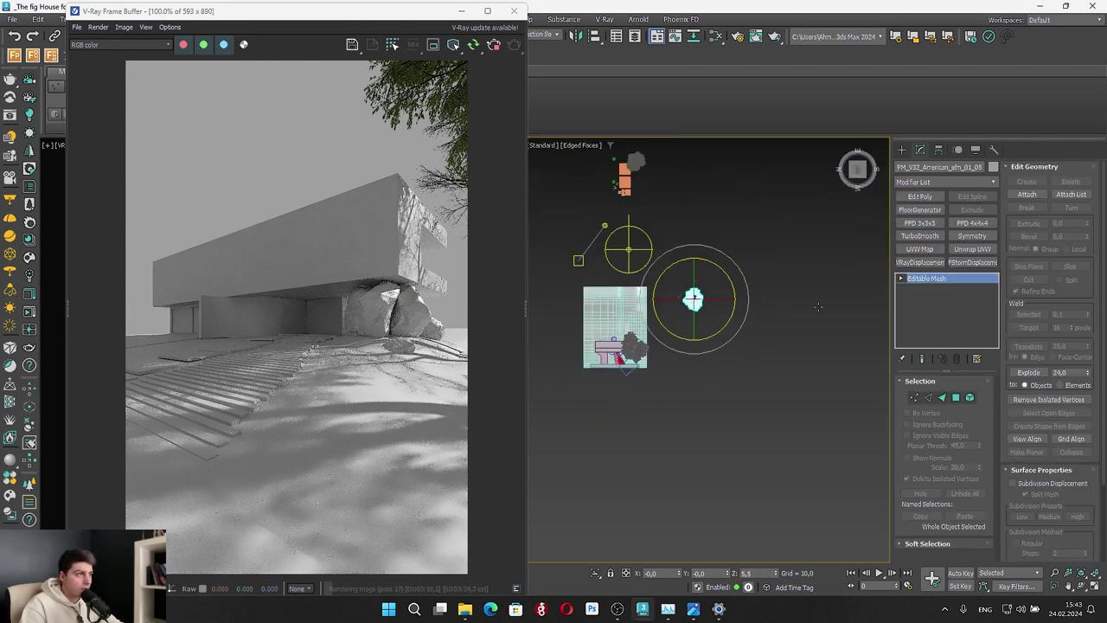
middle_click_drag(799, 286, 744, 387)
key("z")
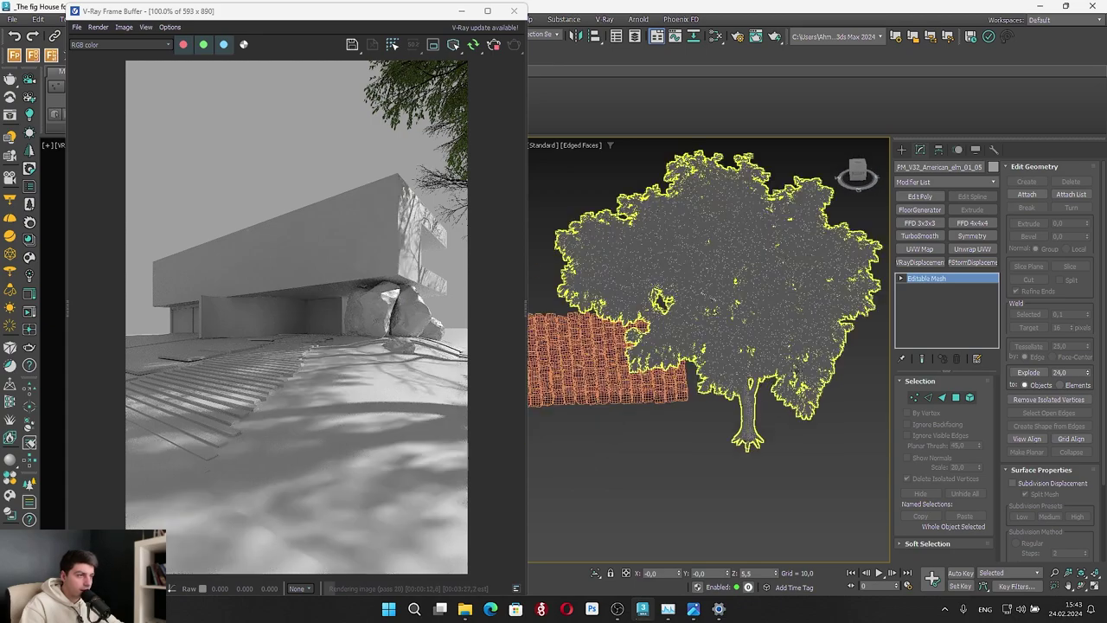
Move the full elm beside the orange panels to the terrain's front edge, next to the camera and the leafy elm
left_click(788, 359)
scroll(734, 270, "down", 6)
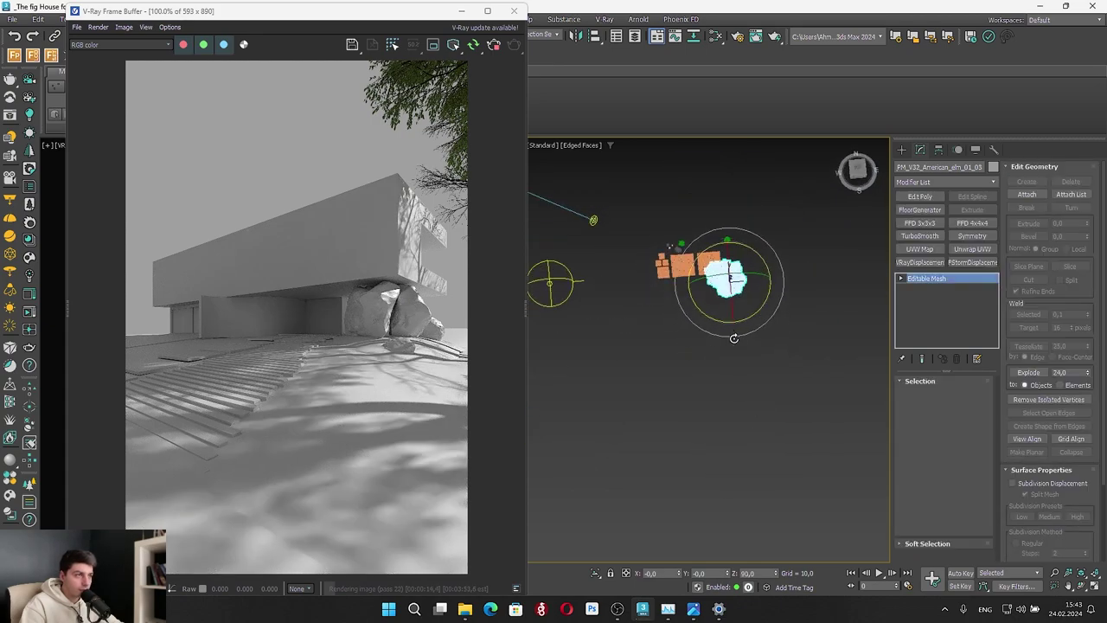
left_click(861, 171)
scroll(788, 299, "down", 4)
key("w")
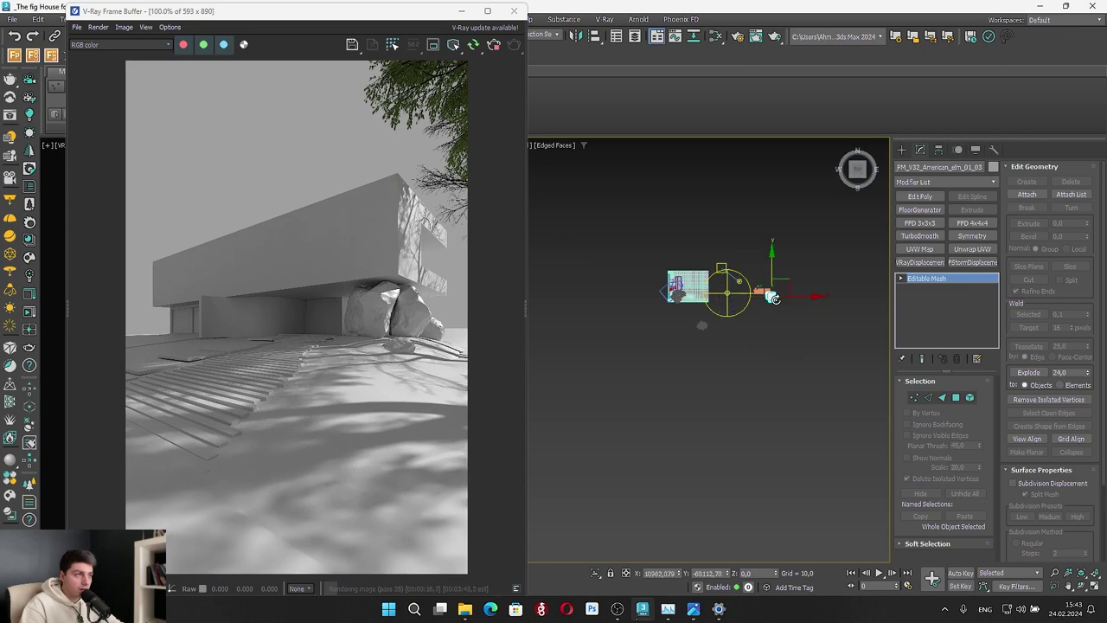
scroll(795, 287, "up", 1)
left_click_drag(797, 281, 630, 291)
scroll(611, 281, "up", 3)
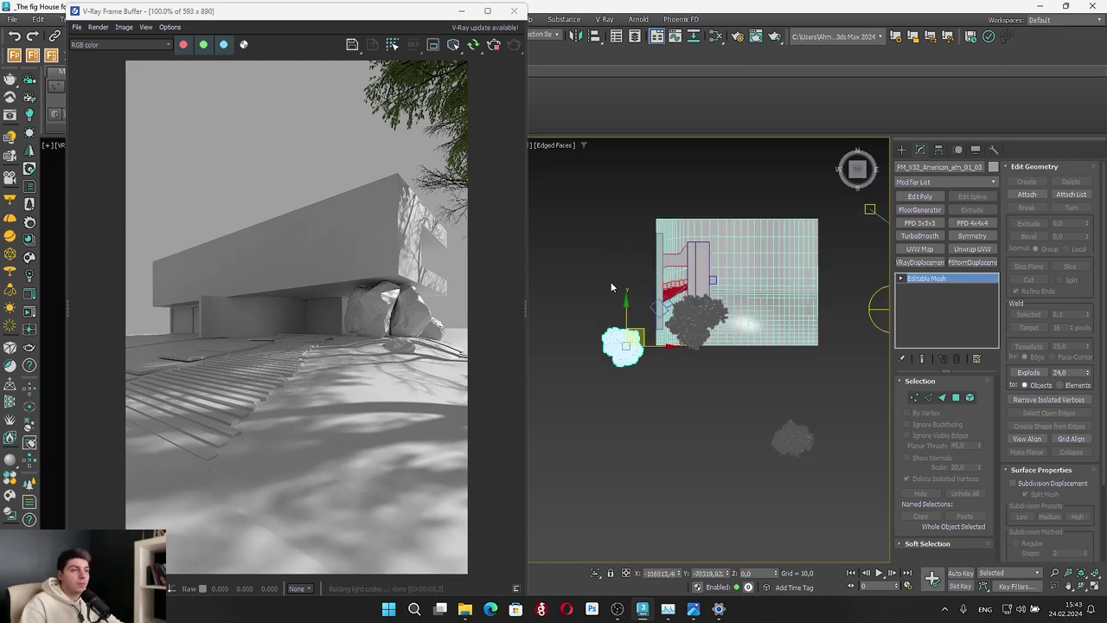
scroll(632, 331, "up", 4)
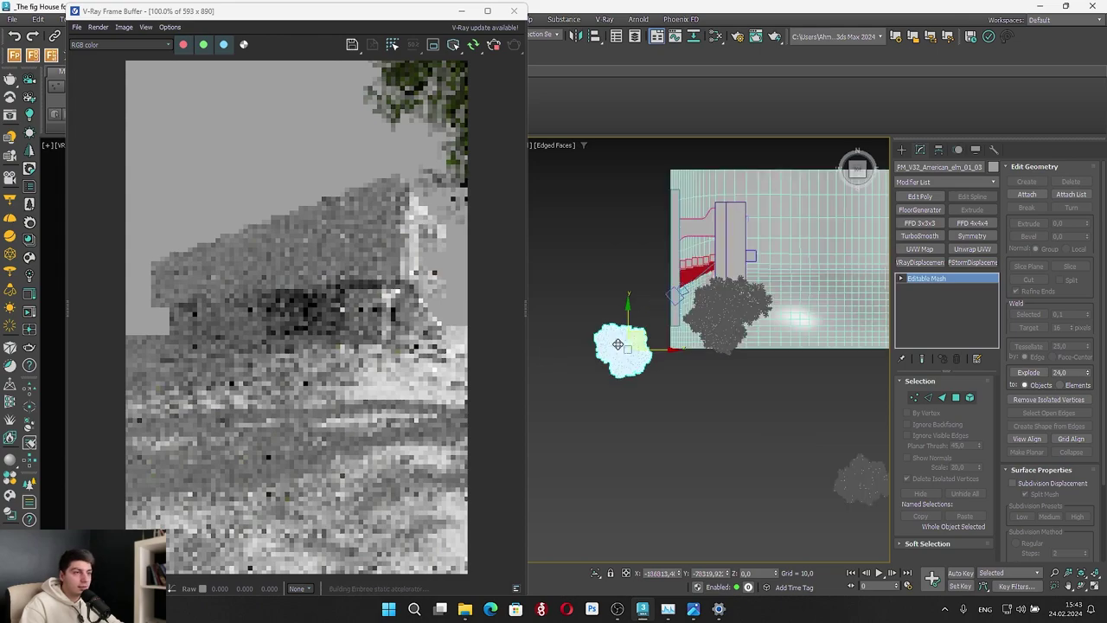
left_click_drag(725, 245, 723, 262)
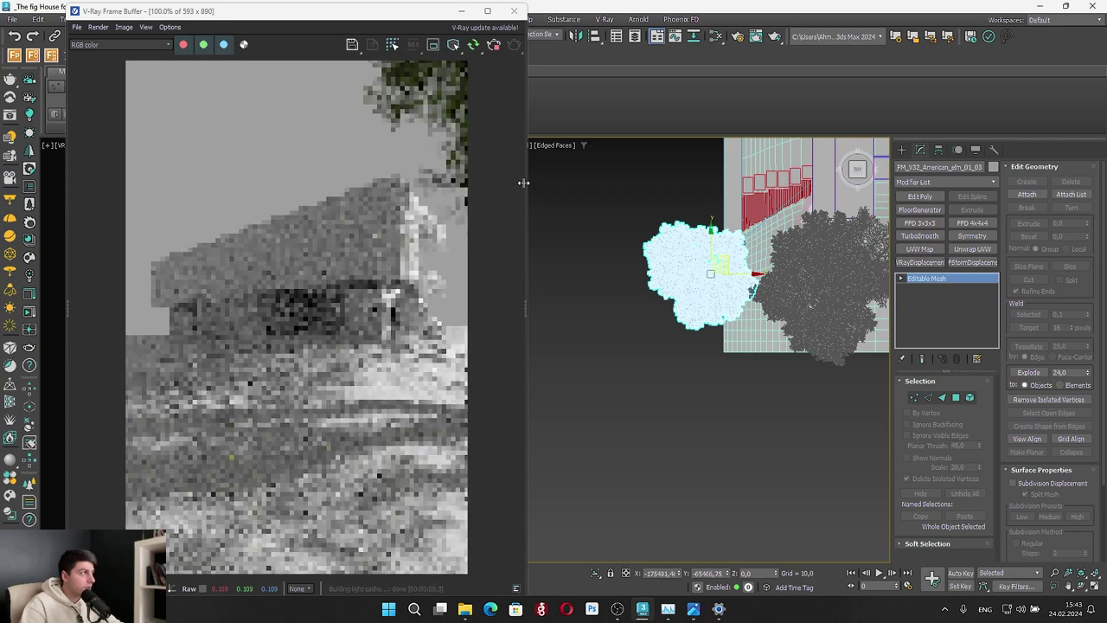
Rotate the full elm at the terrain's front edge around its vertical axis and shift it slightly toward the house
key("e")
scroll(728, 259, "up", 2)
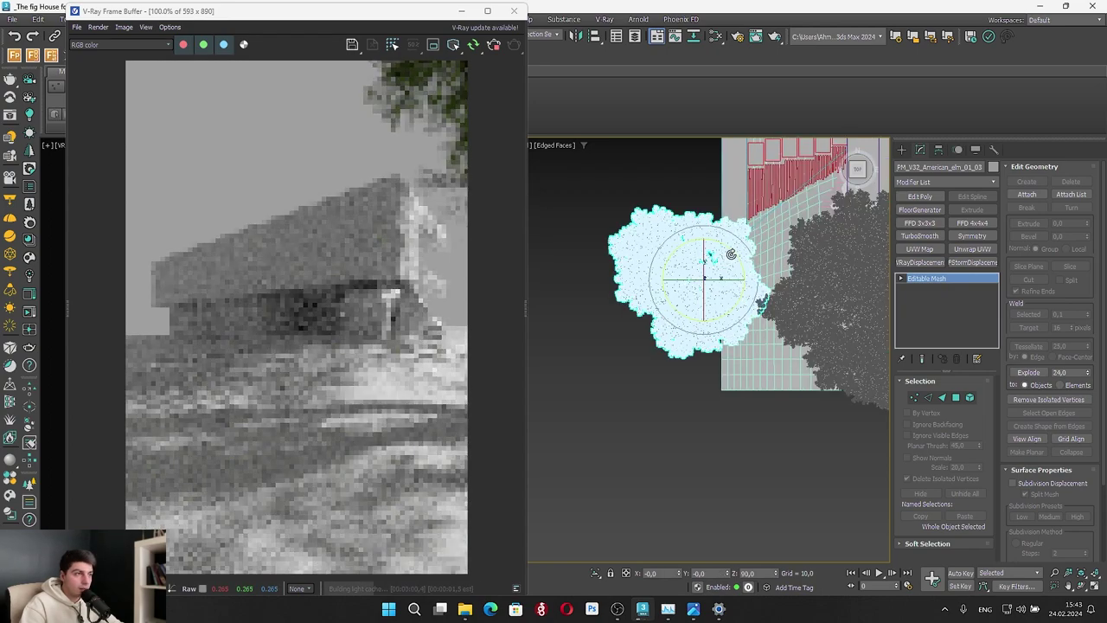
left_click_drag(709, 255, 672, 185)
key("w")
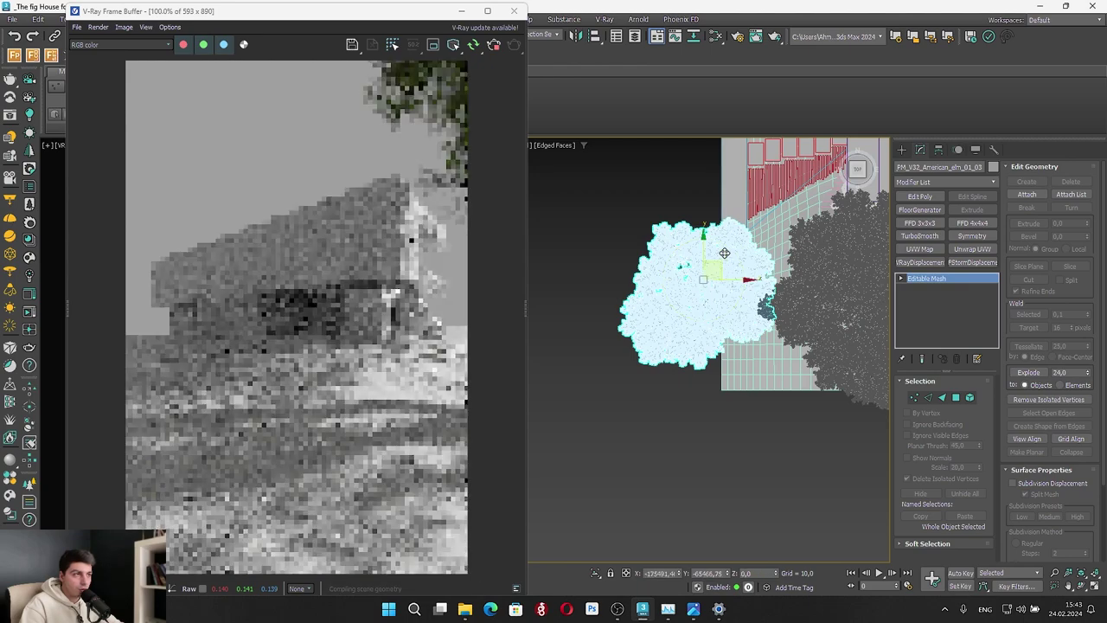
left_click_drag(720, 266, 730, 247)
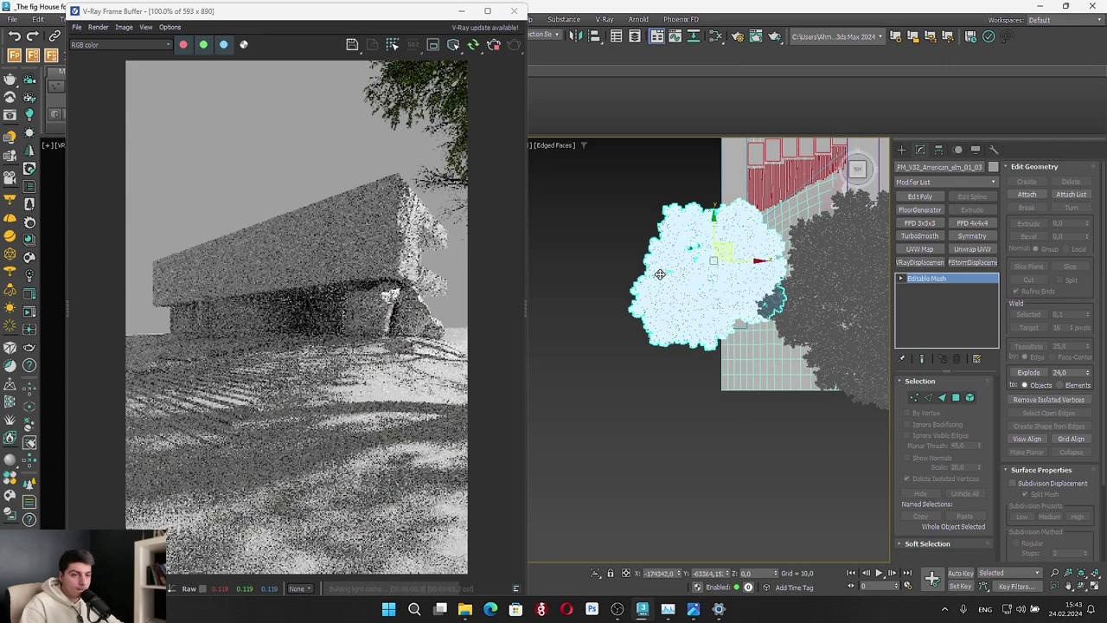
Move the full elm farther over the terrain beside the camera, bringing its canopy closer to the large elm
middle_click_drag(659, 274, 854, 167, "alt")
left_click(858, 169)
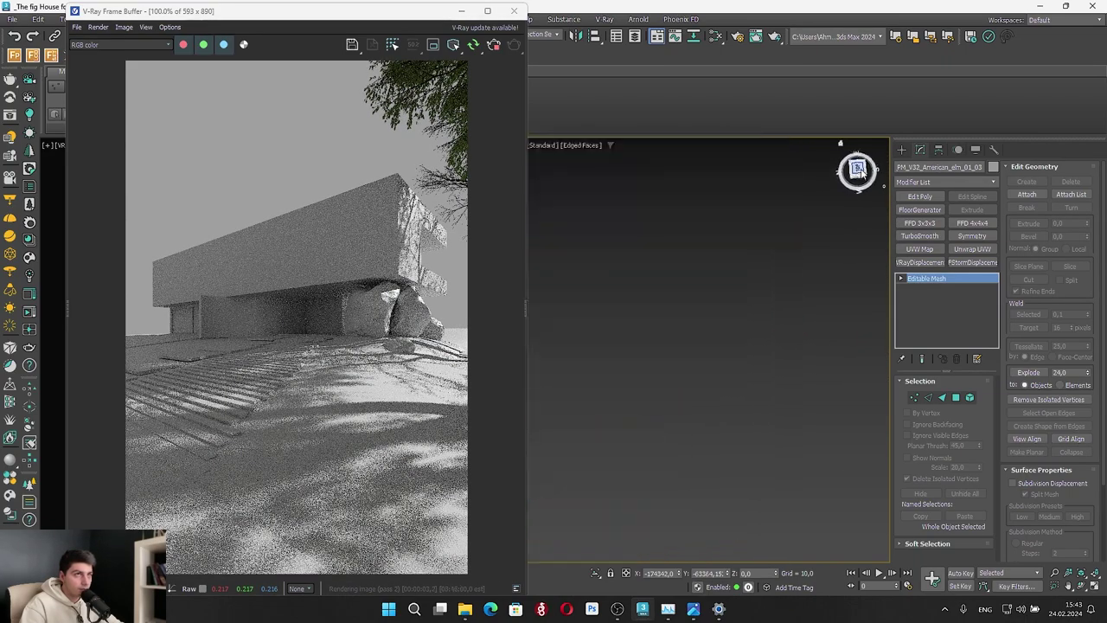
key("z")
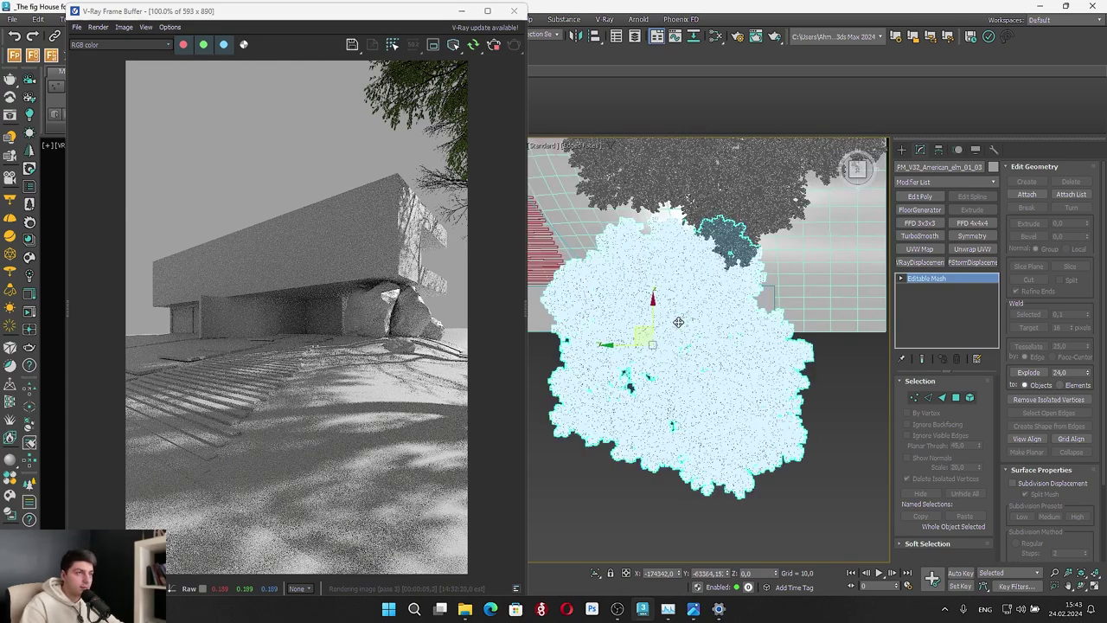
scroll(763, 369, "down", 2)
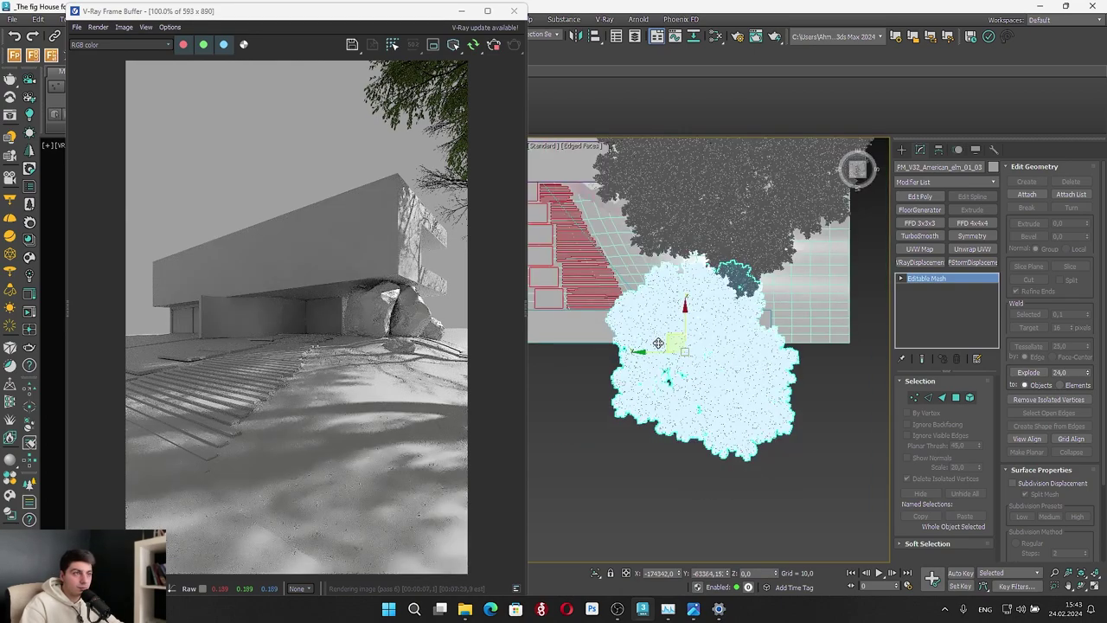
scroll(671, 300, "up", 3)
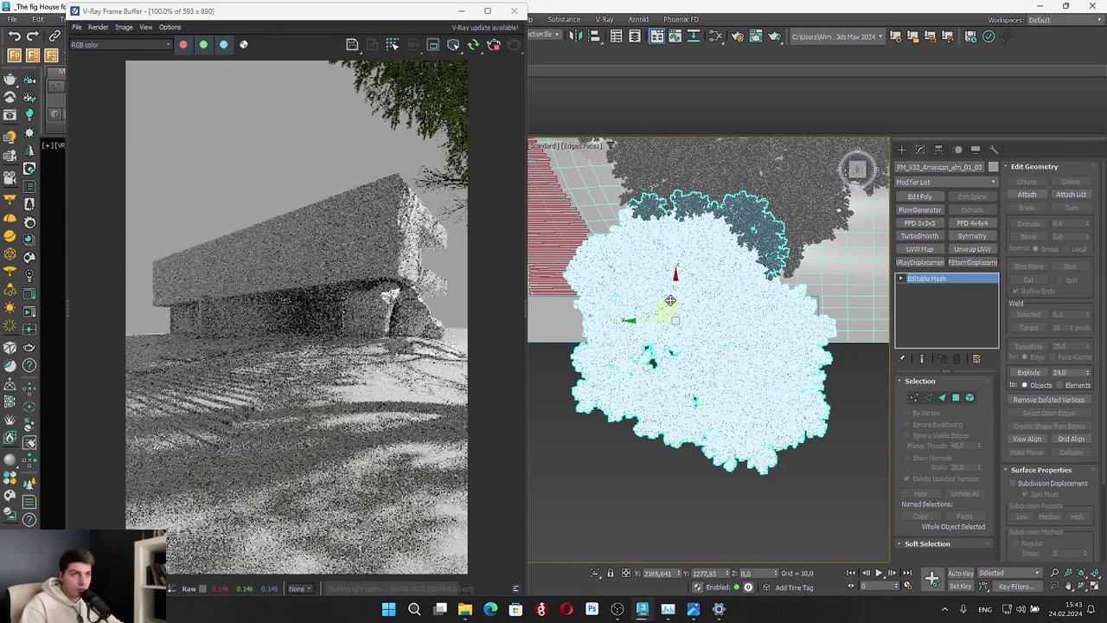
left_click_drag(671, 300, 661, 262)
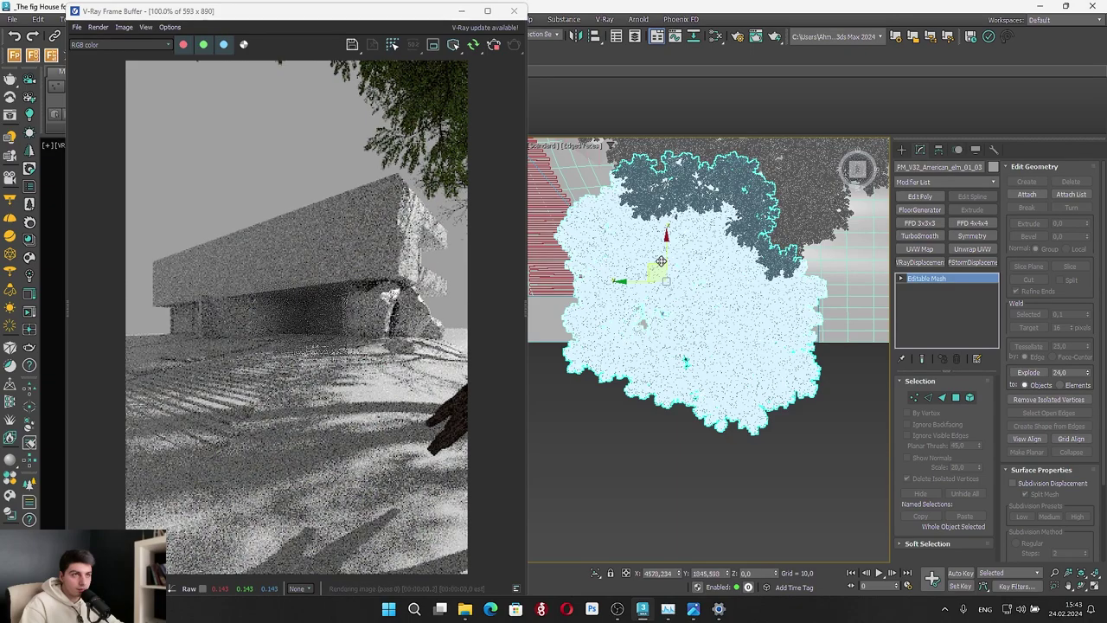
Lower the full elm to a Z position of about -1217 so its branches hang into the camera view
middle_click_drag(669, 225, 713, 97, "alt")
middle_click_drag(699, 350, 718, 366, "alt")
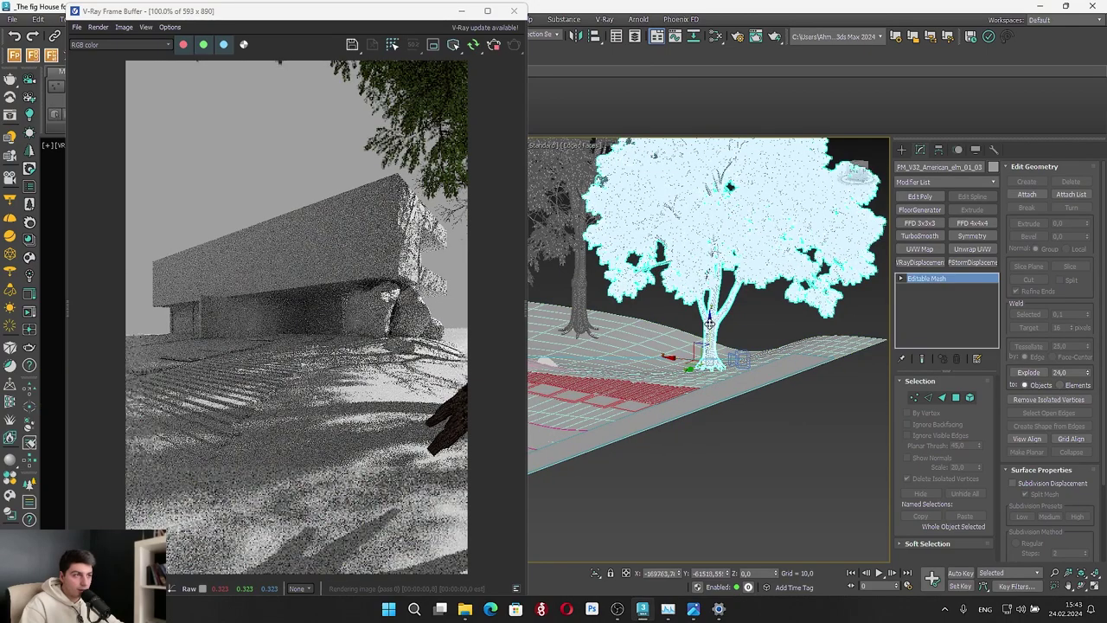
left_click_drag(711, 326, 710, 366)
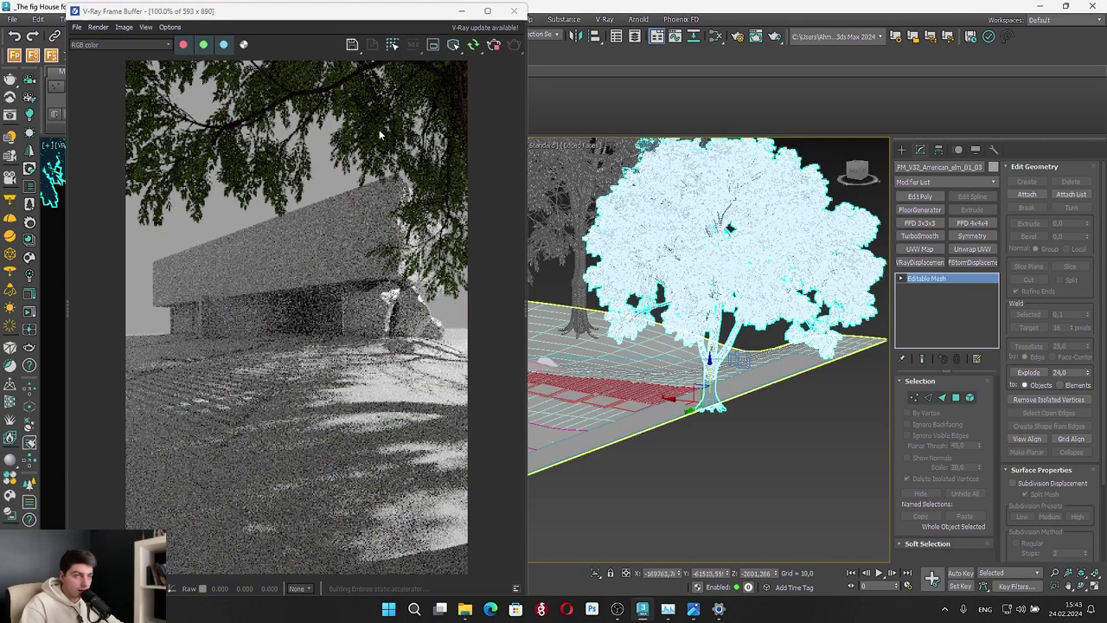
middle_click_drag(711, 235, 756, 243, "alt")
scroll(709, 353, "up", 3)
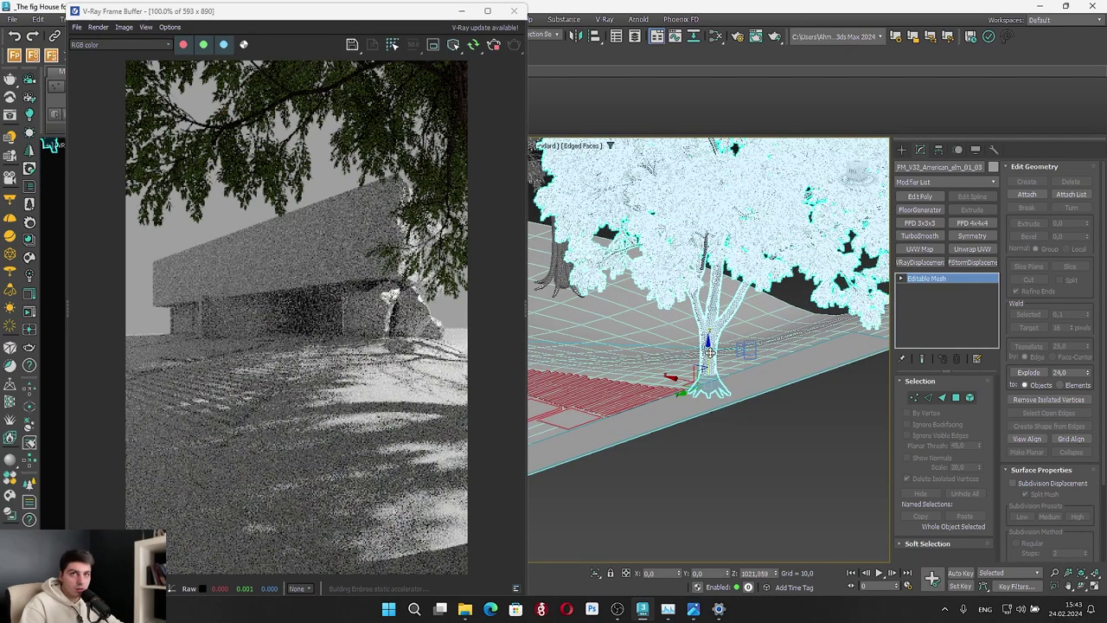
Shift the full elm about 1220 units along X, restart the interactive render and compare it with reference photo 2.png
left_click(463, 12)
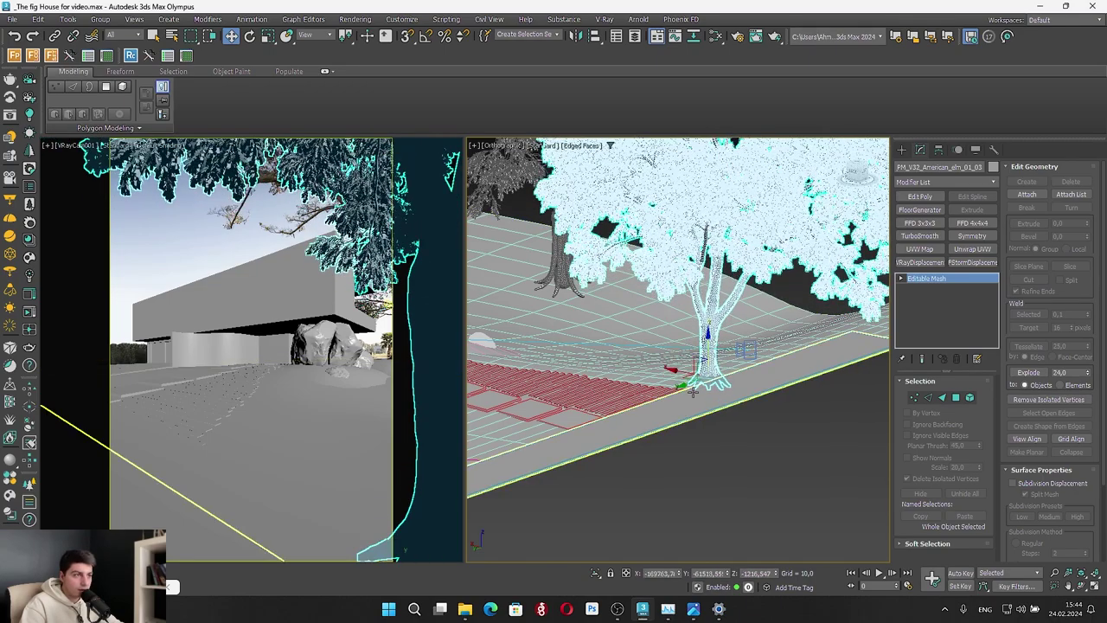
left_click_drag(693, 392, 673, 361)
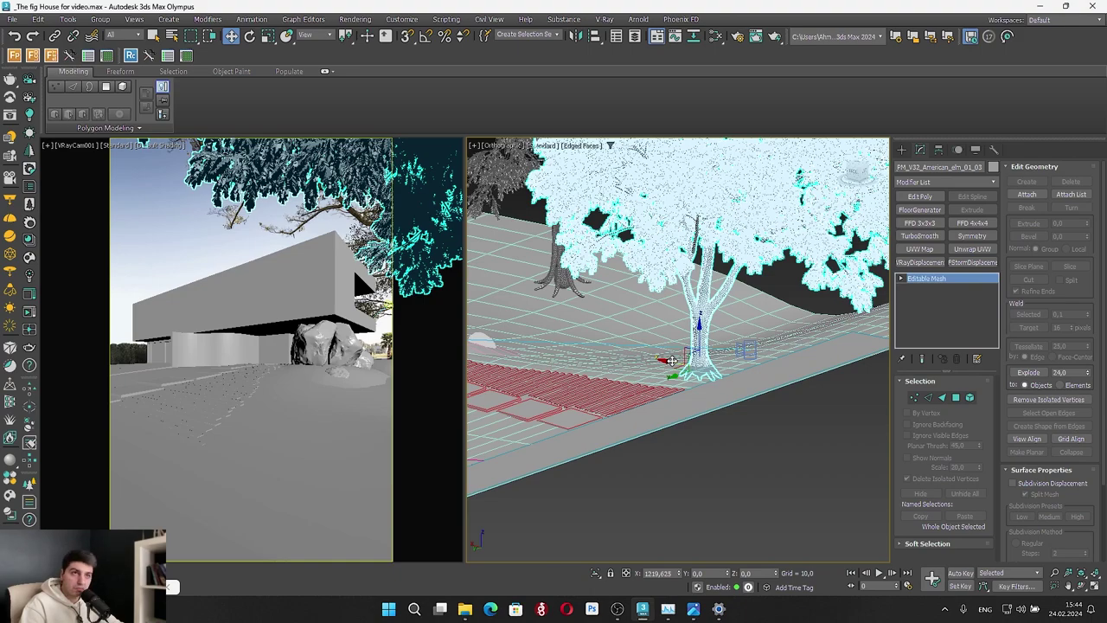
key("shift+q")
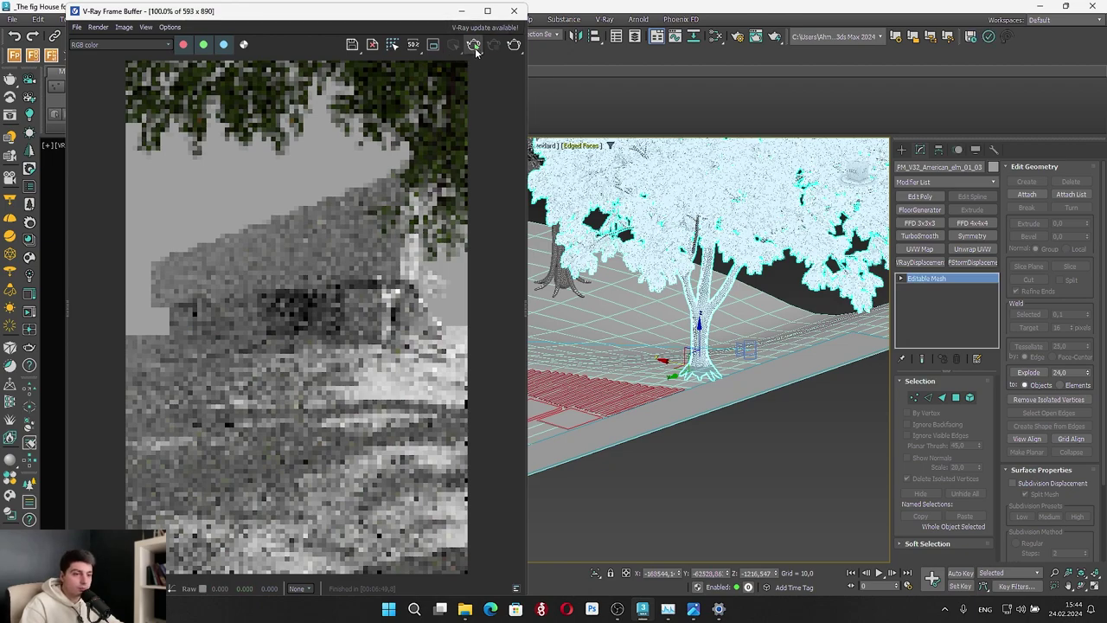
left_click(474, 48)
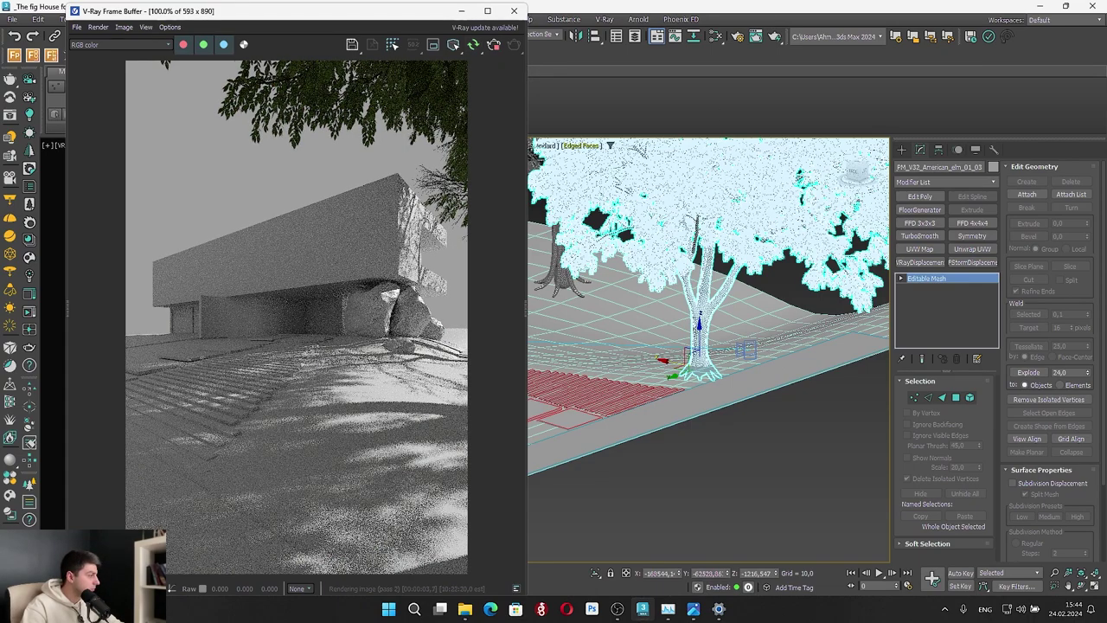
key("alt+Tab")
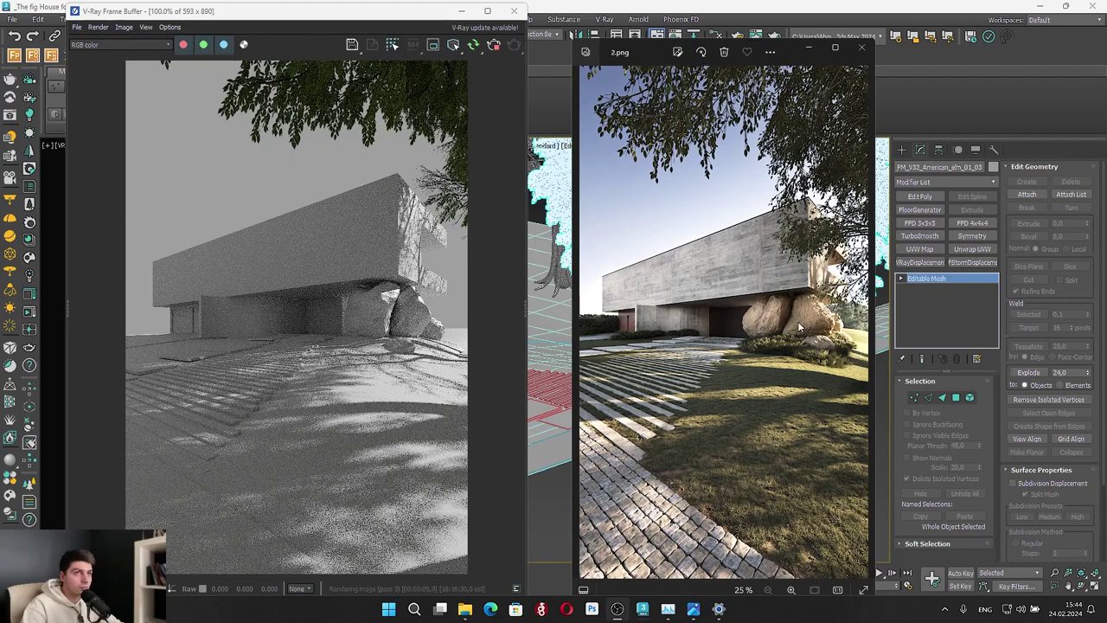
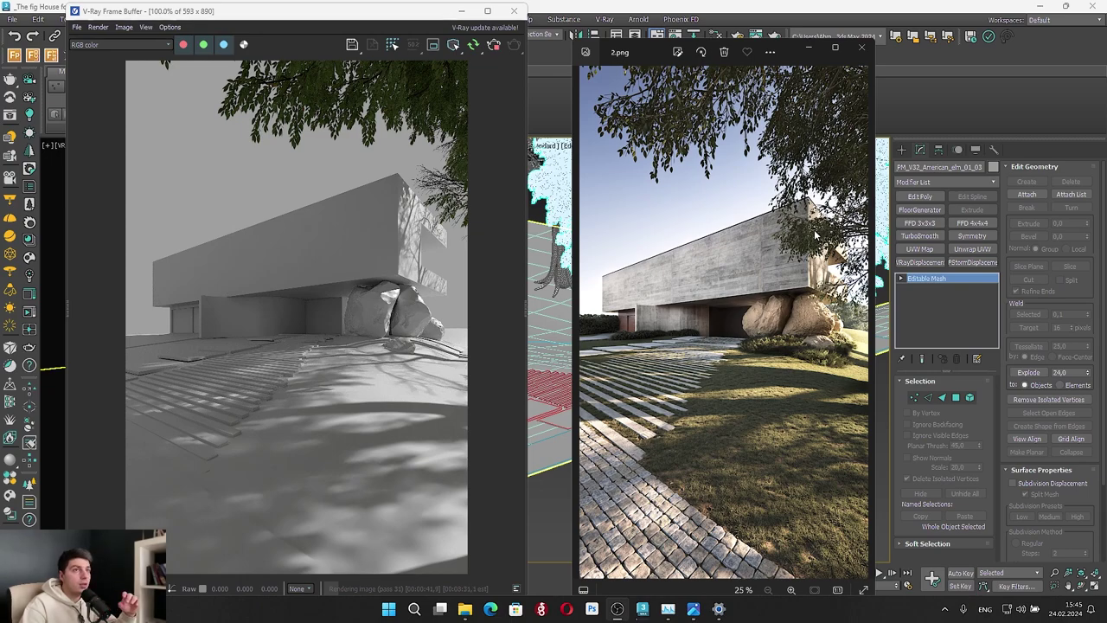
left_click(811, 48)
Lower the full elm to a Z position of about -1761 and nudge it along Y, checking against reference photo 2.png
left_click_drag(699, 334, 704, 345)
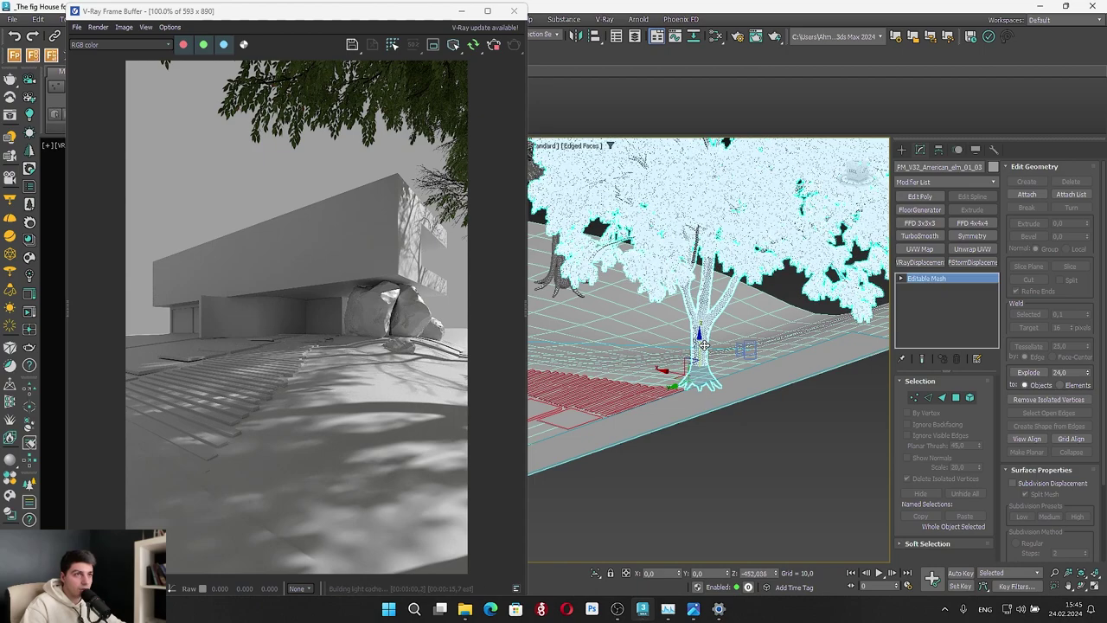
left_click_drag(704, 346, 705, 348)
mouse_move(719, 611)
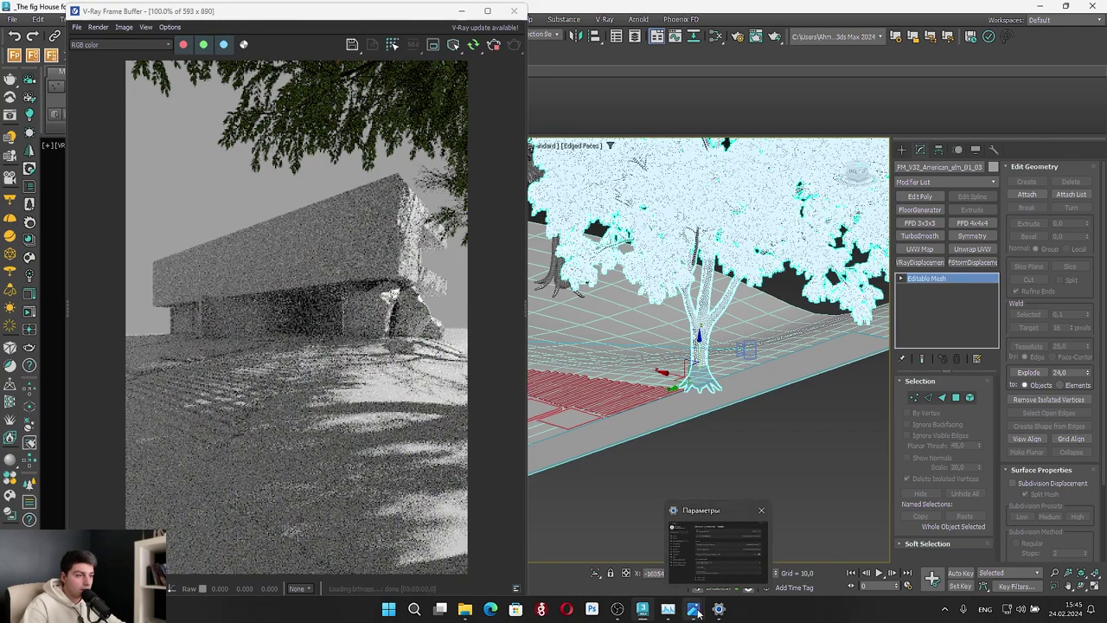
left_click(671, 558)
left_click(669, 558)
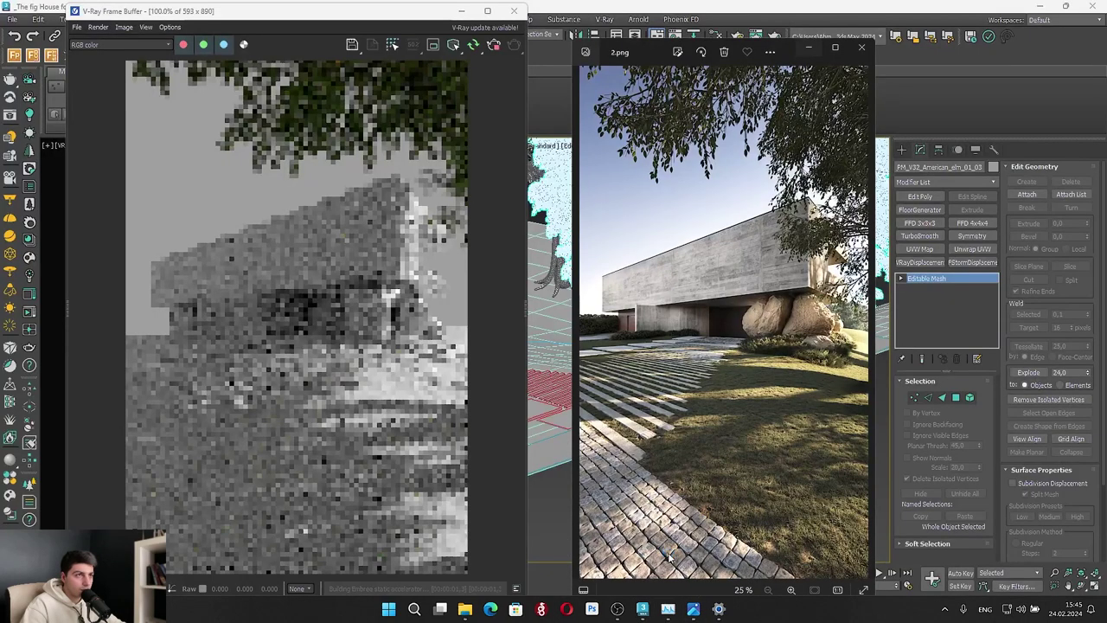
left_click(804, 48)
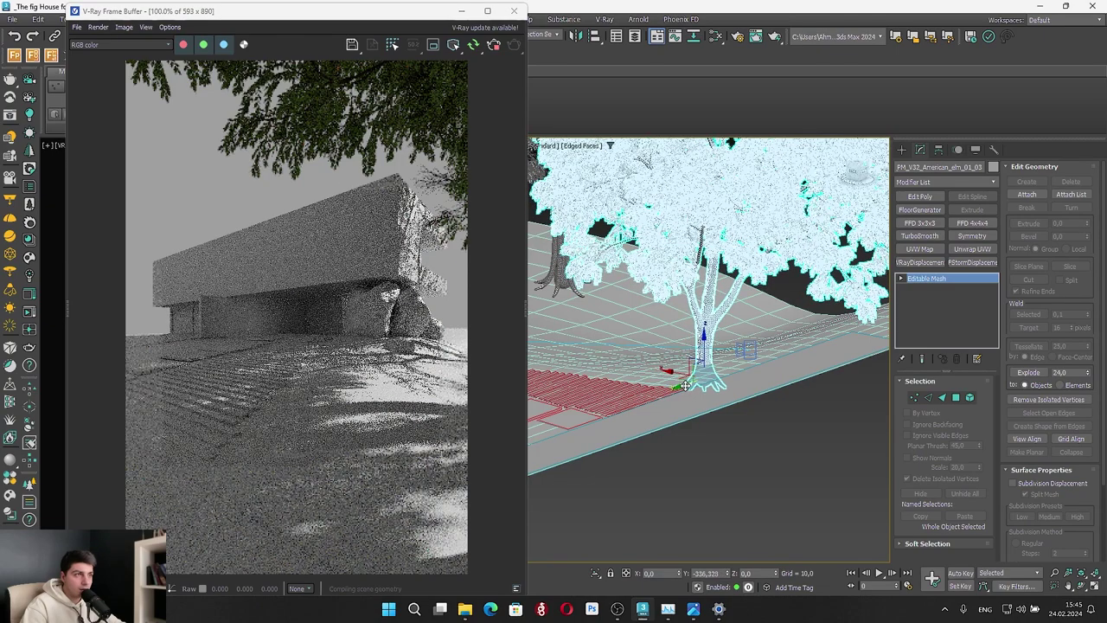
Scale the full elm uniformly down to about 86% and deselect it
key("r")
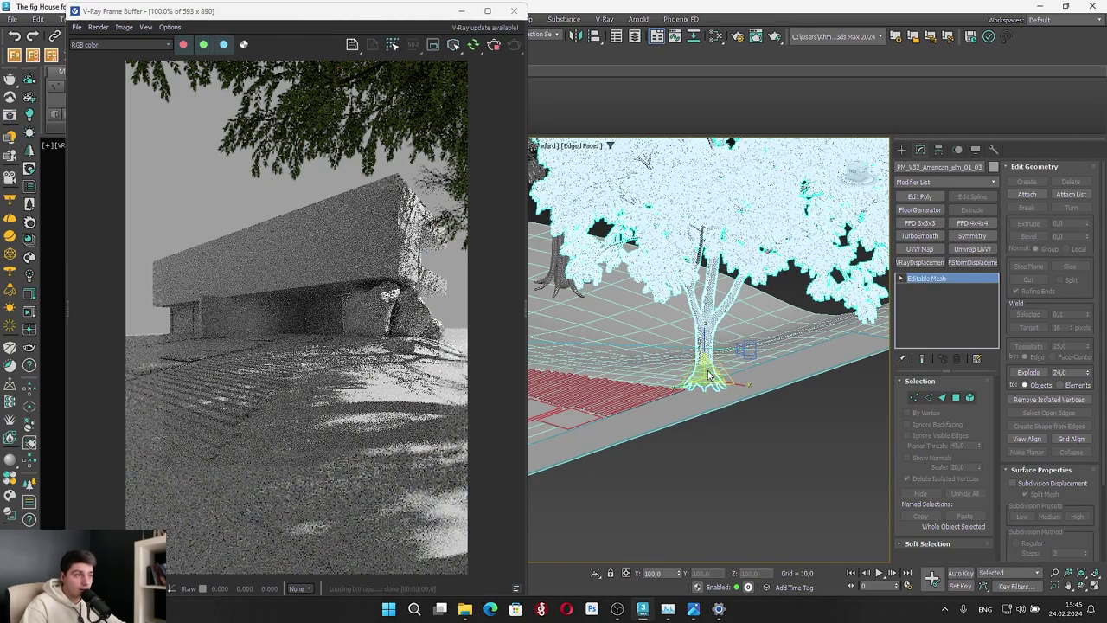
left_click_drag(720, 408, 706, 380)
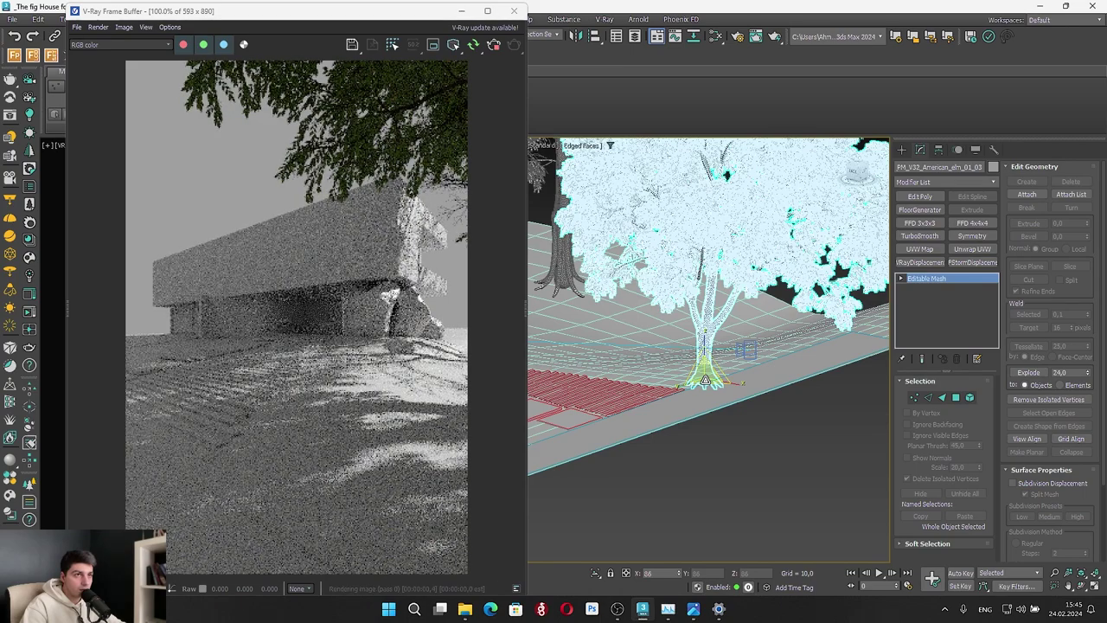
mouse_move(700, 613)
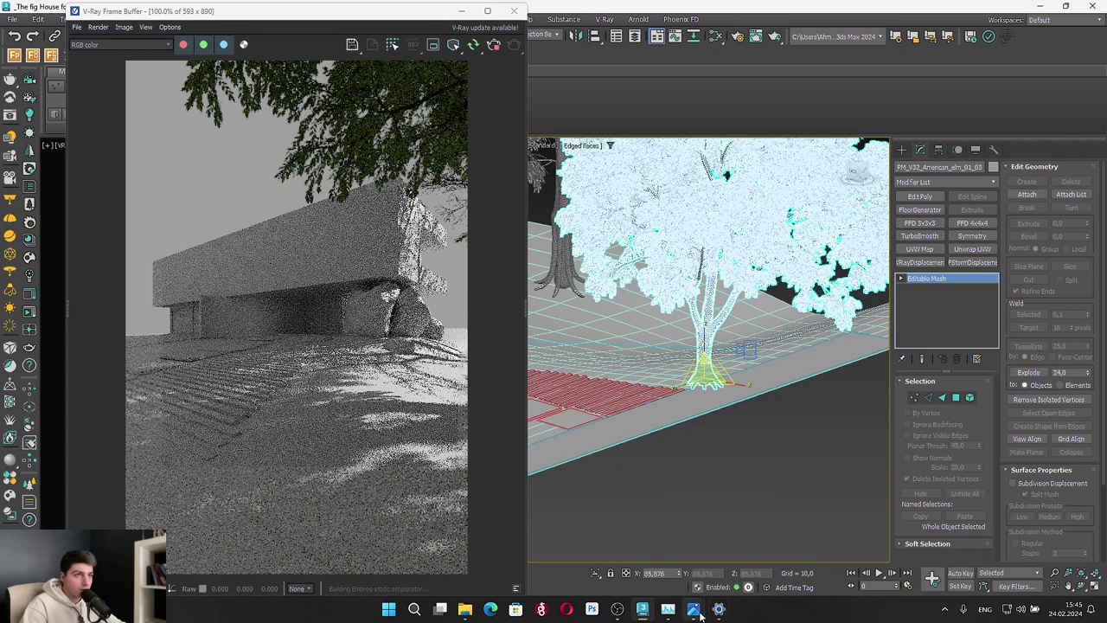
mouse_move(666, 554)
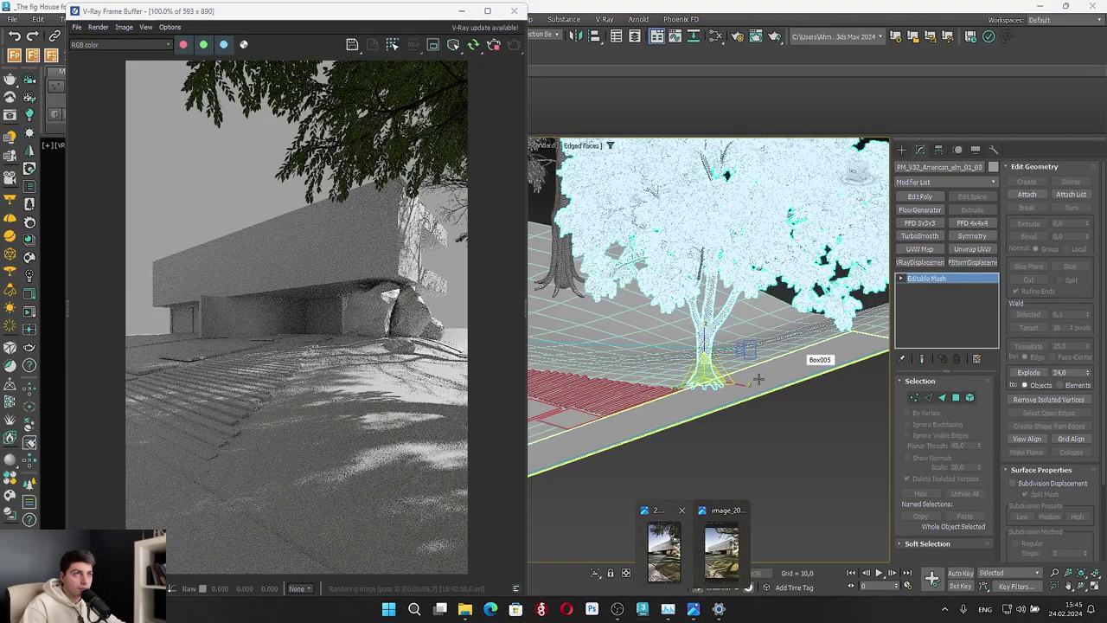
left_click(842, 437)
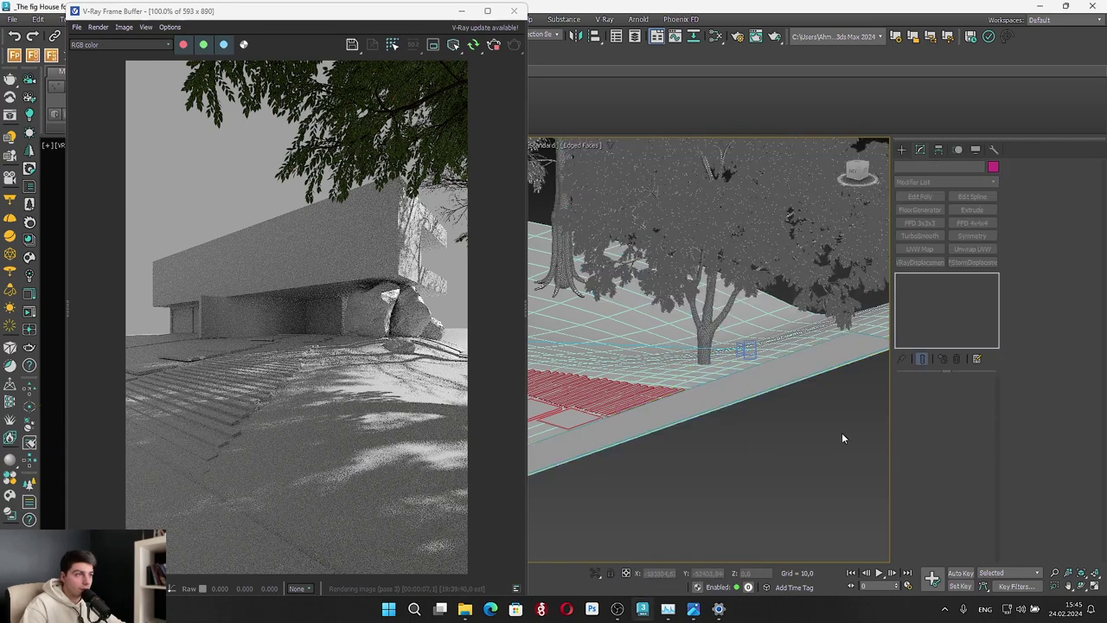
Copy the full elm to the empty area beyond the terrain's side as a spare, and put the render window away
left_click(715, 310)
scroll(713, 310, "down", 6)
middle_click_drag(713, 310, 692, 407)
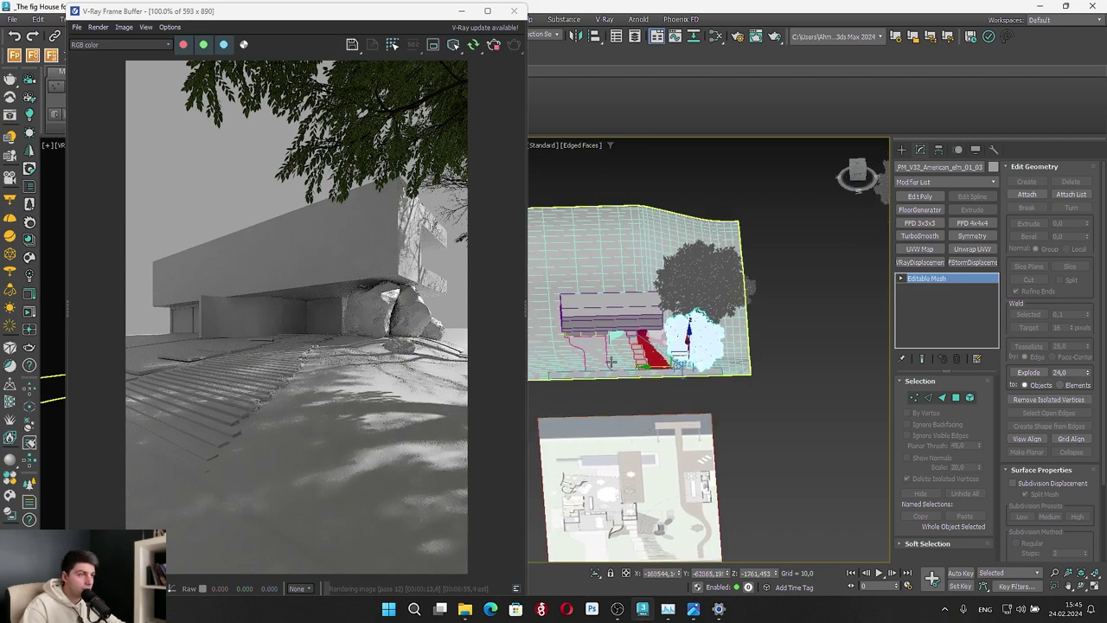
scroll(664, 371, "up", 2)
left_click_drag(665, 371, 824, 364, "shift")
left_click(549, 351)
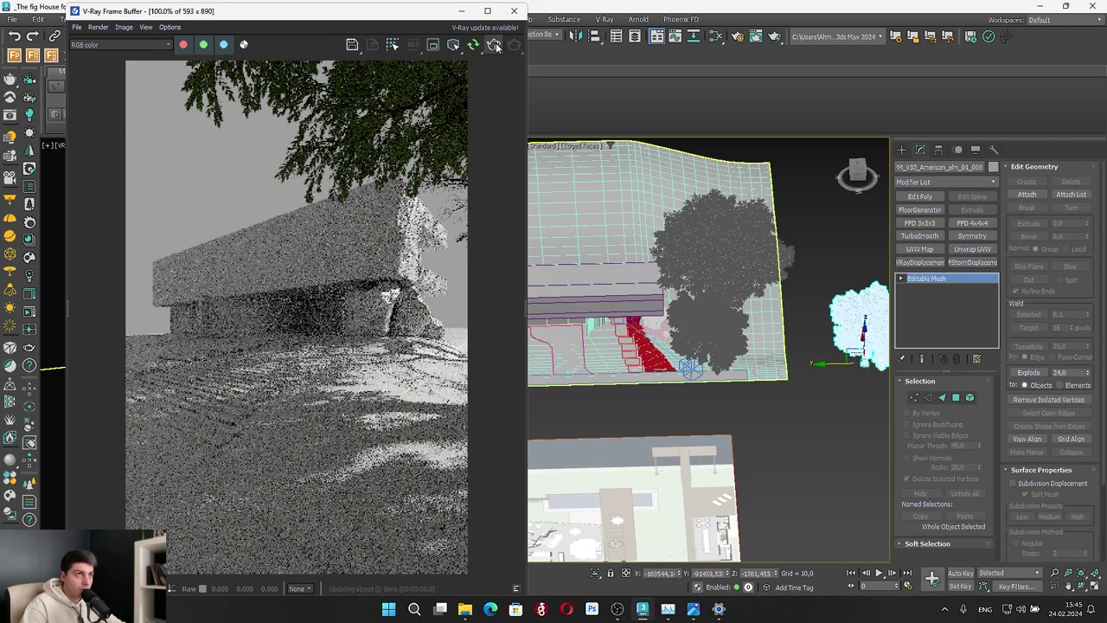
left_click(461, 10)
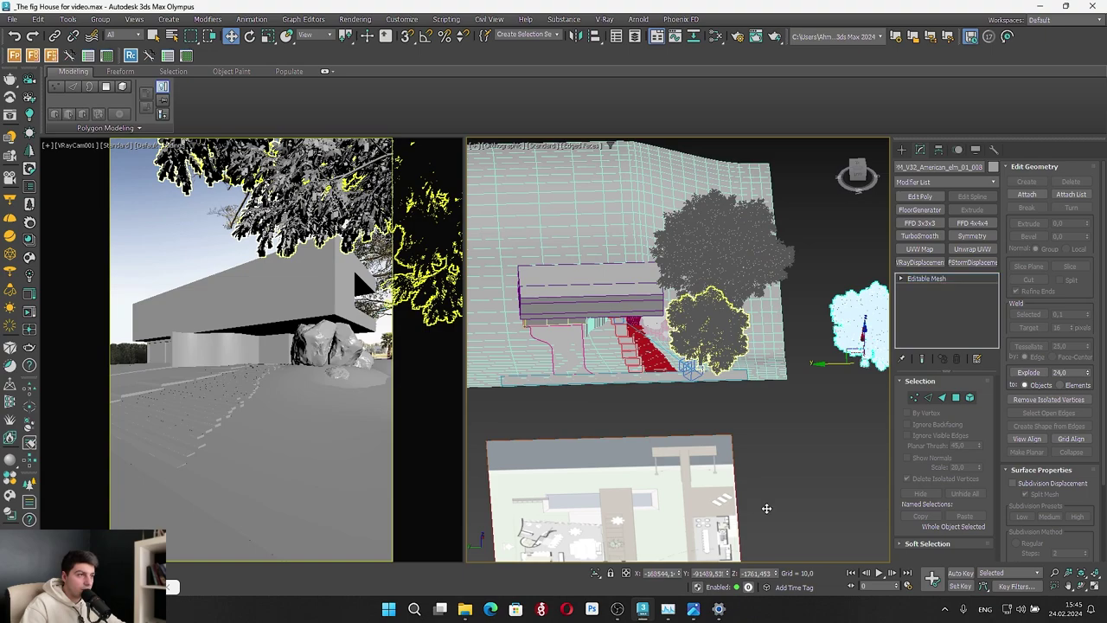
Isolate the original elm beside the camera and switch its mesh to element-level editing
left_click(711, 336)
key("alt+q")
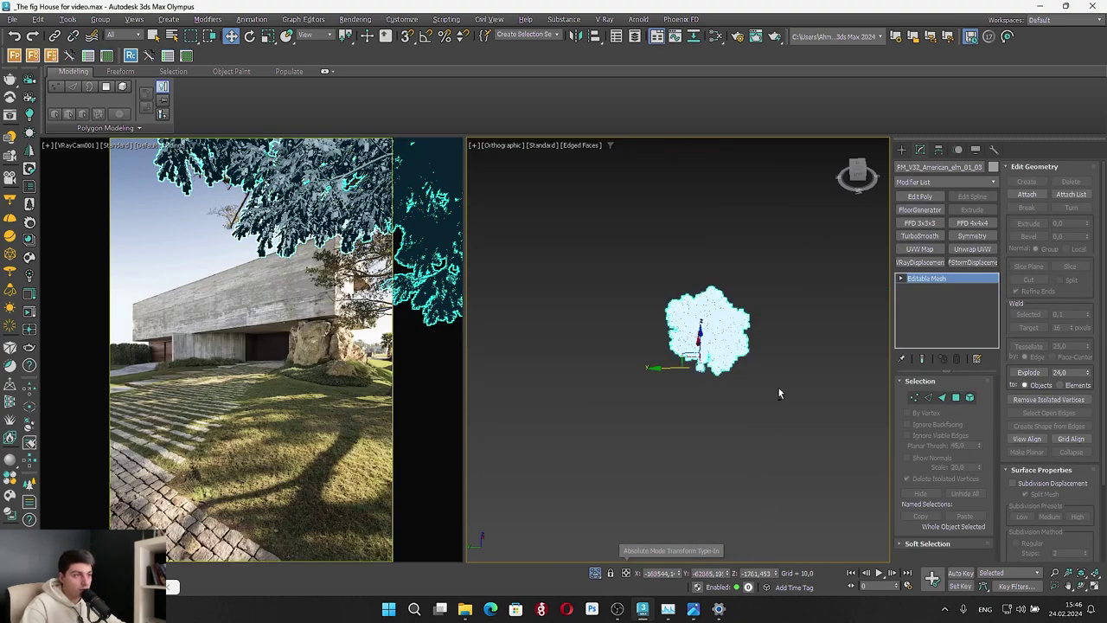
left_click(969, 399)
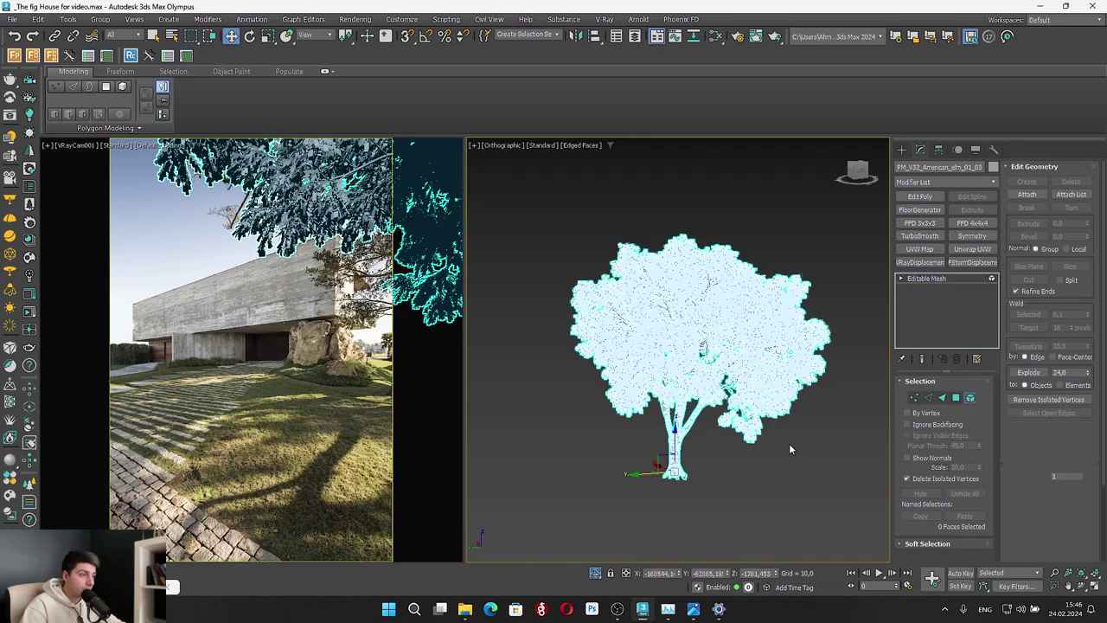
Pick a leaf at a branch tip, select all leaves sharing material ID 7 and delete them to thin the foliage
scroll(728, 459, "up", 6)
scroll(729, 464, "up", 3)
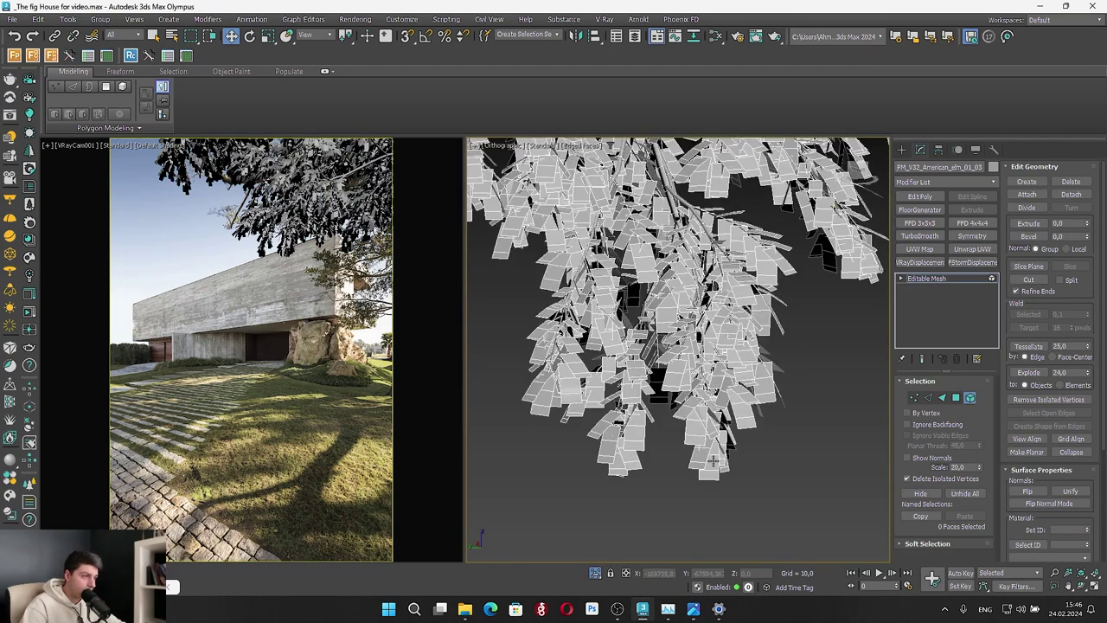
left_click(709, 456)
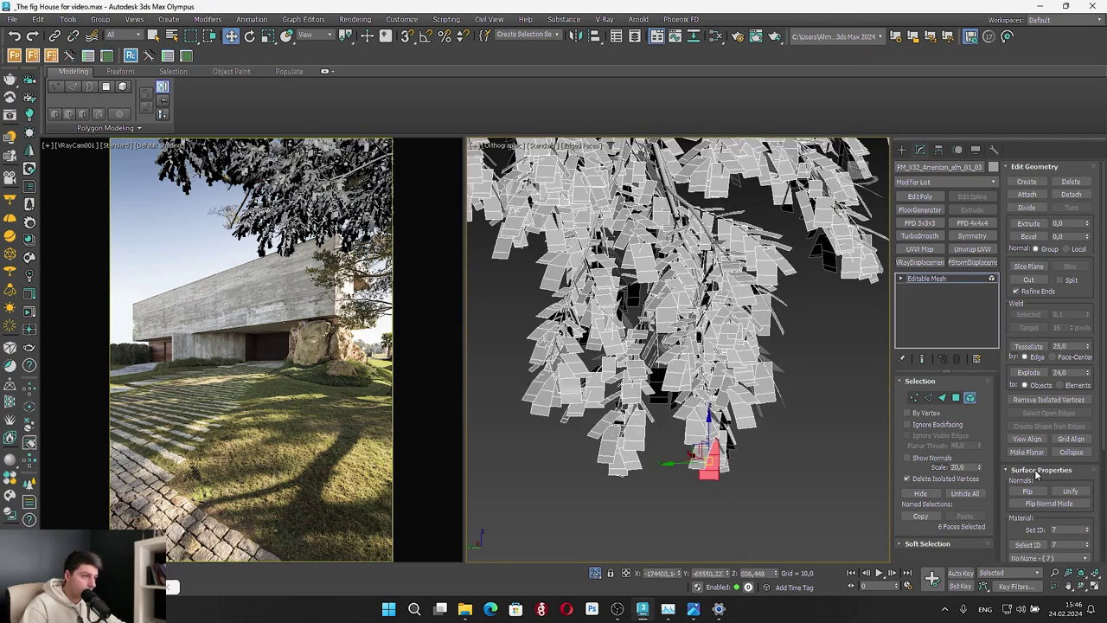
left_click(1028, 545)
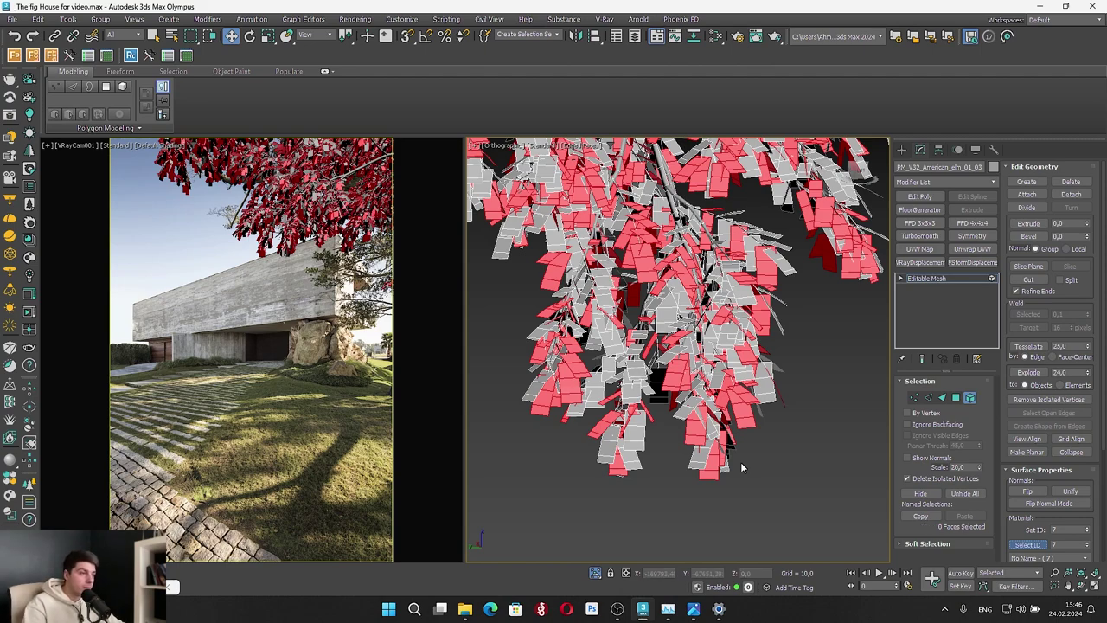
left_click(742, 467)
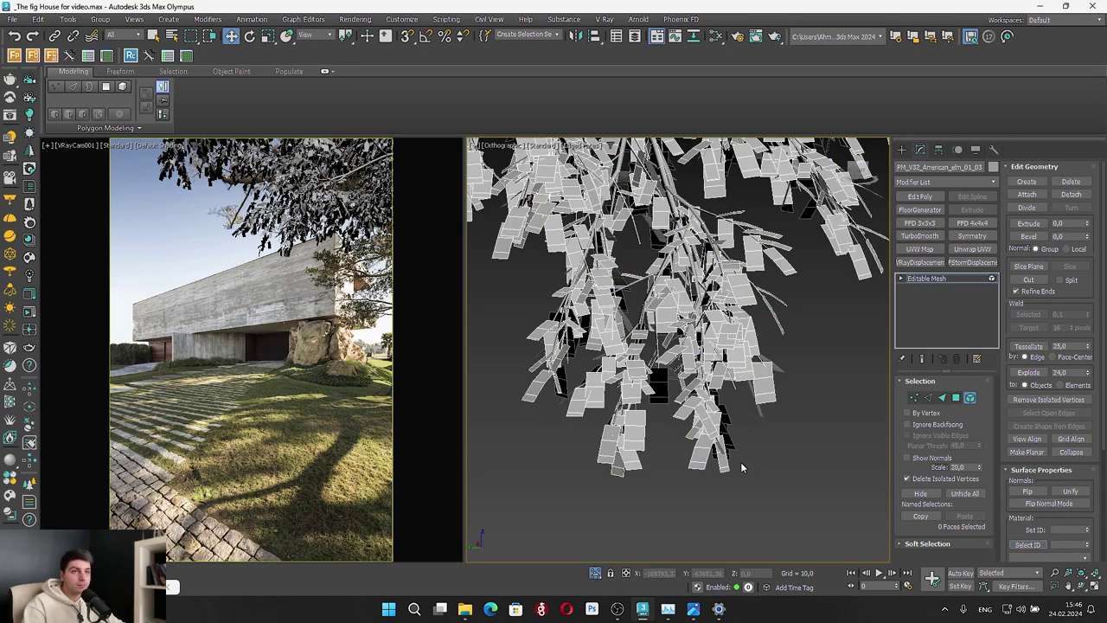
Pick another branch-tip leaf, select leaves by material ID, delete those sharing ID 8 and finish element-level editing of the elm
left_click(722, 460)
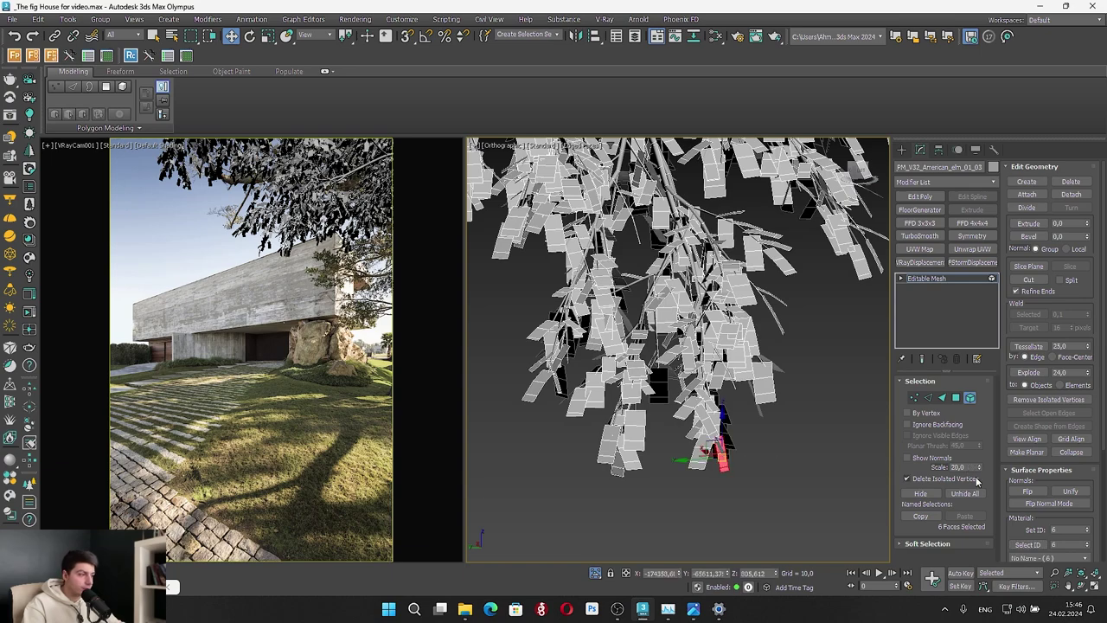
left_click(1028, 545)
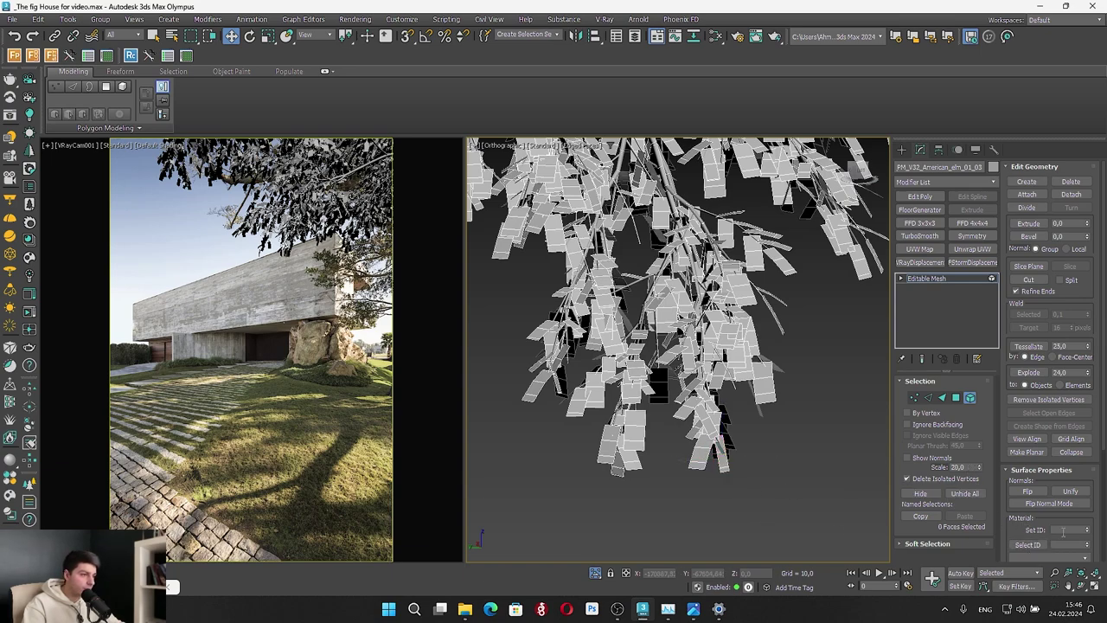
left_click(1021, 545)
left_click(810, 492)
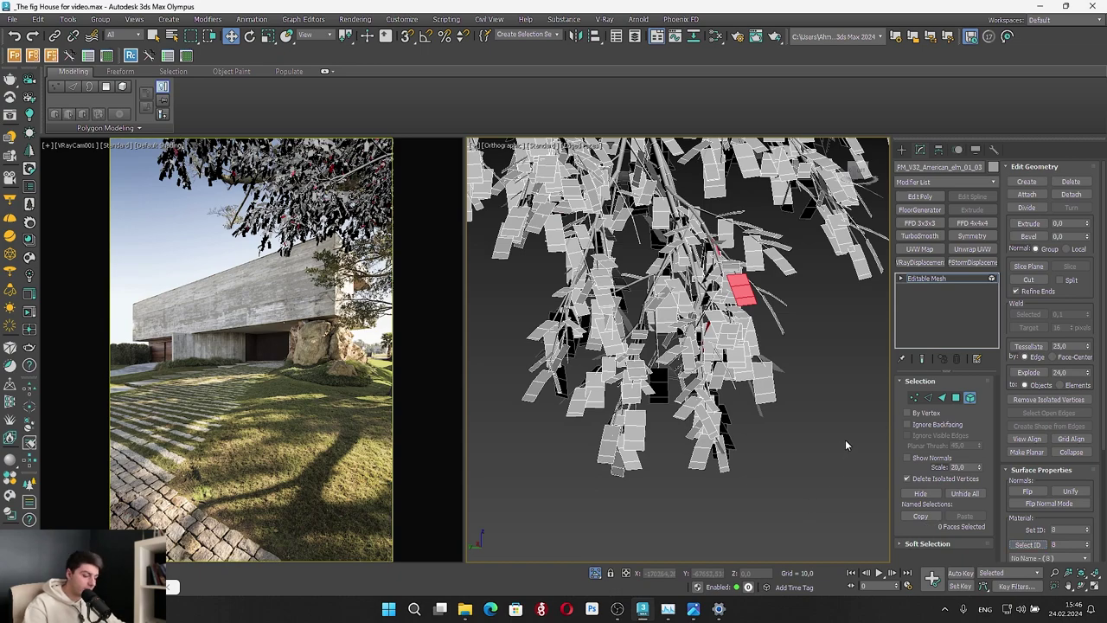
left_click(970, 402)
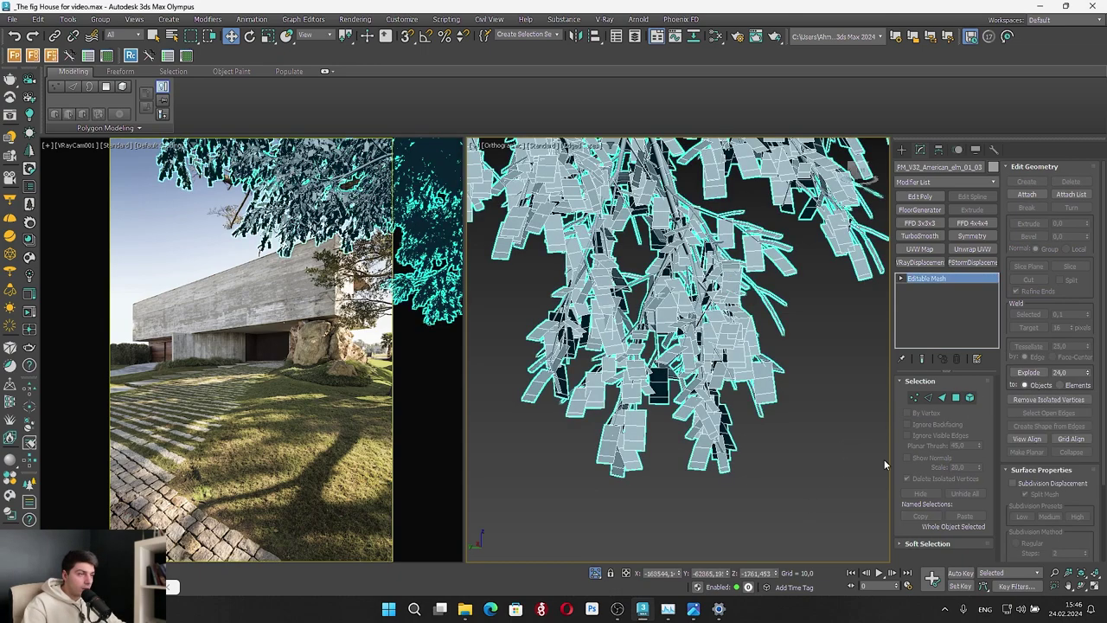
Deselect the elm, end its isolation so the whole scene shows, and start interactive rendering of the camera view
left_click(556, 516)
left_click(595, 574)
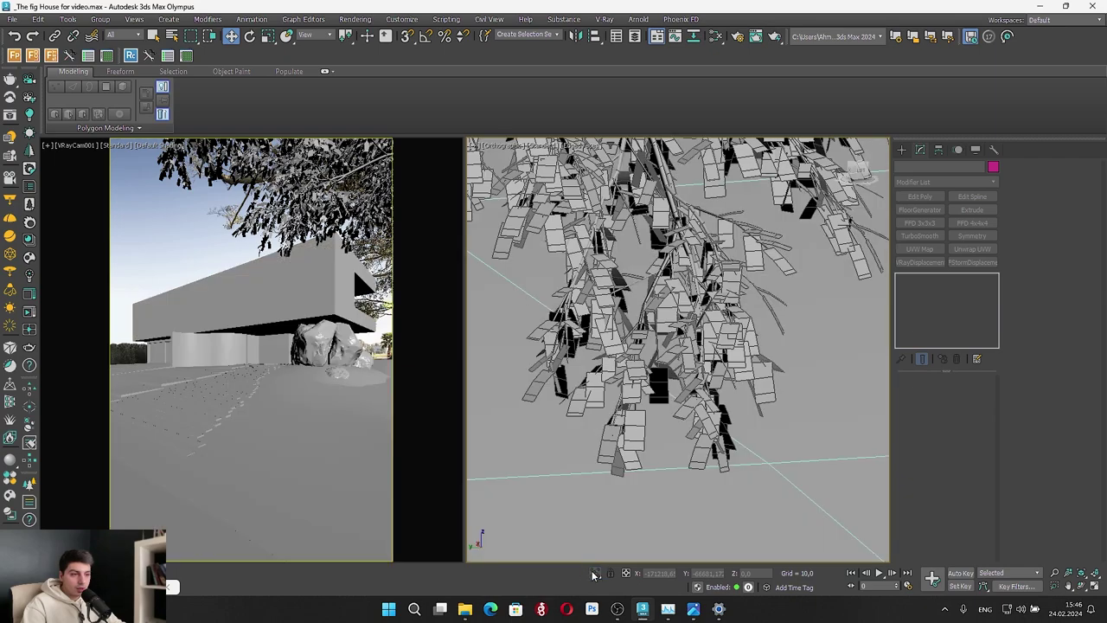
left_click(971, 36)
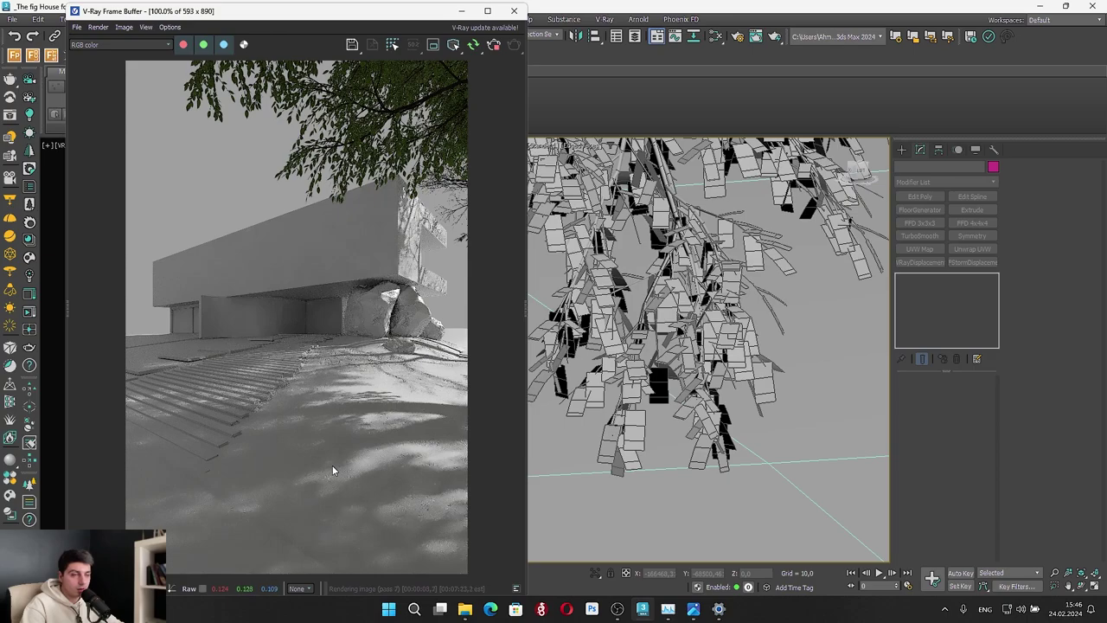
Select the thinned elm beside the camera and raise it vertically to a Z position of about -977
scroll(735, 407, "down", 5)
middle_click_drag(727, 381, 718, 437, "alt")
scroll(719, 333, "down", 10)
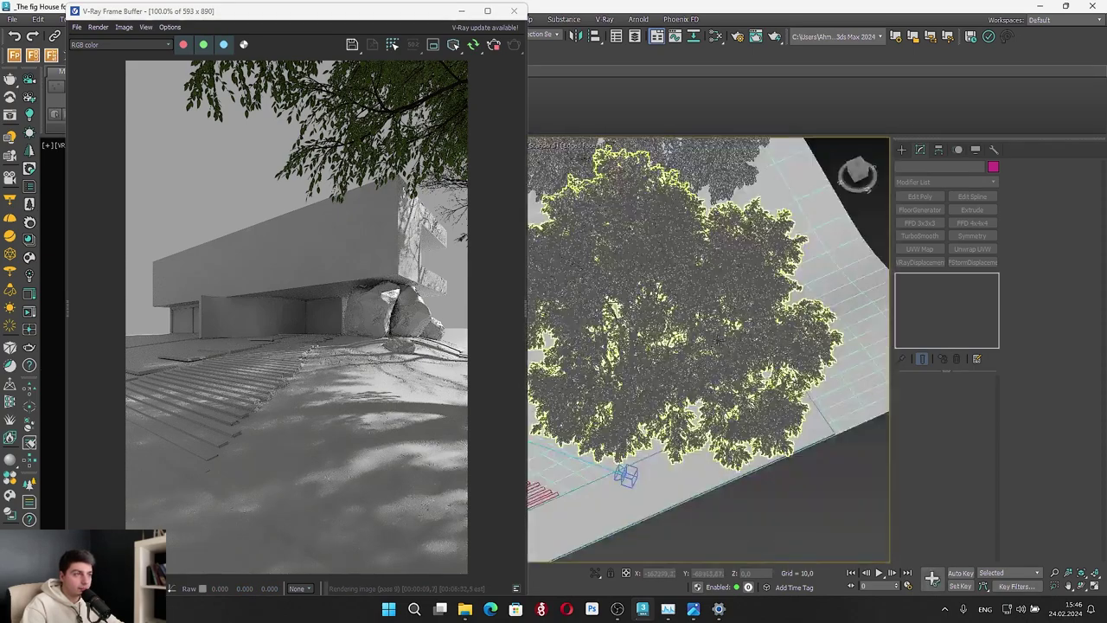
middle_click_drag(697, 353, 683, 252, "alt")
scroll(681, 328, "up", 5)
left_click(698, 324)
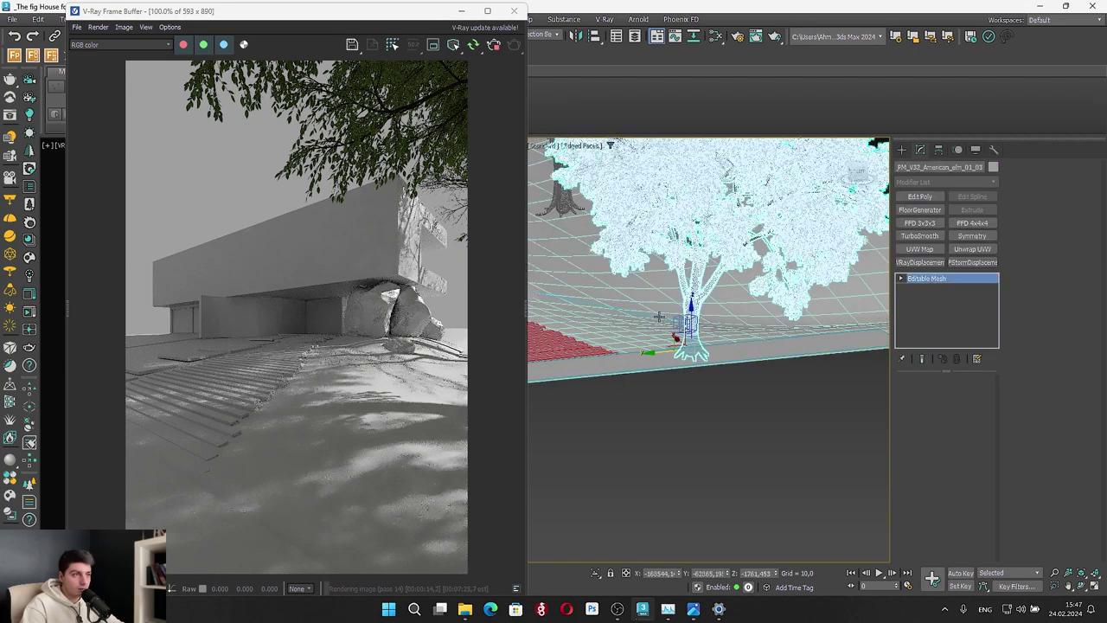
left_click_drag(692, 311, 690, 296)
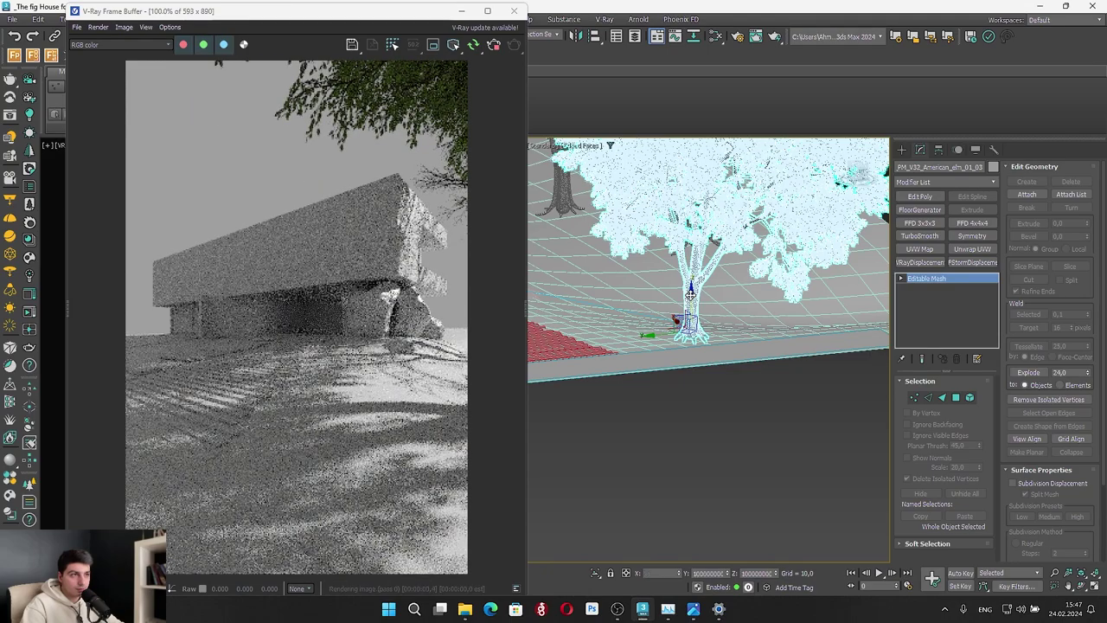
middle_click_drag(690, 295, 674, 323, "alt")
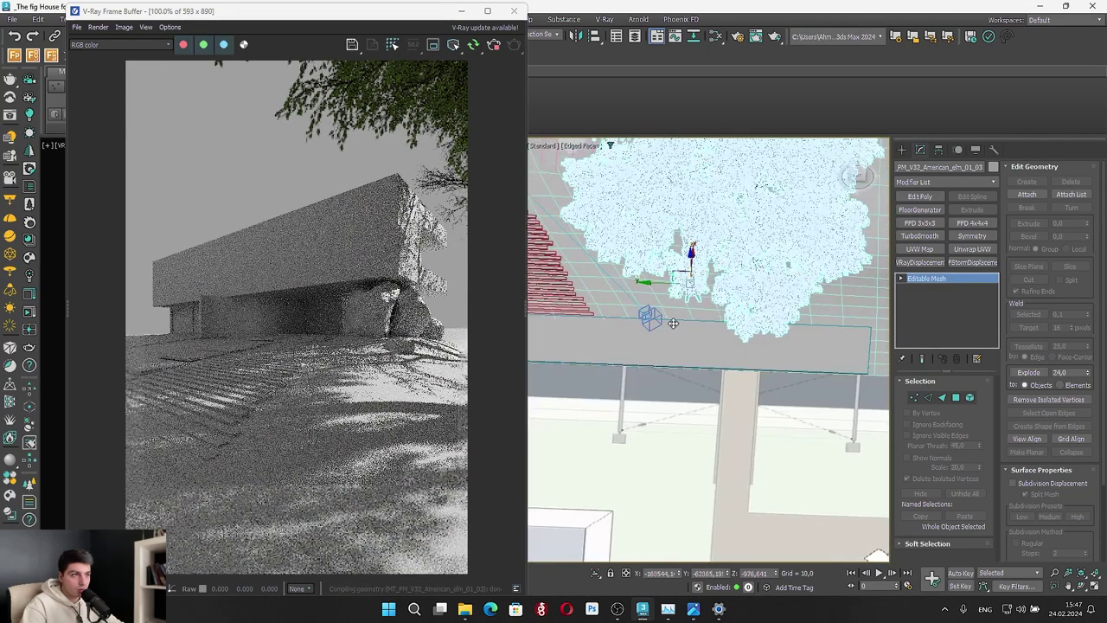
From the top view, shift the elm across the ground to about X -170663, Y -61725 so its branches frame the render
left_click(858, 170)
scroll(729, 428, "down", 5)
scroll(731, 362, "down", 4)
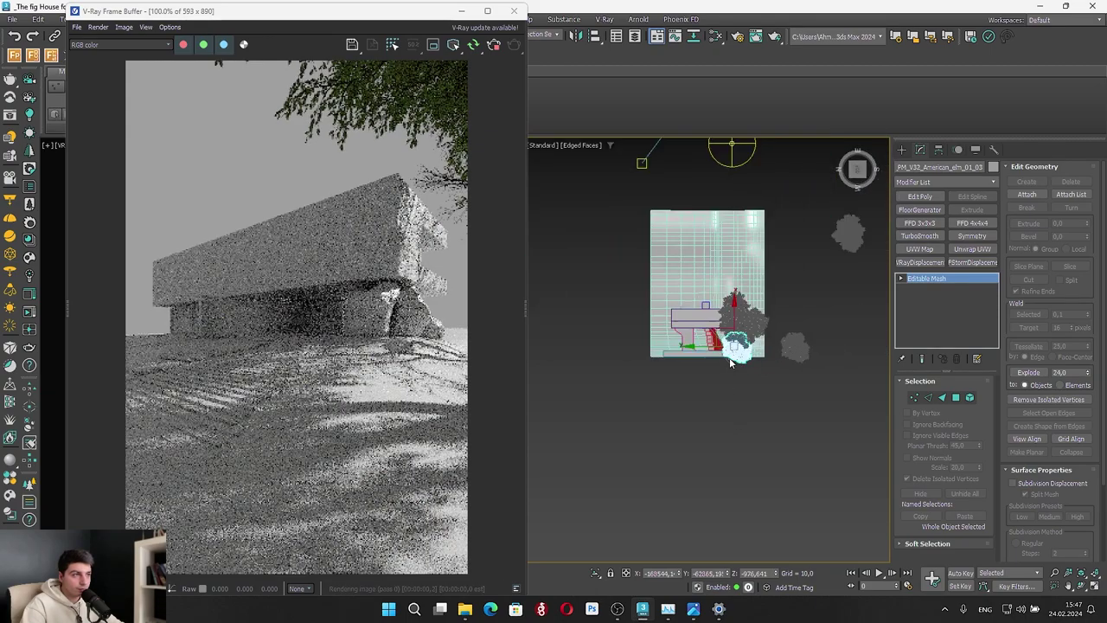
middle_click_drag(730, 364, 675, 463)
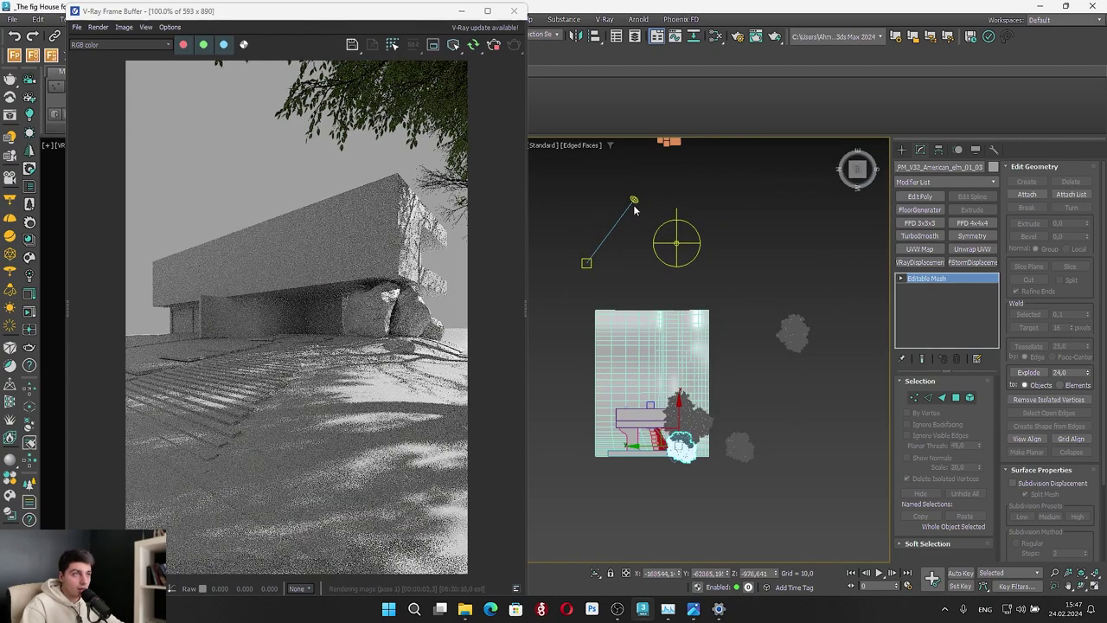
left_click(670, 391)
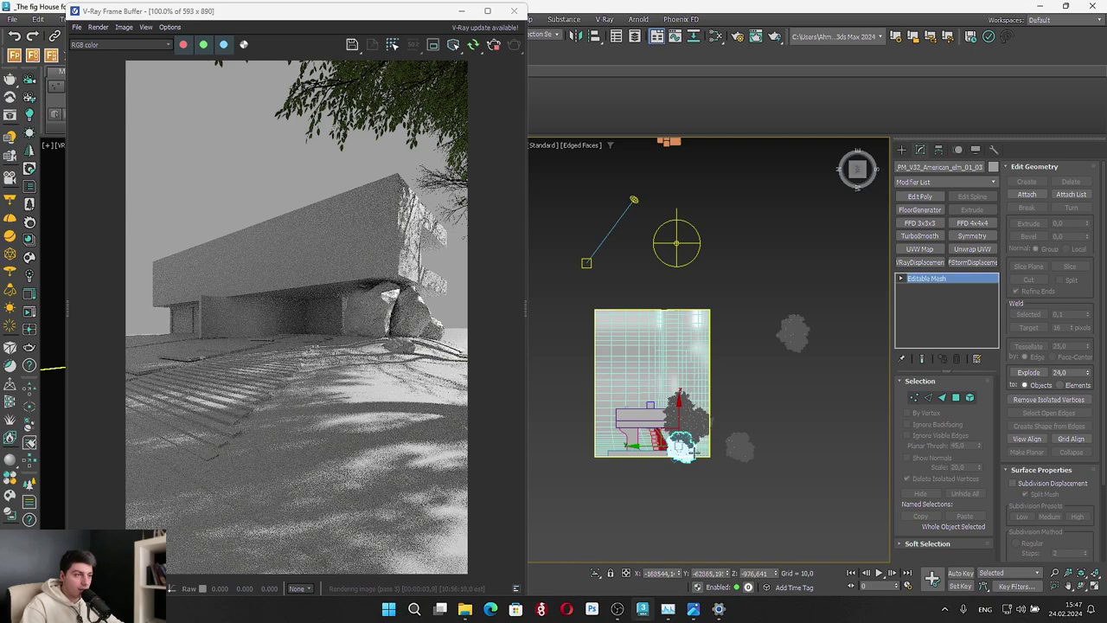
scroll(695, 452, "up", 3)
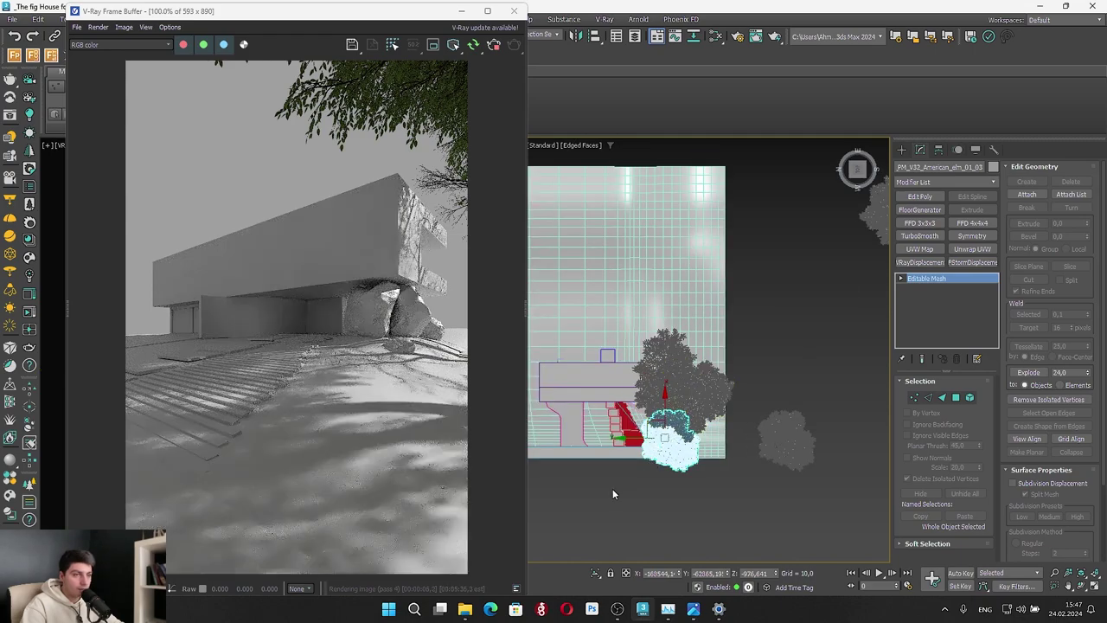
scroll(613, 490, "up", 5)
middle_click_drag(785, 299, 706, 379)
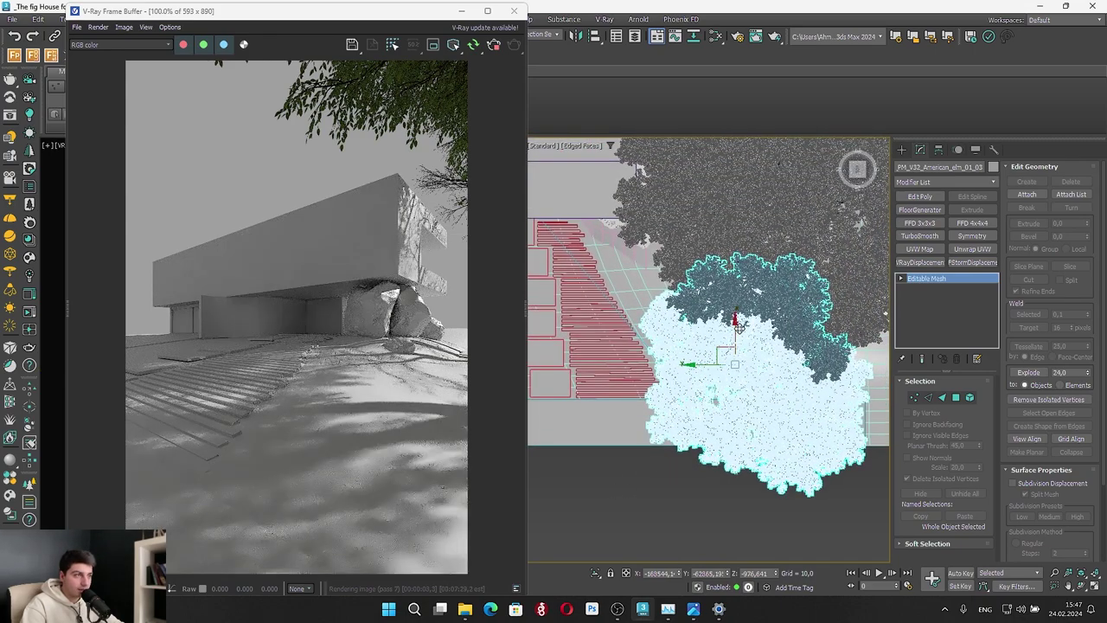
left_click_drag(737, 323, 738, 346)
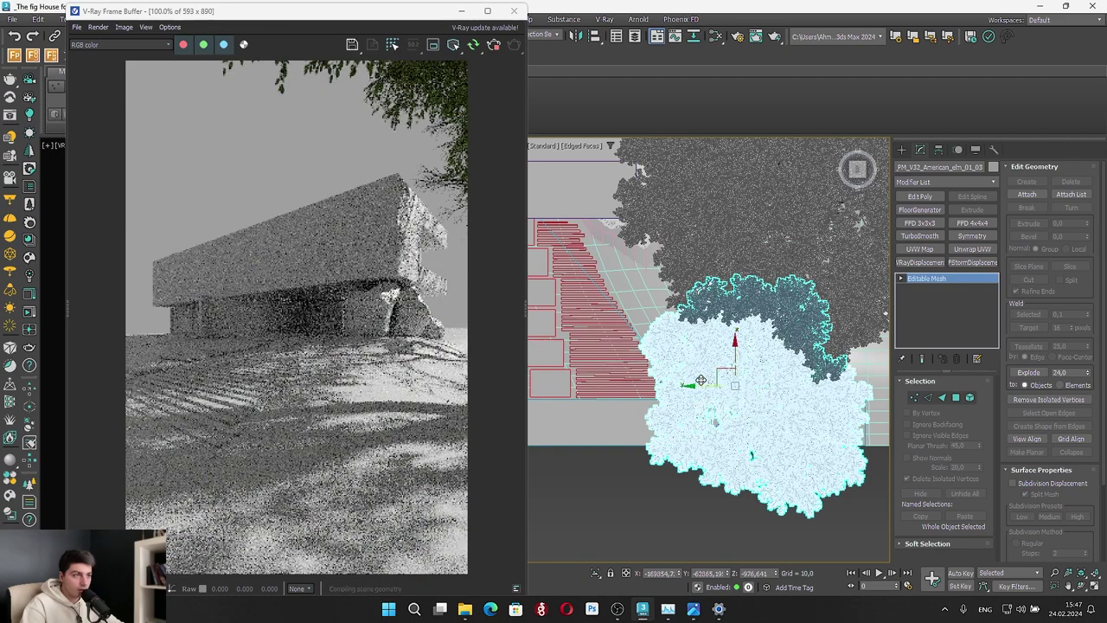
left_click_drag(696, 390, 696, 388)
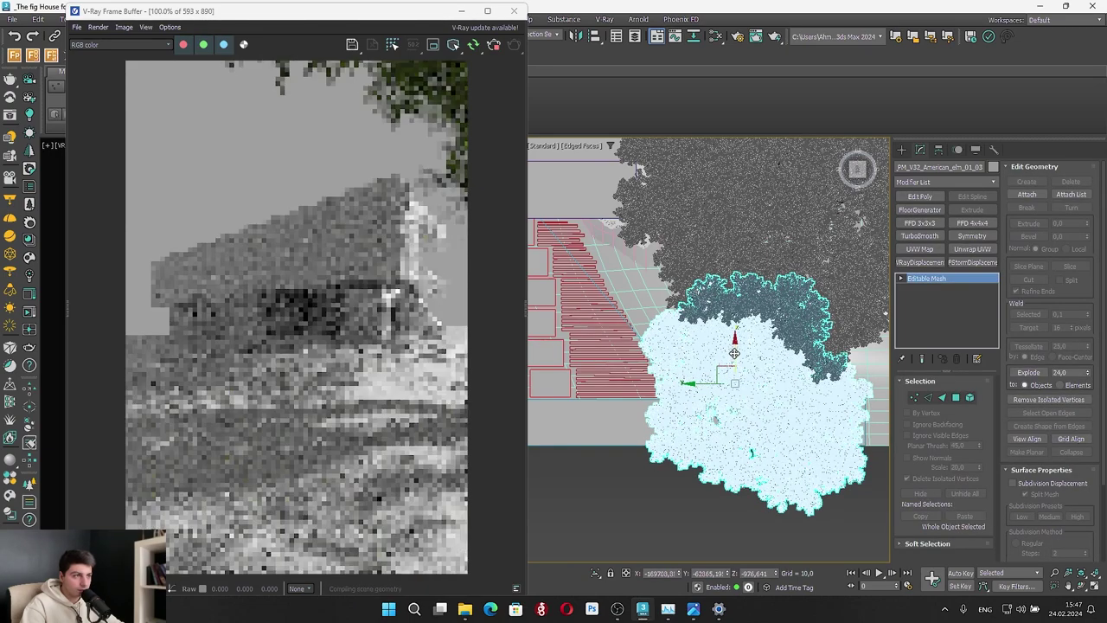
left_click_drag(734, 353, 682, 389)
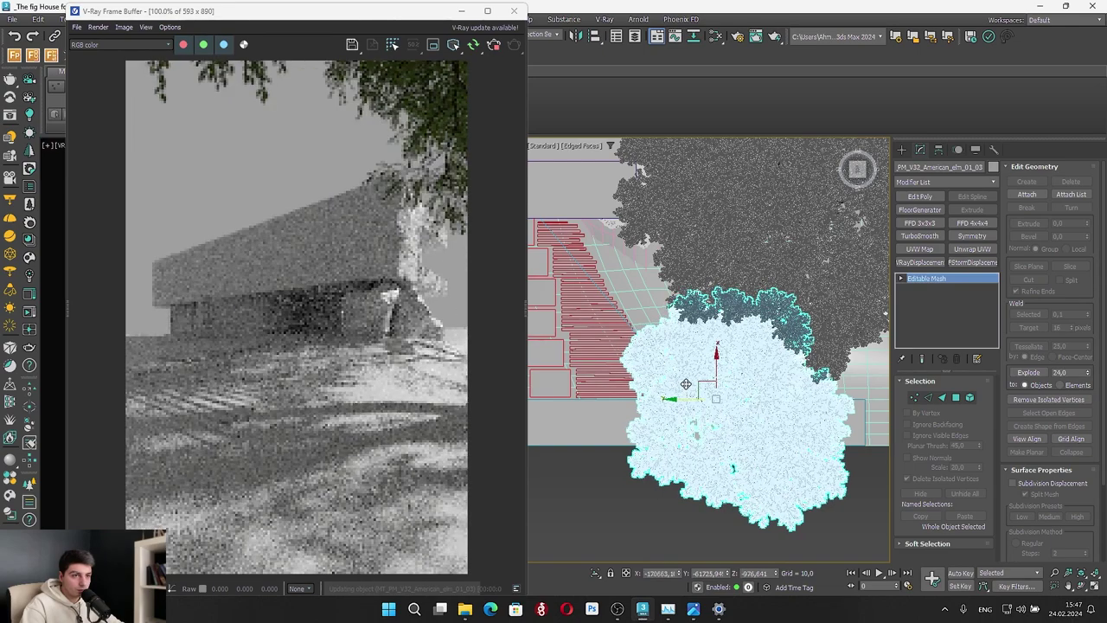
Lower the elm vertically to a Z position of about -1668 and glance at the reference photos for comparison
middle_click_drag(698, 387, 751, 267, "alt")
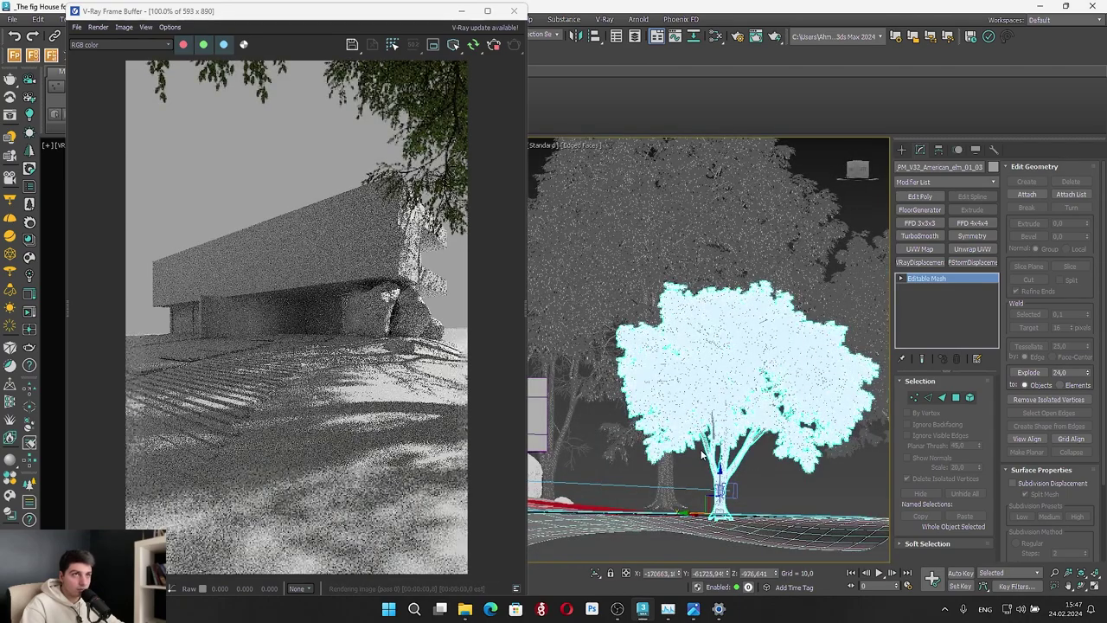
left_click_drag(719, 476, 721, 490)
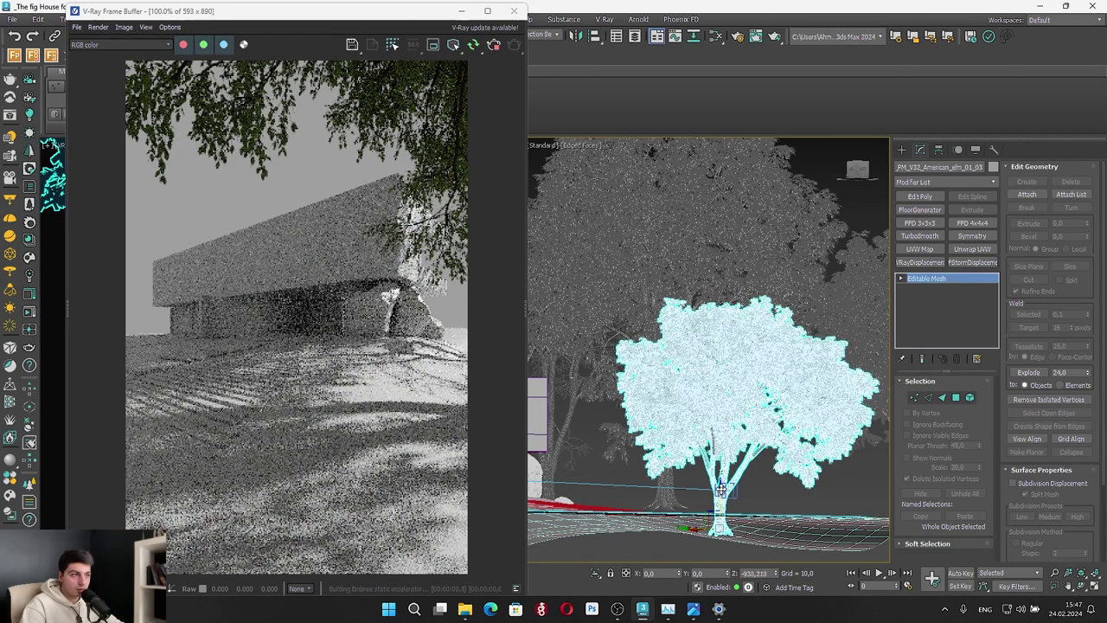
left_click_drag(721, 490, 721, 489)
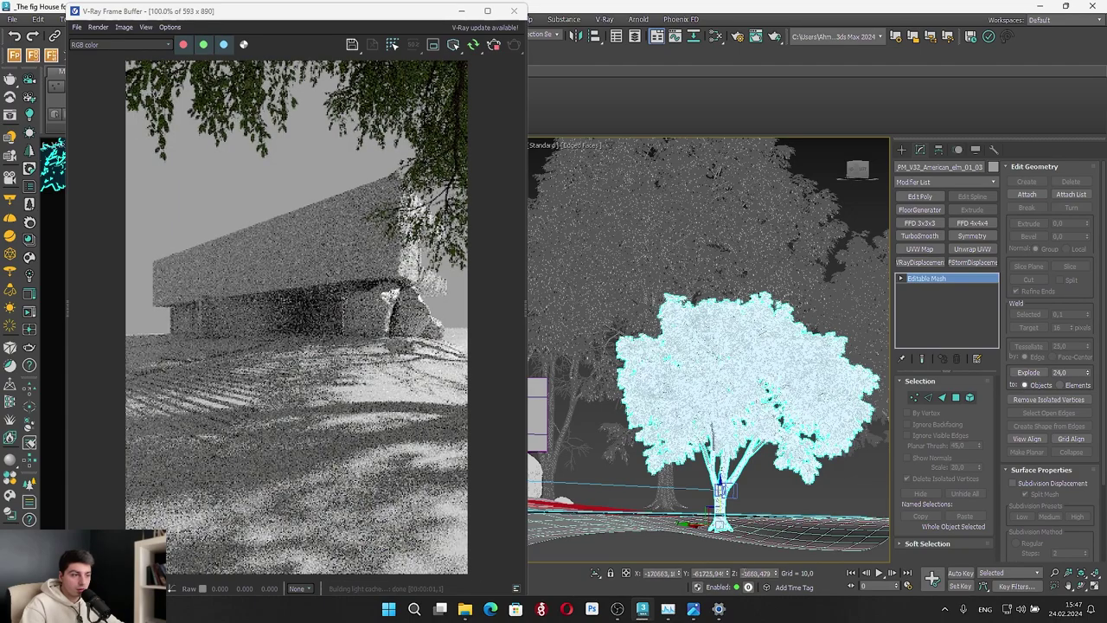
mouse_move(693, 611)
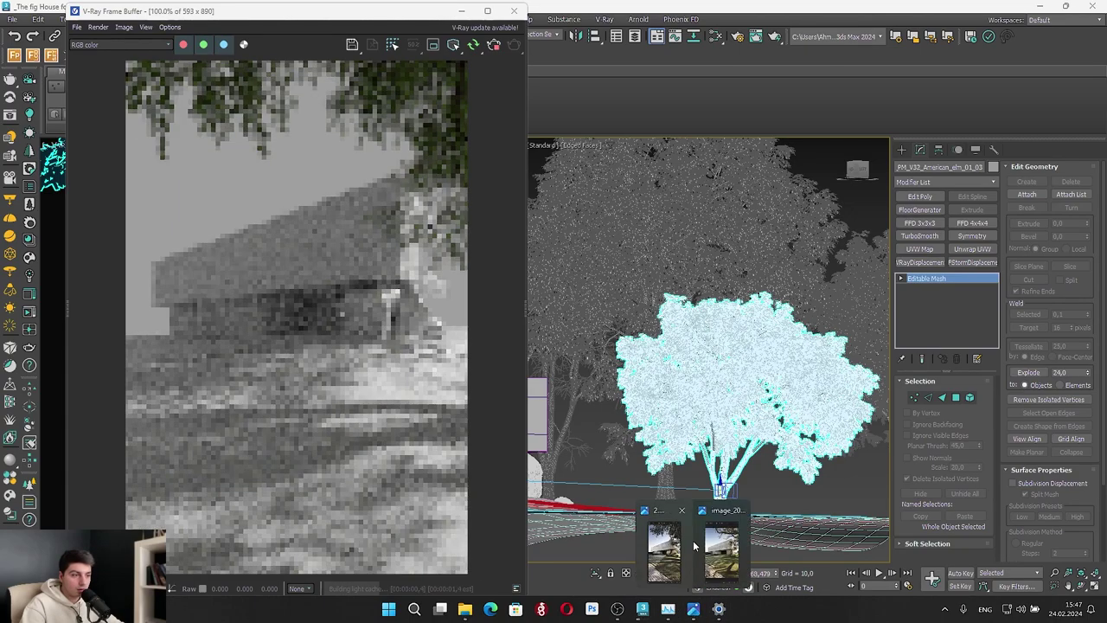
mouse_move(693, 540)
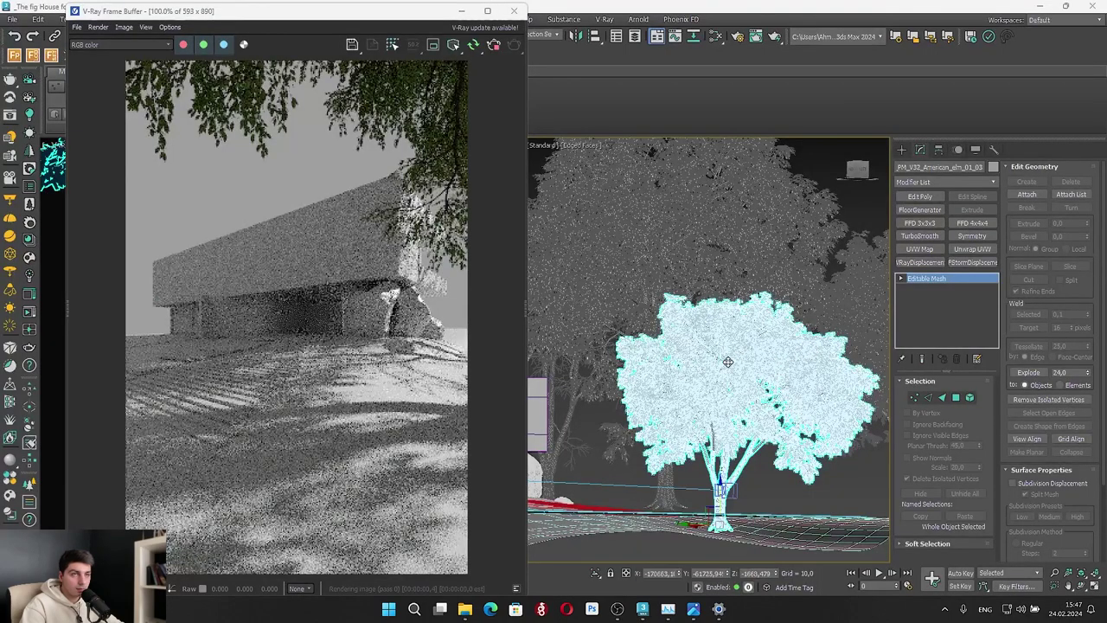
Shift the elm sideways to about Y -62904 and lower it to about Z -2570
middle_click_drag(727, 362, 680, 487, "alt")
left_click_drag(683, 465, 697, 465)
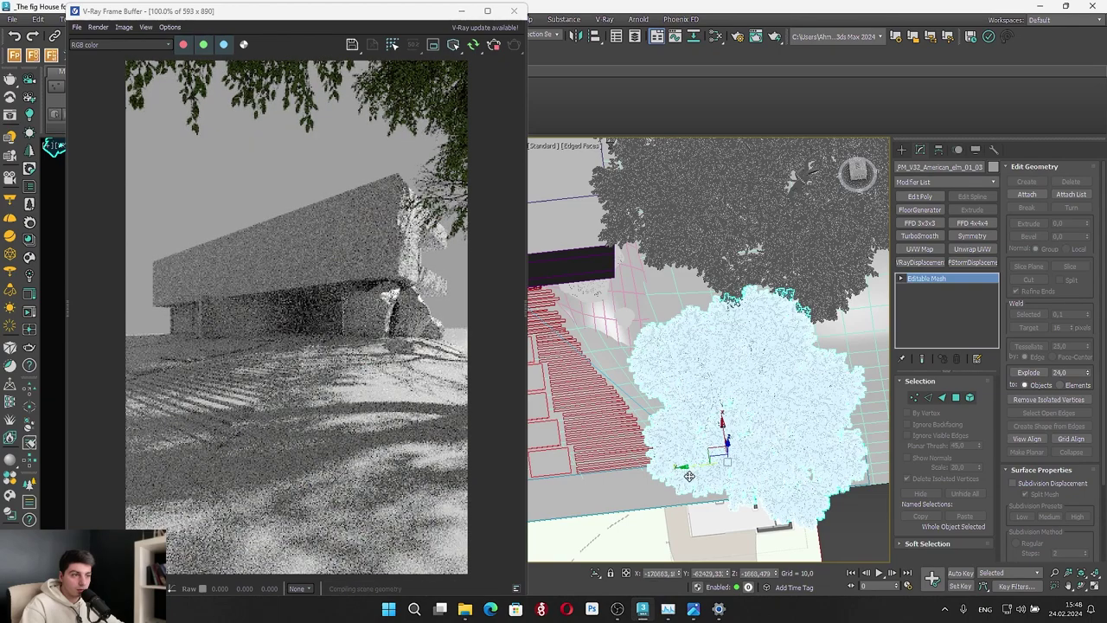
left_click_drag(693, 468, 697, 465)
middle_click_drag(713, 446, 743, 407, "alt")
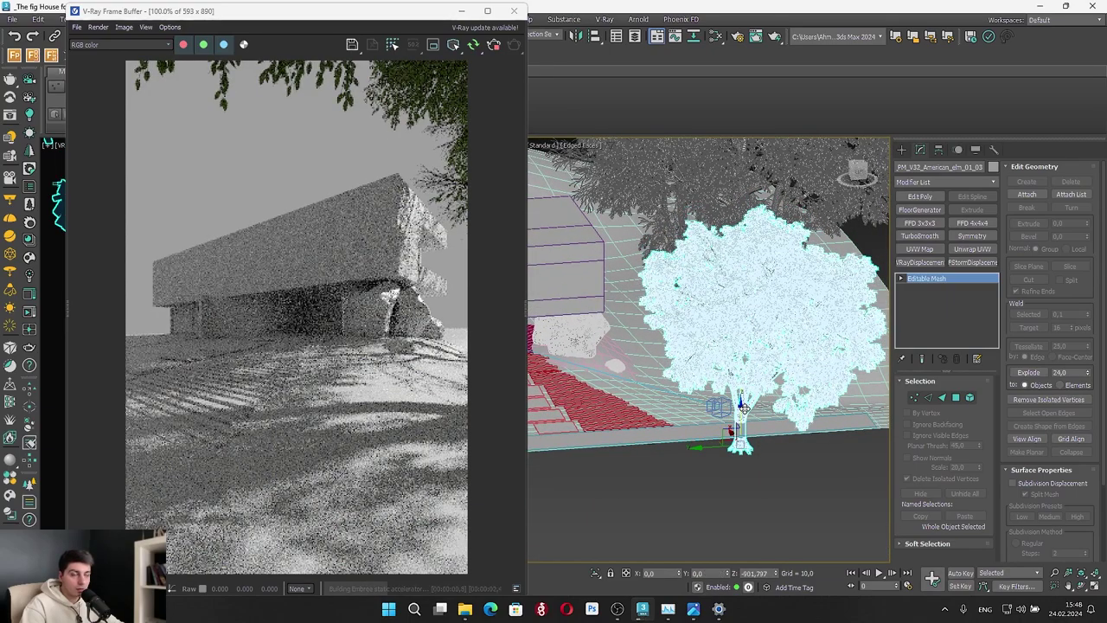
Rotate the elm about its vertical axis by about -41 degrees, undoing the first rotation attempt
key("e")
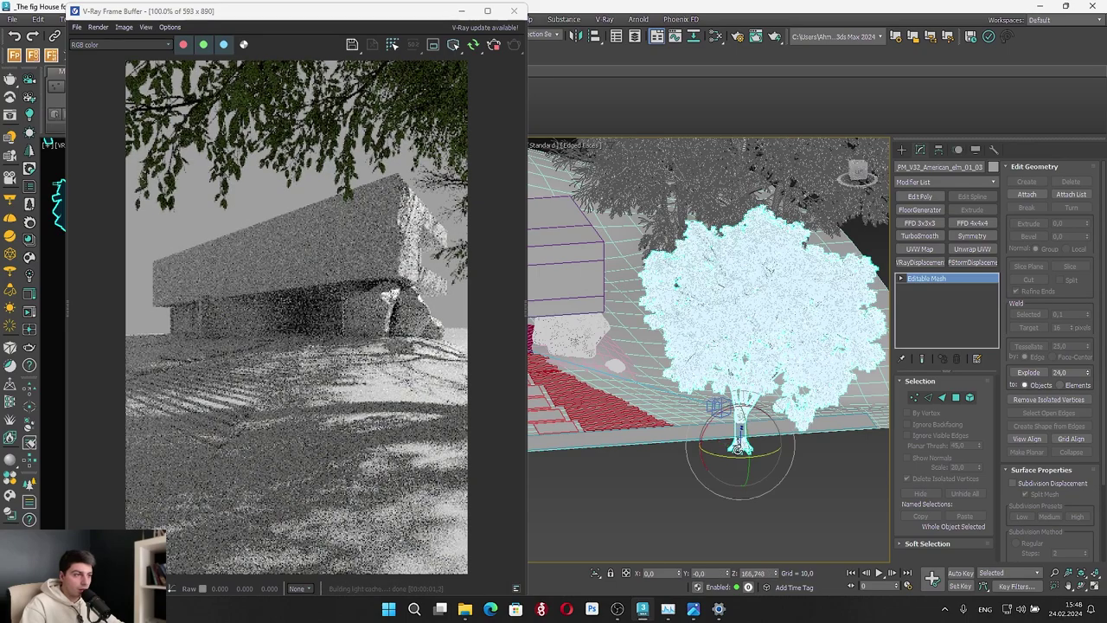
left_click_drag(725, 457, 686, 443)
key("ctrl+z")
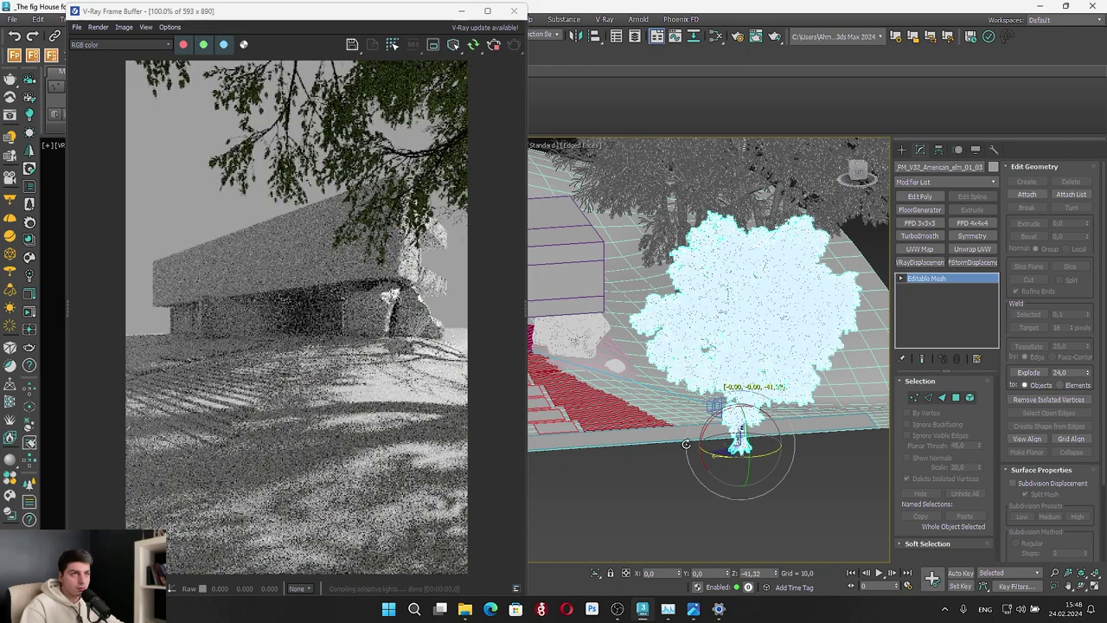
left_click_drag(686, 444, 687, 444)
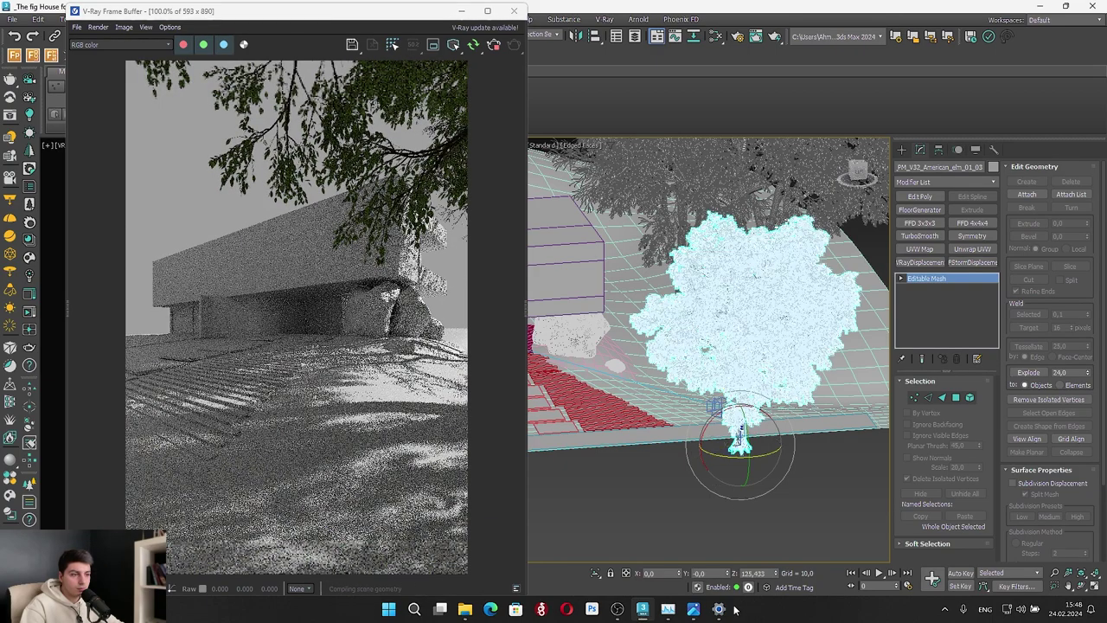
Bring up reference photo 2.png, compare its overhanging branches with the render, and move it out of the way
mouse_move(668, 609)
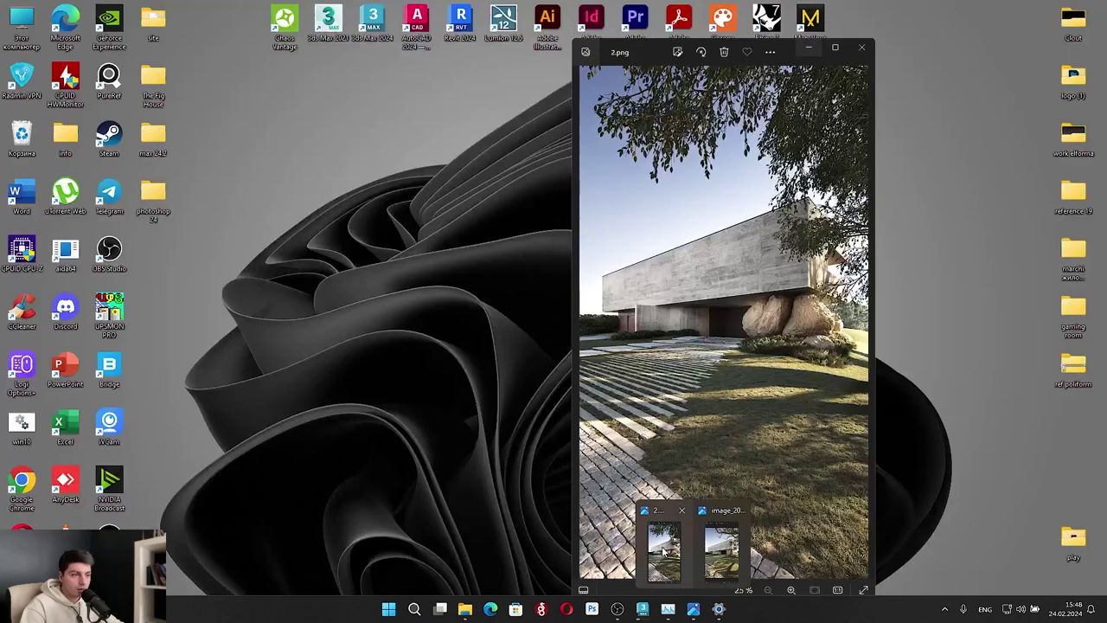
left_click(664, 552)
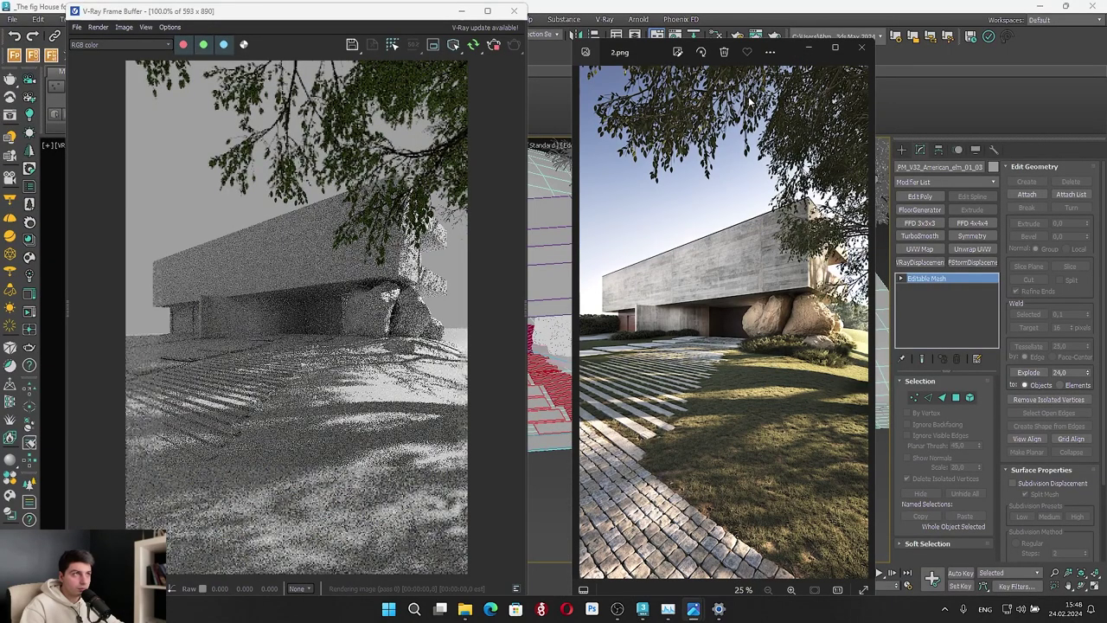
left_click_drag(786, 57, 1106, 71)
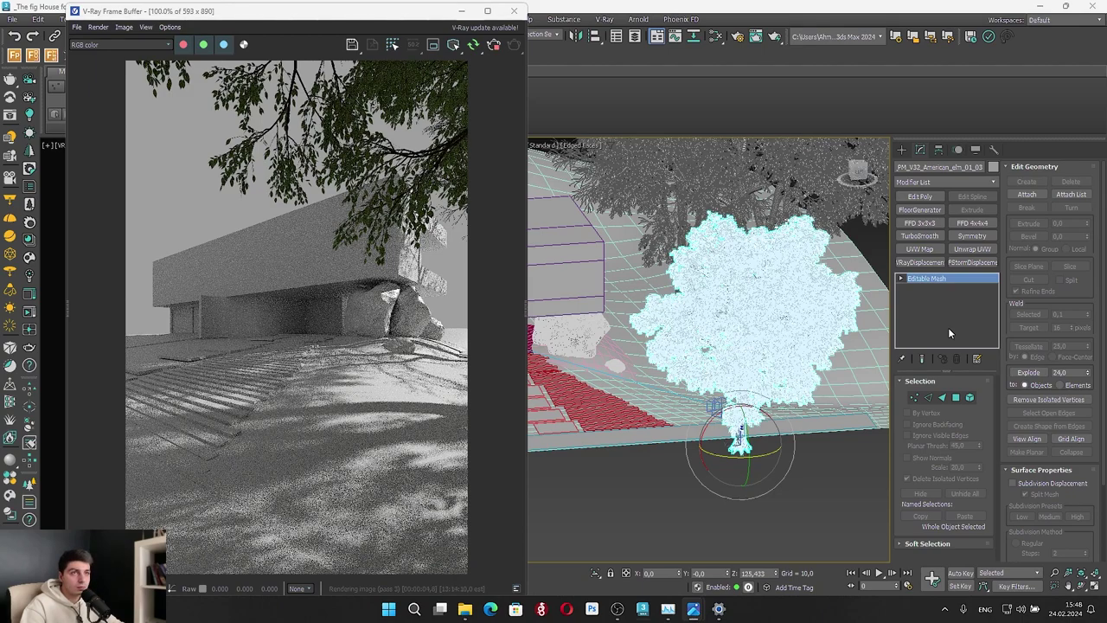
Try several rotations of the elm about its vertical axis and settle on about 40 degrees in the positive direction
left_click_drag(761, 463, 688, 443)
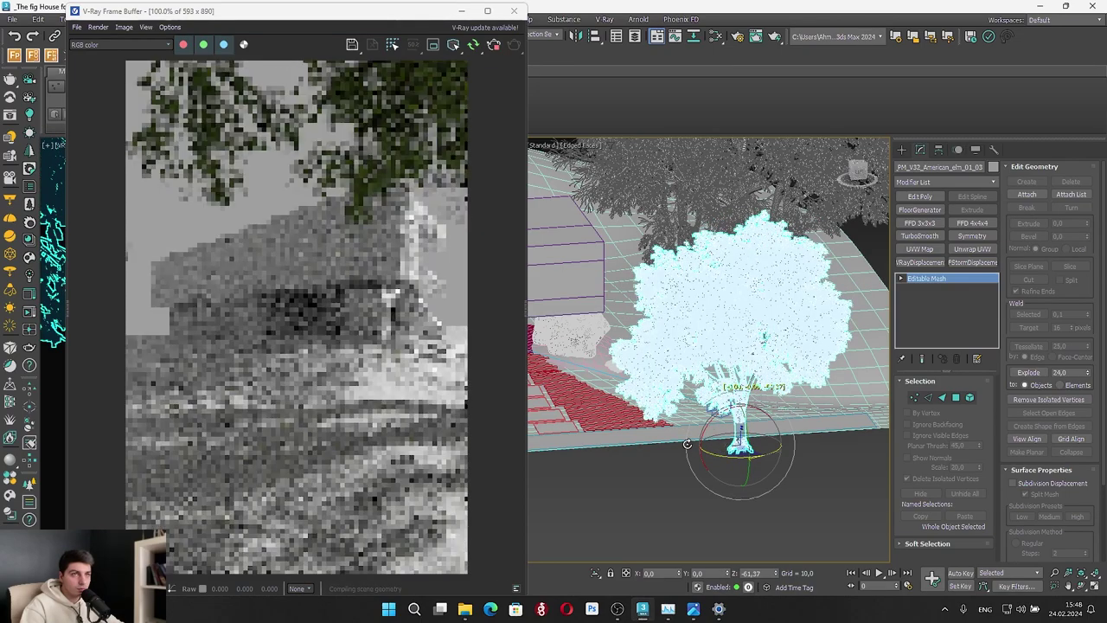
left_click_drag(687, 444, 630, 435)
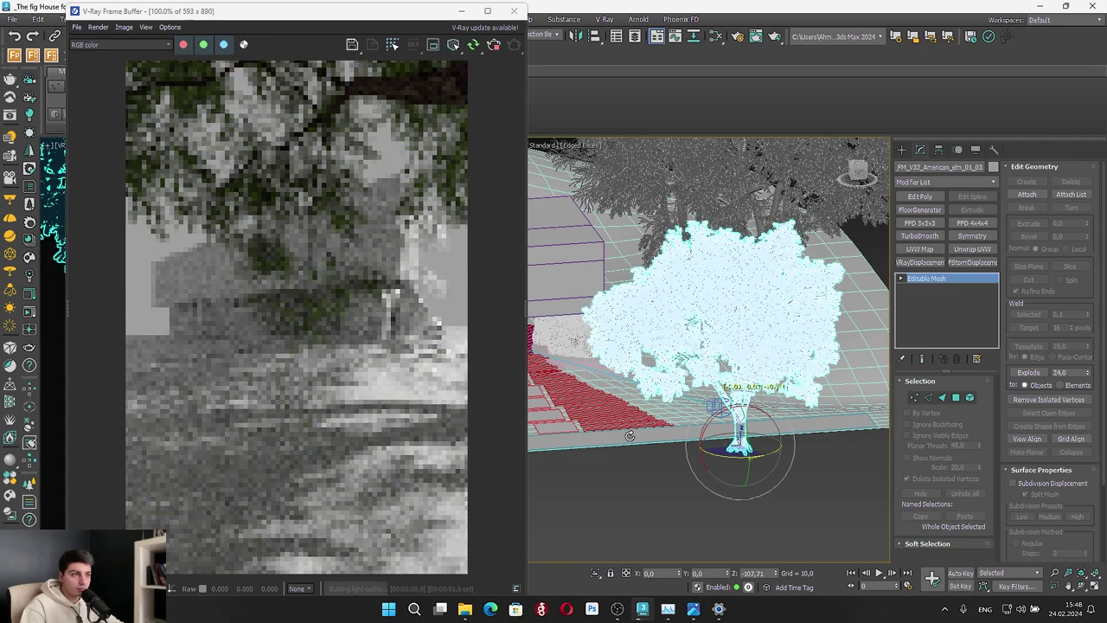
left_click_drag(630, 436, 803, 424)
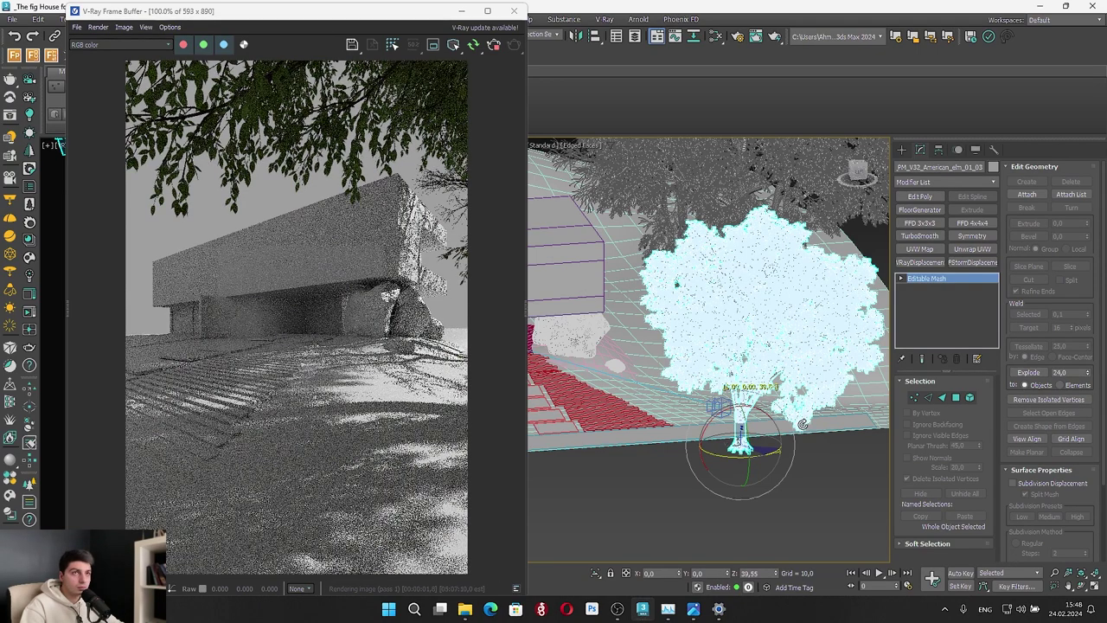
key("w")
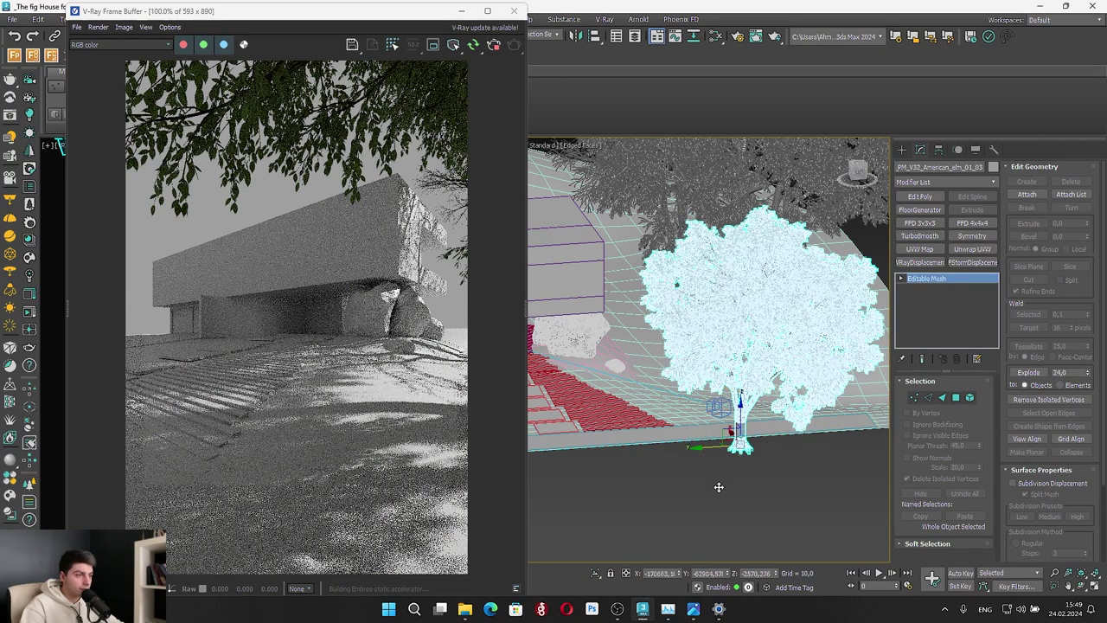
Reposition the elm at about X -169880, Y -64405 and Z -2913, trying a lower height along the way
left_click_drag(711, 449, 741, 447)
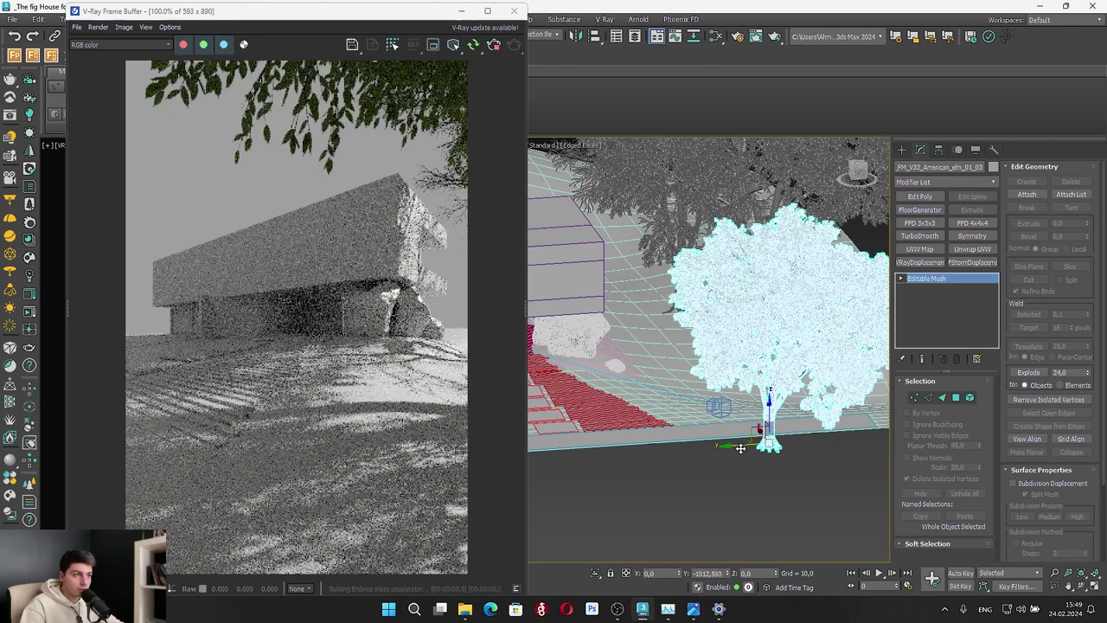
left_click_drag(769, 405, 755, 449)
middle_click_drag(755, 449, 755, 422, "alt")
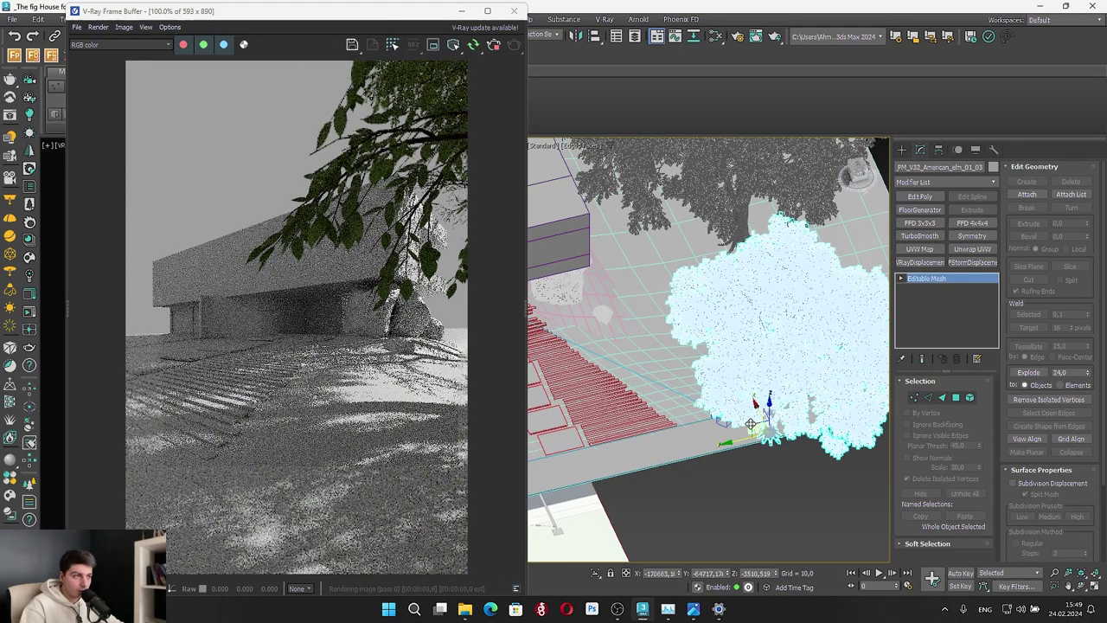
left_click_drag(746, 418, 743, 416)
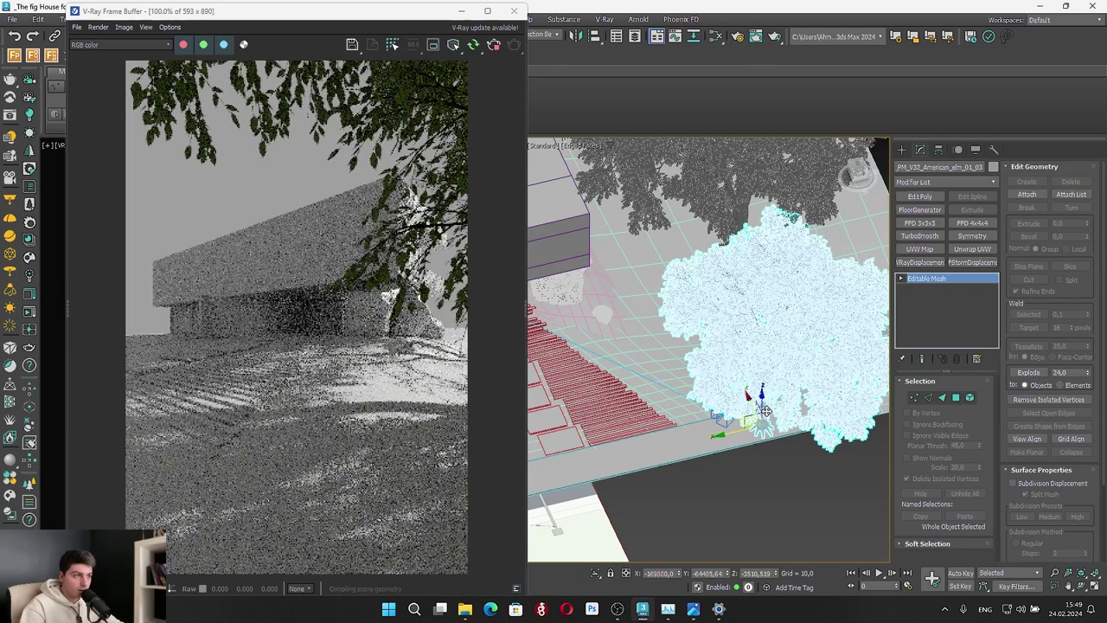
left_click_drag(761, 400, 761, 396)
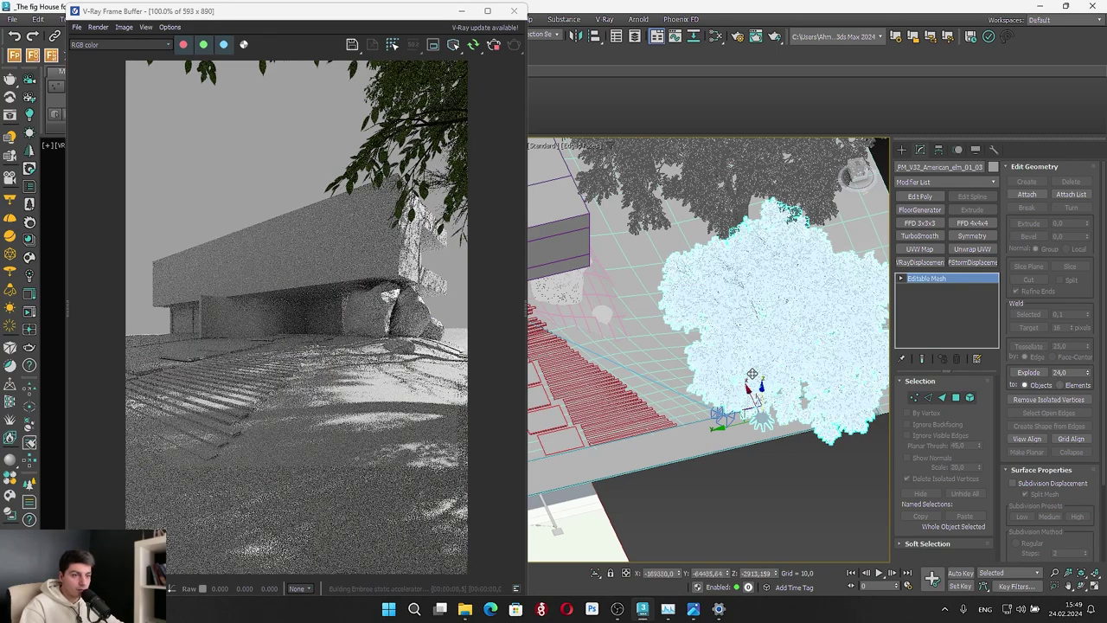
Isolate the elm together with the camera, view them from above, select only the elm and minimize the frame buffer
left_click(728, 419, "ctrl")
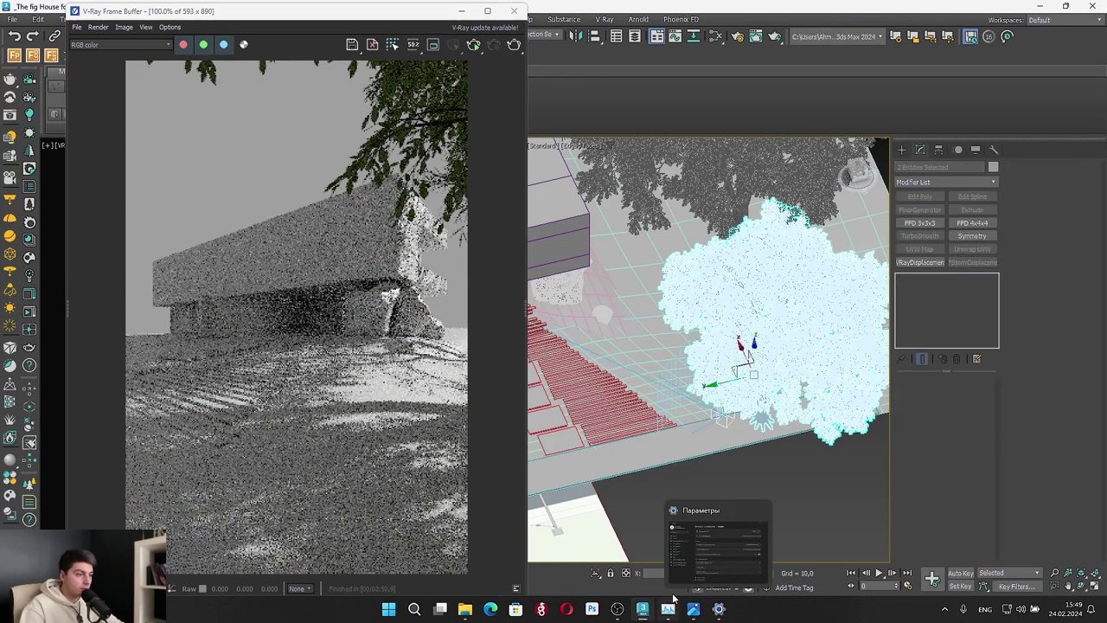
left_click(596, 573)
left_click(854, 171)
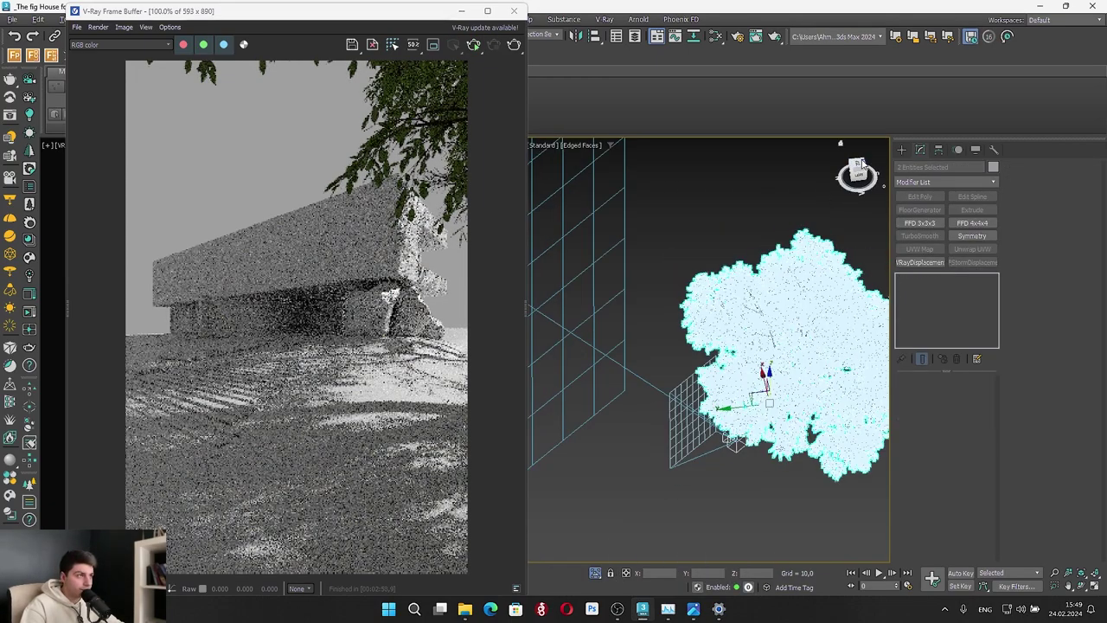
middle_click_drag(690, 321, 611, 429, "alt")
left_click(858, 165)
left_click(770, 385)
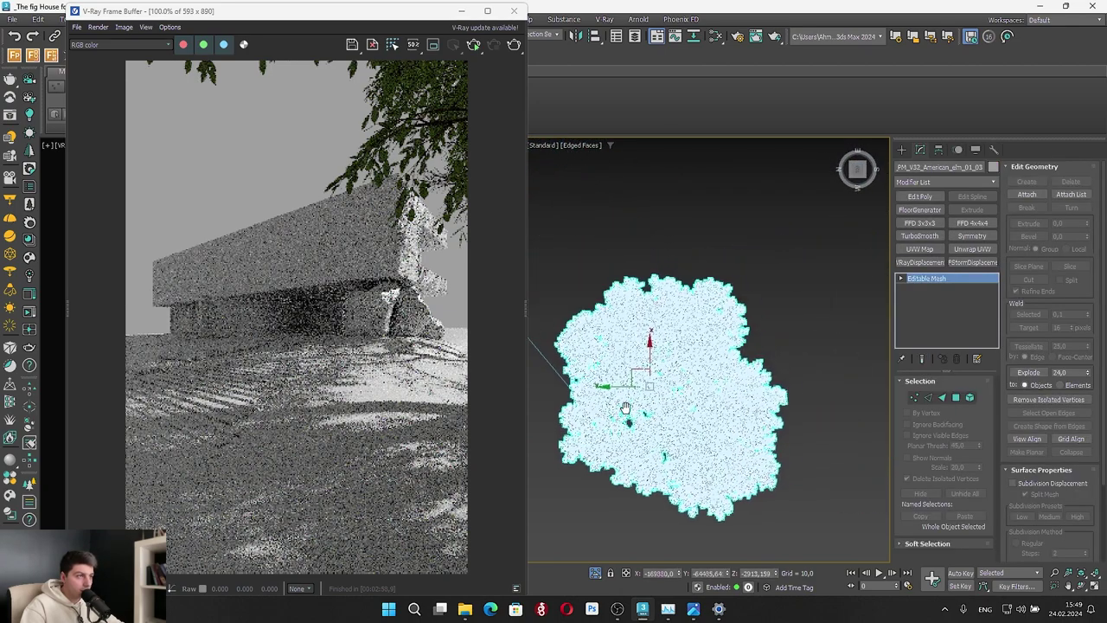
left_click(463, 9)
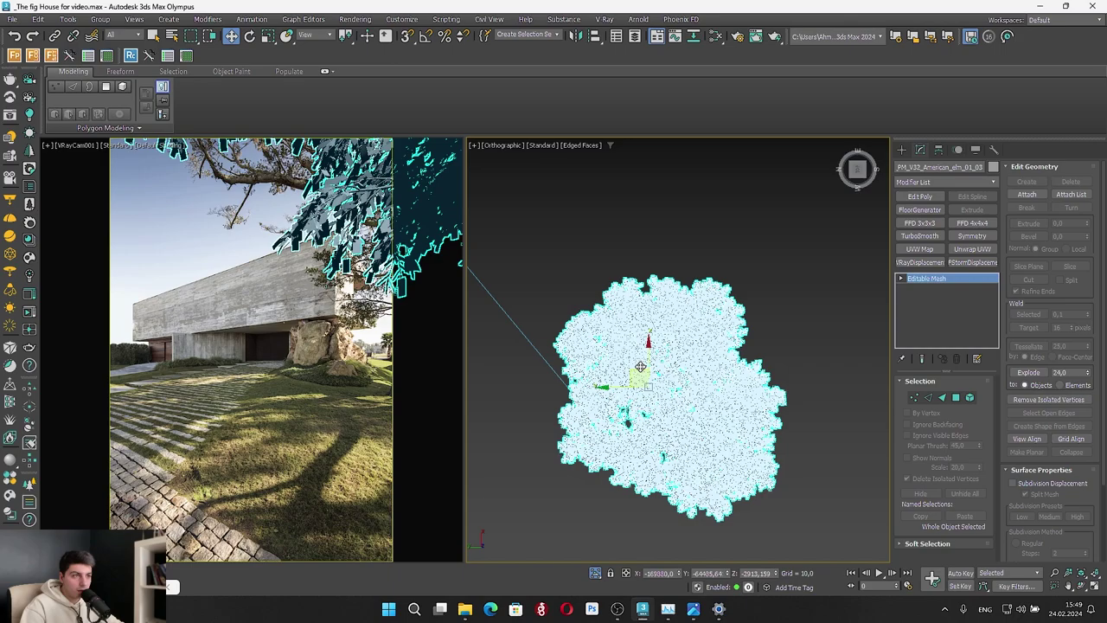
Rotate the elm about its vertical axis by about 194 degrees and shift it horizontally by about 1244 in X and 849 in Y
key("e")
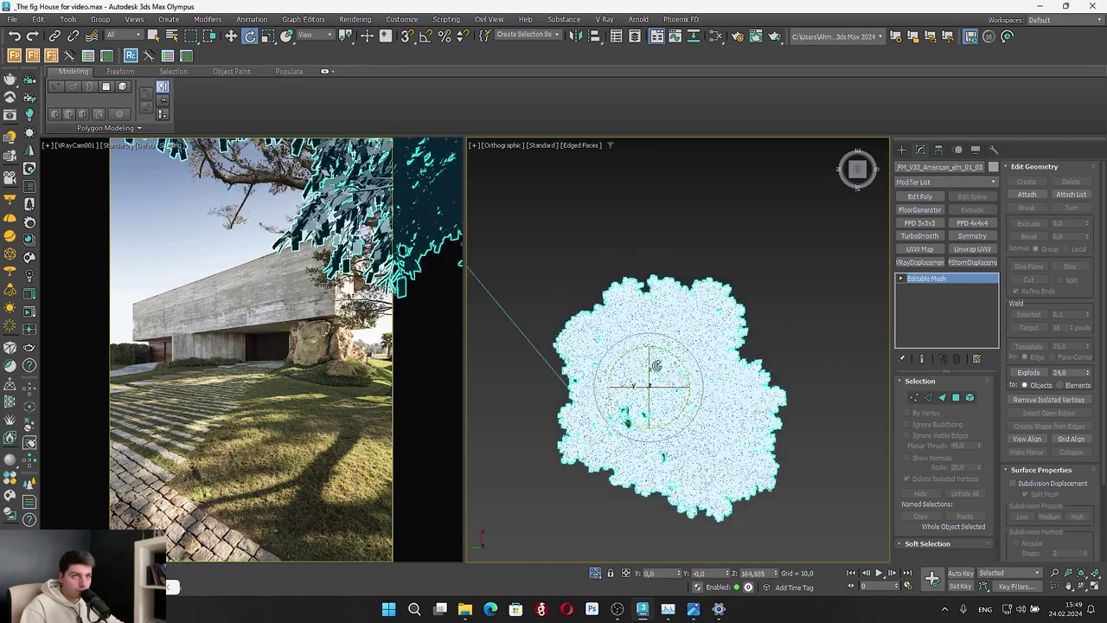
left_click_drag(667, 359, 655, 327)
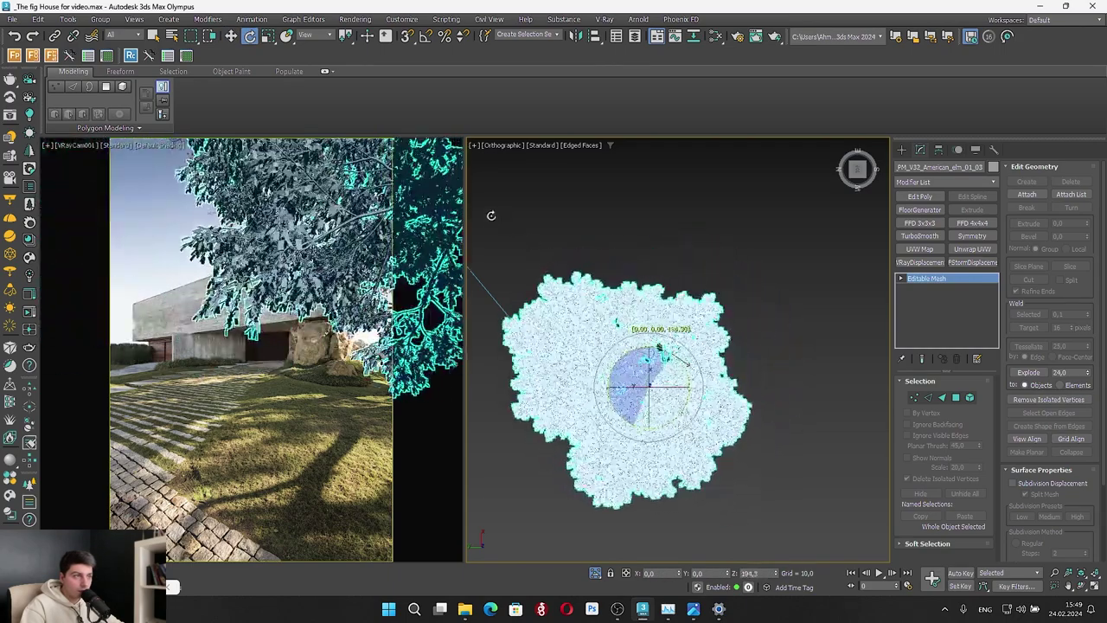
key("w")
middle_click_drag(610, 363, 650, 314, "alt")
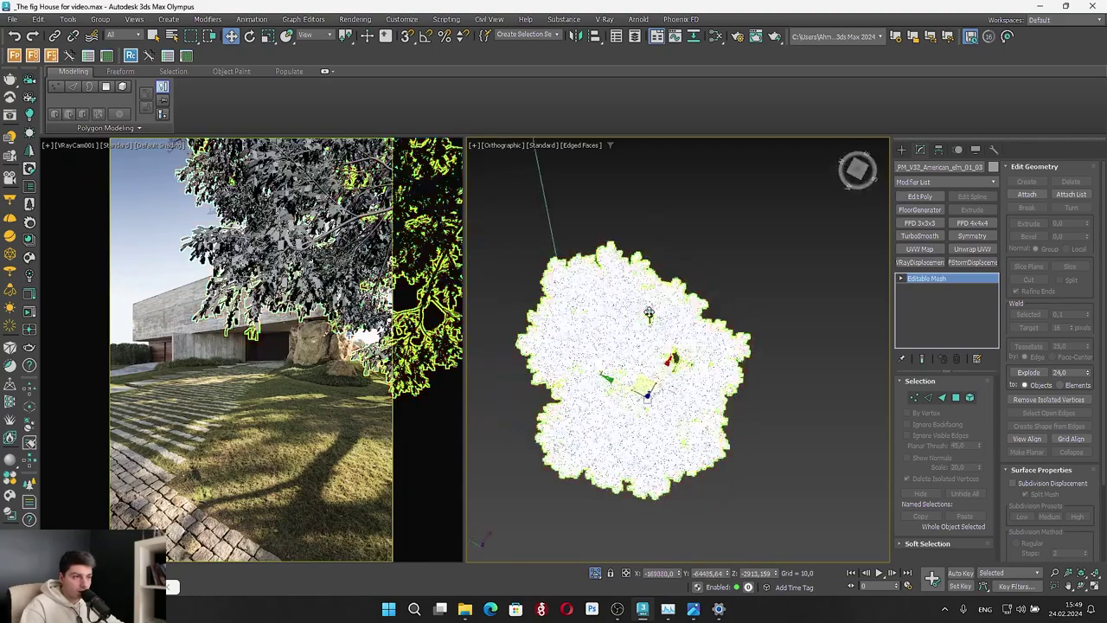
left_click(861, 177)
left_click_drag(643, 354, 630, 334)
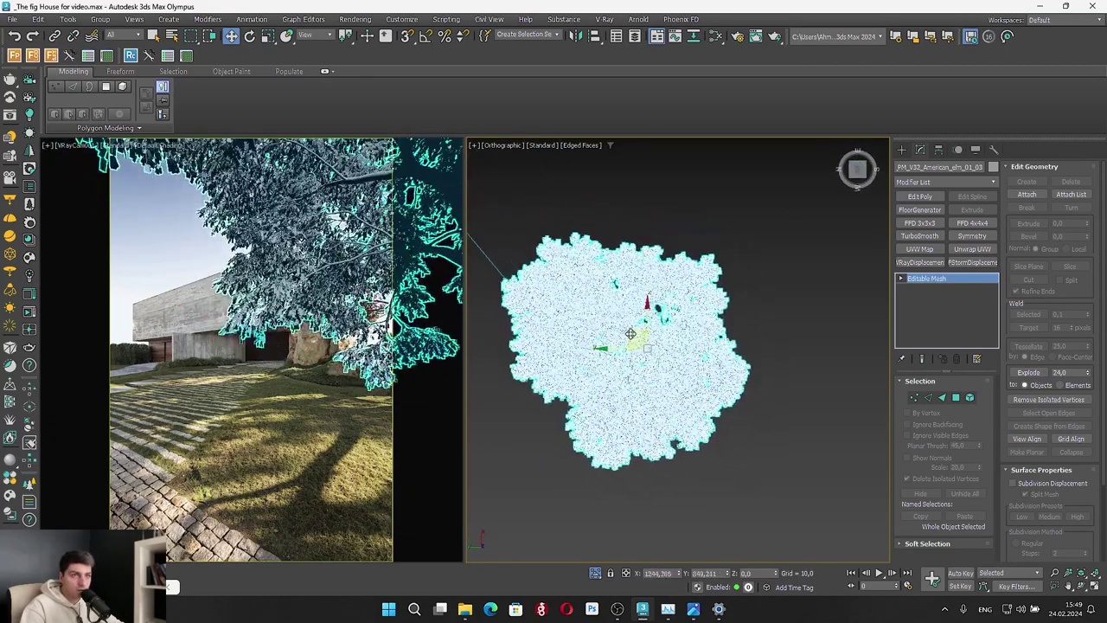
Raise the elm by about 2645 and rotate it about its vertical axis by about 7.4 degrees
middle_click_drag(630, 334, 640, 248, "alt")
left_click_drag(646, 419, 652, 381)
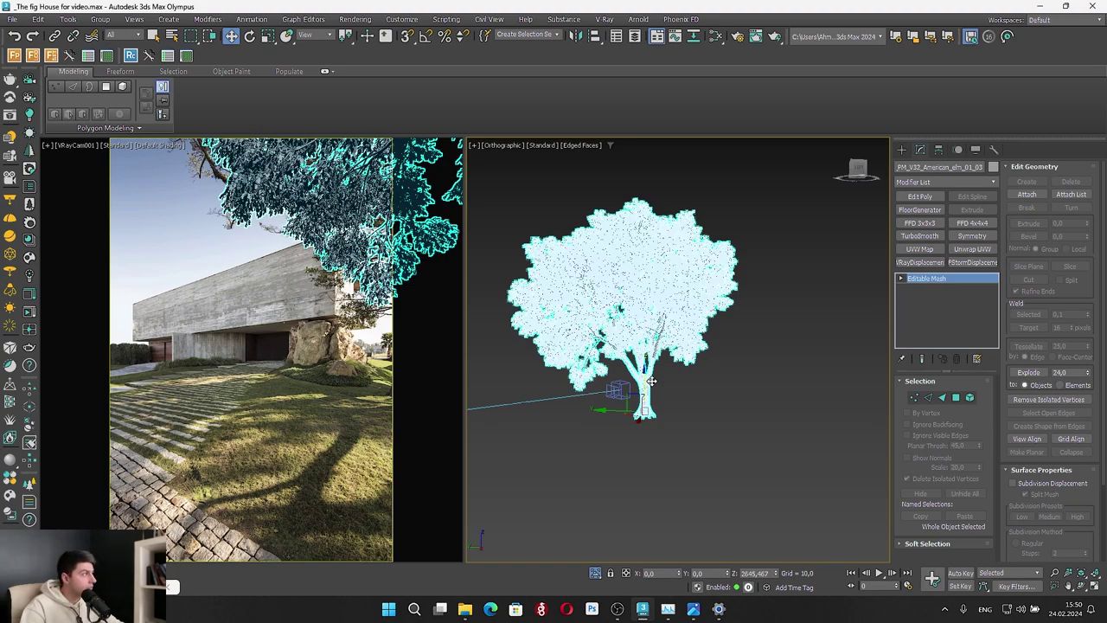
key("e")
left_click_drag(634, 404, 643, 407)
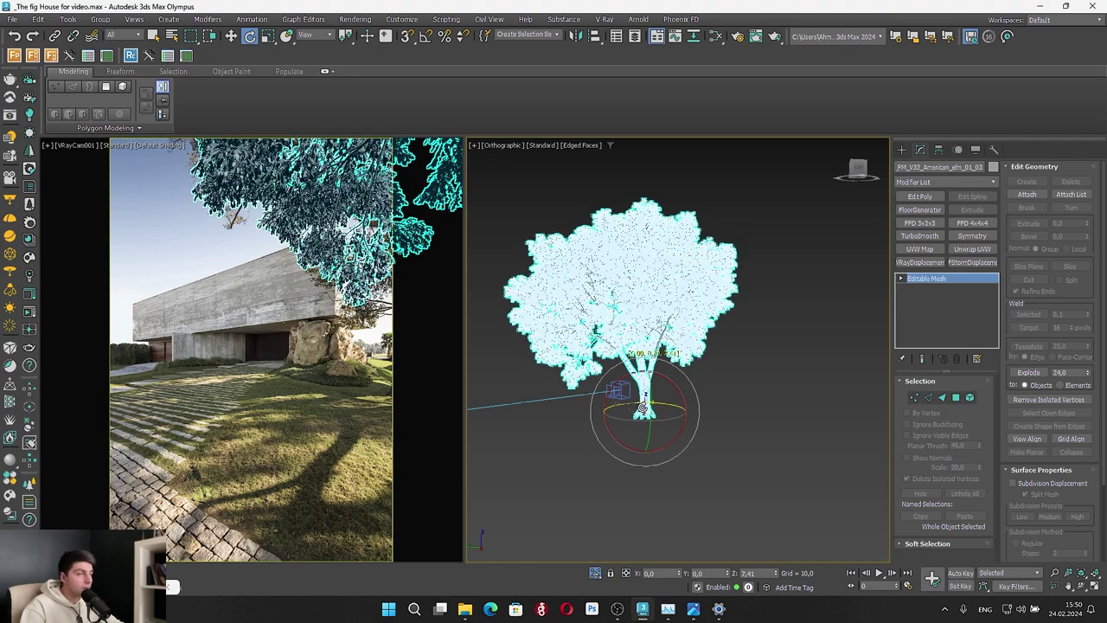
Deselect the elm, end the isolation and restart the V-Ray interactive render of the whole scene
left_click(666, 547)
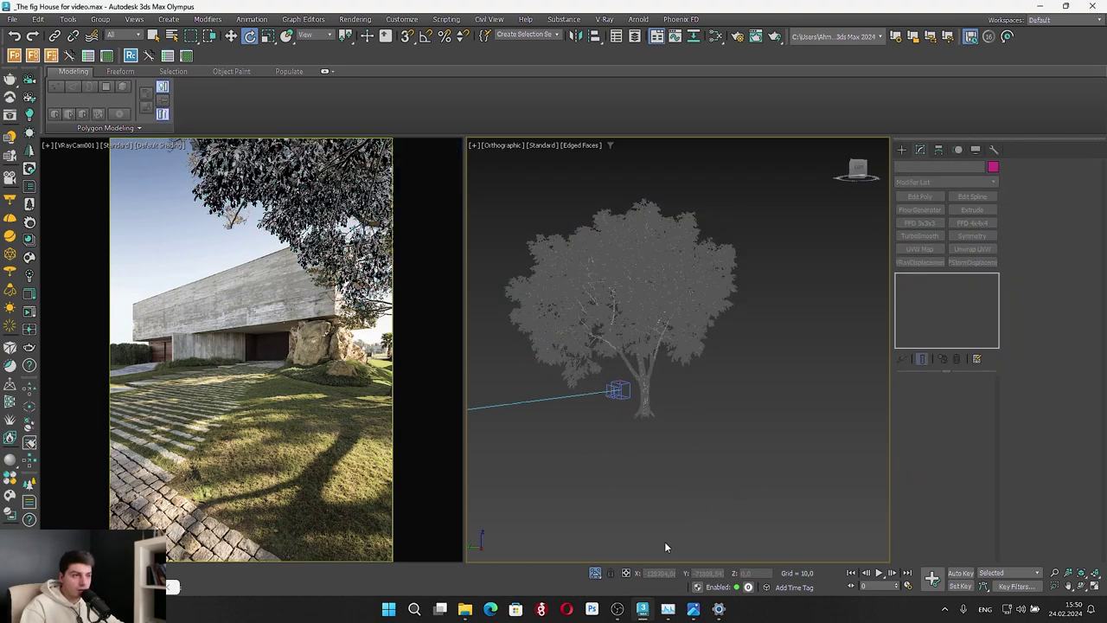
left_click(594, 575)
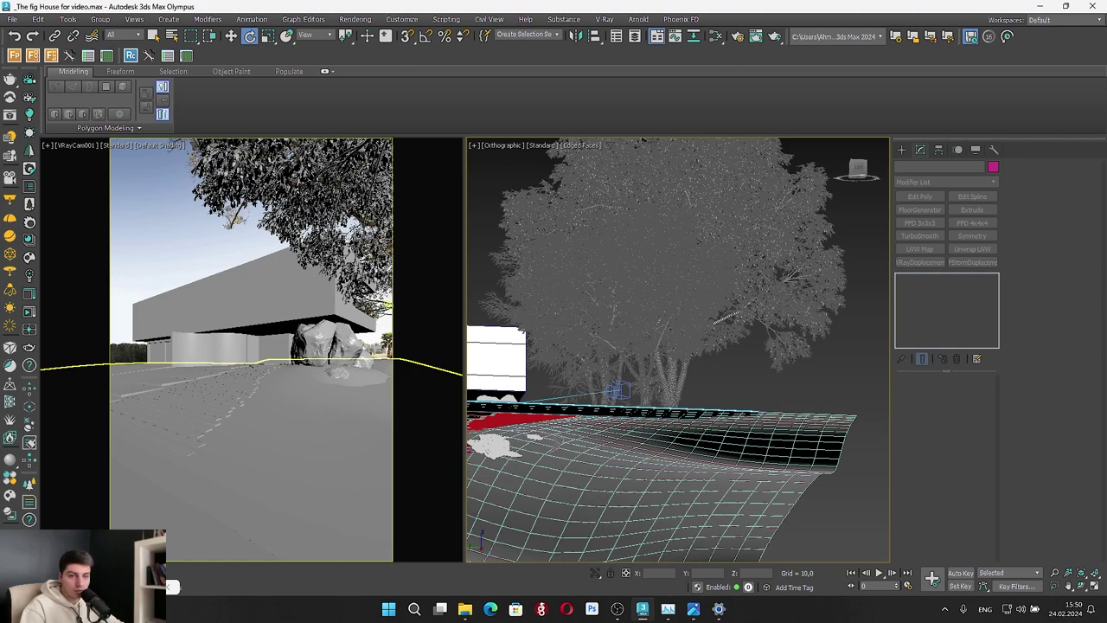
key("shift+q")
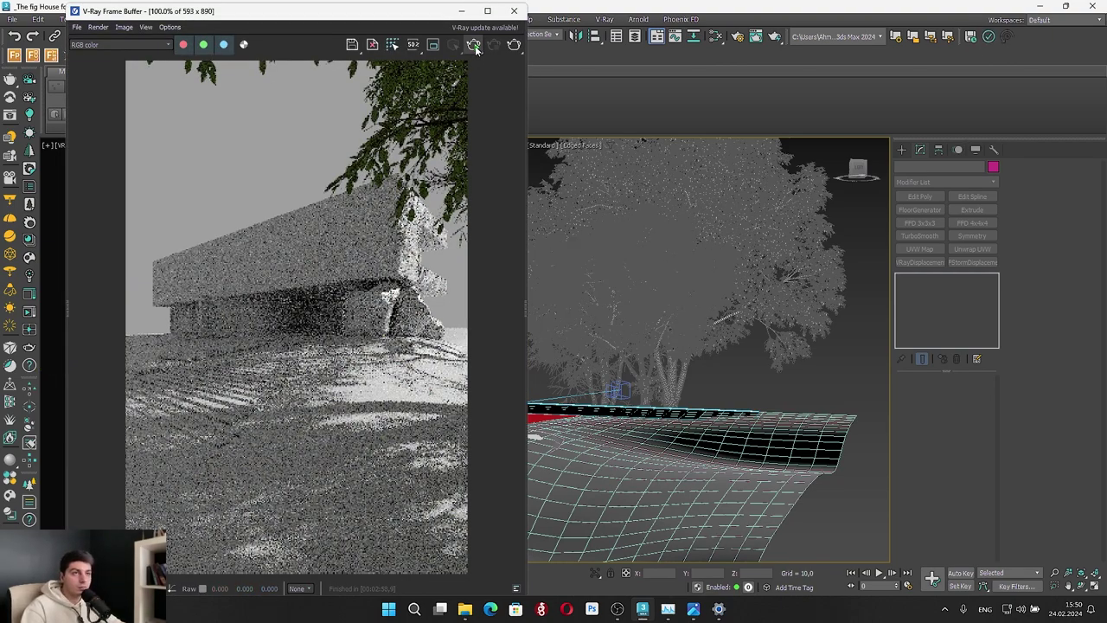
key("shift+q")
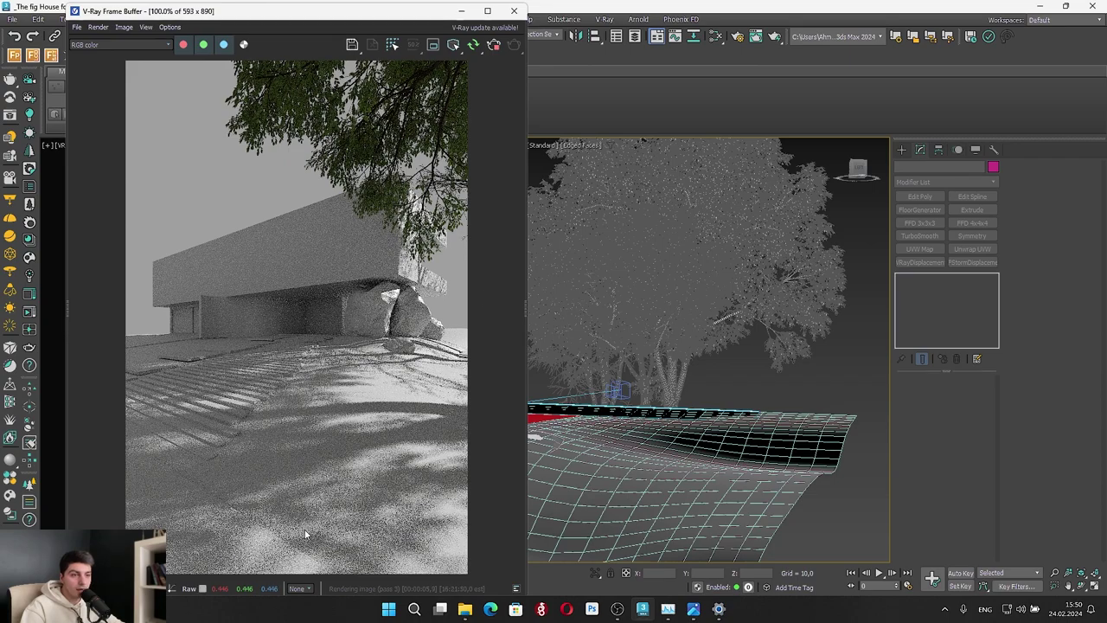
Try shifting the elm sideways to about Y -62976
middle_click_drag(762, 404, 668, 404, "alt")
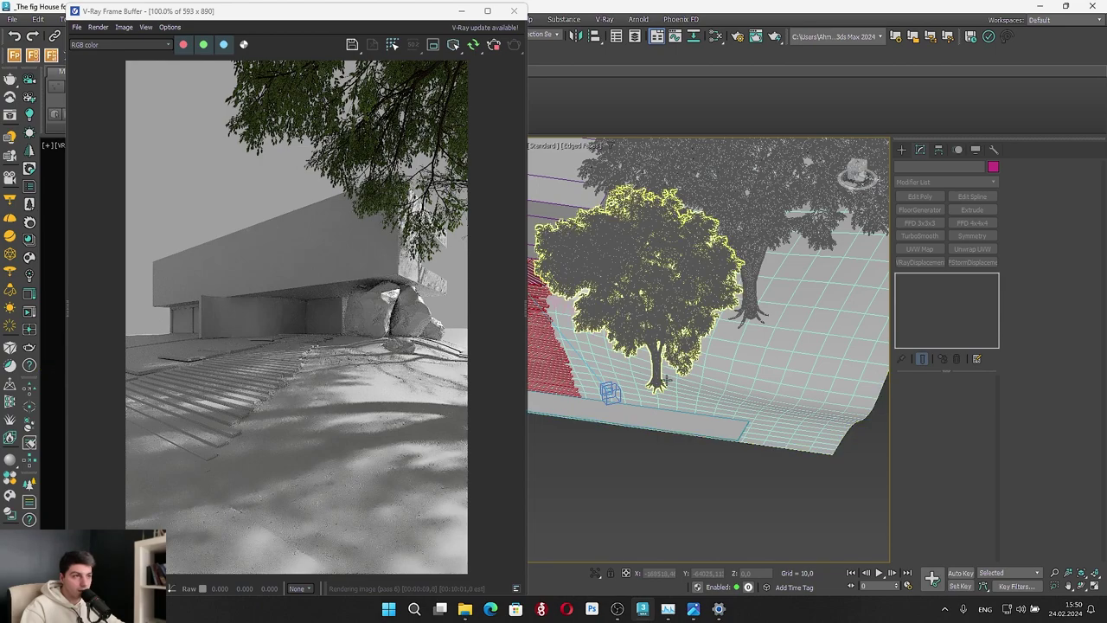
left_click(667, 387)
key("w")
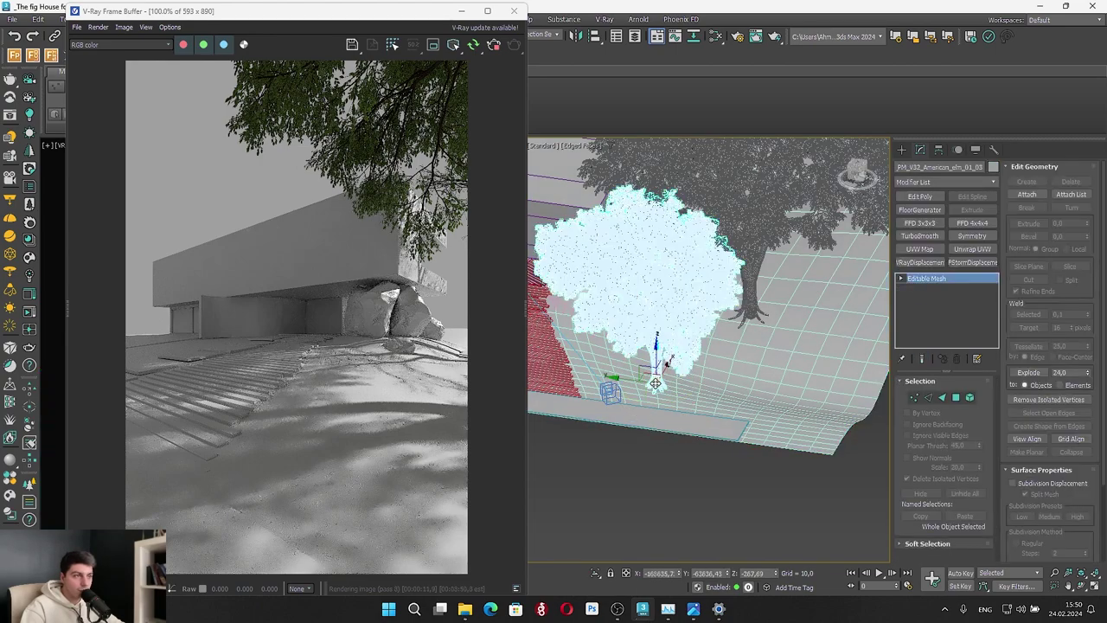
left_click_drag(623, 376, 612, 377)
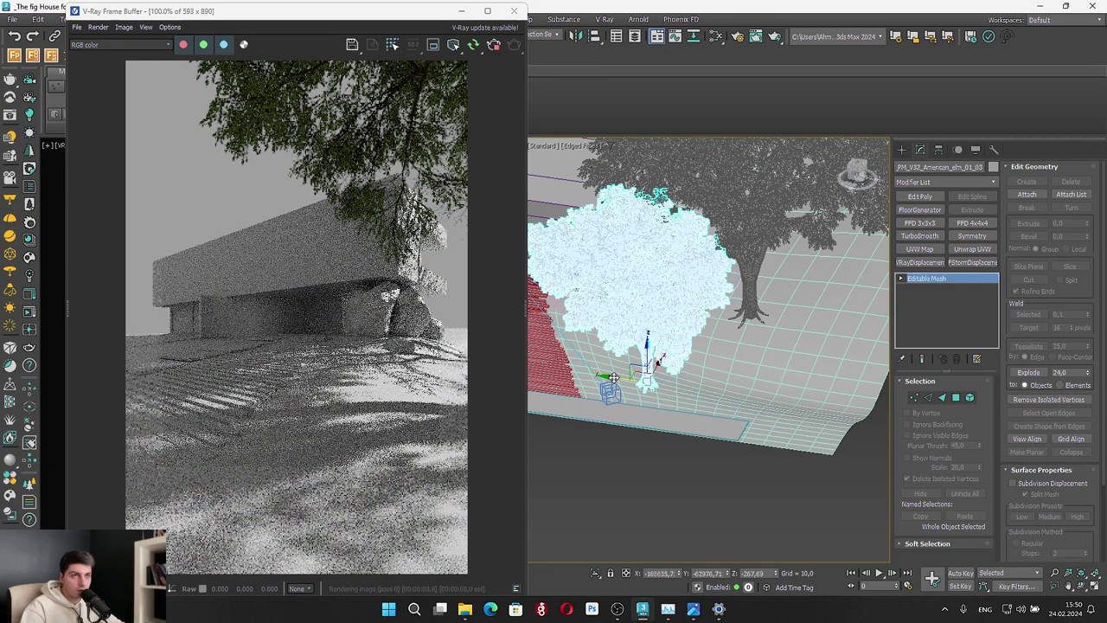
Try rotating the elm about its vertical axis by about 9 degrees
key("e")
left_click_drag(632, 397, 637, 397)
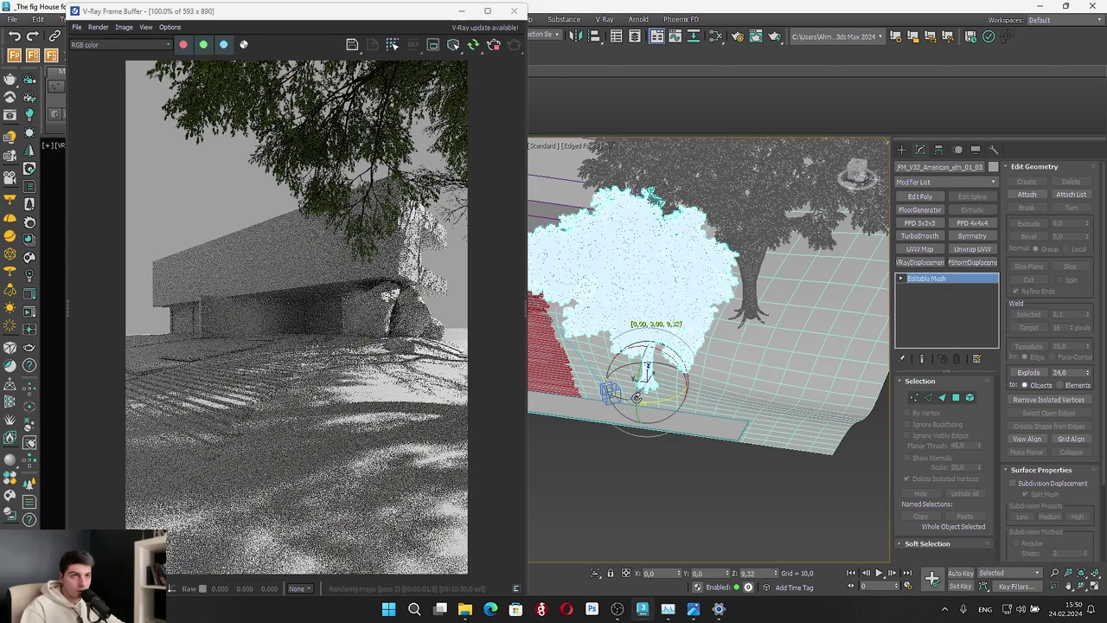
left_click_drag(636, 398, 637, 398)
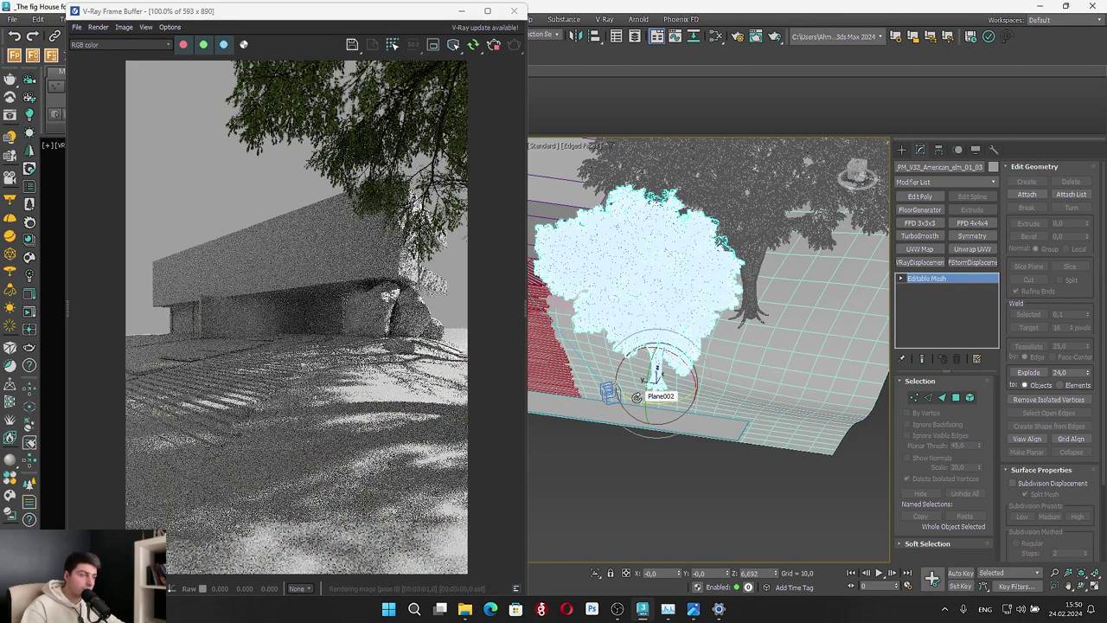
Try moving the American elm outside the terrain in plan view onto the big elm beside the house
middle_click_drag(683, 390, 659, 377, "alt")
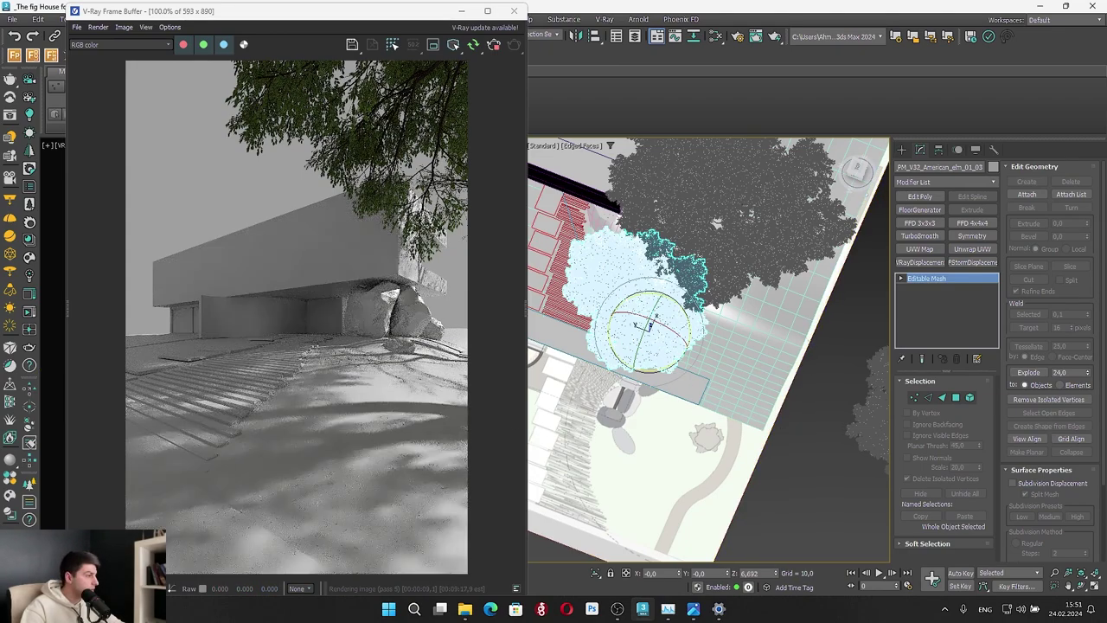
left_click(875, 394)
scroll(868, 346, "down", 6)
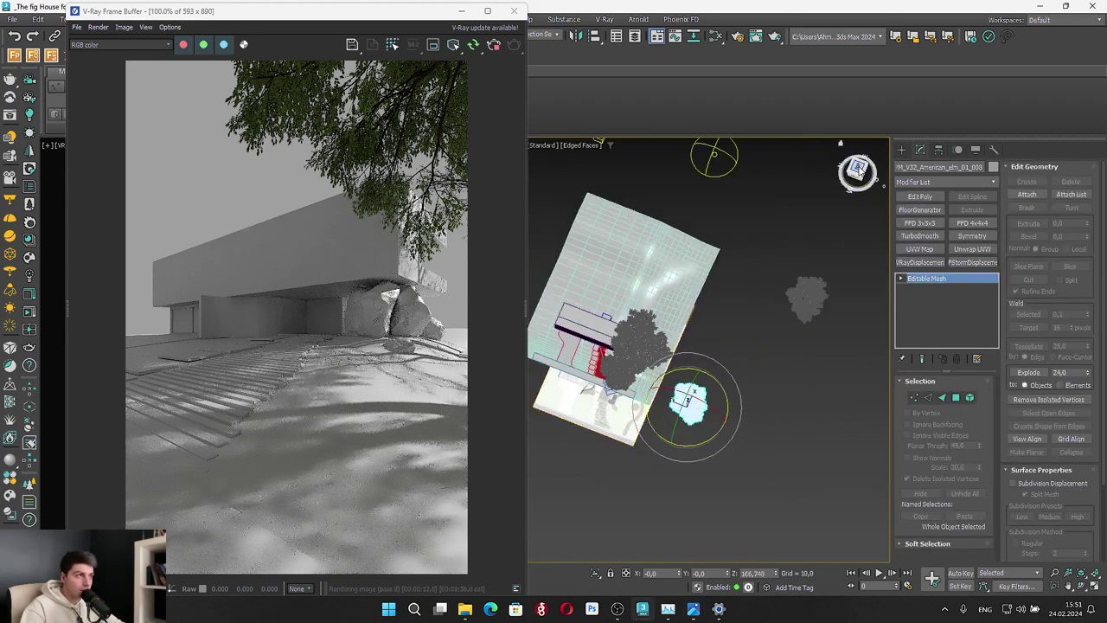
left_click(841, 146)
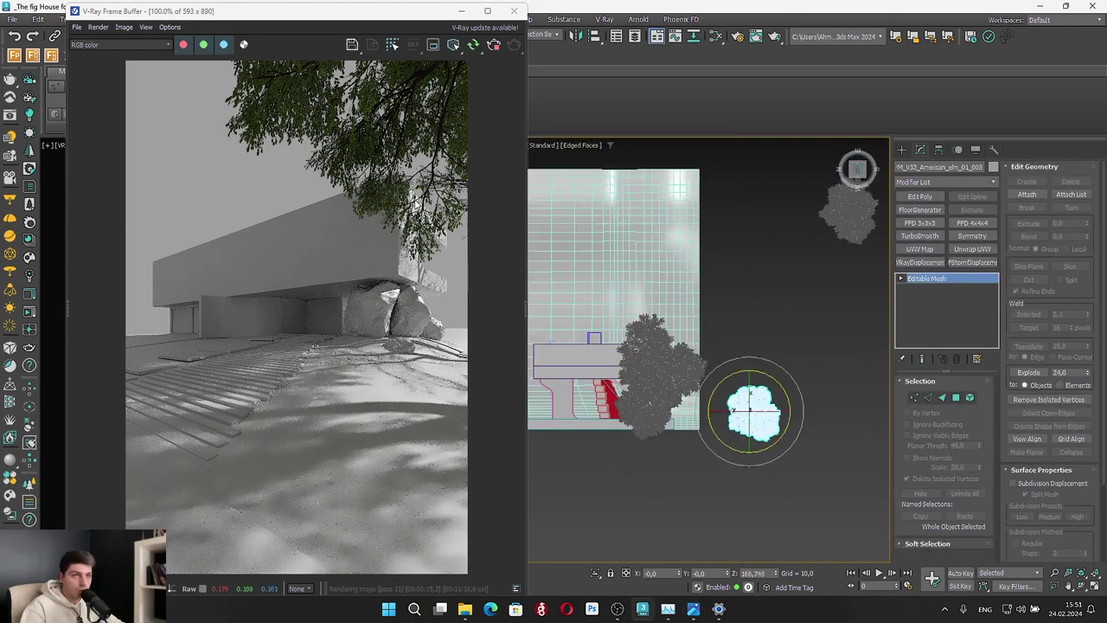
key("w")
left_click_drag(737, 399, 648, 368)
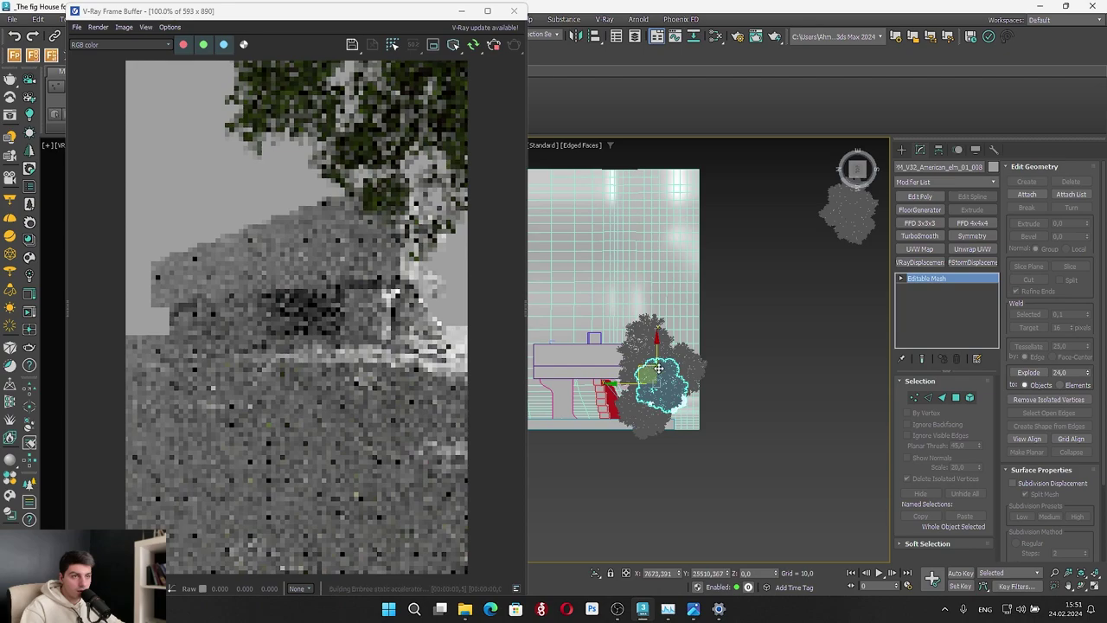
Move the selected elm well away from the house and beyond the edge of the terrain
left_click_drag(659, 369, 877, 338)
middle_click_drag(670, 371, 629, 263, "alt")
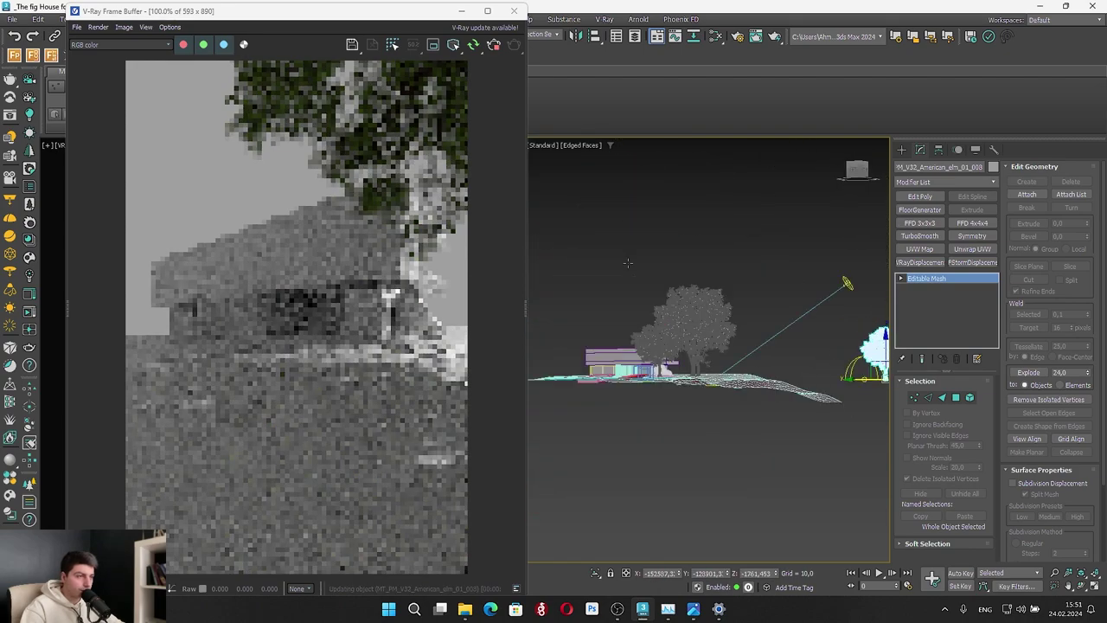
scroll(708, 347, "up", 3)
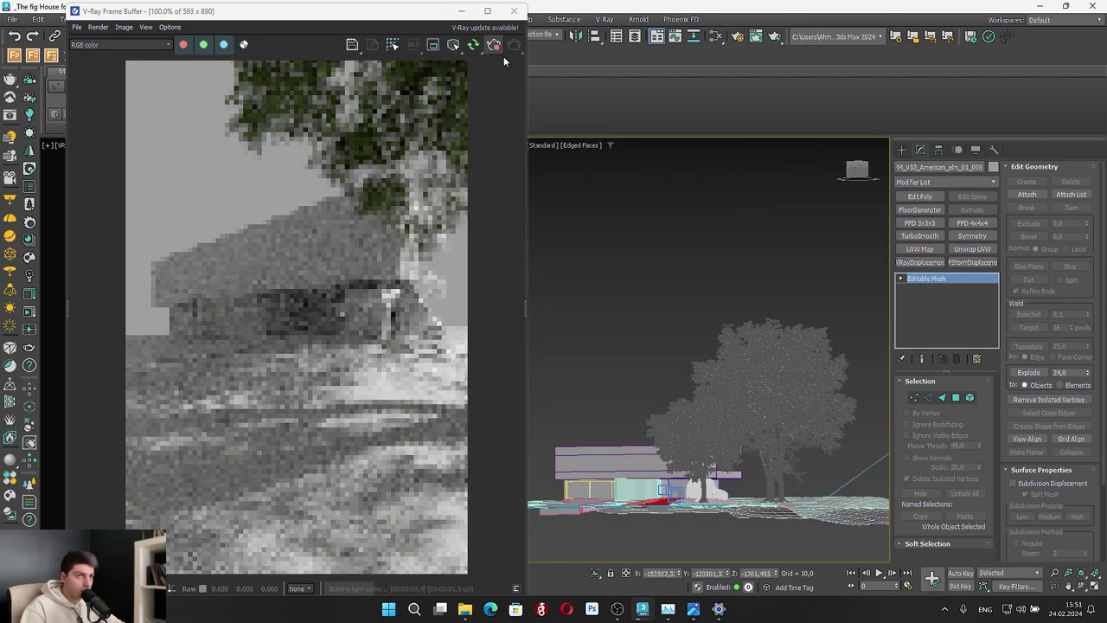
Clone the large foreground elm beside the house as a single Copy, offset slightly toward the front edge of the terrain
left_click(460, 11)
left_click(787, 414)
middle_click_drag(787, 413, 770, 352, "alt")
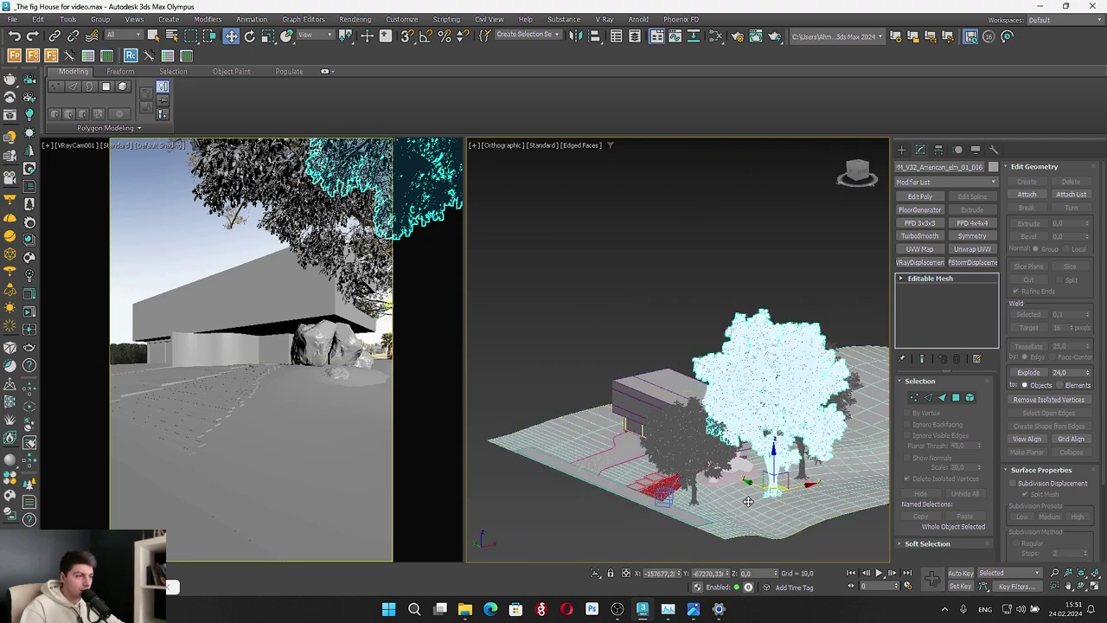
left_click_drag(749, 502, 723, 505, "shift")
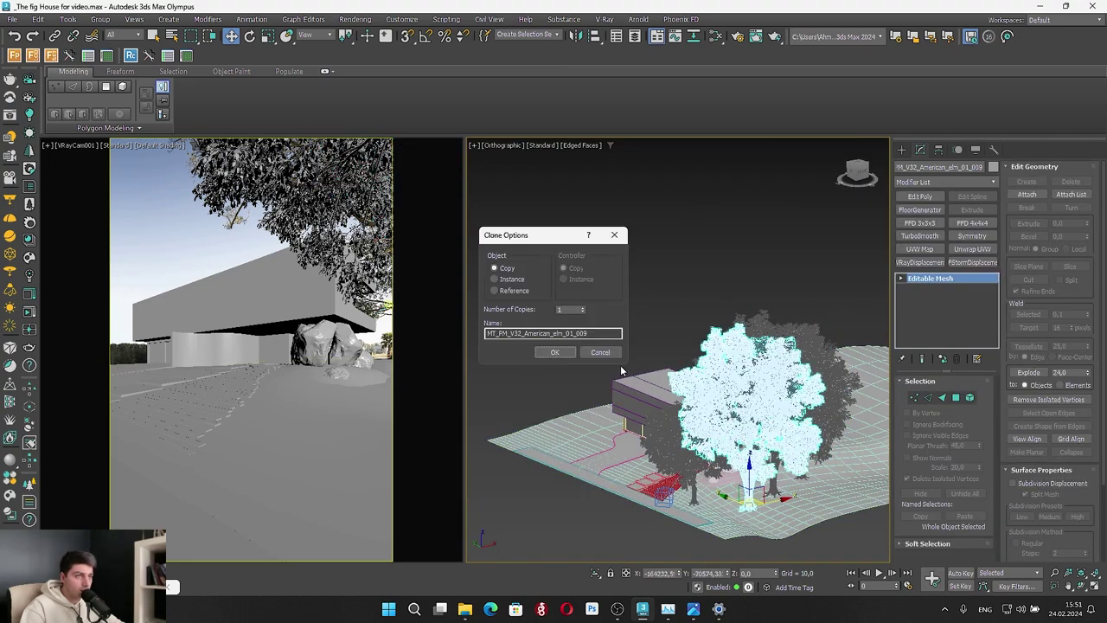
left_click(571, 356)
Scale the copied elm down uniformly to about 95%
middle_click_drag(752, 391, 783, 375, "alt")
key("e")
key("r")
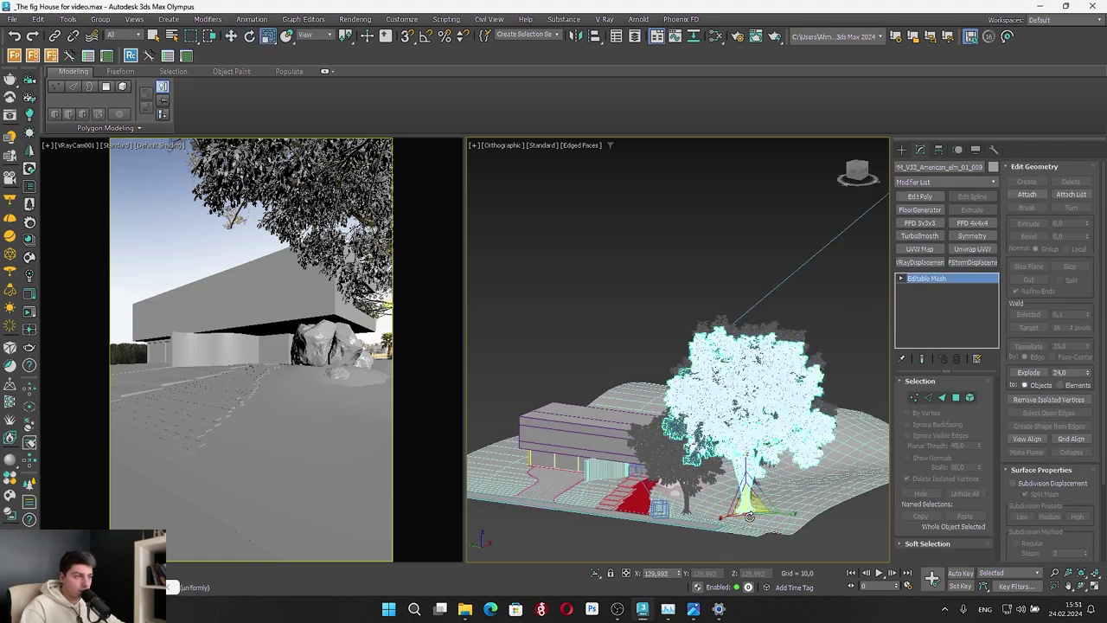
left_click_drag(749, 517, 759, 510)
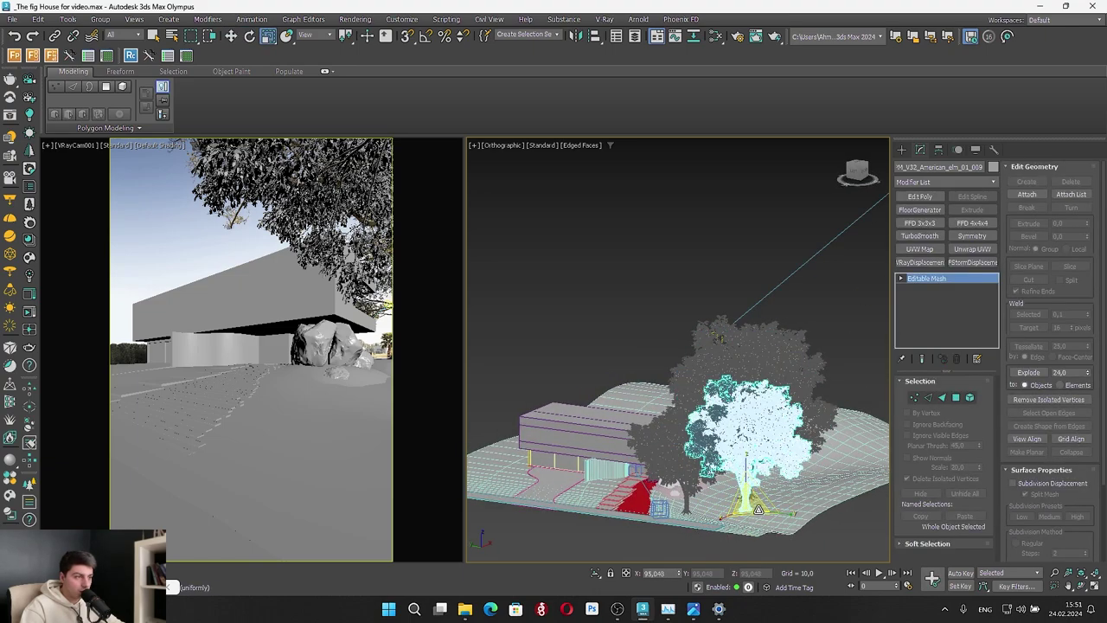
Rotate the copied elm about -92° around Z in the top view
key("t")
key("e")
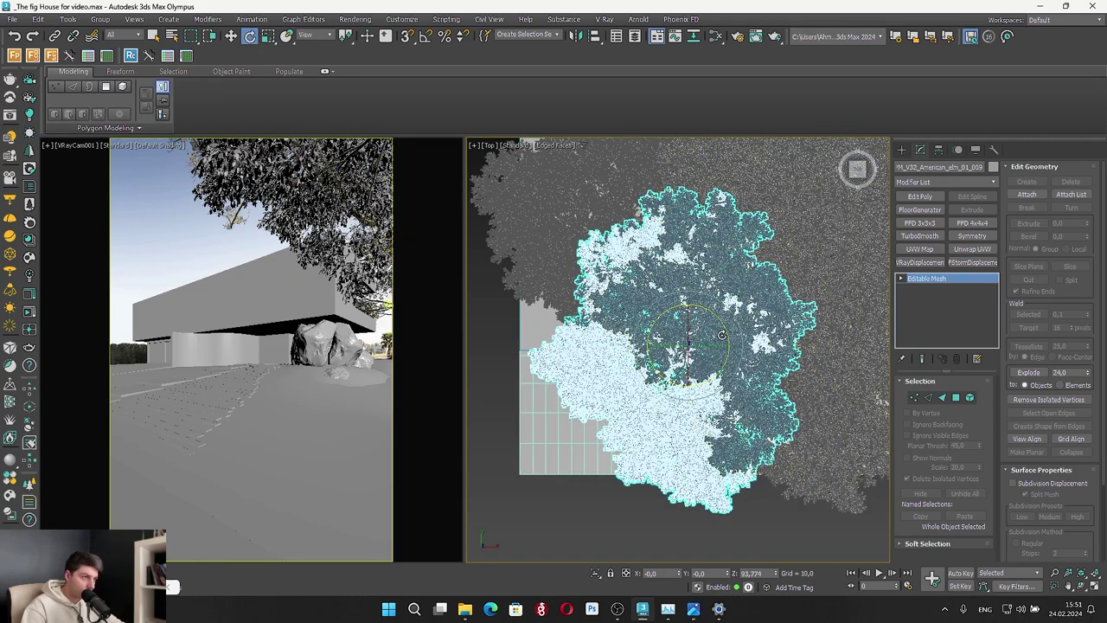
left_click_drag(723, 324, 630, 182)
scroll(681, 369, "down", 4)
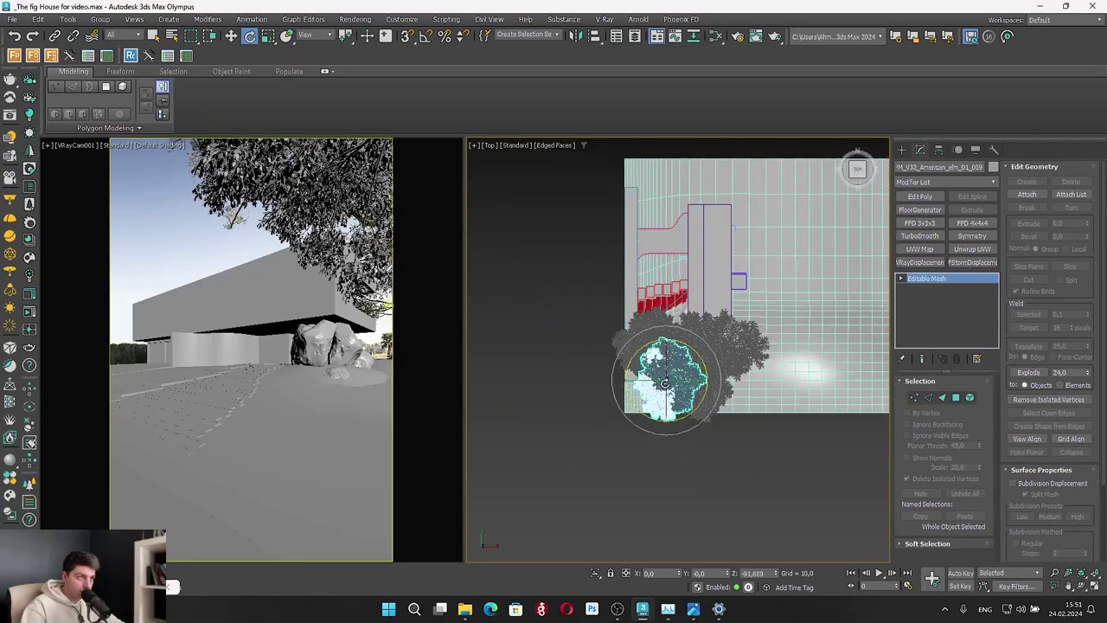
Move the copied elm toward the stepped path, lower it by about 2155 units, and start an interactive V-Ray render
scroll(681, 369, "up", 2)
key("w")
left_click_drag(665, 362, 665, 316)
middle_click_drag(665, 315, 711, 214, "alt")
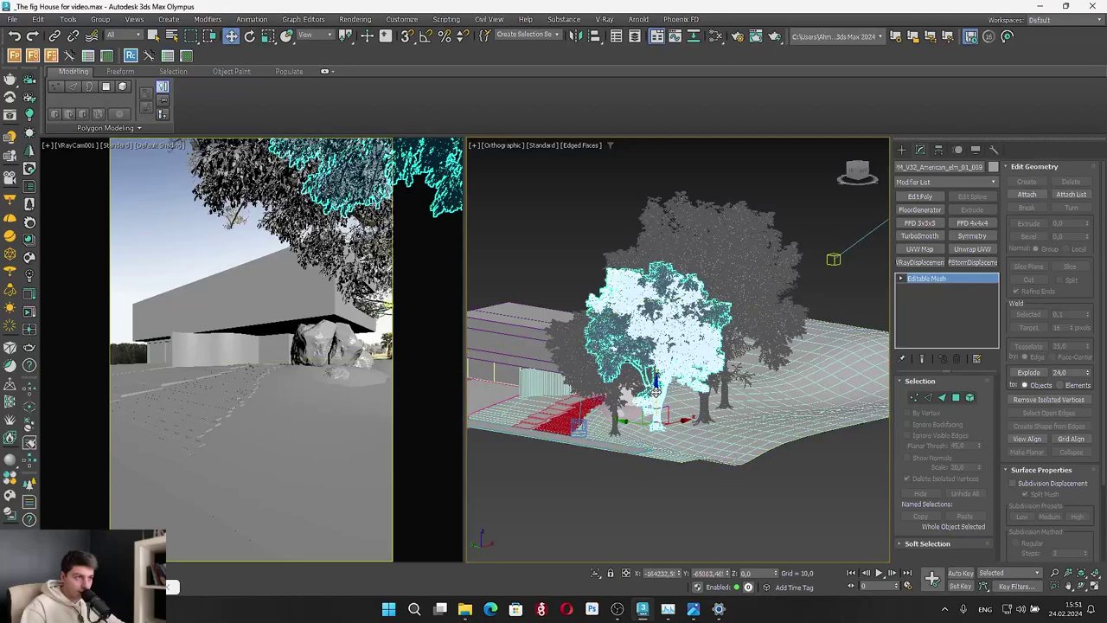
mouse_move(657, 395)
left_mouse_down()
mouse_move(658, 430)
mouse_move(660, 412)
left_mouse_up()
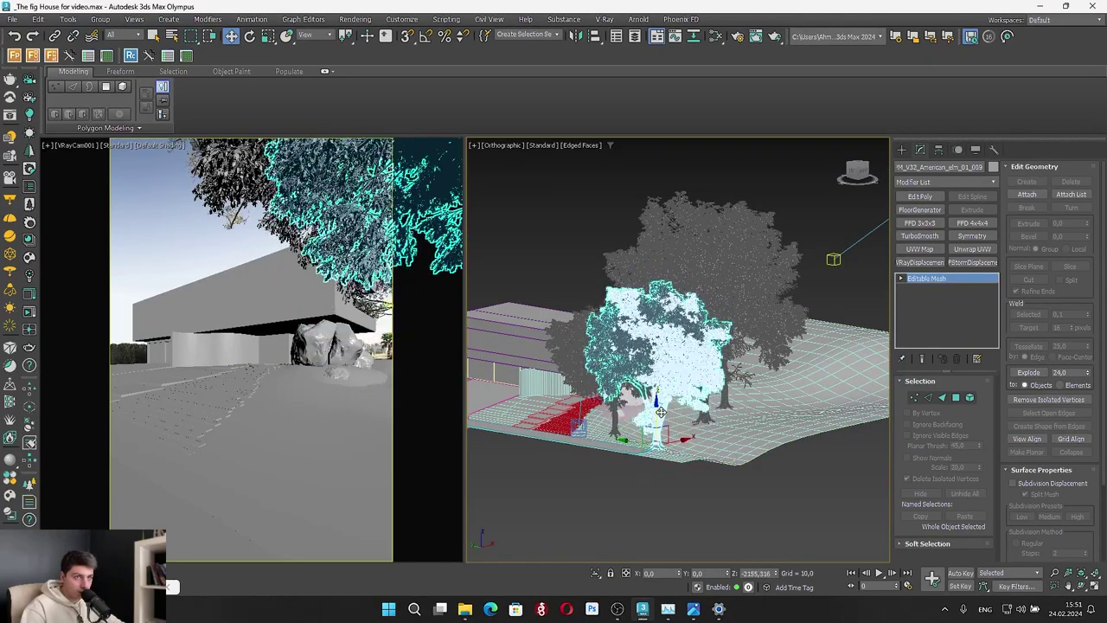
key("shift+q")
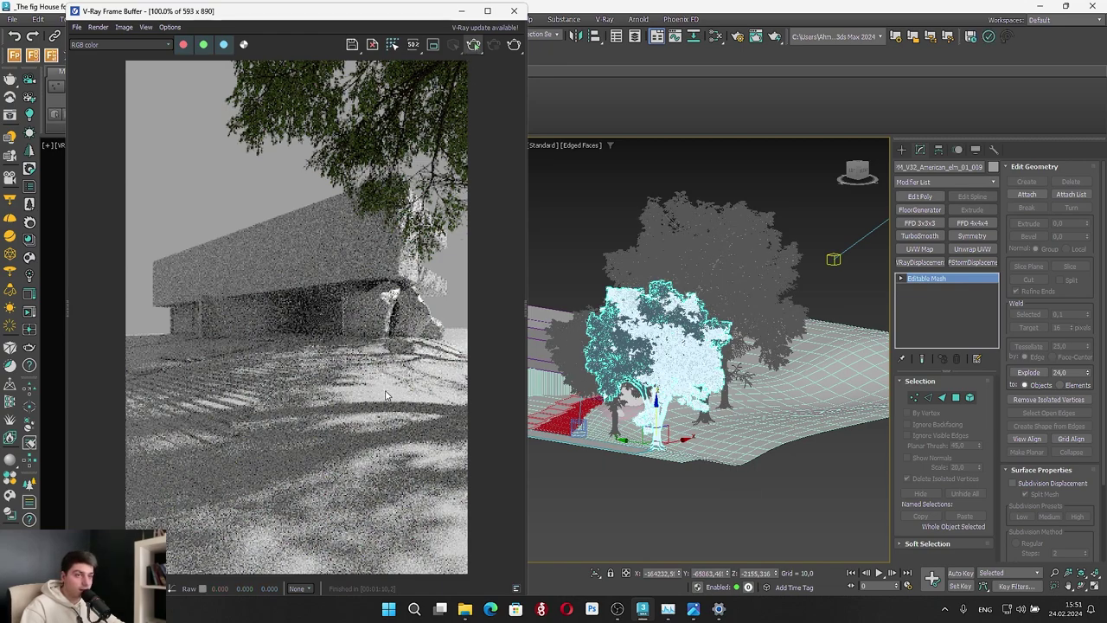
key("shift+q")
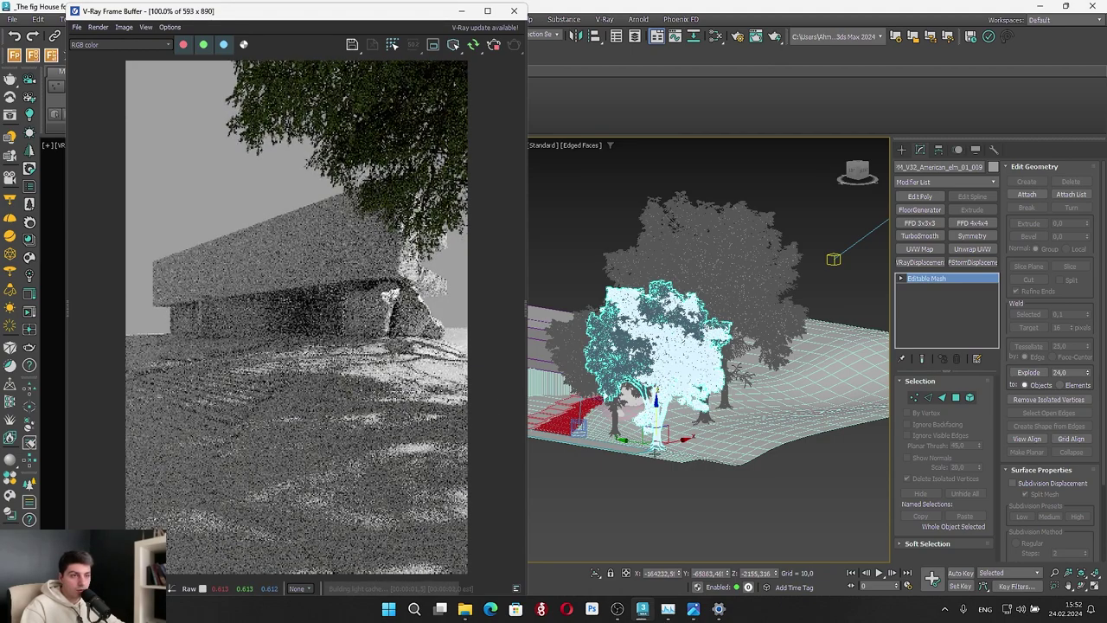
Shift the copied elm across the terrain away from the path, closer to the large elm's trunk, to adjust its shadows
scroll(635, 438, "up", 5)
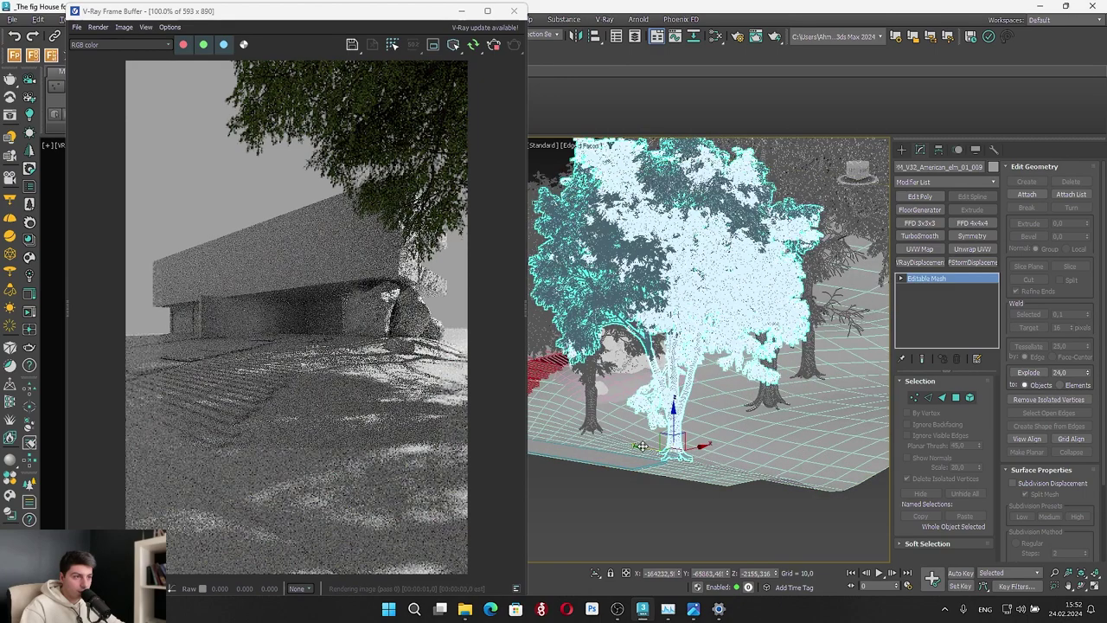
left_click_drag(652, 448, 748, 429)
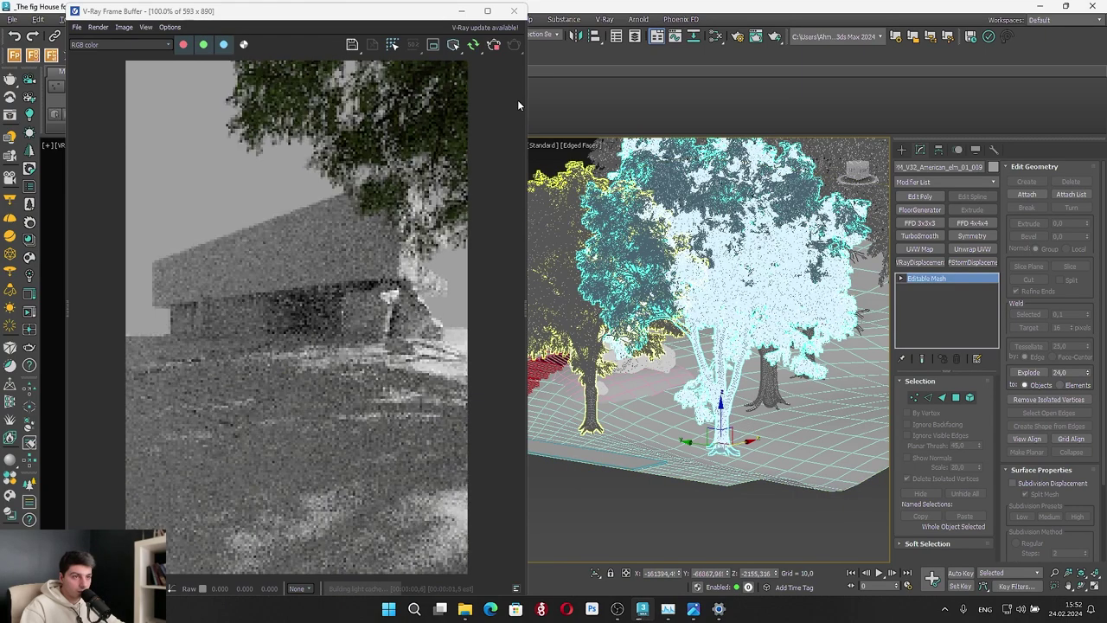
left_click_drag(671, 370, 706, 438)
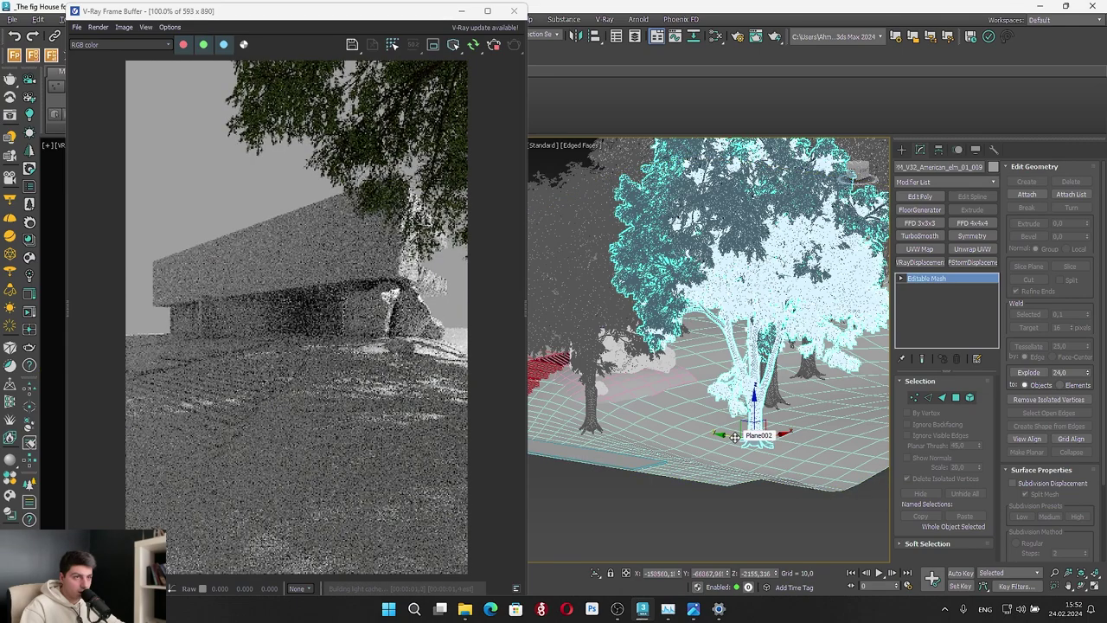
left_click_drag(735, 437, 758, 428)
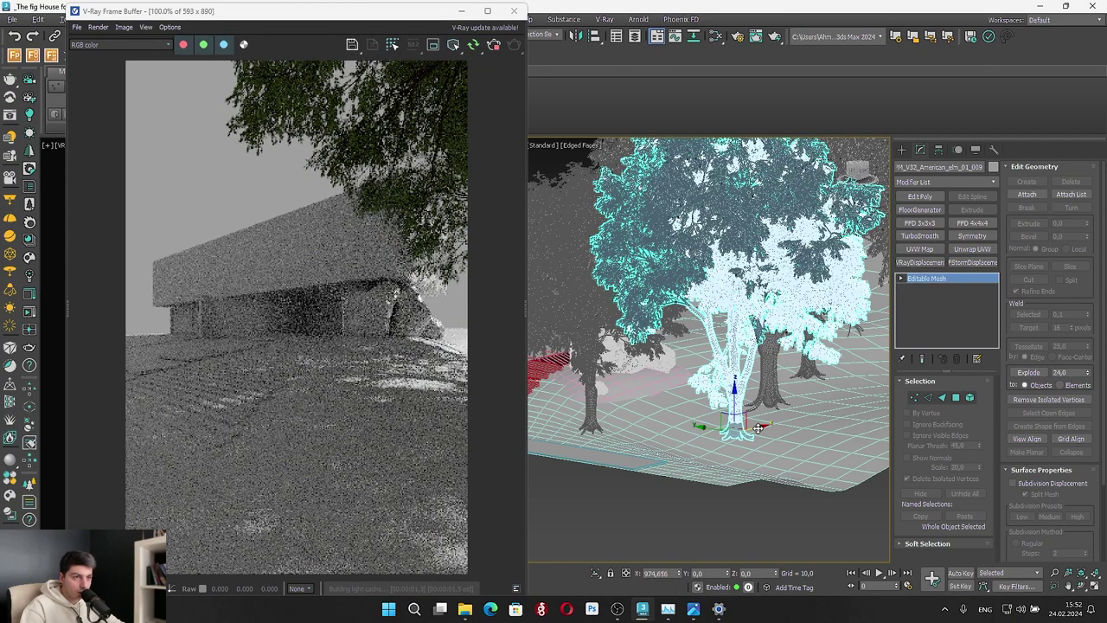
left_click_drag(758, 429, 732, 432)
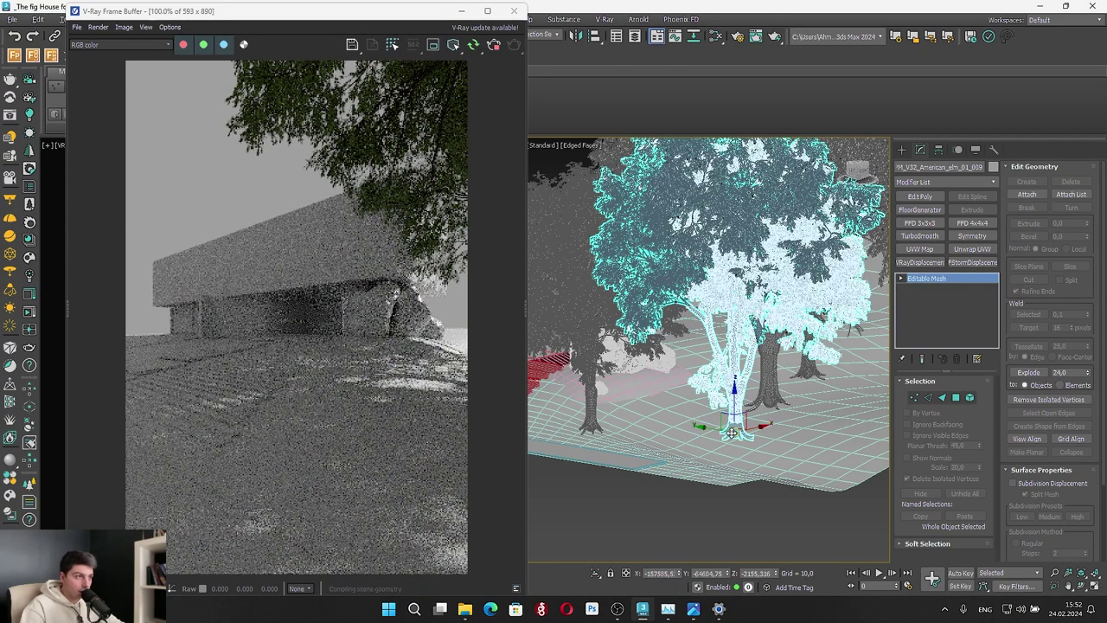
Scale the copied elm down uniformly to about 65%
key("e")
key("r")
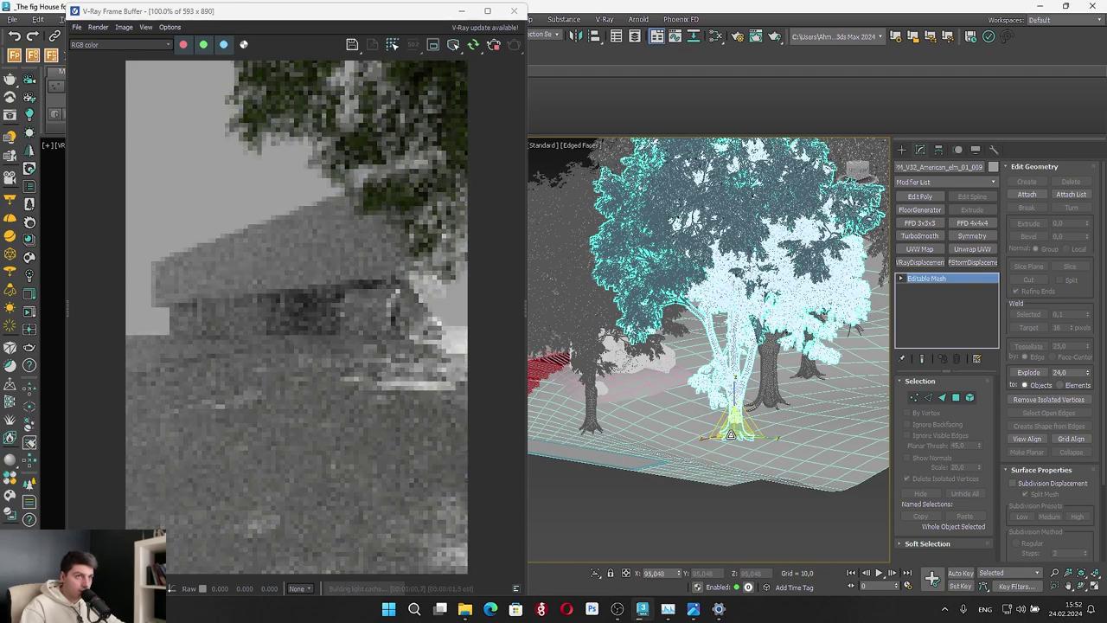
left_click_drag(733, 433, 734, 440)
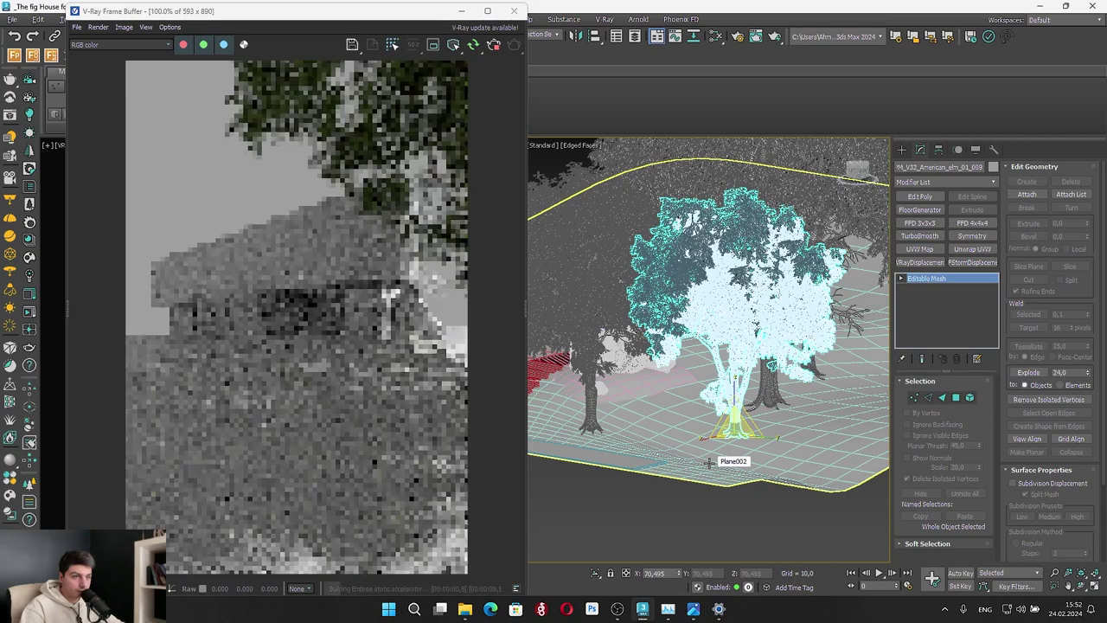
left_click(461, 11)
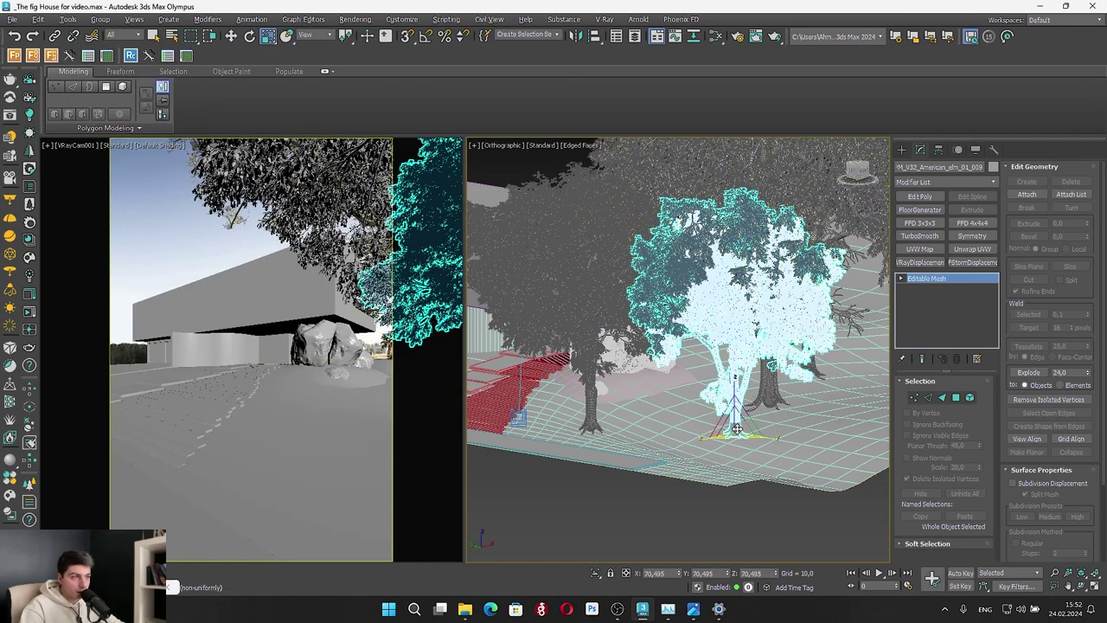
left_click_drag(735, 432, 735, 443)
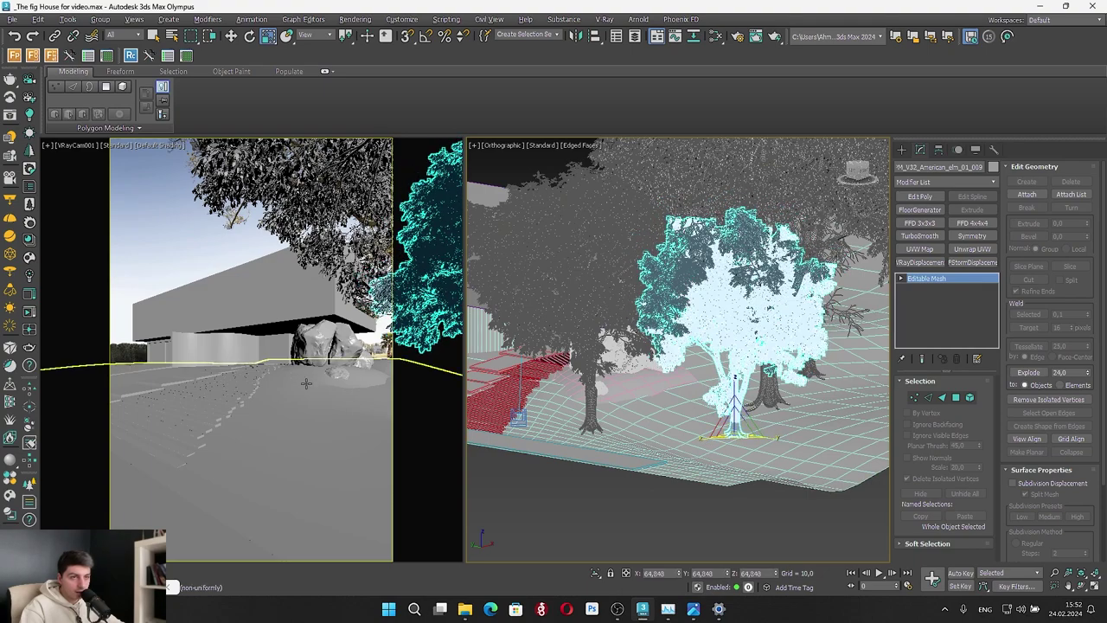
Move the small copied elm slightly back toward the path side and restart the interactive render
key("w")
middle_click_drag(735, 401, 740, 417, "alt")
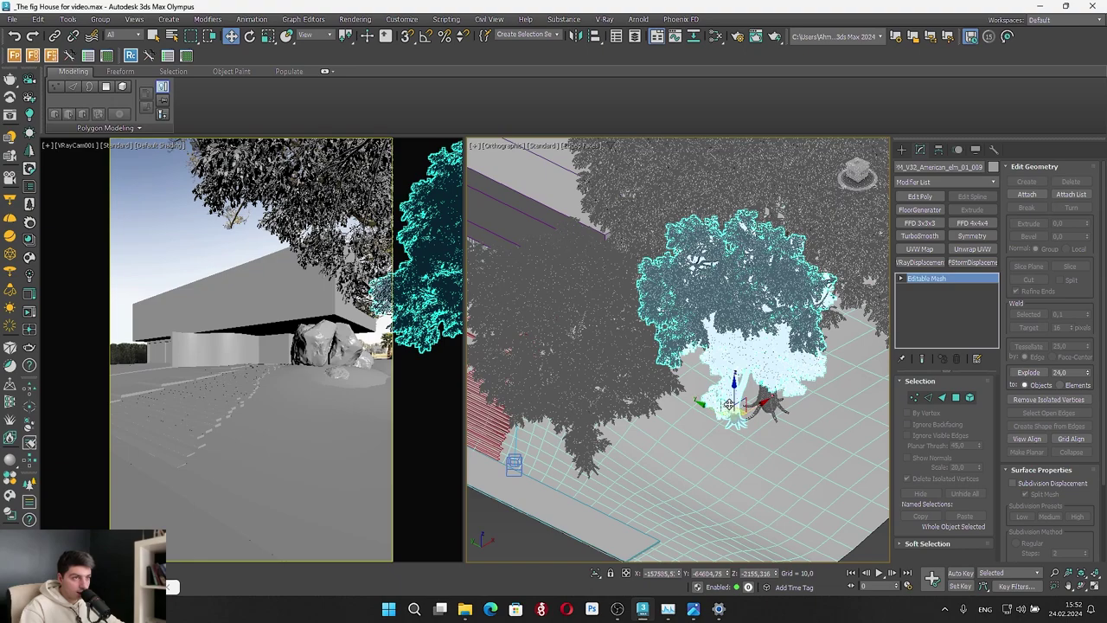
left_click_drag(729, 404, 699, 386)
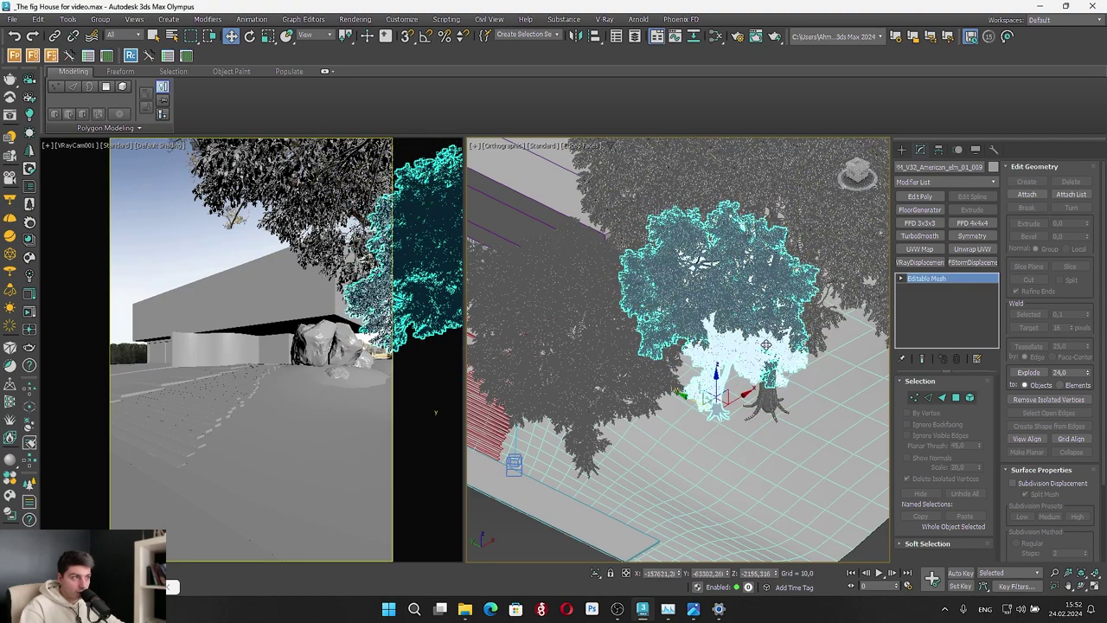
middle_click_drag(774, 357, 775, 424, "alt")
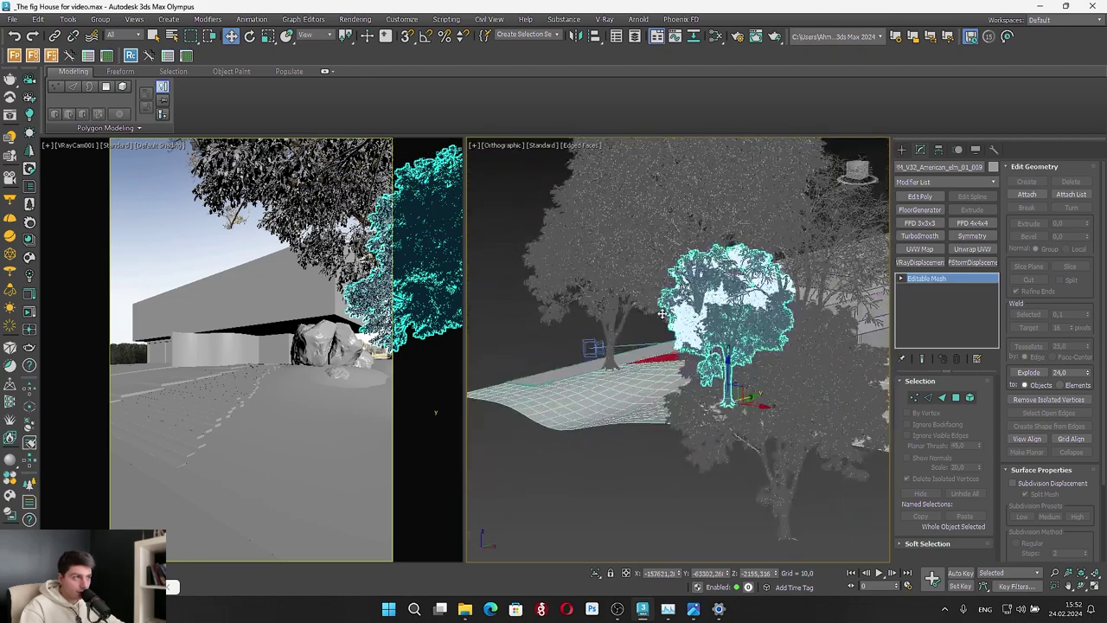
middle_click_drag(619, 299, 805, 356, "alt")
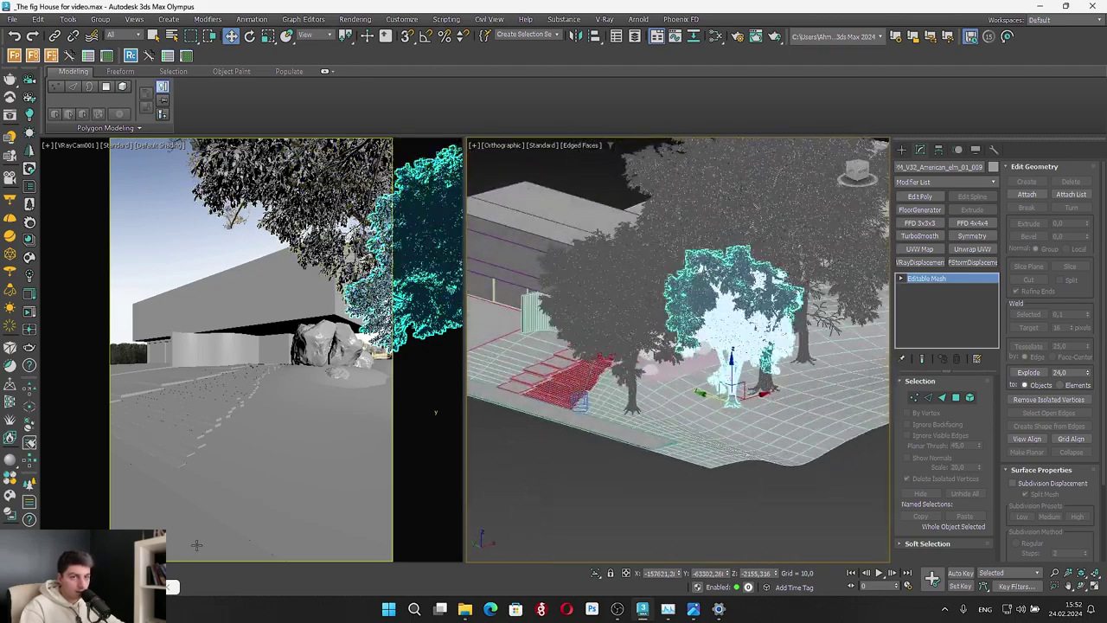
left_click(116, 586)
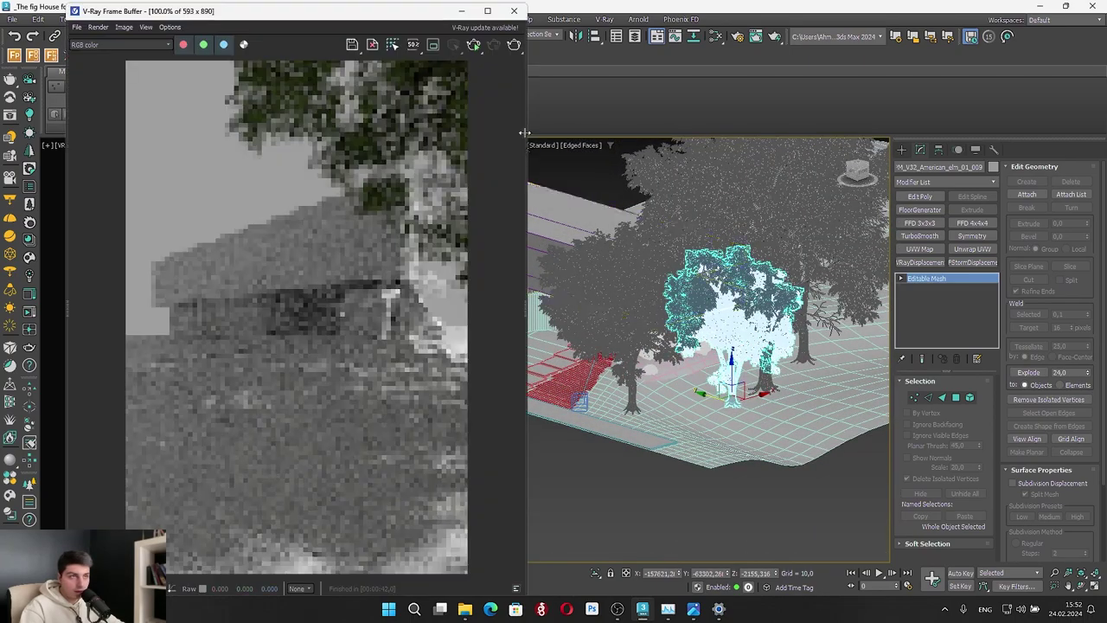
left_click(511, 50)
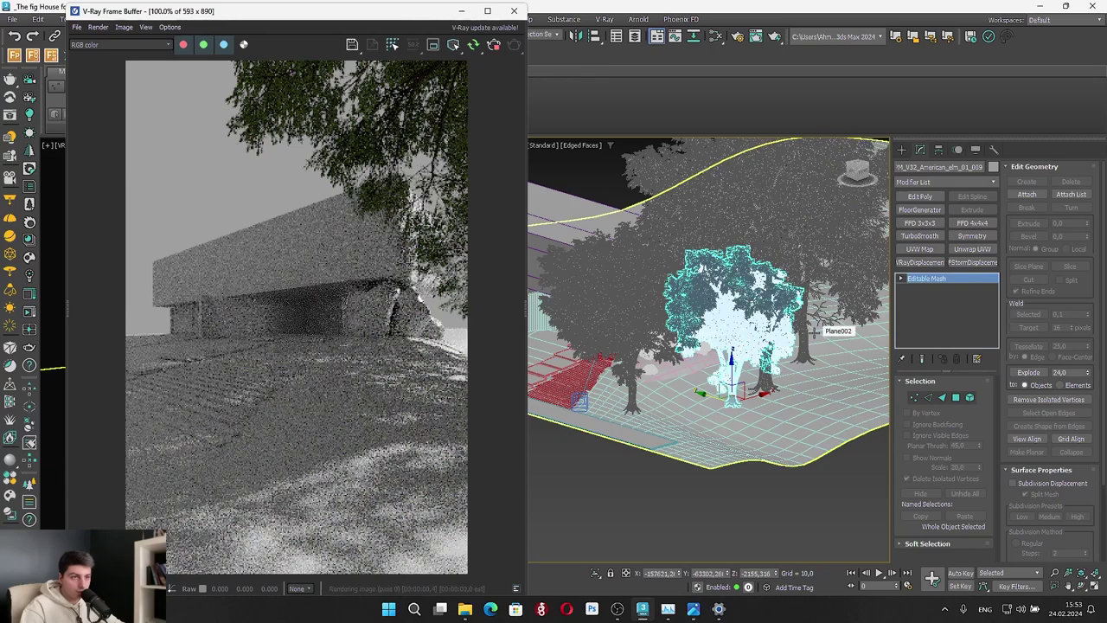
Try the small copied elm far below the terrain to compare the render without its shadow, and undo the move
scroll(733, 318, "down", 3)
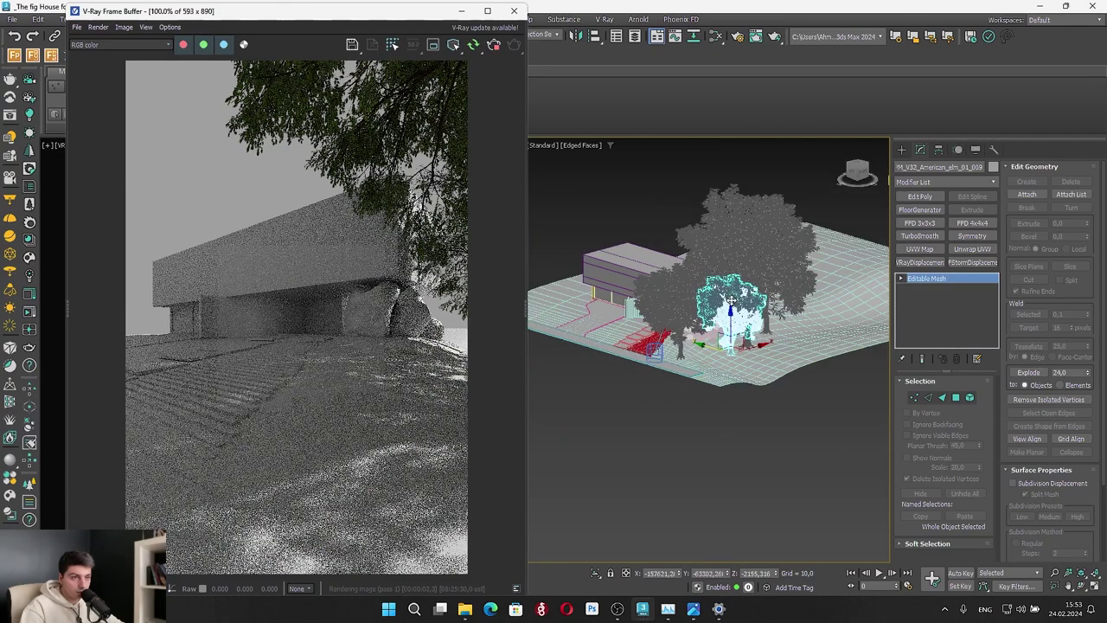
left_click_drag(734, 318, 732, 491)
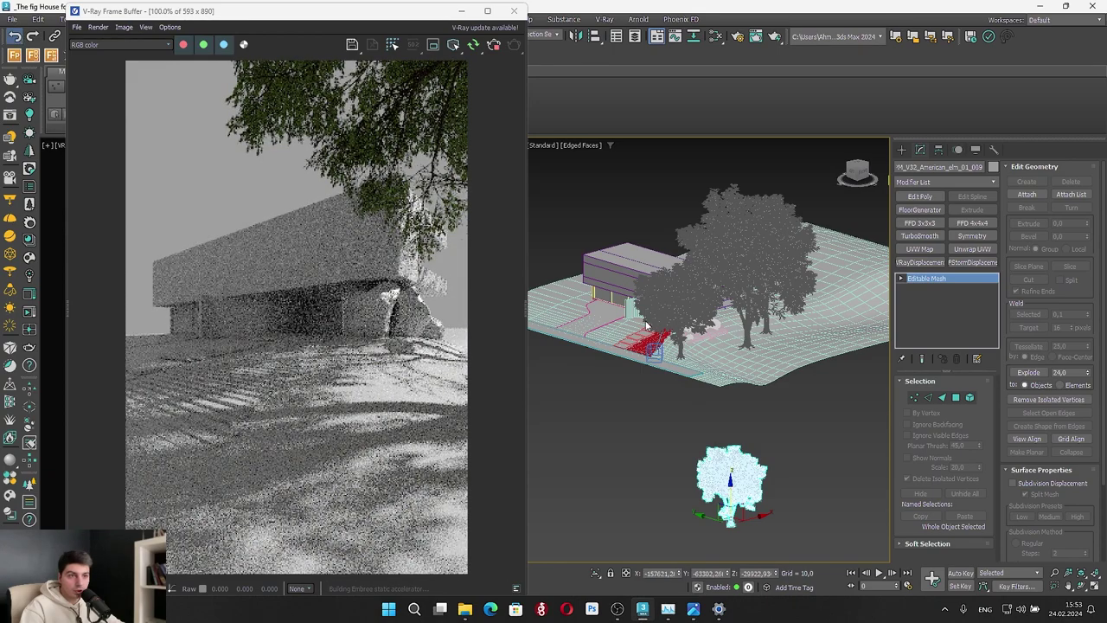
left_click(14, 36)
Shift the small copied elm along the Y axis away from the large elm's trunk, toward the path
scroll(727, 345, "up", 2)
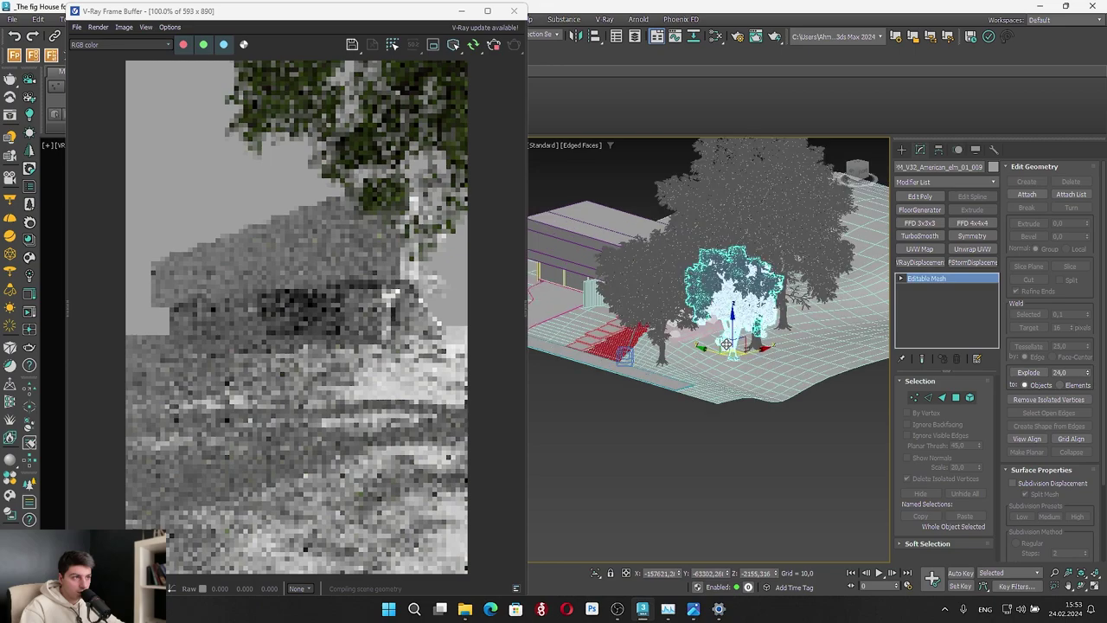
scroll(740, 346, "up", 4)
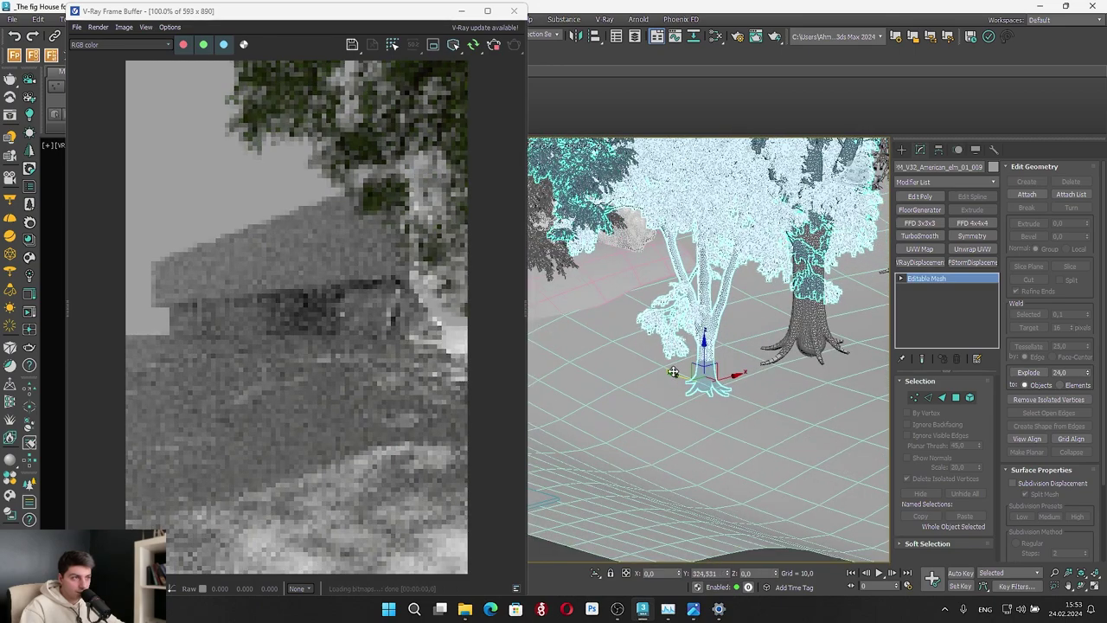
left_click_drag(660, 360, 659, 360)
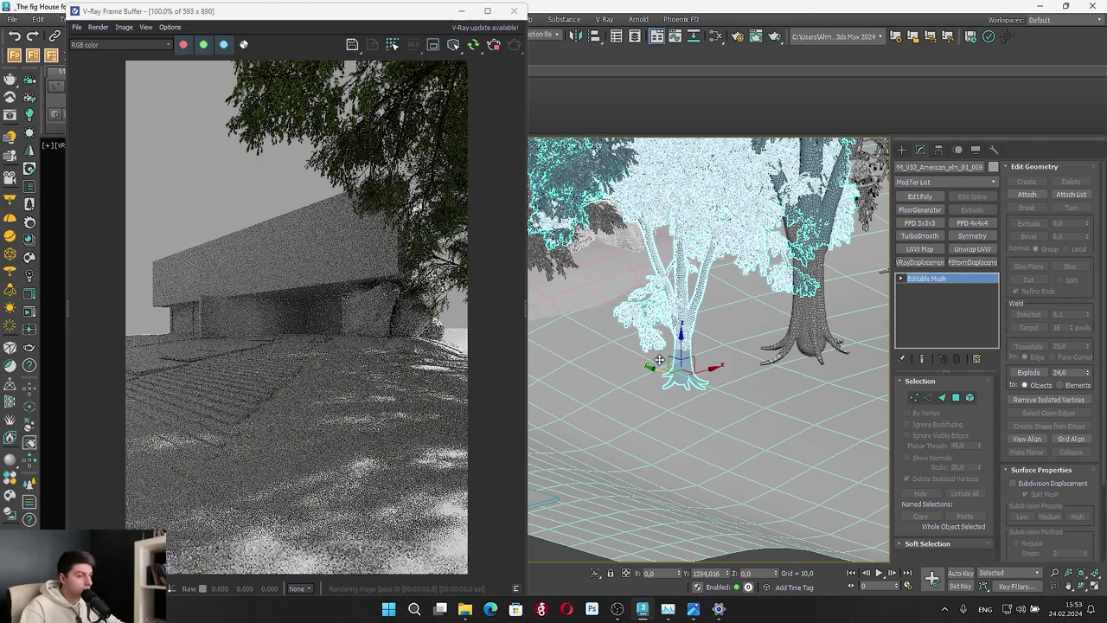
left_click_drag(660, 359, 644, 343)
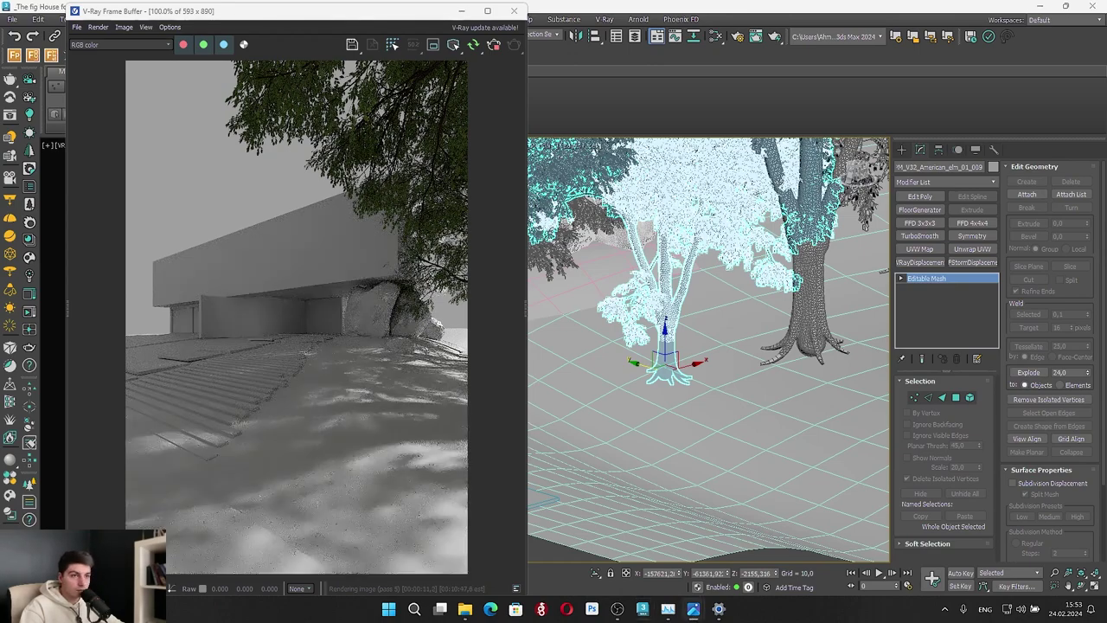
Move the large elm slightly along the X axis, closer to the small copied elm
scroll(754, 408, "down", 5)
scroll(667, 367, "up", 2)
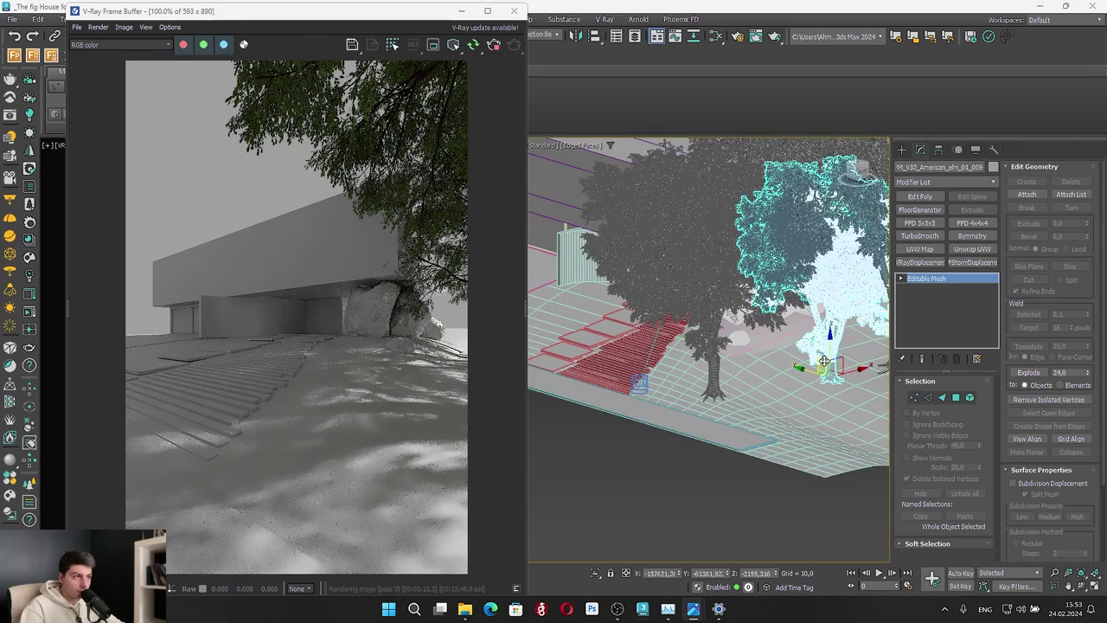
middle_click_drag(833, 362, 667, 379)
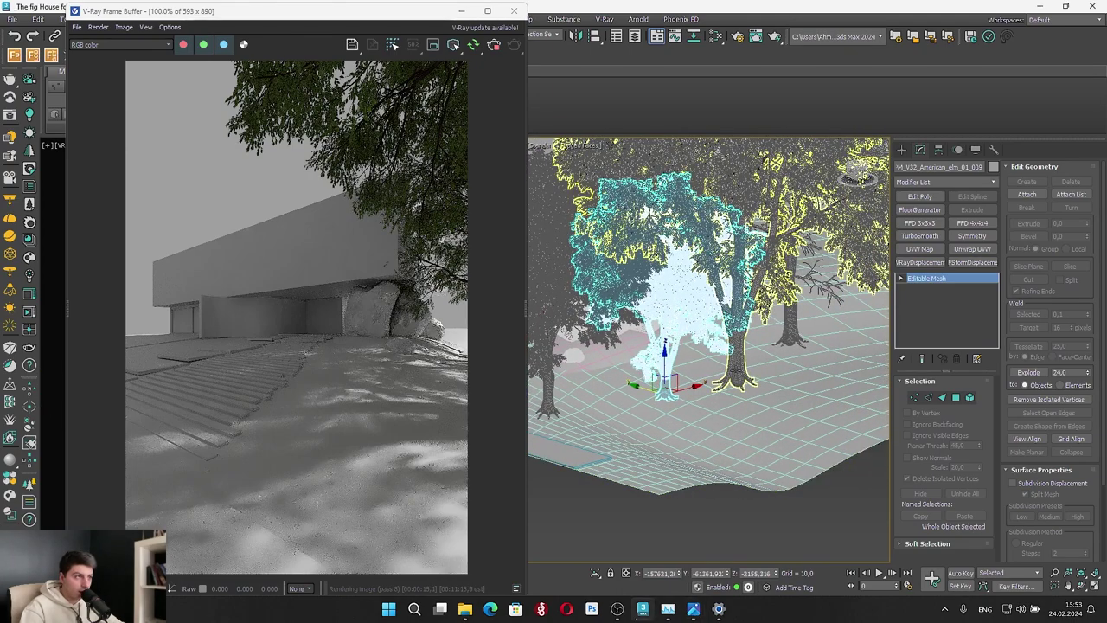
left_click(736, 371)
left_click_drag(761, 371, 743, 377)
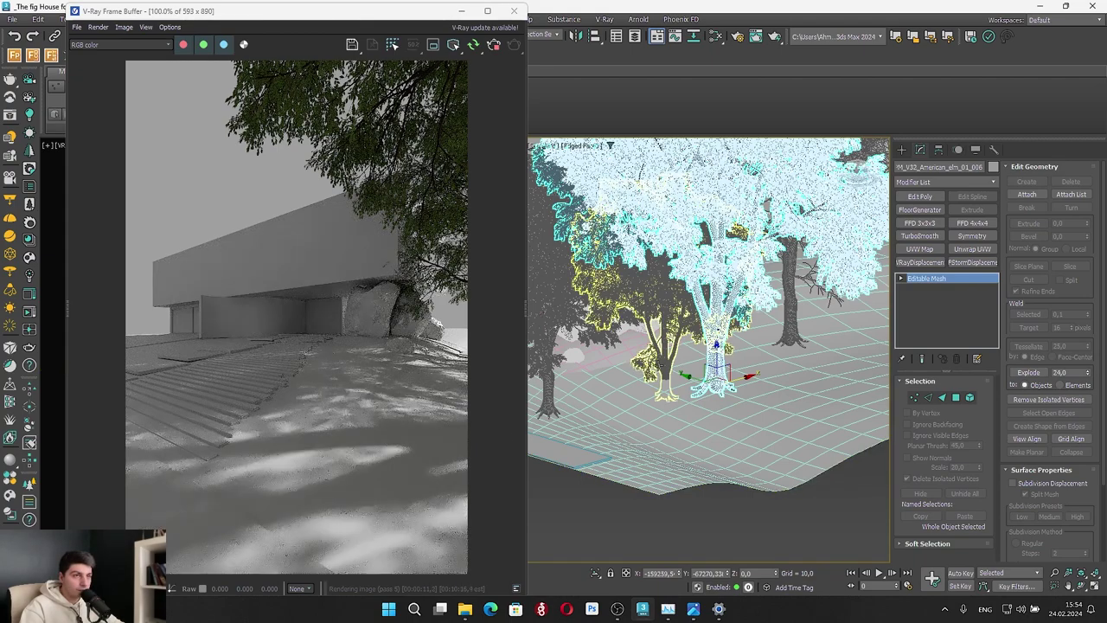
Raise the small copied elm vertically to a Z position of about -1133
left_click(658, 366)
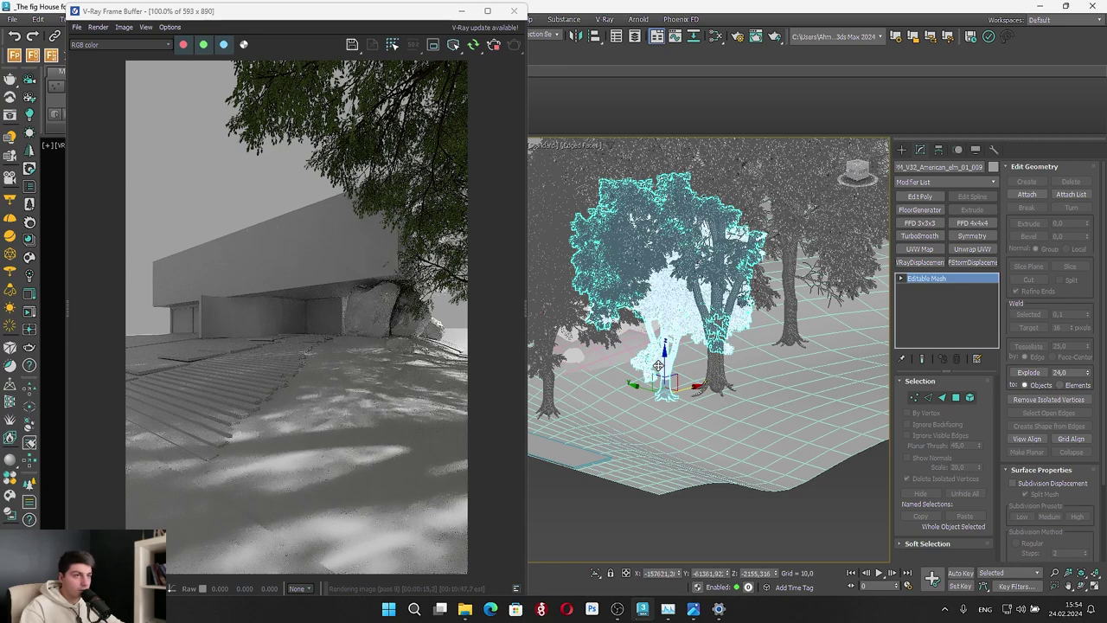
left_click_drag(664, 363, 670, 347)
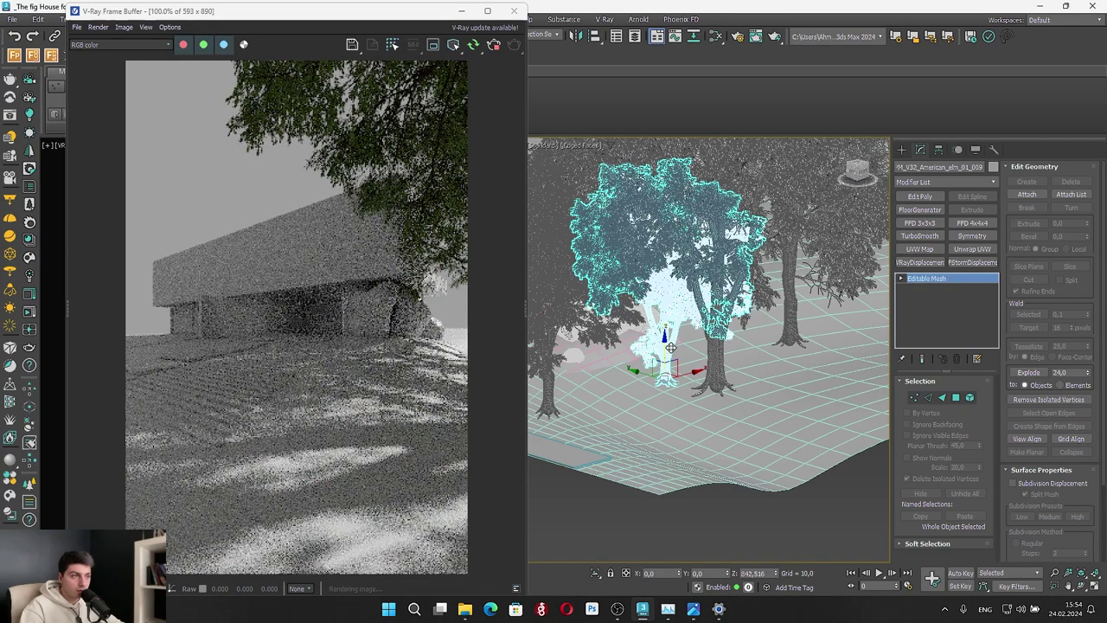
left_click_drag(671, 347, 670, 344)
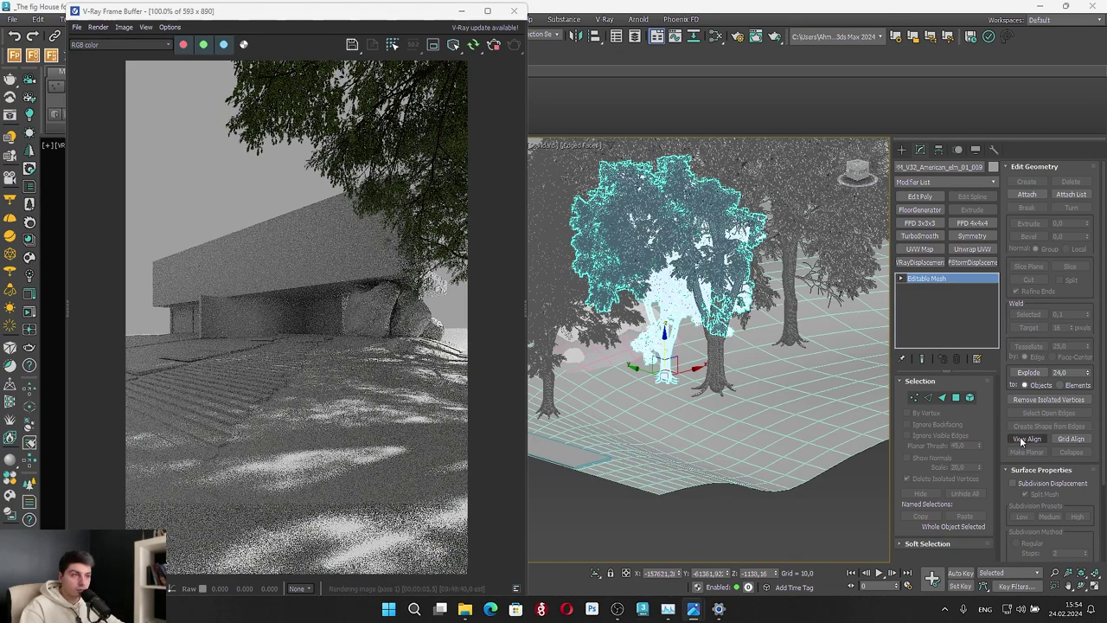
middle_click_drag(678, 391, 652, 391)
left_click(652, 403)
middle_click_drag(677, 340, 818, 251)
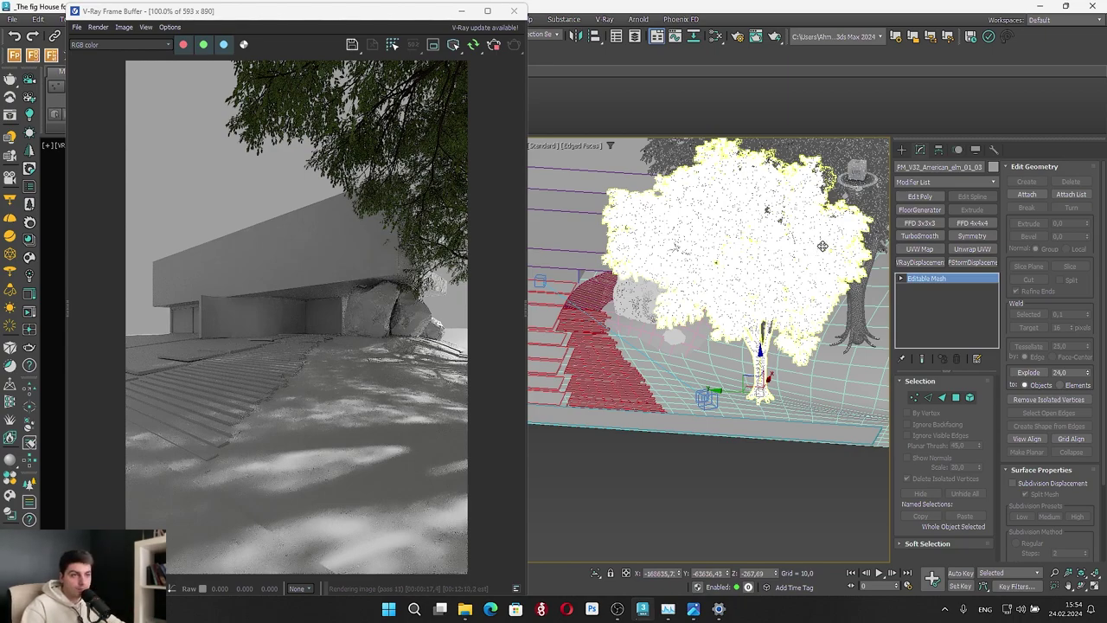
left_click(820, 250)
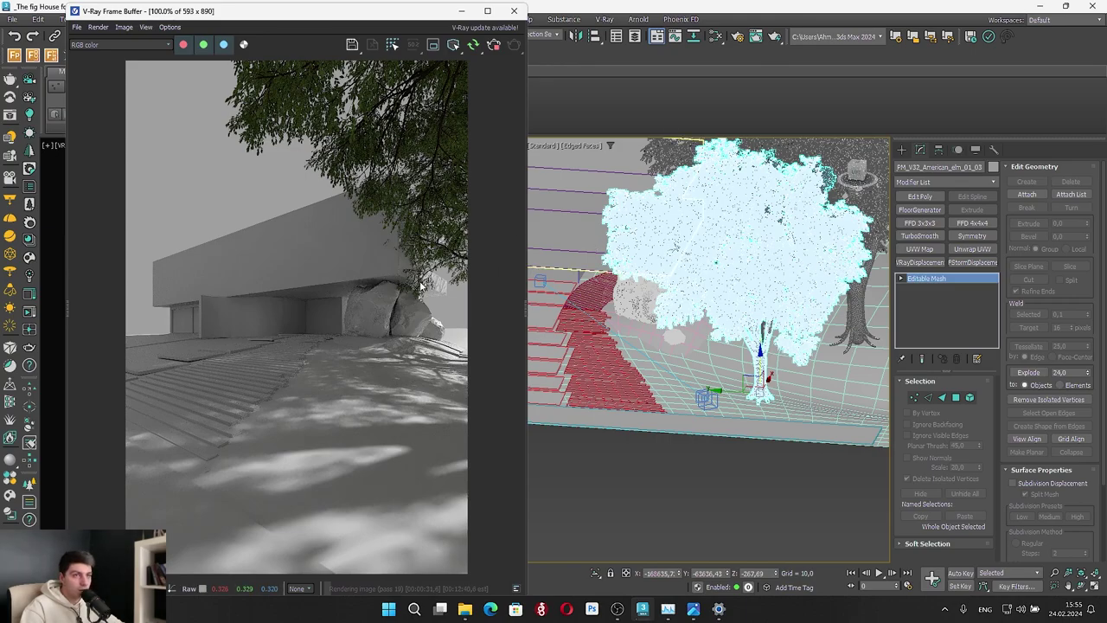
Shift the small copied elm along the X axis toward the street, to an X position of about -159673
middle_click_drag(757, 236, 718, 328, "alt")
left_click(711, 337)
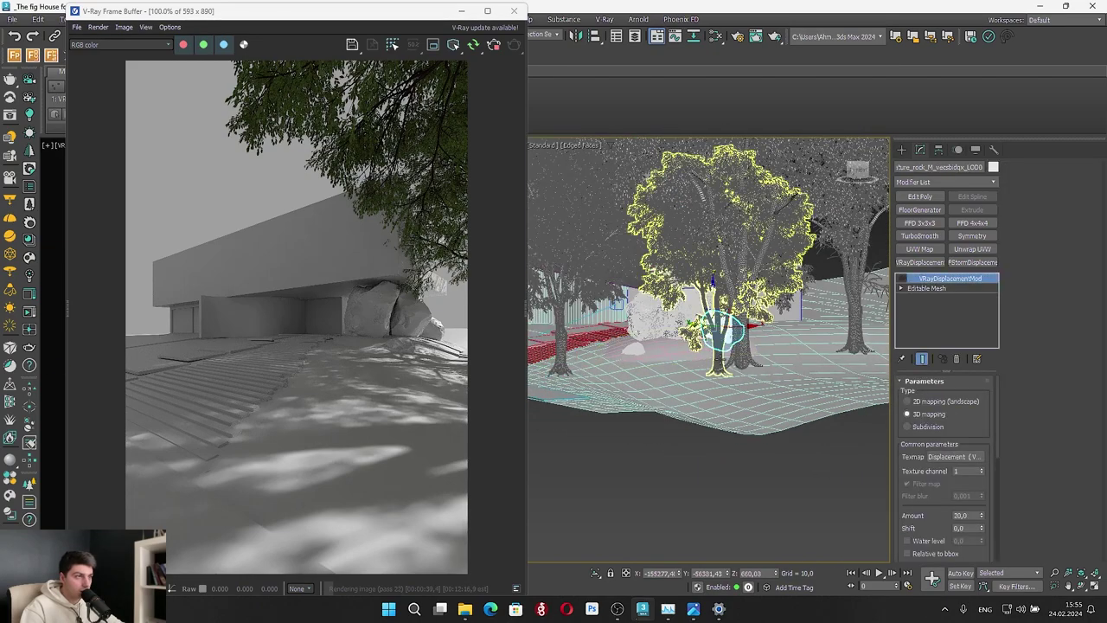
left_click(720, 345)
left_click_drag(742, 370, 689, 384)
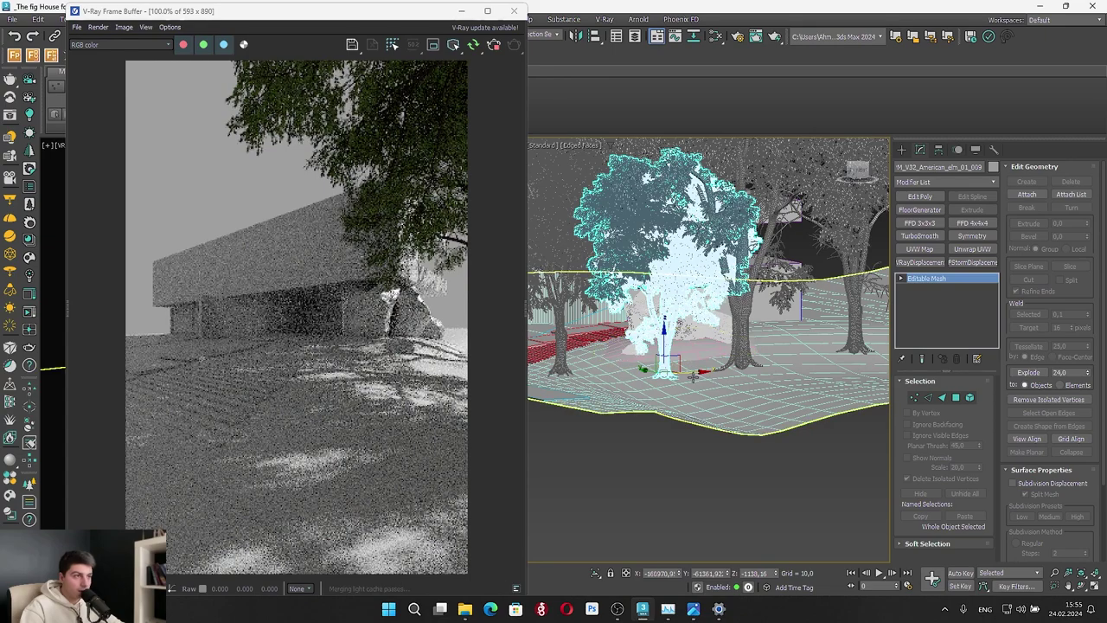
left_click_drag(663, 355, 709, 361)
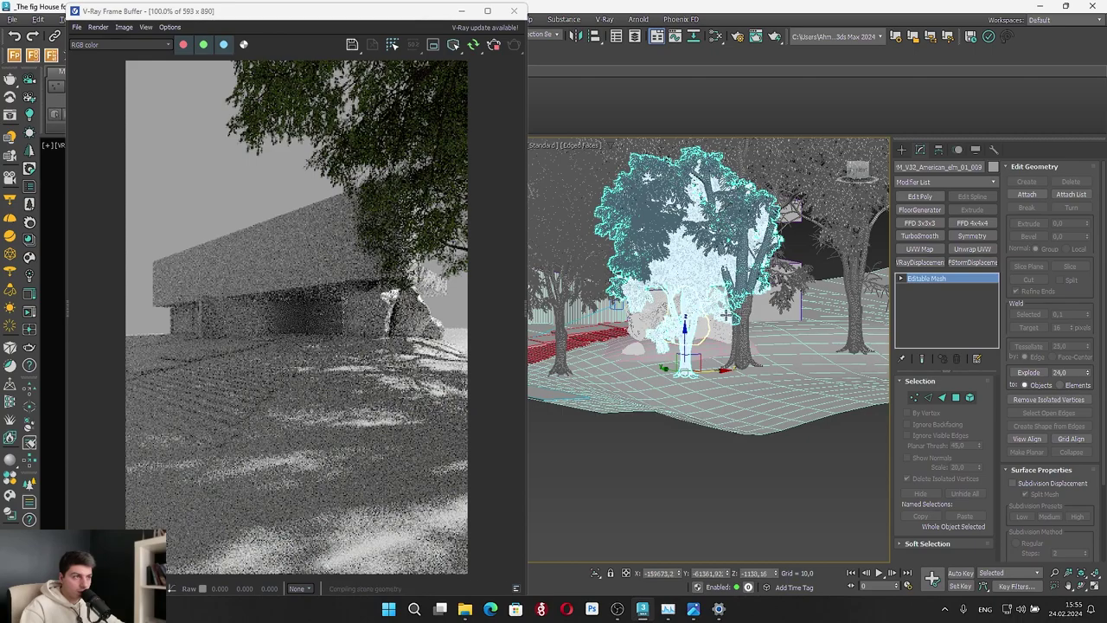
Minimize the render window and move the small copied elm along the Y axis away from the path
middle_click_drag(729, 319, 766, 359, "alt")
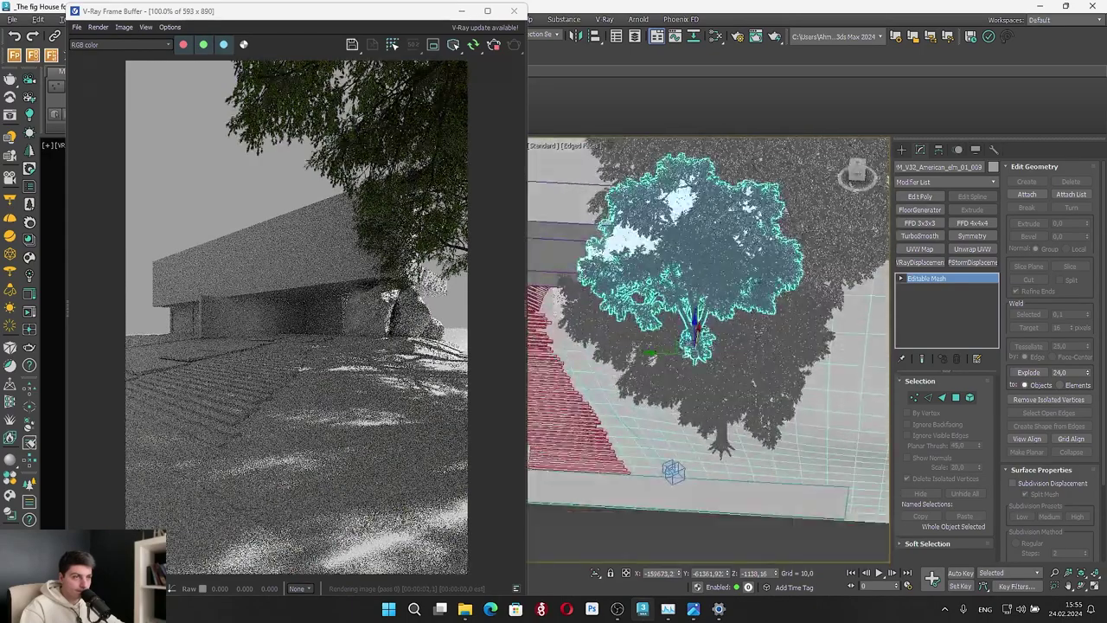
left_click(461, 11)
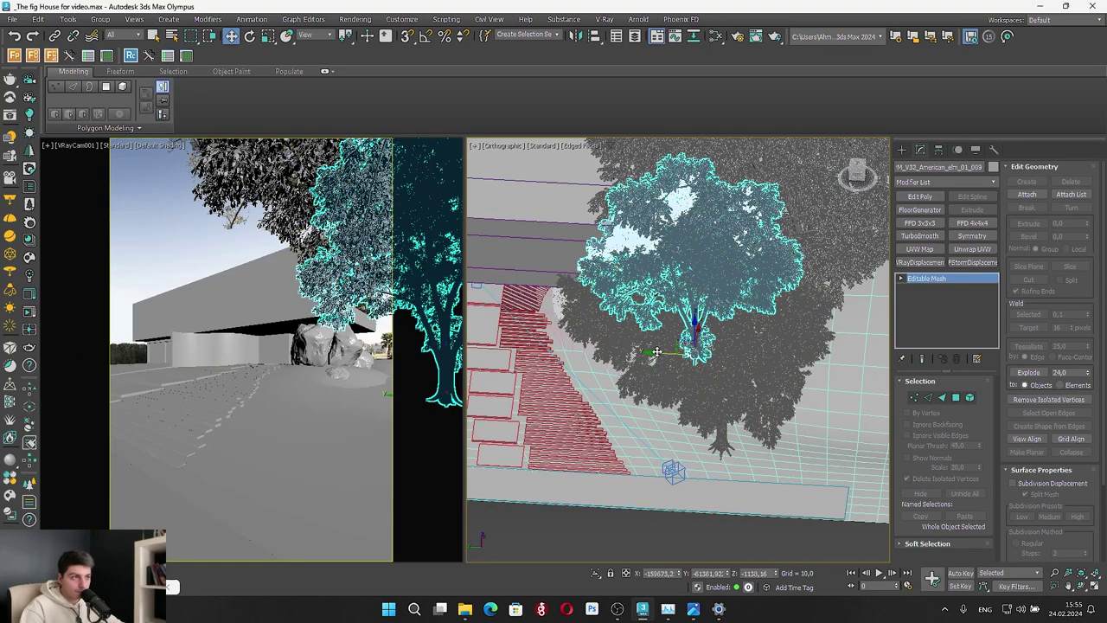
left_click_drag(658, 352, 692, 355)
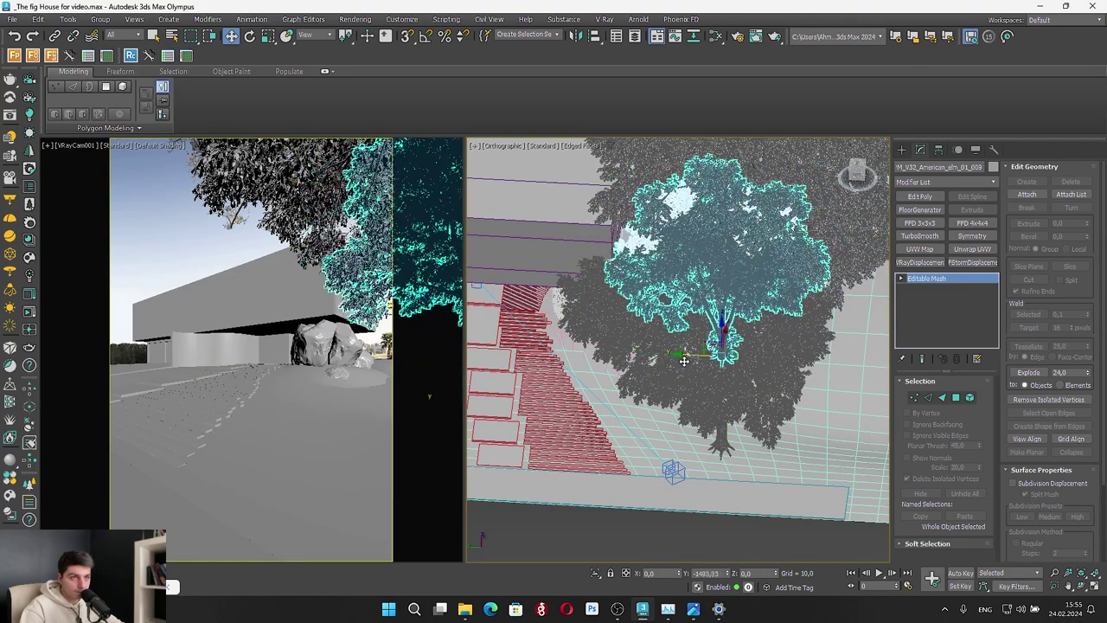
Rotate the small copied elm about -56° around Z from a top view and restart the interactive render
middle_click_drag(692, 355, 665, 408, "alt")
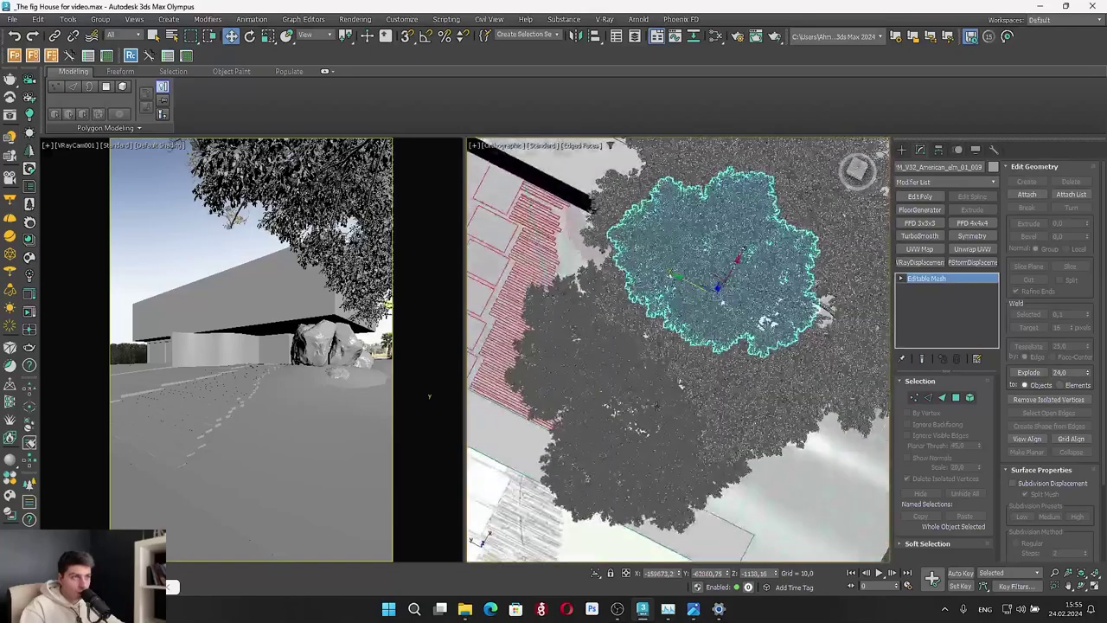
left_click(856, 170)
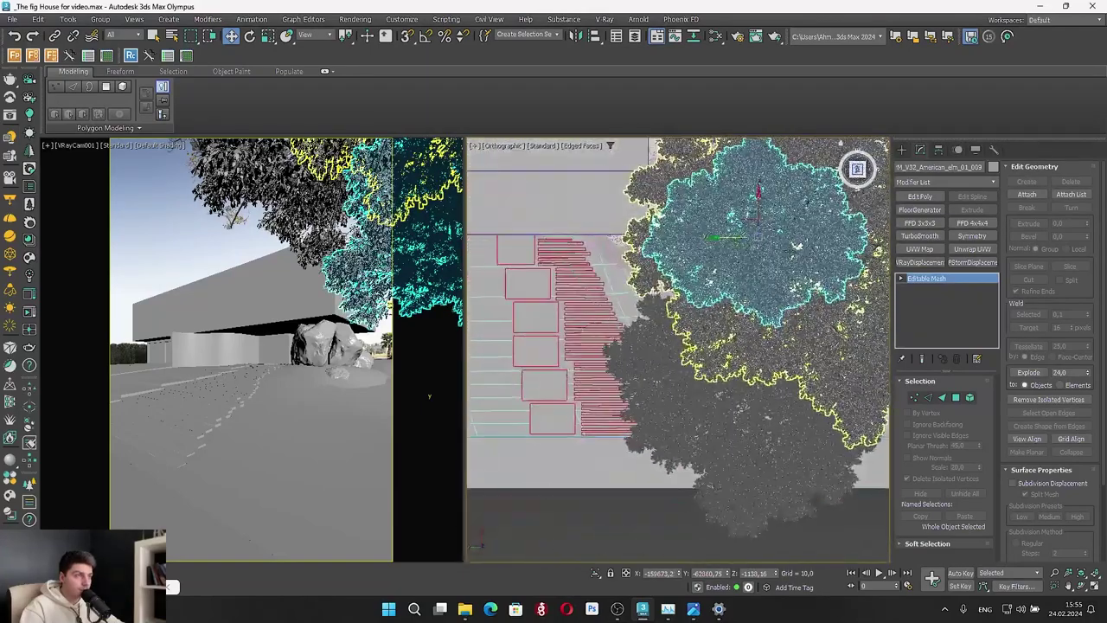
key("e")
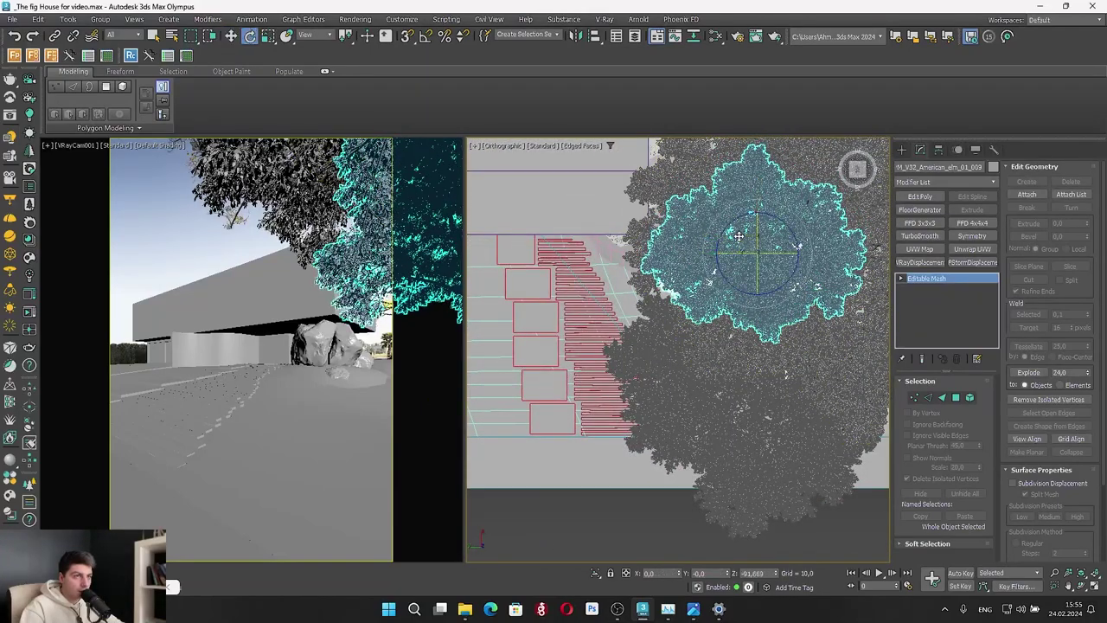
left_click_drag(787, 225, 758, 197)
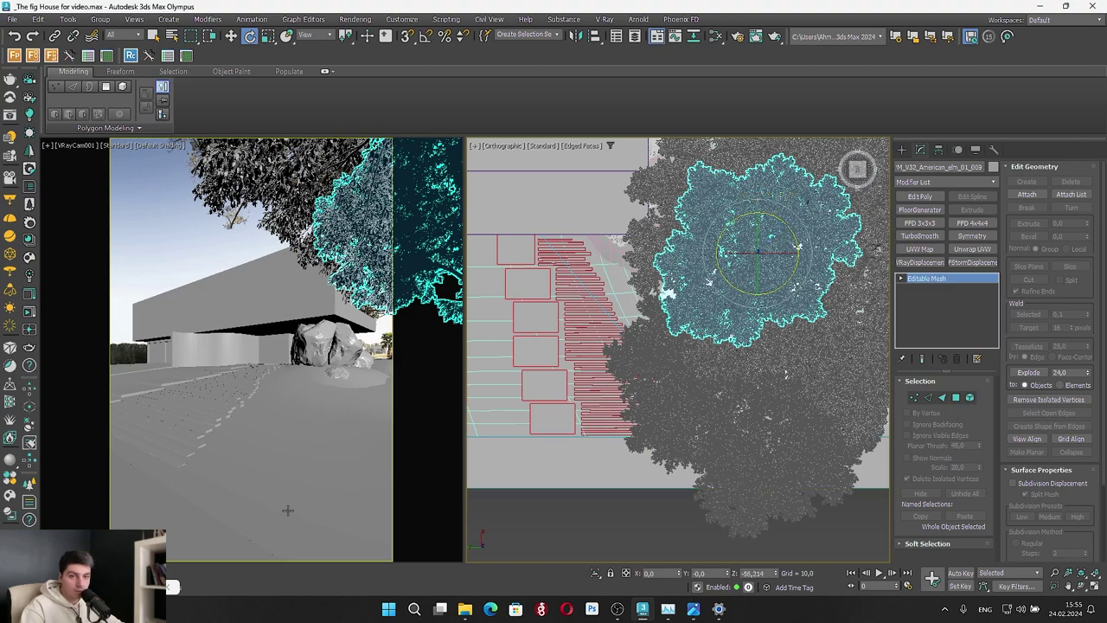
left_click(10, 115)
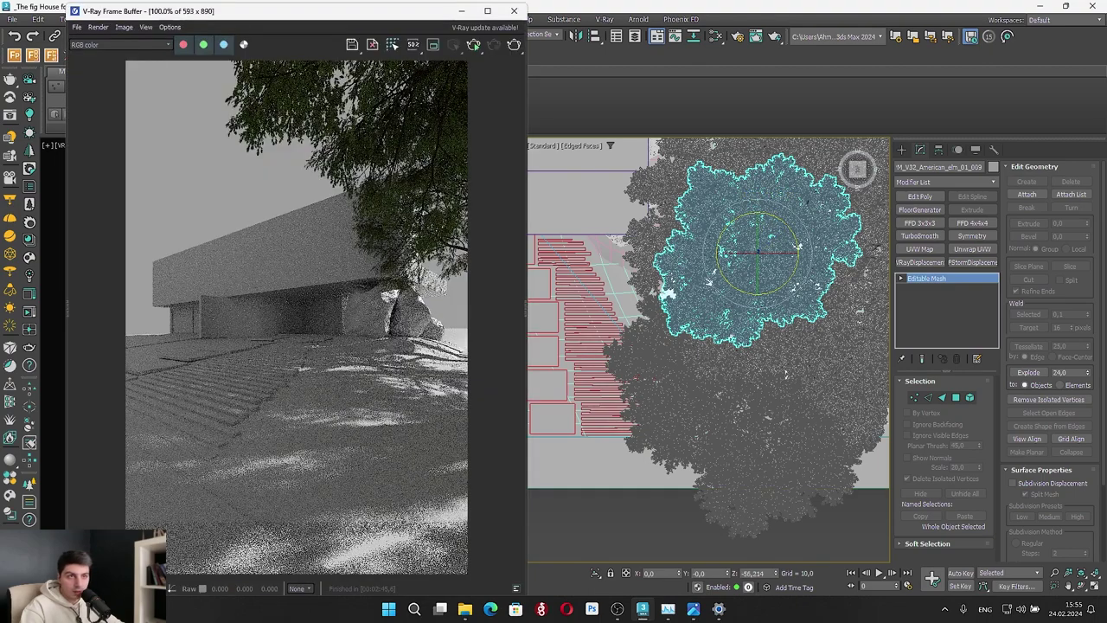
left_click(473, 47)
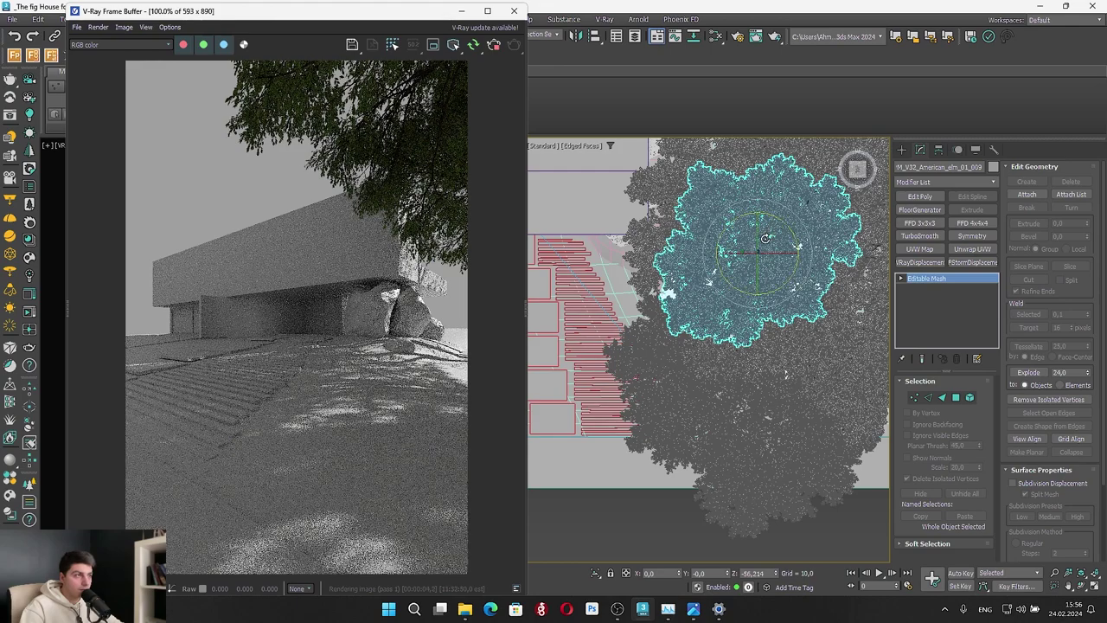
Move the rotated small elm away from the street, beneath the rear part of the large elm's crown
right_click(766, 238)
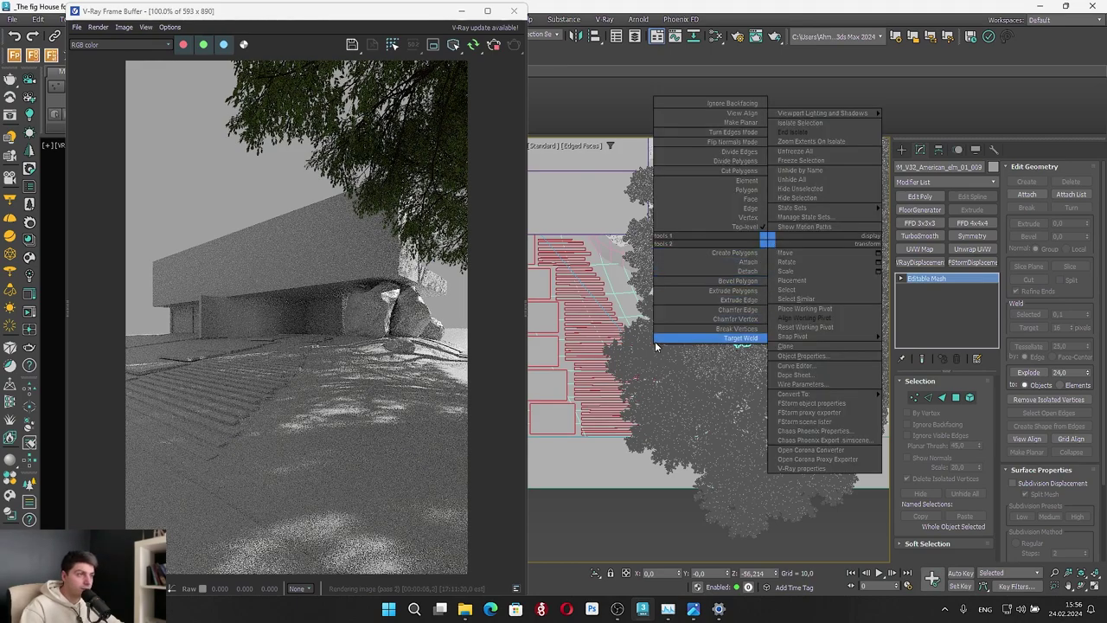
left_click(757, 339)
key("w")
left_click_drag(747, 234, 755, 198)
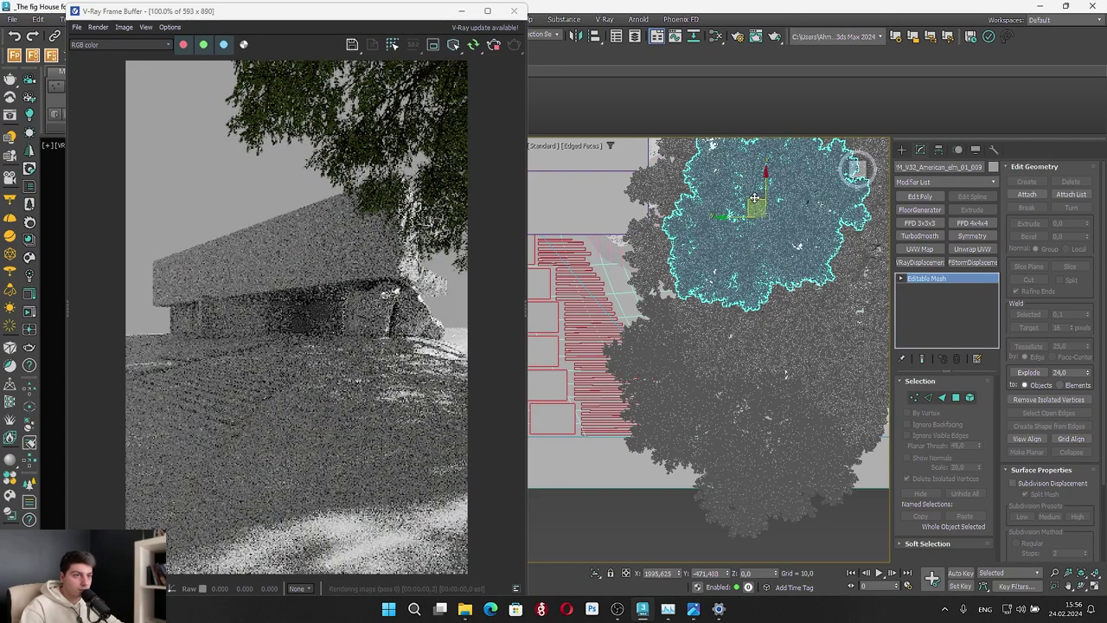
middle_click_drag(699, 367, 603, 506)
left_click_drag(659, 347, 658, 292)
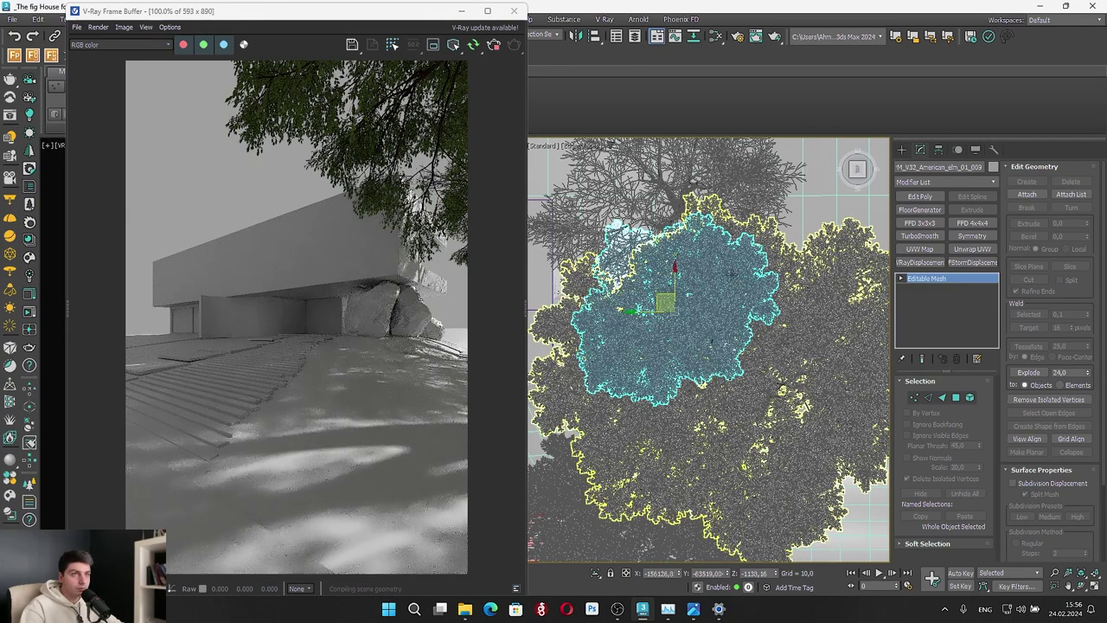
Stop the interactive render and minimize its window to reveal the camera view beside the tilted view of the trees
middle_click_drag(733, 275, 711, 240, "alt")
middle_click_drag(666, 324, 672, 345, "alt")
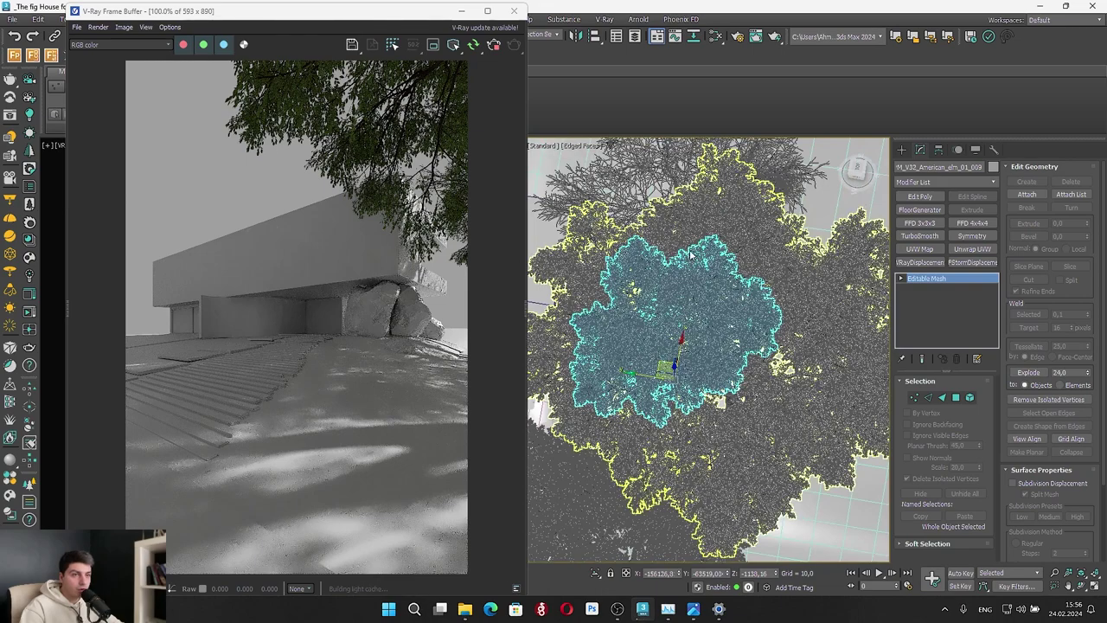
scroll(691, 255, "down", 3)
left_click(494, 45)
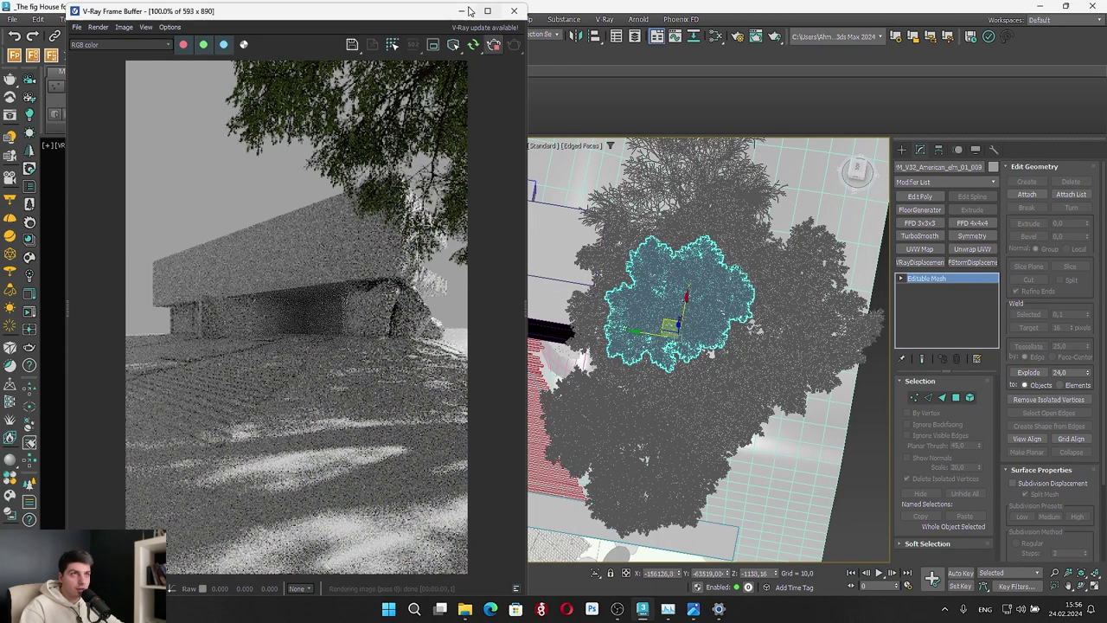
left_click(465, 11)
Select all leaf faces of the large elm at element level using material ID 6
left_click(723, 375)
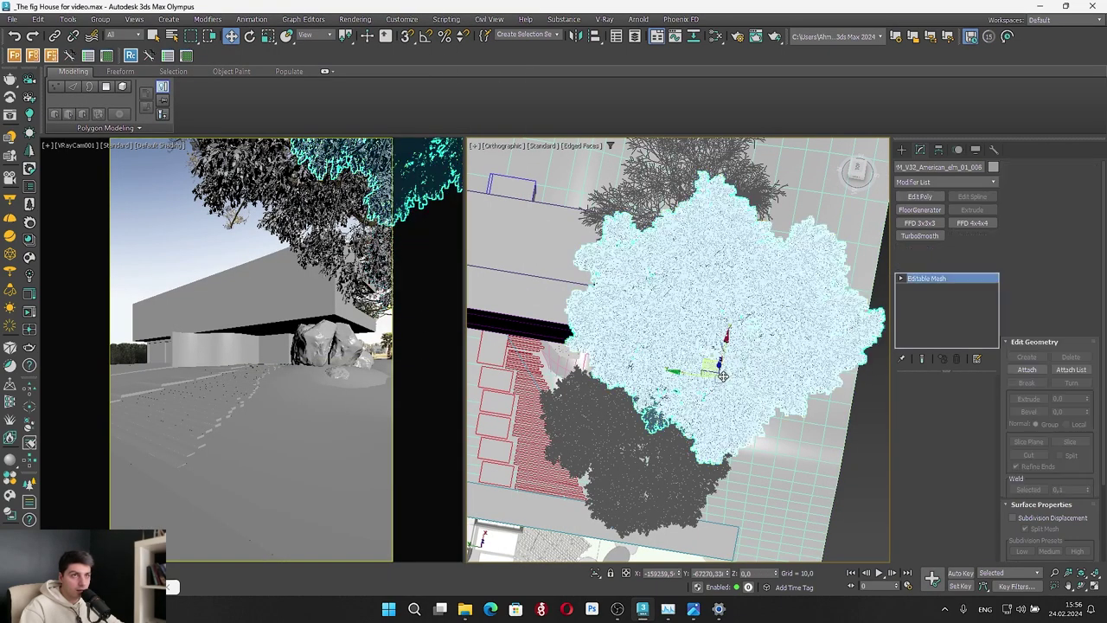
middle_click_drag(724, 375, 672, 251, "alt")
left_click(963, 398)
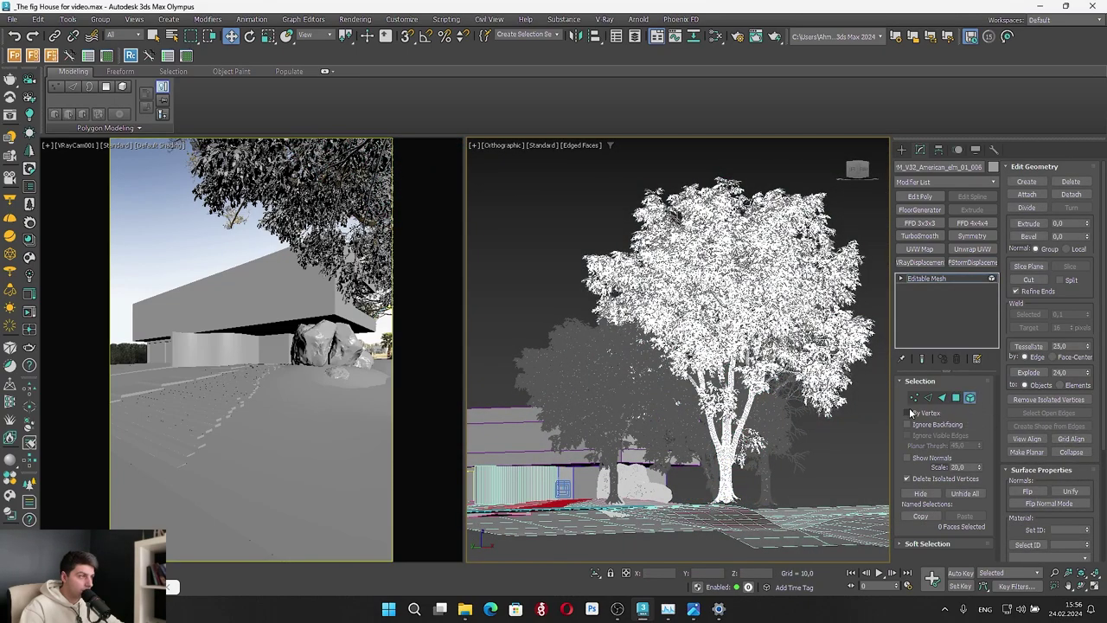
scroll(840, 412, "up", 6)
scroll(853, 388, "up", 2)
left_click(832, 413)
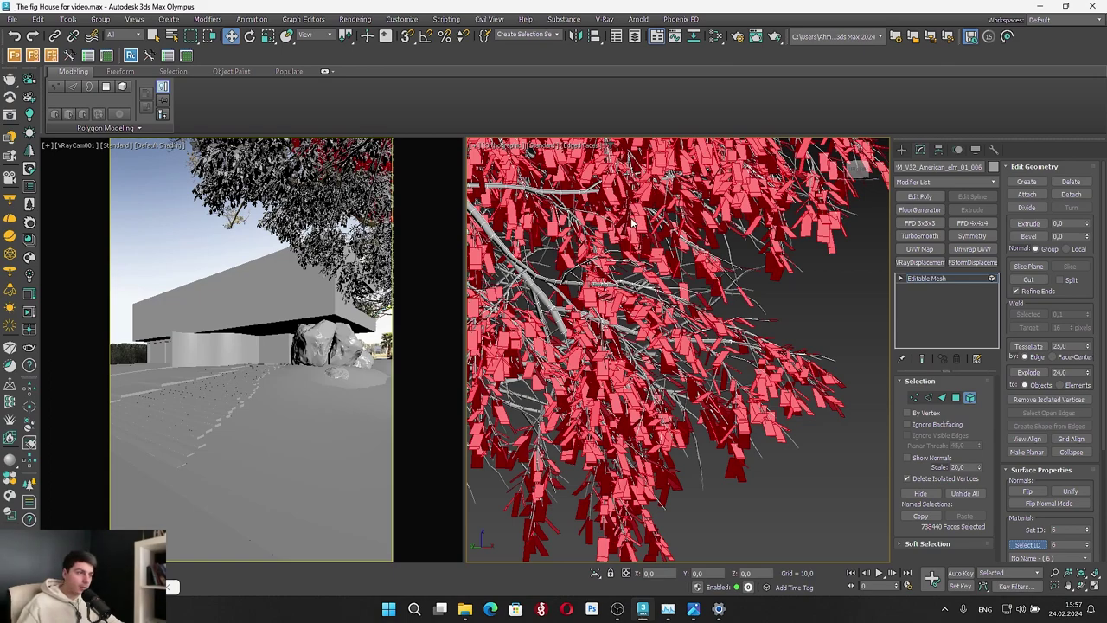
left_click_drag(1102, 245, 1100, 334)
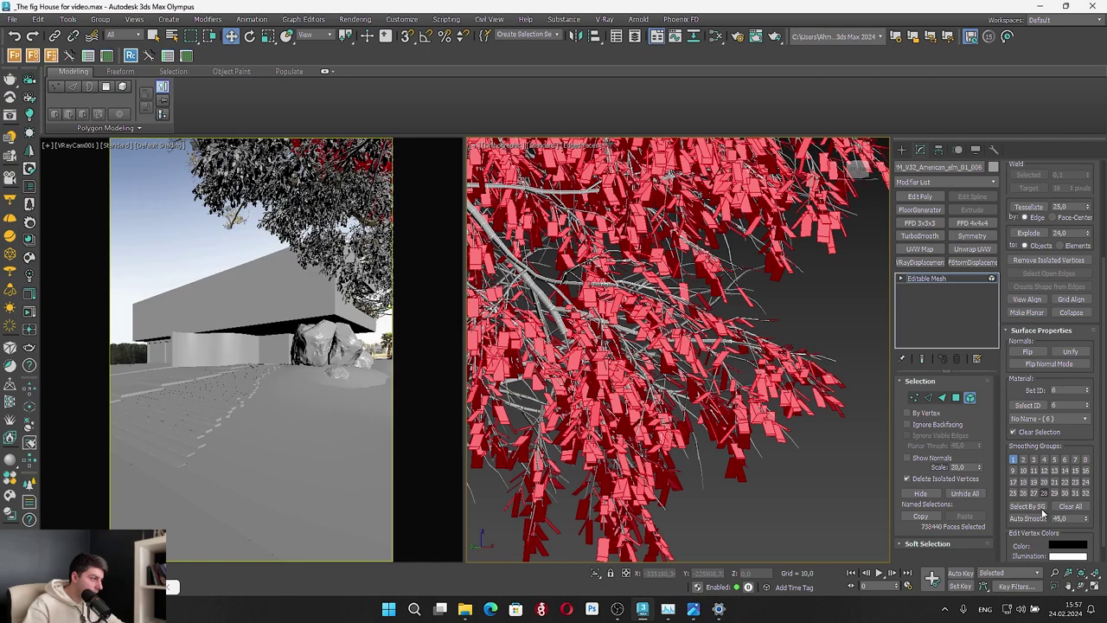
scroll(1093, 551, "down", 1)
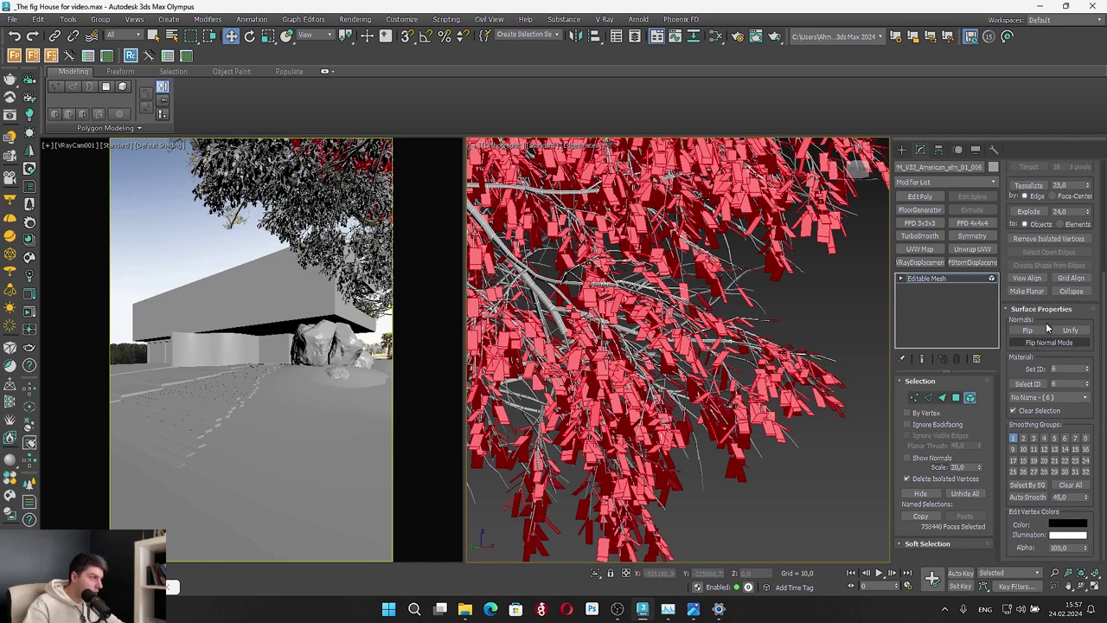
left_click_drag(1104, 334, 1099, 198)
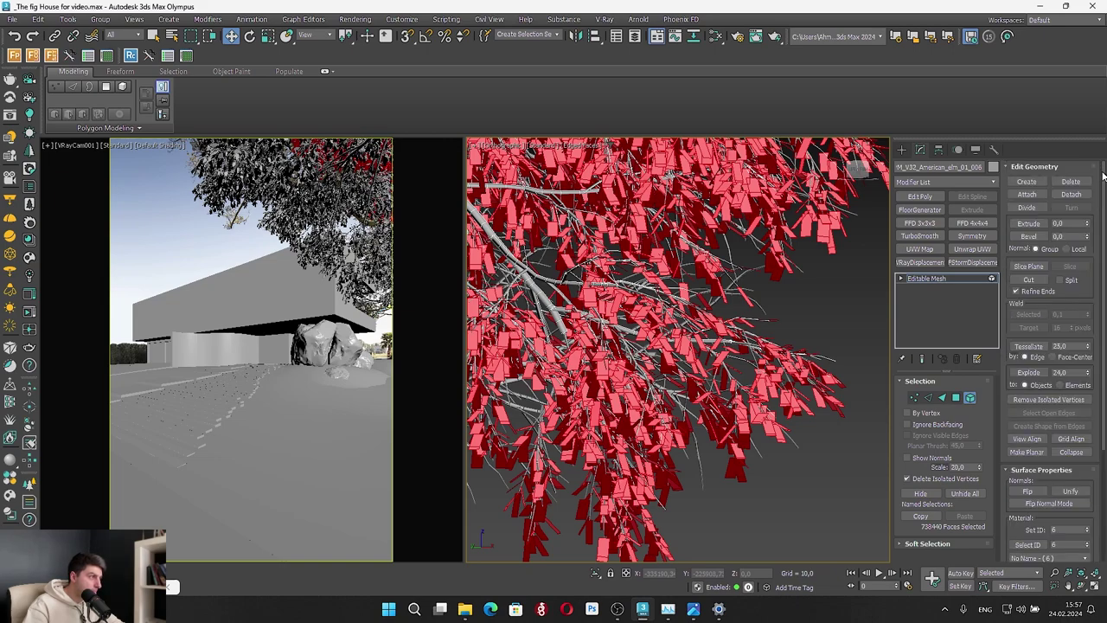
Hide the selected leaf faces of the large elm and leave element level
scroll(1086, 363, "down", 5)
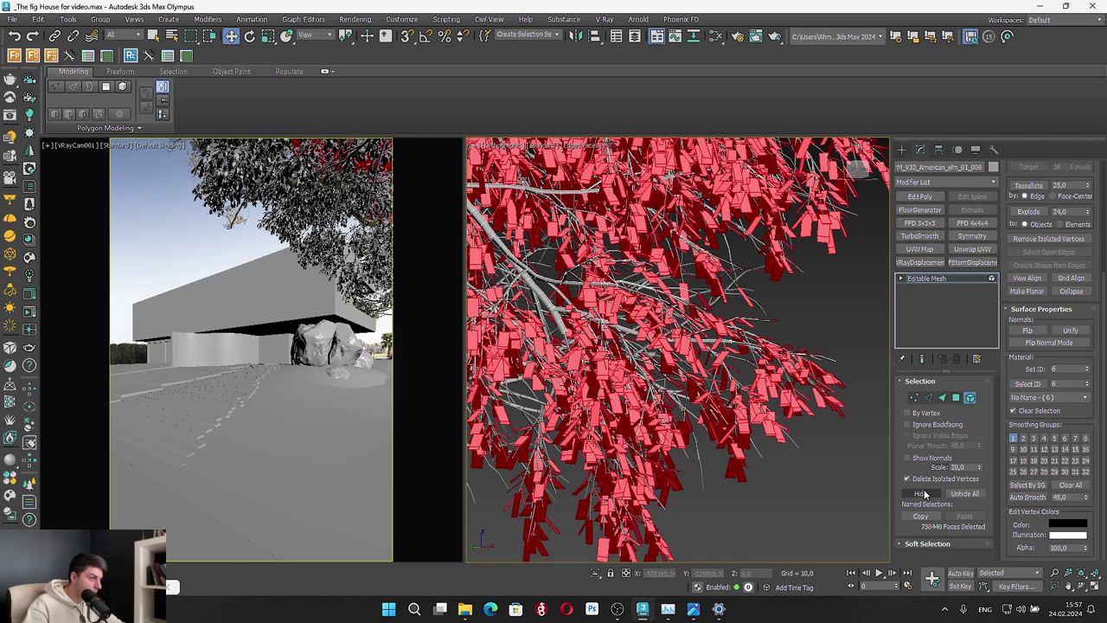
left_click(922, 493)
left_click(971, 398)
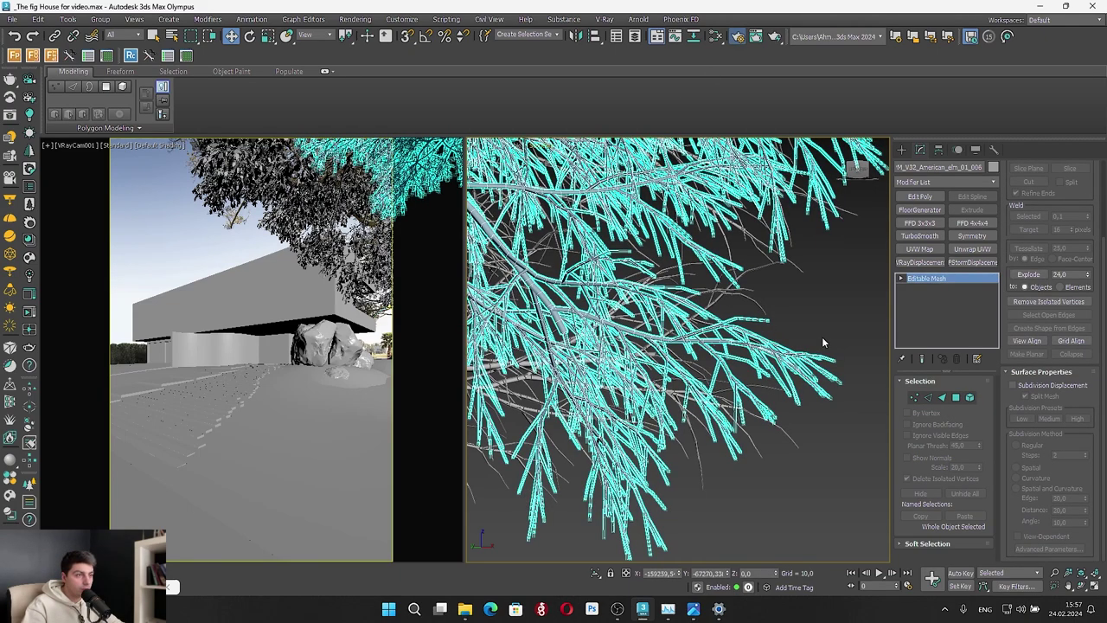
Check the common render settings, start the interactive V-Ray render of the camera view, and close the render settings
key("F10")
left_click(623, 178)
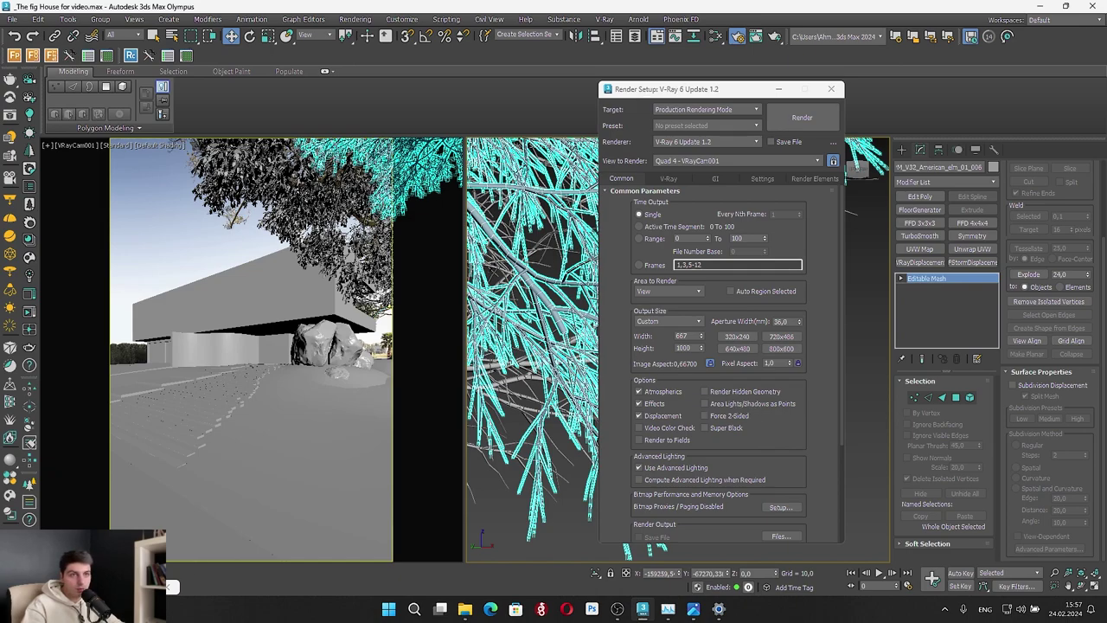
key("alt+Tab")
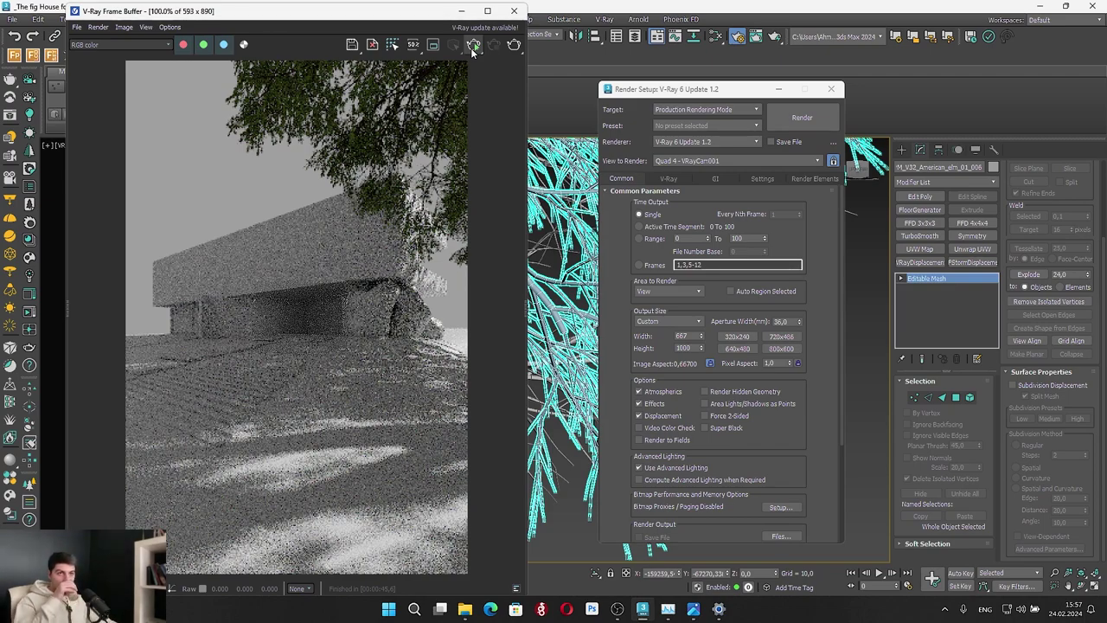
left_click(473, 46)
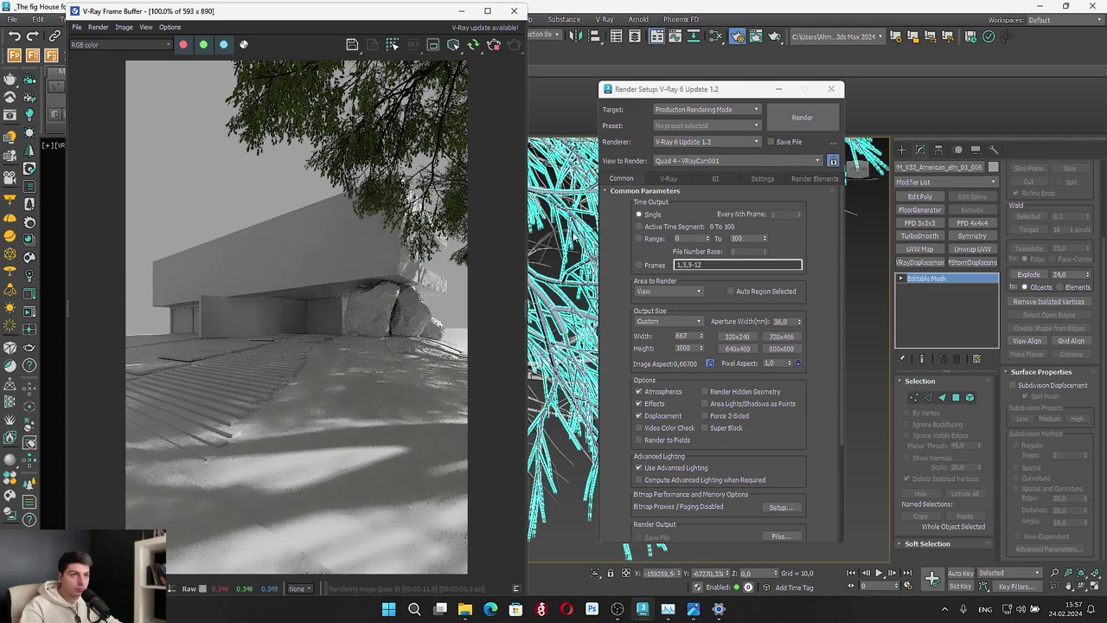
left_click(831, 88)
Hide all of the large elm's twig elements with material ID 5 and leave element level
left_click(970, 397)
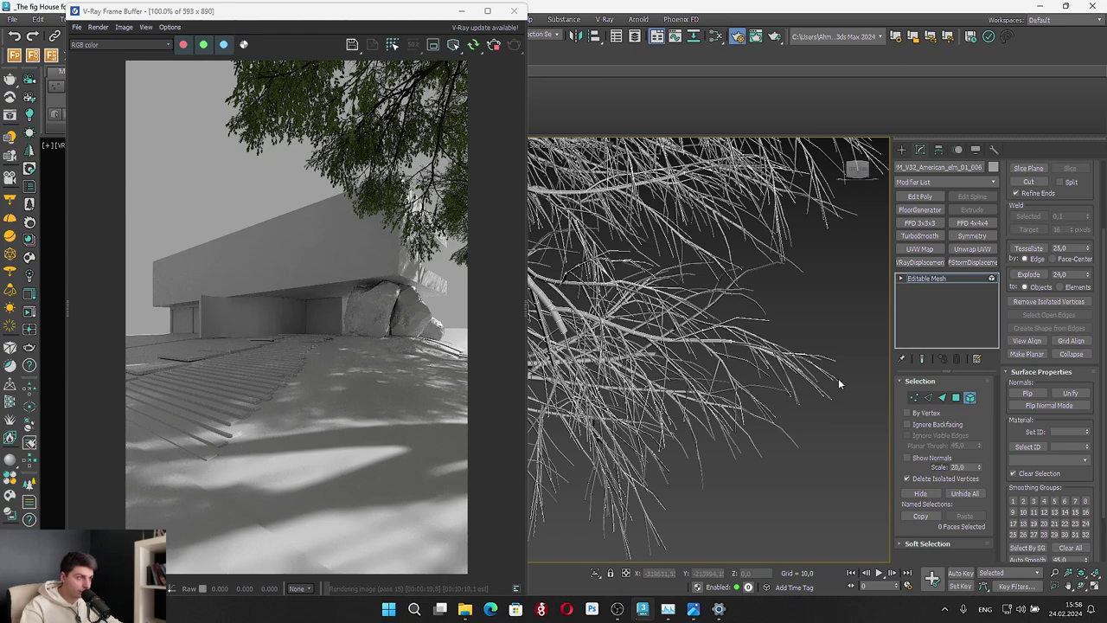
left_click(836, 354)
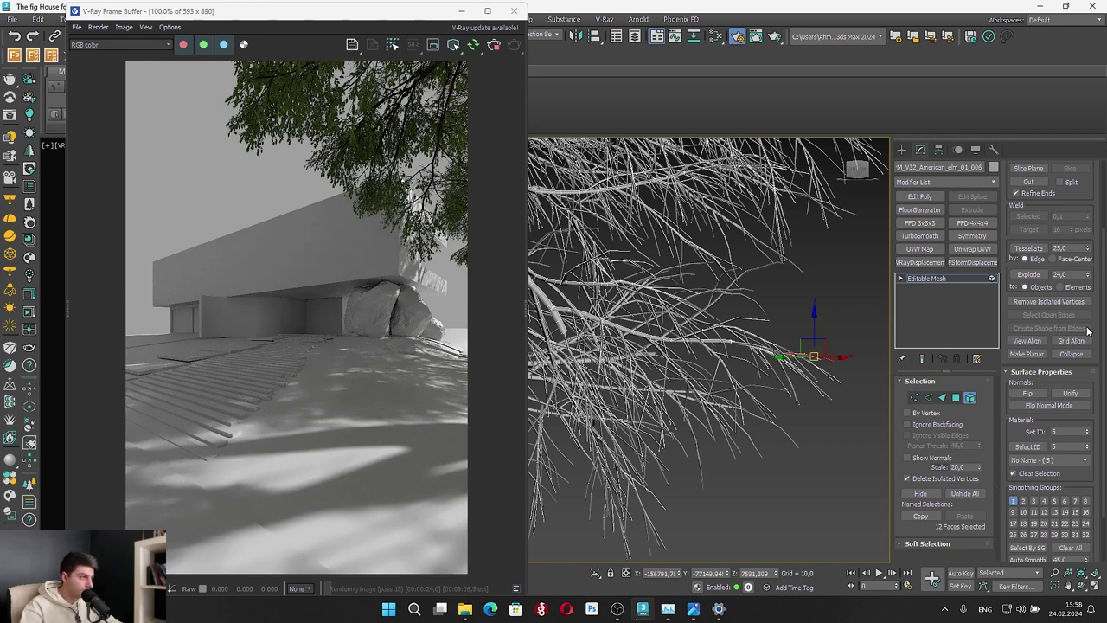
left_click(1029, 446)
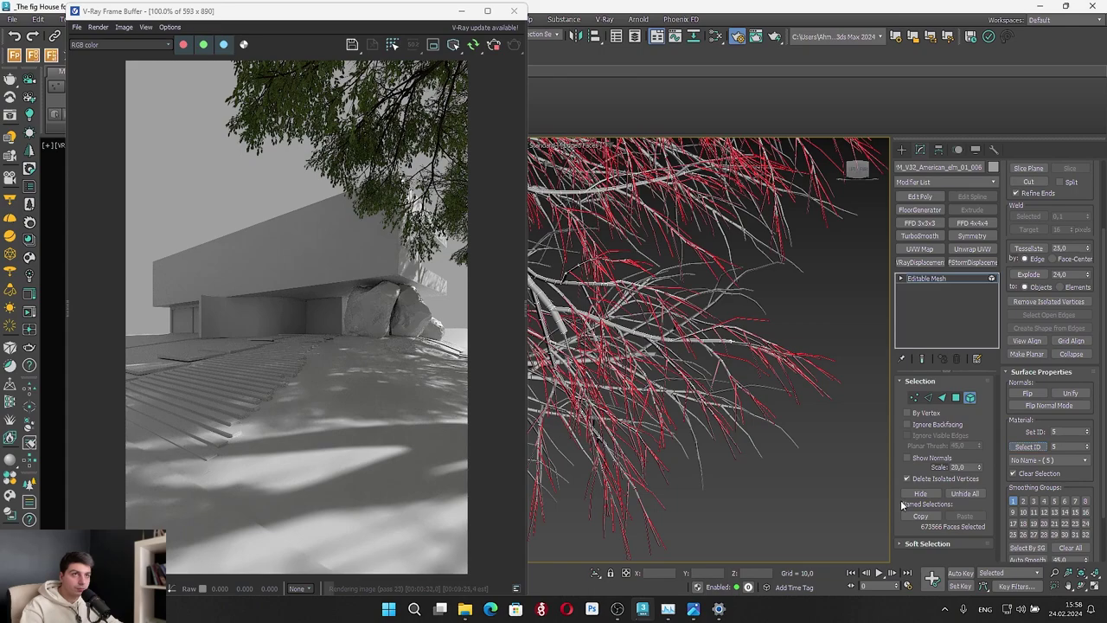
left_click(970, 397)
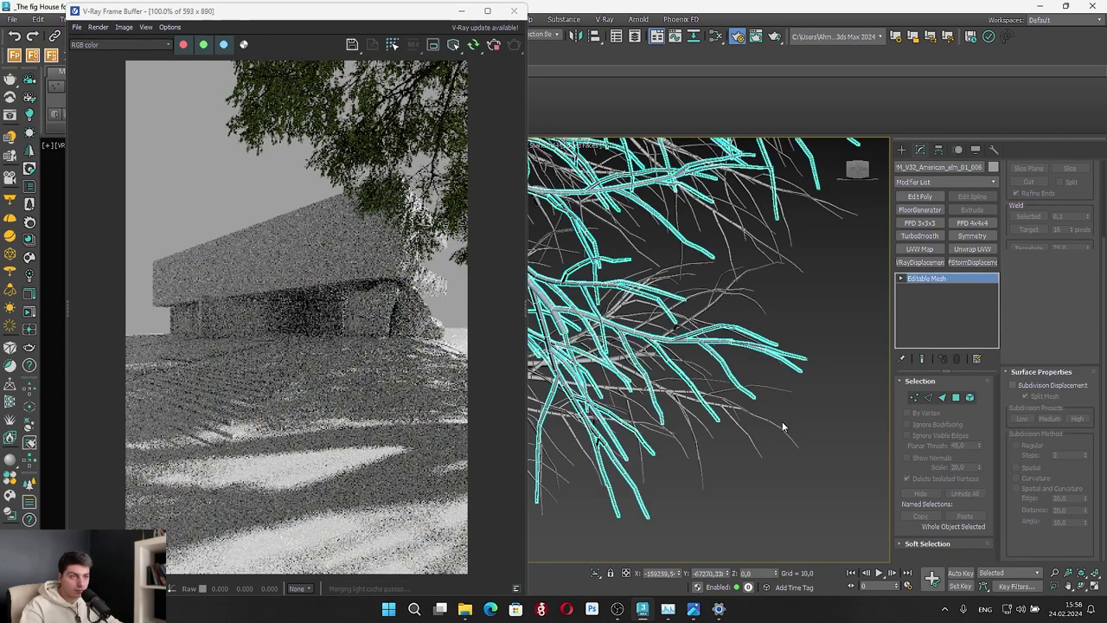
Try raising the V-Ray sun slightly to a Z position of about 28032, and undo the move
key("alt+q")
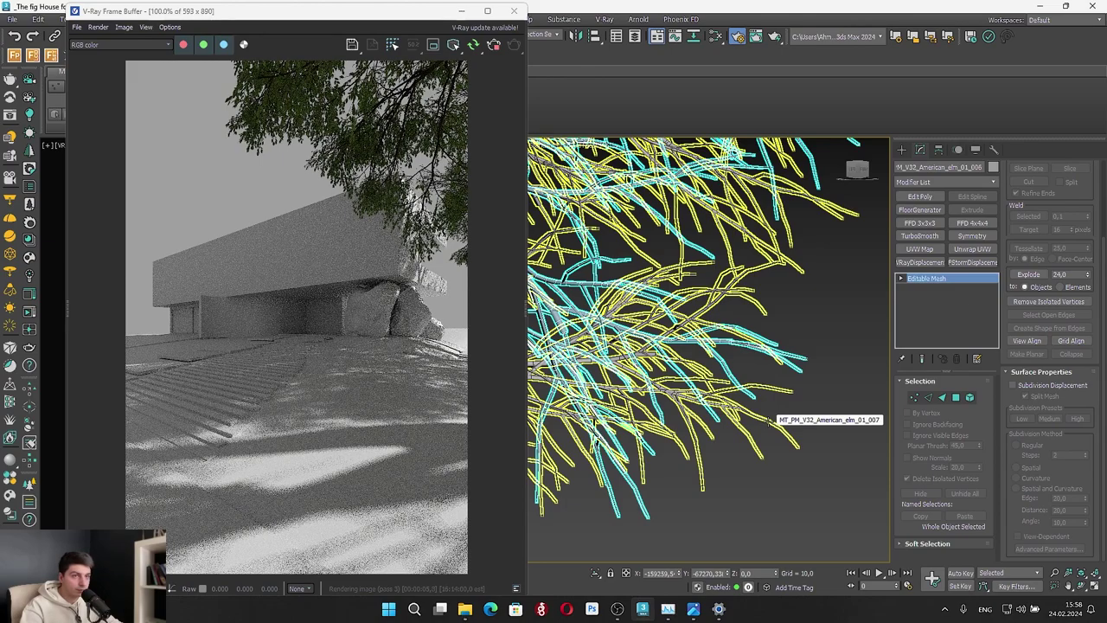
key("alt+q")
scroll(752, 323, "down", 6)
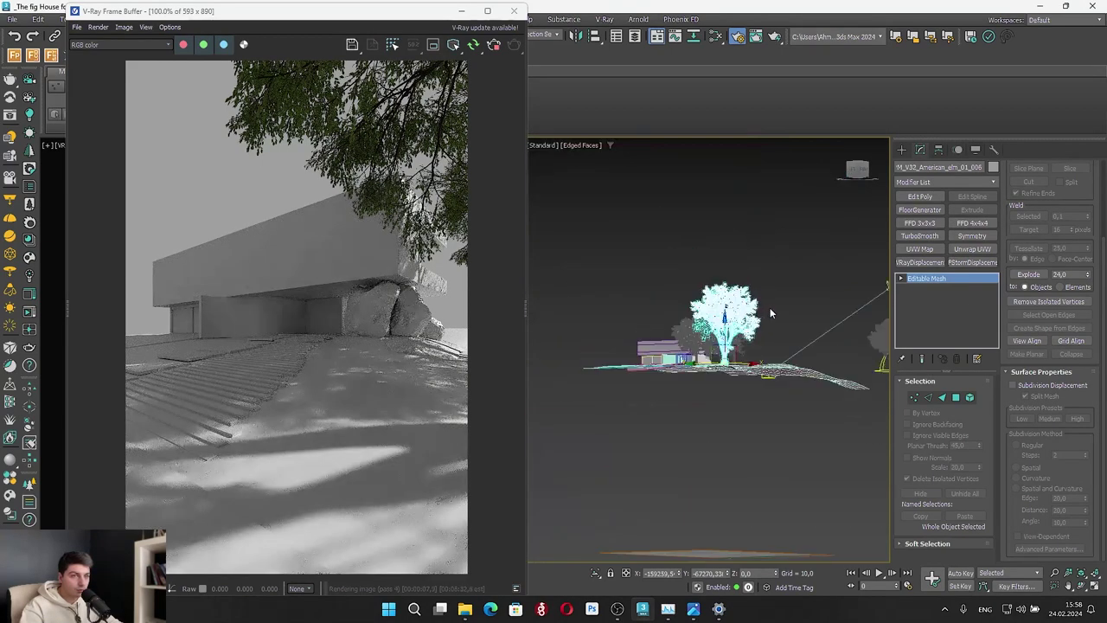
scroll(854, 289, "up", 3)
left_click(855, 298)
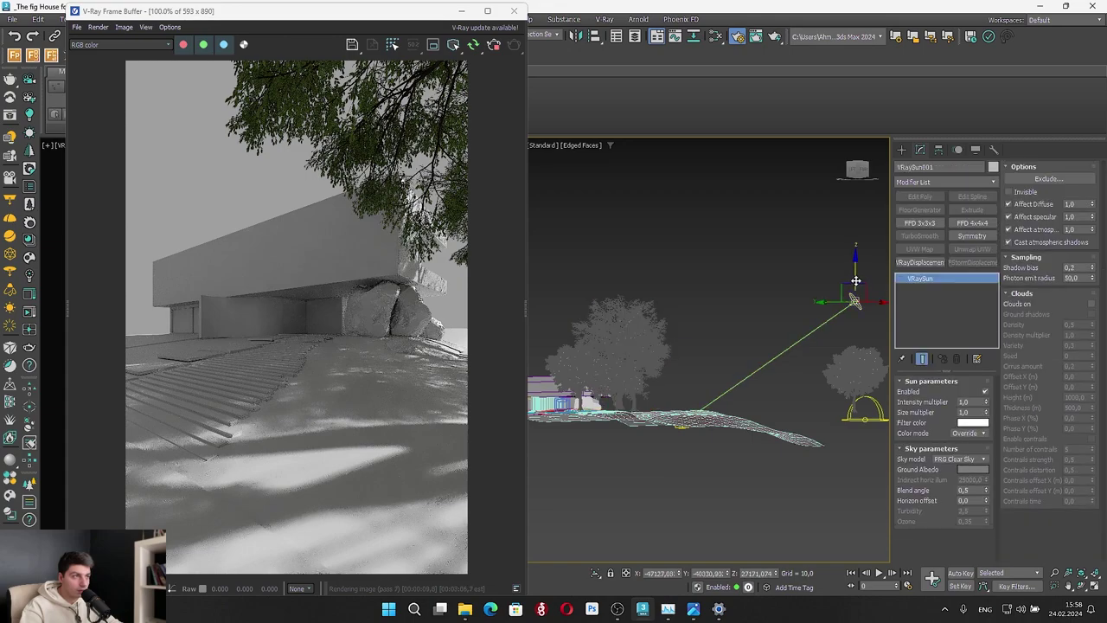
left_click_drag(856, 275, 858, 271)
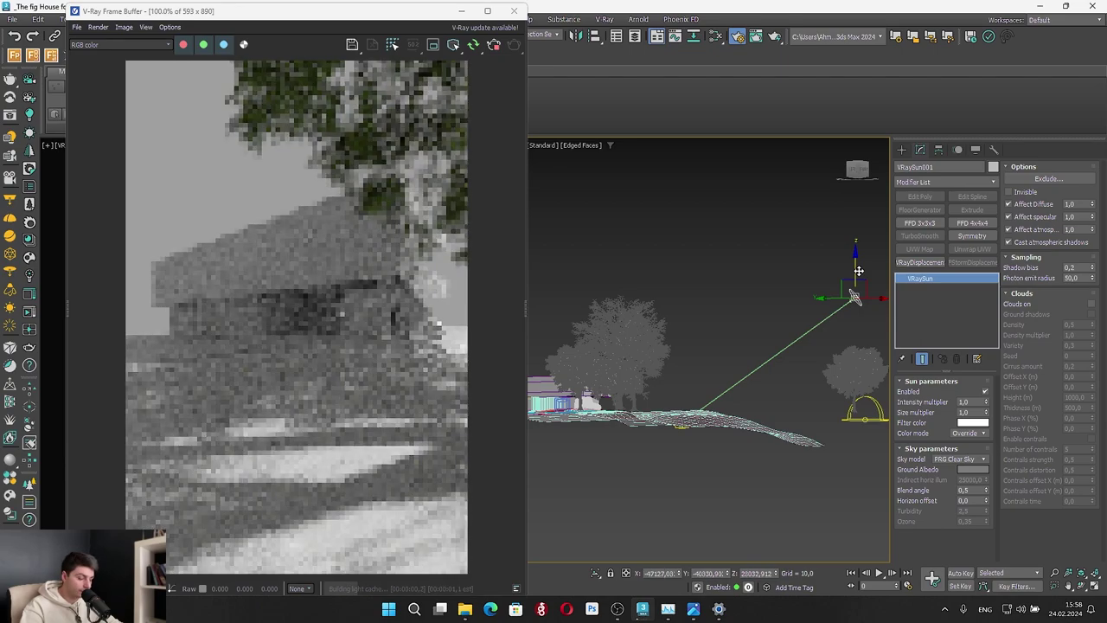
scroll(859, 271, "up", 3)
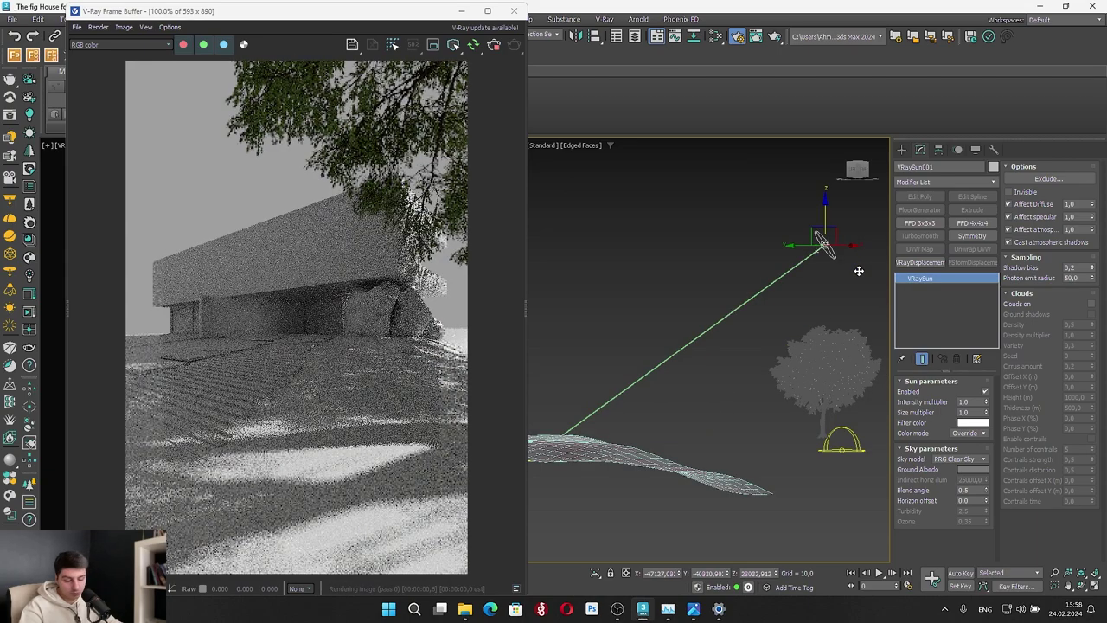
key("ctrl+z")
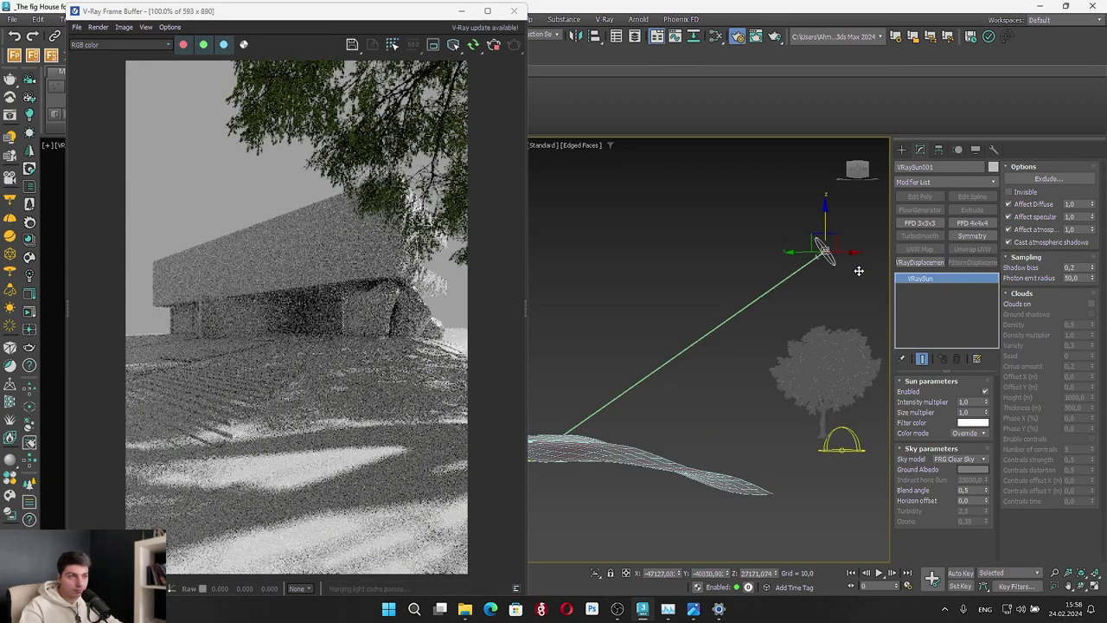
Stop the interactive render and minimize the frame buffer
scroll(751, 332, "down", 3)
middle_click_drag(751, 334, 816, 322, "alt")
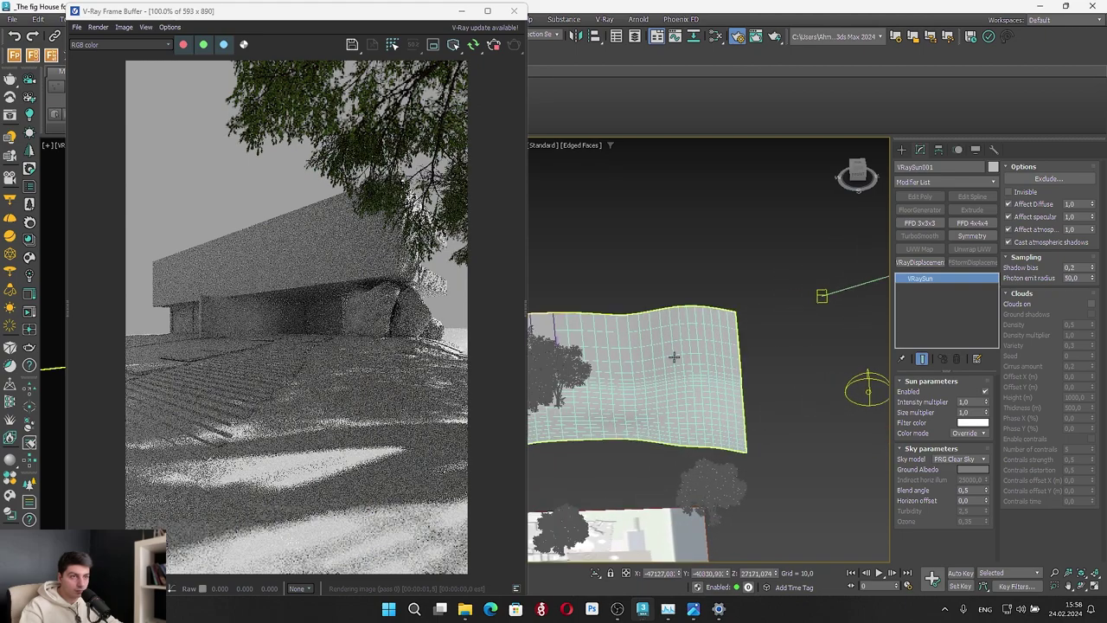
middle_click_drag(675, 358, 796, 309)
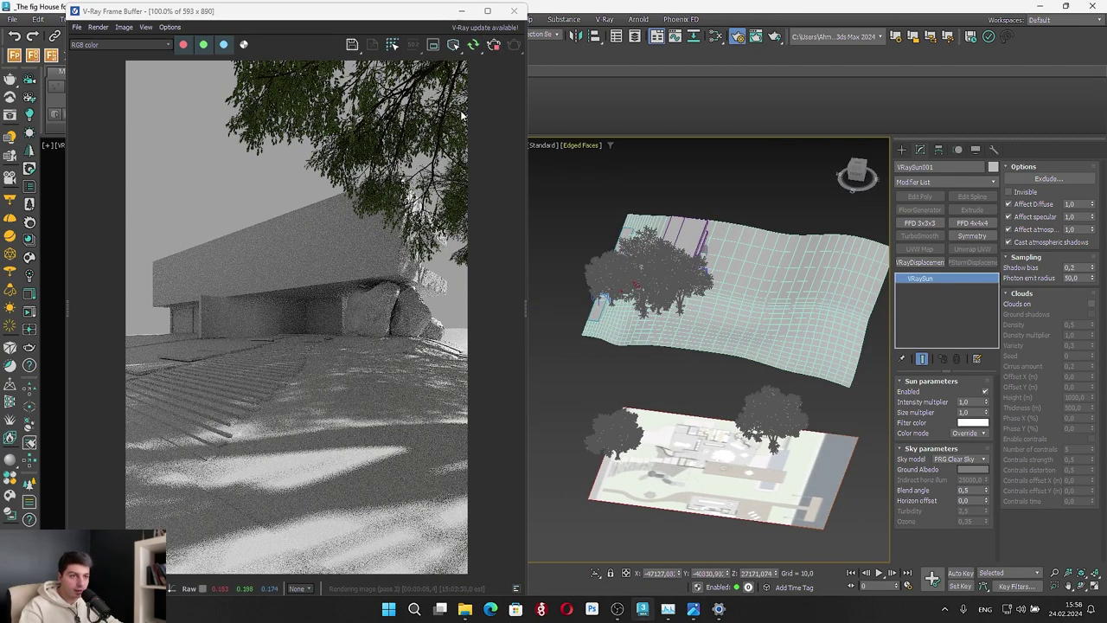
left_click(494, 44)
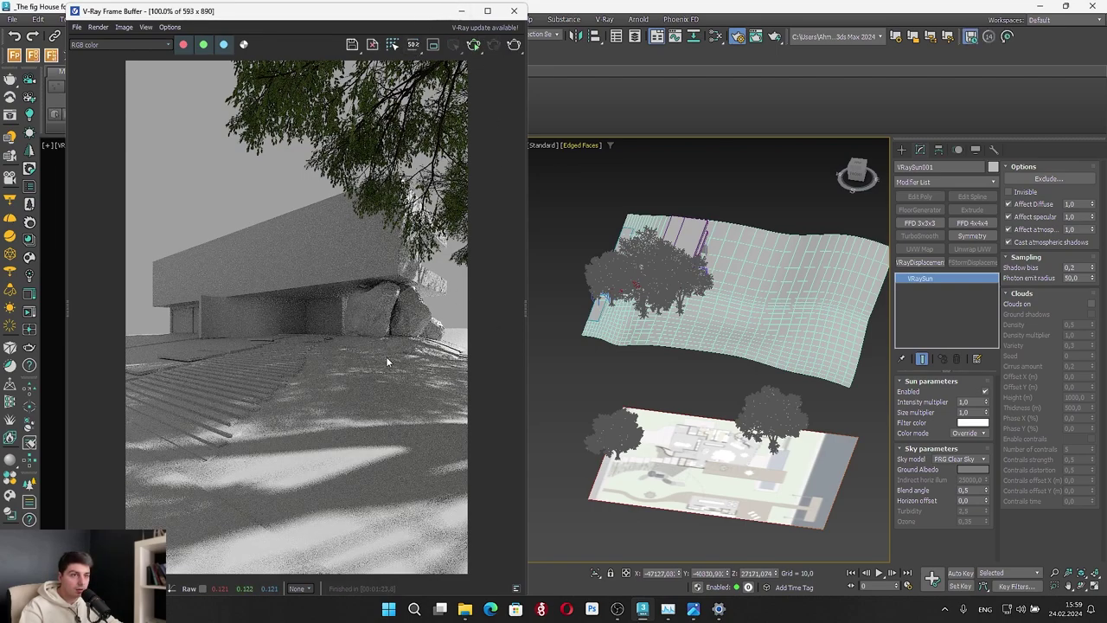
left_click(462, 11)
Select the small leafy elm beneath the large elm's crown and scale it uniformly to about 110% in top view
scroll(603, 293, "up", 7)
left_click(652, 338)
middle_click_drag(652, 338, 670, 270, "alt")
left_click(732, 362)
middle_click_drag(732, 361, 660, 395, "alt")
scroll(663, 394, "up", 3)
scroll(653, 393, "up", 4)
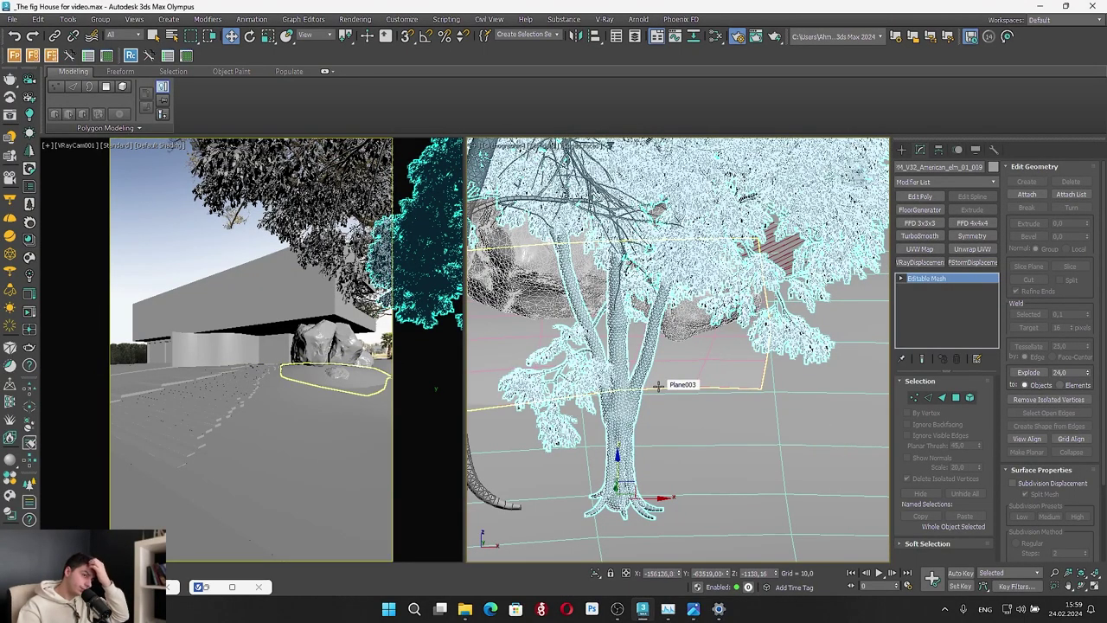
key("r")
key("e")
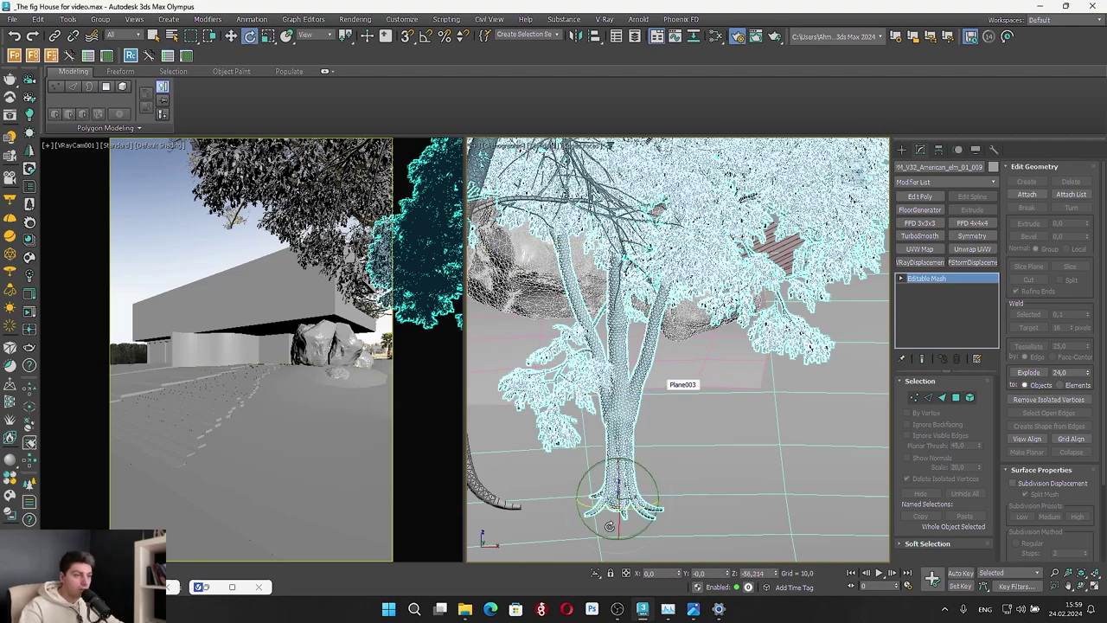
key("r")
key("t")
right_click(629, 365)
left_click(598, 541)
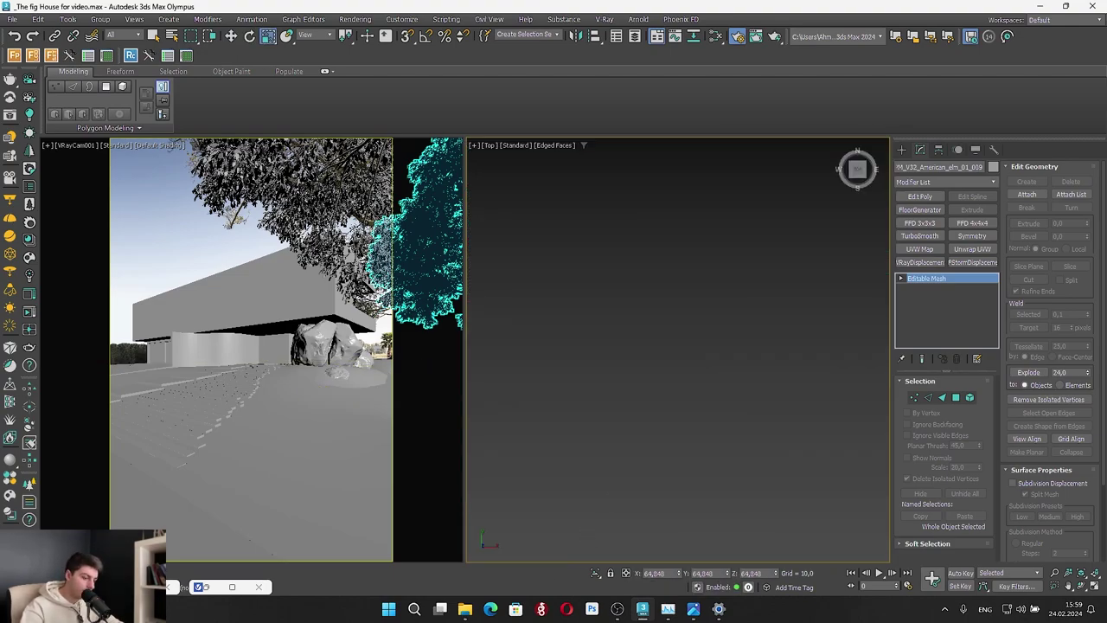
key("z")
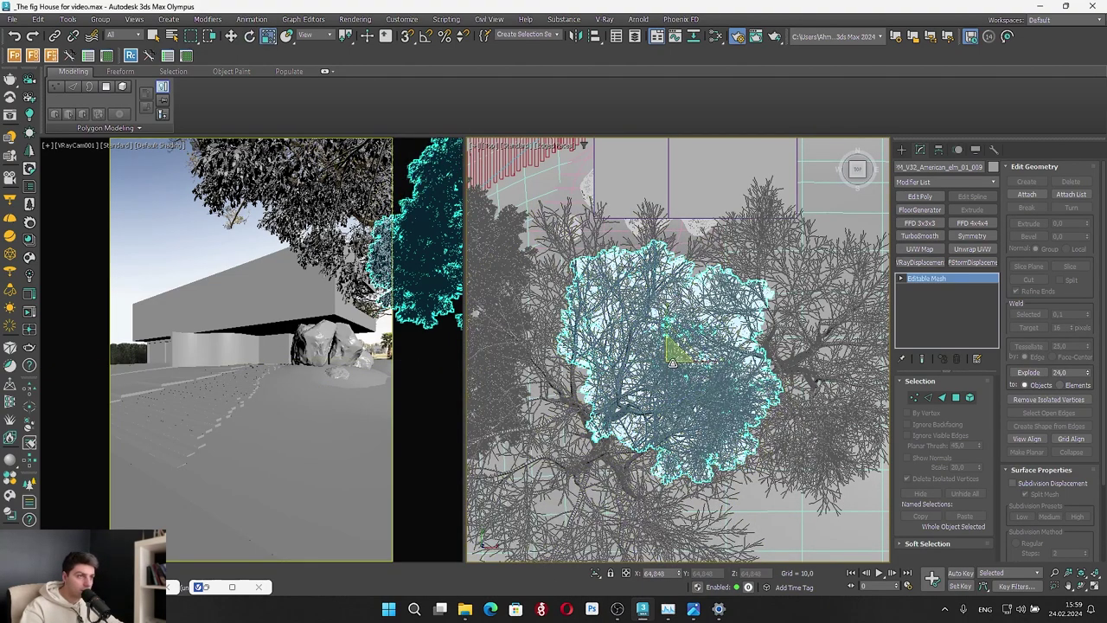
left_click_drag(672, 354, 711, 319)
Restore the frame buffer, restart the interactive render, and scale the selected leafy elm up further from a side view
left_click(207, 587)
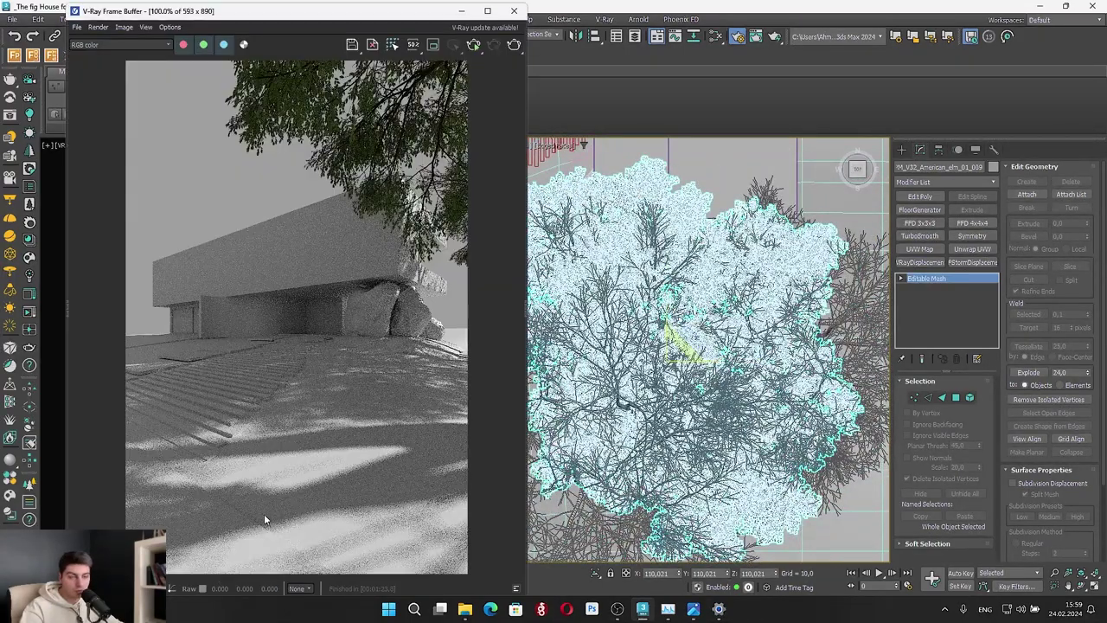
left_click(473, 45)
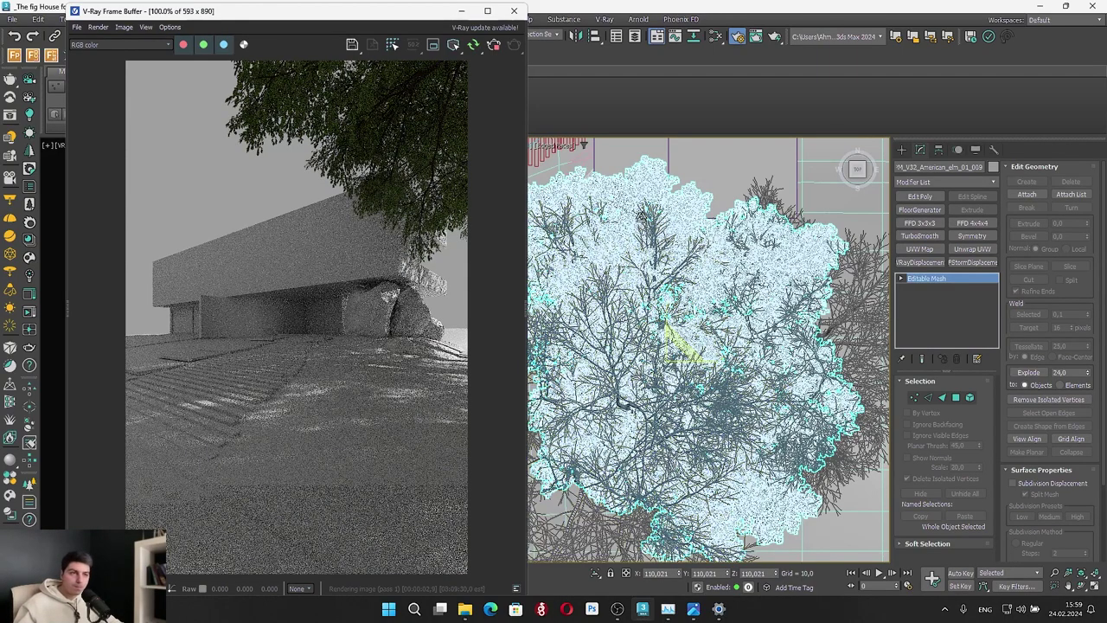
middle_click_drag(697, 306, 703, 119, "alt")
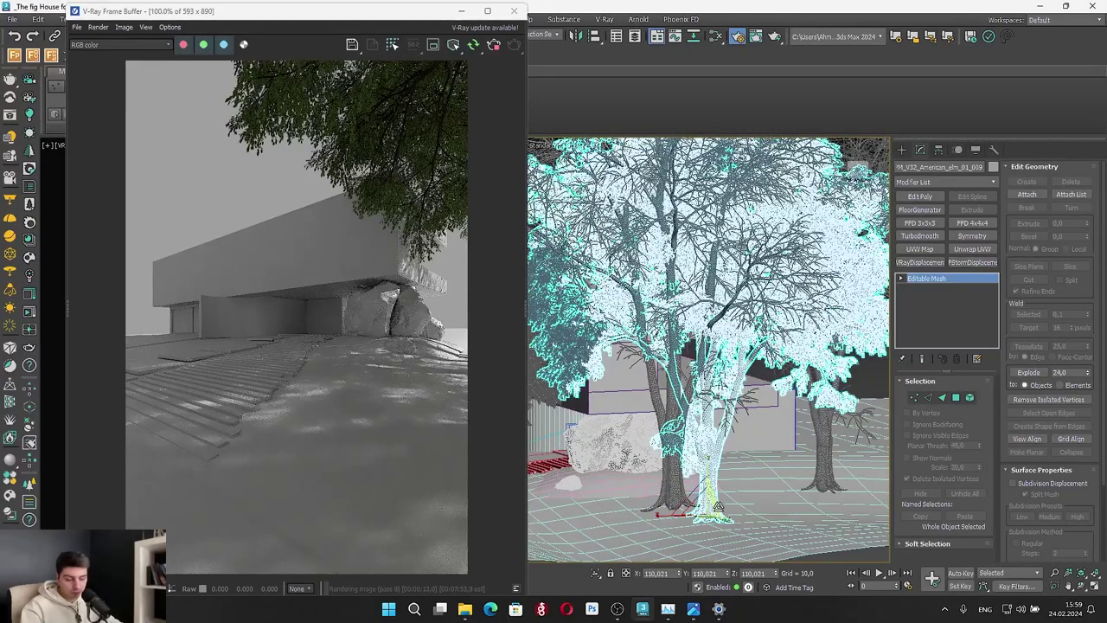
left_click_drag(718, 489, 720, 380)
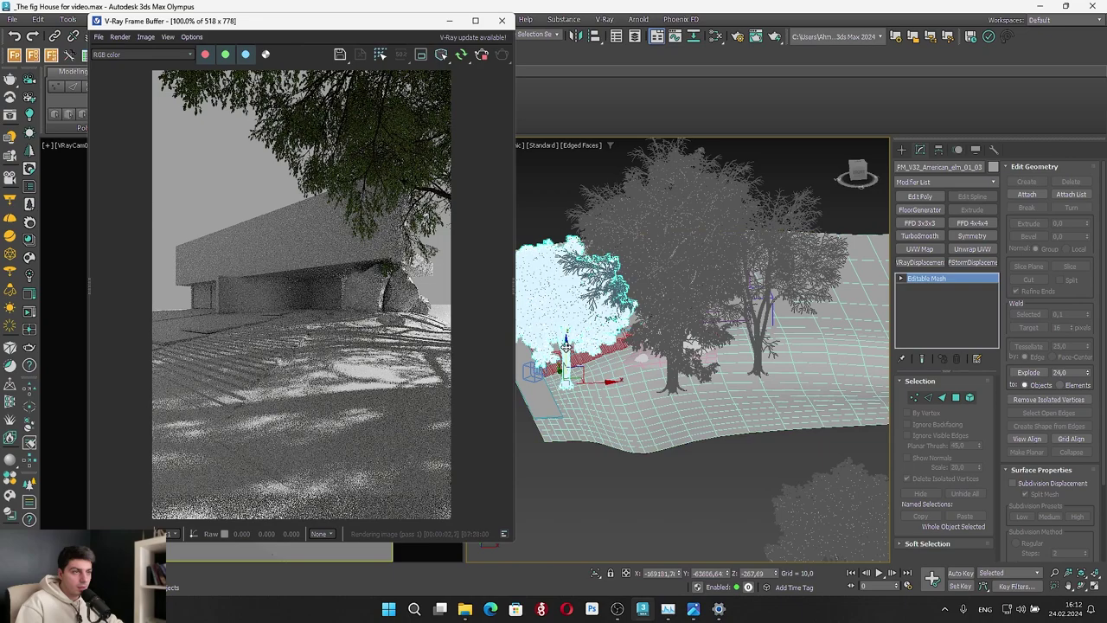
Lower the elm beside the steps far below the terrain, to a Z position of about -21239
left_click_drag(567, 348, 567, 554)
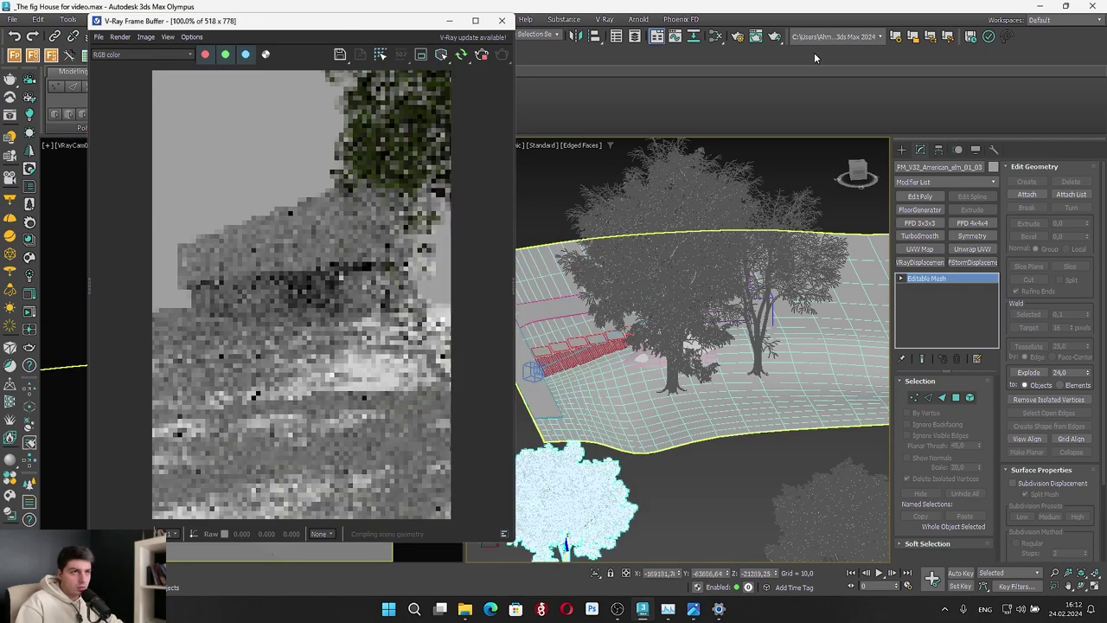
Select the leafy elm in front of the rock through the camera view and move it about -2309 along Y
left_click_drag(352, 21, 752, 91)
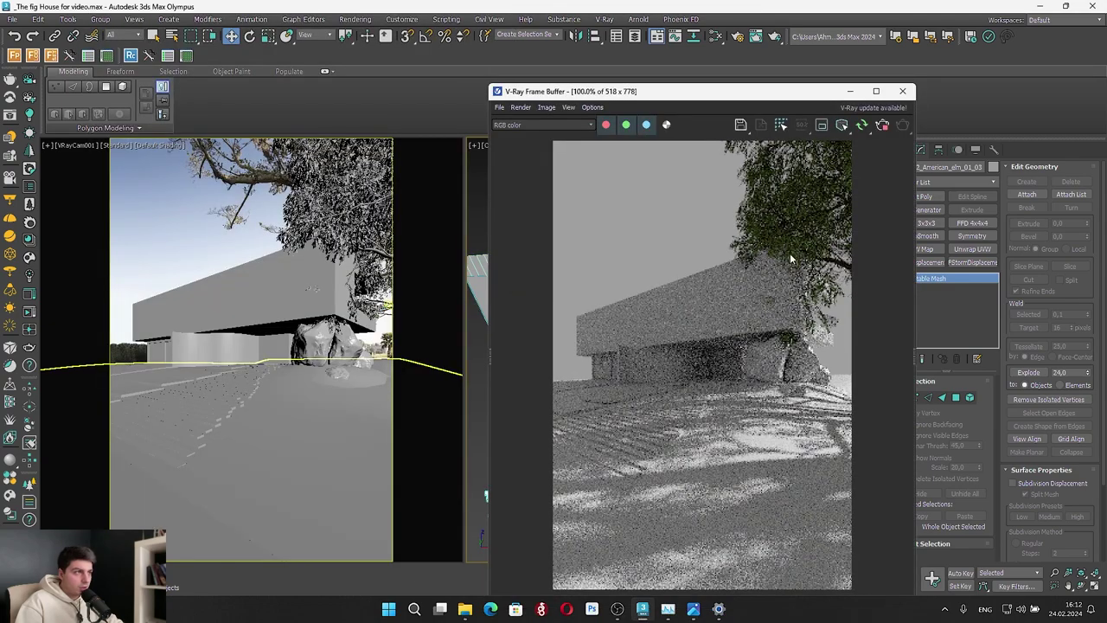
left_click(329, 219)
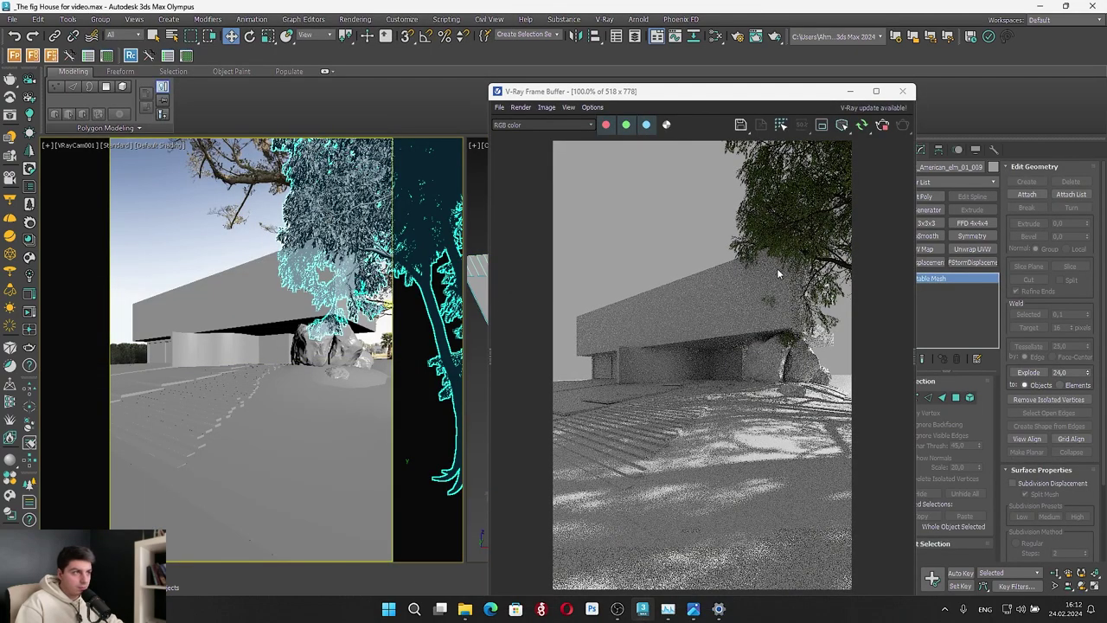
left_click_drag(713, 95, 279, 90)
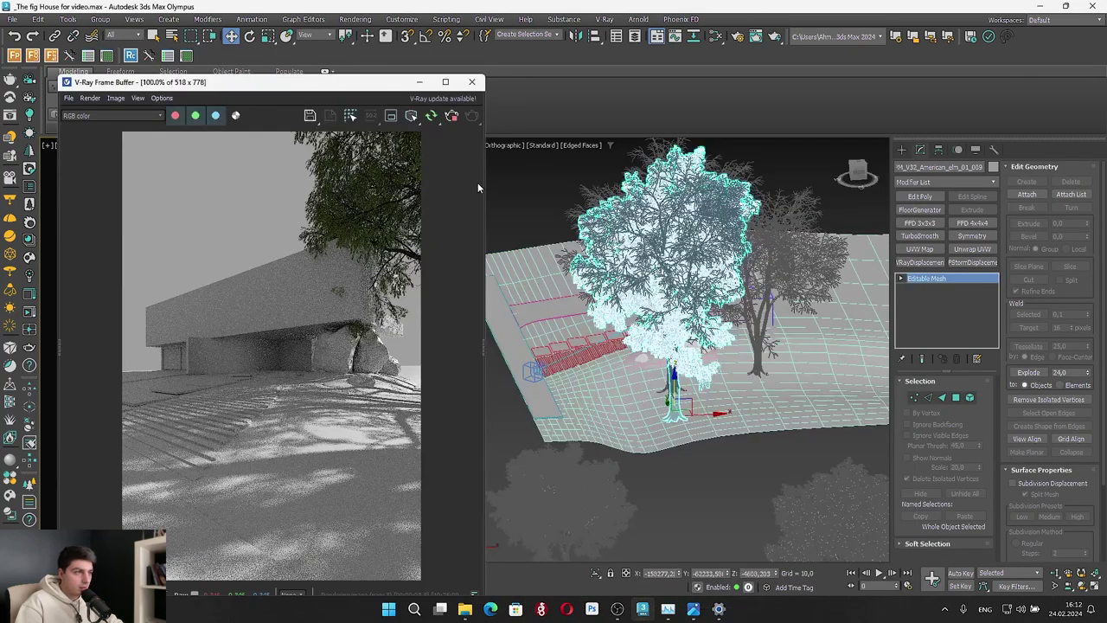
left_click_drag(669, 402, 673, 407)
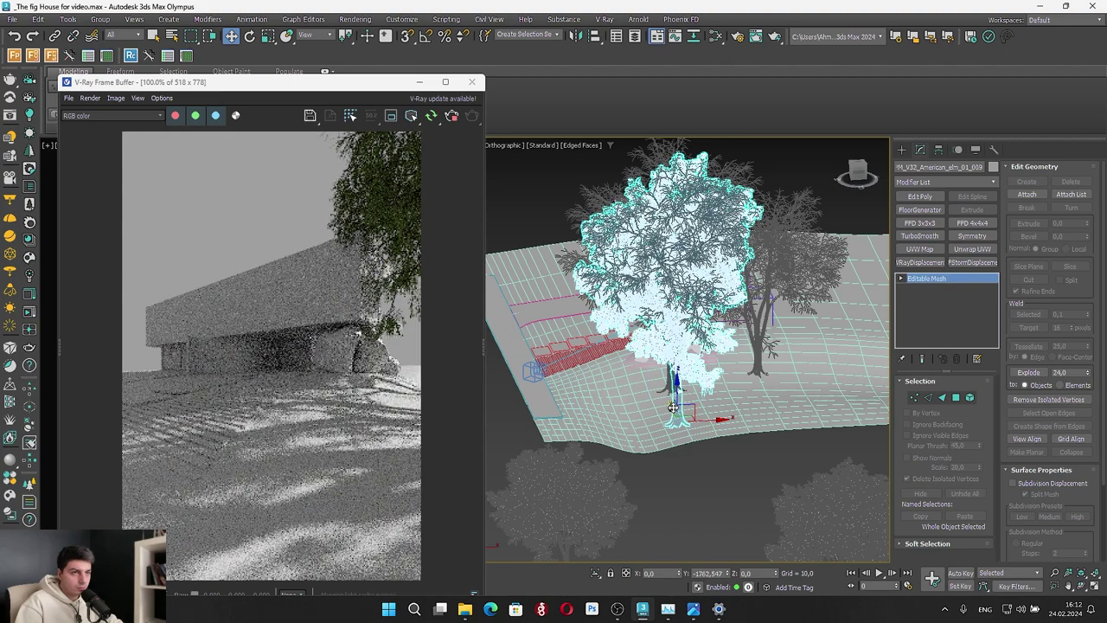
left_click_drag(673, 406, 676, 410)
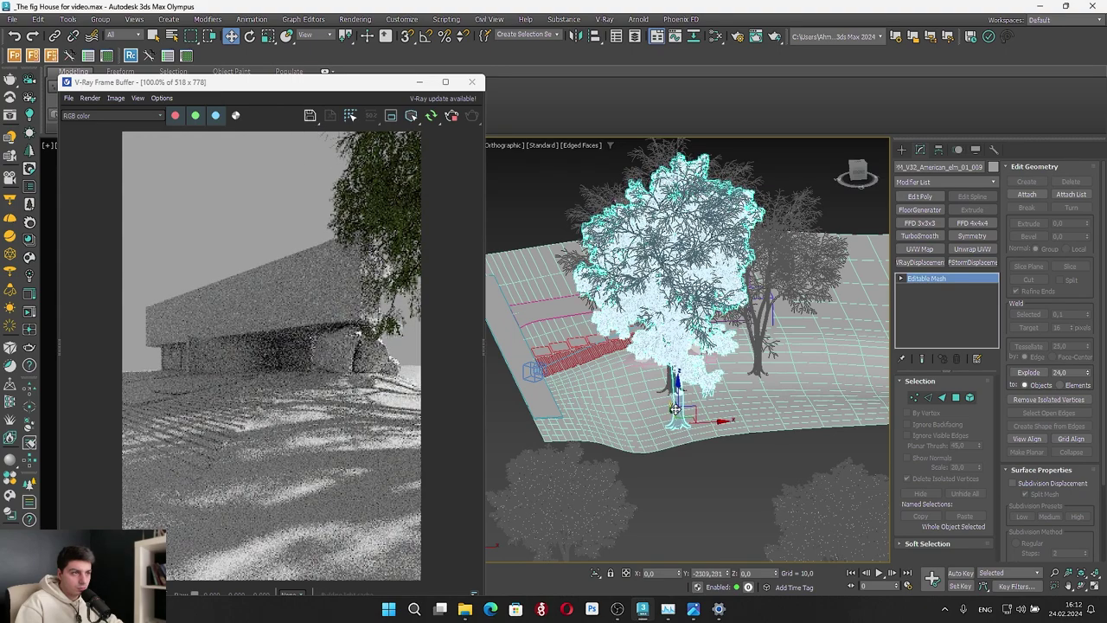
Raise the elm lying below the terrain about 20,500 along Z, back to ground level beside the steps
left_click(554, 535)
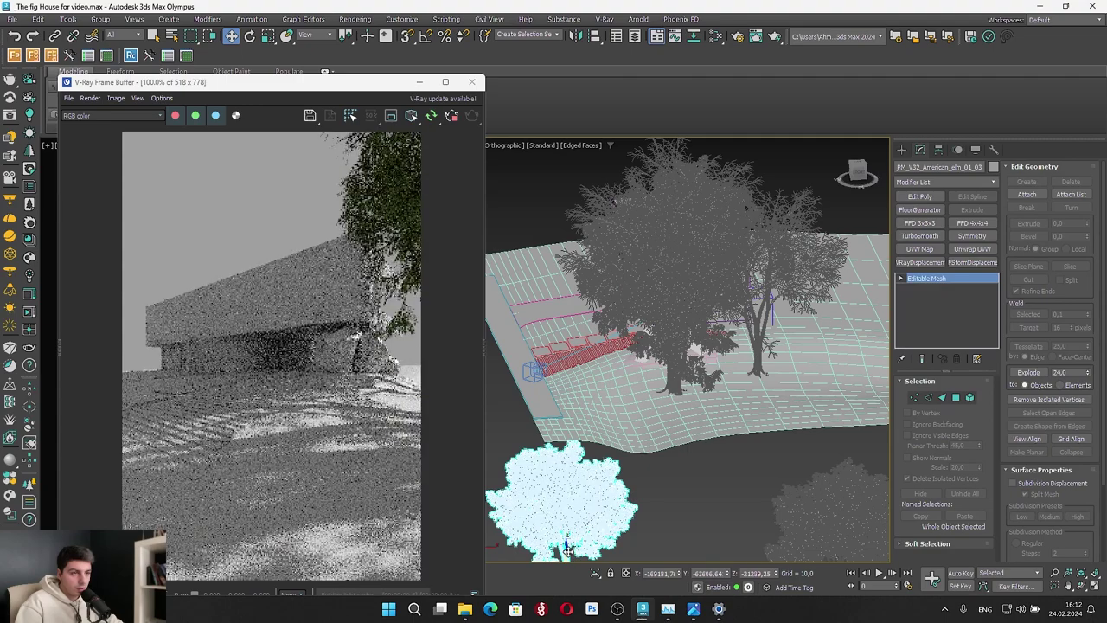
left_click_drag(564, 547, 594, 362)
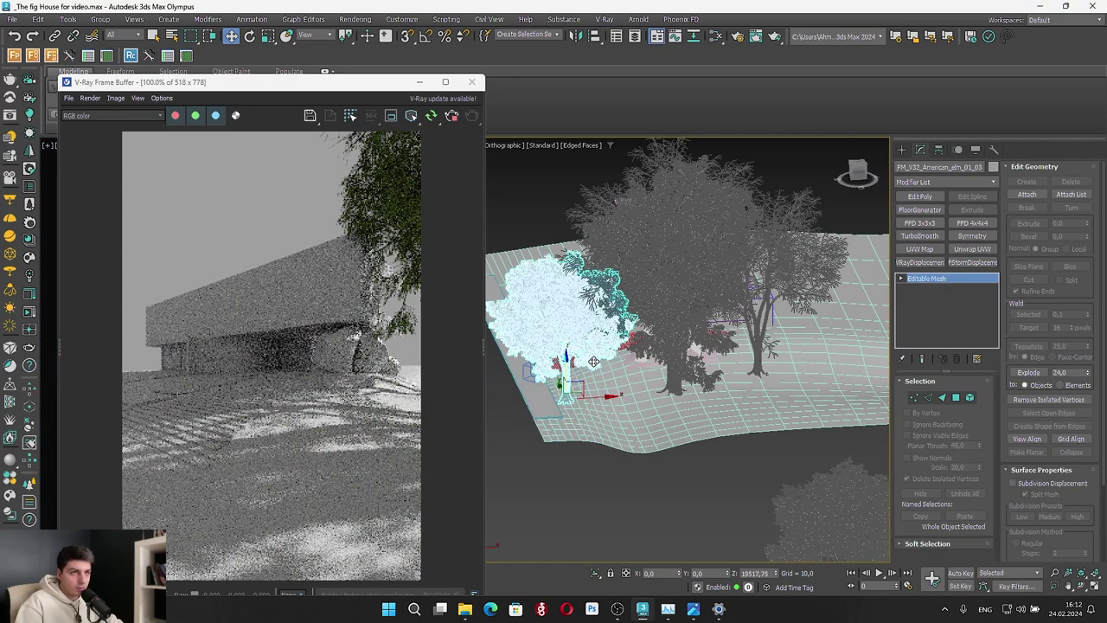
left_click_drag(593, 357, 596, 351)
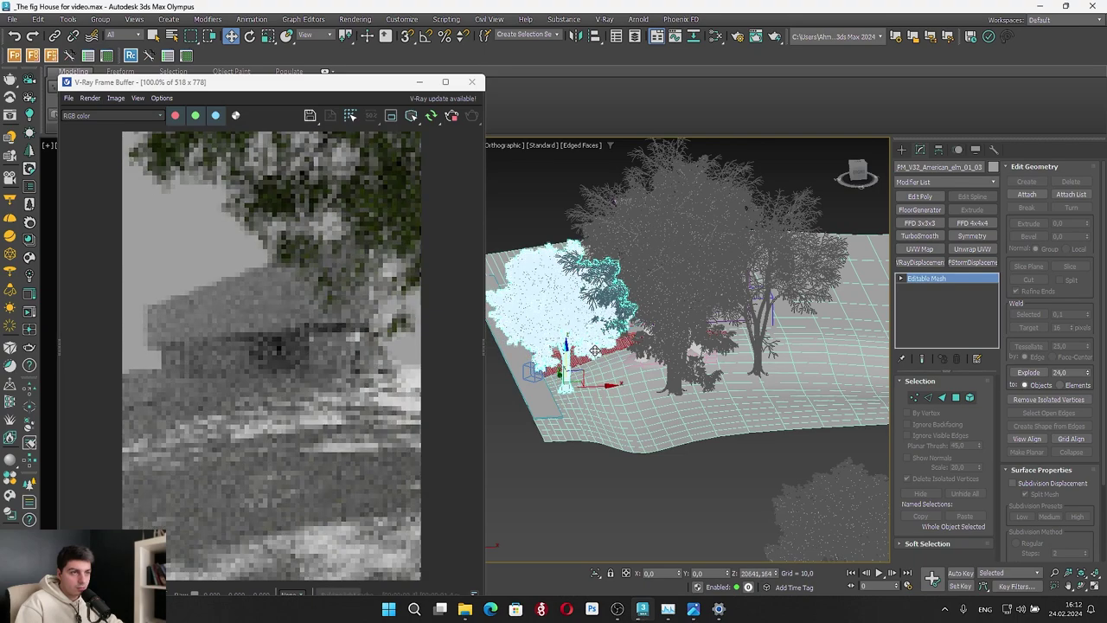
Fine-tune the height of the selected elm beside the steps, leaving its trunk near ground level
left_click_drag(595, 350, 592, 338)
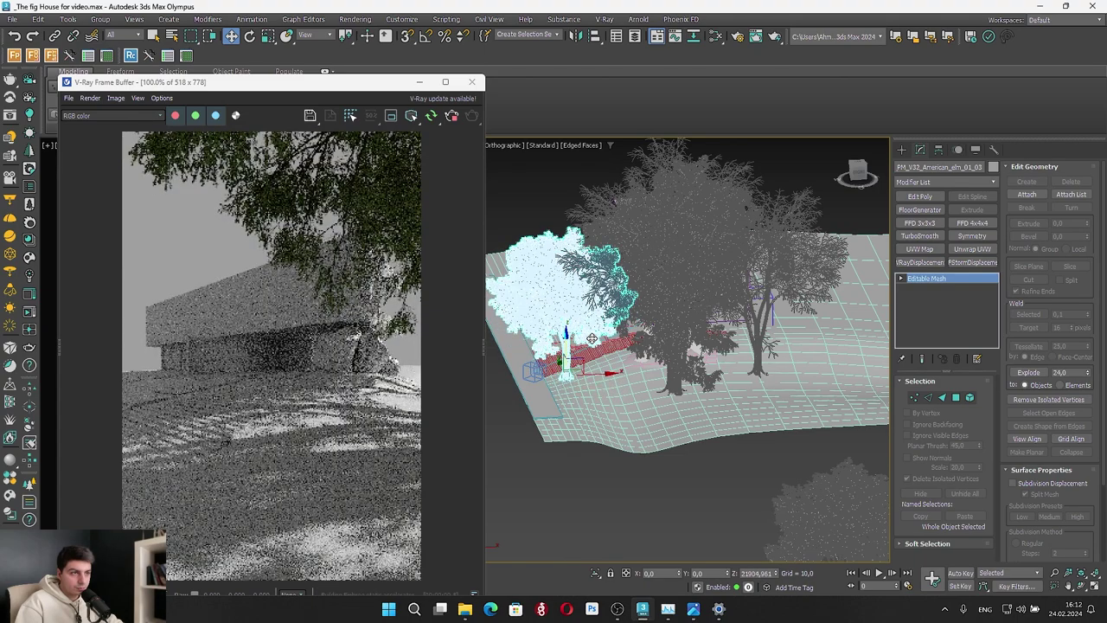
left_click_drag(592, 338, 563, 366)
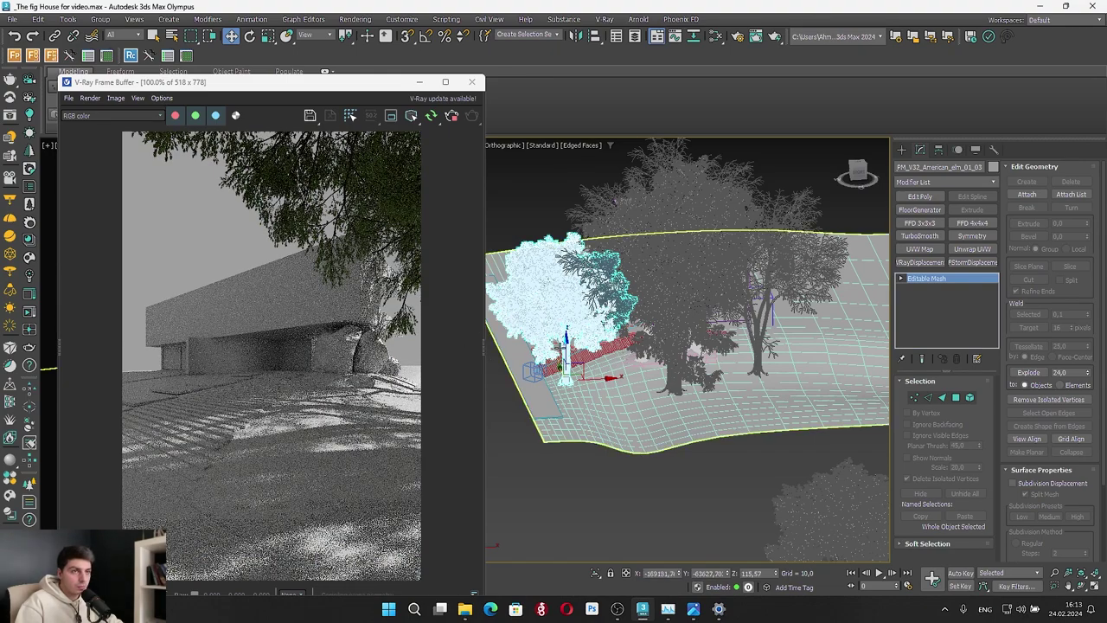
Lower the elm beside the steps below the terrain until it leaves the camera view, and move the frame buffer clear of that view
left_click_drag(560, 350, 574, 472)
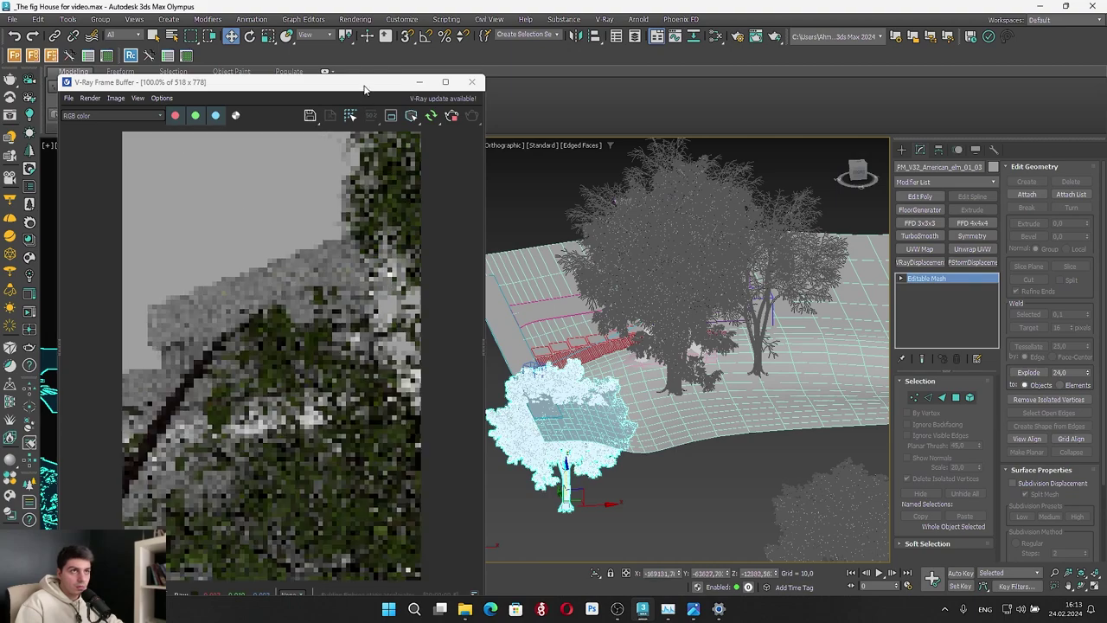
left_click_drag(777, 79, 1106, 71)
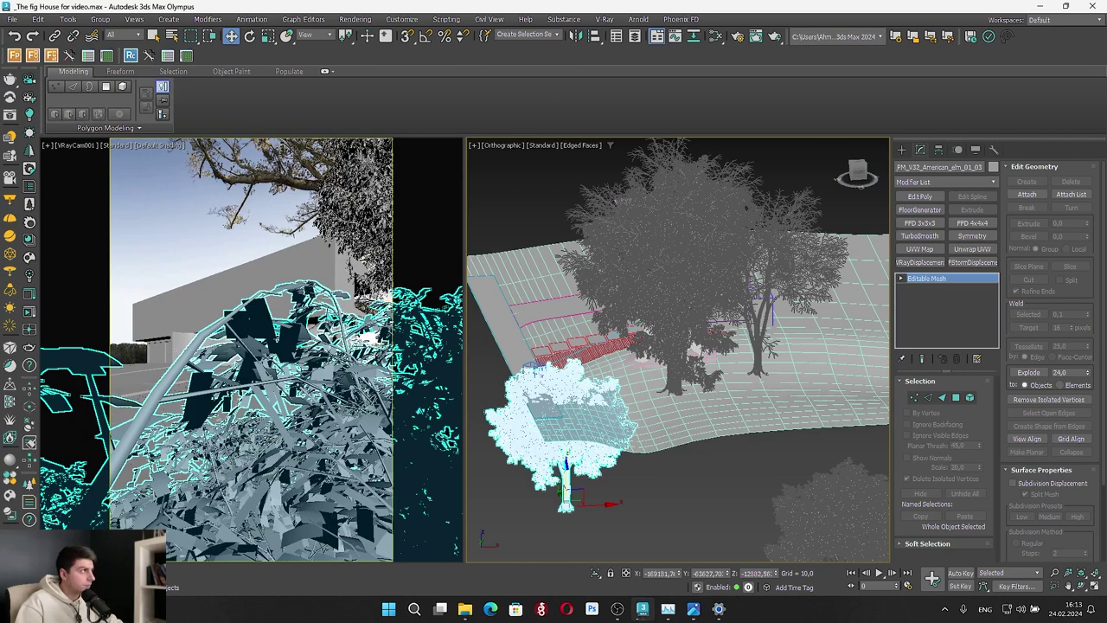
left_click_drag(1106, 87, 237, 91)
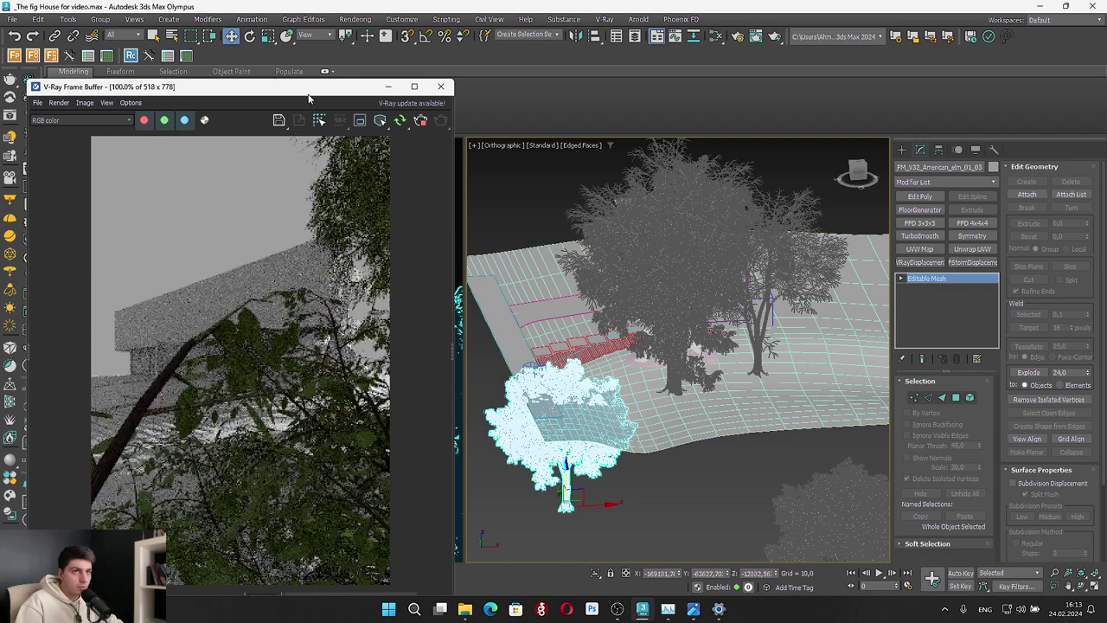
left_click_drag(309, 80, 884, 100)
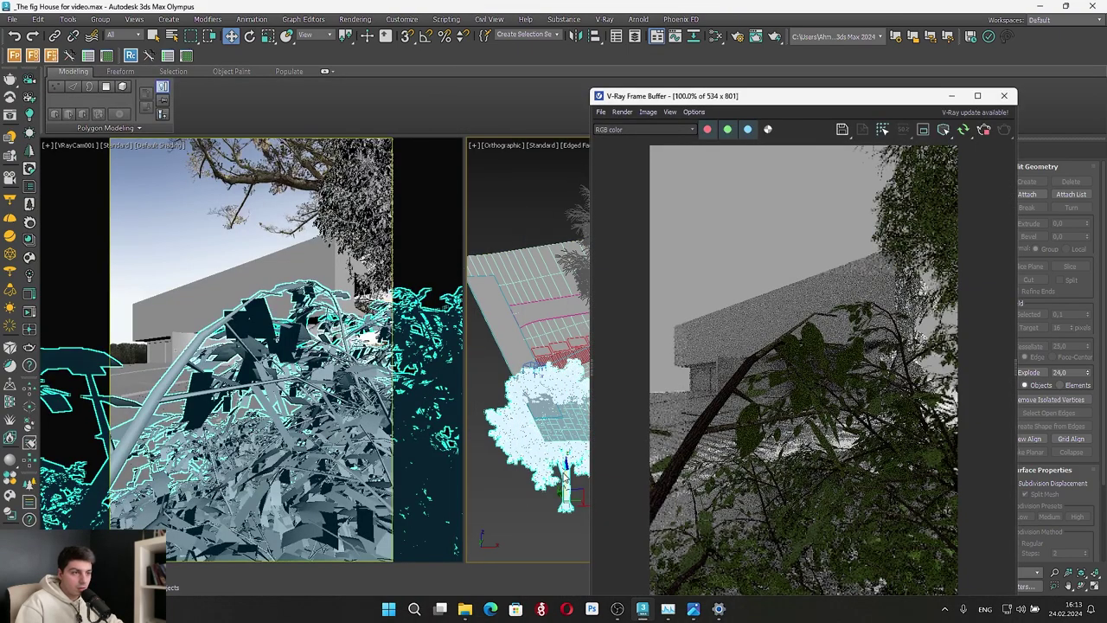
left_click_drag(567, 474, 567, 513)
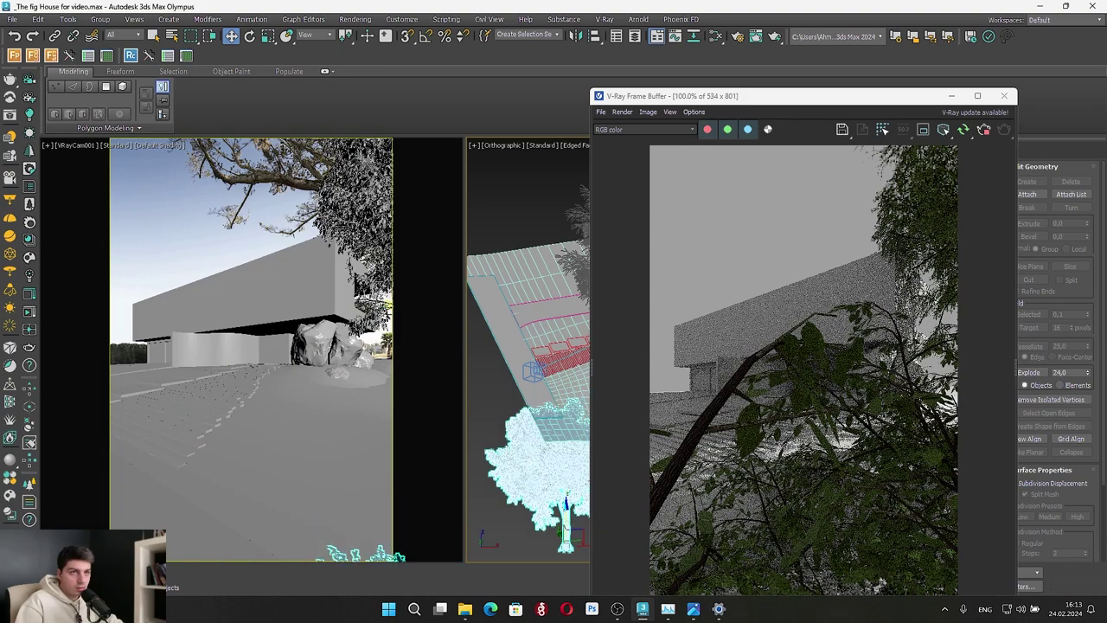
Select the leafy elm in front of the rock through the camera view and shift it slightly along Y, farther out of frame
left_click(366, 227)
scroll(548, 344, "down", 3)
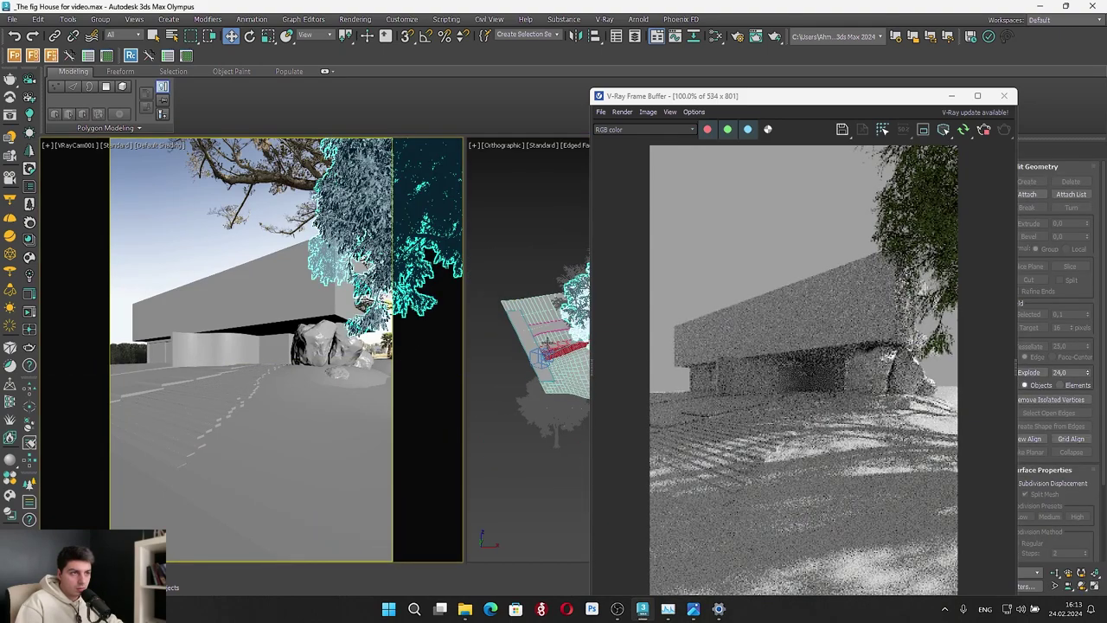
scroll(547, 343, "up", 3)
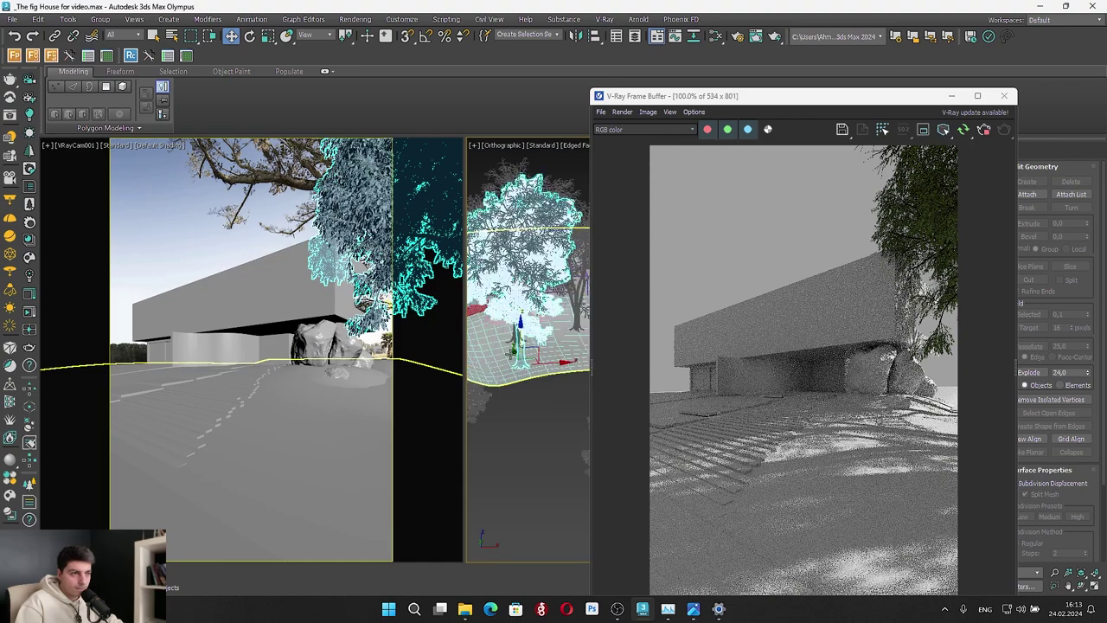
left_click_drag(514, 347, 515, 349)
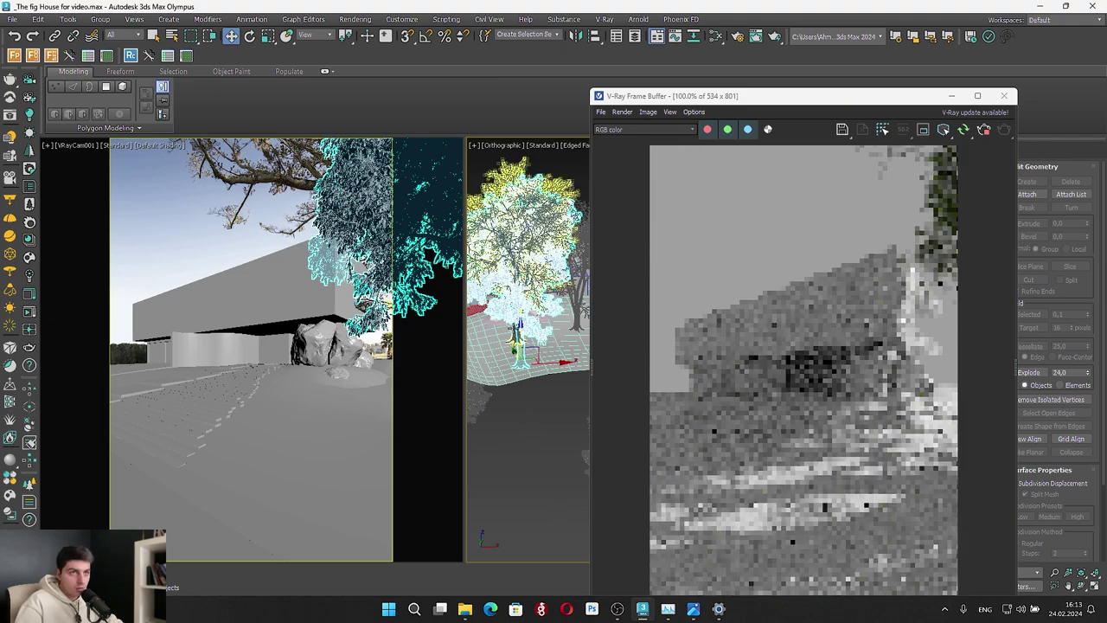
left_click_drag(517, 351, 521, 354)
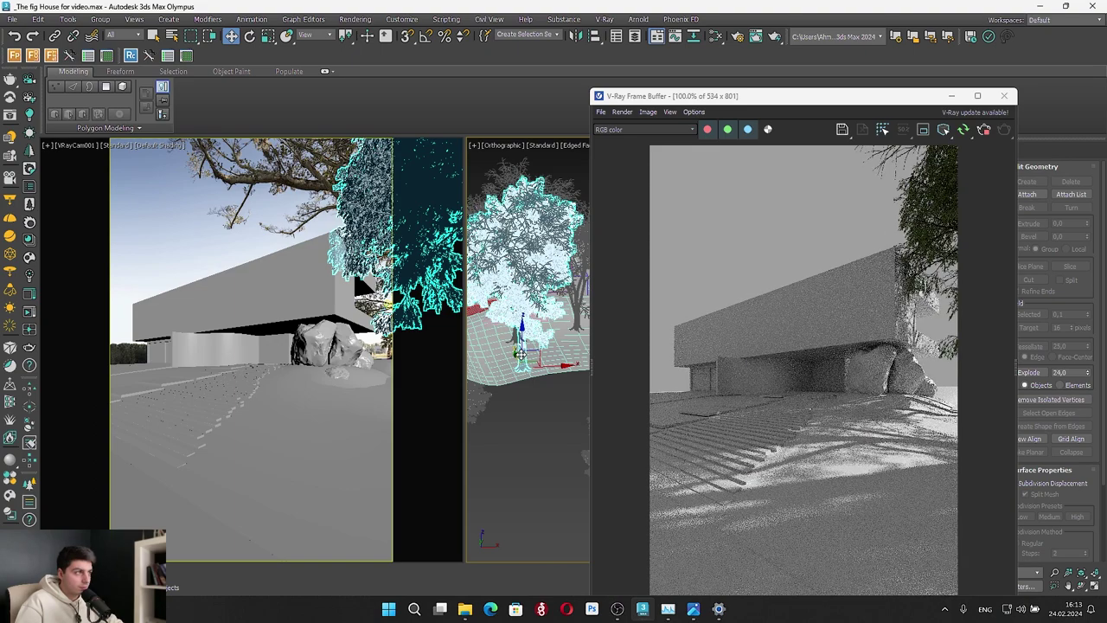
Raise the elm below the terrain back to ground level beside the steps and fine-tune its height against the camera view
left_click(478, 411)
middle_click_drag(477, 411, 553, 379)
left_click_drag(517, 390, 541, 264)
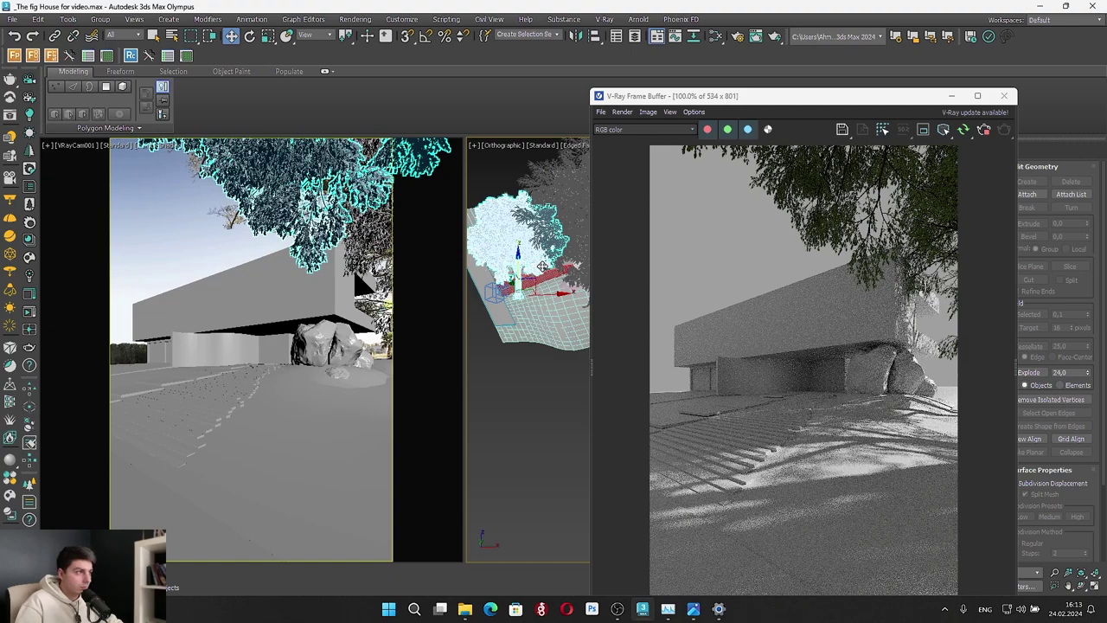
left_click(547, 238)
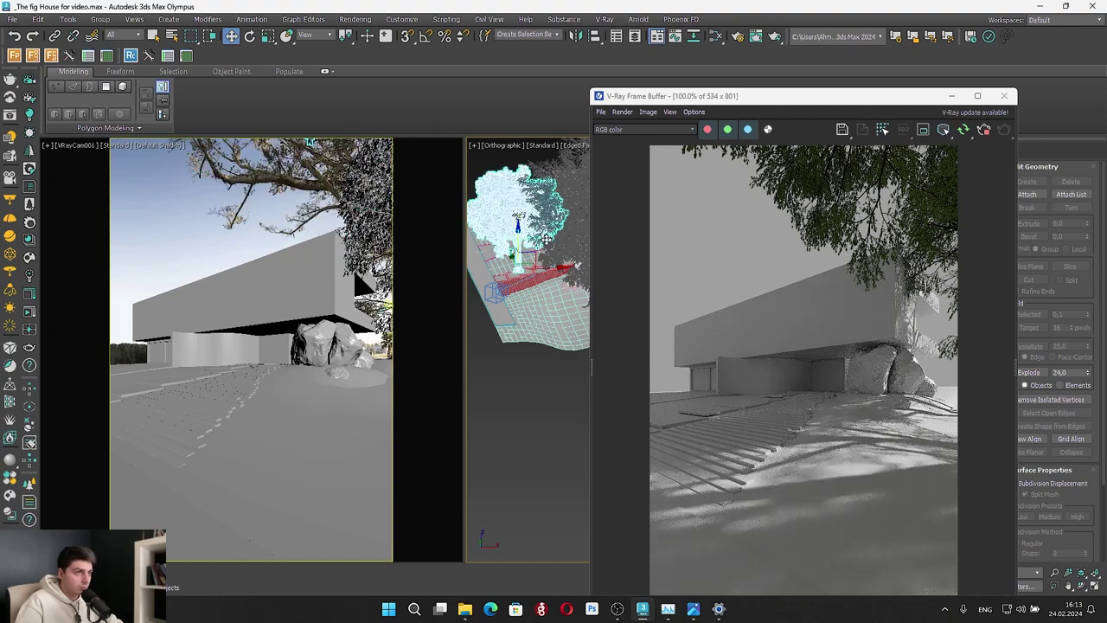
left_click_drag(547, 238, 547, 262)
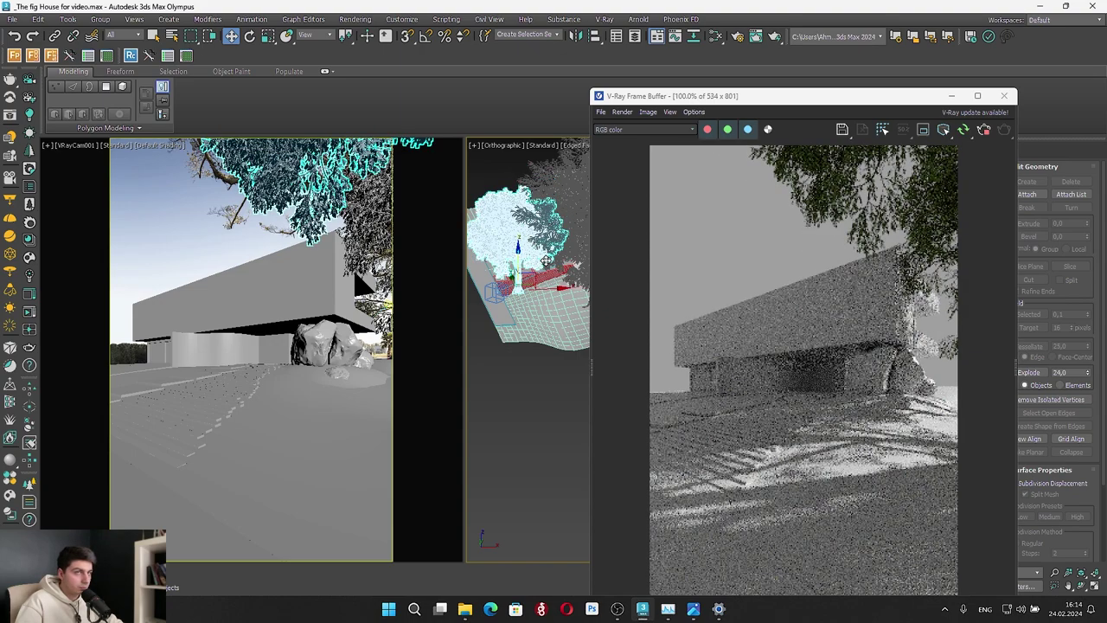
left_click_drag(546, 260, 551, 265)
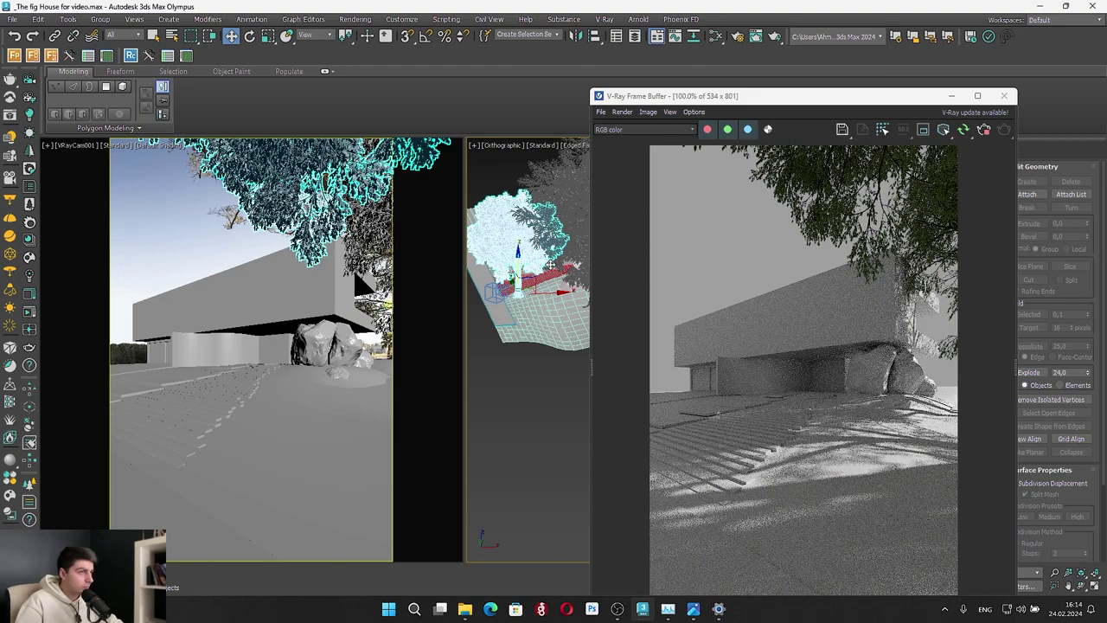
key("ctrl+z")
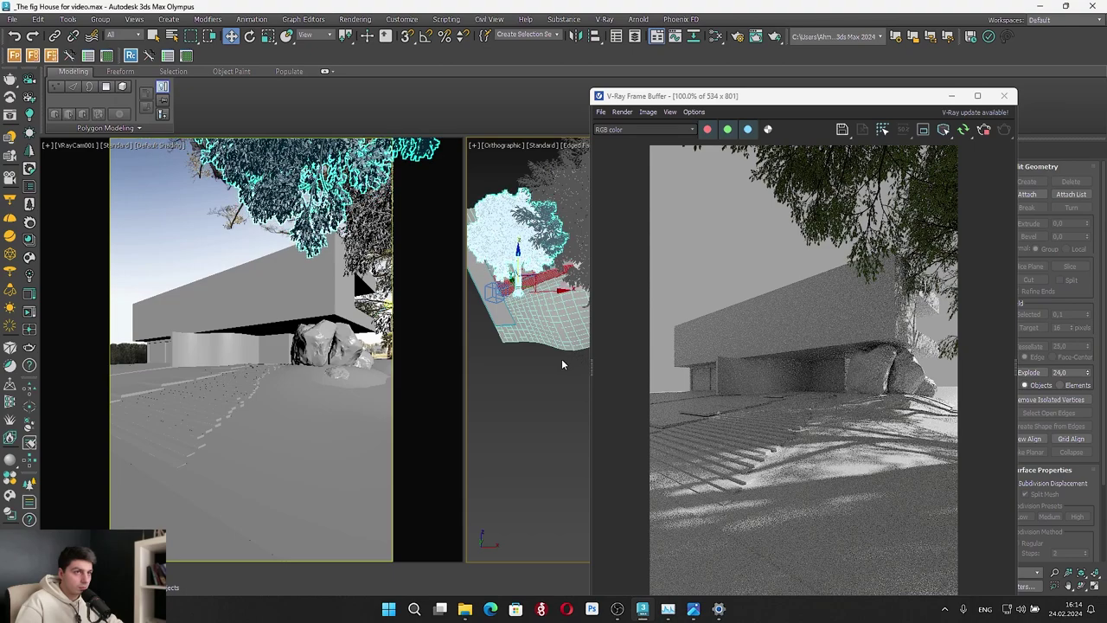
Select the leafy elm at the camera frame's edge and nudge it back along Y toward the house
middle_click_drag(482, 357, 464, 358)
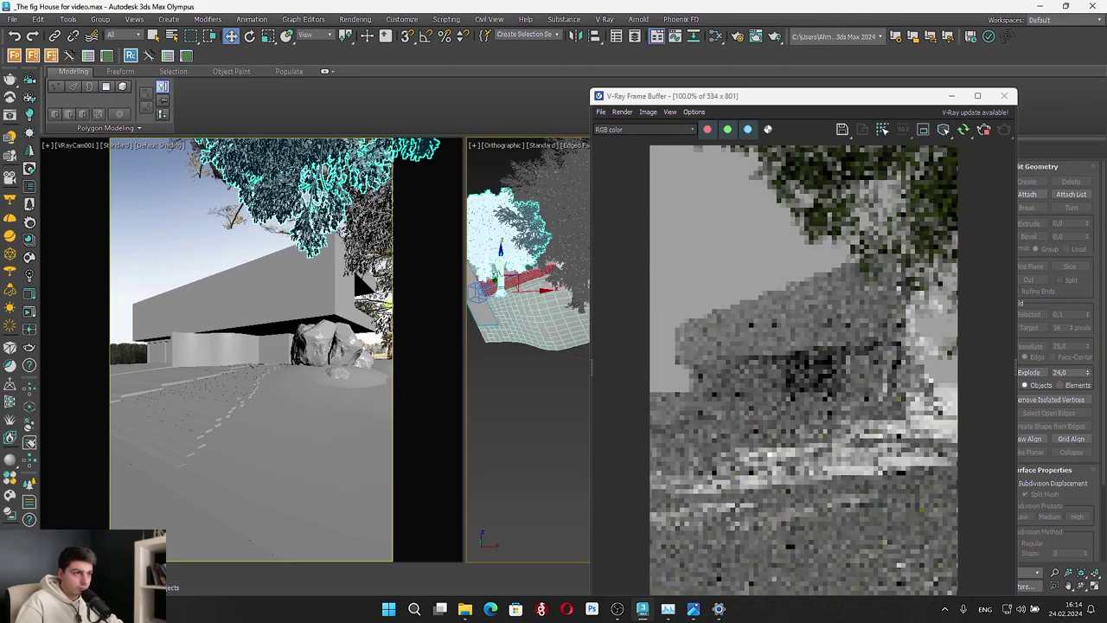
scroll(579, 301, "up", 2)
middle_click(373, 238)
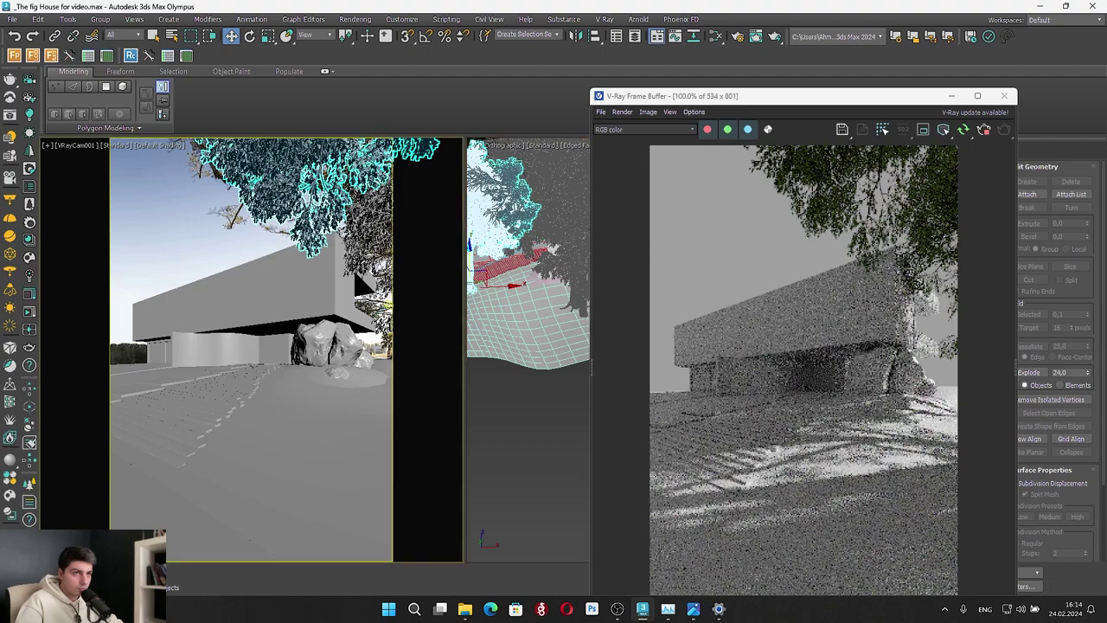
left_click(373, 238)
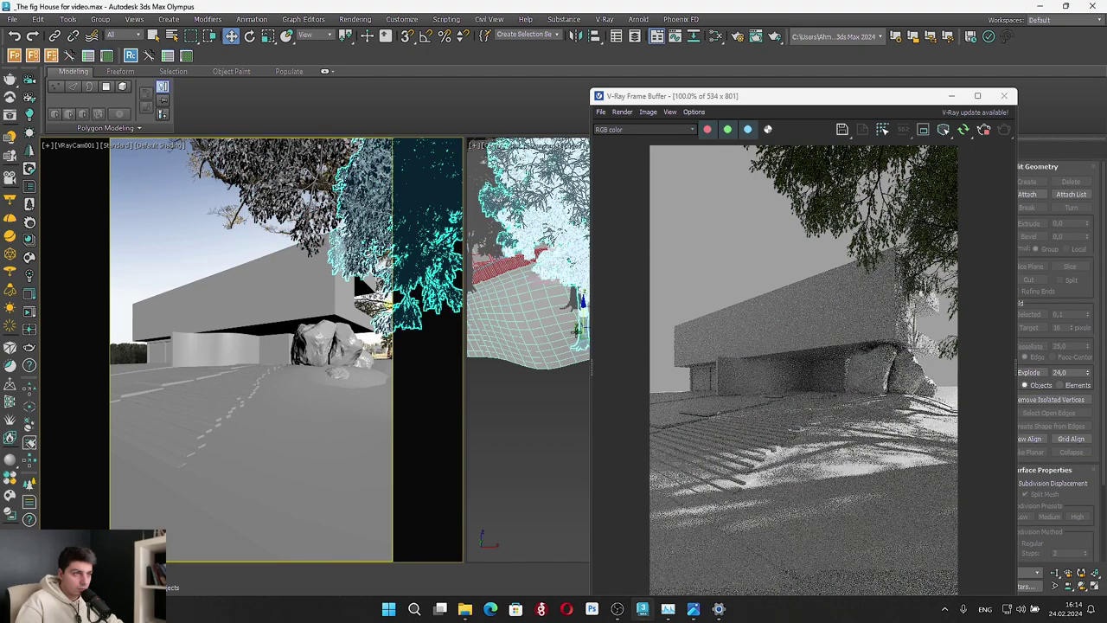
middle_click(576, 332)
left_click_drag(577, 331, 575, 330)
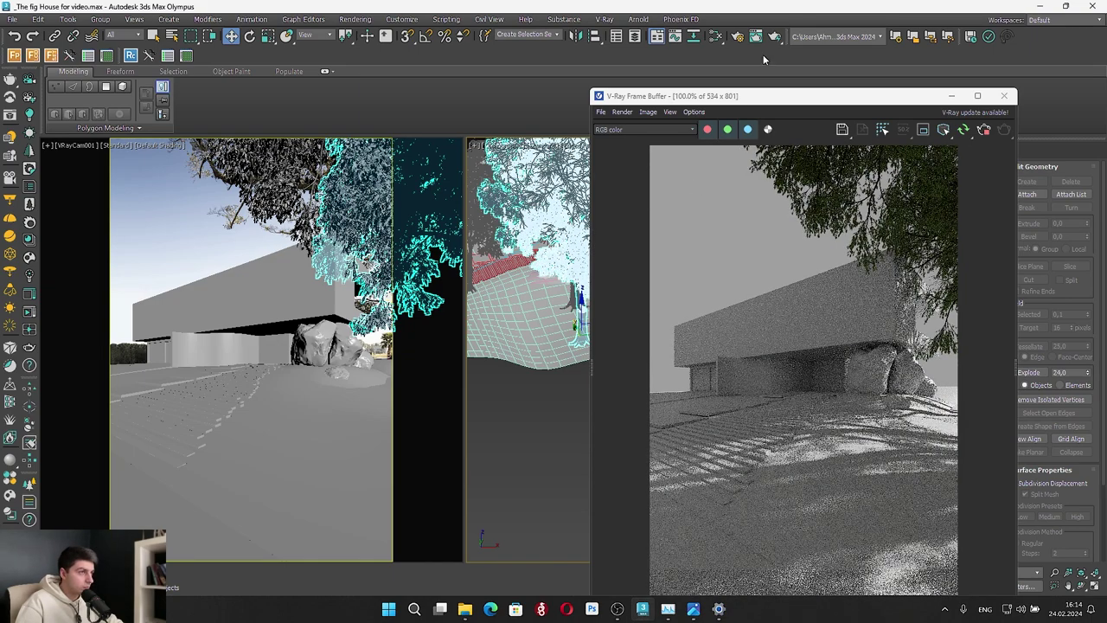
Examine the tree shadows in the render and locate the dome light beyond the terrain in the orthographic view
left_click_drag(718, 96, 177, 51)
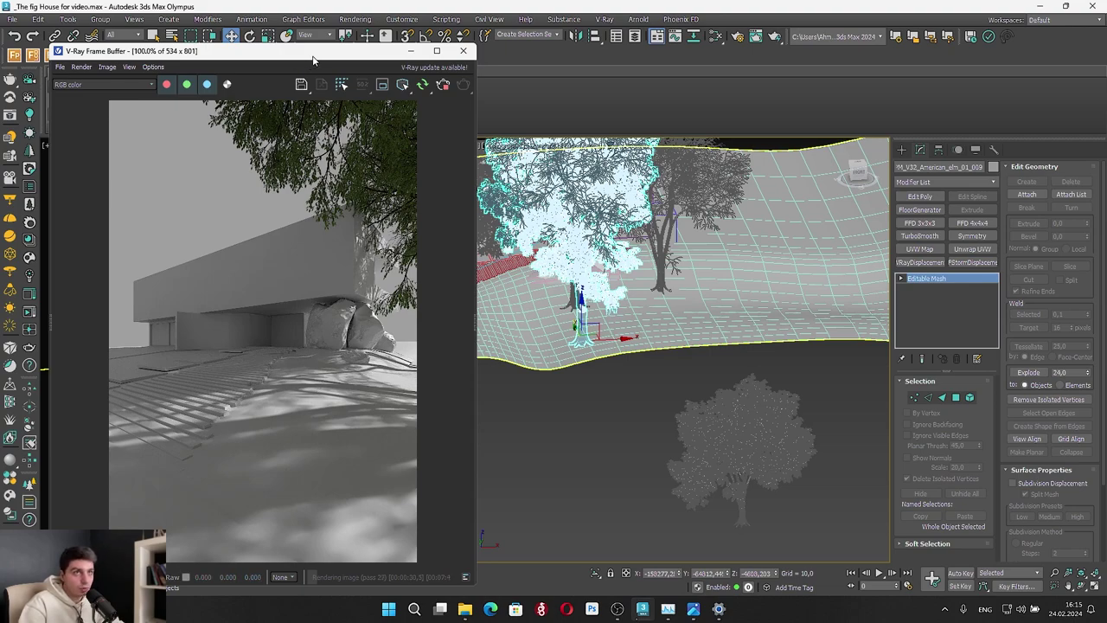
left_click_drag(313, 55, 668, 52)
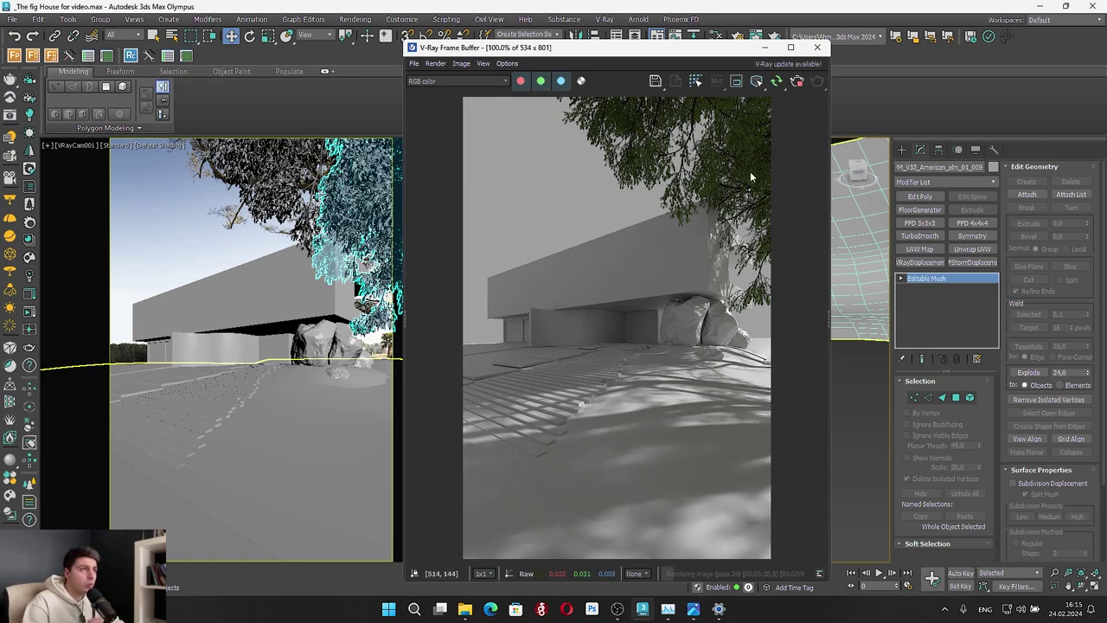
left_click_drag(663, 43, 369, 64)
scroll(640, 334, "down", 6)
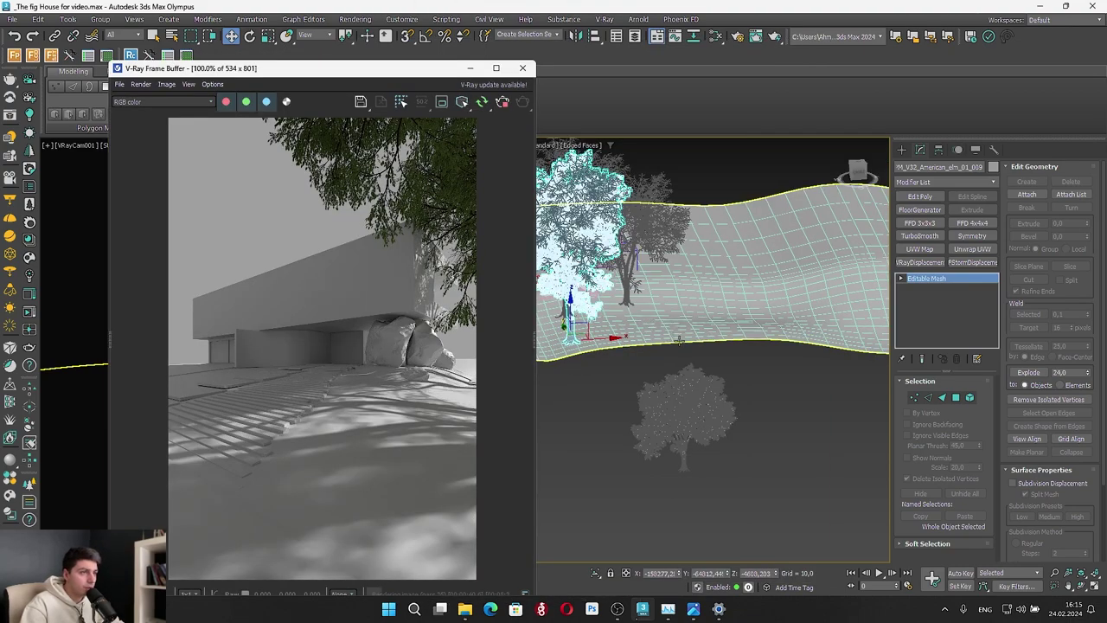
middle_click_drag(826, 295, 781, 283)
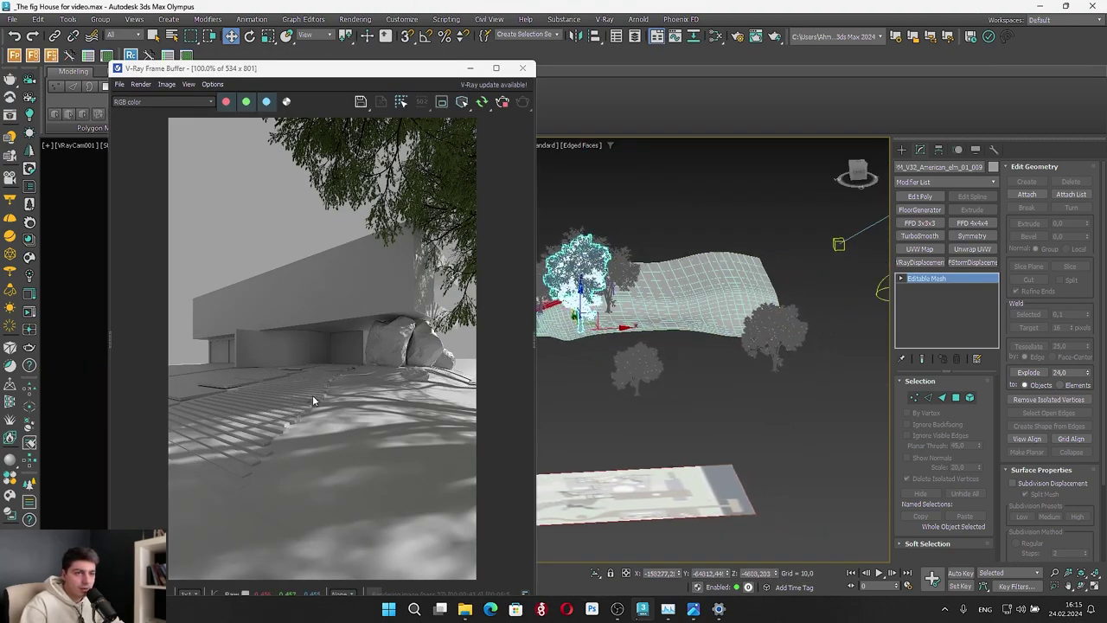
middle_click_drag(843, 264, 771, 200)
scroll(592, 293, "up", 3)
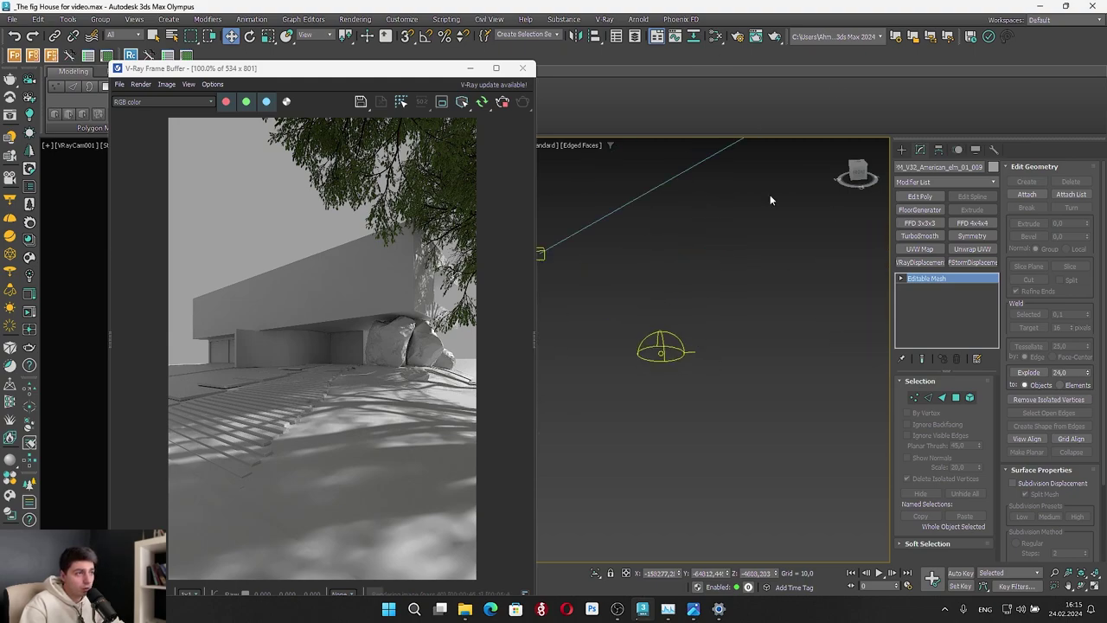
Open the Slate Material Editor and create a new view named hdri
left_click(737, 37)
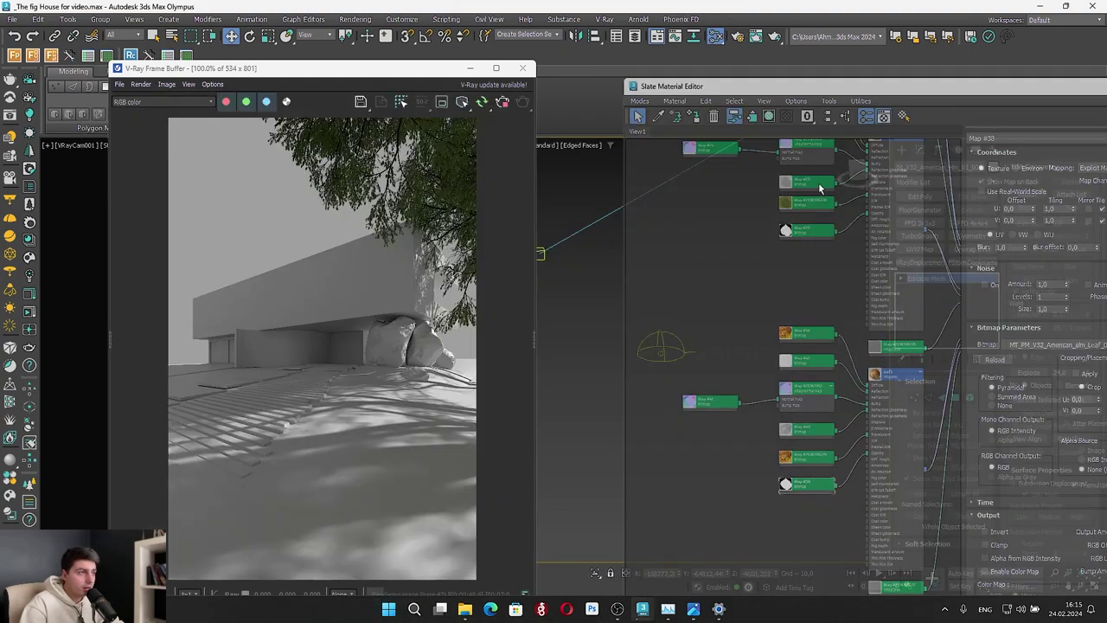
left_click_drag(683, 86, 275, 80)
right_click(288, 128)
left_click(316, 134)
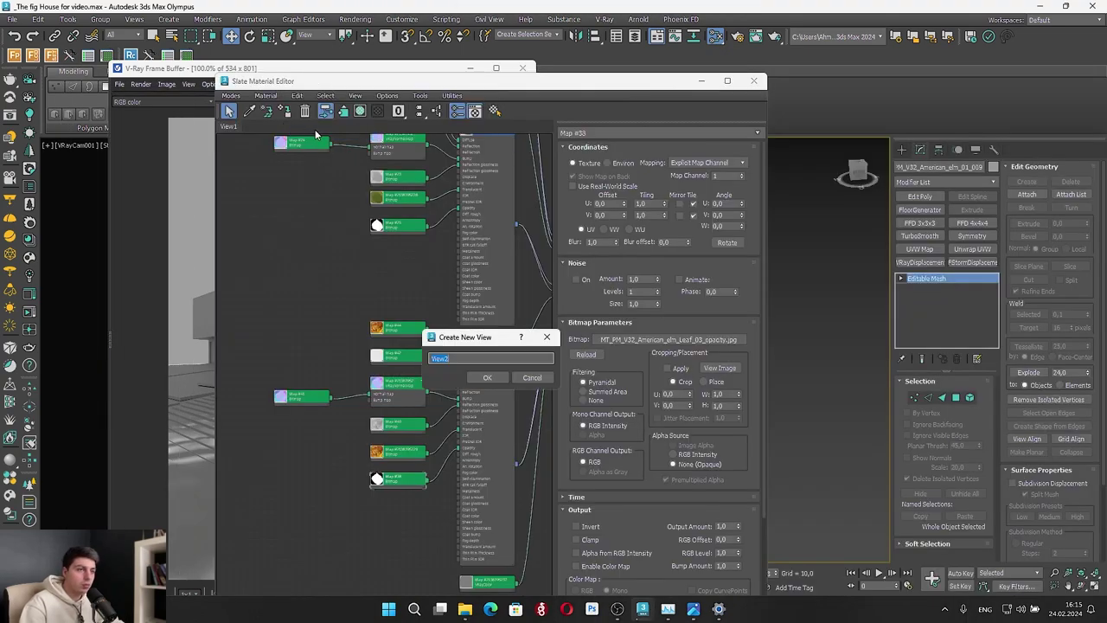
type("hdri")
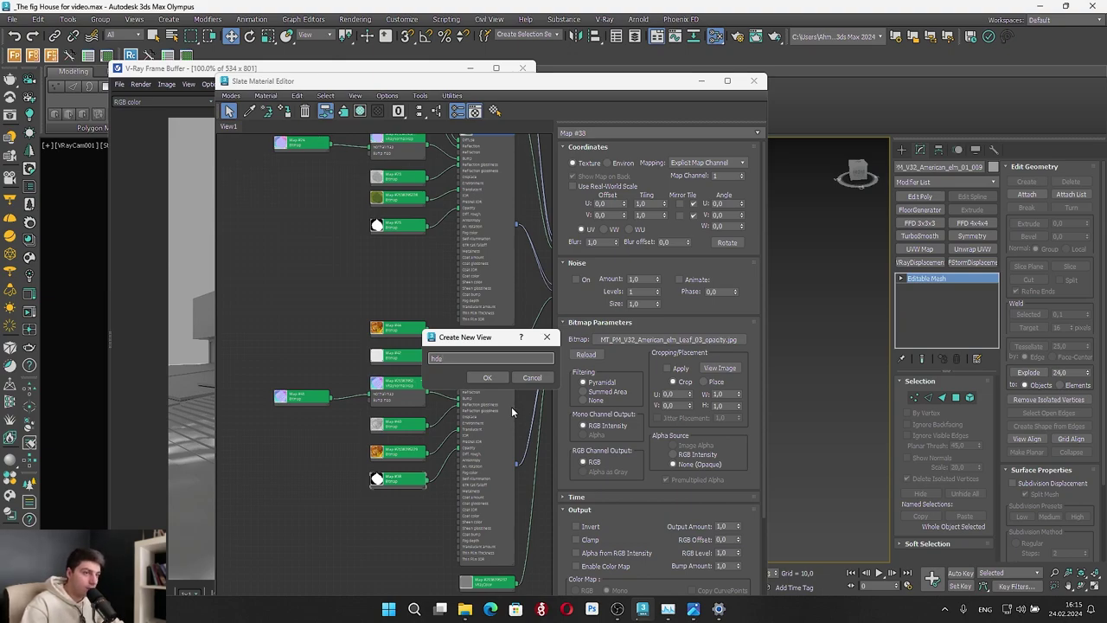
key("BackSpace")
key("BackSpace")
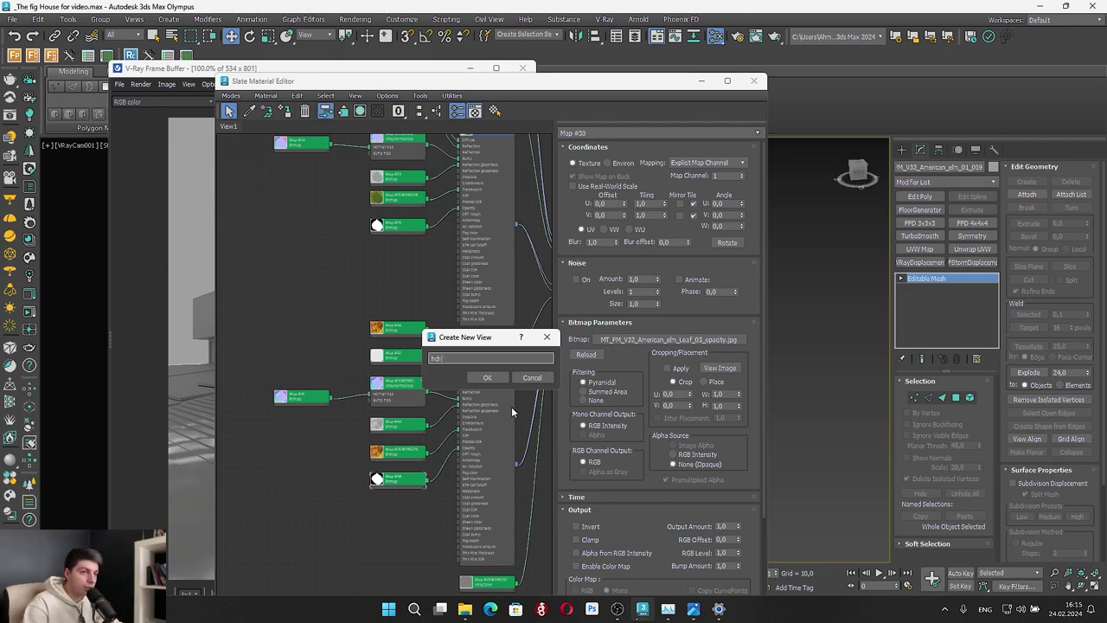
key("Return")
Add a VRayBitmap map to the hdri view
right_click(362, 286)
mouse_move(448, 304)
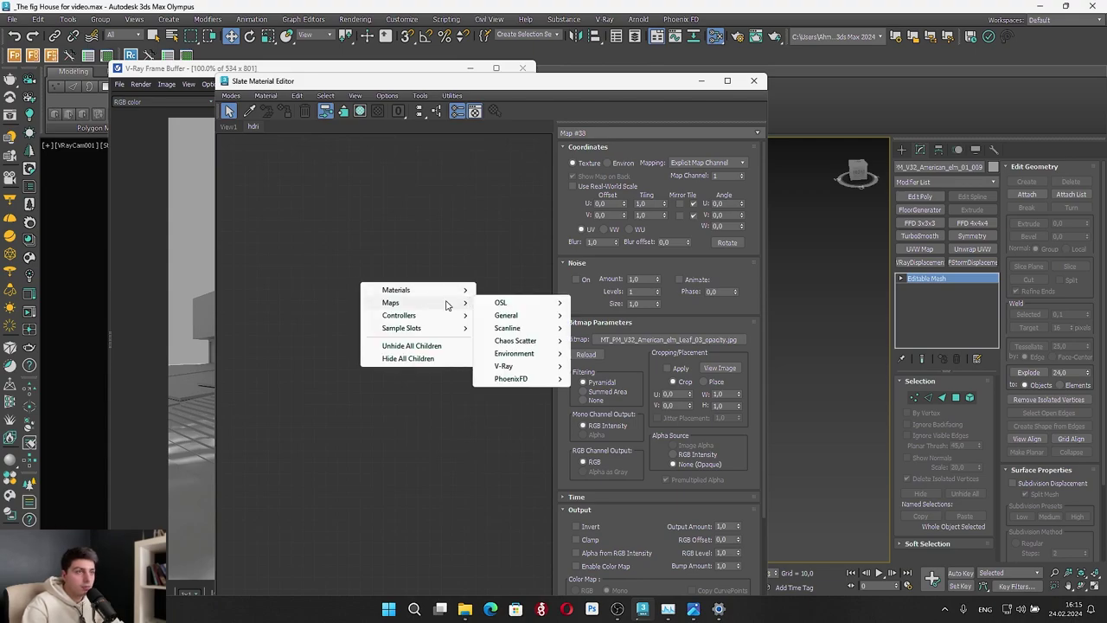
mouse_move(554, 366)
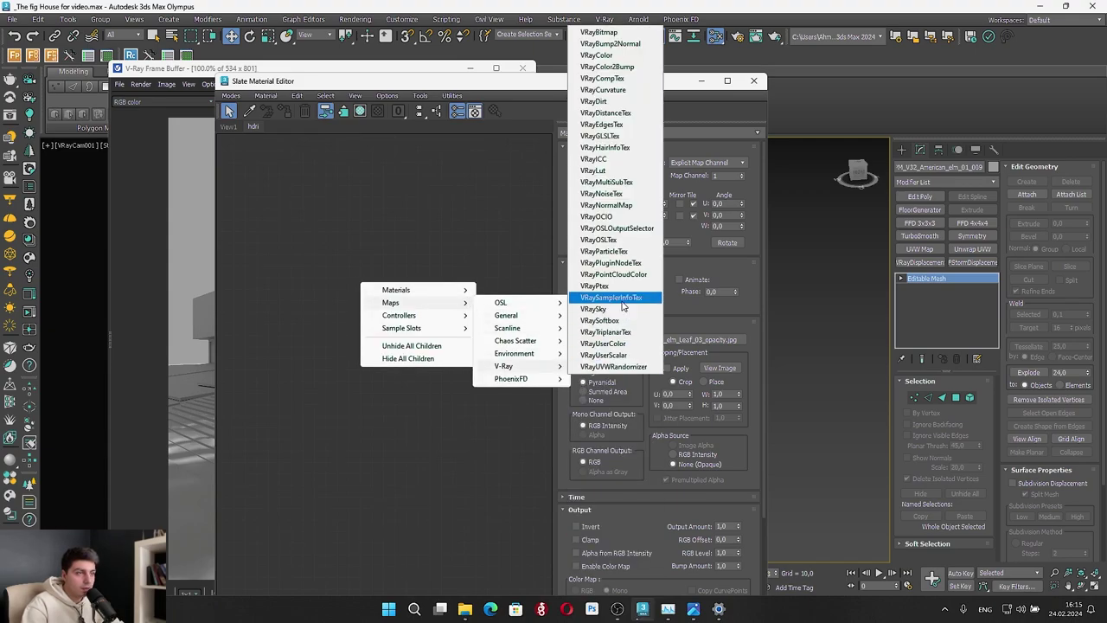
left_click(605, 32)
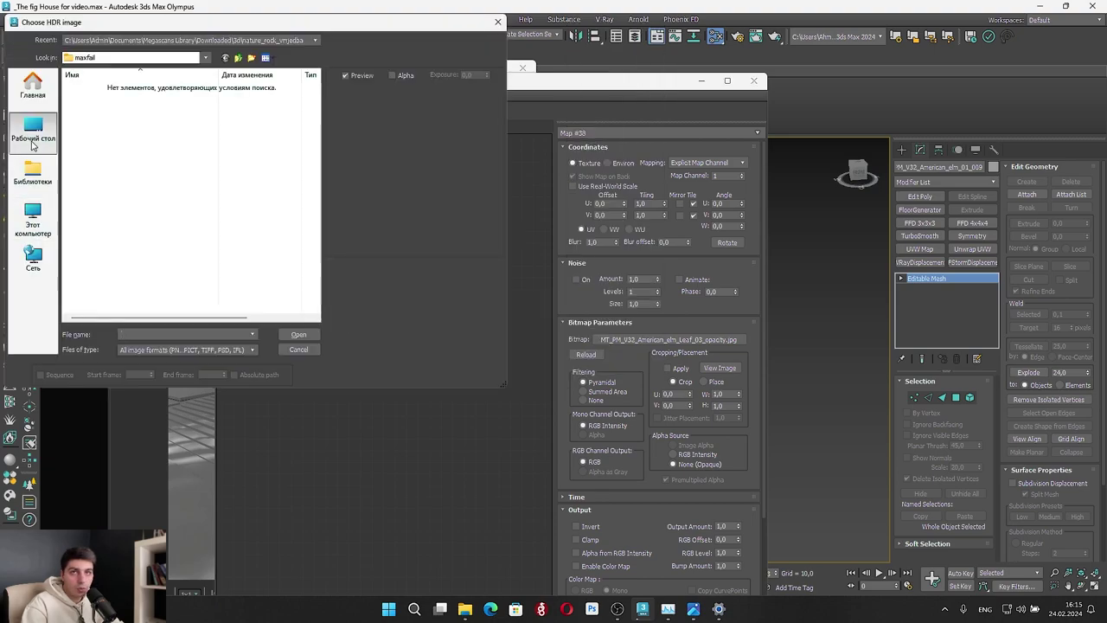
Browse to the hdri folder inside The Fig House project's texture folder on the desktop
left_click(32, 144)
double_click(178, 303)
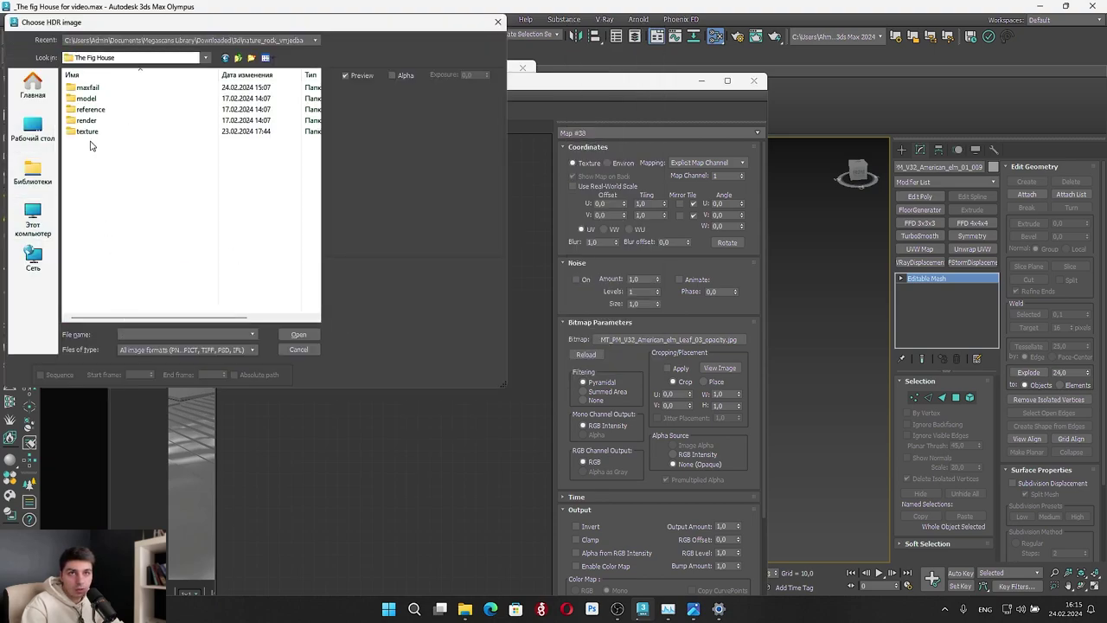
double_click(89, 131)
double_click(100, 113)
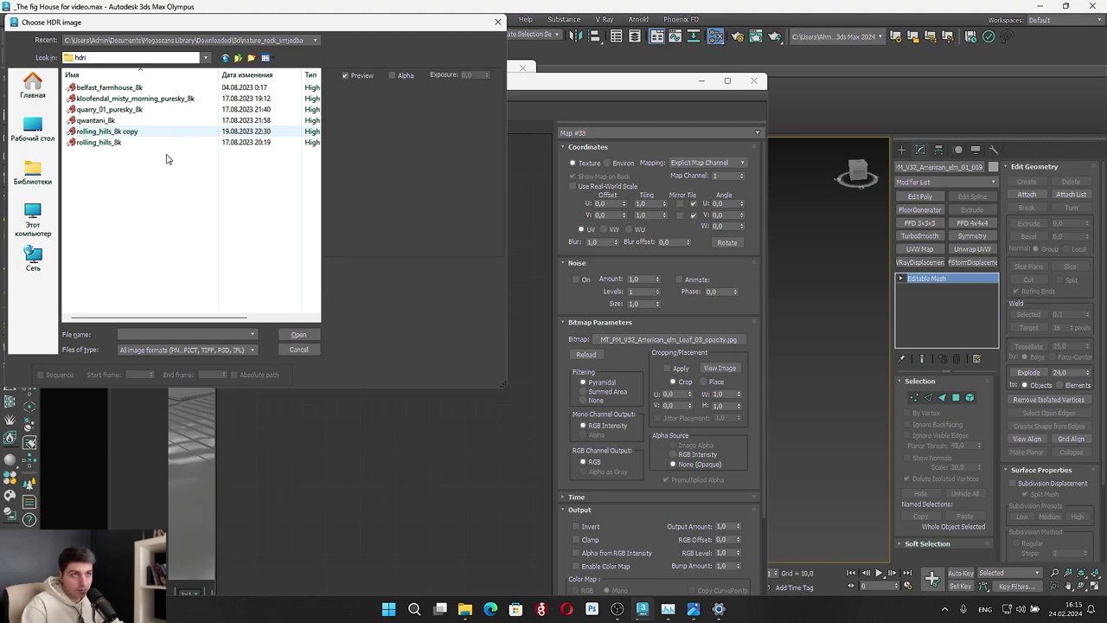
Compare the previews of rolling_hills_8k and rolling_hills_8k copy, and load rolling_hills_8k into the VRayBitmap map
left_click(129, 131)
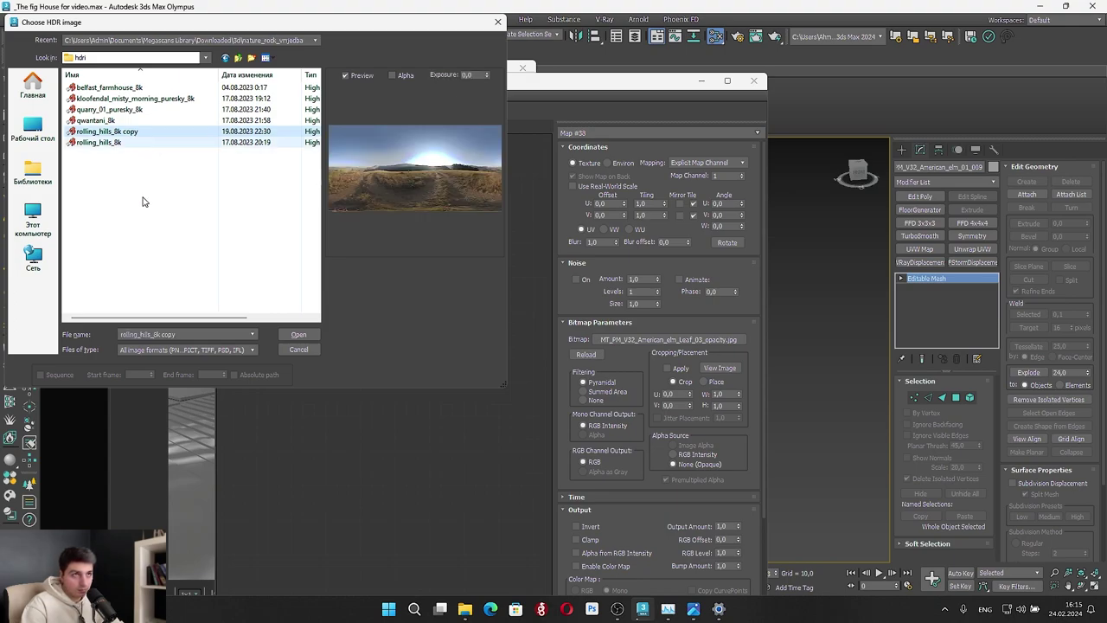
key("Down")
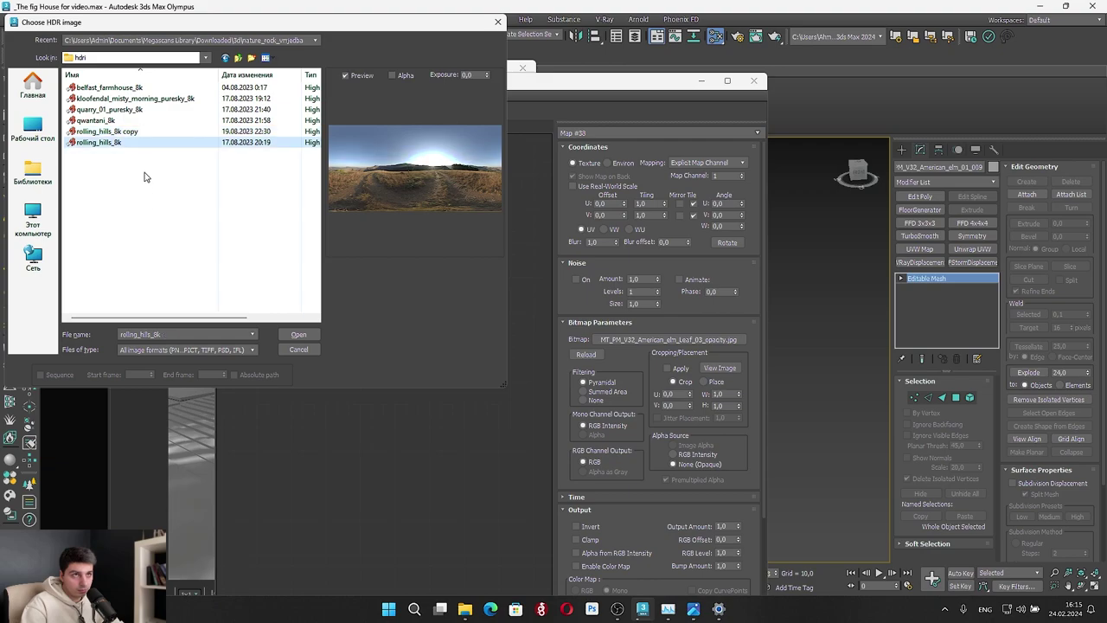
left_click(145, 132)
left_click(142, 139)
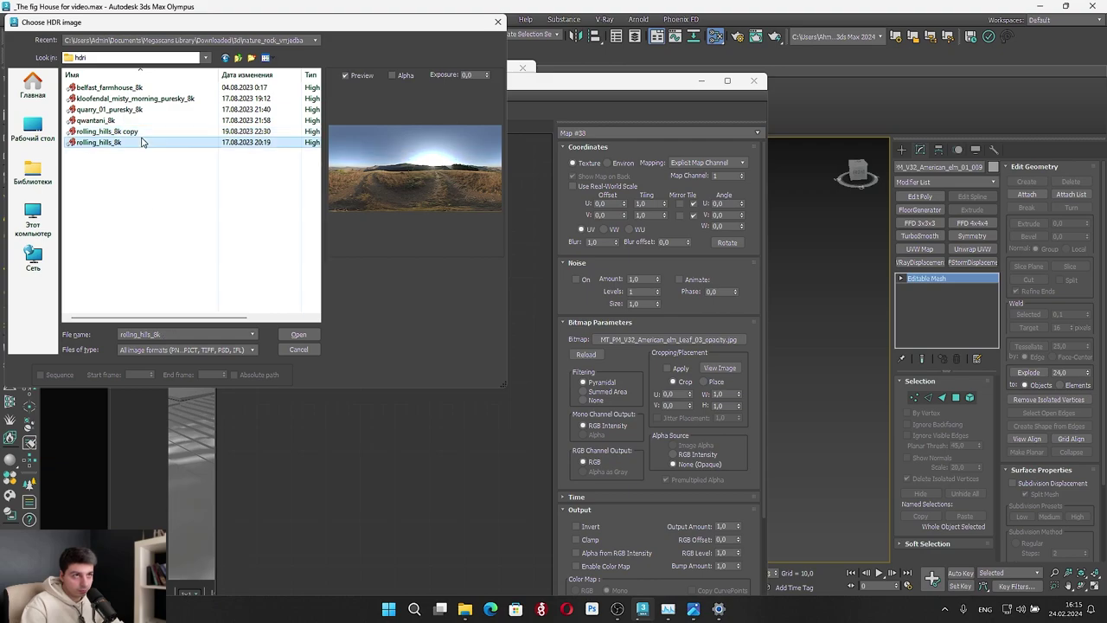
left_click(142, 134)
left_click(139, 141)
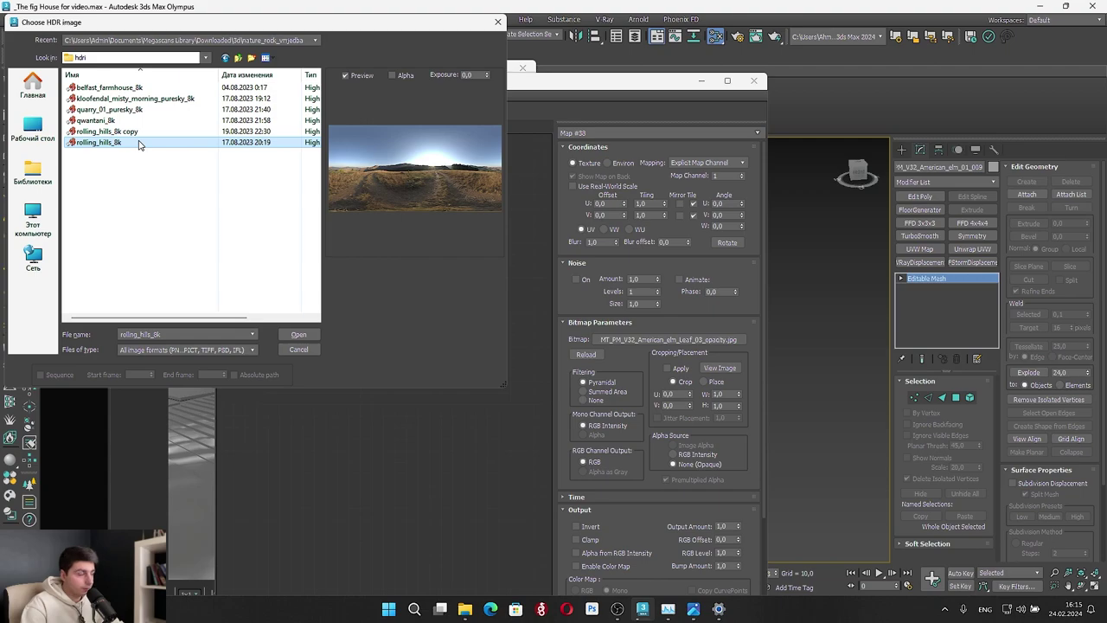
left_click(136, 133)
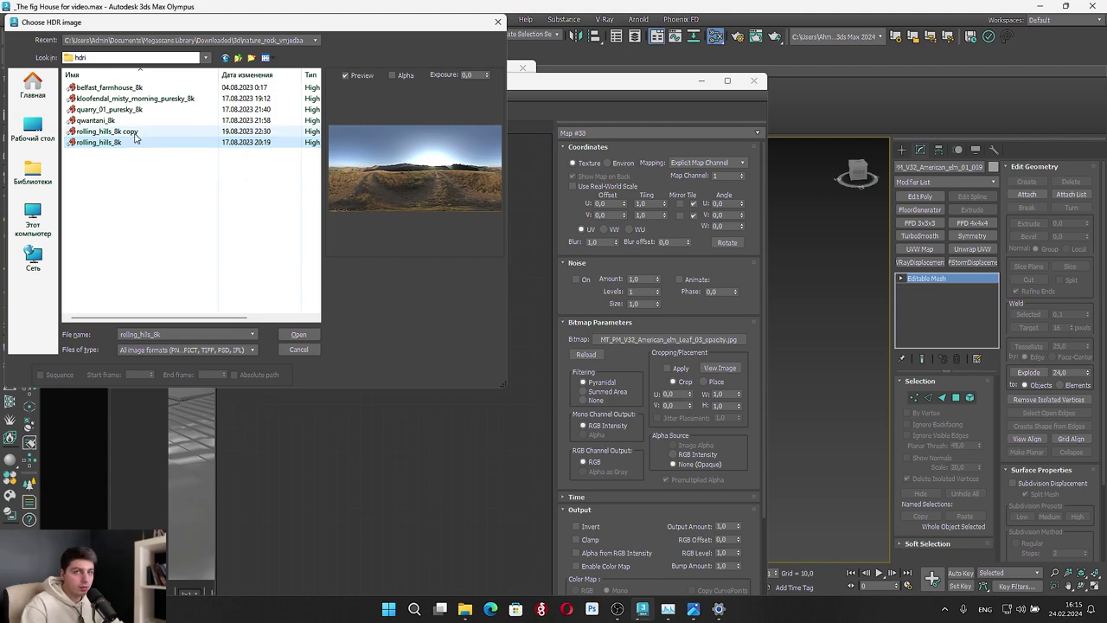
left_click(134, 142)
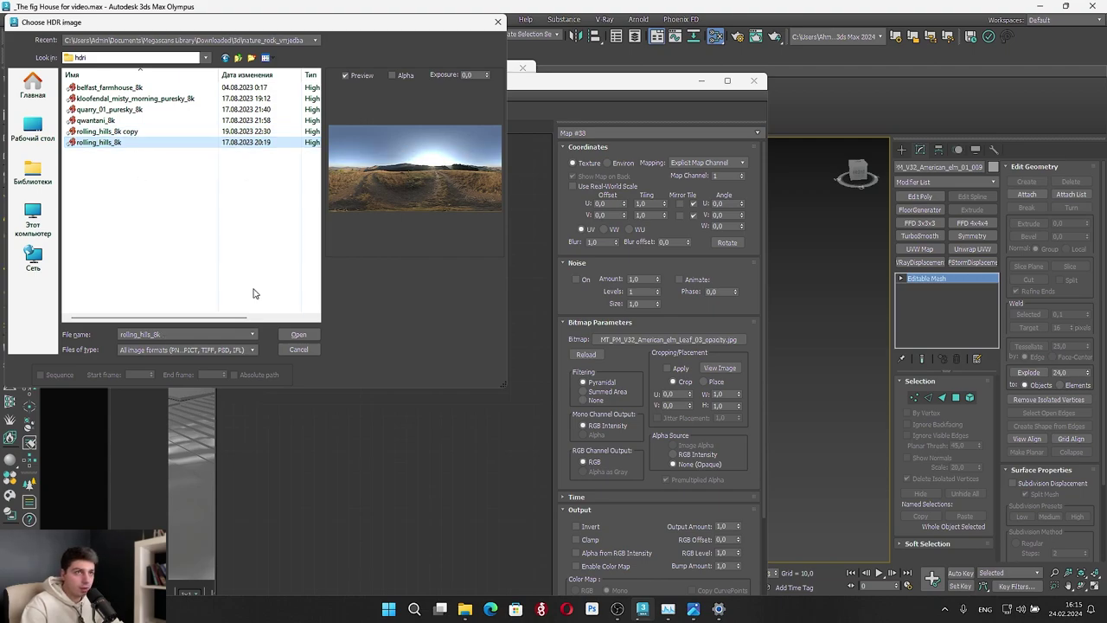
left_click(287, 334)
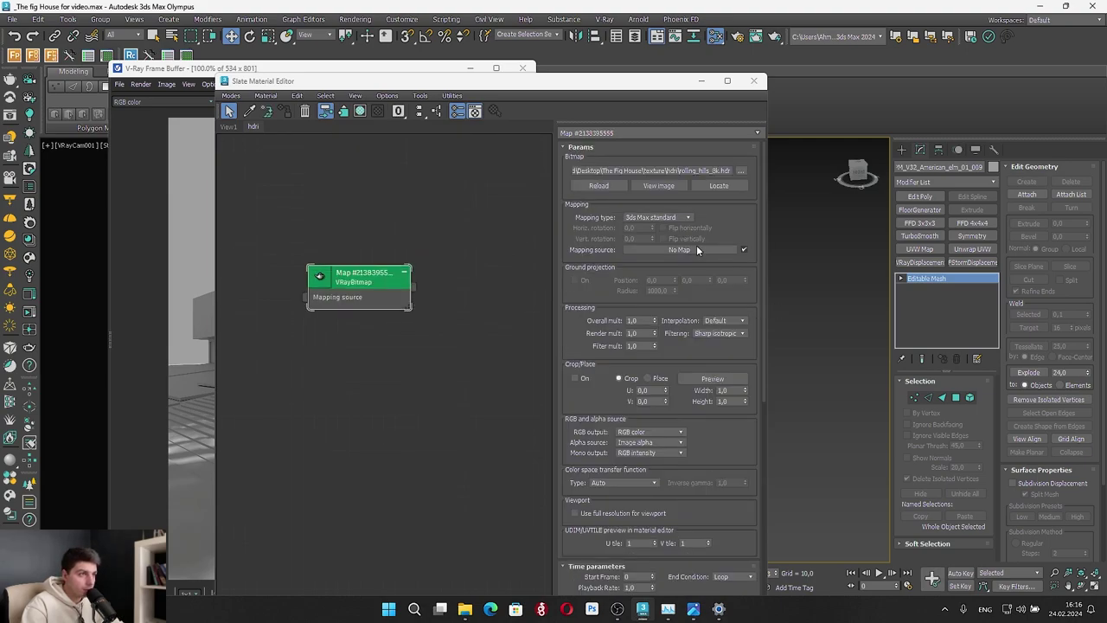
Set the bitmap's mapping type to Spherical and feed it into a new Color Correction map
left_click(657, 217)
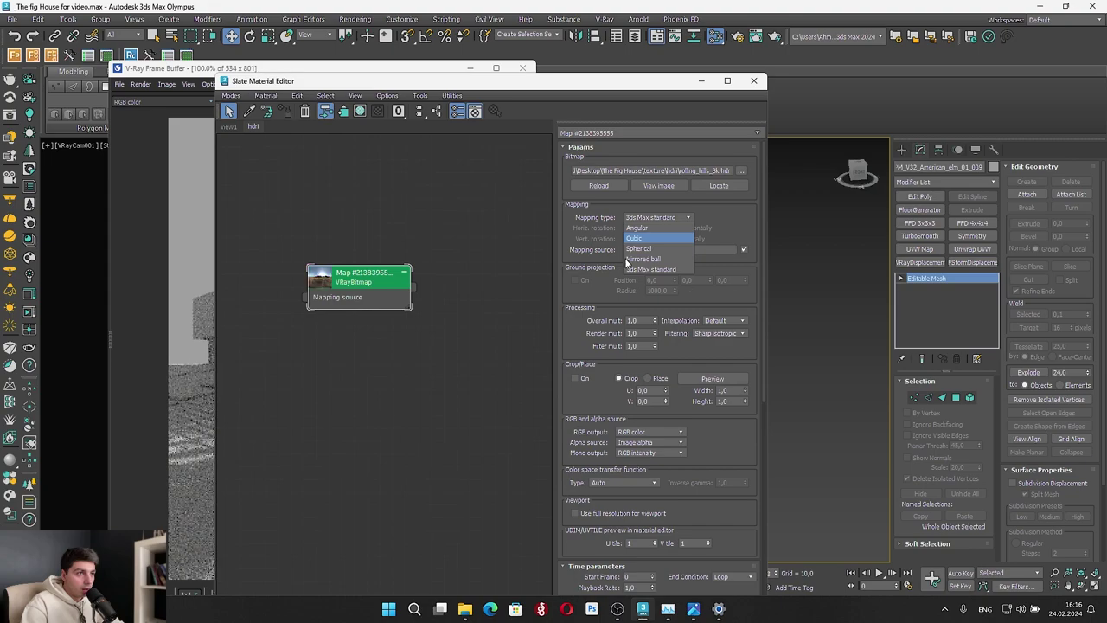
left_click(660, 250)
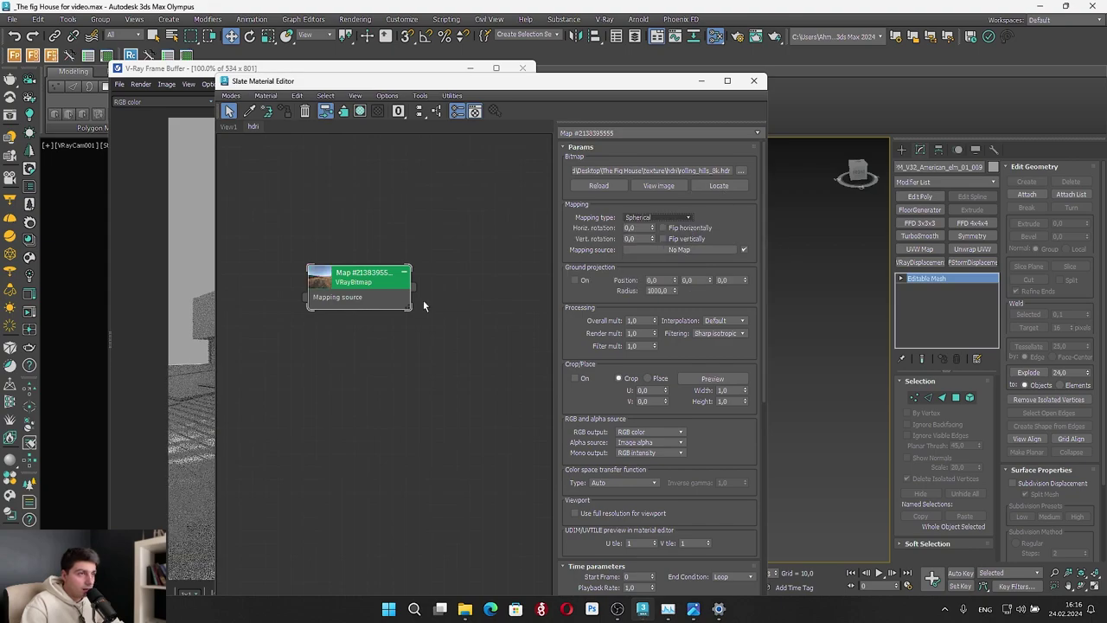
left_click_drag(415, 286, 456, 290)
mouse_move(489, 309)
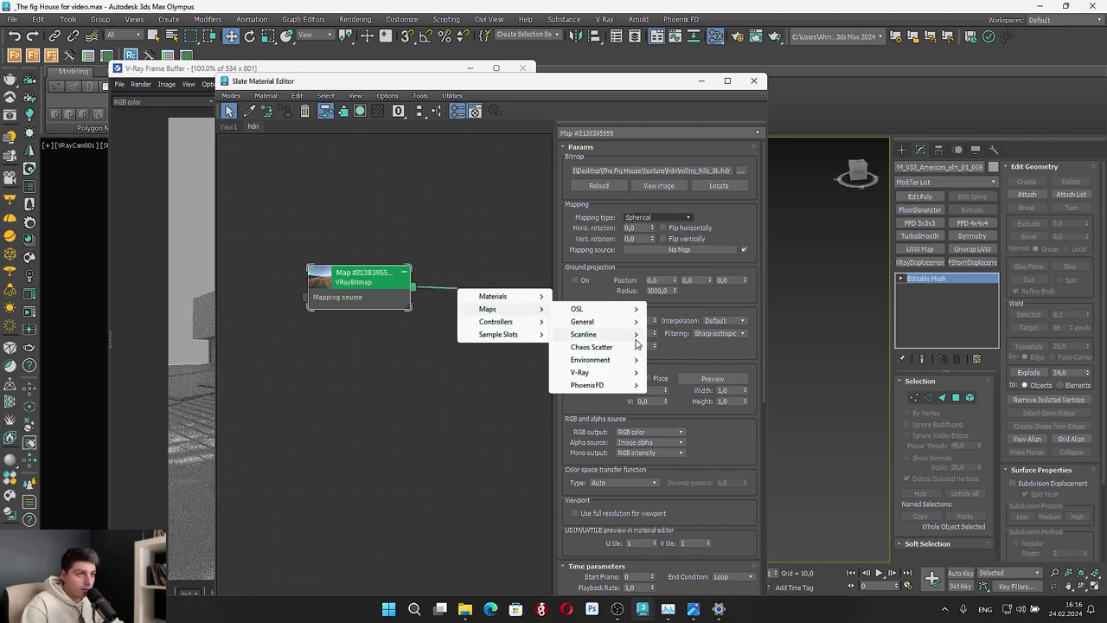
mouse_move(580, 372)
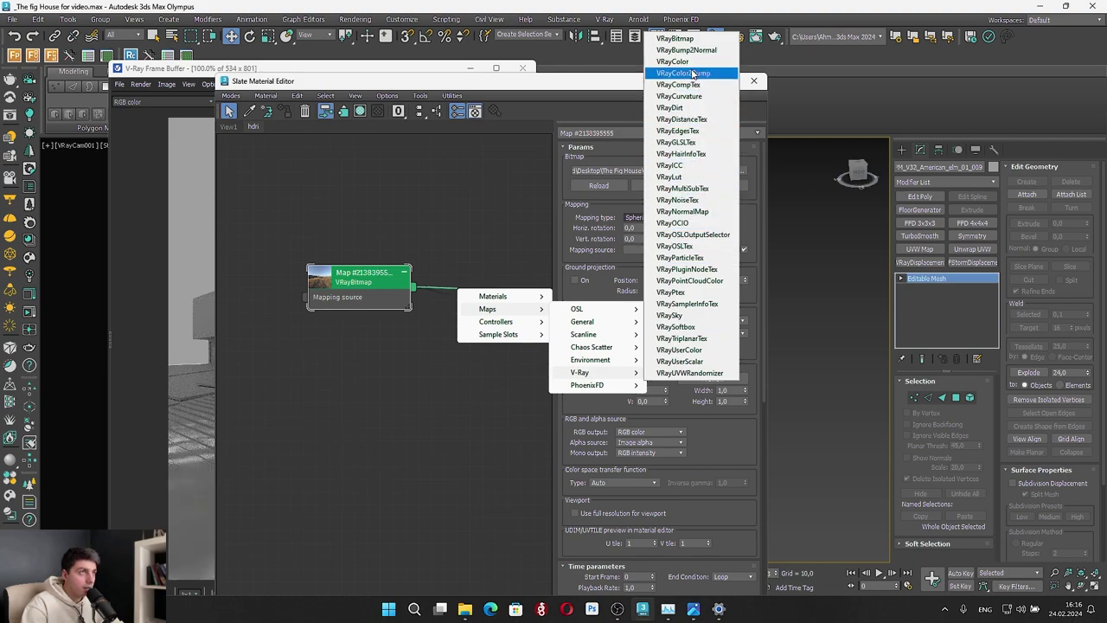
mouse_move(615, 322)
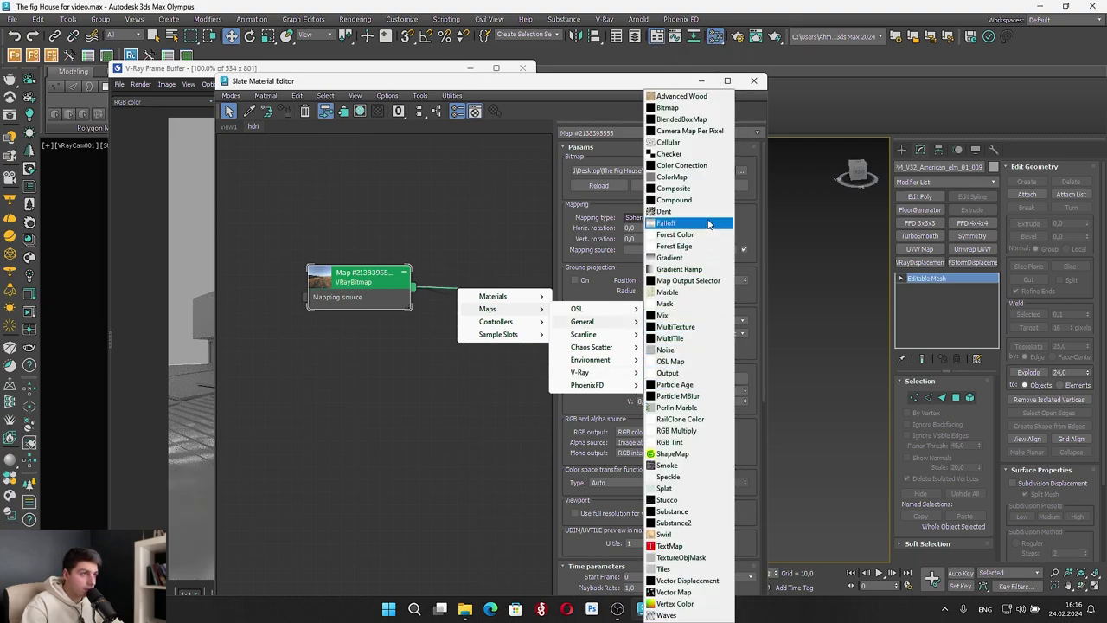
left_click(707, 166)
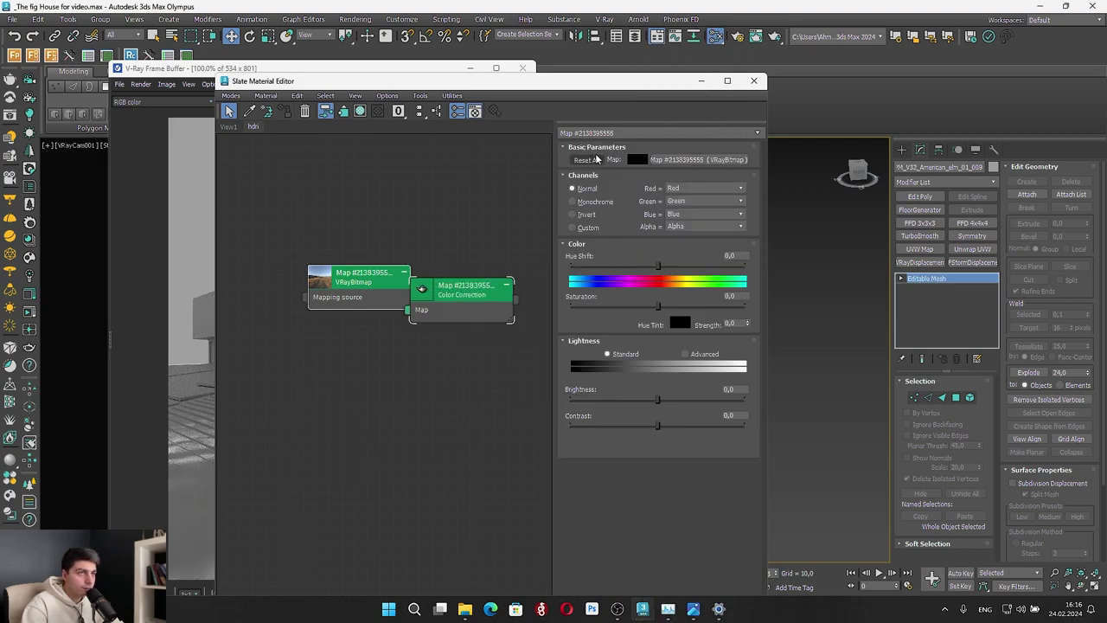
Assign the Color Correction map to the dome light's texture slot and uncover the render for viewing
left_click_drag(620, 85, 509, 121)
scroll(777, 324, "down", 4)
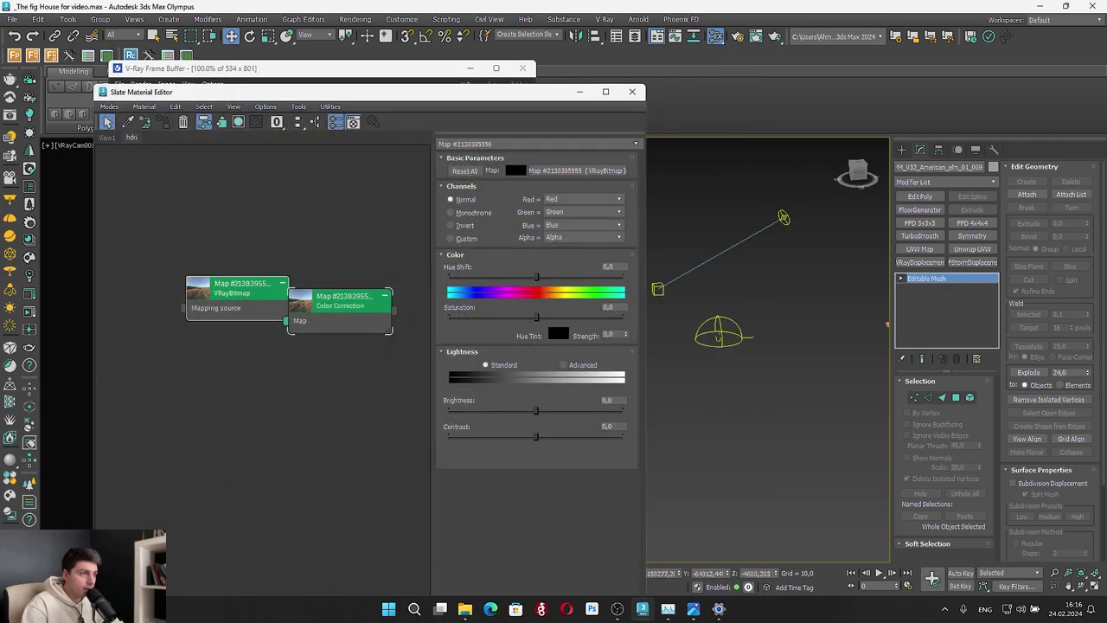
left_click(717, 339)
left_click_drag(395, 309, 968, 519)
left_click(527, 335)
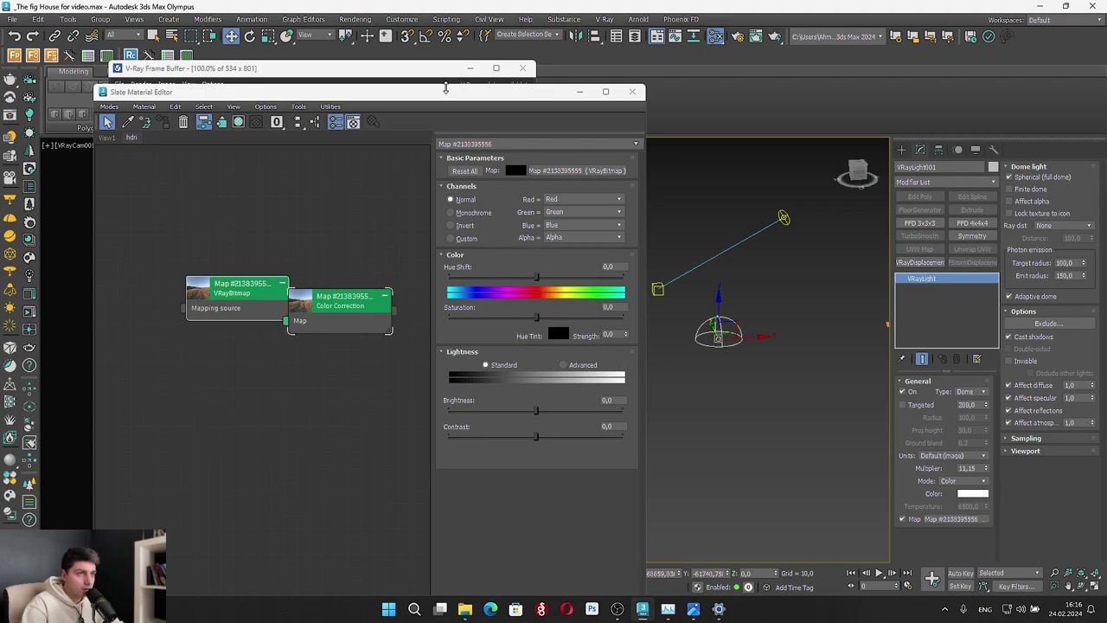
left_click_drag(557, 91, 985, 65)
left_click(500, 102)
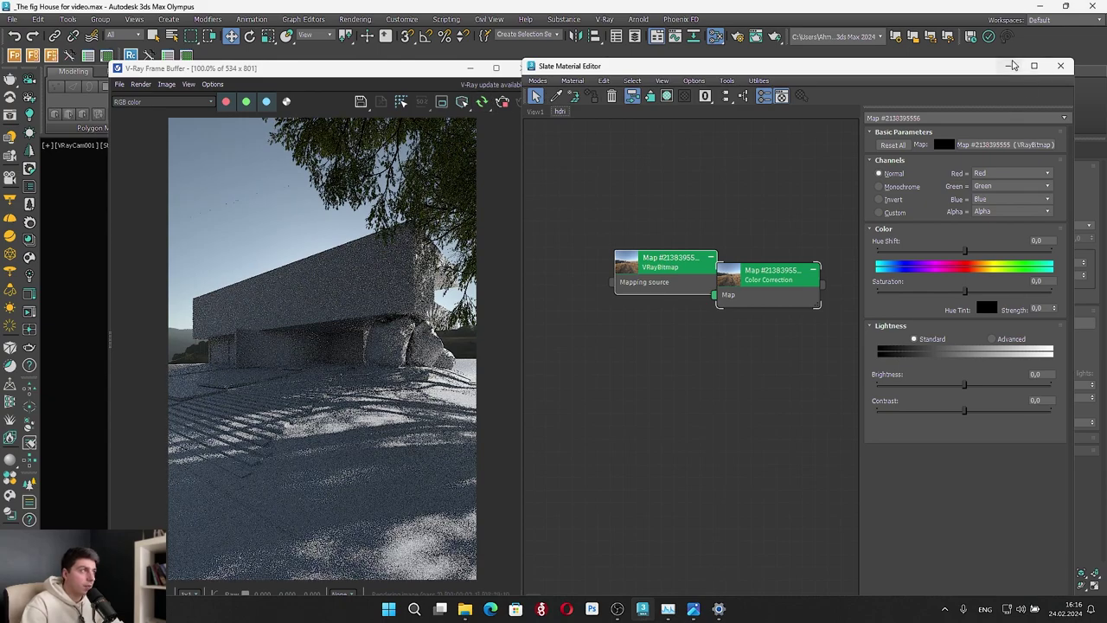
left_click(1009, 65)
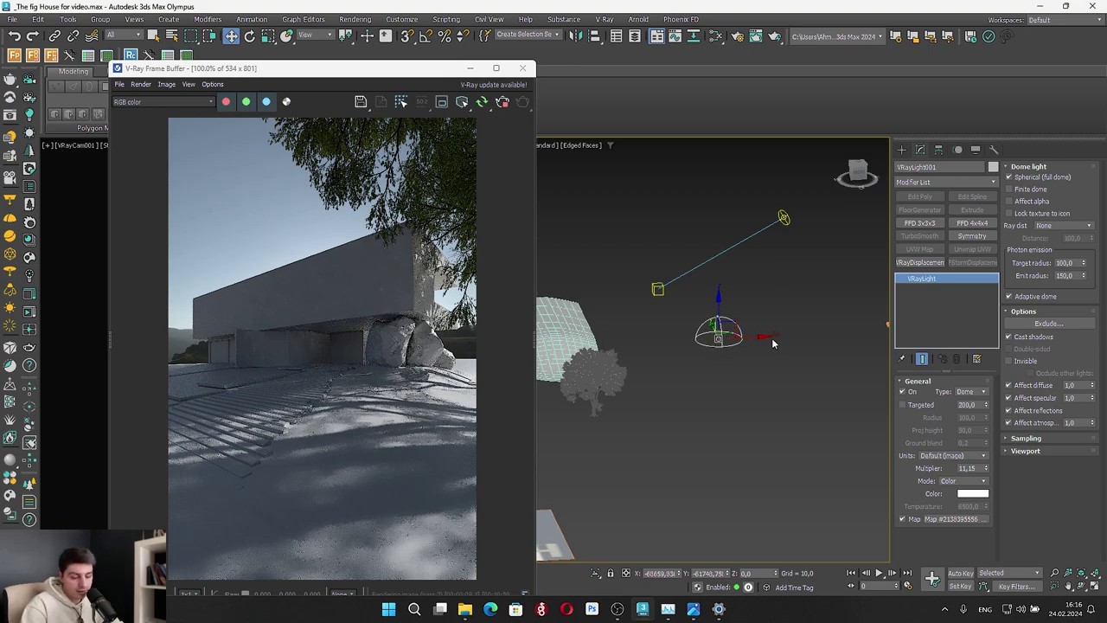
Try rotating the dome light about its vertical axis, enabling Lock texture to icon before repeating the rotation
key("e")
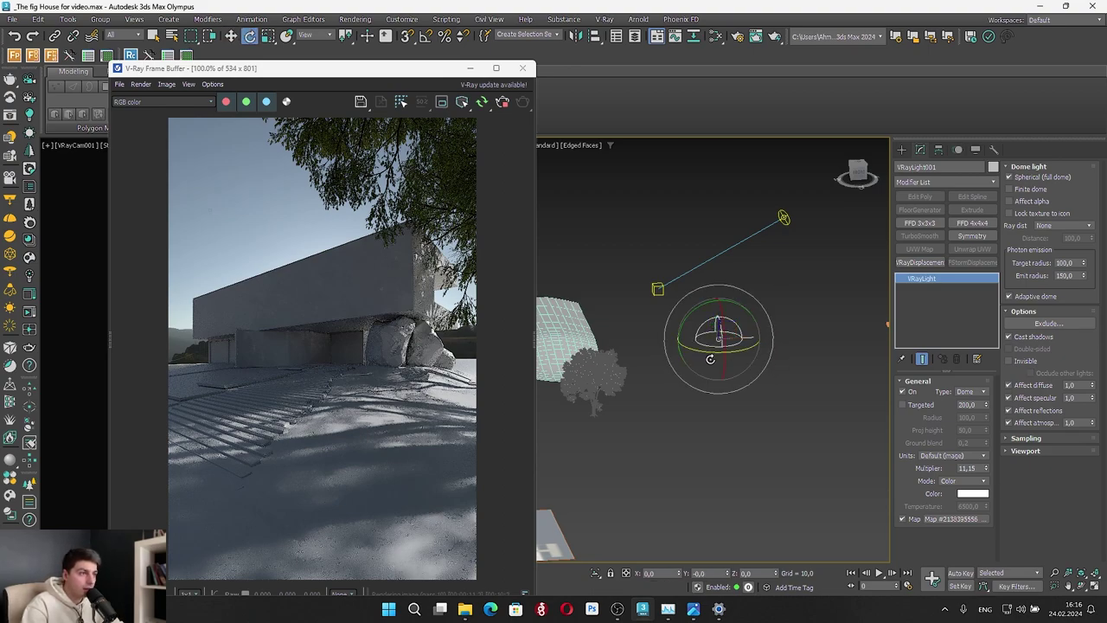
left_click_drag(718, 350, 670, 340)
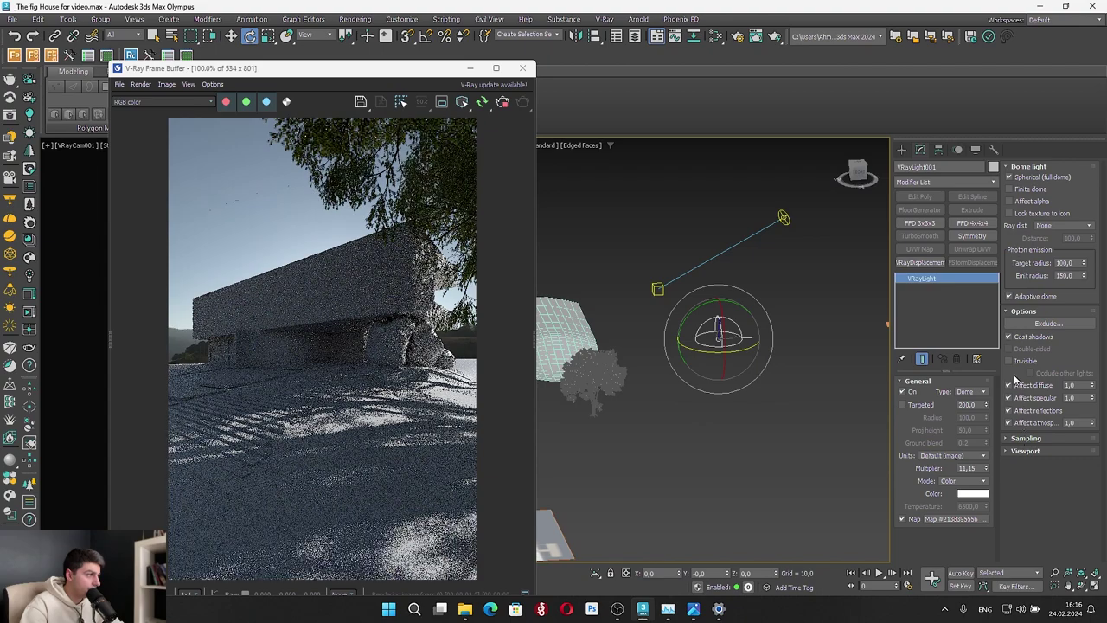
left_click(1010, 214)
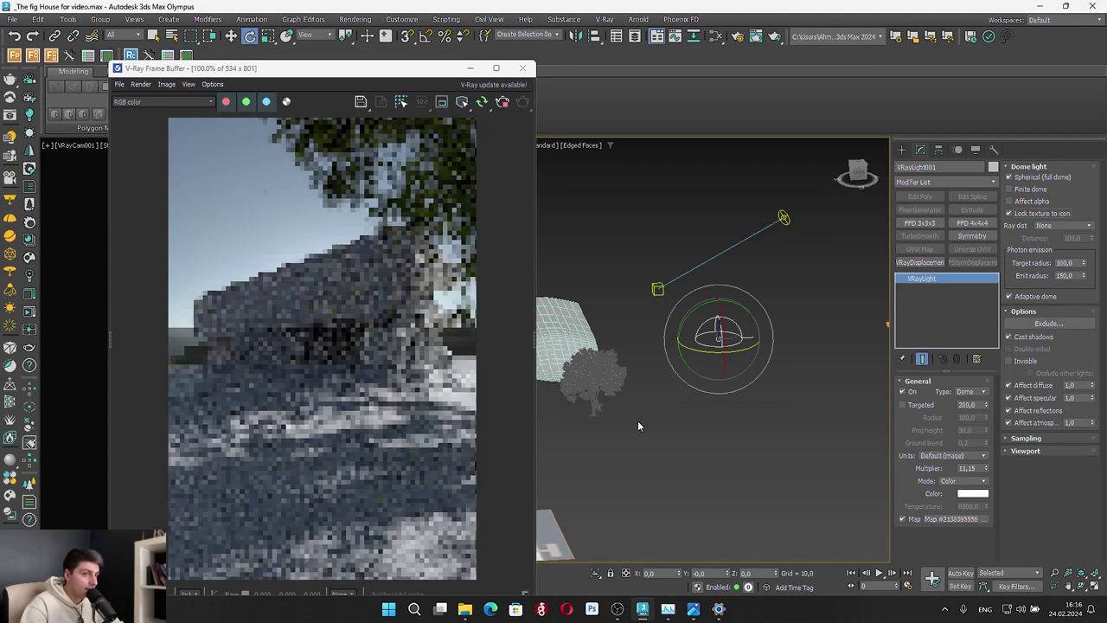
left_click_drag(713, 344, 669, 345)
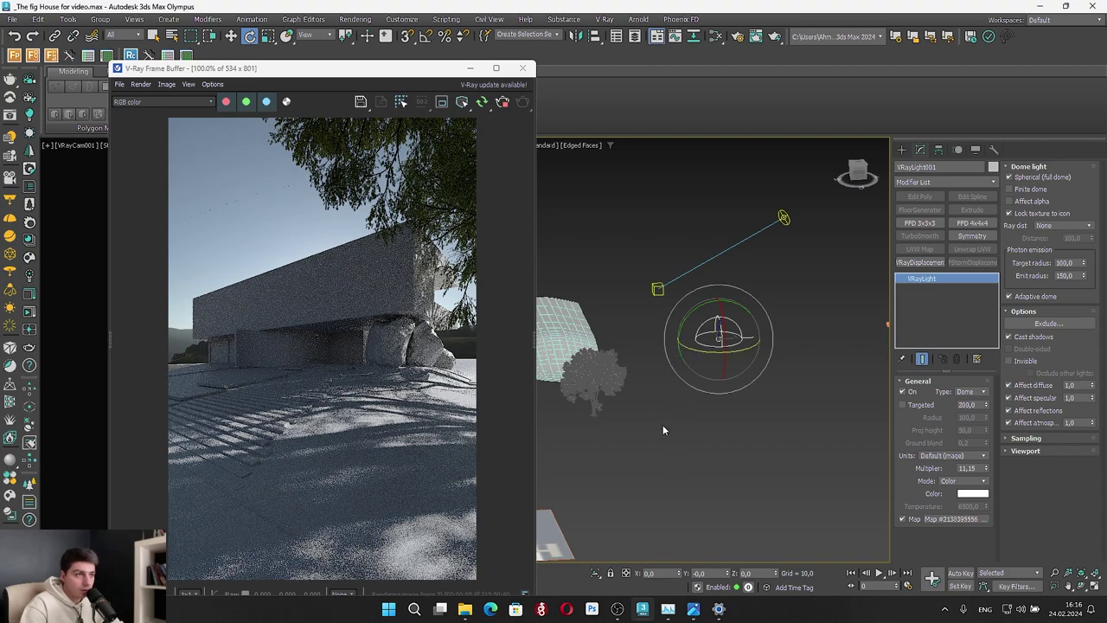
Stop the interactive render, isolate the sun and dome lights in the scene, and minimize the V-Ray Frame Buffer
middle_click_drag(663, 425, 747, 389, "alt")
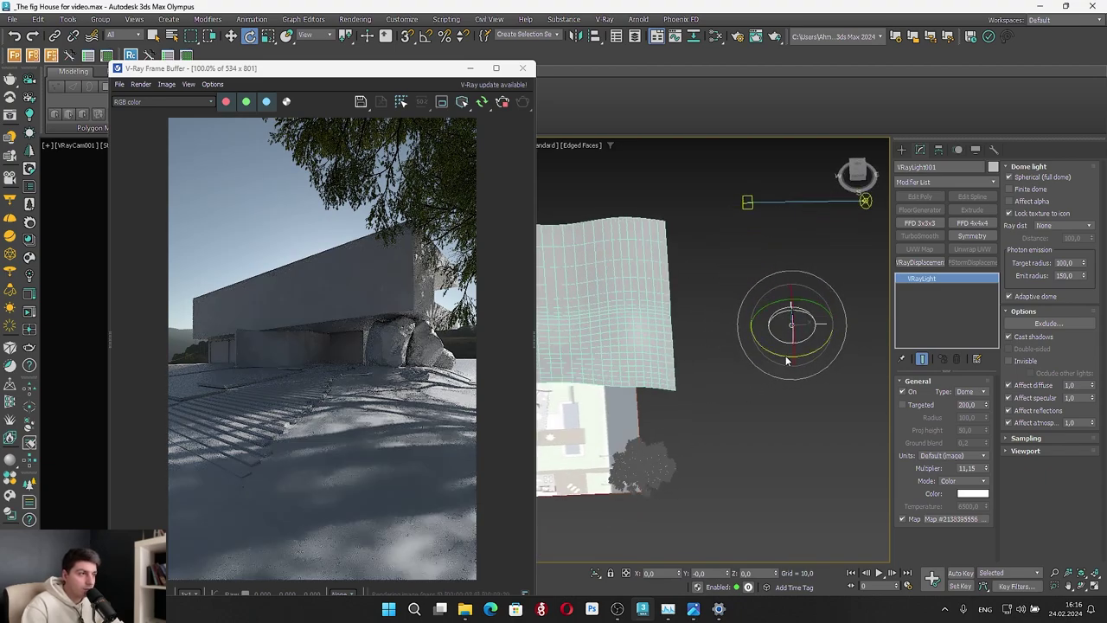
left_click(502, 103)
scroll(857, 271, "down", 2)
left_click_drag(868, 257, 770, 198, "ctrl")
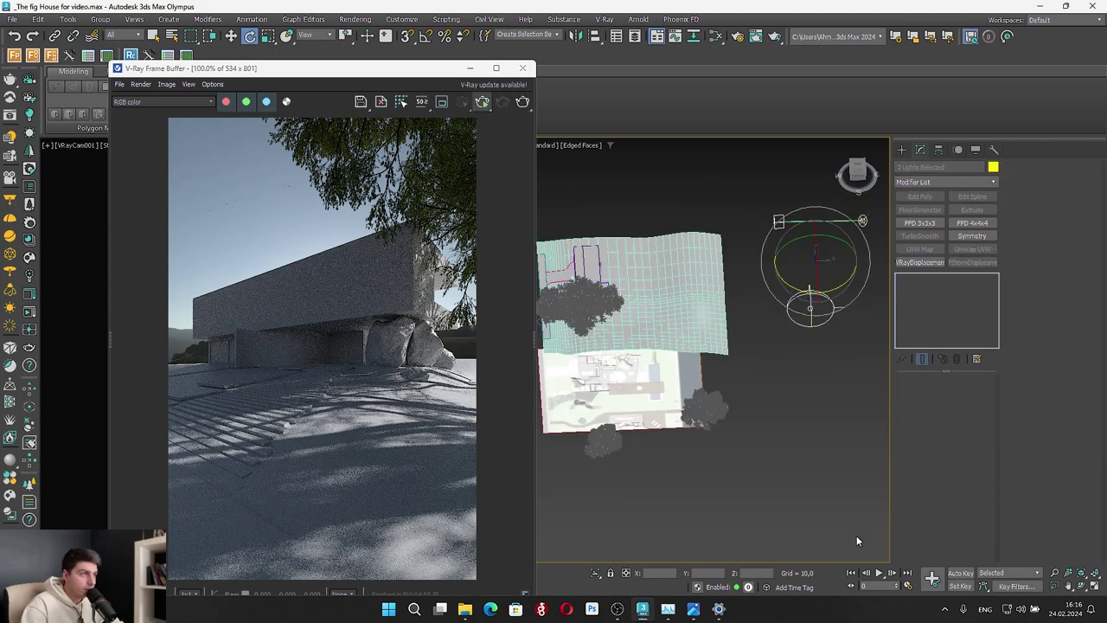
left_click(596, 573)
left_click(675, 381)
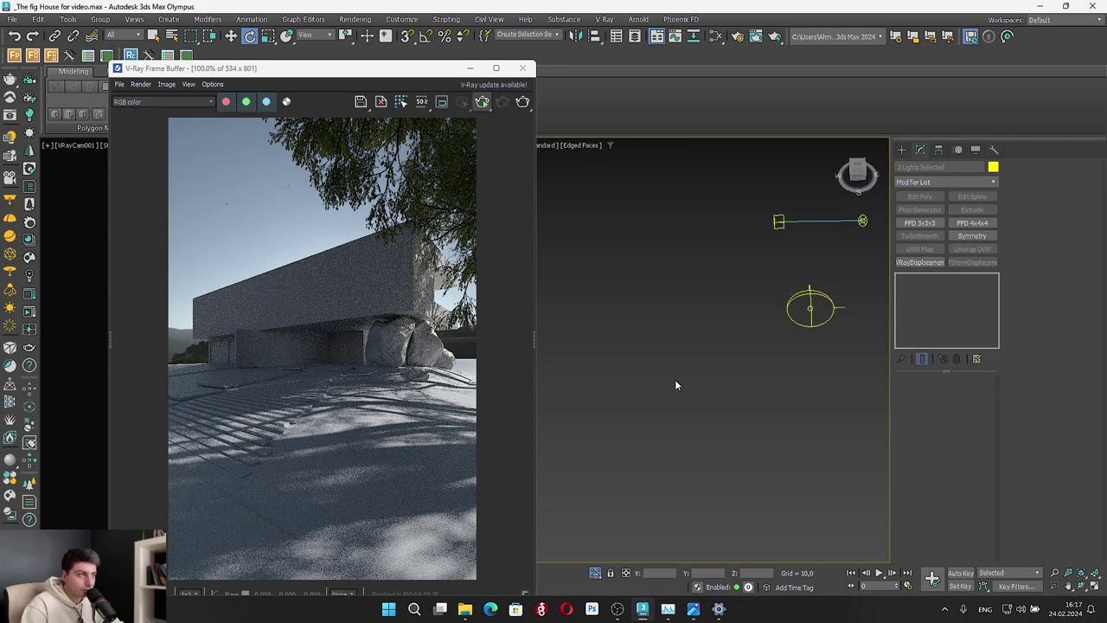
left_click(471, 68)
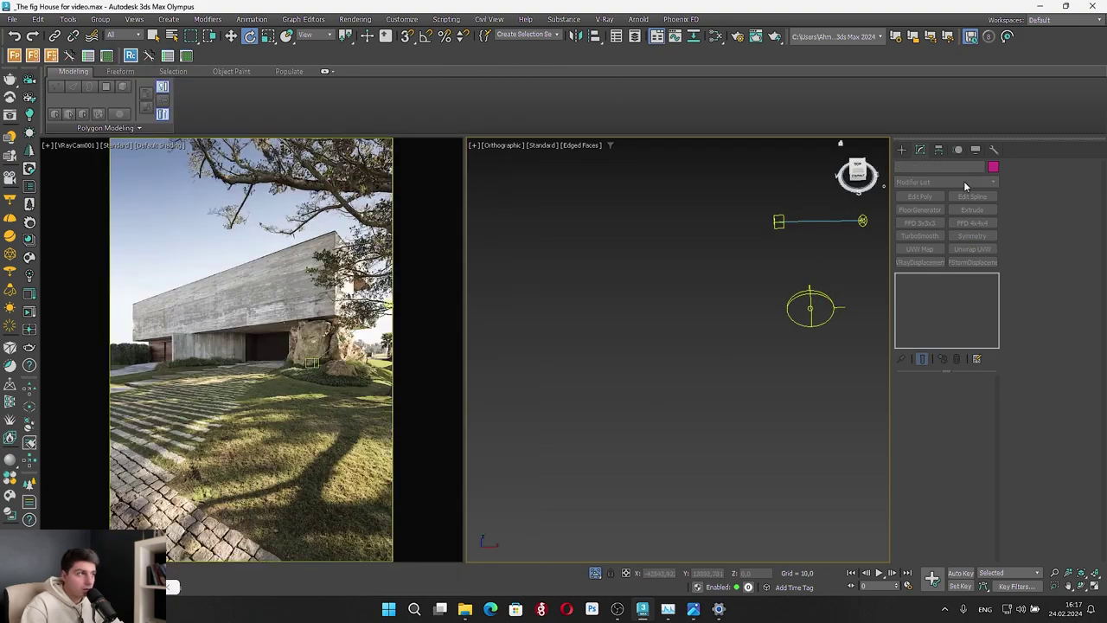
Create a large rectangular ground plane beside the isolated lights and move it to fill the camera's foreground
left_click(902, 150)
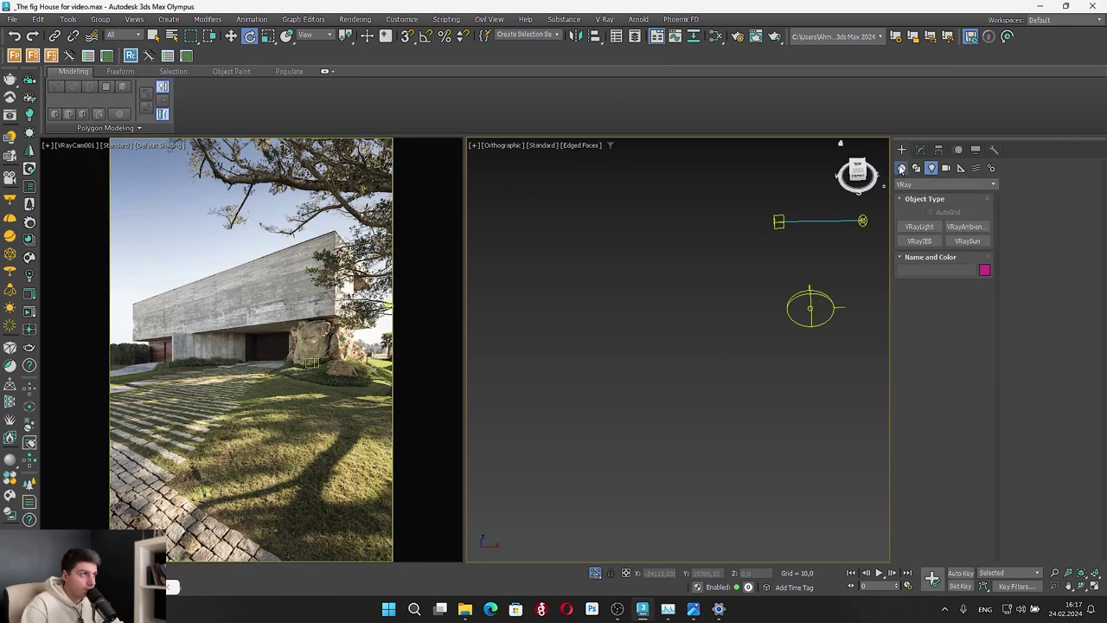
left_click(901, 169)
left_click(967, 283)
left_click_drag(556, 402, 729, 278)
key("w")
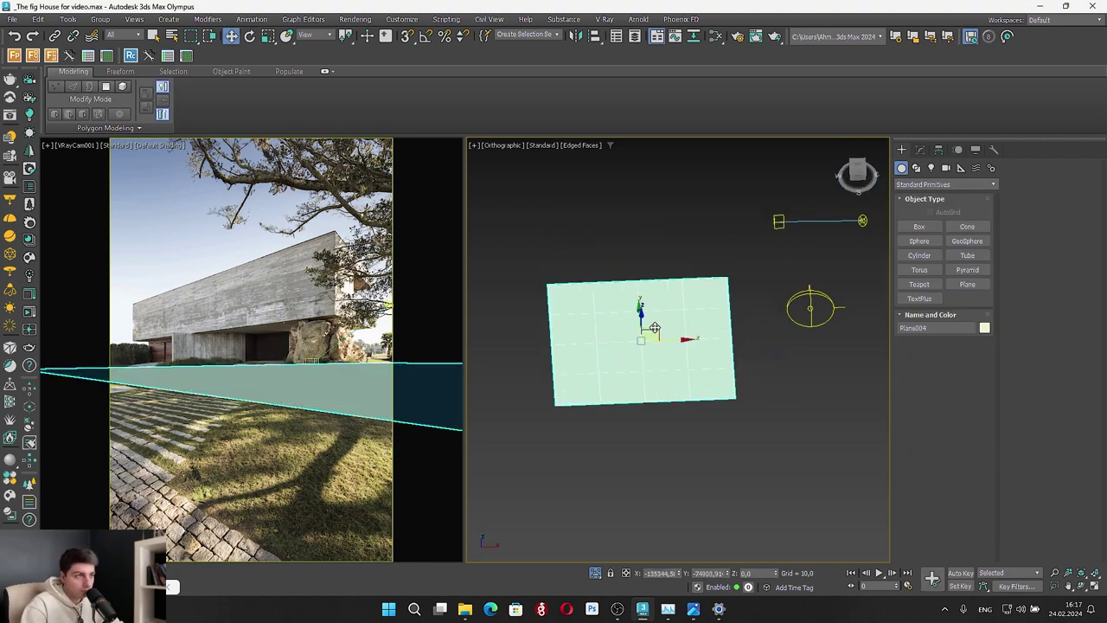
left_click_drag(654, 328, 552, 338)
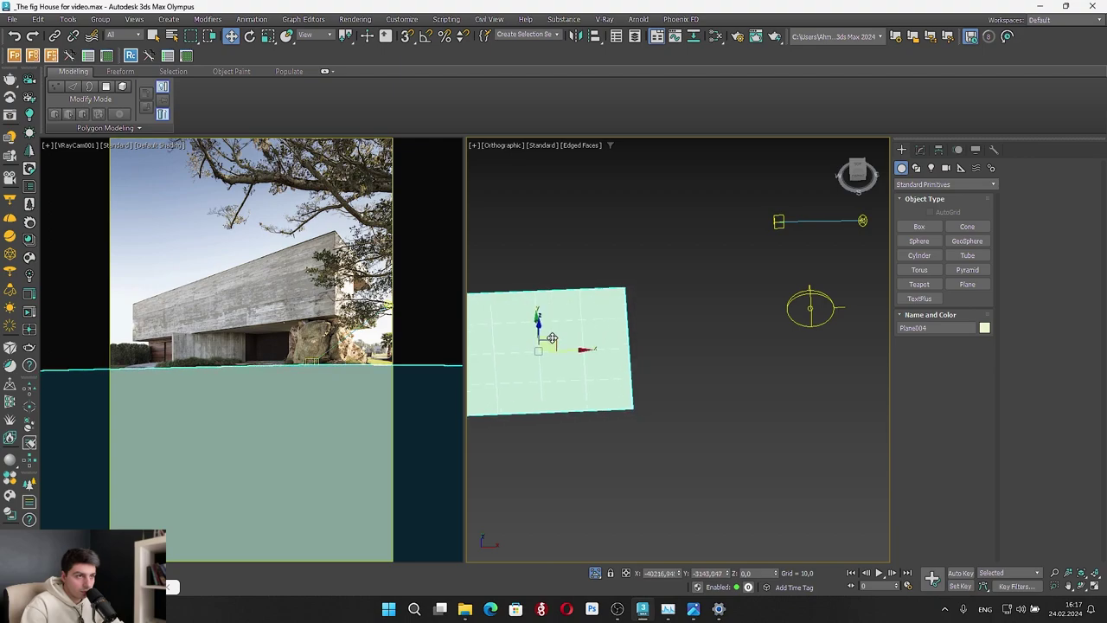
Create a box on the ground plane, resize it to about 3430 × 5232 × 935, and position it centrally in the camera view
left_click(920, 226)
left_click_drag(536, 370, 577, 284)
right_click(567, 333)
key("w")
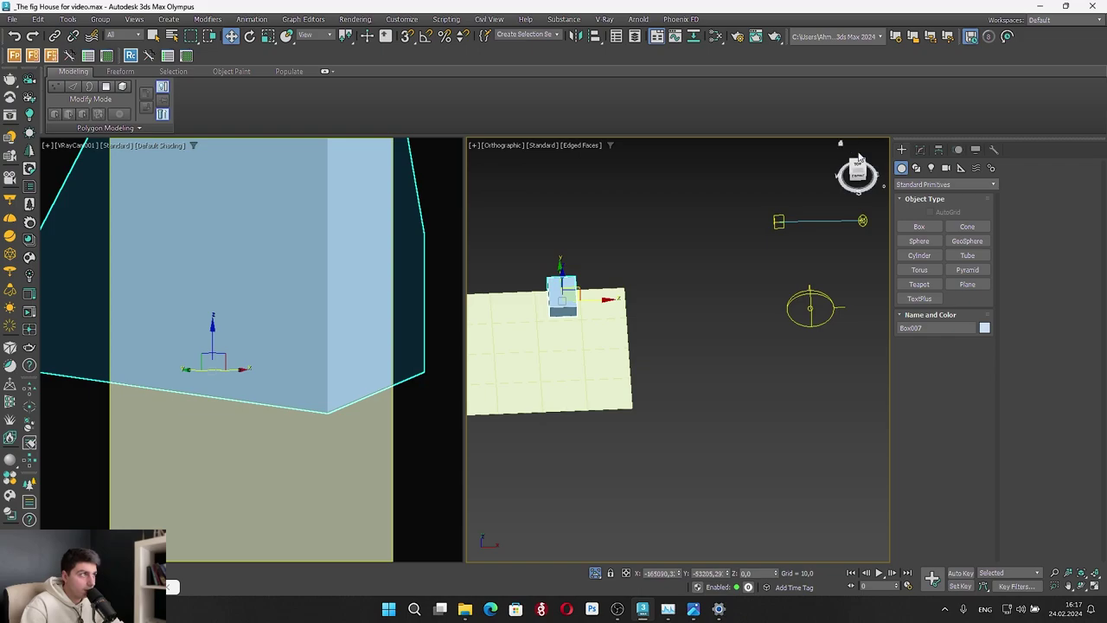
left_click(921, 151)
left_click_drag(982, 423, 985, 469)
left_click_drag(980, 406, 980, 448)
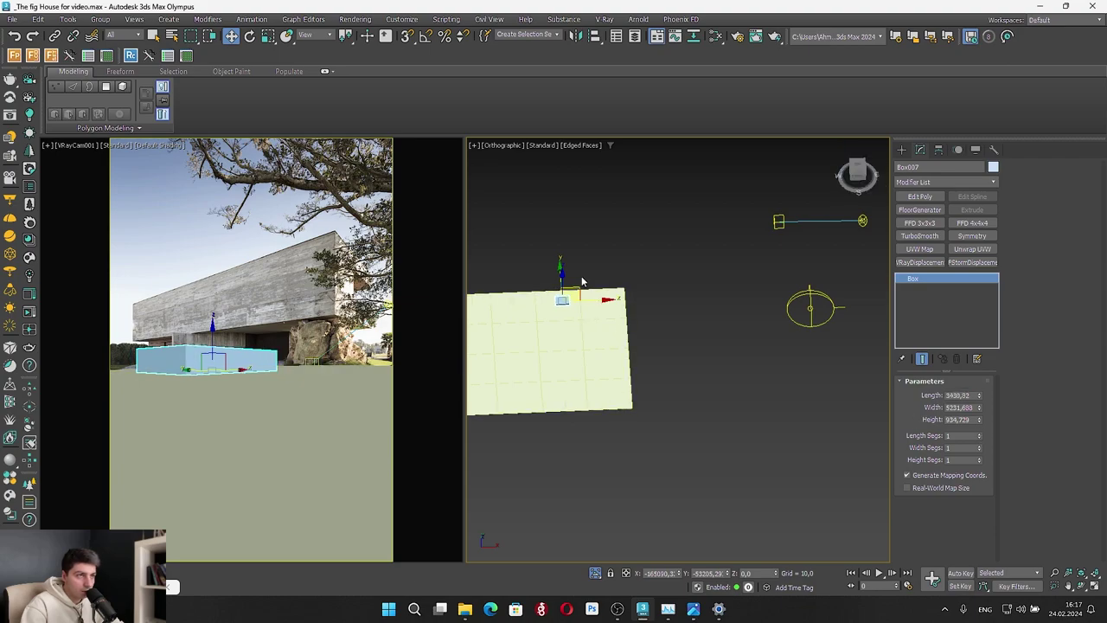
mouse_move(578, 292)
left_mouse_down()
mouse_move(546, 311)
mouse_move(571, 293)
mouse_move(573, 301)
left_mouse_up()
left_click_drag(263, 347, 272, 365)
Assign the standalone plain V-Ray material to both the ground plane and the box, and minimize the material editor
left_click(272, 506)
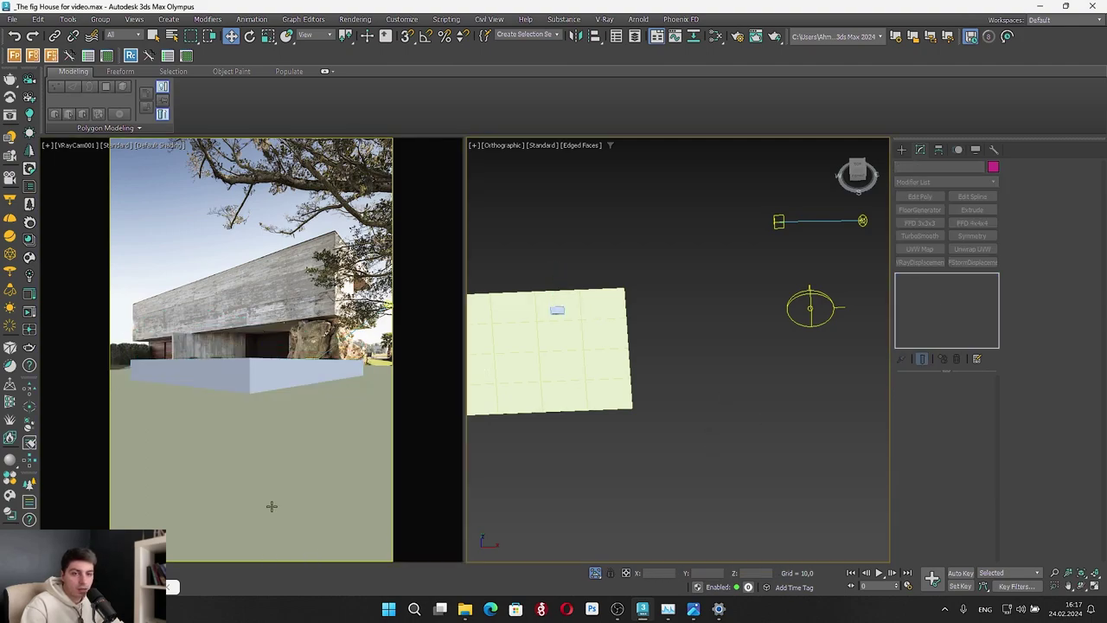
left_click(197, 276)
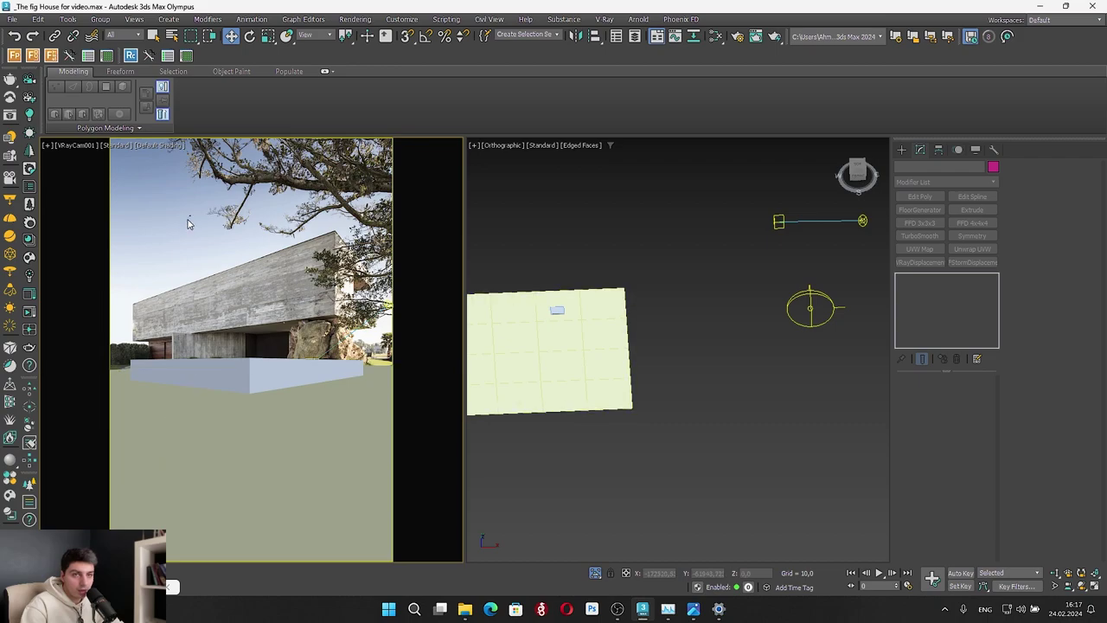
left_click_drag(188, 219, 98, 399)
left_click(638, 37)
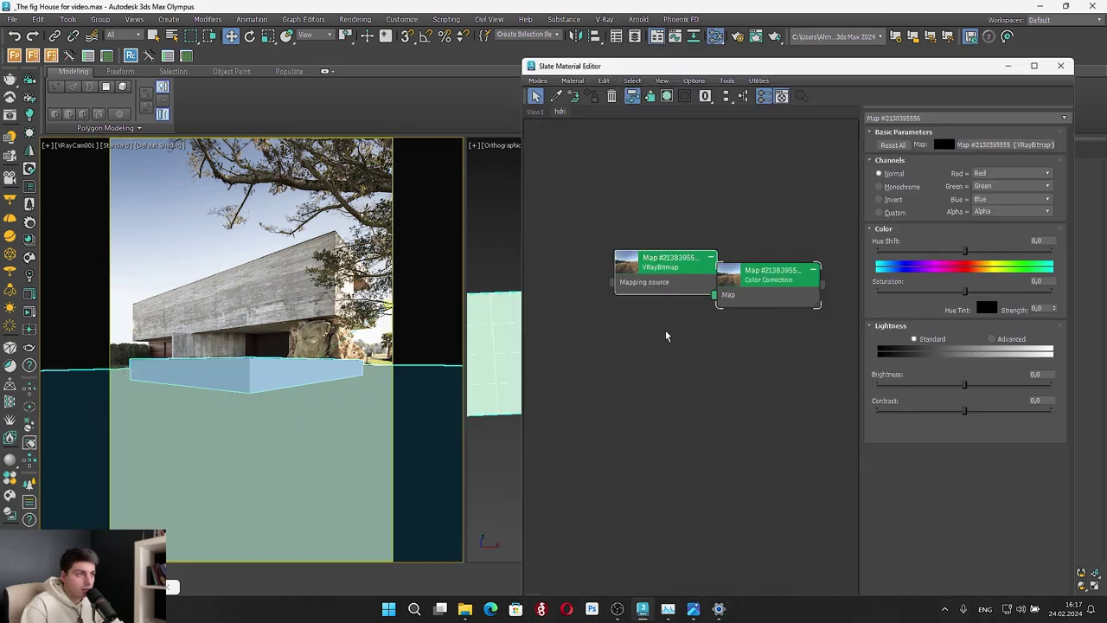
left_click(537, 112)
scroll(749, 319, "down", 5)
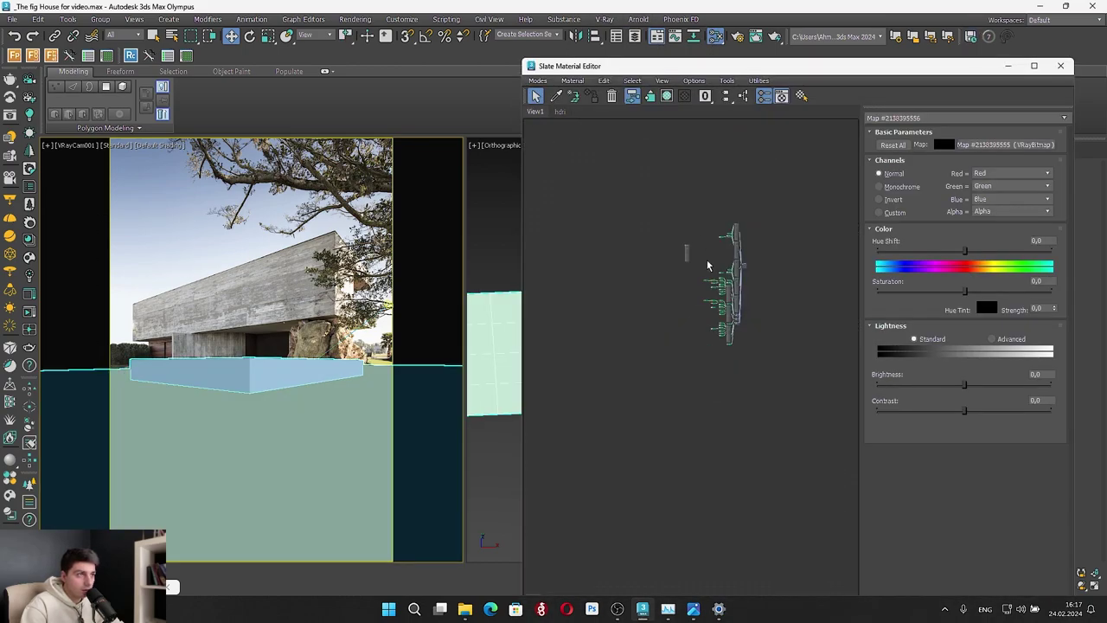
scroll(685, 249, "up", 4)
double_click(680, 244)
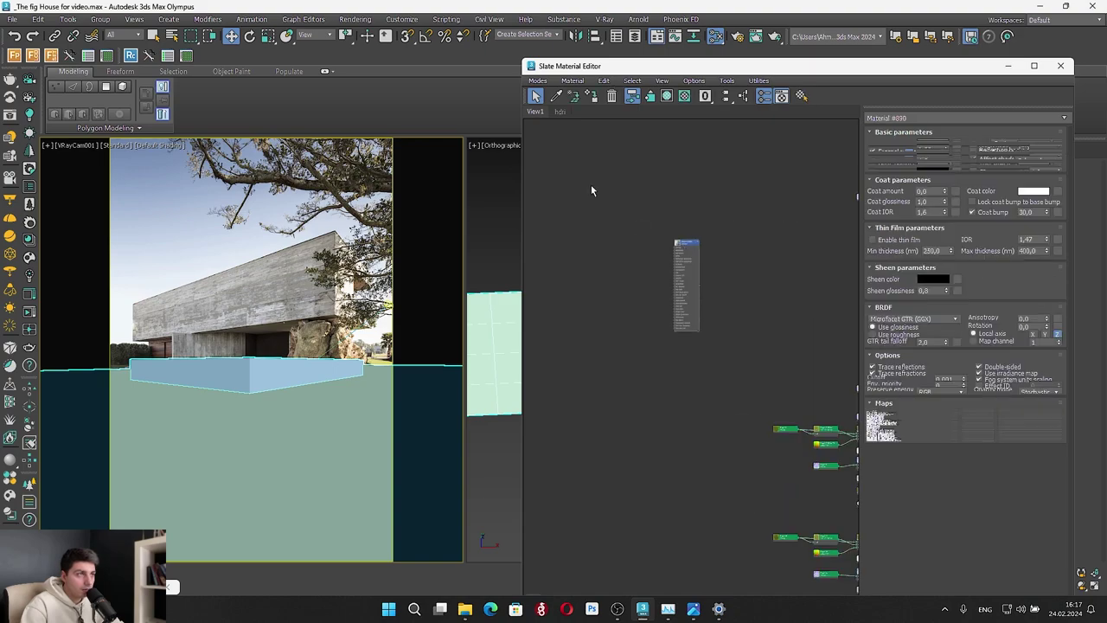
left_click(1008, 66)
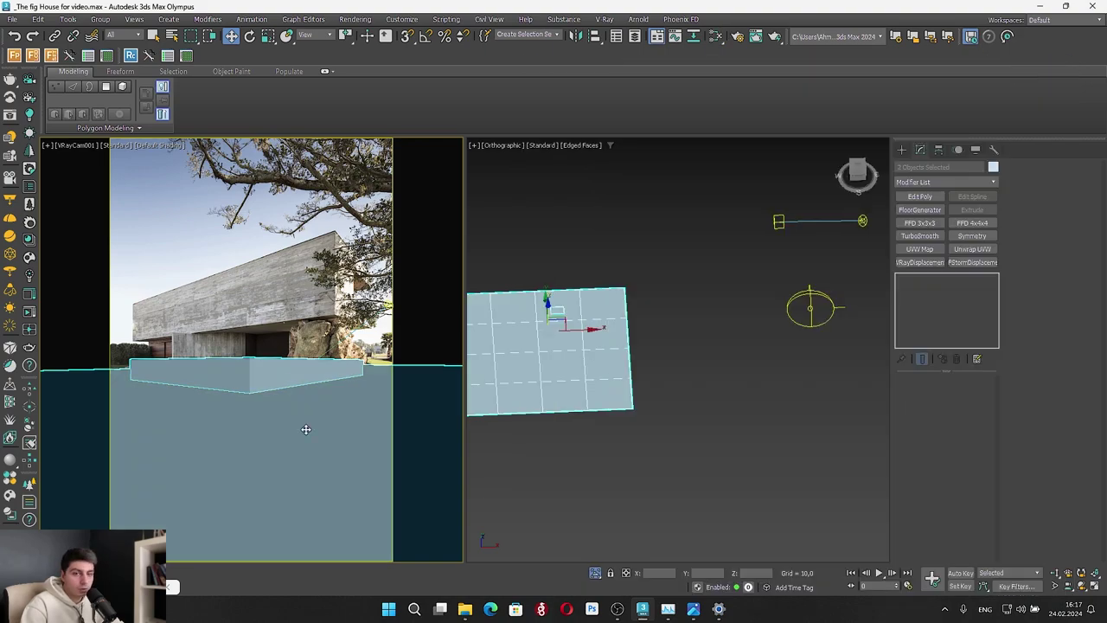
Start an interactive render of the camera view and rotate the dome light about its vertical axis to swing the HDRI sun out of view
left_click(116, 586)
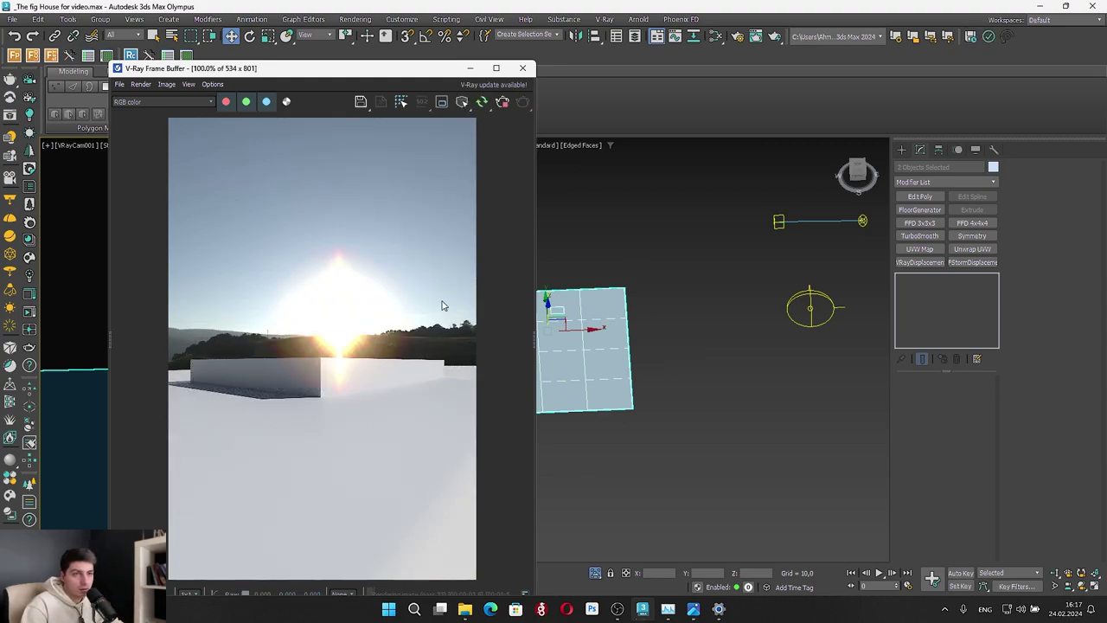
middle_click_drag(734, 317, 783, 362, "alt")
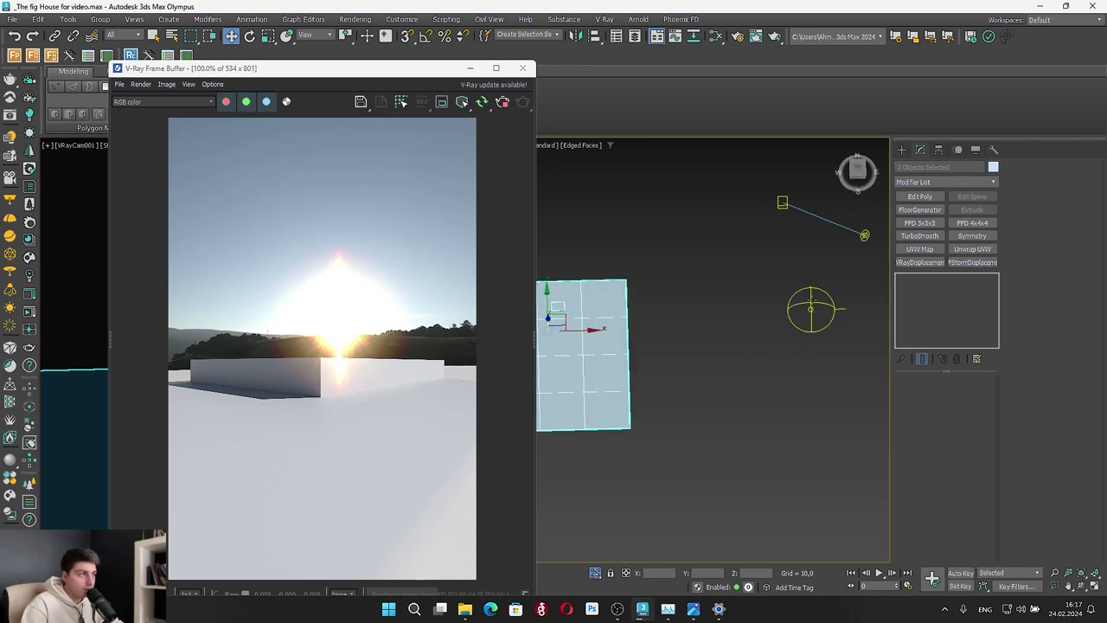
left_click(811, 309)
key("e")
left_click_drag(797, 340, 828, 342)
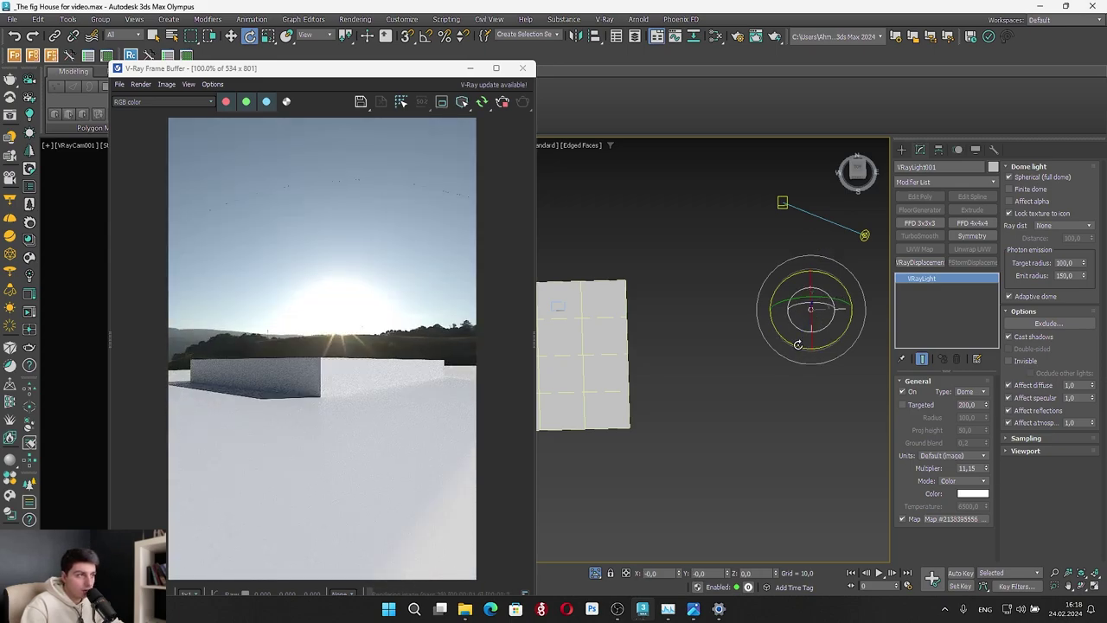
left_click_drag(798, 344, 713, 291)
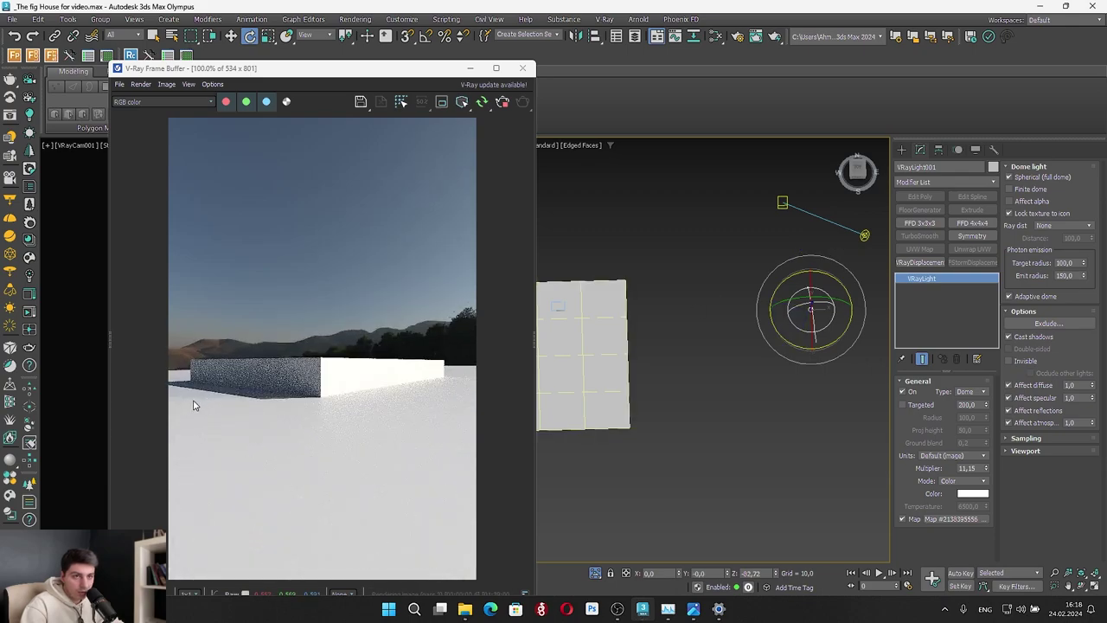
Lower the V-Ray sun's intensity multiplier and raise the dome light's multiplier to about 25.5
left_click(863, 236)
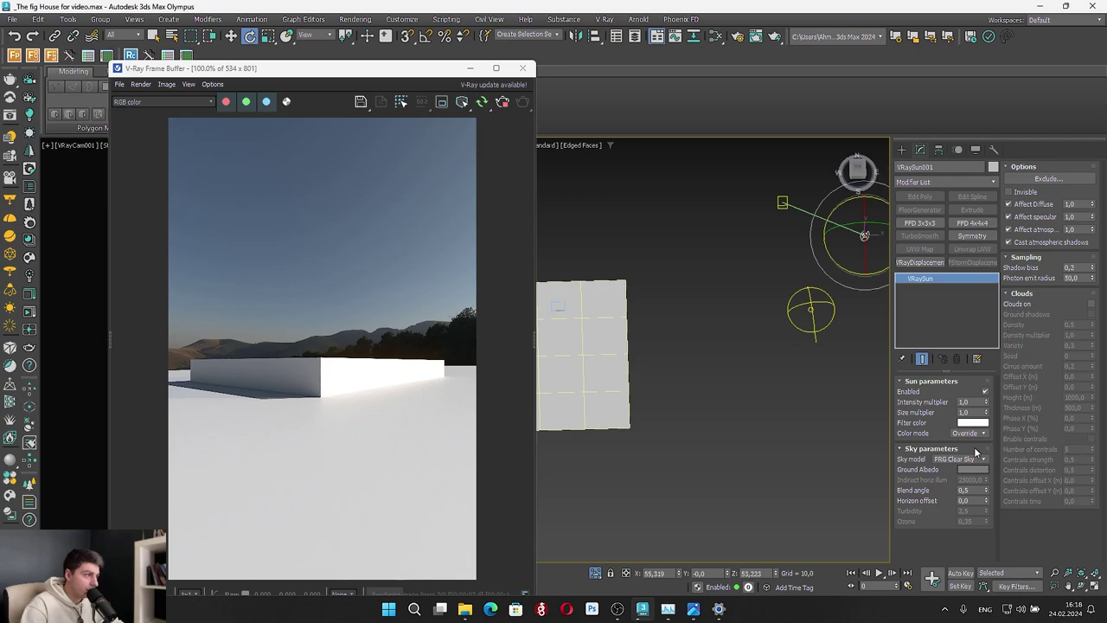
mouse_move(989, 403)
left_mouse_down()
mouse_move(1004, 450)
mouse_move(988, 405)
left_mouse_up()
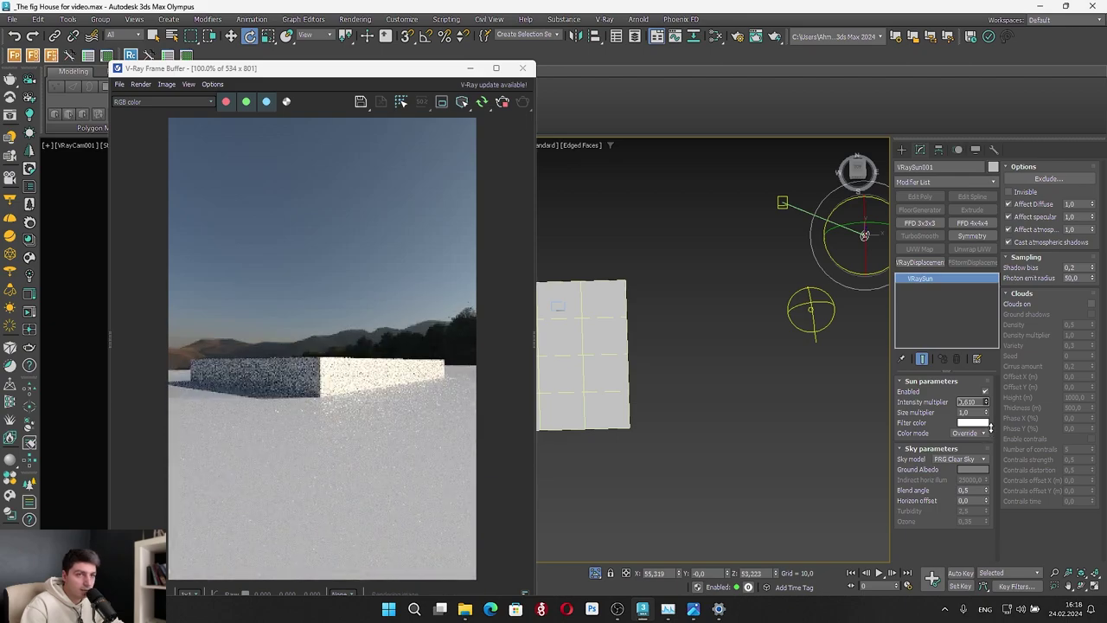
left_click(810, 316)
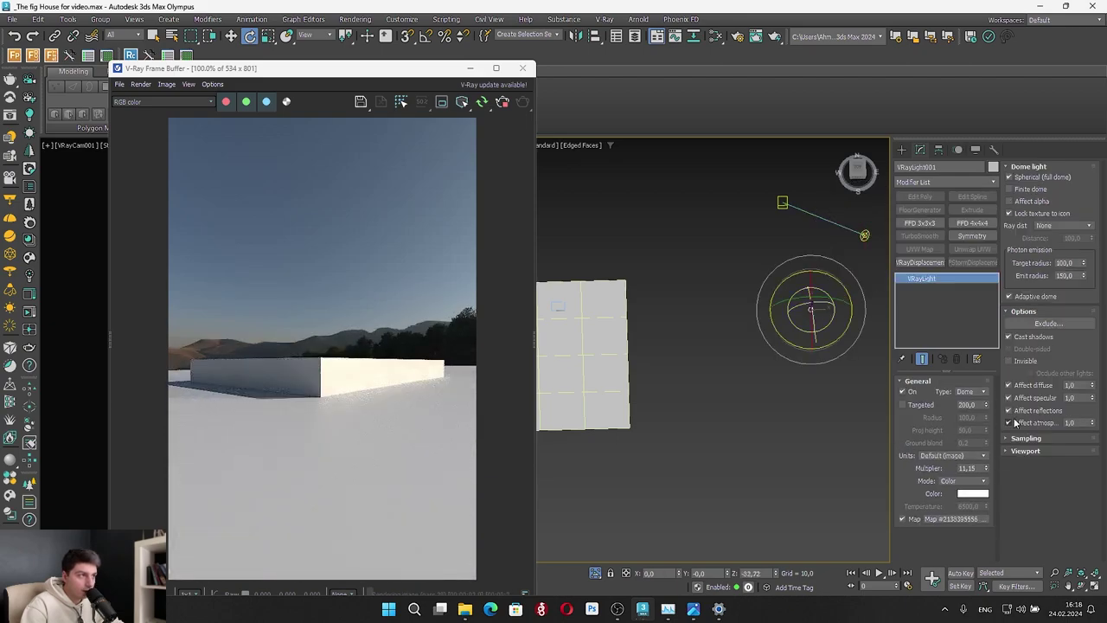
left_click_drag(985, 439, 992, 398)
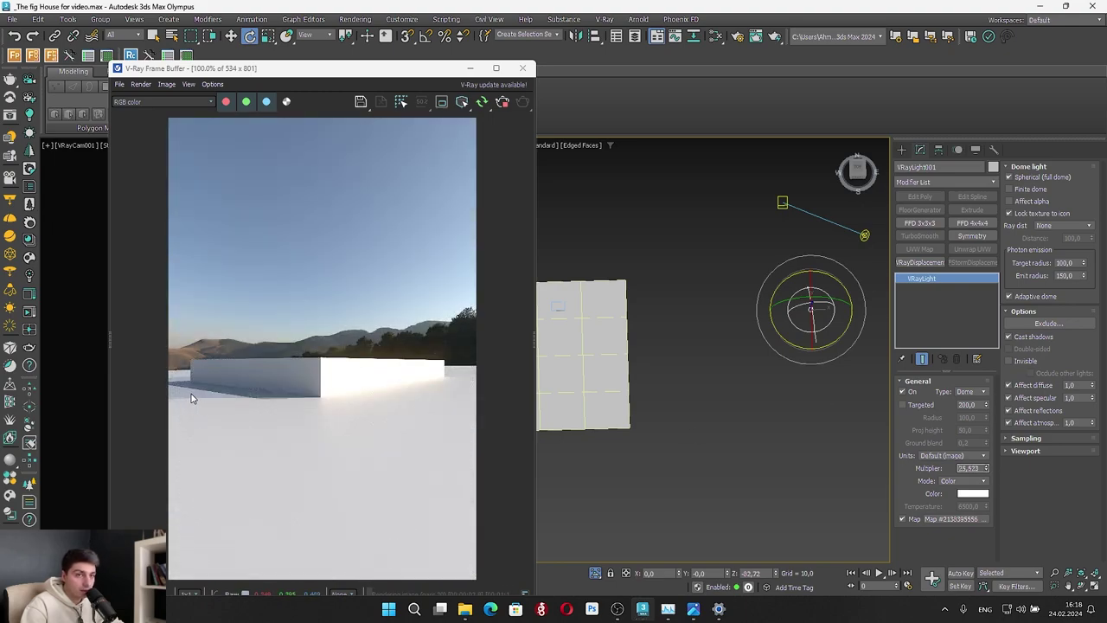
View the scene from the top and fine-tune the dome light's vertical-axis rotation to about -73 degrees
left_click(857, 168)
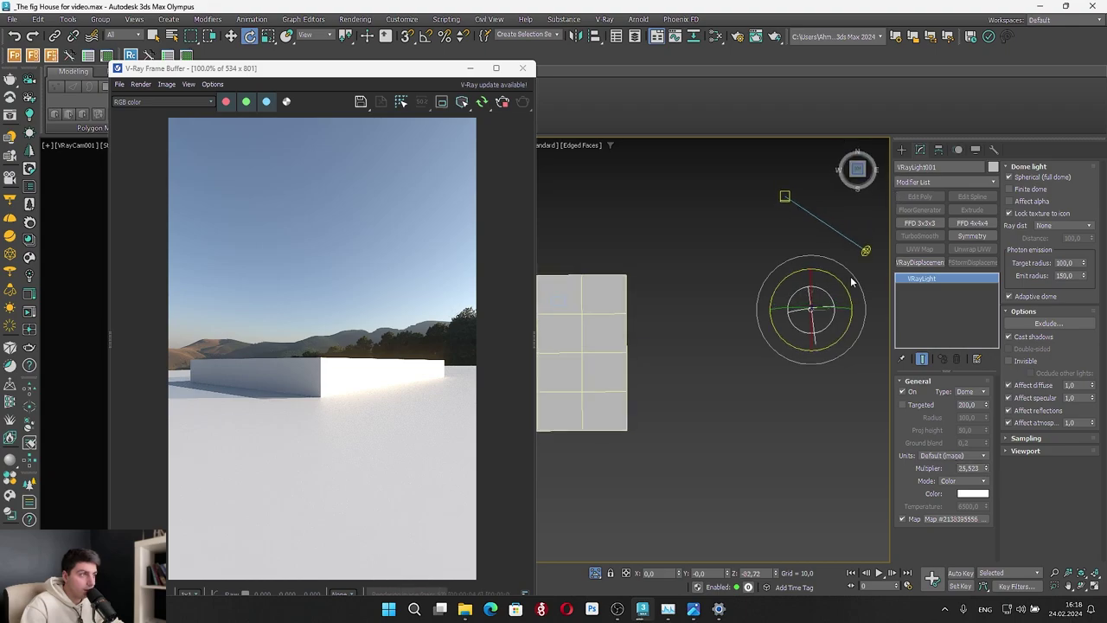
mouse_move(844, 294)
left_mouse_down()
mouse_move(861, 290)
mouse_move(846, 280)
left_mouse_up()
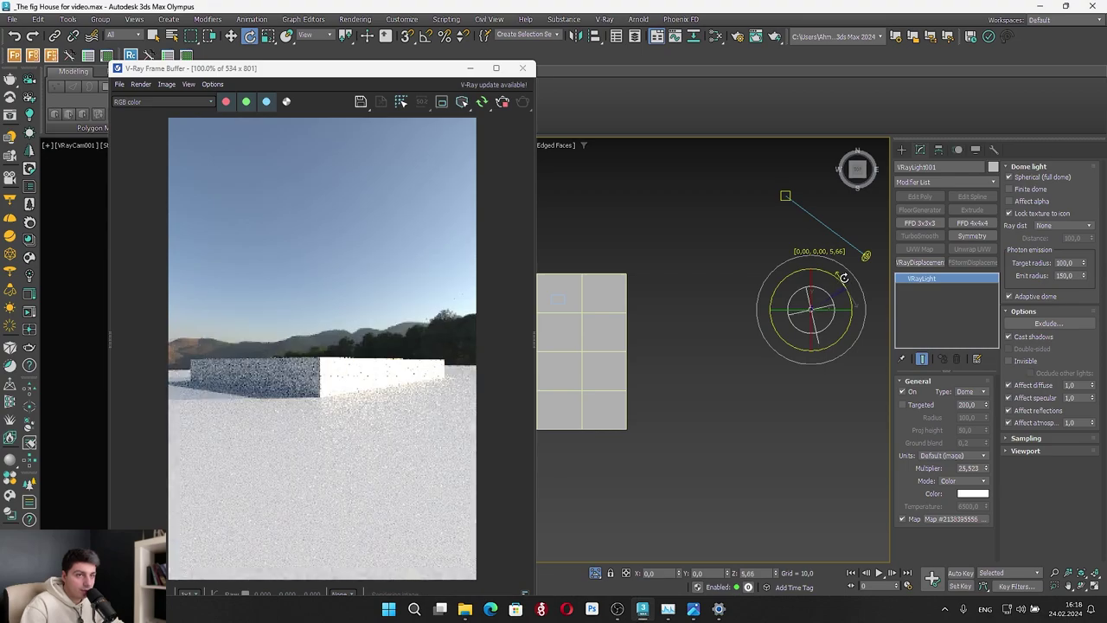
left_click_drag(846, 281, 840, 274)
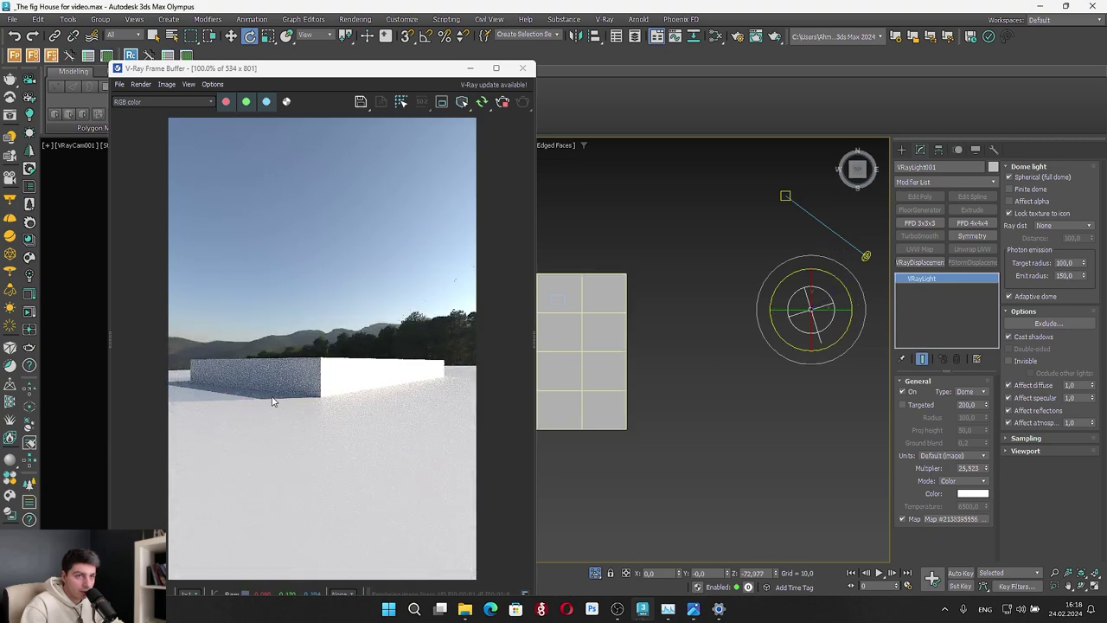
Tilt the dome light to about 27 degrees in X and -7.9 in Y, and adjust its Z rotation to about -75.9
middle_click_drag(801, 321, 698, 329)
scroll(698, 329, "up", 2)
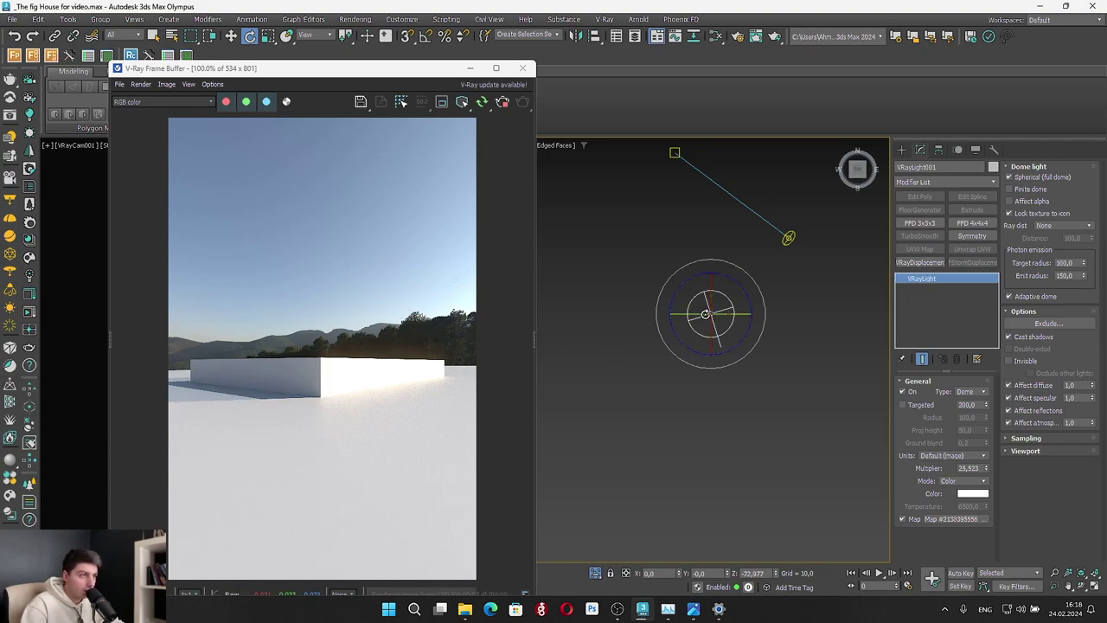
left_click_drag(711, 317, 673, 303)
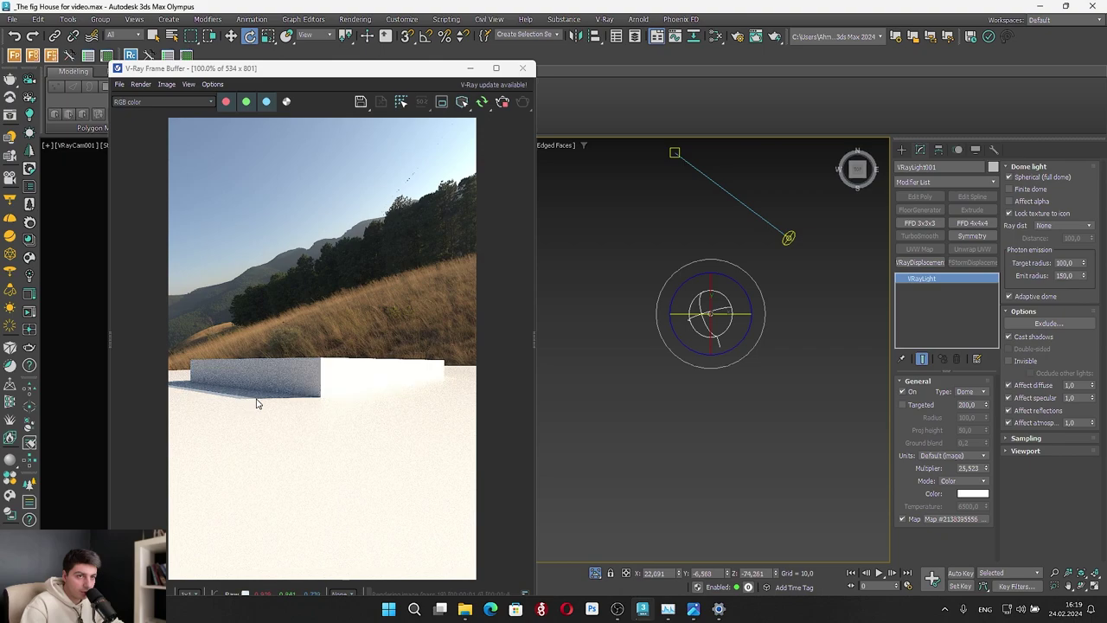
left_click_drag(692, 316, 688, 314)
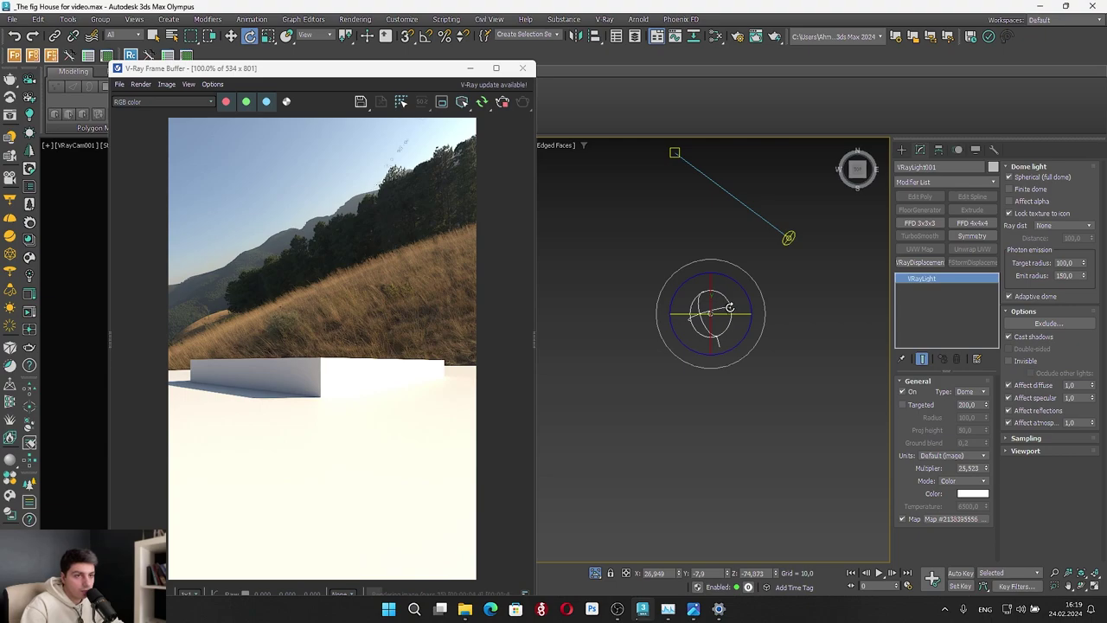
left_click_drag(742, 292, 746, 295)
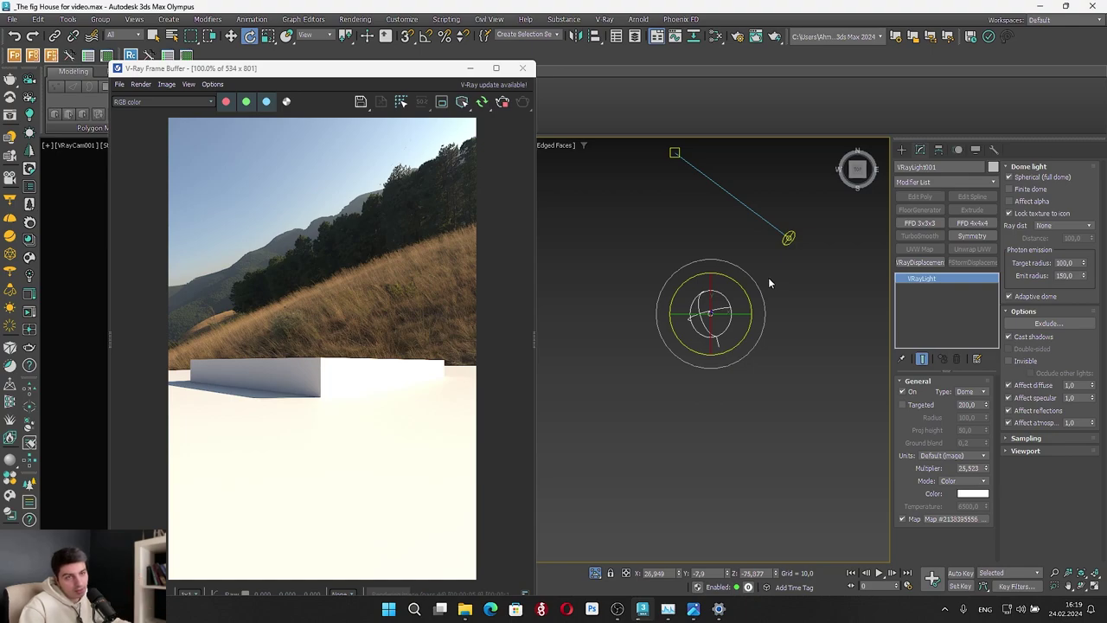
Stop the interactive render and delete the test ground plane and box from the scene
left_click(578, 339)
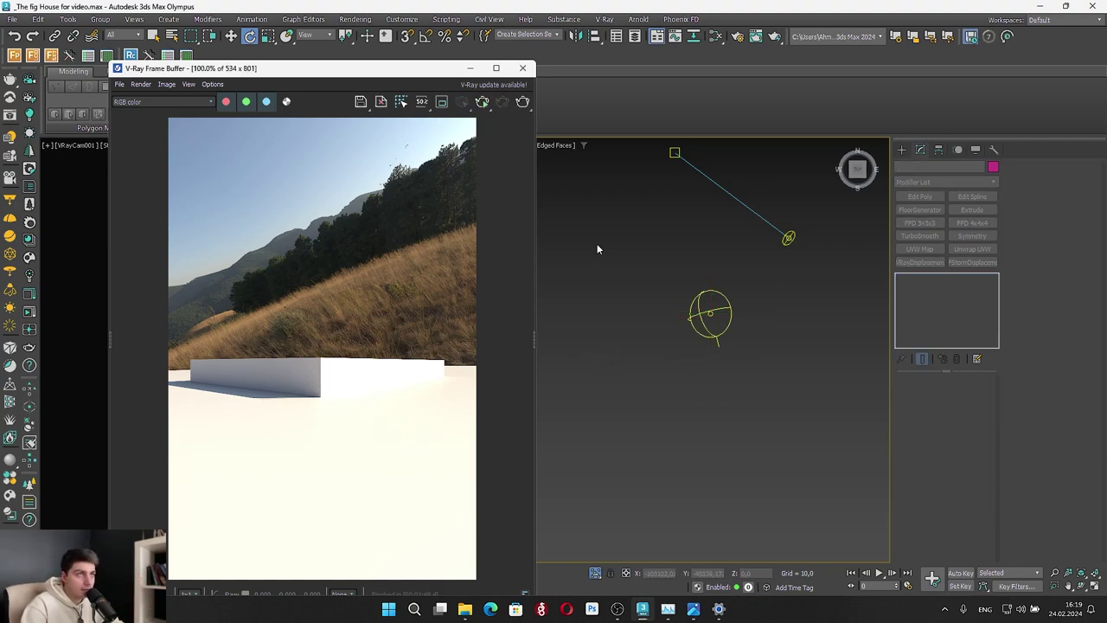
left_click_drag(442, 69, 753, 89)
left_click(242, 378)
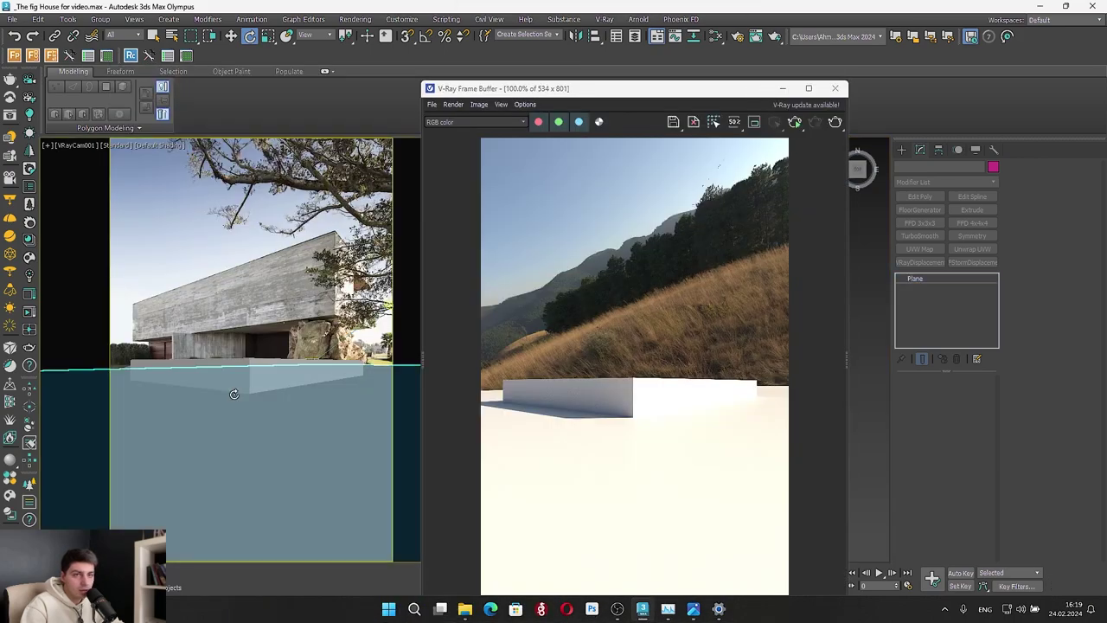
left_click(251, 379, "ctrl")
key("Delete")
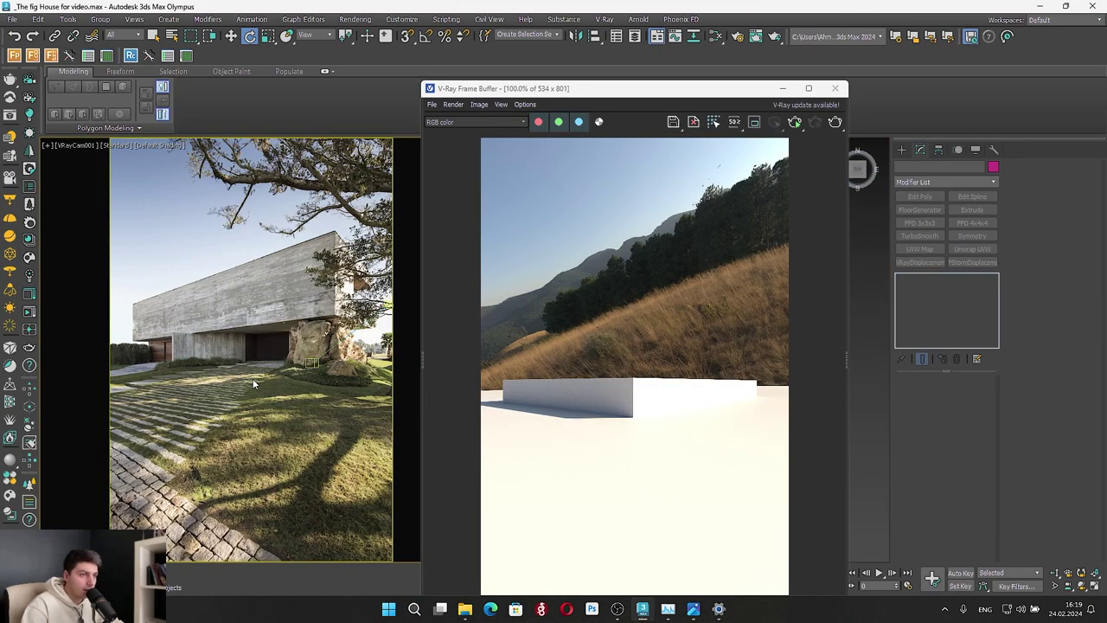
Exit isolation to restore the full house scene and start an interactive render of it
left_click_drag(545, 90, 240, 55)
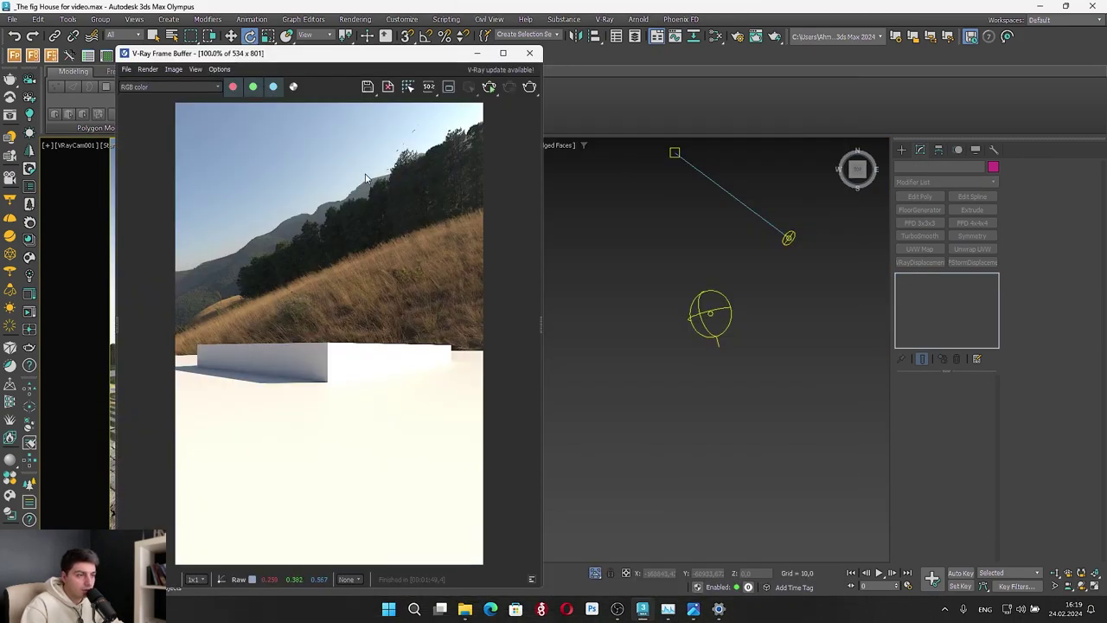
left_click(596, 575)
left_click(489, 87)
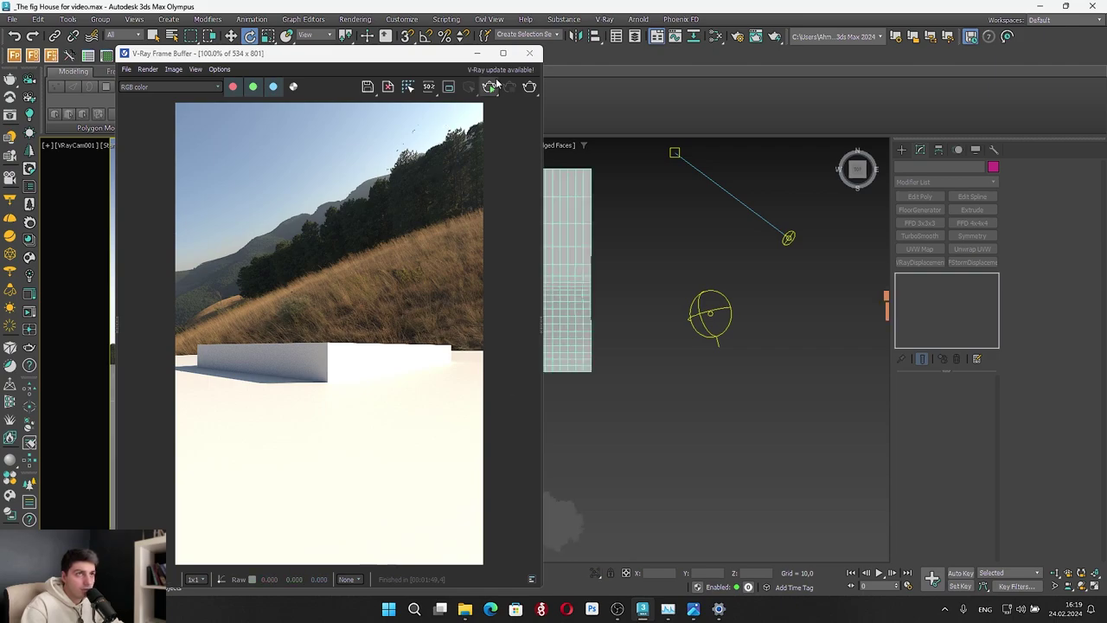
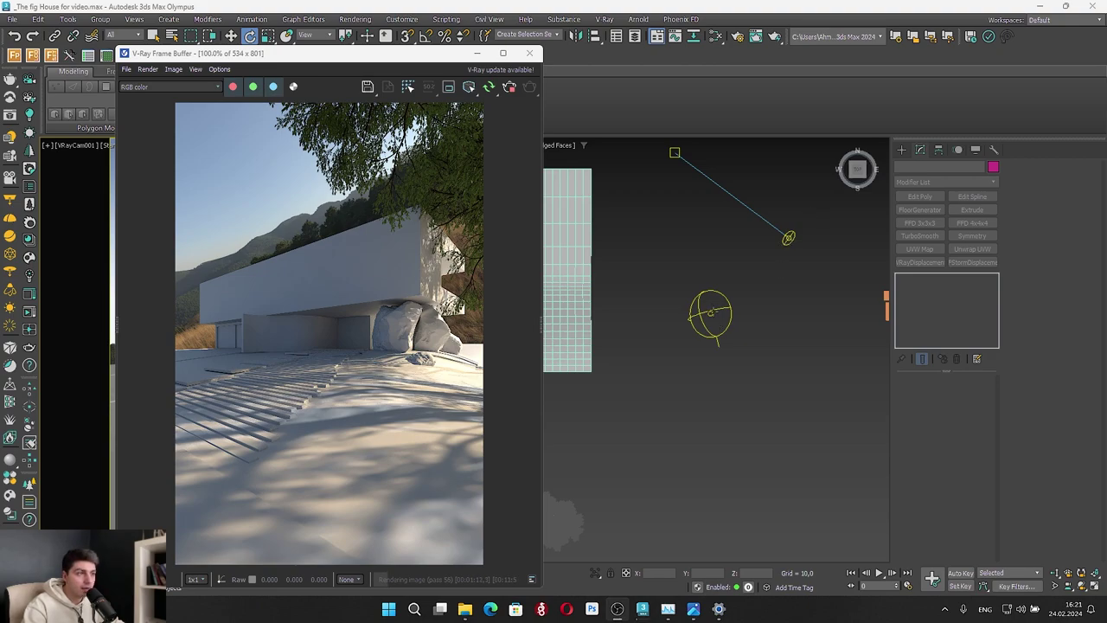
Select the dome light, stop the interactive render, and minimize the V-Ray Frame Buffer
left_click(713, 308)
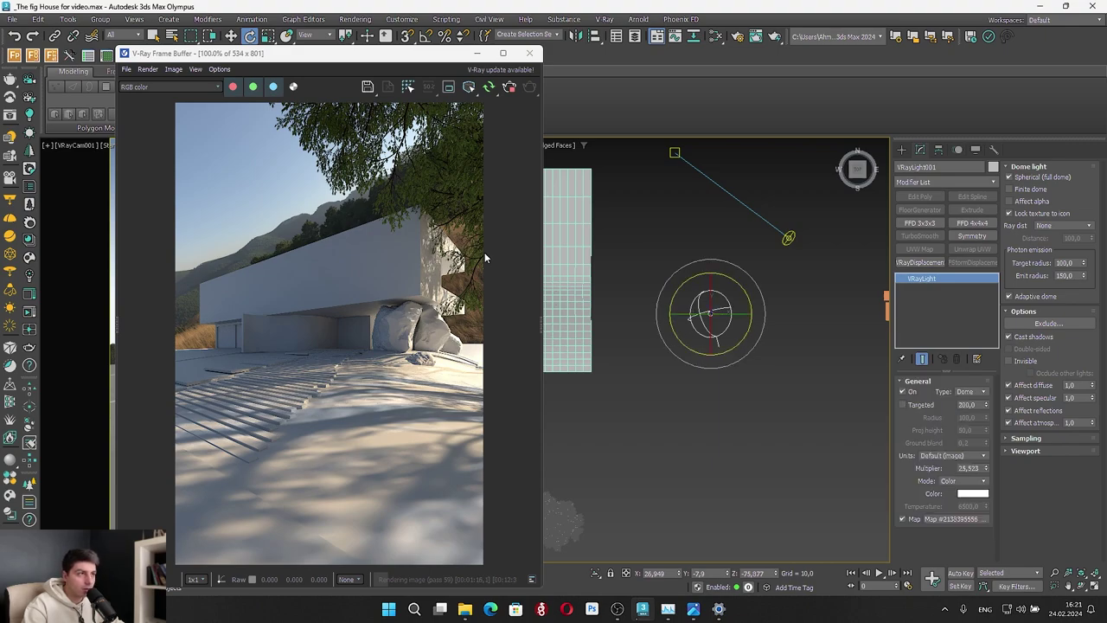
left_click(510, 86)
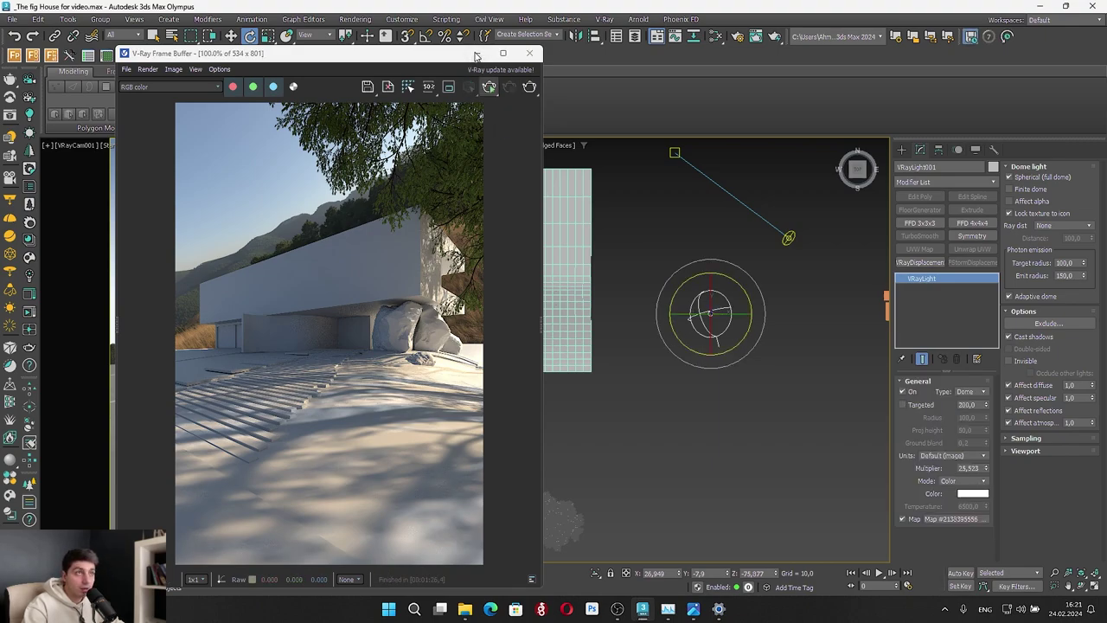
left_click(475, 55)
Switch the camera viewport to Perspective and isolate the sun and dome lights from the top view
key("alt+w")
key("p")
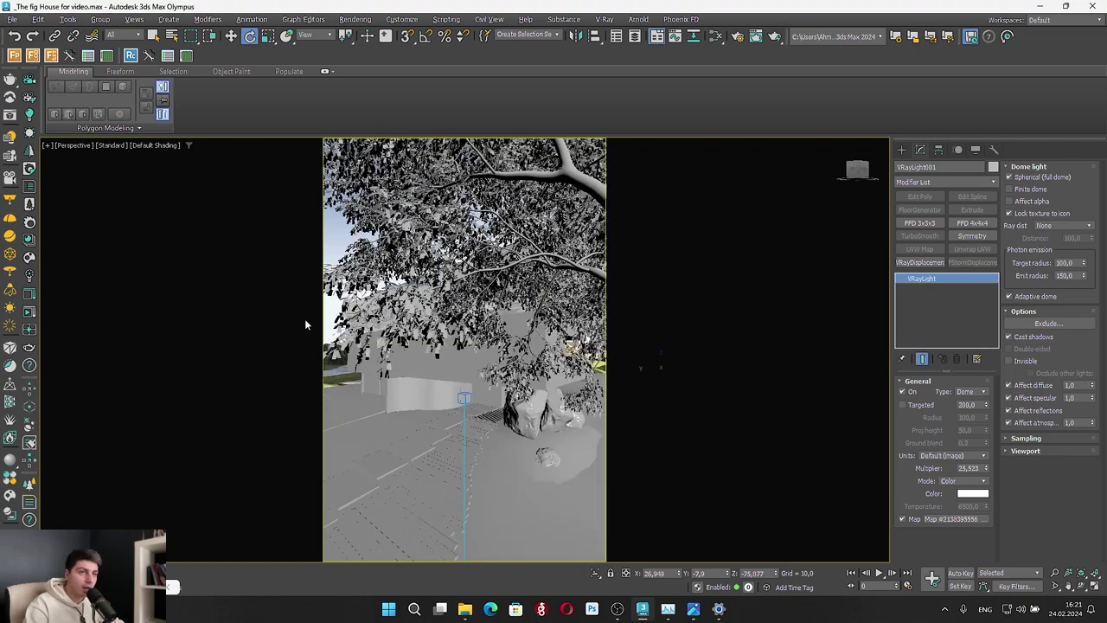
key("alt+w")
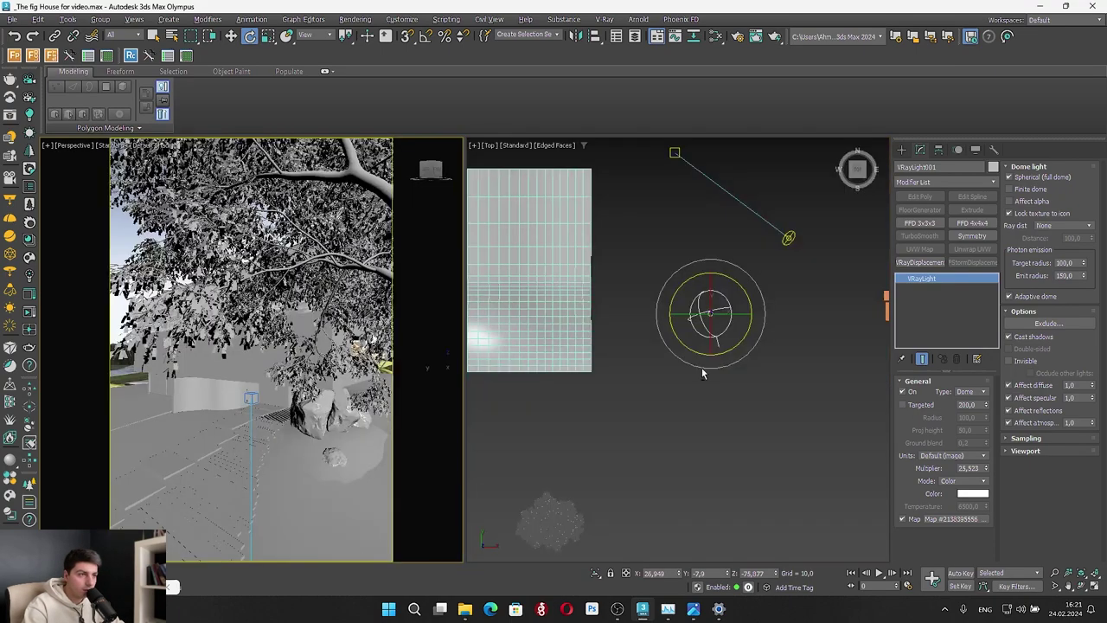
right_click(788, 343)
left_click_drag(646, 134, 645, 134)
left_click(596, 574)
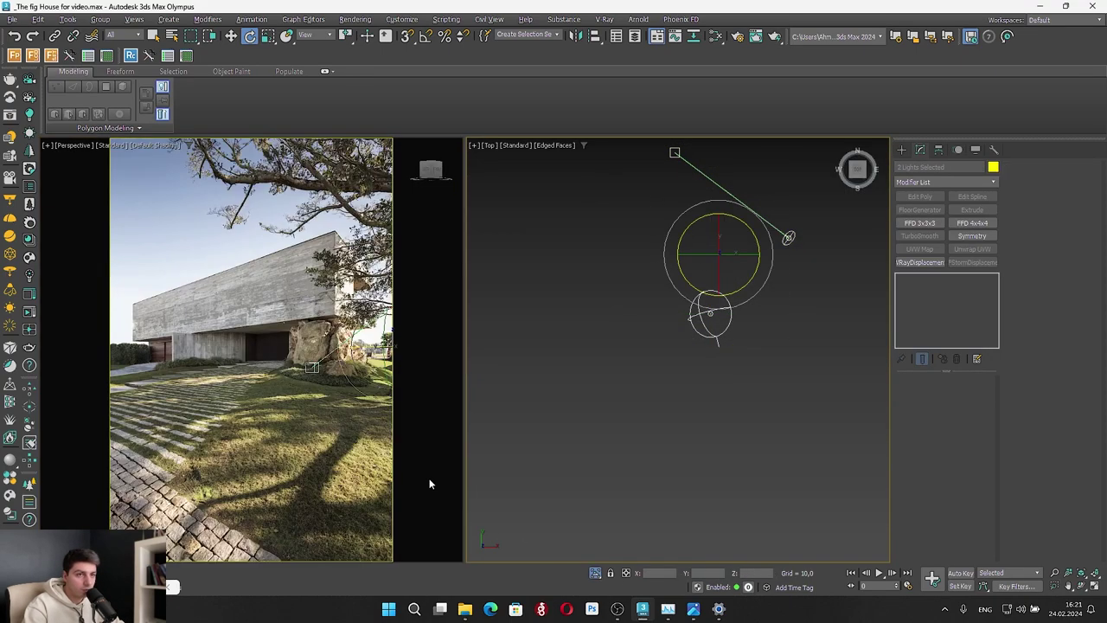
Start an interactive render of the perspective view with the lights isolated, and select the dome light in the top view
right_click(313, 404)
key("alt+w")
key("shift+q")
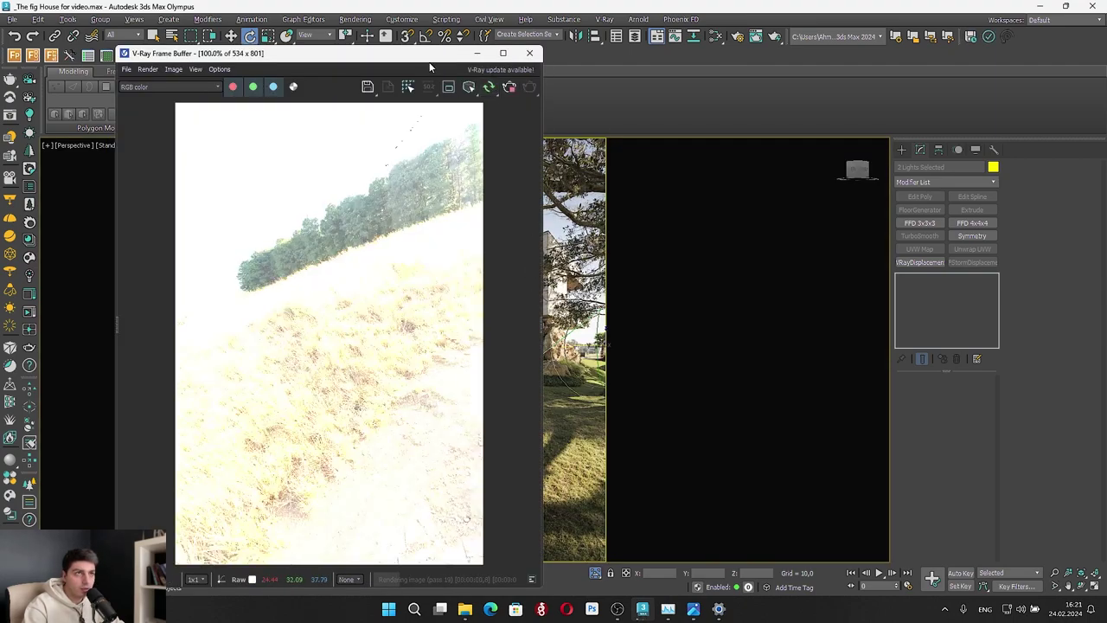
left_click_drag(415, 52, 385, 52)
right_click(748, 341)
left_click(665, 402)
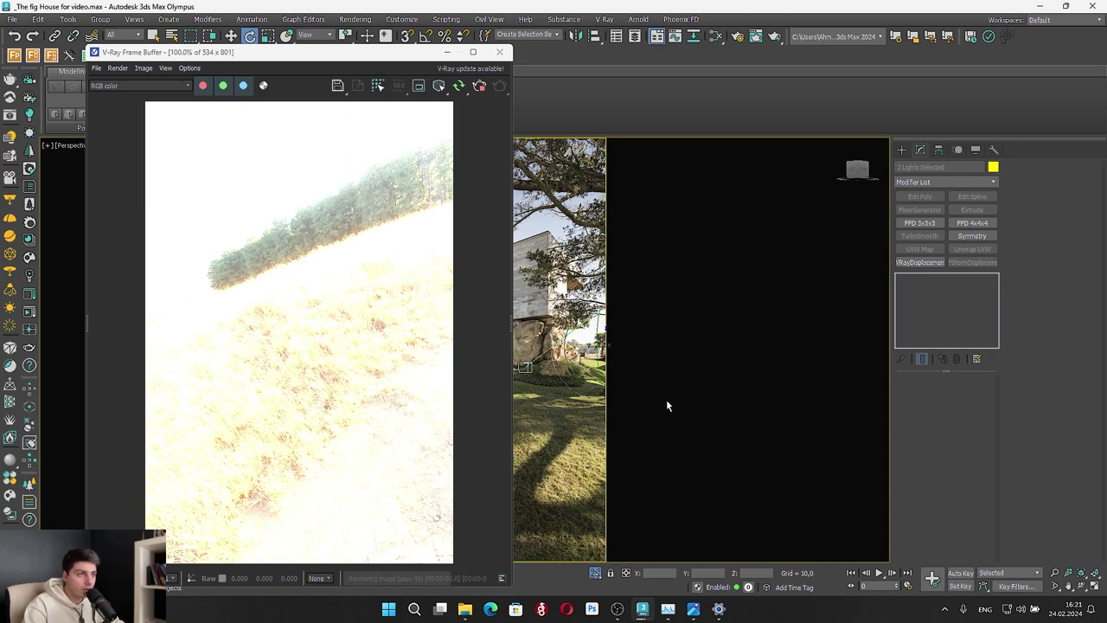
key("t")
left_click(710, 317)
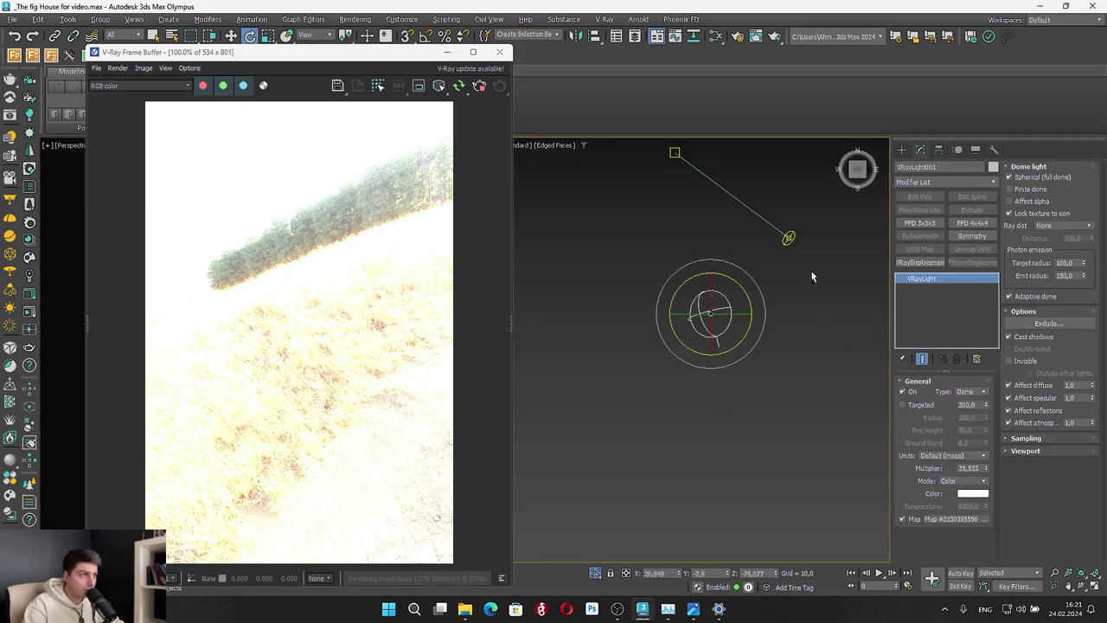
Undo the last change and lower the dome light's multiplier to 2.5
key("ctrl+z")
left_click(767, 331)
left_click(708, 312)
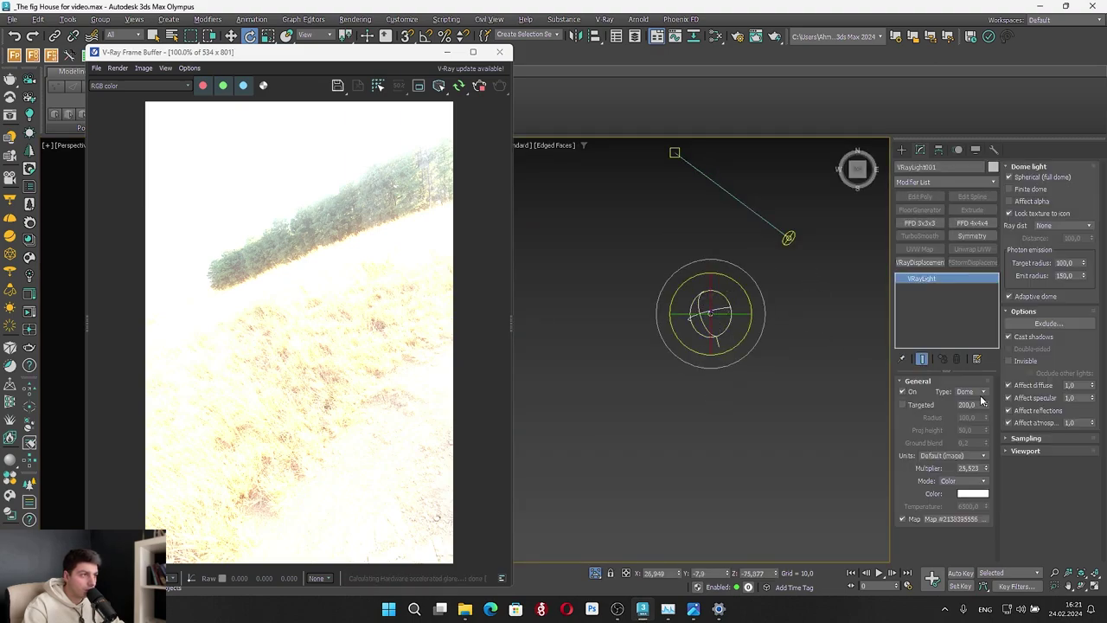
left_click_drag(987, 469, 987, 520)
Face the perspective view toward the sun, raise the V-Ray sun's size multiplier to 7.17 and lower the dome light's multiplier to 0.206
left_click(788, 237)
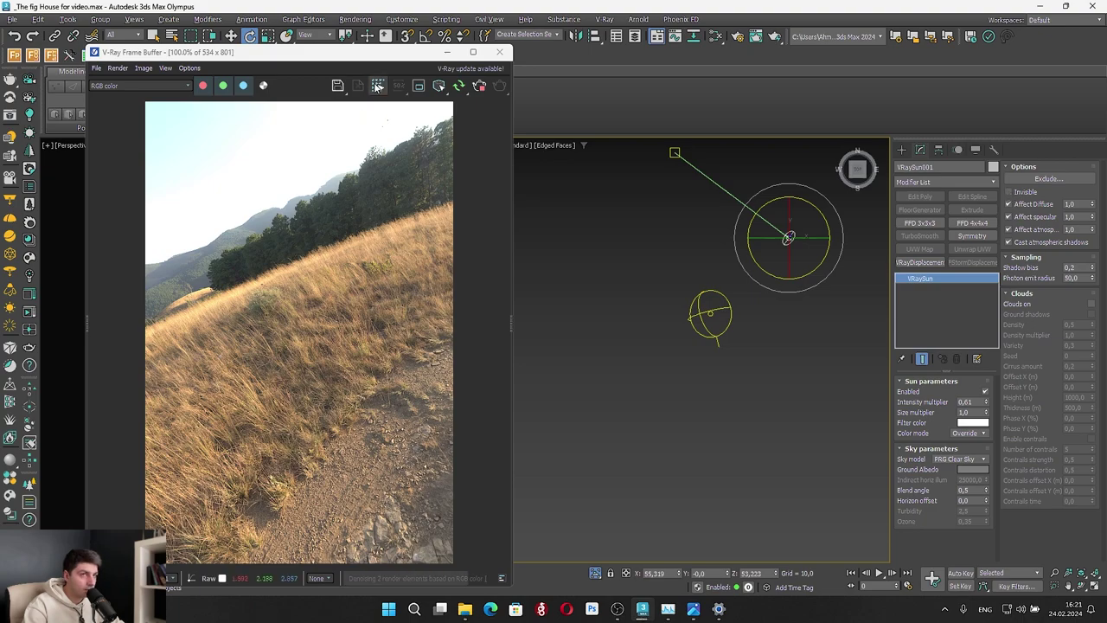
left_click_drag(375, 53, 754, 50)
middle_click_drag(349, 299, 339, 214, "alt")
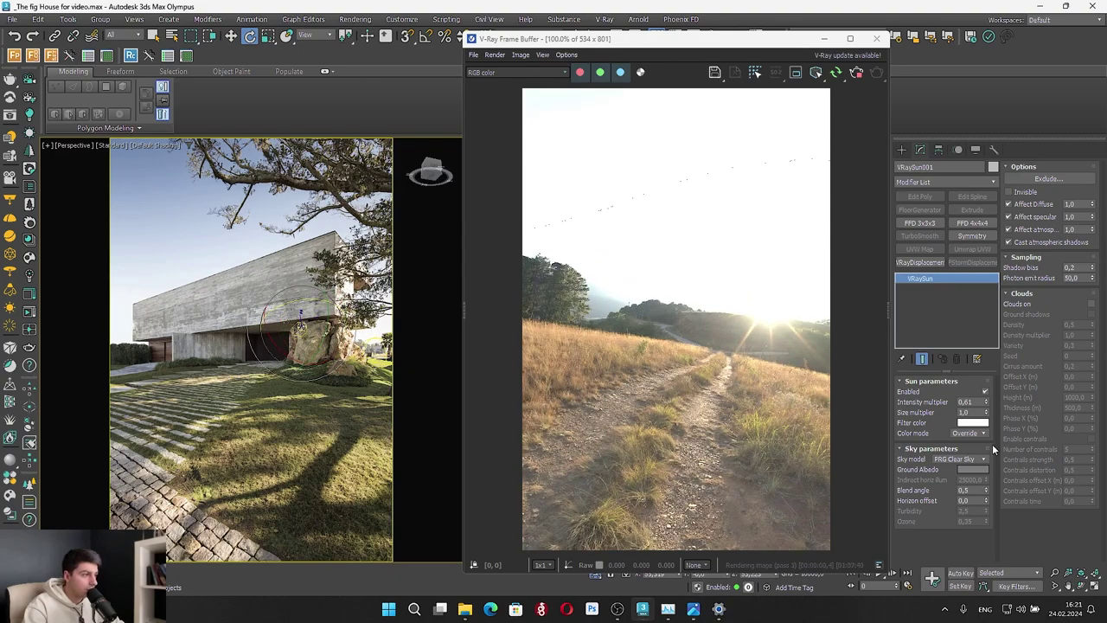
left_click_drag(985, 414, 1013, 66)
left_click_drag(683, 37, 508, 42)
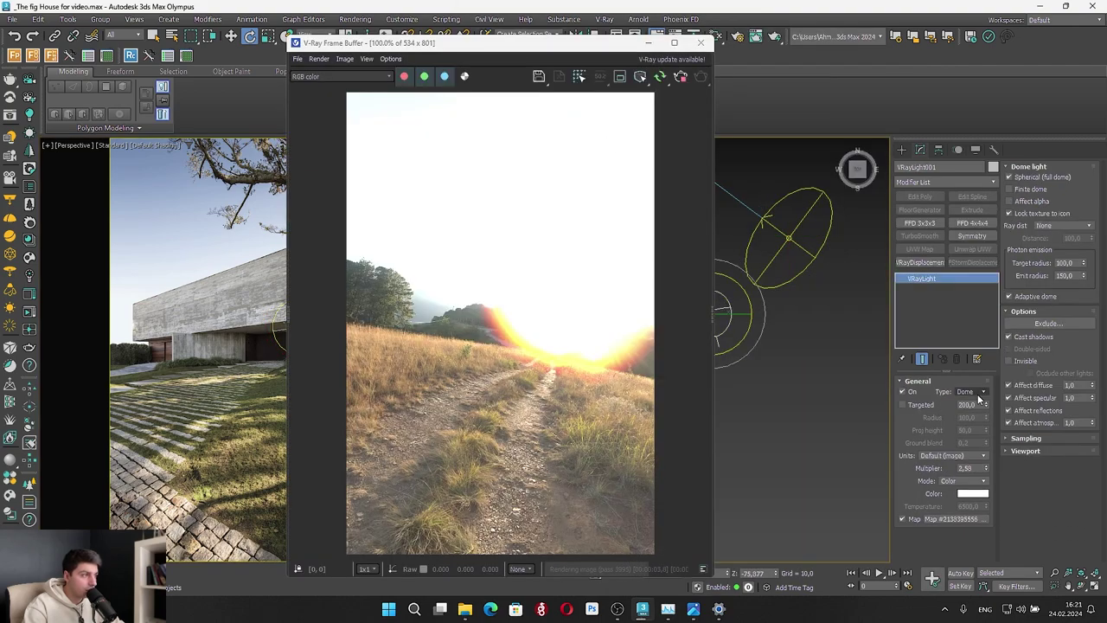
left_click_drag(987, 494, 992, 521)
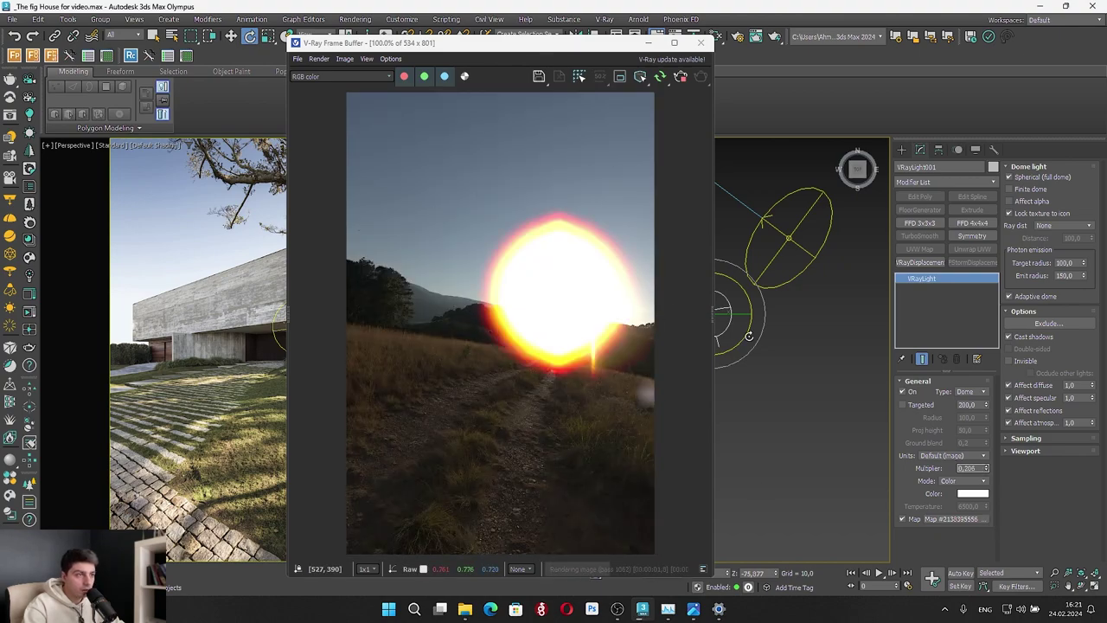
Disable the lens effects on the interactive render in the V-Ray Frame Buffer
left_click_drag(715, 313, 552, 312)
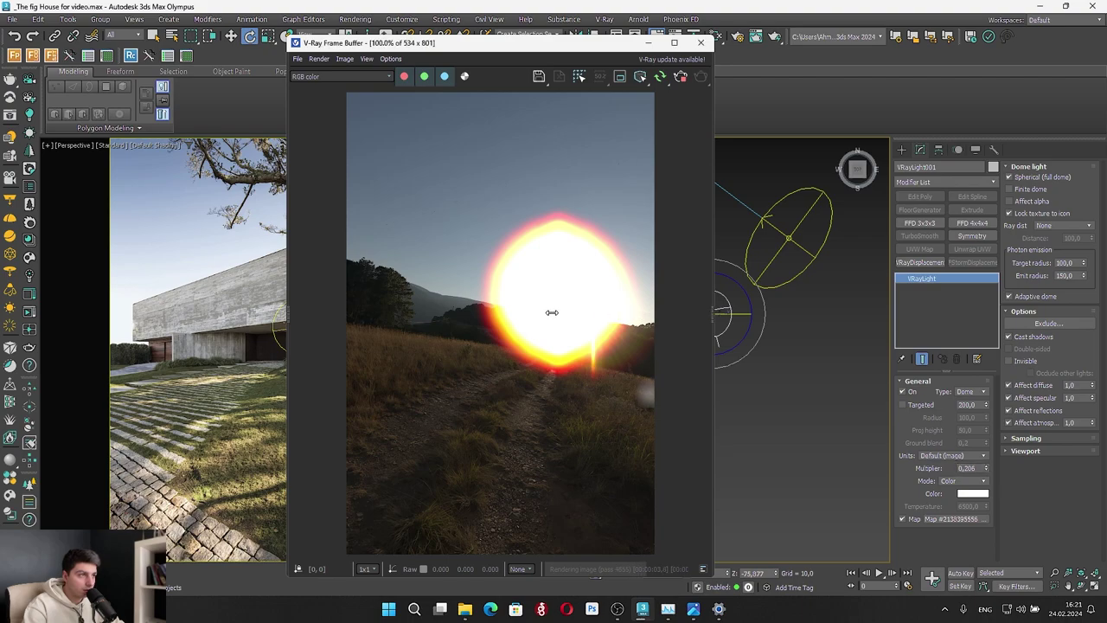
left_click_drag(710, 311, 554, 312)
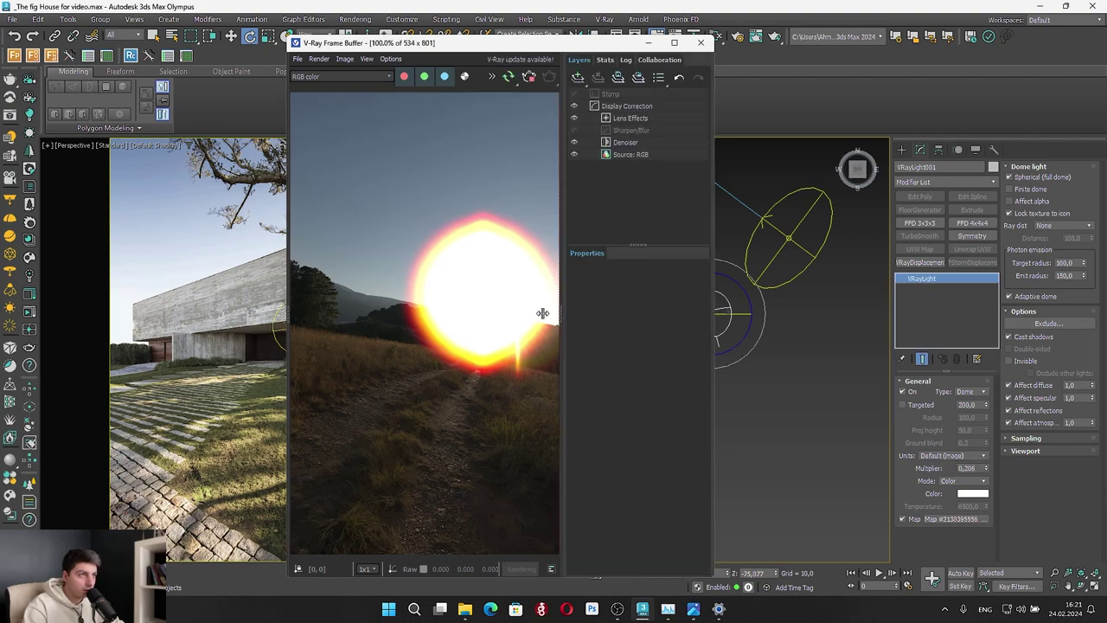
left_click(632, 118)
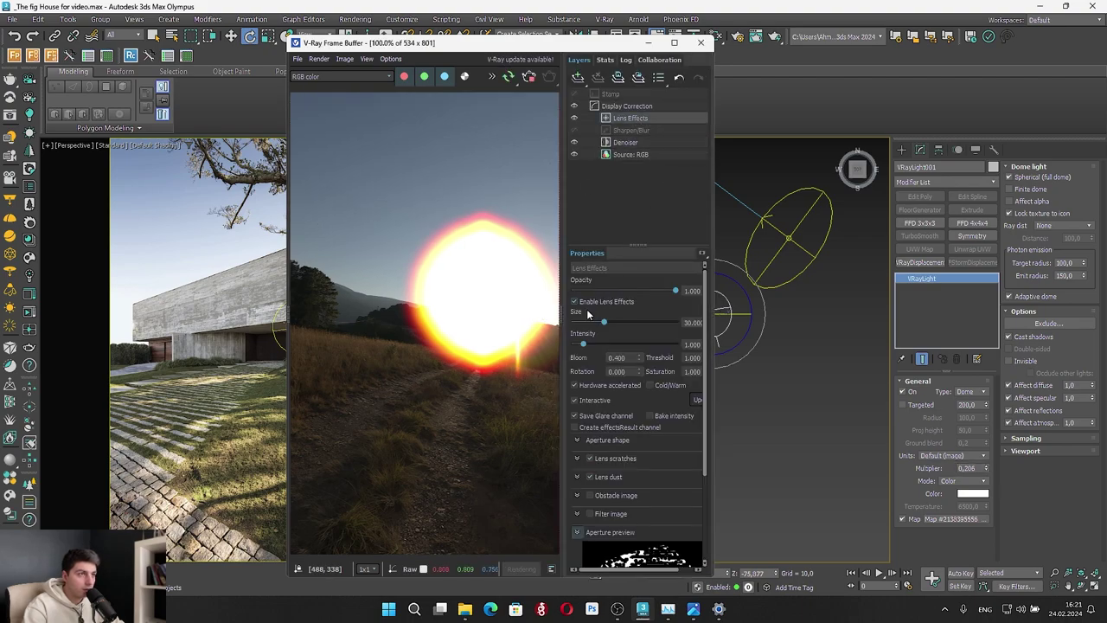
left_click(575, 303)
left_click_drag(556, 309, 711, 311)
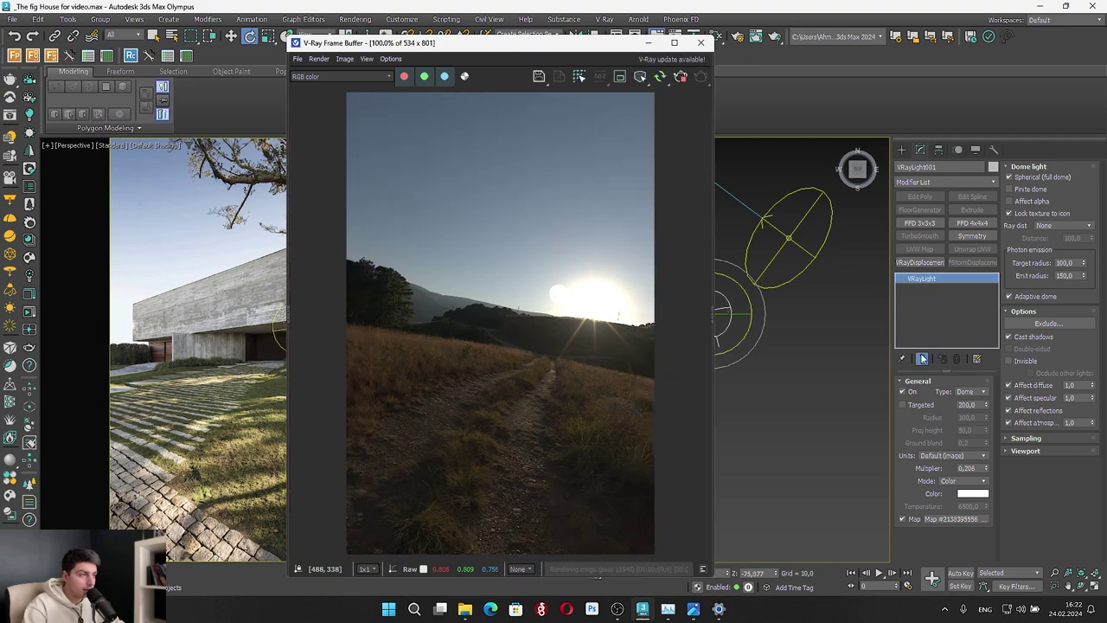
Rotate the dome light in the top view so the HDRI's sun lines up with the V-Ray sun
left_click_drag(741, 345, 751, 342)
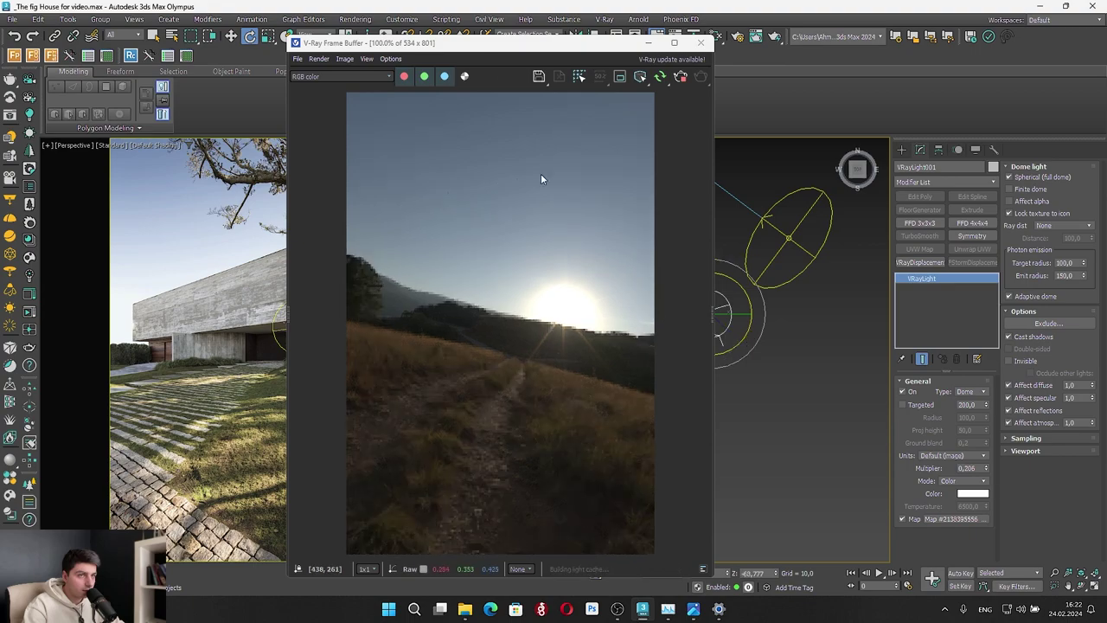
left_click_drag(488, 44, 727, 59)
mouse_move(309, 242)
middle_mouse_down("alt")
mouse_move(316, 212)
mouse_move(317, 225)
middle_mouse_up("alt")
left_click_drag(627, 60, 254, 68)
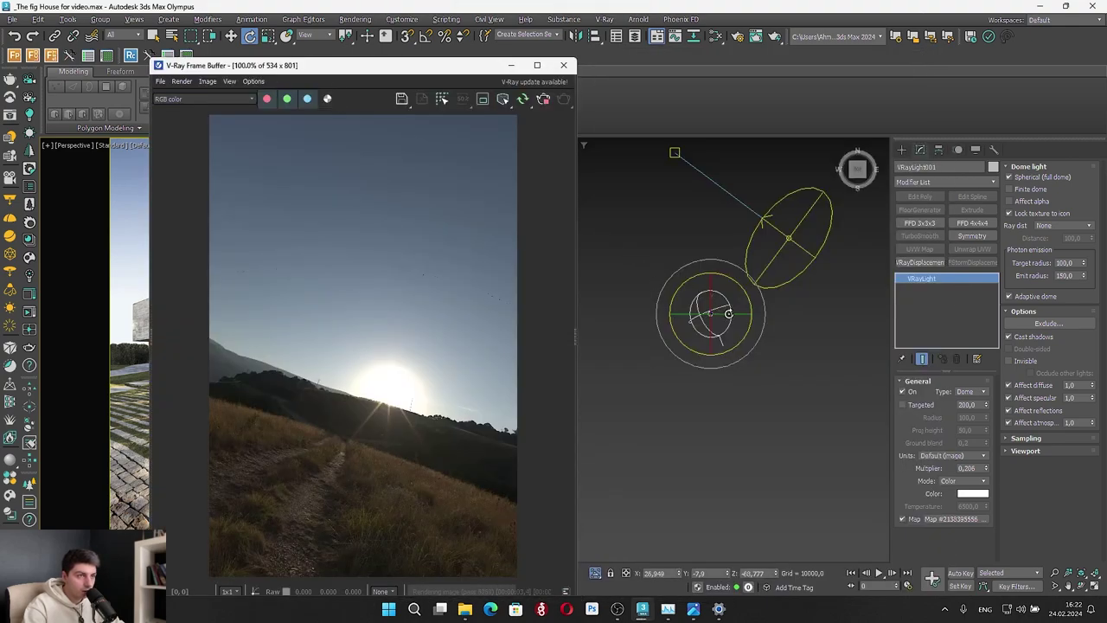
left_click_drag(729, 313, 743, 336)
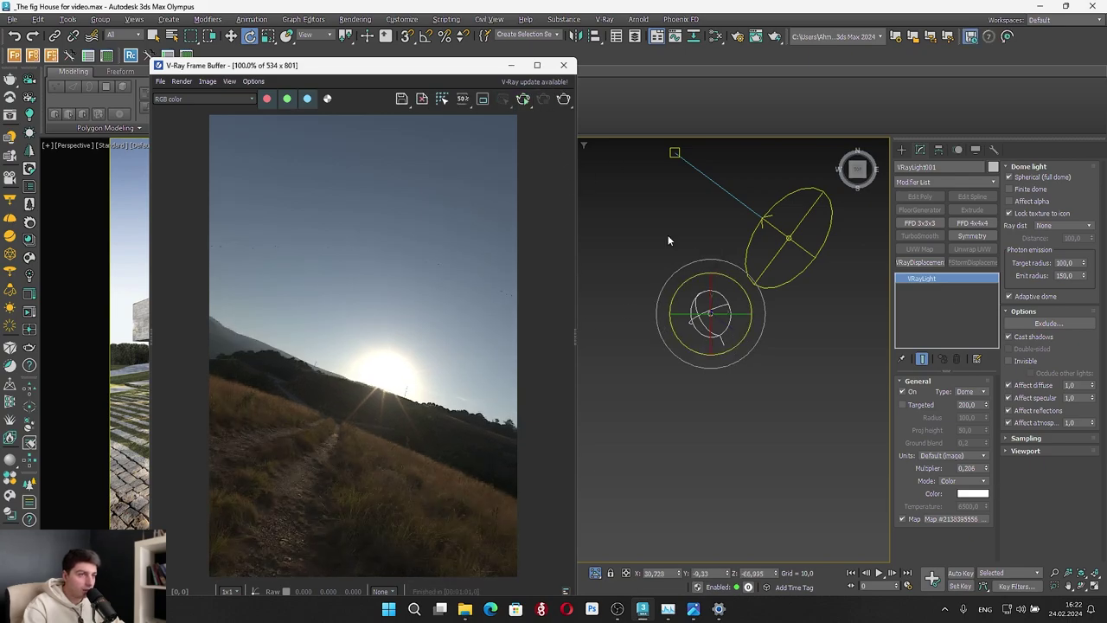
Check the sun alignment from another angle and return the perspective viewport to the VRayCam001 camera
left_click_drag(439, 65, 807, 85)
middle_click_drag(214, 311, 277, 304, "alt")
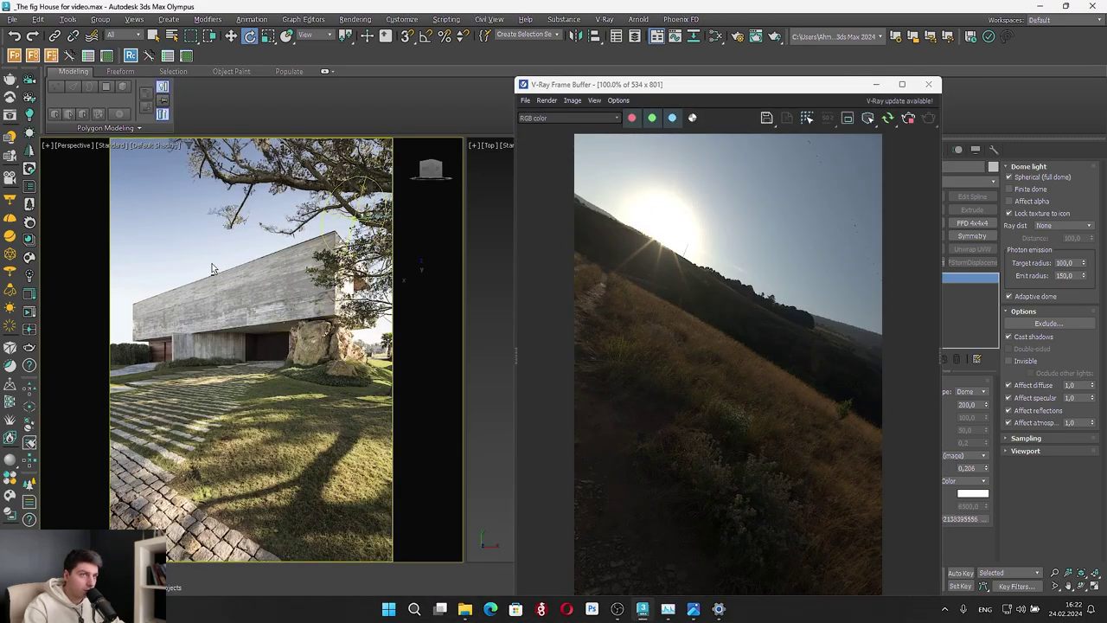
left_click(71, 151)
mouse_move(87, 157)
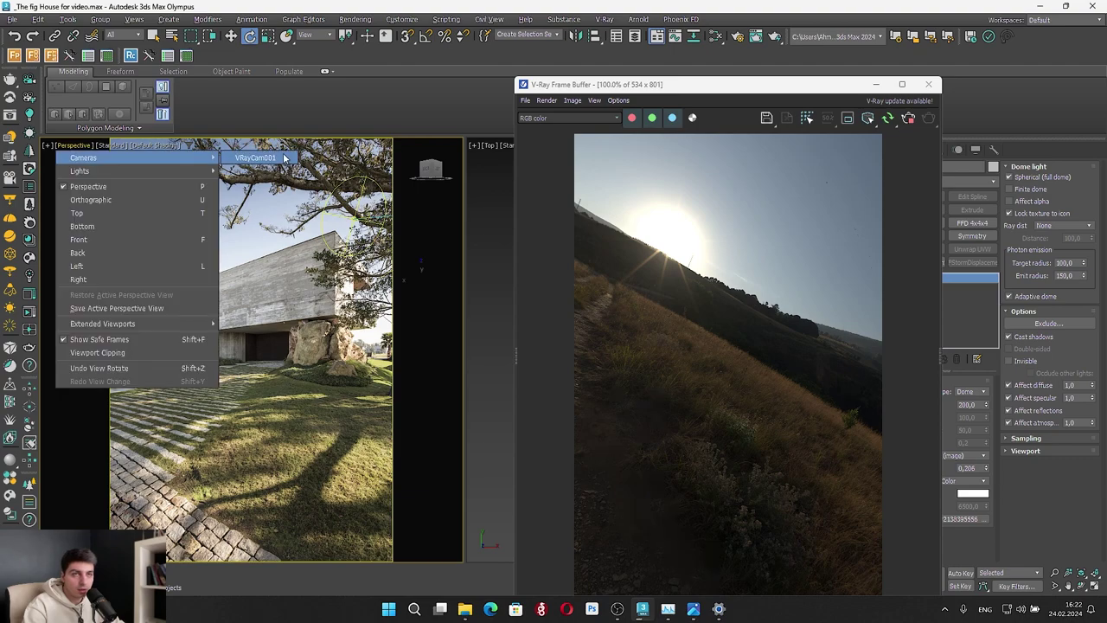
left_click(260, 156)
left_click_drag(751, 90, 352, 88)
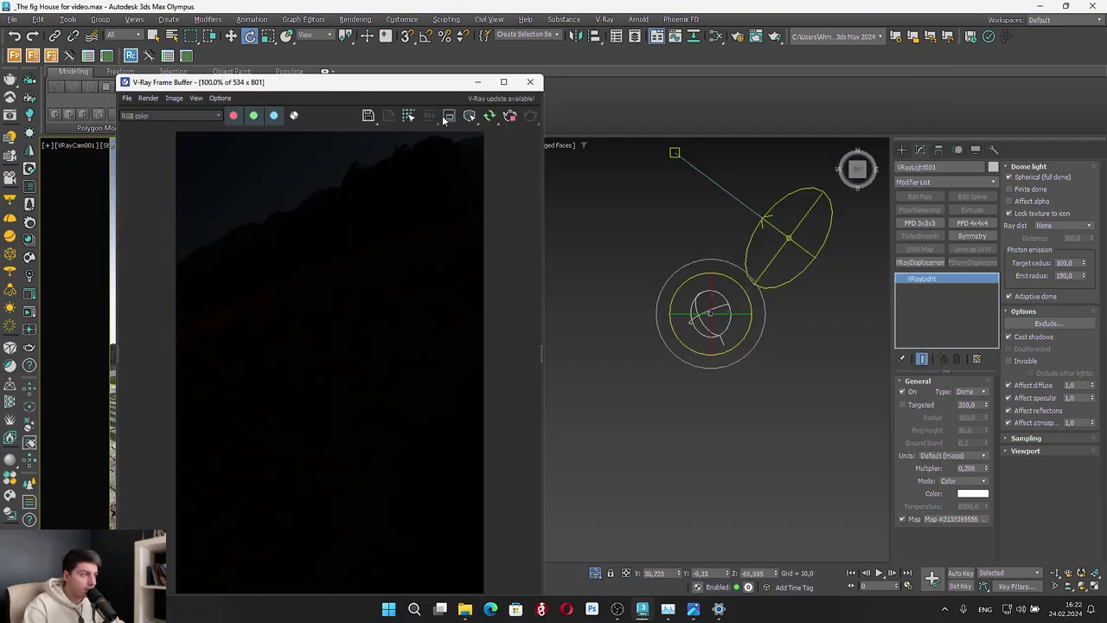
Set the dome light's multiplier to 20 and the V-Ray sun's size multiplier to 10
double_click(968, 468)
type("30")
key("Return")
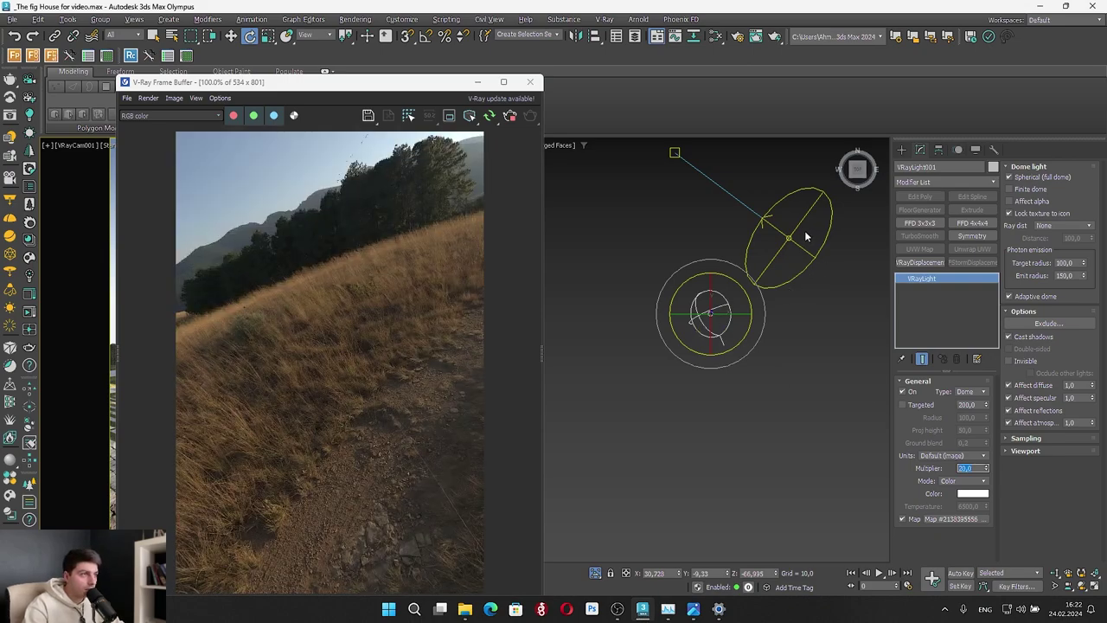
left_click(805, 230)
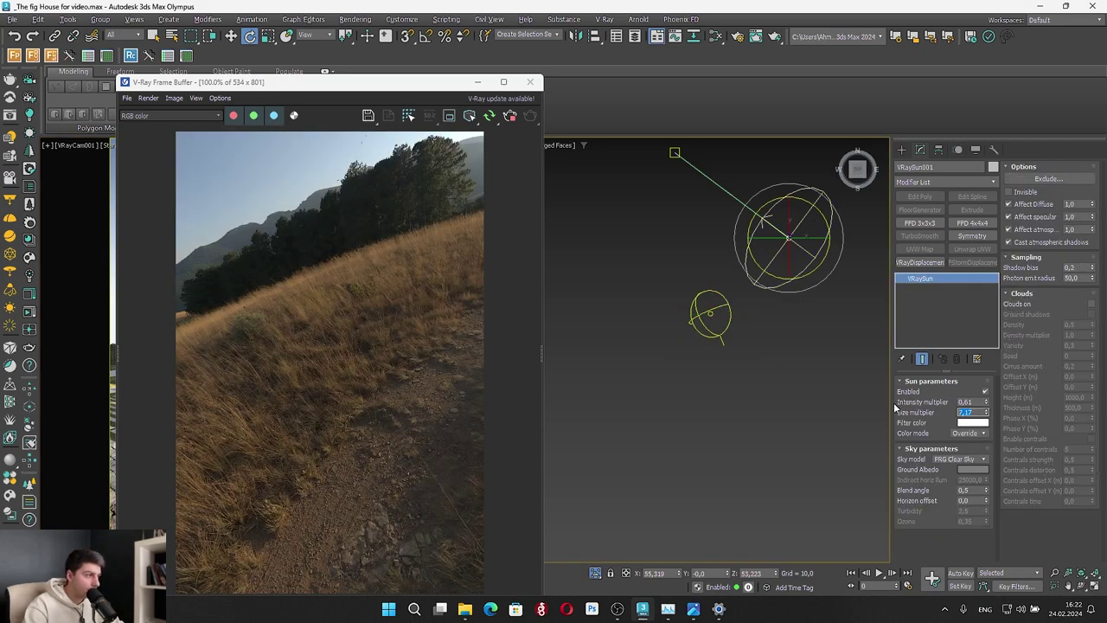
type("10")
key("Return")
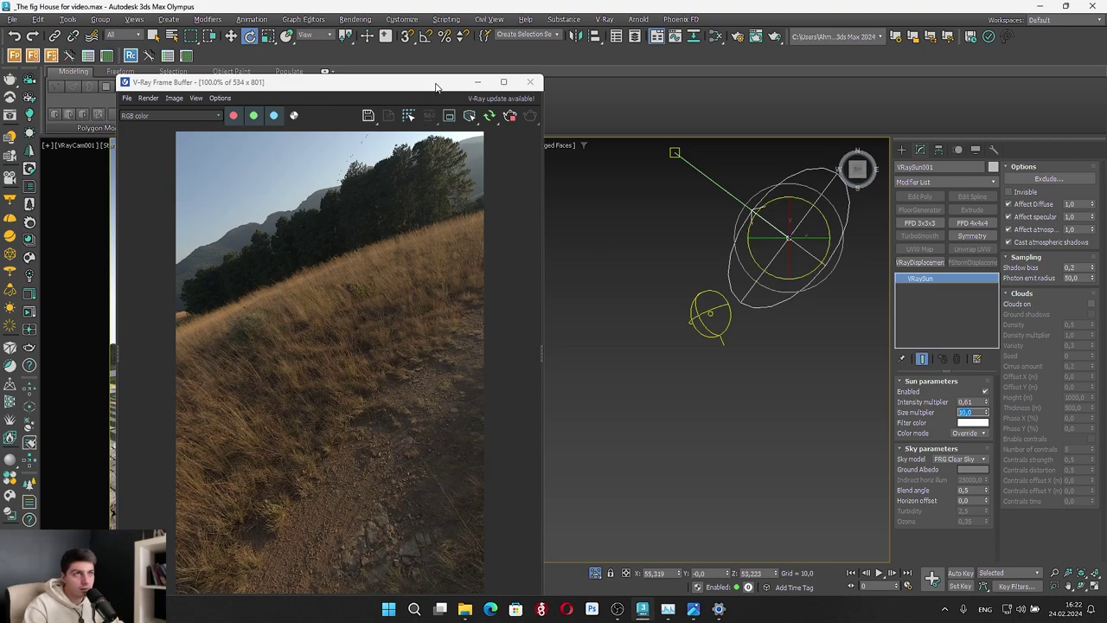
Exit isolation to bring the full house scene back into the interactive camera render
left_click_drag(437, 86, 805, 28)
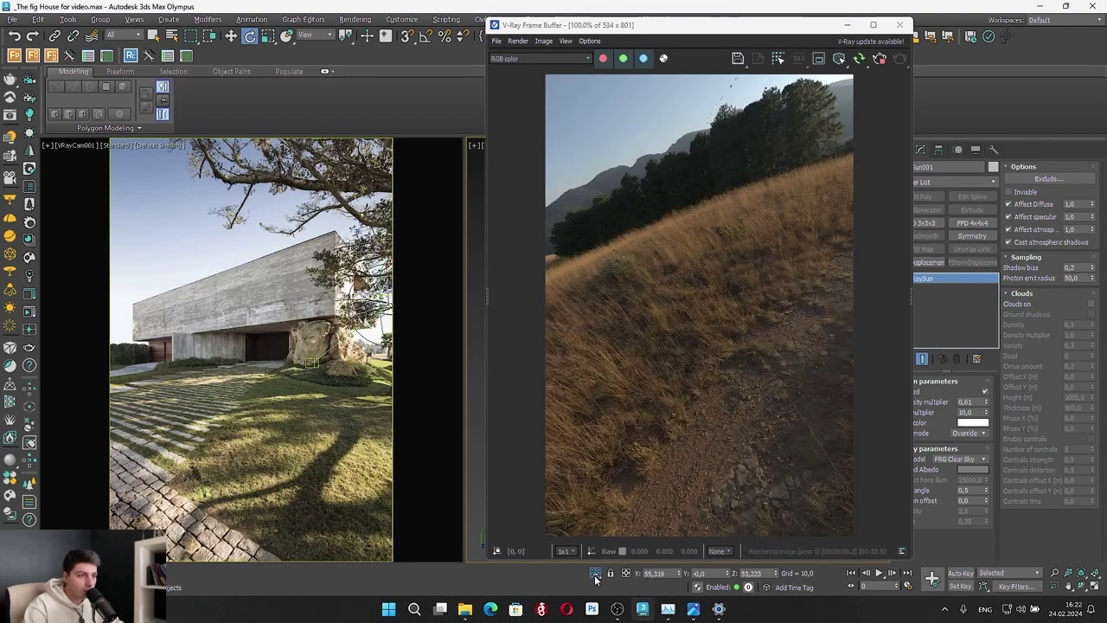
left_click(595, 575)
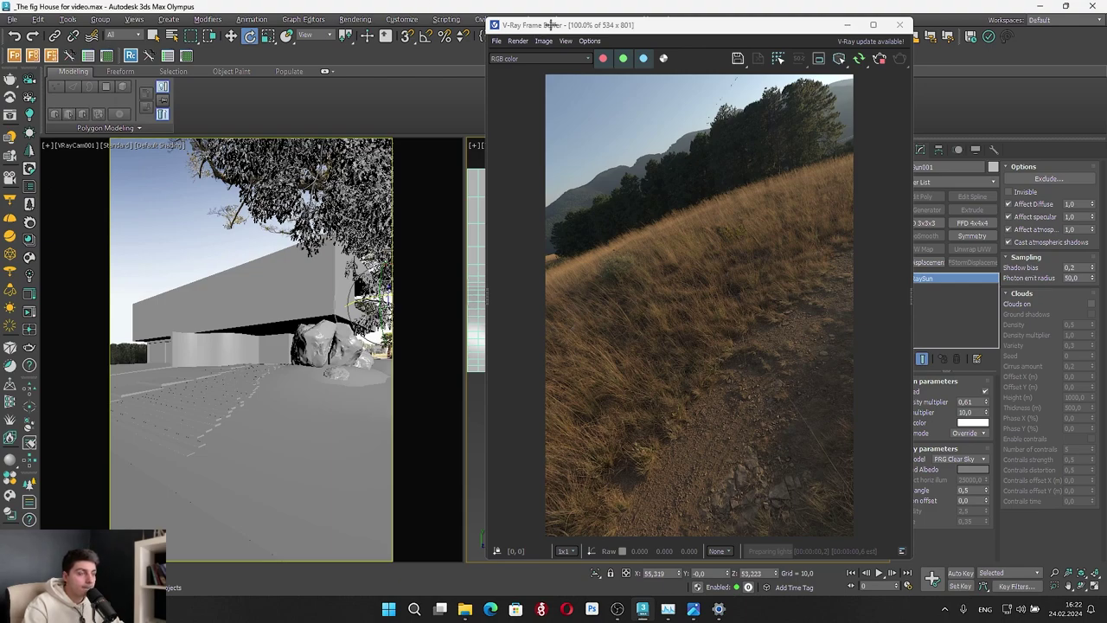
left_click_drag(550, 24, 334, 35)
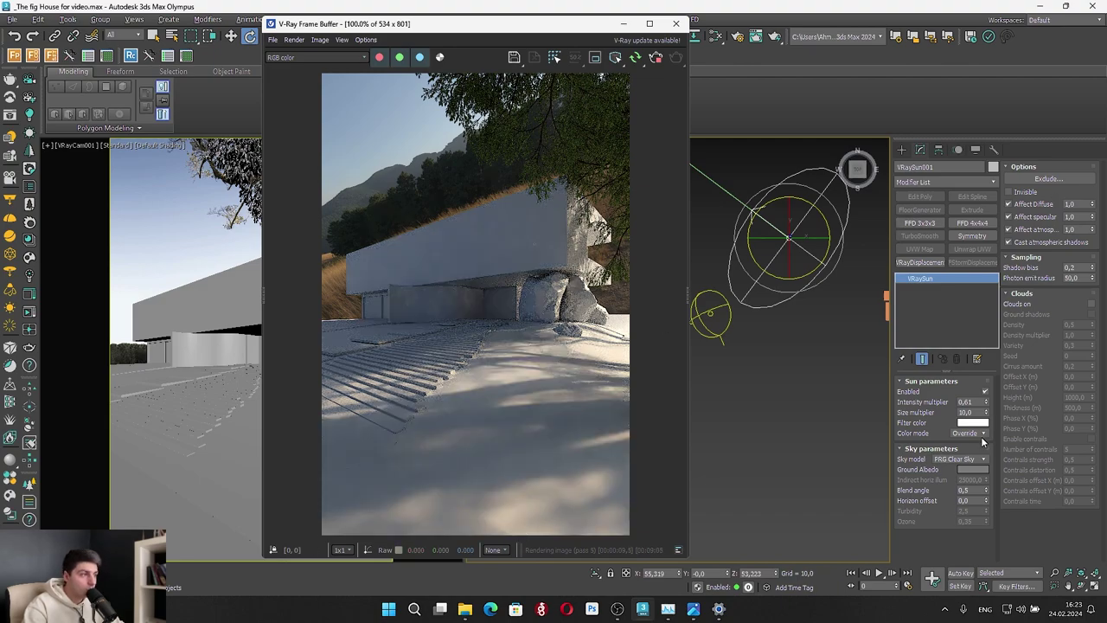
Set the V-Ray sun's intensity multiplier to 0.1
right_click(988, 403)
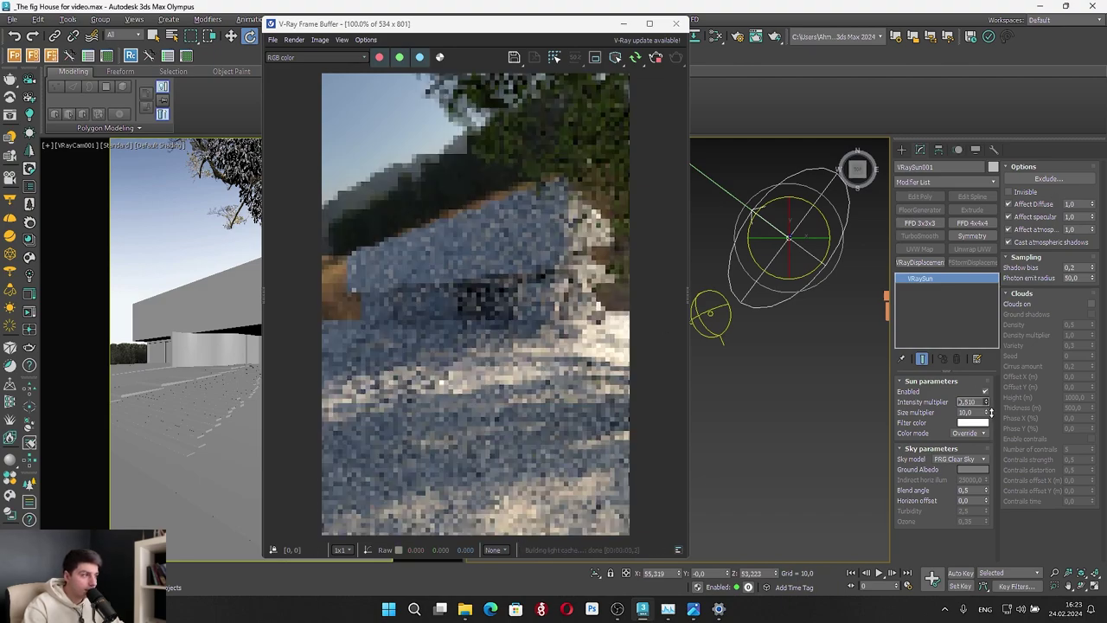
left_click_drag(1004, 445, 1004, 445)
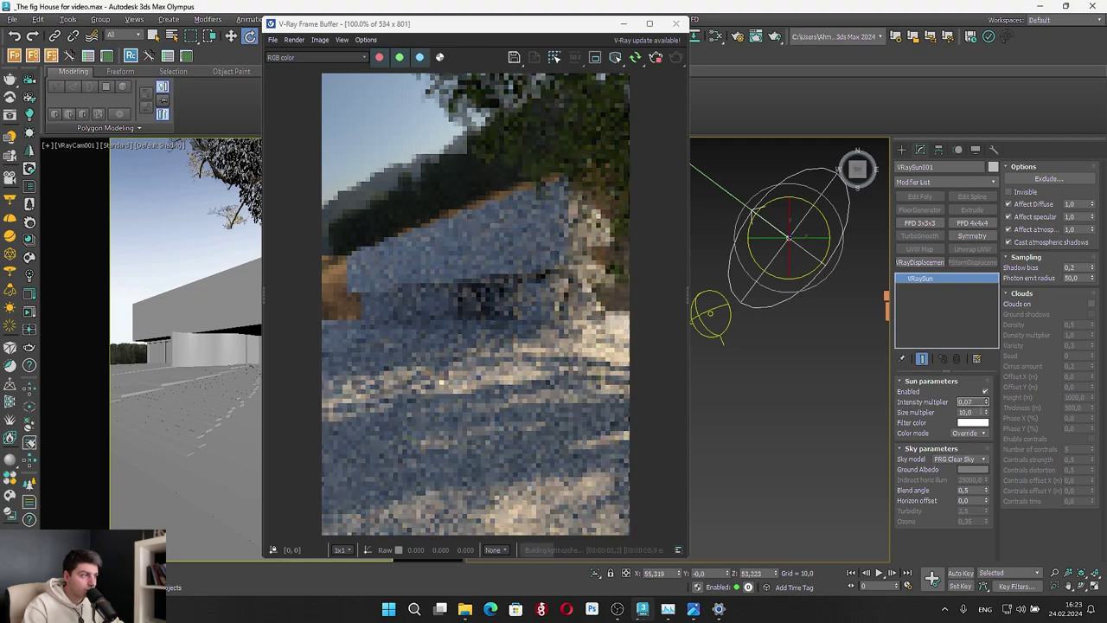
type("0,1")
key("Tab")
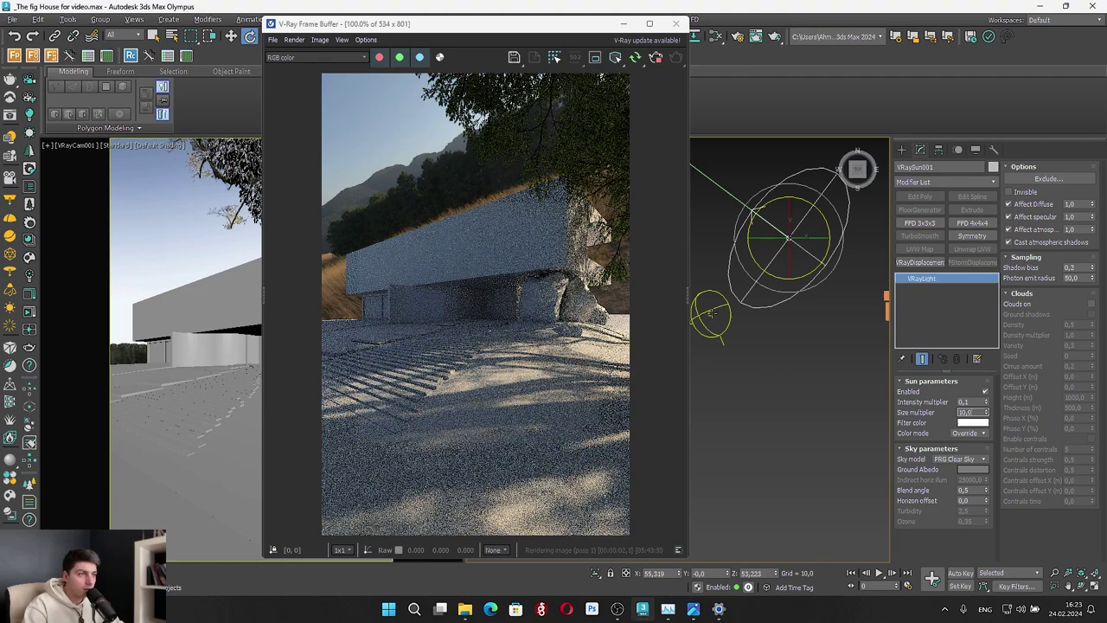
Open the HDRI's Color Correction map in the Slate Material Editor and reduce its saturation to about -33
left_click(717, 327)
left_click(715, 37)
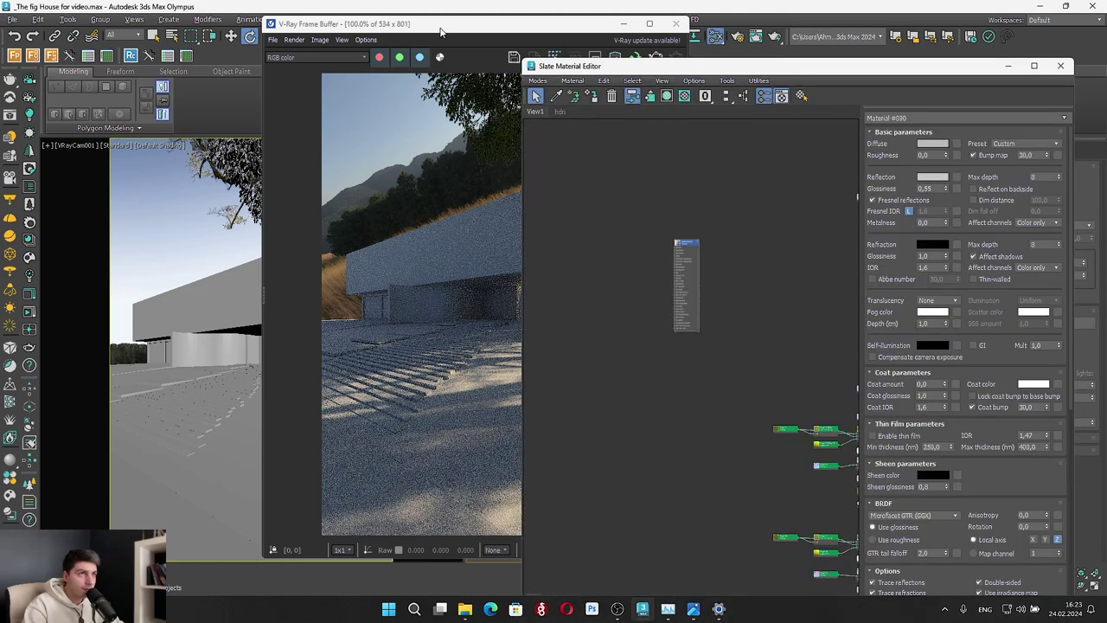
left_click_drag(440, 29, 245, 50)
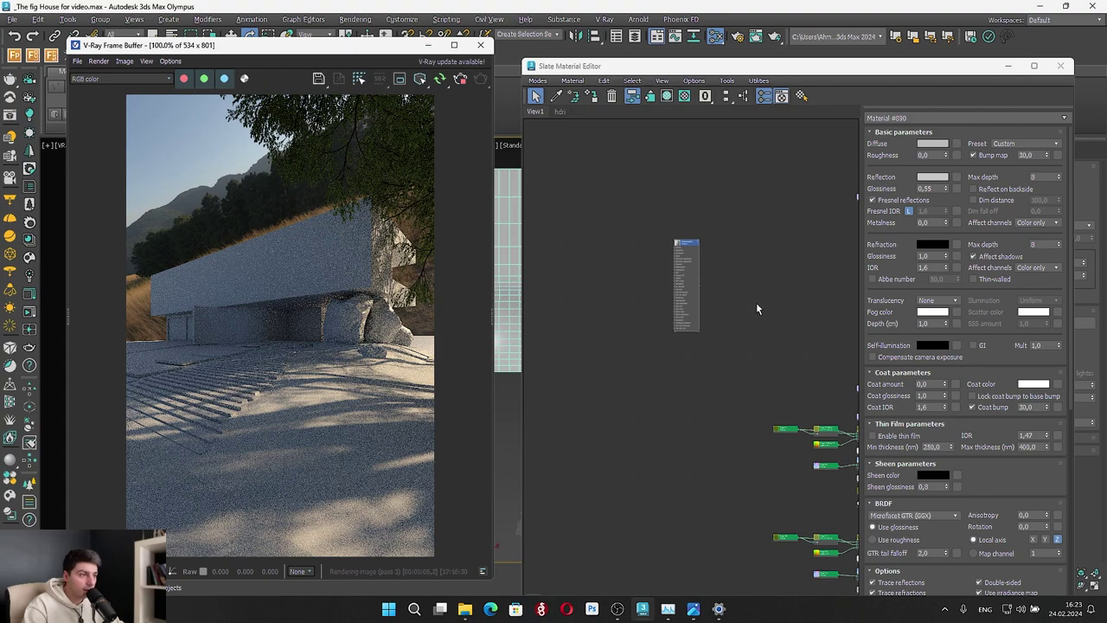
left_click(559, 112)
left_click_drag(678, 275, 549, 288)
double_click(769, 275)
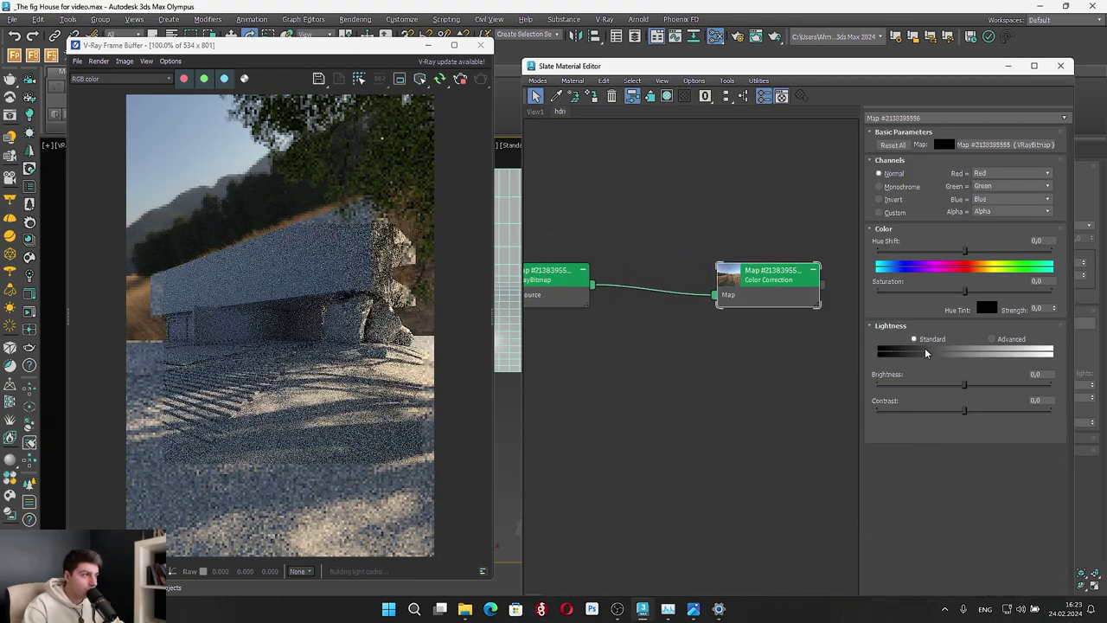
left_click(937, 293)
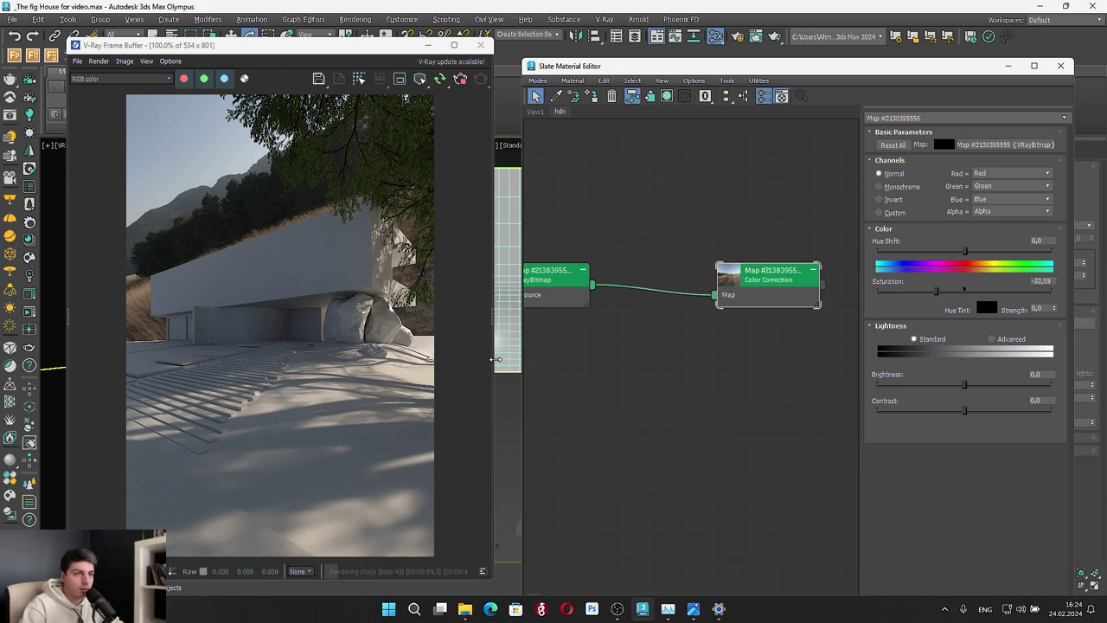
Show the layers of the V-Ray Frame Buffer and add a Curves correction layer, widening its curve graph
left_click_drag(495, 360, 457, 301)
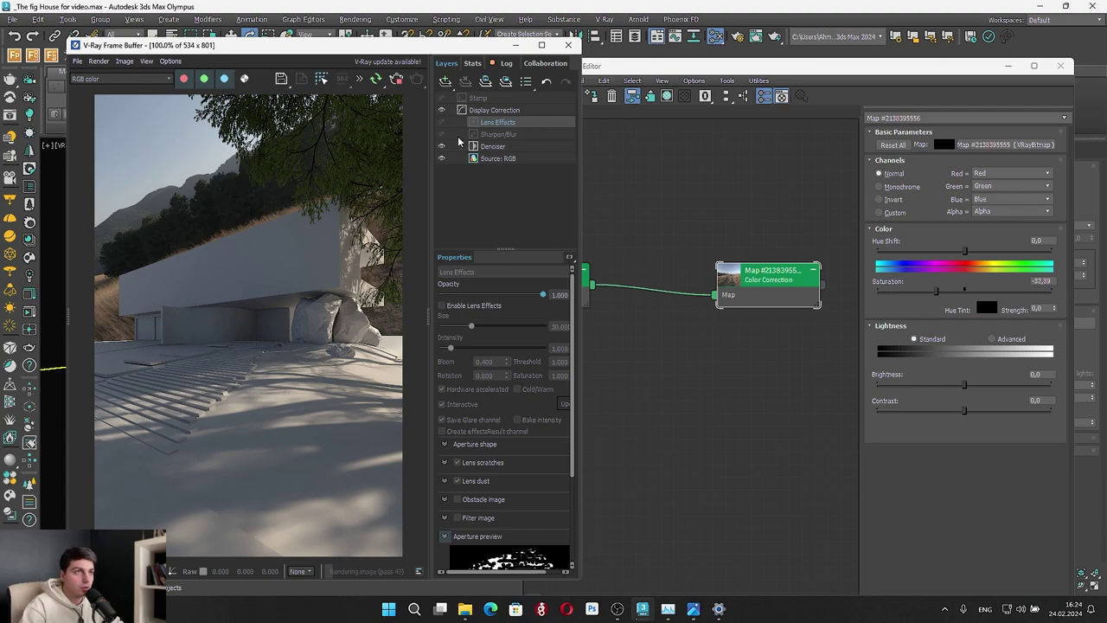
left_click(445, 80)
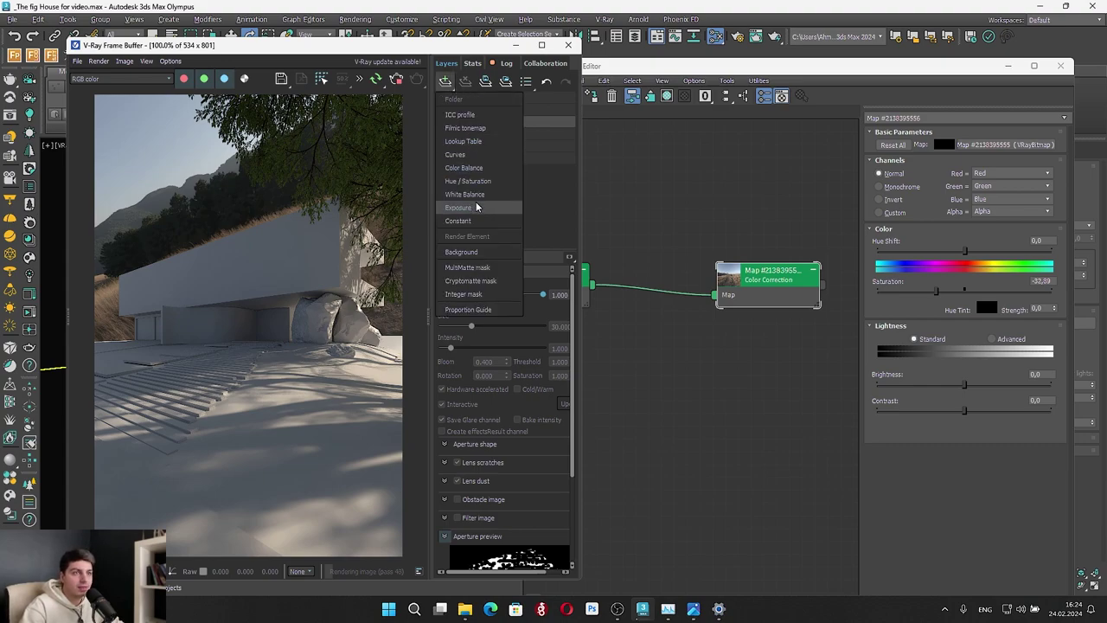
left_click(456, 154)
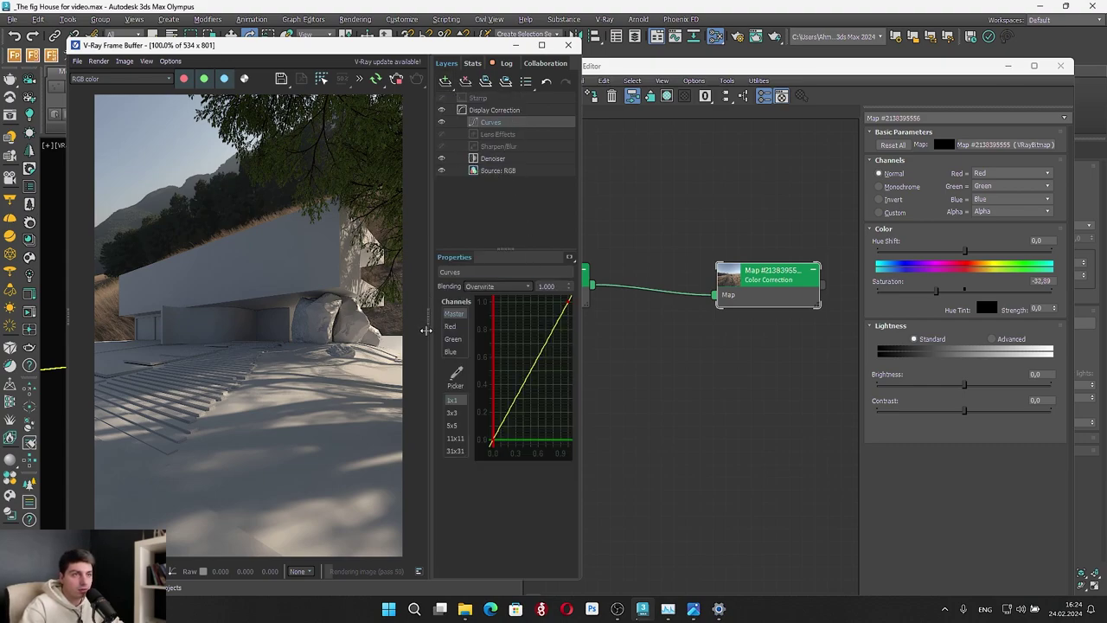
left_click_drag(426, 330, 392, 329)
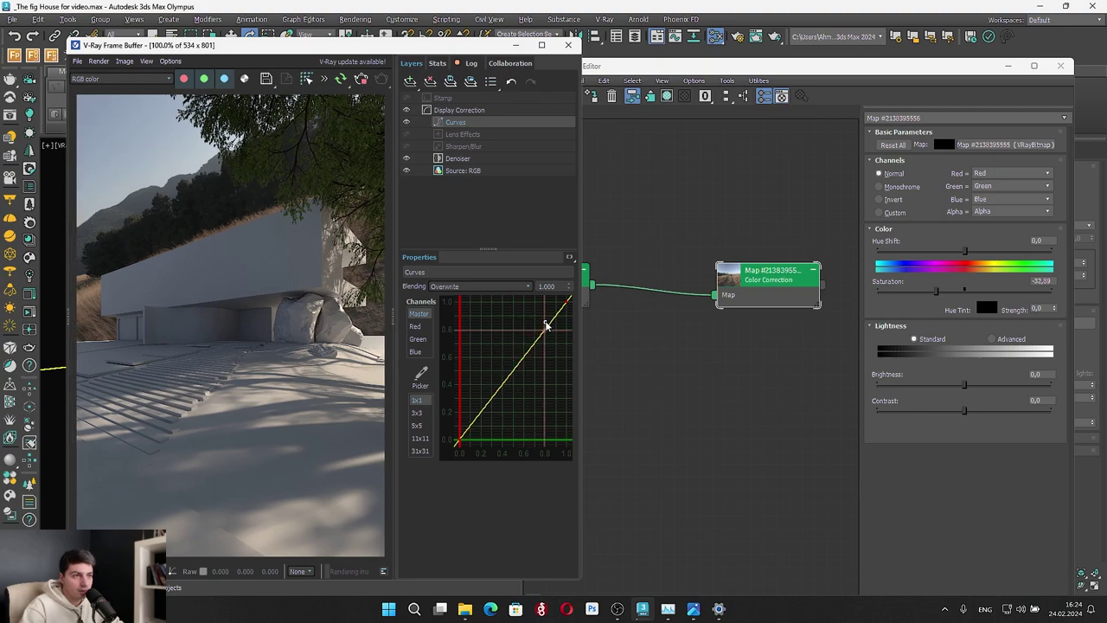
Shape the master curve with an upper point at about (0.67, 0.81) and a lower point near (0.10, 0.12)
left_click(545, 327)
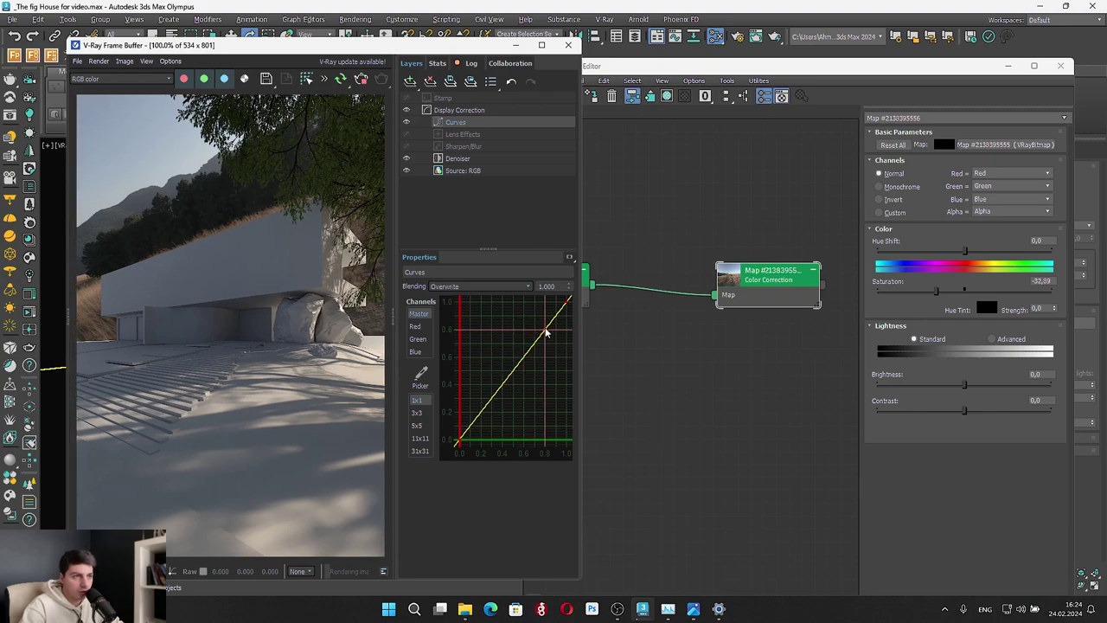
mouse_move(545, 333)
left_mouse_down()
mouse_move(540, 321)
mouse_move(531, 329)
left_mouse_up()
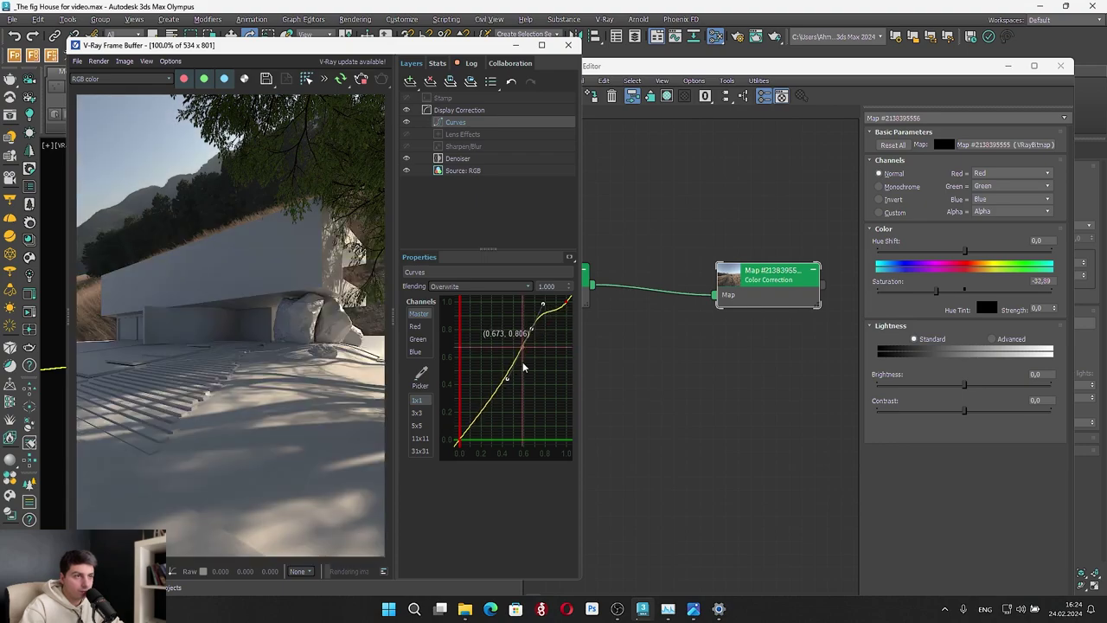
left_click_drag(508, 379, 467, 428)
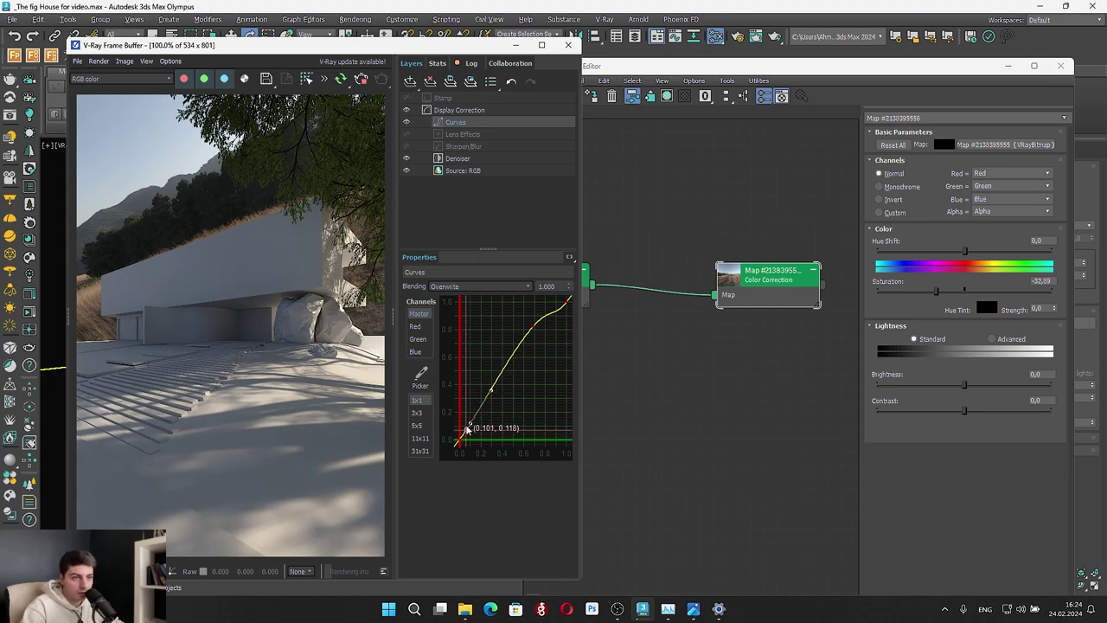
Delete the master curve's upper point and reshape the curve from its top end and the lower point near (0.07, 0.06)
left_click(532, 328)
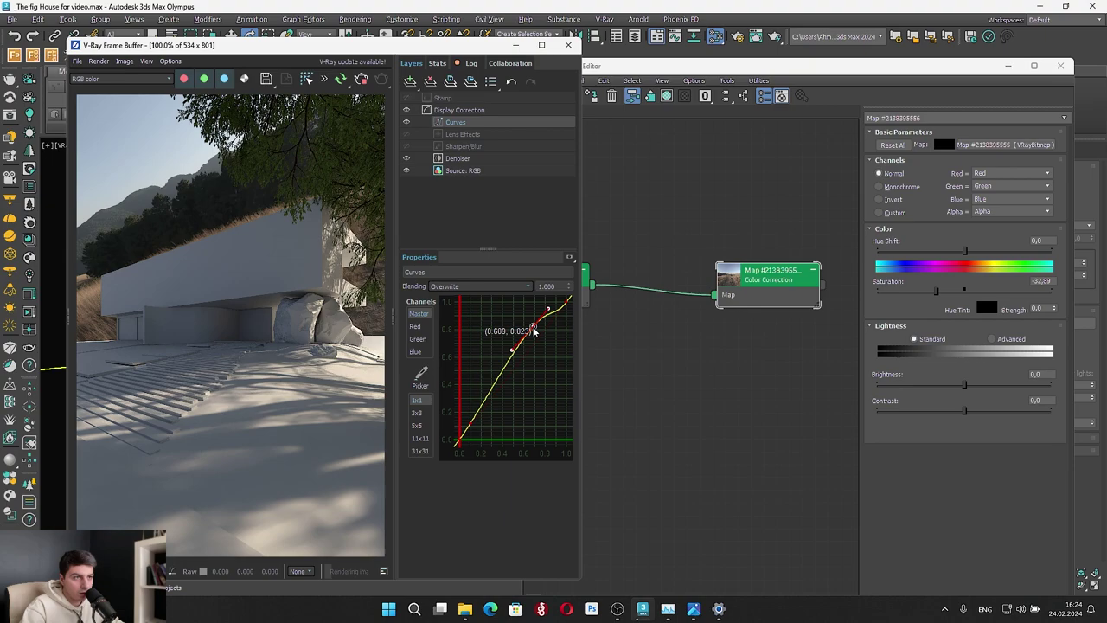
right_click(534, 331)
left_click(566, 415)
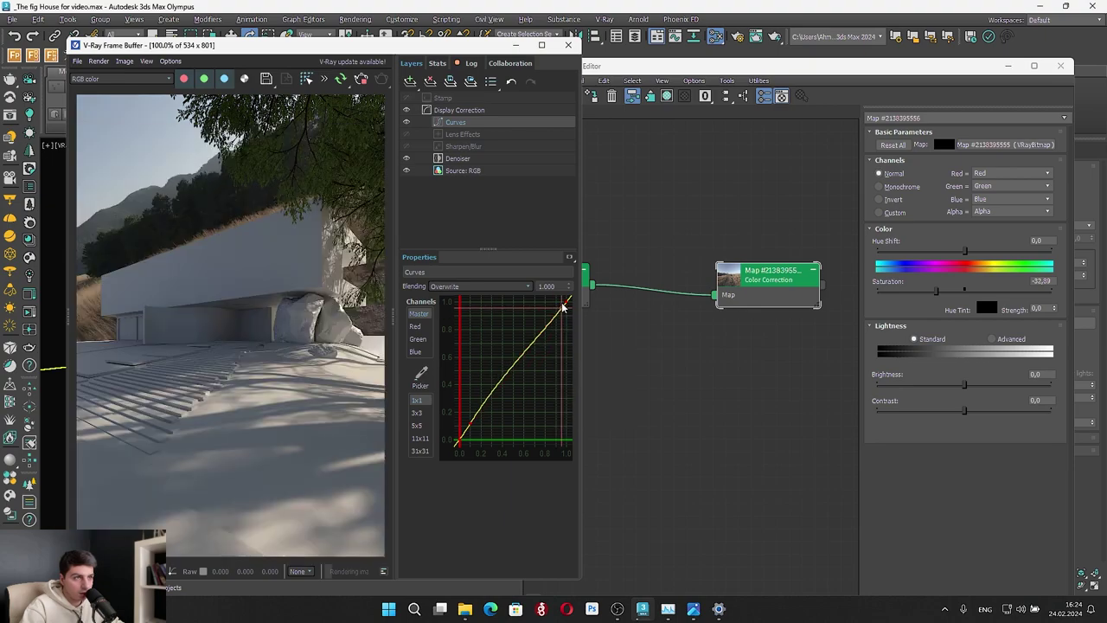
left_click(564, 303)
left_click_drag(530, 344, 490, 314)
left_click_drag(458, 441, 499, 378)
Compare the render with and without the Curves layer by toggling its visibility repeatedly
left_click(408, 122)
left_click(408, 122)
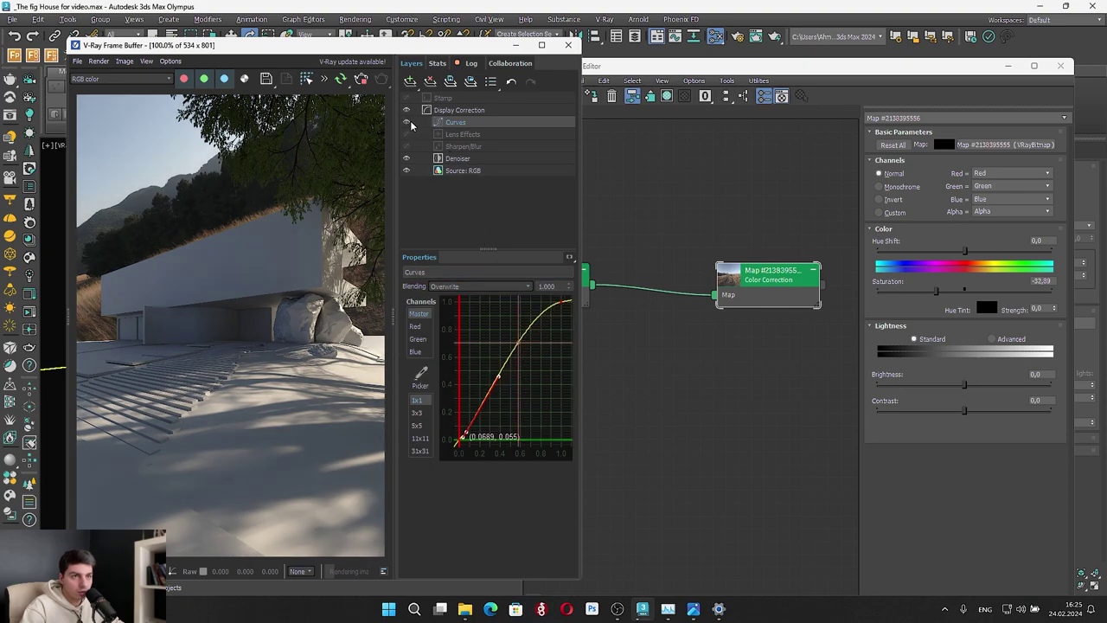
left_click(409, 121)
left_click(410, 121)
left_click(410, 121)
left_click(409, 122)
left_click(409, 121)
left_click(409, 121)
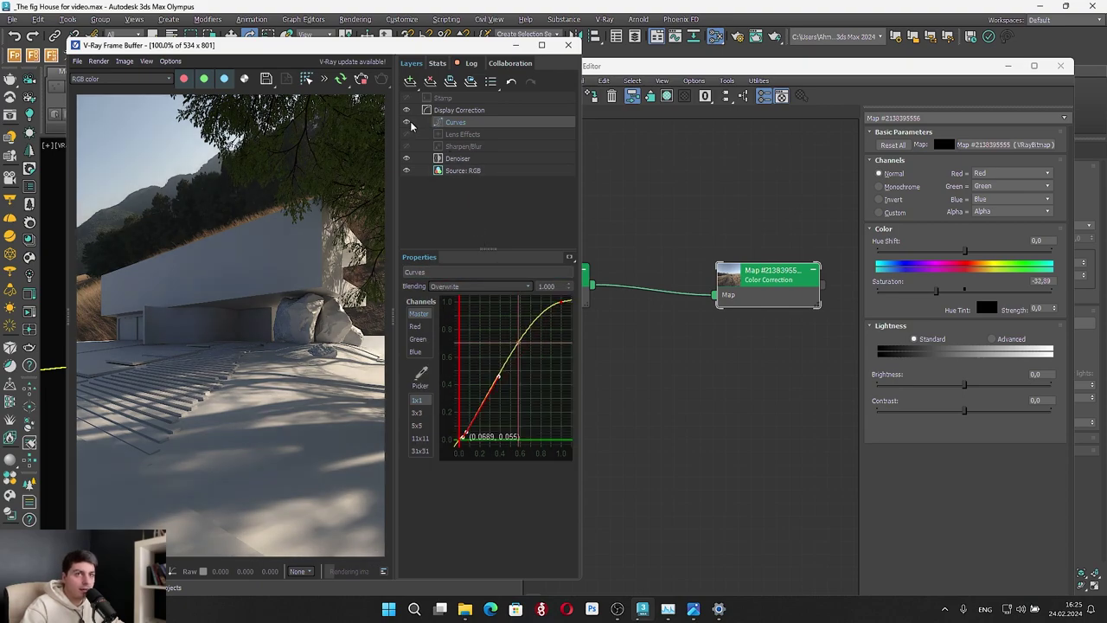
left_click(409, 121)
left_click(409, 121)
left_click(410, 122)
left_click(409, 121)
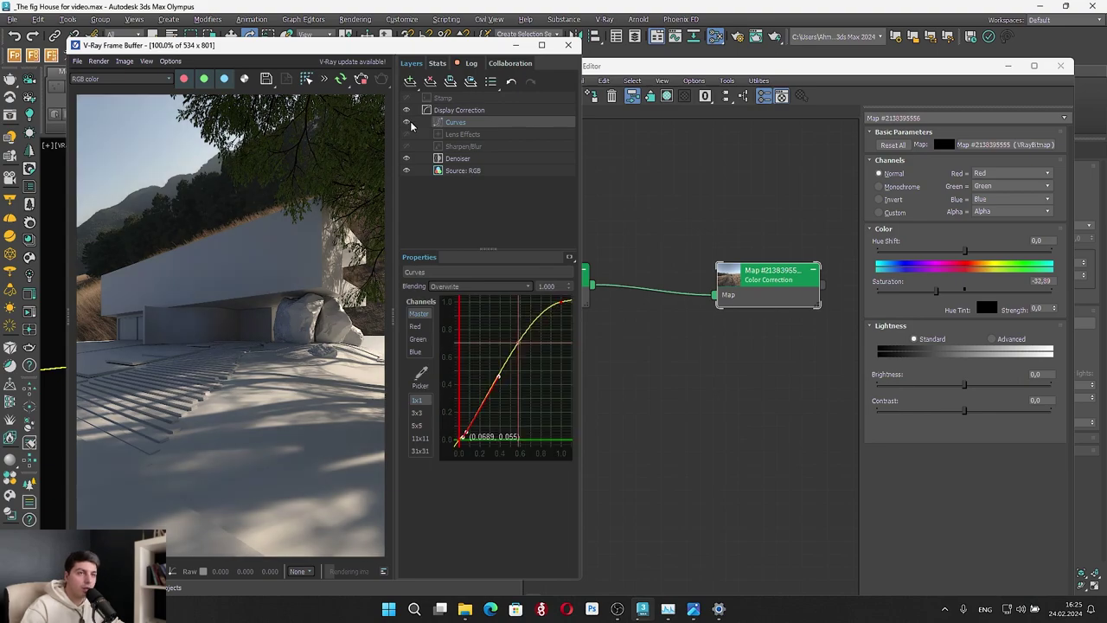
left_click(410, 121)
left_click(409, 121)
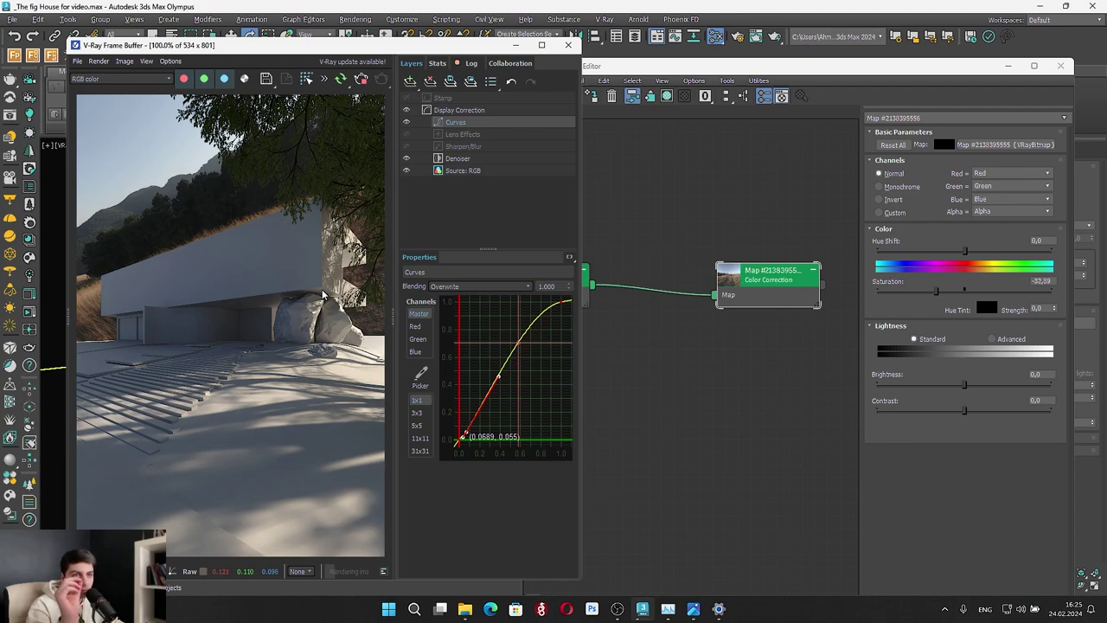
left_click(407, 122)
left_click(407, 122)
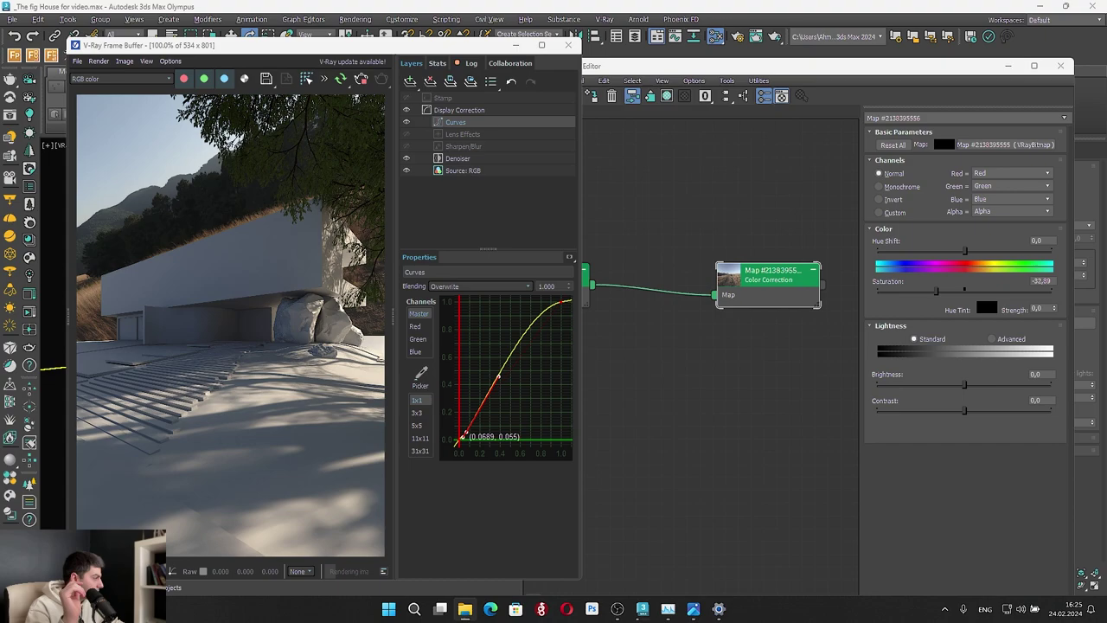
Place the reference photo of the house beside the V-Ray render to compare the lighting, and return to the material editor
key("super+d")
key("super+d")
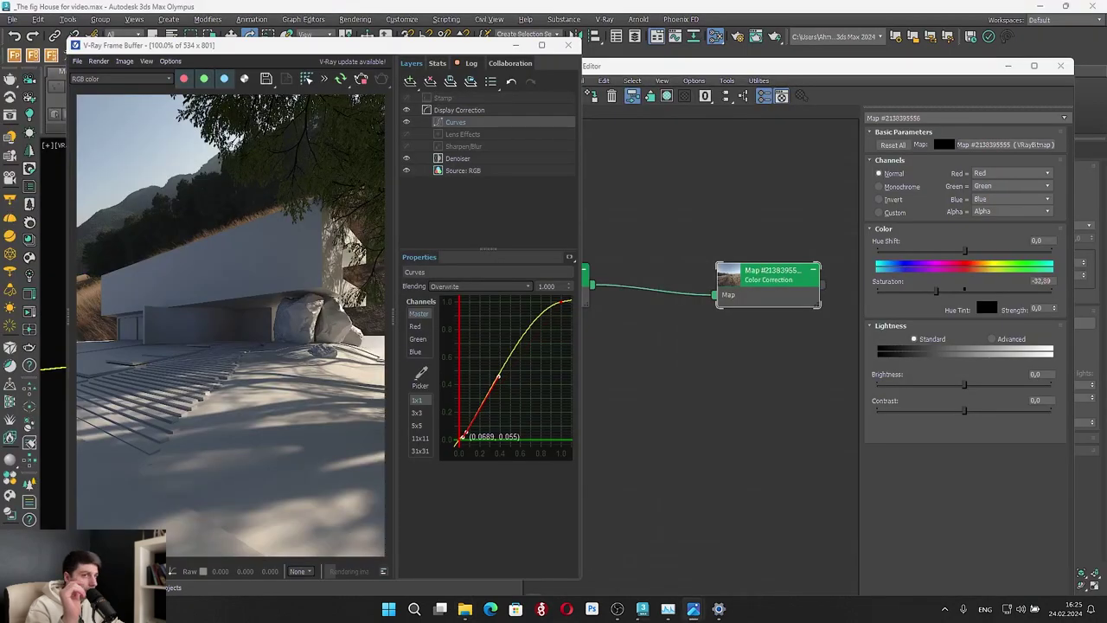
left_click_drag(771, 99, 634, 61)
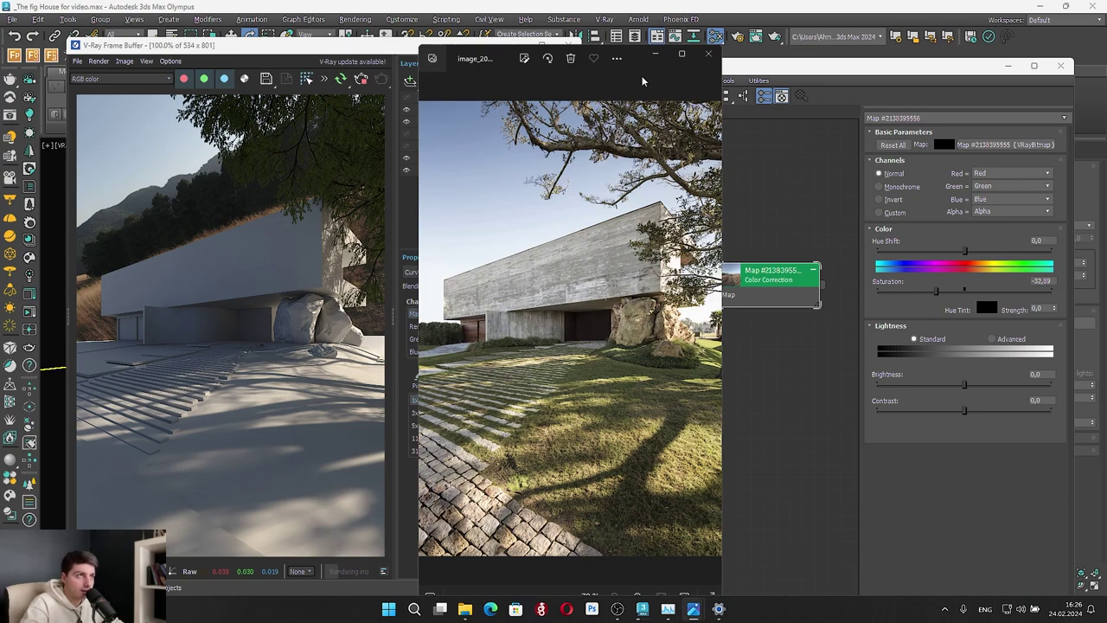
left_click(654, 54)
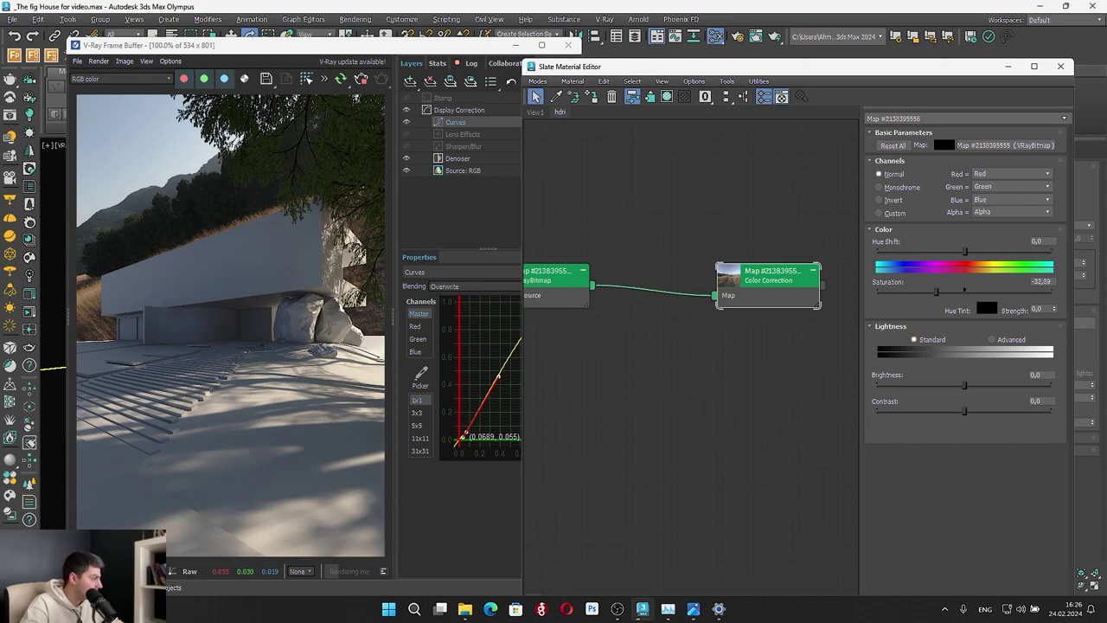
key("alt+Tab")
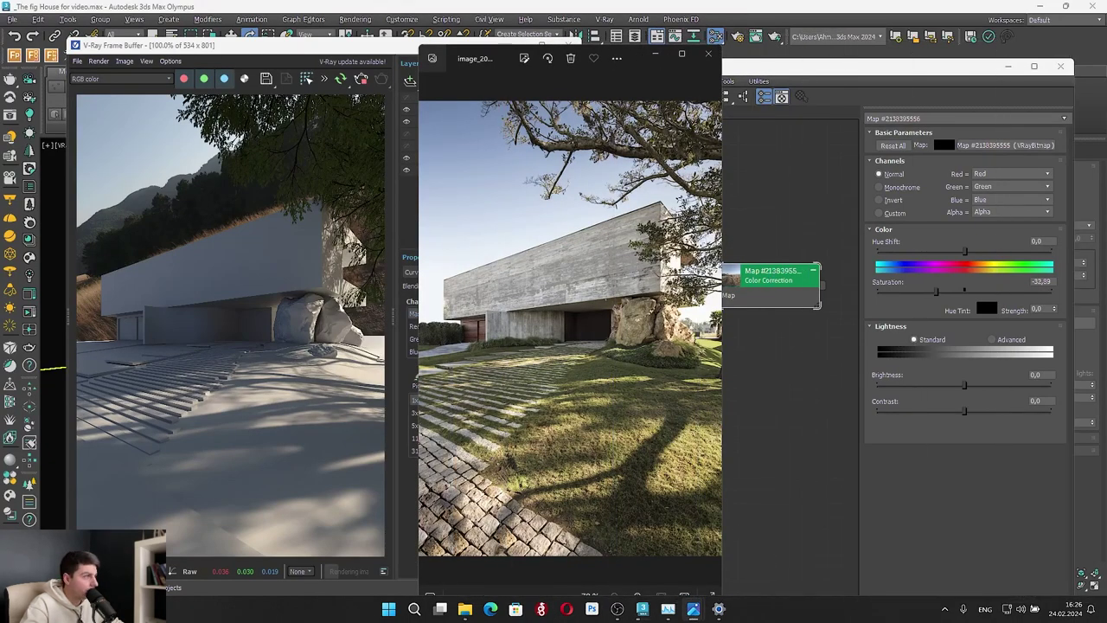
key("alt+Tab")
Add an RGB Tint map and wire it between the HDRI's VRayBitmap and the Color Correction map
right_click(615, 345)
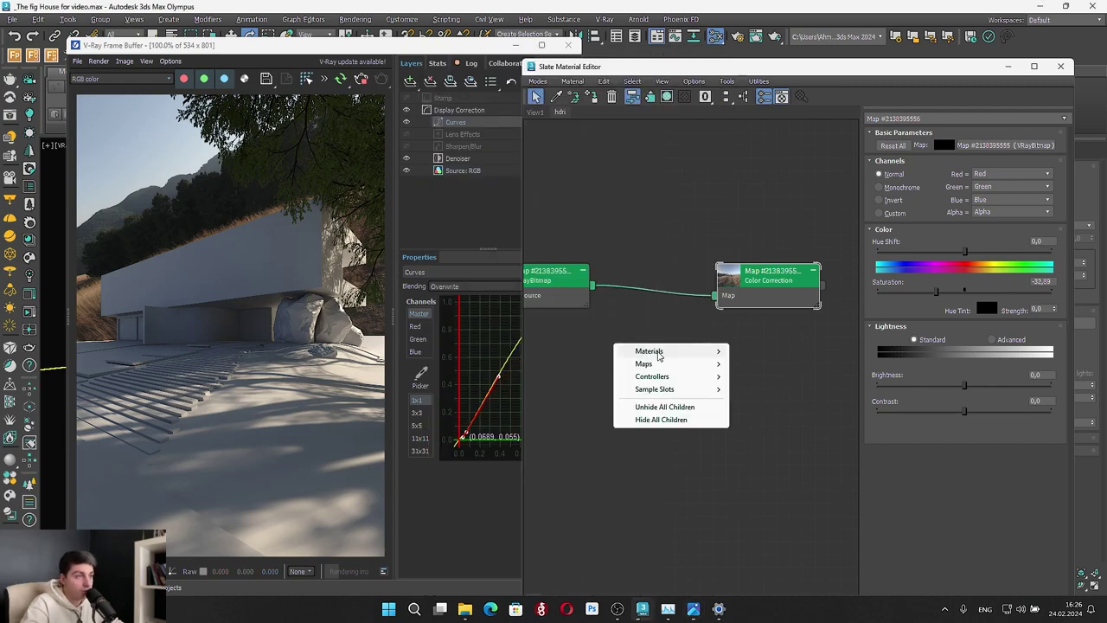
mouse_move(683, 369)
mouse_move(773, 378)
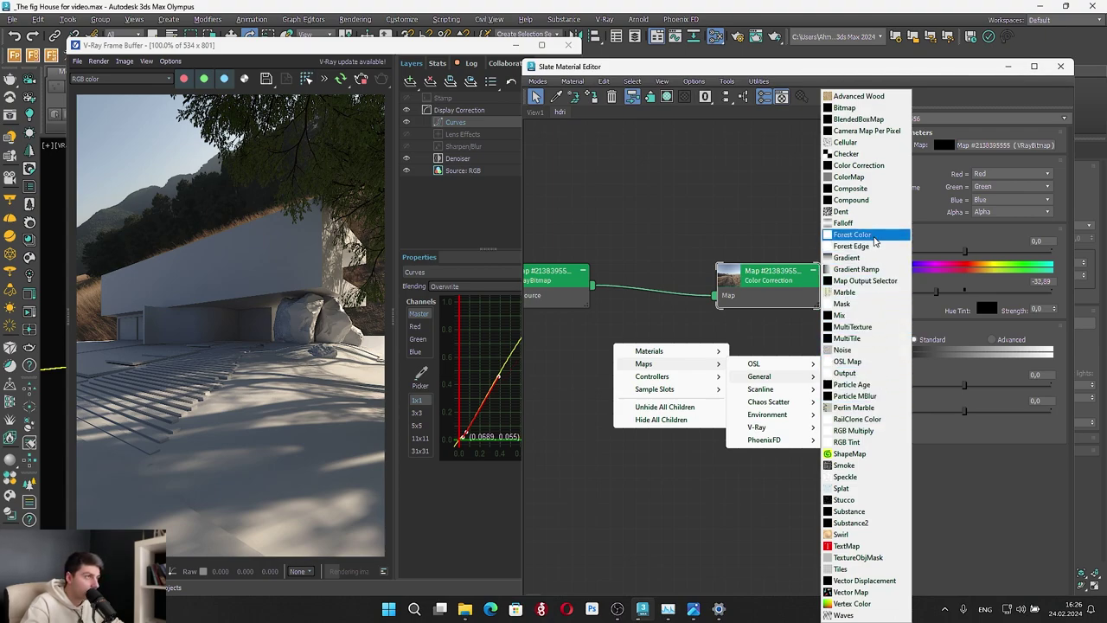
left_click(872, 445)
left_click_drag(622, 342, 647, 241)
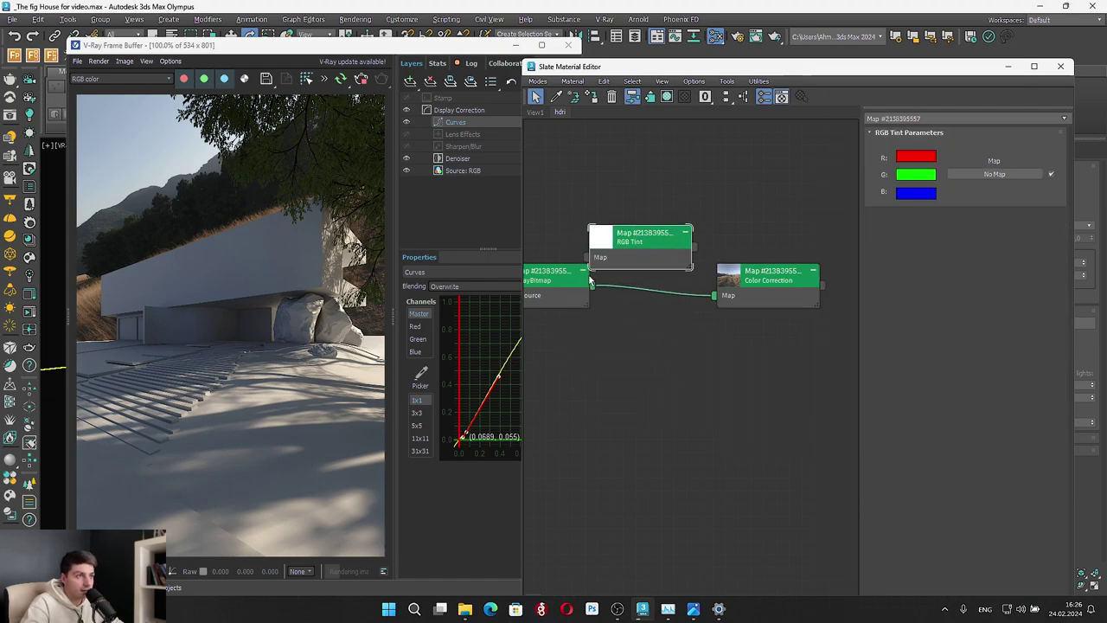
left_click_drag(590, 282, 589, 257)
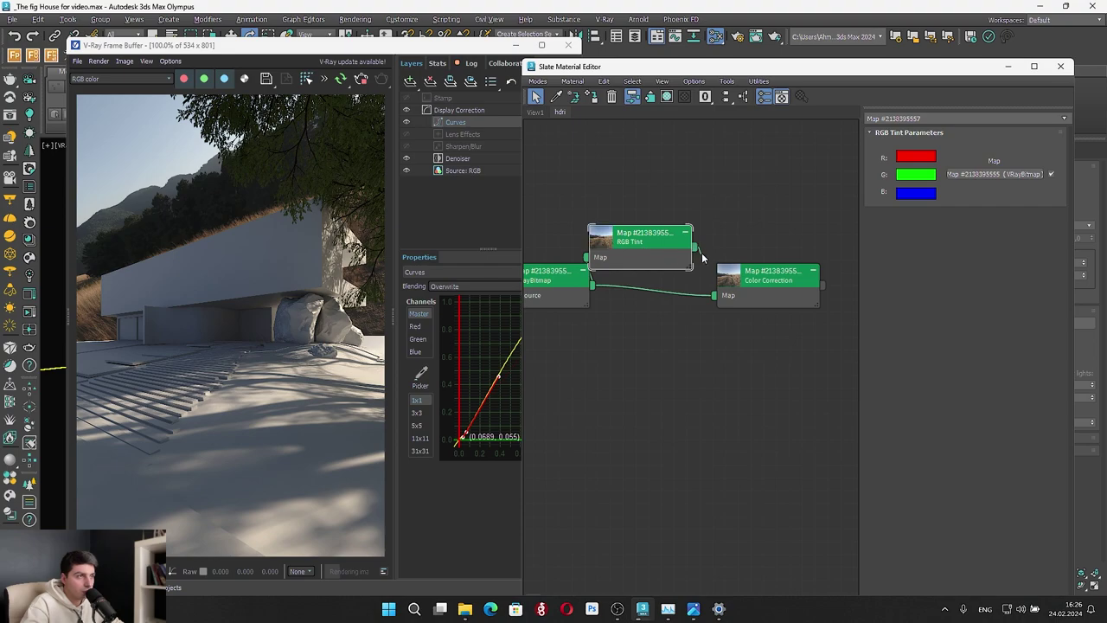
left_click_drag(695, 247, 714, 295)
Desaturate the RGB Tint's blue colour to 5A5AFF and its green colour to about 4DFF4D
left_click(919, 193)
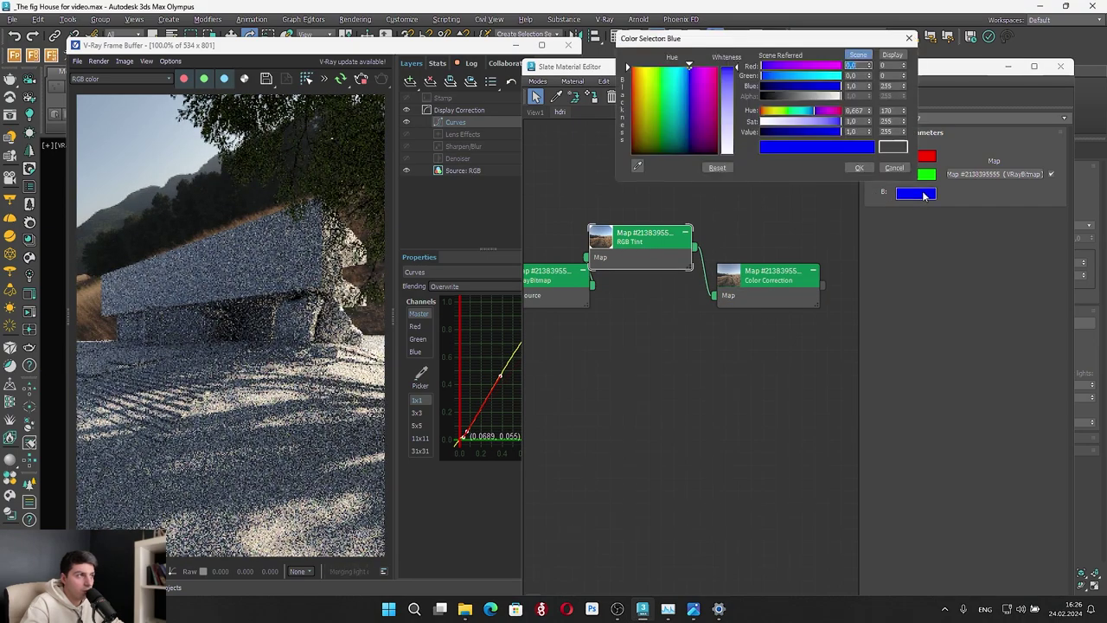
left_click(835, 122)
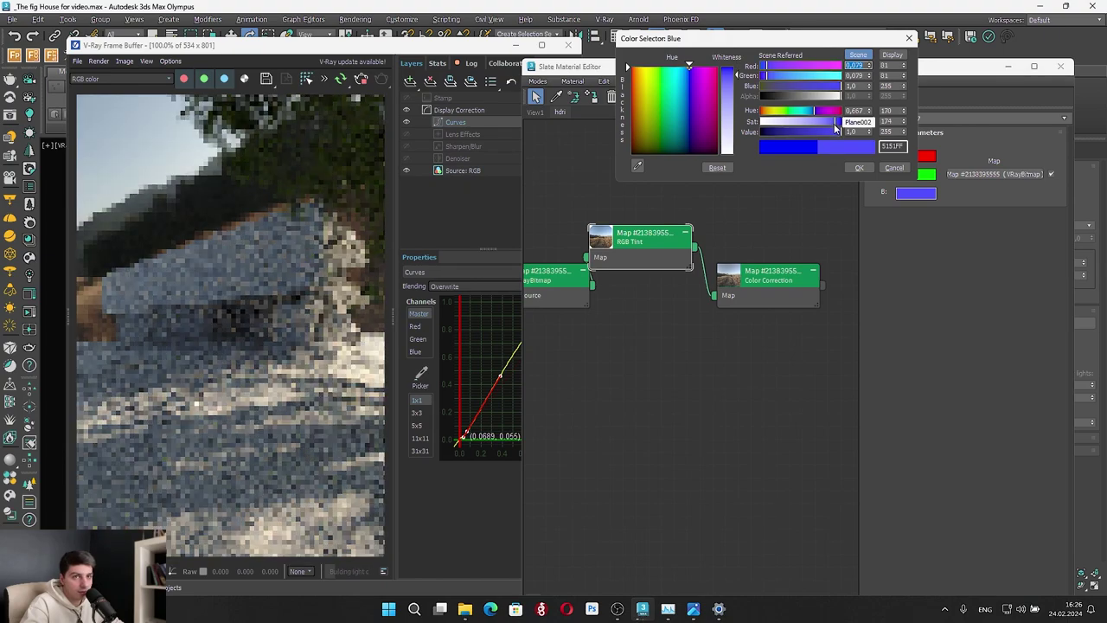
left_click(831, 120)
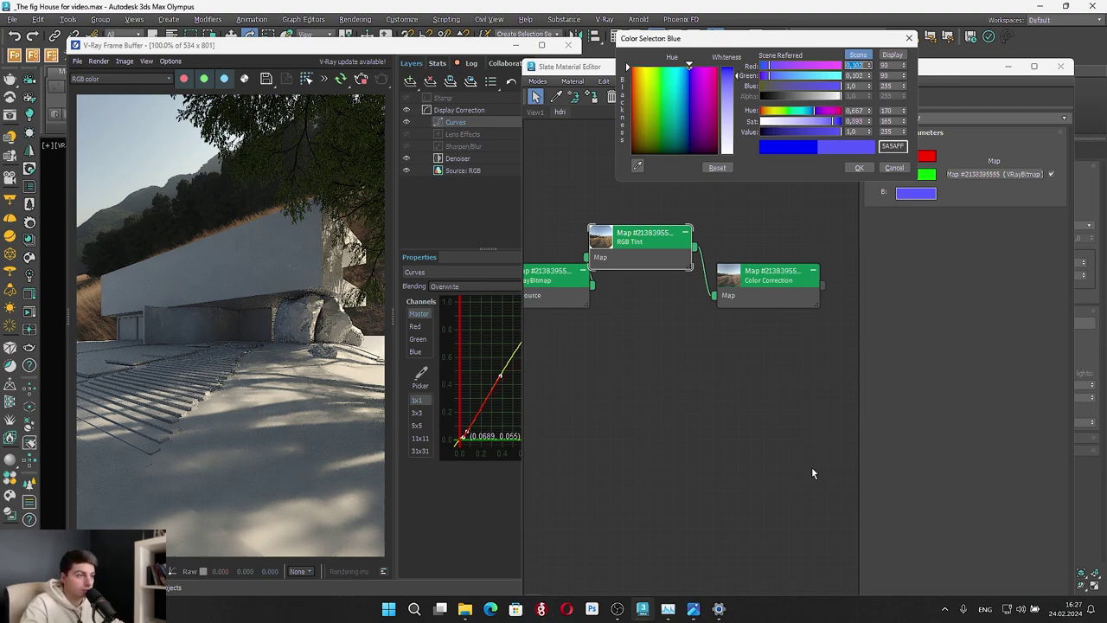
left_click(858, 171)
left_click(929, 179)
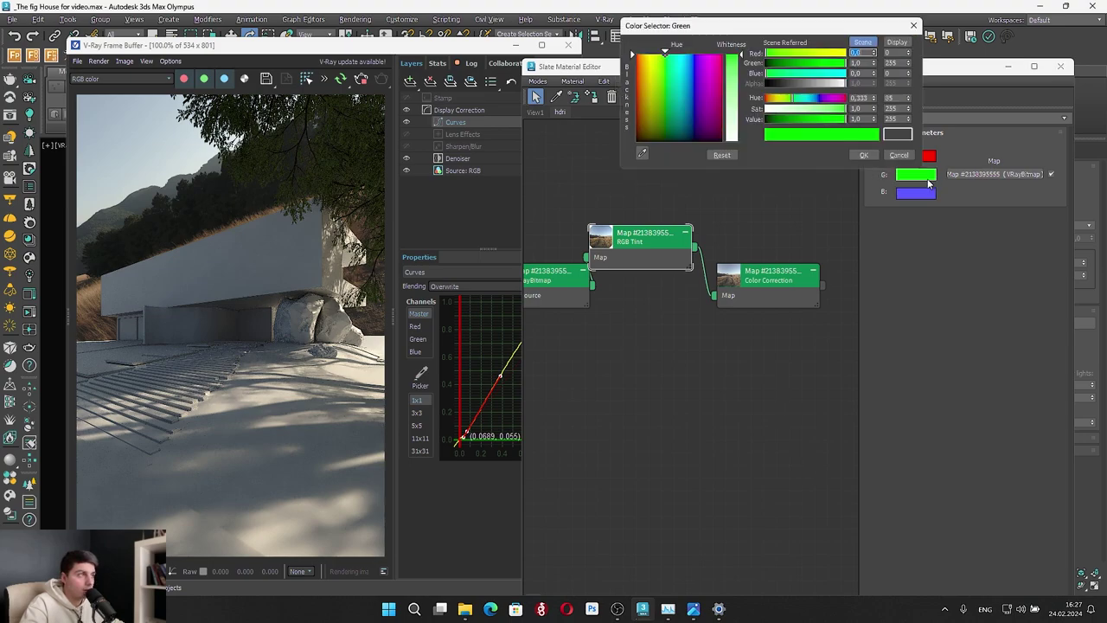
left_click(837, 113)
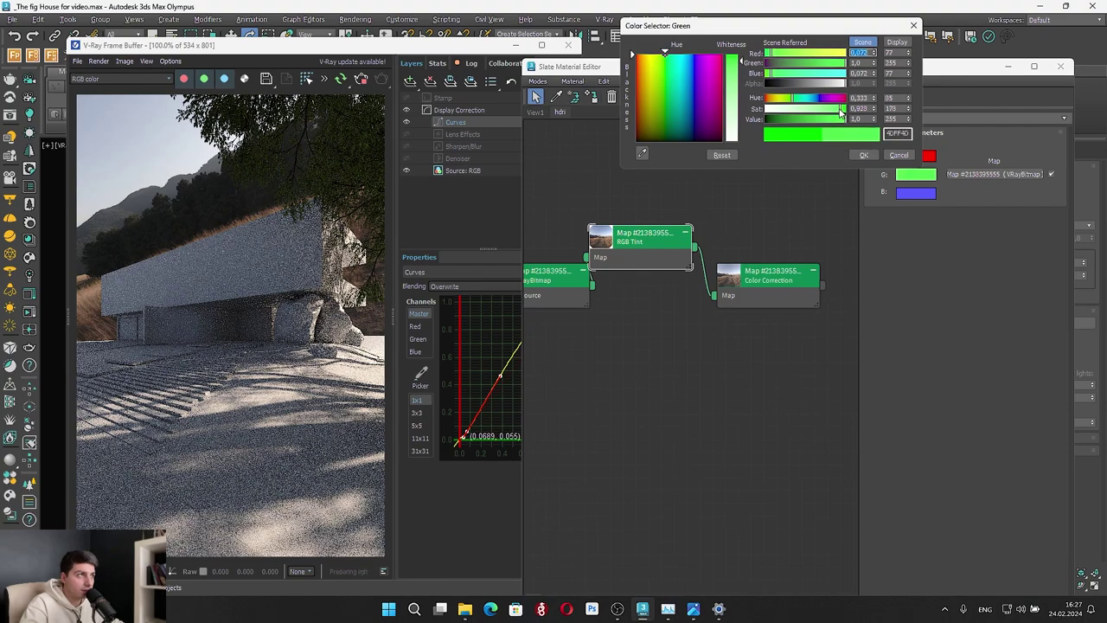
left_click(862, 154)
Soften the RGB Tint's blue colour slightly further, to about 5F5FFF
left_click(924, 193)
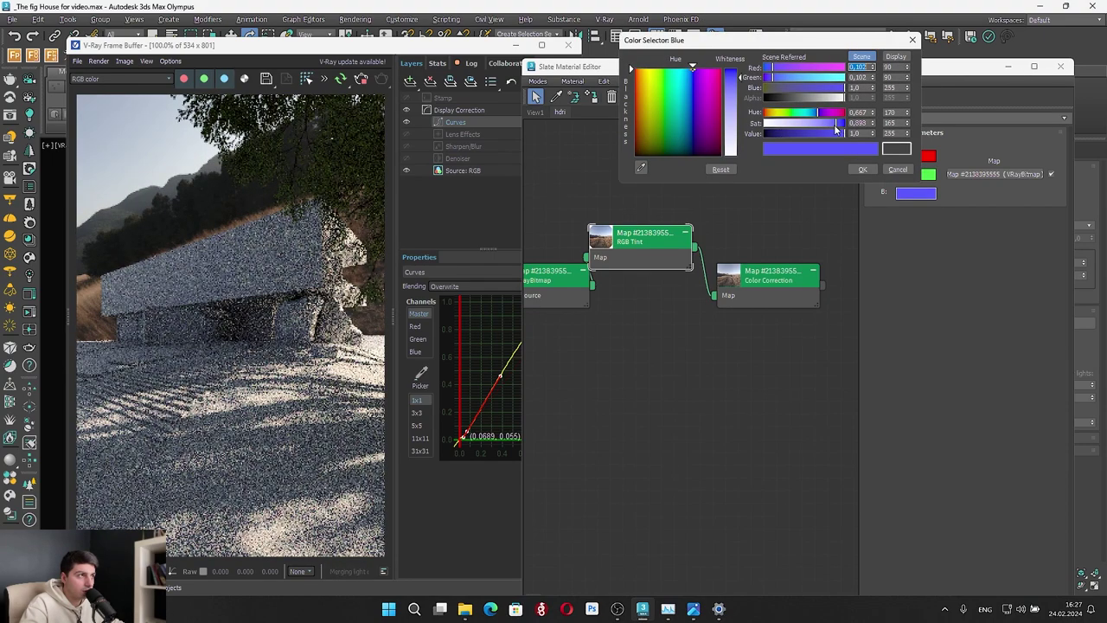
left_click(835, 122)
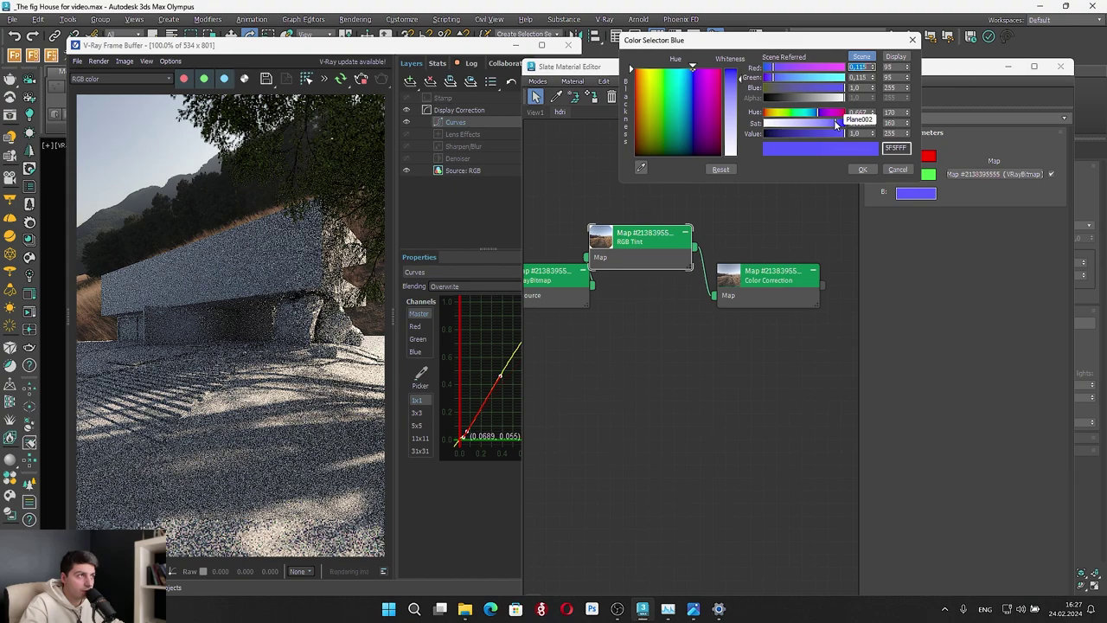
left_click(861, 169)
Line up the HDRI nodes and set the Color Correction's saturation to about -34 and hue shift to about -3
left_click_drag(655, 263, 655, 276)
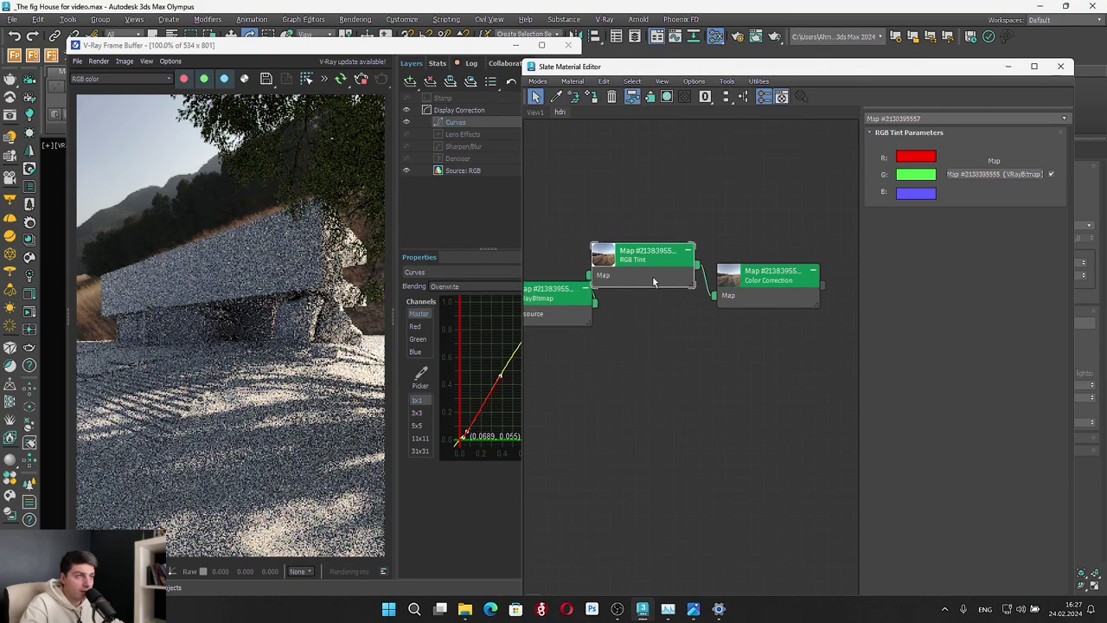
left_click_drag(561, 311, 551, 286)
left_click(747, 284)
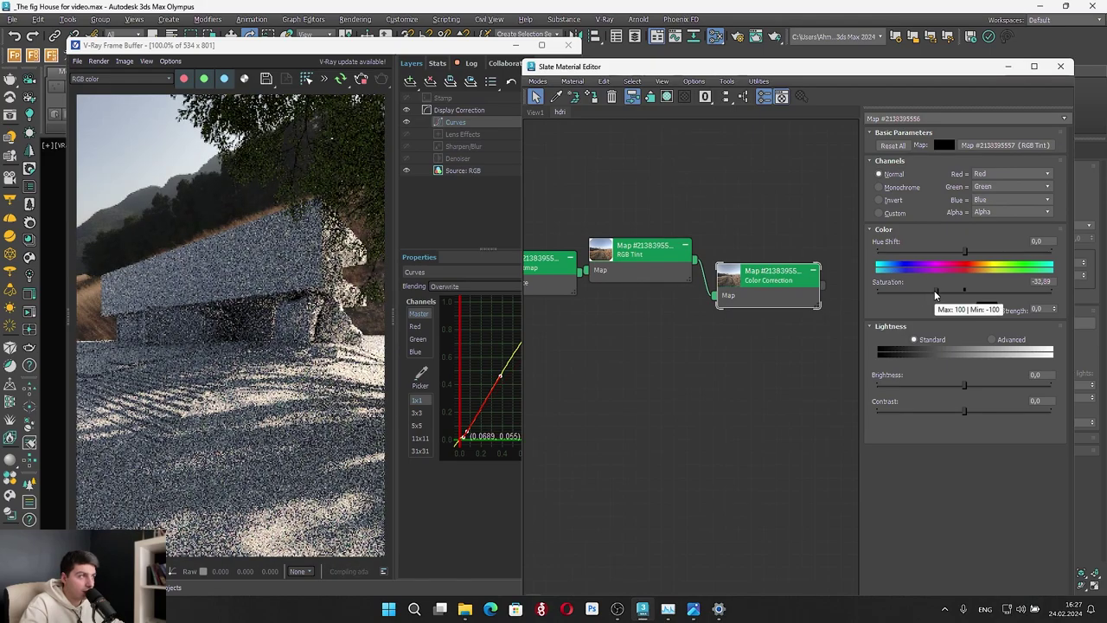
left_click_drag(936, 291, 934, 292)
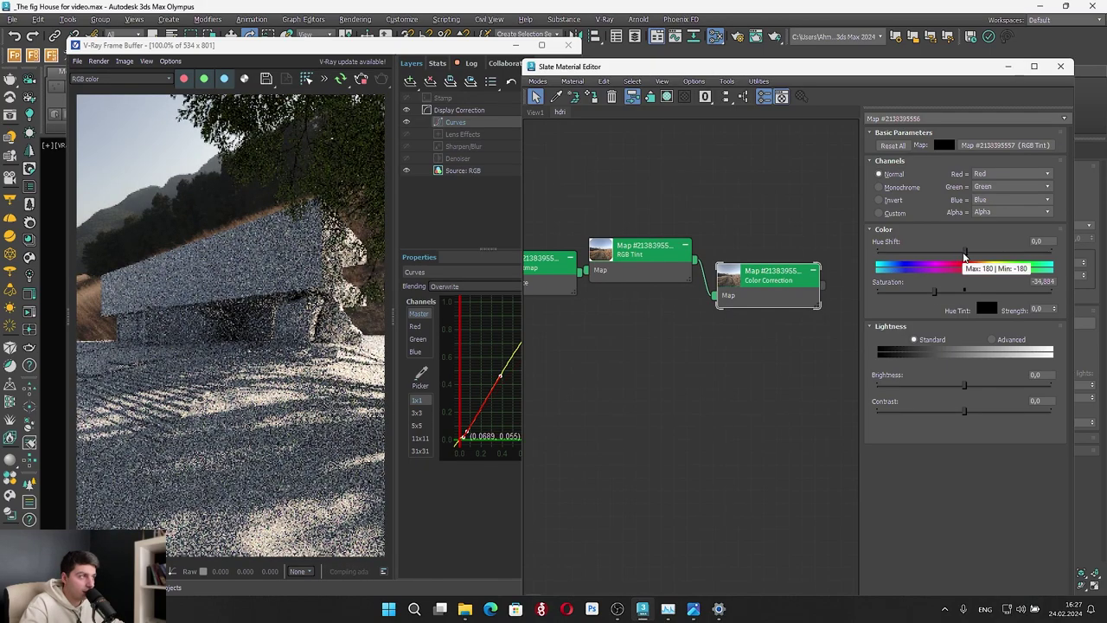
left_click_drag(967, 252, 965, 255)
scroll(153, 278, "up", 2)
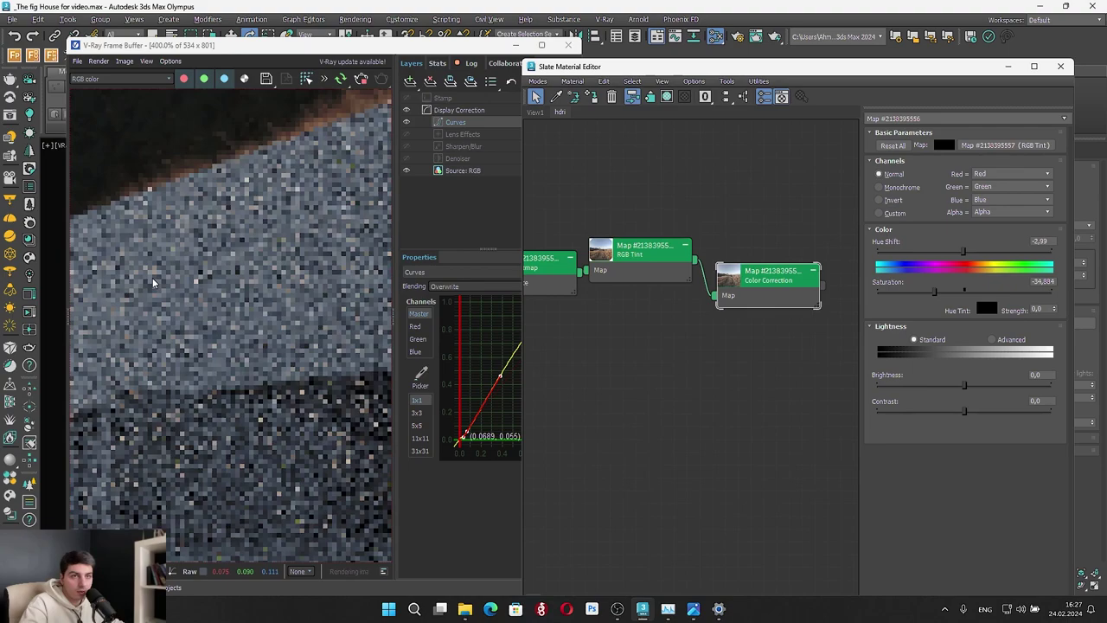
scroll(152, 278, "down", 2)
scroll(89, 283, "up", 2)
scroll(89, 283, "down", 3)
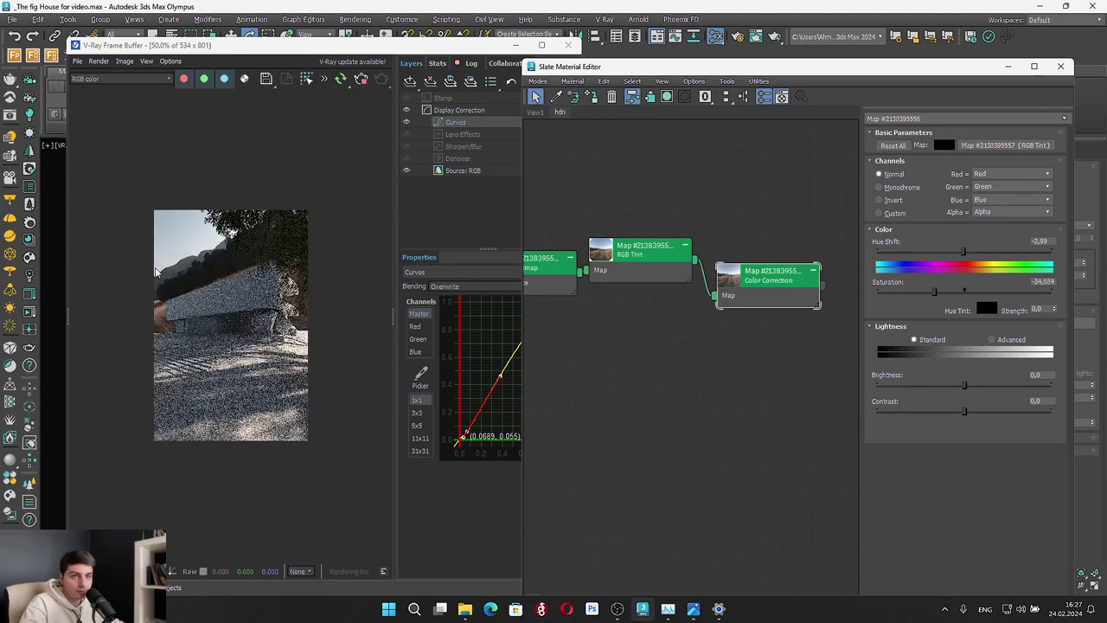
scroll(239, 268, "up", 1)
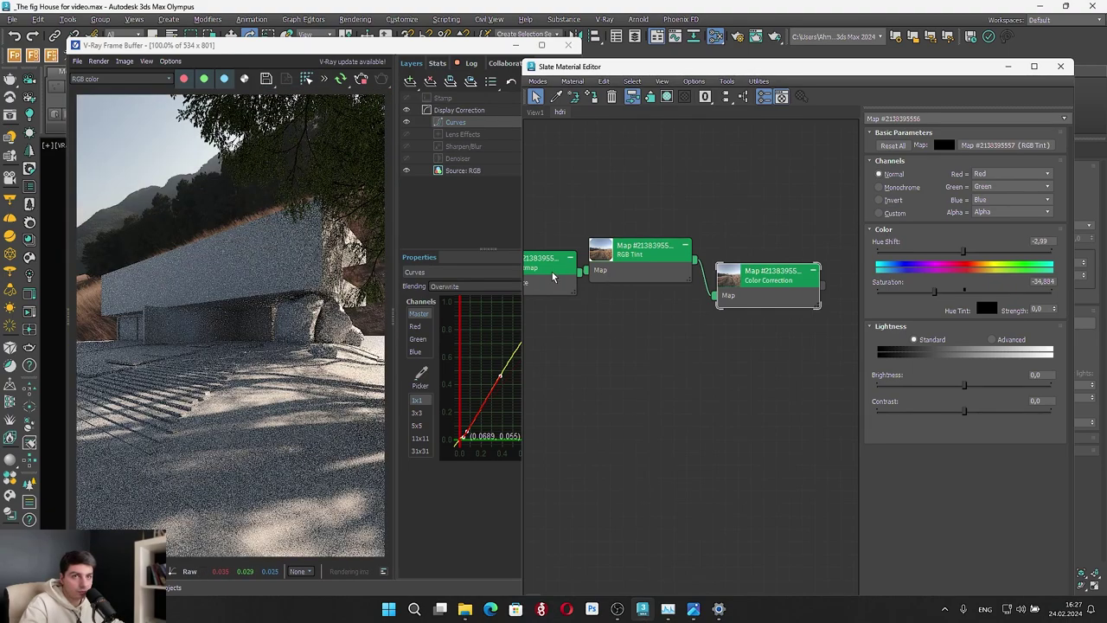
Wire the VRayBitmap directly into the Color Correction to compare the render, and reconnect the RGB Tint map
left_click_drag(555, 277, 570, 324)
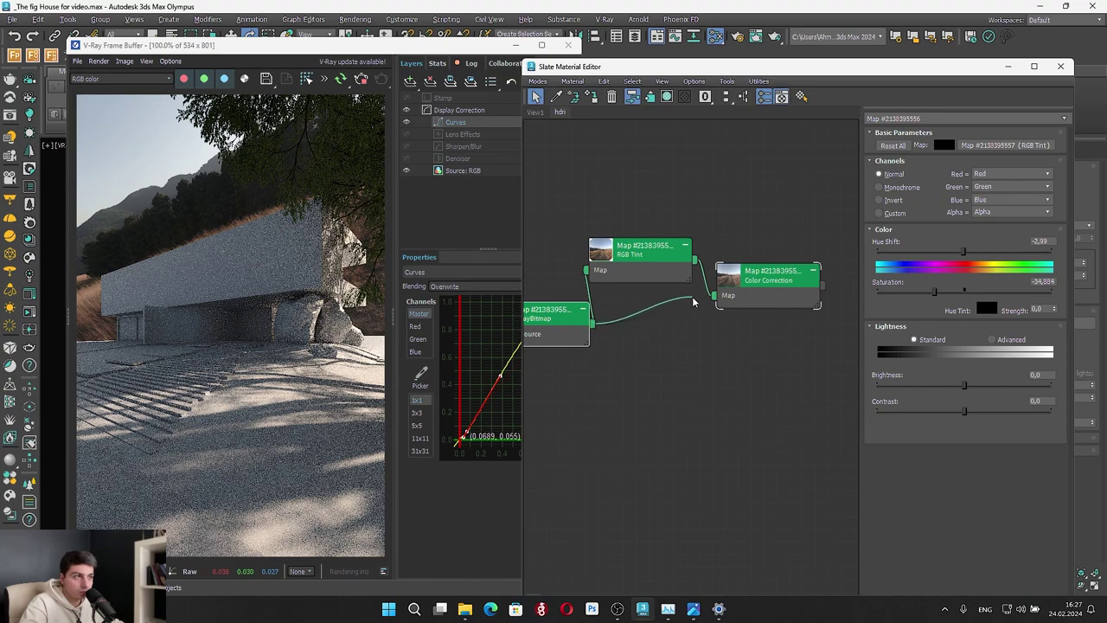
left_click_drag(693, 301, 717, 296)
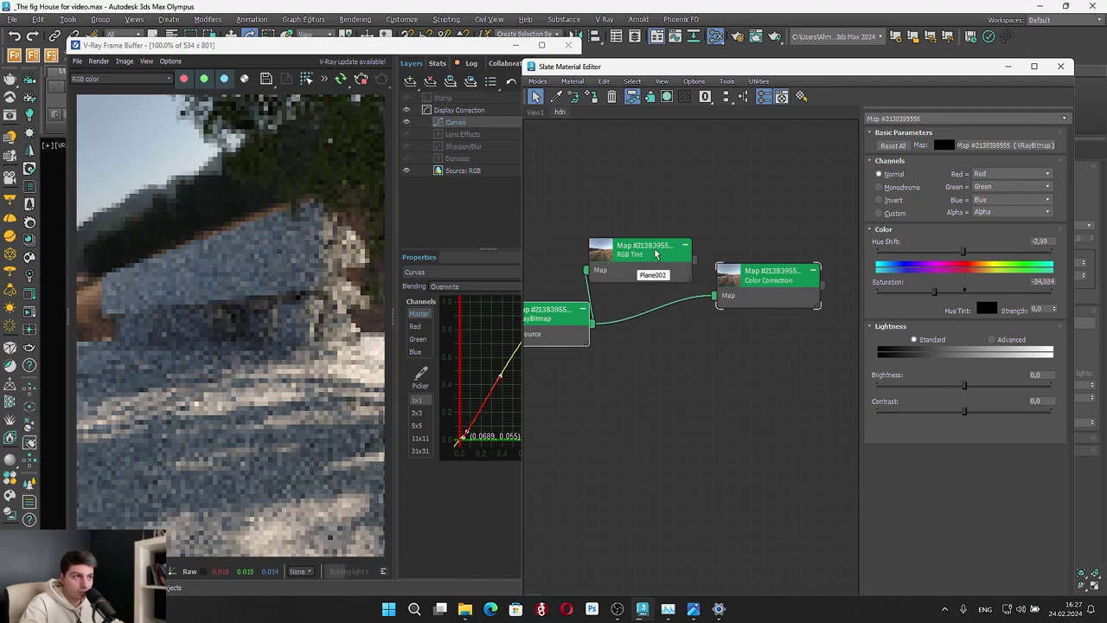
left_click_drag(693, 258, 714, 302)
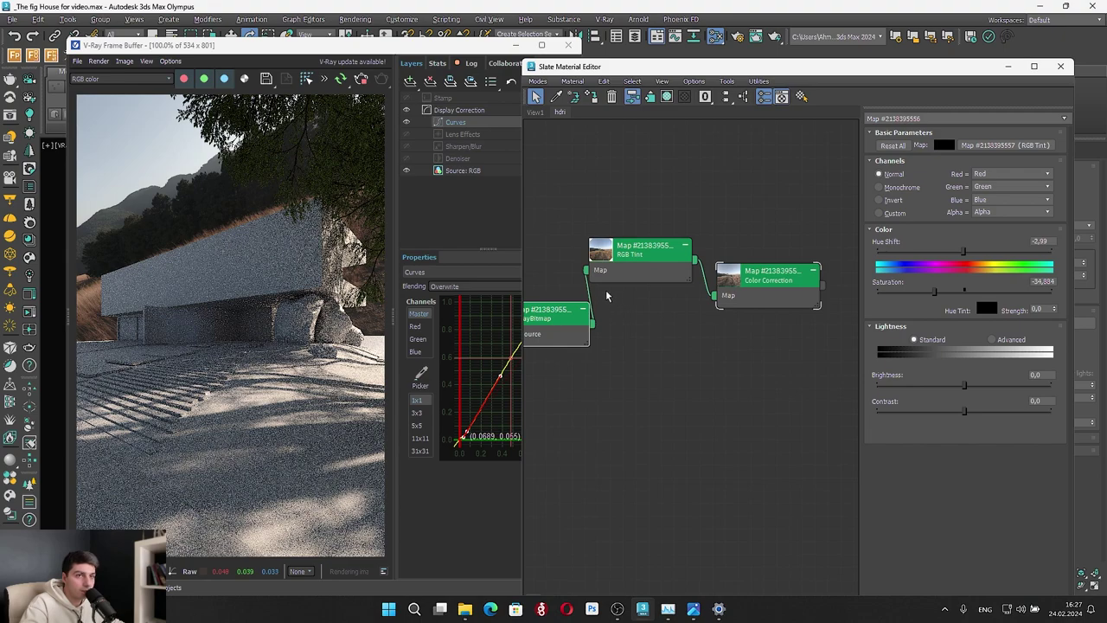
Open the RGB Tint map's parameters and realign the bitmap and tint nodes in front of the Color Correction
double_click(635, 250)
left_click_drag(569, 324, 555, 289)
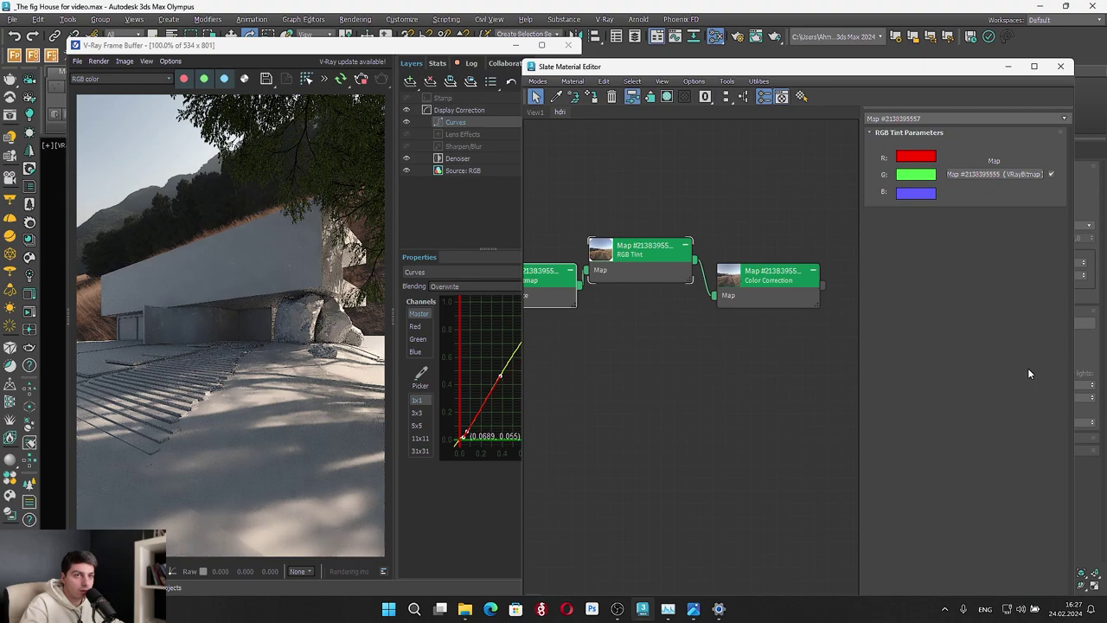
left_click_drag(624, 271, 636, 271)
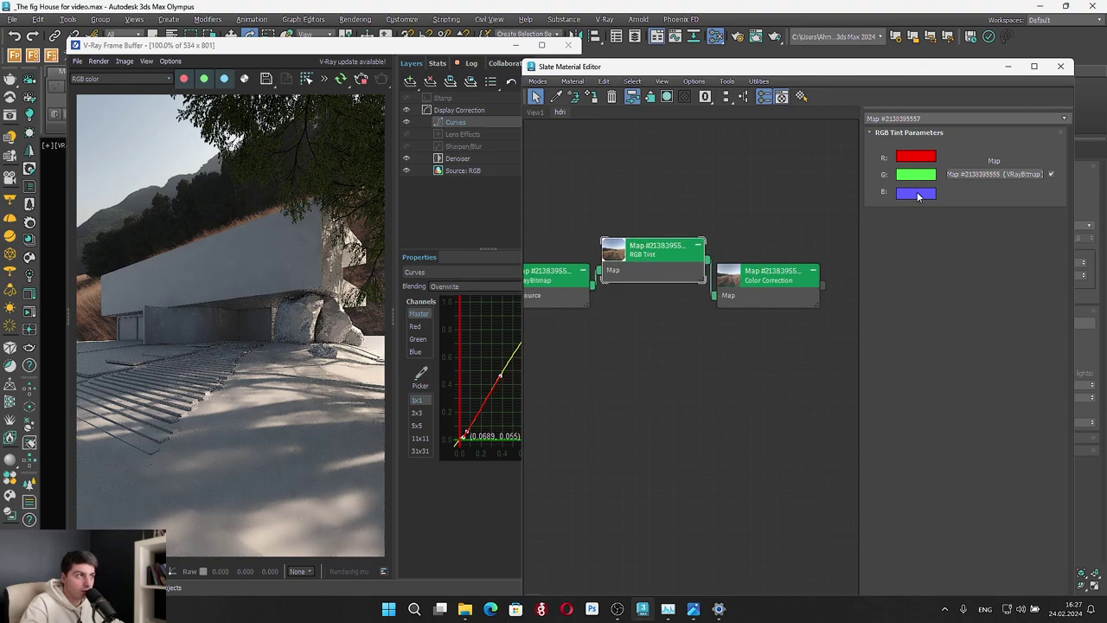
Check the RGB Tint's blue colour and set its green colour to about 46FF46
left_click(917, 192)
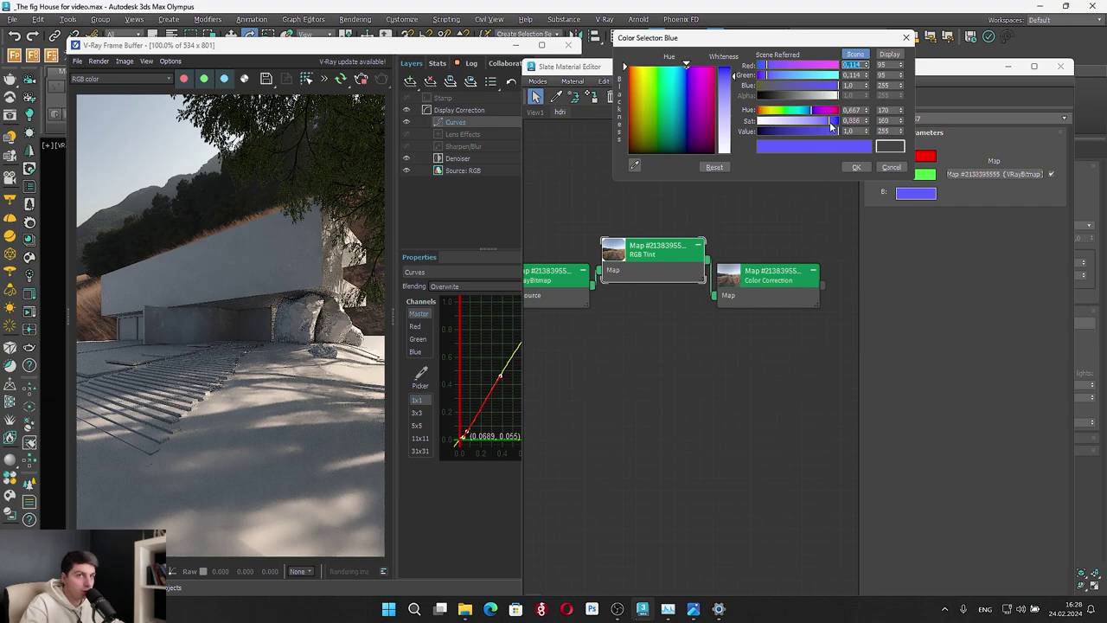
left_click(855, 167)
left_click(917, 174)
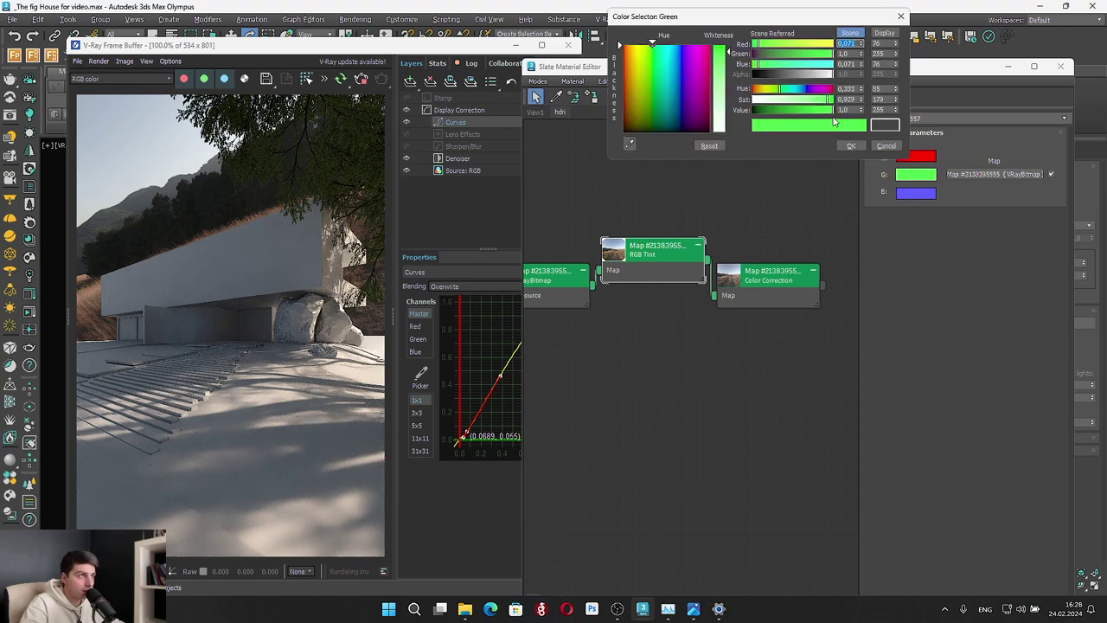
left_click_drag(828, 104, 831, 105)
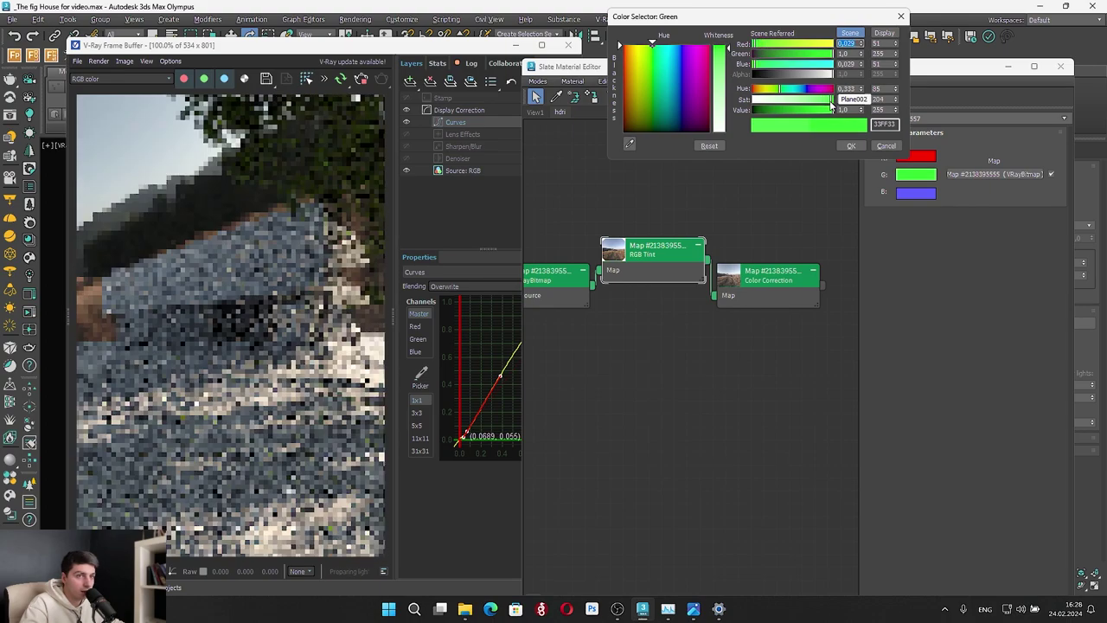
left_click_drag(832, 105, 828, 102)
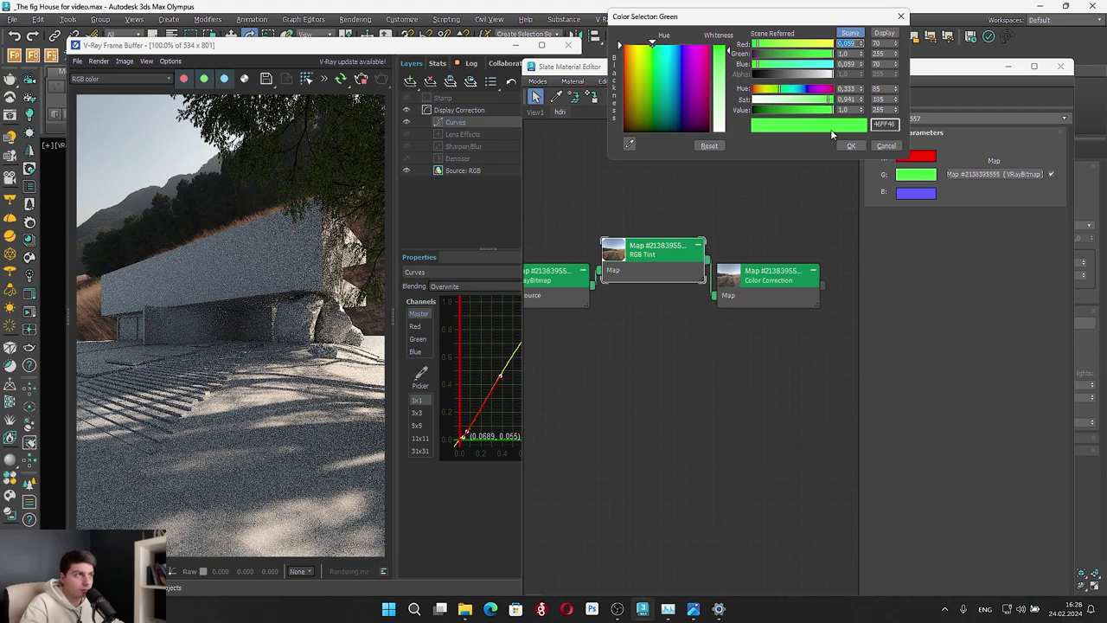
left_click(851, 145)
Close the material editor, raise the dome light's multiplier to 30.2, and compare the render with the reference photo
left_click(1061, 67)
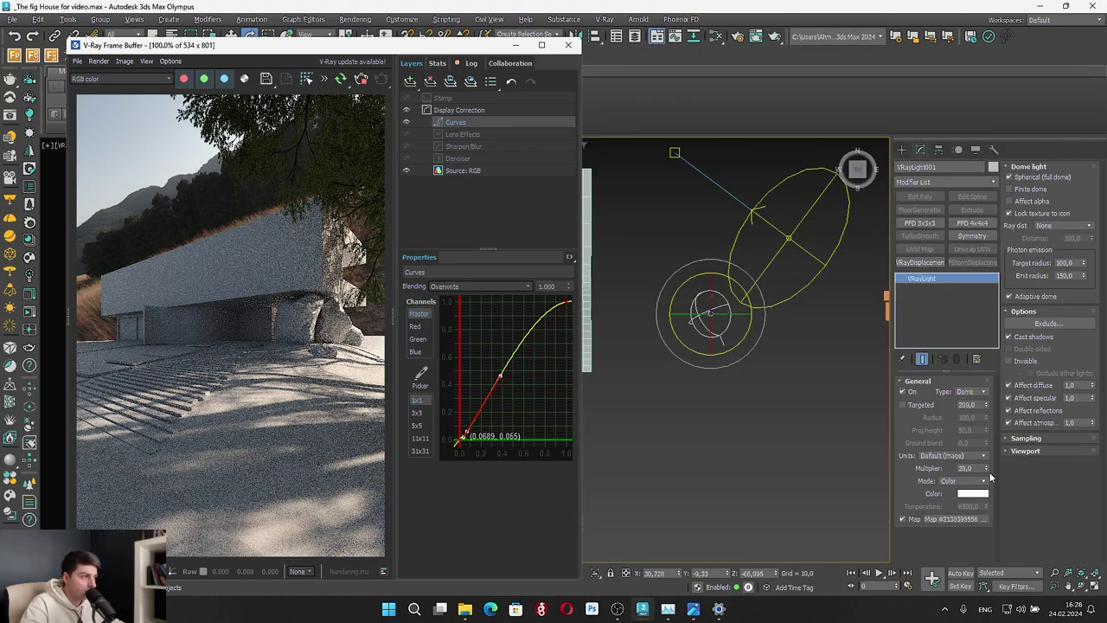
mouse_move(987, 468)
left_mouse_down()
mouse_move(997, 437)
mouse_move(997, 460)
left_mouse_up()
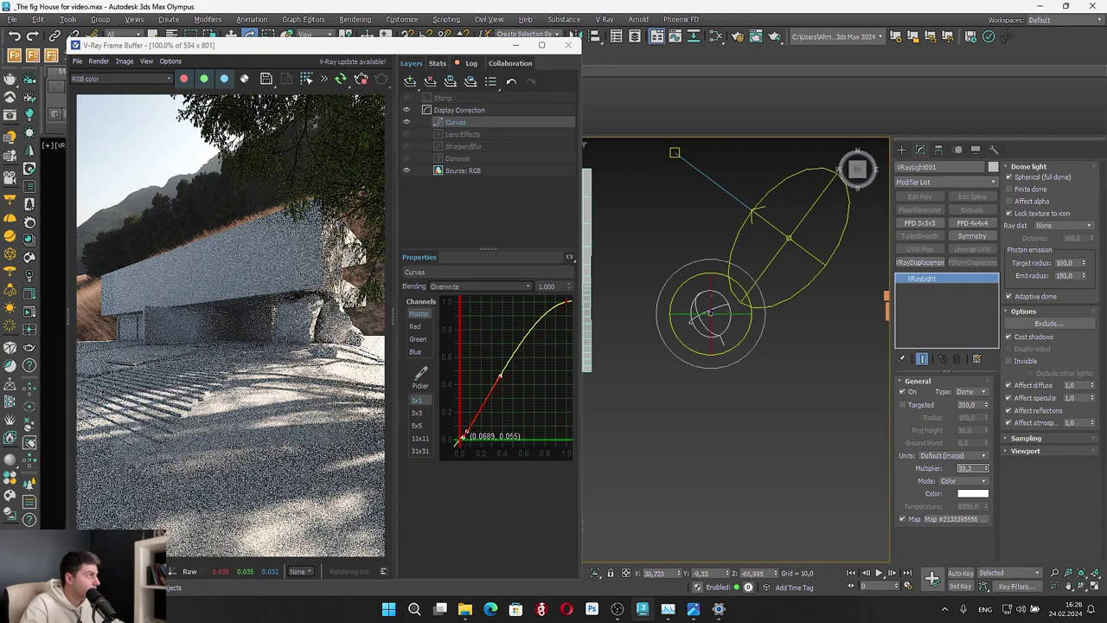
left_click_drag(1106, 67, 799, 40)
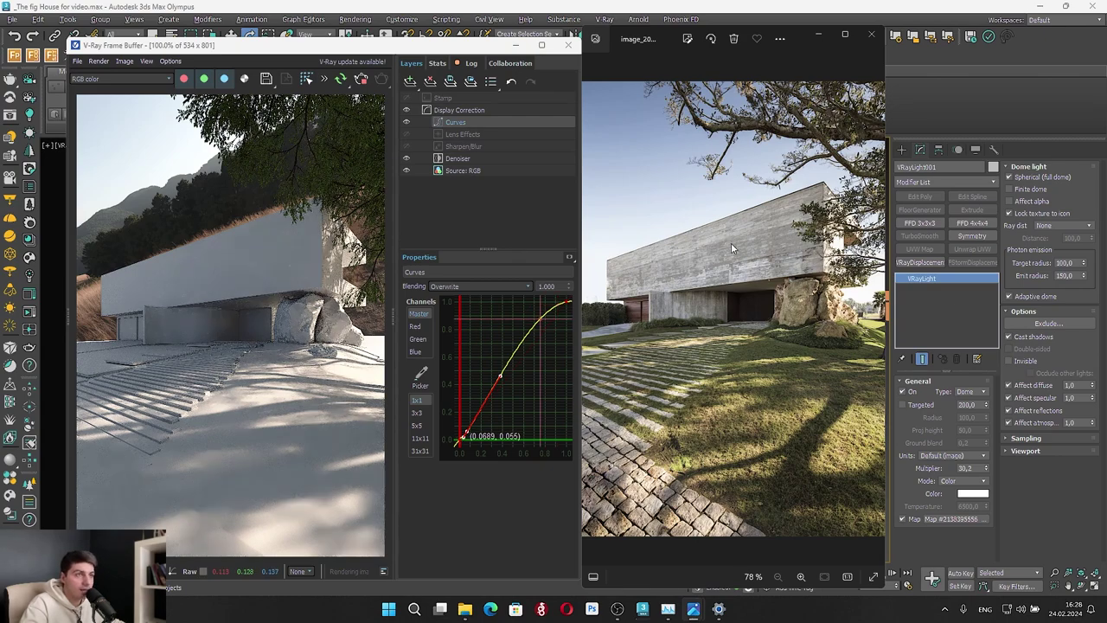
mouse_move(800, 39)
left_mouse_down()
mouse_move(950, 54)
mouse_move(814, 36)
left_mouse_up()
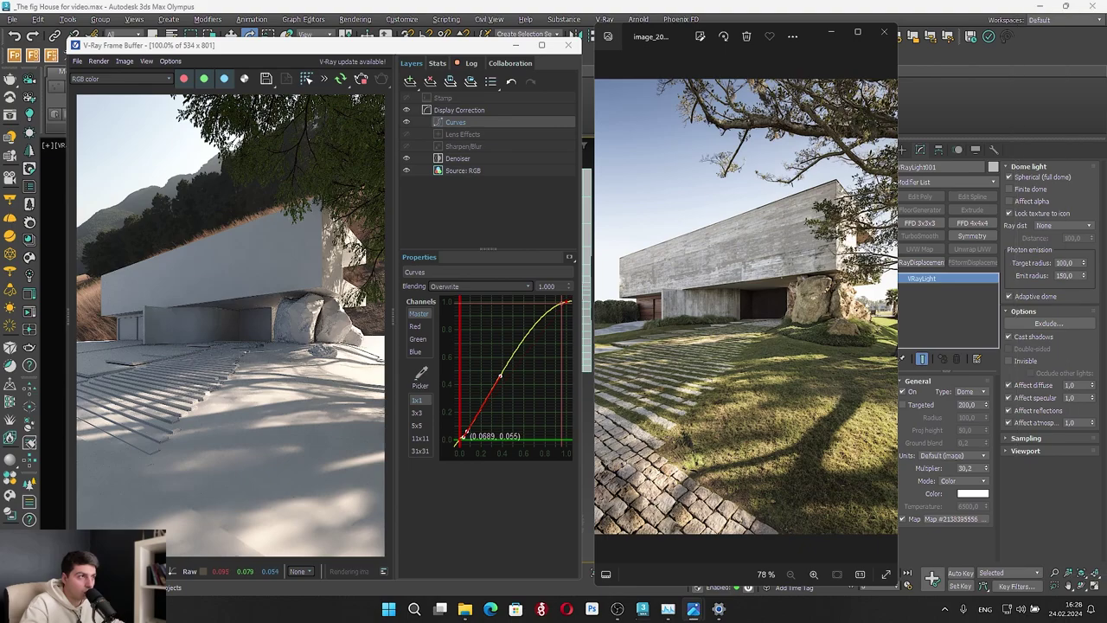
left_click(830, 32)
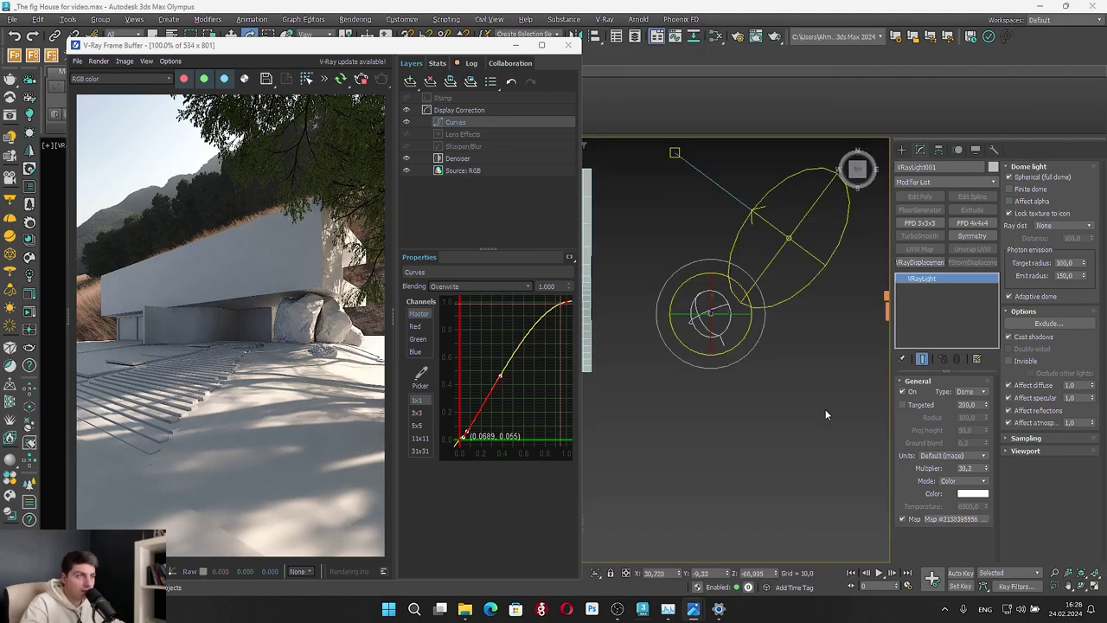
Reselect the HDRI dome light and make it invisible to the camera
scroll(779, 398, "down", 4)
left_click(750, 415)
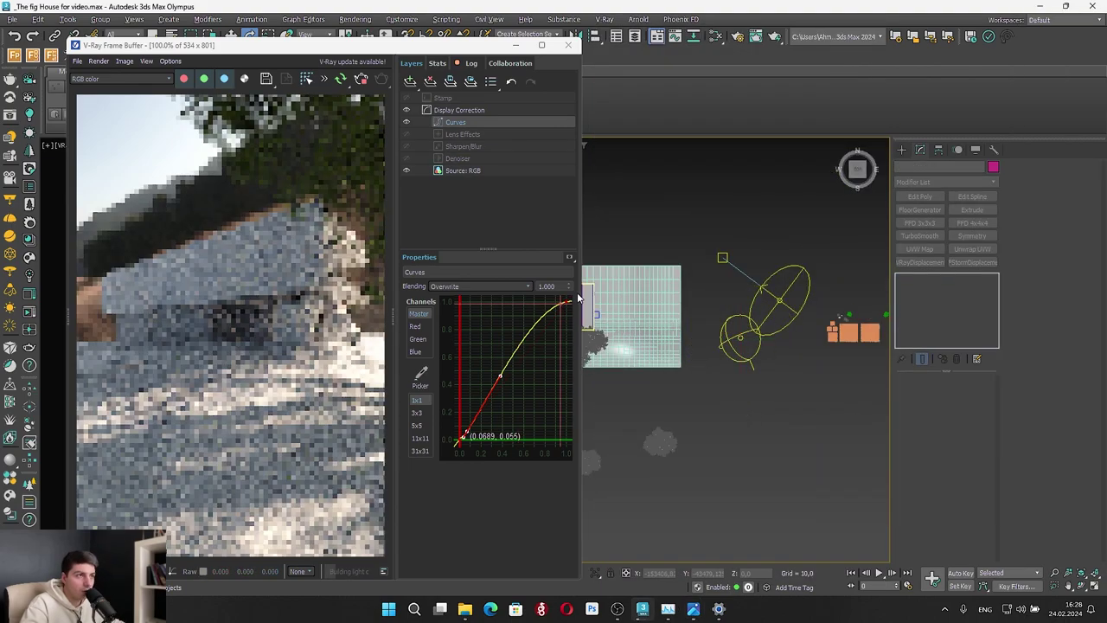
left_click(737, 339)
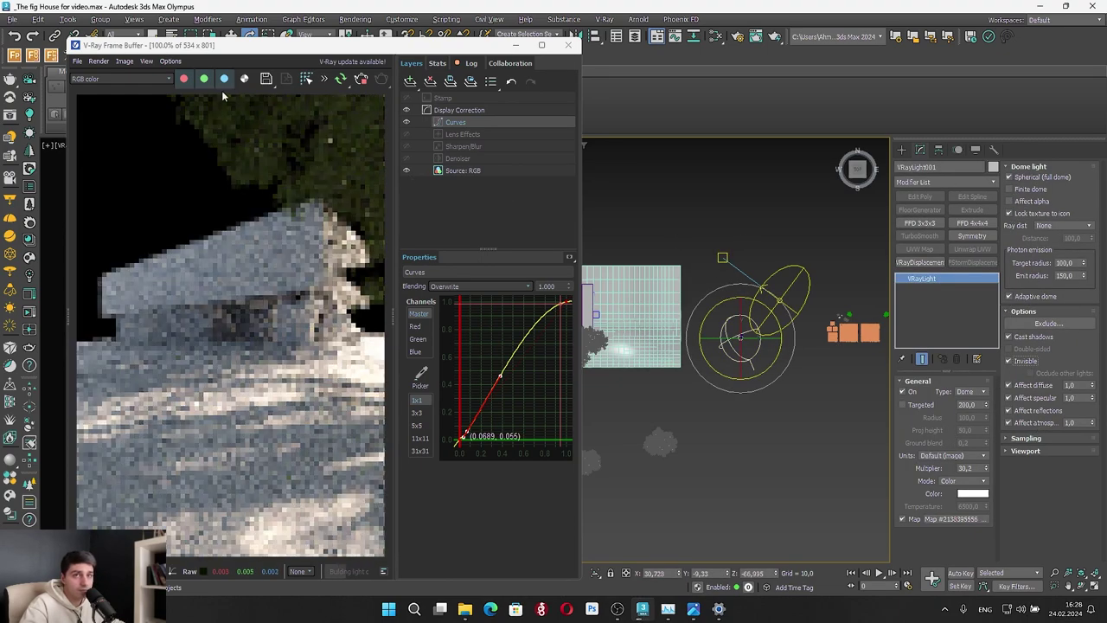
key("w")
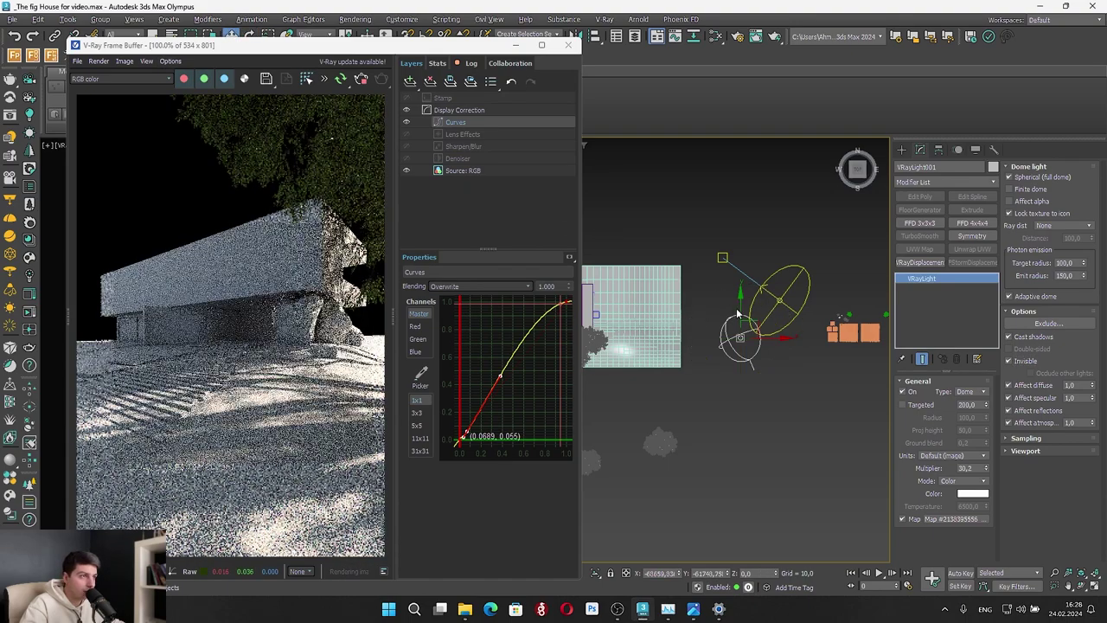
left_click(716, 295)
Create a second V-Ray dome light just below the existing dome light in the top view
left_click(903, 149)
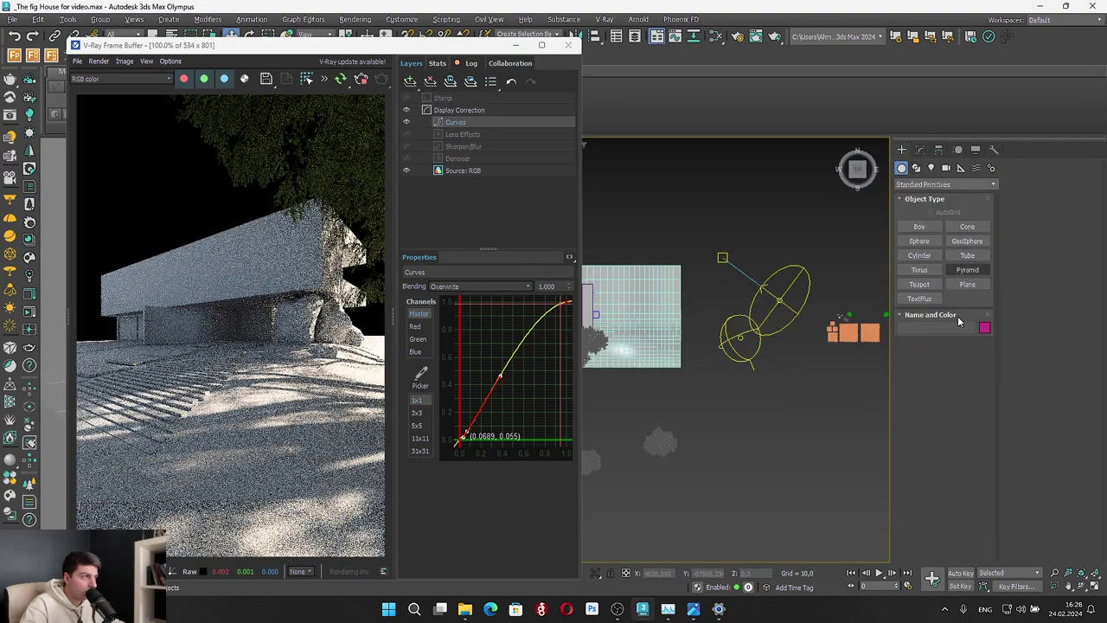
left_click(931, 167)
left_click(919, 226)
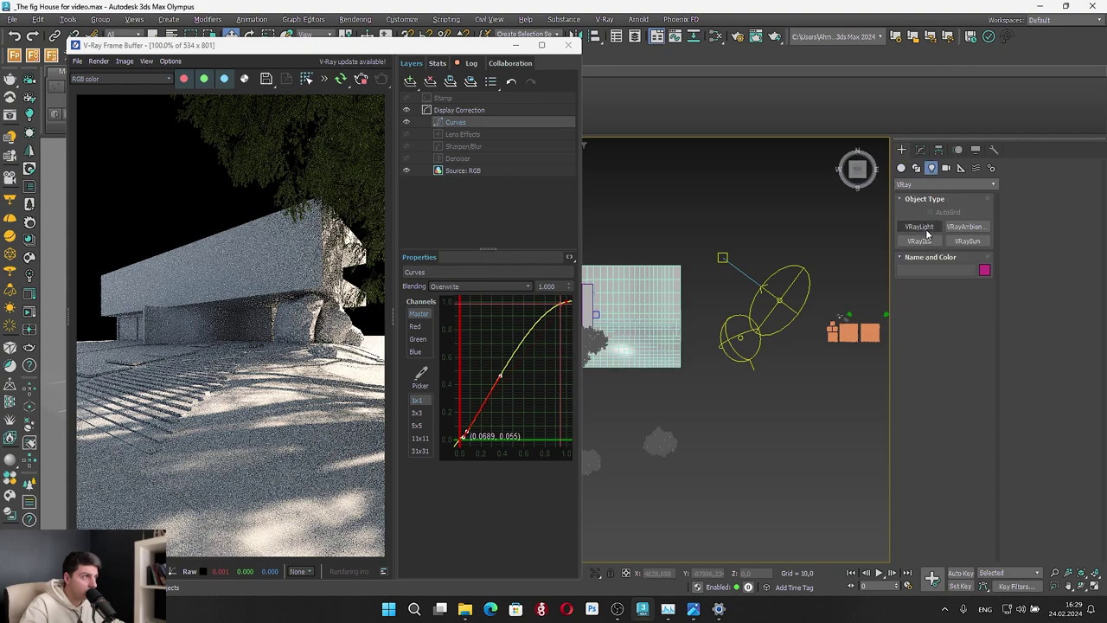
left_click(741, 387)
Duplicate the HDRI node chain below the original and delete the copied RGB Tint and Color Correction nodes
left_click(718, 37)
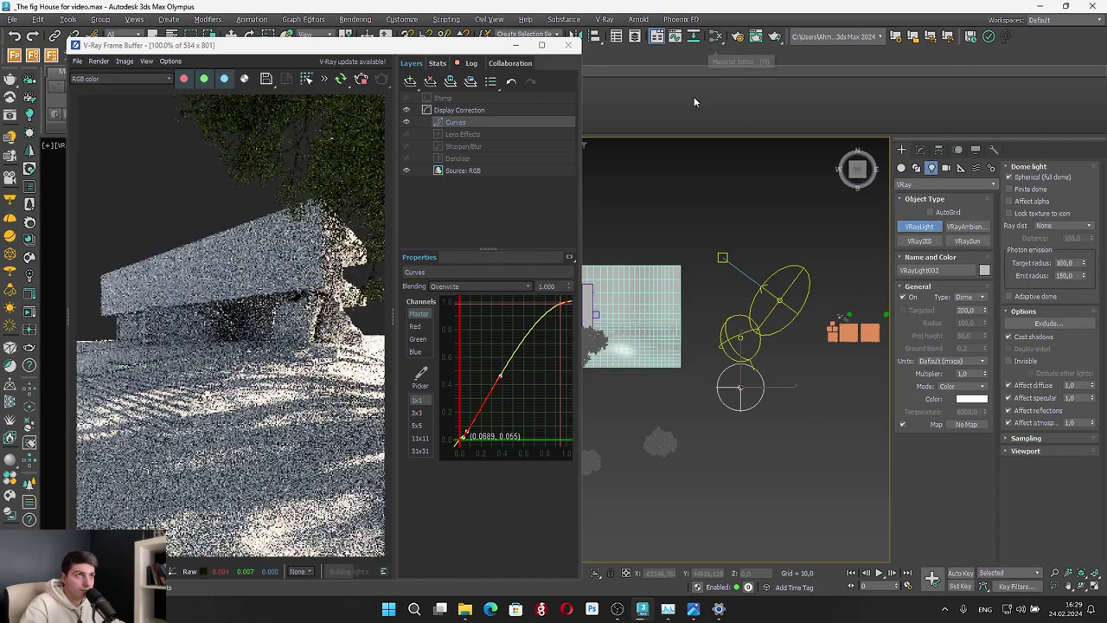
left_click(716, 37)
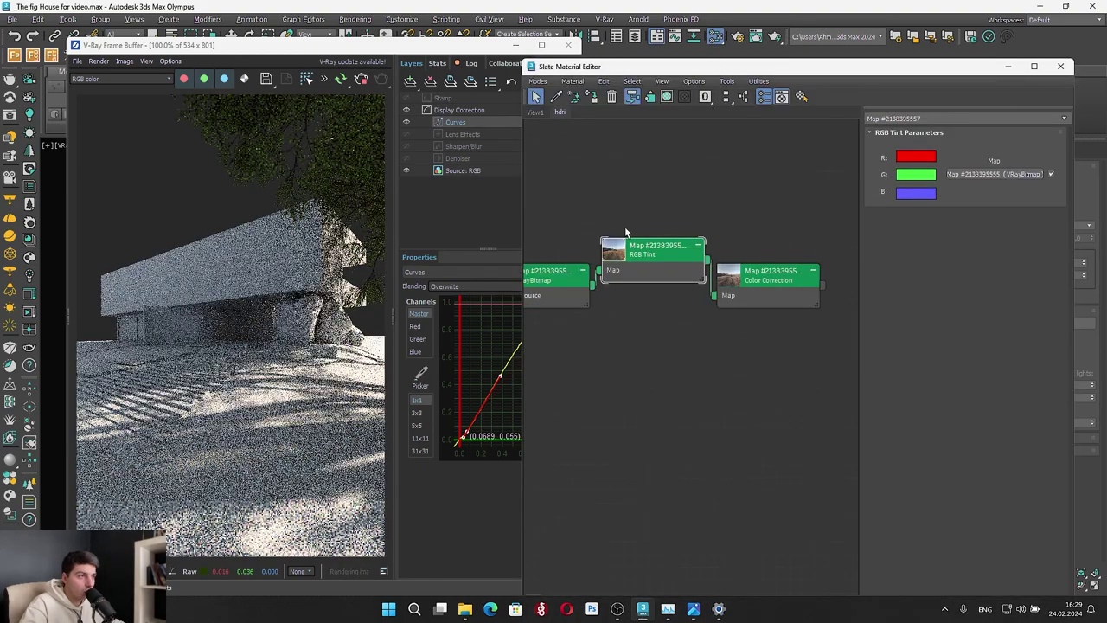
scroll(569, 280, "down", 1)
mouse_move(569, 280)
left_mouse_down("shift")
mouse_move(578, 439)
mouse_move(590, 454)
left_mouse_up("shift")
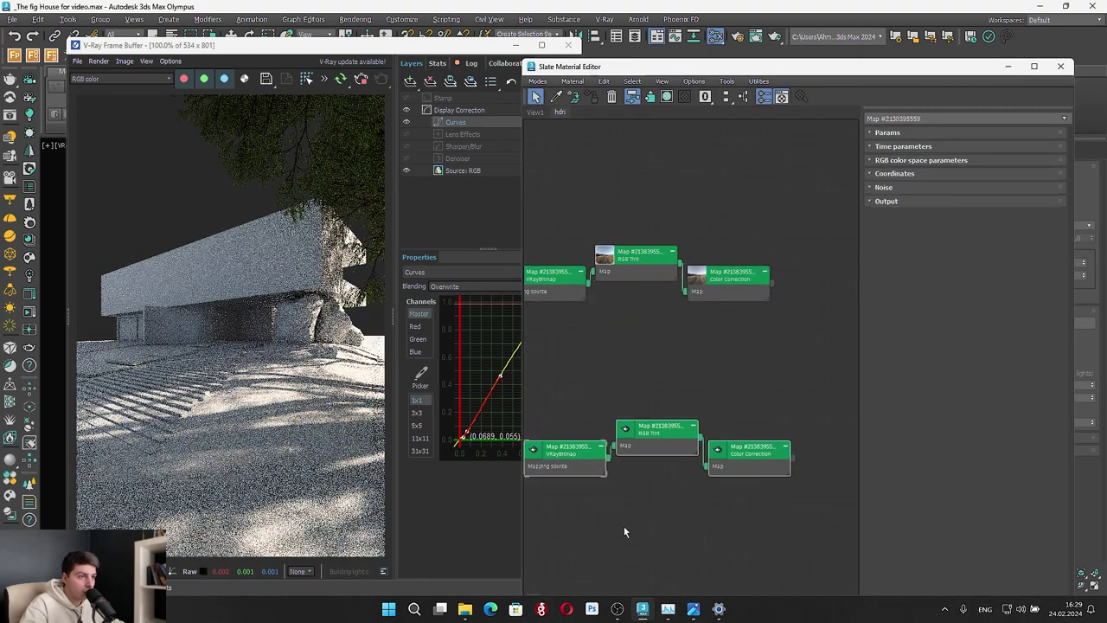
mouse_move(778, 506)
left_mouse_down()
mouse_move(687, 434)
mouse_move(692, 415)
left_mouse_up()
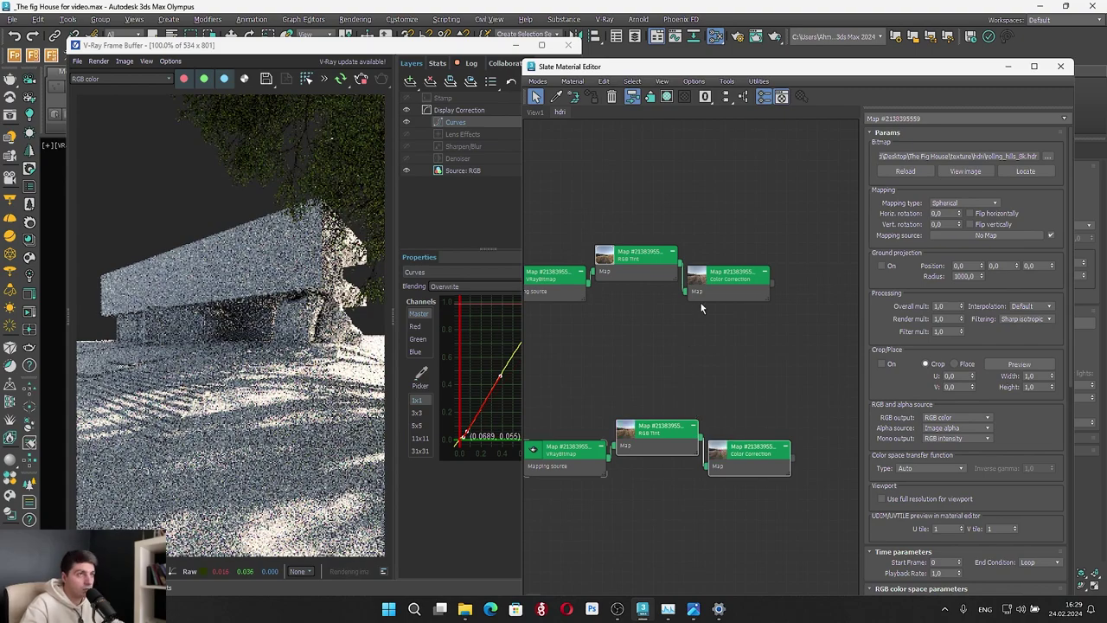
key("Delete")
Add a new Color Correction map fed by the output of the duplicated VRayBitmap
left_click_drag(604, 452, 661, 424)
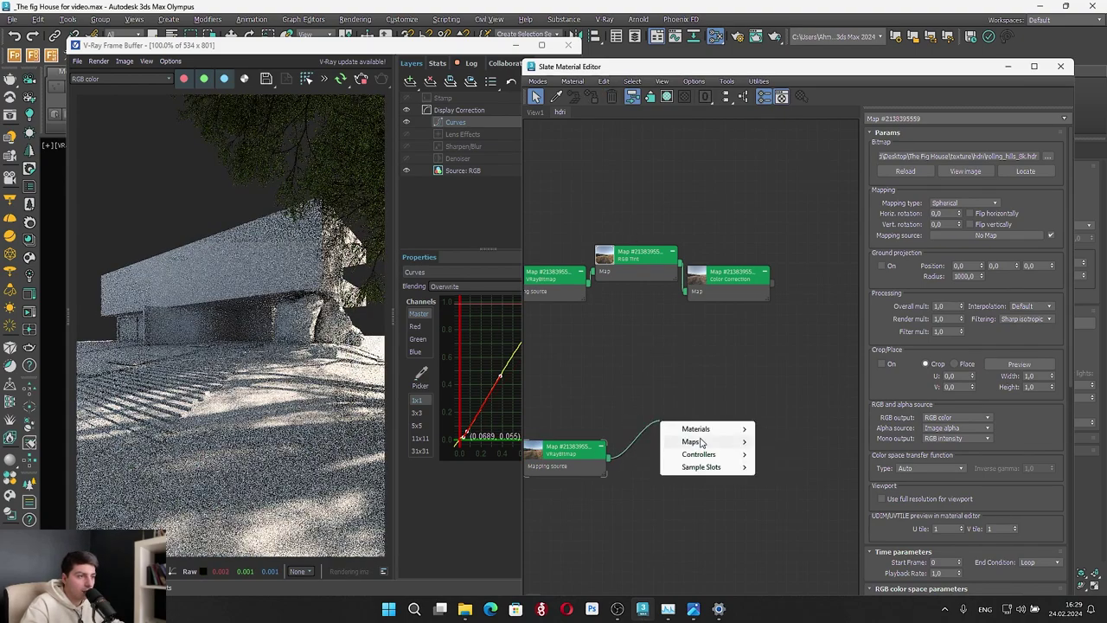
mouse_move(693, 442)
mouse_move(810, 452)
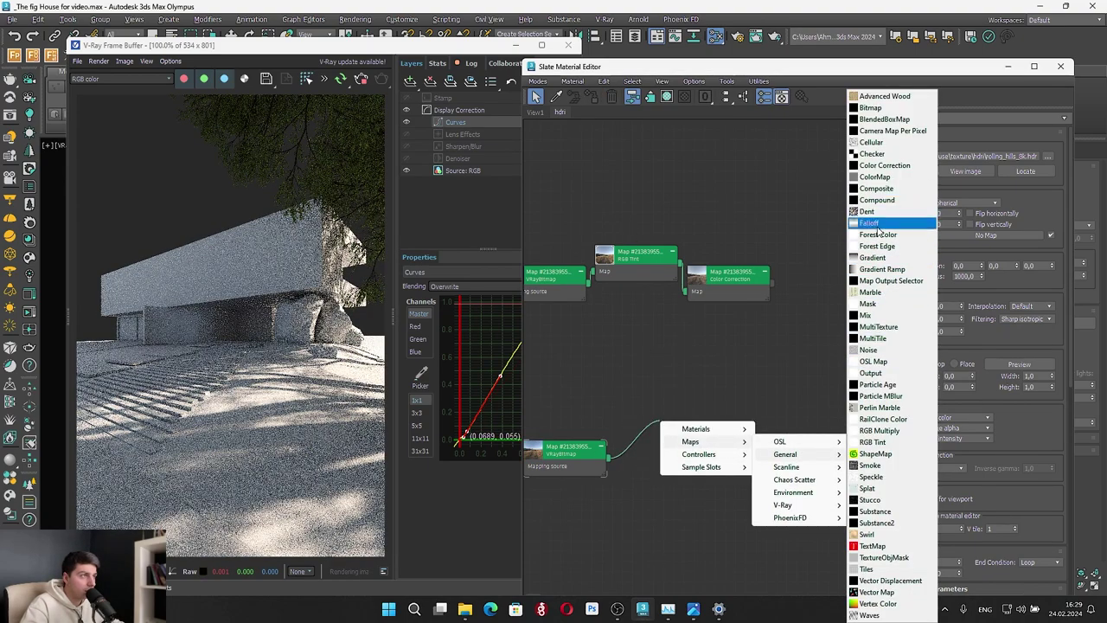
left_click(884, 165)
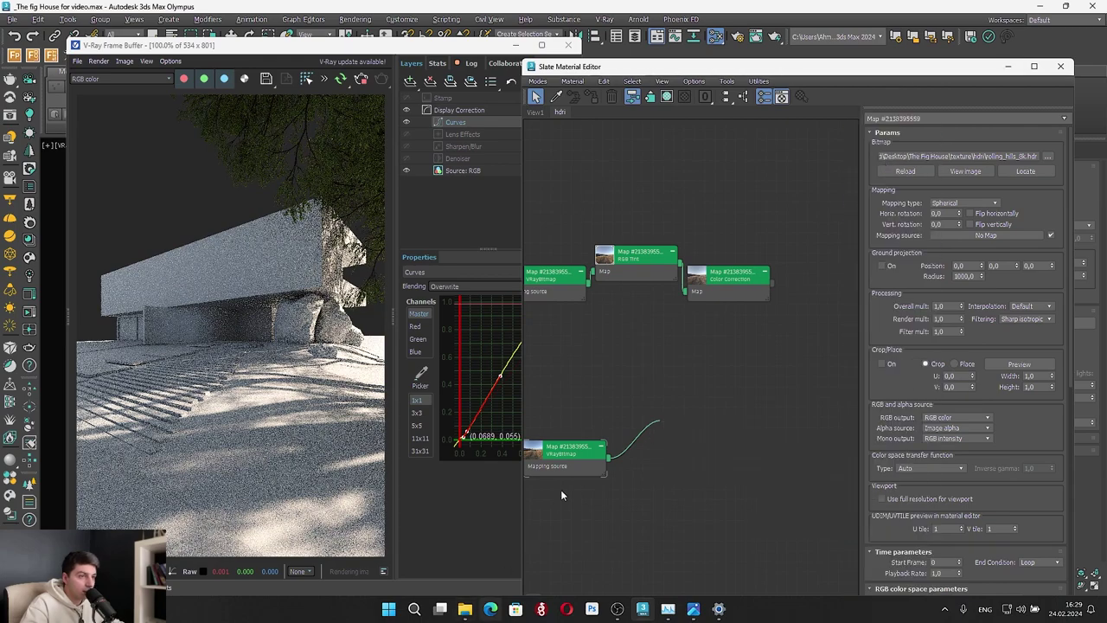
Compare rolling_hills_8k and its copy against the reference photo, and load "rolling_hills_8k copy" into the duplicated VRayBitmap
left_click(1039, 146)
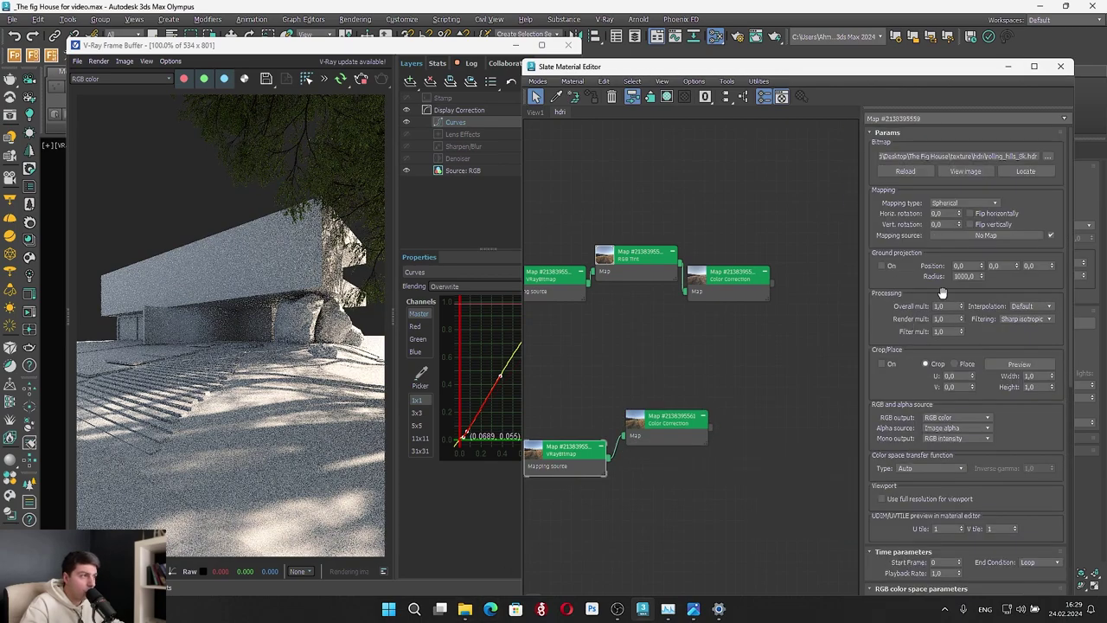
left_click(1047, 157)
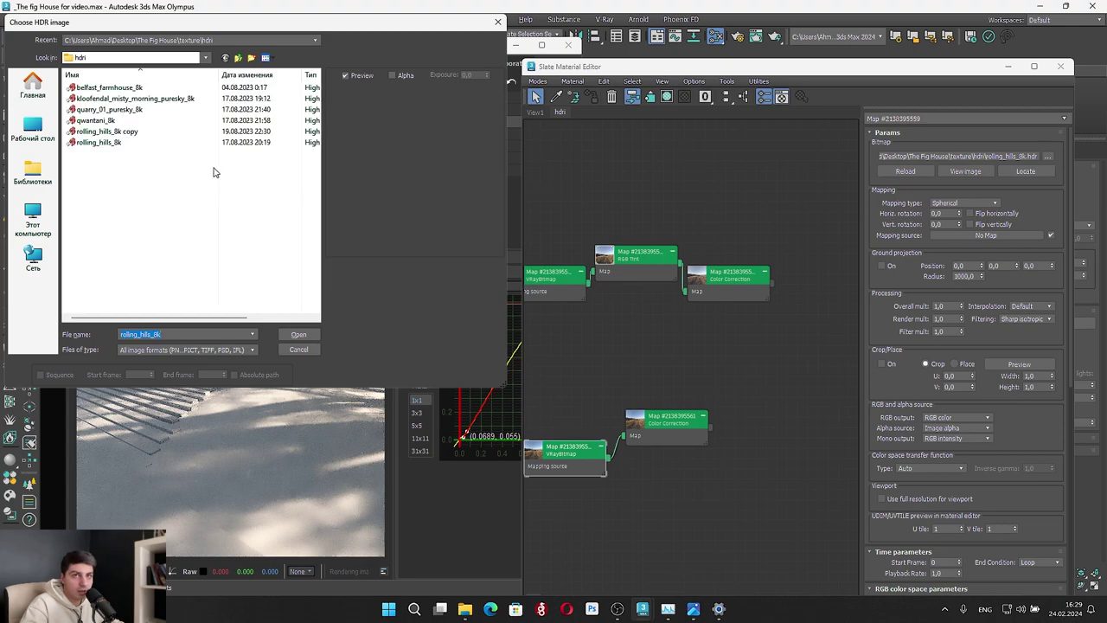
left_click(143, 132)
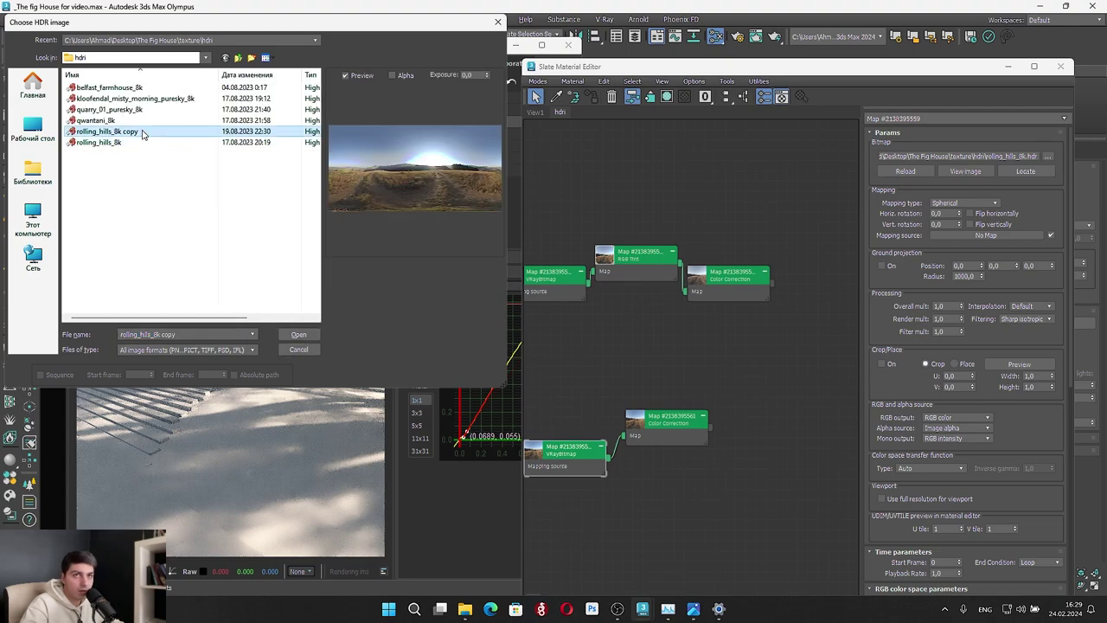
left_click(137, 122)
left_click(125, 144)
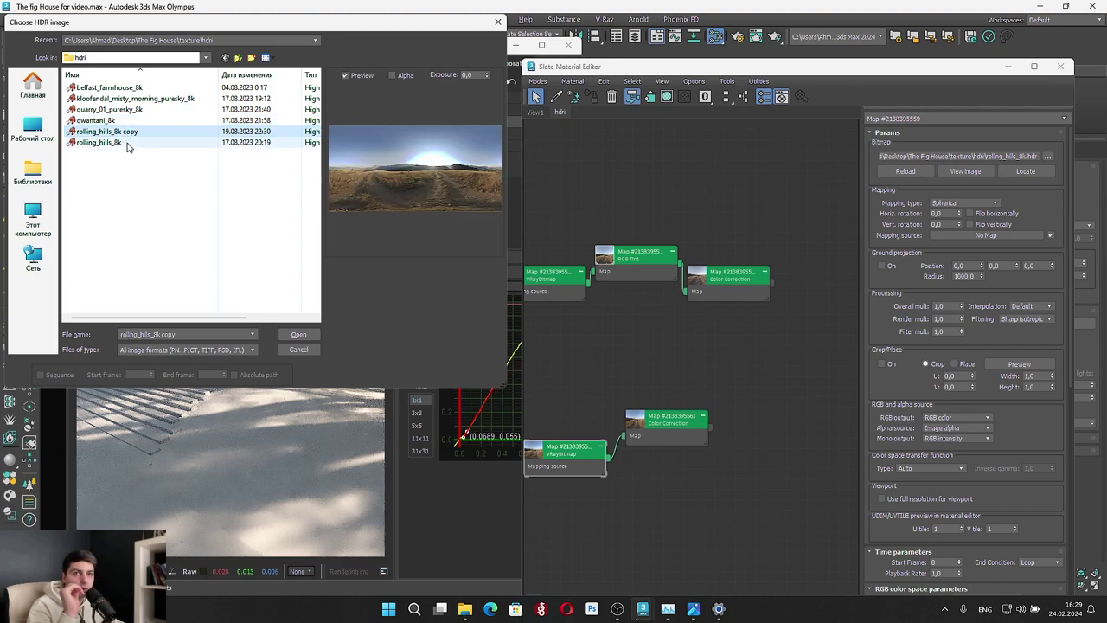
left_click(130, 133)
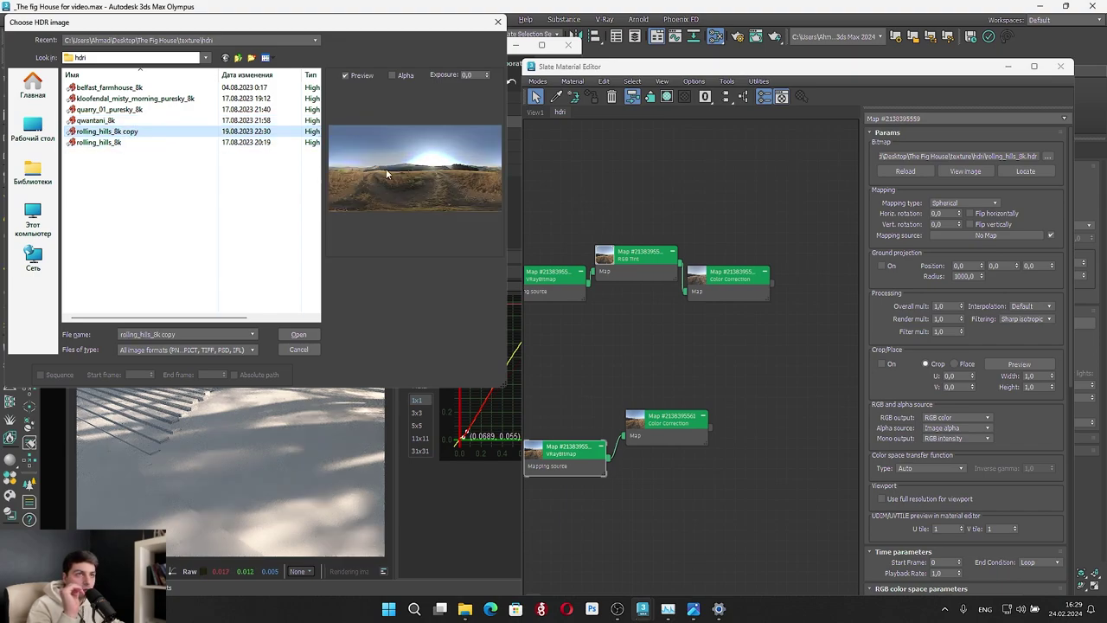
left_click(159, 144)
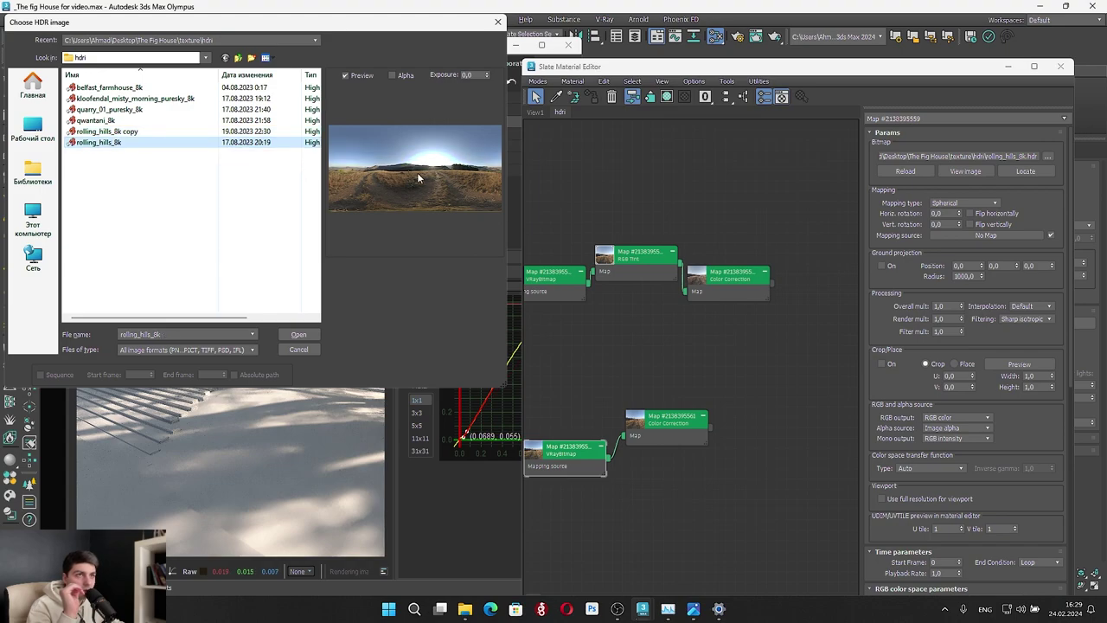
left_click(164, 132)
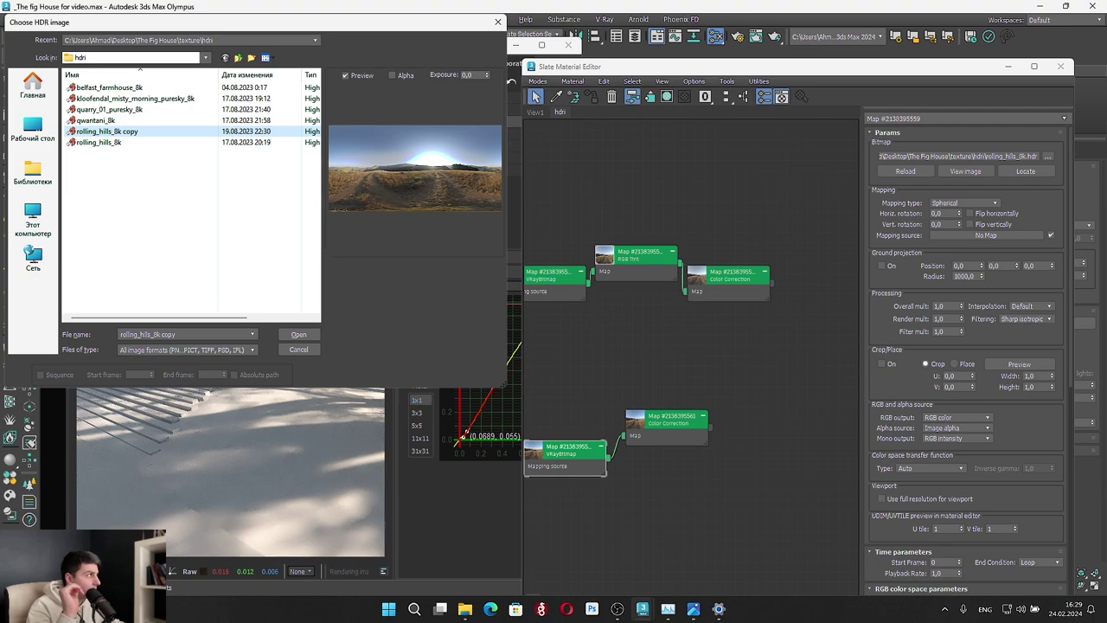
left_click_drag(1106, 66, 655, 52)
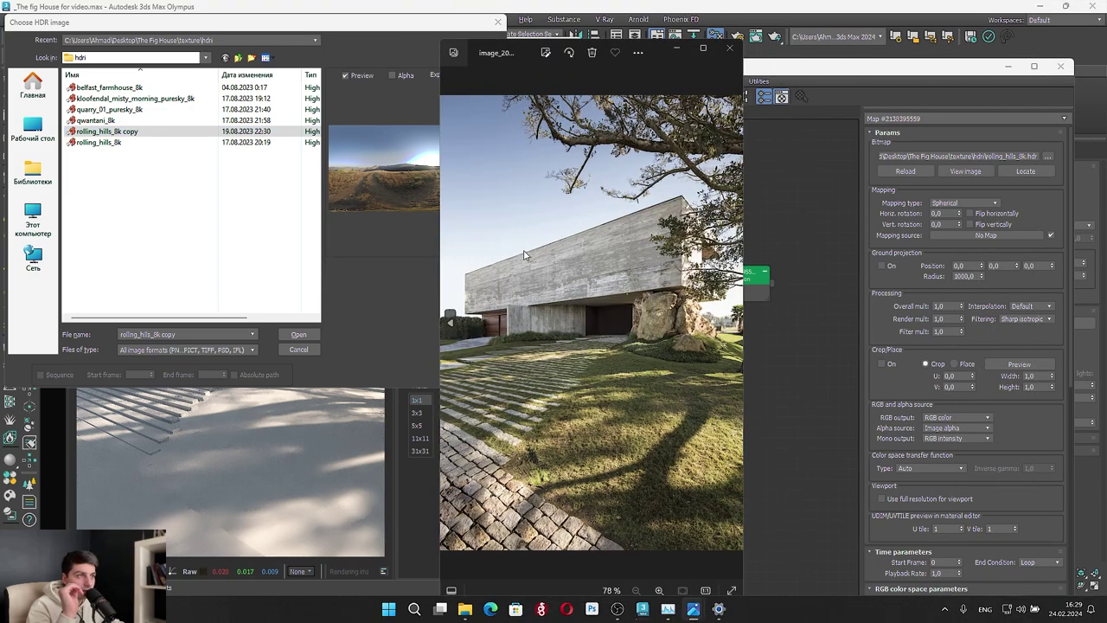
left_click(123, 142)
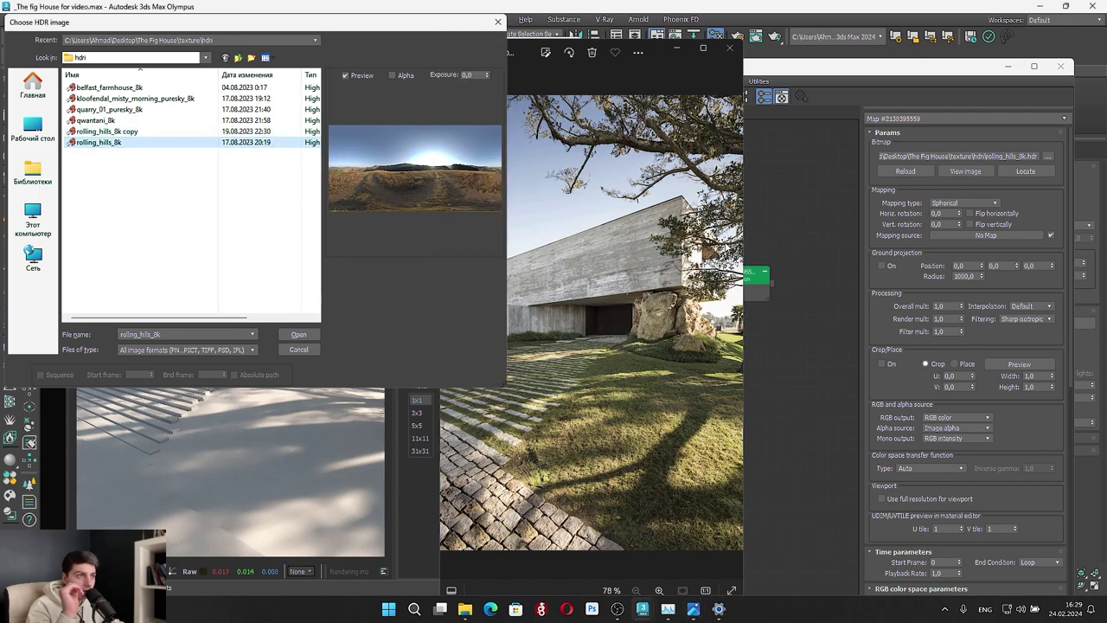
left_click(288, 131)
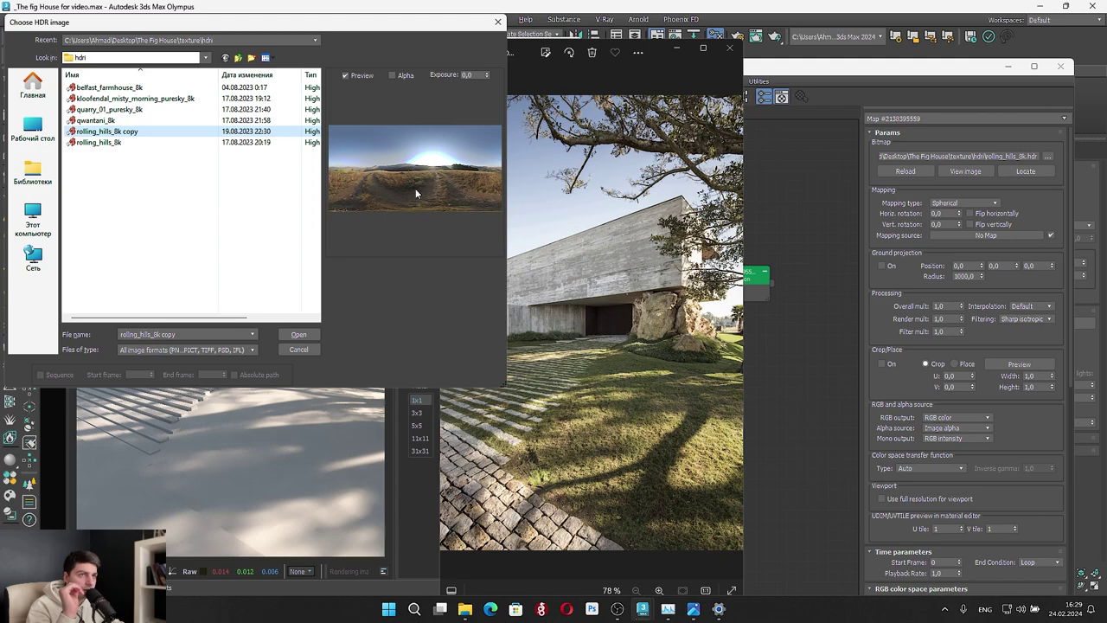
left_click(299, 334)
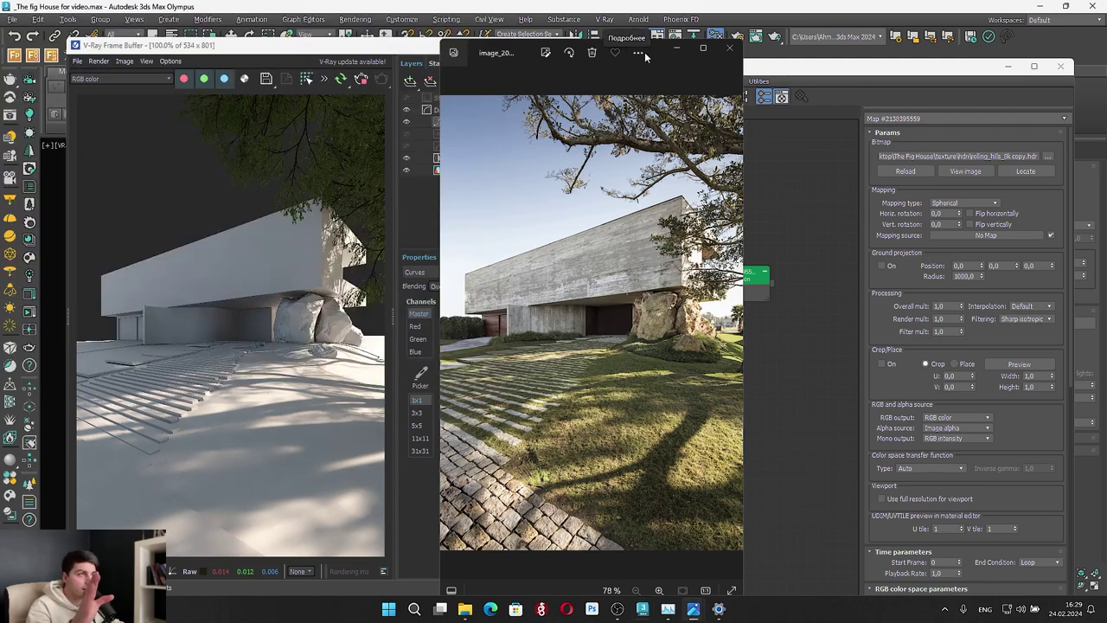
left_click(729, 47)
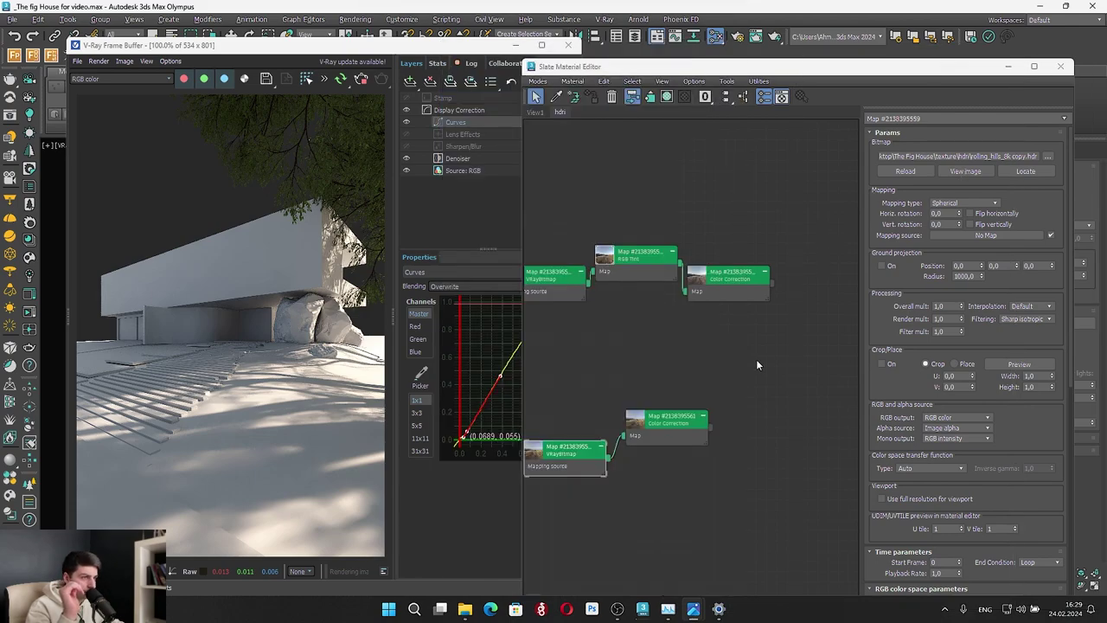
Arrange the duplicated VRayBitmap and its Color Correction node side by side beneath the original chain
left_click_drag(667, 434, 718, 424)
left_click_drag(609, 449, 609, 439)
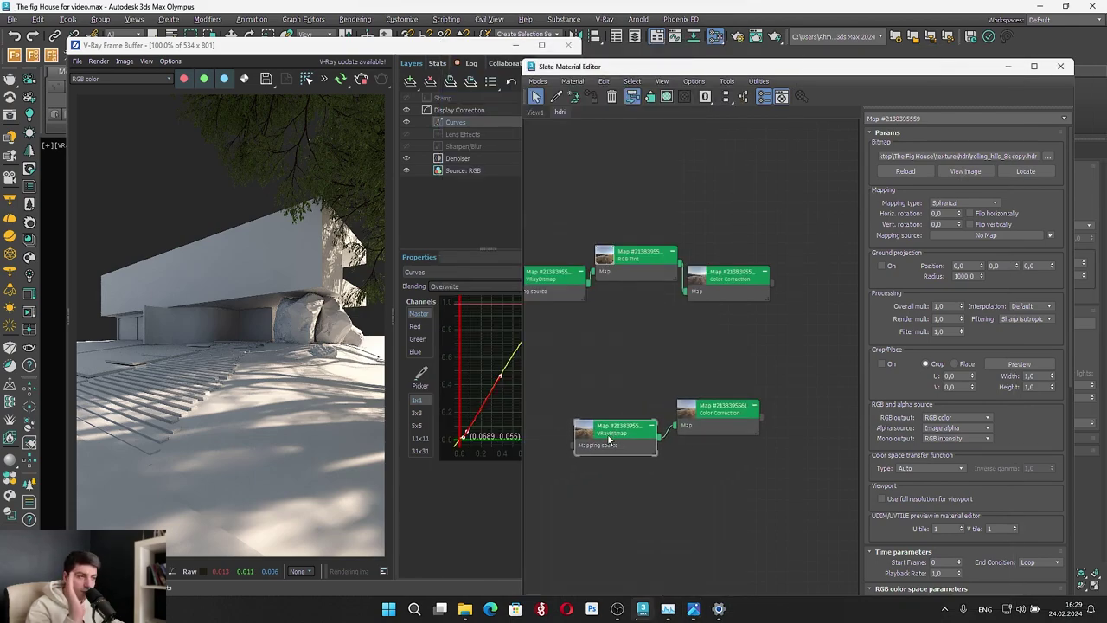
left_click_drag(713, 426, 757, 417)
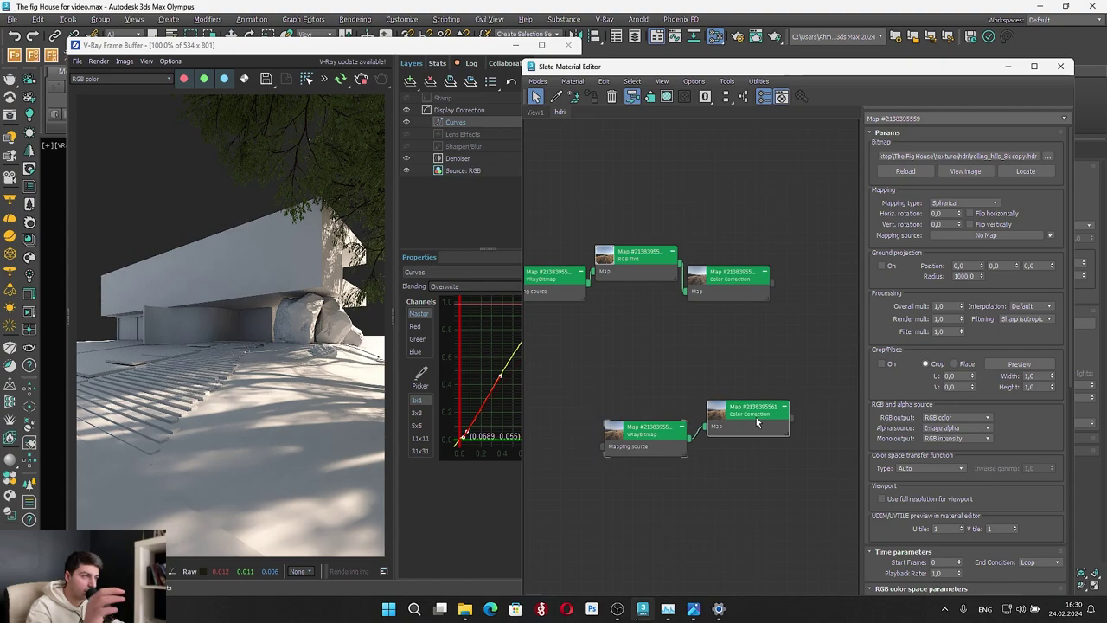
Close the Slate Material Editor and raise the second dome light's multiplier to 5 and up to 10, checking the render
left_click(1060, 67)
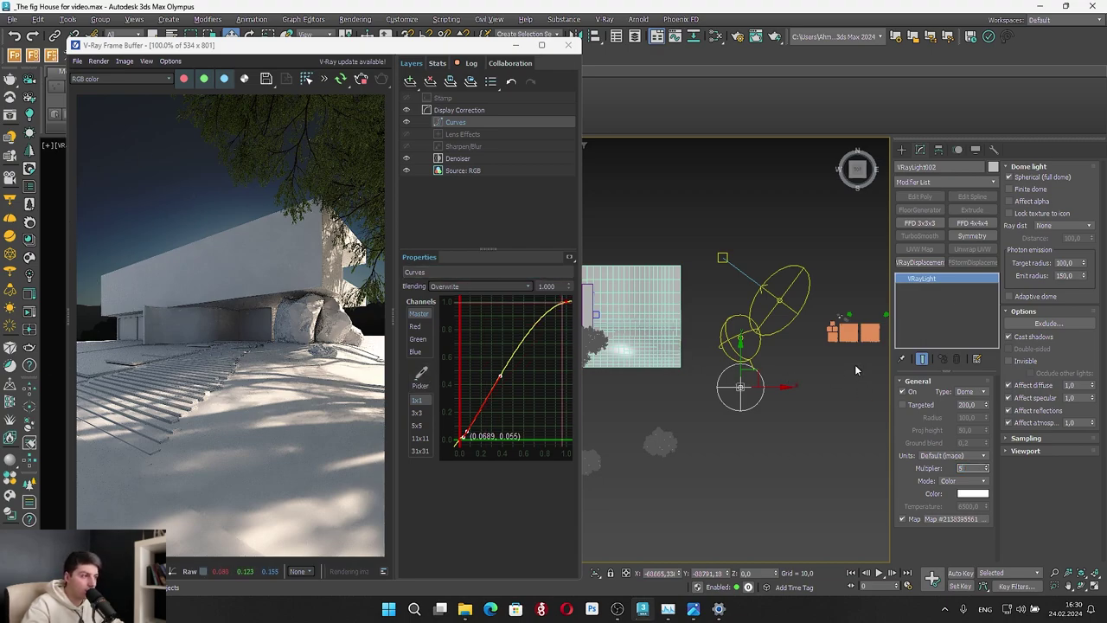
key("Return")
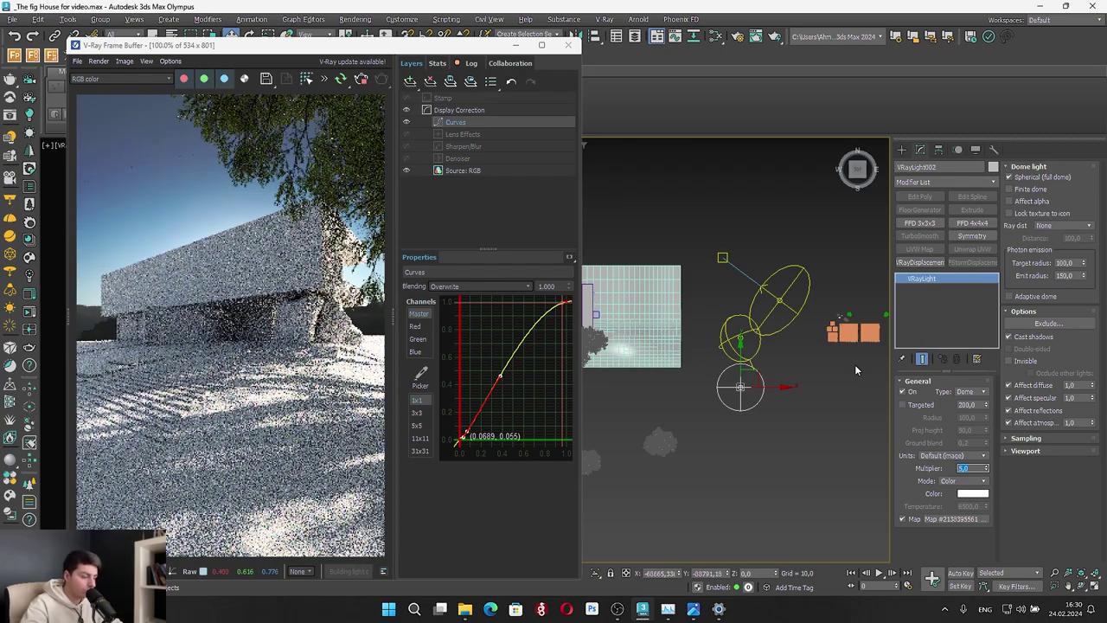
type("30")
key("Return")
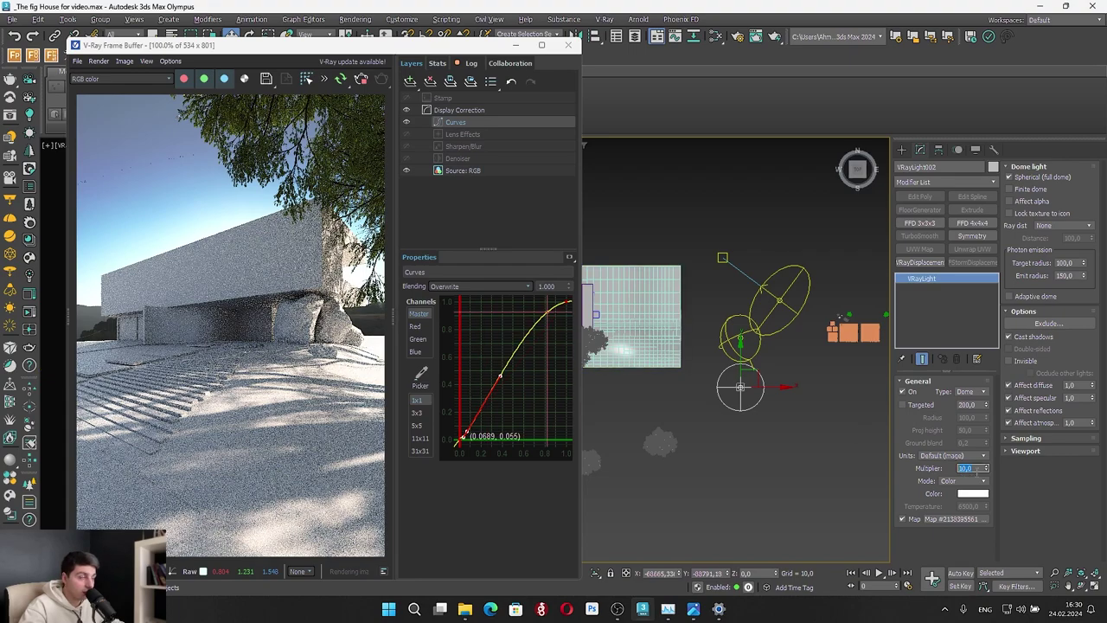
Move the second dome light farther away from the other lights and rotate it about 105° around Z
right_click(770, 404)
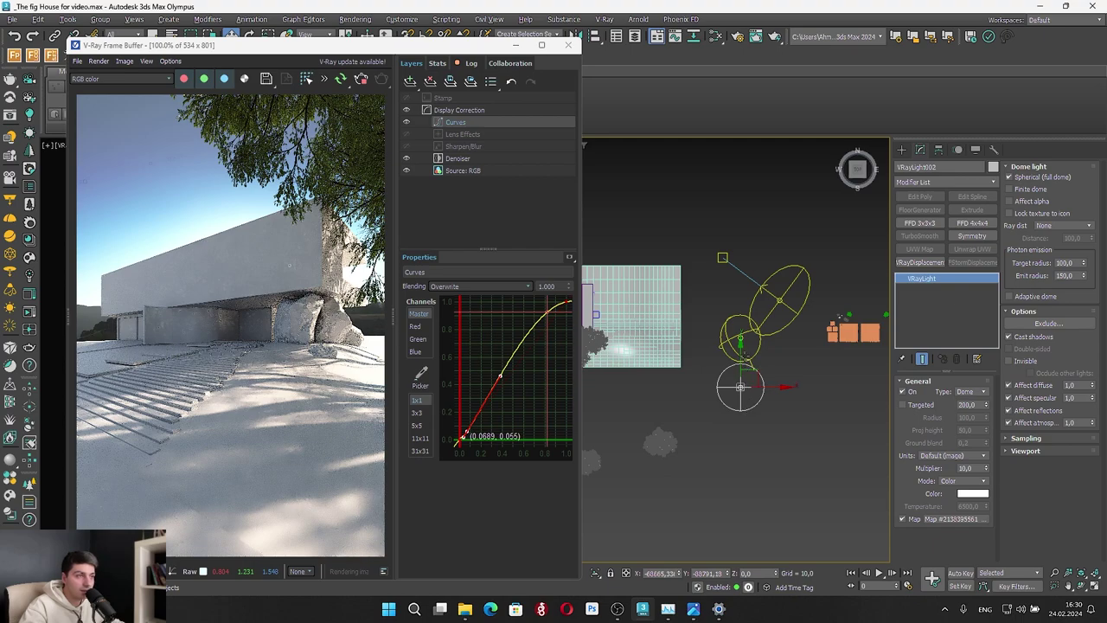
left_click_drag(743, 353, 743, 383)
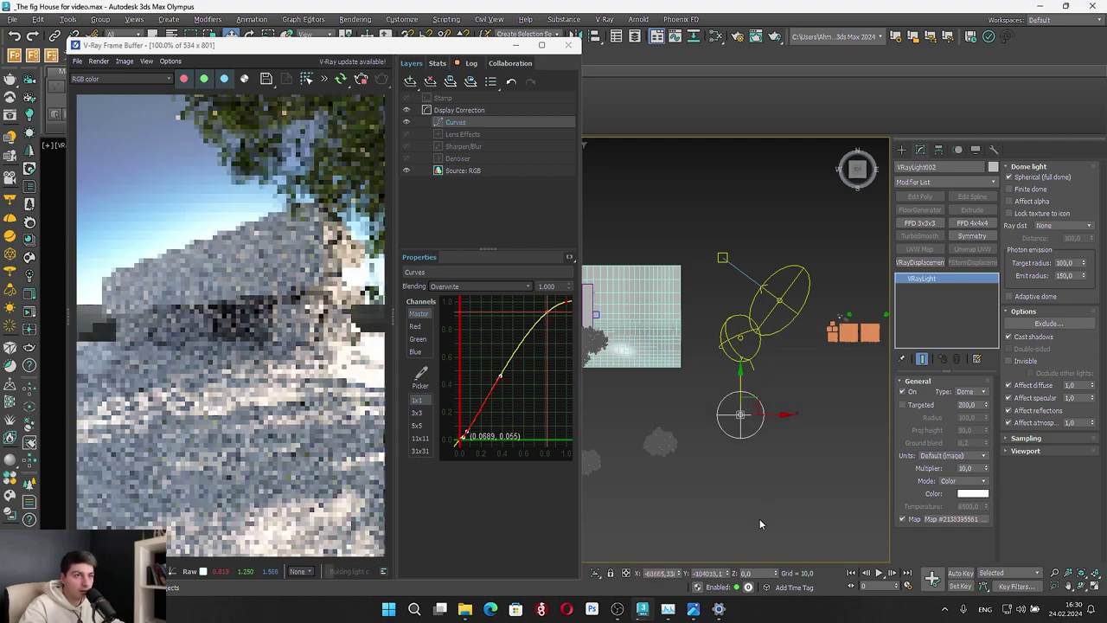
left_click(760, 519)
left_click(725, 432)
key("e")
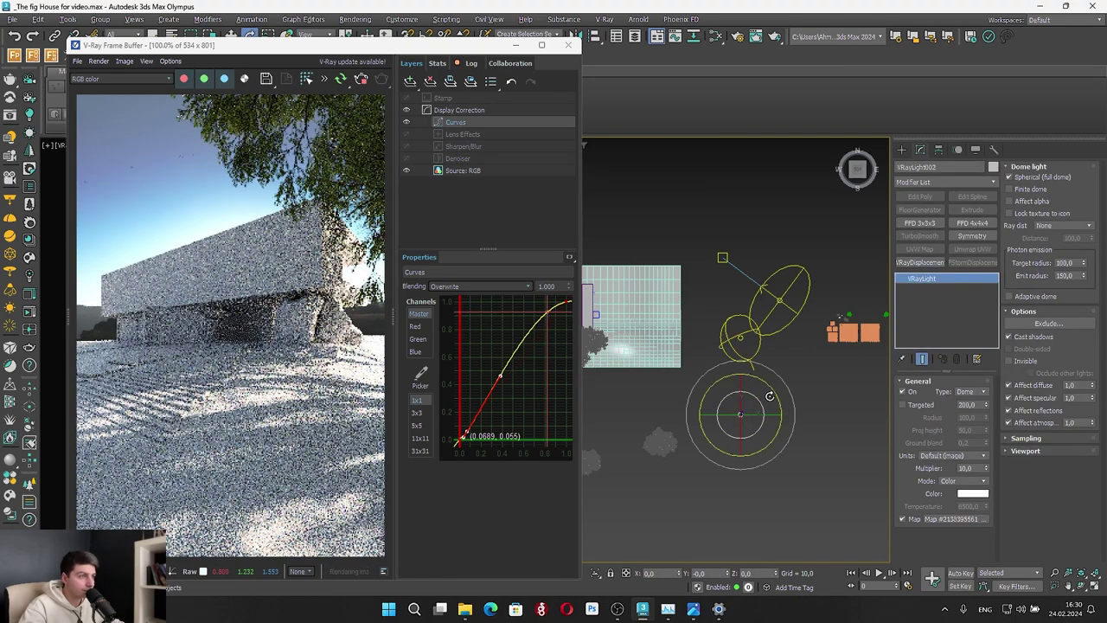
key("r")
key("e")
left_click_drag(774, 396, 707, 283)
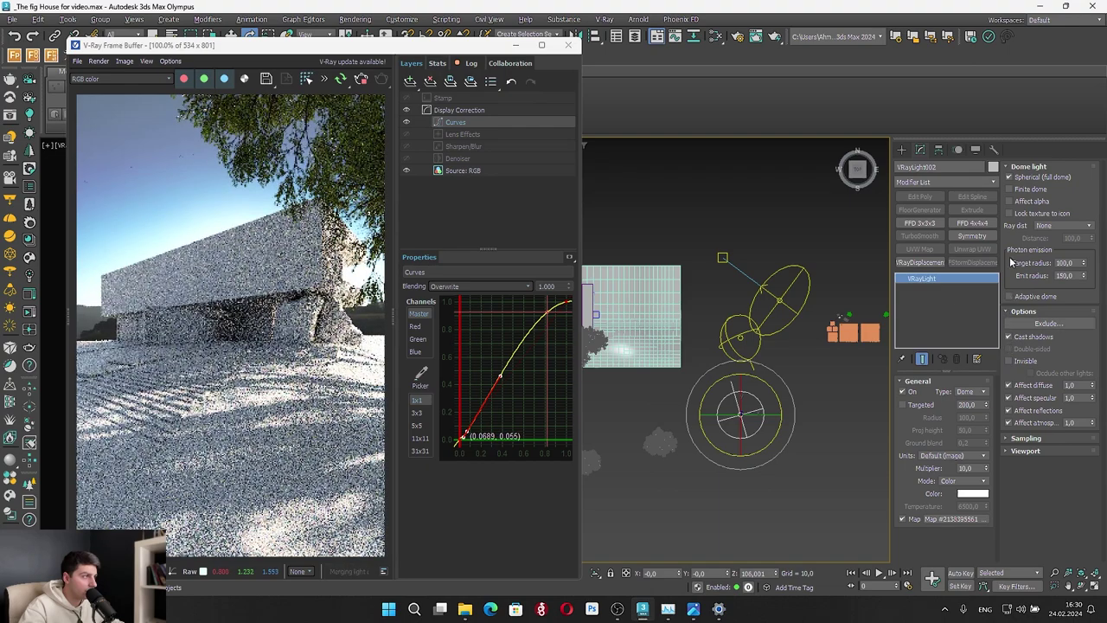
Lock the second dome's texture to its icon and disable its cast shadows and its effect on diffuse, specular, reflections and atmospherics
left_click(1009, 213)
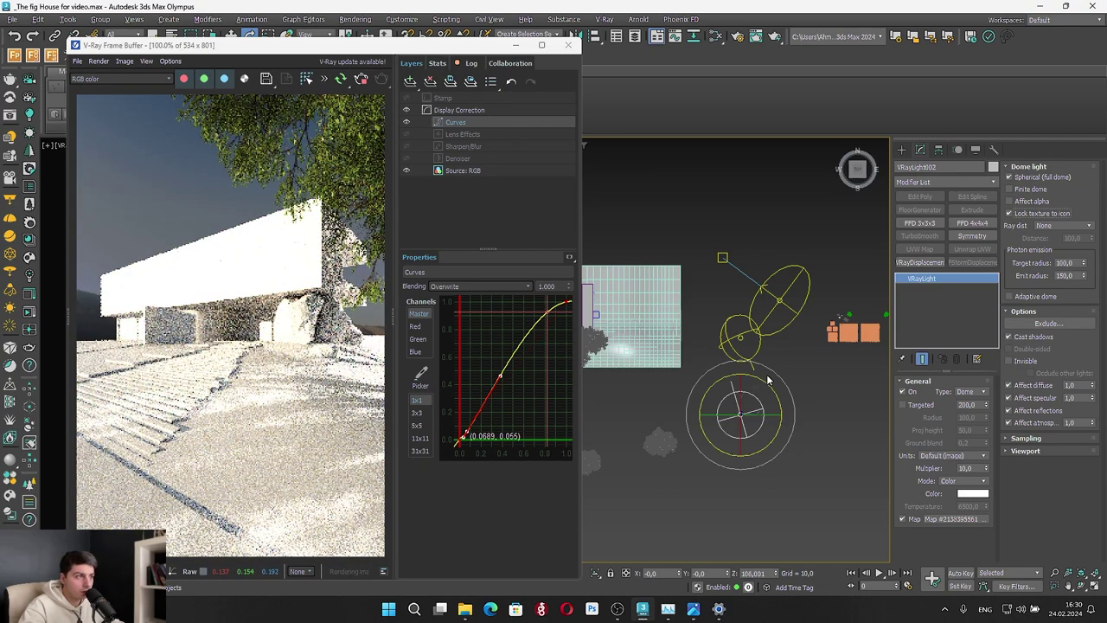
left_click(1010, 410)
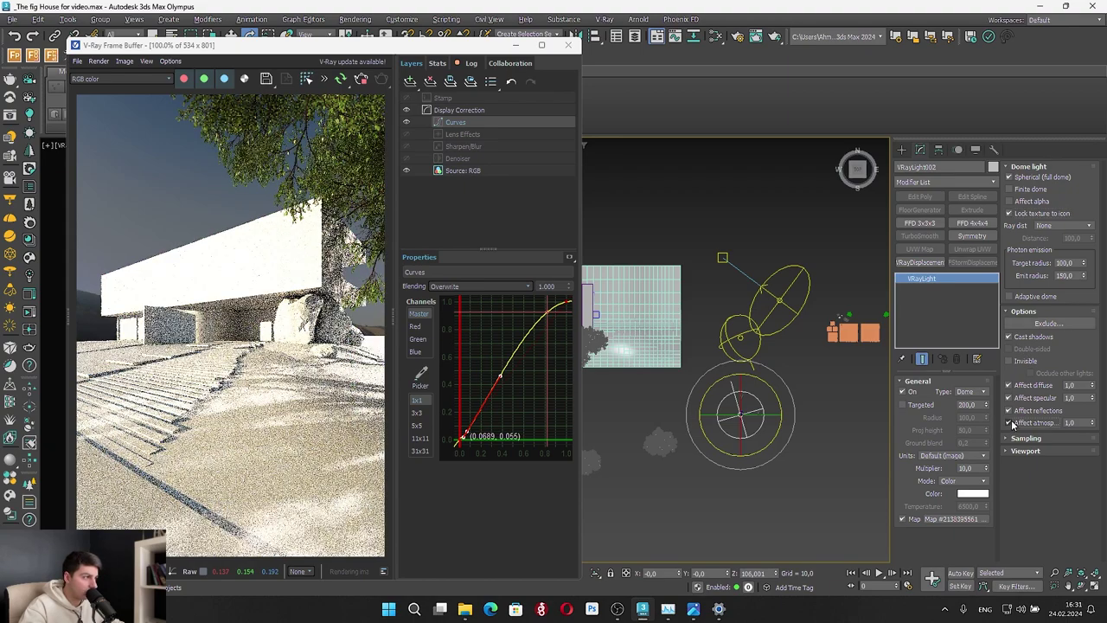
left_click(1010, 423)
left_click(1018, 398)
left_click(1015, 337)
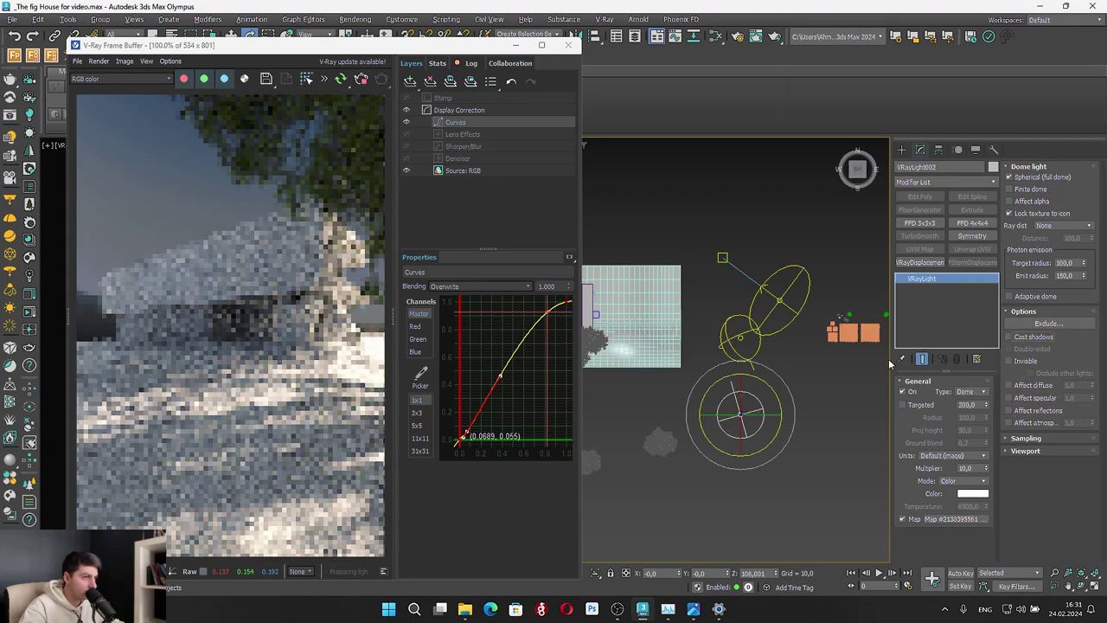
Raise the second dome light's multiplier beyond 29.2 and rotate the dome to about -112° around Z
left_click_drag(986, 468, 979, 372)
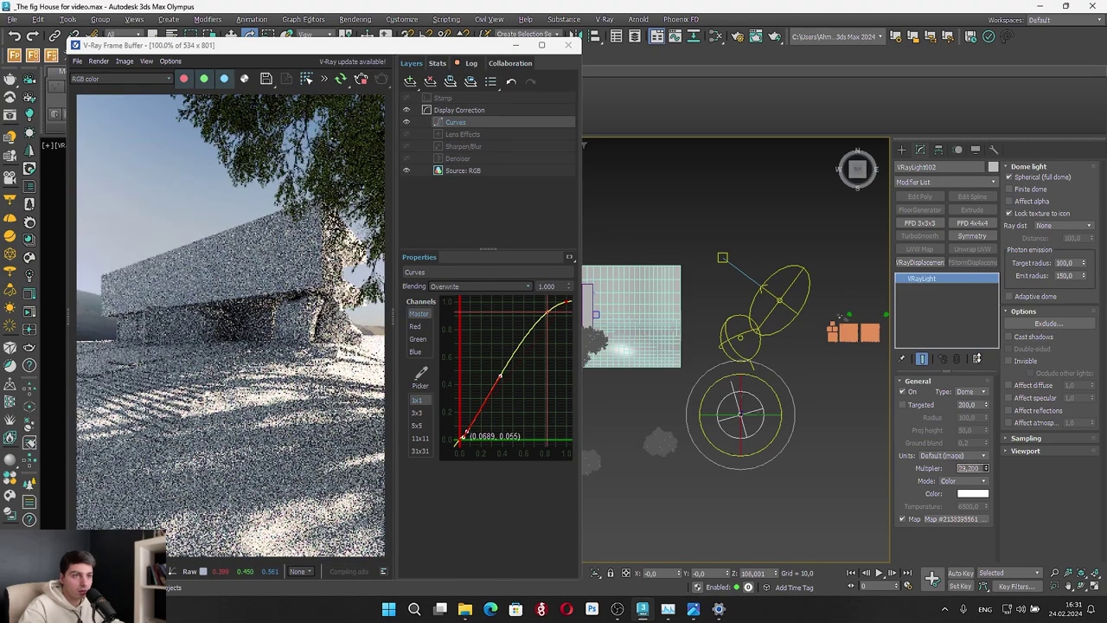
left_click_drag(750, 370, 970, 465)
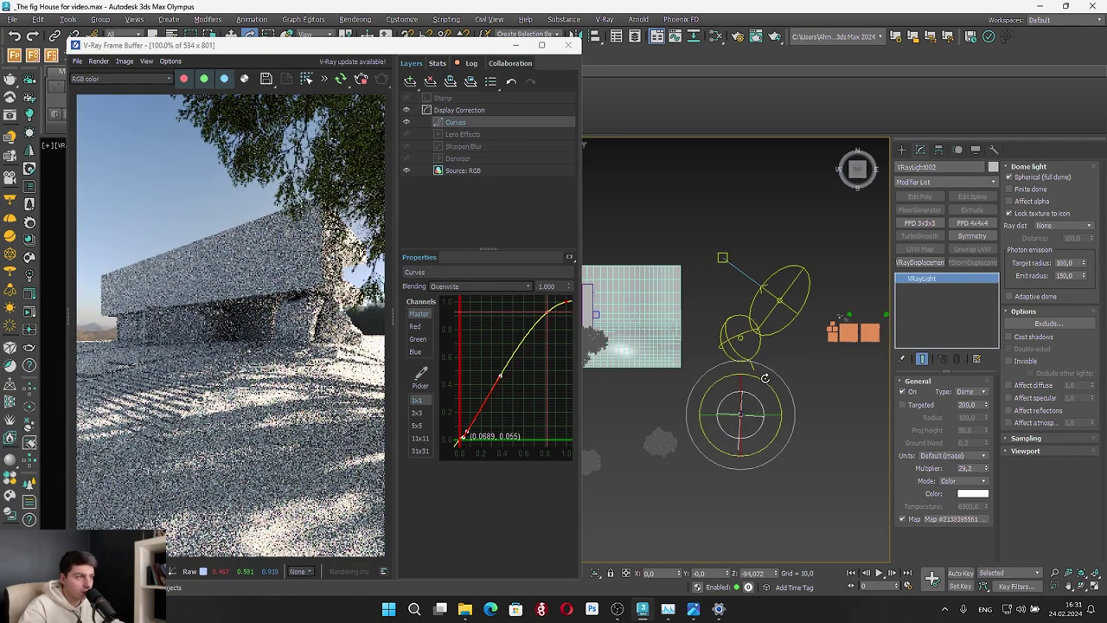
left_click_drag(764, 378, 787, 381)
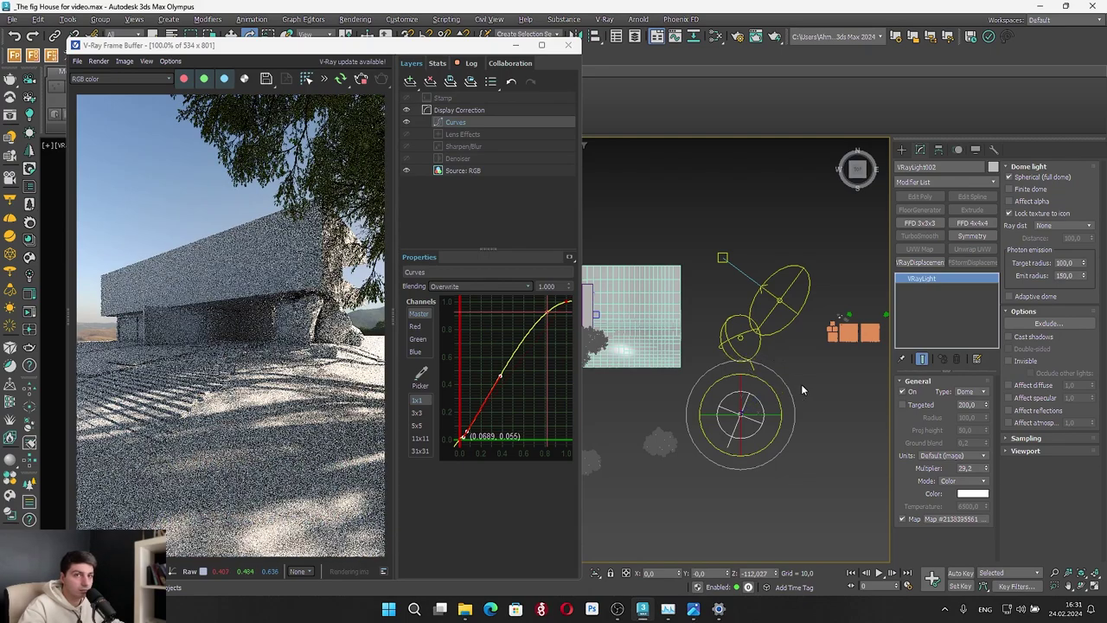
left_click_drag(986, 468, 986, 428)
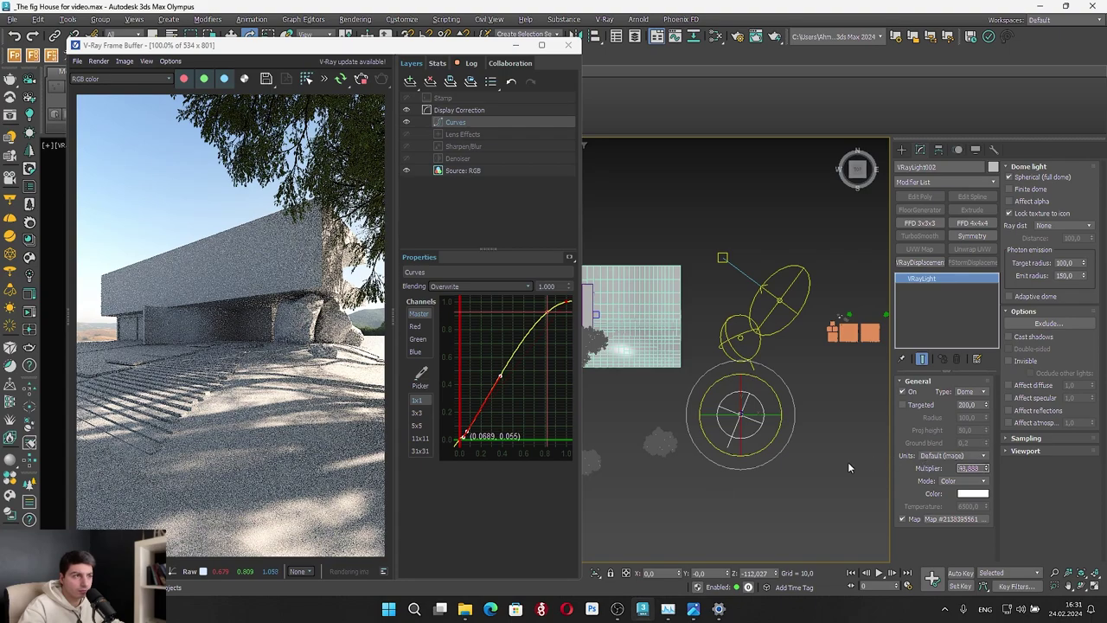
Tilt the second dome light slightly, to about X 1.8°, Y -4.6° and Z -114.4°
left_click_drag(745, 419, 741, 400)
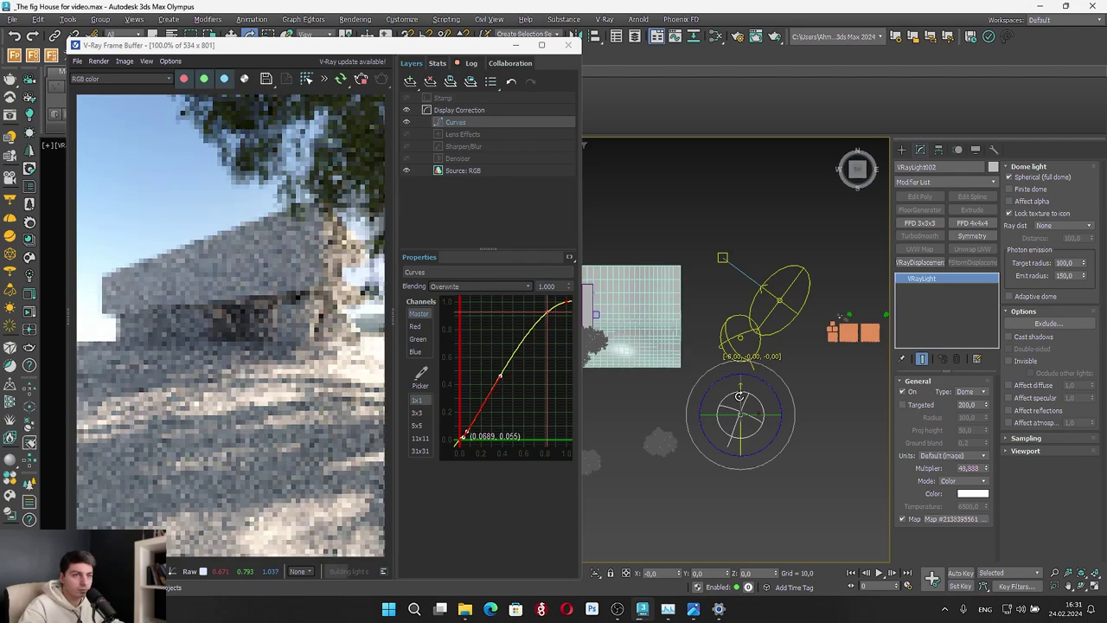
mouse_move(740, 396)
left_mouse_down()
mouse_move(788, 384)
mouse_move(939, 447)
mouse_move(814, 297)
left_mouse_up()
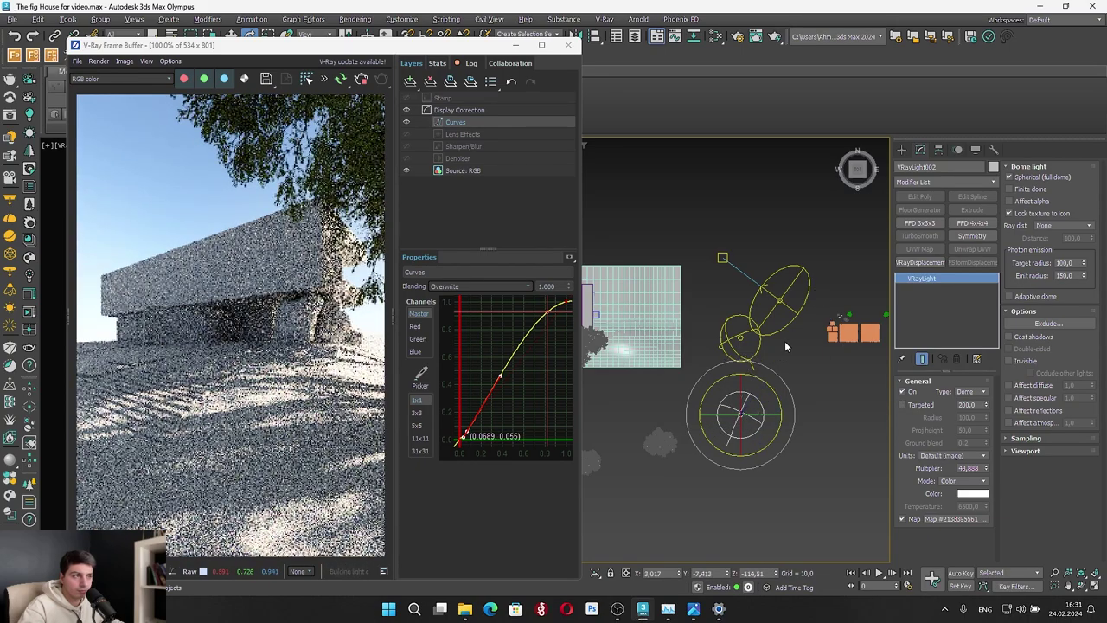
left_click_drag(742, 395, 749, 395)
Compare several multipliers for the second dome light, including 40 and 30, and settle on 35
left_click_drag(958, 468, 989, 469)
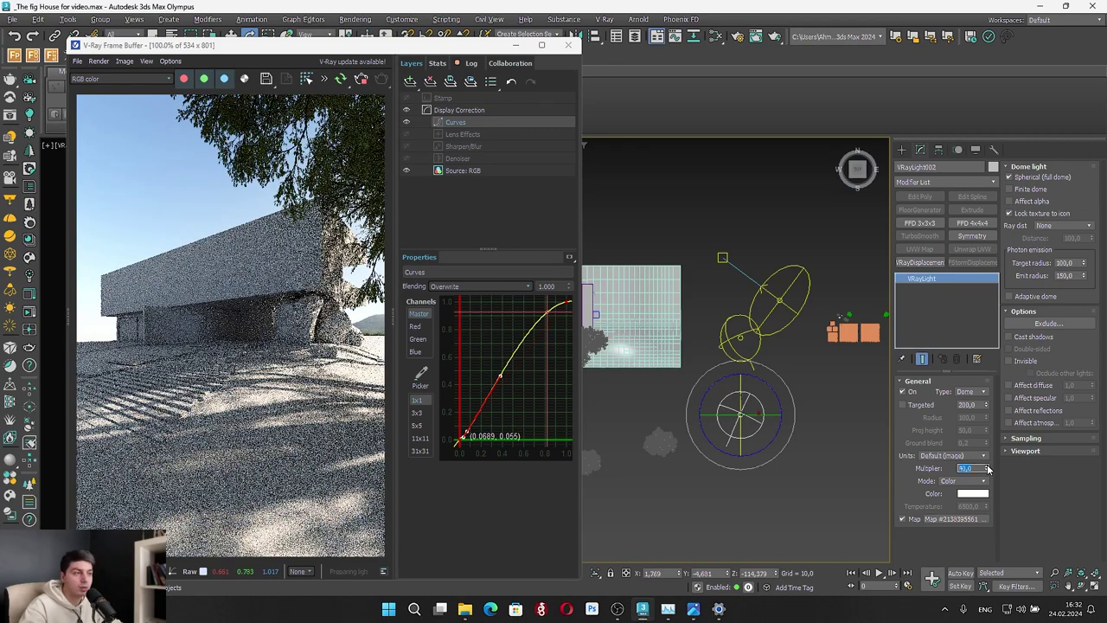
type("40")
key("Return")
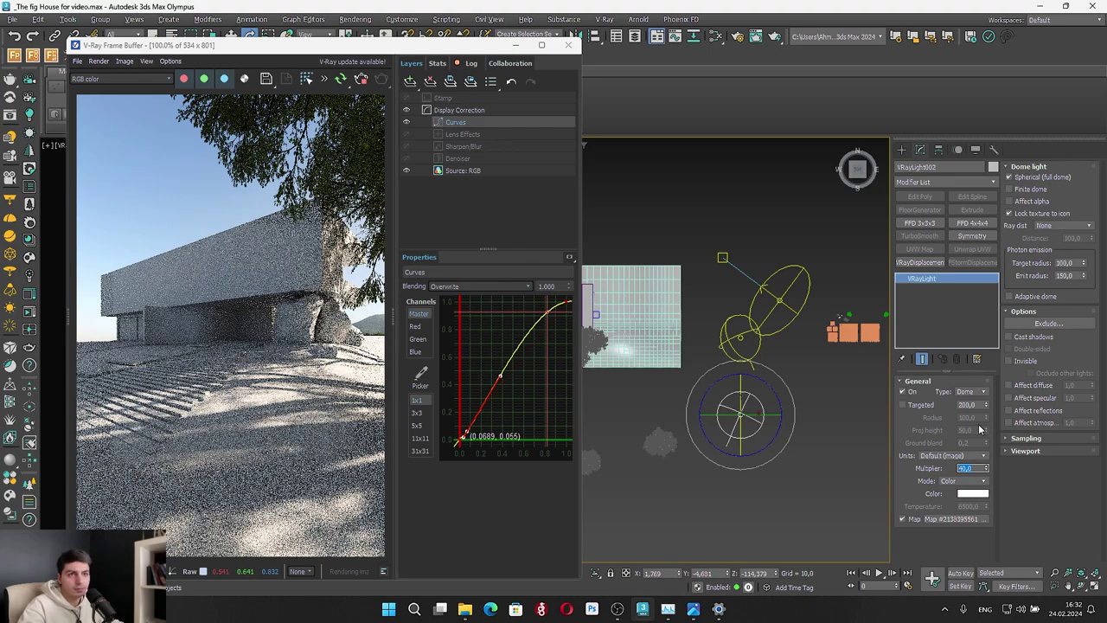
type("80")
key("Return")
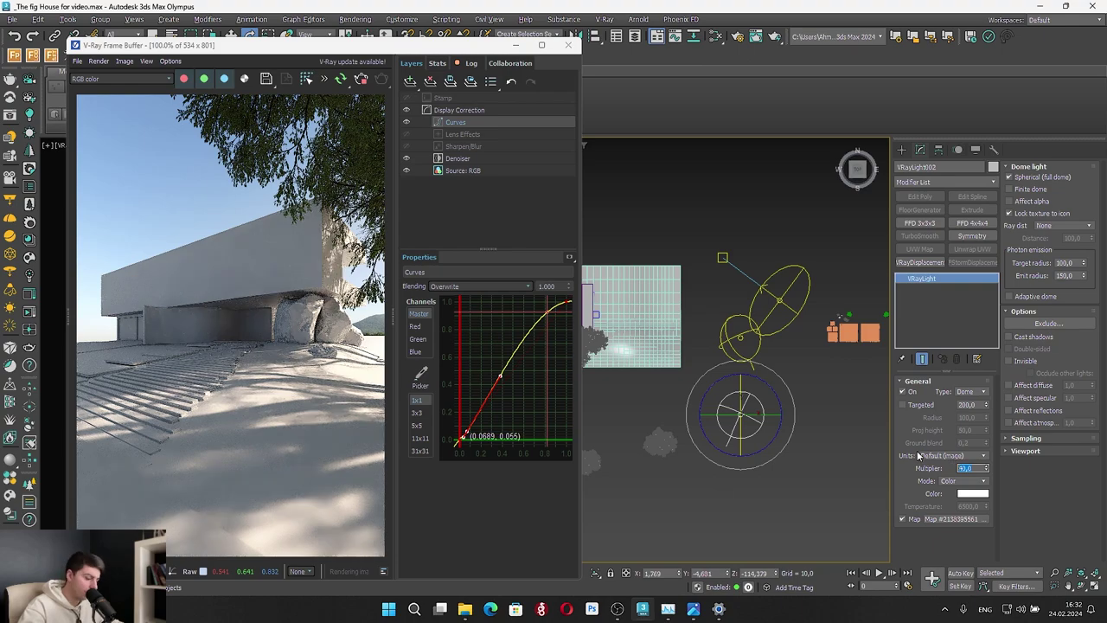
type("30")
key("Return")
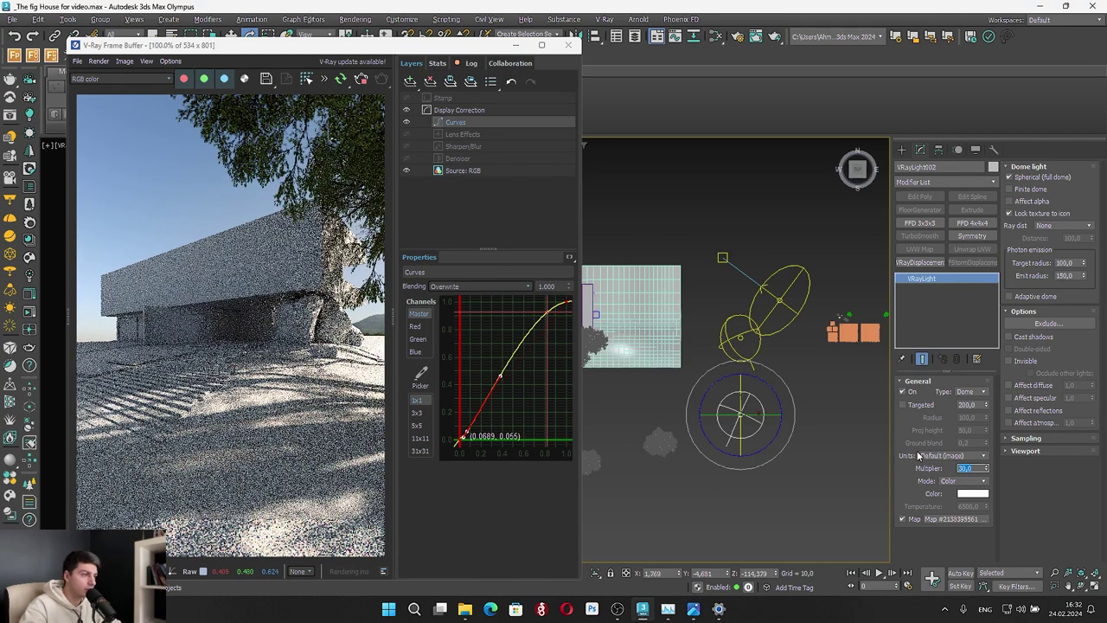
type("35")
key("Return")
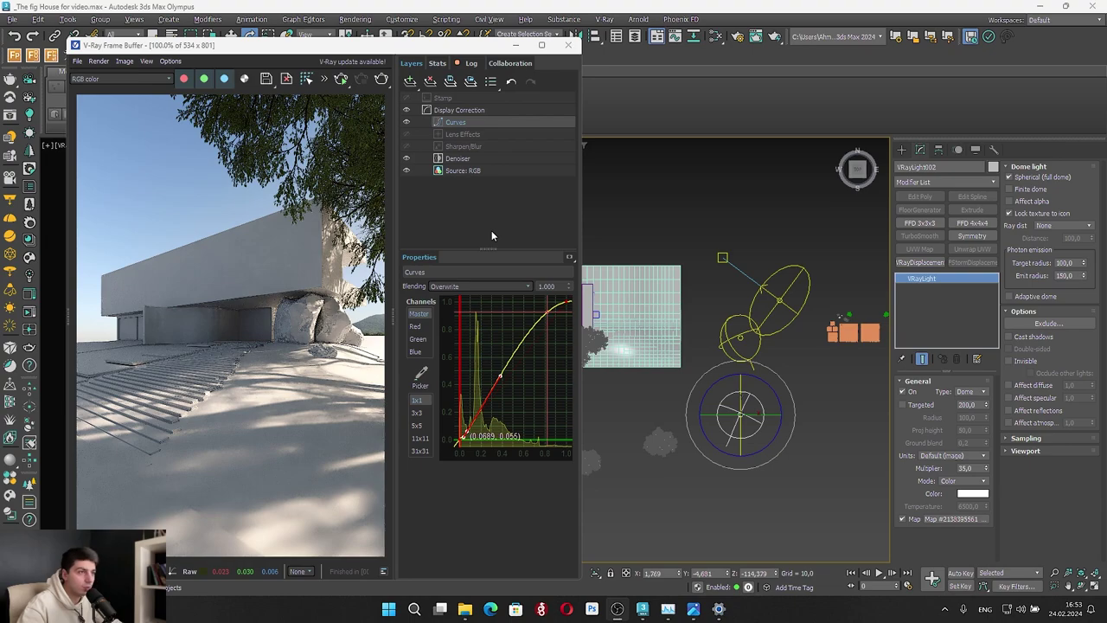
Inspect the site model in the perspective view and compare the finished render with the reference photo
middle_click_drag(694, 273, 719, 224, "alt")
scroll(719, 224, "up", 8)
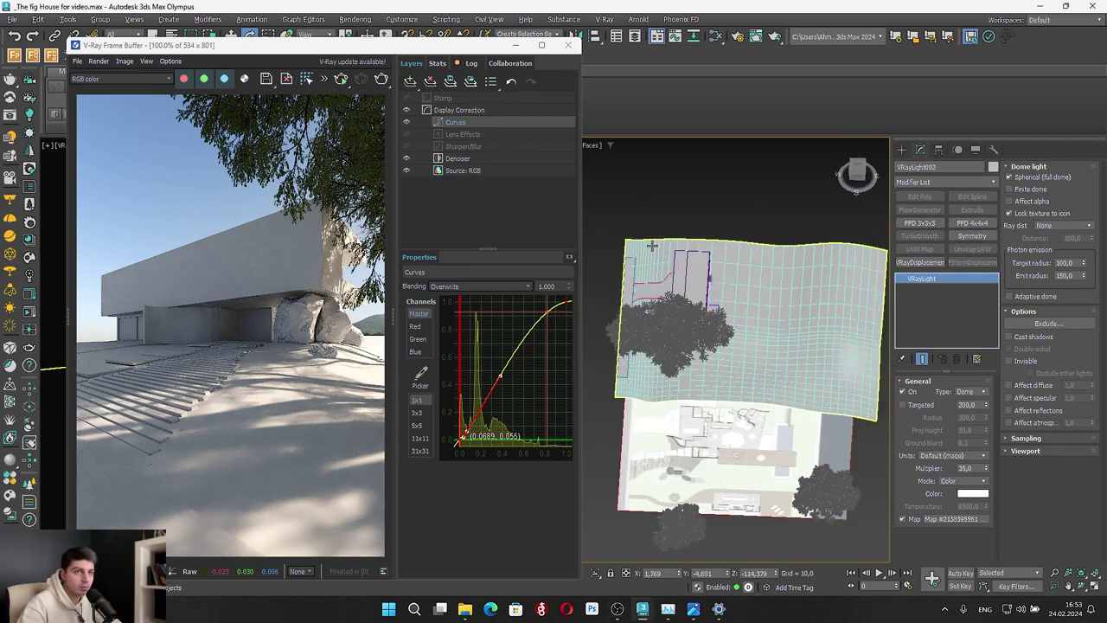
scroll(797, 364, "down", 8)
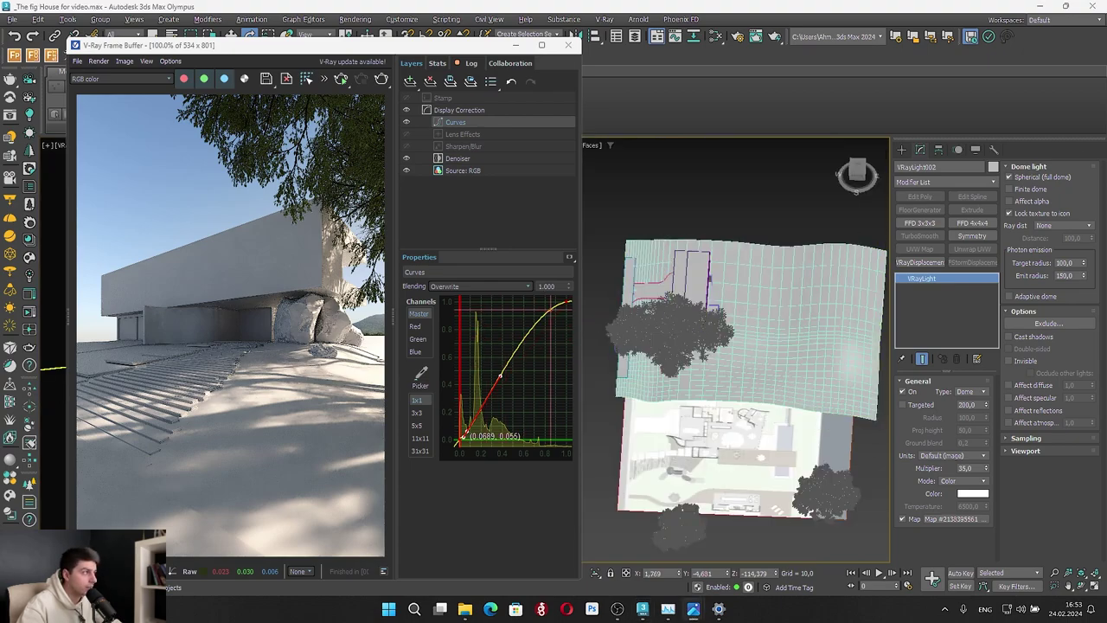
left_click_drag(1106, 44, 833, 51)
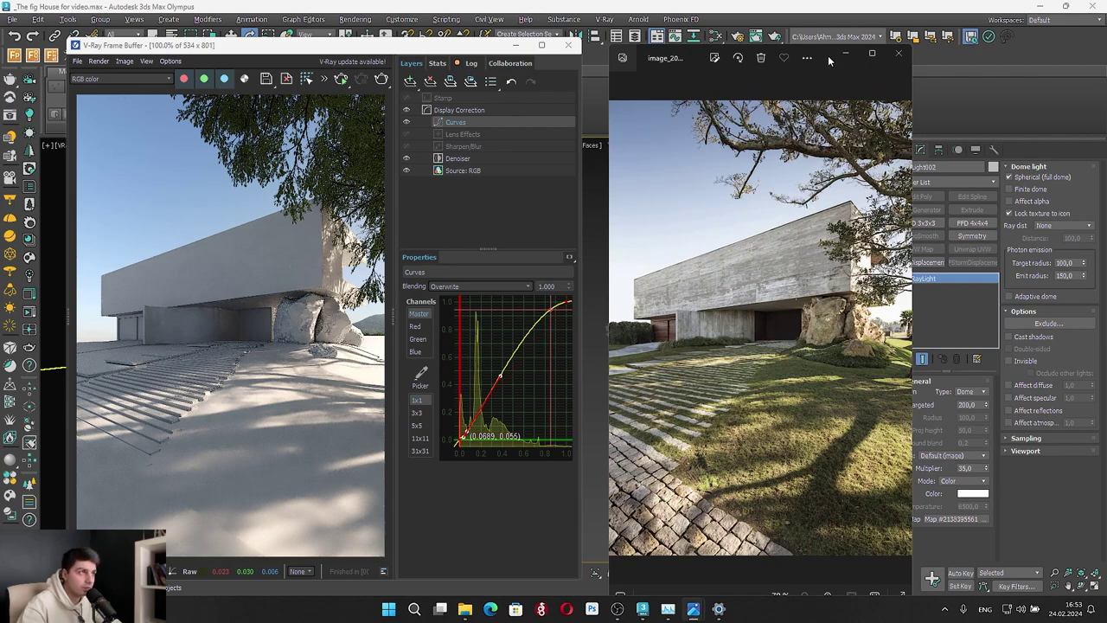
left_click(846, 54)
In the Slate Material Editor's View1, duplicate the grey VRayMtl node beside the original
left_click(716, 38)
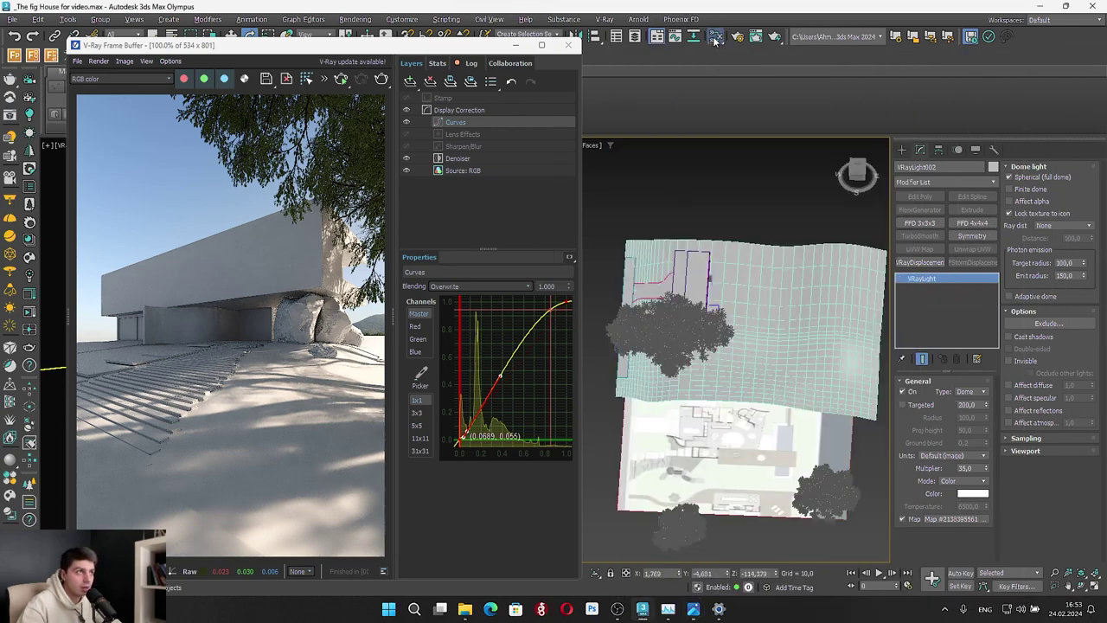
left_click(482, 96)
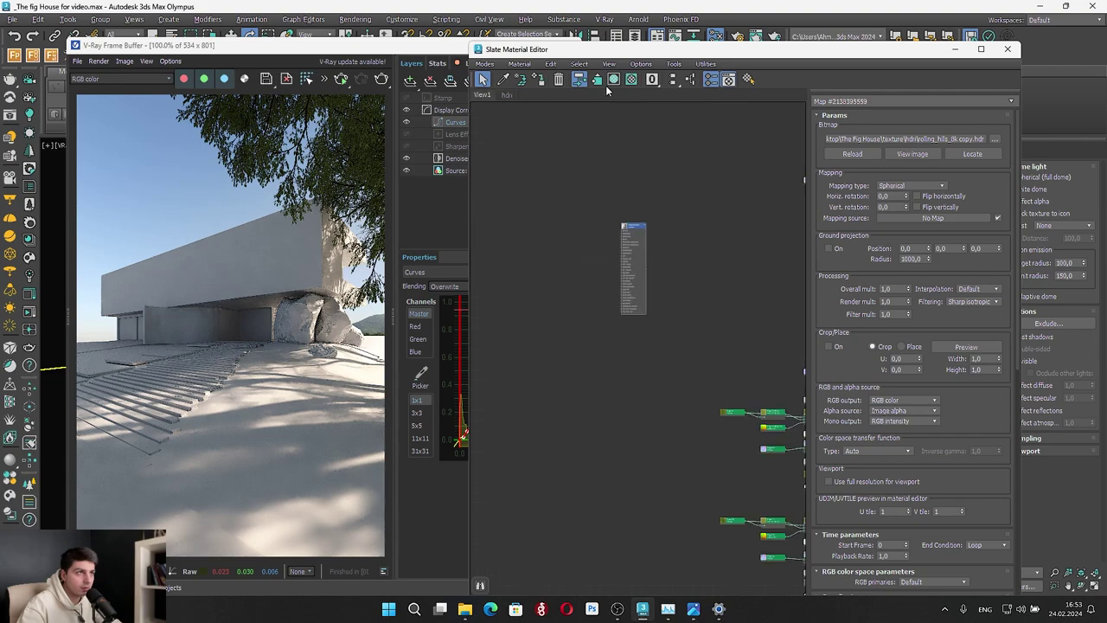
double_click(629, 232)
scroll(630, 232, "up", 3)
left_click_drag(630, 229, 726, 218, "shift")
Select the low wall panel under the house in the camera view, and arrange the frame buffer beside the Slate Material Editor
left_click_drag(545, 51, 934, 42)
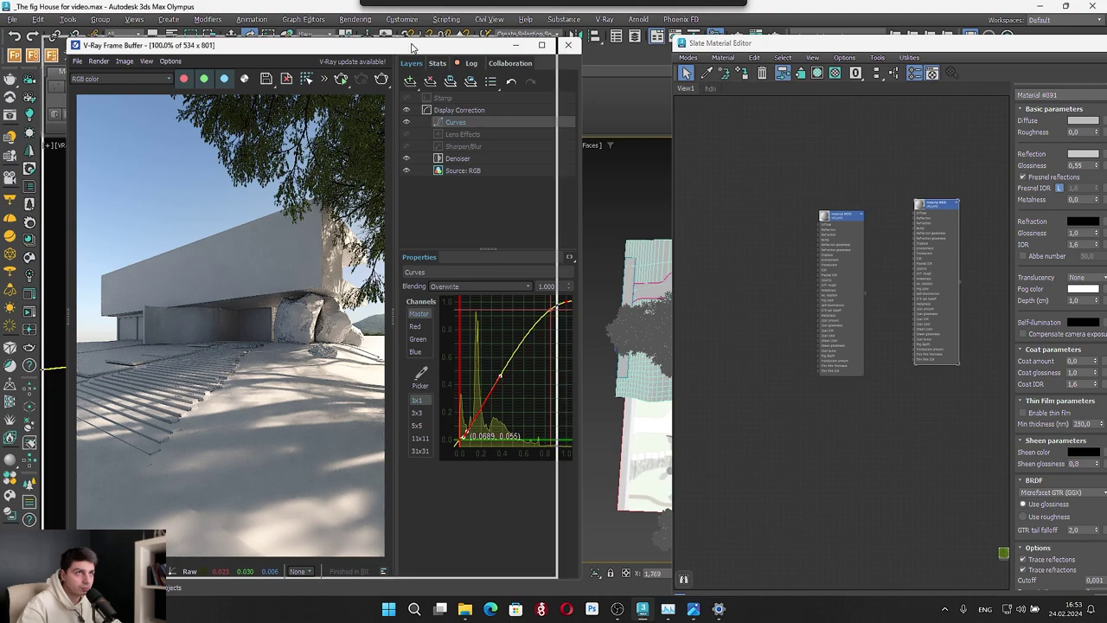
left_click_drag(259, 45, 448, 58)
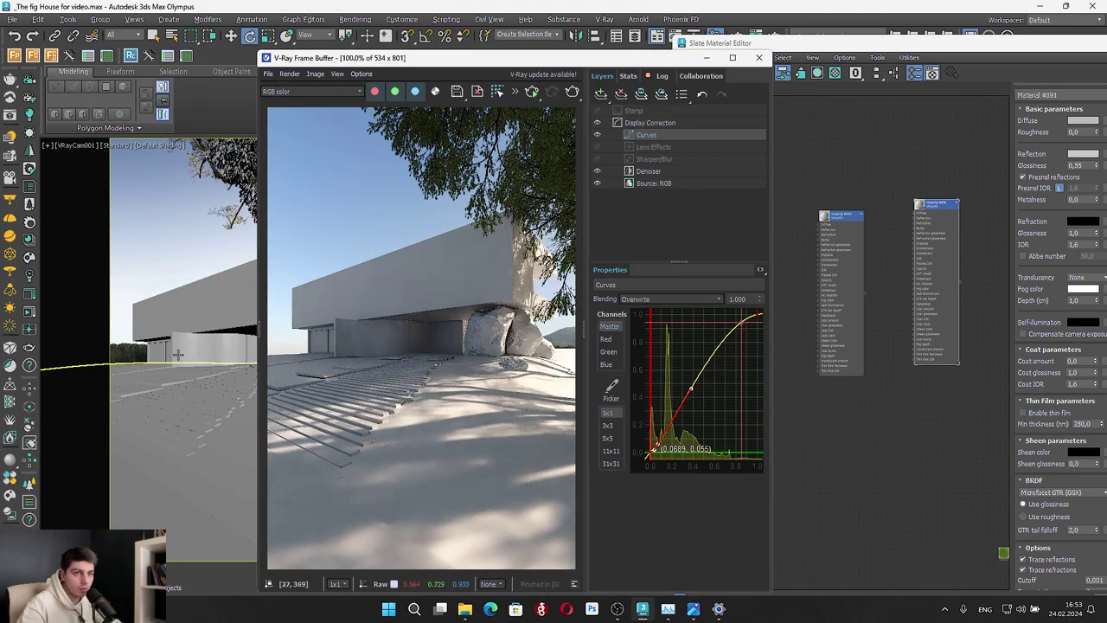
left_click(151, 353)
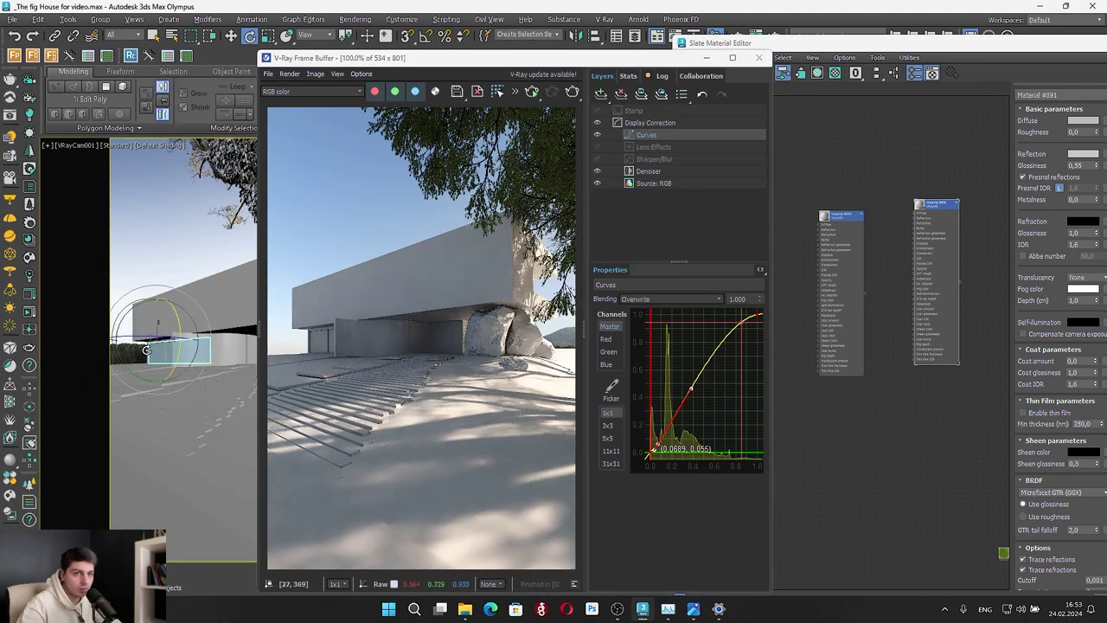
key("Delete")
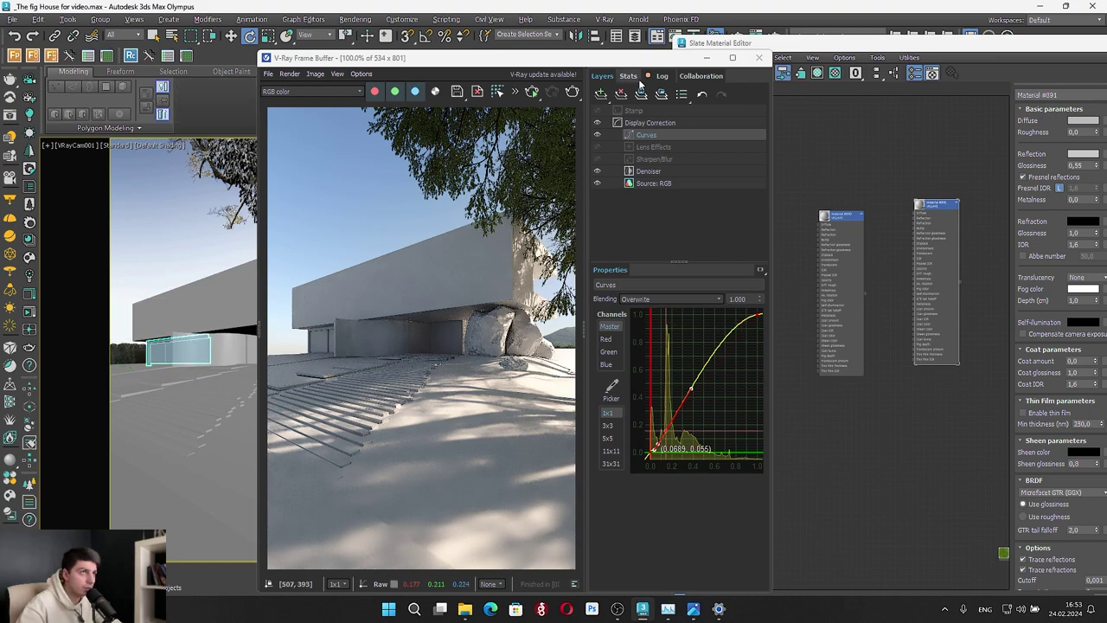
left_click_drag(626, 62, 394, 38)
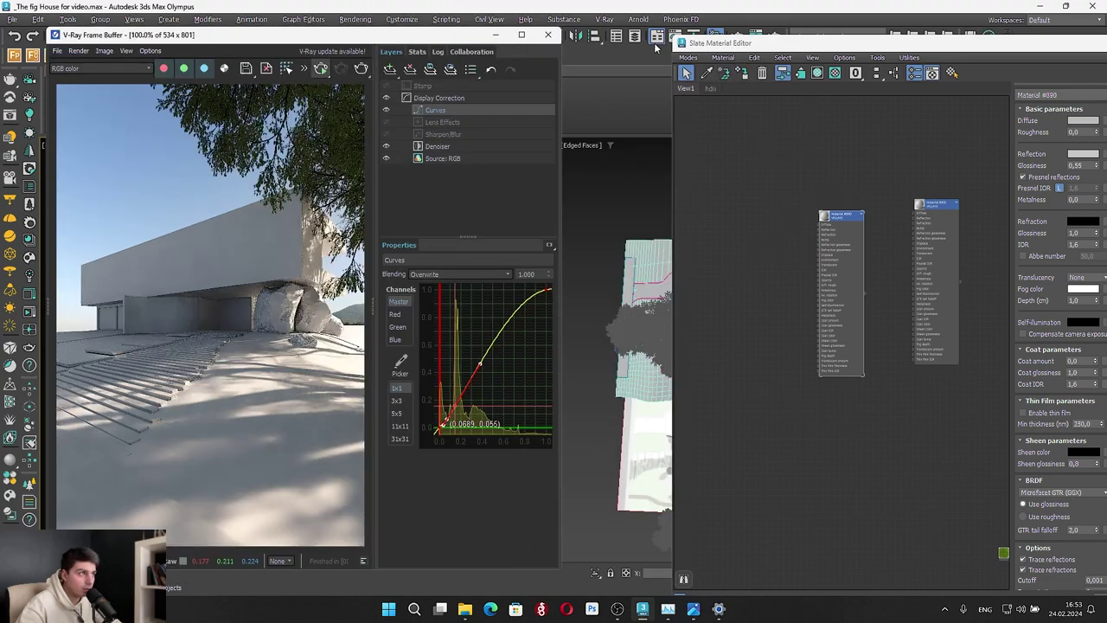
left_click_drag(779, 43, 630, 42)
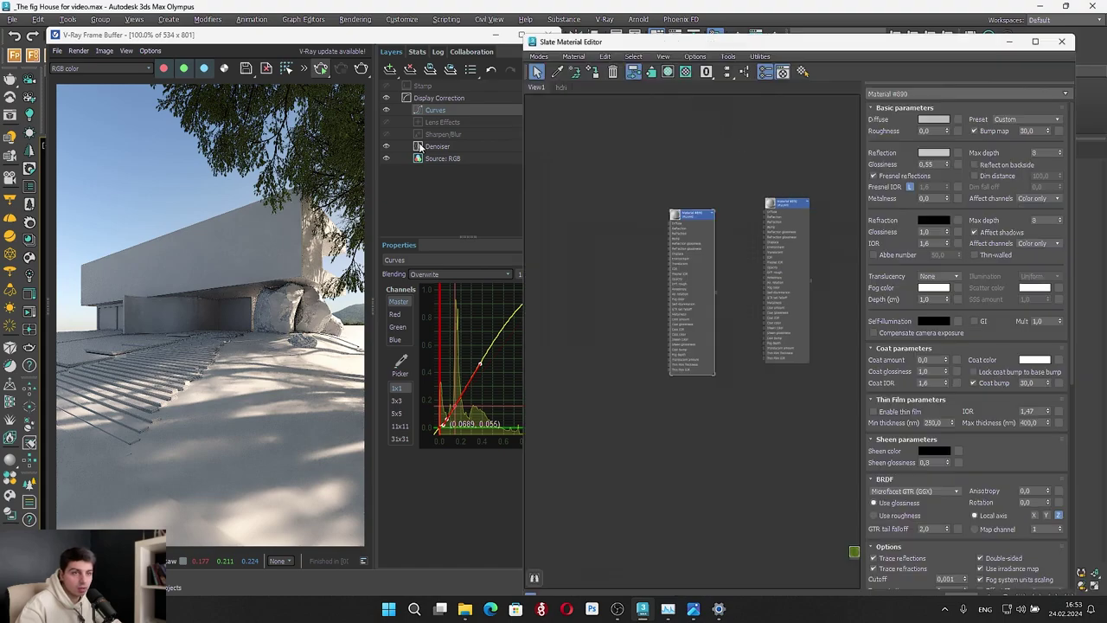
Try a warm beige diffuse colour, BAA997 with saturation 0.375, on the original grey VRayMtl
left_click(939, 118)
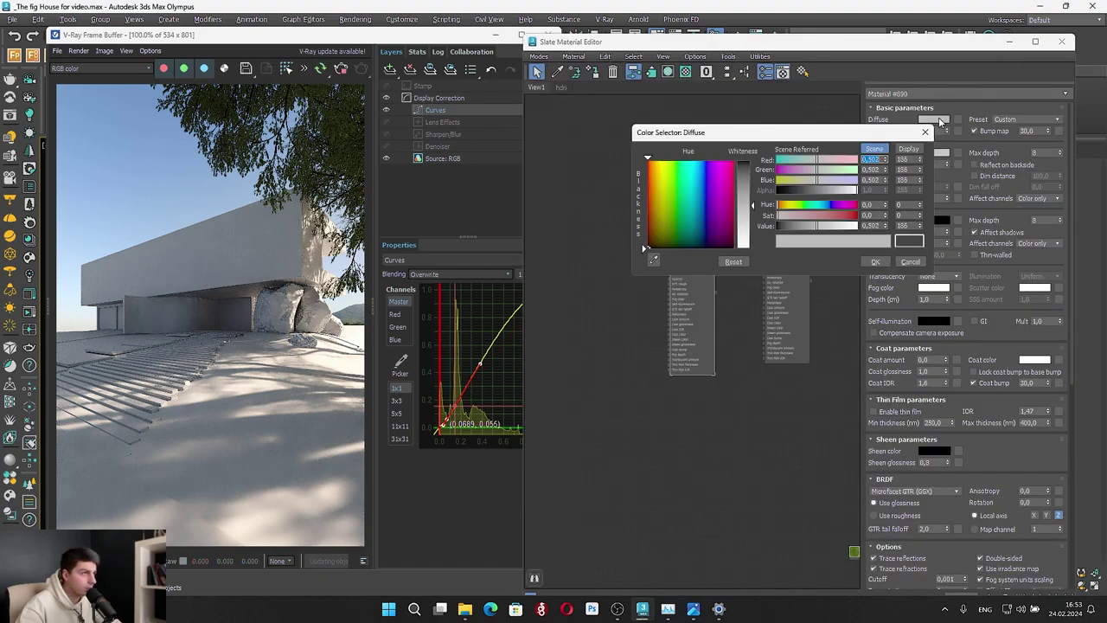
left_click(785, 205)
left_click_drag(794, 216, 808, 219)
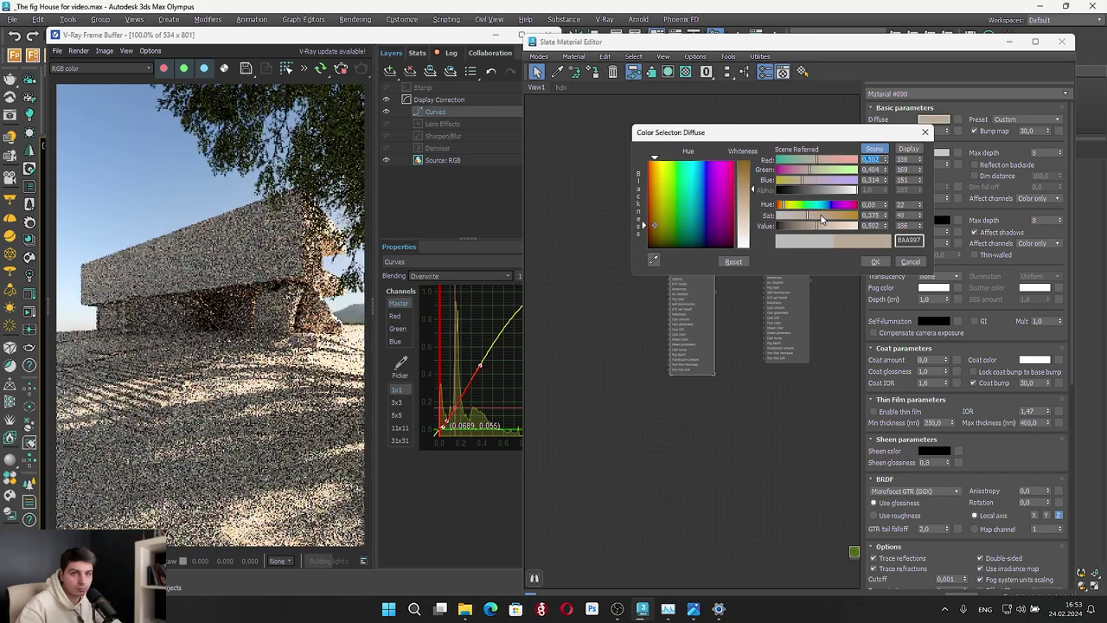
left_click(882, 262)
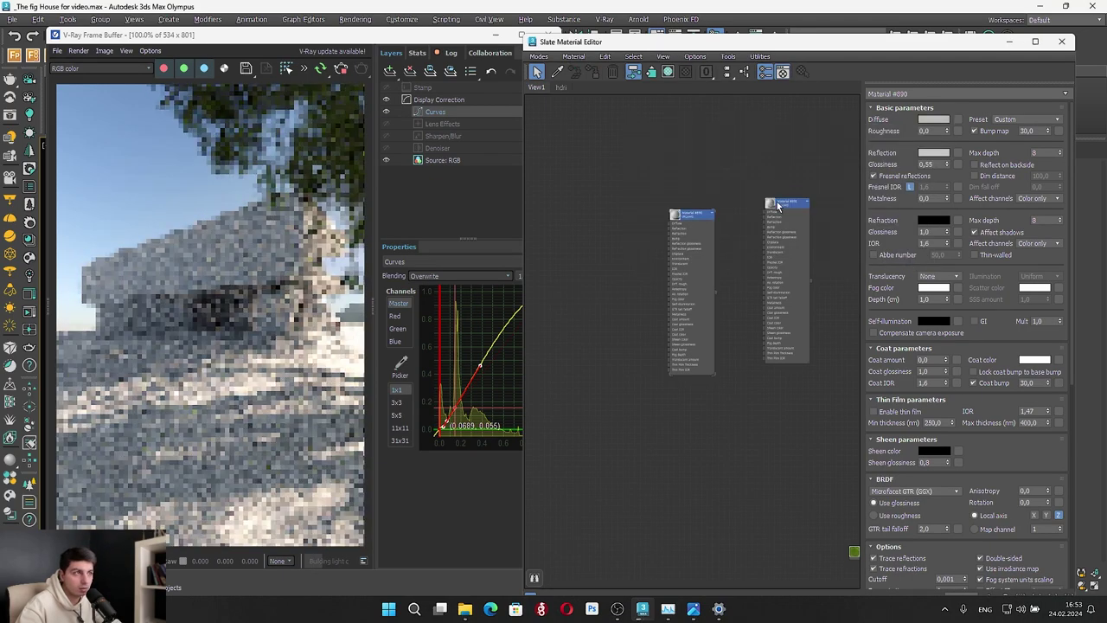
Assign the duplicated grey VRayMtl to the selected low wall panel and place the frame buffer back beside the material editor
left_click_drag(375, 34, 457, 281)
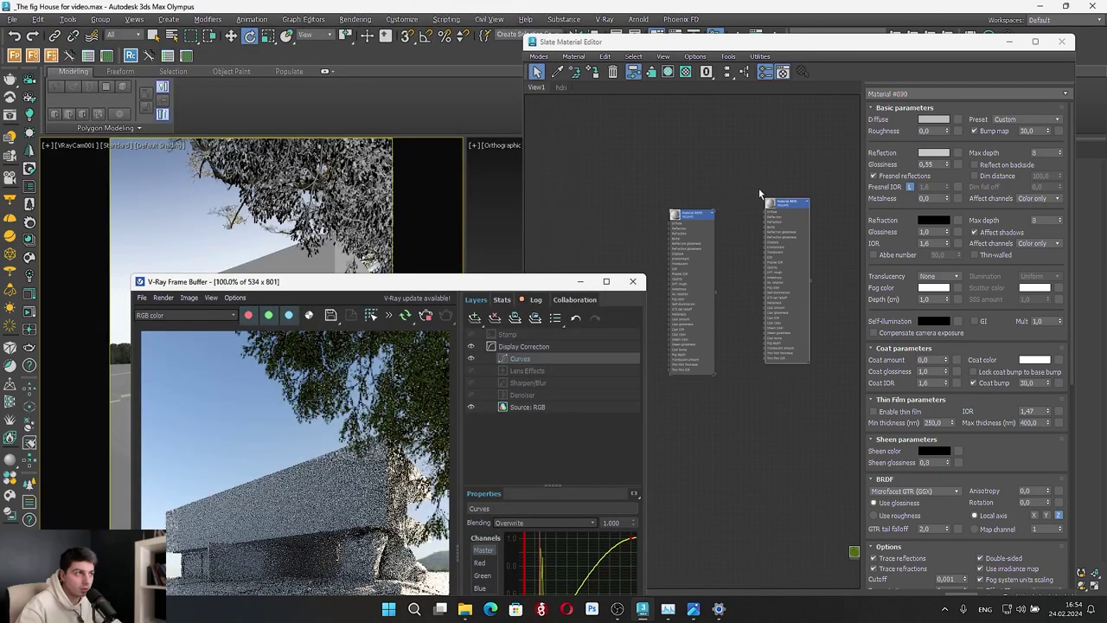
left_click_drag(382, 289, 371, 395)
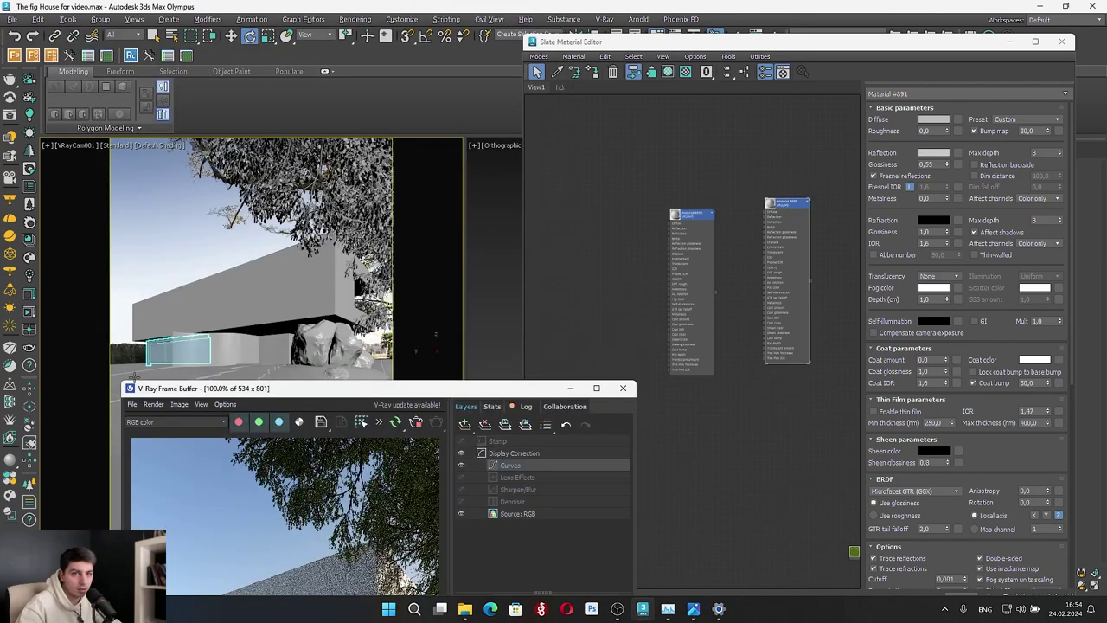
left_click(593, 76)
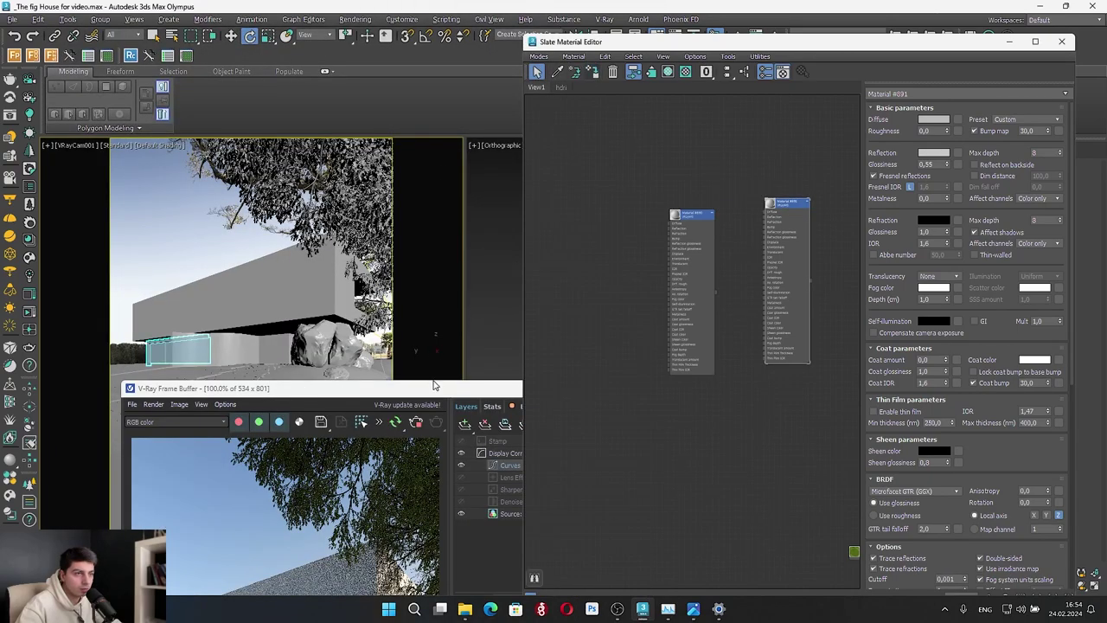
left_click(434, 387)
left_click_drag(406, 388, 346, 23)
Give the wall panel's VRayMtl a brown diffuse colour, 7D6B5C, and raise its reflection glossiness to 0.85
left_click(932, 119)
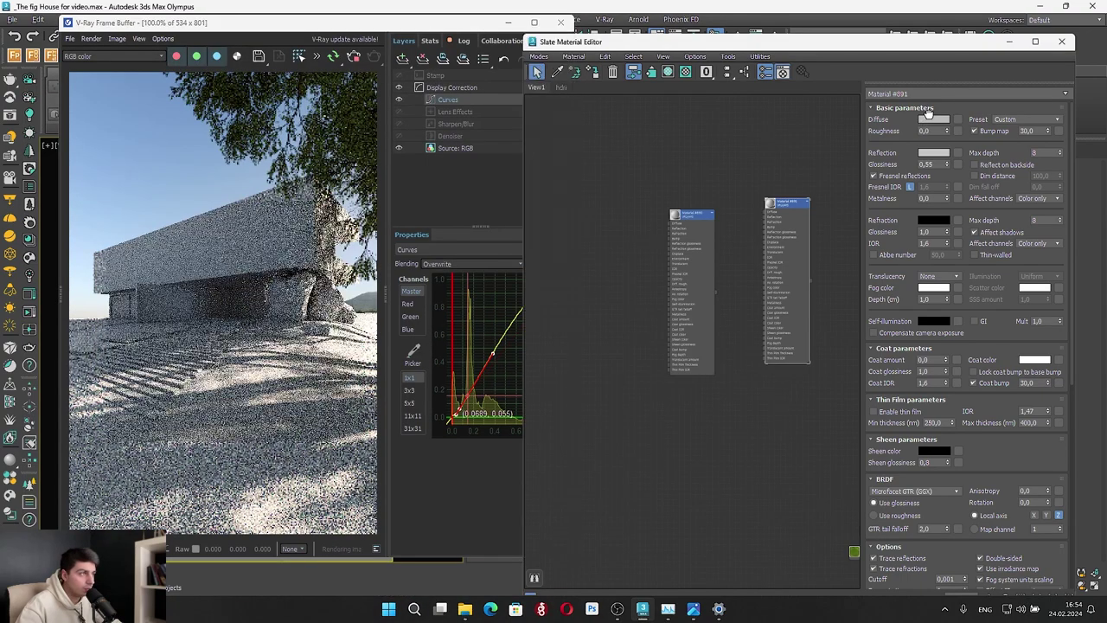
left_click(932, 119)
left_click_drag(758, 242, 772, 243)
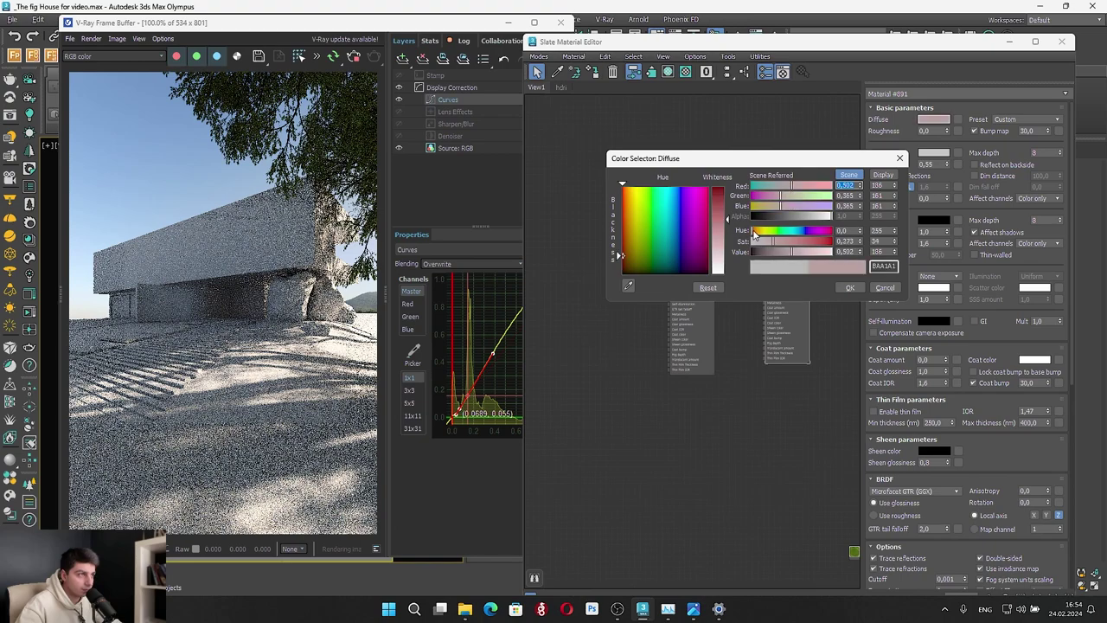
left_click(757, 232)
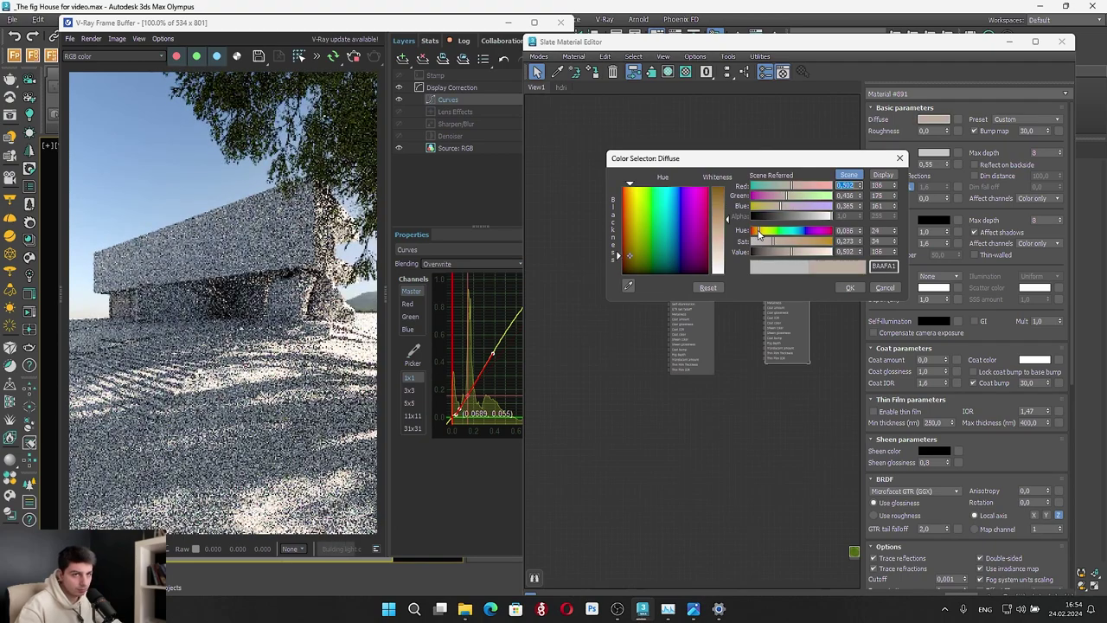
left_click_drag(759, 234, 778, 258)
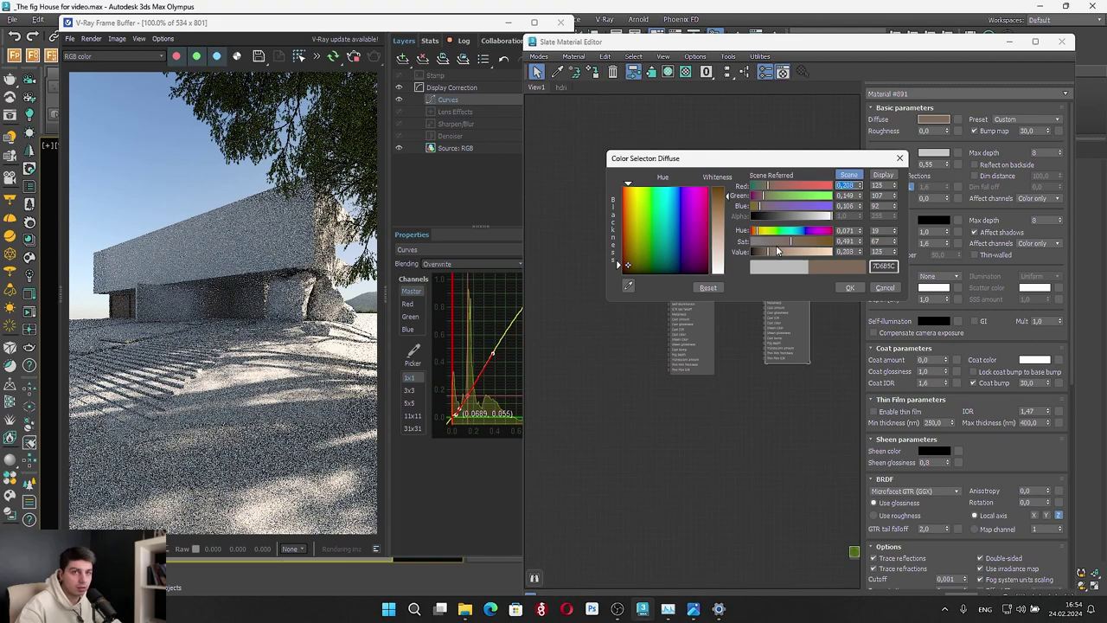
left_click(850, 288)
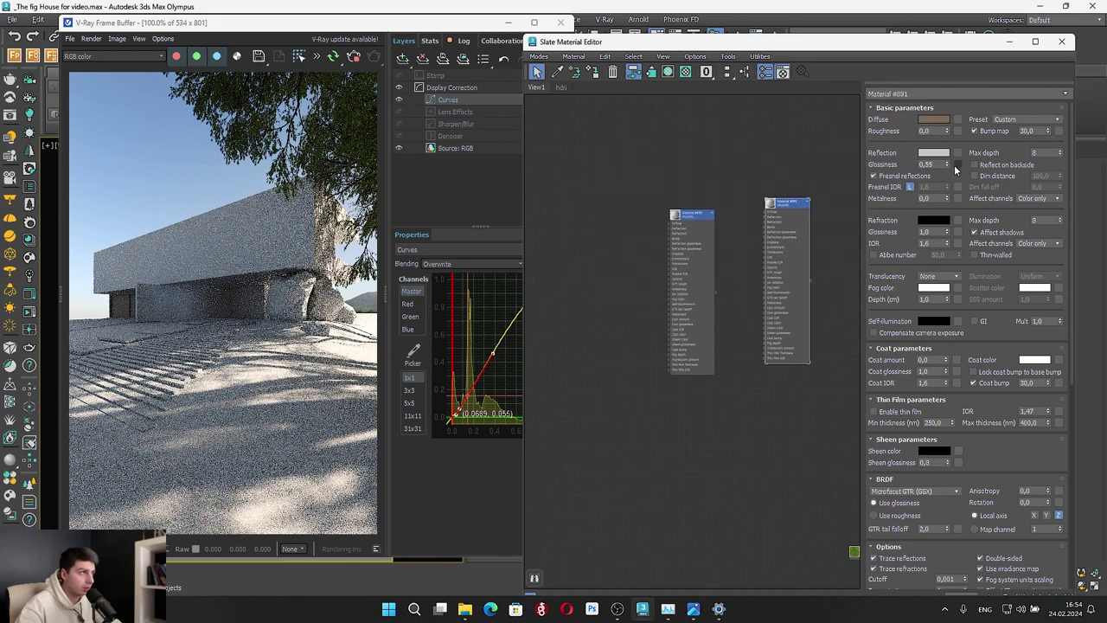
left_click(948, 167)
left_click_drag(948, 154, 950, 146)
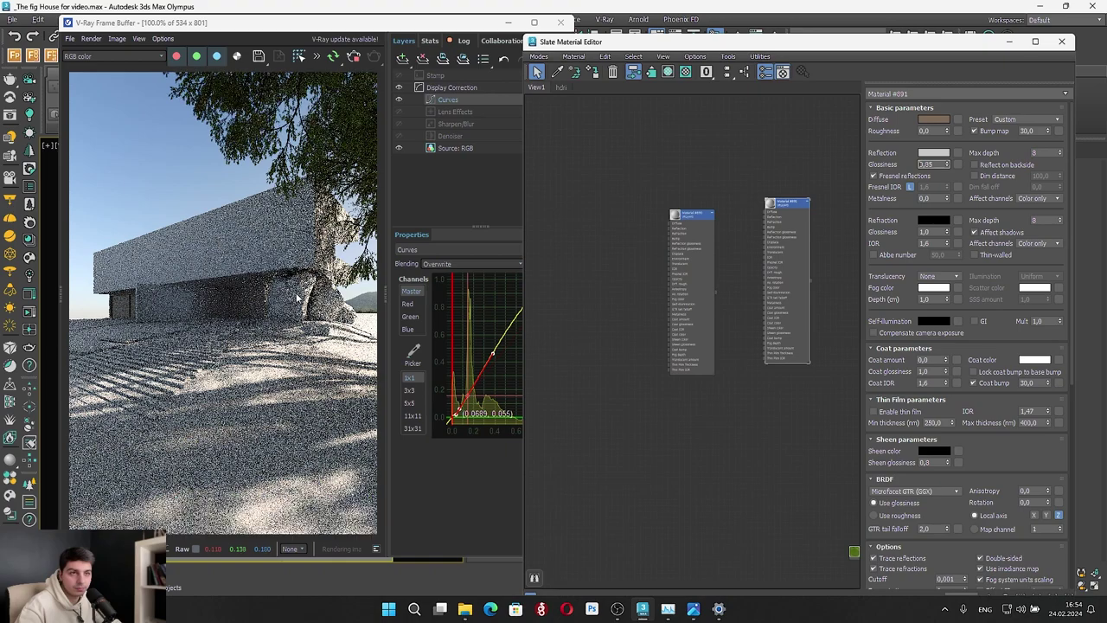
Add an Exposure correction layer to the render with exposure about 0.395 and highlight burn about 0.879
left_click(403, 59)
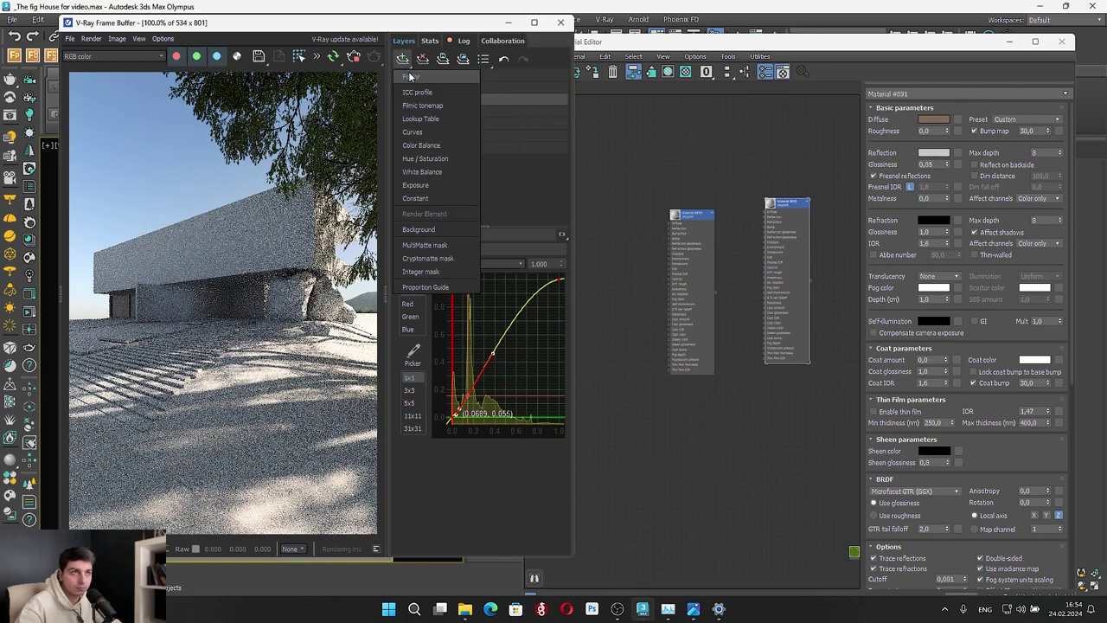
left_click(429, 184)
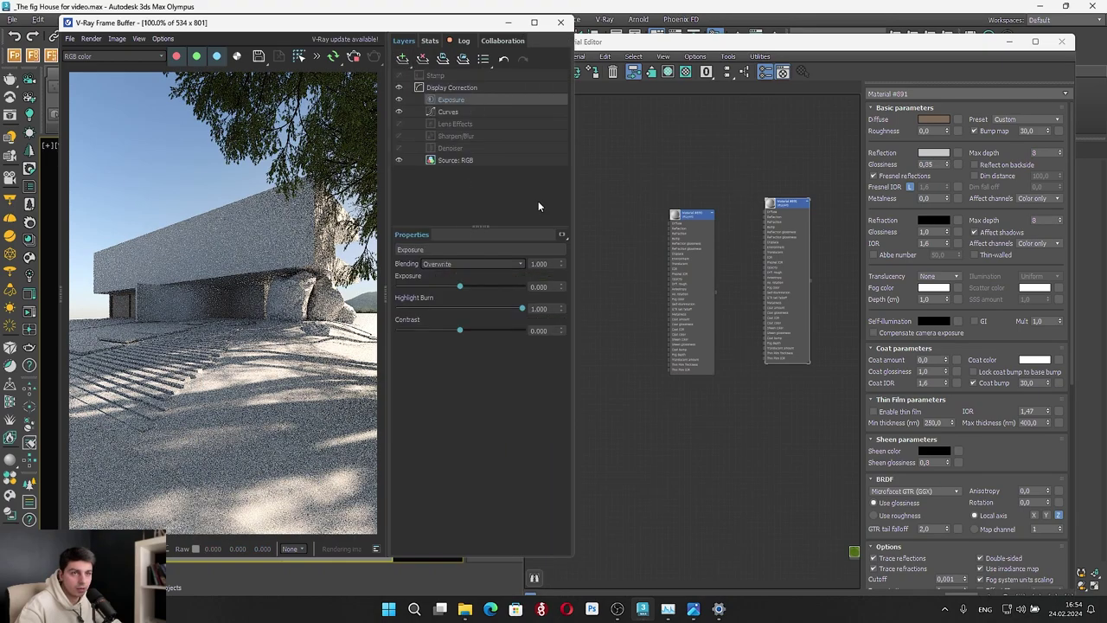
left_click_drag(461, 287, 468, 287)
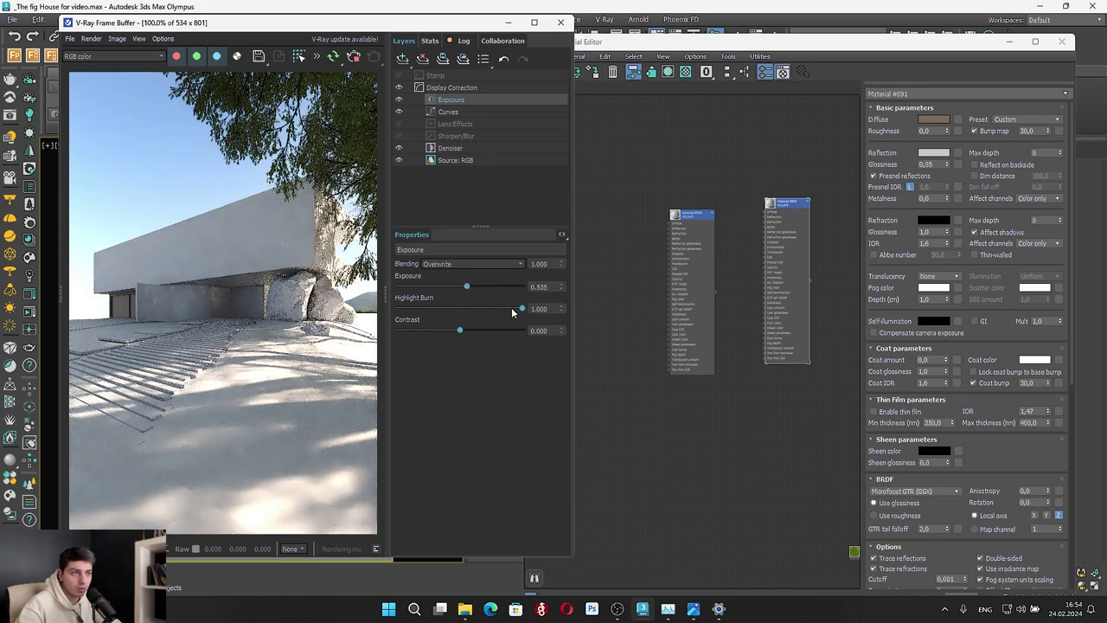
left_click_drag(520, 311, 466, 287)
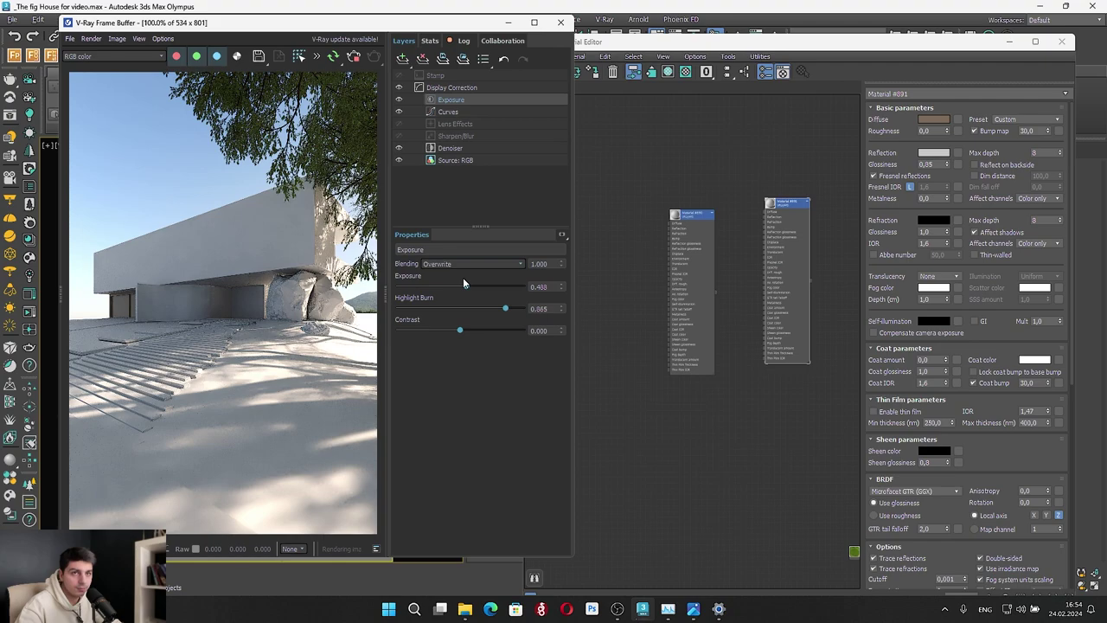
left_click_drag(467, 287, 506, 308)
Shift the wall panel material's diffuse to a redder, more saturated brown, 7D5F50, with saturation 0.623
left_click(732, 188)
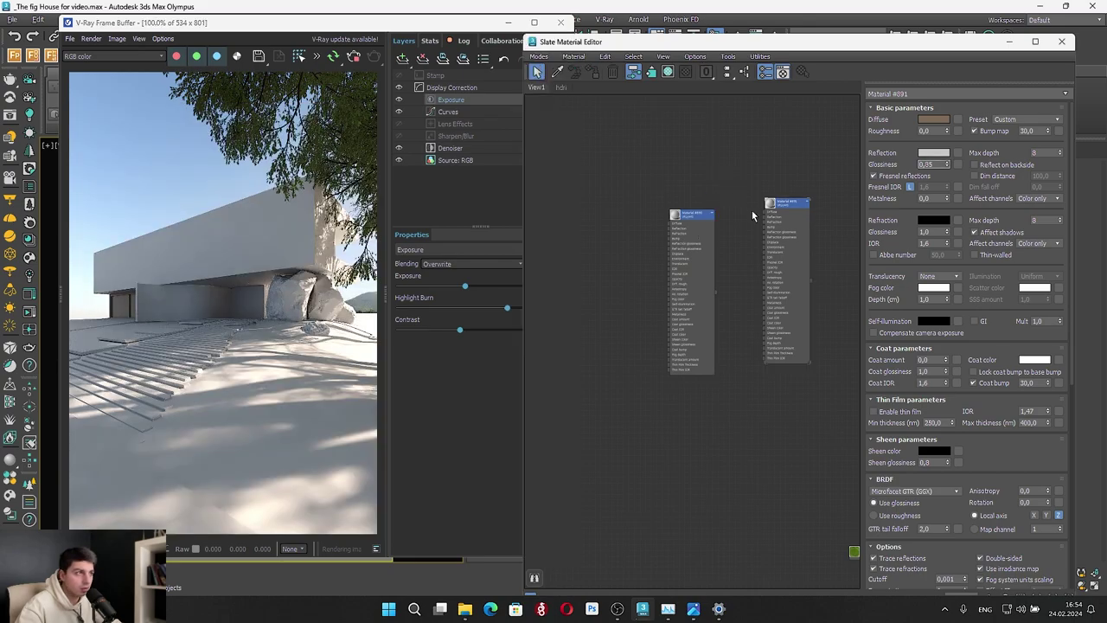
left_click(932, 121)
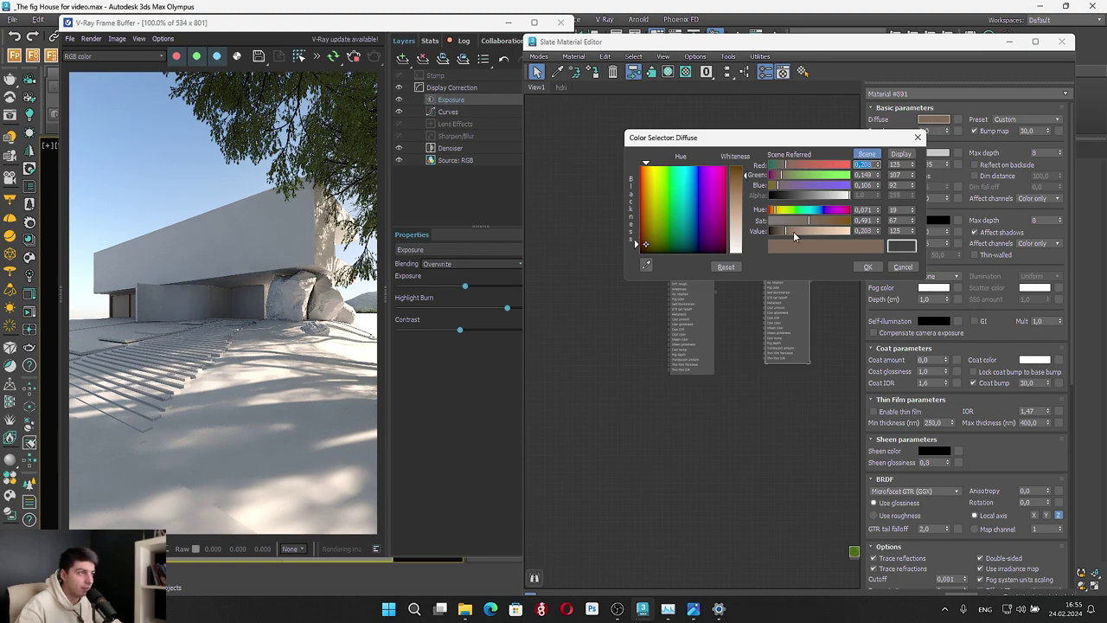
left_click(820, 223)
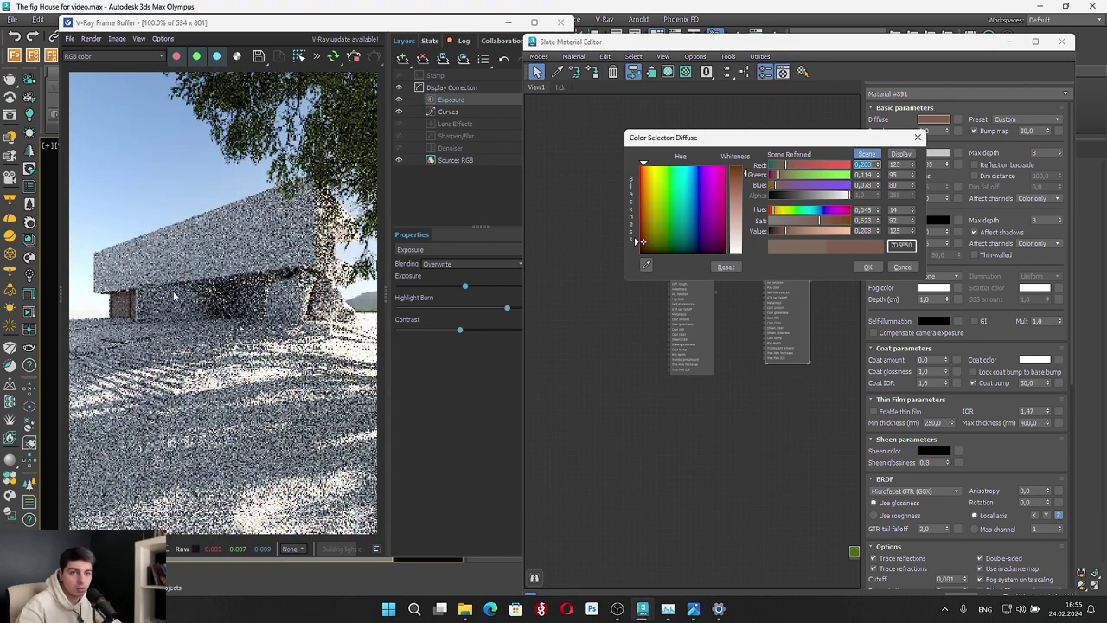
left_click(868, 266)
Duplicate the original grey VRayMtl node for another material, and select the upper house volume and the curved wall below it in the camera view
left_click_drag(695, 221, 575, 253)
left_click_drag(410, 24, 502, 320)
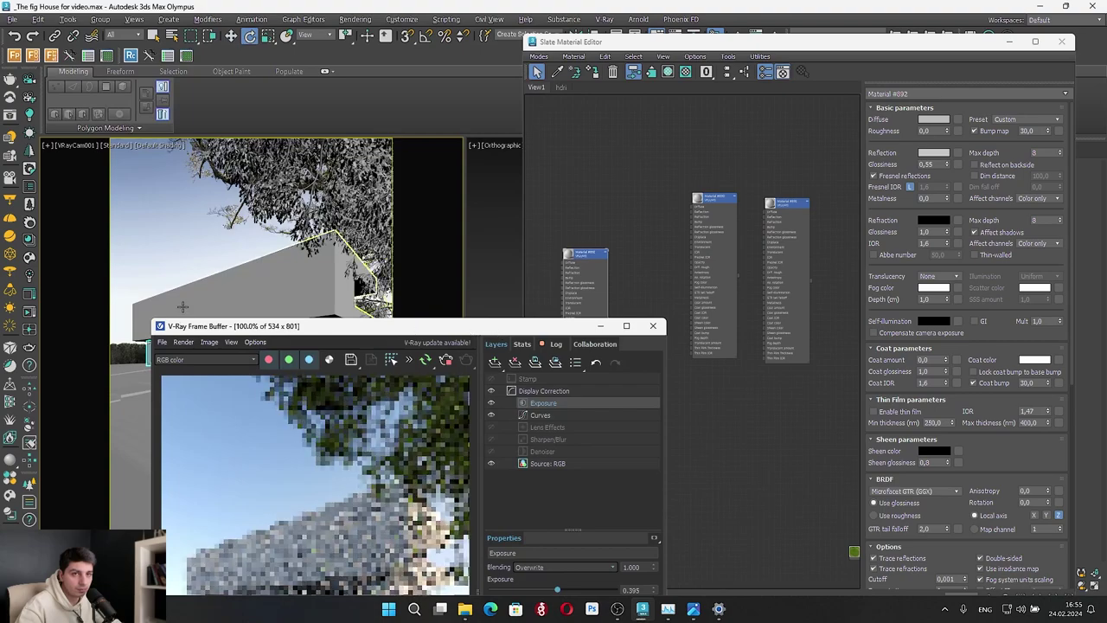
left_click(280, 315)
left_click_drag(279, 329, 484, 268)
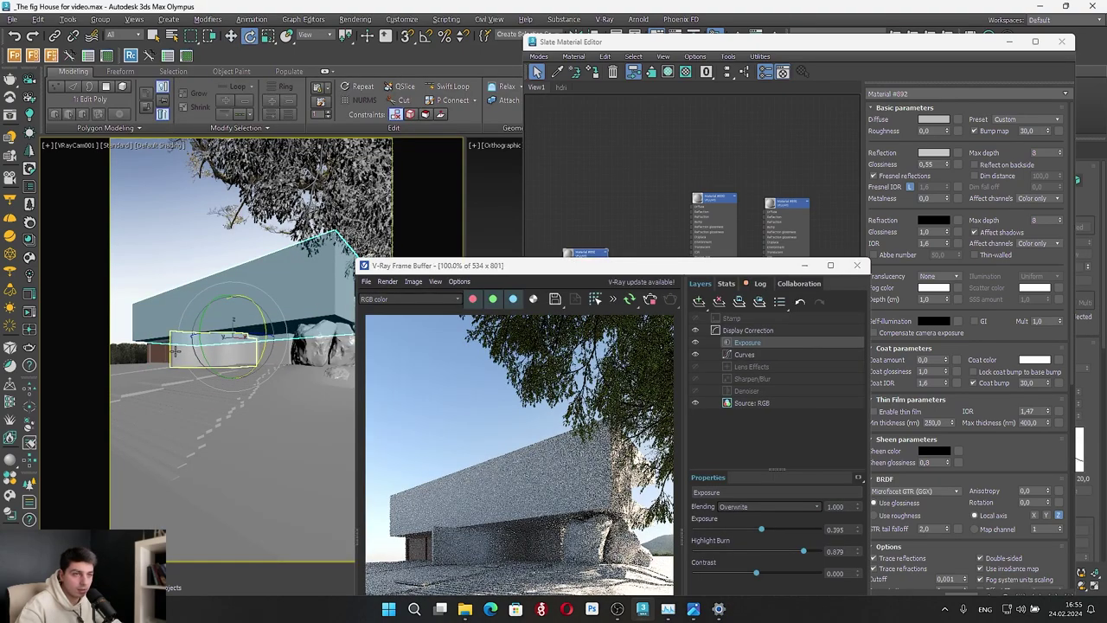
left_click_drag(563, 271, 293, 61)
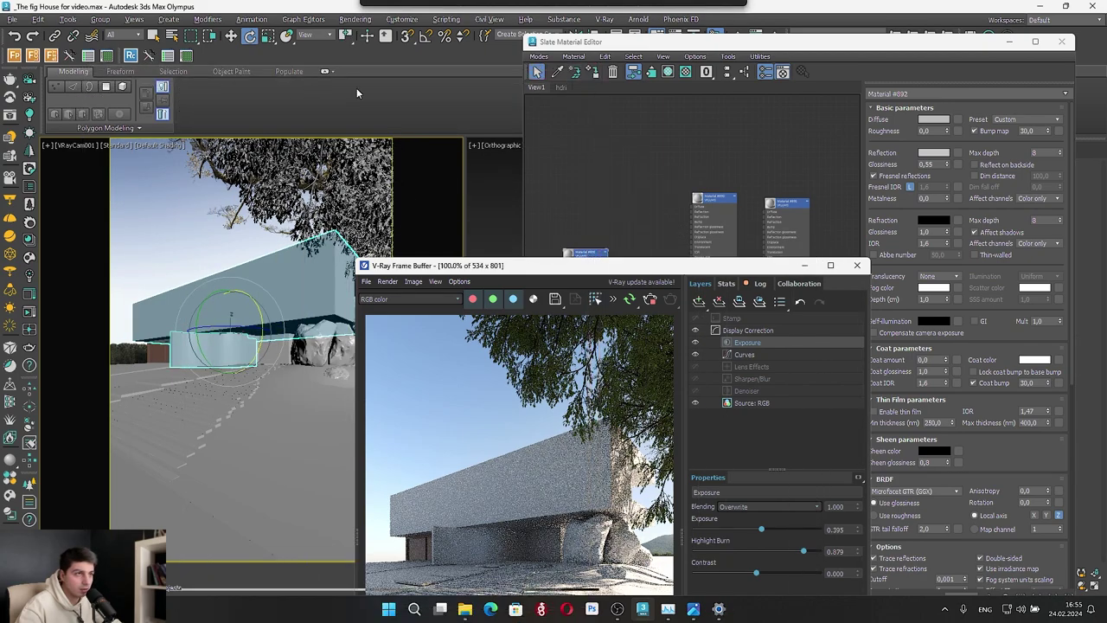
scroll(621, 186, "up", 3)
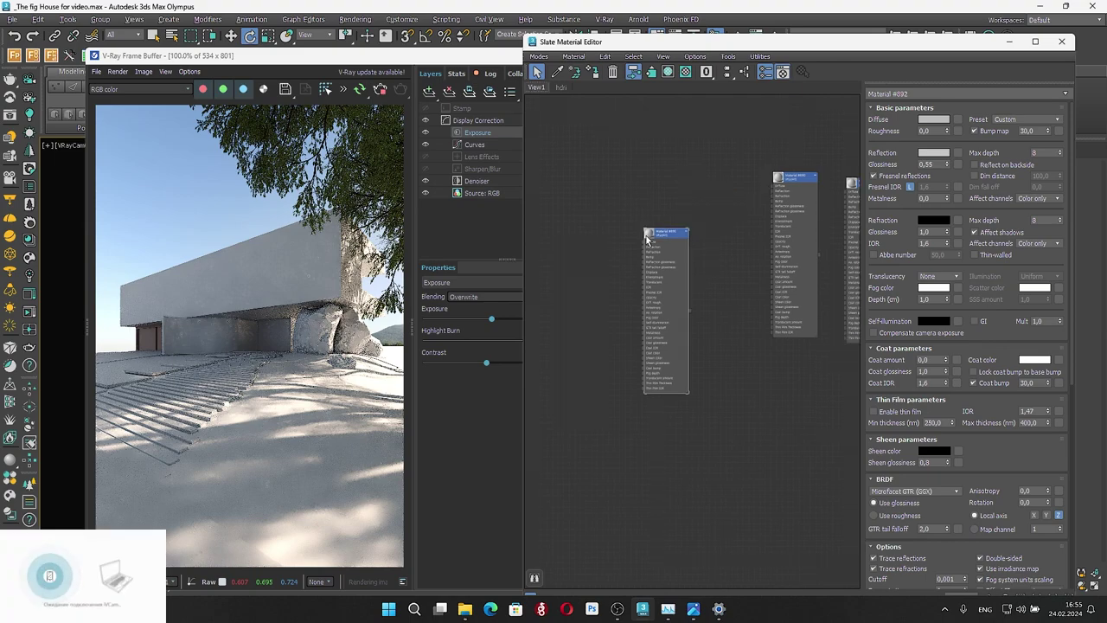
Darken the diffuse color of Material #892 to a neutral grey with a scene value of 0.361
scroll(660, 233, "up", 3)
left_click(597, 73)
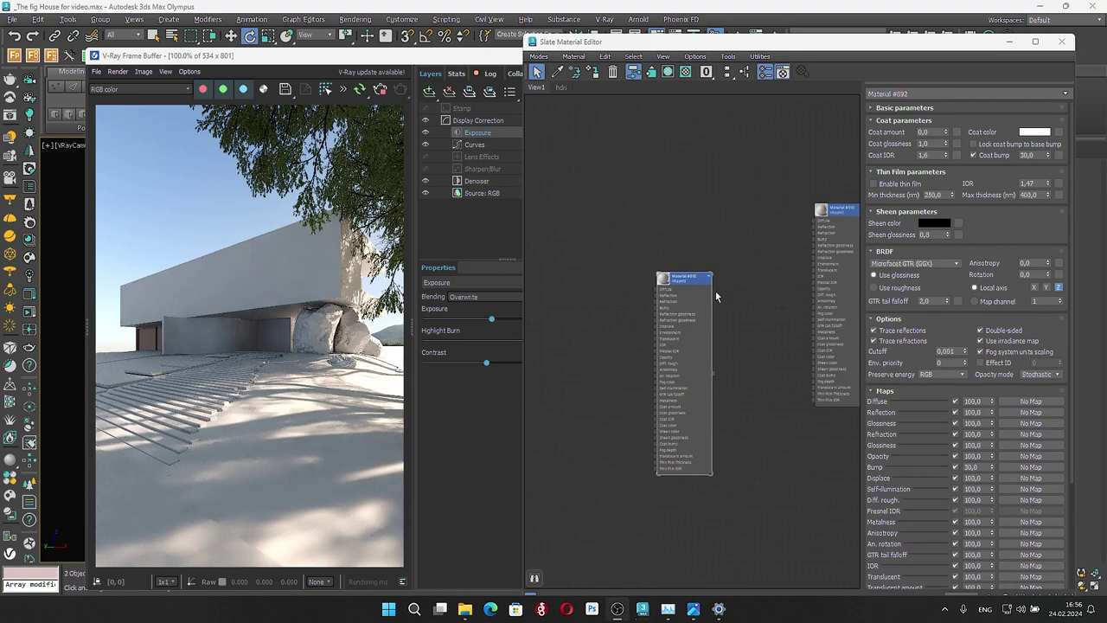
scroll(715, 289, "up", 2)
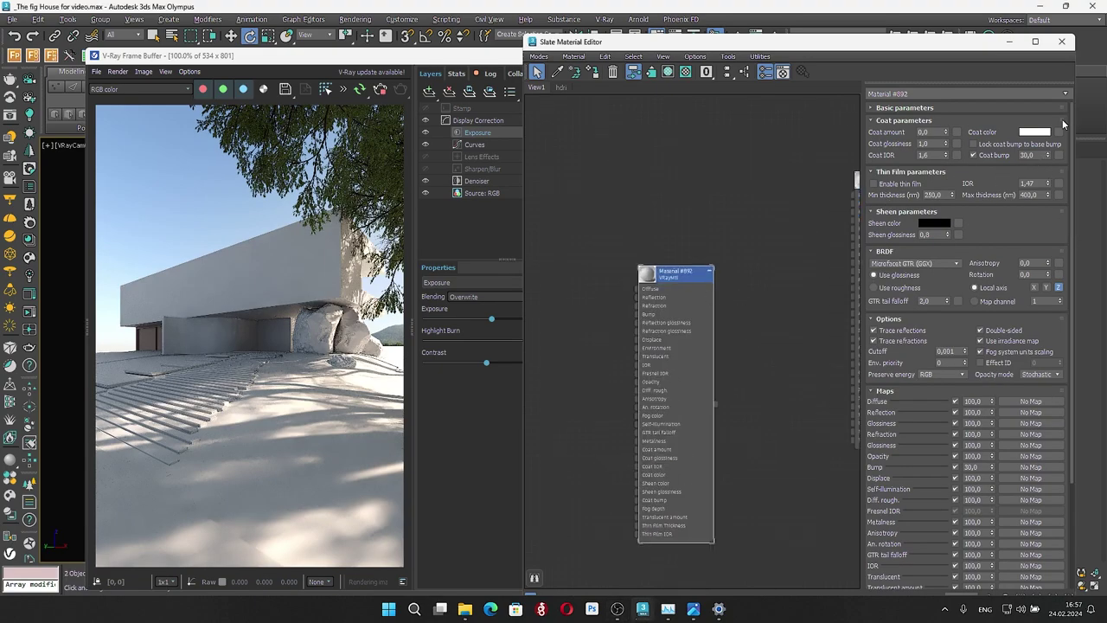
left_click(903, 108)
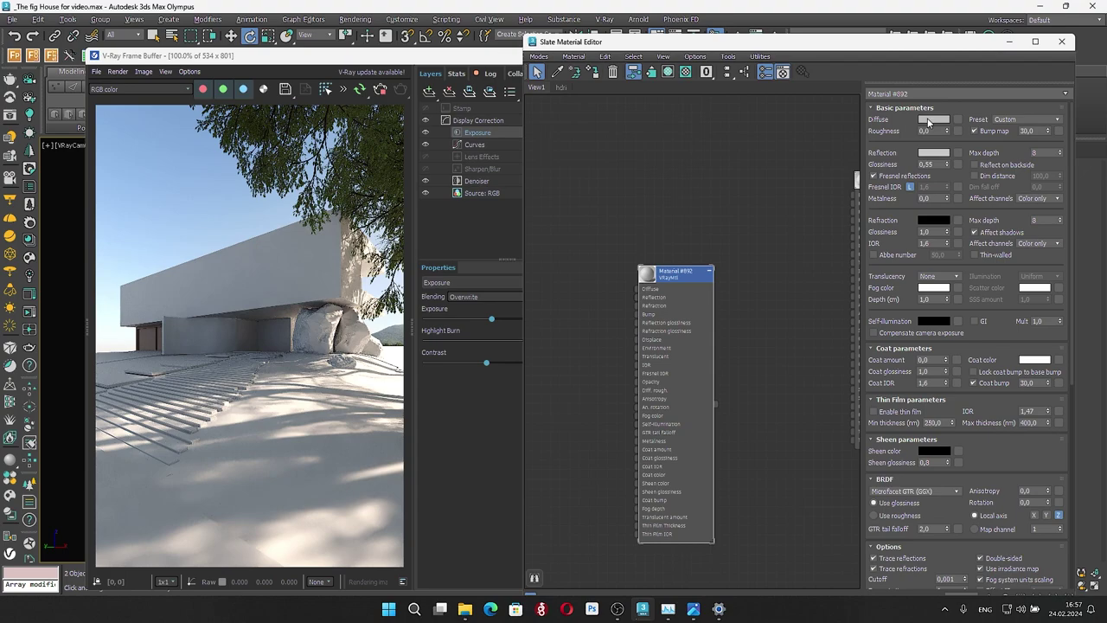
left_click(929, 120)
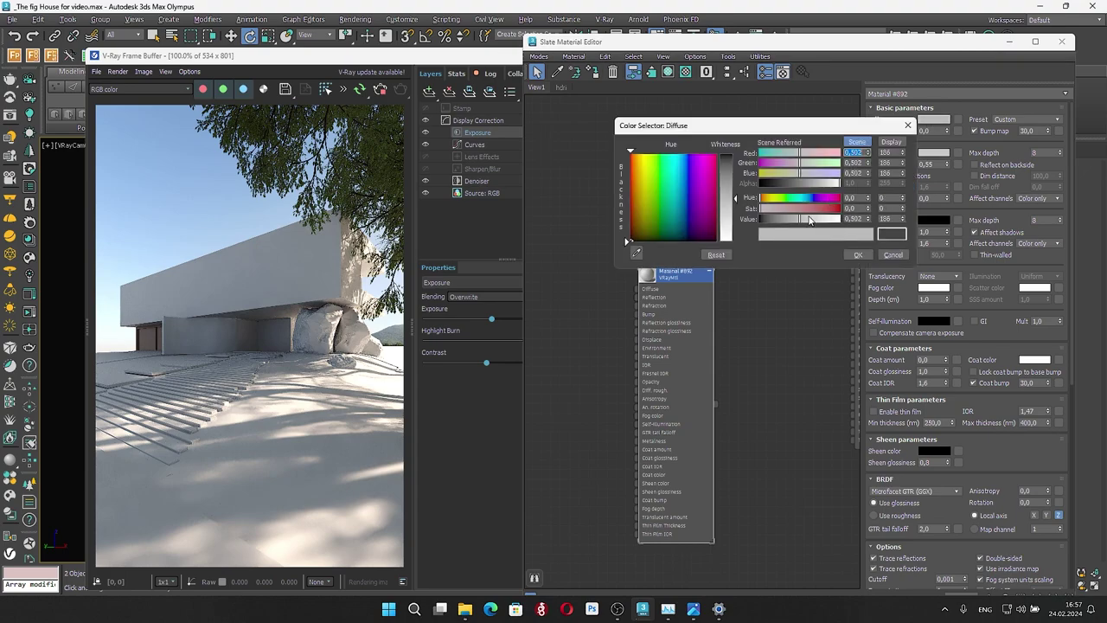
left_click_drag(800, 220, 788, 220)
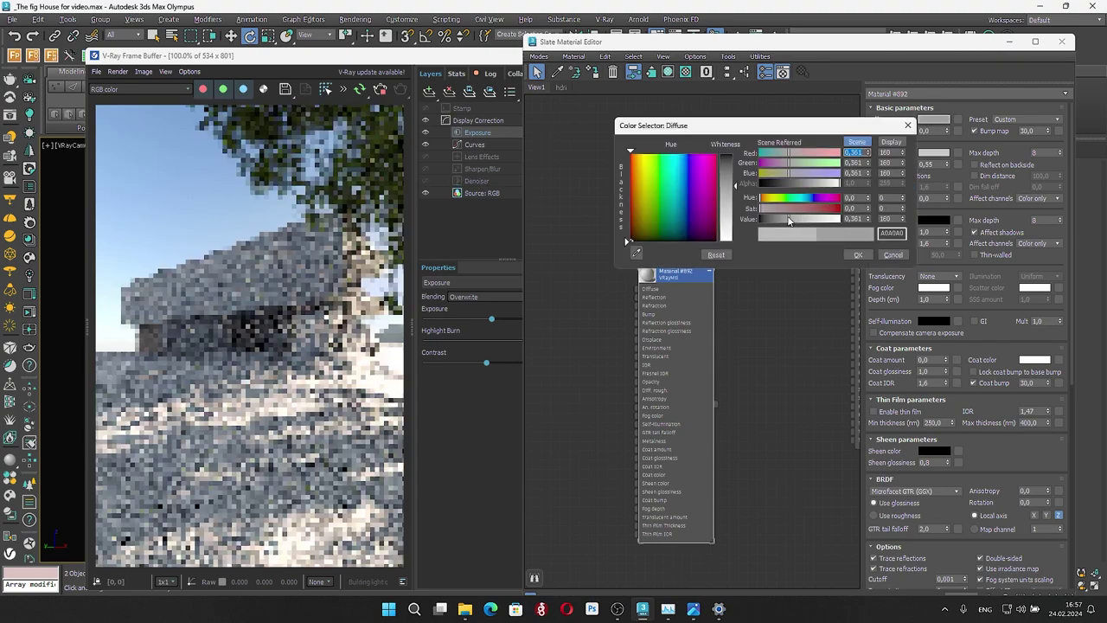
left_click(860, 256)
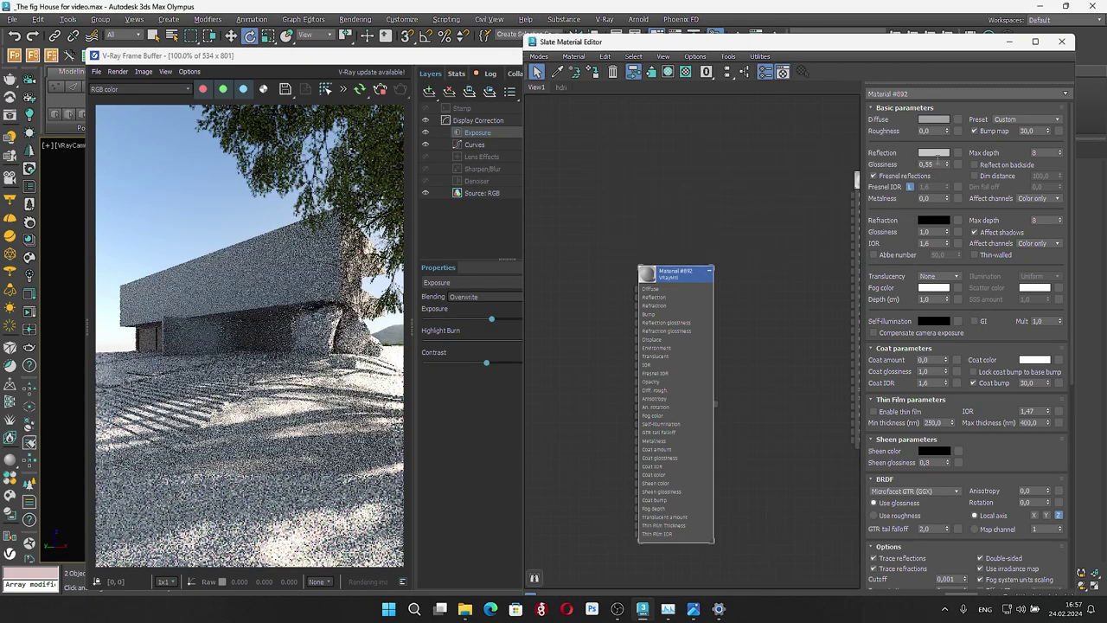
Brighten the reflection color of Material #892 to F4F4F4 and set its reflection glossiness to 0.6
left_click(933, 153)
left_click(849, 264)
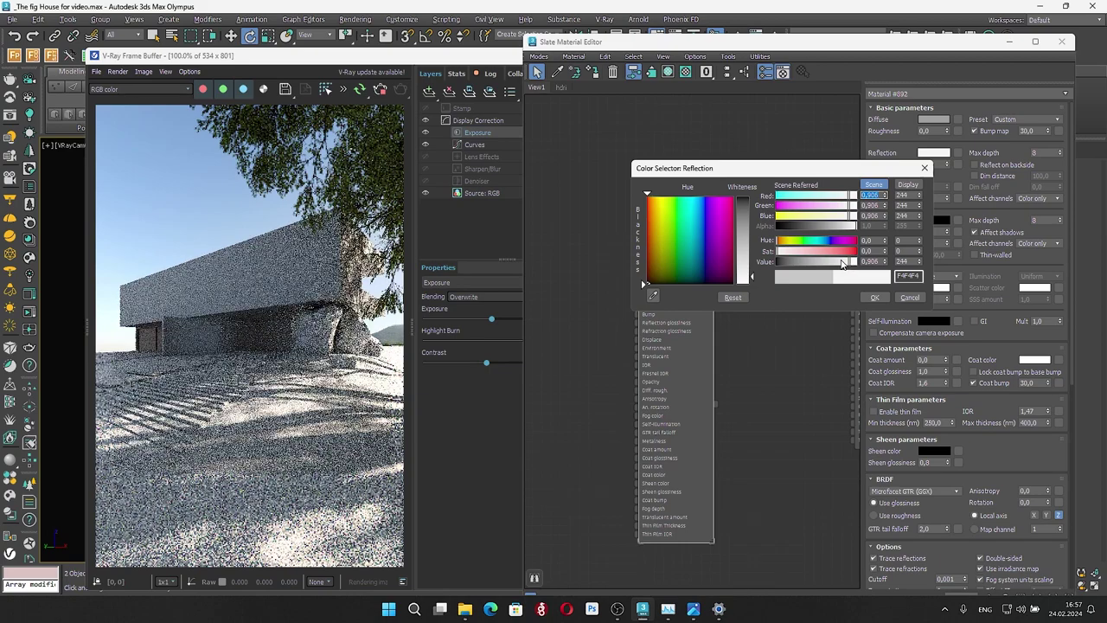
left_click(875, 296)
double_click(935, 163)
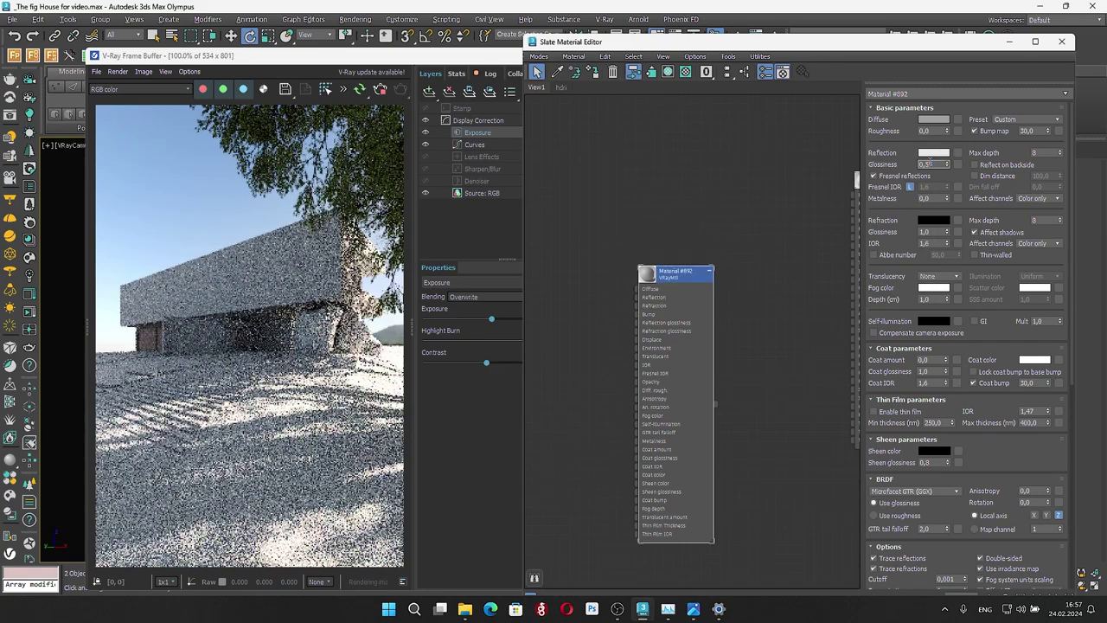
type("0,96")
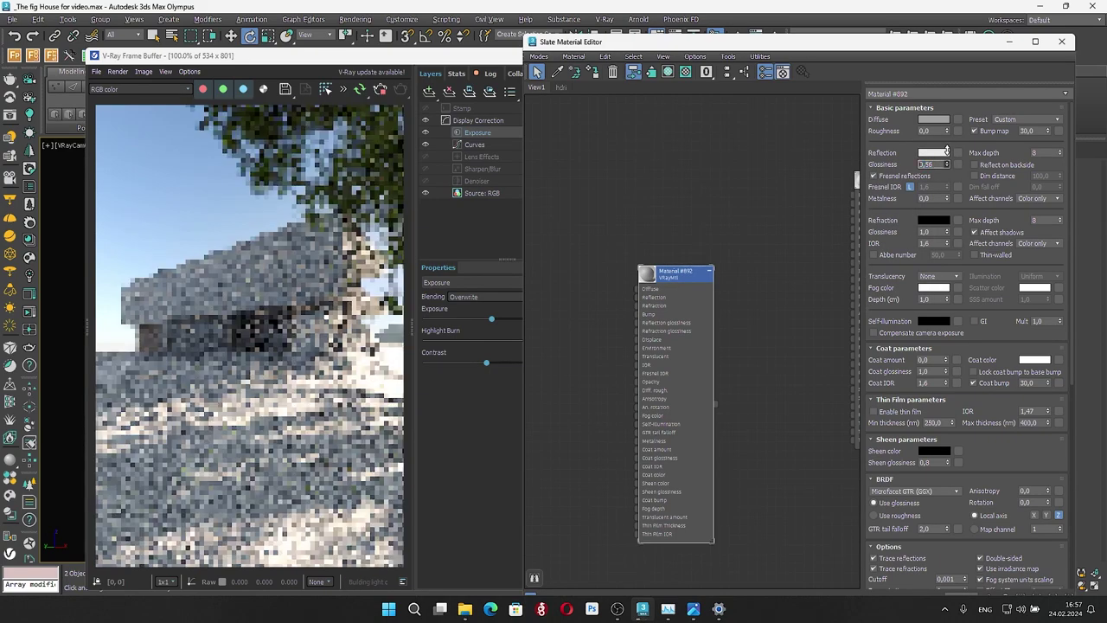
key("Return")
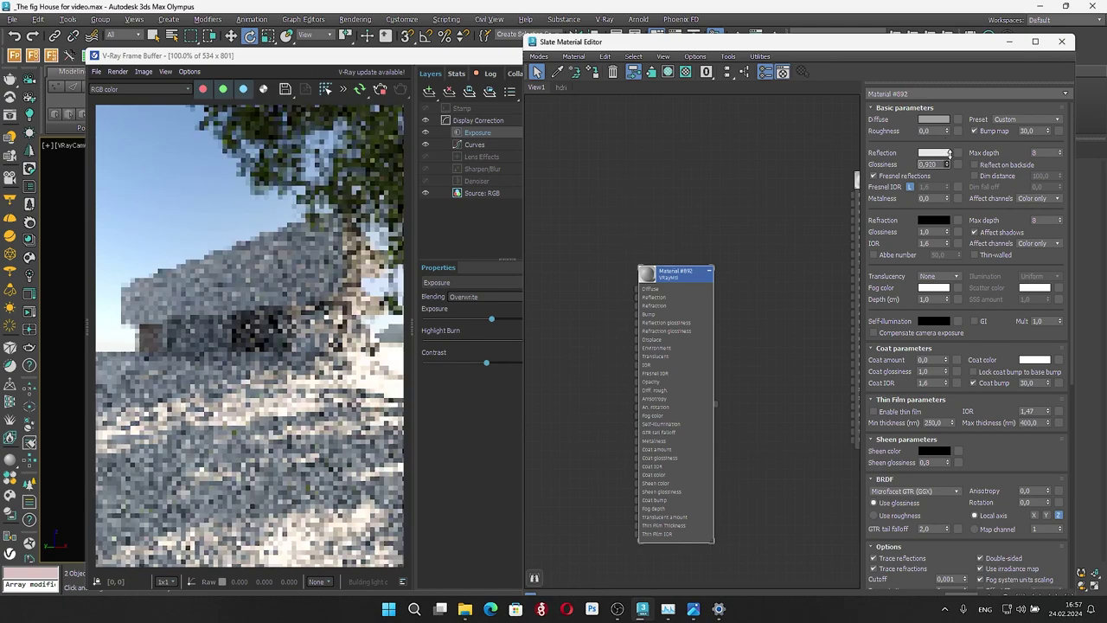
mouse_move(949, 153)
left_mouse_down()
mouse_move(926, 158)
mouse_move(940, 158)
left_mouse_up()
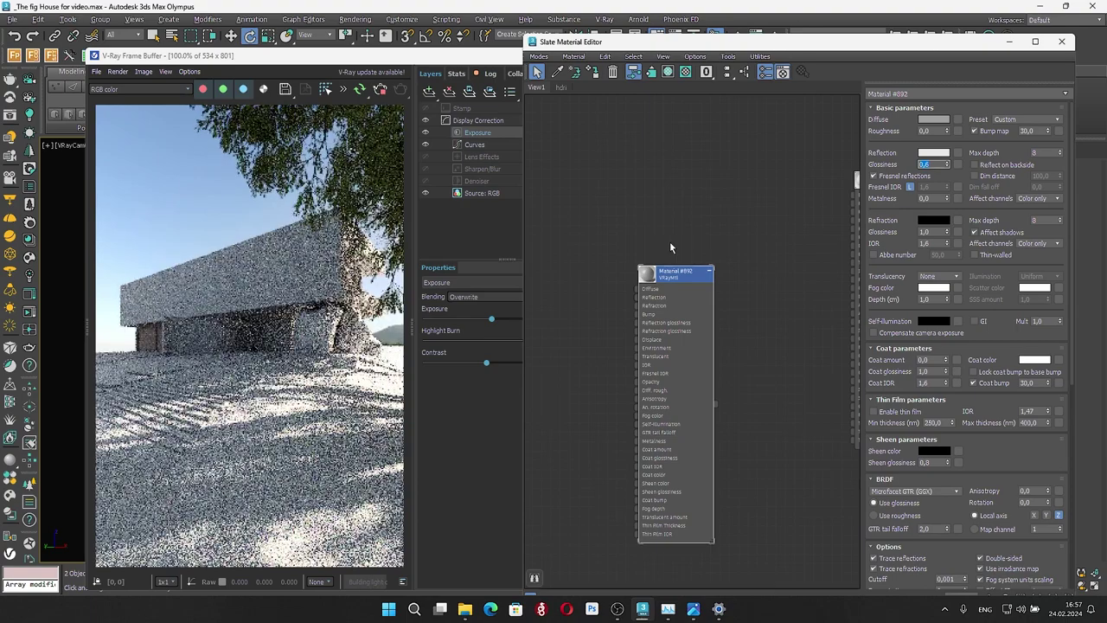
Set the diffuse color of Material #892 to the light grey B6B6B6
left_click(934, 118)
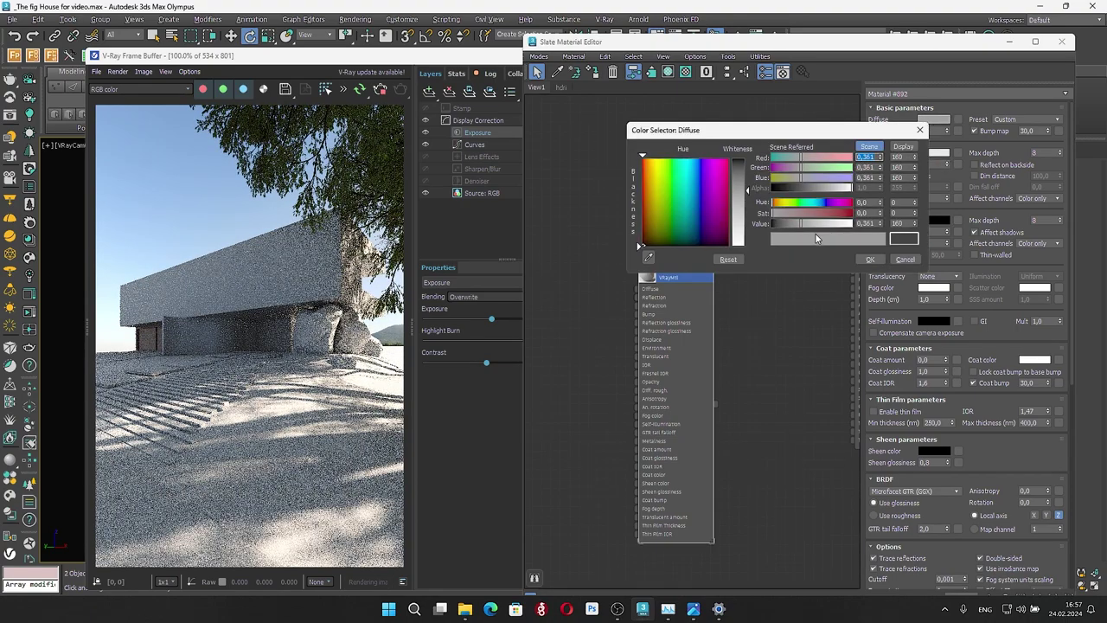
left_click(822, 225)
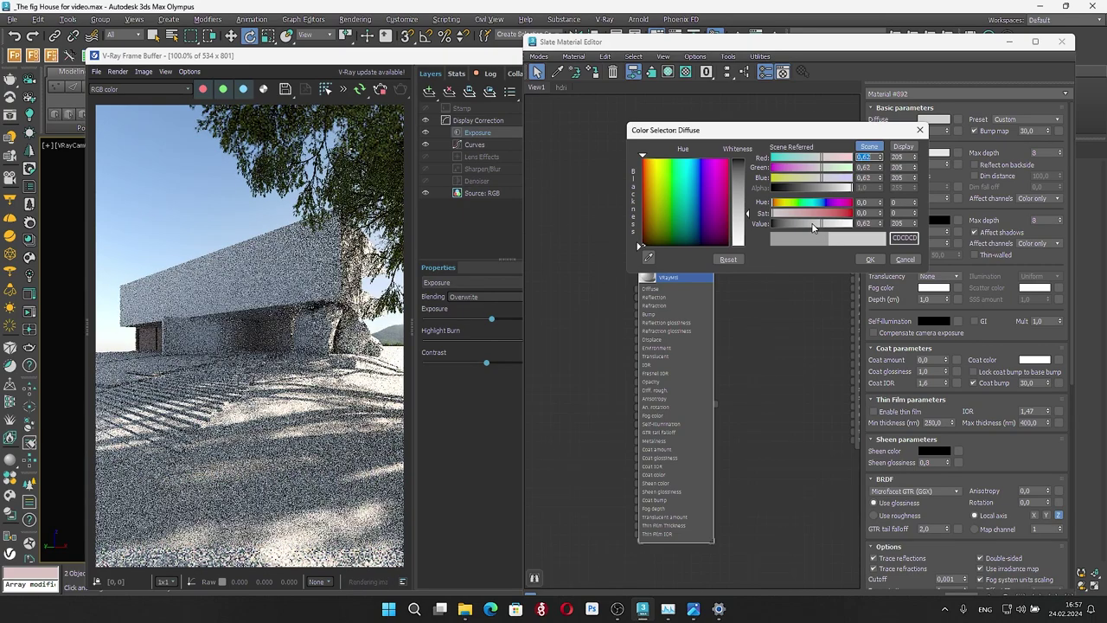
left_click_drag(818, 229, 811, 223)
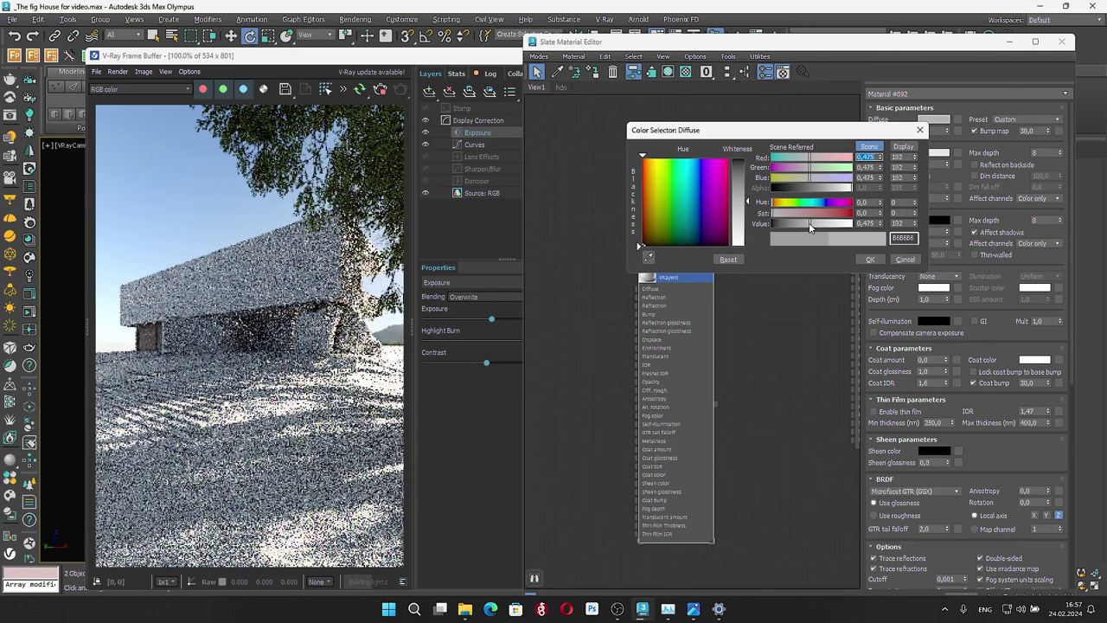
left_click(870, 259)
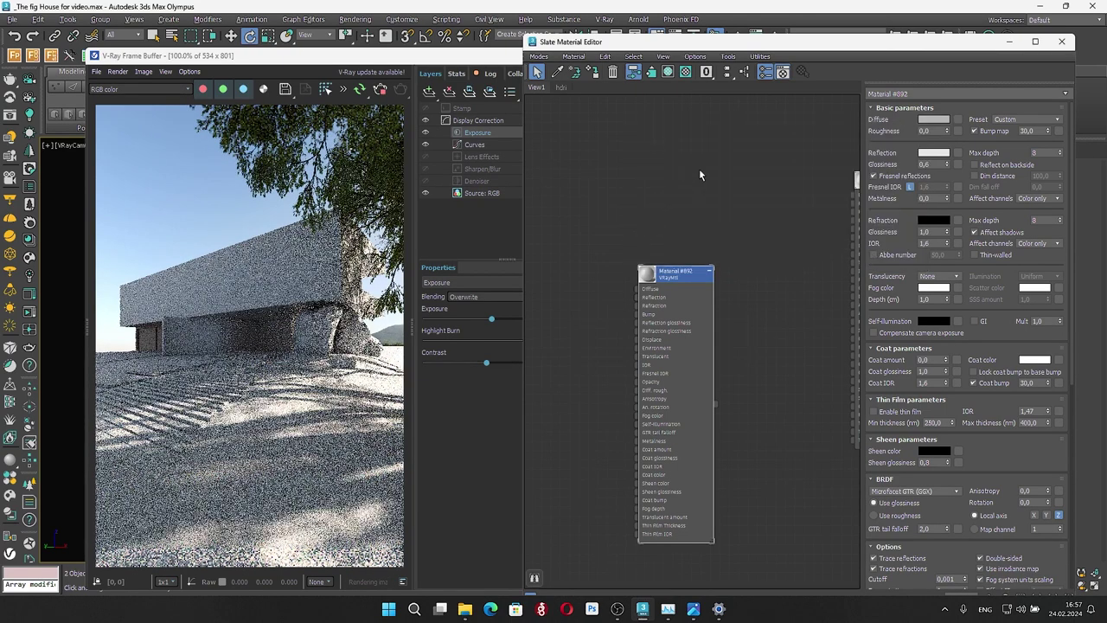
Move the Material #891 node beside the Material #892 node and open its parameters
scroll(657, 156, "down", 3)
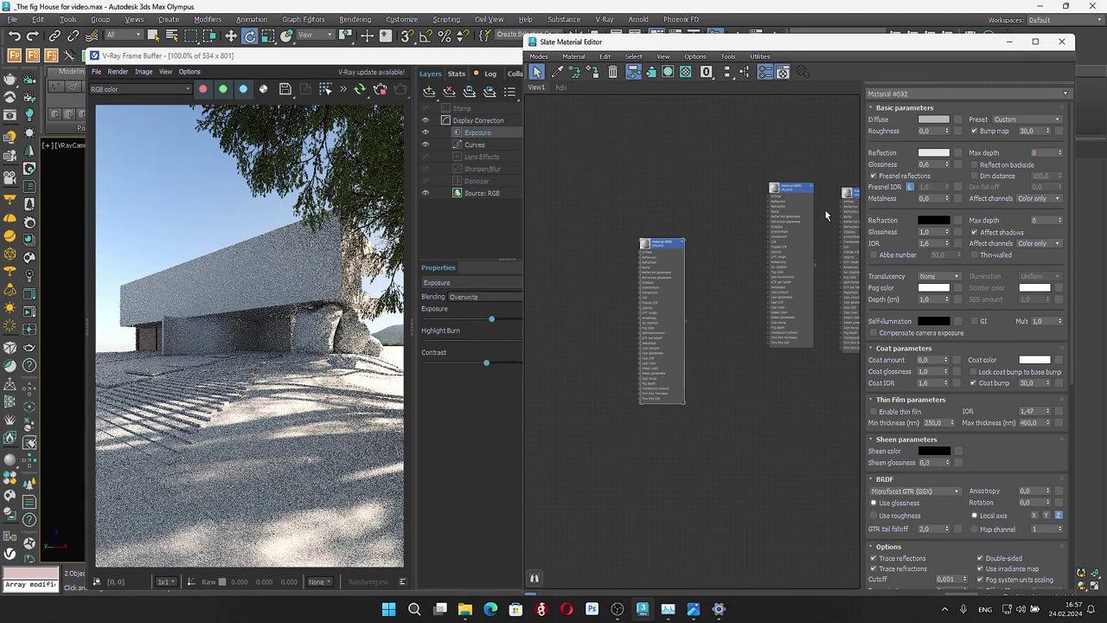
left_click_drag(852, 194, 709, 244)
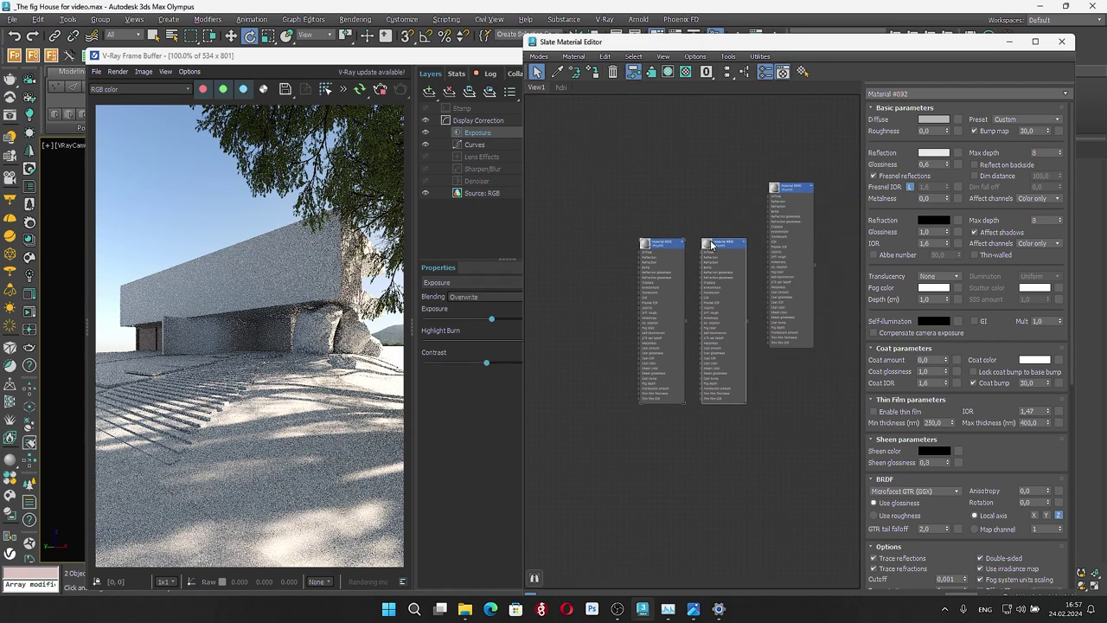
double_click(709, 244)
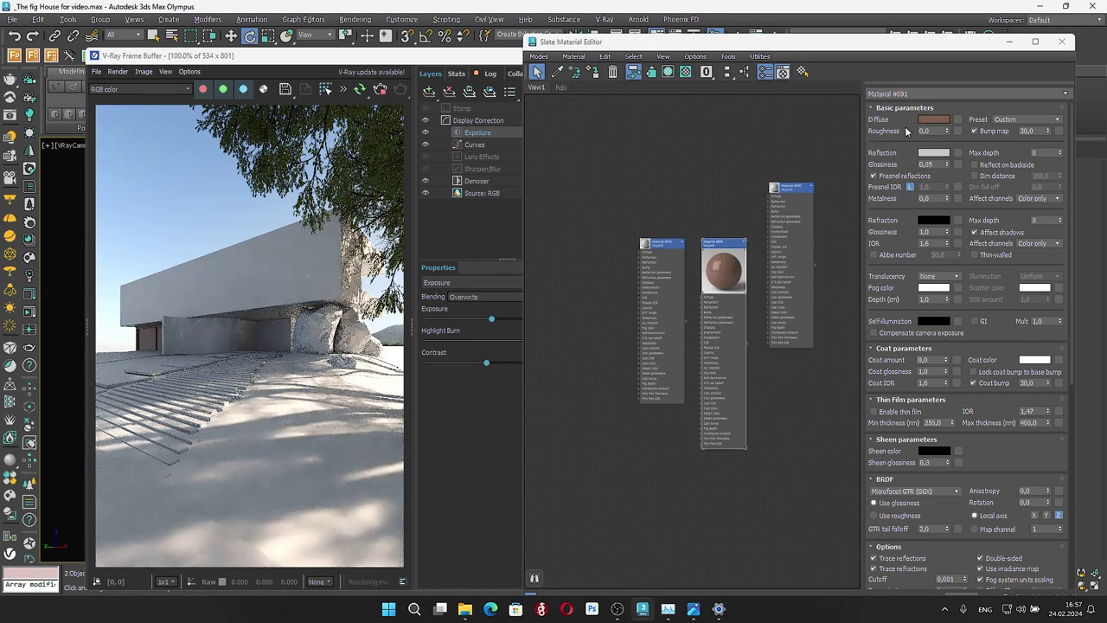
Adjust the diffuse color of Material #891 to a more saturated brown, about 144, 105, 82 in display RGB
left_click(932, 120)
left_click_drag(748, 240, 747, 234)
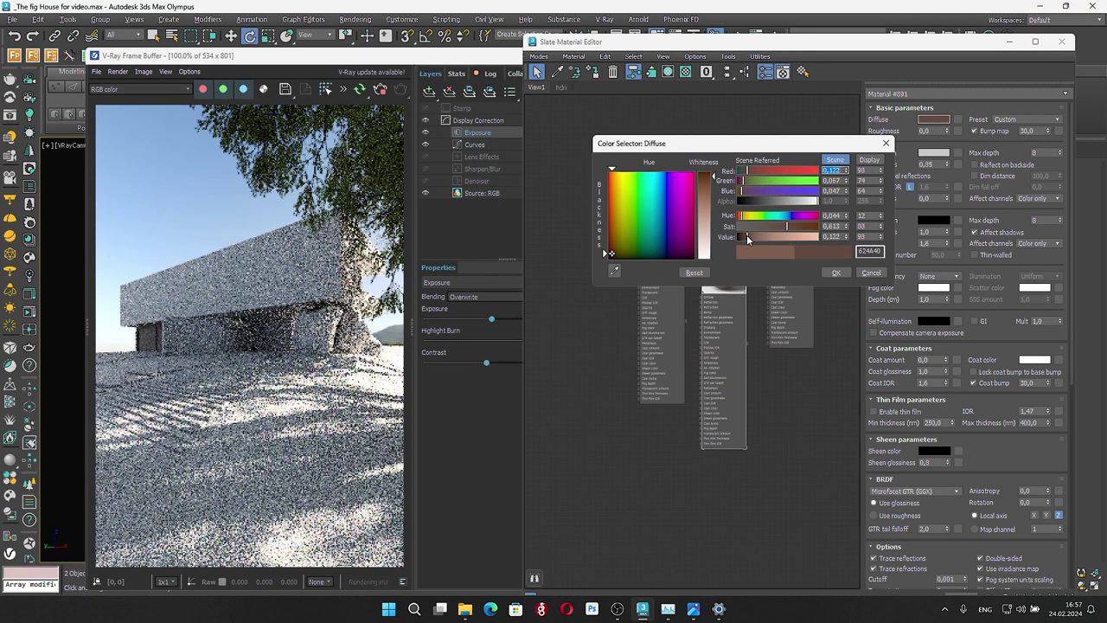
left_click_drag(748, 236, 751, 236)
left_click_drag(791, 225, 795, 227)
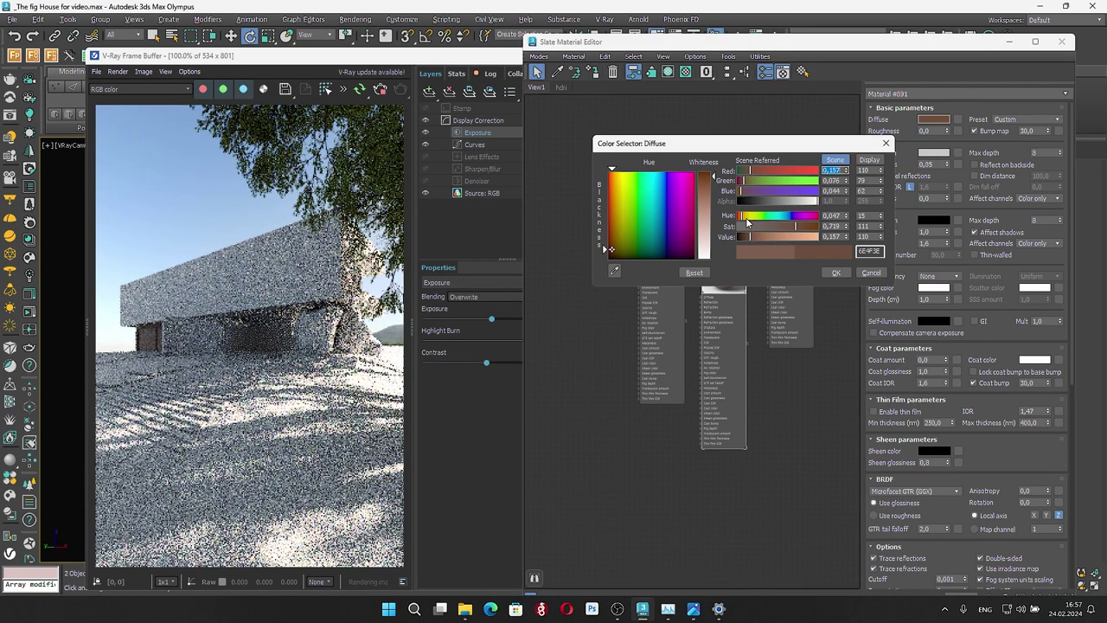
left_click_drag(750, 236, 765, 236)
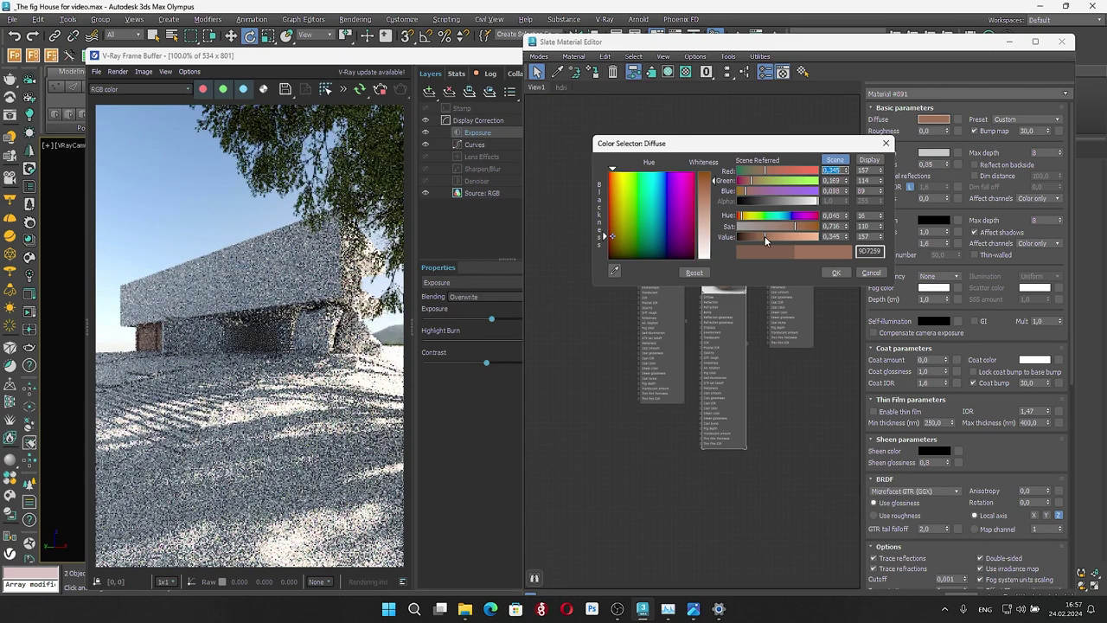
left_click_drag(763, 235, 759, 235)
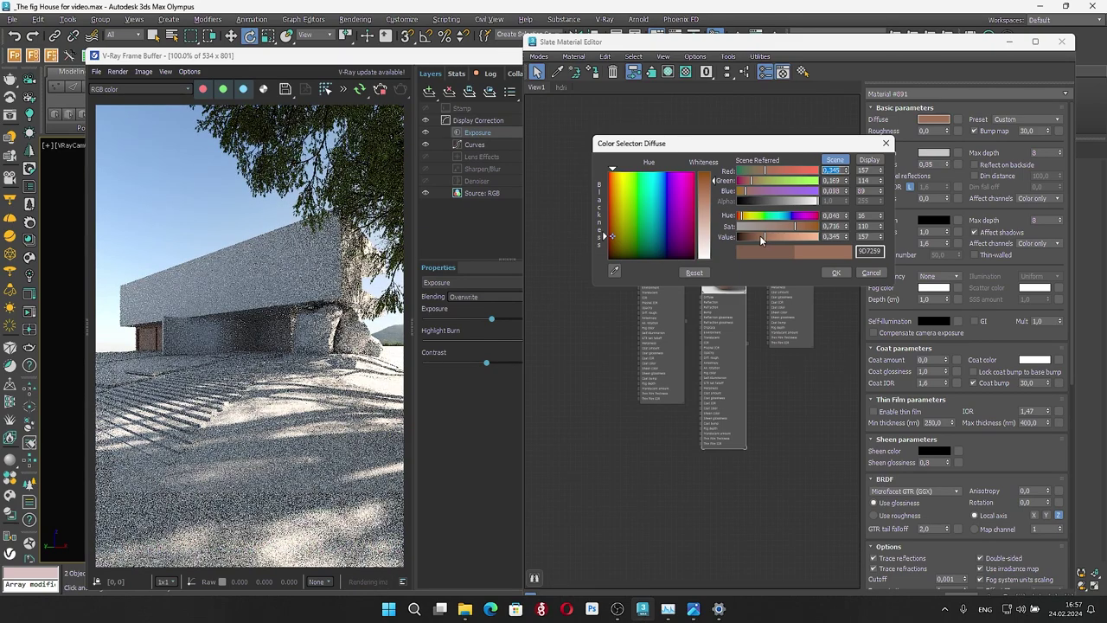
left_click(836, 272)
Duplicate the brown material node and assign the copy to the recessed volume beside the rocks under the overhang, keeping the render window open
scroll(745, 265, "down", 3)
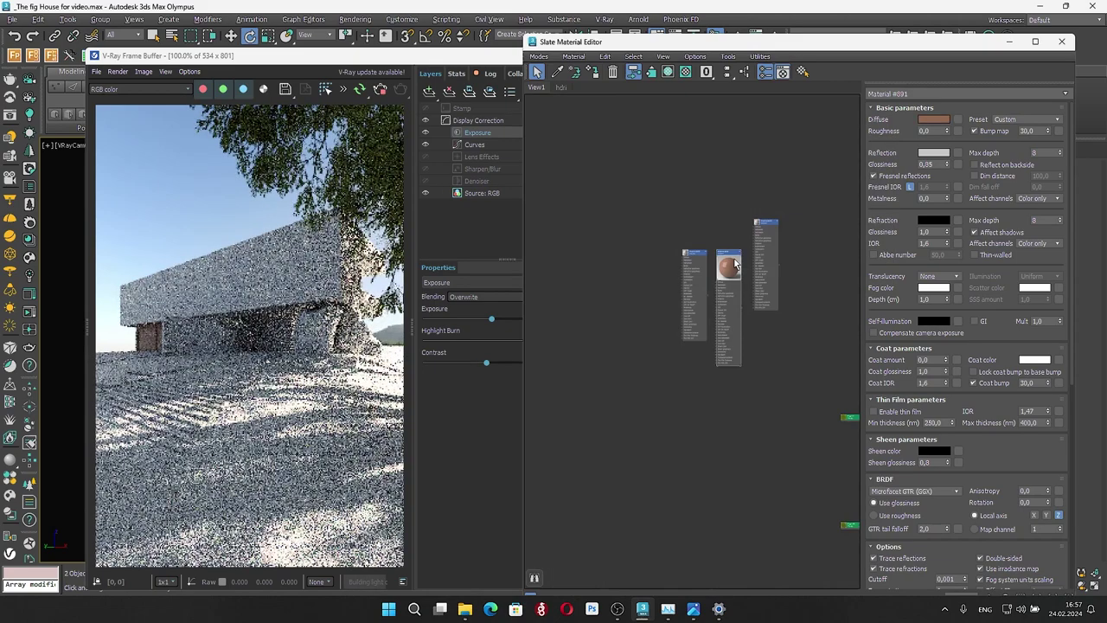
left_click_drag(735, 260, 708, 380, "shift")
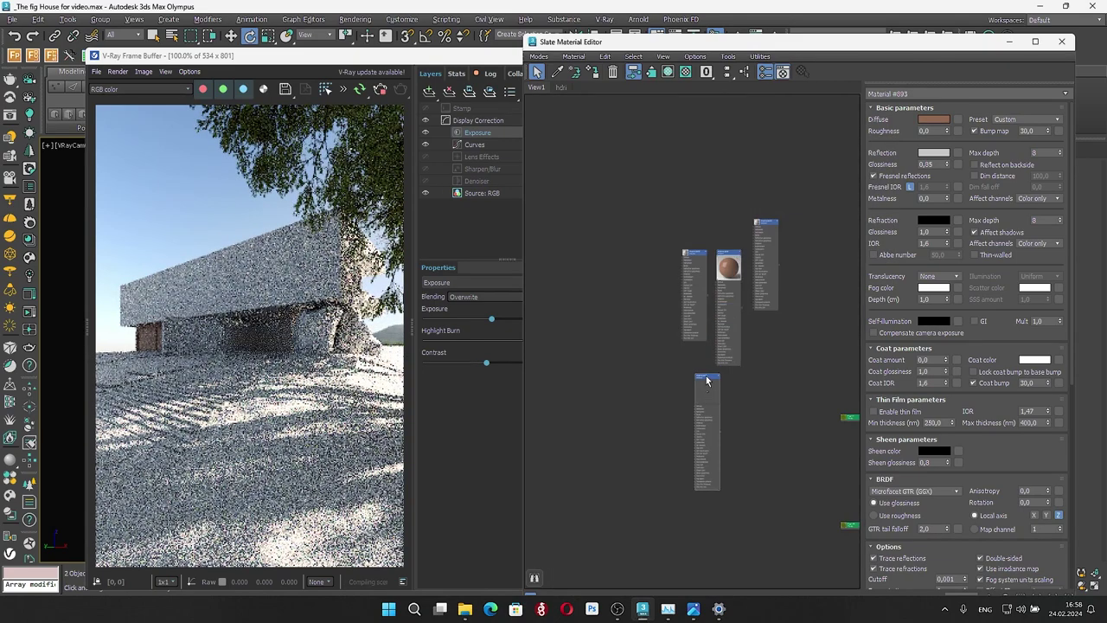
left_click_drag(595, 50, 718, 55)
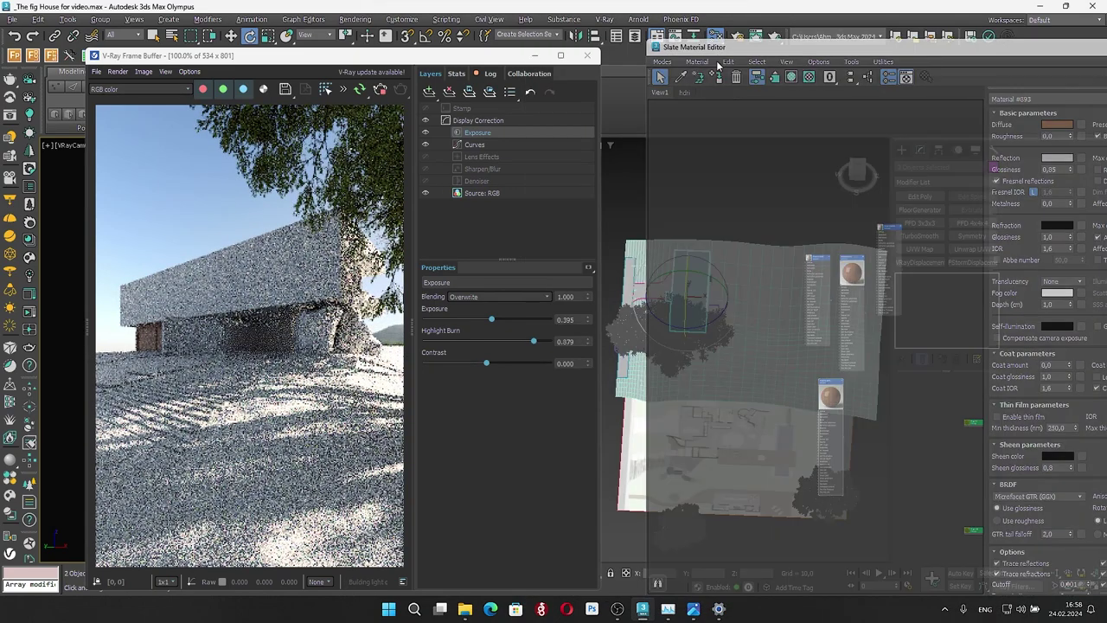
left_click(534, 56)
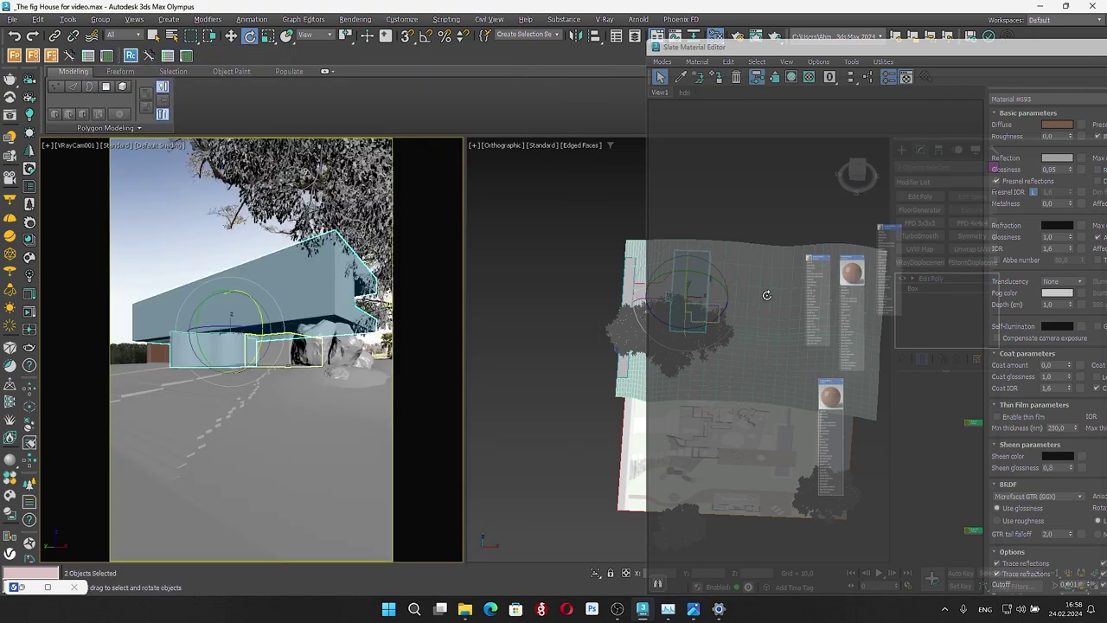
left_click_drag(786, 55, 721, 52)
left_click(715, 47)
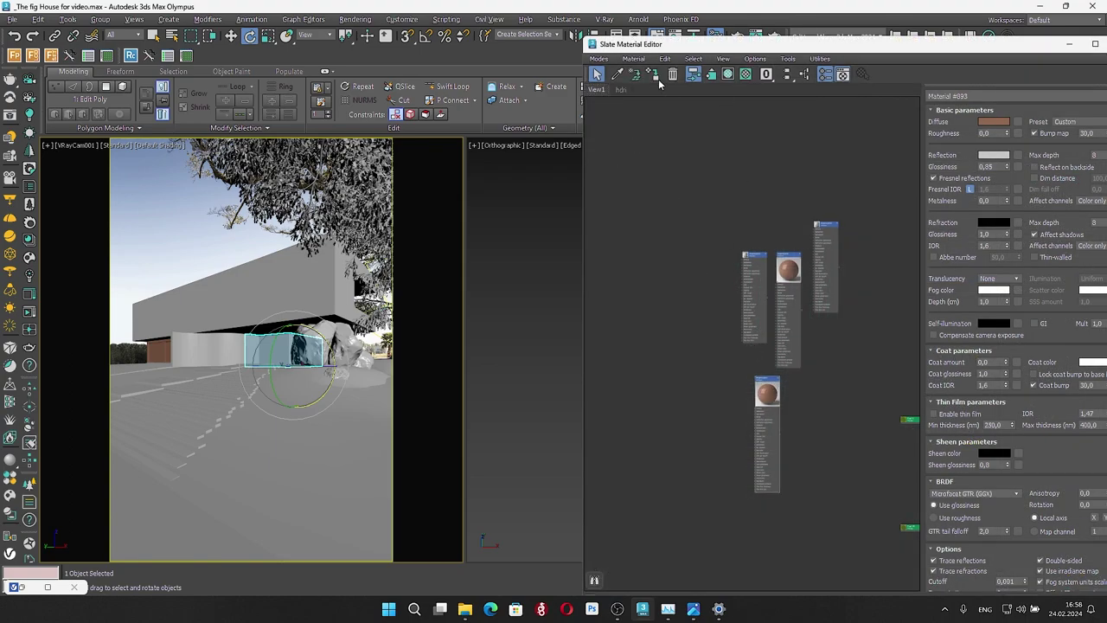
left_click(13, 588)
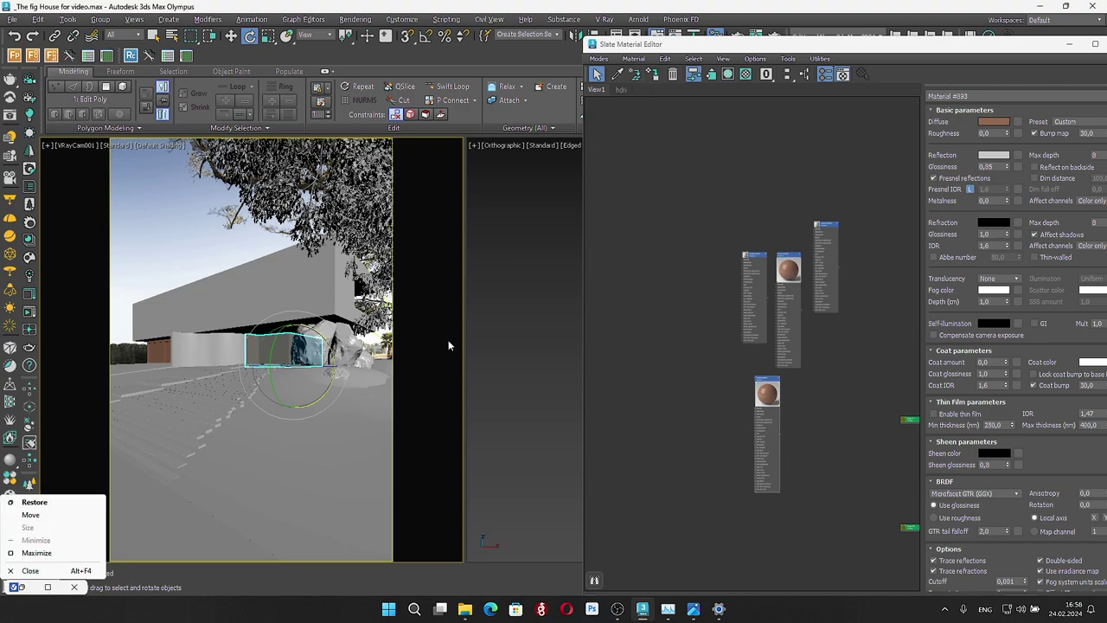
left_click(27, 587)
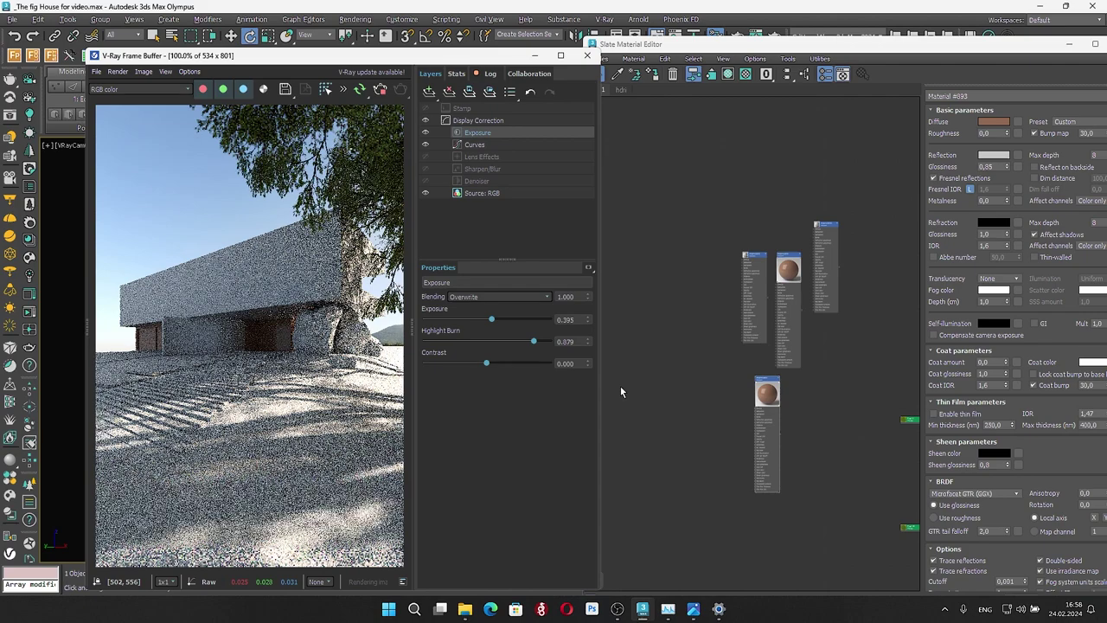
Desaturate and darken the copied material's diffuse color to a saturation of about 0.52 and a value of 0.157
left_click(992, 122)
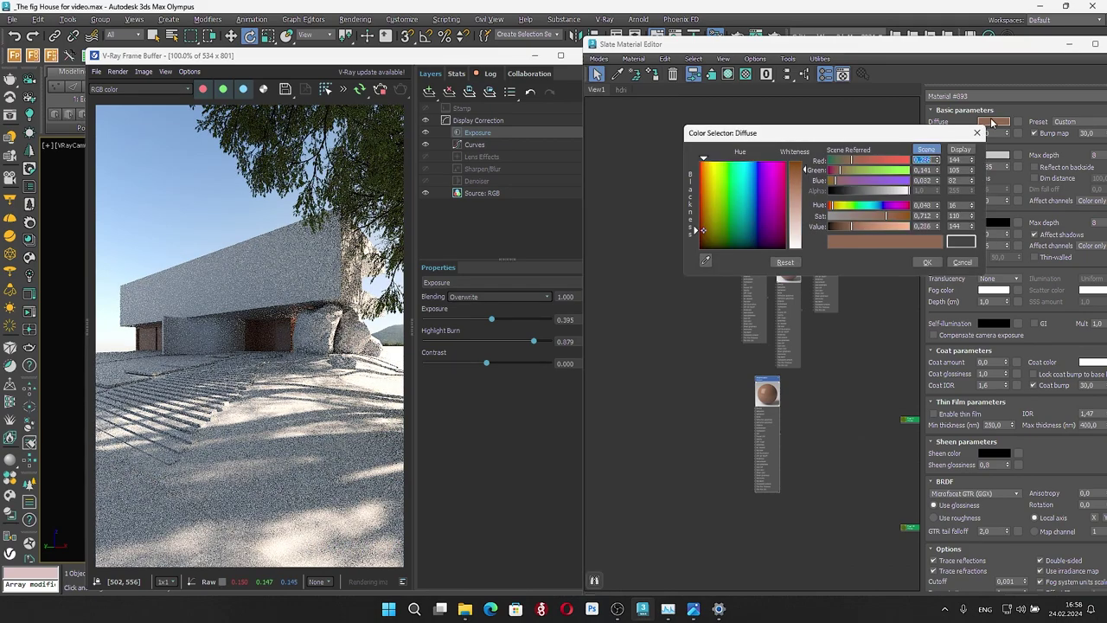
left_click(871, 214)
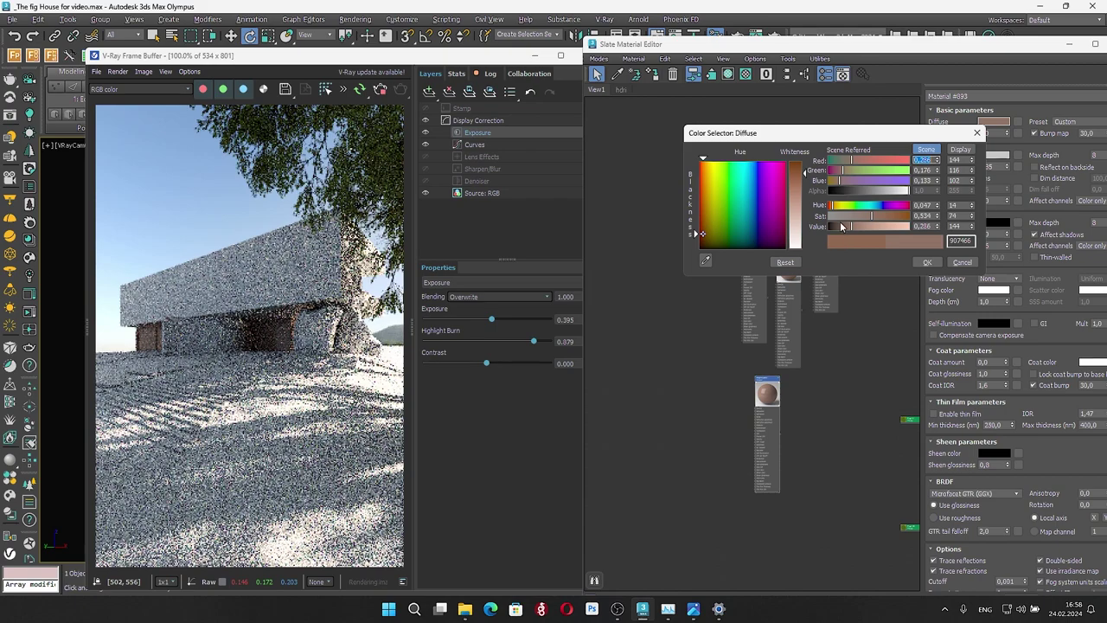
left_click(841, 227)
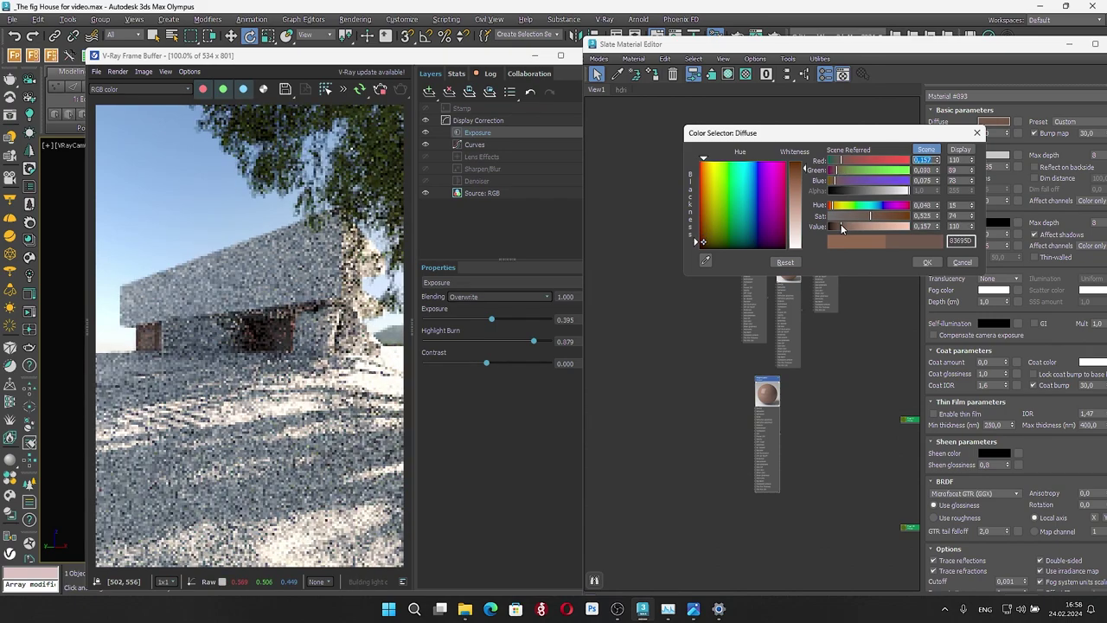
left_click(926, 262)
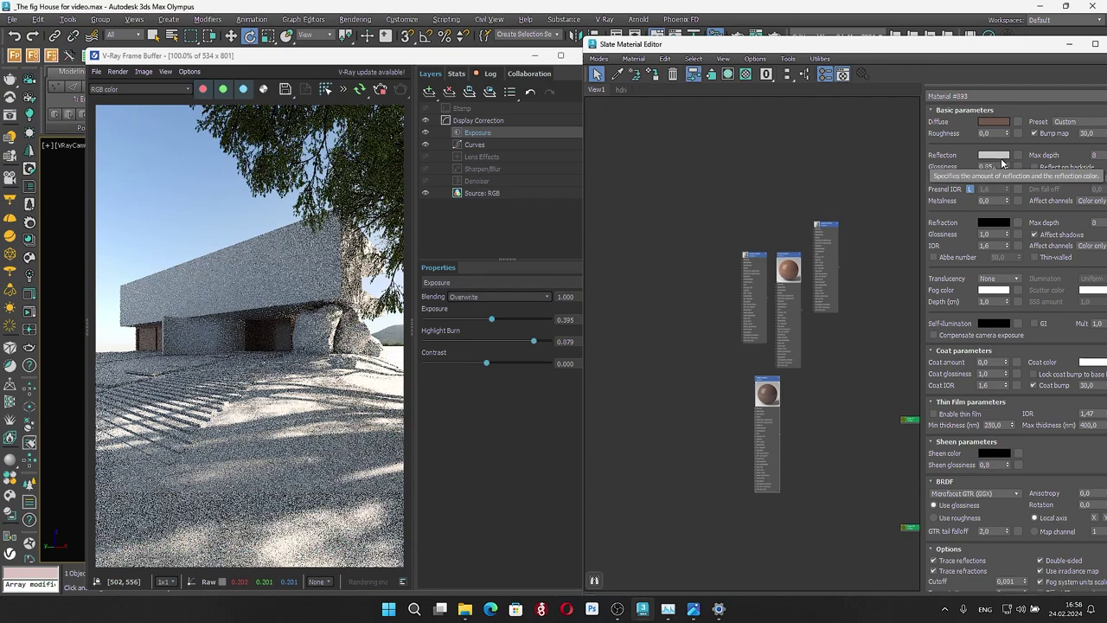
Set the copied material's reflection glossiness to 0.6 while checking the recessed volume closely in the render
mouse_move(1006, 166)
left_mouse_down()
mouse_move(1007, 192)
mouse_move(1006, 177)
mouse_move(994, 182)
left_mouse_up()
scroll(296, 331, "up", 3)
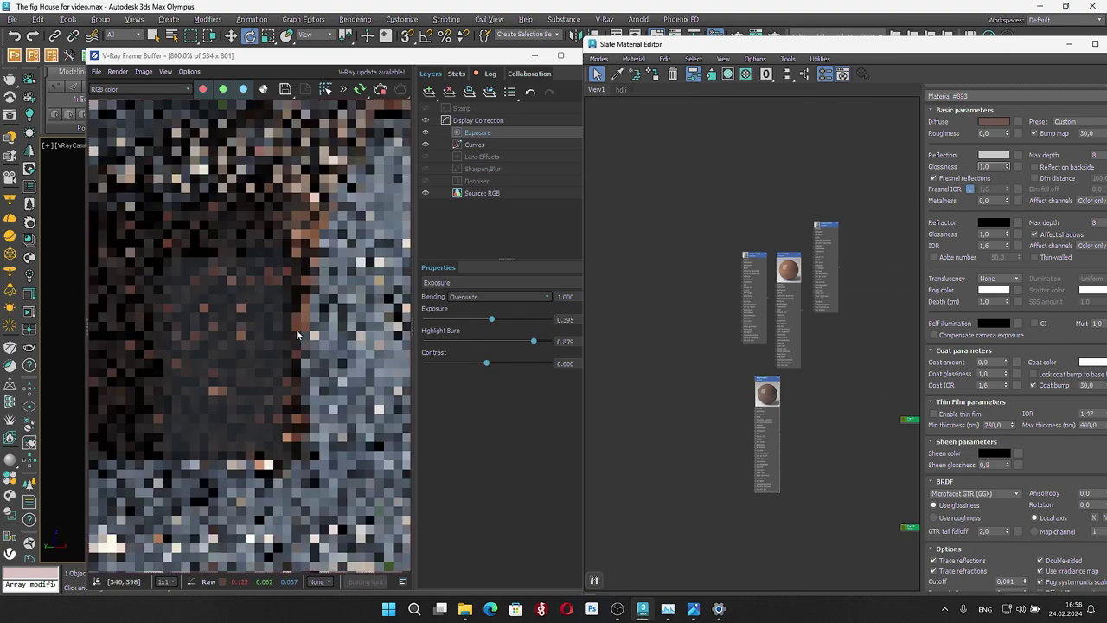
left_click(1007, 169)
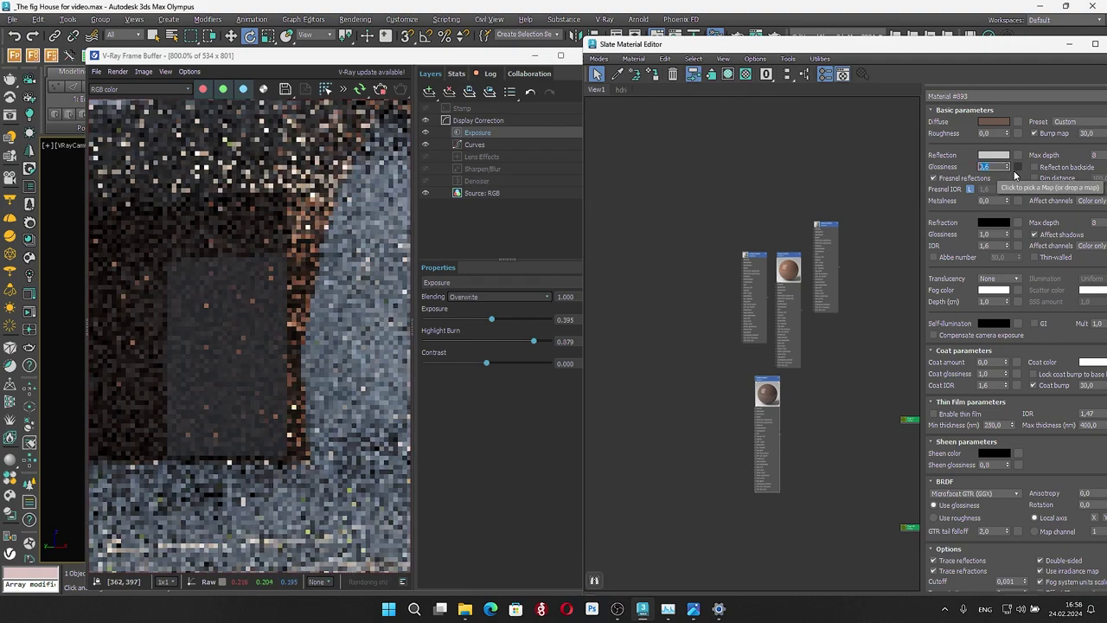
Examine the recessed volume's dark brown material in the render, both close up and in the full image
double_click(292, 277)
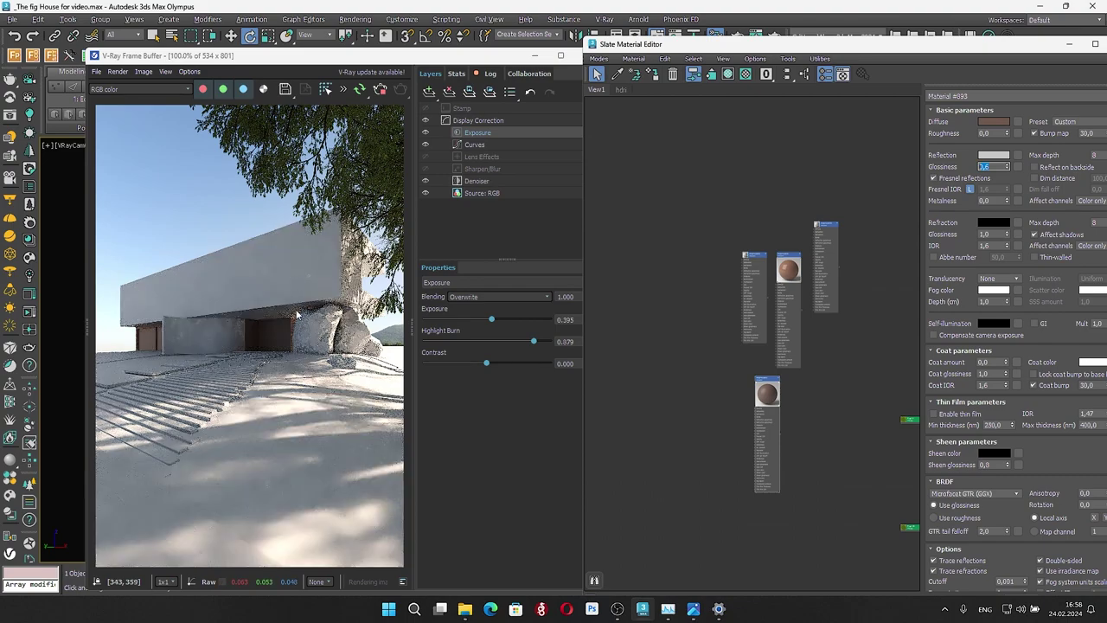
scroll(297, 314, "up", 2)
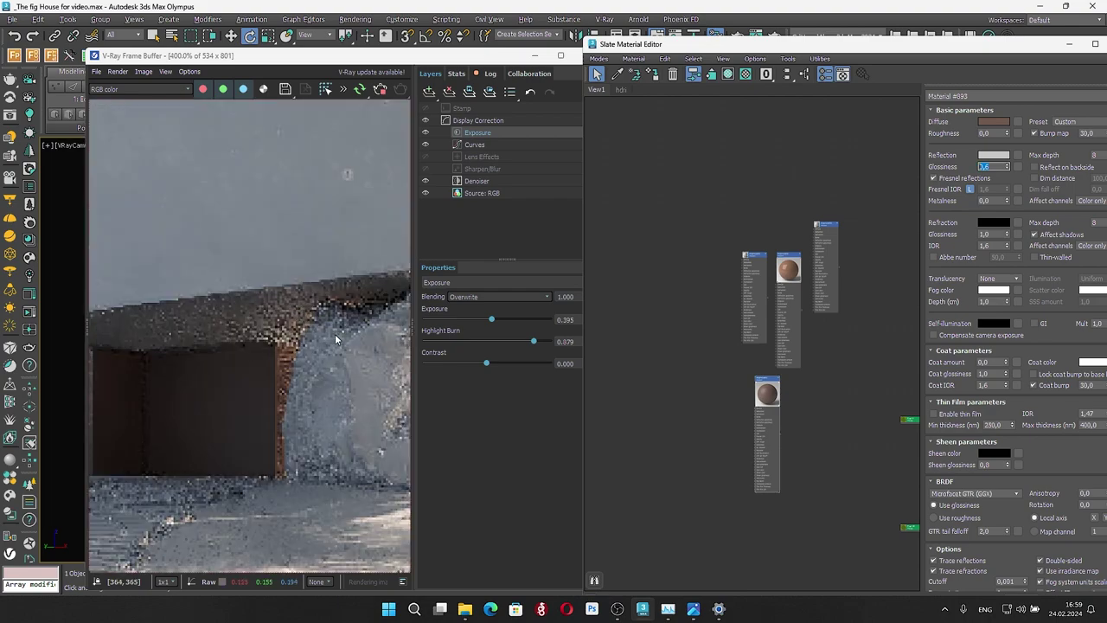
scroll(337, 339, "down", 3)
scroll(289, 320, "up", 1)
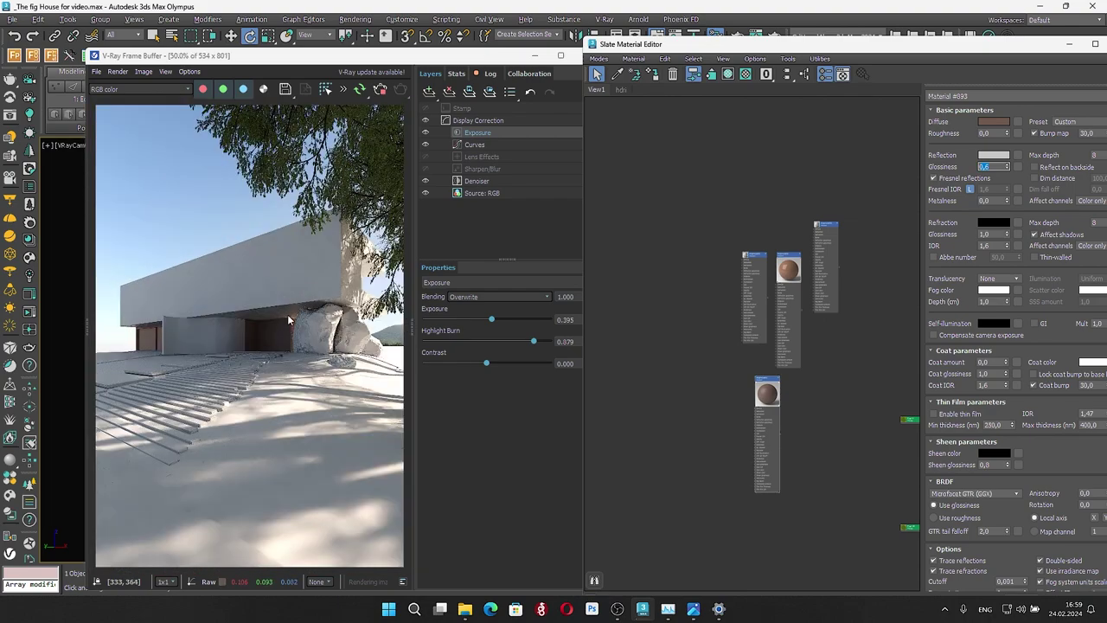
scroll(289, 320, "down", 1)
scroll(289, 320, "up", 1)
Collapse the frame buffer's side panel, duplicate the darker brown material node, and minimize the render window
left_click_drag(412, 326, 597, 319)
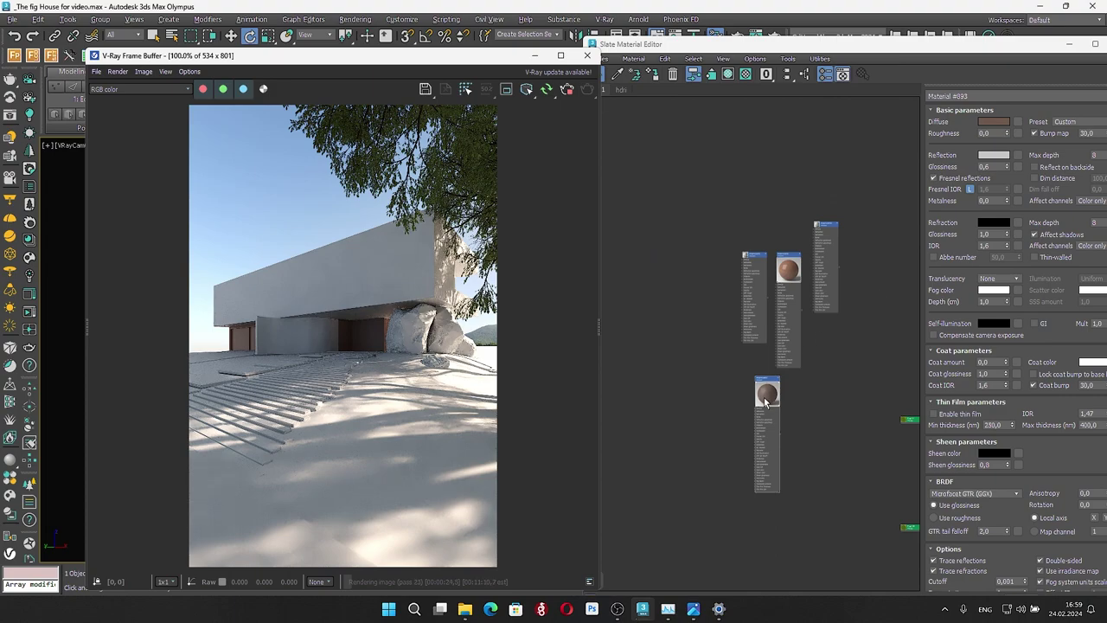
scroll(765, 395, "up", 1)
left_click_drag(766, 395, 658, 395, "shift")
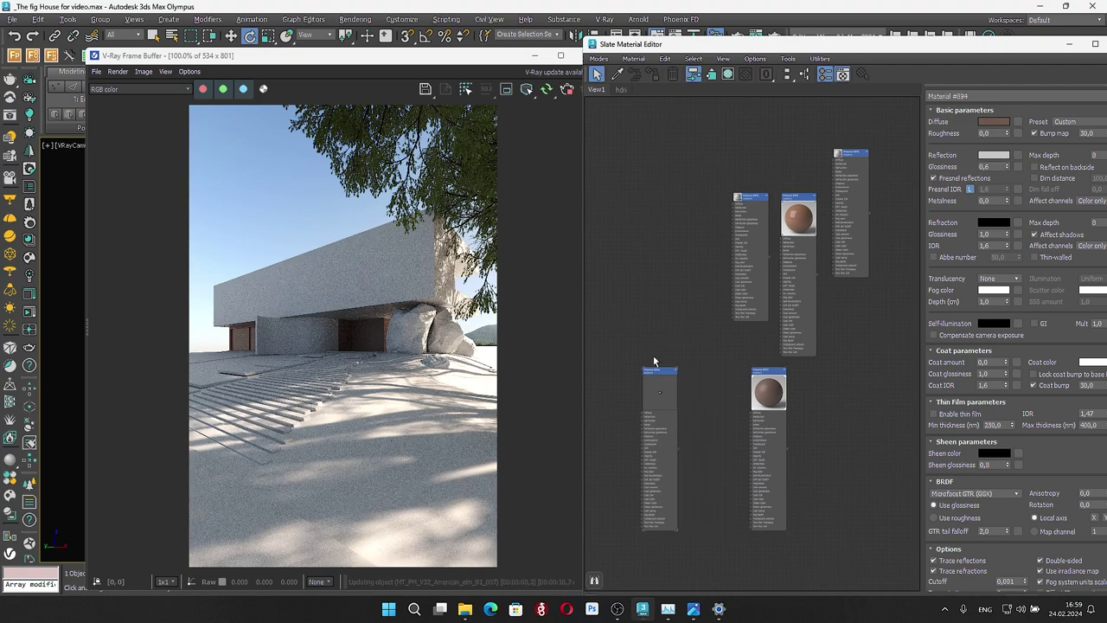
left_click(534, 58)
left_click(533, 56)
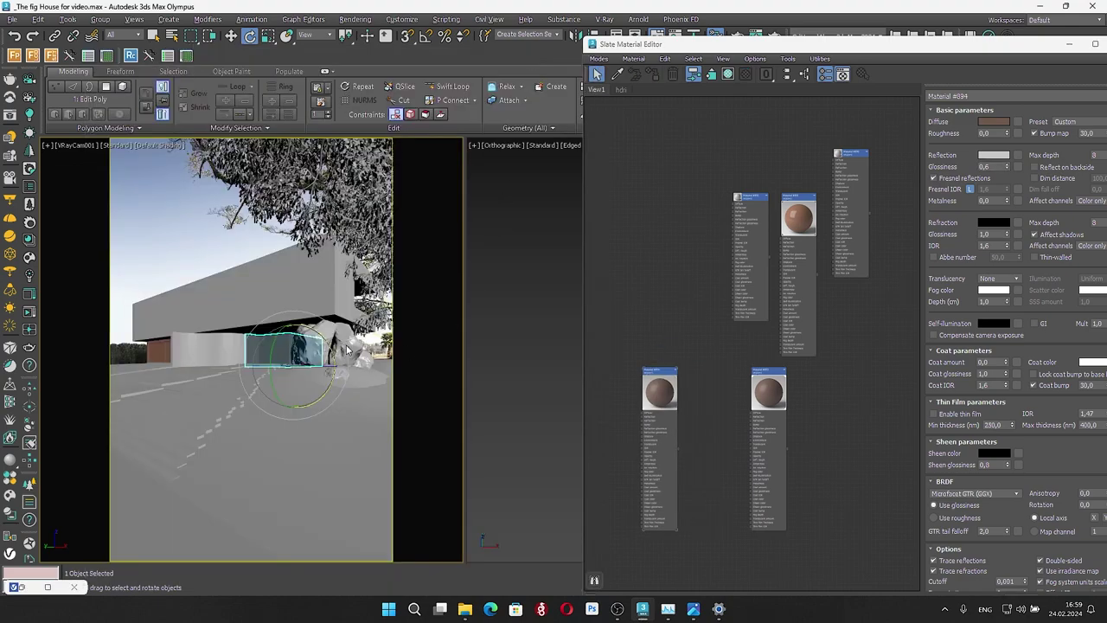
Select one of the rocks beside the house and expand the white layer in the layer explorer
left_click(346, 346)
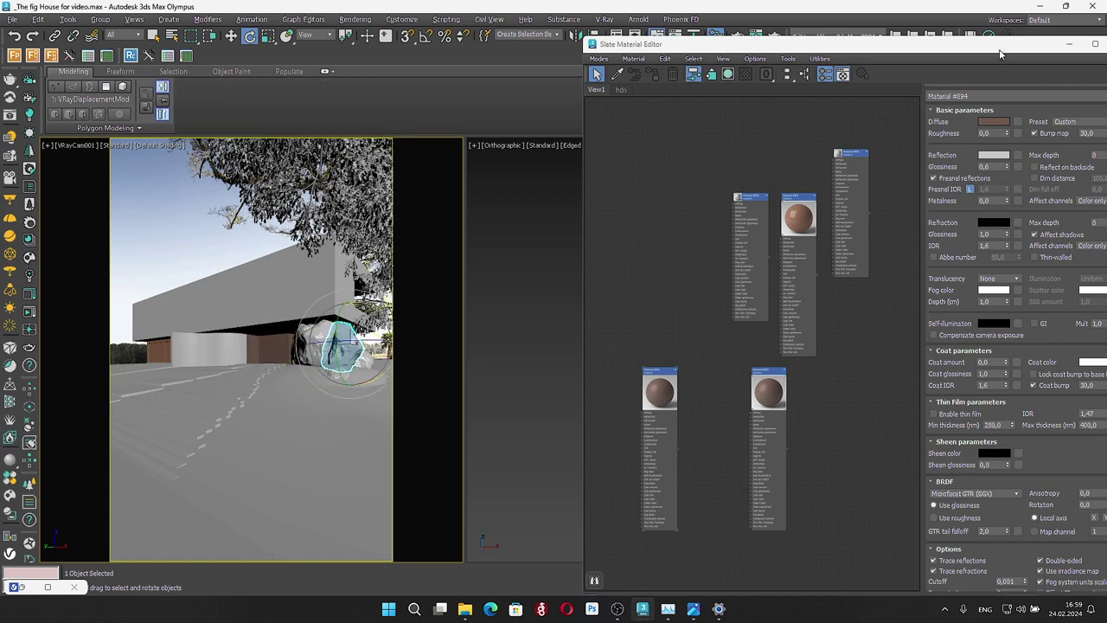
left_click_drag(1000, 51, 631, 71)
key("m")
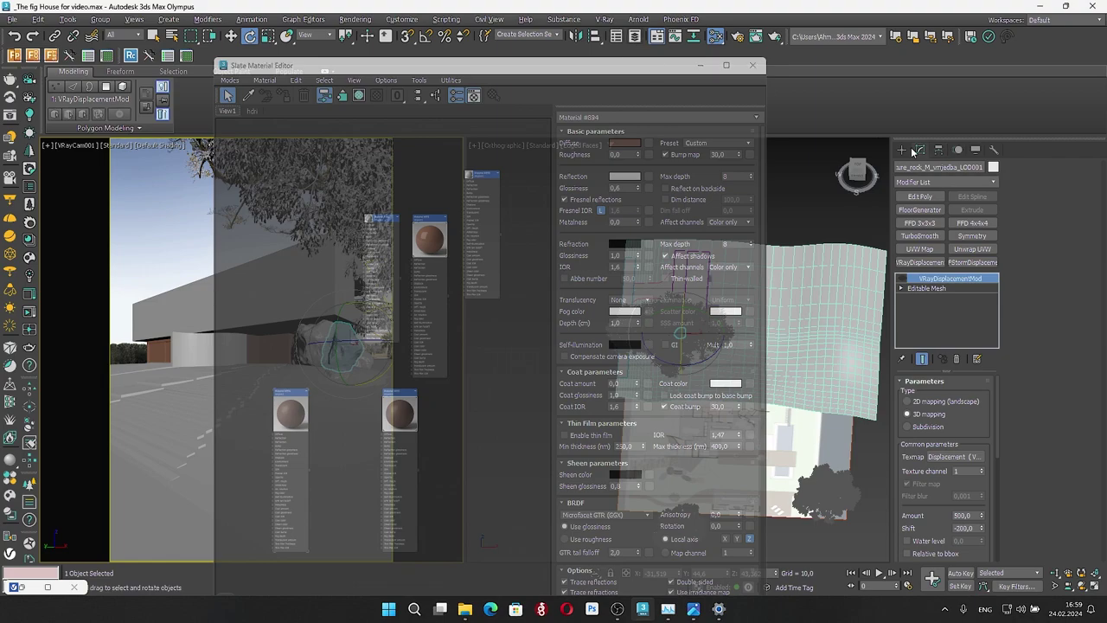
left_click(657, 69)
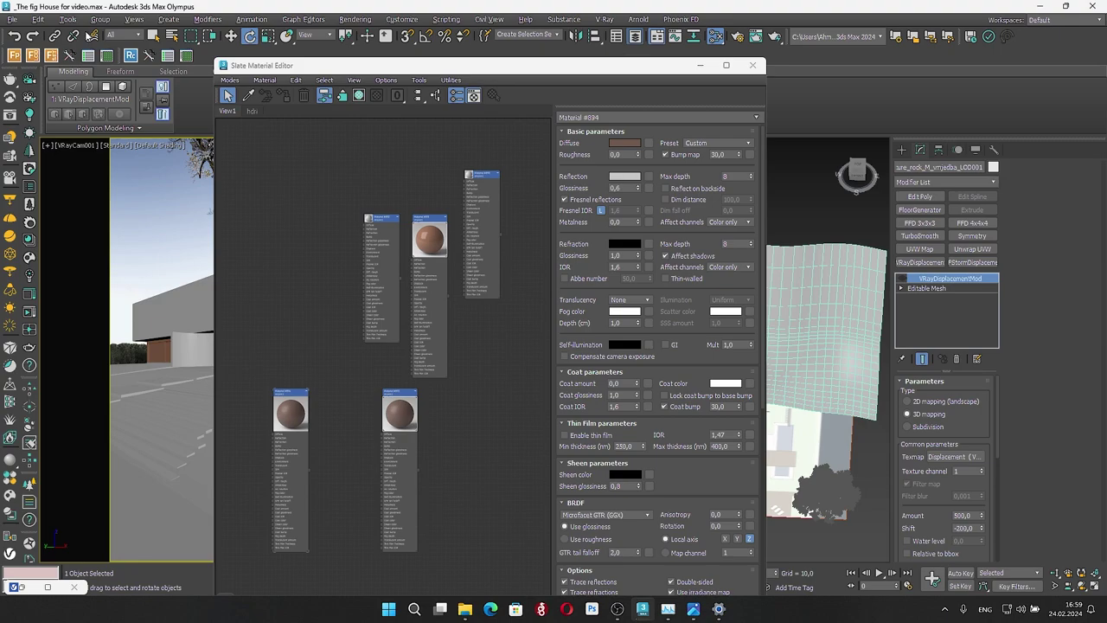
left_click(636, 36)
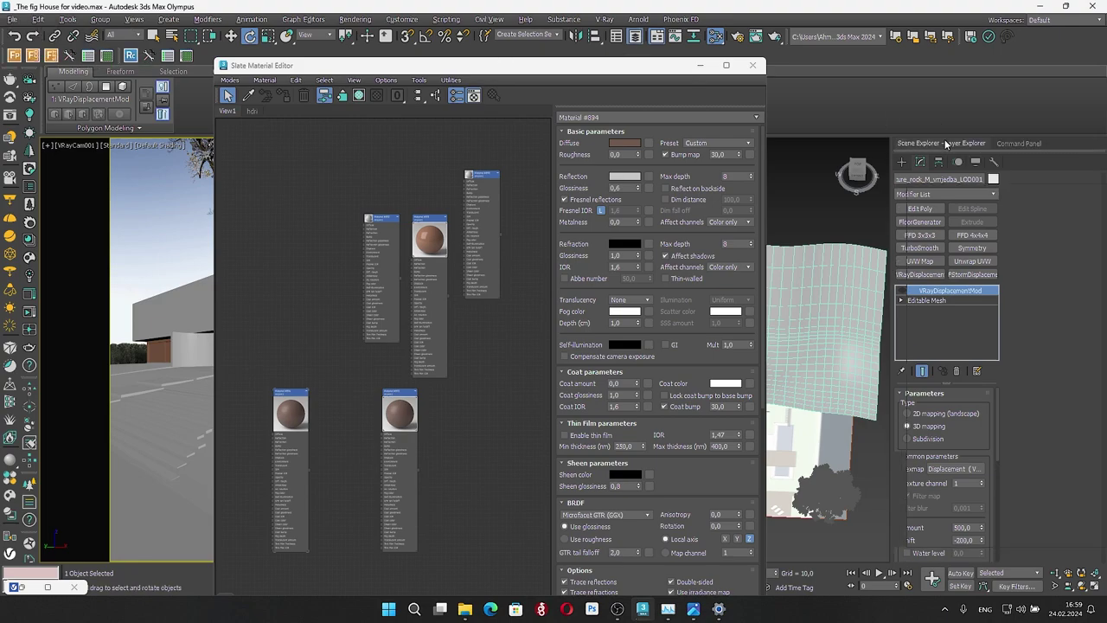
left_click(946, 144)
left_click(913, 243)
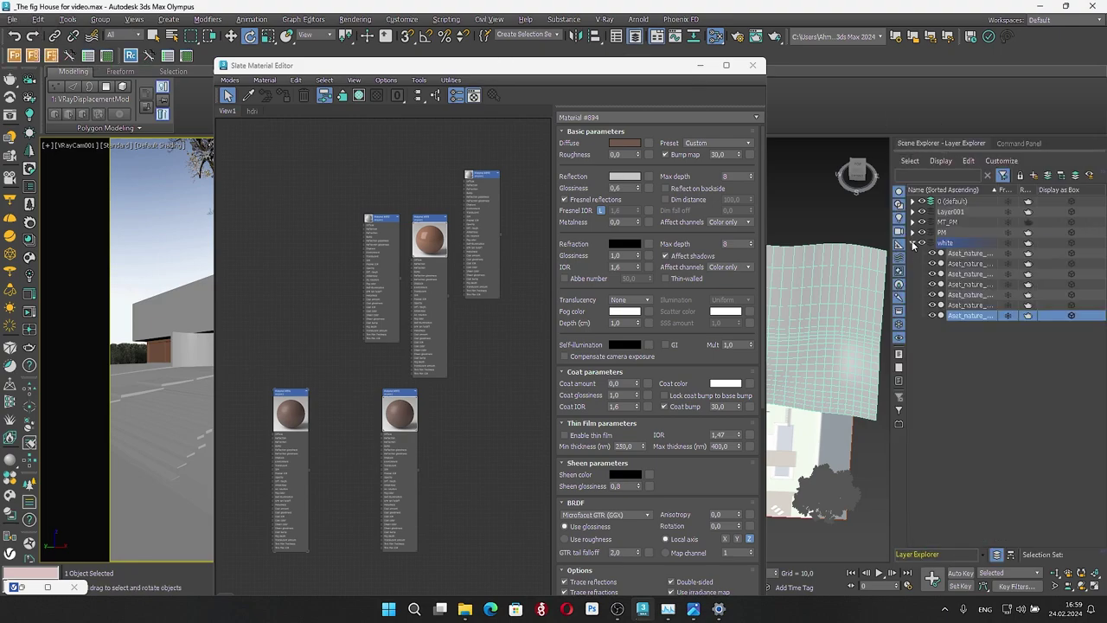
Select all the rock meshes in the white layer and assign the newly duplicated material to them
left_click(972, 254, "shift")
left_click(967, 316)
left_click(968, 254, "shift")
left_click(285, 403)
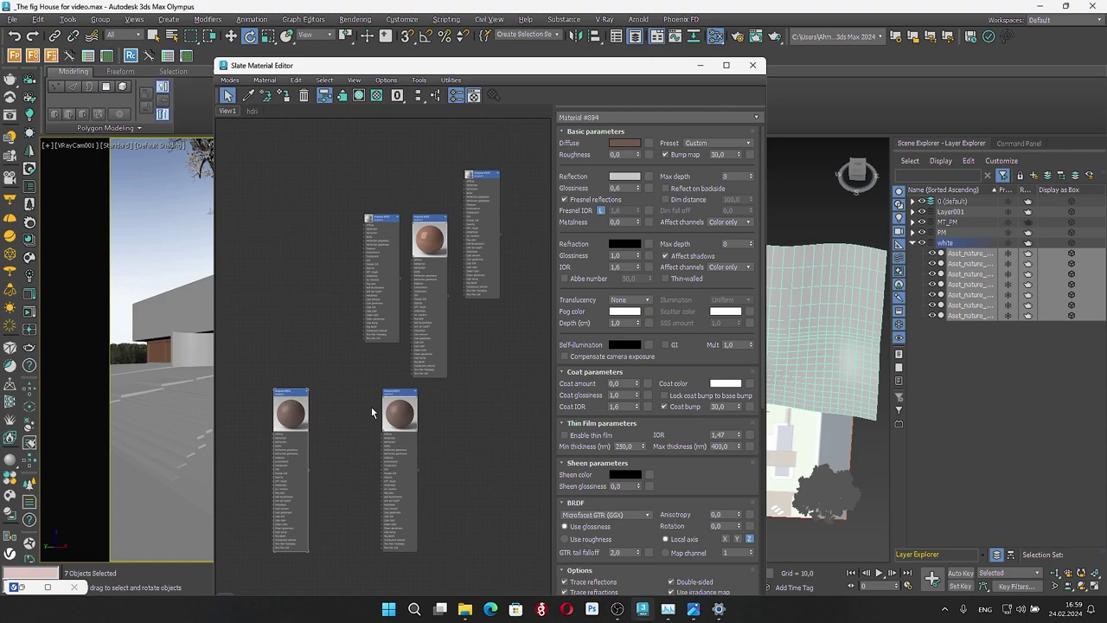
left_click(283, 100)
Shift the rock material's diffuse color to an olive tone with hue 0.144 and bring back the render window
left_click(630, 144)
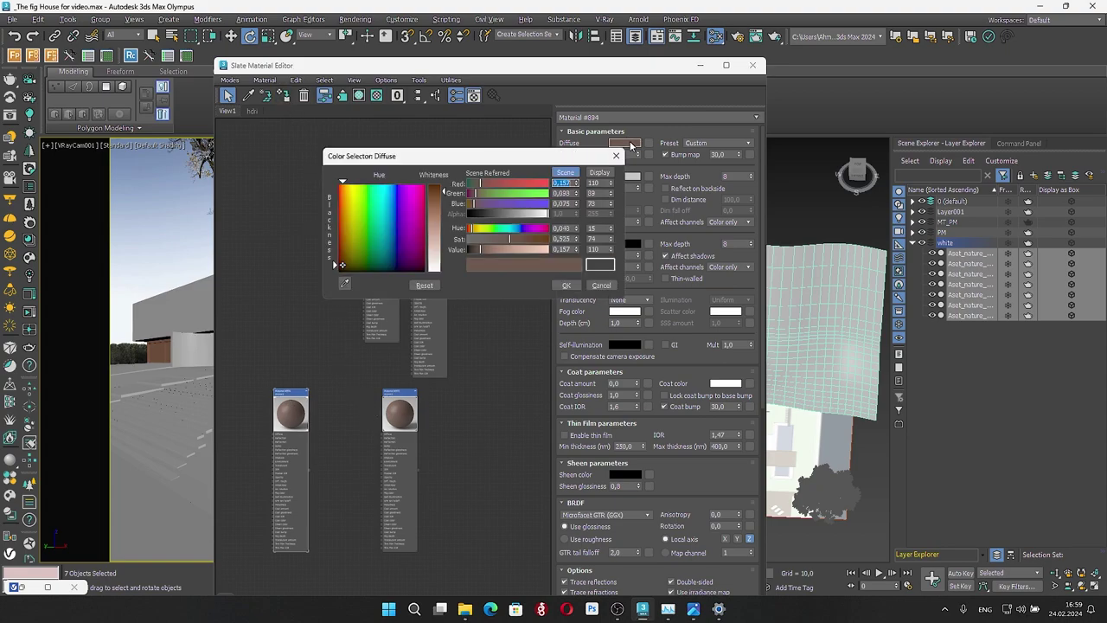
left_click(482, 228)
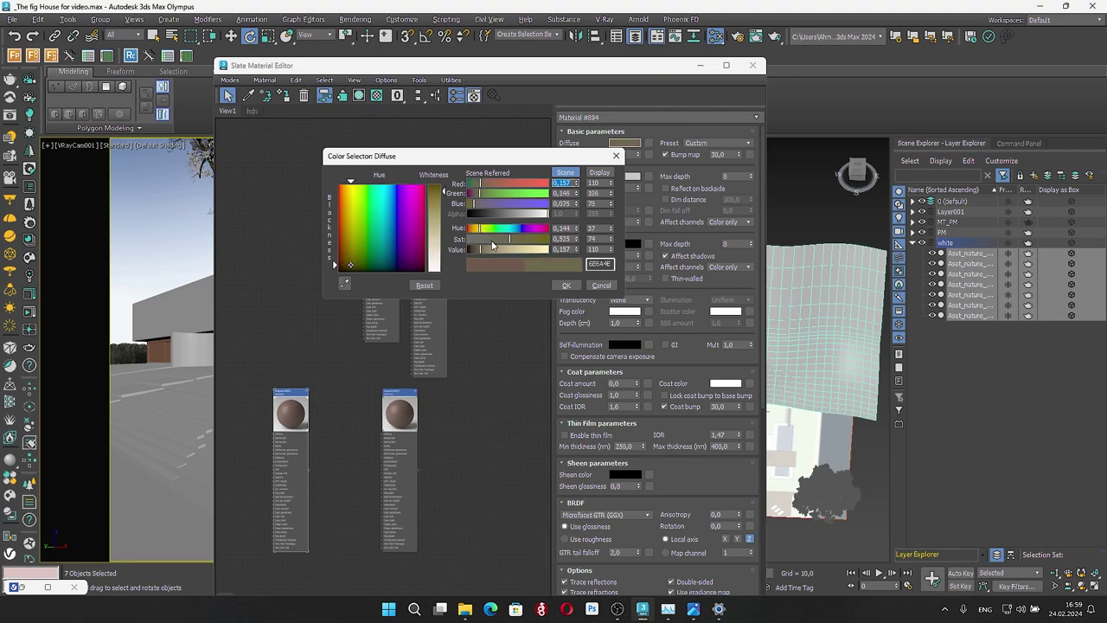
left_click(565, 285)
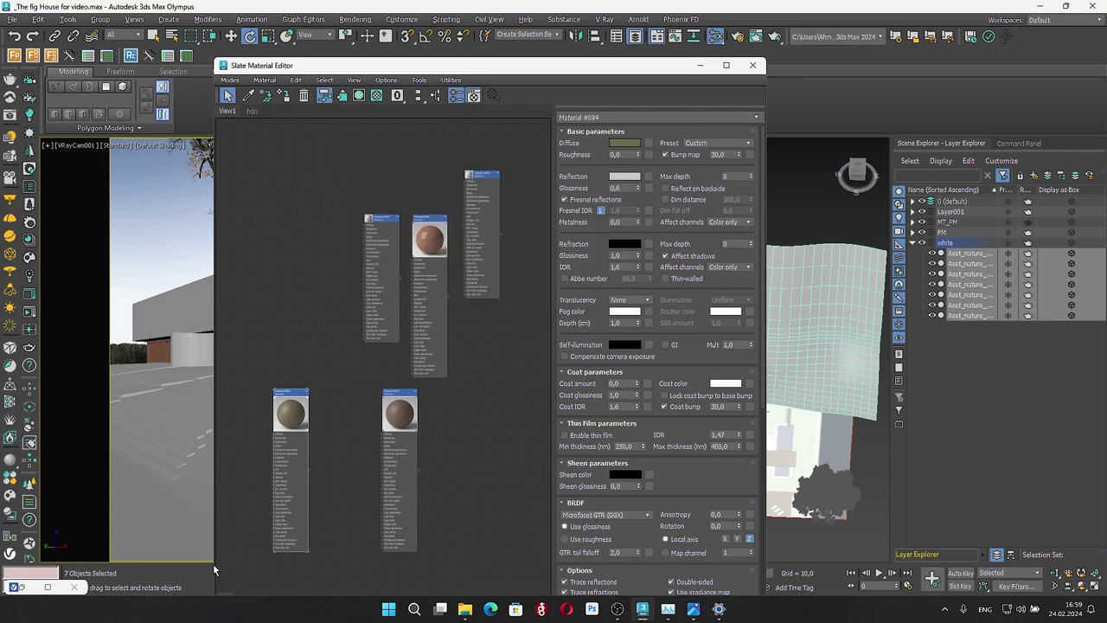
left_click(22, 587)
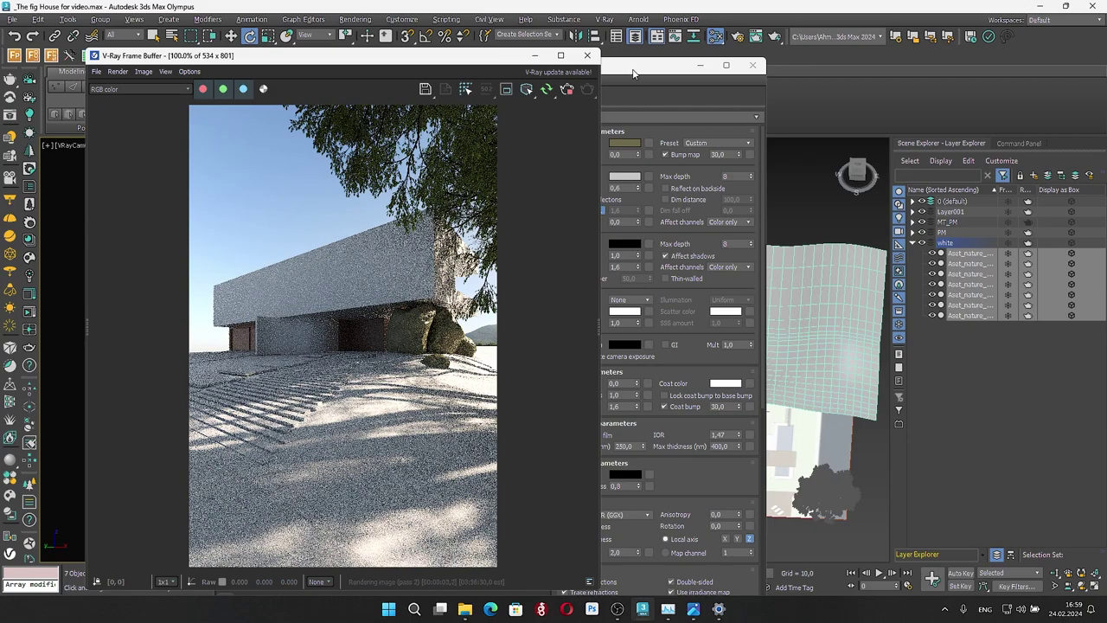
Place the material editor beside the render and change the rocks' diffuse color to hue 0.1, saturation 0.278, value 0.424
left_click_drag(634, 70, 874, 61)
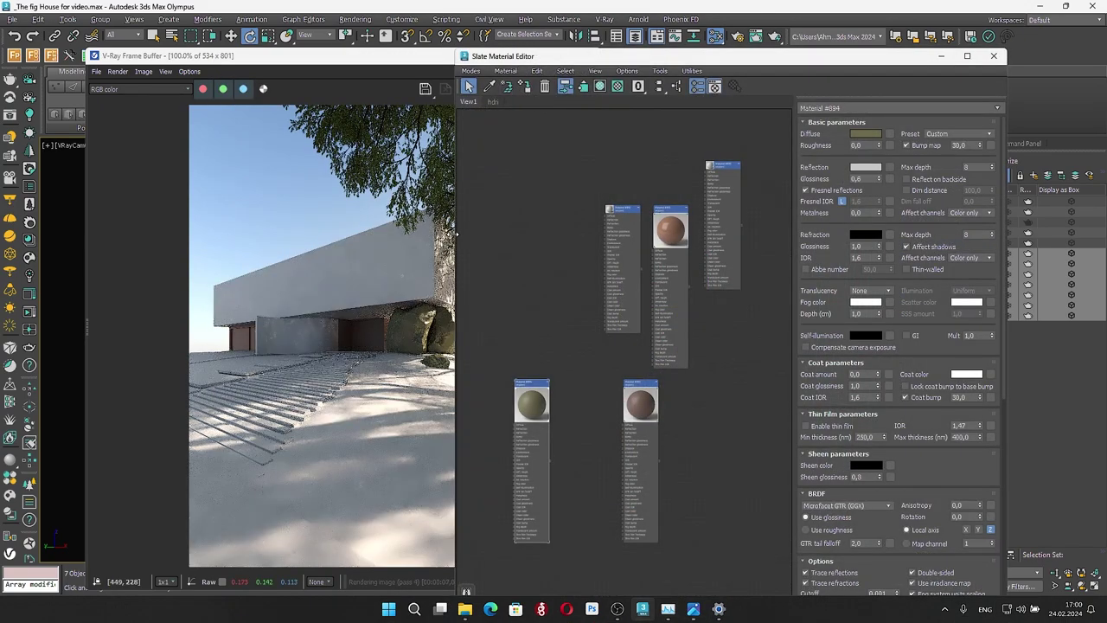
left_click_drag(457, 233, 553, 231)
left_click(871, 133)
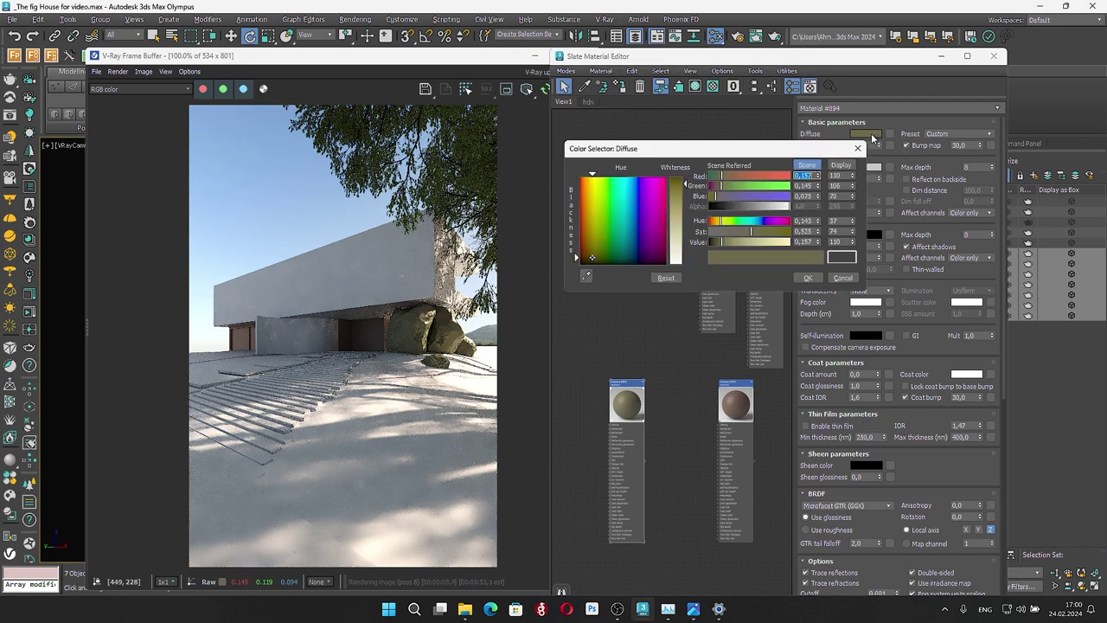
left_click(742, 243)
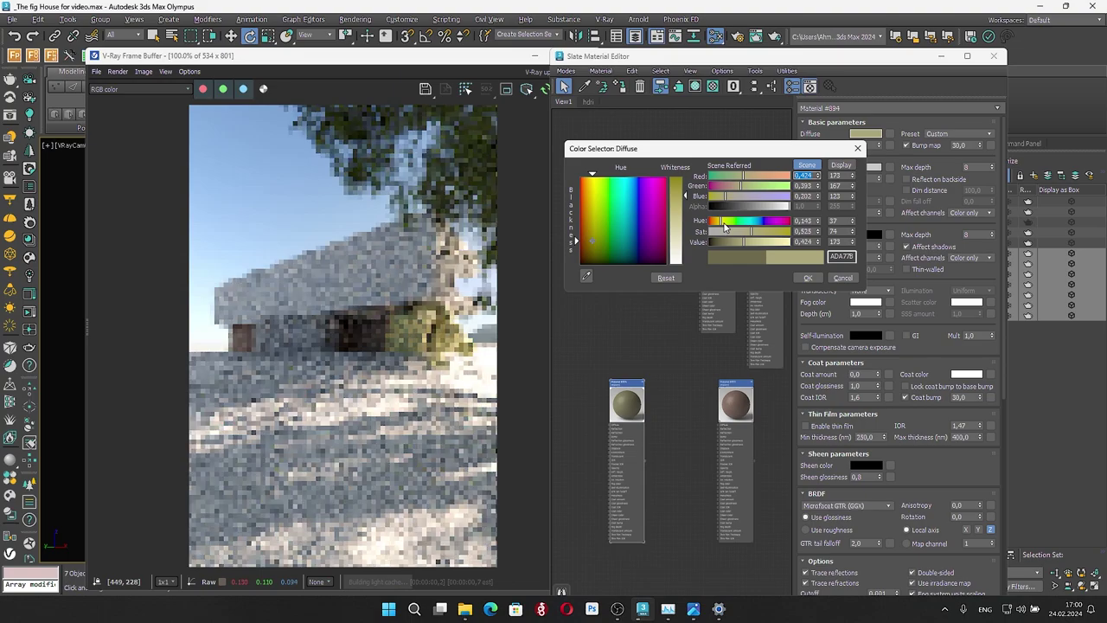
left_click(721, 221)
left_click_drag(721, 222, 718, 221)
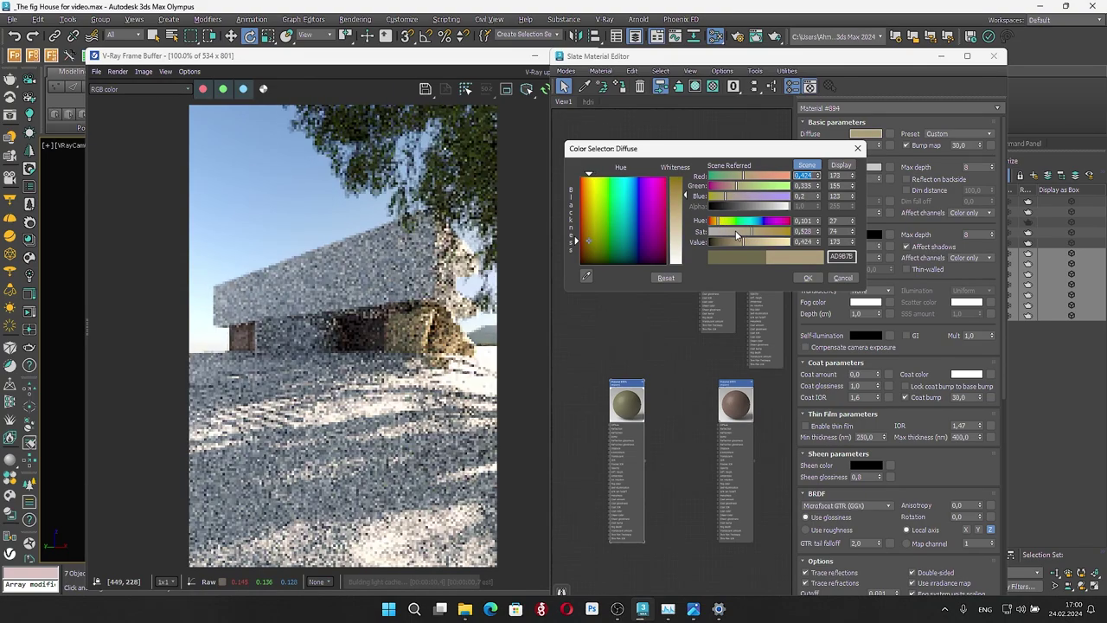
left_click(731, 232)
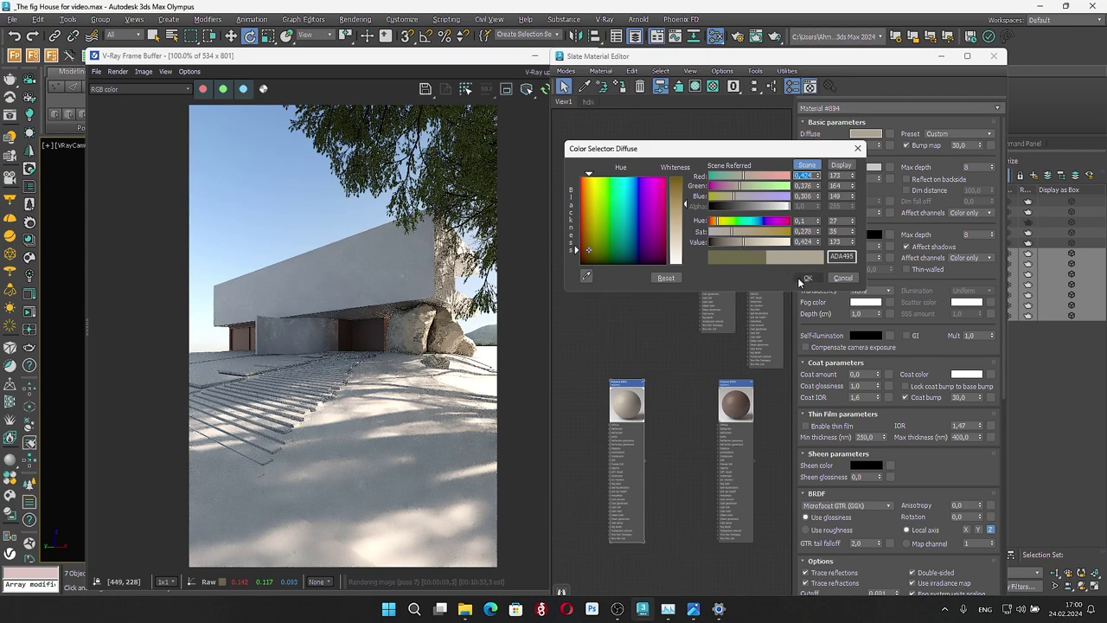
Refine the rock material's diffuse color to a warmer beige, with saturation about 0.37 and value about 0.41
left_click(761, 244)
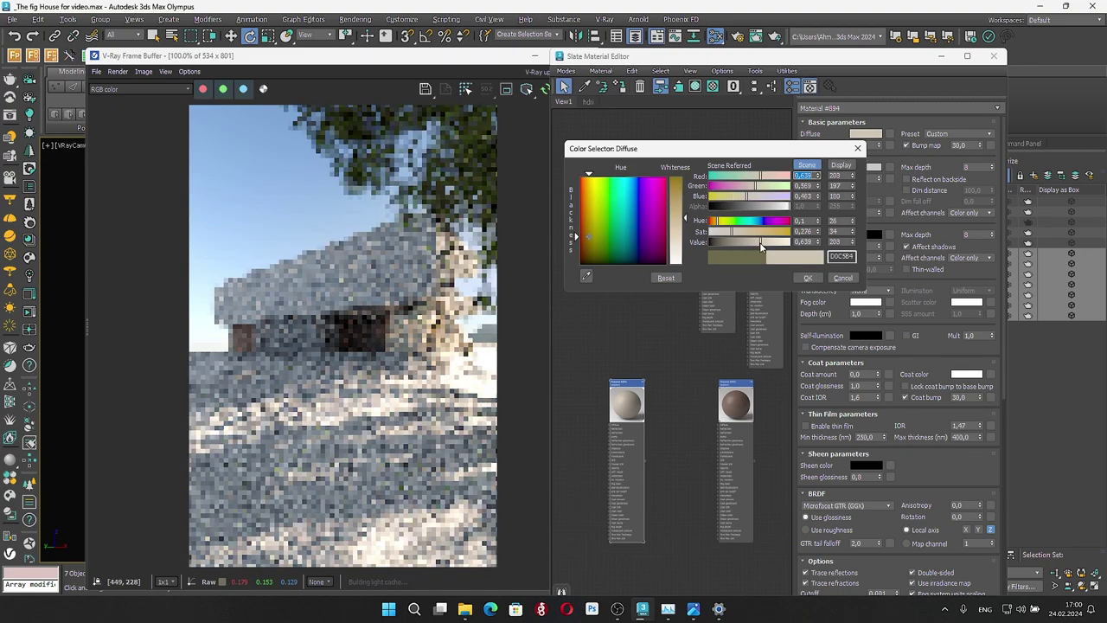
left_click(752, 242)
left_click(750, 242)
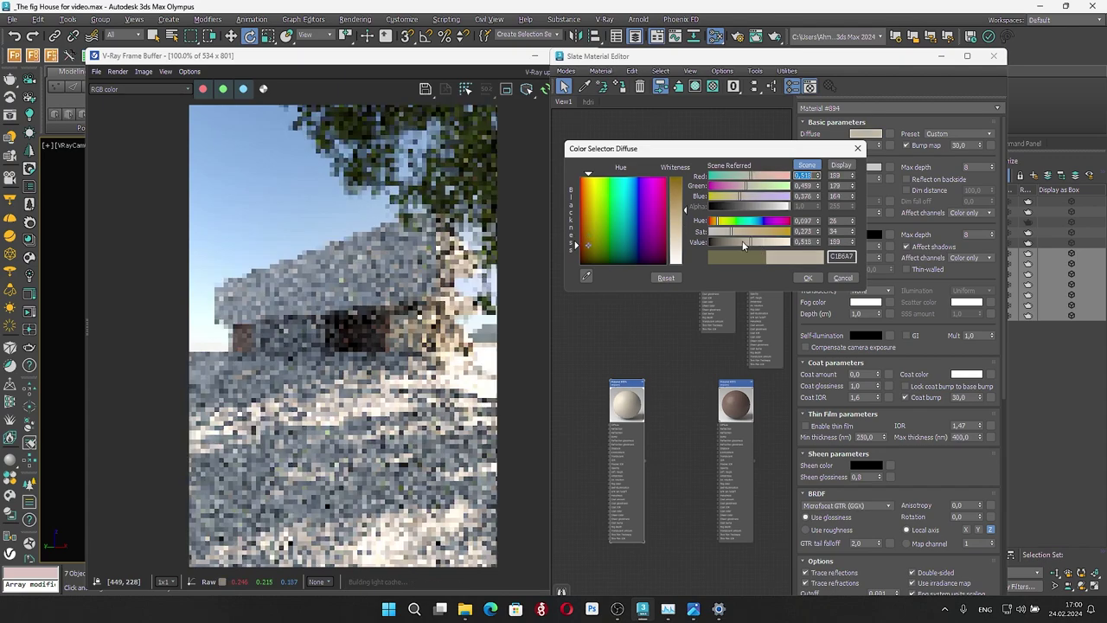
left_click(739, 232)
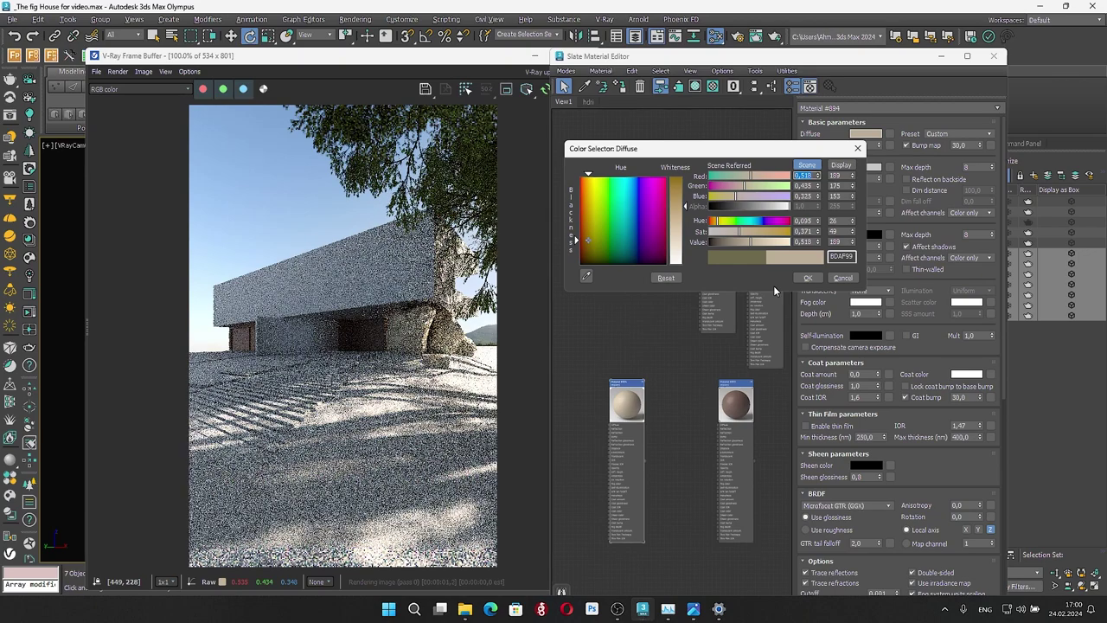
left_click(741, 241)
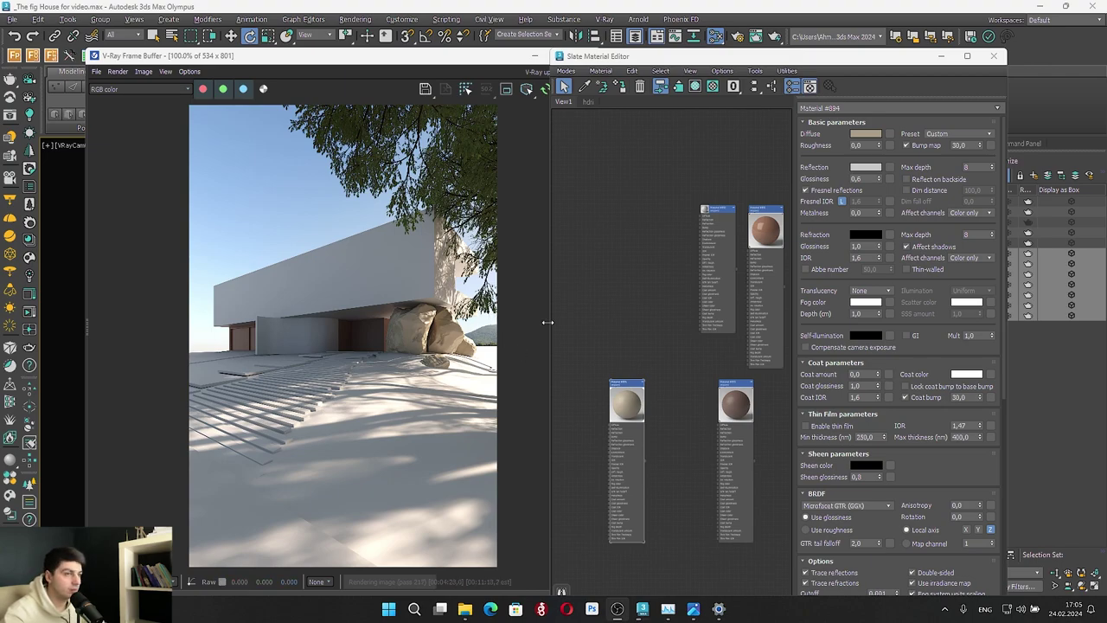
Darken the rock material's diffuse color to a value of 0.31
left_click(628, 396)
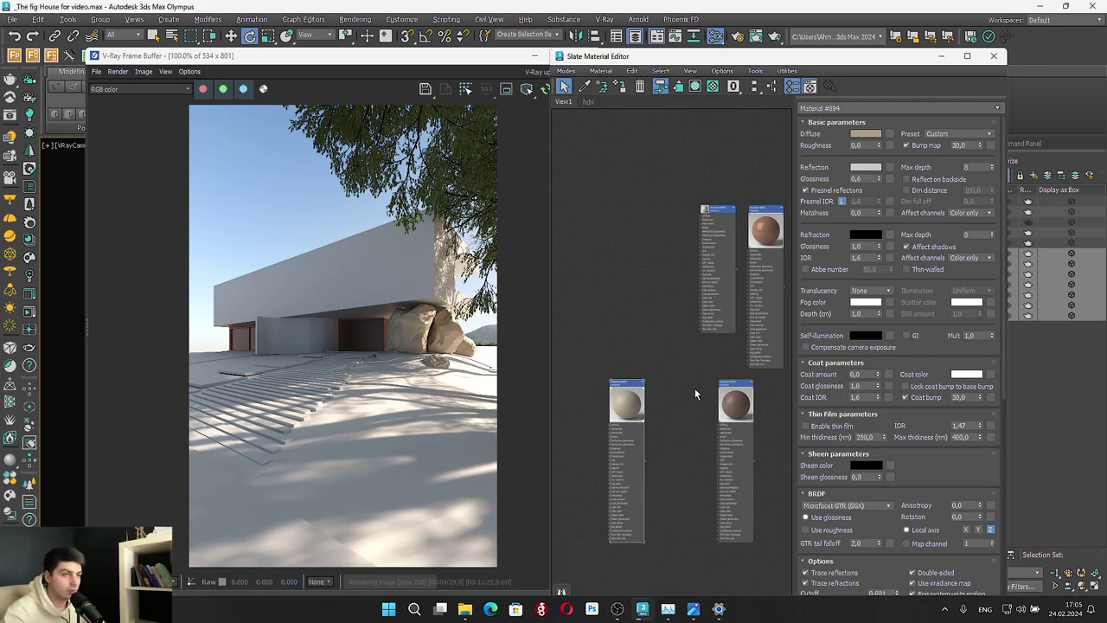
left_click(869, 134)
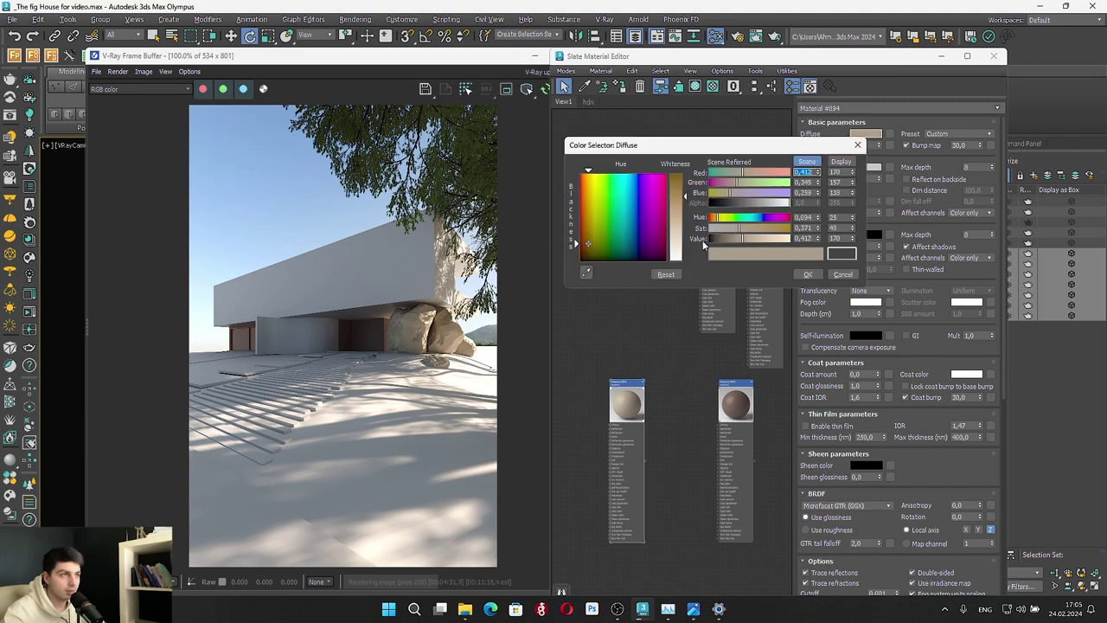
left_click(734, 241)
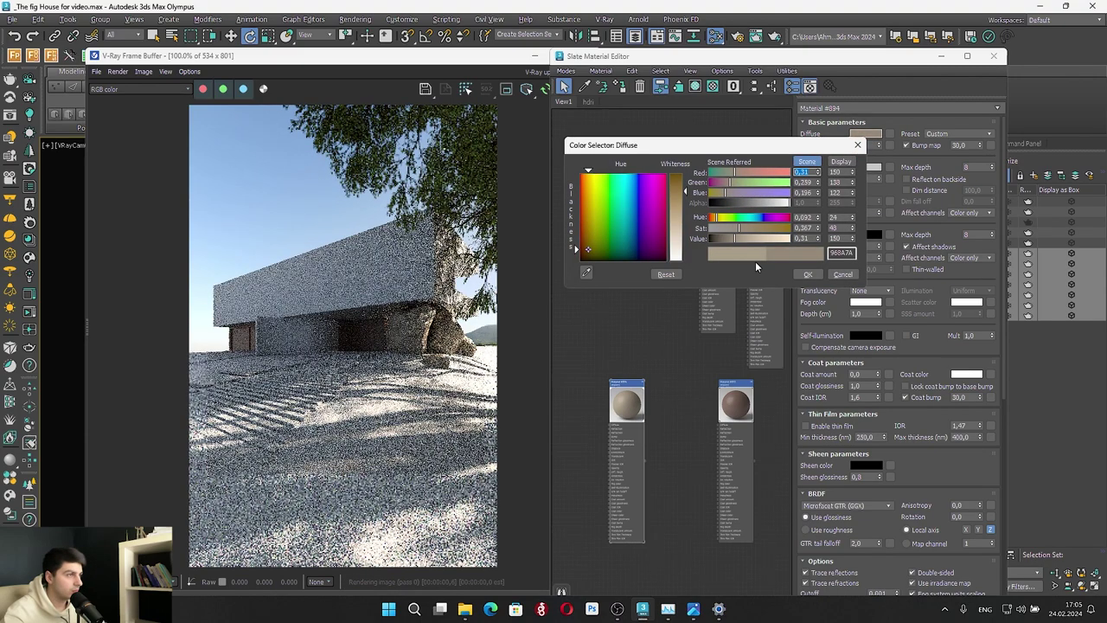
left_click(808, 274)
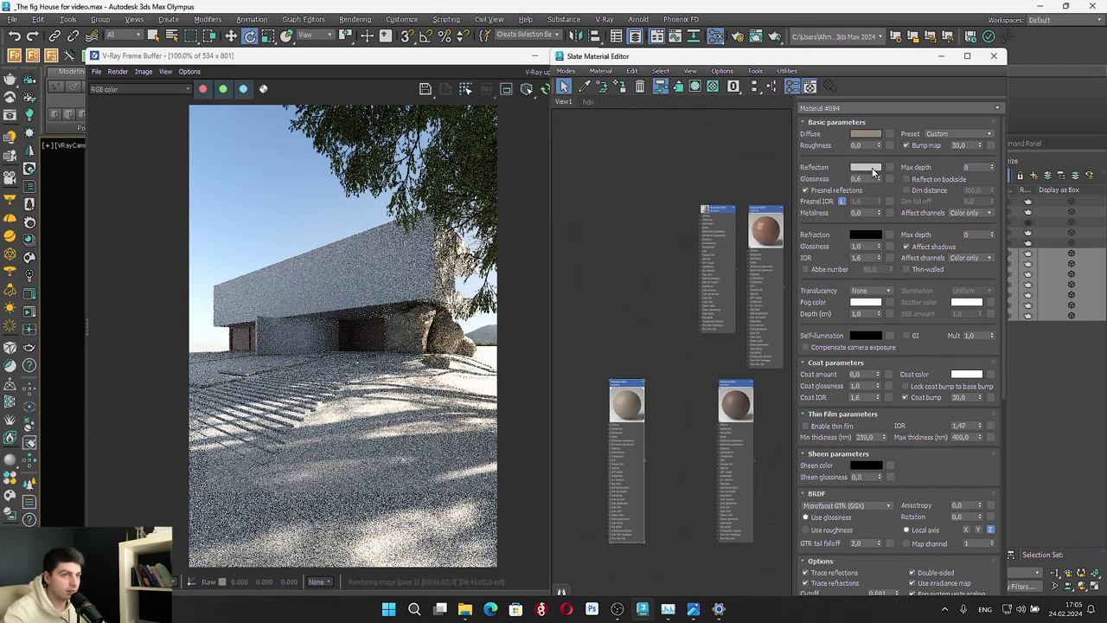
Darken the rock material's reflection color to a mid gray and set its reflection glossiness to 0.4
left_click(870, 169)
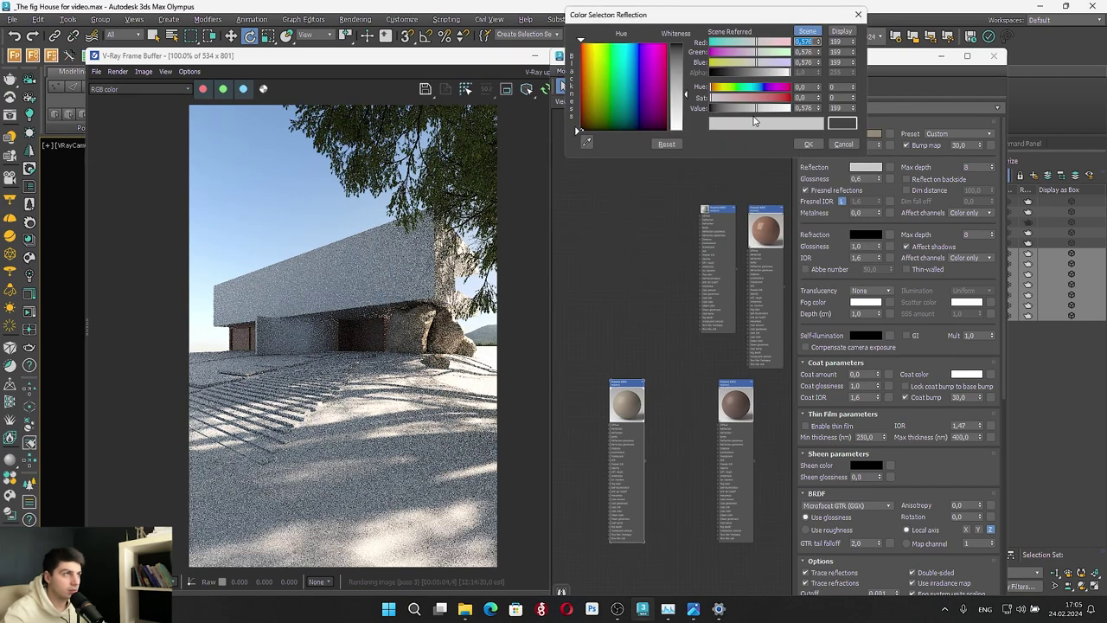
left_click(749, 121)
left_click(808, 143)
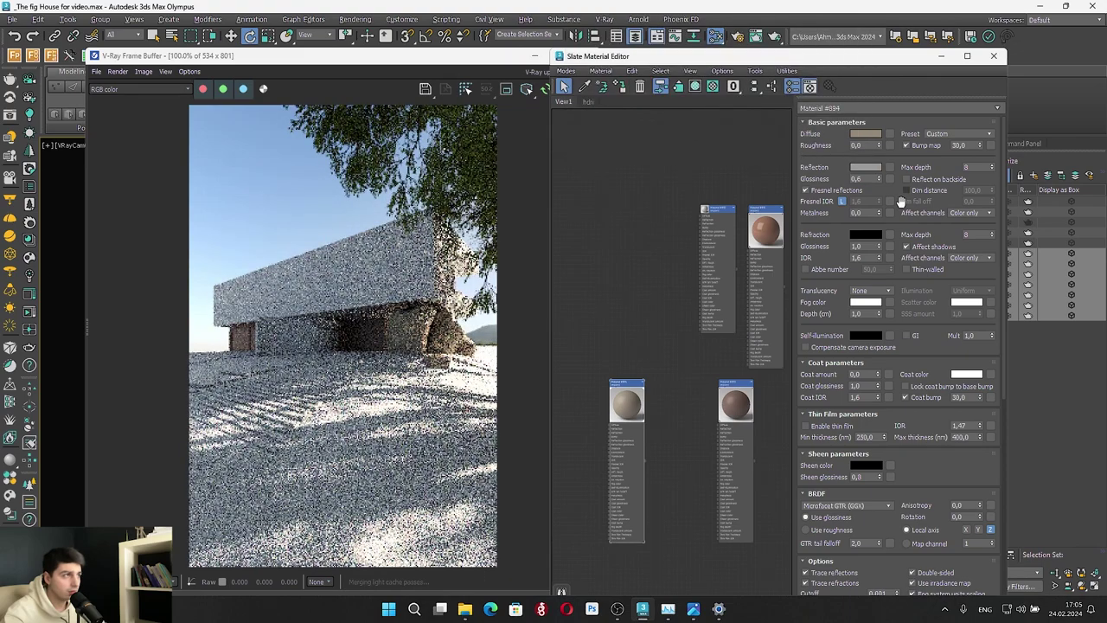
mouse_move(883, 201)
left_mouse_down()
mouse_move(890, 209)
mouse_move(880, 199)
left_mouse_up()
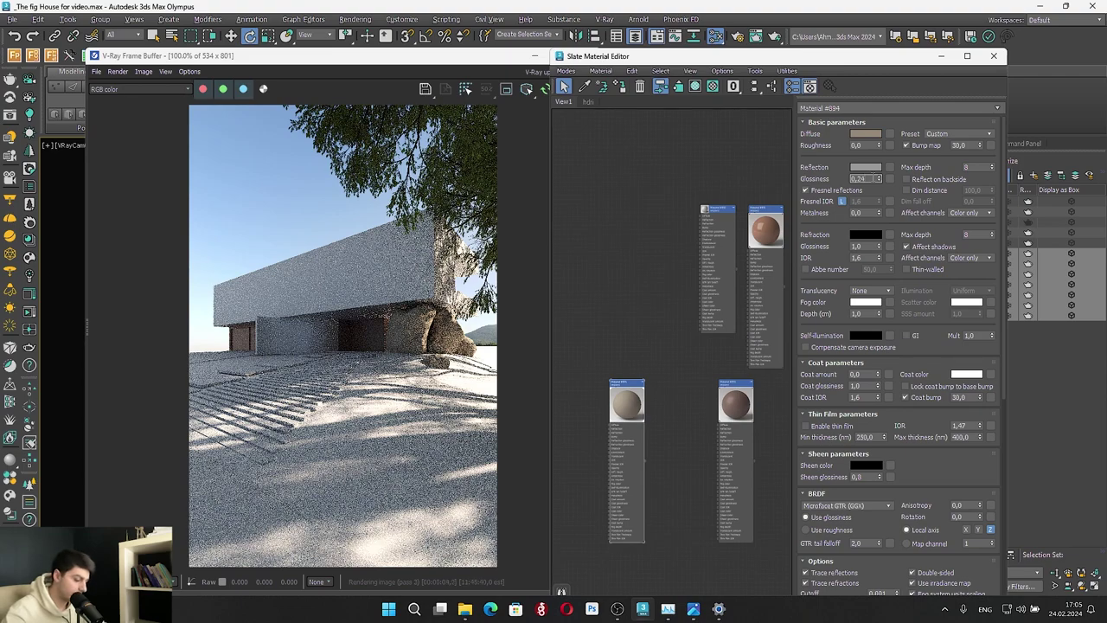
type("0,4")
key("Return")
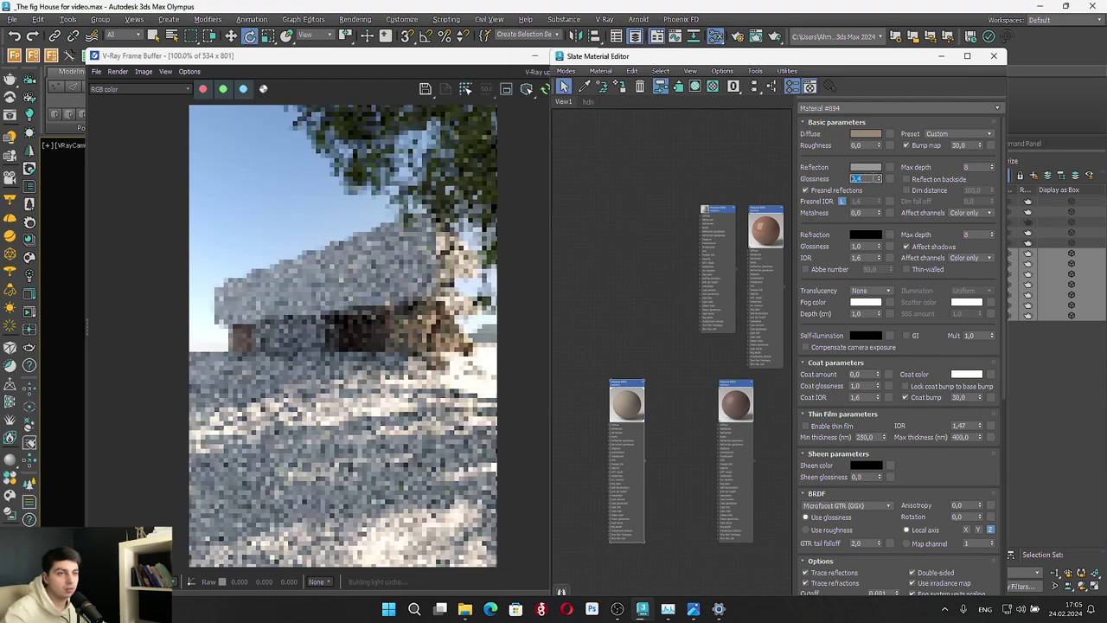
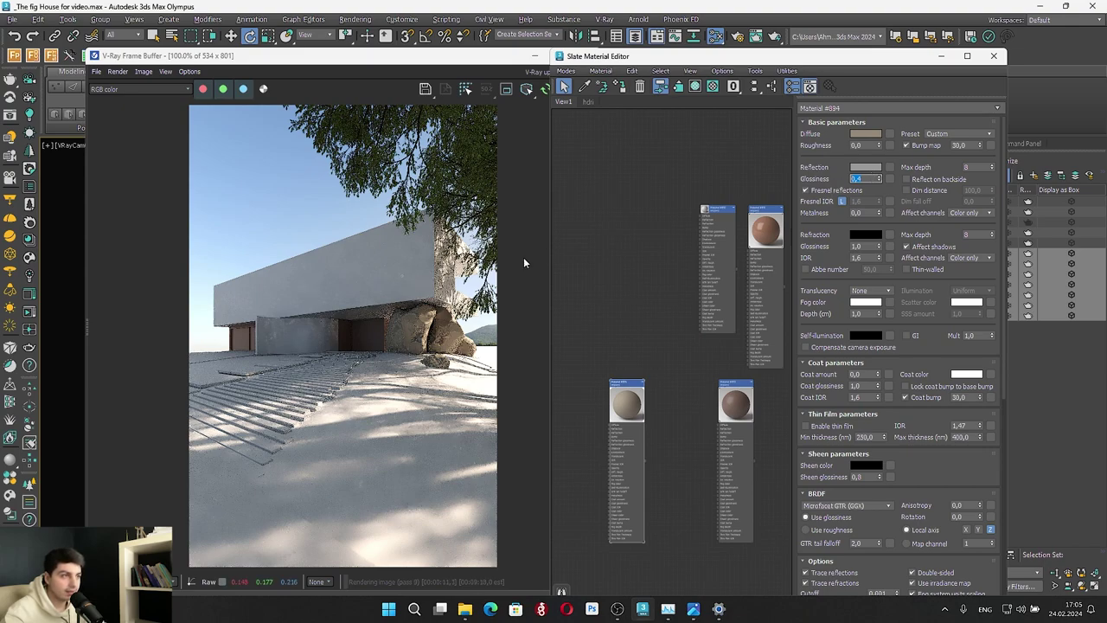
In the HDRI node setup, reduce the saturation of the RGB Tint map's blue color to 0.799
scroll(689, 301, "down", 2)
left_click(587, 102)
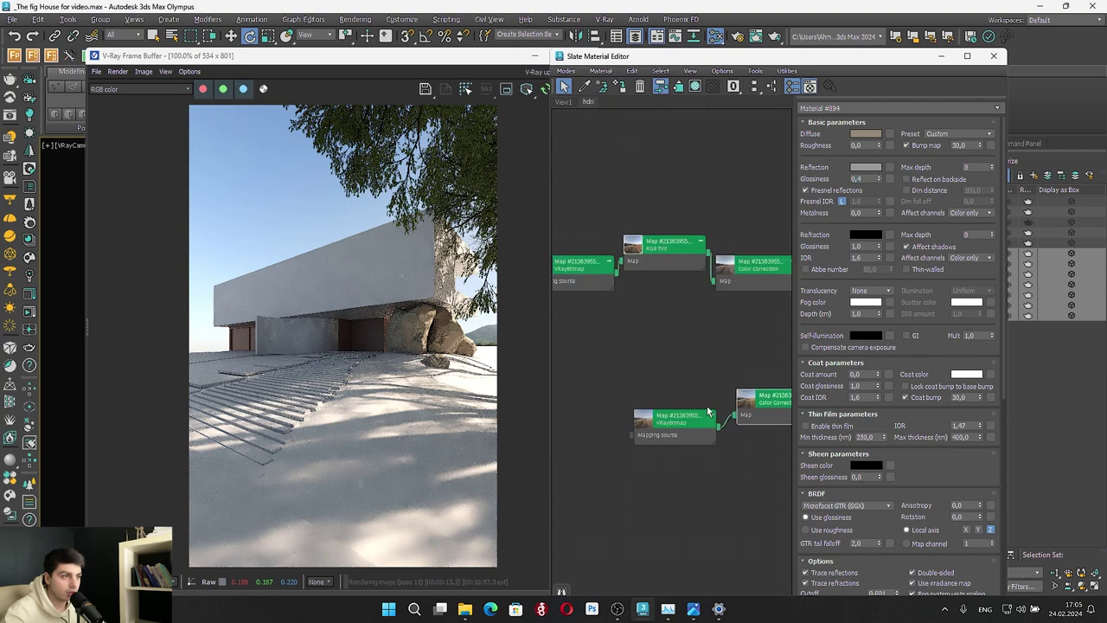
double_click(662, 244)
left_click(859, 184)
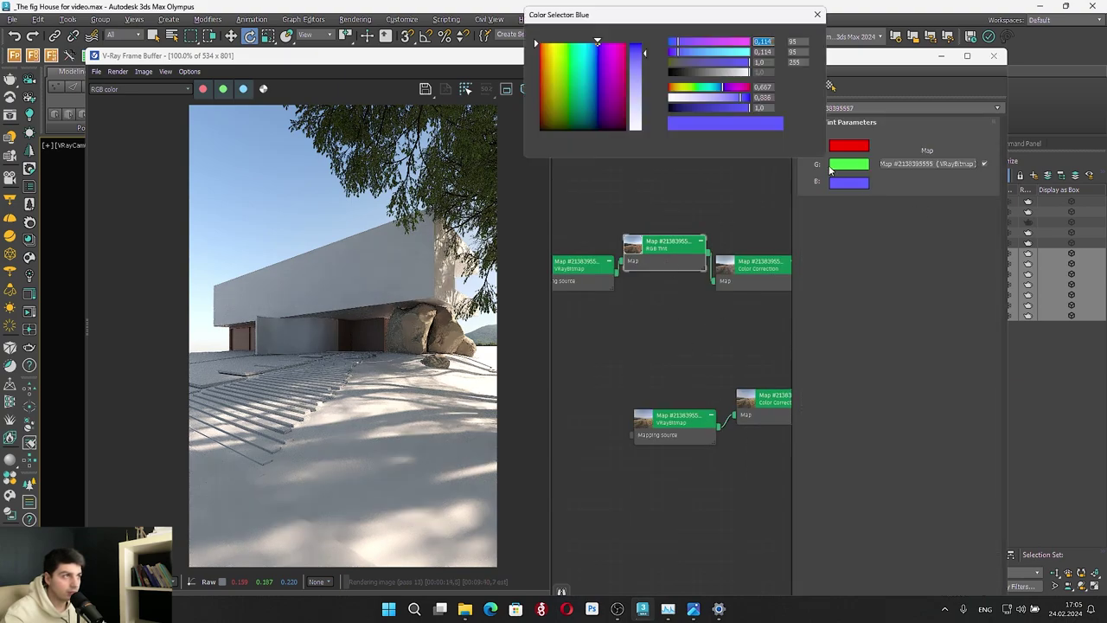
left_click_drag(734, 98, 728, 98)
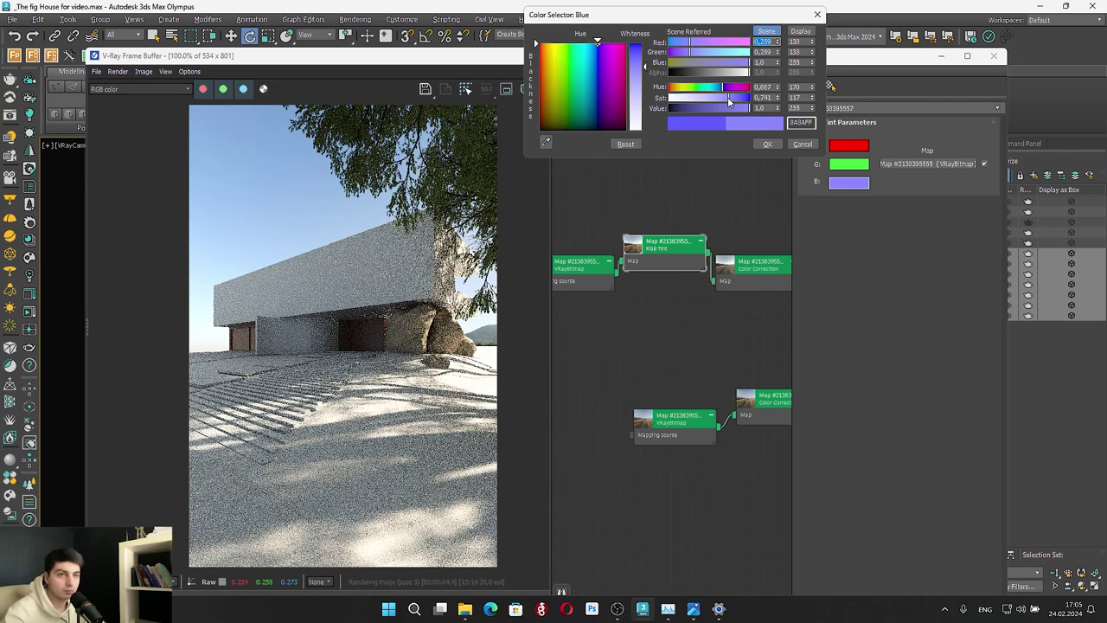
left_click_drag(729, 96, 732, 97)
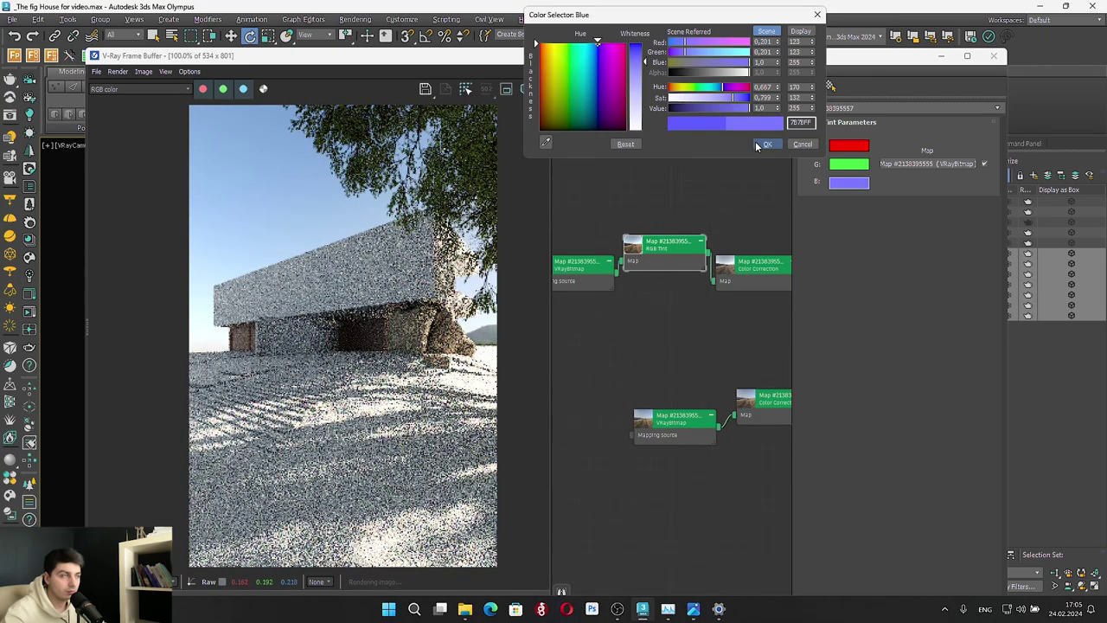
left_click(756, 143)
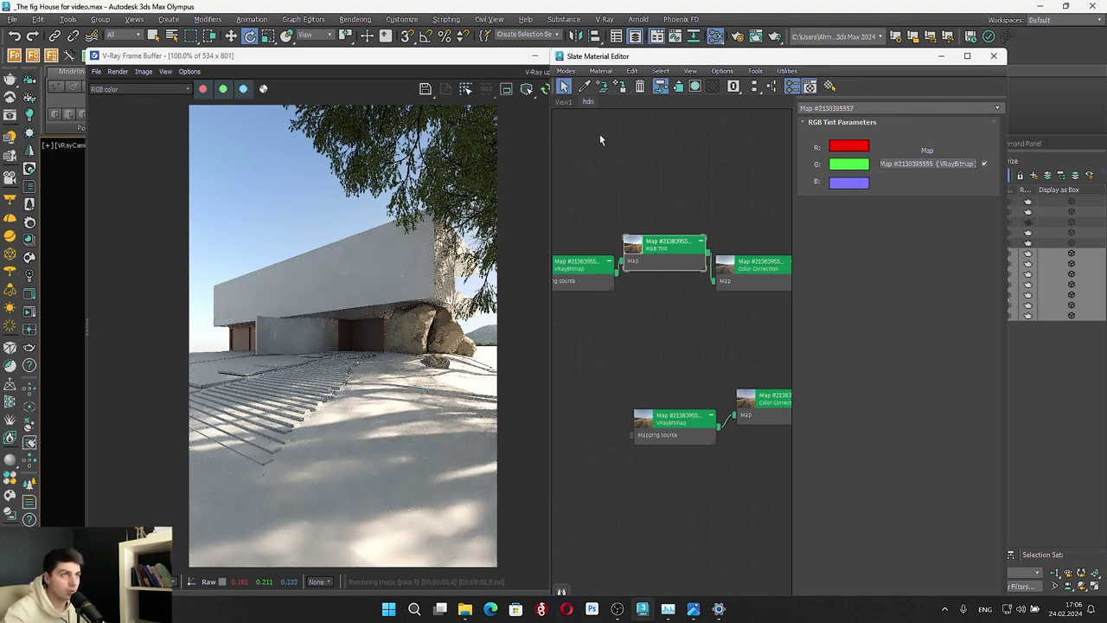
Duplicate the beige rock material in the main material view and open the copy's parameters
left_click(560, 102)
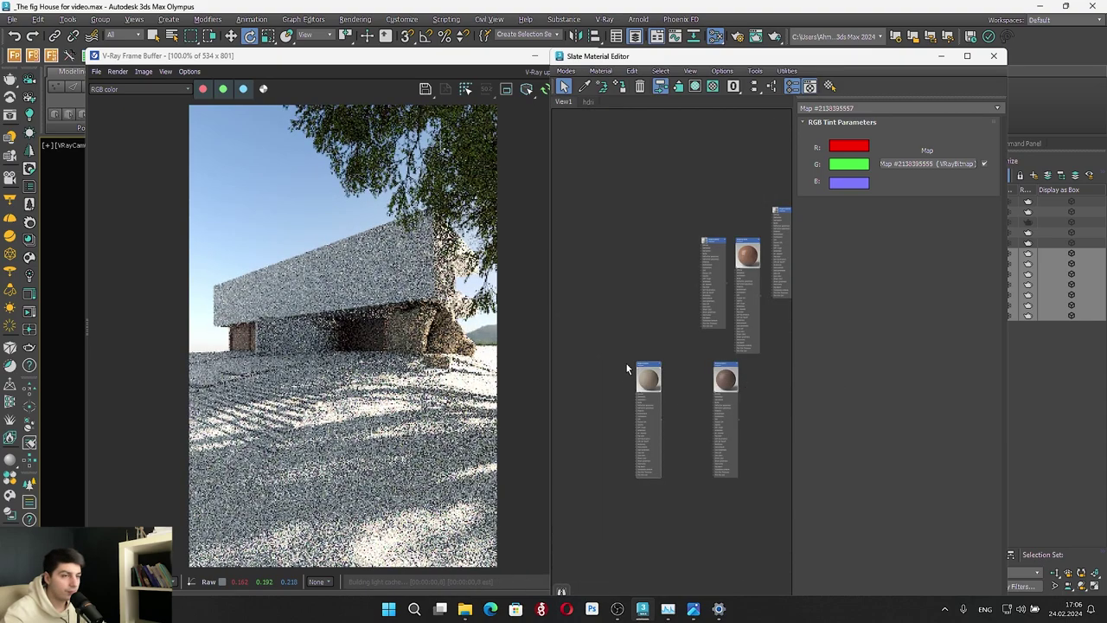
scroll(638, 380, "up", 3)
middle_click_drag(655, 362, 617, 214)
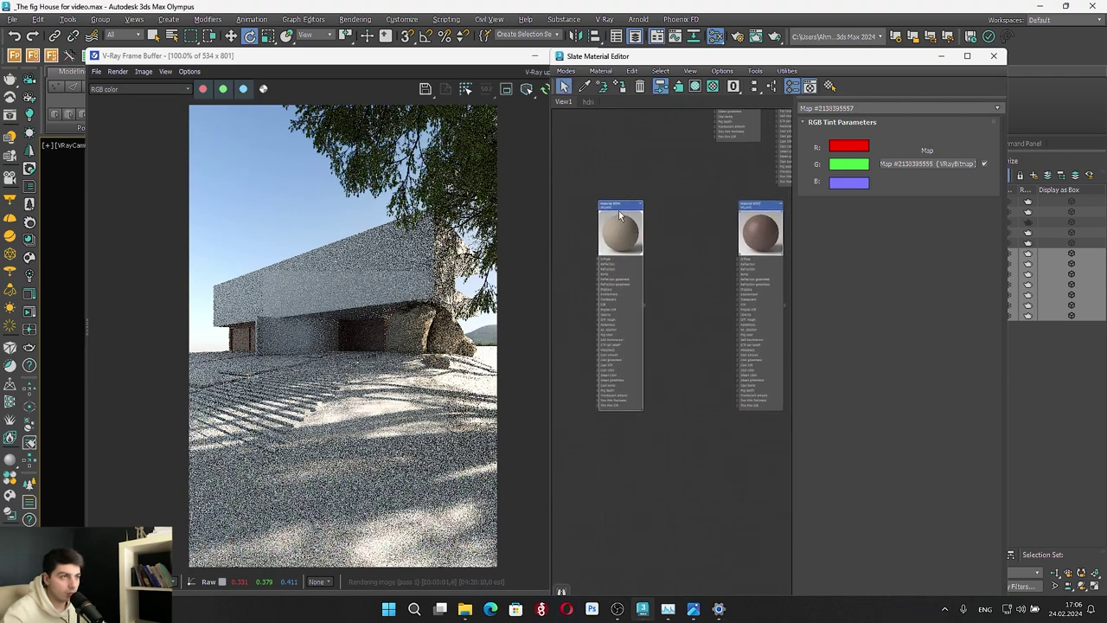
left_click_drag(614, 222, 675, 445, "shift")
double_click(674, 442)
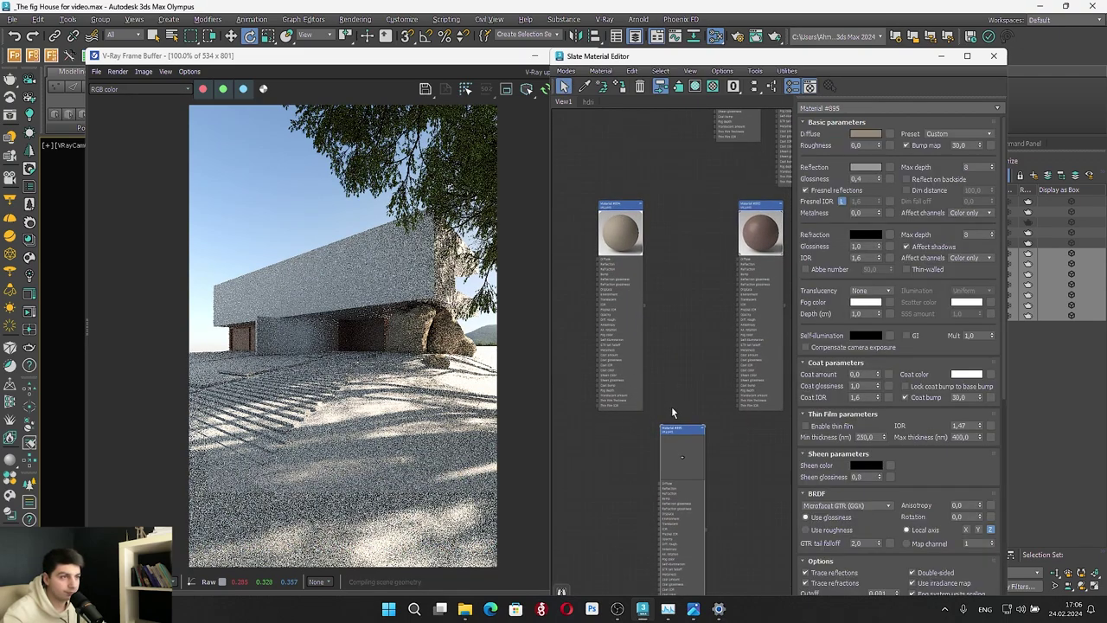
left_click(668, 398)
Brighten the copied material's reflection color to a light gray with a value of 0.714
left_click(617, 228)
left_click(866, 167)
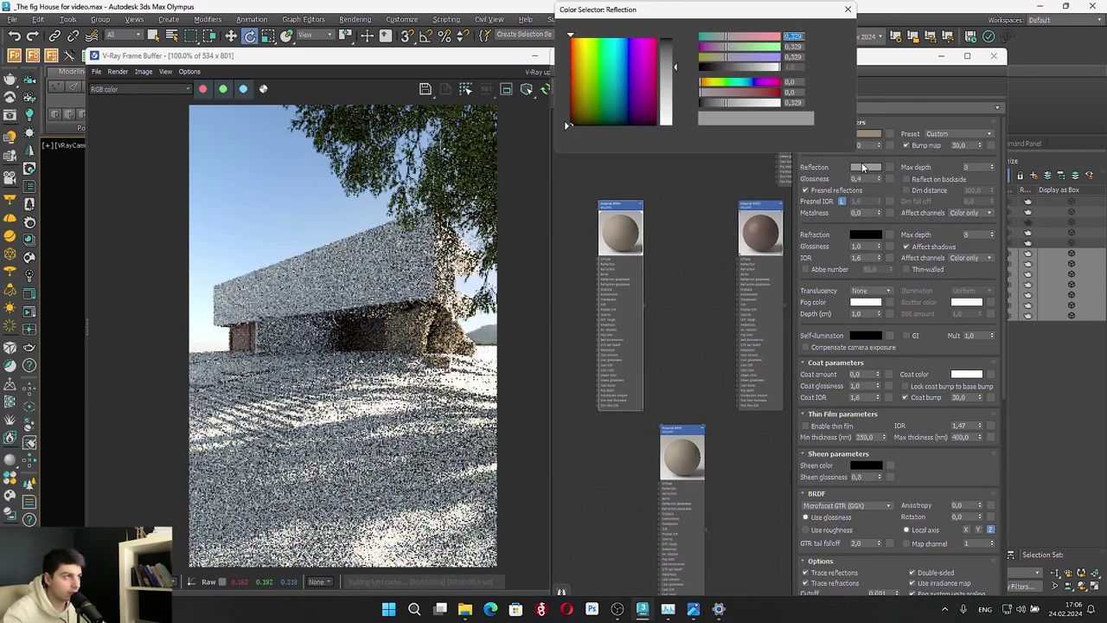
left_click_drag(752, 103, 758, 104)
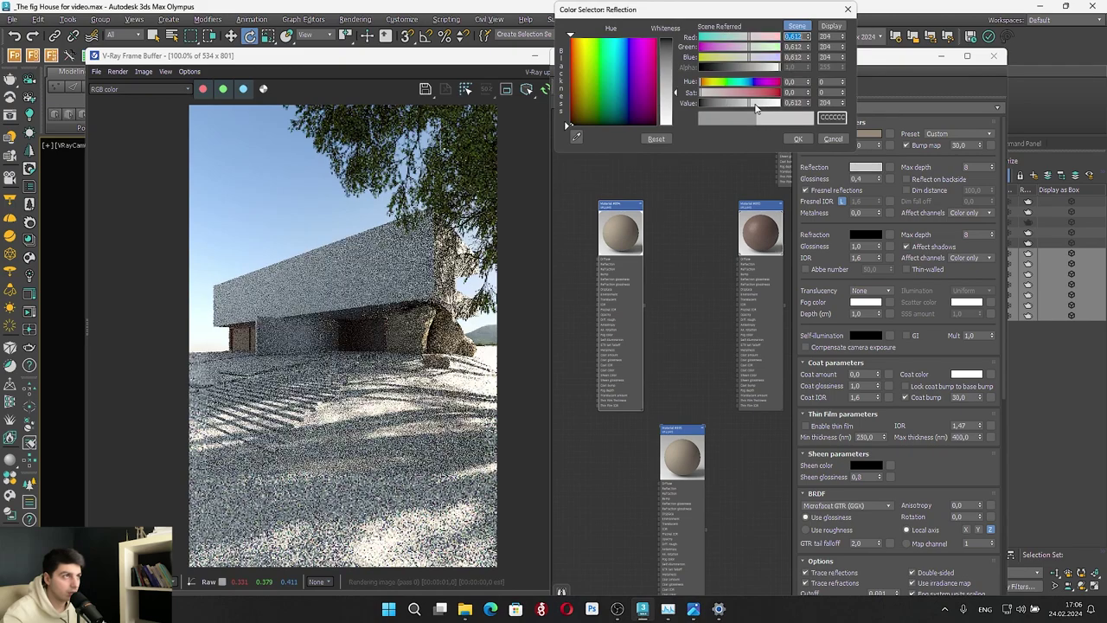
left_click(797, 139)
Raise the original rock material's reflection color to a value of 0.671
double_click(633, 242)
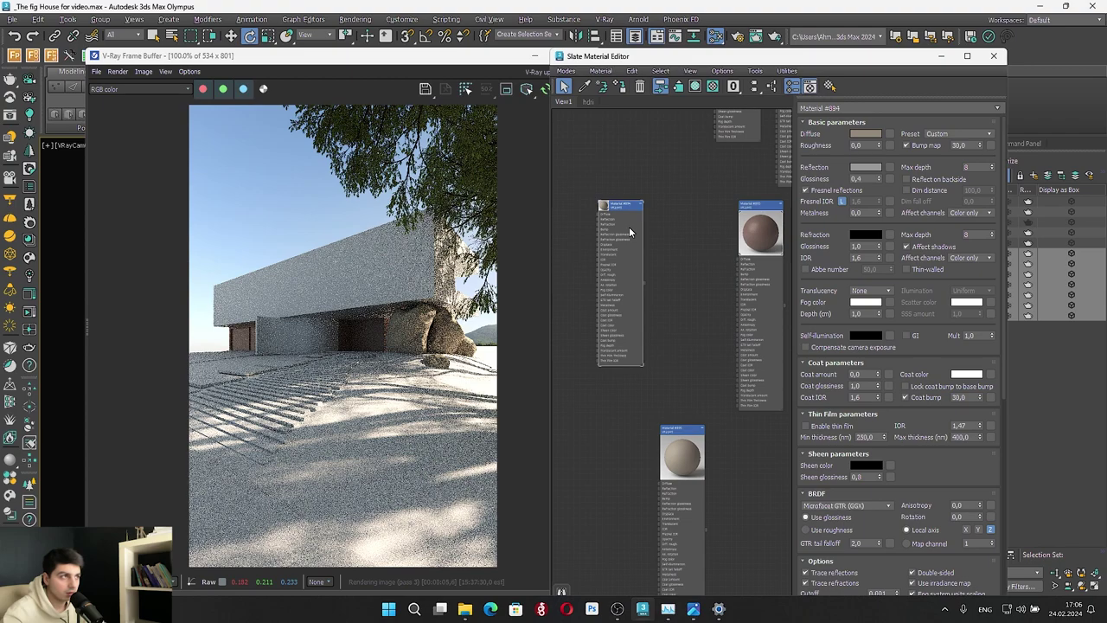
left_click(866, 167)
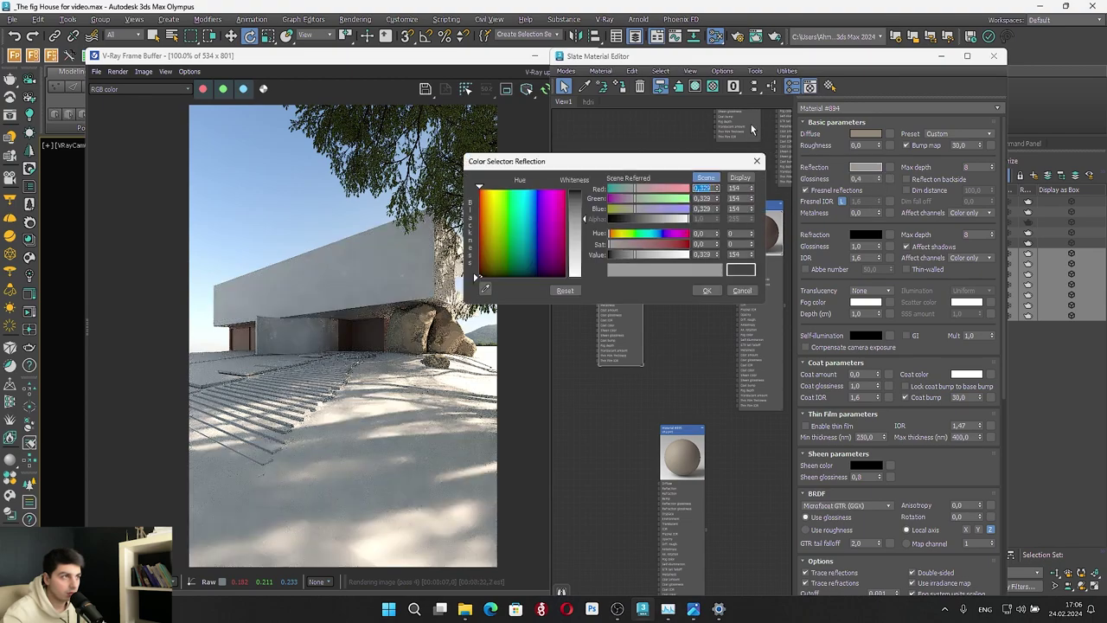
left_click(663, 256)
left_click(707, 293)
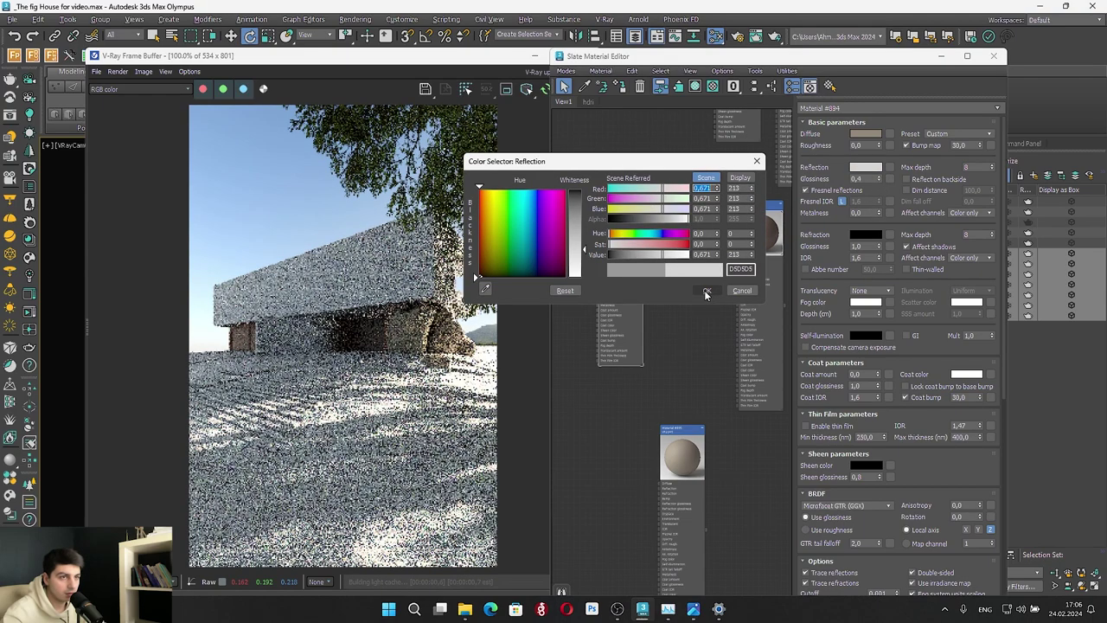
Assign the copied material to the terrain ground surfaces and bring the render back beside the material editor
left_click(535, 57)
left_click(344, 414)
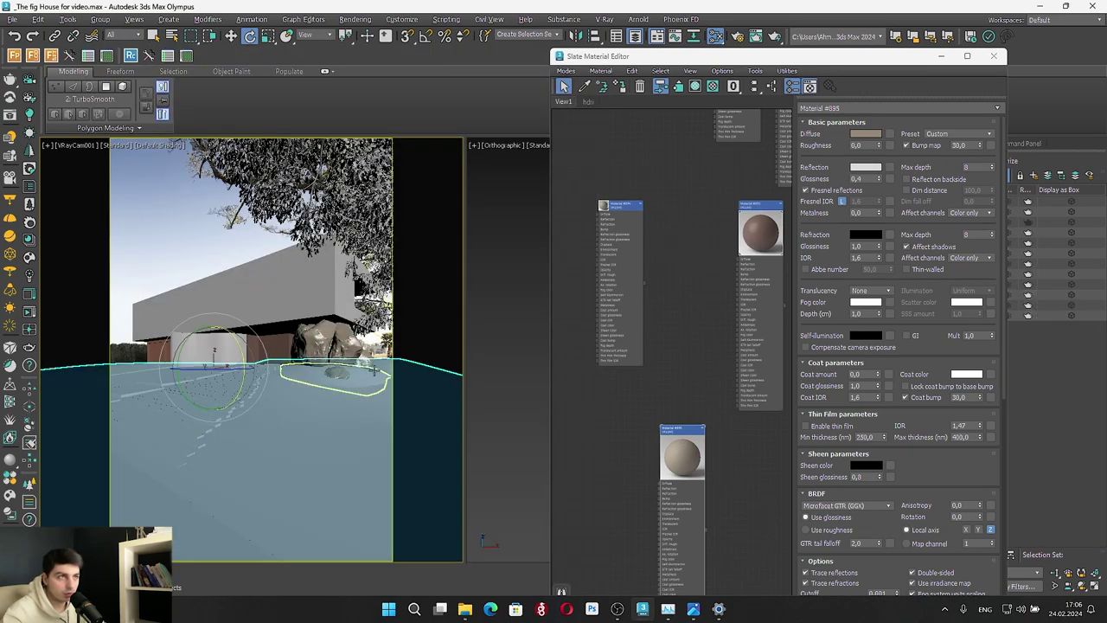
left_click(373, 369)
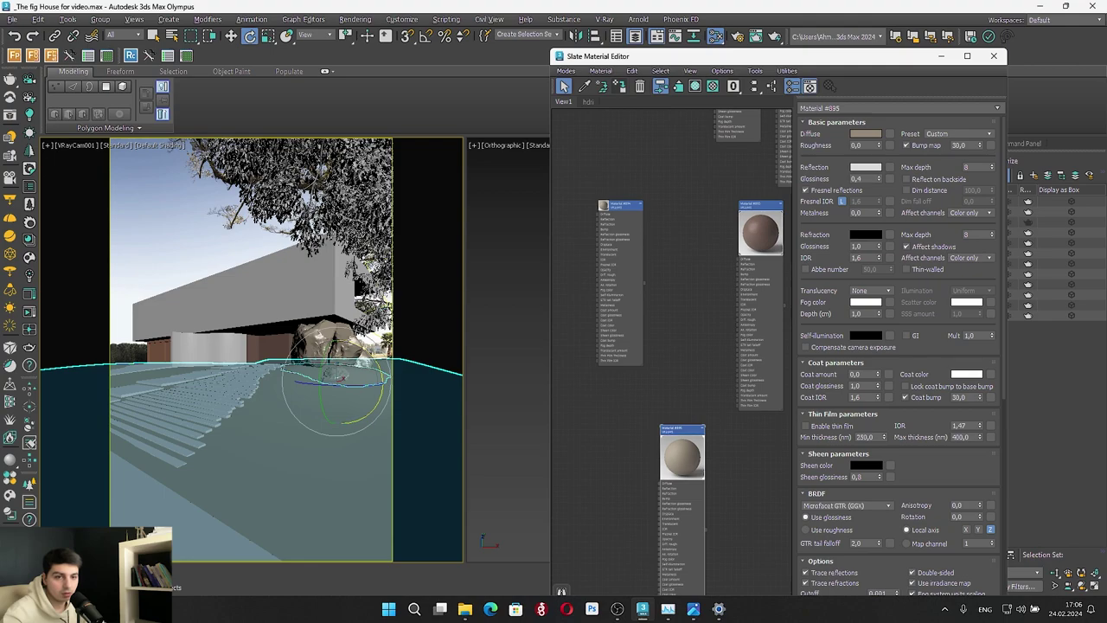
left_click(54, 588)
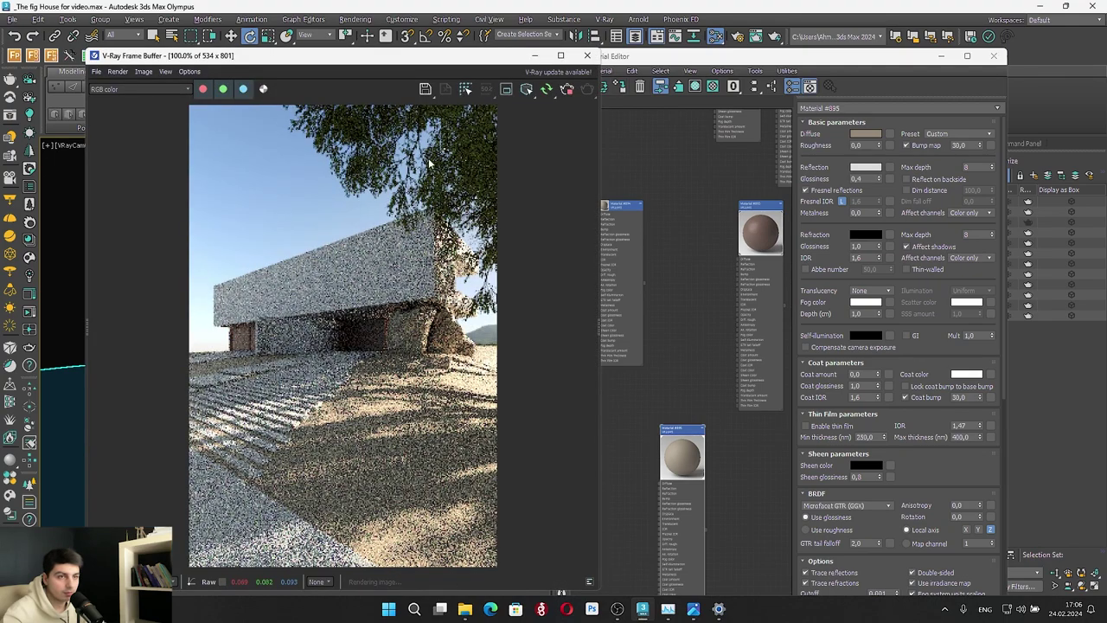
left_click_drag(476, 56, 443, 45)
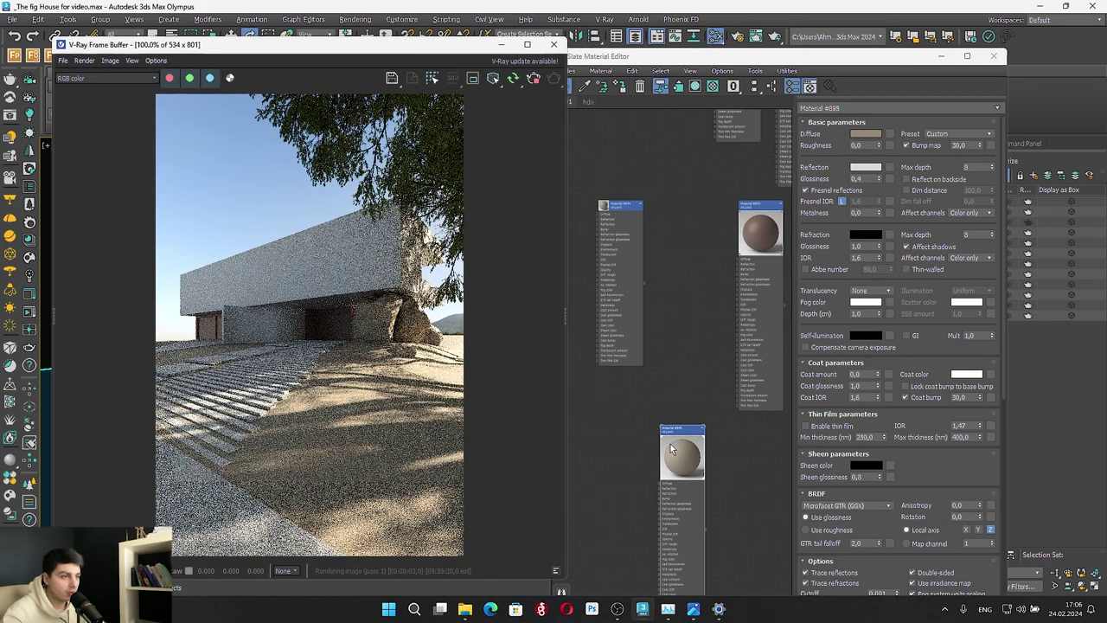
Darken the ground material's diffuse color to a dark brown with a value of 0.102
double_click(689, 459)
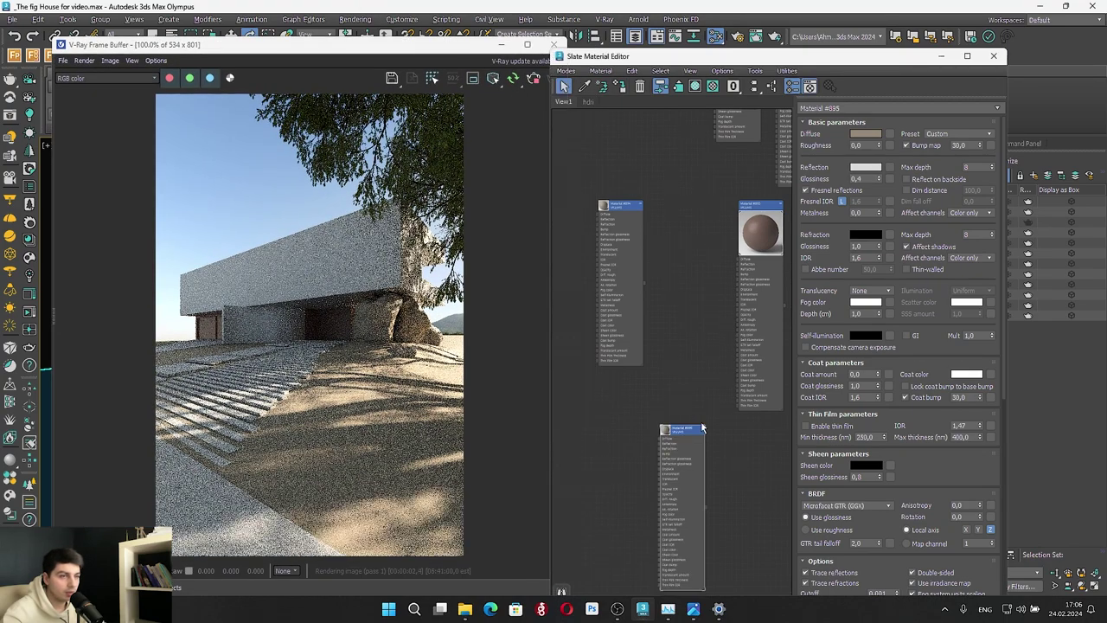
left_click(870, 134)
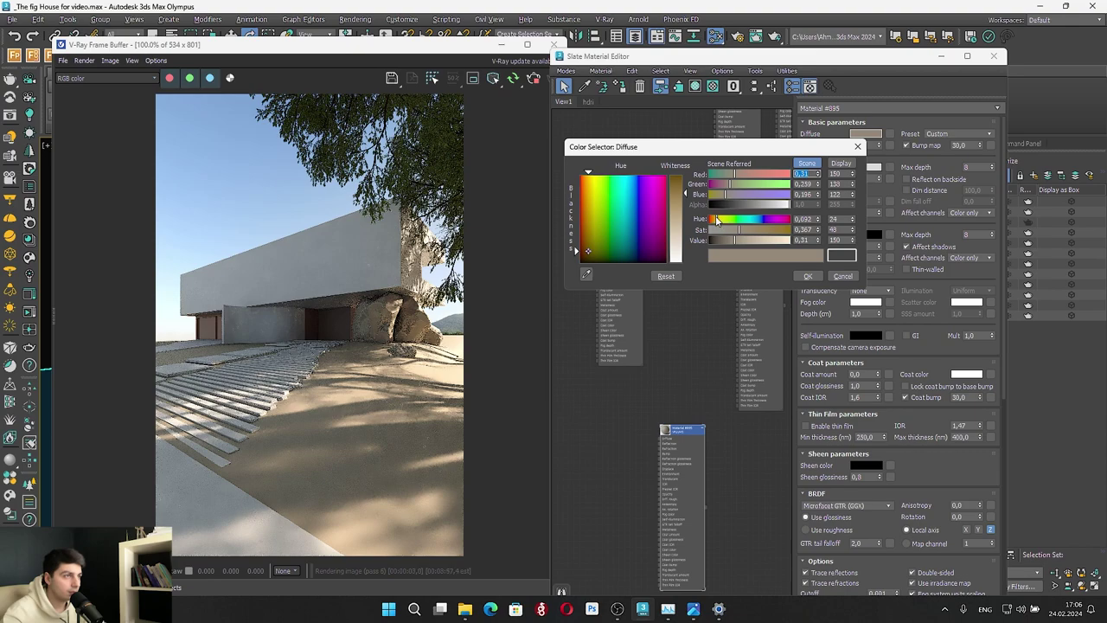
left_click(718, 242)
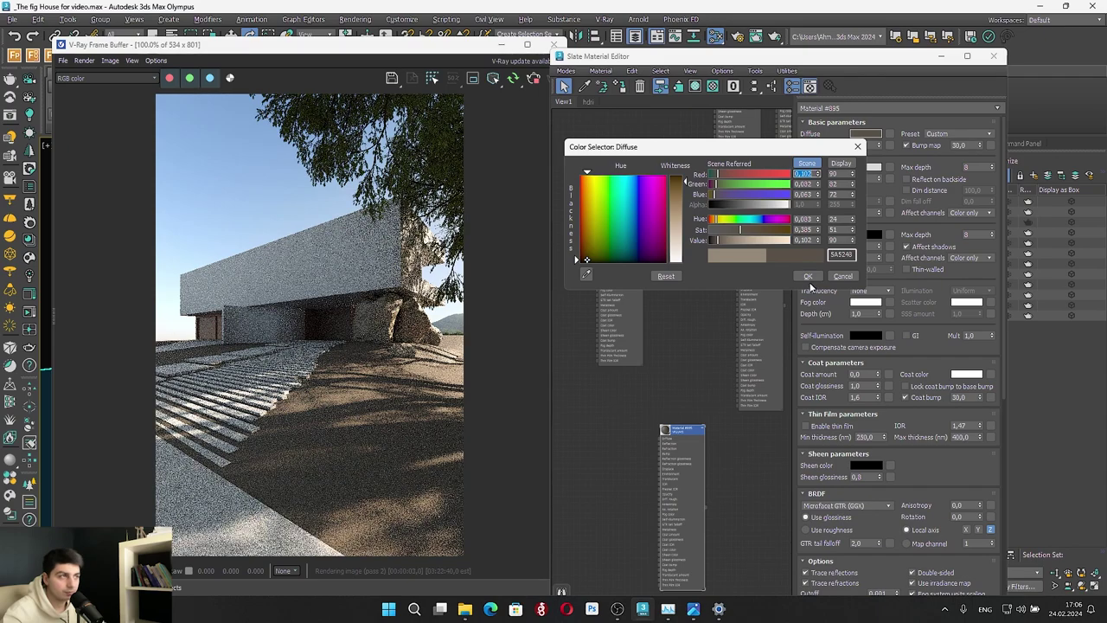
left_click(815, 275)
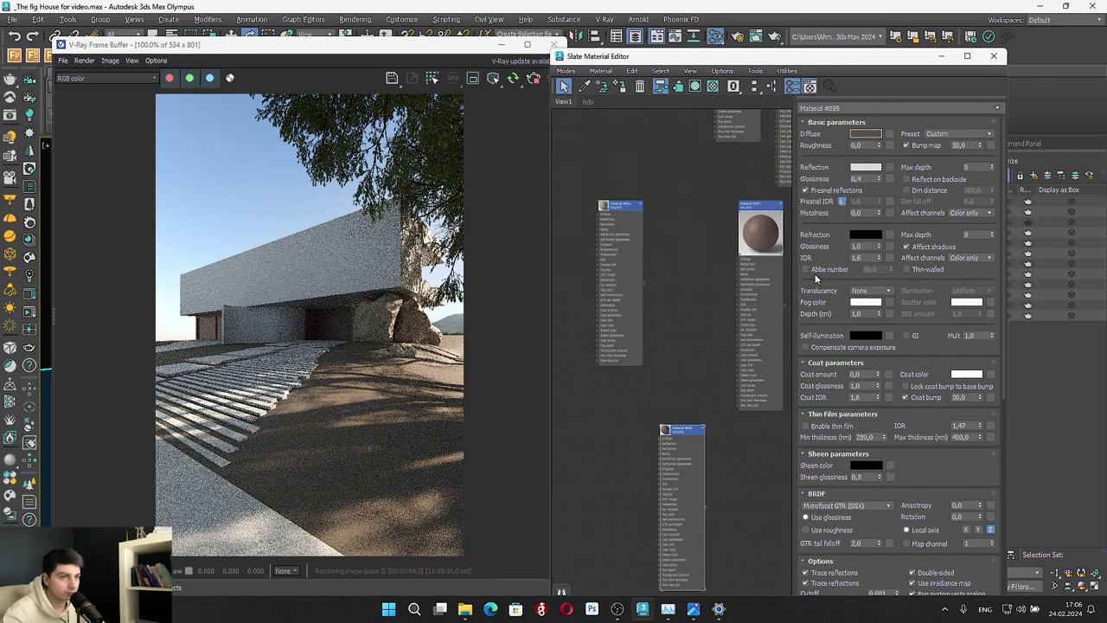
Darken the ground material's reflection color to a mid gray with a value of 0.353
left_click(875, 170)
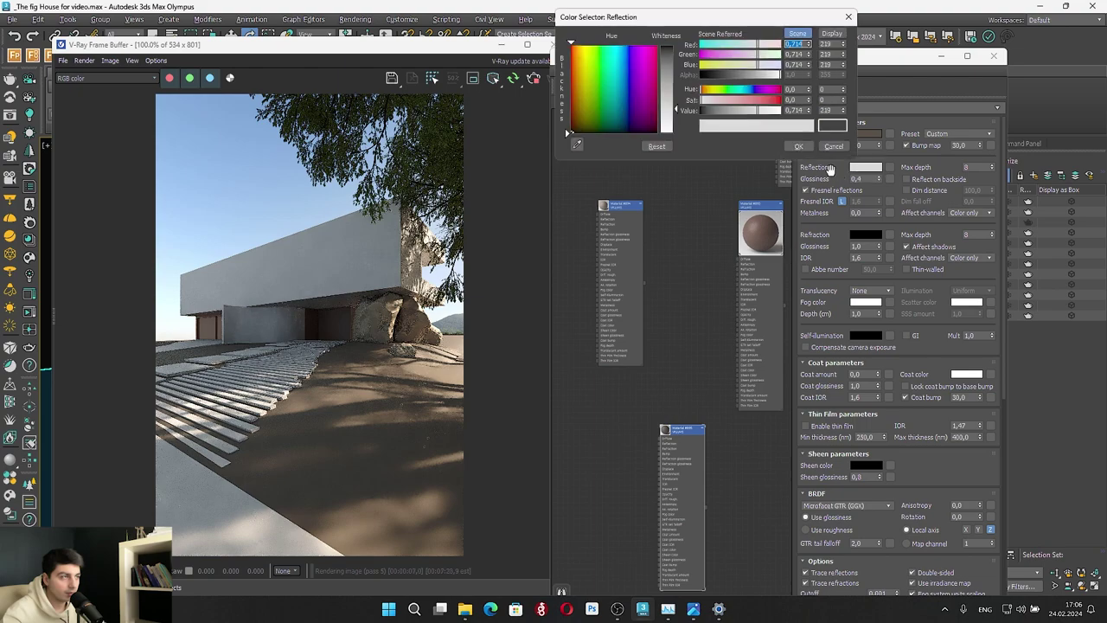
left_click_drag(731, 120, 736, 117)
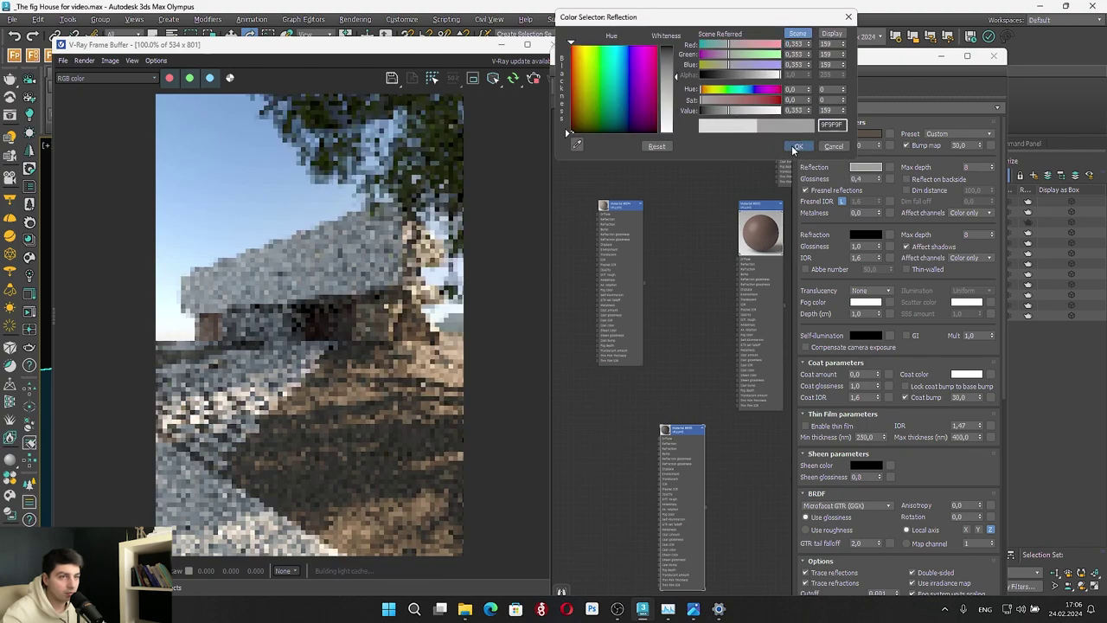
left_click(797, 146)
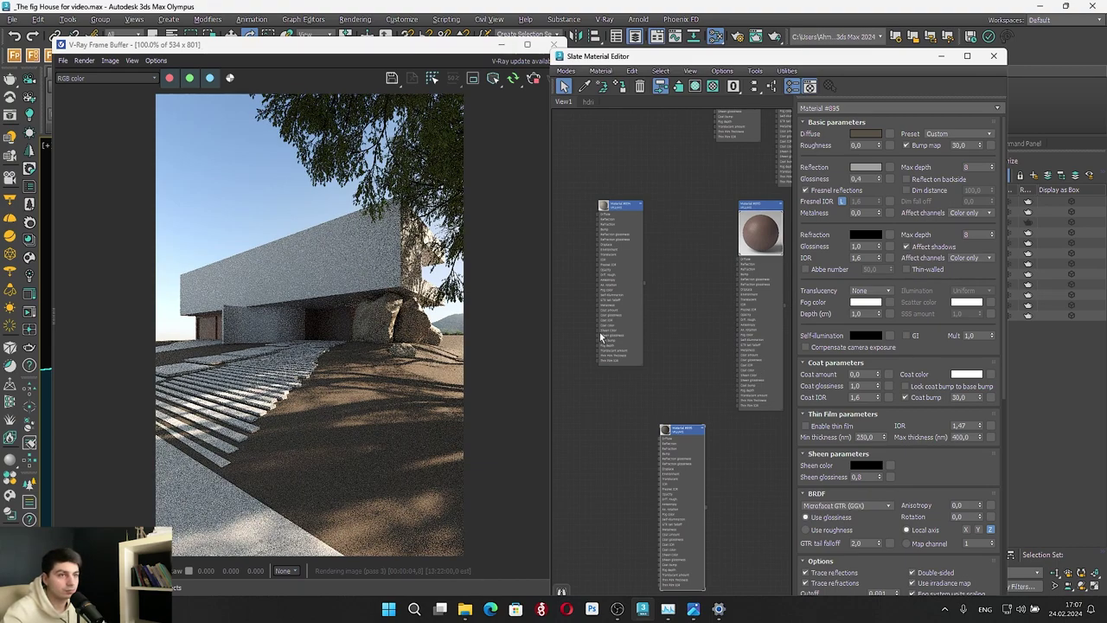
Show the frame buffer's correction layers, raise the exposure to 0.519 and slightly lower the highlight burn
left_click(554, 305)
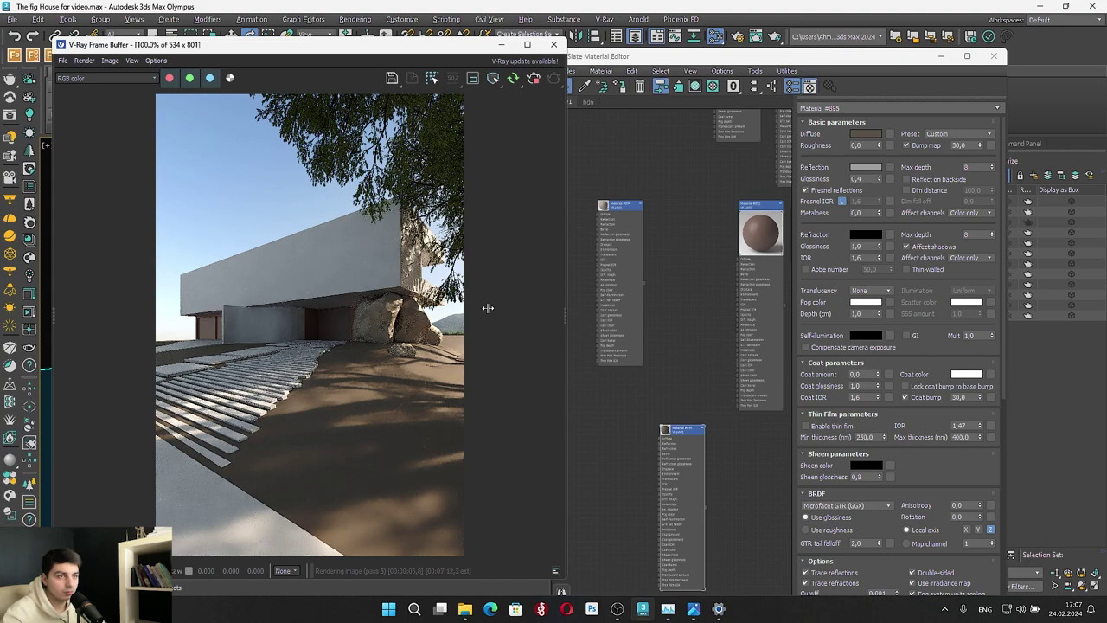
left_click_drag(488, 308, 466, 312)
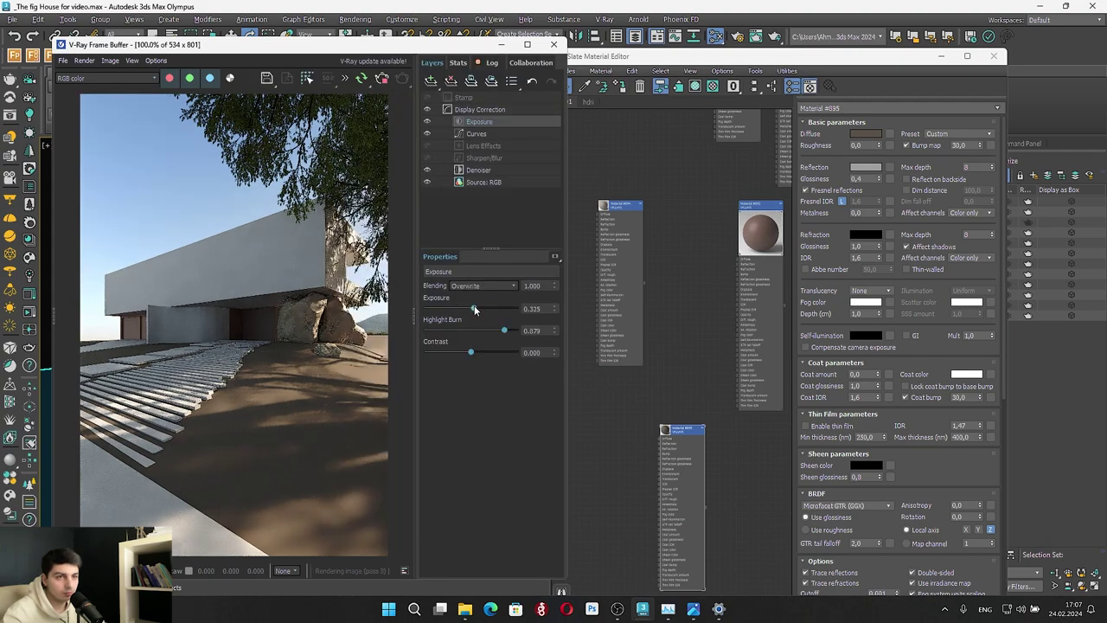
left_click_drag(474, 310, 477, 310)
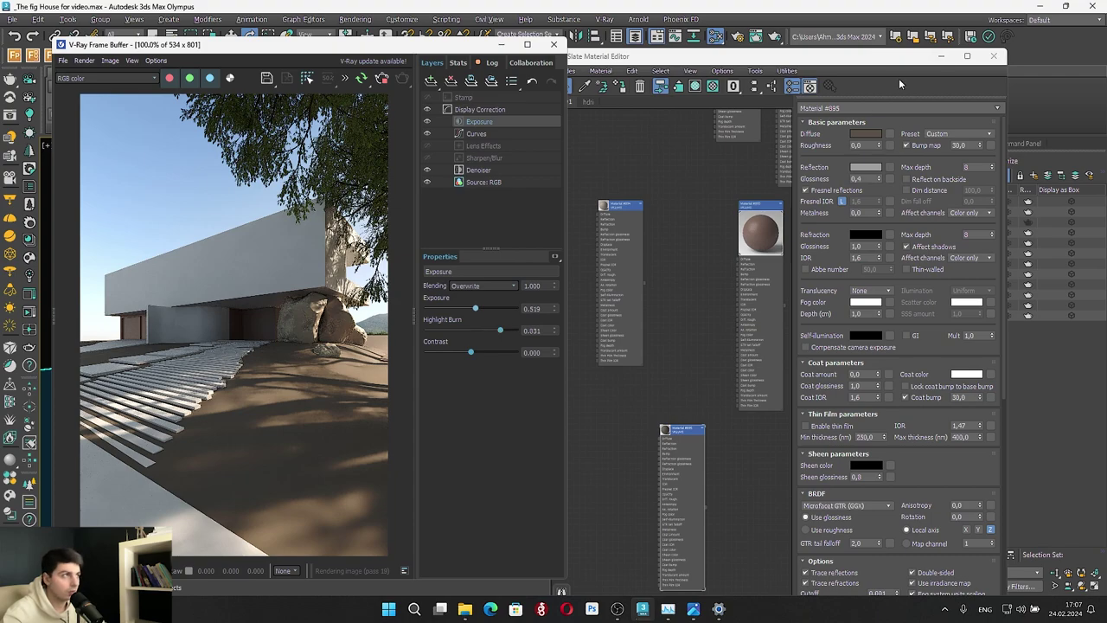
Compare the current render with the reference image 2.png placed beside it
left_click(941, 55)
scroll(658, 337, "down", 4)
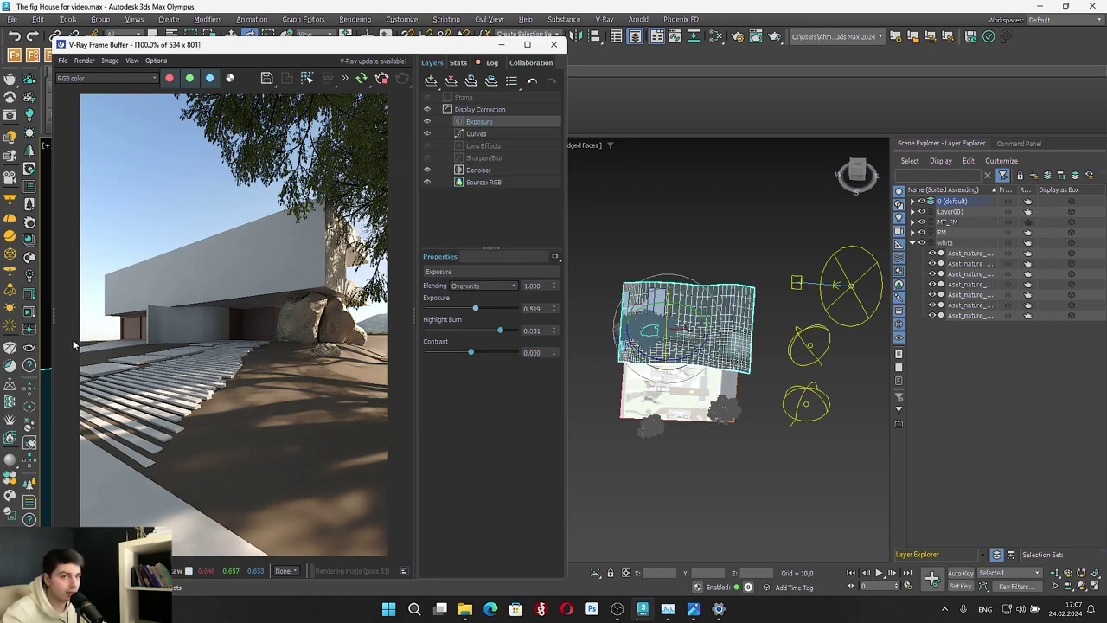
left_click_drag(1106, 78, 636, 44)
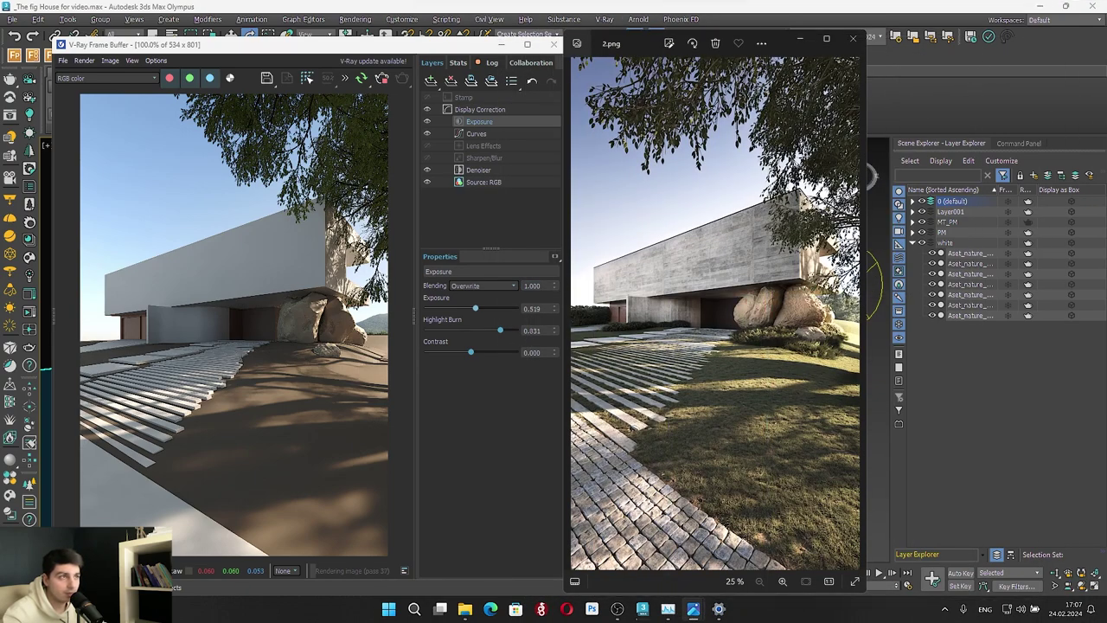
left_click(1038, 41)
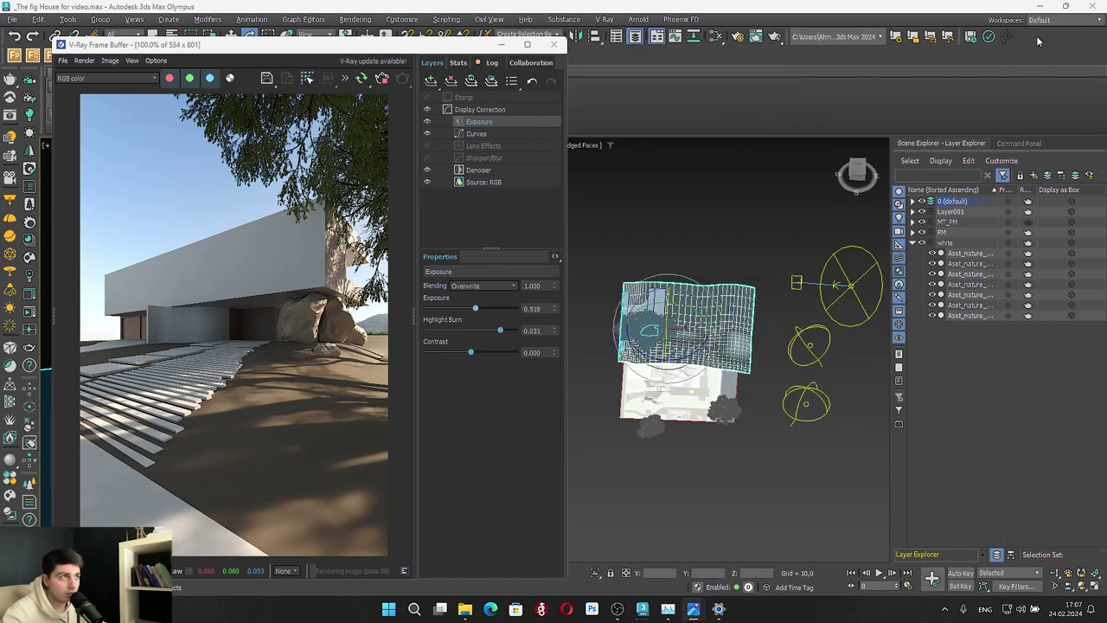
Set the hue shift of the lower HDRI chain's Color Correction map to 0.593 and put the material editor away
left_click(717, 37)
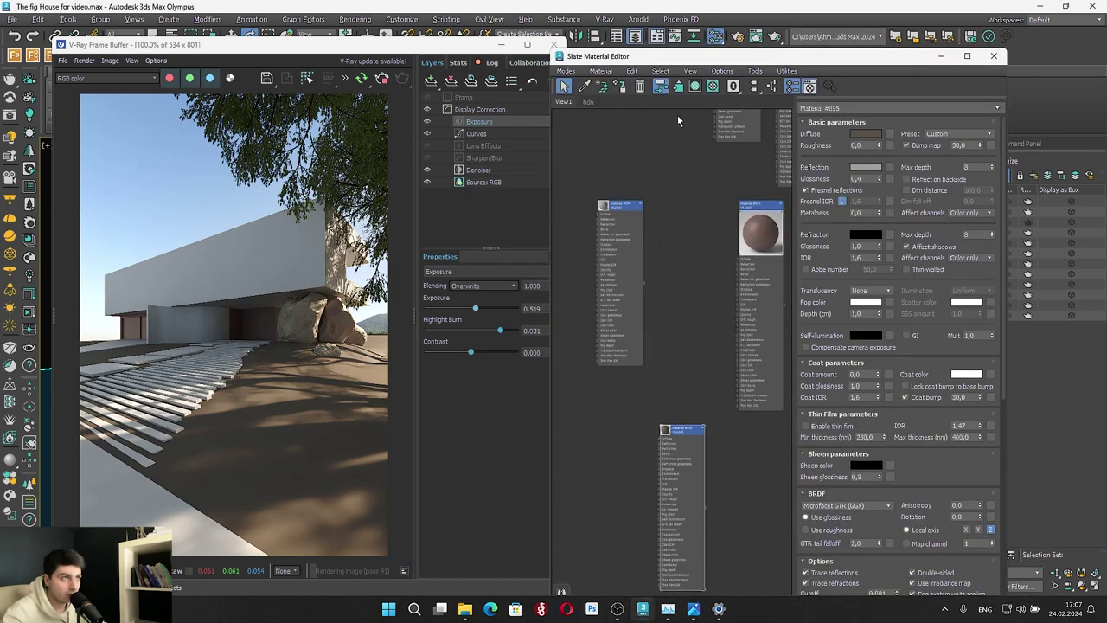
left_click(590, 100)
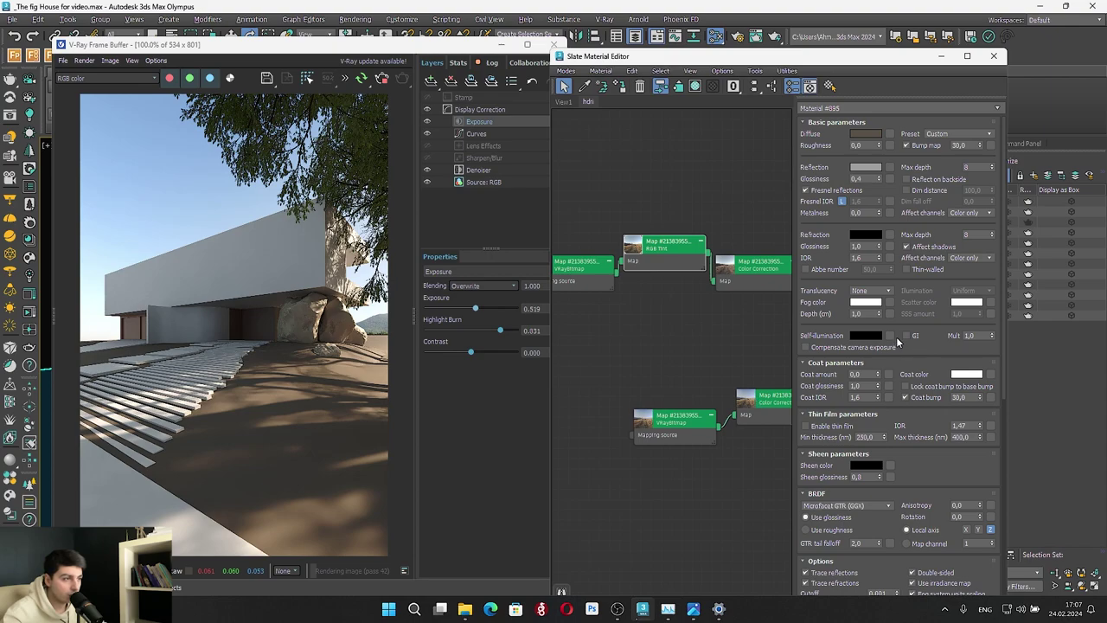
double_click(762, 398)
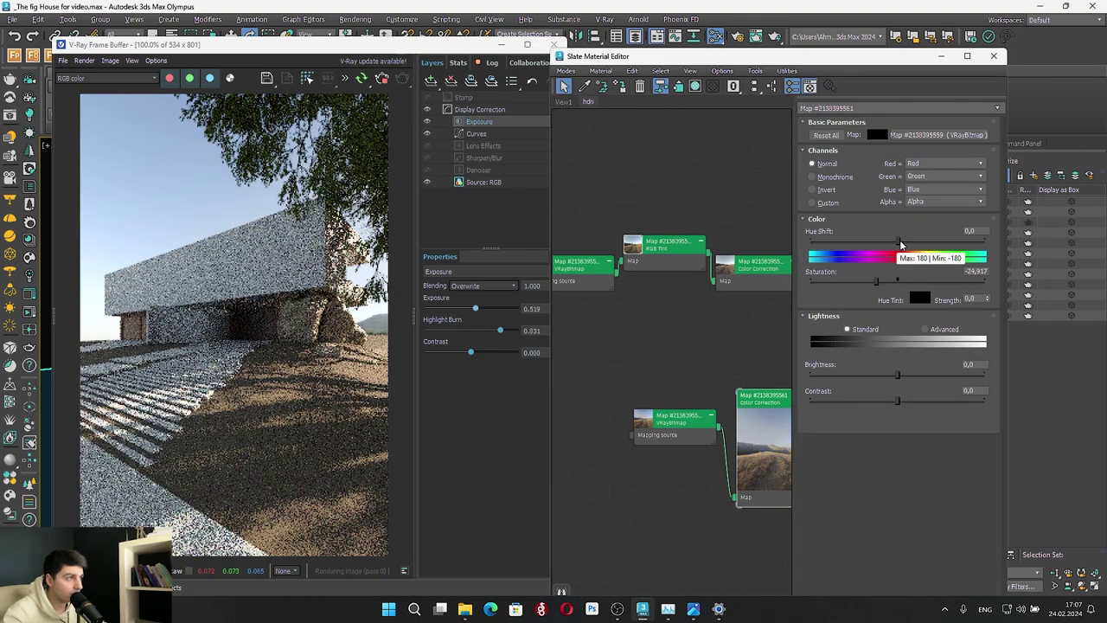
left_click_drag(898, 242, 899, 246)
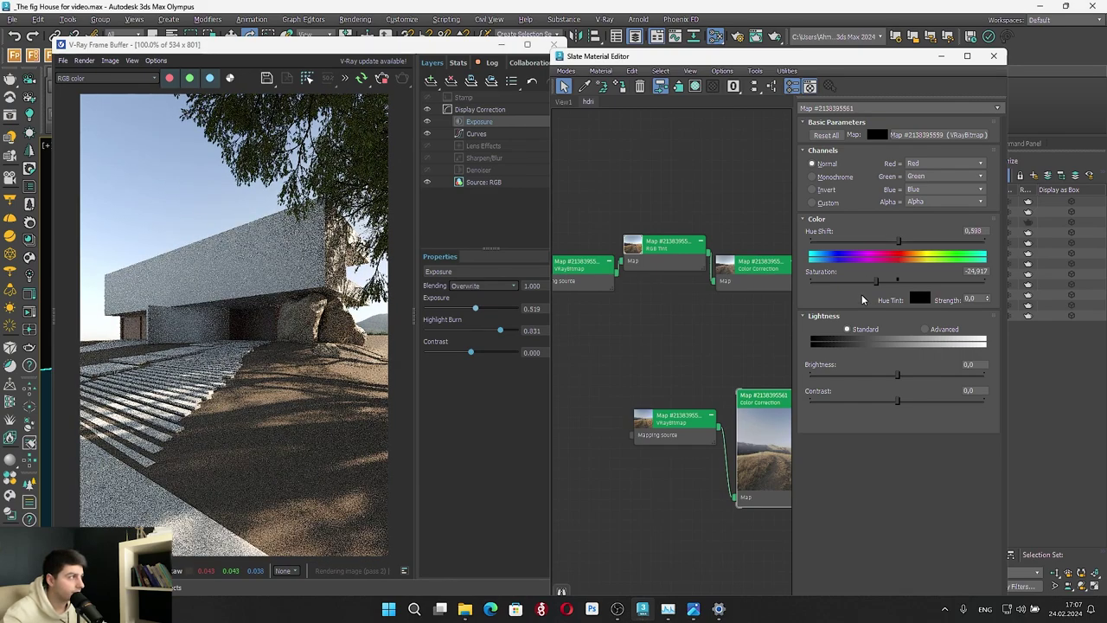
left_click(939, 57)
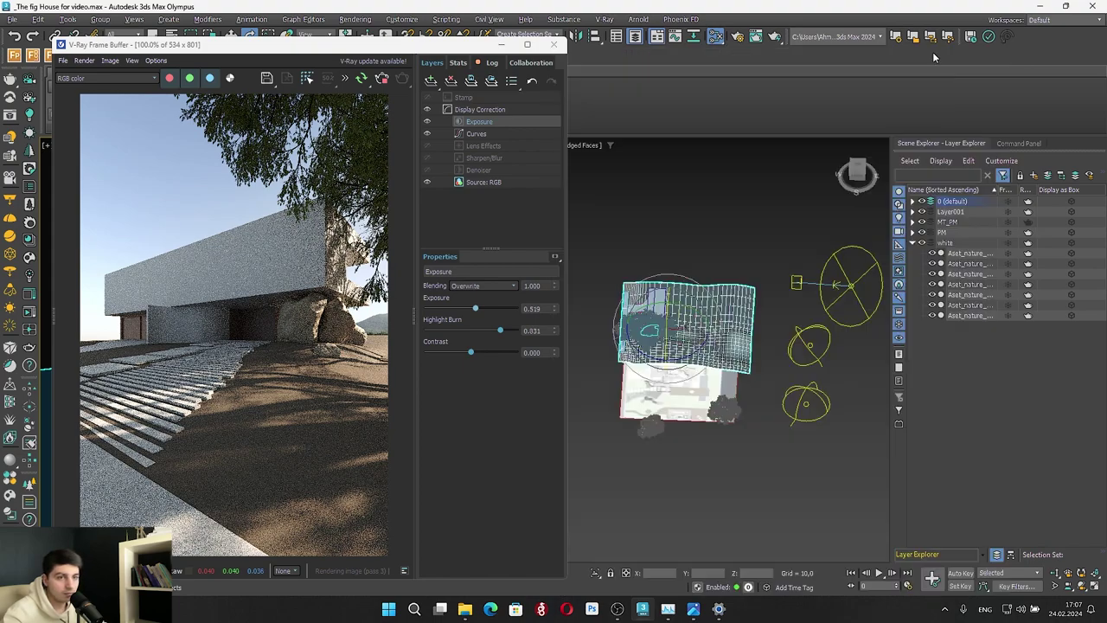
Select the Vaccinium ovatum bush among the plant assets stored beside the site model
middle_click_drag(738, 348, 660, 321, "alt")
scroll(866, 441, "up", 10)
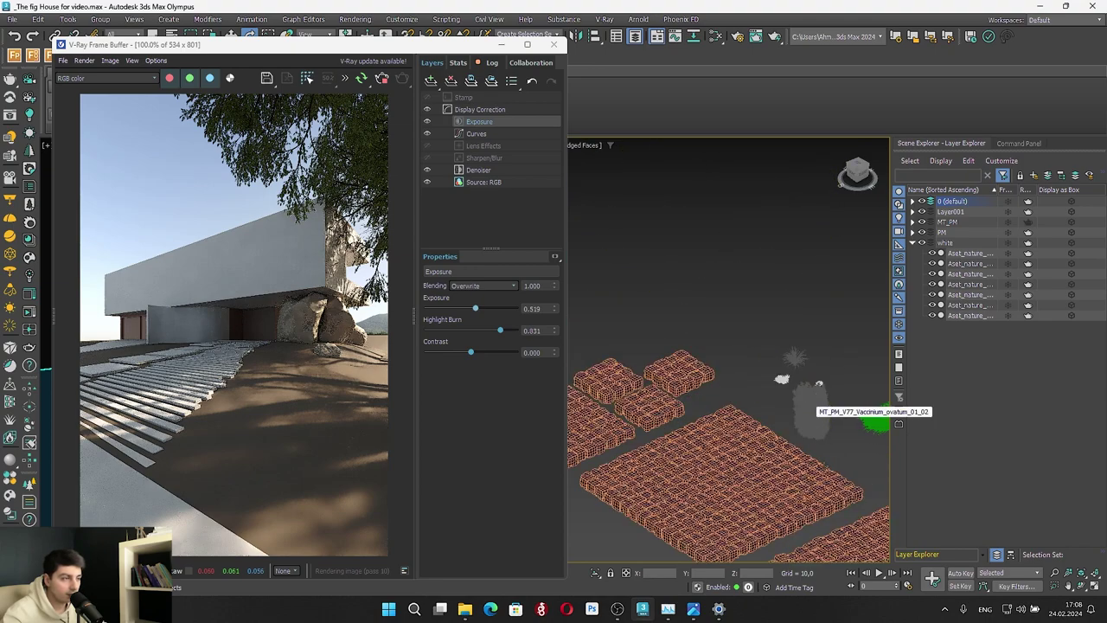
scroll(729, 432, "up", 6)
scroll(741, 435, "down", 10)
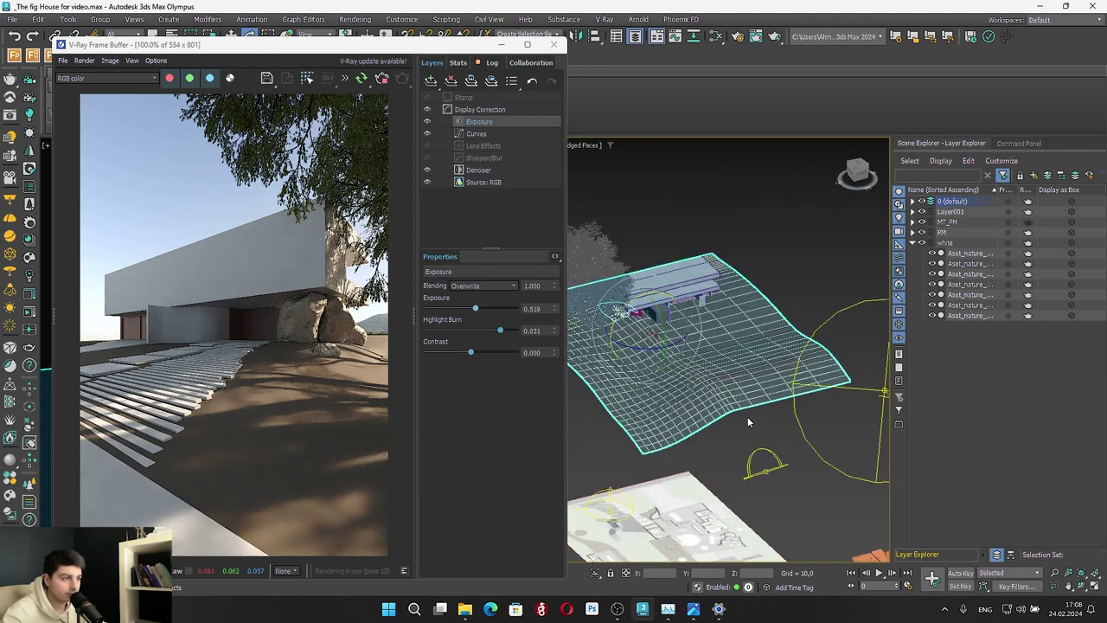
scroll(753, 389, "up", 3)
scroll(742, 359, "up", 8)
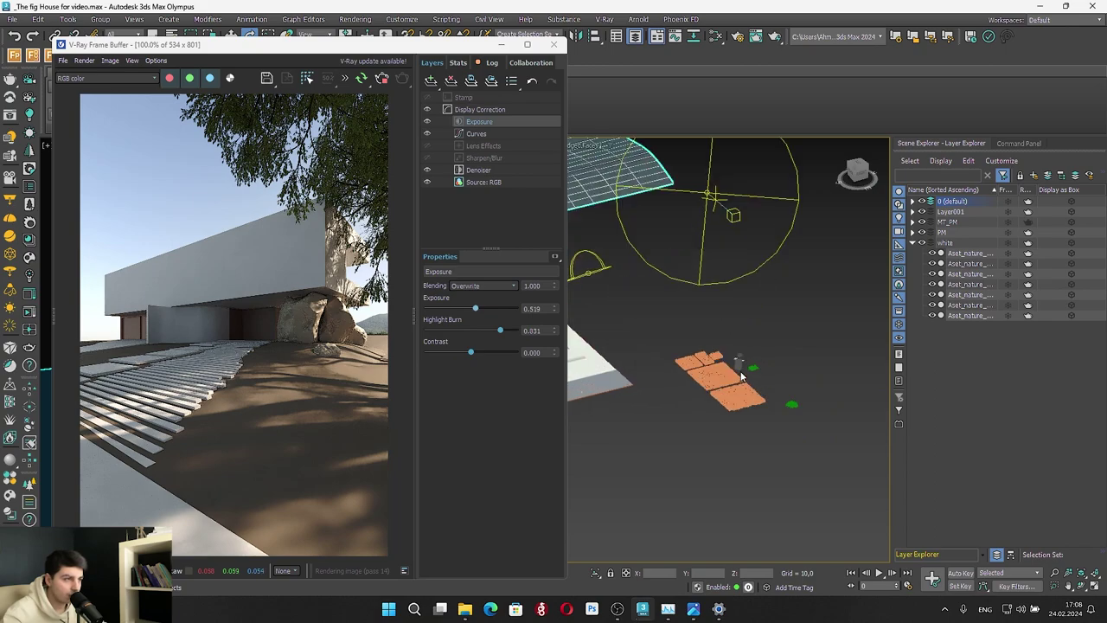
left_click(735, 333)
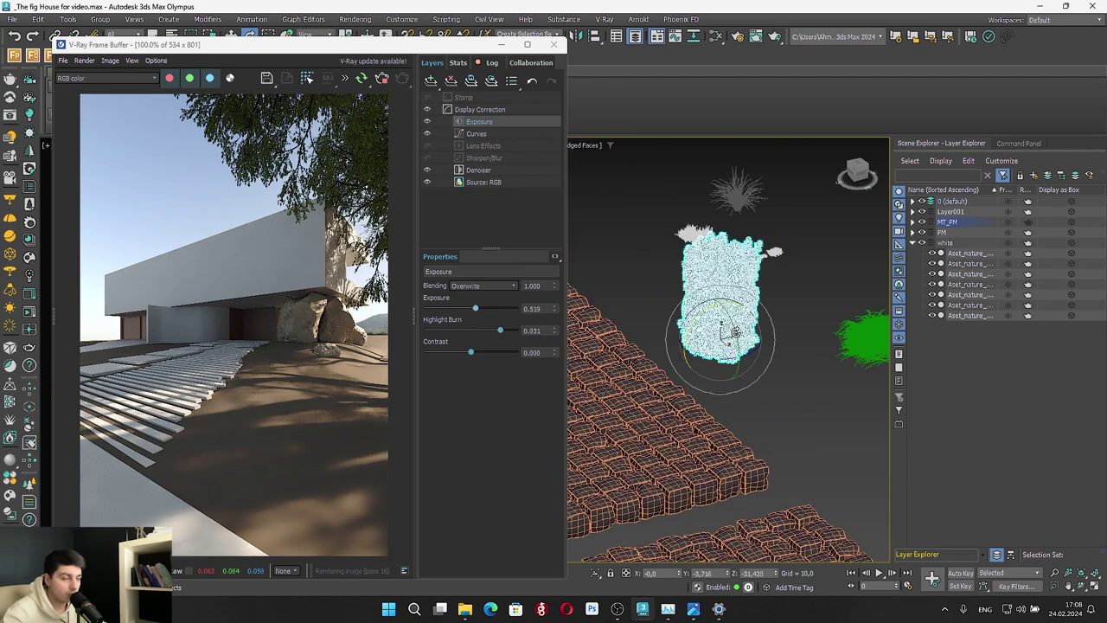
Stop the interactive render, put the frame buffer away and place the bush on the terrain near the house in top view
left_click(383, 79)
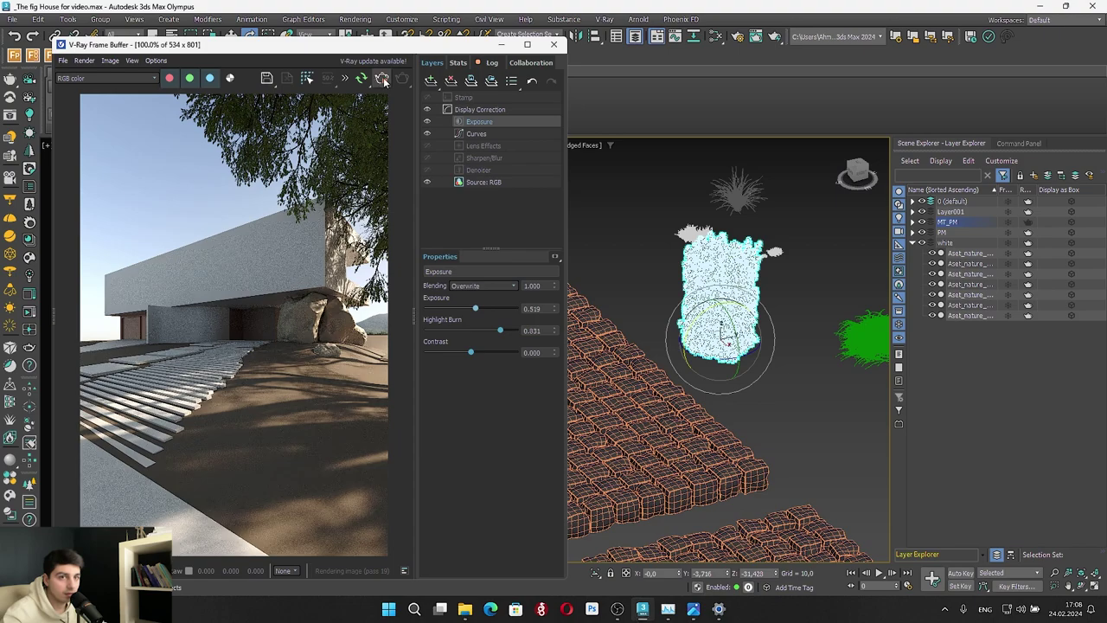
left_click(500, 44)
scroll(817, 196, "down", 10)
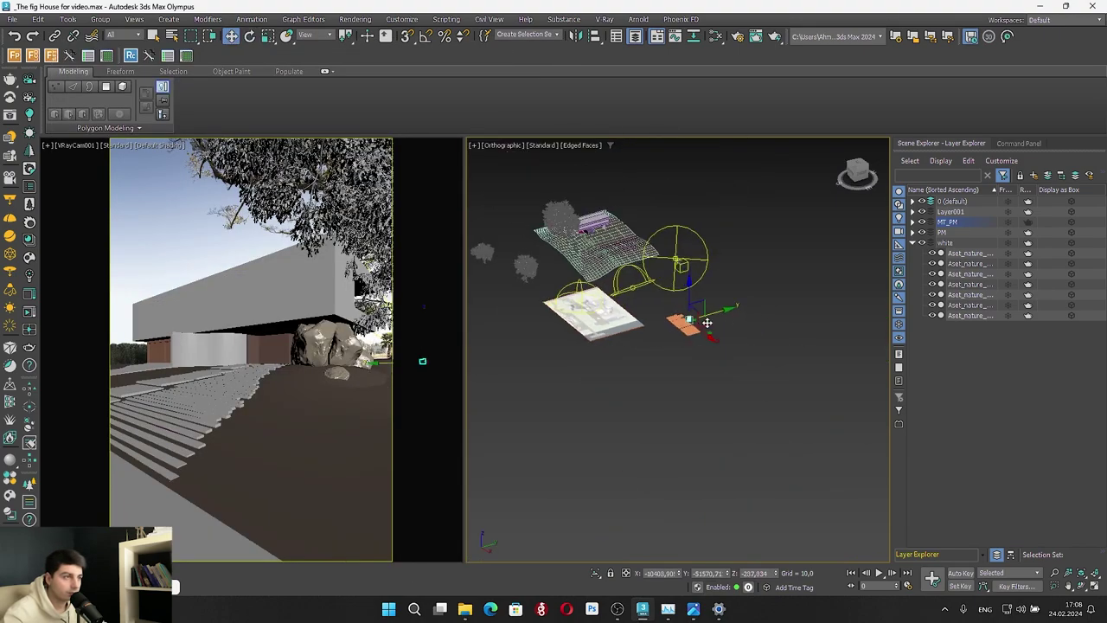
left_click(857, 171)
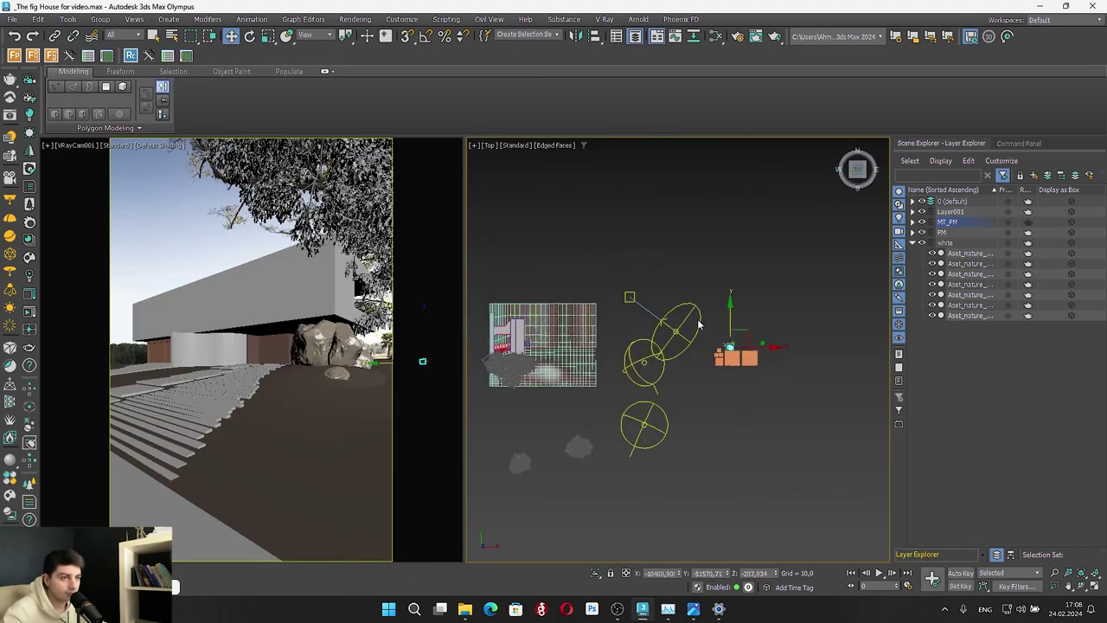
left_click(515, 305)
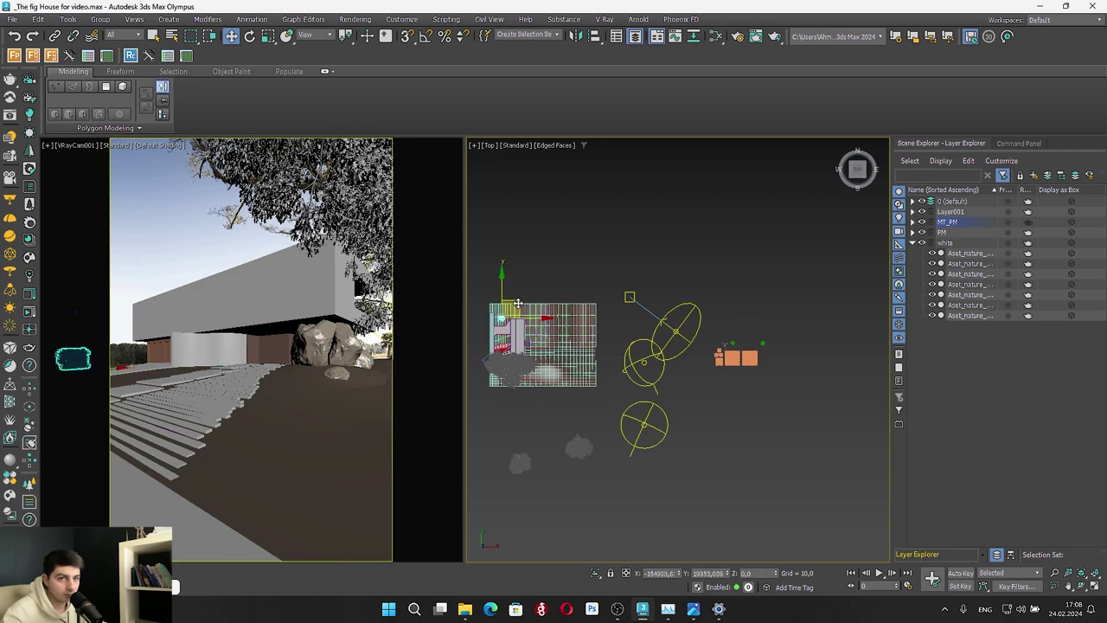
key("z")
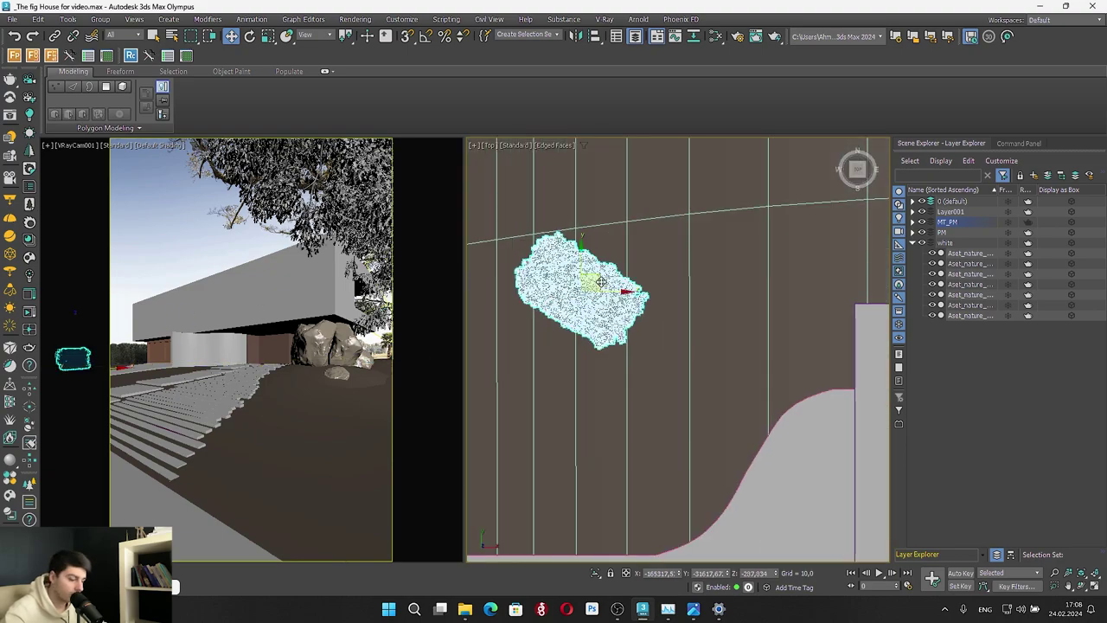
Rotate the bush parallel to the house's edge, move it to the building corner and clone it directly behind
key("e")
mouse_move(593, 251)
left_mouse_down()
mouse_move(575, 239)
mouse_move(807, 320)
mouse_move(808, 334)
mouse_move(801, 262)
left_mouse_up()
key("w")
left_click(555, 352)
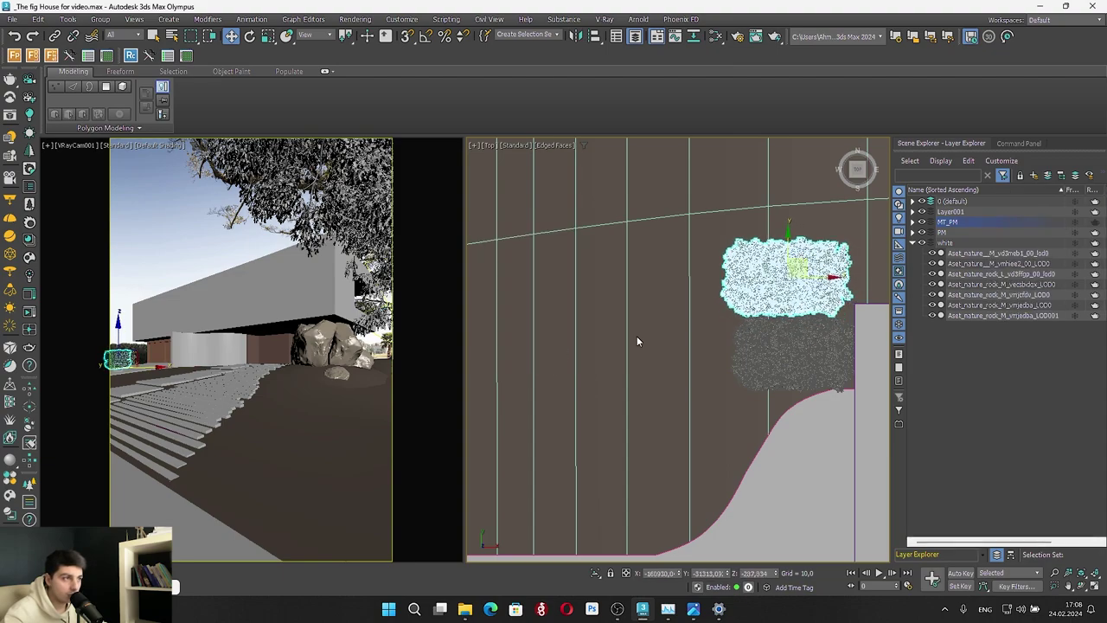
Scale up the rear bush and shift it sideways until it partly sits behind the house corner
key("e")
key("r")
left_click_drag(792, 275, 798, 258)
key("w")
middle_click_drag(773, 353, 730, 330, "alt")
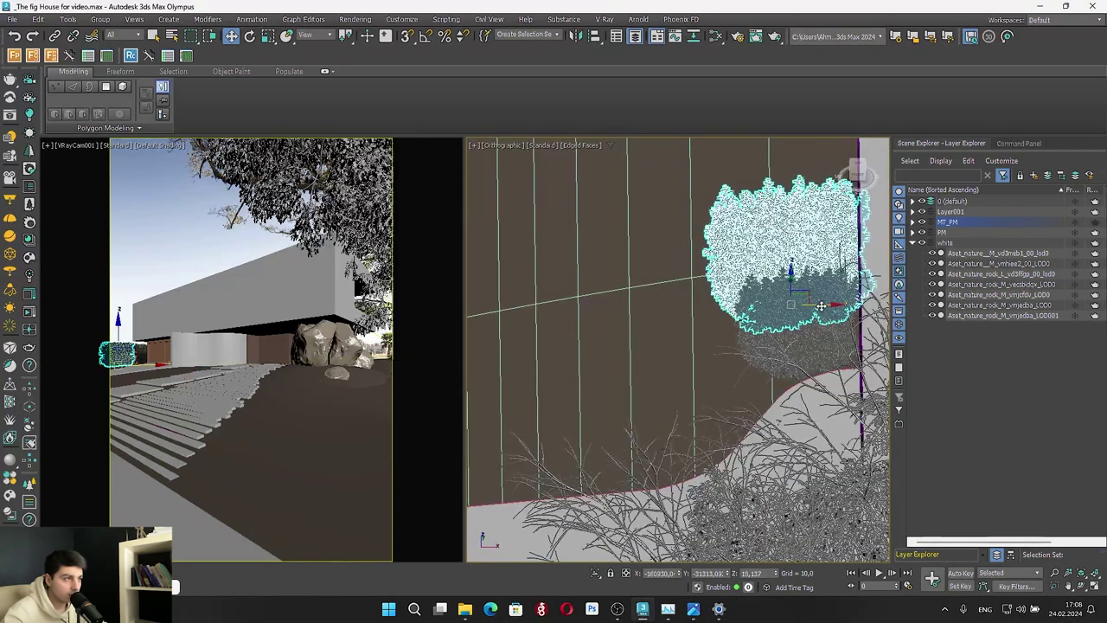
left_click_drag(809, 304, 904, 303)
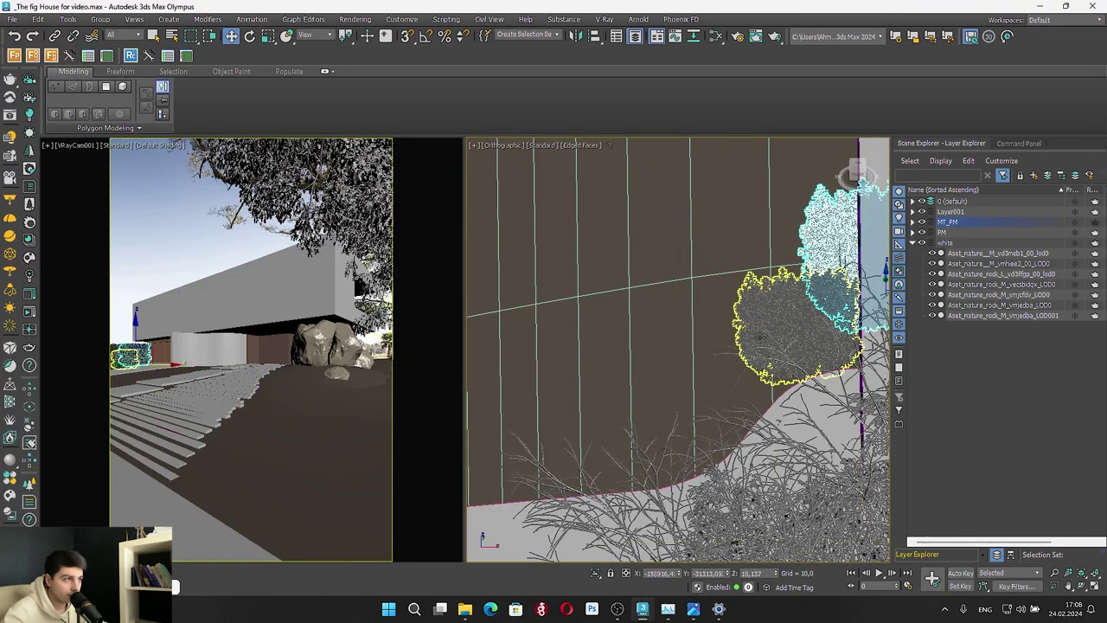
Clone the small and large bushes as one set of instances away from the house and close the gap between the small ones
left_click(815, 300)
scroll(772, 326, "down", 2)
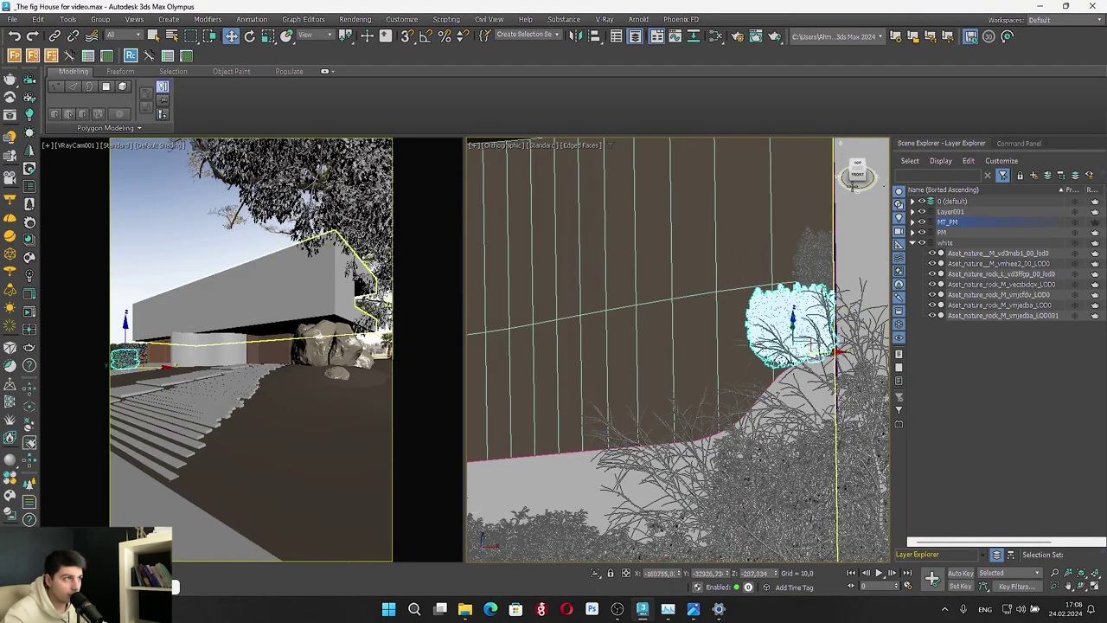
left_click(857, 164)
key("z")
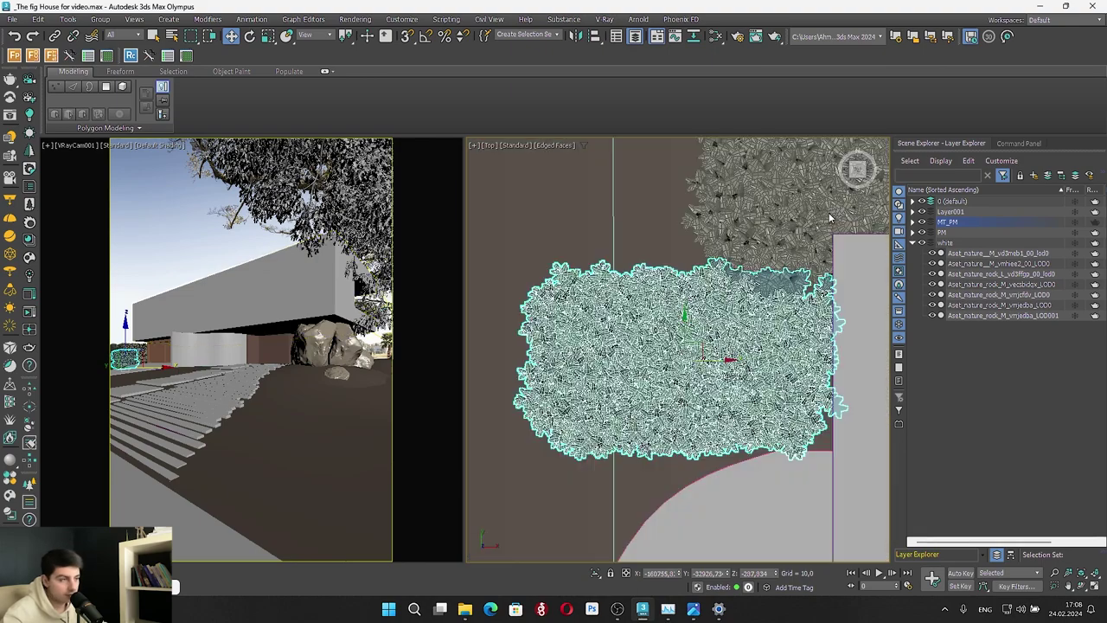
scroll(627, 304, "down", 6)
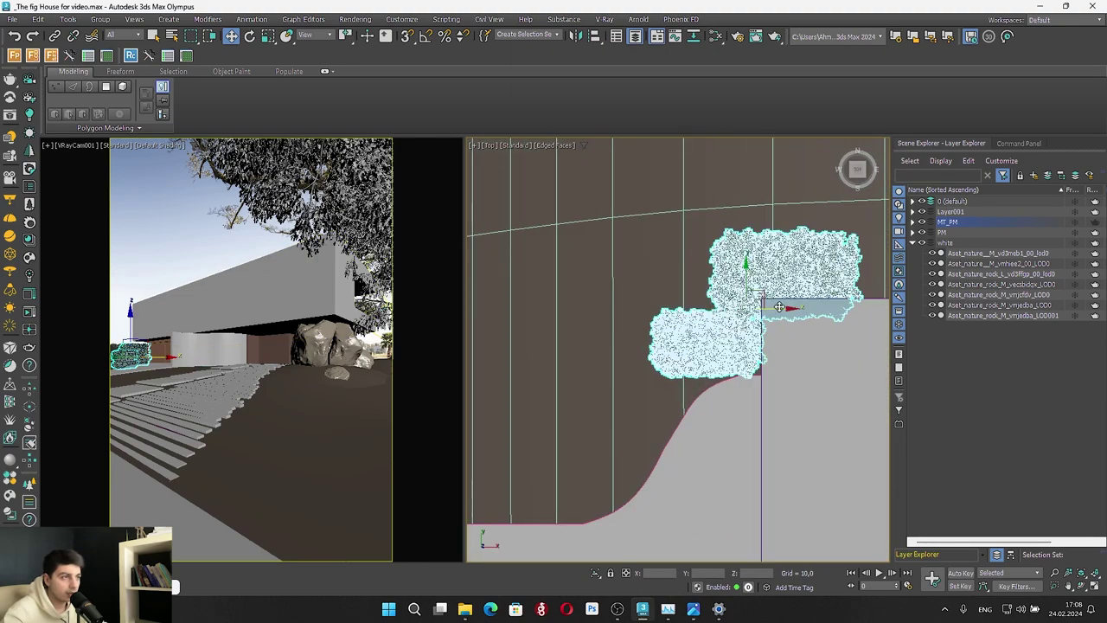
left_click_drag(628, 304, 489, 305, "shift")
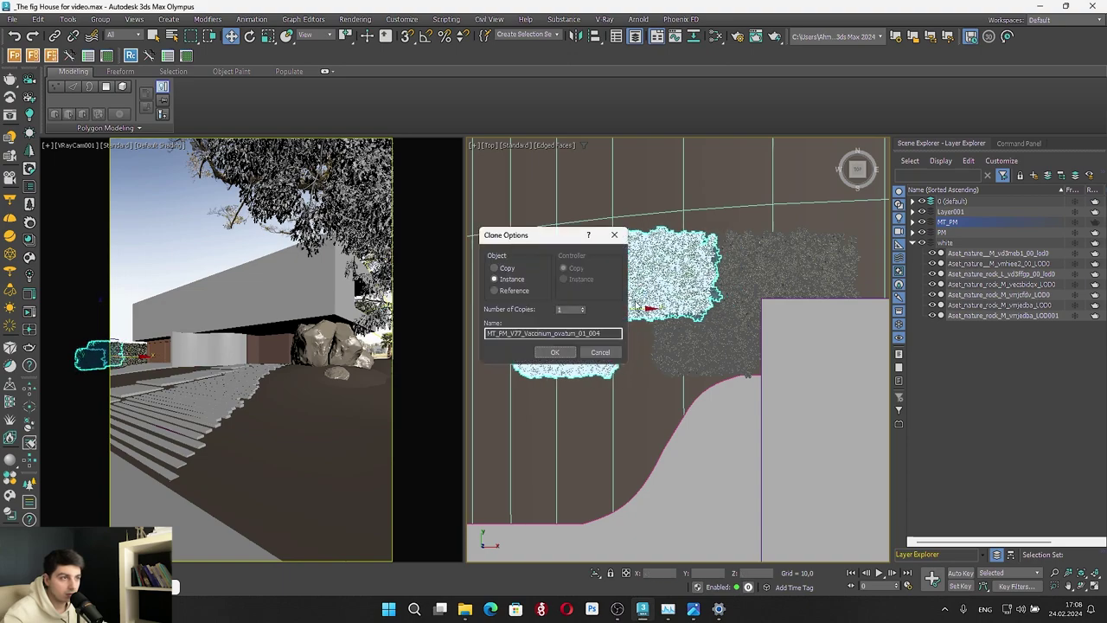
left_click(554, 354)
left_click(597, 342)
left_click_drag(603, 343, 625, 342)
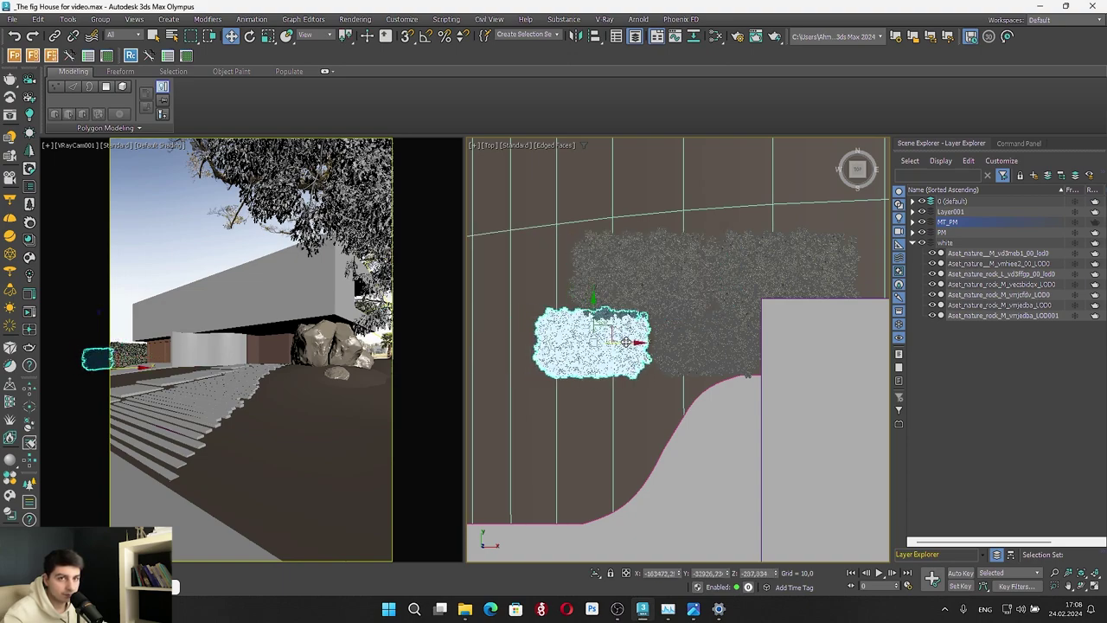
Extend both hedge rows away from the house with one more clone of the large bush and one of the small bush
left_click(662, 275)
mouse_move(662, 275)
left_mouse_down()
mouse_move(524, 262)
mouse_move(535, 265)
left_mouse_up()
left_click(555, 354)
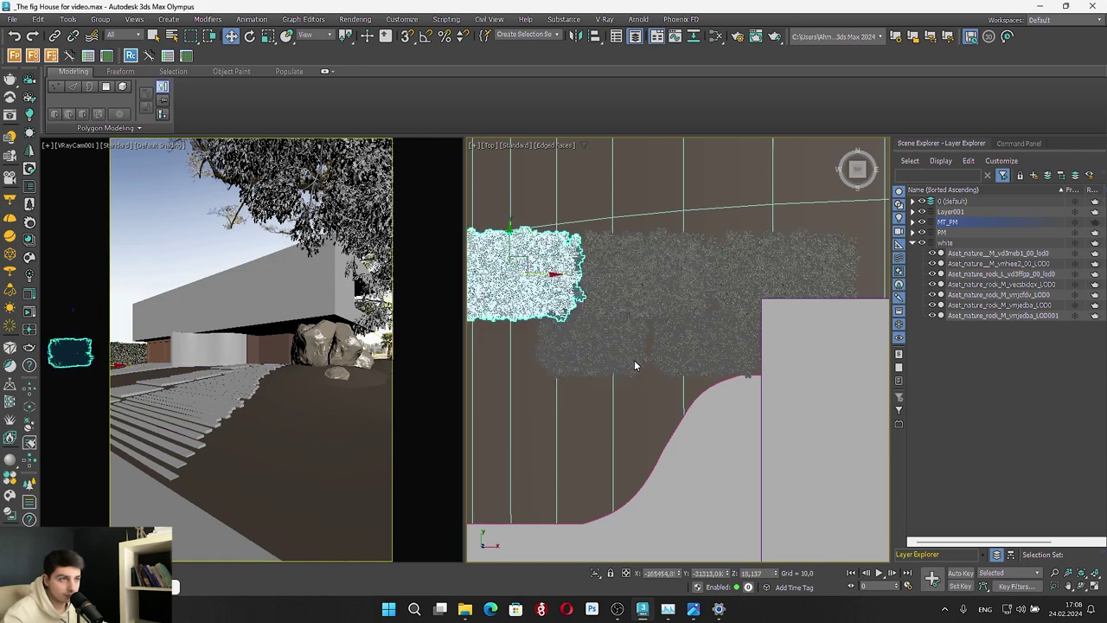
left_click(631, 346)
left_click_drag(638, 346, 543, 323)
left_click(556, 353)
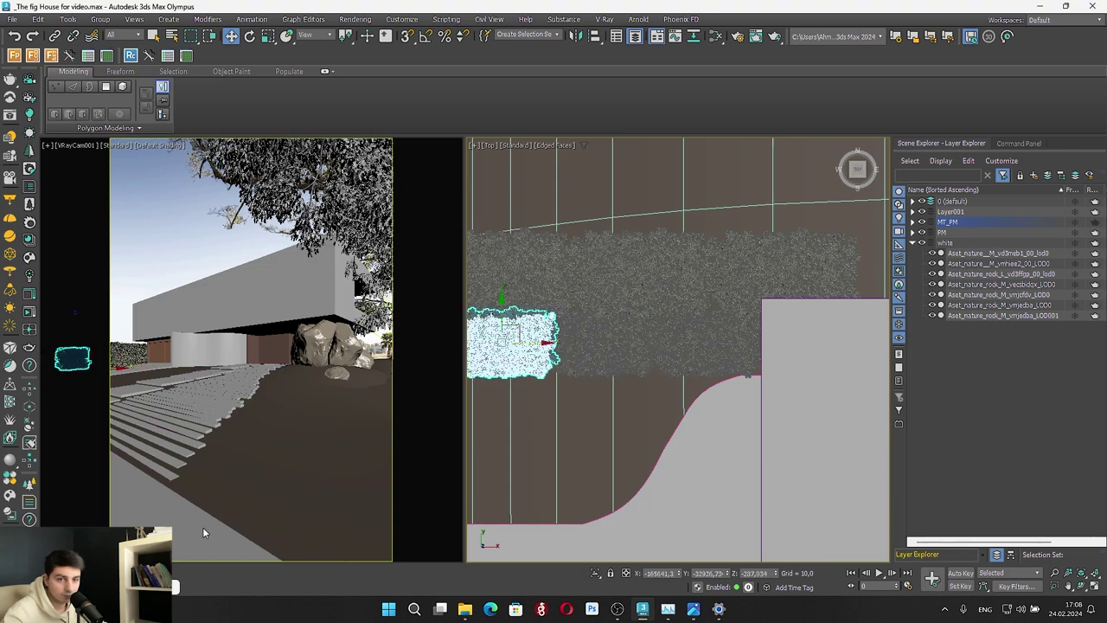
Start the interactive render and examine the new bushes beside the house up close and in the full frame
key("shift+q")
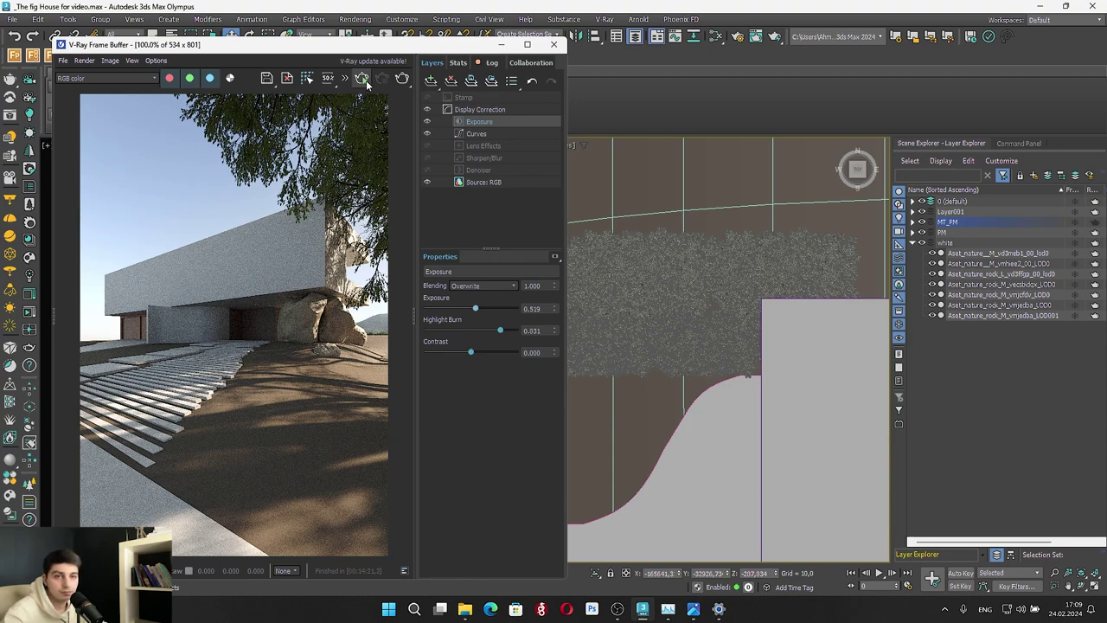
left_click(366, 81)
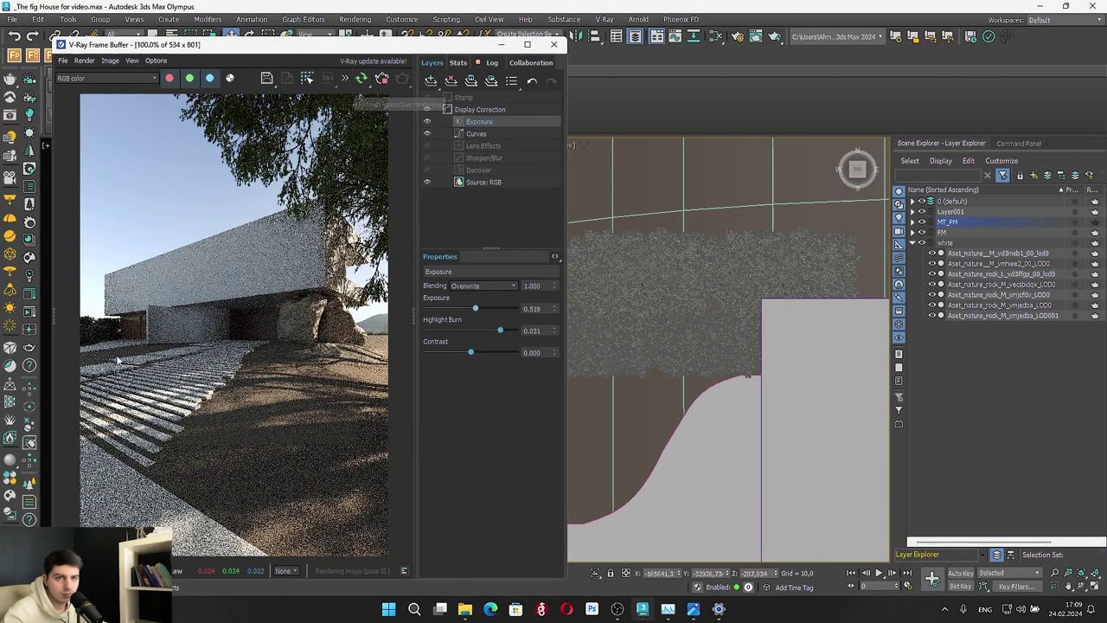
scroll(118, 360, "up", 1)
left_click(728, 358)
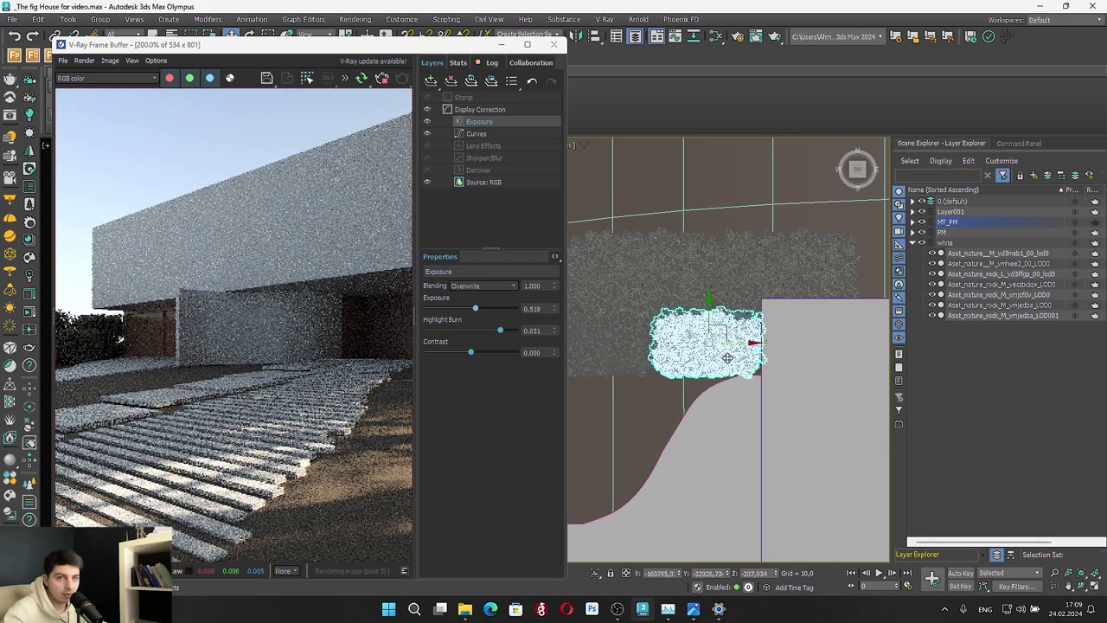
mouse_move(727, 357)
middle_mouse_down("alt")
mouse_move(738, 275)
mouse_move(754, 257)
mouse_move(731, 343)
middle_mouse_up("alt")
left_click_drag(733, 362, 697, 338)
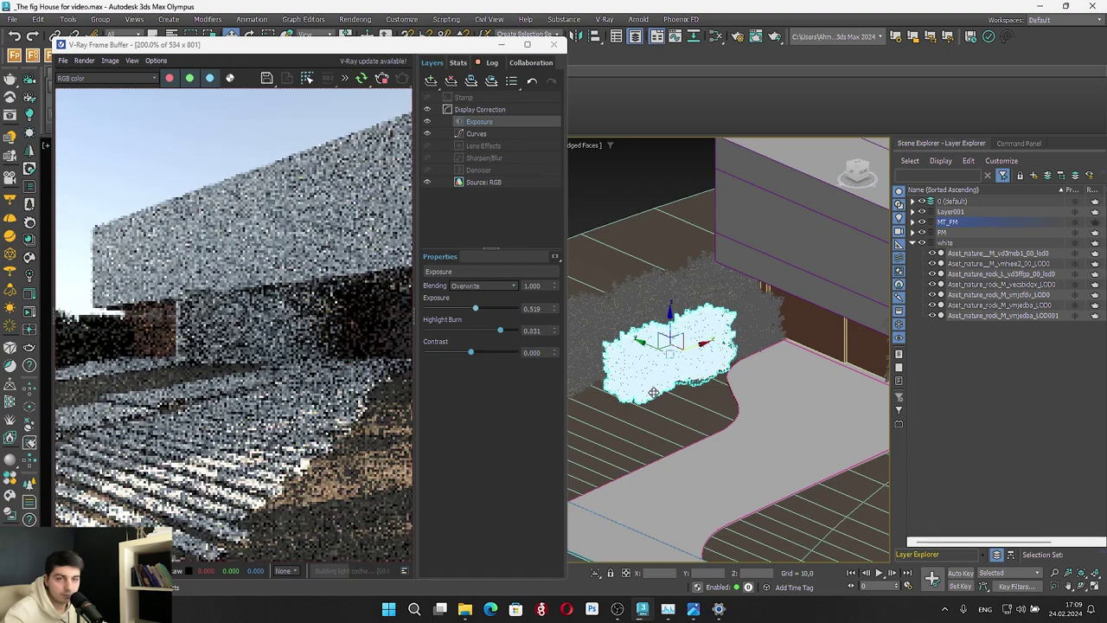
scroll(138, 344, "up", 1)
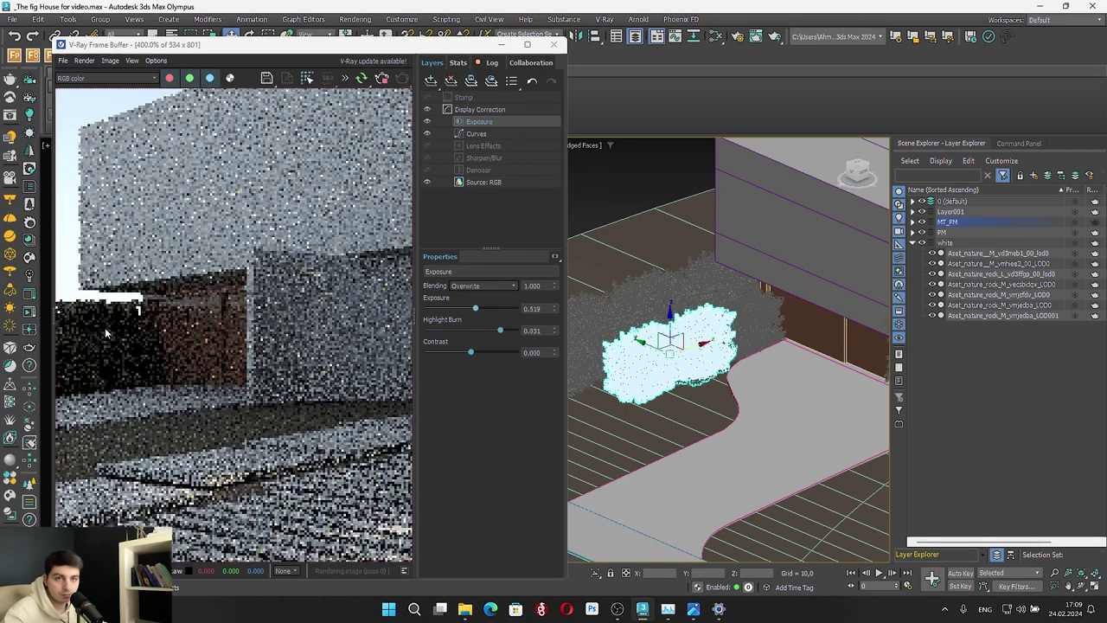
scroll(160, 403, "down", 4)
scroll(260, 342, "up", 2)
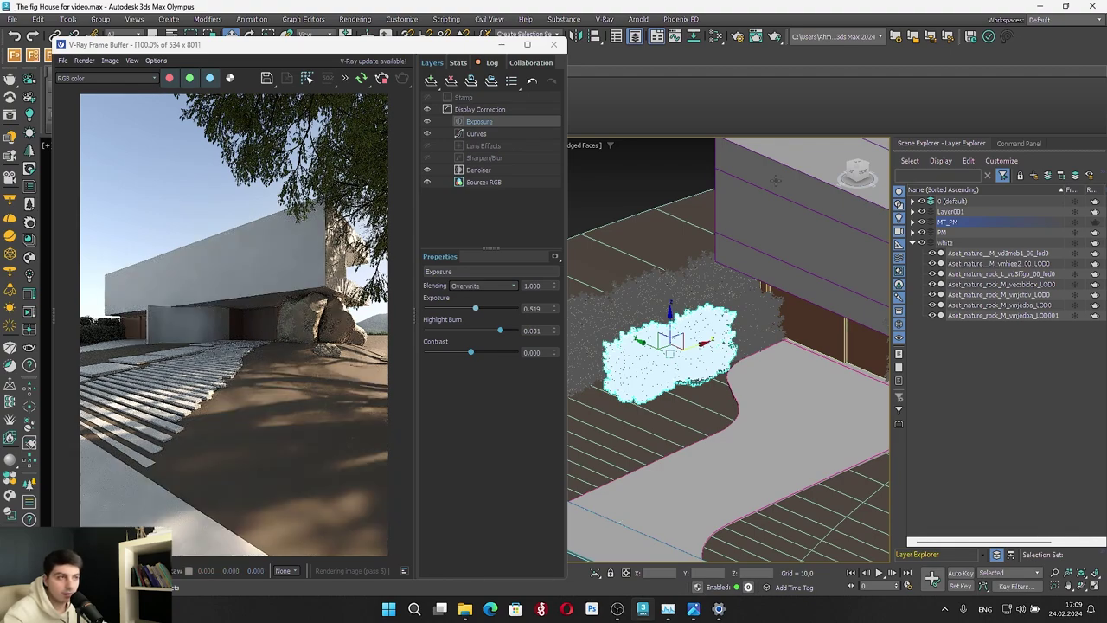
Create a new material editor view named tree
left_click(717, 37)
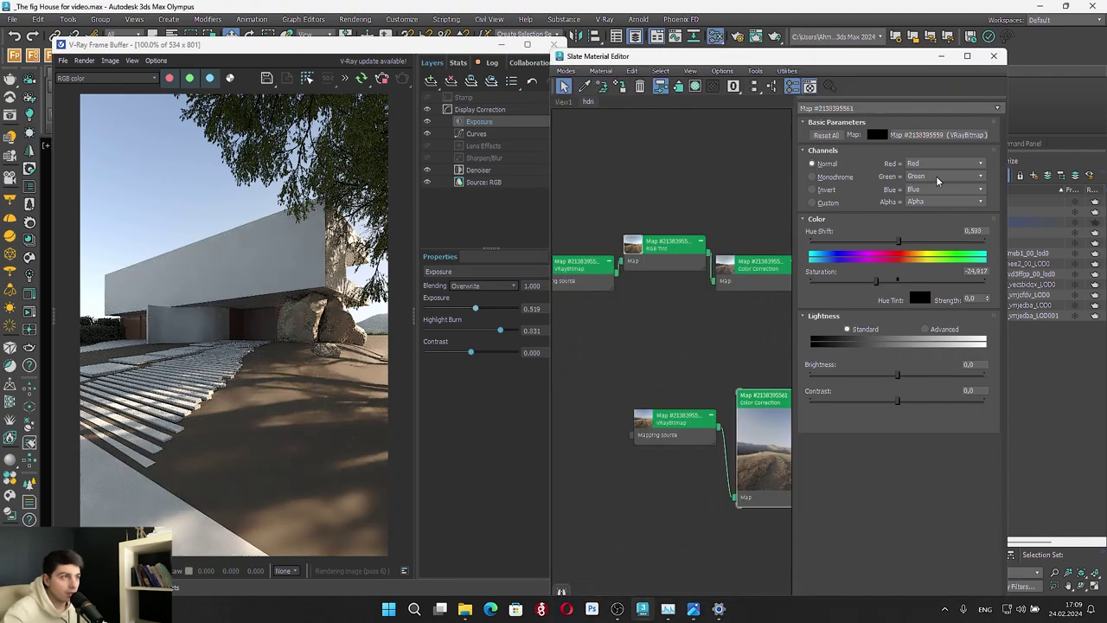
right_click(632, 105)
left_click(663, 113)
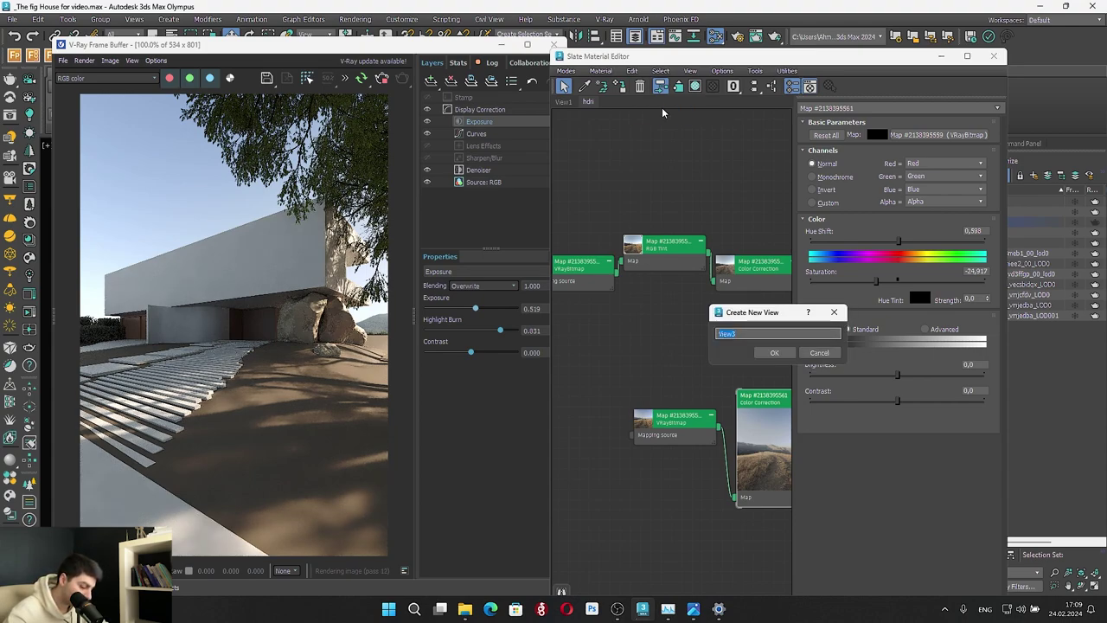
type("tree")
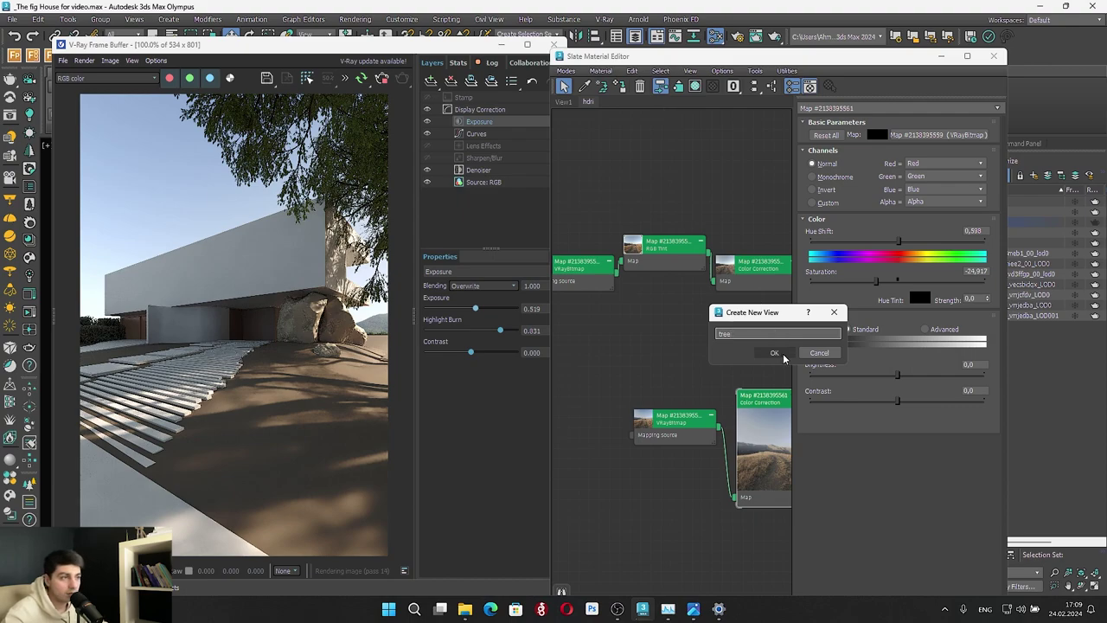
left_click(775, 353)
Load the bush's two-sided material from the scene into the tree view and show the parameters of its VRayMtl sub-material
left_click_drag(587, 56, 759, 76)
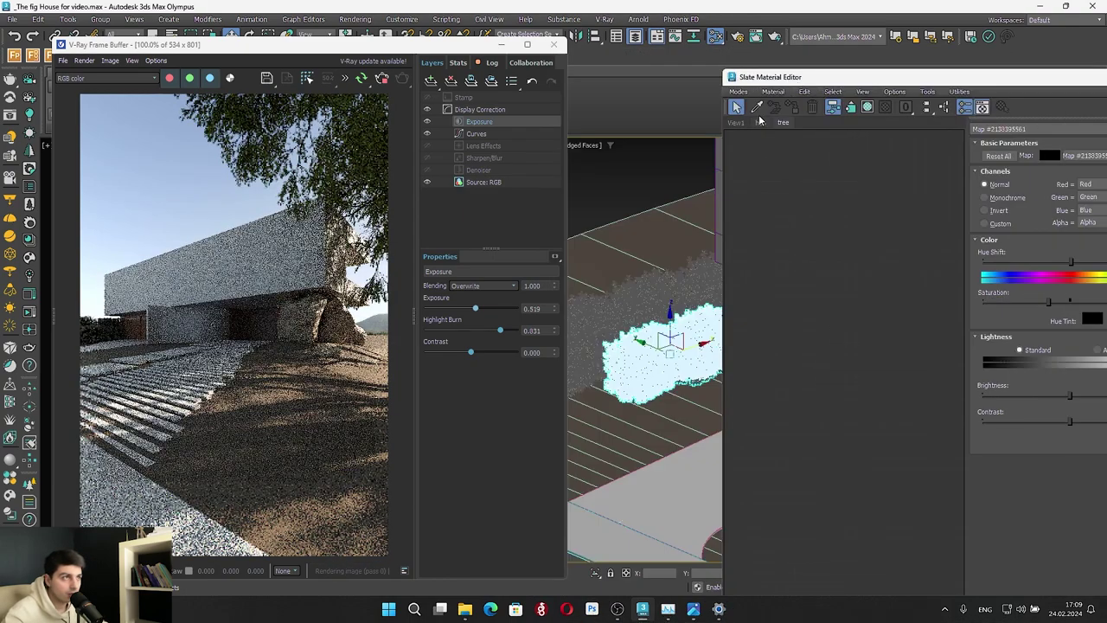
left_click(757, 106)
left_click(685, 322)
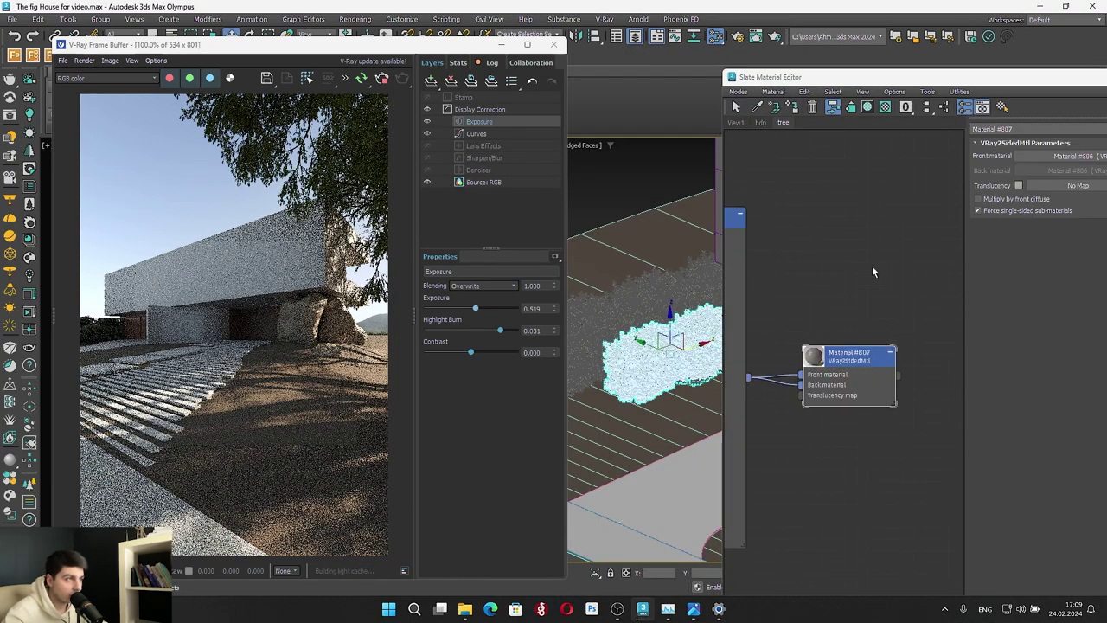
left_click_drag(895, 78, 746, 64)
scroll(728, 267, "down", 3)
middle_click_drag(728, 268, 805, 262)
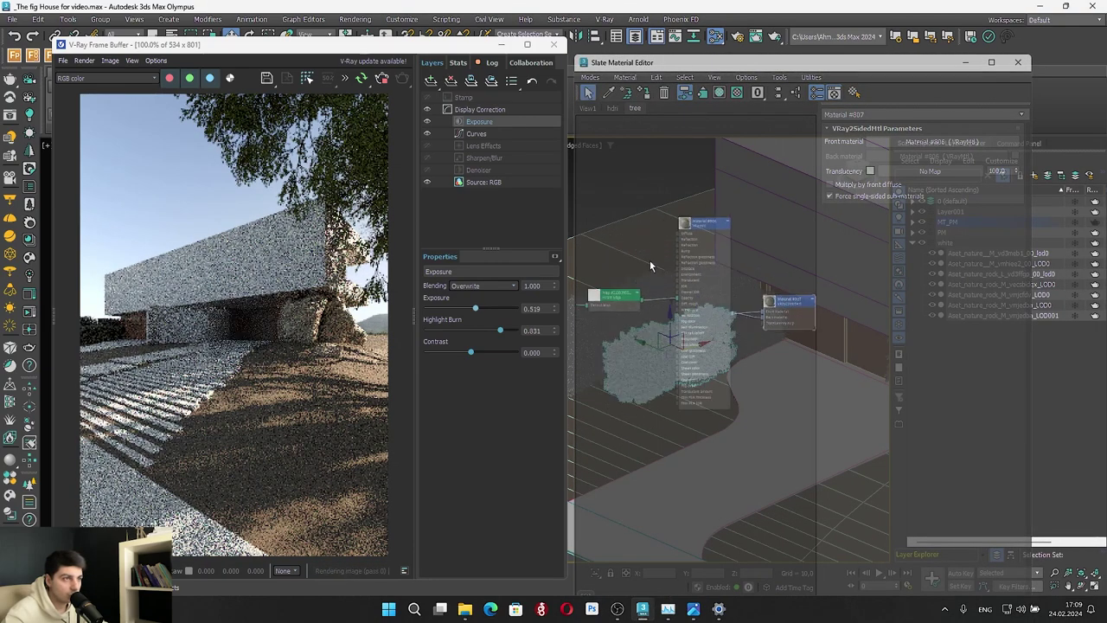
scroll(650, 261, "up", 2)
double_click(735, 213)
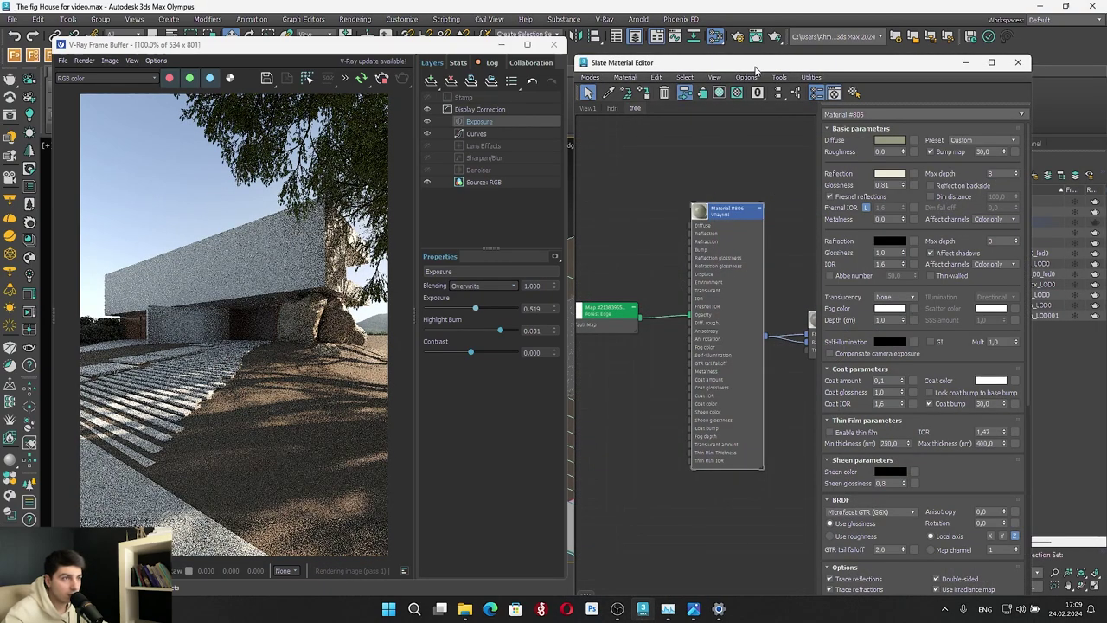
Disconnect the Forest Edge map from the bush VRayMtl's opacity and set it aside below the material node
scroll(697, 224, "down", 2)
middle_click_drag(698, 224, 807, 194)
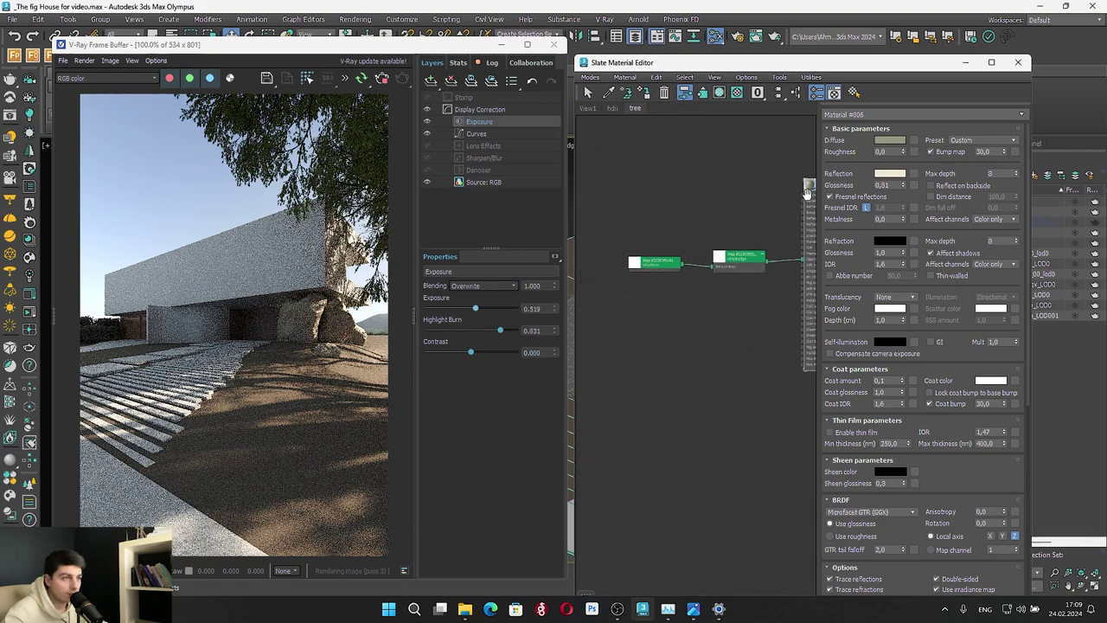
scroll(721, 256, "up", 2)
middle_click_drag(753, 258, 674, 258)
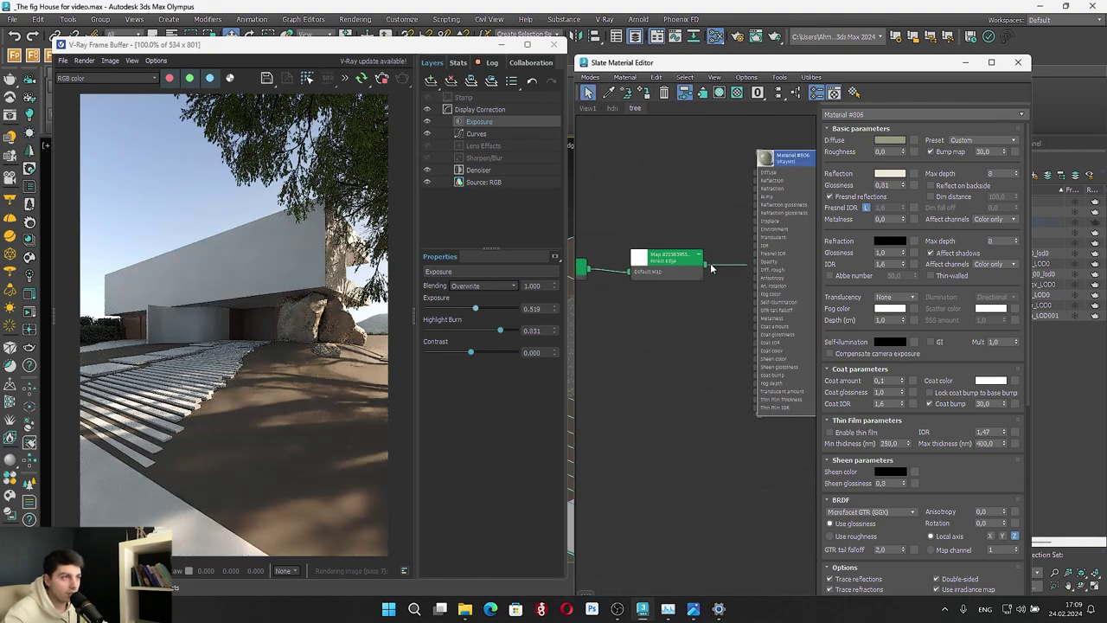
left_click_drag(657, 272, 668, 497)
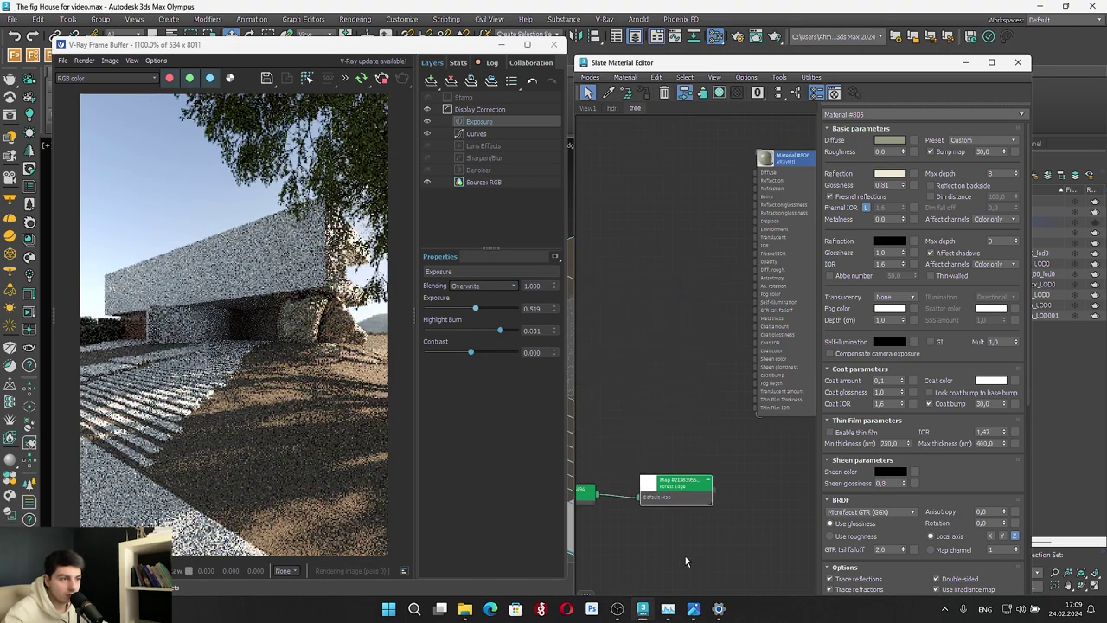
Delete the disconnected Forest Edge map from the tree view and check the diffuse color of the bush VRayMtl
key("Delete")
scroll(718, 232, "up", 1)
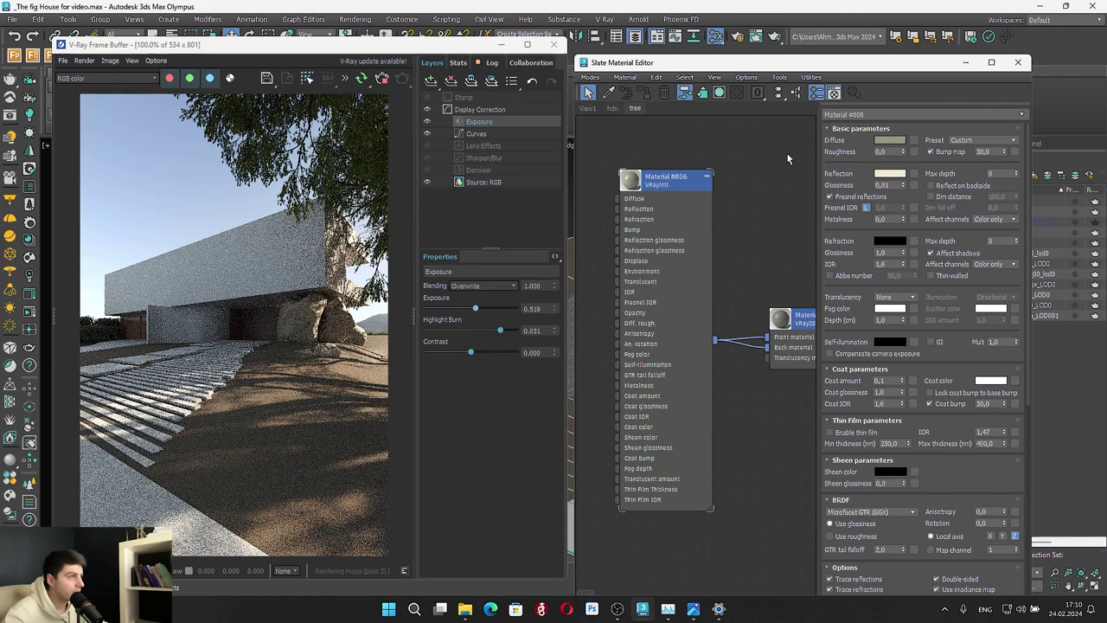
left_click(888, 140)
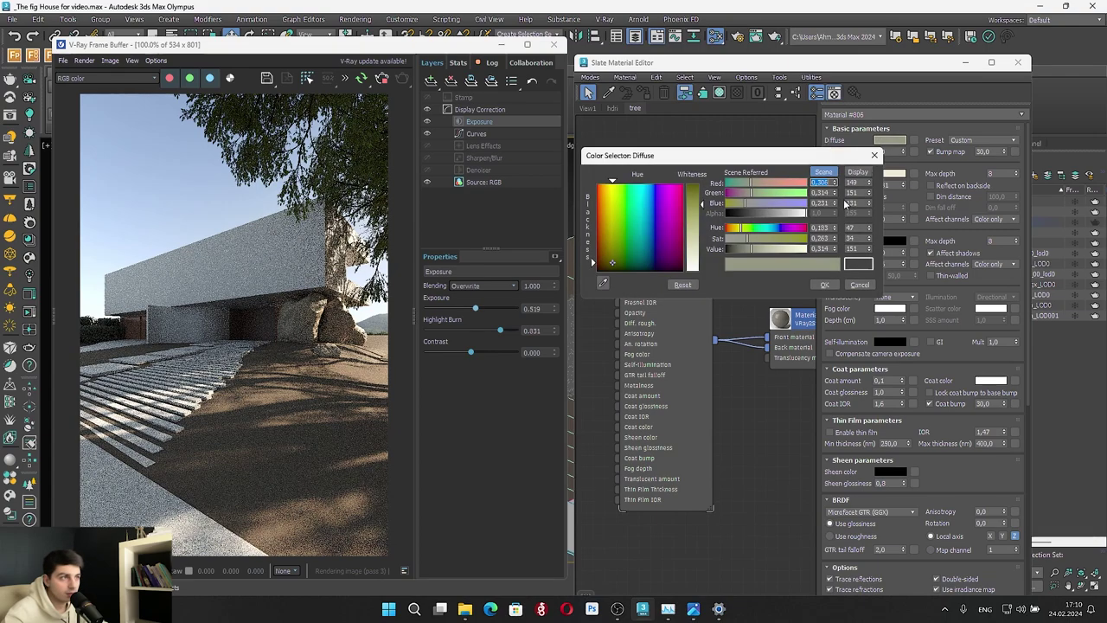
left_click(845, 287)
scroll(702, 352, "down", 3)
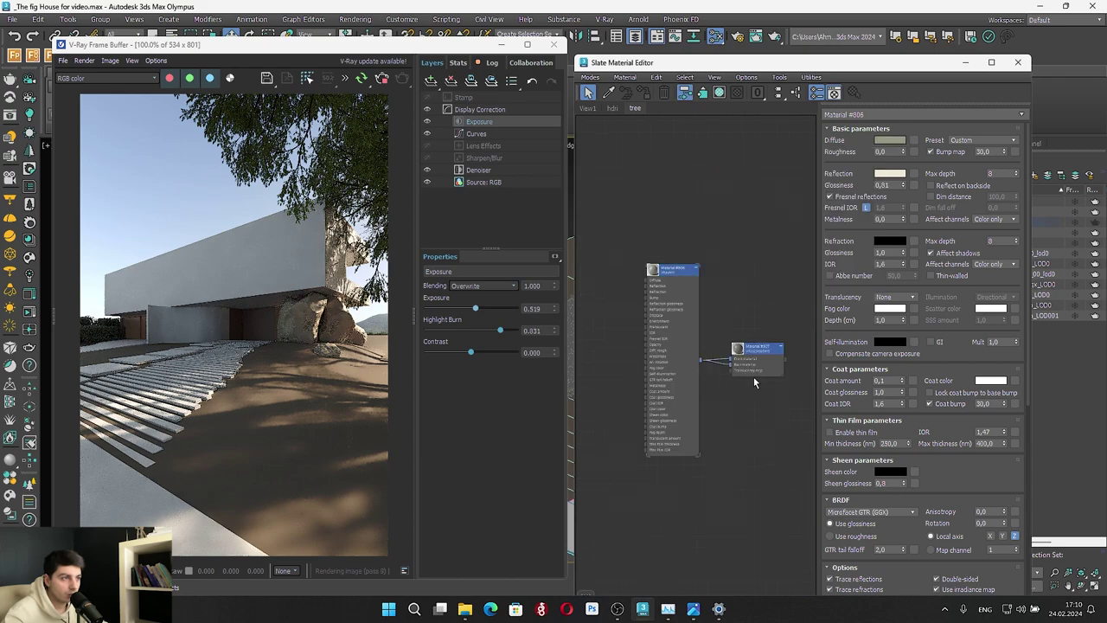
Move the material editor aside to uncover the viewport and add the remaining bushes beside the house to the selection
left_click_drag(662, 69, 787, 81)
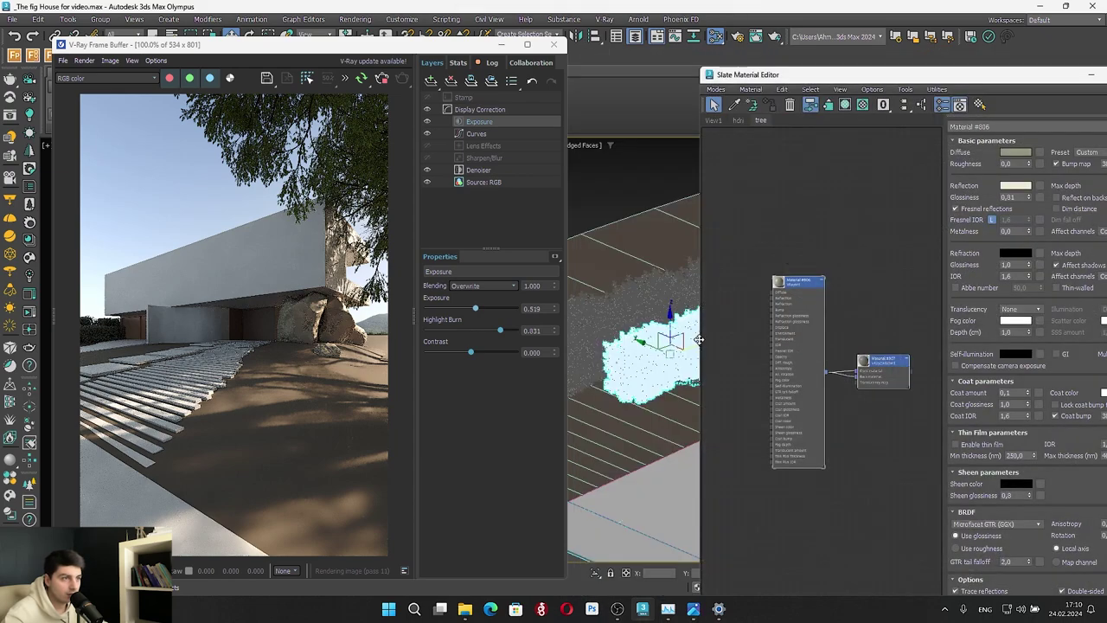
left_click(656, 311, "ctrl")
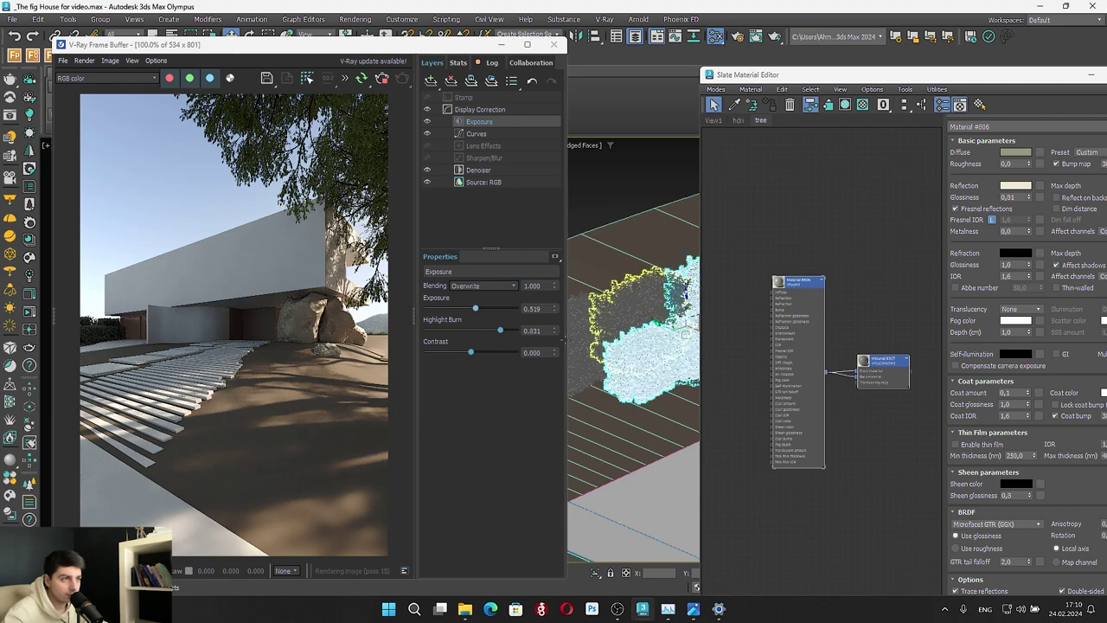
left_click(584, 335)
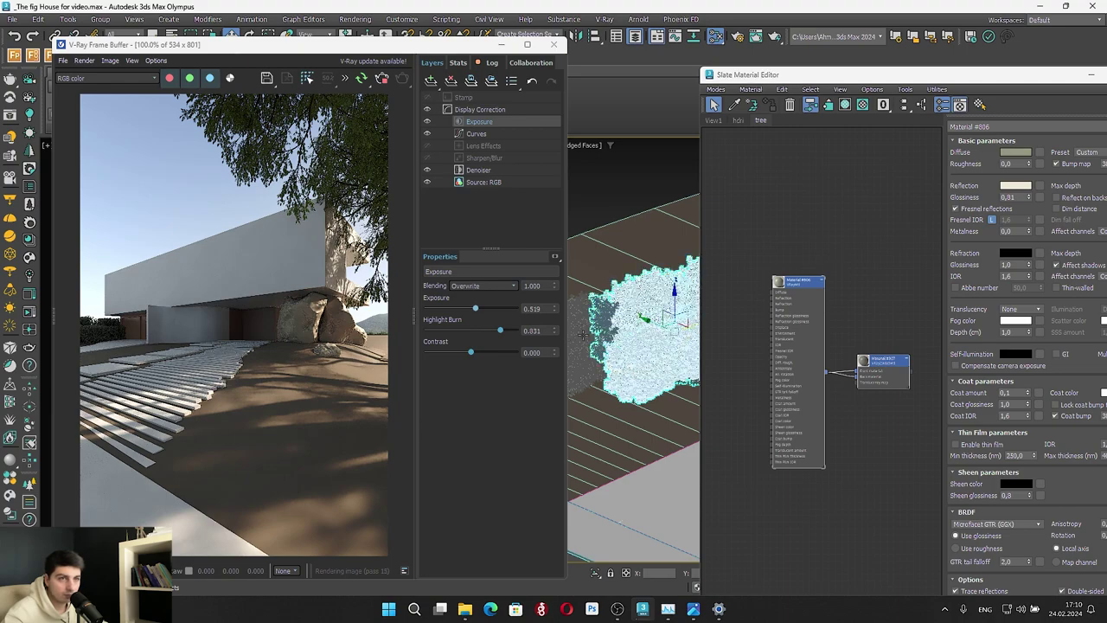
Create a new VRayMtl and a new VRay2SidedMtl in the tree view
right_click(769, 197)
mouse_move(805, 204)
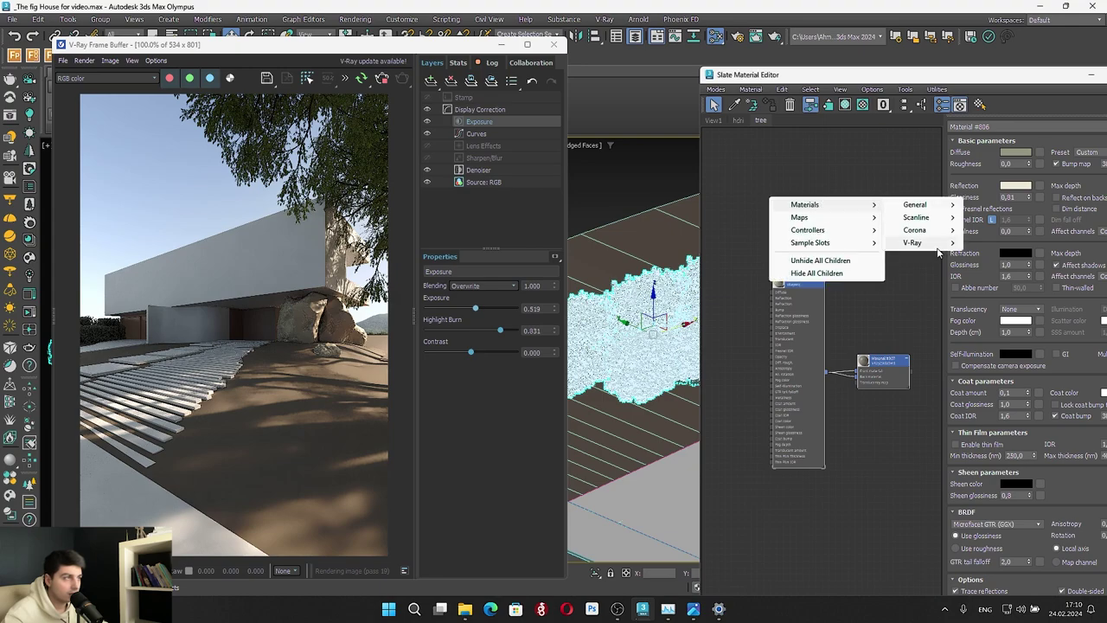
mouse_move(938, 251)
left_click(1011, 378)
right_click(831, 212)
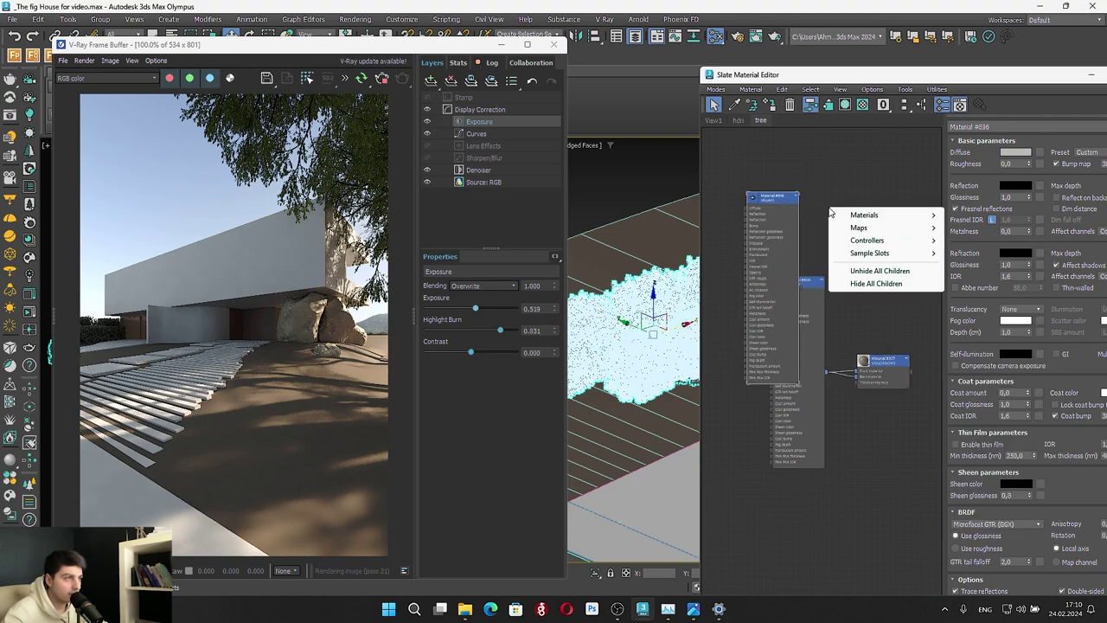
mouse_move(908, 217)
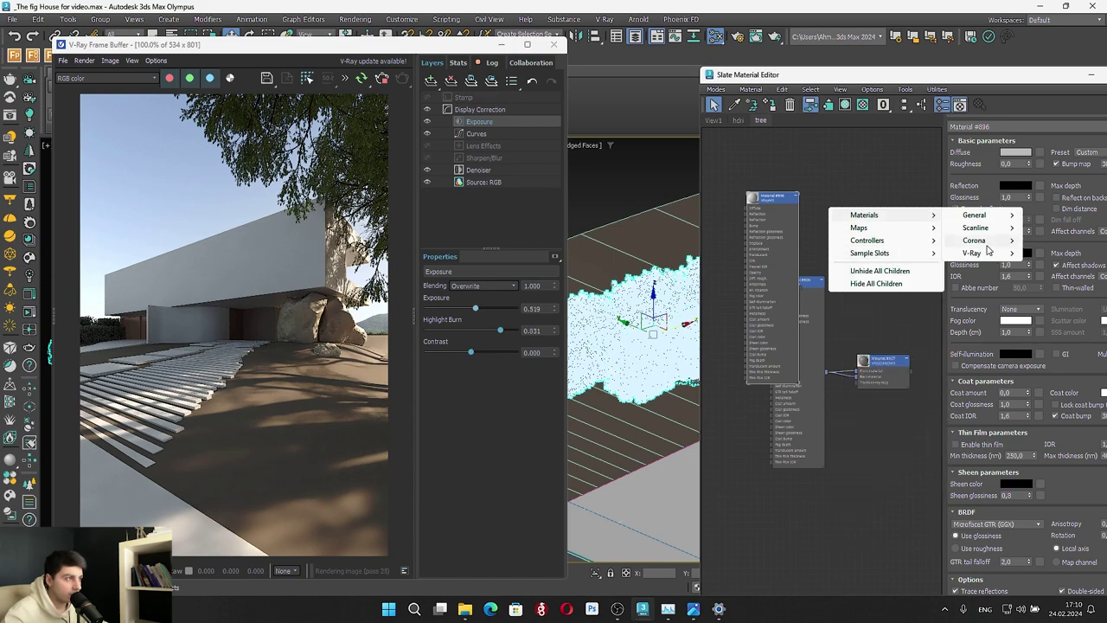
mouse_move(991, 254)
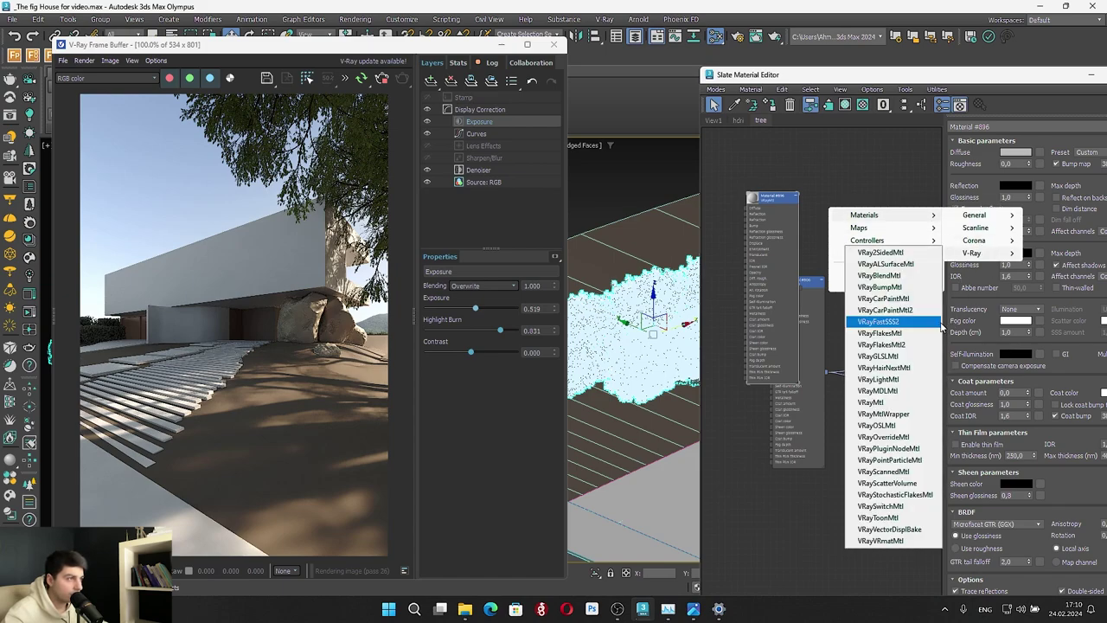
left_click(909, 252)
Connect the new VRayMtl to the front and back material of the VRay2SidedMtl and assign it to the selected bushes
scroll(822, 273, "up", 1)
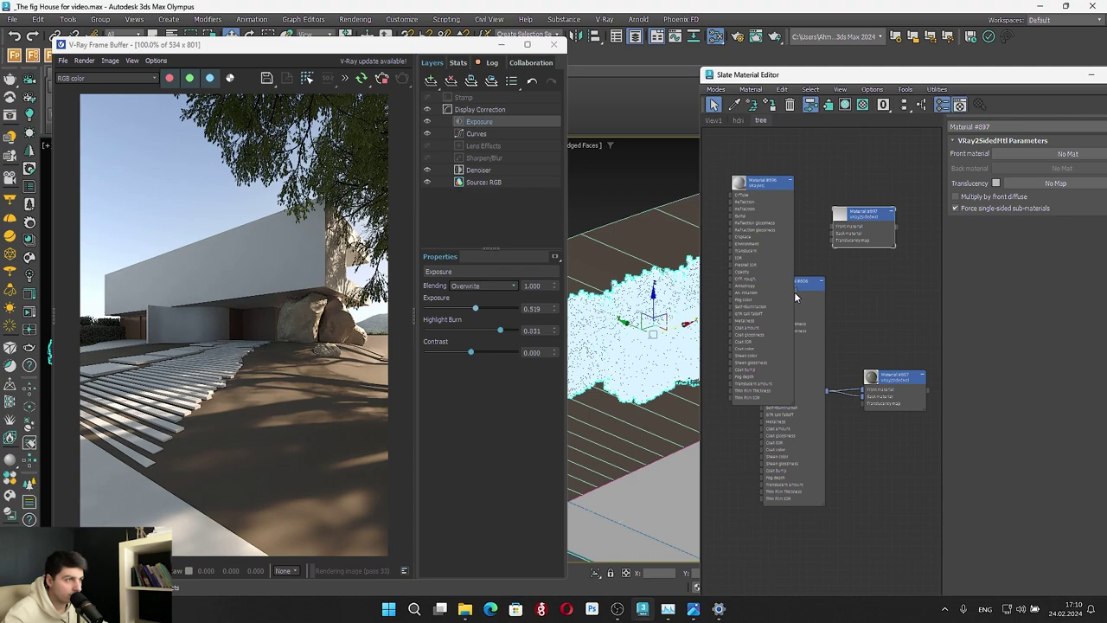
left_click_drag(796, 296, 785, 224)
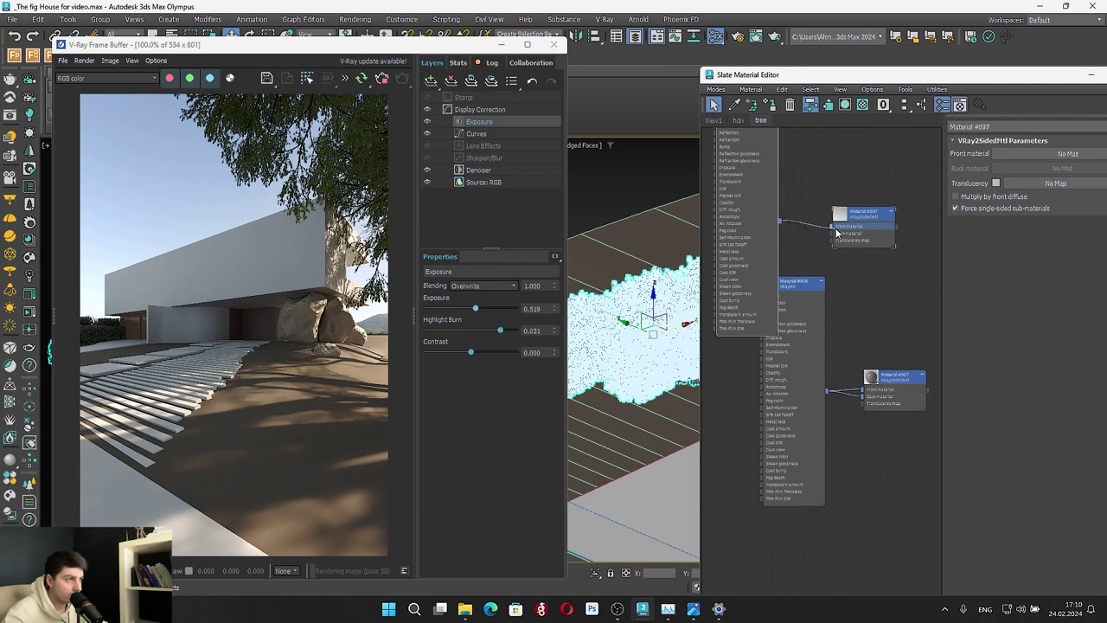
left_click_drag(837, 232, 835, 226)
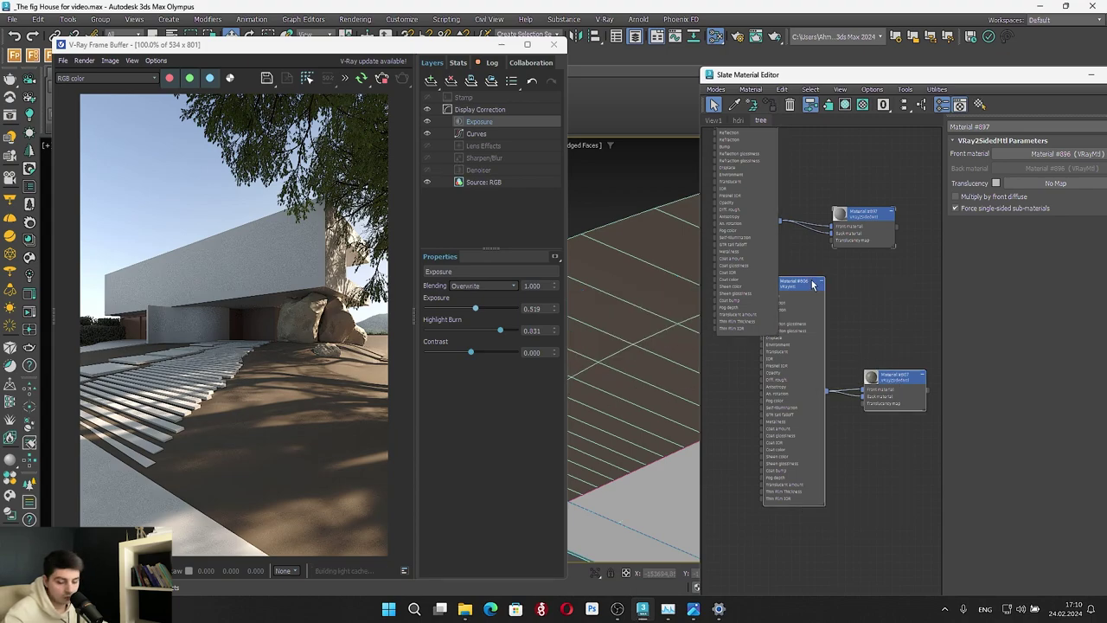
Delete the old two-sided bush material and its VRayMtl from the tree view
left_click_drag(907, 507, 783, 268)
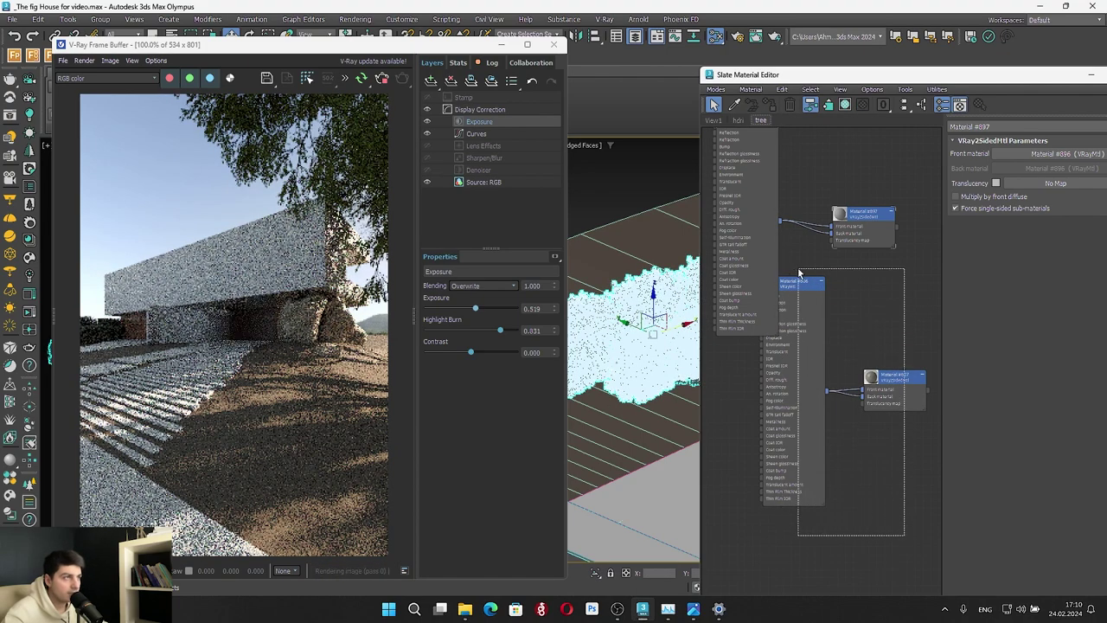
left_click(790, 104)
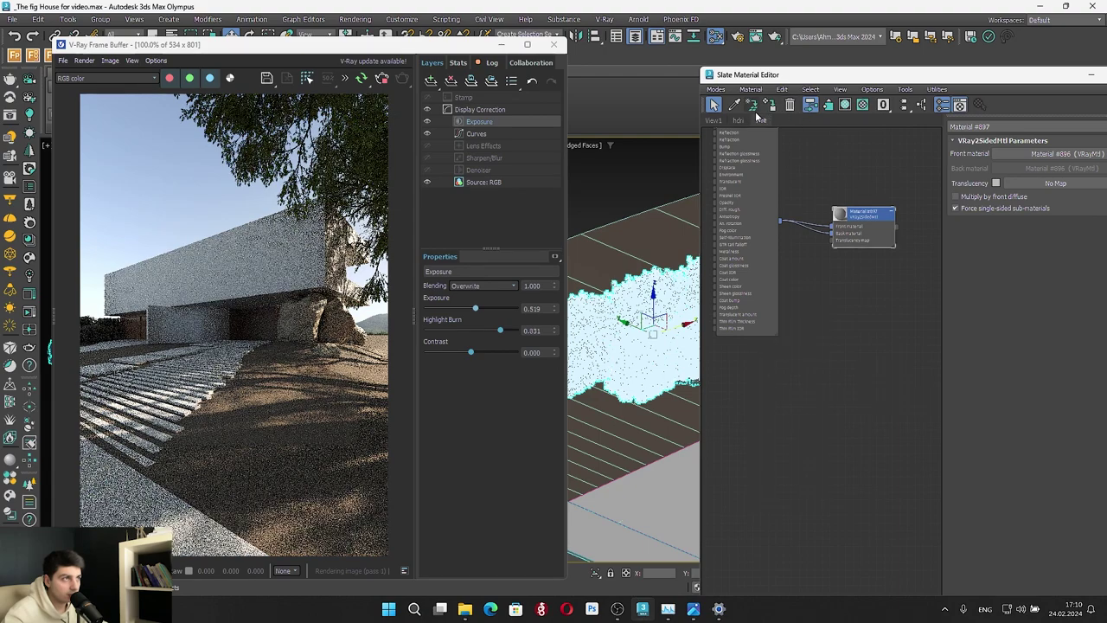
middle_click_drag(797, 277, 813, 439)
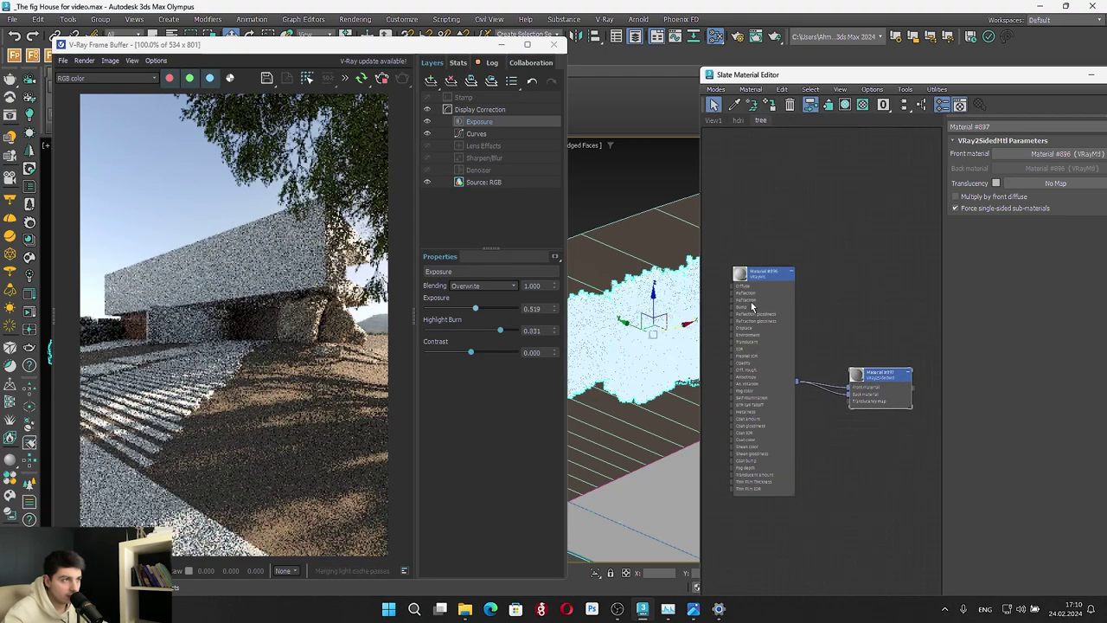
Set the new VRayMtl's reflection color to light gray with a value of 0.757
double_click(776, 310)
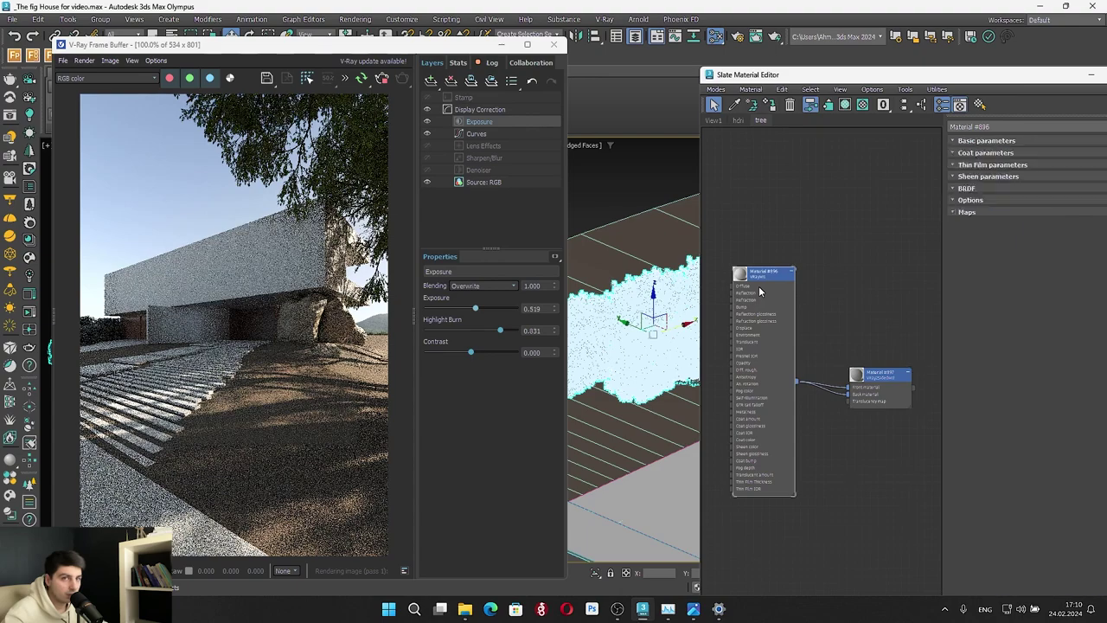
left_click(1017, 187)
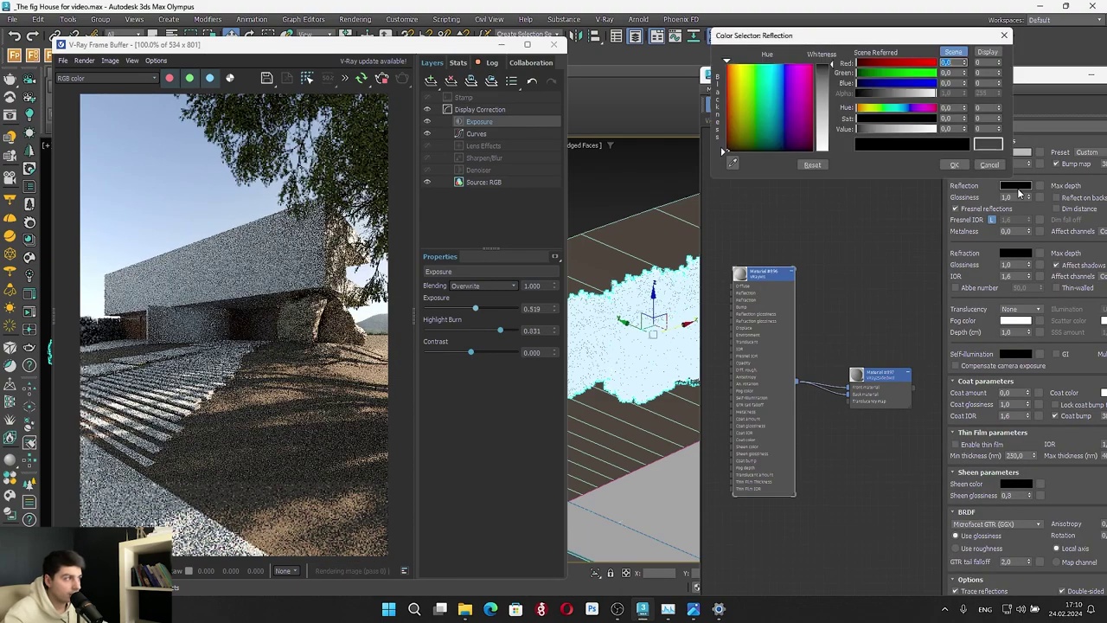
left_click(917, 129)
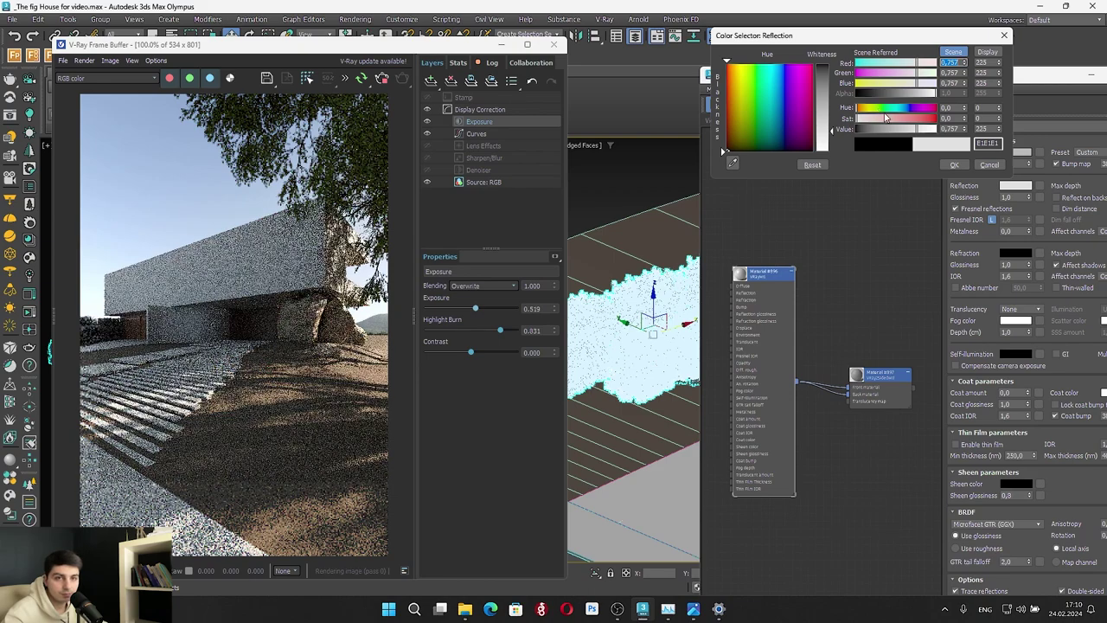
left_click(955, 164)
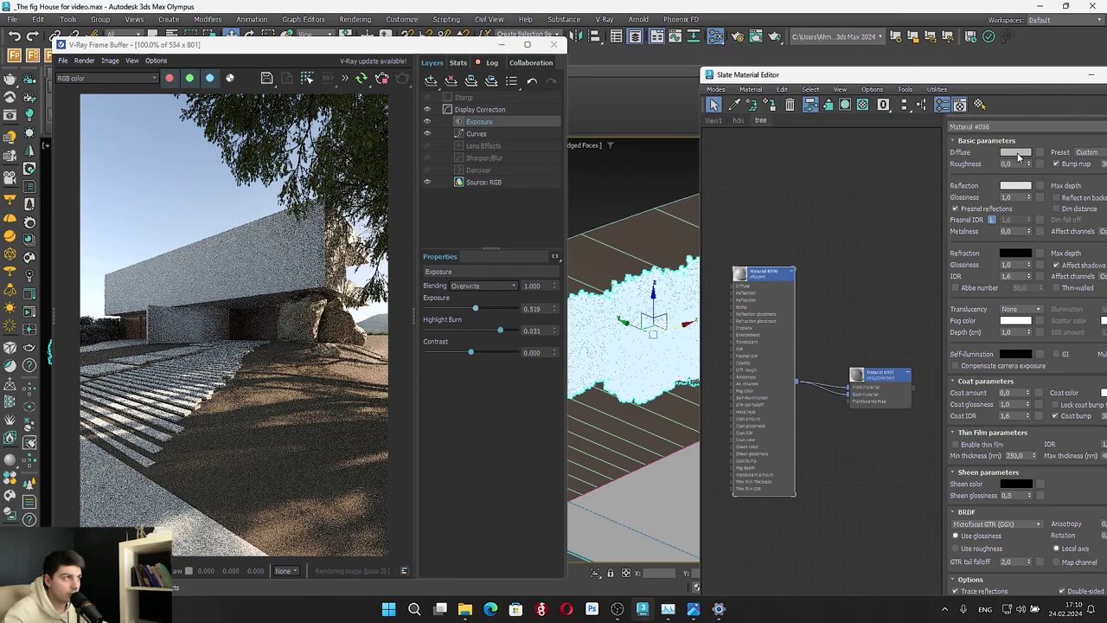
Set the new VRayMtl's diffuse color to a muted olive green, 9FA289, comparing the bushes in the render
left_click(1016, 152)
left_click(873, 242)
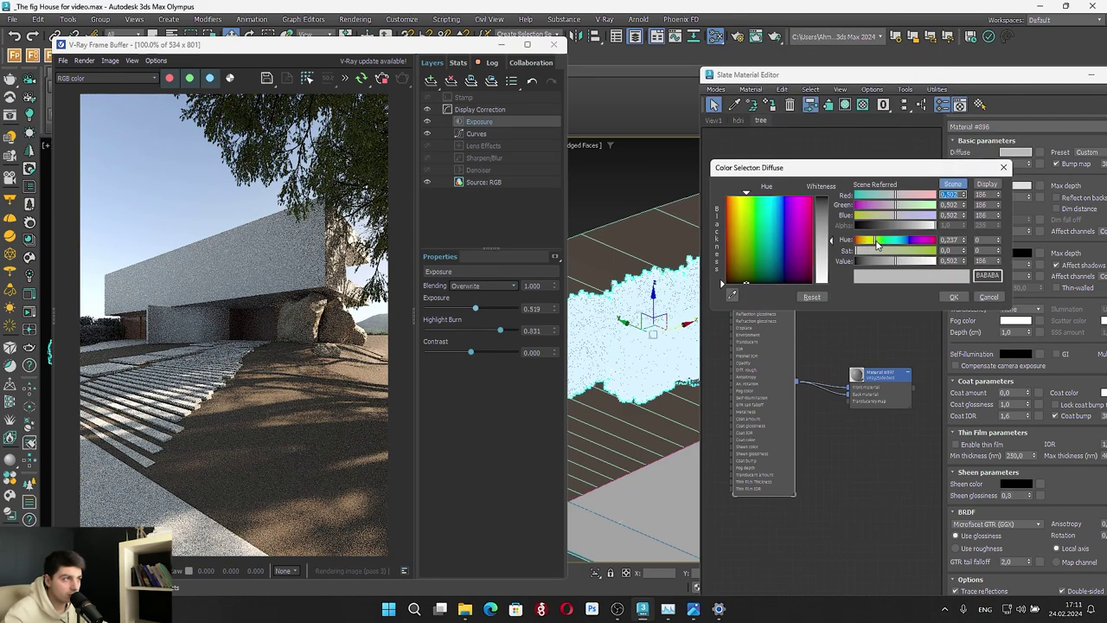
left_click(900, 251)
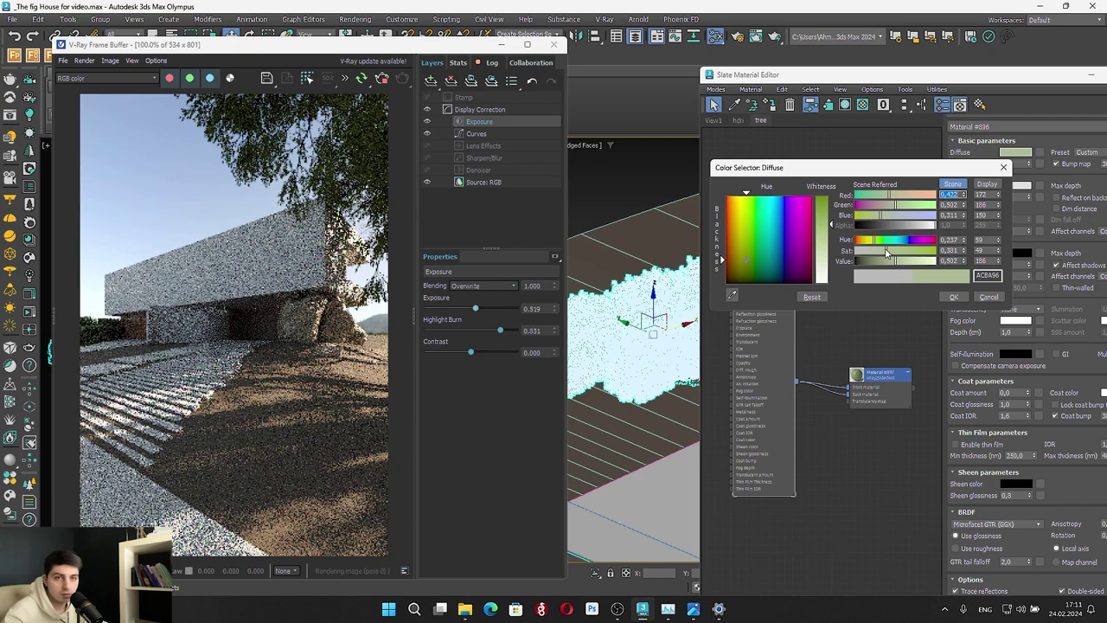
left_click_drag(886, 251, 871, 241)
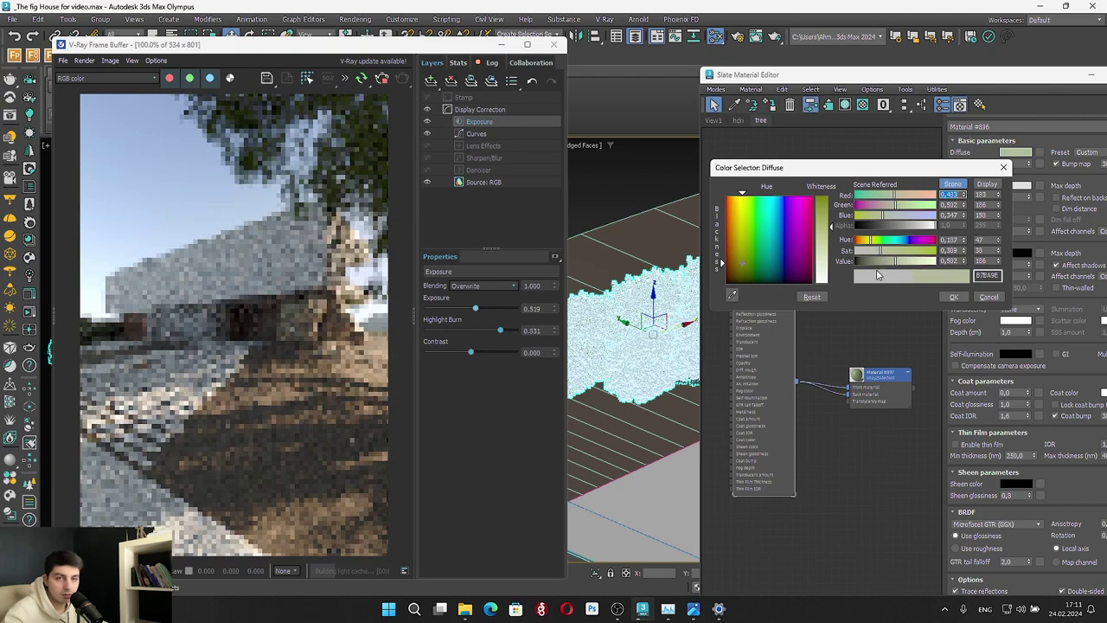
scroll(93, 320, "up", 1)
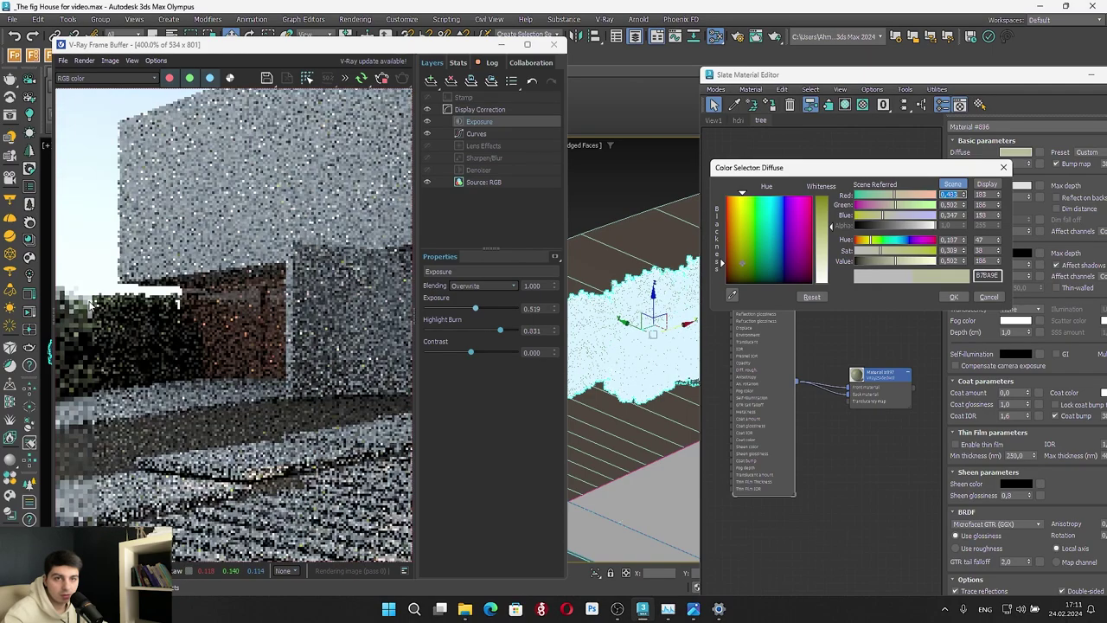
scroll(102, 322, "down", 1)
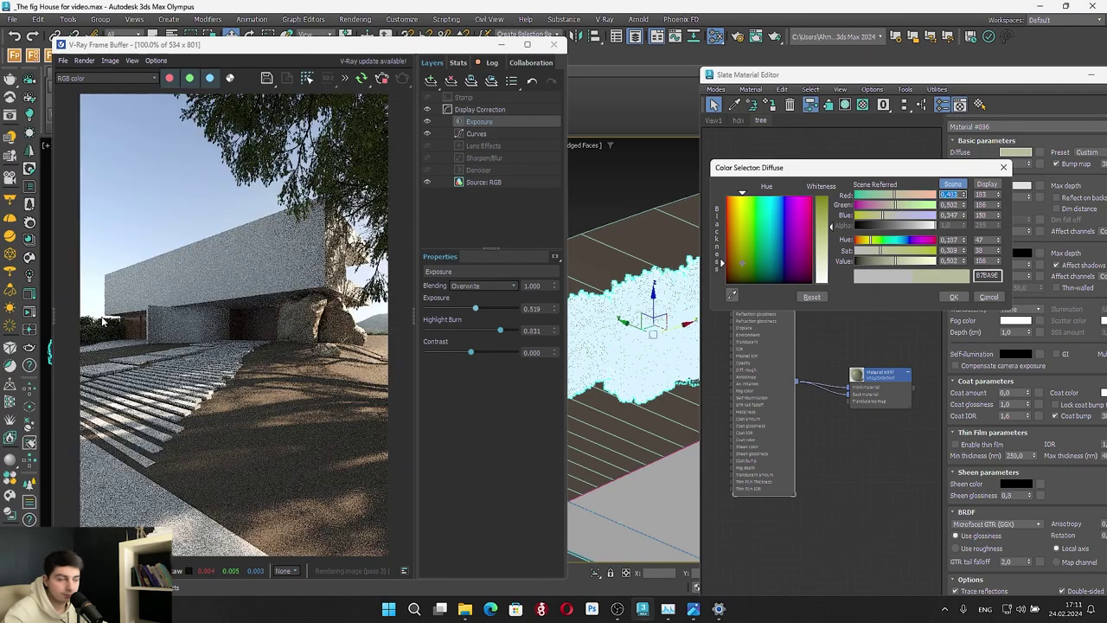
left_click(885, 262)
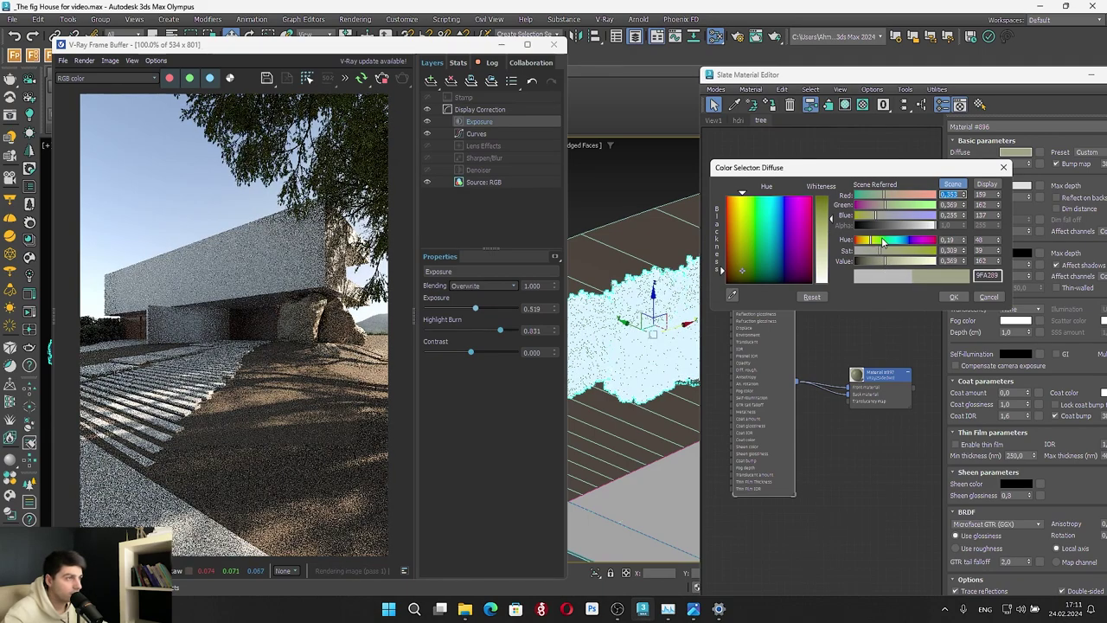
left_click(955, 298)
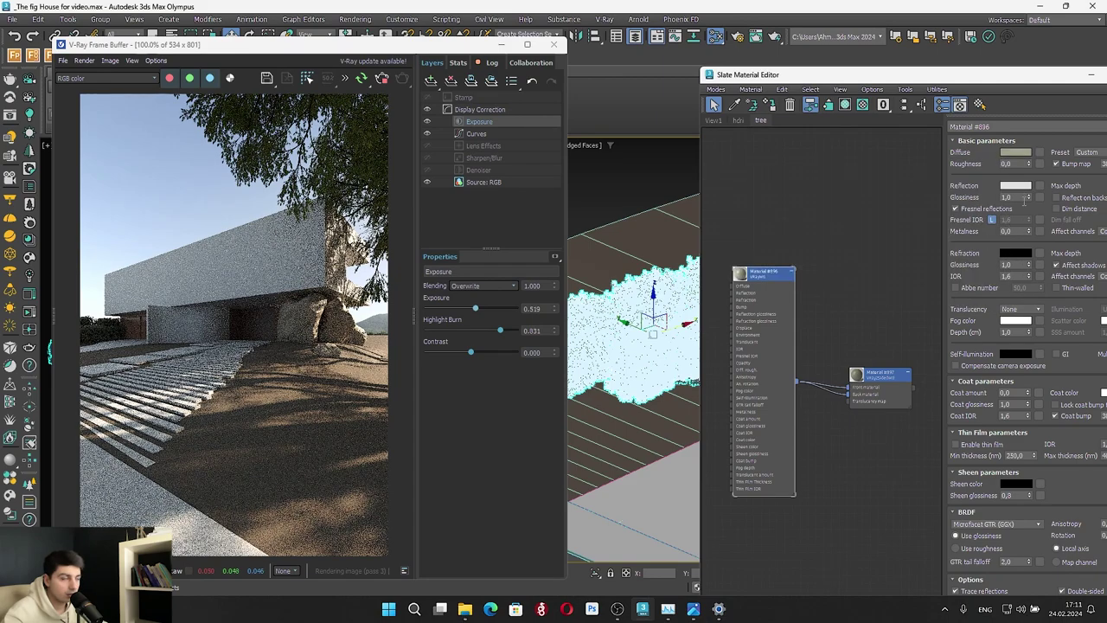
Try a lower reflection glossiness on the foliage VRayMtl and examine the bushes and the reflection color
left_click_drag(1029, 199, 1031, 210)
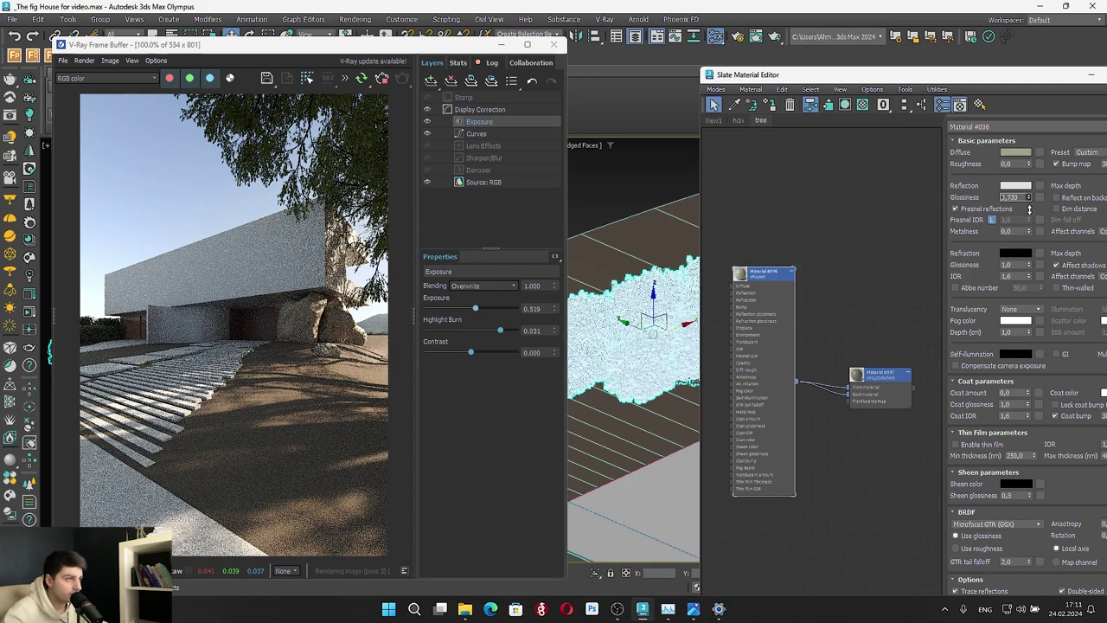
scroll(72, 317, "up", 4)
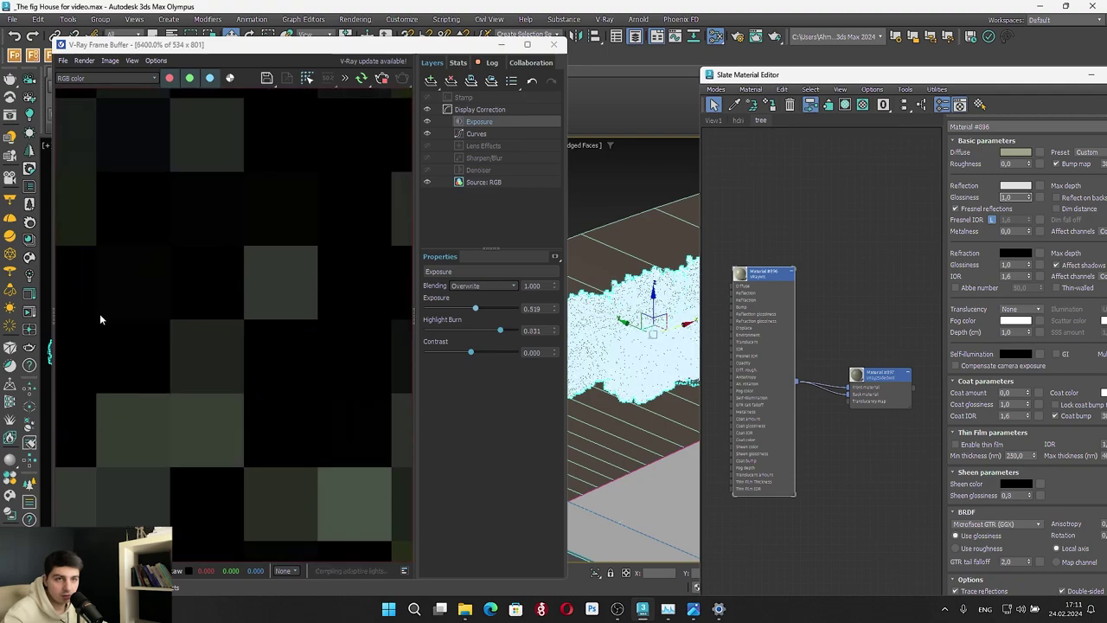
scroll(100, 319, "down", 4)
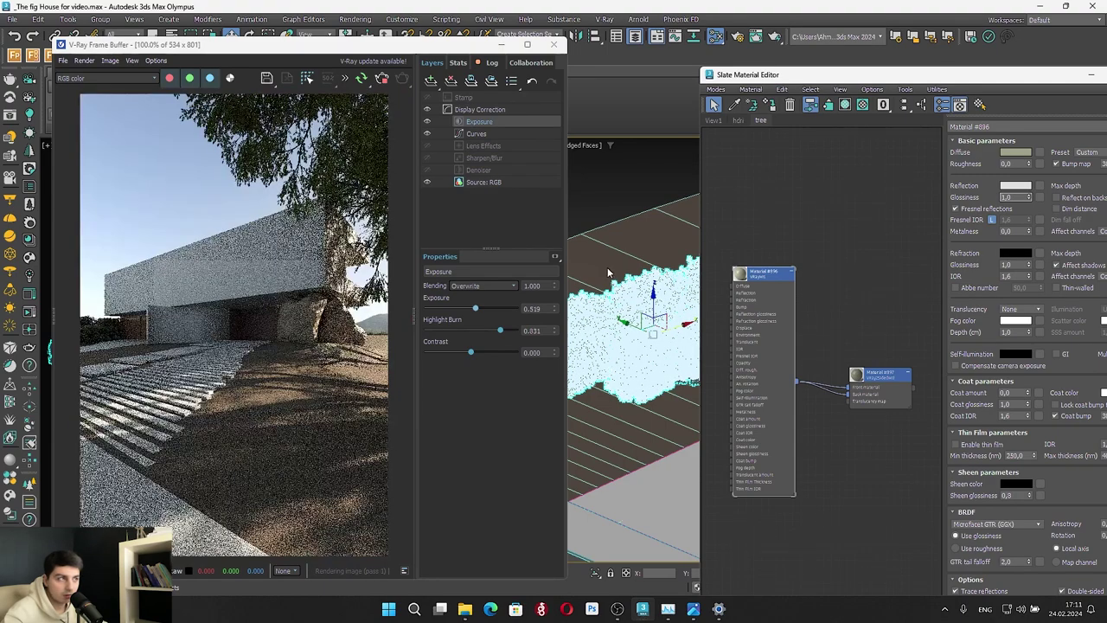
left_click(1012, 185)
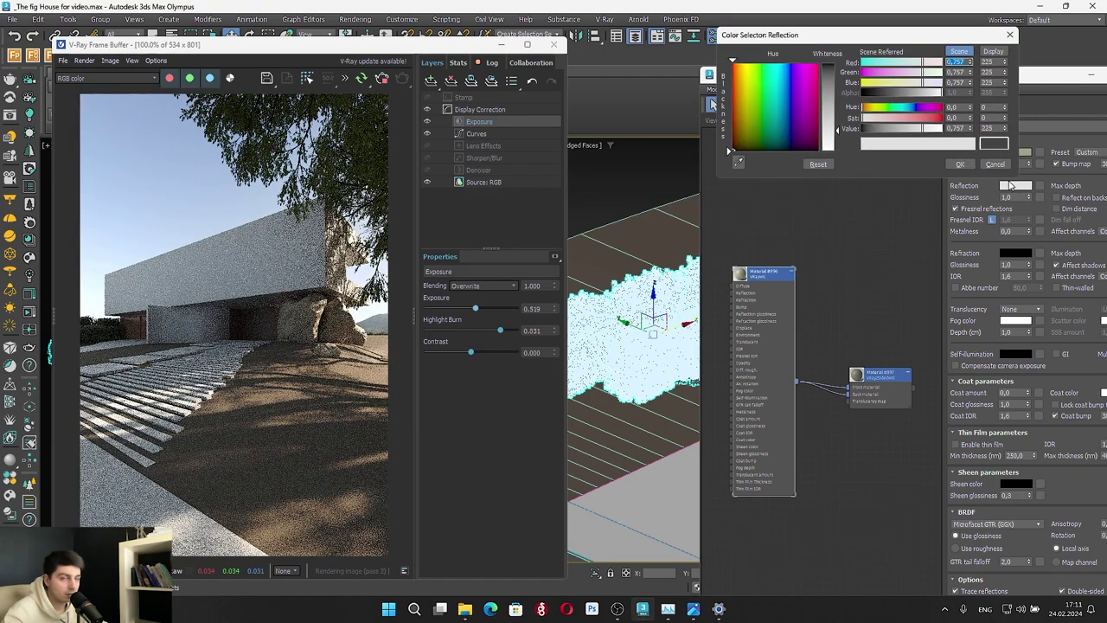
left_click(996, 164)
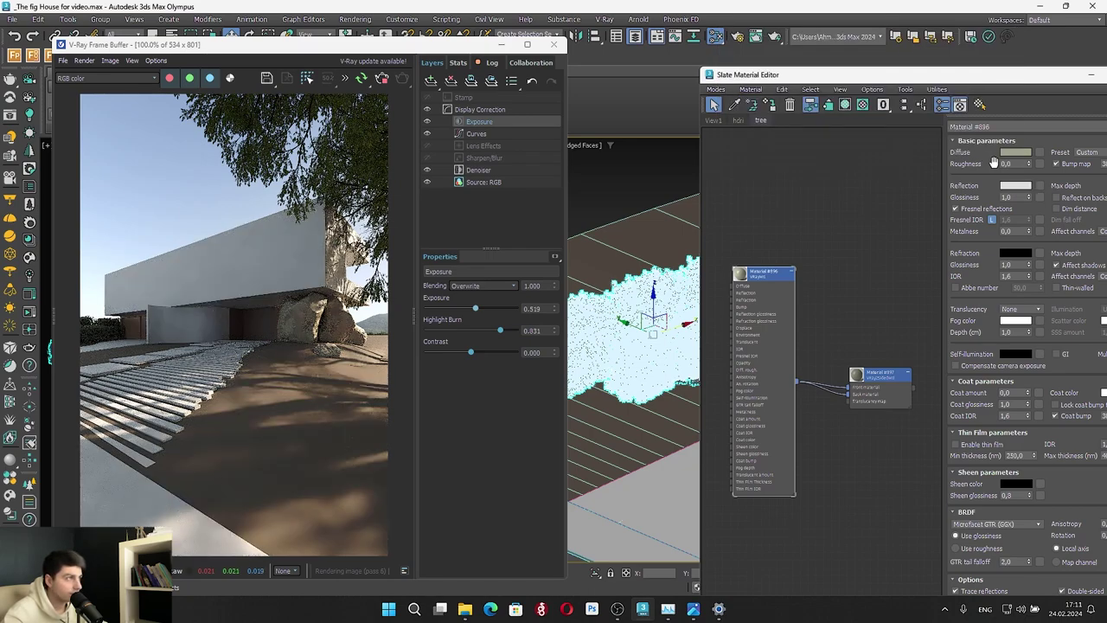
Select the bushes in the row next to the house and shift them slightly along the hedge line
left_click(1092, 76)
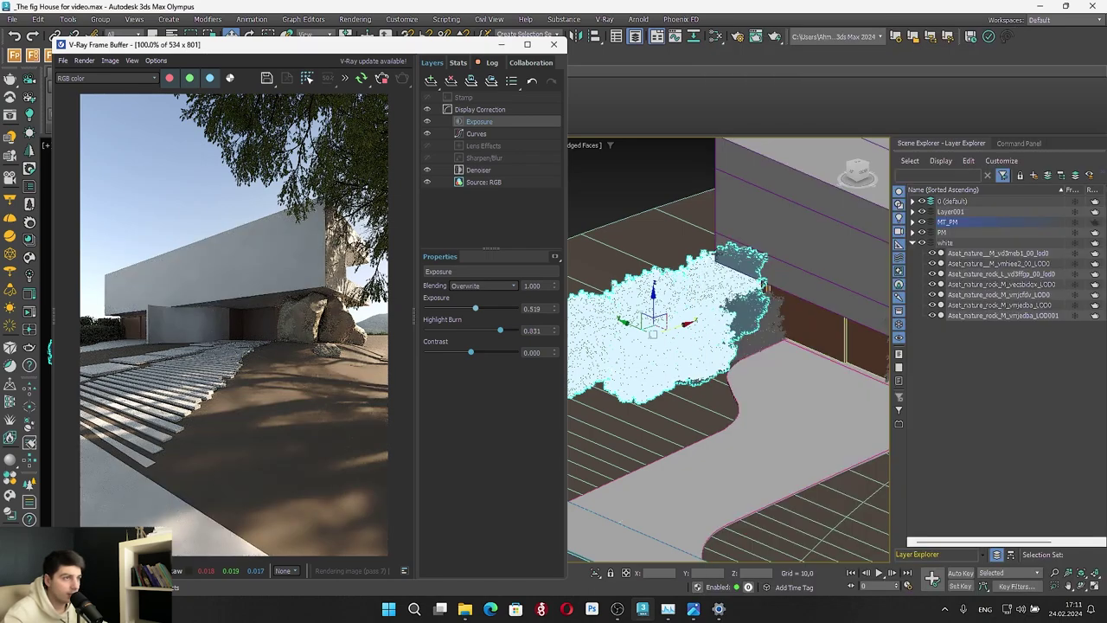
left_click(646, 285)
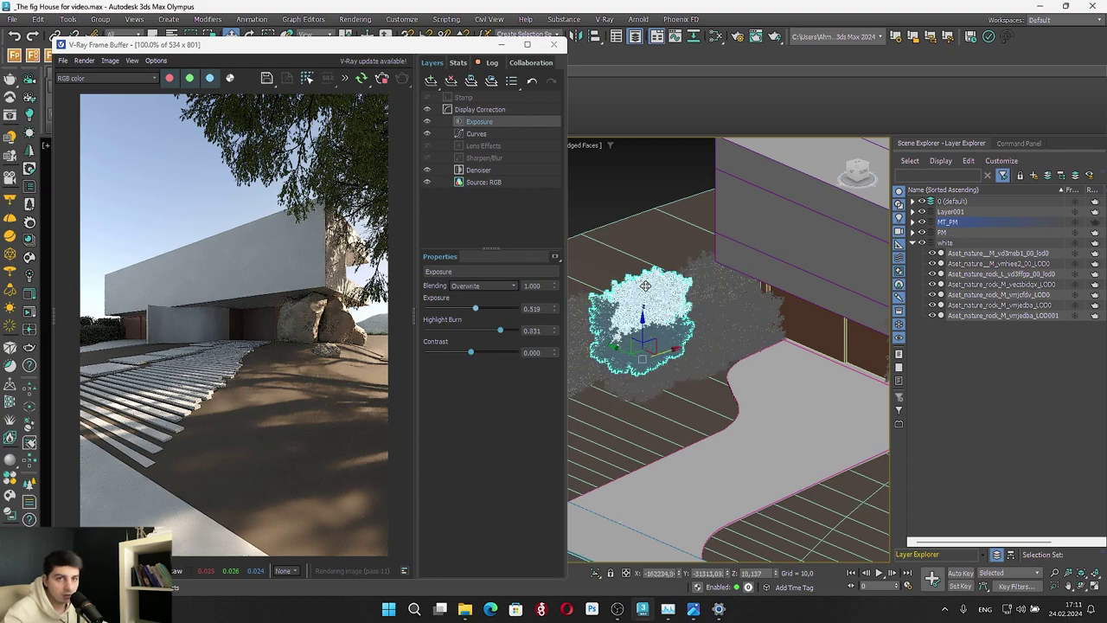
middle_click_drag(665, 291, 809, 302)
left_click(761, 346, "ctrl")
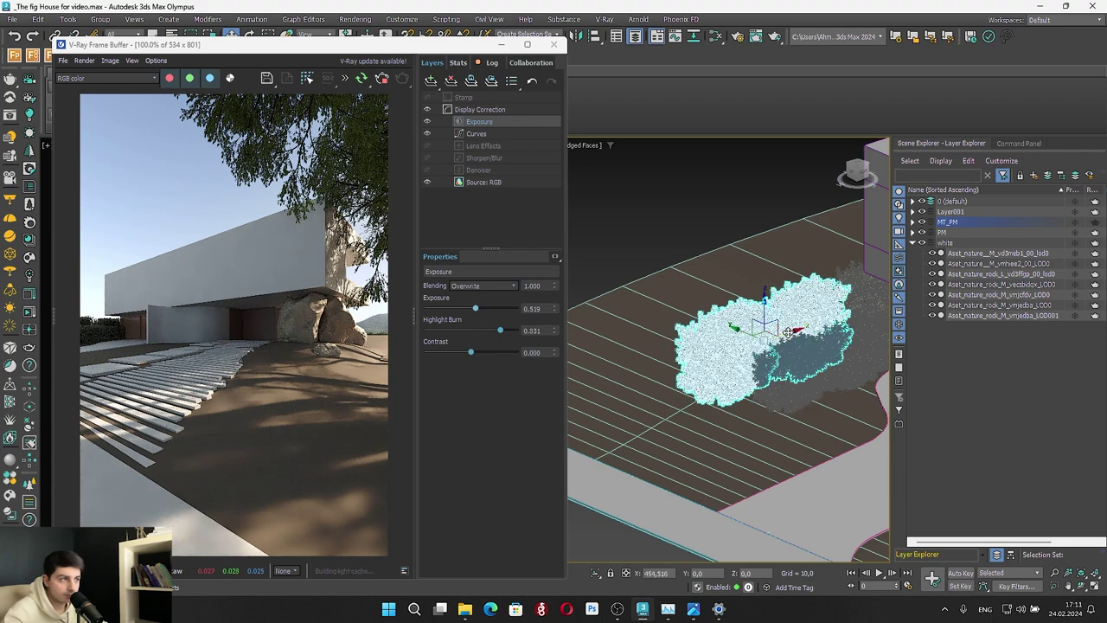
left_click_drag(778, 335, 796, 330)
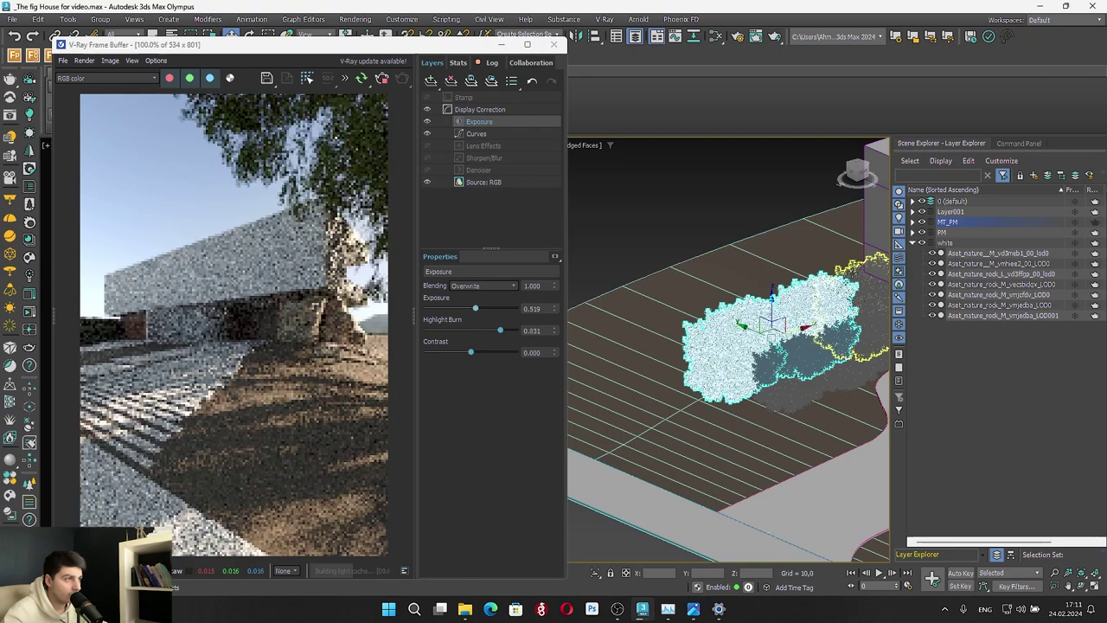
Add the remaining bush nearest the house to the selection and fine-tune the height of that back row
left_click(868, 299, "ctrl")
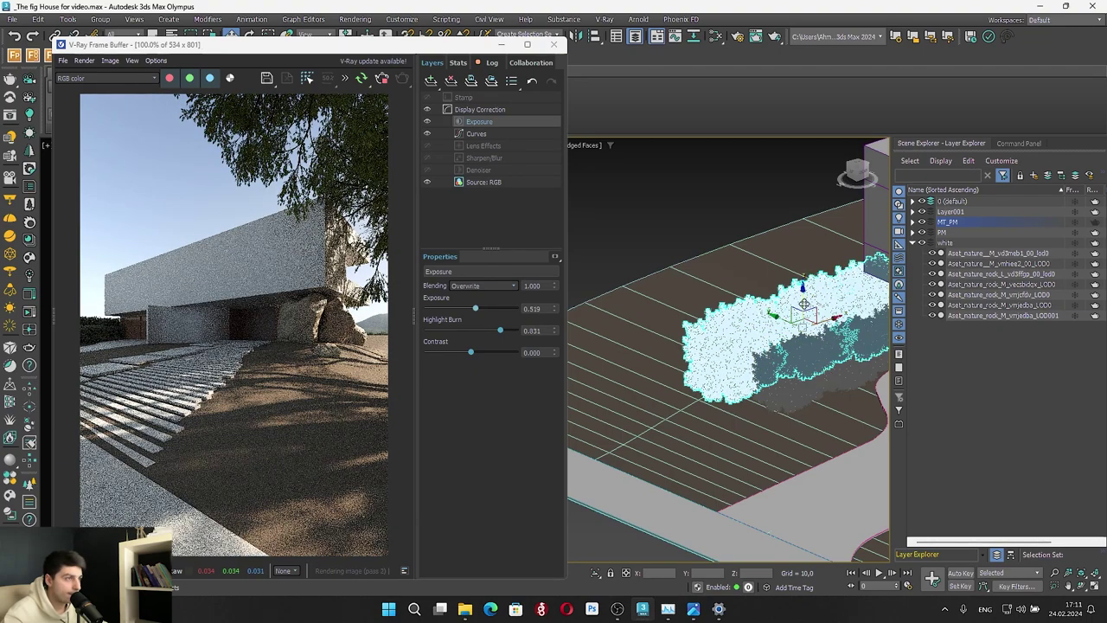
left_click_drag(804, 285, 805, 305)
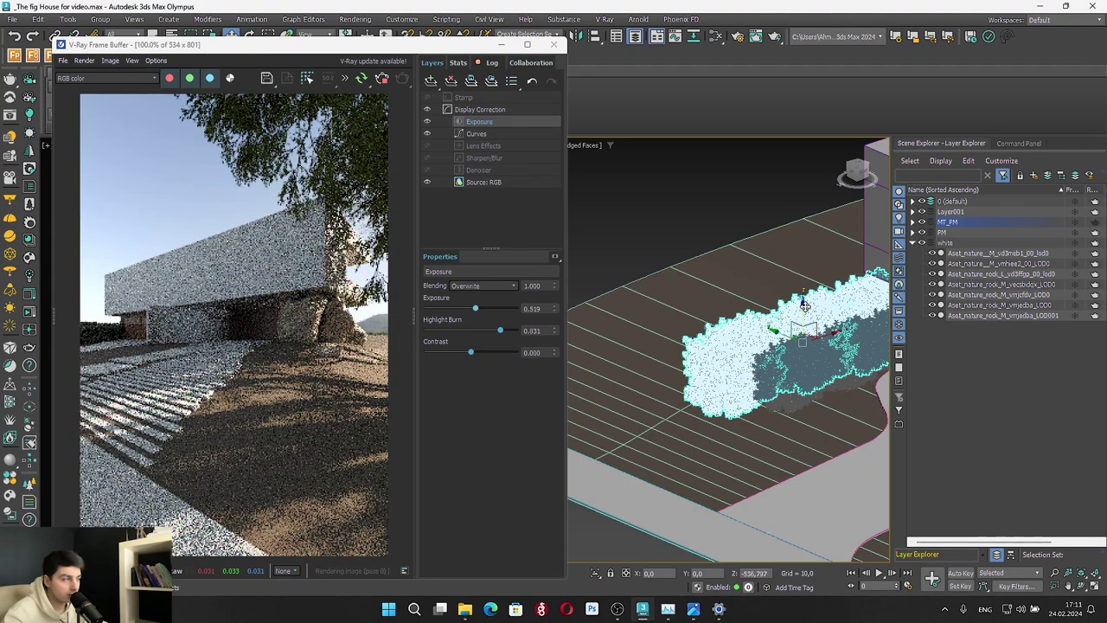
left_click_drag(805, 305, 804, 282)
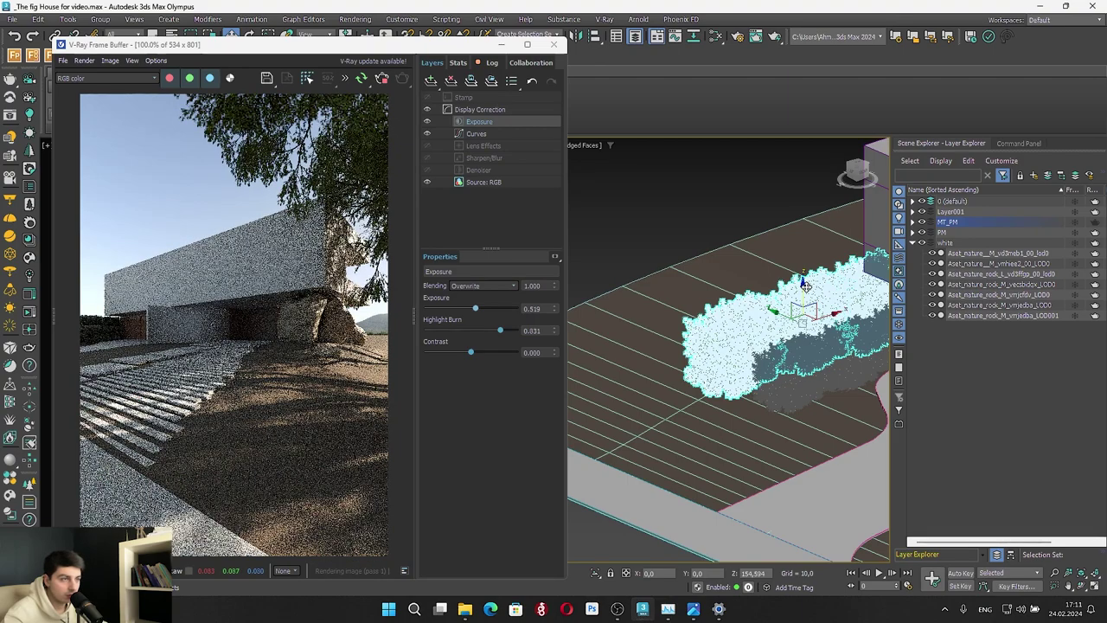
left_click_drag(806, 287, 806, 293)
middle_click_drag(623, 326, 614, 321)
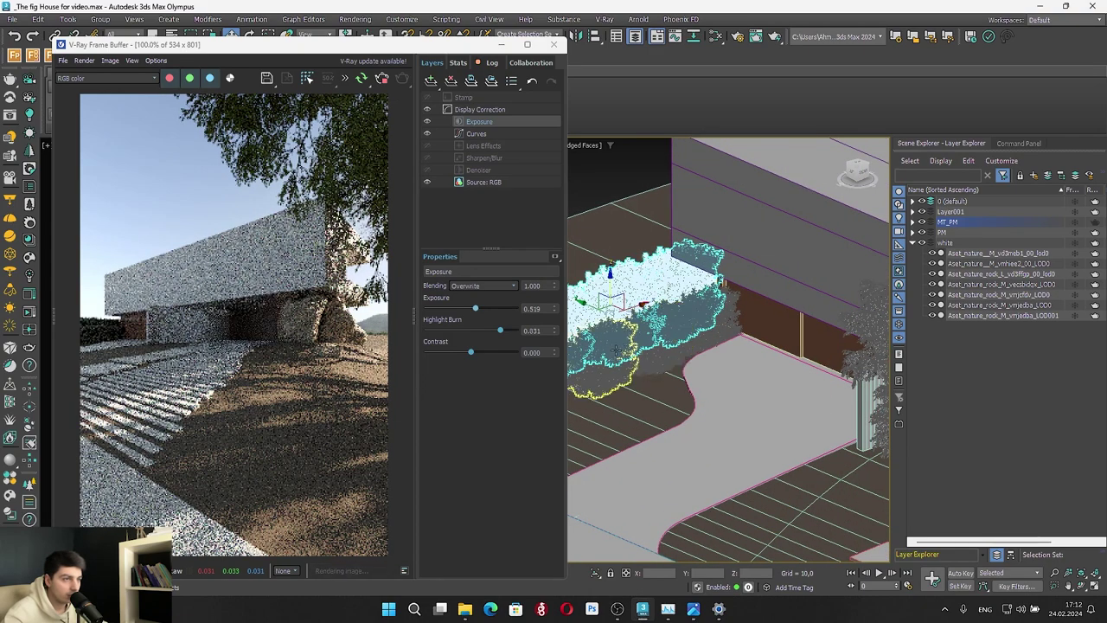
Select the front-row bushes beside the curved path and scale them up uniformly
left_click(618, 350)
left_click(708, 323)
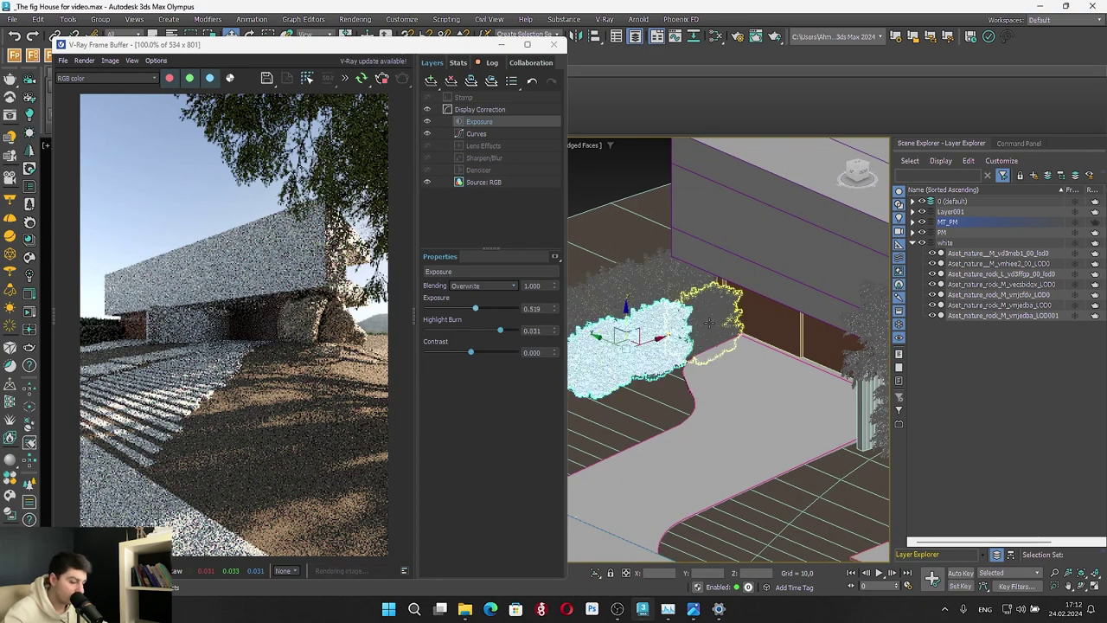
key("e")
key("r")
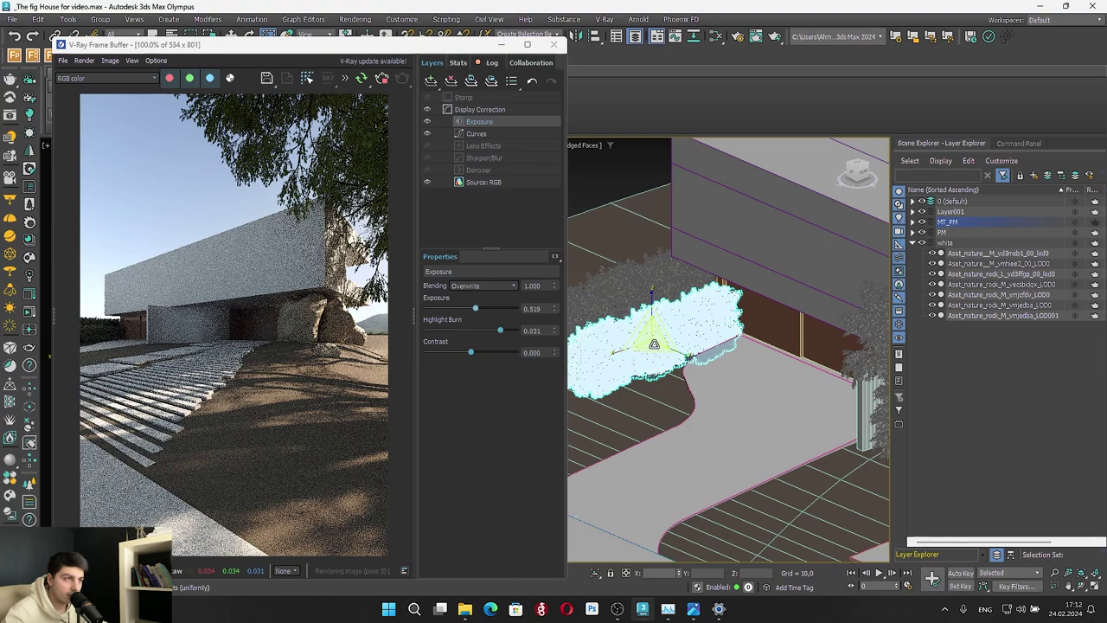
left_click_drag(654, 333, 647, 305)
key("w")
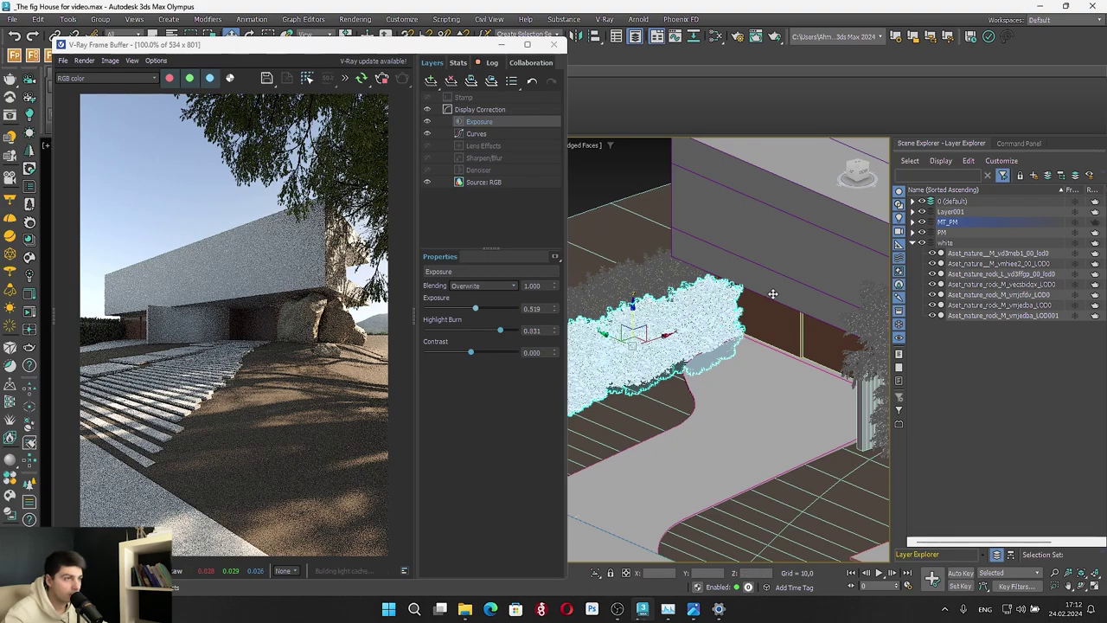
Look over the whole scene for spare plants among the assets placed away from the house
scroll(735, 402, "down", 5)
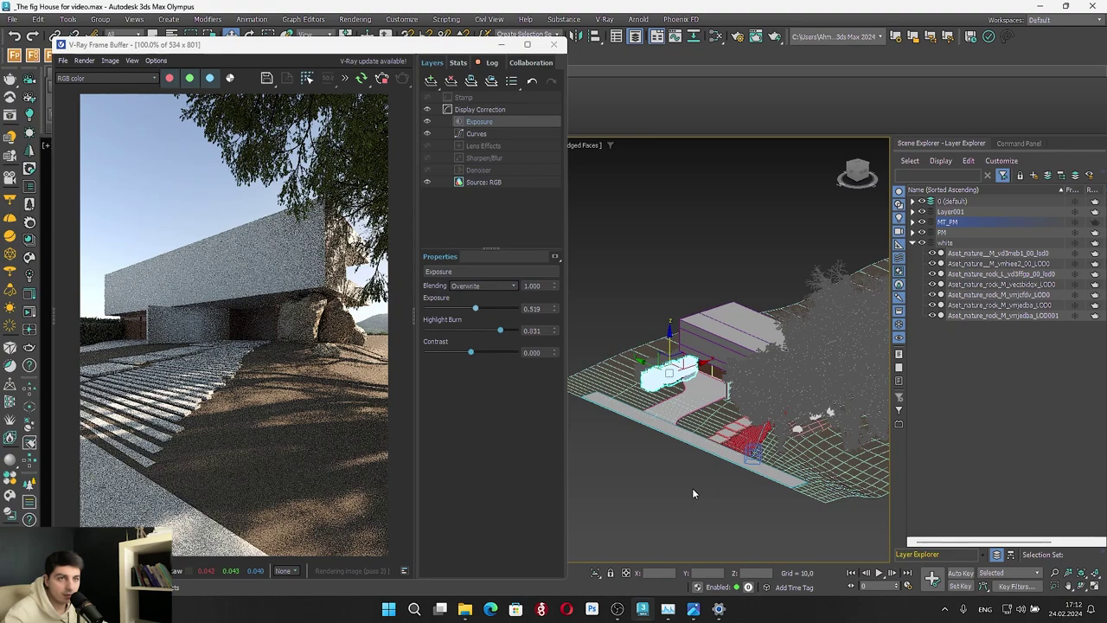
scroll(600, 396, "down", 5)
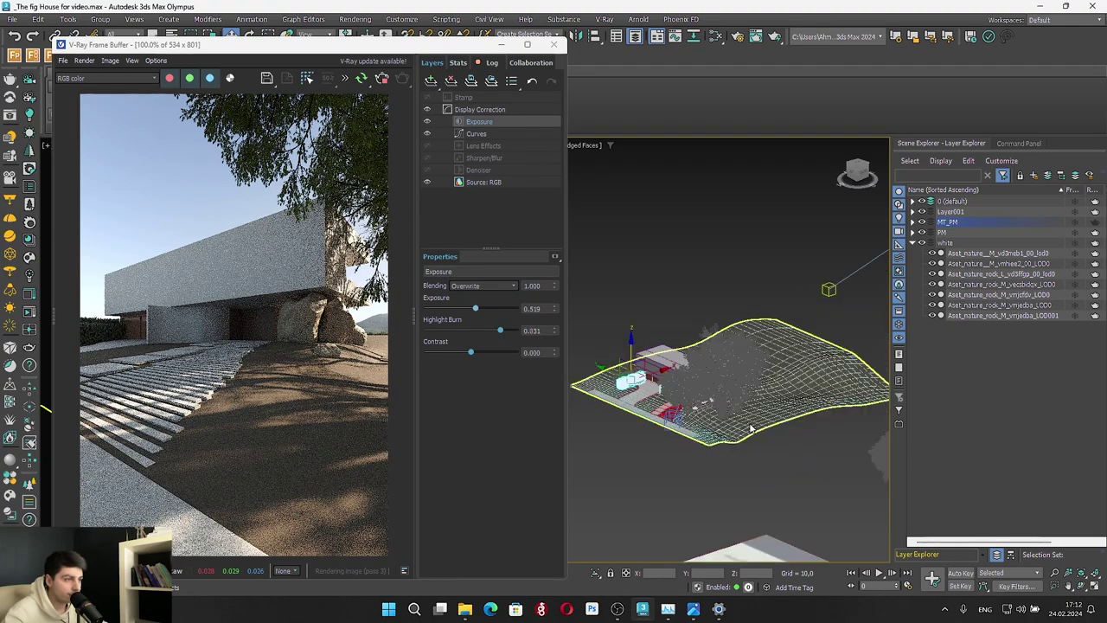
middle_click_drag(727, 415, 562, 351)
scroll(738, 332, "up", 2)
middle_click_drag(782, 379, 732, 410, "alt")
middle_click_drag(677, 279, 608, 247)
scroll(715, 349, "down", 5)
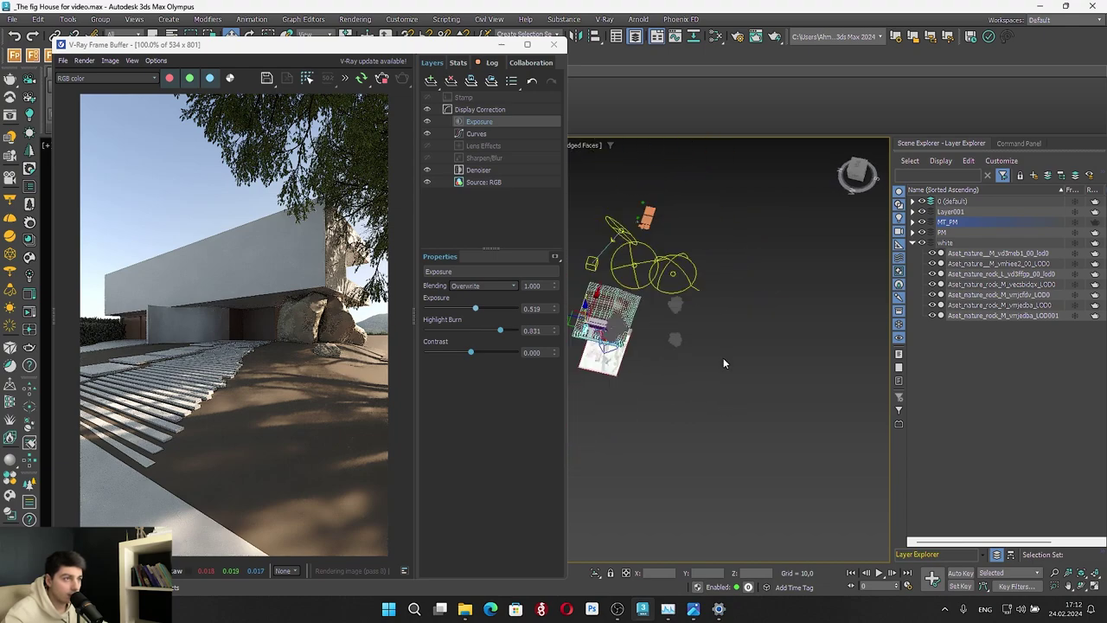
scroll(658, 263, "up", 2)
scroll(659, 264, "up", 8)
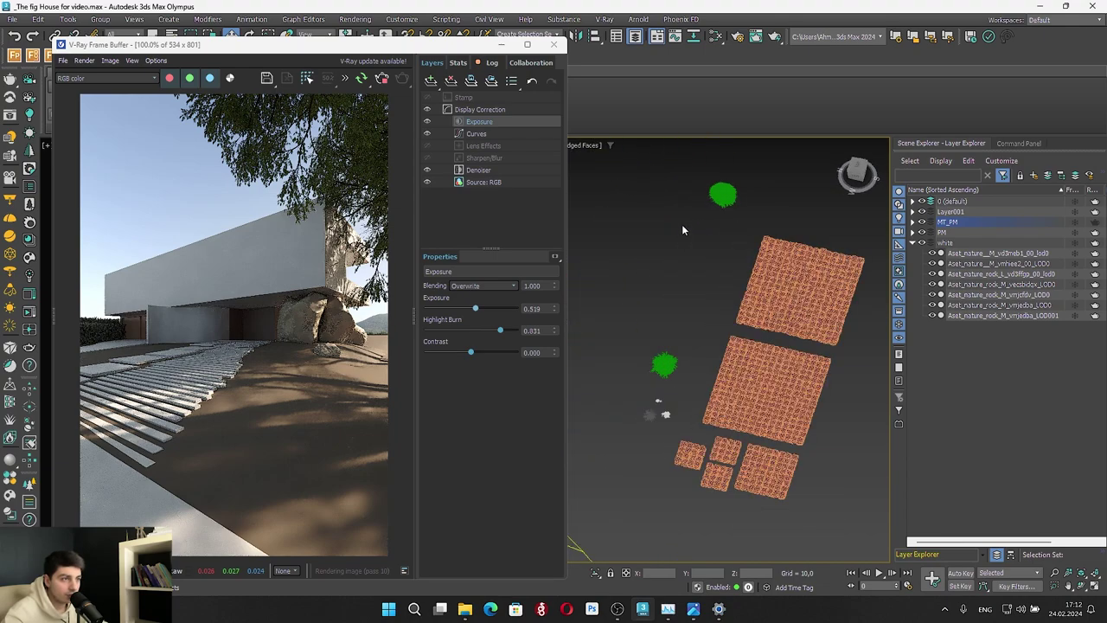
Examine the green grass clumps beside the paving samples up close with plain shading
left_click(664, 364)
middle_click_drag(665, 364, 710, 299, "alt")
scroll(883, 359, "up", 5)
left_click(810, 364)
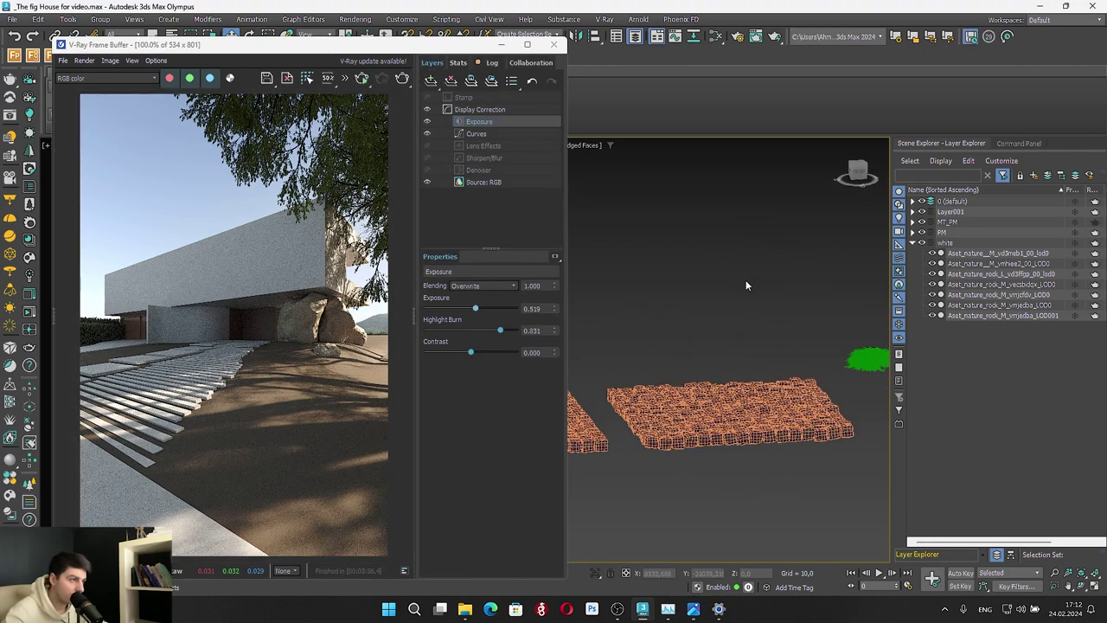
key("F4")
mouse_move(833, 353)
middle_mouse_down()
mouse_move(746, 339)
mouse_move(1053, 364)
middle_mouse_up()
left_click(666, 378)
key("z")
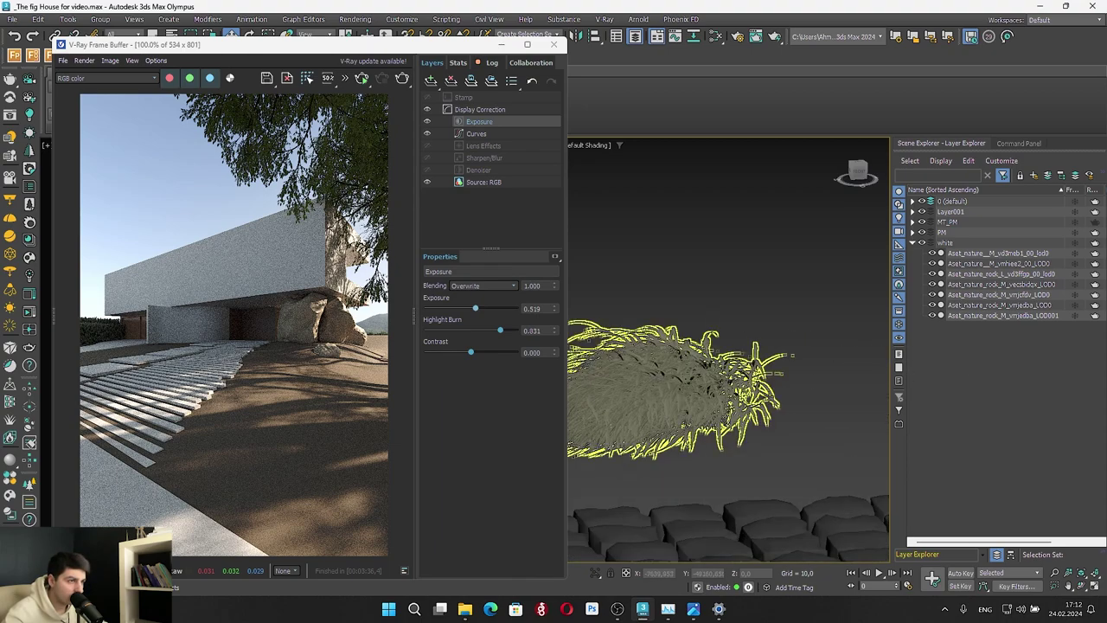
Select the pale grass clump behind the paving samples and move it across the scene to the house site
scroll(688, 357, "down", 8)
middle_click_drag(763, 358, 576, 351)
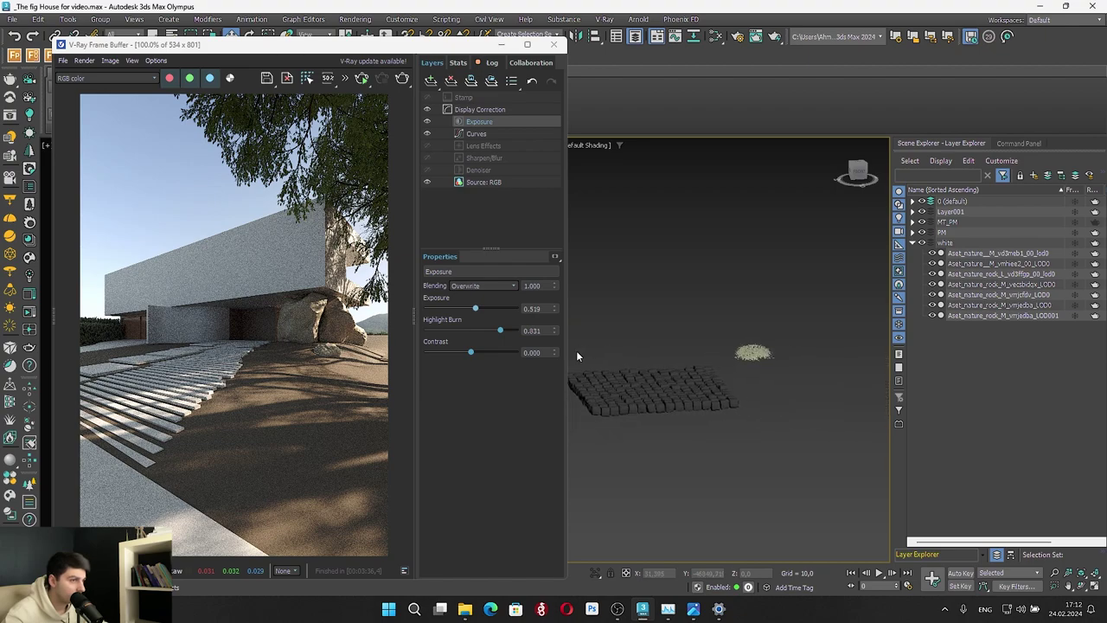
scroll(783, 352, "up", 3)
left_click(785, 351)
scroll(786, 350, "down", 8)
middle_click_drag(785, 344, 752, 412, "alt")
scroll(148, 335, "up", 4)
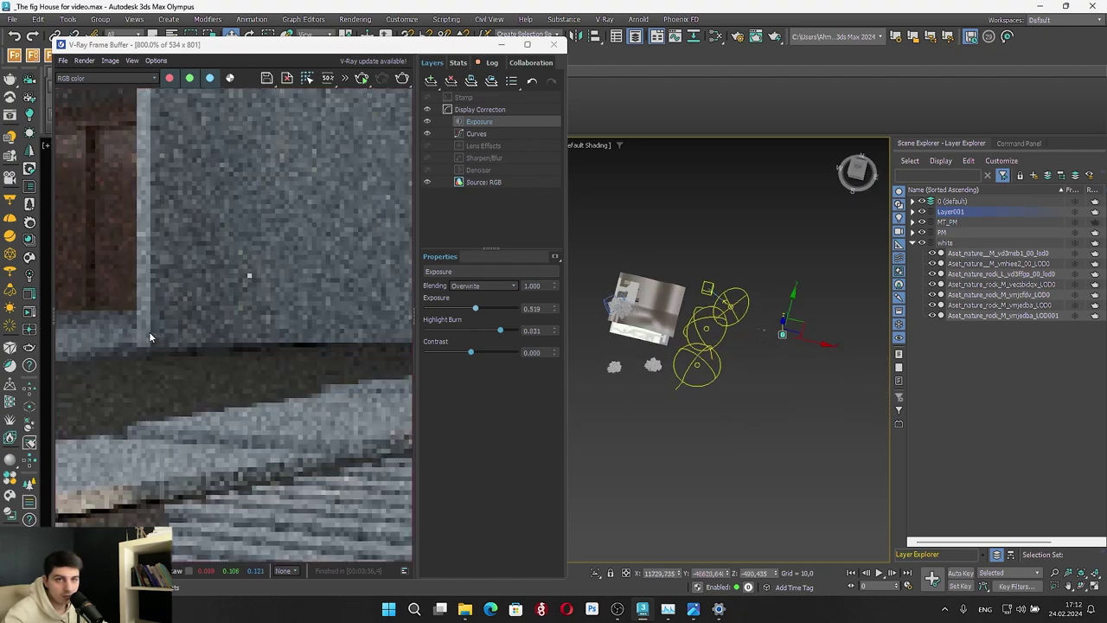
scroll(407, 339, "down", 2)
middle_click_drag(848, 339, 847, 318, "alt")
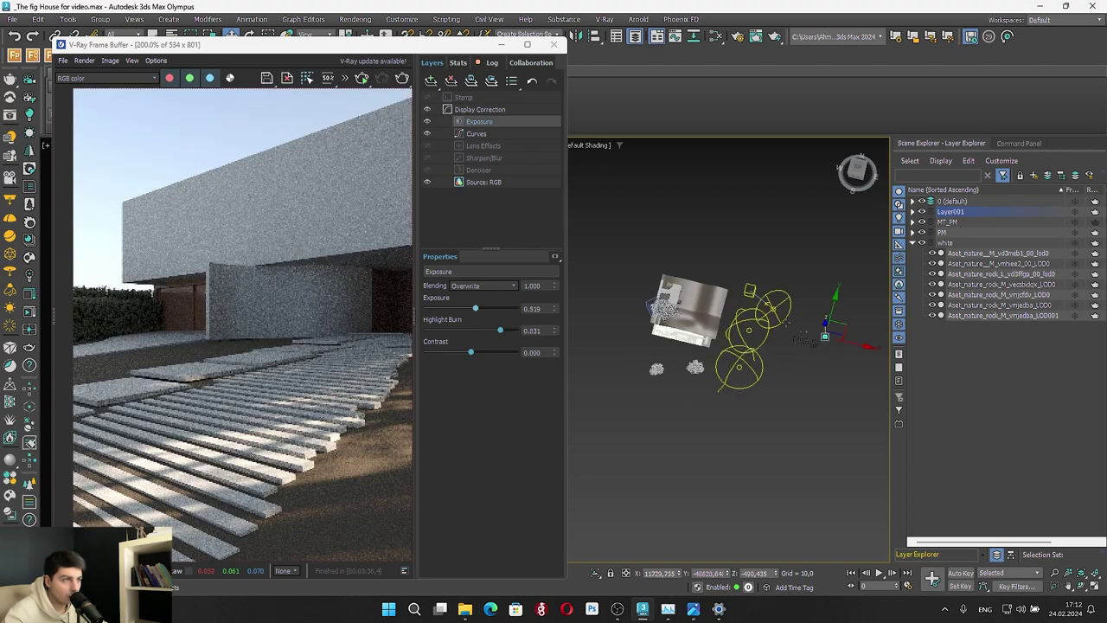
left_click_drag(848, 318, 681, 301)
scroll(655, 312, "up", 10)
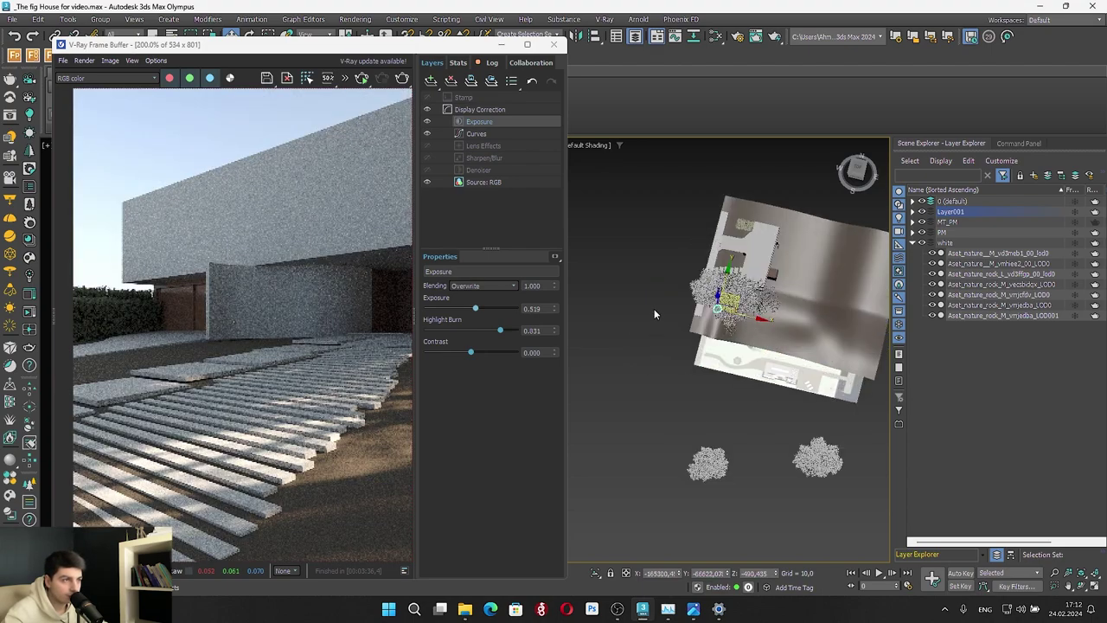
Move the grass clump next to the end of the curved entrance wall, working in the wireframe top view
key("t")
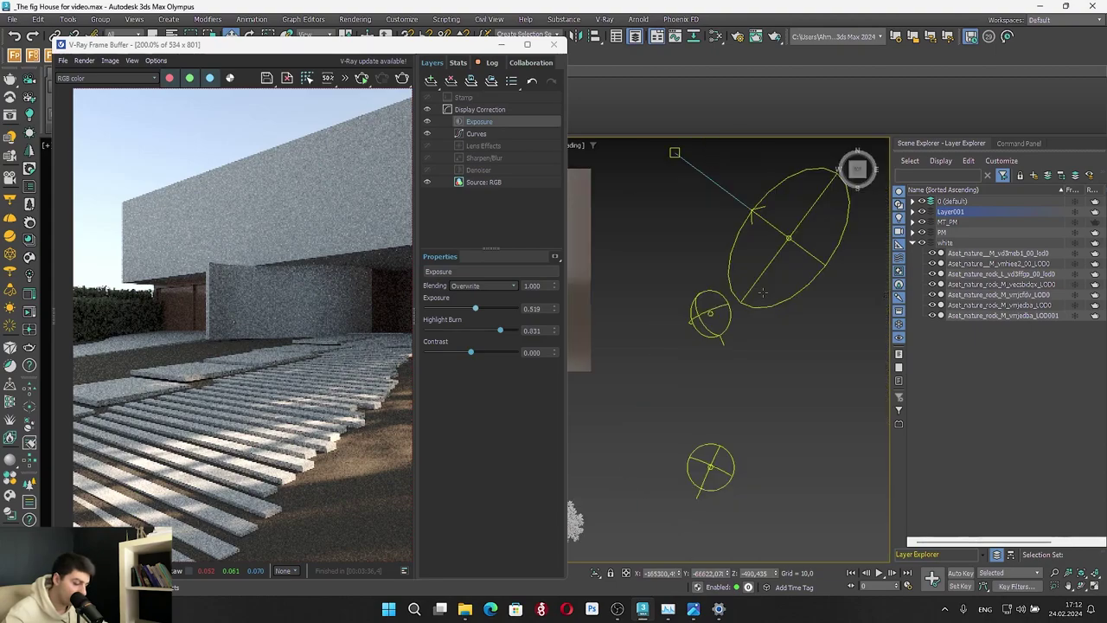
key("z")
key("F3")
scroll(767, 278, "down", 8)
scroll(709, 373, "down", 4)
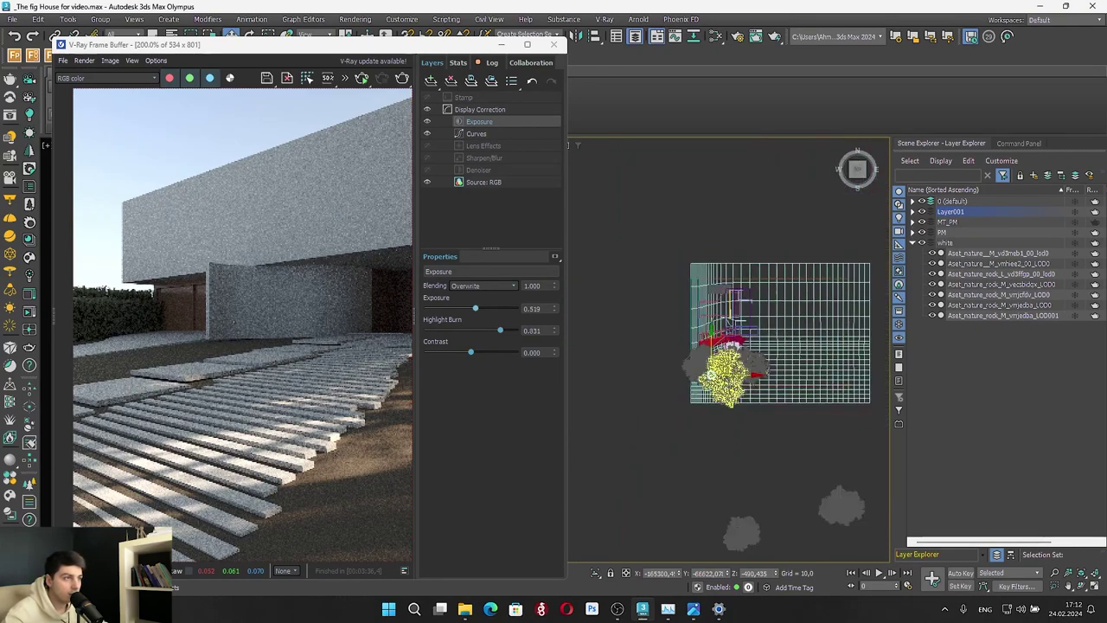
scroll(734, 327, "up", 3)
left_click_drag(687, 444, 718, 291)
scroll(701, 320, "up", 6)
left_click(684, 356)
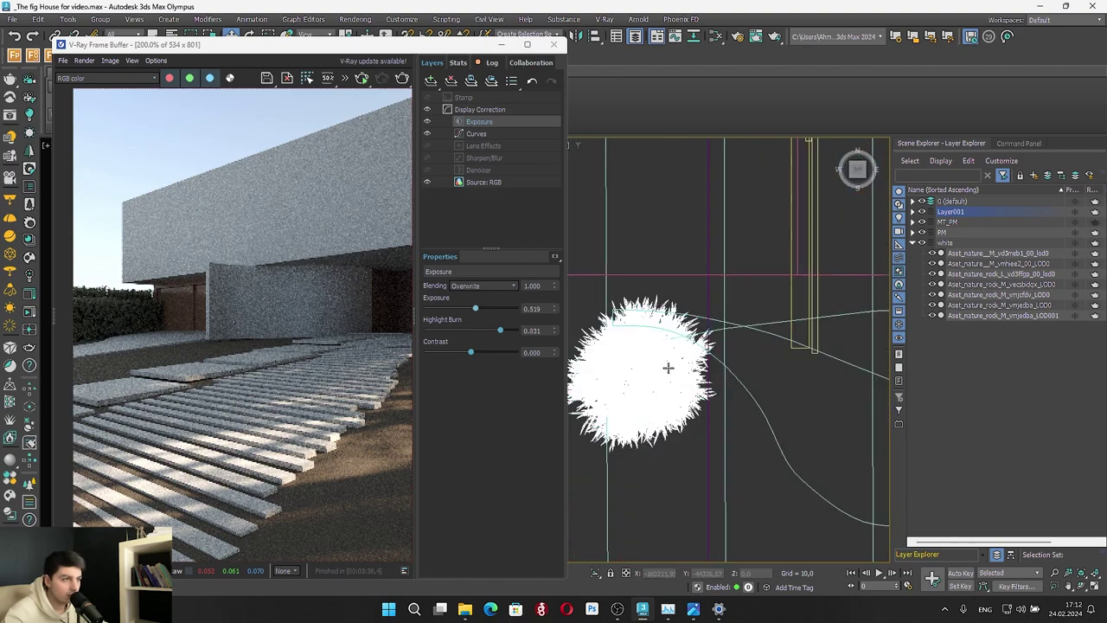
Exit the grass mesh's polygon sub-object level and show the camera and modelling viewports side by side without the frame buffer
left_click(1018, 143)
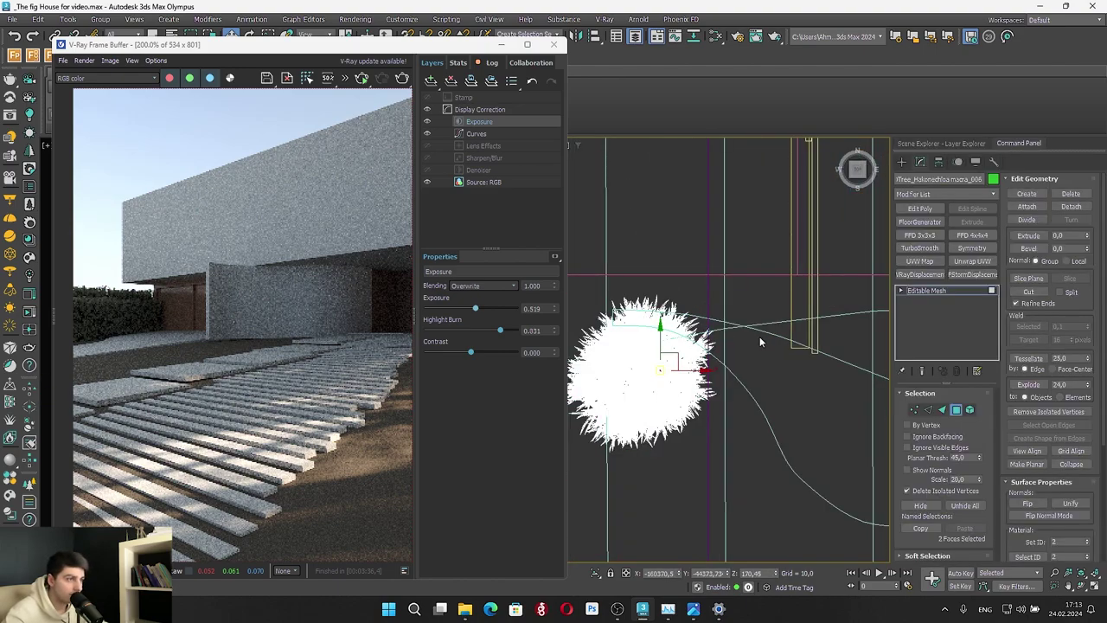
left_click(958, 412)
key("alt+w")
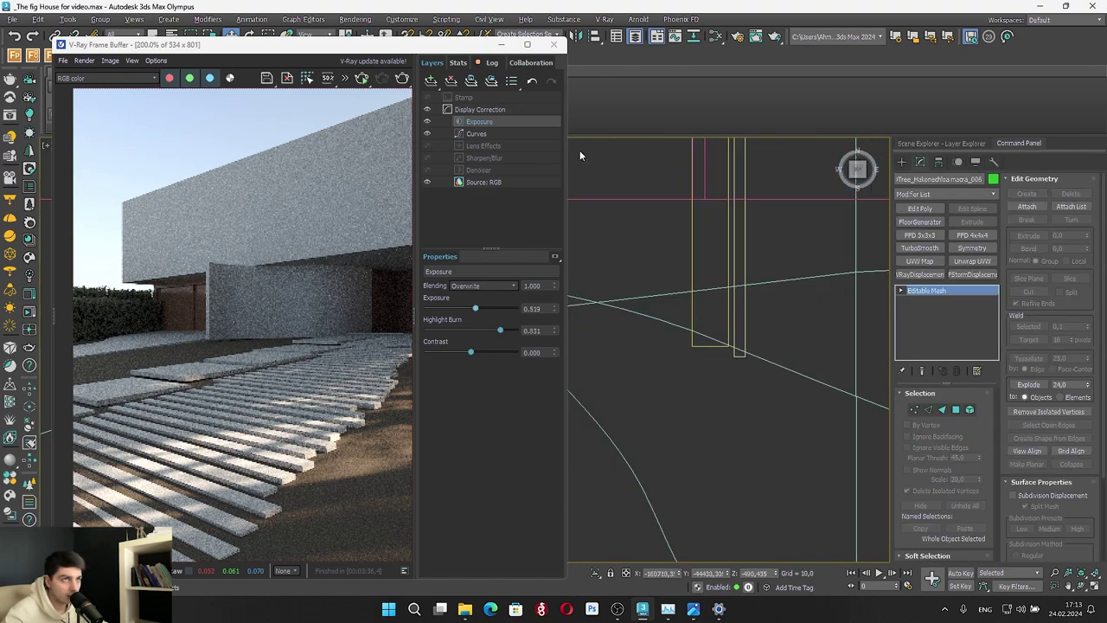
left_click(500, 46)
key("alt+w")
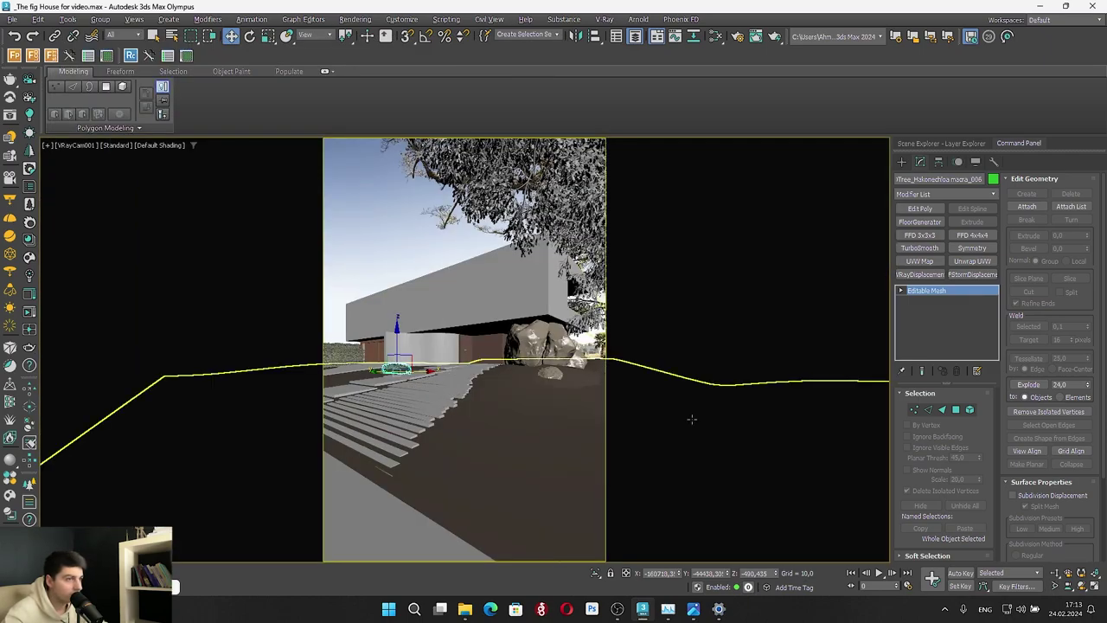
key("alt+w")
Raise the grass clump about 193 units beside the curved wall and rotate it slightly
middle_click_drag(653, 324, 630, 365, "alt")
left_click_drag(638, 364, 649, 354)
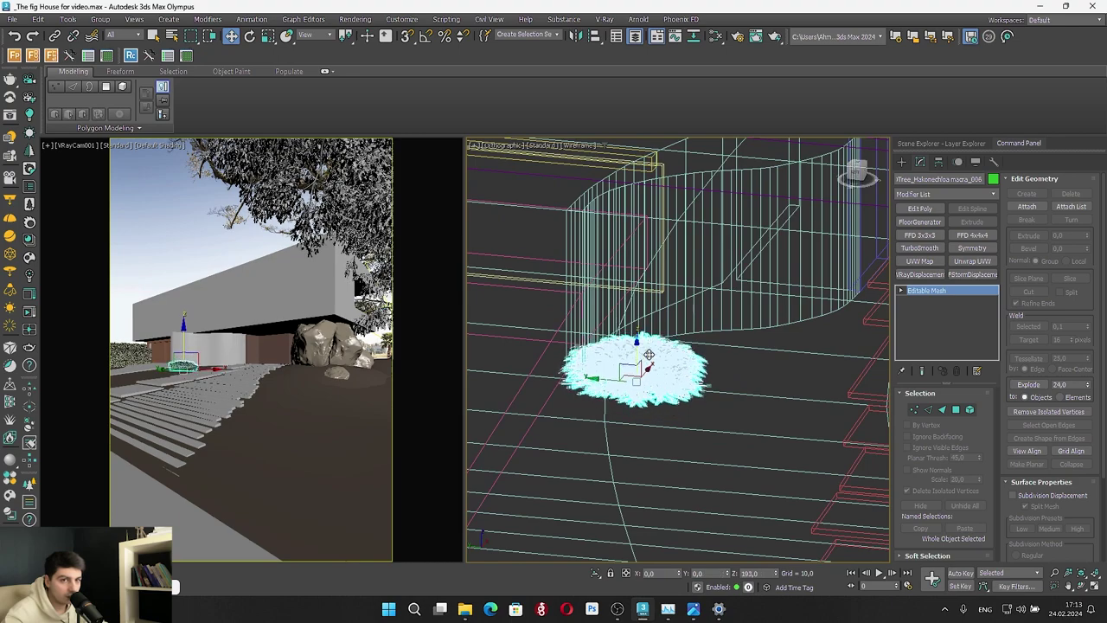
key("e")
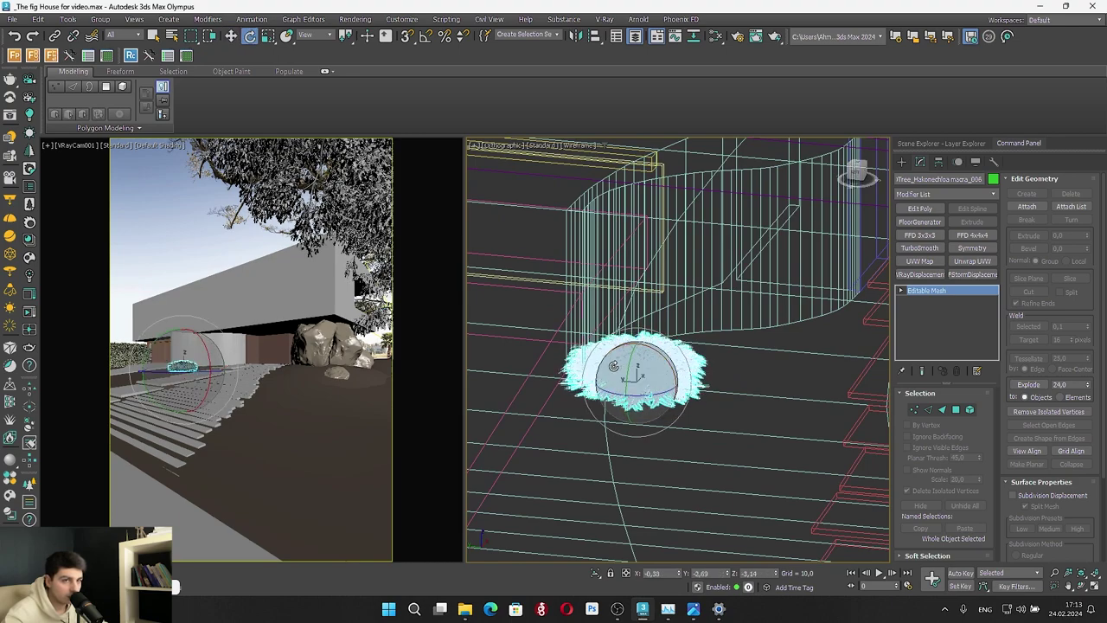
scroll(582, 390, "down", 5)
middle_click_drag(581, 391, 541, 498, "alt")
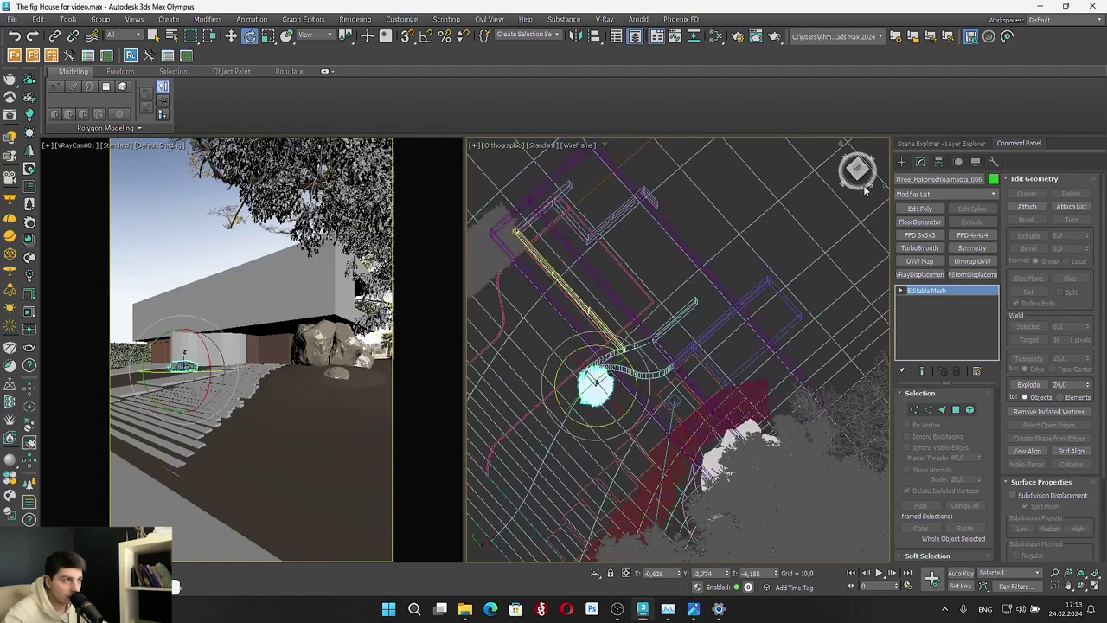
Shift the grass clump about 610 units along negative X in top view, centring it on the curved wall's end
left_click(857, 168)
scroll(621, 367, "up", 5)
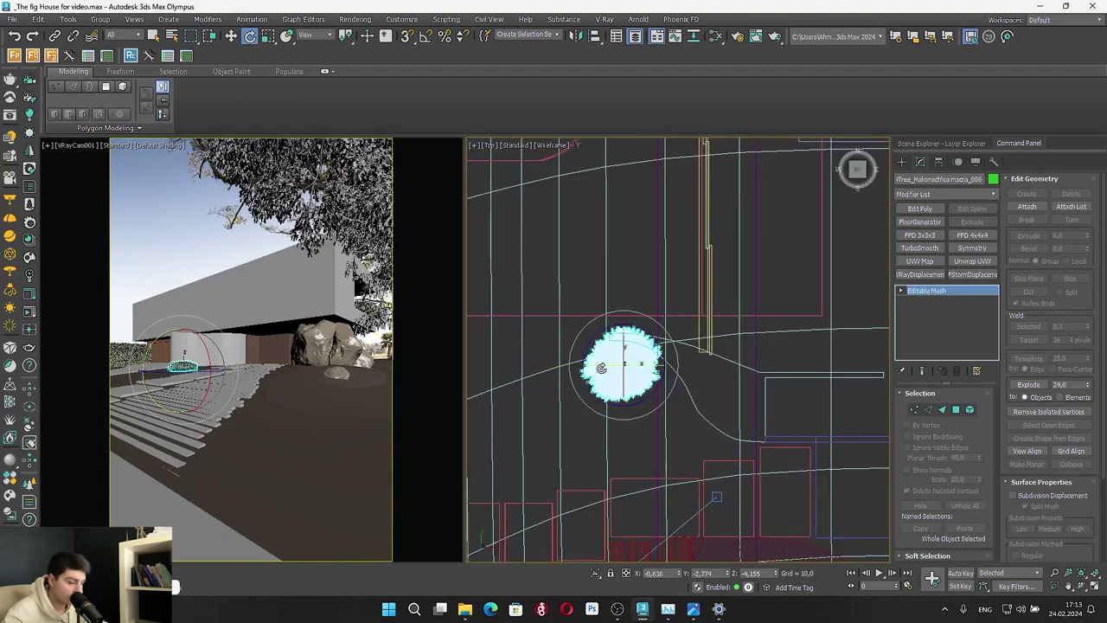
key("w")
left_click_drag(644, 349, 625, 350)
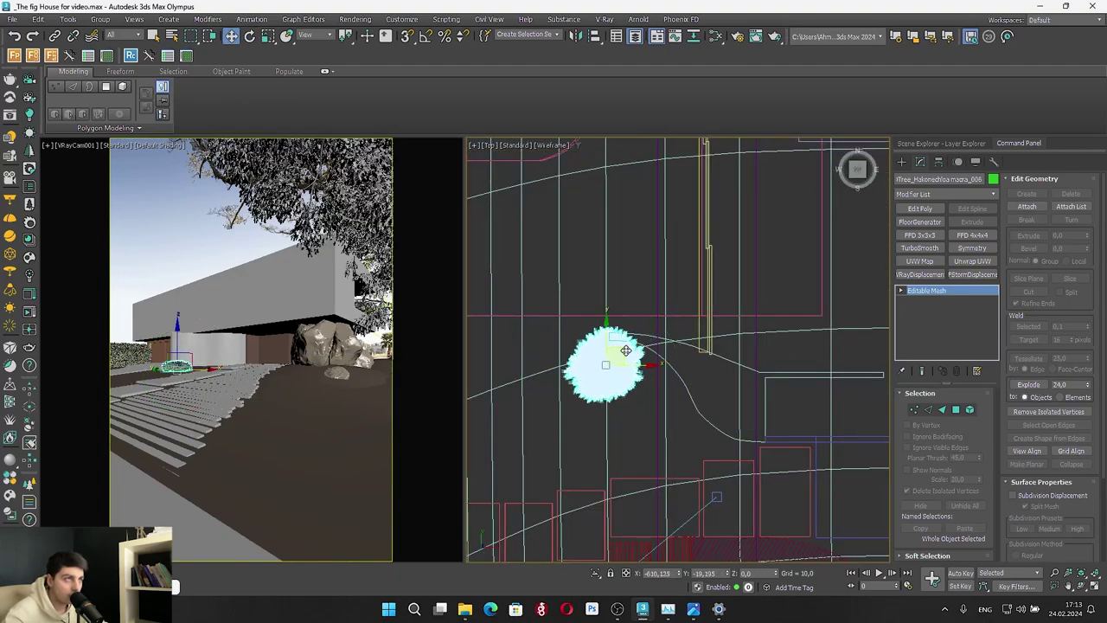
Check the two-sided foliage material's parameters and nudge the grass clump slightly farther along negative X
left_click(715, 37)
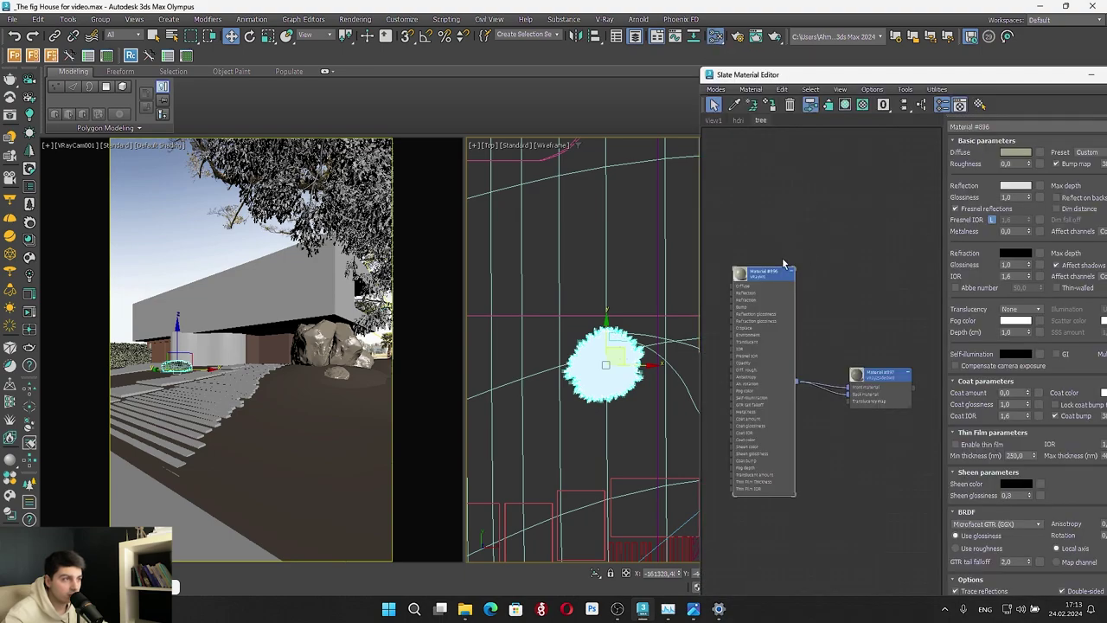
double_click(886, 376)
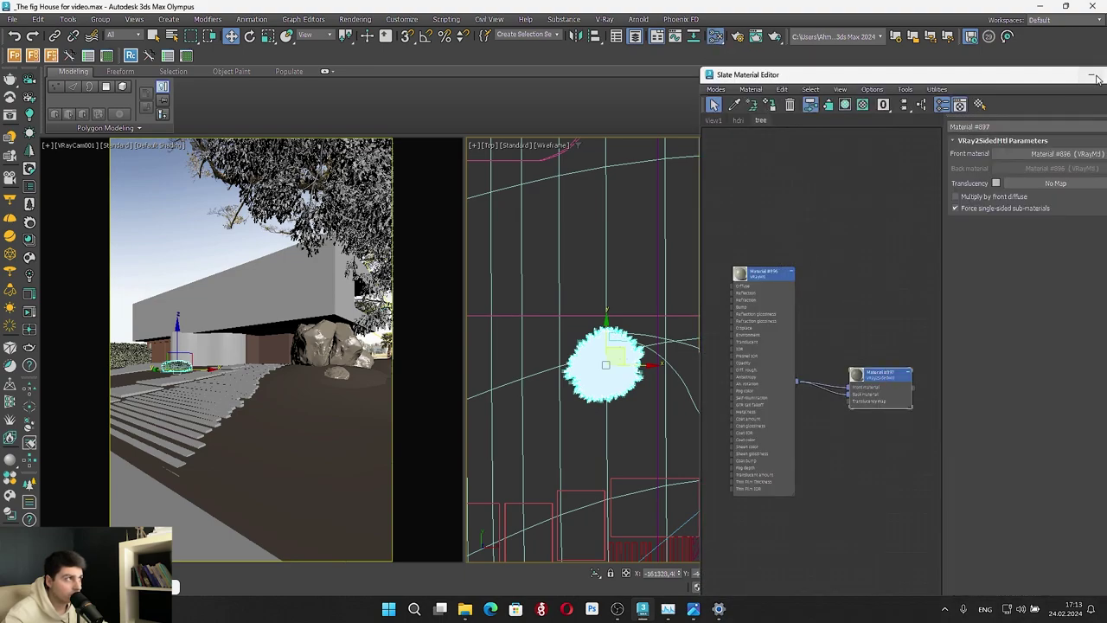
left_click(1094, 76)
left_click_drag(625, 348, 621, 347)
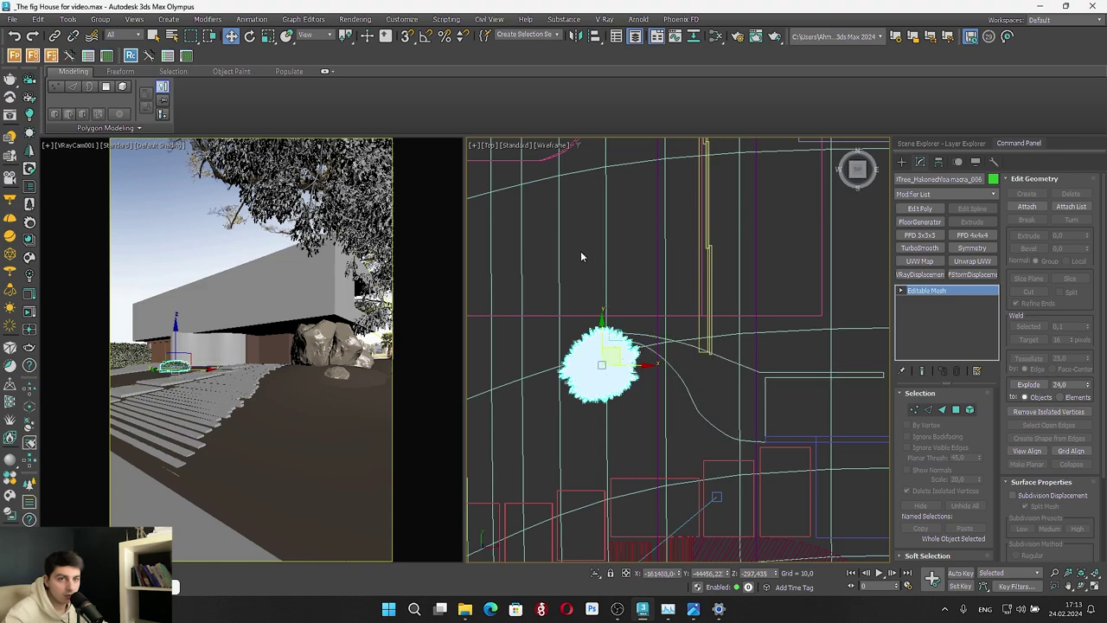
Bring the smaller, spikier grass clump over in top view and place it beside the first clump at the curved wall's end
scroll(580, 256, "down", 10)
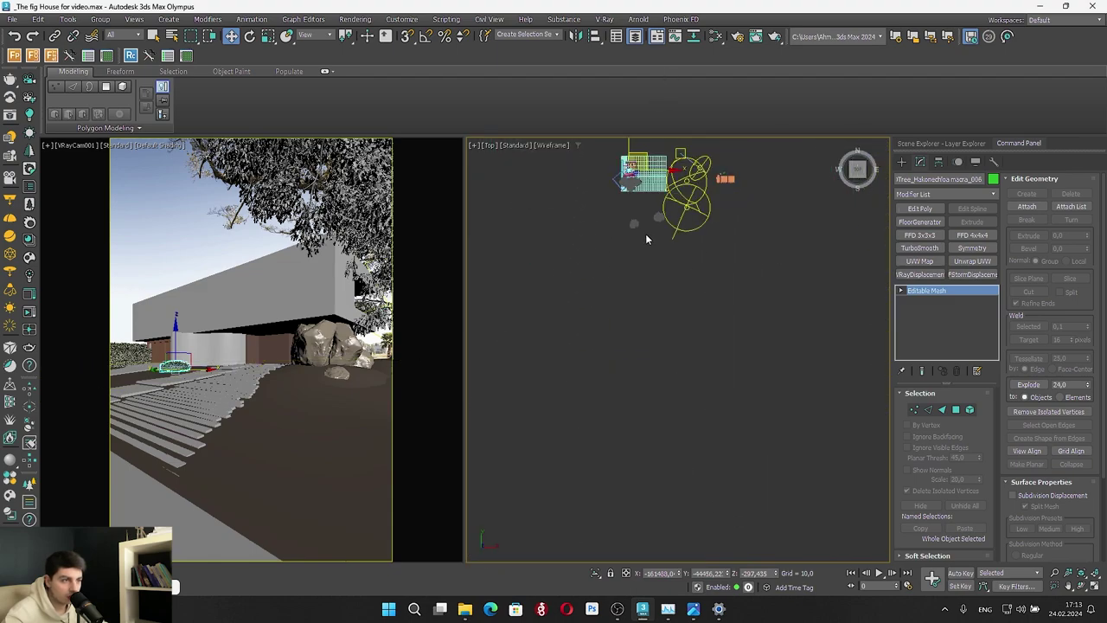
scroll(731, 158, "up", 8)
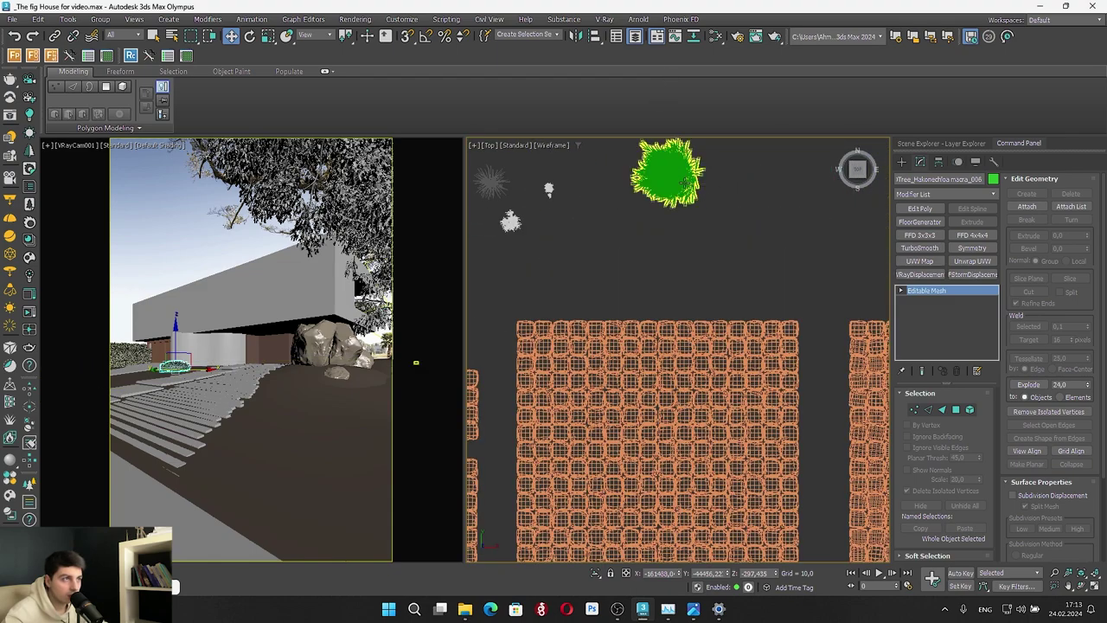
scroll(717, 271, "down", 4)
left_click_drag(737, 229, 544, 223)
scroll(544, 221, "up", 4)
scroll(544, 212, "up", 5)
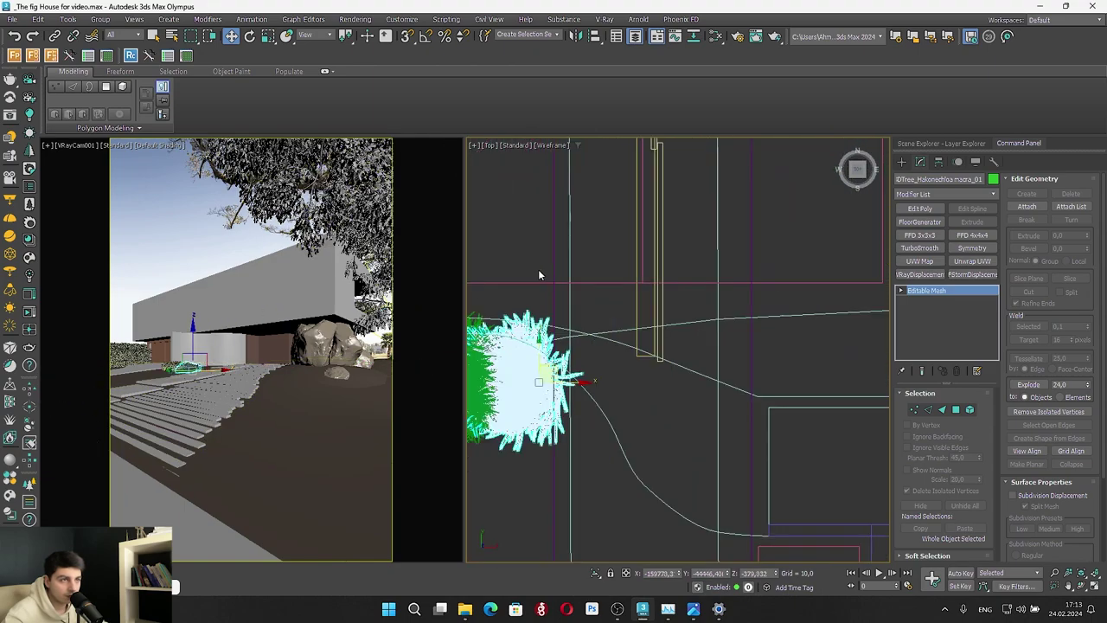
scroll(558, 365, "down", 2)
left_click_drag(558, 364, 568, 401)
Zero the smaller grass clump's absolute Y and Z rotation and raise the clump about 139 units
left_click(250, 36)
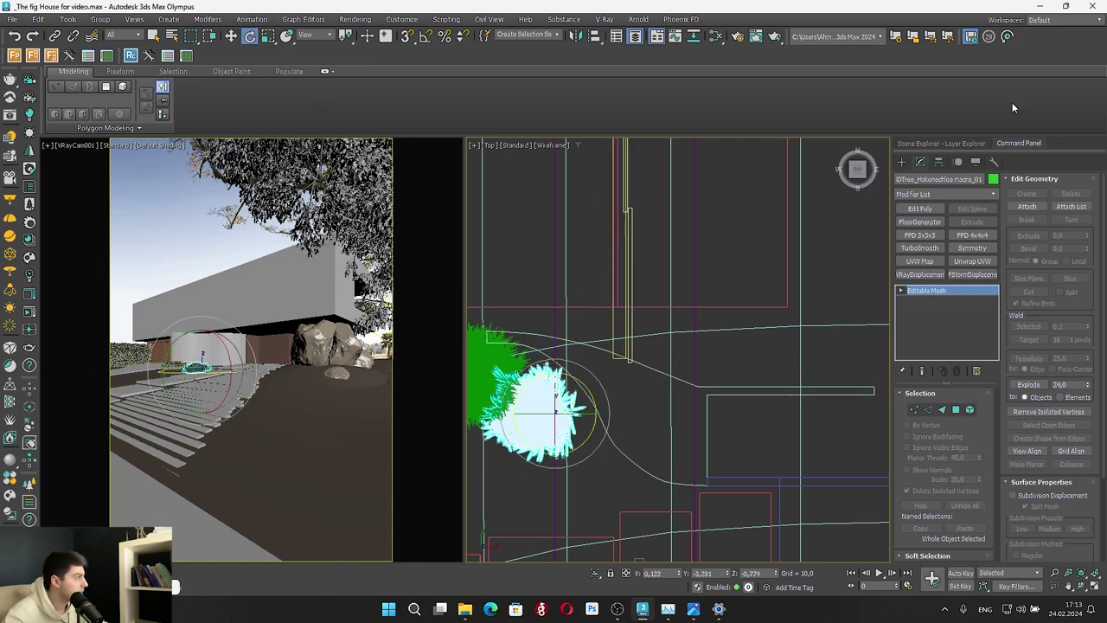
key("F12")
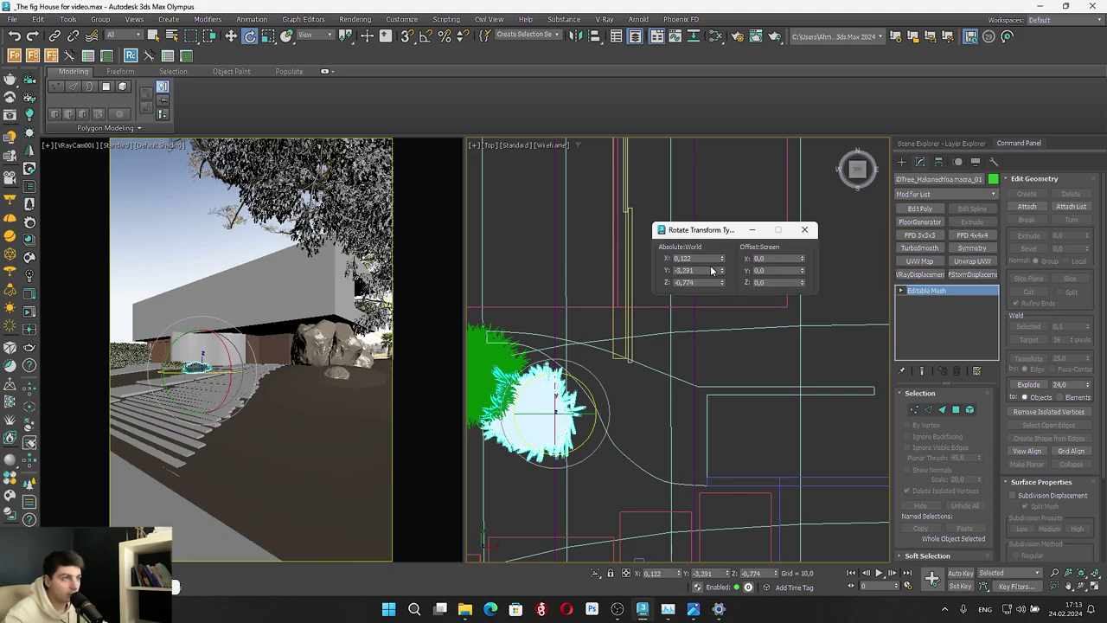
right_click(723, 272)
right_click(724, 284)
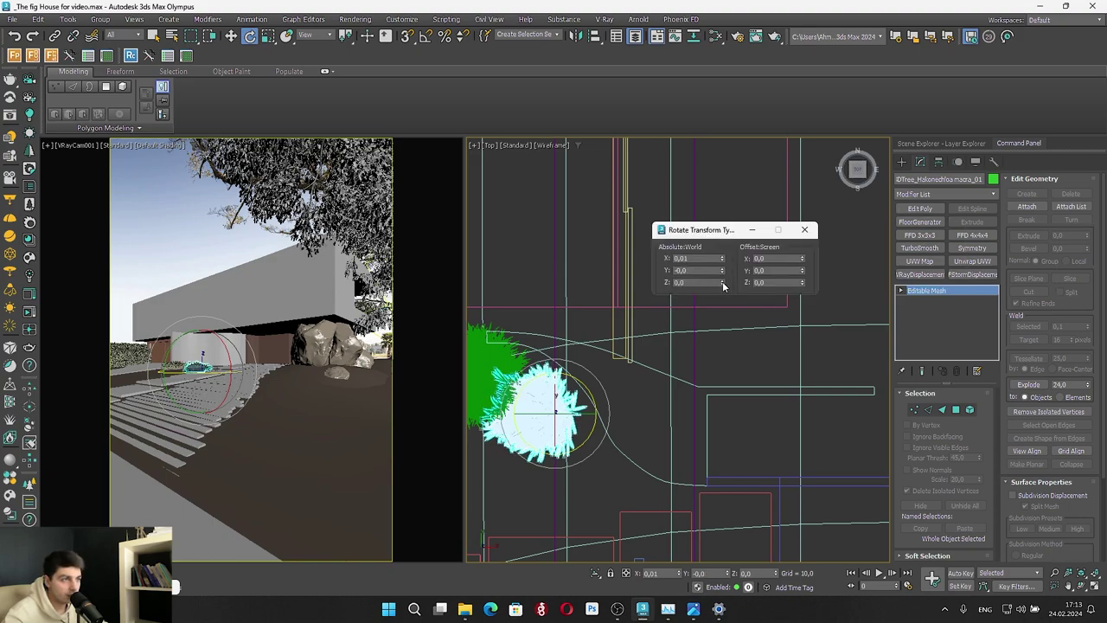
left_click(806, 229)
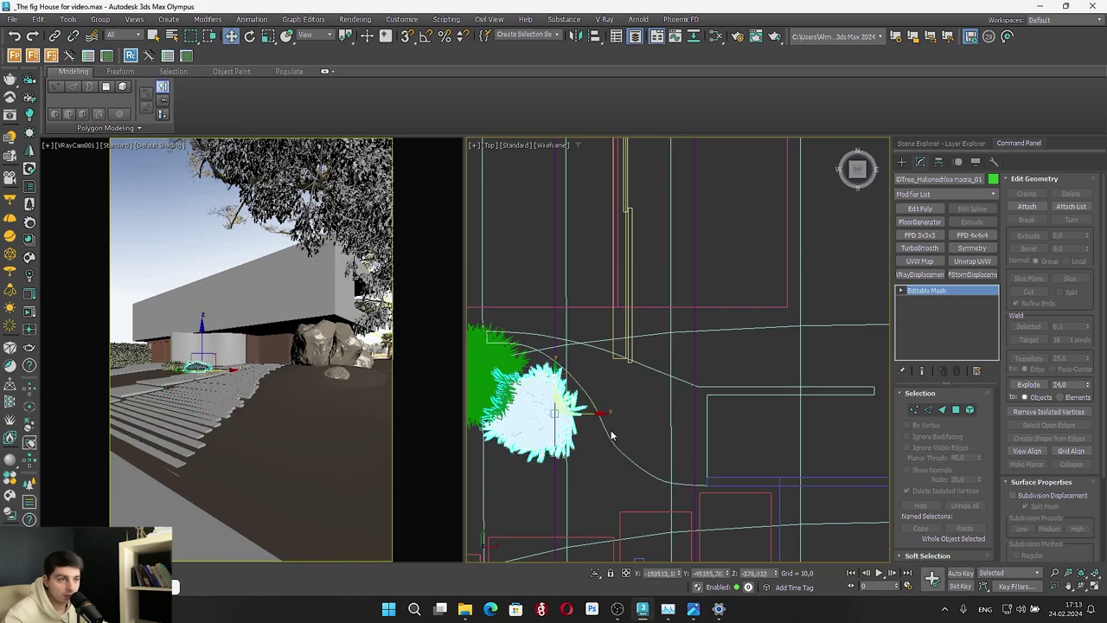
middle_click_drag(683, 329, 647, 303, "alt")
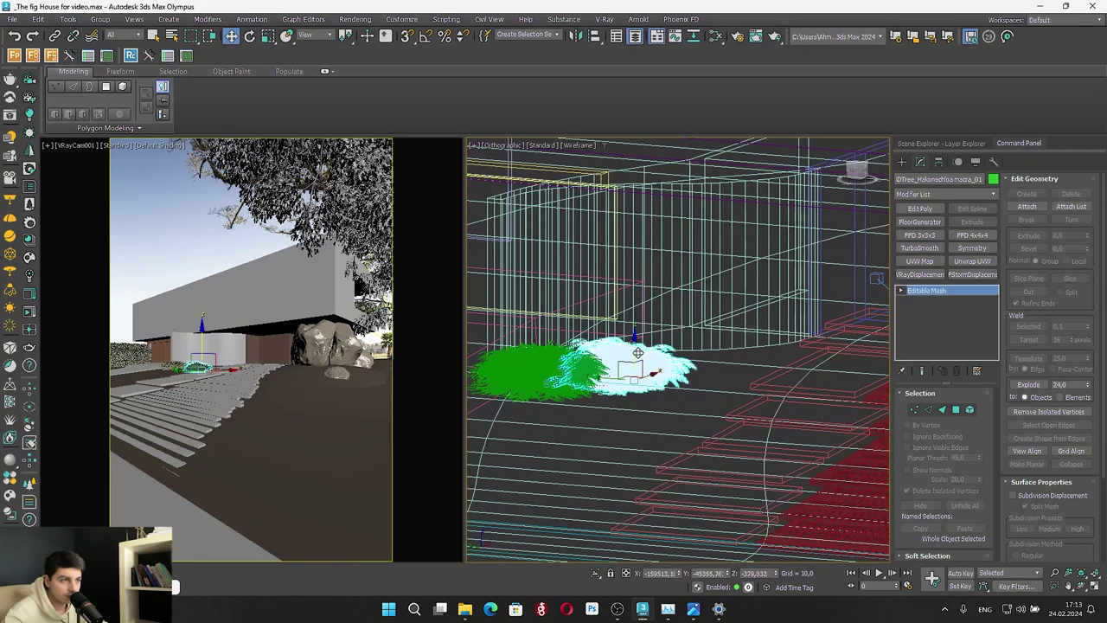
left_click_drag(637, 349, 653, 341)
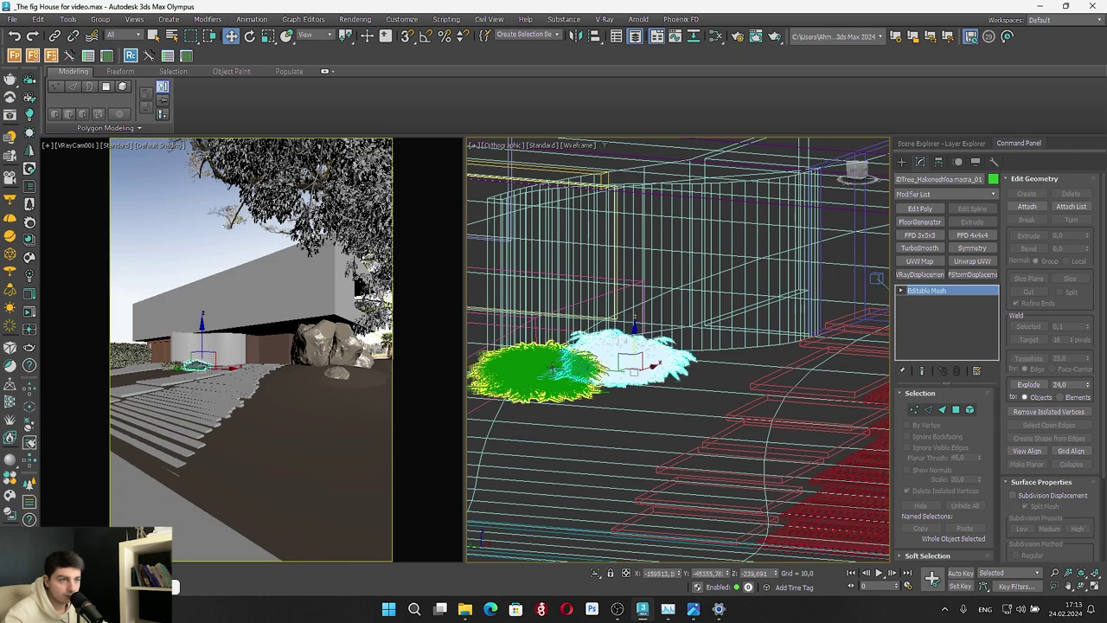
Select both grass clumps and assign them the two-sided foliage material, Material #897
left_click(554, 368, "ctrl")
middle_click_drag(572, 356, 616, 405, "alt")
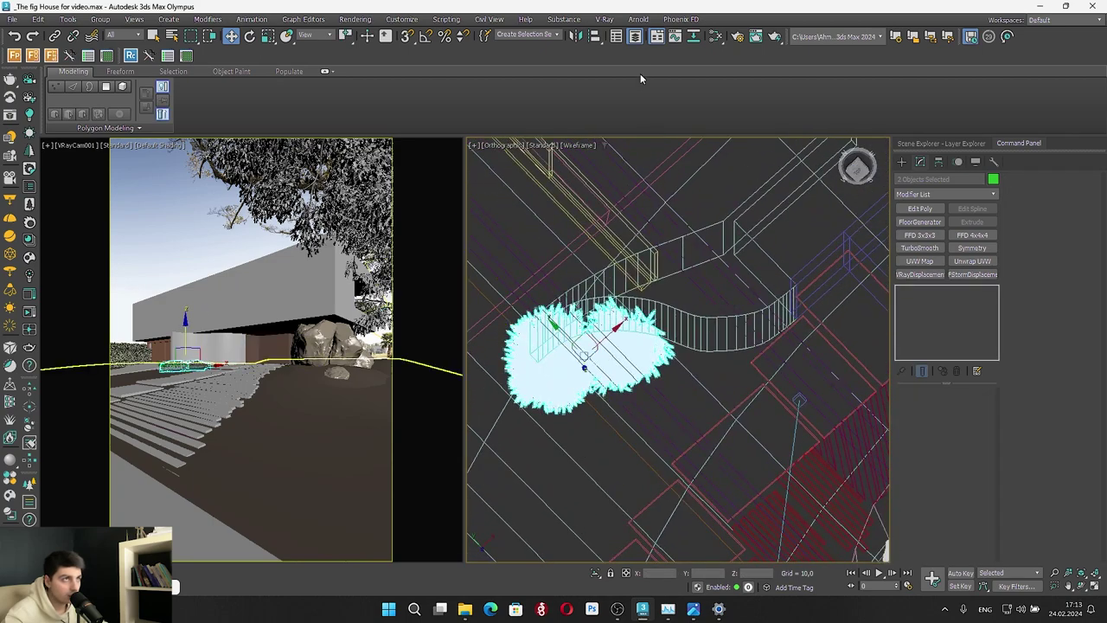
left_click(716, 36)
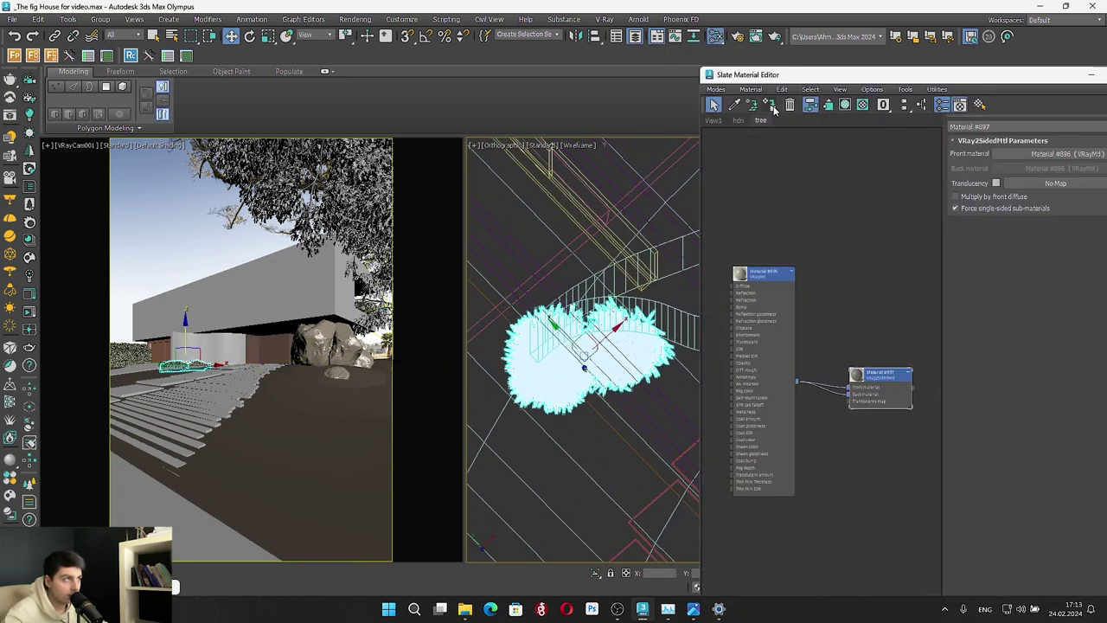
left_click(1093, 76)
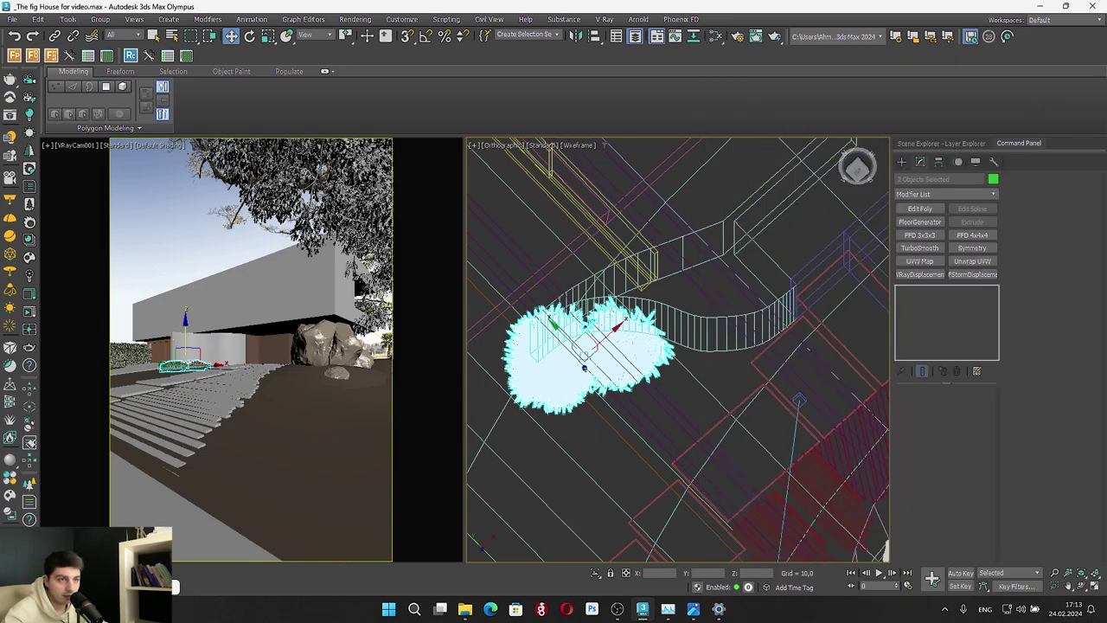
Move both grass clumps about -979 units in X and 564 in Y, and lower them about 130 units
left_click(857, 169)
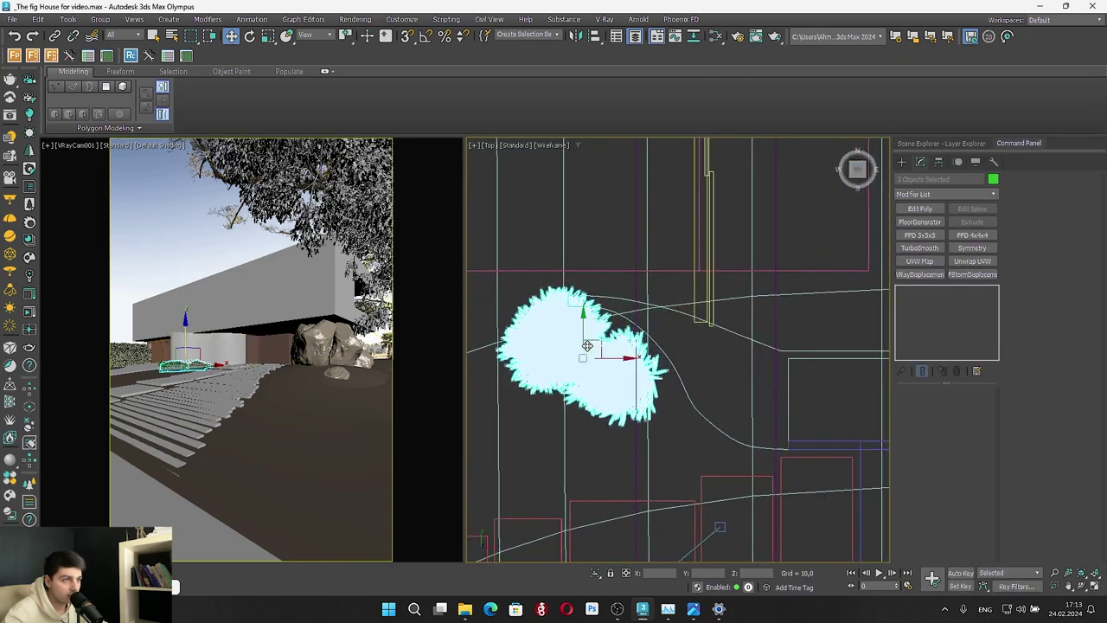
left_click_drag(596, 343, 560, 320)
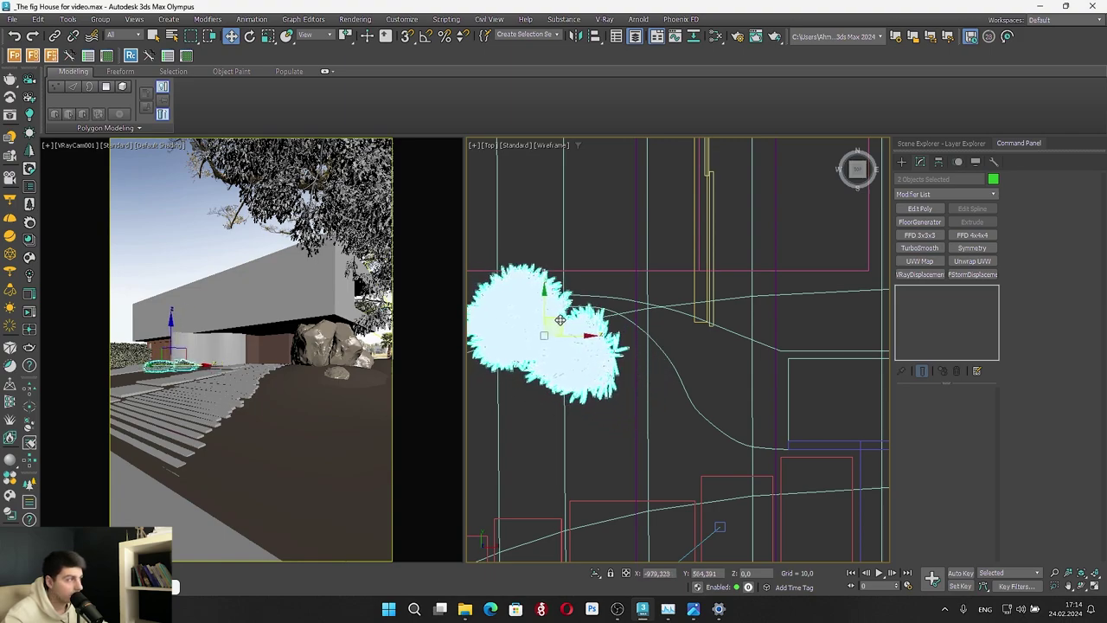
mouse_move(561, 320)
middle_mouse_down("alt")
mouse_move(569, 250)
mouse_move(545, 322)
middle_mouse_up("alt")
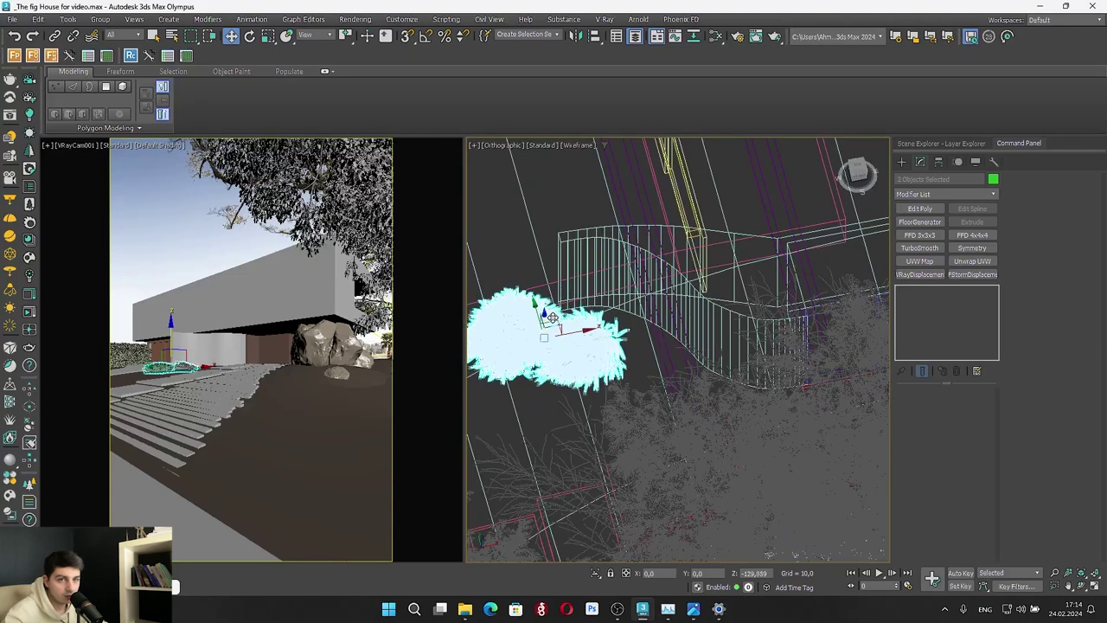
Clone the pair of grass clumps diagonally along the curved wall's front and raise the clones about 222 units
left_click(860, 173)
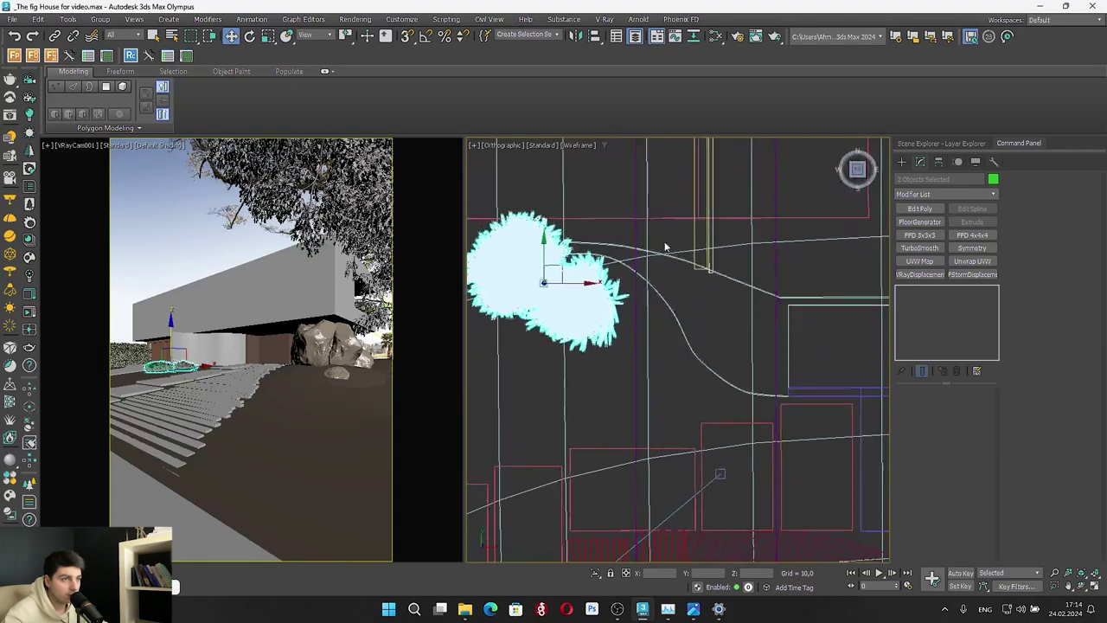
mouse_move(558, 262)
left_mouse_down("shift")
mouse_move(668, 370)
mouse_move(664, 339)
mouse_move(662, 351)
left_mouse_up("shift")
left_click(571, 352)
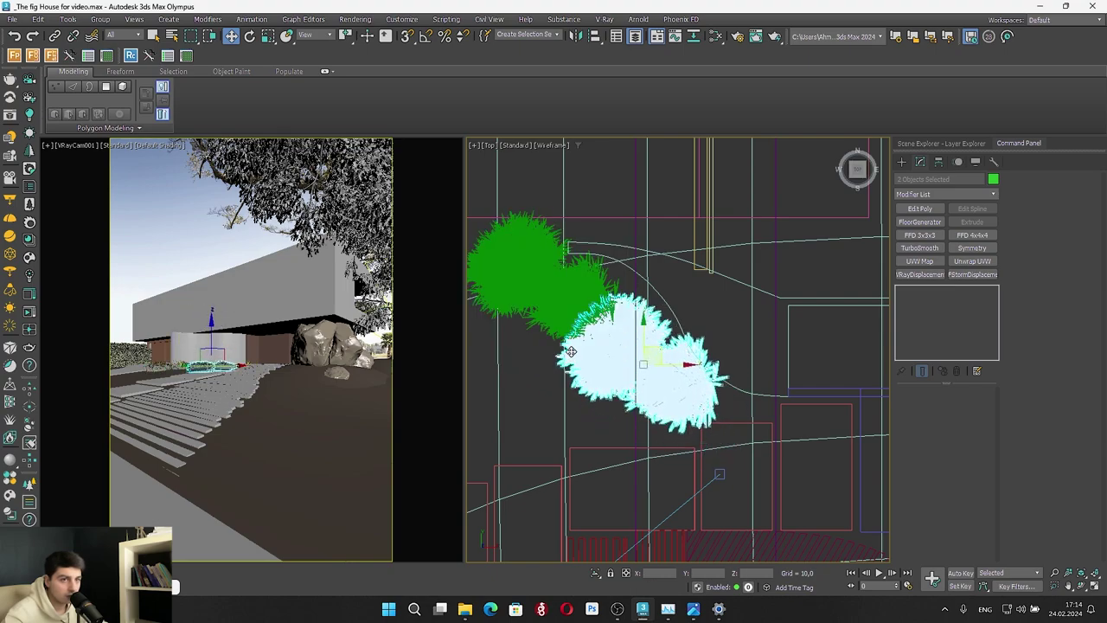
middle_click_drag(595, 370, 655, 347, "alt")
left_click_drag(645, 337, 668, 343)
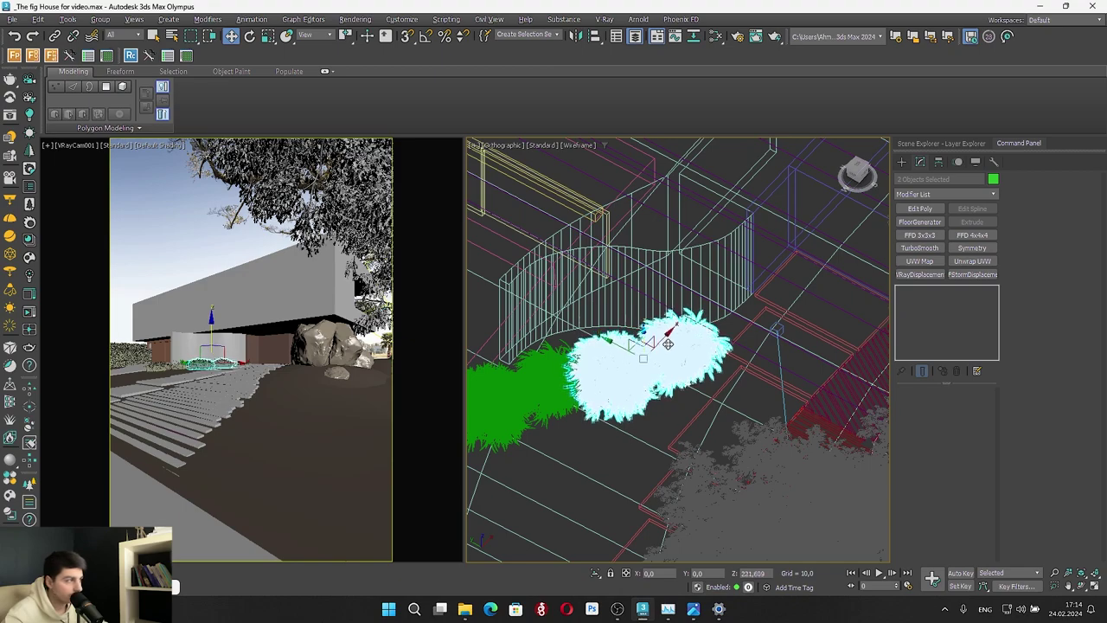
middle_click_drag(668, 343, 718, 340, "alt")
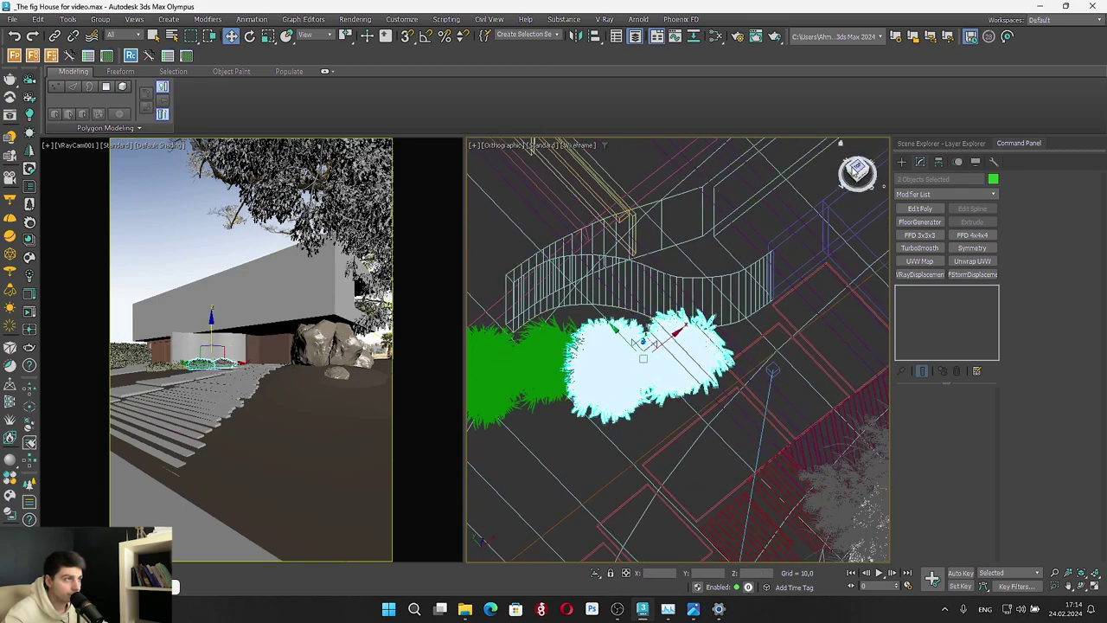
Rotate the two cloned grass clumps individually in top view, turning the smaller one about 80 degrees around Z
left_click(857, 170)
left_click(603, 284)
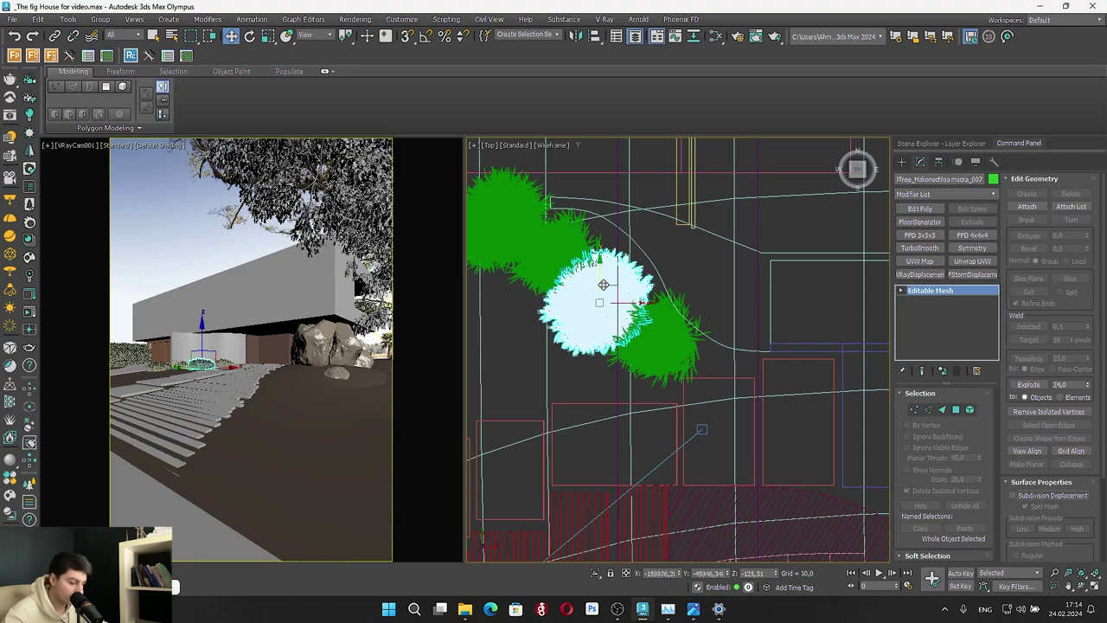
key("e")
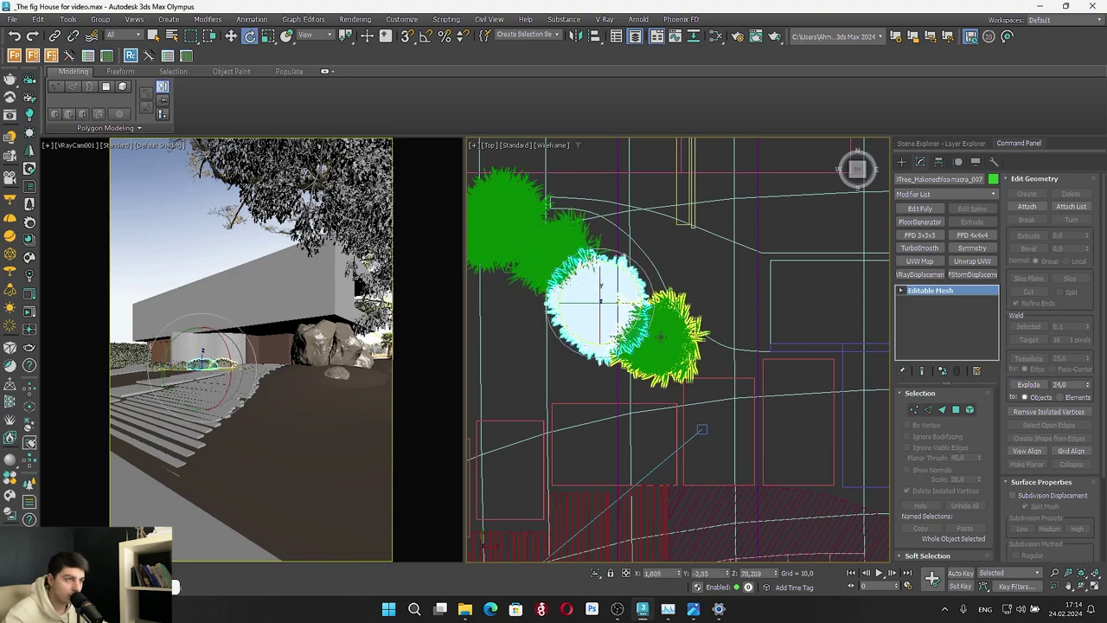
left_click(693, 308)
left_click_drag(698, 305, 612, 269)
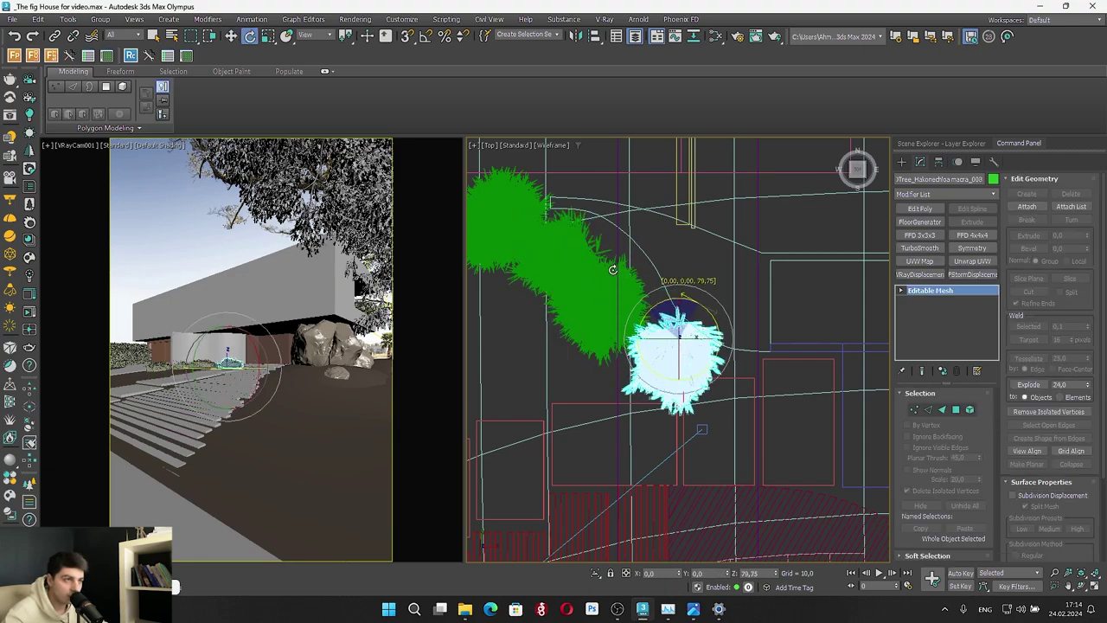
Nudge the smaller cloned clump closer to the wall and clone the larger one as an instance at the row's end
key("w")
mouse_move(680, 337)
left_mouse_down()
mouse_move(650, 328)
mouse_move(735, 362)
mouse_move(676, 308)
mouse_move(670, 316)
left_mouse_up()
left_click(625, 285)
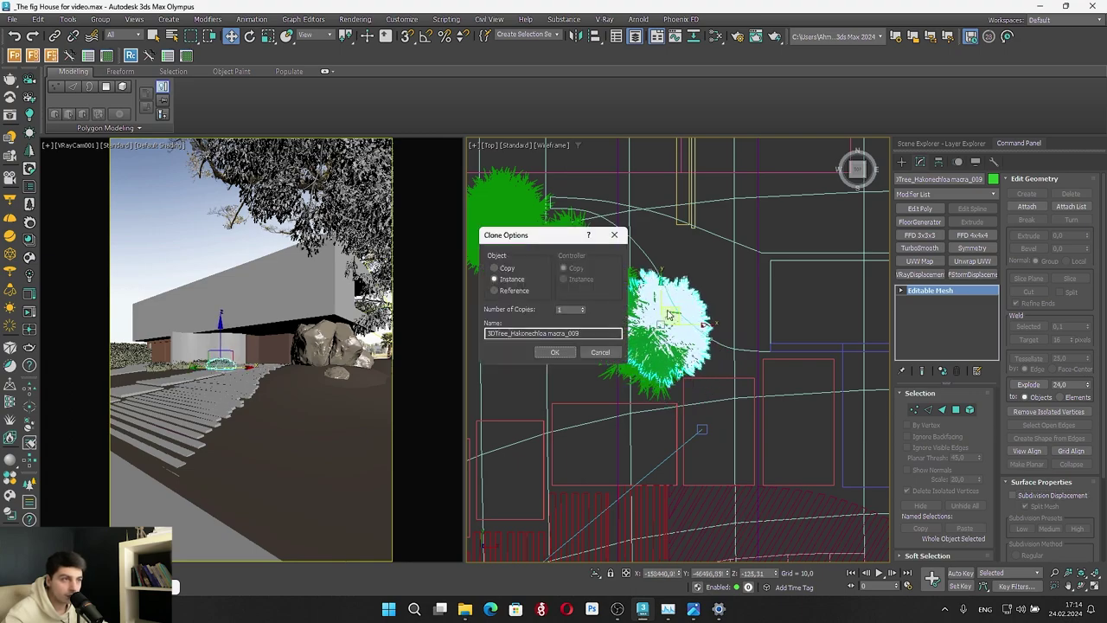
left_click(555, 352)
Shift the four grass clumps preceding the newest clone about -595 units in X and 420 in Y
middle_click_drag(610, 296, 792, 395)
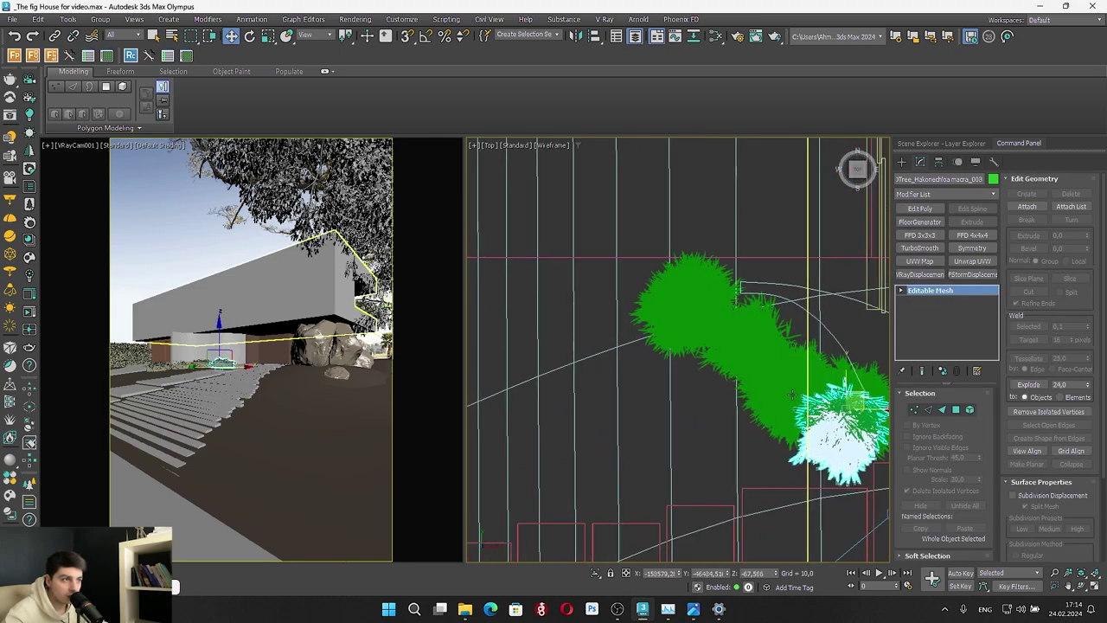
left_click(783, 389, "ctrl")
left_click(748, 338, "ctrl")
left_click(685, 312, "ctrl")
left_click_drag(787, 352, 756, 330)
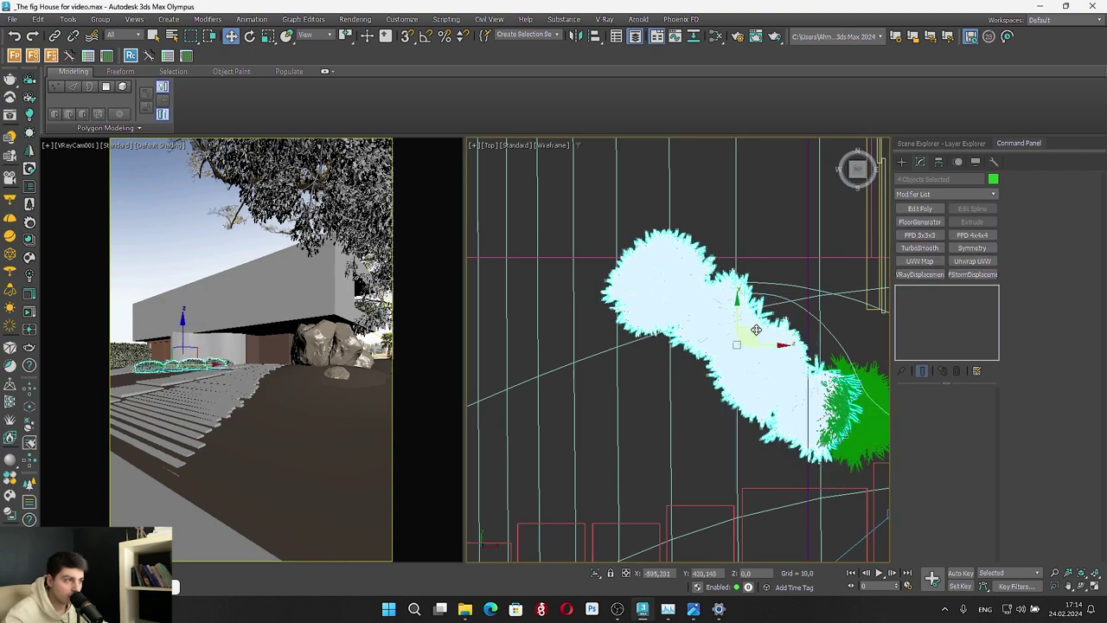
Reposition the grass clumps one by one in top view so the row follows the wall and extends past its end
left_click(657, 278)
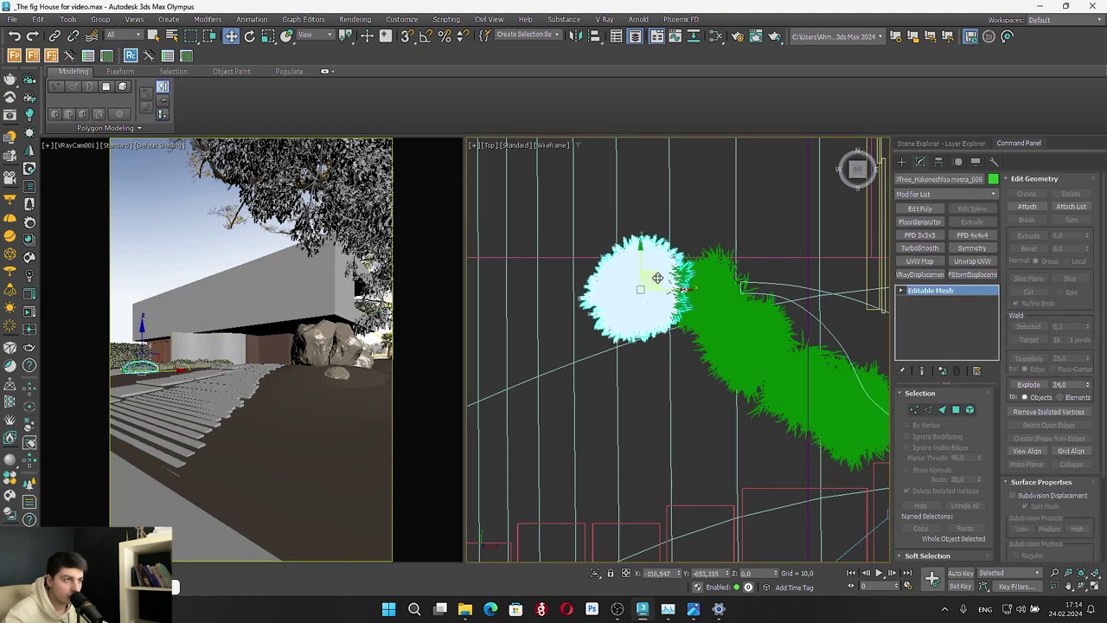
left_click(722, 297)
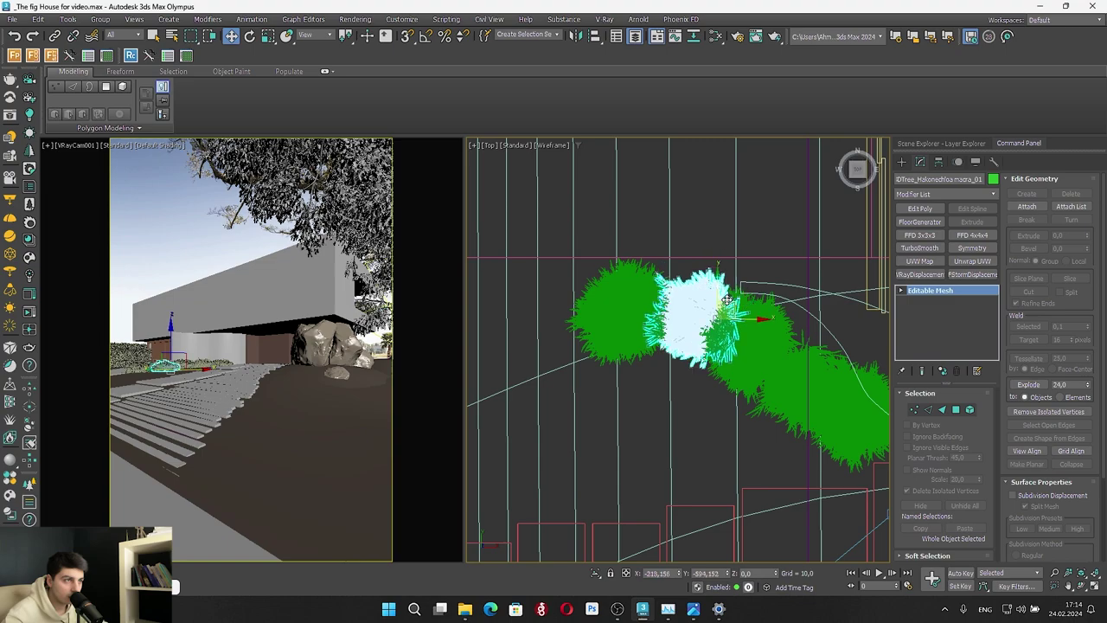
left_click_drag(727, 300, 736, 315)
left_click(763, 335)
left_click(813, 381)
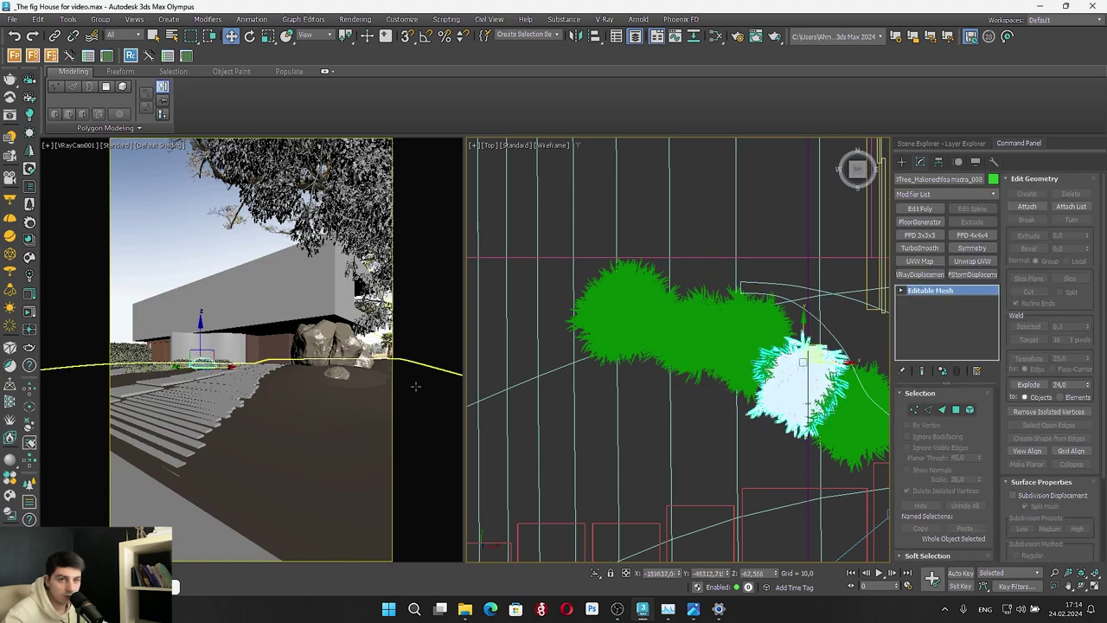
Lower the outermost grass clump about 211 units, the second about 102 and the third about 109 to meet the ground
left_click(611, 314)
middle_click_drag(611, 313, 648, 286, "alt")
scroll(648, 285, "up", 4)
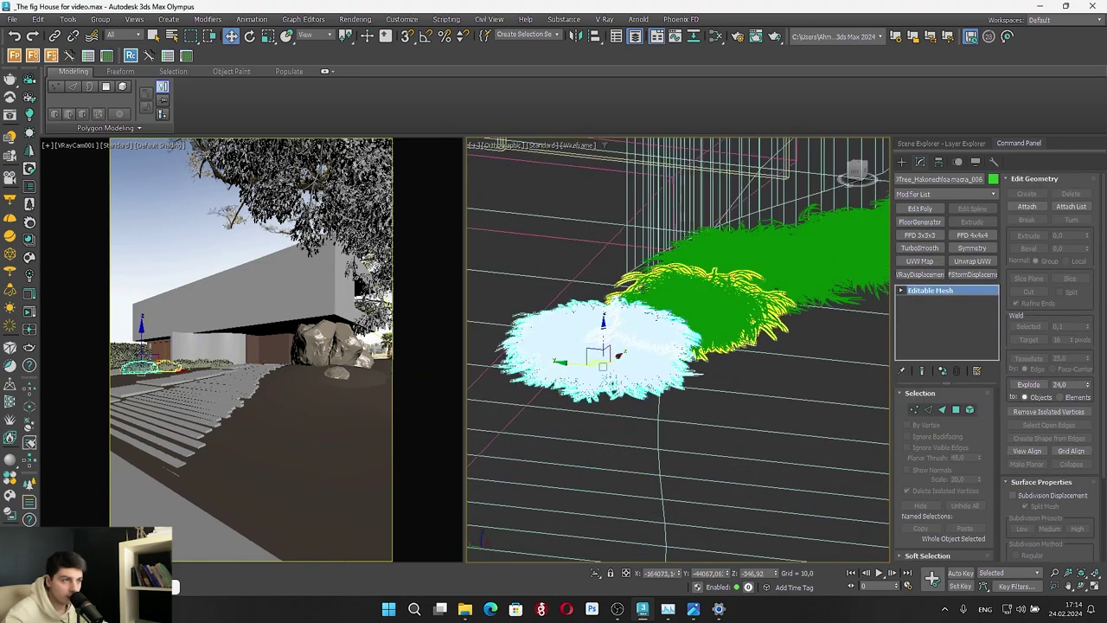
left_click_drag(605, 333, 605, 349)
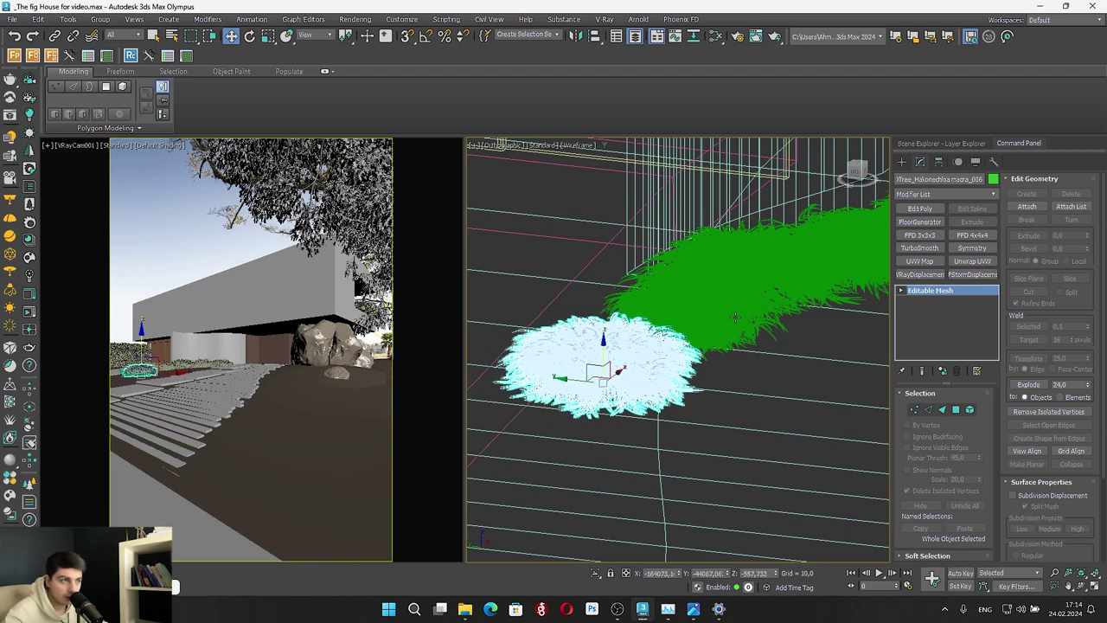
left_click(734, 315)
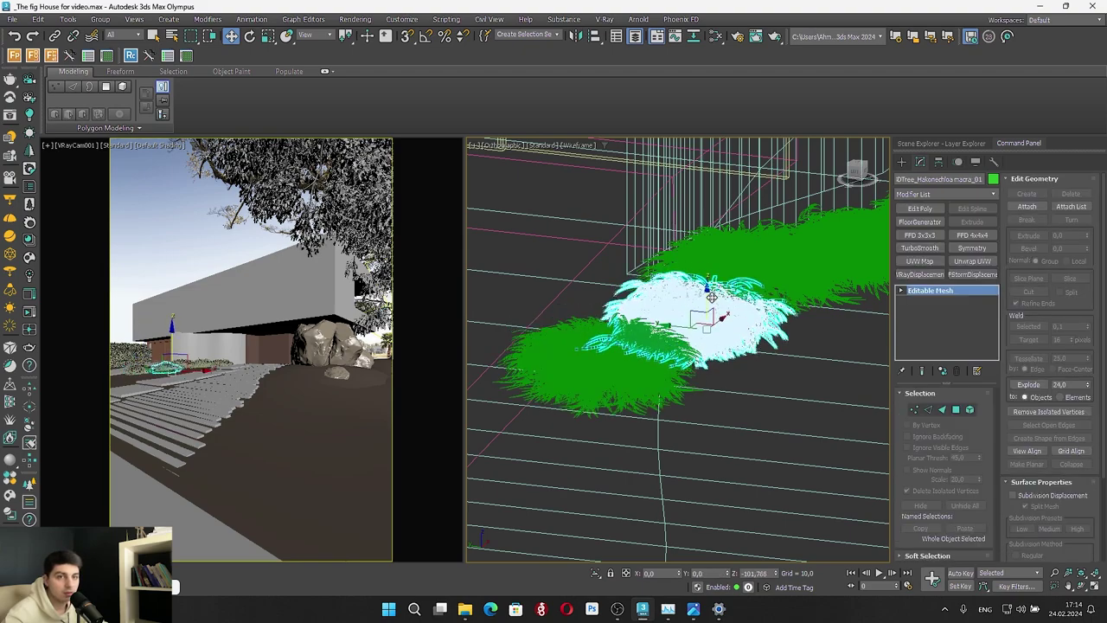
left_click(748, 264)
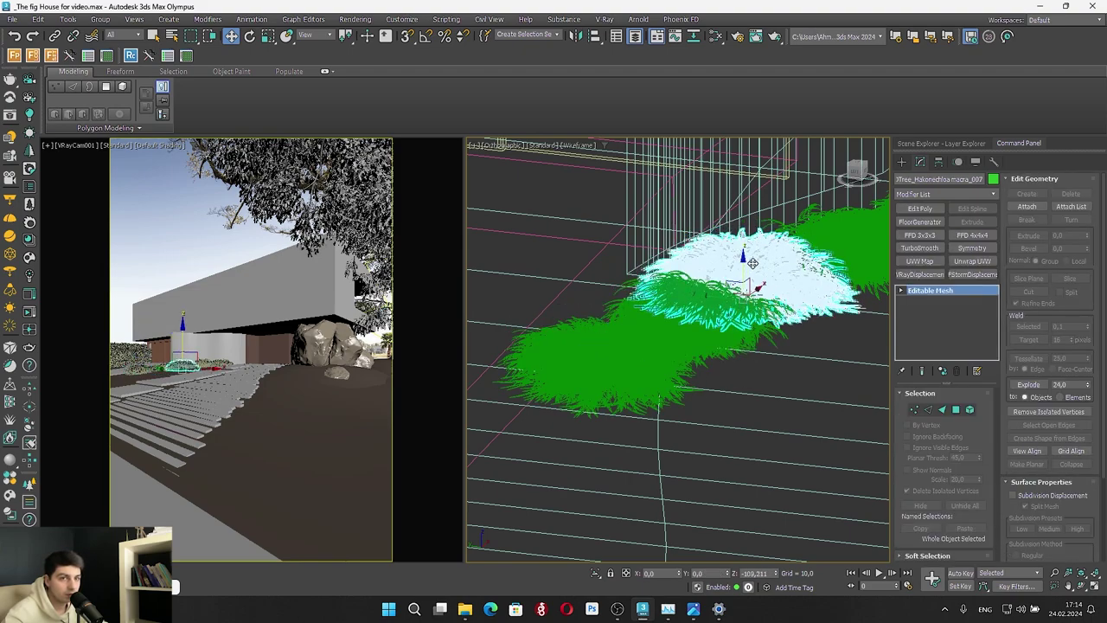
Deselect the grass, bring back the V-Ray Frame Buffer and start an interactive render of the camera view
scroll(753, 264, "down", 5)
left_click(209, 455)
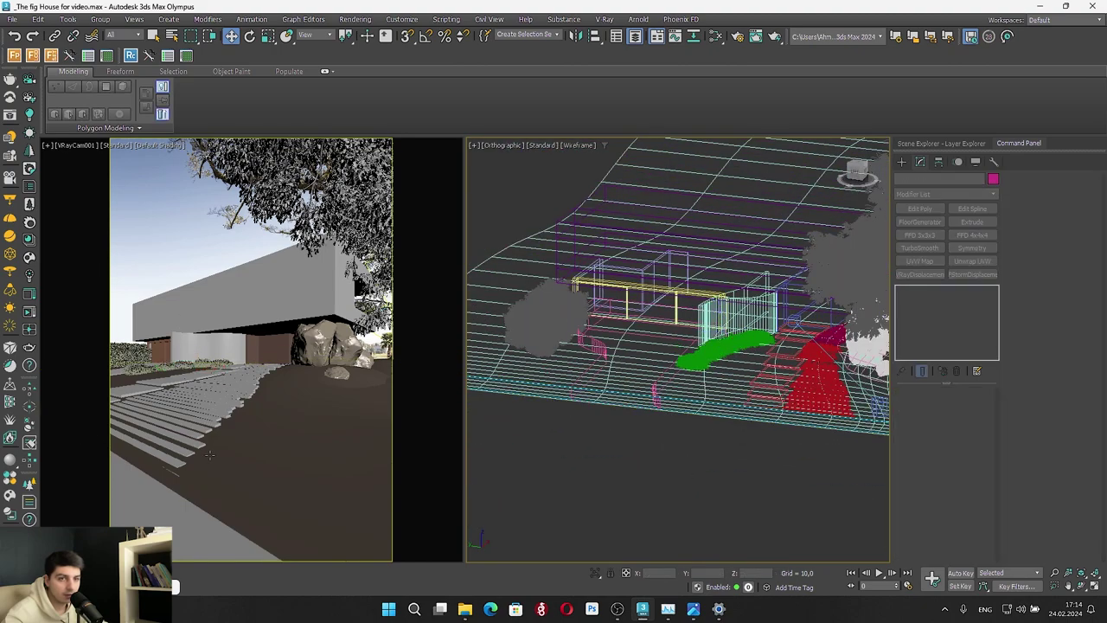
left_click(77, 588)
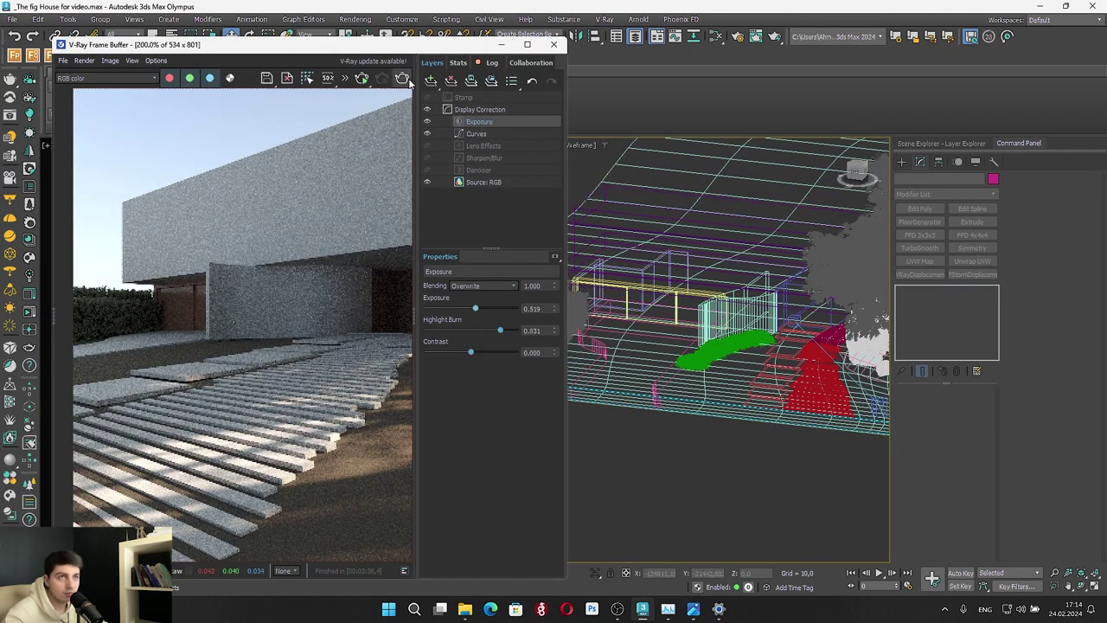
left_click(362, 79)
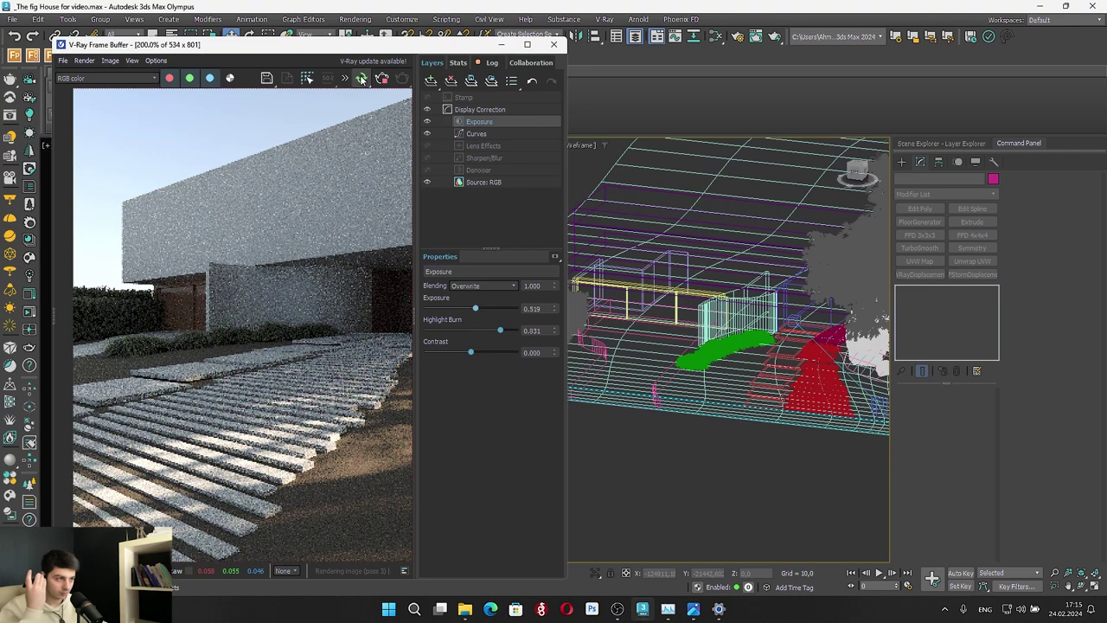
Duplicate the VRay2SidedMtl and its VRayMtl in the material editor and apply the copy to the grass clumps
scroll(175, 423, "down", 3)
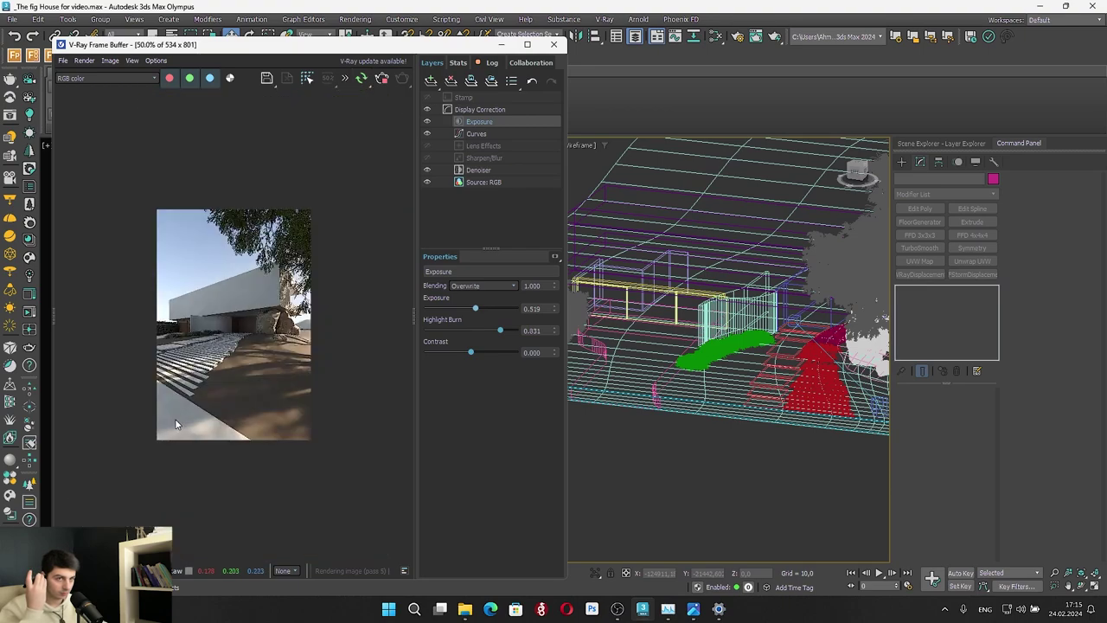
scroll(188, 350, "up", 2)
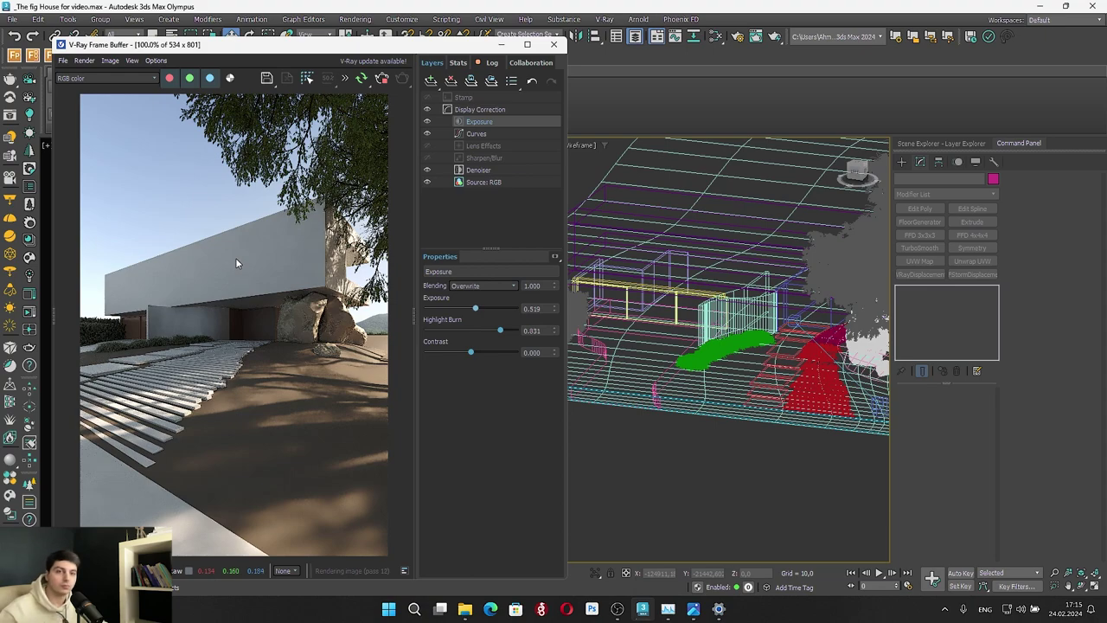
left_click(715, 37)
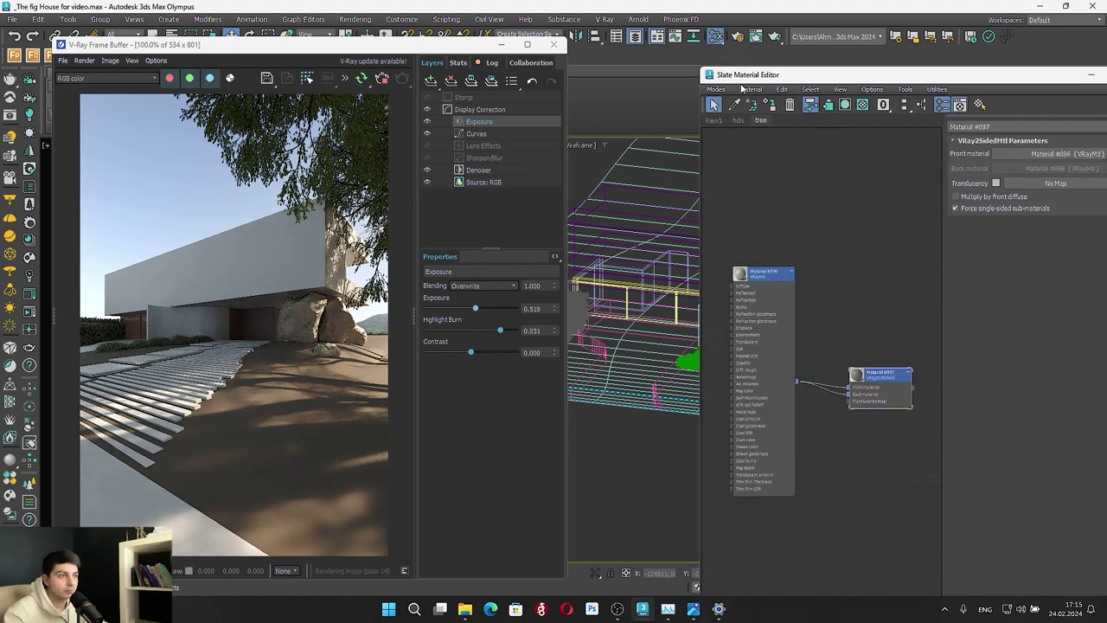
scroll(878, 389, "down", 3)
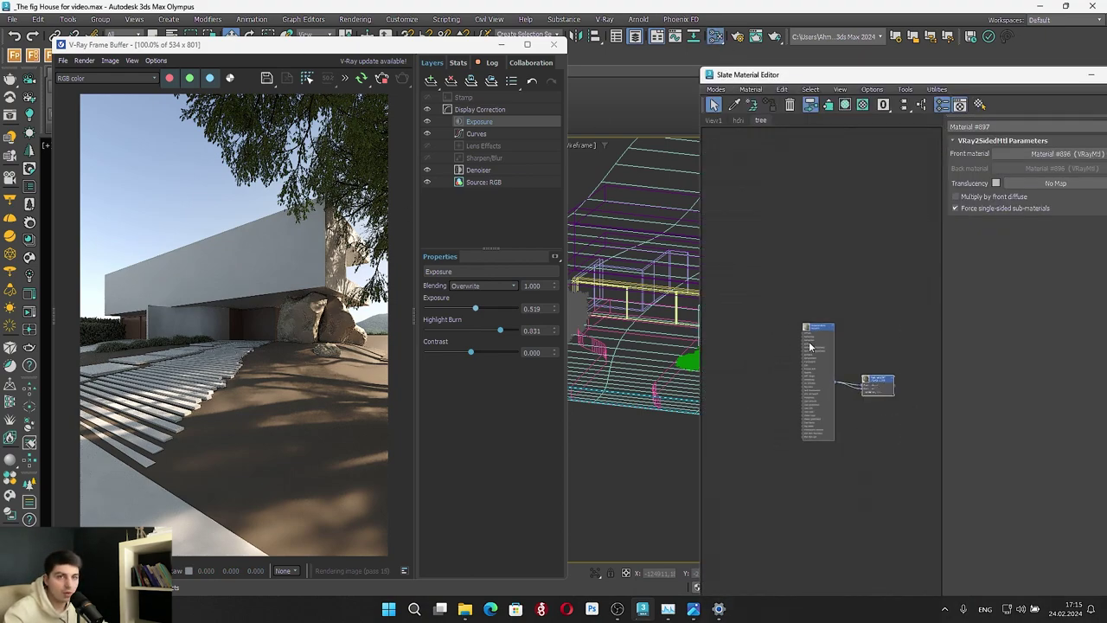
mouse_move(816, 328)
left_mouse_down("shift")
mouse_move(821, 499)
mouse_move(816, 483)
left_mouse_up("shift")
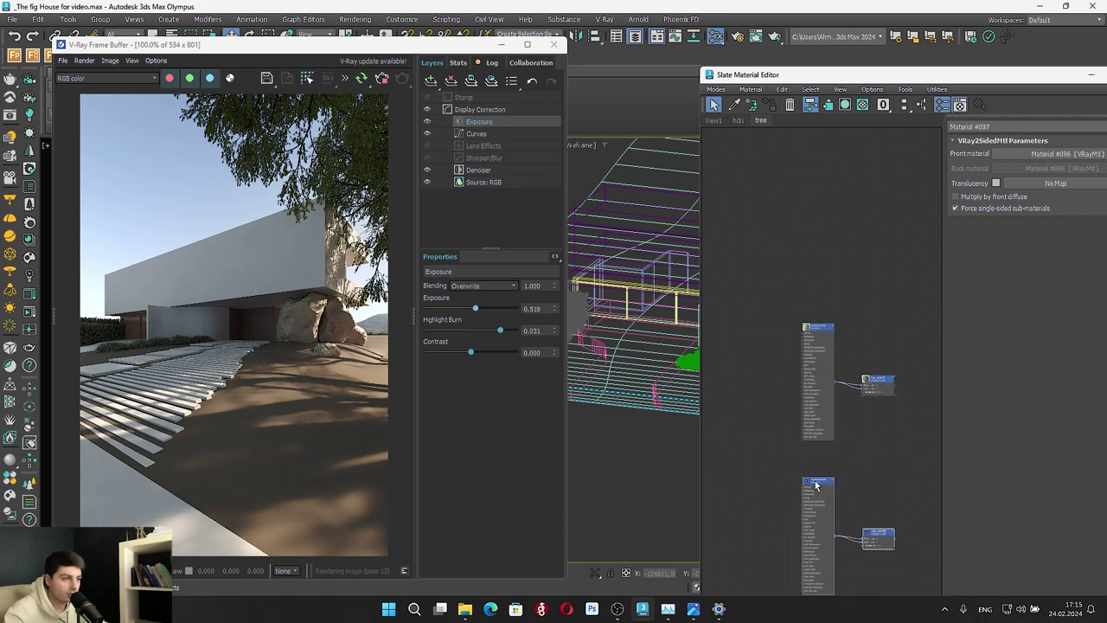
double_click(816, 483)
left_click(835, 458)
middle_click_drag(609, 339, 647, 391, "alt")
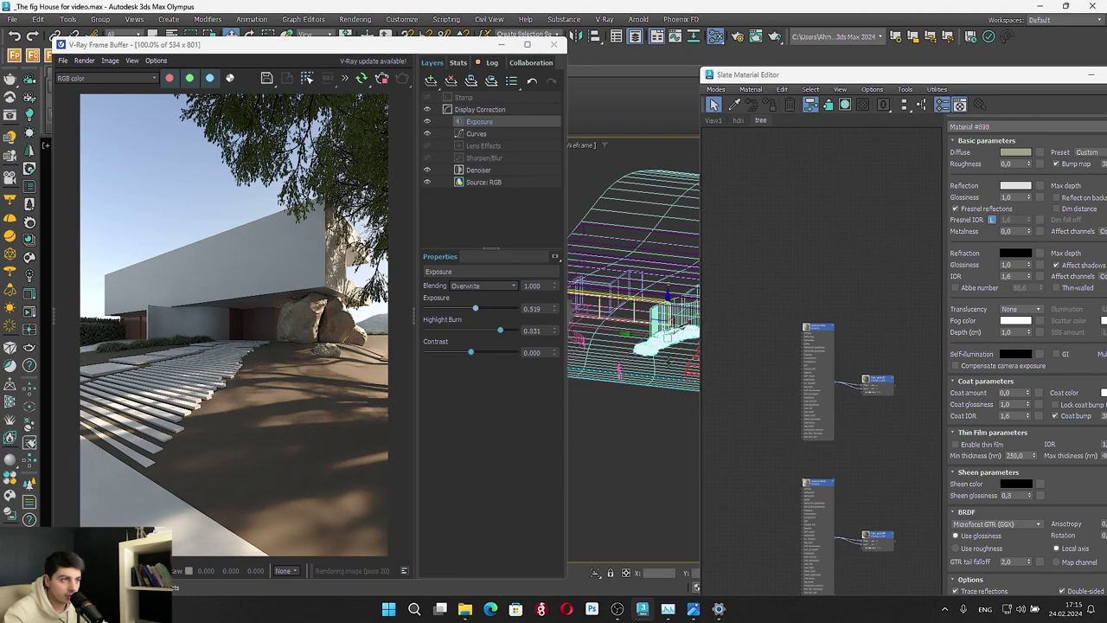
left_click(878, 540)
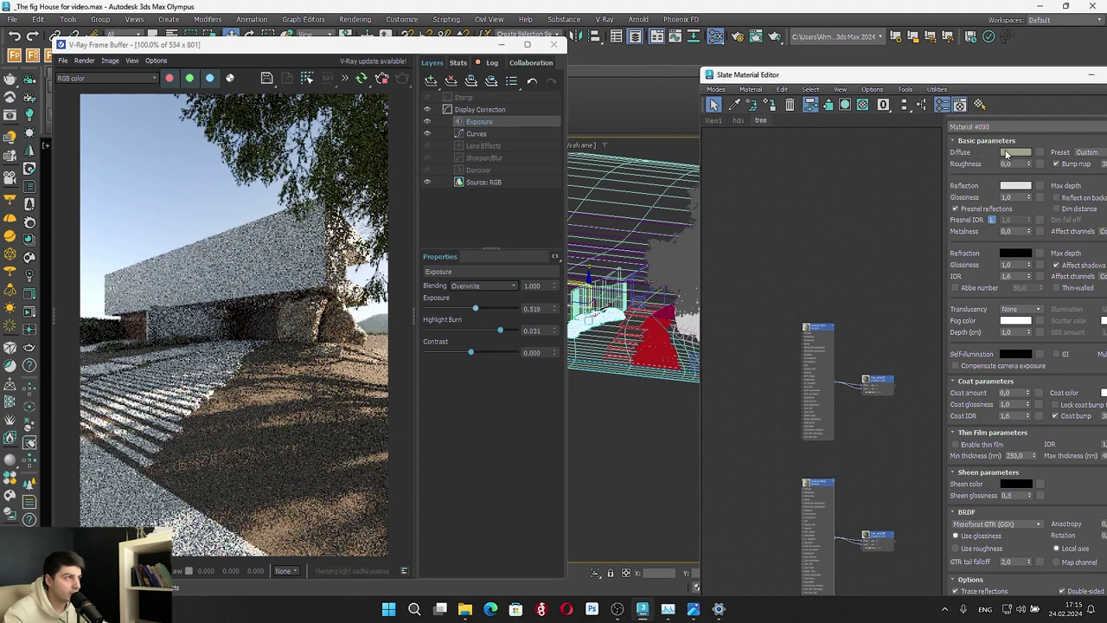
Darken the diffuse colour of the copied grass material to 7E816D and check the grass in the render
left_click(1015, 152)
left_click_drag(872, 262, 867, 262)
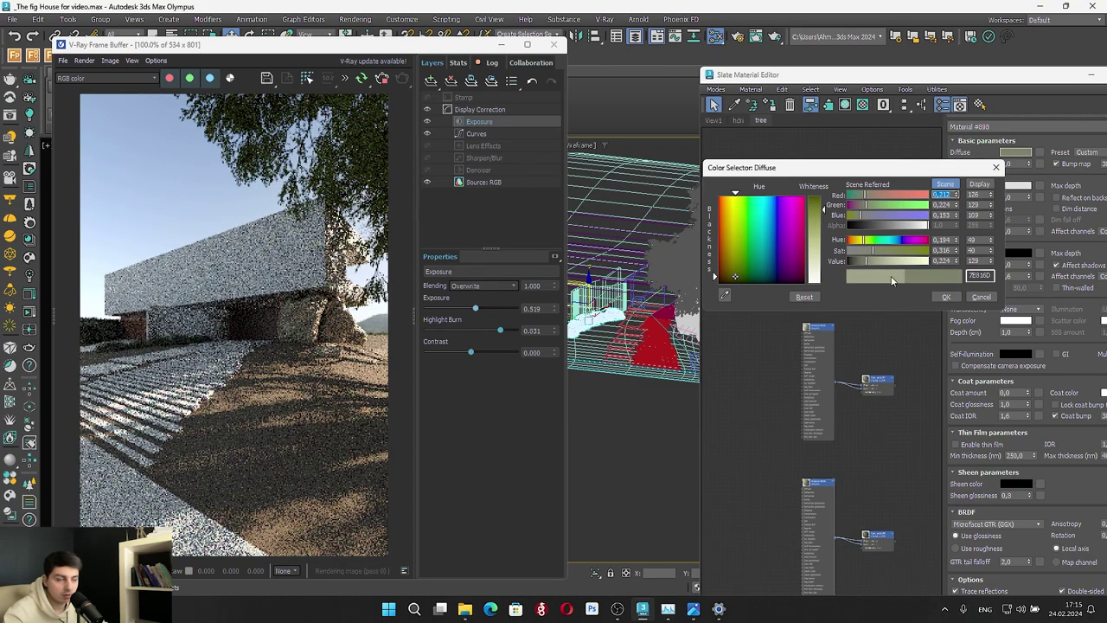
left_click(948, 296)
scroll(124, 329, "up", 2)
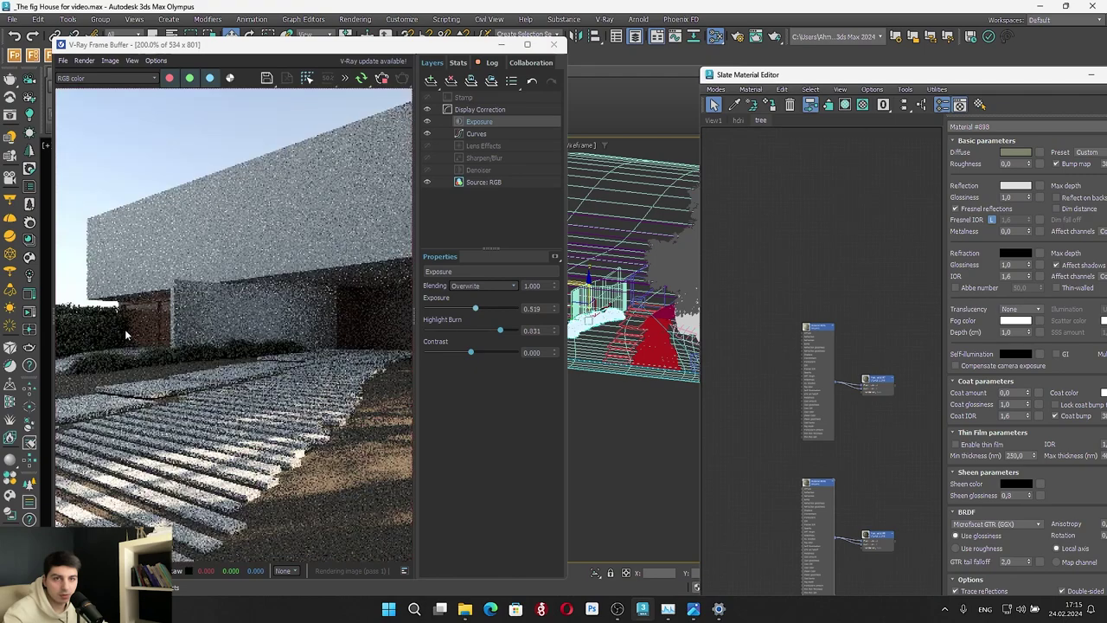
scroll(344, 332, "down", 2)
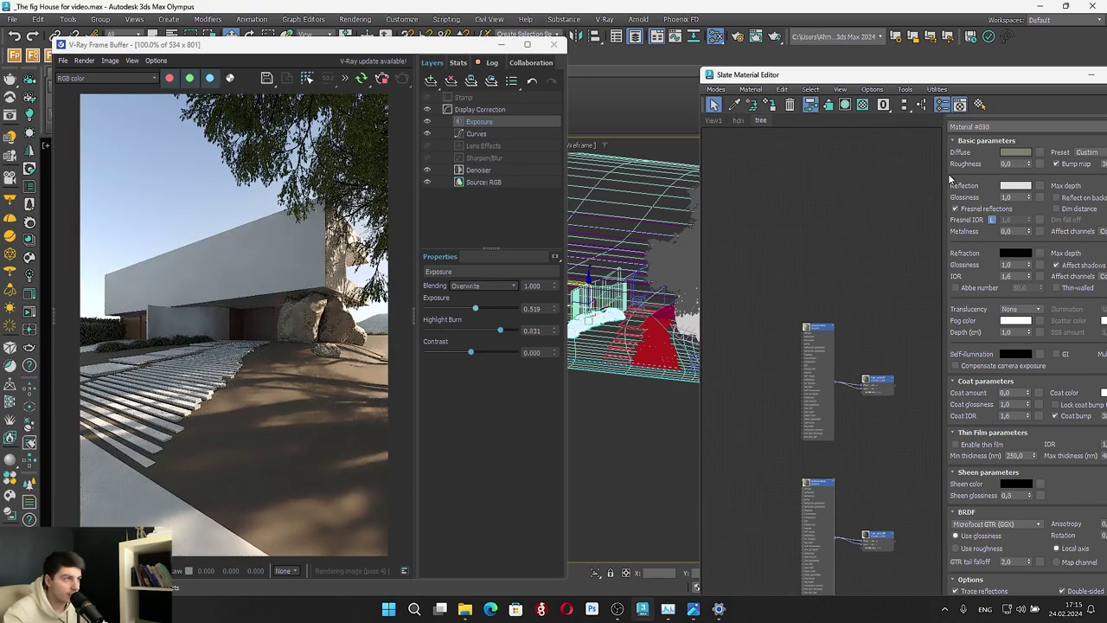
Set the copied grass material's diffuse colour to 8E907A and close the material editor
left_click(1015, 152)
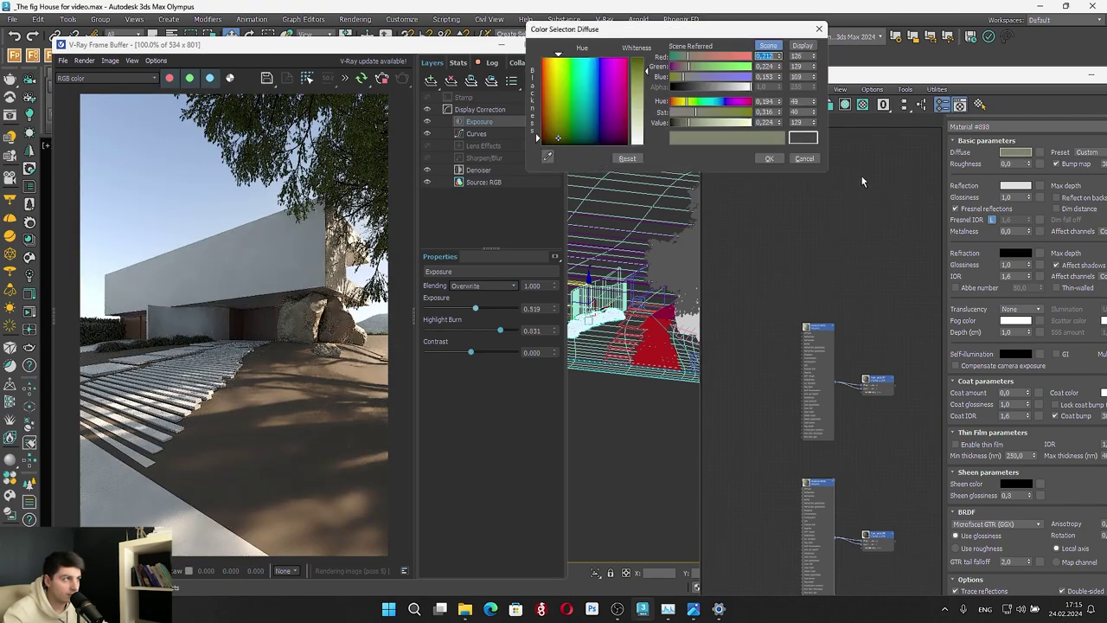
left_click(693, 123)
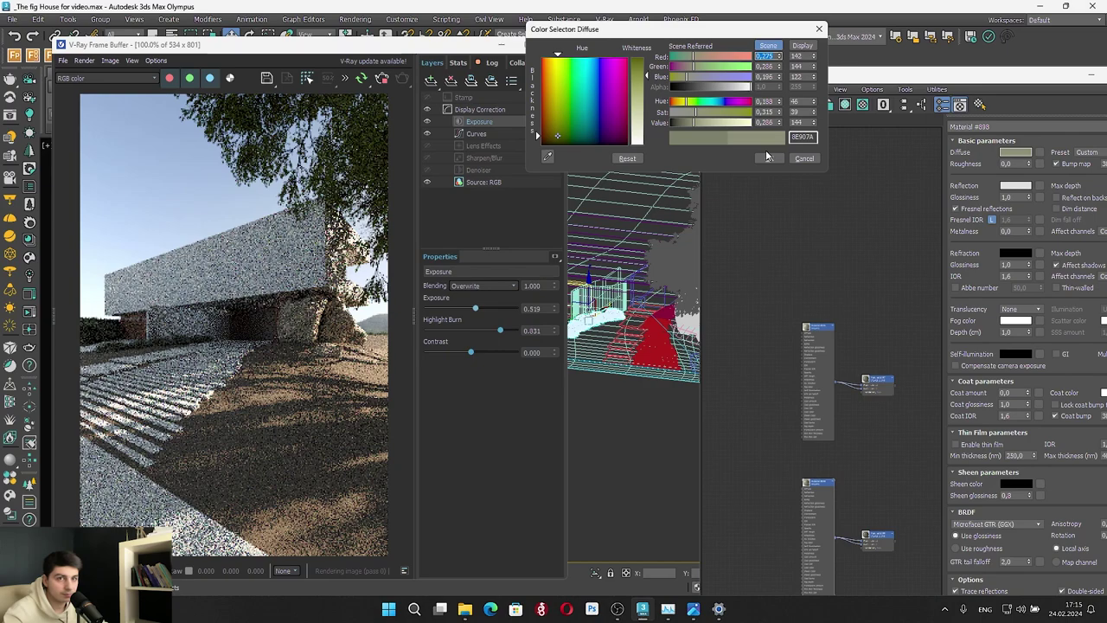
left_click(768, 158)
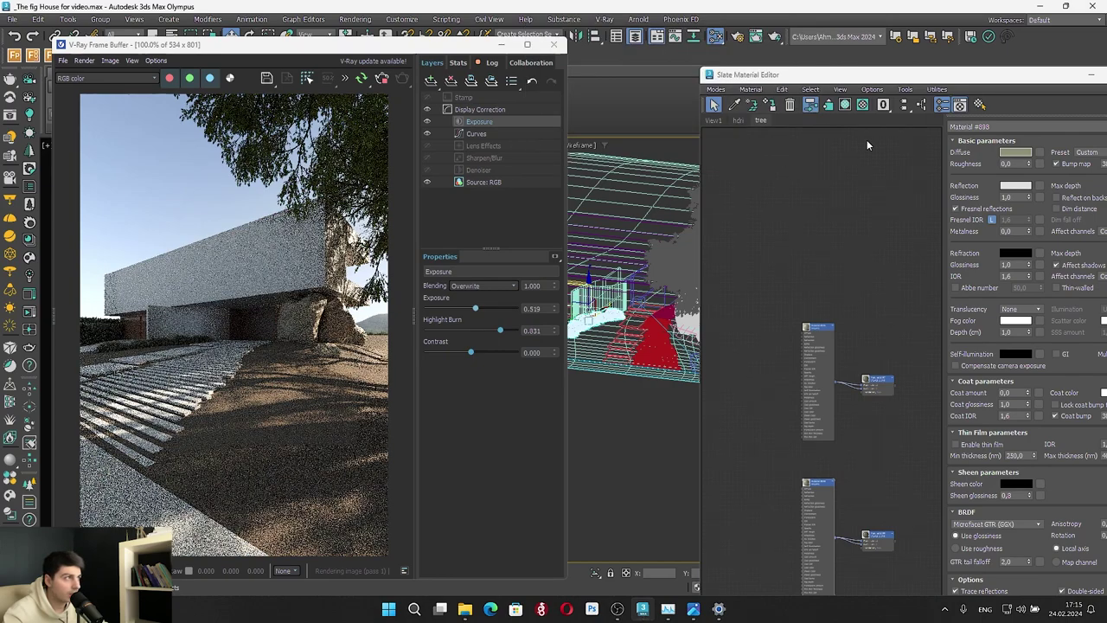
left_click(1092, 75)
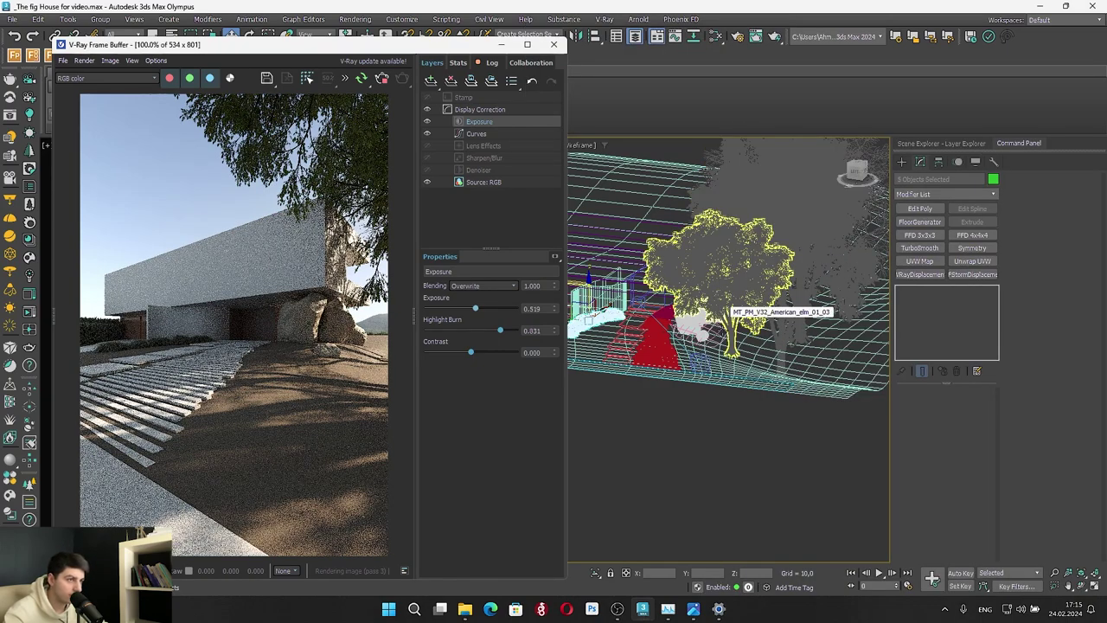
Shift the five selected grass clumps together slightly toward positive X and negative Y in top view
right_click(697, 365)
left_click(662, 423)
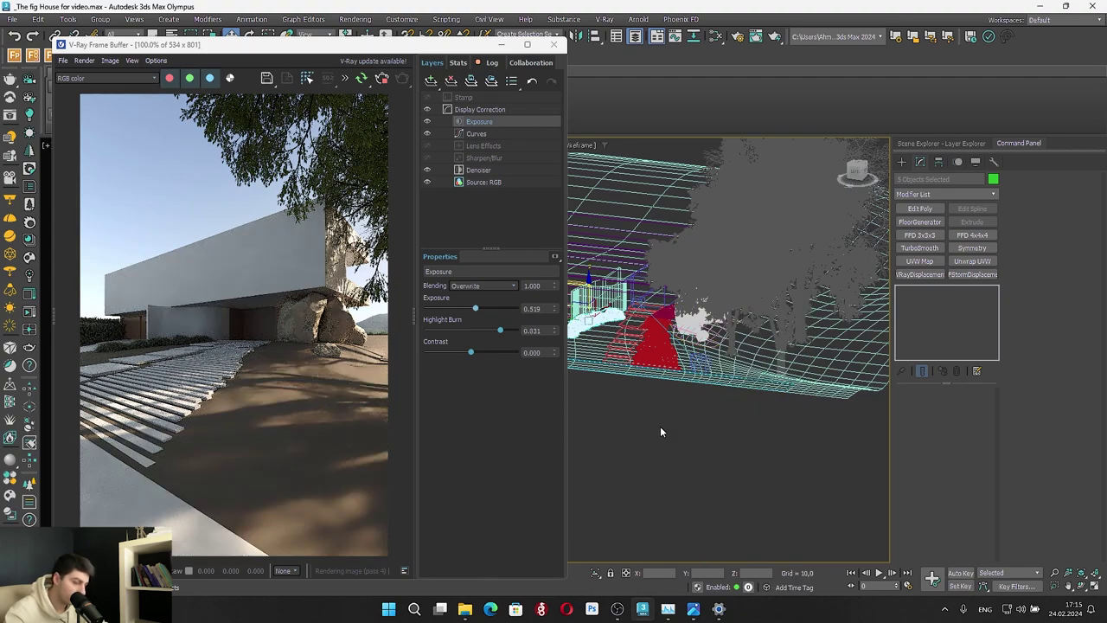
key("t")
scroll(659, 422, "down", 5)
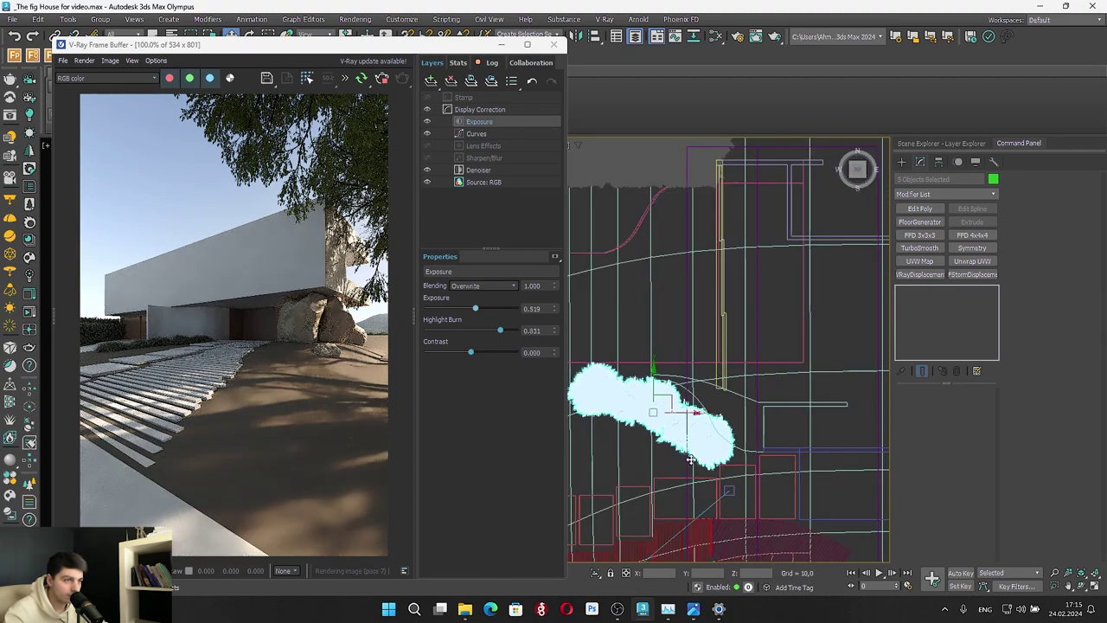
left_click_drag(665, 392, 682, 399)
left_click(649, 397)
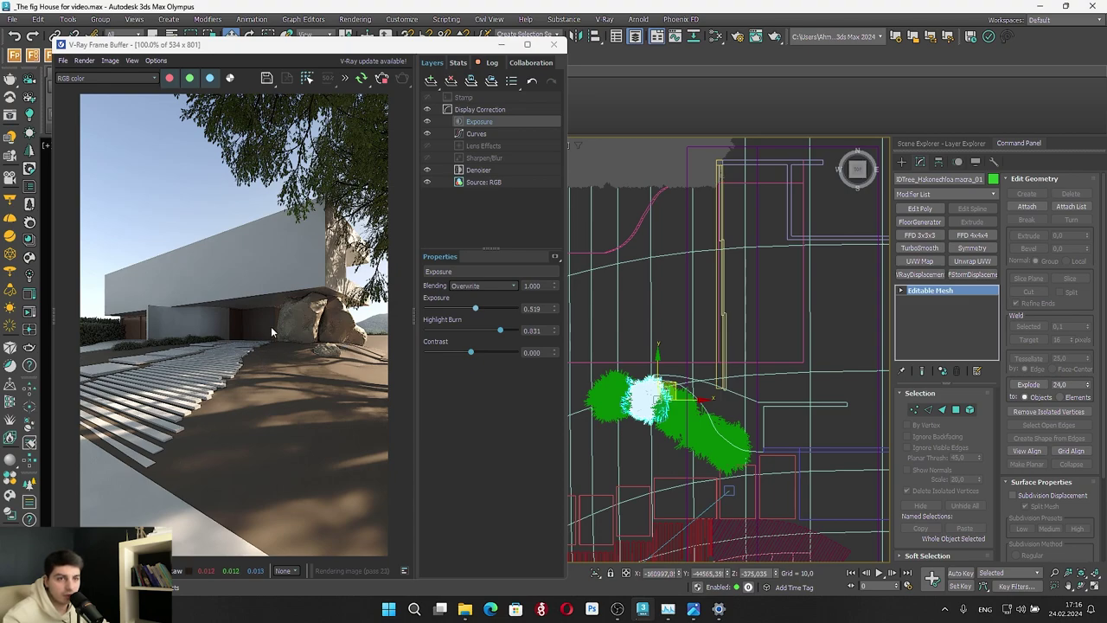
Stop the interactive render and minimize the V-Ray Frame Buffer to work in the viewports
left_click(389, 81)
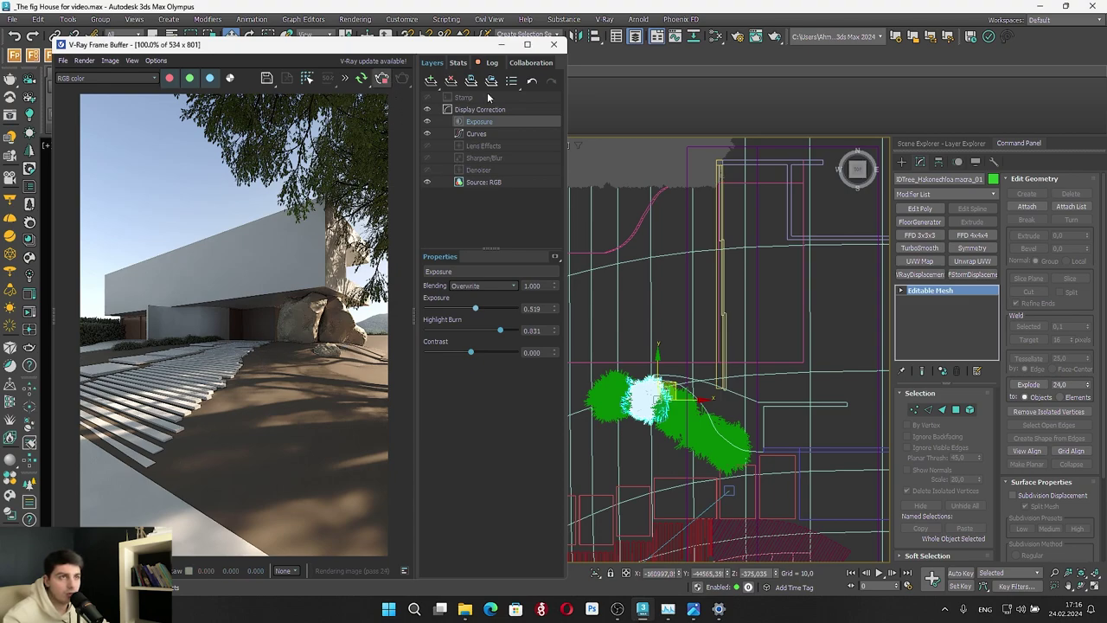
left_click(502, 45)
scroll(626, 310, "down", 6)
middle_click_drag(627, 326, 681, 291, "alt")
scroll(681, 291, "up", 5)
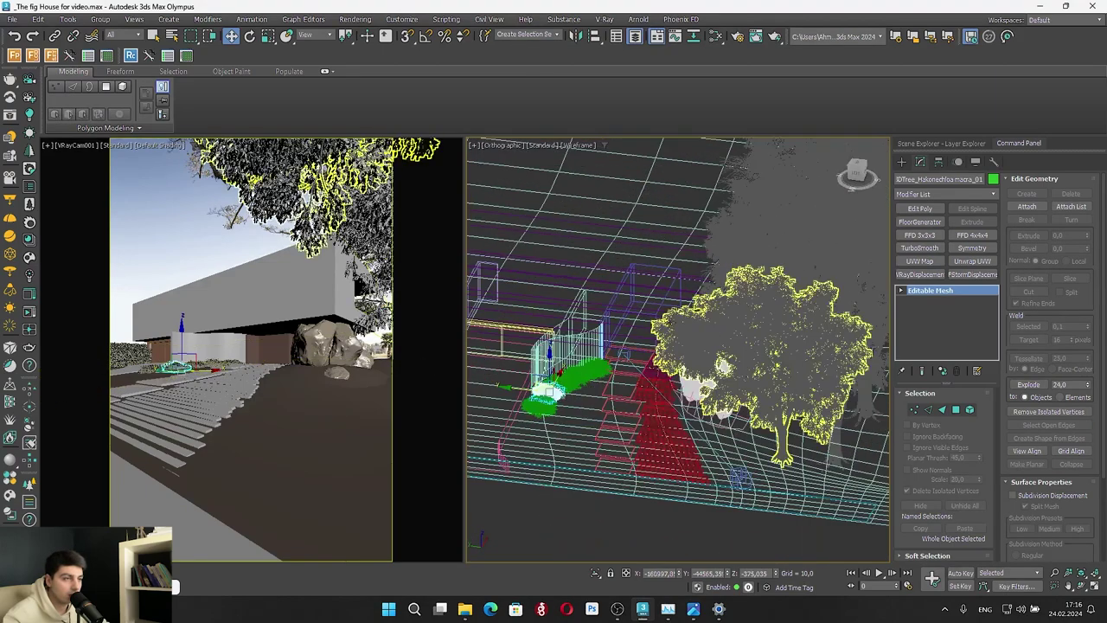
Isolate the terrain plane and the slatted path in a maximized, shaded viewport with edged faces
left_click(690, 443)
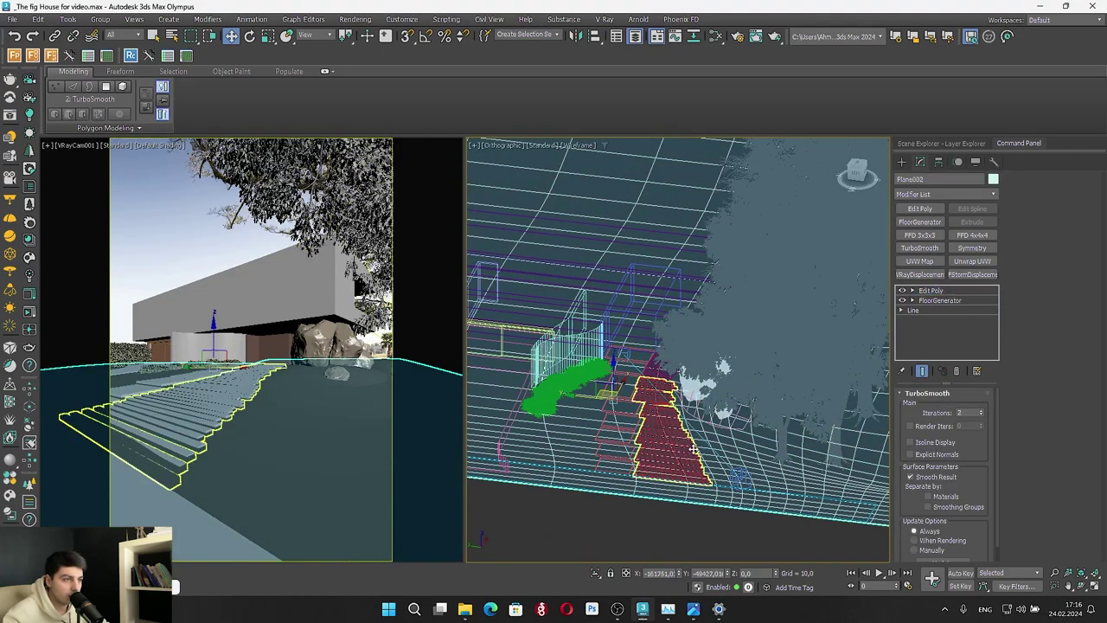
left_click(696, 449)
left_click(704, 456, "ctrl")
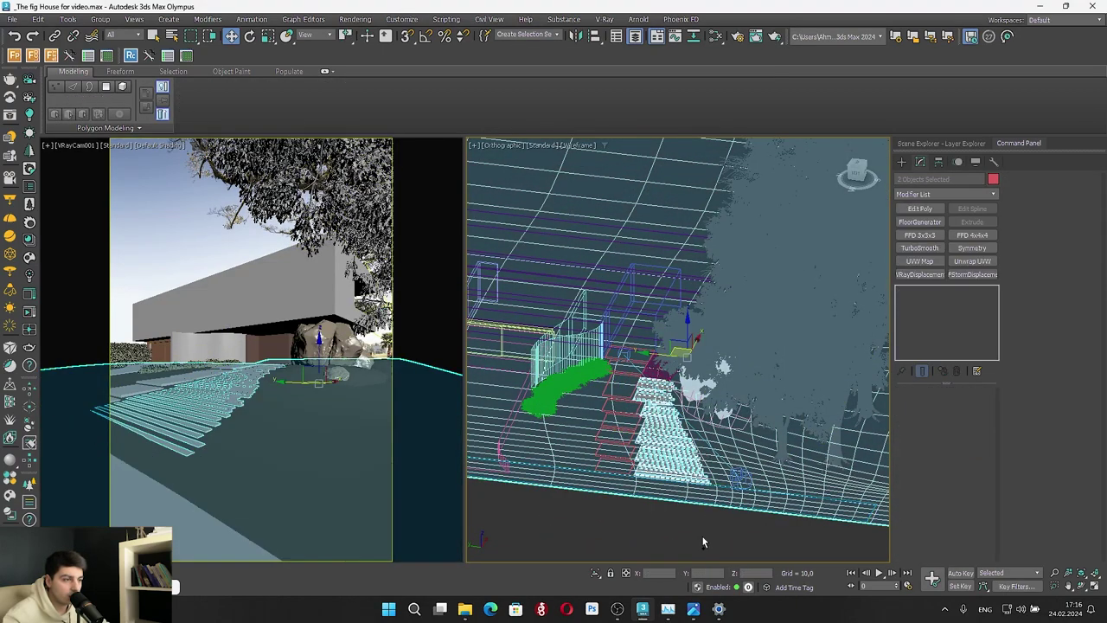
left_click(596, 574)
key("alt+w")
key("F3")
scroll(588, 346, "down", 5)
scroll(597, 424, "up", 3)
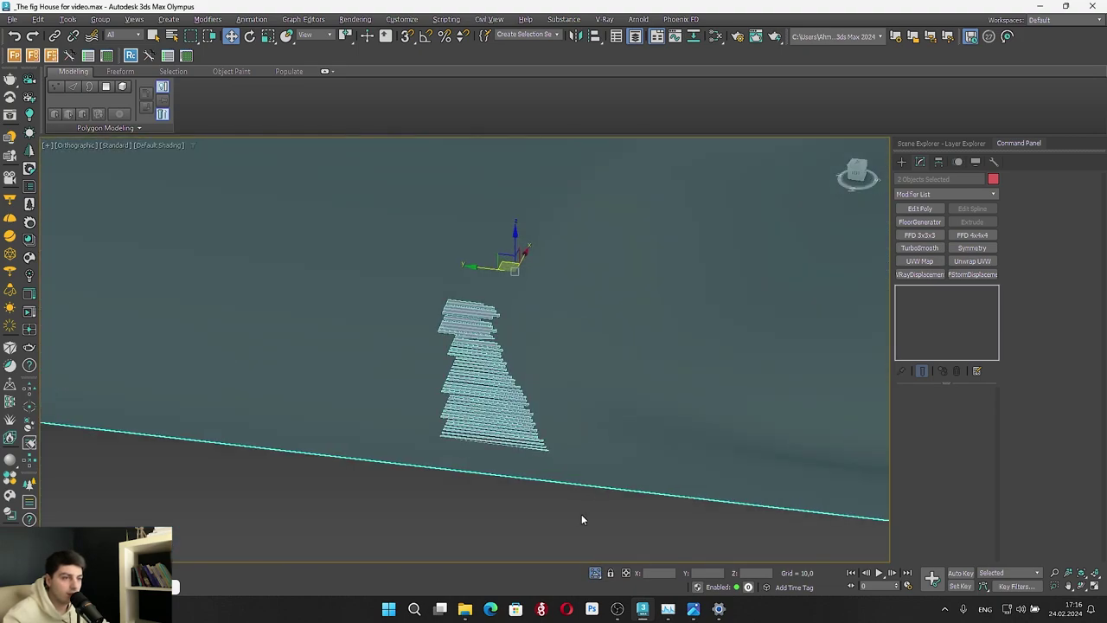
left_click(584, 519)
key("F4")
Turn off the terrain plane's TurboSmooth display and activate its Edit Poly modifier
left_click(595, 441)
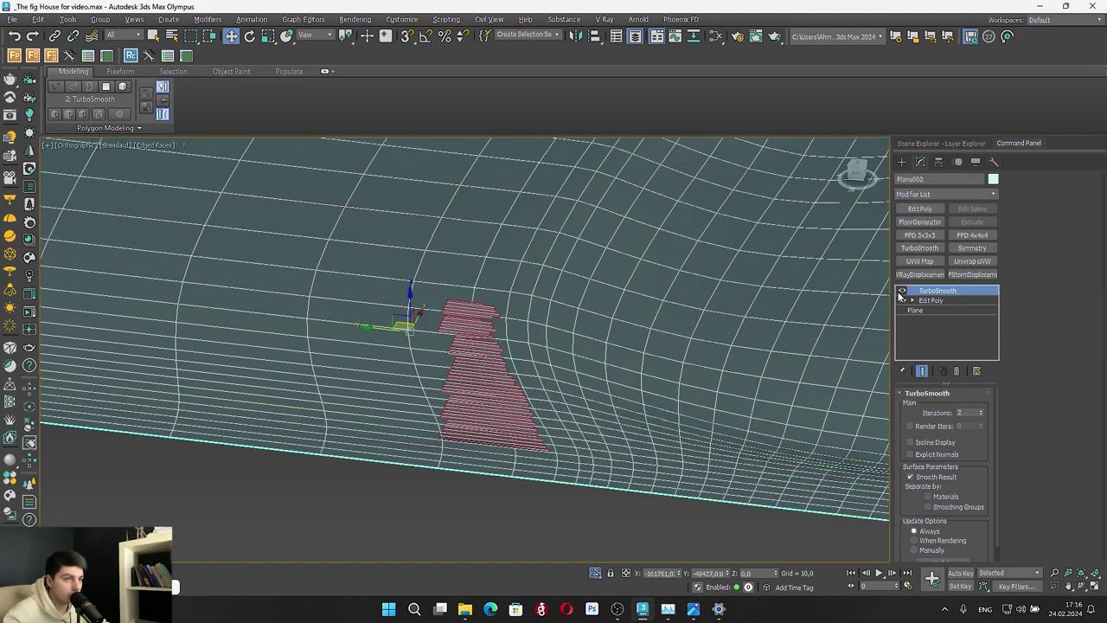
left_click(901, 291)
left_click(930, 300)
middle_click_drag(559, 420, 414, 295, "alt")
scroll(415, 295, "up", 3)
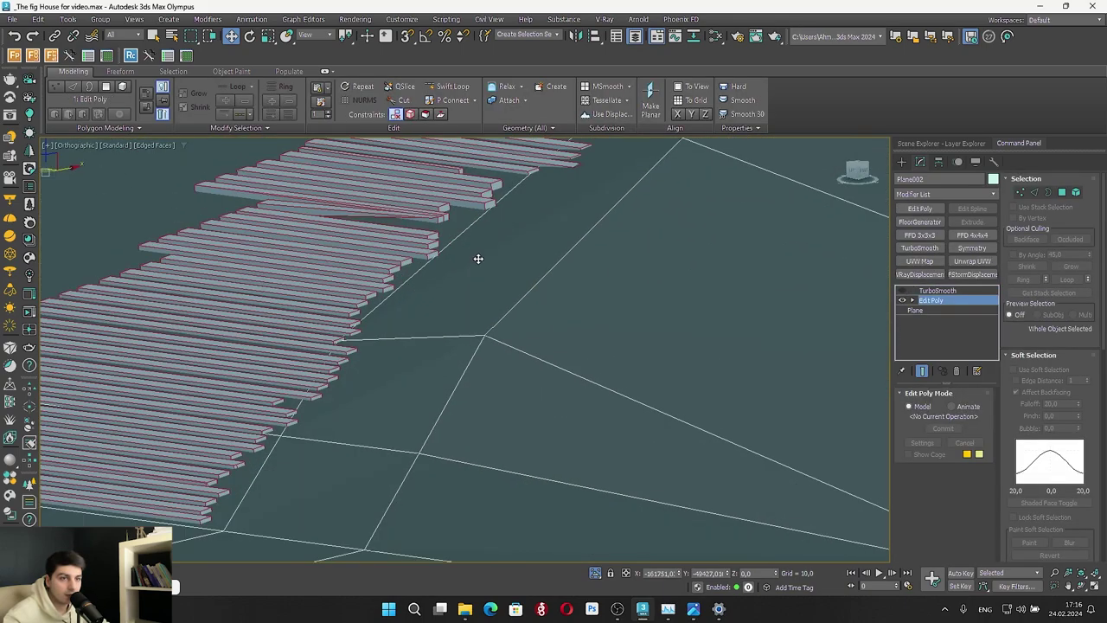
scroll(496, 255, "down", 6)
middle_click_drag(497, 254, 542, 261, "alt")
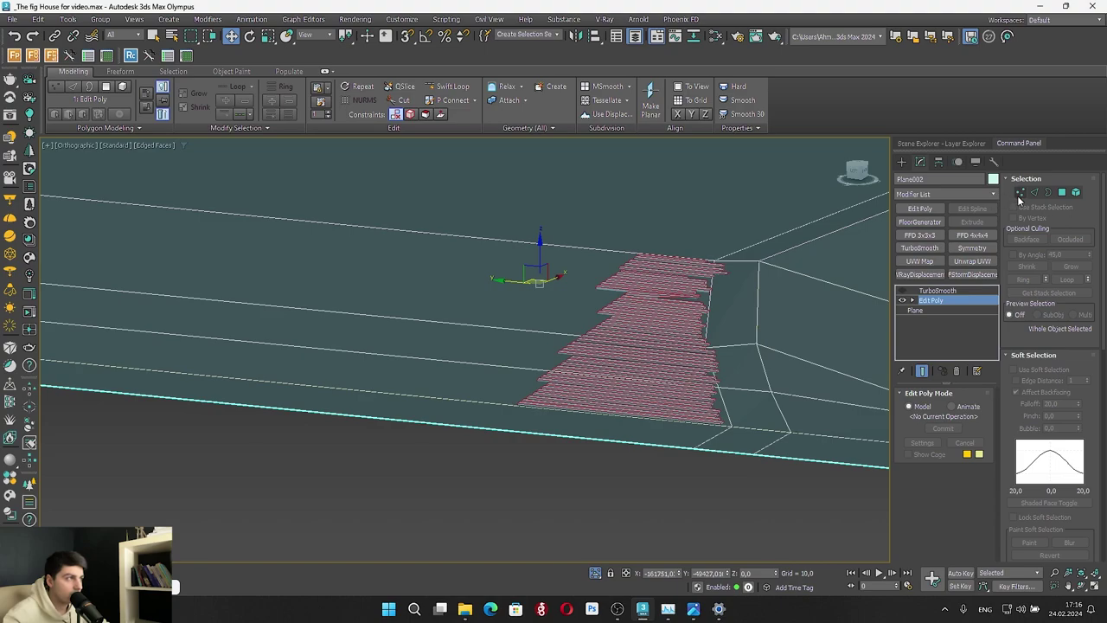
Select three terrain vertices along the slatted path's side edge and raise them slightly
left_click(1021, 193)
left_click_drag(742, 374, 735, 451)
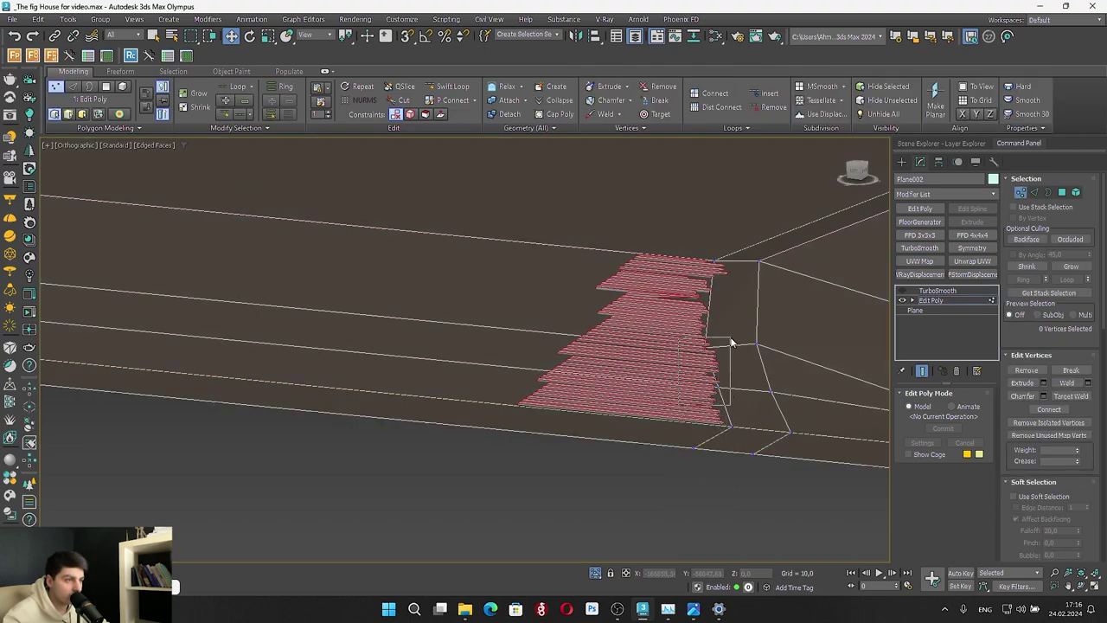
left_click_drag(731, 338, 732, 337)
left_click_drag(693, 293, 738, 225, "ctrl")
middle_click_drag(731, 269, 709, 266, "alt")
scroll(717, 334, "up", 4)
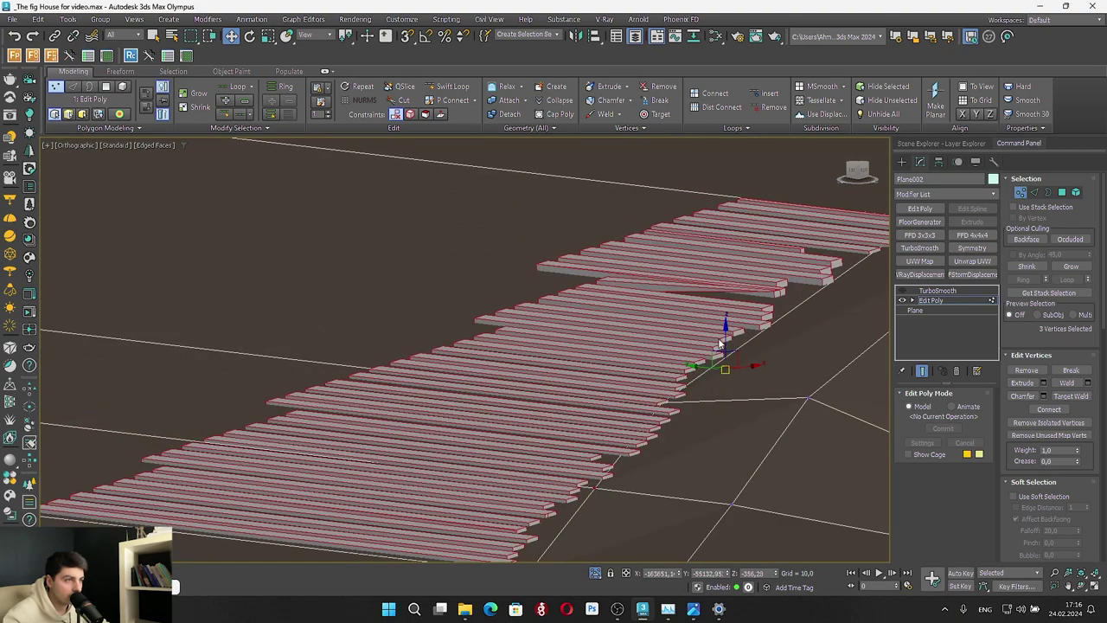
mouse_move(730, 340)
left_mouse_down()
mouse_move(721, 323)
mouse_move(730, 335)
left_mouse_up()
middle_click_drag(730, 333, 570, 349)
Lower the terrain vertex at the path's far end about 50 units and raise the one at its near end about 31
left_click_drag(714, 204, 786, 257)
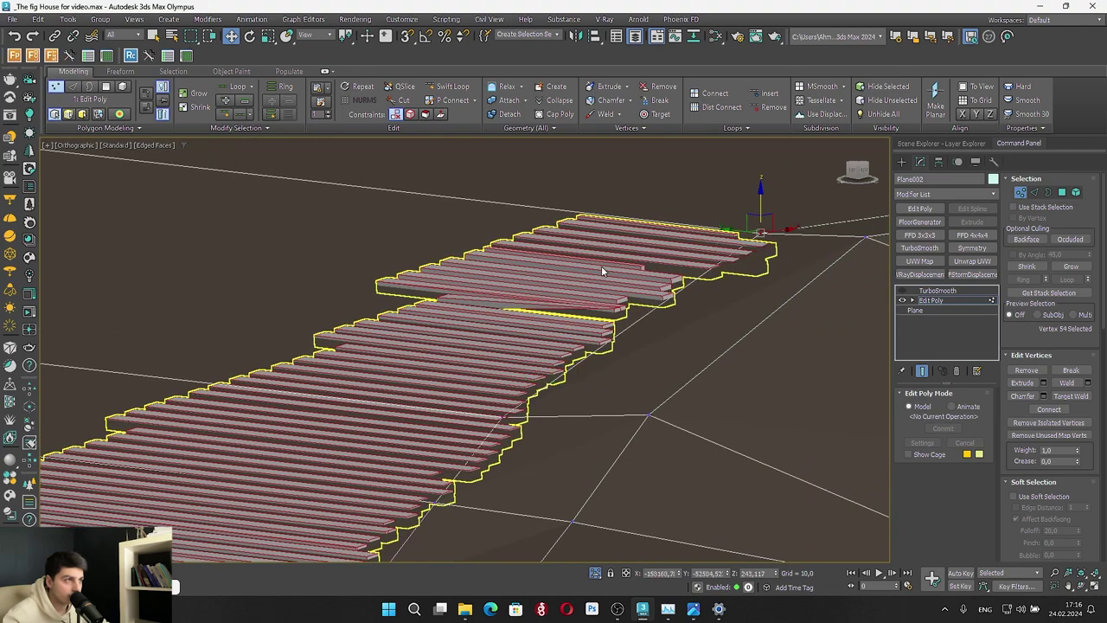
scroll(602, 265, "down", 3)
scroll(662, 251, "up", 3)
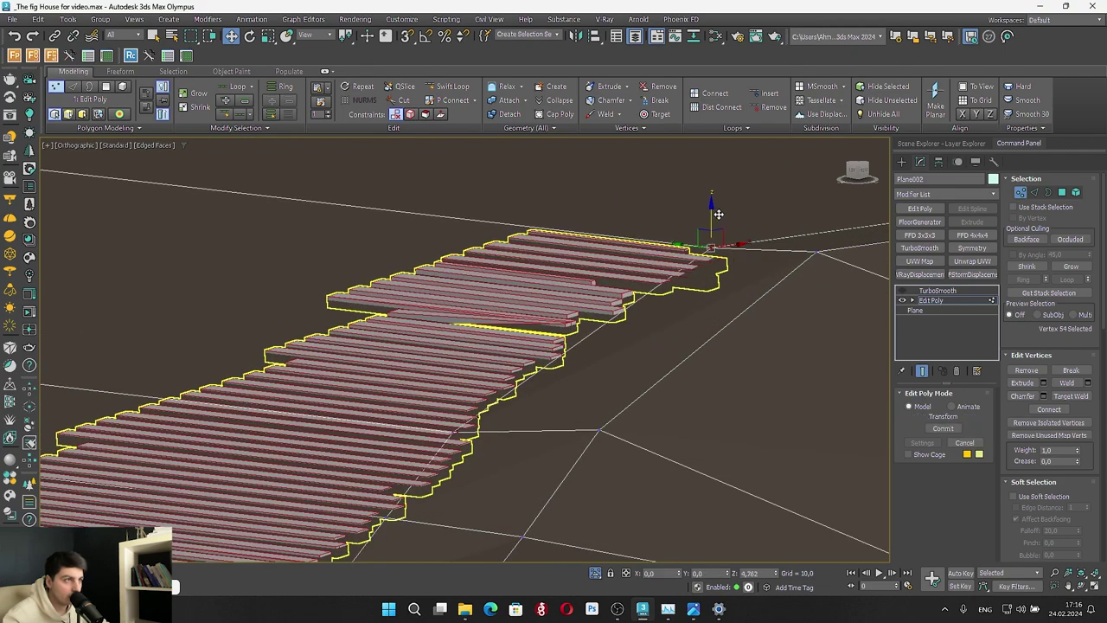
middle_click_drag(717, 225, 560, 266, "alt")
scroll(560, 263, "down", 3)
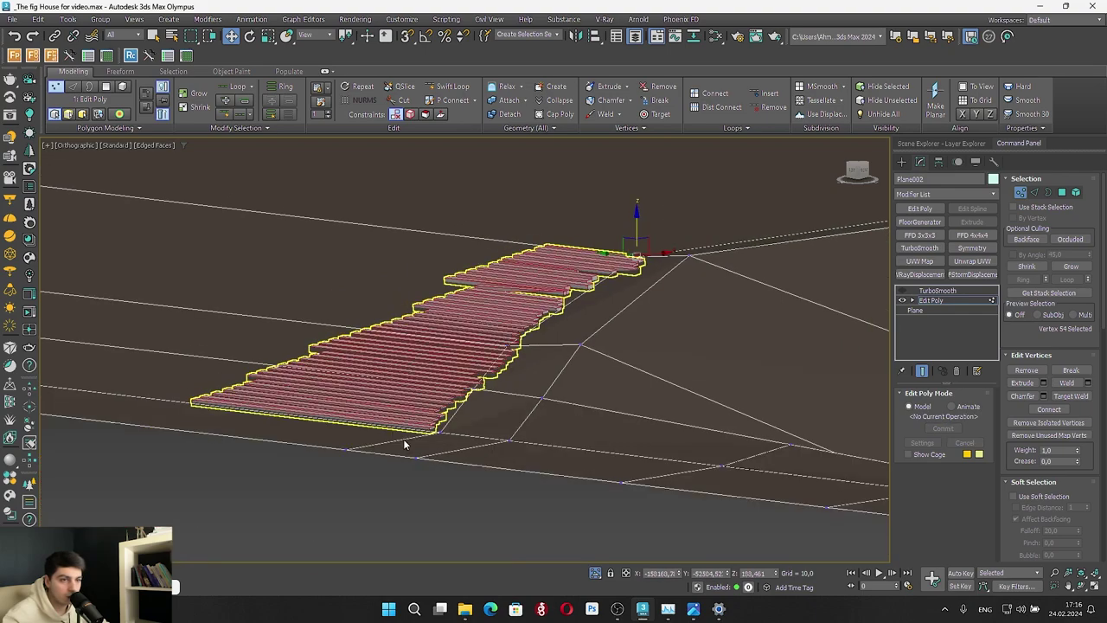
scroll(408, 445, "up", 5)
left_click_drag(456, 435, 484, 387)
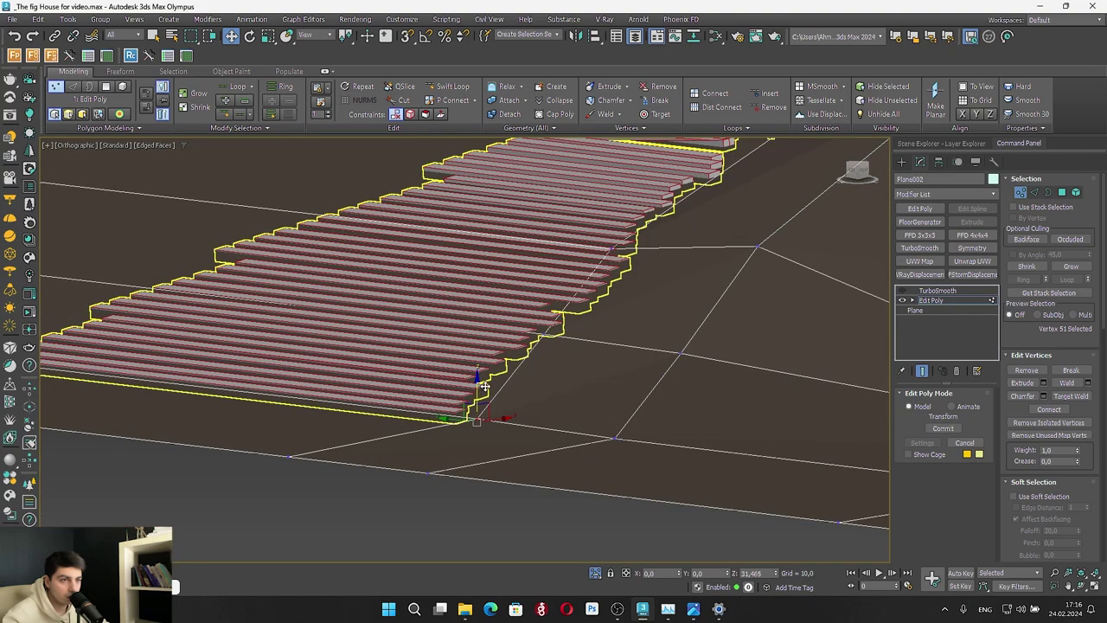
Leave vertex editing and toggle TurboSmooth on and off to compare the smoothed terrain with the path
left_click(1019, 192)
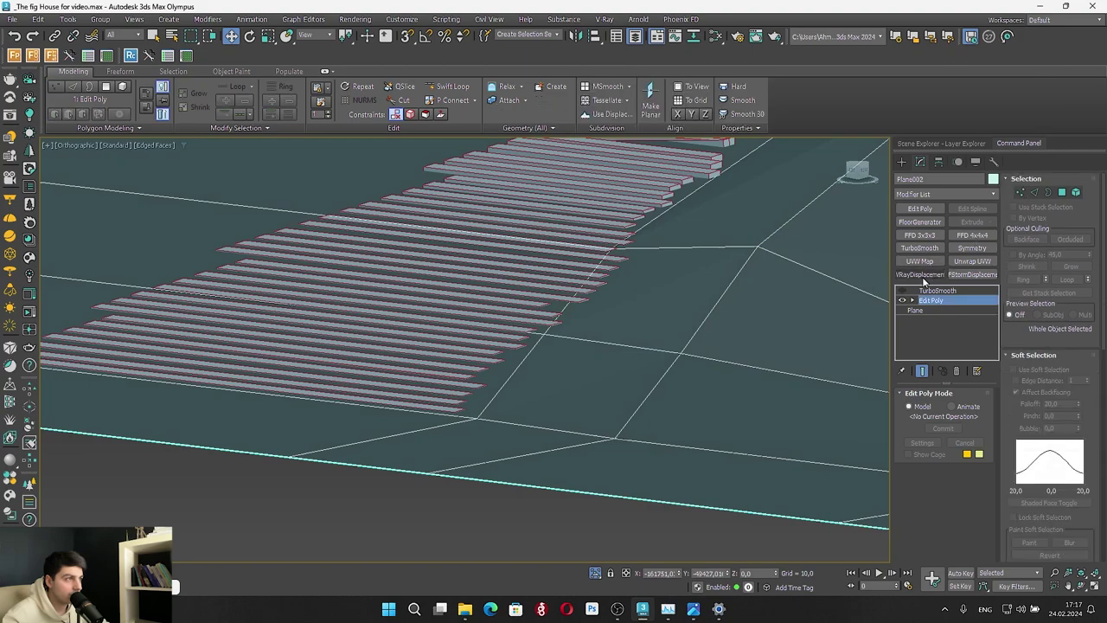
left_click(902, 292)
left_click(902, 292)
left_click(901, 292)
left_click(901, 291)
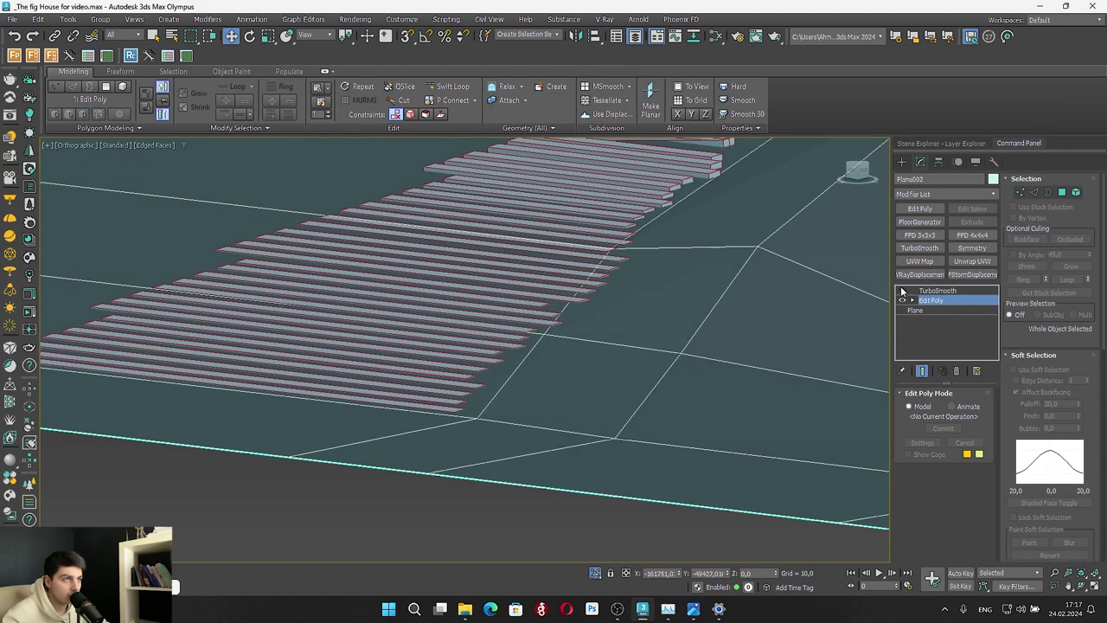
Select the ring of terrain edges crossing the slatted path and connect them with 1 segment, pinch 0 and slide 99, along the path's side edge
scroll(619, 294, "down", 5)
middle_click_drag(619, 294, 648, 328, "alt")
scroll(643, 322, "up", 3)
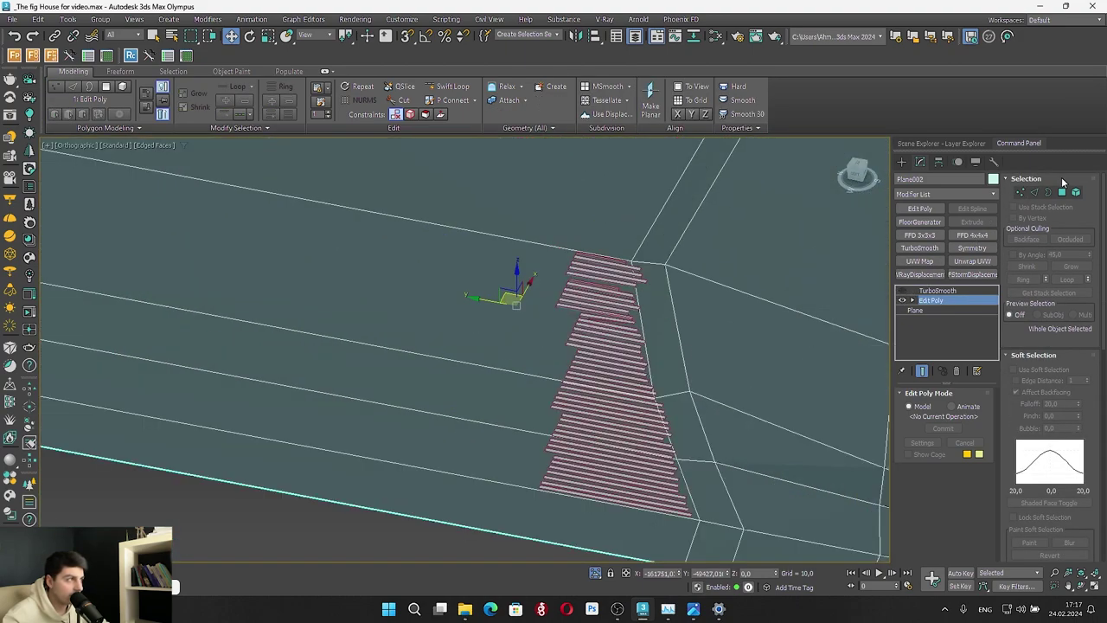
left_click(1036, 192)
scroll(663, 441, "down", 1)
left_click(664, 491)
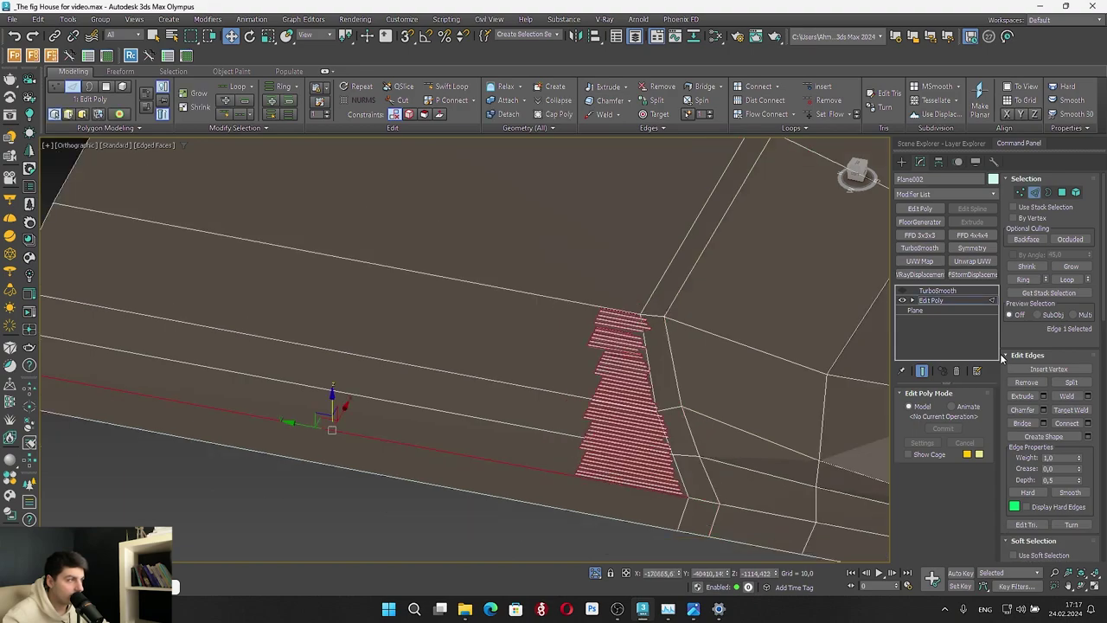
left_click(1024, 278)
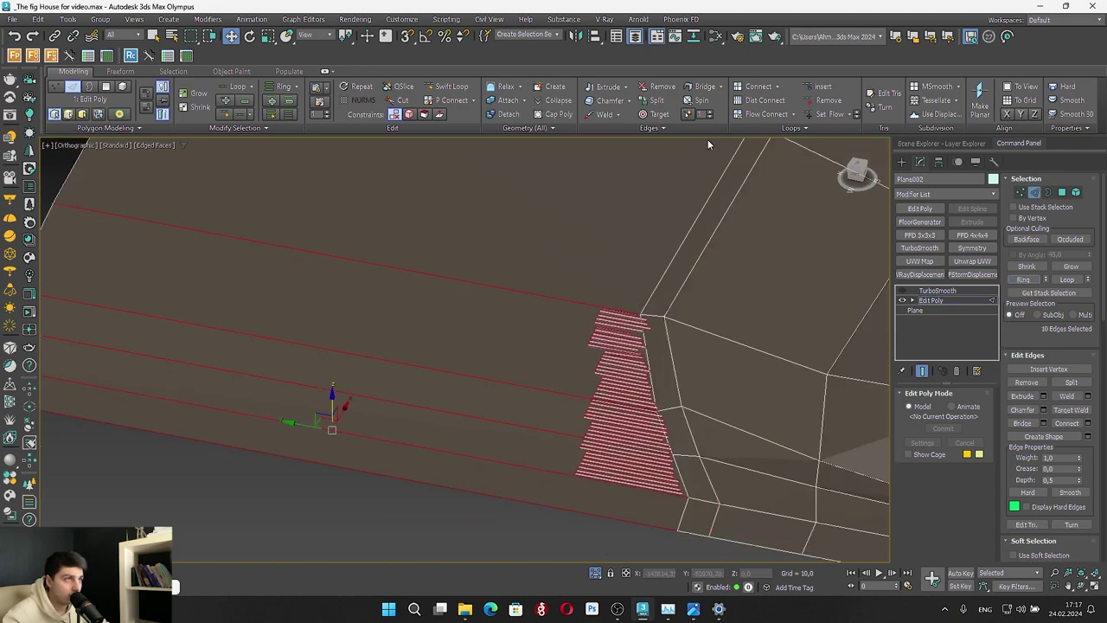
left_click(778, 86)
middle_click_drag(604, 293, 398, 222)
scroll(556, 380, "up", 5)
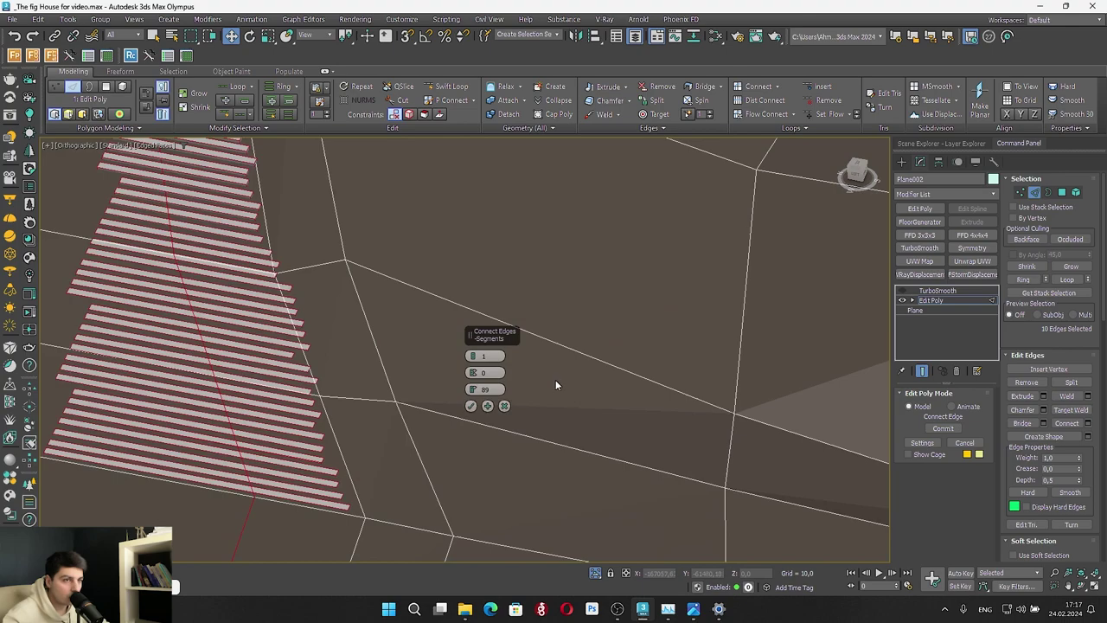
left_click_drag(475, 391, 482, 318)
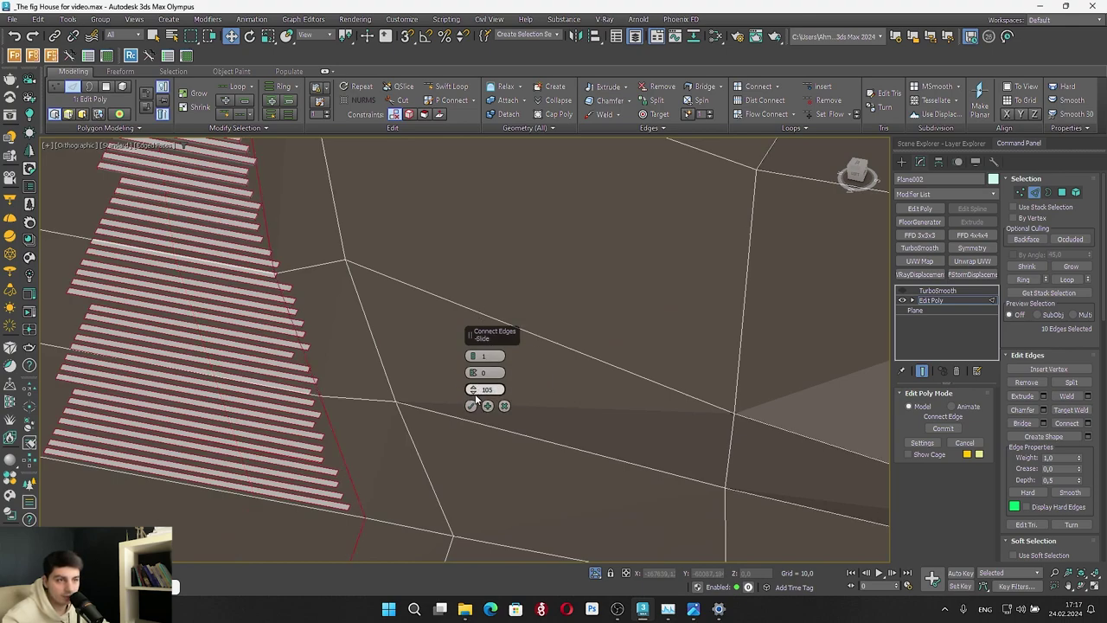
left_click_drag(474, 392, 475, 393)
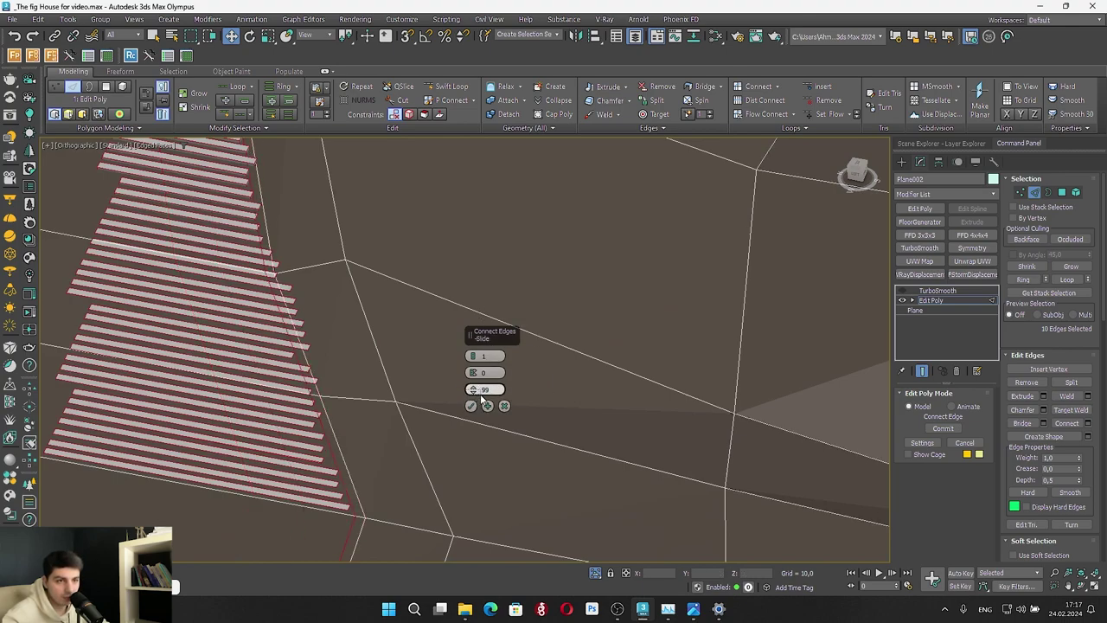
left_click(473, 407)
Leave edge editing and toggle TurboSmooth on and off to compare the smoothed terrain with the path
middle_click_drag(469, 404, 435, 350, "alt")
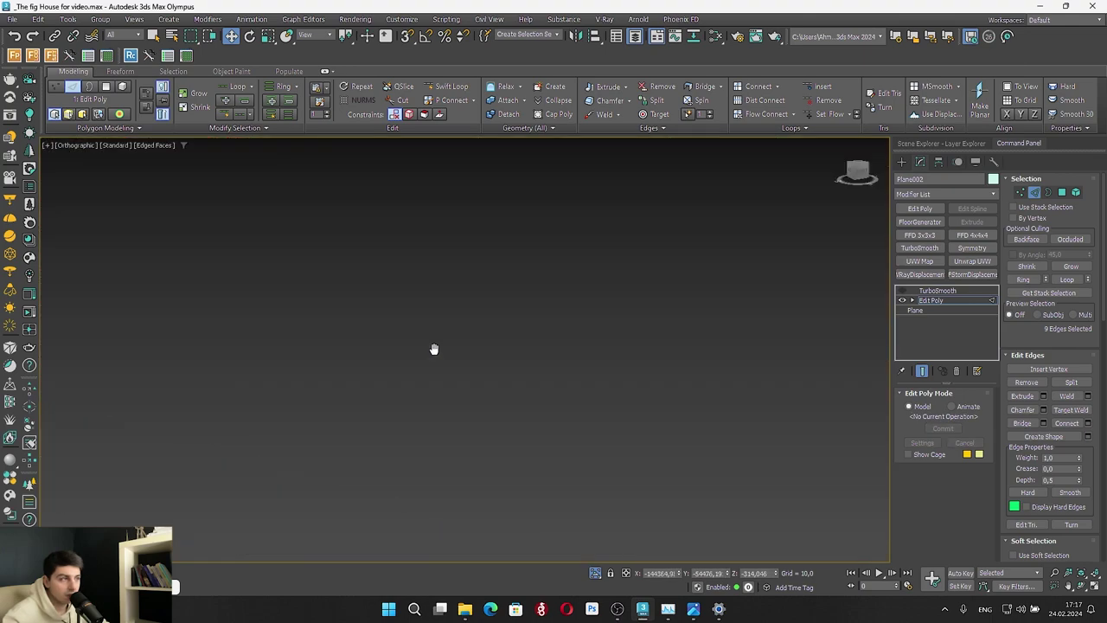
scroll(424, 304, "down", 8)
scroll(243, 346, "up", 3)
scroll(129, 371, "up", 5)
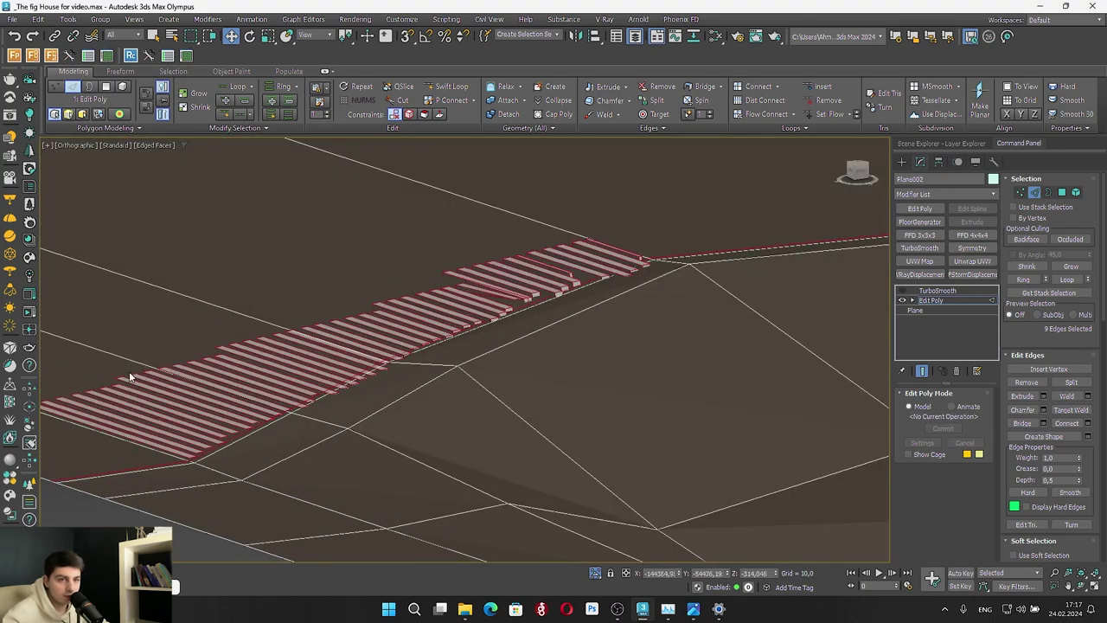
left_click(1037, 193)
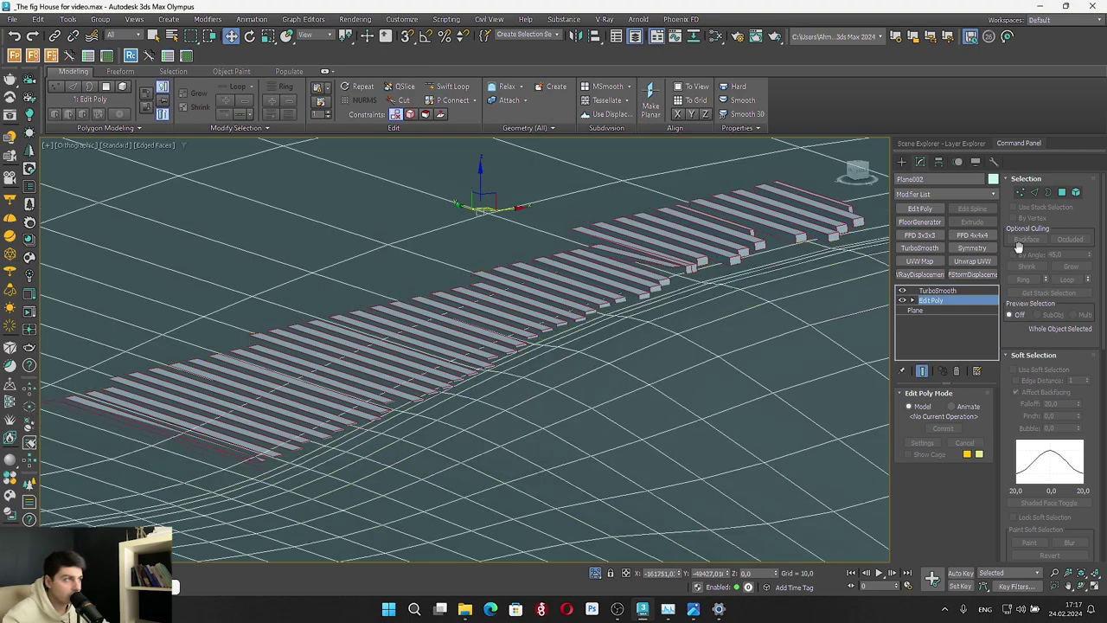
left_click(904, 292)
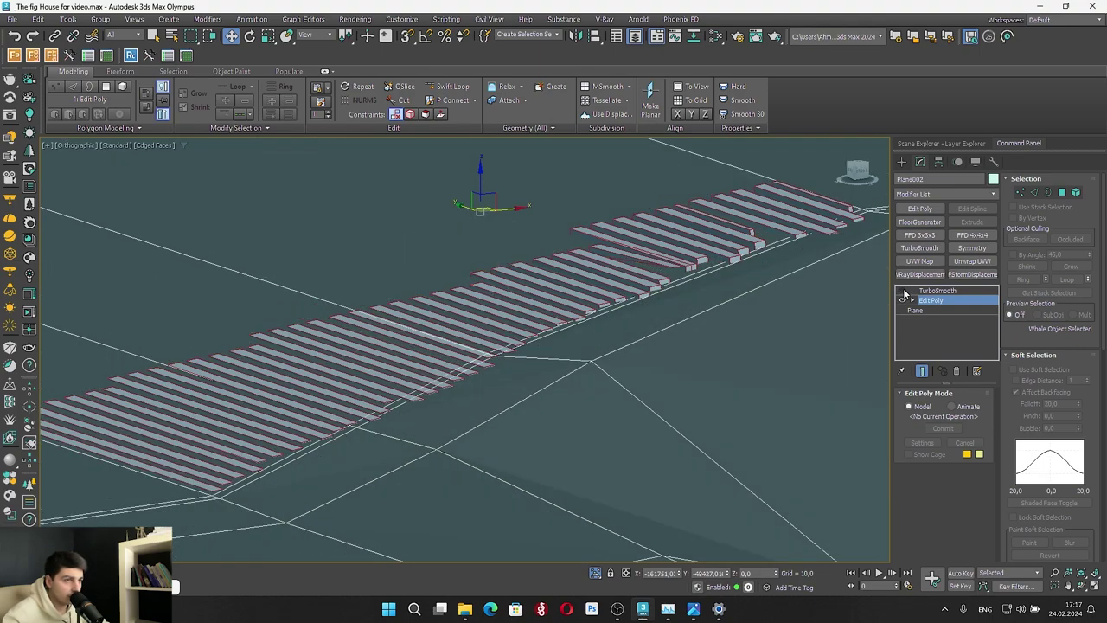
Render the camera view with the terrain's TurboSmooth off, and again with it on, to compare how the slats meet the ground
key("c")
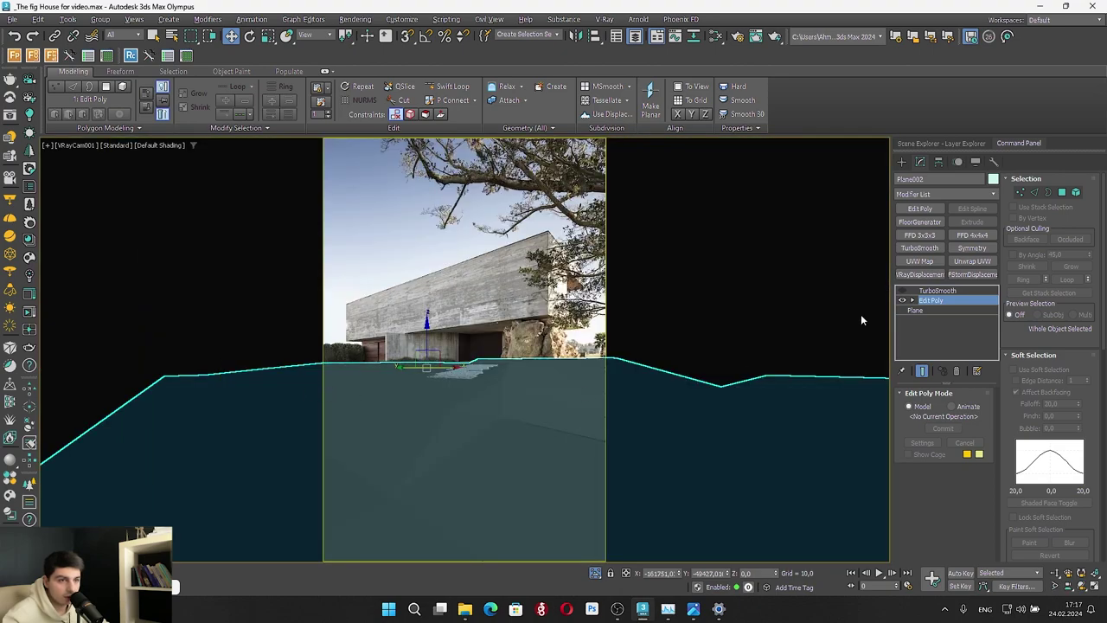
key("shift+q")
left_click(362, 78)
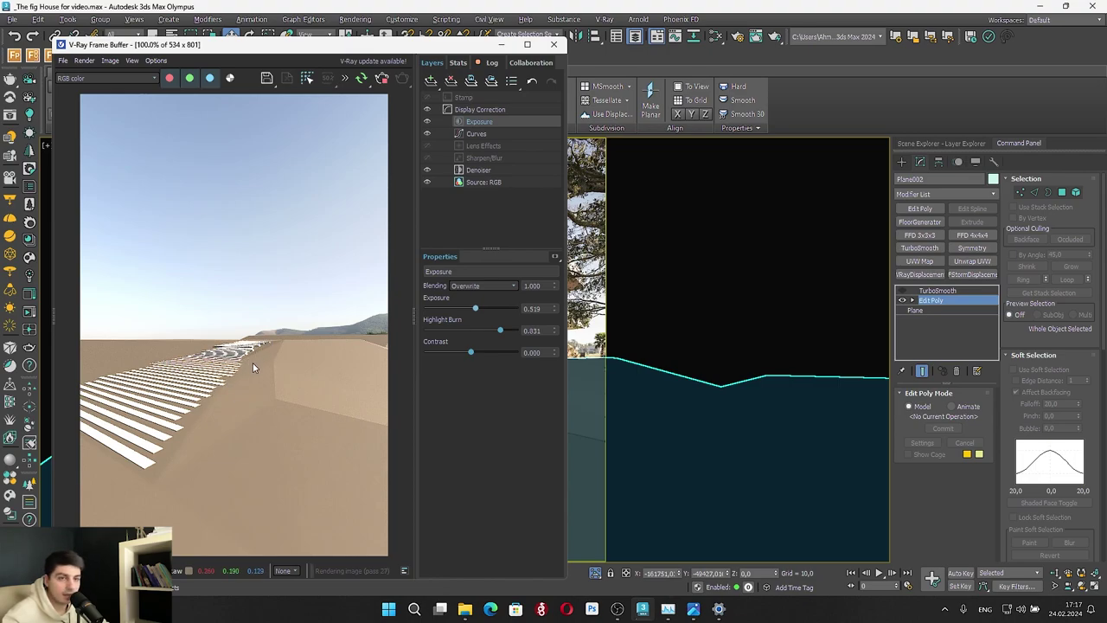
left_click(902, 291)
left_click(361, 78)
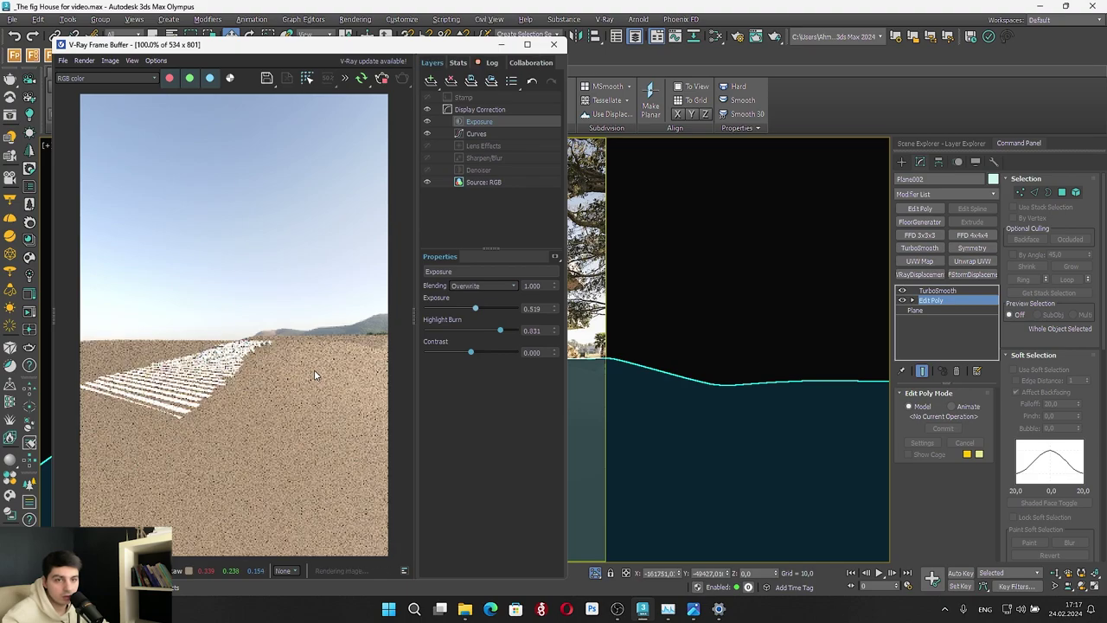
left_click(501, 46)
Return to the orthographic view, turn off TurboSmooth, and lower the two terrain vertices at the path's near corner about 5 units
key("alt+w")
middle_click(519, 378)
key("alt+w")
scroll(458, 353, "down", 3)
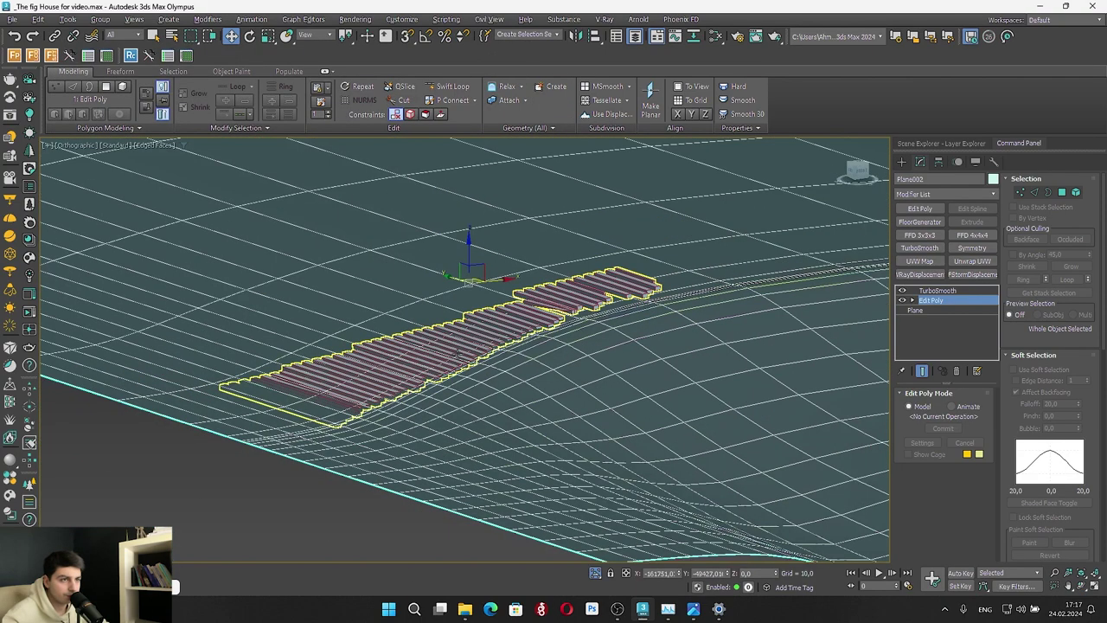
left_click(902, 291)
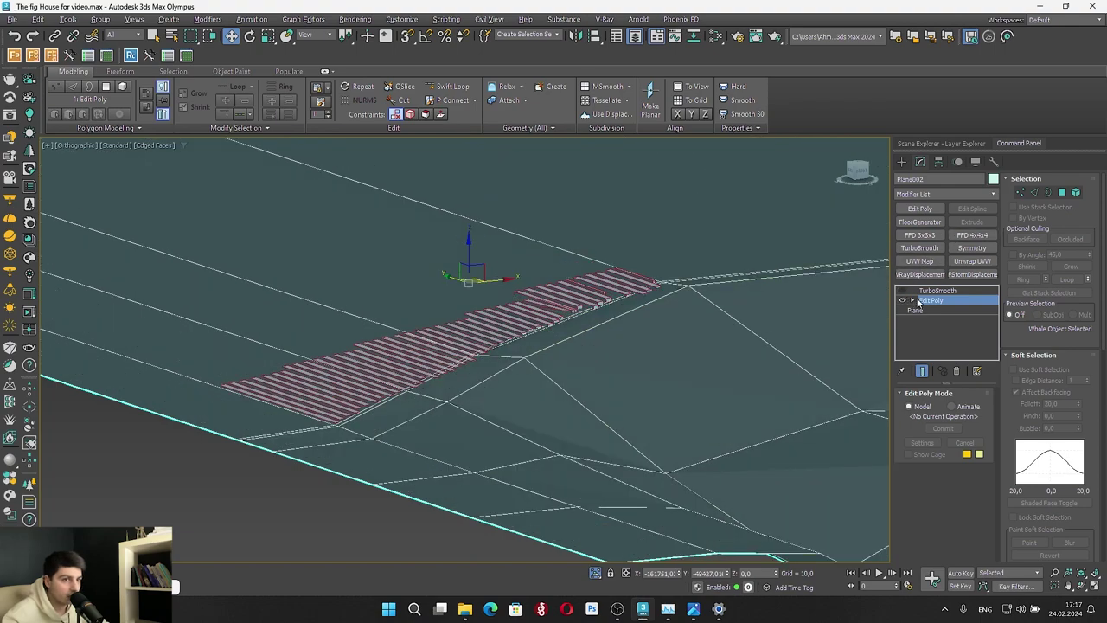
key("2")
left_click(1021, 192)
scroll(308, 441, "up", 6)
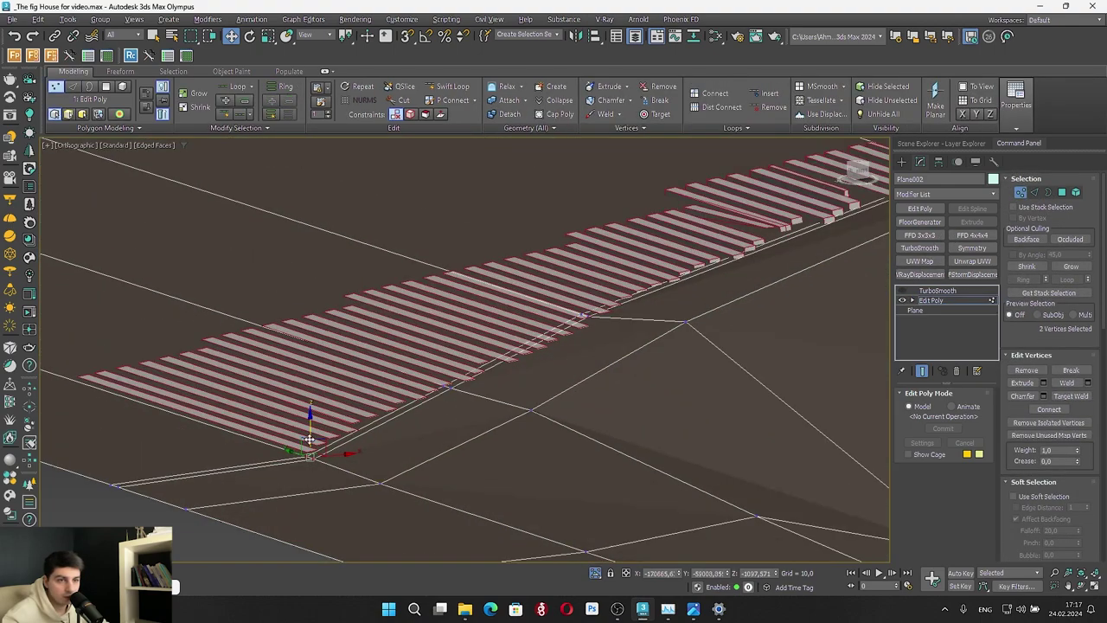
left_click_drag(306, 437, 305, 441)
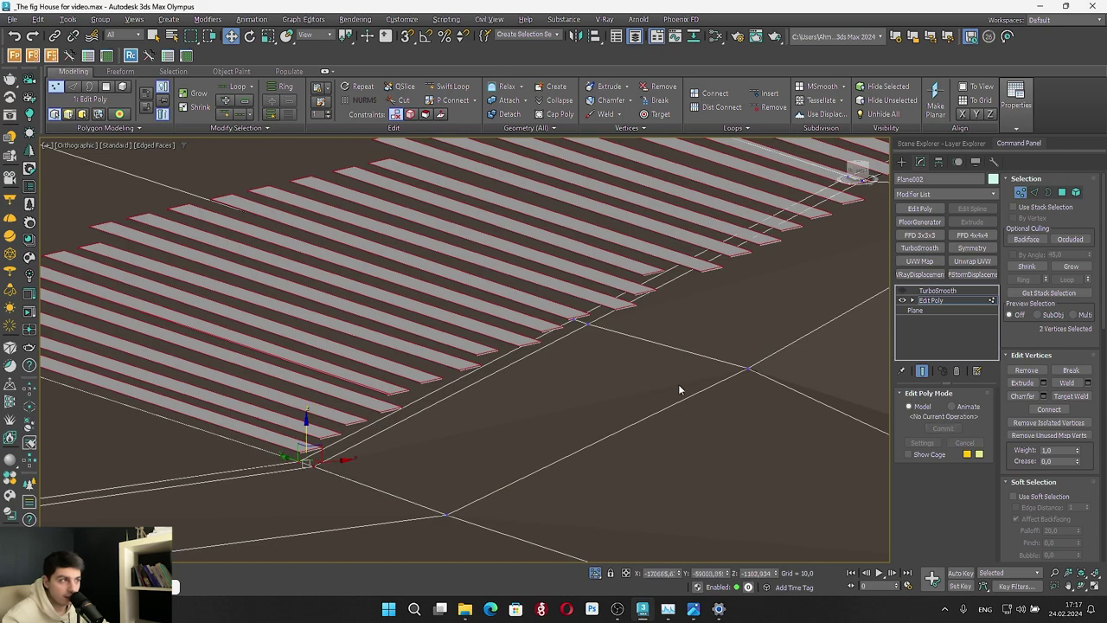
Turn on TurboSmooth and lower the same two near-corner terrain vertices about 49 units more
left_click(902, 289)
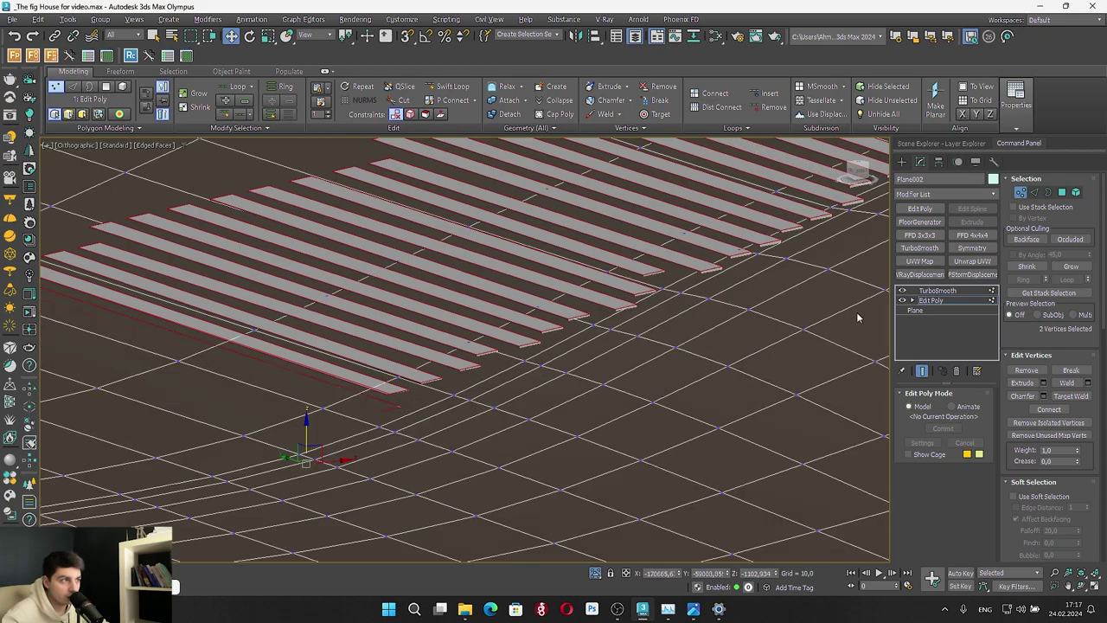
left_click(305, 433)
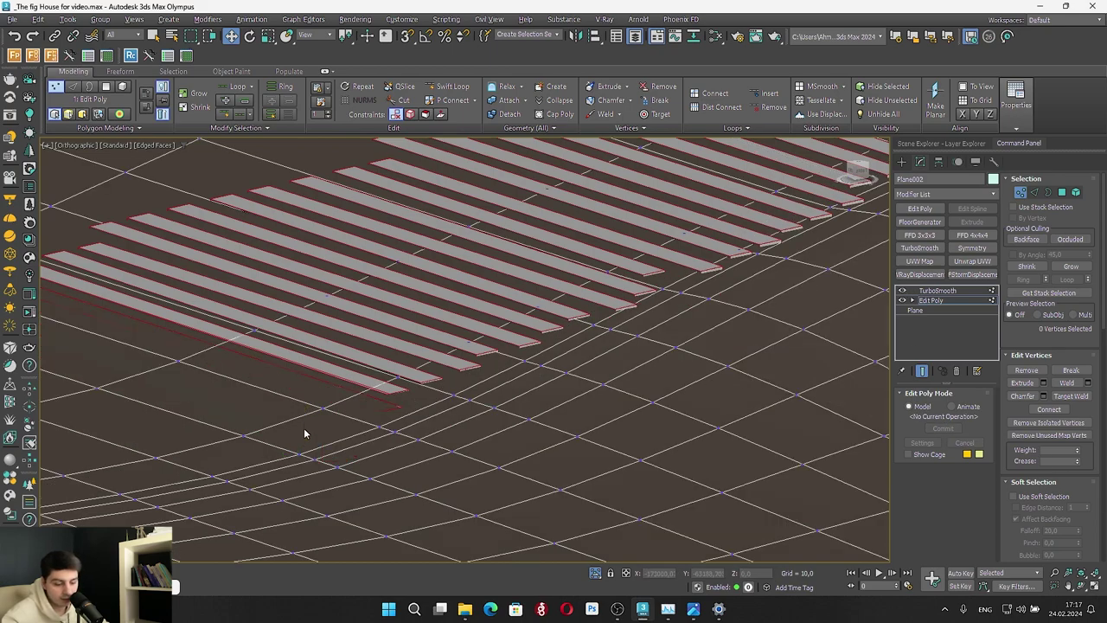
key("ctrl+z")
left_click_drag(307, 429, 307, 437)
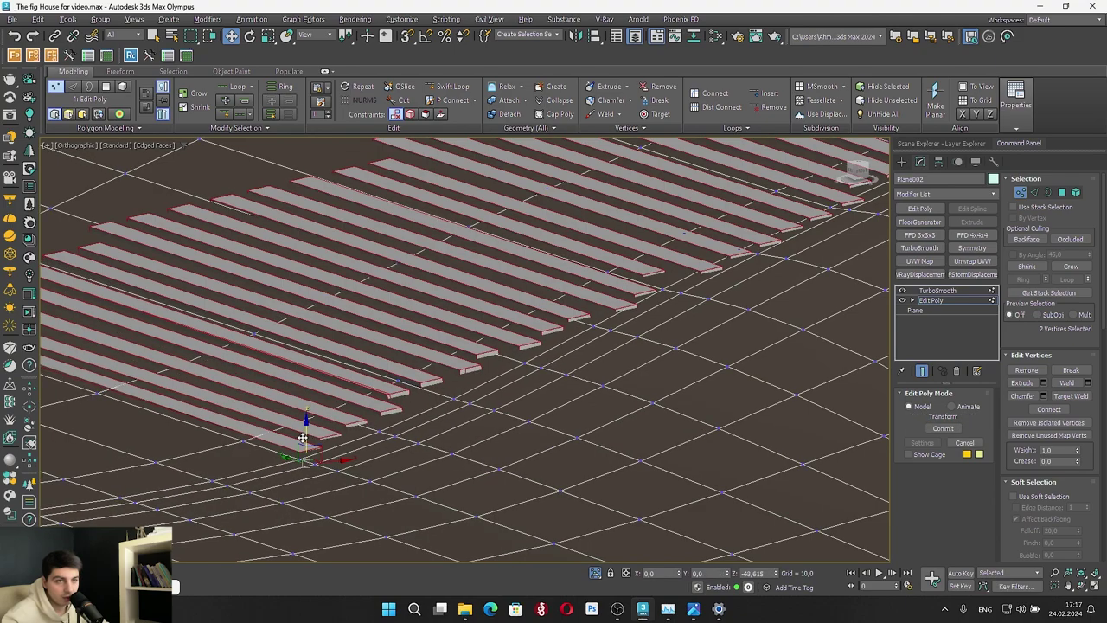
scroll(312, 436, "down", 4)
scroll(724, 295, "up", 3)
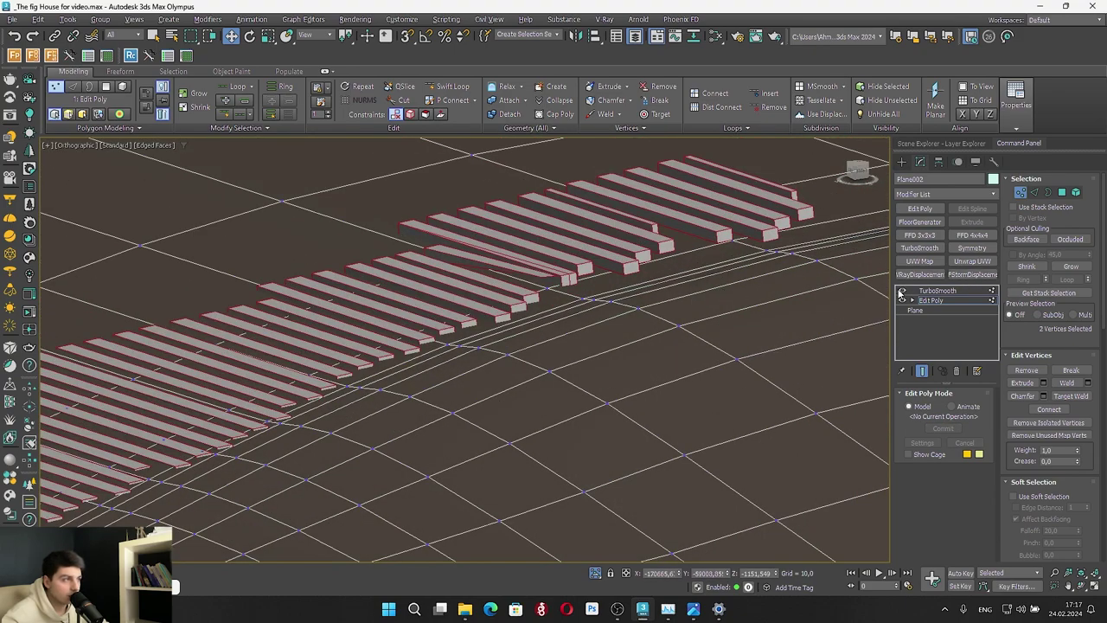
Turn off TurboSmooth and connect the ring of terrain edges near the path's far end with 1 segment, pinch 0 and slide 0
left_click(901, 291)
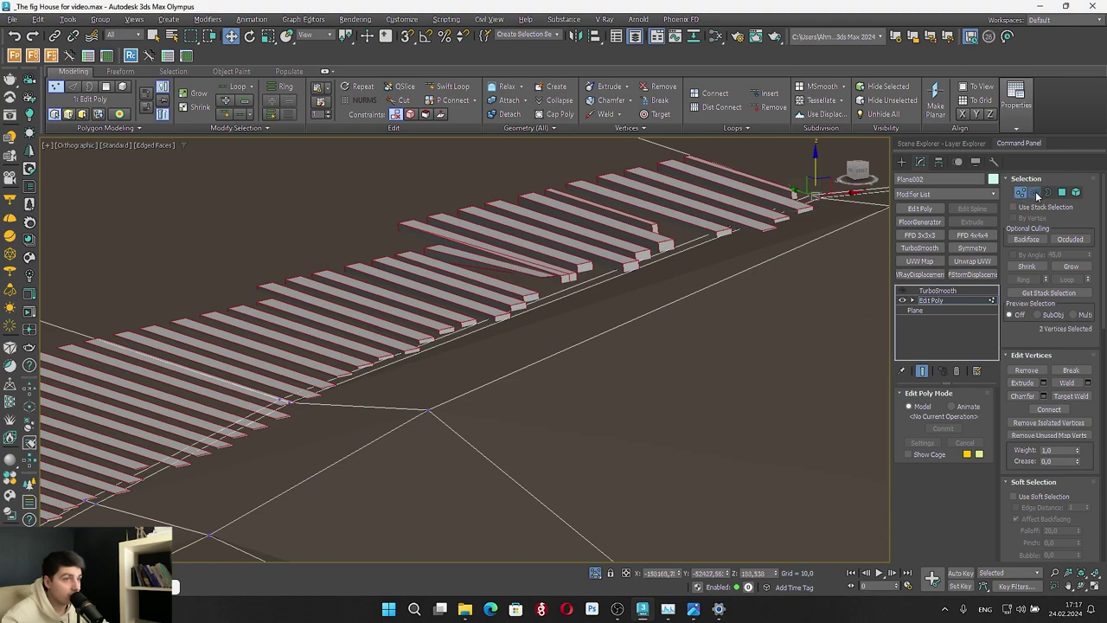
left_click(1035, 192)
scroll(413, 302, "down", 3)
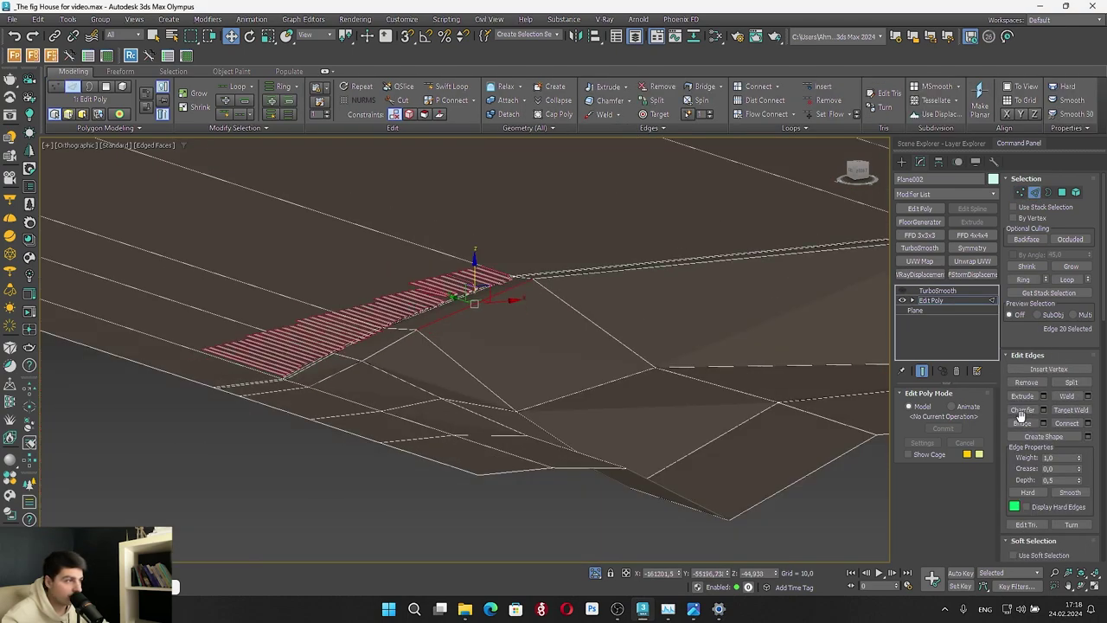
left_click(1025, 281)
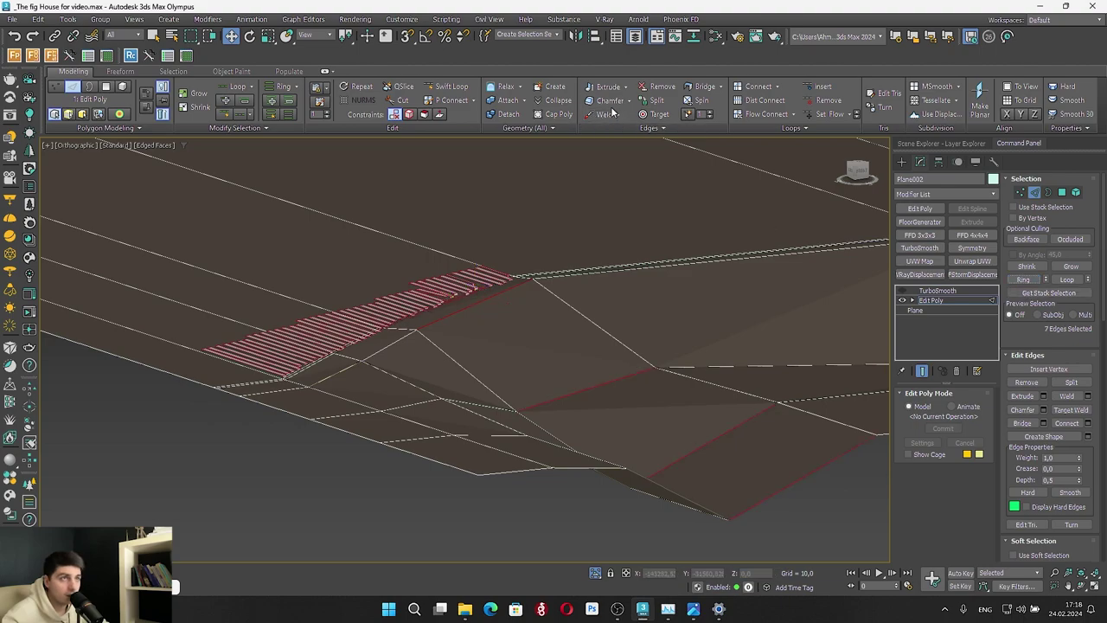
left_click(774, 87)
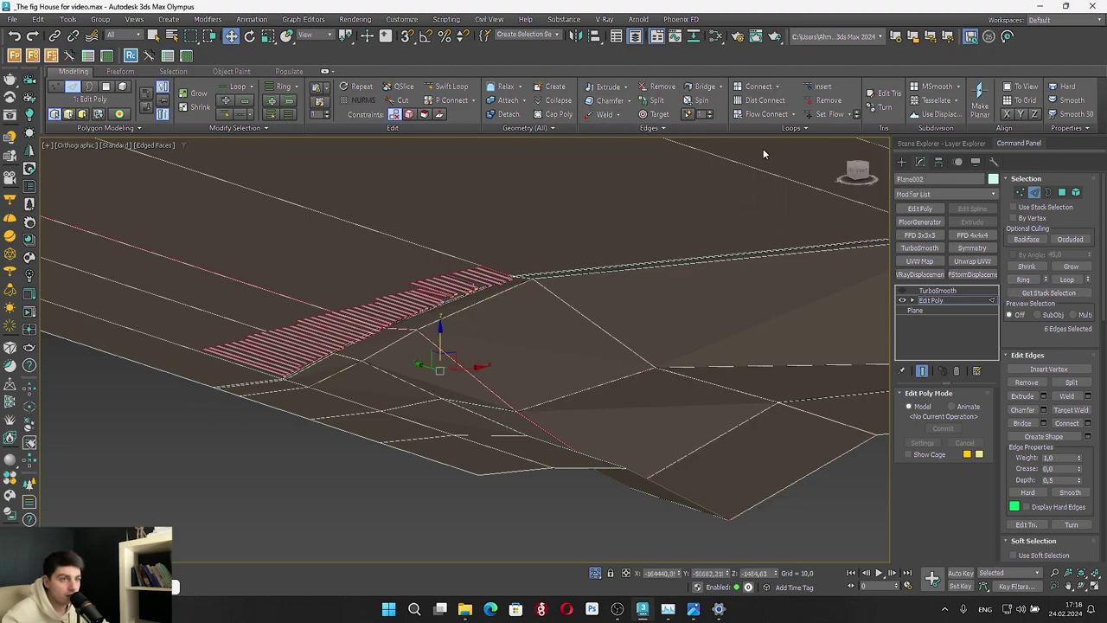
key("ctrl+z")
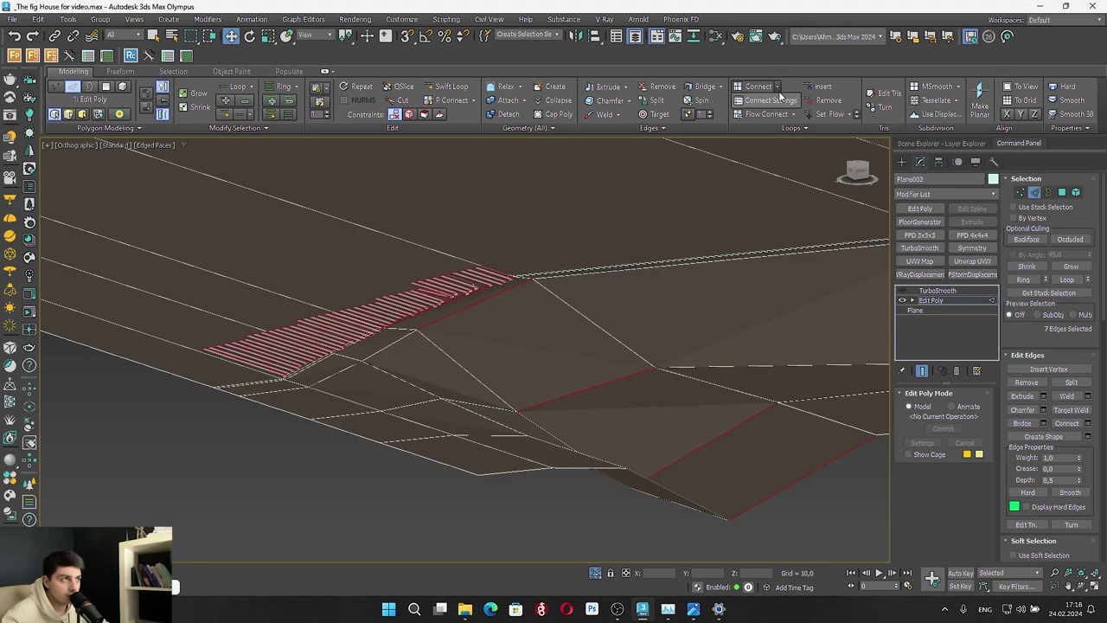
left_click(777, 87)
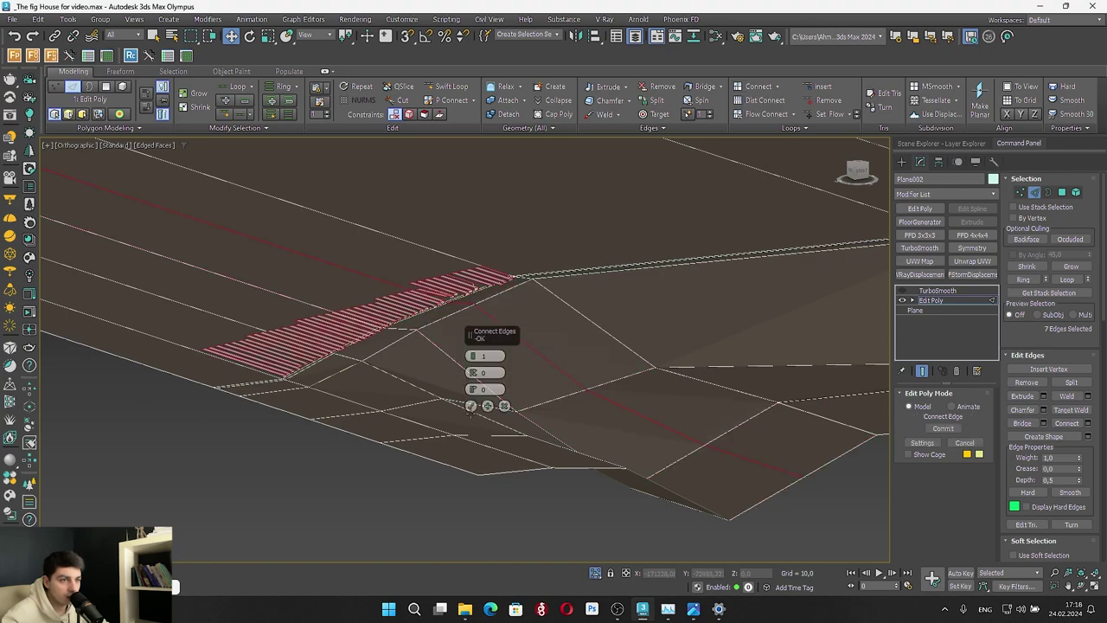
left_click(472, 407)
Select the two new terrain vertices beside the path near its far end and raise them slightly
left_click(1021, 193)
scroll(459, 283, "up", 8)
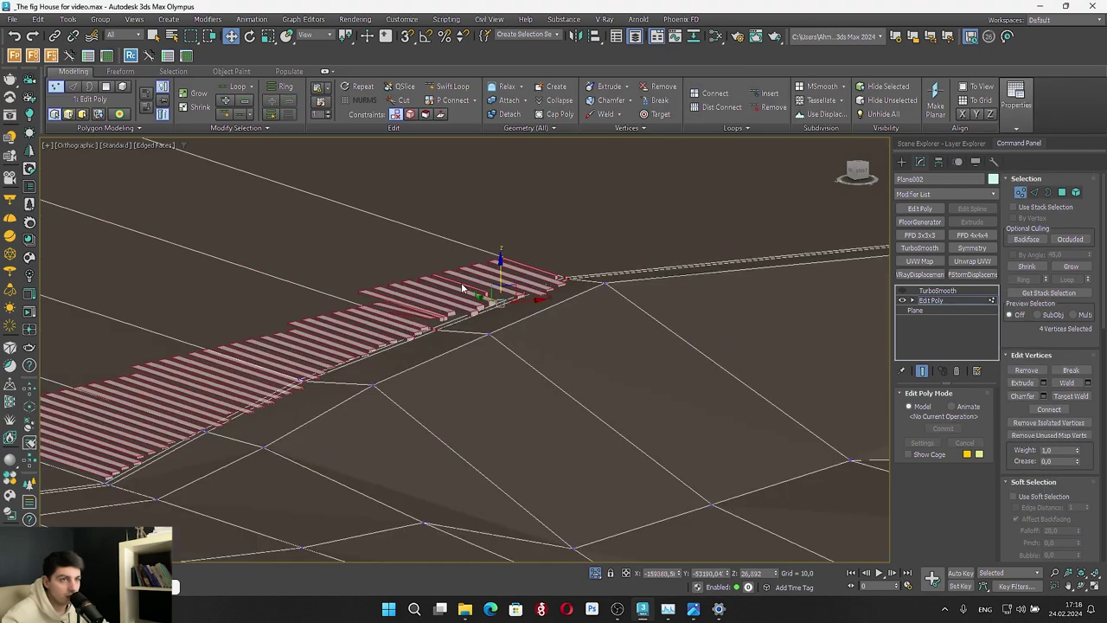
left_click(468, 321)
left_click_drag(472, 280, 478, 274)
scroll(407, 297, "down", 3)
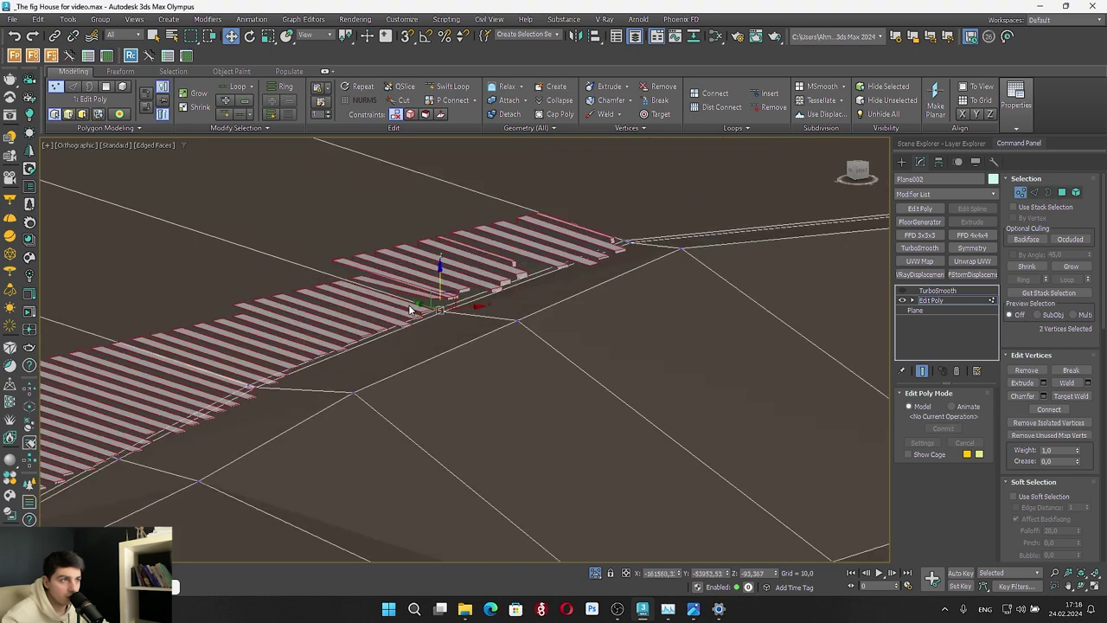
Leave vertex editing with TurboSmooth on, deselect the terrain, and re-render the camera view to check the path's fit
middle_click_drag(405, 297, 411, 327, "alt")
left_click(1021, 192)
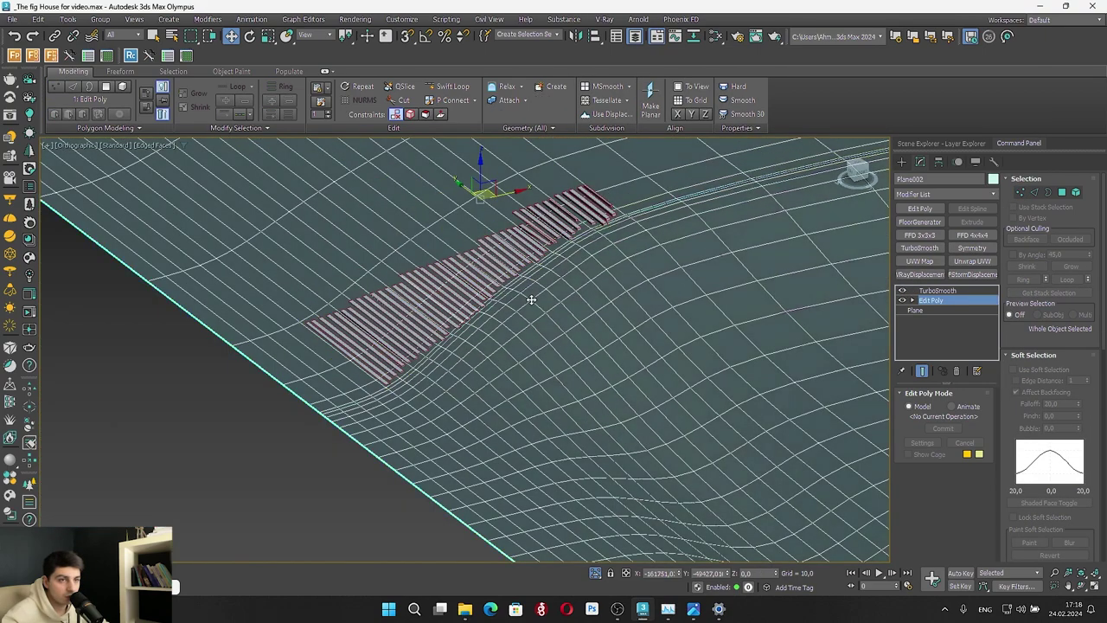
left_click(268, 467)
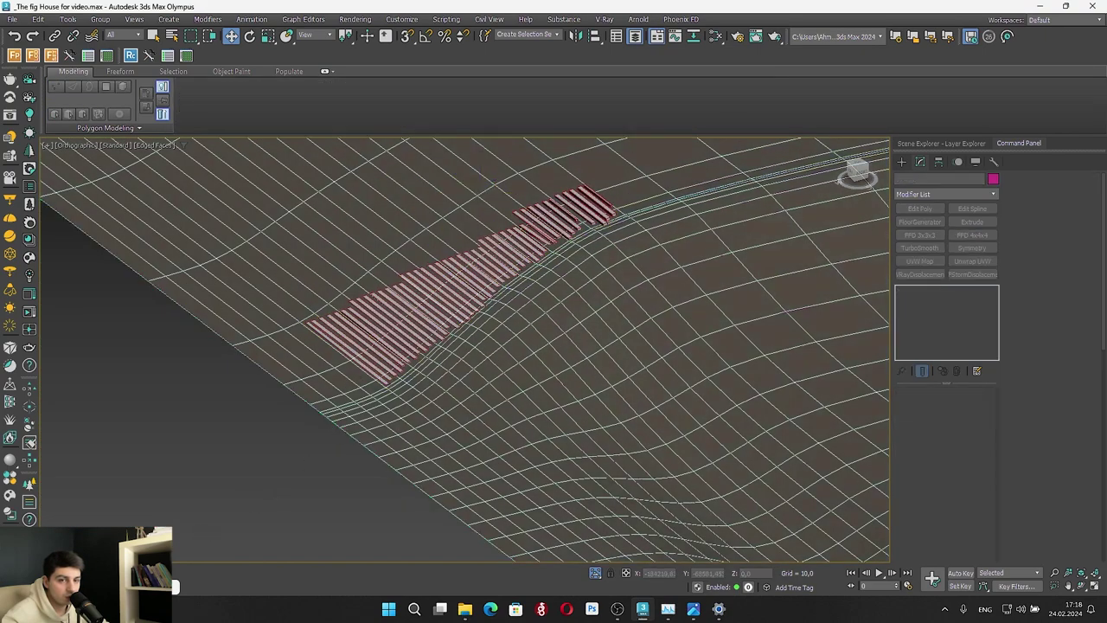
left_click(128, 587)
left_click(361, 78)
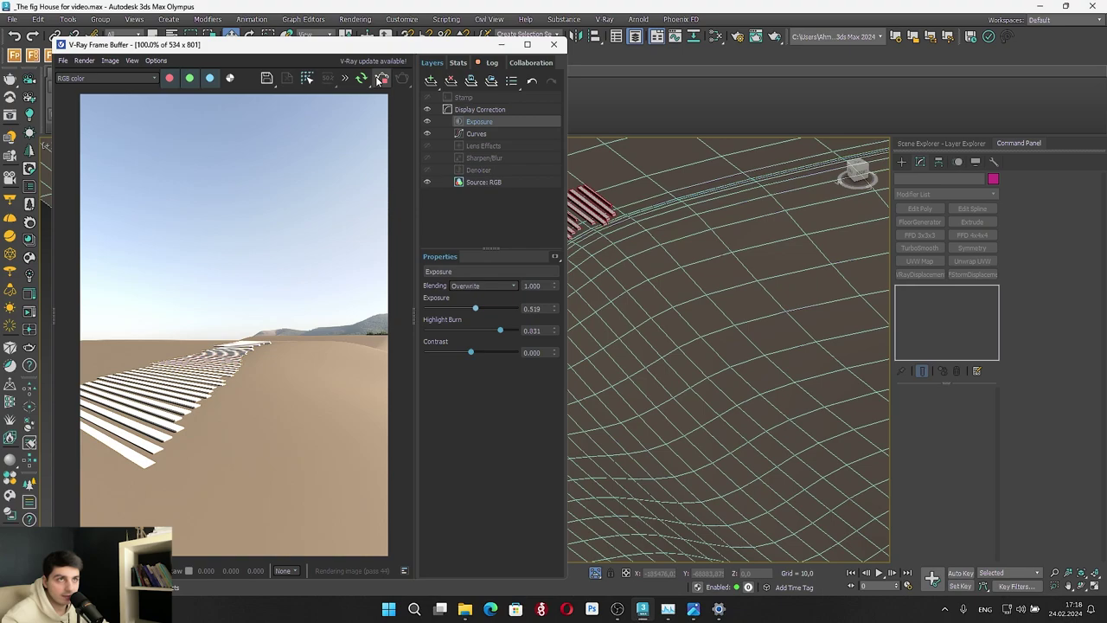
left_click(553, 45)
Examine how the slatted path meets the terrain, both up close in the viewport and zoomed in on the render
middle_click_drag(564, 180, 597, 160, "alt")
scroll(589, 195, "up", 6)
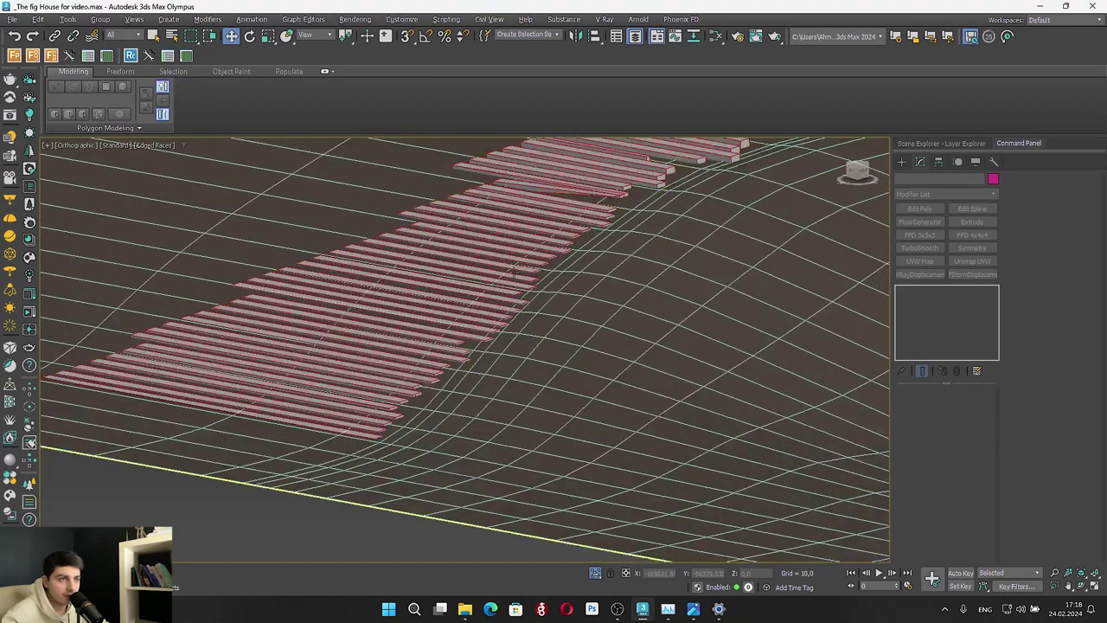
left_click(480, 294)
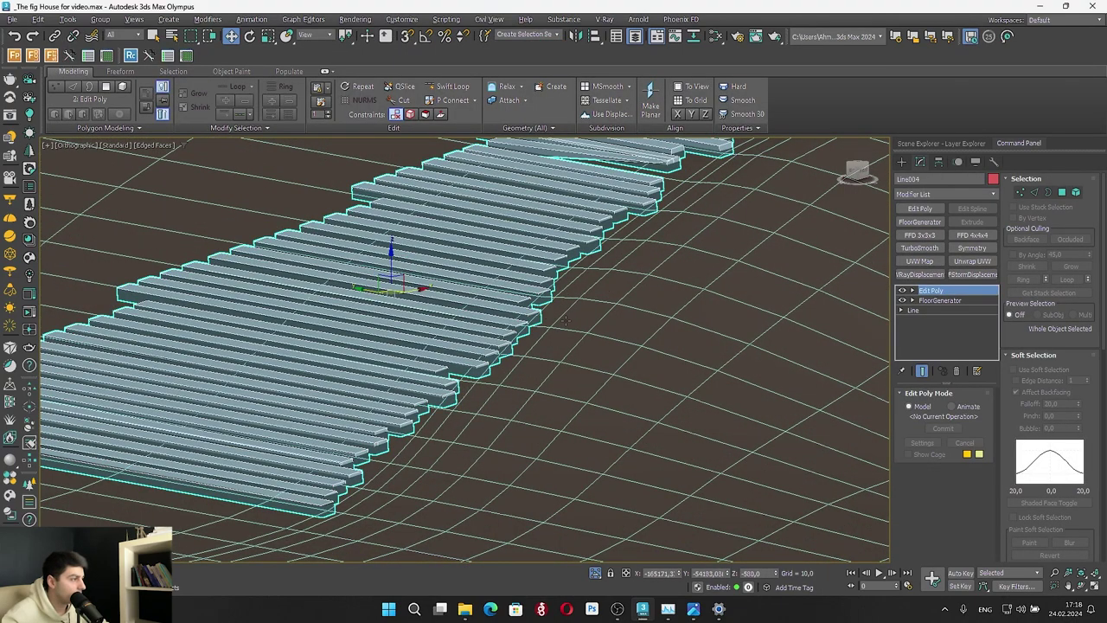
middle_click_drag(566, 320, 576, 324, "alt")
right_click(470, 362)
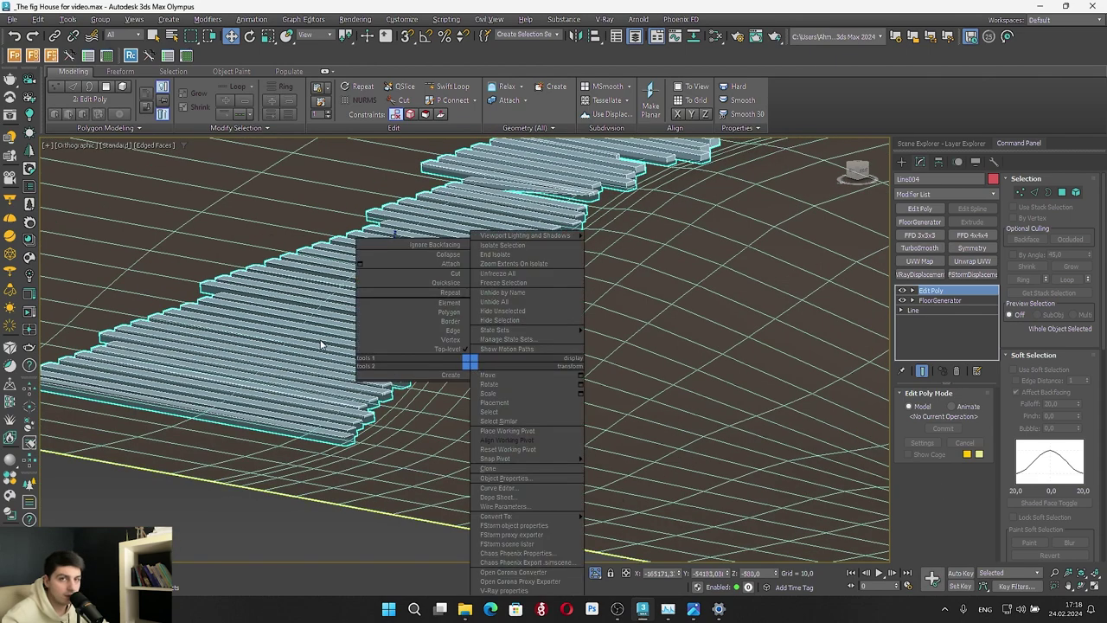
left_click(10, 121)
scroll(104, 455, "up", 1)
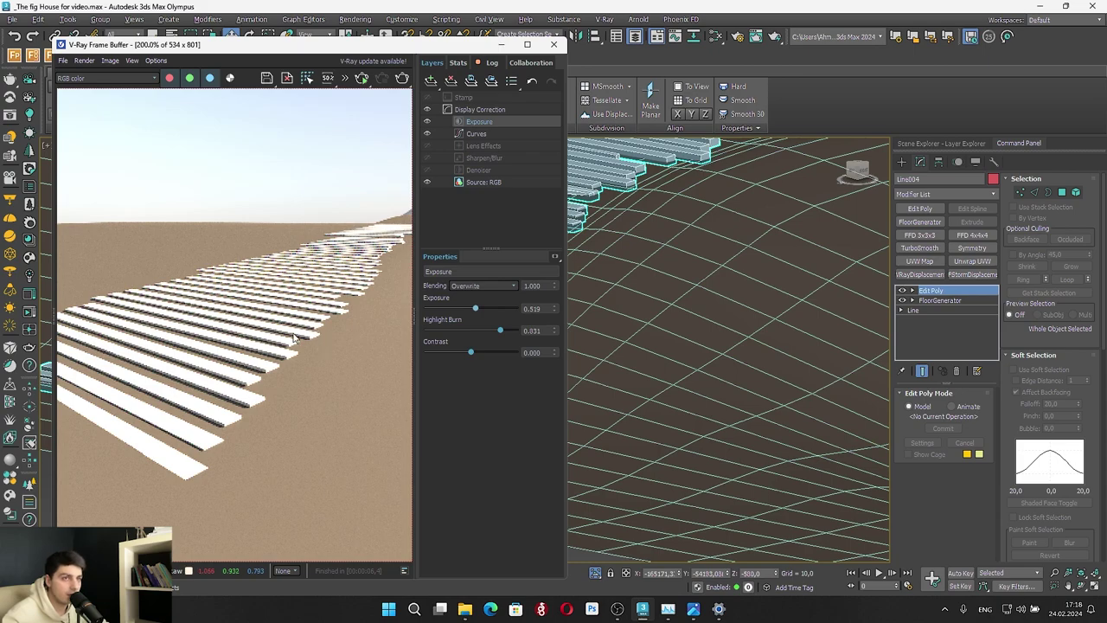
scroll(255, 375, "down", 2)
scroll(263, 388, "up", 1)
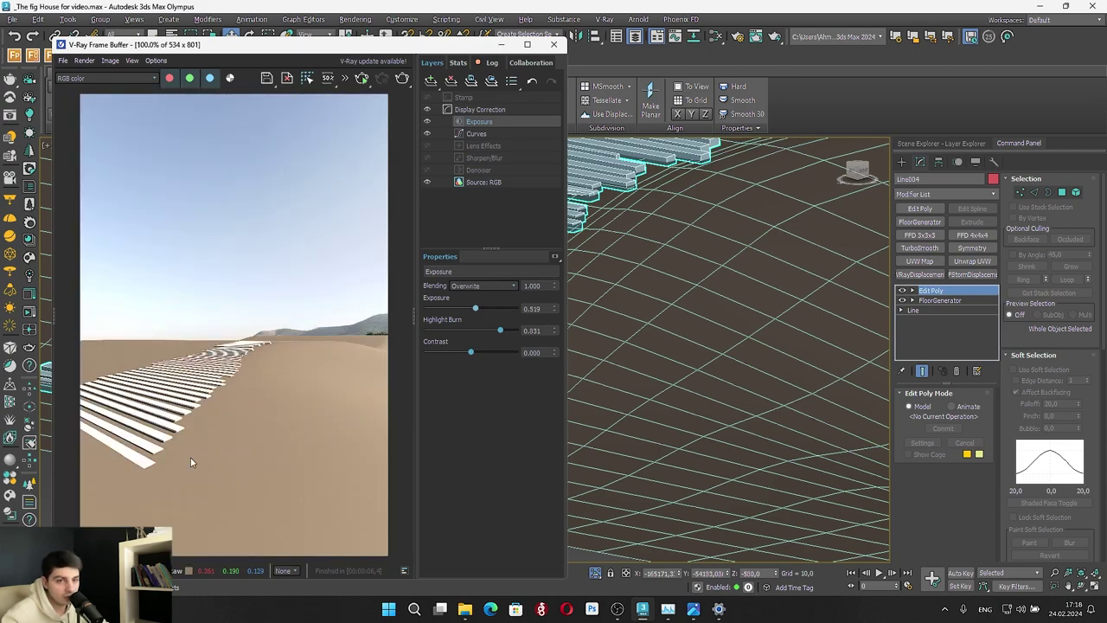
left_click(554, 44)
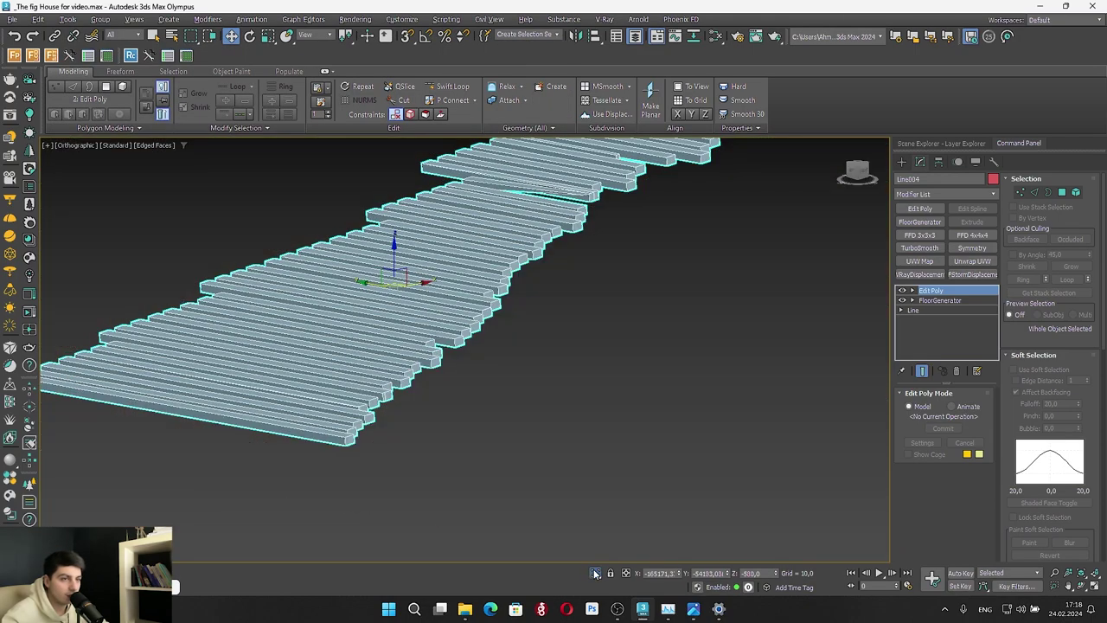
End the isolation and select the four source grass objects beside the orange stone pieces far from the house
left_click(595, 574)
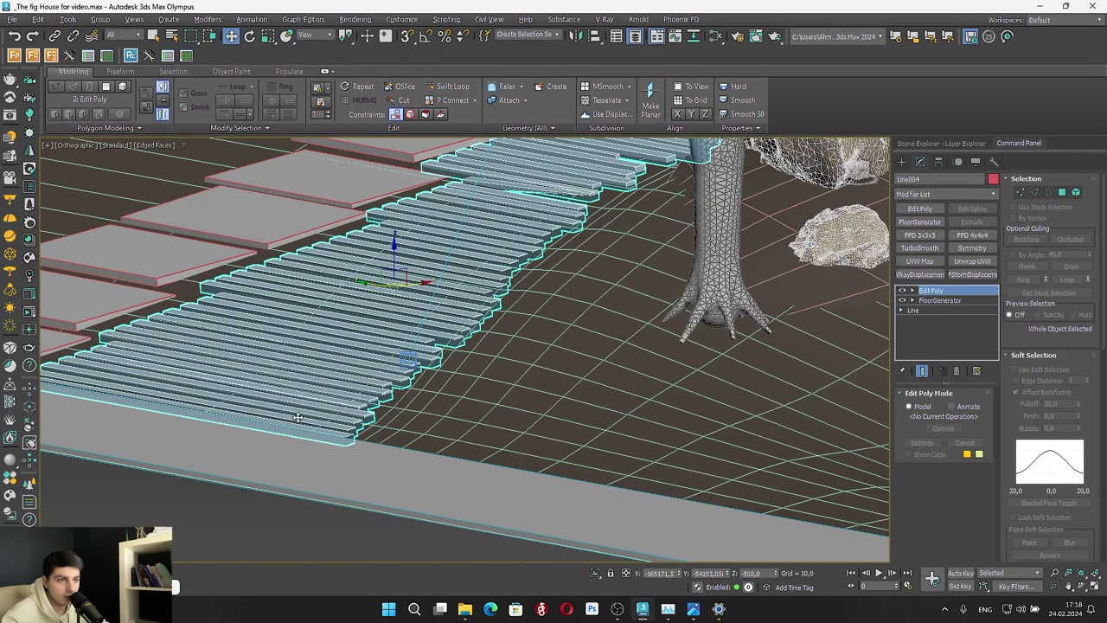
scroll(298, 417, "down", 15)
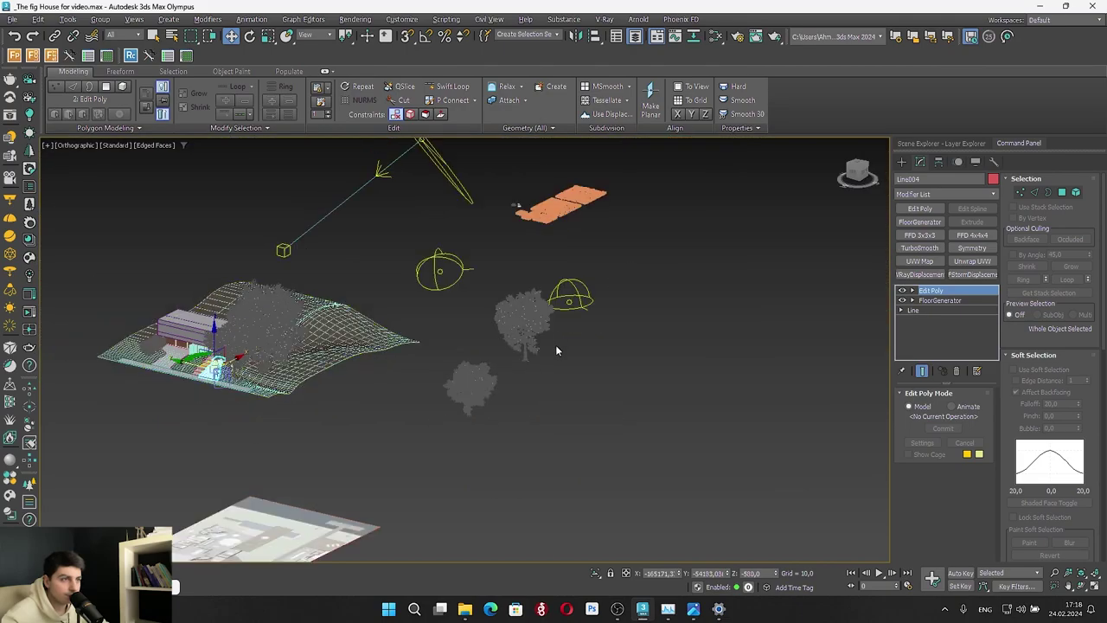
scroll(537, 192, "up", 6)
scroll(481, 203, "up", 5)
left_click_drag(349, 373, 535, 293)
scroll(475, 323, "up", 5)
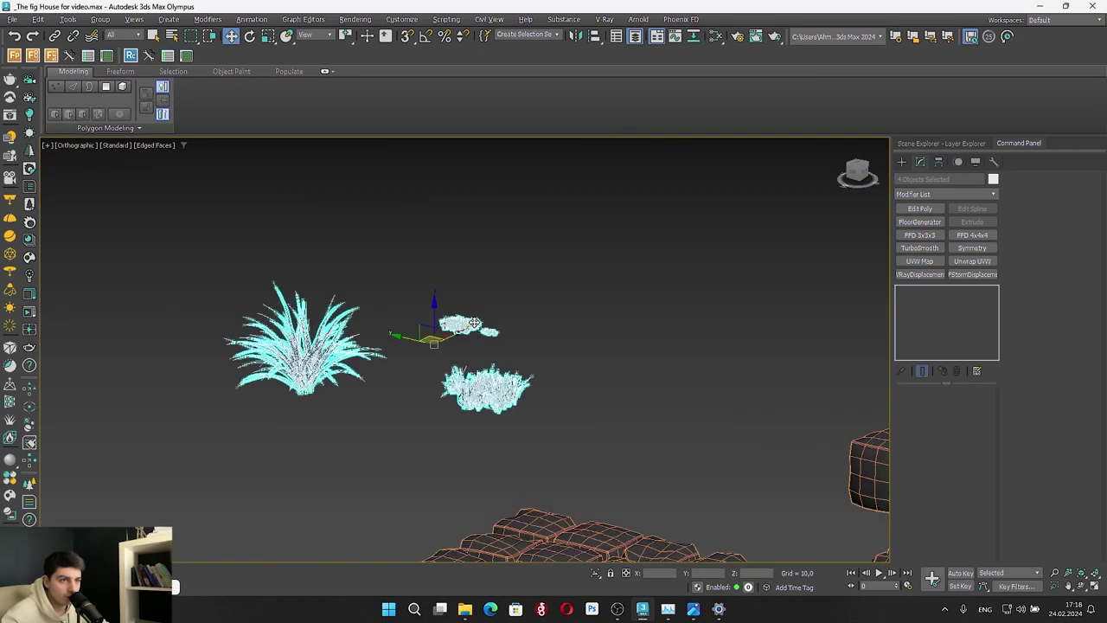
Move the four grass objects to the empty area just outside the pavement near the camera and deselect them
scroll(540, 188, "down", 10)
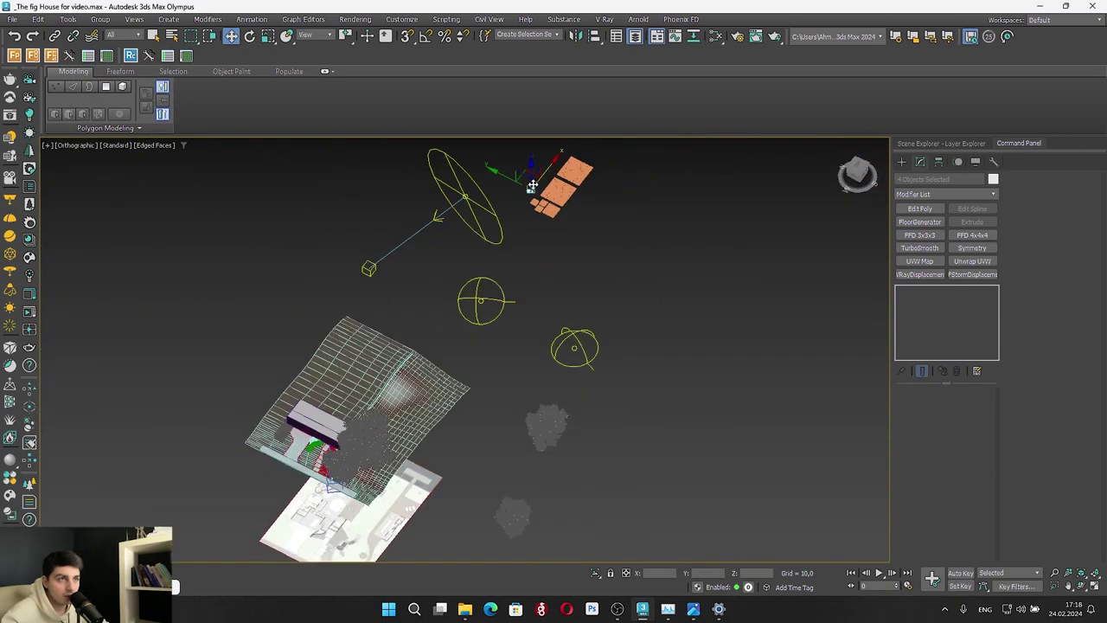
left_click(310, 503)
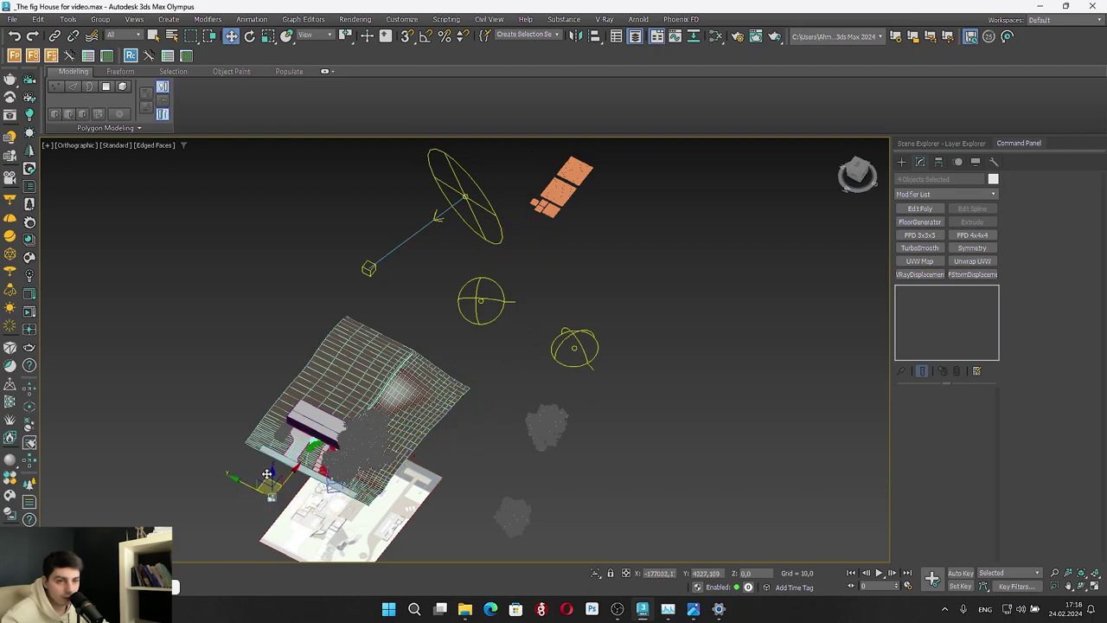
scroll(310, 503, "up", 3)
scroll(302, 450, "up", 6)
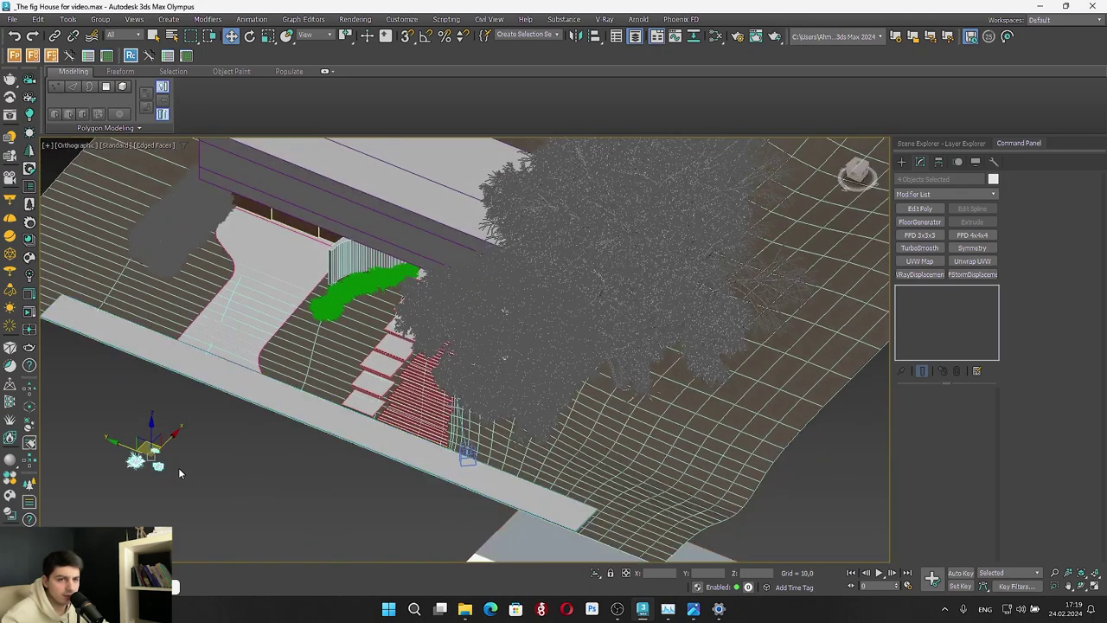
left_click_drag(151, 453, 411, 501)
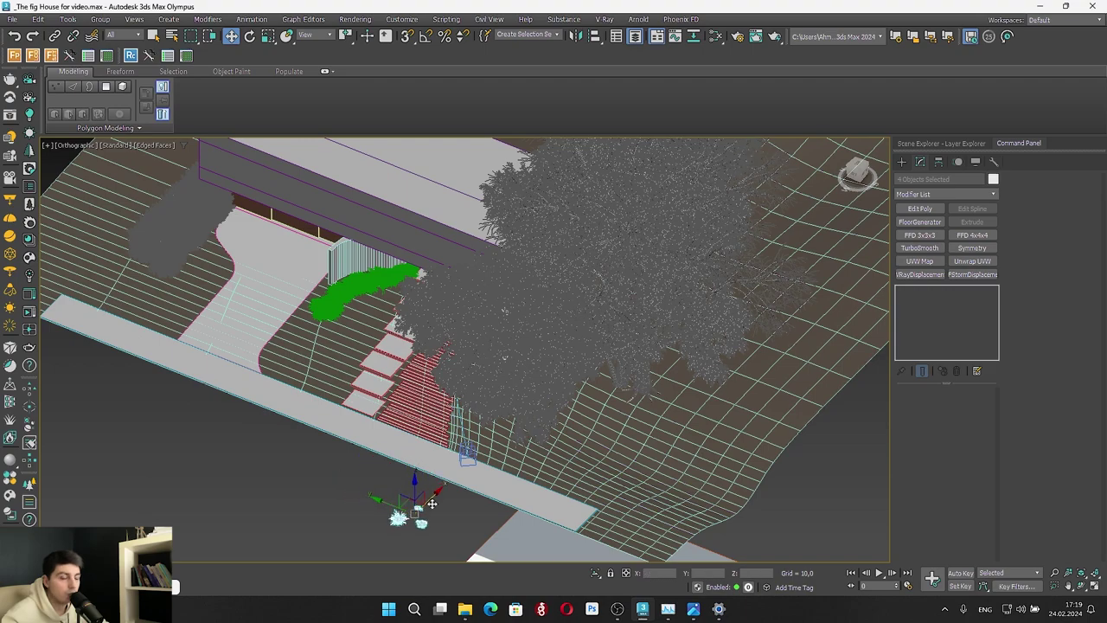
scroll(438, 495, "up", 2)
middle_click_drag(437, 486, 358, 411)
scroll(354, 412, "up", 4)
left_click(385, 443)
middle_click_drag(405, 439, 352, 395)
Create an Itoo Forest Pro scatter with the terrain as its surface, declining camera clipping
left_click(903, 163)
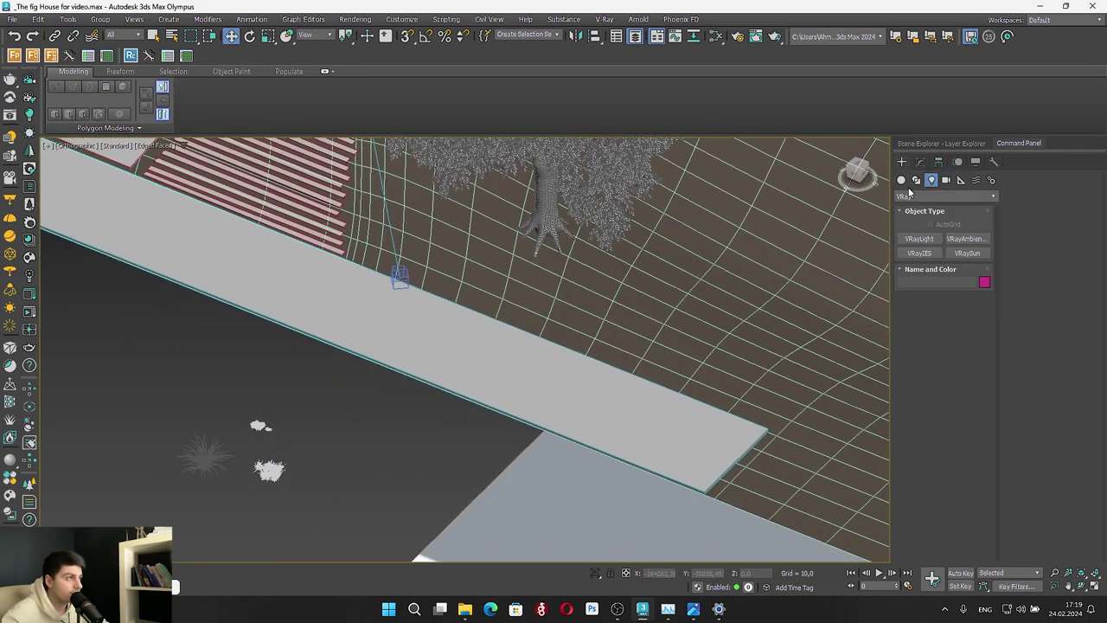
left_click(909, 196)
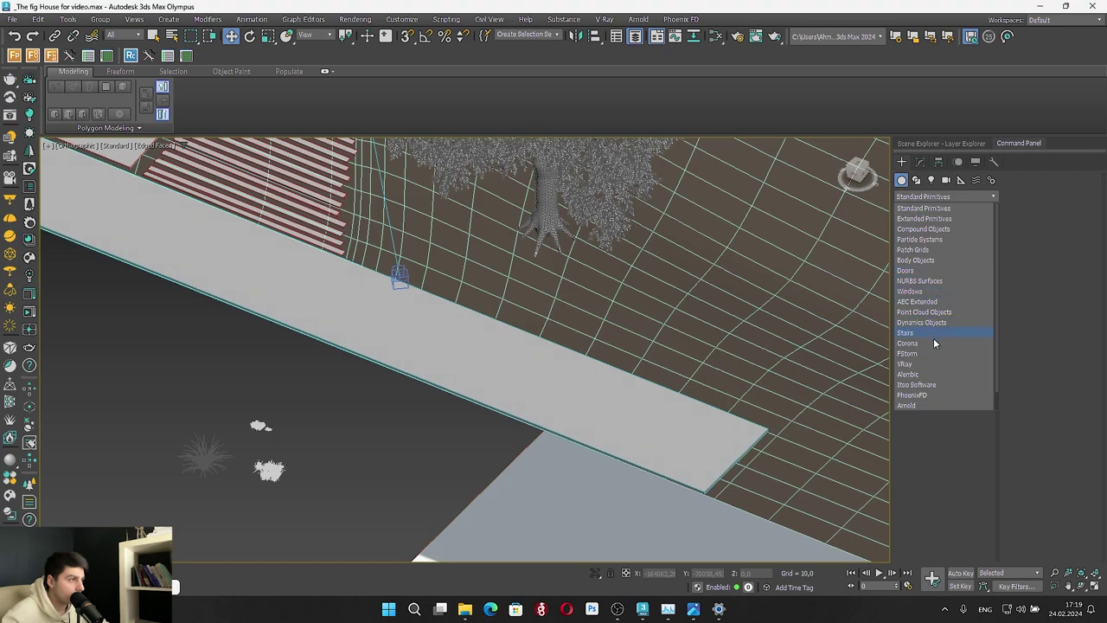
left_click(930, 385)
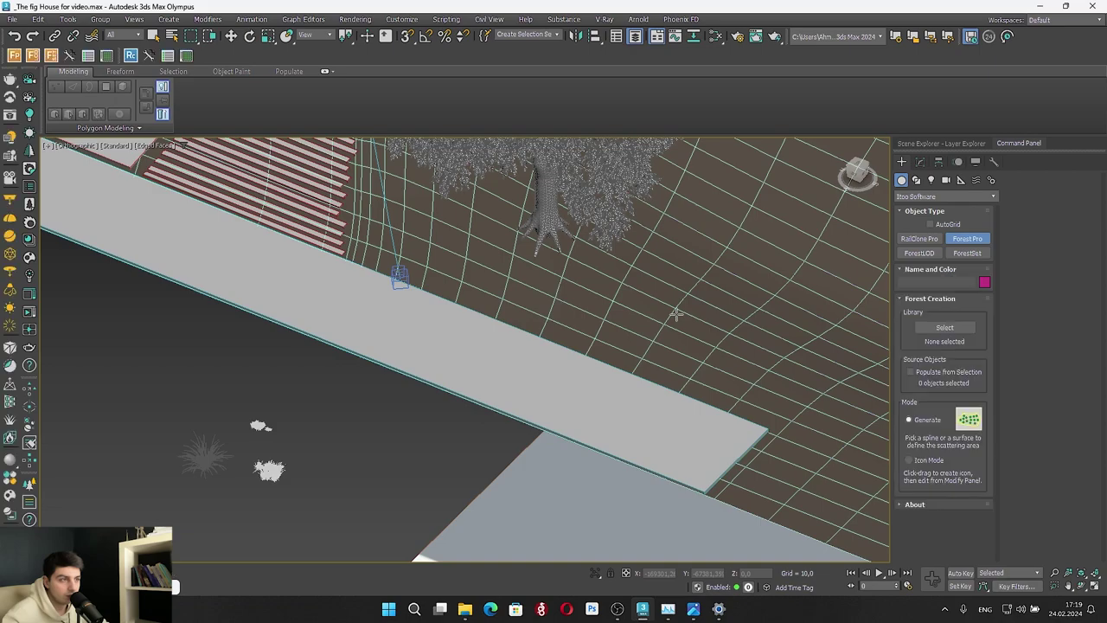
left_click(641, 275)
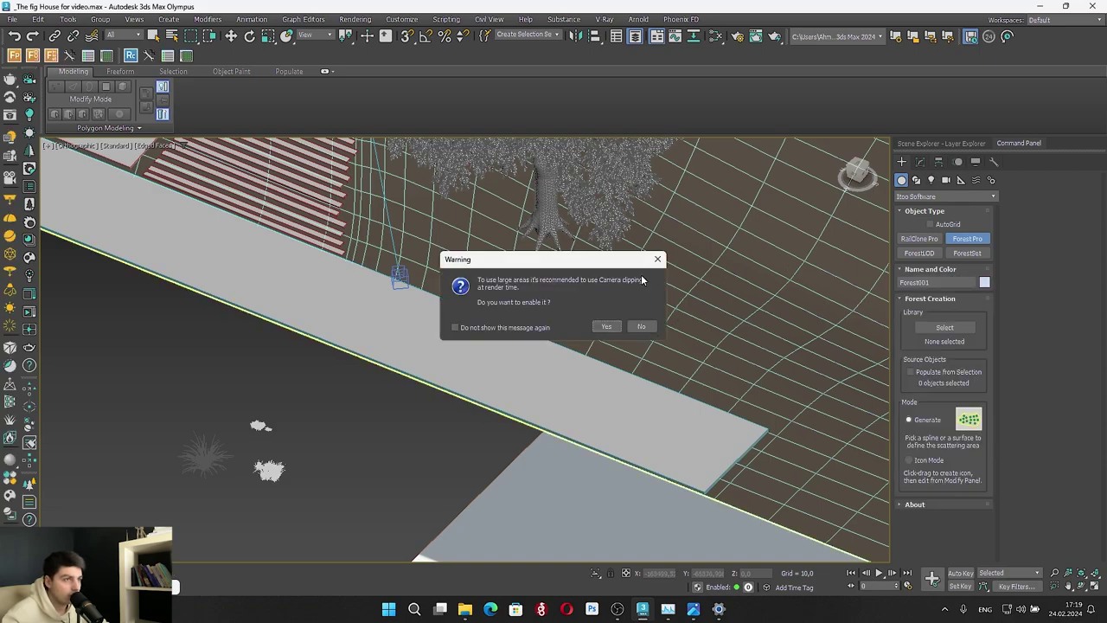
left_click(641, 326)
left_click(944, 328)
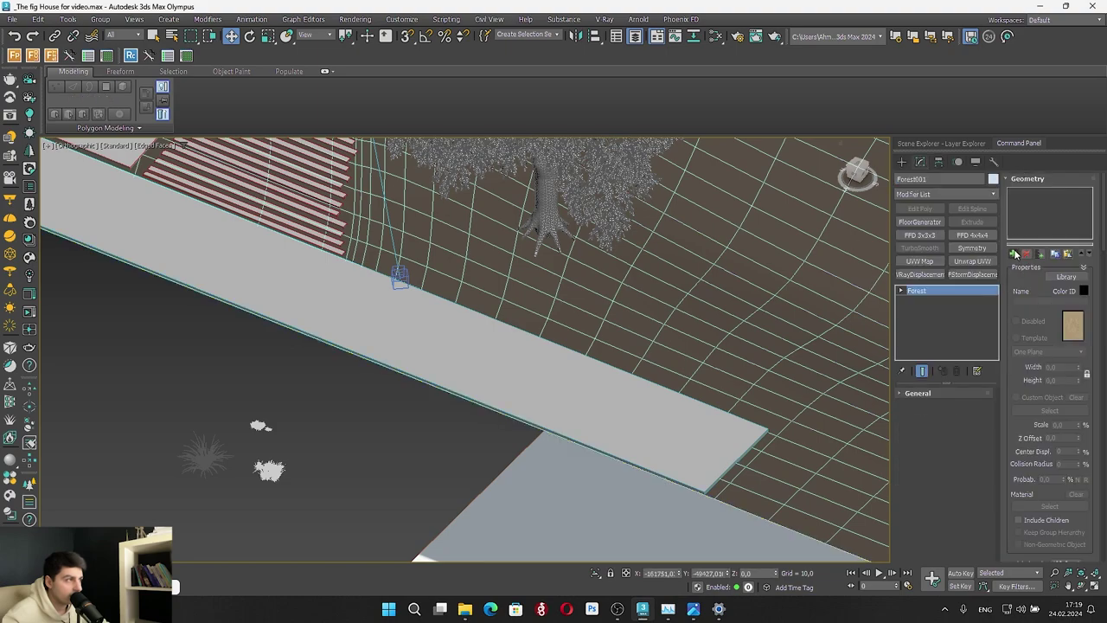
Add Grass-P003 as the scatter's custom object, dismissing the update windows and accepting proxy display with render-time animation
left_click(1015, 254)
left_click(1049, 411)
left_click(582, 337)
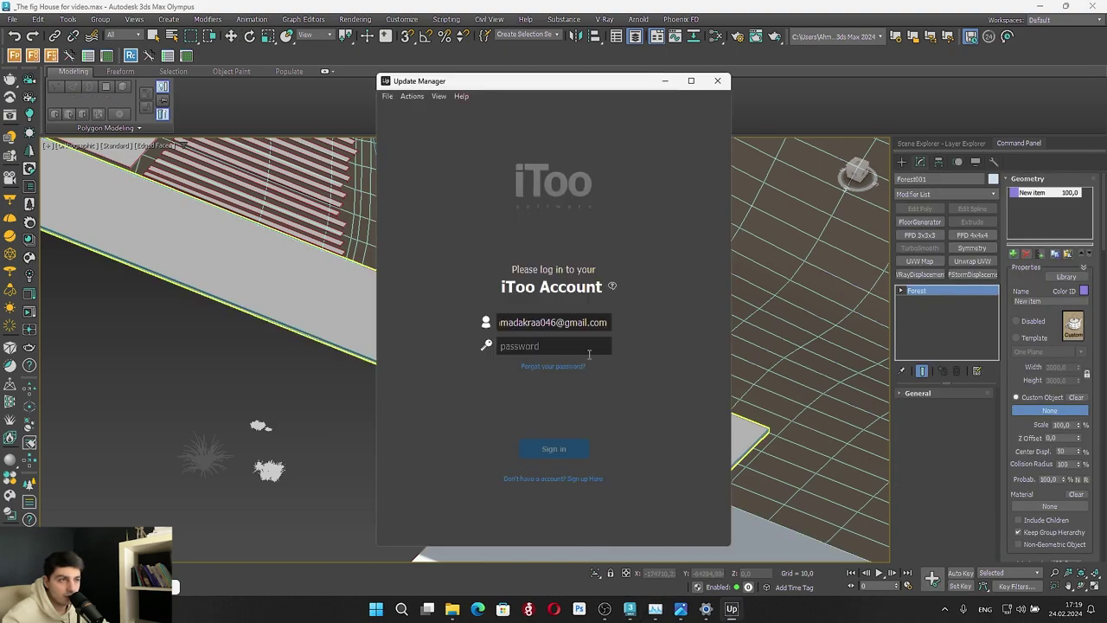
left_click(717, 81)
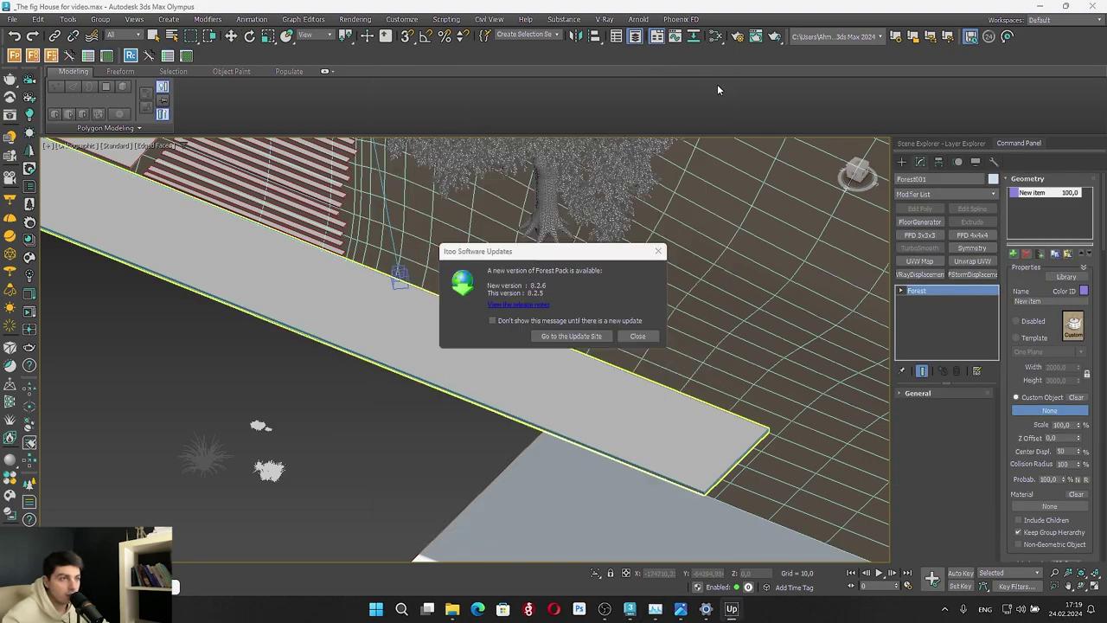
left_click(639, 336)
scroll(290, 412, "up", 2)
left_click(227, 449)
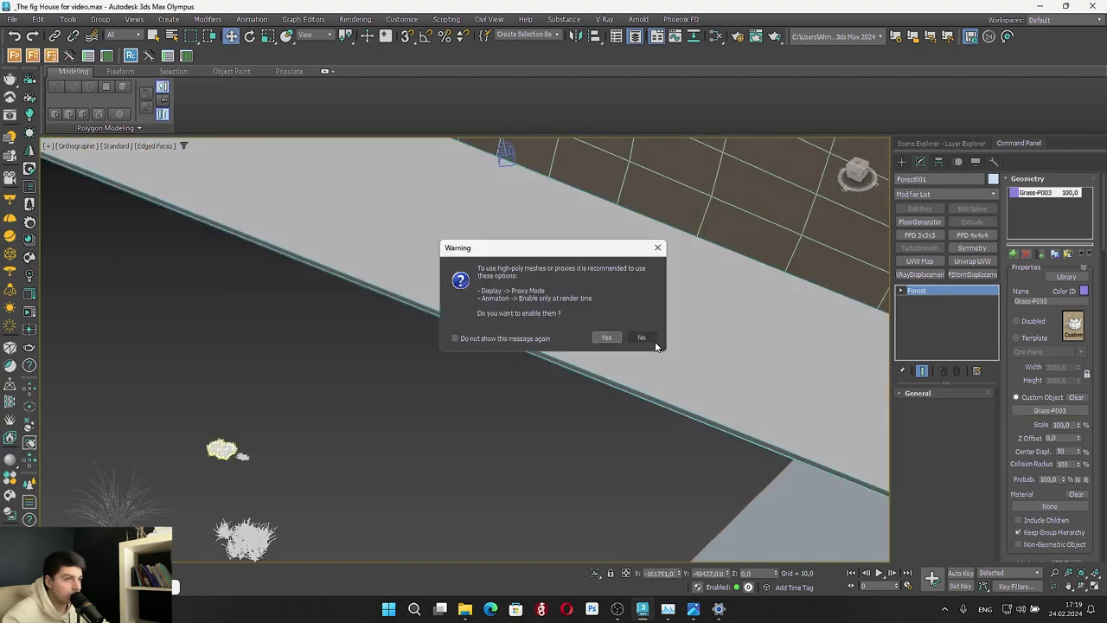
left_click(606, 337)
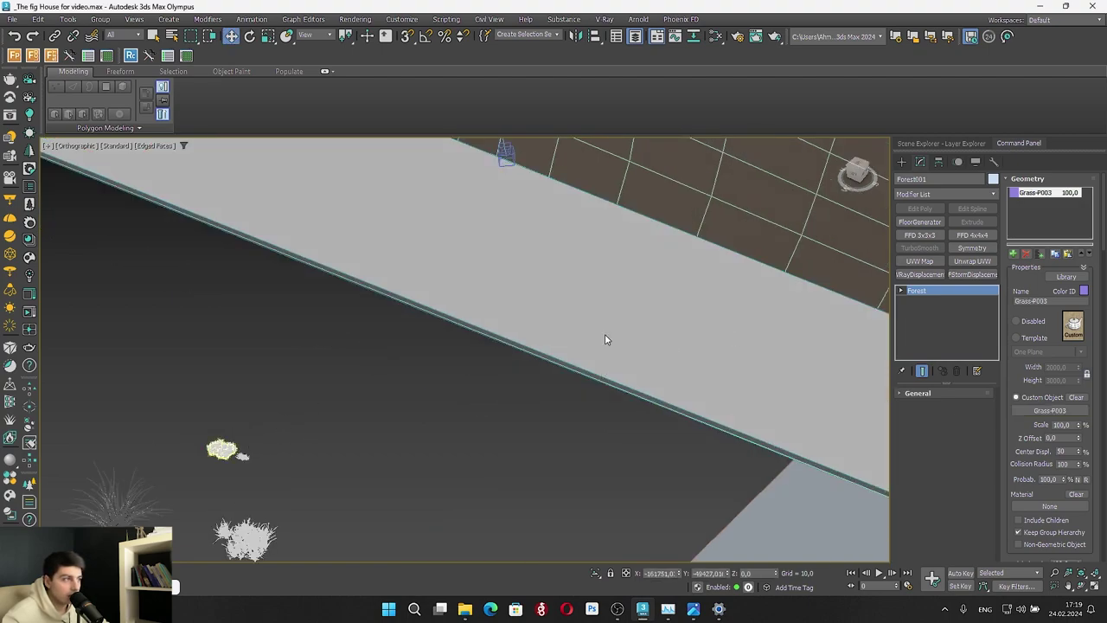
scroll(253, 491, "up", 3)
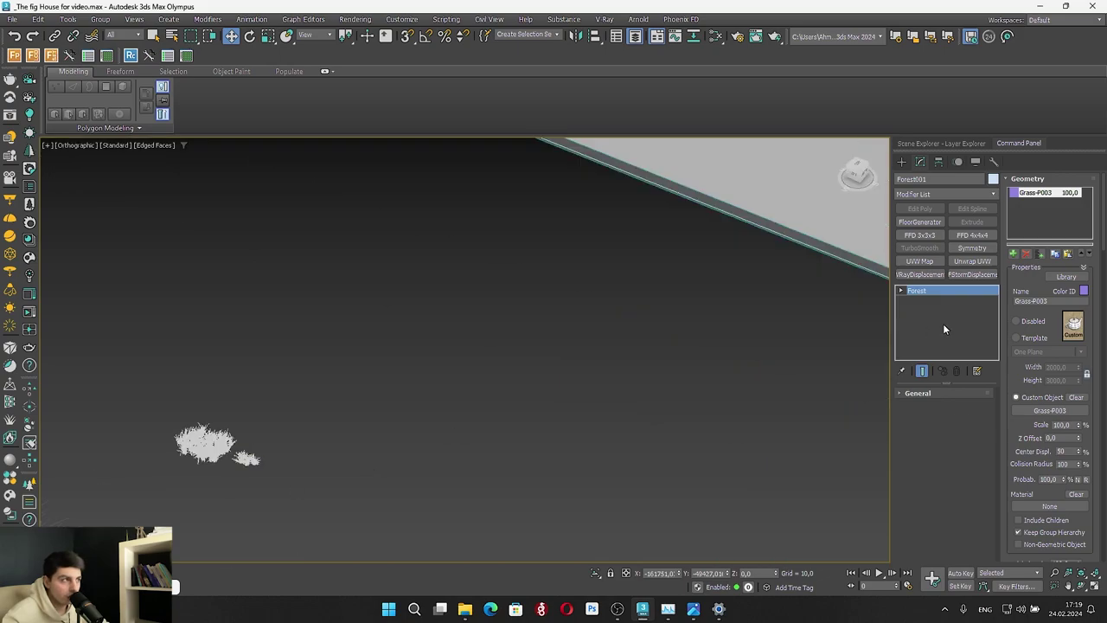
left_click(1014, 253)
scroll(477, 306, "down", 4)
scroll(371, 366, "up", 5)
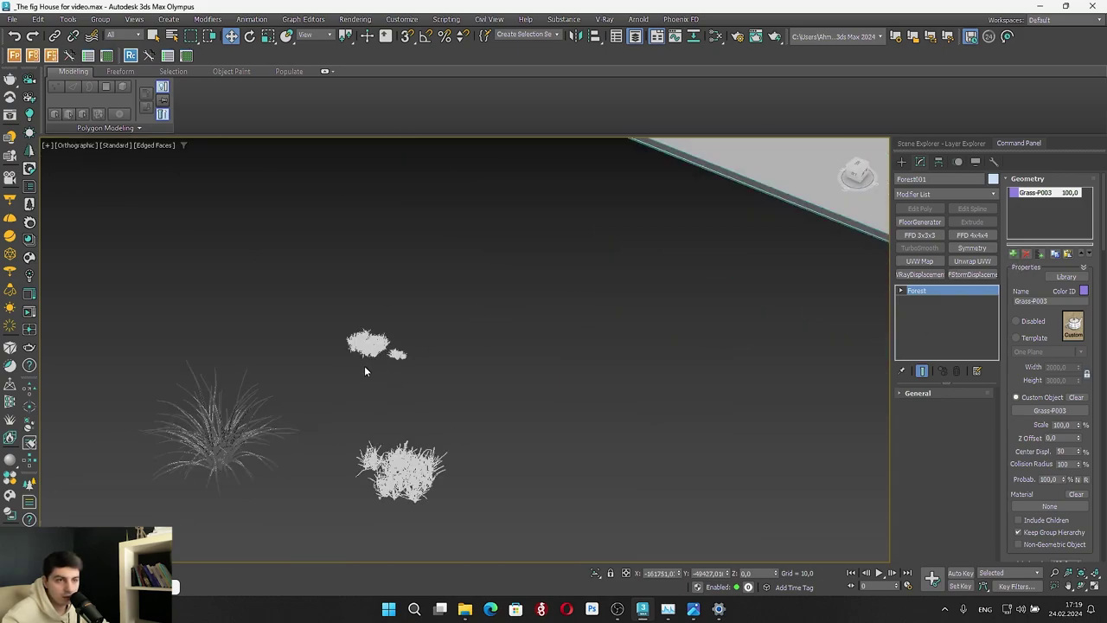
scroll(388, 334, "down", 3)
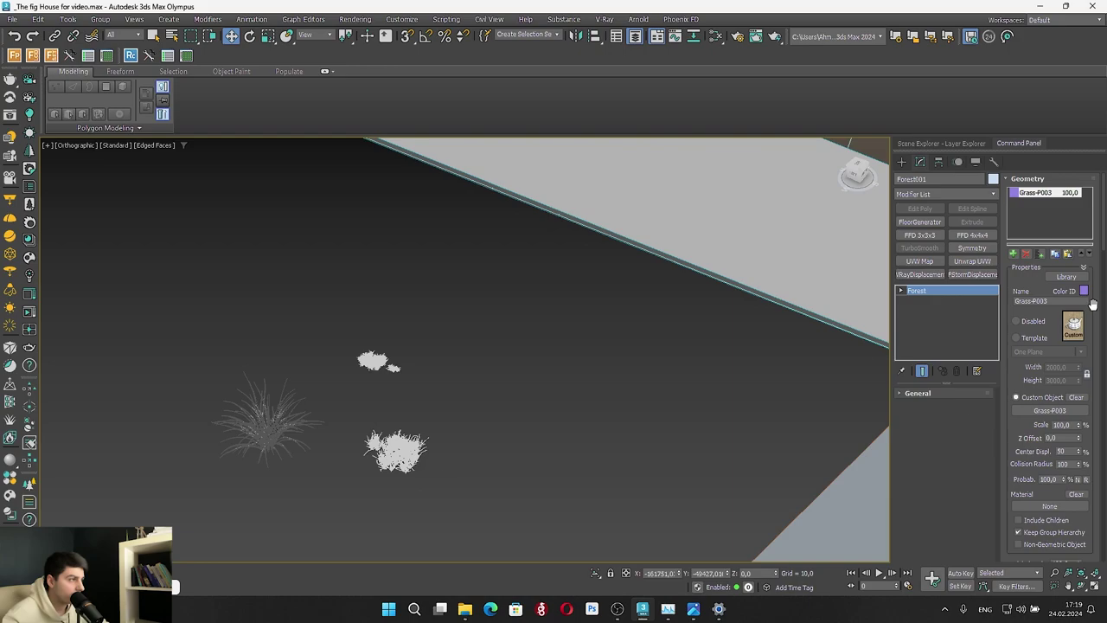
Bring up the scatter's distribution settings and maximize the VRayCam001 camera view
left_click_drag(1099, 225, 1105, 385)
key("alt+w")
right_click(528, 401)
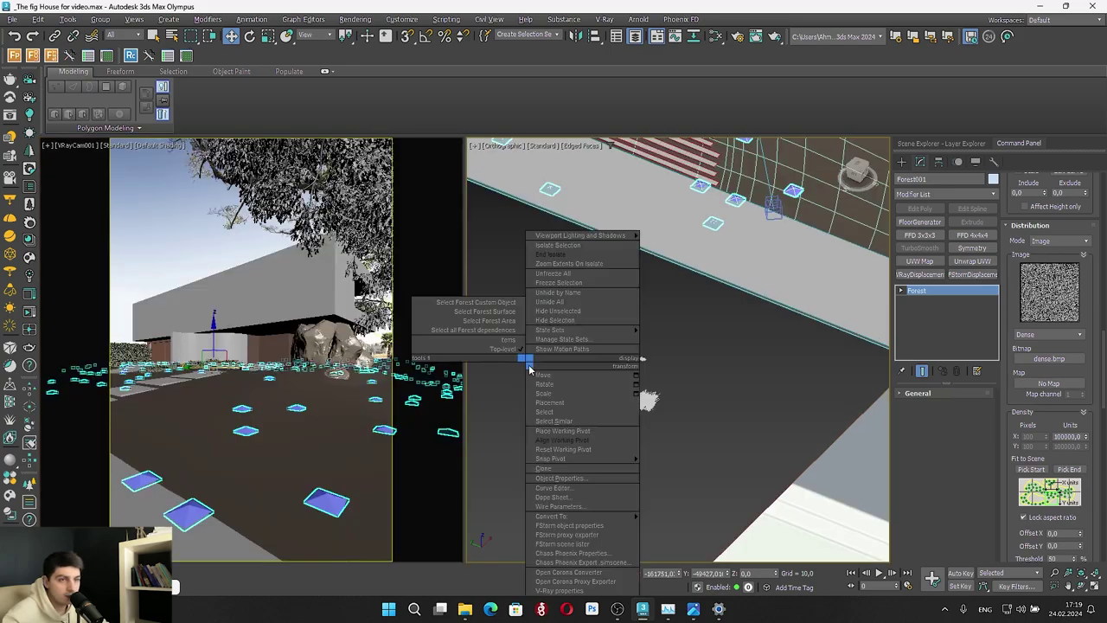
left_click(242, 468)
key("alt+w")
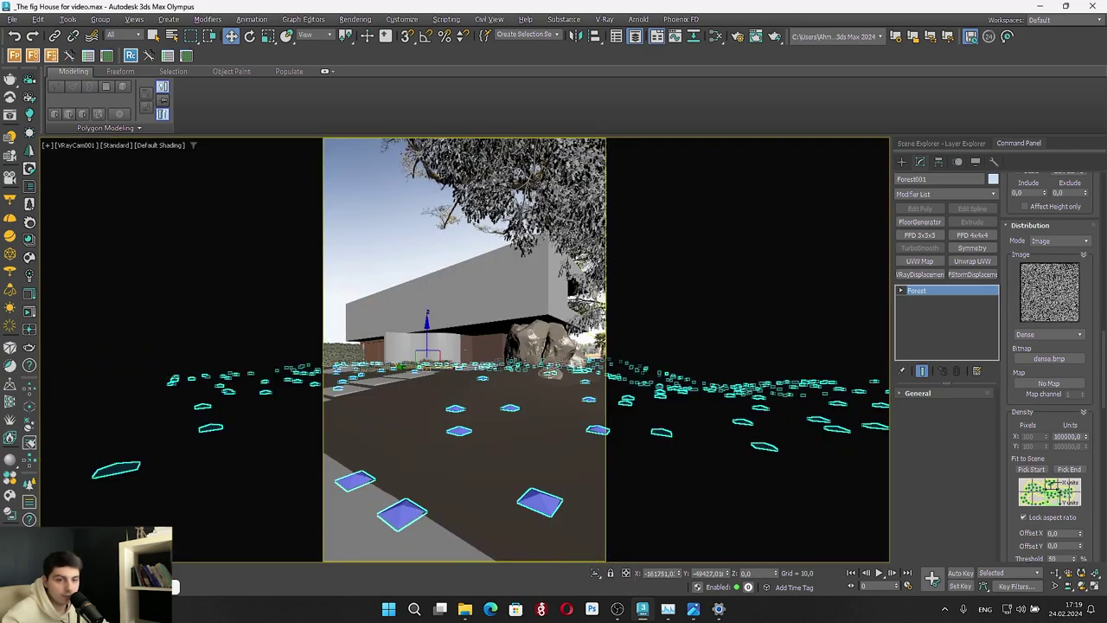
Enable random scale for the scattered grass and render the camera view to check the clumps up close
key("shift+q")
left_click_drag(1102, 385, 1098, 486)
left_click(1064, 442)
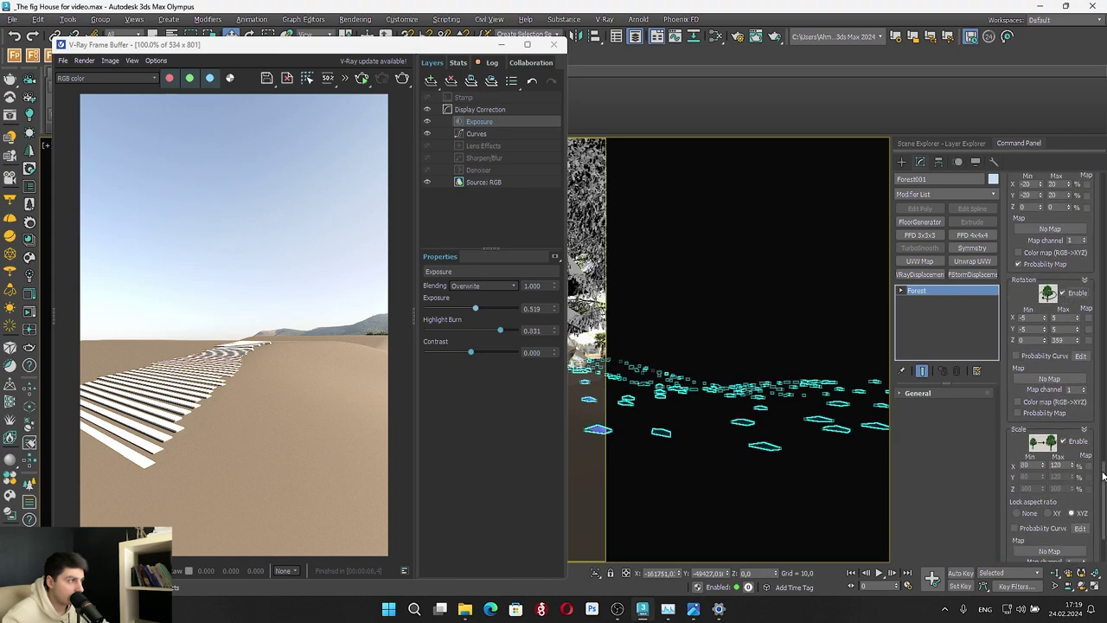
left_click_drag(1103, 463, 1103, 498)
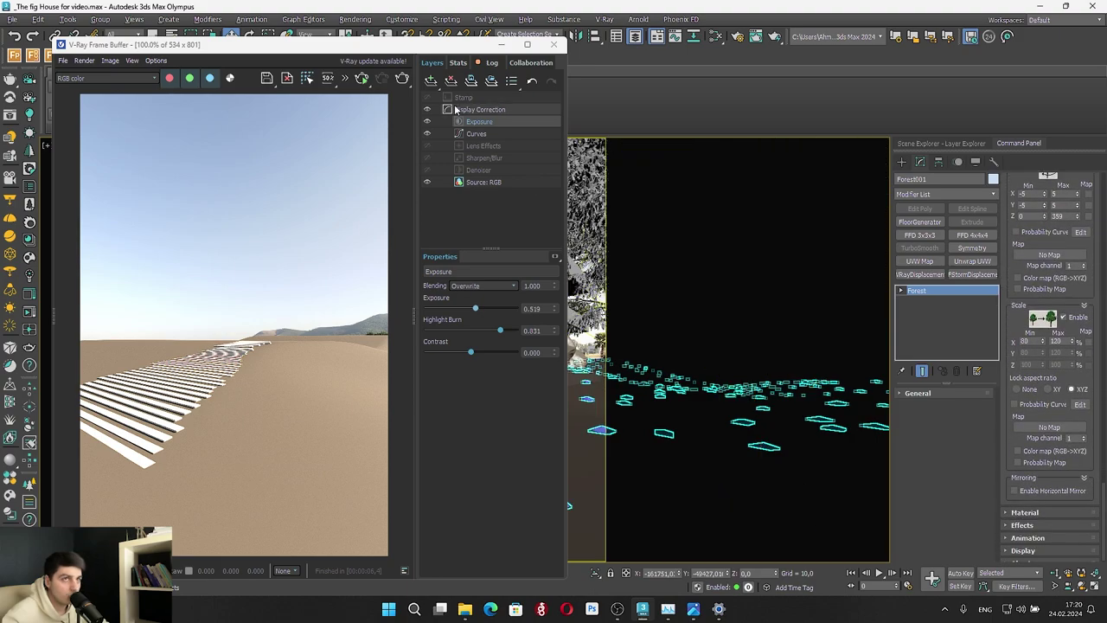
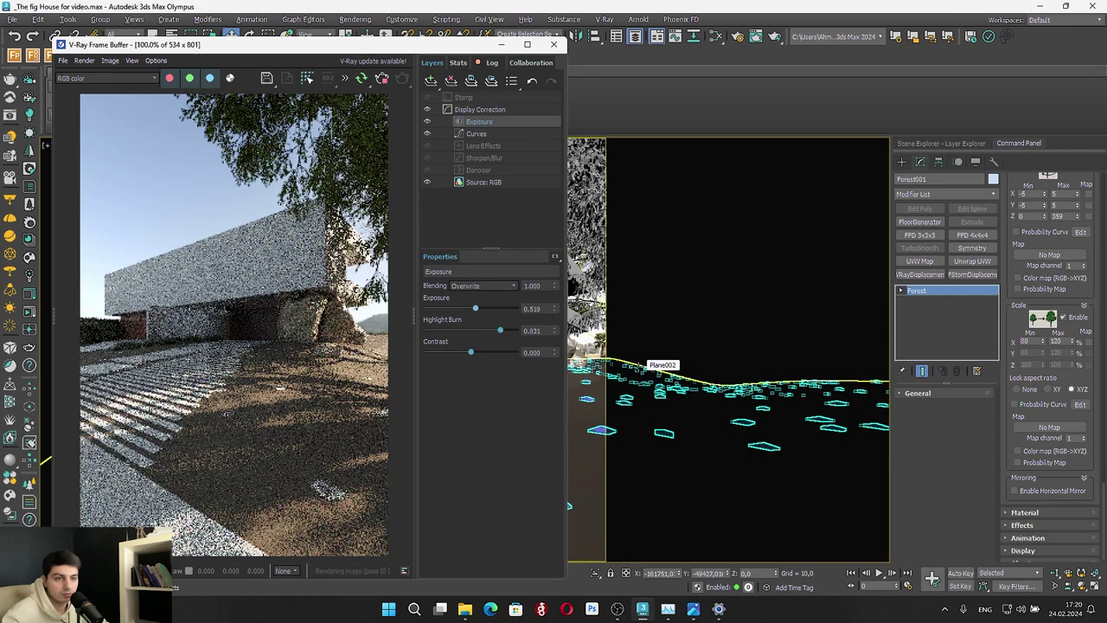
scroll(318, 459, "up", 2)
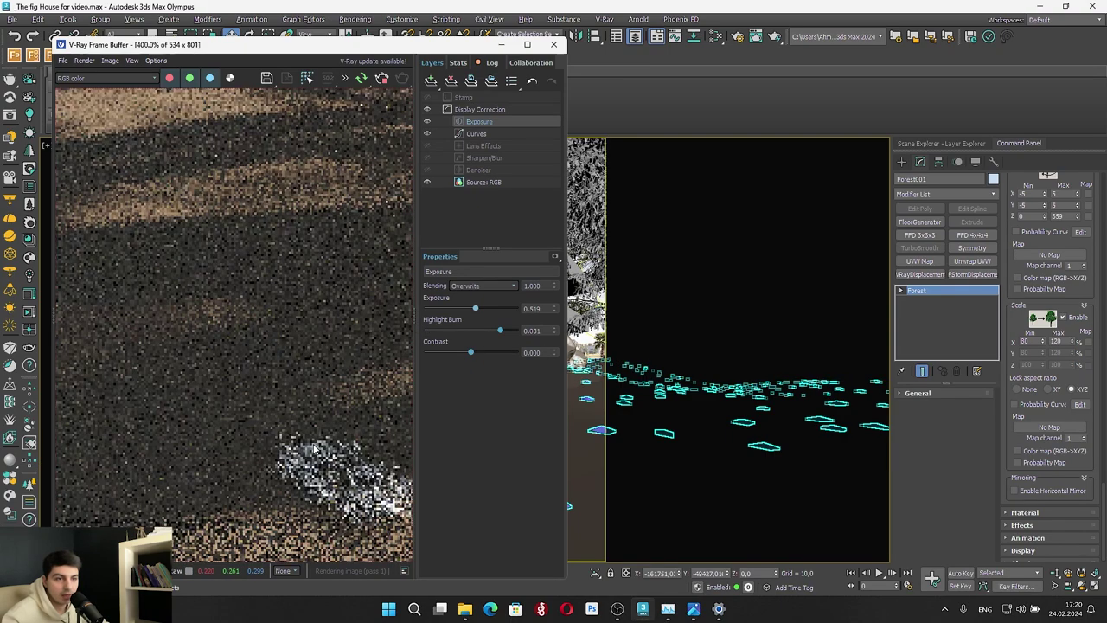
scroll(319, 459, "down", 2)
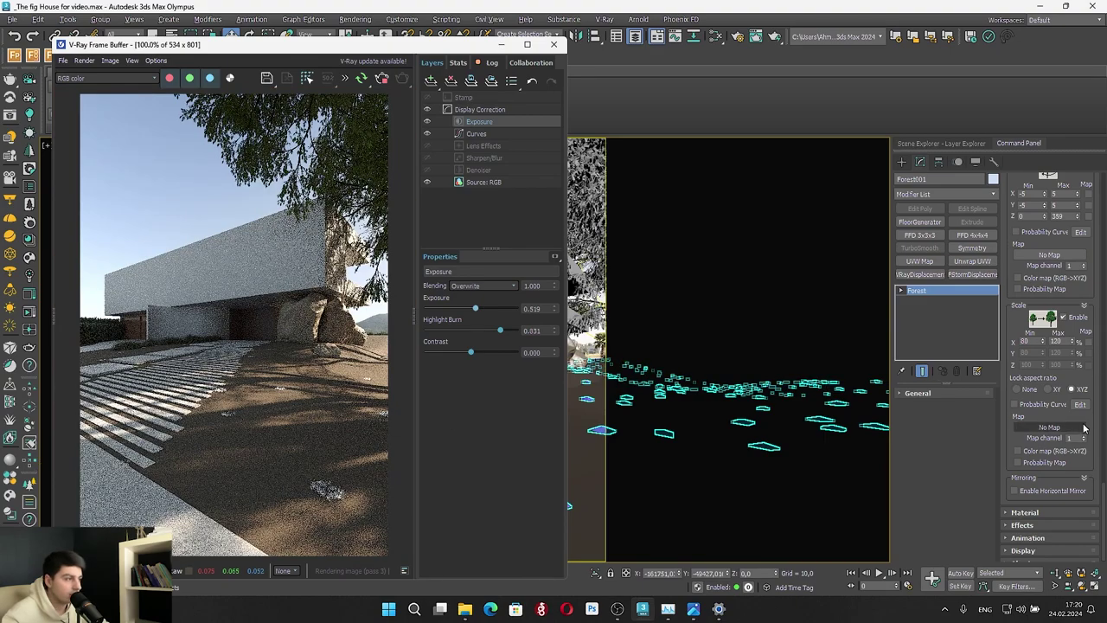
Set the scatter's distribution density to 50000 units
left_click_drag(1103, 519, 1094, 365)
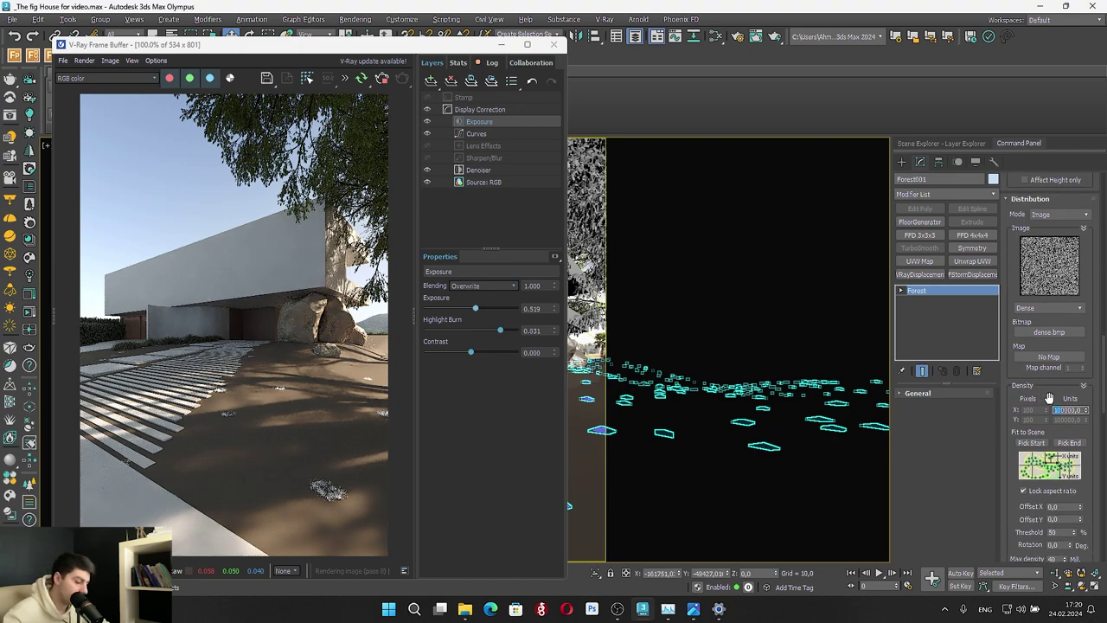
type("5000")
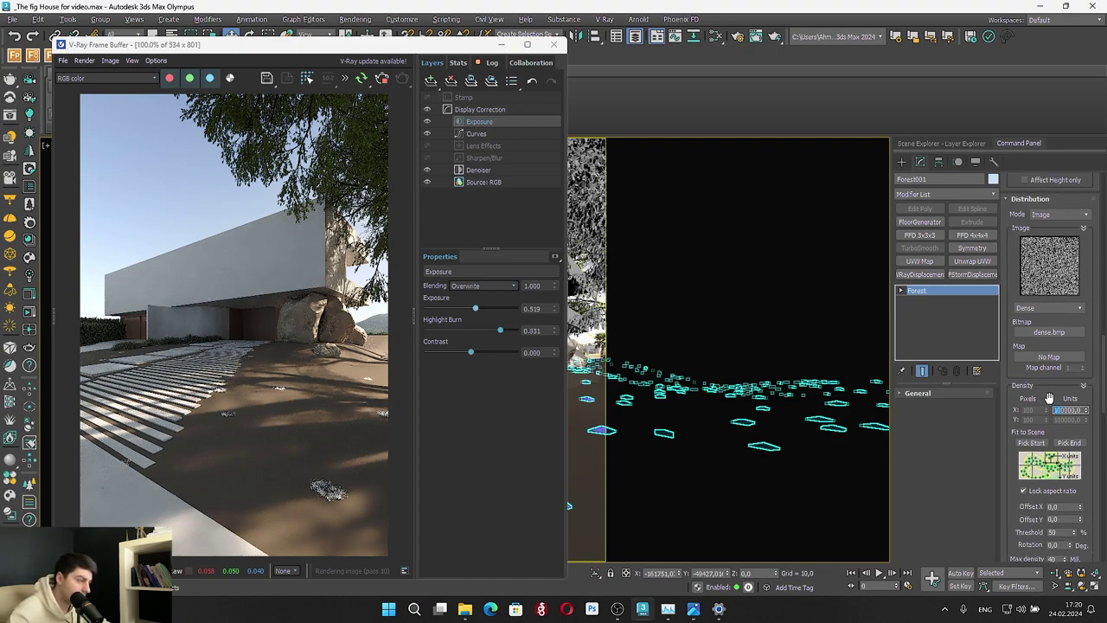
key("Return")
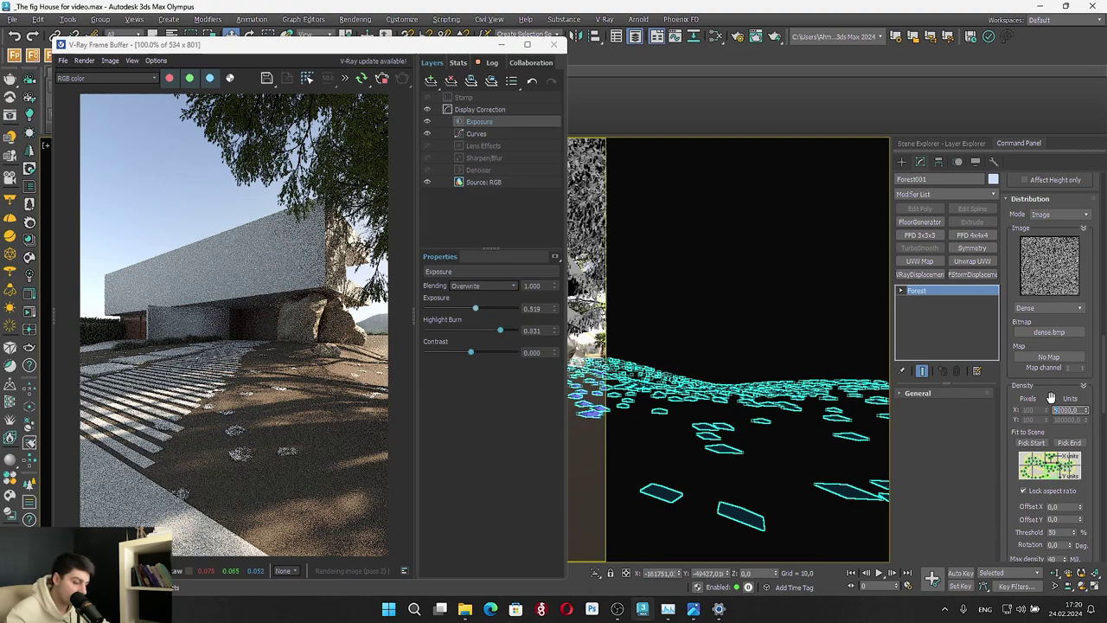
Try a distribution density of 10000 units for the scatter, dismissing the viewport item limit warning
type("10000")
key("Return")
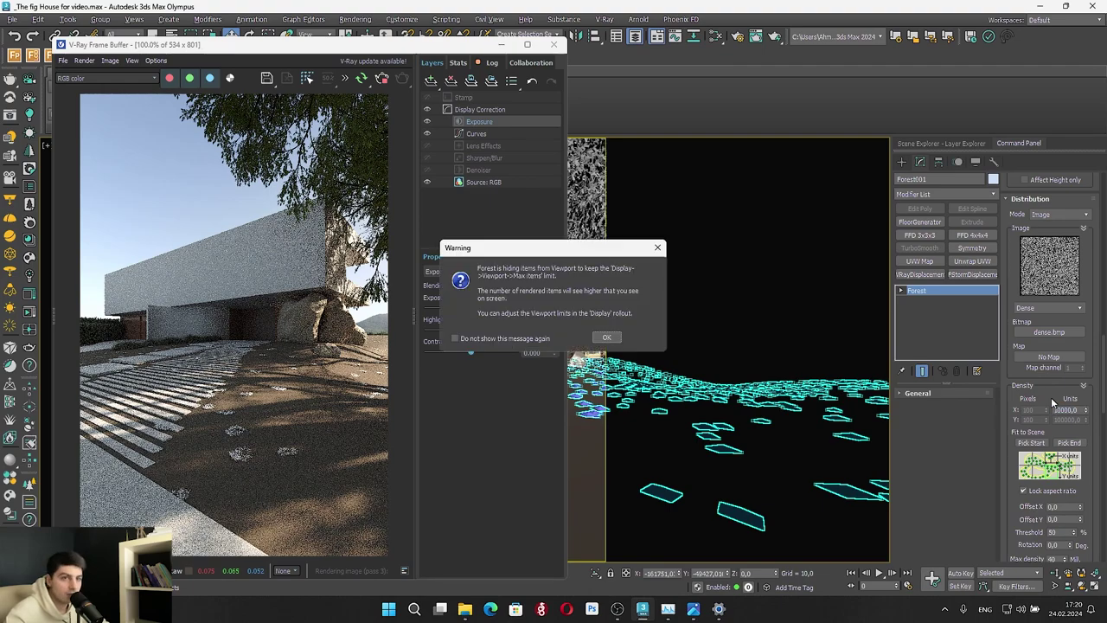
left_click(603, 337)
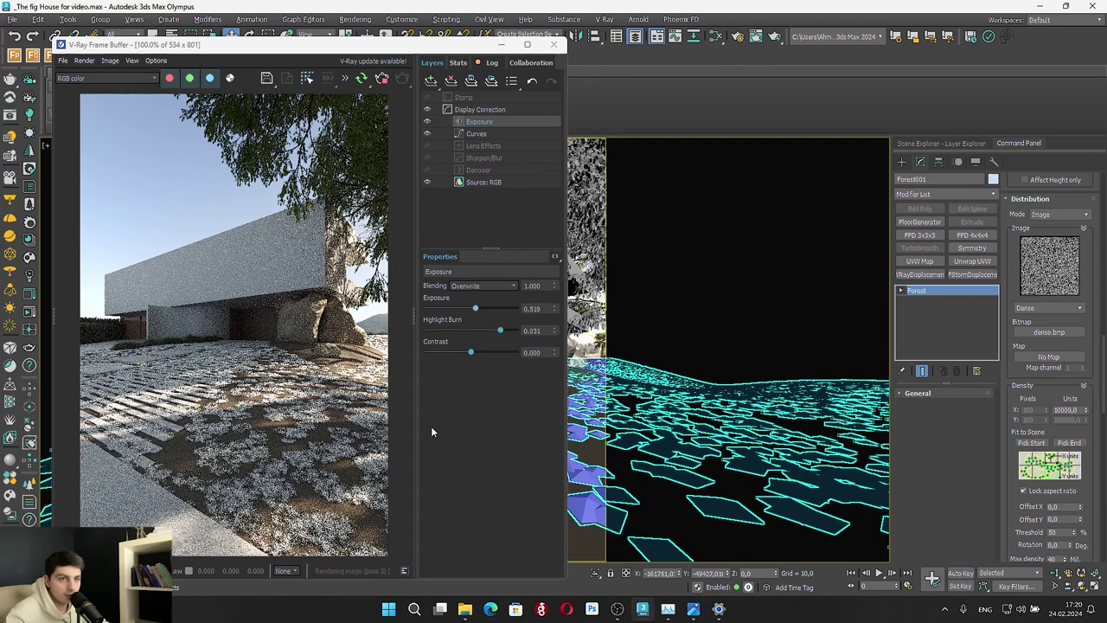
Set the scatter's distribution density to 5000 units and check the ground coverage in the render
double_click(1061, 410)
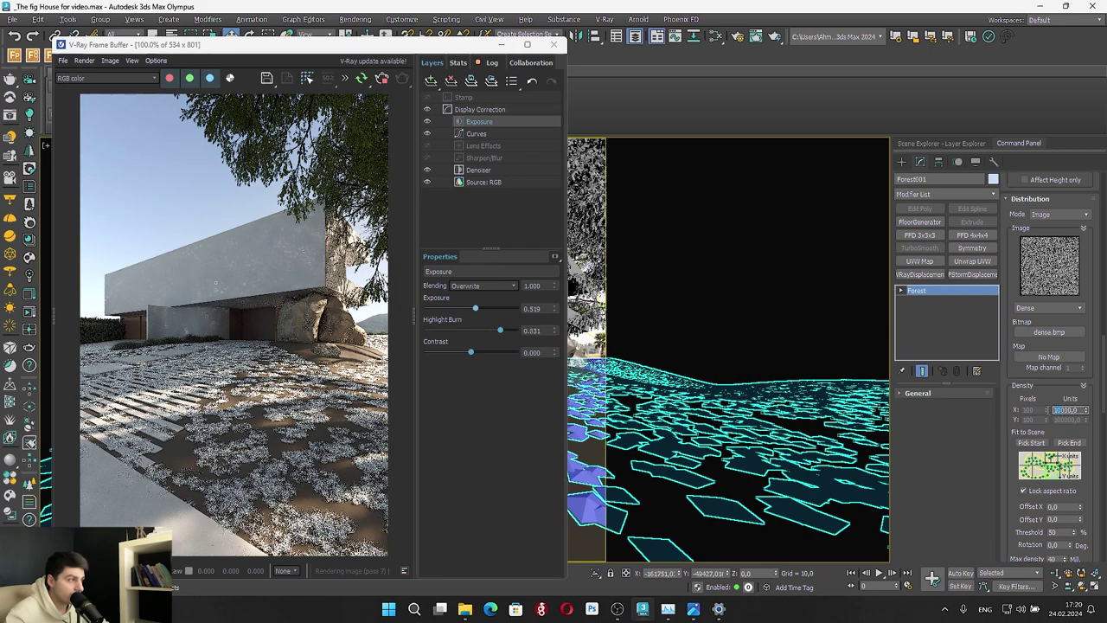
type("5000")
key("Return")
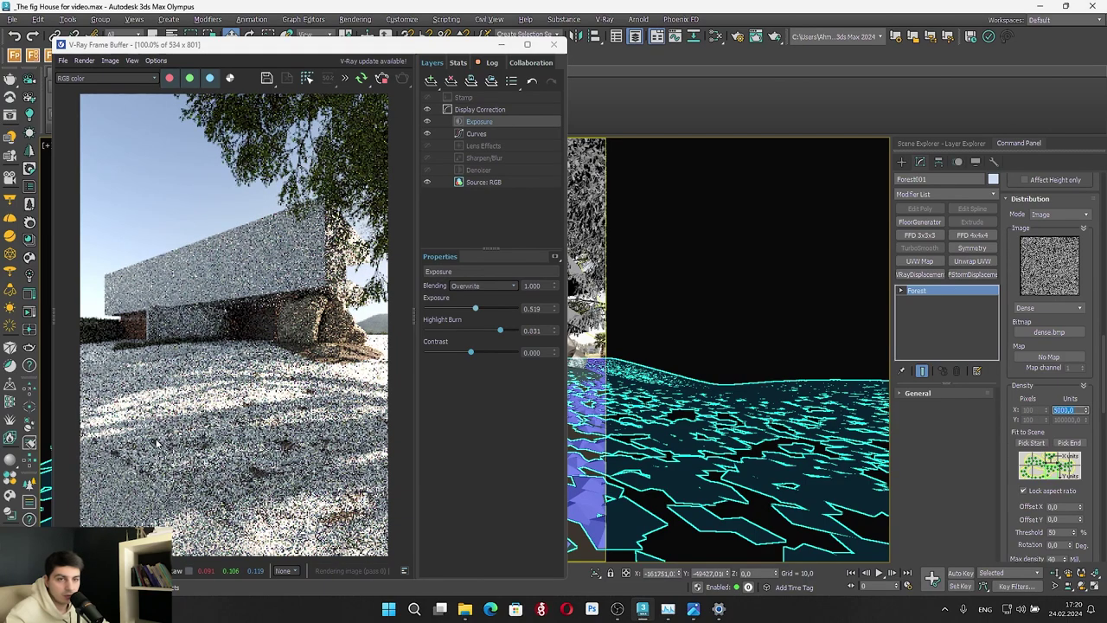
scroll(303, 419, "up", 2)
scroll(305, 420, "down", 2)
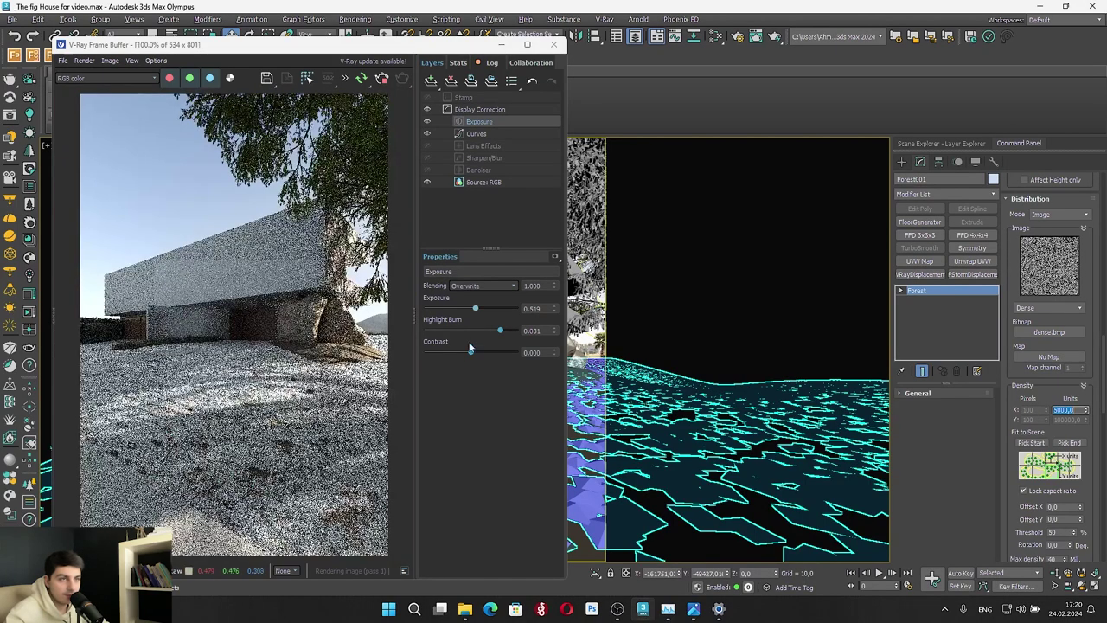
Duplicate the lower leaf material with its two-sided node in the Slate Material Editor's tree view
left_click(716, 36)
middle_click_drag(869, 337, 801, 152)
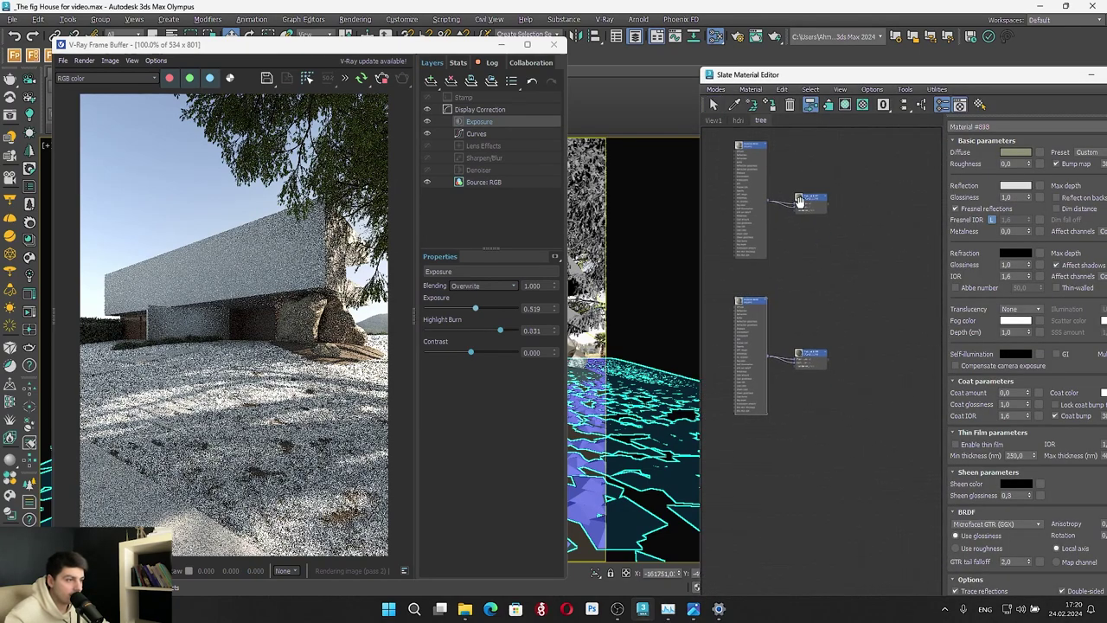
left_click_drag(819, 441, 764, 475)
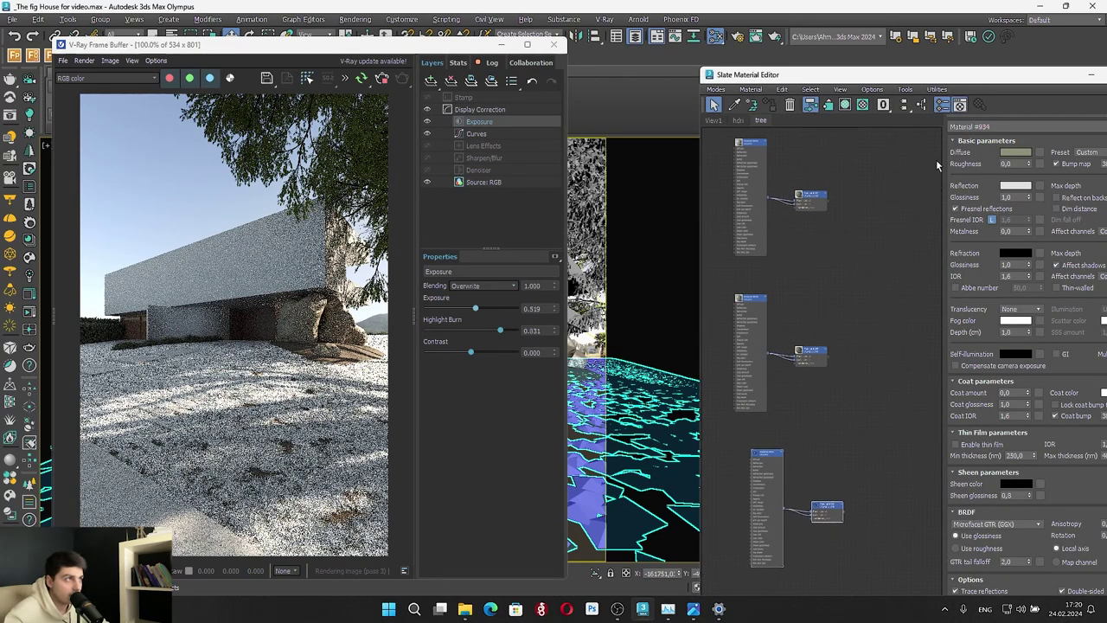
Assign the duplicated two-sided material to the scatter's Grass-P003 item and check the grass and path up close in the render
left_click_drag(940, 75, 681, 67)
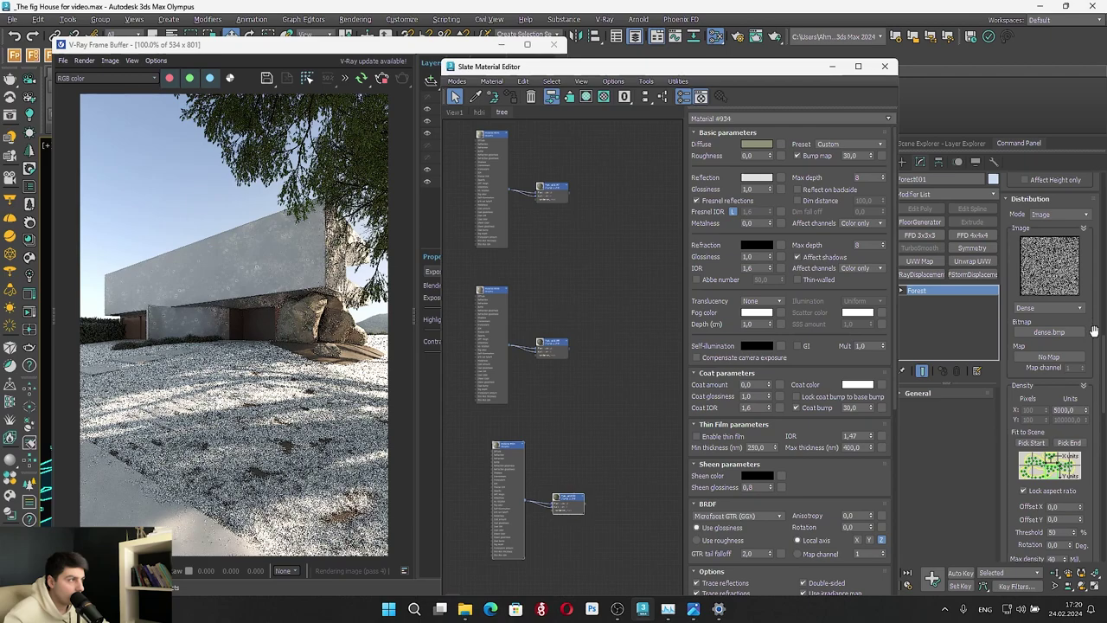
left_click_drag(1103, 351, 1104, 207)
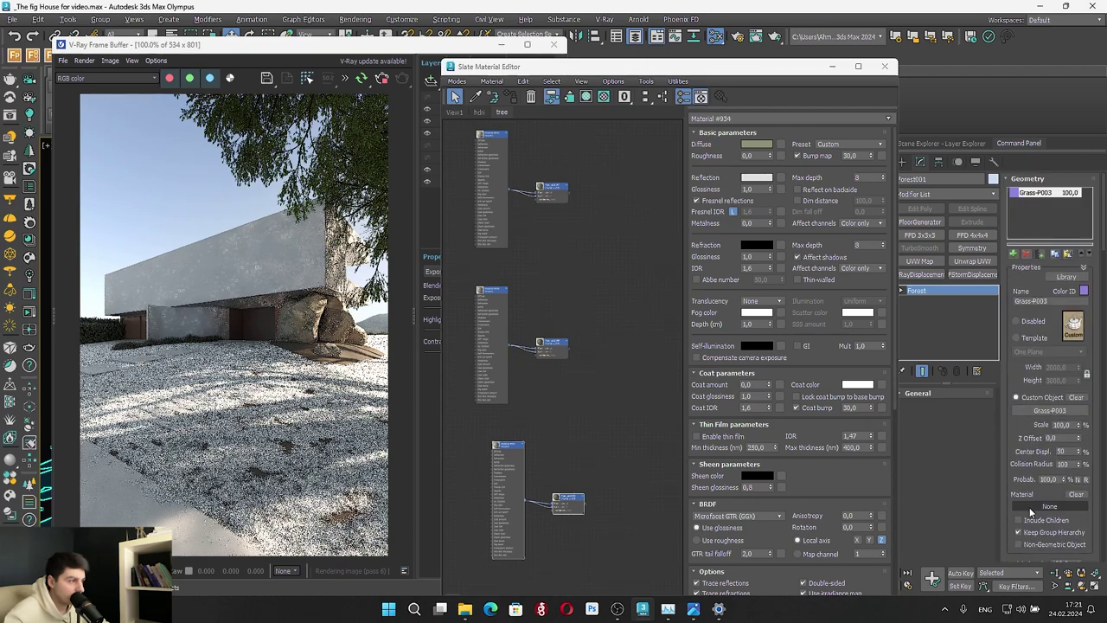
left_click_drag(586, 508, 1047, 516)
left_click(529, 337)
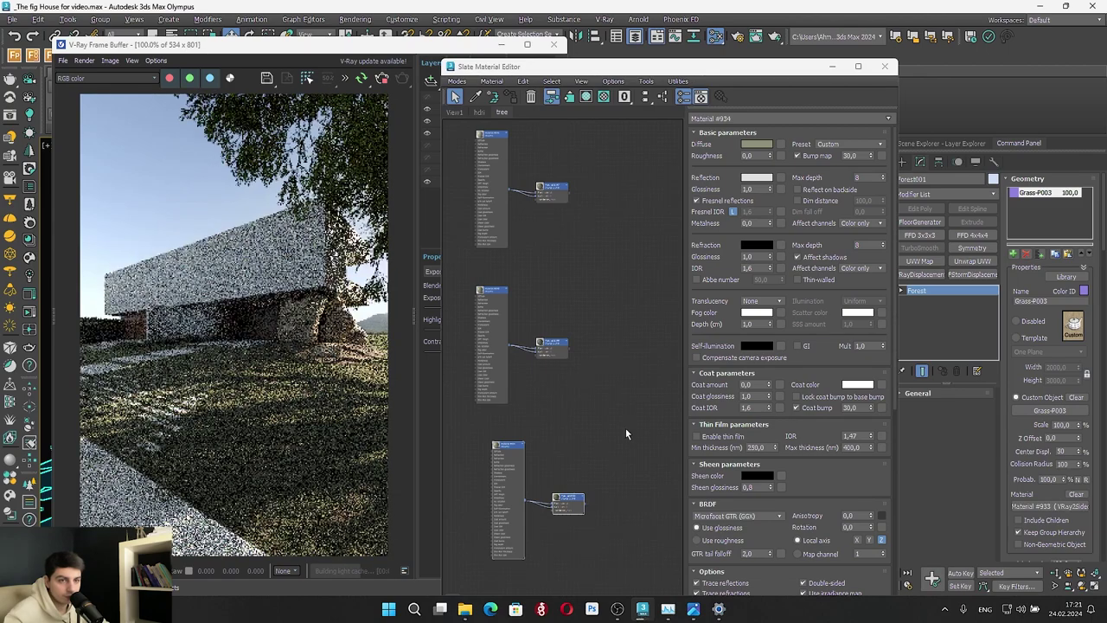
left_click_drag(660, 68, 765, 66)
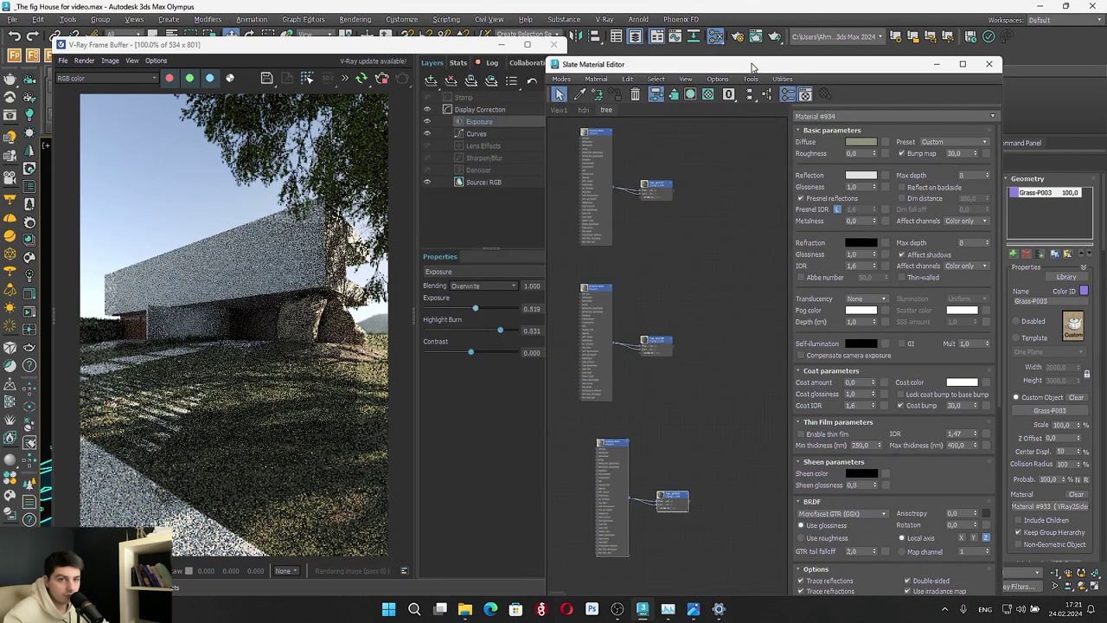
scroll(166, 387, "up", 2)
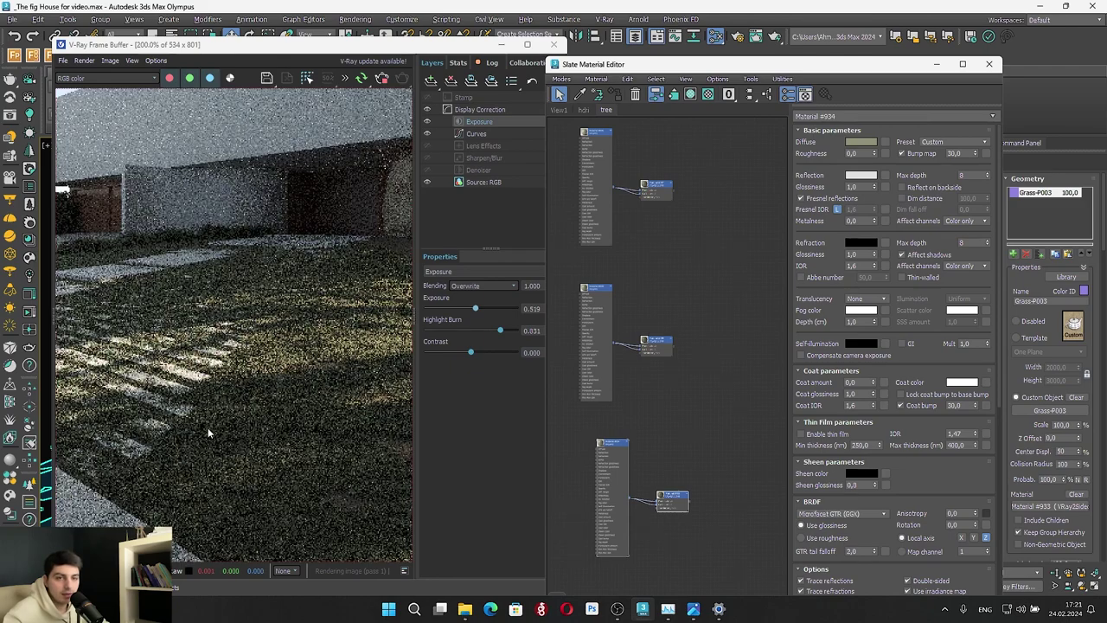
scroll(286, 415, "down", 2)
scroll(123, 376, "up", 1)
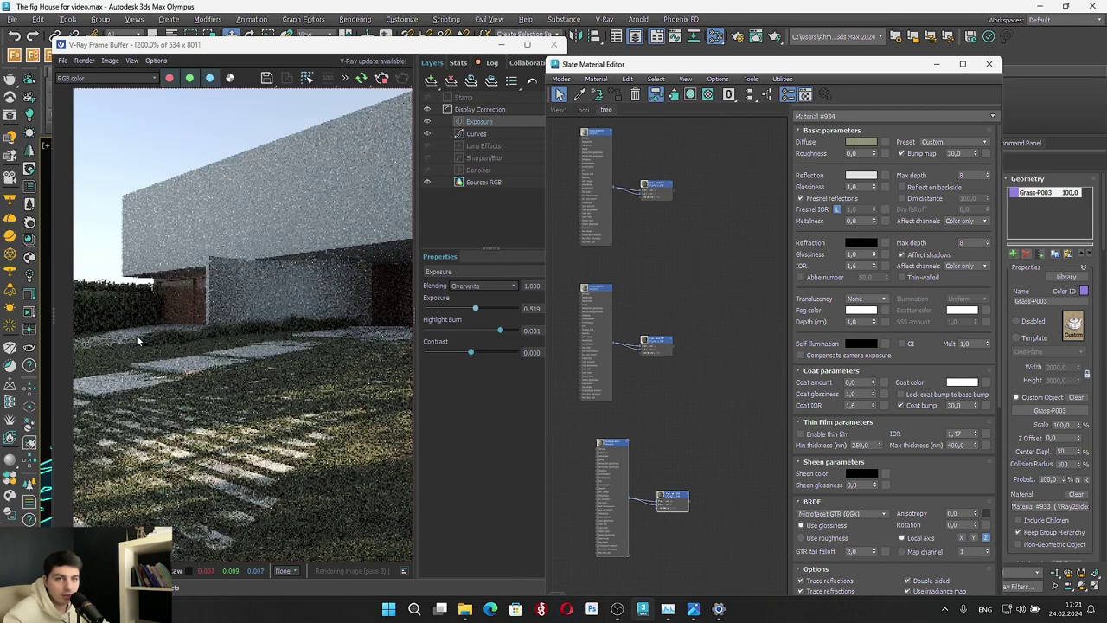
scroll(222, 417, "down", 1)
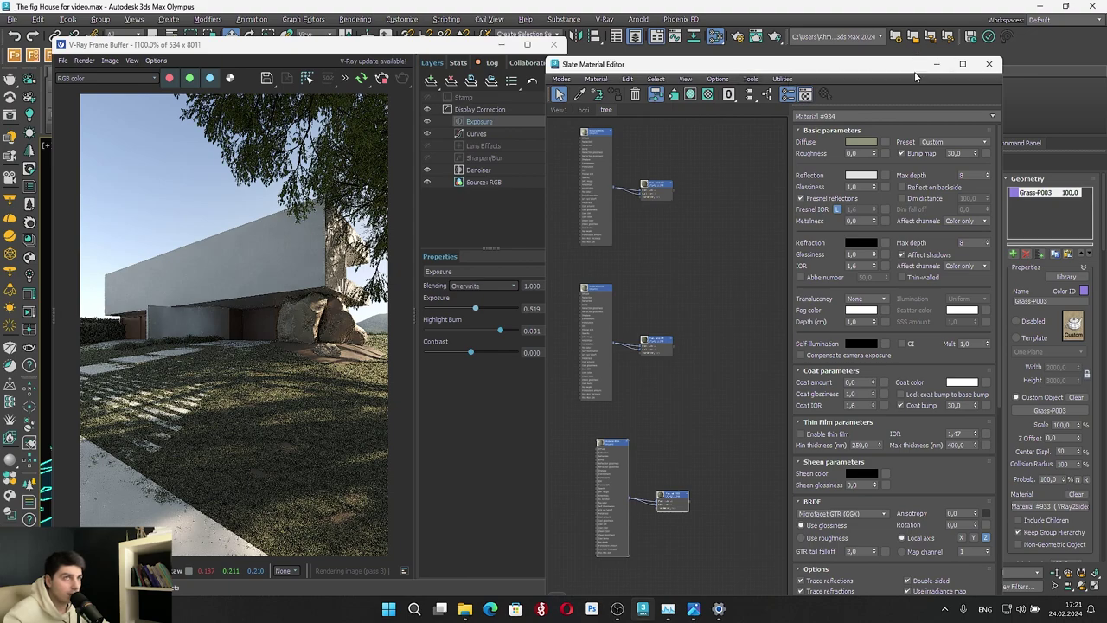
Minimize the material editor and frame buffer and isolate the three path slab objects in the camera view
left_click(936, 64)
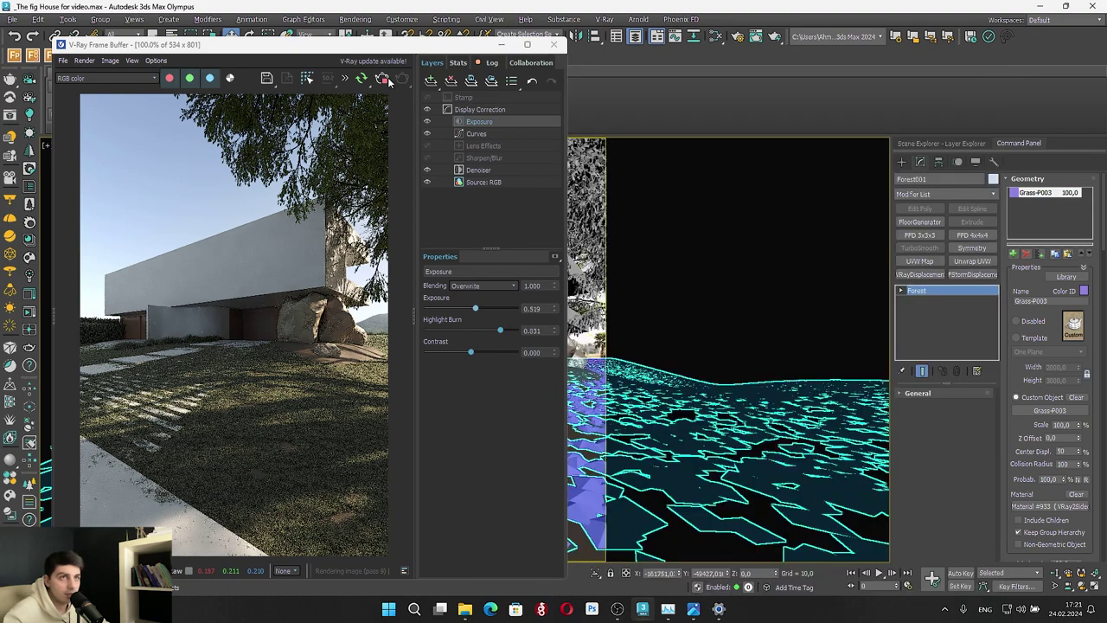
left_click(503, 46)
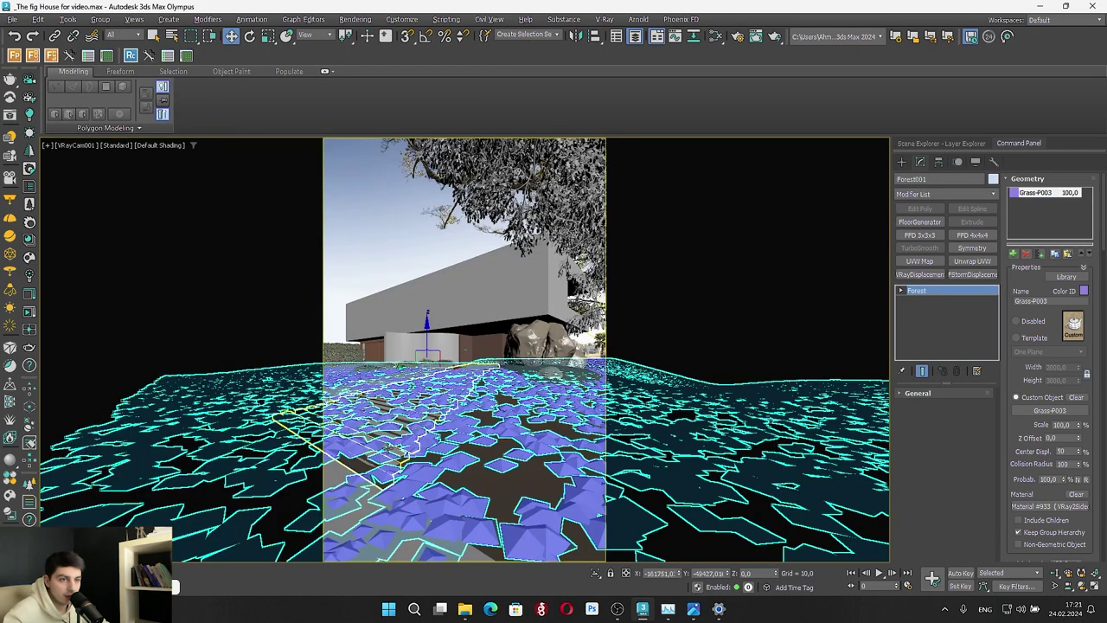
left_click(391, 439)
left_click(357, 383, "ctrl")
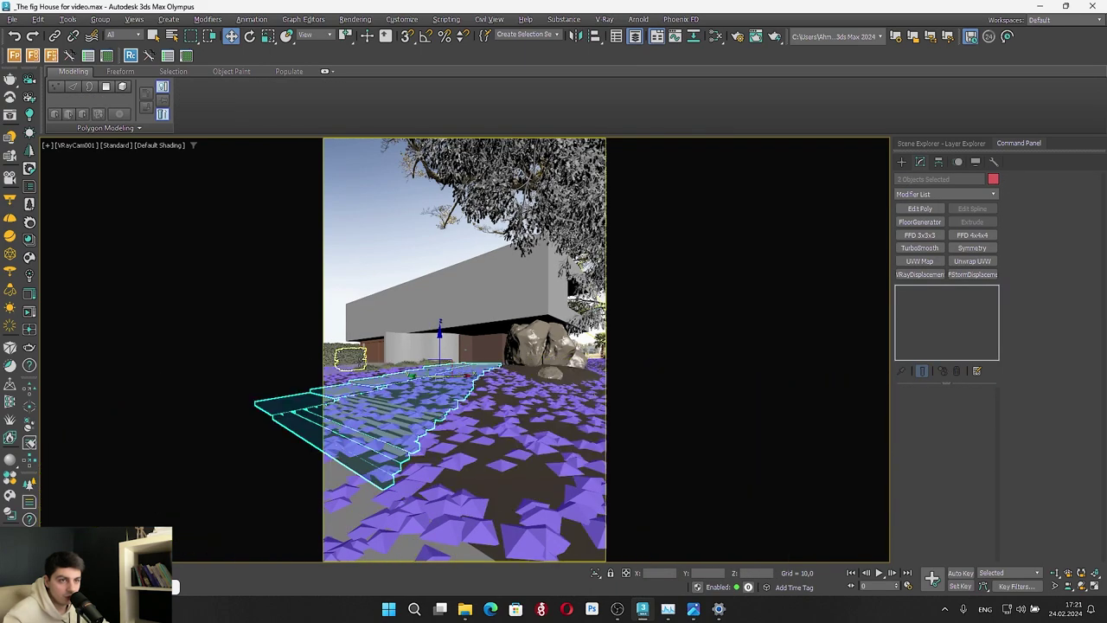
left_click(348, 375, "ctrl")
left_click(597, 573)
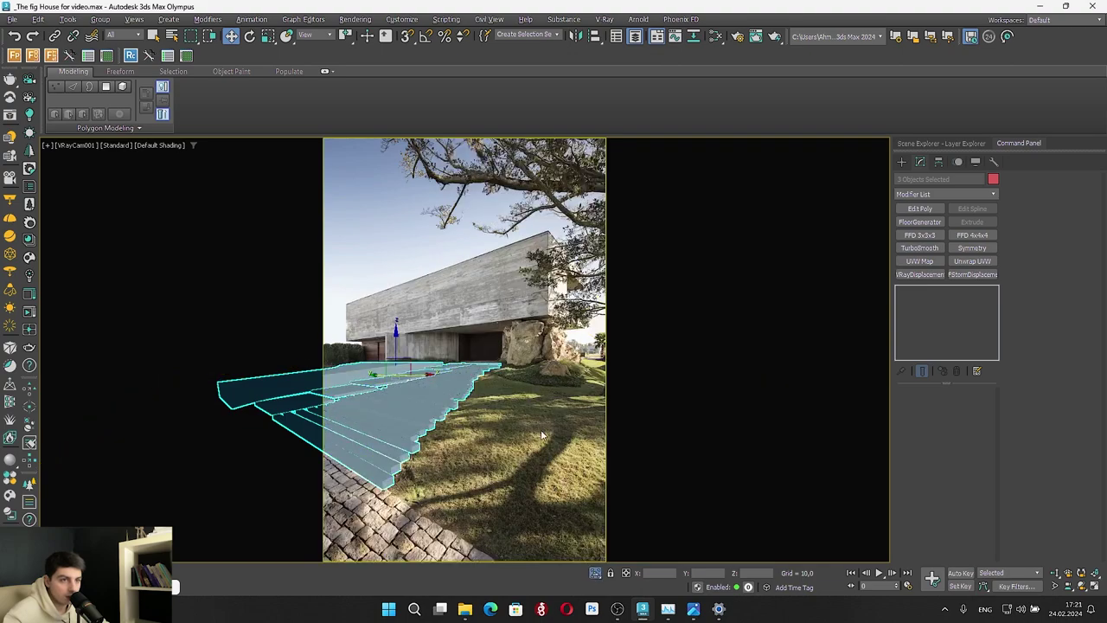
Leave the camera view and select only the slab object between the large block and the thin planks
key("alt+w")
middle_click(646, 365)
key("alt+w")
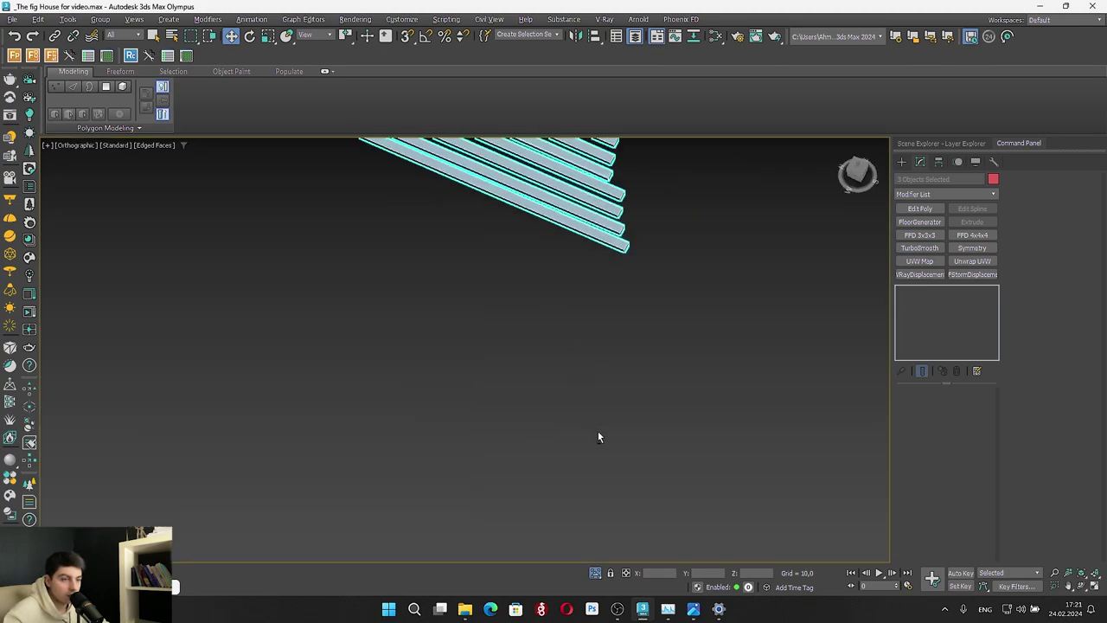
key("t")
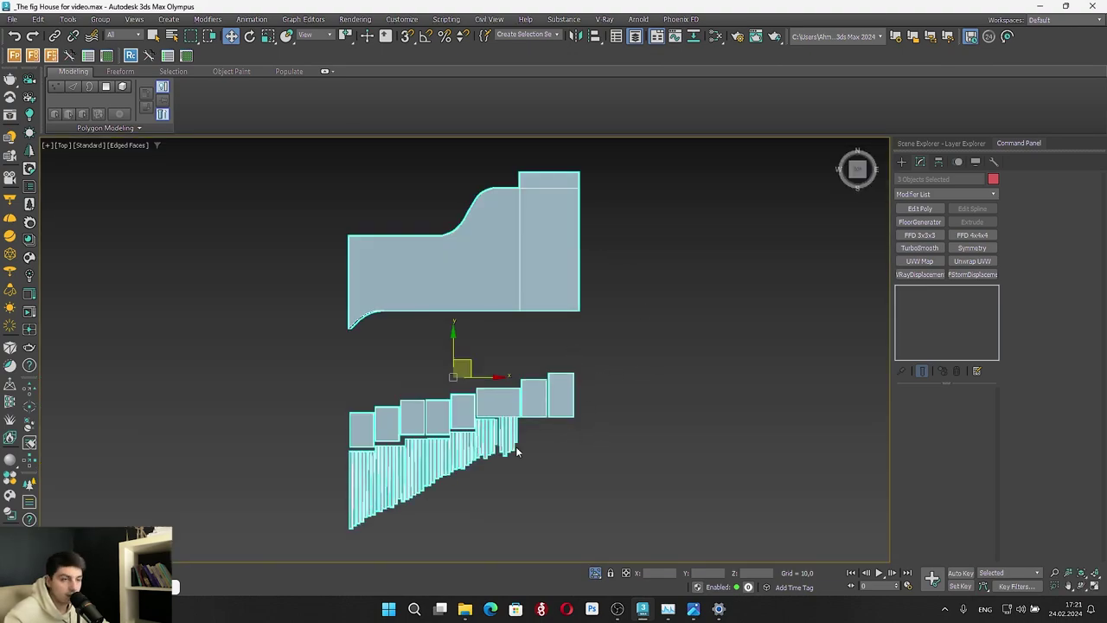
scroll(516, 447, "up", 2)
left_click(582, 469)
left_click(530, 379)
middle_click_drag(529, 379, 616, 297, "alt")
scroll(616, 296, "down", 2)
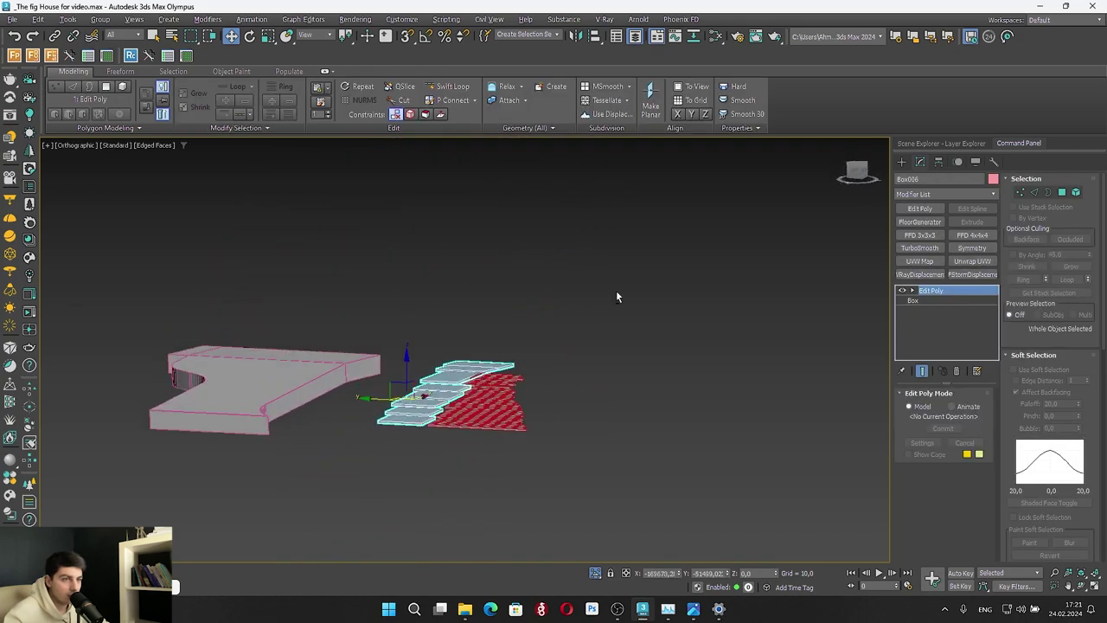
Select the top polygons of all eight slabs in the slab object
left_click(1063, 193)
scroll(439, 385, "up", 3)
left_click(363, 481)
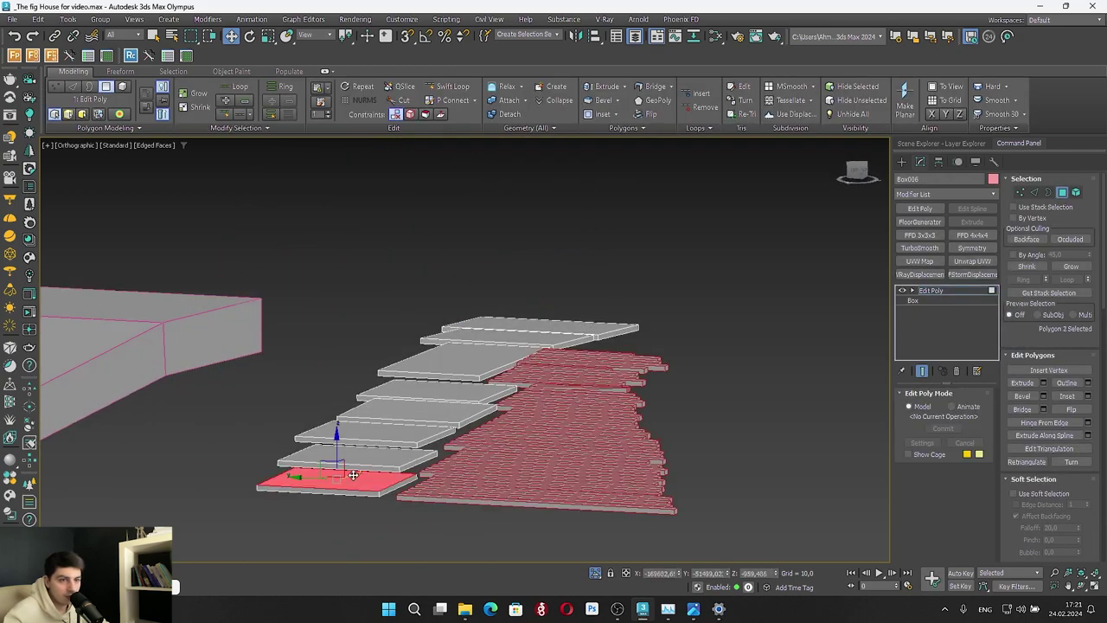
left_click(383, 454, "ctrl")
left_click(402, 433, "ctrl")
left_click(424, 410, "ctrl")
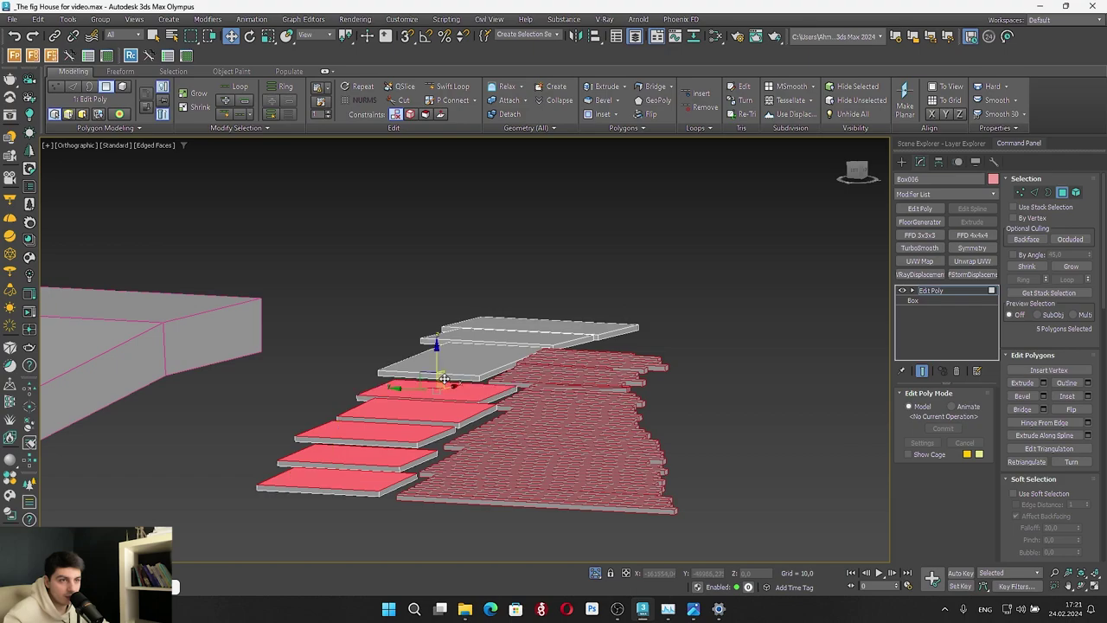
left_click(437, 393, "ctrl")
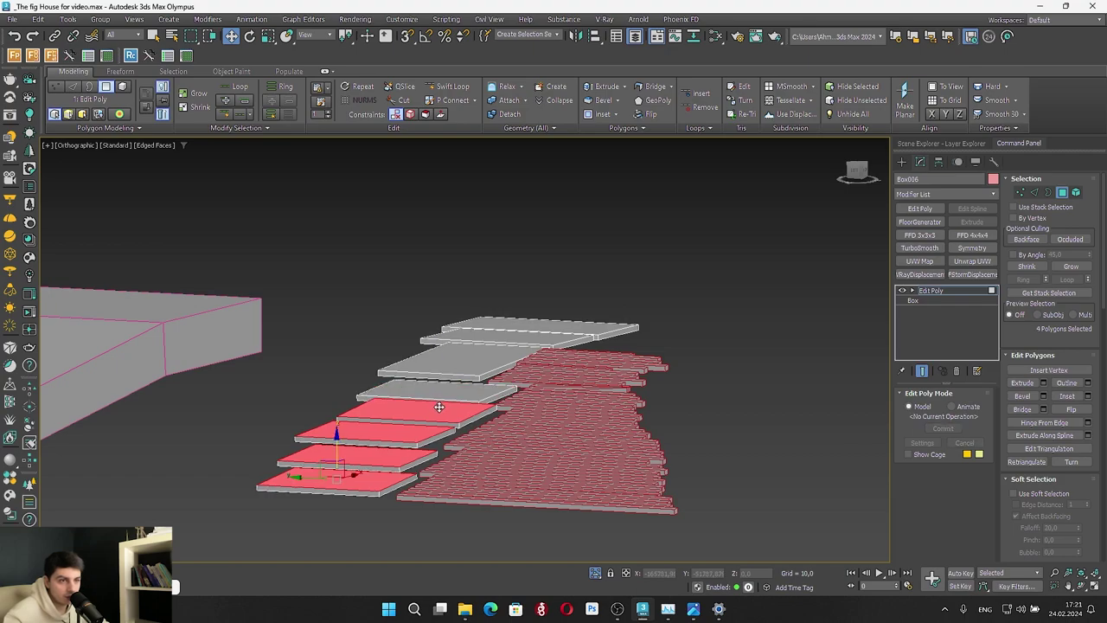
left_click(440, 407, "ctrl")
left_click(443, 404, "ctrl")
left_click(443, 403, "ctrl")
left_click(456, 365, "ctrl")
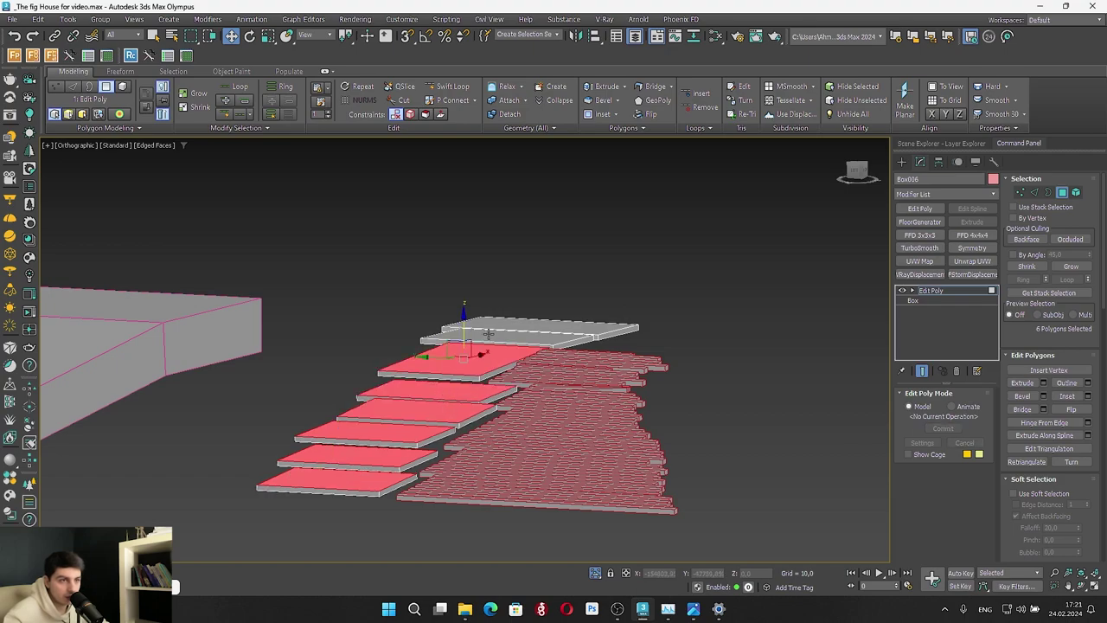
left_click(495, 338, "ctrl")
left_click(504, 319, "ctrl")
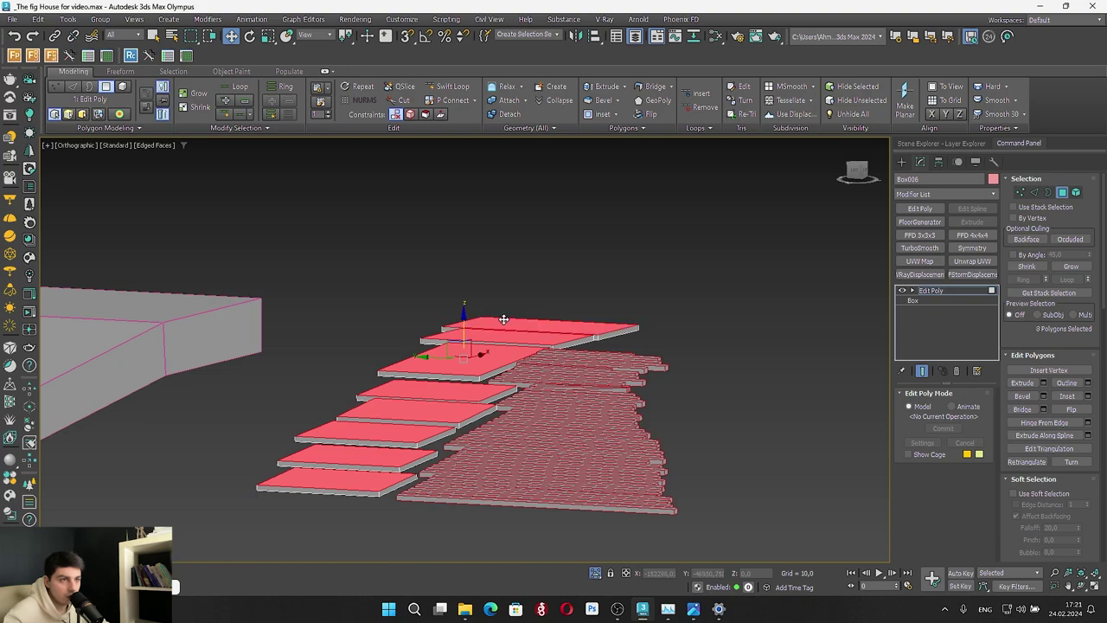
Create a spline shape from the border edges of the selected slab tops and move it down below the slabs
left_click(1036, 191, "ctrl")
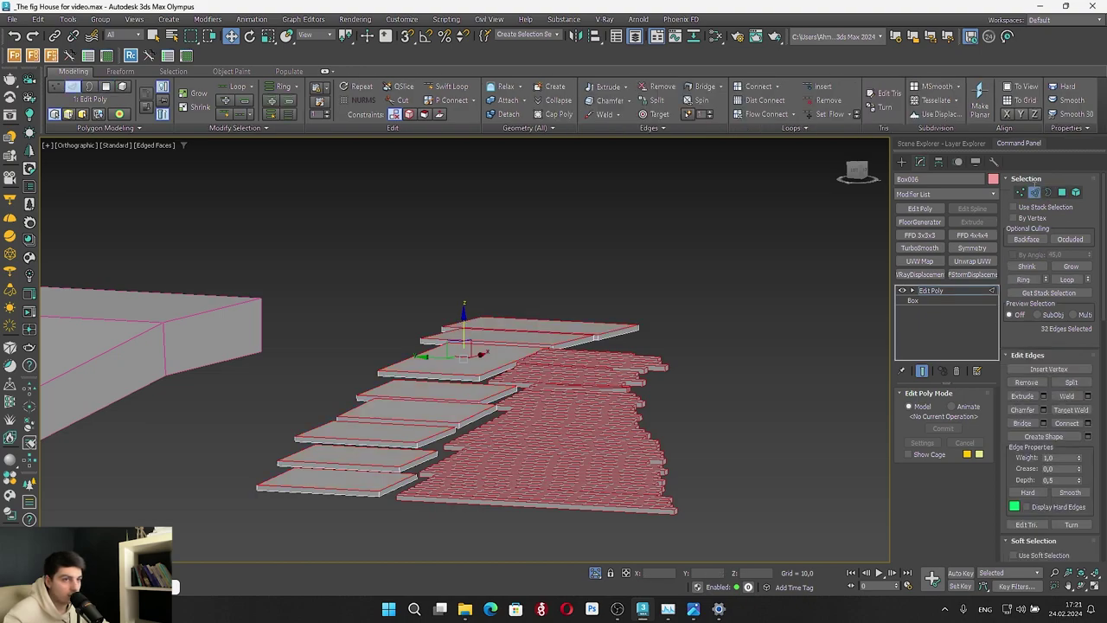
left_click(1066, 437)
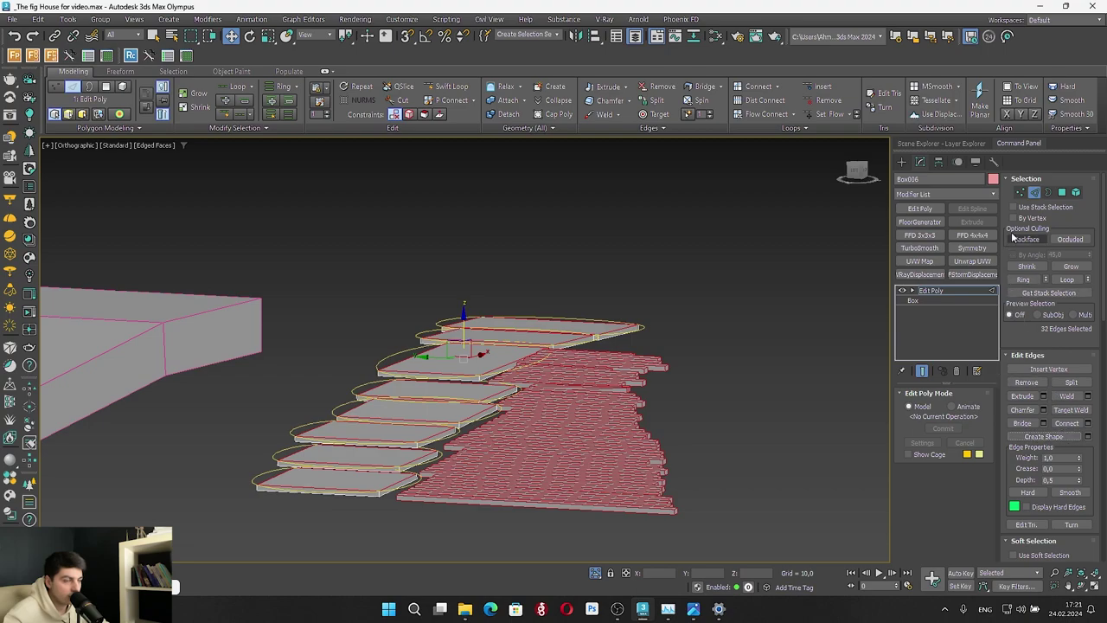
left_click(630, 308)
scroll(636, 298, "down", 3)
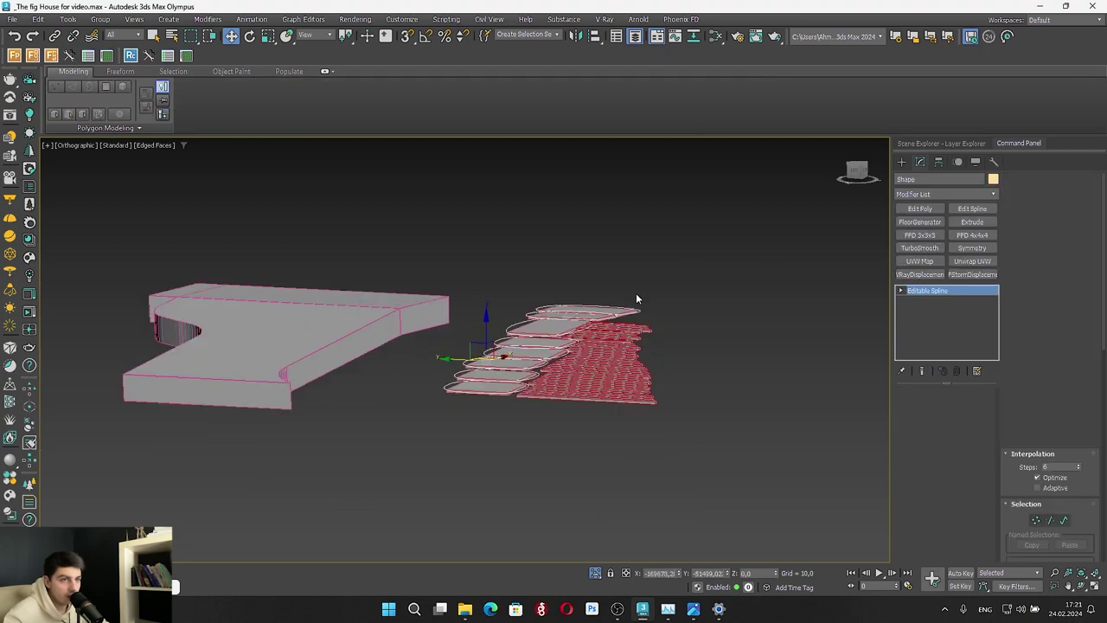
scroll(636, 298, "down", 2)
left_click_drag(529, 303, 529, 424)
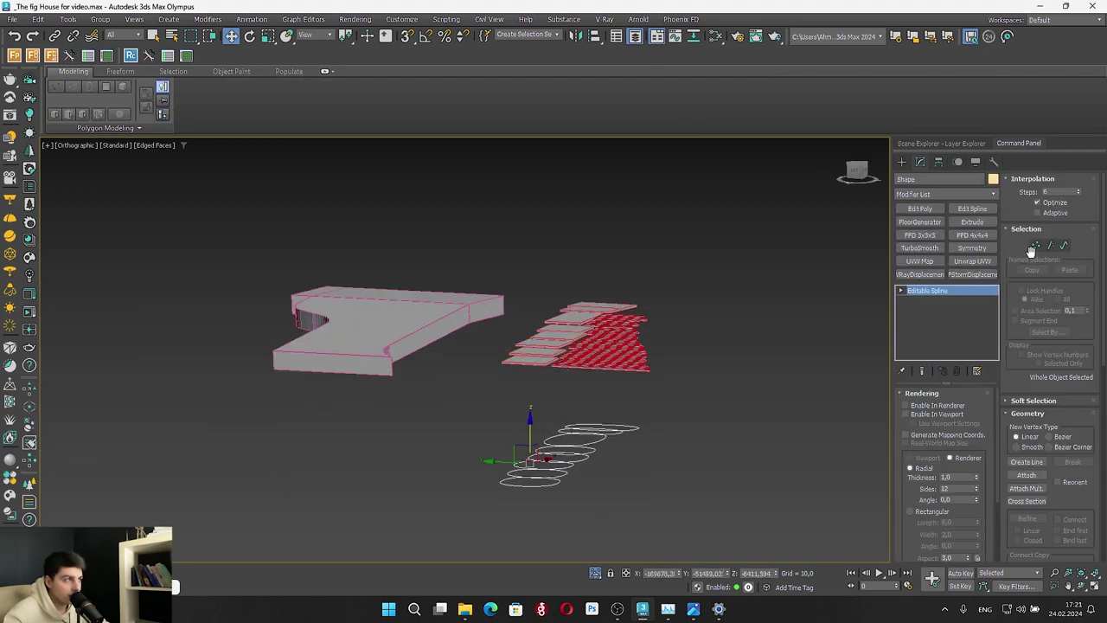
Convert all vertices of the slab outline shape to Corner so its segments are straight
left_click(1034, 247)
left_click_drag(683, 415, 493, 498)
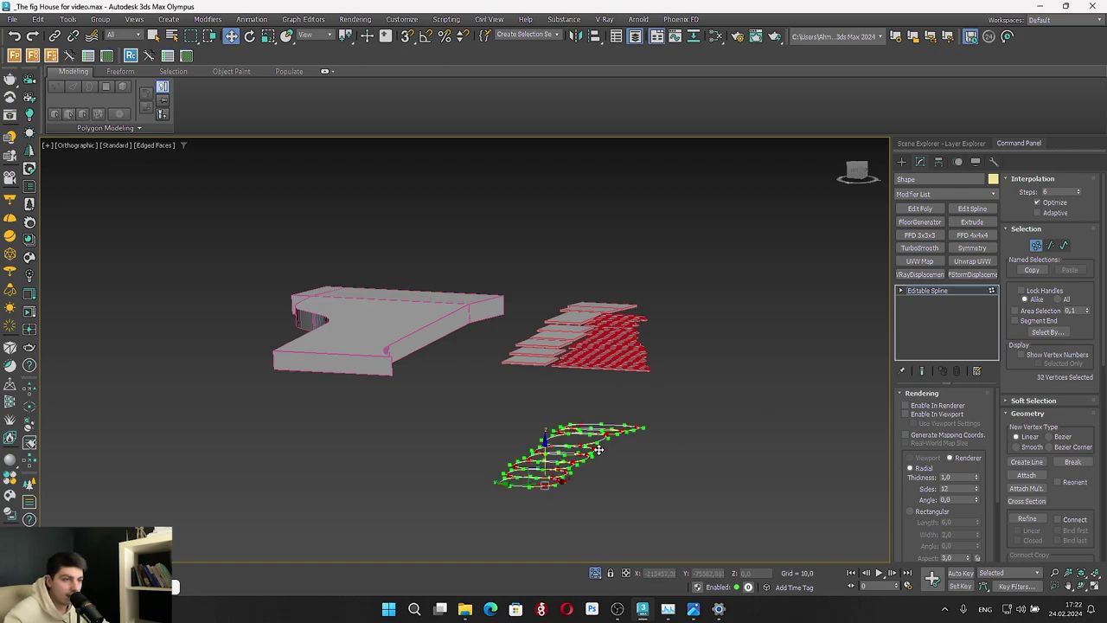
right_click(595, 362)
left_click(578, 284)
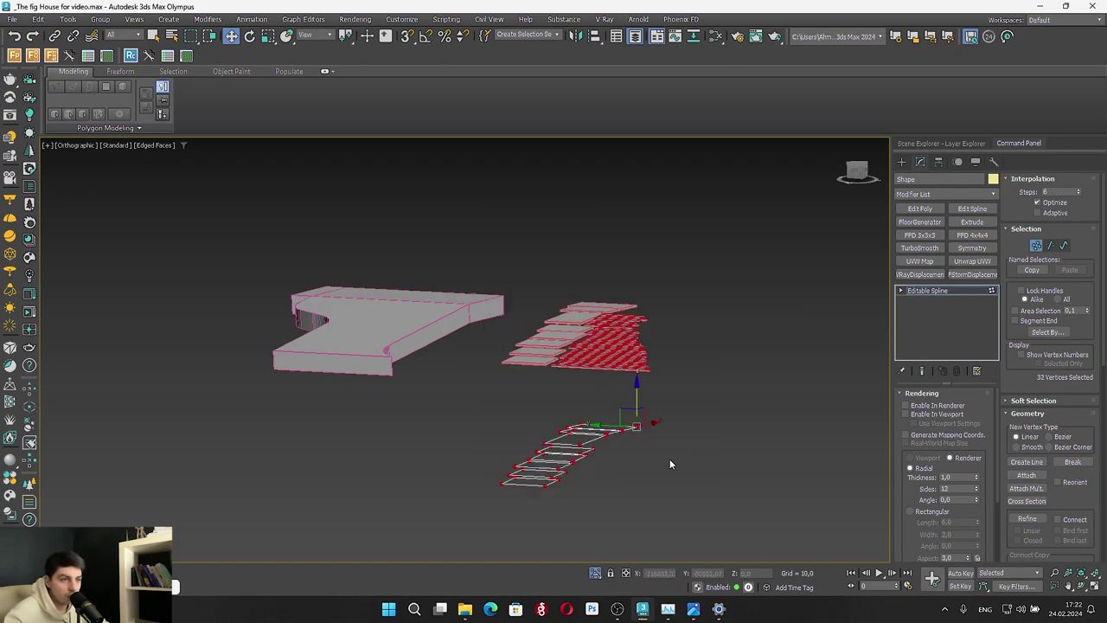
Flatten all outline vertices onto one level by scaling them vertically about the common selection center in the Left view
left_click(856, 169)
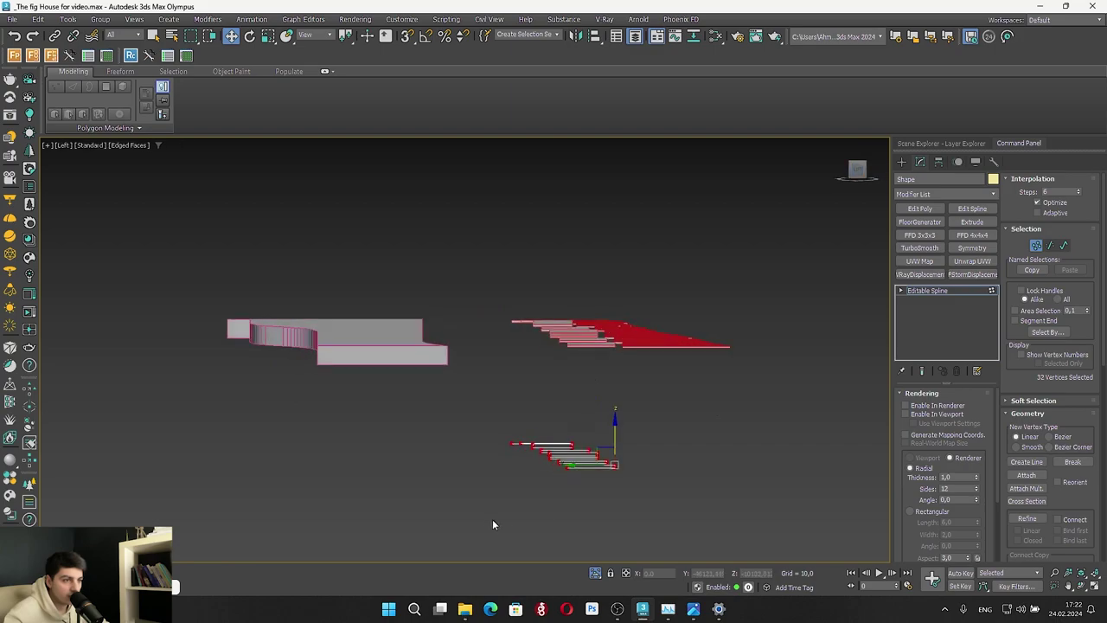
key("e")
key("r")
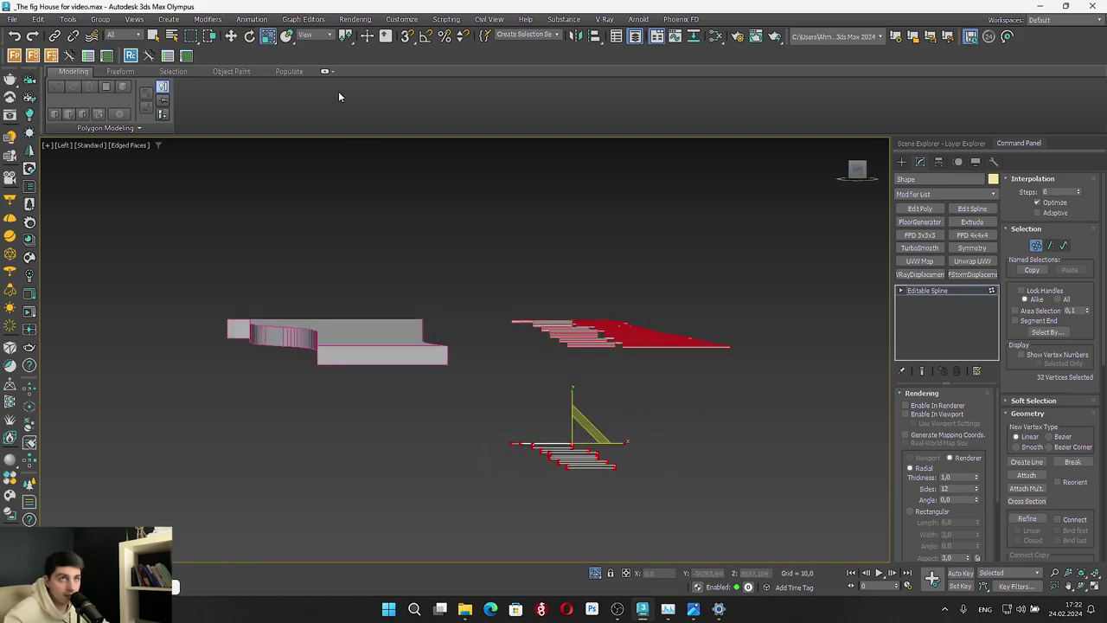
left_click_drag(347, 40, 346, 74)
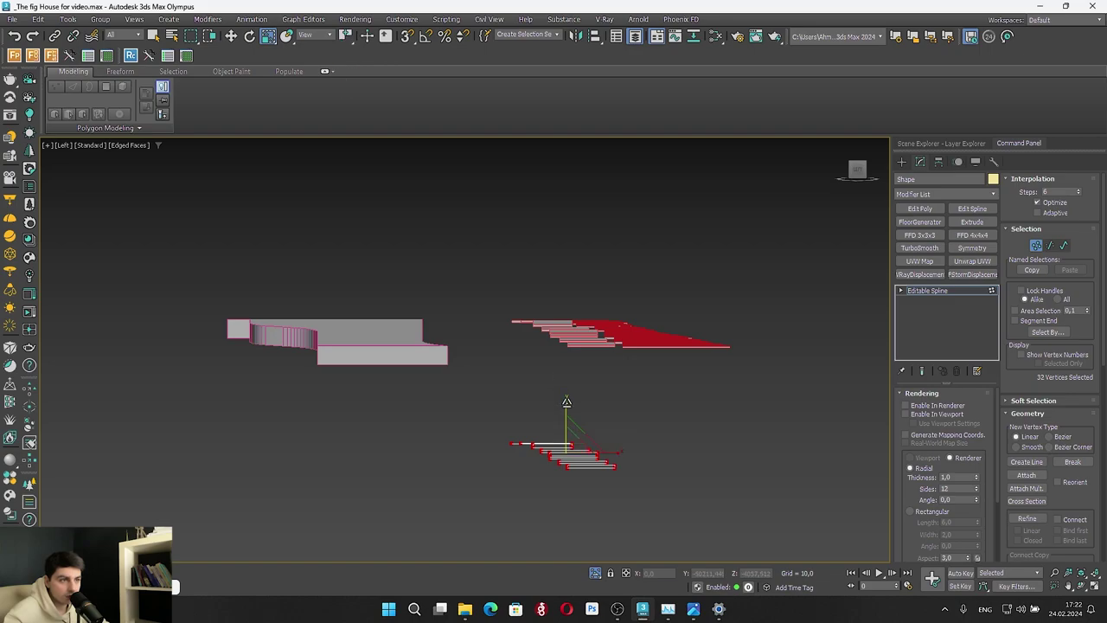
left_click_drag(566, 404, 194, 136)
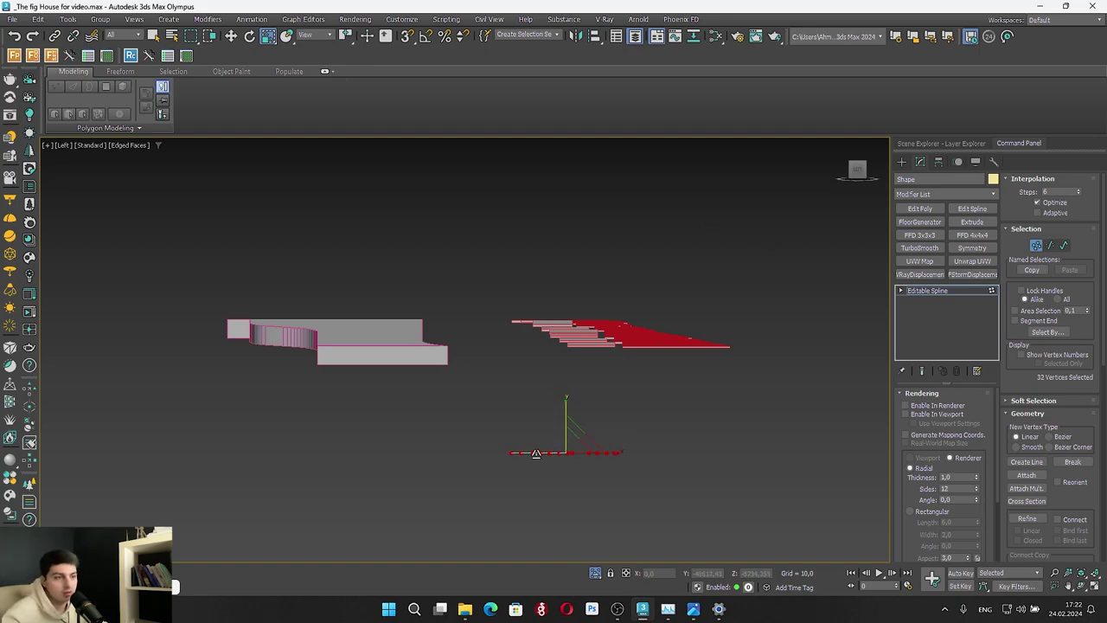
Select the top polygons of the first four planks at the long end of the plank object
middle_click_drag(678, 358, 588, 412, "alt")
left_click(612, 368)
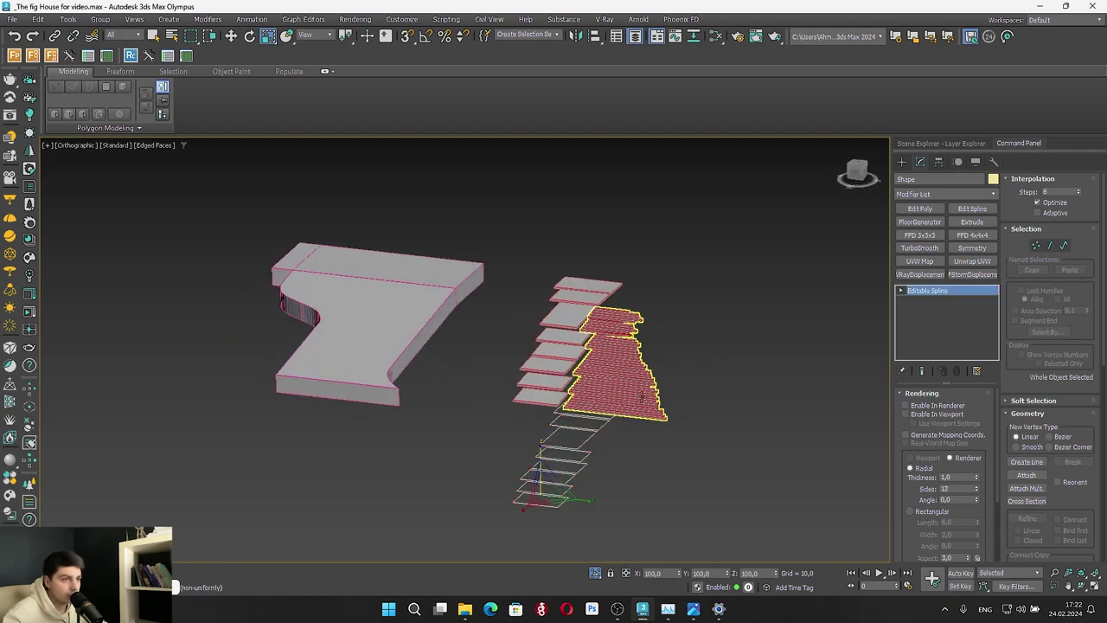
key("4")
scroll(644, 385, "up", 6)
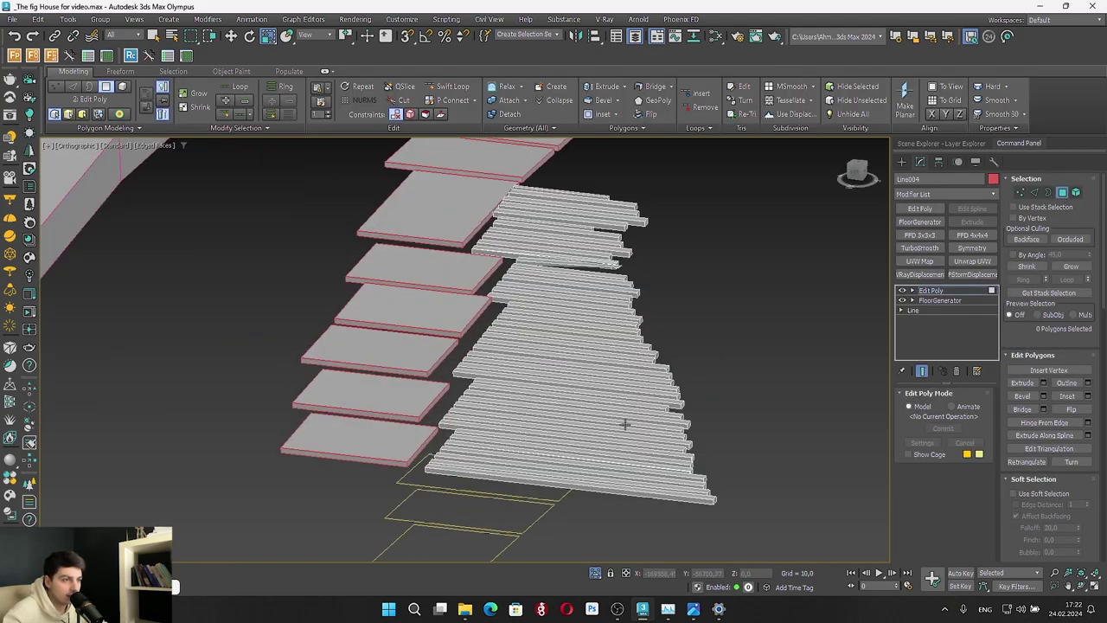
left_click(609, 479)
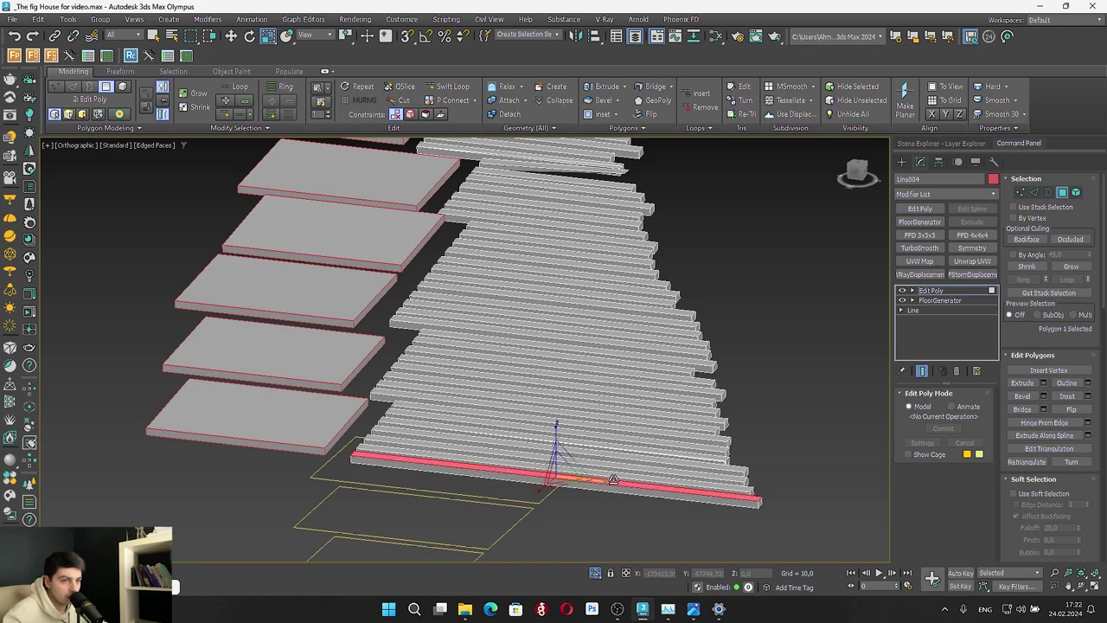
key("w")
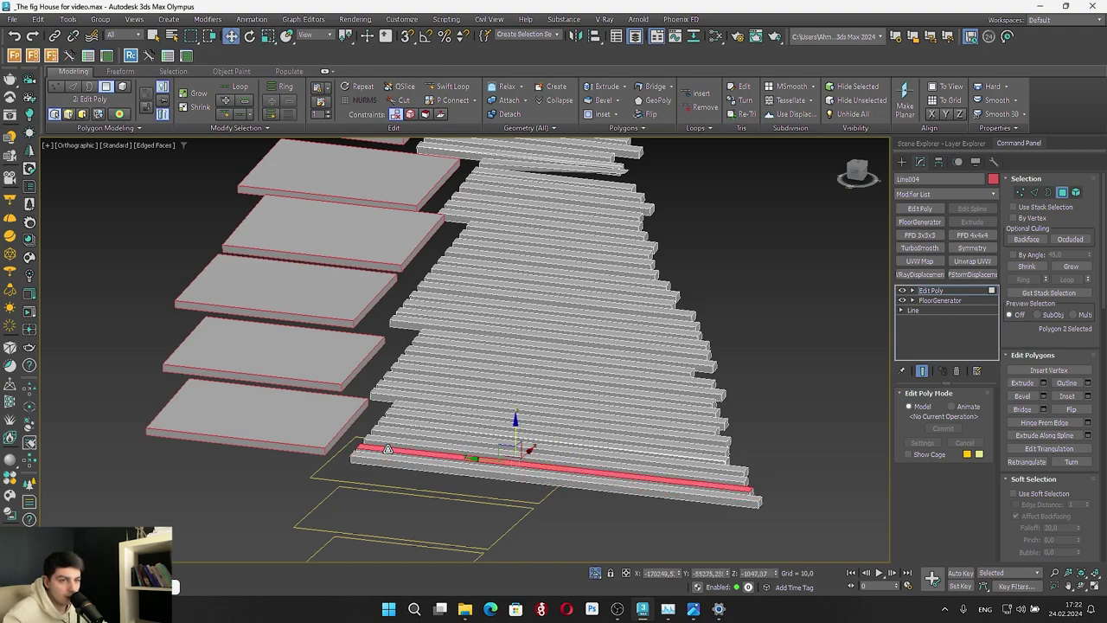
left_click(371, 455, "ctrl")
left_click(379, 437, "ctrl")
left_click(383, 428, "ctrl")
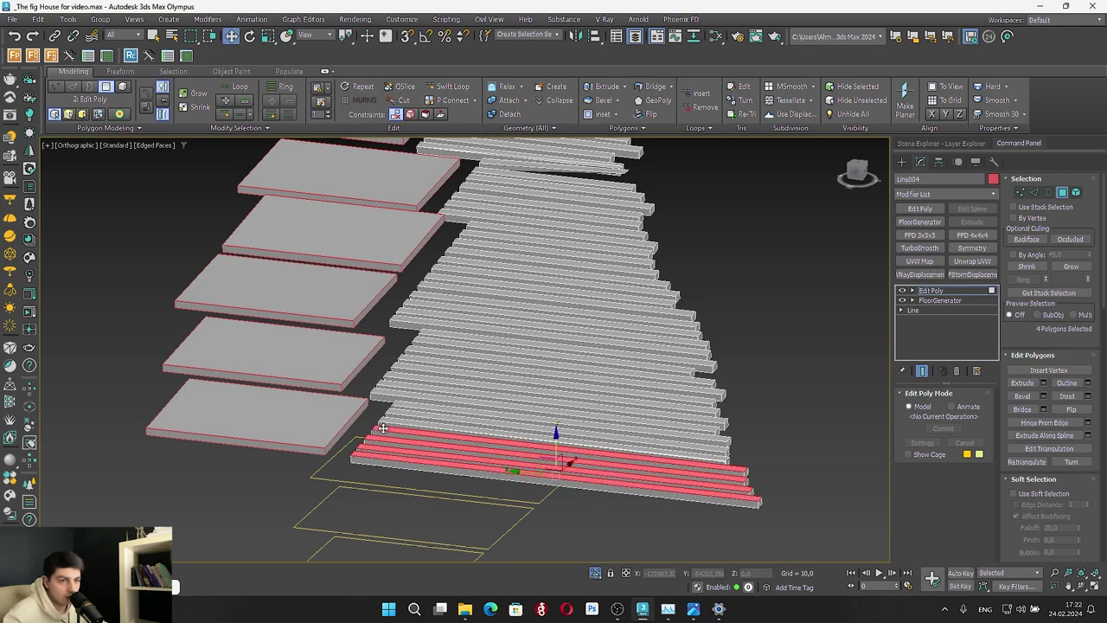
Add the top polygons of the next planks to the selection, working from the long end past the middle of the plank object
left_click(853, 173)
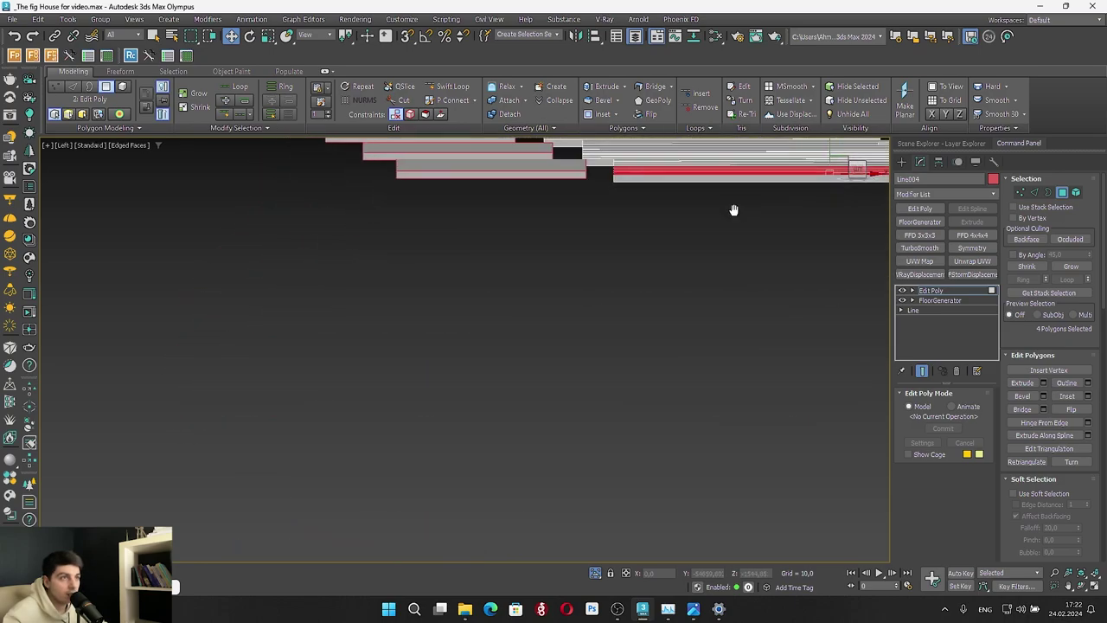
middle_click_drag(735, 211, 138, 475)
left_click(130, 459, "ctrl")
left_click(141, 448, "ctrl")
left_click(151, 437, "ctrl")
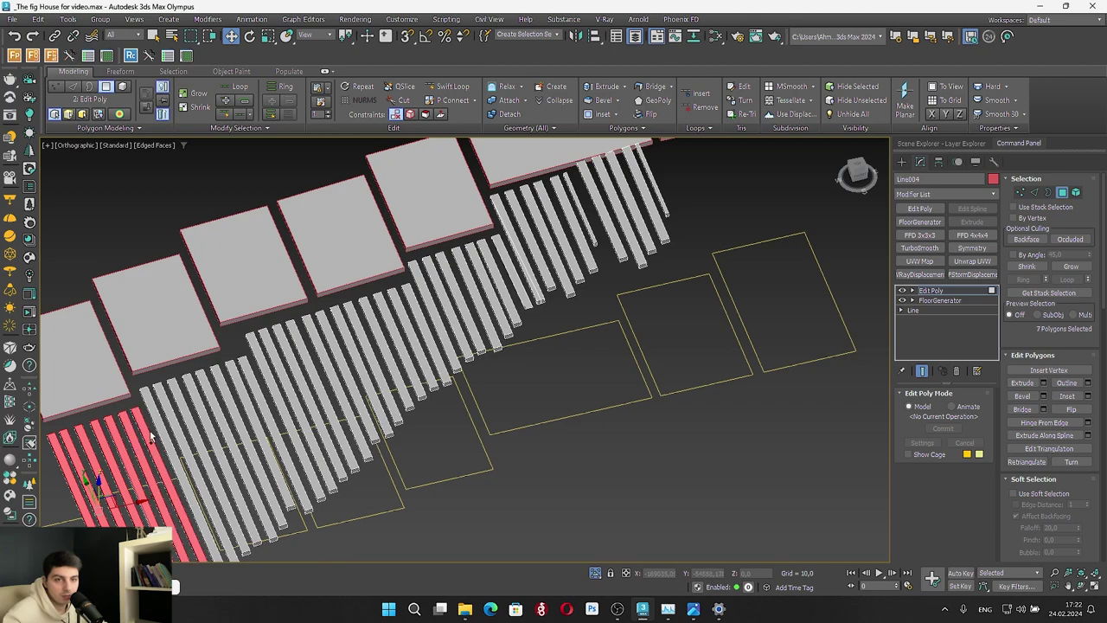
left_click(157, 412, "ctrl")
left_click(171, 403, "ctrl")
left_click(184, 394, "ctrl")
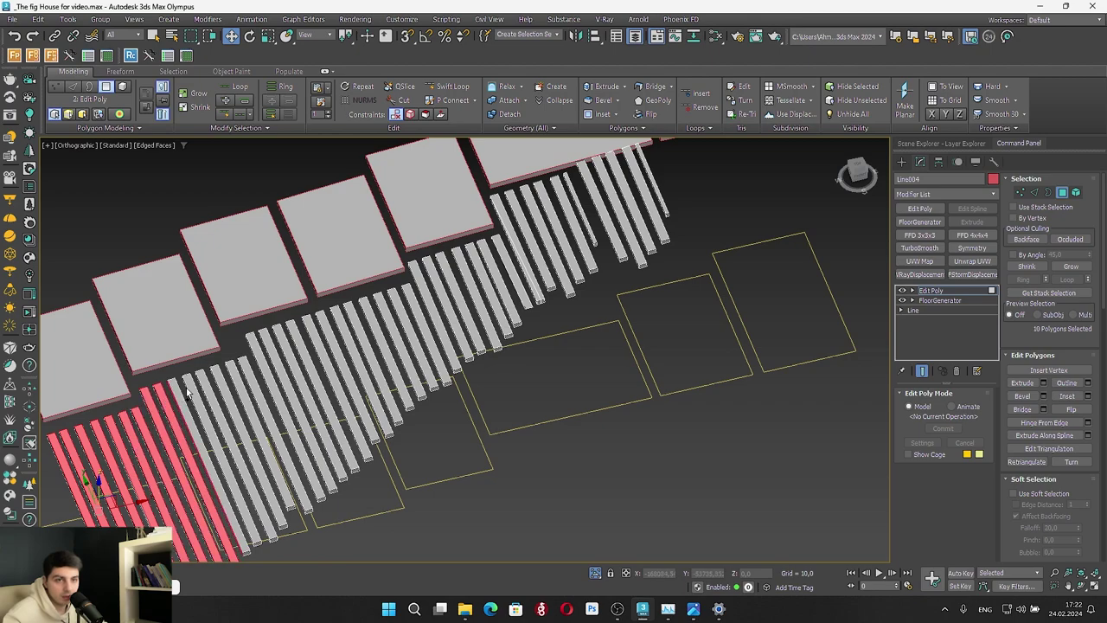
left_click(178, 398, "ctrl")
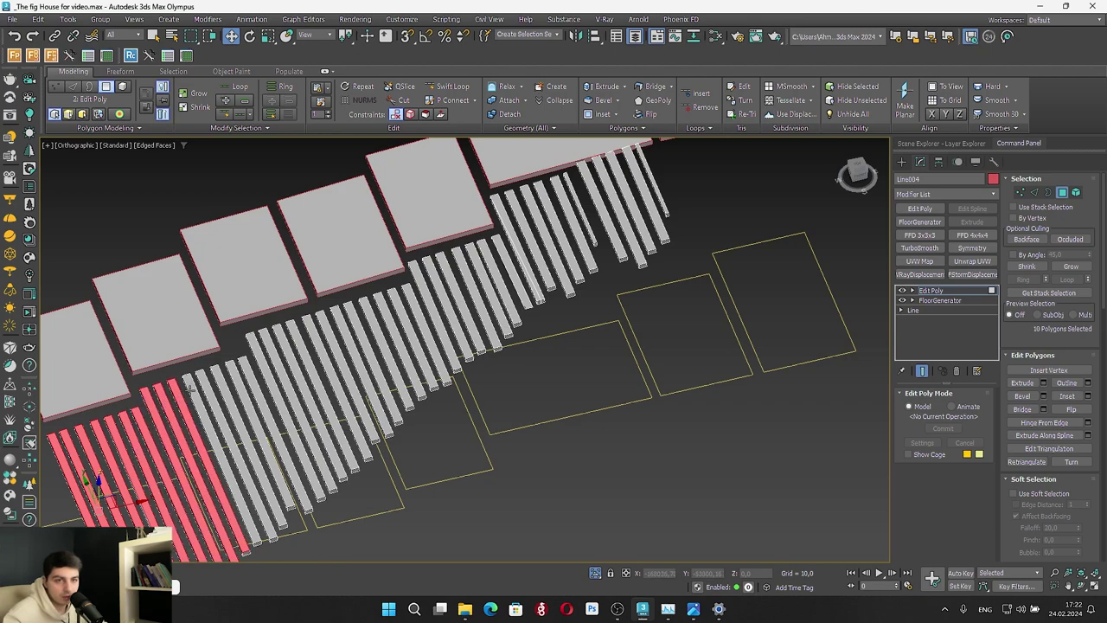
left_click(198, 389, "ctrl")
left_click(210, 382, "ctrl")
left_click(222, 378, "ctrl")
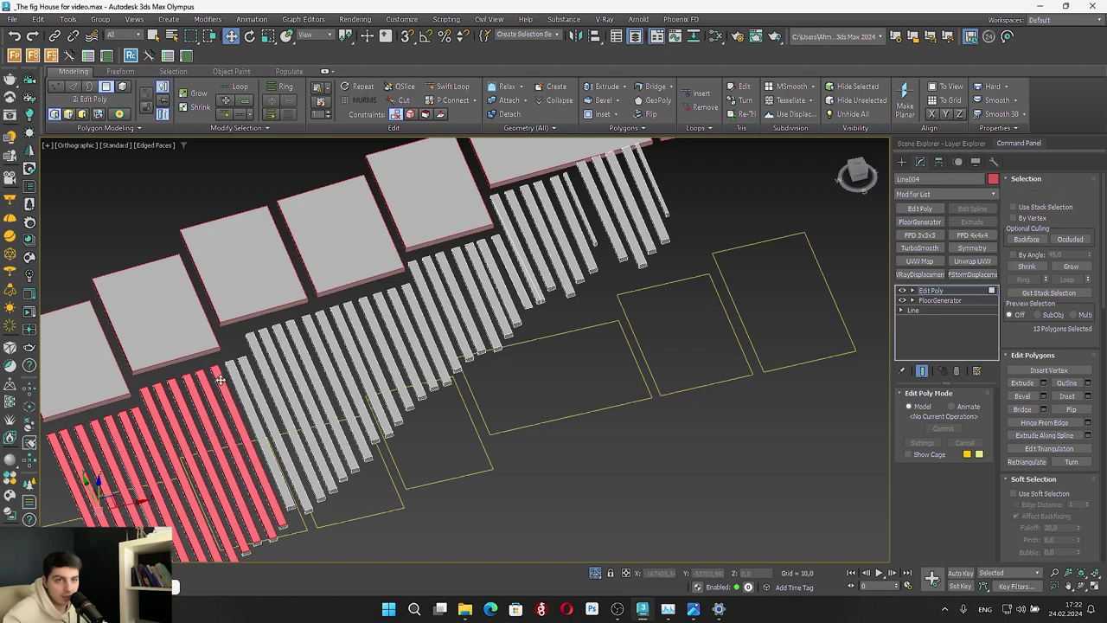
left_click(233, 371, "ctrl")
left_click(249, 364, "ctrl")
left_click(260, 356, "ctrl")
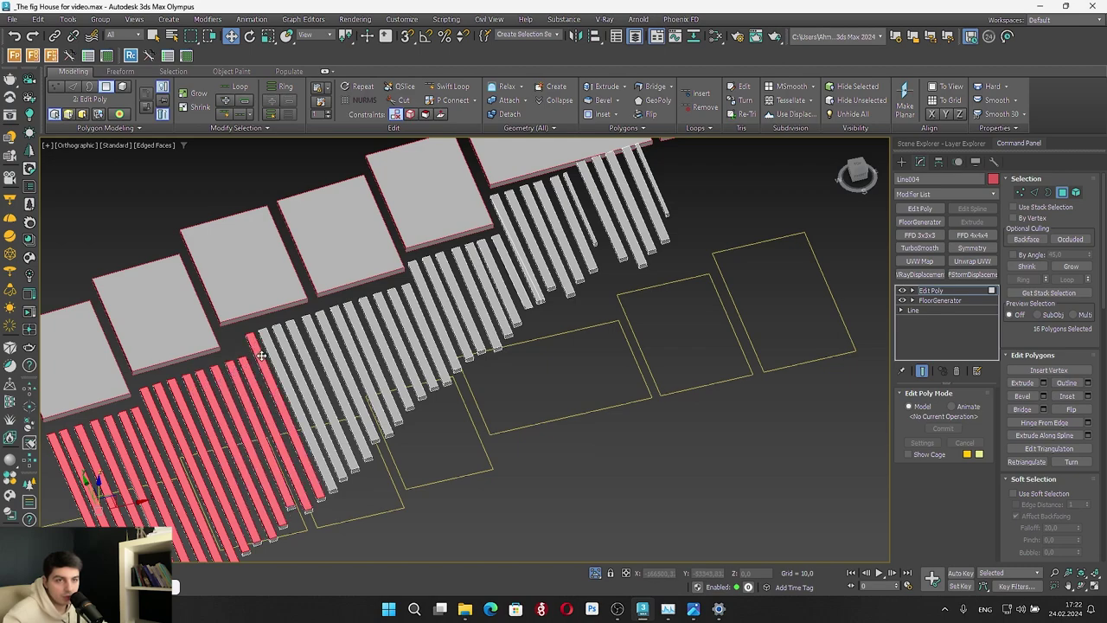
left_click(275, 348, "ctrl")
left_click(286, 345, "ctrl")
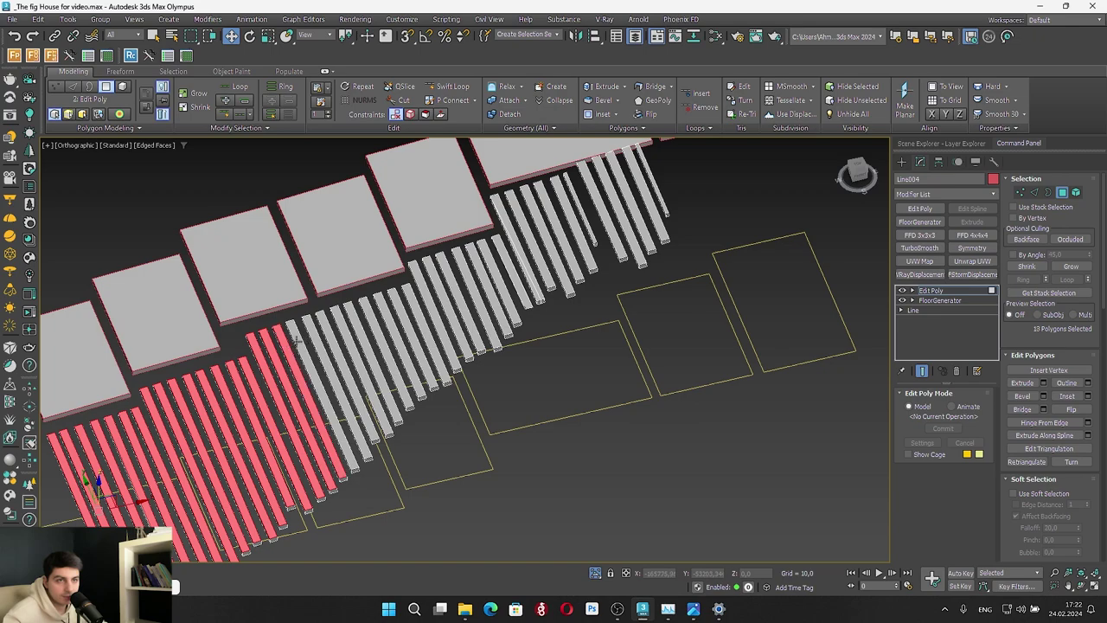
left_click(299, 341, "ctrl")
left_click(313, 334, "ctrl")
left_click(327, 329, "ctrl")
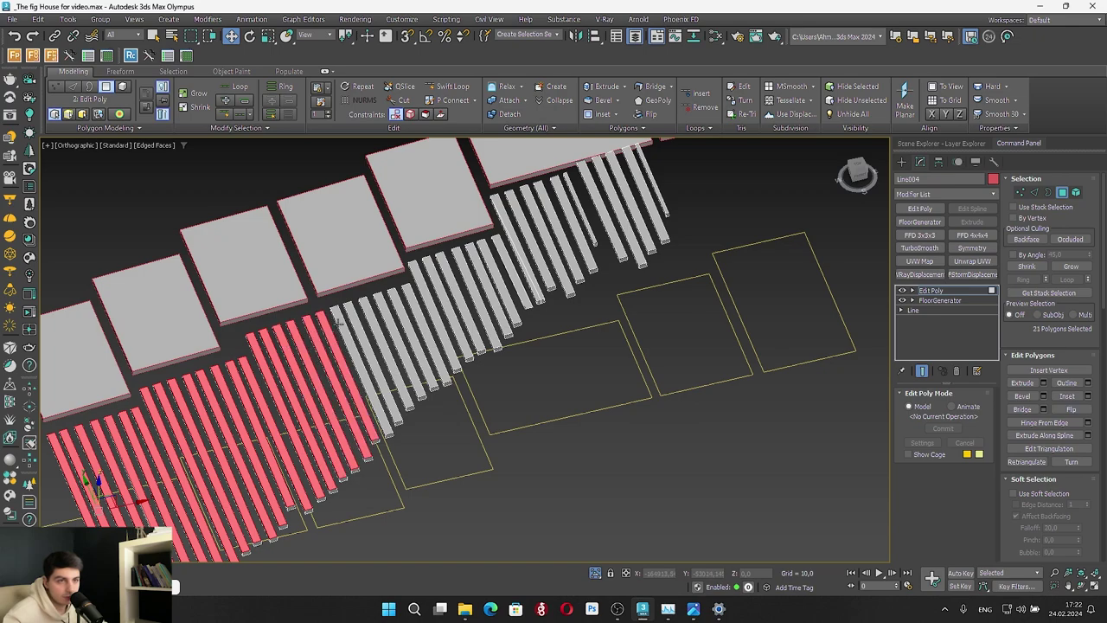
left_click(339, 325, "ctrl")
left_click(352, 320, "ctrl")
left_click(365, 315, "ctrl")
left_click(379, 309, "ctrl")
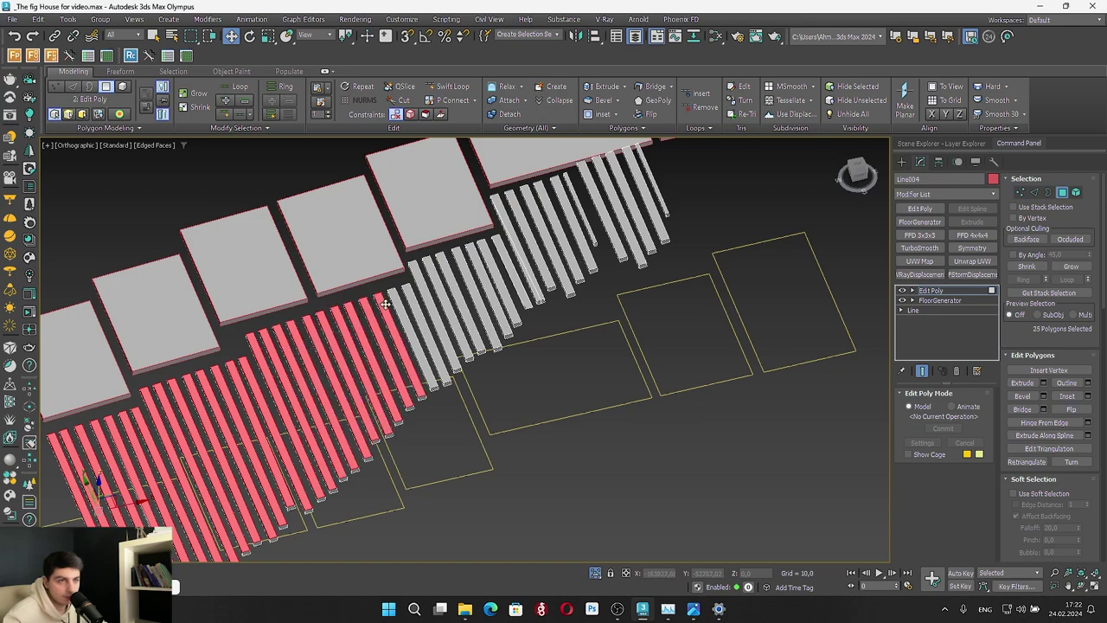
left_click(407, 292, "ctrl")
left_click(420, 282, "ctrl")
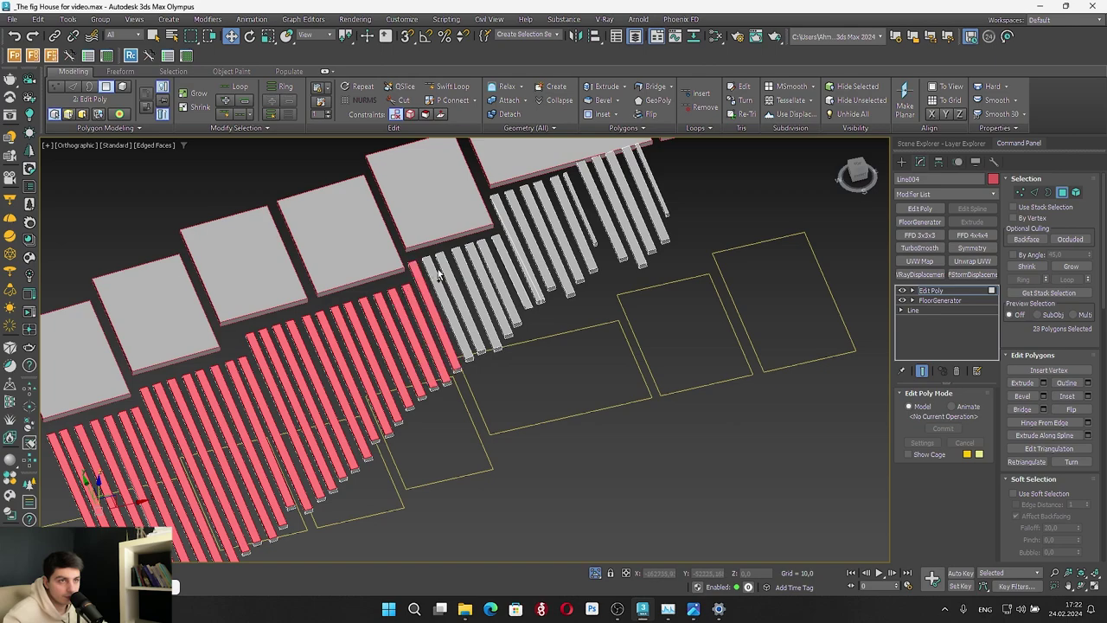
left_click(434, 271, "ctrl")
left_click(445, 264, "ctrl")
left_click(458, 256, "ctrl")
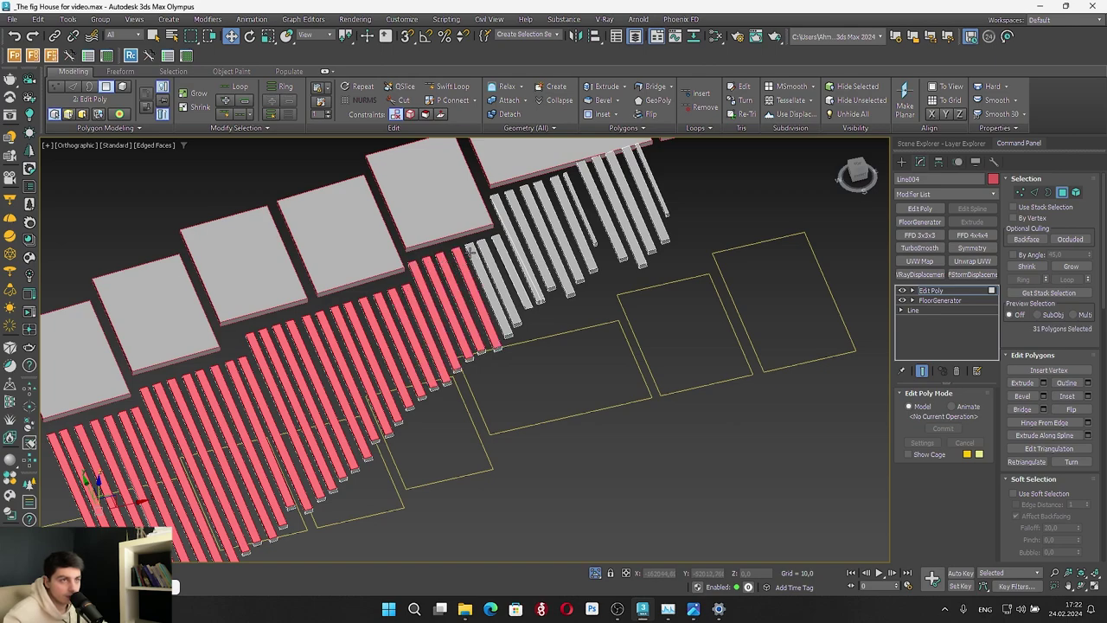
left_click(483, 247, "ctrl")
left_click(490, 253, "ctrl")
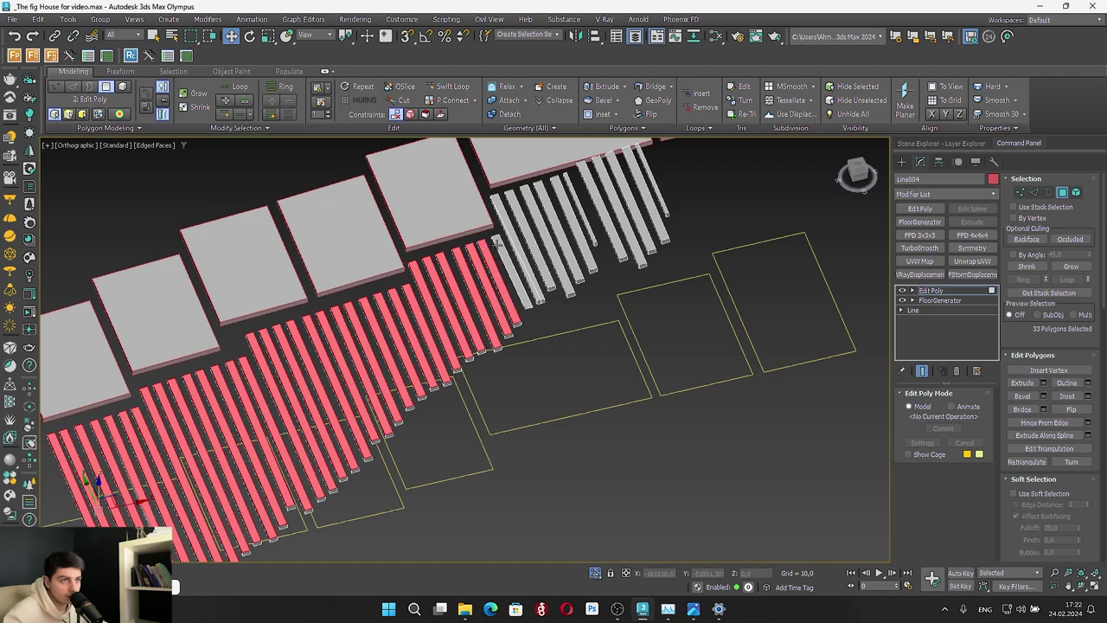
left_click(501, 251, "ctrl")
left_click(512, 237, "ctrl")
Add the top polygons of the remaining planks at the short end to the selection, including the skipped overlapping plank and the two narrow ones
scroll(526, 249, "up", 3)
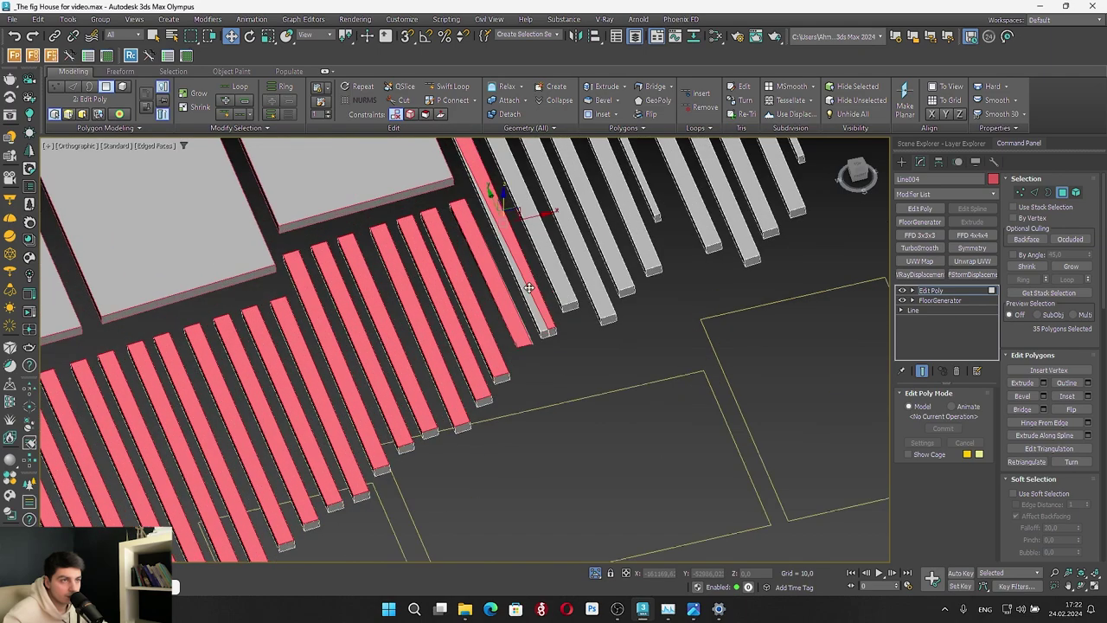
left_click(526, 293, "ctrl")
left_click(546, 268, "ctrl")
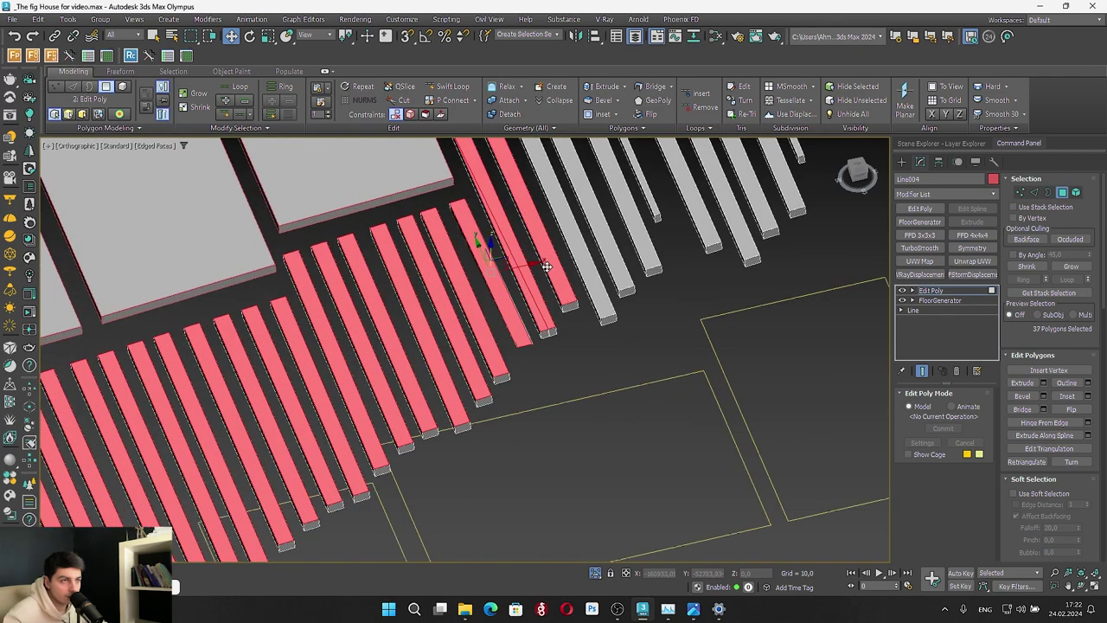
left_click(594, 277, "ctrl")
left_click(616, 264, "ctrl")
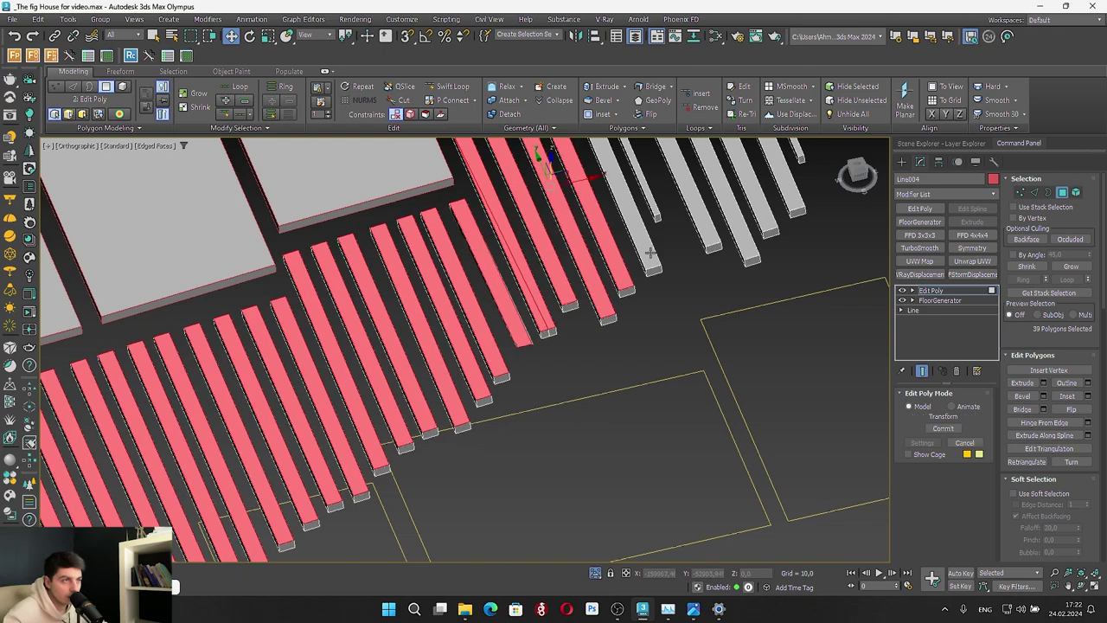
key("ctrl+z")
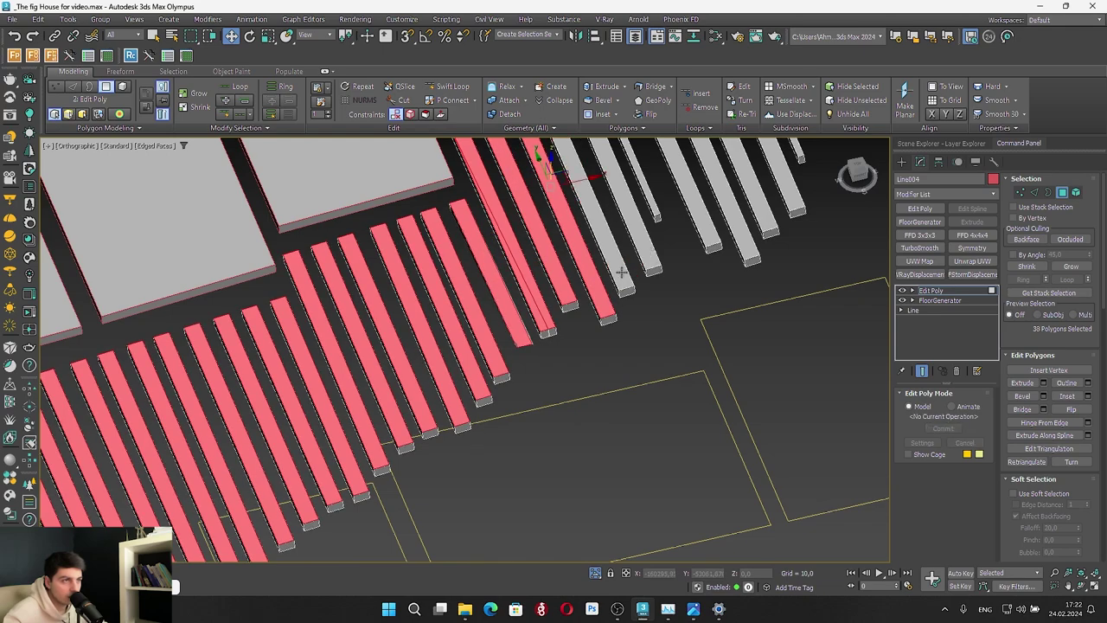
left_click(621, 273, "ctrl")
left_click(643, 250, "ctrl")
middle_click_drag(622, 225, 516, 394)
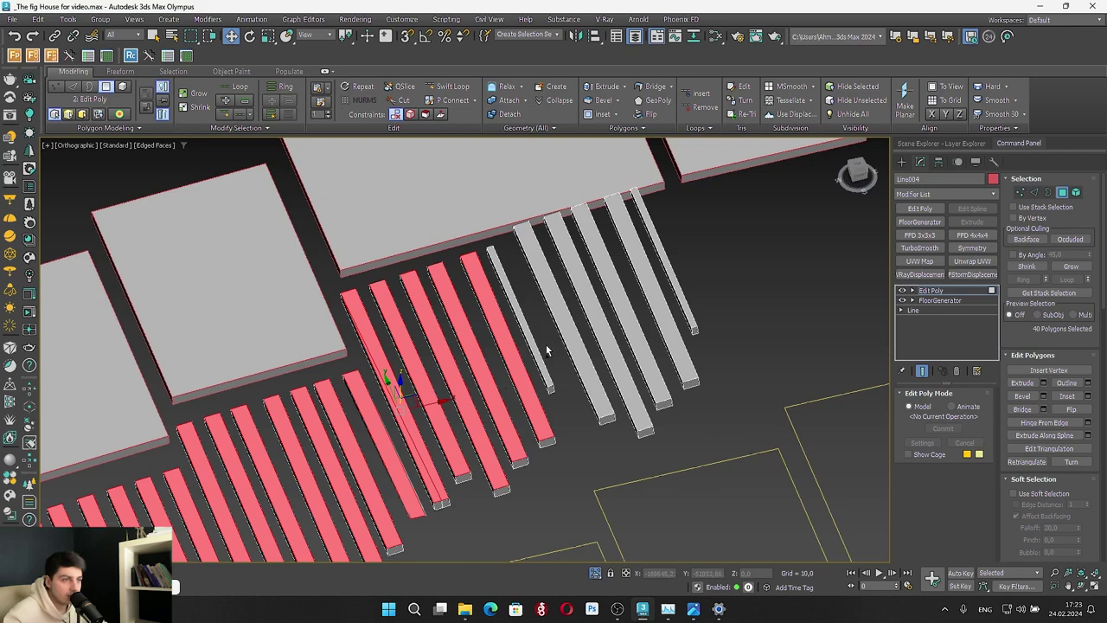
left_click(539, 355, "ctrl")
left_click(570, 332, "ctrl")
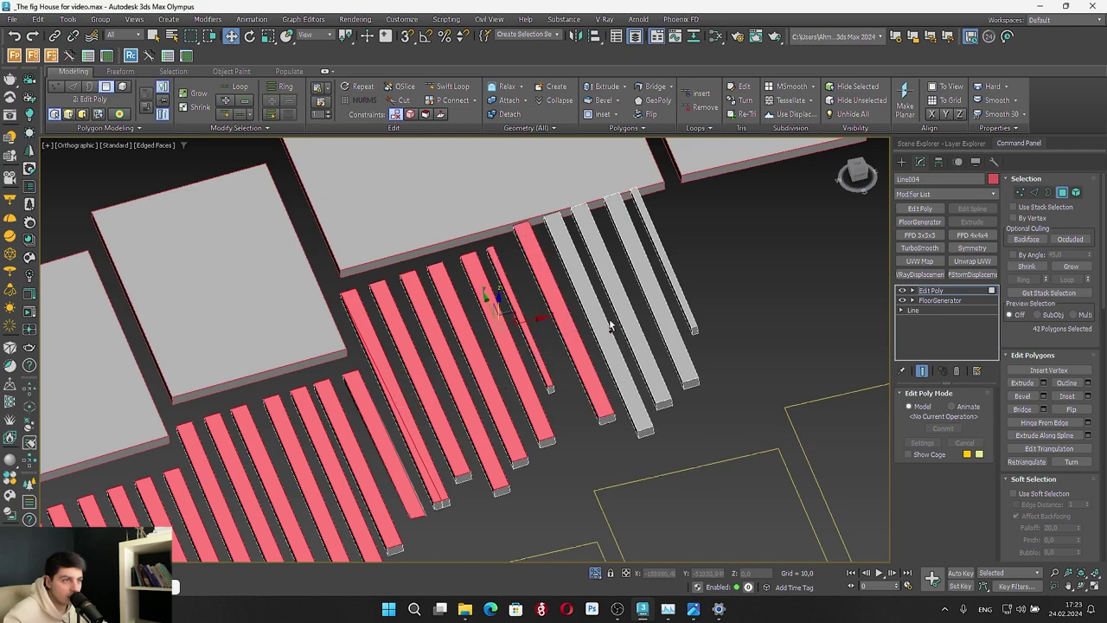
left_click(614, 323, "ctrl")
left_click(631, 315, "ctrl")
left_click(662, 303, "ctrl")
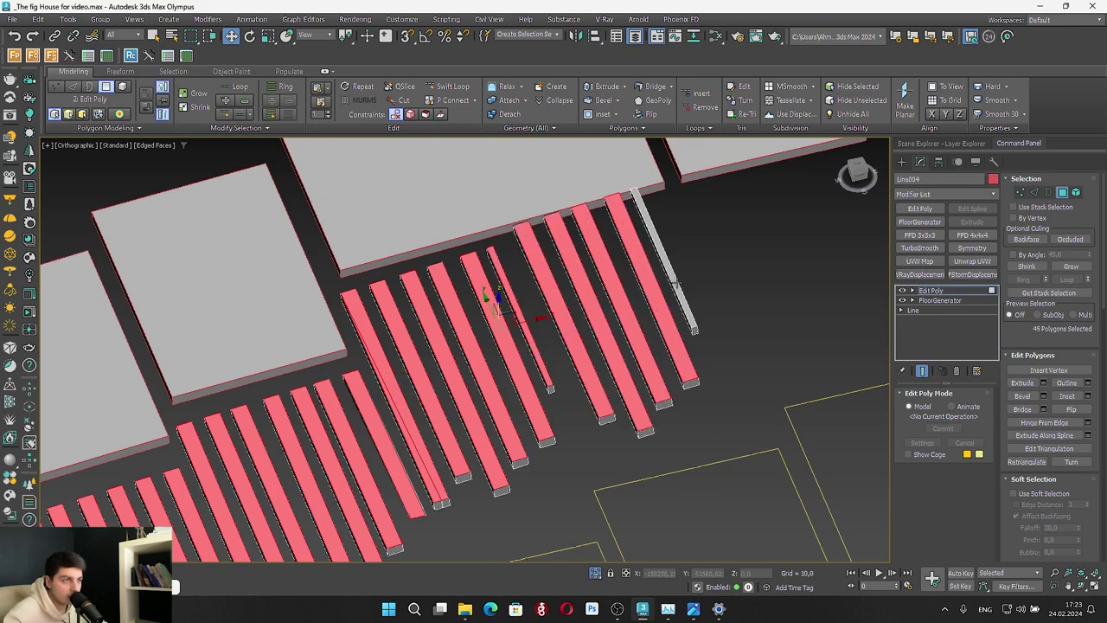
left_click(675, 284, "ctrl")
scroll(574, 293, "down", 5)
scroll(548, 297, "down", 5)
middle_click_drag(511, 394, 530, 350, "alt")
scroll(530, 349, "up", 3)
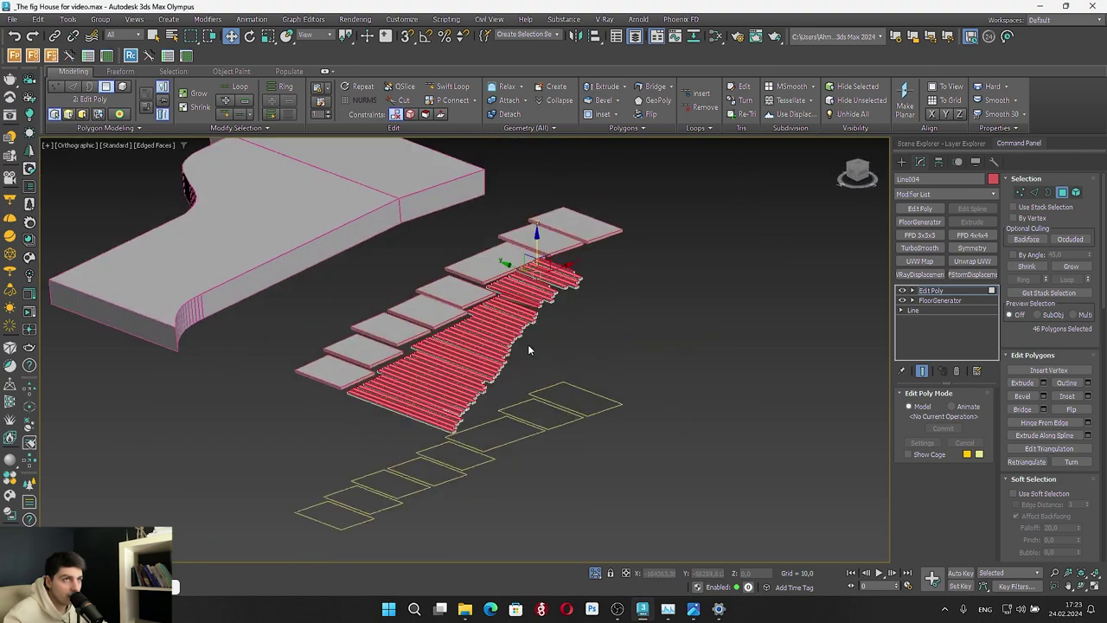
Create a spline shape from the border edges of the selected plank tops and move it down below the planks
left_click(1034, 193, "ctrl")
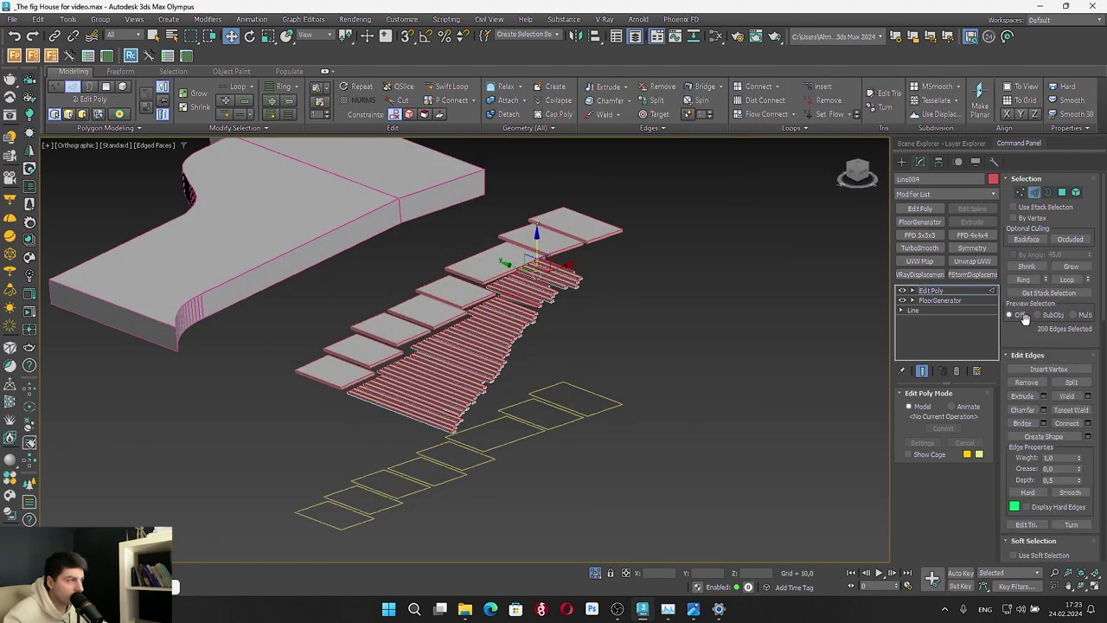
left_click(1043, 494)
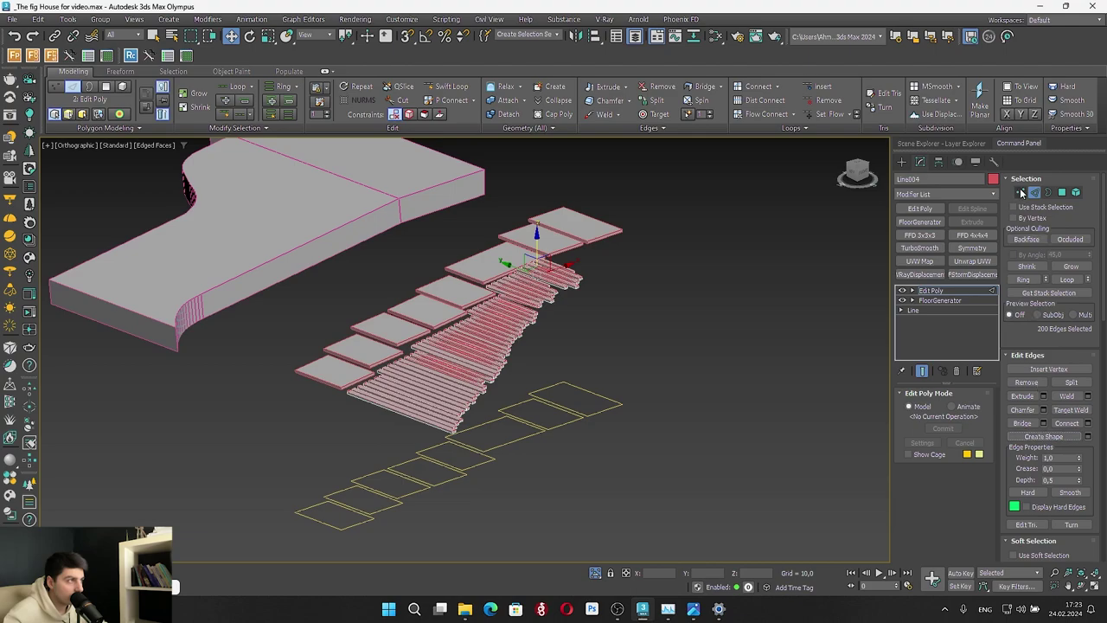
left_click(1042, 196)
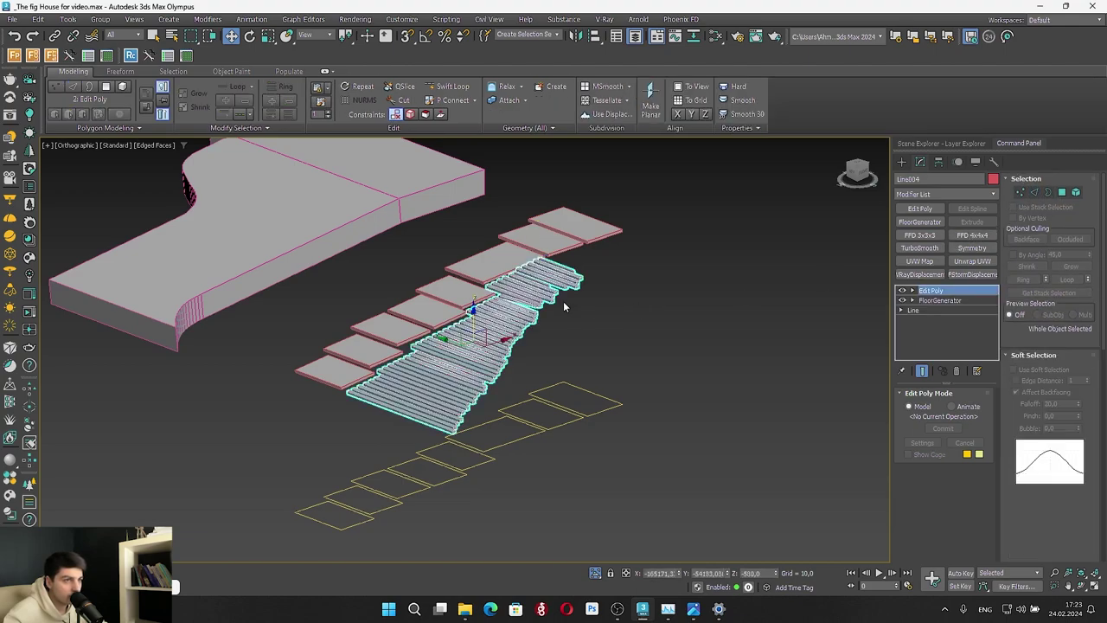
scroll(616, 296, "up", 5)
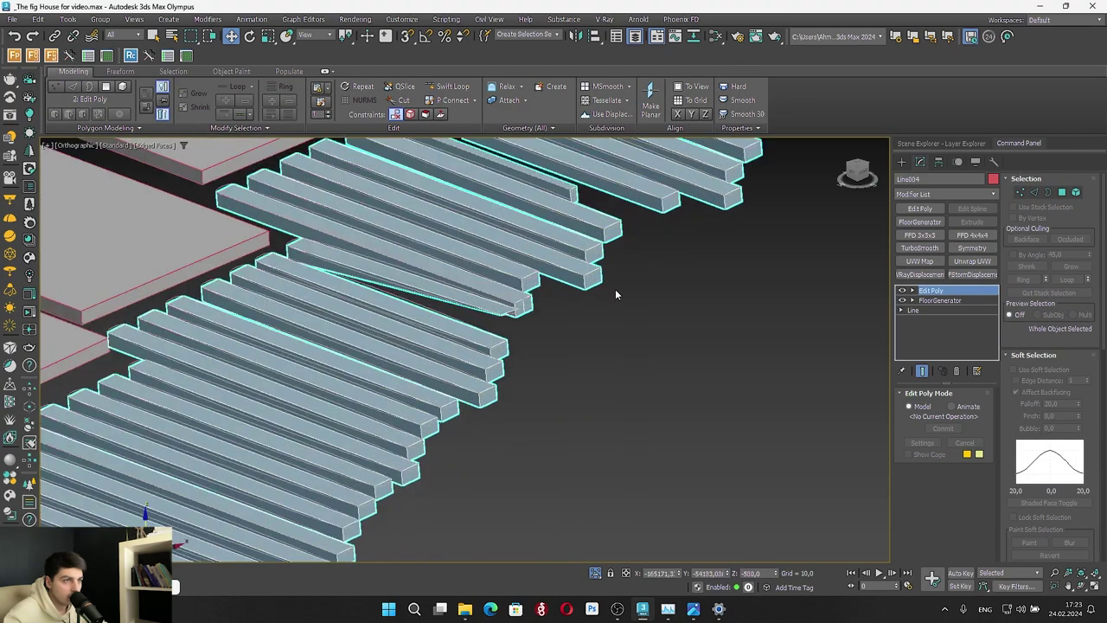
left_click(514, 314)
scroll(749, 347, "down", 5)
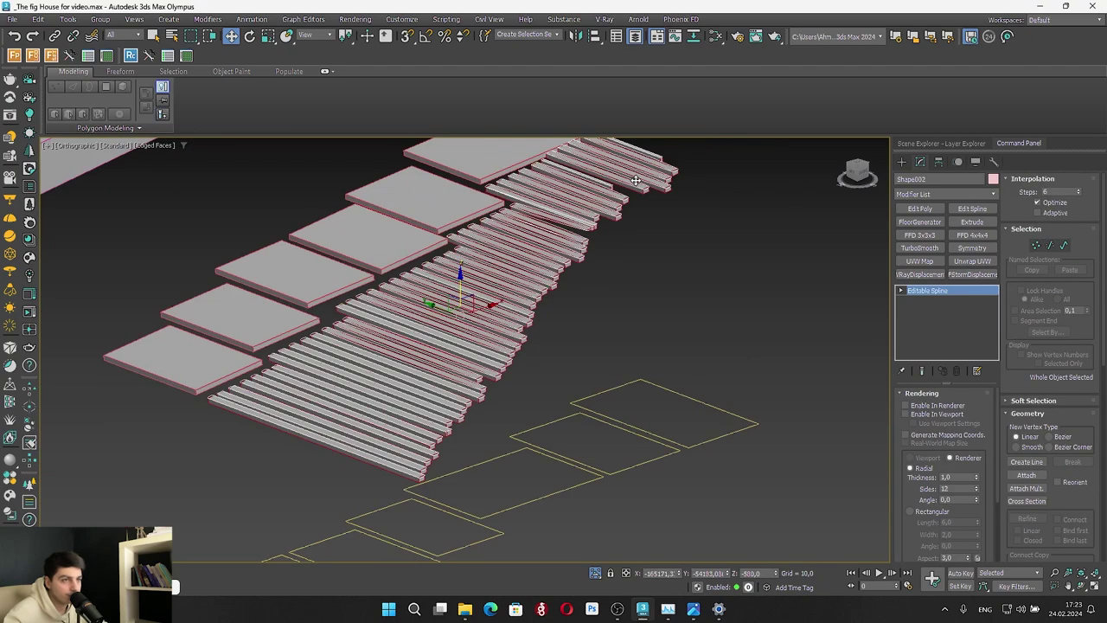
left_click(855, 178)
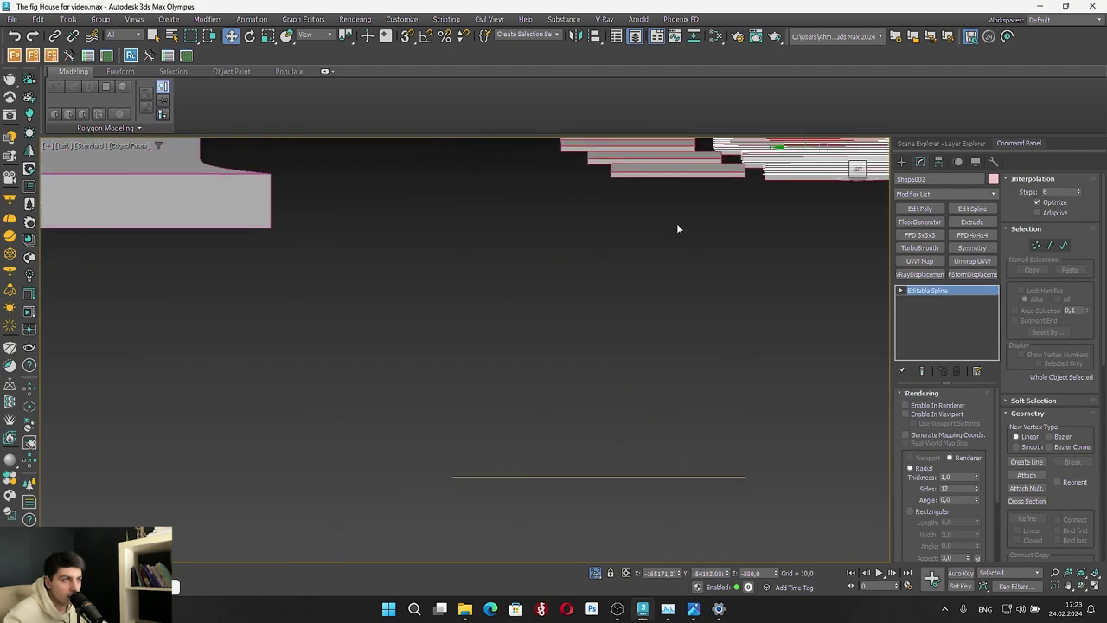
middle_click_drag(670, 241, 721, 329, "alt")
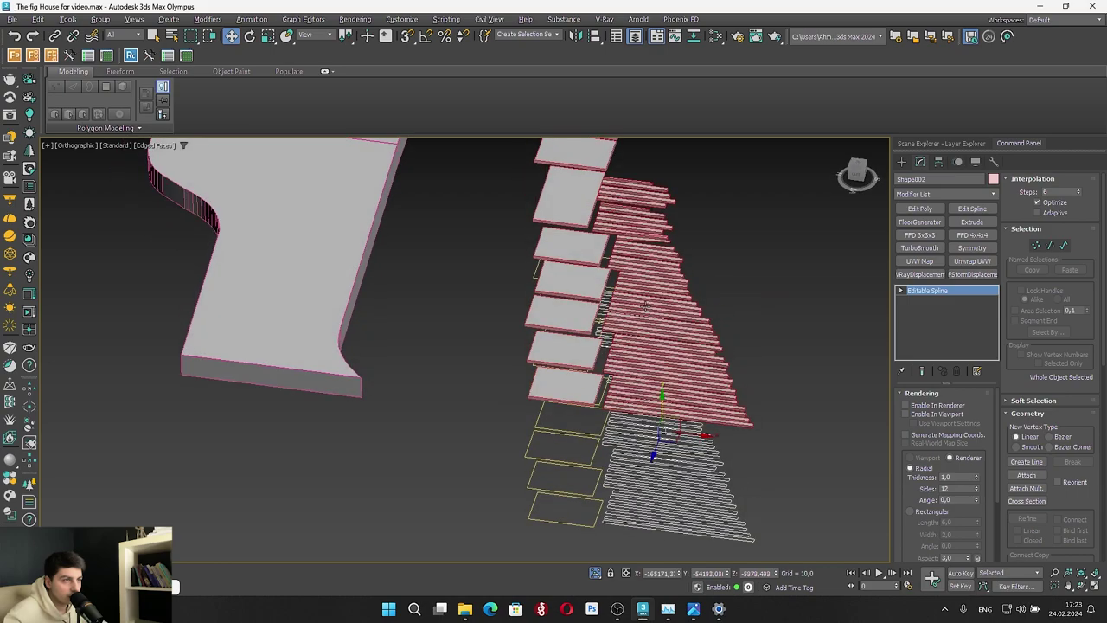
left_click(705, 353)
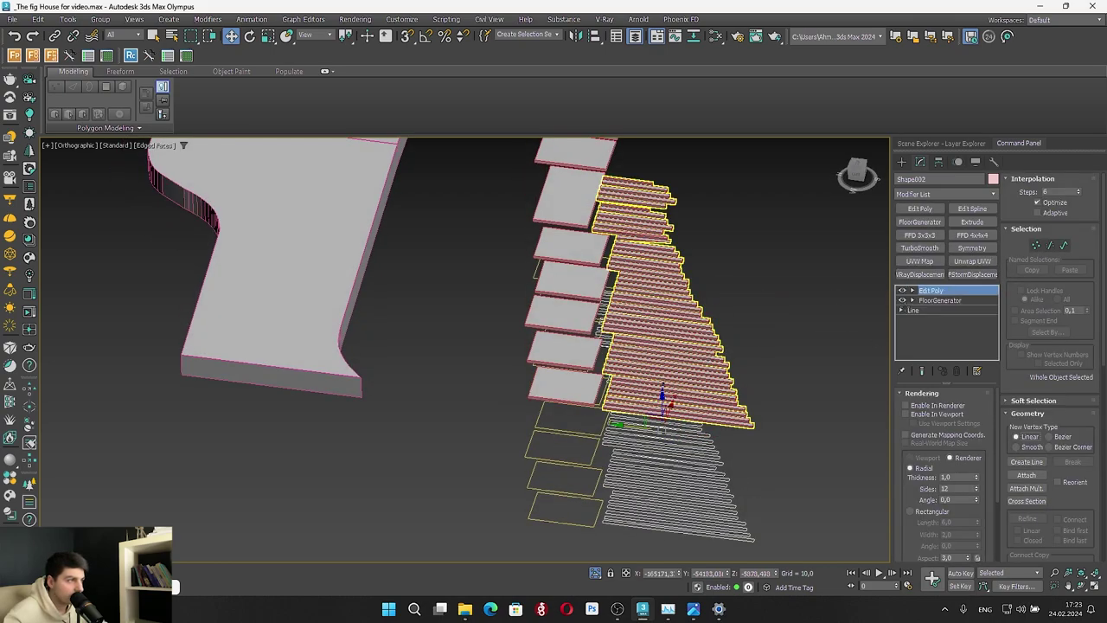
left_click(1036, 195)
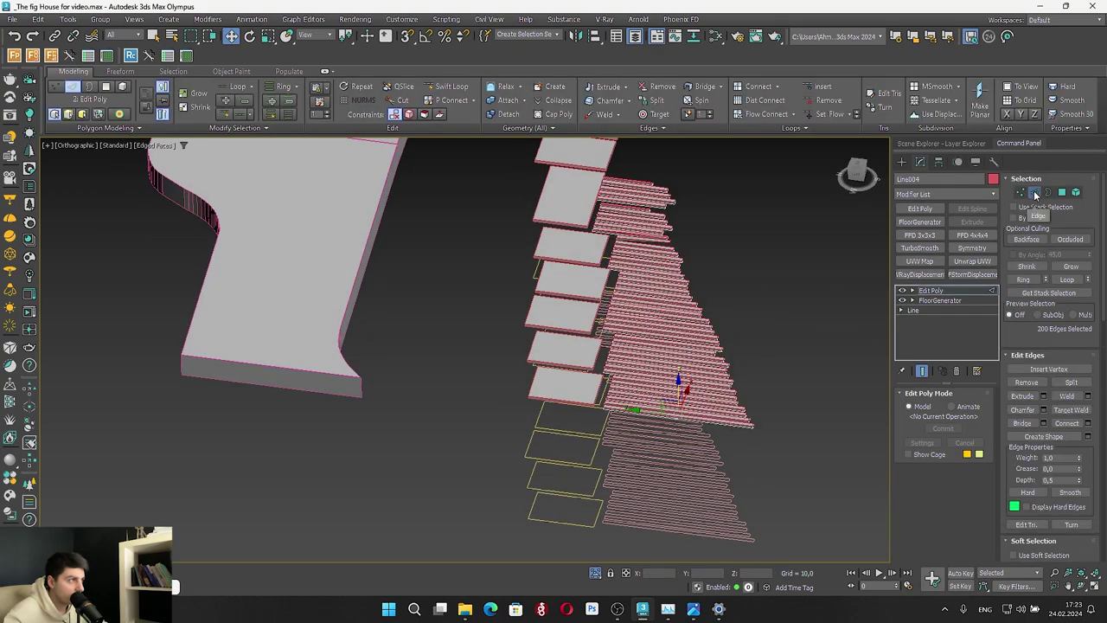
left_click(1035, 196)
left_click(724, 477)
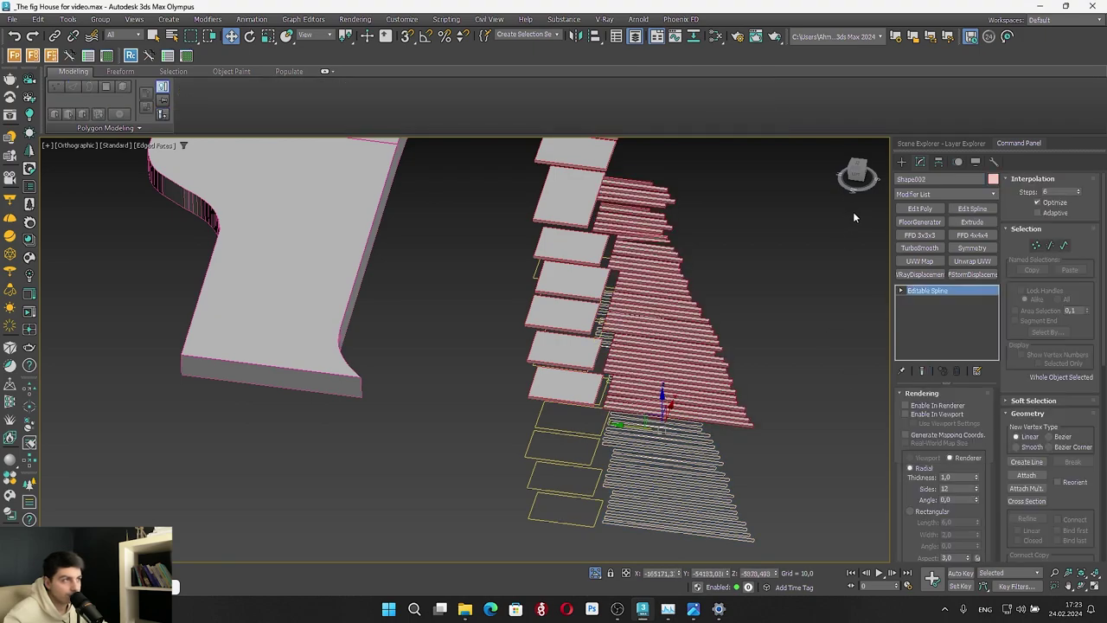
Flatten all vertices of the plank outline shape onto one level by scaling them vertically in the Left view
left_click(859, 182)
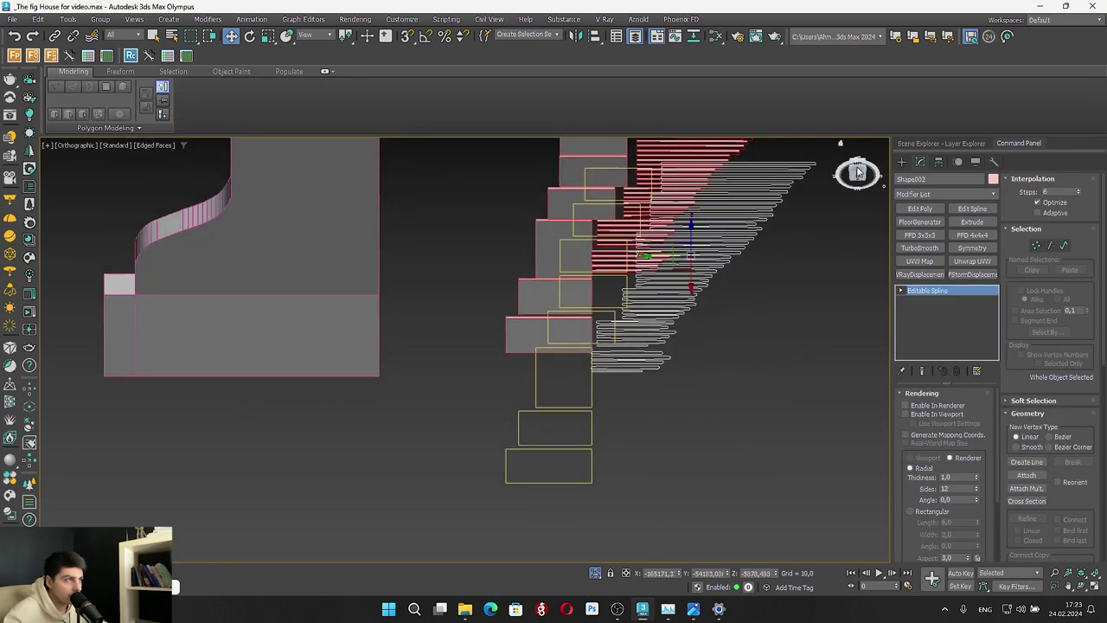
key("1")
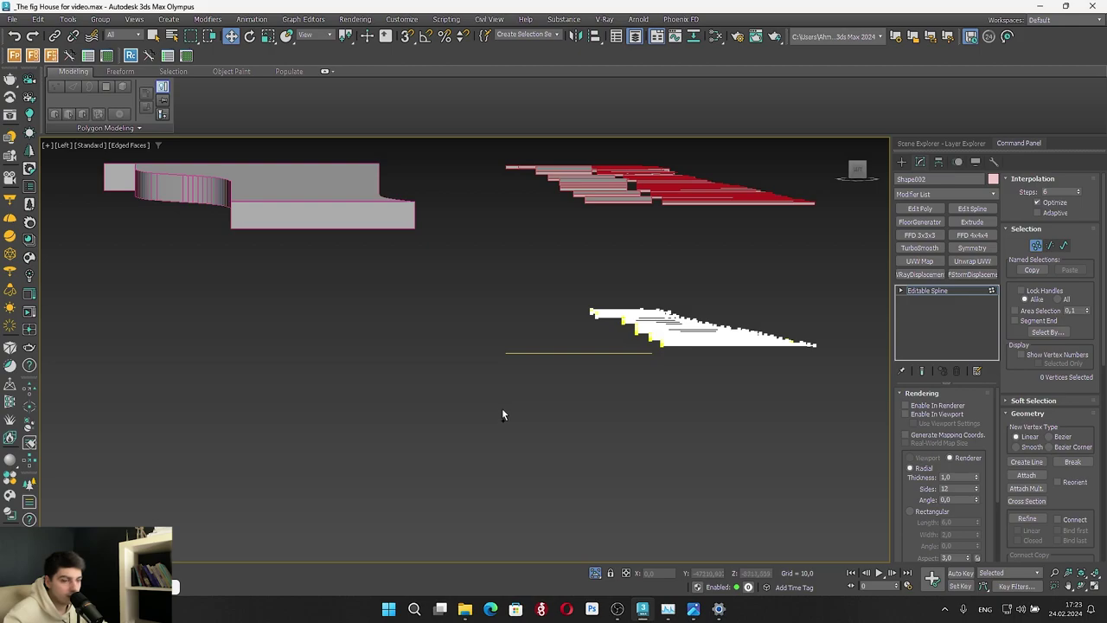
key("ctrl+a")
key("e")
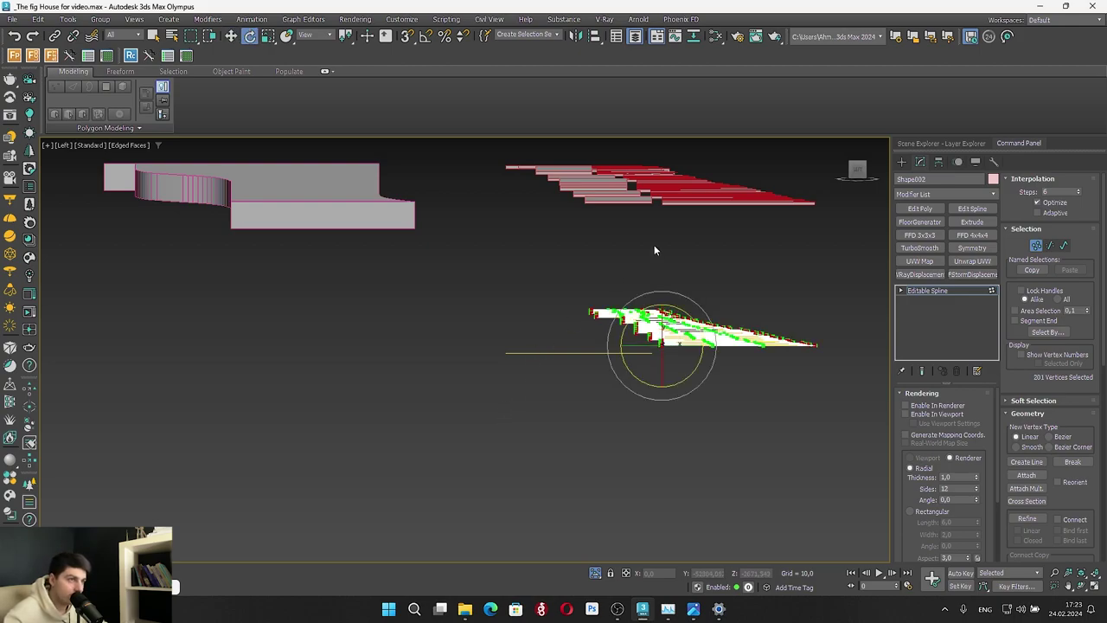
key("r")
left_click_drag(674, 276, 222, 620)
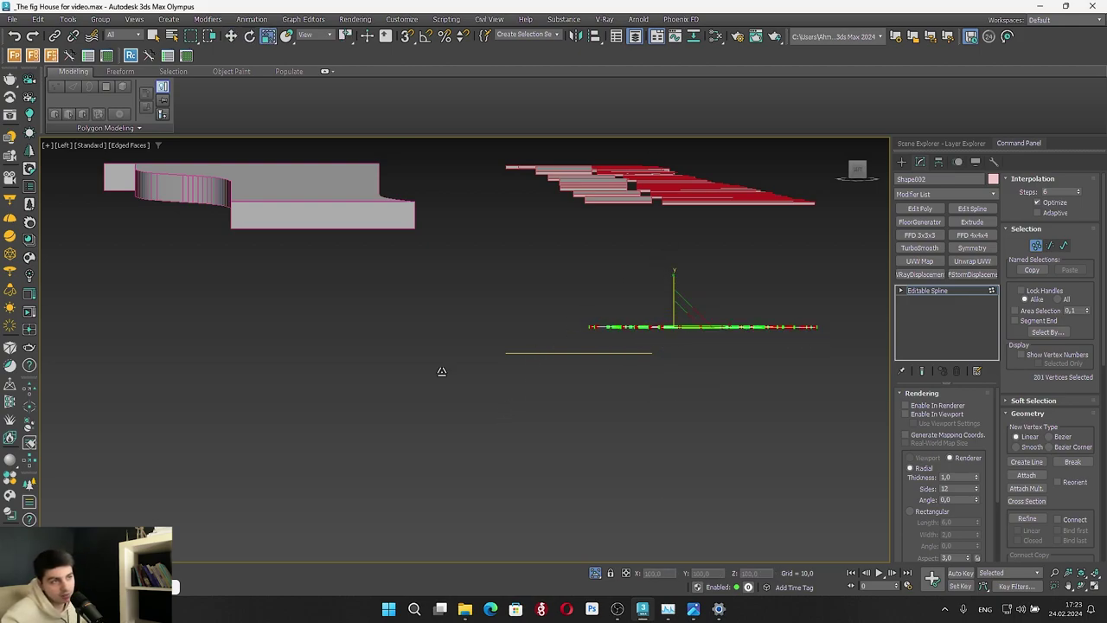
Convert all the selected vertices of the plank outline shape to the Corner type
right_click(673, 335)
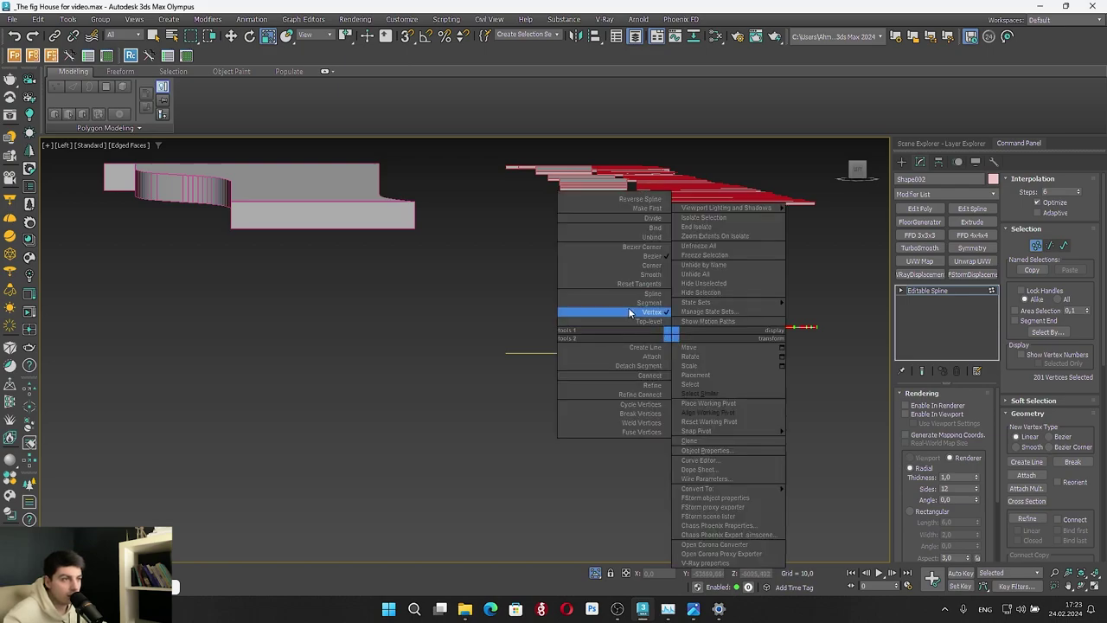
left_click(624, 263)
middle_click_drag(626, 281, 567, 372, "alt")
Delete the extra vertex in the middle of the short end edge of the irregular plank outline
scroll(793, 325, "up", 4)
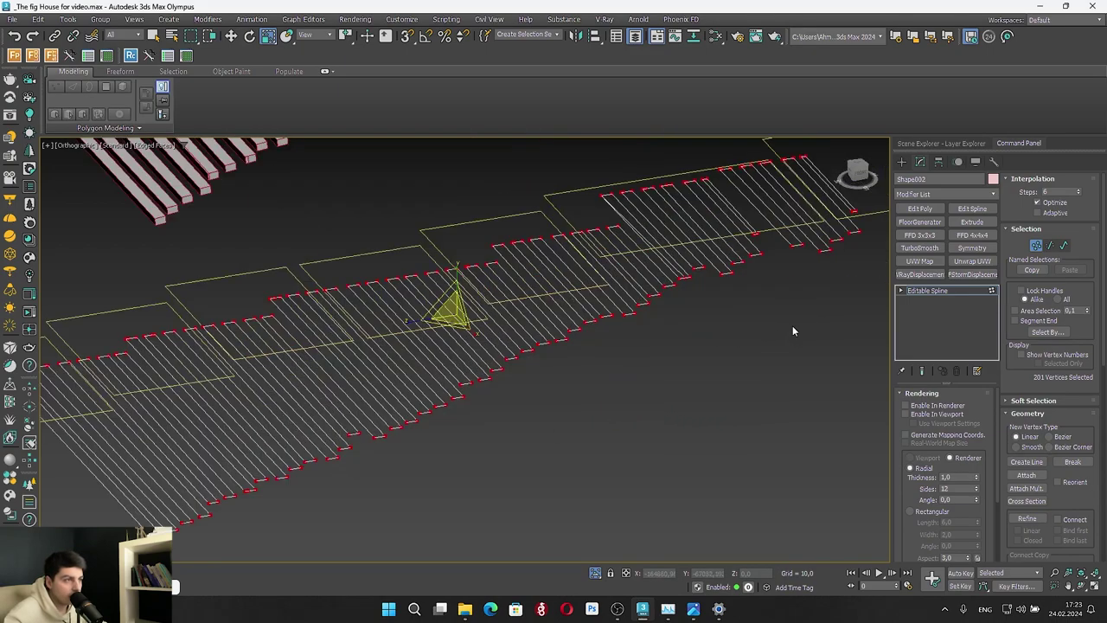
scroll(720, 223, "up", 3)
scroll(595, 277, "up", 3)
scroll(647, 284, "up", 4)
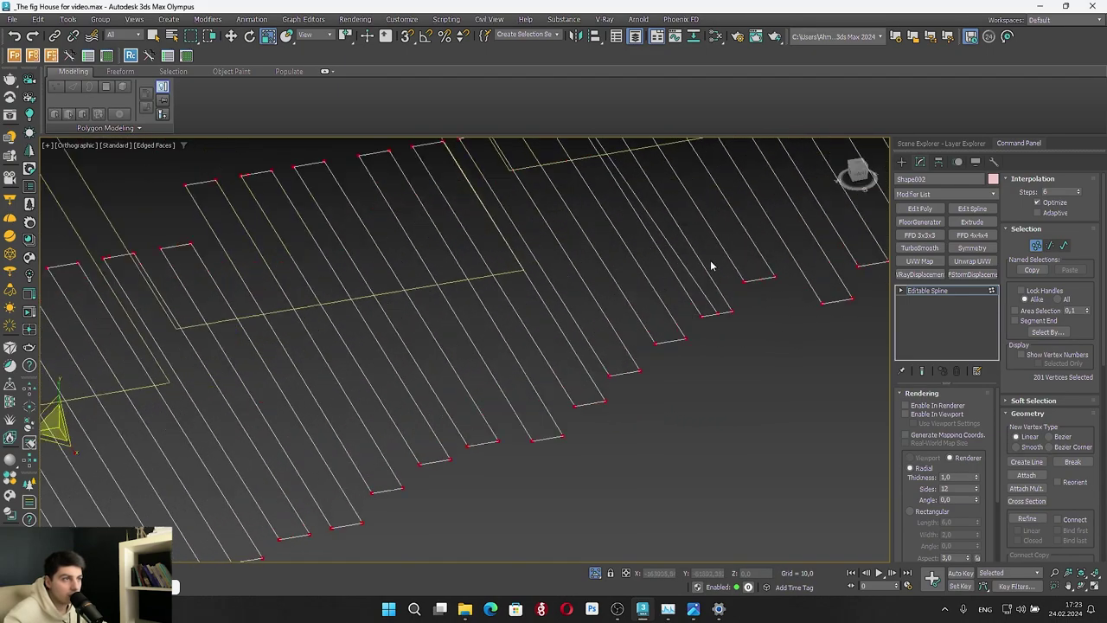
left_click(1051, 246)
left_click(705, 338)
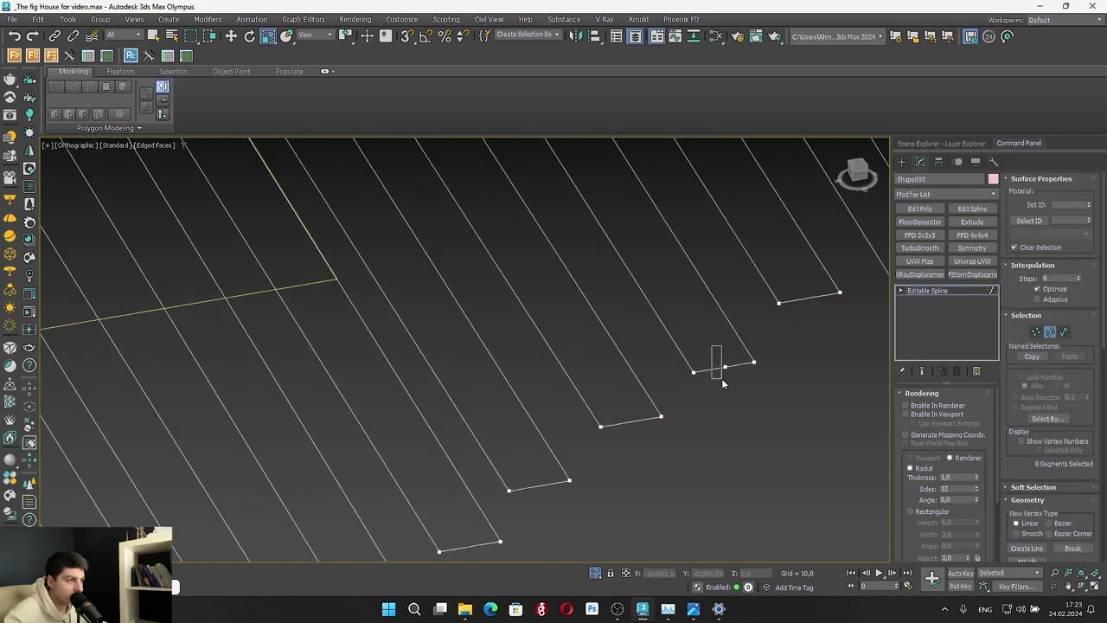
left_click(1037, 334)
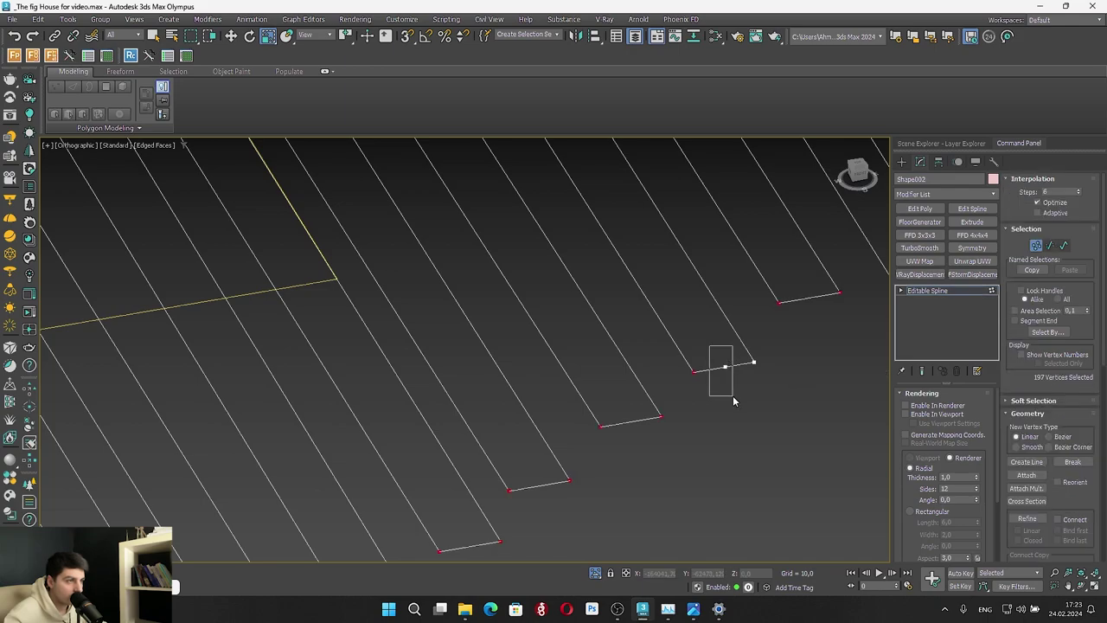
left_click_drag(733, 395, 726, 400)
key("Delete")
Shift the stray first vertex at the opposite end of the irregular plank outline sideways and delete it
scroll(726, 400, "down", 7)
scroll(616, 290, "up", 2)
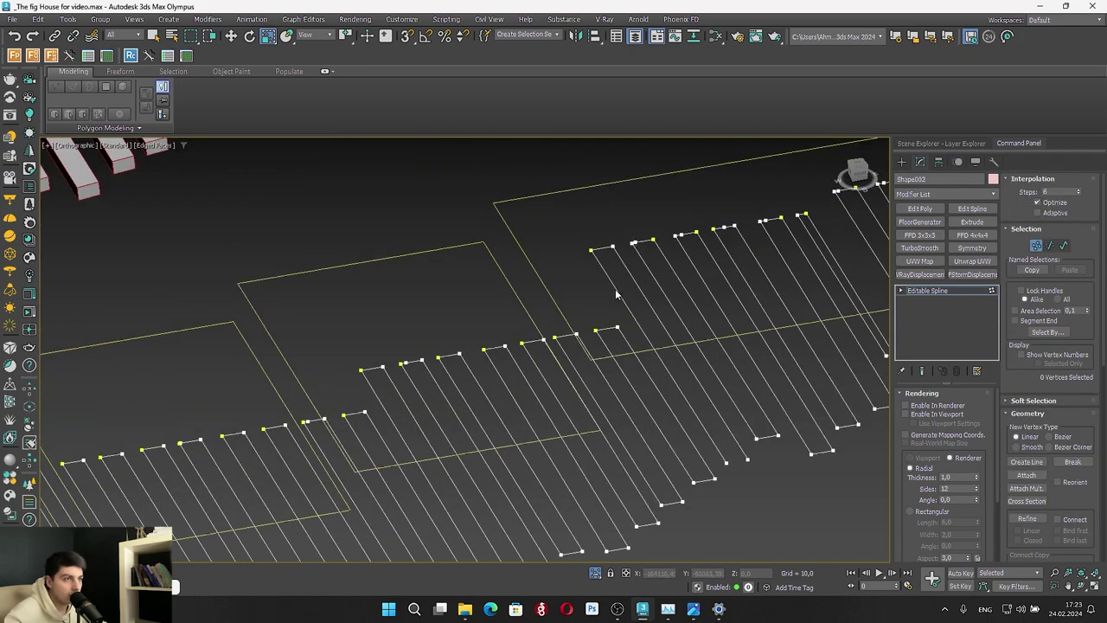
left_click(591, 250)
key("w")
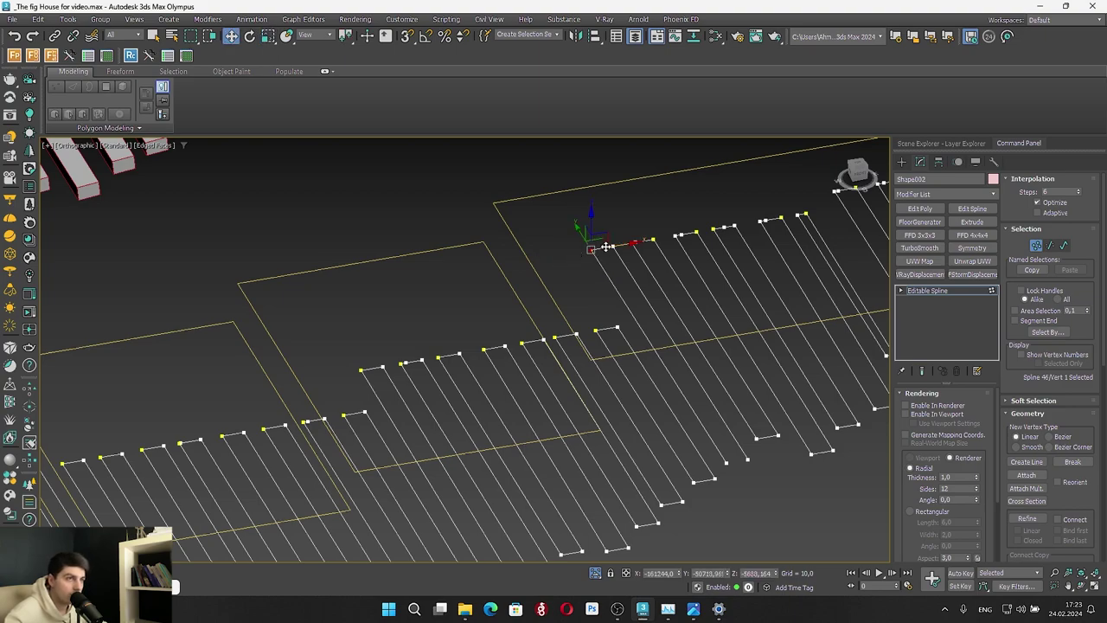
scroll(613, 244, "up", 2)
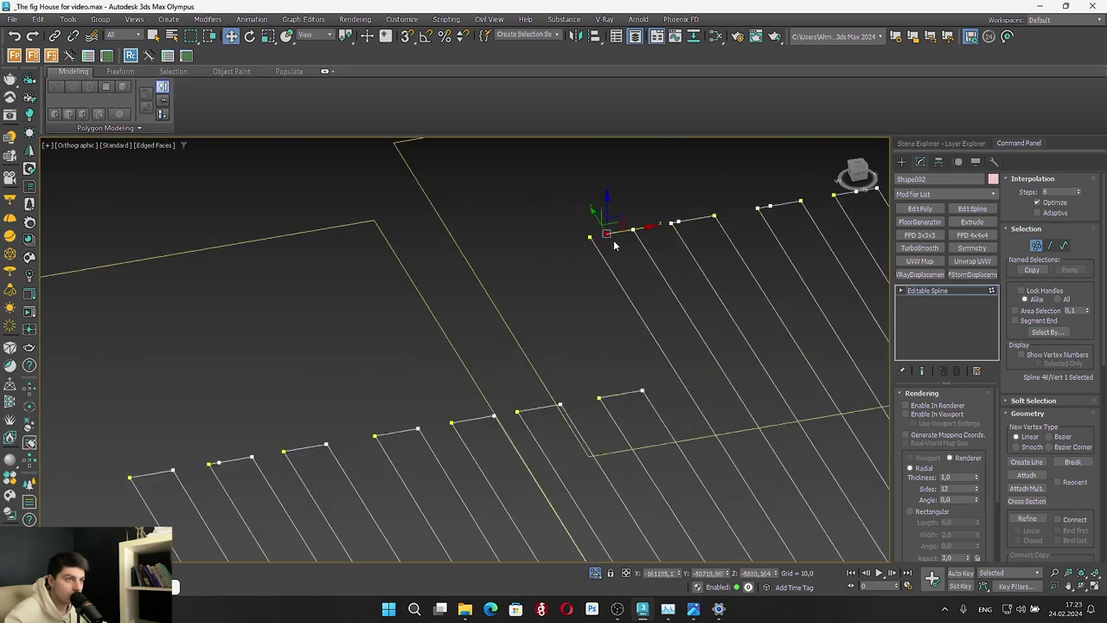
key("Delete")
scroll(483, 223, "down", 3)
scroll(662, 340, "up", 1)
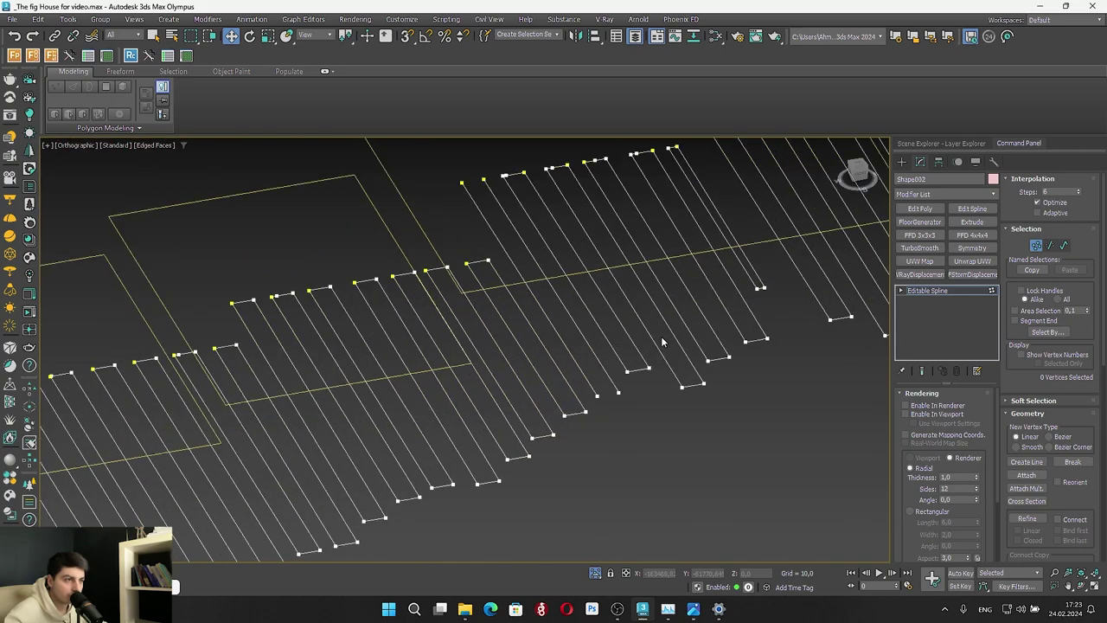
Close both open ends of the plank outline with snapped new line segments between the end vertices, accepting the vertex weld
left_click(1036, 245)
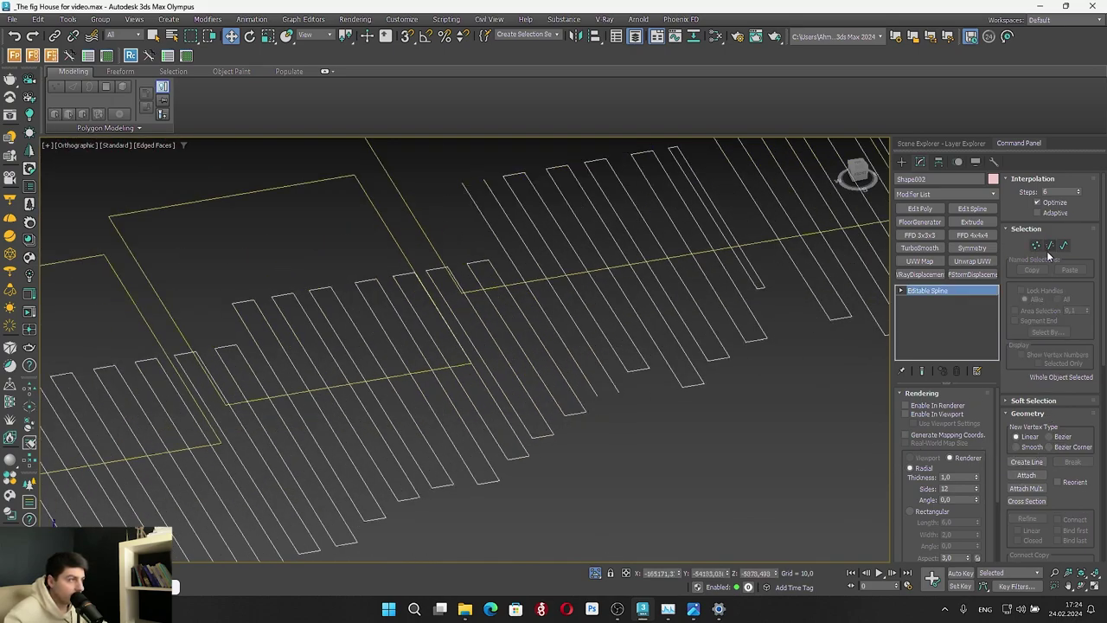
left_click(1035, 245)
left_click(1027, 461)
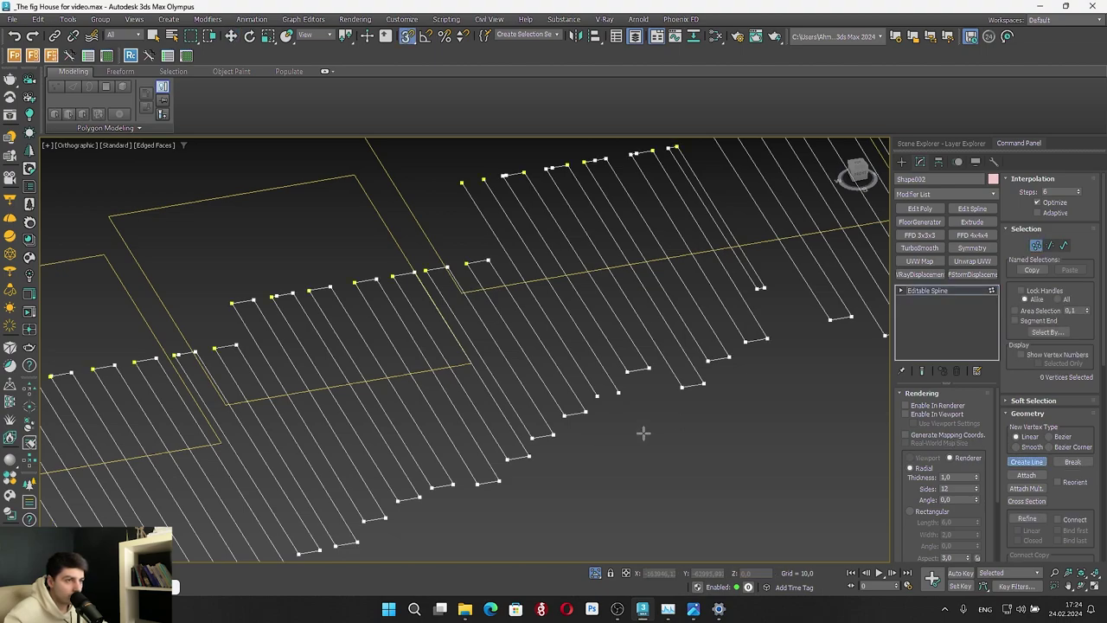
scroll(588, 401, "up", 3)
left_click(588, 400)
left_click(627, 381)
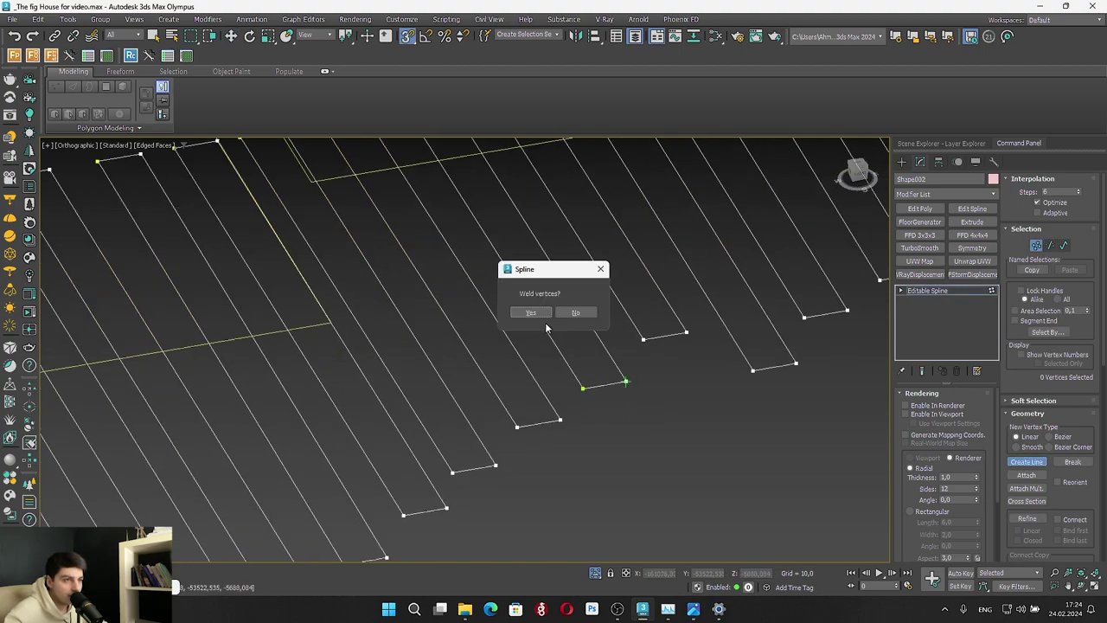
left_click(545, 319)
scroll(598, 366, "down", 3)
left_click(466, 187)
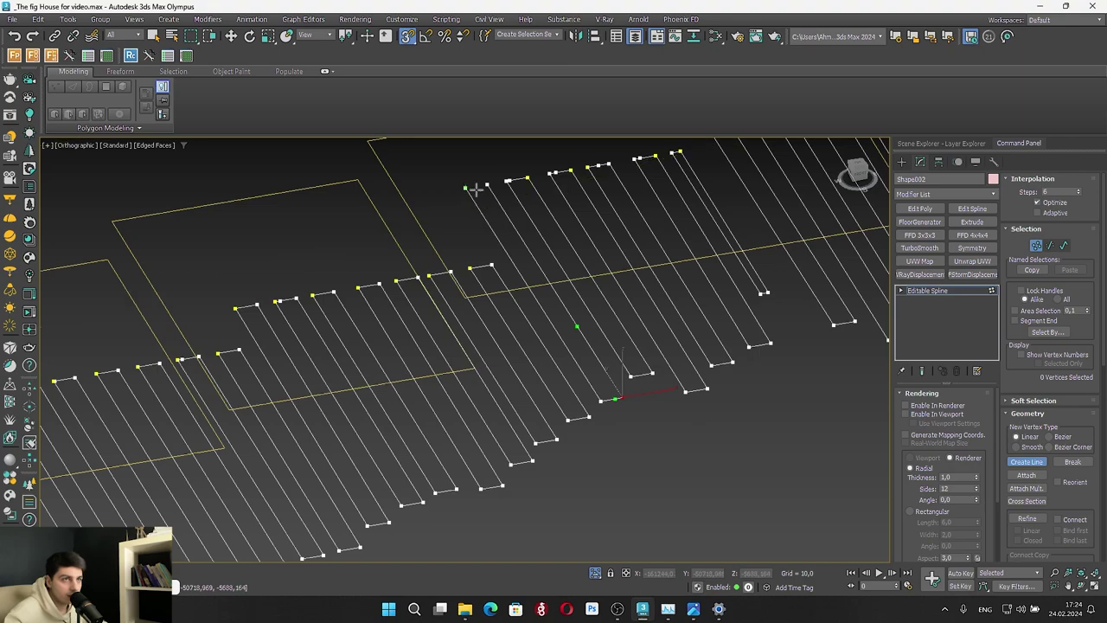
left_click(487, 184)
left_click(577, 313)
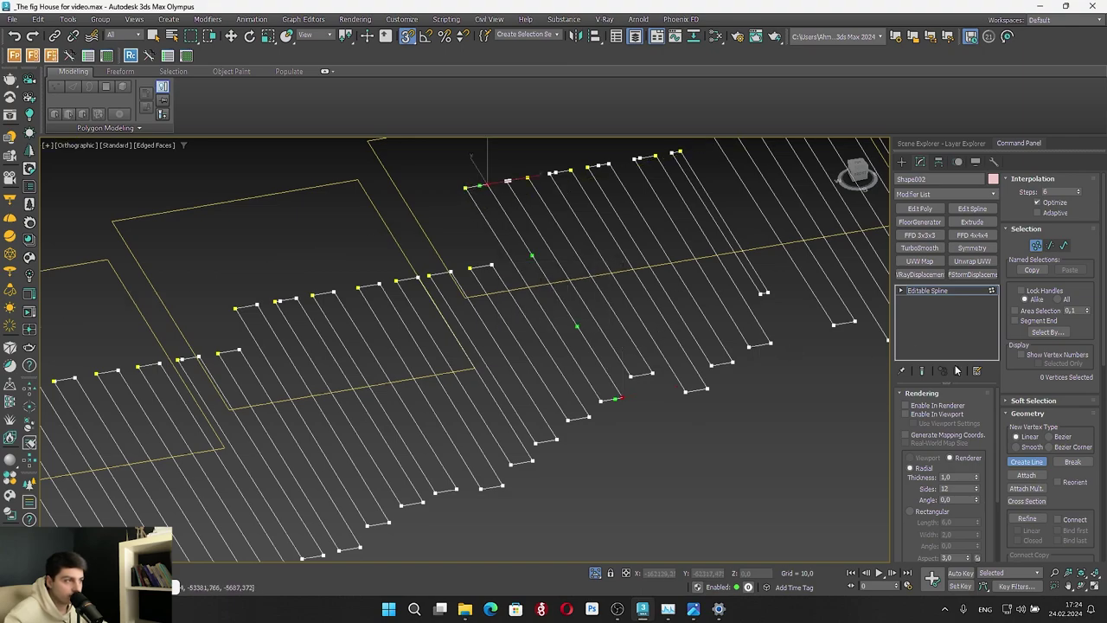
left_click(1027, 460)
Displace the near-end corner vertex of the repaired plank outline to test its connection, and undo the move
key("w")
scroll(593, 394, "up", 3)
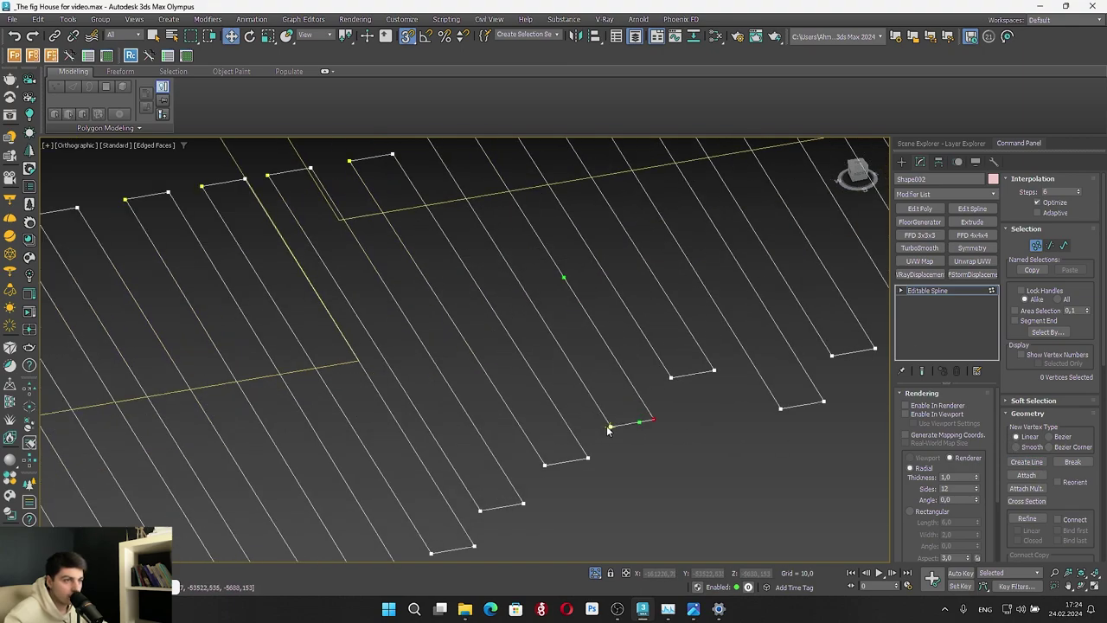
left_click(608, 425)
left_click_drag(597, 409, 638, 451)
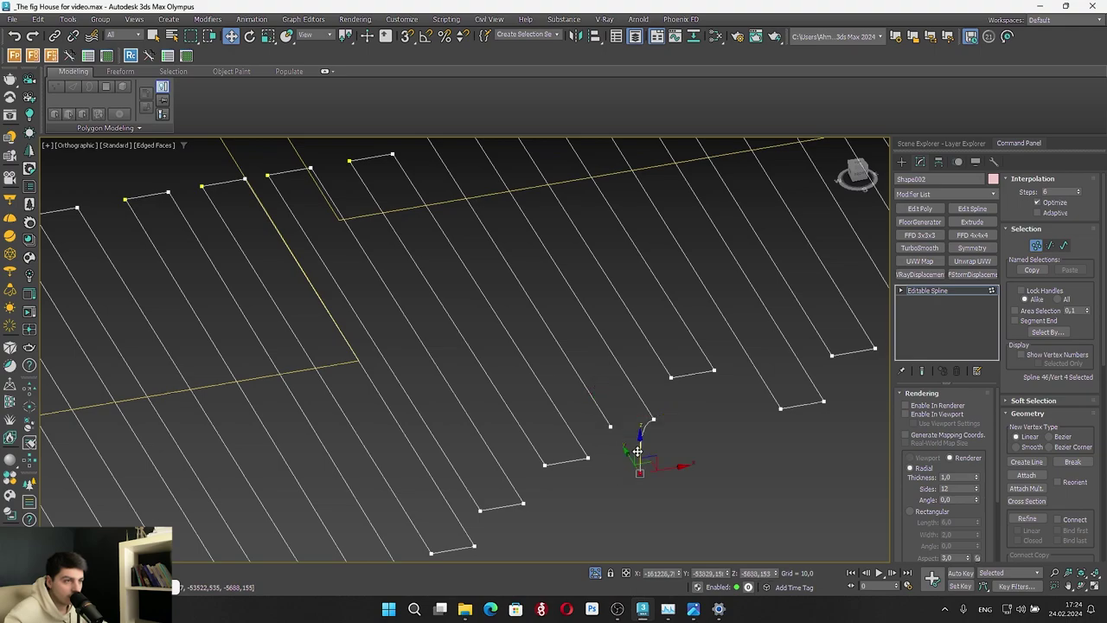
key("ctrl+z")
Weld all vertices of the plank outline shape with a threshold of 0,1 and check the repaired corner with an undone trial move
key("ctrl+a")
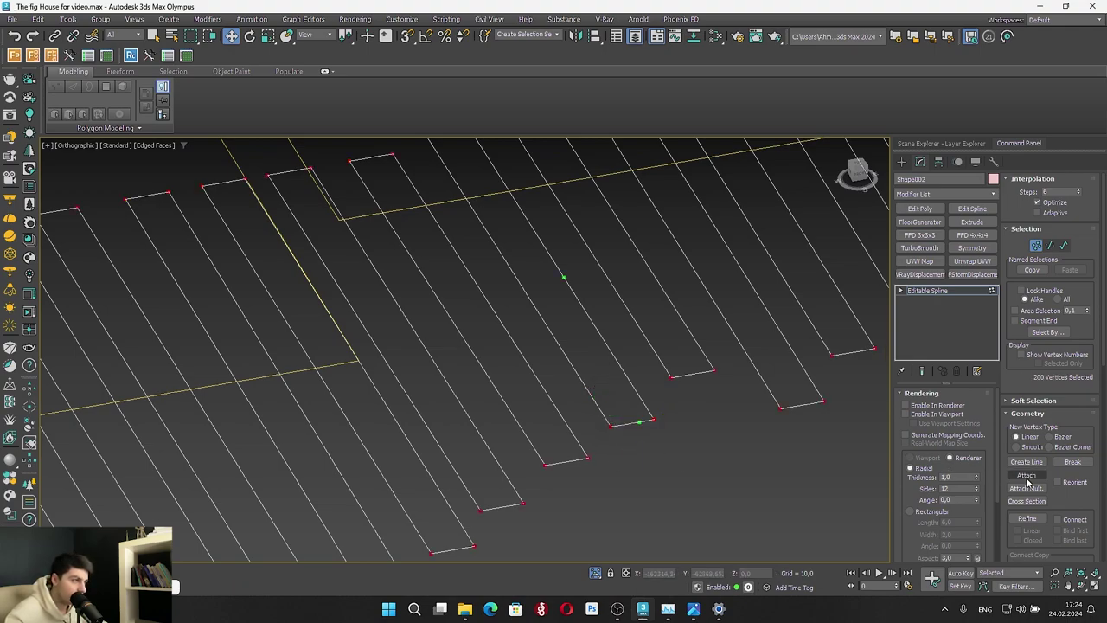
scroll(1093, 486, "down", 4)
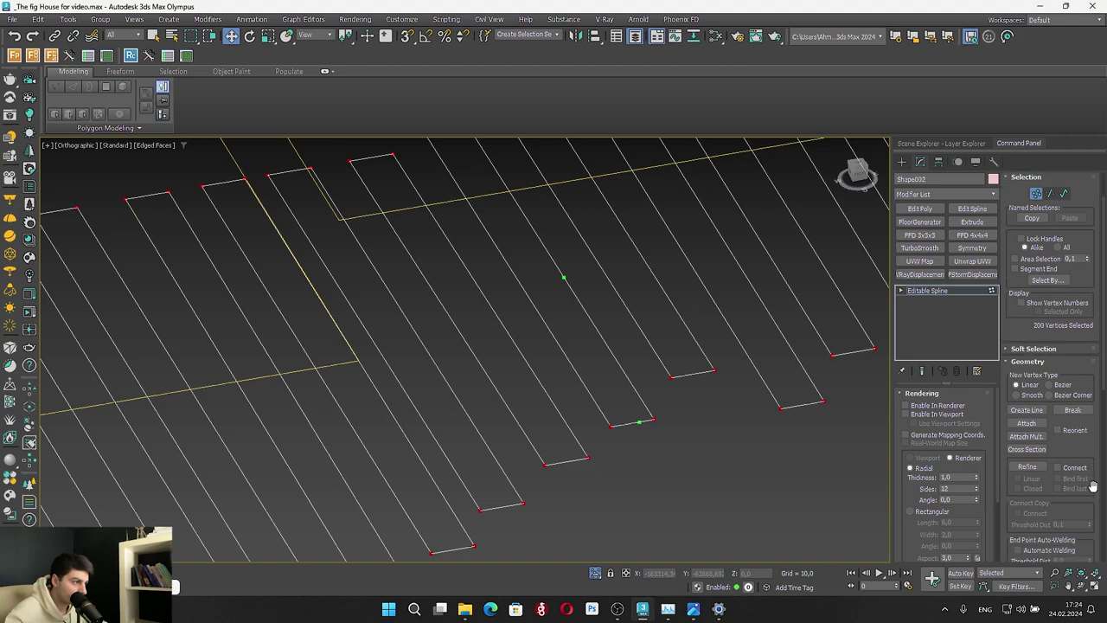
left_click(1027, 456)
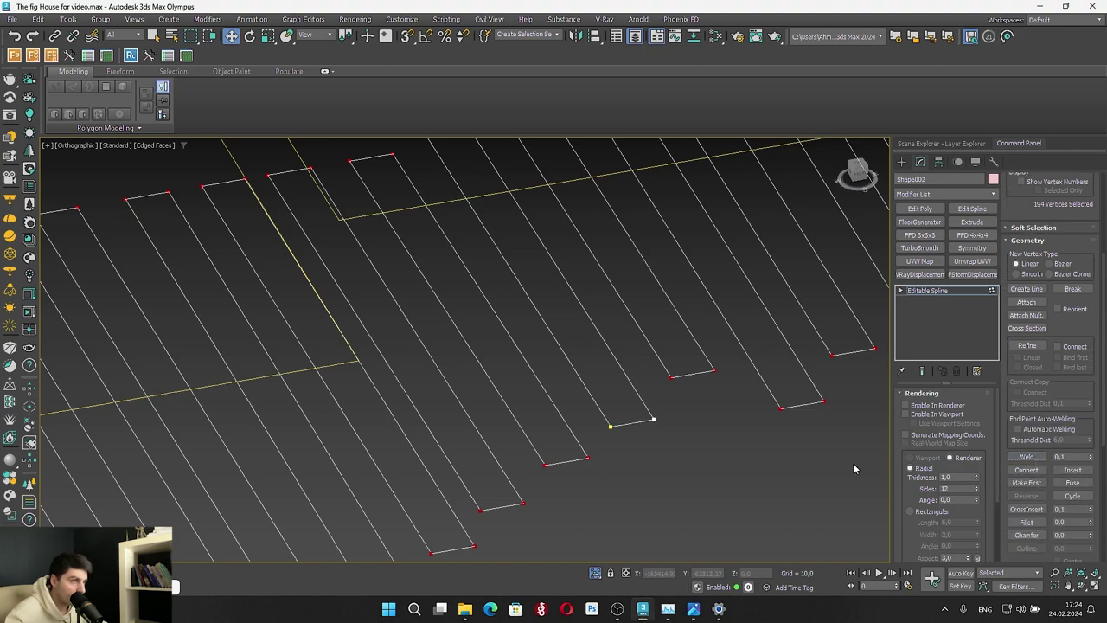
left_click(611, 426)
mouse_move(611, 426)
left_mouse_down()
mouse_move(618, 450)
mouse_move(621, 427)
left_mouse_up()
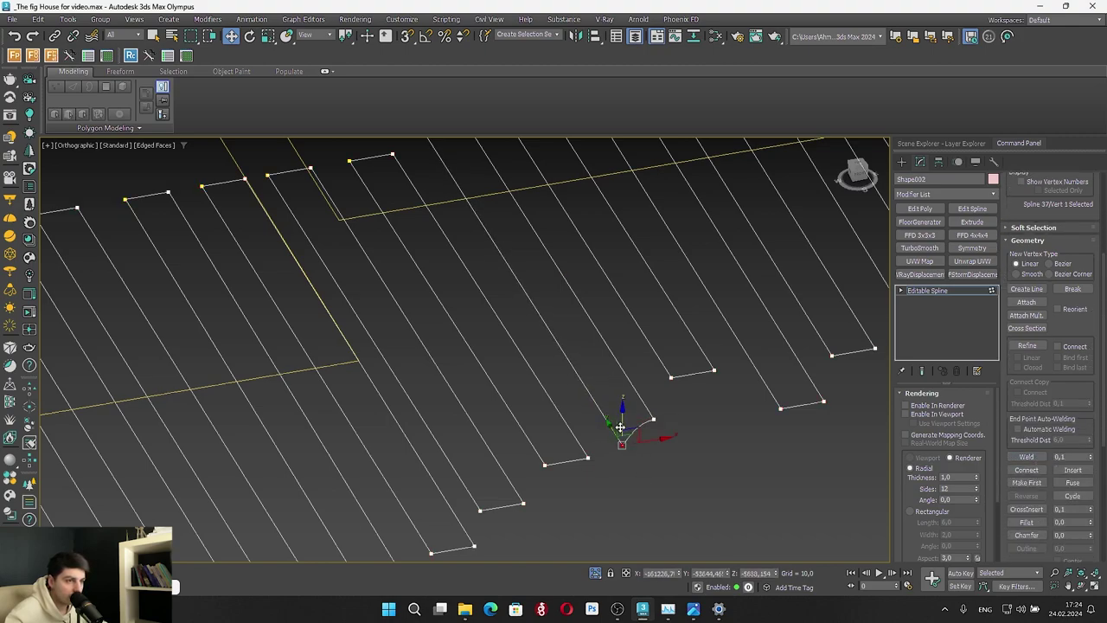
key("ctrl+z")
Leave vertex editing and center the plank outline shape's pivot to the object
scroll(712, 386, "down", 7)
middle_click_drag(712, 387, 741, 367, "alt")
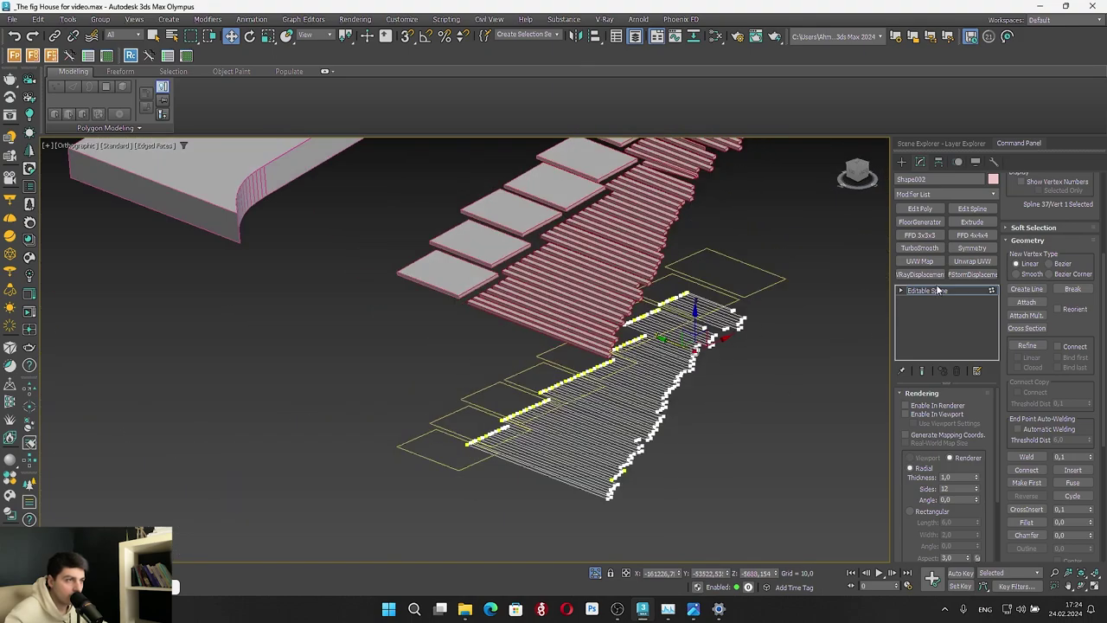
left_click(960, 290)
left_click(850, 177)
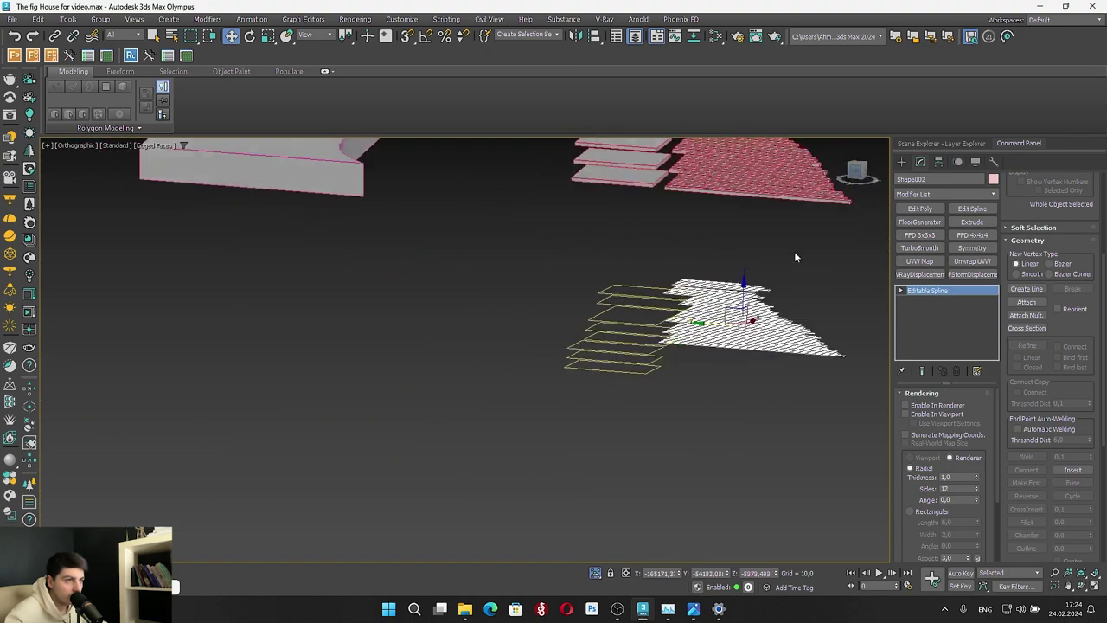
left_click(938, 162)
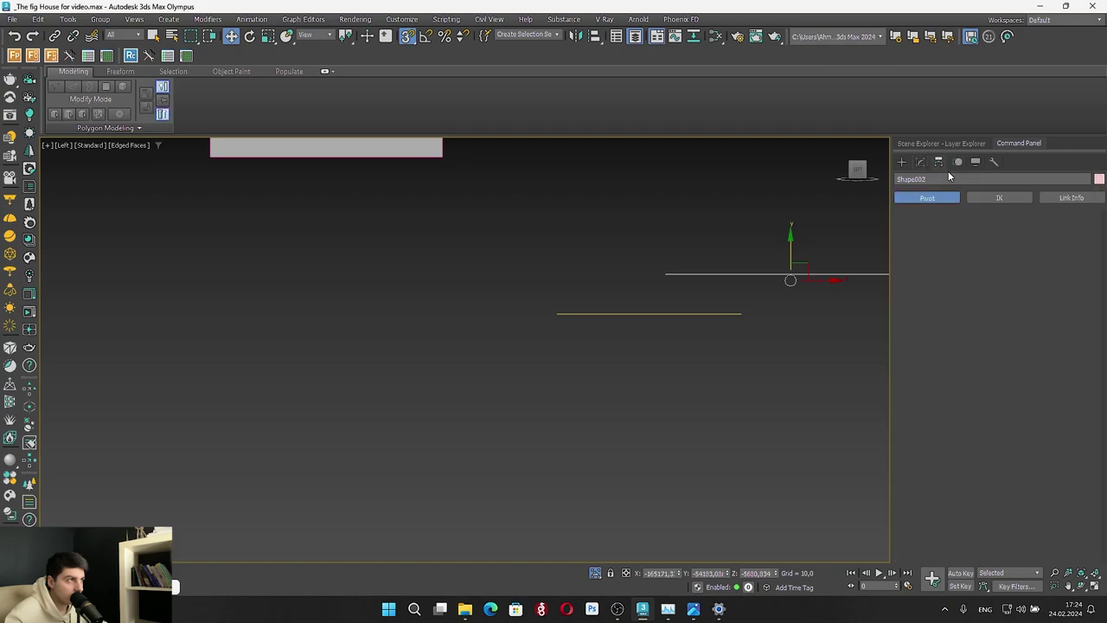
left_click(944, 242)
left_click(944, 302)
left_click(943, 242)
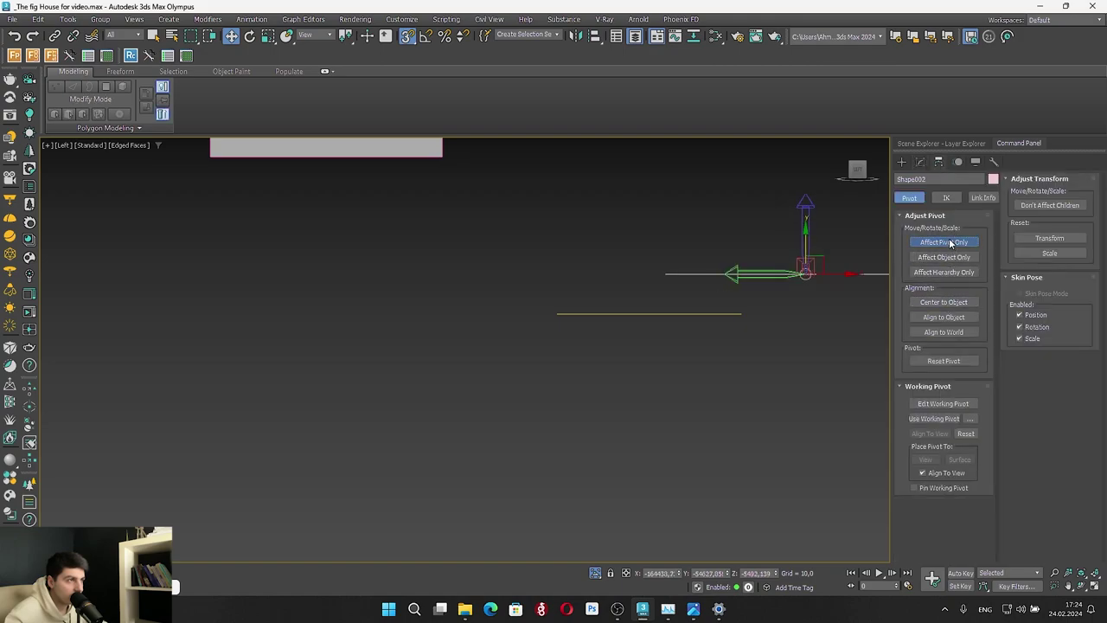
Snap the plank outline shape vertically down onto the level of the slab outlines
left_click_drag(753, 277, 742, 313)
middle_click_drag(653, 311, 614, 372, "alt")
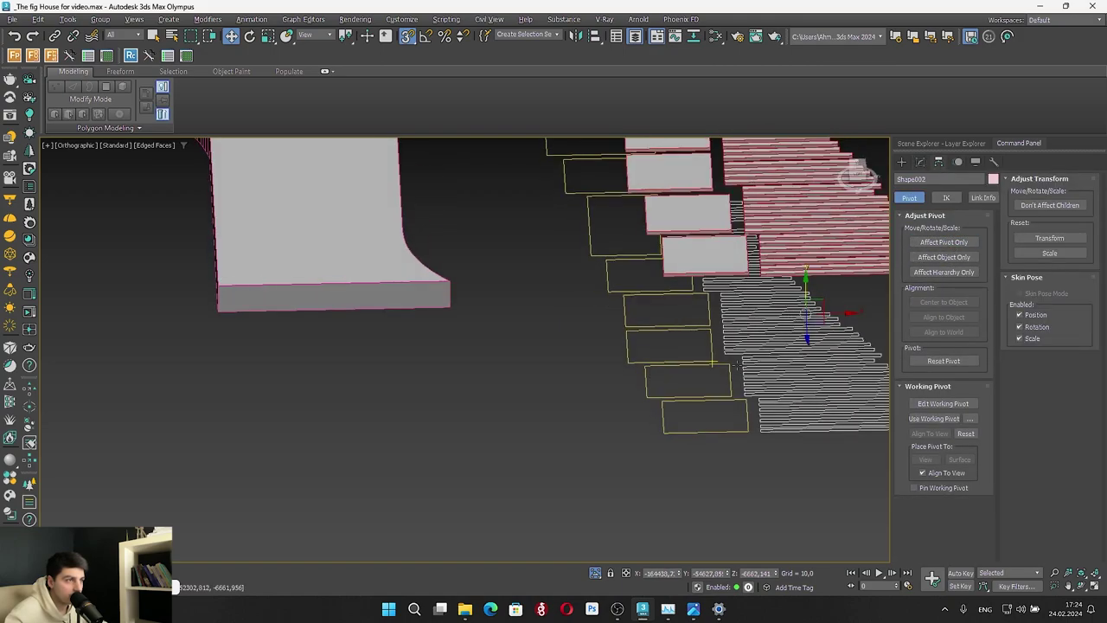
scroll(529, 372, "down", 2)
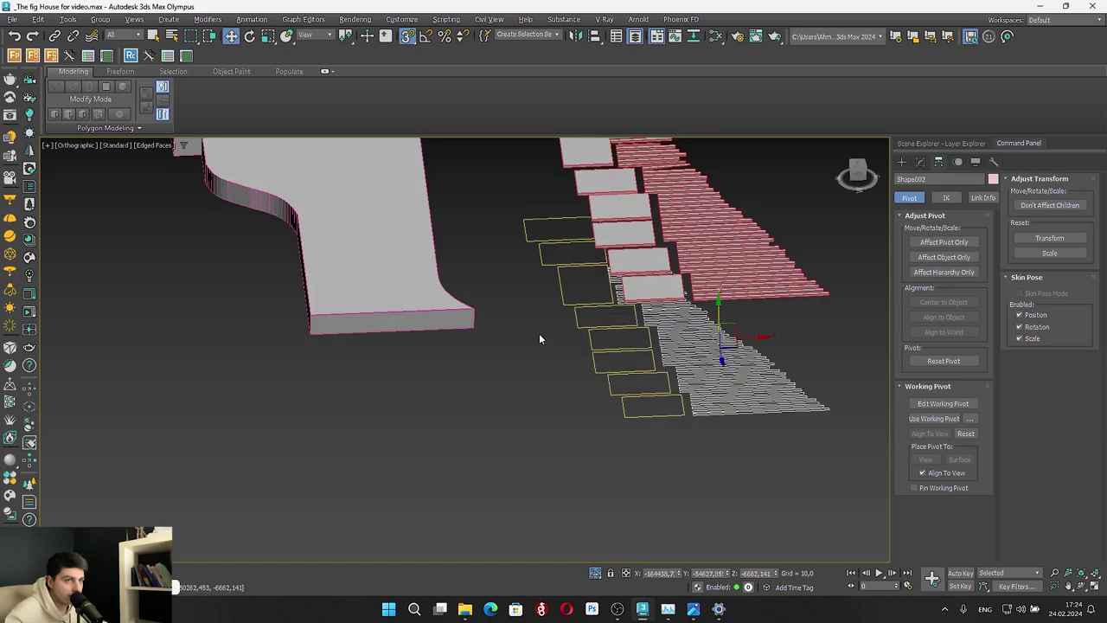
Clone the large curved path slab straight down below the original as one independent copy
left_click(916, 164)
left_click(351, 272)
scroll(393, 249, "down", 5)
middle_click_drag(393, 249, 343, 232, "alt")
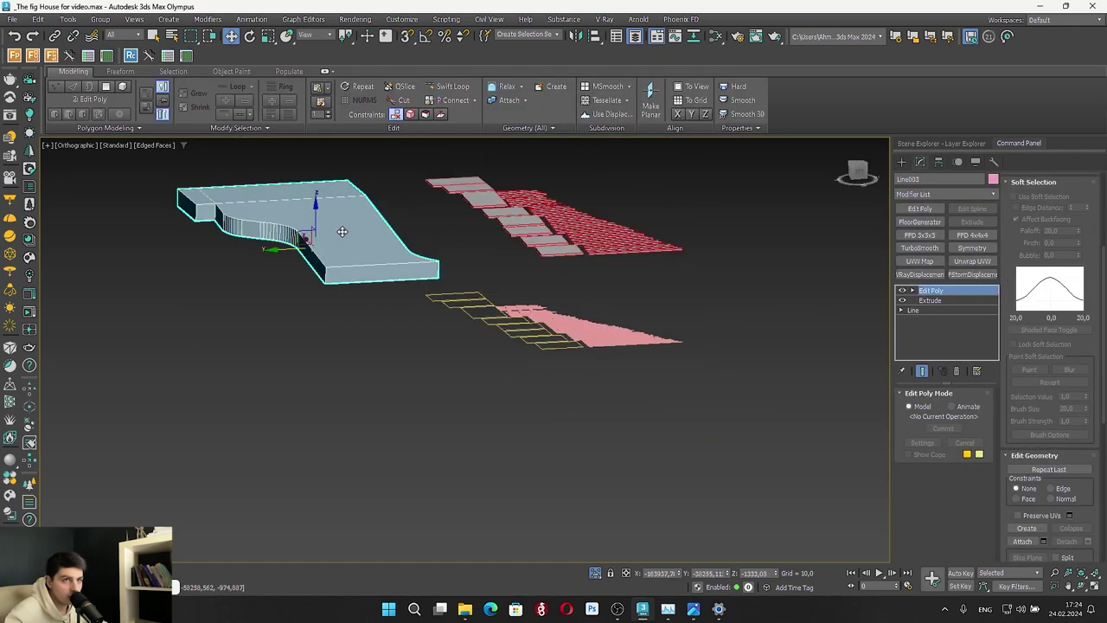
left_click_drag(317, 212, 317, 339, "shift")
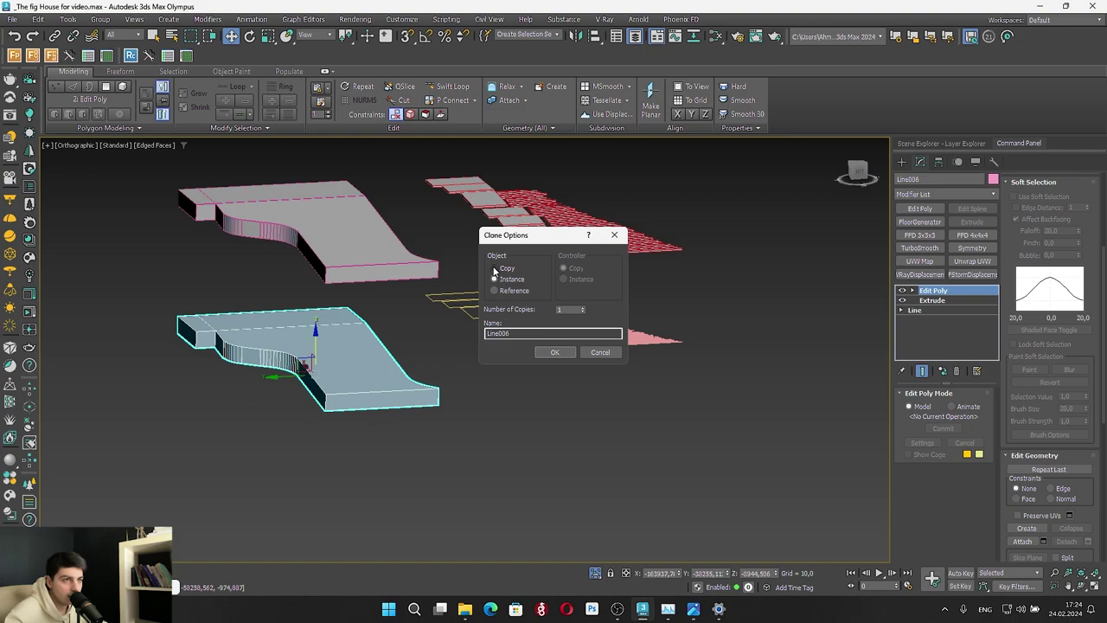
left_click(495, 269)
left_click(557, 352)
Remove the Edit Poly and Extrude modifiers from the copied slab, leaving only its base line
left_click(915, 309)
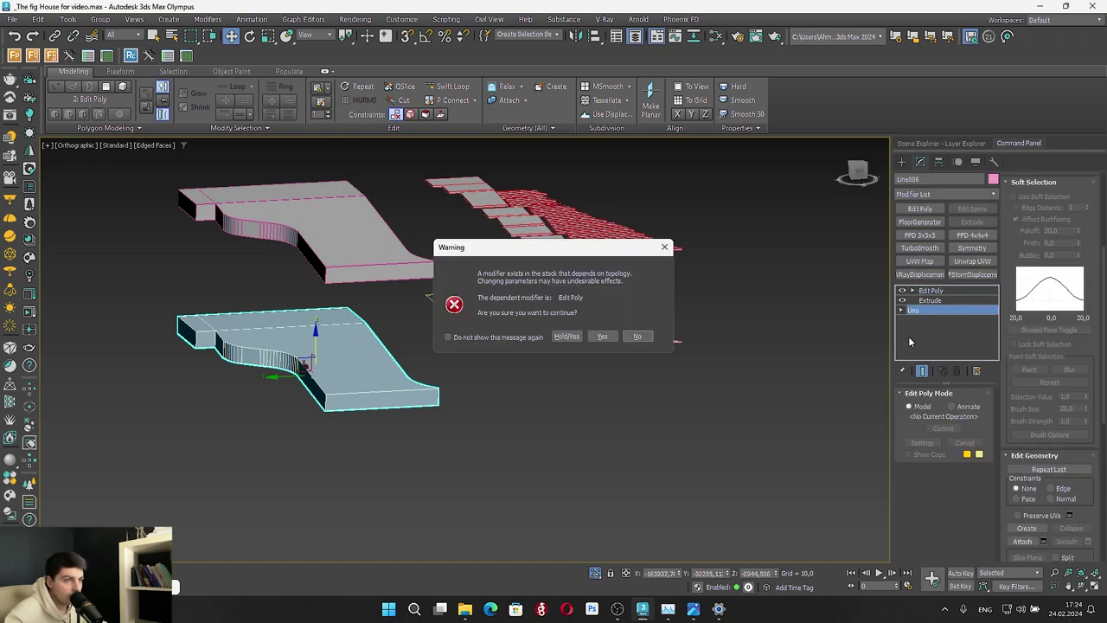
left_click(632, 337)
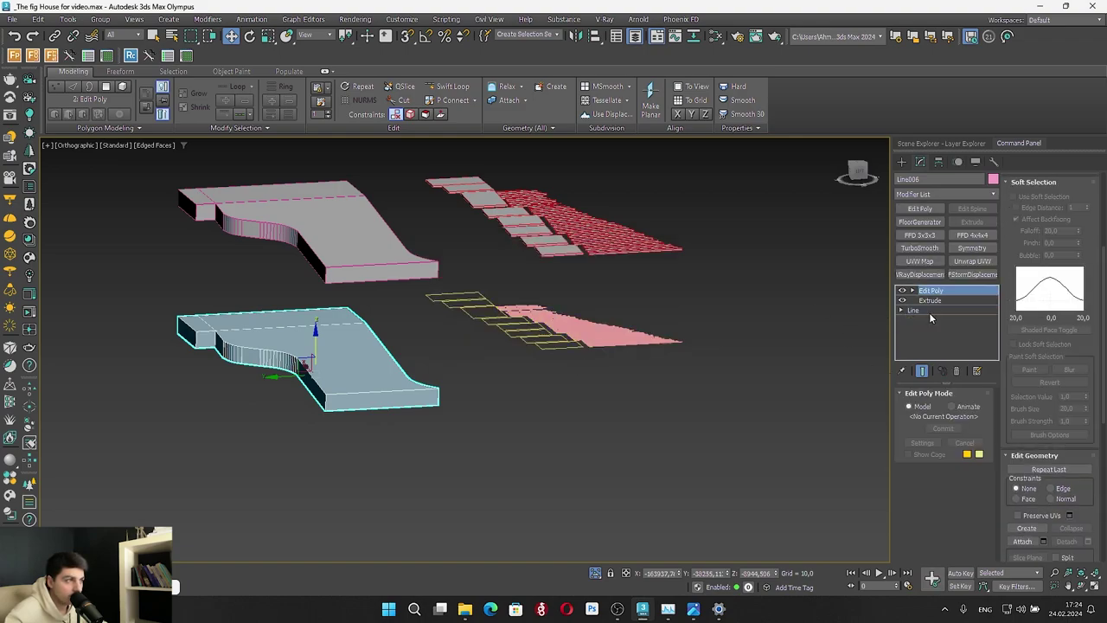
left_click(956, 371)
left_click(957, 371)
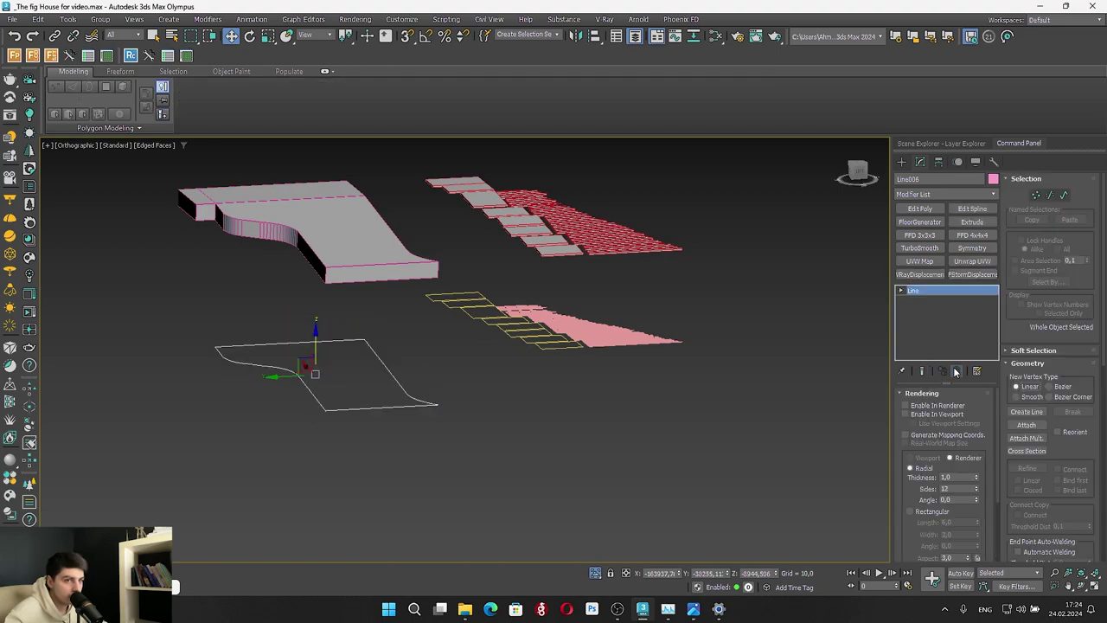
Level the copied slab outline in the Left view by setting its absolute Y rotation to 0
left_click(860, 171)
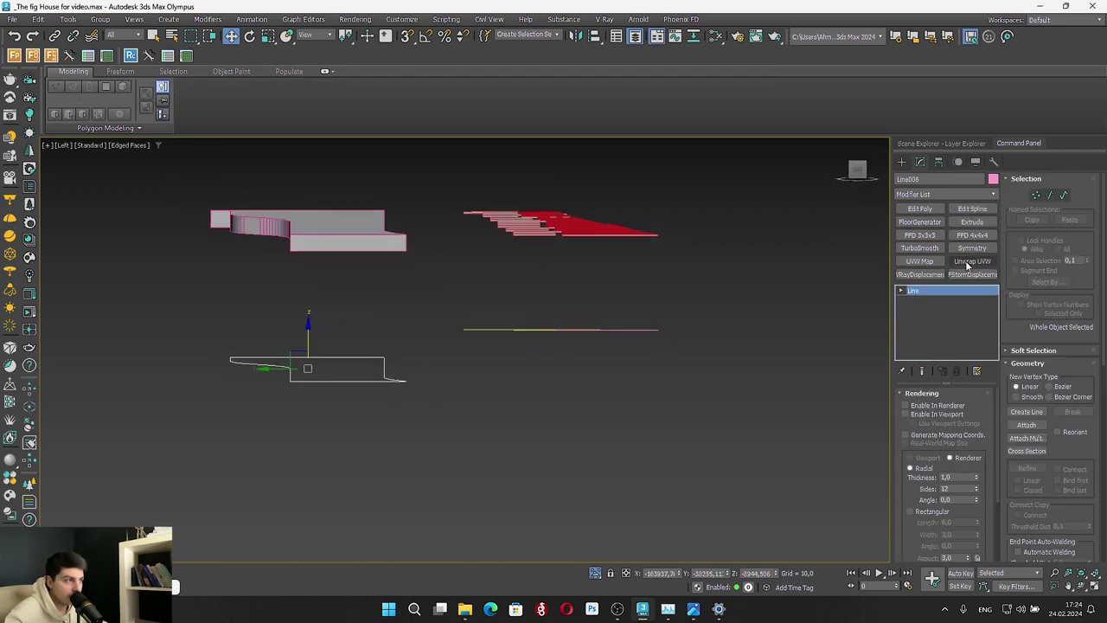
right_click(249, 36)
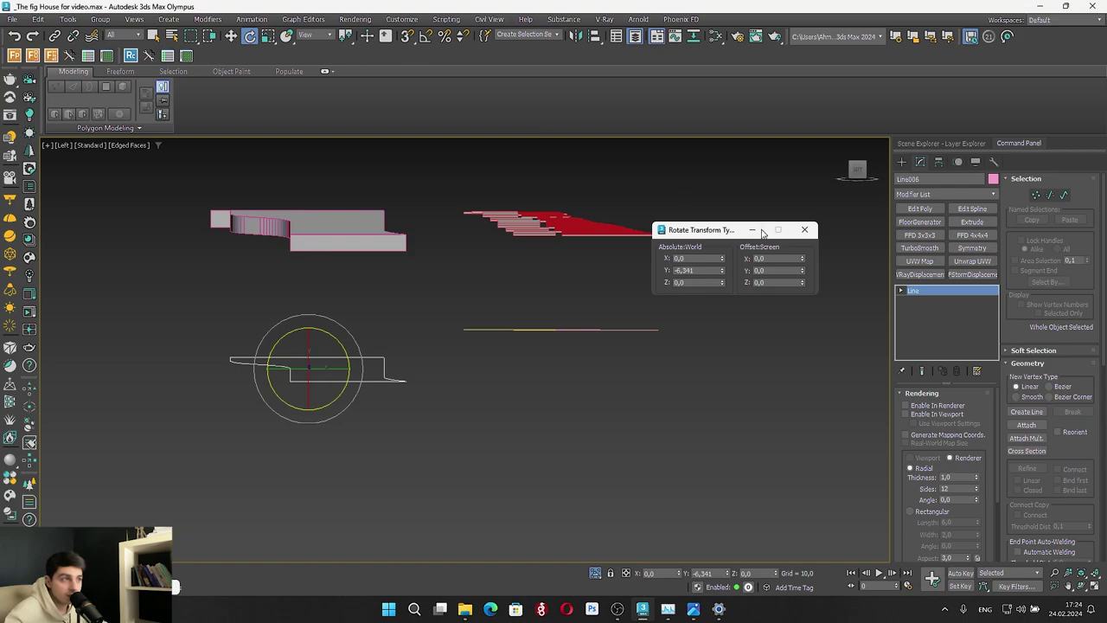
right_click(724, 270)
left_click(805, 230)
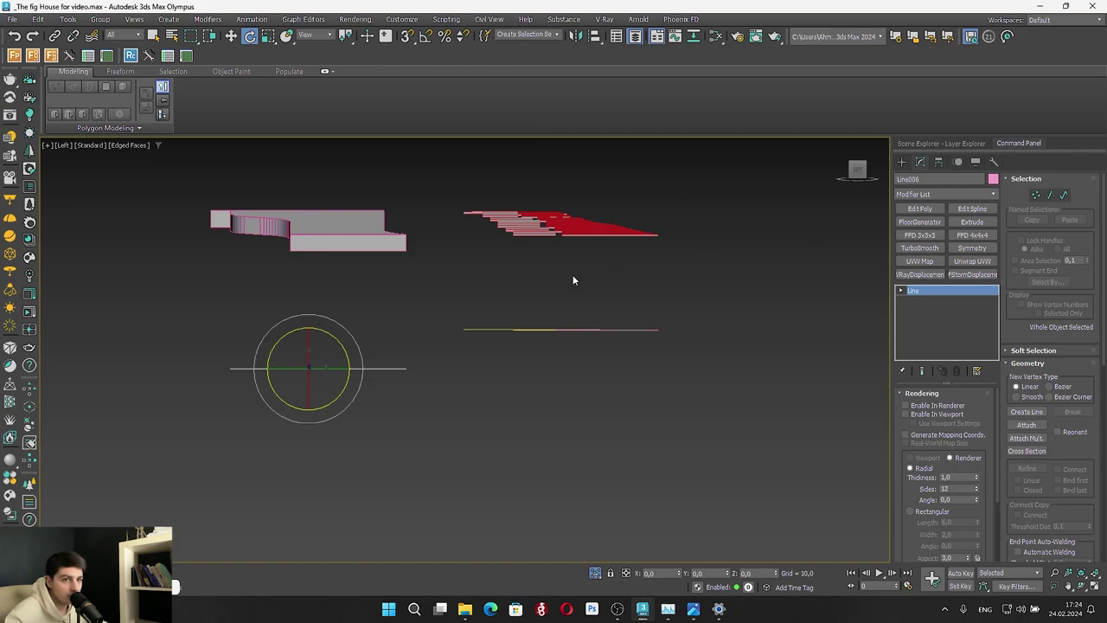
Snap the copied slab outline vertically onto the same level as the slab and plank outlines
key("w")
key("s")
left_click_drag(309, 349, 469, 334)
middle_click_drag(382, 329, 390, 349, "alt")
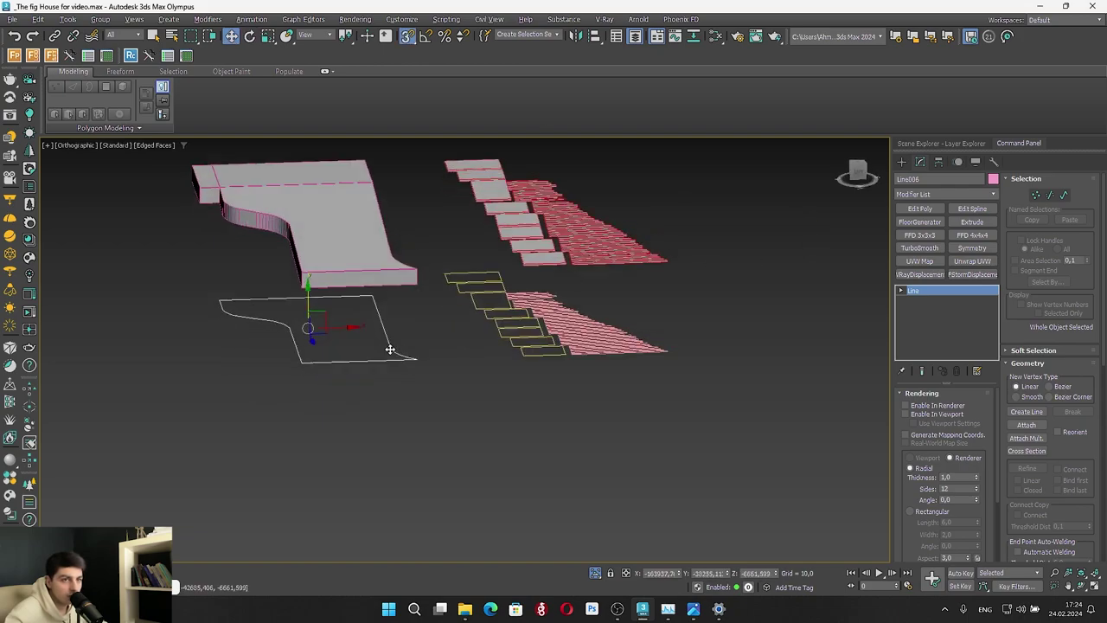
Attach the slab outlines and the large curved slab outline to the plank outline spline, making one shape
left_click(606, 345)
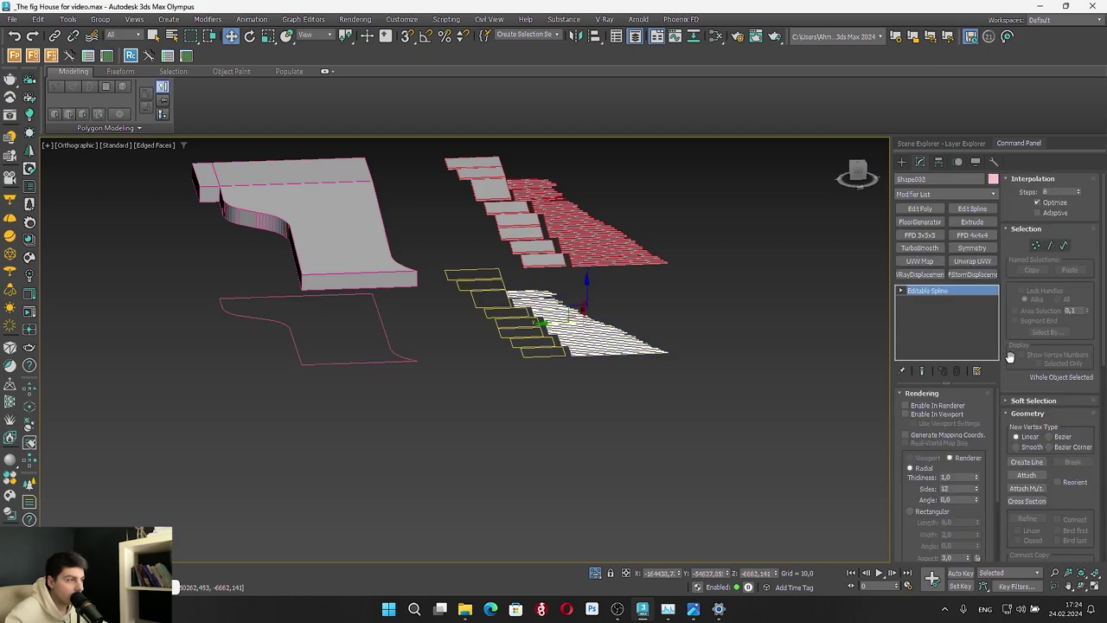
left_click(1027, 475)
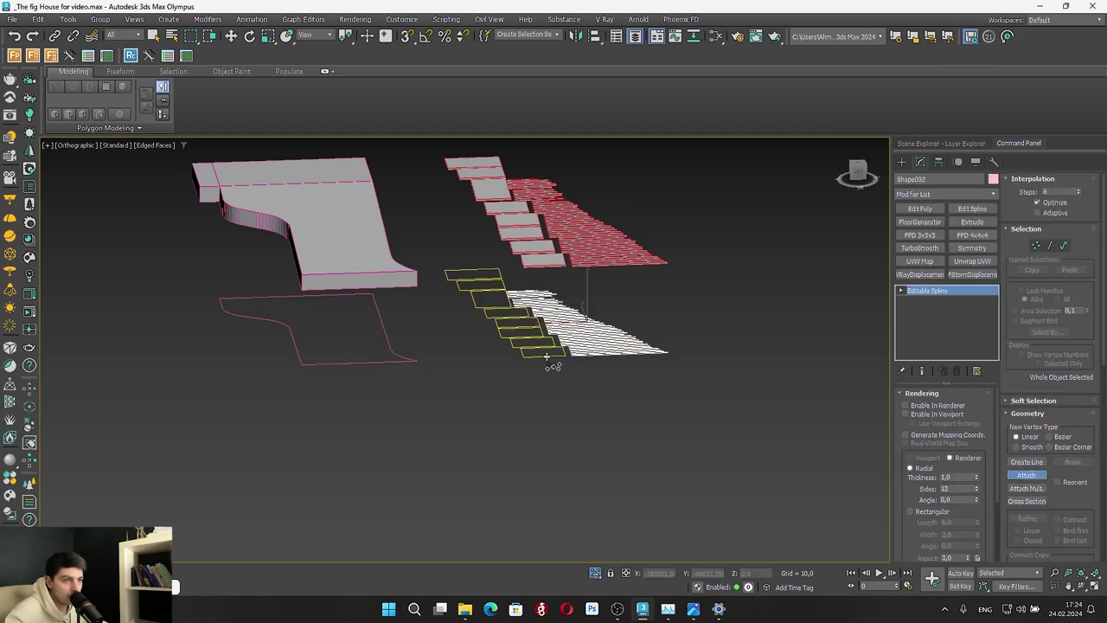
left_click(370, 365)
middle_click_drag(532, 359, 657, 333, "alt")
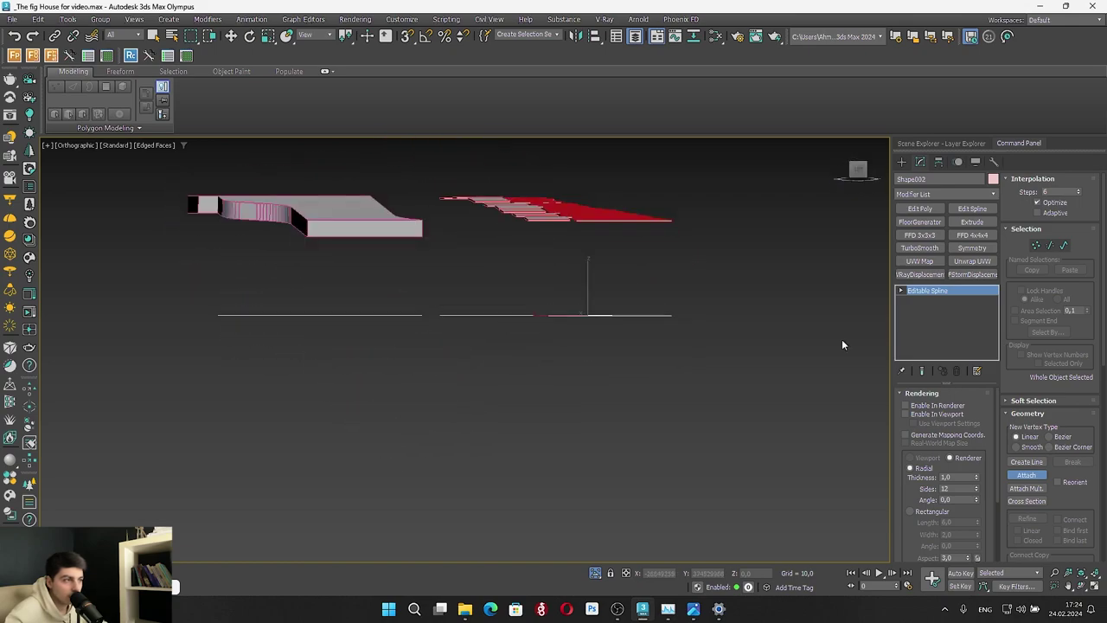
left_click(1032, 478)
Search the scene objects for "fo", select Forest001 and show its modifier parameters
left_click(943, 145)
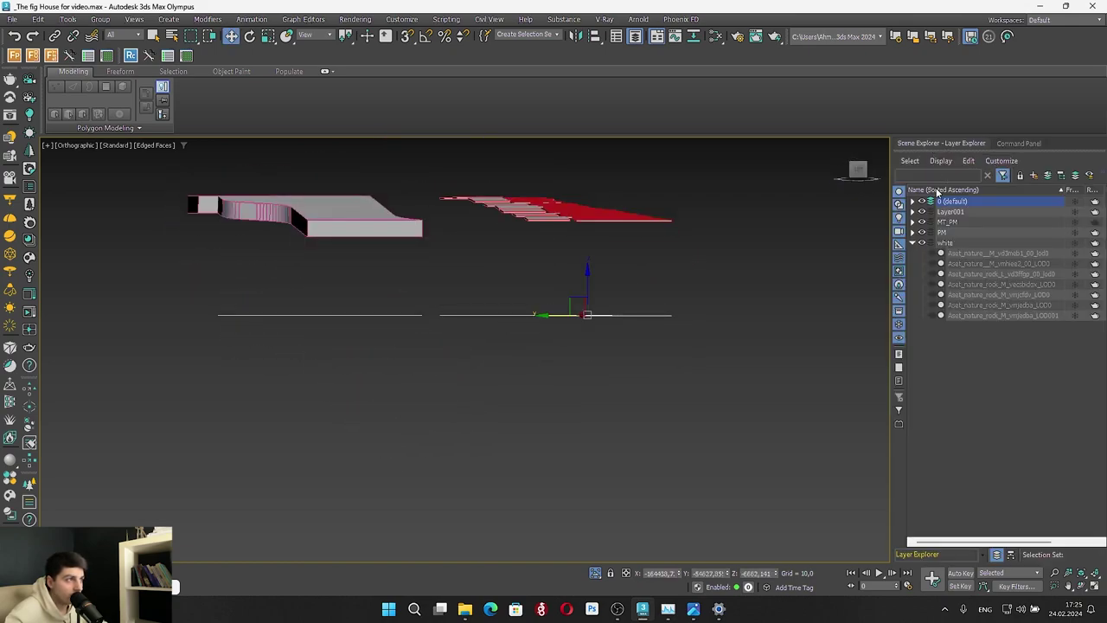
type("fo")
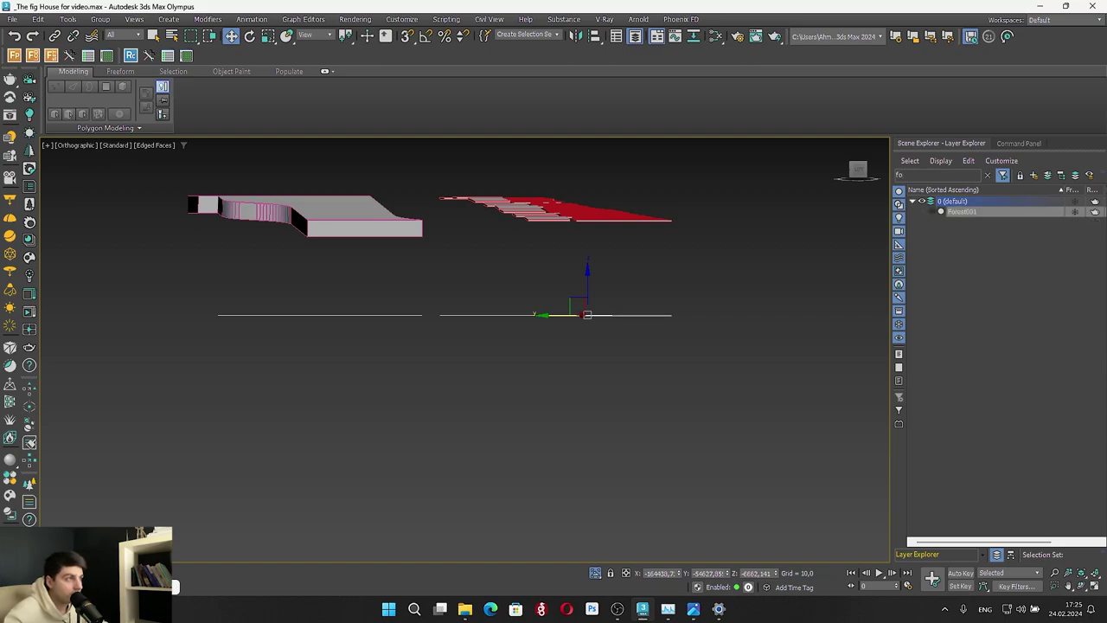
double_click(962, 211)
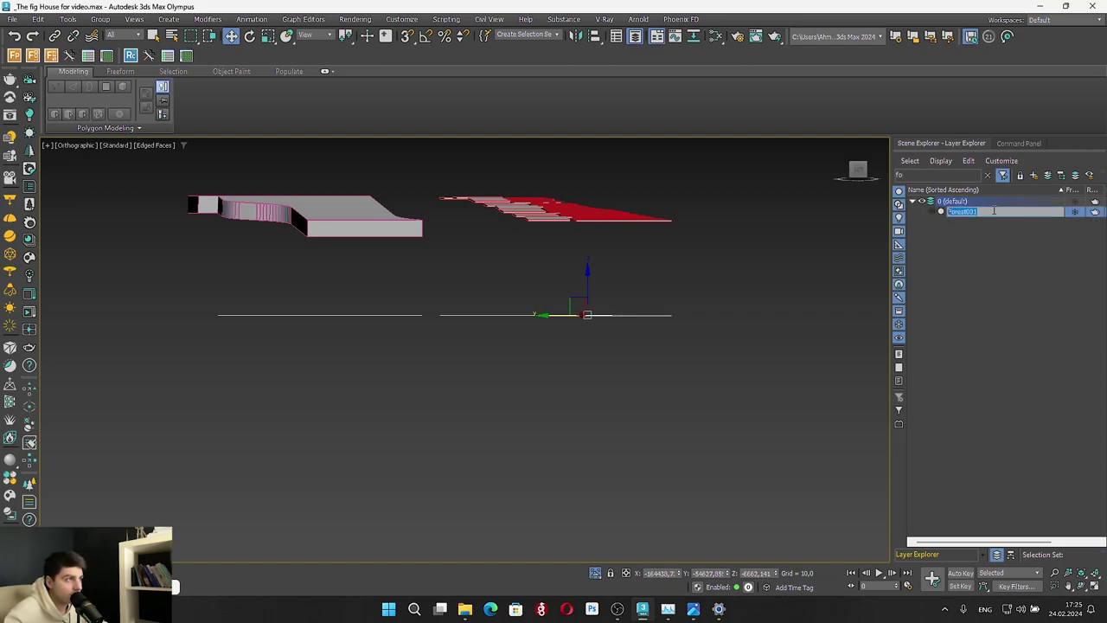
left_click(995, 260)
left_click(968, 214)
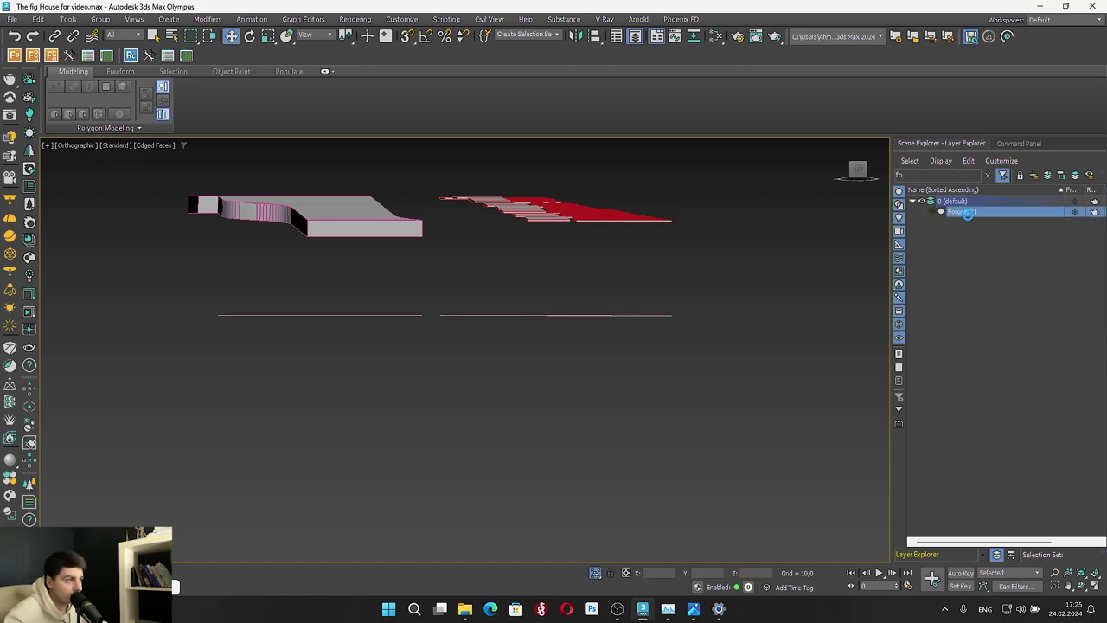
left_click(1006, 147)
middle_click_drag(604, 201, 529, 202, "alt")
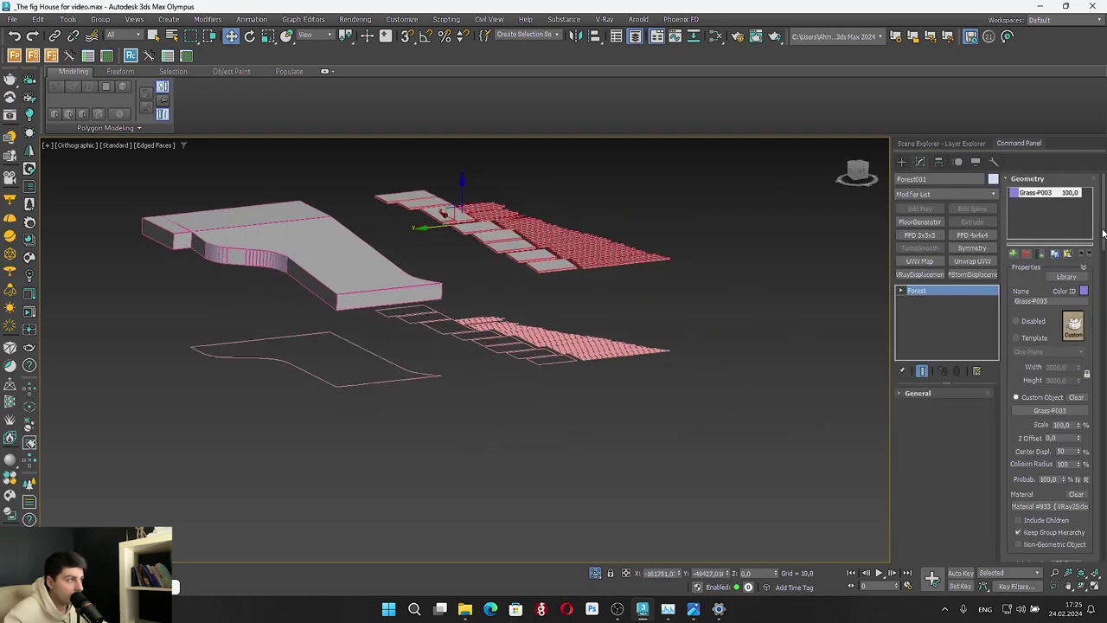
Add the combined path outline Shape002 as a spline area in Forest001 and set that area to Exclude
left_click_drag(1104, 232, 1104, 481)
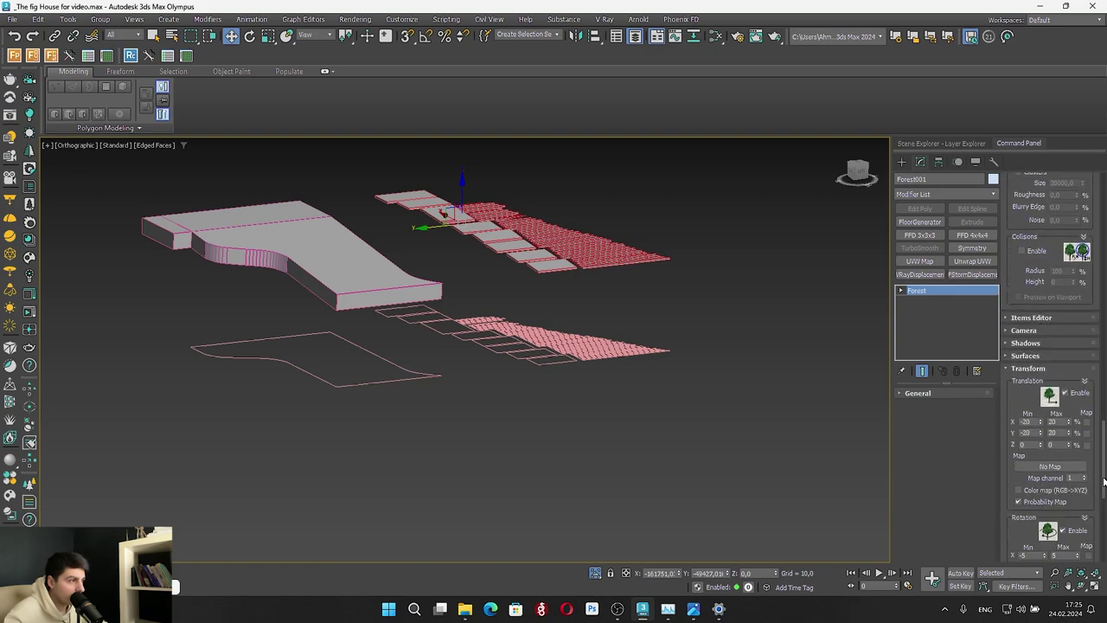
left_click(1024, 356)
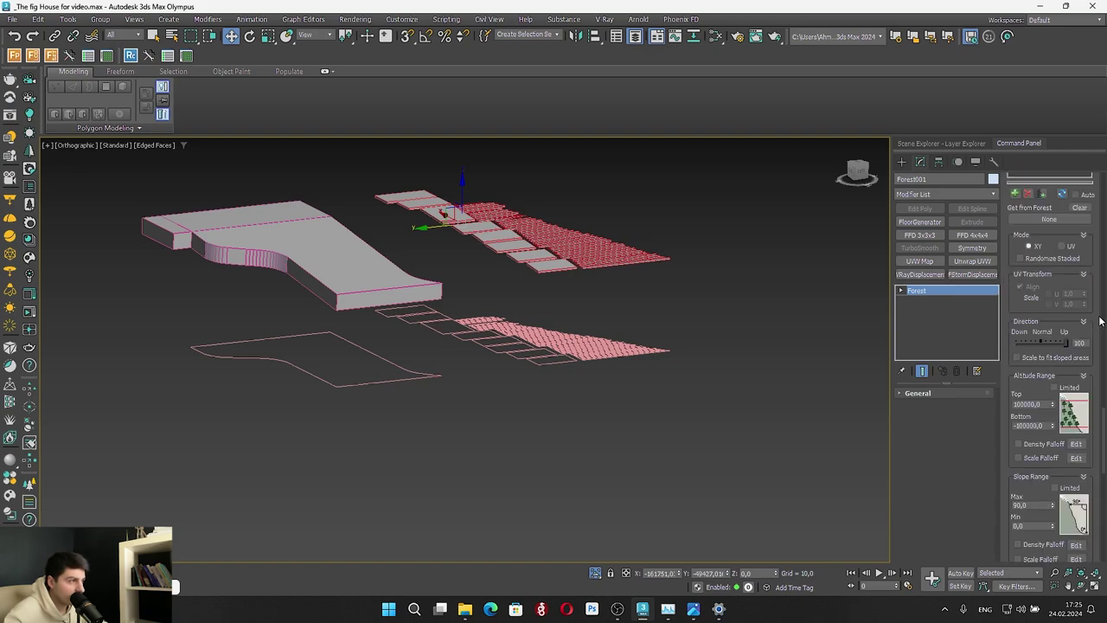
left_click_drag(1104, 422, 1102, 382)
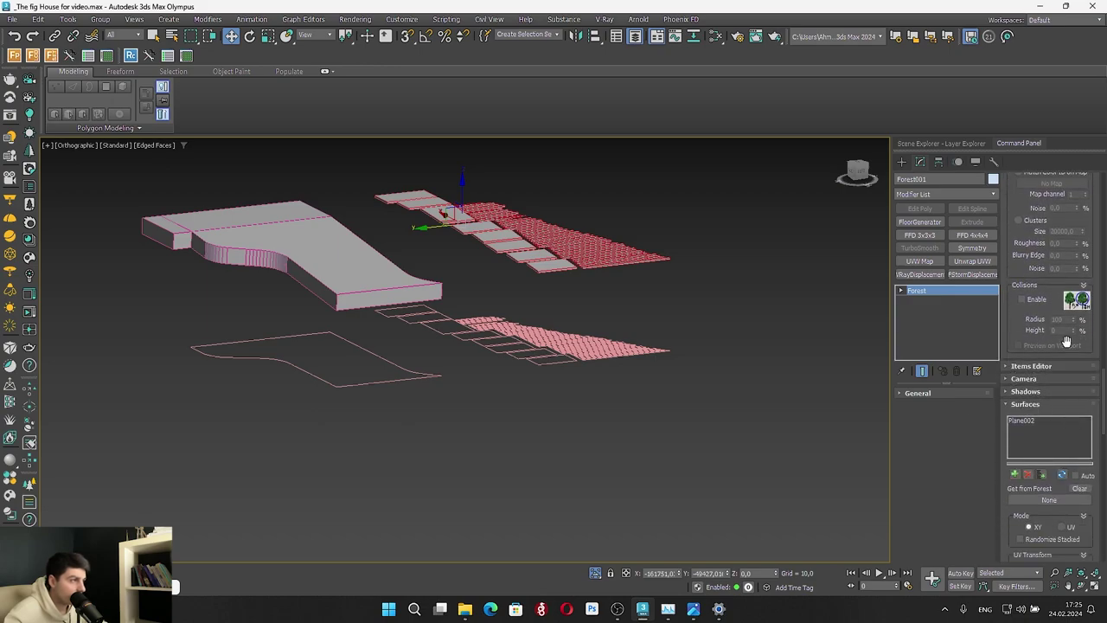
left_click_drag(1102, 426, 1096, 280)
left_click(1013, 329)
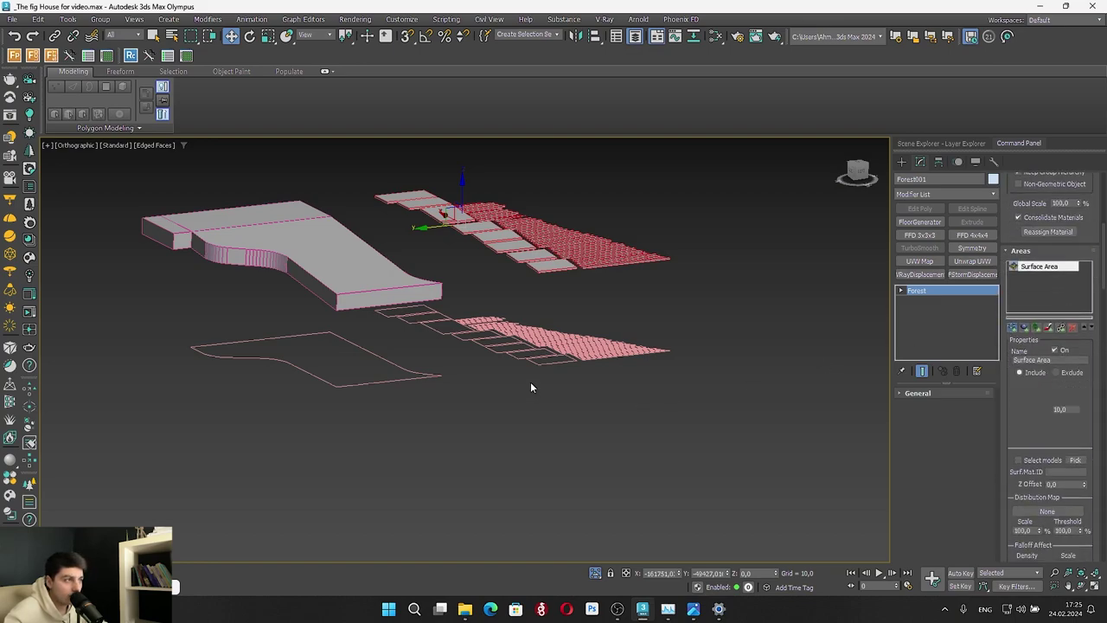
left_click(437, 376)
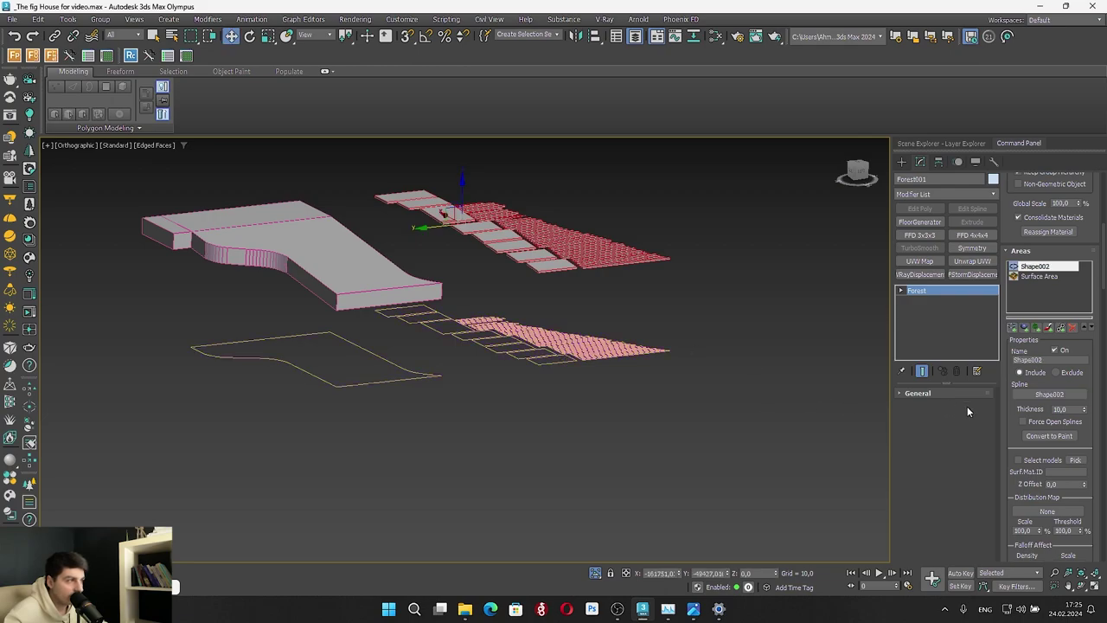
left_click(1062, 373)
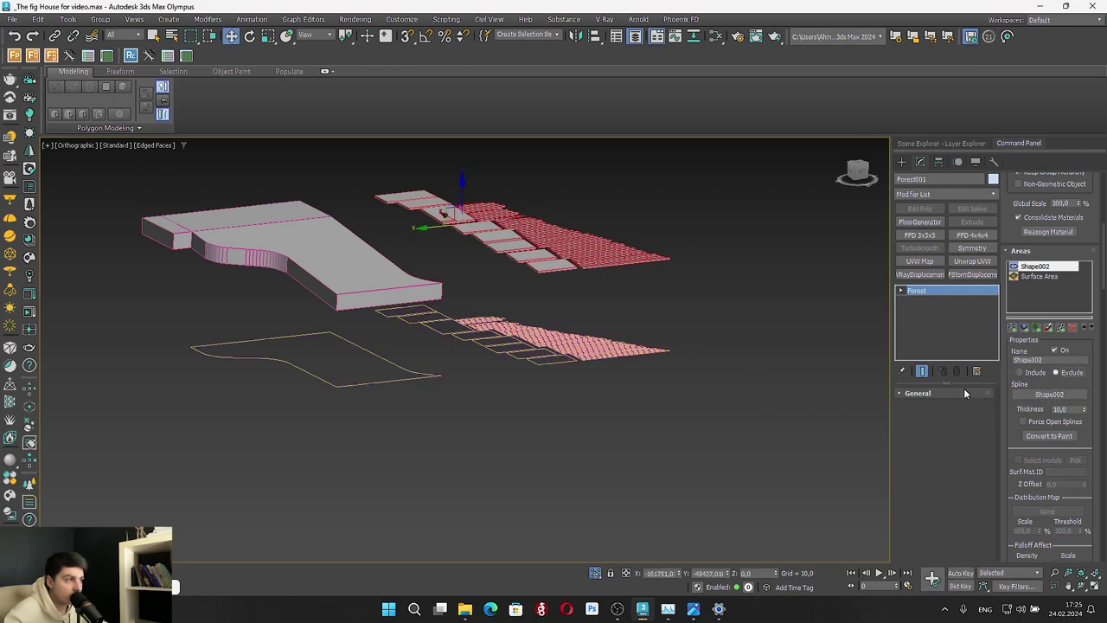
Maximize the VRayCam001 view and start an interactive V-Ray render of it
middle_click_drag(638, 264, 618, 268, "alt")
key("alt+w")
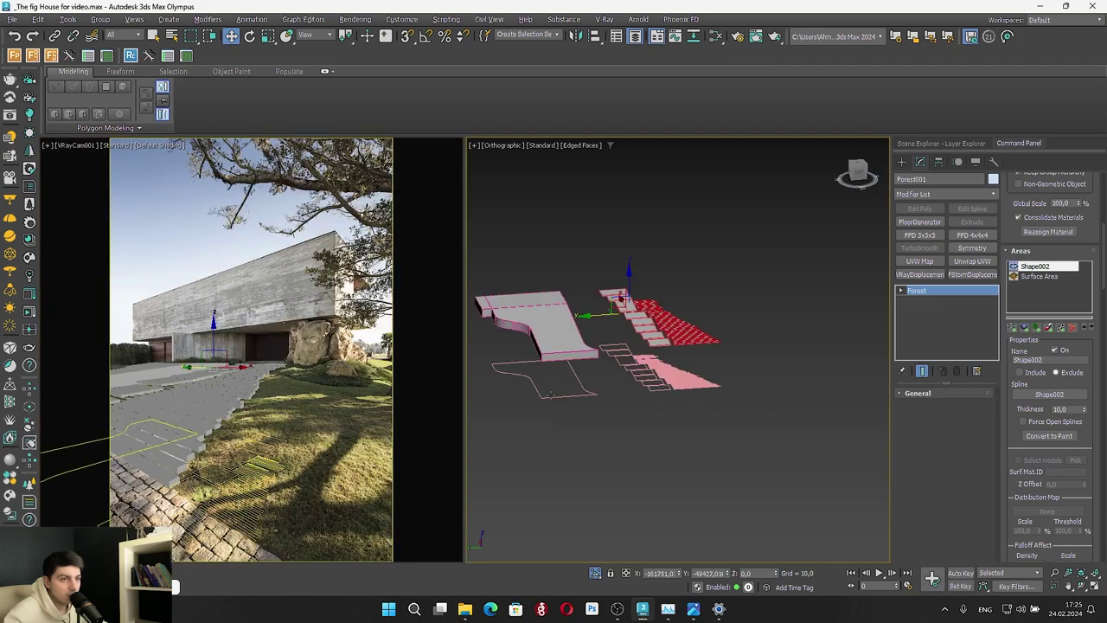
middle_click(320, 368)
key("alt+w")
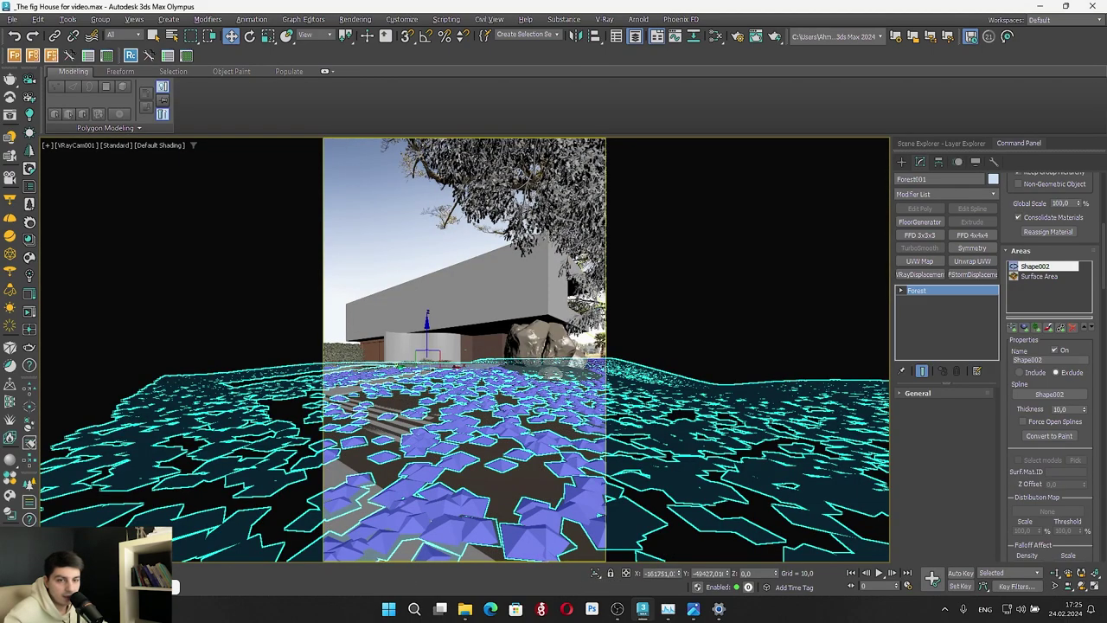
left_click(87, 587)
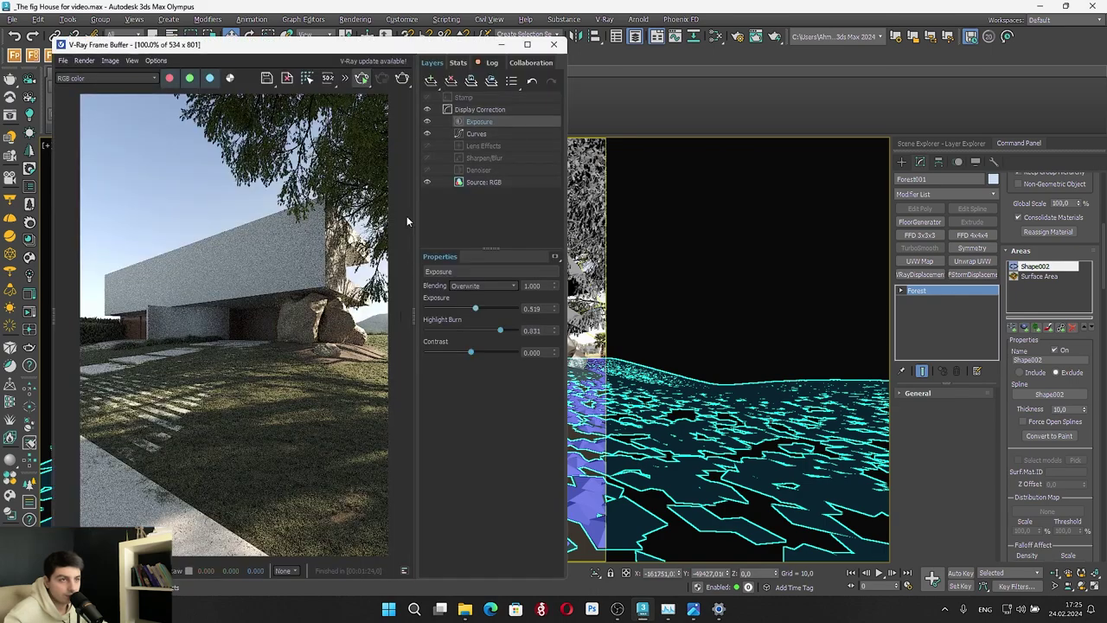
left_click(362, 81)
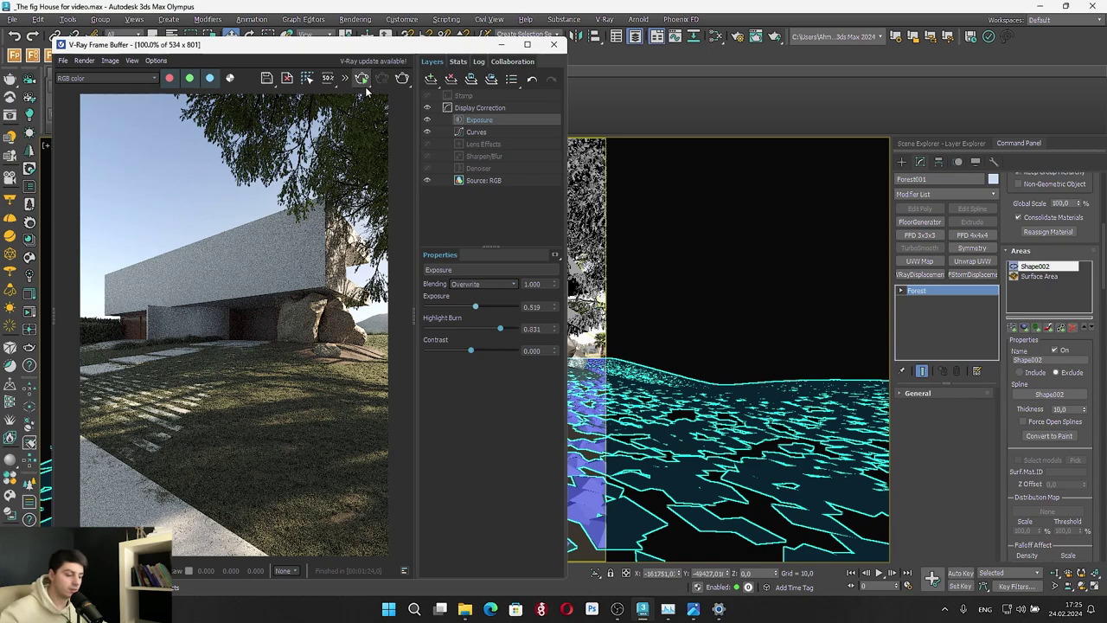
left_click(362, 80)
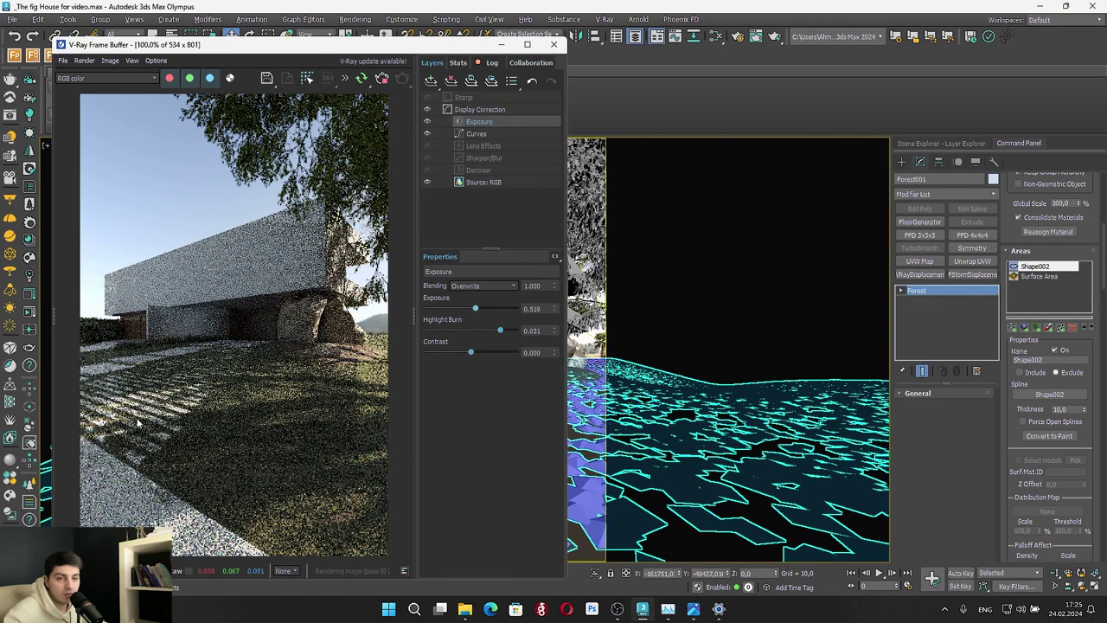
Examine the rendered grass around the path's planks and slabs, checking for blades that overlap their edges
scroll(128, 427, "up", 1)
scroll(259, 474, "down", 3)
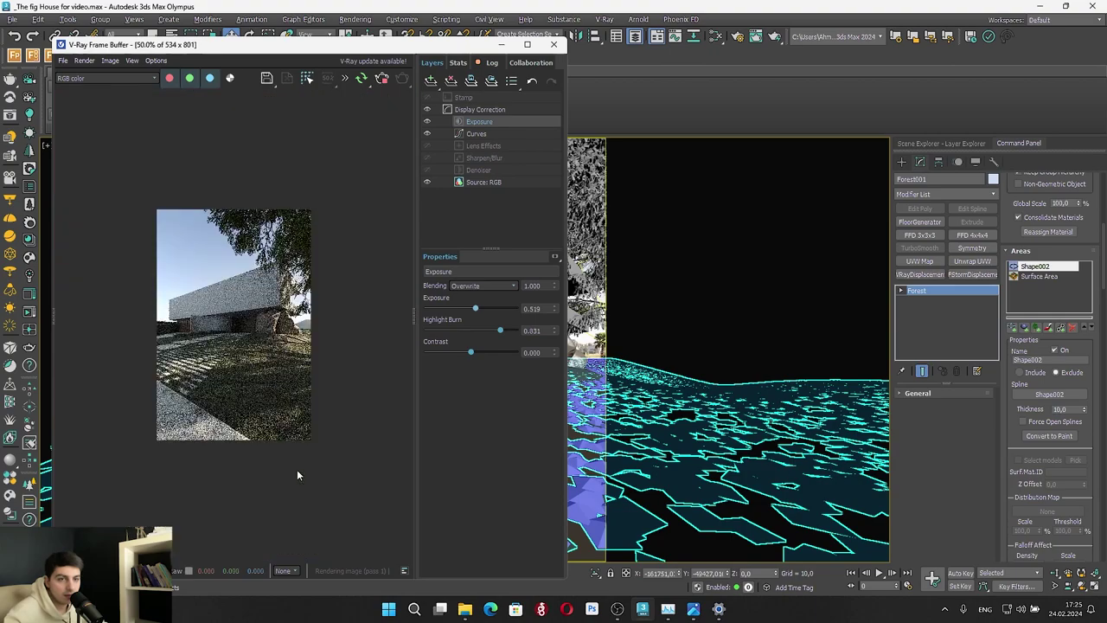
scroll(270, 417, "up", 3)
scroll(276, 432, "down", 1)
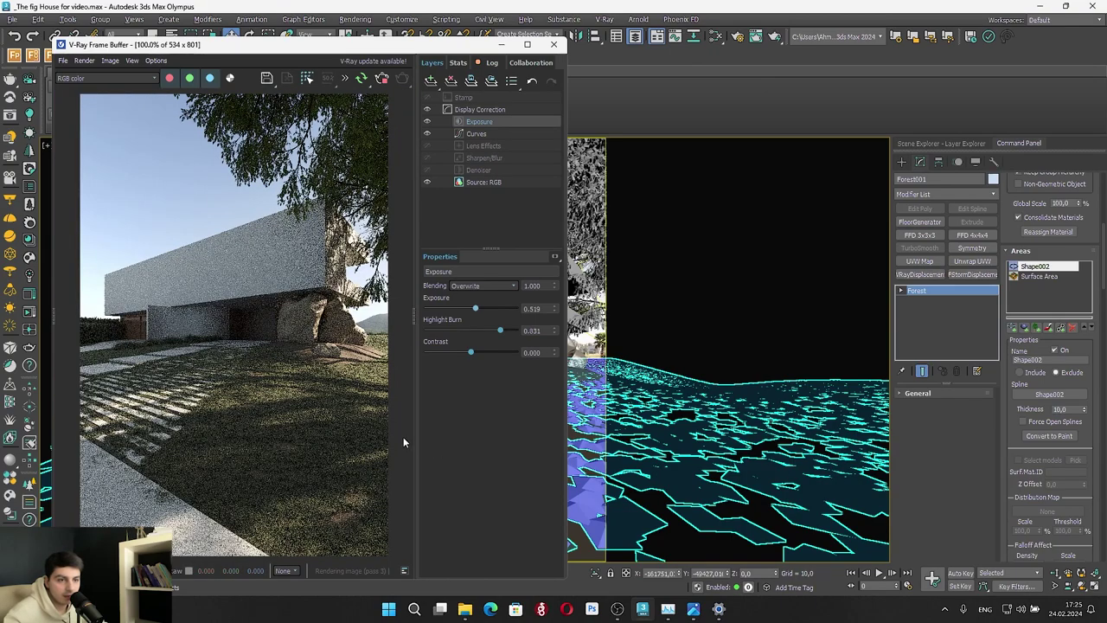
left_click_drag(413, 430, 558, 430)
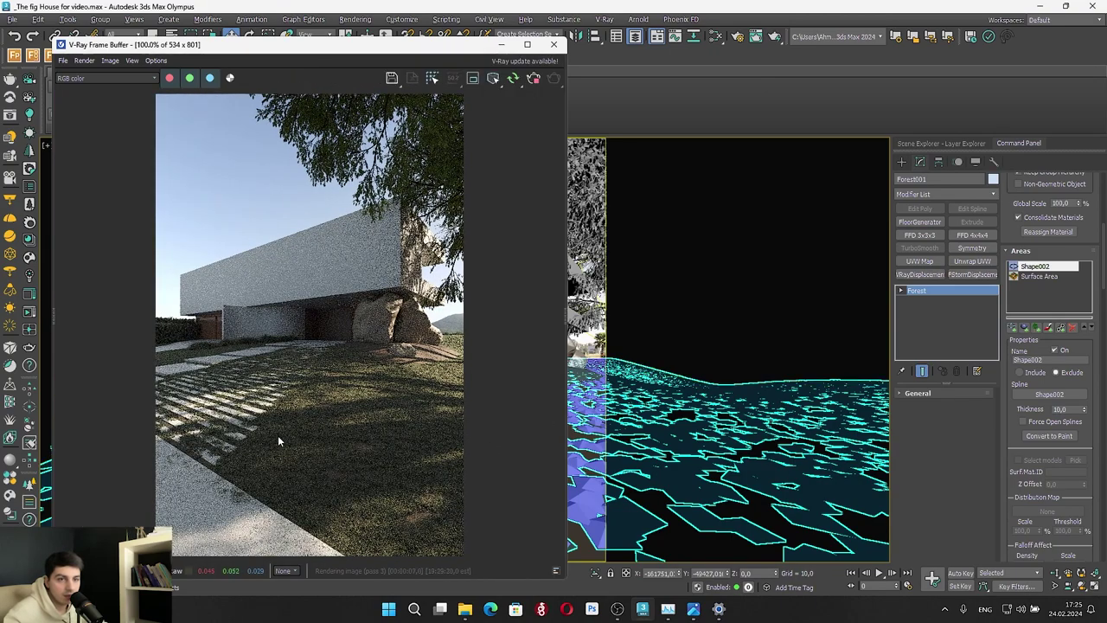
scroll(278, 441, "up", 1)
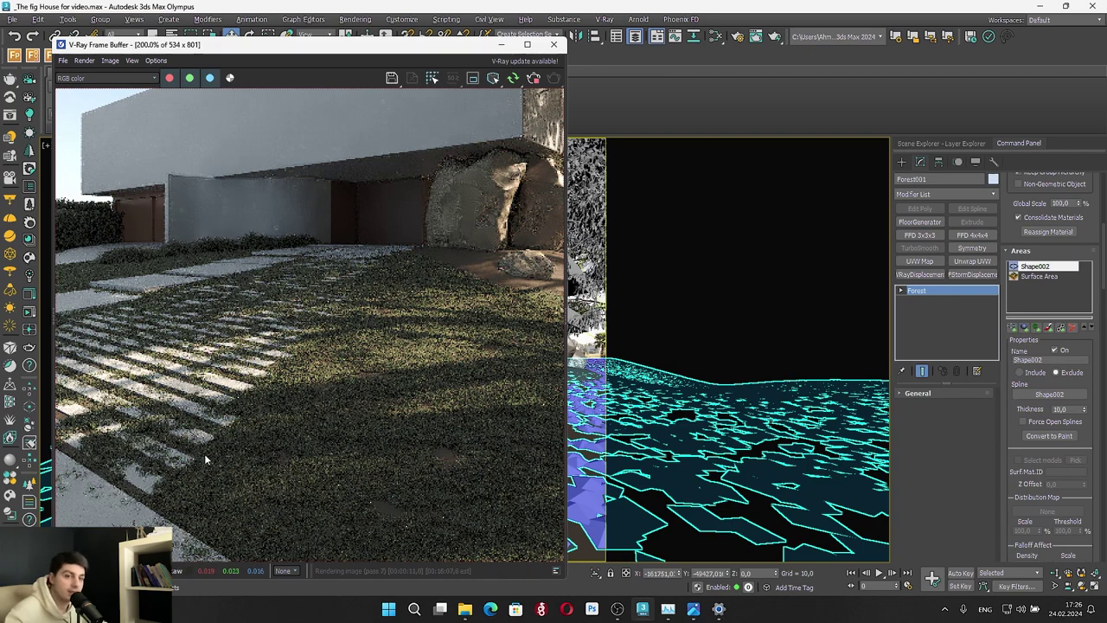
scroll(244, 374, "up", 1)
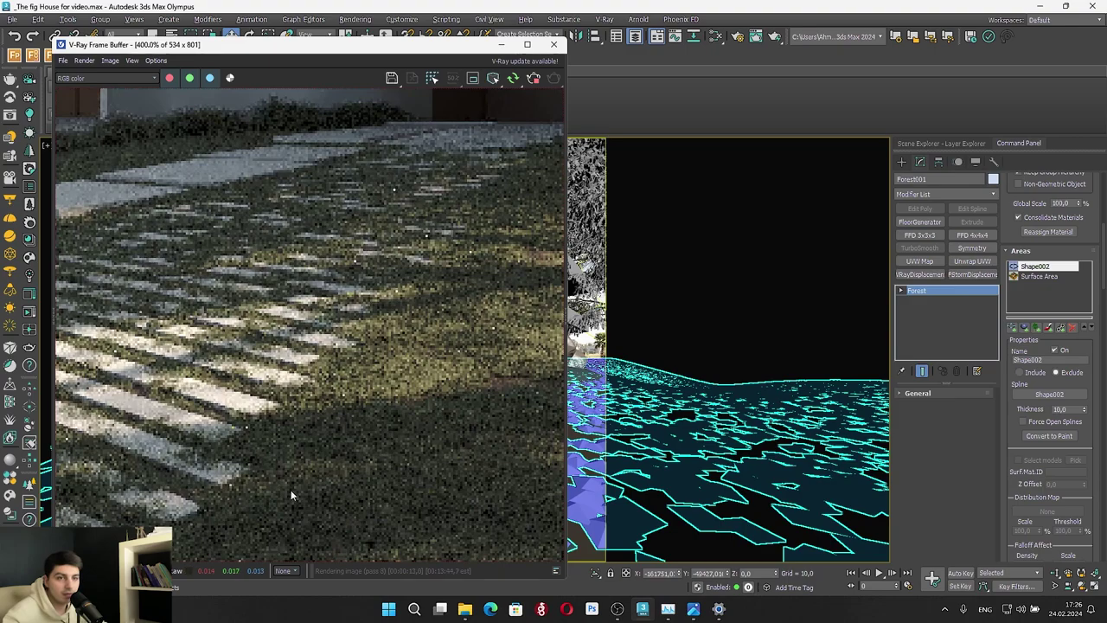
scroll(339, 498, "down", 1)
scroll(342, 489, "up", 1)
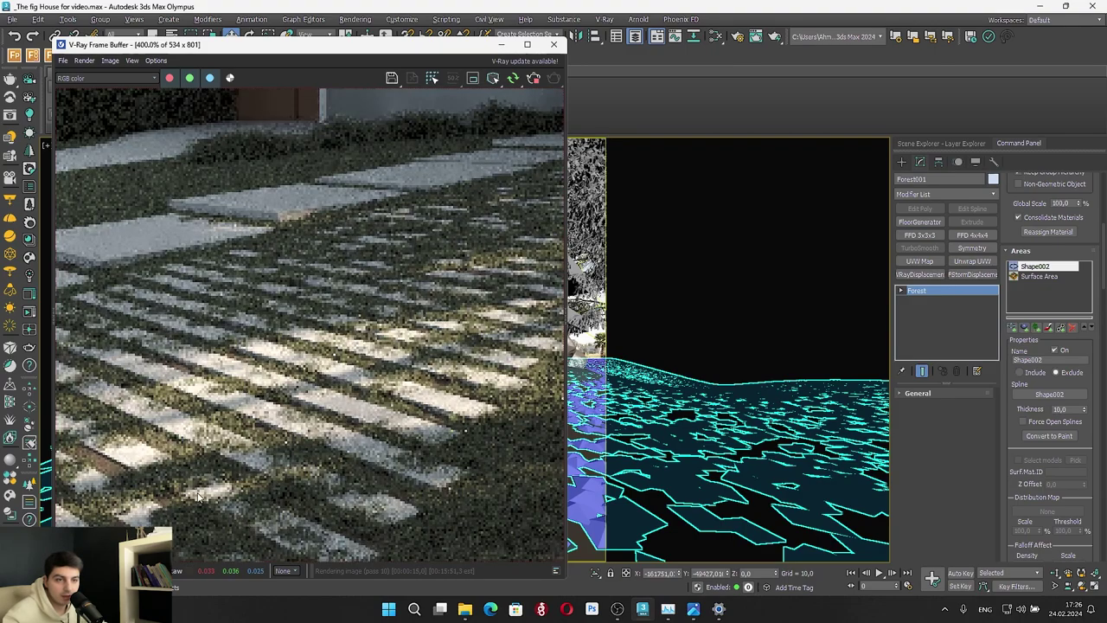
scroll(348, 479, "down", 1)
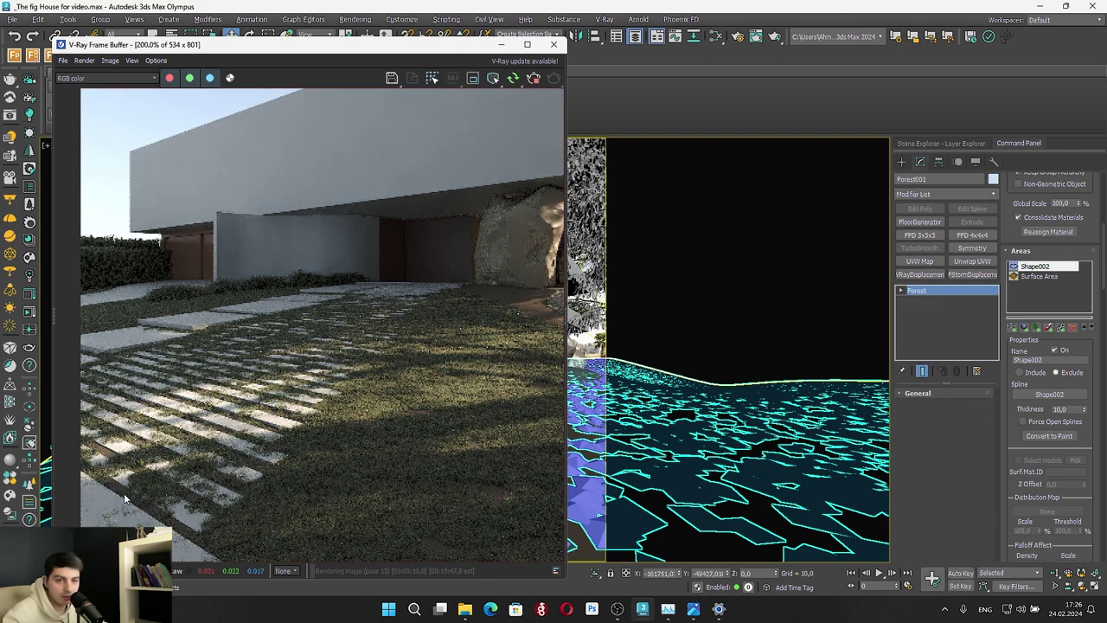
scroll(124, 498, "up", 1)
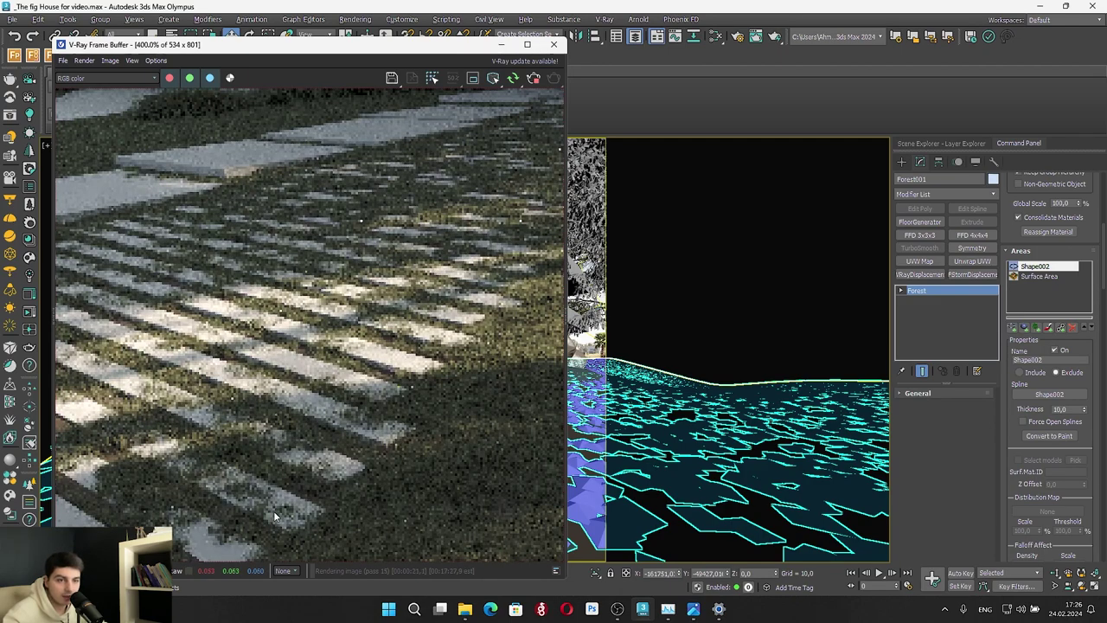
scroll(274, 511, "down", 2)
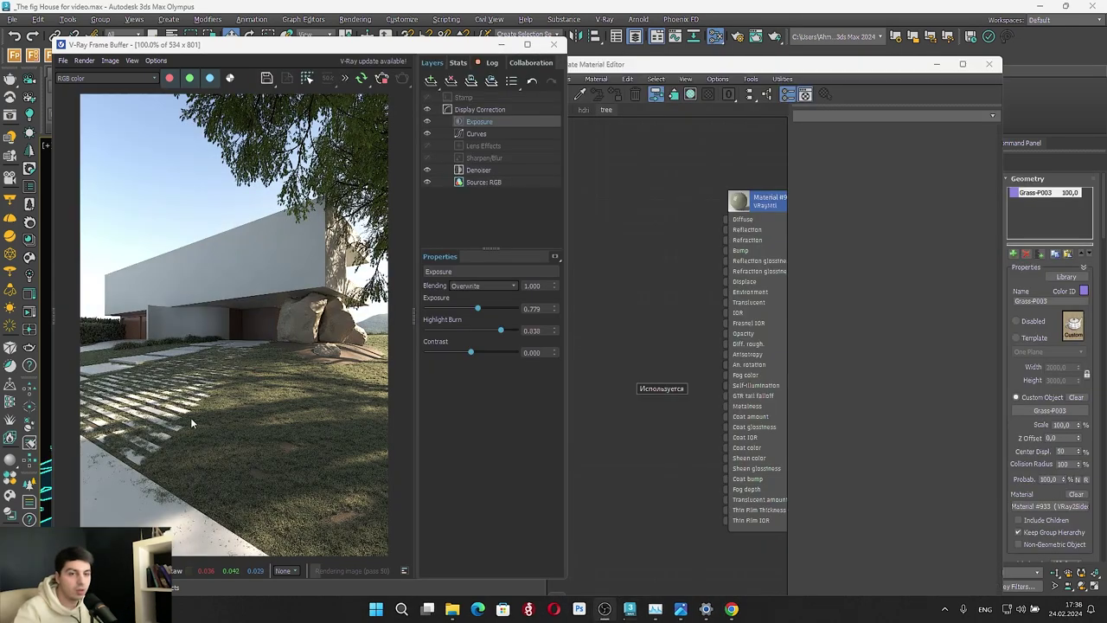
Minimize the Slate Material Editor and set Boundary Checking in Forest001's area settings to Edge
left_click(637, 299)
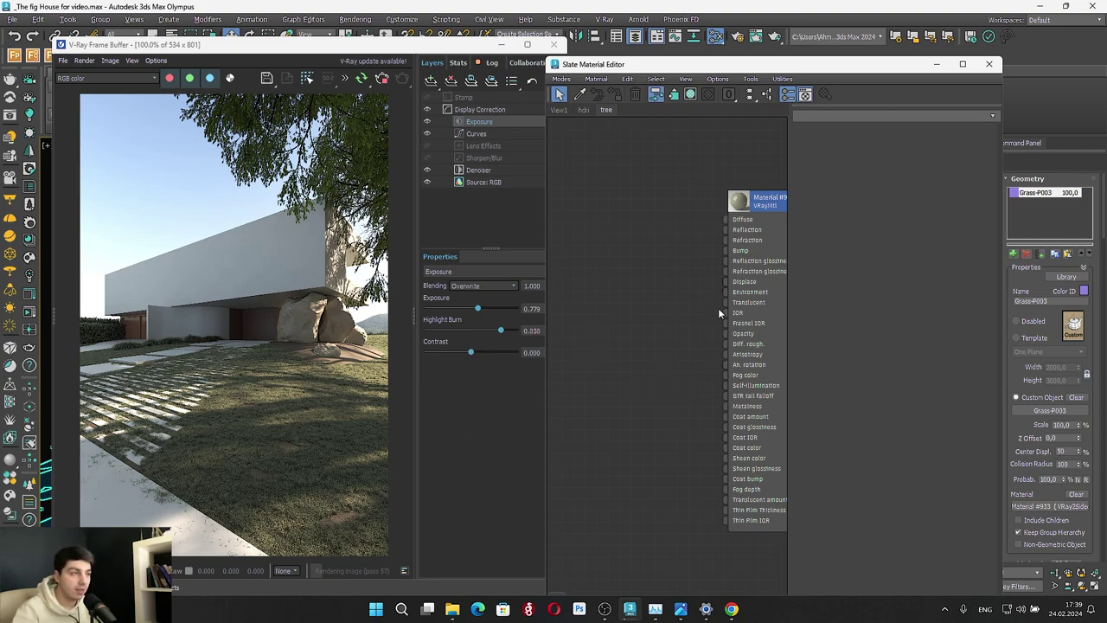
left_click(936, 64)
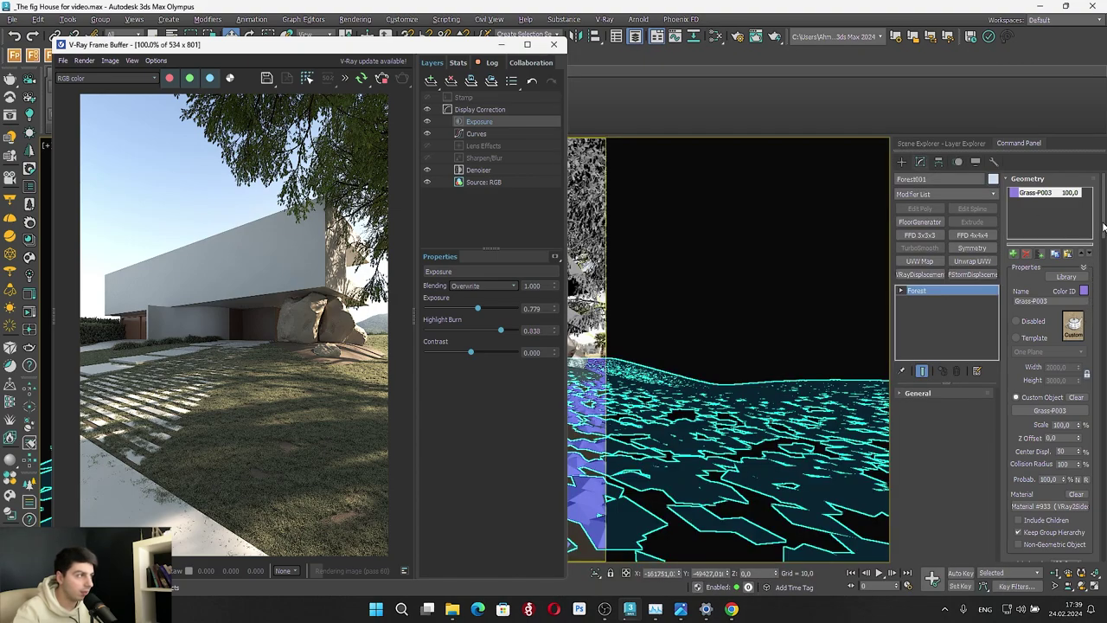
left_click_drag(1104, 226, 1103, 304)
left_click(1065, 312)
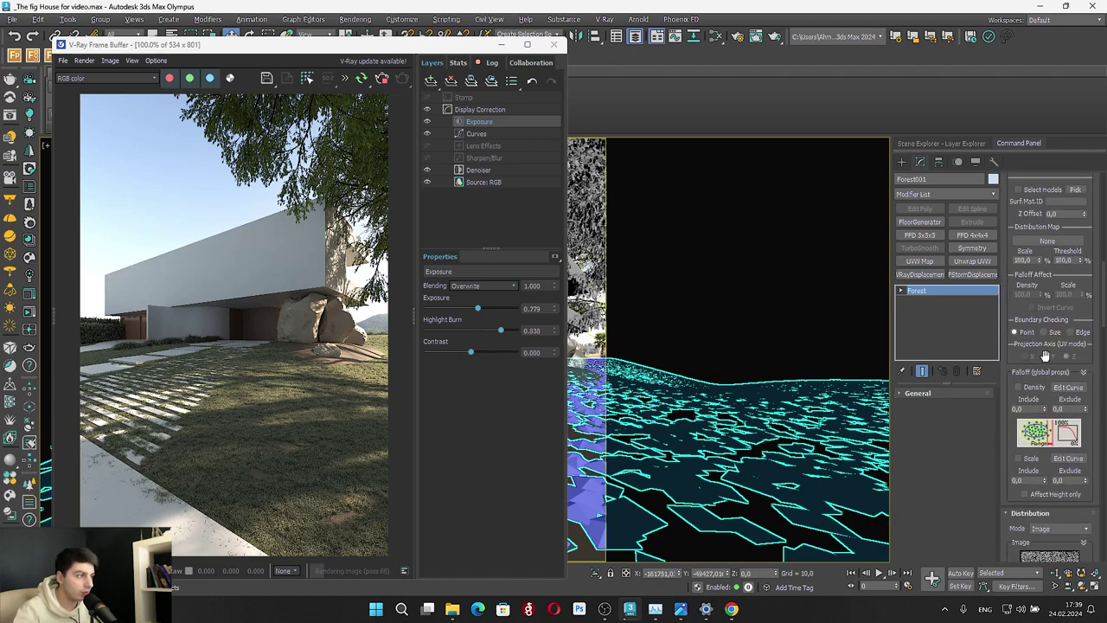
left_click(1072, 332)
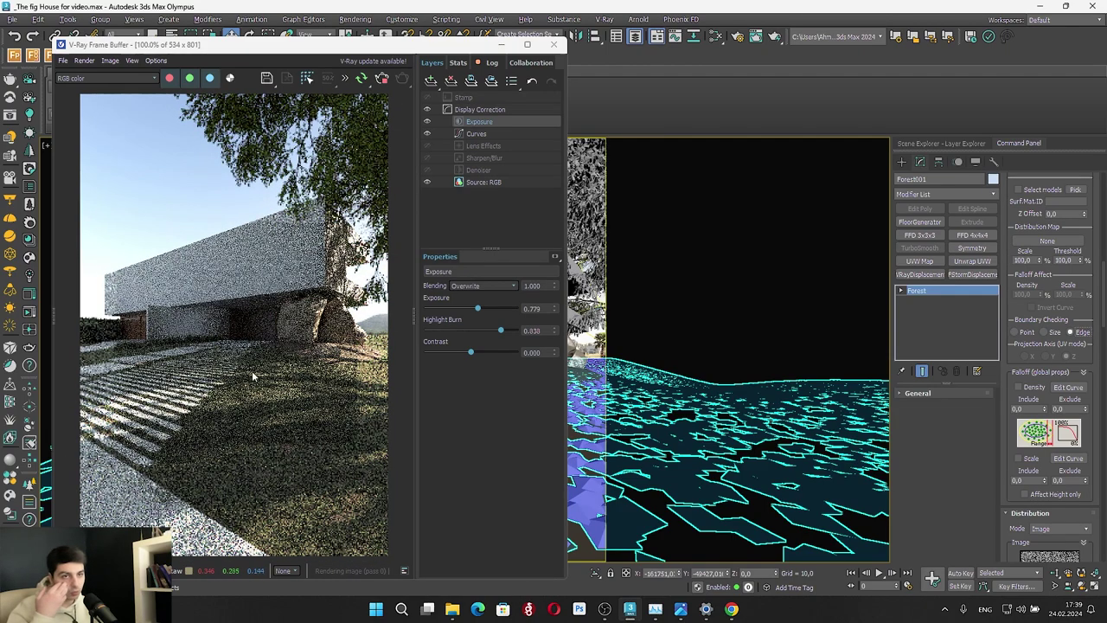
Create a Forest Edge map beside the VRayMtl material in the Slate Material Editor's tree view
left_click(718, 36)
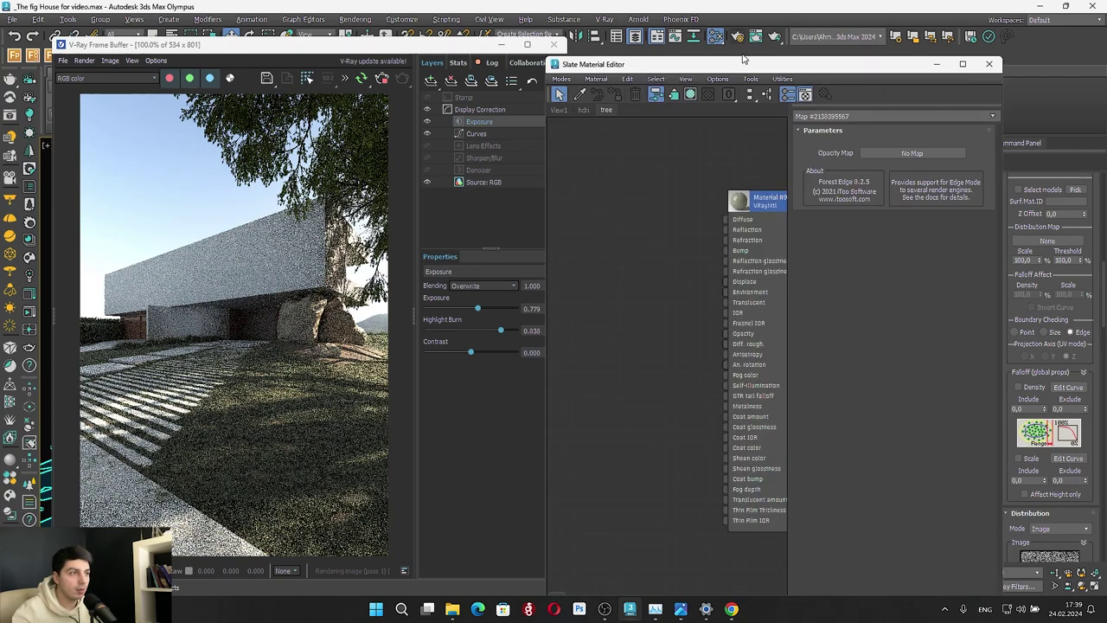
right_click(644, 332)
mouse_move(719, 346)
mouse_move(836, 363)
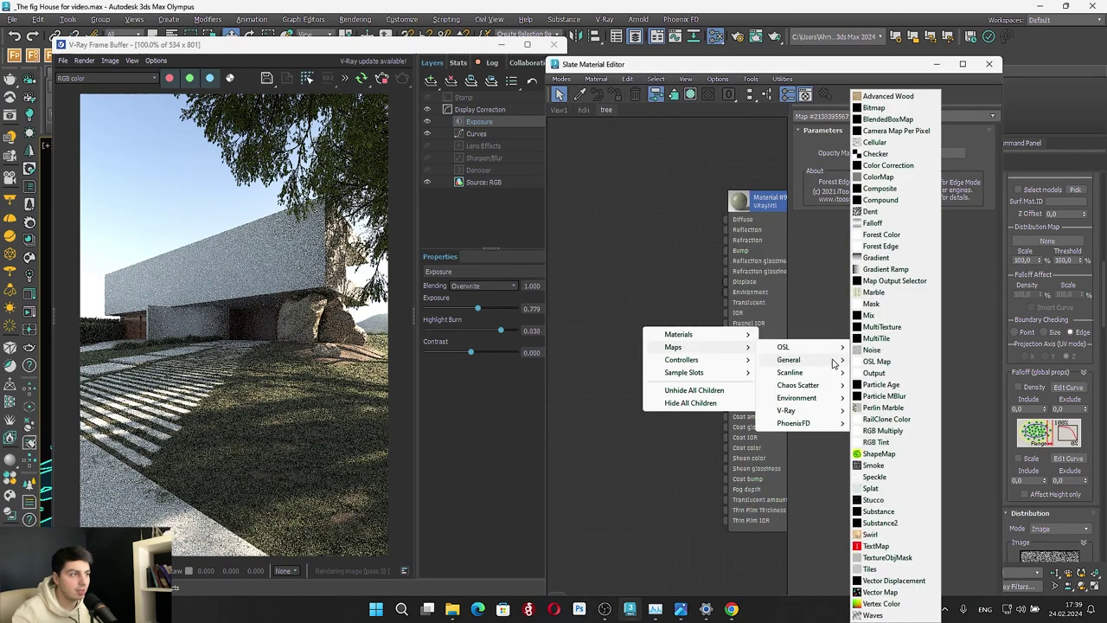
left_click(902, 248)
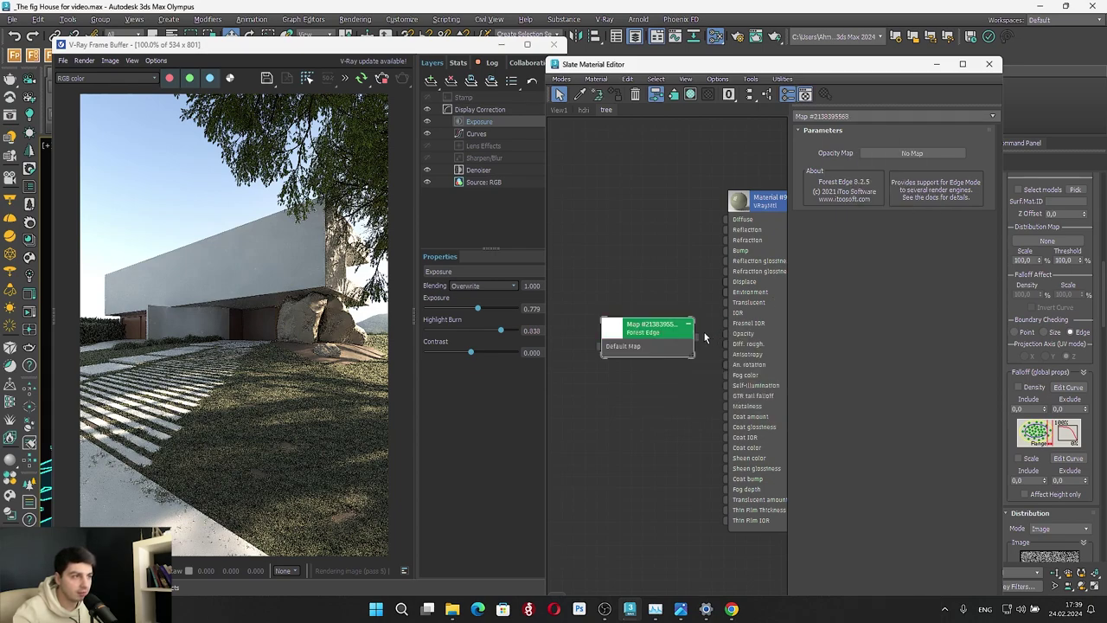
Connect the Forest Edge map to the VRayMtl grass material's Opacity input and hide the Slate Material Editor
left_click_drag(697, 344, 732, 343)
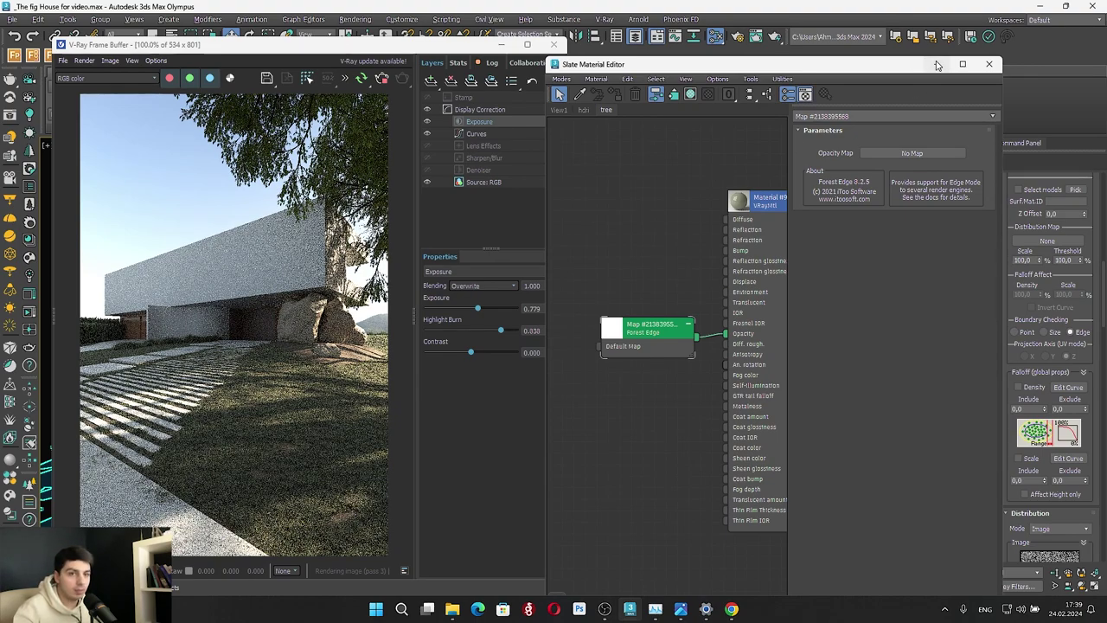
key("m")
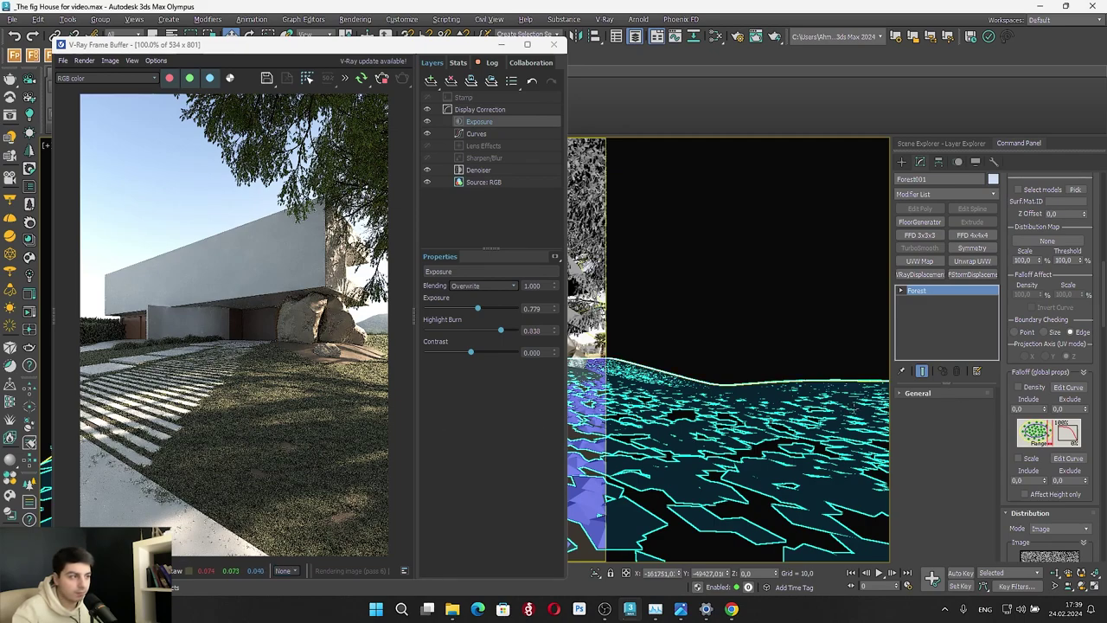
Look through Forest001's distribution and transform settings down to the Scale range
left_click_drag(1104, 323, 1101, 442)
scroll(1097, 485, "down", 3)
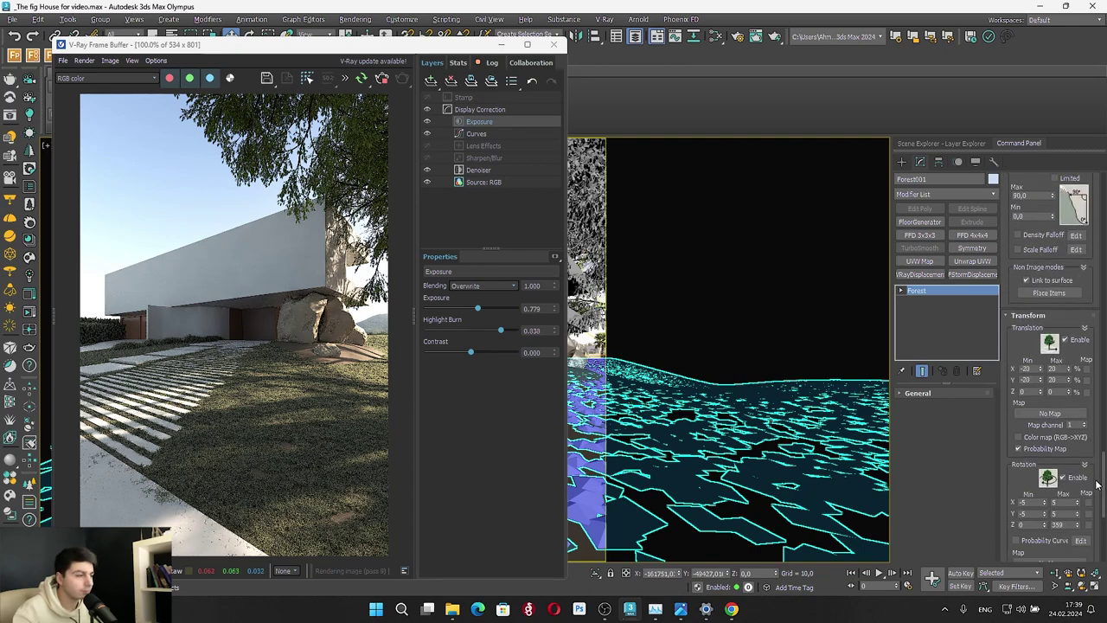
scroll(1098, 485, "down", 8)
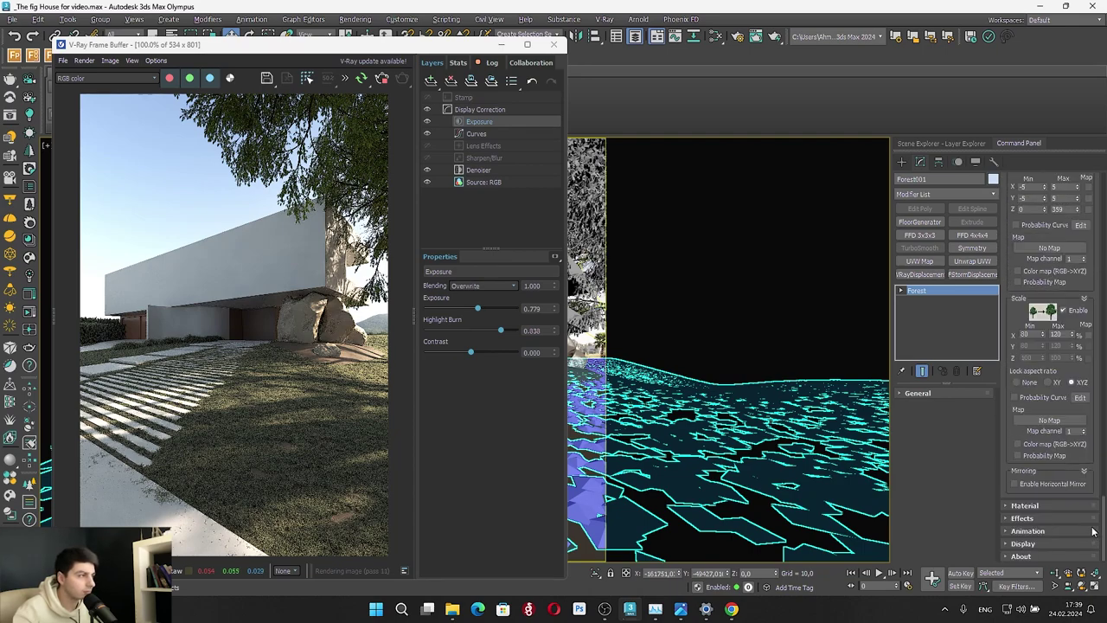
scroll(1092, 521, "up", 2)
double_click(1055, 388)
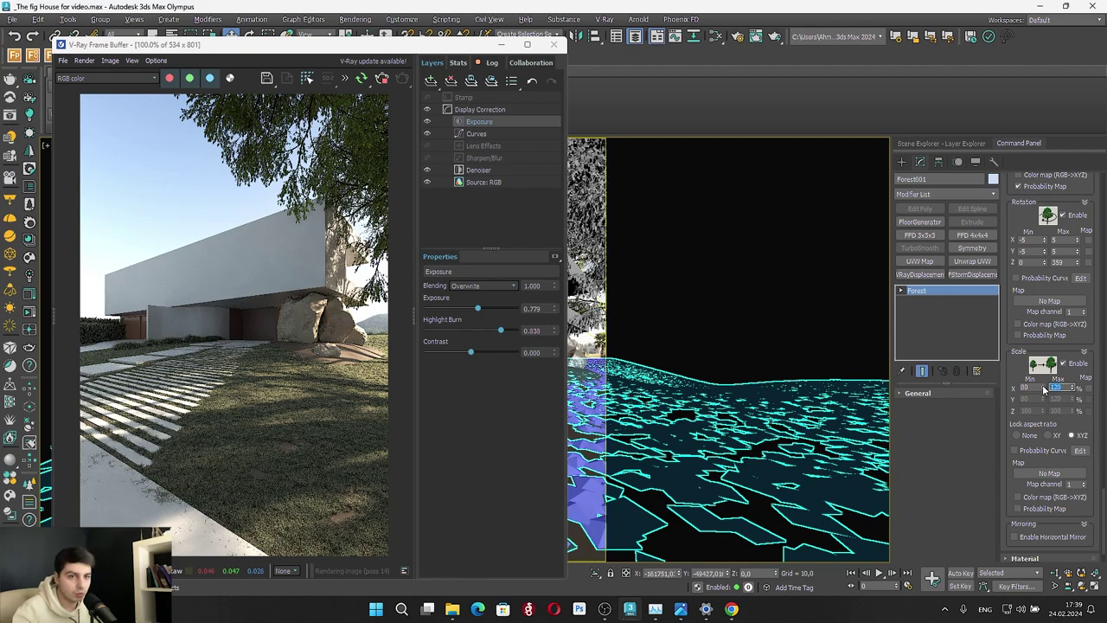
key("super+e")
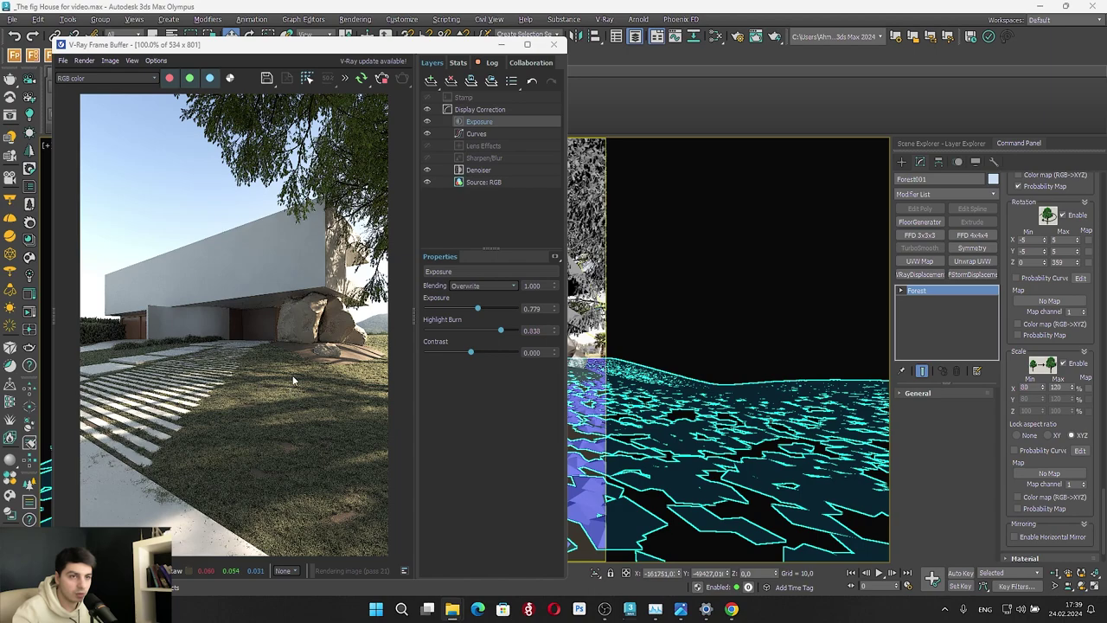
Set the grass VRayMtl's reflection glossiness to 0,64 and check the lawn in the interactive render
left_click(718, 35)
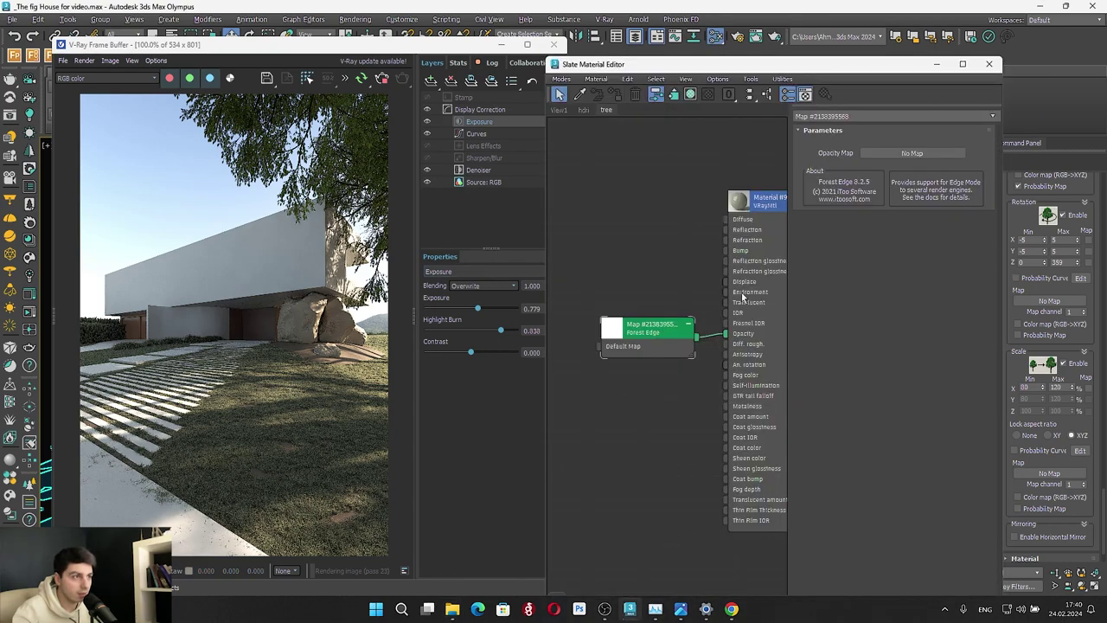
double_click(763, 220)
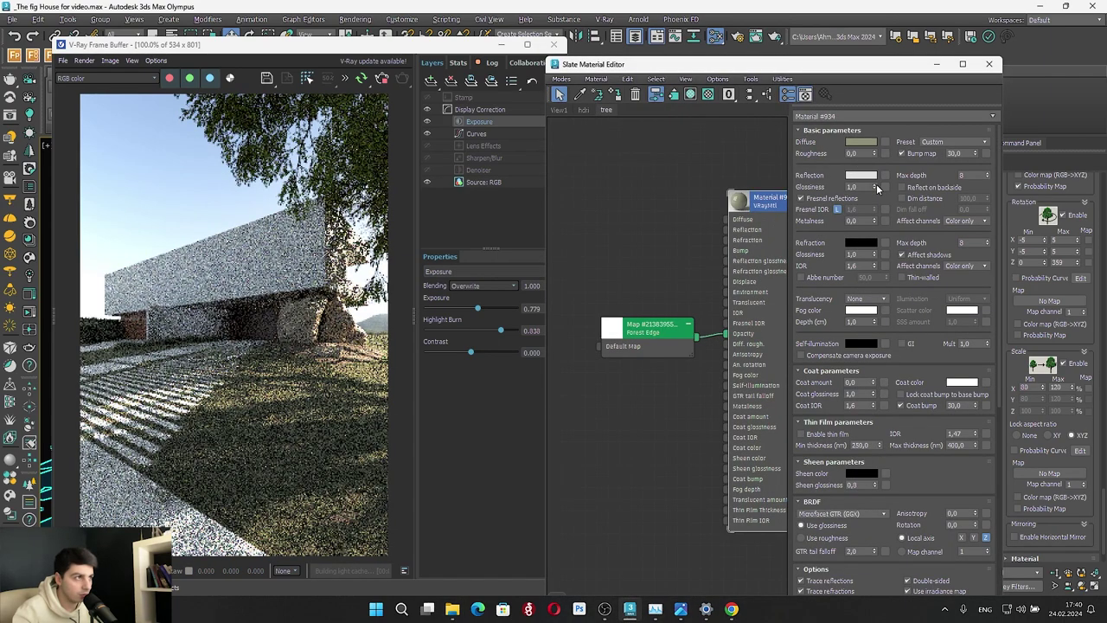
left_click_drag(877, 188, 876, 204)
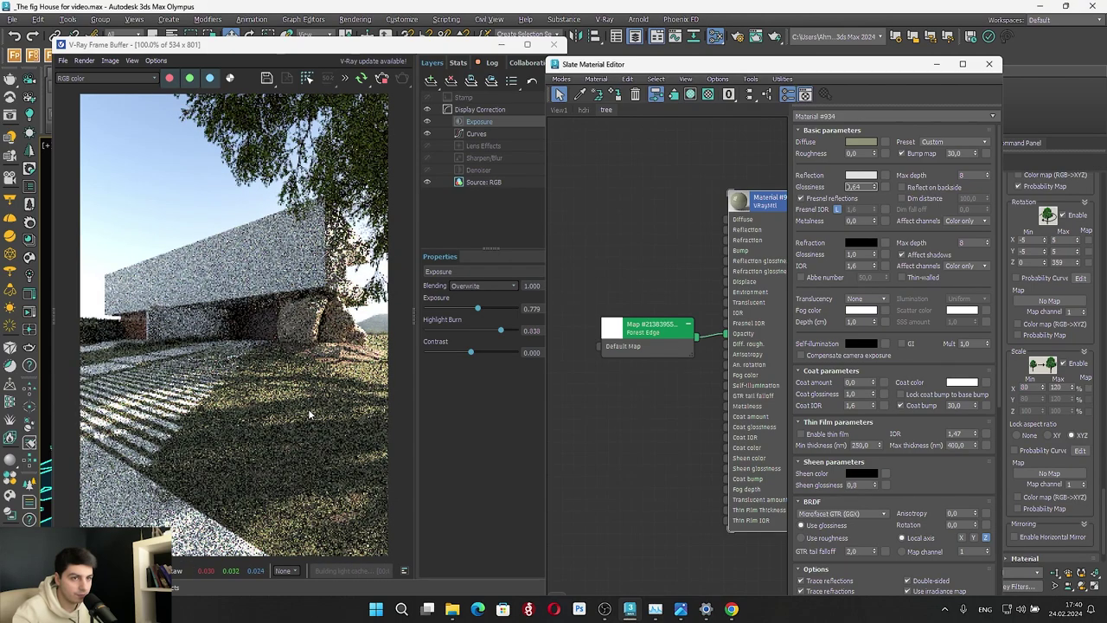
scroll(311, 425, "up", 5)
scroll(387, 385, "down", 8)
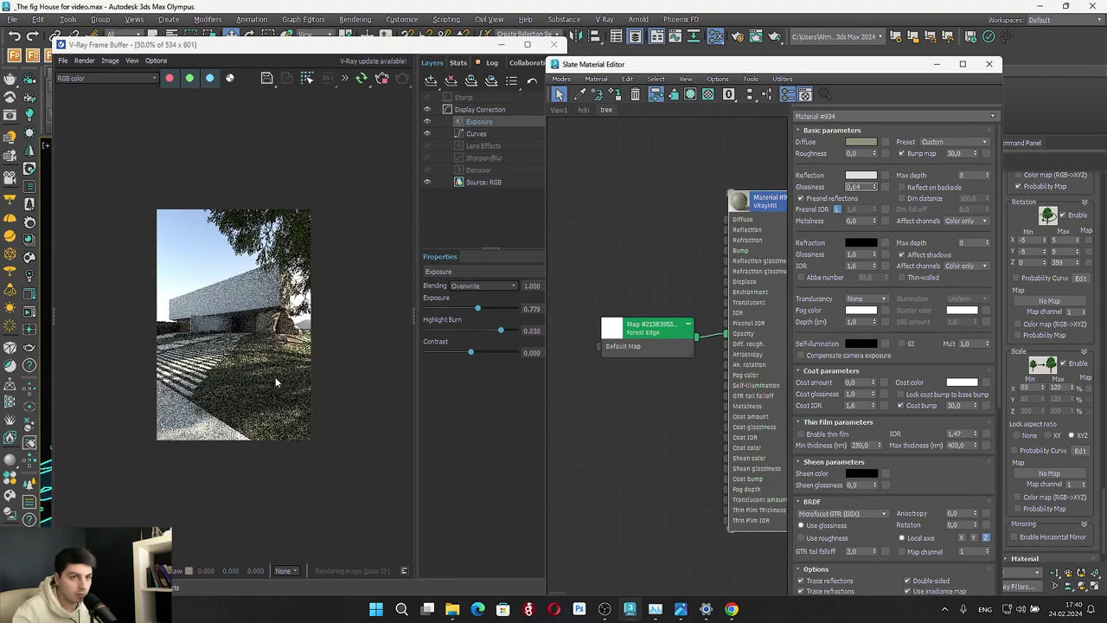
scroll(351, 346, "up", 2)
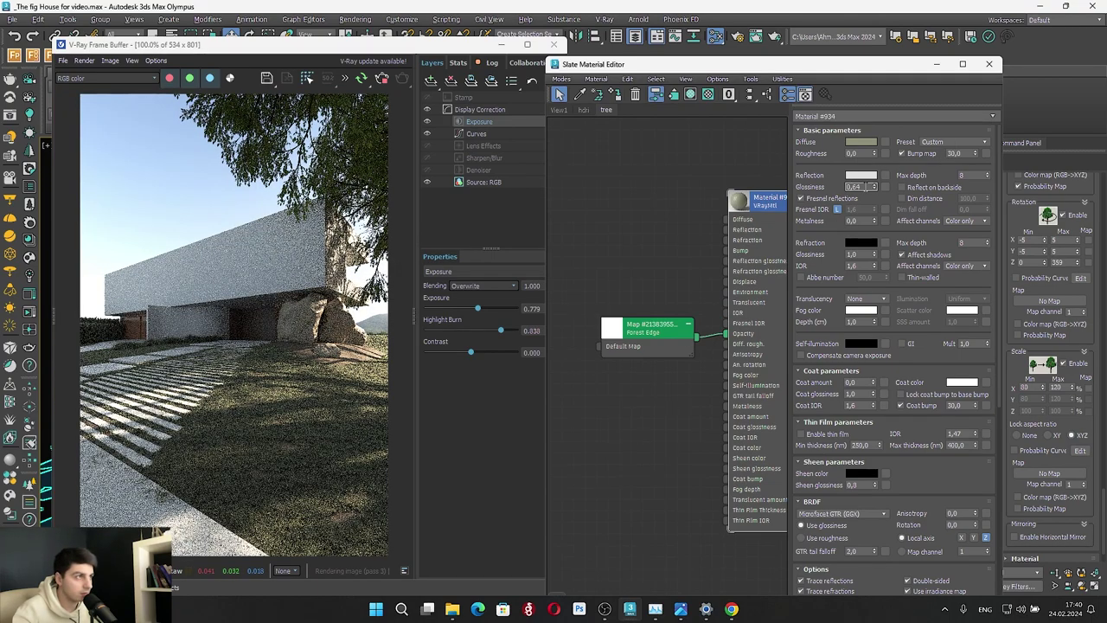
Darken the grass material's Reflection colour to a value of 0,569 and set its Diffuse colour to 95967E
left_click(868, 175)
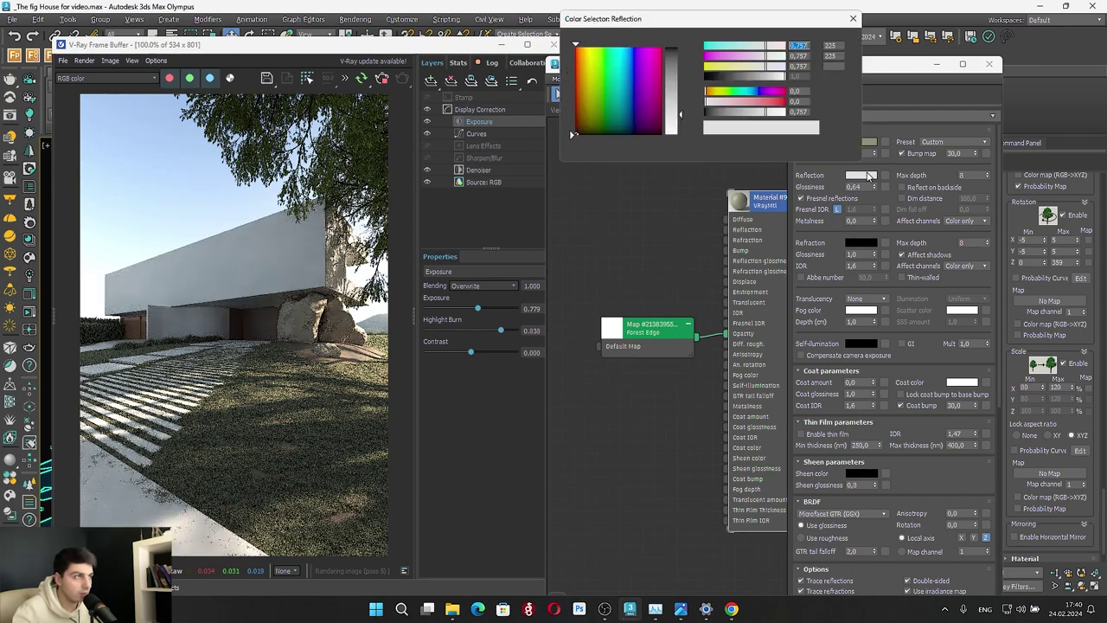
left_click_drag(745, 116, 751, 116)
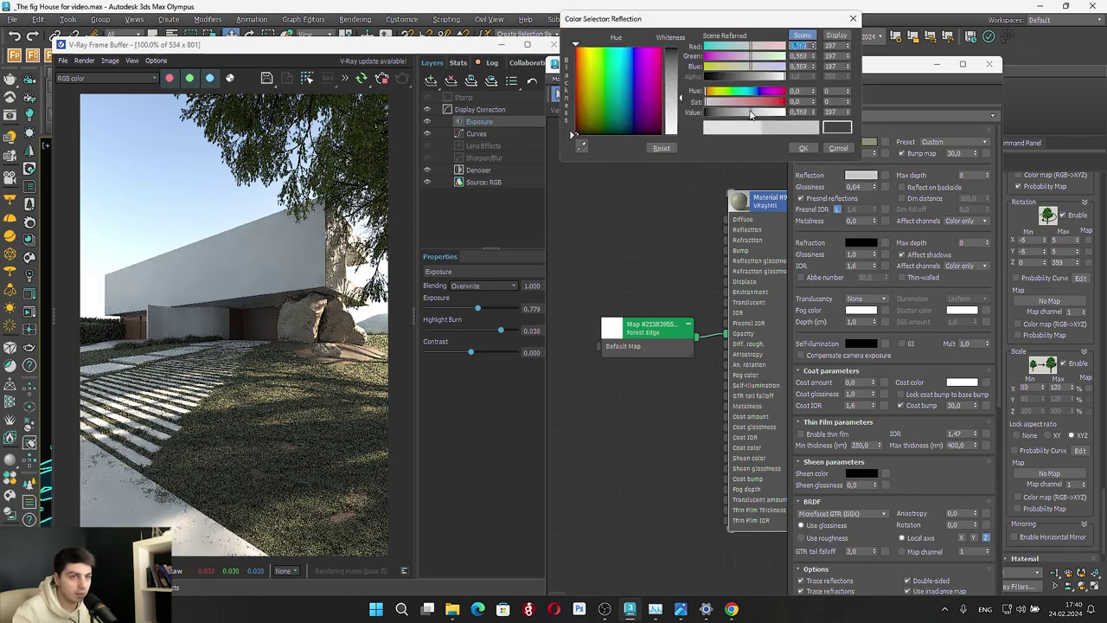
left_click(804, 149)
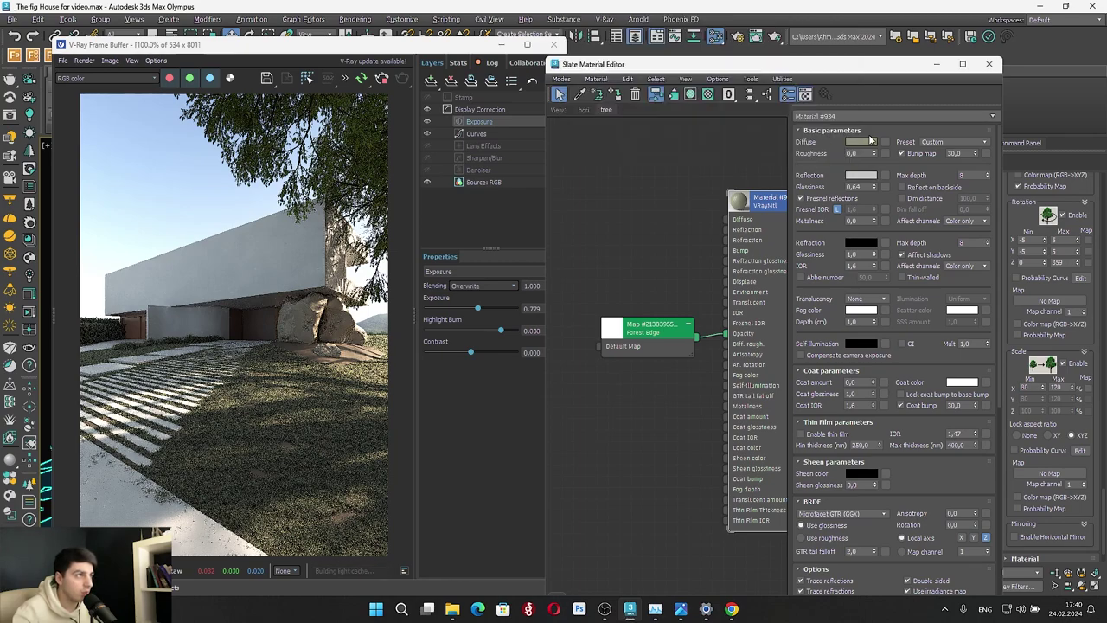
left_click(865, 142)
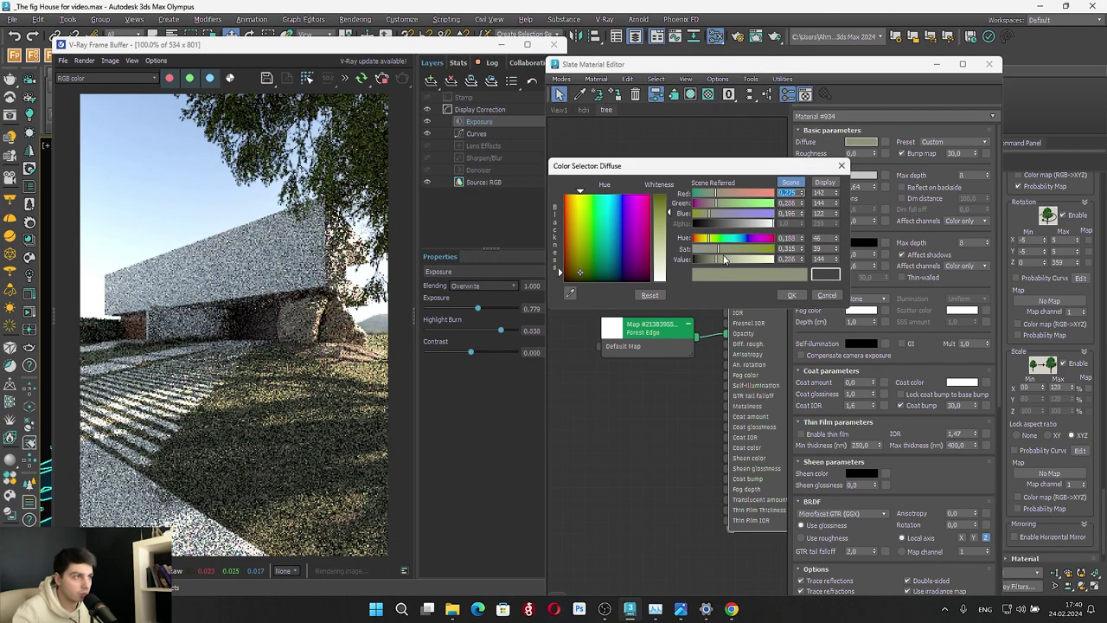
left_click_drag(719, 261, 710, 243)
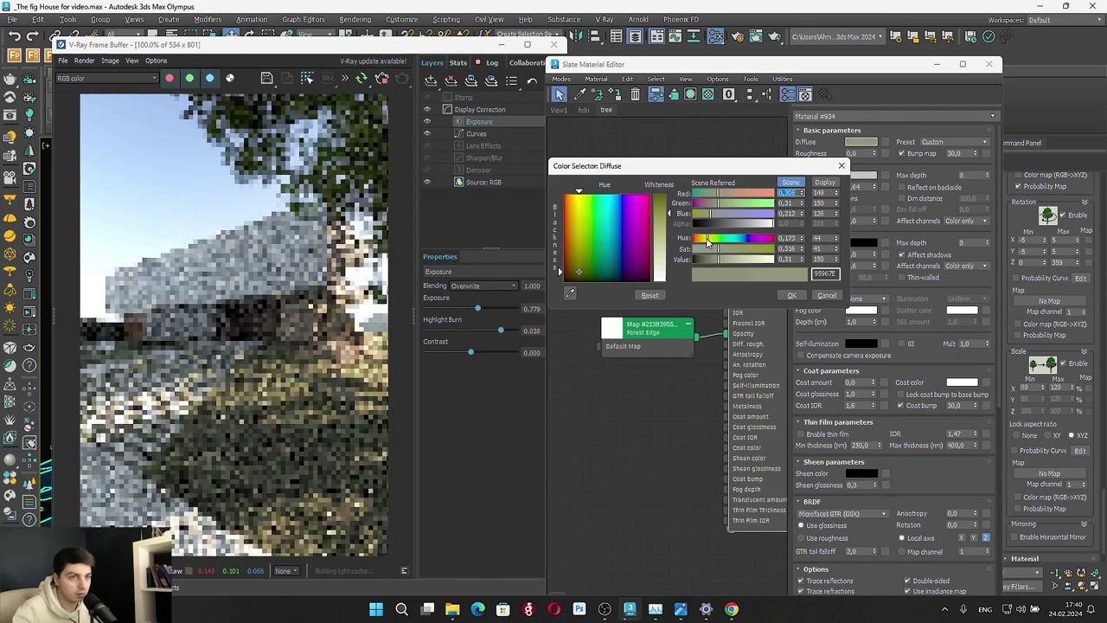
left_click(791, 296)
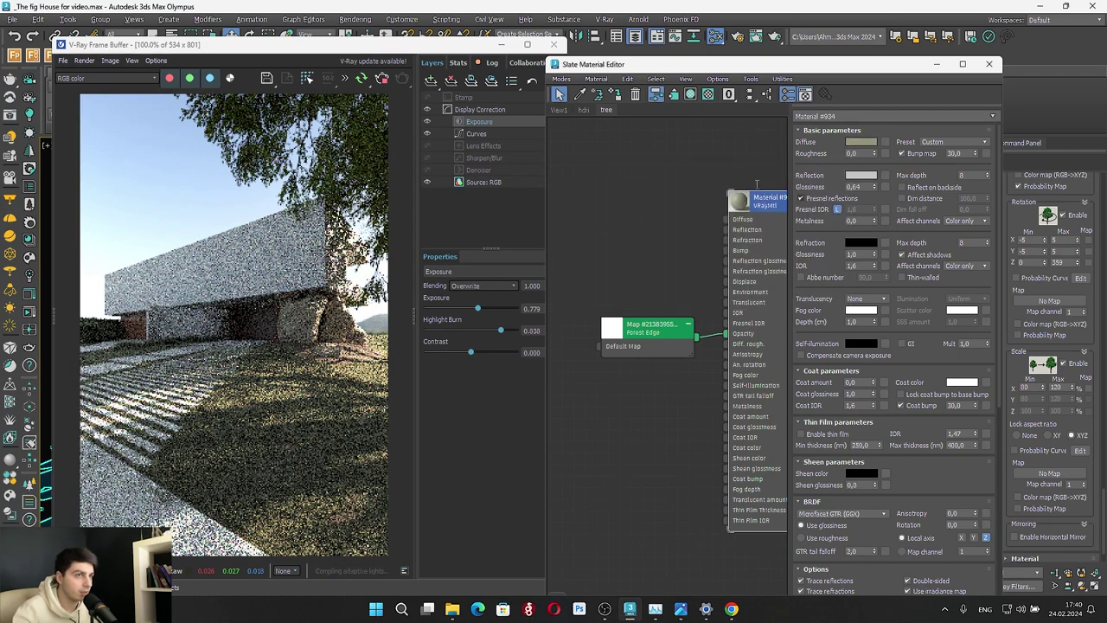
Set the Exposure layer's Highlight Burn to 0.922 in the V-Ray Frame Buffer
left_click(501, 331)
left_click_drag(502, 333, 510, 334)
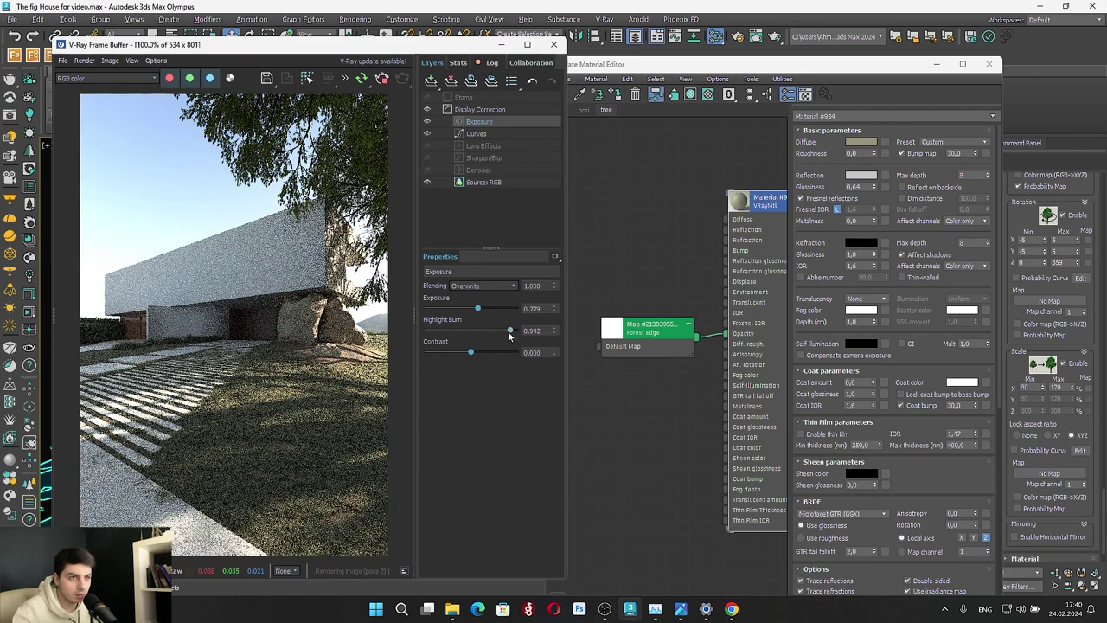
left_click_drag(511, 332, 510, 335)
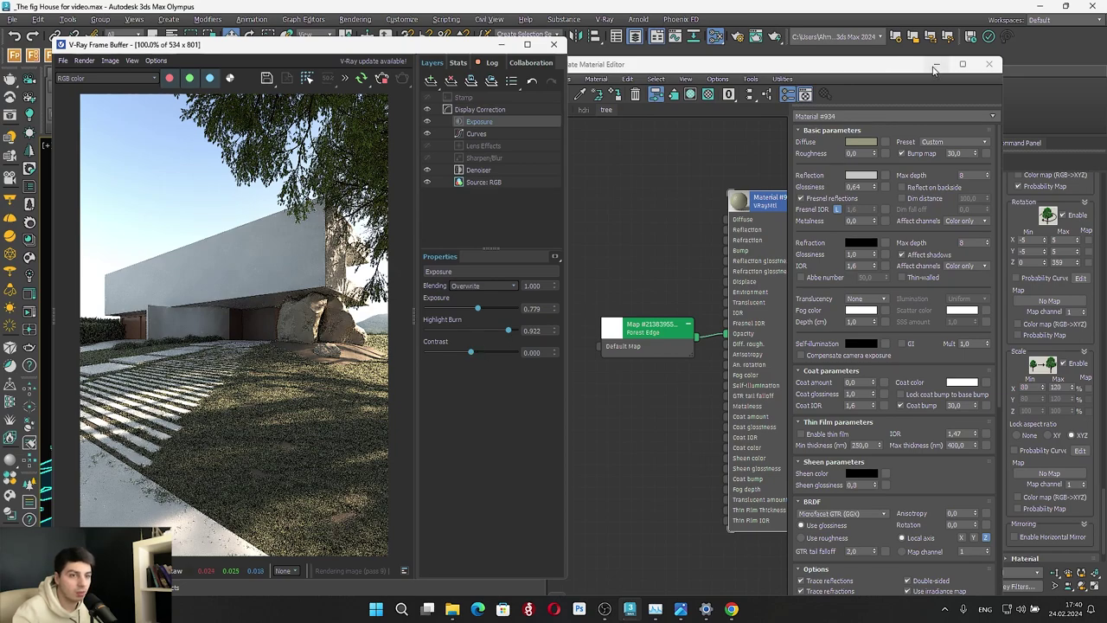
Stop the interactive render, minimize the material editor and frame buffer, and maximize the orthographic view
left_click(936, 65)
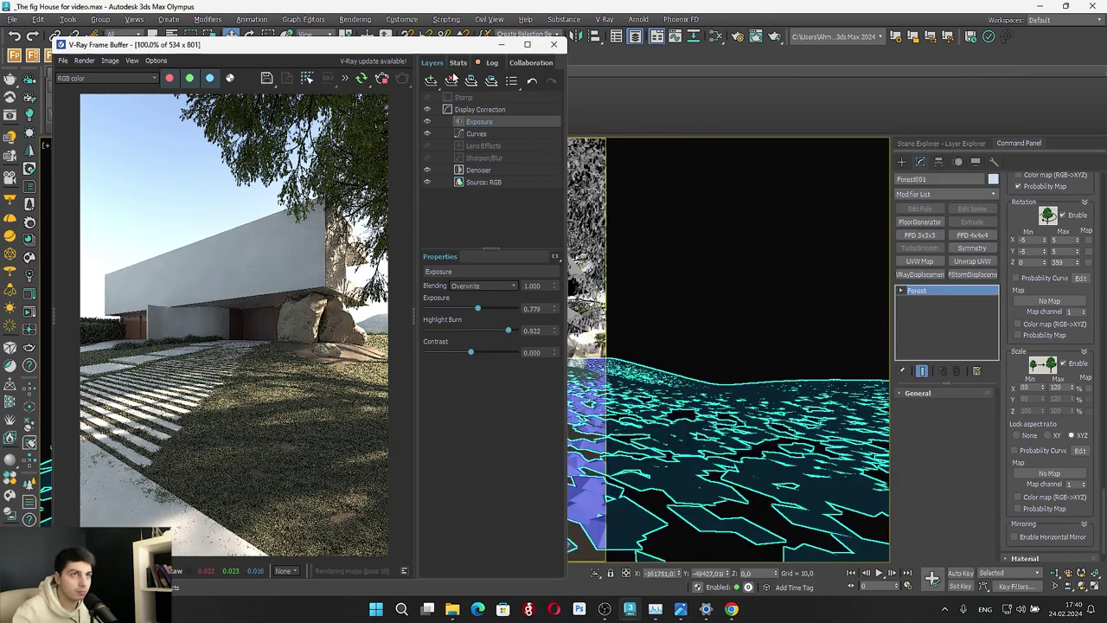
left_click(382, 80)
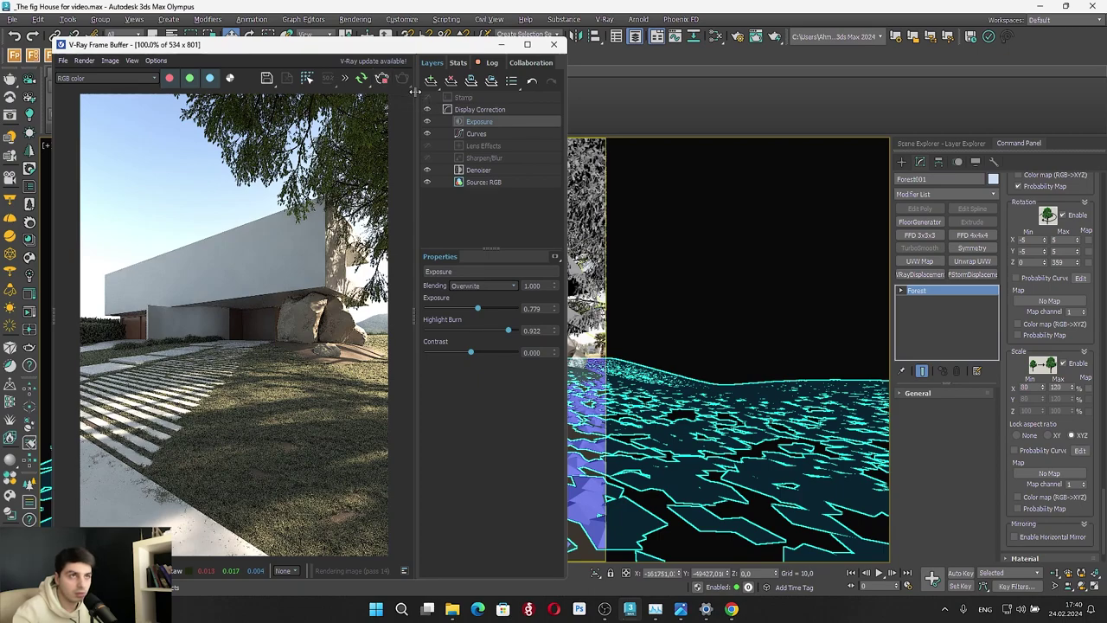
left_click(505, 46)
key("alt+w")
middle_click(767, 354)
key("alt+w")
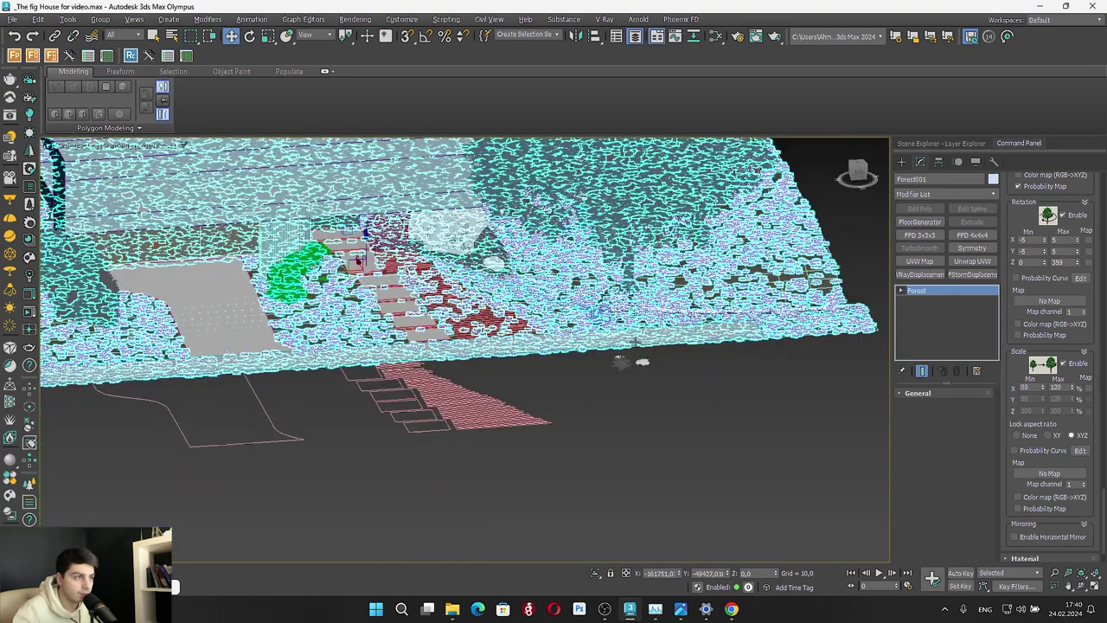
Examine Forest001's geometry list and the source grass models placed beside the terrain
scroll(683, 365, "up", 10)
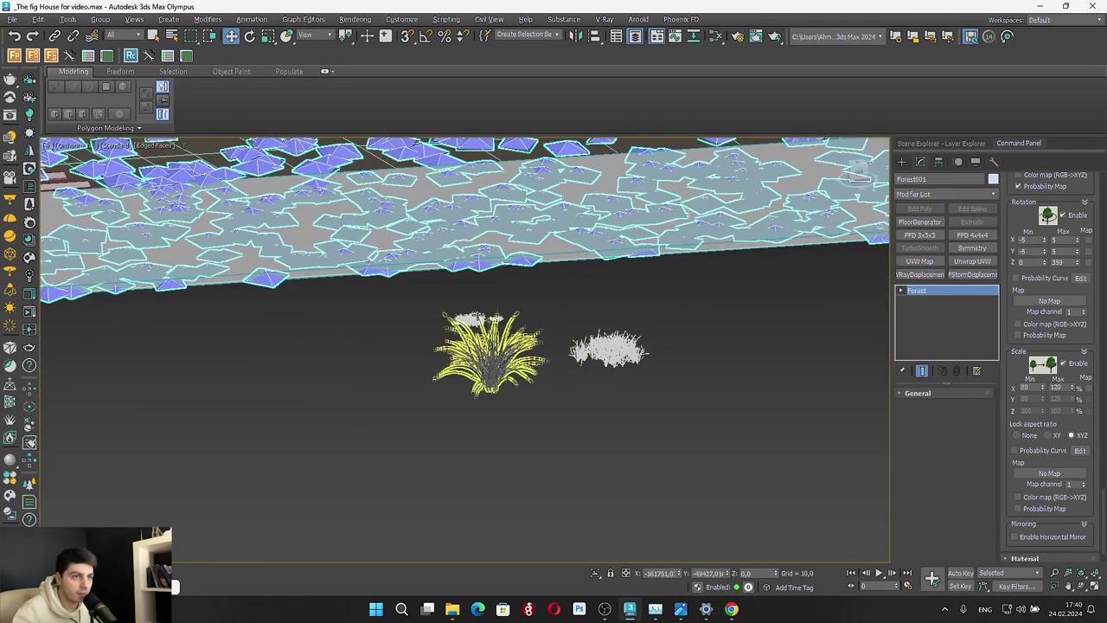
scroll(567, 314, "down", 10)
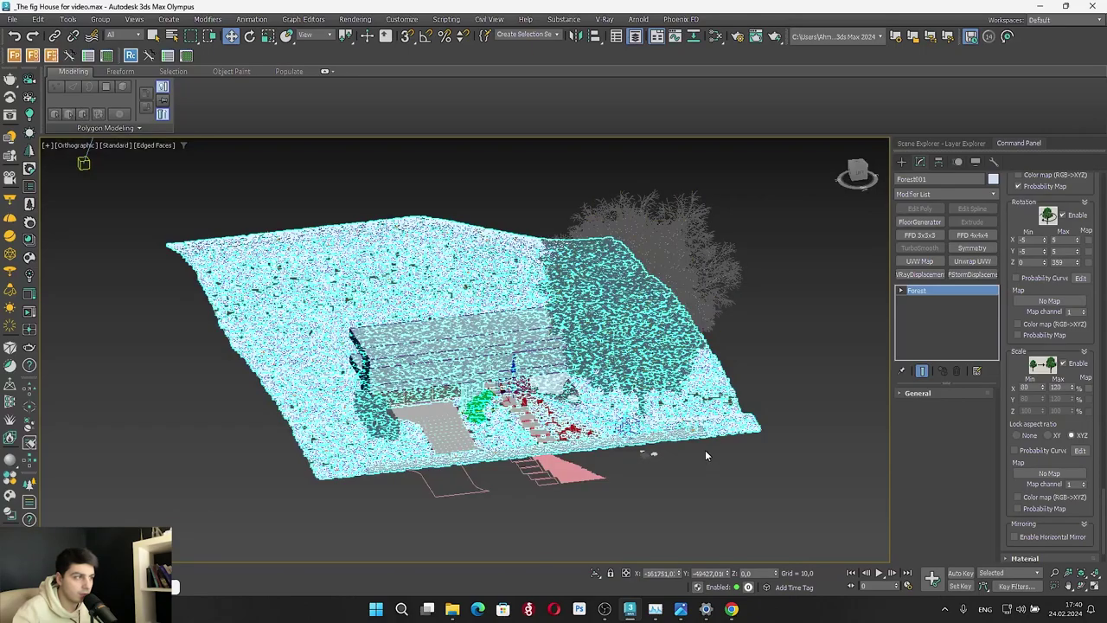
scroll(702, 458, "up", 2)
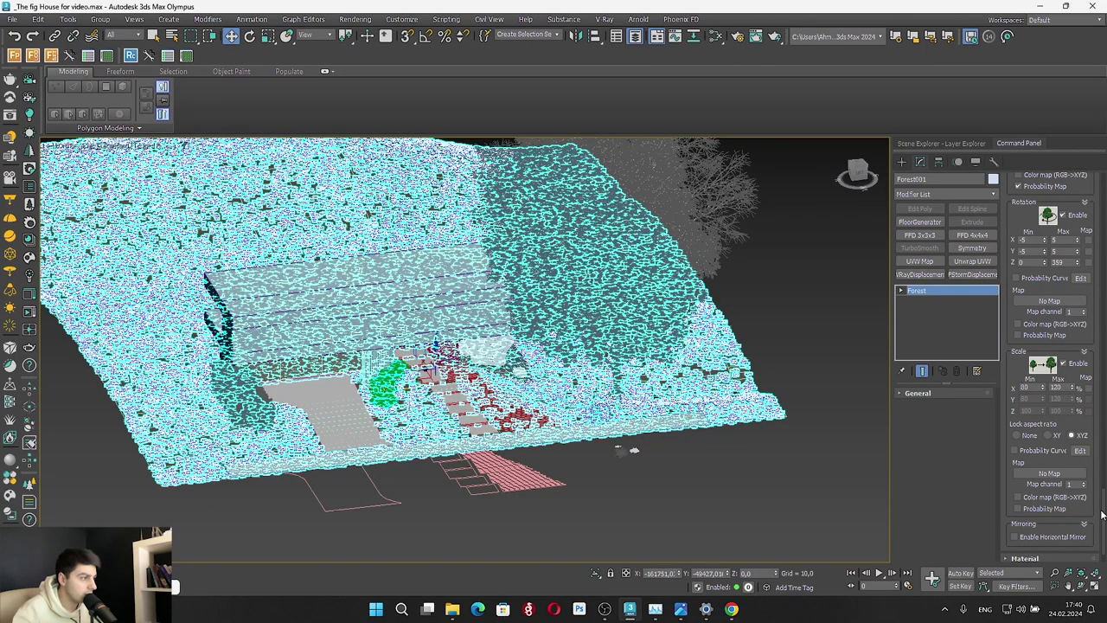
left_click_drag(1103, 514, 1098, 178)
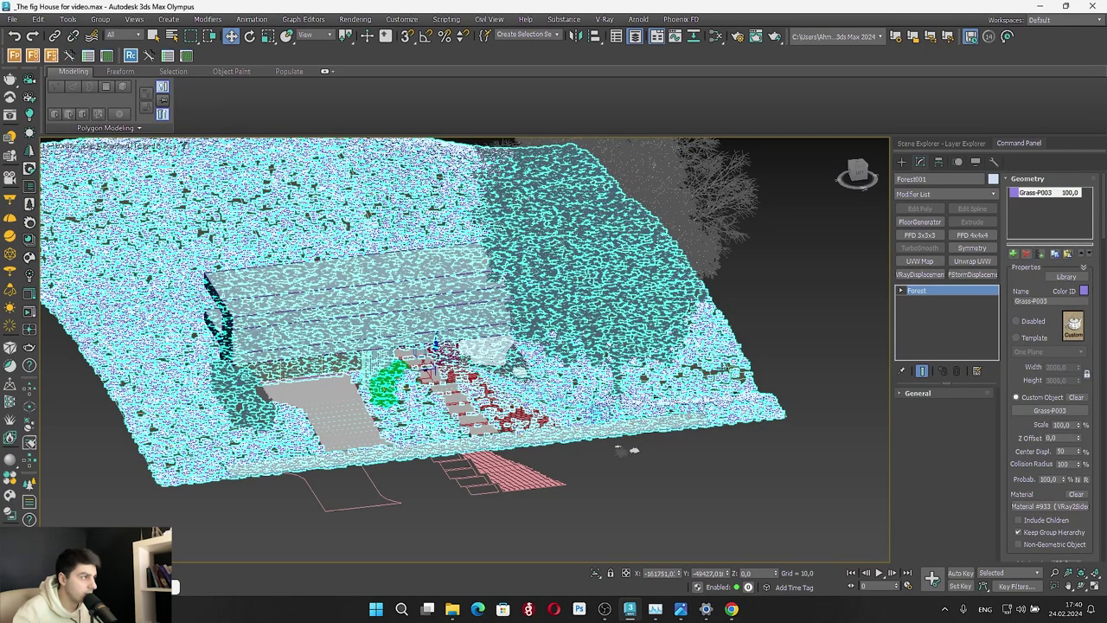
scroll(679, 405, "up", 2)
scroll(679, 405, "up", 3)
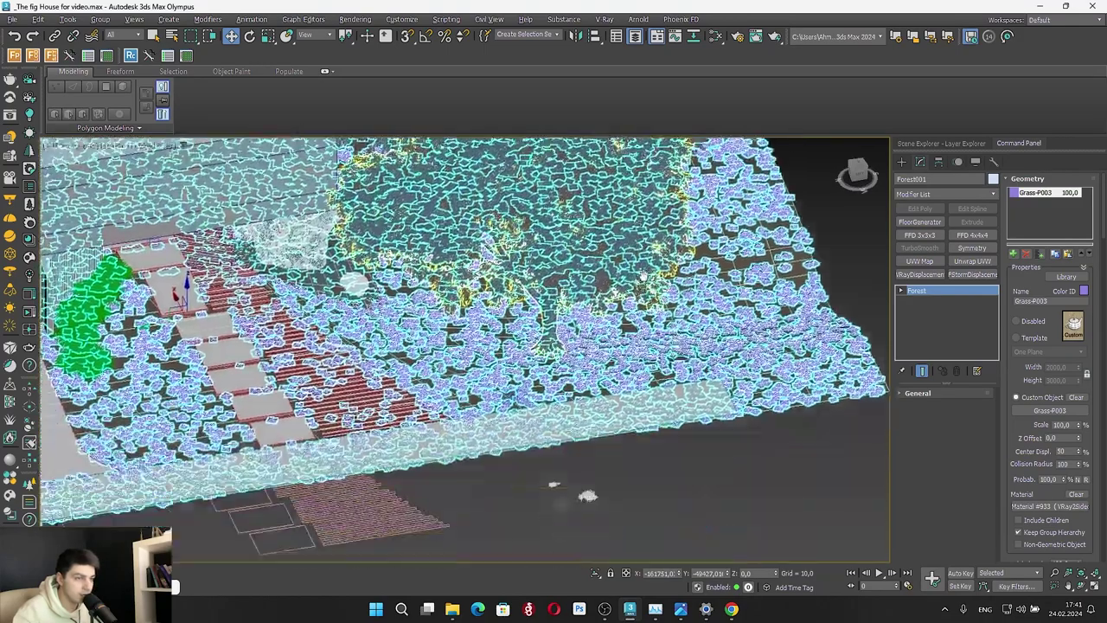
scroll(588, 424, "up", 6)
left_click(586, 422)
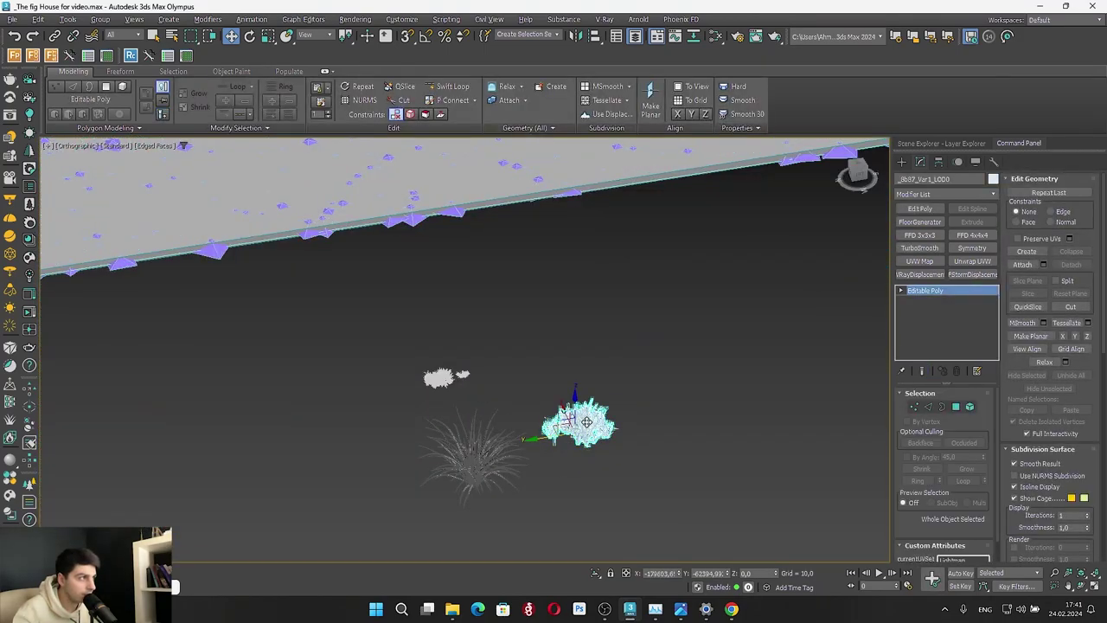
left_click(441, 378)
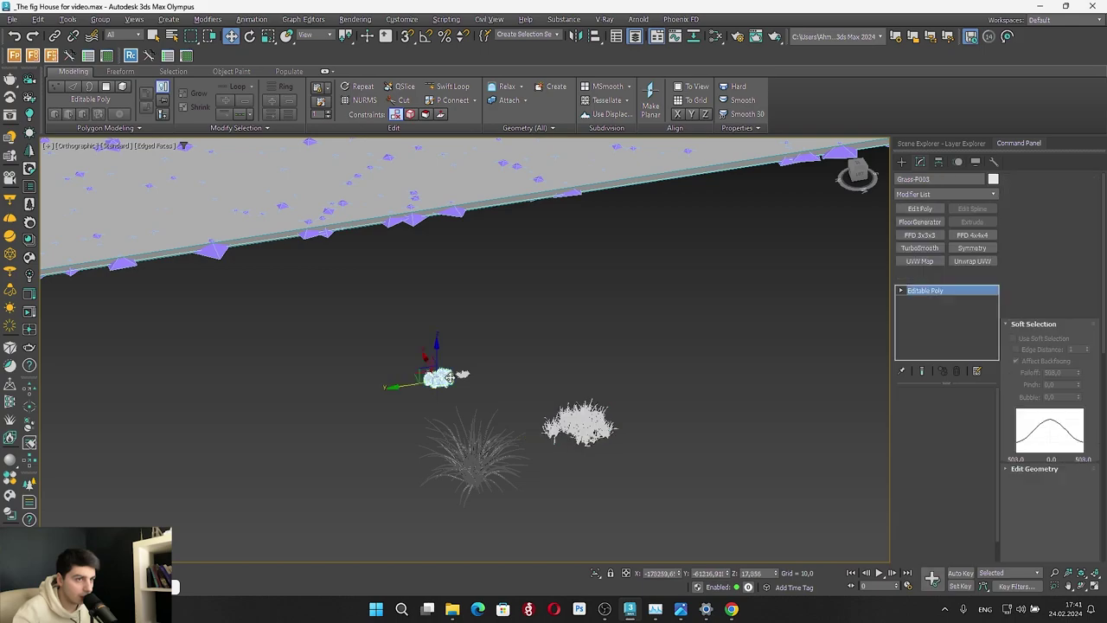
scroll(462, 383, "up", 2)
Move the small grass clump Grass-P004 about 190 units along Y, away from the larger clump
left_click(464, 373)
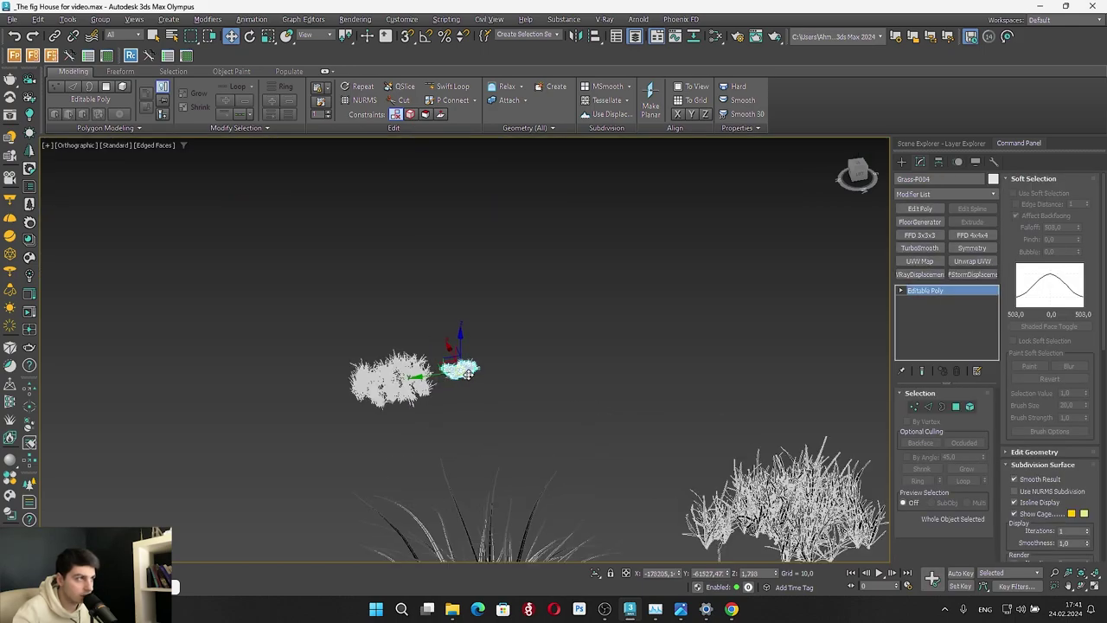
scroll(461, 377, "up", 3)
left_click_drag(442, 368, 479, 360)
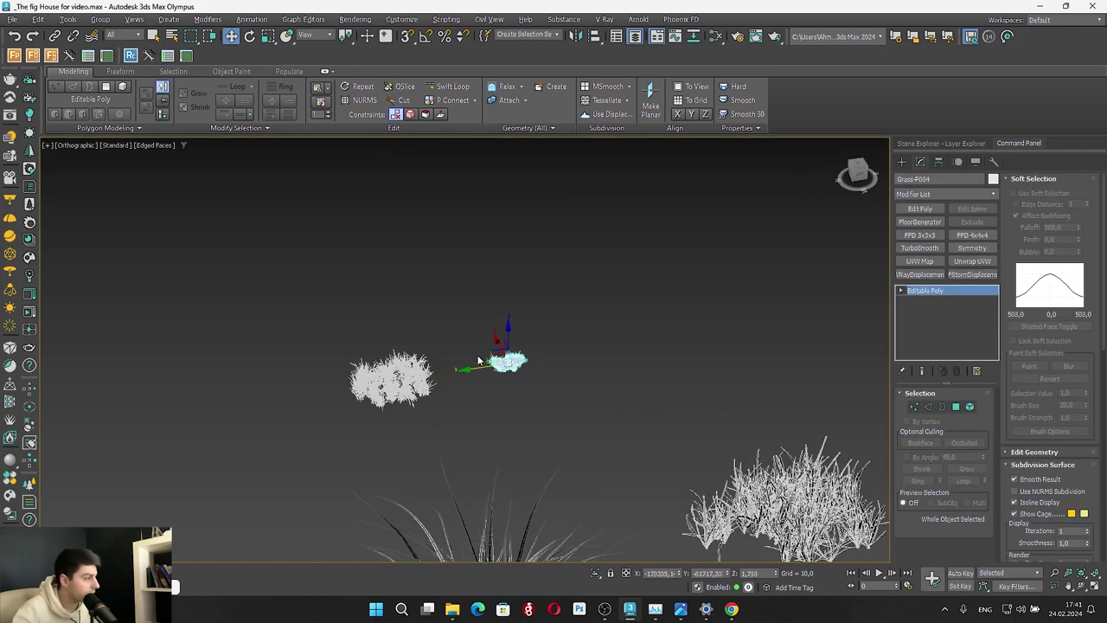
scroll(492, 360, "up", 3)
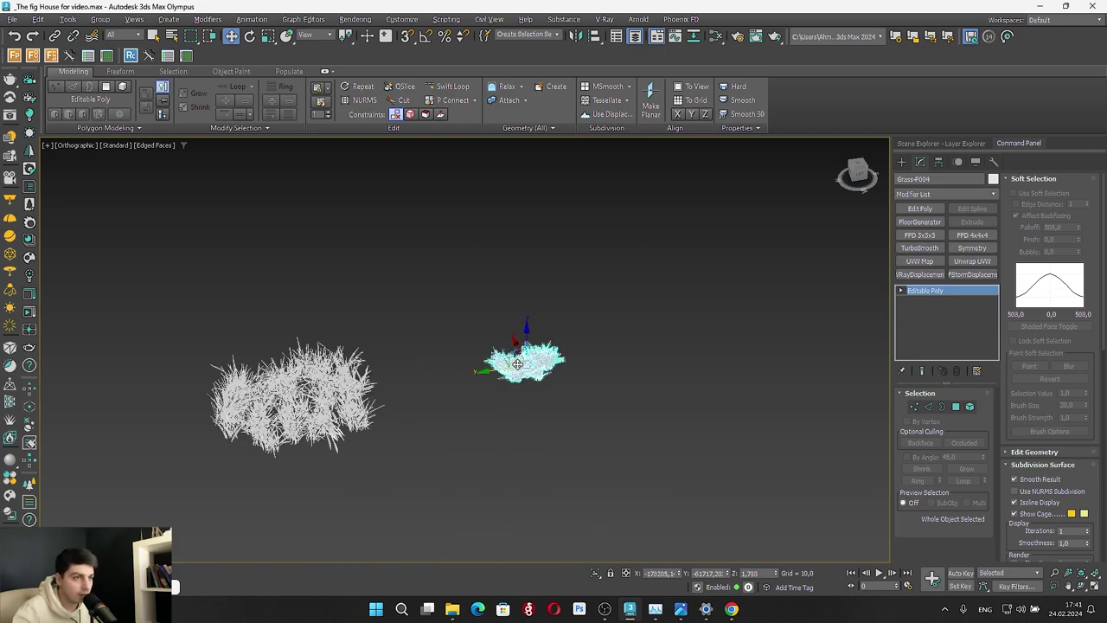
Clone the Forest001 grass scatter as an independent copy named Forest002
left_click(928, 142)
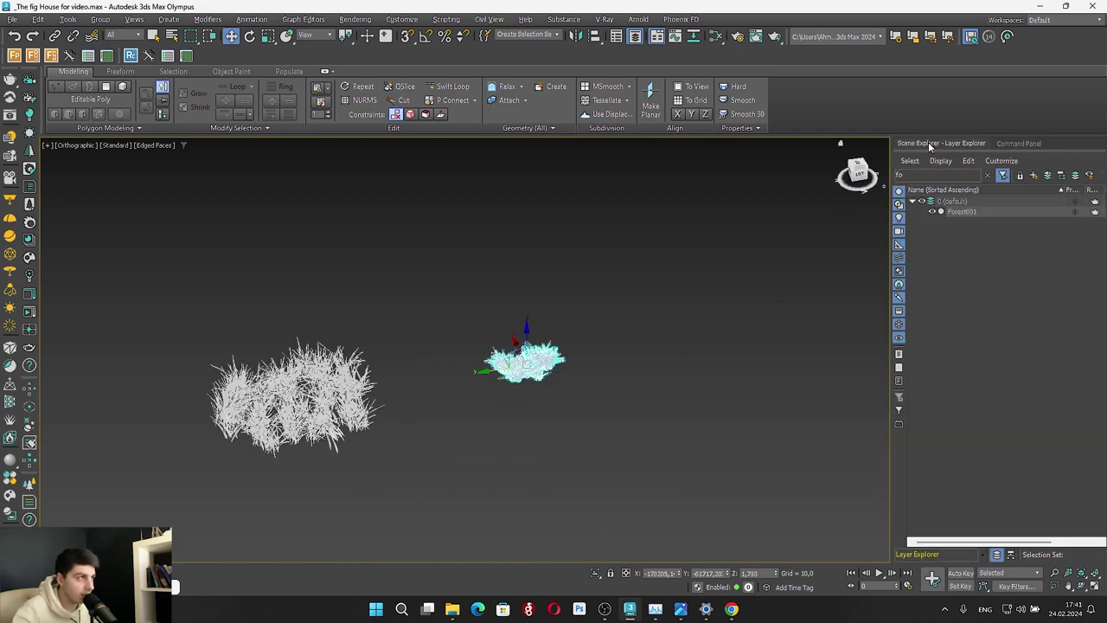
left_click(963, 210)
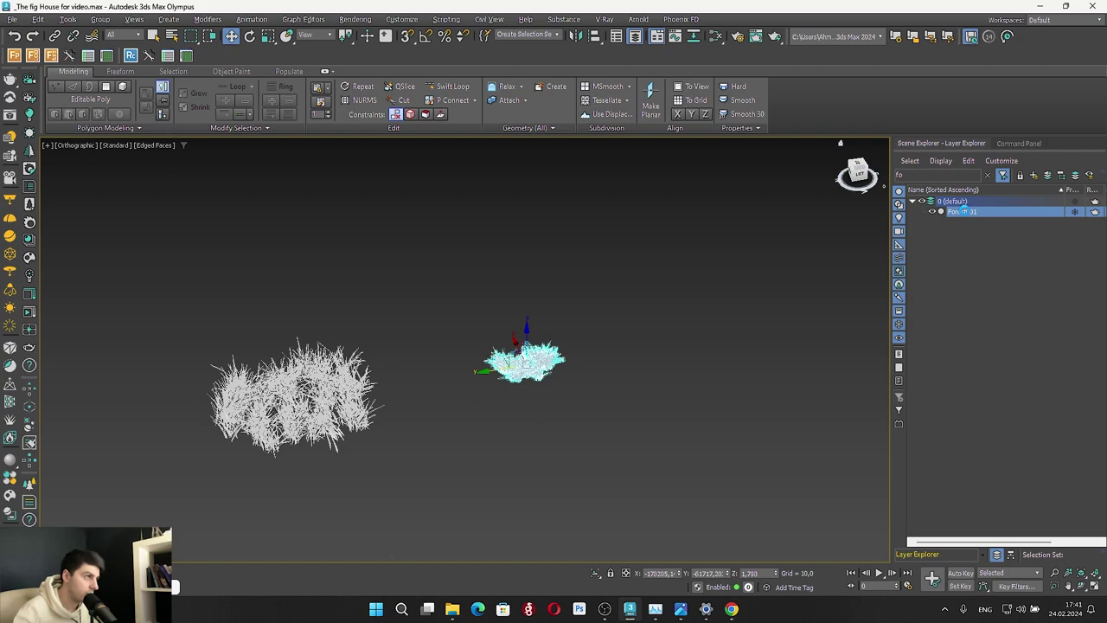
key("ctrl+v")
left_click(517, 274)
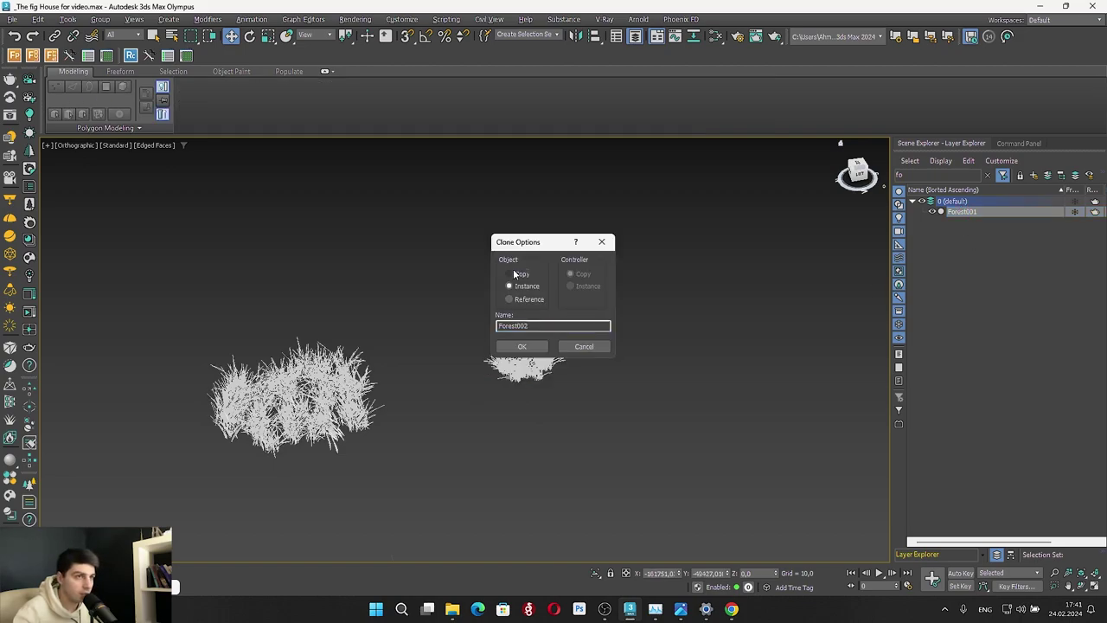
left_click(522, 346)
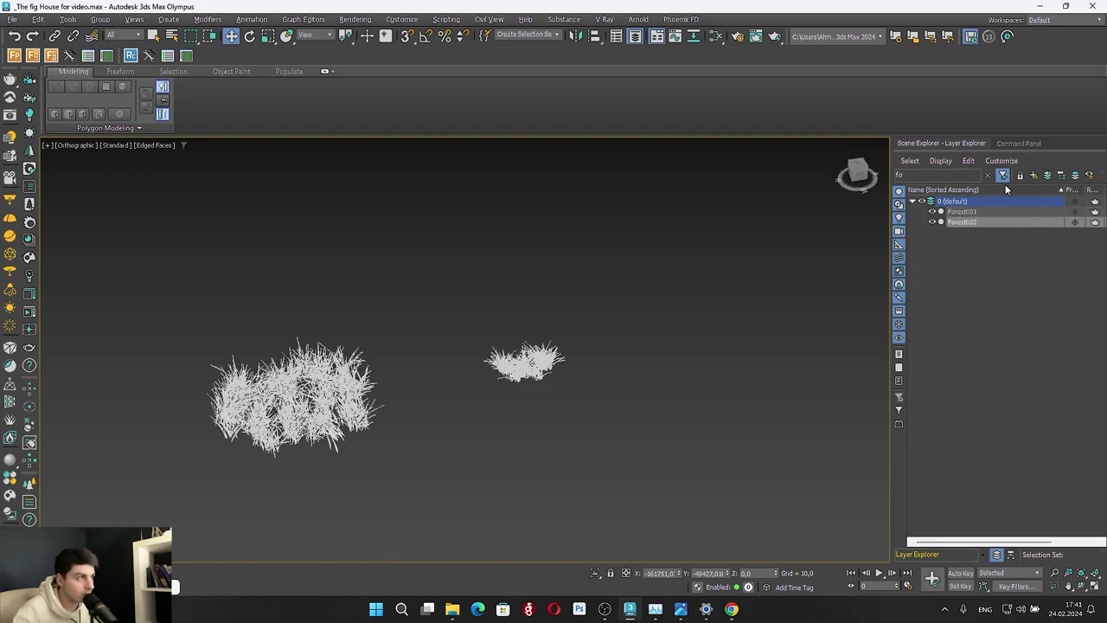
Replace Forest002's custom object with the small grass clump Grass-P004 and enable the recommended proxy display and render-time animation options
left_click(1017, 143)
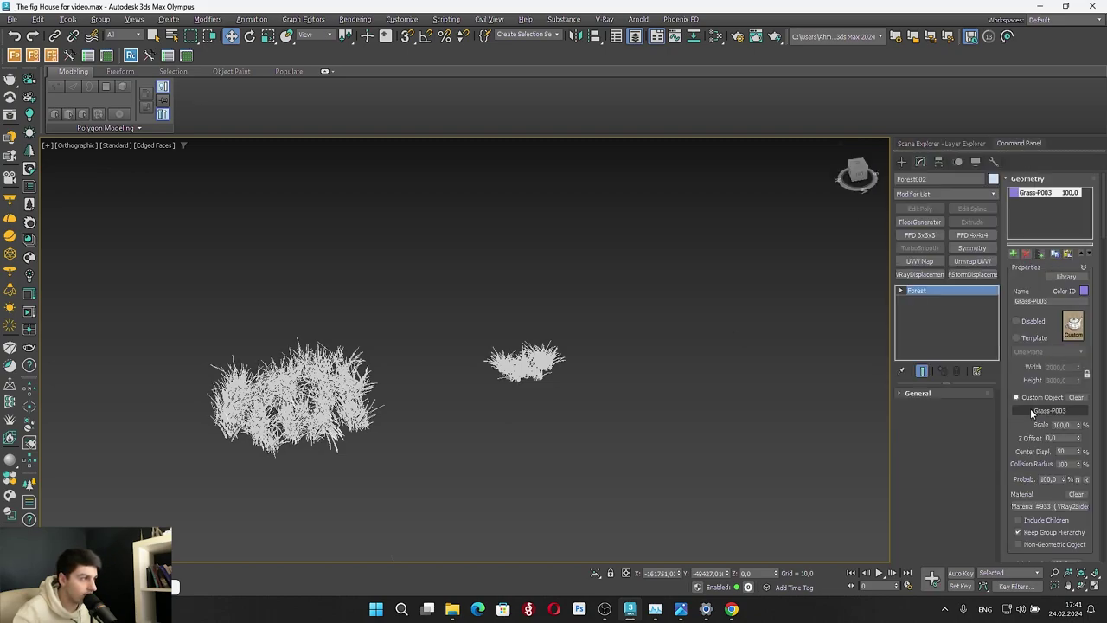
left_click(1067, 399)
left_click(1061, 410)
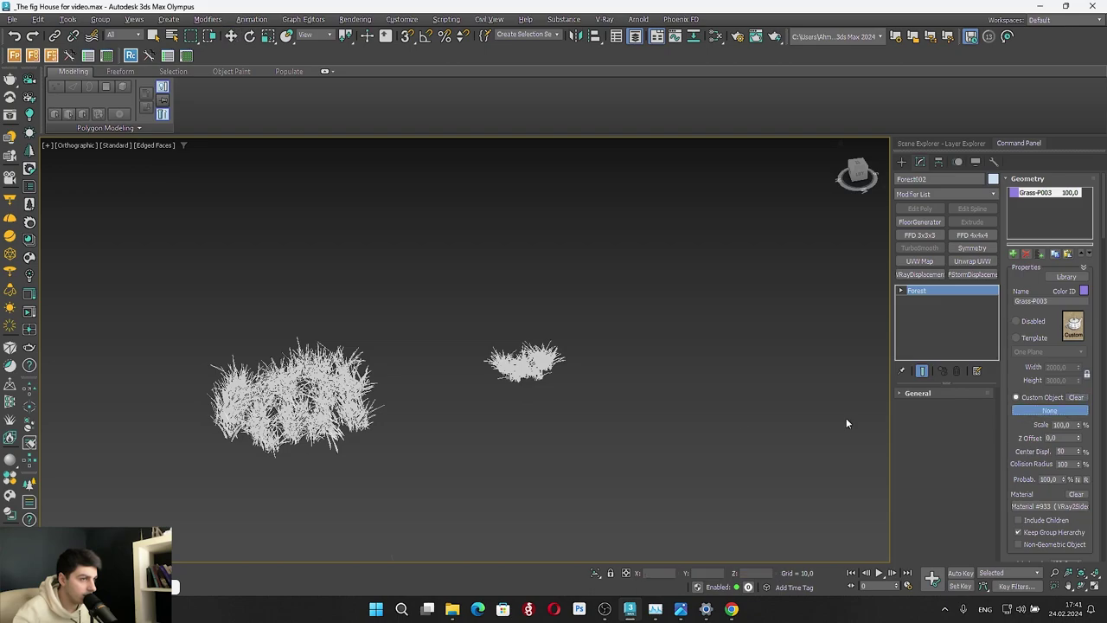
left_click(503, 366)
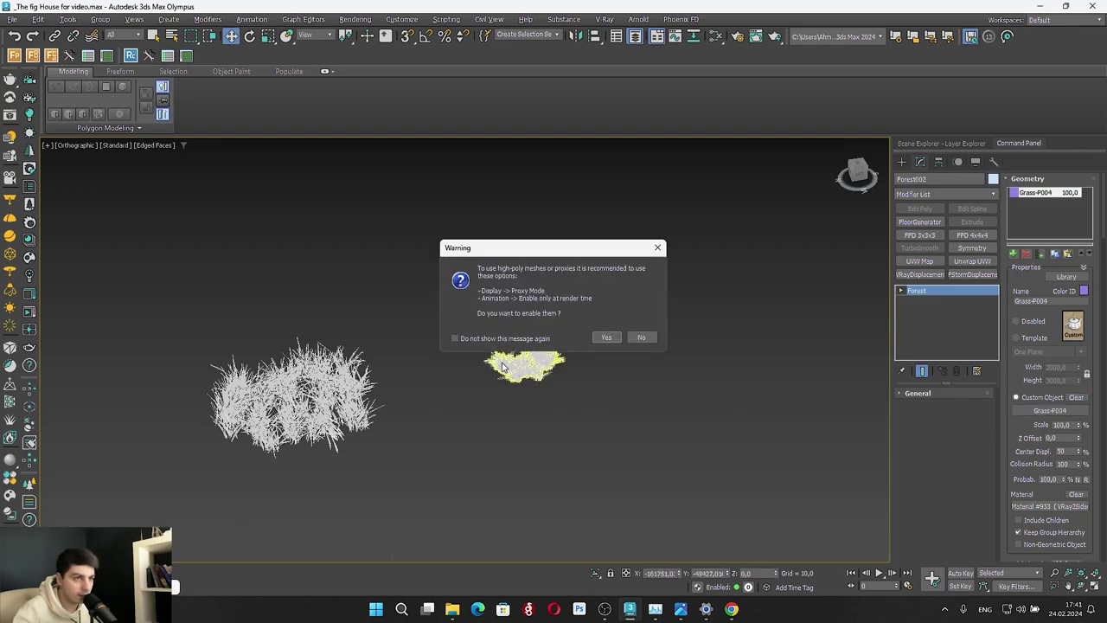
left_click(605, 337)
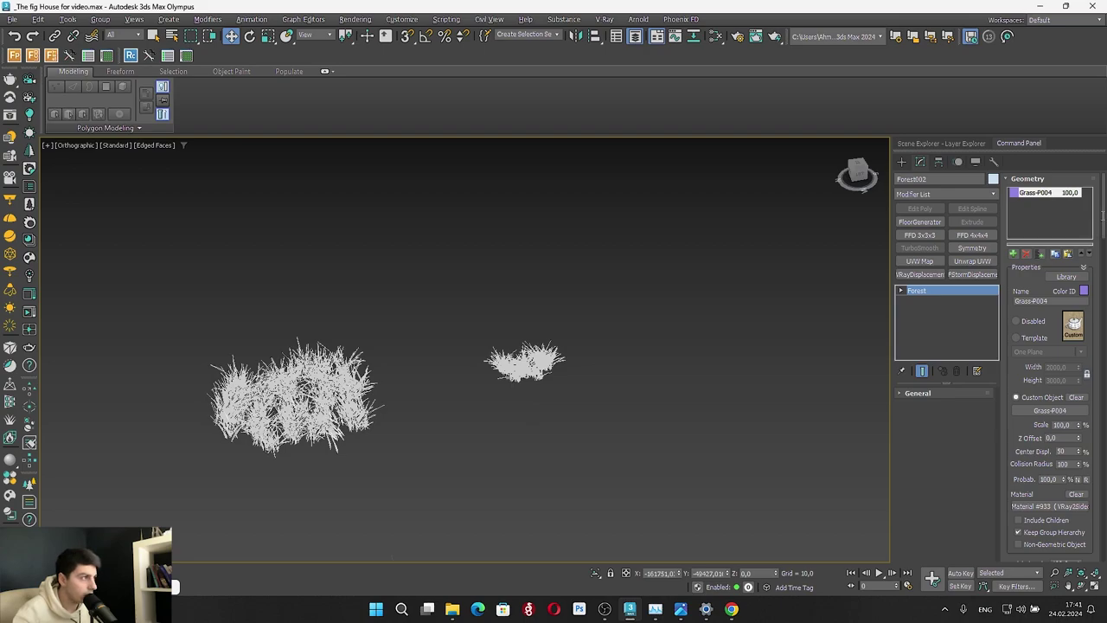
Change Forest002's distribution image from Dense to Full
left_click_drag(1104, 215, 1096, 494)
scroll(1058, 372, "up", 10)
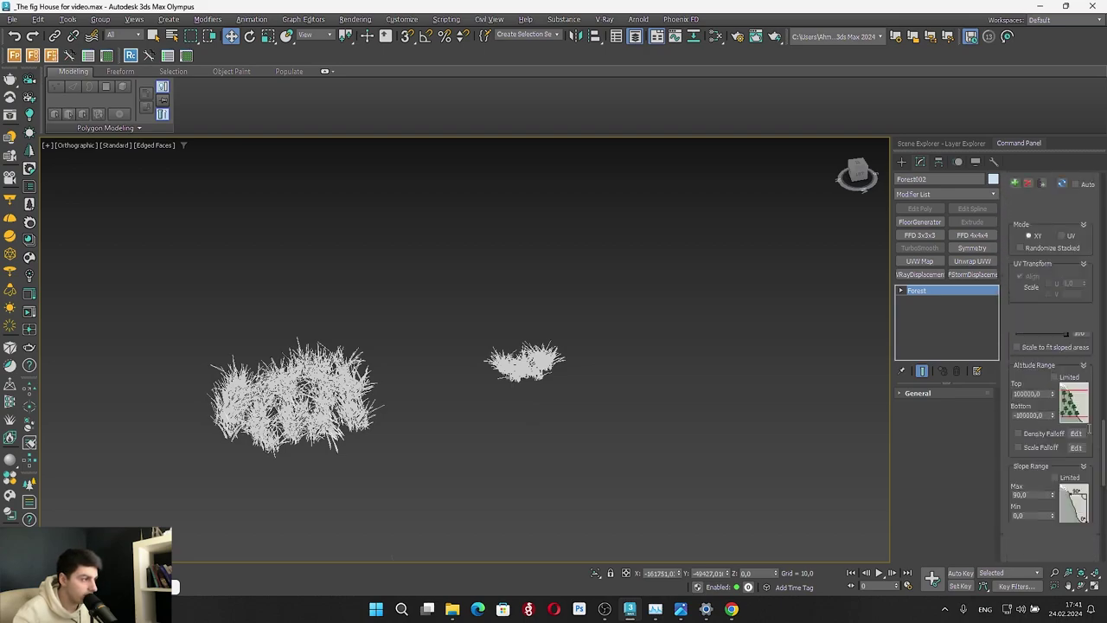
left_click(1055, 372)
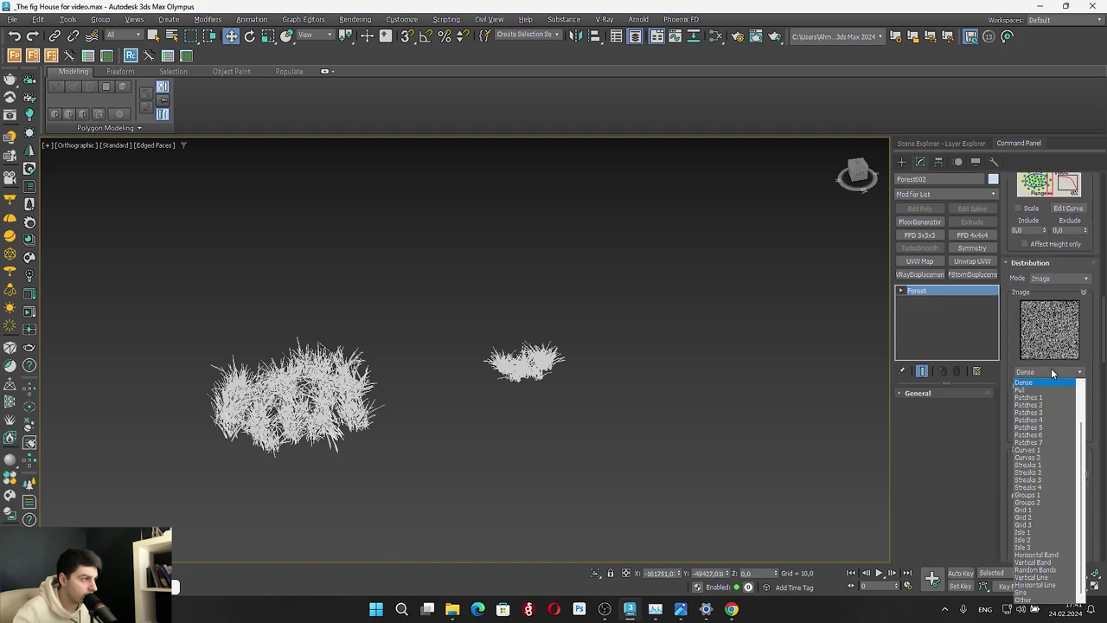
left_click(1040, 372)
left_click(1039, 373)
Deselect the scatter, start the interactive render, and inspect the lawn's coverage up close in the V-Ray Frame Buffer
left_click(304, 467)
left_click(11, 566)
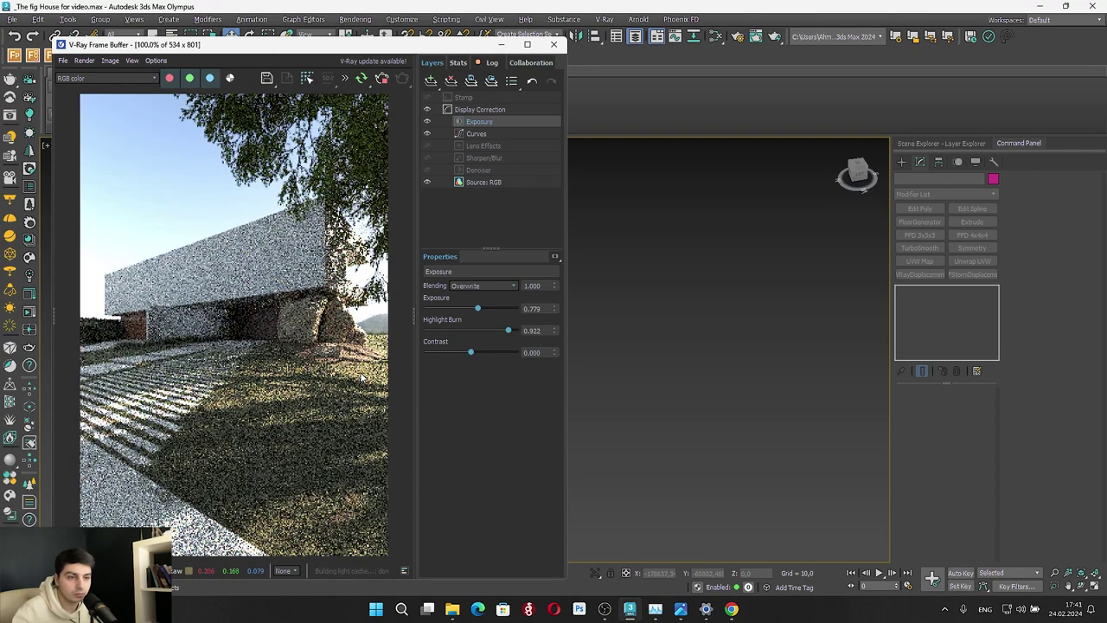
scroll(363, 381, "up", 2)
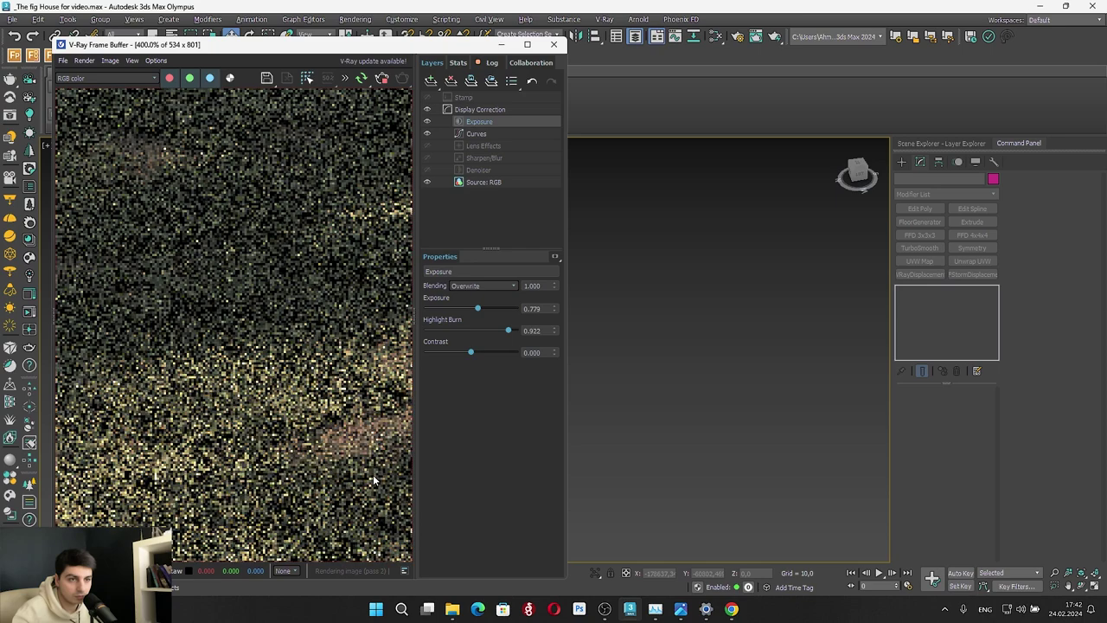
scroll(373, 479, "down", 2)
scroll(373, 479, "down", 1)
scroll(281, 456, "up", 1)
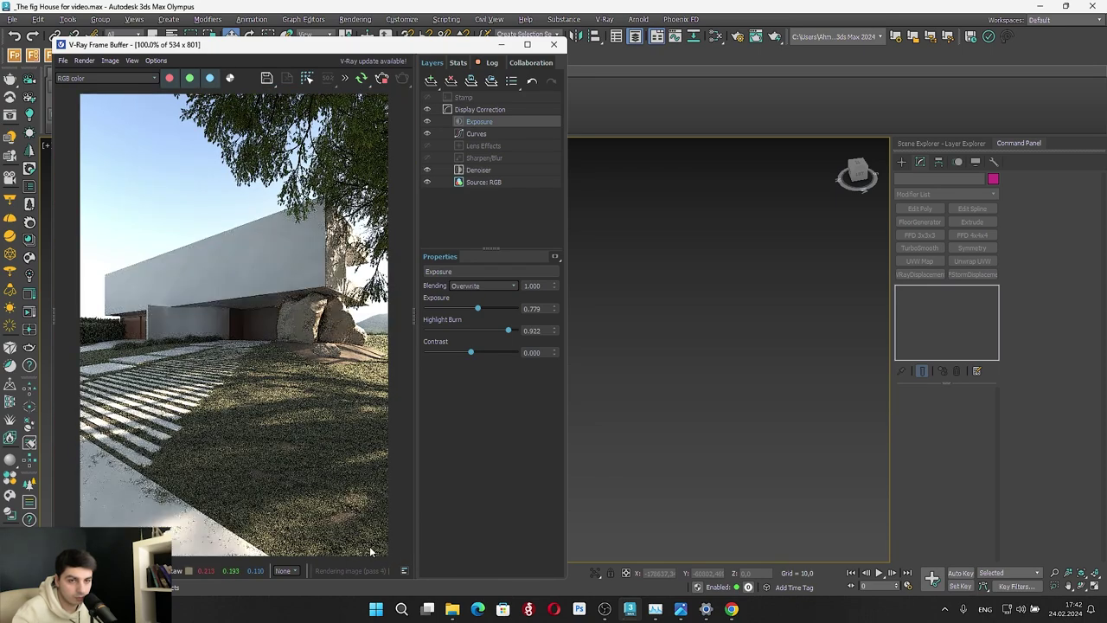
scroll(366, 543, "up", 1)
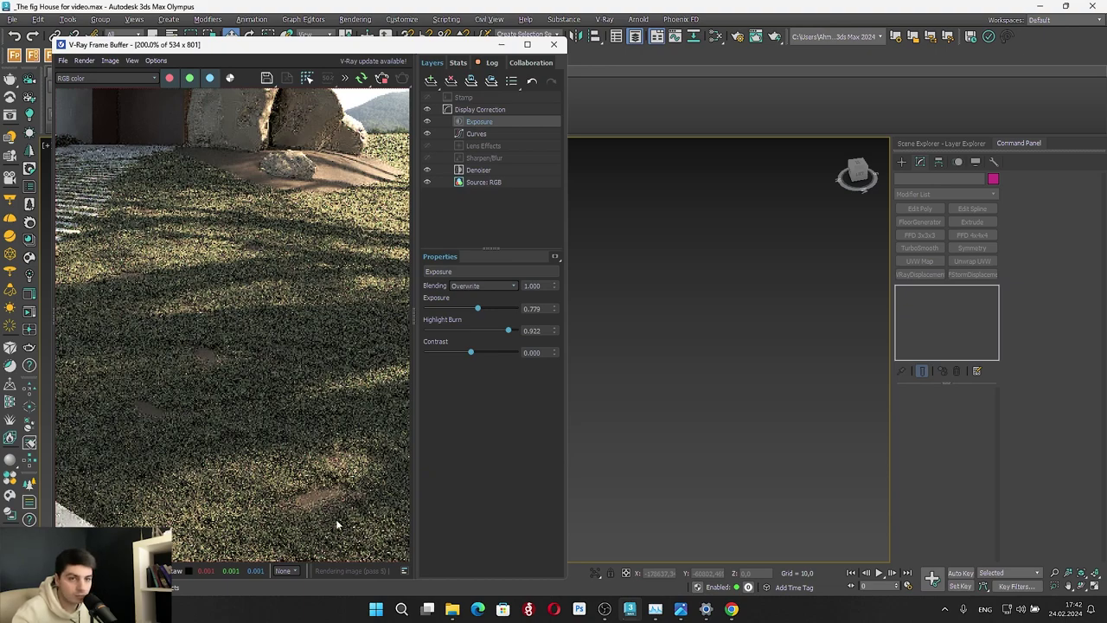
scroll(336, 524, "down", 1)
Hide Forest001 and keep Forest002 visible to isolate the small grass layer in the render
left_click(943, 143)
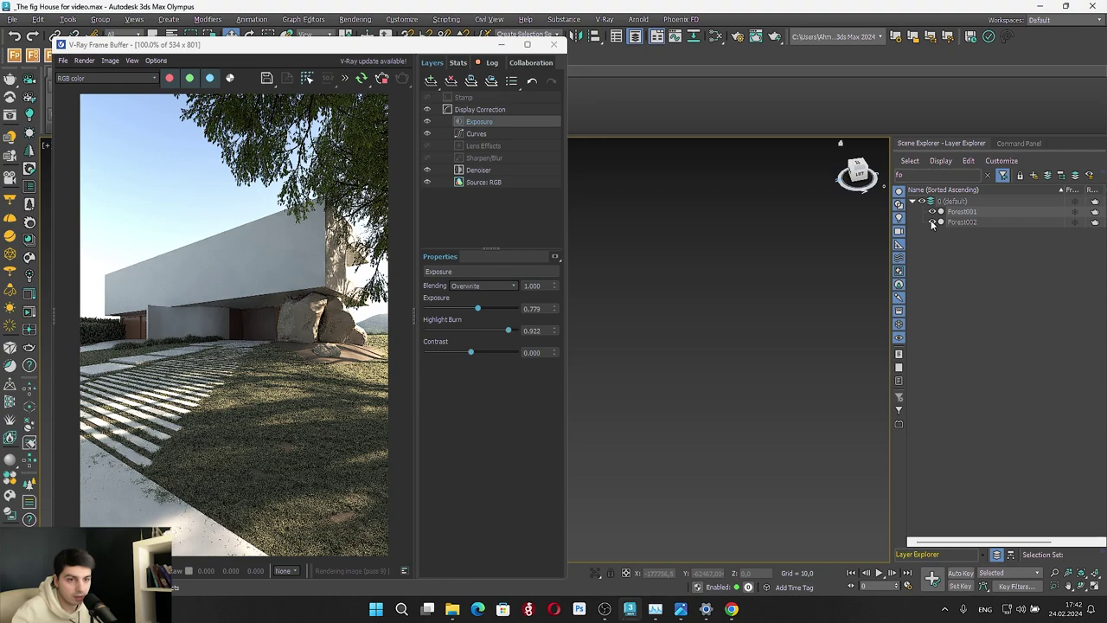
left_click(932, 222)
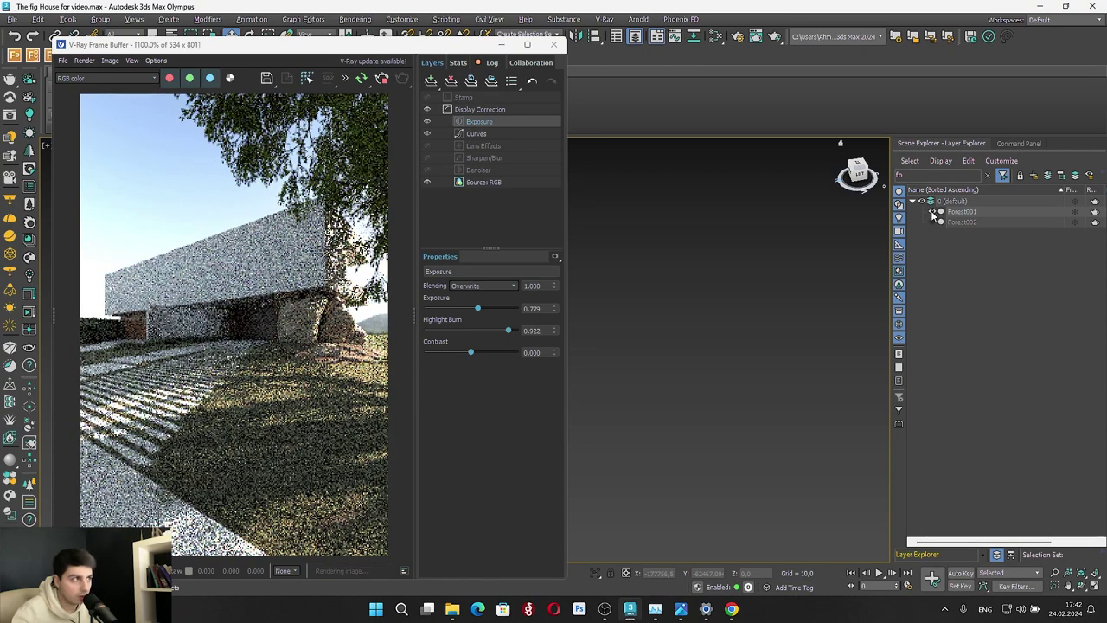
left_click(933, 222)
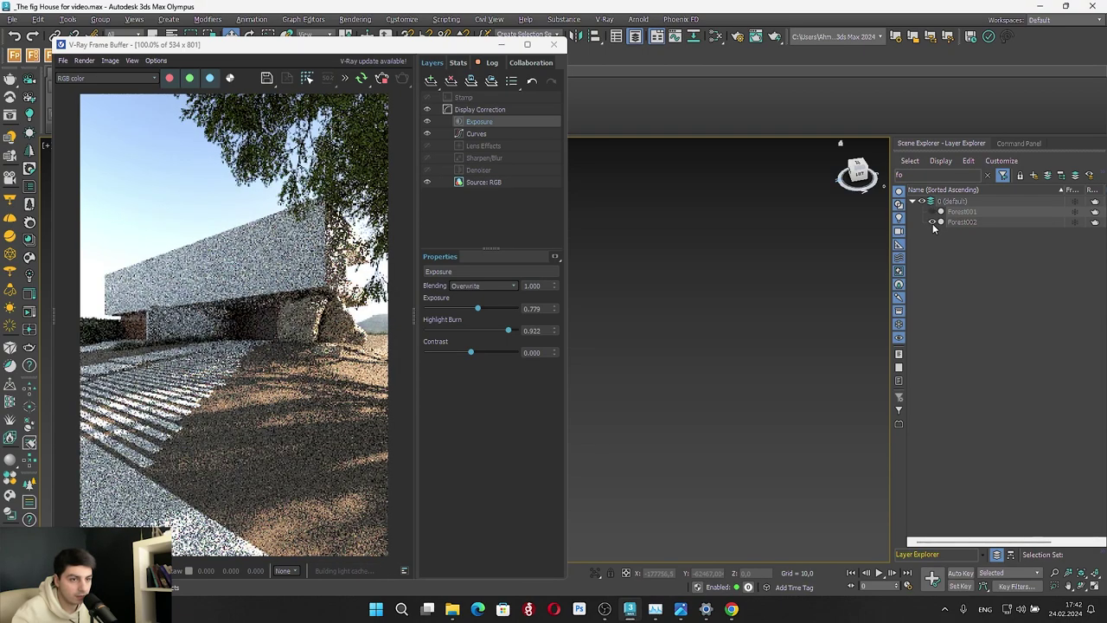
Set Forest002's distribution density to 10000 units and check the small grass in the render
left_click(963, 222)
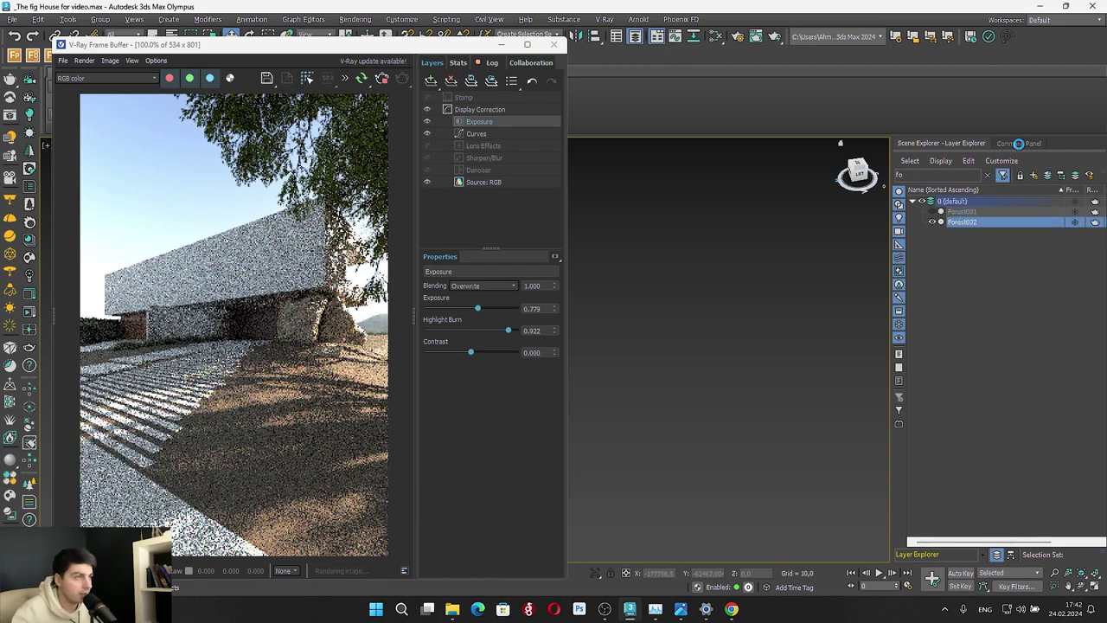
left_click(1018, 144)
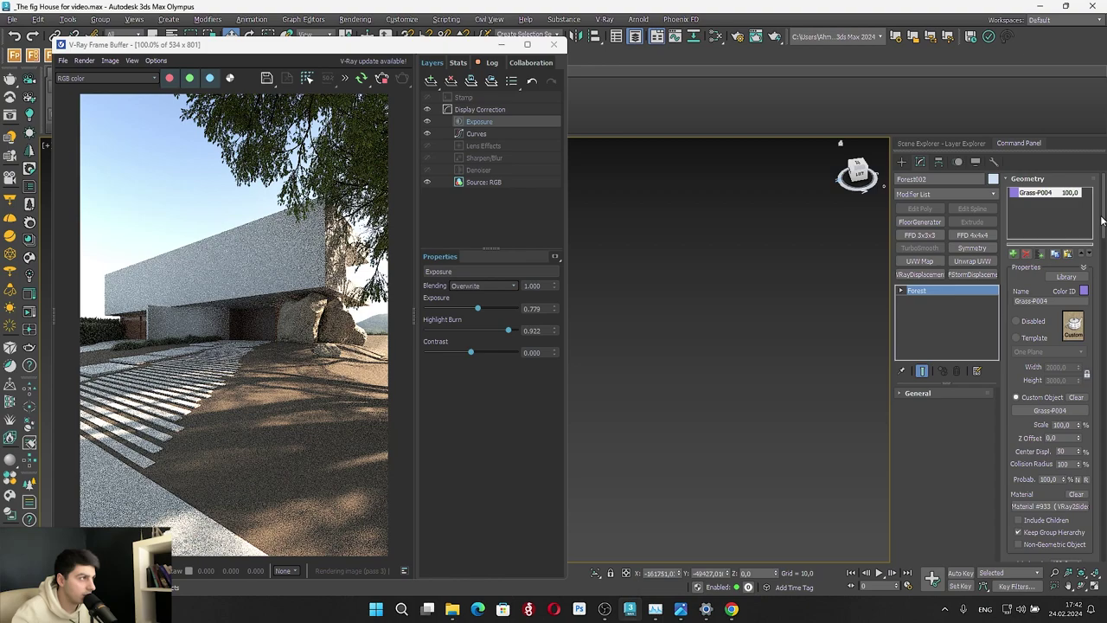
scroll(1099, 312, "down", 5)
scroll(1098, 319, "down", 4)
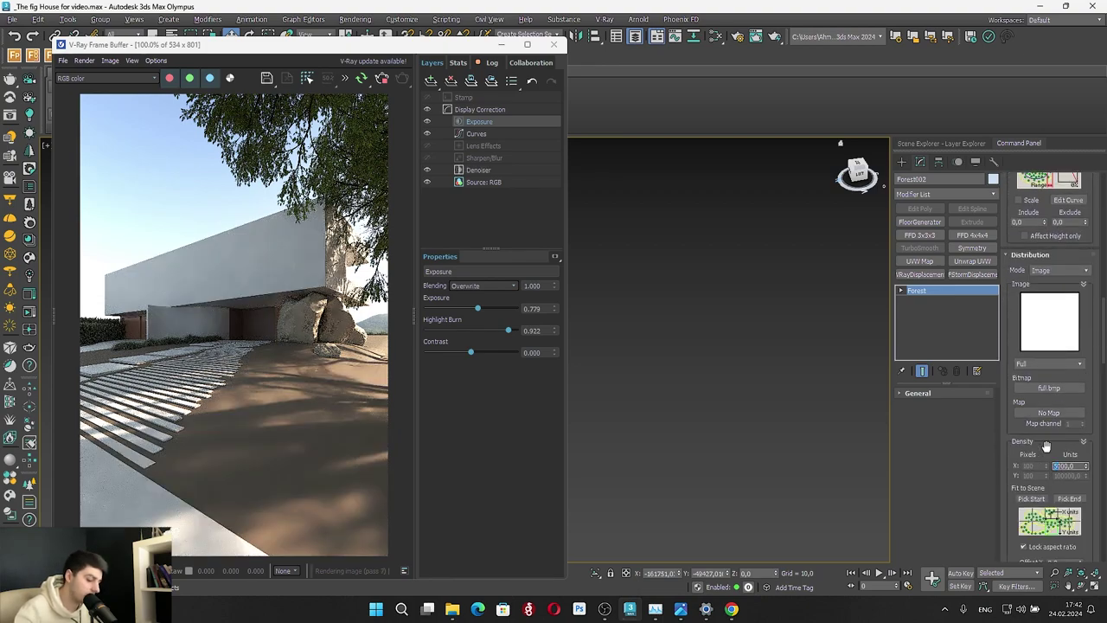
key("Return")
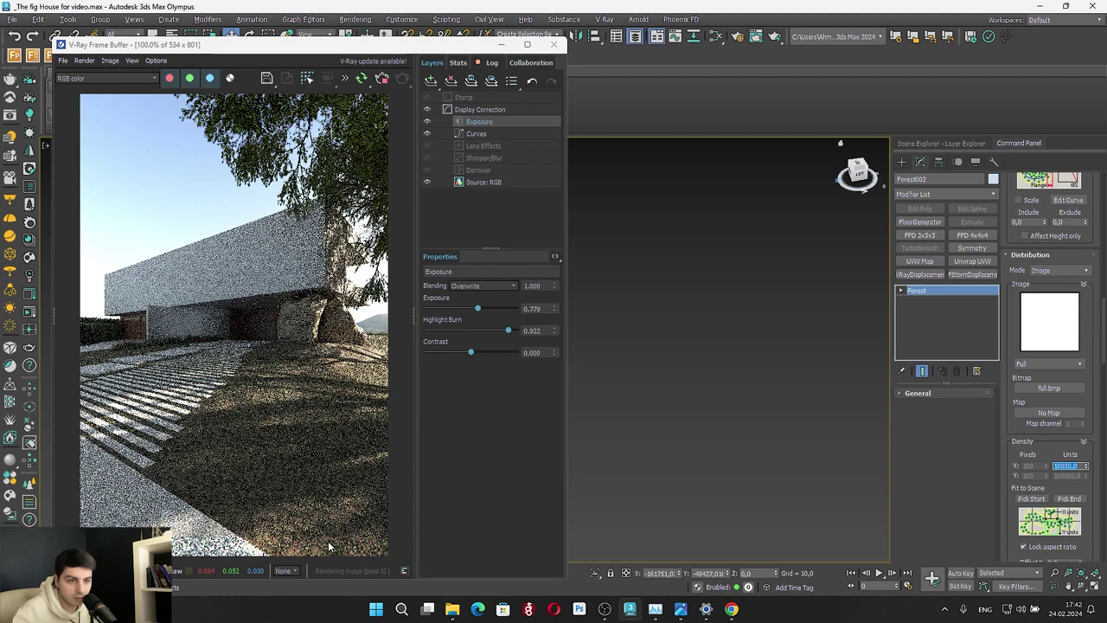
scroll(328, 546, "up", 1)
scroll(329, 547, "down", 1)
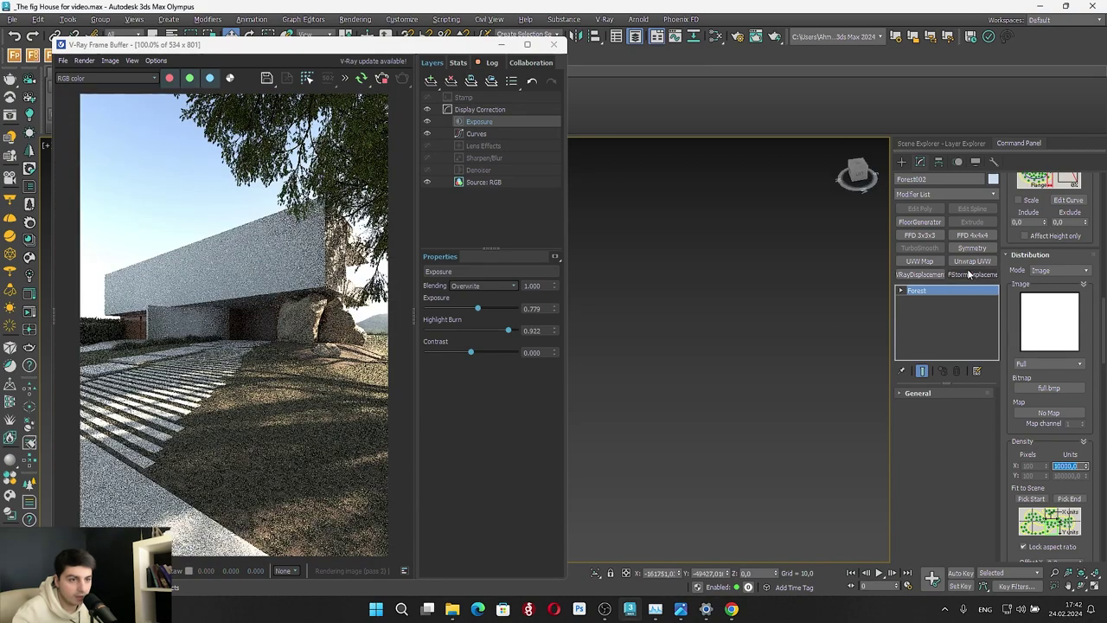
Unhide Forest001 and check both grass layers together in the render
left_click(952, 143)
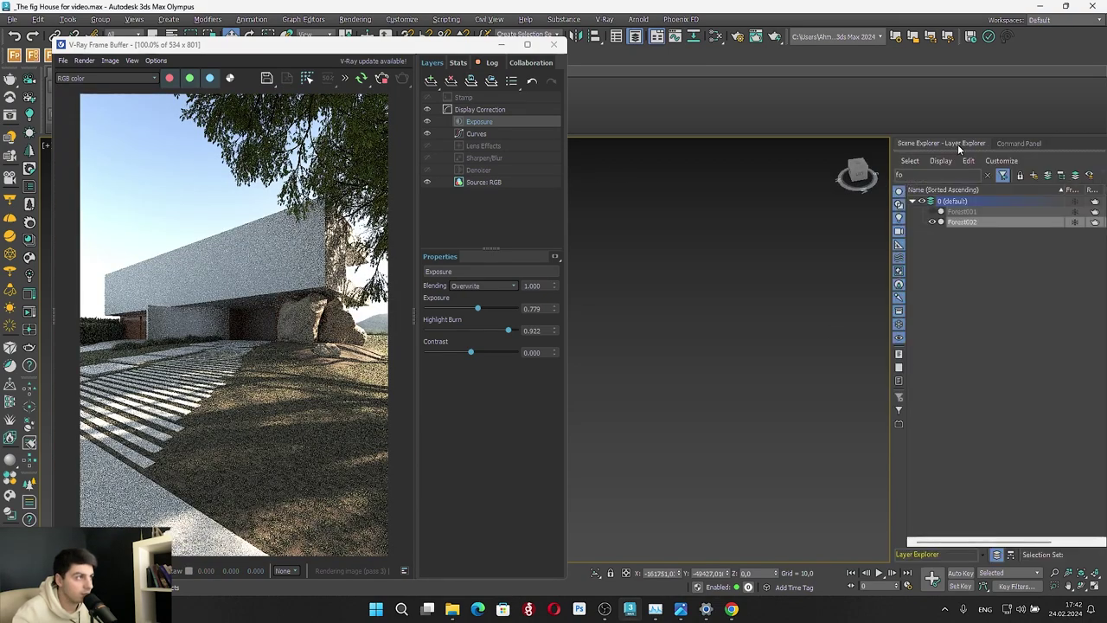
left_click(933, 211)
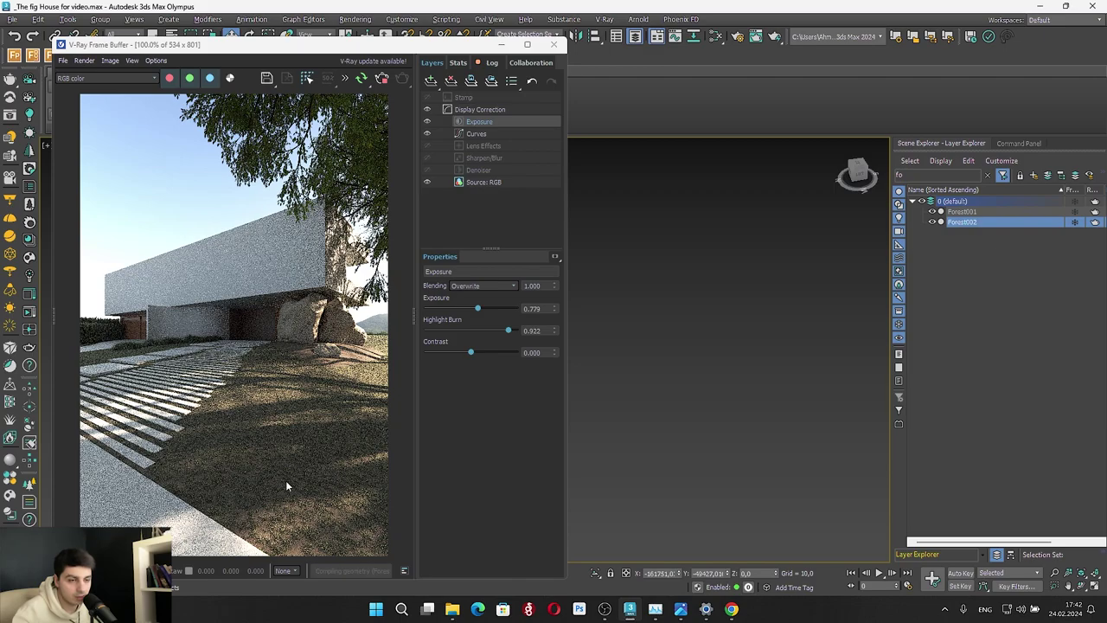
scroll(341, 533, "up", 1)
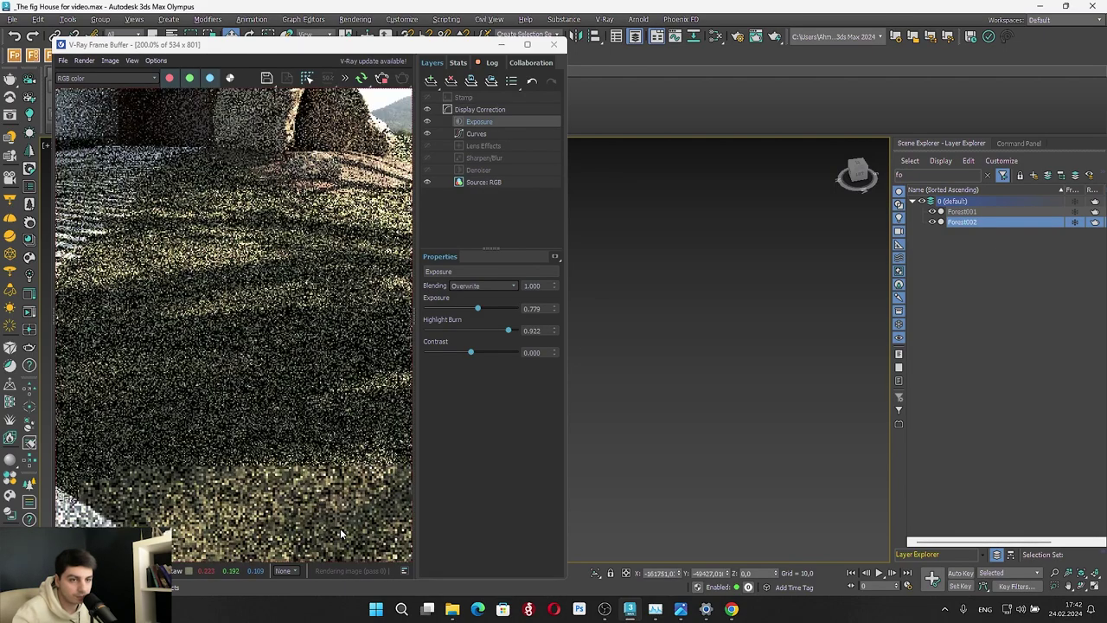
scroll(340, 534, "down", 1)
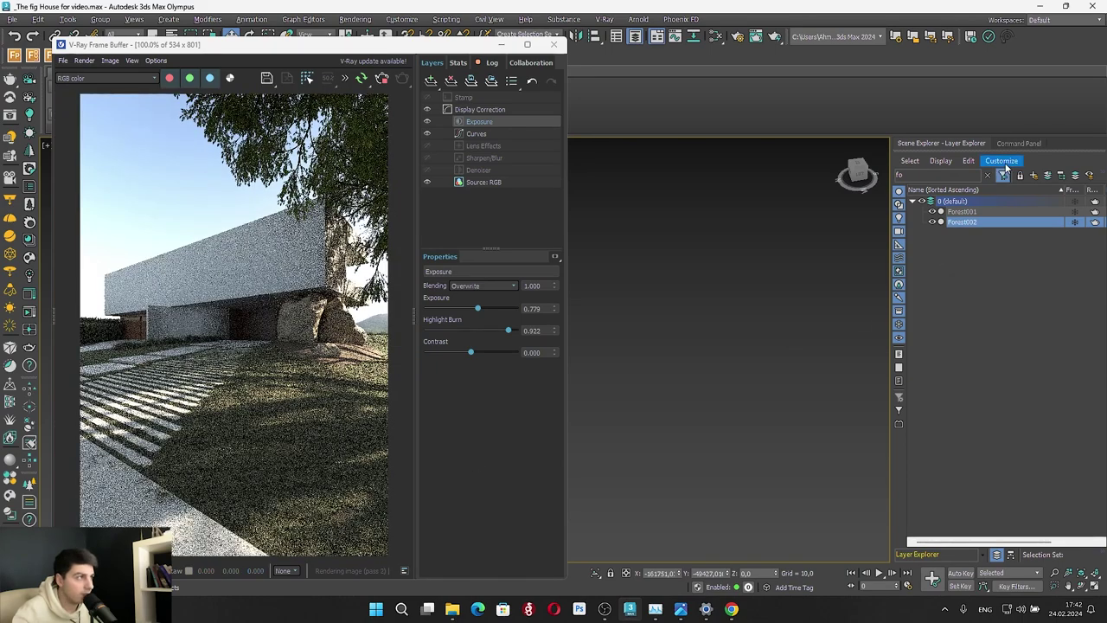
Set Forest001's distribution density to 7000 units and inspect the combined lawn in the render
left_click(960, 211)
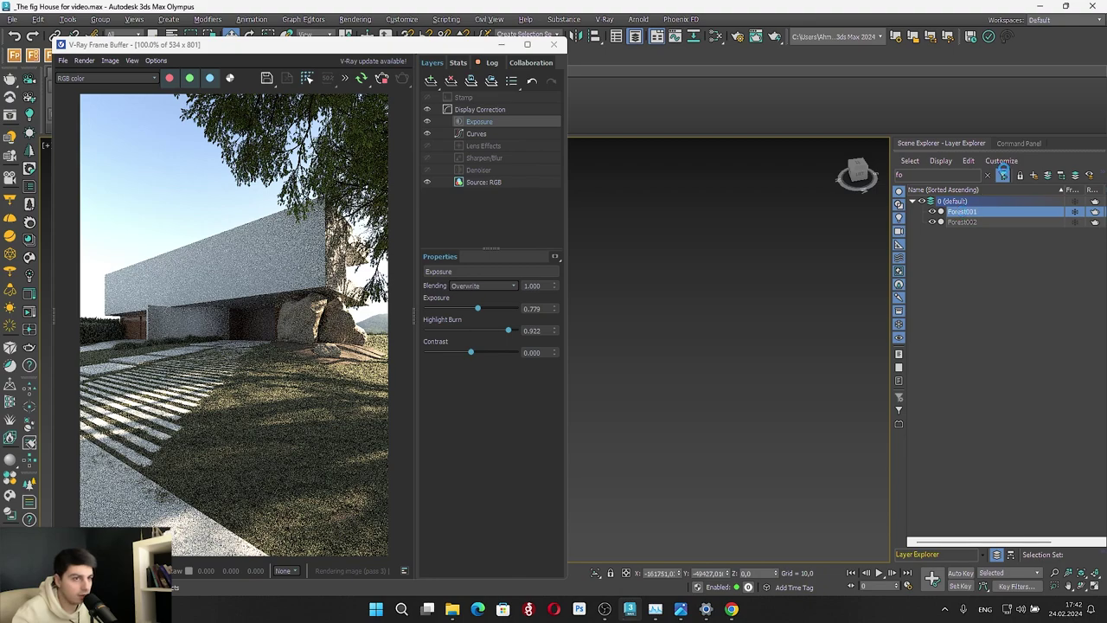
left_click(1024, 145)
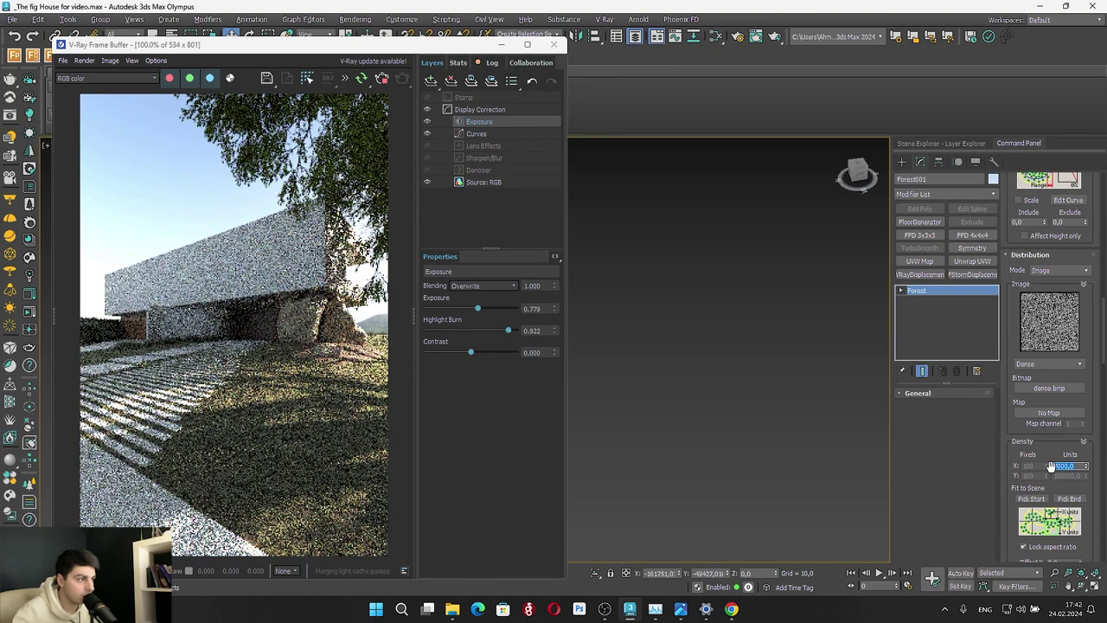
scroll(359, 538, "up", 1)
scroll(356, 536, "down", 1)
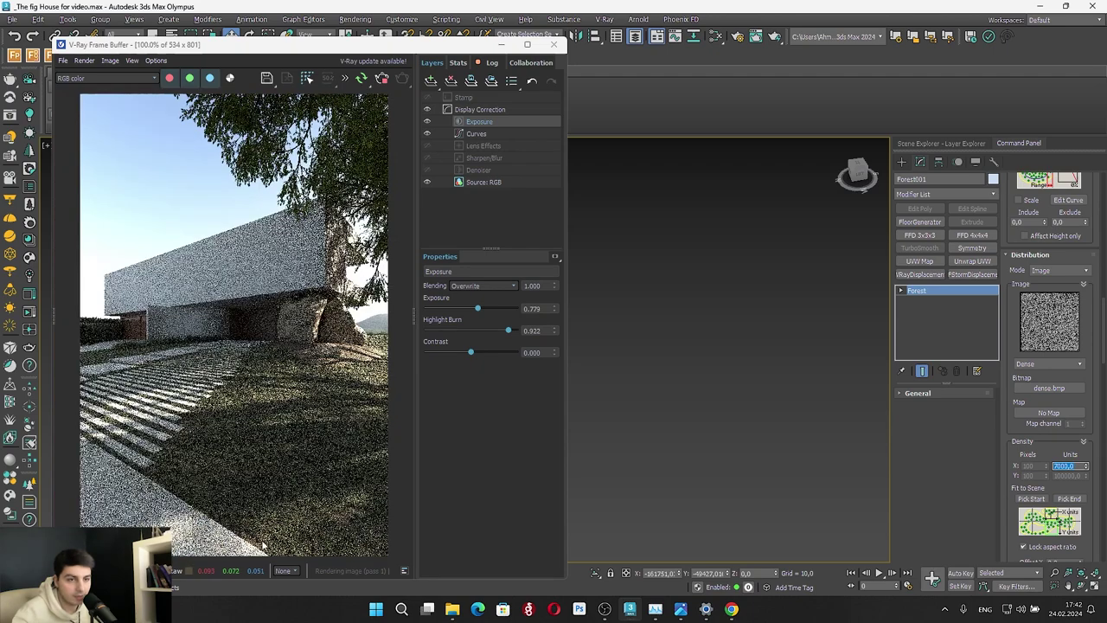
scroll(313, 525, "up", 2)
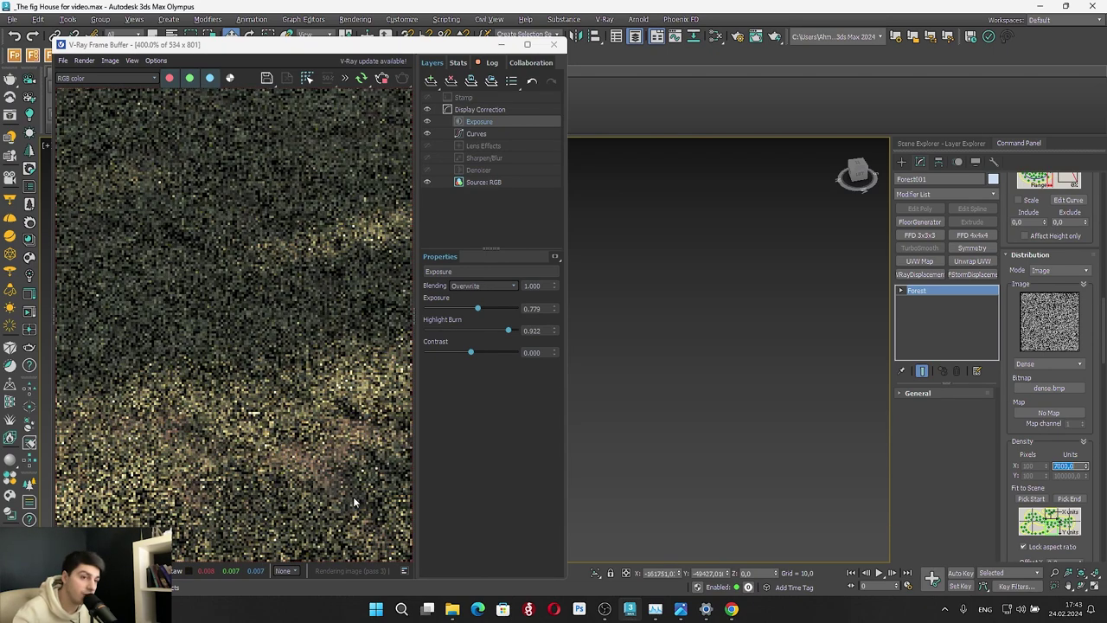
scroll(333, 452, "down", 2)
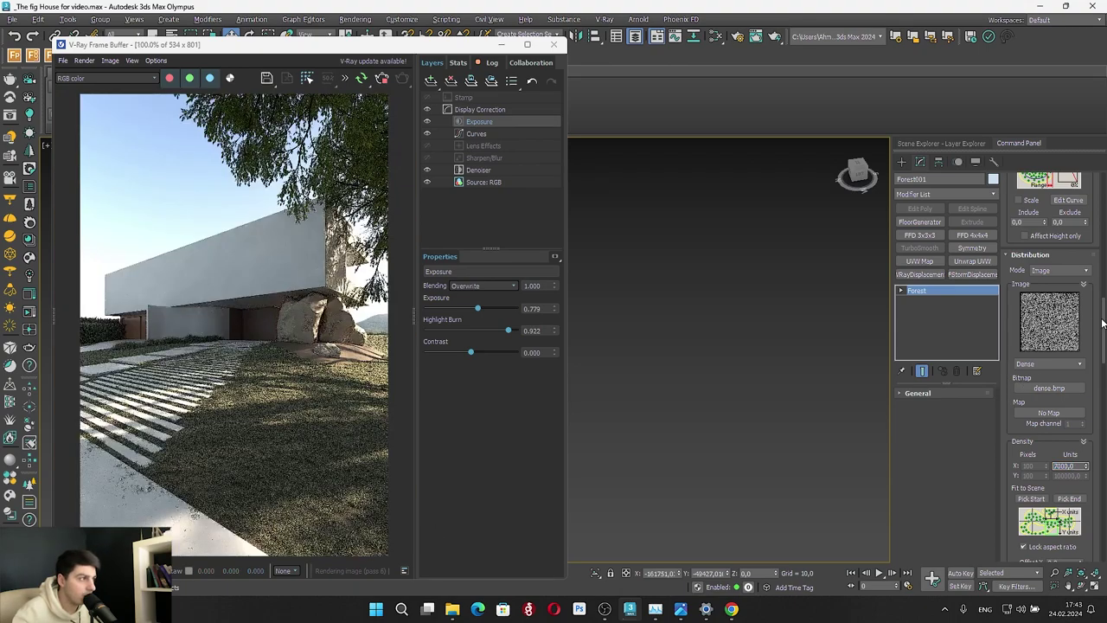
Review Forest001's random translation, rotation and scale ranges against the rendered lawn, and stop the interactive render
scroll(1102, 323, "down", 10)
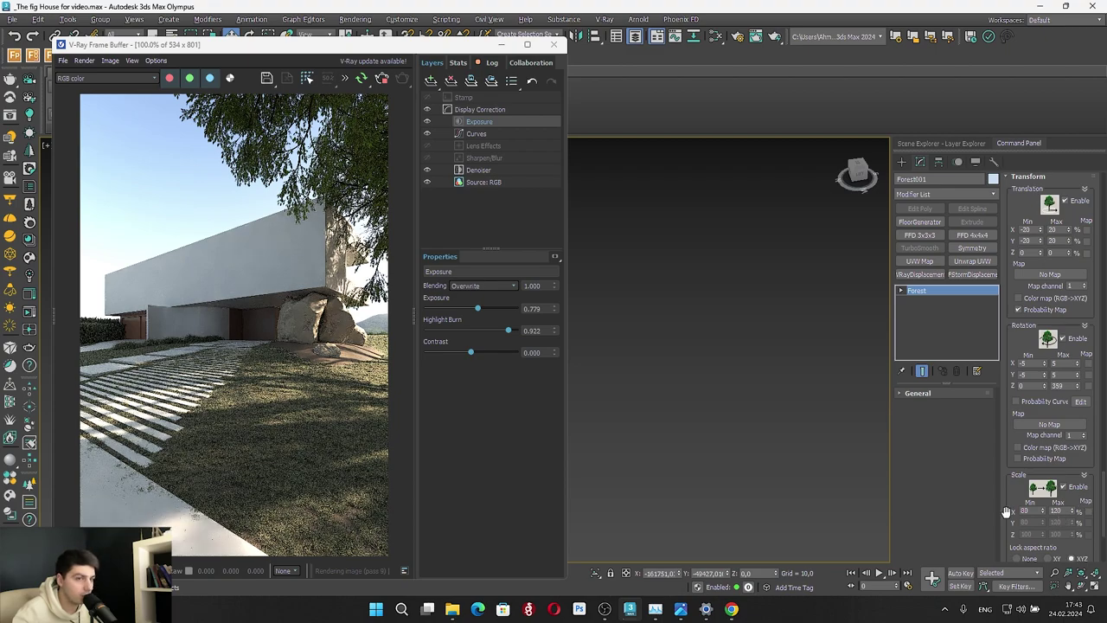
scroll(331, 526, "up", 3)
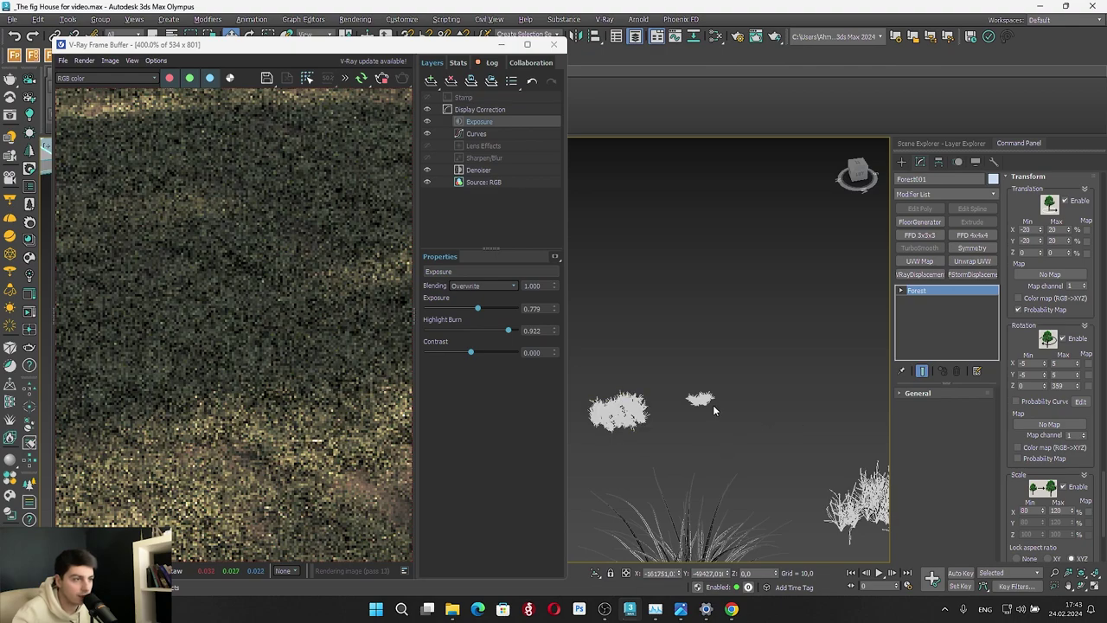
scroll(342, 453, "down", 3)
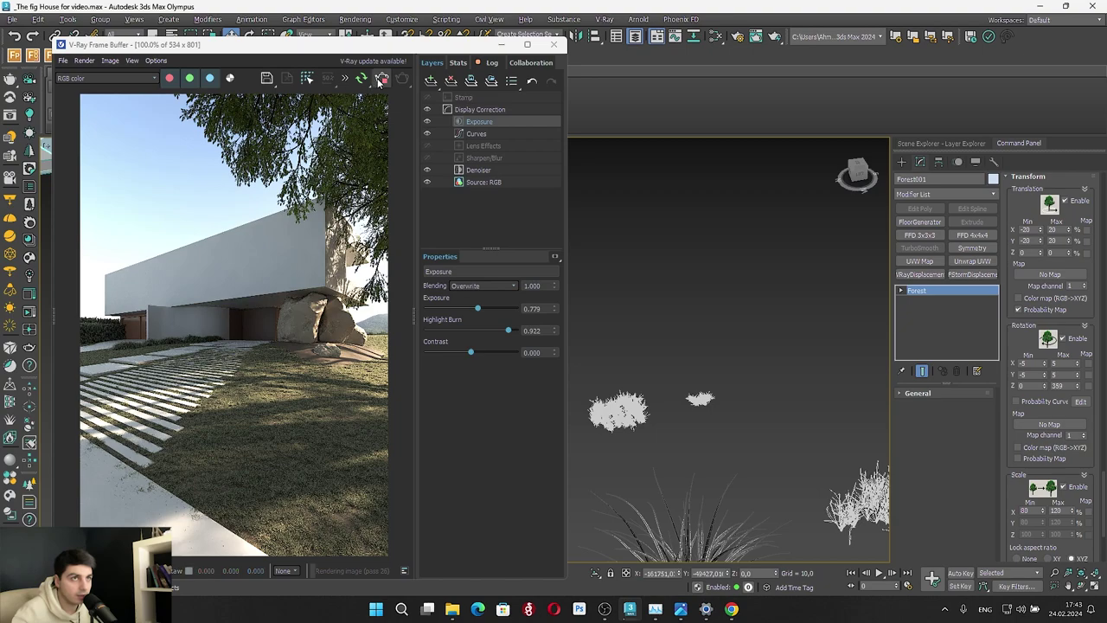
left_click(962, 142)
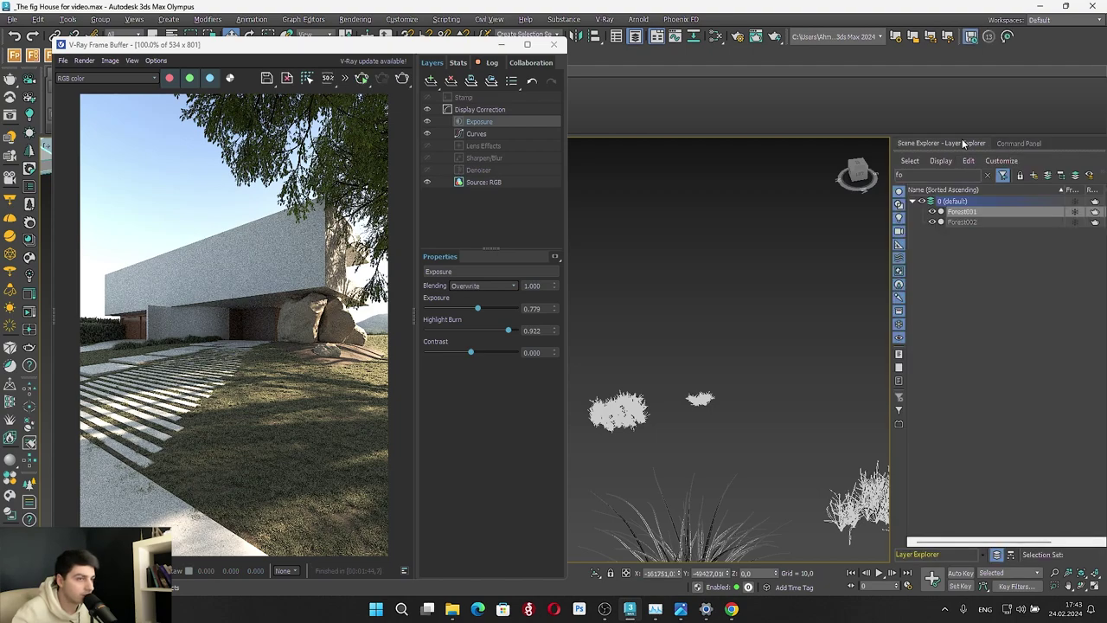
Clone the small-grass scatter Forest002 as an independent copy named Forest003
left_click(973, 222)
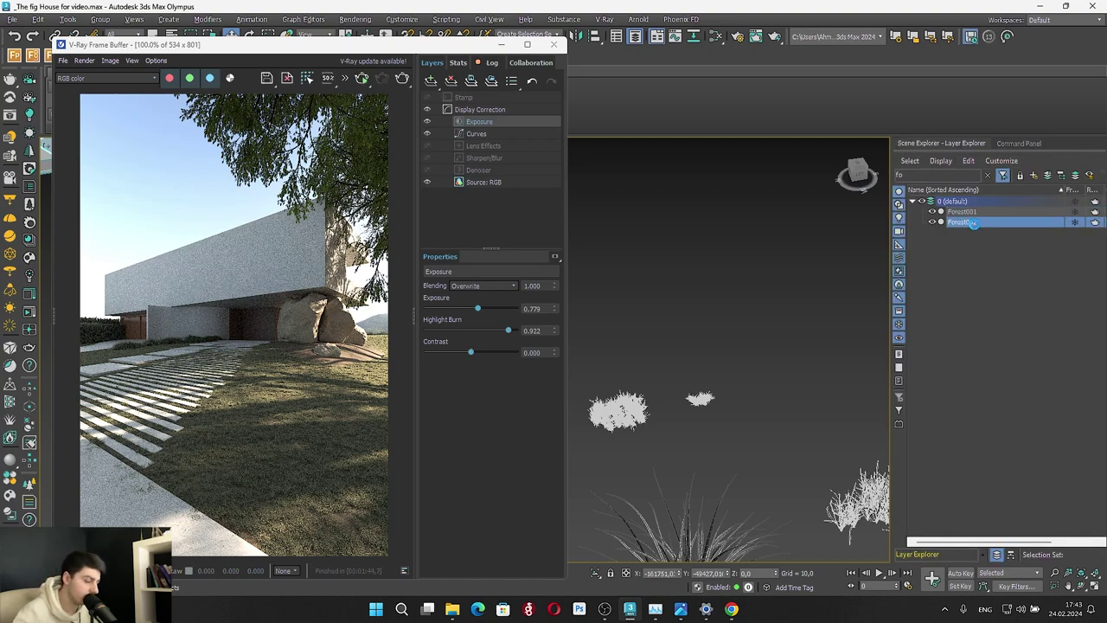
key("ctrl+v")
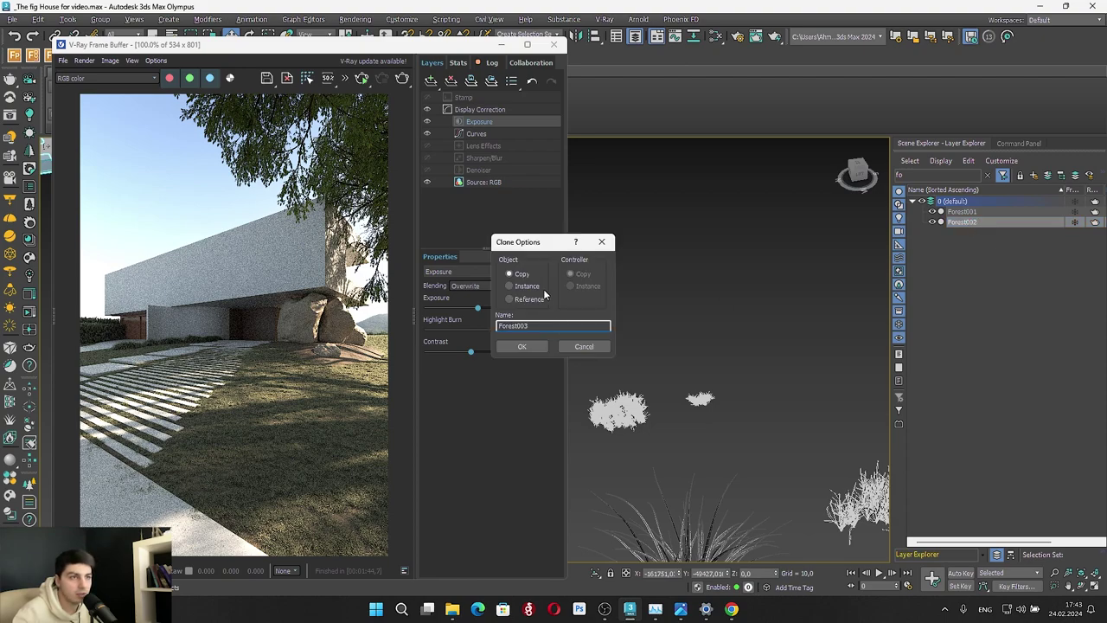
left_click(522, 346)
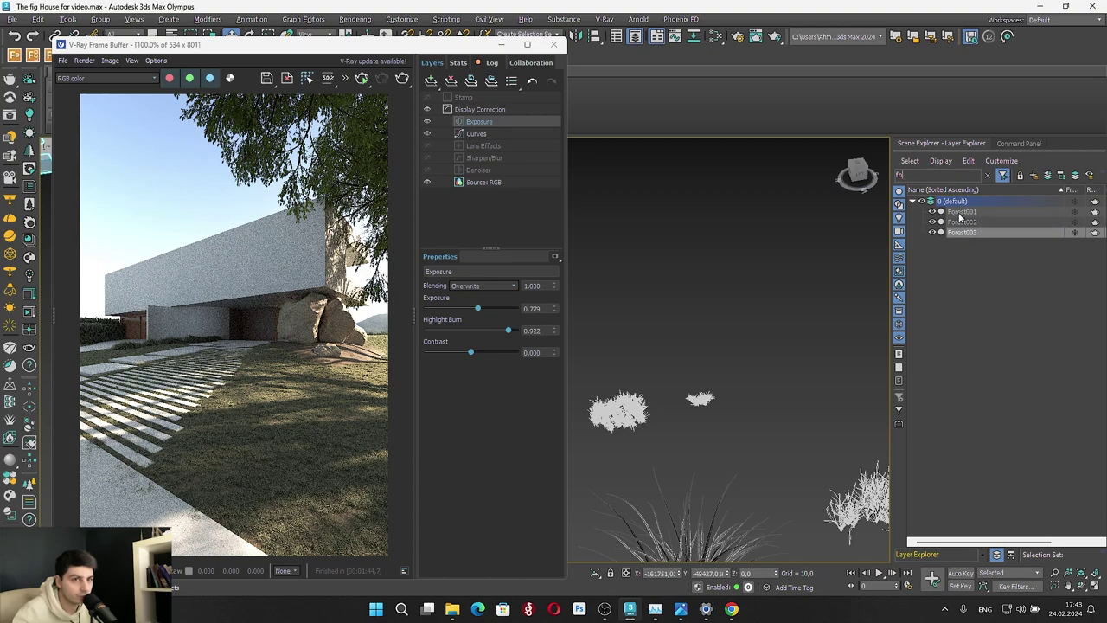
Replace Forest003's distribution surface Plane002 with Plane003, the curved planting bed around the rocks
left_click(1026, 144)
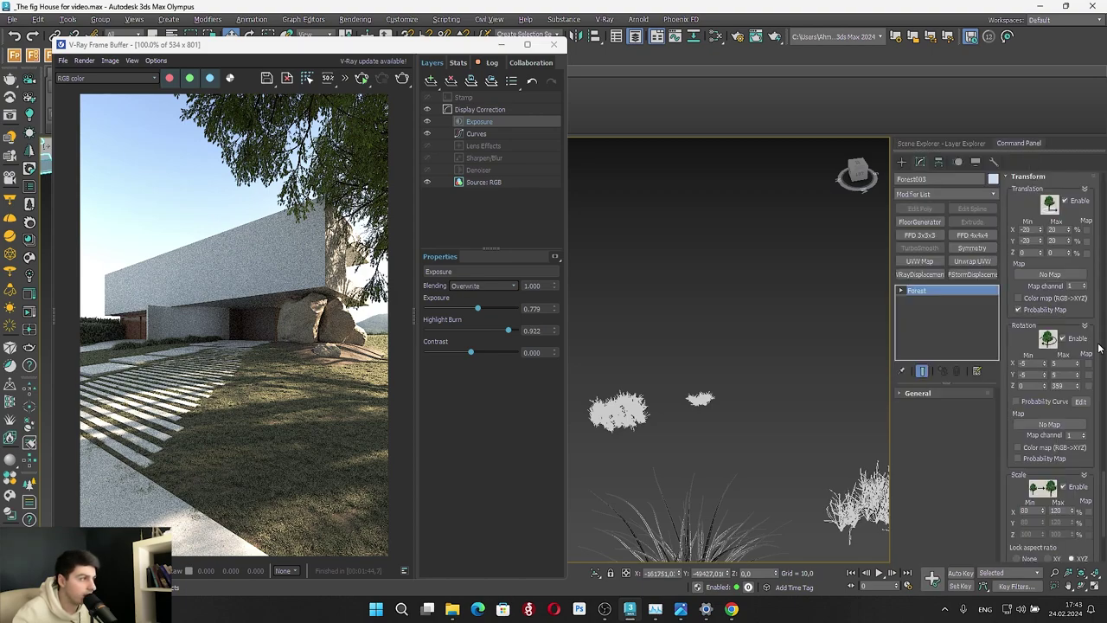
scroll(1097, 467, "down", 10)
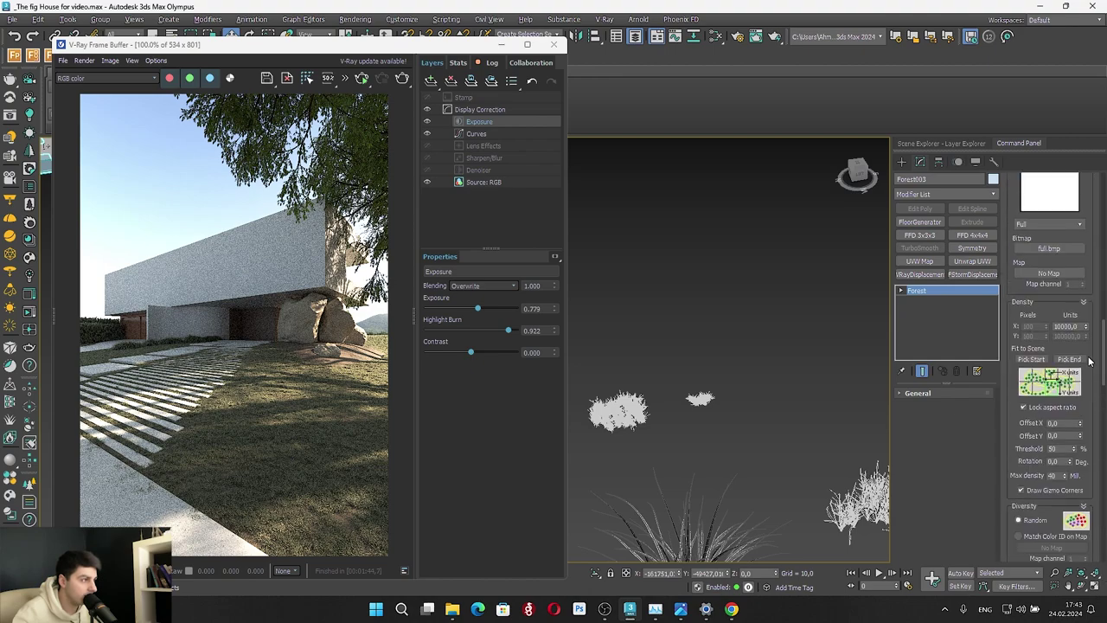
left_click(1023, 402)
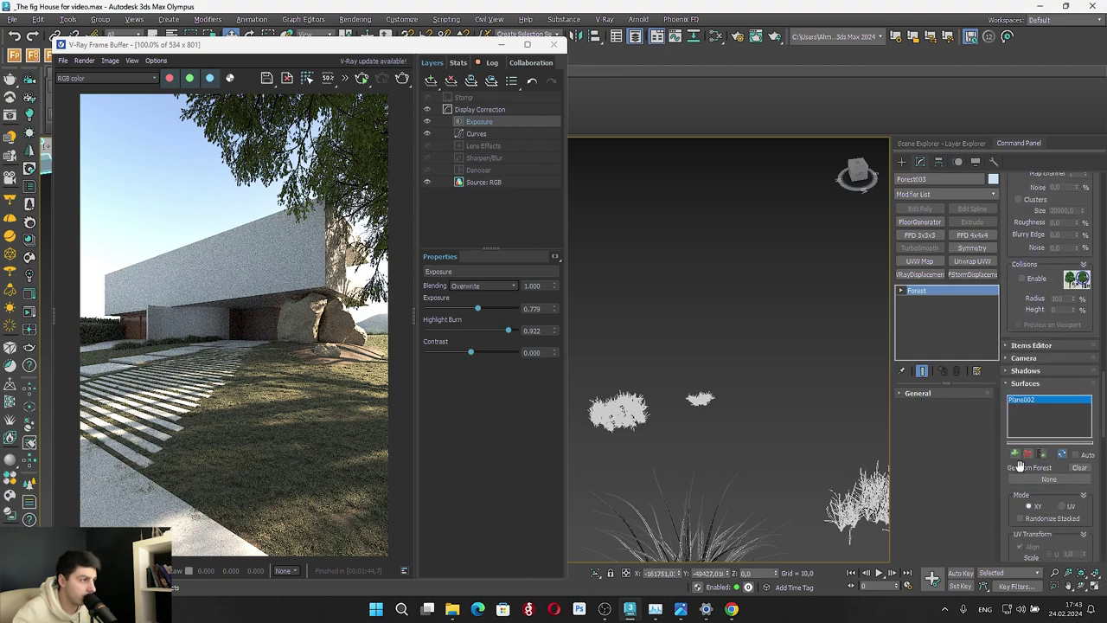
left_click(1028, 456)
left_click(1016, 455)
scroll(832, 380, "down", 6)
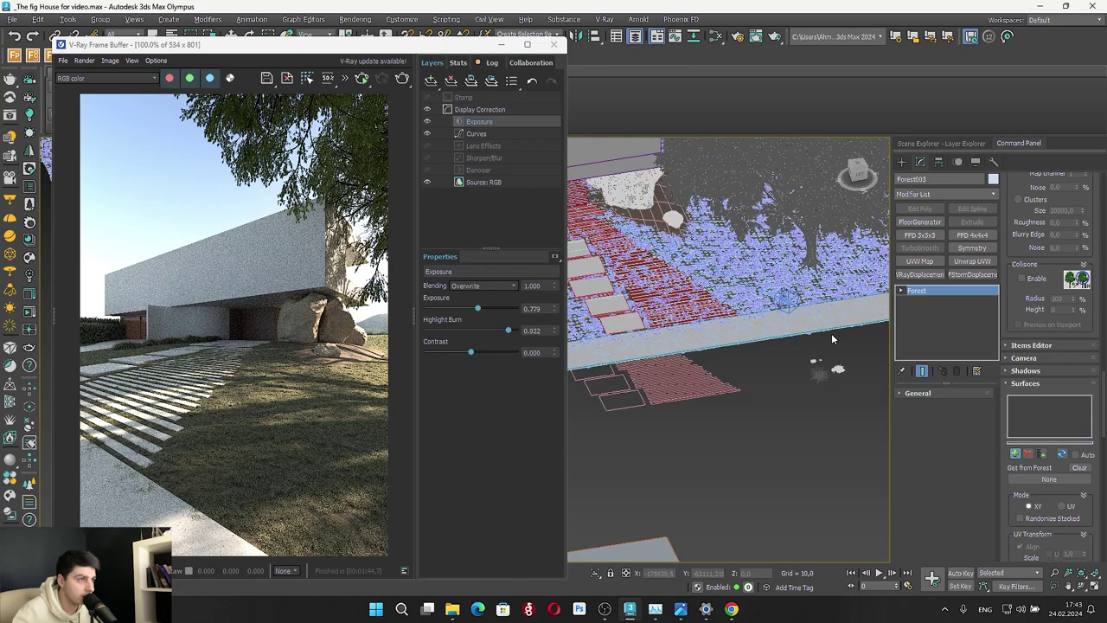
scroll(613, 199, "up", 5)
left_click(731, 277)
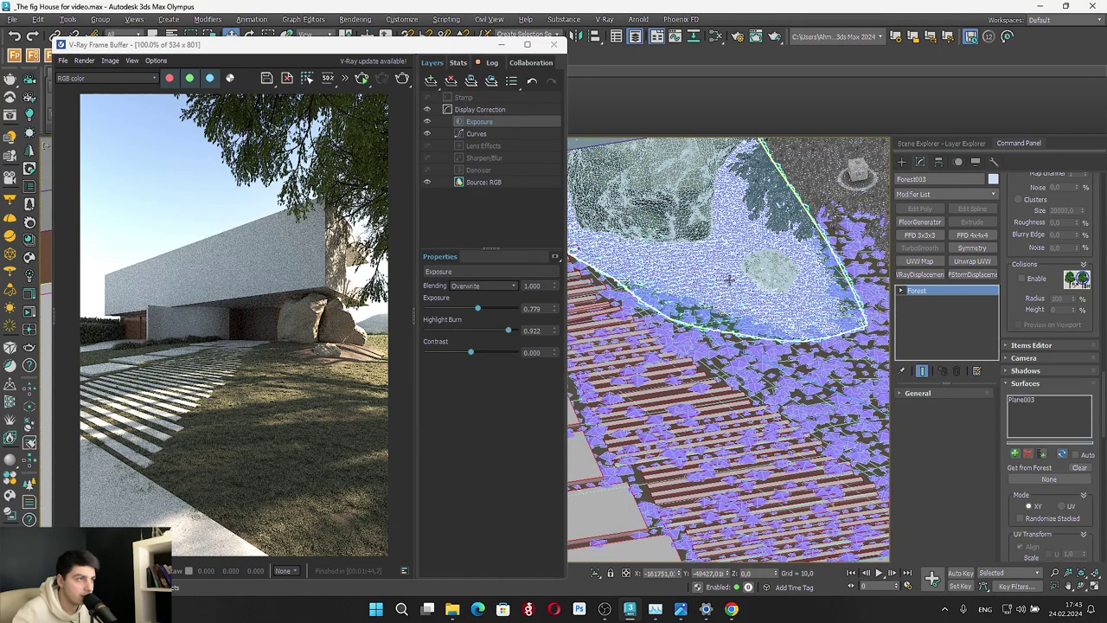
scroll(847, 438, "down", 5)
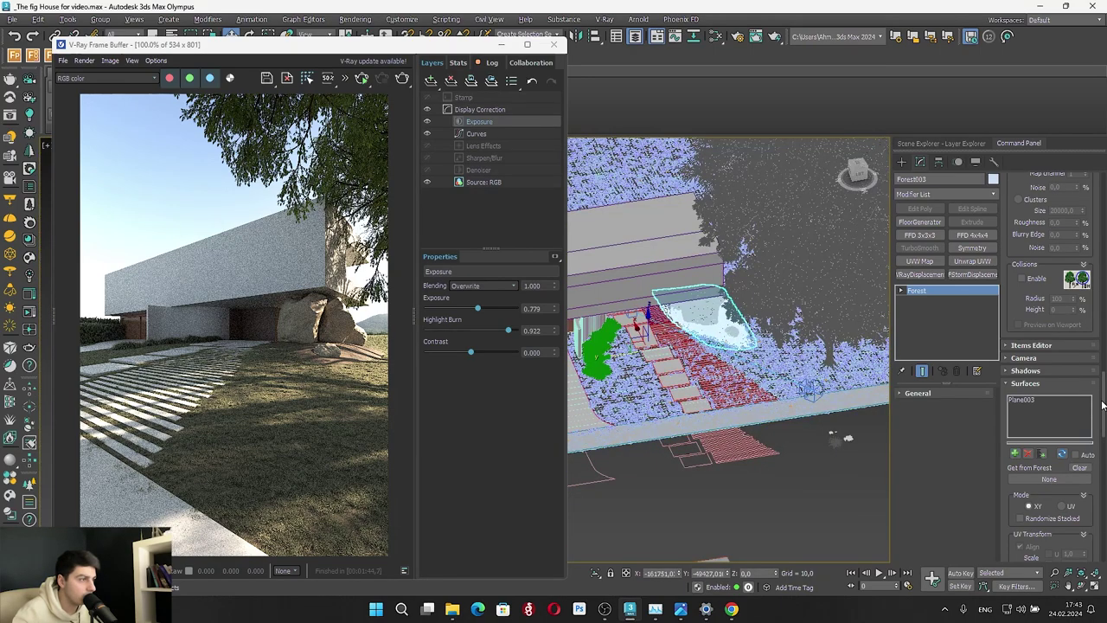
Replace Forest003's Grass-P004 geometry item with the MT_PM_Miscanthus plant from the scene, enabling the recommended proxy display options
scroll(1073, 346, "up", 10)
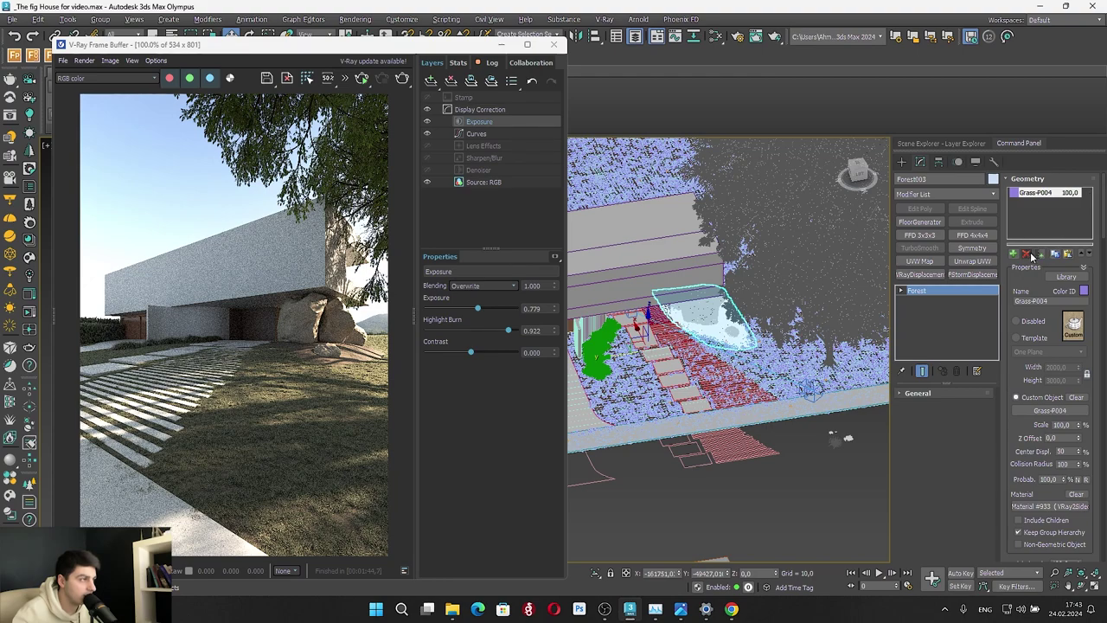
left_click(1030, 255)
left_click(1015, 254)
scroll(829, 429, "up", 5)
left_click(850, 456)
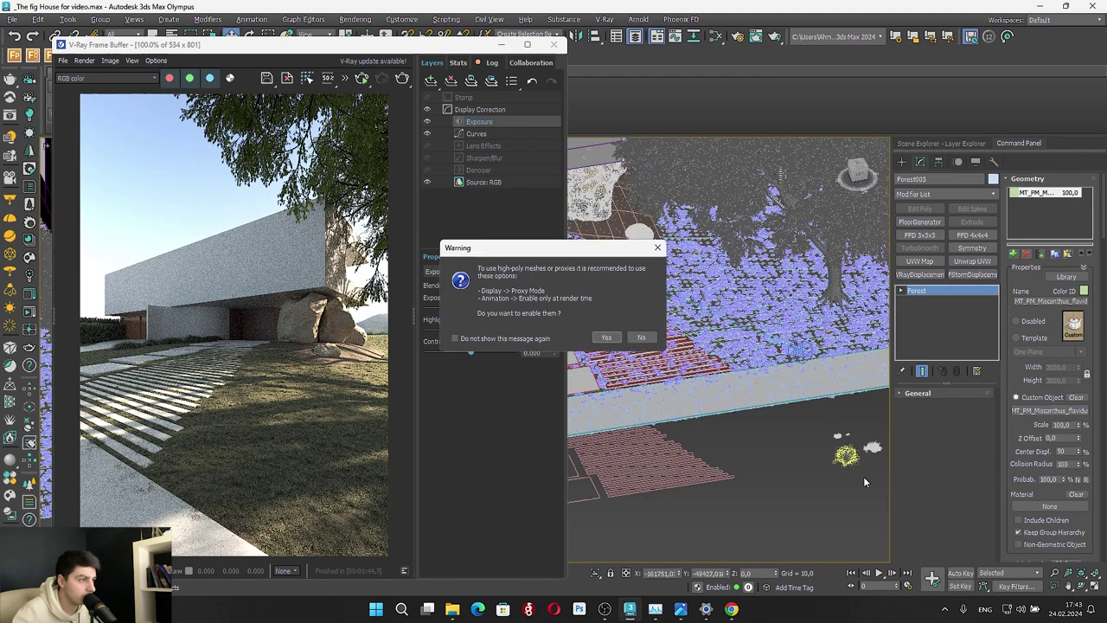
left_click(607, 337)
scroll(855, 450, "up", 5)
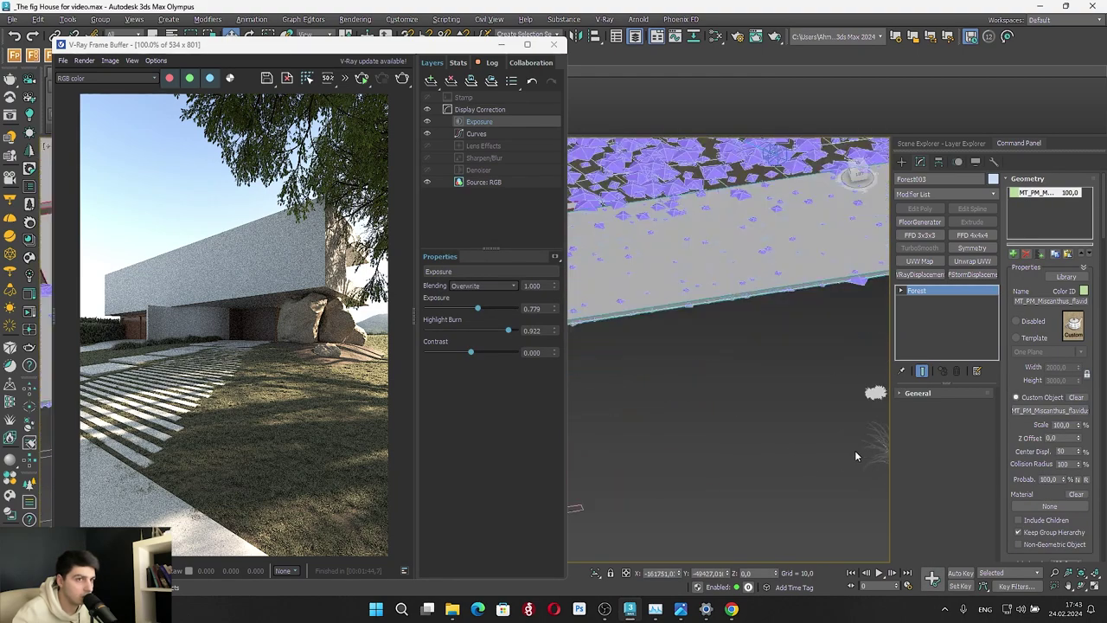
scroll(732, 402, "up", 2)
scroll(793, 509, "down", 8)
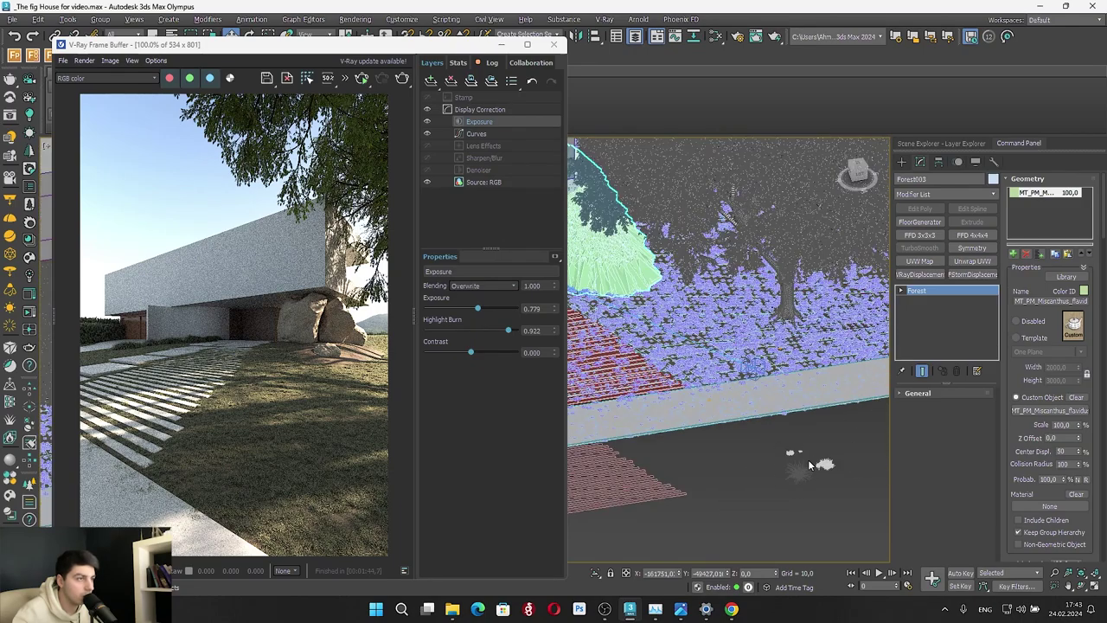
scroll(815, 463, "up", 4)
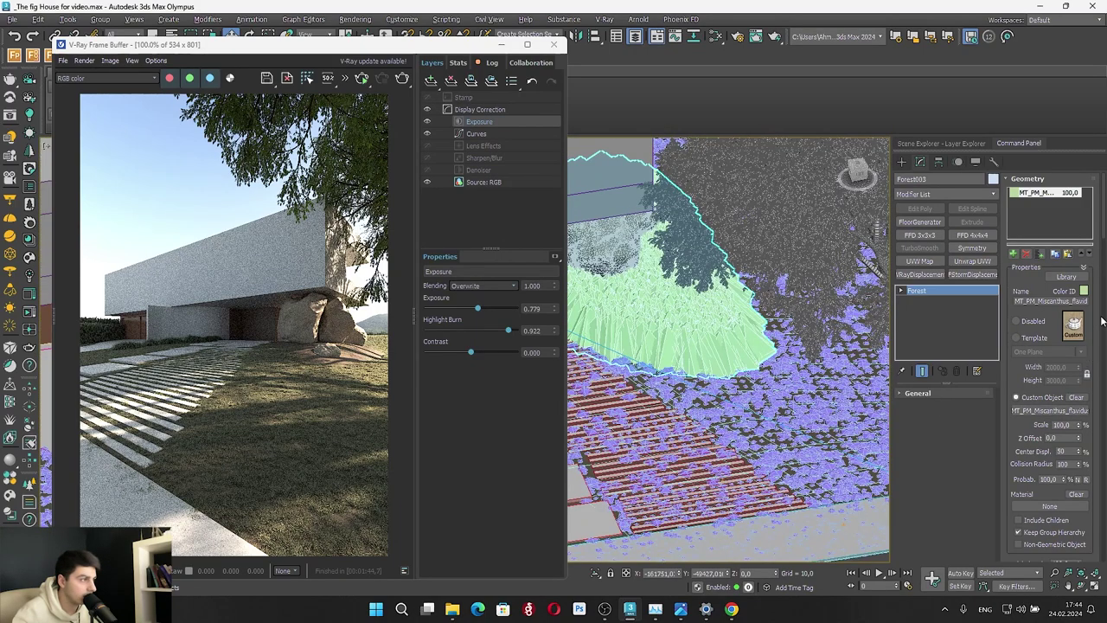
Set Forest003's surface direction to 1, near Normal, and its distribution density to 50000 units, and render the planting
left_click_drag(1102, 230, 1102, 467)
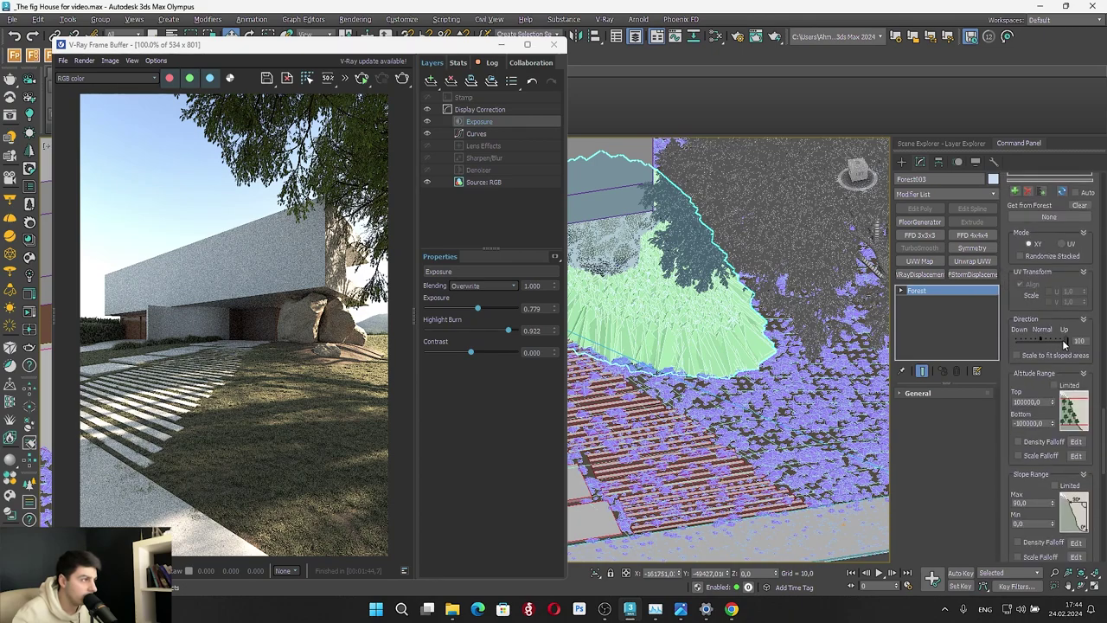
left_click_drag(1065, 344, 1038, 341)
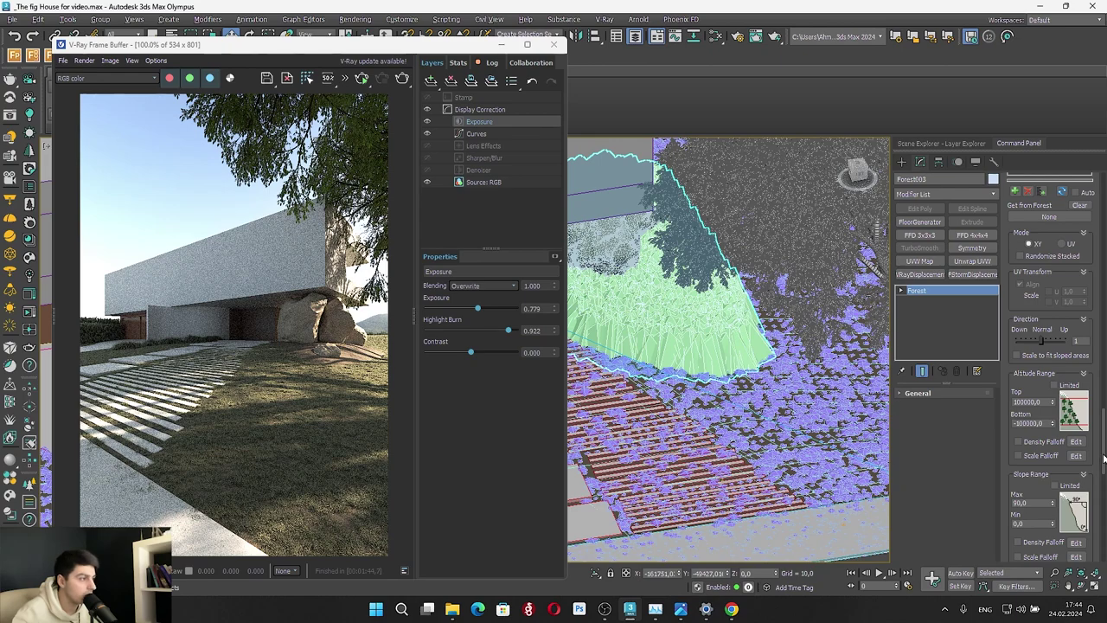
left_click_drag(1104, 459, 1092, 367)
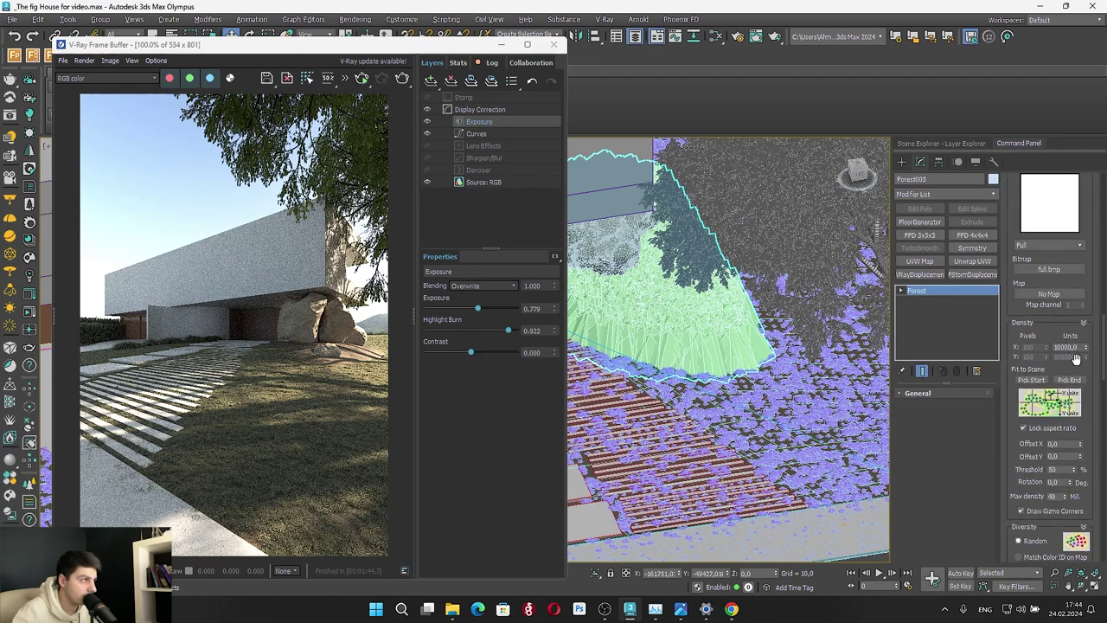
type("50000")
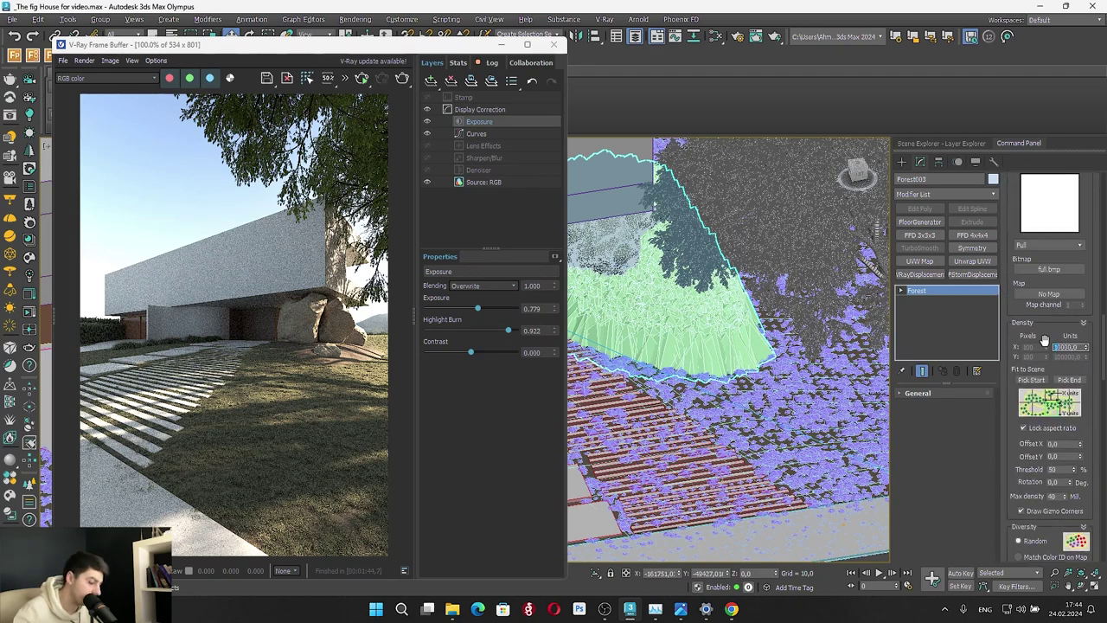
key("Return")
left_click(362, 78)
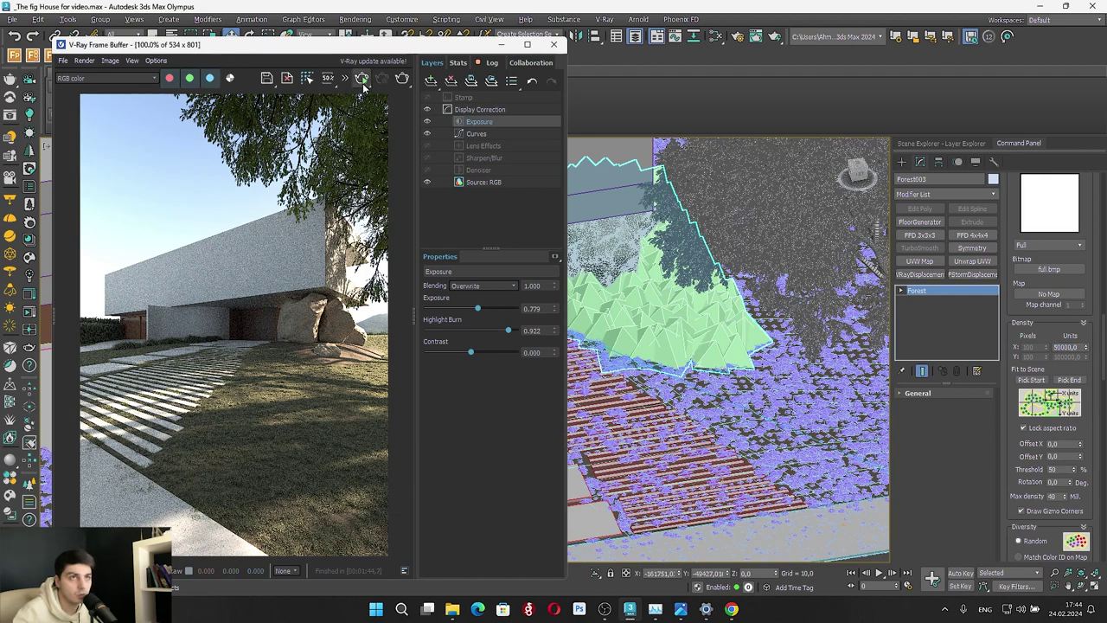
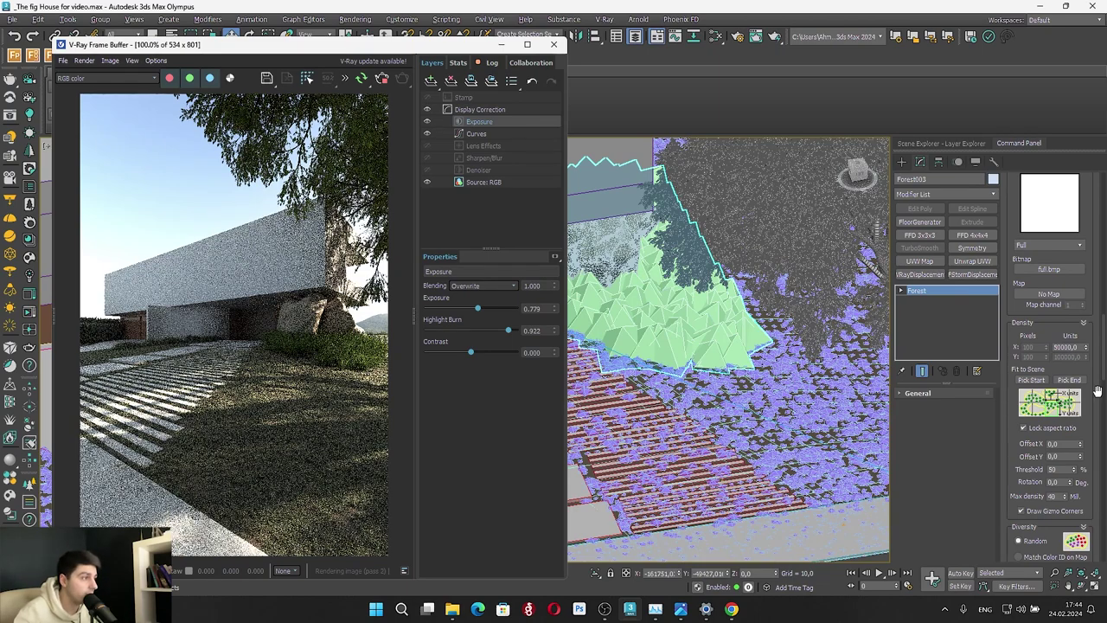
Clear the Miscanthus item's custom object and try to put Material #933 from the material editor into that slot
scroll(1097, 391, "up", 5)
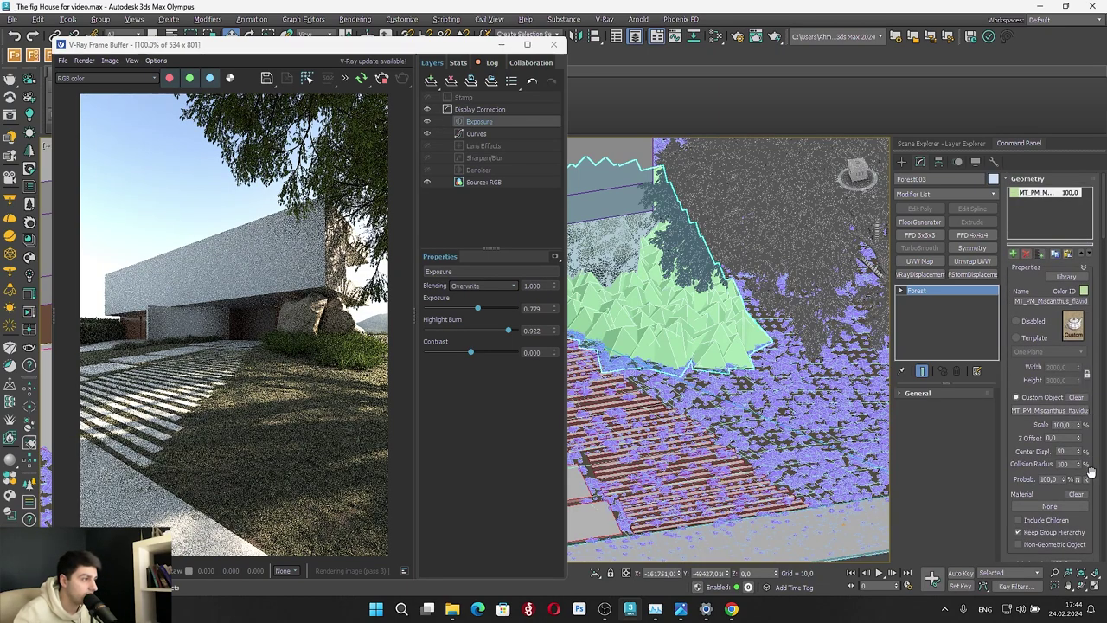
left_click(1076, 398)
left_click(716, 36)
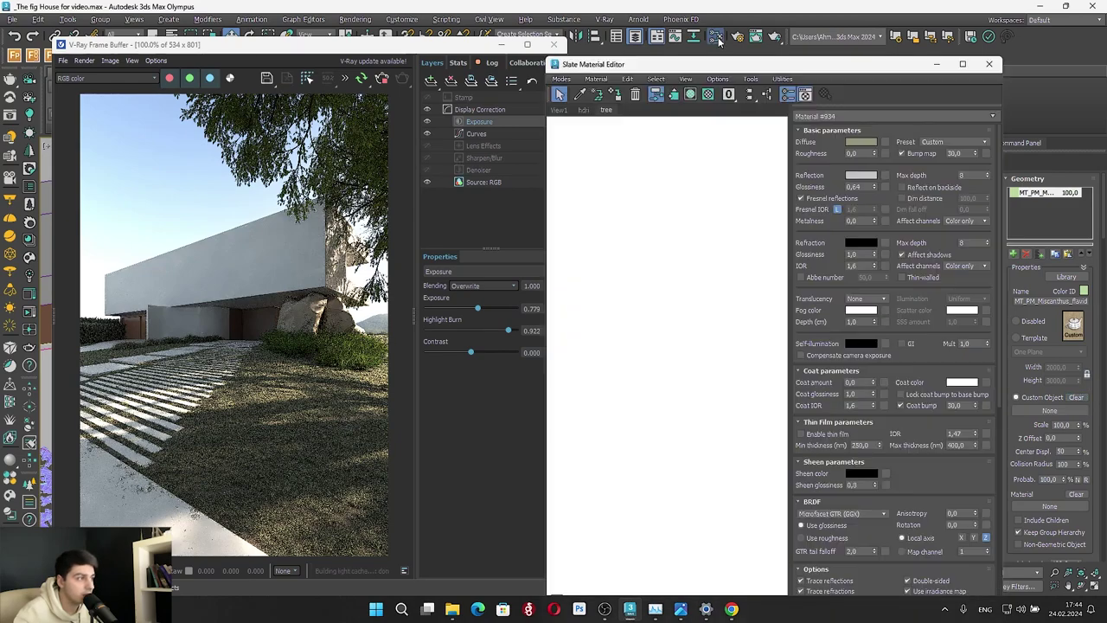
middle_click_drag(717, 279, 643, 271)
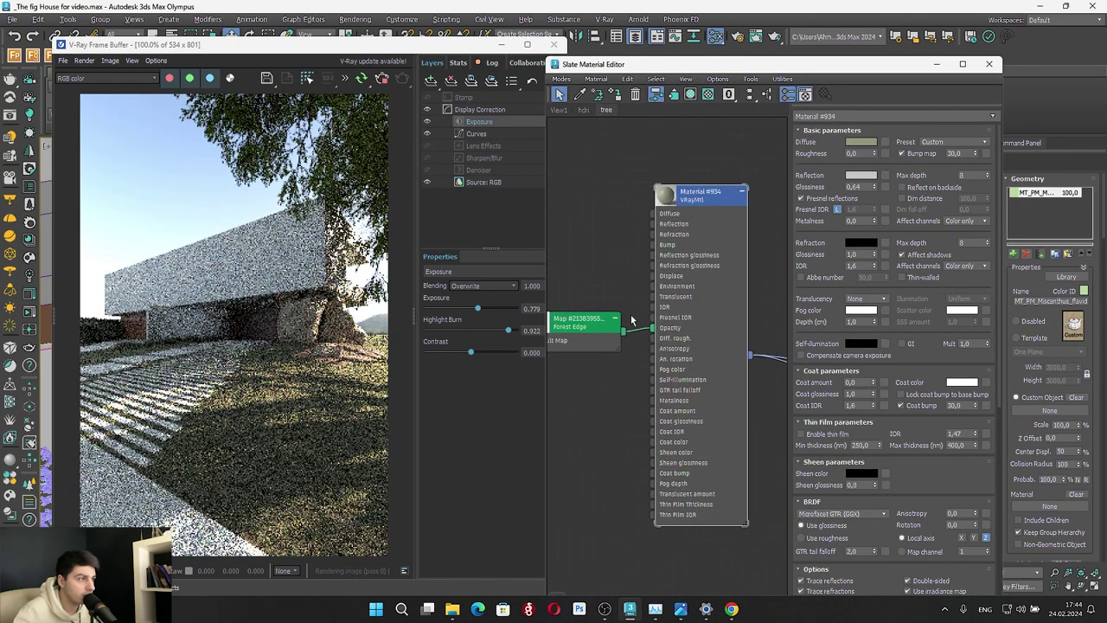
middle_click_drag(771, 296, 579, 273)
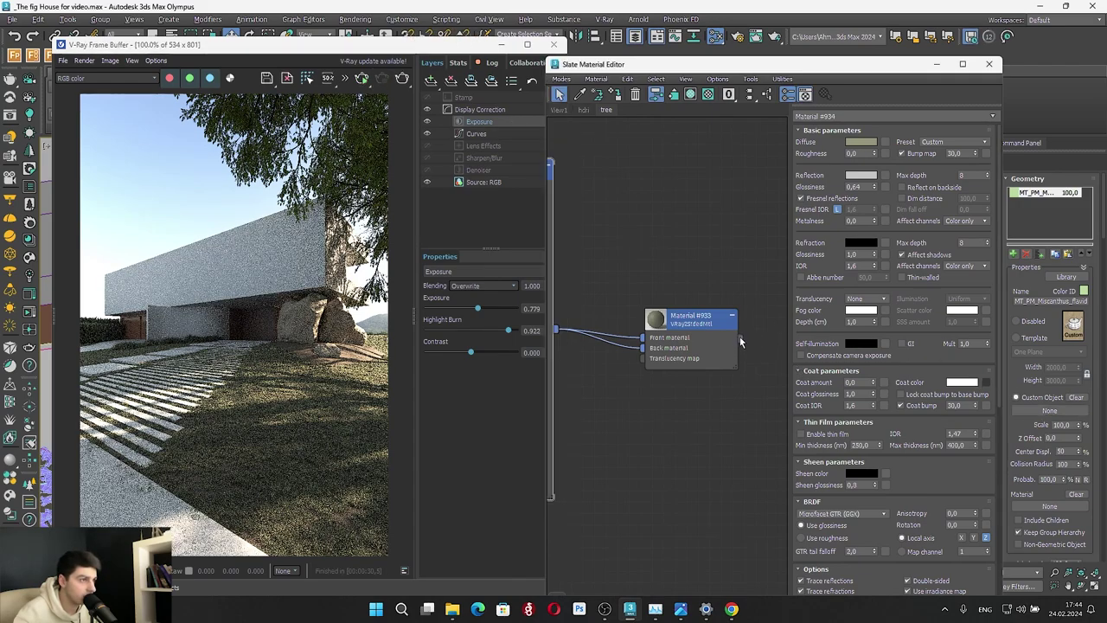
left_click_drag(741, 340, 1048, 412)
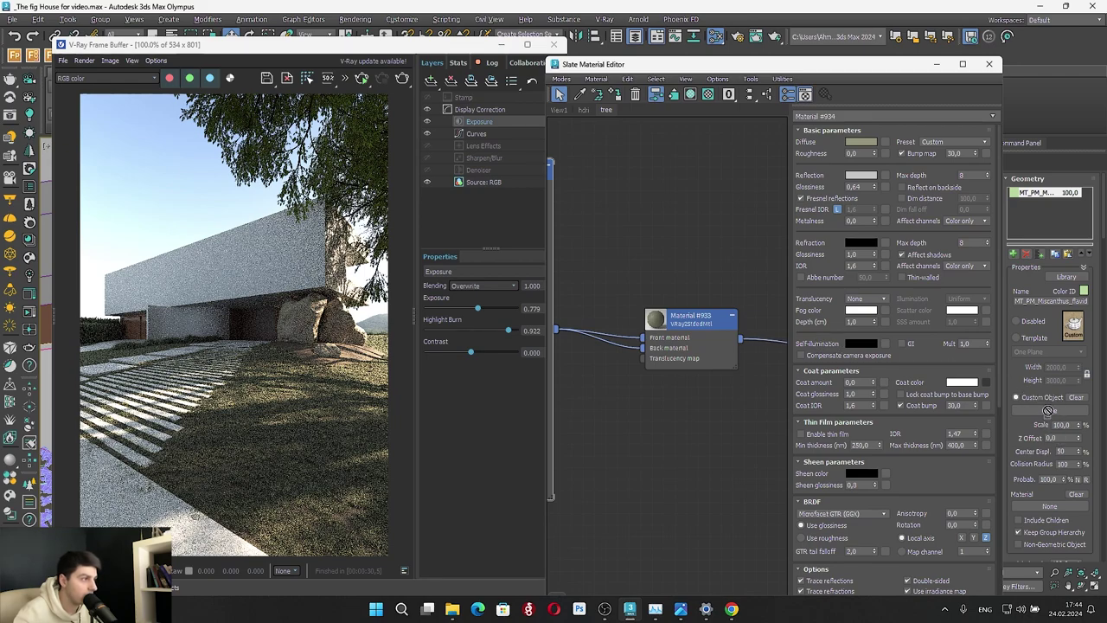
left_click(939, 66)
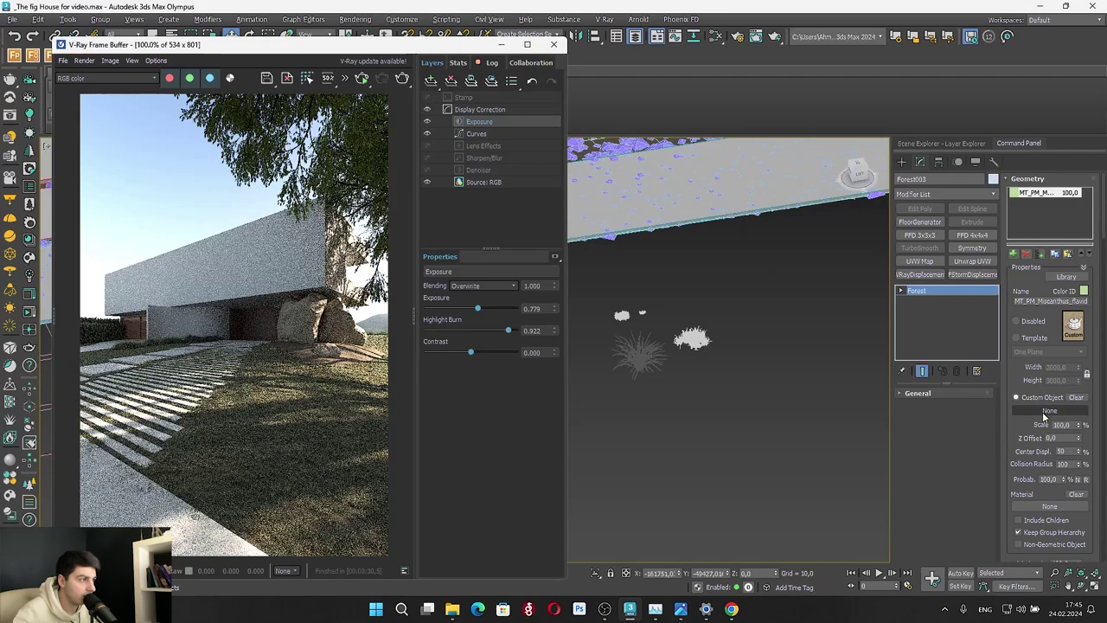
Pick the Miscanthus plant in the scene again as the item's custom object, enabling the recommended proxy options
left_click(1049, 411)
left_click(653, 364)
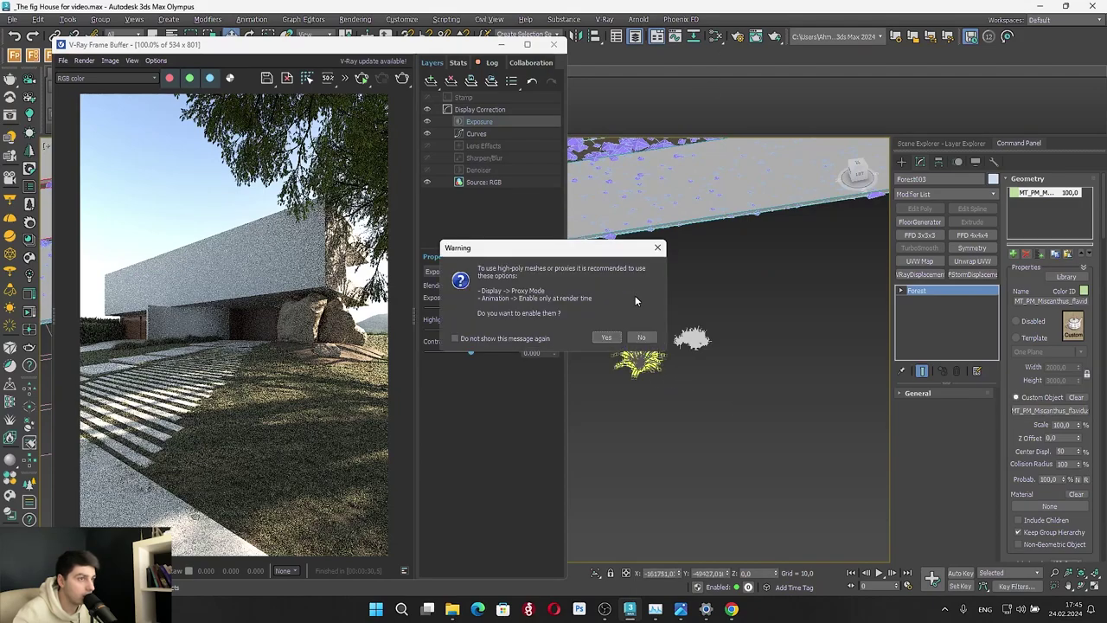
left_click(607, 337)
Assign the two-sided Material #933 from the material editor as an instance to the Miscanthus item's material
left_click(716, 37)
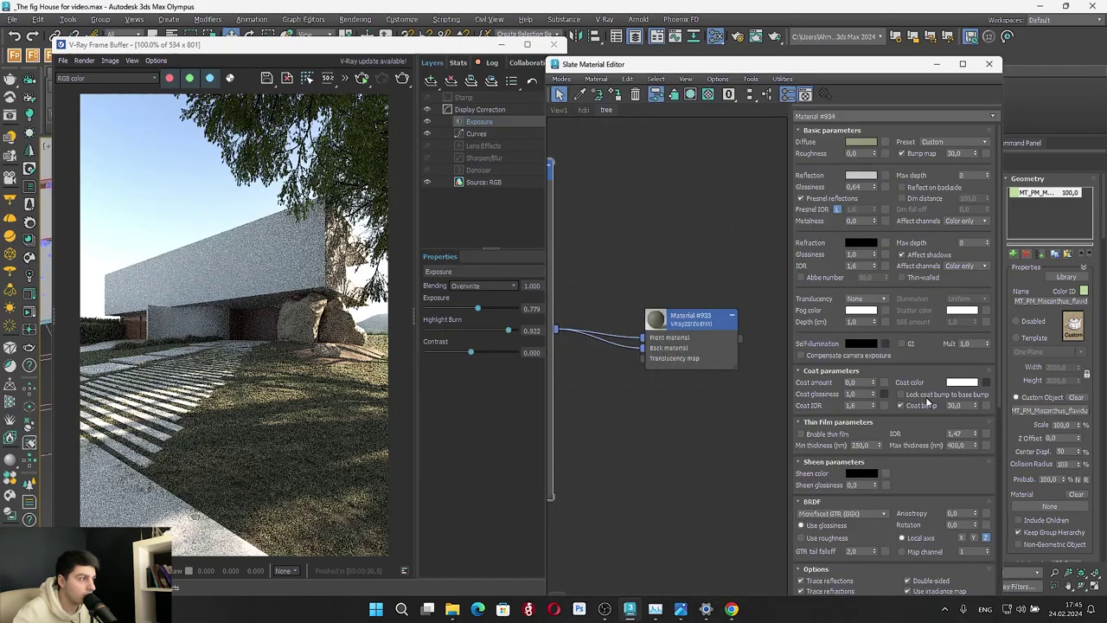
left_click_drag(741, 340, 1049, 506)
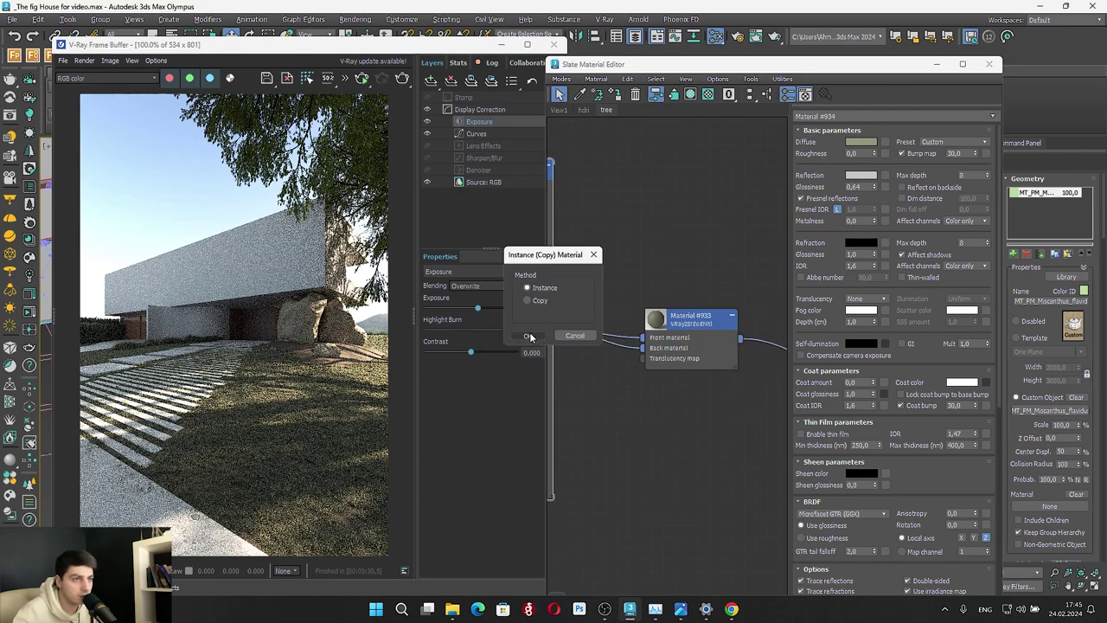
left_click(528, 336)
left_click(936, 65)
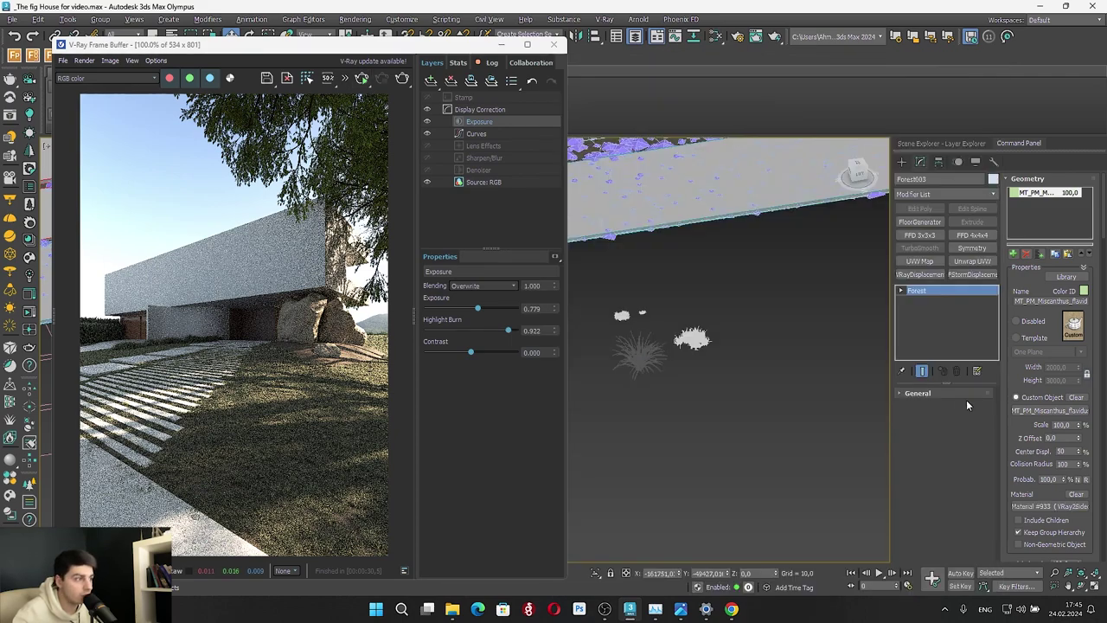
Set Forest003's random scale range to 50–80 % and inspect the planting around the rocks in the render
left_click_drag(1098, 224, 1101, 506)
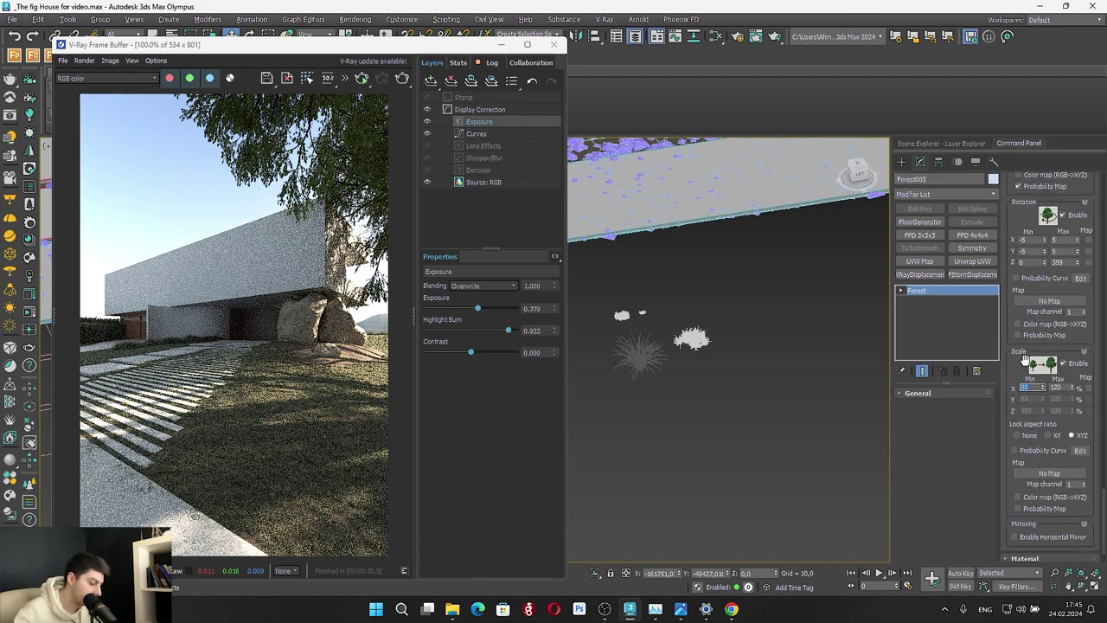
left_click(1058, 387)
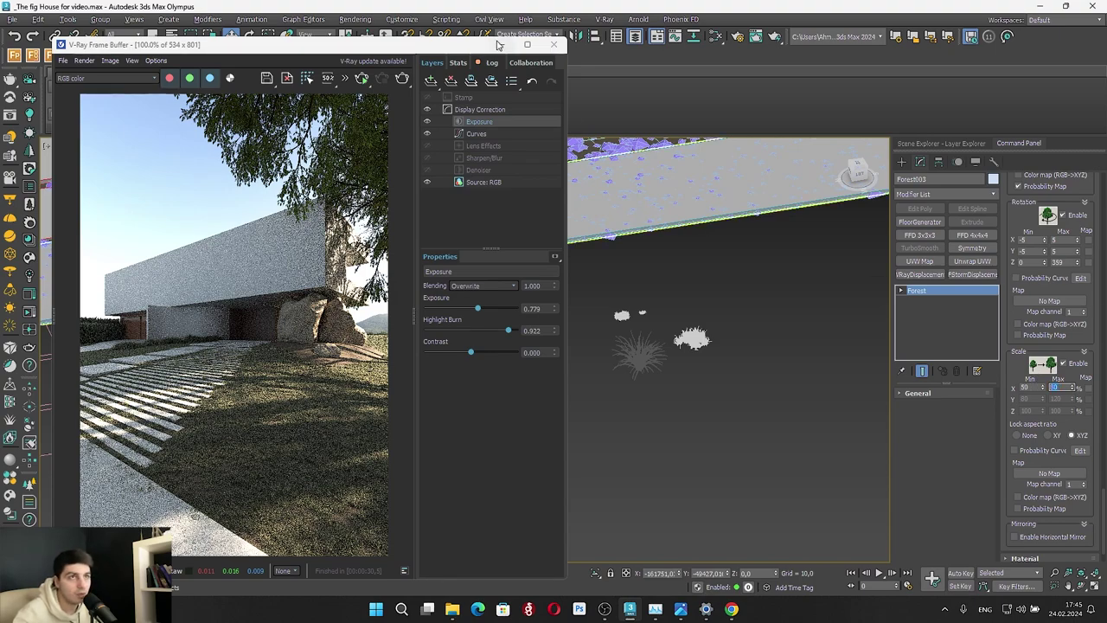
left_click(363, 79)
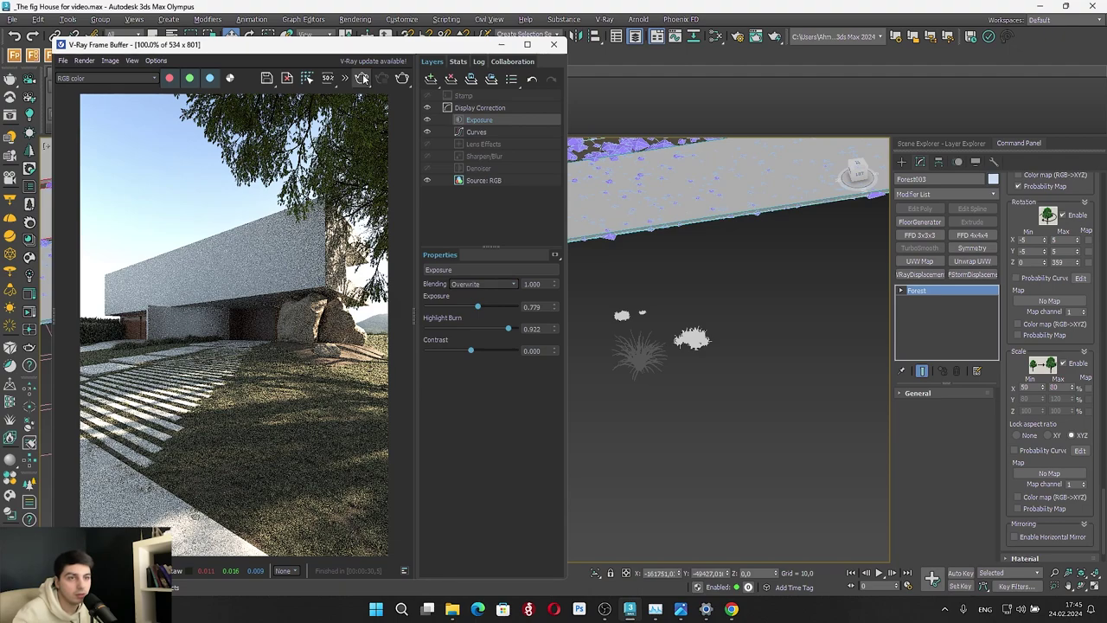
left_click(363, 79)
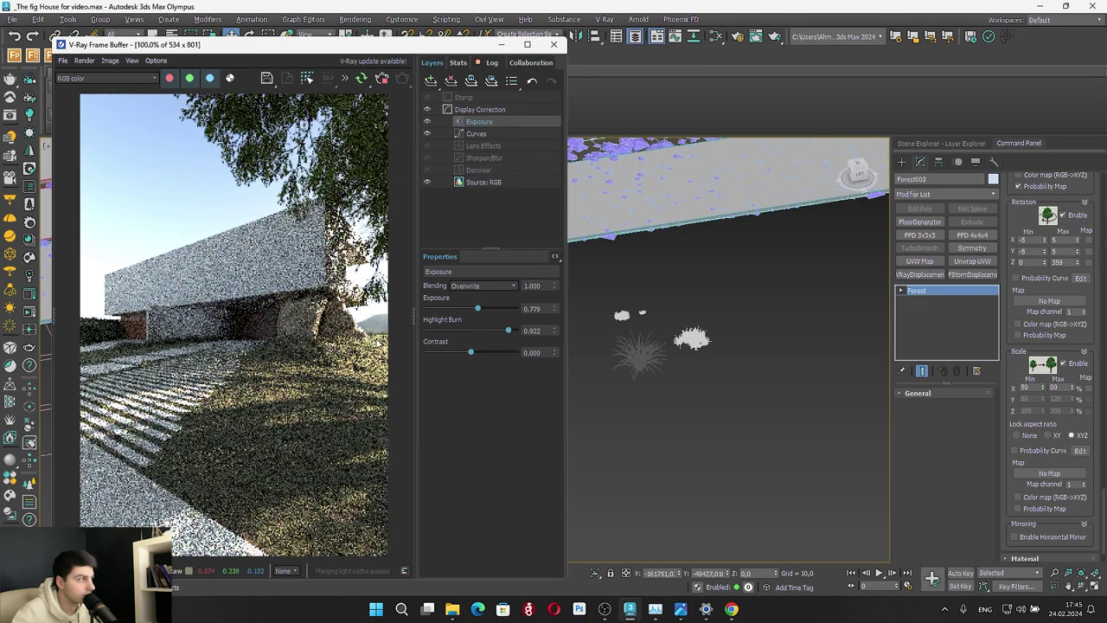
scroll(377, 364, "up", 2)
scroll(233, 333, "down", 1)
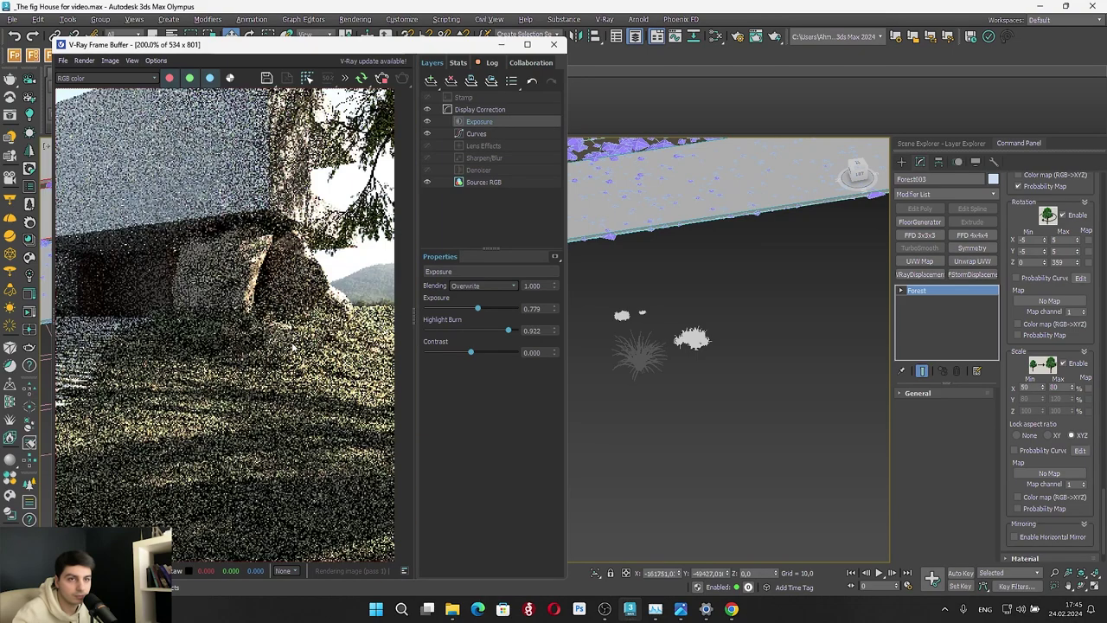
Examine the Miscanthus planting around the rocks in the render, both close up and in the full frame
scroll(233, 333, "up", 1)
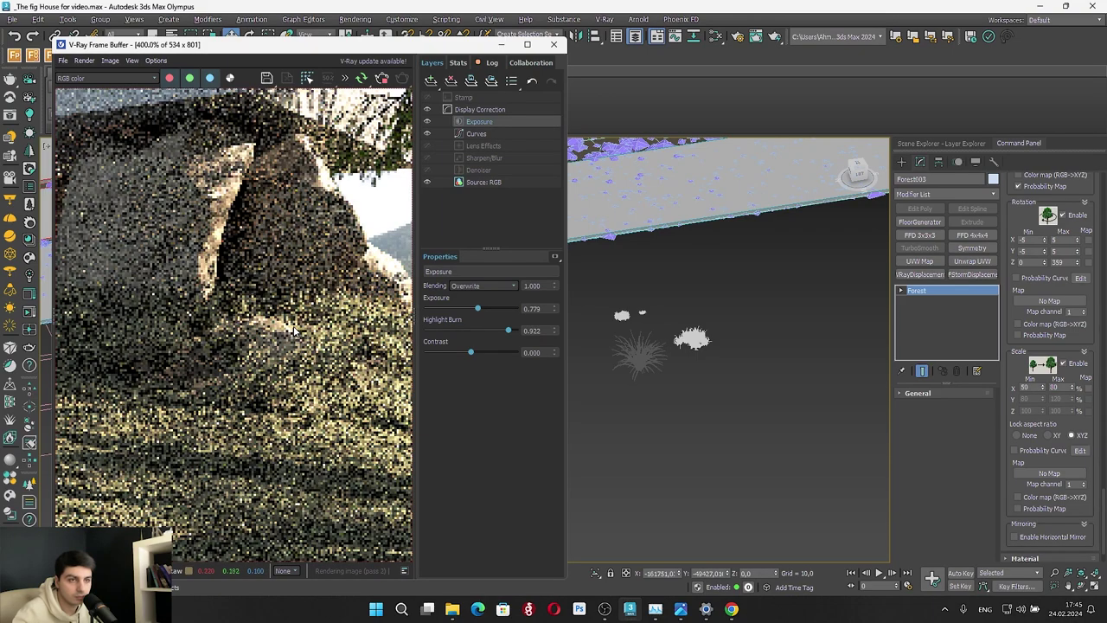
scroll(294, 331, "down", 3)
scroll(320, 338, "up", 2)
scroll(349, 342, "down", 1)
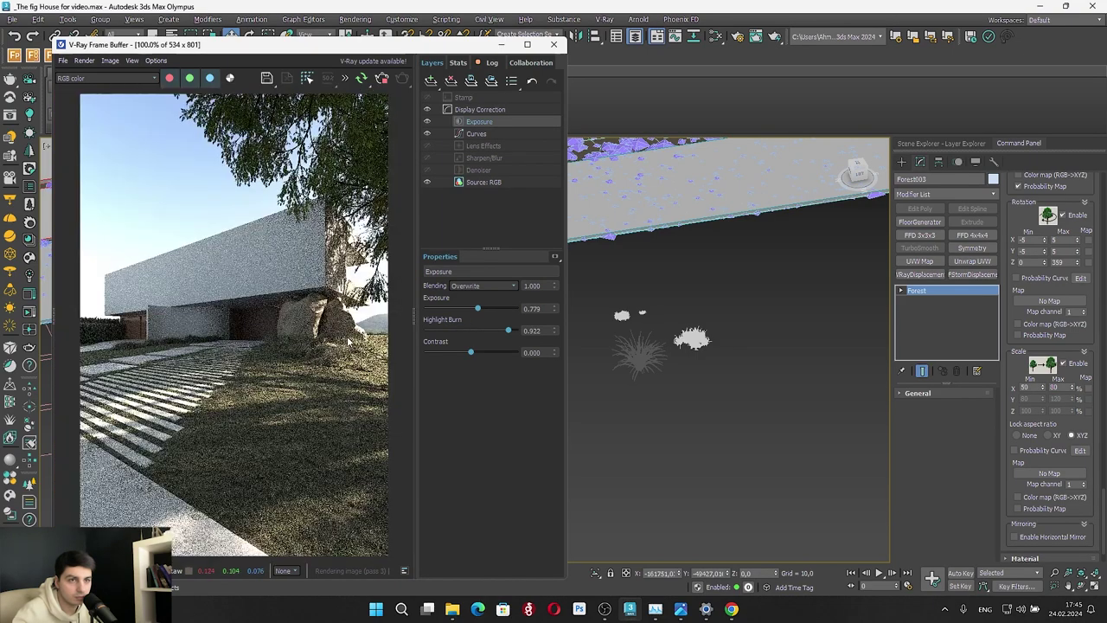
scroll(350, 345, "up", 1)
scroll(384, 358, "down", 1)
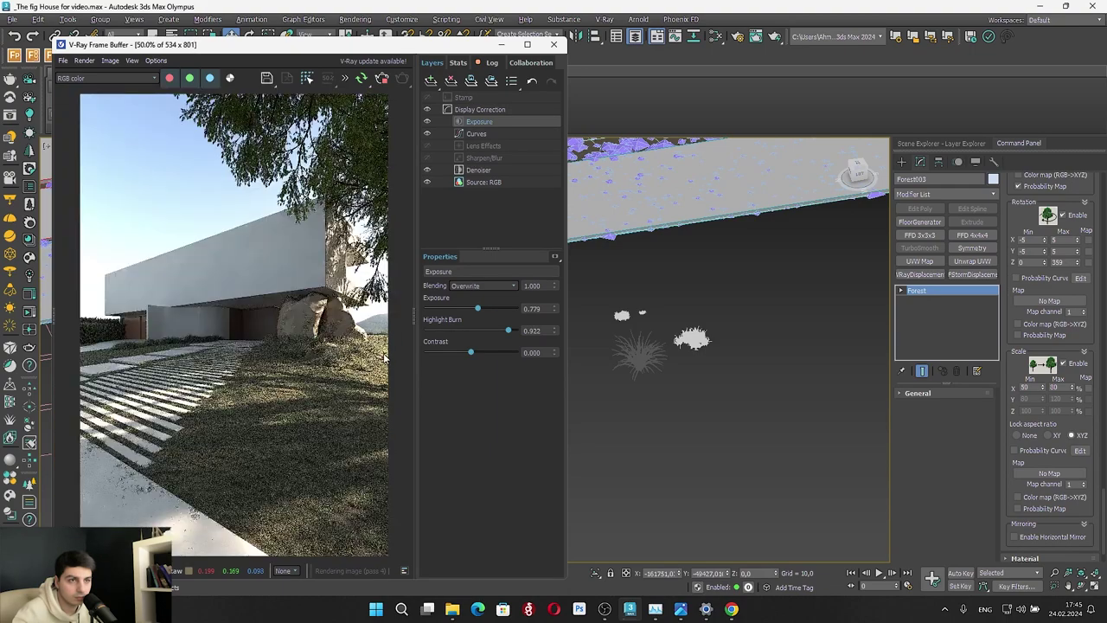
scroll(384, 359, "down", 1)
scroll(316, 355, "up", 1)
Lower the upper handle of the render's Curves correction slightly to soften the bright tones
left_click(495, 134)
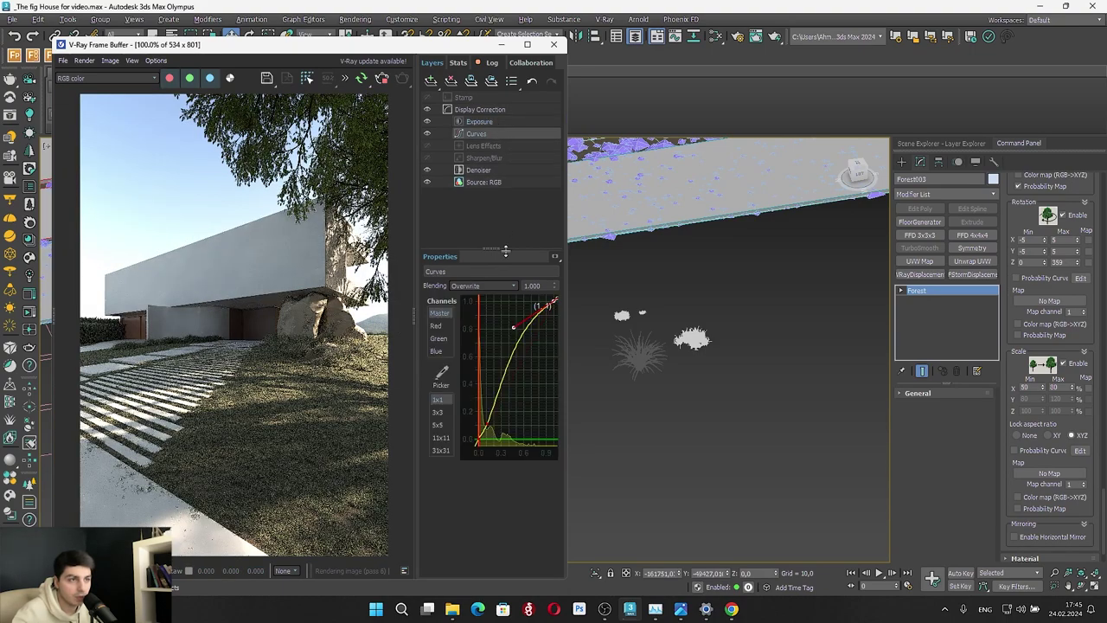
mouse_move(514, 327)
left_mouse_down()
mouse_move(509, 336)
mouse_move(522, 324)
mouse_move(514, 331)
mouse_move(554, 355)
mouse_move(514, 330)
mouse_move(516, 338)
left_mouse_up()
Select VRaySun001 above the site and set its intensity multiplier to 0.37, trying lower and higher values against the render
scroll(678, 347, "down", 6)
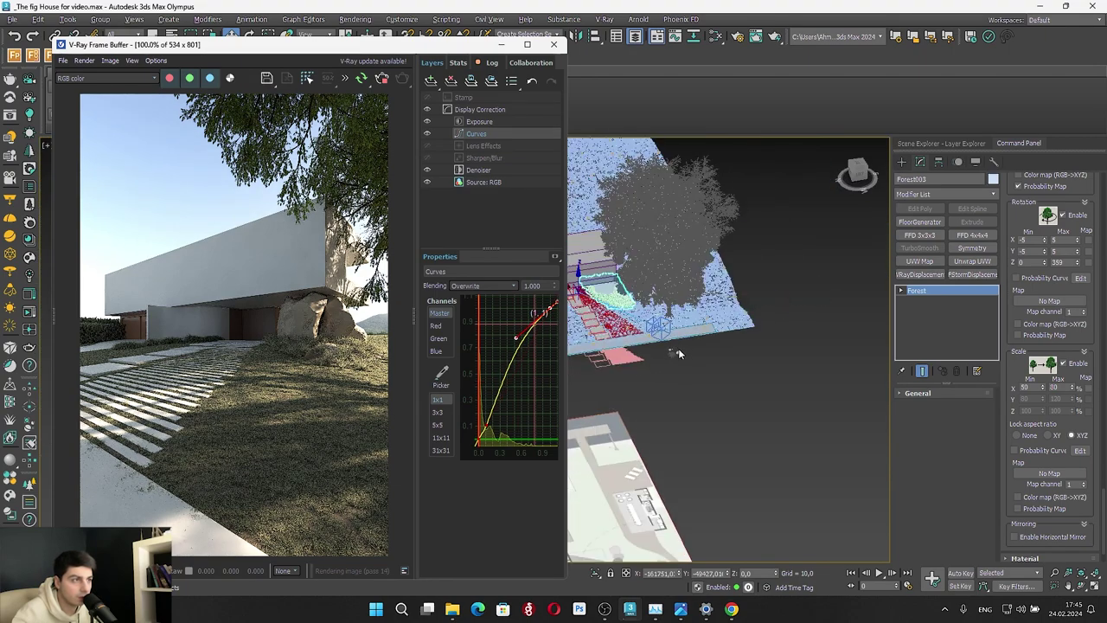
middle_click_drag(607, 204, 731, 223, "alt")
left_click(693, 158)
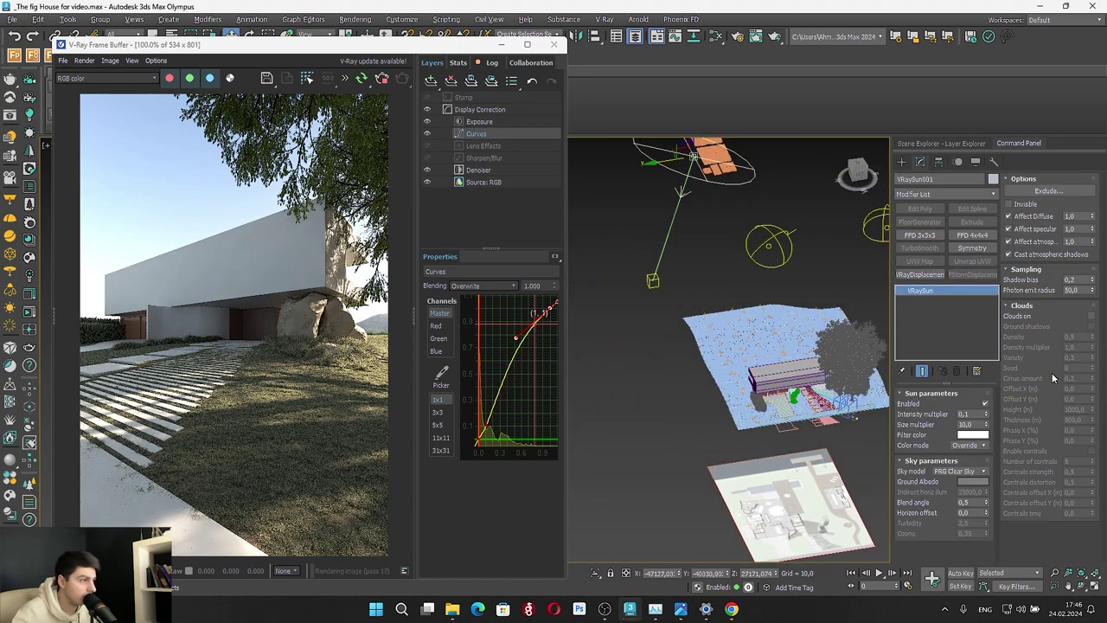
left_click(986, 411)
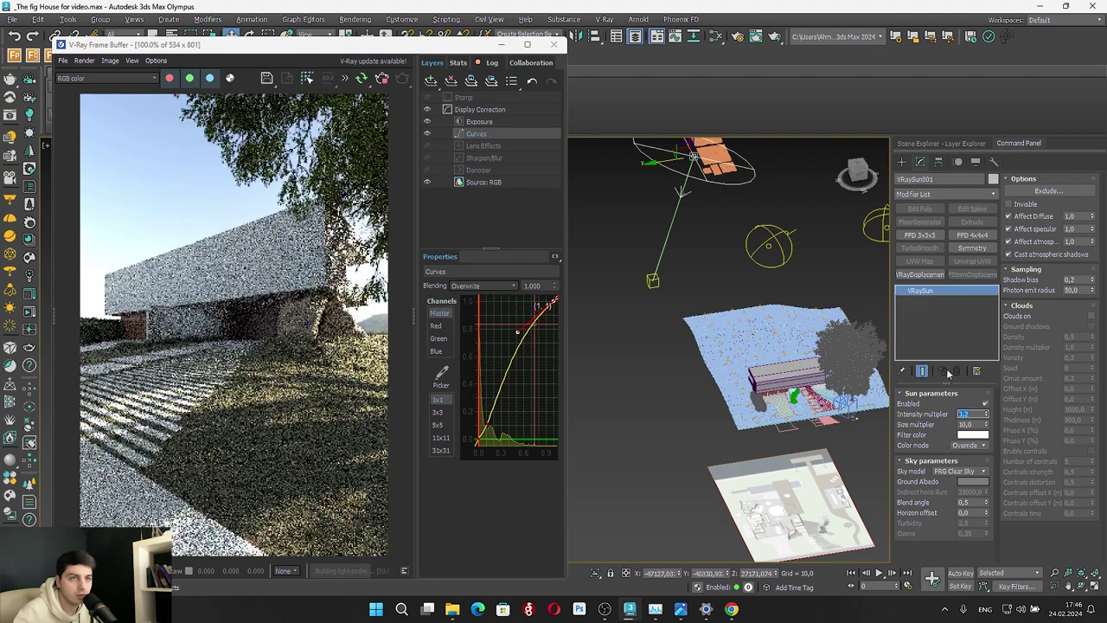
middle_click_drag(884, 344, 773, 397)
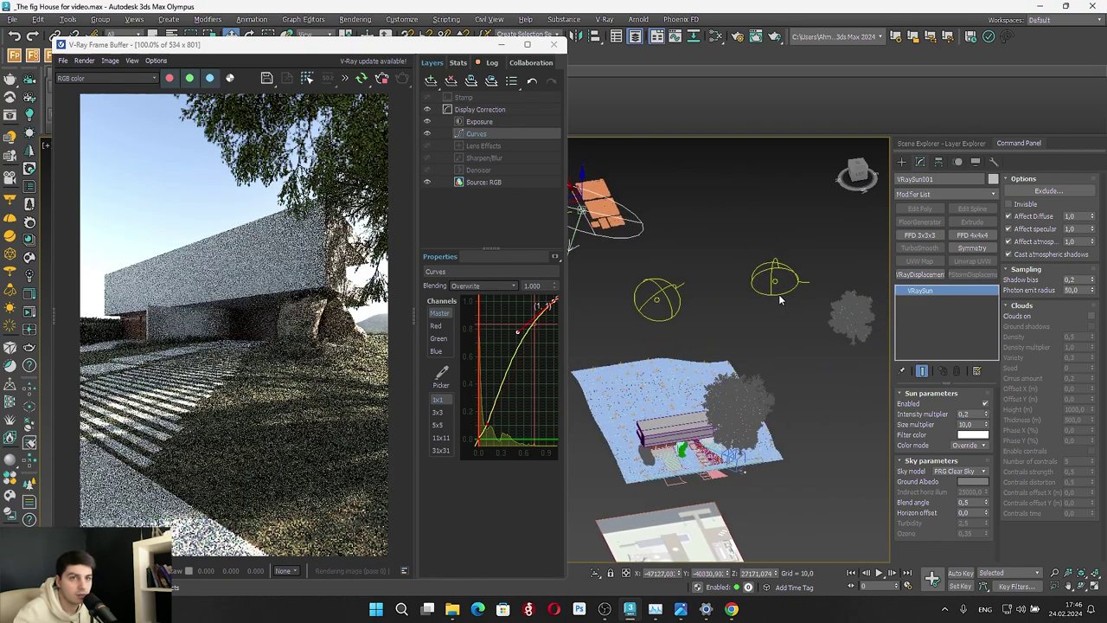
left_click(986, 411)
left_click_drag(987, 411, 985, 377)
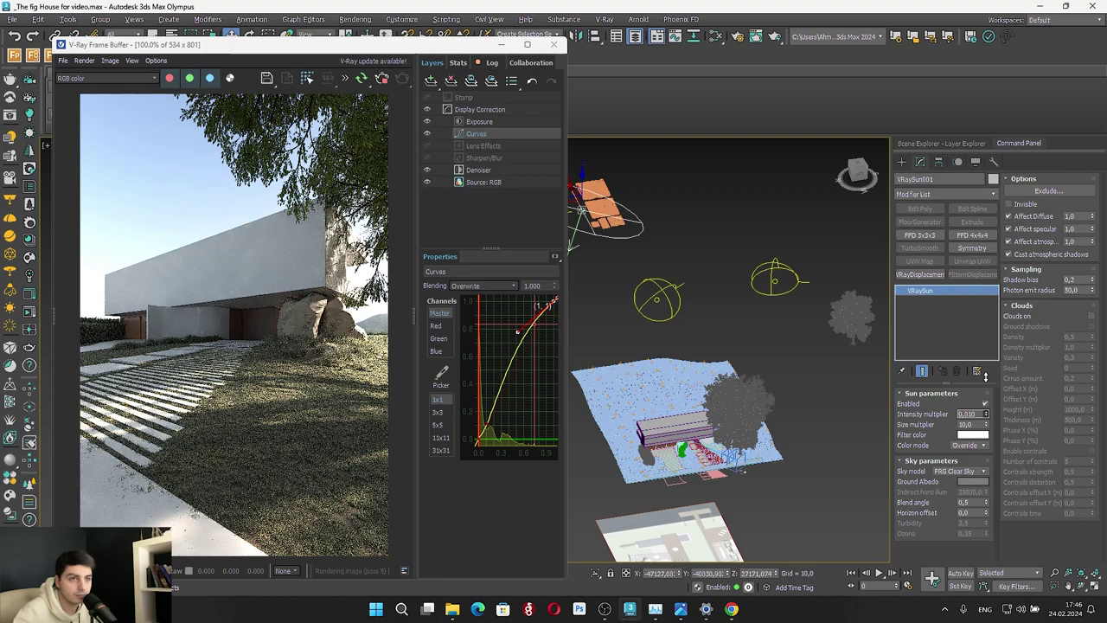
left_click_drag(987, 377, 992, 403)
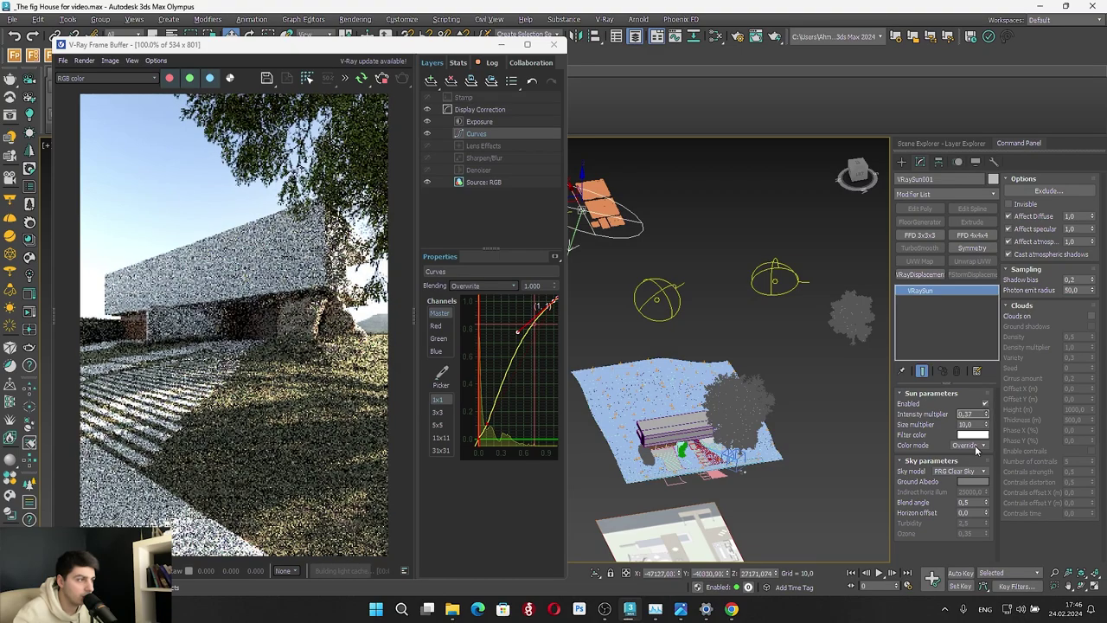
Set the sun's filter color to a warm off-white with green 0.95 and blue 0.8
left_click(974, 434)
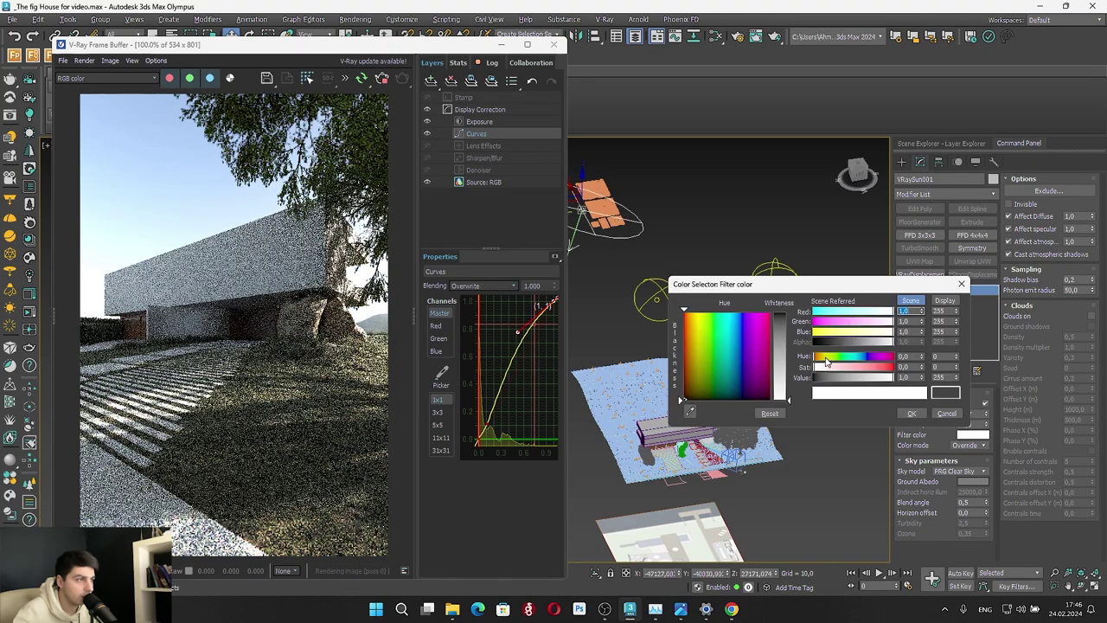
left_click_drag(892, 331, 889, 323)
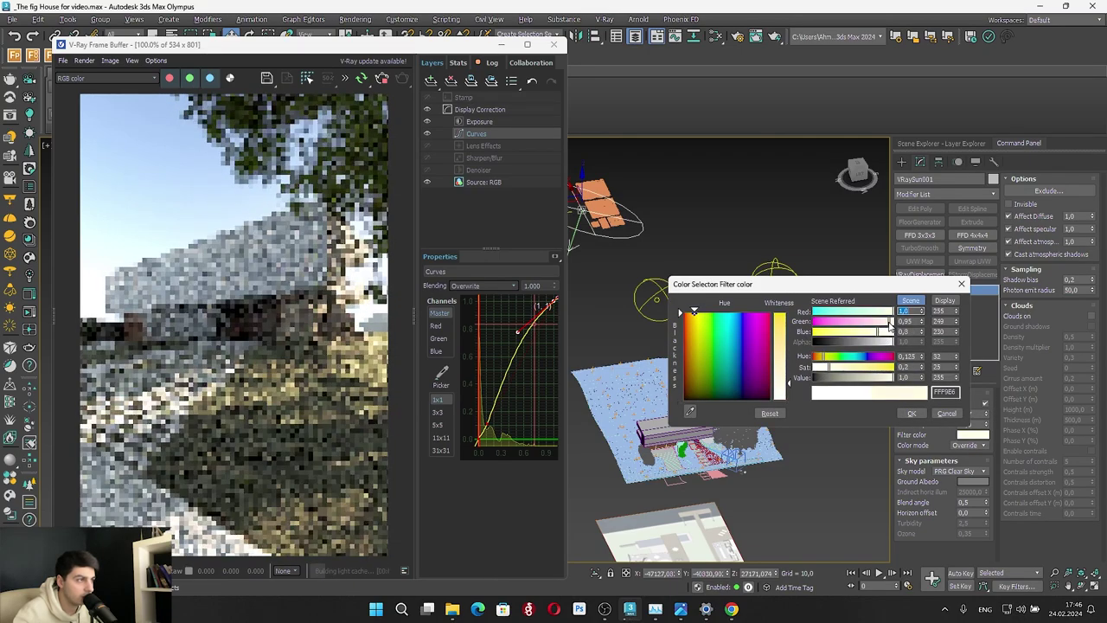
left_click(912, 413)
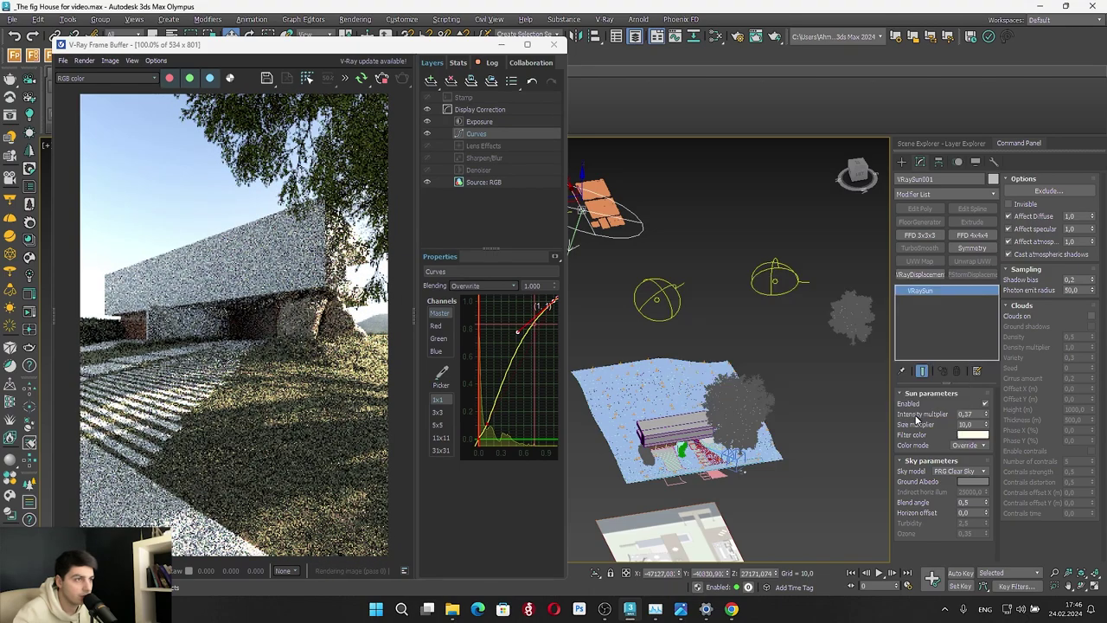
Select the dome light VRayLight002 and set the render's Highlight Burn to 0.931 in the Exposure correction
left_click(774, 277)
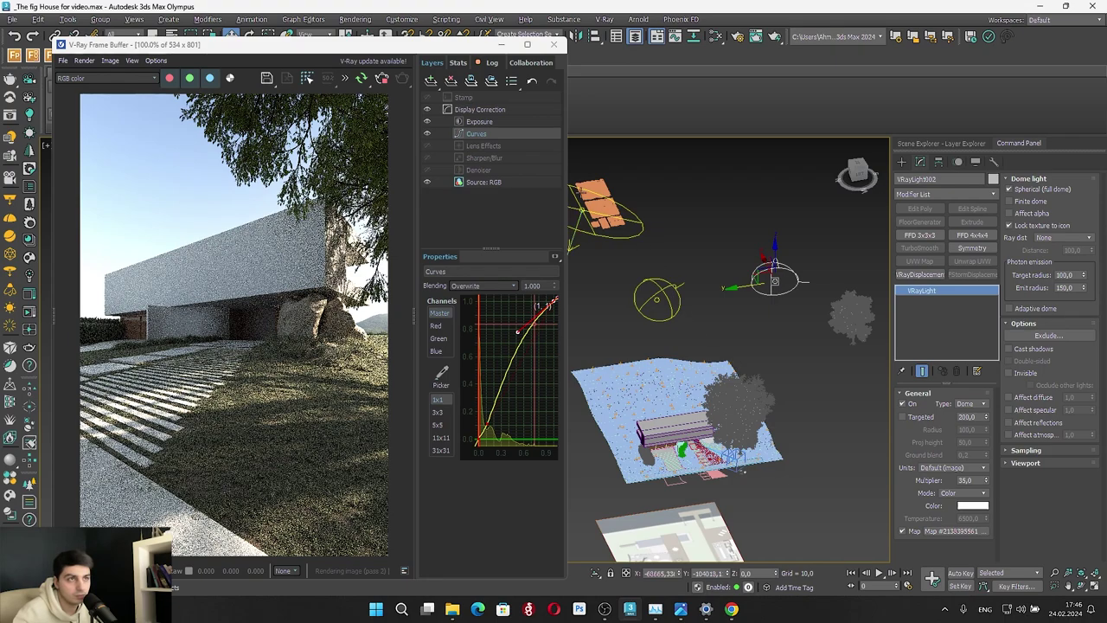
left_click(480, 121)
mouse_move(554, 332)
left_mouse_down()
mouse_move(507, 331)
mouse_move(521, 330)
left_mouse_up()
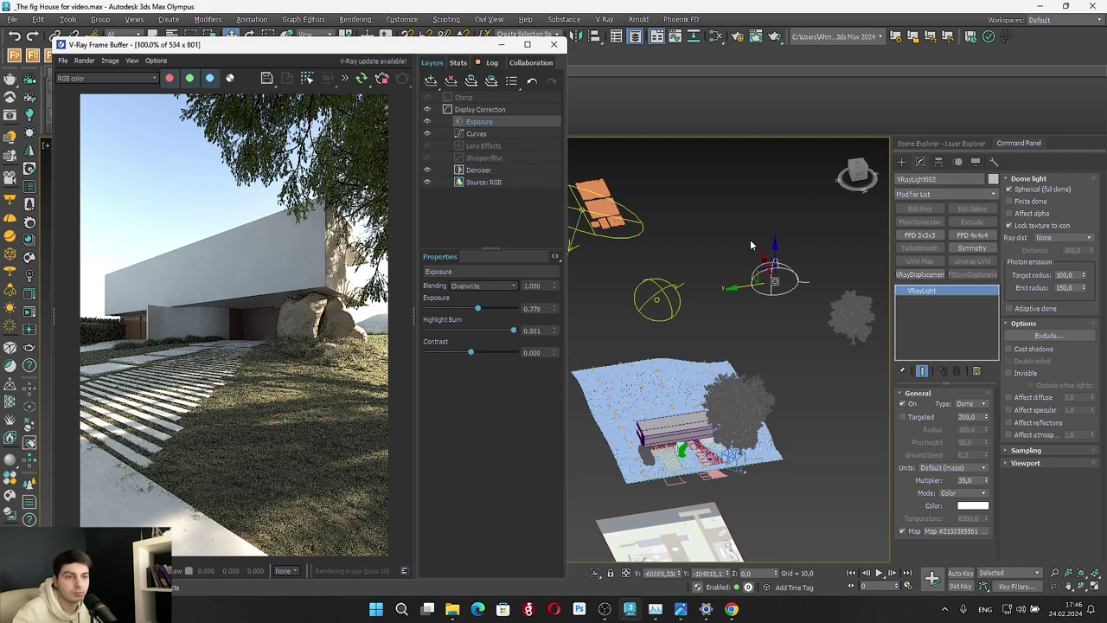
Select Forest003 and shift its surface direction from Normal toward Down, to -34
scroll(342, 357, "up", 2)
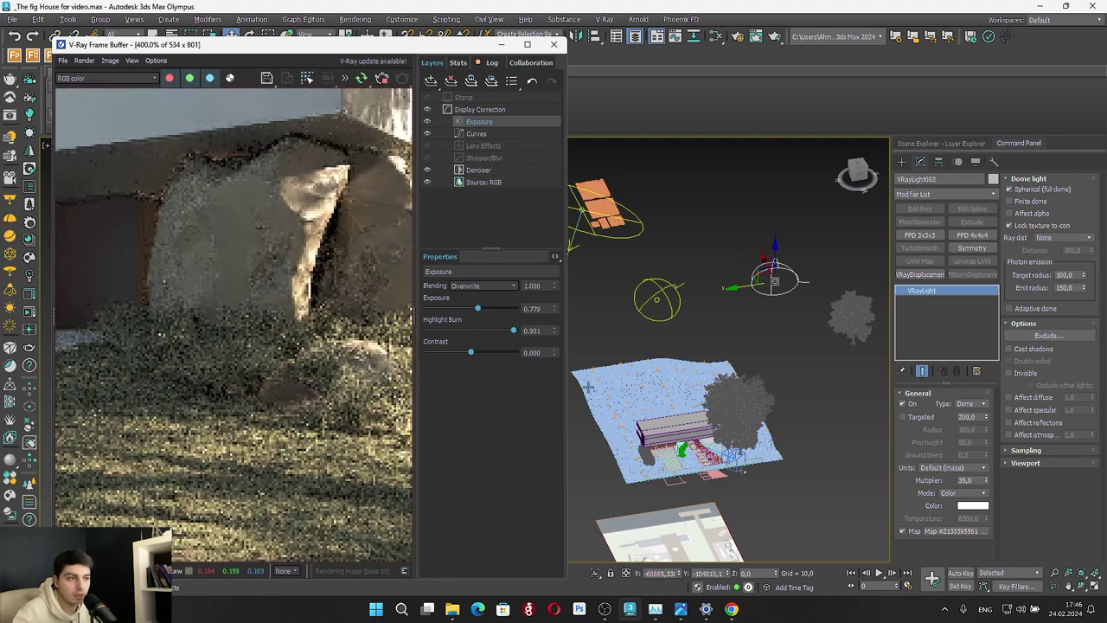
scroll(782, 386, "up", 6)
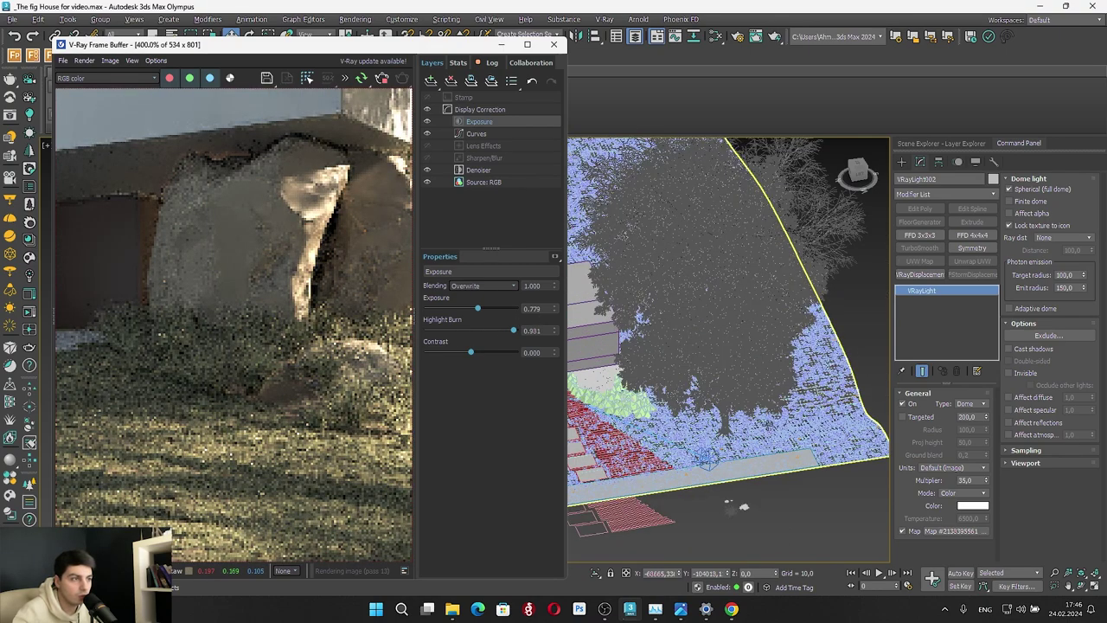
scroll(598, 404, "up", 3)
left_click(598, 403)
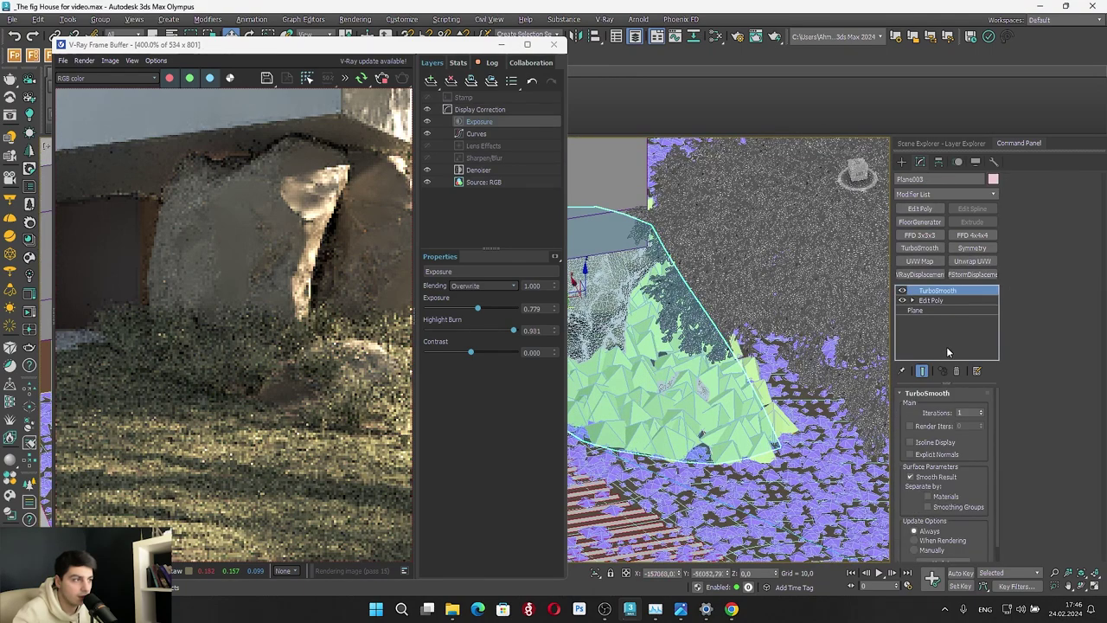
left_click(943, 145)
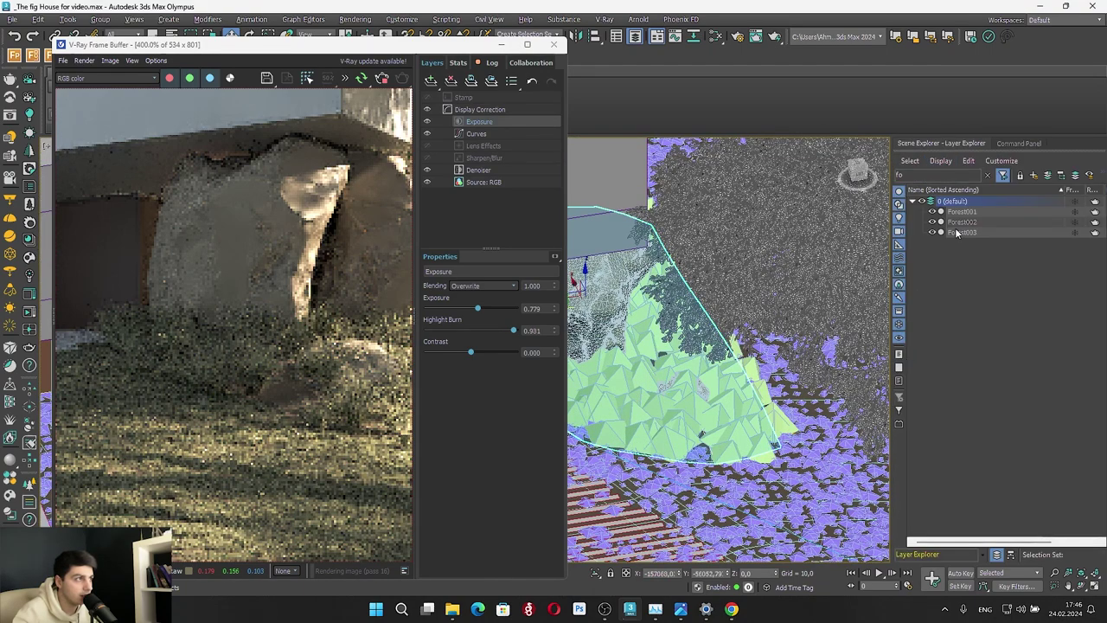
left_click(960, 232)
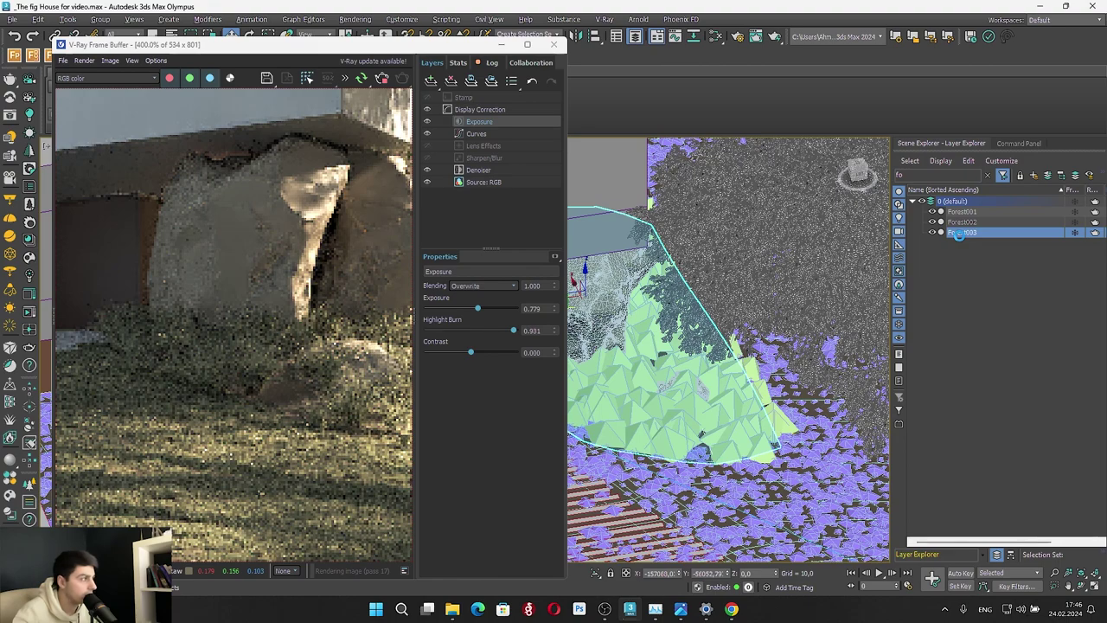
left_click(1018, 143)
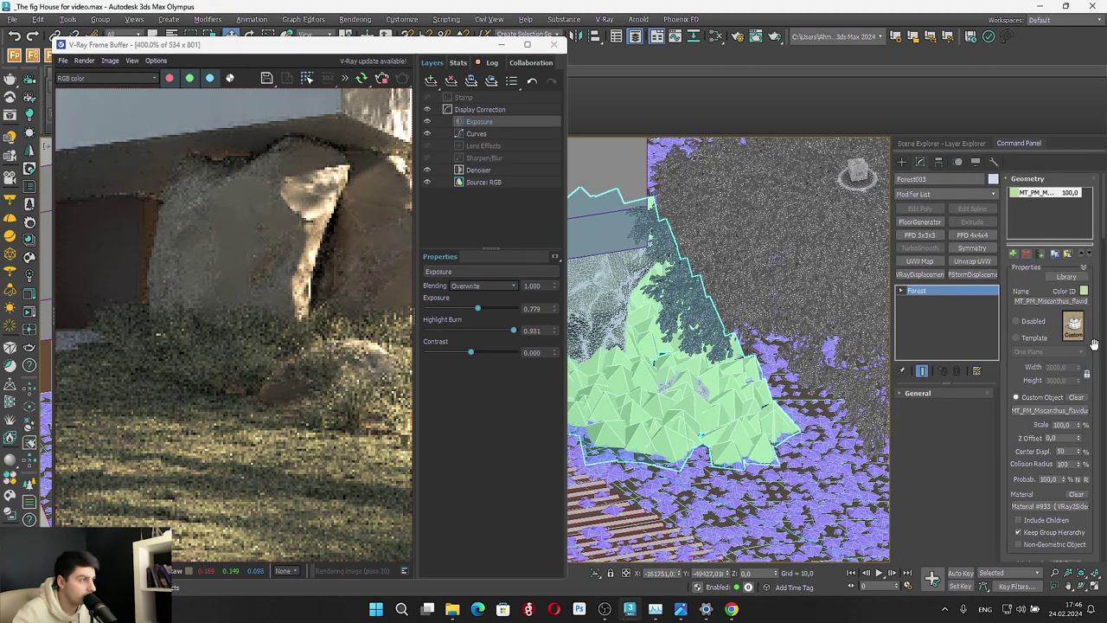
scroll(1095, 345, "down", 10)
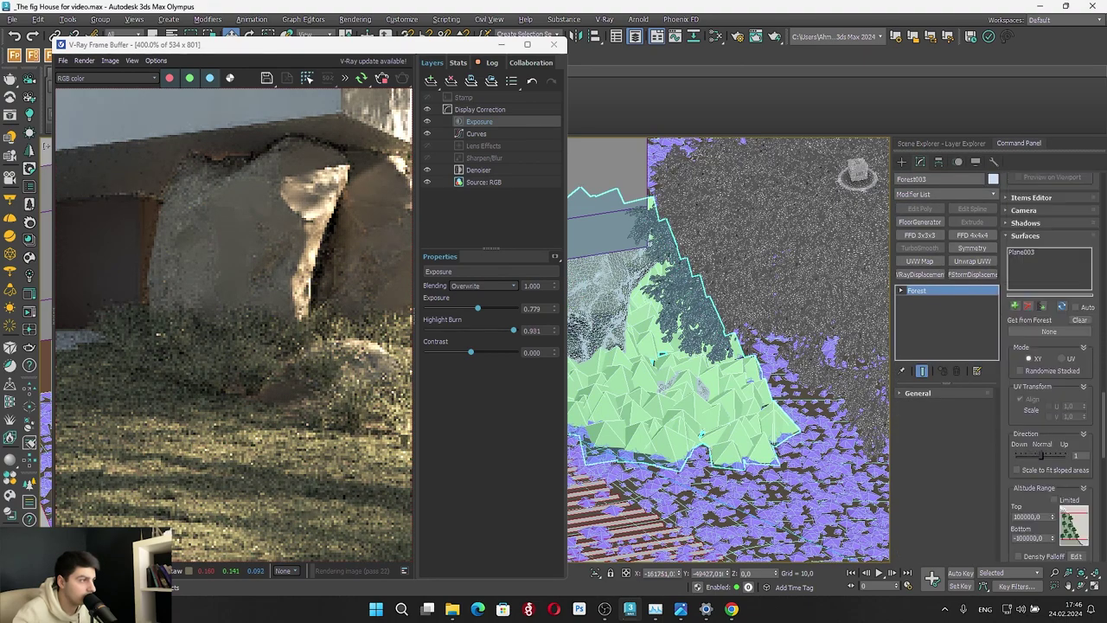
scroll(1034, 242, "down", 10)
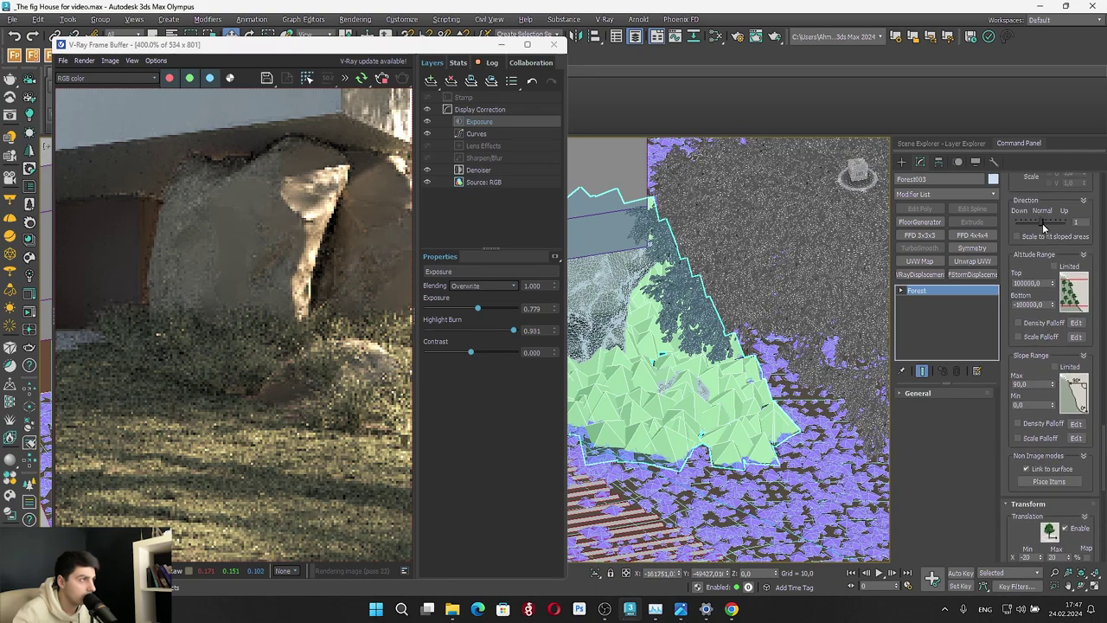
left_click_drag(1044, 223, 1035, 222)
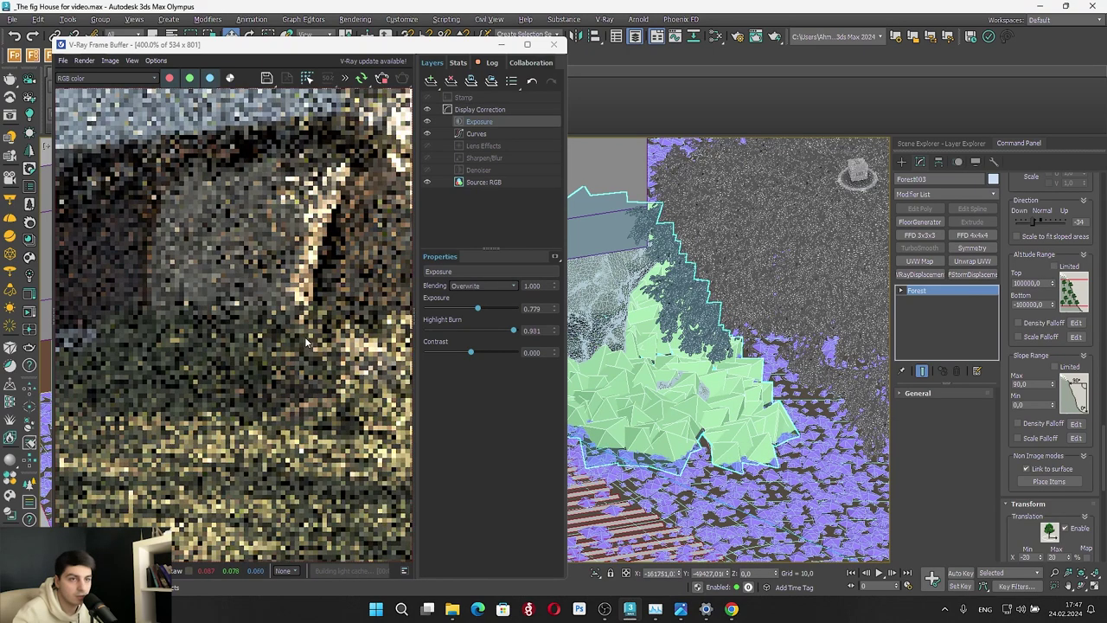
Examine how the plants around the rocks stand in the updated render after the direction change
scroll(365, 374, "up", 1)
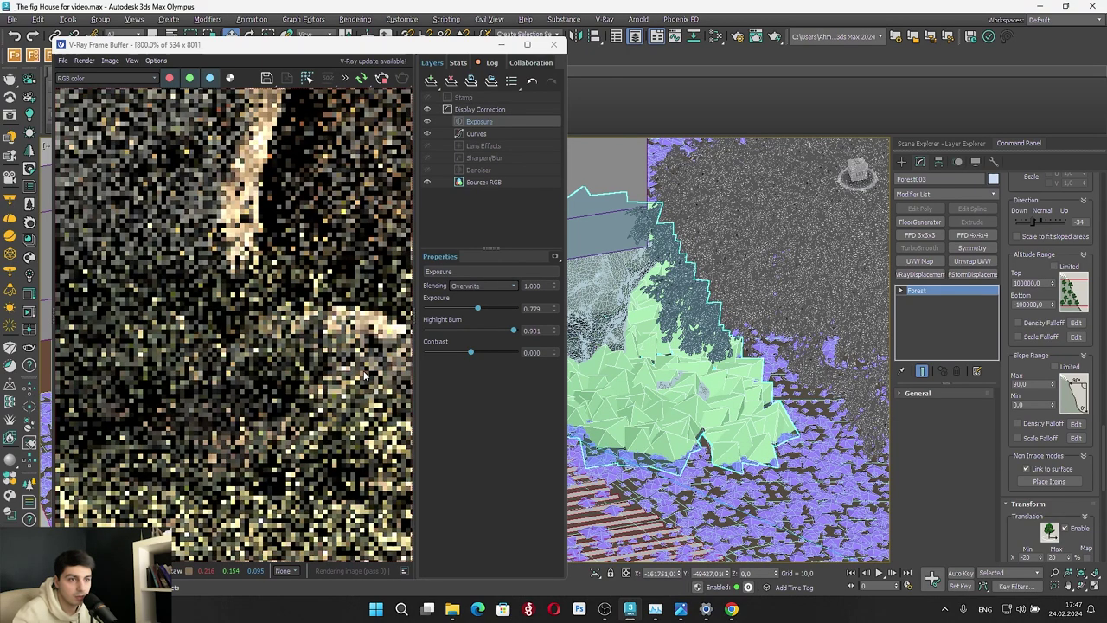
scroll(364, 375, "down", 3)
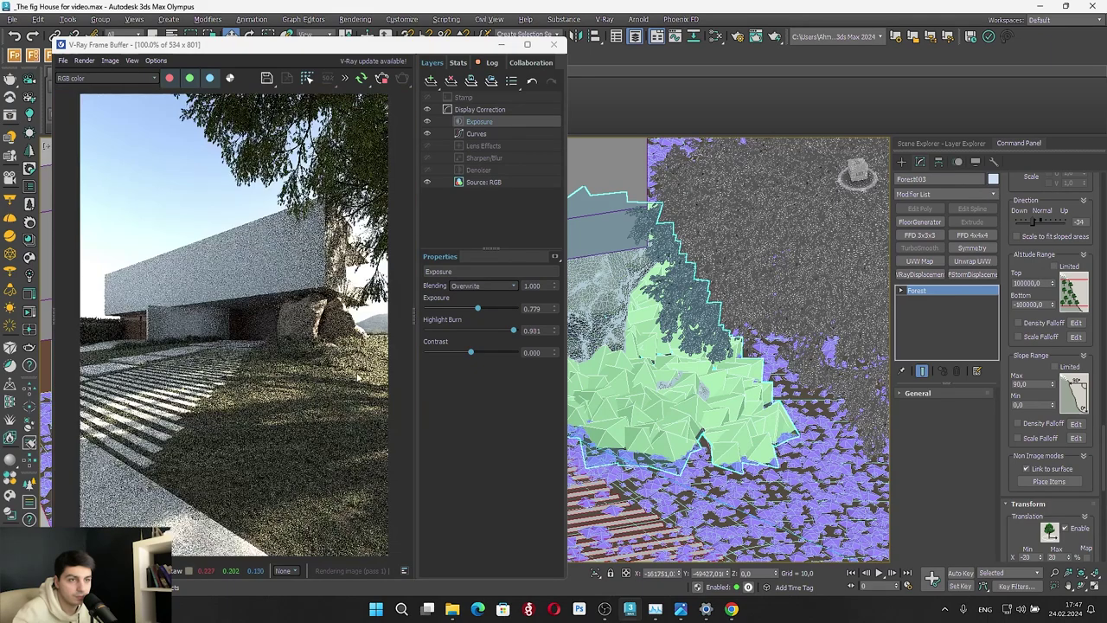
scroll(356, 375, "up", 1)
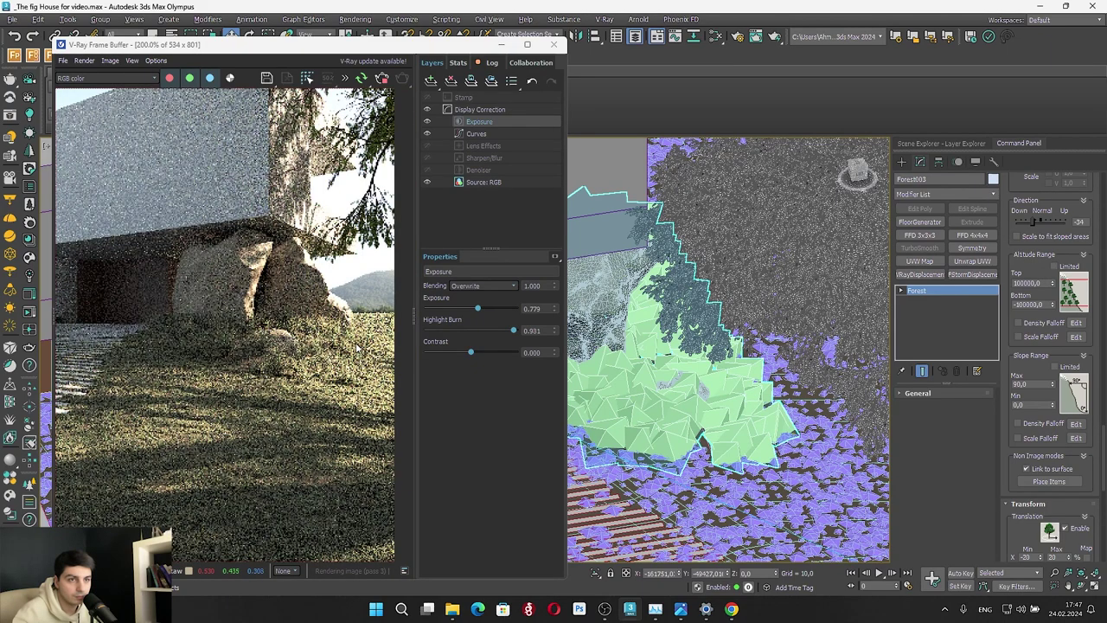
scroll(384, 362, "down", 1)
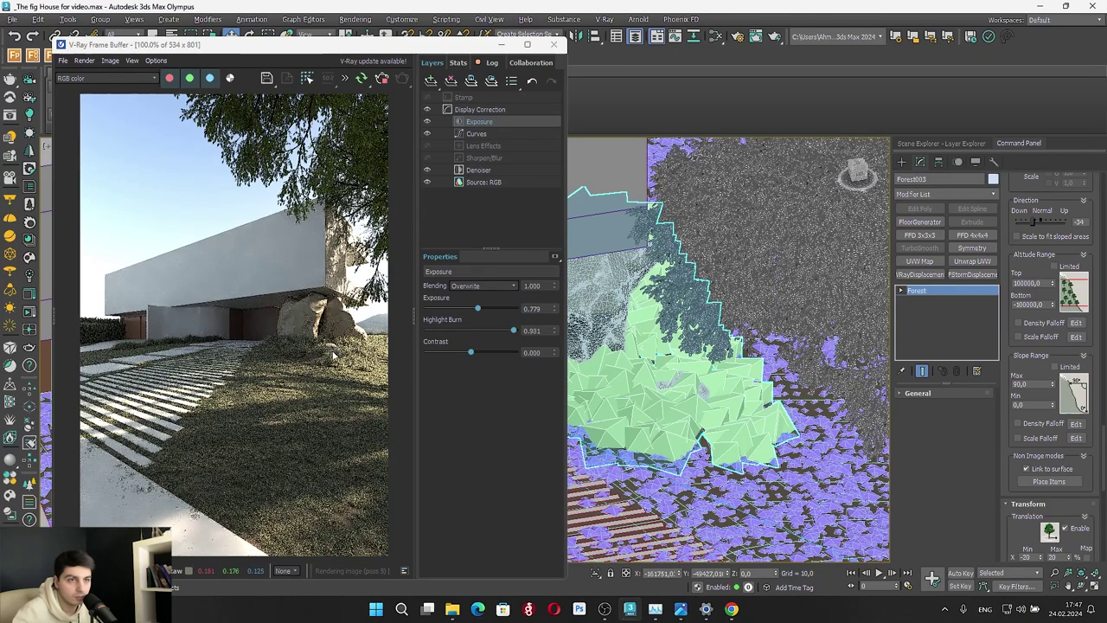
scroll(342, 359, "up", 2)
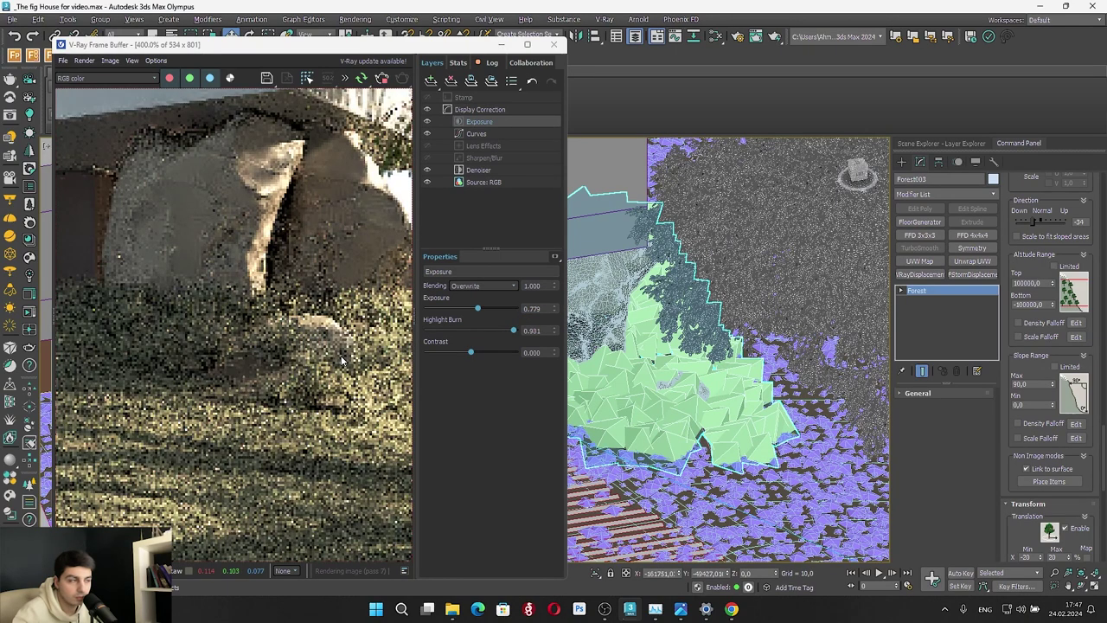
scroll(341, 359, "down", 1)
scroll(340, 349, "up", 1)
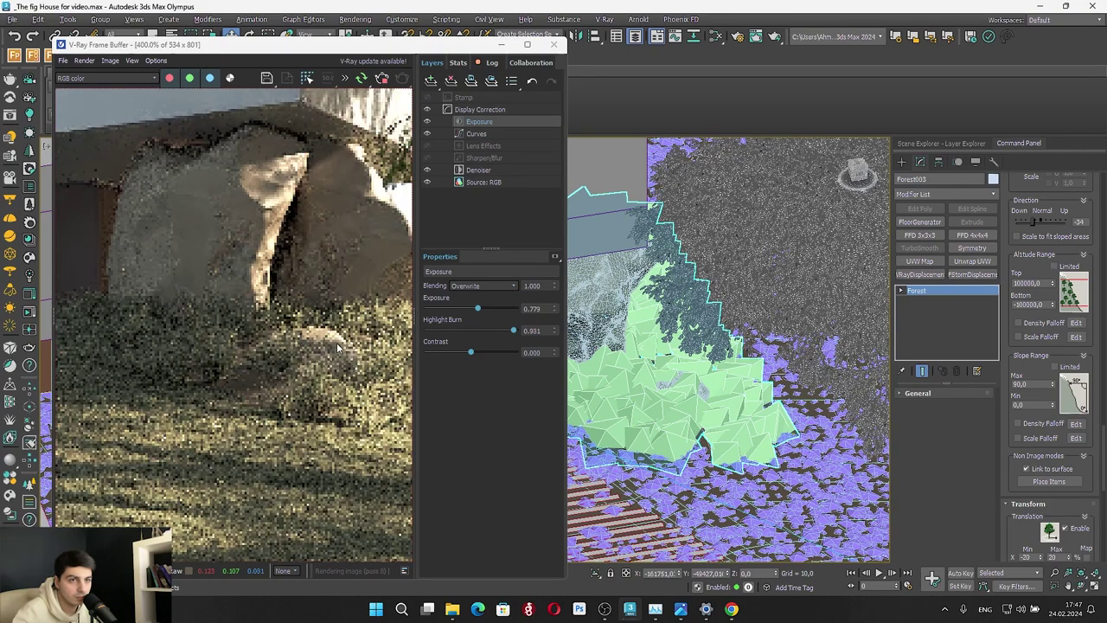
scroll(338, 346, "down", 1)
scroll(337, 346, "down", 2)
scroll(308, 346, "up", 1)
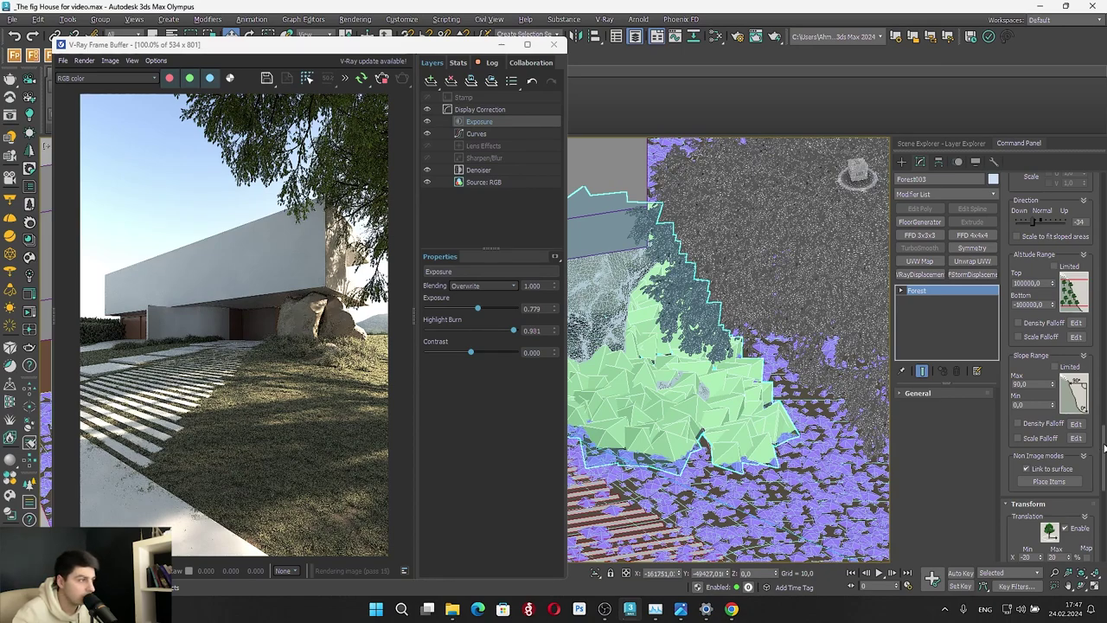
Try a minimum random scale of 30 % for Forest003, check the render, and set it to 20 %
left_click_drag(1104, 446, 1101, 512)
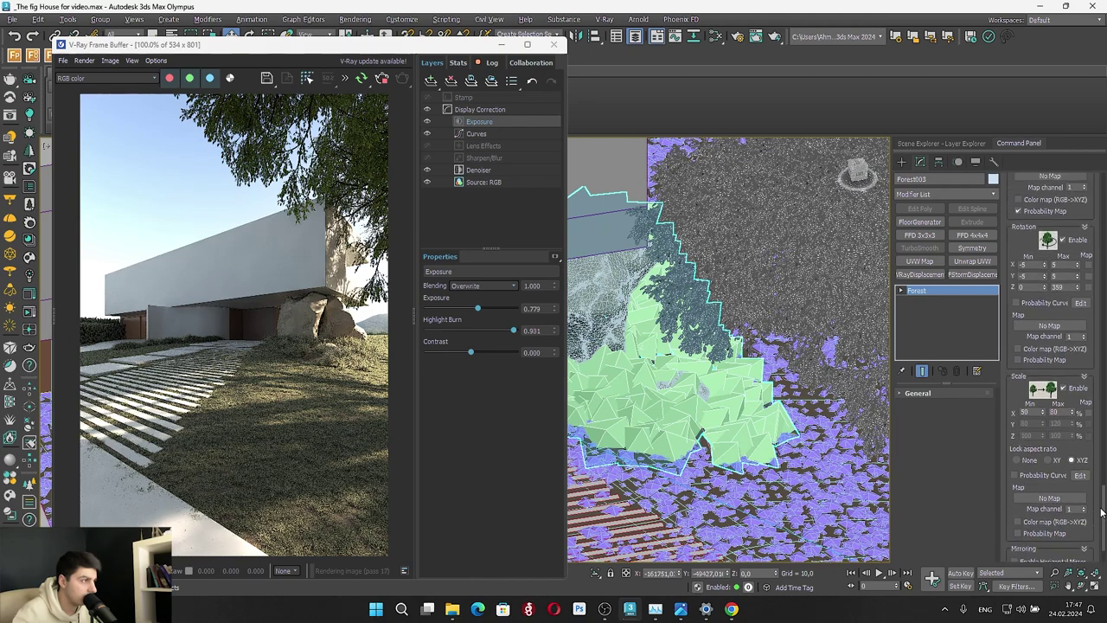
double_click(1024, 413)
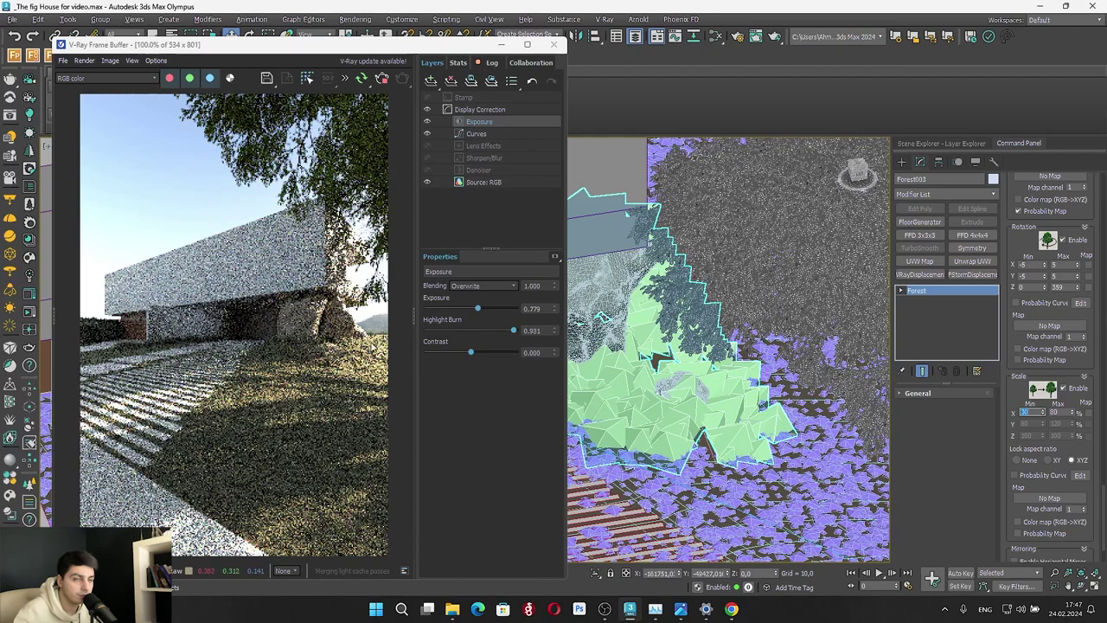
scroll(336, 358, "up", 1)
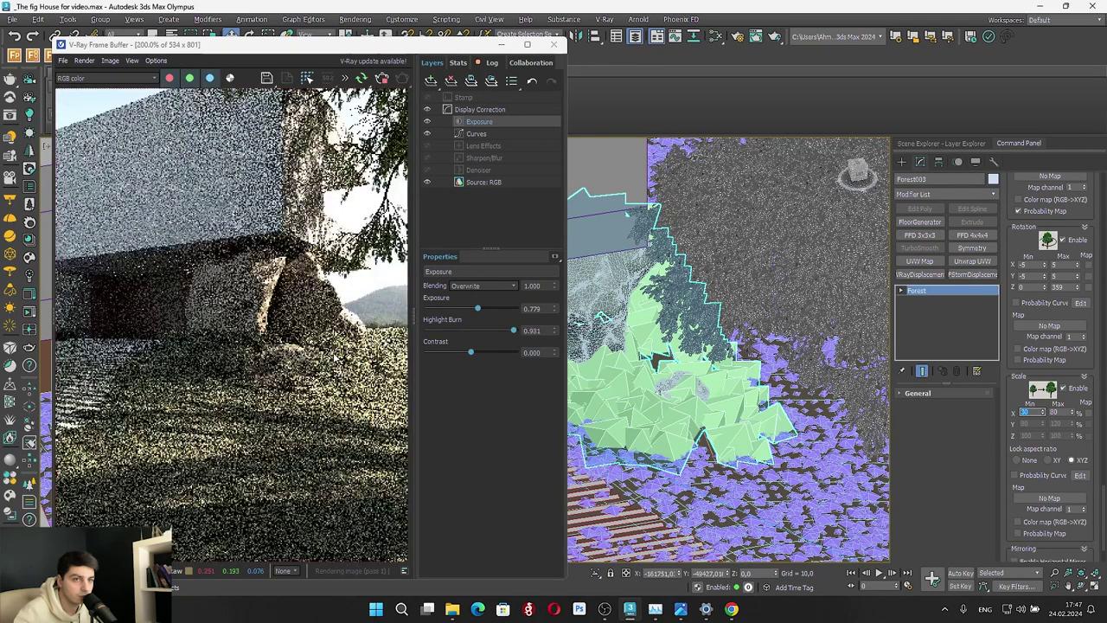
type("20")
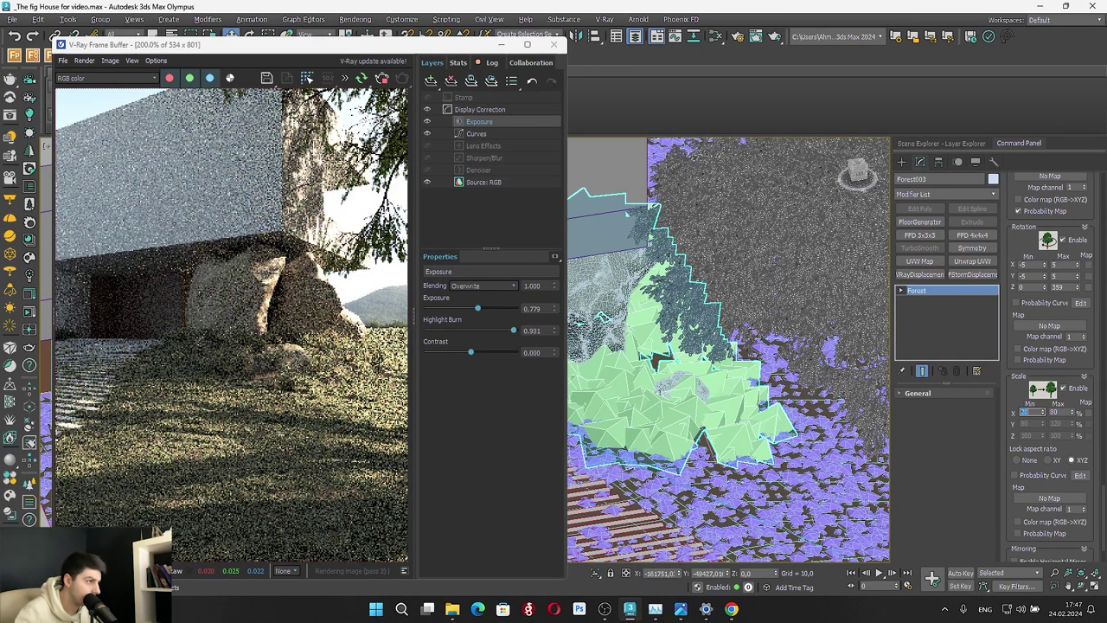
Apply Forest003's minimum random scale, shift its surface direction to -19, and check the plants around the rocks in the render
key("Return")
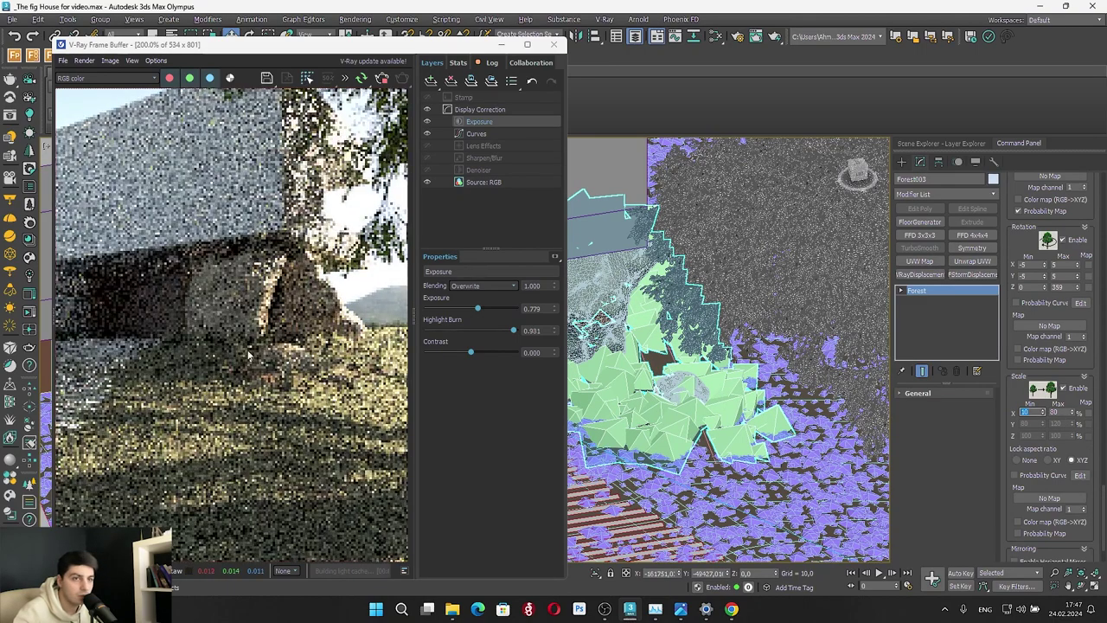
left_click_drag(1103, 515, 1101, 345)
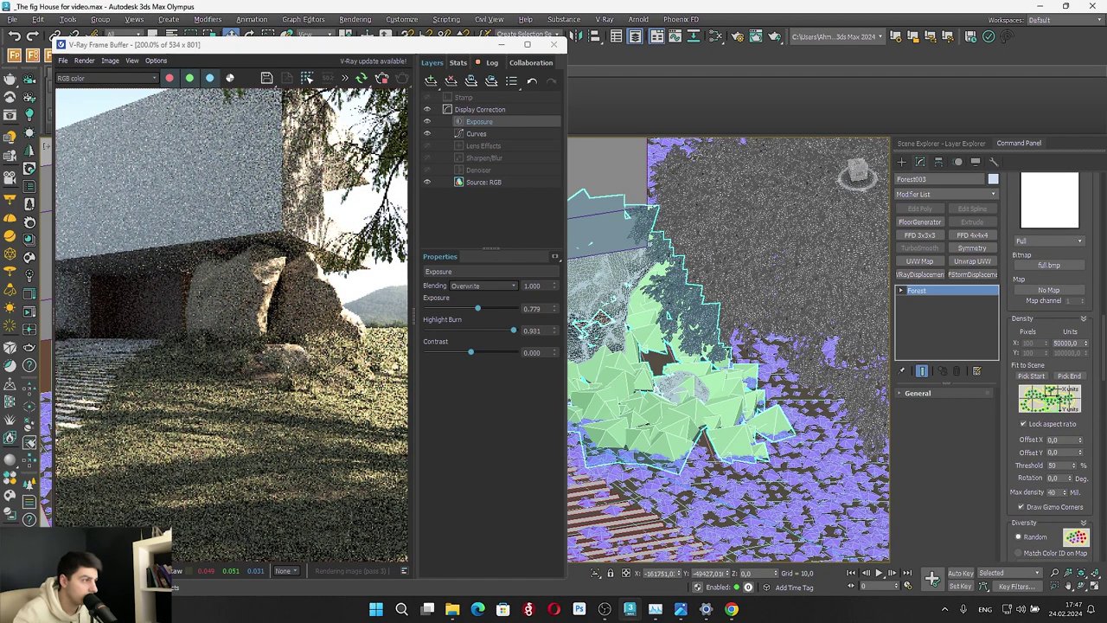
scroll(1047, 363, "down", 5)
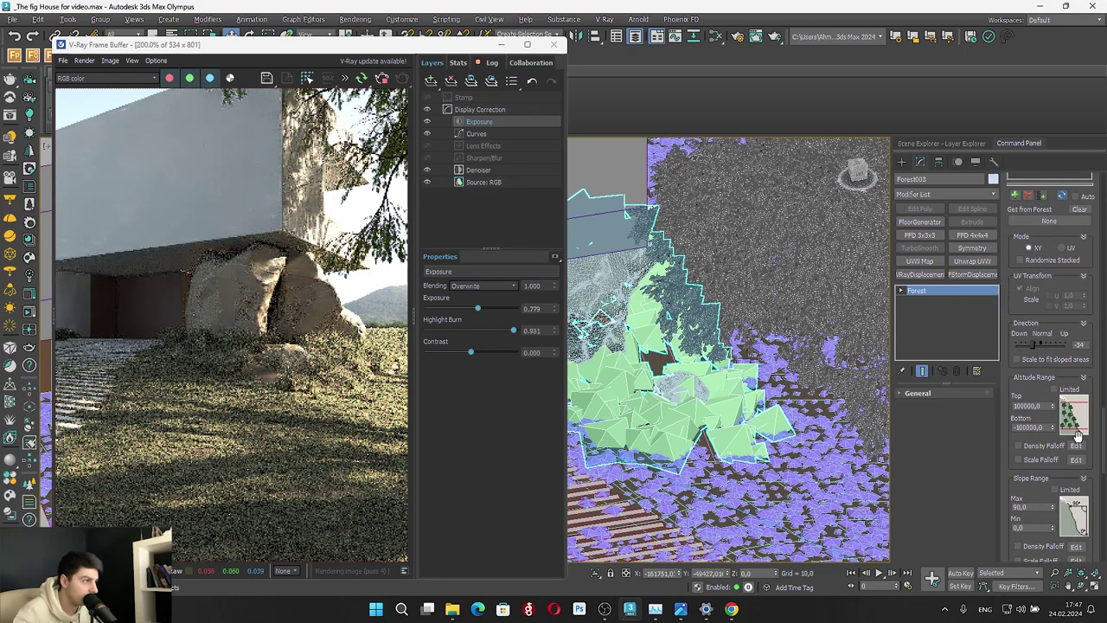
left_click_drag(1033, 348, 1036, 344)
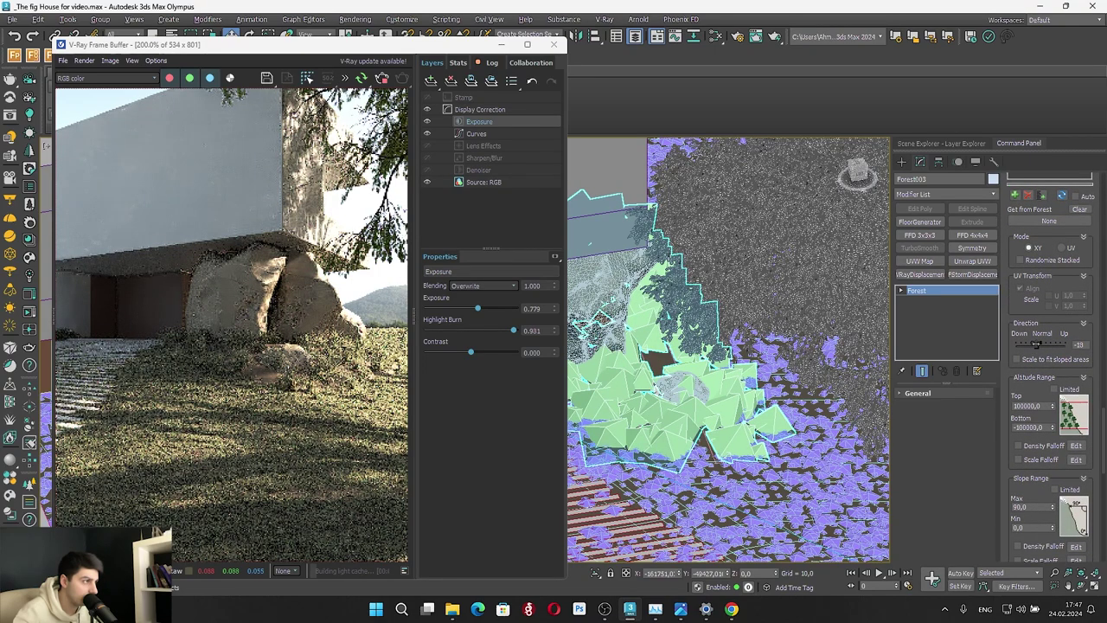
scroll(324, 359, "up", 1)
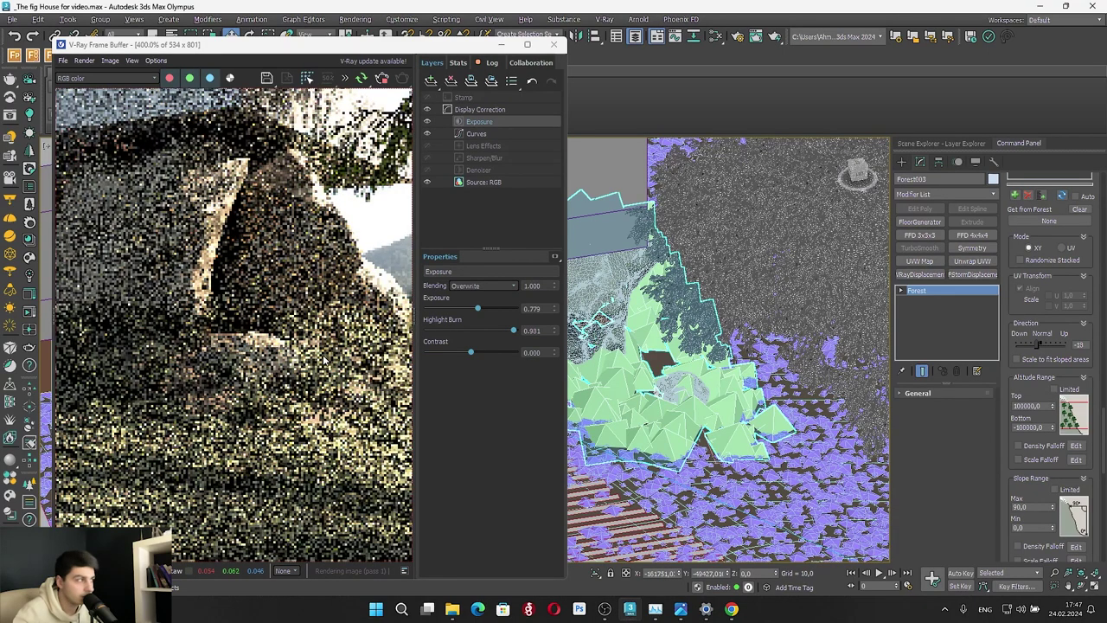
scroll(324, 360, "down", 1)
scroll(325, 361, "down", 1)
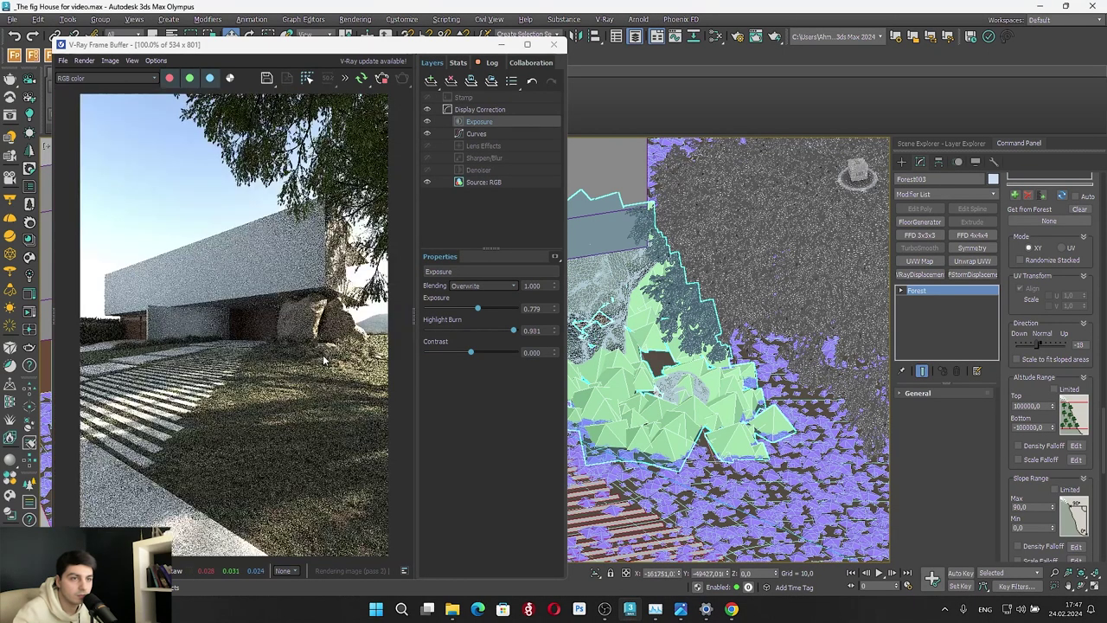
scroll(325, 359, "up", 1)
Set Forest003's density to 30000 units and check the plant coverage around the rocks in the render
scroll(1105, 362, "down", 10)
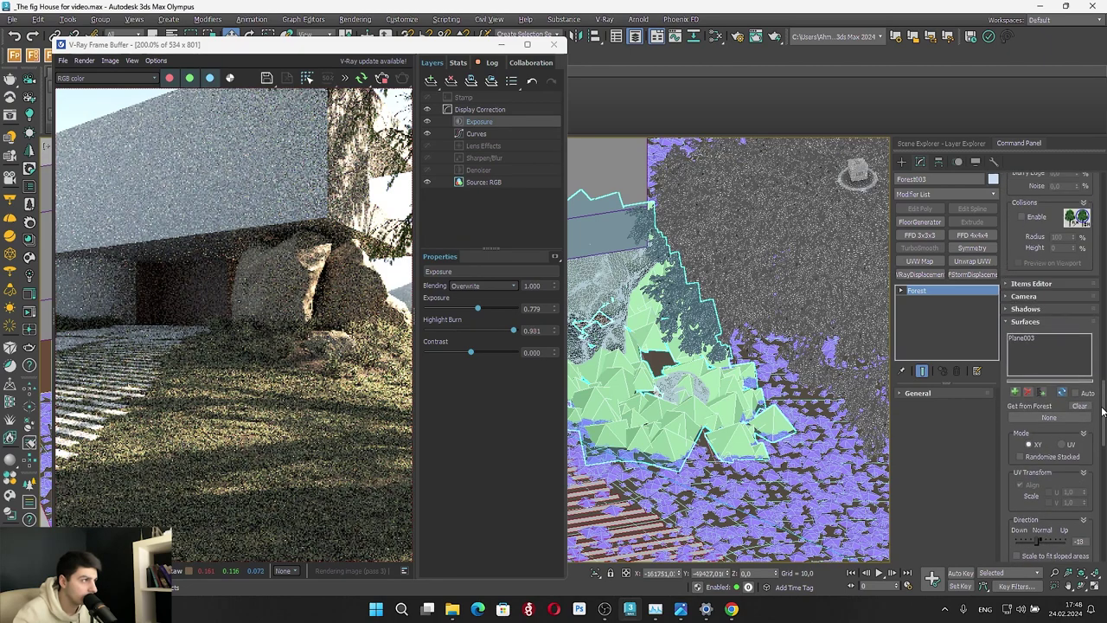
left_click_drag(1105, 362, 1104, 349)
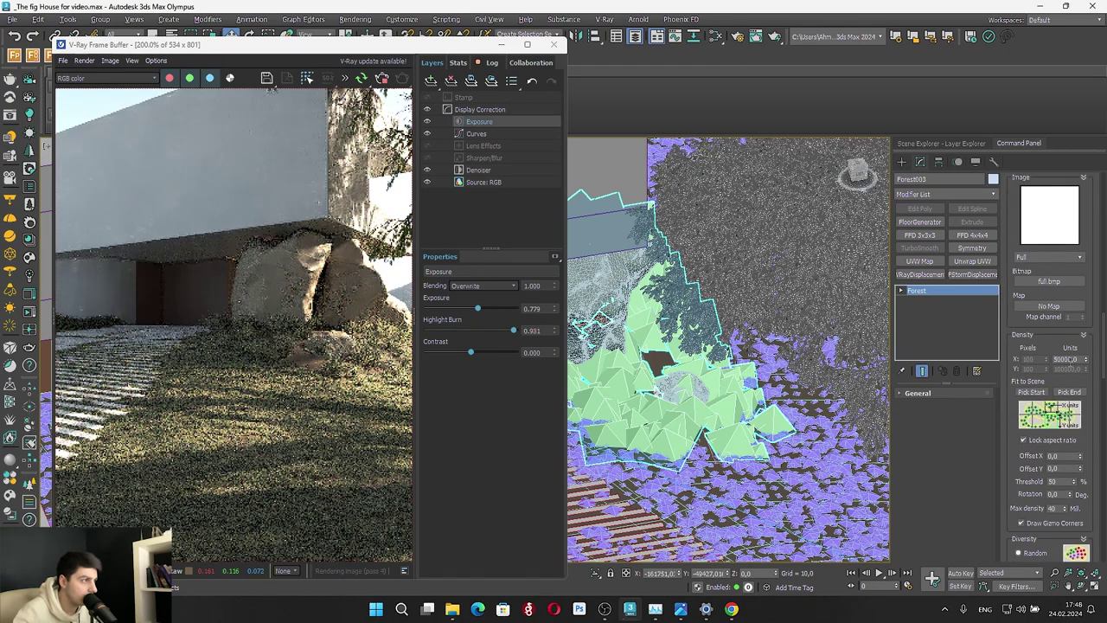
double_click(1055, 358)
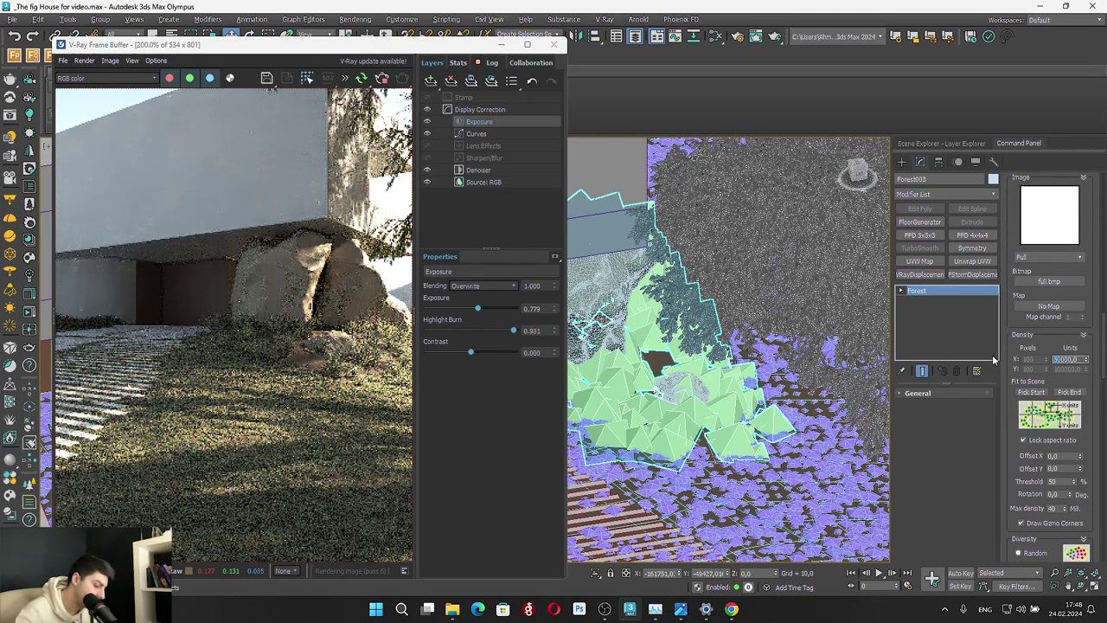
type("30000")
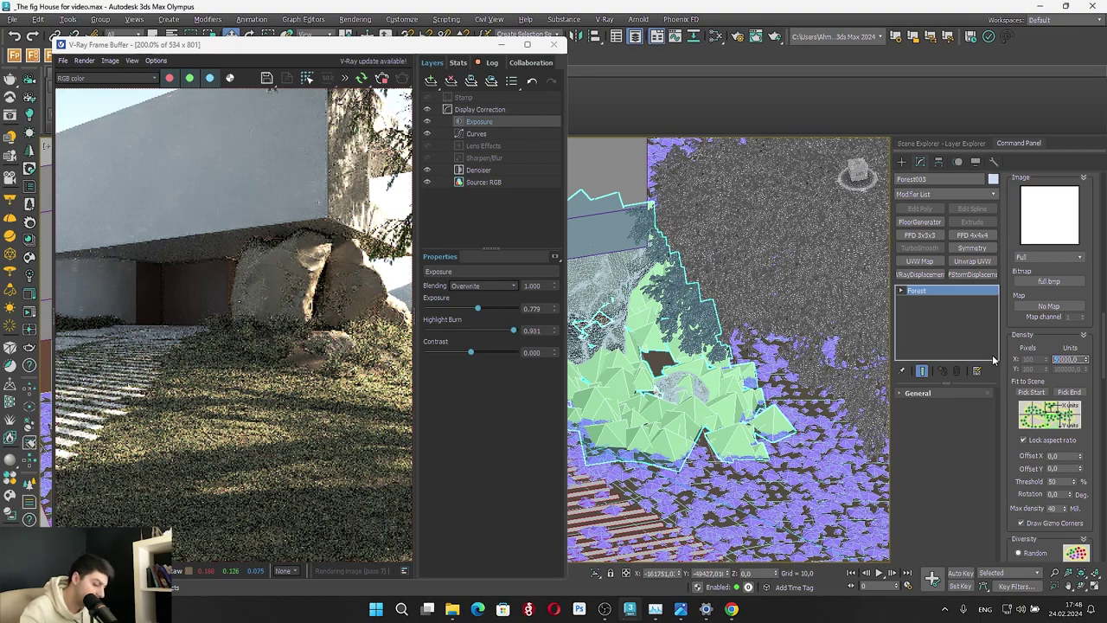
key("Return")
scroll(376, 348, "up", 2)
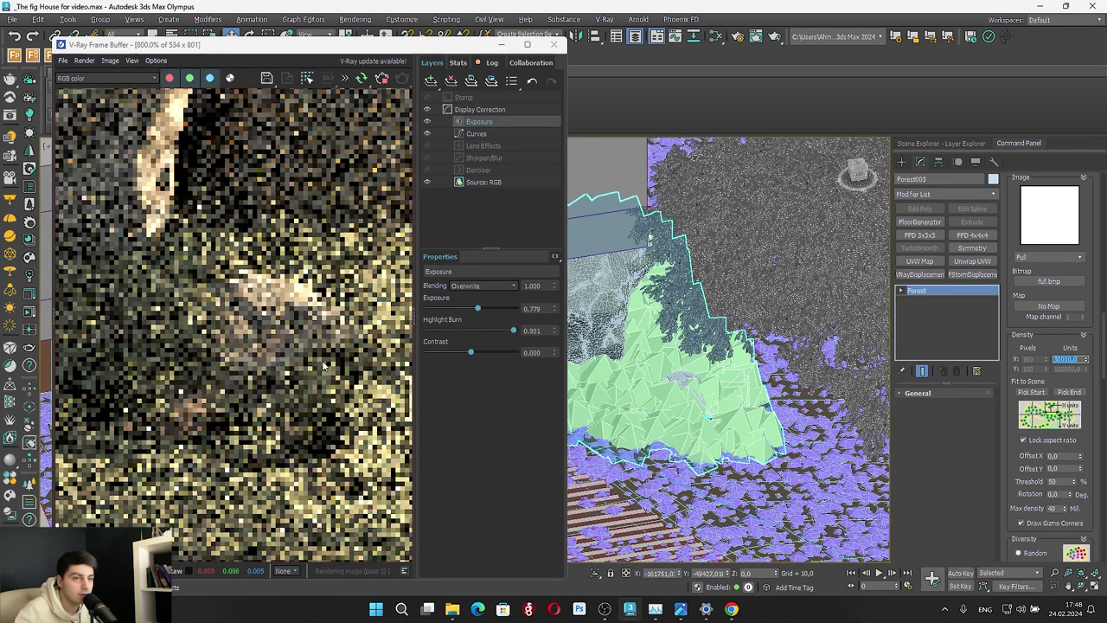
scroll(316, 360, "down", 3)
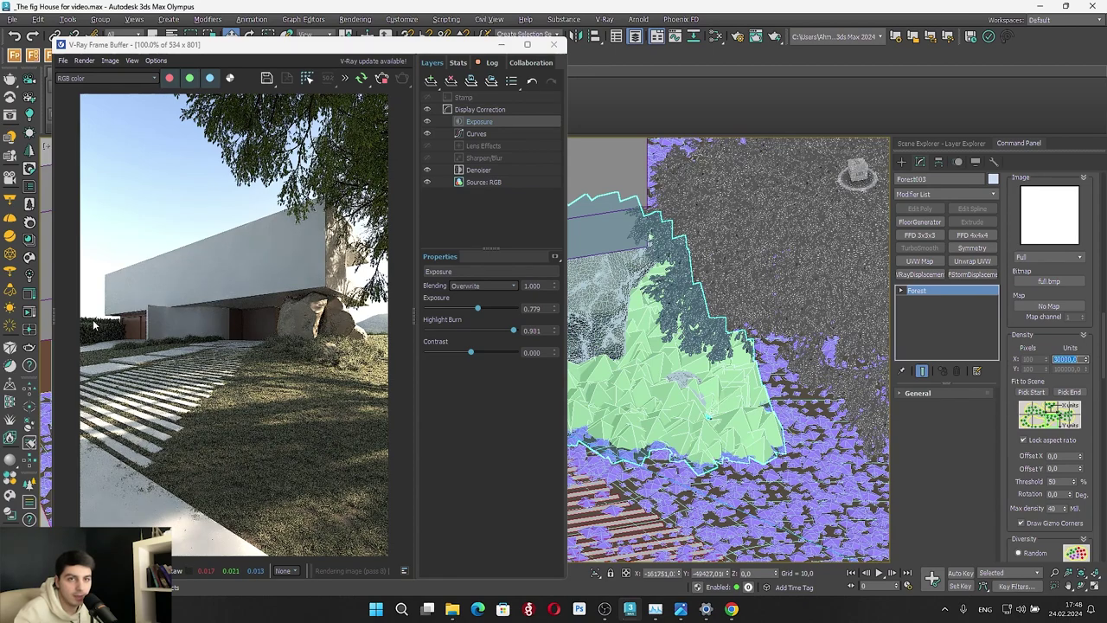
Select three Vaccinium ovatum shrubs in the hedge beside the house corner and lower them slightly
scroll(709, 416, "down", 8)
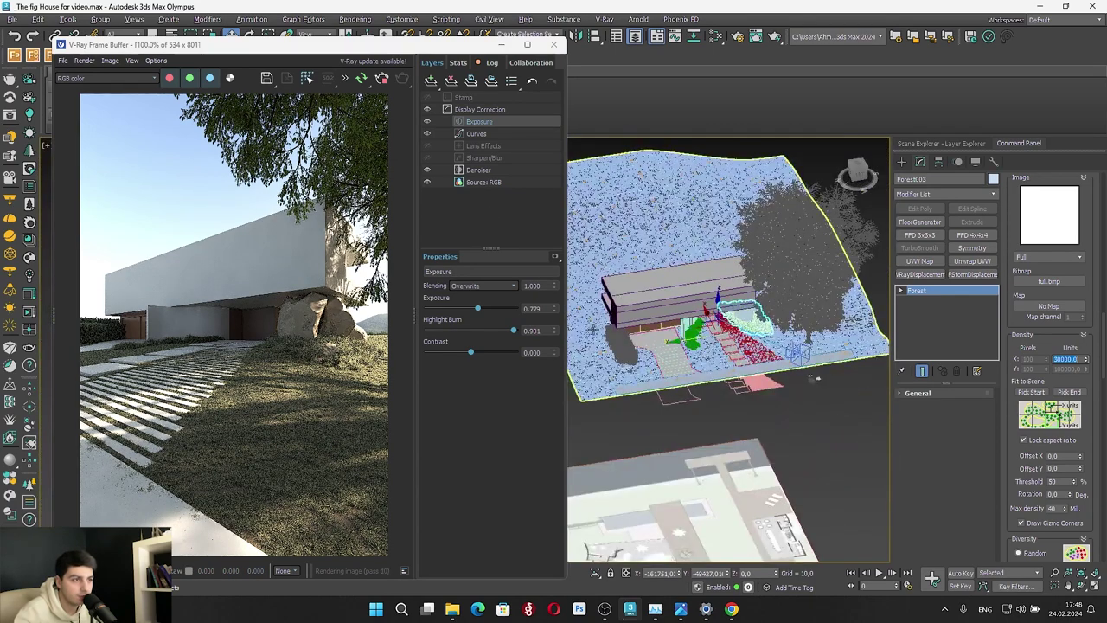
scroll(613, 337, "up", 4)
left_click(631, 352)
left_click(635, 361)
scroll(634, 362, "up", 4)
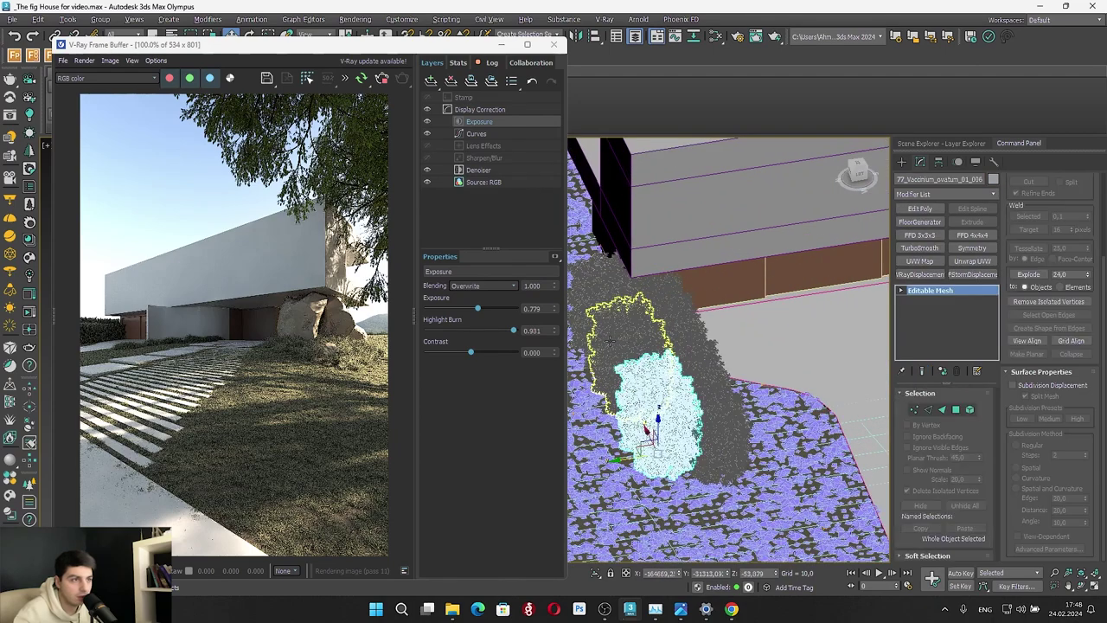
left_click(610, 339, "ctrl")
left_click(600, 287, "ctrl")
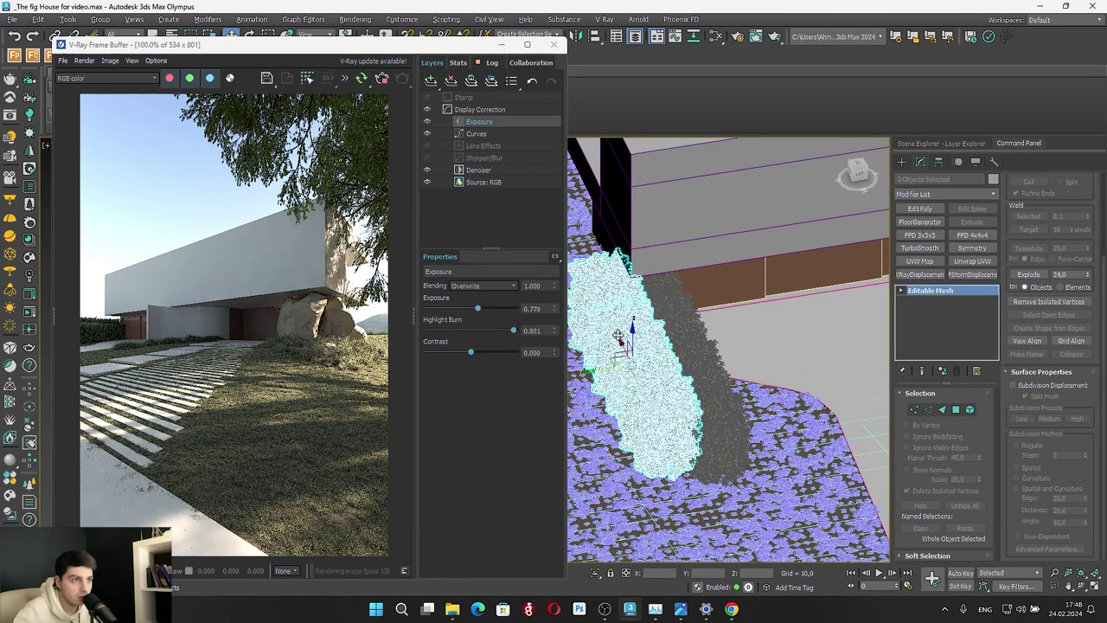
left_click_drag(635, 336, 634, 348)
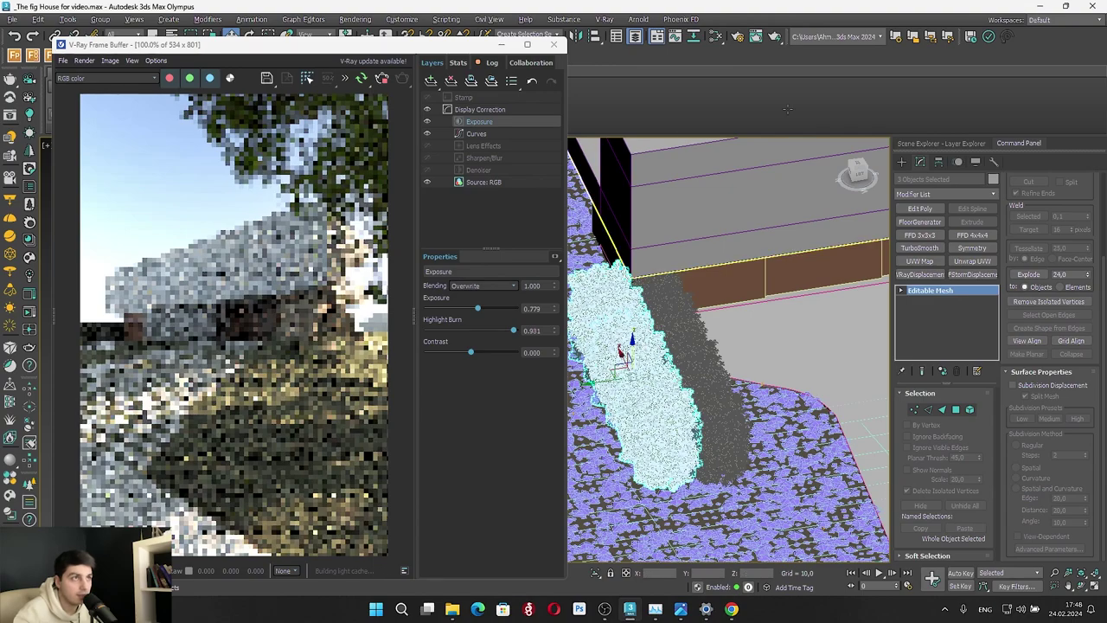
Bring up the camera view and pick the large tree's Multi/Sub-Object material into the Slate Material Editor, keeping the render visible
left_click_drag(397, 46, 934, 79)
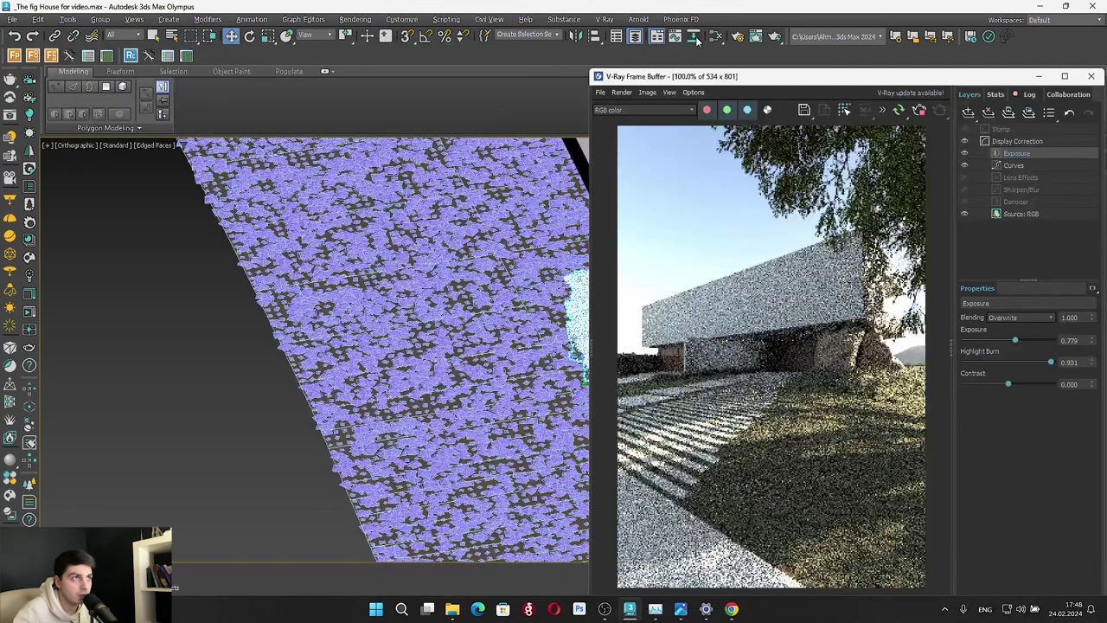
right_click(382, 292)
key("alt+w")
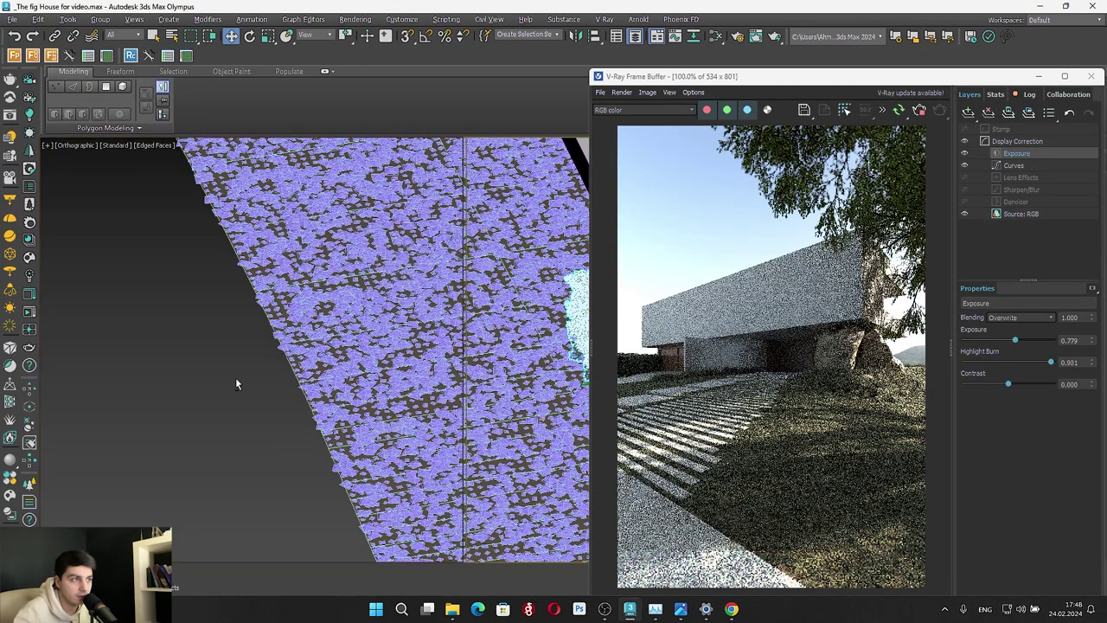
left_click(716, 36)
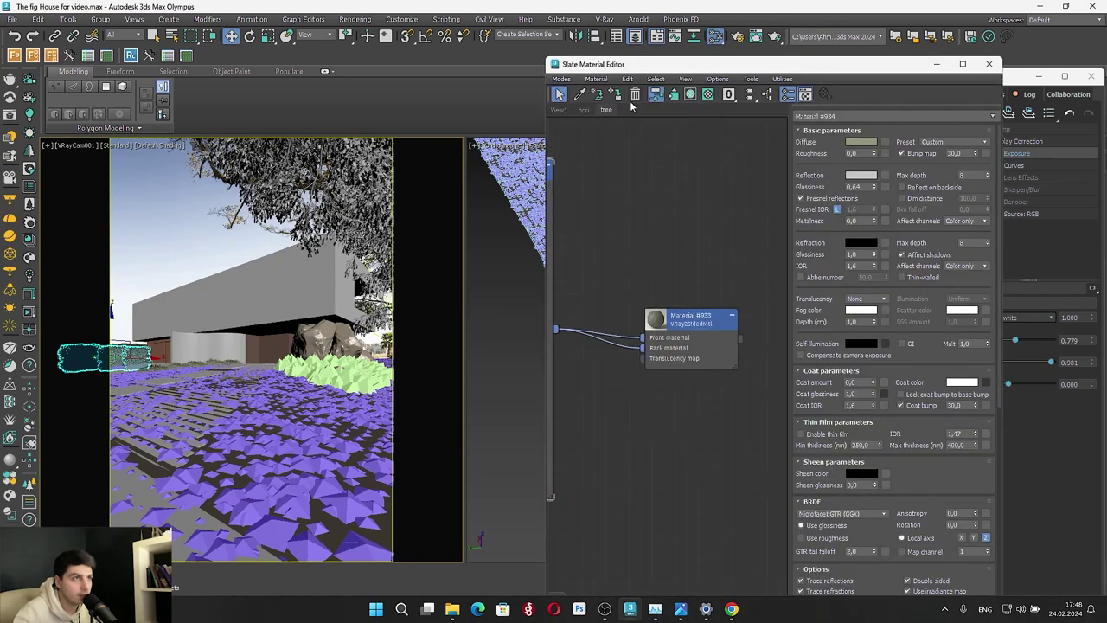
scroll(717, 187, "down", 7)
scroll(718, 338, "up", 2)
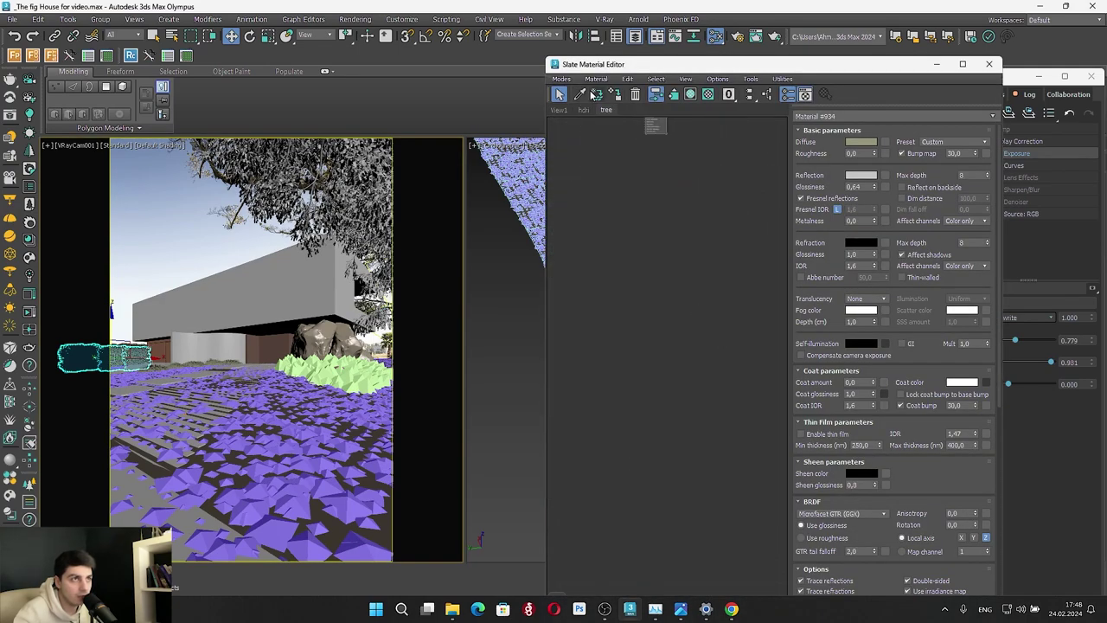
left_click(582, 95)
left_click(252, 184)
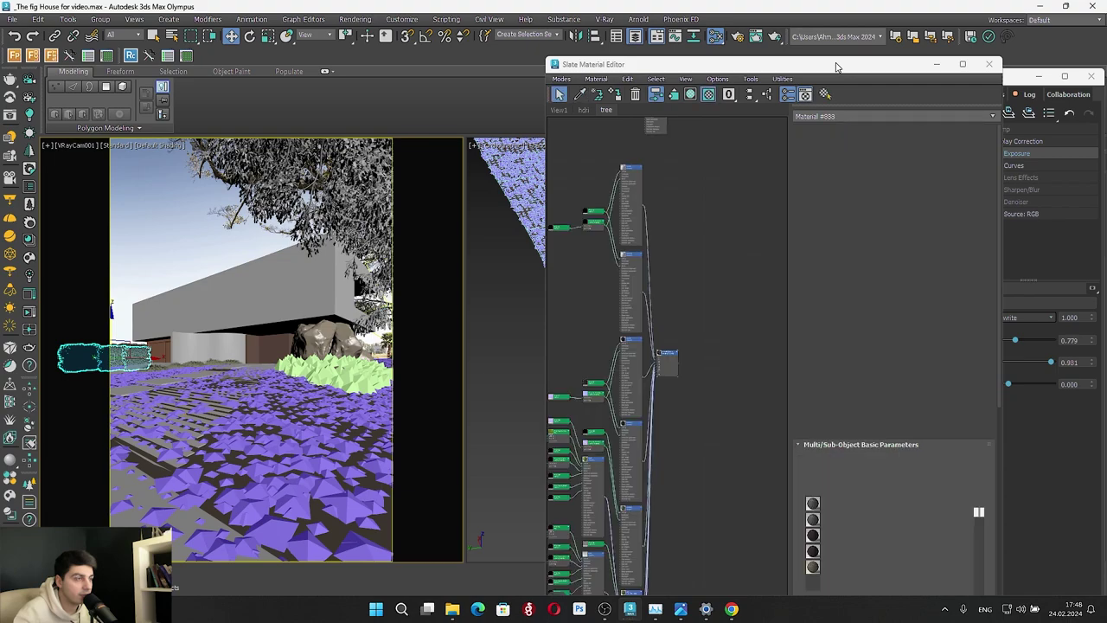
left_click_drag(396, 59, 155, 43)
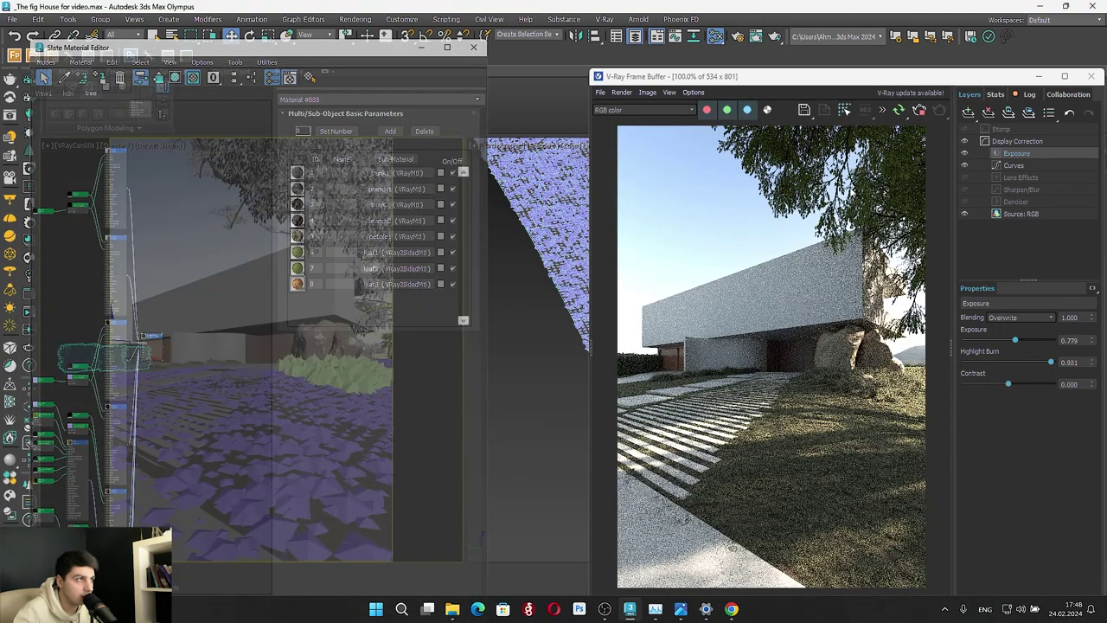
left_click(342, 47)
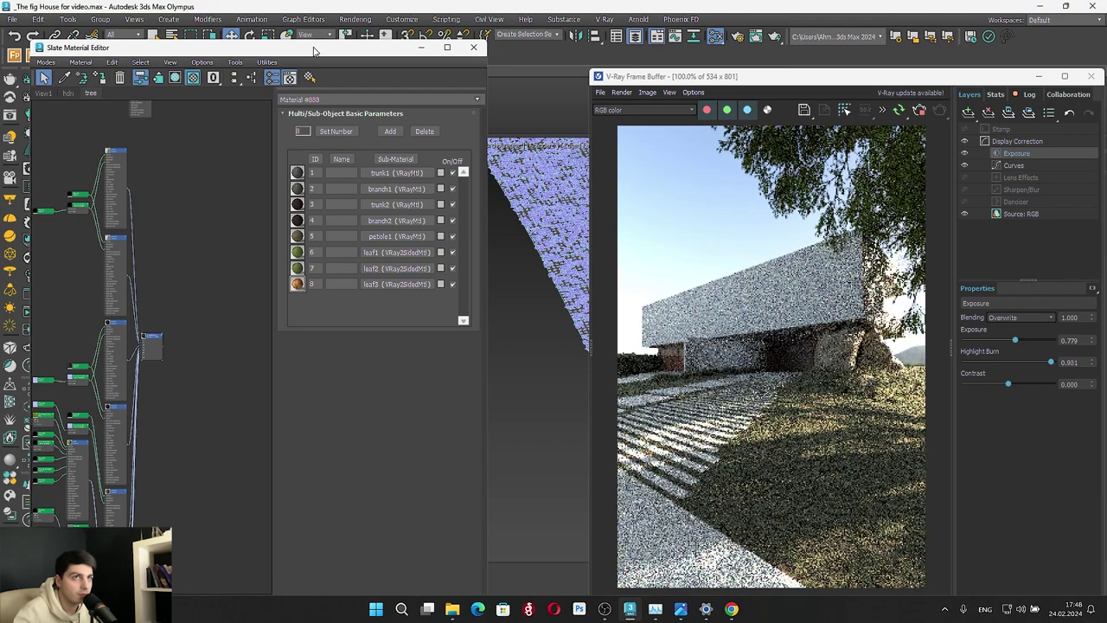
left_click_drag(314, 49, 371, 49)
Find the MT_PM_V32_American_elm_Leaf_02_albedo_01.jpg bitmap node in the tree material and preview it
scroll(299, 233, "down", 3)
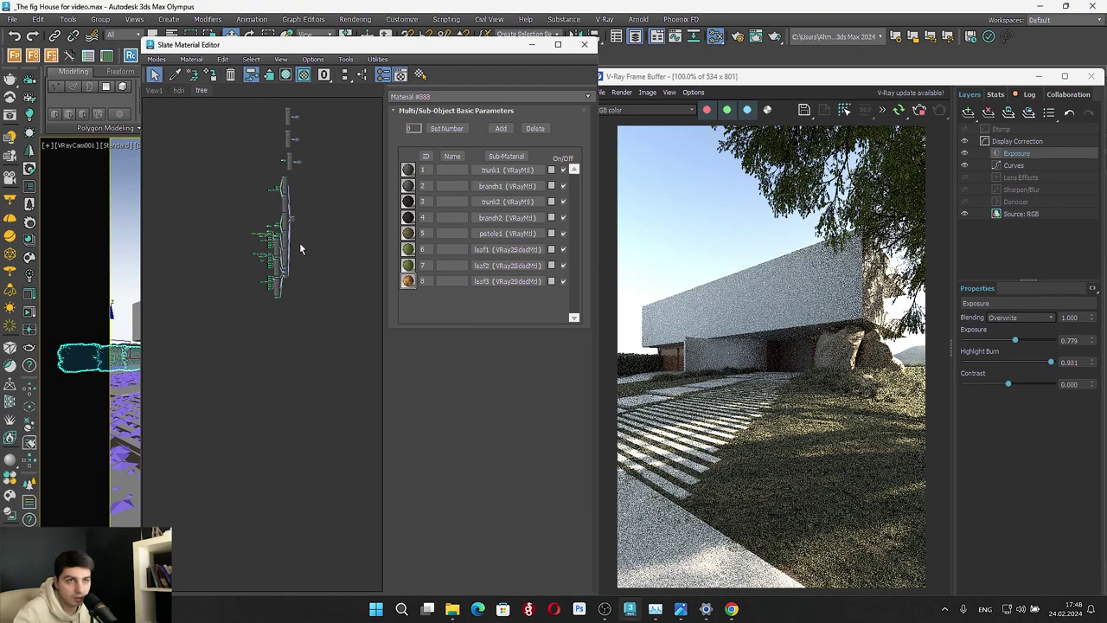
scroll(299, 242, "up", 5)
scroll(219, 220, "up", 6)
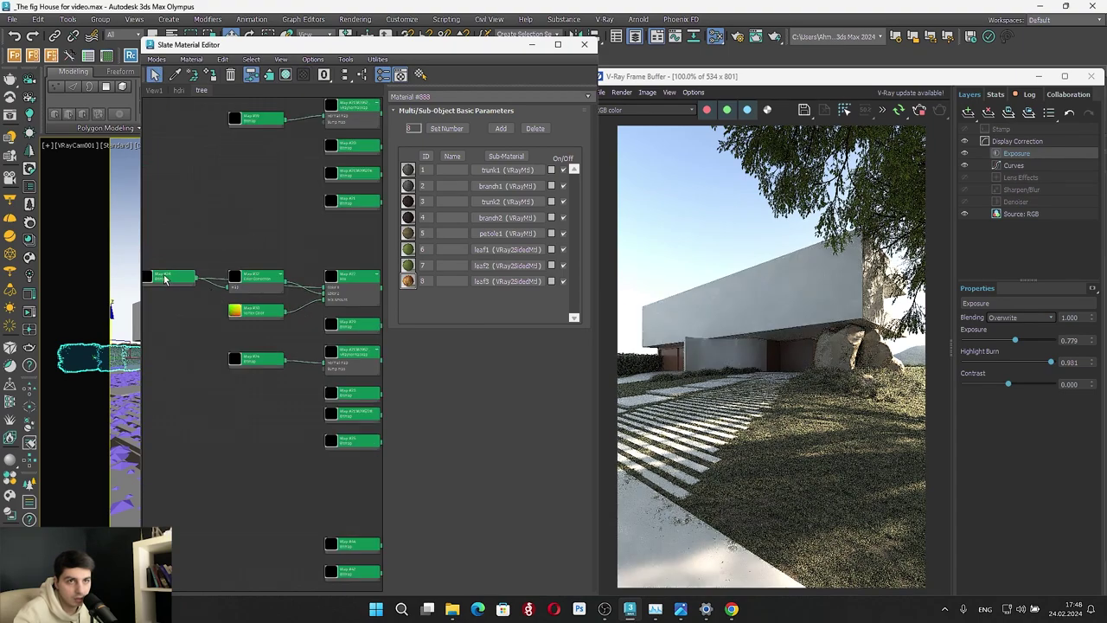
double_click(165, 278)
right_click(164, 277)
left_click(205, 350)
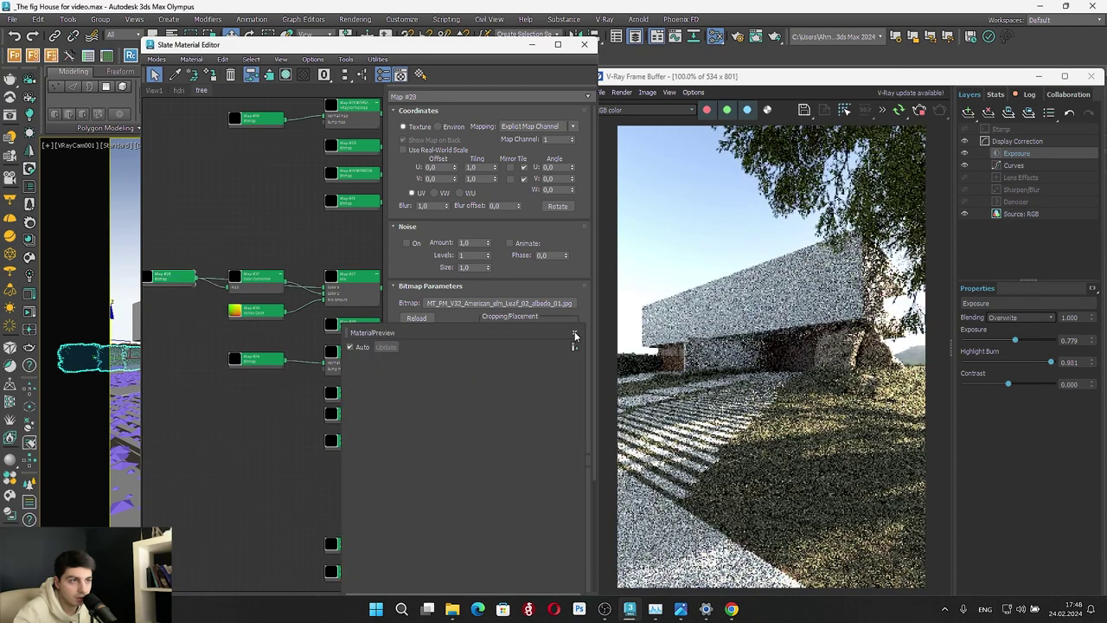
left_click(573, 333)
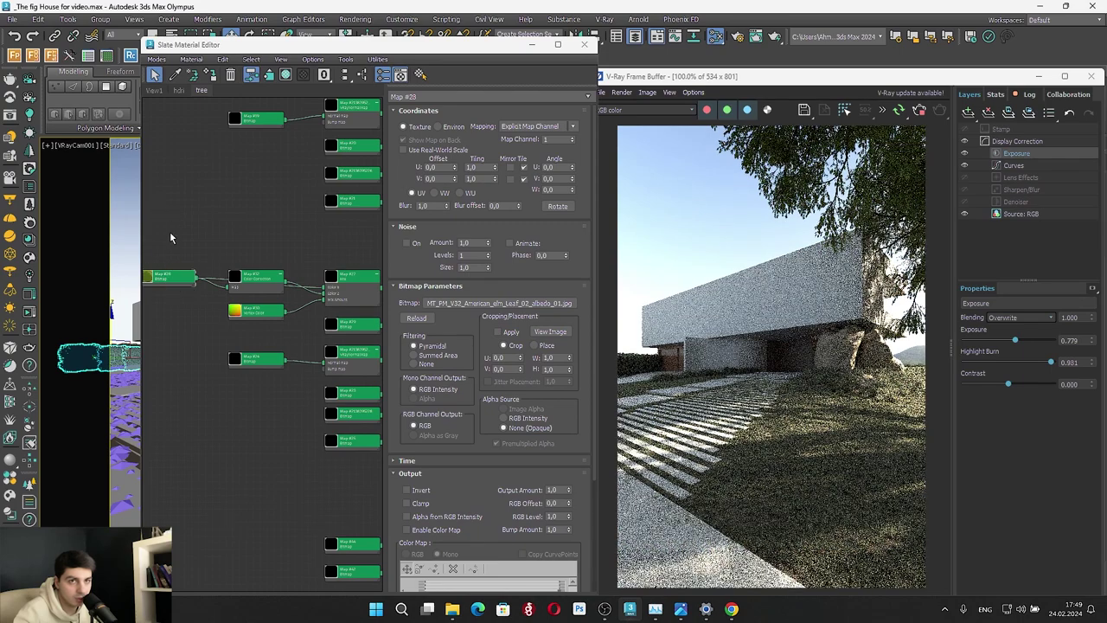
Add a Color Correction map and insert it between the elm leaf albedo bitmap and the Mix map
left_click_drag(167, 279, 167, 180)
right_click(253, 201)
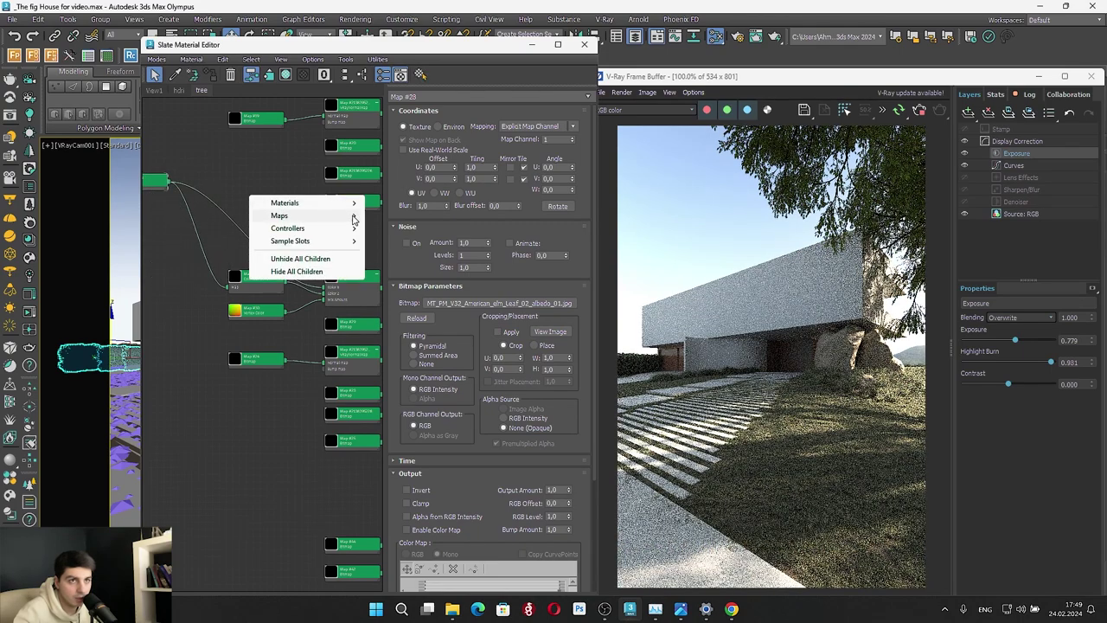
mouse_move(299, 216)
mouse_move(398, 228)
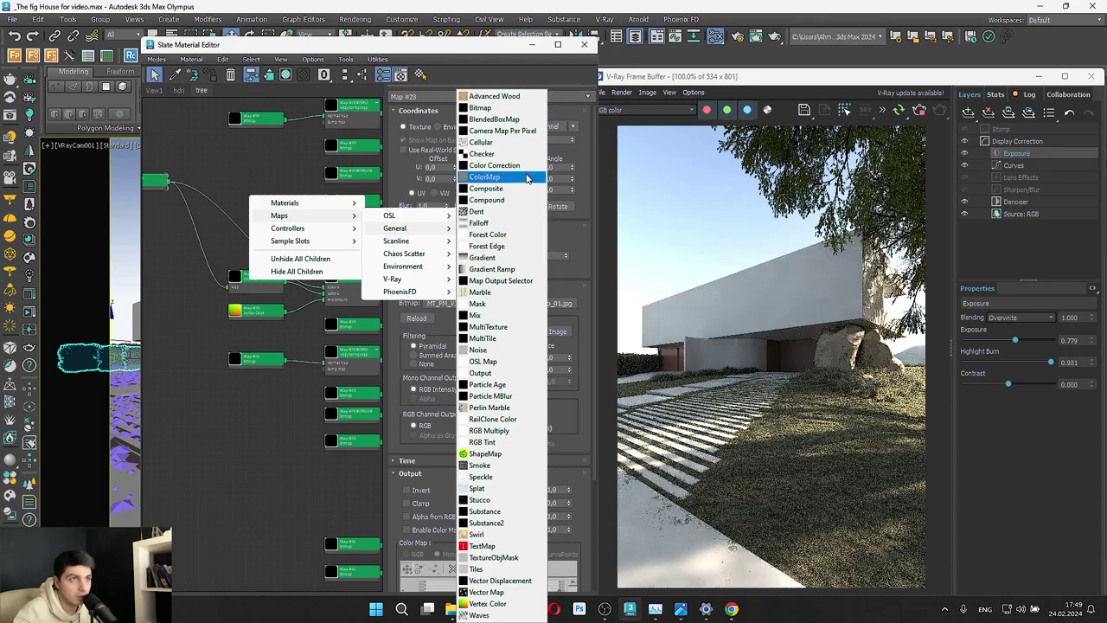
left_click(495, 165)
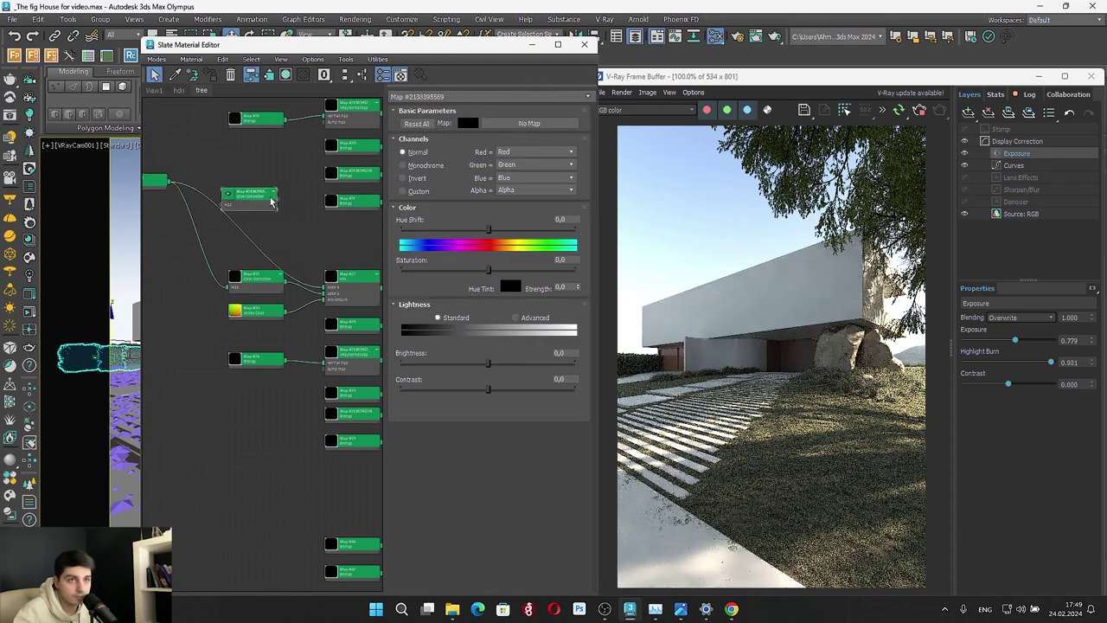
left_click_drag(274, 259, 259, 277)
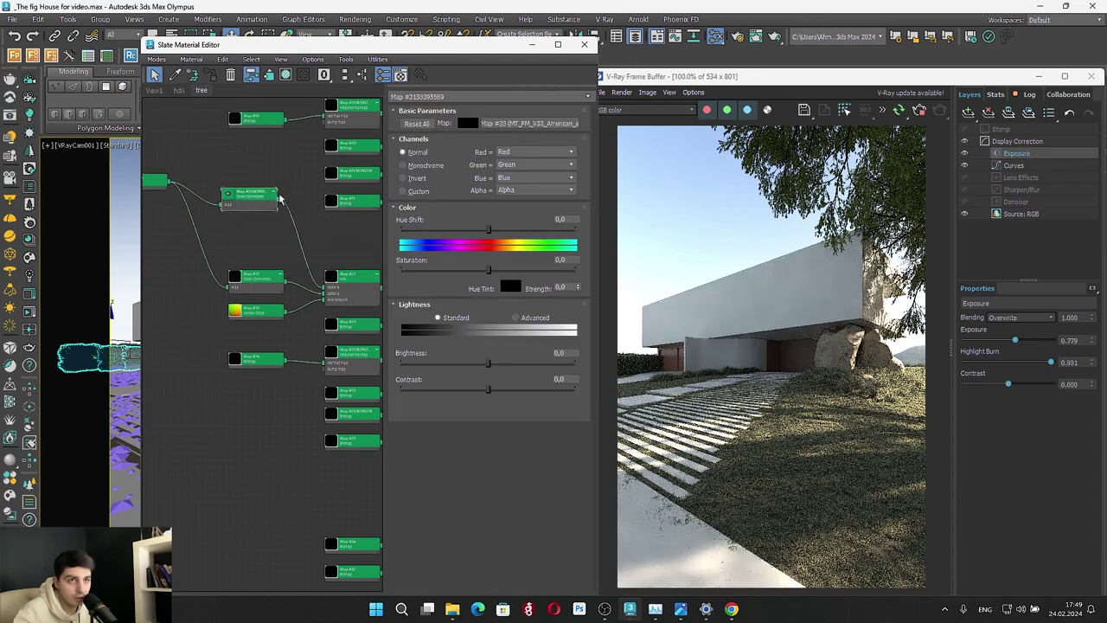
Stop the interactive render and feed the new Color Correction's output into the existing Color Correction Map #32
double_click(277, 205)
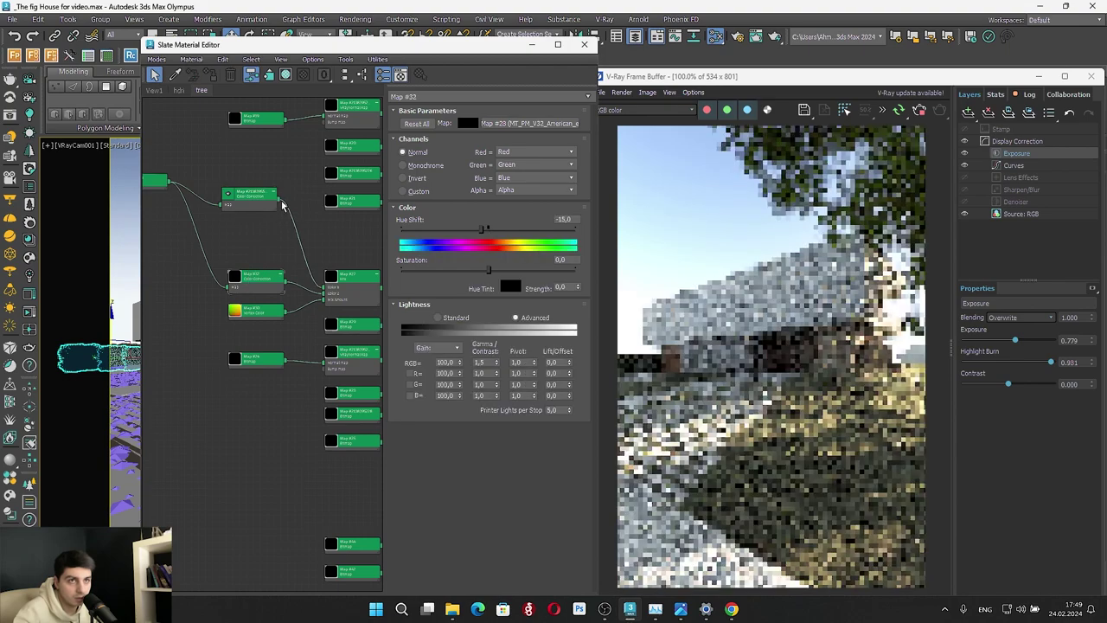
left_click(919, 121)
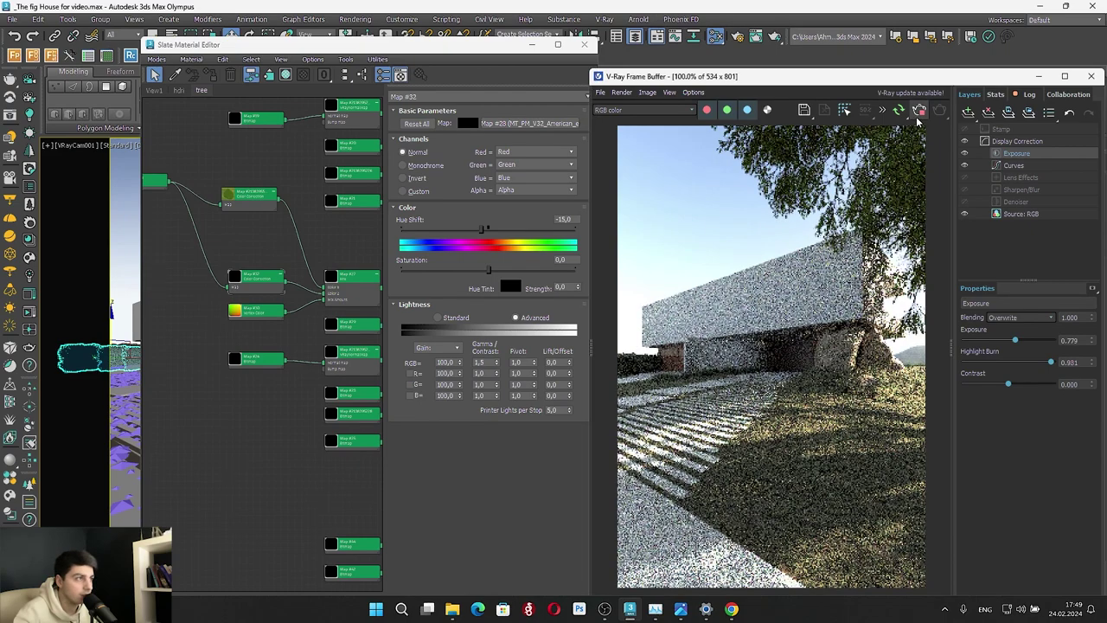
left_click(278, 201)
left_click_drag(279, 201, 232, 285)
Lower Map #32's saturation to about -32 and reposition the new Color Correction node in the network
left_click_drag(462, 270, 460, 269)
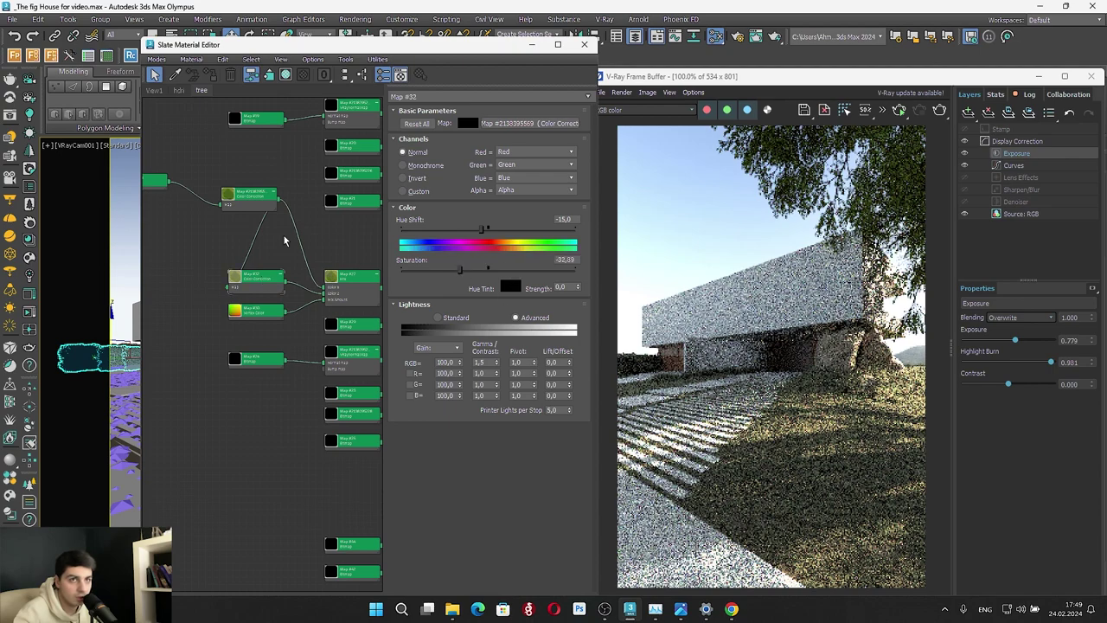
middle_click_drag(246, 198, 263, 201)
left_click_drag(262, 199, 227, 212)
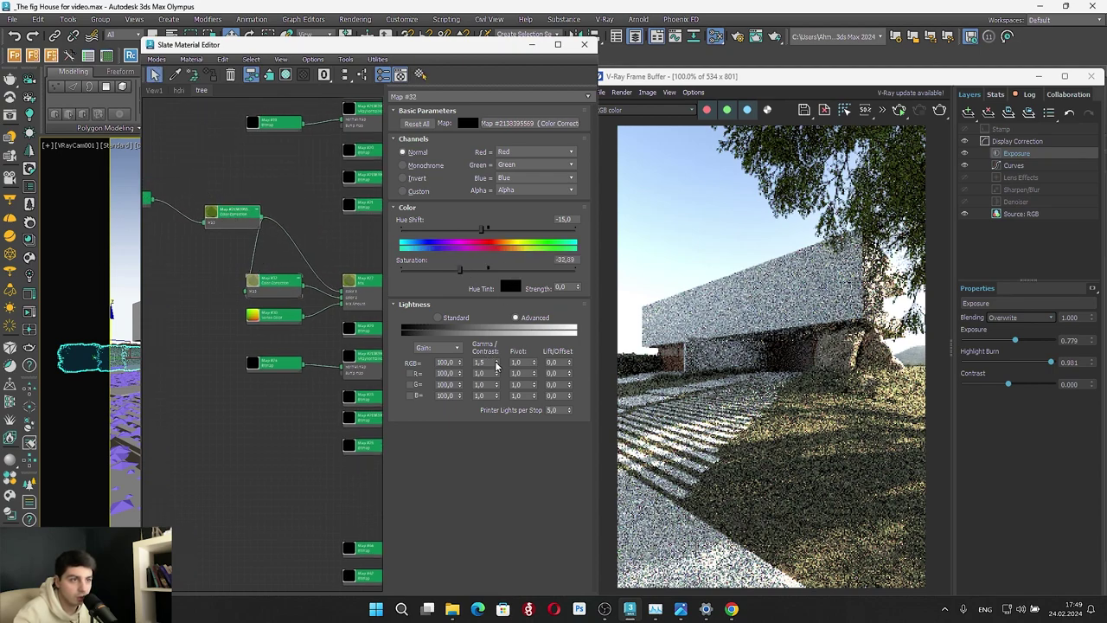
Set Color Correction Map #32's RGB gamma/contrast to 1.52 and its saturation to about -2.3
mouse_move(496, 364)
left_mouse_down()
mouse_move(498, 393)
mouse_move(494, 364)
left_mouse_up()
left_click(487, 270)
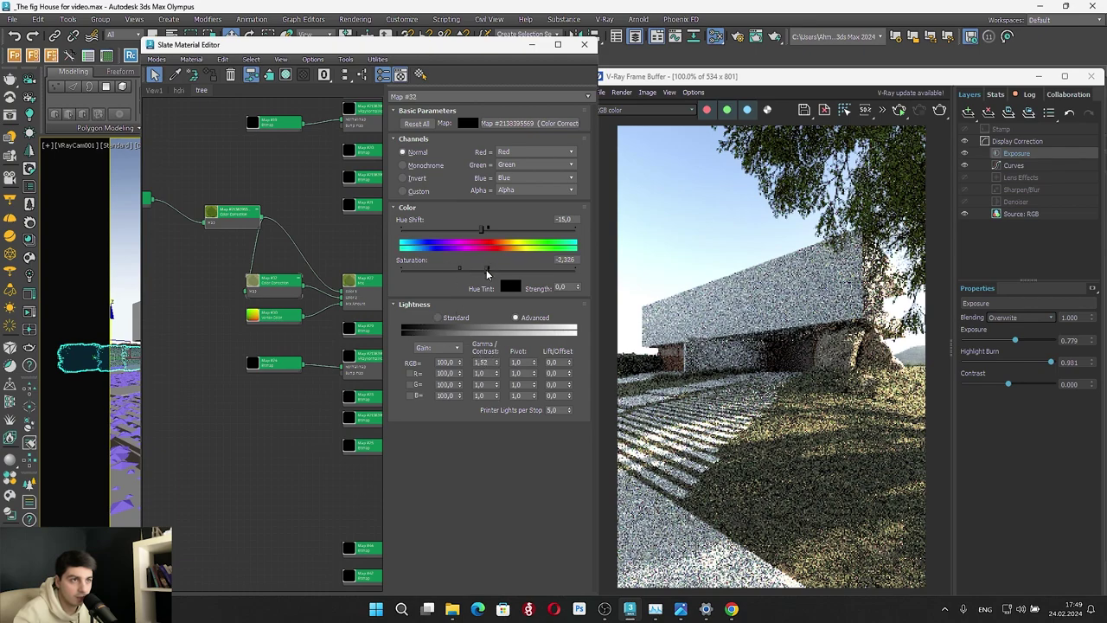
Set the upstream Color Correction's saturation to about -29.6 and, with Advanced lightness enabled, its RGB gamma/contrast to 0.65
double_click(242, 222)
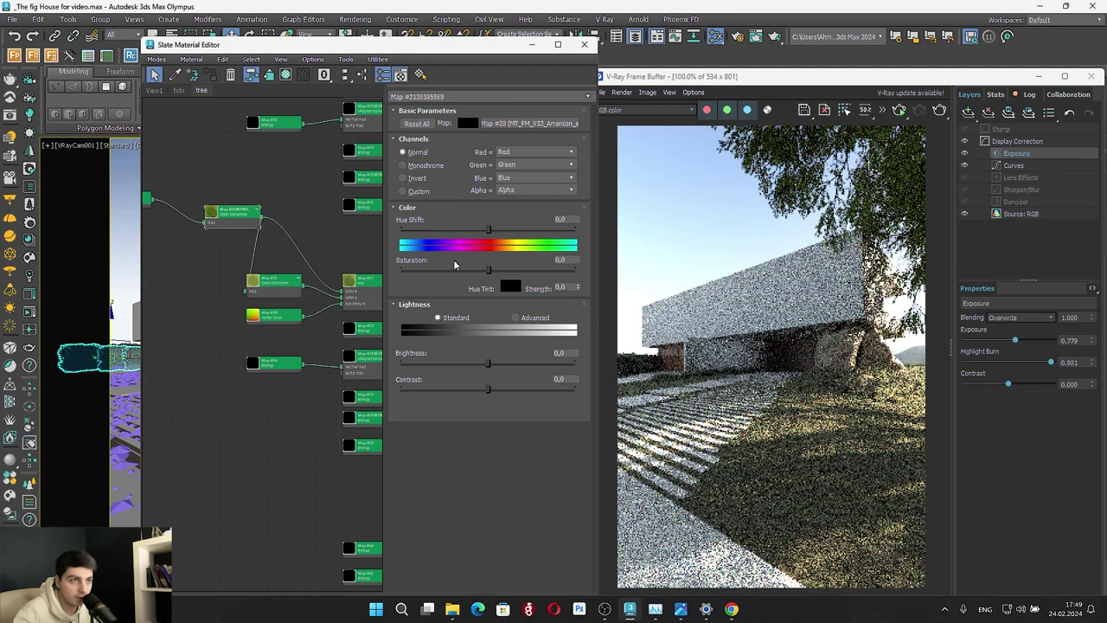
left_click(517, 318)
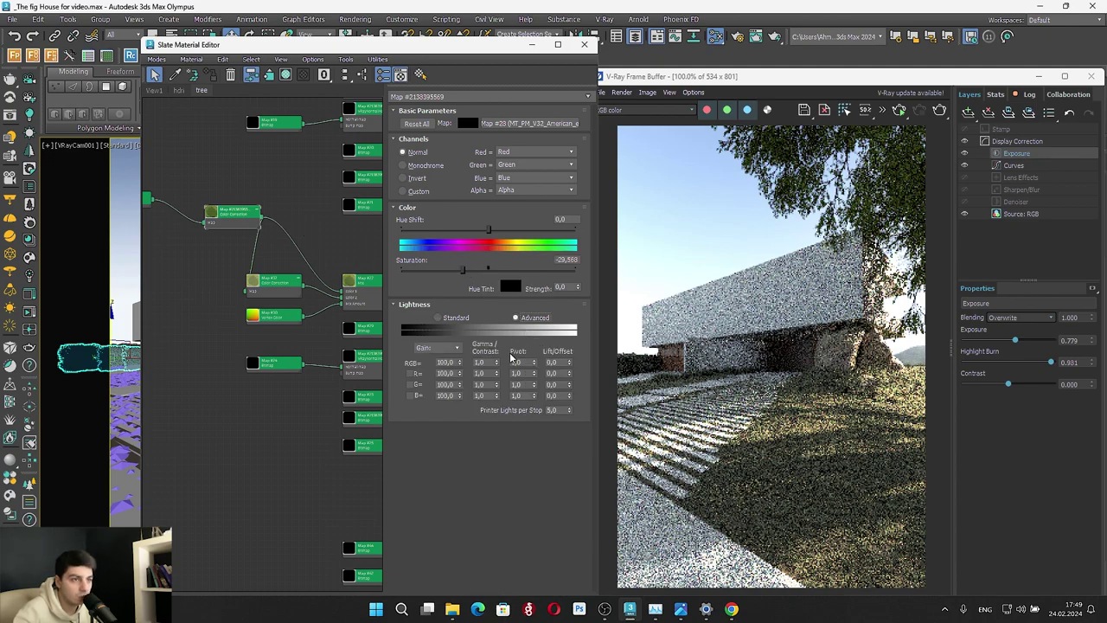
left_click_drag(498, 369, 498, 384)
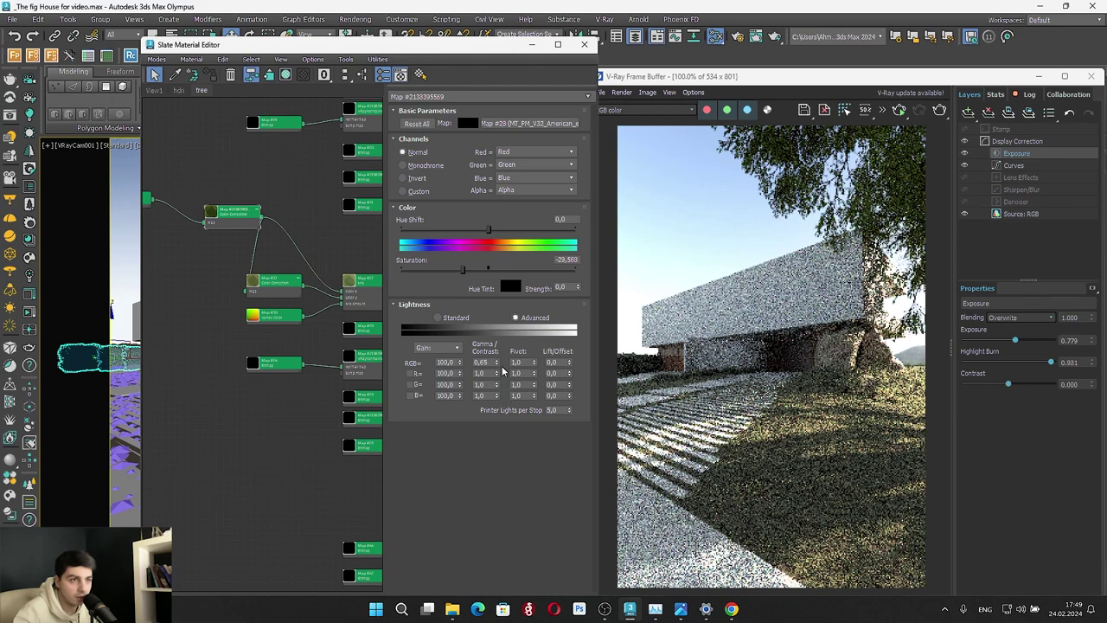
Duplicate the adjusted Color Correction node for the other leaf material's map network
scroll(333, 328, "down", 2)
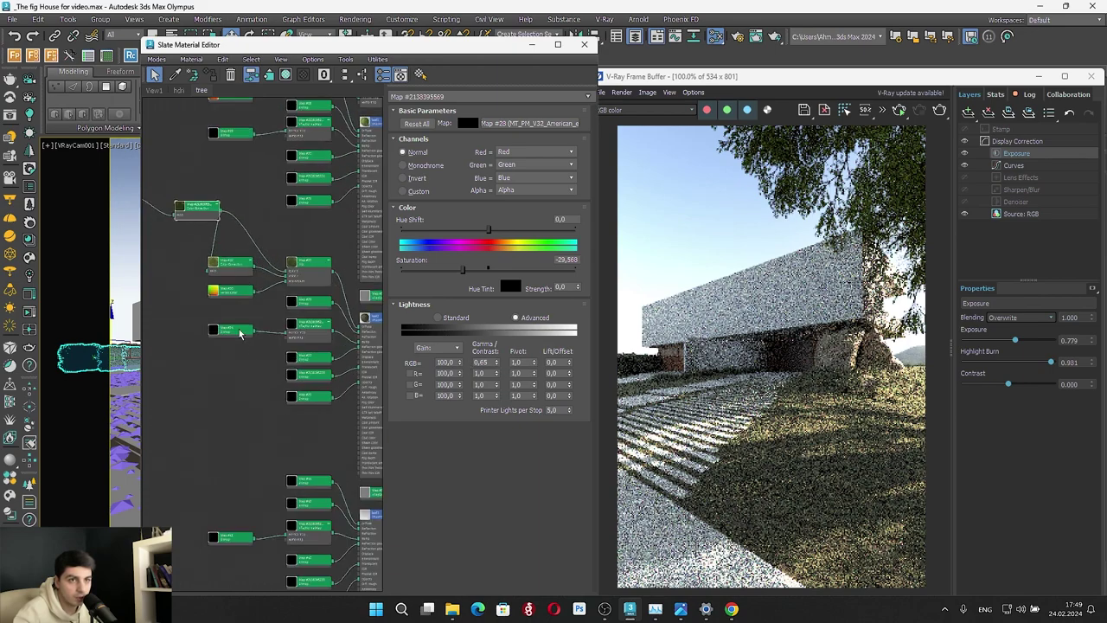
left_click_drag(301, 309, 157, 290)
scroll(223, 281, "down", 2)
middle_click_drag(288, 275, 214, 455)
key("Escape")
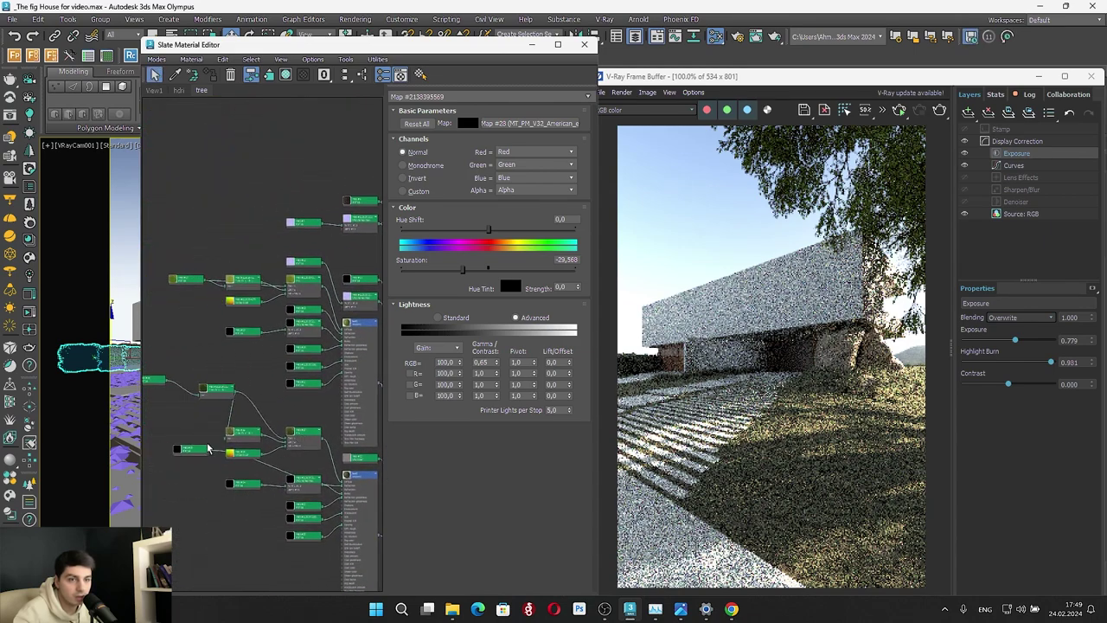
mouse_move(212, 387)
left_mouse_down("shift")
mouse_move(217, 322)
mouse_move(155, 330)
mouse_move(155, 358)
left_mouse_up("shift")
Feed the other leaf's albedo bitmap, Map #17, through the copied Color Correction into that leaf's existing Color Correction map
left_click_drag(205, 281, 185, 271)
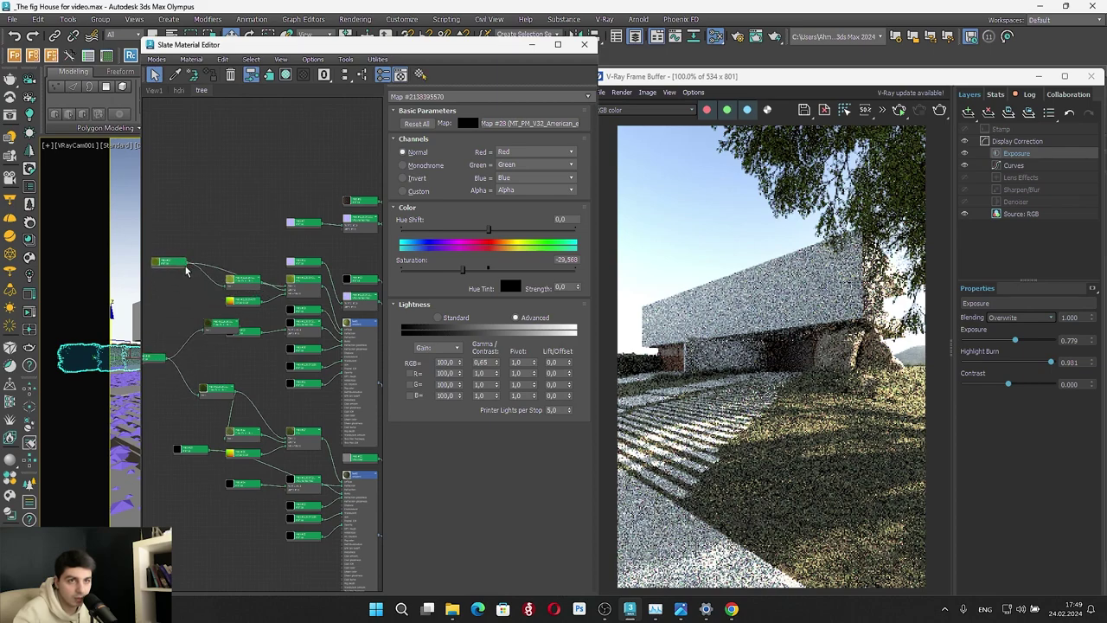
left_click(204, 324)
left_click_drag(239, 333, 196, 308)
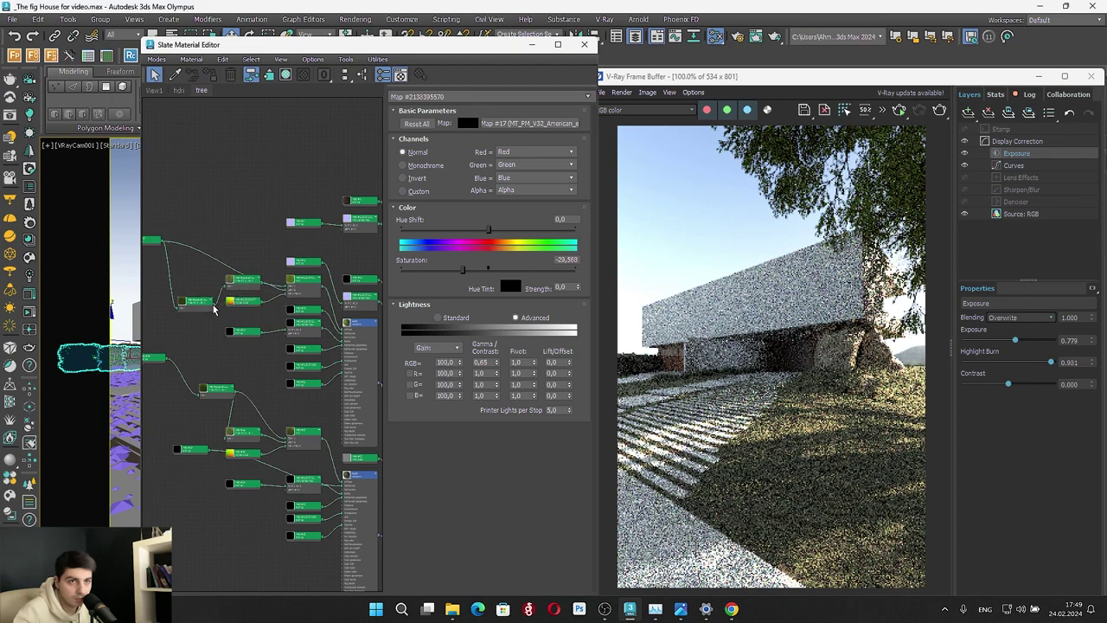
left_click_drag(260, 301, 287, 294)
Delete the extra Color Correction copy and rearrange the leaf bitmap and Color Correction nodes
left_click_drag(193, 309, 197, 477, "shift")
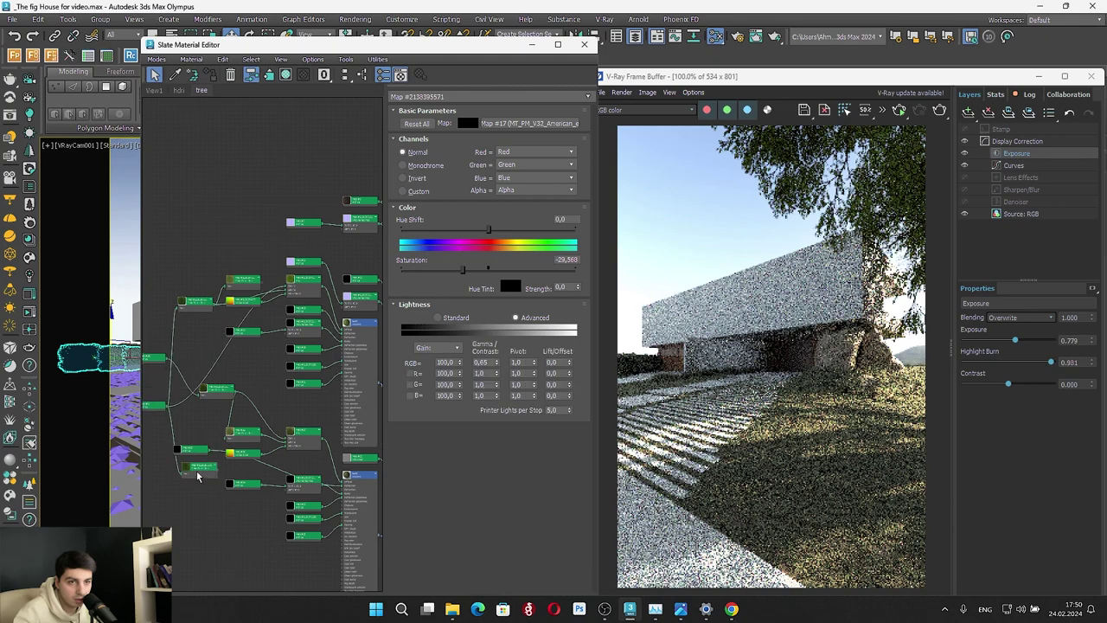
key("Delete")
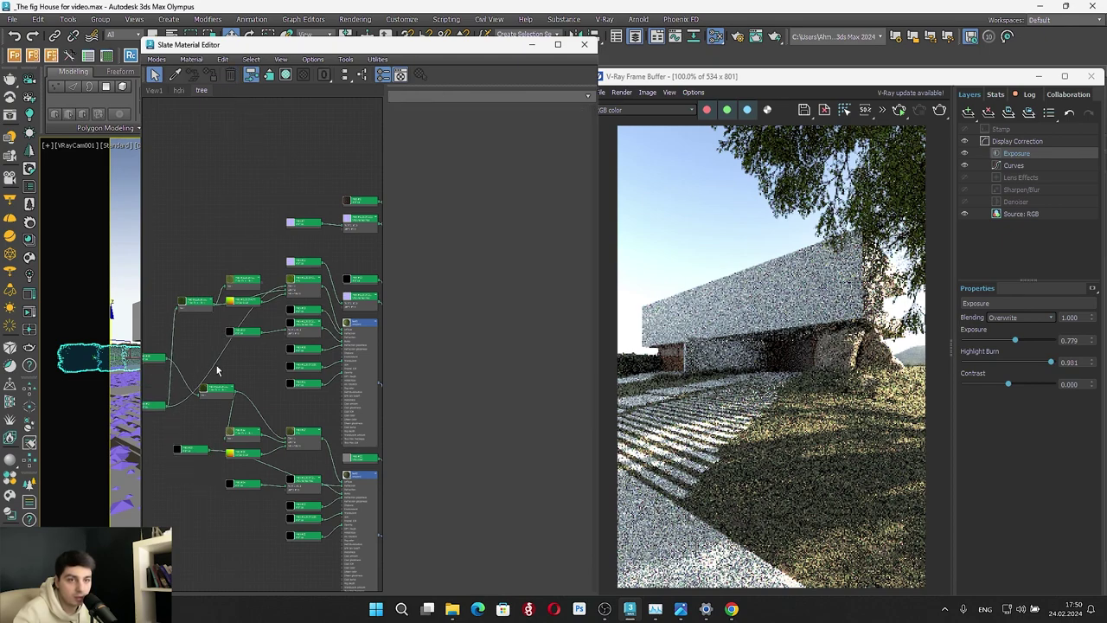
left_click_drag(180, 346, 190, 304)
left_click_drag(163, 407, 171, 377)
double_click(166, 332)
mouse_move(166, 332)
left_mouse_down()
mouse_move(164, 395)
mouse_move(166, 345)
left_mouse_up()
Restart the interactive render and compare it with the reference image 2.png
left_click(893, 124)
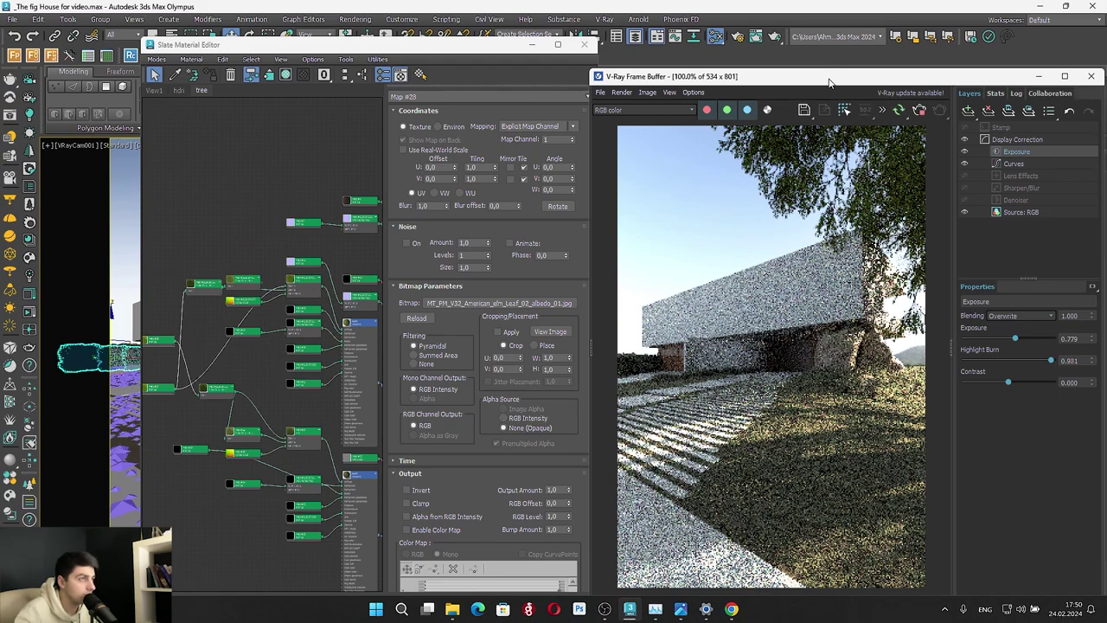
left_click_drag(815, 75, 740, 59)
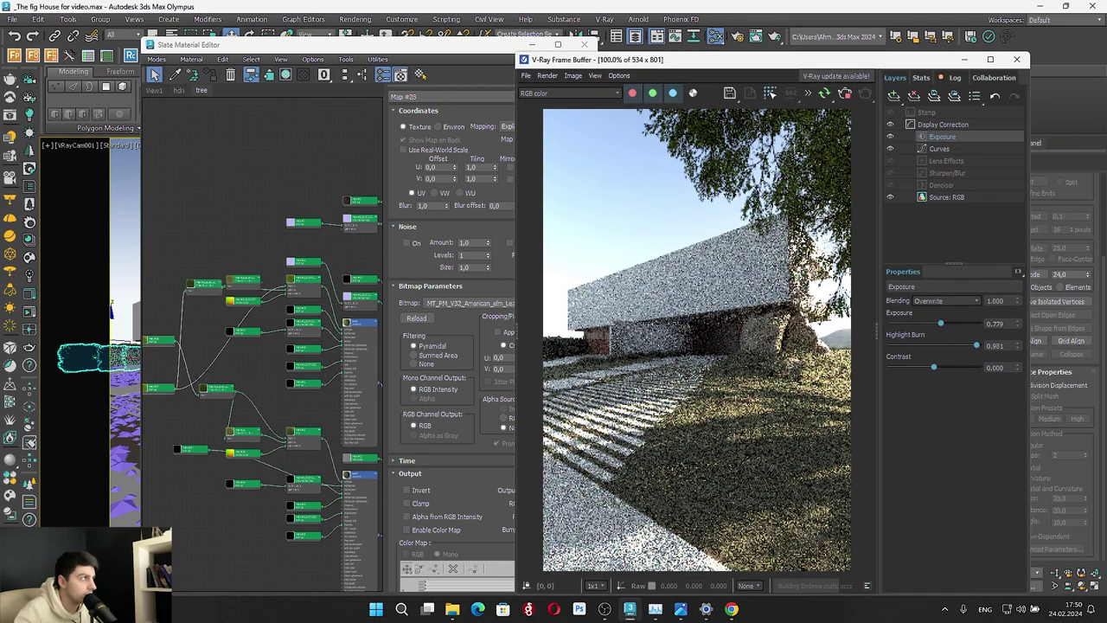
left_click(824, 92)
left_click(681, 609)
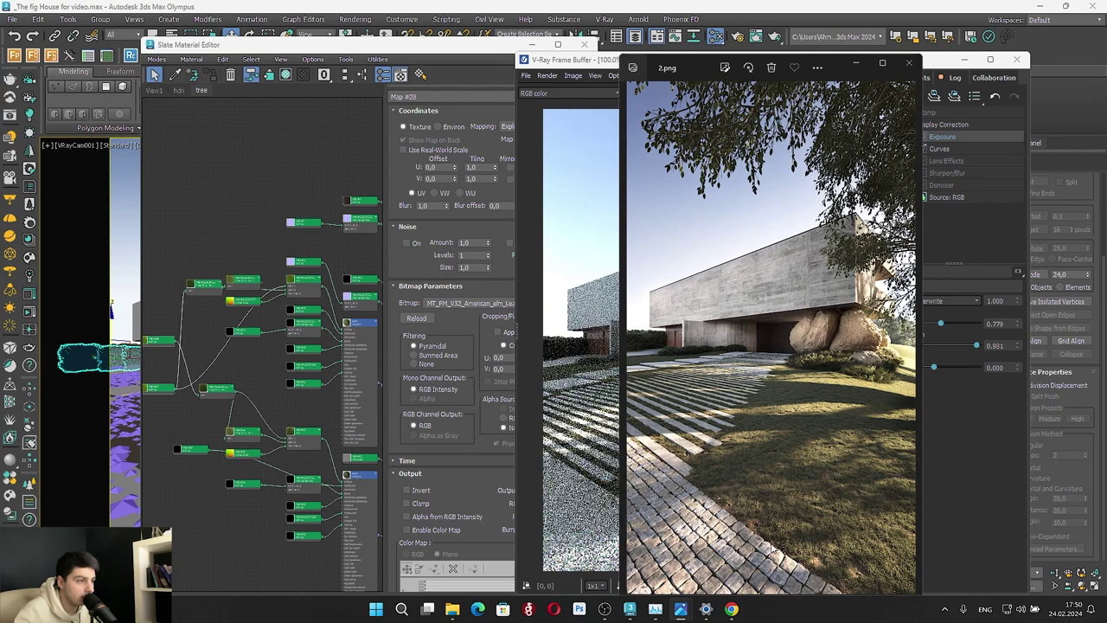
left_click(855, 63)
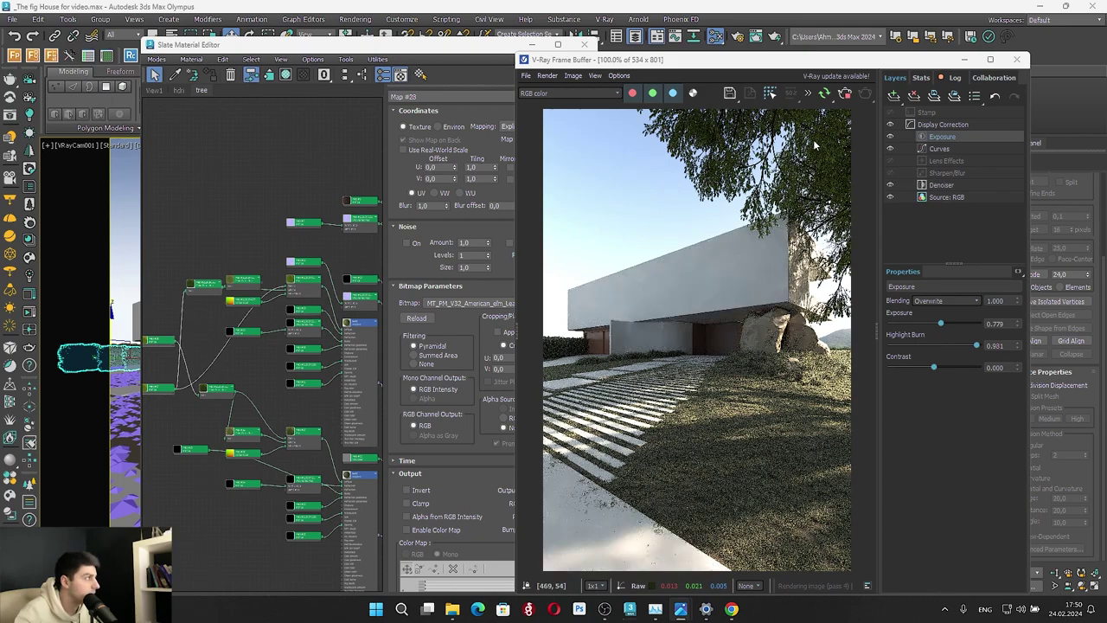
Move the upper leaf network's albedo bitmap node up beside its own Color Correction node
left_click(277, 275)
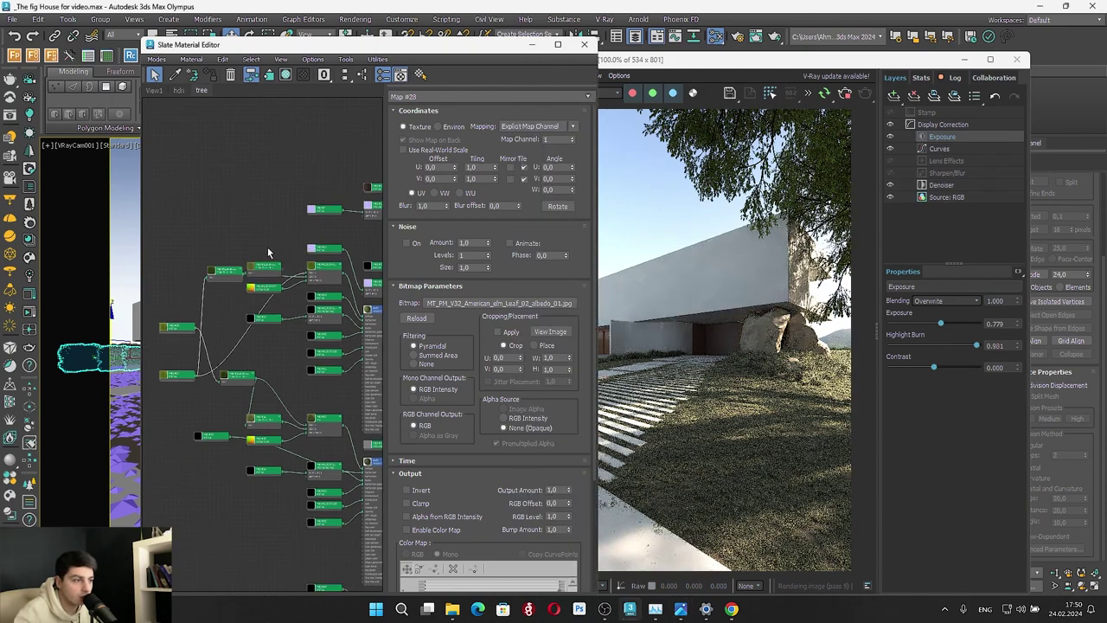
scroll(208, 381, "up", 2)
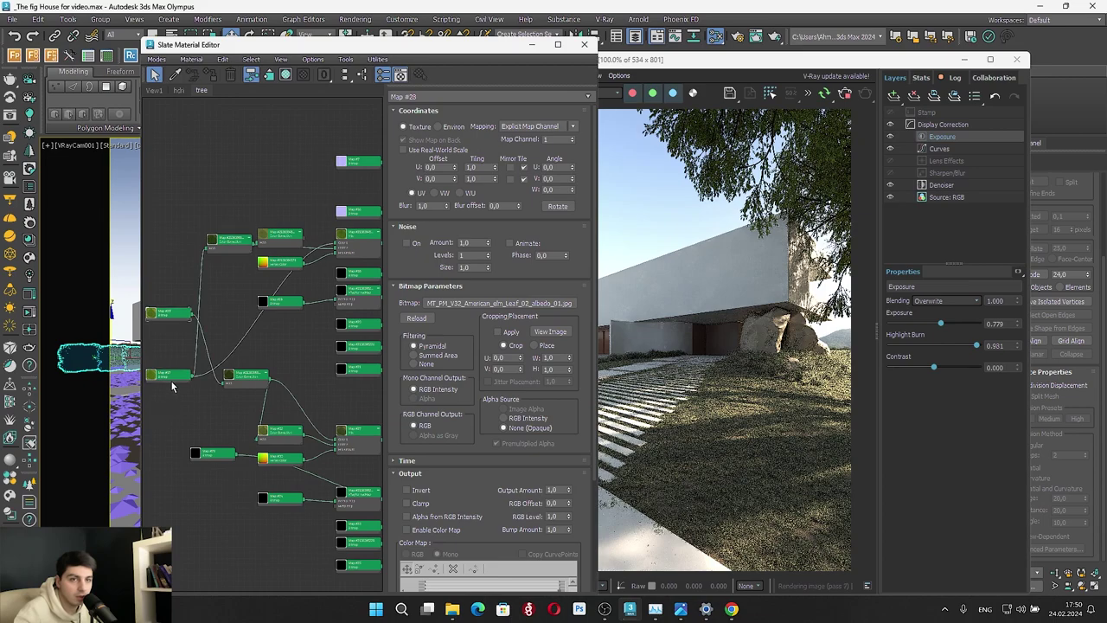
left_click_drag(159, 378, 156, 271)
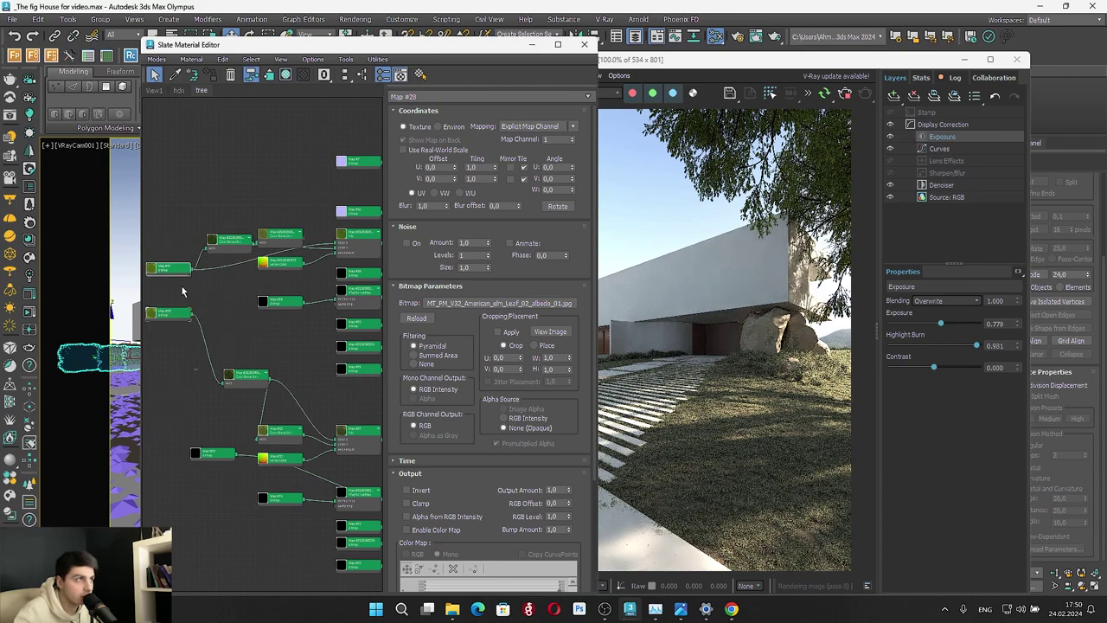
Pick the large tree's material from the viewport and open its Multi/Sub-Object node, Material #888
left_click_drag(208, 52, 553, 49)
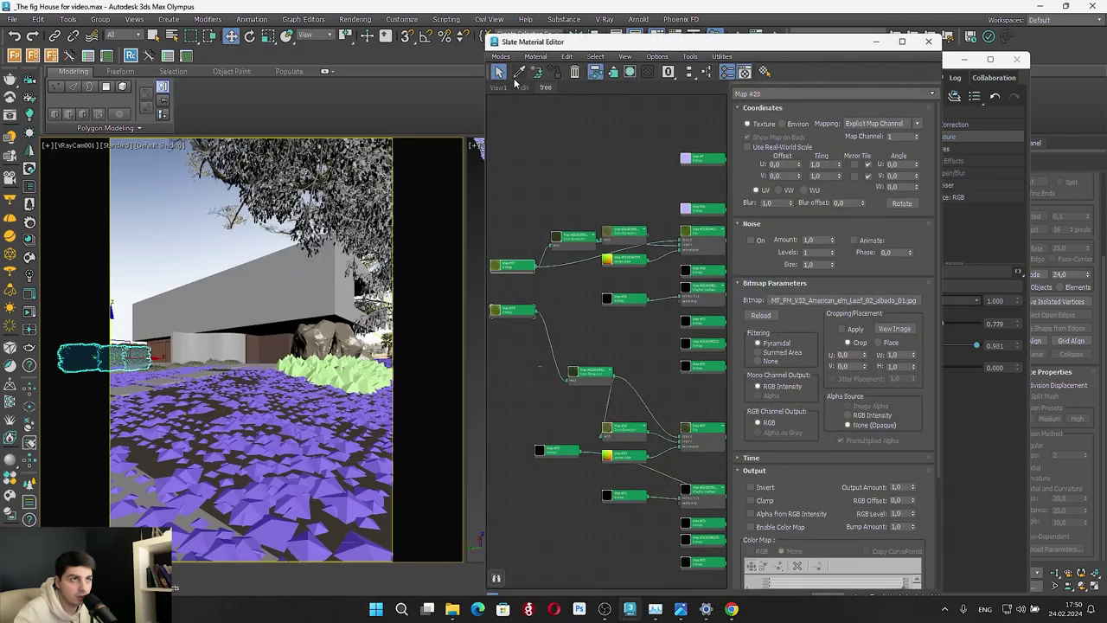
left_click(519, 75)
left_click(293, 156)
double_click(608, 320)
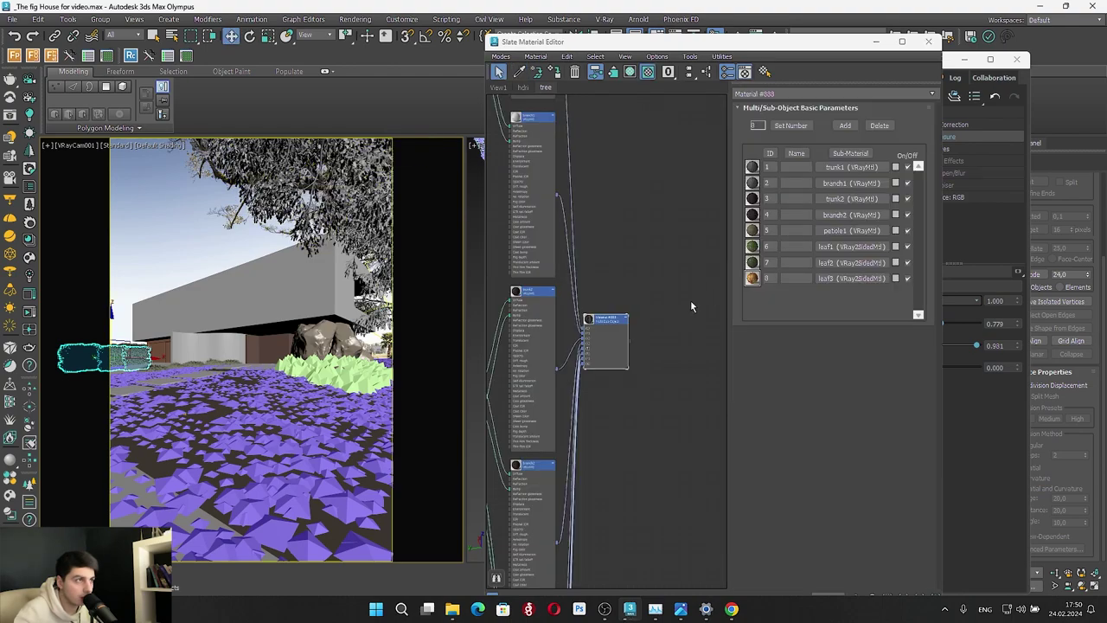
scroll(659, 273, "down", 5)
scroll(683, 264, "up", 6)
scroll(655, 249, "up", 5)
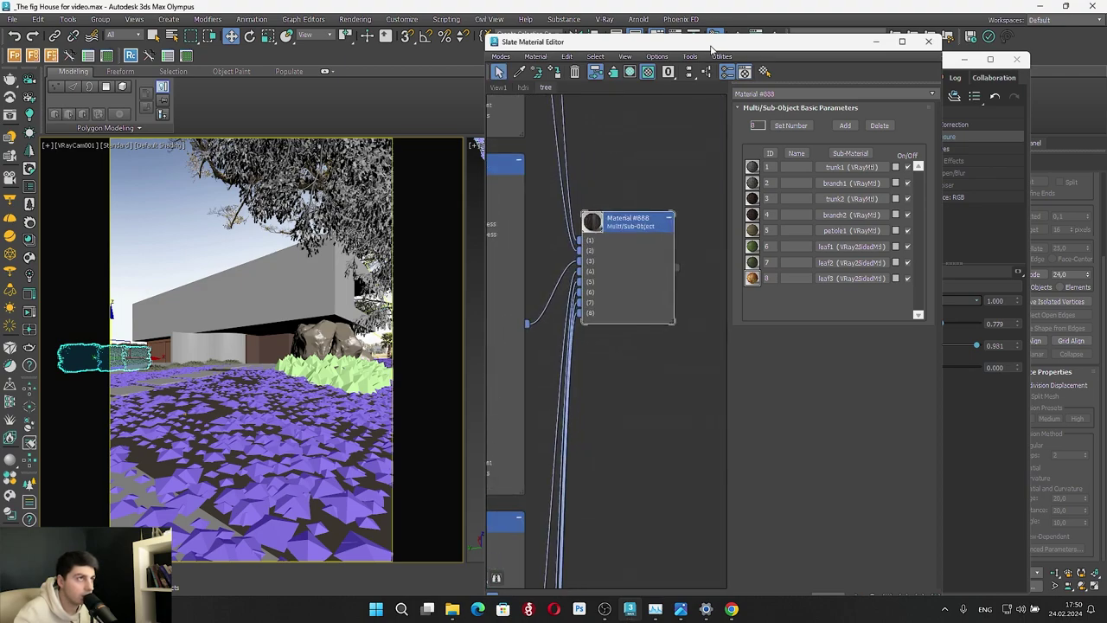
Uncover the render and test unplugging leaf2 from slot 7 and leaf1 from slot 6 of Material #888, restoring each connection
left_click_drag(711, 49, 244, 68)
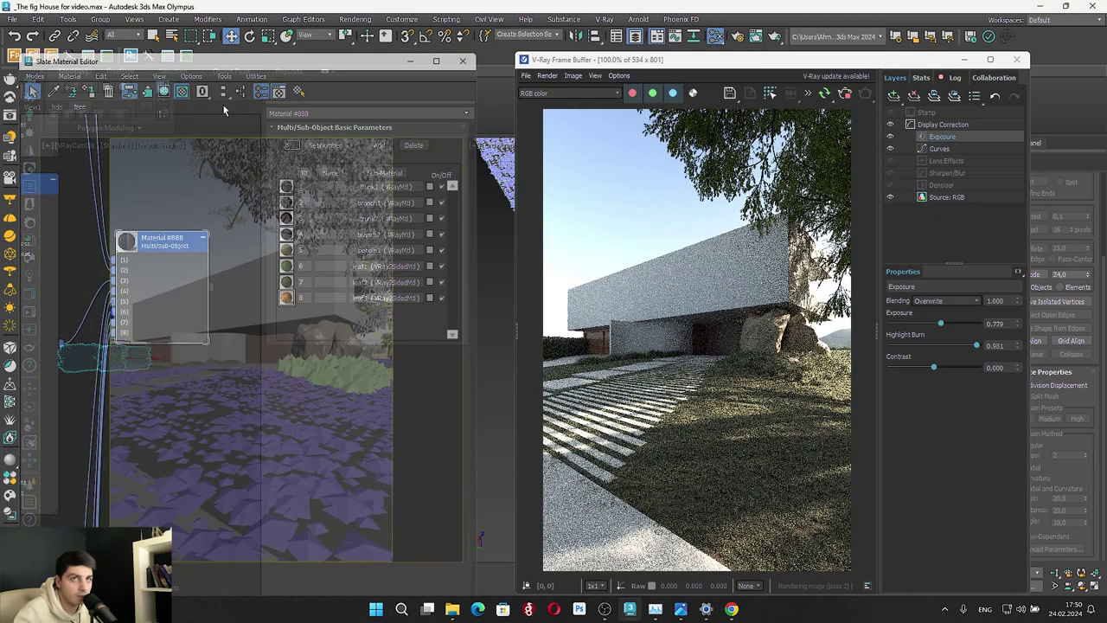
scroll(118, 319, "up", 1)
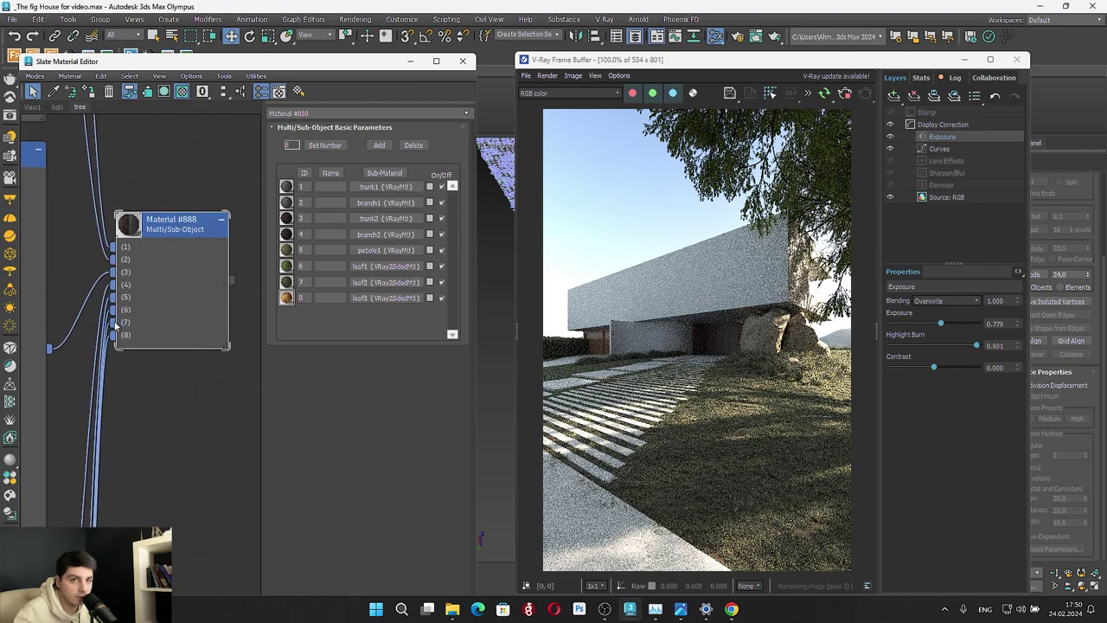
left_click_drag(115, 321, 99, 316)
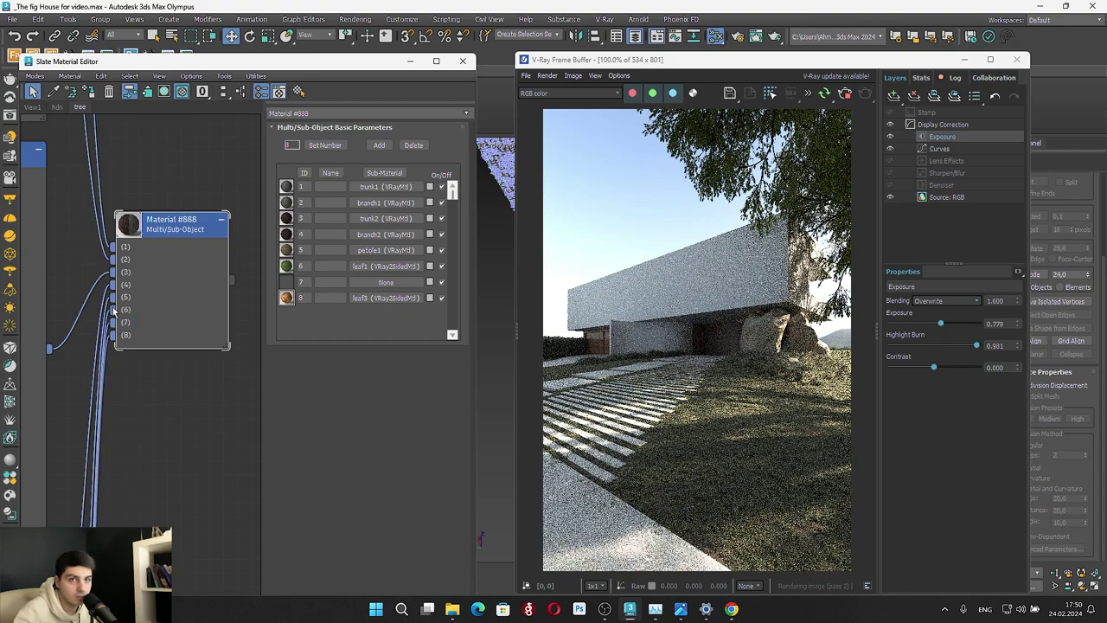
left_click_drag(115, 311, 93, 311)
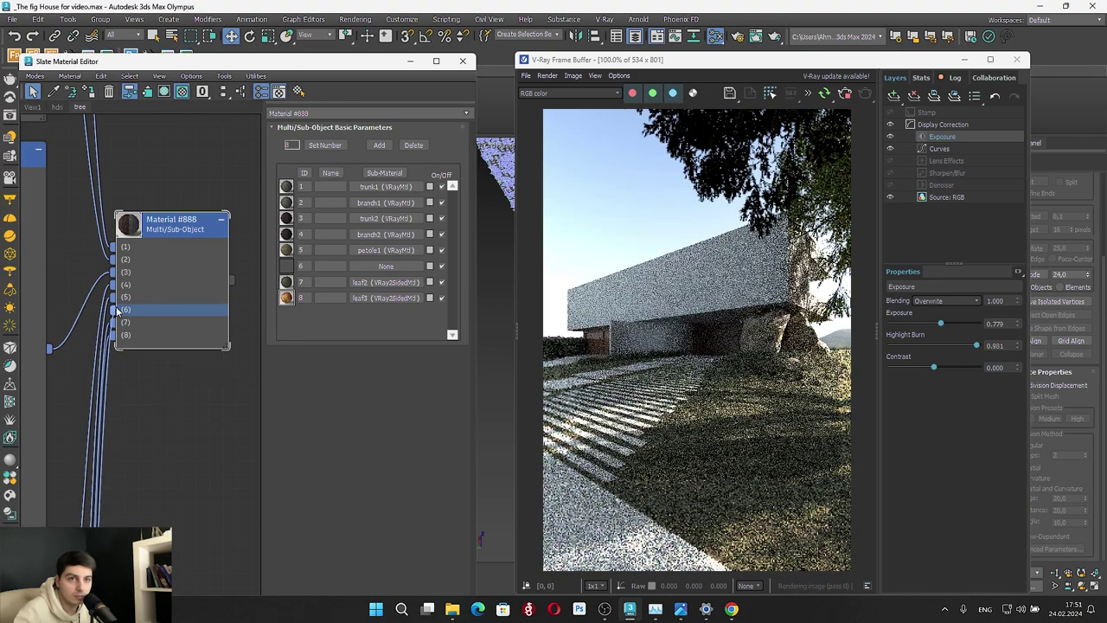
scroll(254, 206, "down", 5)
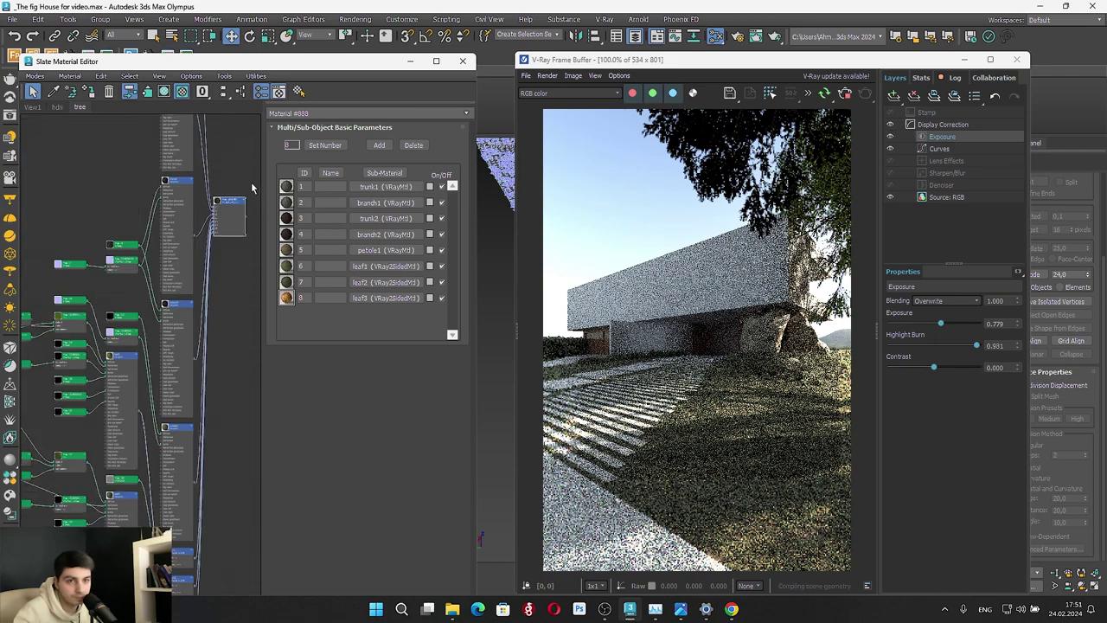
Trace the leaf sub-material connections between Material #888 and the leaf shader networks
middle_click_drag(94, 383, 175, 366)
scroll(161, 267, "up", 4)
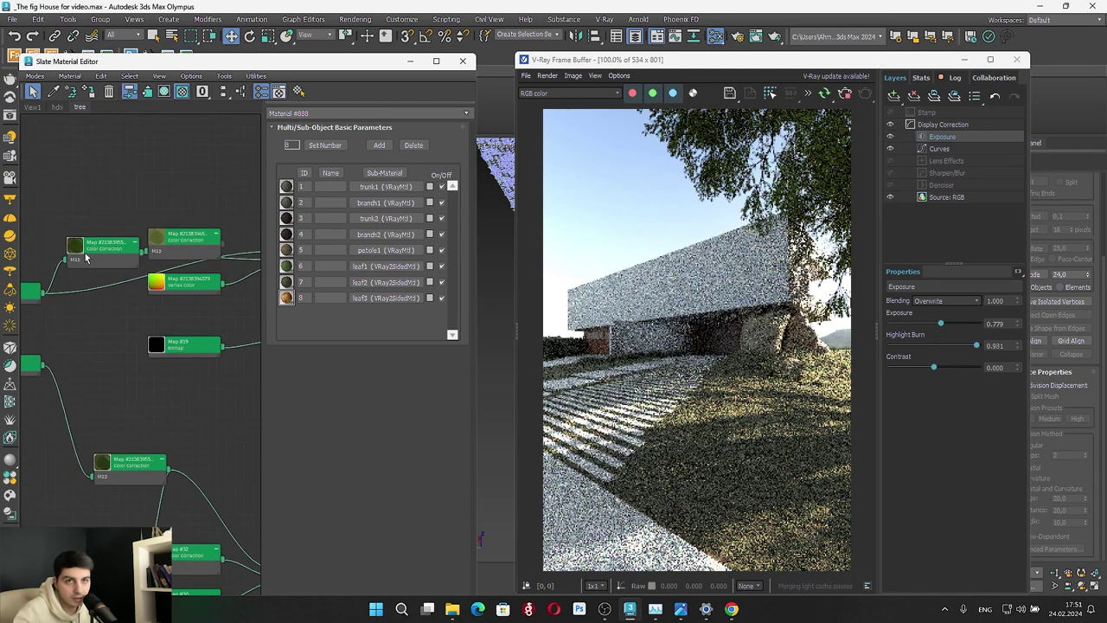
scroll(81, 264, "down", 2)
middle_click_drag(198, 297, 9, 297)
middle_click_drag(202, 154, 192, 210)
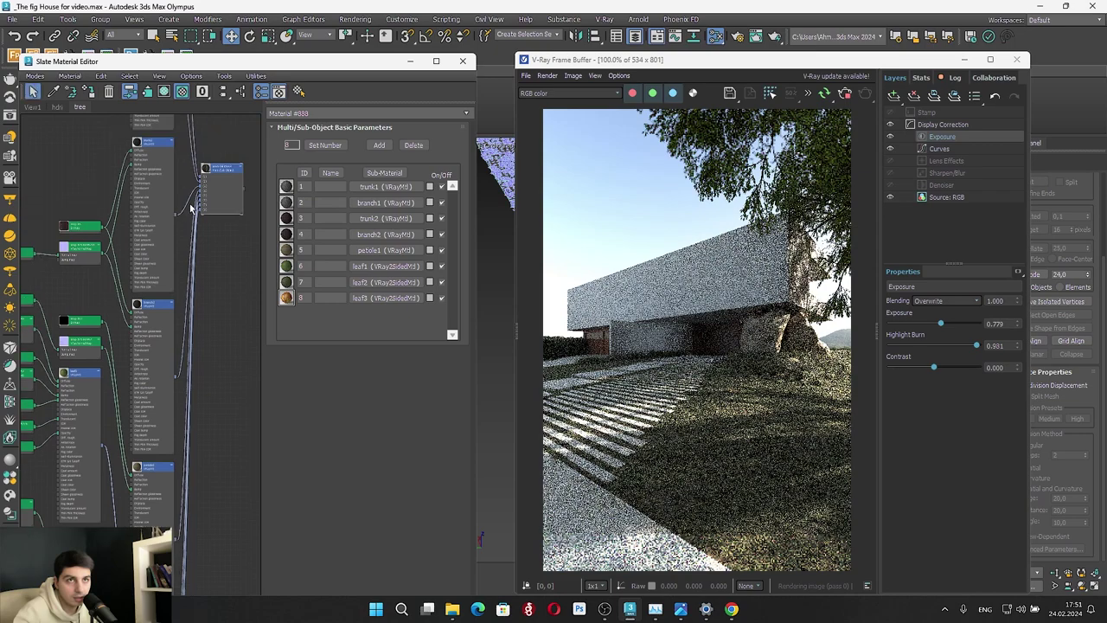
scroll(193, 210, "up", 5)
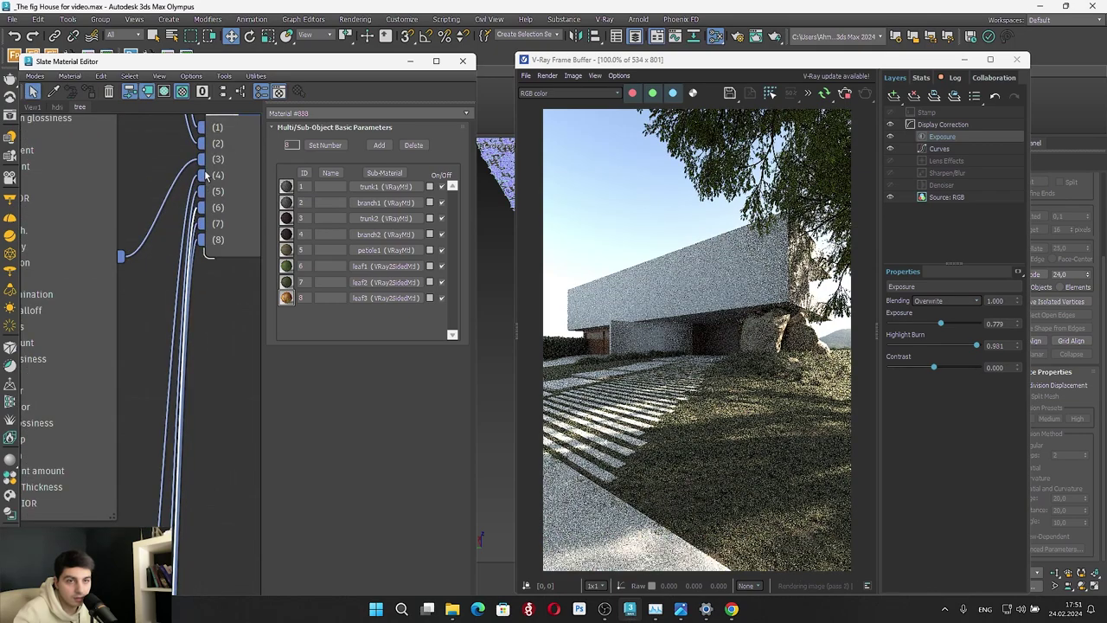
scroll(193, 220, "down", 6)
middle_click_drag(138, 352, 171, 120)
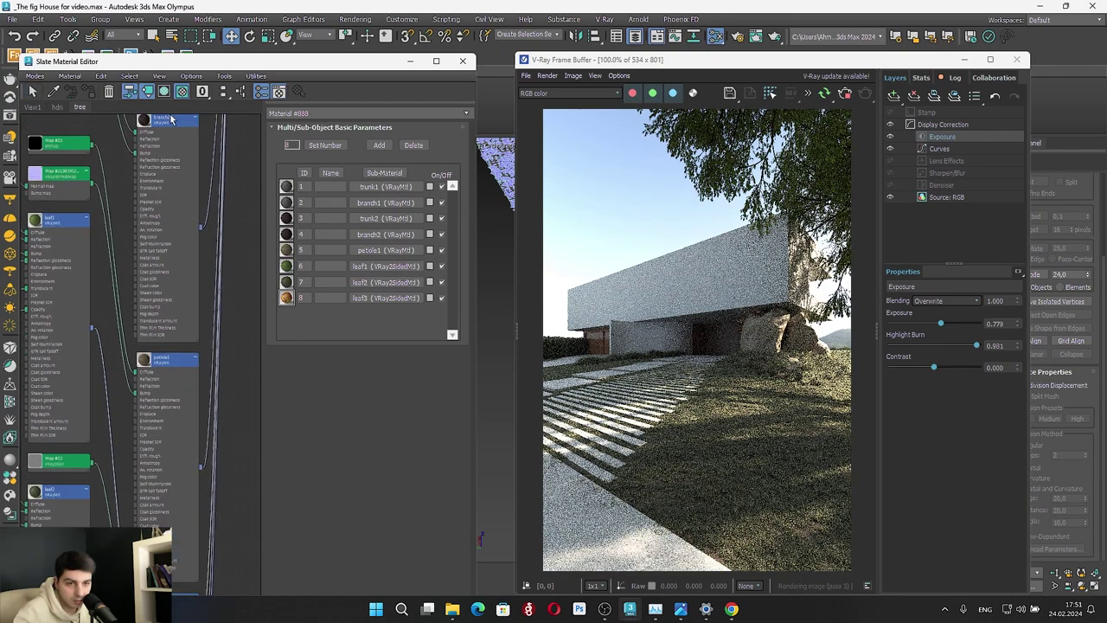
middle_click_drag(163, 293, 187, 59)
Move the leaf1 VRay2SidedMtl node closer to the leaf1 VRayMtl it uses
left_click_drag(171, 375, 40, 165)
scroll(139, 313, "down", 3)
middle_click_drag(139, 313, 202, 477)
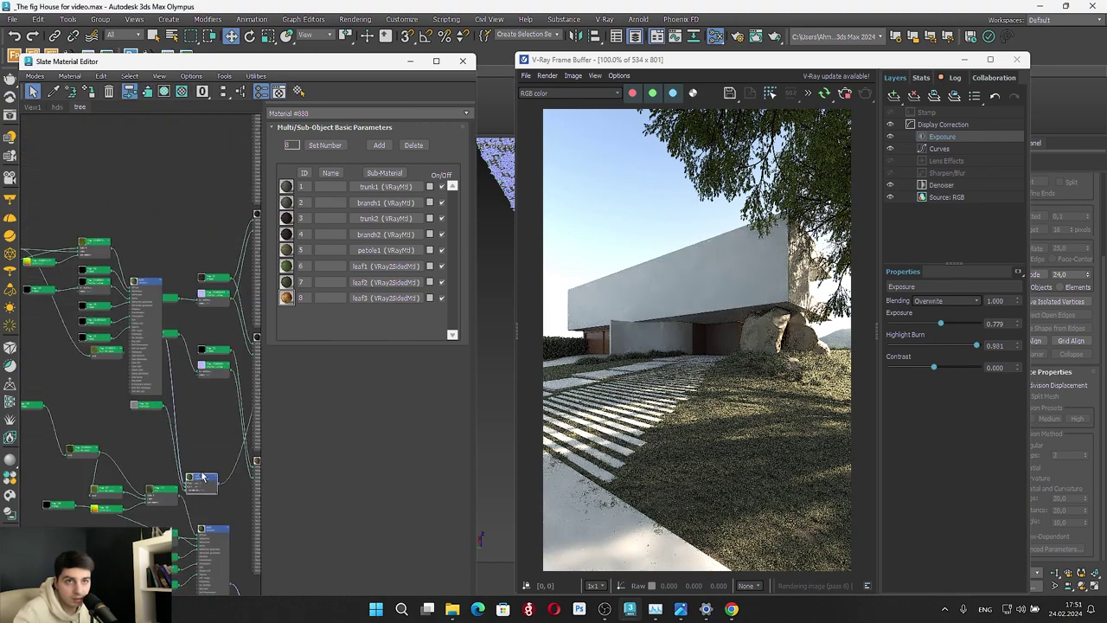
left_click(191, 427)
left_click(199, 483)
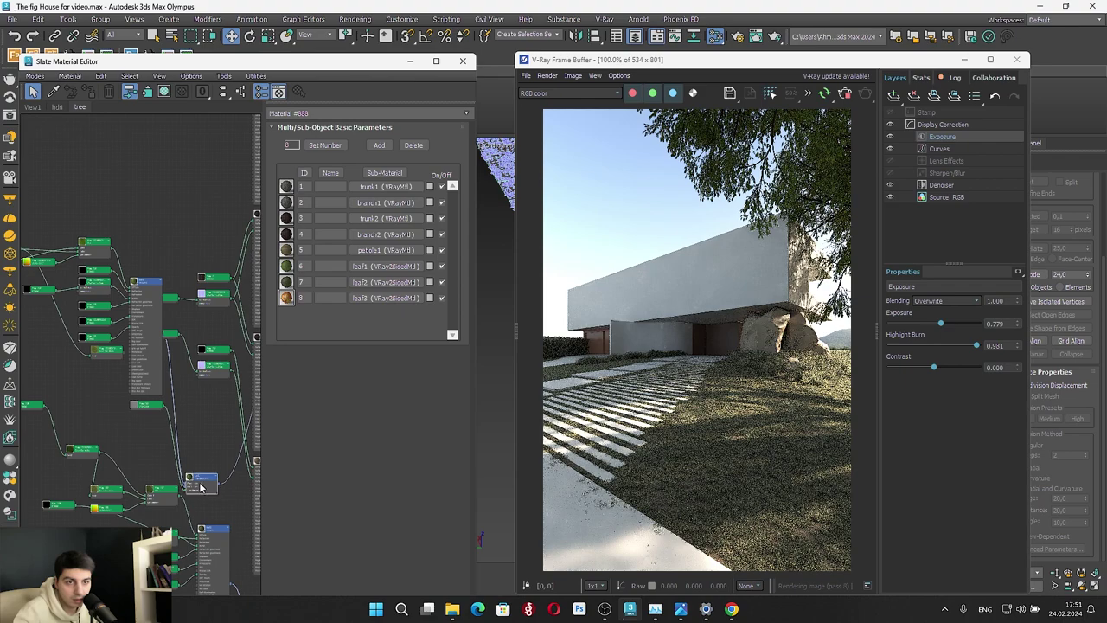
left_click_drag(130, 389, 209, 410)
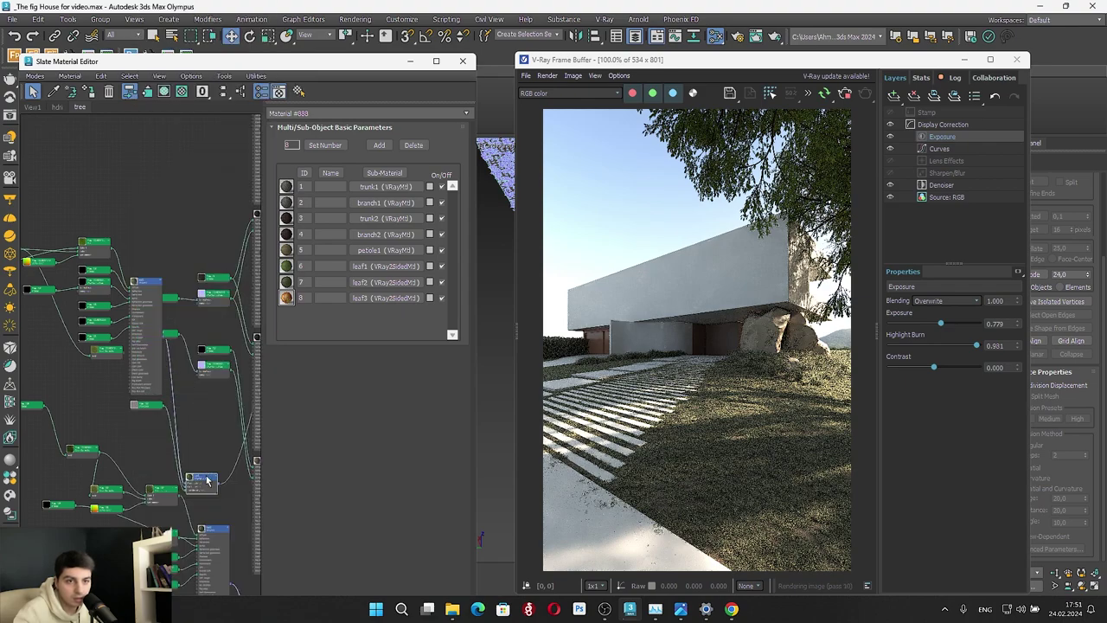
left_click_drag(200, 485, 101, 230)
Move the bitmap feeding leaf1's translucency out beside the Map #17 leaf bitmap, clear of the other texture nodes
middle_click_drag(137, 263, 322, 469)
scroll(188, 237, "up", 4)
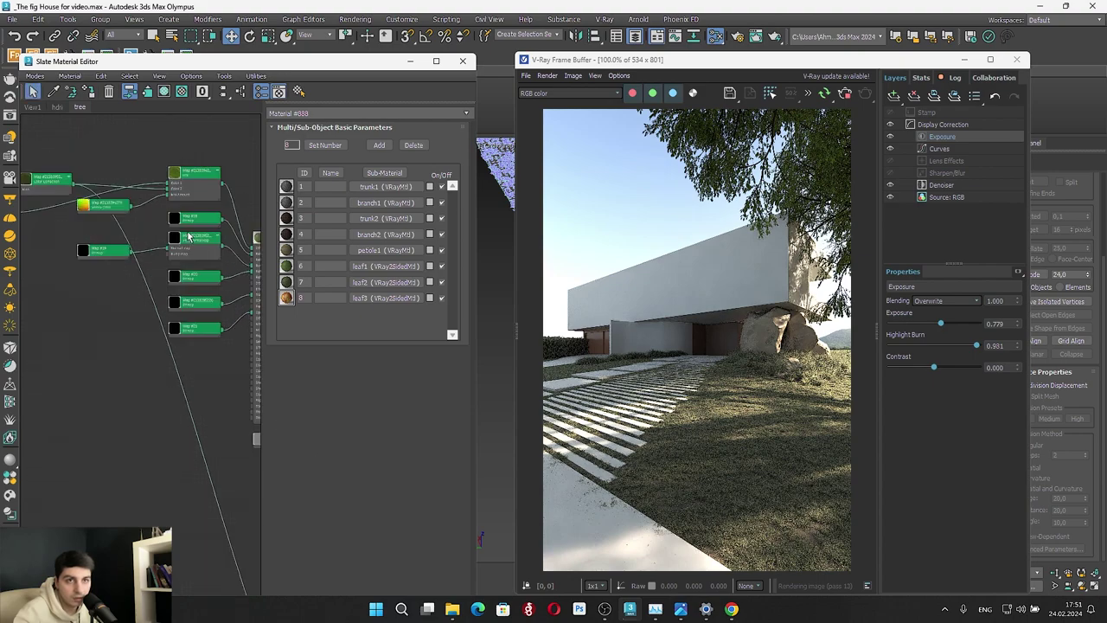
middle_click_drag(200, 248, 84, 249)
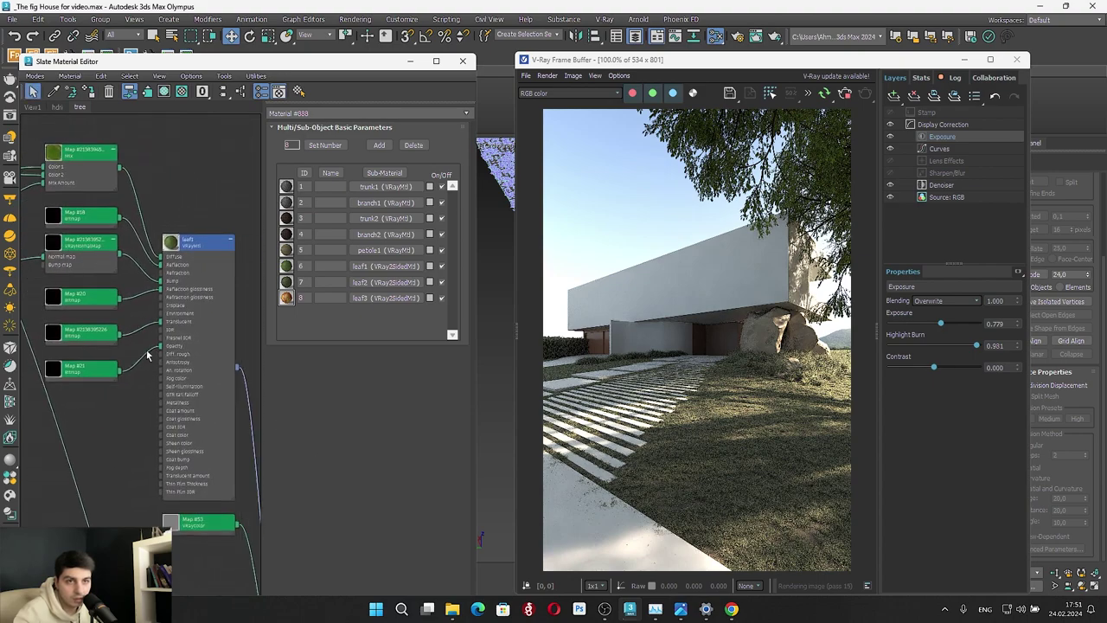
scroll(80, 333, "down", 2)
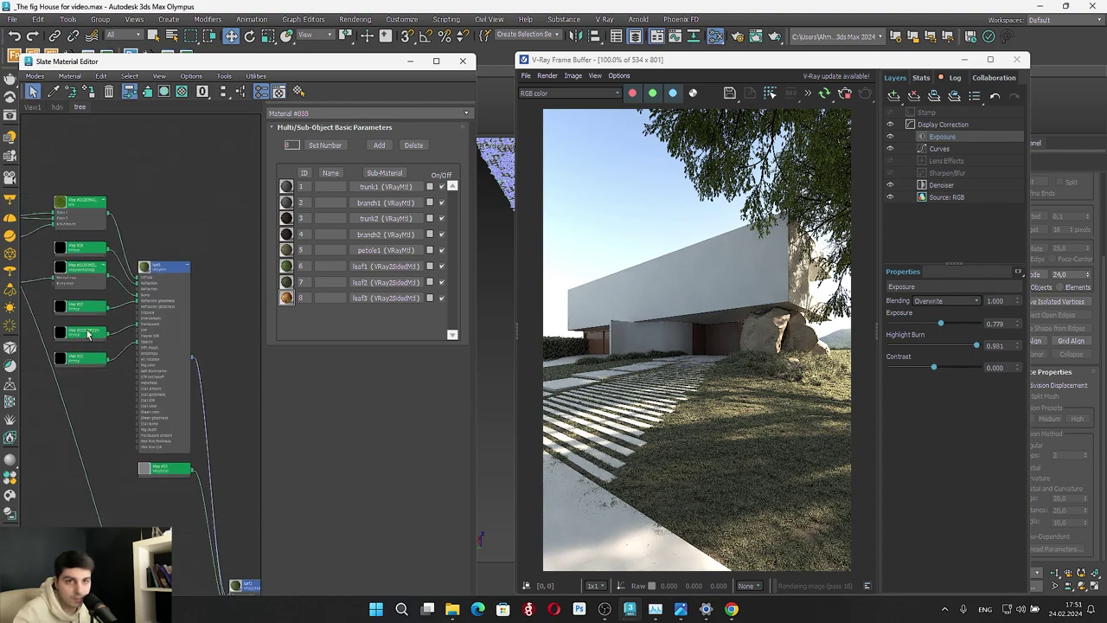
middle_click_drag(88, 335, 238, 335)
scroll(239, 335, "up", 1)
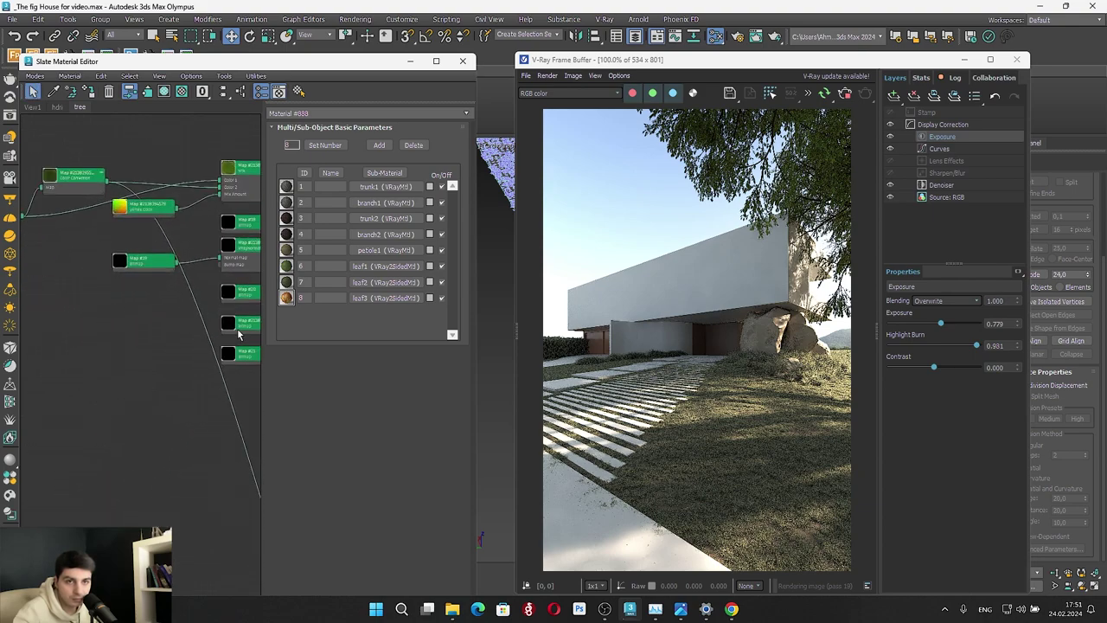
left_click_drag(243, 326, 12, 350)
middle_click_drag(82, 272, 180, 295)
In the Color Correction fed by Map #17, set the RGB gamma to 0,44 and the saturation to -51,495
left_click(176, 202)
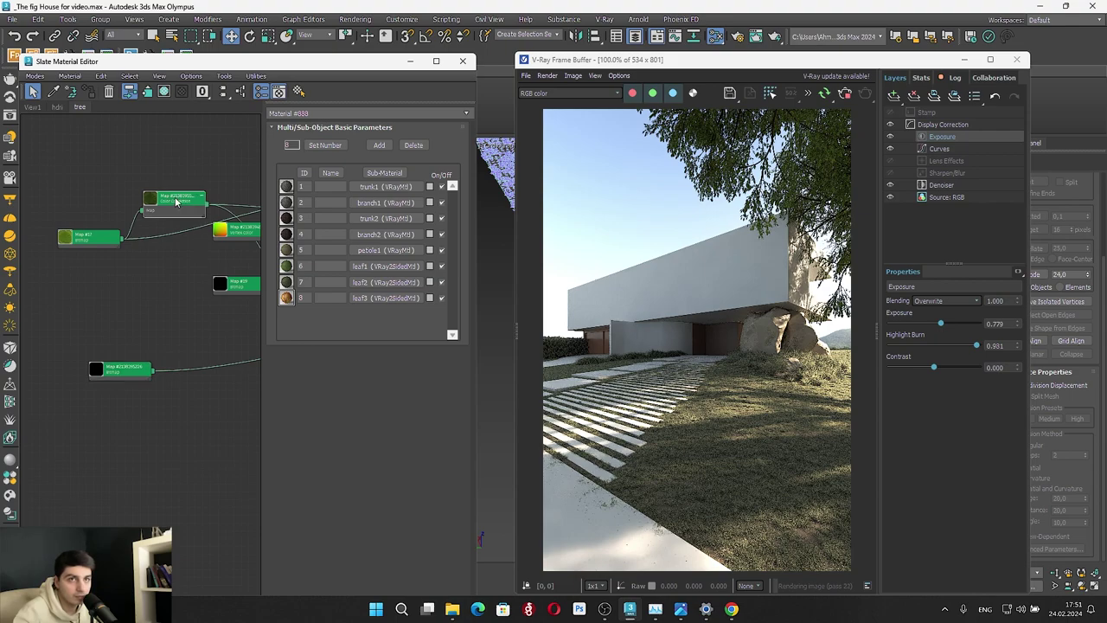
double_click(176, 202)
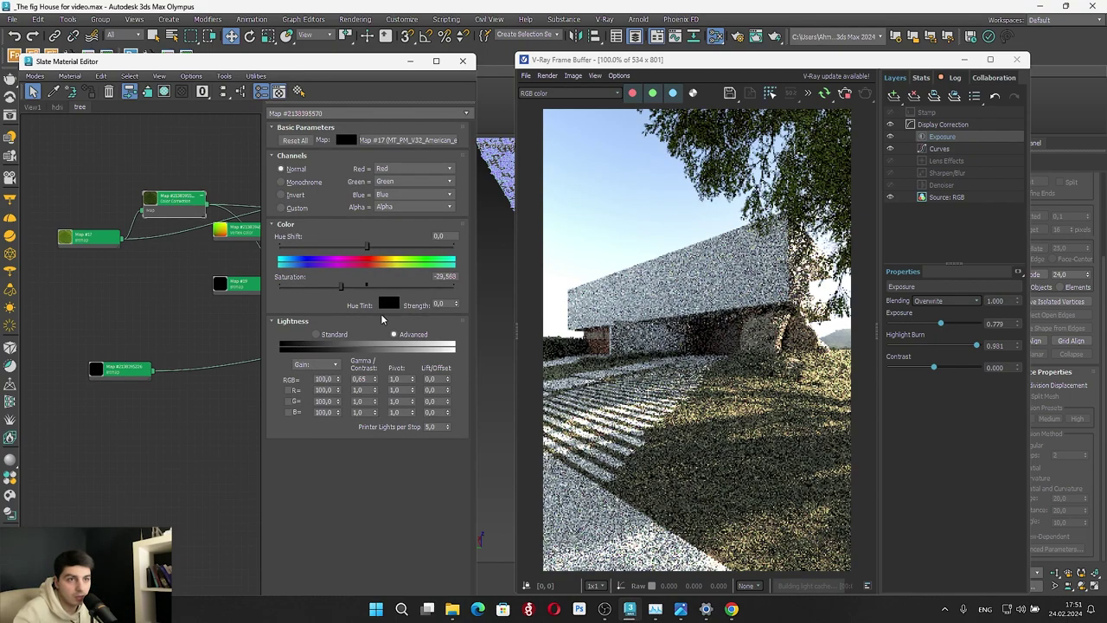
left_click_drag(375, 381, 376, 391)
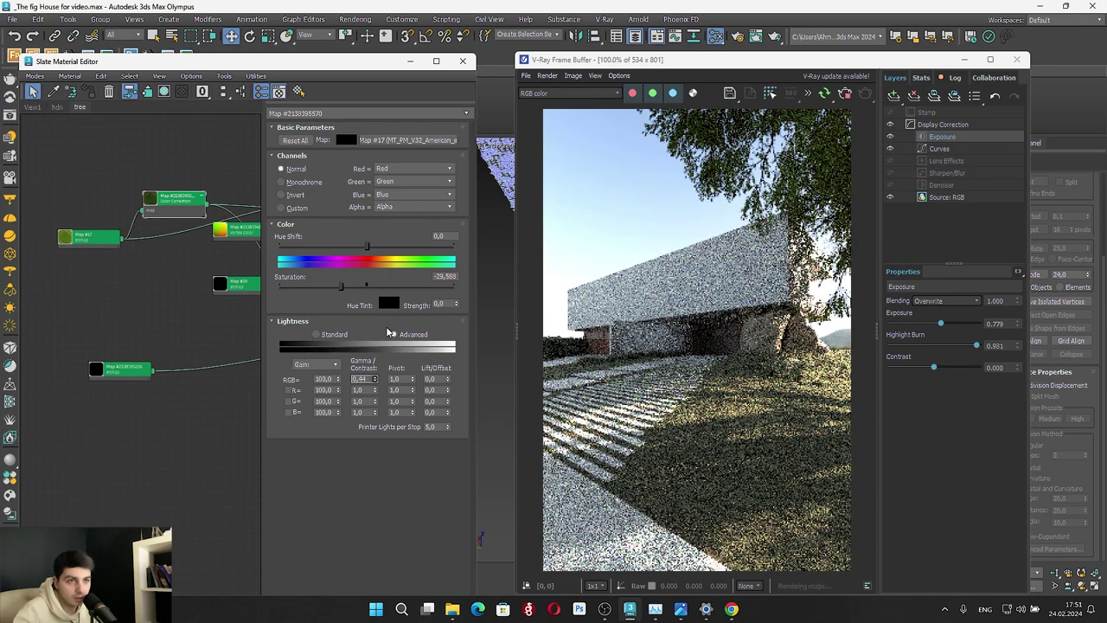
left_click_drag(342, 286, 323, 292)
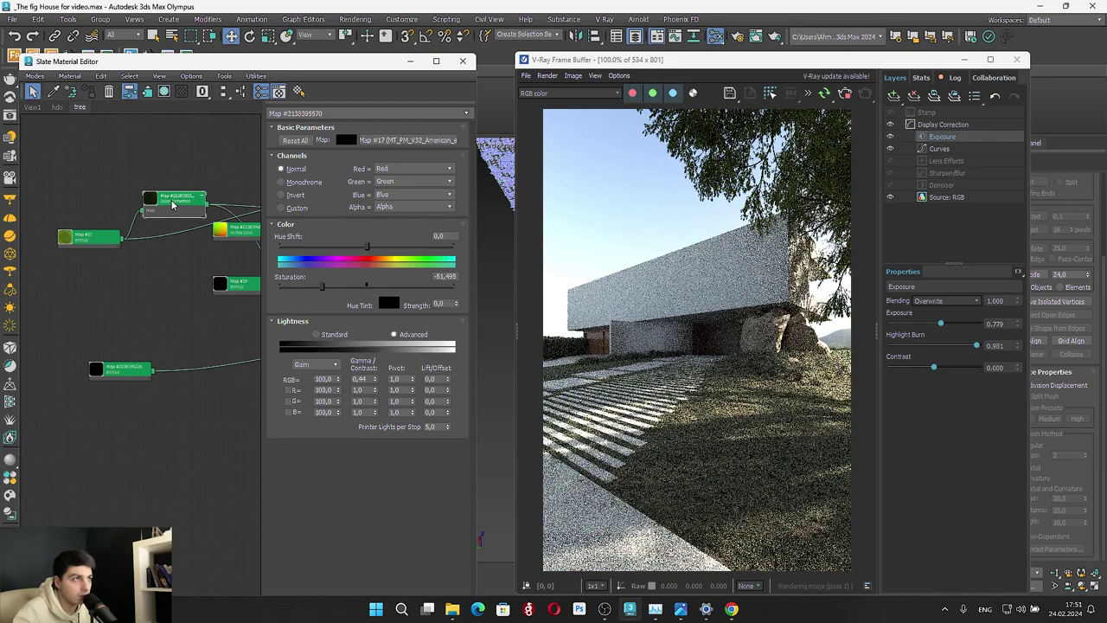
Duplicate the Color Correction node, feed it the translucency bitmap, and connect it to leaf1's Translucent slot
left_click_drag(172, 206, 172, 315, "shift")
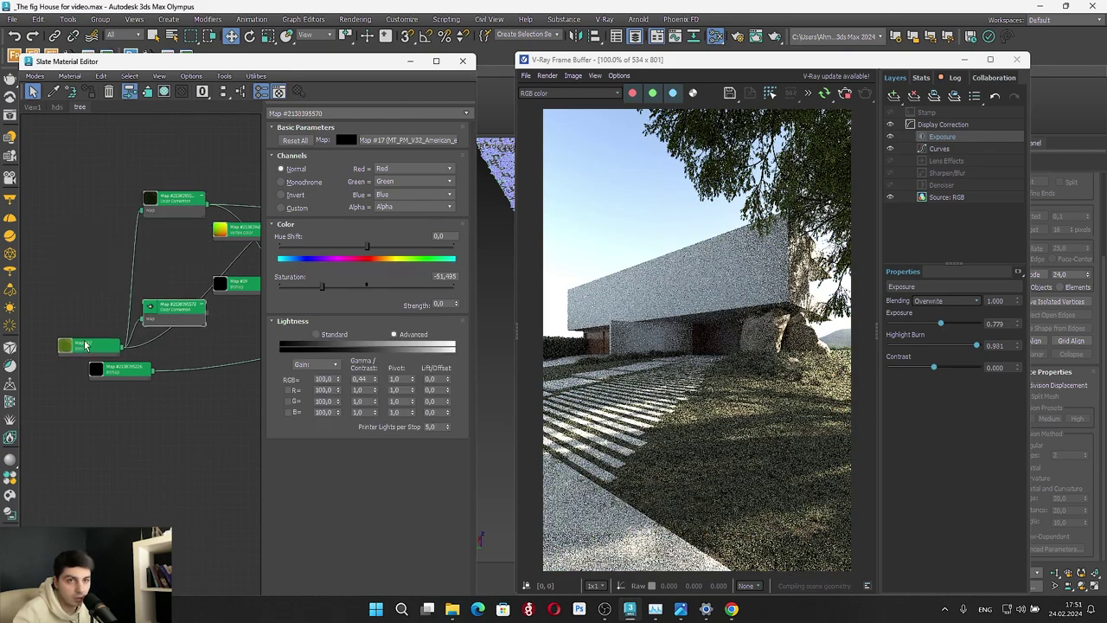
left_click(57, 242)
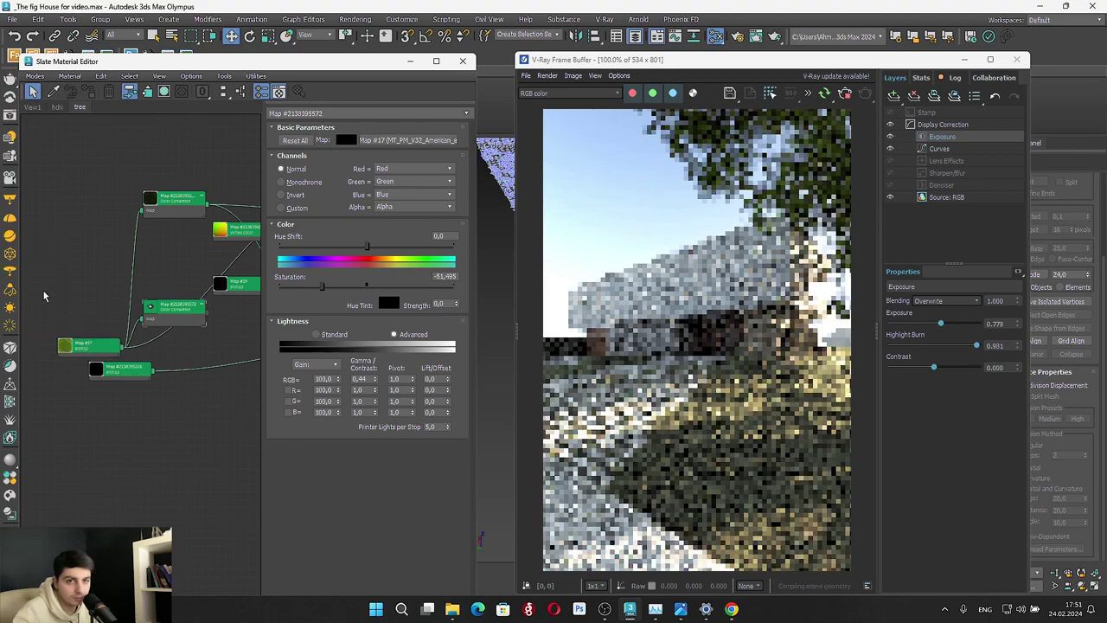
left_click(96, 348)
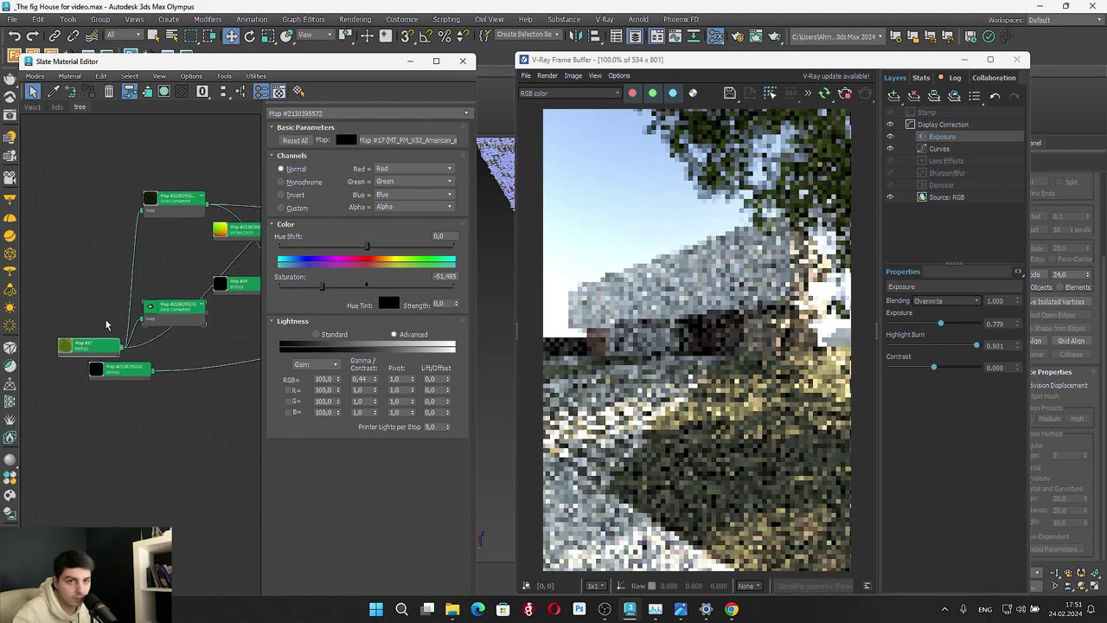
left_click(152, 376)
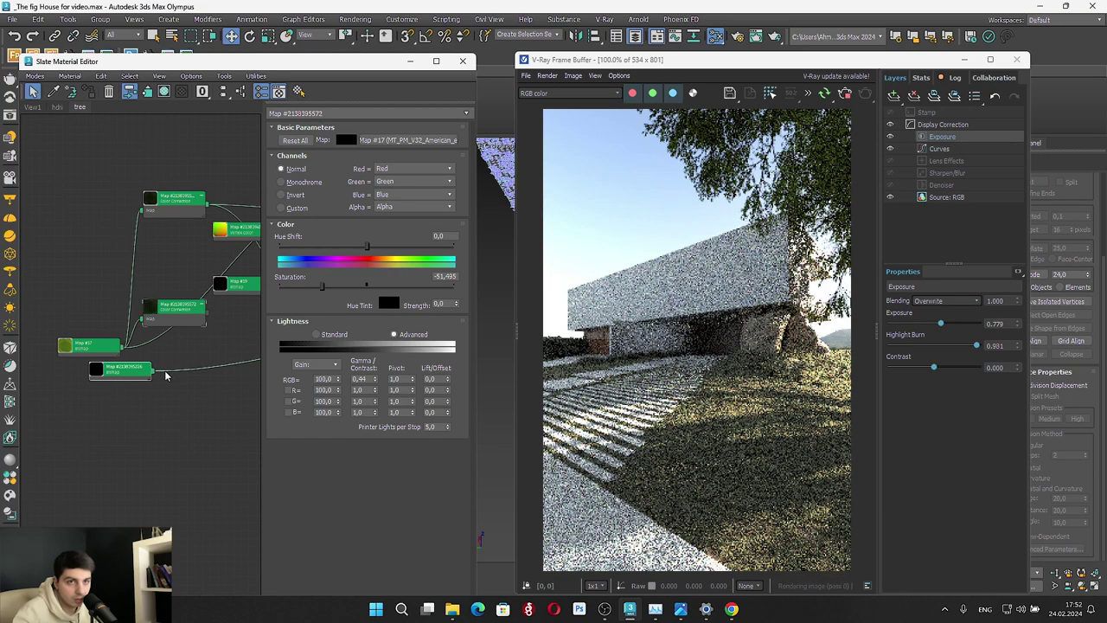
left_click_drag(154, 370, 143, 311)
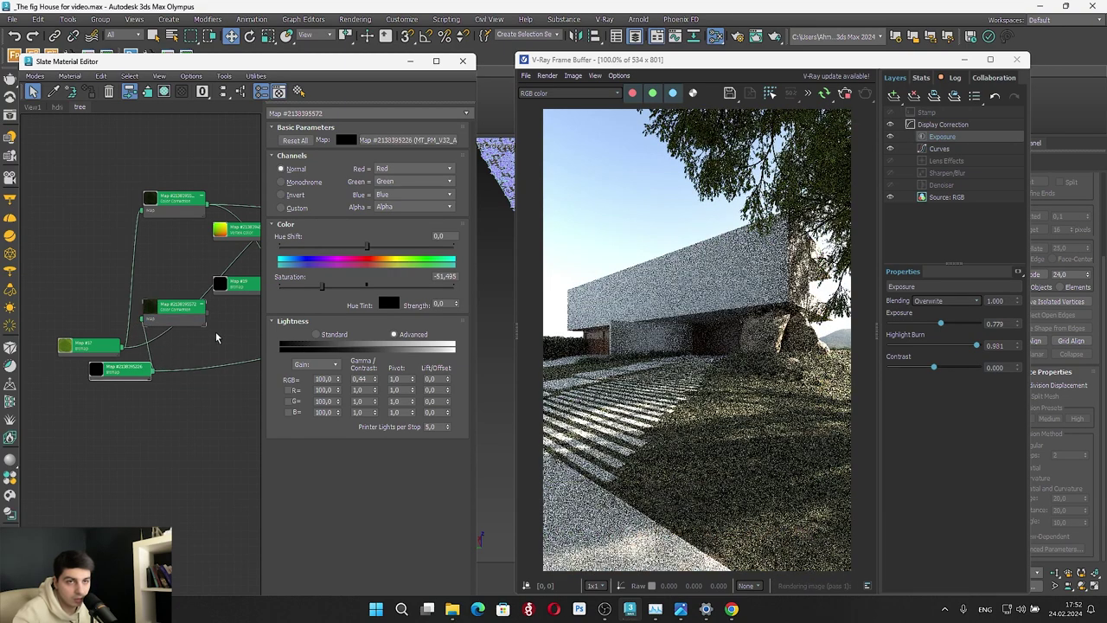
middle_click_drag(216, 338, 47, 318)
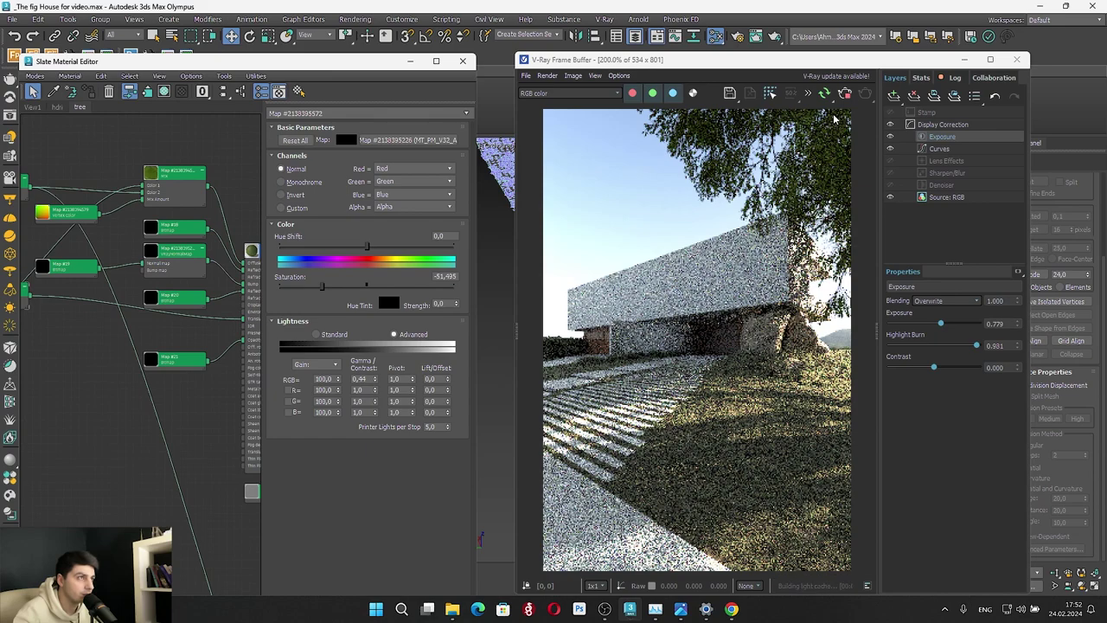
Widen the frame buffer and limit rendering to a region around the tree canopy and the upper part of the house
scroll(835, 118, "up", 3)
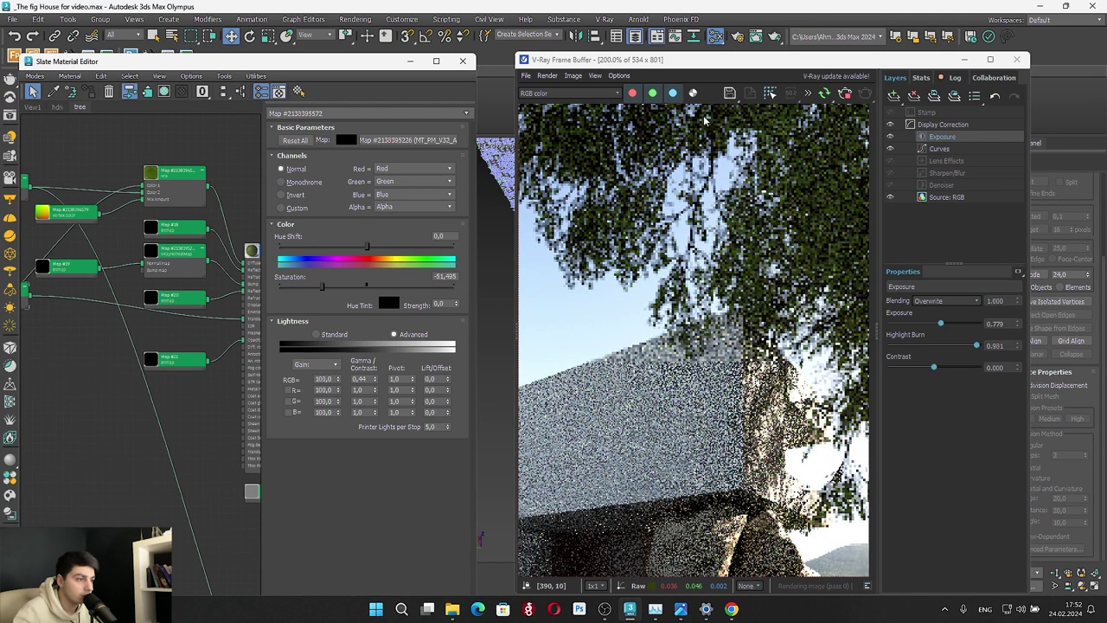
scroll(761, 173, "down", 5)
scroll(749, 363, "up", 5)
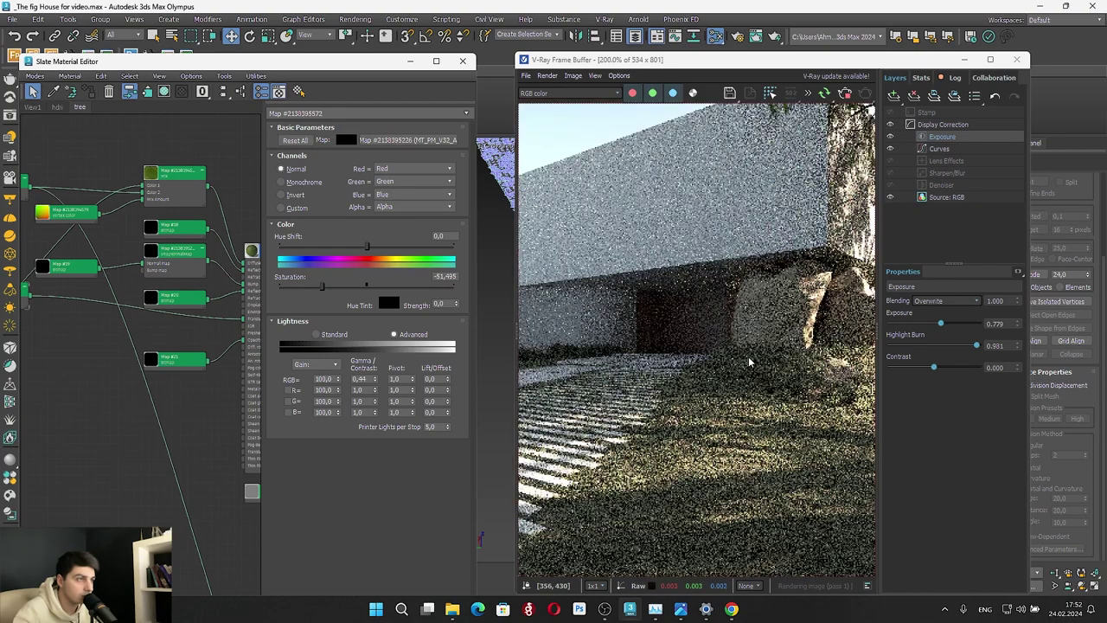
scroll(749, 363, "down", 2)
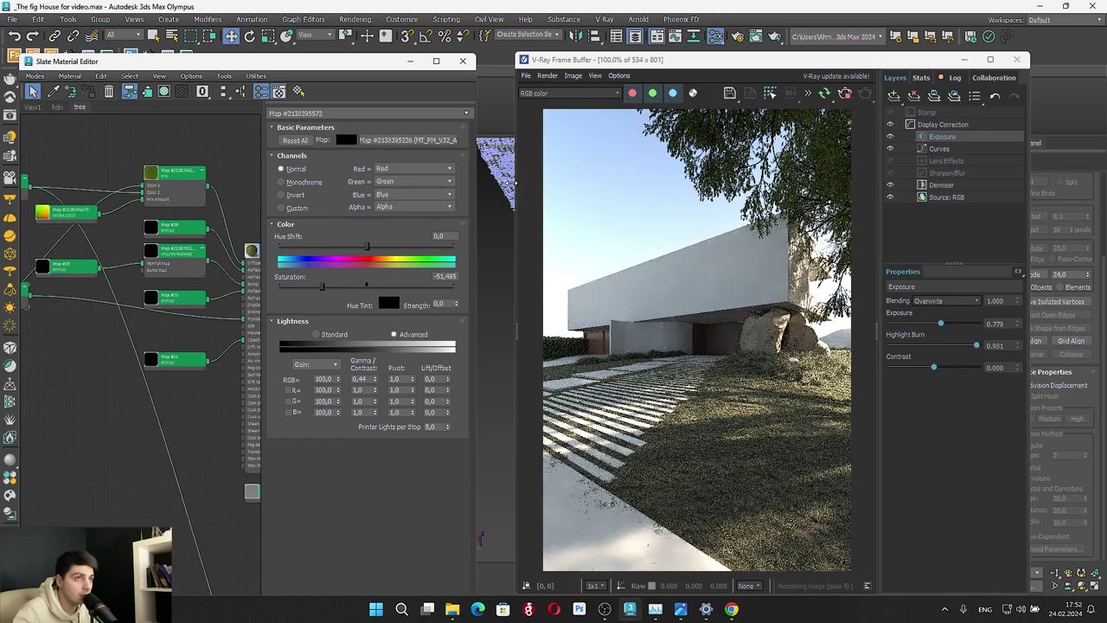
left_click_drag(517, 184, 459, 184)
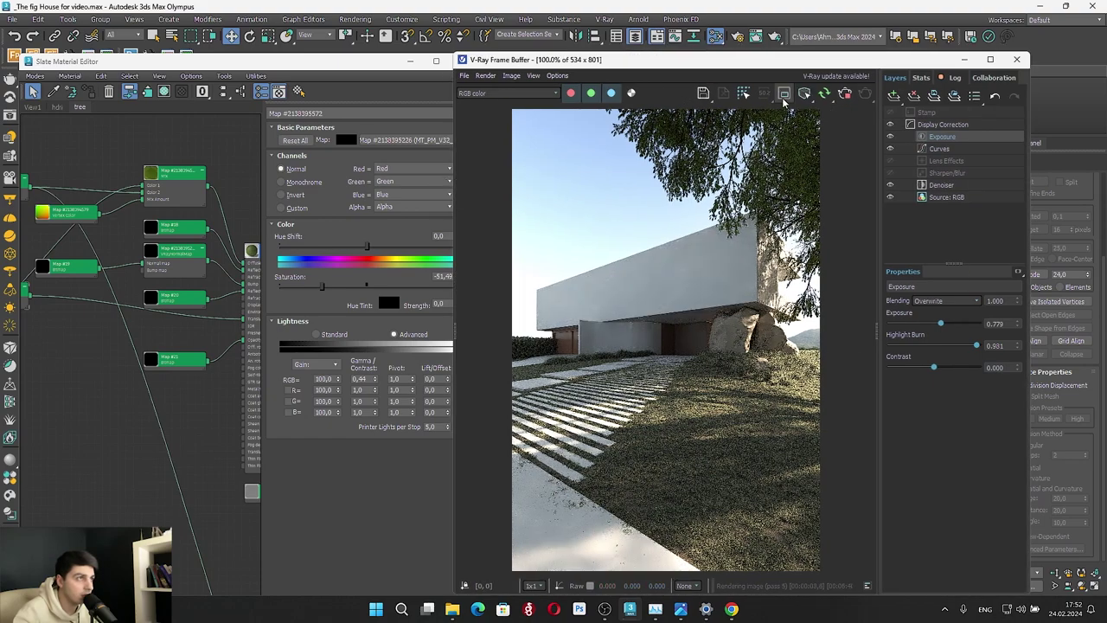
mouse_move(826, 327)
left_mouse_down()
mouse_move(608, 4)
mouse_move(596, 7)
left_mouse_up()
scroll(792, 130, "up", 2)
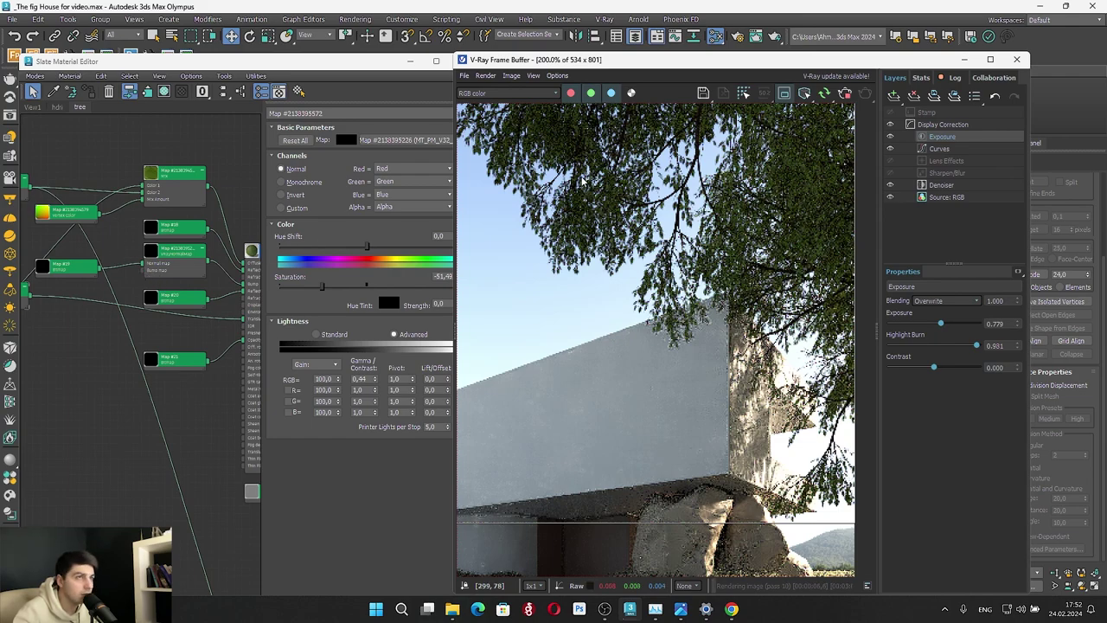
scroll(582, 180, "down", 2)
Set the hue shift to about -12,55 in the translucency Color Correction and to -17,342 in the one fed by Map #17
middle_click_drag(111, 251, 225, 266)
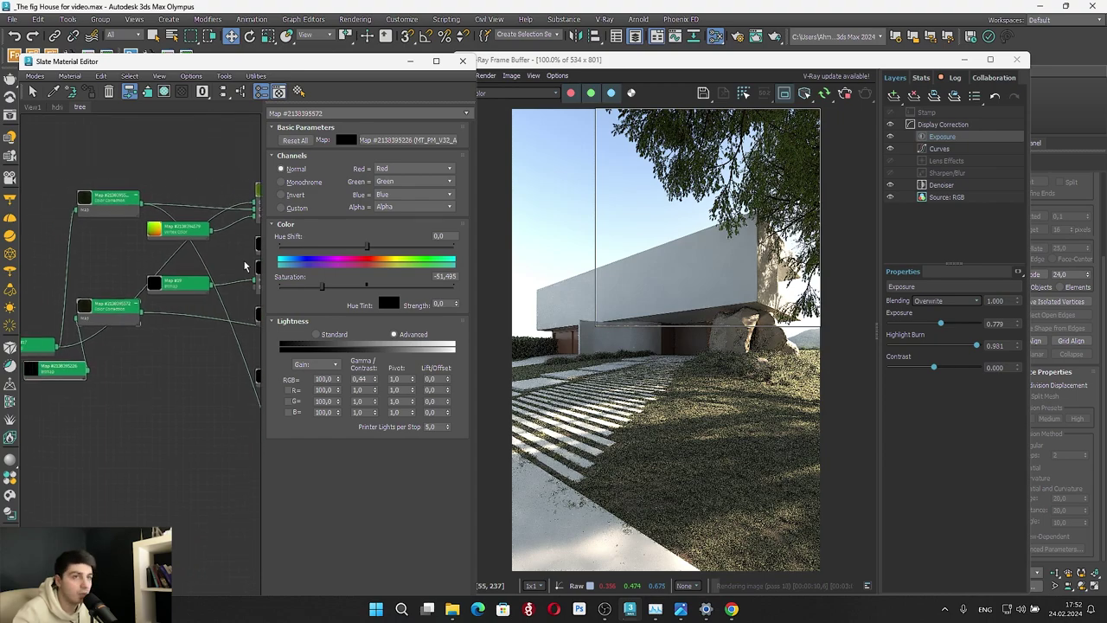
left_click_drag(364, 248, 359, 248)
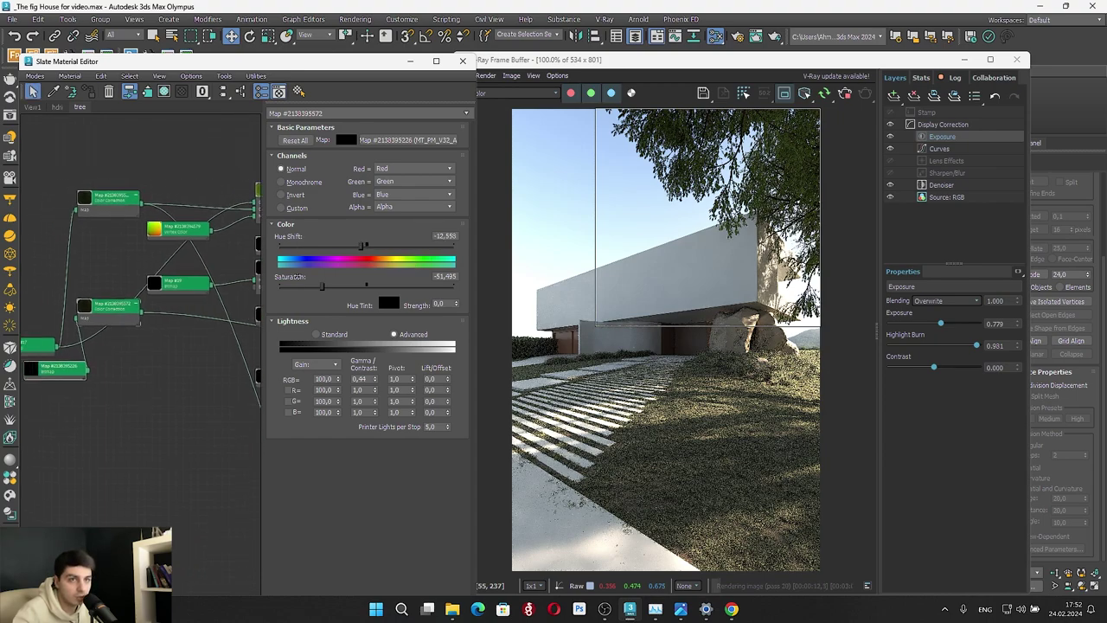
middle_click_drag(130, 219, 178, 225)
left_click(154, 206)
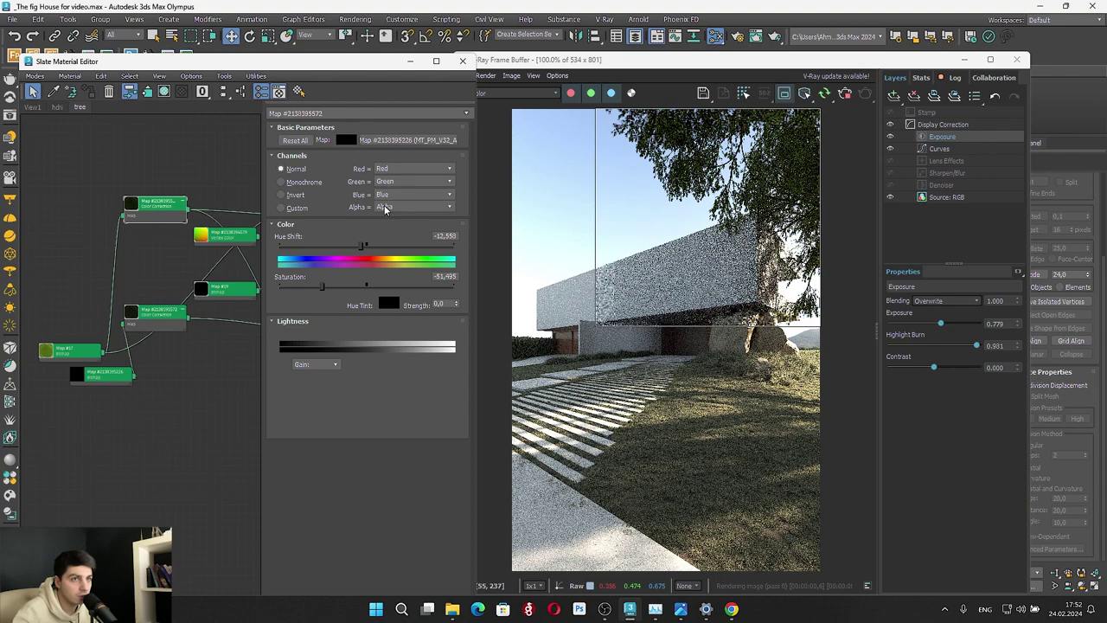
left_click_drag(367, 249, 359, 249)
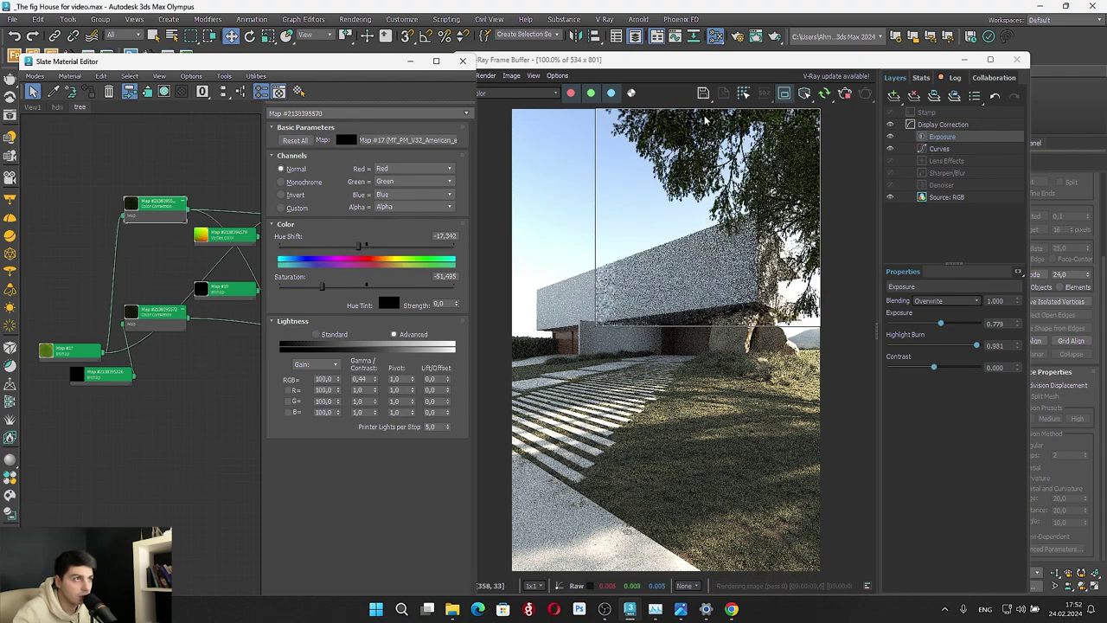
scroll(660, 197, "up", 2)
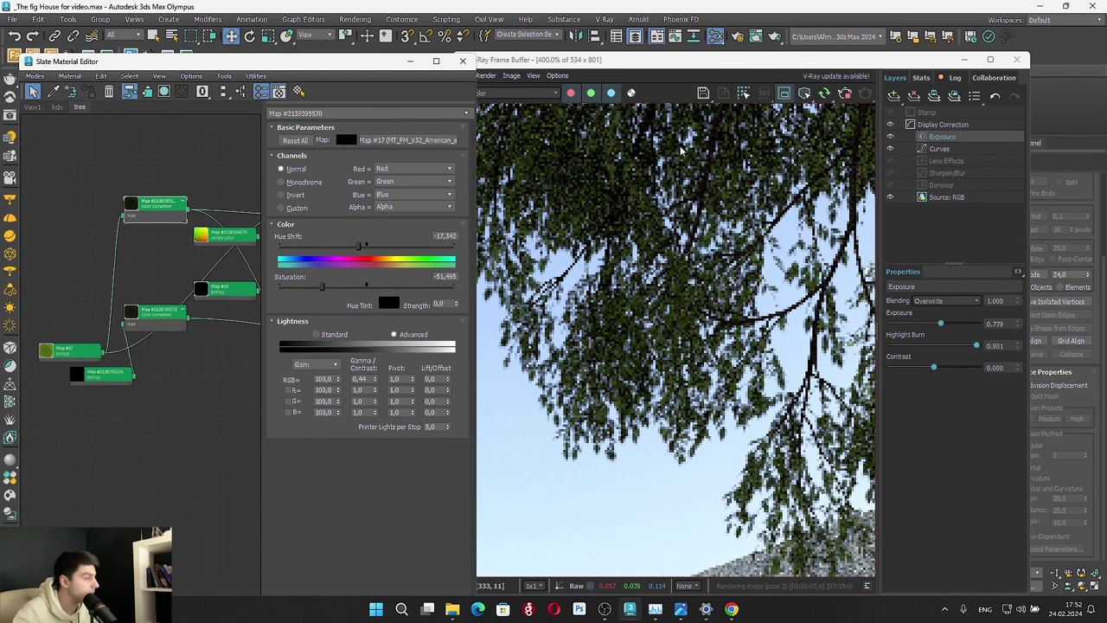
scroll(644, 188, "down", 2)
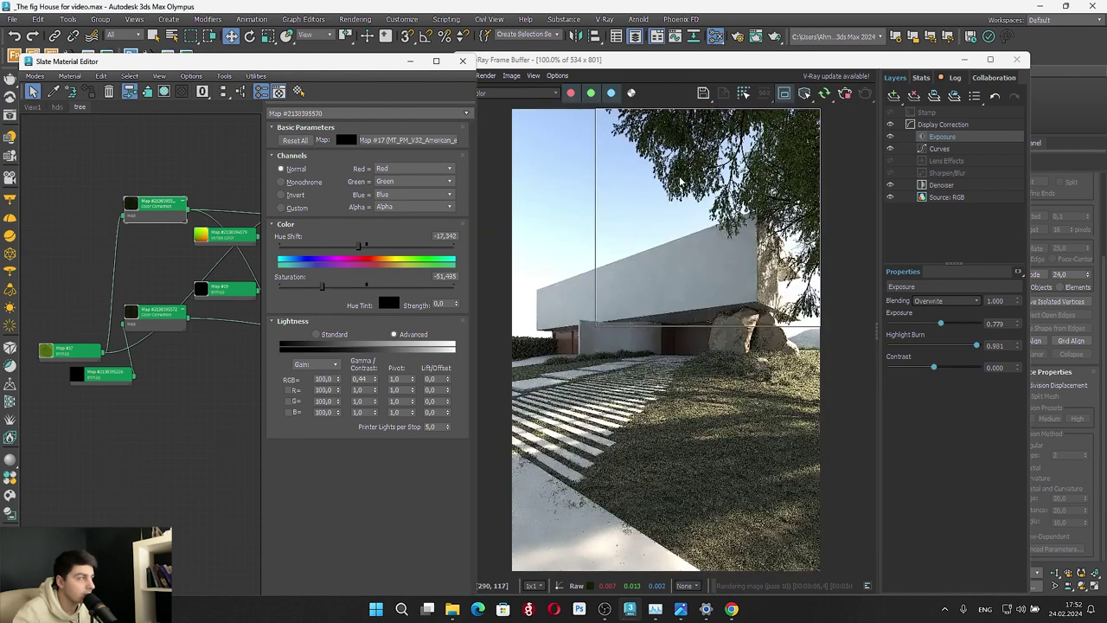
Move the Map #53 VRayColor node below the leaf1 VRay2SidedMtl node and open that material's parameters
scroll(143, 270, "down", 2)
middle_click_drag(134, 260, 0, 144)
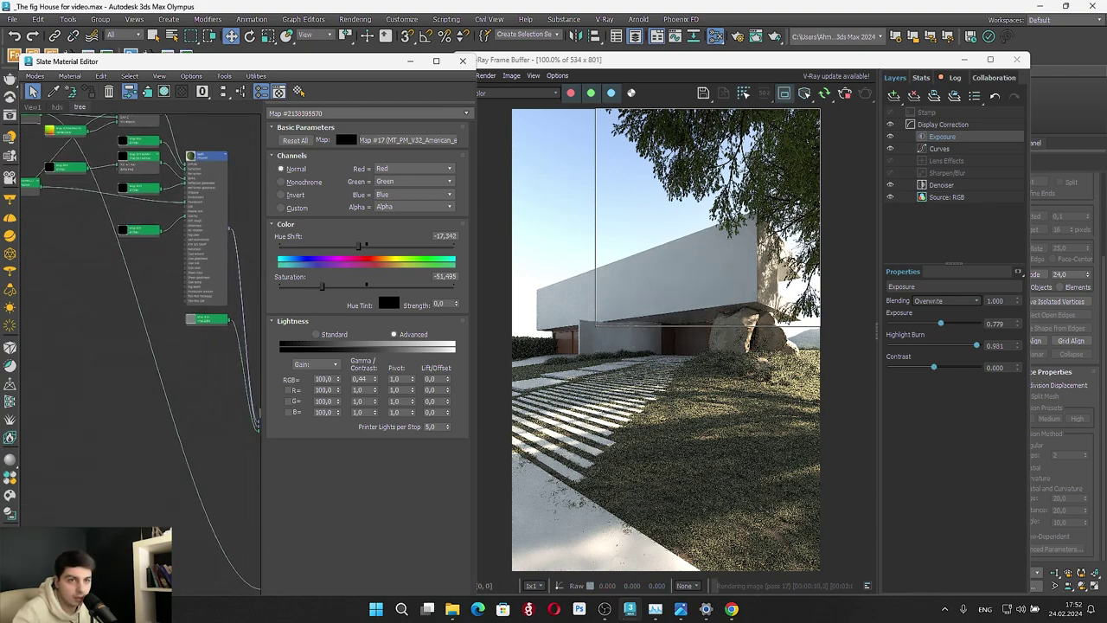
middle_click_drag(133, 362, 61, 306)
scroll(211, 358, "up", 3)
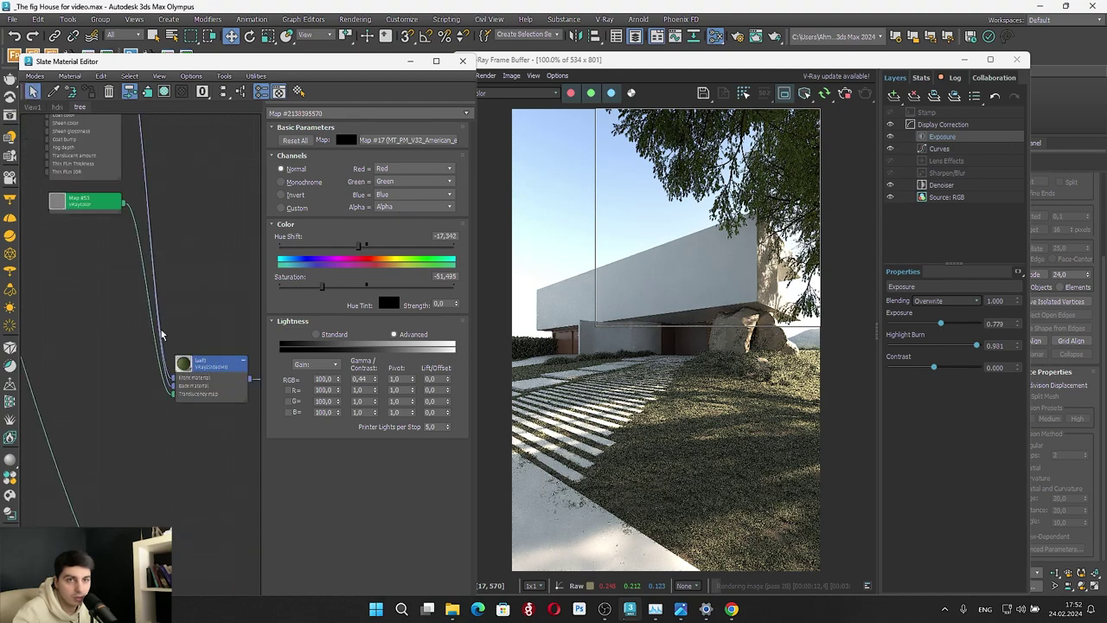
left_click_drag(76, 200, 137, 463)
scroll(204, 406, "up", 1)
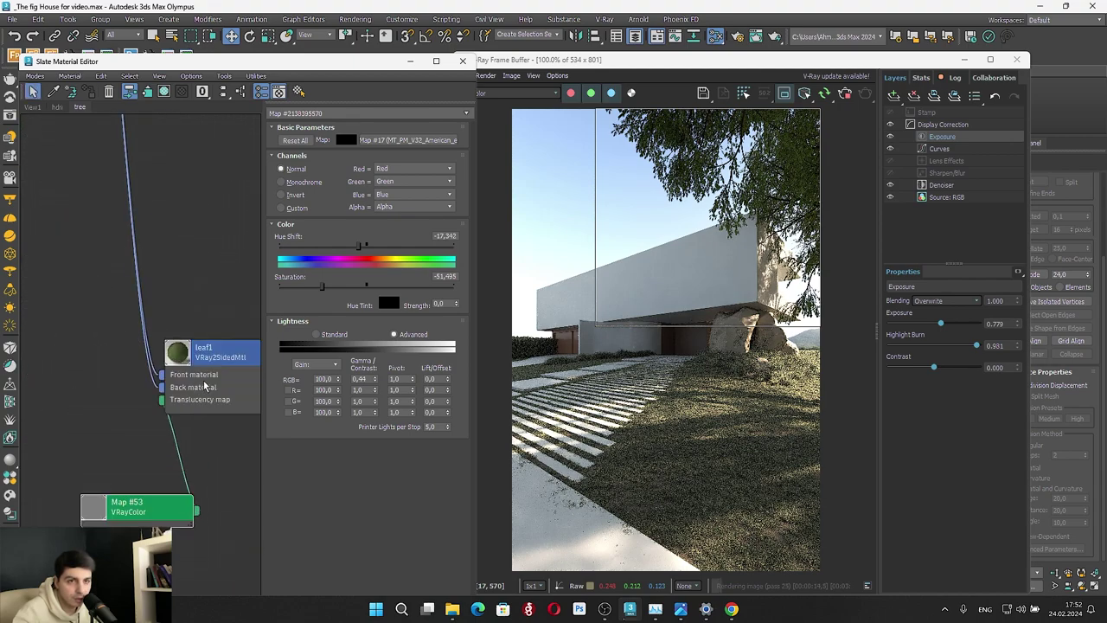
double_click(205, 387)
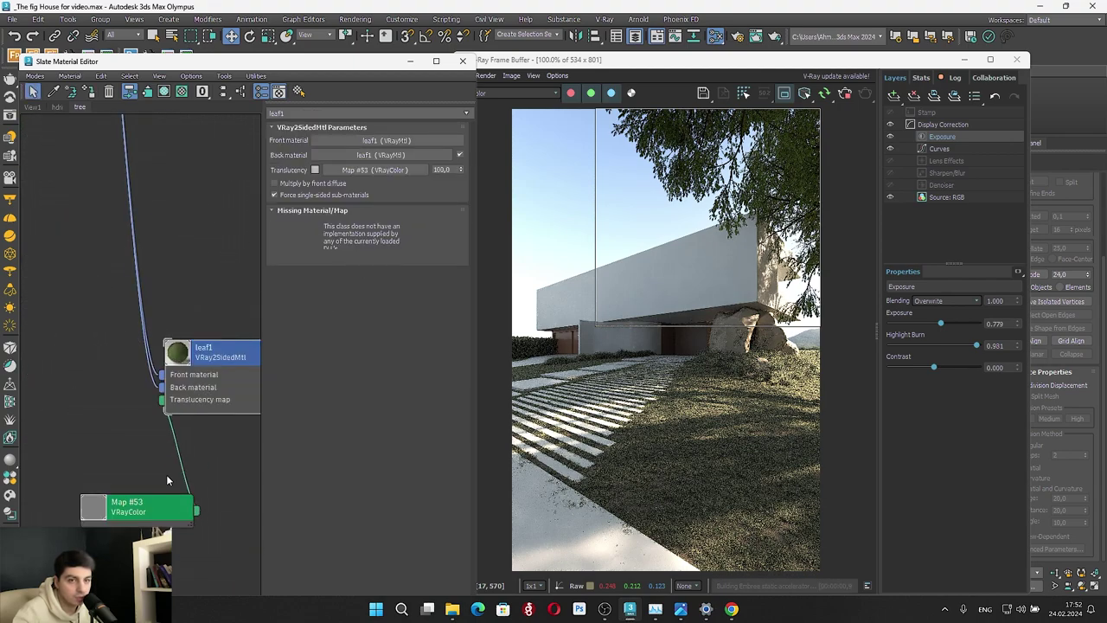
Try black as the VRayColor translucency colour of the two-sided leaf material and examine the tree foliage in the render
double_click(149, 511)
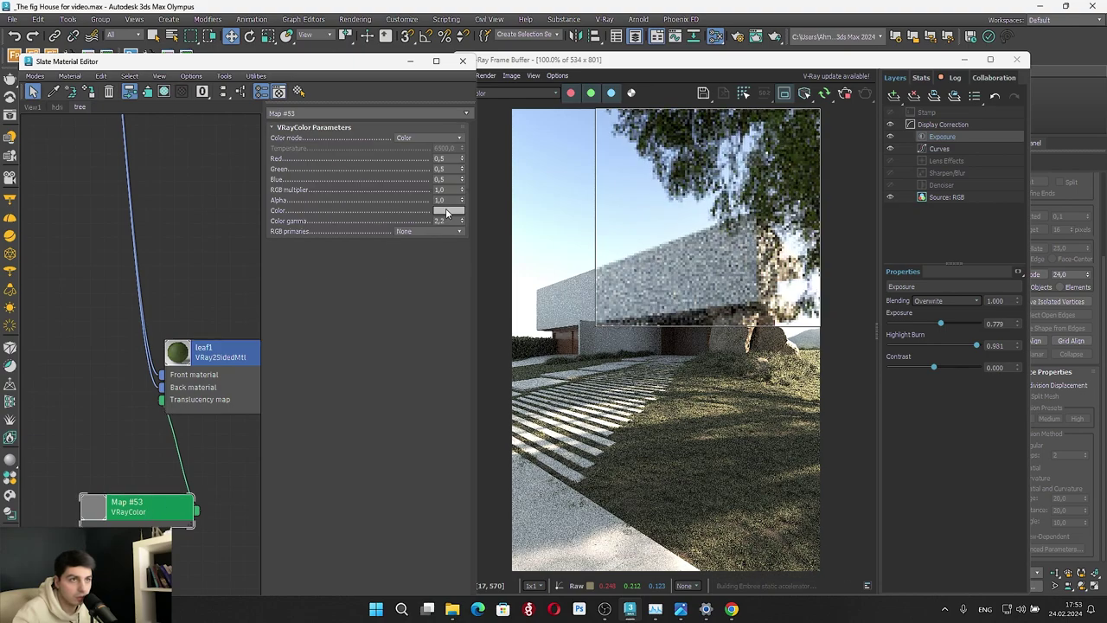
left_click(446, 211)
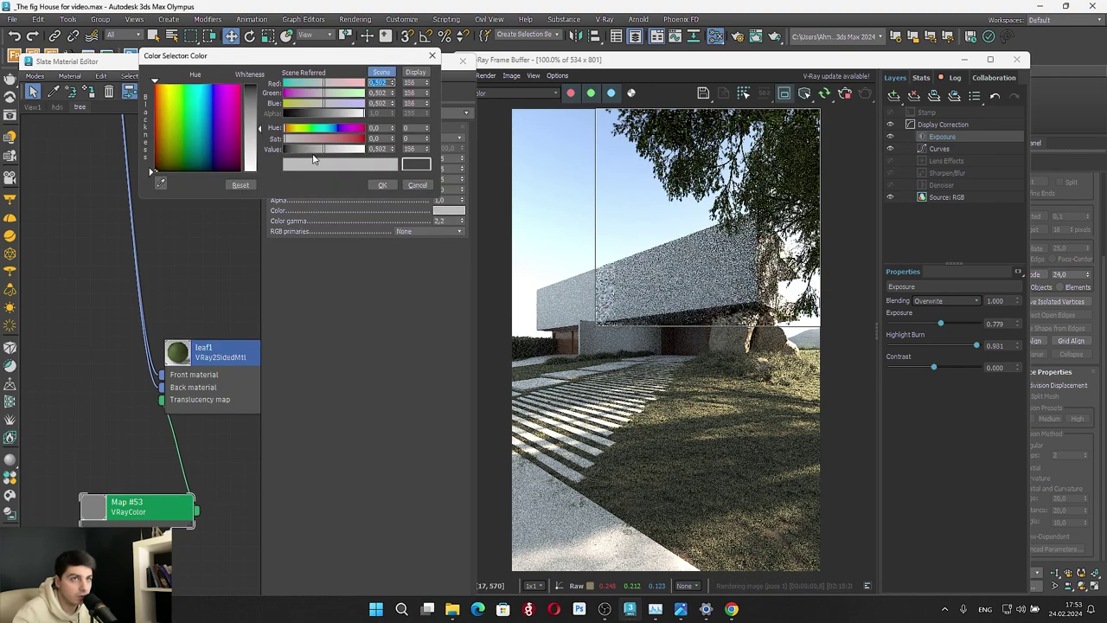
left_click(328, 150)
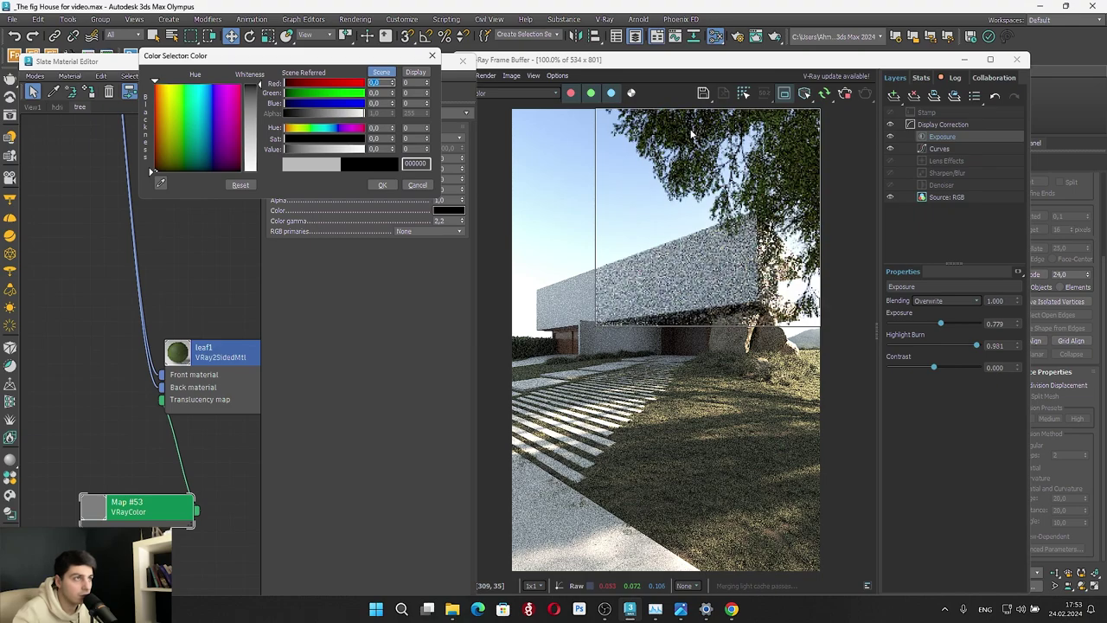
scroll(590, 141, "up", 3)
scroll(691, 132, "down", 3)
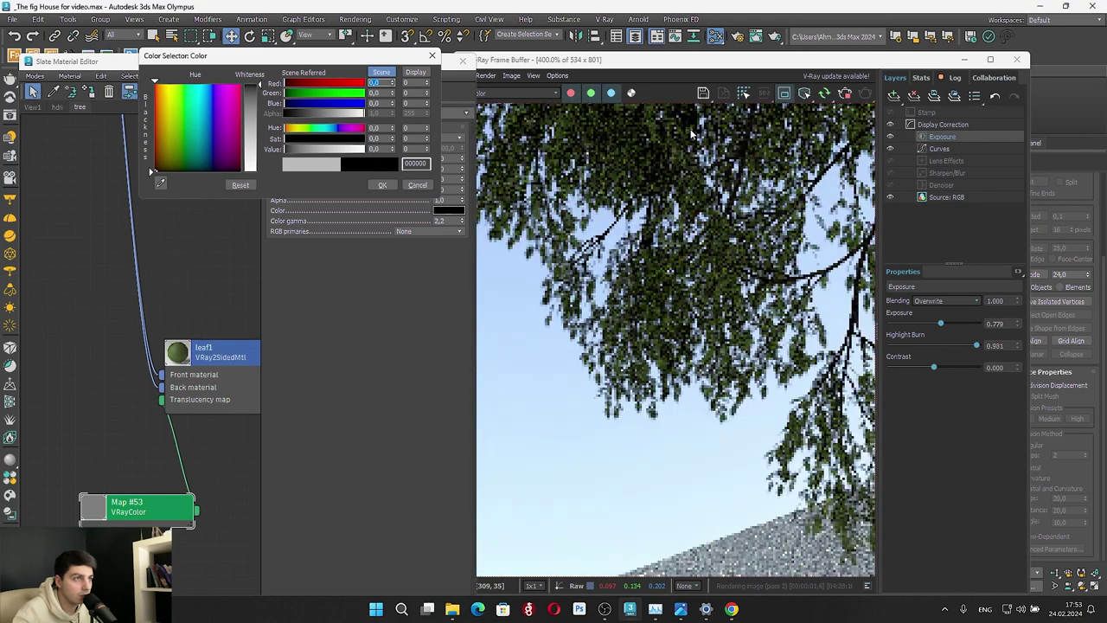
scroll(722, 147, "up", 1)
scroll(723, 146, "down", 3)
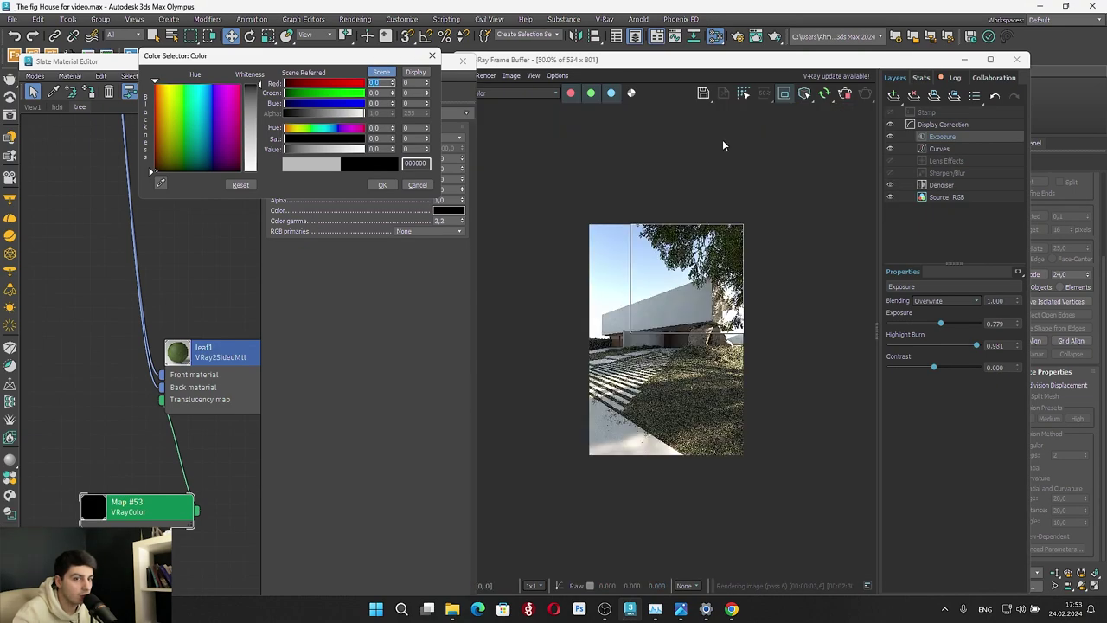
scroll(705, 229, "up", 3)
scroll(689, 235, "down", 1)
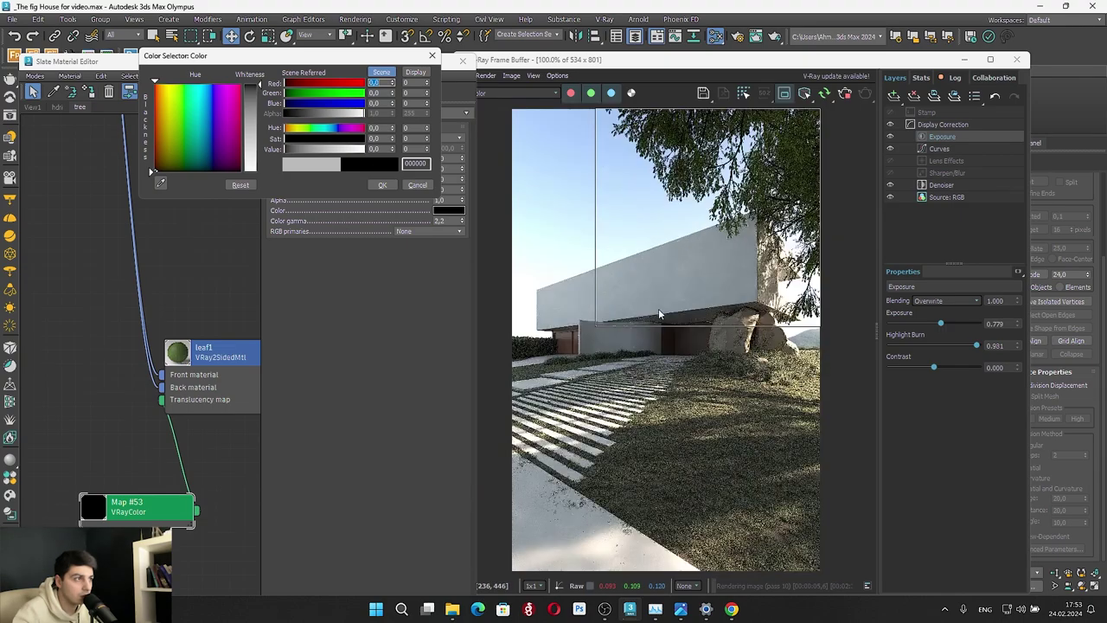
scroll(685, 125, "up", 1)
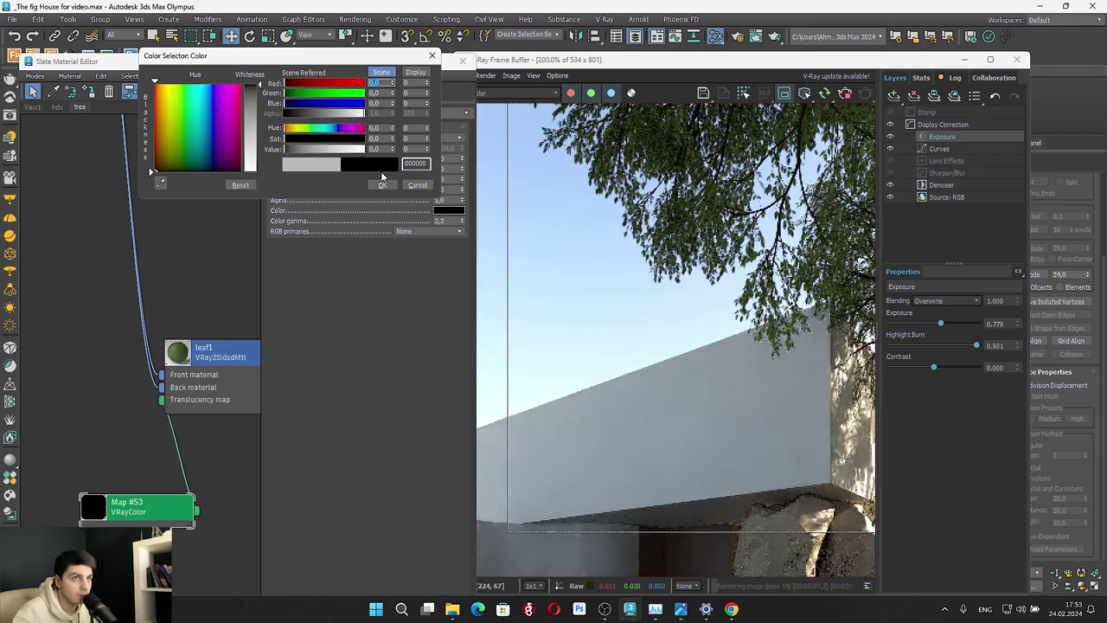
Try white and then greys of value 0.784 and 0.676 as the leaf translucency colour, cancelling the colour change
left_click_drag(355, 148, 365, 149)
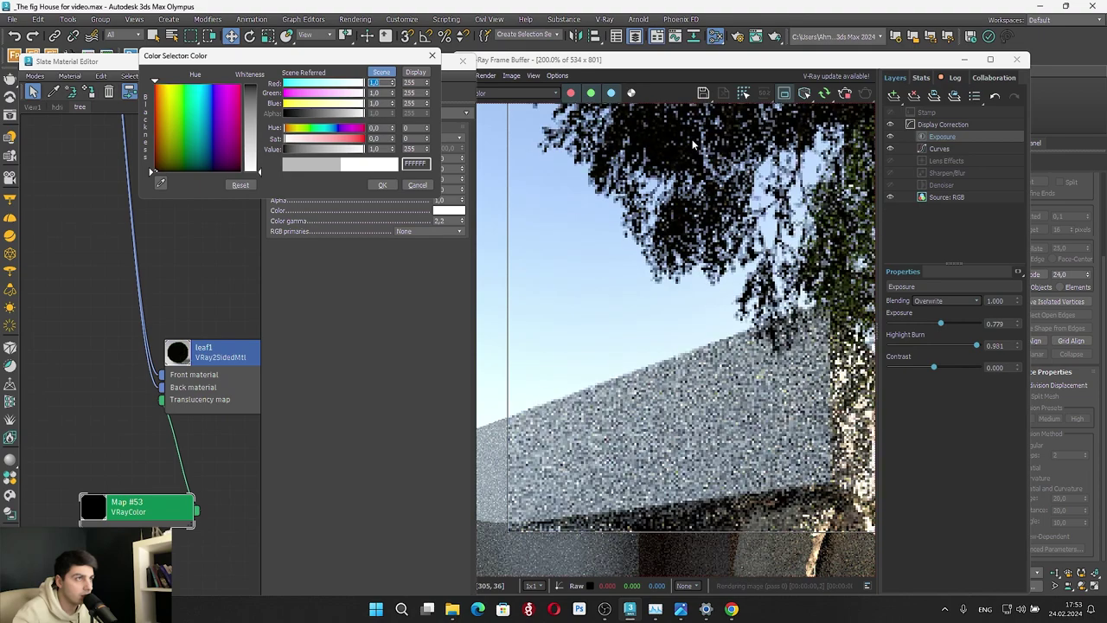
left_click(348, 150)
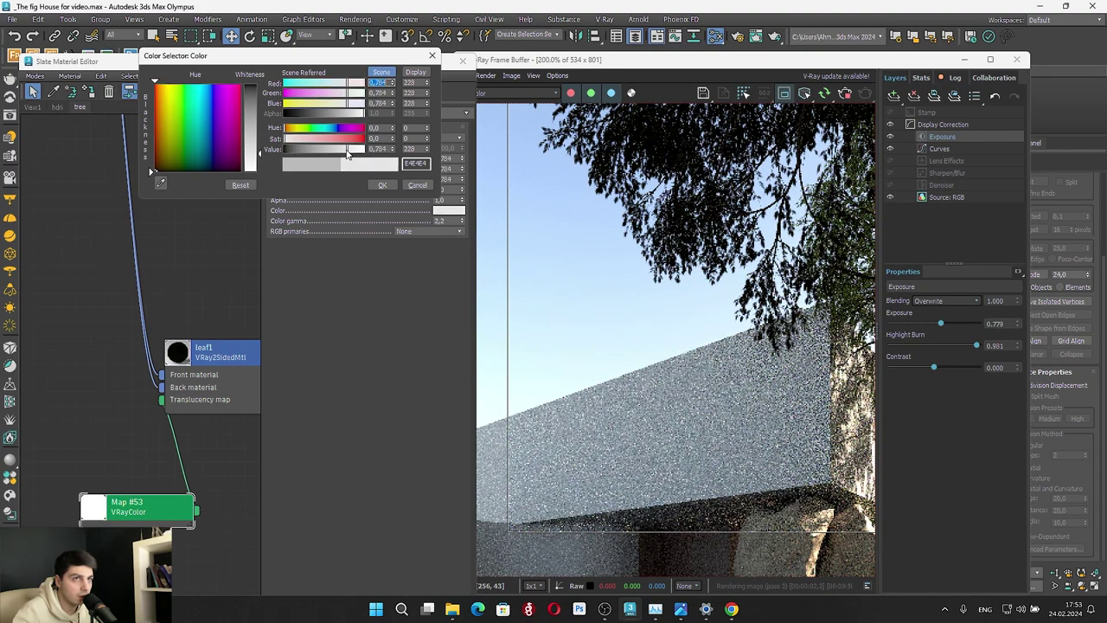
left_click(339, 151)
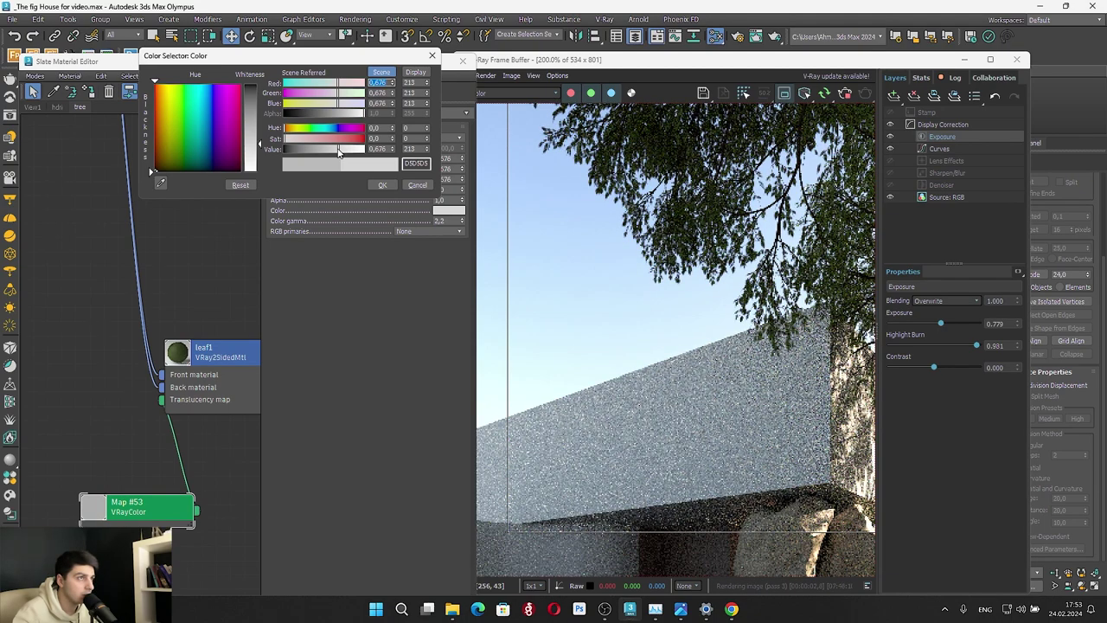
scroll(612, 355, "down", 2)
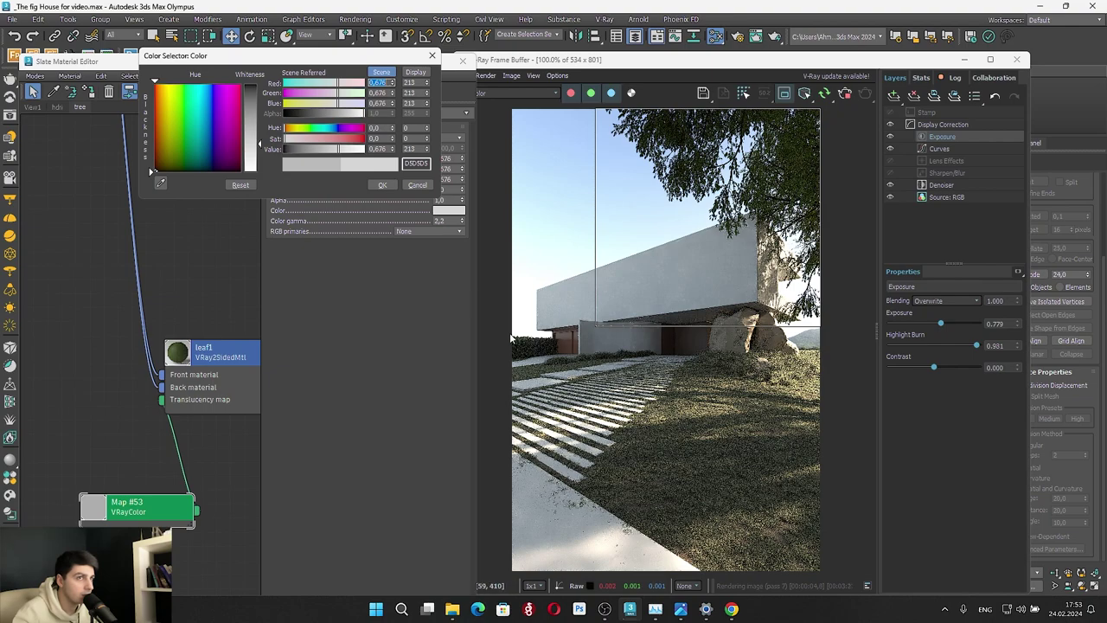
left_click(418, 185)
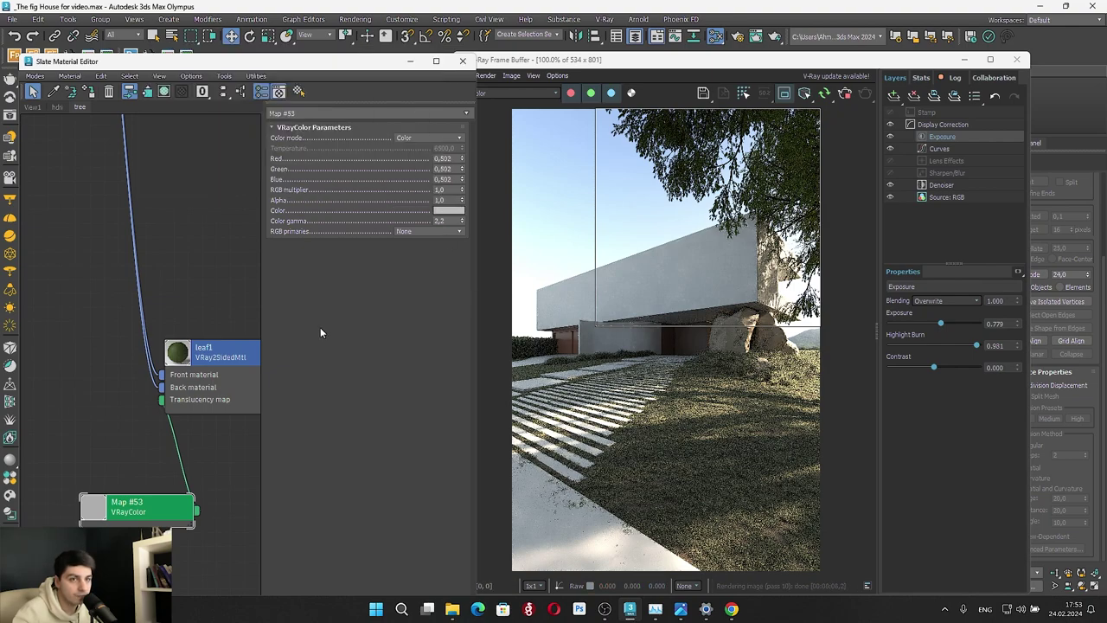
Move the leaf translucency Color Correction node clear of the other map nodes and place its source bitmap beside it
double_click(220, 364)
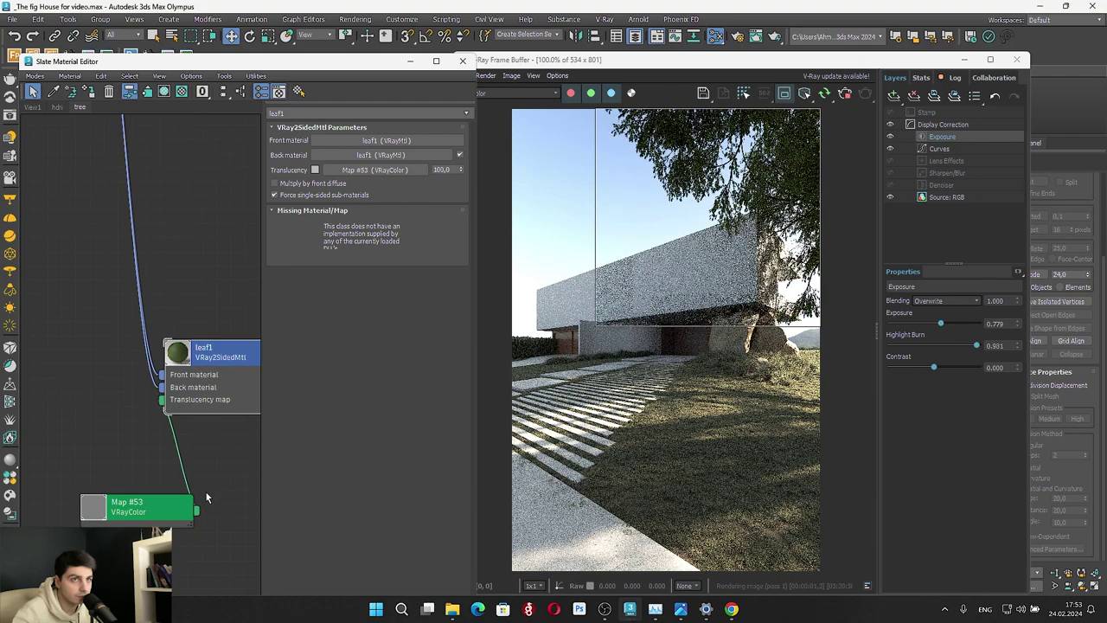
scroll(205, 499, "down", 4)
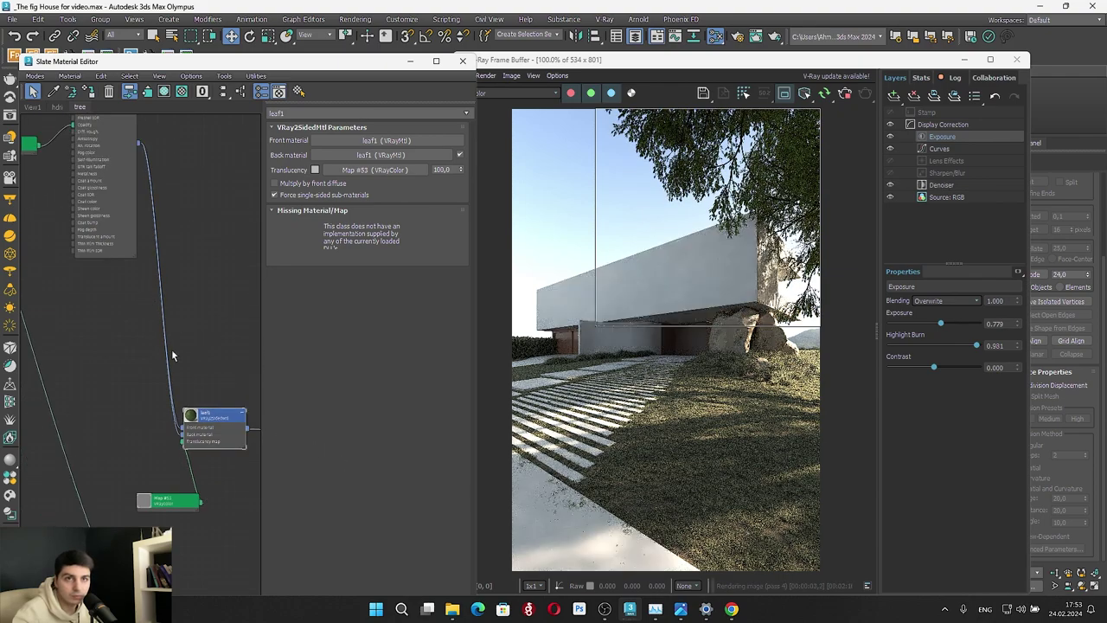
middle_click_drag(133, 283, 387, 487)
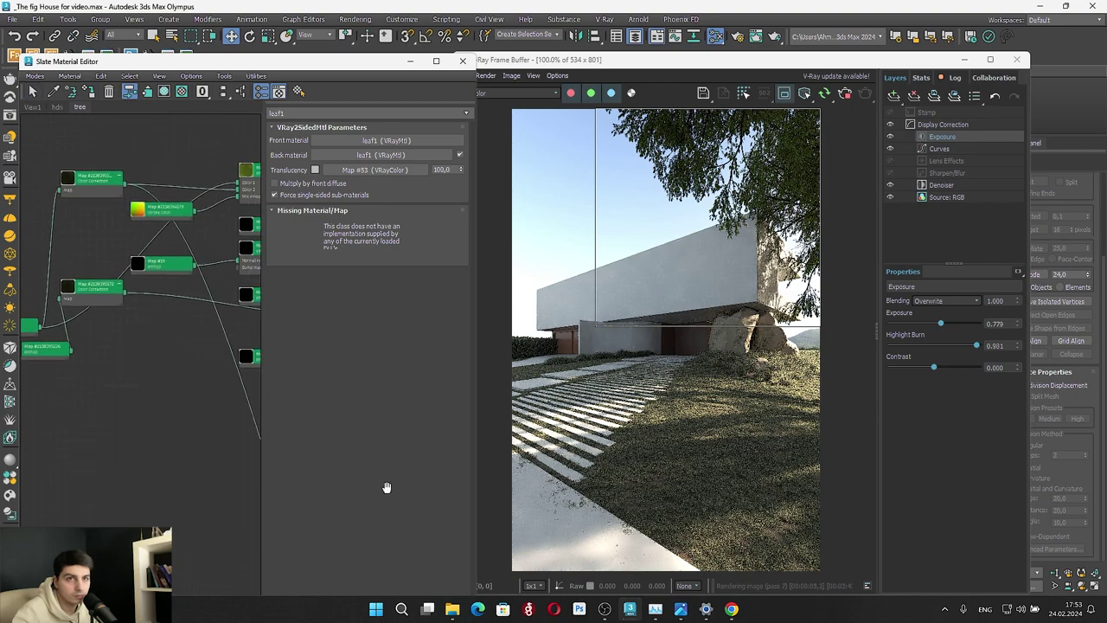
left_click_drag(91, 292, 137, 422)
middle_click_drag(155, 403, 212, 361)
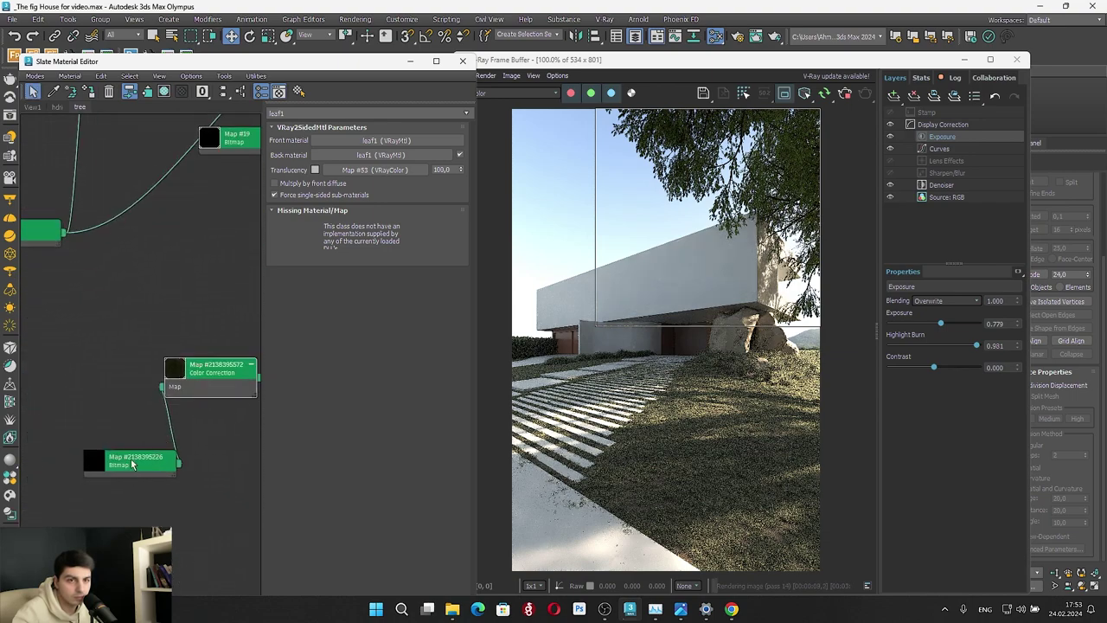
left_click_drag(133, 463, 77, 396)
Inspect the American elm leaf translucency bitmap's parameters and its enlarged preview
double_click(77, 395)
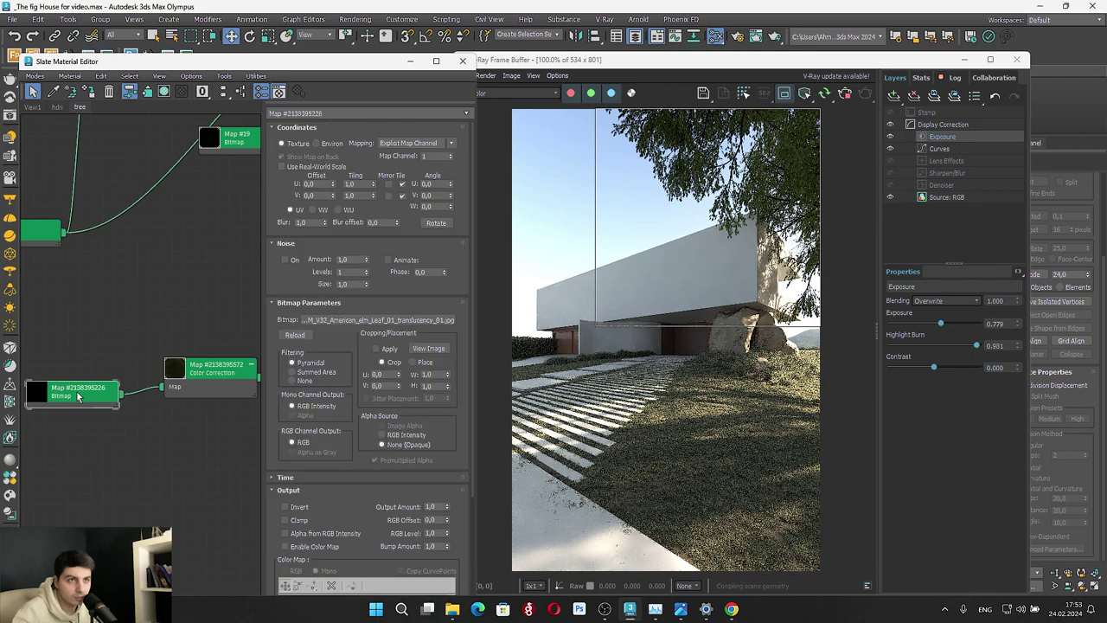
right_click(97, 383)
left_click(112, 176)
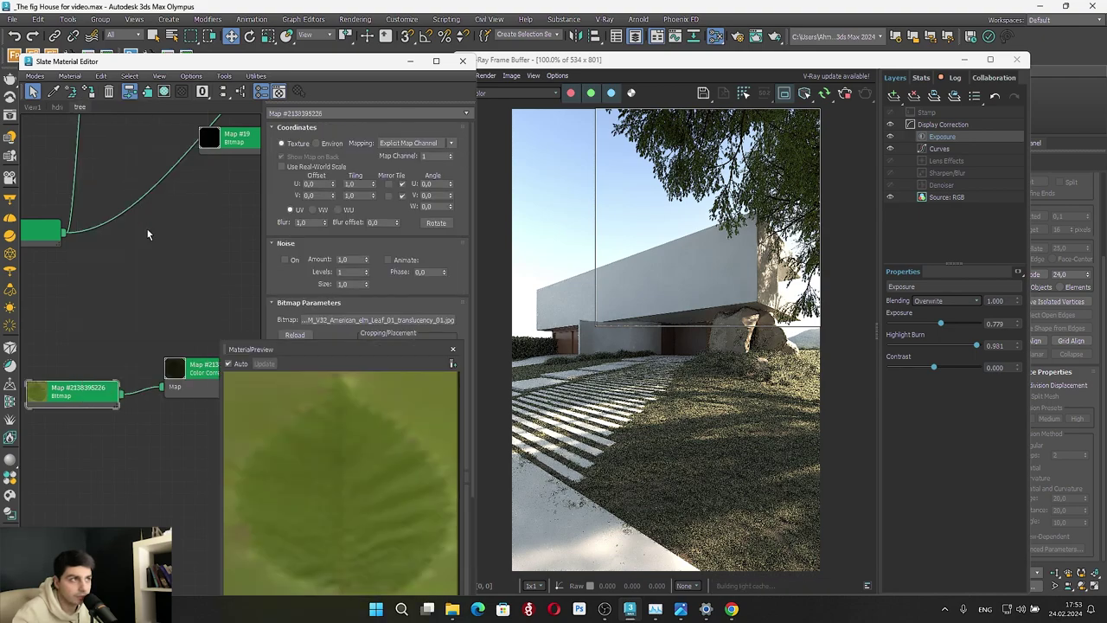
left_click(453, 349)
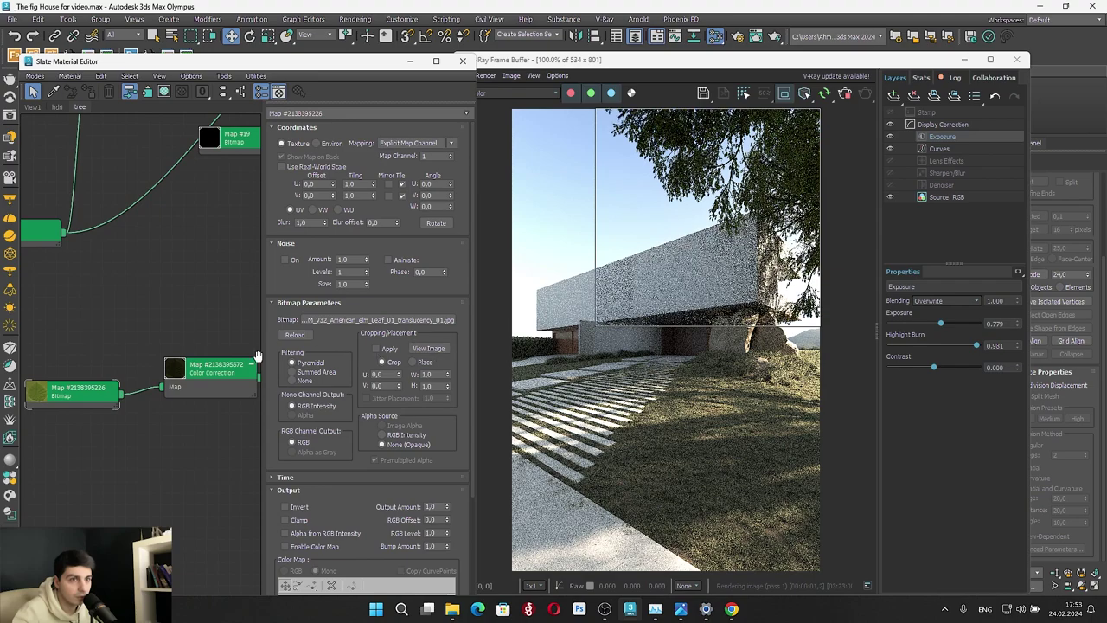
Set the RGB gamma/contrast of the leaf translucency Color Correction to 1.05 and check the foliage in the render
left_click(211, 377)
double_click(212, 374)
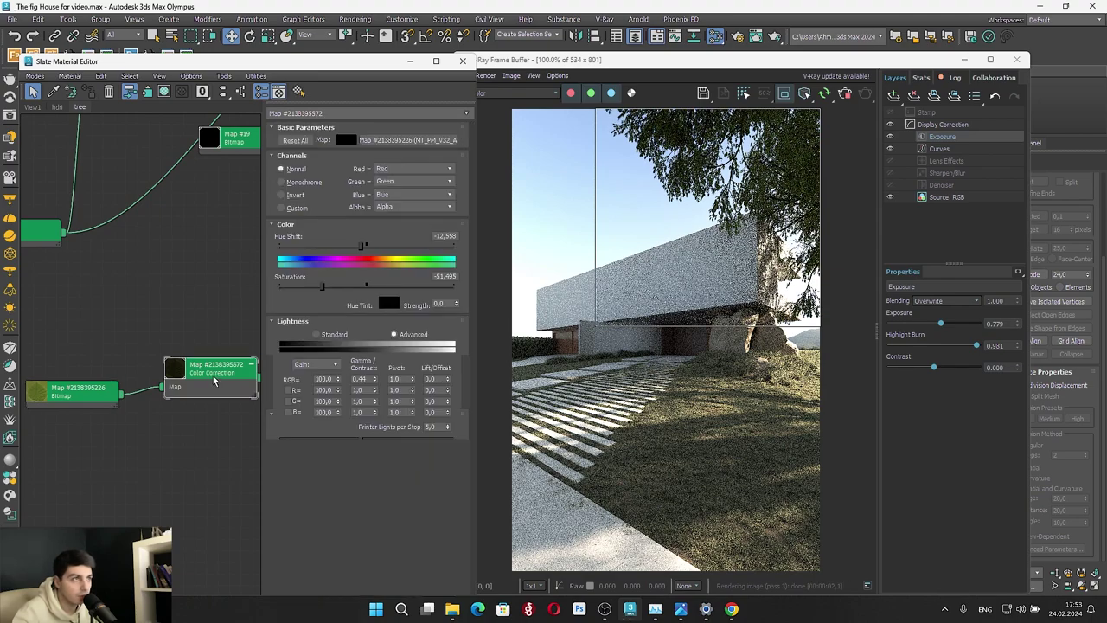
left_click_drag(375, 382, 377, 346)
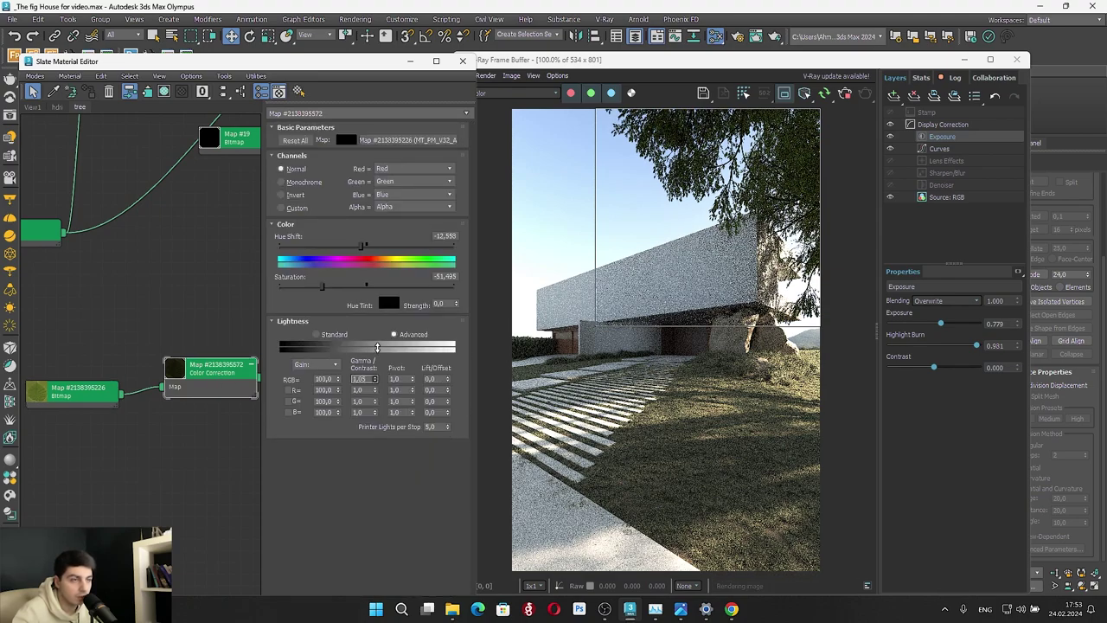
scroll(686, 147, "up", 3)
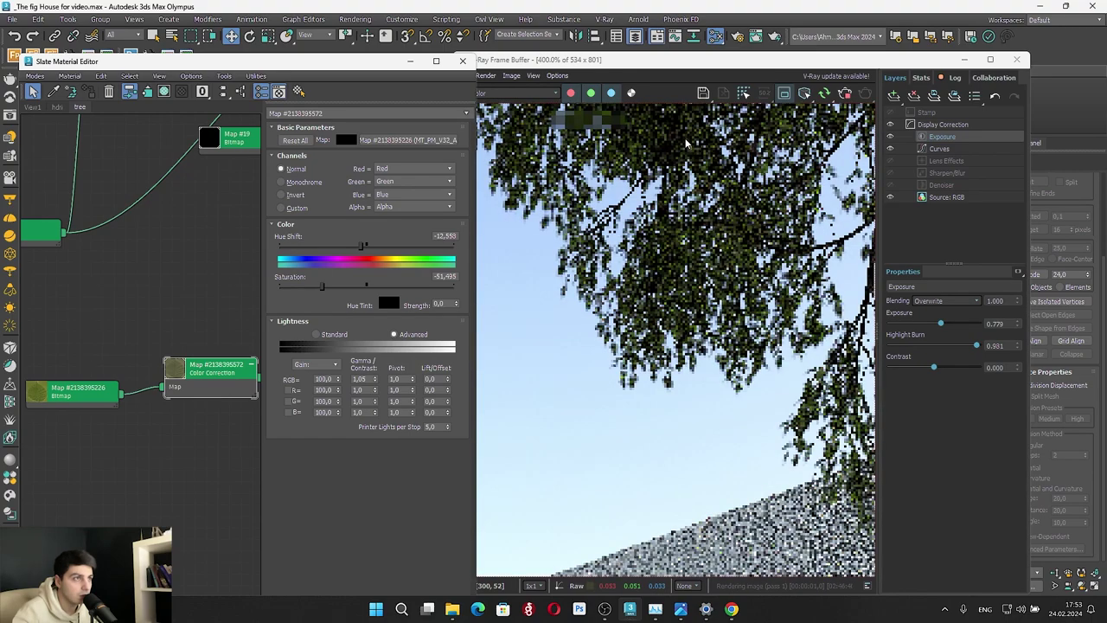
scroll(686, 147, "down", 2)
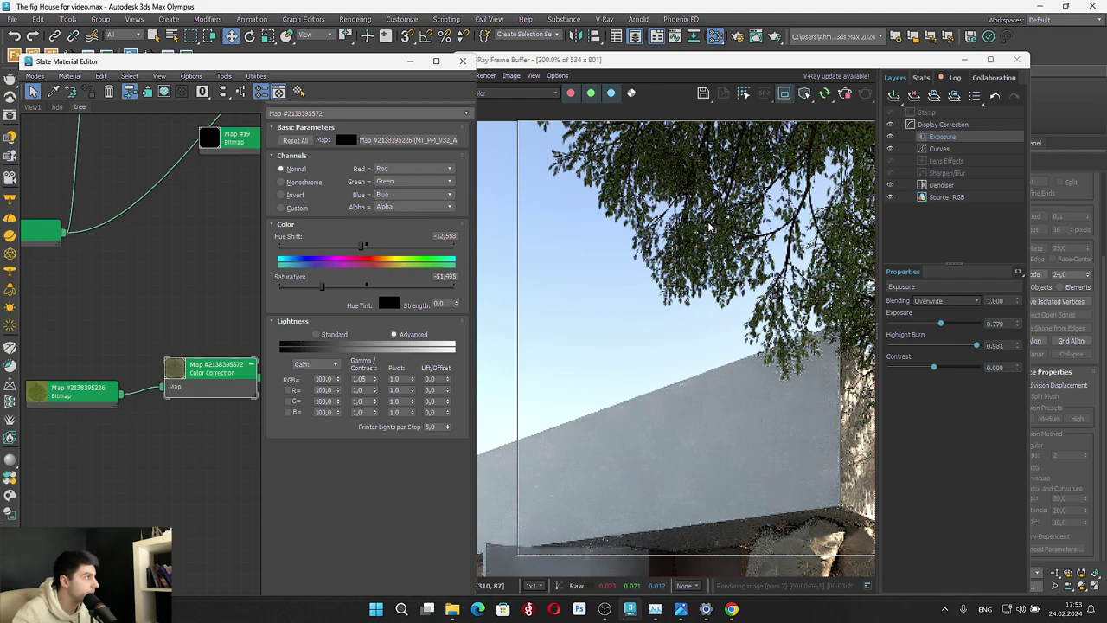
scroll(707, 284, "down", 2)
scroll(707, 284, "up", 1)
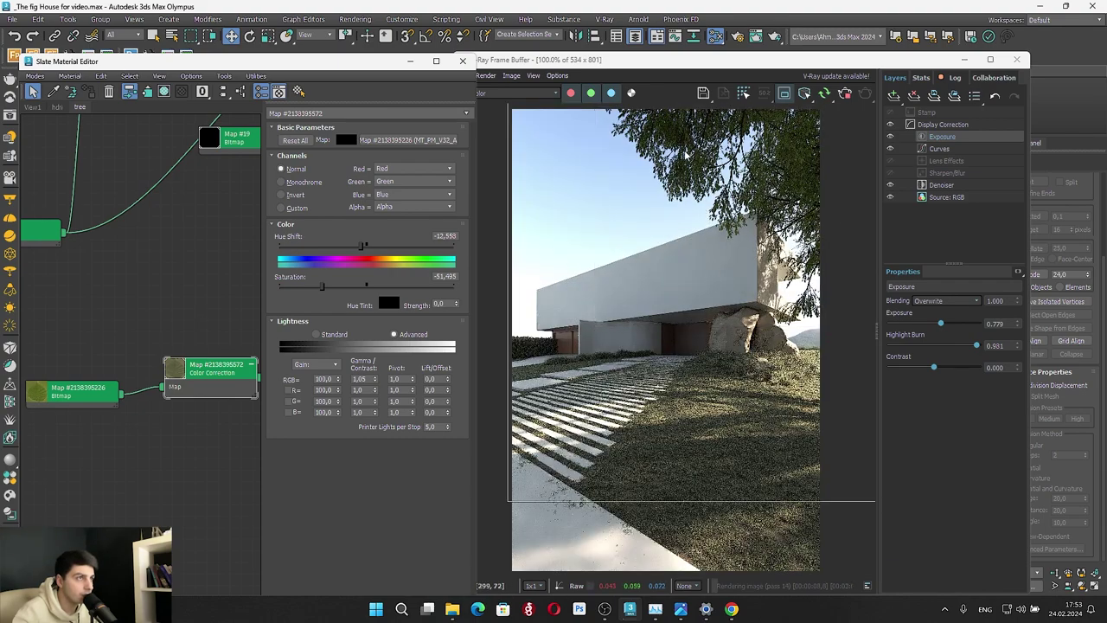
scroll(686, 154, "up", 1)
scroll(686, 155, "down", 1)
scroll(235, 244, "down", 1)
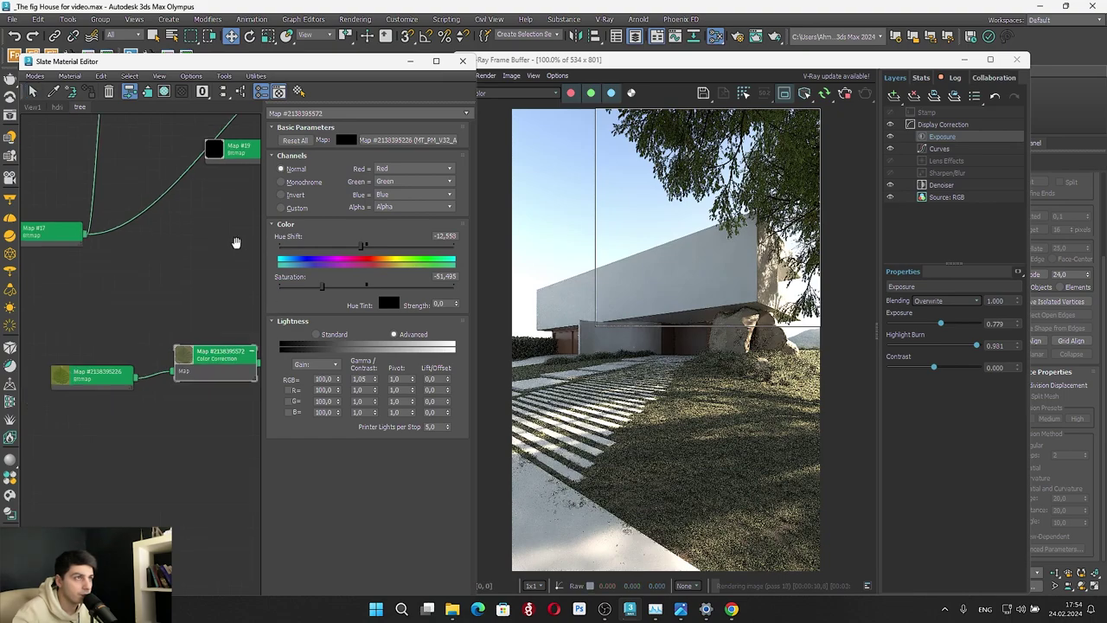
Set the reflection map amount of the leaf1 VRayMtl to 50
middle_click_drag(234, 242, 36, 344)
middle_click_drag(191, 238, 34, 347)
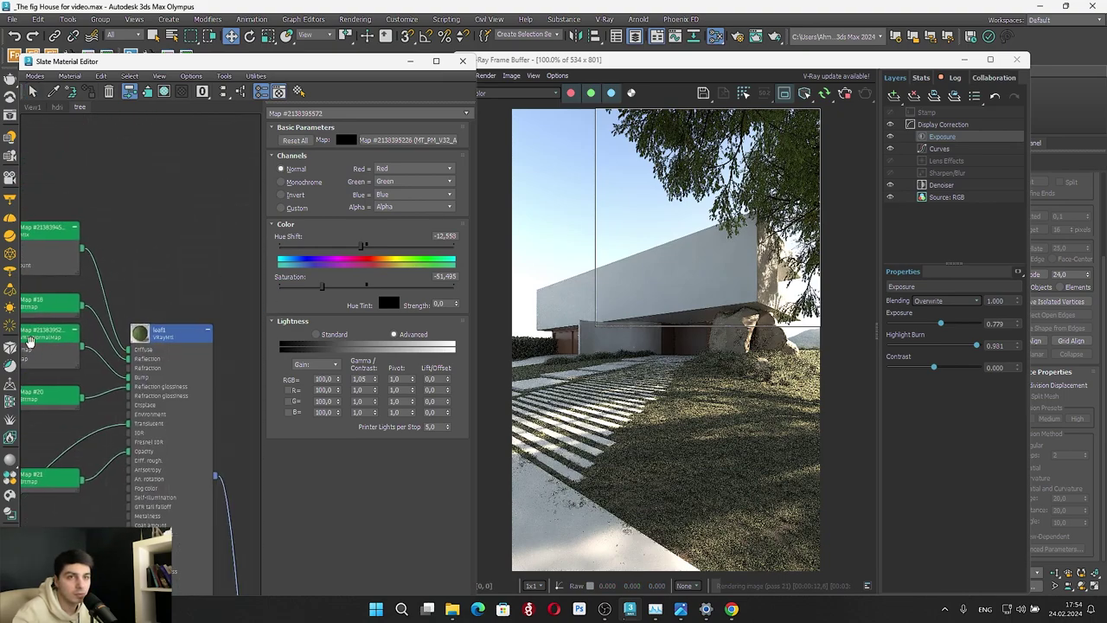
scroll(175, 359, "up", 1)
double_click(176, 332)
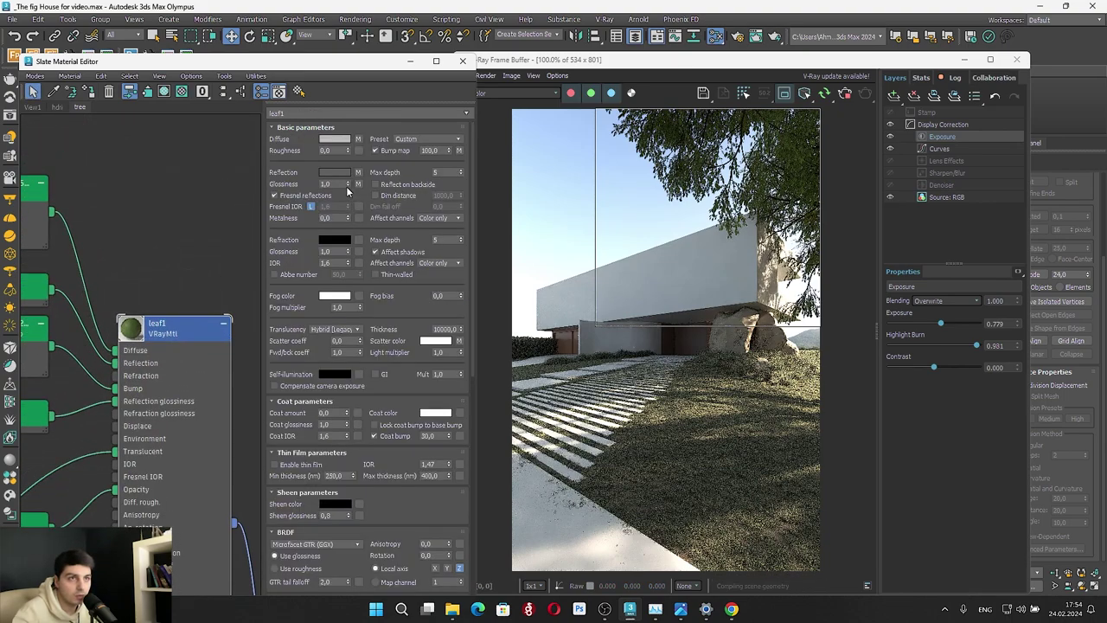
left_click_drag(472, 359, 462, 451)
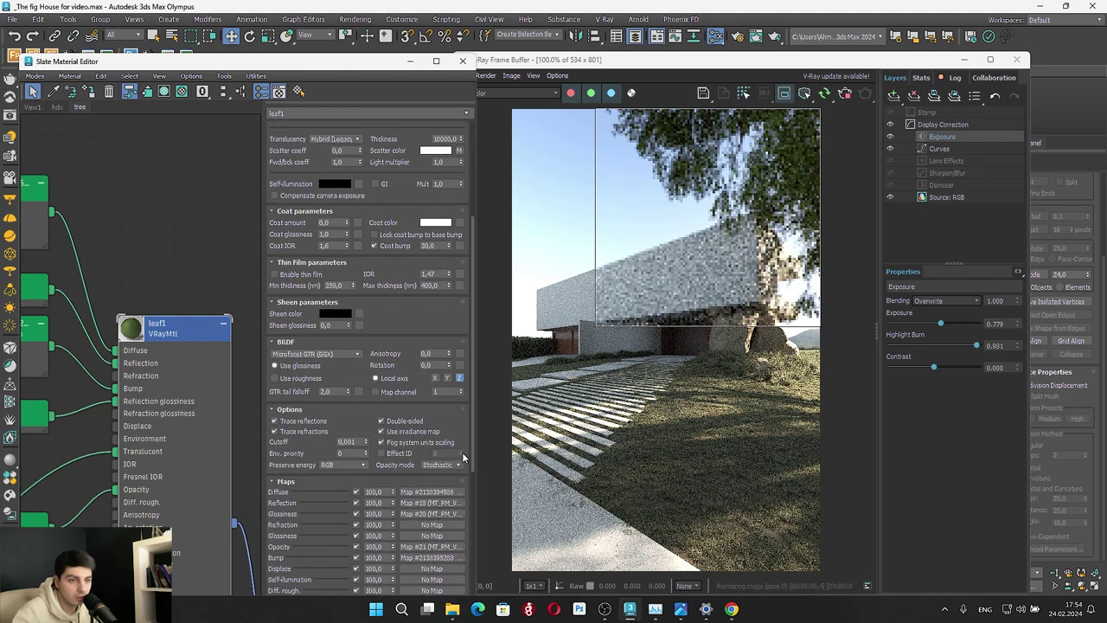
left_click_drag(392, 503, 397, 521)
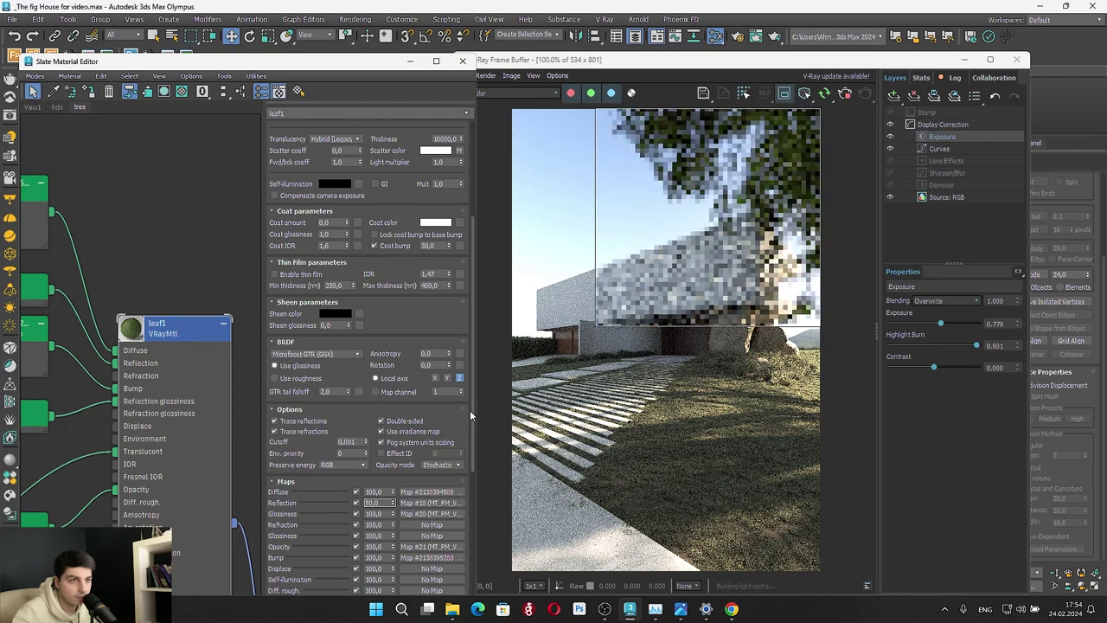
Change the leaf1 VRayMtl's reflection colour to a light grey and check the foliage in the render
left_click_drag(469, 411, 470, 309)
left_click(334, 172)
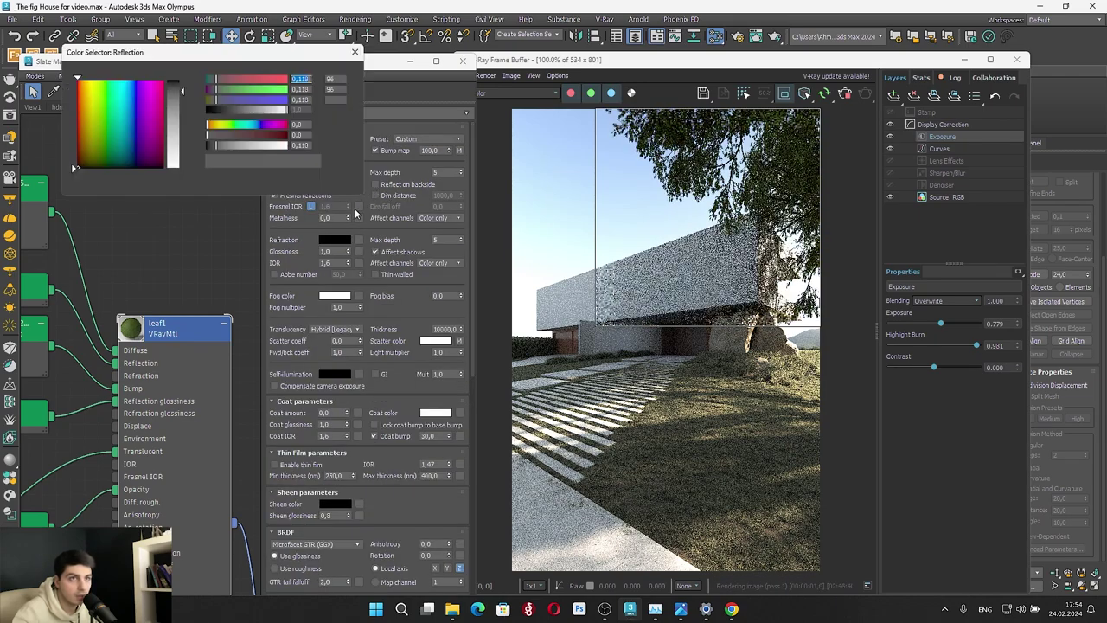
left_click(304, 181)
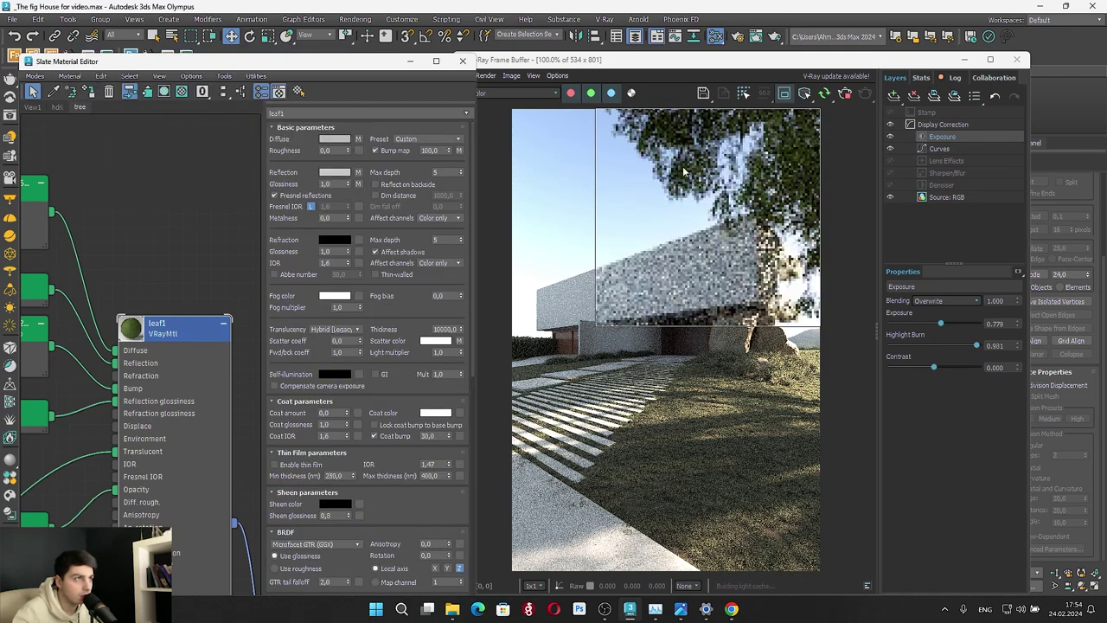
scroll(692, 124, "up", 2)
scroll(663, 198, "down", 2)
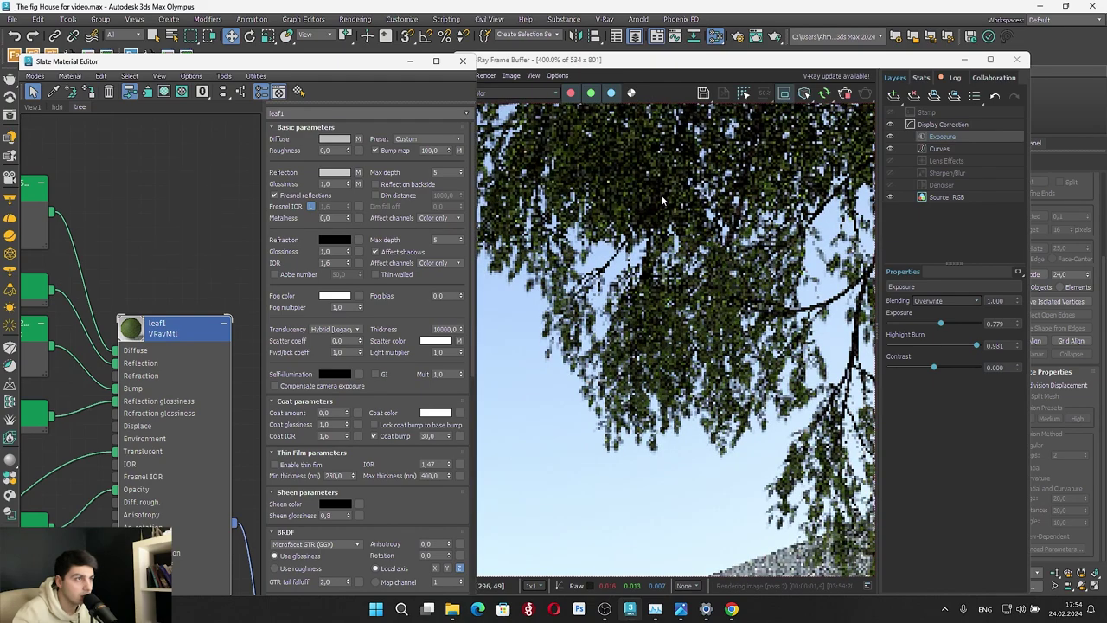
Preview the Map #19 bitmap that feeds the leaf material's normal map and return to the leaf1 VRayMtl node
middle_click_drag(110, 313, 270, 310)
middle_click_drag(150, 317, 347, 327)
middle_click_drag(169, 384, 225, 367)
right_click(226, 367)
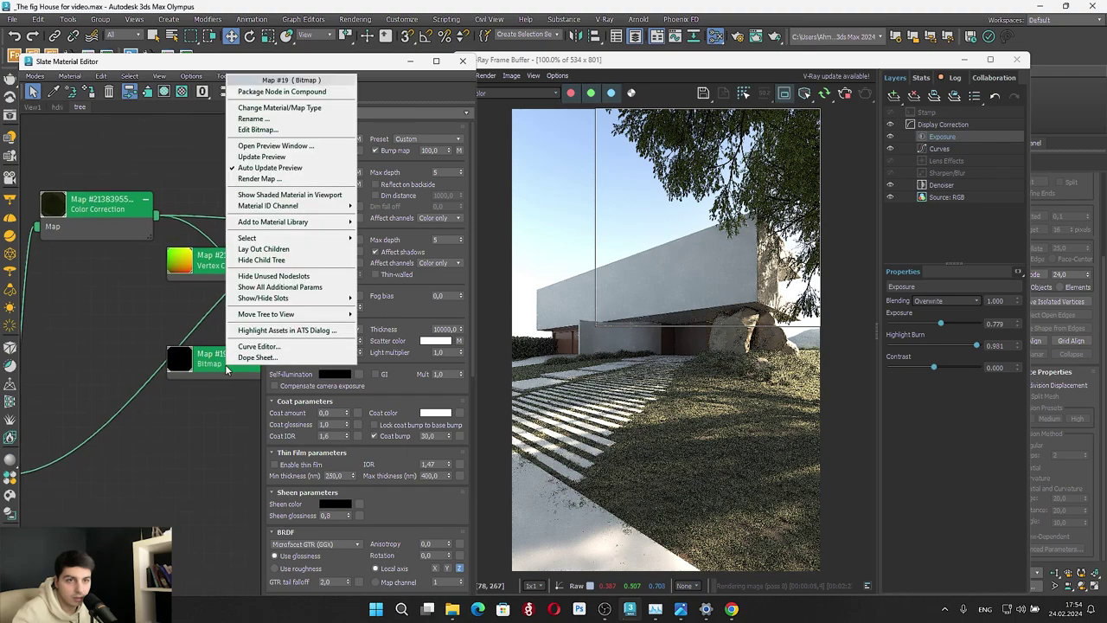
left_click(260, 147)
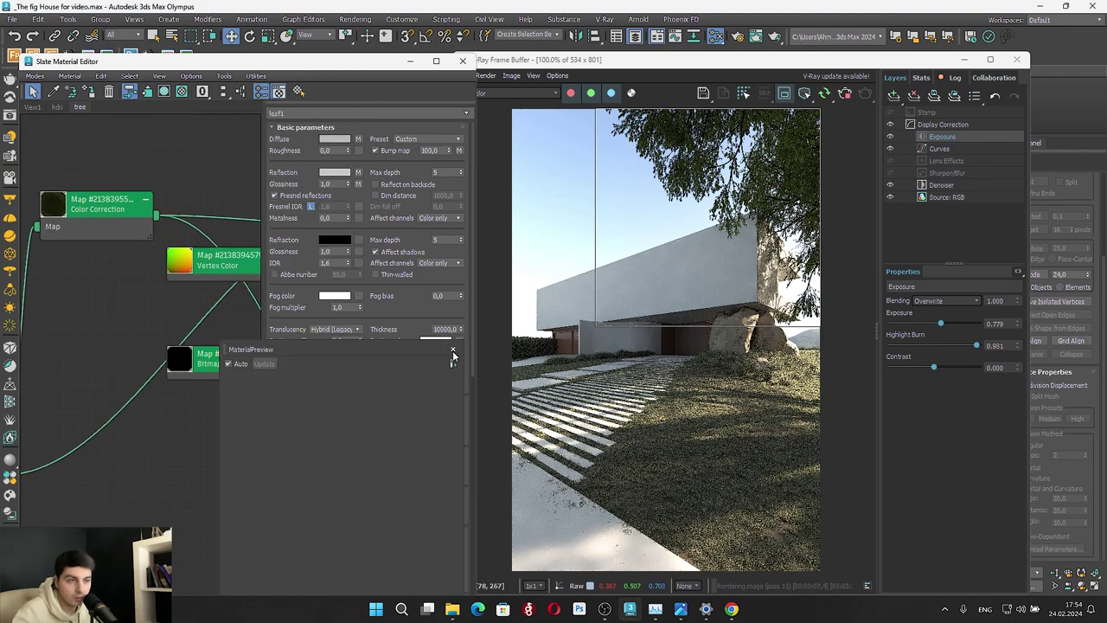
middle_click_drag(163, 359, 37, 275)
middle_click_drag(174, 341, 56, 343)
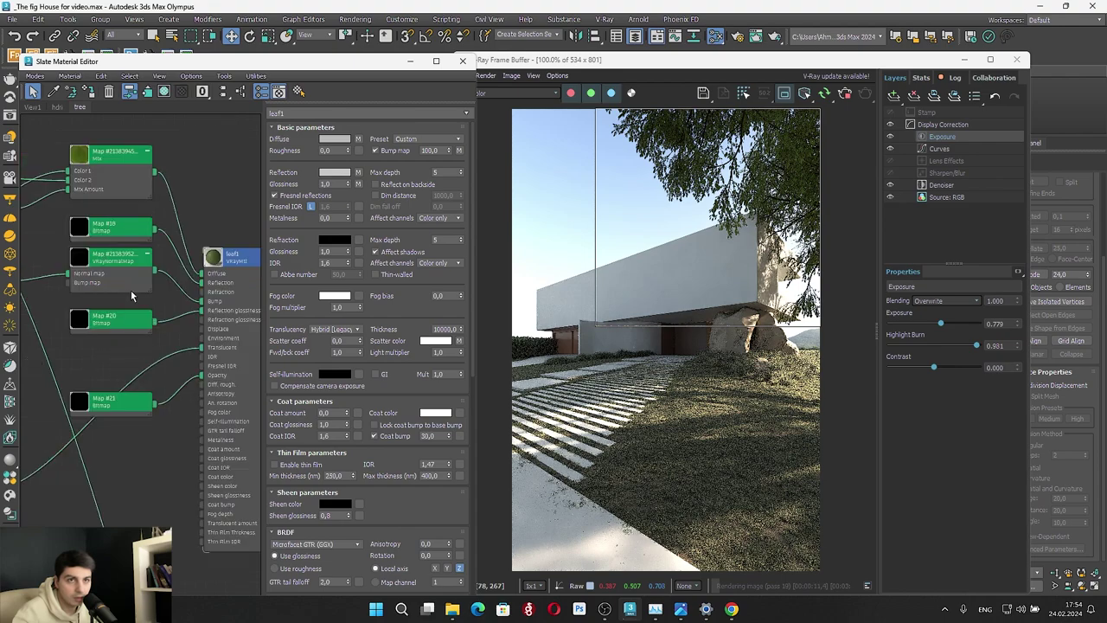
Move the VRayNormalMap node clear of its neighbours and preview the Map #18 specular bitmap that feeds leaf1's reflection
left_click_drag(110, 261, 50, 354)
left_click(104, 230)
right_click(106, 231)
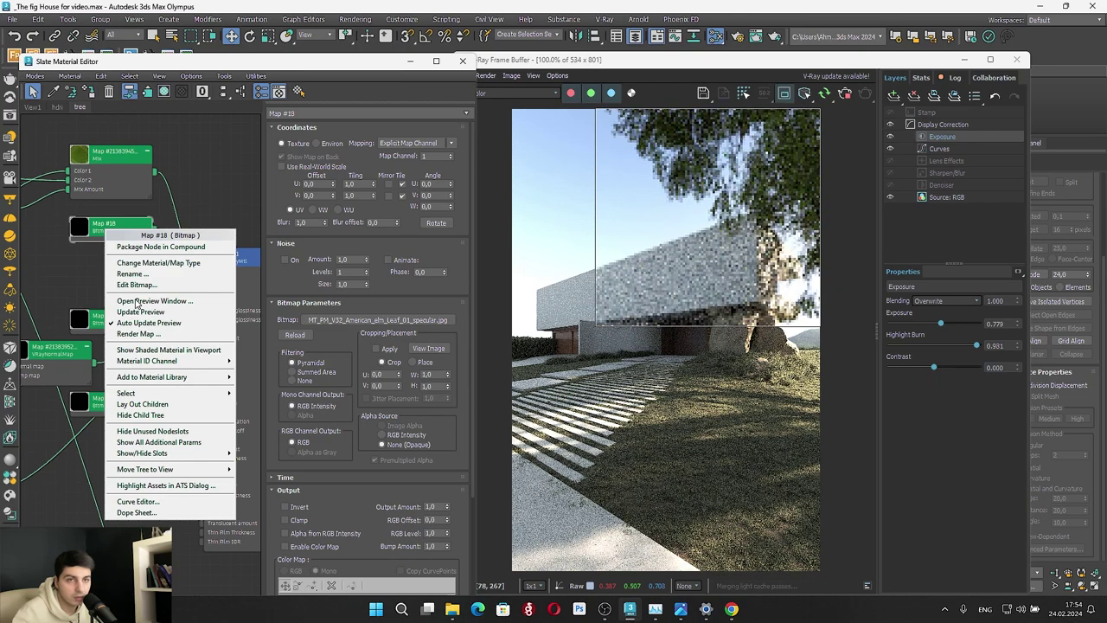
left_click(138, 301)
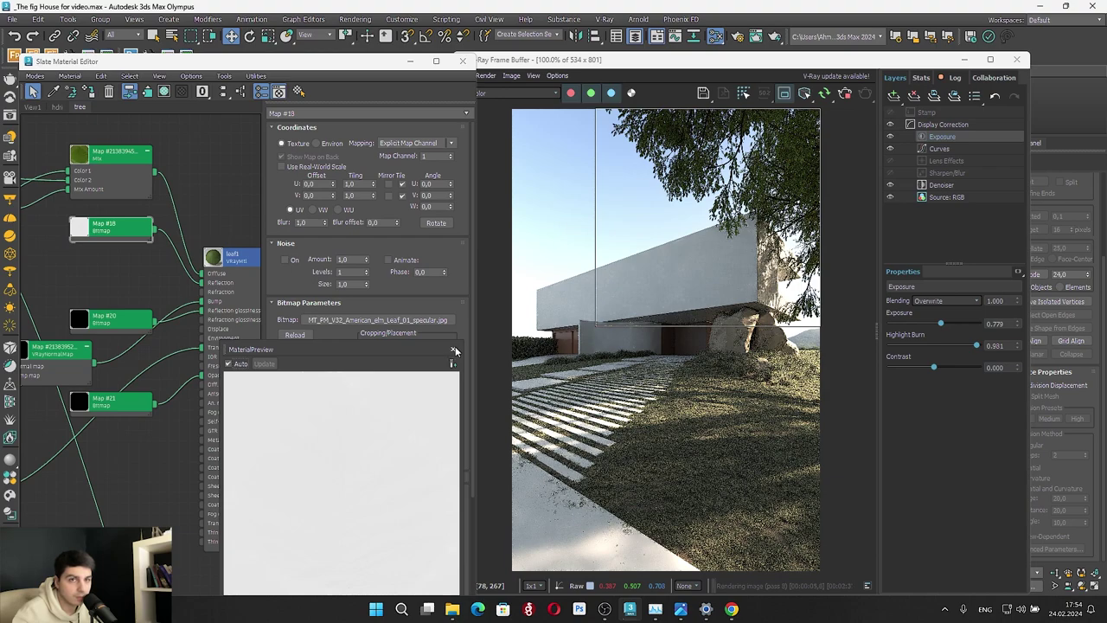
left_click(453, 350)
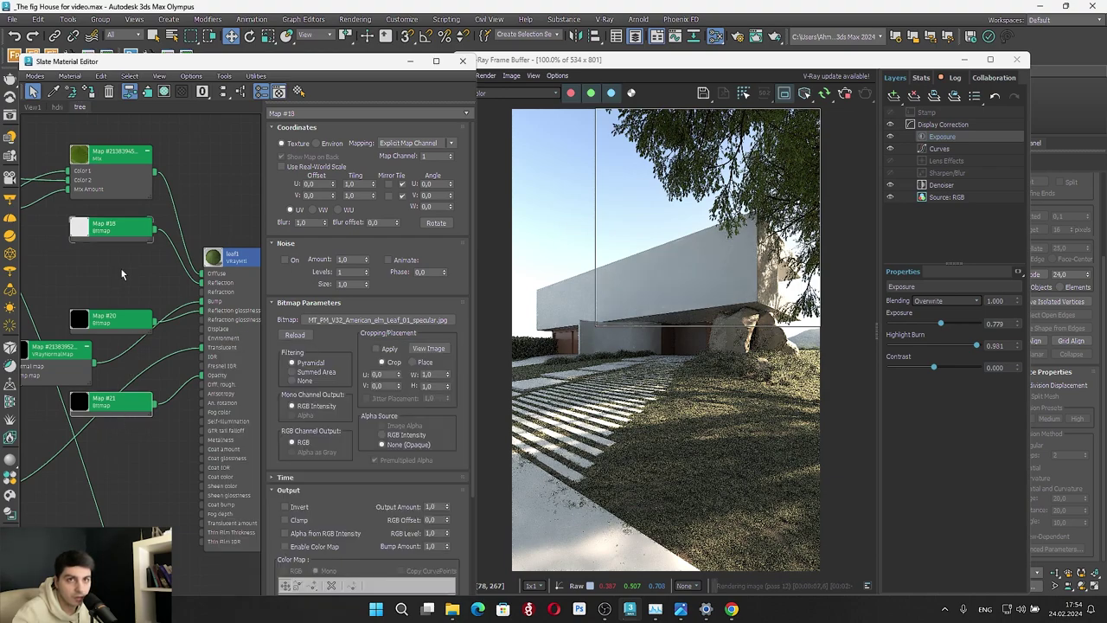
Stop the running render and compare it with the reference image 2.png
middle_click_drag(31, 211, 188, 291)
scroll(225, 283, "up", 1)
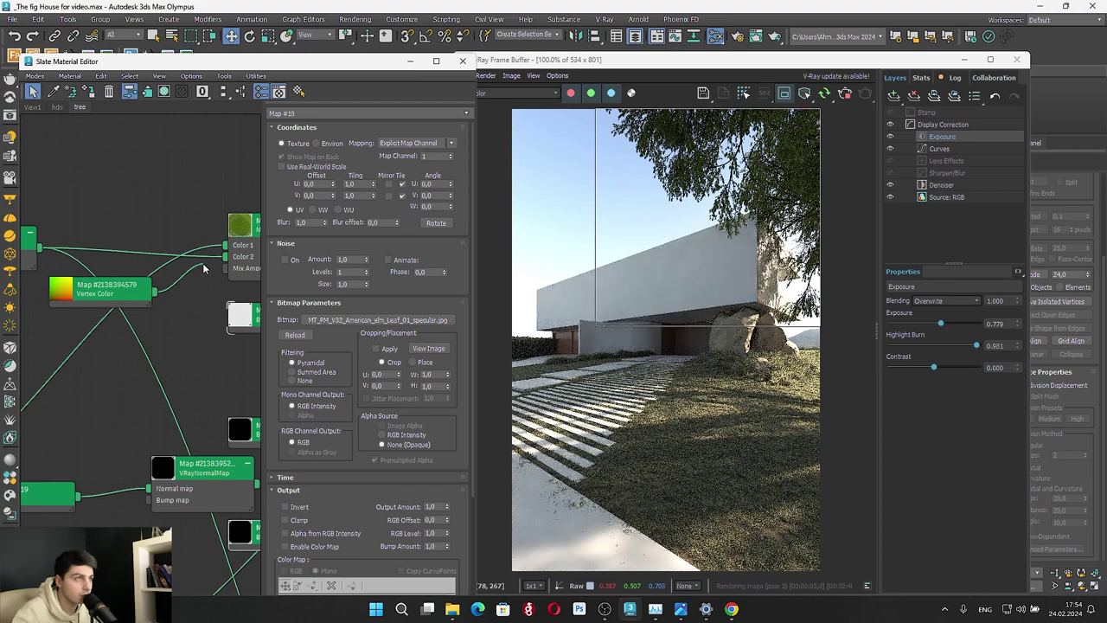
left_click_drag(214, 269, 228, 269)
scroll(167, 161, "down", 3)
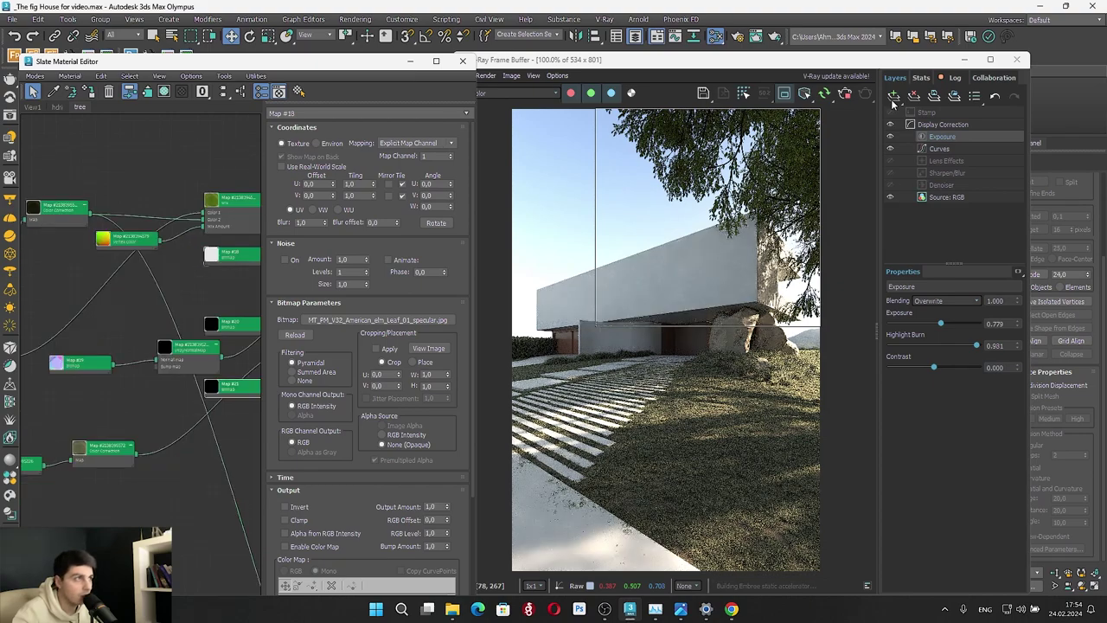
left_click(846, 95)
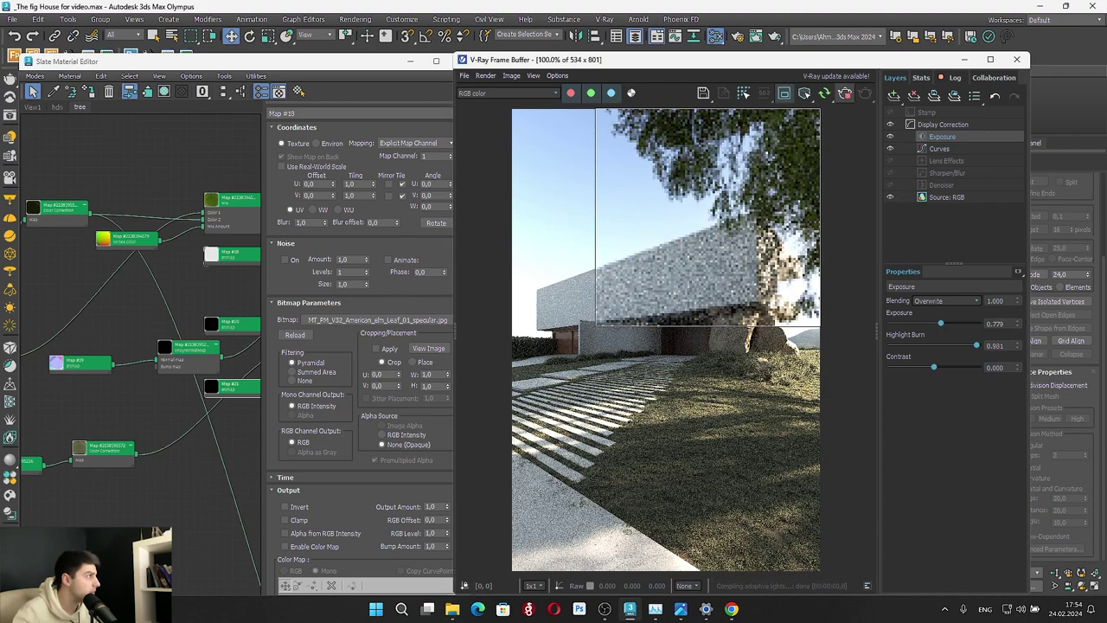
left_click_drag(1106, 62, 854, 60)
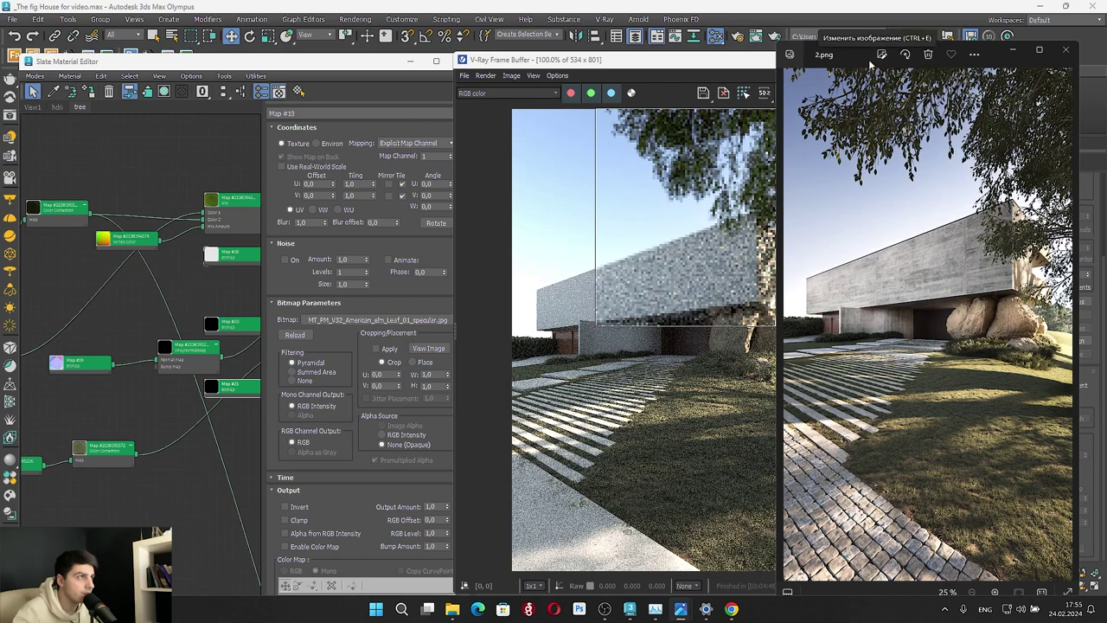
left_click_drag(849, 61, 1106, 64)
Open the parameters of the Color Correction feeding leaf1's diffuse Mix and enlarge the Slate Material Editor to full screen
middle_click_drag(69, 244, 175, 251)
left_click(163, 220)
double_click(164, 220)
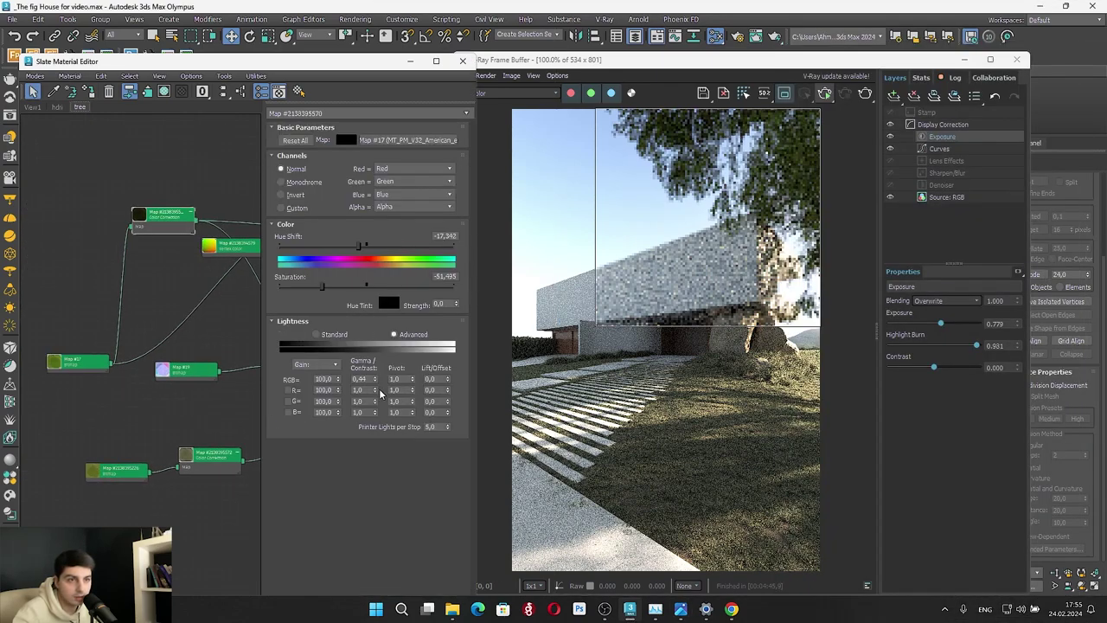
middle_click_drag(133, 321, 5, 236)
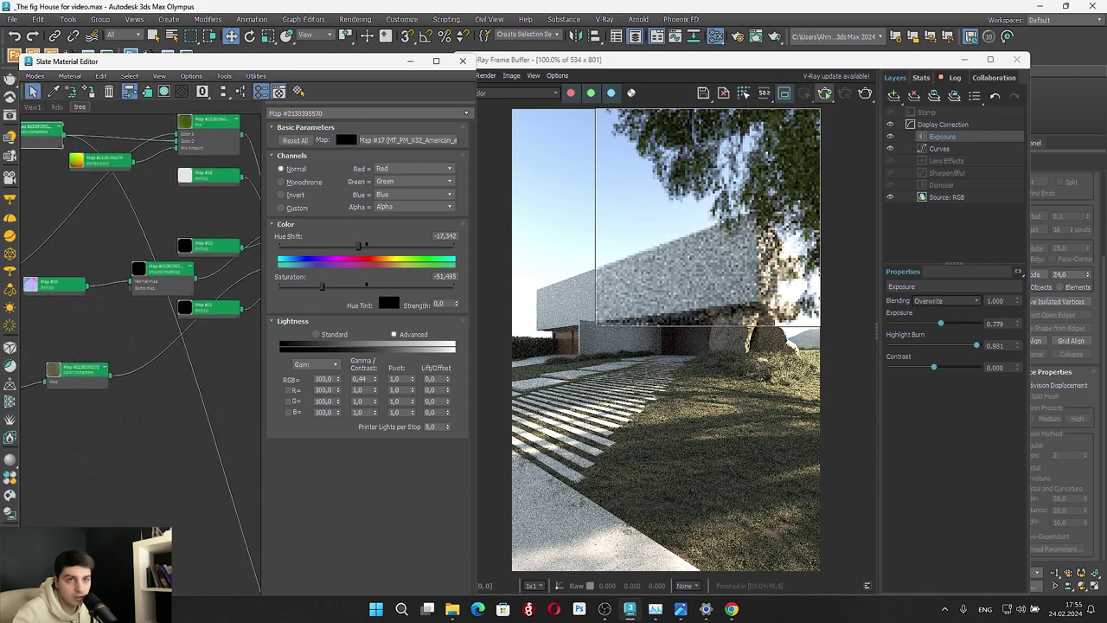
left_click(965, 60)
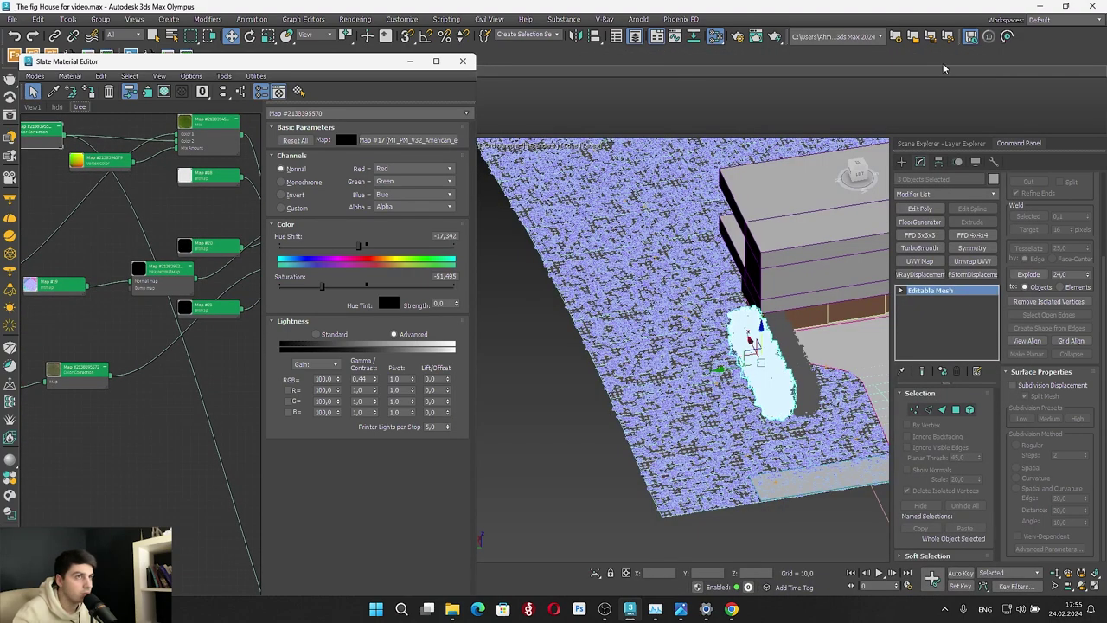
left_click(437, 62)
Move the leaf2 node group below the leaf1 nodes and shift the Map #17 bitmap away from its Color Correction
scroll(508, 211, "down", 5)
middle_click_drag(499, 223, 562, 134)
scroll(592, 450, "up", 3)
scroll(590, 429, "down", 3)
middle_click_drag(594, 406, 562, 341)
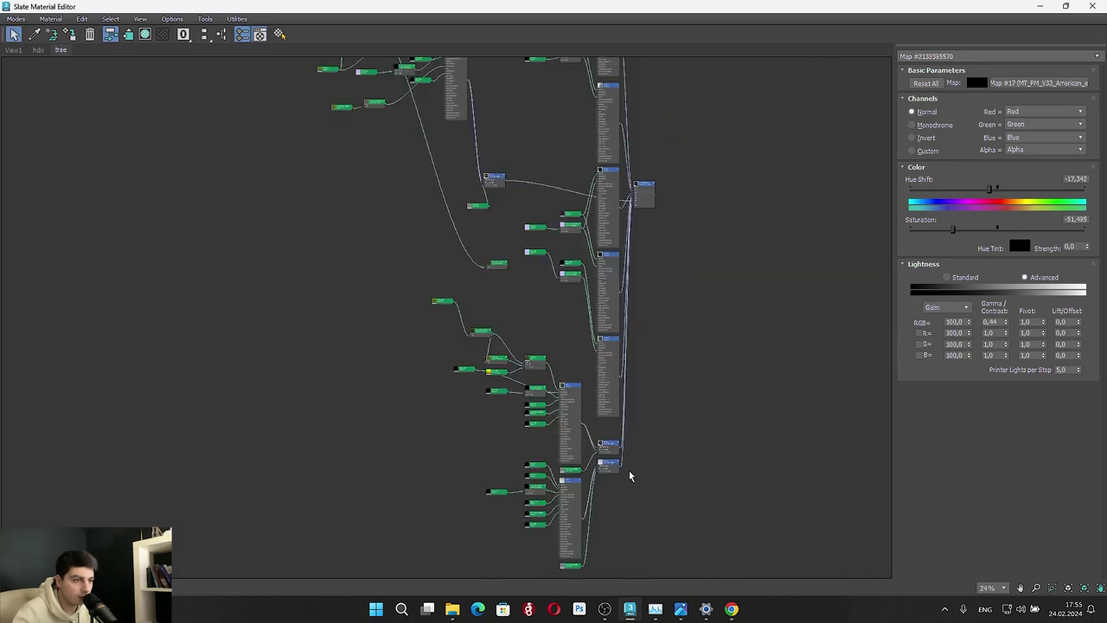
left_click_drag(604, 450, 366, 99)
scroll(421, 289, "up", 5)
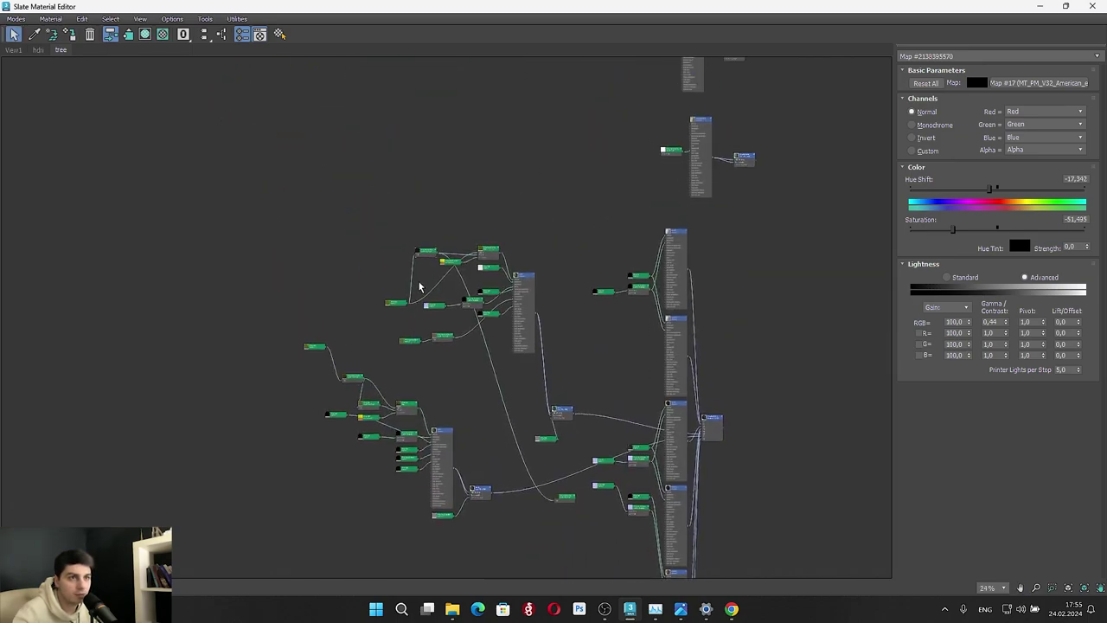
mouse_move(364, 346)
left_mouse_down()
mouse_move(259, 237)
mouse_move(232, 190)
left_mouse_up()
mouse_move(341, 368)
left_mouse_down()
mouse_move(262, 299)
mouse_move(196, 191)
mouse_move(319, 357)
mouse_move(163, 112)
mouse_move(244, 58)
left_mouse_up()
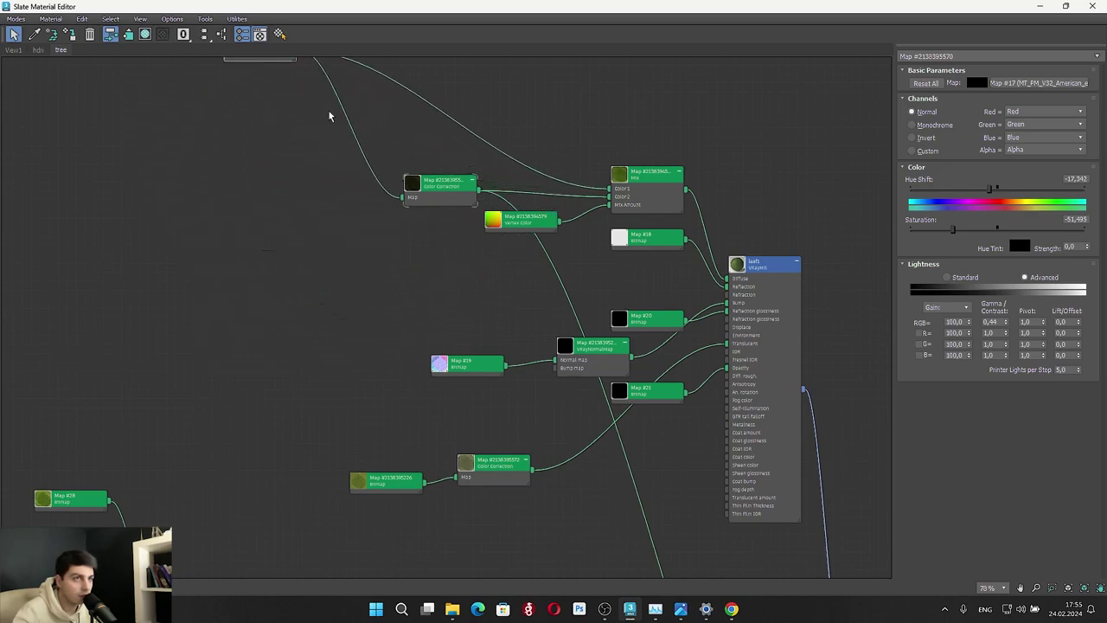
Set the leaf1 diffuse Color Correction's RGB gamma/contrast to 0.85 and its saturation to about -70.1
left_click(424, 197)
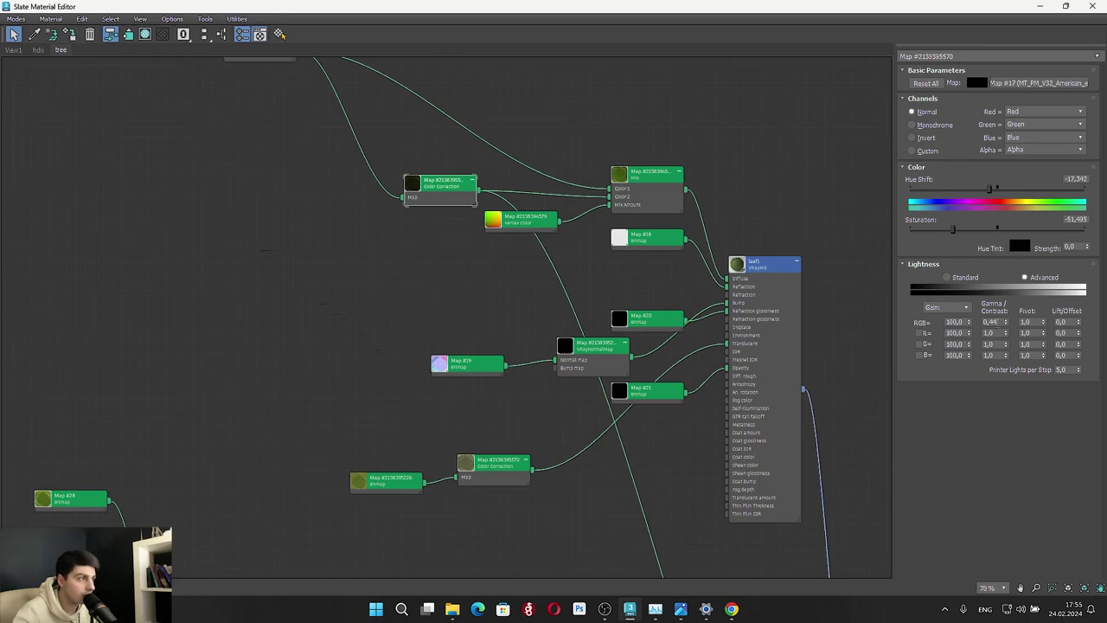
left_click_drag(1007, 322, 1007, 295)
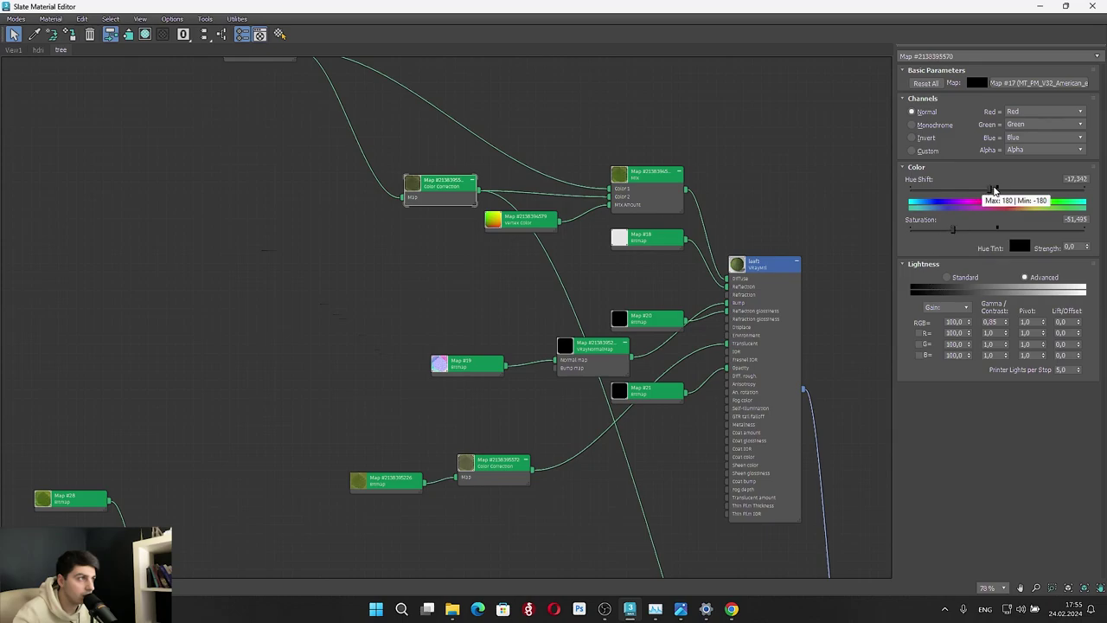
left_click_drag(953, 230, 936, 230)
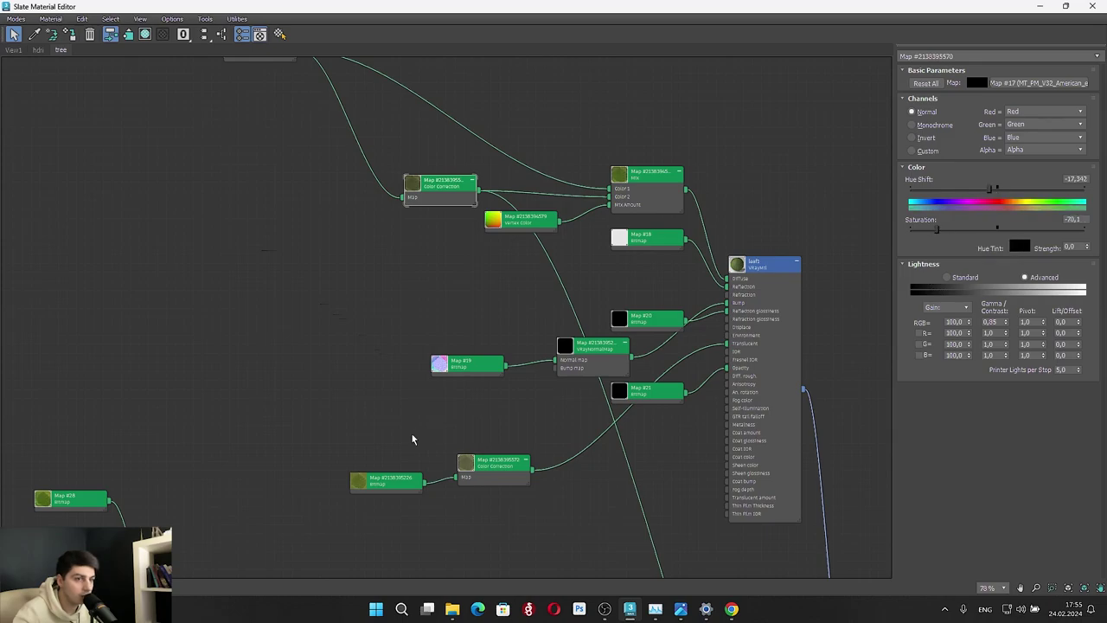
Review the settings of leaf1's translucency Color Correction and leaf2's diffuse Color Correction, shifting the leaf2 one away from its neighbours
left_click(487, 465)
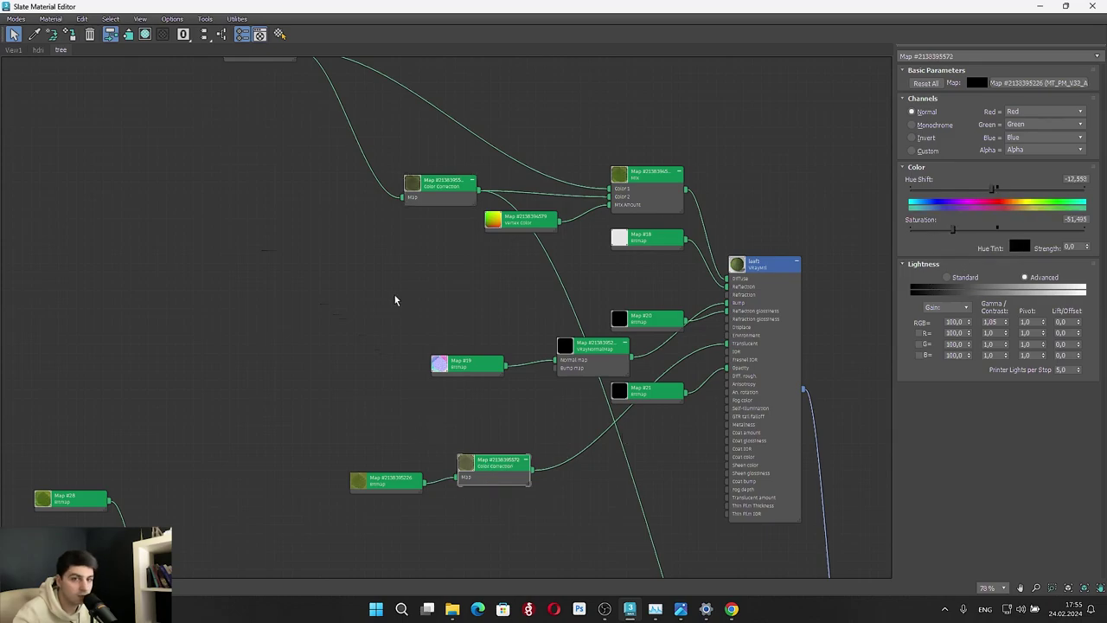
scroll(396, 295, "down", 2)
middle_click_drag(404, 267, 413, 104)
scroll(278, 344, "up", 2)
scroll(306, 303, "down", 1)
scroll(361, 193, "down", 3)
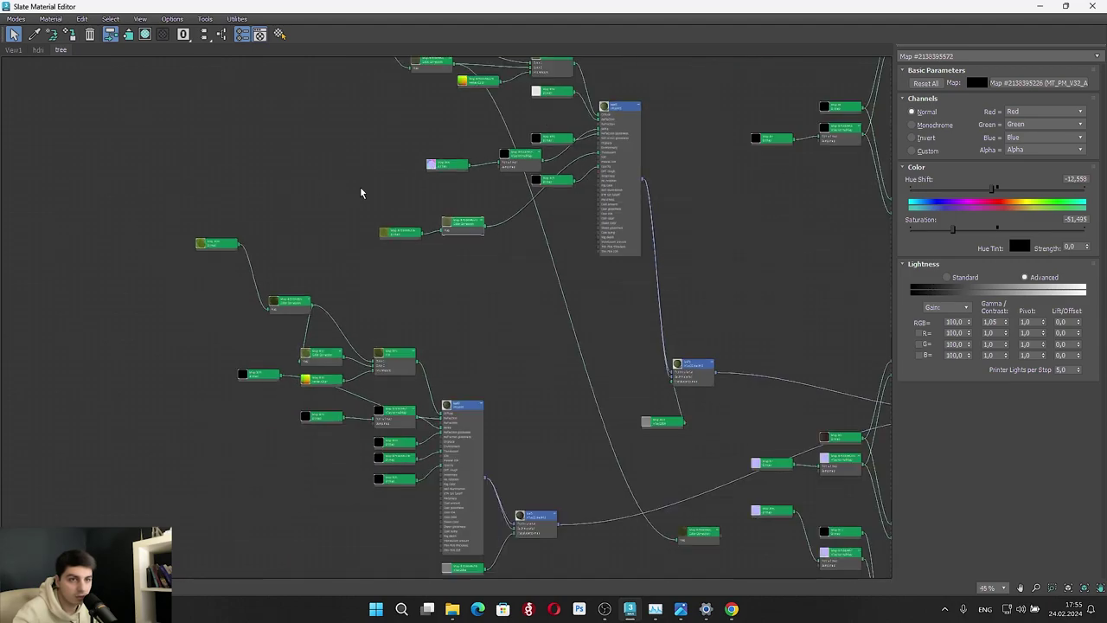
left_click_drag(284, 318, 220, 301)
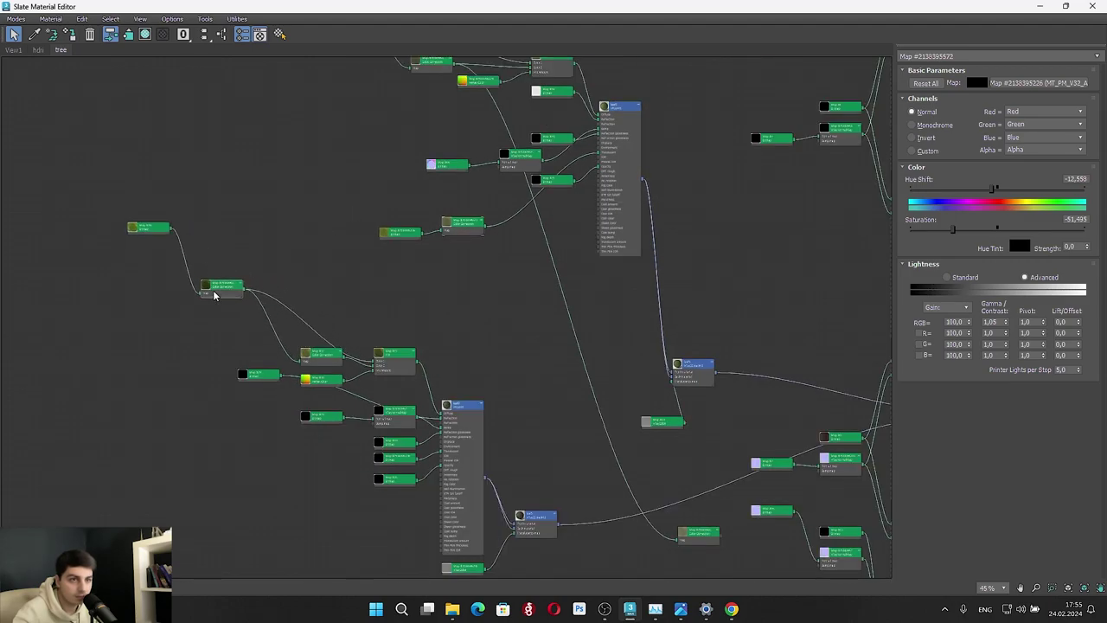
double_click(220, 299)
Duplicate leaf1's diffuse Color Correction with Map #17 as its source and connect the copy to the Mix map's Color 1
middle_click_drag(462, 187, 508, 353)
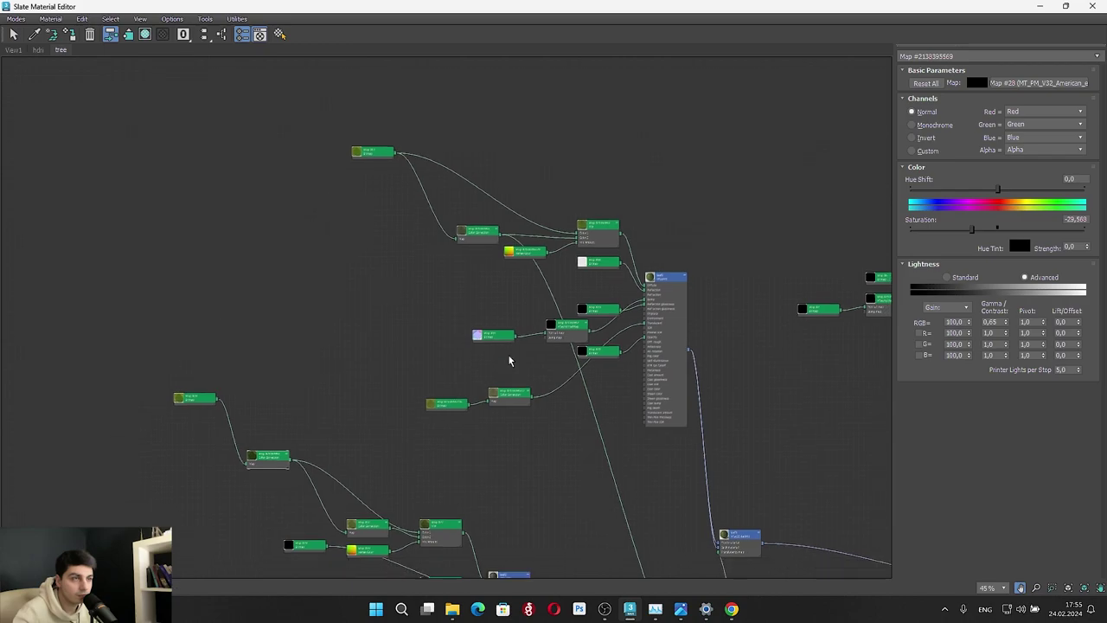
scroll(440, 142, "up", 3)
left_click_drag(507, 321, 705, 320)
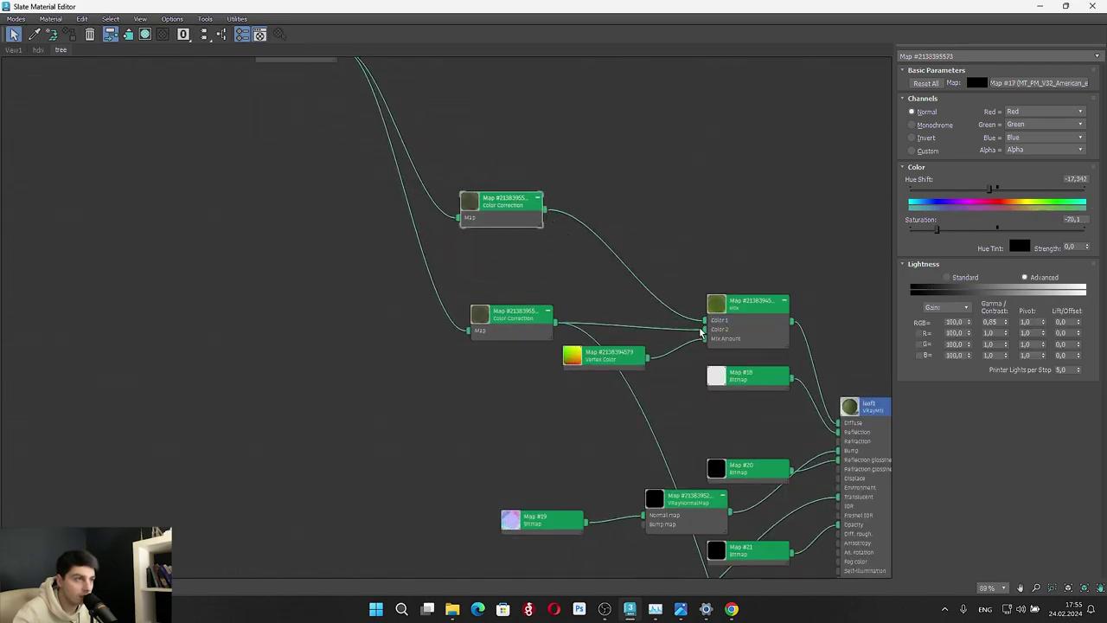
Set the Color 1 Color Correction's saturation to about -37.5 and its hue shift to about 2.99
left_click(973, 229)
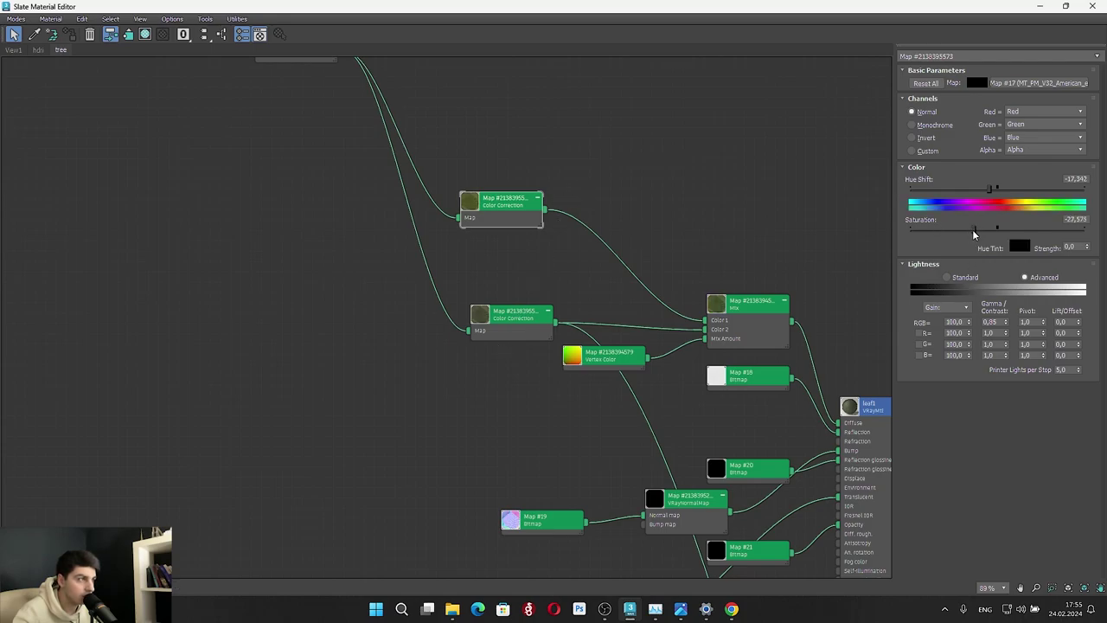
left_click_drag(972, 230, 965, 229)
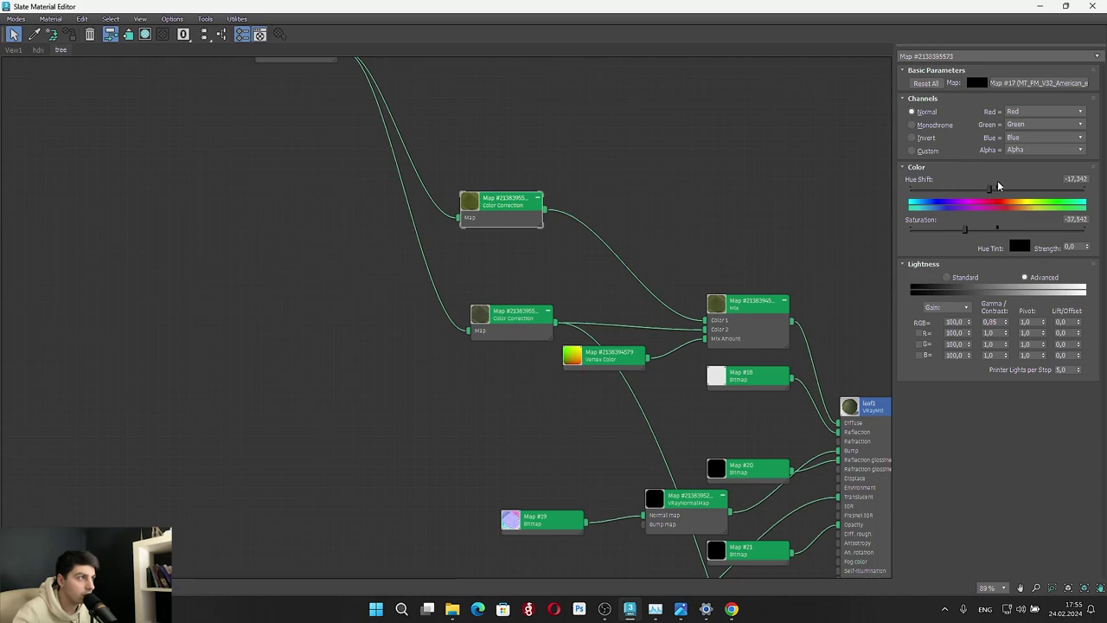
left_click(999, 188)
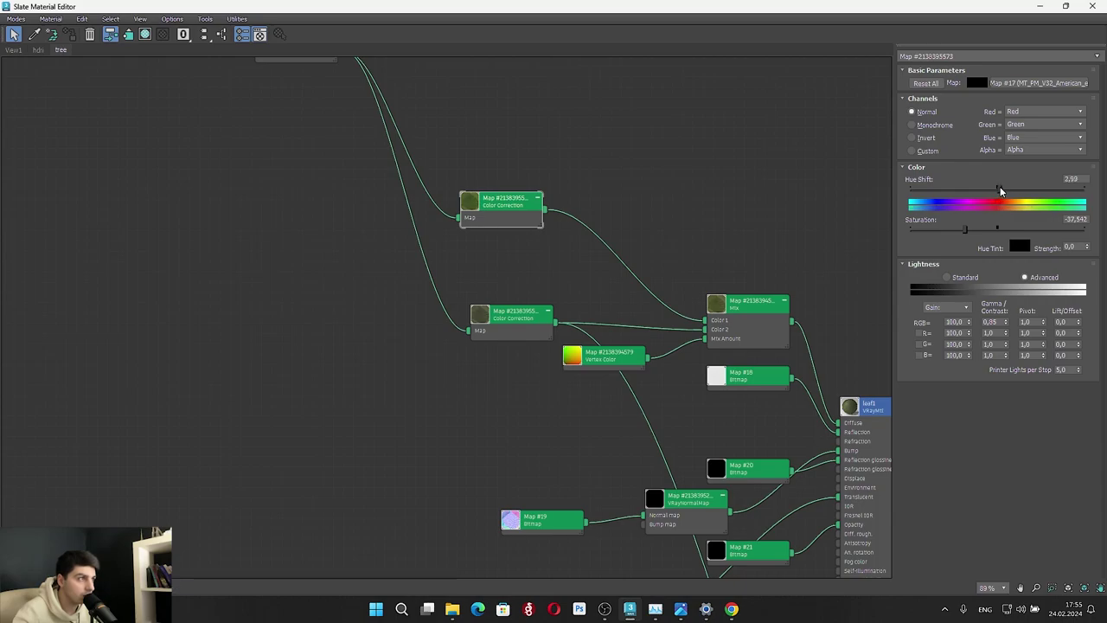
scroll(554, 253, "down", 4)
left_click(1041, 8)
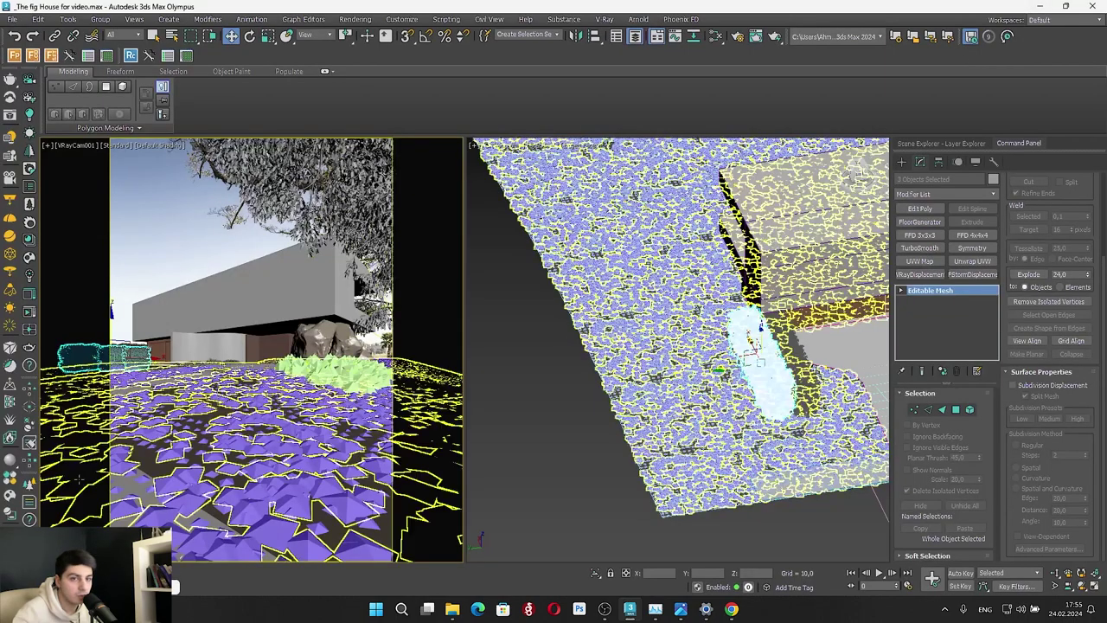
Reduce the saturation of leaf2's diffuse Color Correction to about -50
key("m")
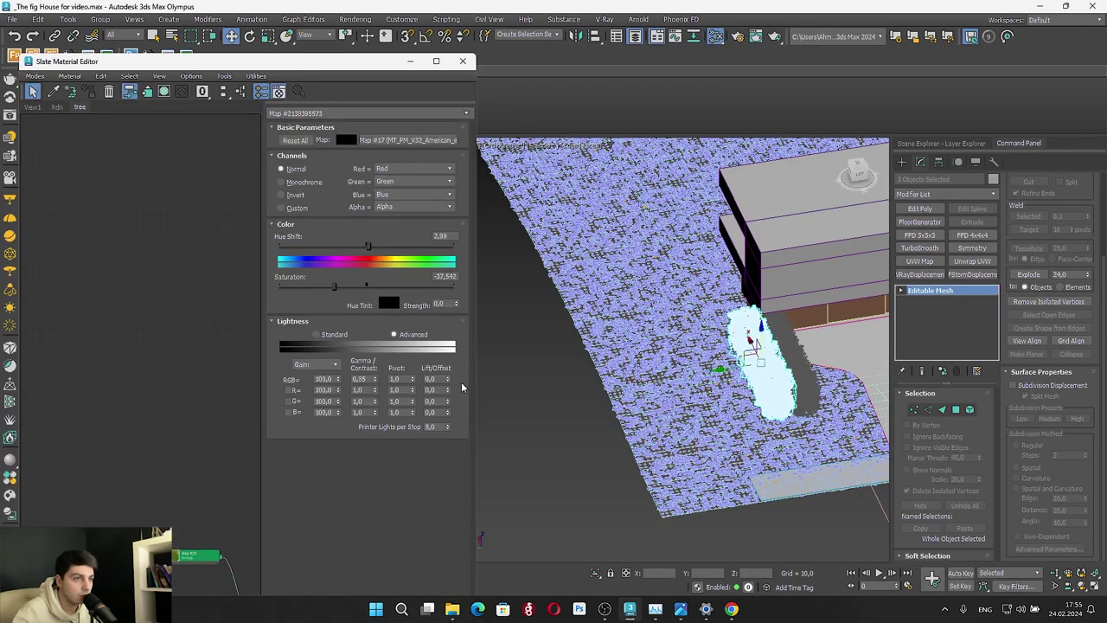
left_click(437, 62)
scroll(420, 259, "down", 4)
middle_click_drag(381, 406, 516, 258)
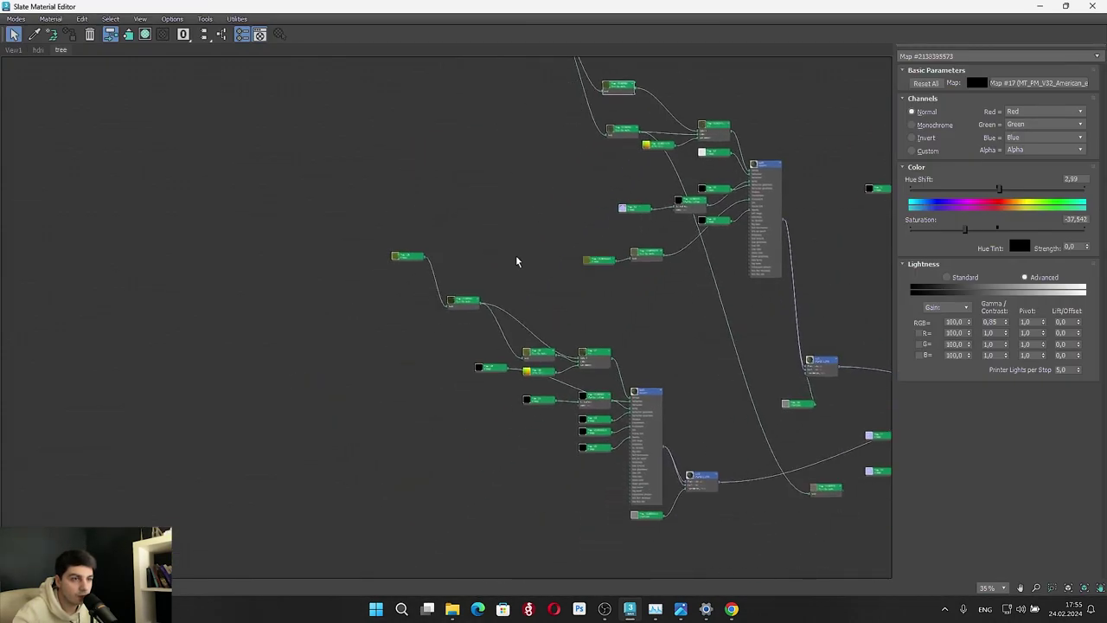
scroll(499, 287, "up", 4)
double_click(437, 311)
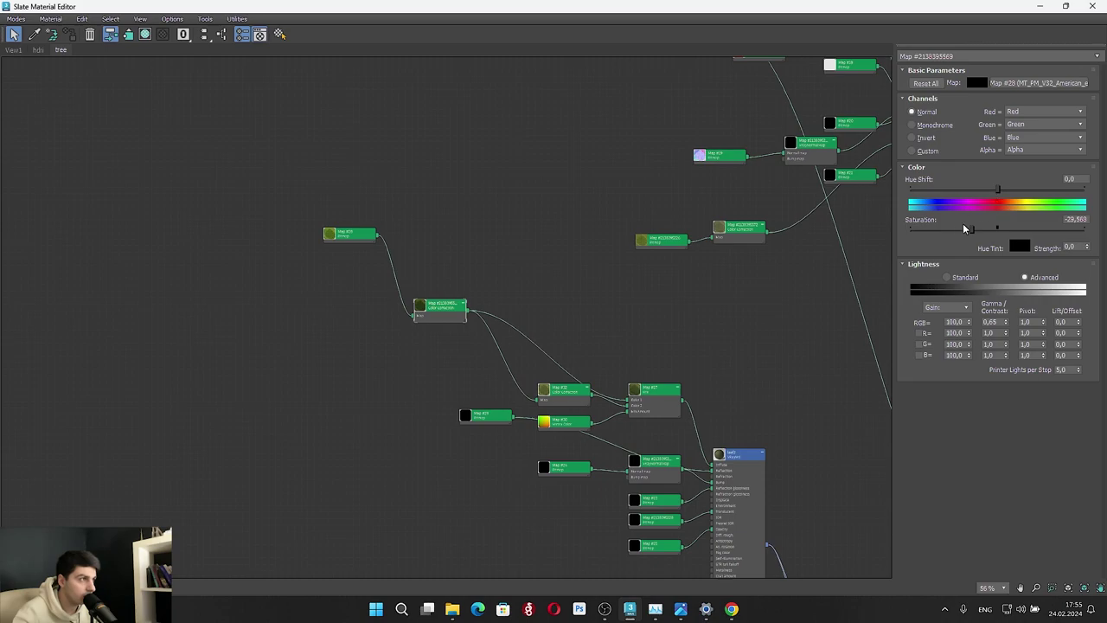
left_click_drag(963, 223, 962, 222)
Duplicate leaf2's diffuse Color Correction near the translucency bitmap and move the original source nodes aside
middle_click_drag(556, 327, 410, 159)
scroll(454, 119, "up", 2)
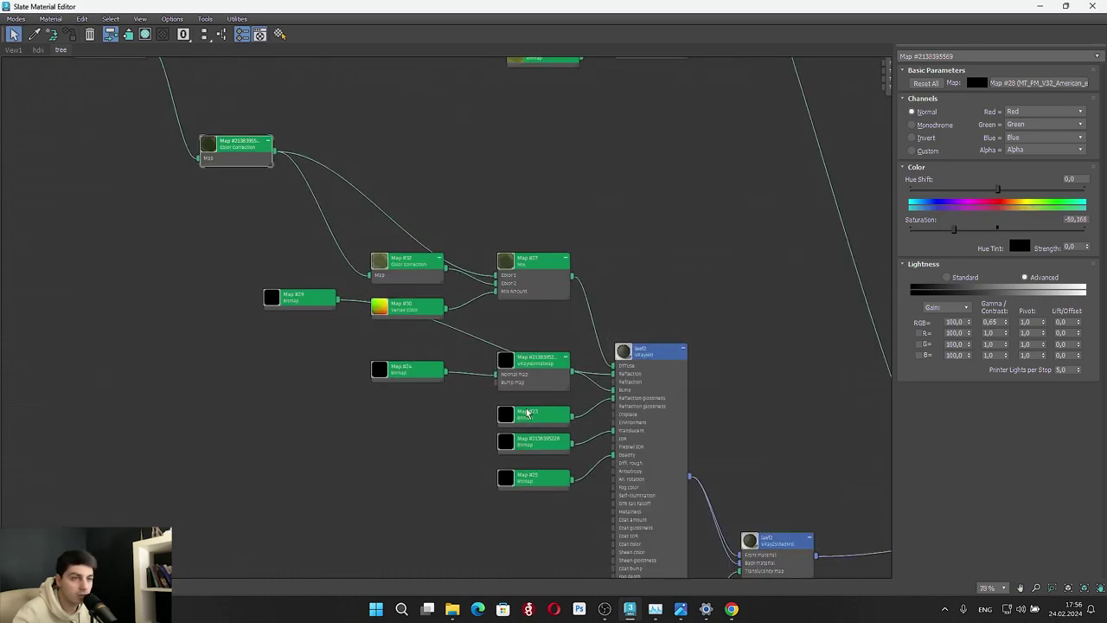
mouse_move(244, 155)
left_mouse_down("shift")
mouse_move(360, 481)
mouse_move(433, 514)
left_mouse_up("shift")
left_click(299, 408)
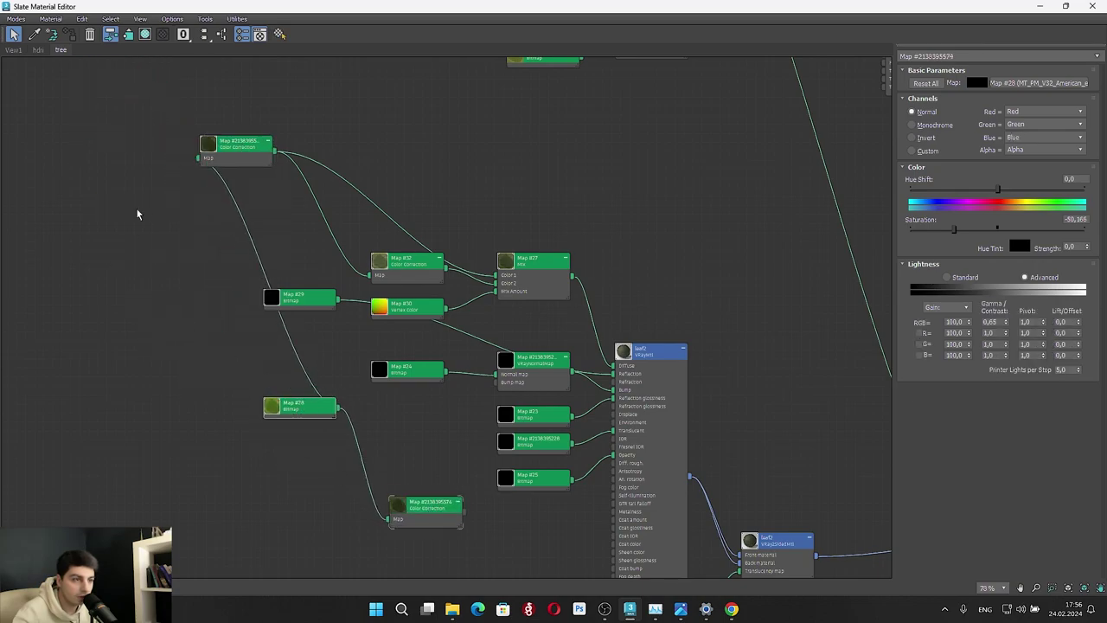
left_click_drag(302, 396, 1, 186, "ctrl")
left_click(222, 445)
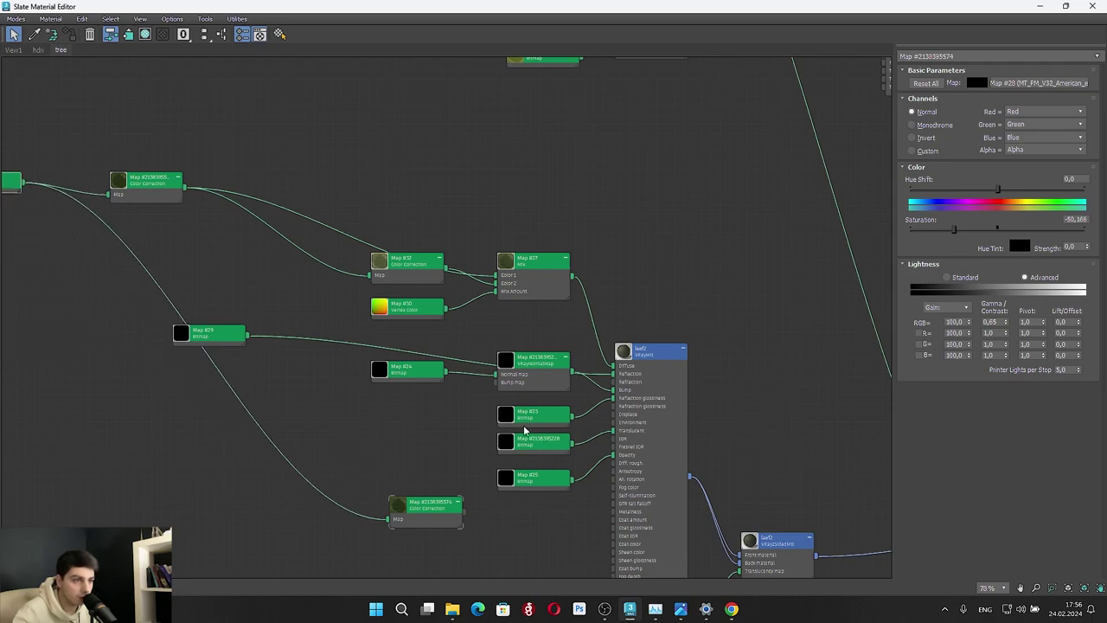
Route leaf2's translucency bitmap through the copied Color Correction into the material's Translucent slot
left_click_drag(570, 445, 389, 520)
left_click_drag(461, 513, 616, 438)
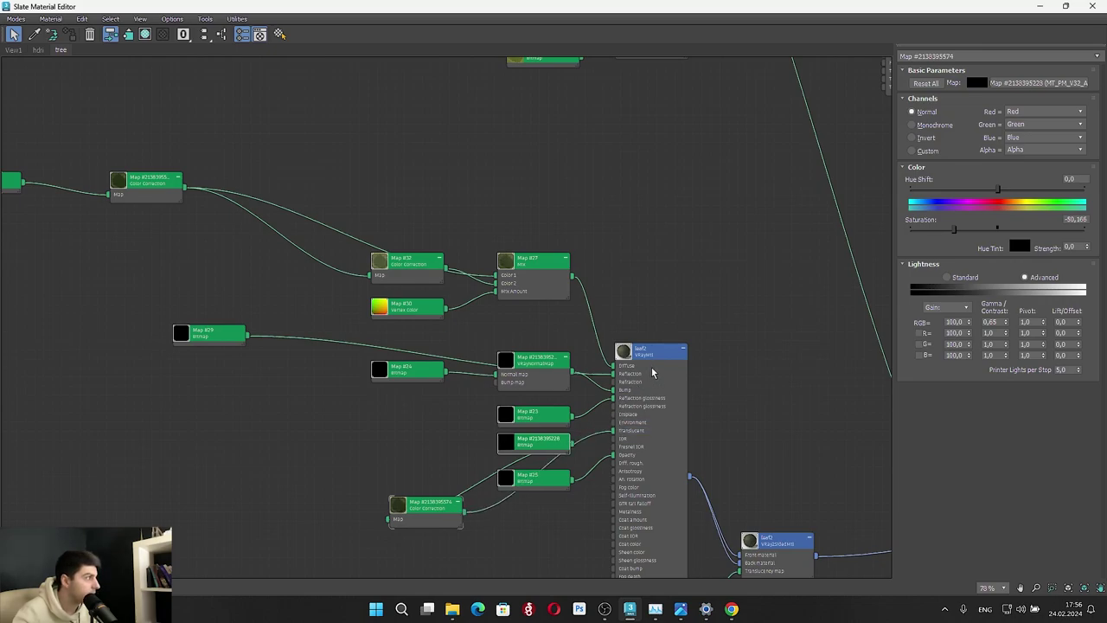
Minimise the material editor and isolate the American elm tree in the viewports
scroll(516, 341, "down", 3)
middle_click_drag(515, 342, 99, 445)
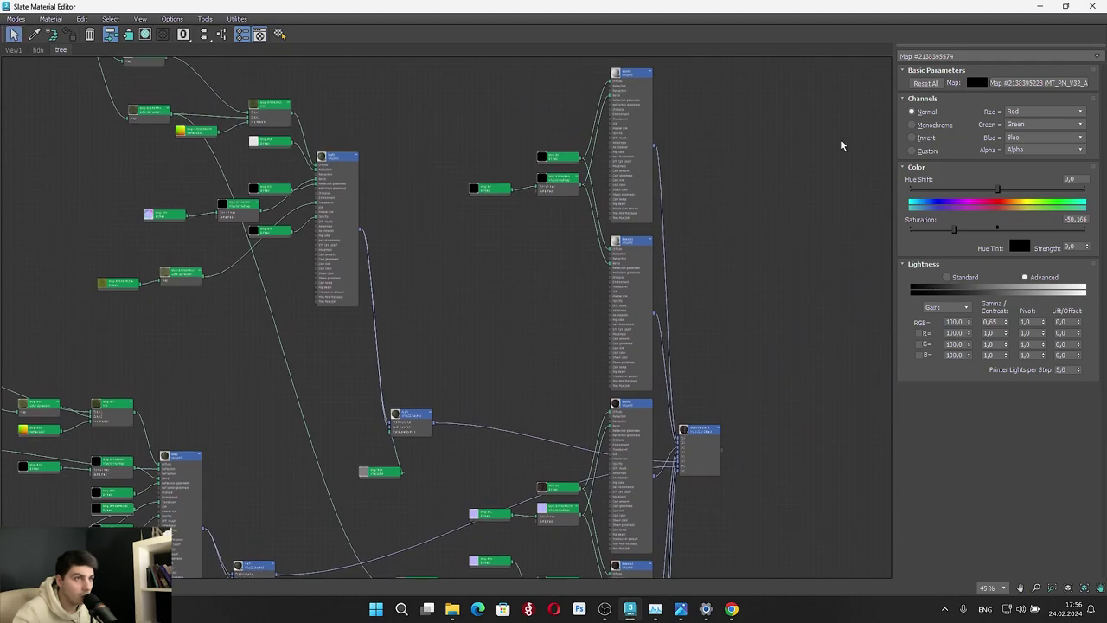
left_click(1040, 6)
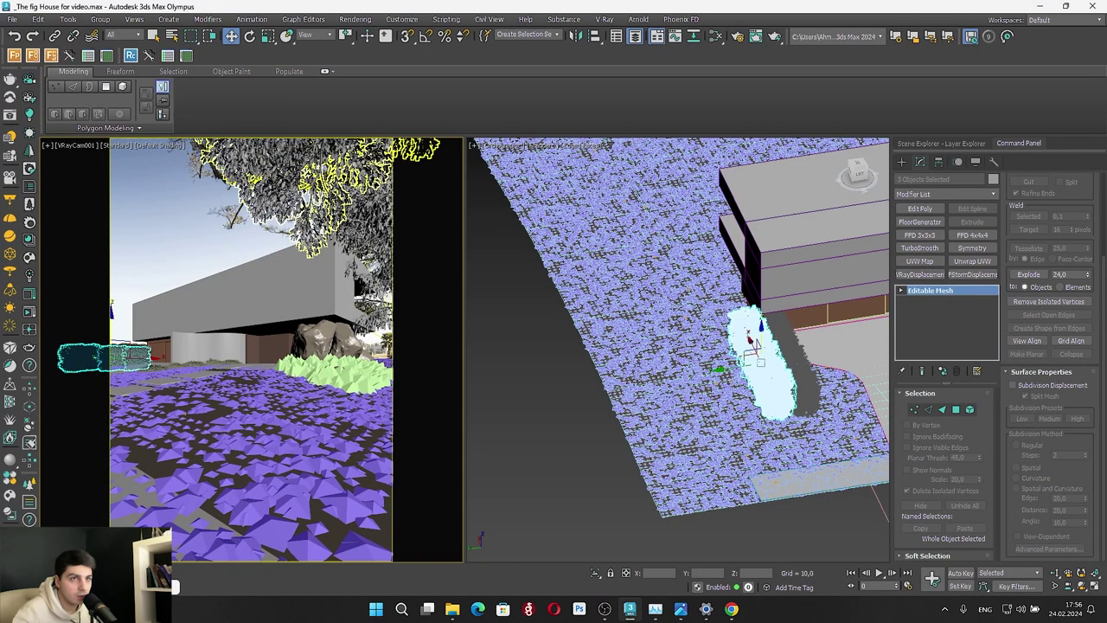
key("alt+q")
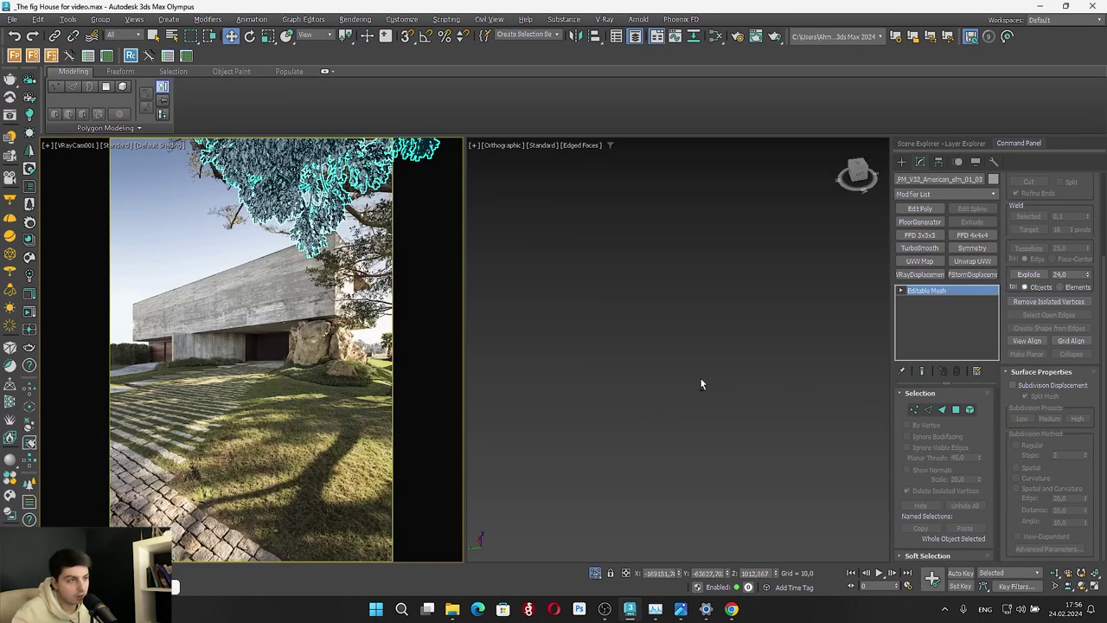
Select faces on the elm tree's branch and check the material ID assigned to them
scroll(667, 455, "up", 5)
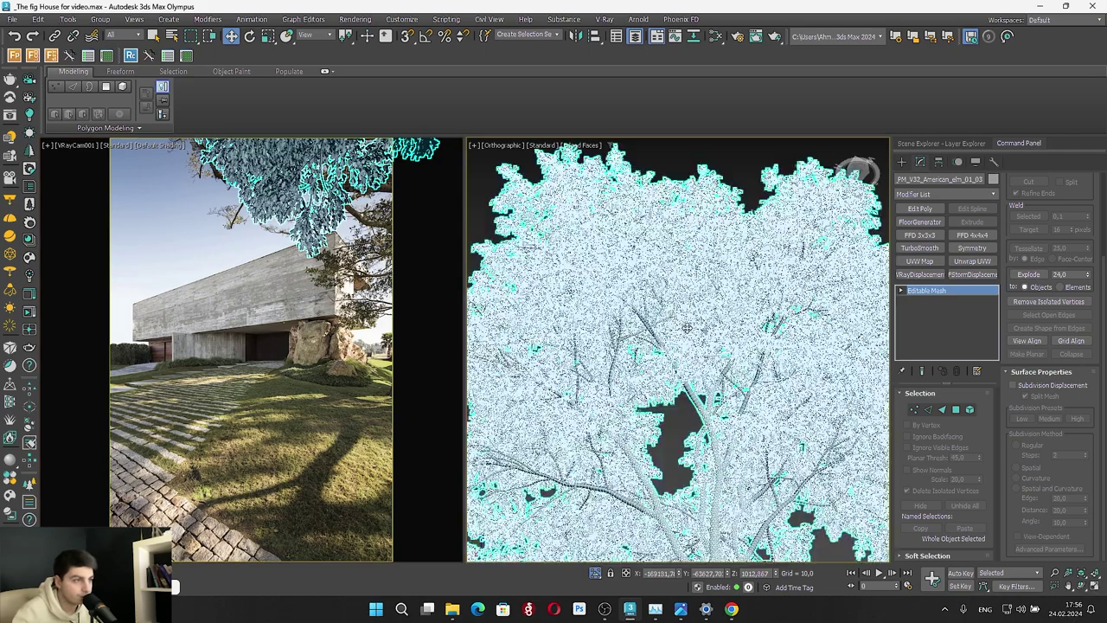
scroll(571, 524, "up", 6)
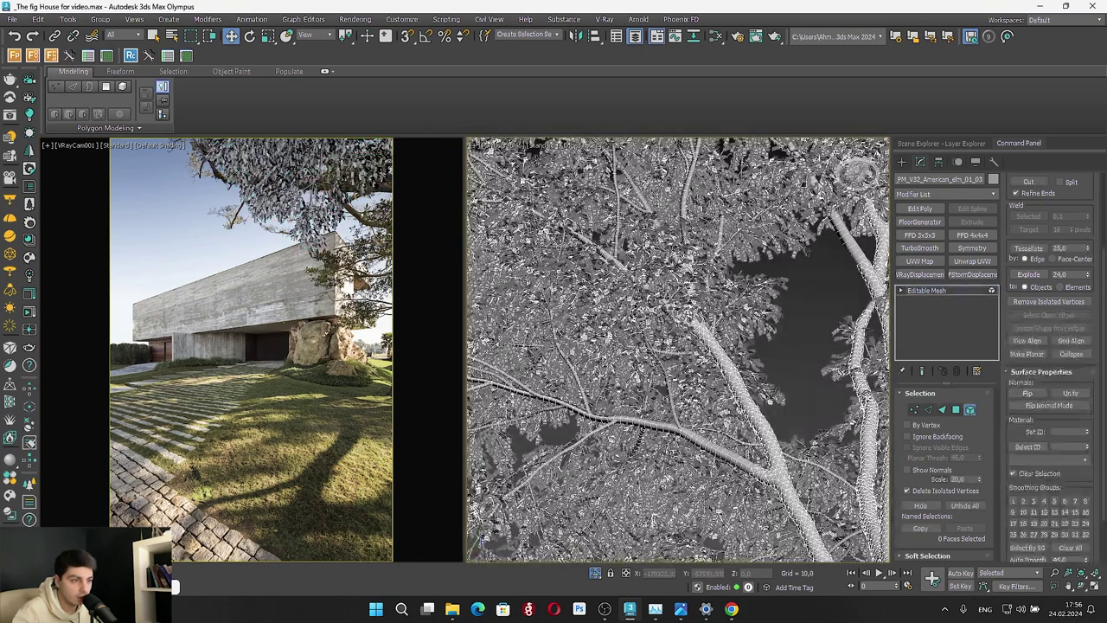
left_click(634, 403)
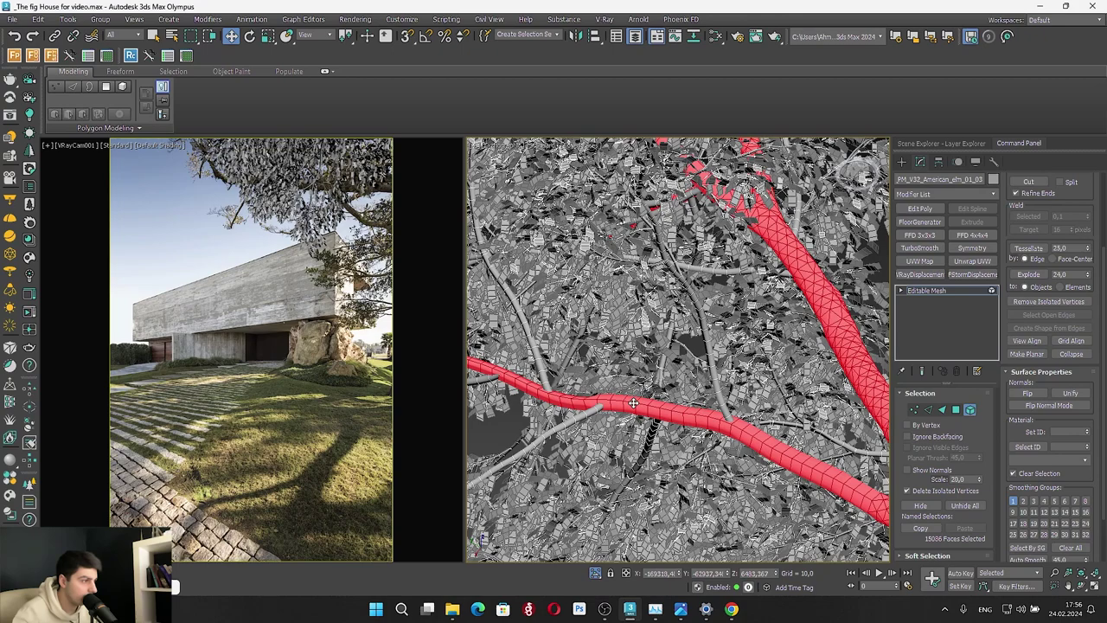
left_click(957, 410)
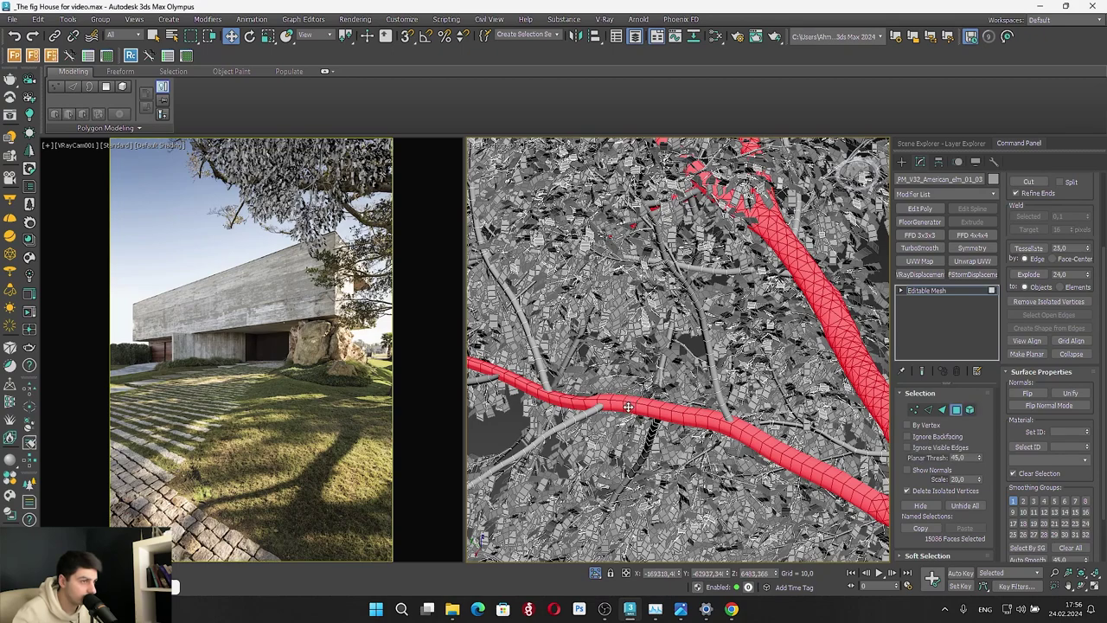
left_click(608, 410)
left_click(558, 424)
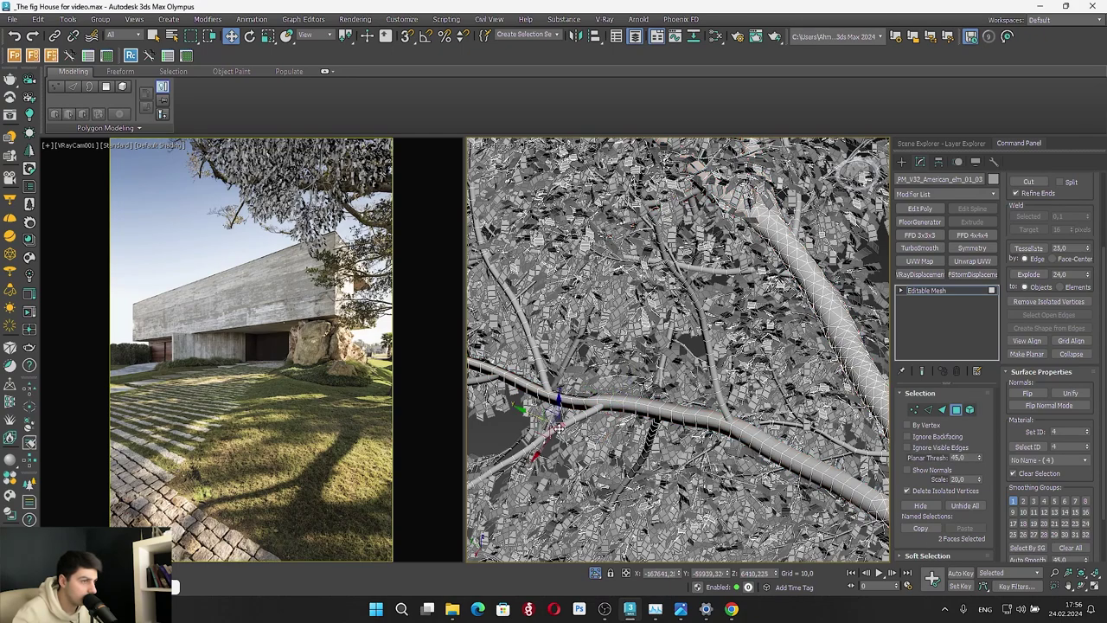
left_click(531, 436)
left_click(956, 411)
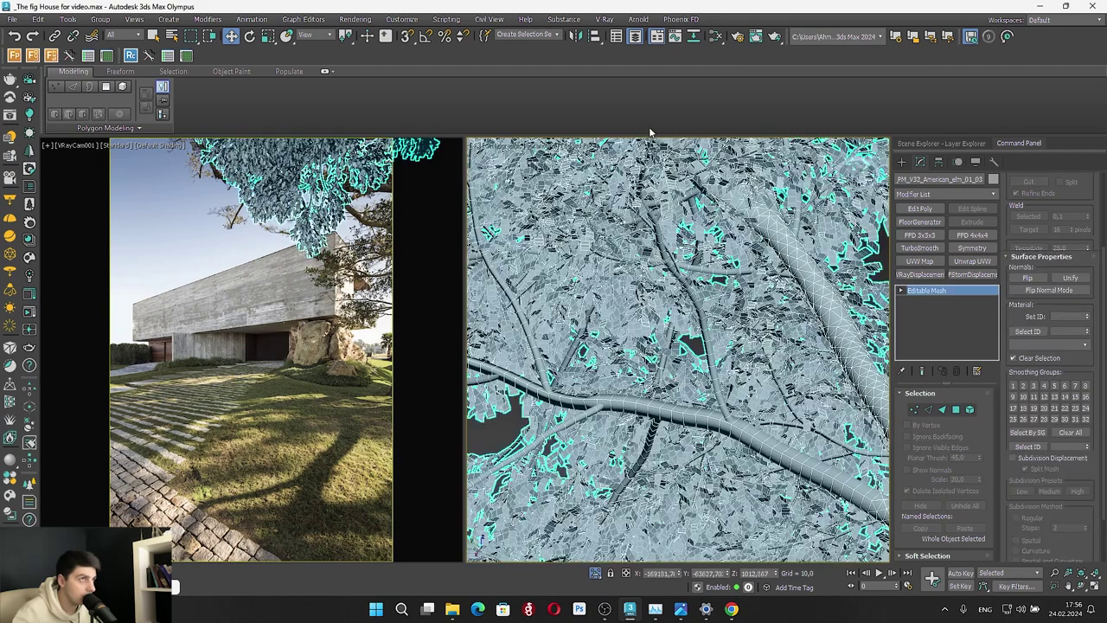
Examine which sub-materials feed the ID slots of the tree's Multi/Sub-Object material
key("m")
middle_click_drag(125, 344, 76, 294)
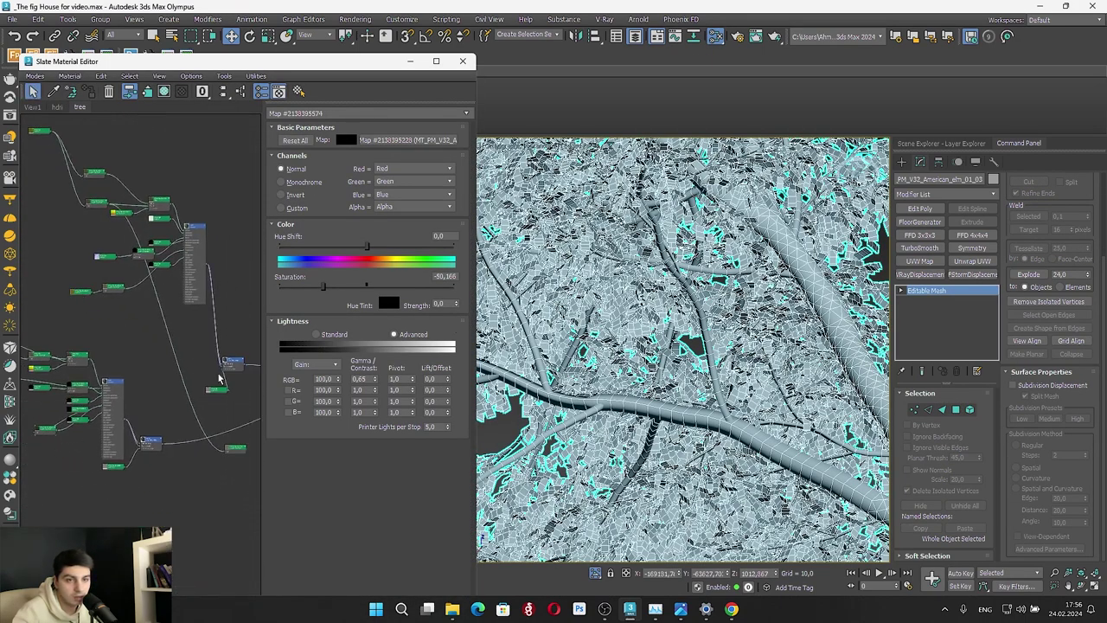
scroll(232, 369, "up", 4)
middle_click_drag(232, 369, 73, 312)
scroll(183, 348, "down", 2)
scroll(187, 350, "down", 3)
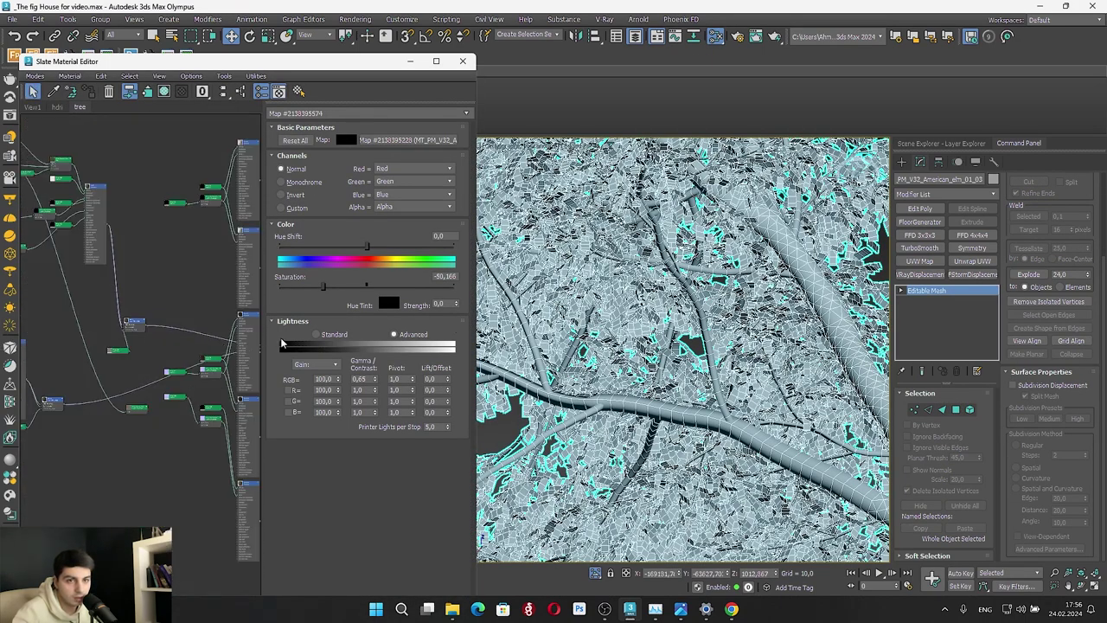
scroll(60, 372, "down", 5)
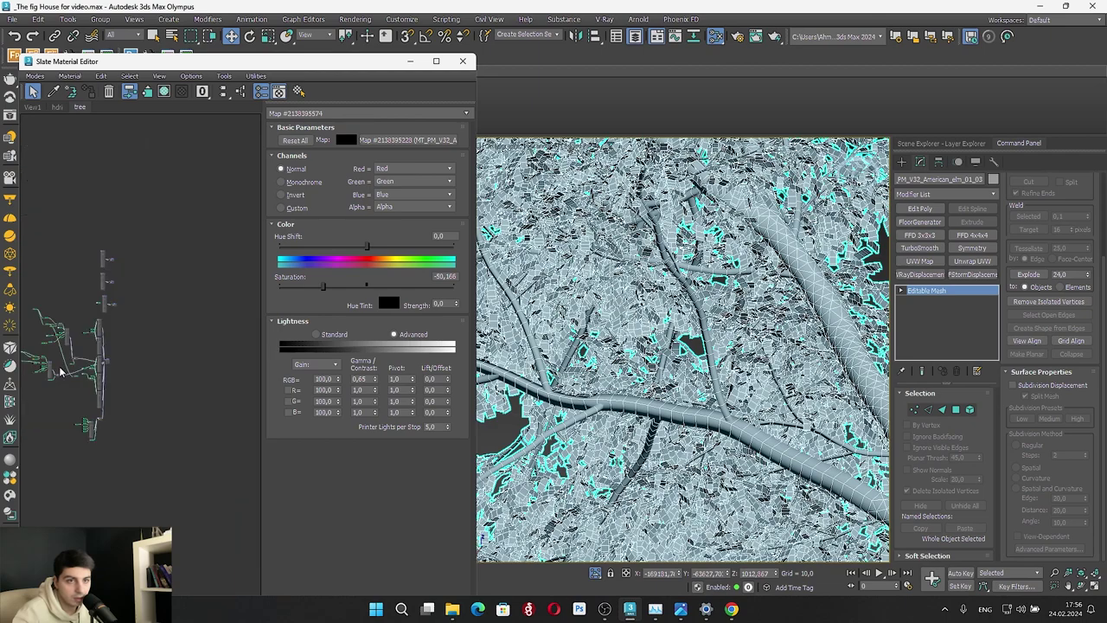
scroll(87, 360, "up", 6)
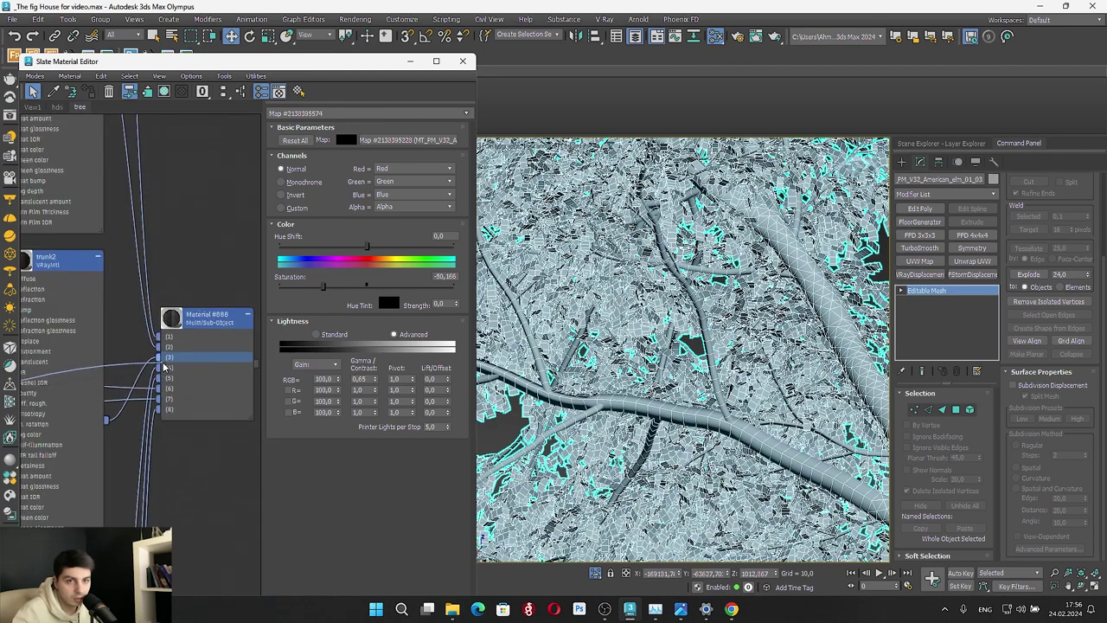
left_click(410, 60)
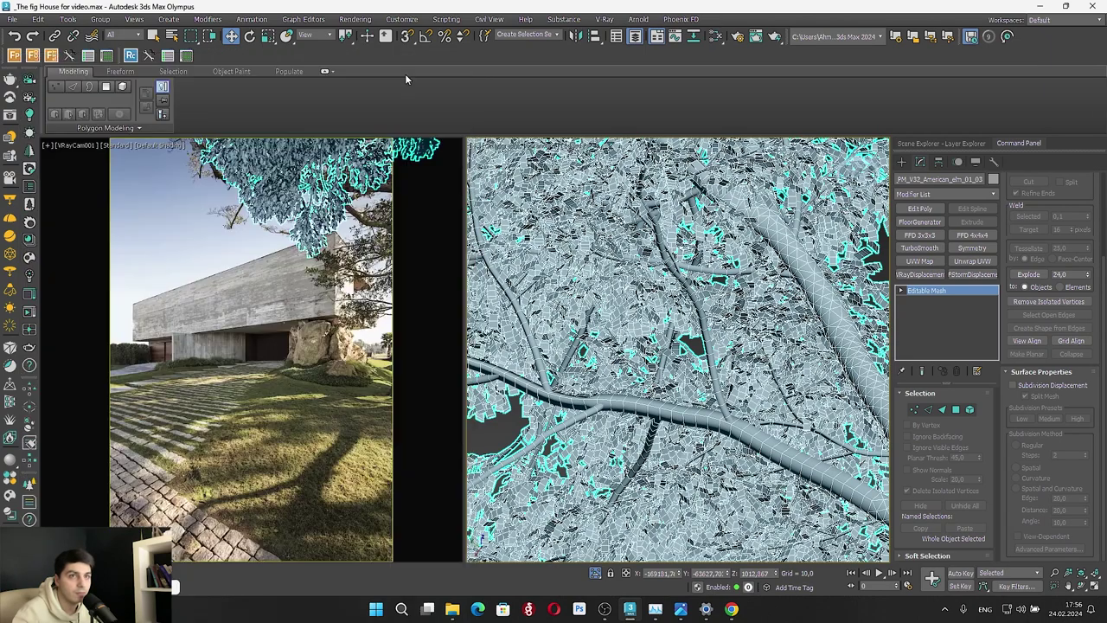
End the tree's isolation, render the framed region interactively in the V-Ray Frame Buffer and examine the foliage up close
left_click(53, 587)
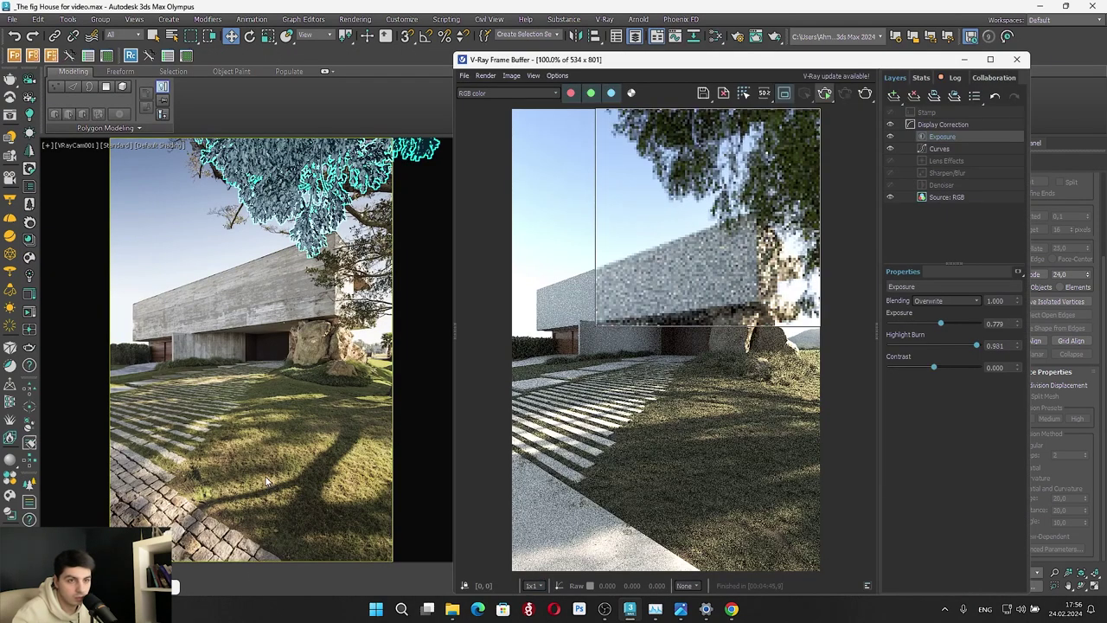
right_click(186, 457)
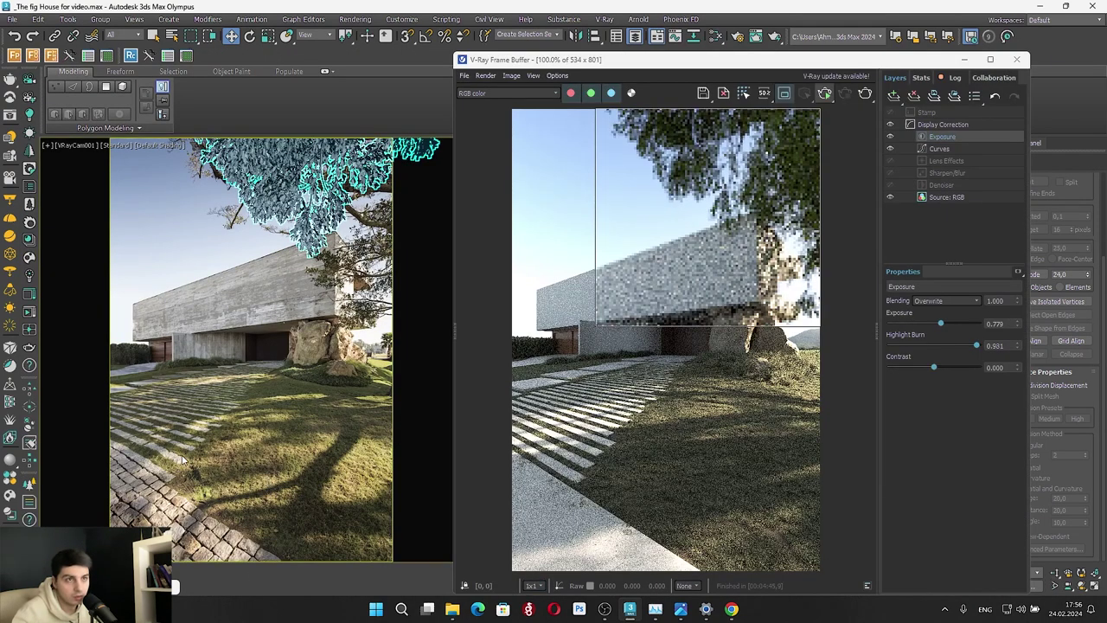
key("alt+q")
left_click(825, 92)
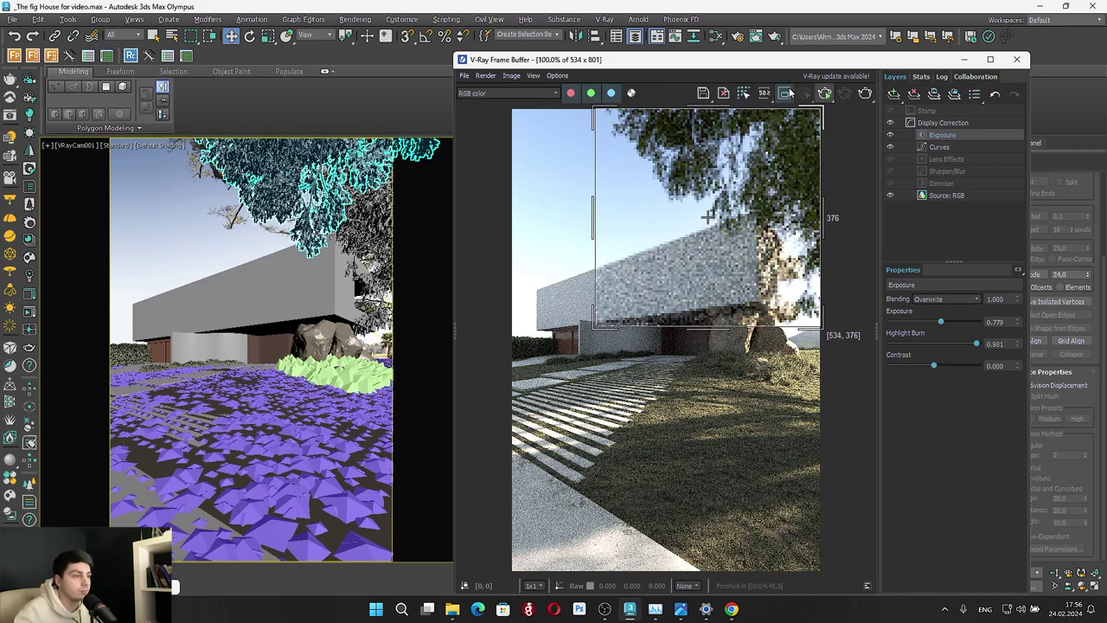
key("shift+q")
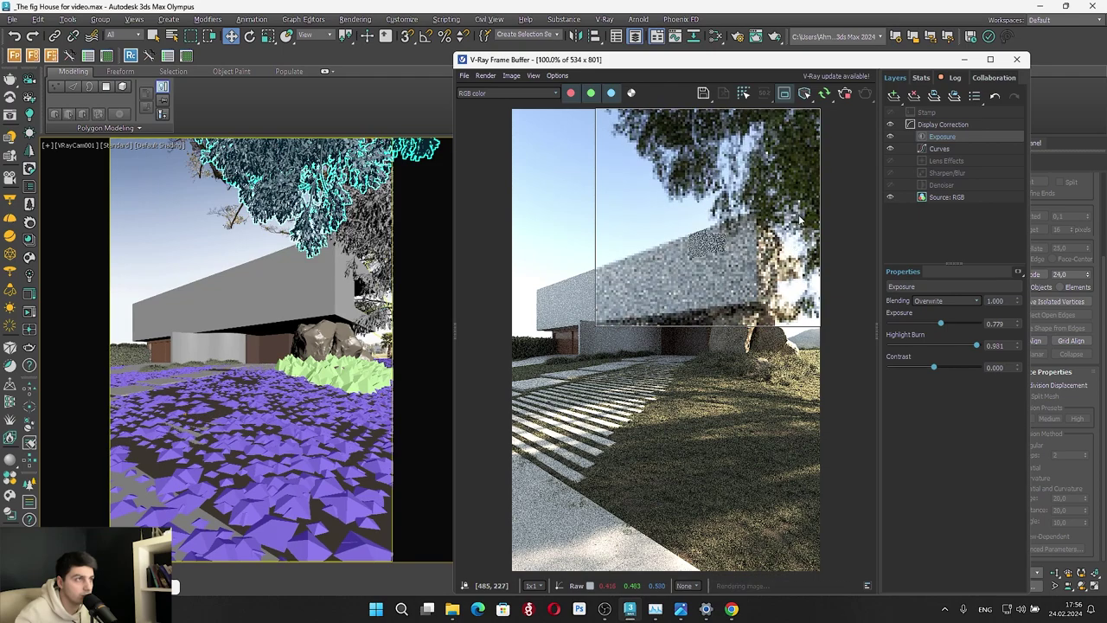
scroll(801, 149, "up", 1)
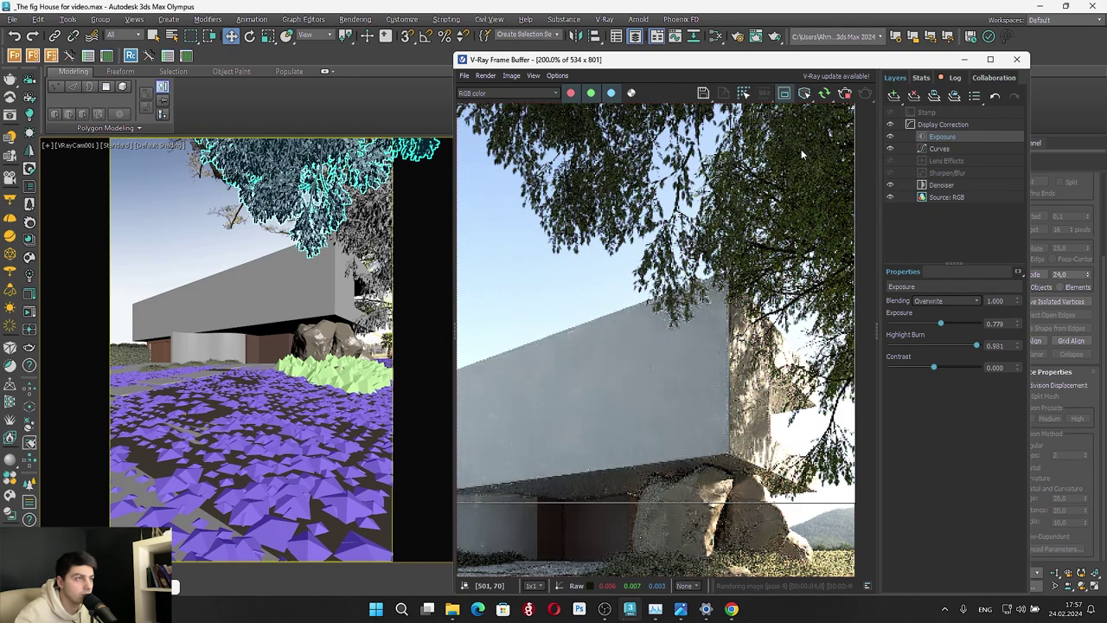
scroll(801, 149, "down", 3)
scroll(711, 301, "up", 2)
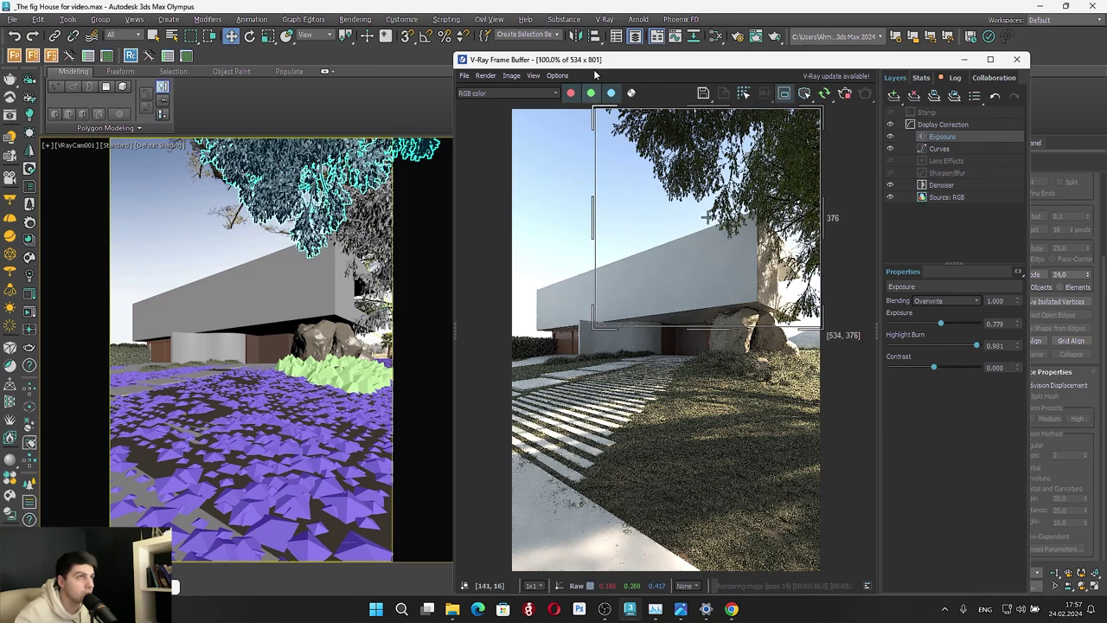
Set the RGB gamma/contrast to 0.67 in the Color Correction on the elm leaf bitmap
left_click(717, 35)
scroll(201, 211, "down", 8)
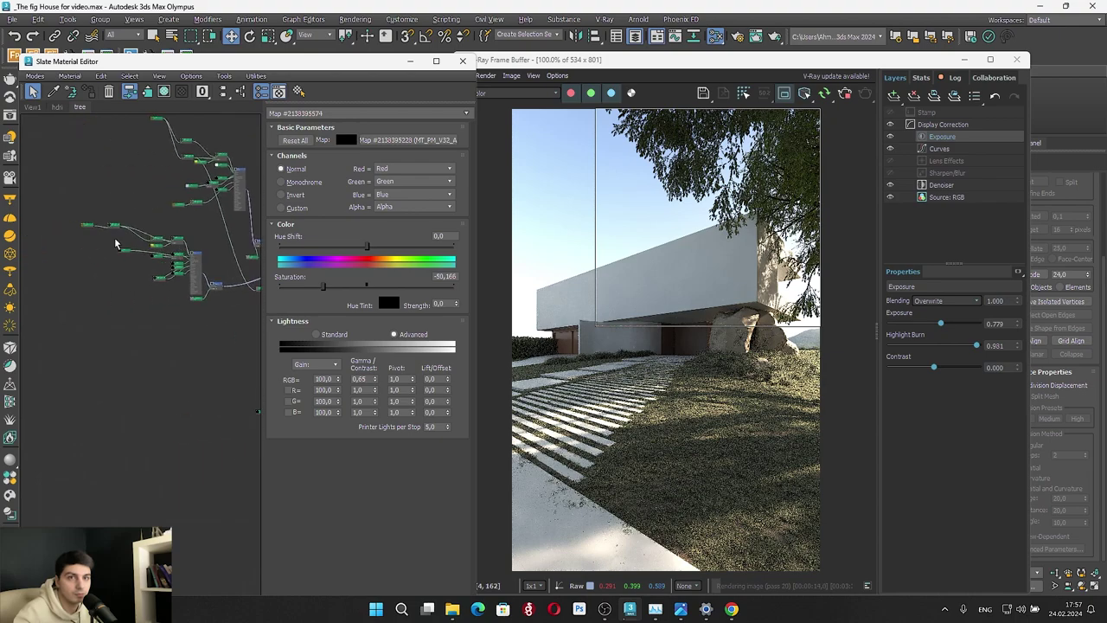
scroll(148, 236, "up", 6)
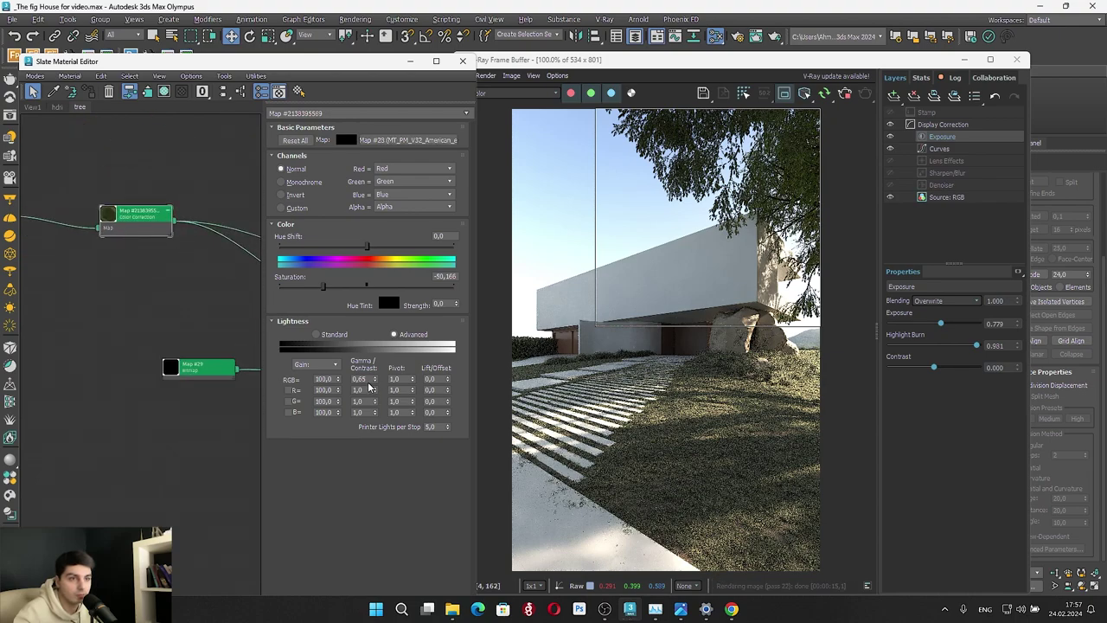
left_click_drag(376, 382, 376, 387)
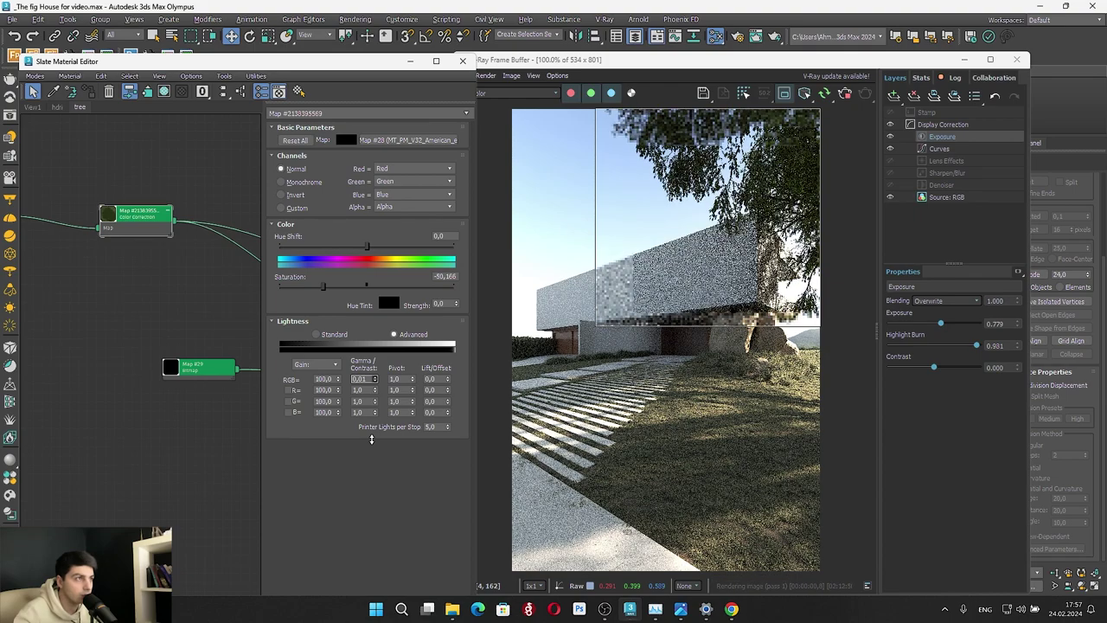
left_click_drag(383, 368, 391, 379)
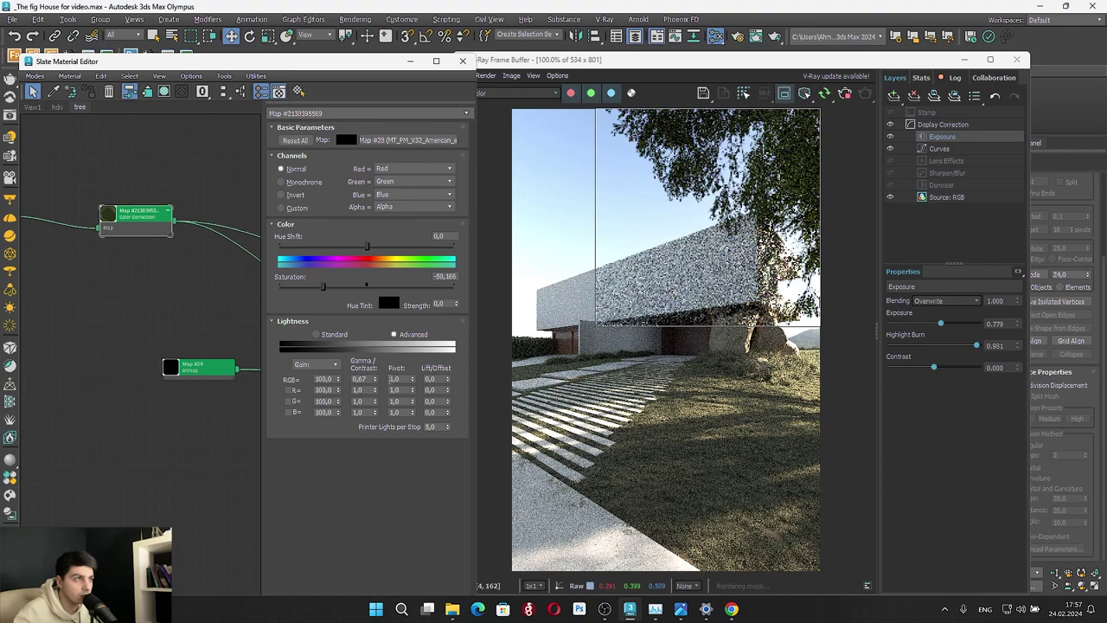
Trace the leaf, trunk and branch materials through the node graph to the tree's Multi/Sub-Object material
scroll(148, 346, "down", 3)
middle_click_drag(156, 230, 119, 395)
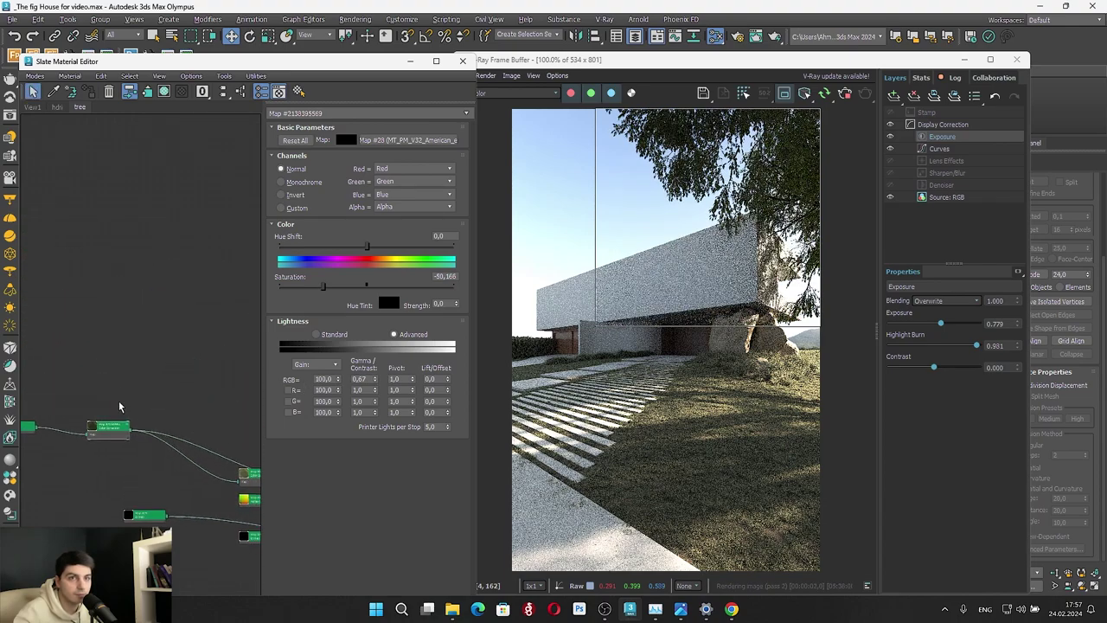
scroll(115, 384, "down", 1)
middle_click_drag(178, 234, 79, 285)
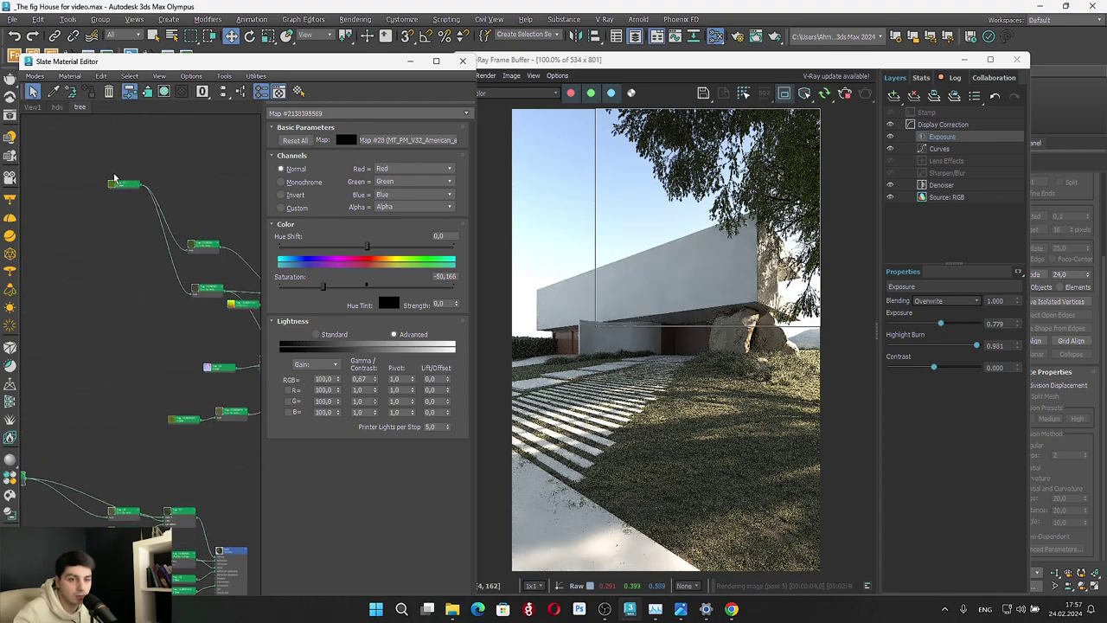
middle_click_drag(205, 319, 66, 121)
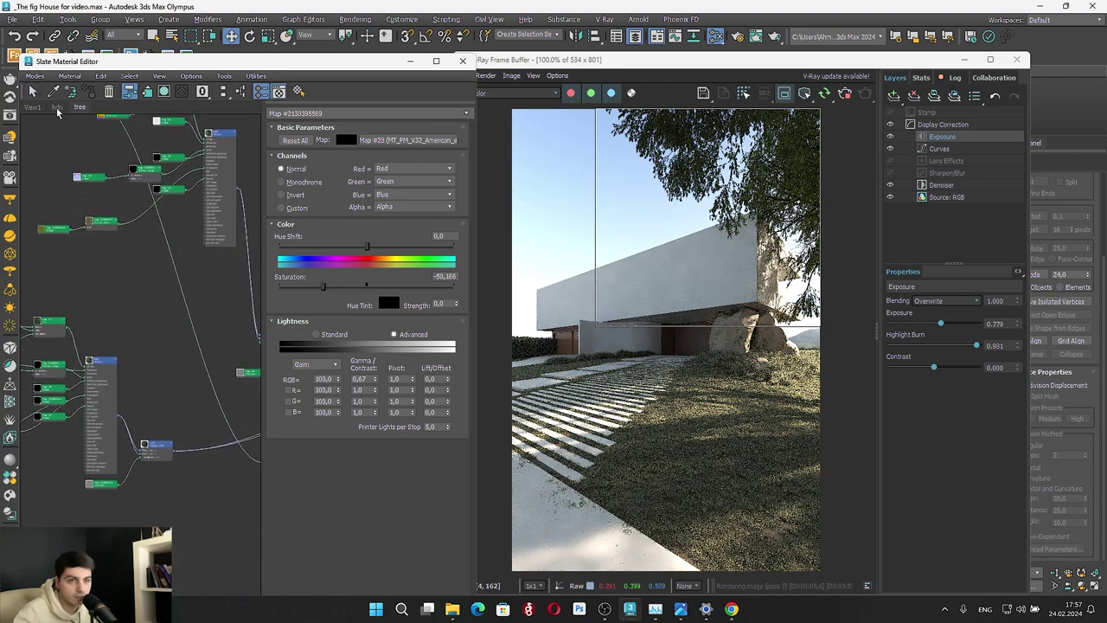
middle_click_drag(212, 299, 94, 194)
scroll(221, 262, "up", 1)
middle_click_drag(222, 261, 185, 265)
scroll(185, 264, "up", 4)
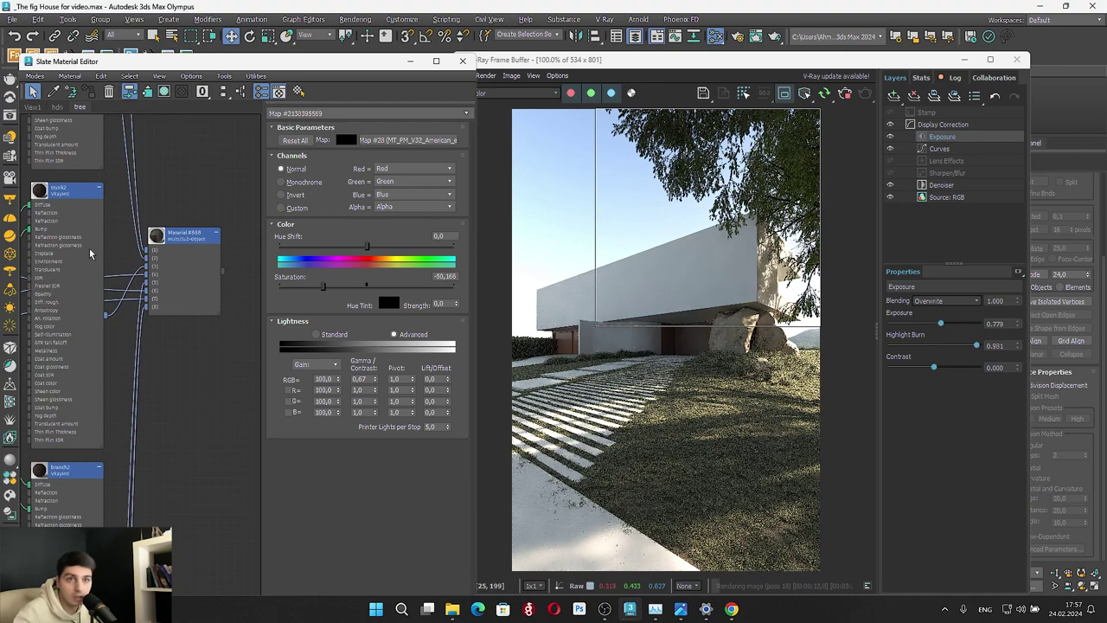
scroll(155, 281, "down", 2)
middle_click_drag(158, 262, 210, 58)
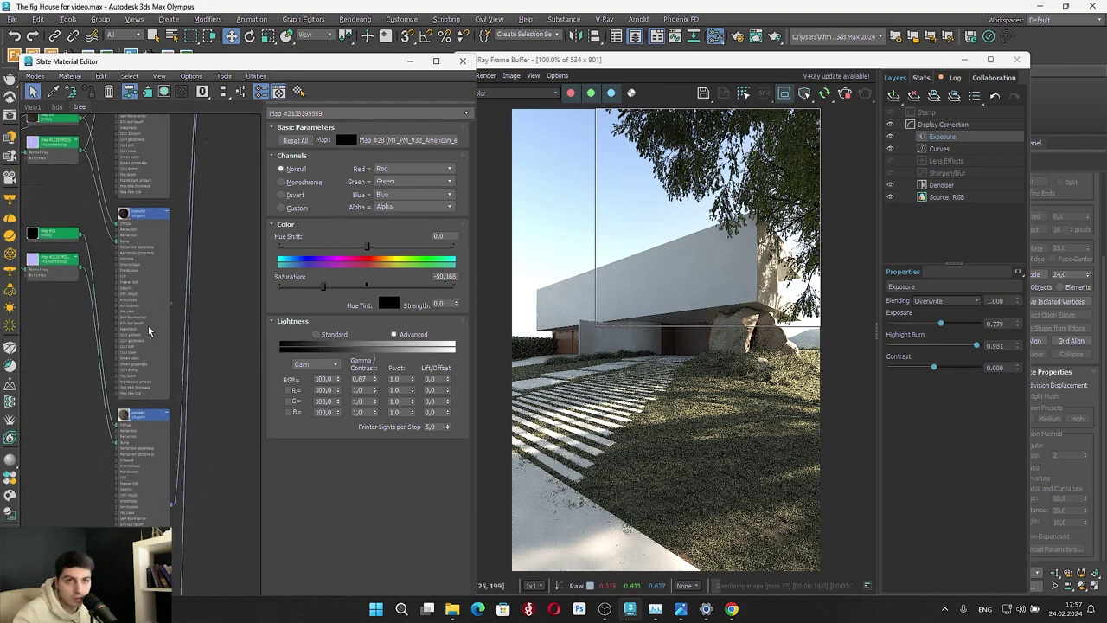
Connect the lower two-sided leaf material to a slot of the tree's Multi/Sub-Object material
scroll(149, 332, "down", 5)
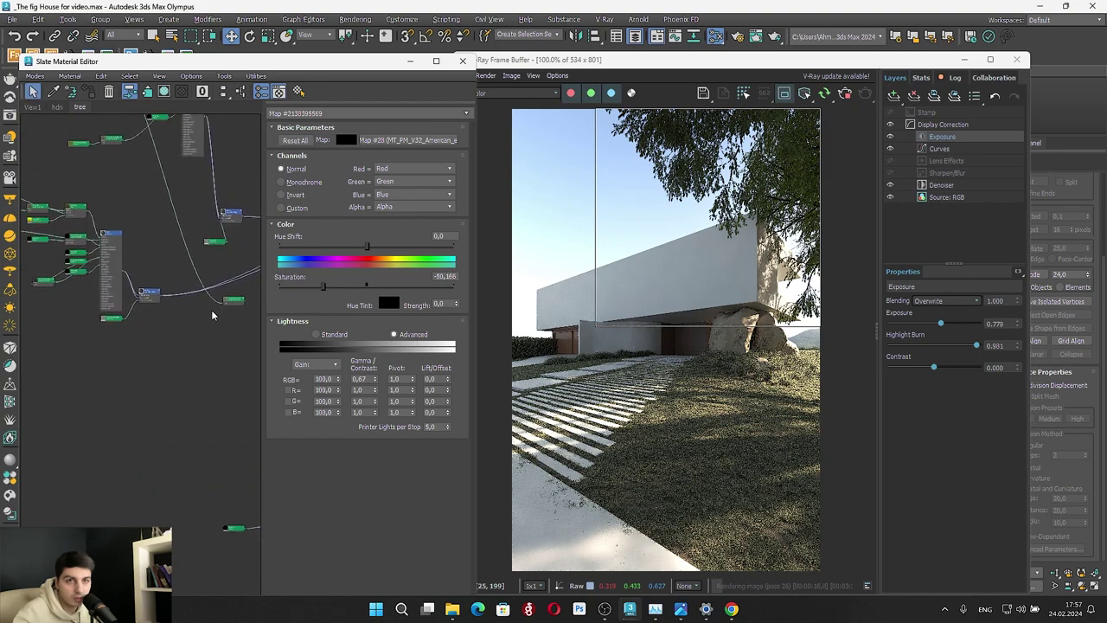
scroll(167, 302, "up", 3)
mouse_move(164, 299)
left_mouse_down()
mouse_move(202, 320)
mouse_move(217, 386)
mouse_move(165, 302)
left_mouse_up()
scroll(109, 388, "down", 5)
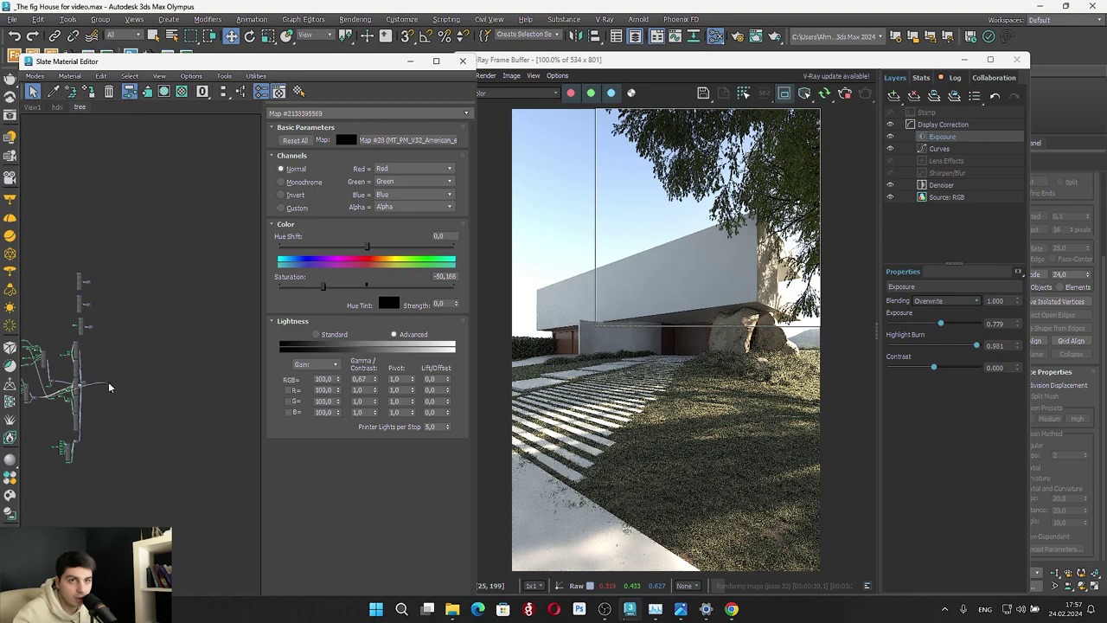
scroll(52, 398, "up", 6)
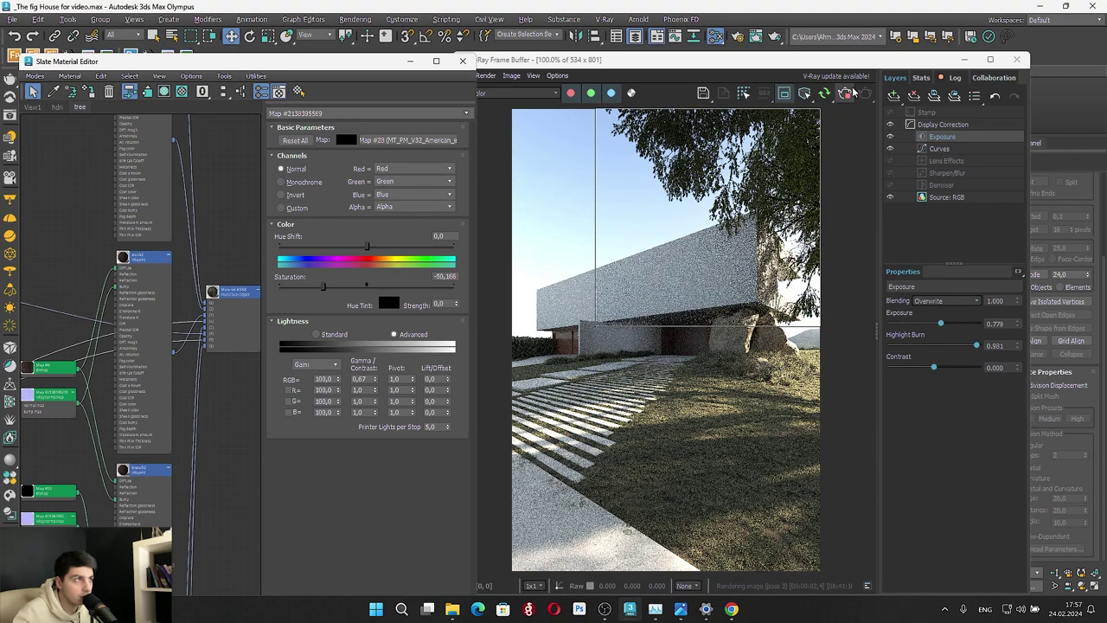
Enlarge the material editor, wire the lower two-sided leaf material into Multi/Sub-Object slot 8 as well, and minimise the editor
left_click(475, 263)
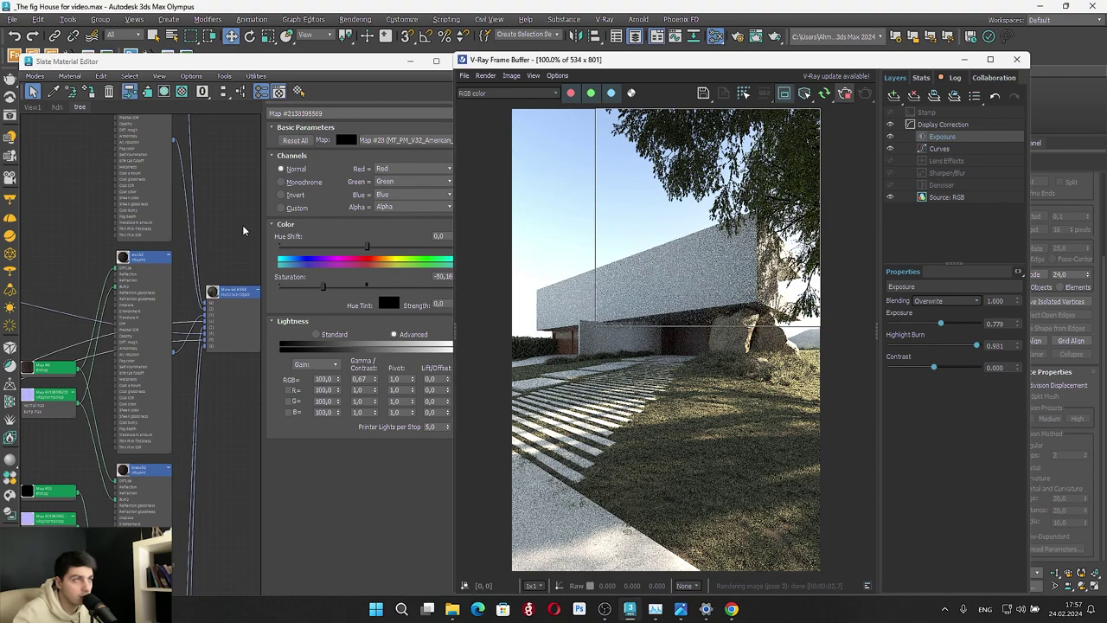
left_click(436, 61)
scroll(329, 240, "down", 4)
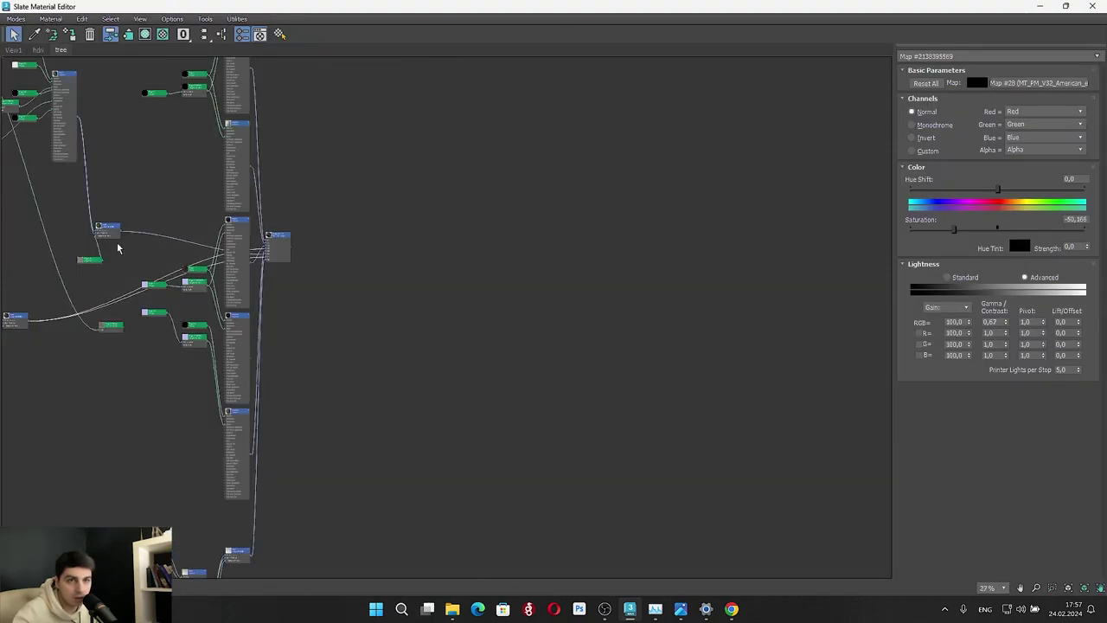
scroll(117, 248, "up", 4)
middle_click_drag(47, 289, 298, 259)
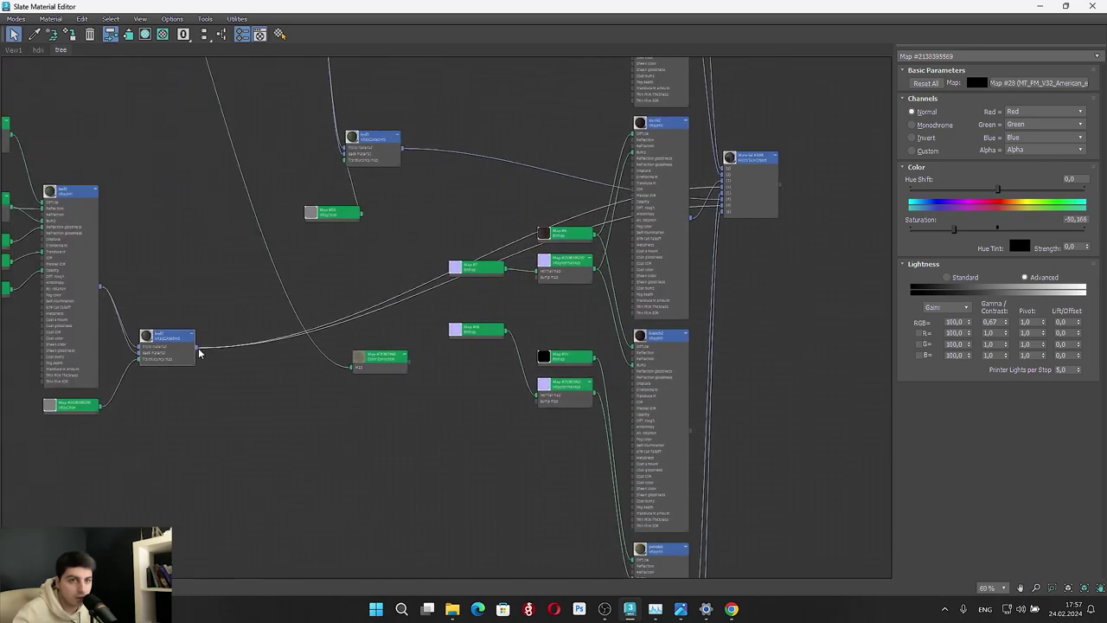
left_click_drag(197, 350, 727, 218)
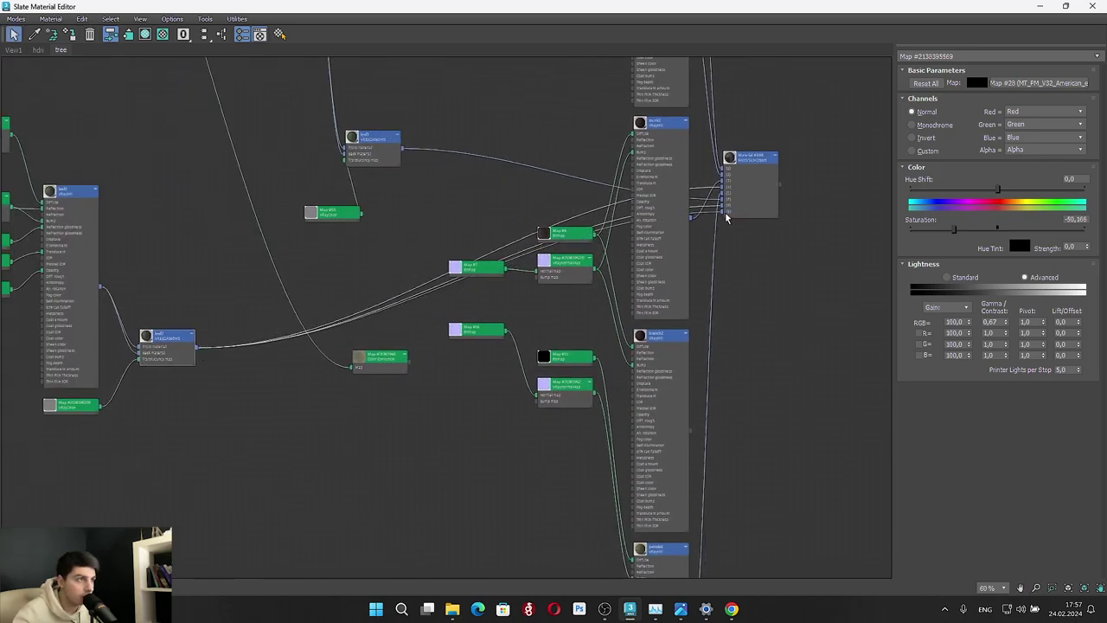
left_click(1040, 6)
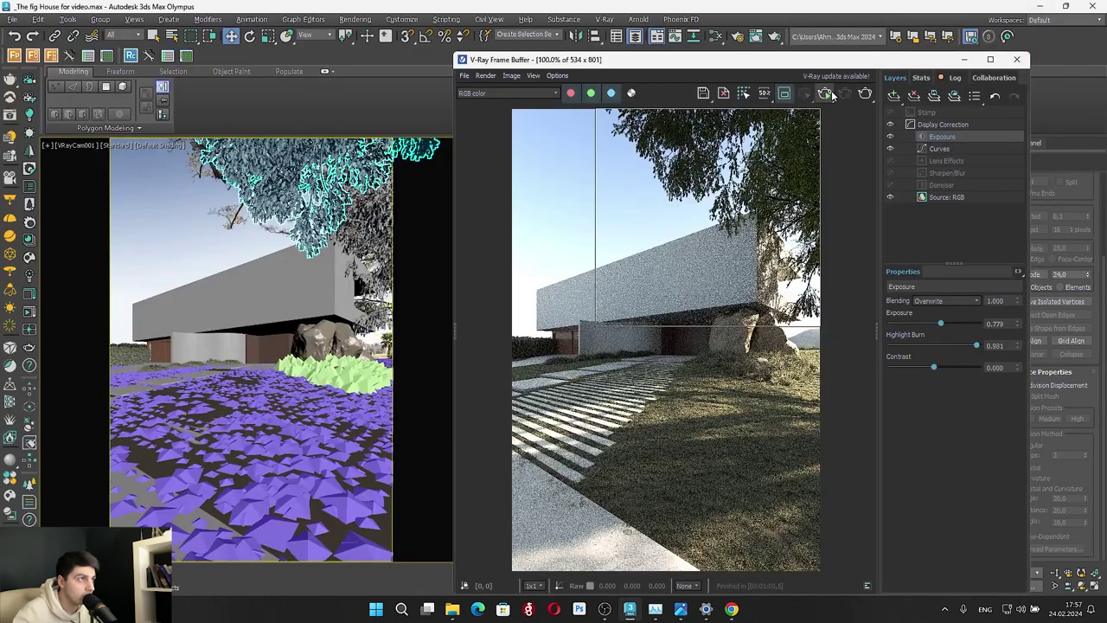
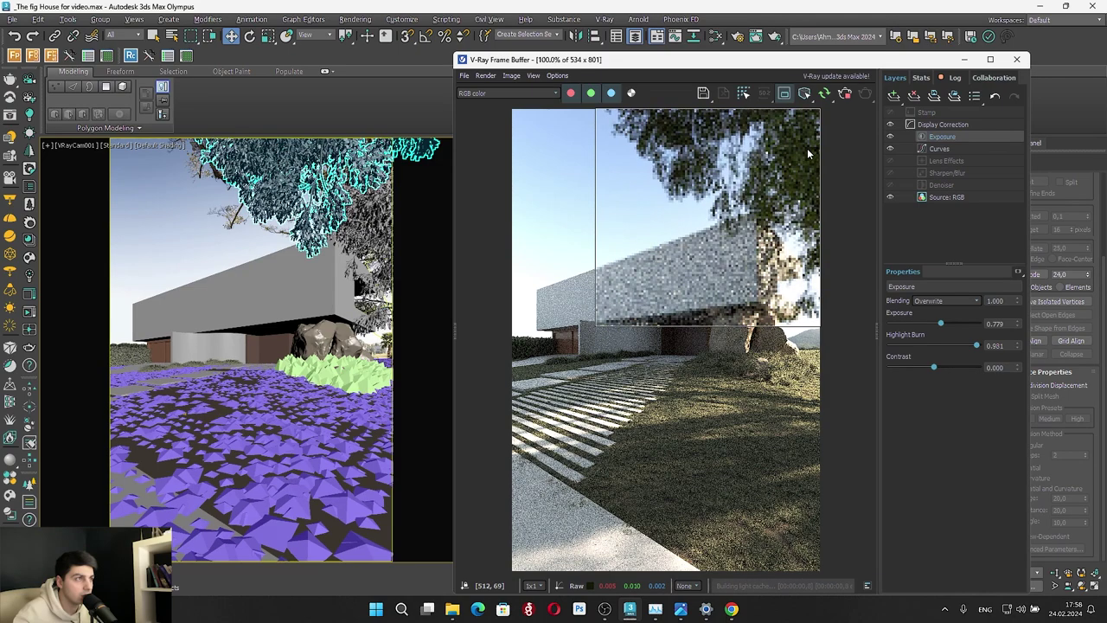
Pick the tree's Multi/Sub-Object material into the material editor, review its eight sub-materials, and minimise the editor
left_click(718, 36)
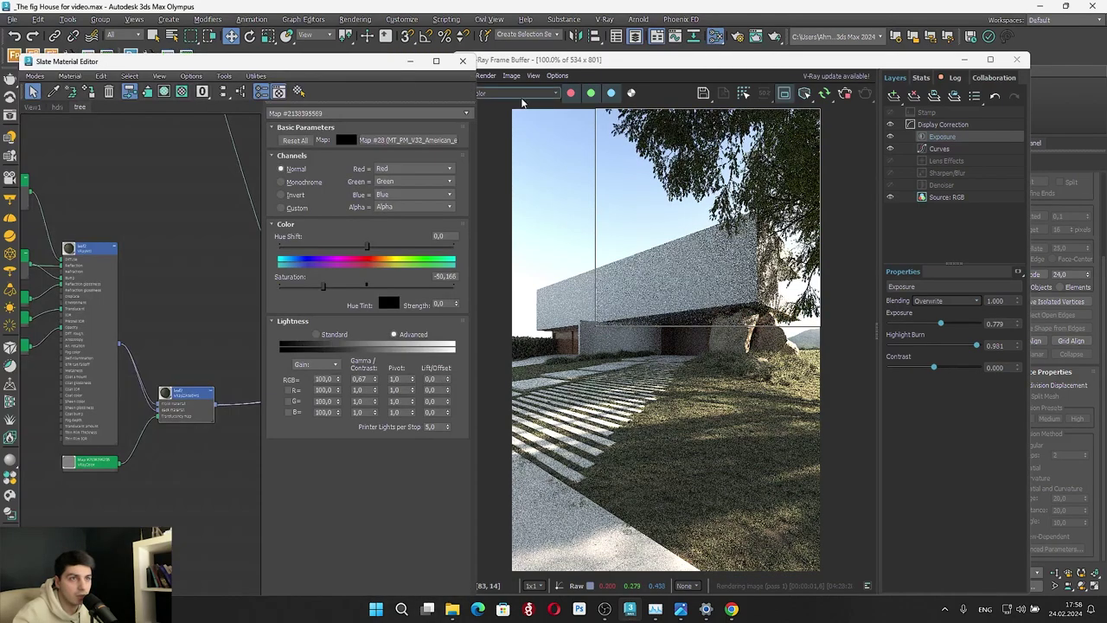
left_click_drag(833, 99, 833, 98)
left_click(575, 125)
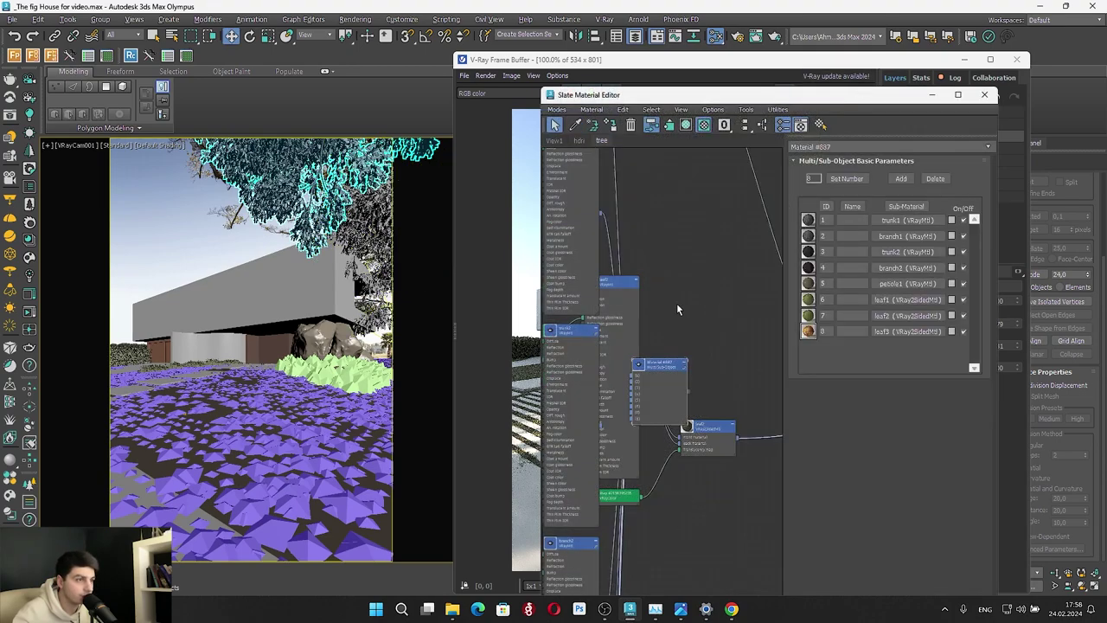
scroll(677, 302, "down", 5)
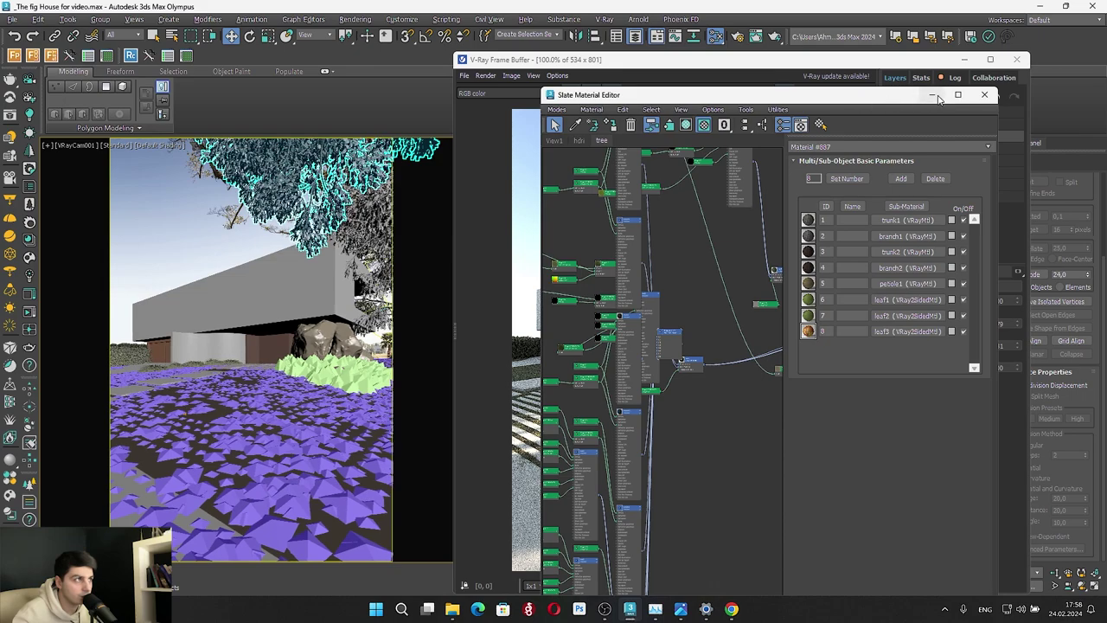
left_click(932, 96)
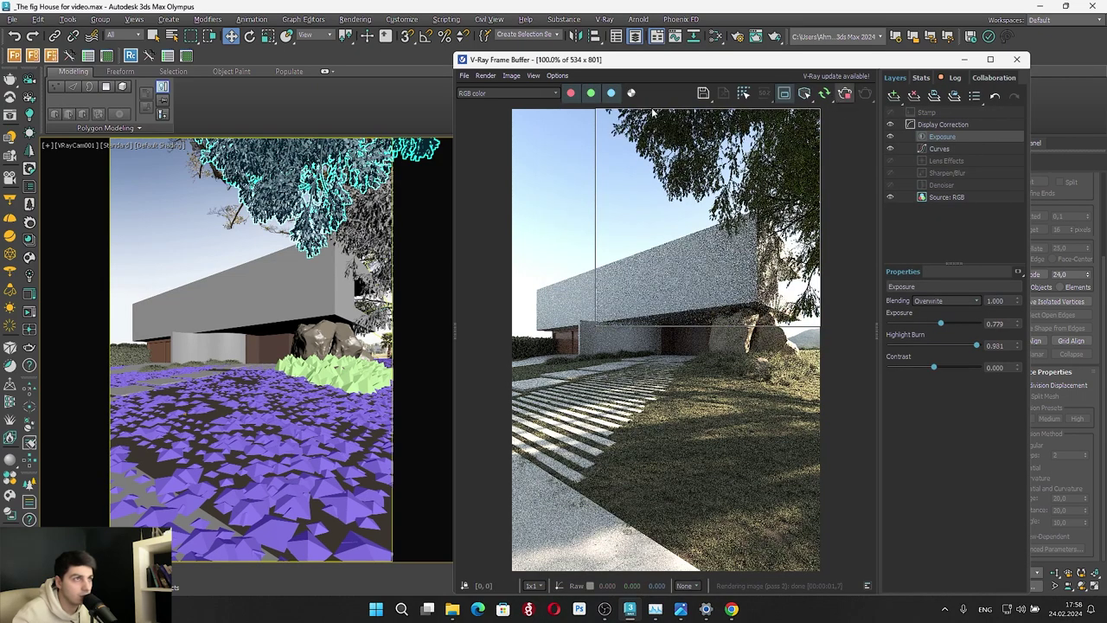
Open the adjusted Multi/Sub-Object material with the dark two-sided leaves, select the elm tree nearest the camera view's right edge, and minimise the editor
left_click(717, 37)
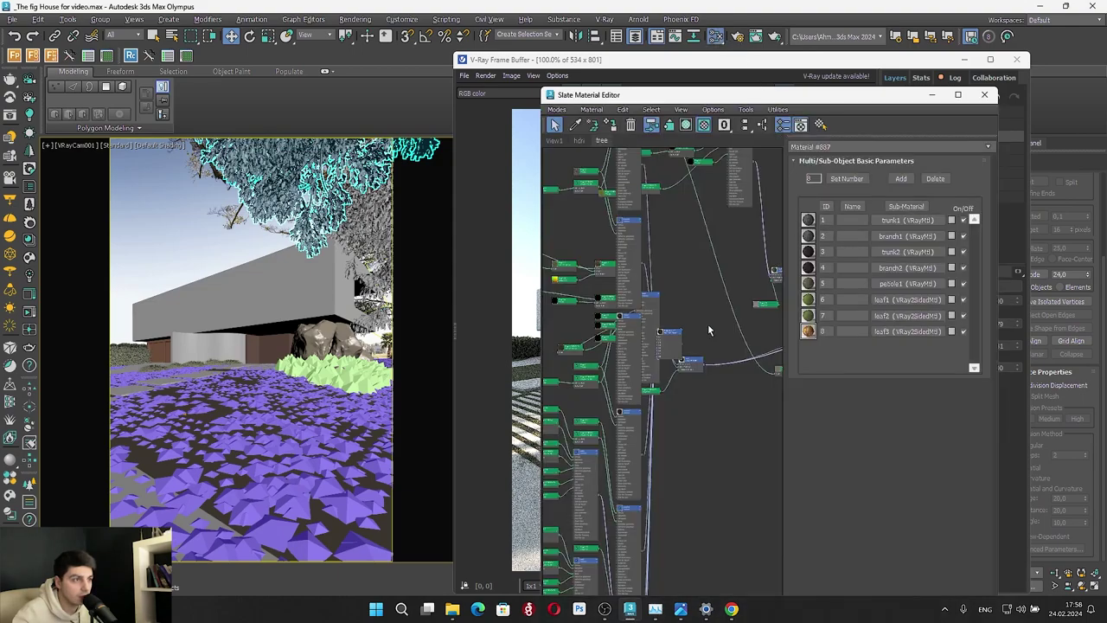
left_click_drag(687, 334, 524, 332)
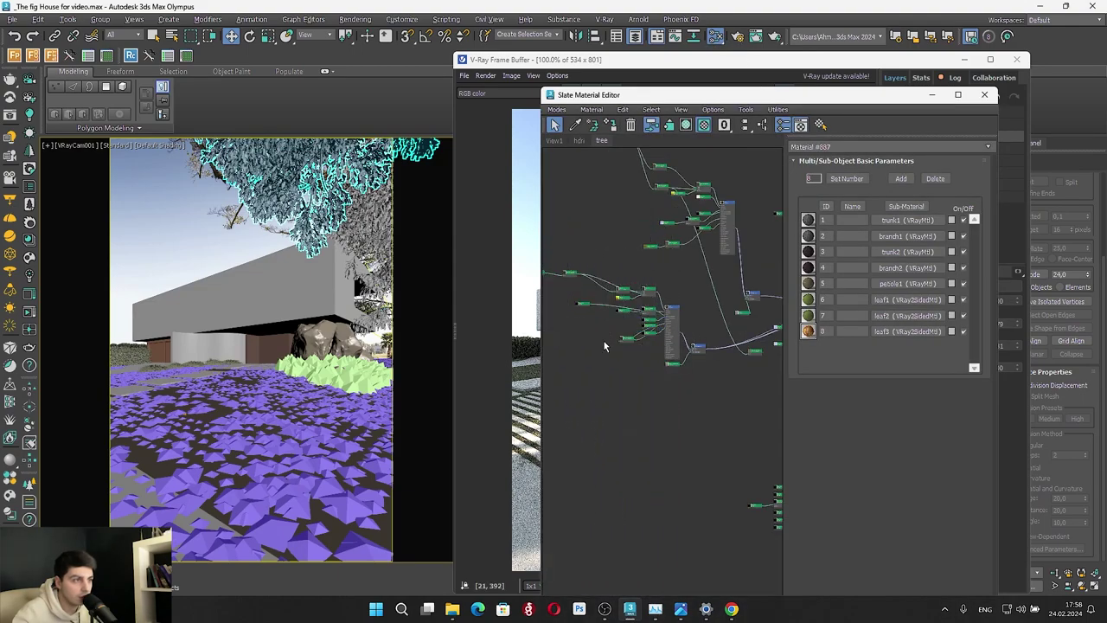
scroll(698, 349, "up", 3)
scroll(700, 350, "down", 3)
middle_click_drag(702, 325, 545, 293)
scroll(693, 278, "up", 4)
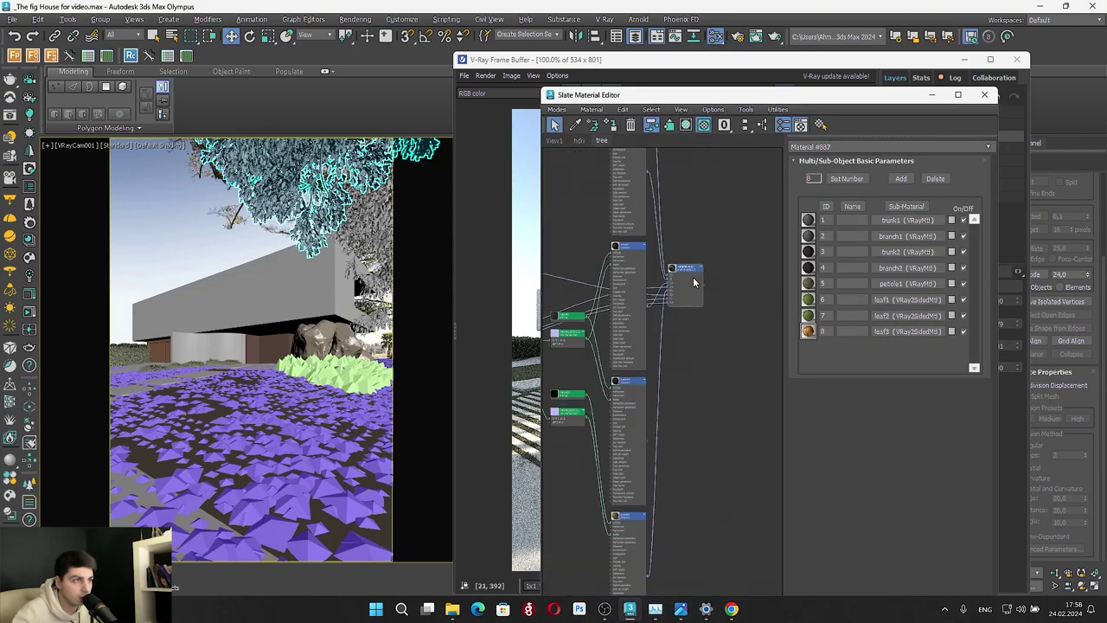
double_click(694, 280)
left_click(390, 304)
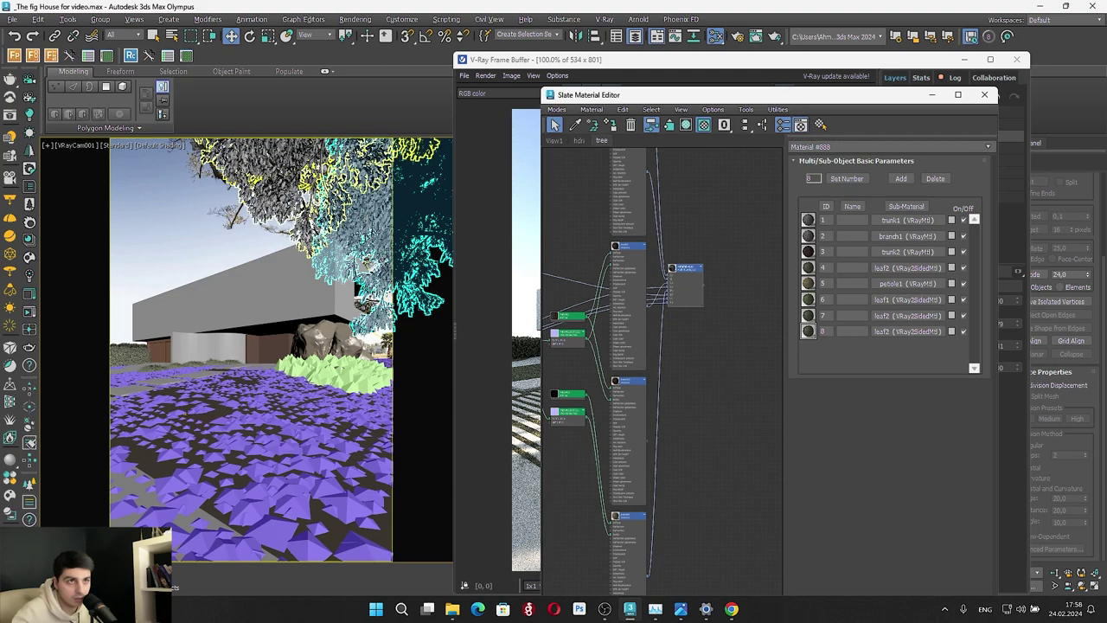
left_click(931, 96)
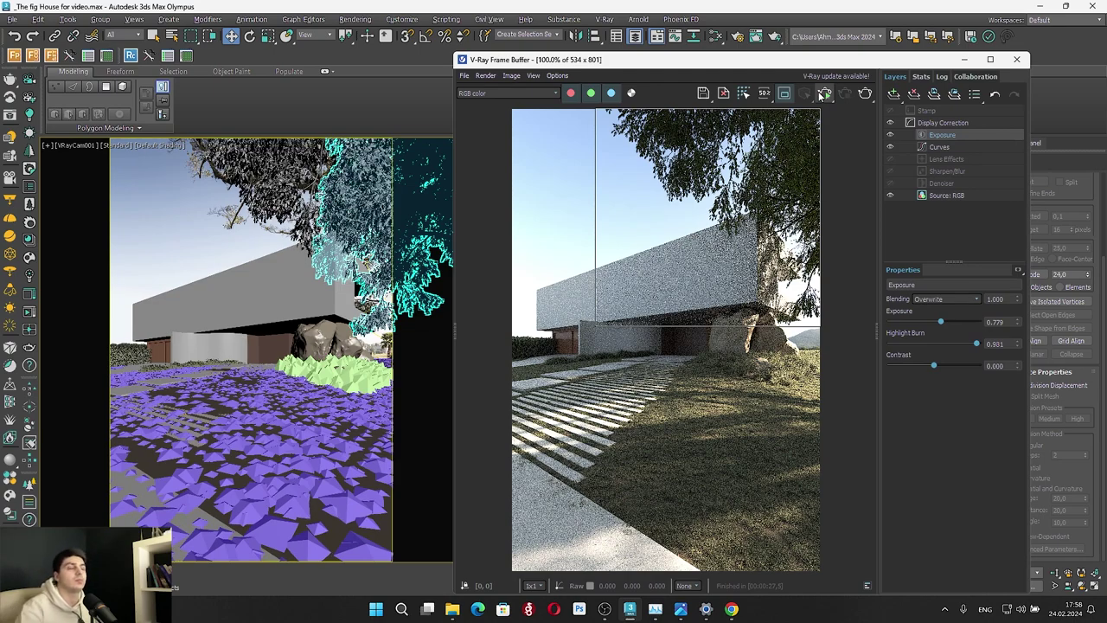
Start the interactive render, inspect the foliage up close, and switch off region rendering
left_click(826, 93)
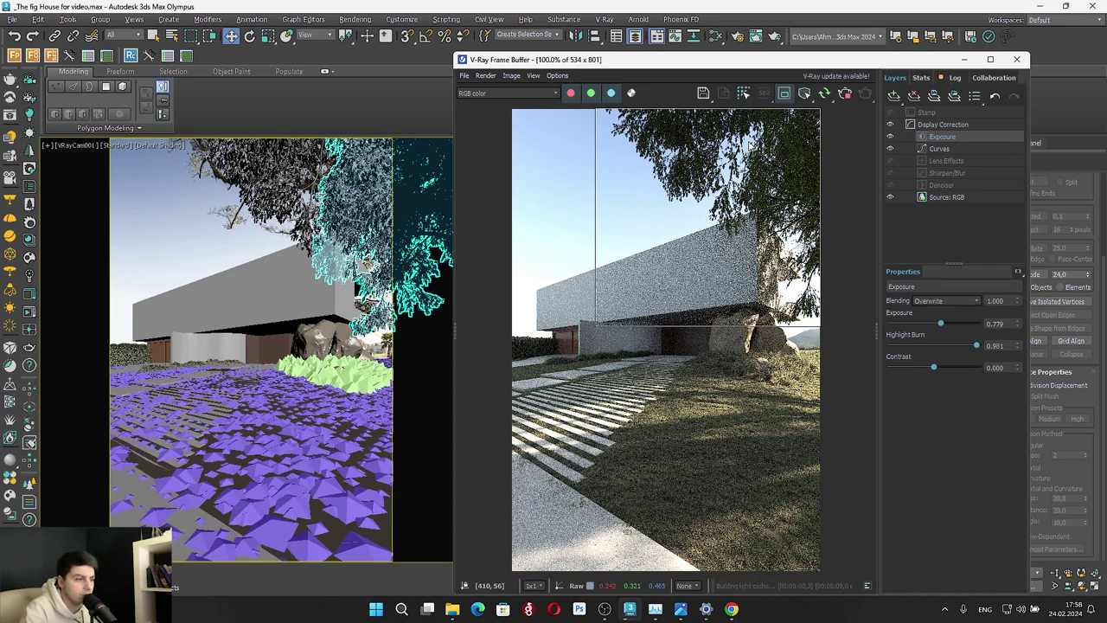
scroll(781, 143, "up", 2)
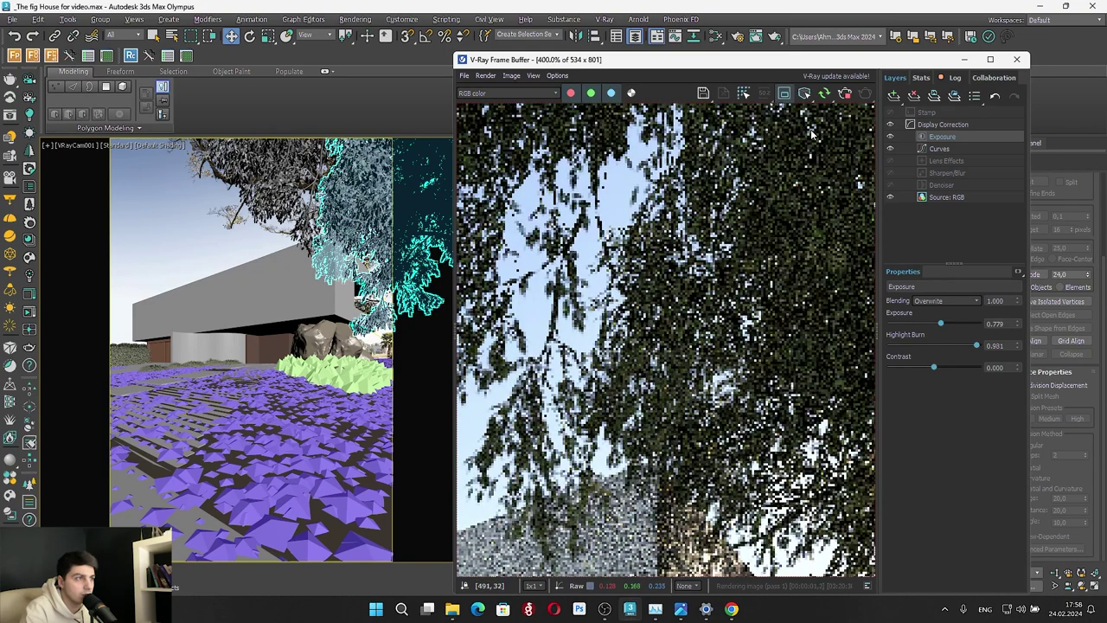
scroll(791, 181, "down", 2)
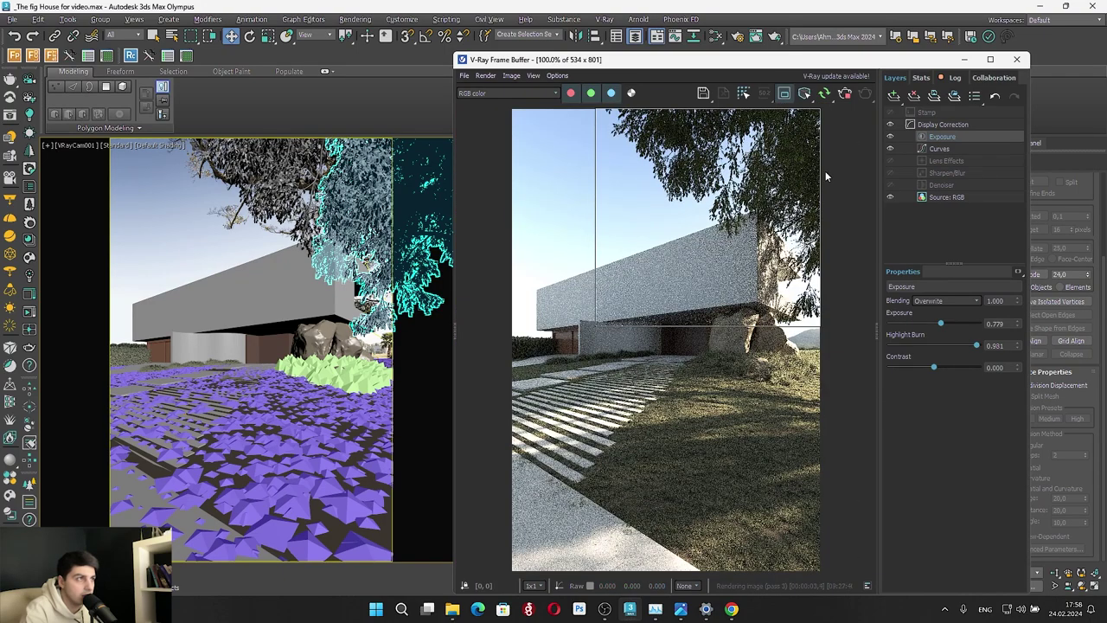
left_click(784, 93)
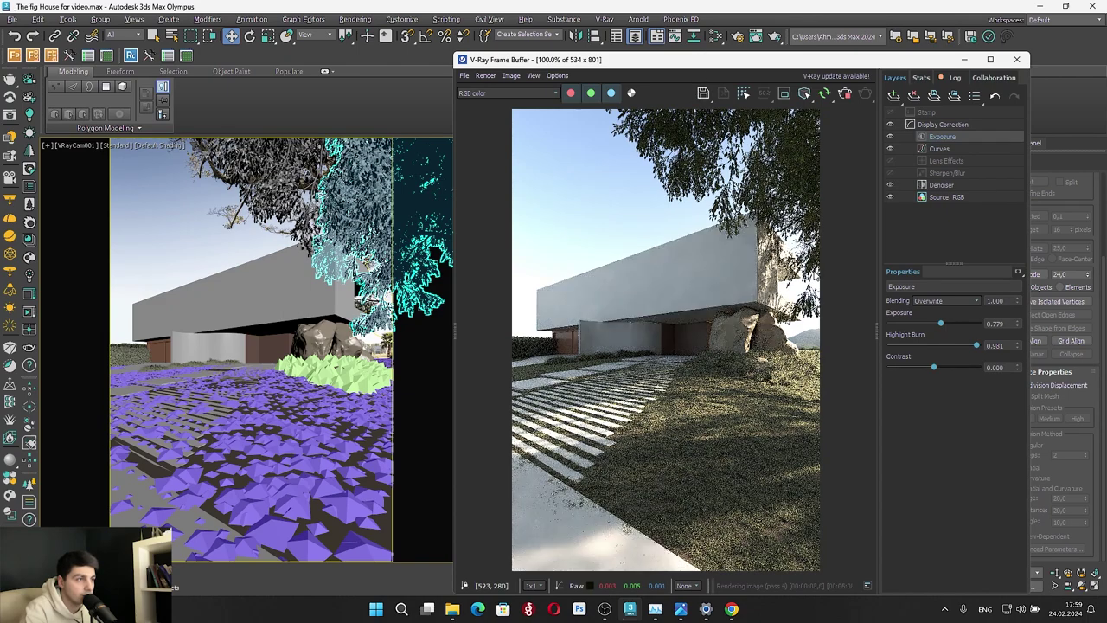
Add a Color Balance layer with shadows cyan-red 0.013, highlights cyan-red 0.078 and yellow-blue -0.117, and check the rocks and grass
left_click(893, 95)
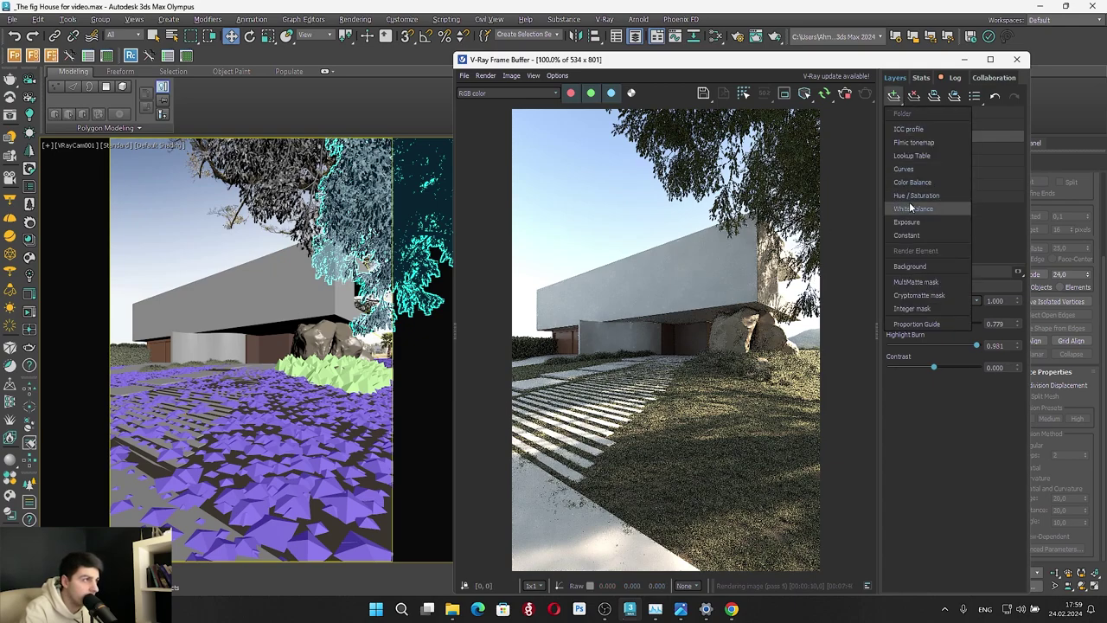
left_click(915, 183)
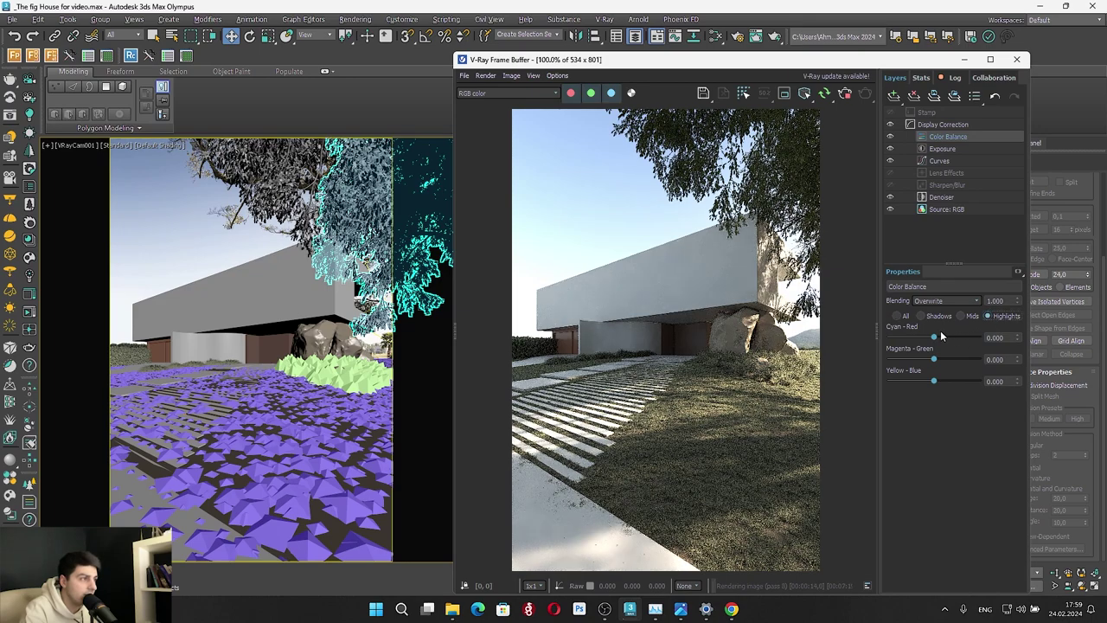
left_click(929, 381)
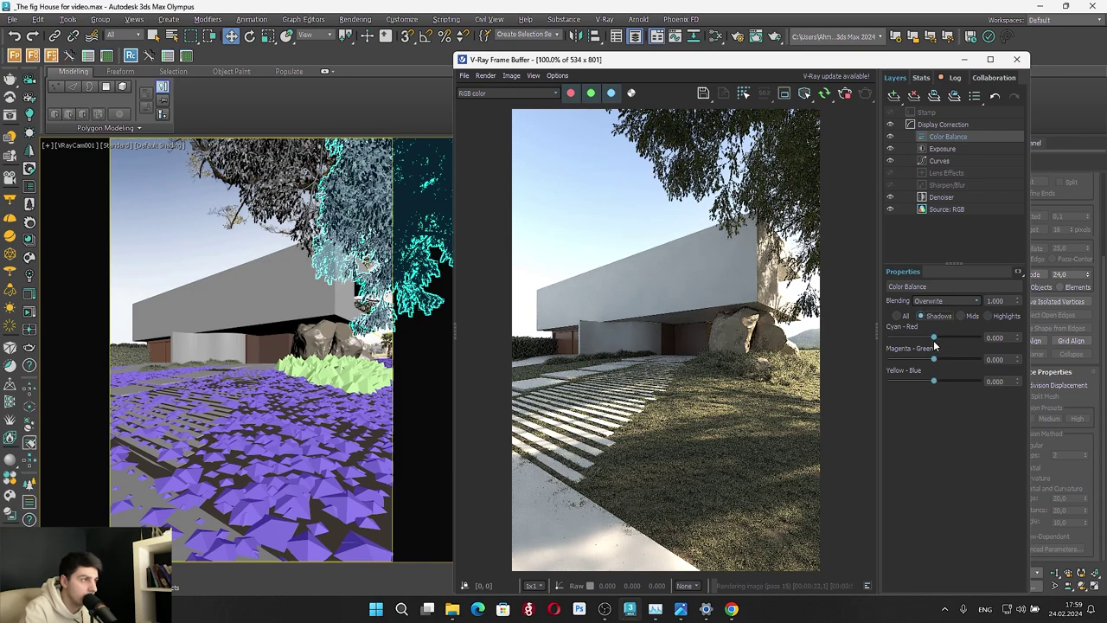
left_click(933, 338)
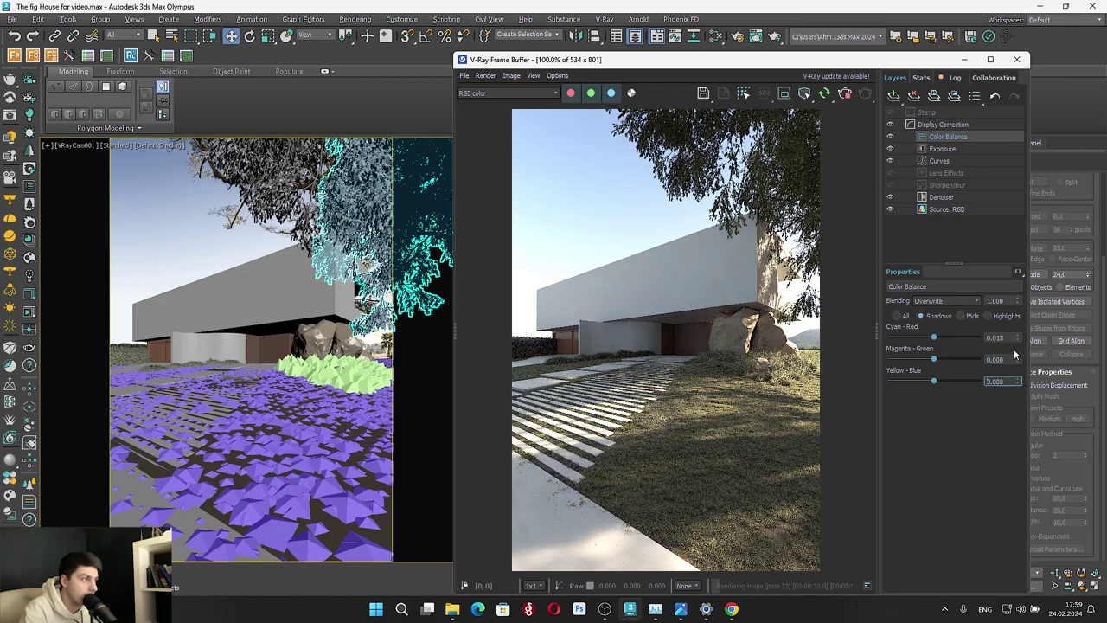
left_click(989, 316)
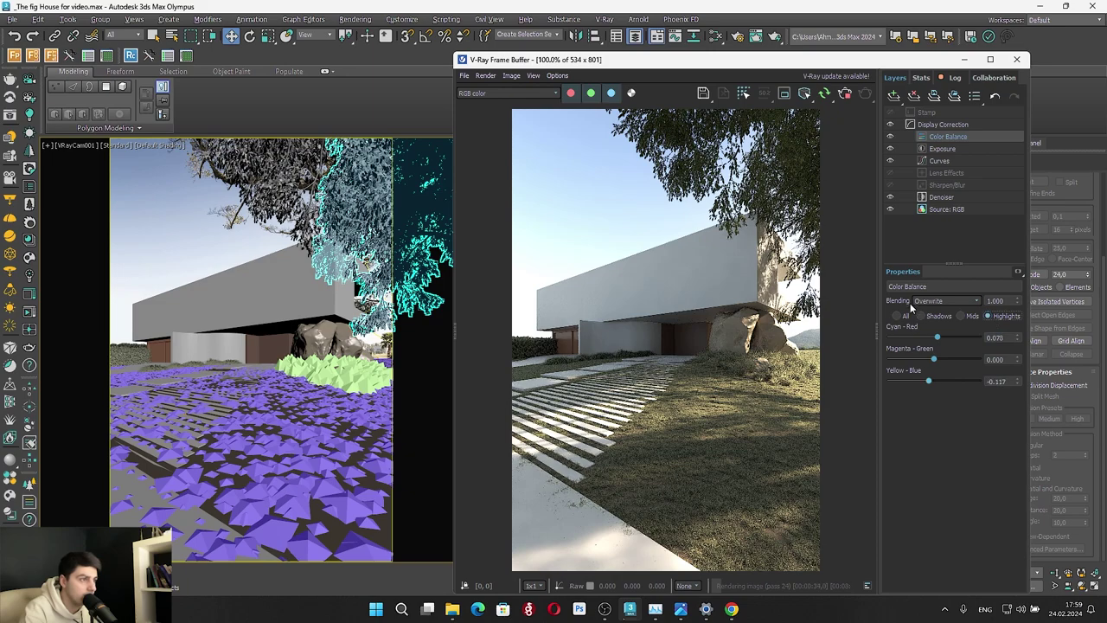
scroll(779, 374, "up", 2)
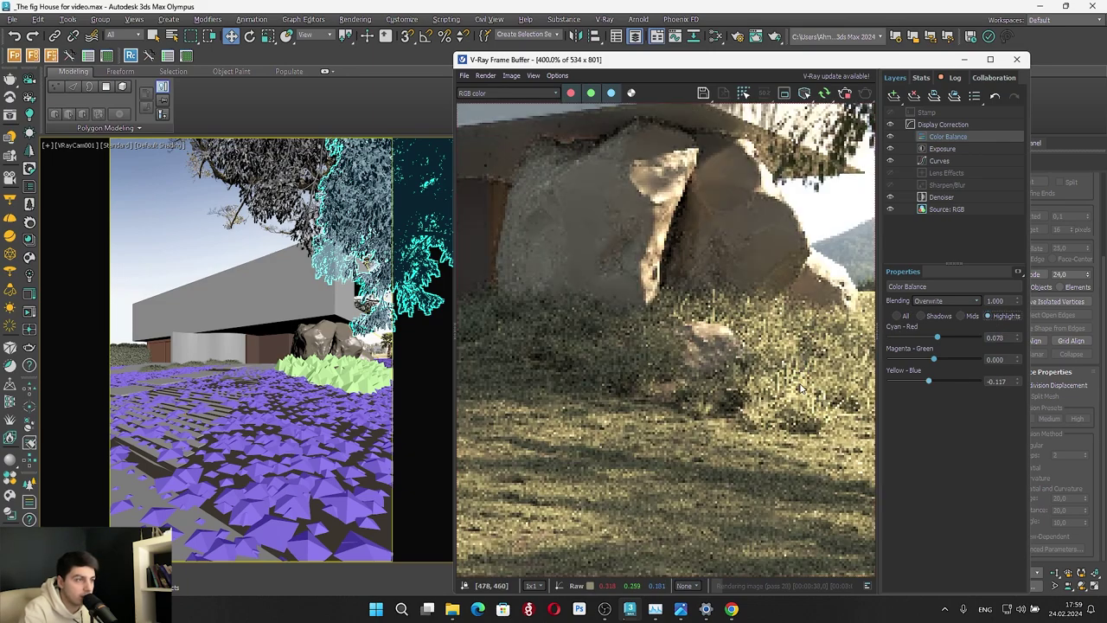
scroll(775, 383, "down", 1)
scroll(762, 383, "down", 1)
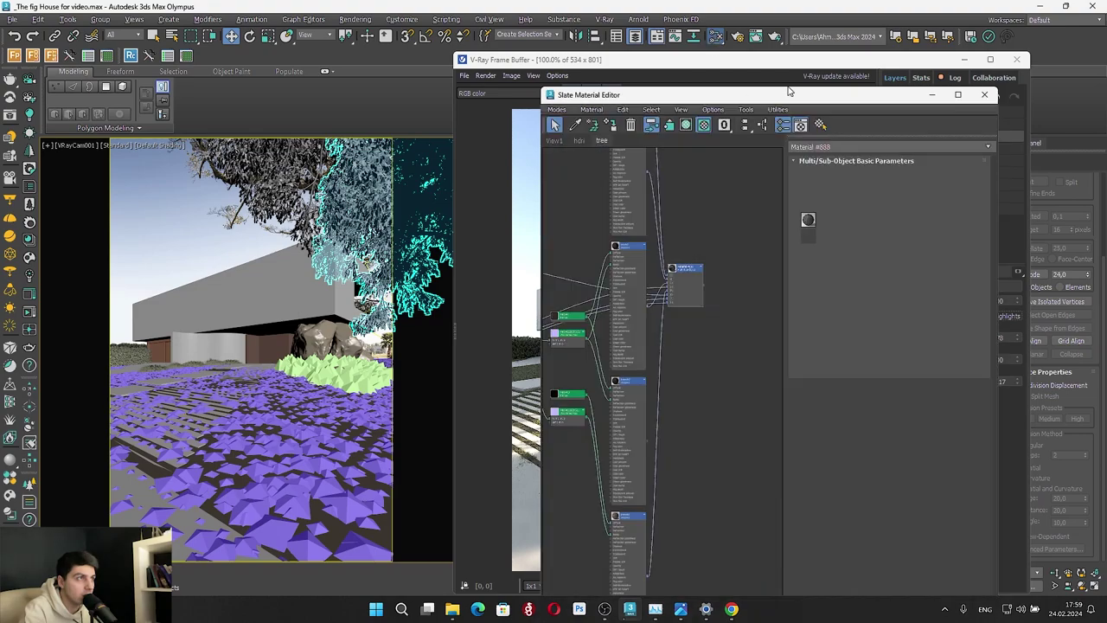
Move the material editor off the render and set the RGB gamma/contrast of the elm leaf Color Correction to 0.53
left_click_drag(788, 102, 376, 88)
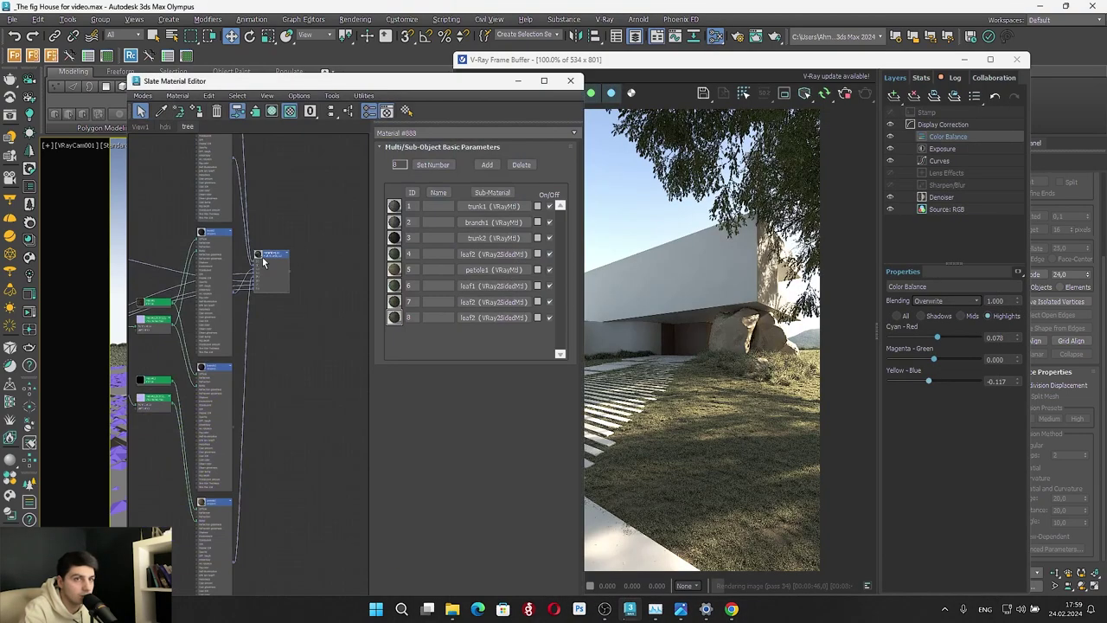
scroll(229, 267, "up", 10)
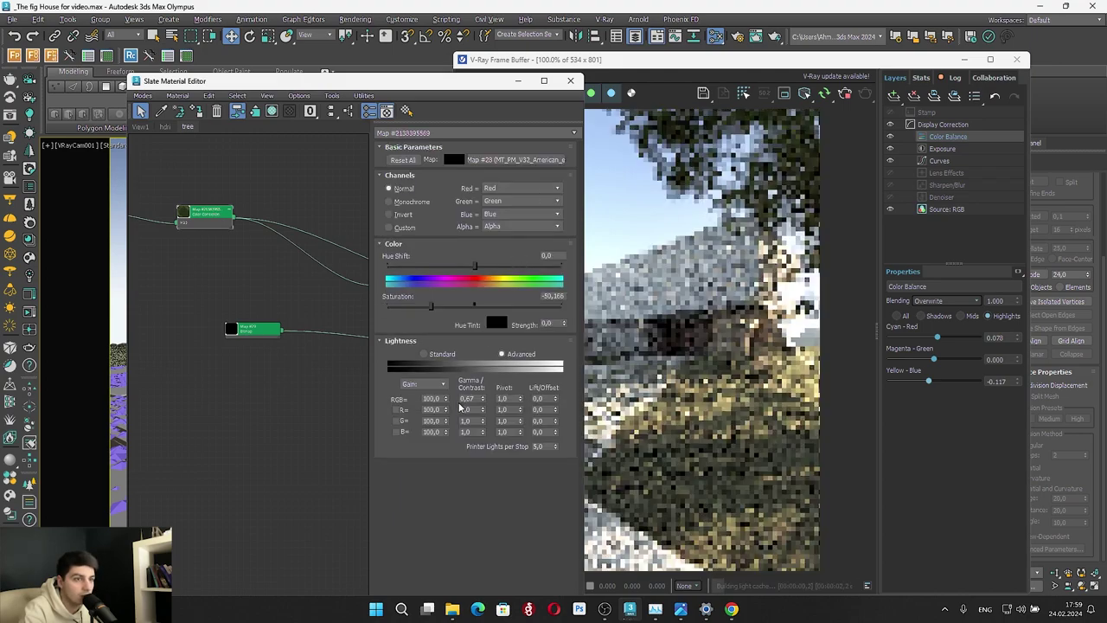
left_click_drag(484, 400, 484, 404)
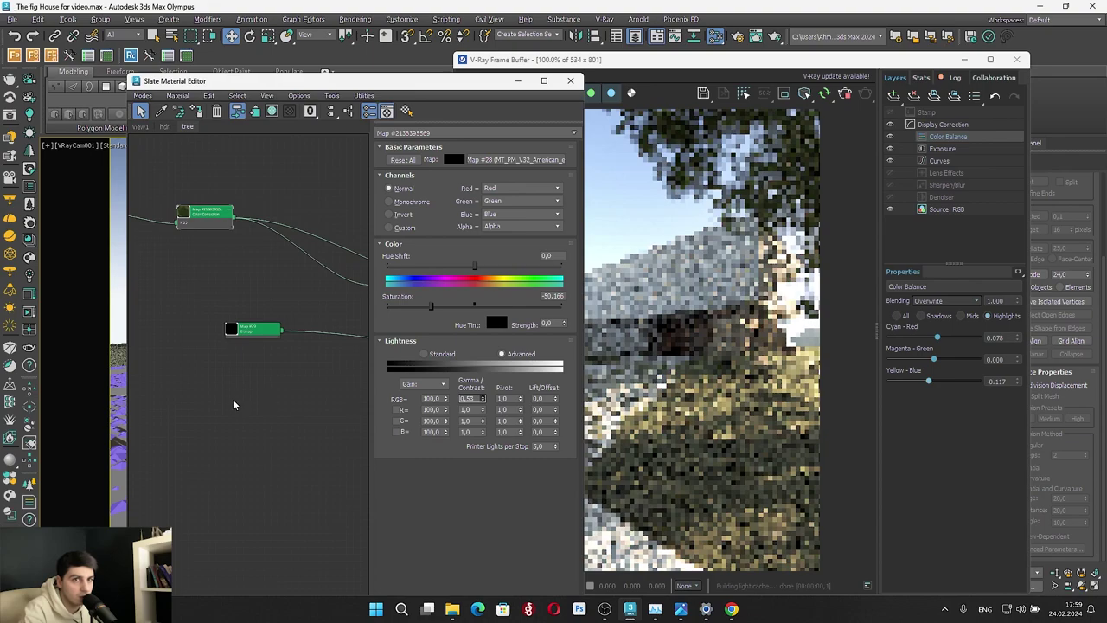
Adjust the RGB gamma/contrast of the two Color Corrections fed by the Map #17 leaf bitmap, and check the foliage in the render
scroll(234, 405, "down", 4)
middle_click_drag(309, 304, 225, 450)
scroll(274, 345, "up", 3)
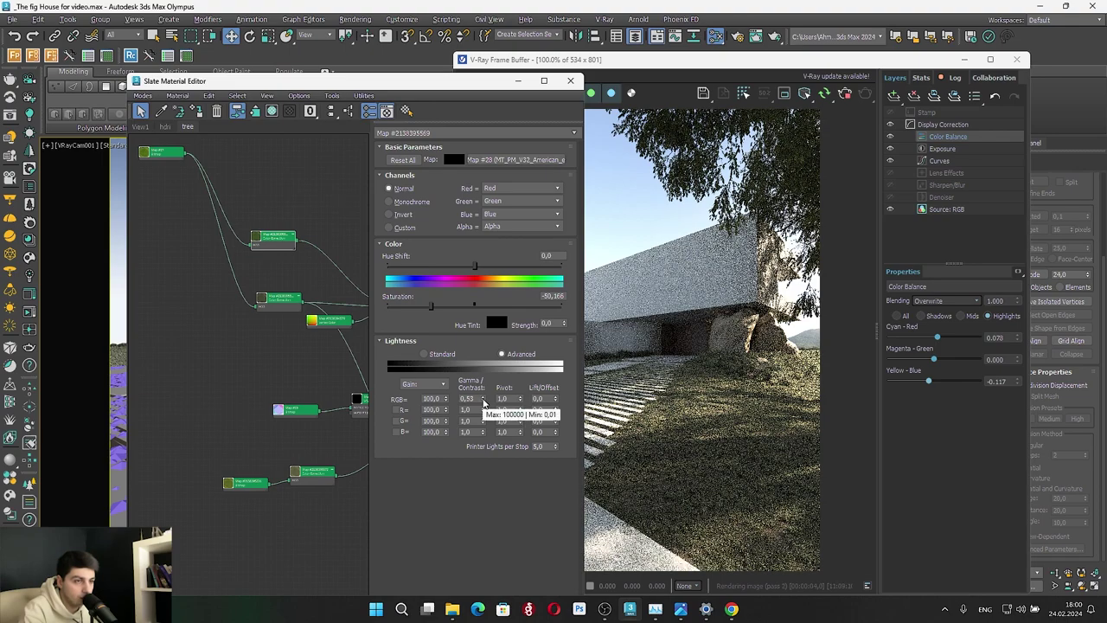
double_click(278, 240)
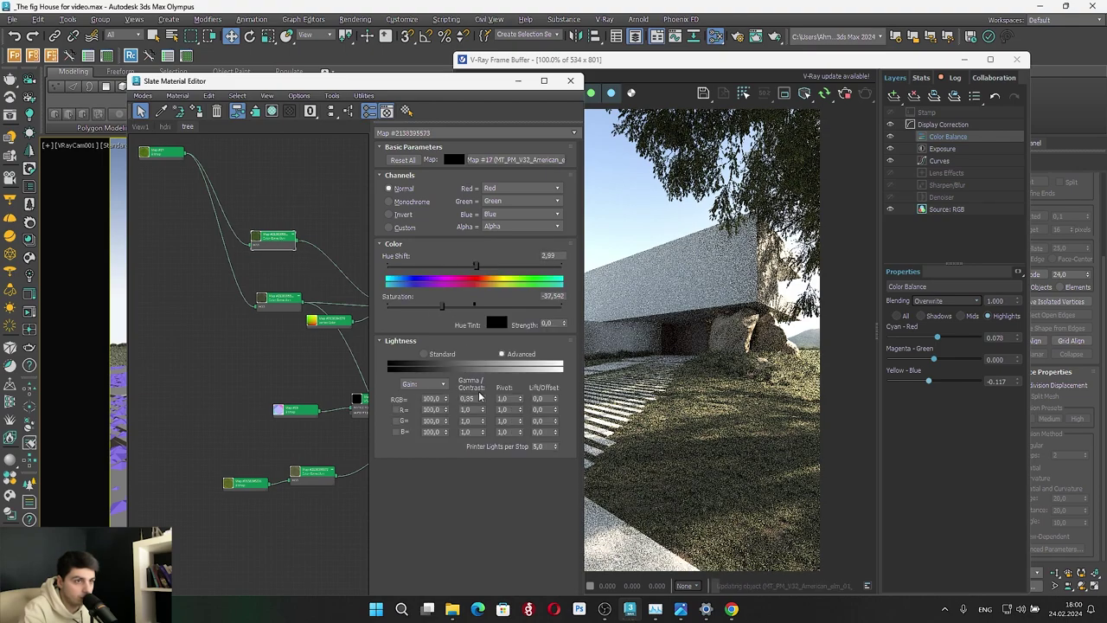
left_click_drag(481, 398, 486, 413)
double_click(291, 301)
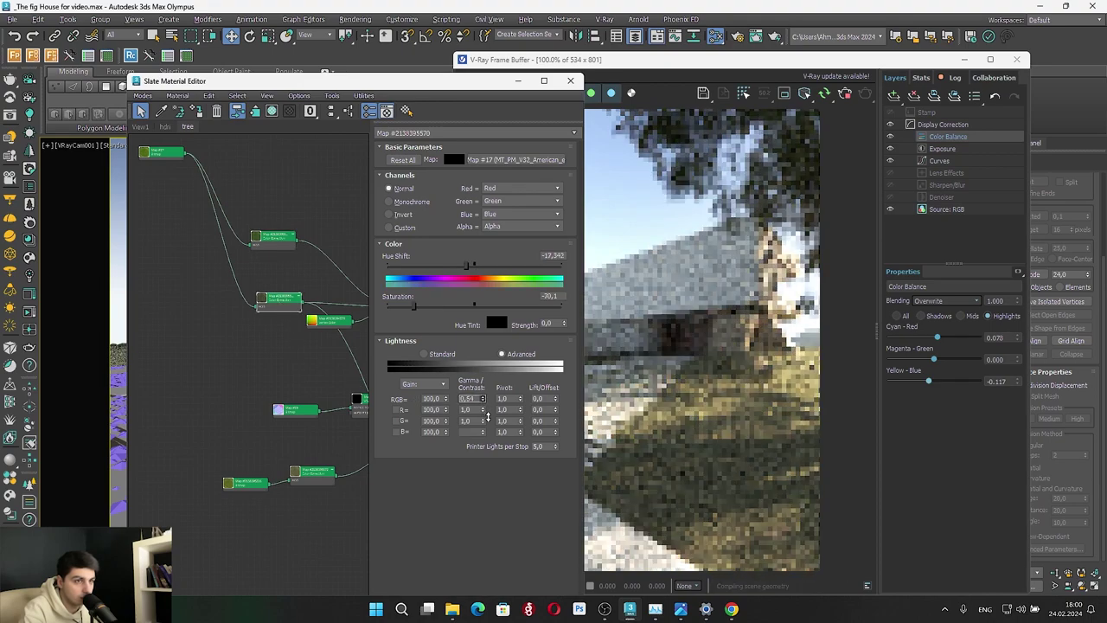
left_click(514, 82)
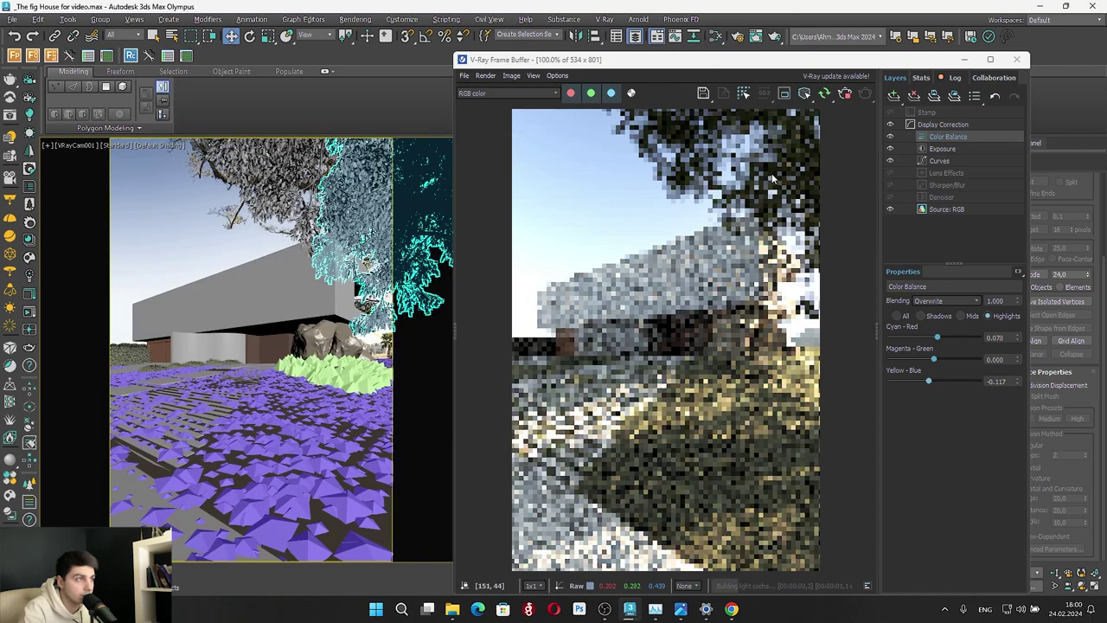
scroll(820, 160, "up", 2)
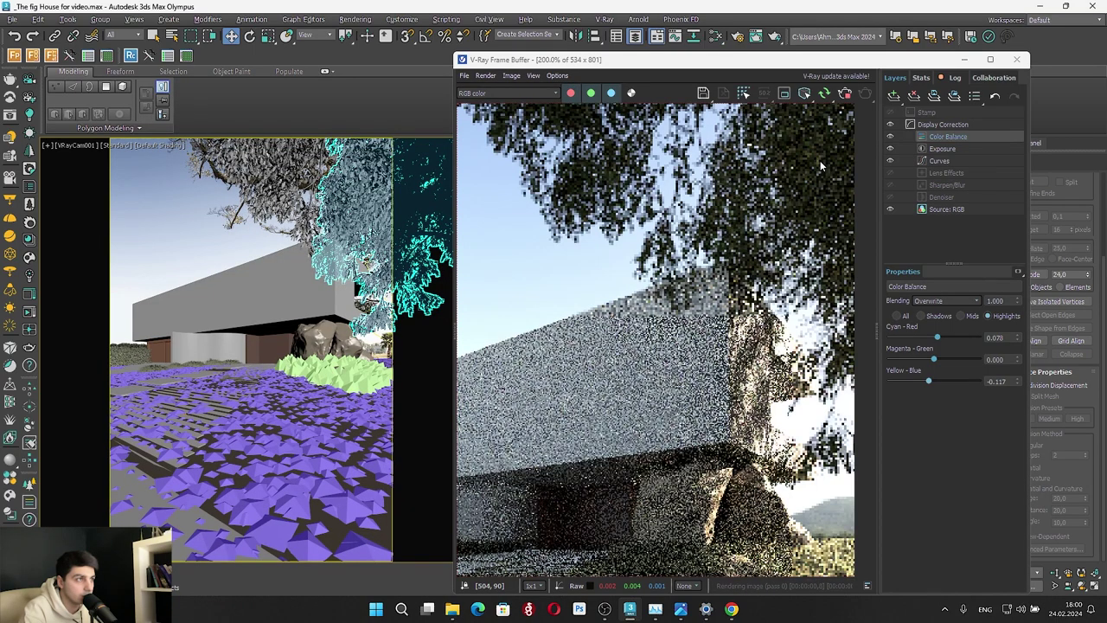
scroll(821, 160, "down", 2)
scroll(733, 383, "up", 1)
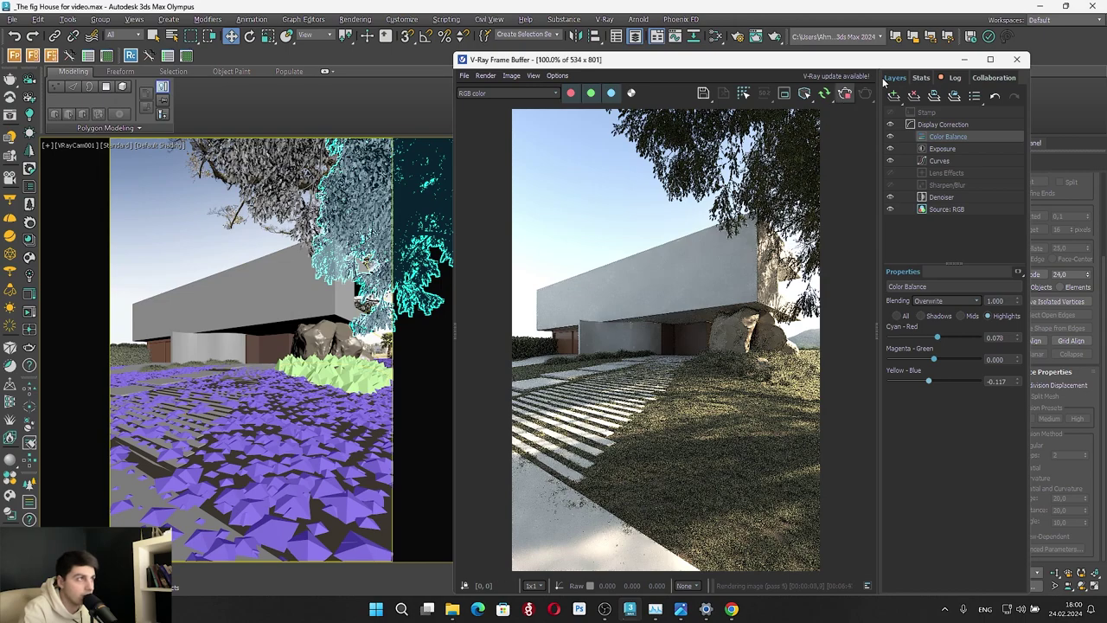
Select the miscanthus Forest scatter in front of the rocks and display its Transform settings
left_click(358, 372)
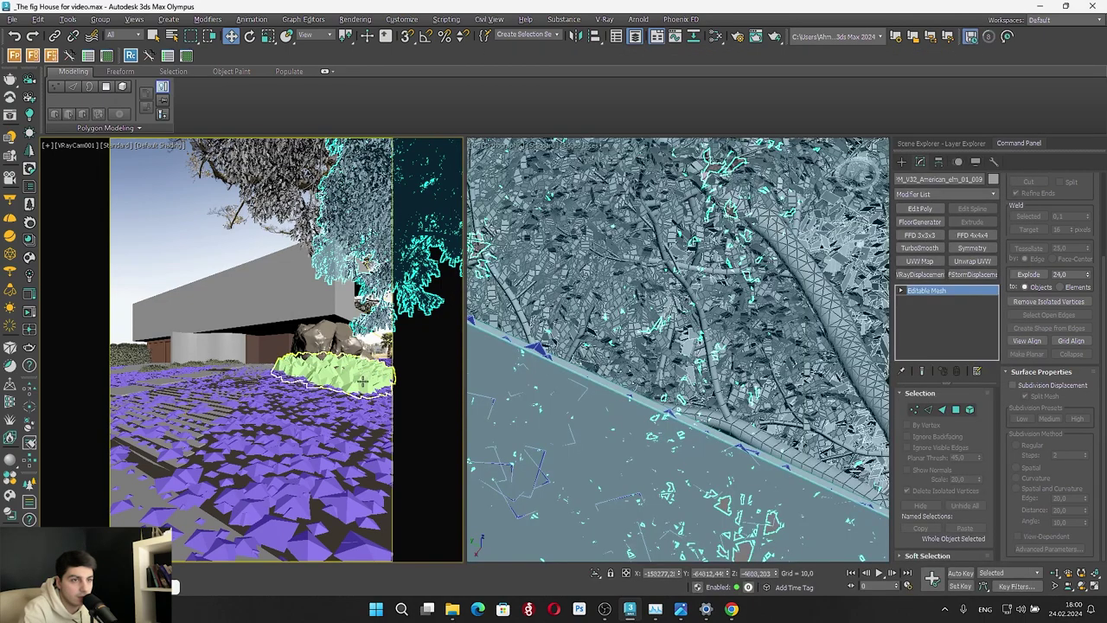
left_click(363, 379)
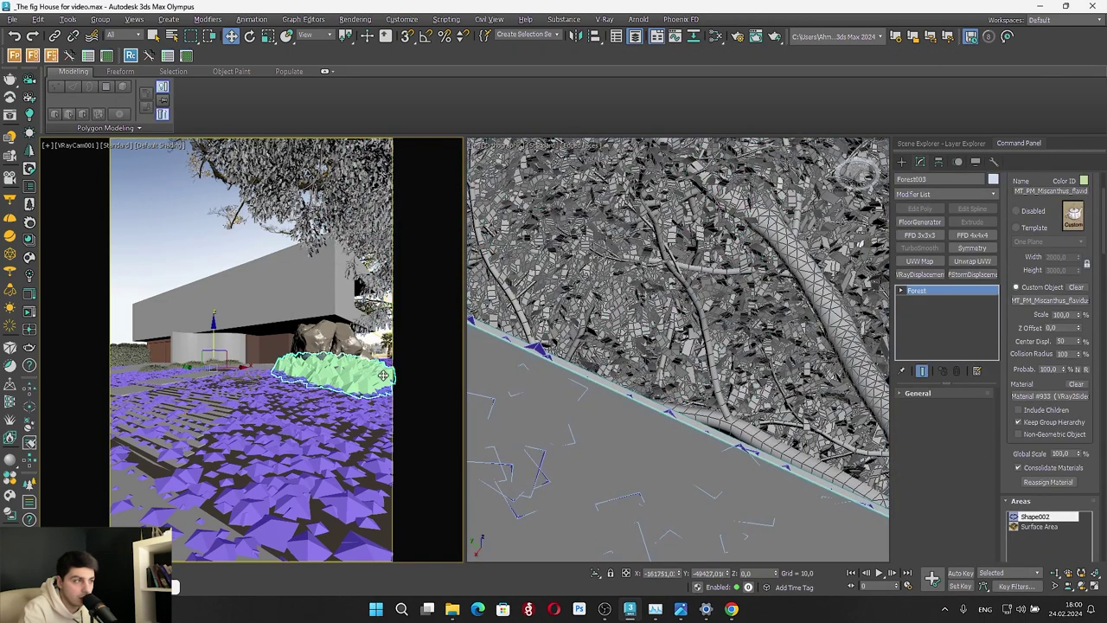
scroll(1094, 524, "down", 10)
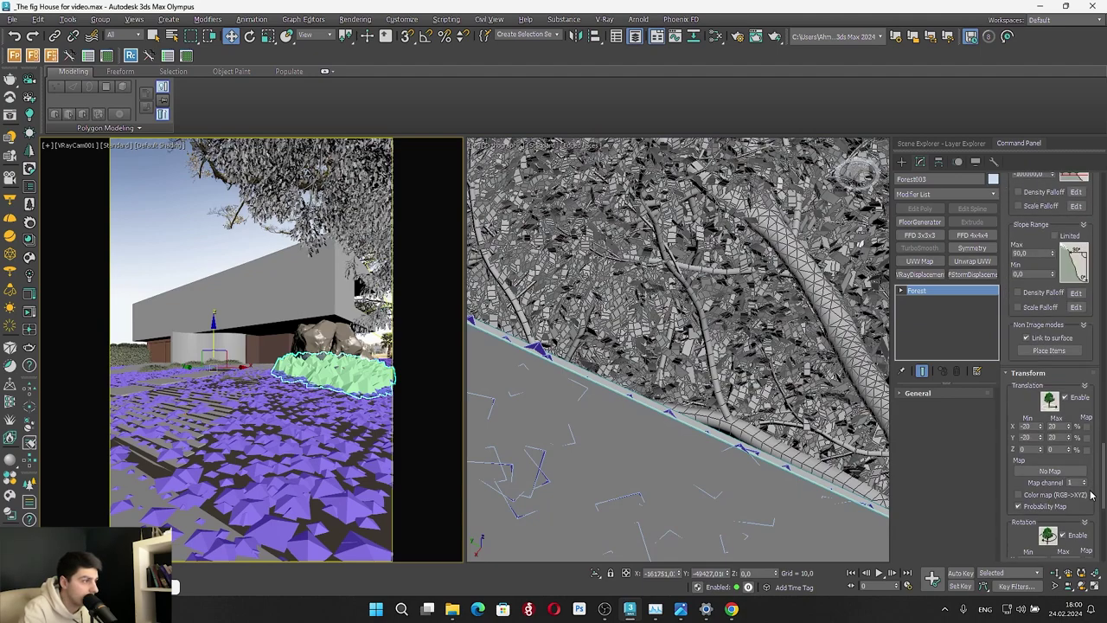
scroll(1094, 522, "up", 3)
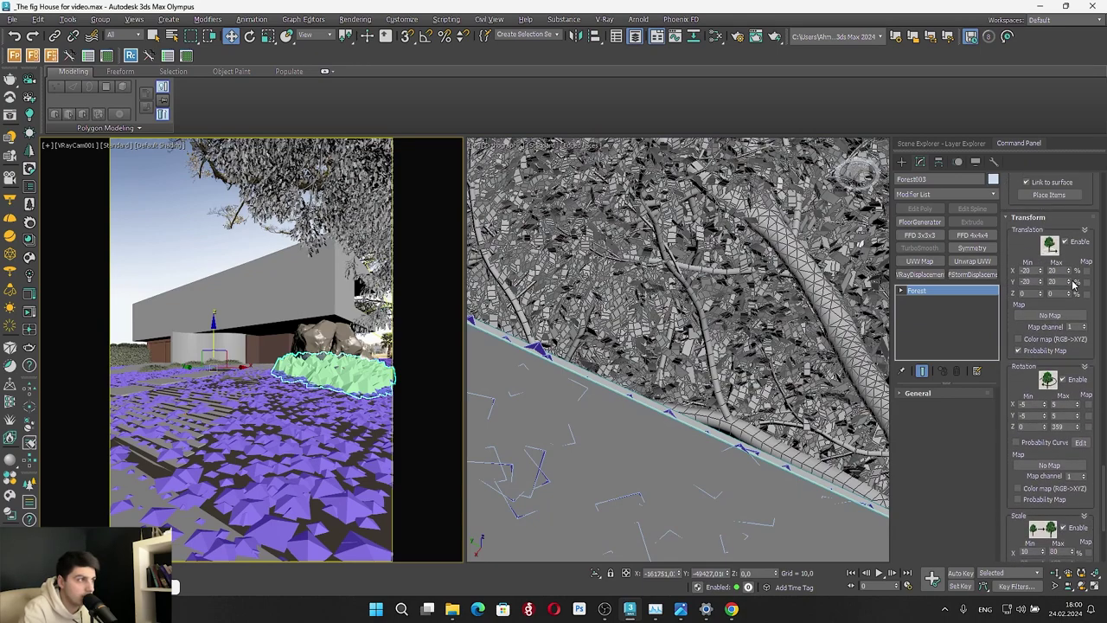
Try a maximum Z translation of 96% on the miscanthus Forest scatter
left_click_drag(1072, 297, 1084, 235)
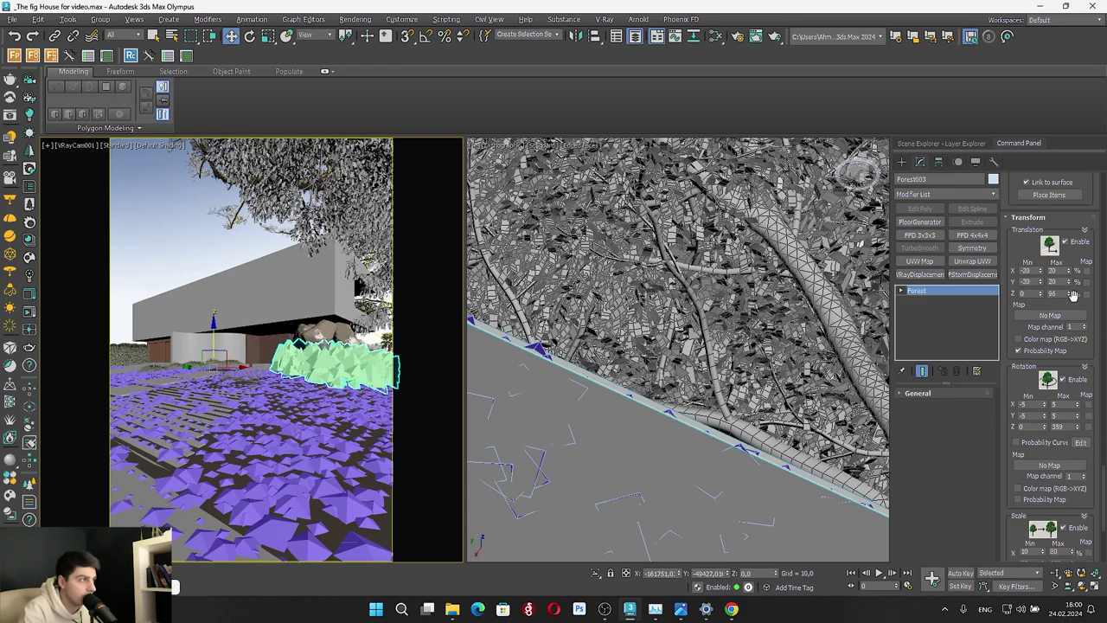
right_click(1071, 295)
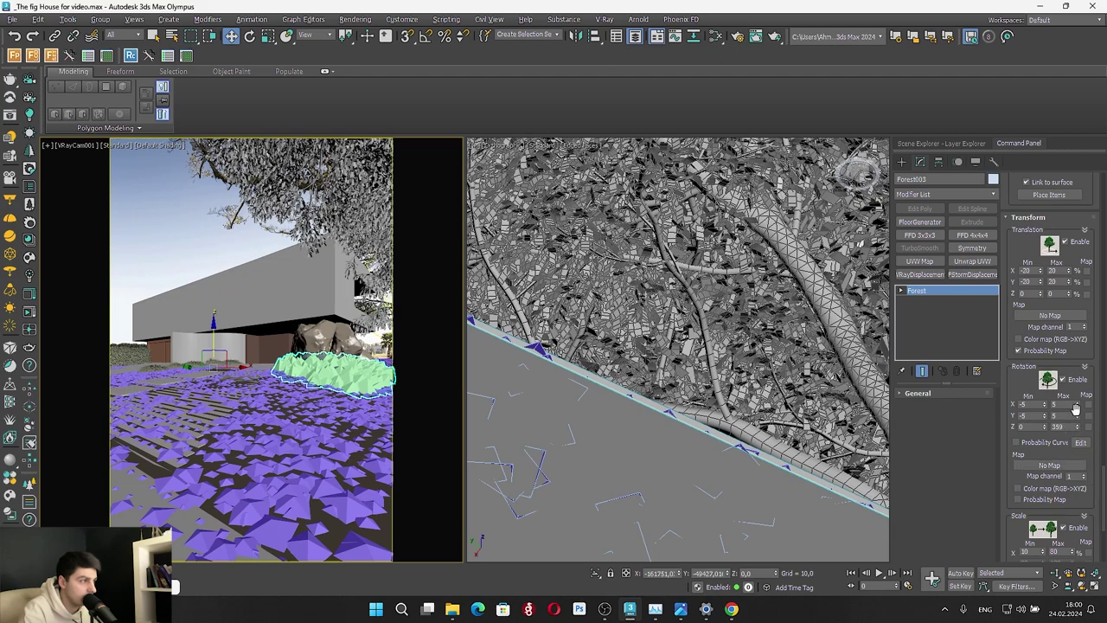
Set the miscanthus Forest scatter's maximum X rotation to 110 and its maximum Y rotation to -10
left_click_drag(1080, 406, 1082, 345)
left_click_drag(1078, 417, 1079, 398)
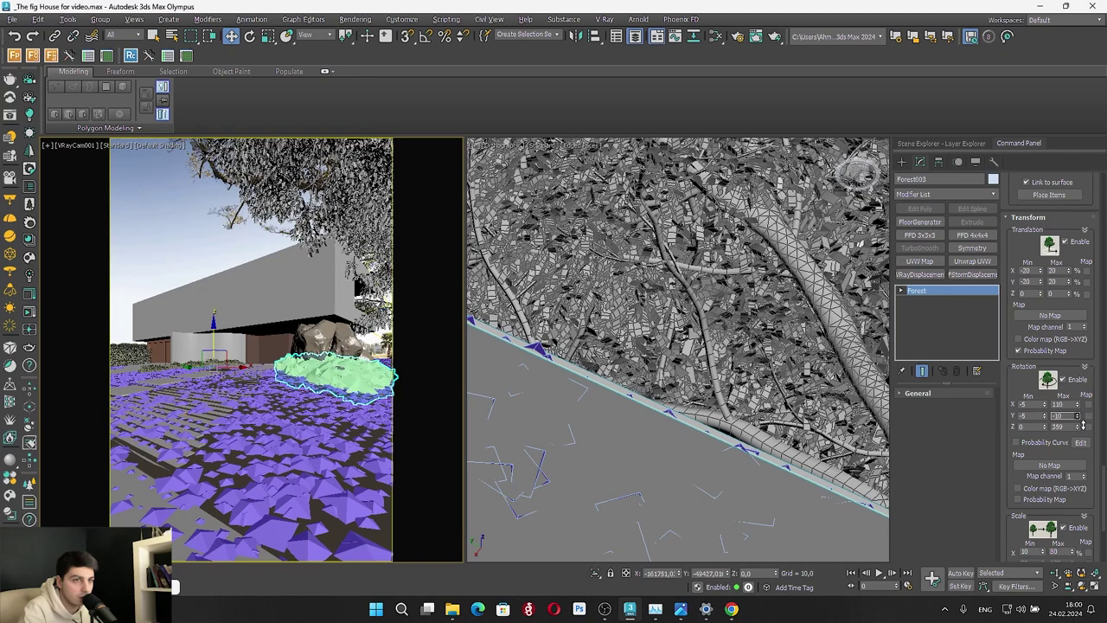
scroll(1102, 497, "down", 5)
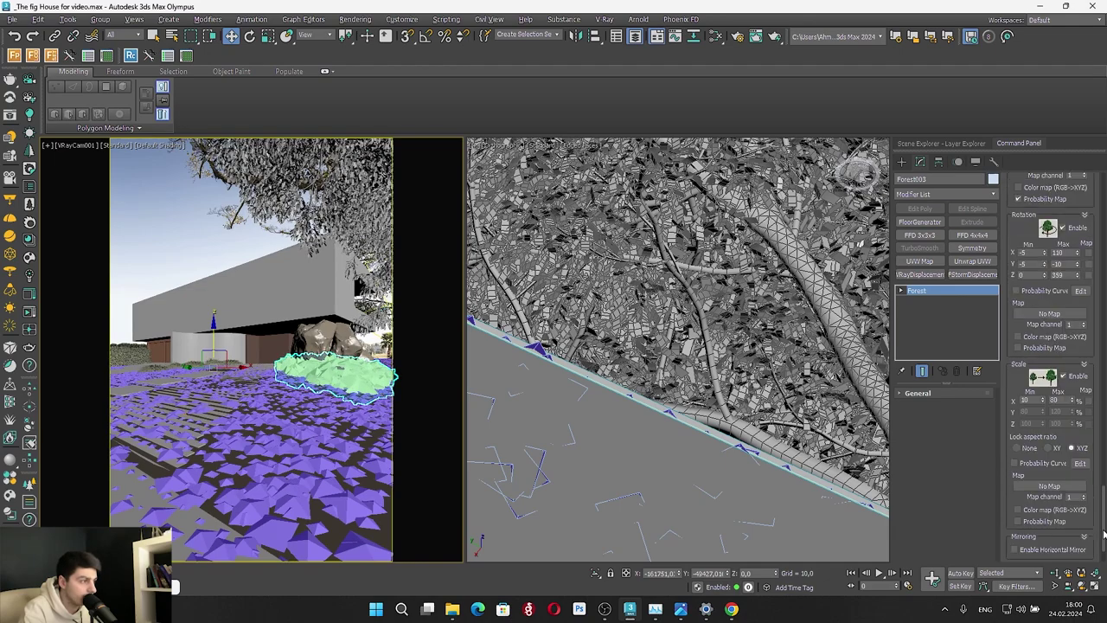
mouse_move(1072, 336)
left_mouse_down()
mouse_move(1071, 362)
mouse_move(1071, 350)
left_mouse_up()
Set the scatter's surface direction fully up to 100, display its distribution density settings and check the render
left_click_drag(1103, 528, 1103, 432)
left_click_drag(1041, 396, 1043, 396)
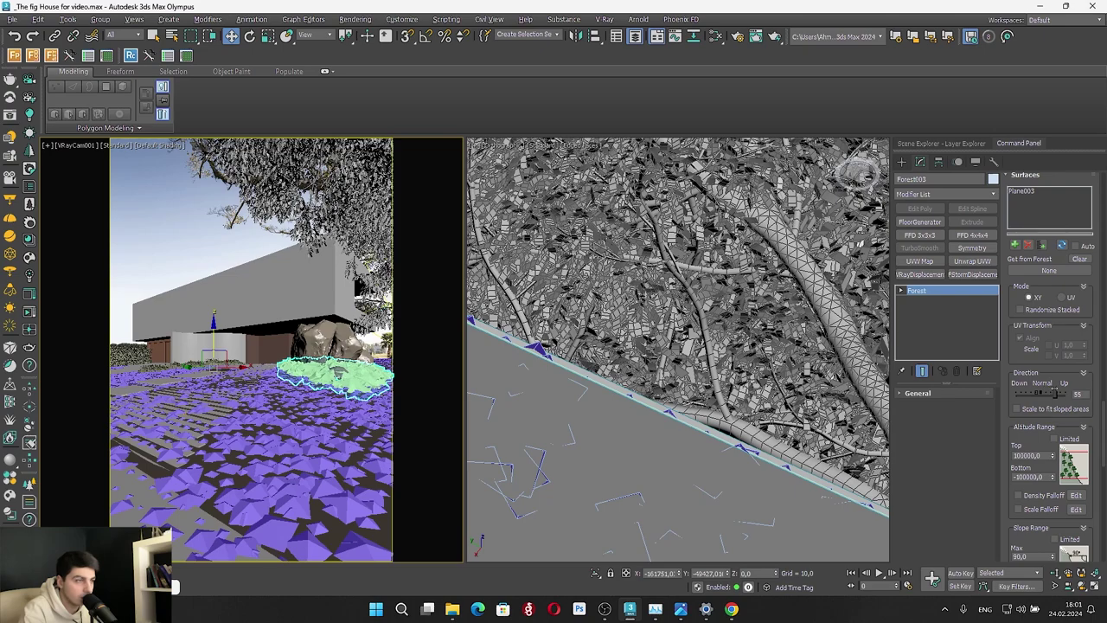
mouse_move(1043, 394)
left_mouse_down()
mouse_move(1055, 394)
mouse_move(1025, 392)
mouse_move(1106, 385)
left_mouse_up()
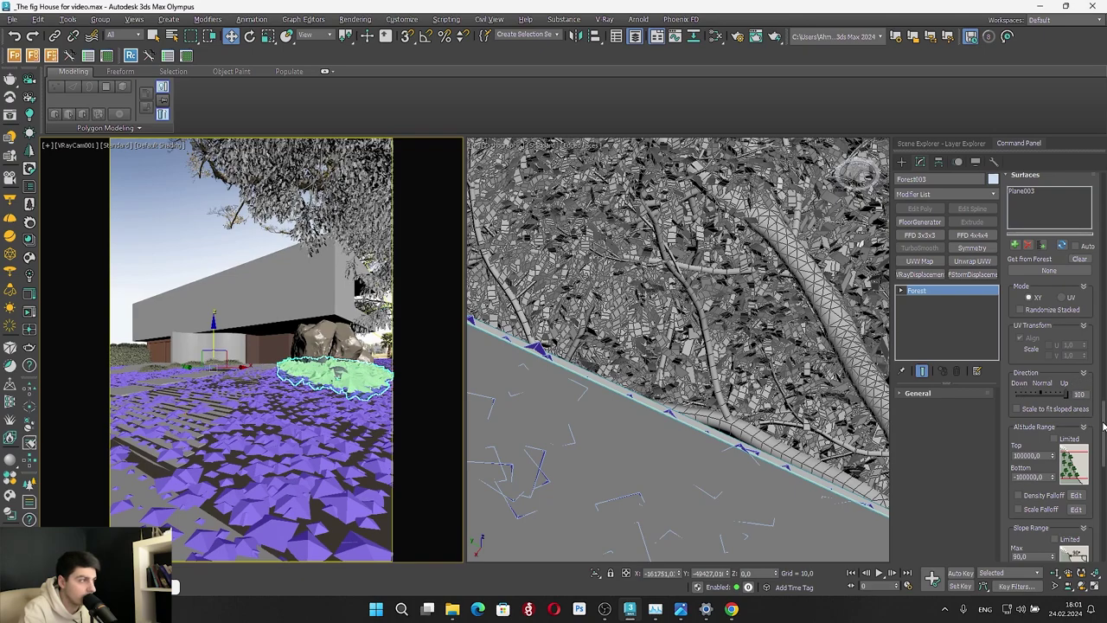
left_click_drag(1104, 426, 1106, 348)
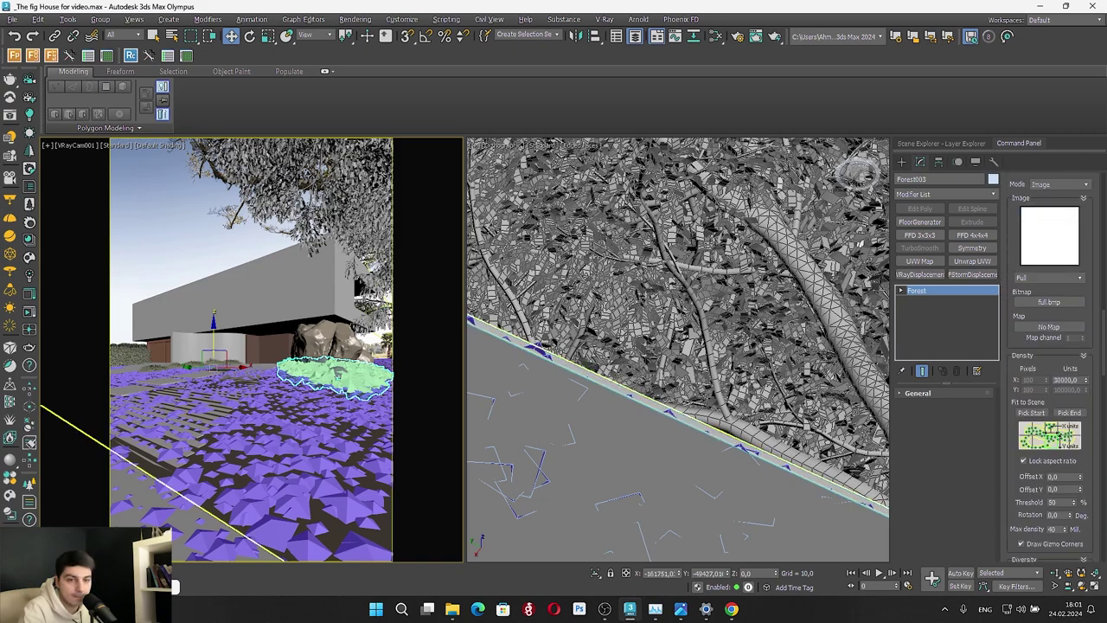
left_click(10, 567)
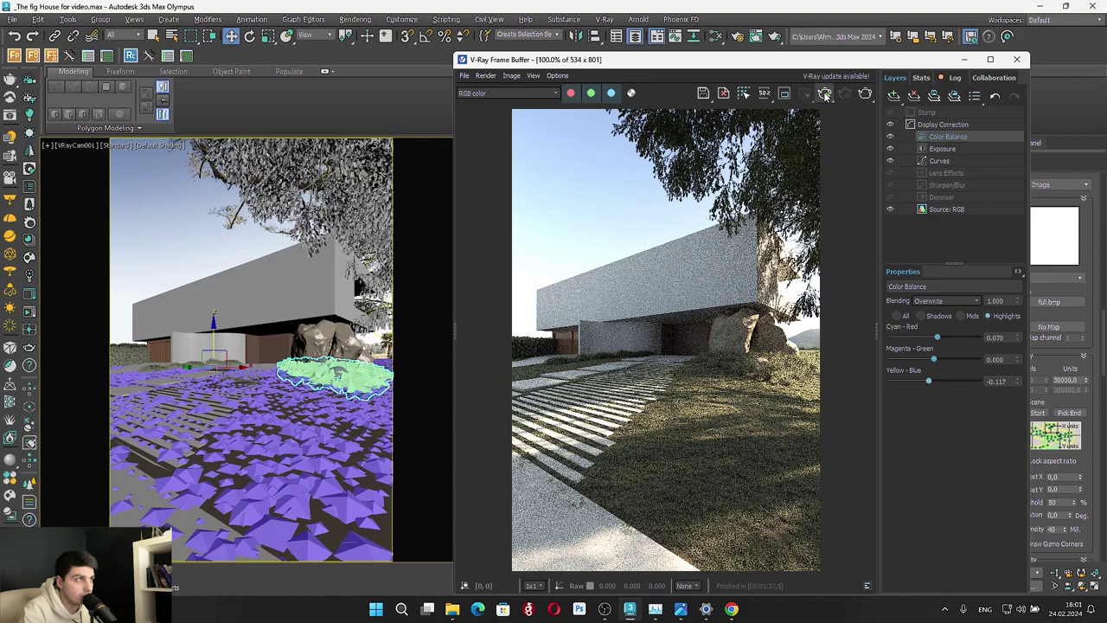
left_click(965, 60)
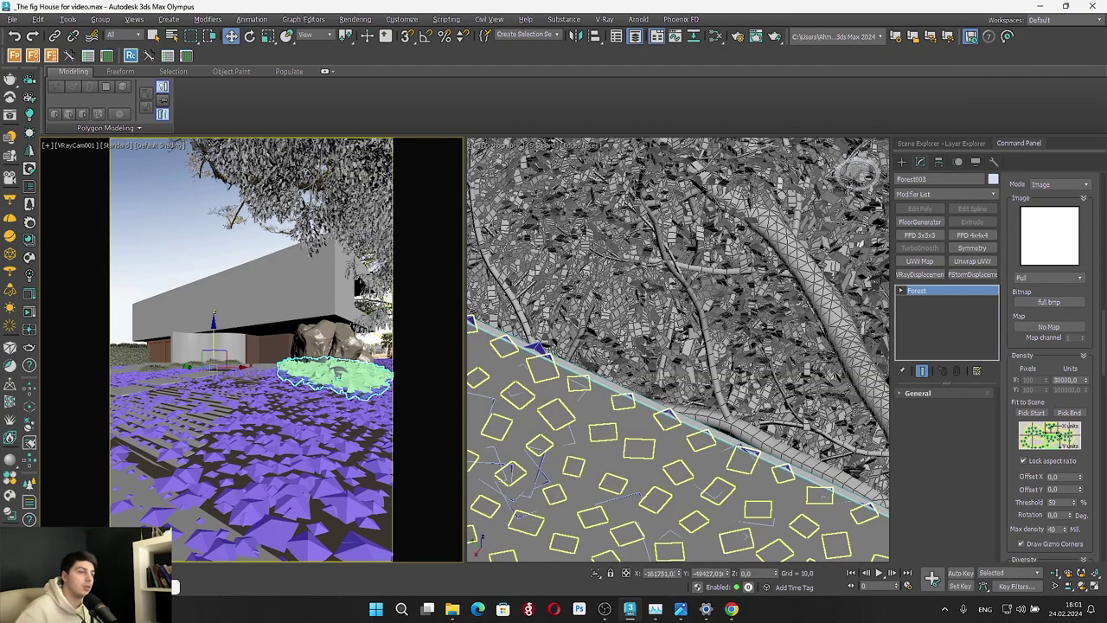
Select the flat road slab that runs along the front of the lawn
scroll(851, 248, "down", 2)
scroll(540, 353, "down", 5)
left_click(534, 374)
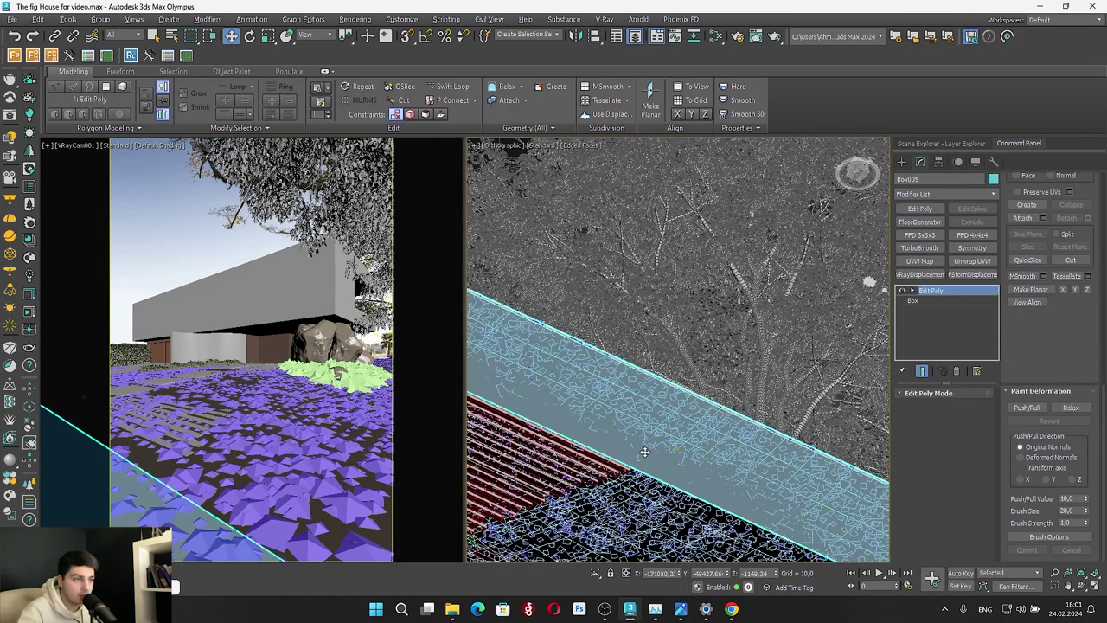
scroll(534, 378, "down", 5)
scroll(547, 350, "down", 4)
middle_click_drag(703, 394, 650, 243)
scroll(650, 243, "down", 8)
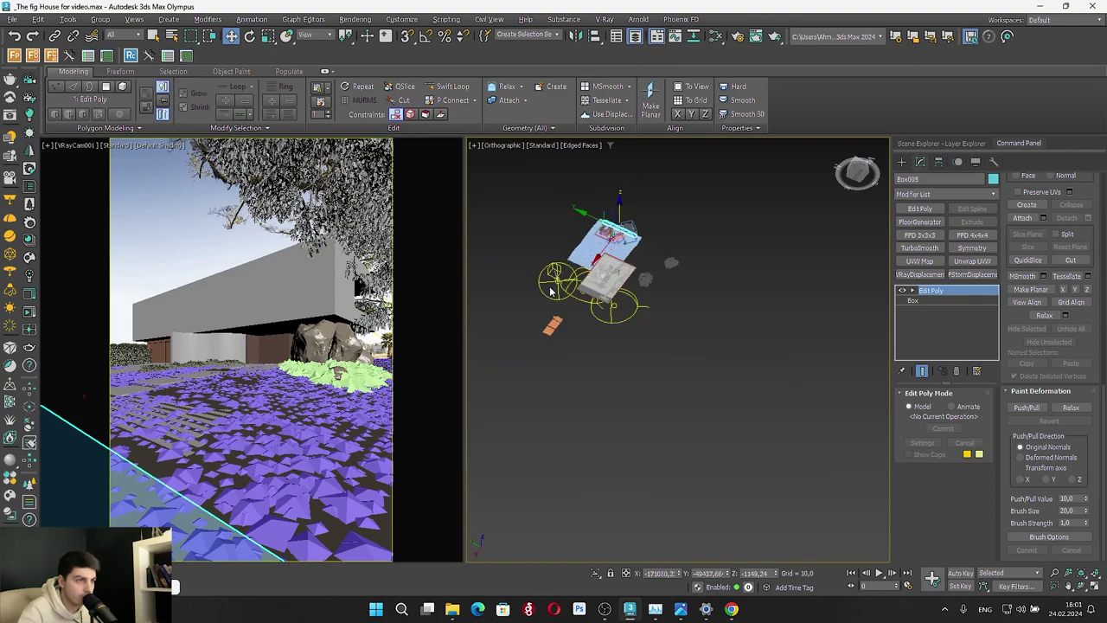
scroll(552, 295, "up", 5)
scroll(545, 372, "up", 6)
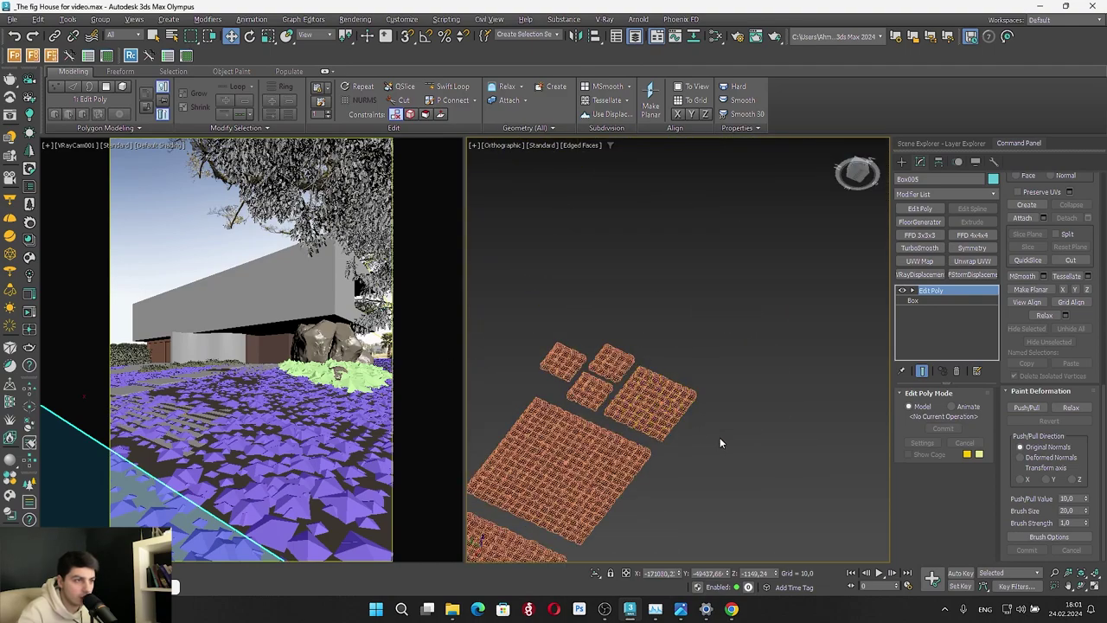
Add only the medium square patch of paving stones to the selected road slab and isolate the selection
left_click_drag(719, 439, 613, 374)
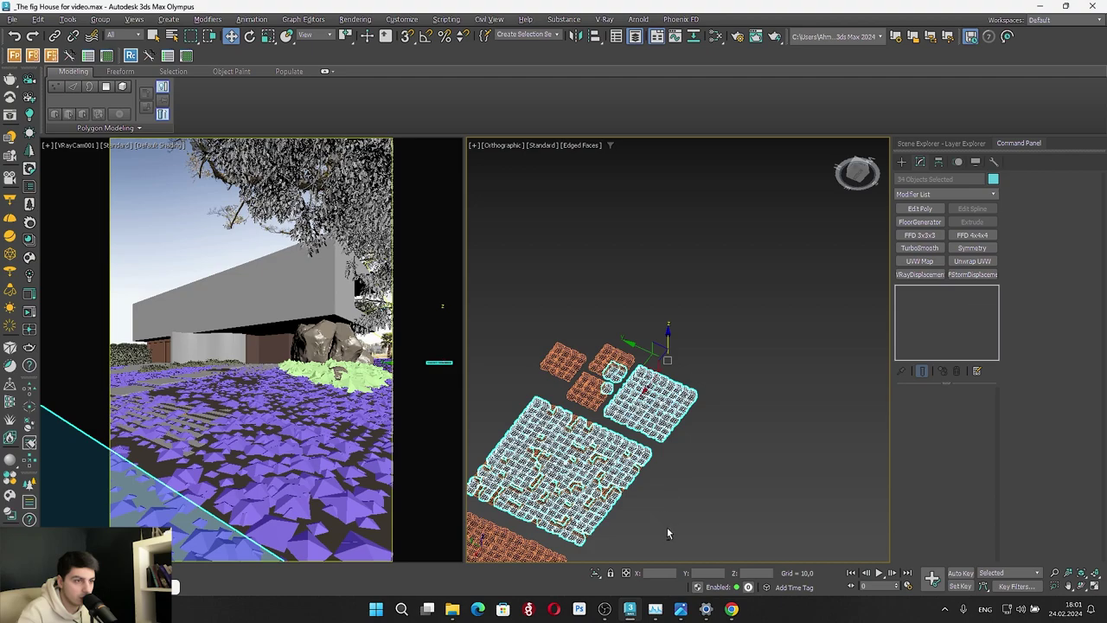
left_click_drag(666, 528, 590, 481, "alt")
middle_click_drag(641, 369, 622, 298, "alt")
scroll(606, 340, "up", 4)
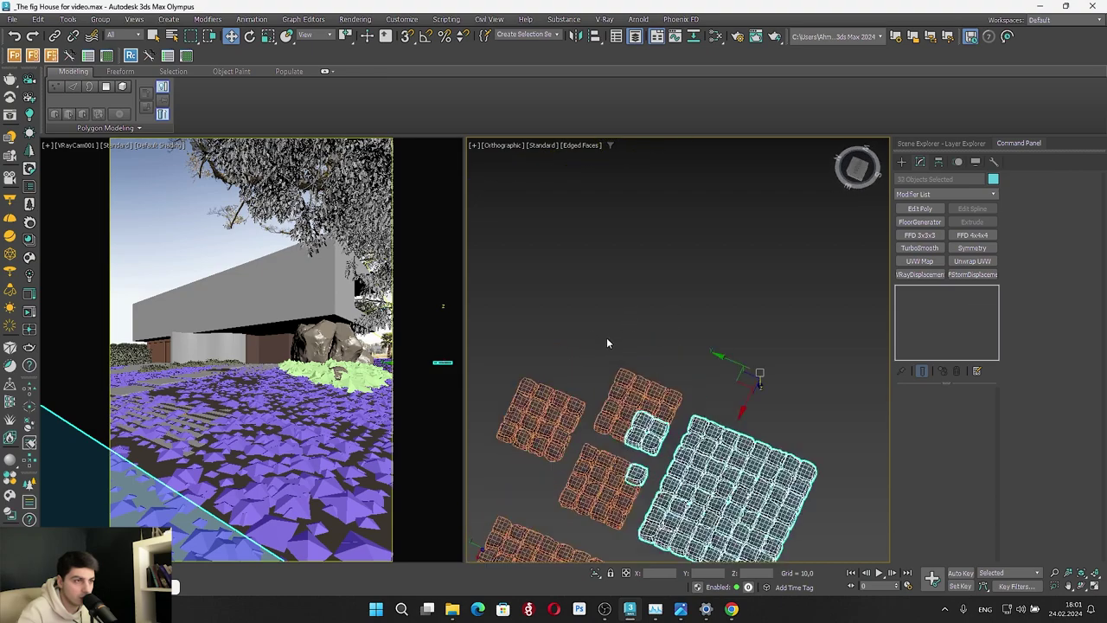
left_click_drag(617, 491, 624, 467, "alt")
scroll(686, 323, "down", 3)
key("alt+q")
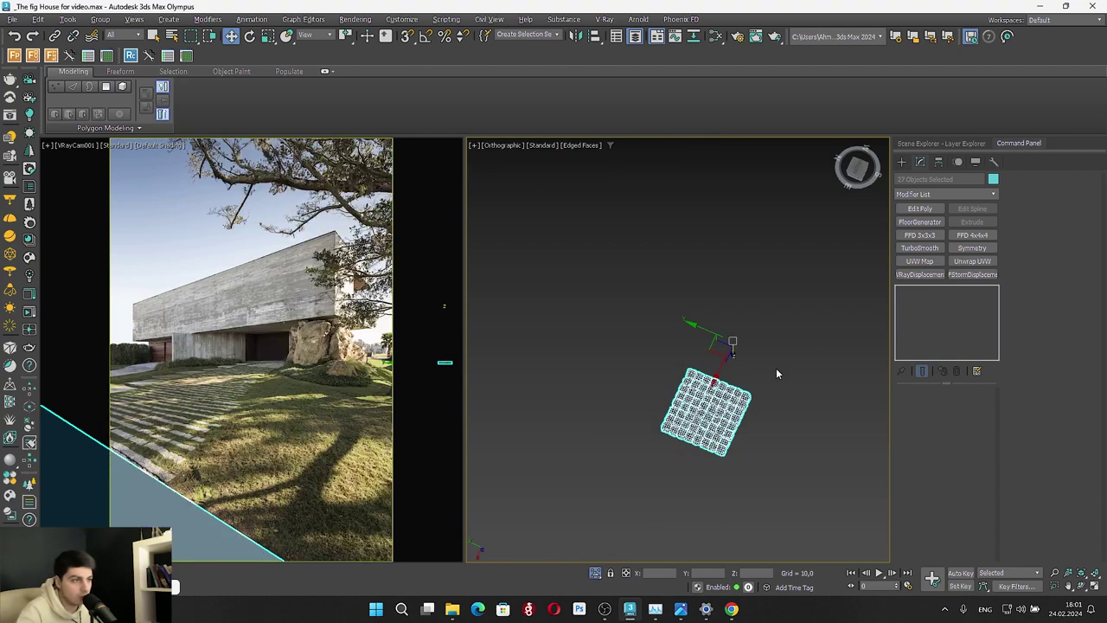
Clone the square stone patch from its original spot over to the end of the road slab
left_click(857, 168)
scroll(602, 324, "down", 2)
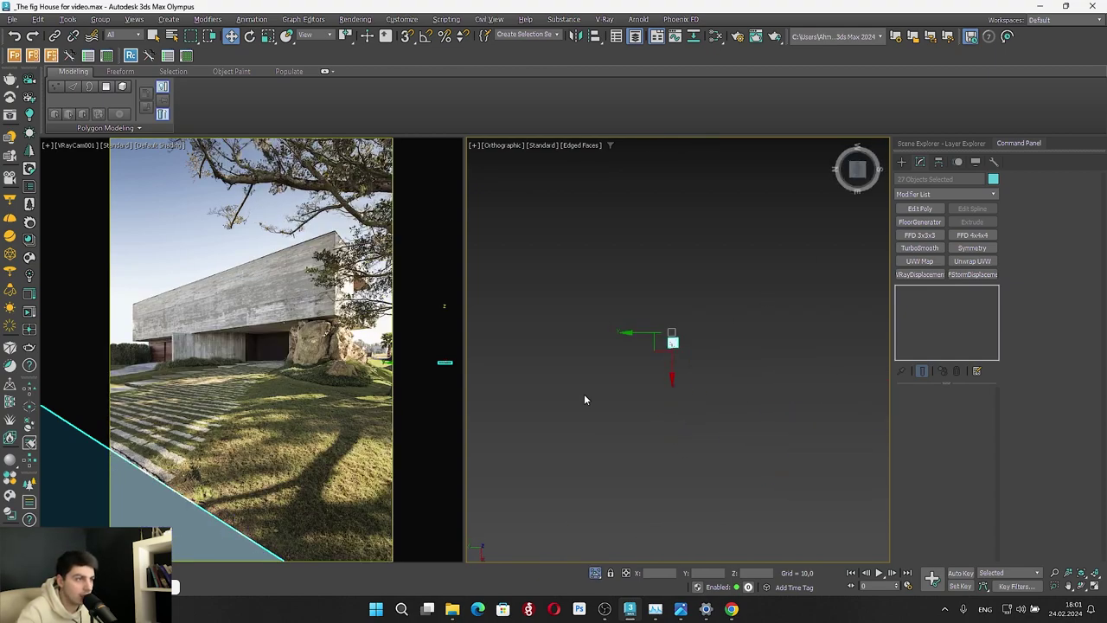
left_click_drag(584, 394, 704, 321)
middle_click_drag(686, 305, 661, 481)
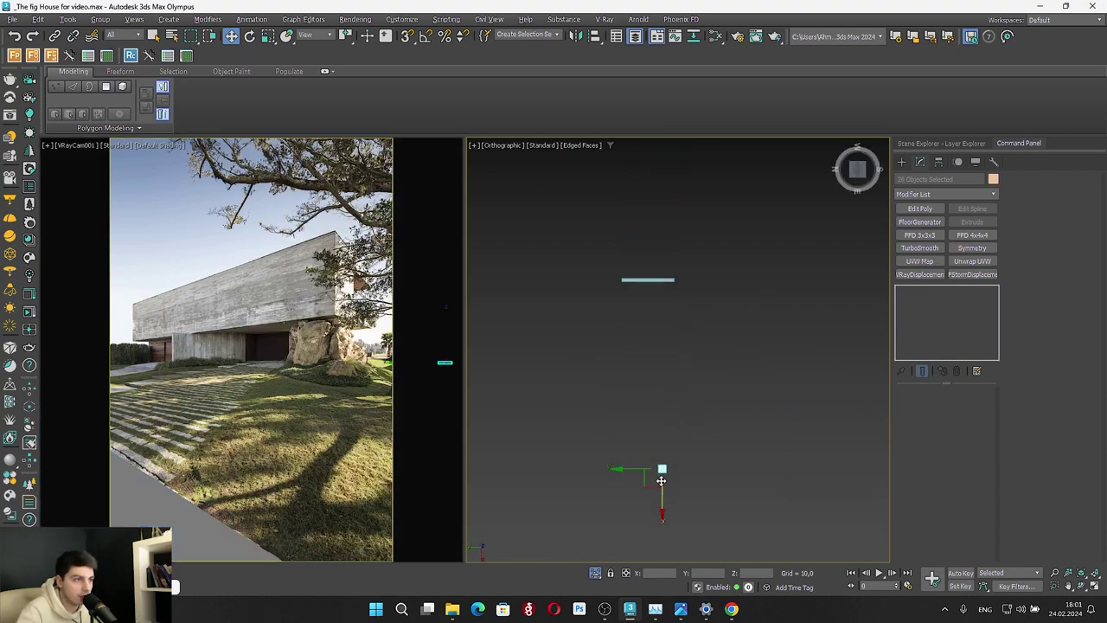
left_click_drag(651, 486, 668, 303, "shift")
left_click(553, 353)
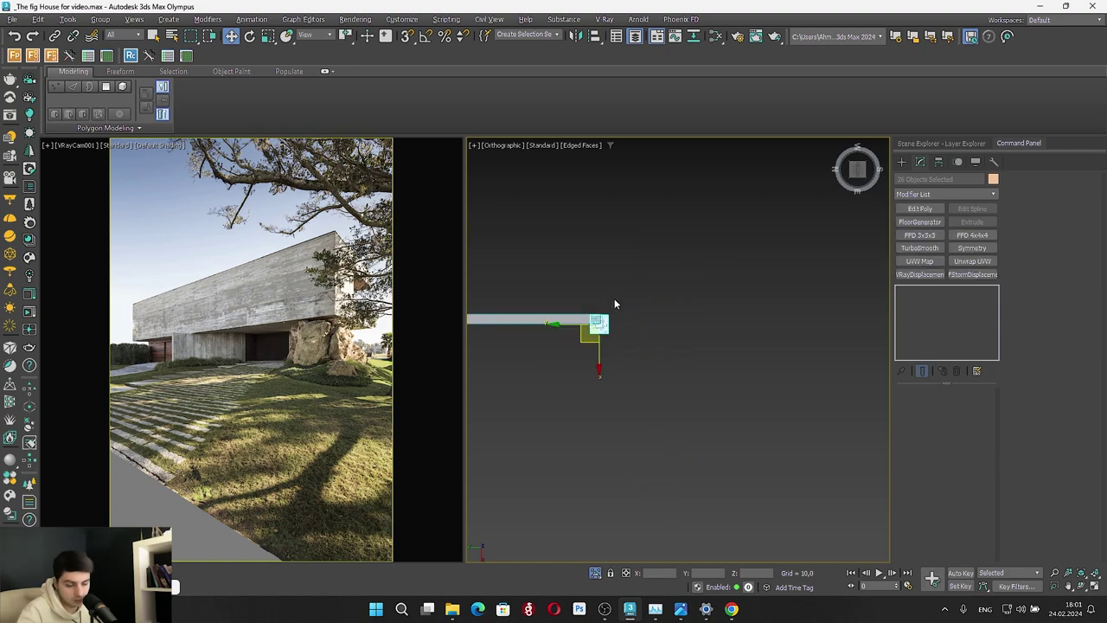
Scale the cloned stone patch down uniformly and move it close to the end corner of the road slab
scroll(614, 298, "up", 8)
key("r")
left_click_drag(603, 356, 605, 383)
scroll(564, 308, "up", 5)
key("w")
left_click_drag(693, 419, 647, 325)
middle_click_drag(647, 324, 616, 285, "alt")
scroll(616, 285, "up", 6)
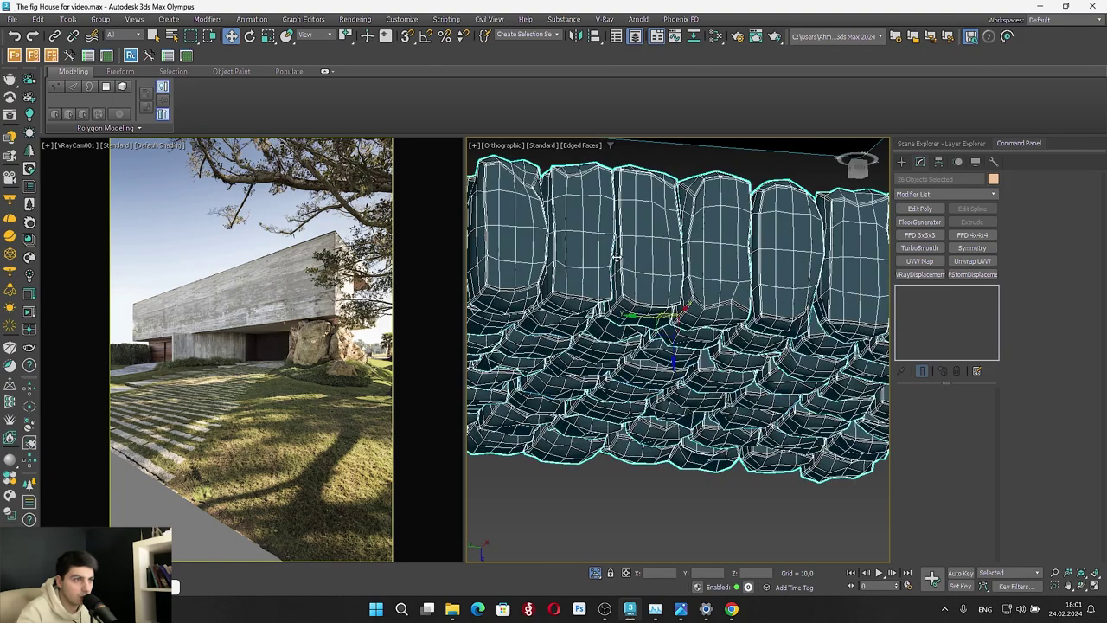
Lower the cloned stone patch towards the slab's level and place it over the end of the slab
middle_click_drag(619, 243, 693, 264, "alt")
scroll(625, 238, "down", 4)
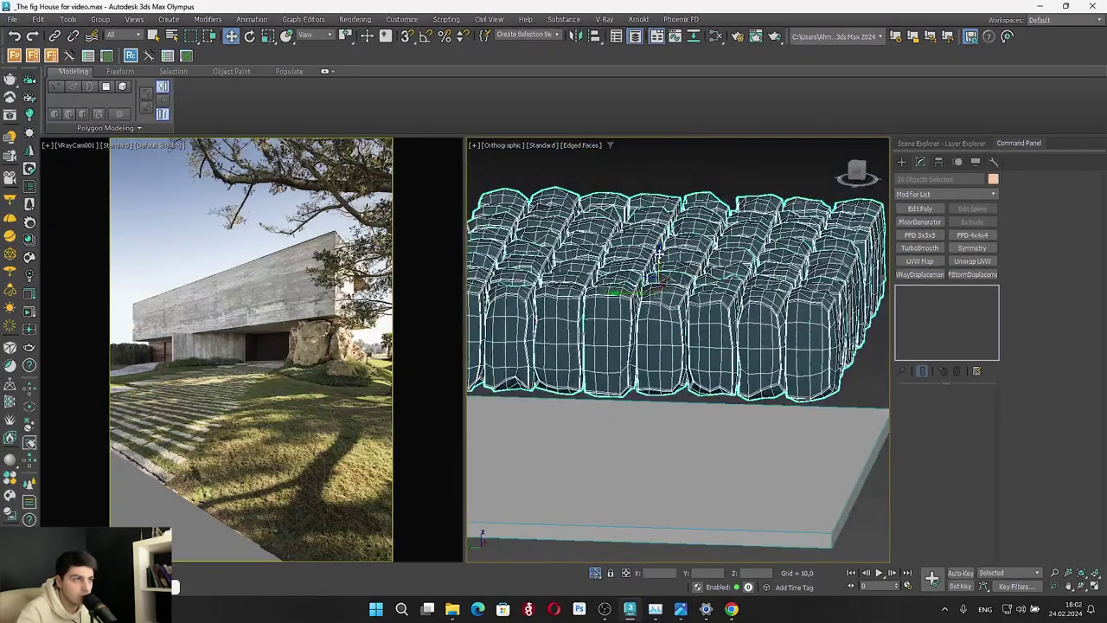
left_click_drag(662, 253, 665, 277)
middle_click_drag(659, 275, 713, 443, "alt")
left_click(856, 175)
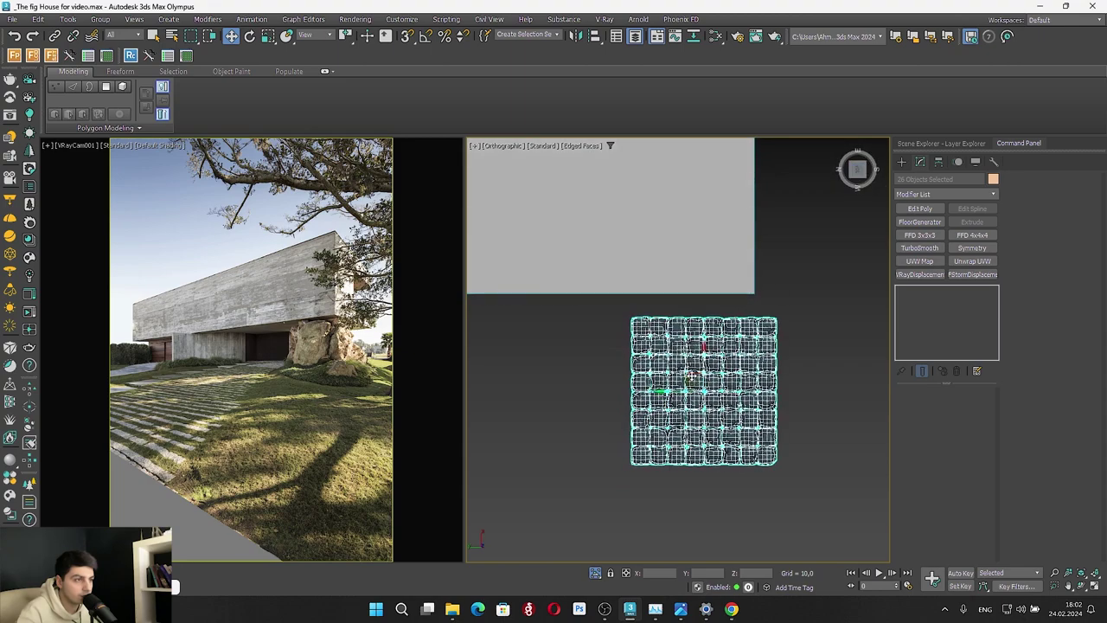
left_click_drag(694, 380, 683, 188)
middle_click_drag(680, 241, 688, 433)
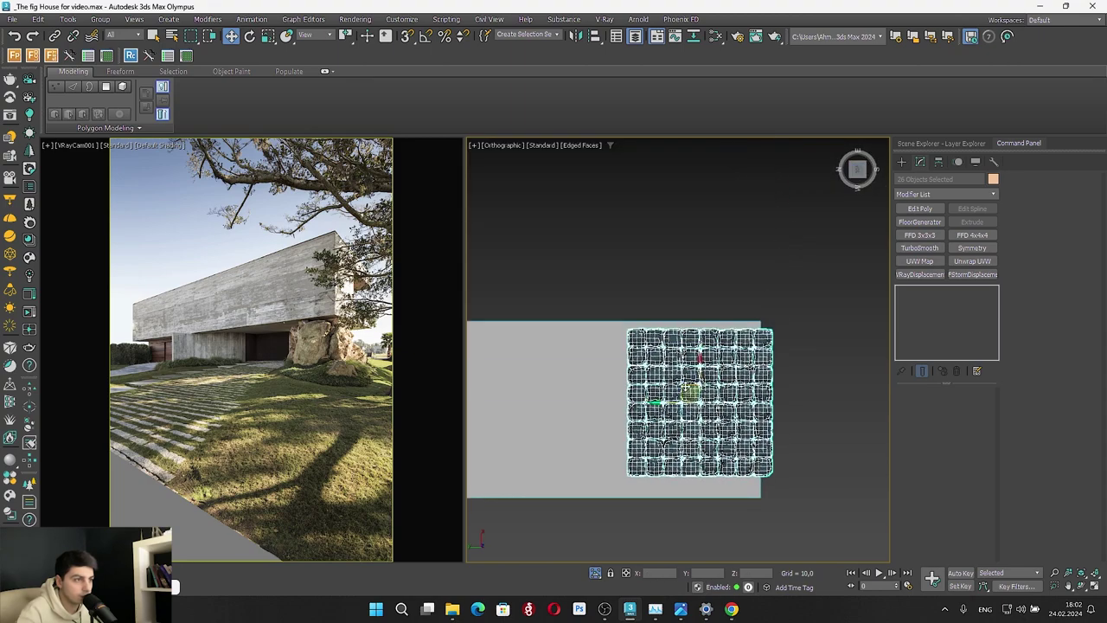
left_click_drag(687, 388, 682, 380)
Slide the stone patch about 9738 units in Y along the slab, into the stretch framed by the camera
middle_click_drag(682, 380, 720, 265, "alt")
scroll(687, 368, "up", 2)
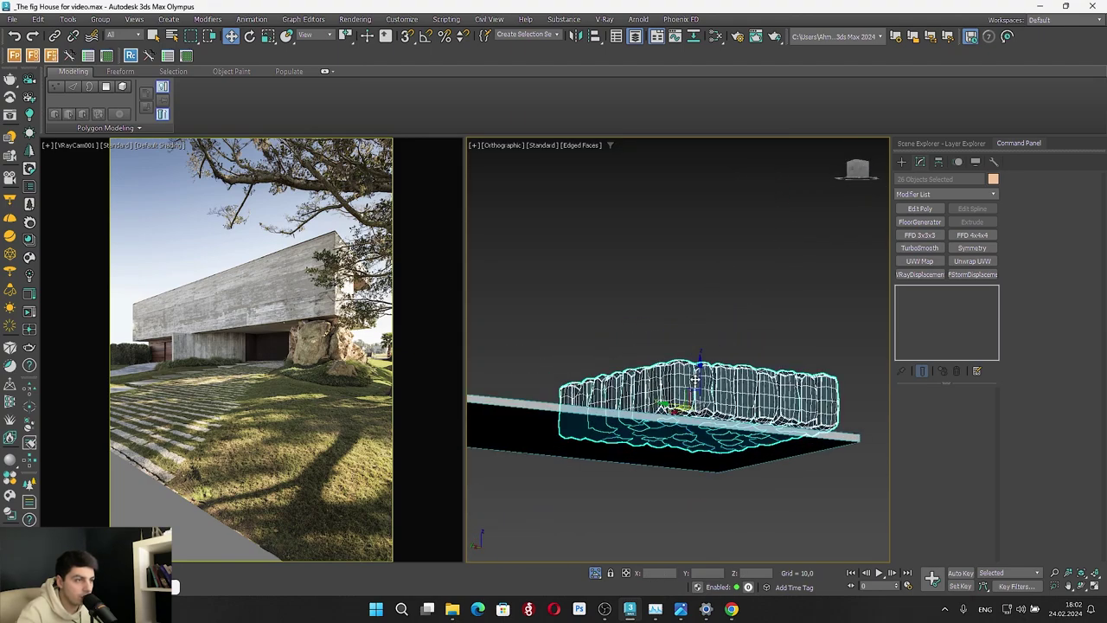
middle_click_drag(695, 379, 700, 386, "alt")
scroll(702, 385, "down", 3)
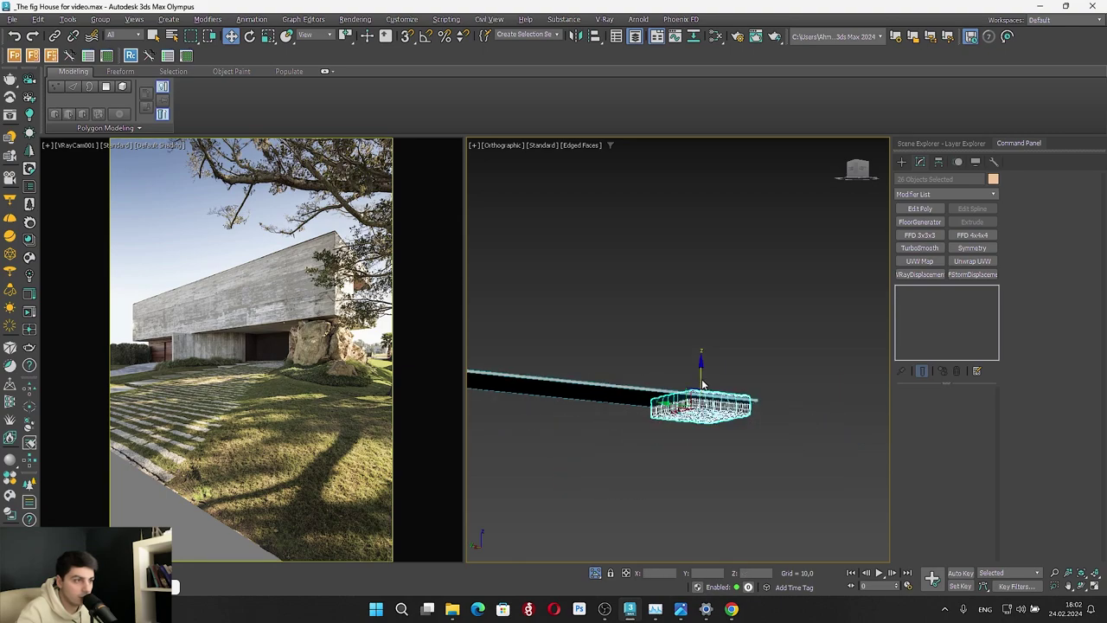
middle_click_drag(687, 477, 654, 435, "alt")
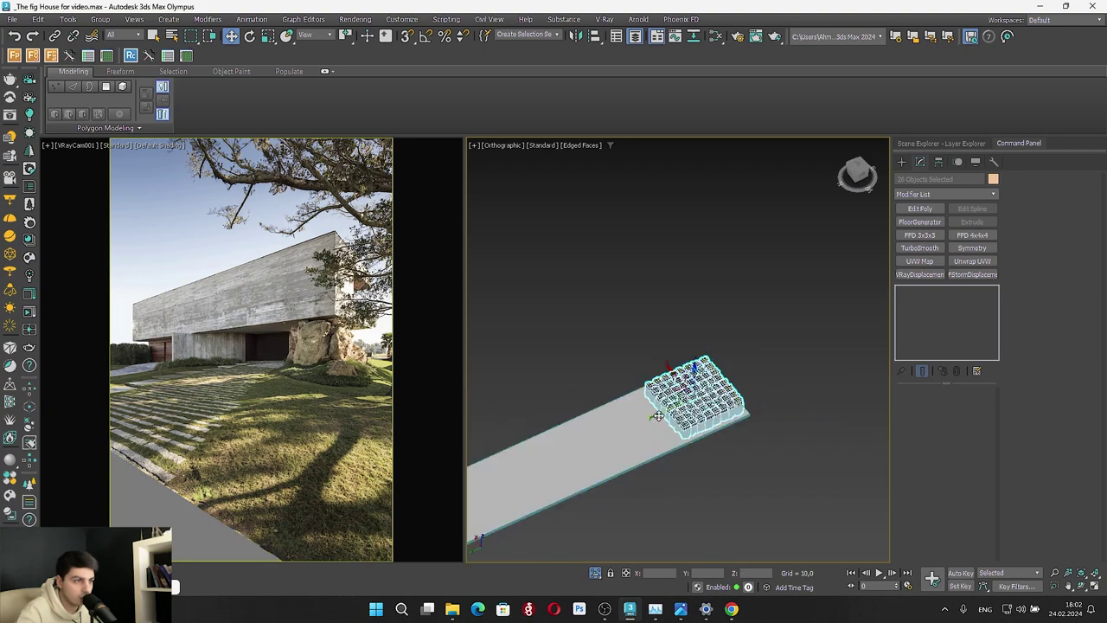
left_click_drag(666, 410, 394, 508)
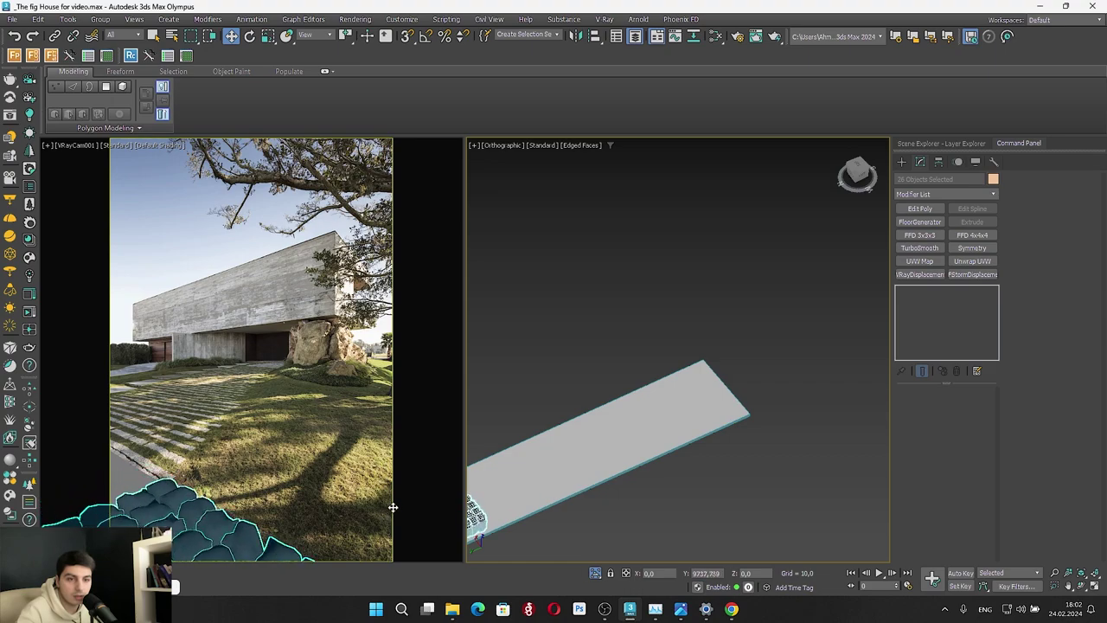
middle_click_drag(516, 460, 773, 322)
middle_click_drag(772, 322, 748, 359, "alt")
Scale the stone patch down further, to a little under half of the slab's width
left_click(860, 172)
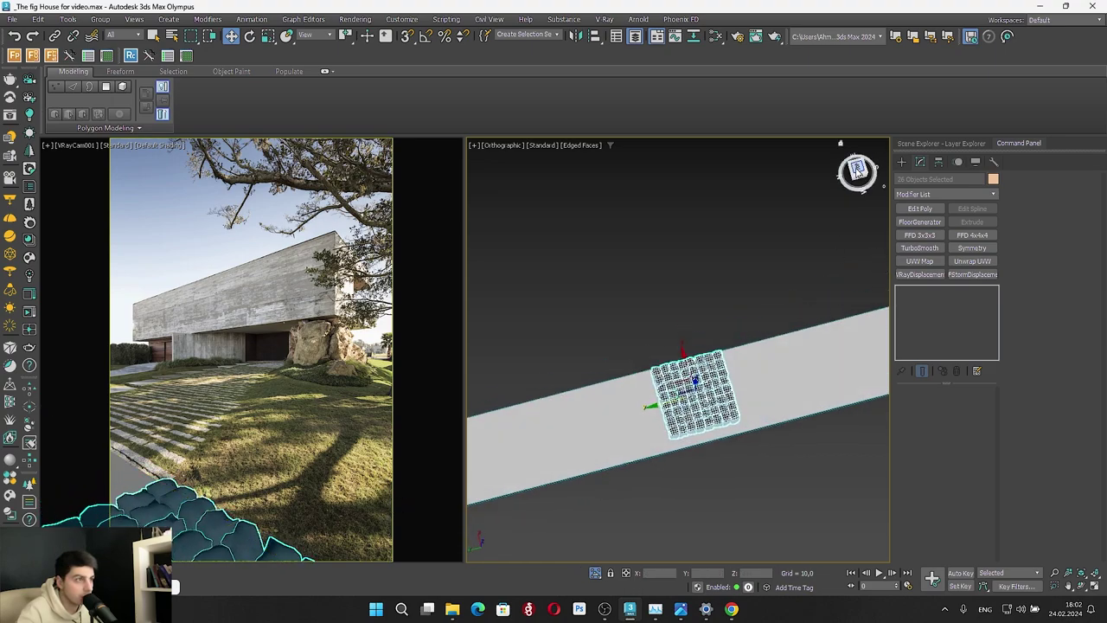
scroll(624, 310, "down", 4)
scroll(645, 313, "up", 5)
key("e")
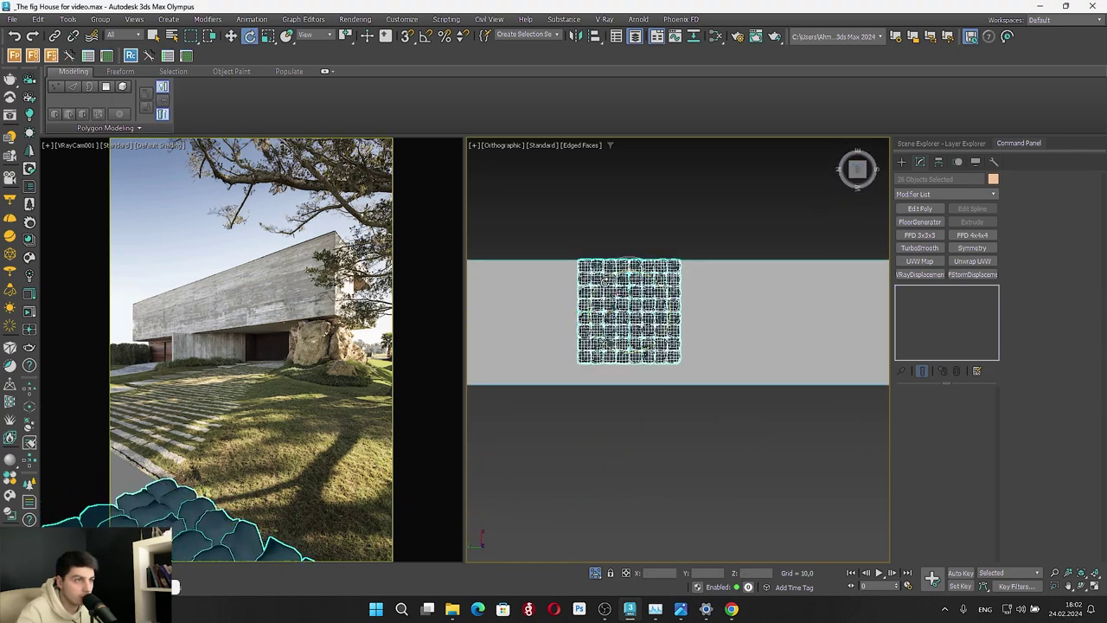
scroll(603, 301, "up", 1)
key("r")
left_click_drag(625, 321, 644, 365)
key("w")
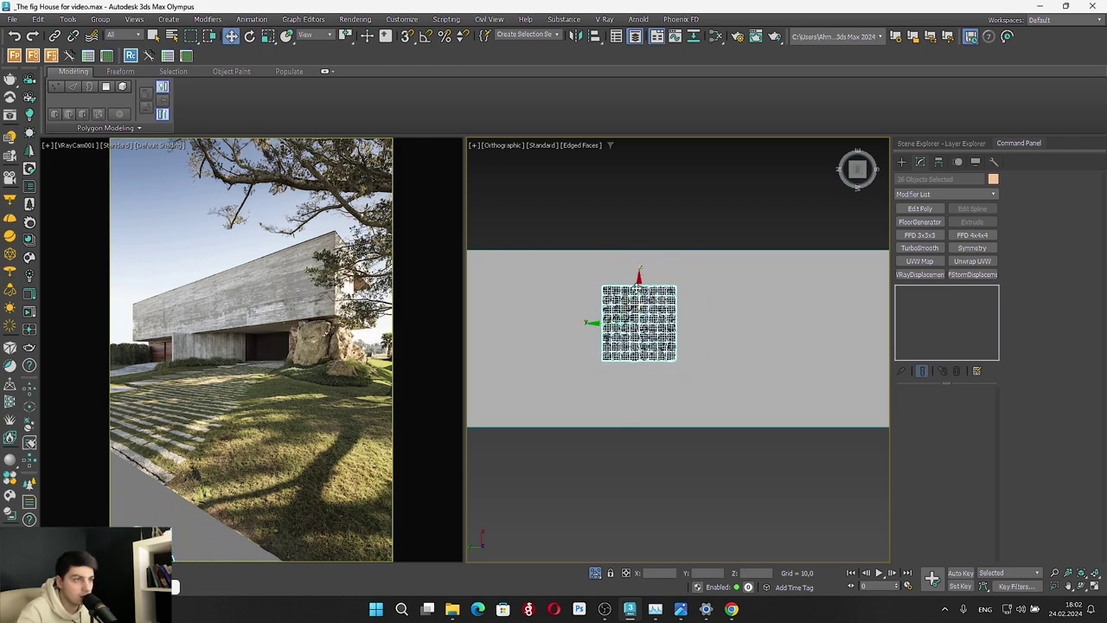
Move the stone patch across the slab until its outer row lines up with the slab's long edge
left_click(638, 273)
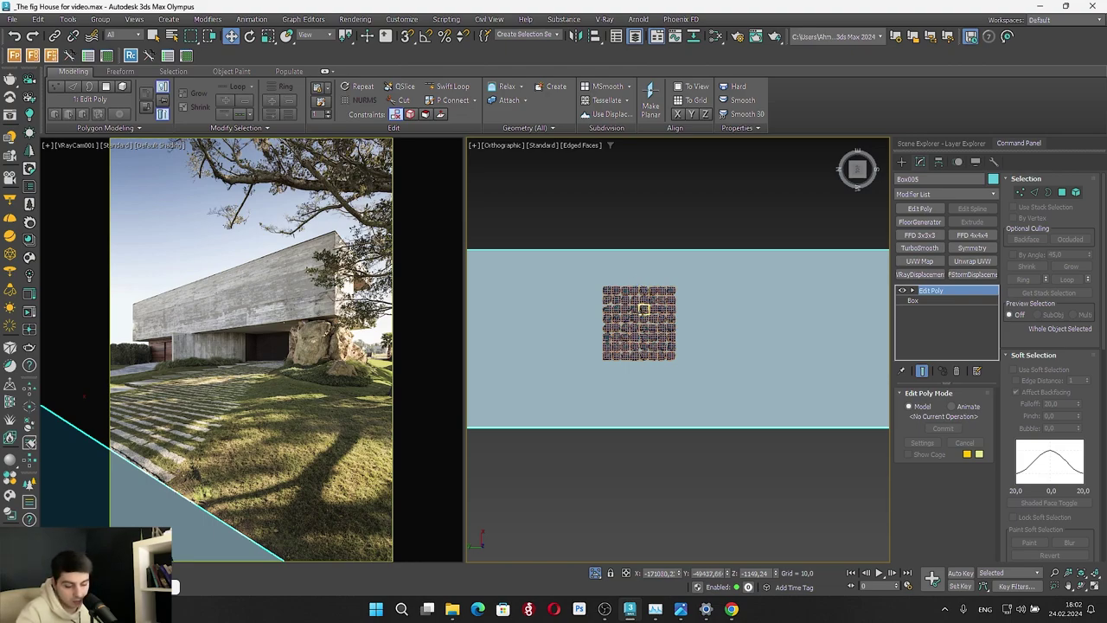
left_click(644, 309)
left_click_drag(641, 292, 645, 257)
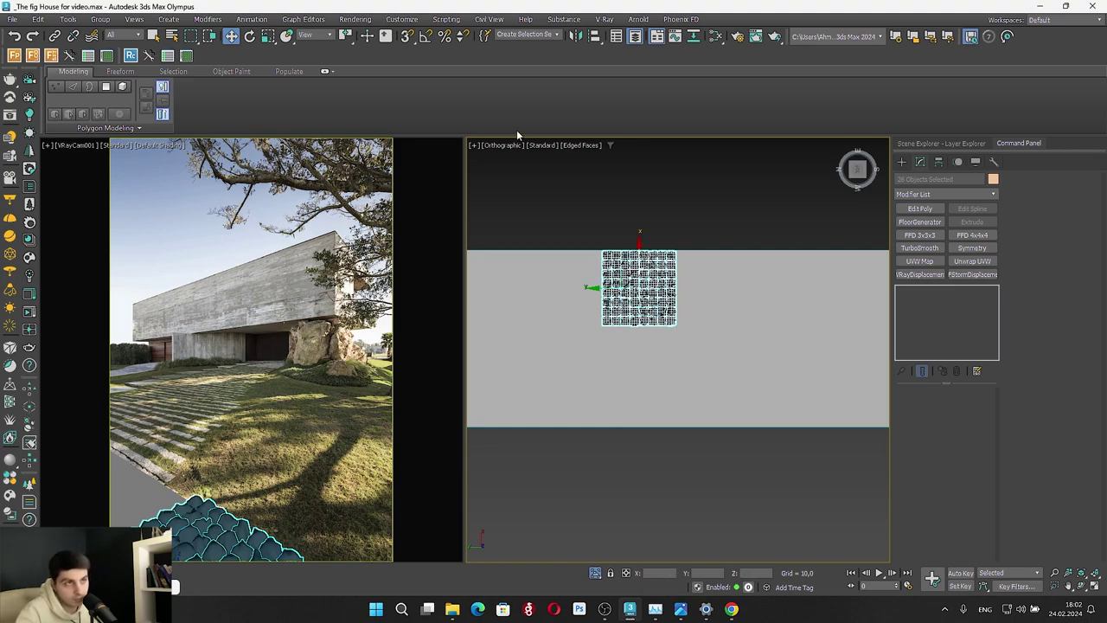
Flatten the stone patch by scaling down only its height, so the stones become about as thin as the slab
right_click(271, 37)
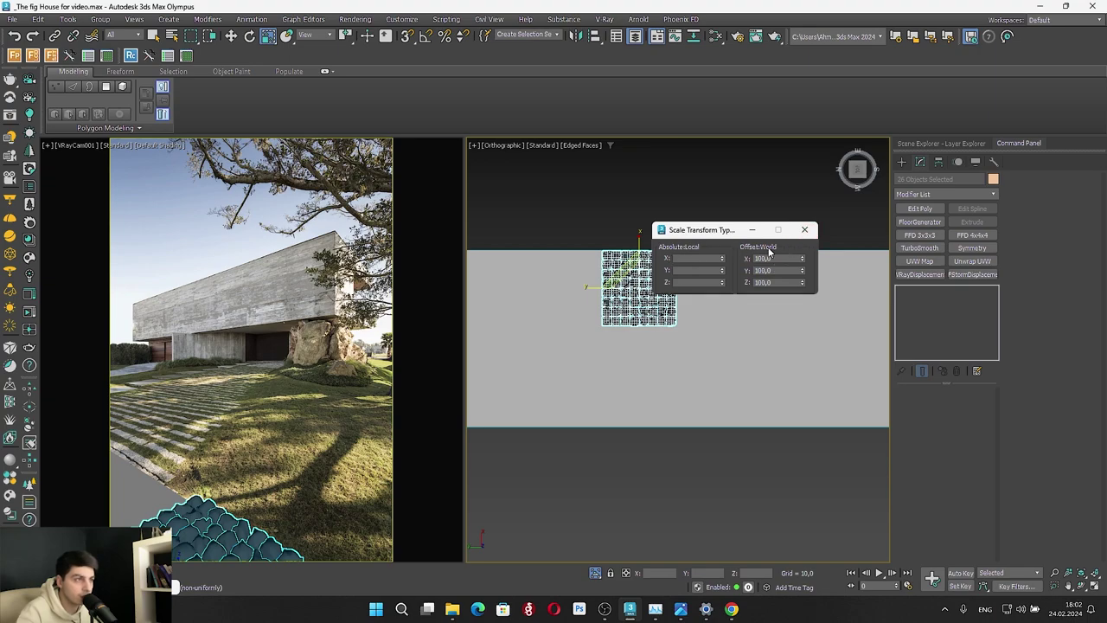
left_click(805, 229)
middle_click_drag(688, 254, 708, 159, "alt")
left_click(854, 177)
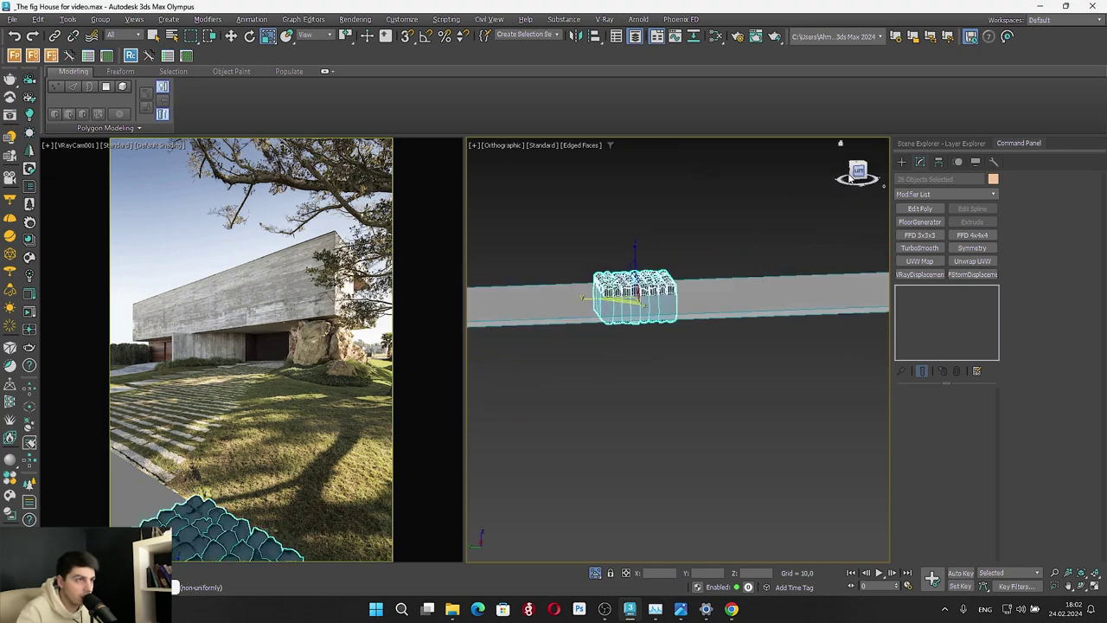
left_click(857, 171)
left_click_drag(647, 336, 660, 445)
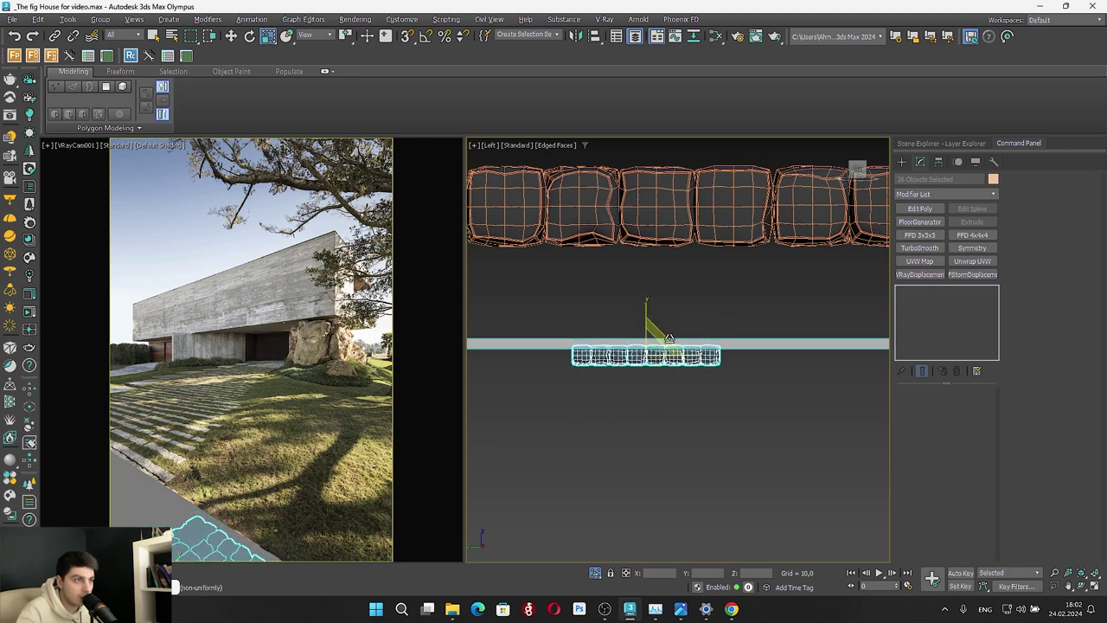
Raise the flattened stone patch until its stones sit on the slab's top surface
middle_click_drag(669, 337, 672, 435, "alt")
middle_click_drag(695, 225, 636, 277, "alt")
key("w")
left_click_drag(653, 281, 657, 269)
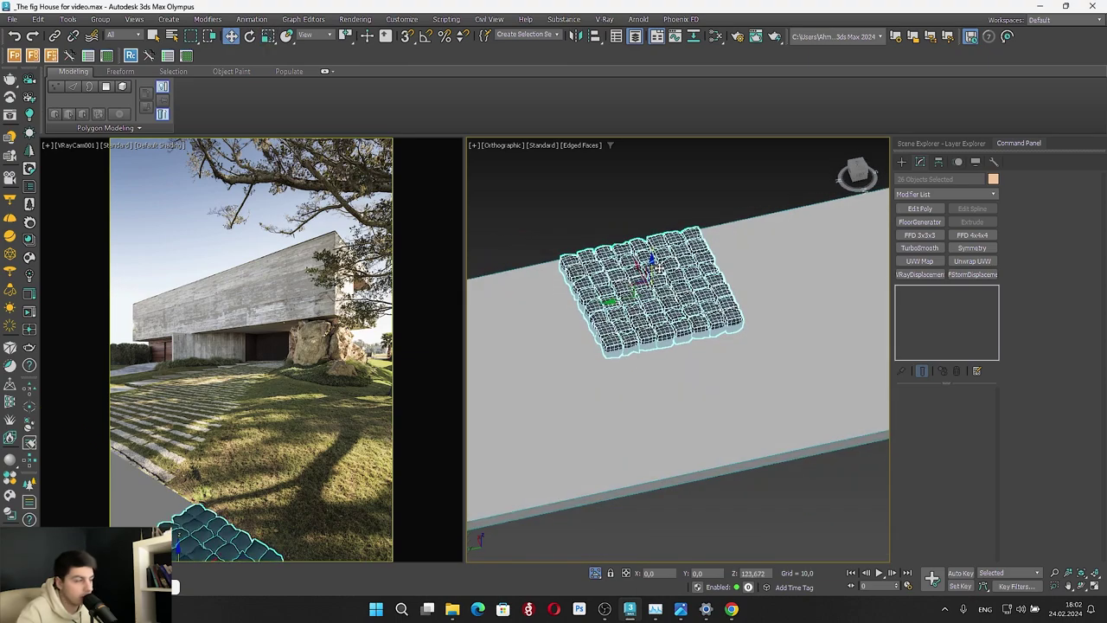
scroll(640, 332, "down", 3)
middle_click_drag(637, 332, 662, 318, "alt")
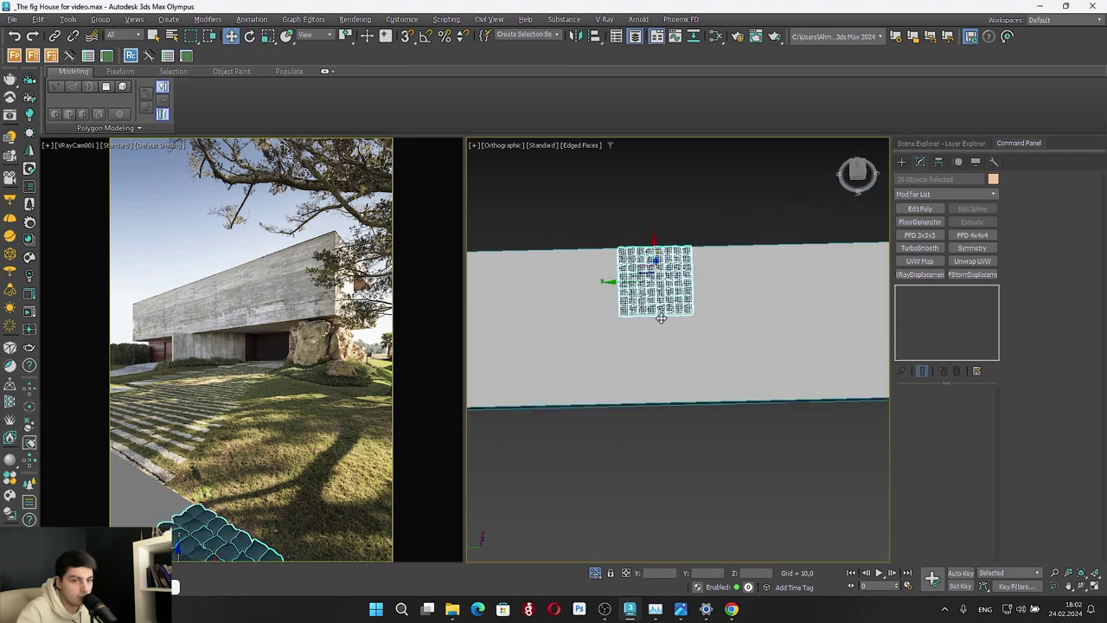
left_click(859, 168)
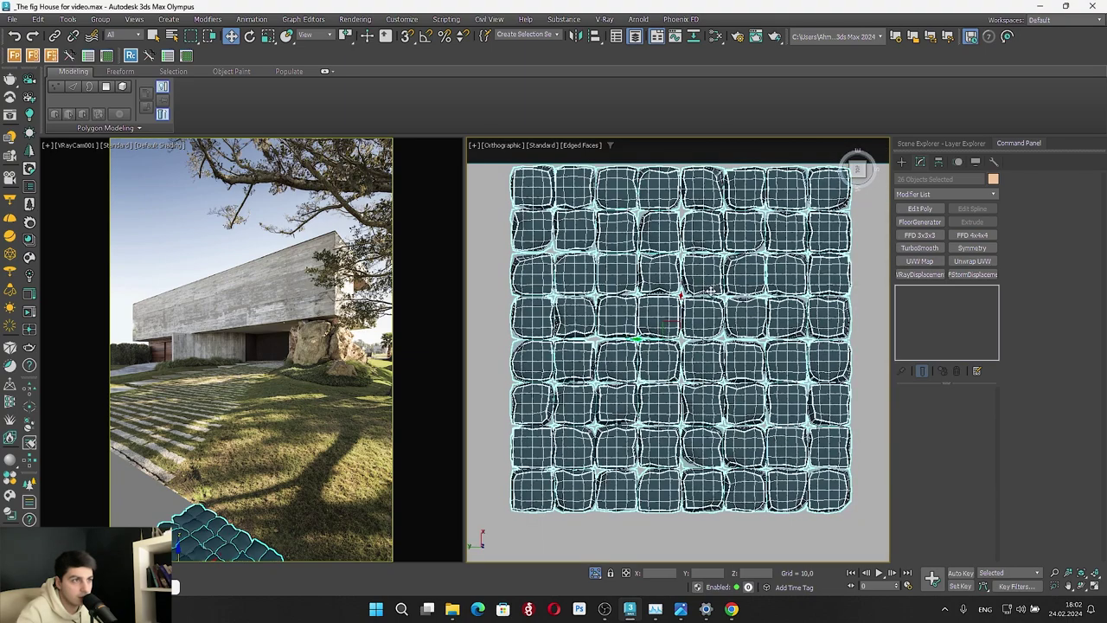
Clone the stone patch twice along the slab's long edge as instances, so three patches sit side by side
left_click_drag(640, 329, 520, 328, "shift")
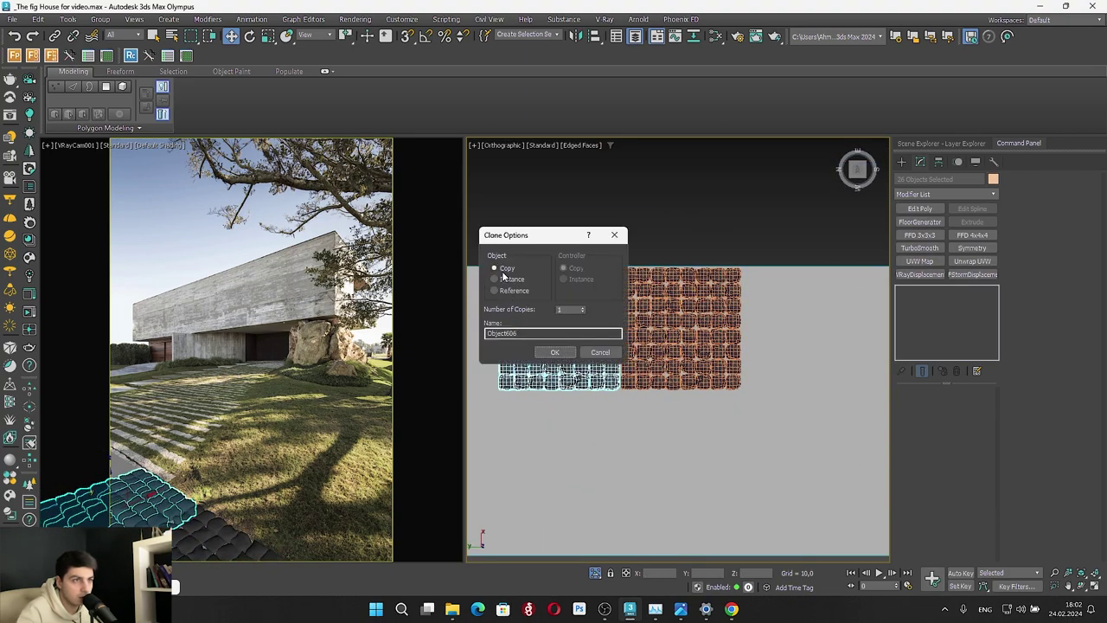
left_click(554, 353)
middle_click_drag(556, 332, 687, 320)
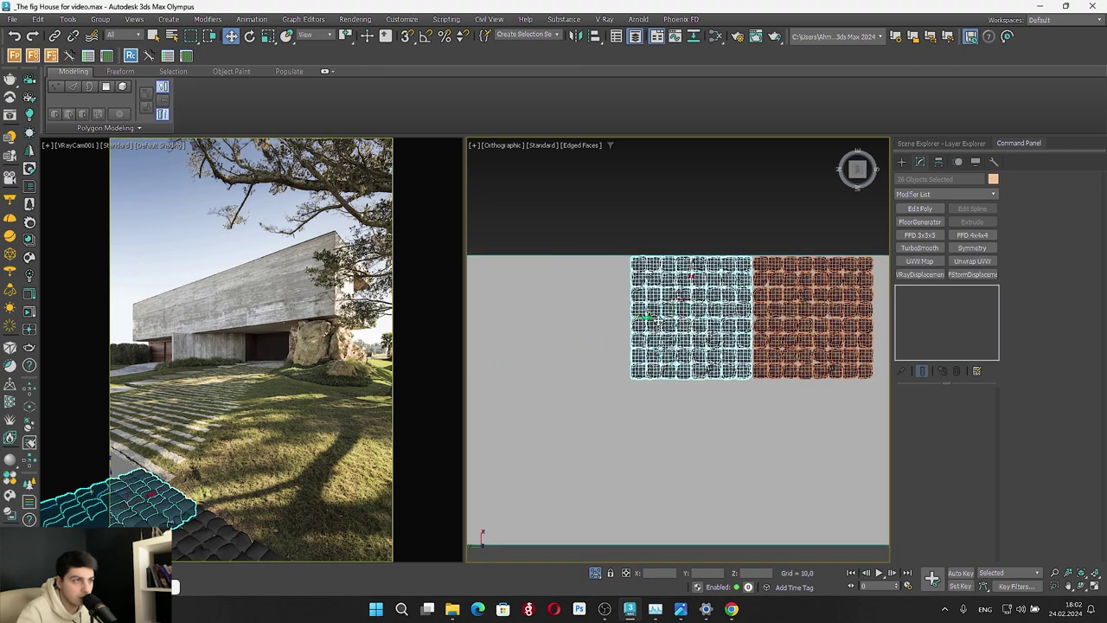
left_click_drag(656, 317, 537, 307, "shift")
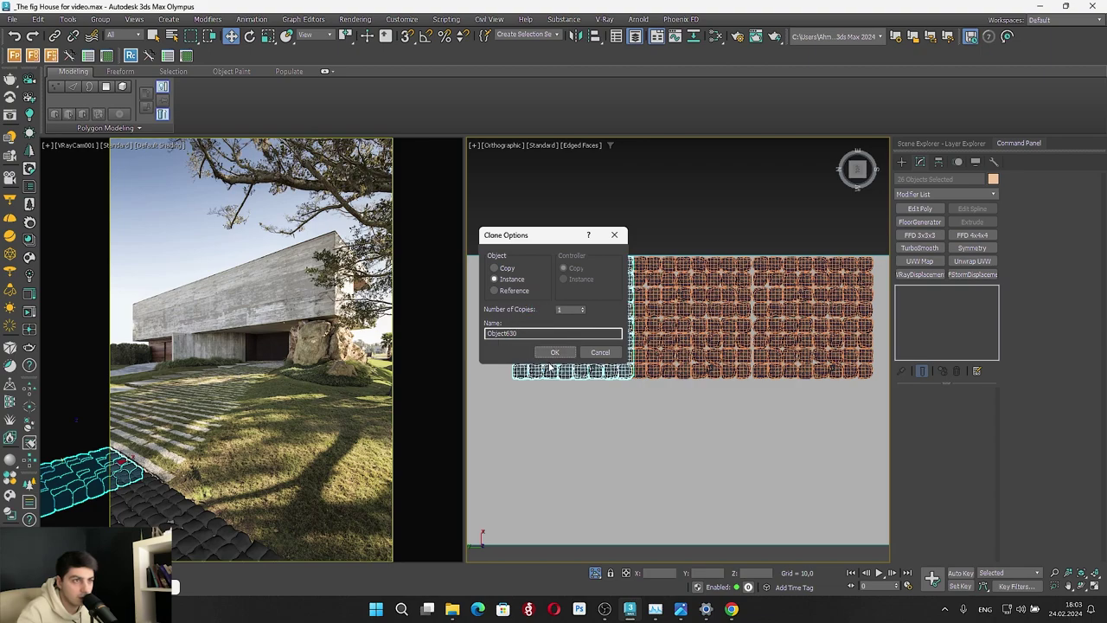
left_click(558, 353)
left_click(939, 145)
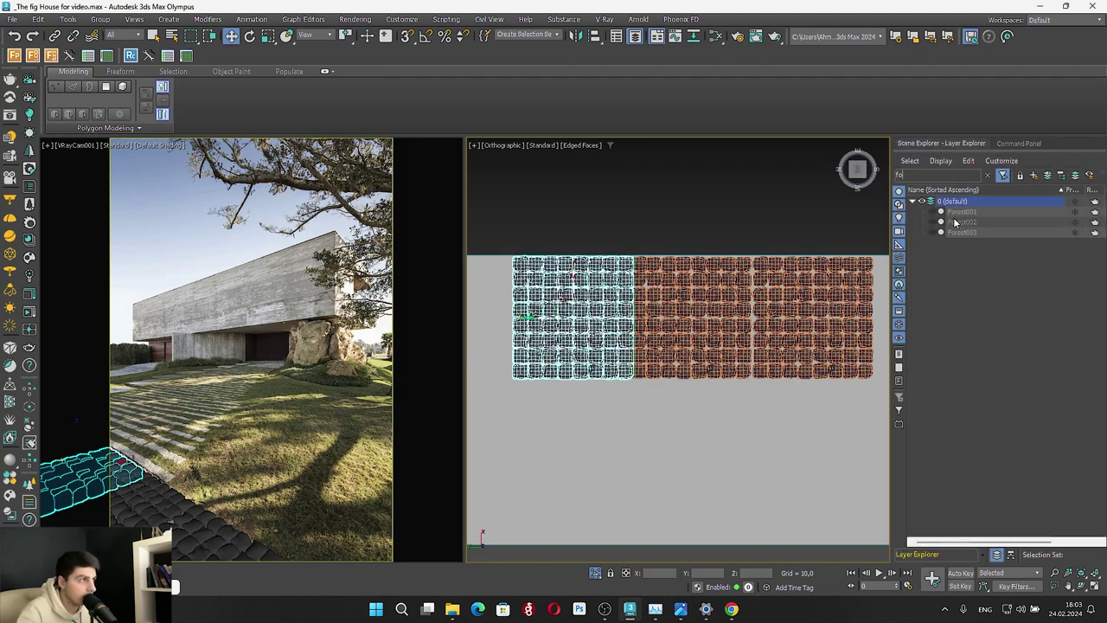
left_click(960, 212)
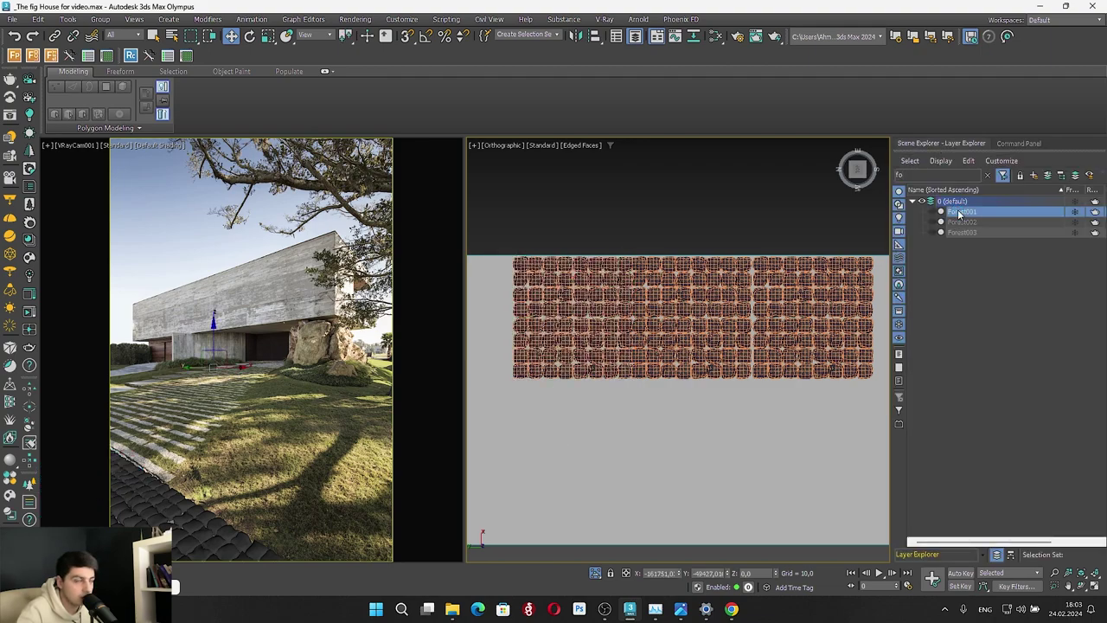
left_click(1019, 144)
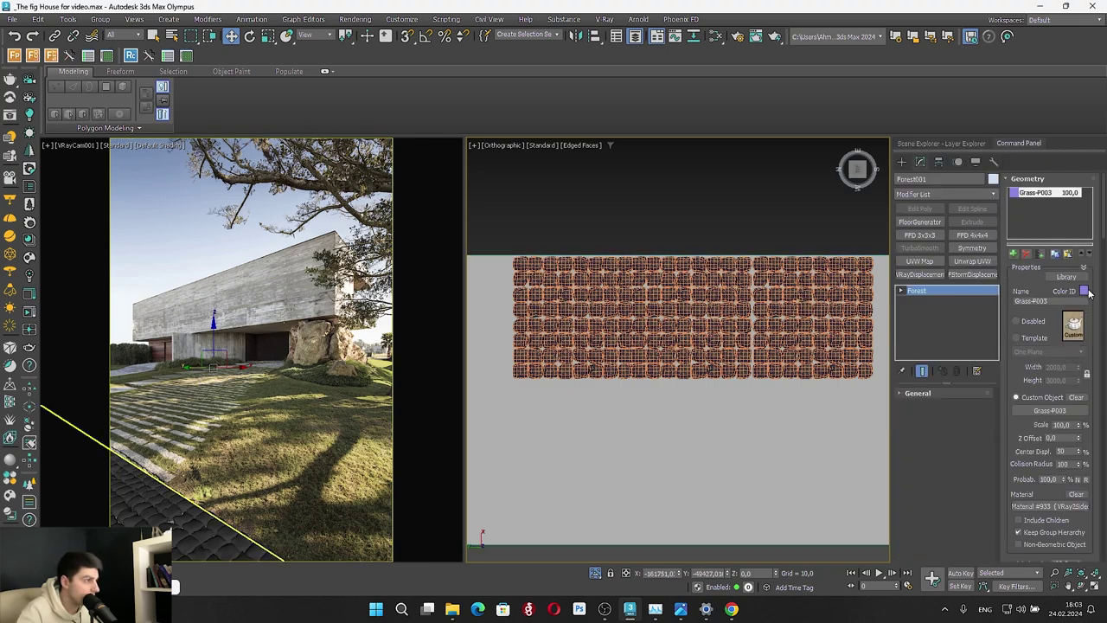
Lower the slab together with its three stone patches by about 35 units, leaving only the slab selected
left_click(785, 447)
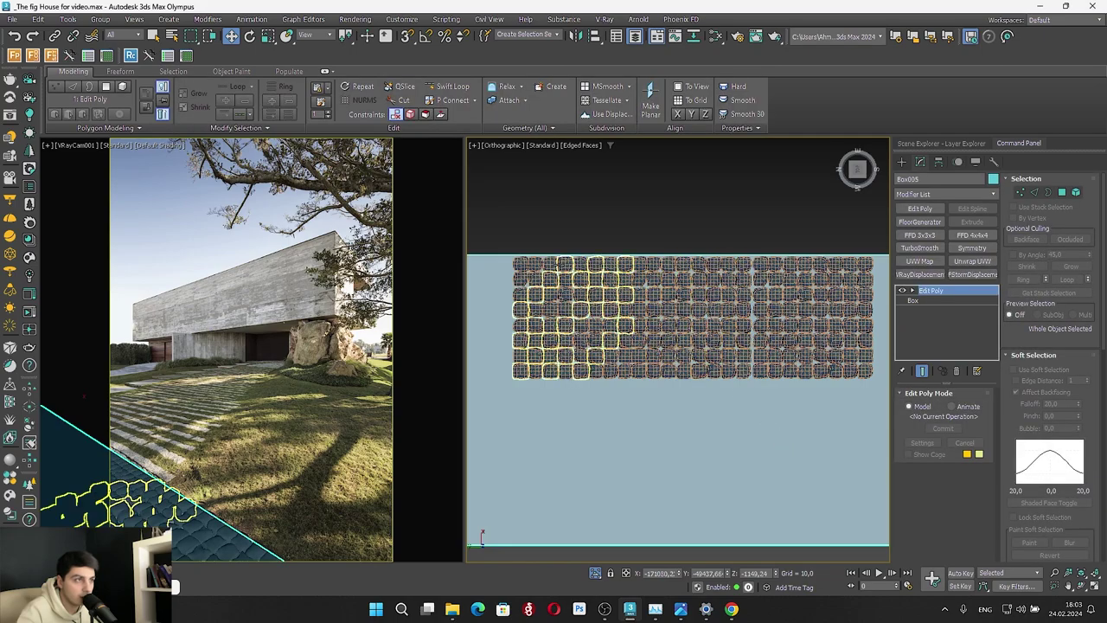
left_click_drag(488, 221, 897, 406)
middle_click_drag(671, 353, 681, 290, "alt")
mouse_move(684, 284)
left_mouse_down()
mouse_move(687, 308)
mouse_move(689, 294)
left_mouse_up()
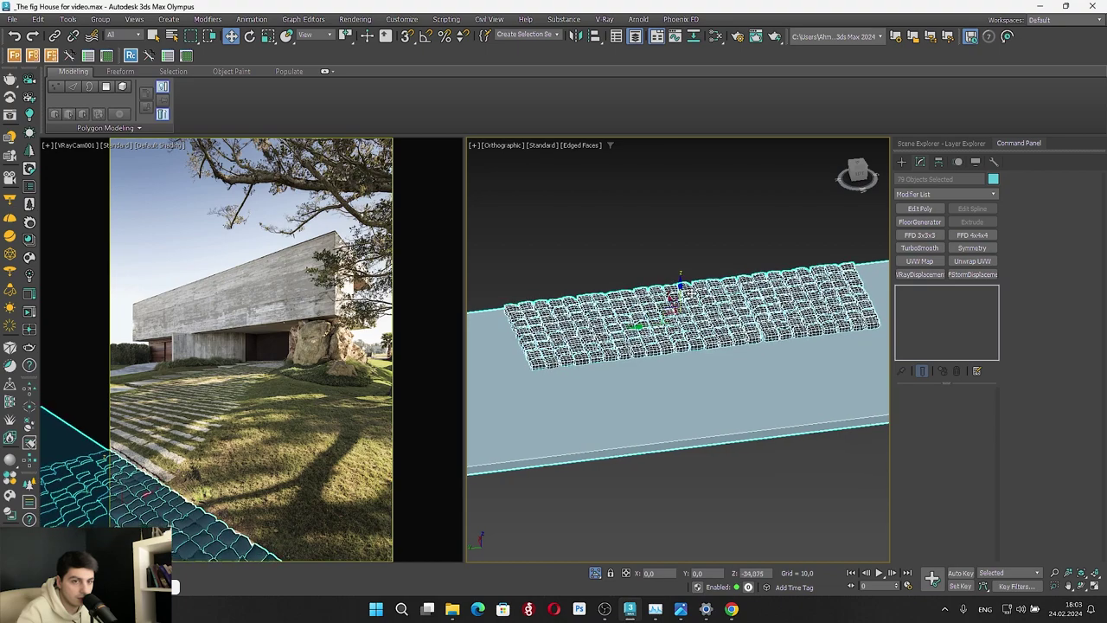
left_click(683, 451)
left_click(687, 434)
Add the slab Box005 as an object area in the Forest001 grass scatter
left_click(954, 143)
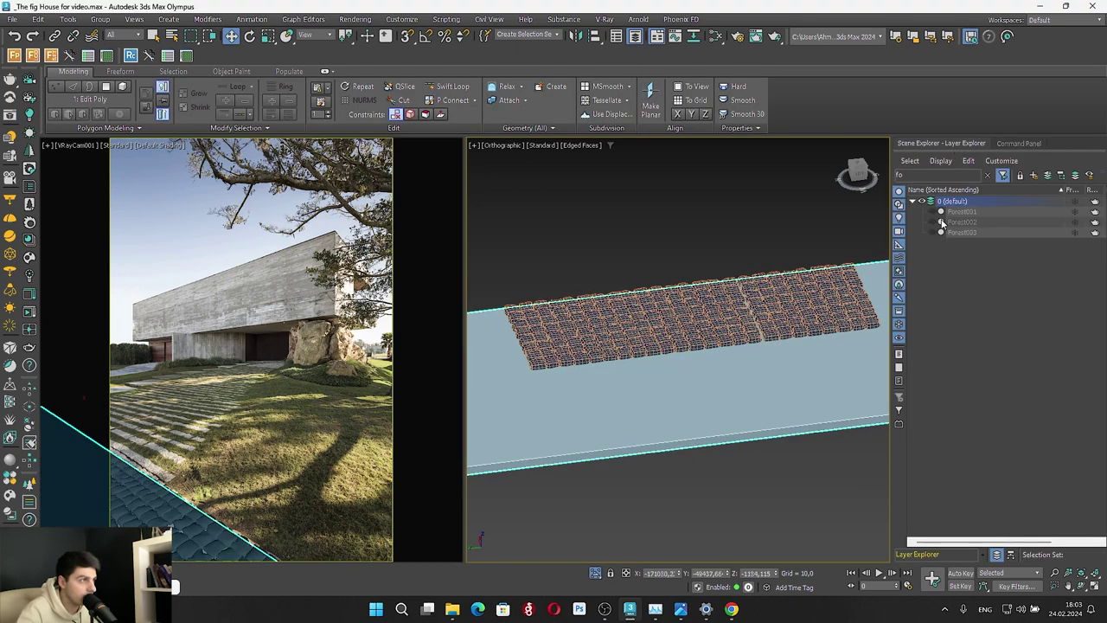
left_click(965, 213)
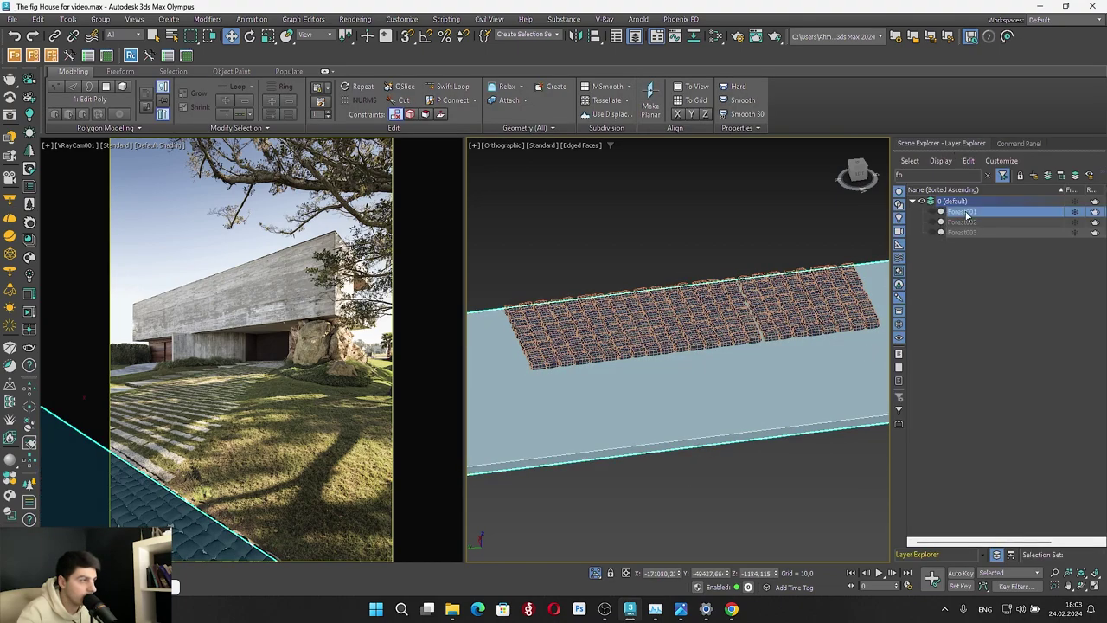
left_click(1024, 145)
scroll(1022, 307, "down", 10)
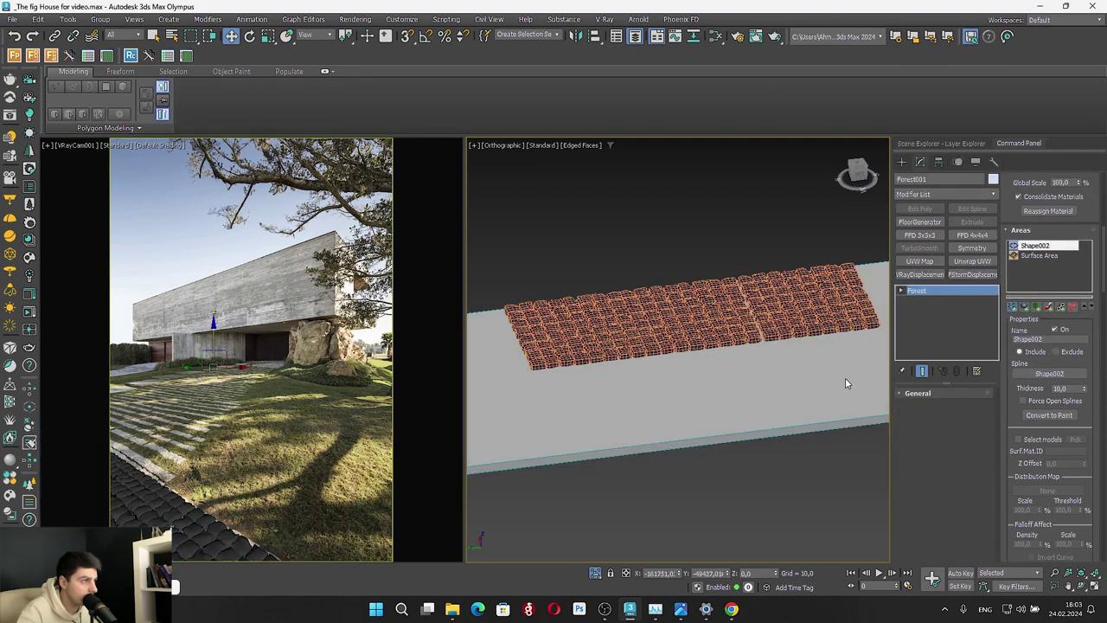
left_click(1026, 307)
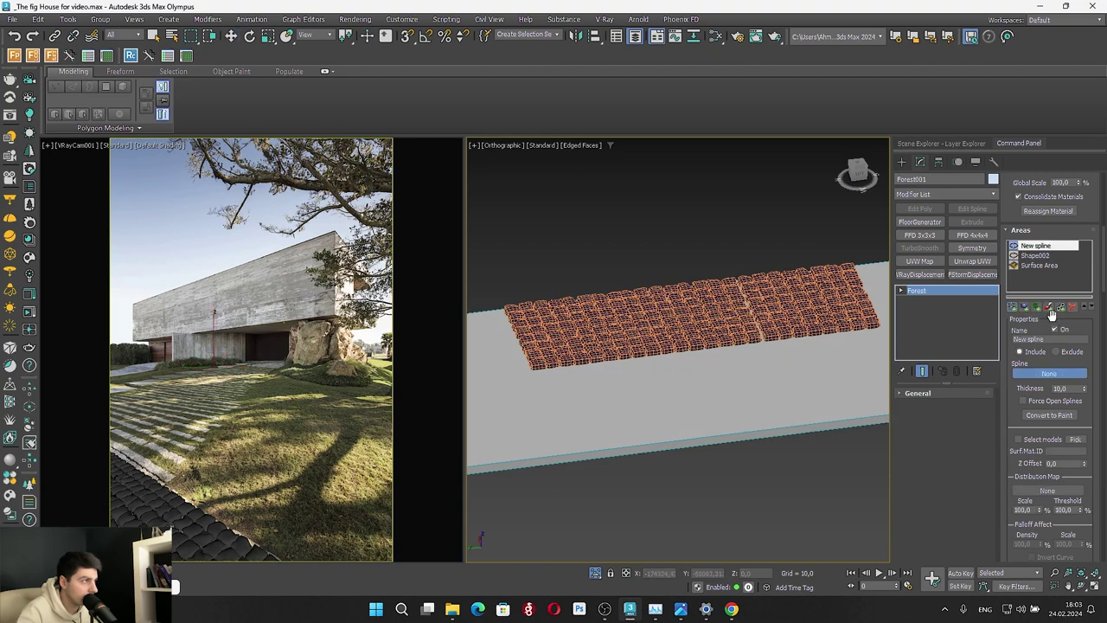
left_click(1071, 309)
left_click(1023, 309)
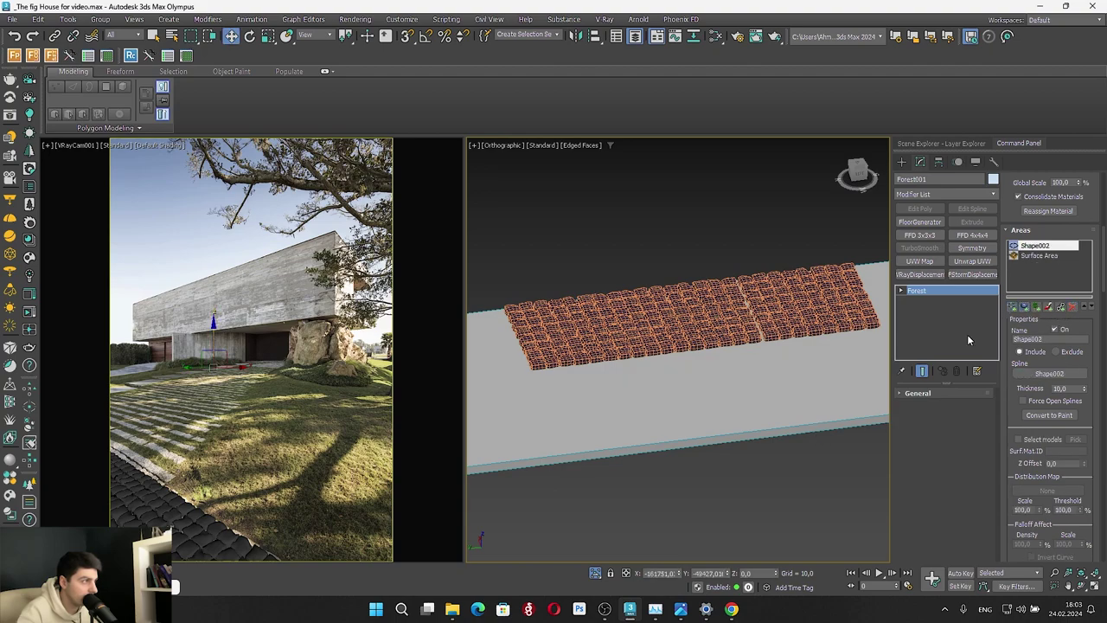
left_click(801, 426)
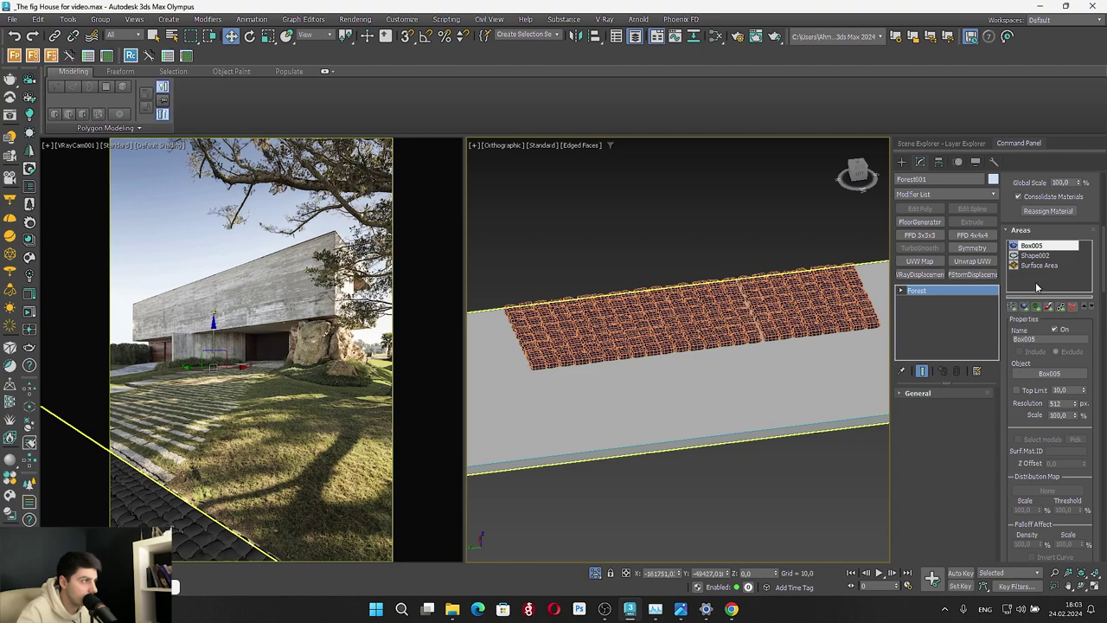
Add the same slab as an object area in the Forest002 scatter
left_click(964, 143)
left_click(958, 222)
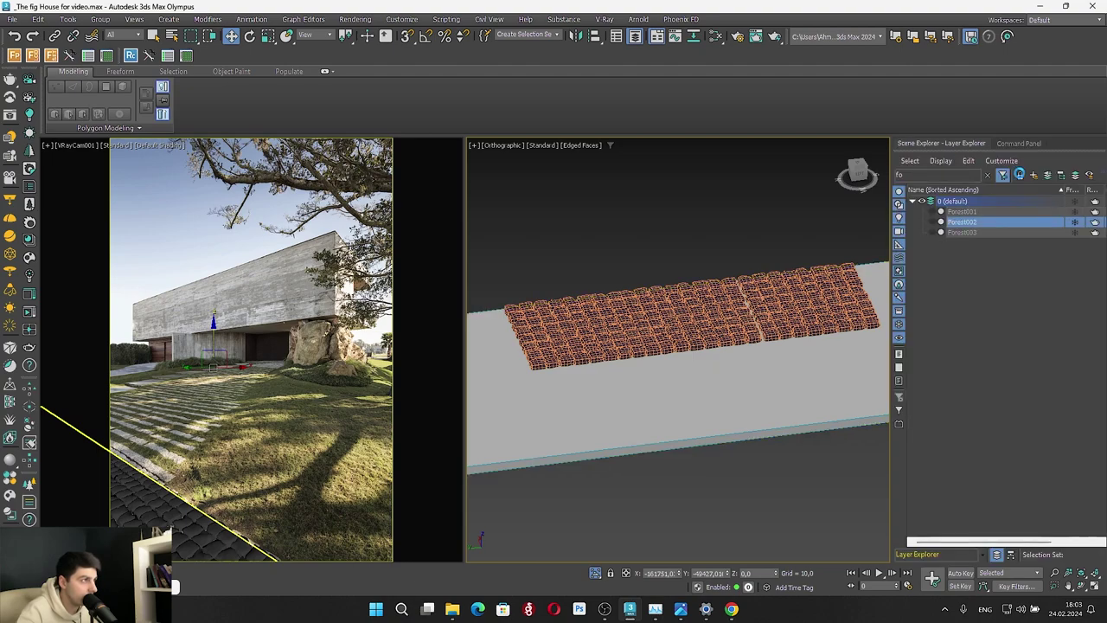
left_click(1025, 144)
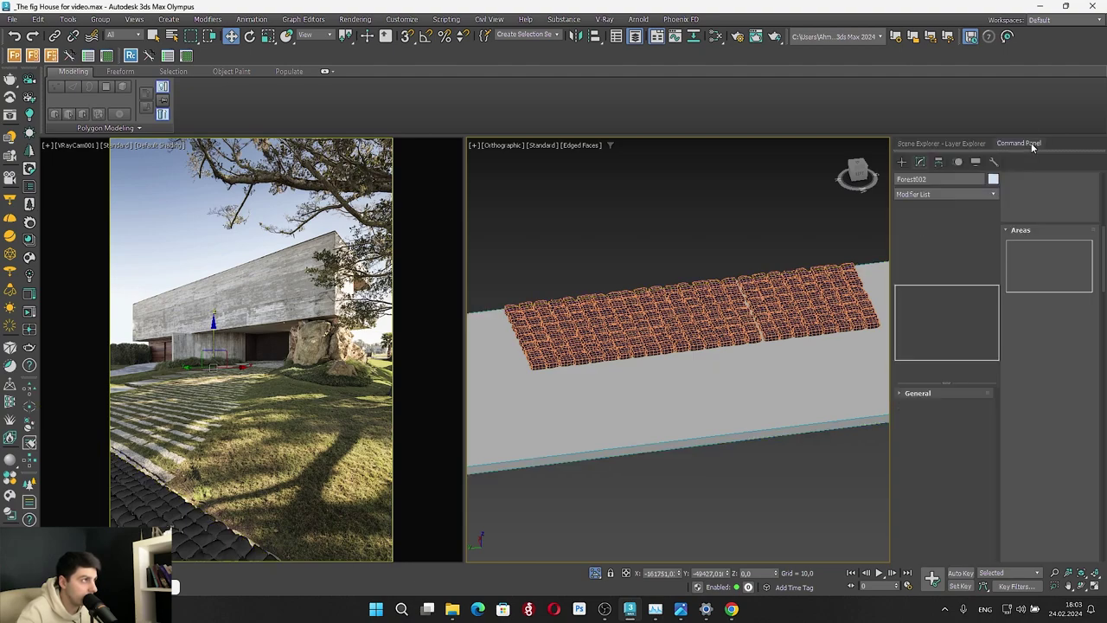
left_click(1027, 308)
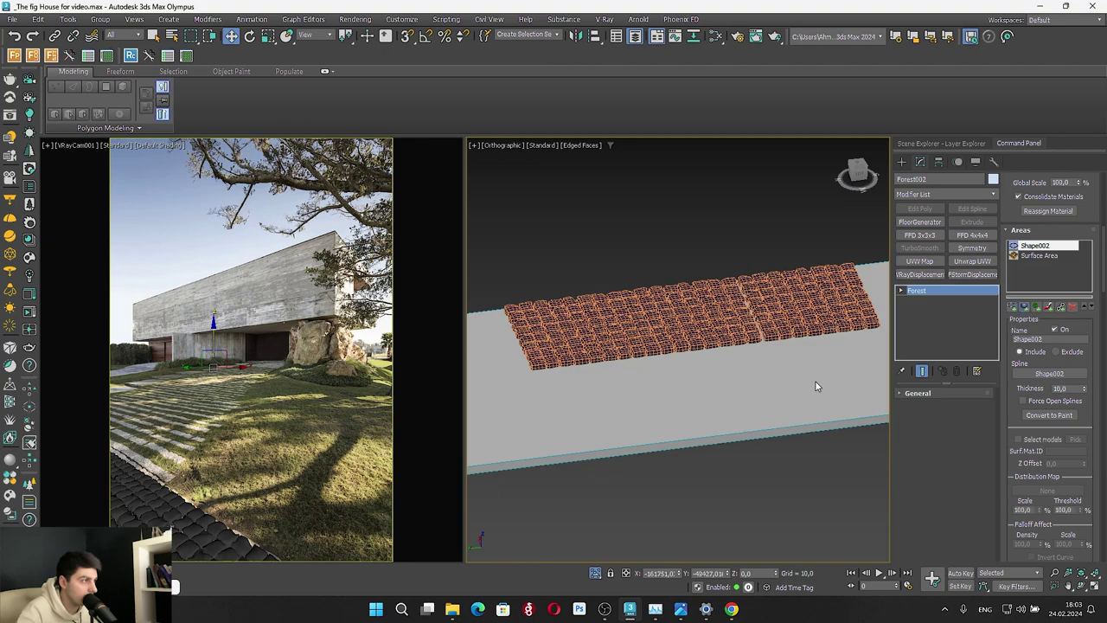
left_click(793, 428)
Exit isolation and start an interactive V-Ray render of the camera view
left_click(596, 558)
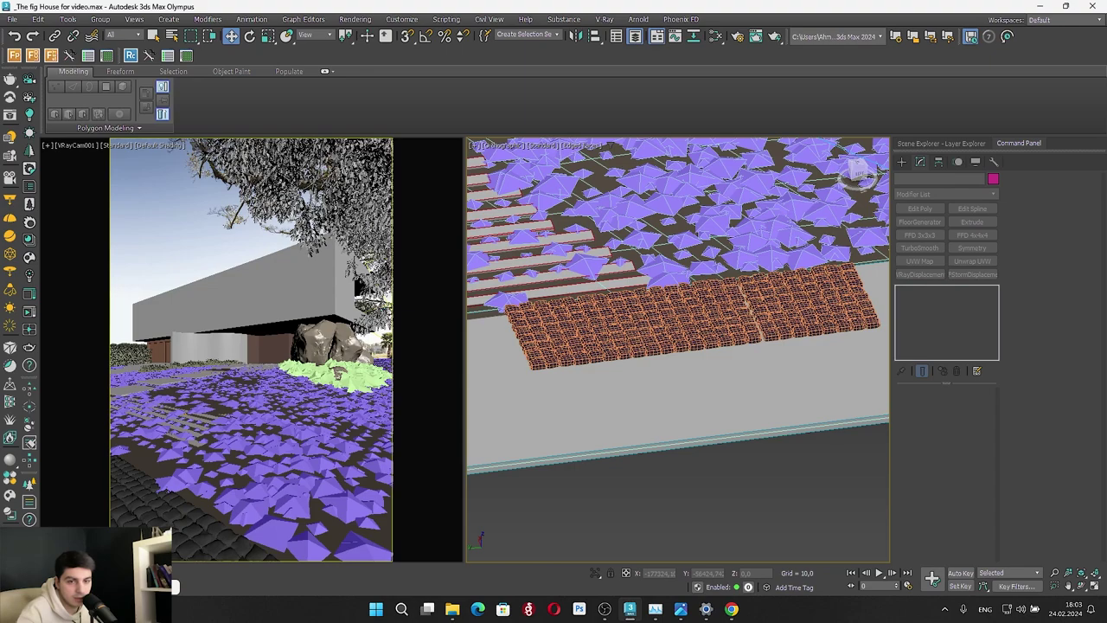
left_click(12, 558)
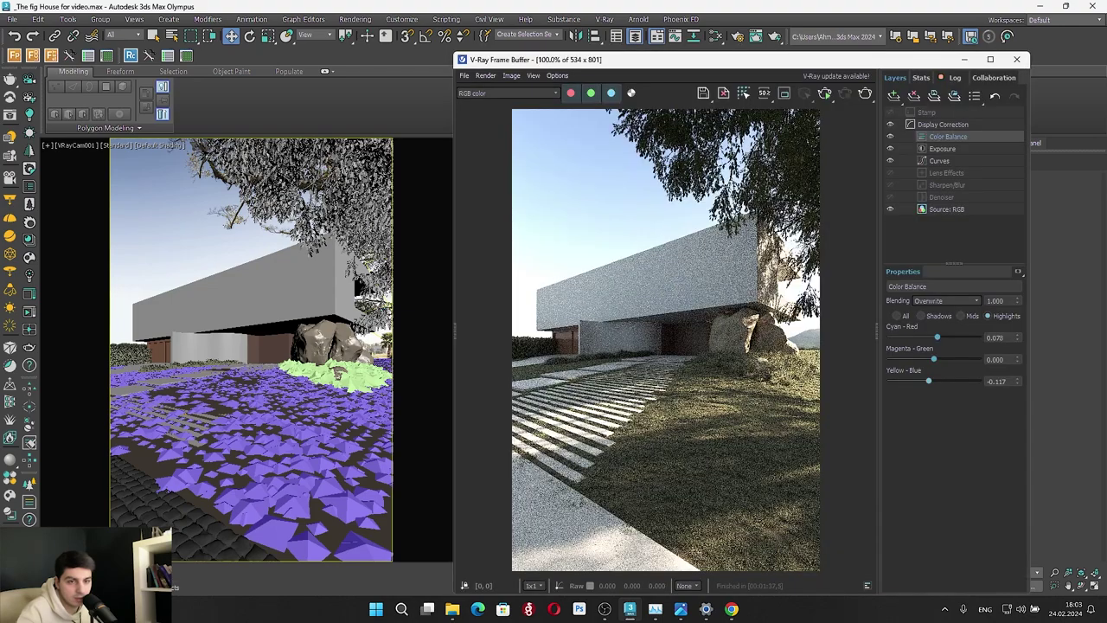
left_click(826, 94)
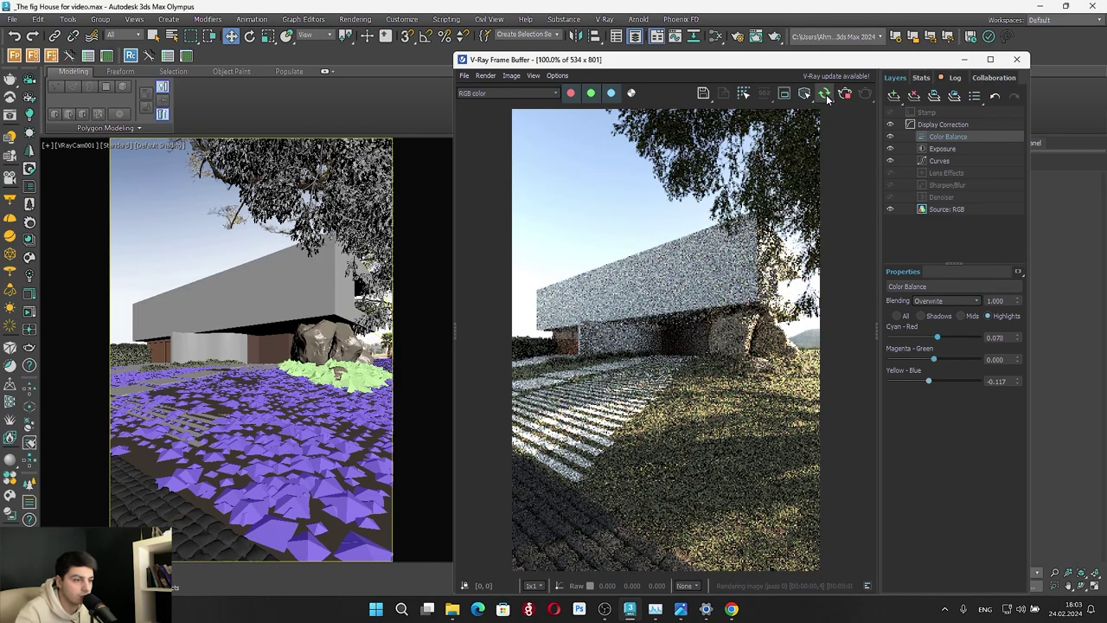
Create a new empty view named View4 in the Slate Material Editor
left_click(717, 36)
left_click_drag(277, 88, 674, 109)
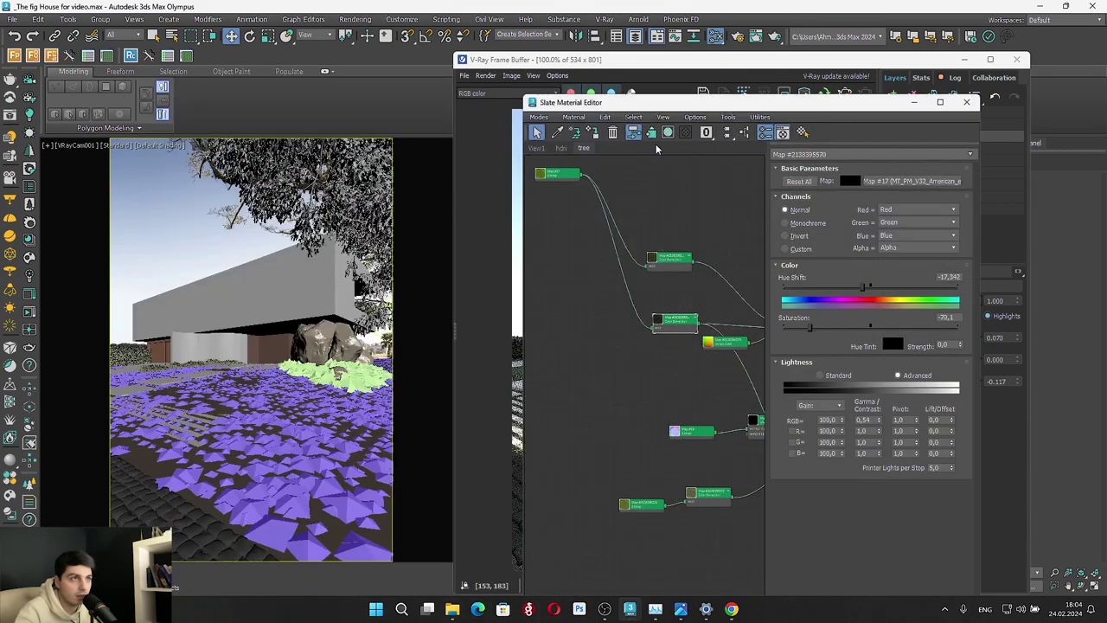
right_click(638, 150)
left_click(679, 156)
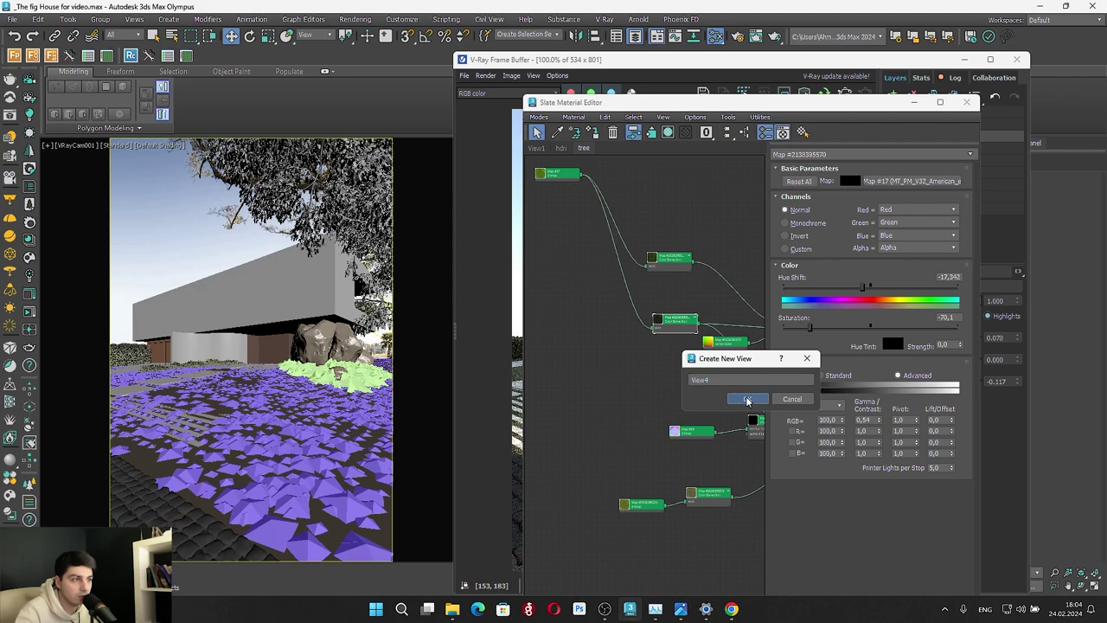
left_click(737, 410)
Pick the paving stones' material from the model into View4 and examine its maps, then minimize the material editor and frame buffer
left_click(557, 132)
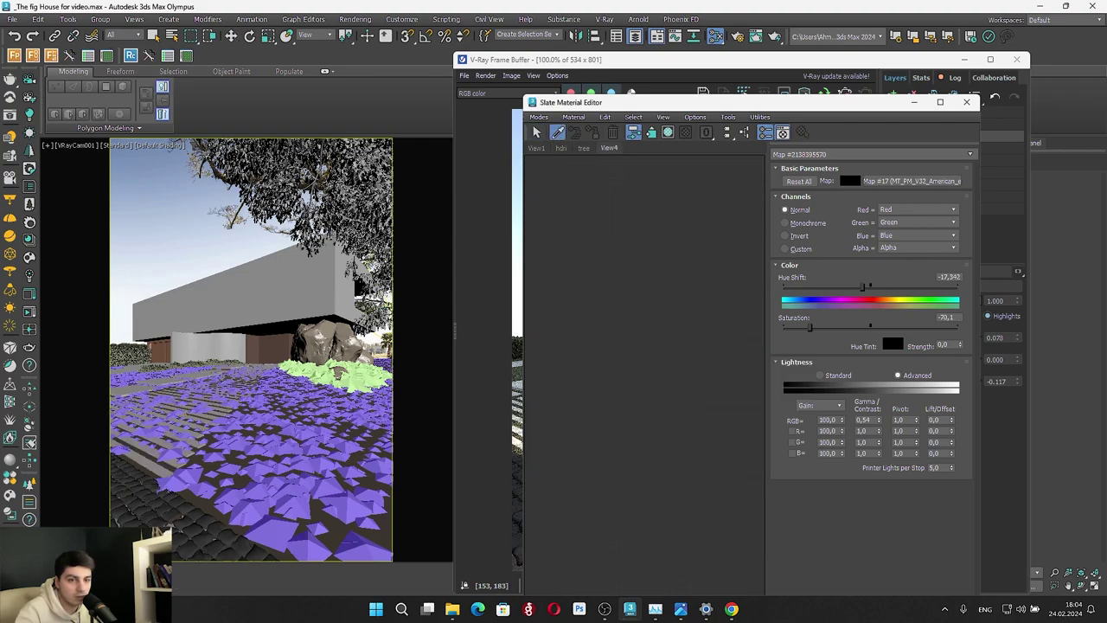
left_click(205, 524)
left_click(662, 198)
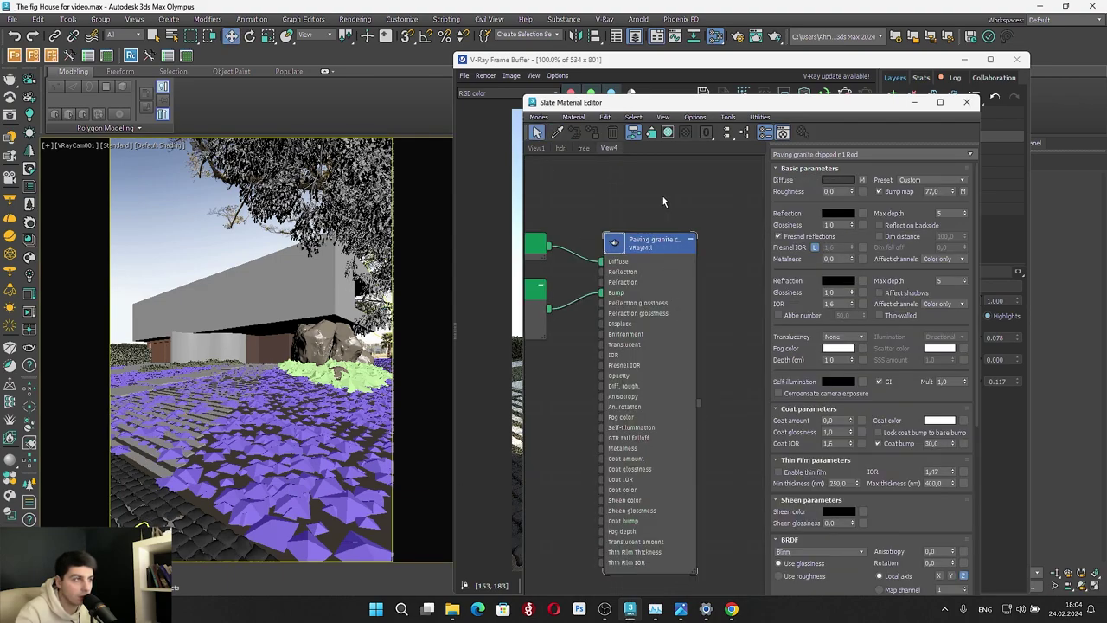
middle_click_drag(660, 197, 734, 193)
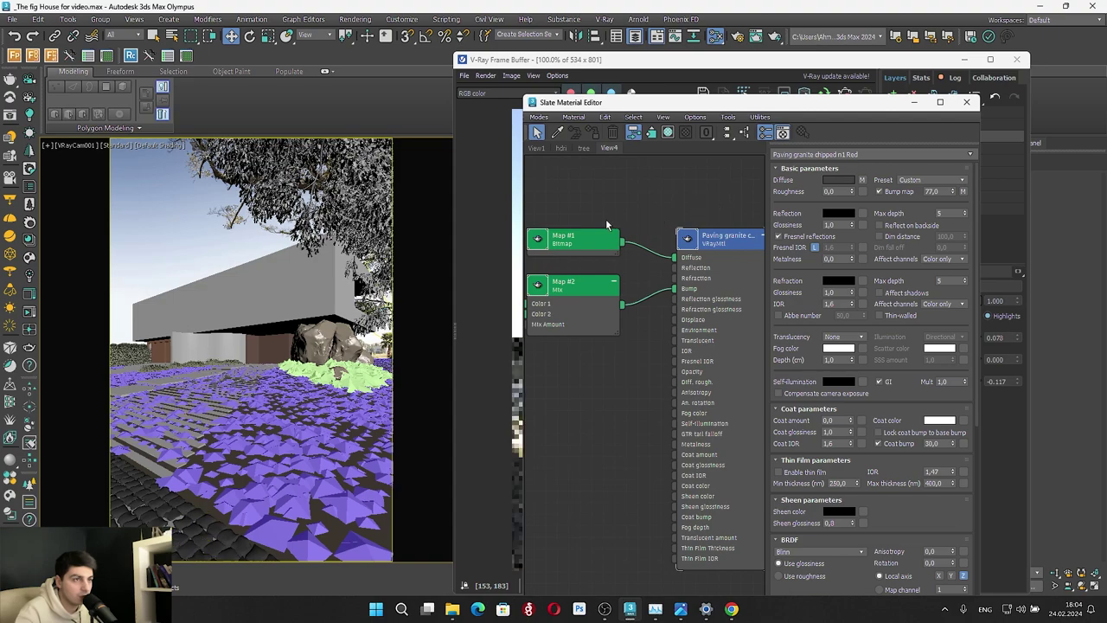
middle_click_drag(568, 249, 602, 238)
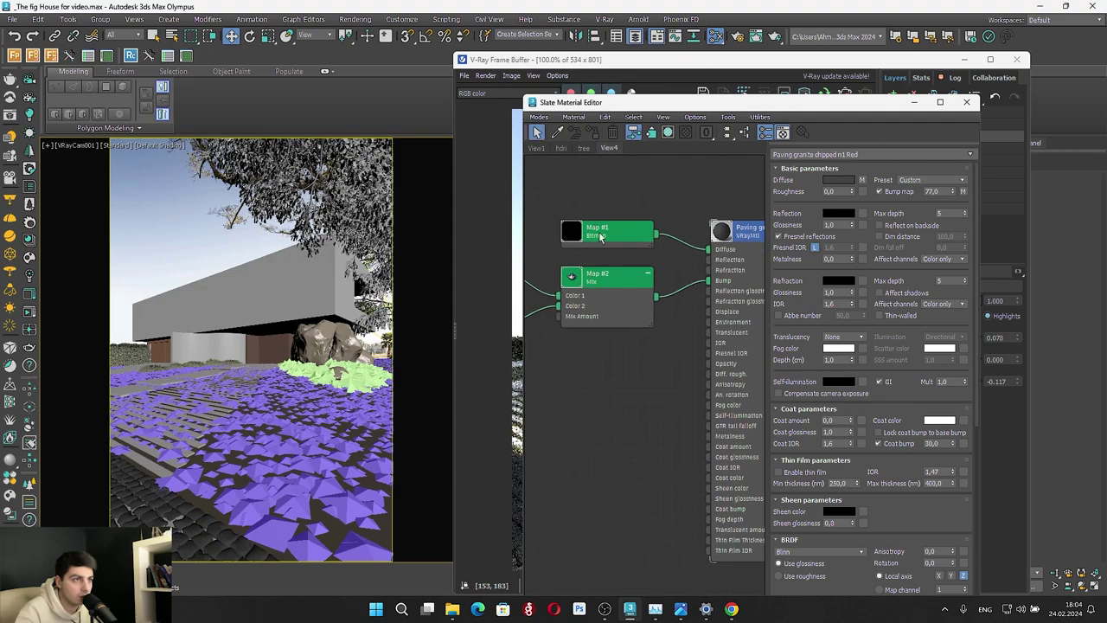
left_click(915, 102)
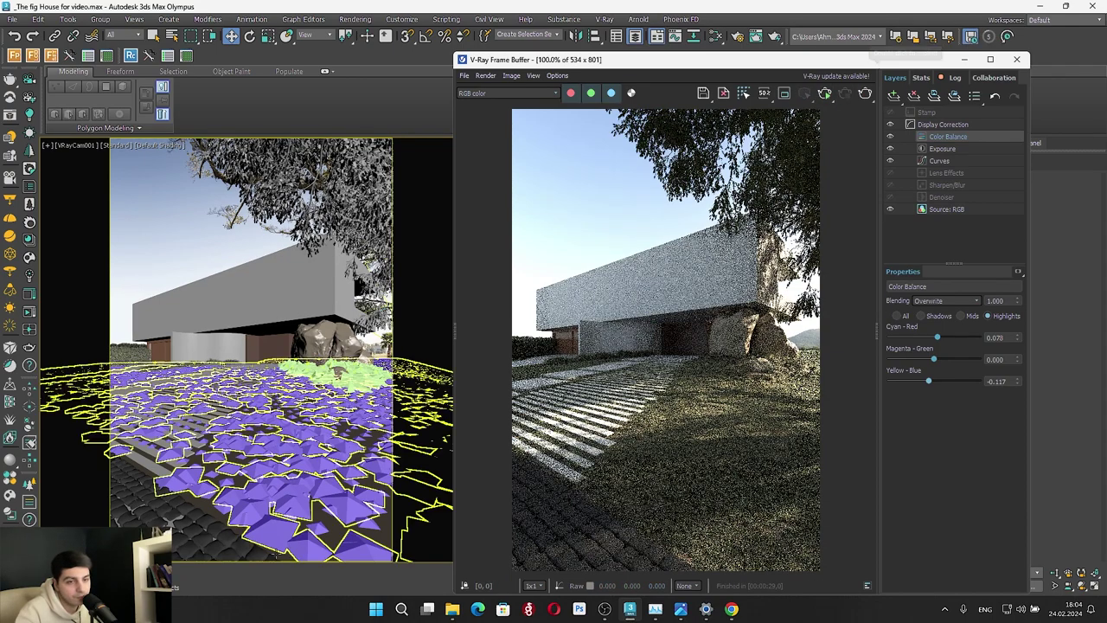
left_click(965, 59)
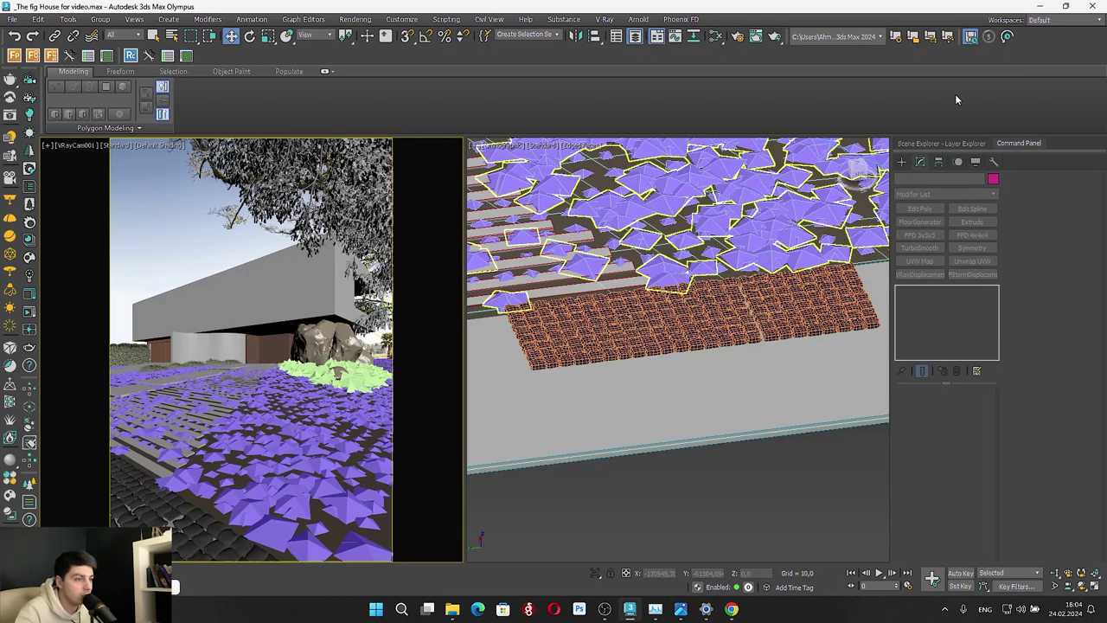
Select the three stone patches on the slab from above in wireframe display and isolate them
left_click(857, 169)
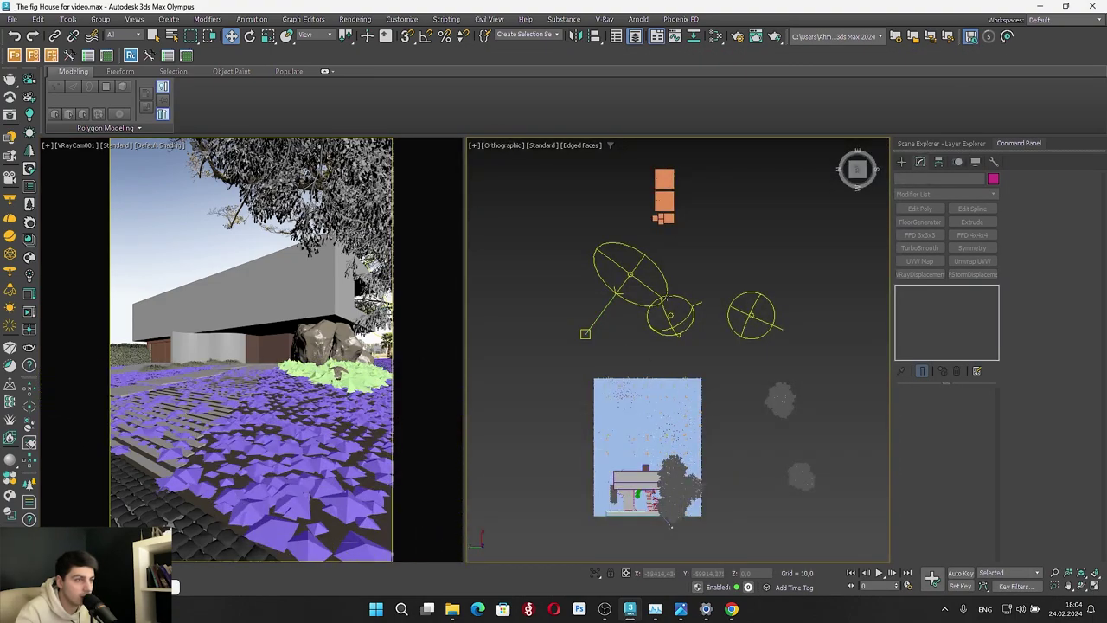
scroll(647, 484, "up", 3)
middle_click_drag(679, 514, 675, 307)
scroll(675, 307, "up", 3)
scroll(709, 422, "up", 6)
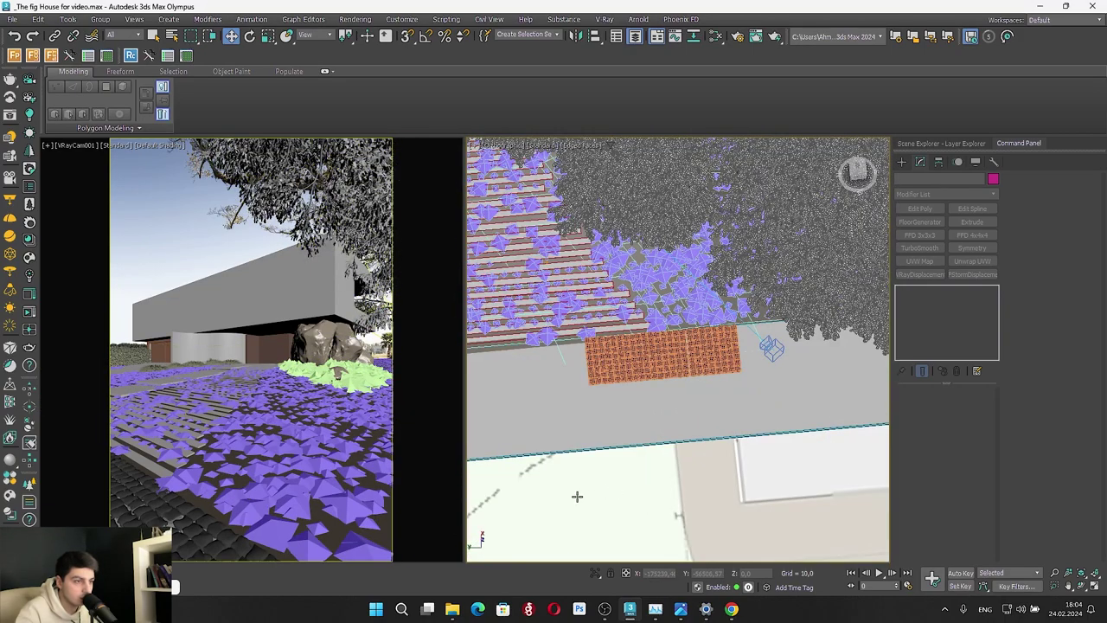
key("F3")
left_click_drag(546, 492, 736, 303)
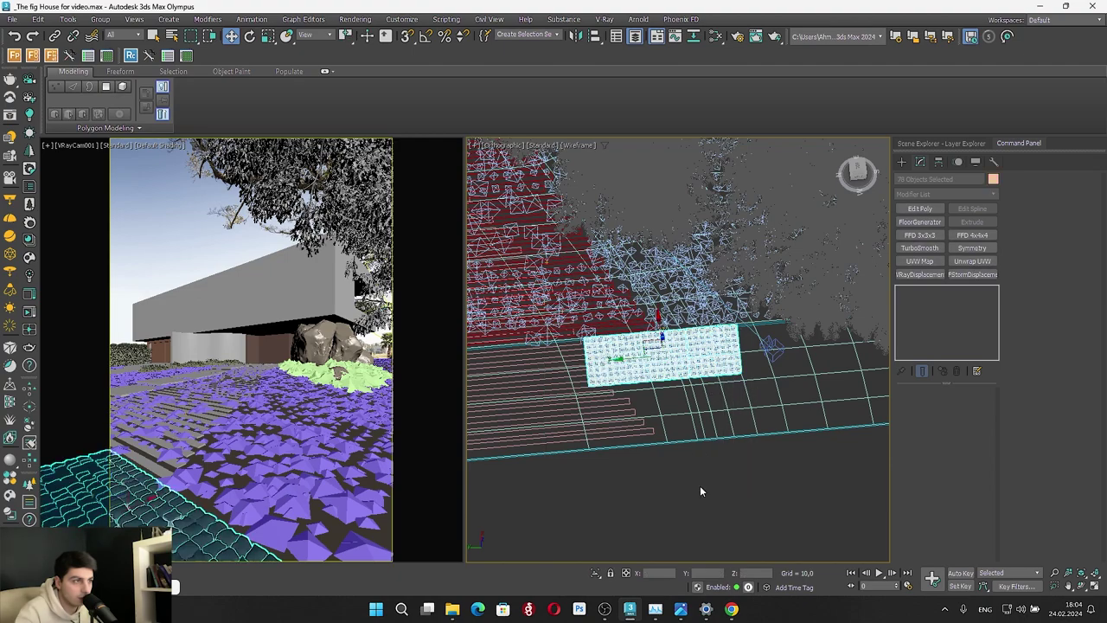
left_click(595, 572)
scroll(736, 363, "up", 5)
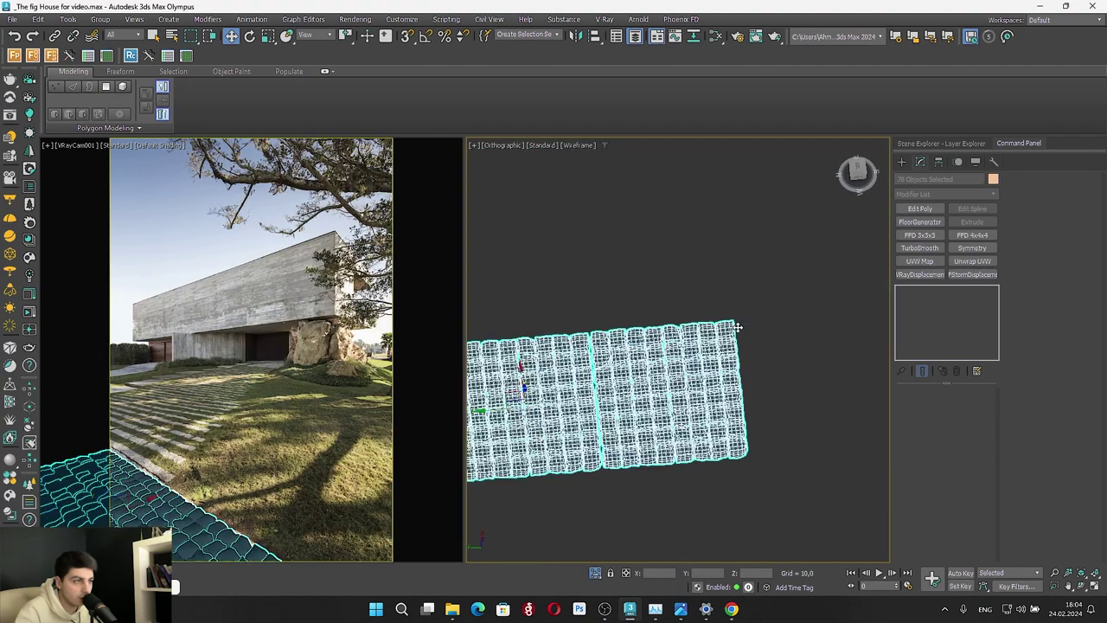
Deselect the stones and examine them up close in shaded display without edges
left_click(685, 490)
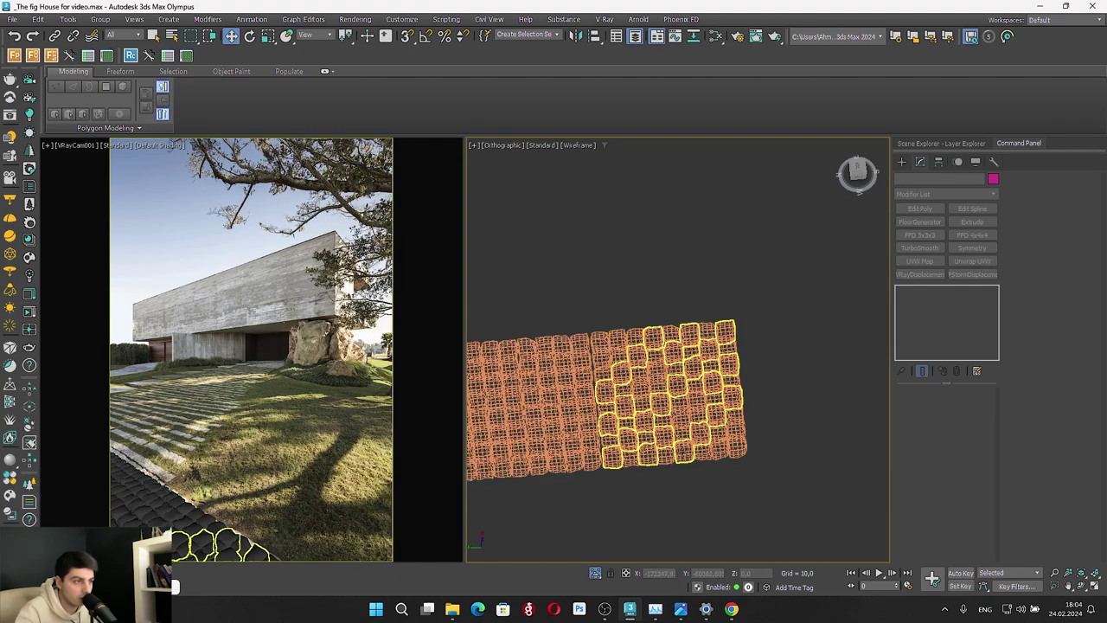
middle_click_drag(642, 439, 712, 304, "alt")
key("F3")
key("F4")
scroll(681, 356, "up", 3)
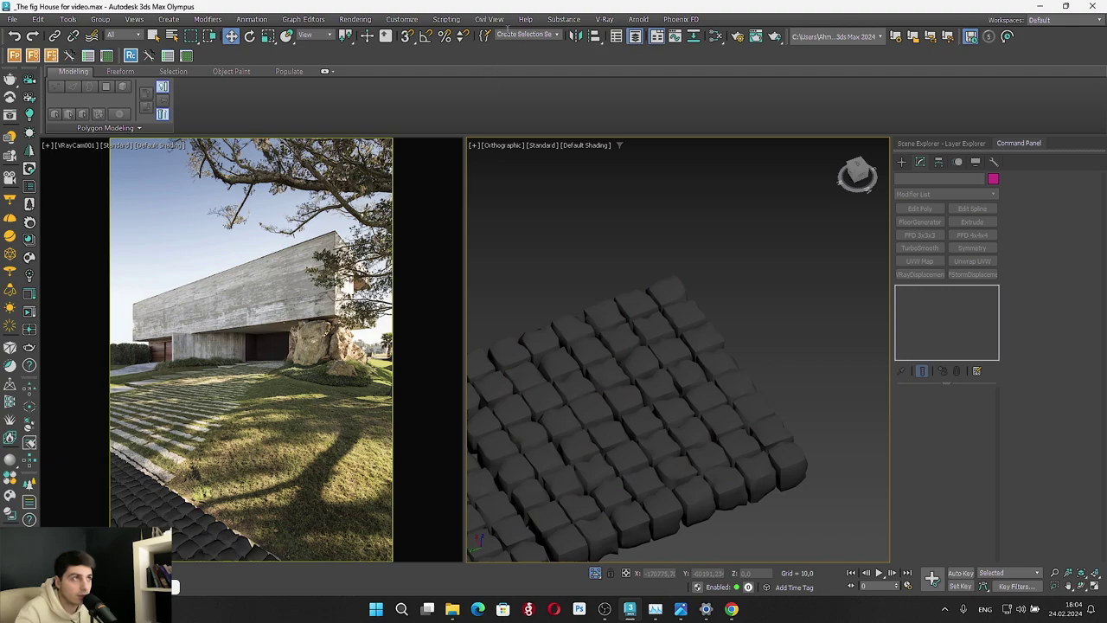
Start adding a new external files path to the project paths and browse to The Fig House folder on the desktop
left_click(401, 19)
left_click(446, 183)
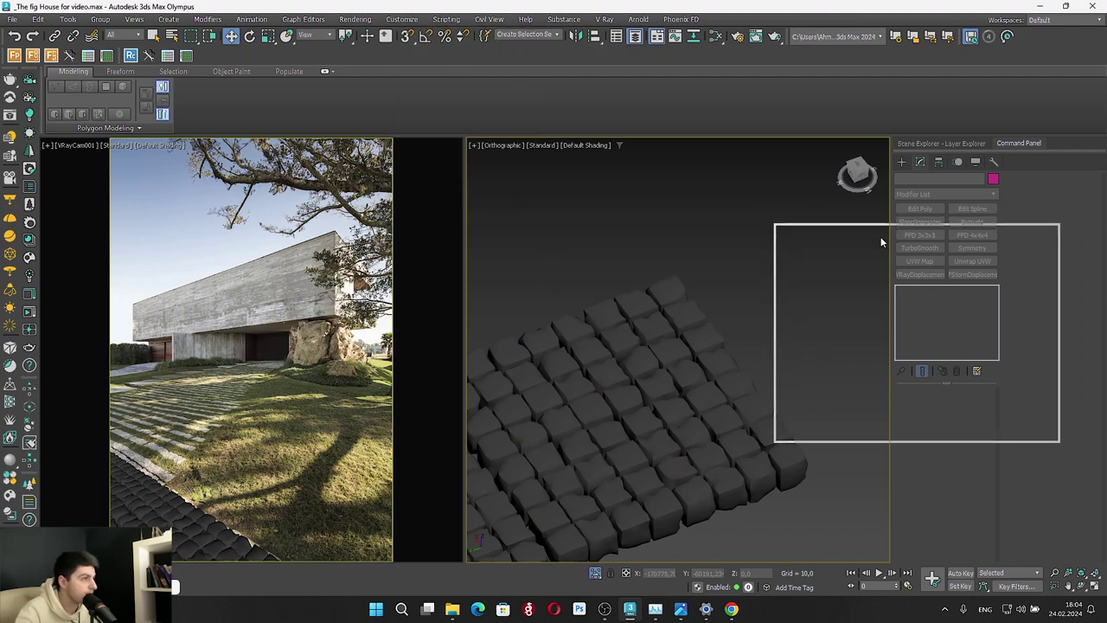
left_click(666, 247)
left_click(867, 308)
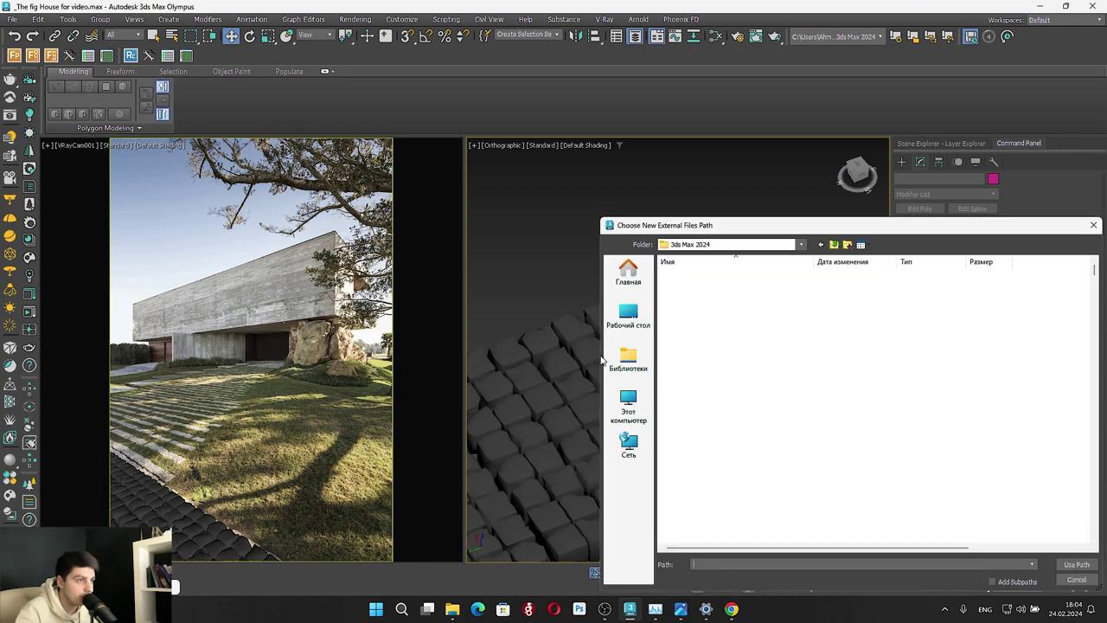
scroll(744, 407, "up", 3)
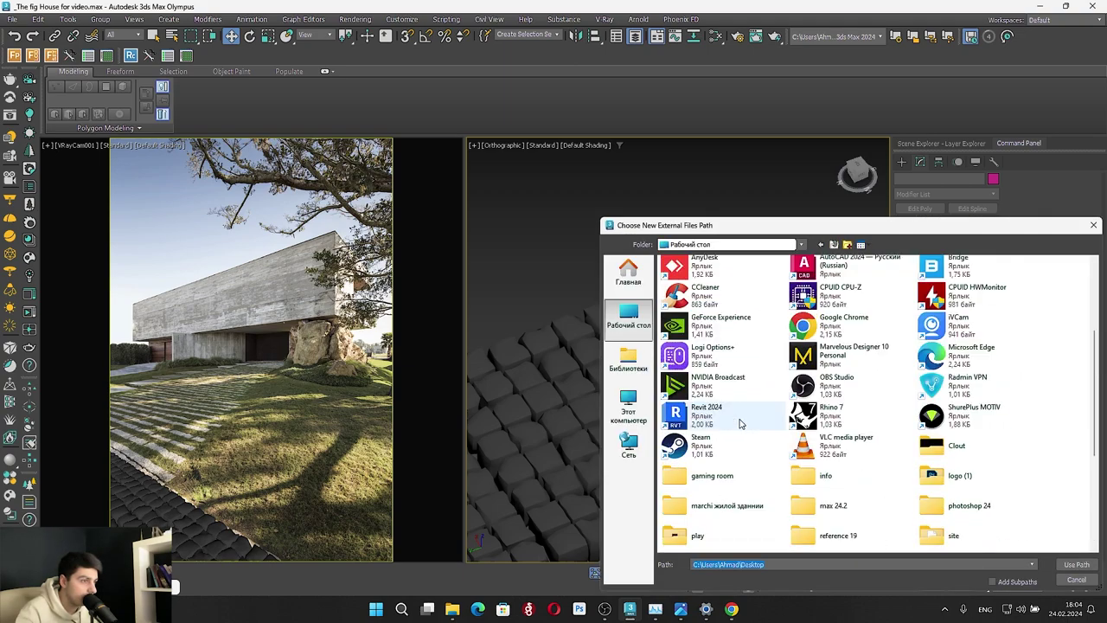
scroll(865, 450, "down", 3)
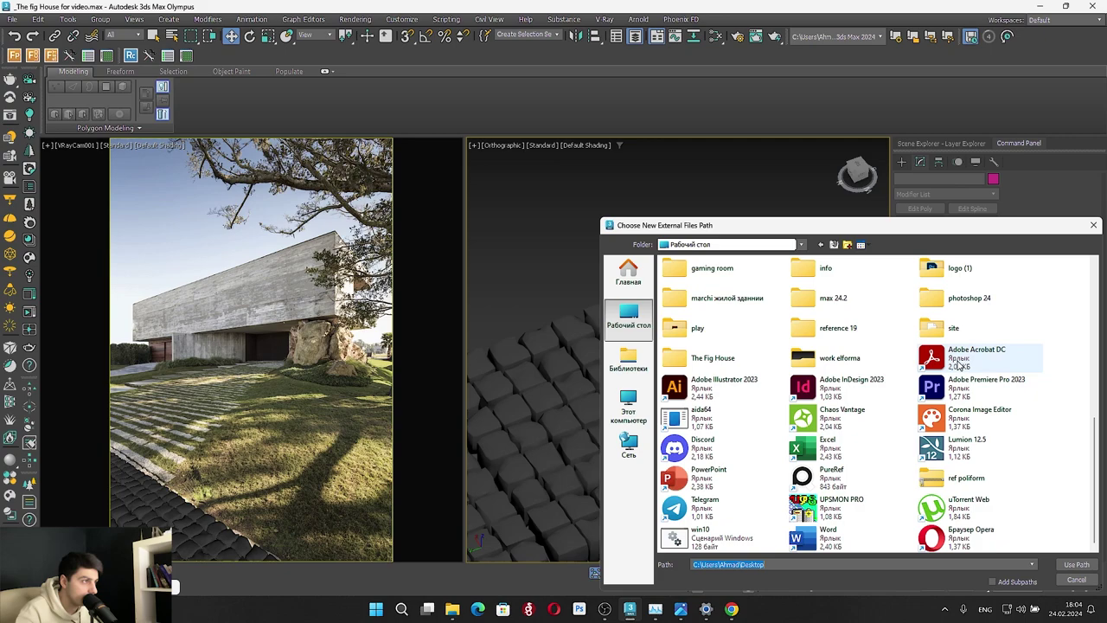
double_click(731, 358)
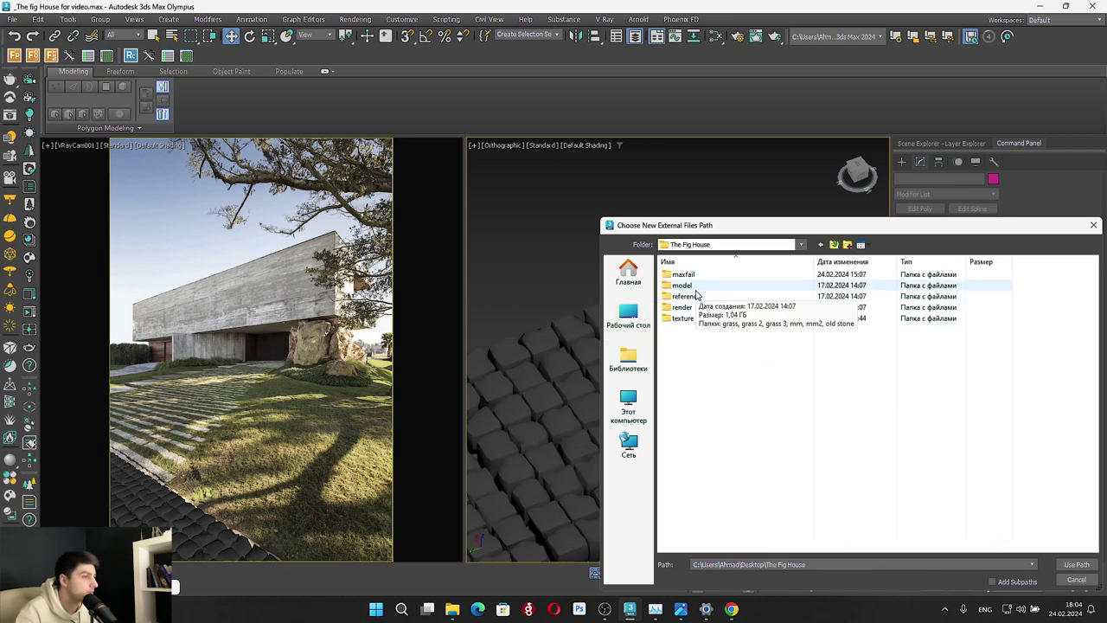
Add the model\old stone\Tex Paving granite chipped n1 folder as an external files path and confirm the project paths
double_click(695, 287)
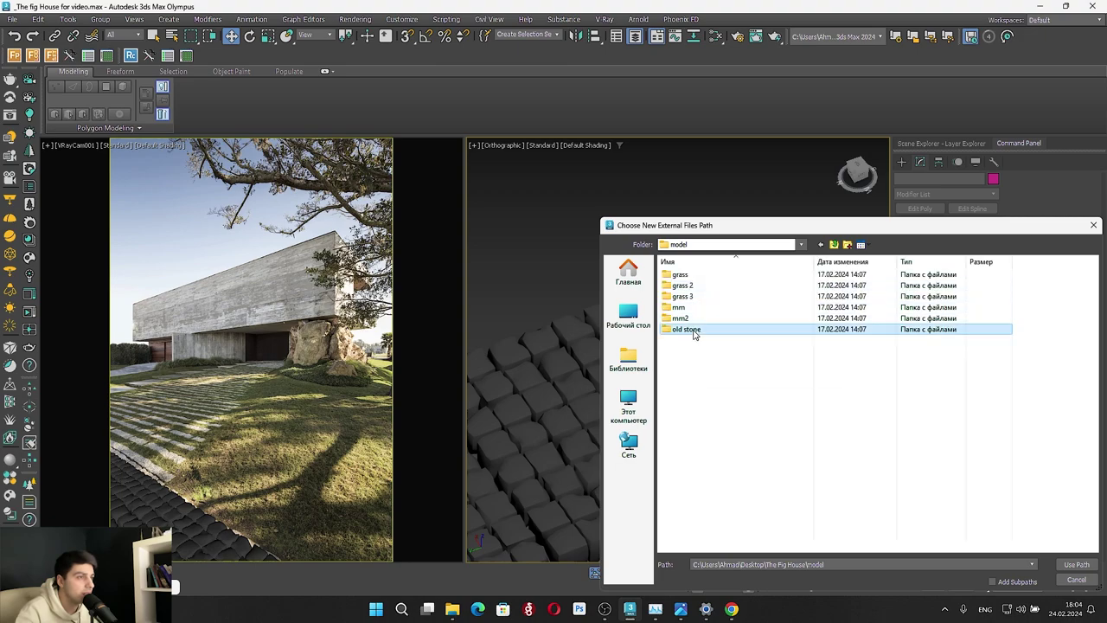
double_click(692, 331)
left_click(747, 278)
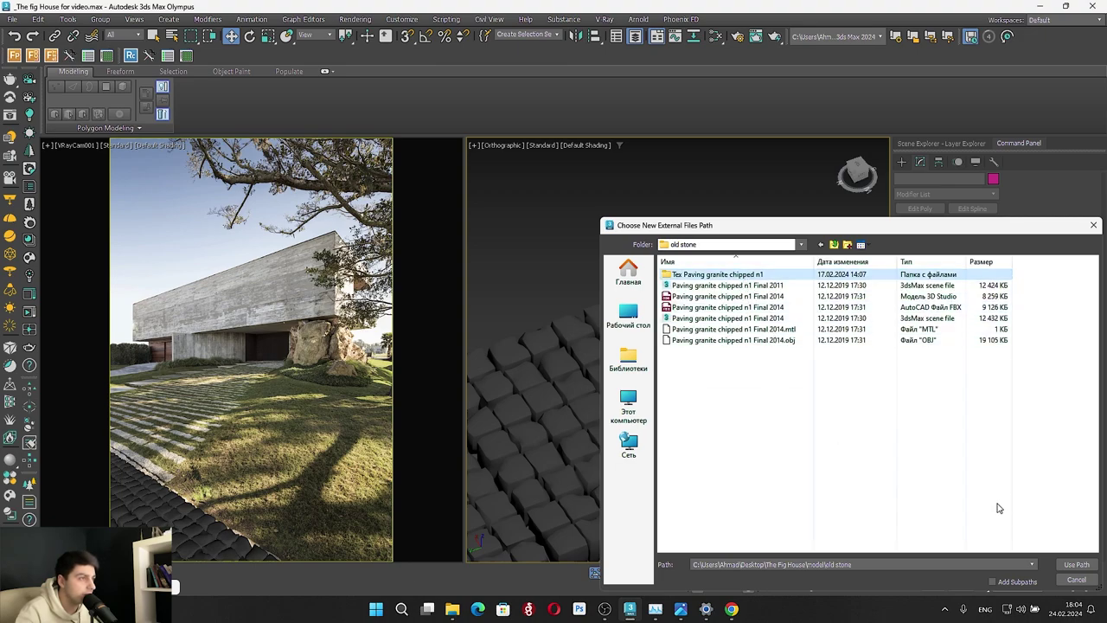
left_click(776, 277)
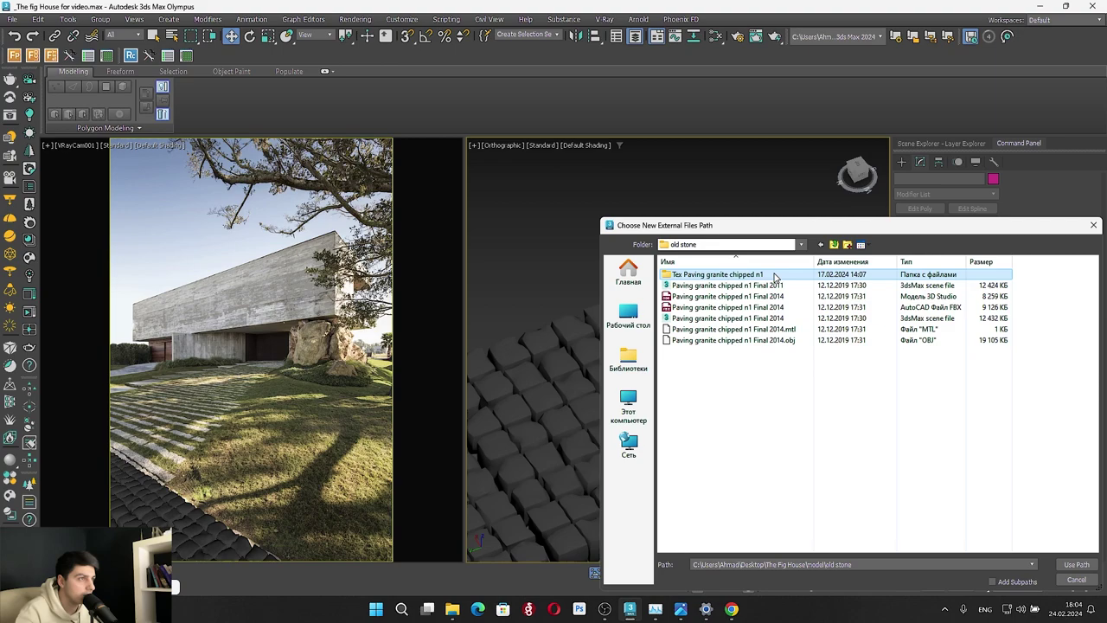
double_click(777, 276)
left_click(1077, 564)
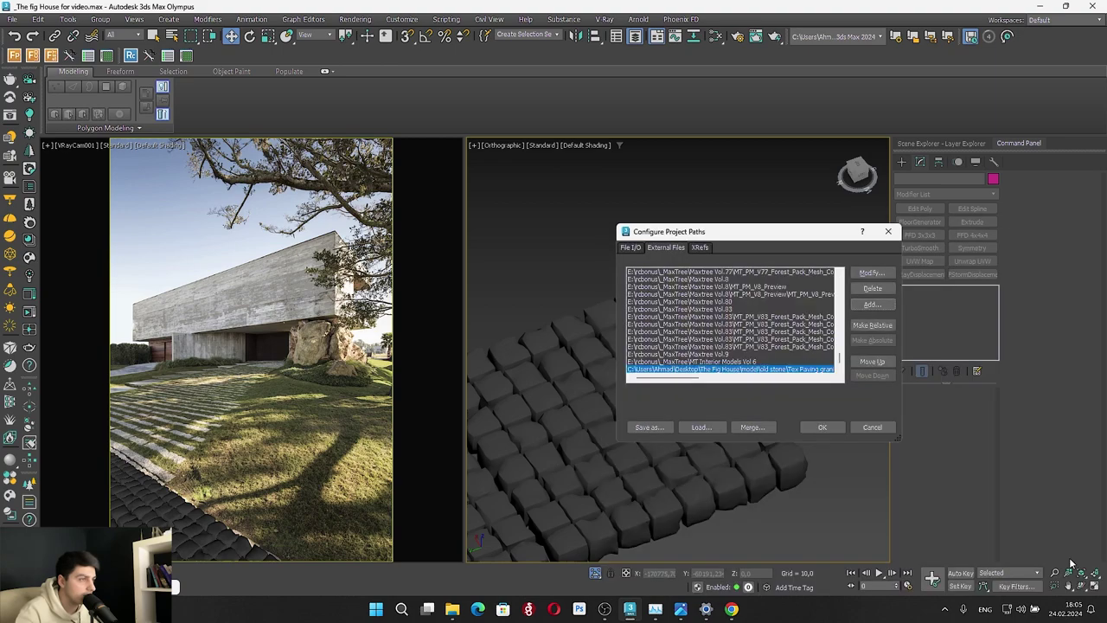
left_click(831, 430)
left_click(607, 408)
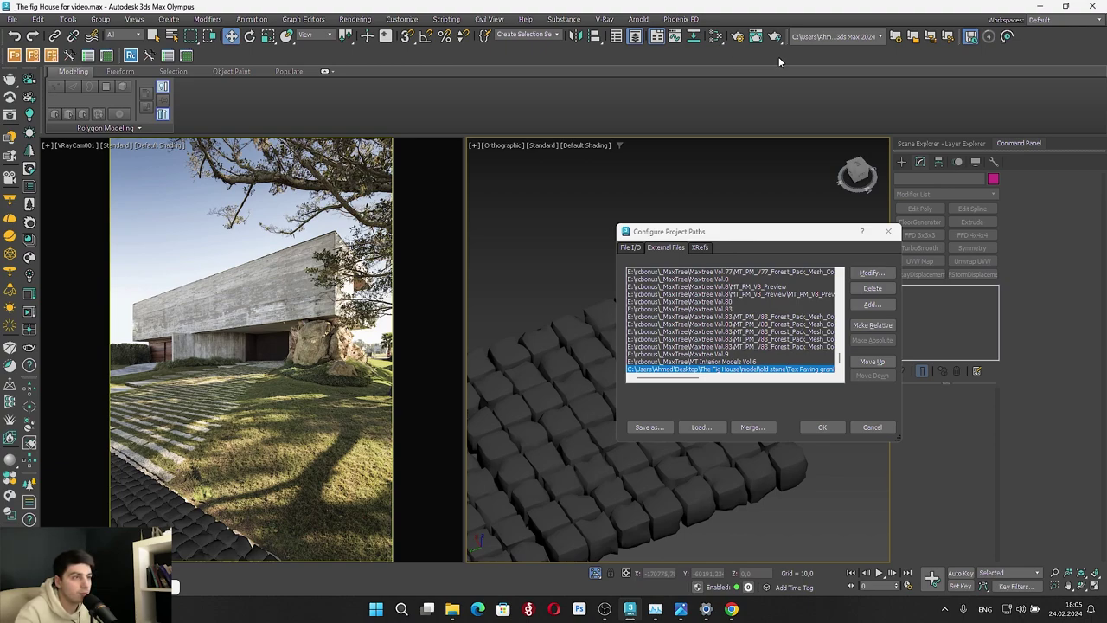
key("Return")
Reopen the Slate Material Editor and reload the diffuse bitmap of the Paving granite chipped n1 Red material
left_click(716, 37)
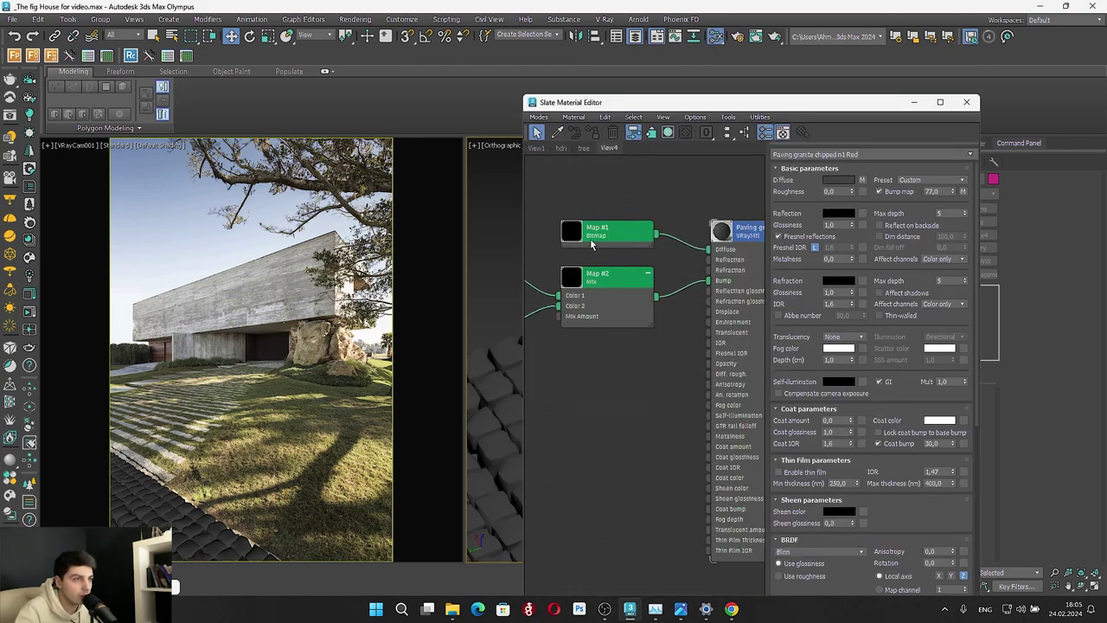
middle_click_drag(591, 244, 649, 232)
left_click(662, 225)
double_click(663, 223)
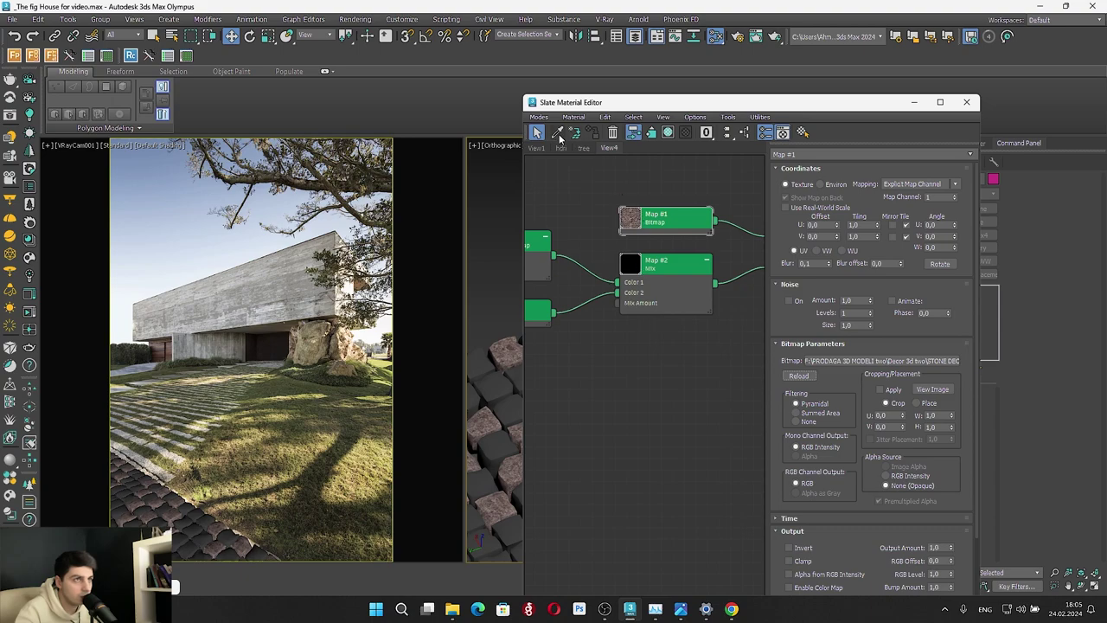
Pick the Paving granite chipped n1 White material from a stone into View4 and reload its diffuse bitmap
left_click(558, 131)
left_click(511, 433)
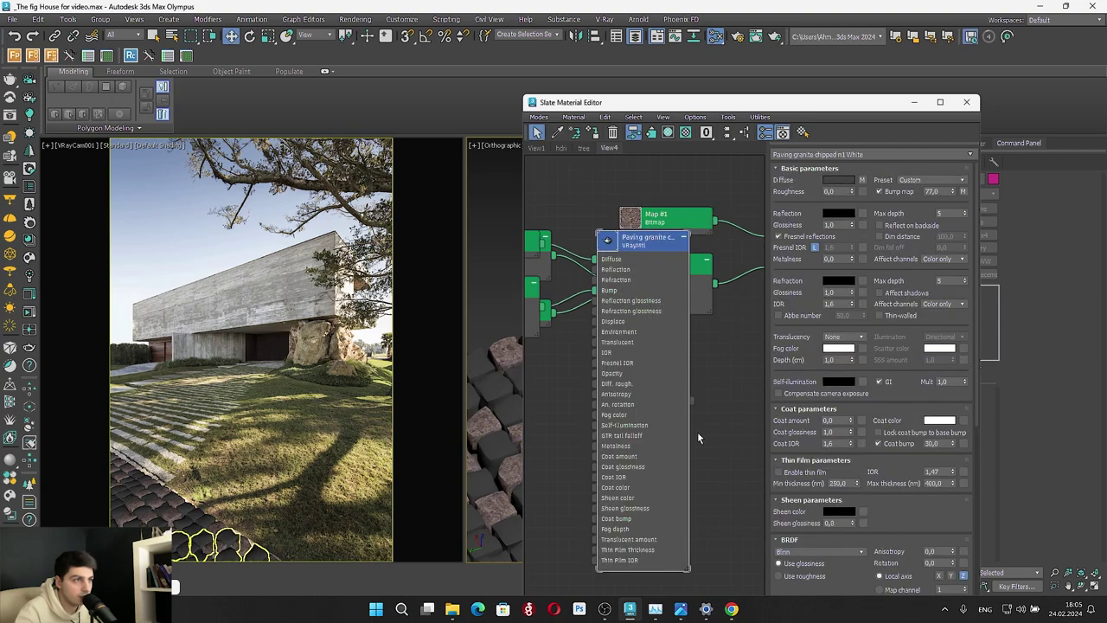
left_click(743, 379)
double_click(645, 472)
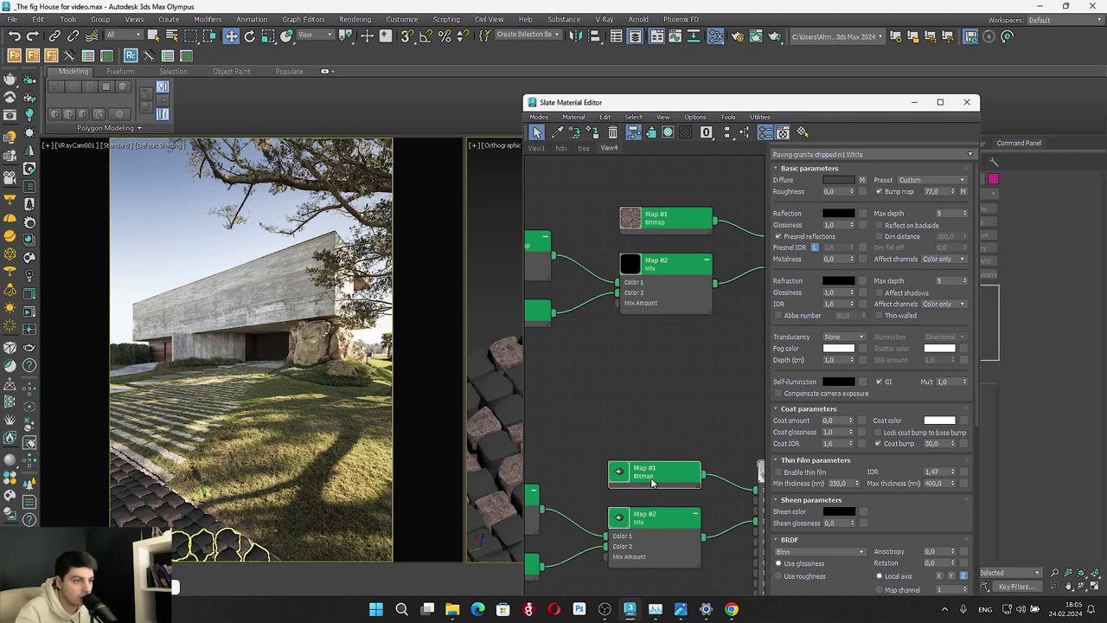
scroll(662, 407, "down", 3)
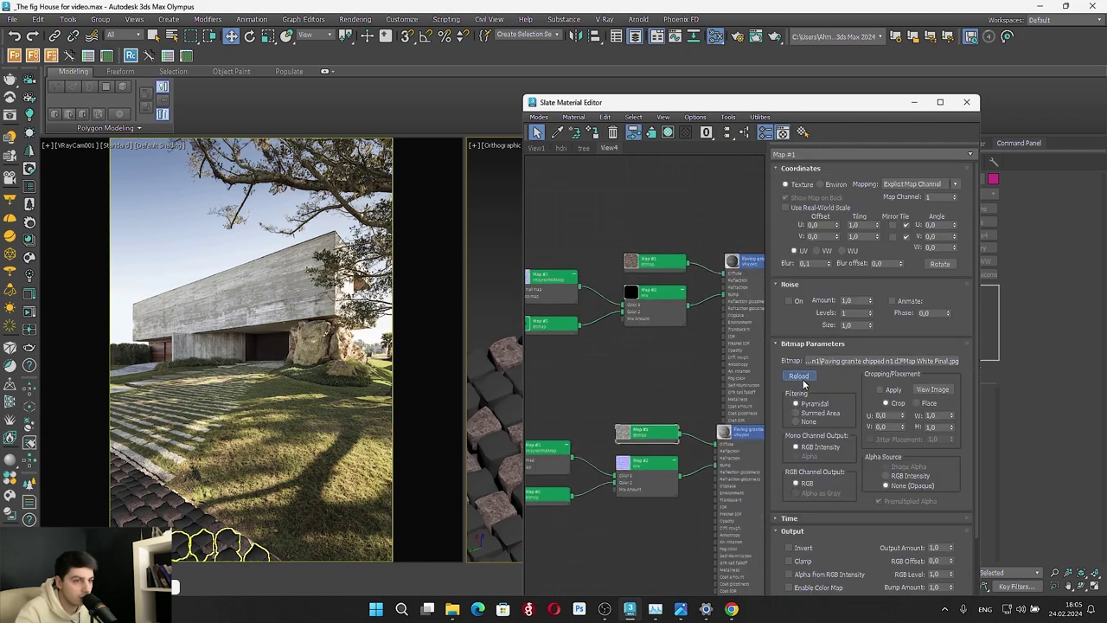
Pick the dark paving granite material from a stone, place it below the white one and reload its diffuse bitmap
middle_click_drag(650, 326, 617, 120)
left_click(558, 133)
left_click(495, 389)
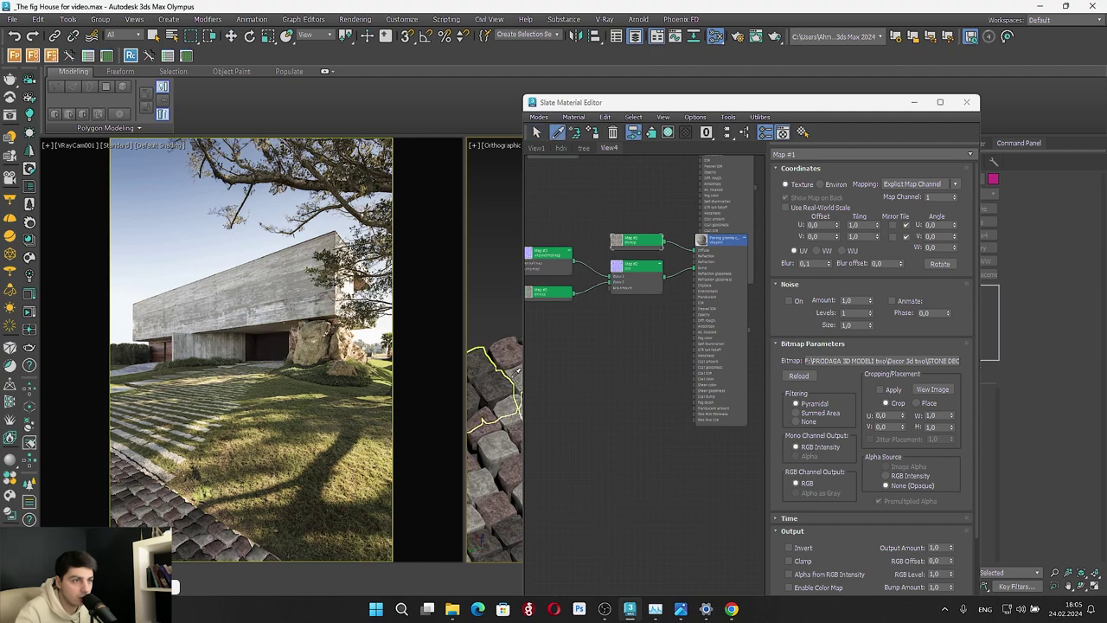
left_click_drag(638, 316, 723, 465)
double_click(648, 467)
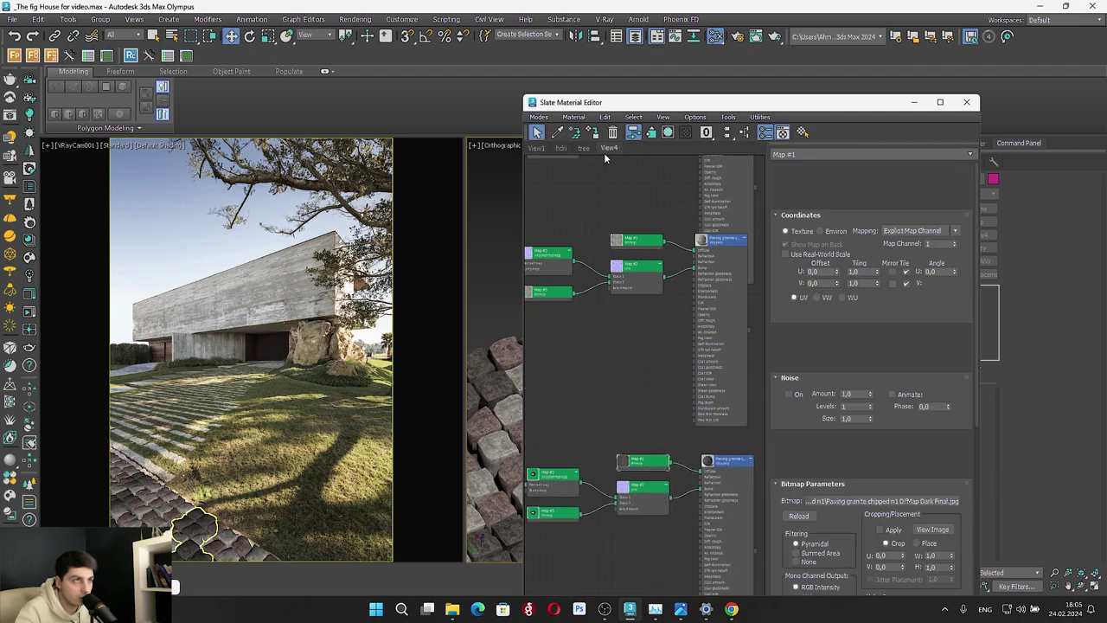
left_click(791, 375)
left_click(791, 375)
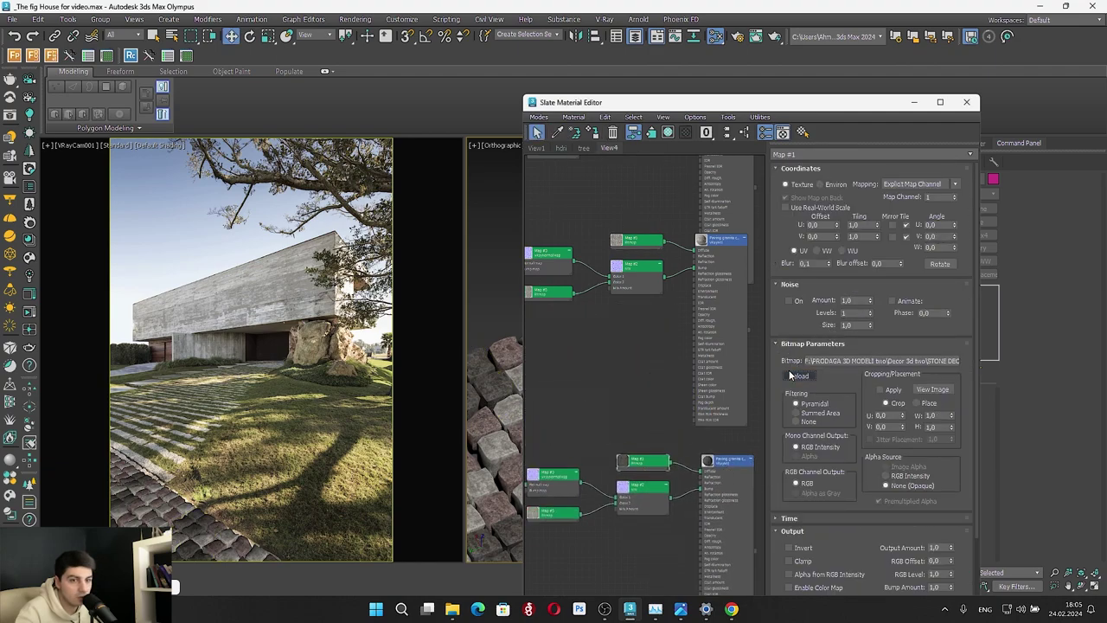
Select one stone at the patch's near edge and insert a Color Correction map between the red material's bitmap and diffuse slot
left_click_drag(722, 111, 879, 97)
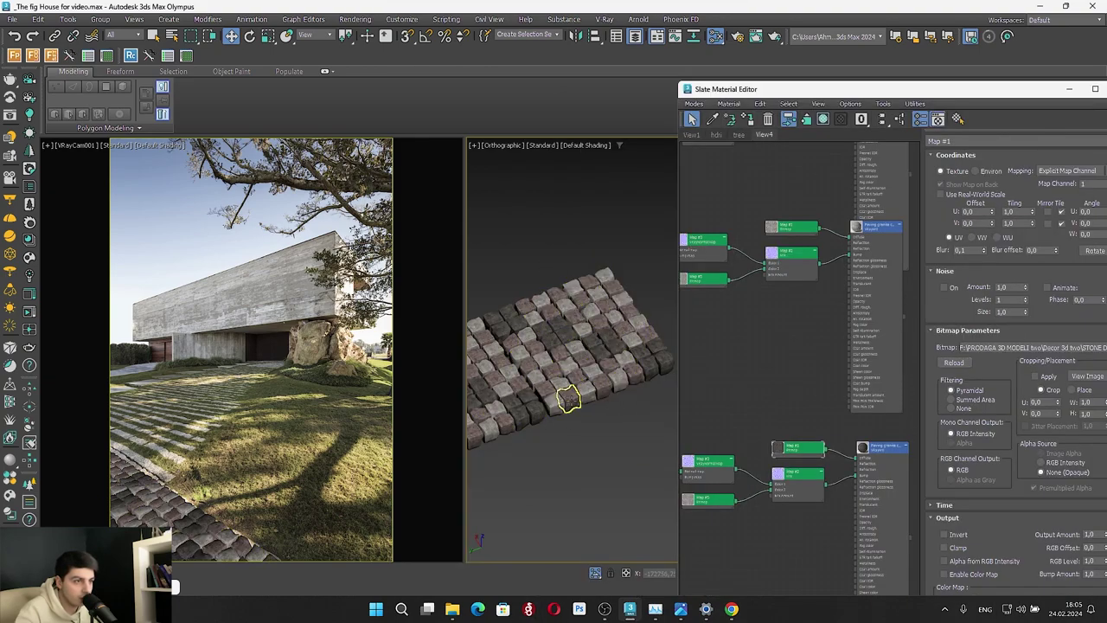
left_click(568, 398)
scroll(851, 253, "down", 4)
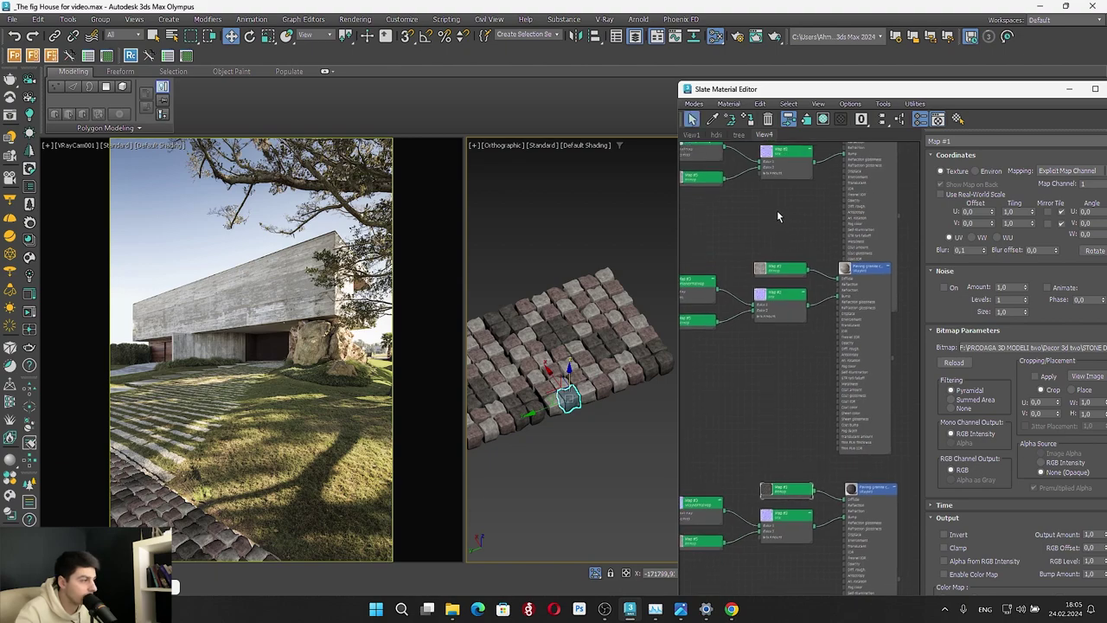
middle_click_drag(776, 213, 775, 411)
scroll(777, 355, "up", 2)
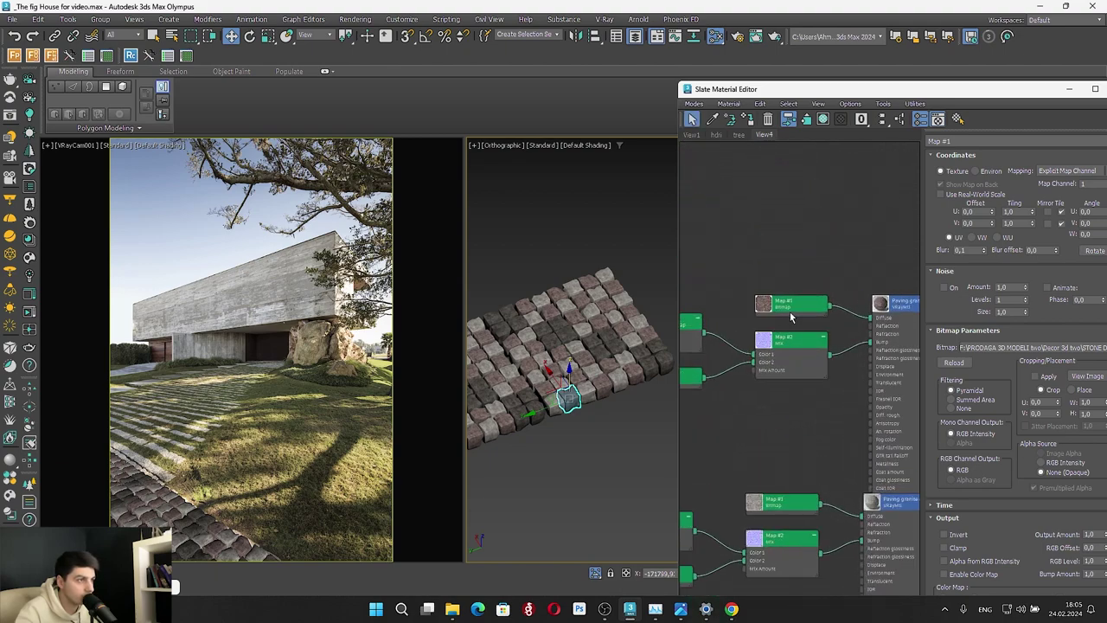
left_click_drag(788, 311, 723, 194)
right_click(791, 179)
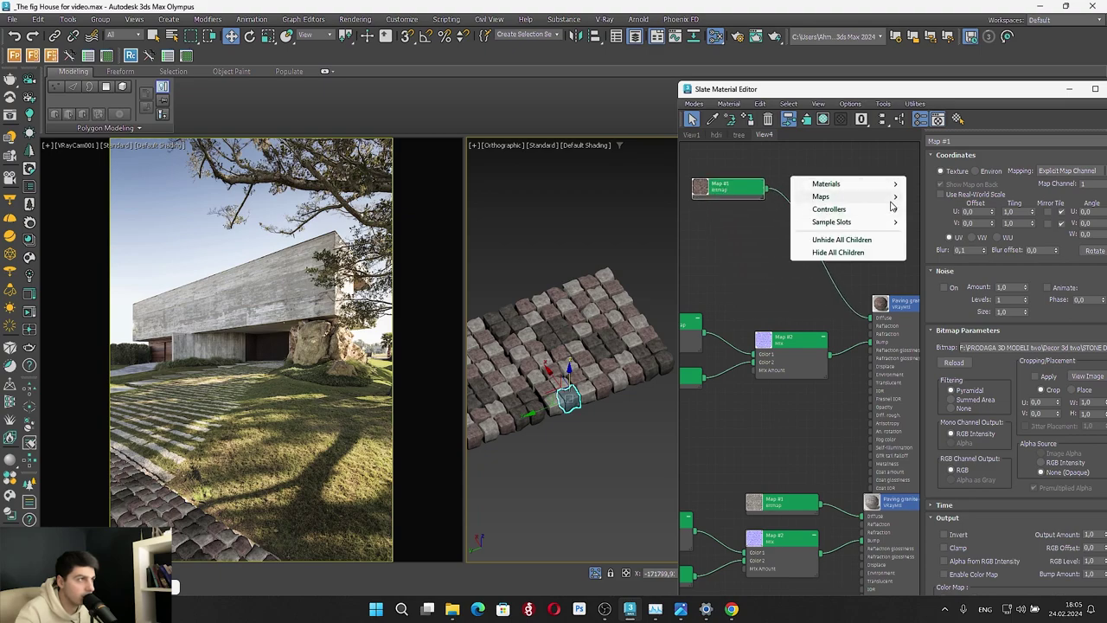
mouse_move(835, 196)
mouse_move(938, 212)
left_click(1033, 176)
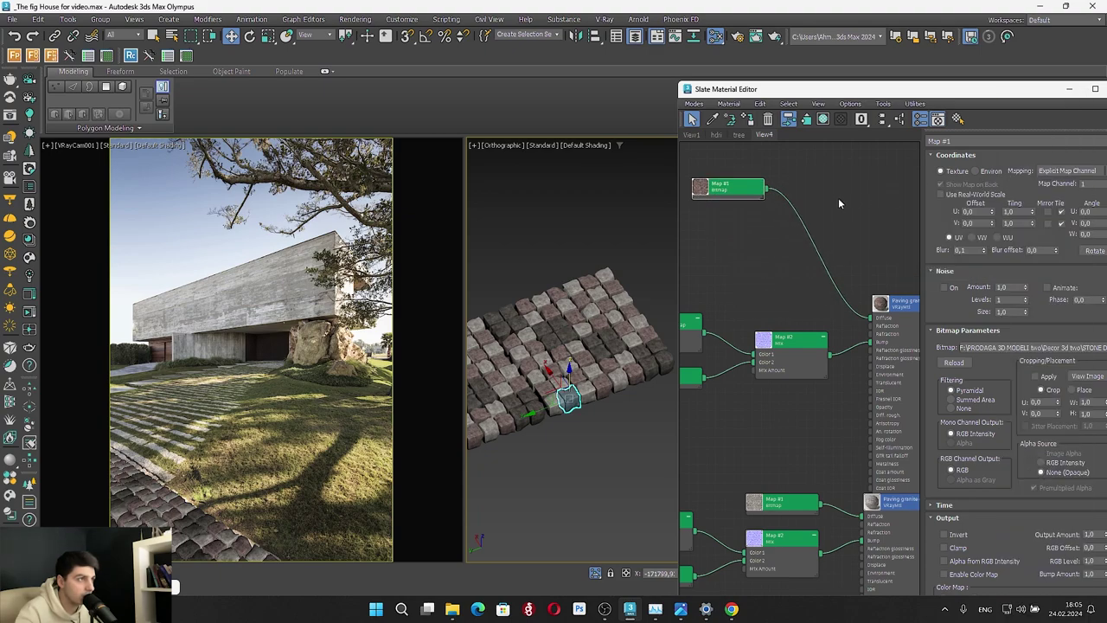
left_click_drag(832, 183, 870, 318)
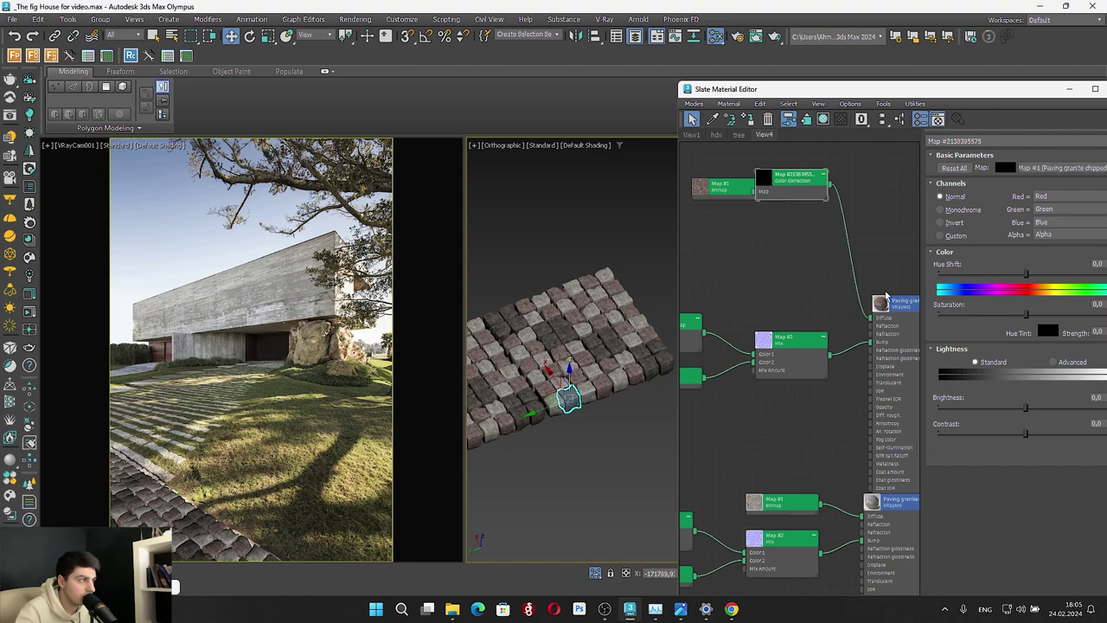
Set the red material's Color Correction to hue shift -180, saturation about -85 and advanced lightness with RGB gamma 1.46
left_click_drag(1023, 318, 960, 314)
left_click_drag(1026, 274, 939, 275)
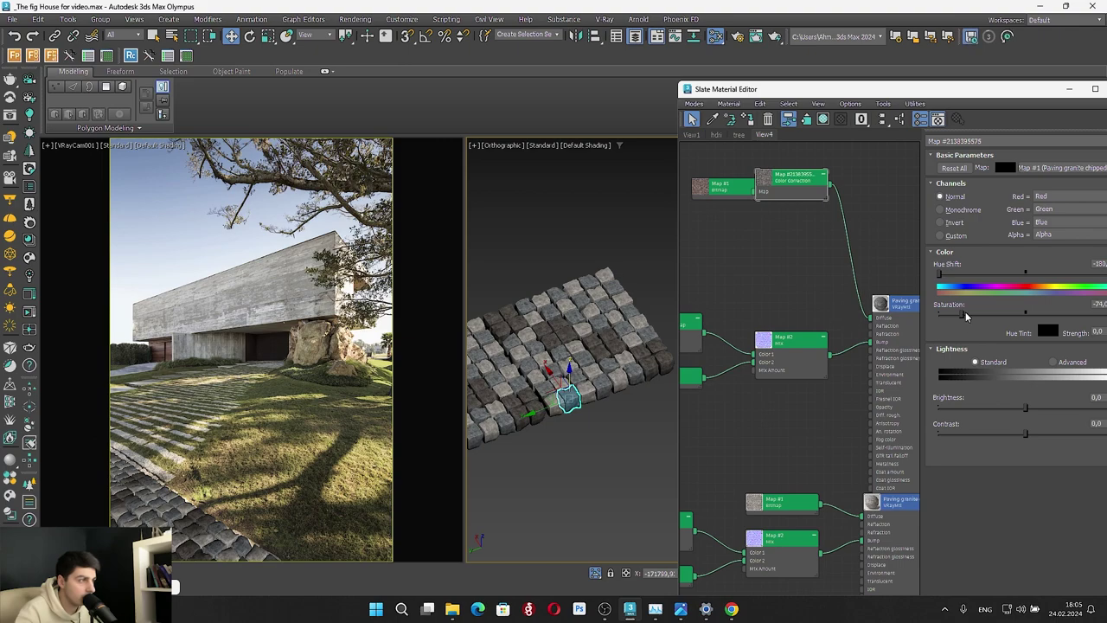
mouse_move(958, 314)
left_mouse_down()
mouse_move(943, 314)
mouse_move(967, 314)
left_mouse_up()
left_click(1053, 362)
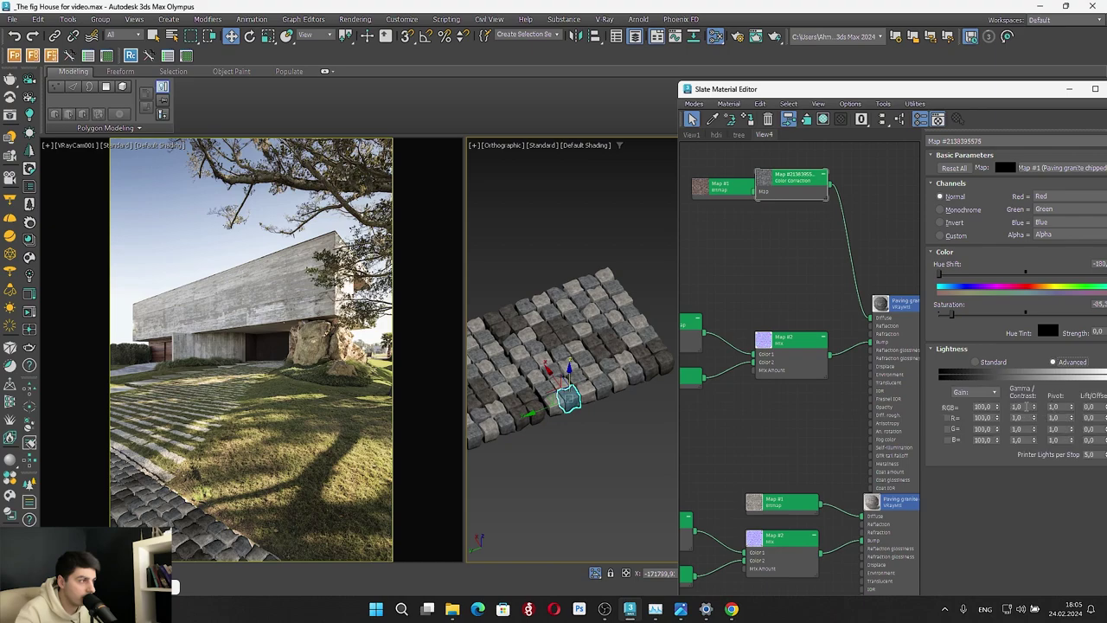
left_click_drag(1033, 403, 1033, 381)
Insert a Color Correction map between the dark paving material's bitmap and its diffuse slot
scroll(796, 324, "down", 1)
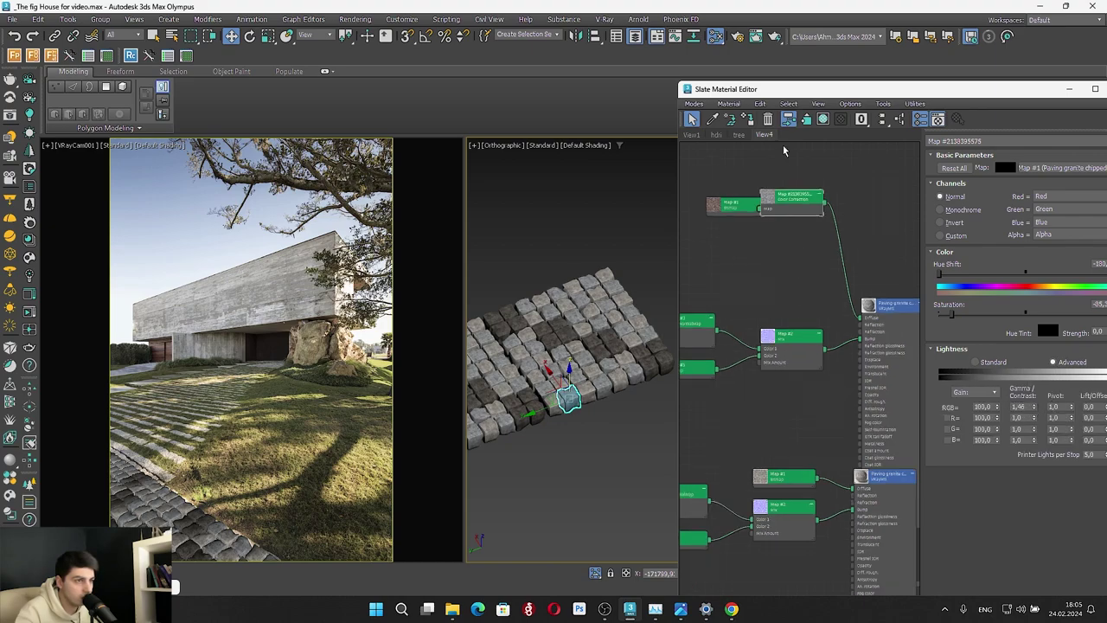
scroll(811, 350, "down", 2)
scroll(821, 341, "down", 3)
middle_click_drag(844, 498, 836, 395)
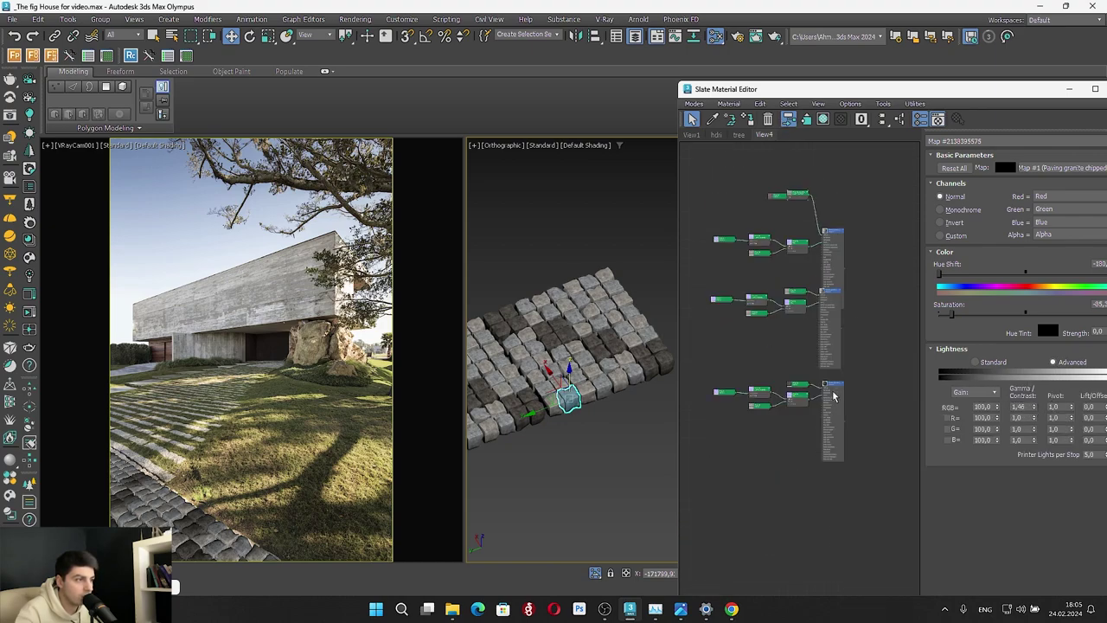
scroll(805, 390, "up", 5)
left_click_drag(780, 411, 744, 388)
right_click(794, 358)
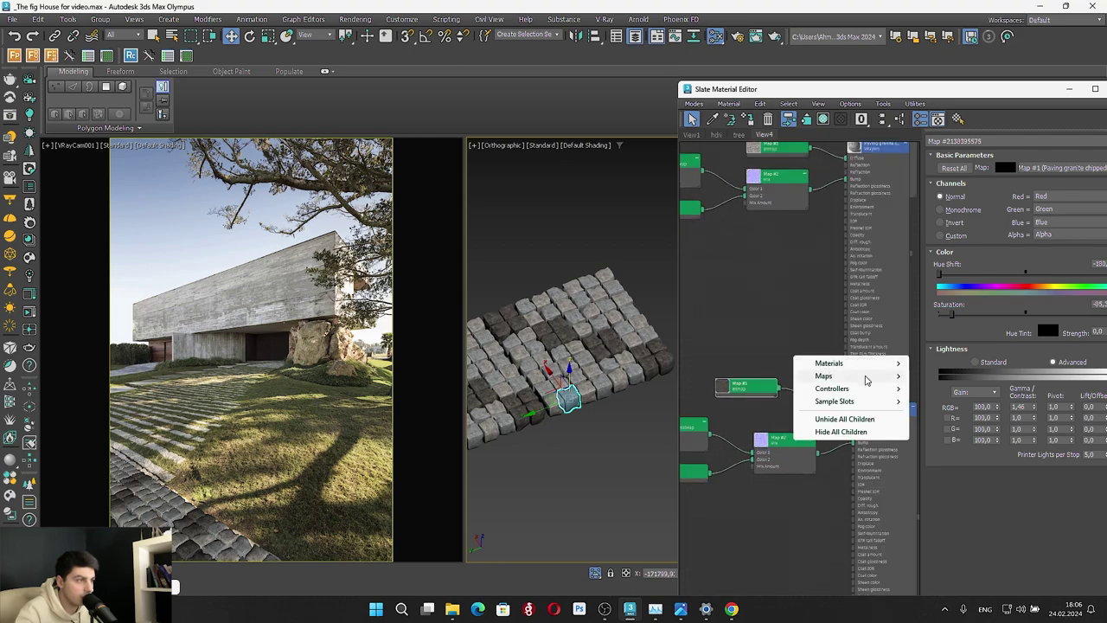
mouse_move(830, 375)
mouse_move(943, 389)
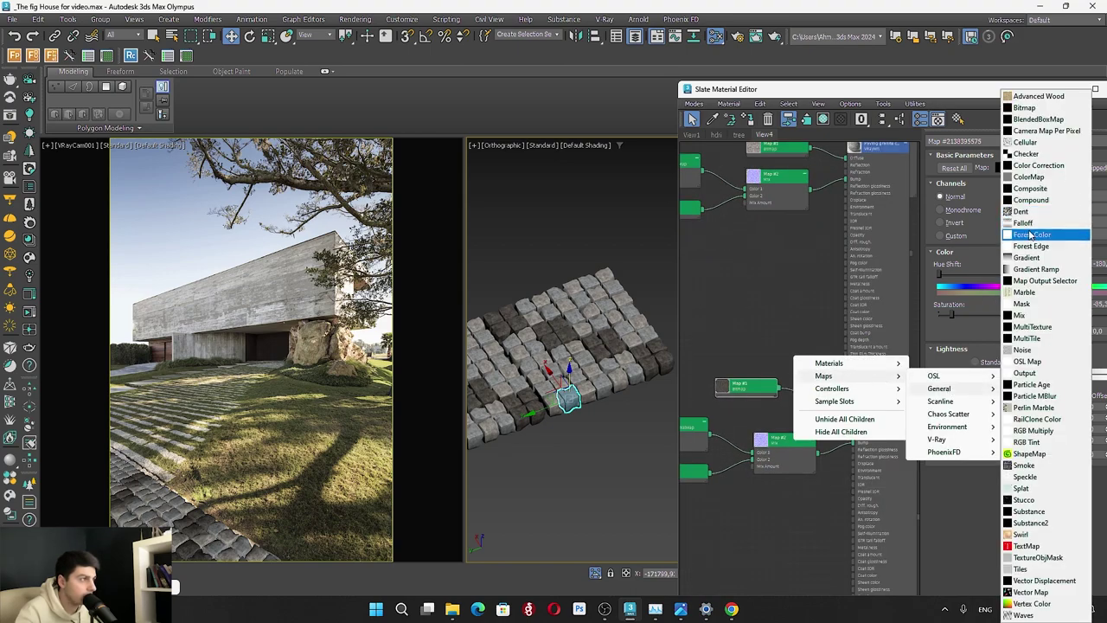
left_click(1039, 166)
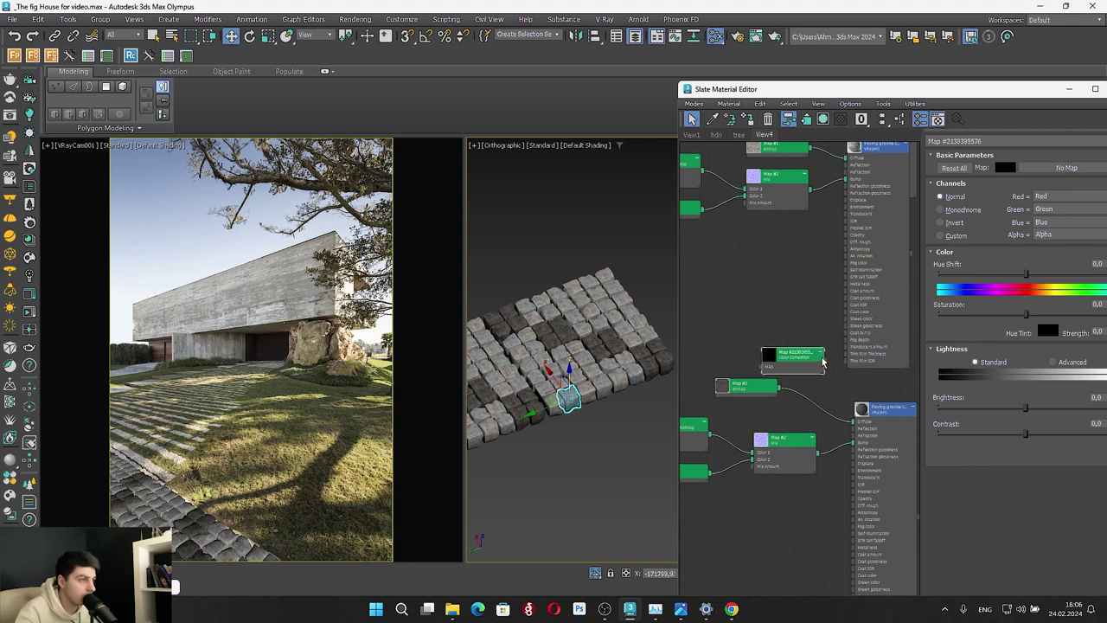
left_click_drag(826, 407, 827, 408)
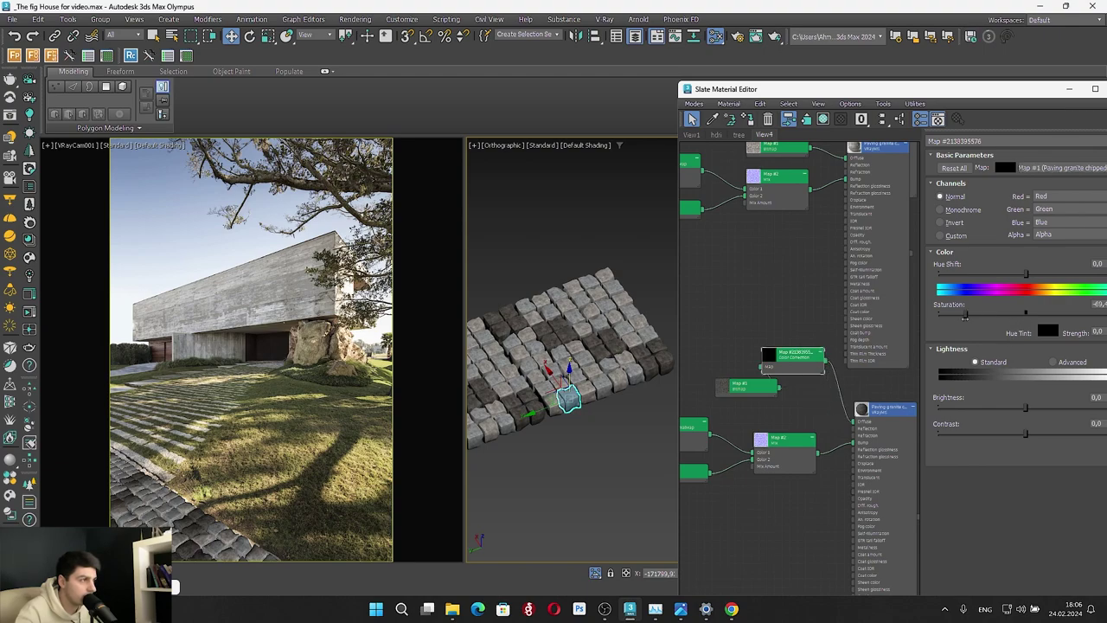
Set the dark material's Color Correction to saturation -100 and advanced lightness with RGB gamma 1.66
left_click_drag(1026, 313, 940, 314)
left_click(1052, 362)
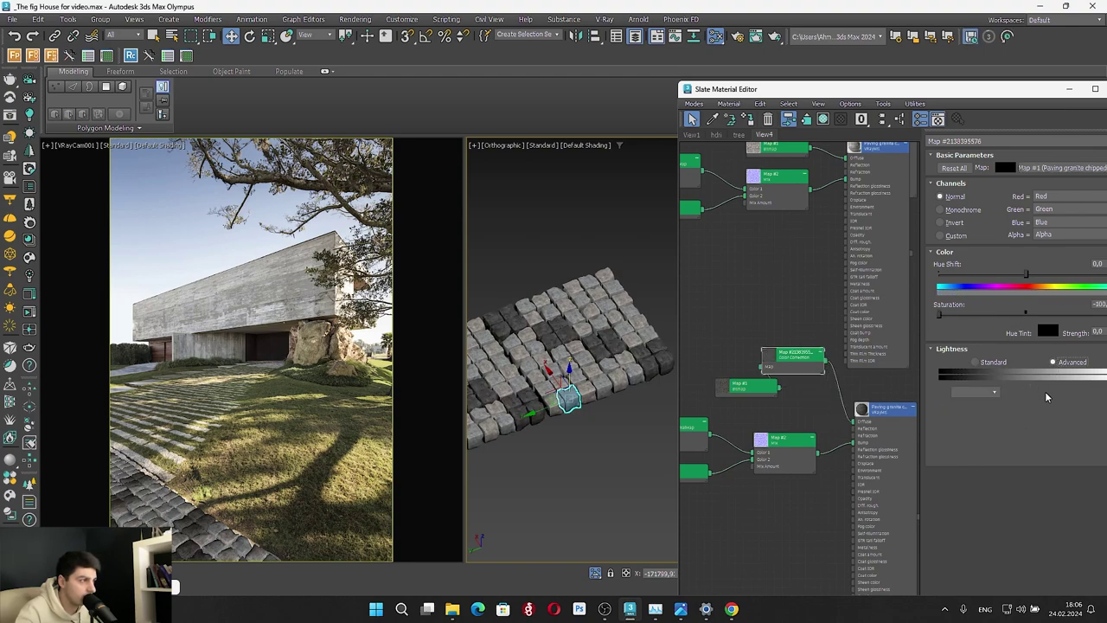
left_click_drag(1035, 410, 1029, 366)
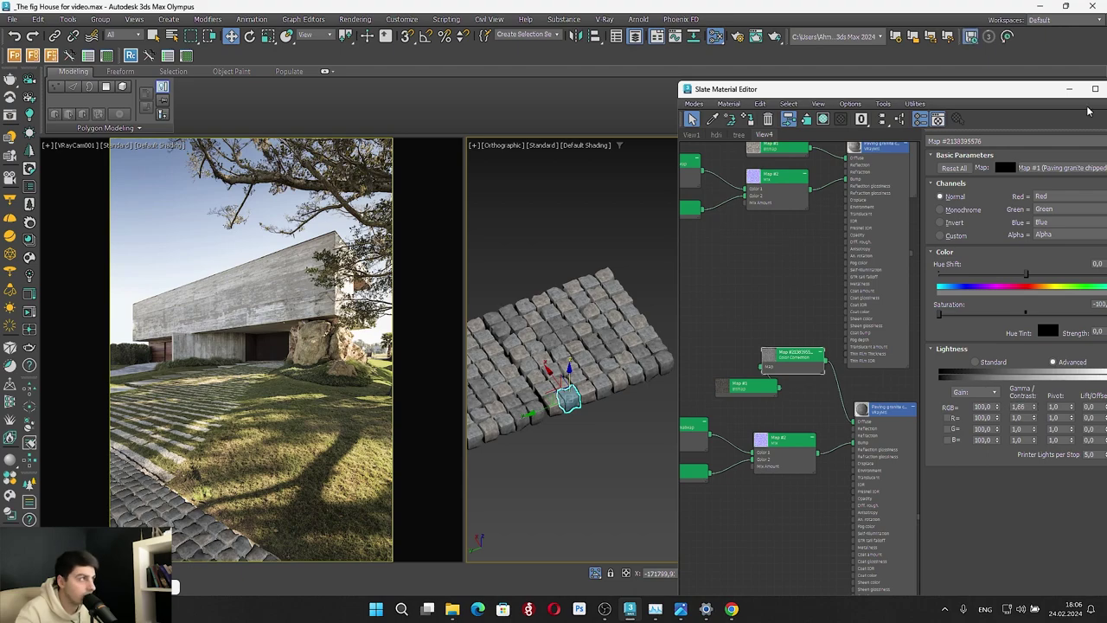
Minimize the material editor and isolate the single selected paving stone
left_click(1069, 89)
left_click(597, 573)
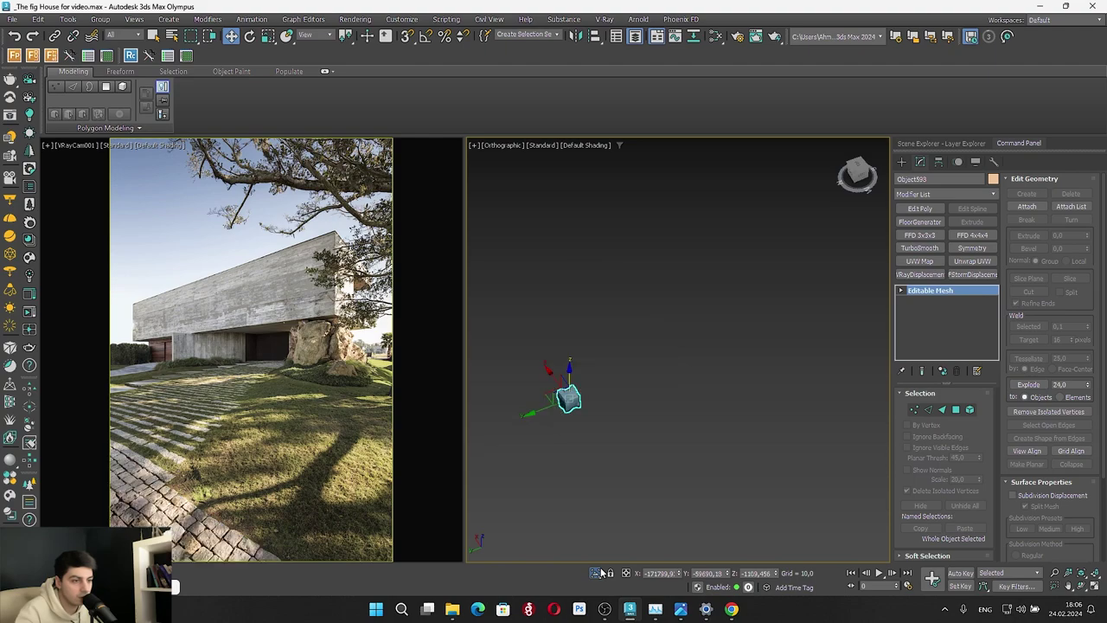
Start an interactive render of the full scene and raise the RGB gamma in the dark paving material's Color Correction
left_click(802, 537)
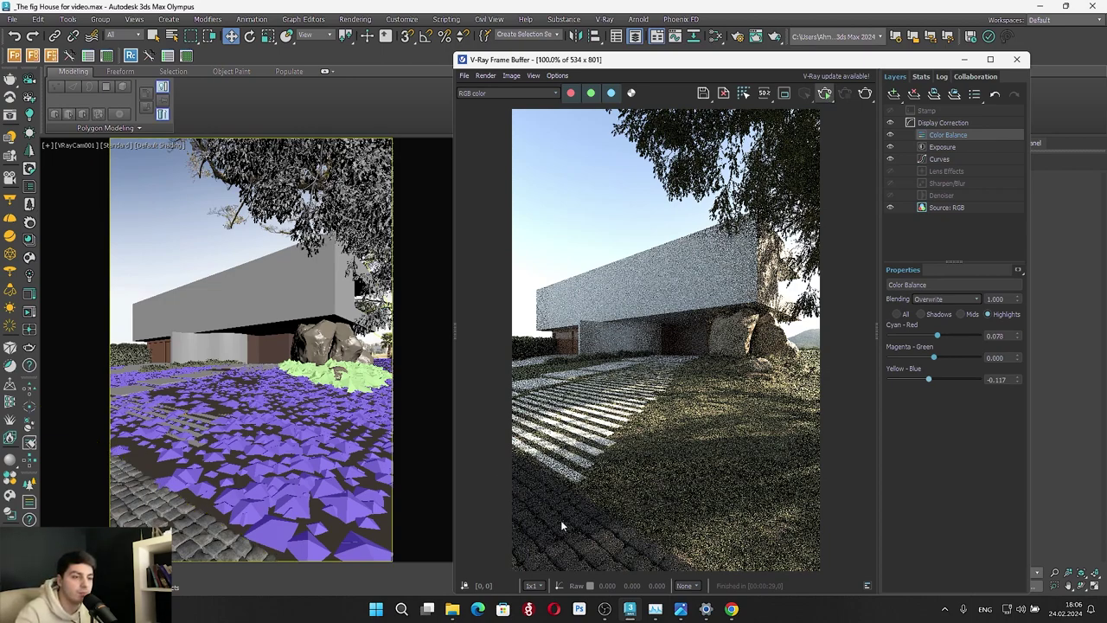
key("shift+q")
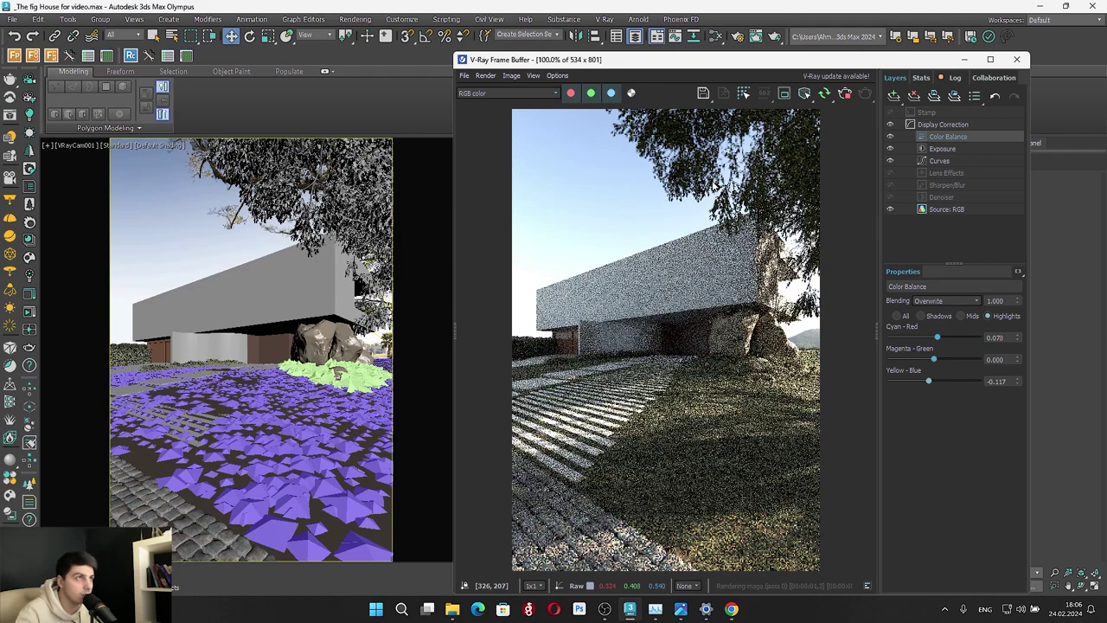
left_click(716, 35)
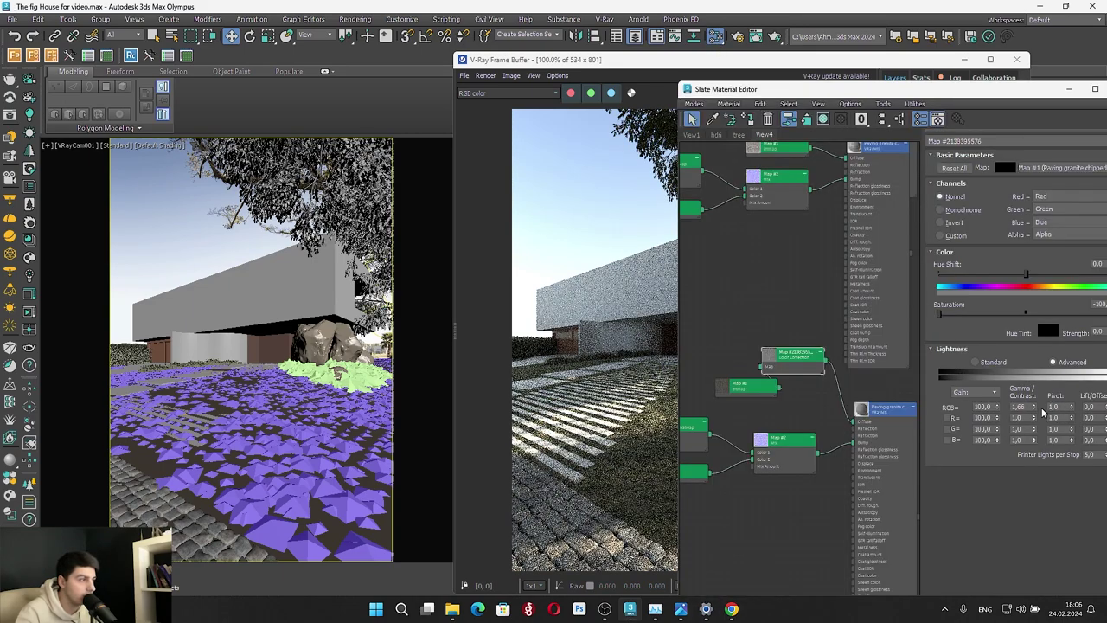
left_click_drag(1037, 397, 1038, 379)
Set the RGB gamma in the red paving material's Color Correction to 2.02 and minimize the material editor and frame buffer
middle_click_drag(785, 283, 757, 591)
double_click(766, 187)
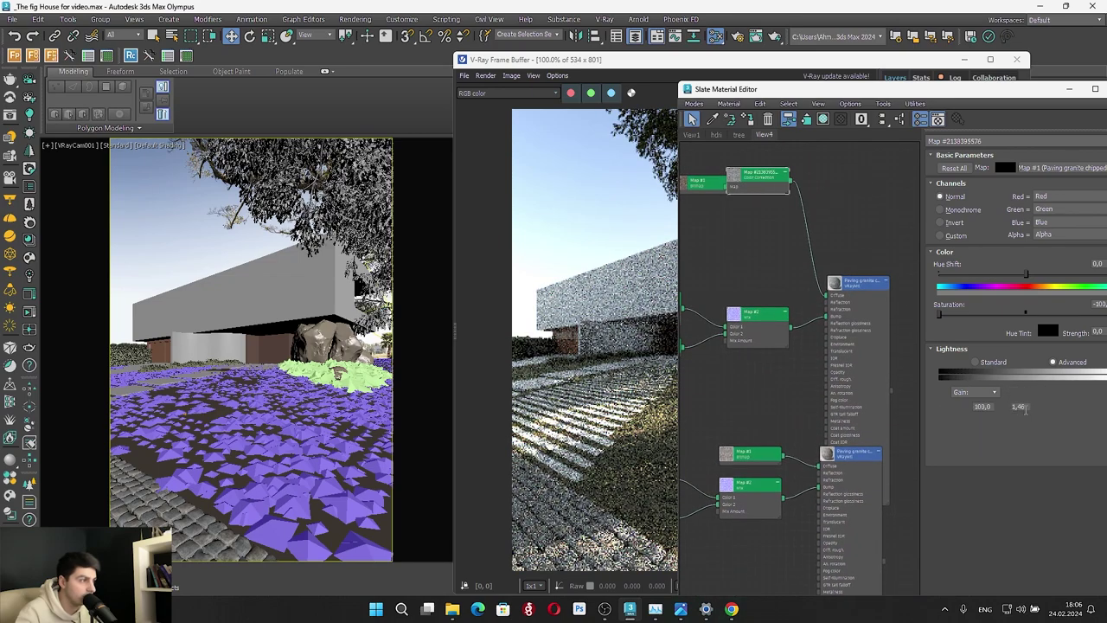
left_click(1035, 406)
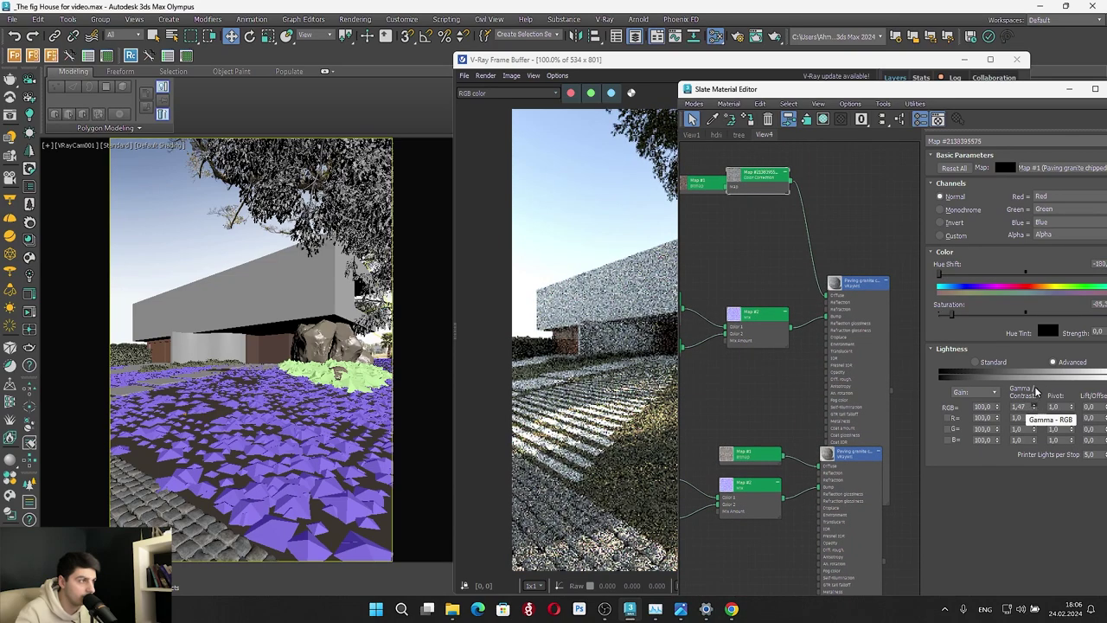
left_click_drag(1035, 405, 1036, 373)
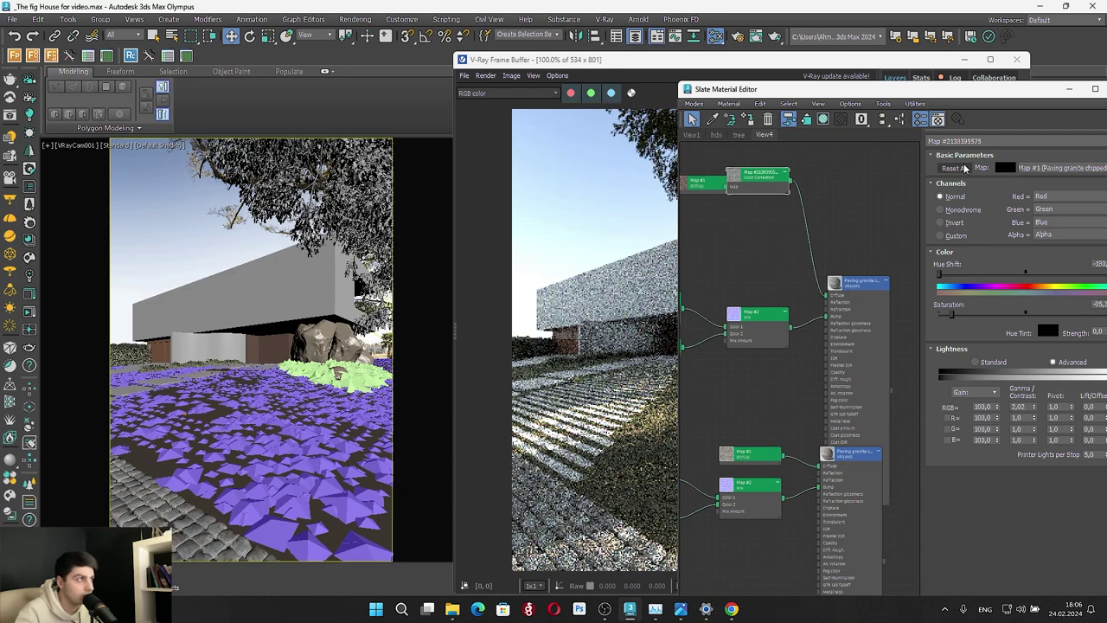
left_click(1069, 89)
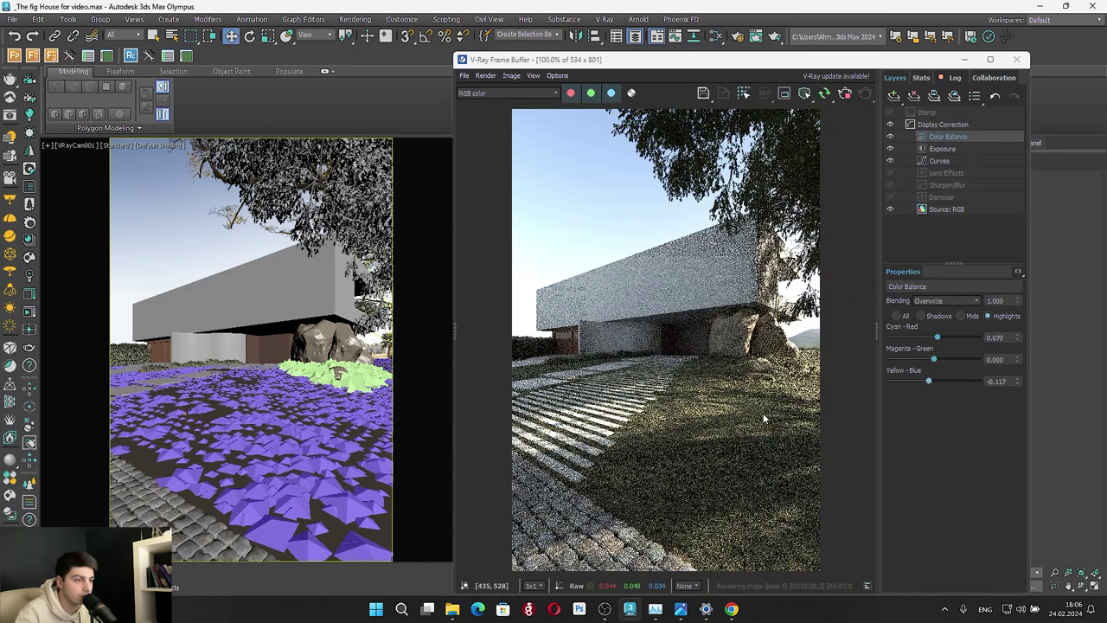
left_click(967, 59)
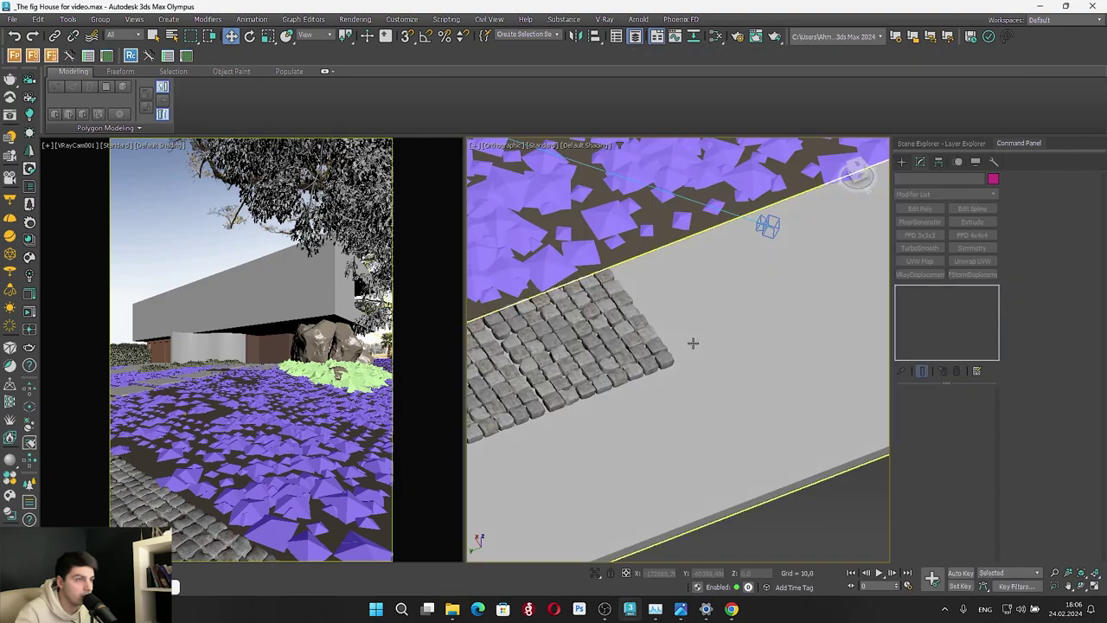
Select all the paving stones of the patch on the road slab in wireframe and view them from directly above
scroll(692, 343, "down", 3)
left_click(858, 166)
left_click(859, 168)
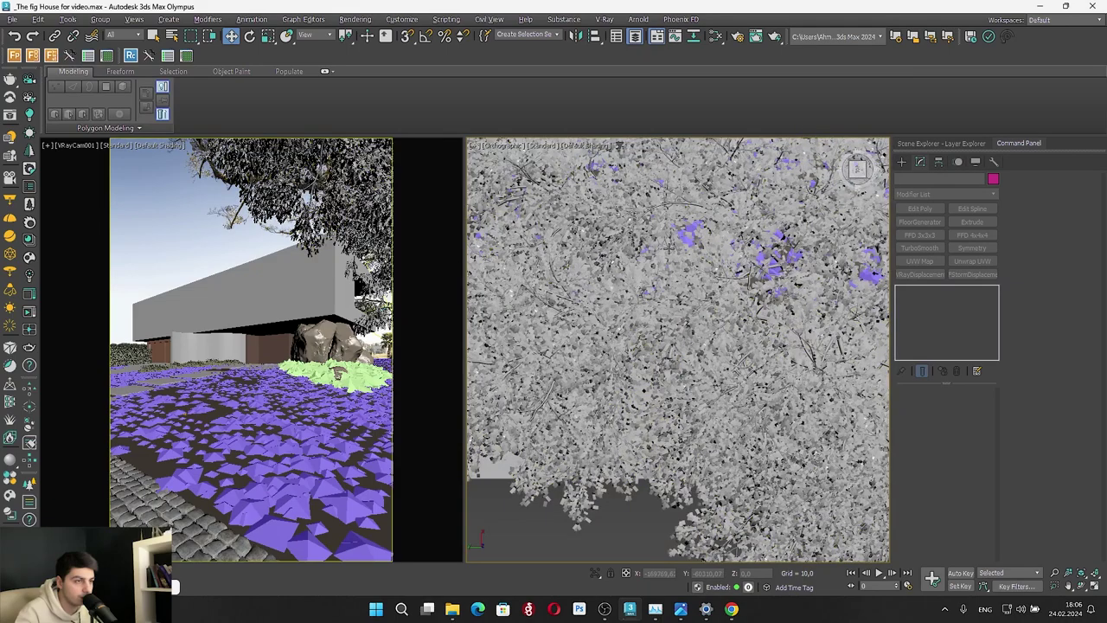
middle_click_drag(646, 407, 705, 292)
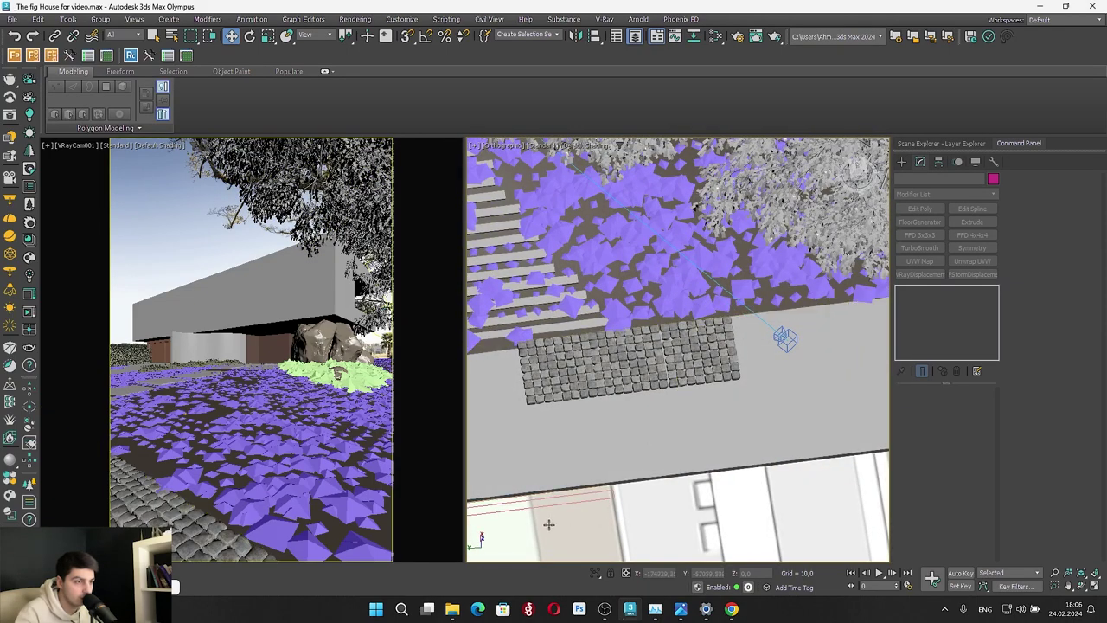
key("F3")
left_click_drag(513, 543, 754, 305)
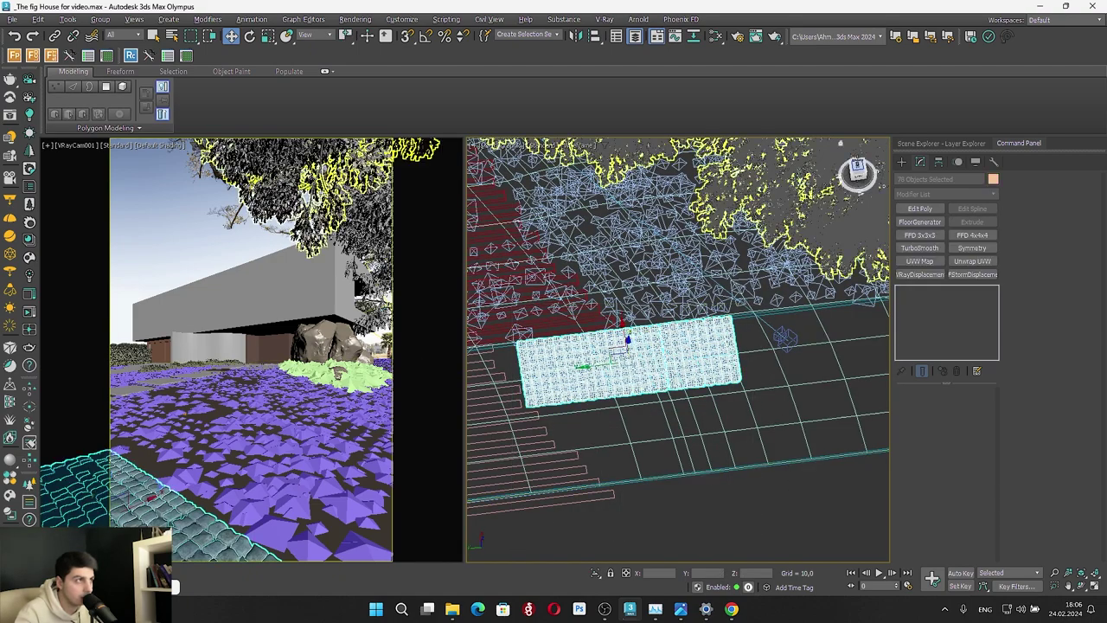
left_click(856, 170)
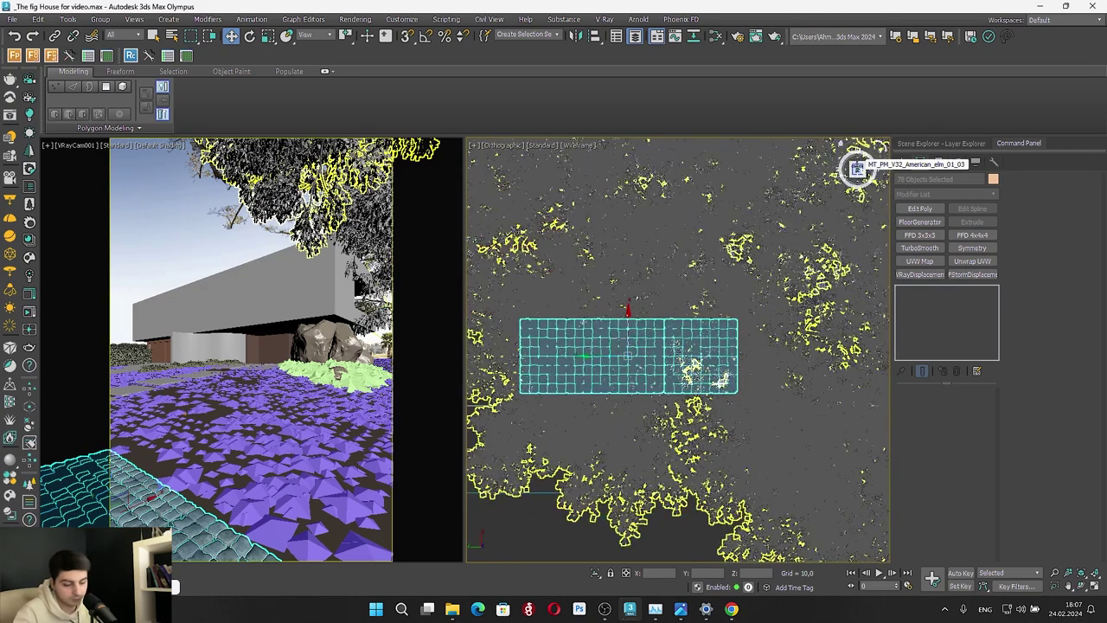
Adjust the scale of the selected stone patch and clone it as one instance to extend the paving along the road slab
key("e")
key("r")
left_click_drag(620, 332, 632, 314)
key("w")
middle_click_drag(625, 377, 696, 332, "alt")
mouse_move(619, 332)
middle_mouse_down("alt")
mouse_move(704, 326)
mouse_move(682, 324)
middle_mouse_up("alt")
mouse_move(615, 361)
left_mouse_down()
mouse_move(654, 354)
mouse_move(608, 538)
mouse_move(611, 524)
left_mouse_up()
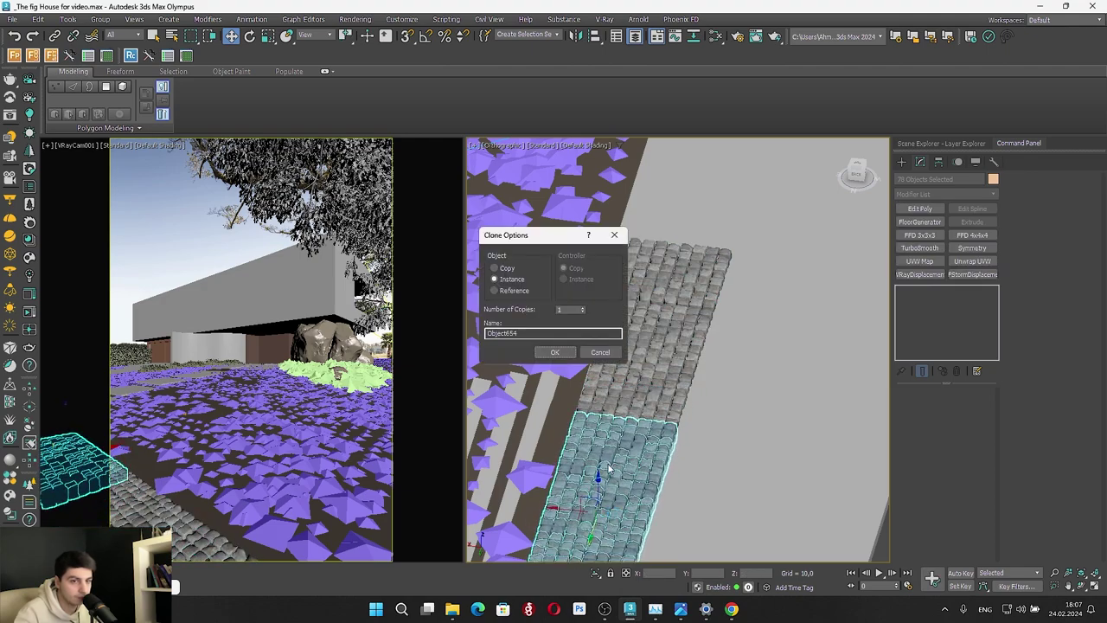
left_click(555, 352)
Restart the interactive render and set the sky HDRI's VRayBitmap Color Correction to advanced lightness with RGB gamma 1.3
key("shift+q")
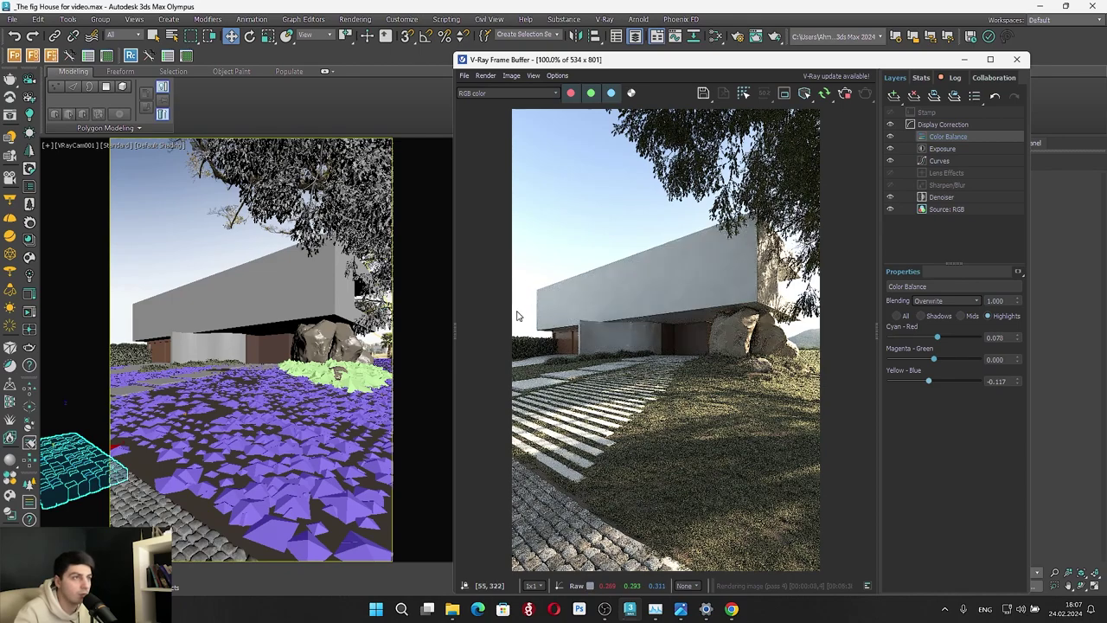
left_click_drag(709, 78, 341, 89)
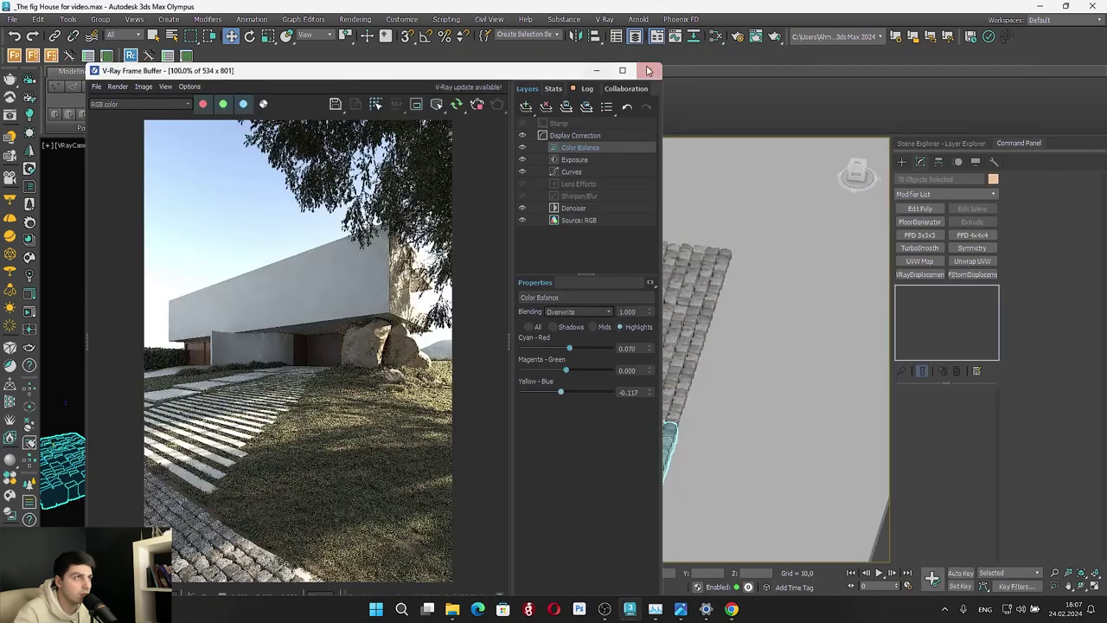
key("m")
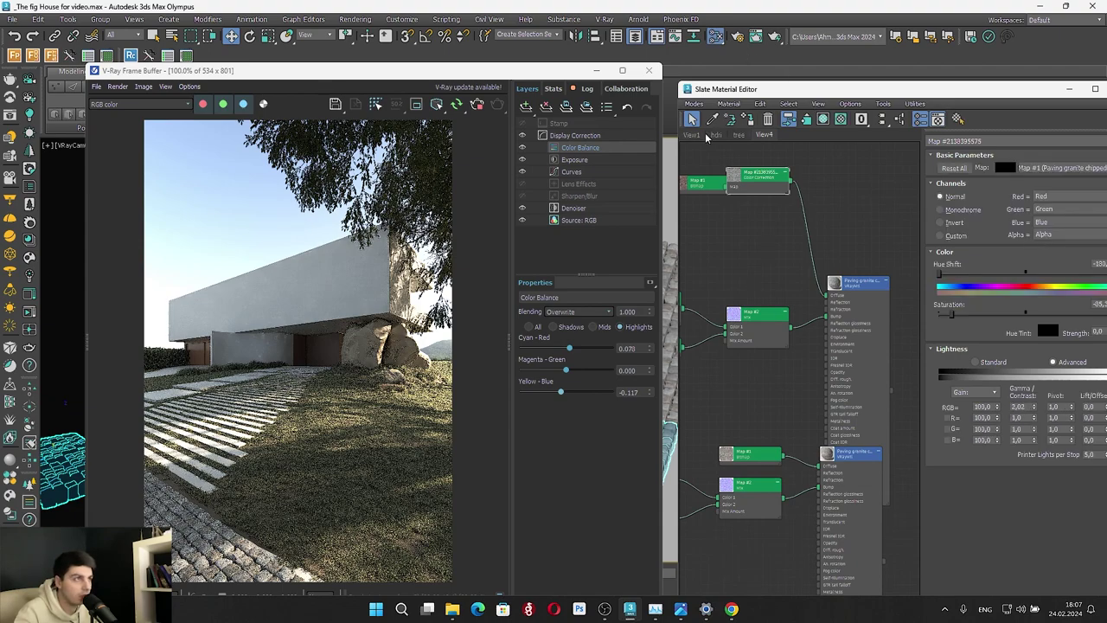
left_click(717, 135)
middle_click_drag(766, 374, 704, 333)
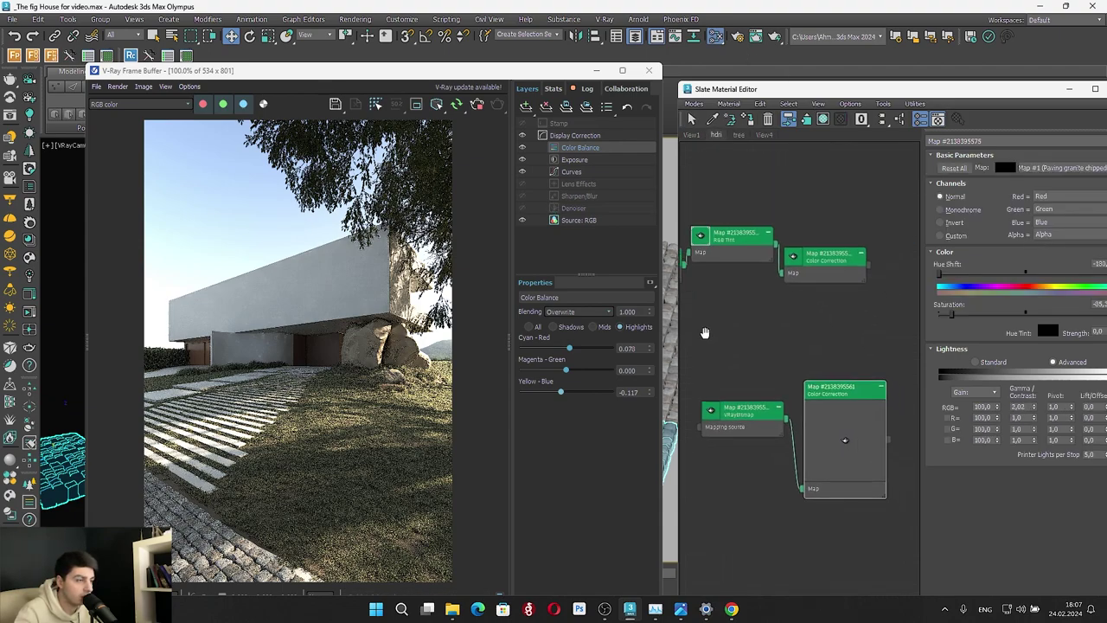
double_click(809, 410)
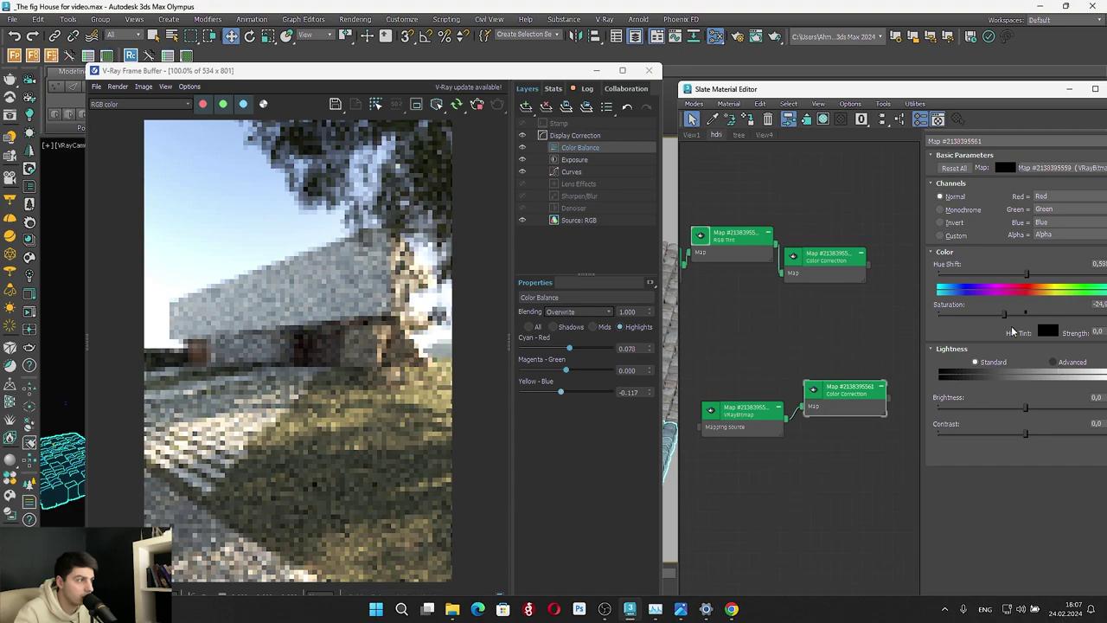
left_click(1055, 362)
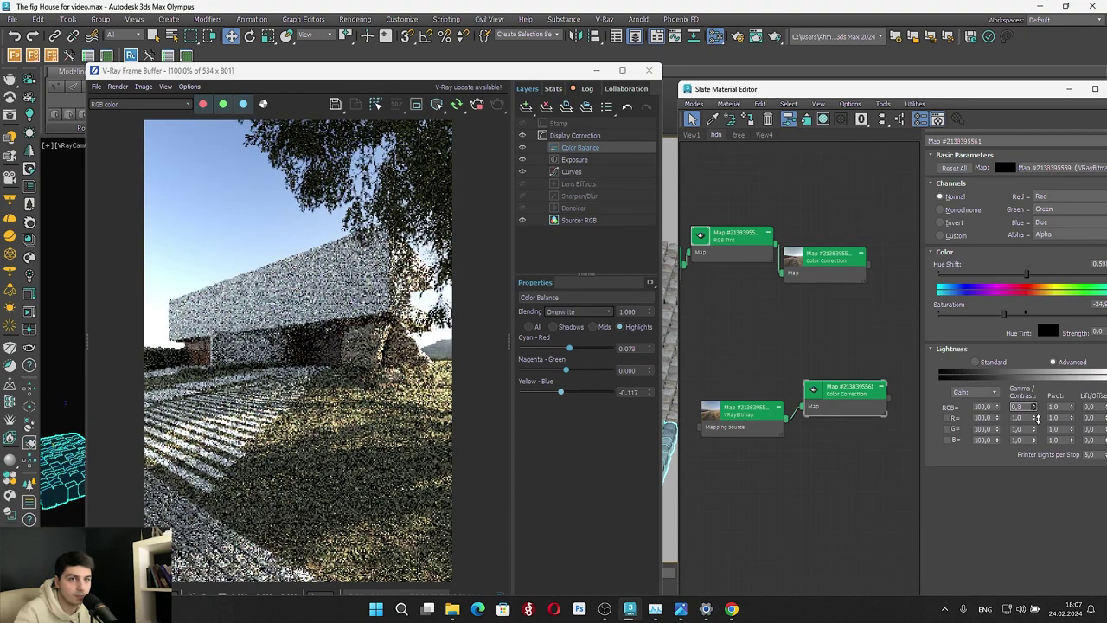
left_click_drag(1038, 419, 970, 406)
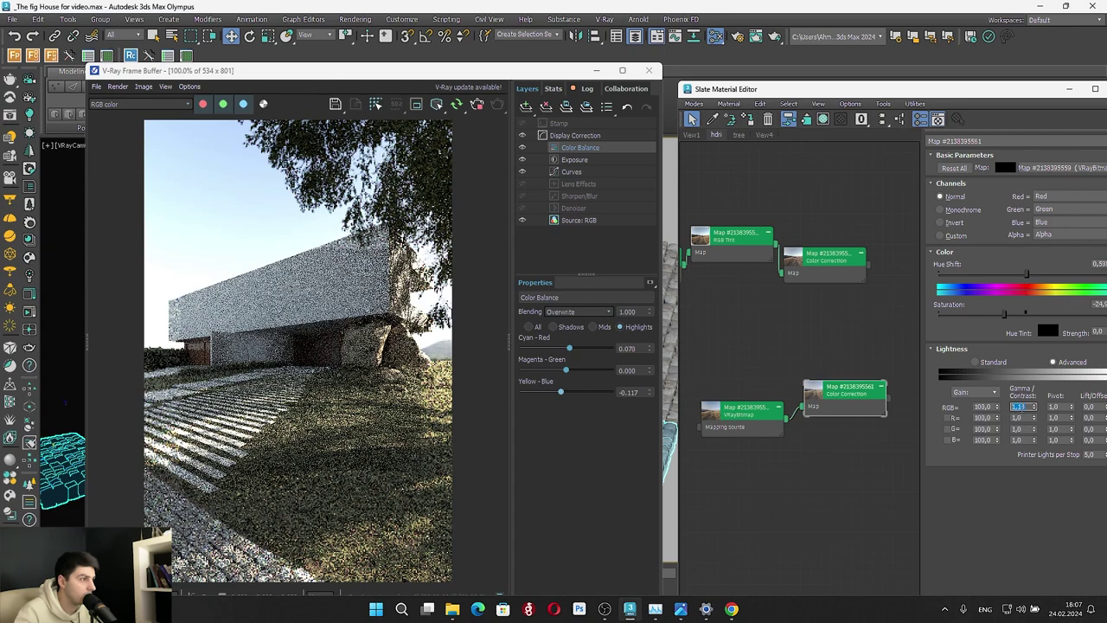
key("BackSpace")
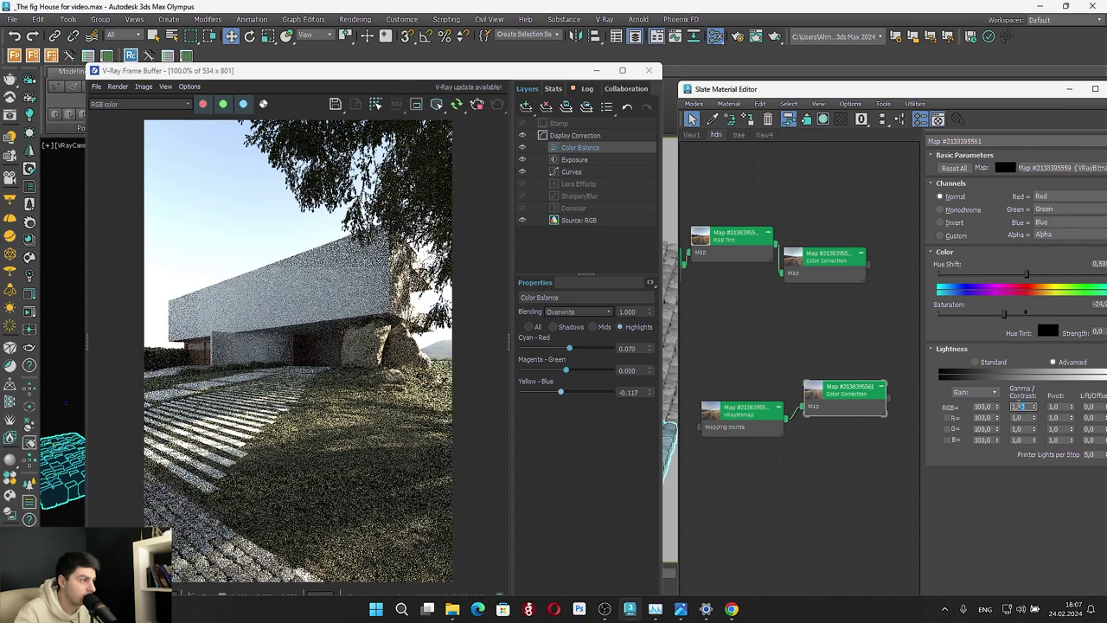
left_click(917, 488)
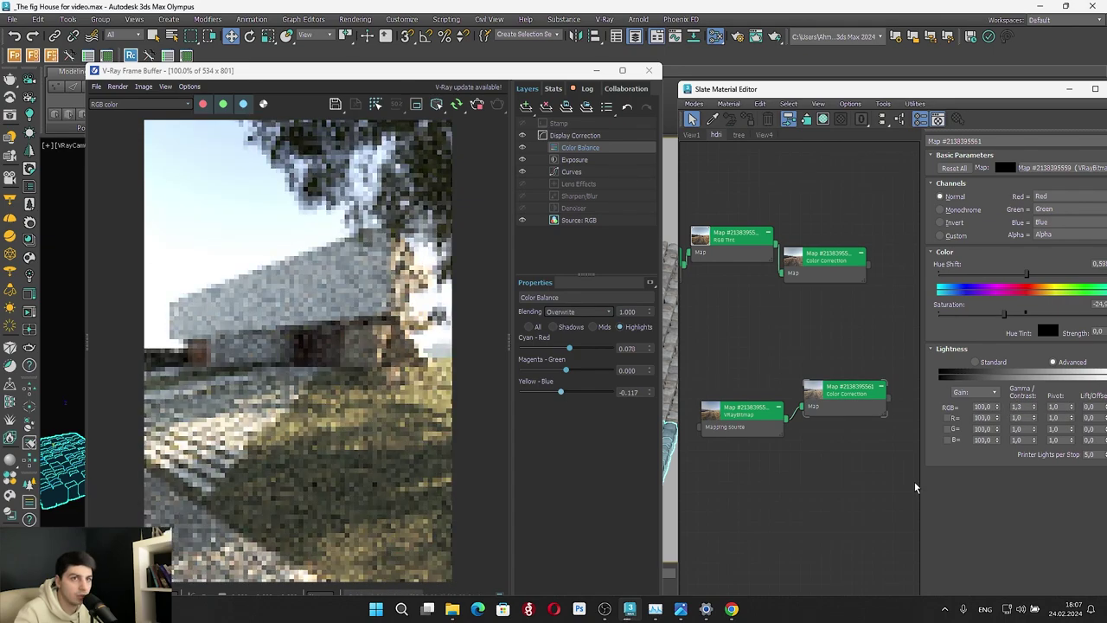
left_click(1069, 89)
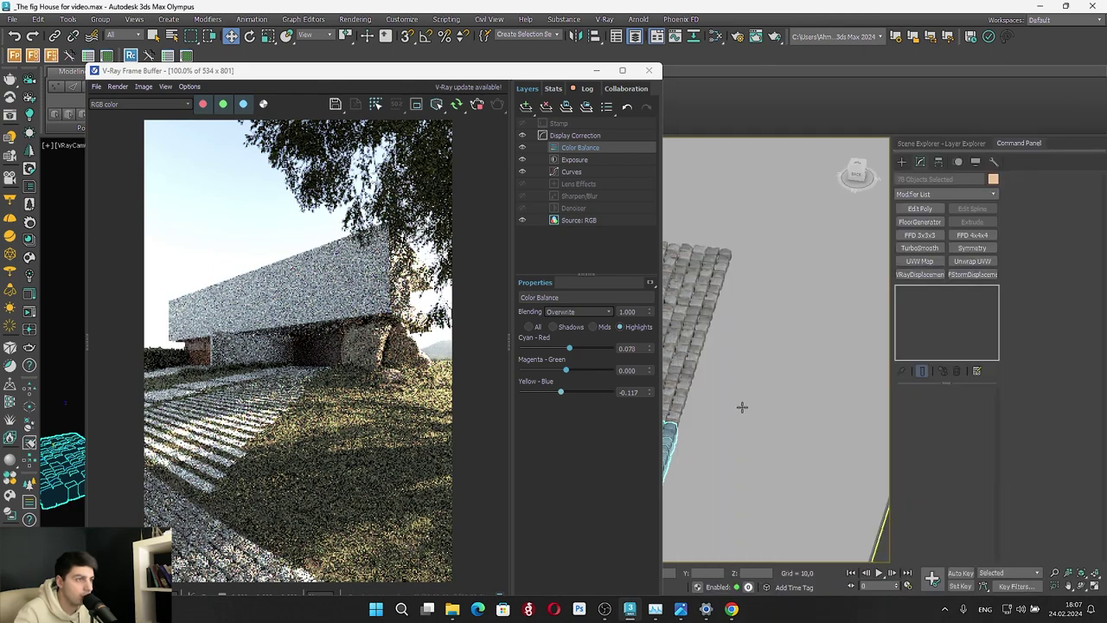
Set the multiplier of the VRayLight002 dome light to 25
scroll(782, 430, "down", 10)
scroll(771, 396, "down", 10)
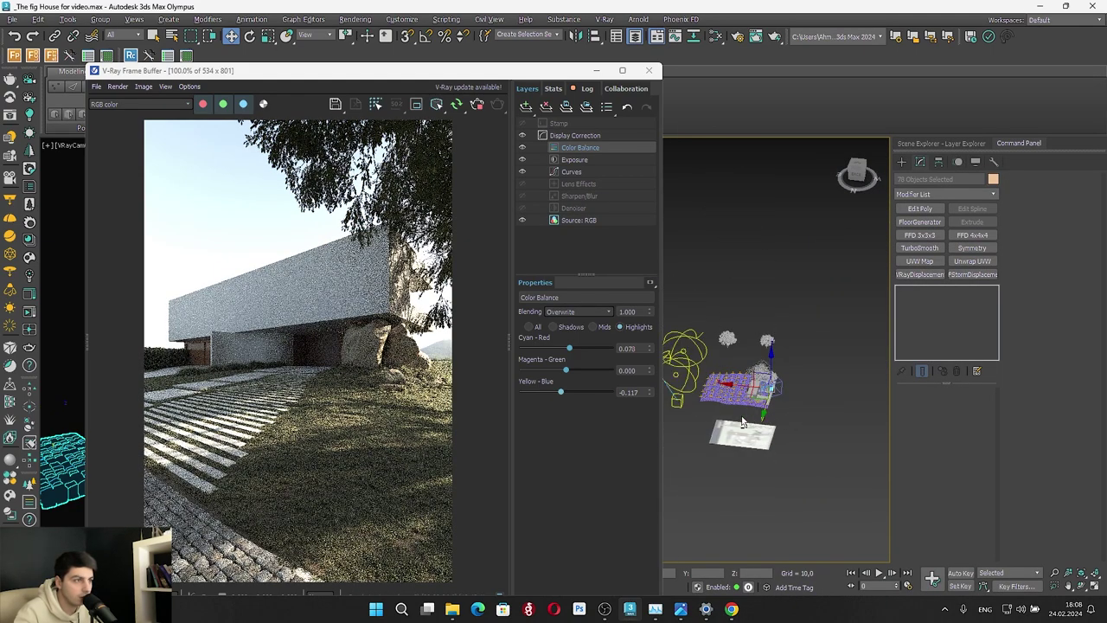
left_click(676, 374)
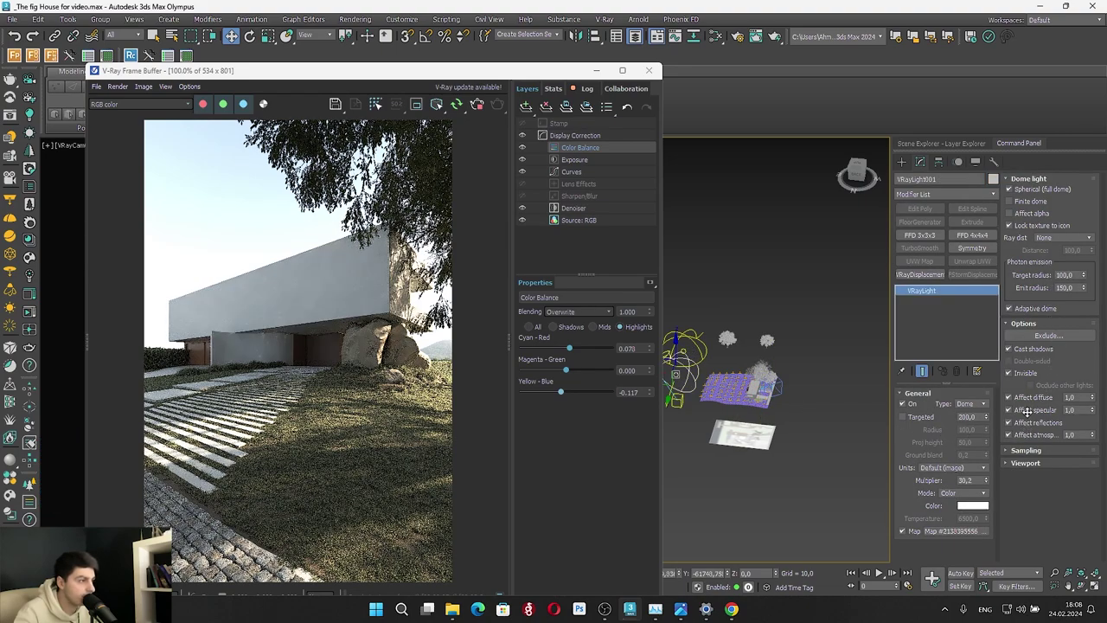
left_click(684, 349)
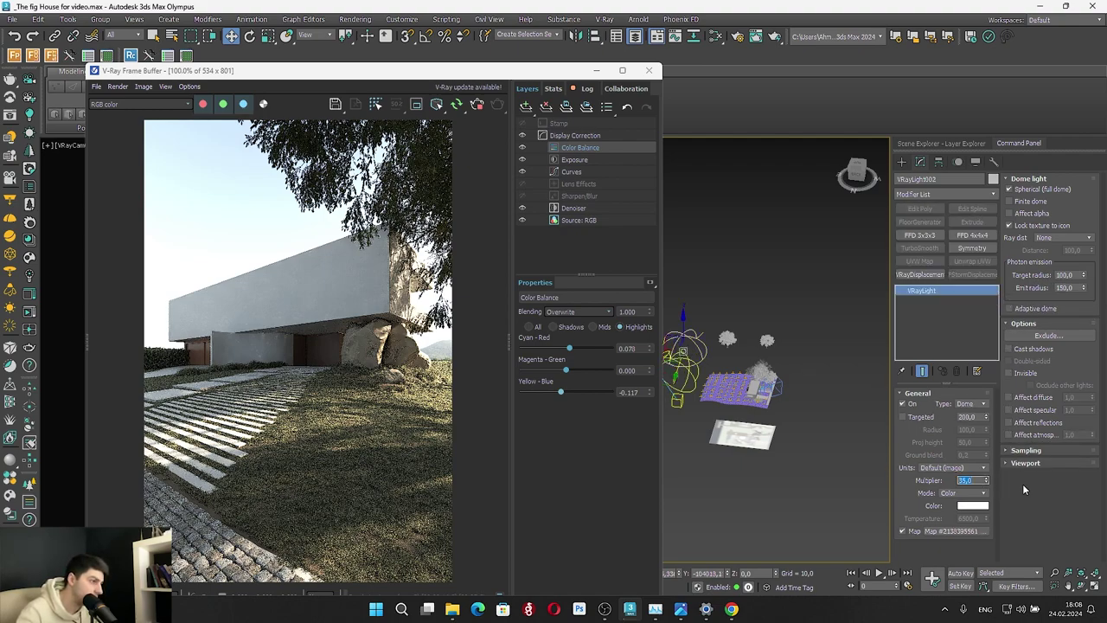
type("20")
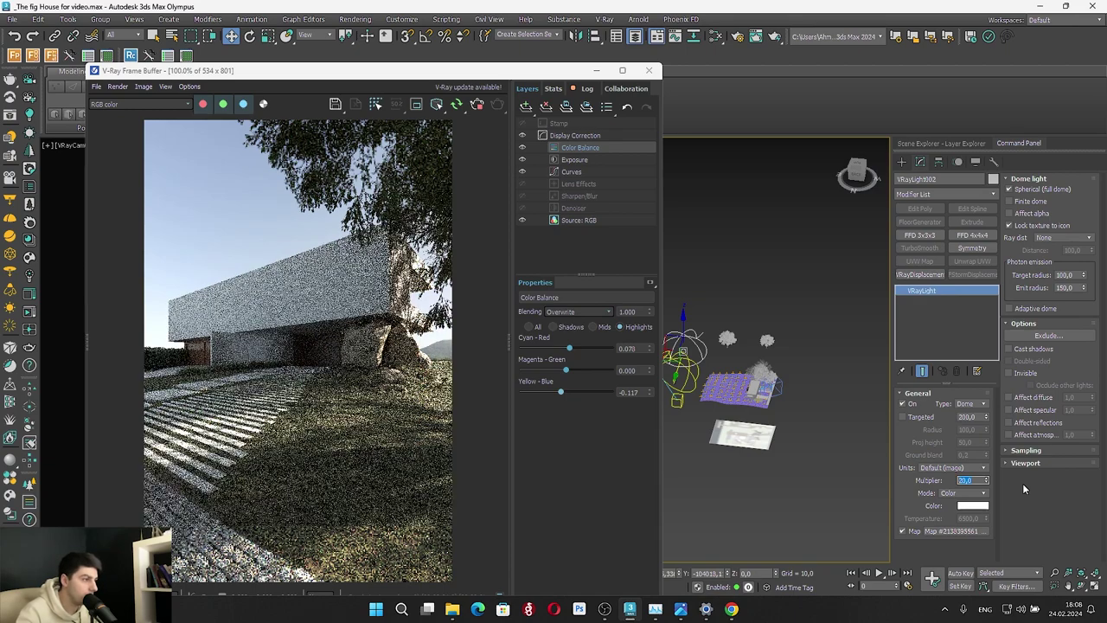
type("3")
key("BackSpace")
type("25")
key("Return")
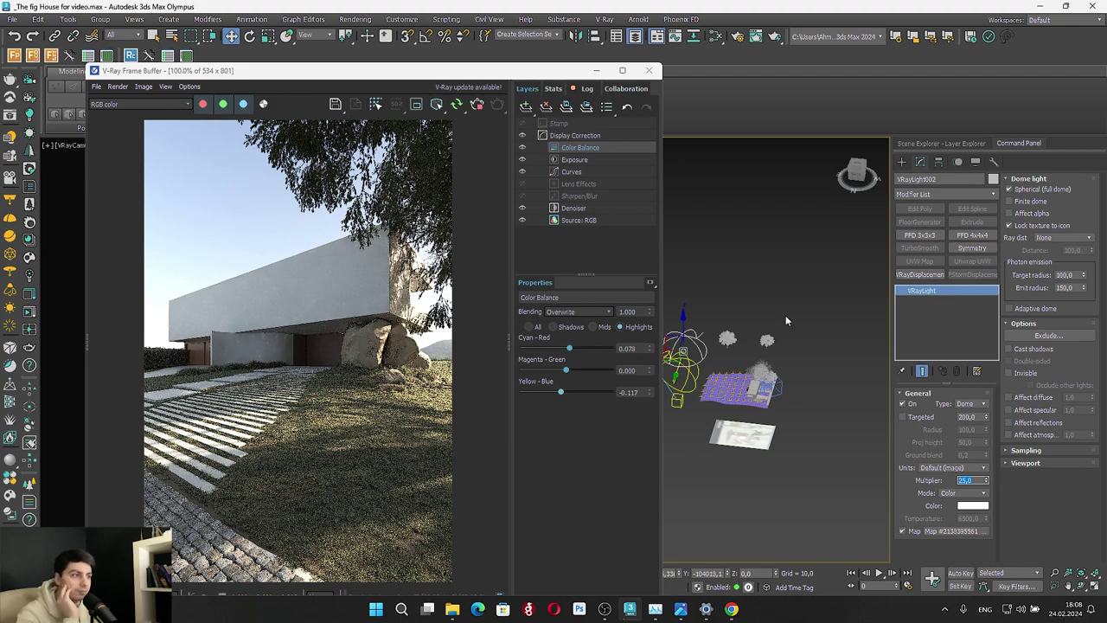
Inspect the stone paving and lawn in the render at 200% zoom
scroll(278, 572, "up", 4)
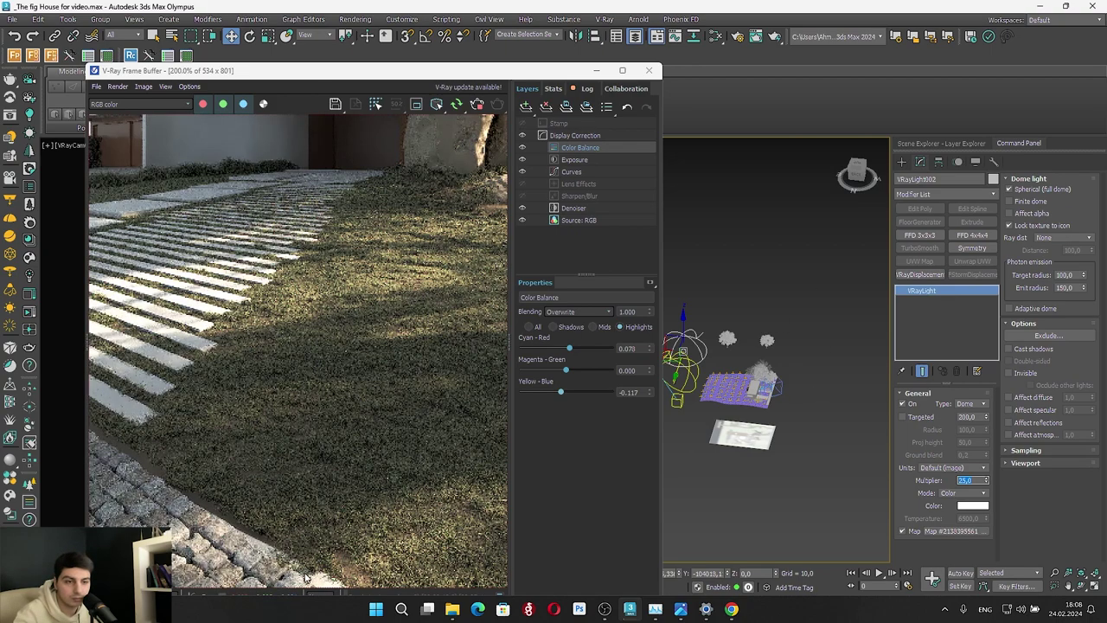
scroll(332, 443, "down", 1)
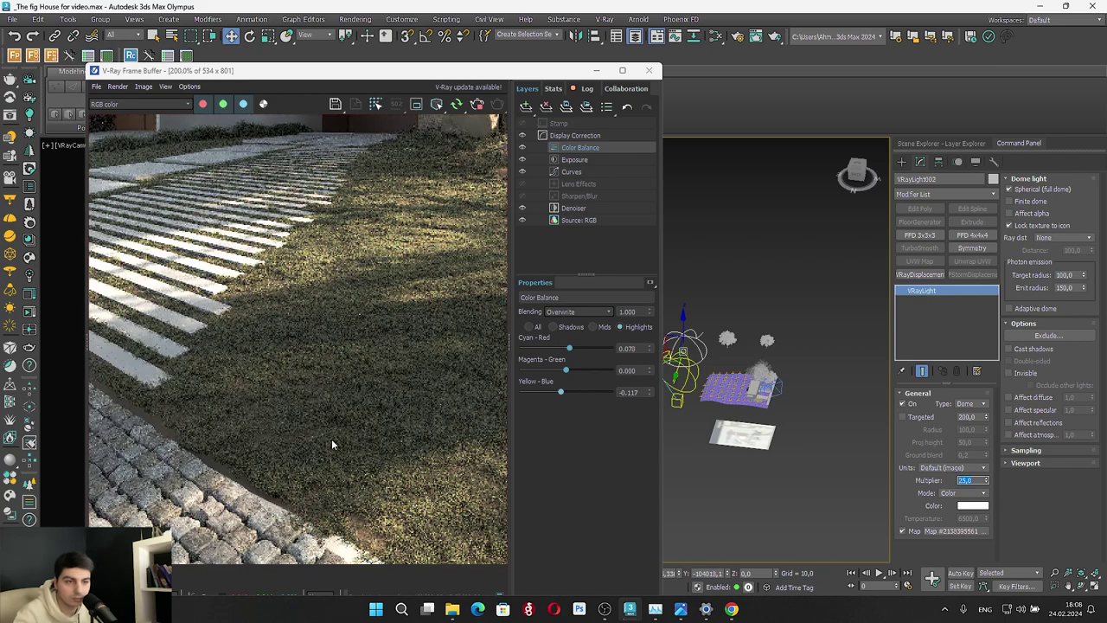
scroll(332, 444, "down", 1)
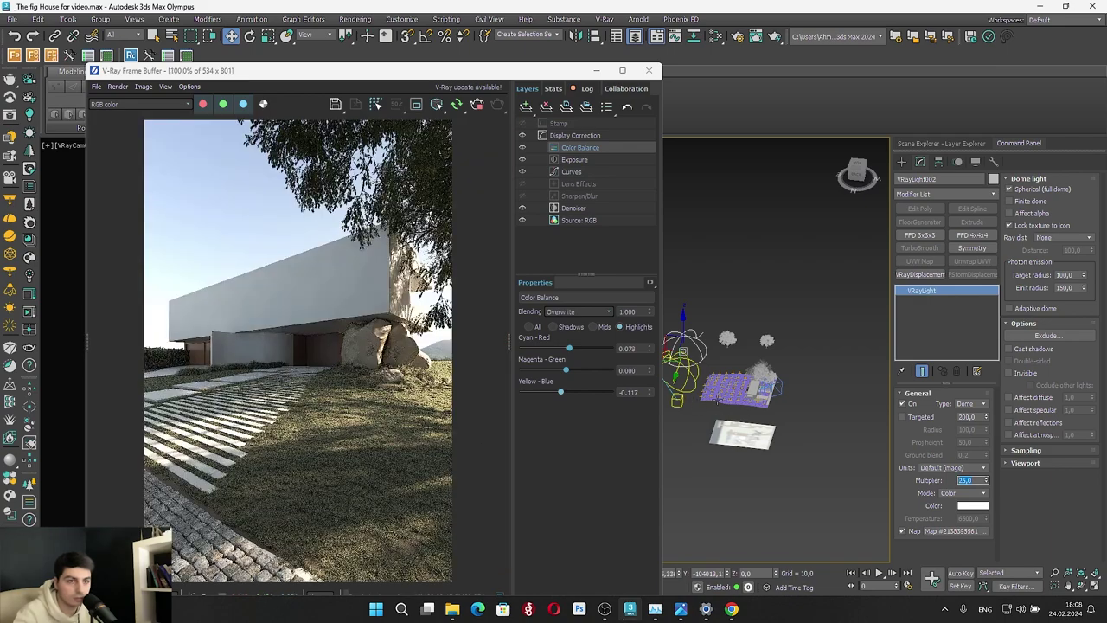
Stop the interactive render and minimize the frame buffer to return to the scene
middle_click_drag(717, 398, 824, 387)
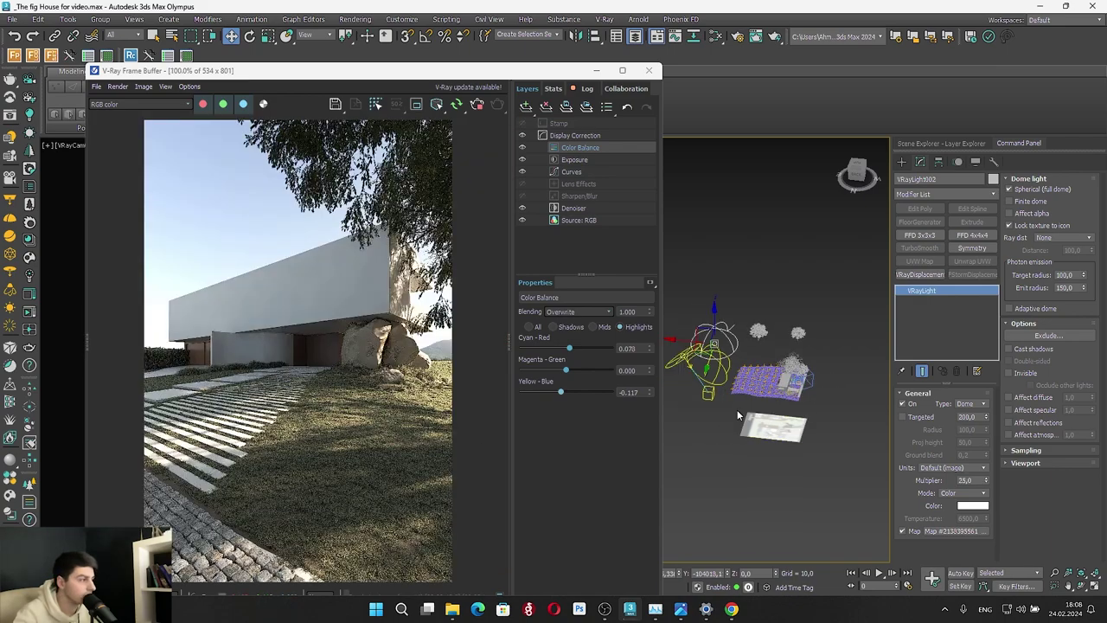
scroll(738, 409, "up", 5)
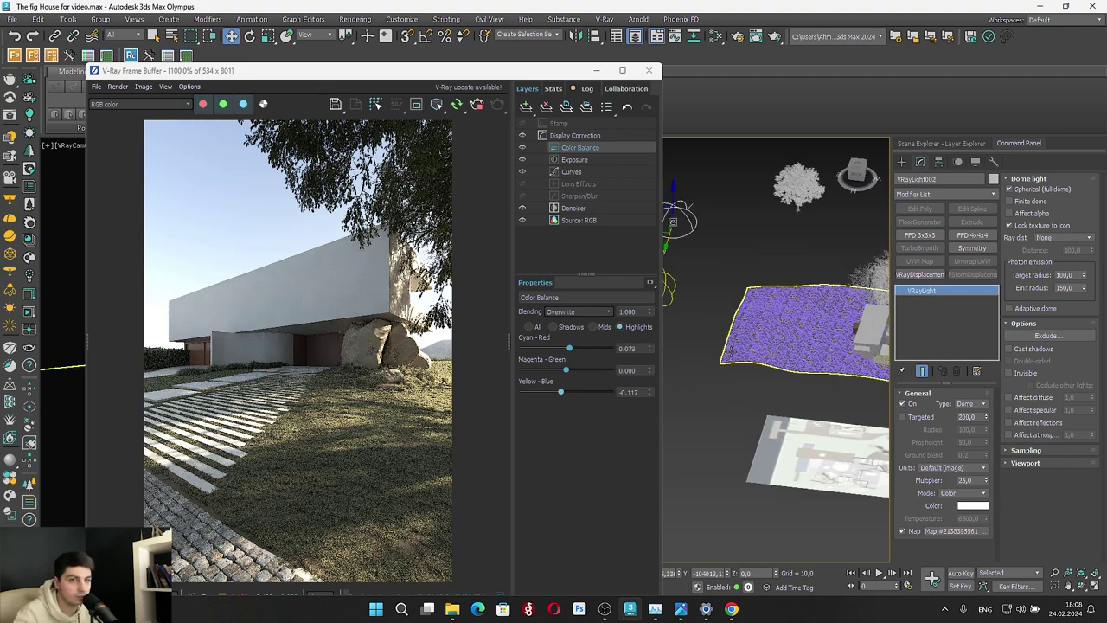
middle_click_drag(731, 350, 791, 357)
scroll(718, 337, "up", 2)
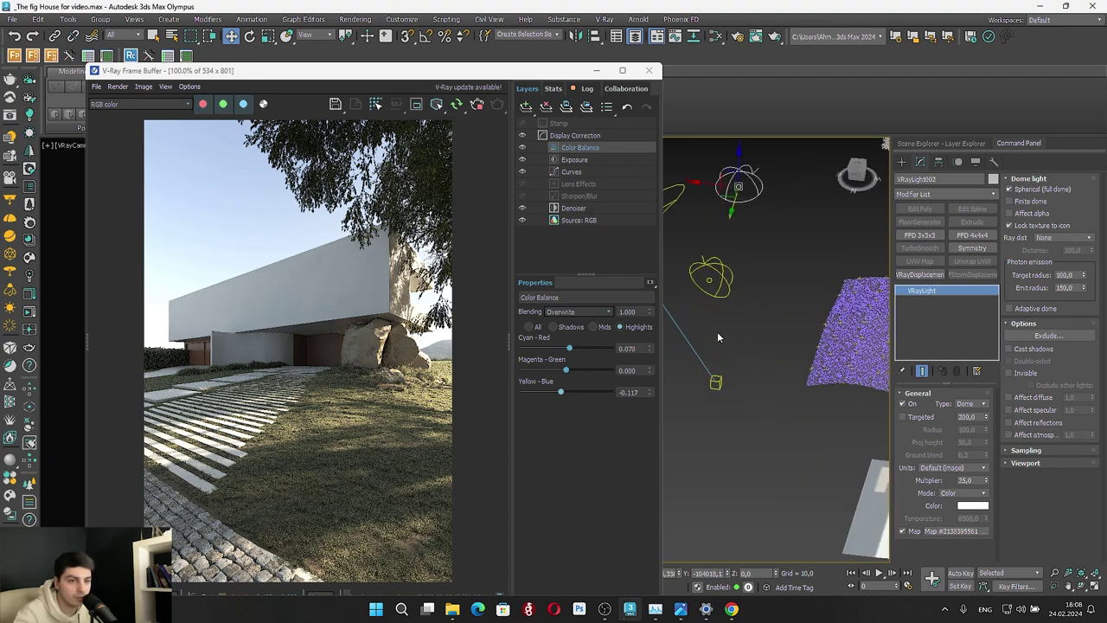
middle_click_drag(727, 331, 748, 335)
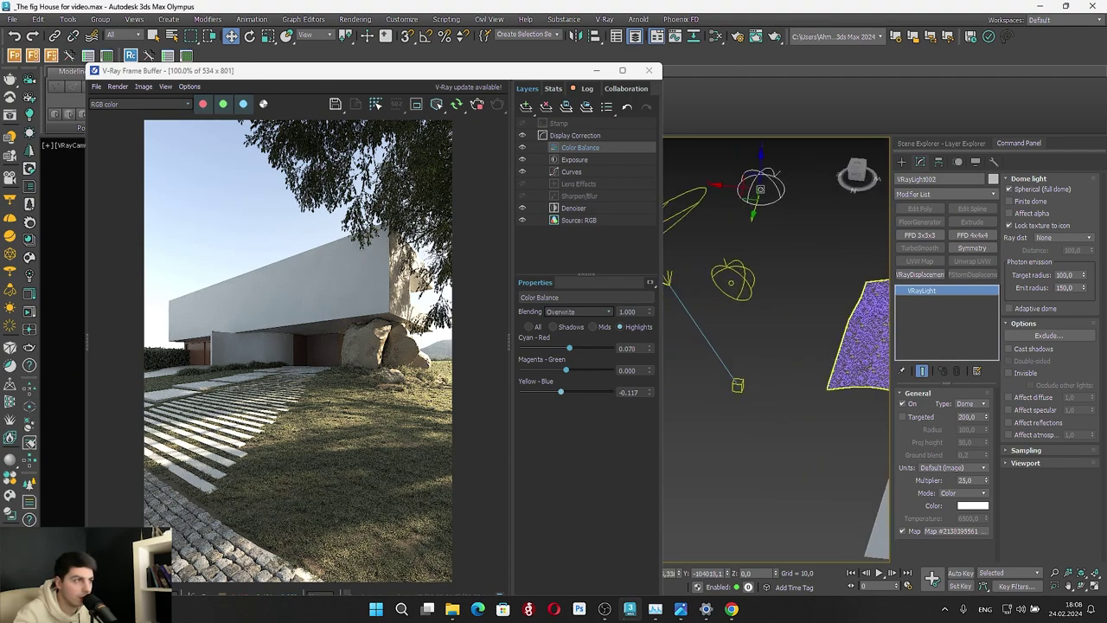
left_click(477, 104)
left_click(596, 71)
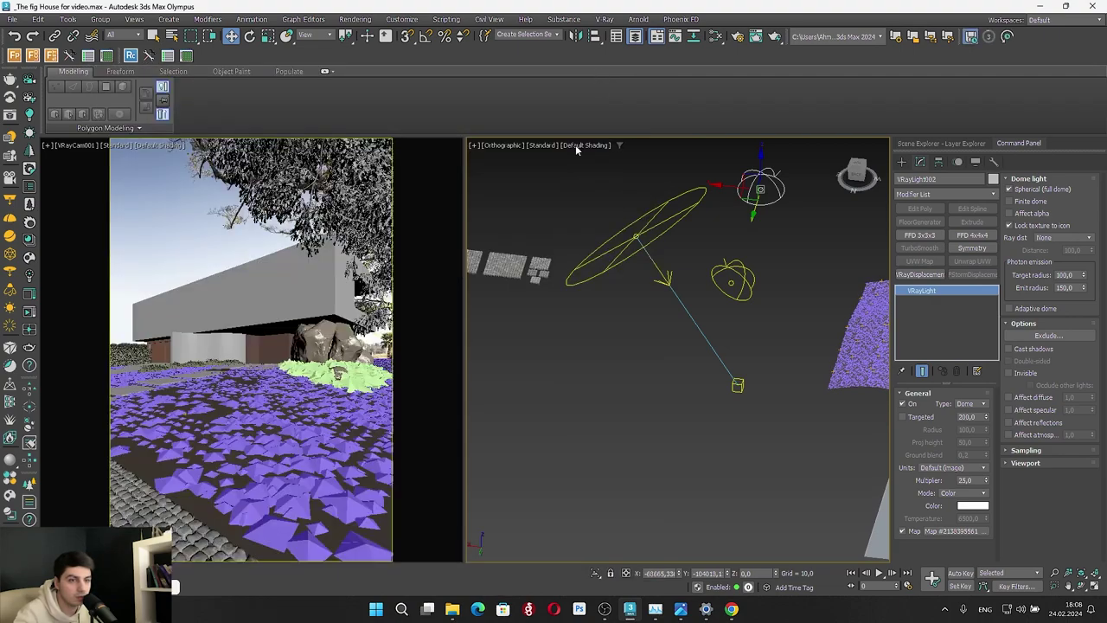
Select all the paving stones on the road slab and move them about 144 units along X towards the lawn edge
left_click(174, 526)
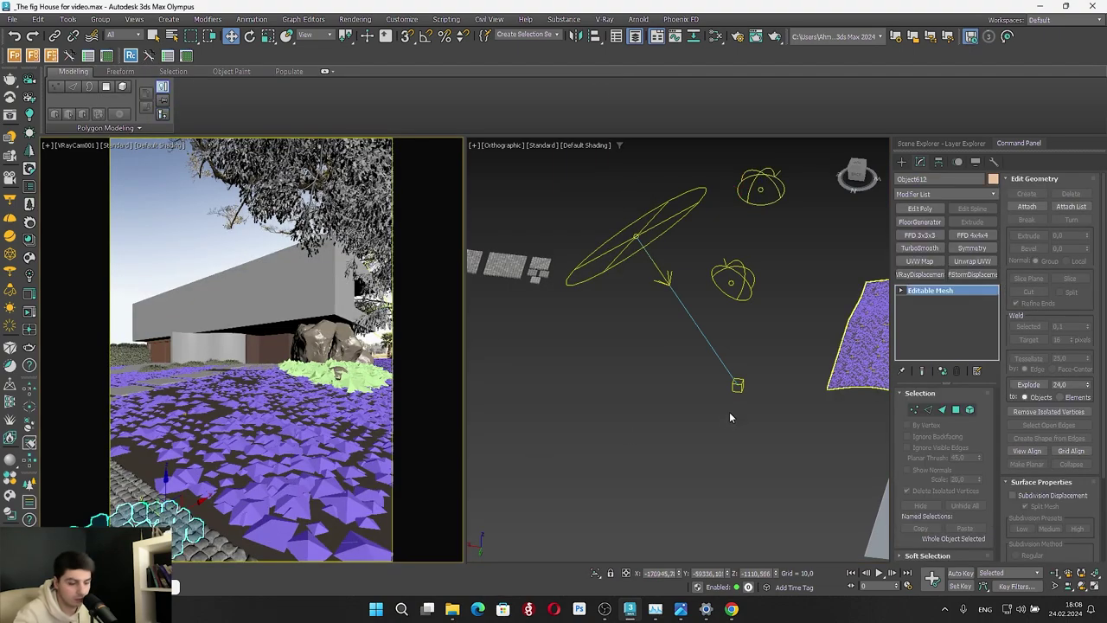
key("z")
scroll(744, 415, "down", 6)
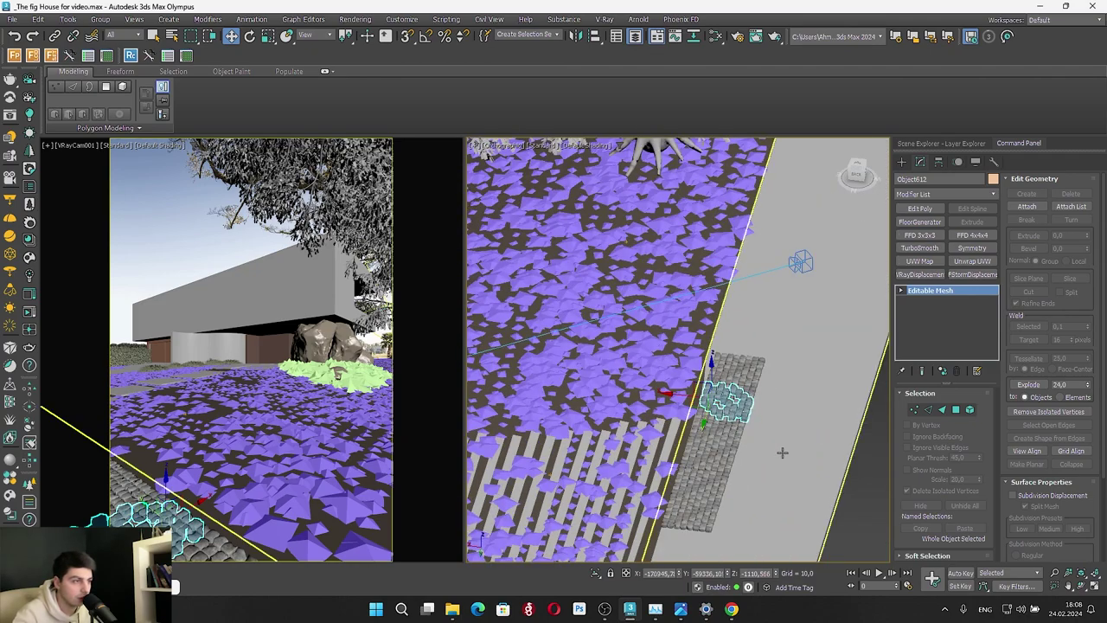
middle_click_drag(722, 423, 664, 280)
scroll(665, 275, "down", 5)
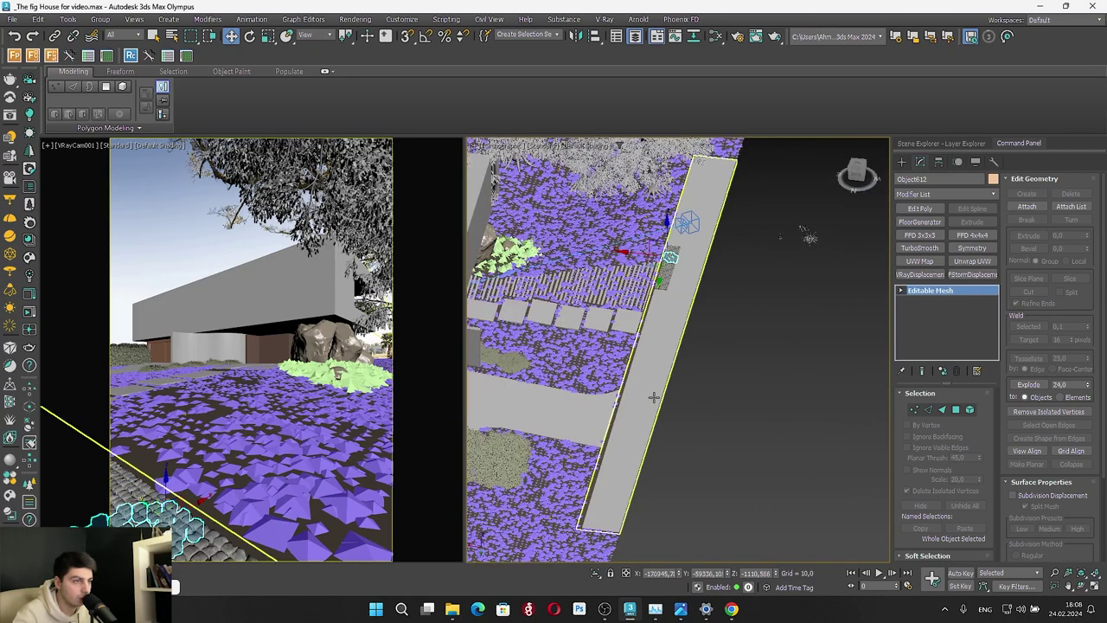
key("F3")
scroll(649, 329, "up", 6)
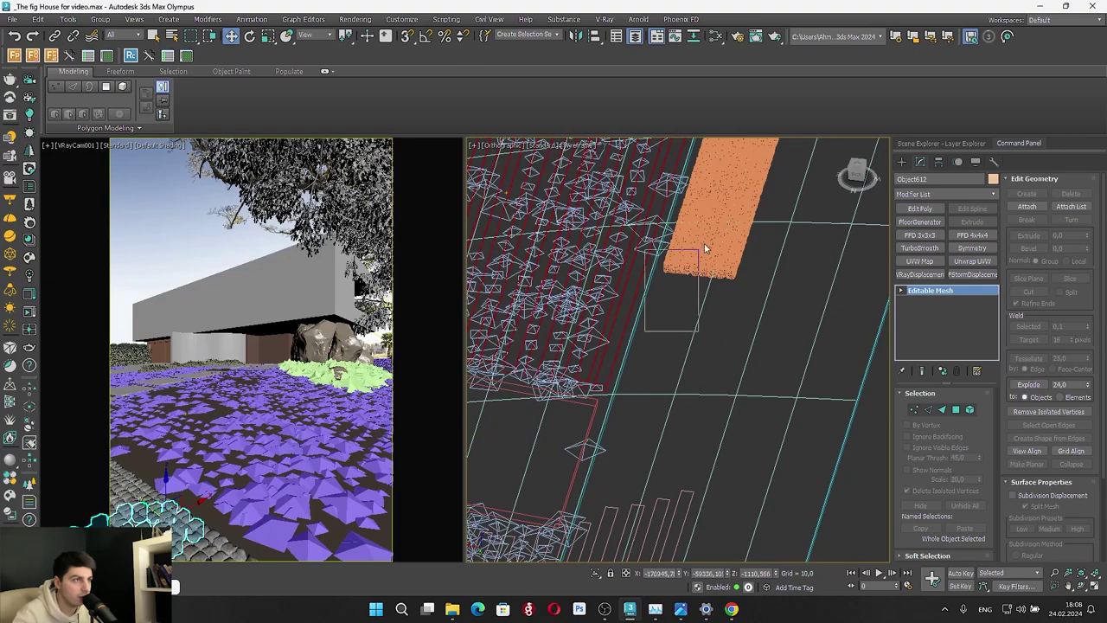
left_click_drag(704, 247, 762, 180)
middle_click_drag(709, 299, 568, 500)
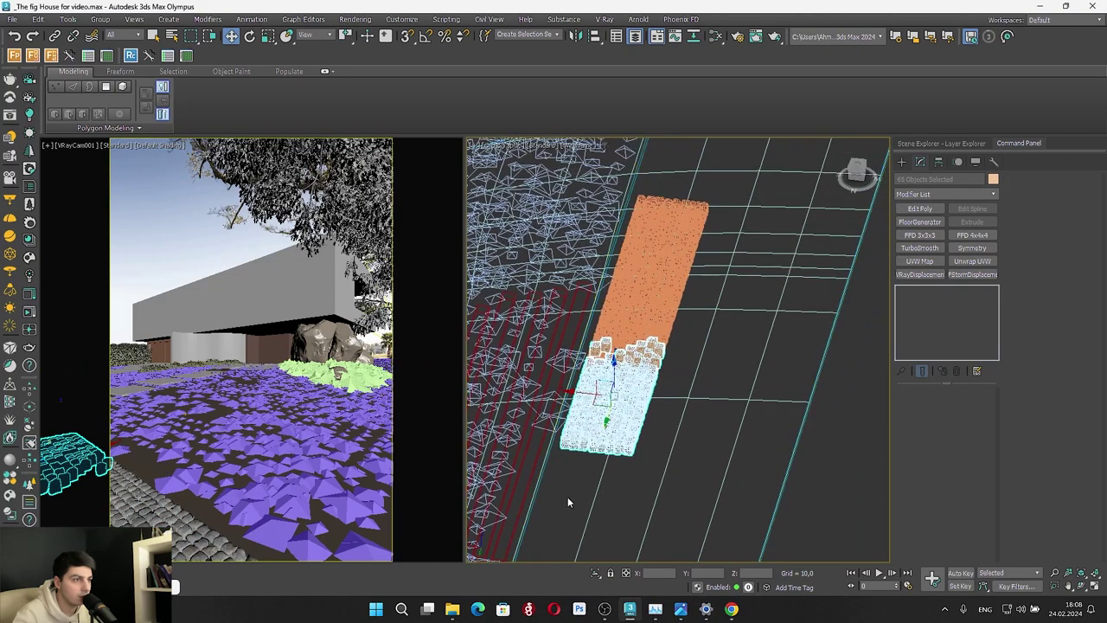
left_click_drag(556, 496, 745, 184)
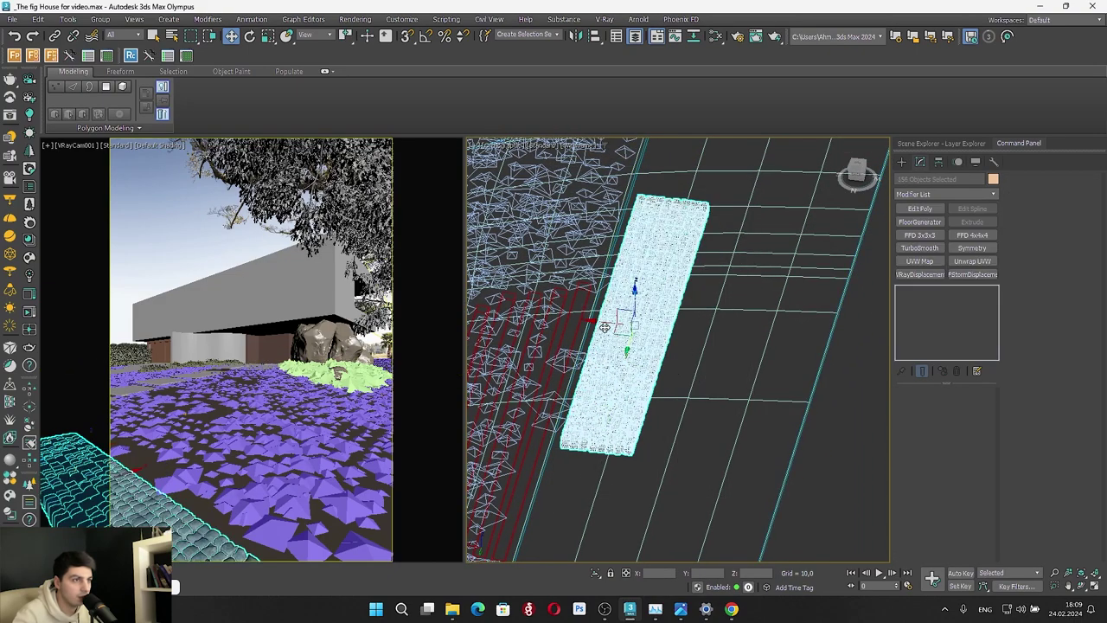
left_click_drag(599, 322, 589, 311)
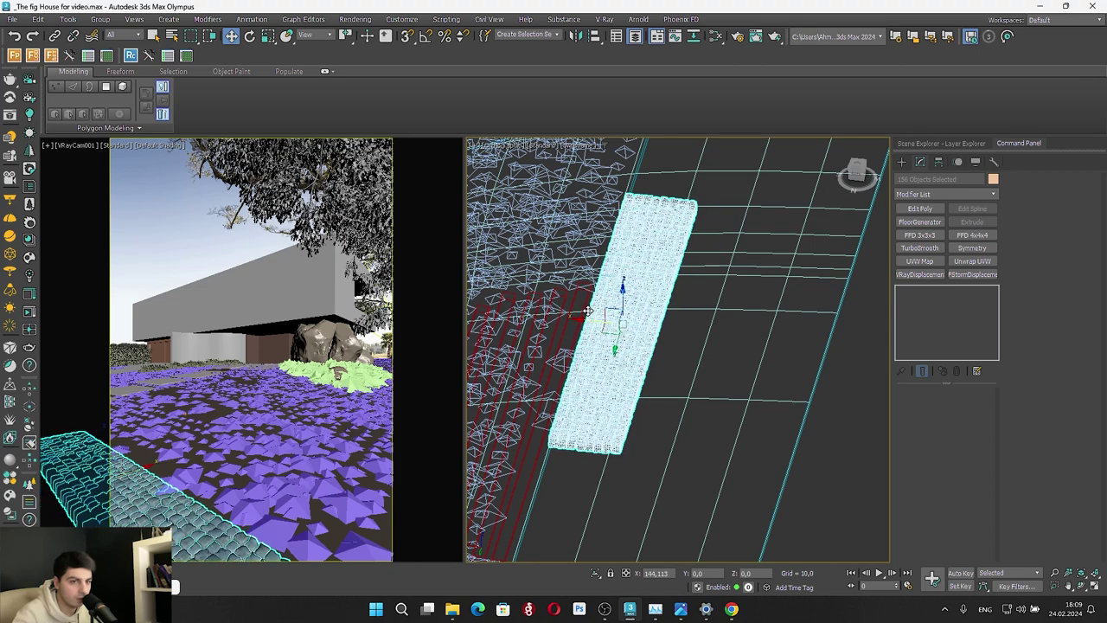
Sample the lawn ground's brown Material #895 and assign it to the road slab beneath the paving stones
left_click(723, 398)
key("F3")
left_click(716, 37)
left_click(712, 120)
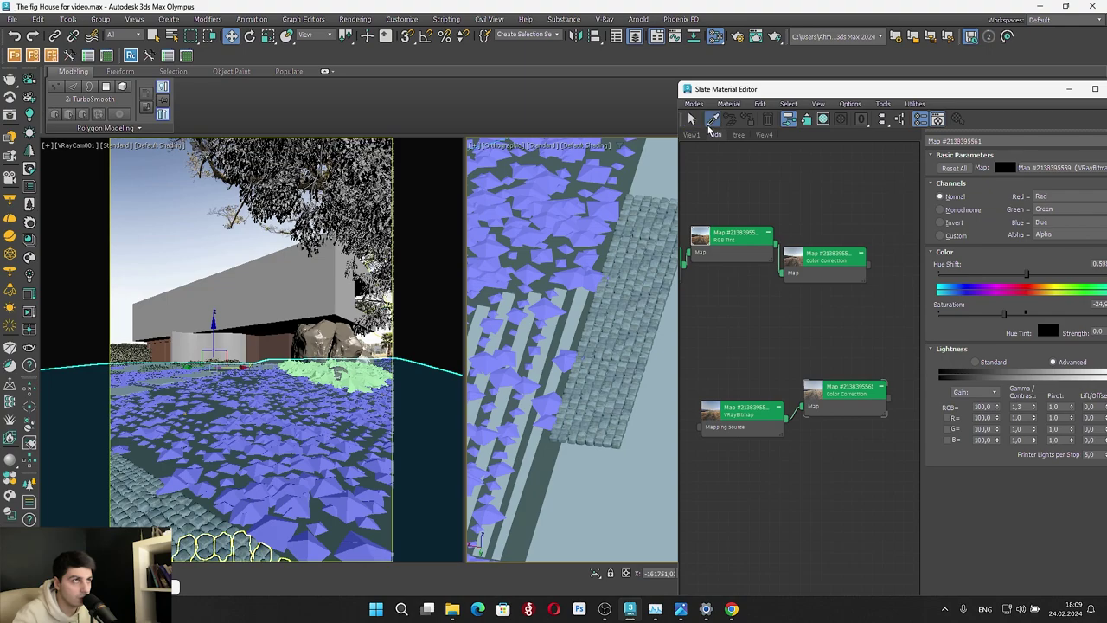
left_click(657, 181)
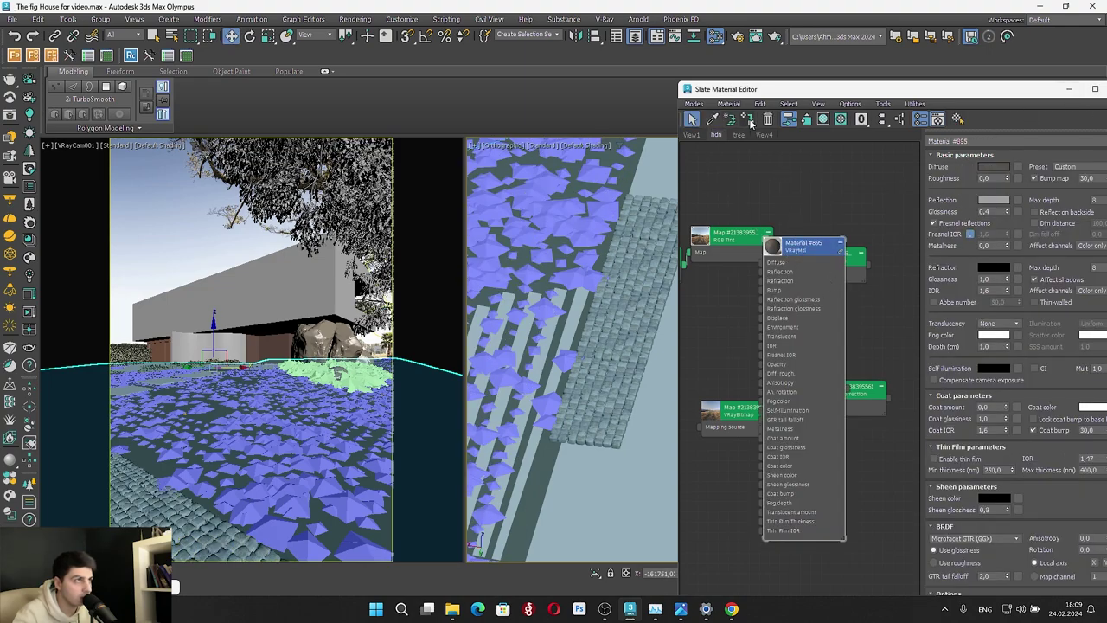
left_click(629, 477)
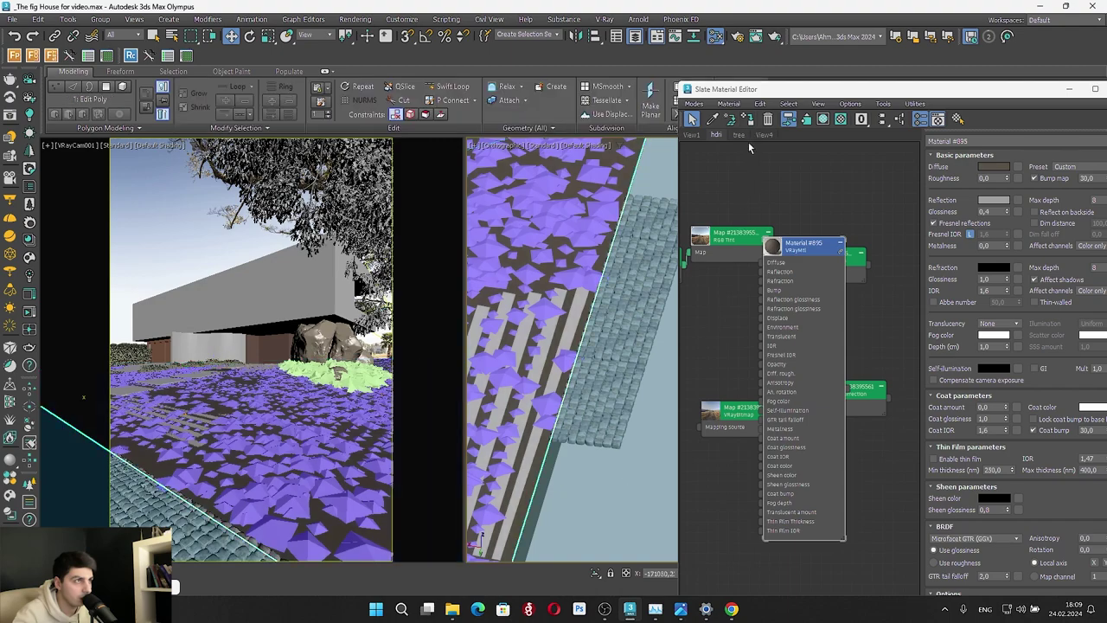
left_click(1072, 94)
left_click(831, 400)
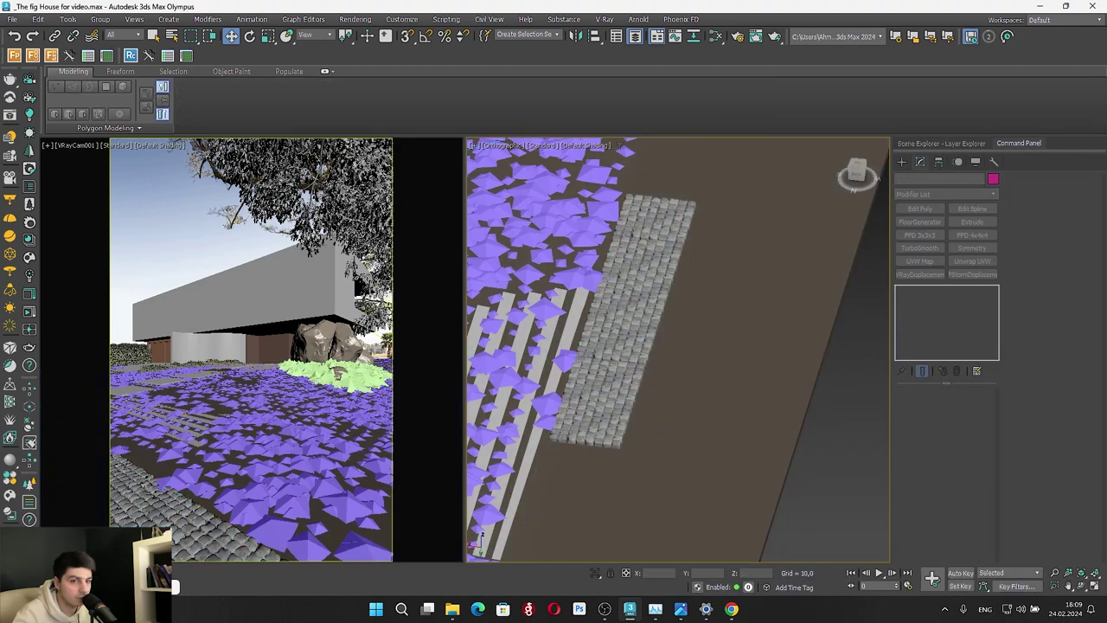
Restart the interactive render and raise the contrast of the frame buffer's Exposure layer slightly
left_click(125, 587)
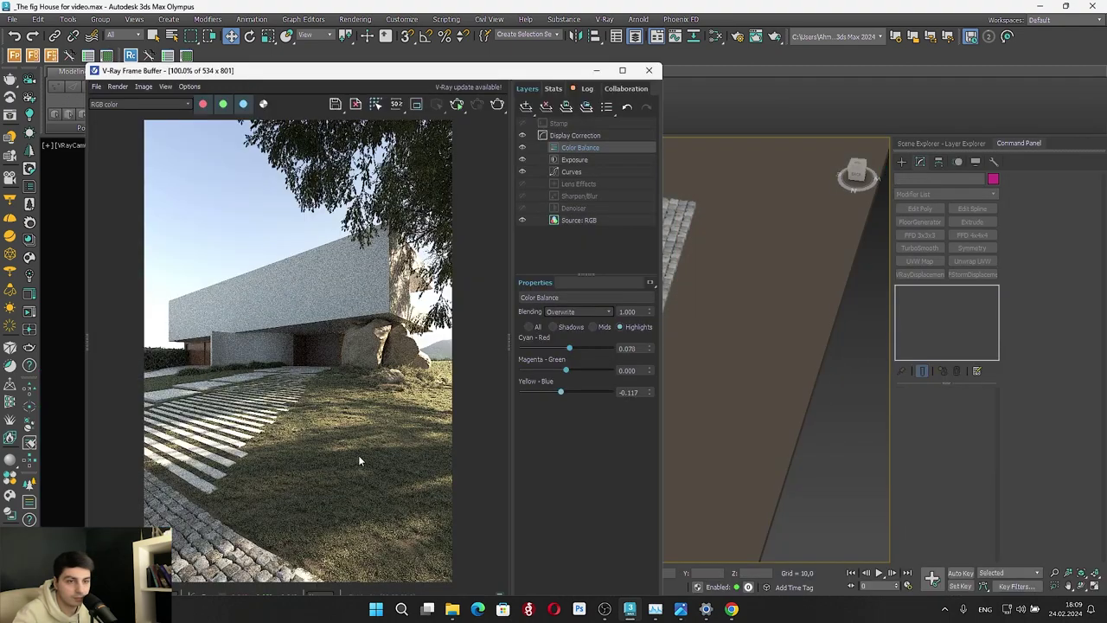
left_click(467, 110)
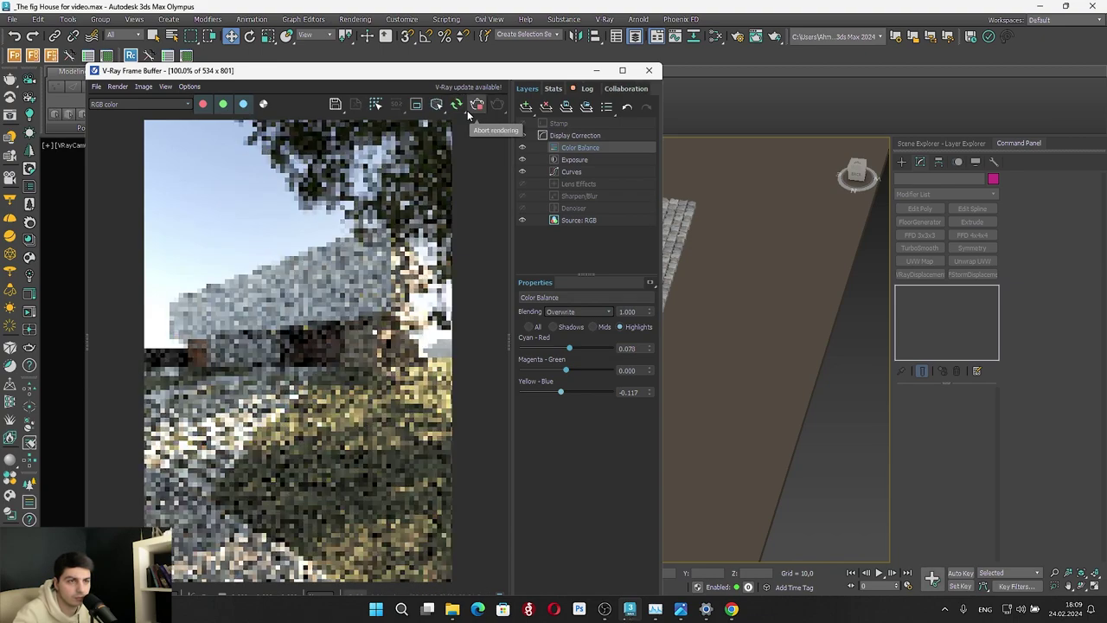
left_click_drag(400, 63, 422, 2)
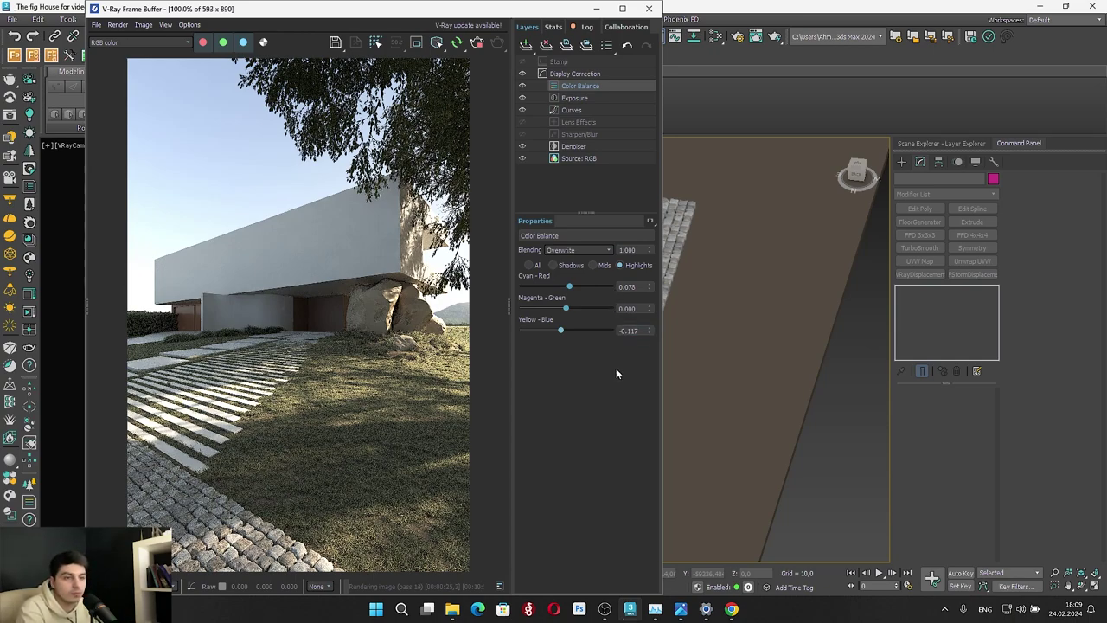
left_click(564, 101)
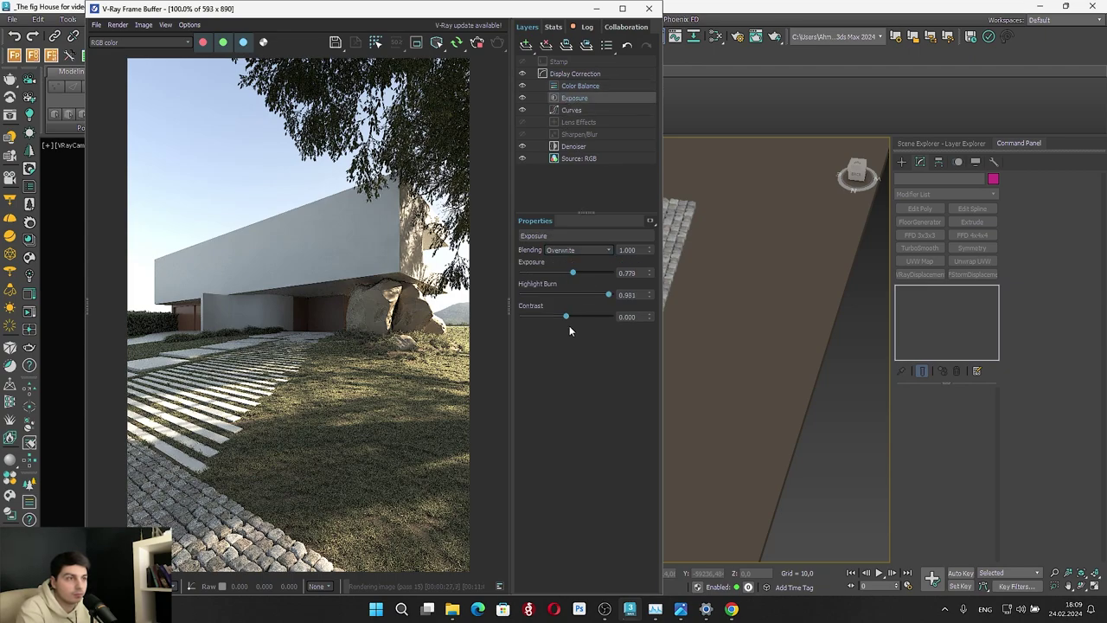
left_click_drag(567, 317, 570, 317)
Reshape the master curve in the Curves layer, adjusting its shadow point and placing the upper point at about (0.519, 0.735)
left_click(603, 109)
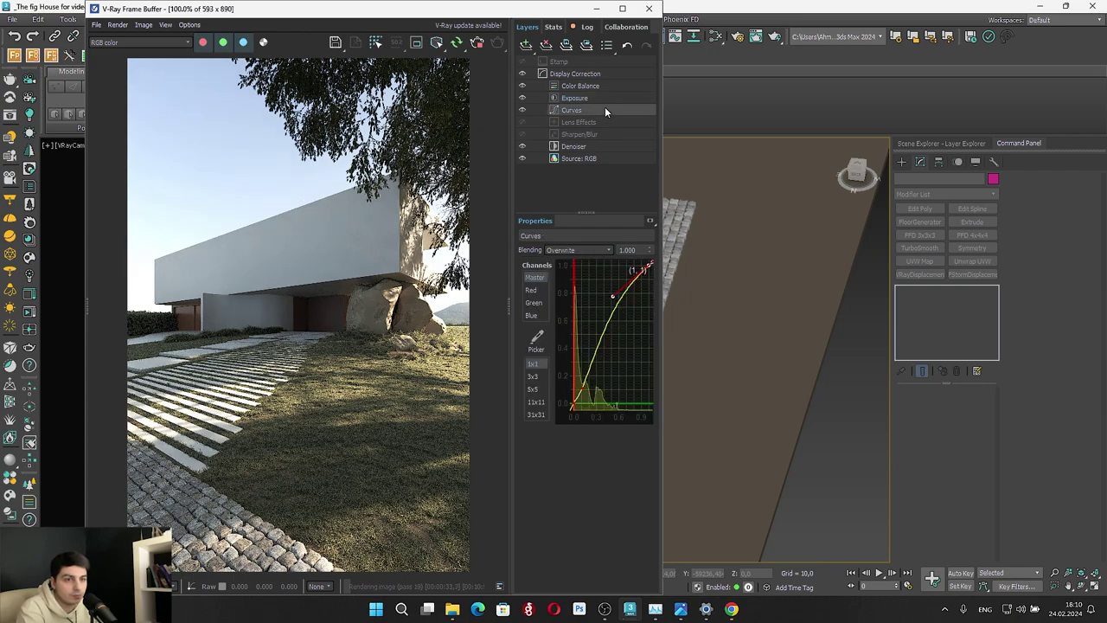
left_click(583, 393)
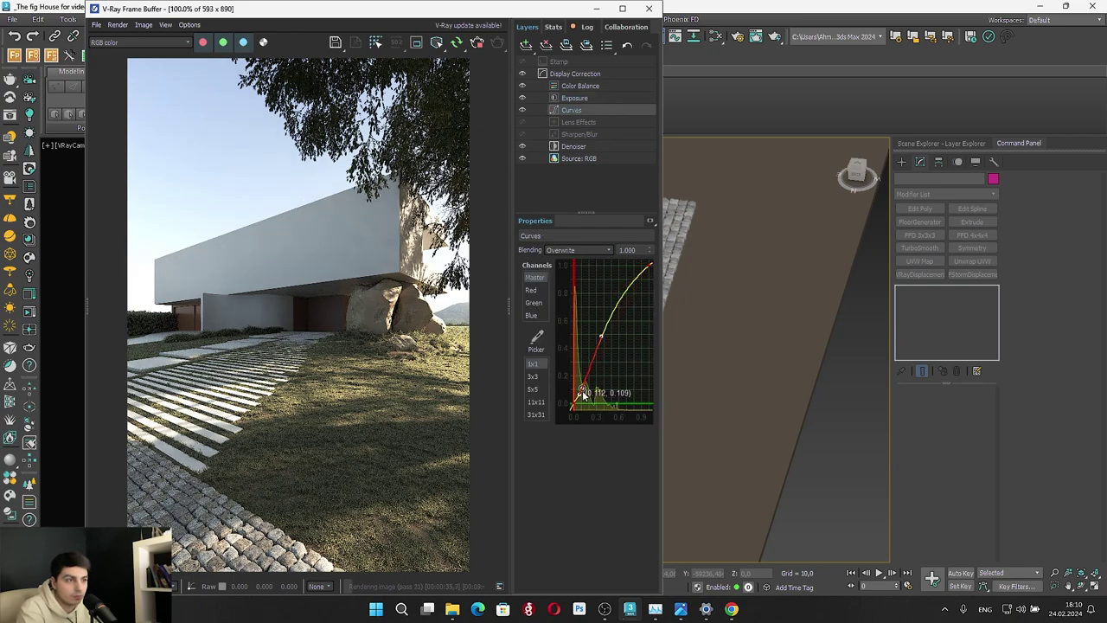
left_click_drag(582, 392, 581, 392)
left_click(581, 392)
left_click(624, 295)
double_click(616, 307)
left_click_drag(615, 307, 613, 302)
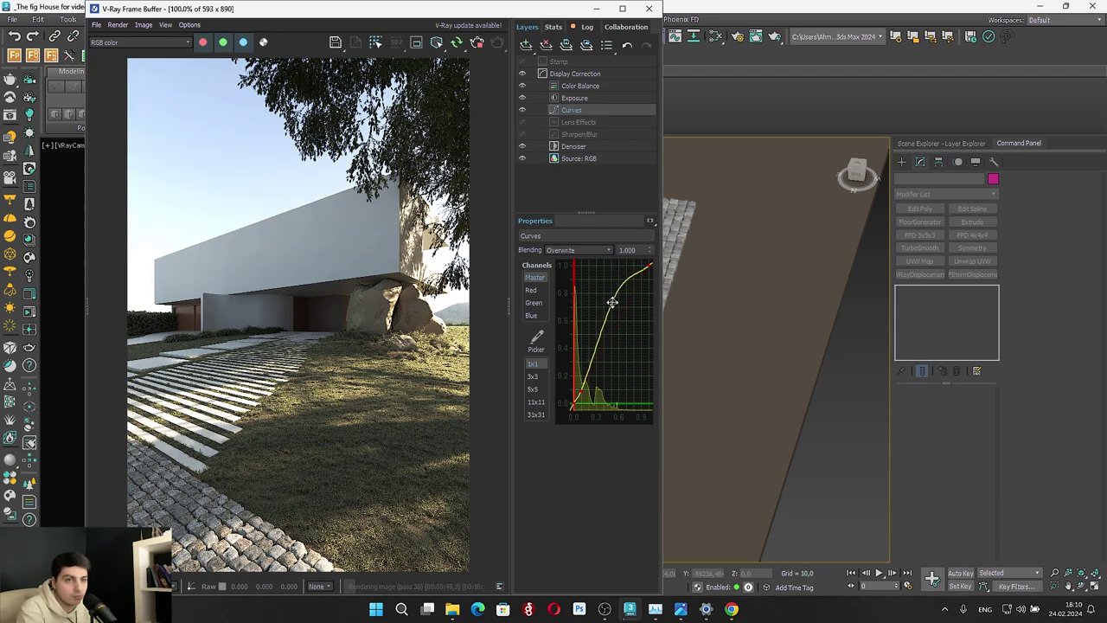
left_click(614, 302)
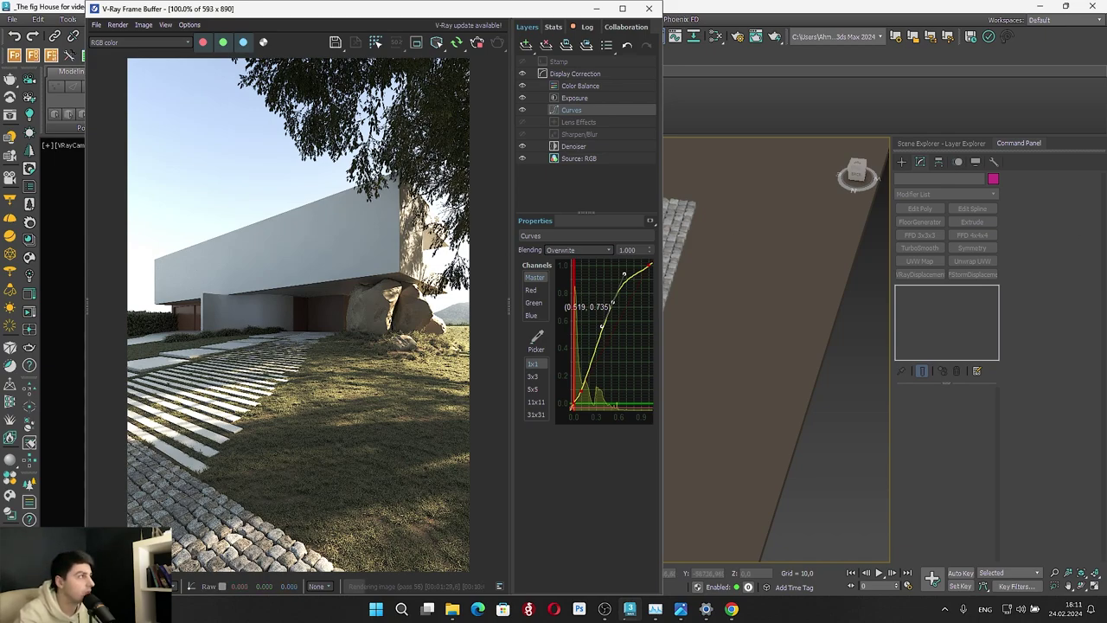
Compare the render side by side with the reference image 2.png
left_click_drag(1106, 93, 593, 57)
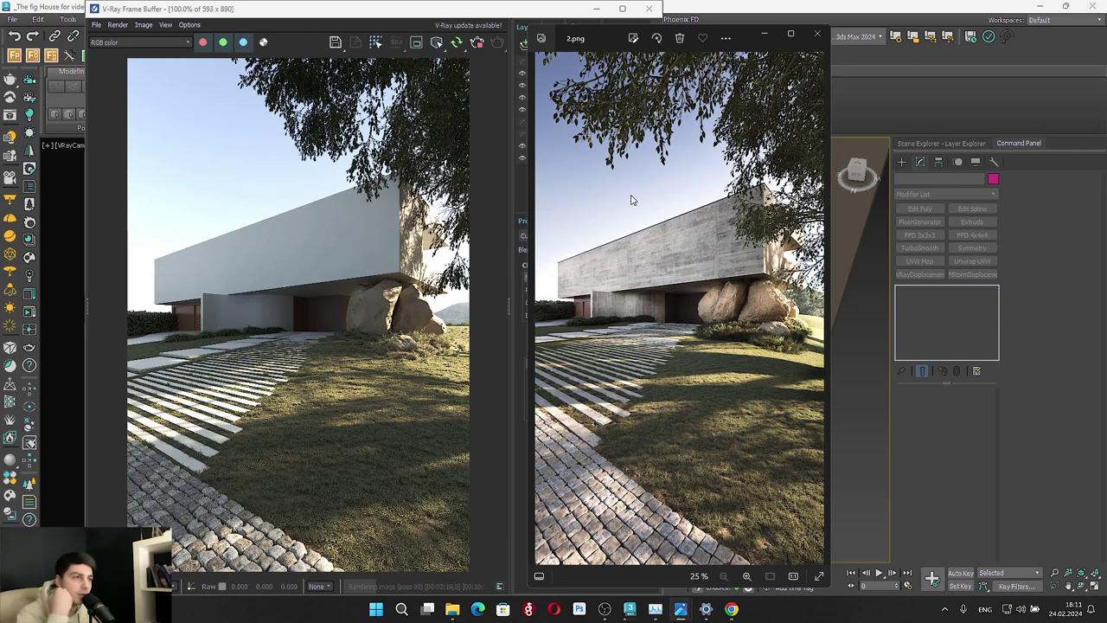
left_click_drag(744, 34, 855, 34)
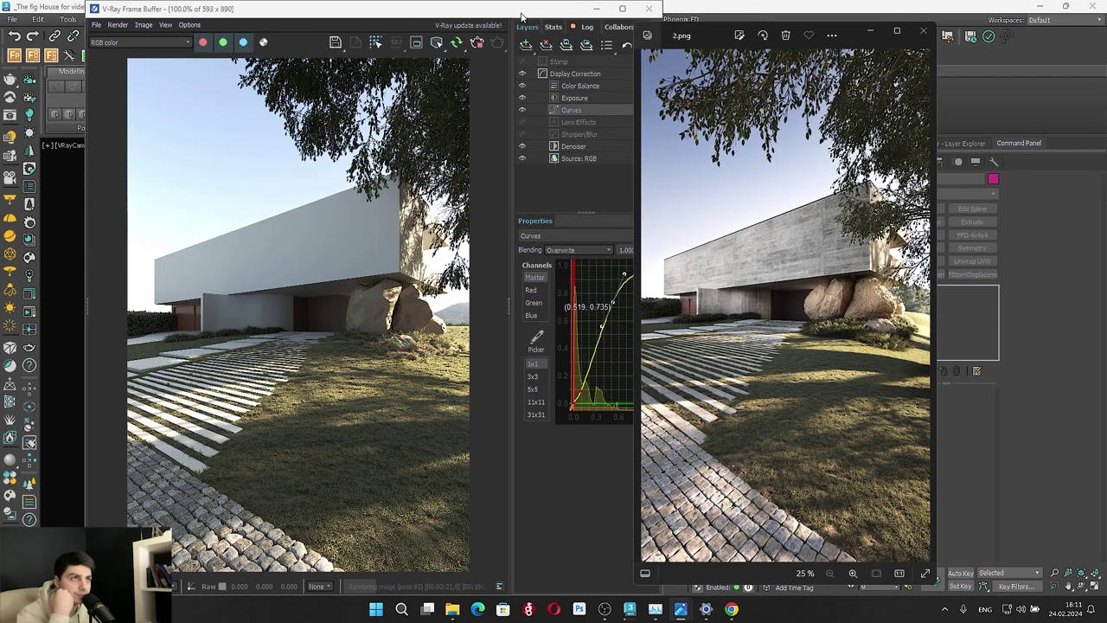
left_click_drag(518, 12, 405, 12)
Move the Material #895 node clear of the sky maps and raise the HDRI Color Correction's hue shift to about 6.57
left_click(715, 37)
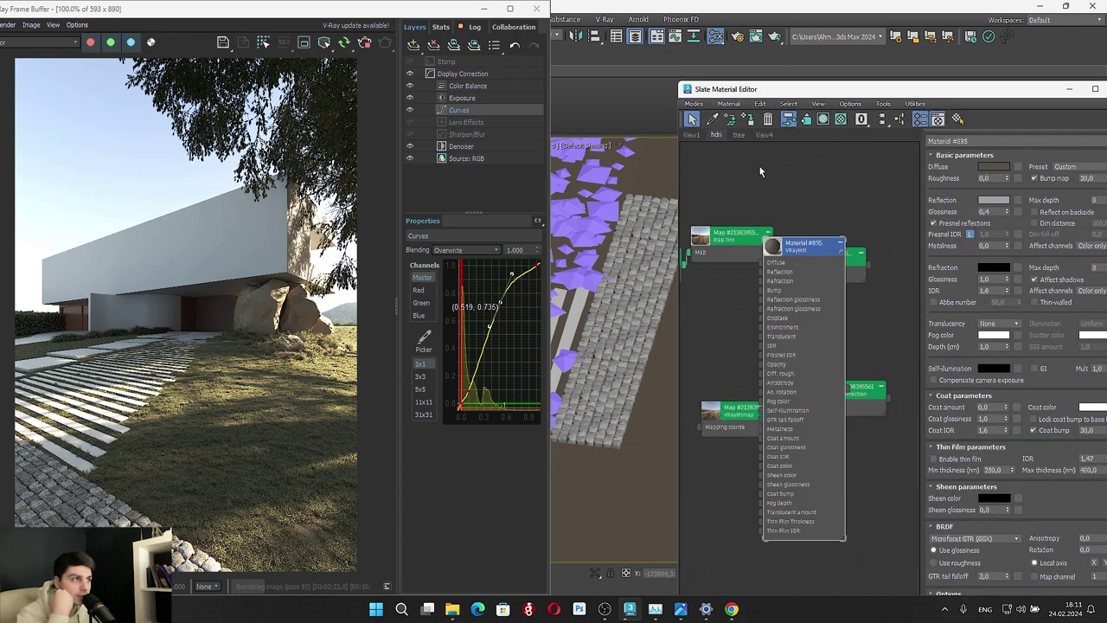
scroll(820, 242, "down", 4)
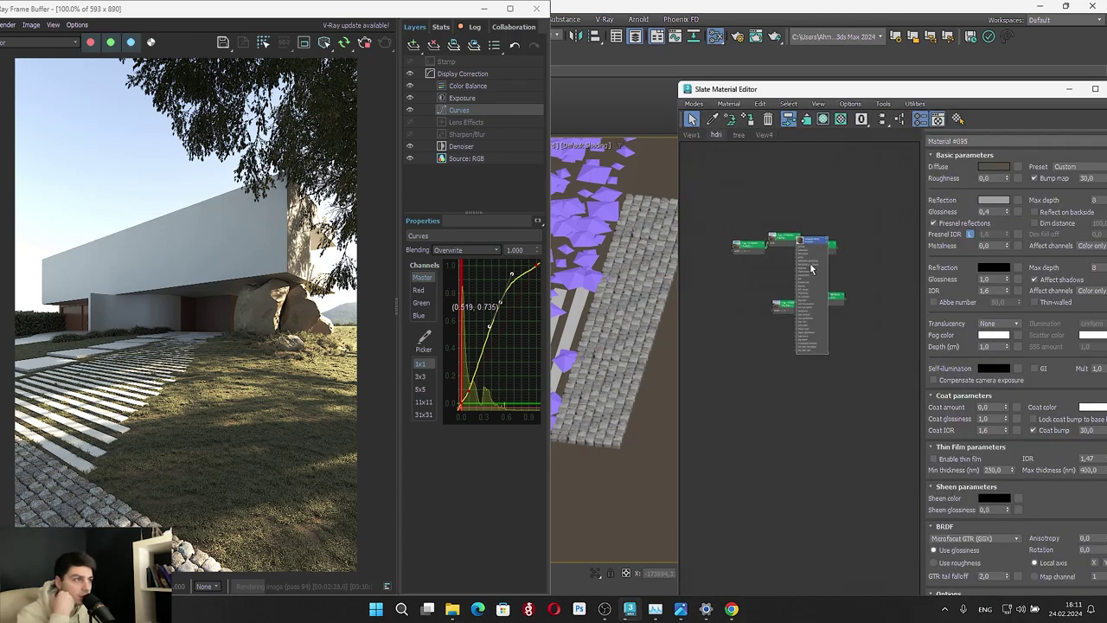
scroll(811, 267, "up", 2)
left_click_drag(816, 227, 836, 415)
left_click(840, 322)
double_click(839, 322)
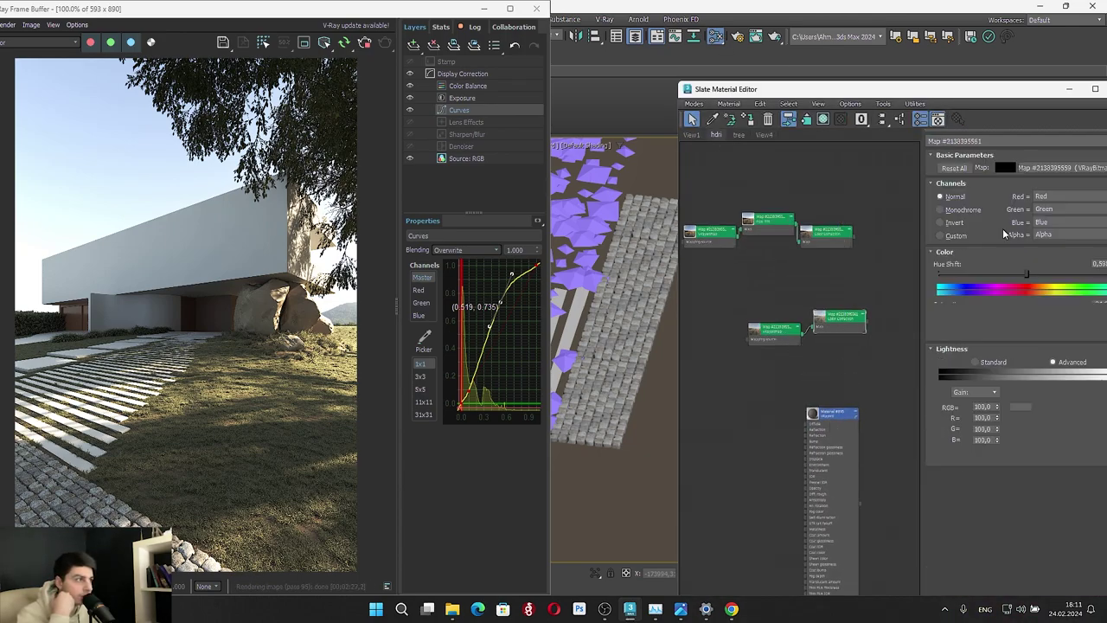
left_click_drag(1025, 274, 1030, 275)
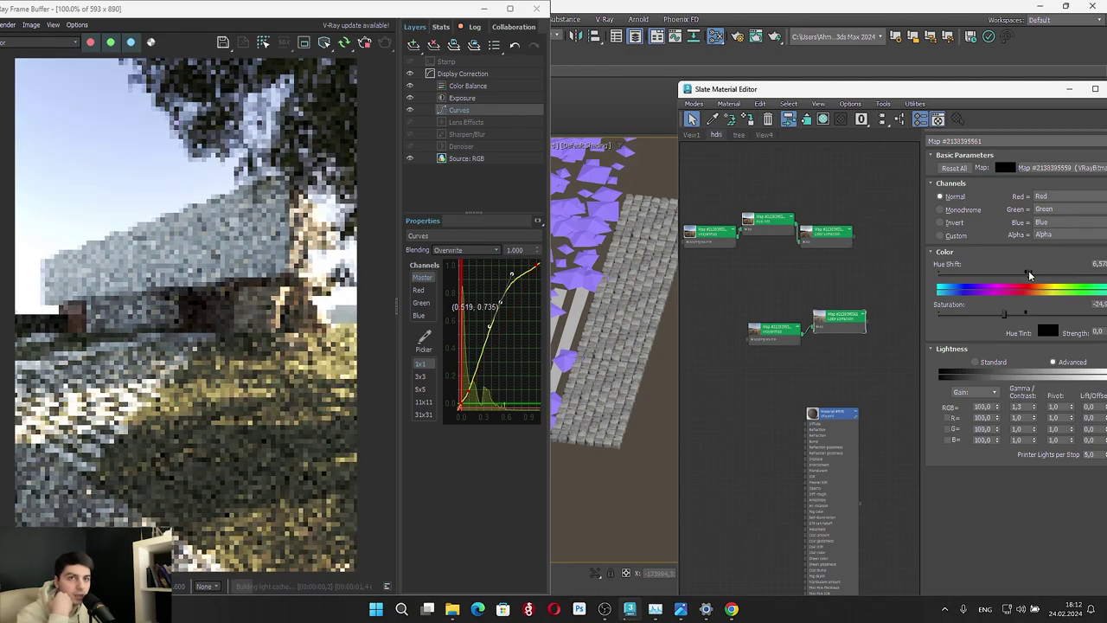
Check the sky and paving in the updated render against reference 2.png and put the material editor away
mouse_move(681, 610)
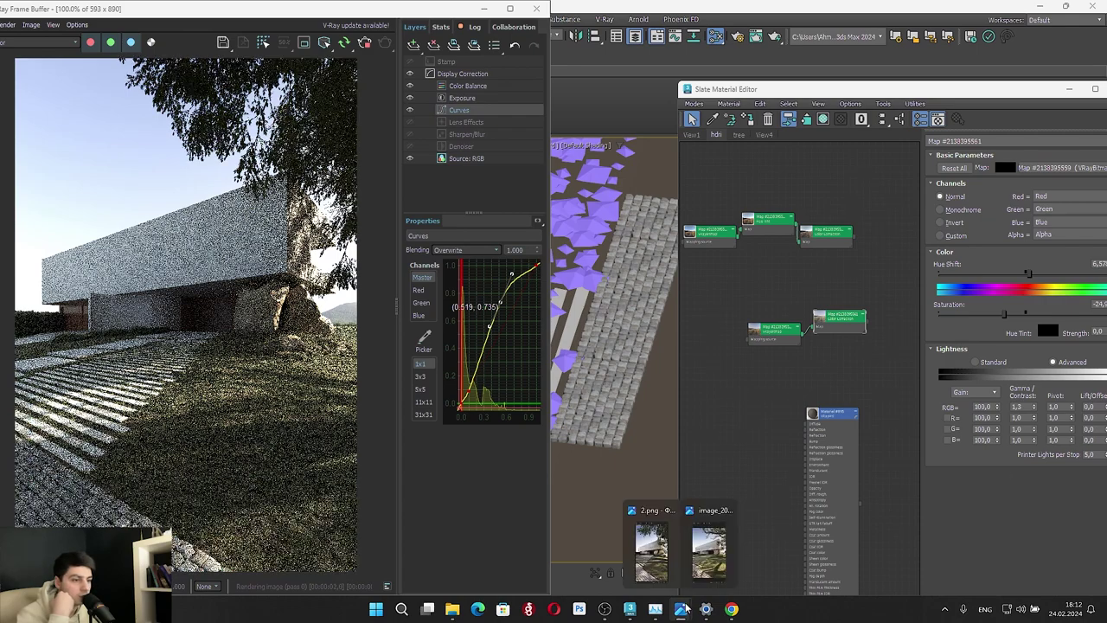
left_click(644, 558)
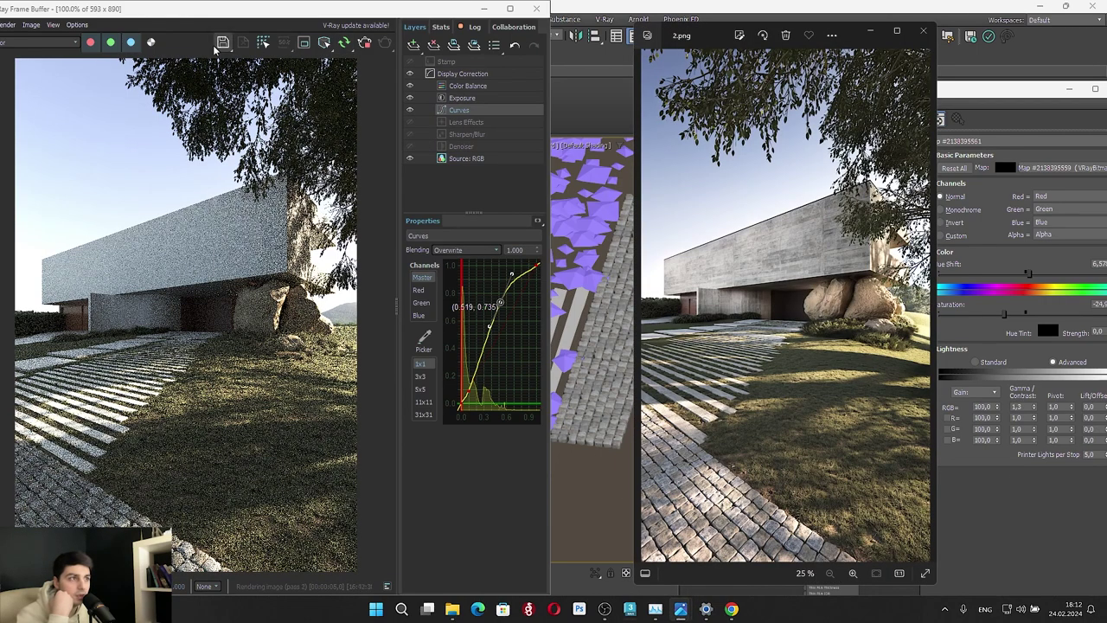
left_click_drag(225, 10, 370, 10)
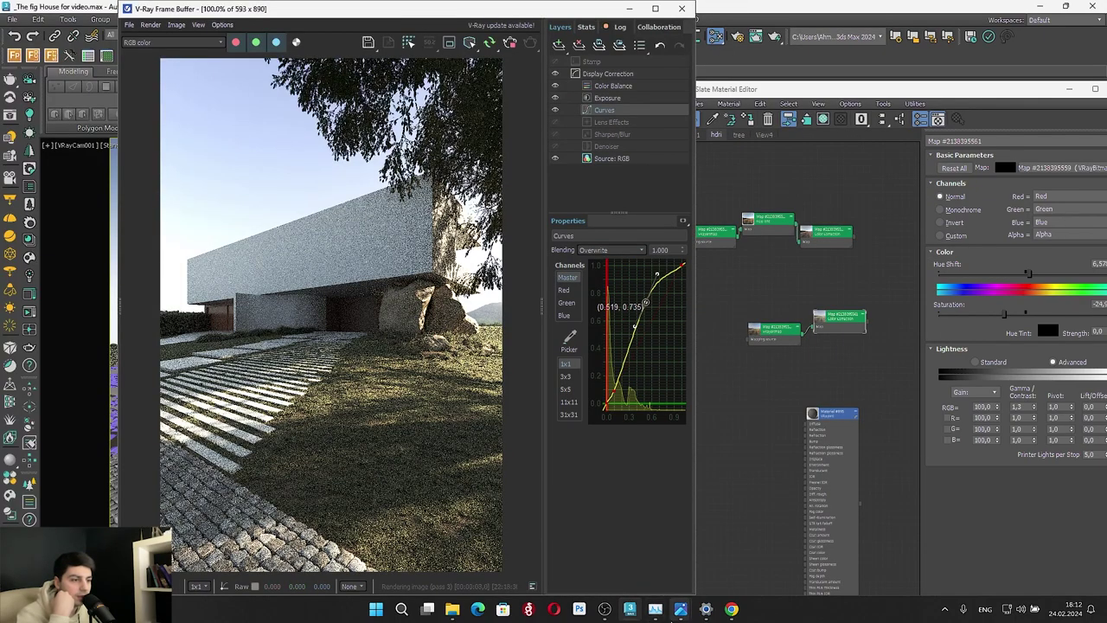
mouse_move(681, 610)
left_click(662, 558)
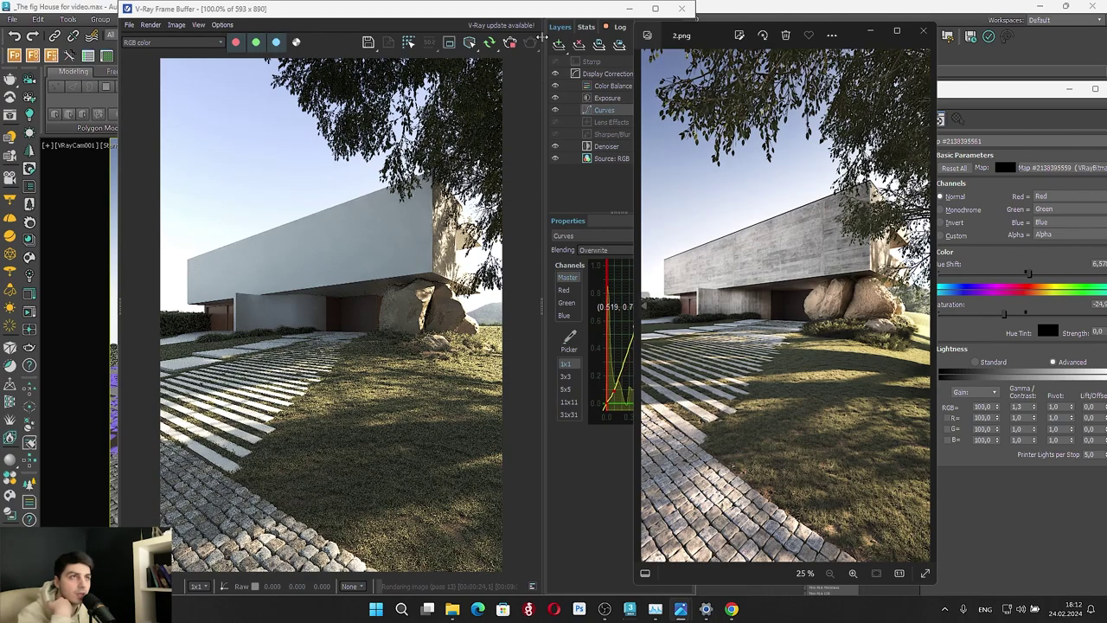
left_click(524, 15)
left_click_drag(524, 15, 410, 15)
left_click(1070, 89)
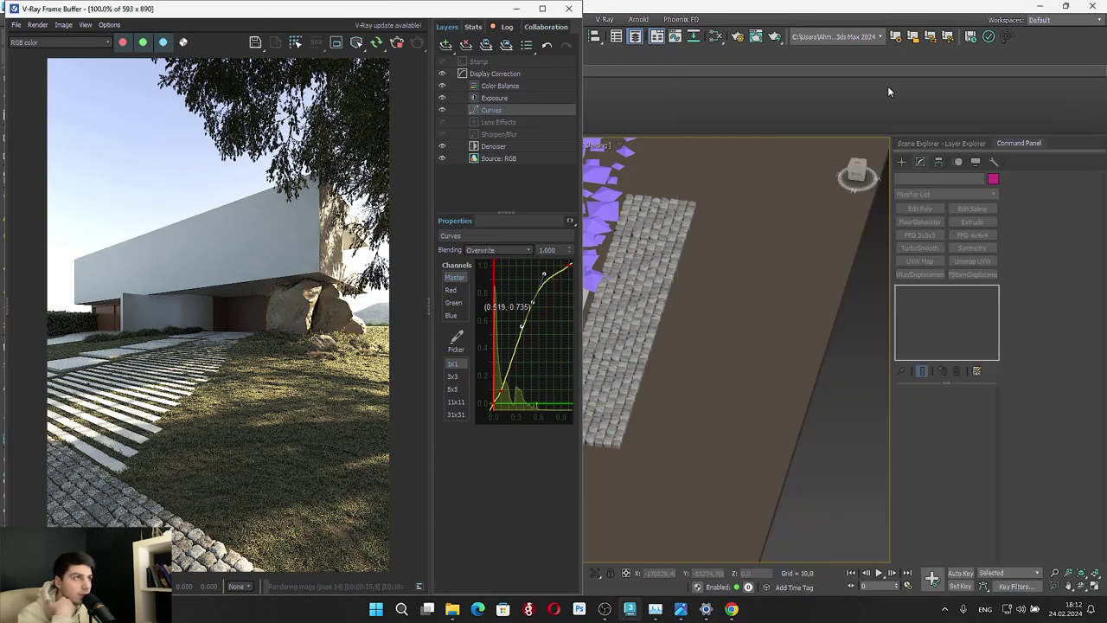
Set the blue tint of the HDRI's RGB Tint map to a scene saturation of about 0.784
key("m")
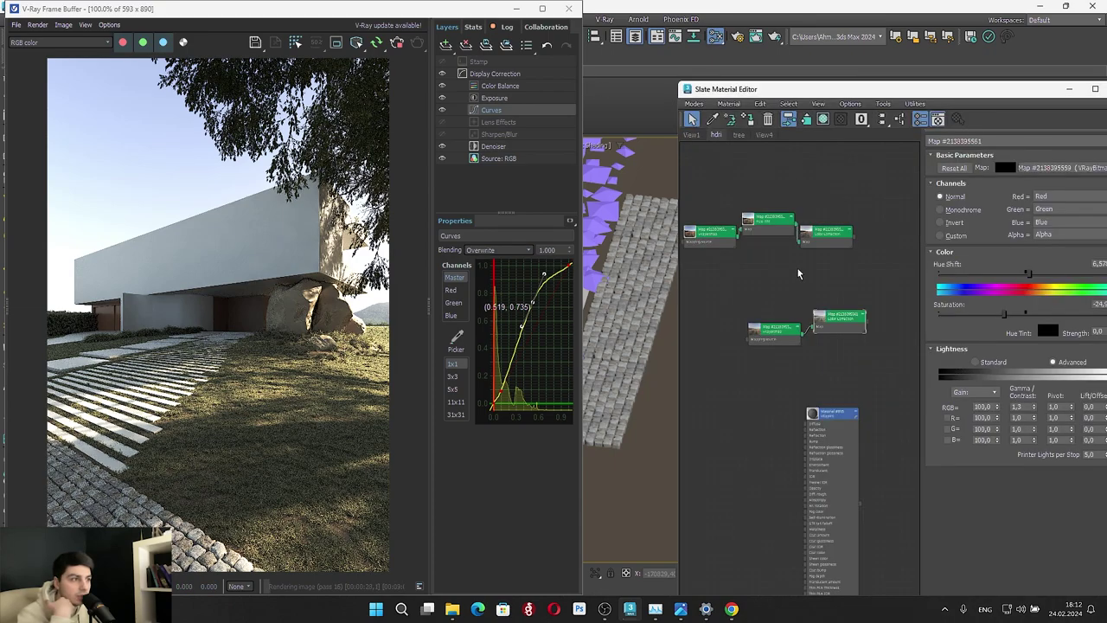
double_click(773, 230)
left_click(986, 215)
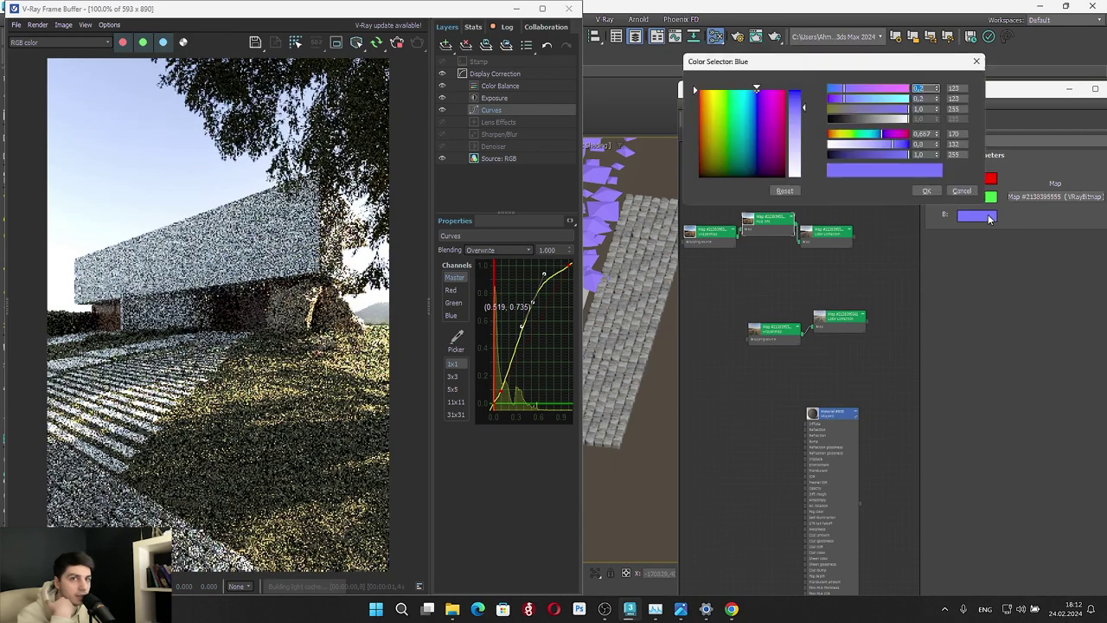
left_click(883, 141)
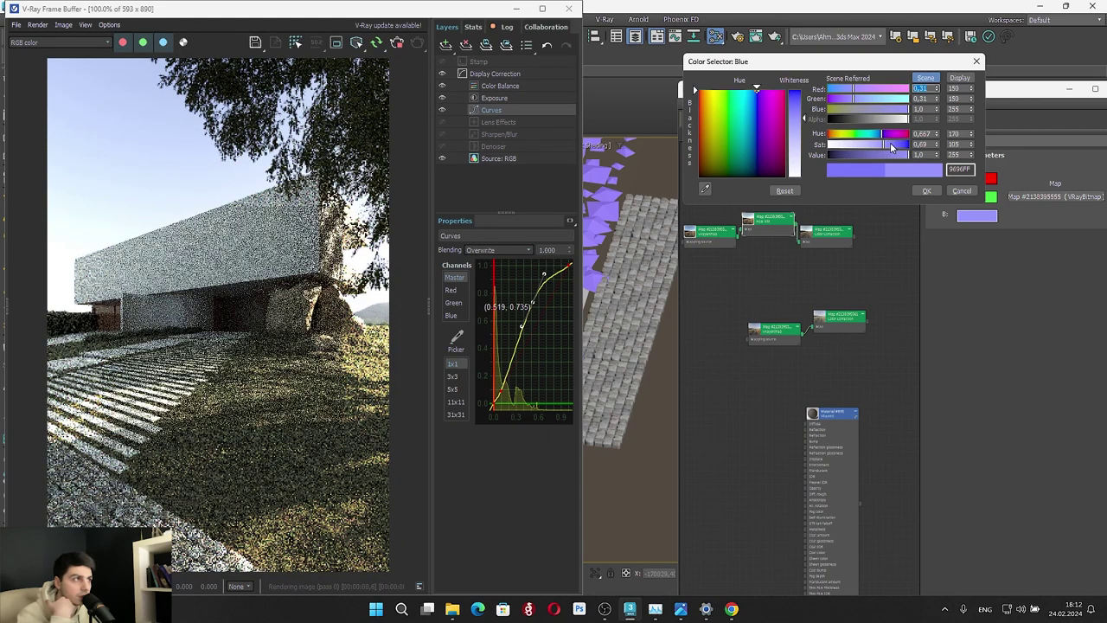
left_click(891, 142)
left_click(927, 190)
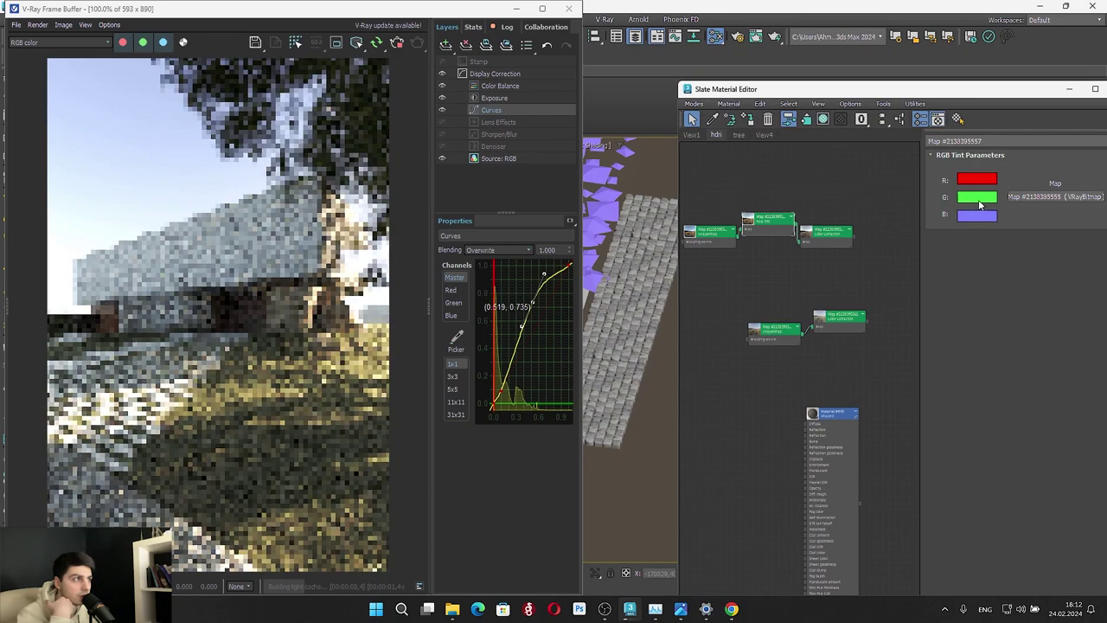
Set the green tint of the RGB Tint map to the paler green 73FF73
left_click(983, 203)
left_click(887, 128)
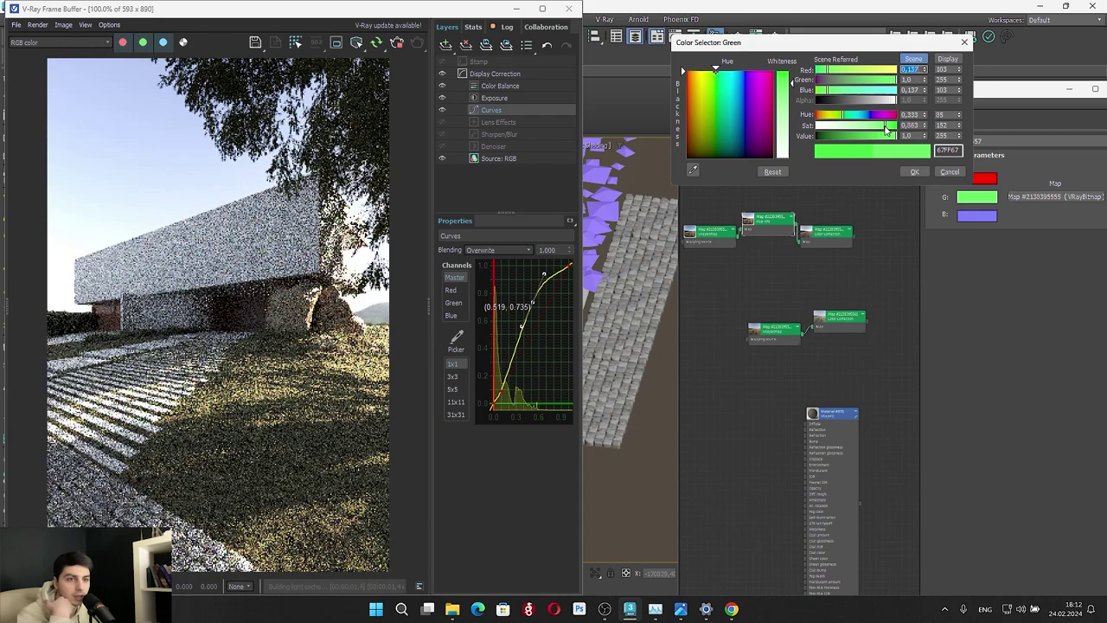
left_click(876, 127)
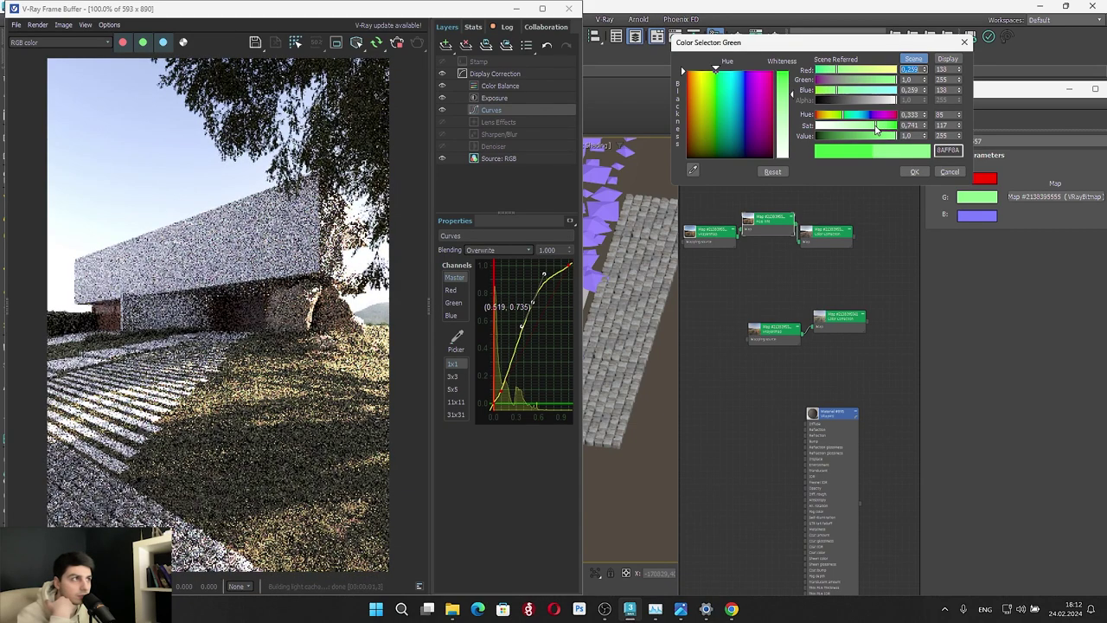
left_click(877, 127)
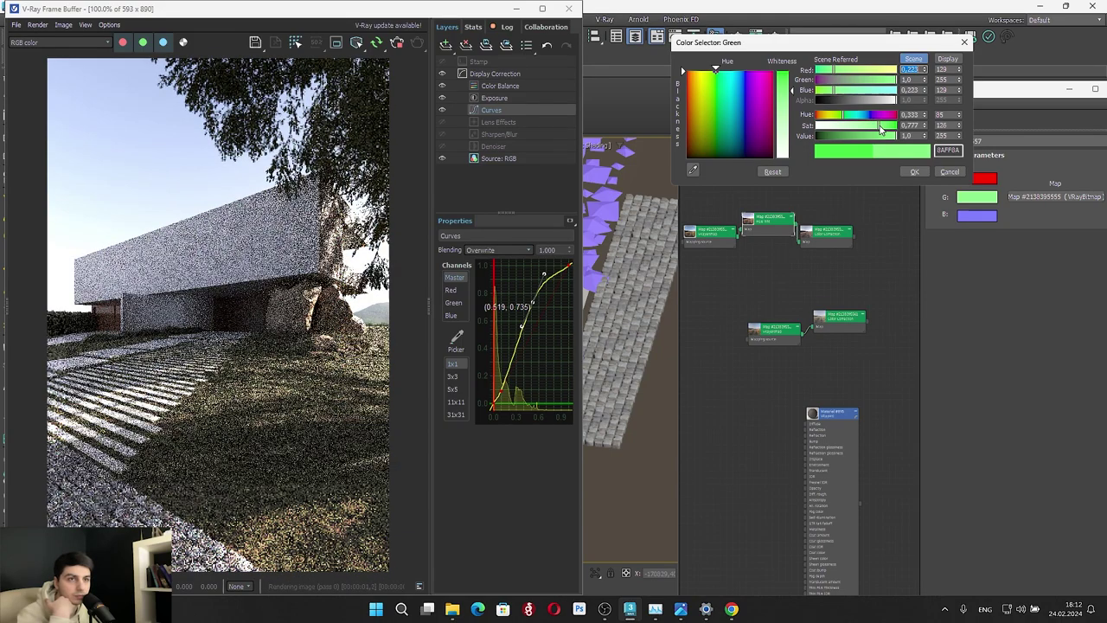
left_click(883, 129)
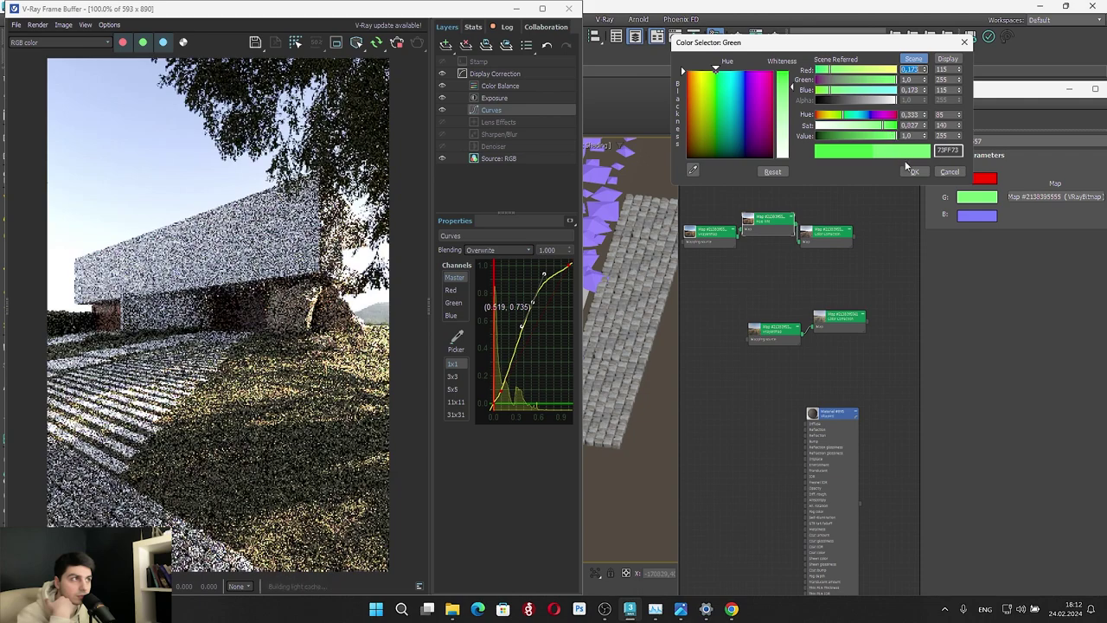
left_click(914, 171)
Compare the updated render side by side with the reference image 2.png
mouse_move(699, 615)
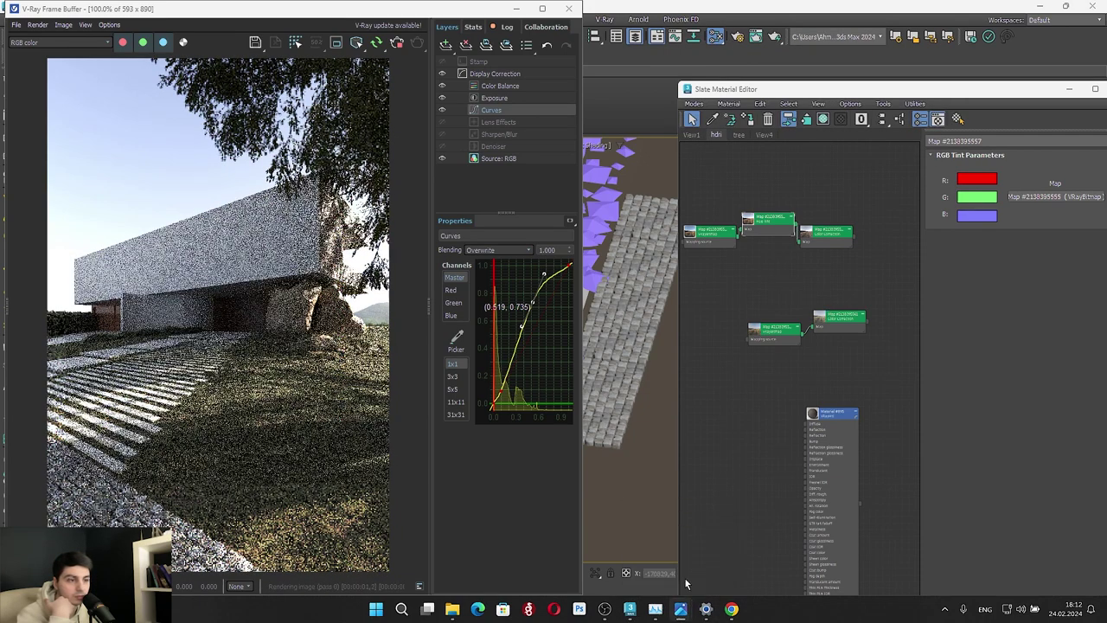
left_click(662, 554)
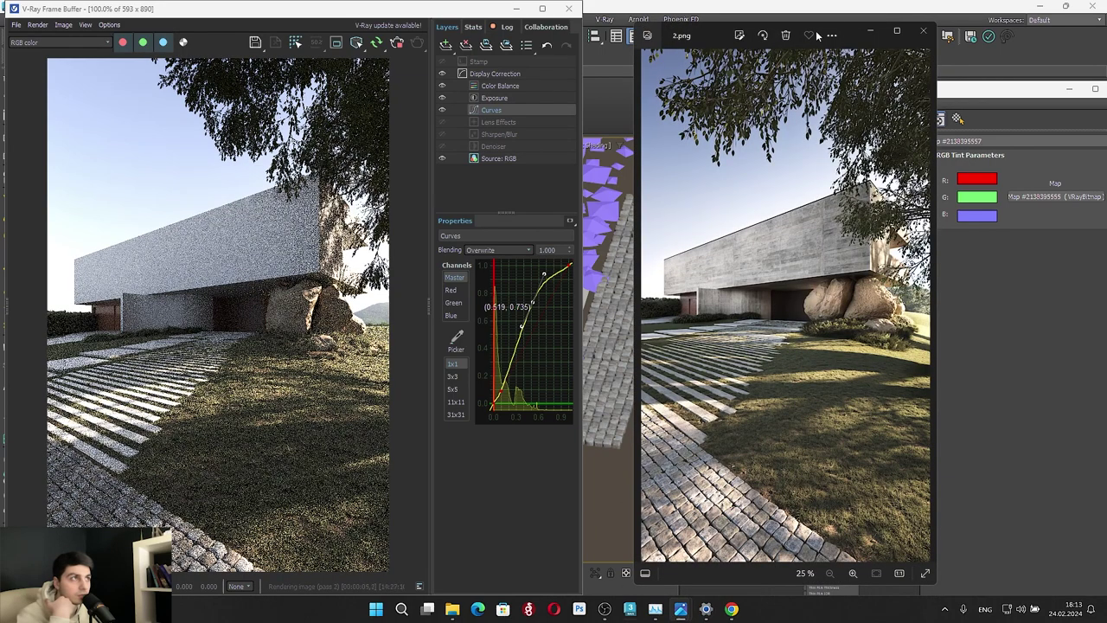
left_click_drag(848, 36, 493, 33)
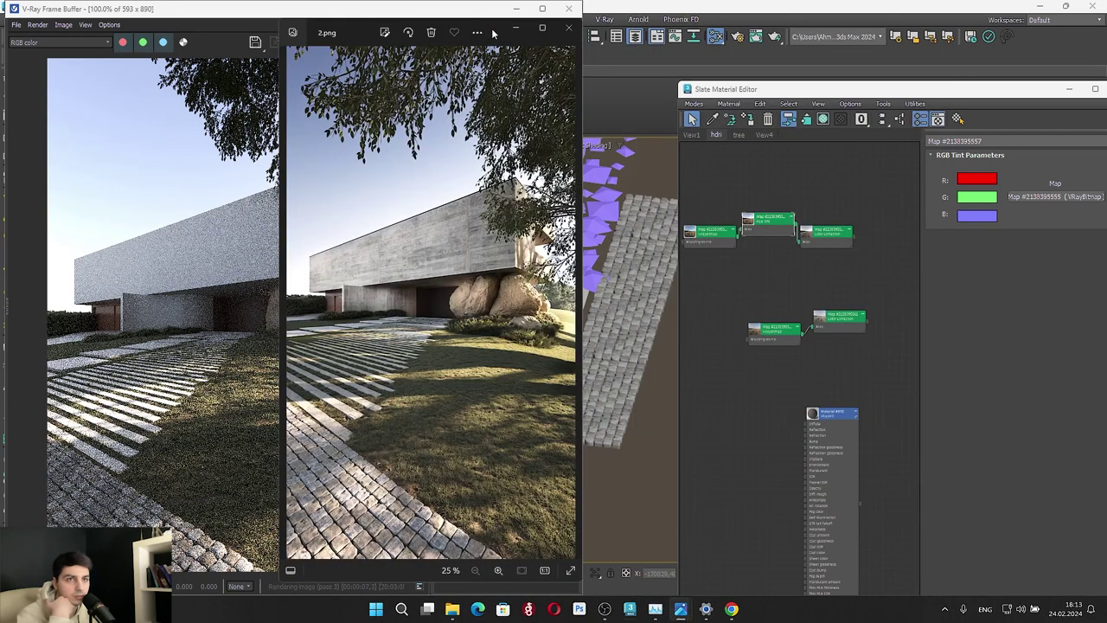
left_click_drag(491, 28, 670, 24)
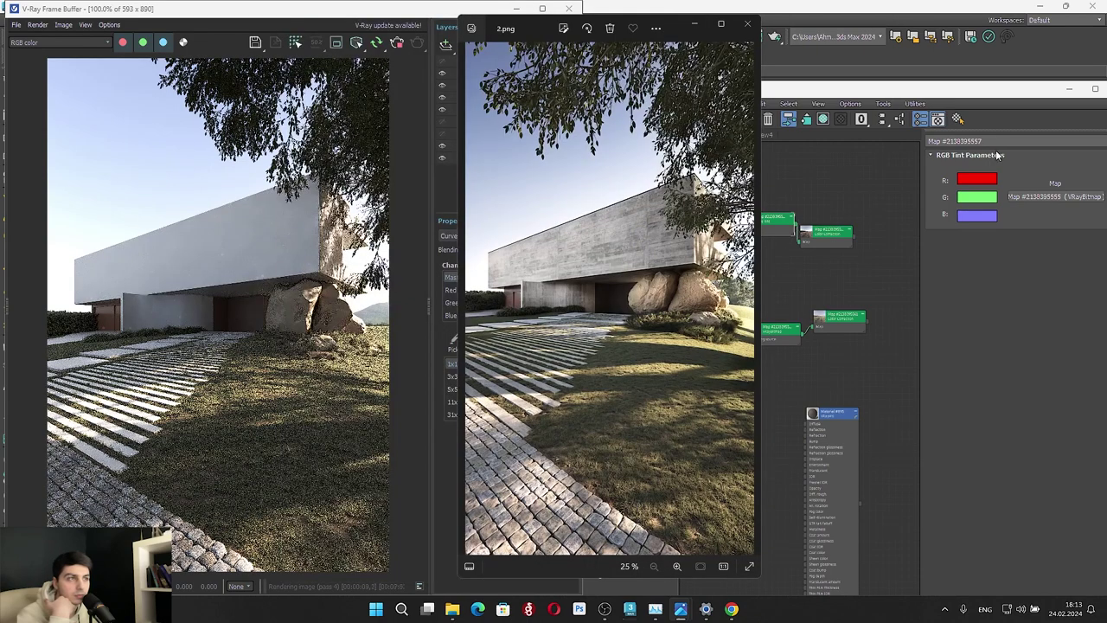
Soften the blue tint of the RGB Tint map to 9090FF
left_click(985, 216)
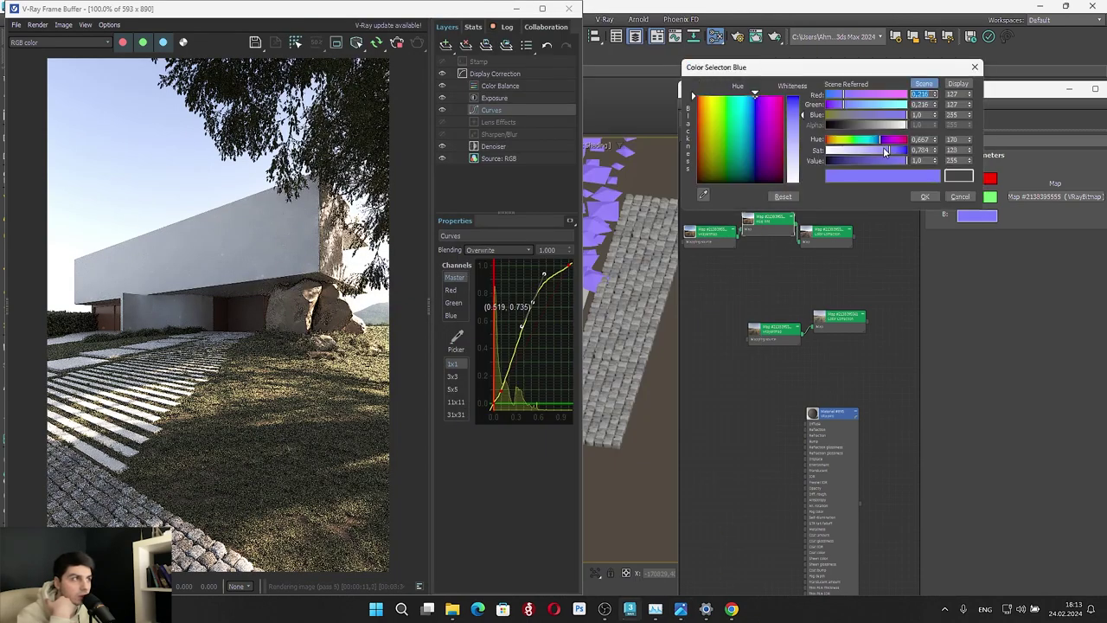
left_click(884, 149)
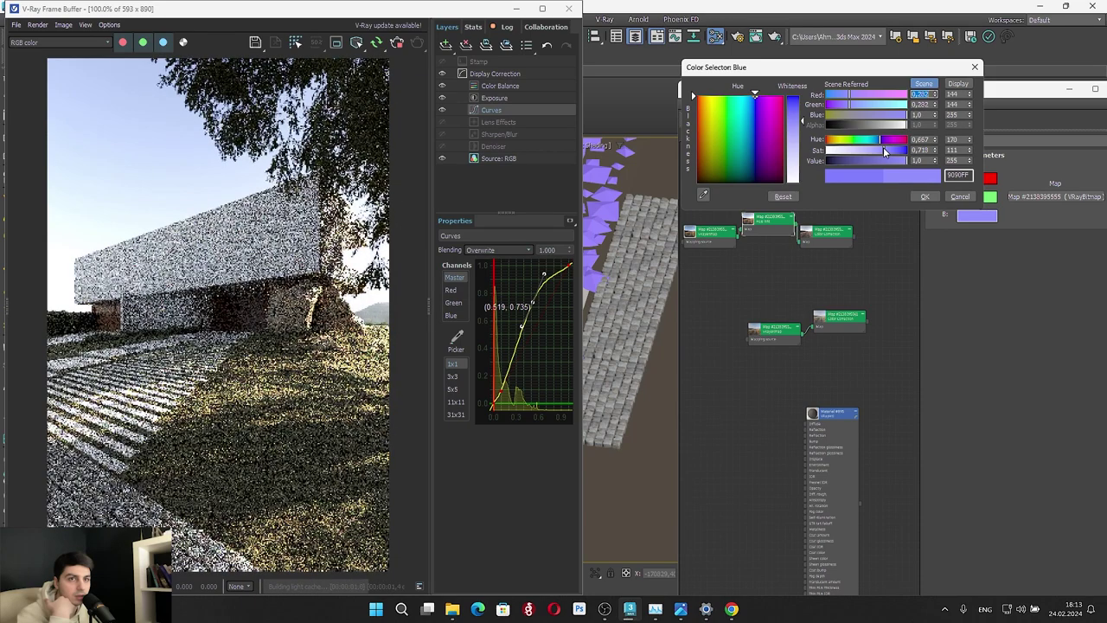
left_click(925, 196)
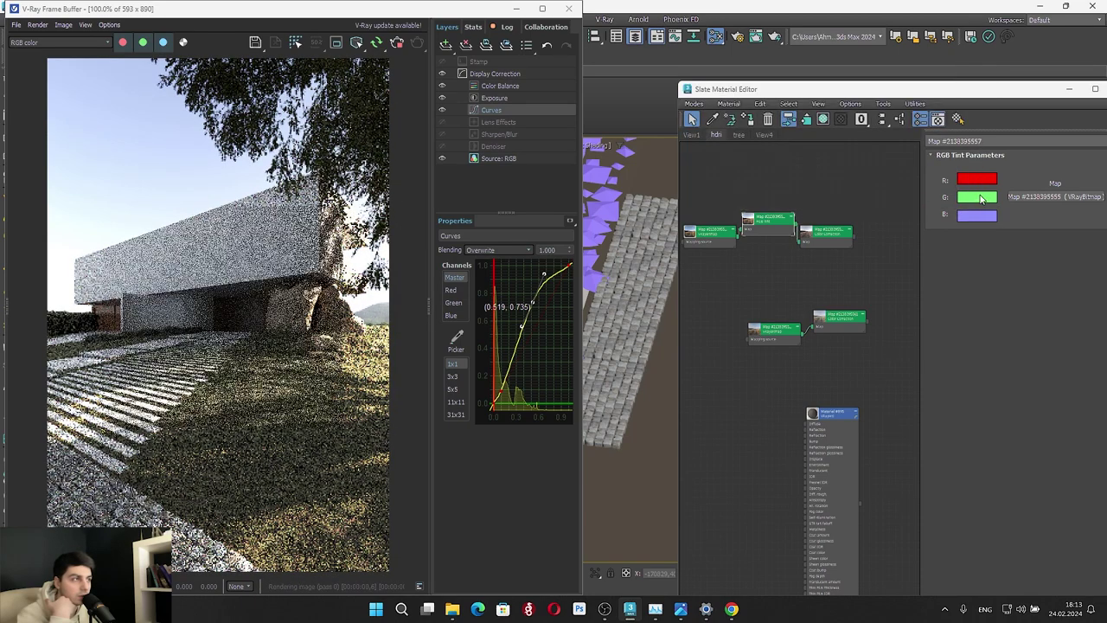
Adjust the green tint's saturation in the RGB Tint map, ending at the colour 83FF83
left_click(978, 197)
left_click_drag(889, 120, 895, 123)
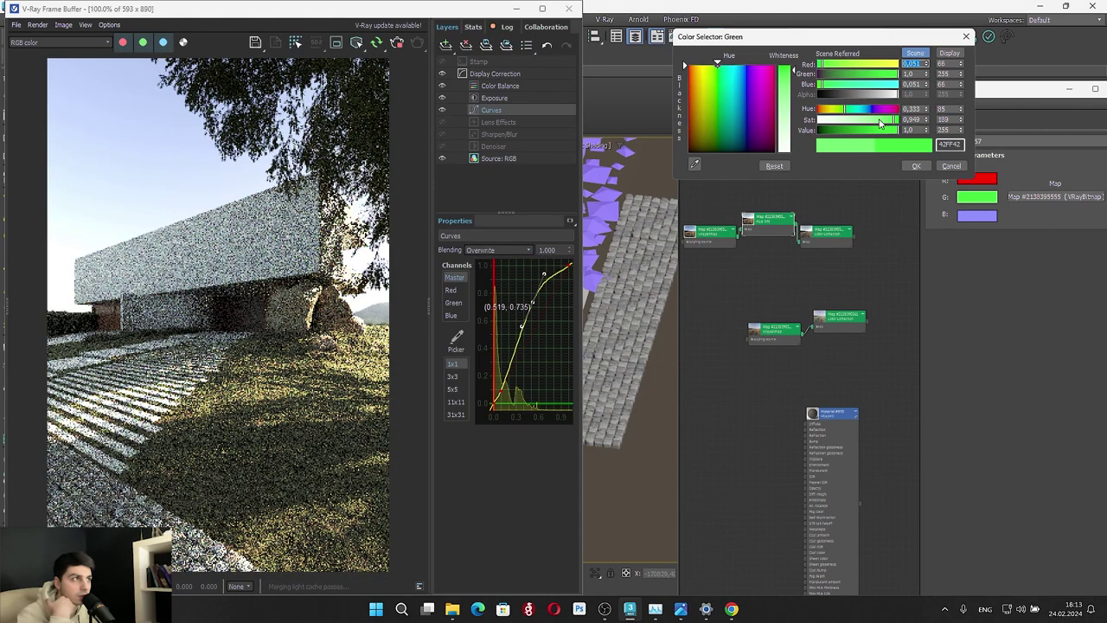
left_click(881, 120)
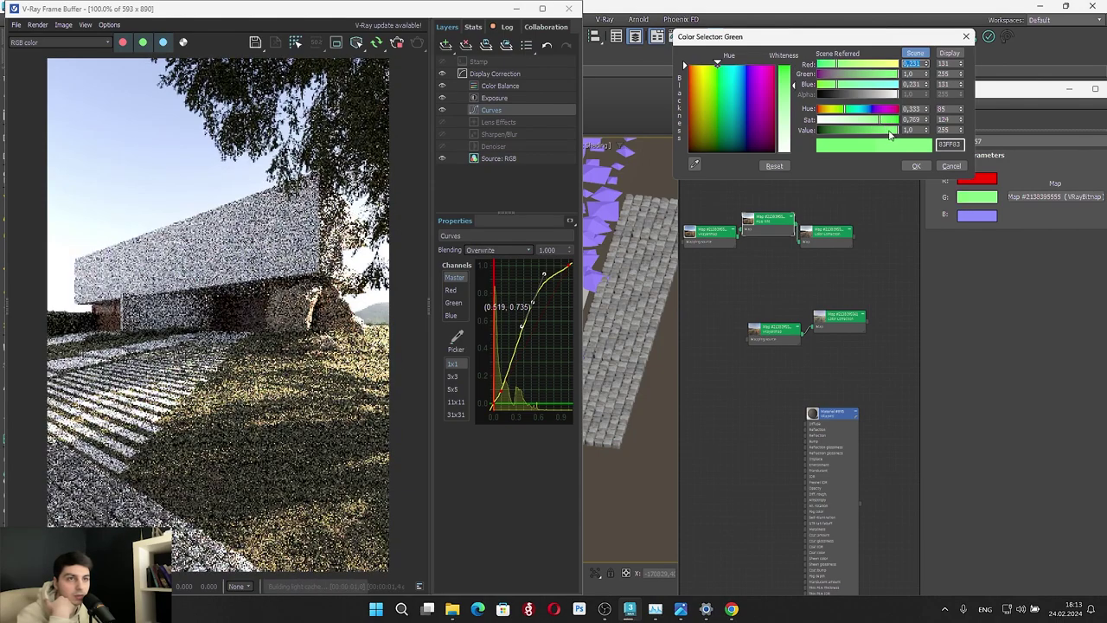
left_click(914, 165)
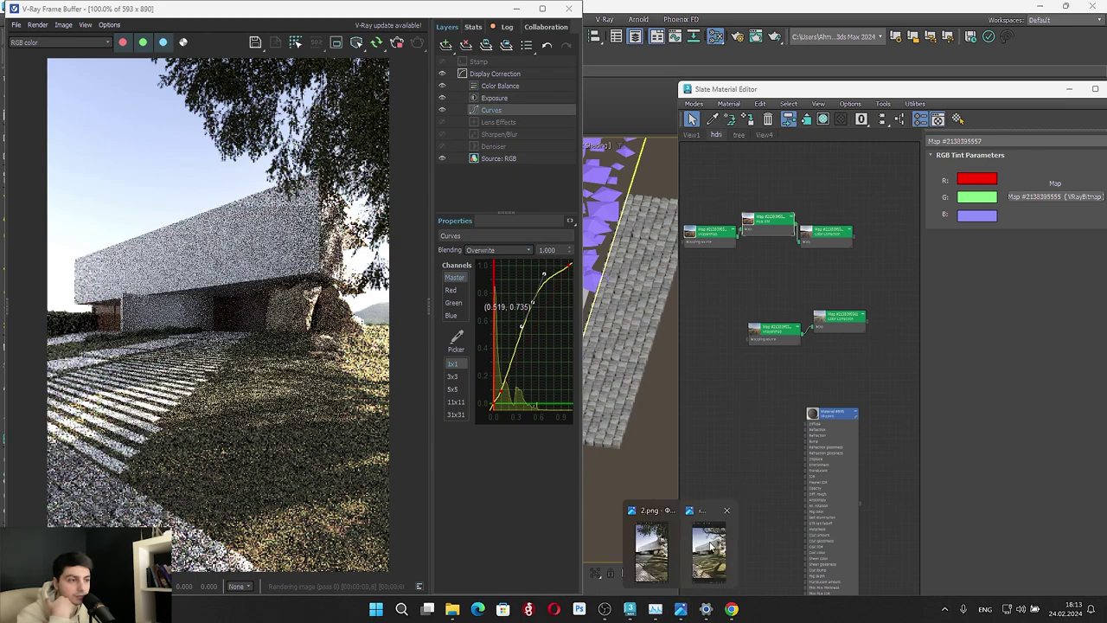
Check the render against reference 2.png and set the saturation of the Color Correction fed by the RGB Tint to about -30
mouse_move(691, 608)
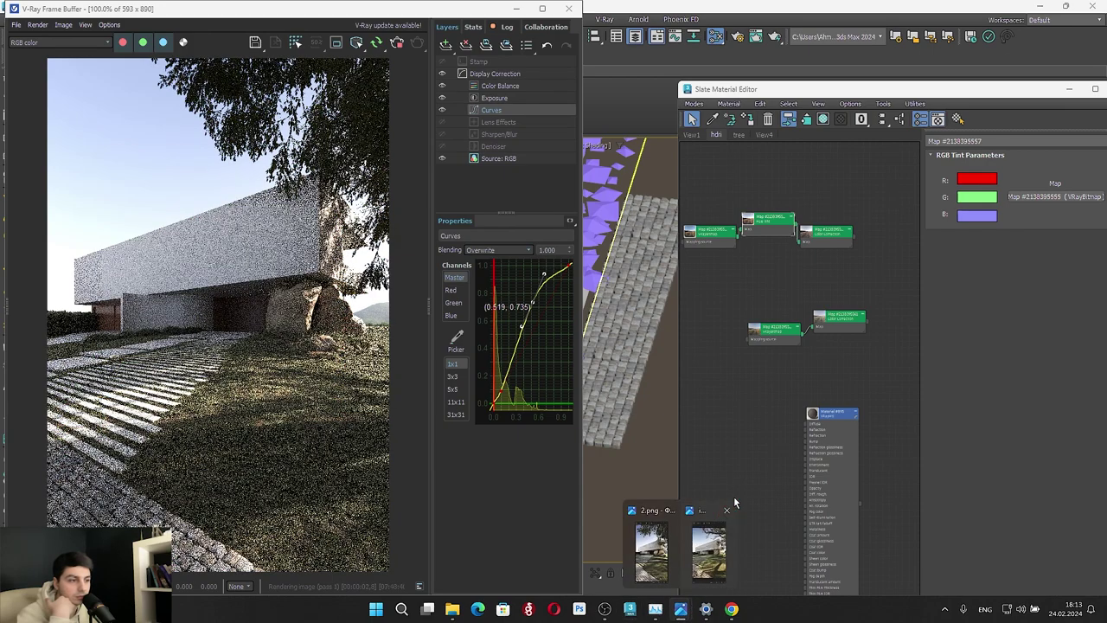
left_click(691, 550)
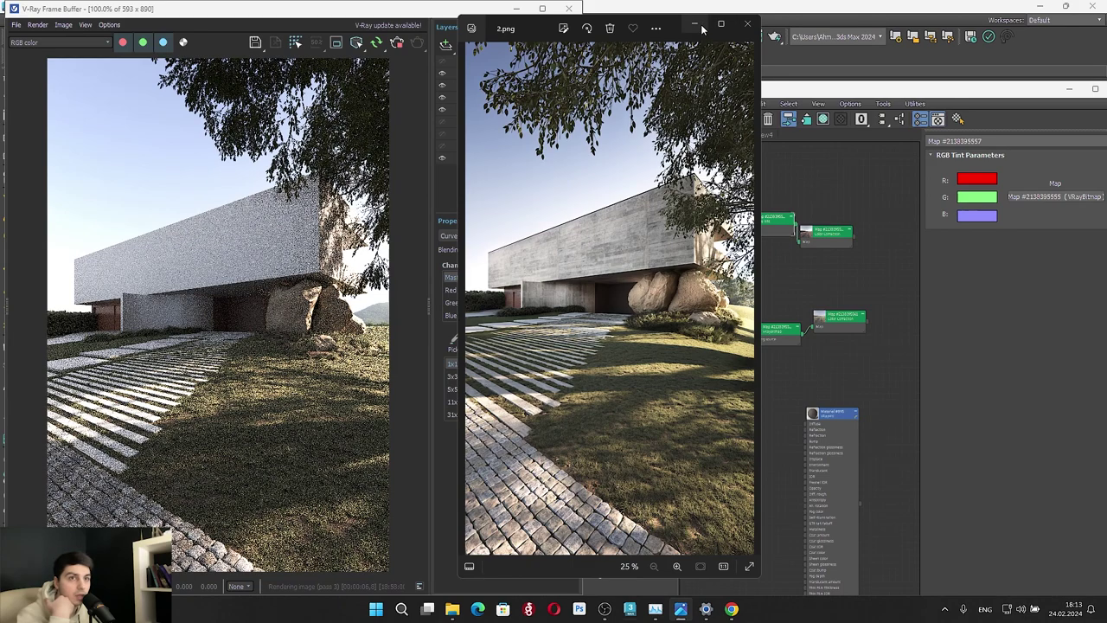
left_click(841, 322)
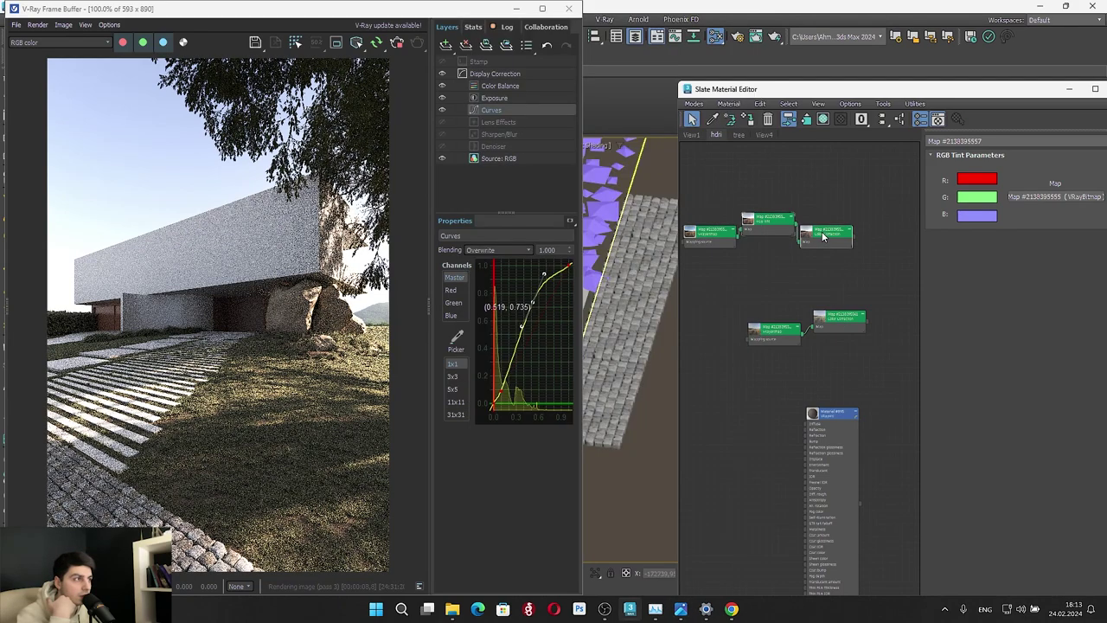
double_click(840, 319)
left_click_drag(981, 325, 979, 321)
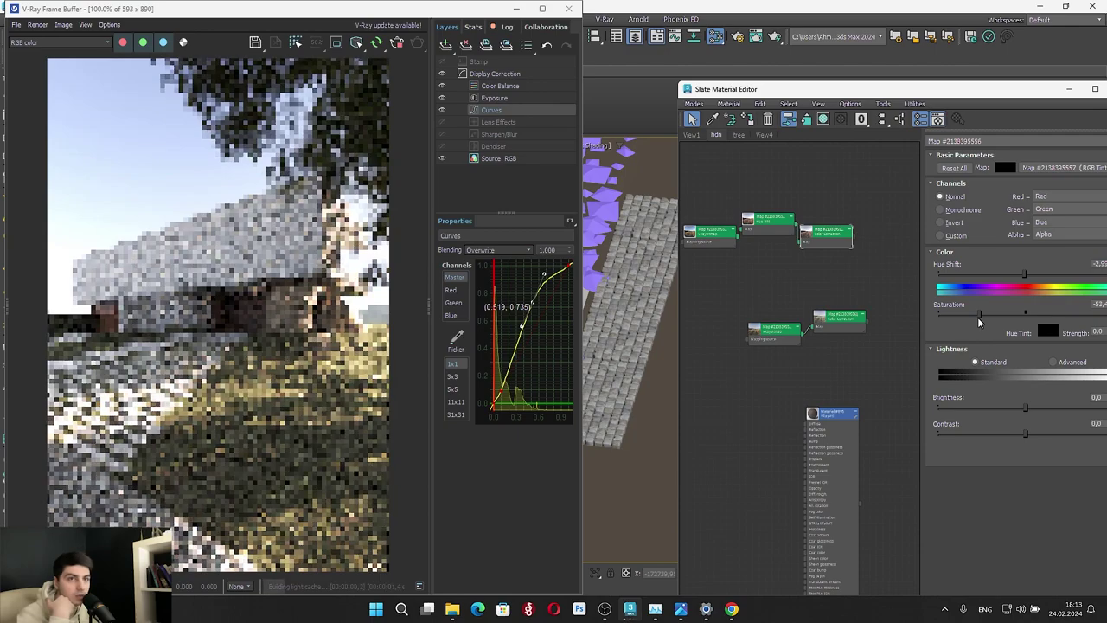
mouse_move(681, 609)
left_click(673, 553)
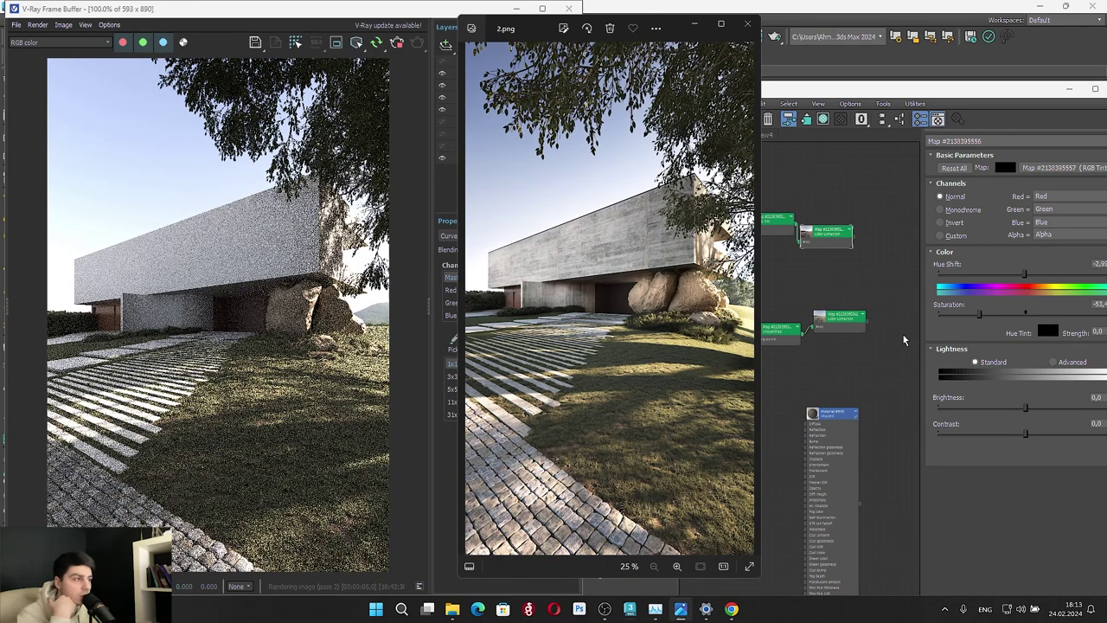
left_click_drag(993, 317, 1001, 315)
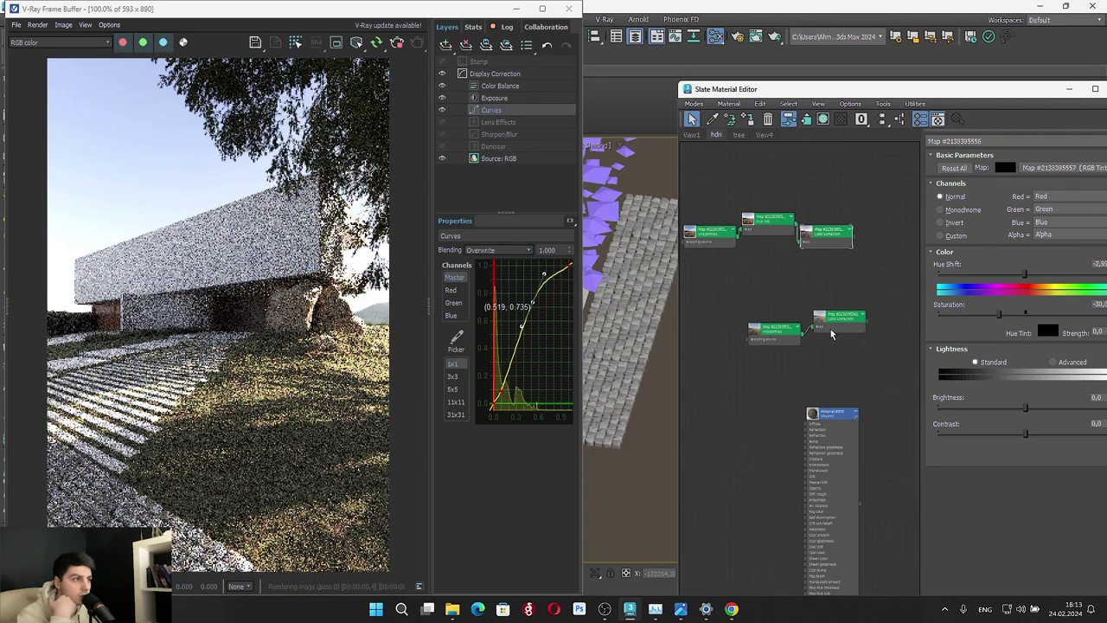
Set the RGB Tint map's green tint to 65FF65, keep the blue tint as it is and put the material editor away
double_click(770, 223)
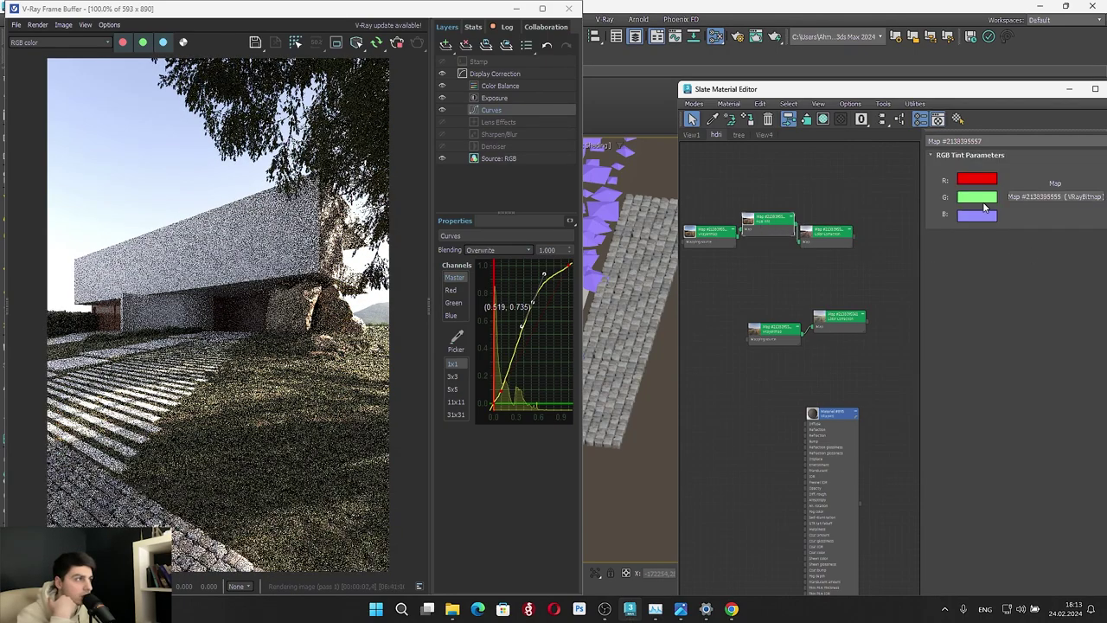
left_click(984, 205)
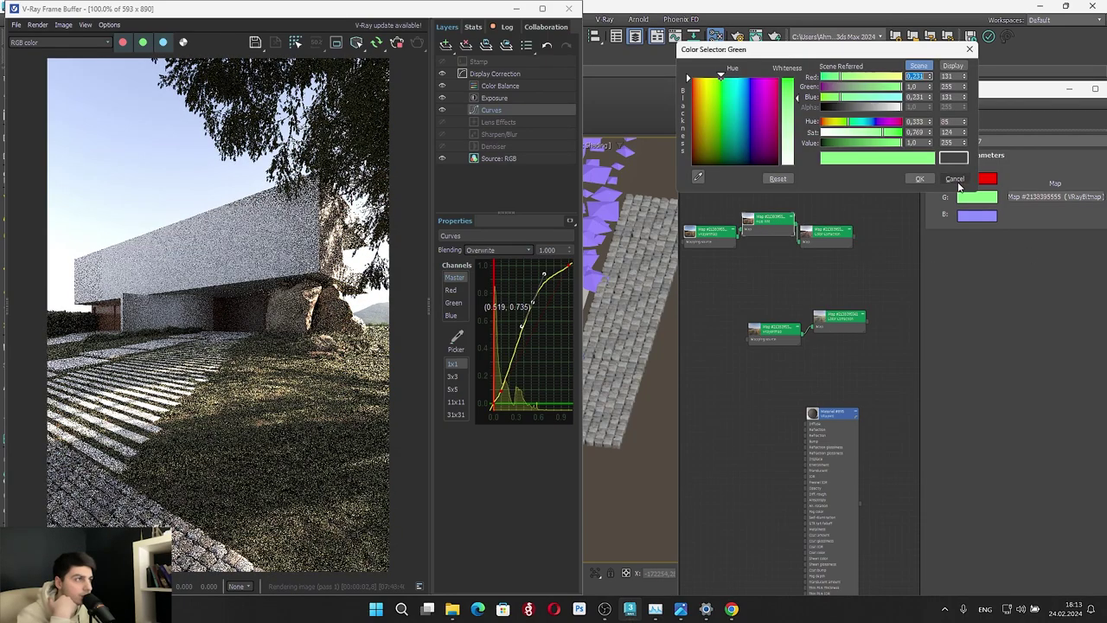
left_click(892, 134)
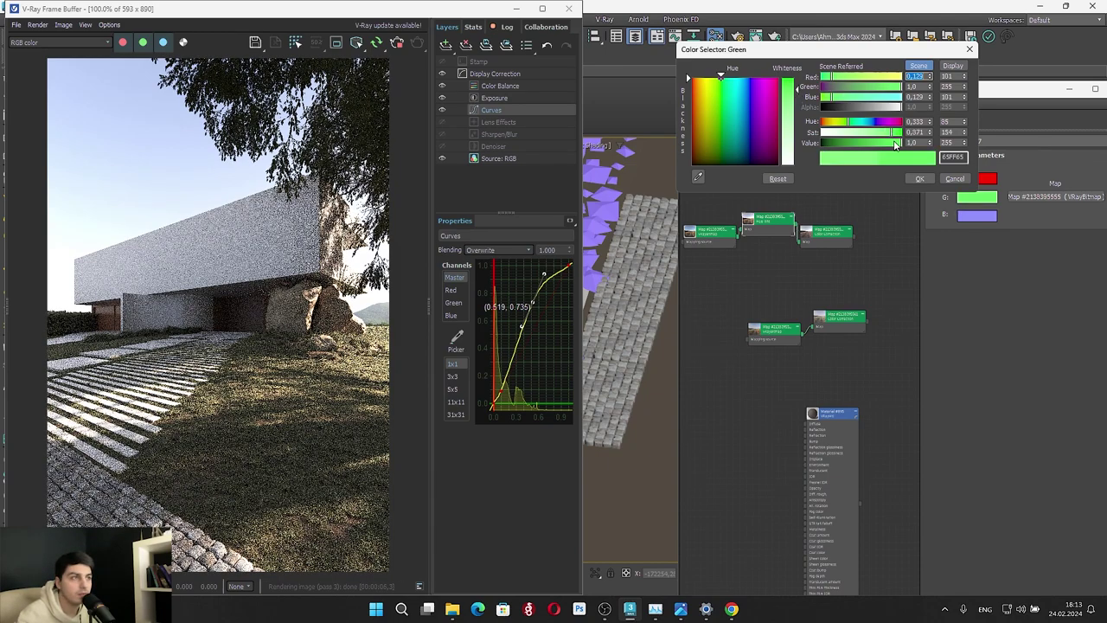
left_click(917, 179)
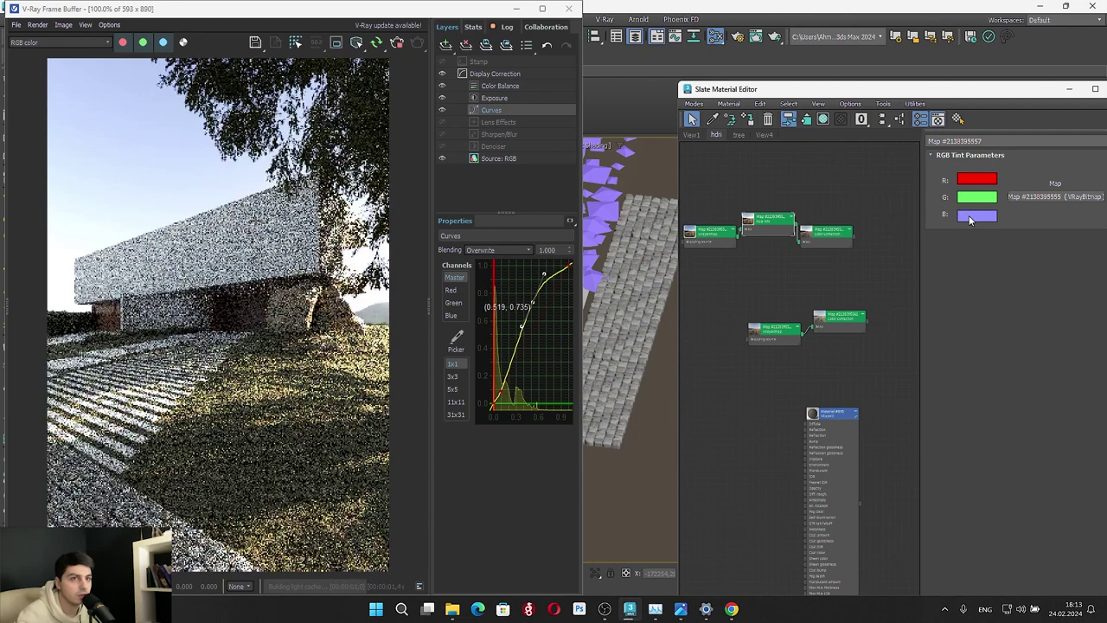
left_click(977, 217)
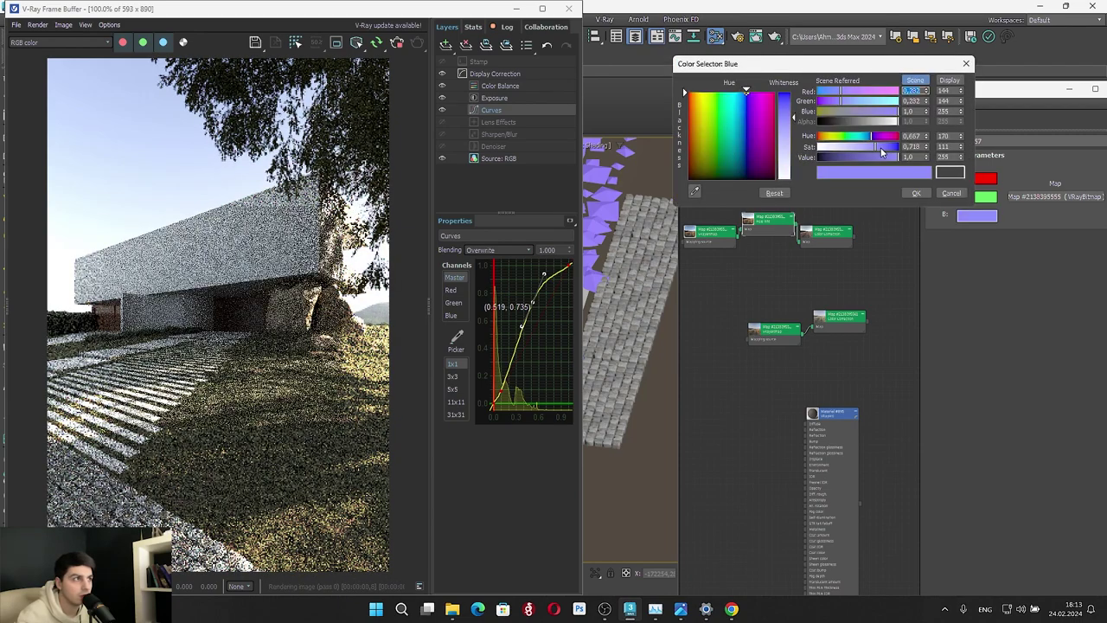
left_click(919, 193)
left_click(1070, 89)
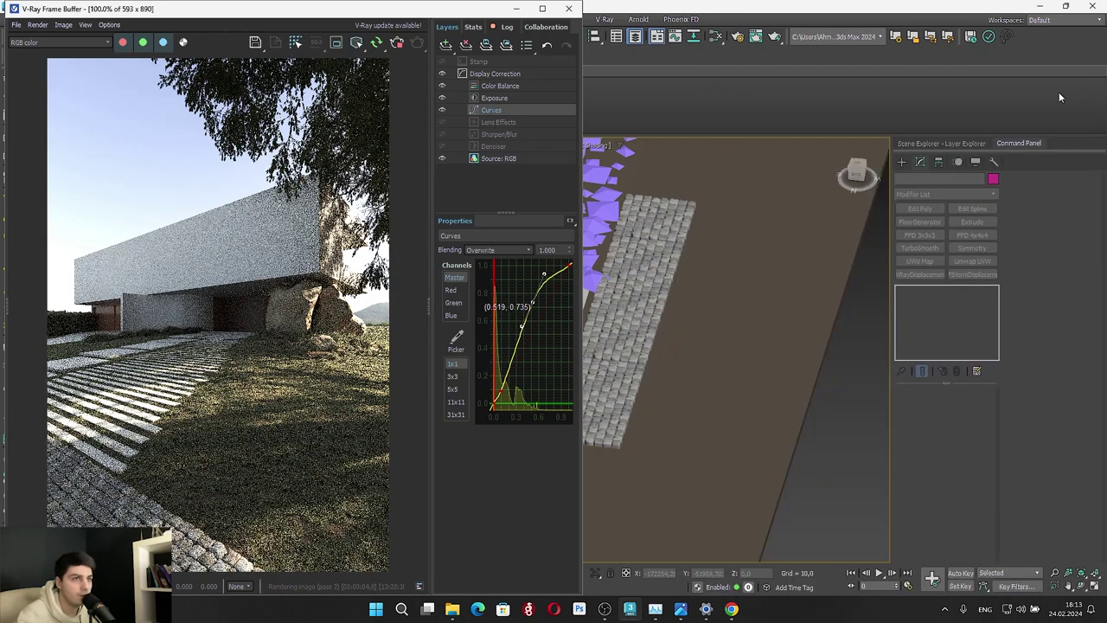
Narrow the frame buffer window and bring the house's material from the viewport into the material editor's hdri view
left_click(717, 36)
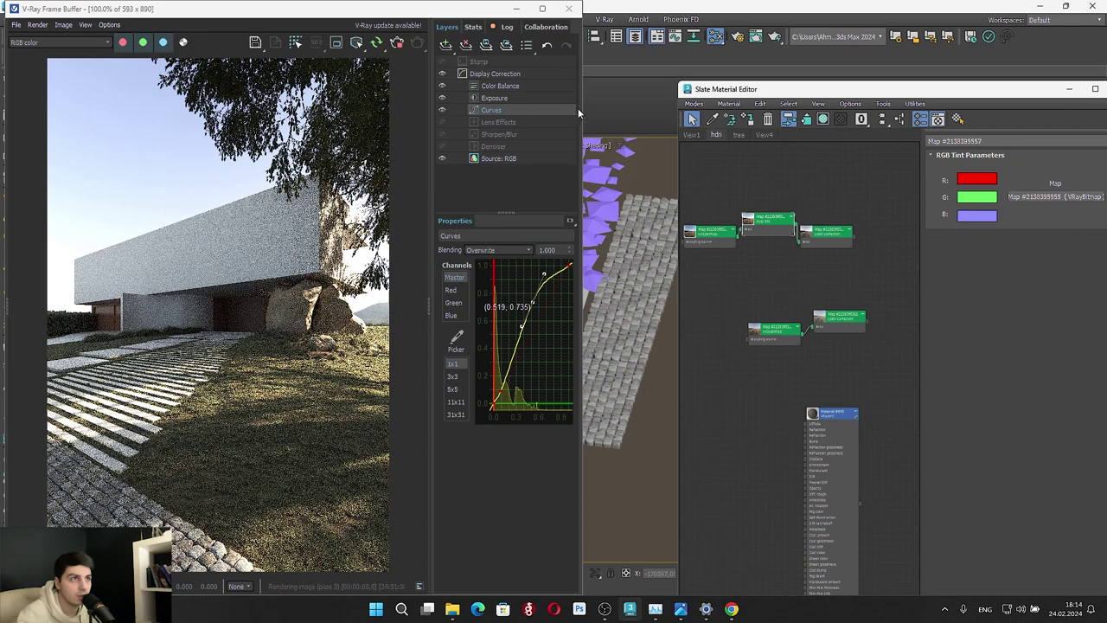
left_click_drag(580, 109, 433, 108)
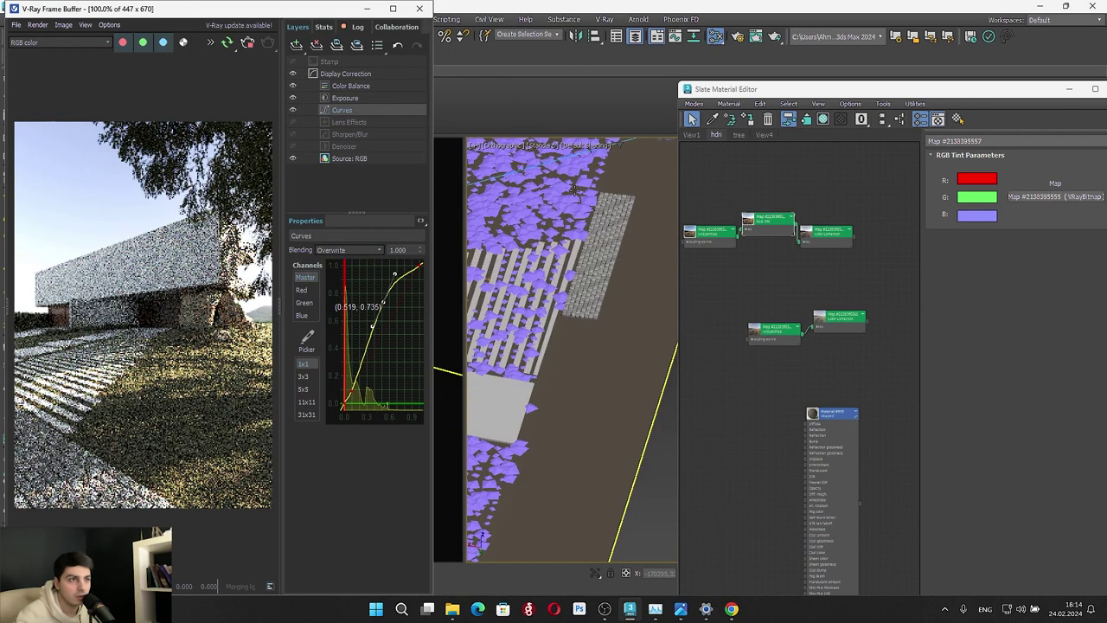
middle_click_drag(554, 173, 515, 267, "alt")
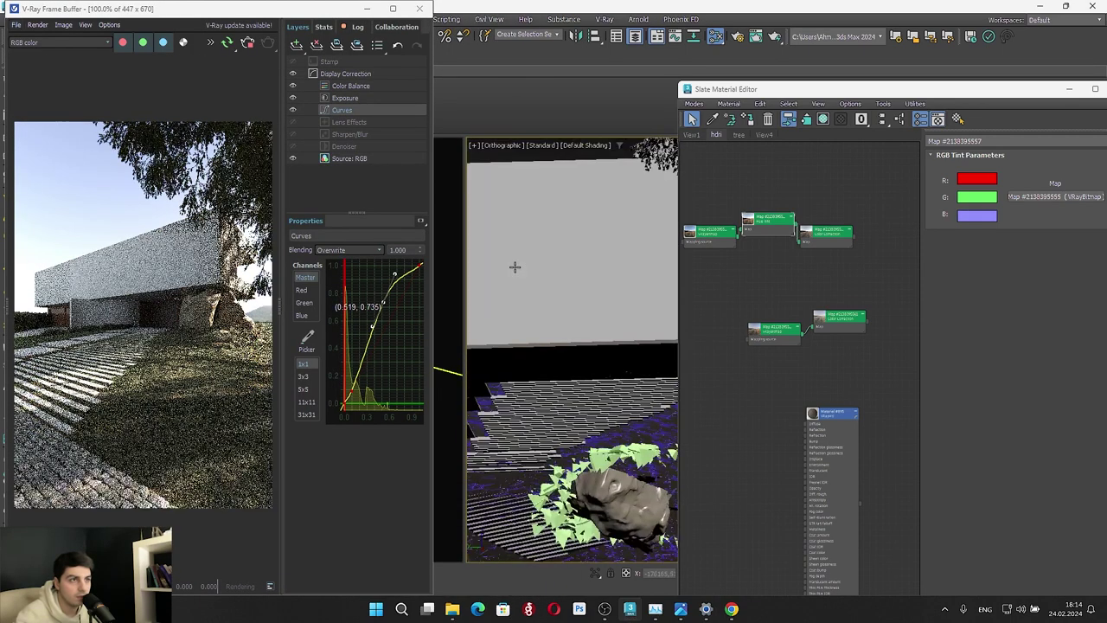
middle_click_drag(621, 217, 560, 334, "alt")
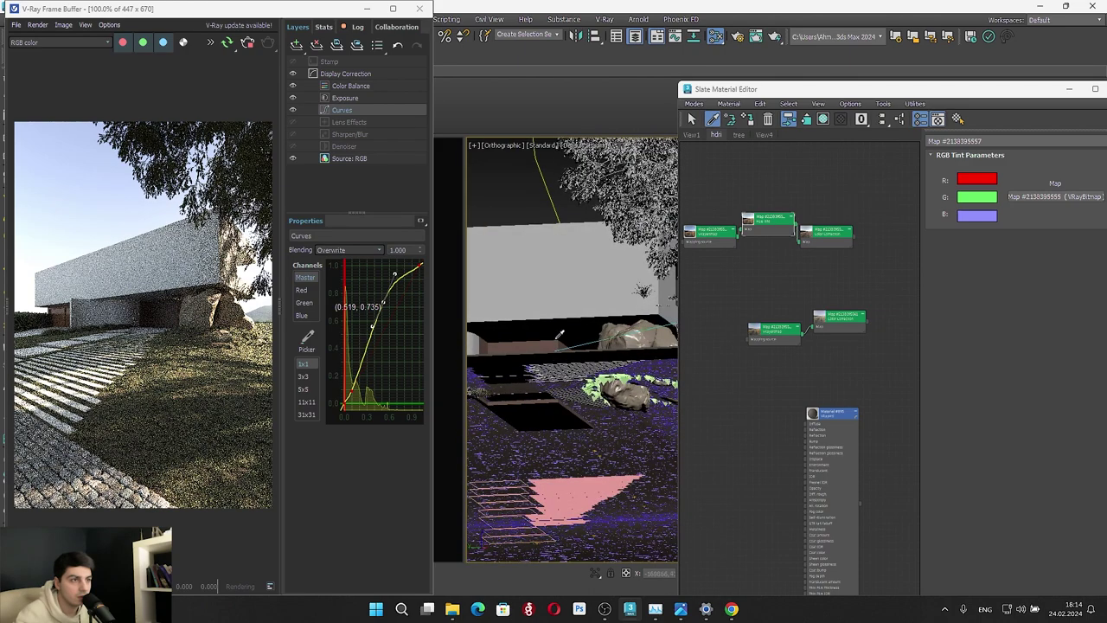
left_click_drag(822, 413, 718, 413, "shift")
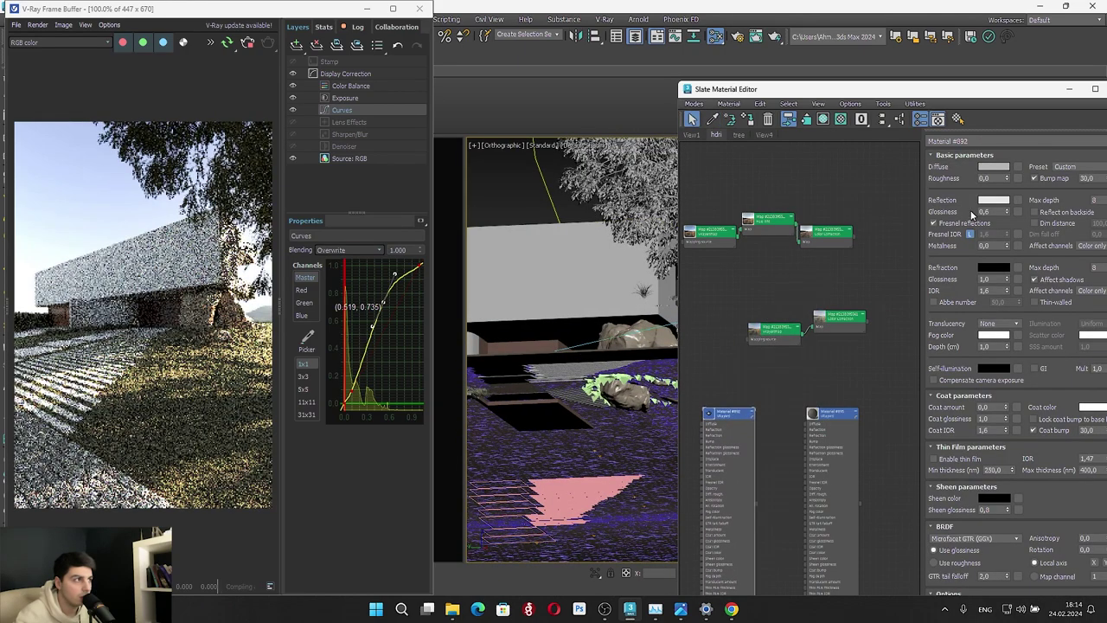
Tint the house material's diffuse colour to the slightly warm grey B6B4AD
left_click(993, 168)
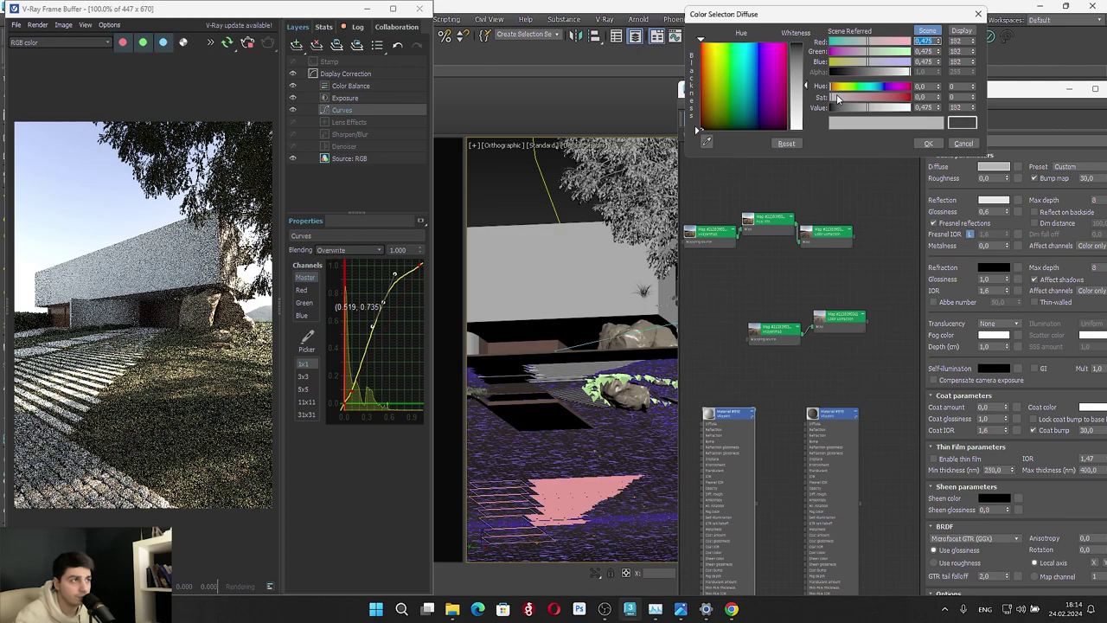
left_click(963, 144)
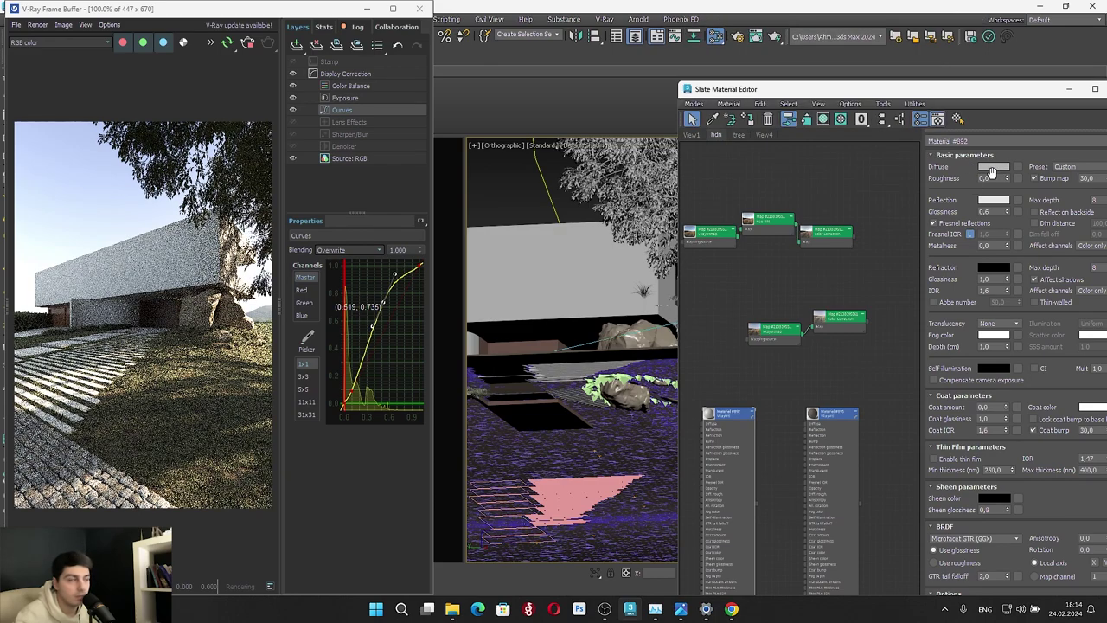
left_click(1002, 167)
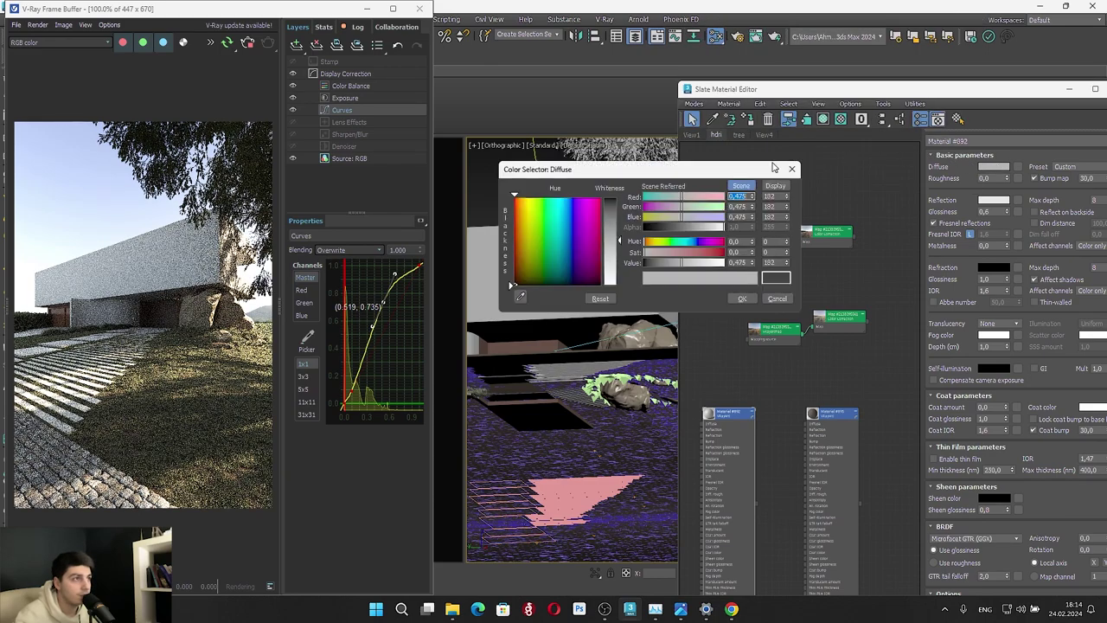
left_click(657, 243)
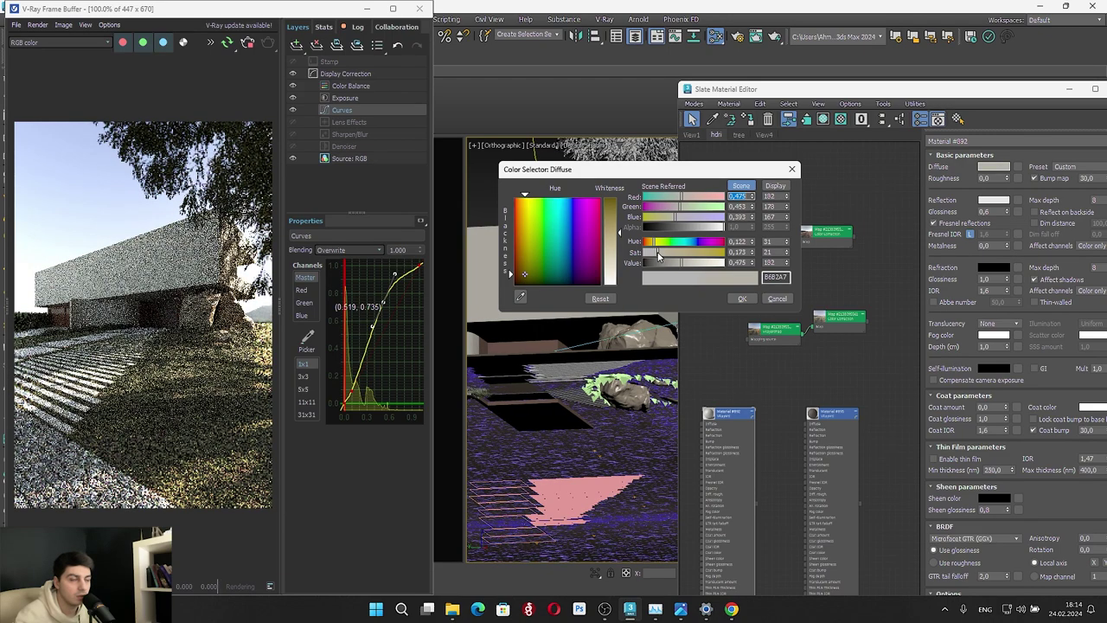
mouse_move(660, 254)
left_mouse_down()
mouse_move(683, 252)
mouse_move(652, 252)
left_mouse_up()
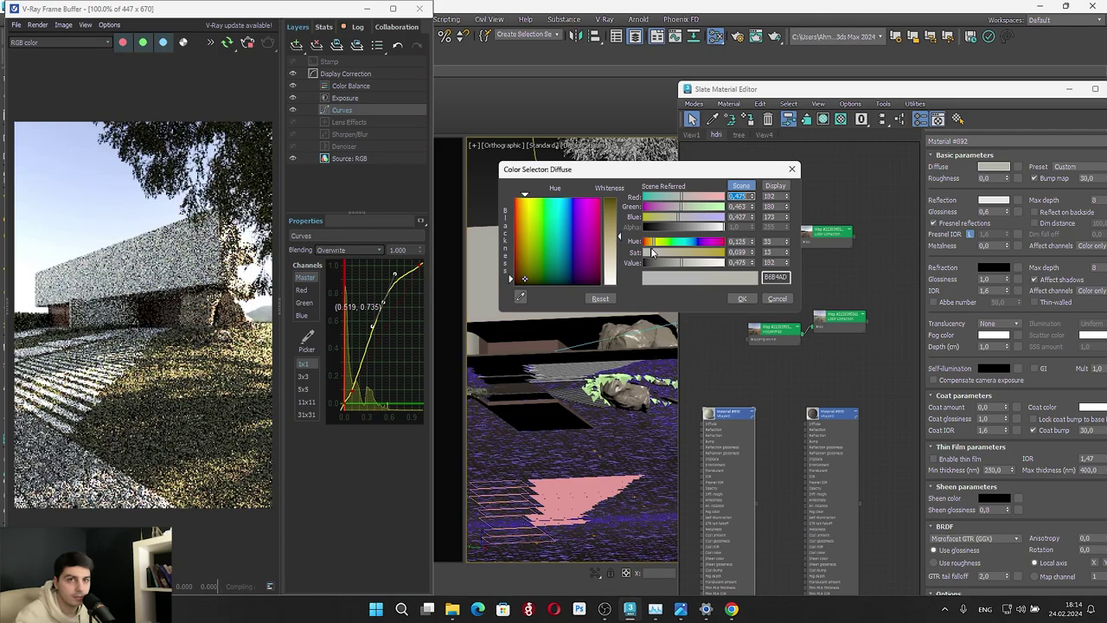
left_click(742, 297)
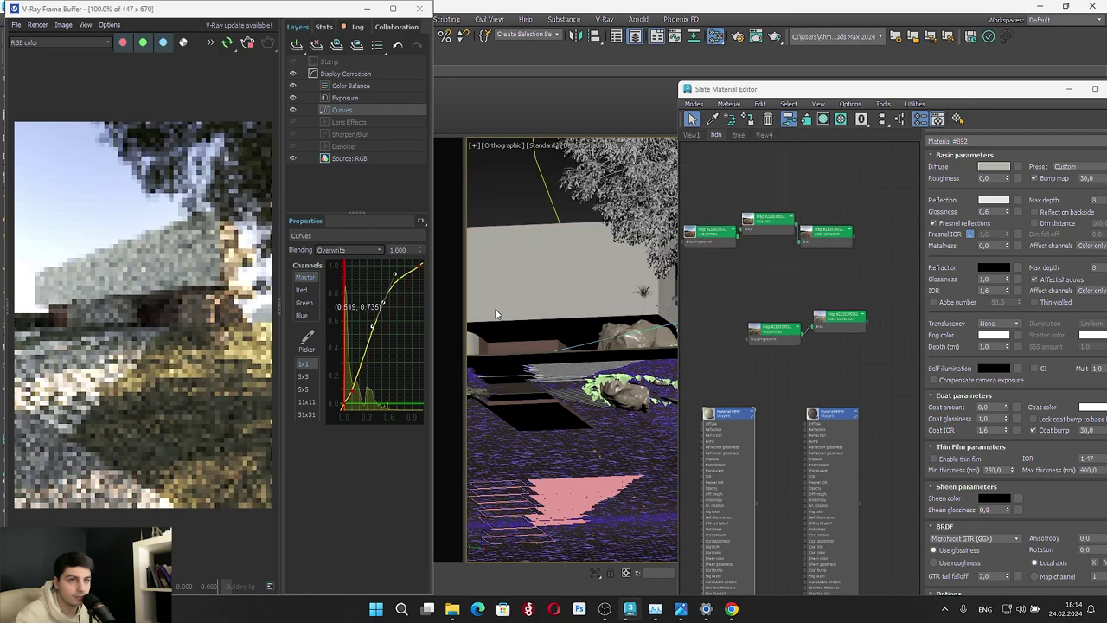
Hide the frame buffer's layer and properties area and compare the render with reference 2.png
double_click(281, 287)
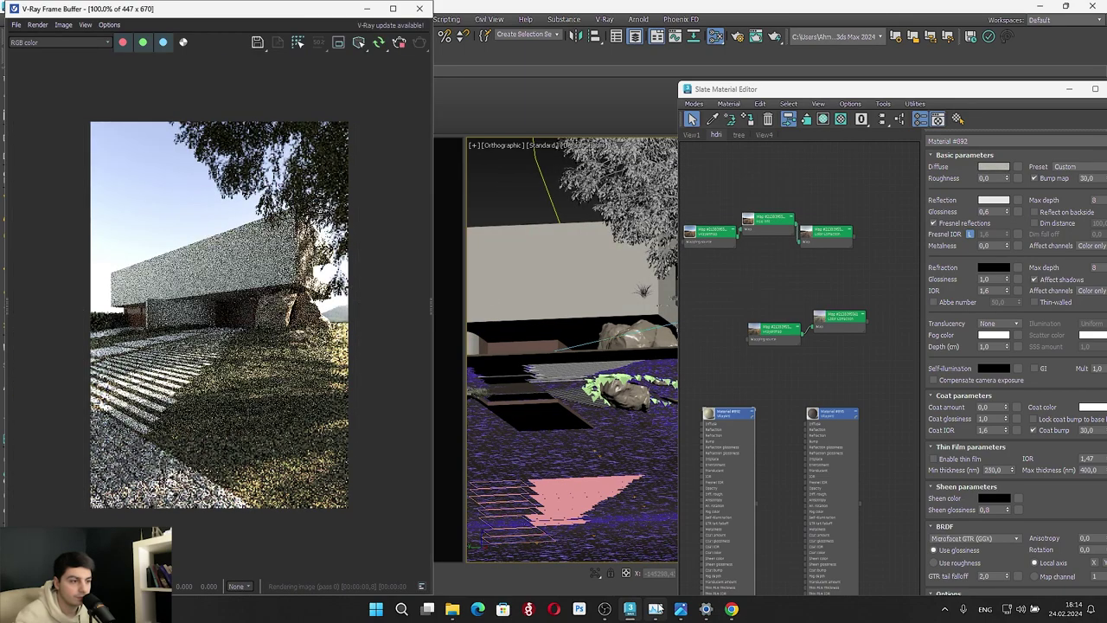
left_click(681, 608)
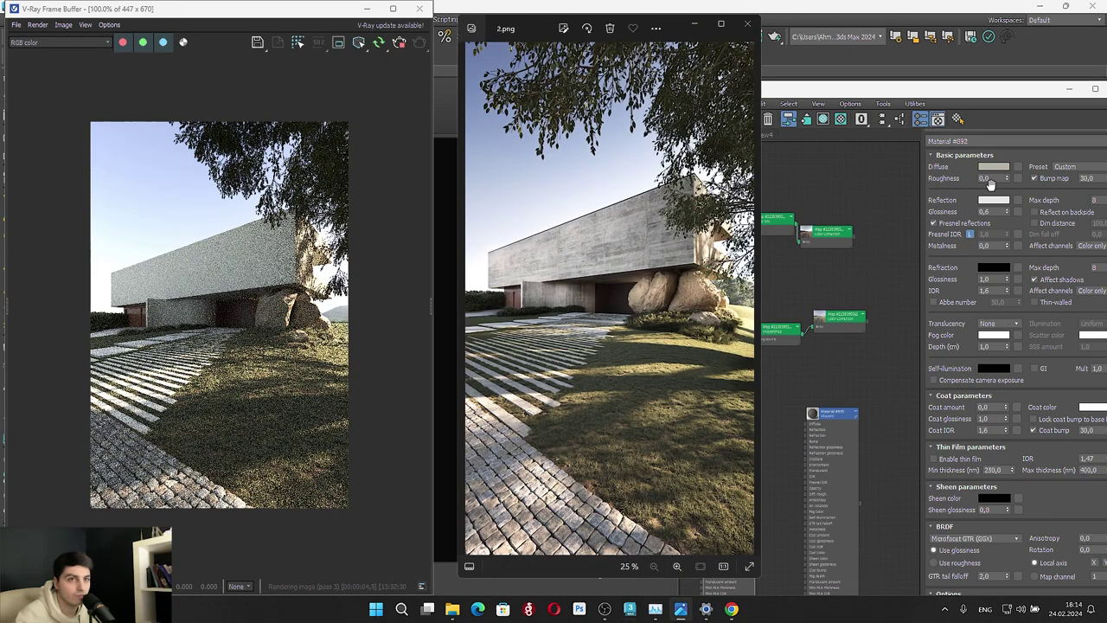
left_click(941, 178)
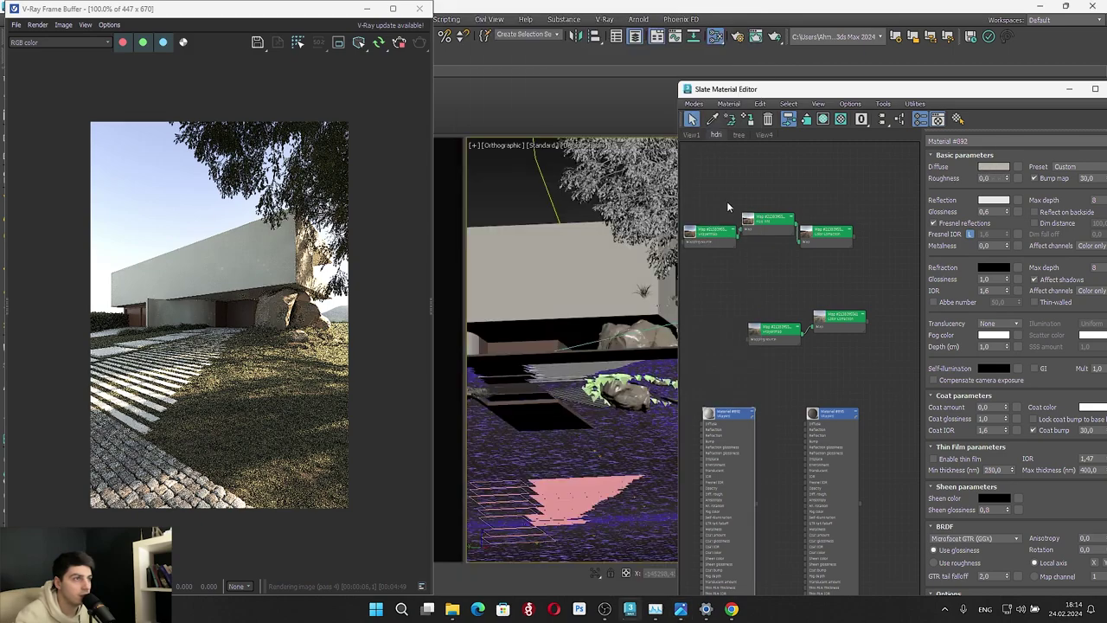
Set the house material's diffuse to neutral grey B6B6B6 and its reflection to warm beige E8E0D0, and compare the render with 2.png
left_click(1002, 167)
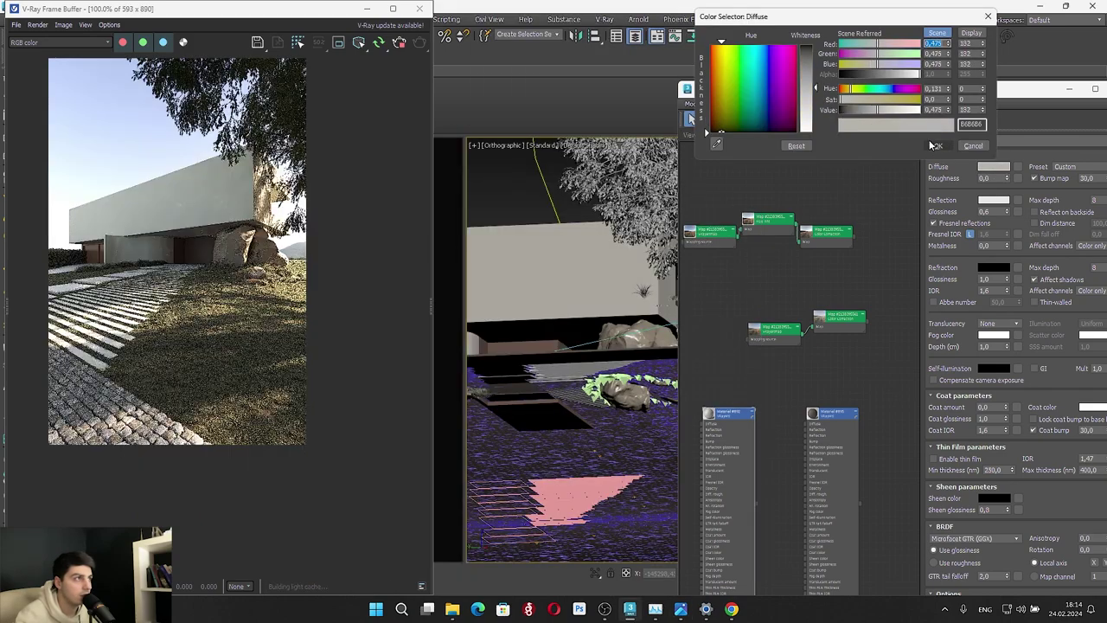
left_click(939, 145)
left_click(994, 200)
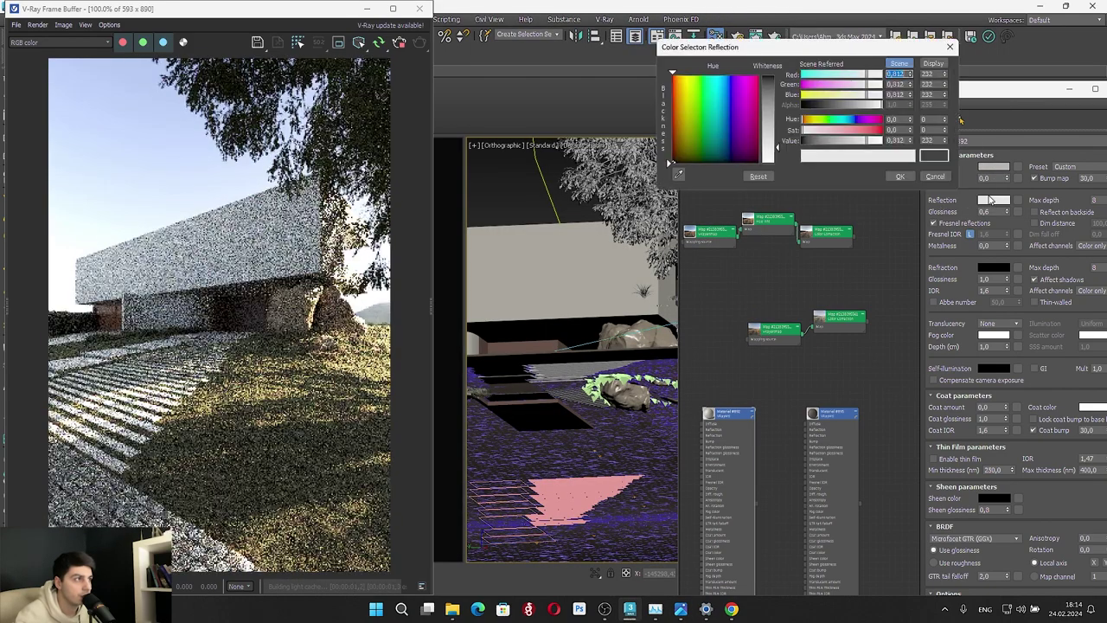
left_click_drag(846, 132, 812, 130)
left_click(812, 120)
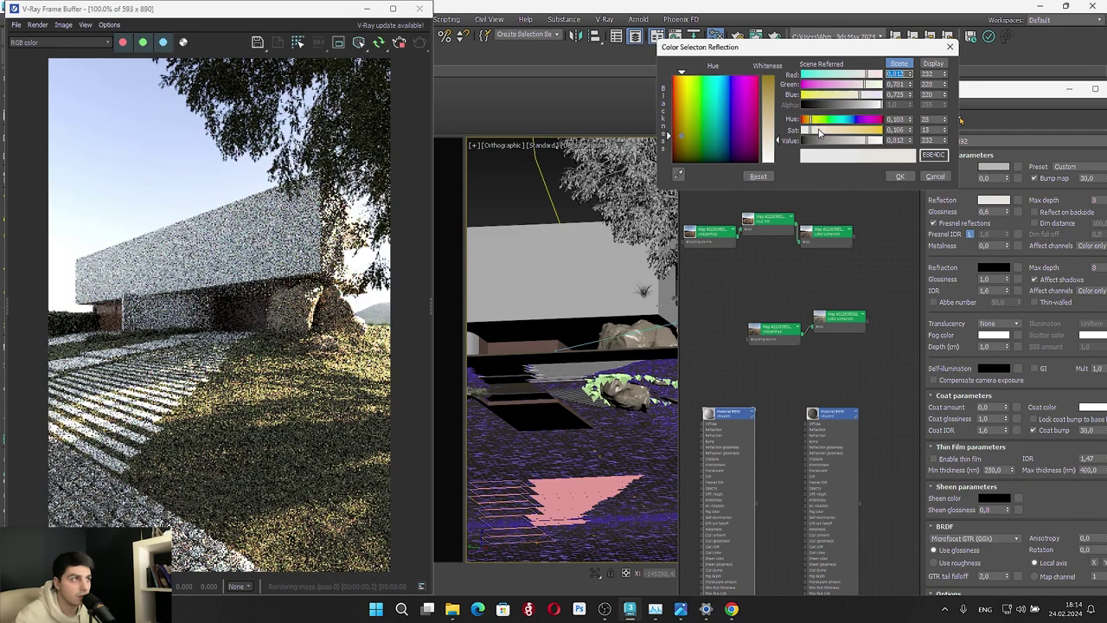
left_click(820, 132)
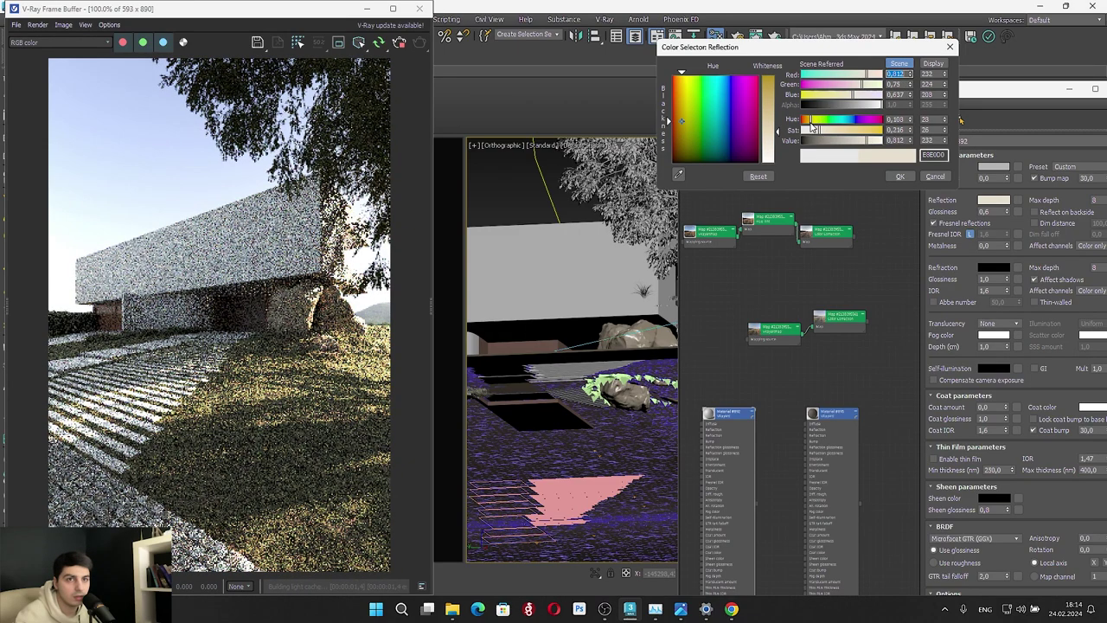
left_click(900, 176)
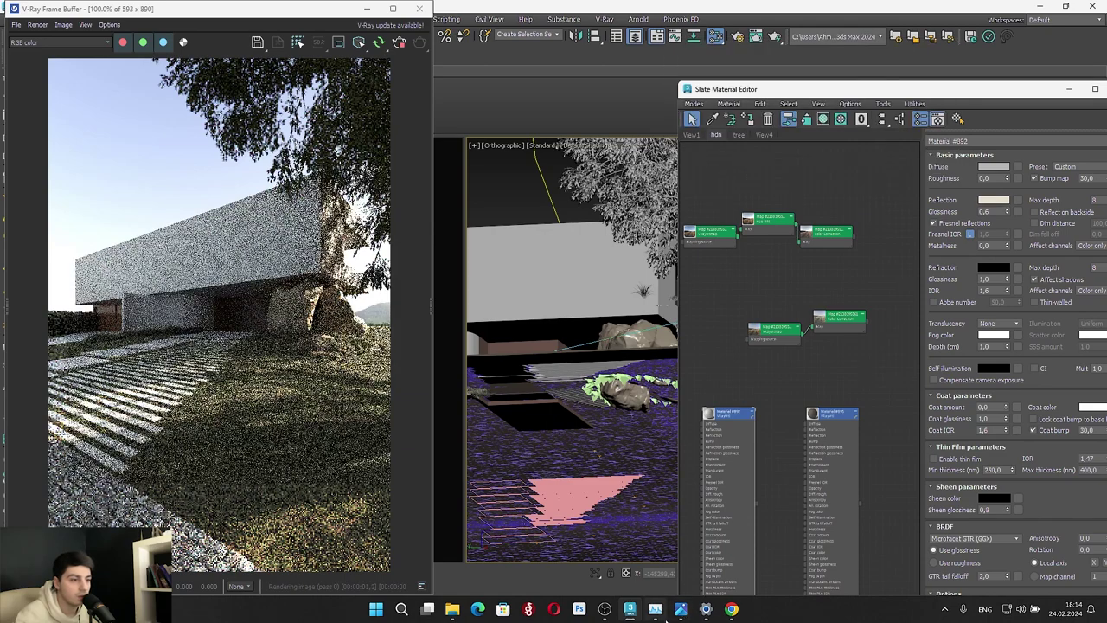
left_click(681, 609)
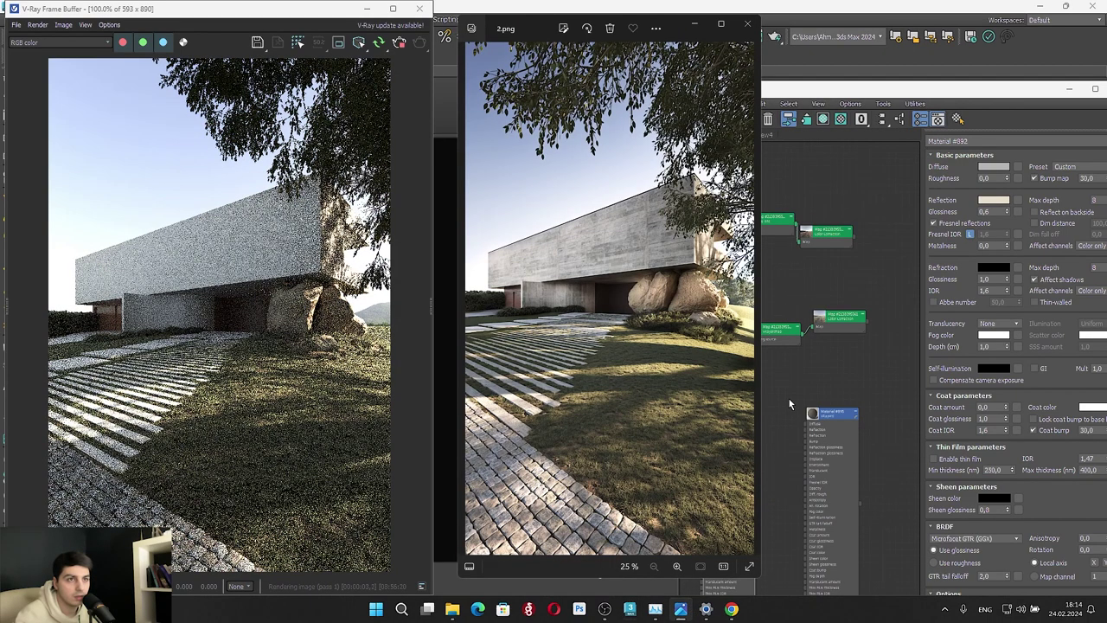